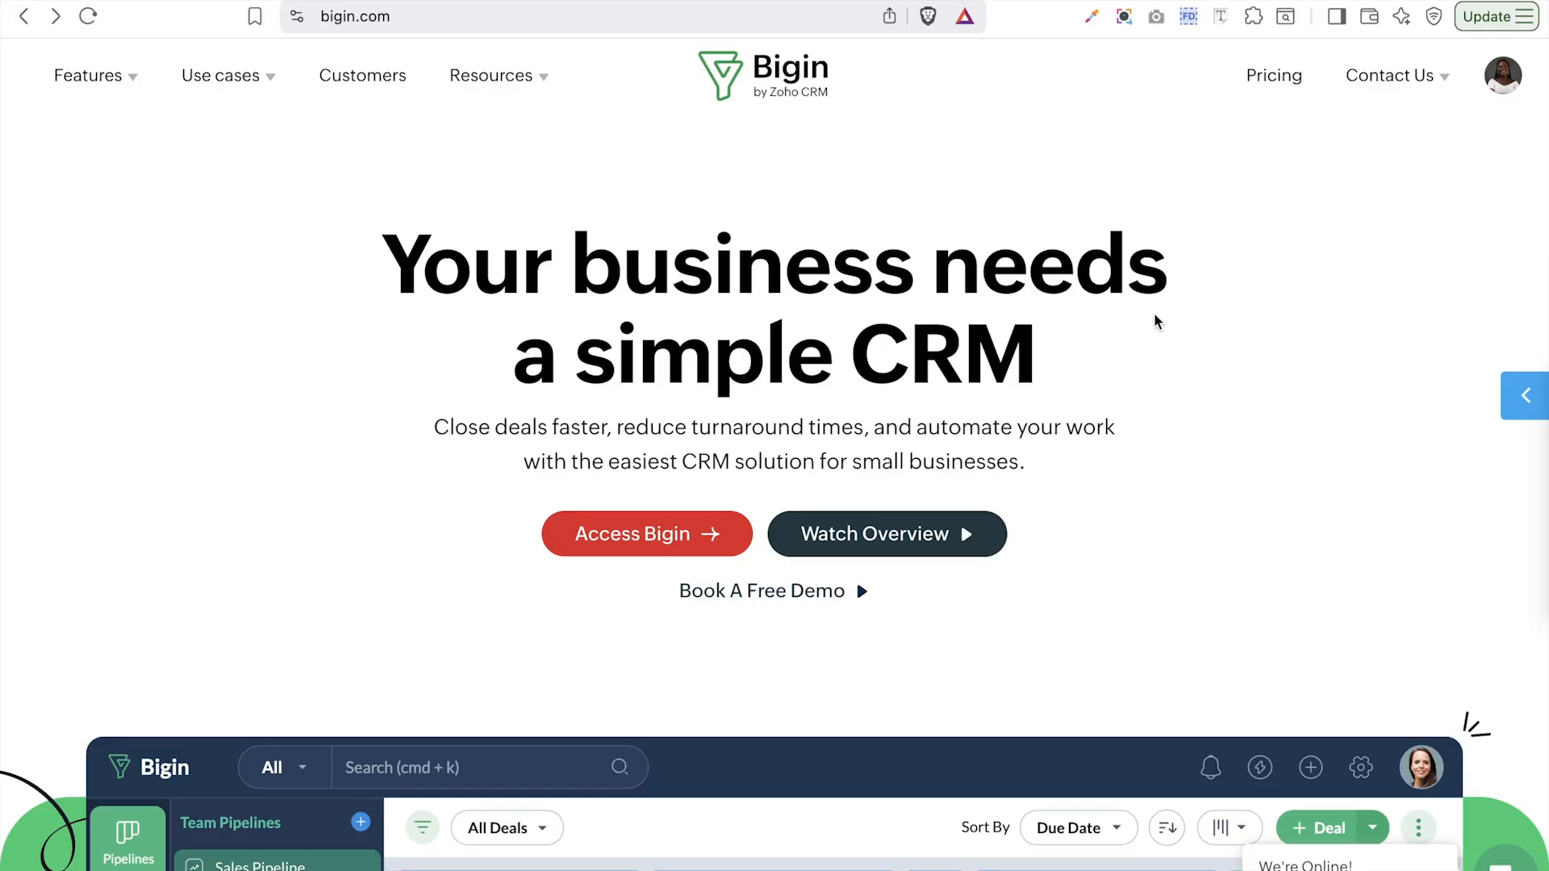
- Open the Bigin pricing page and scroll through the Free, Express, Premier and Bigin 360 plan cards
left_click(1275, 80)
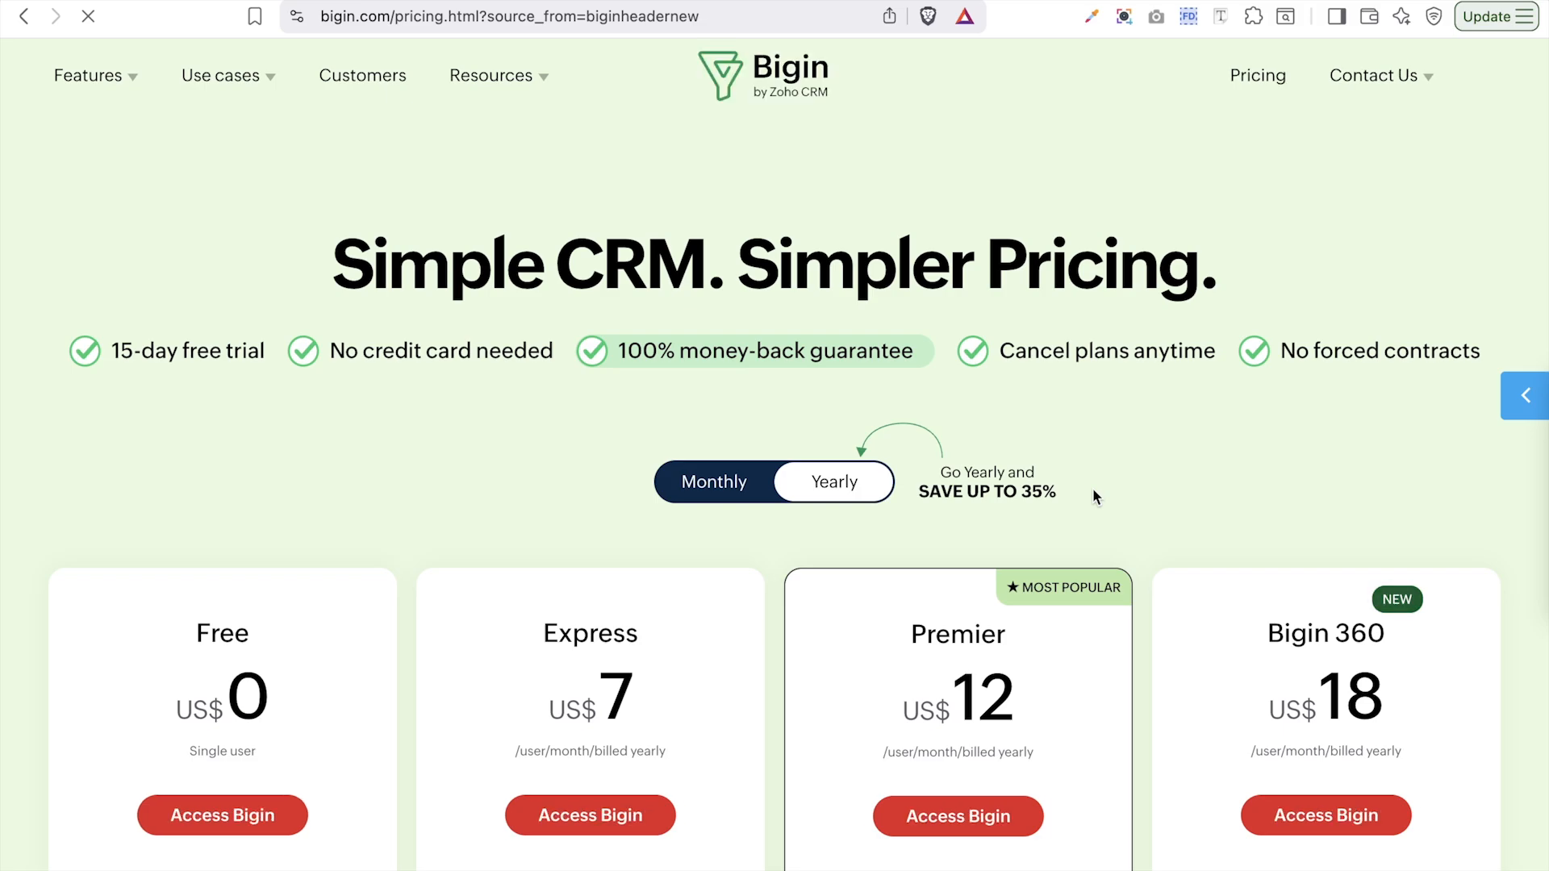
scroll(1094, 492, "down", 3)
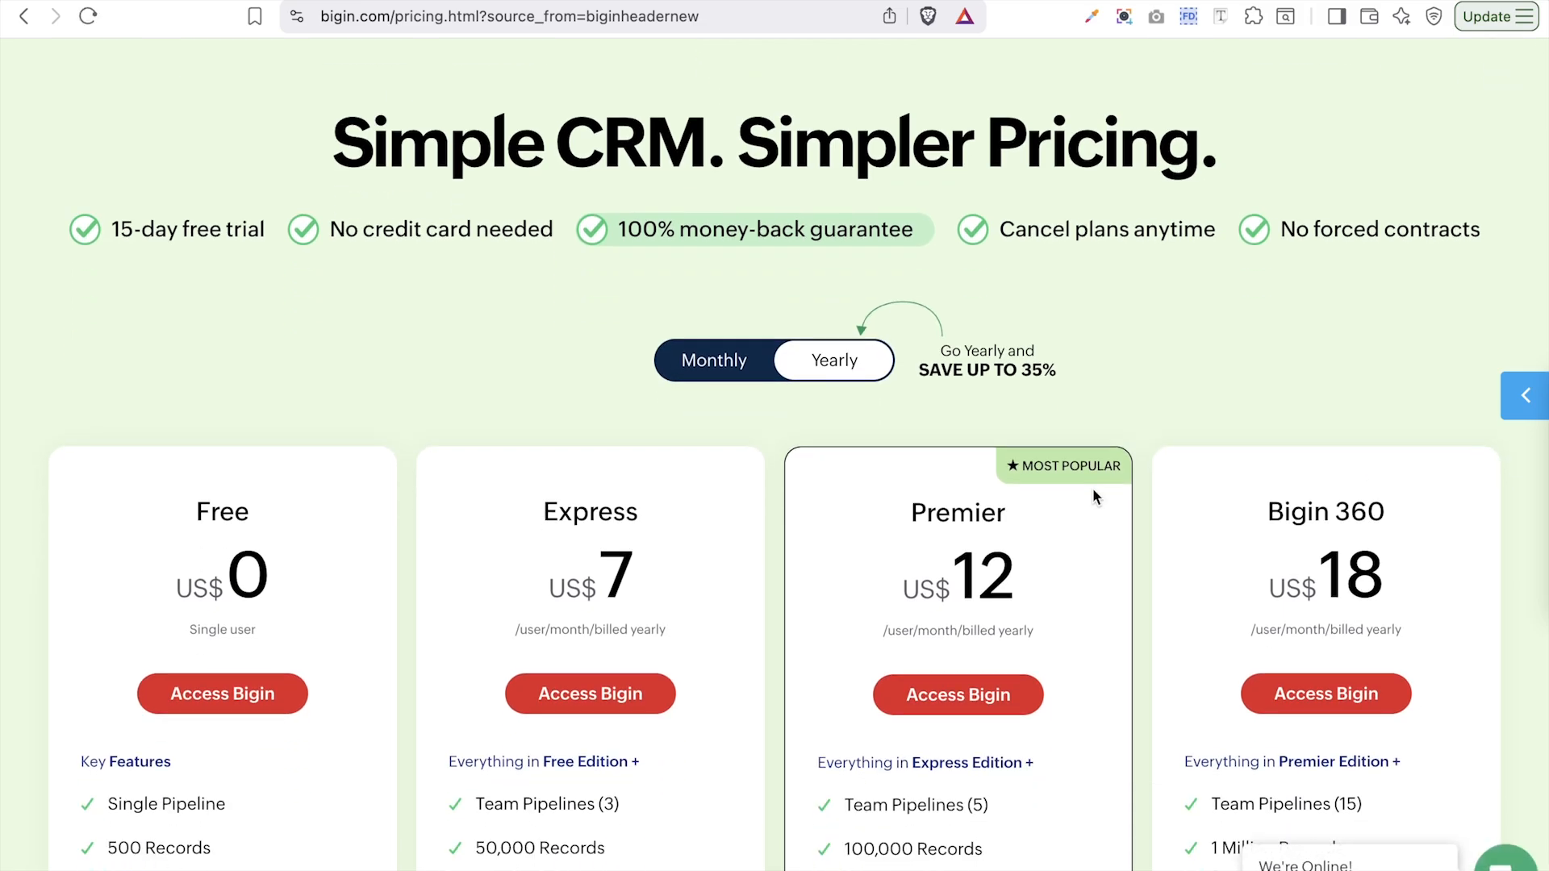
scroll(1093, 490, "down", 4)
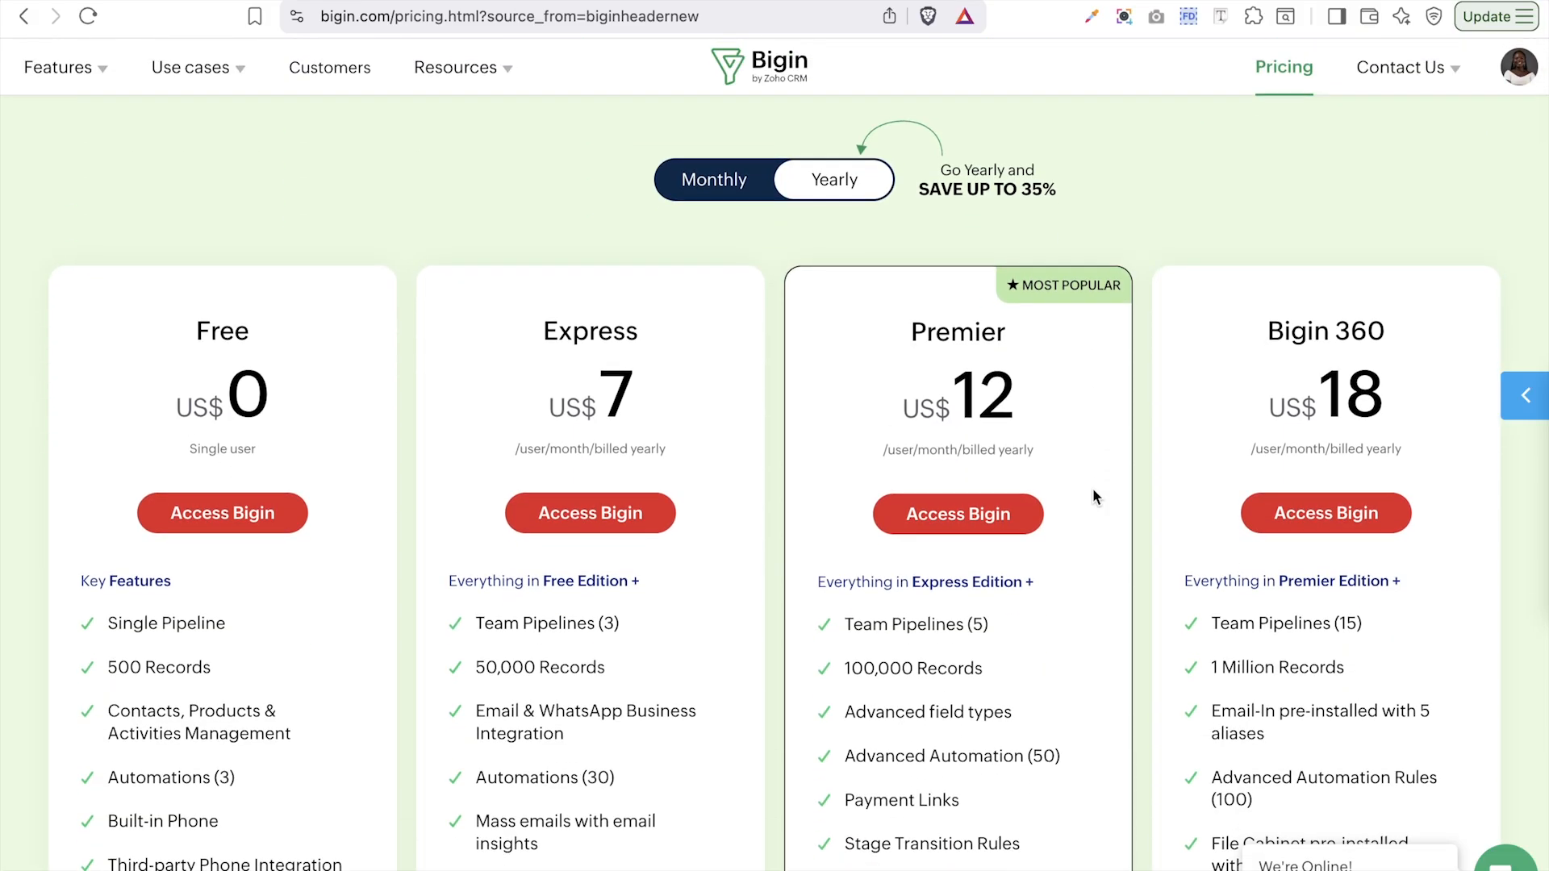
scroll(1094, 493, "down", 2)
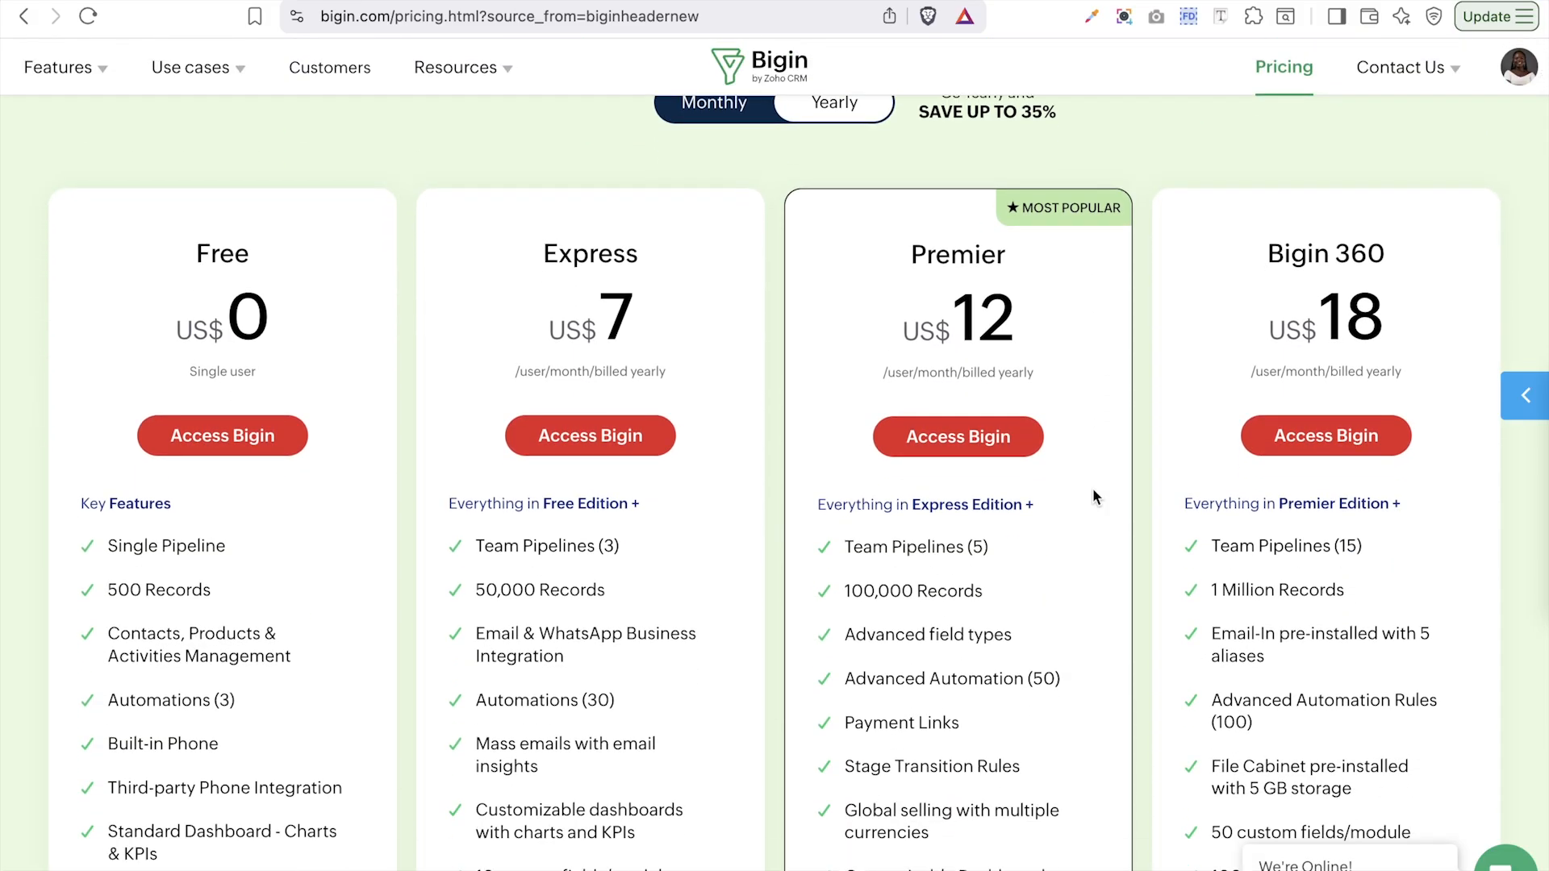
scroll(1093, 496, "down", 1)
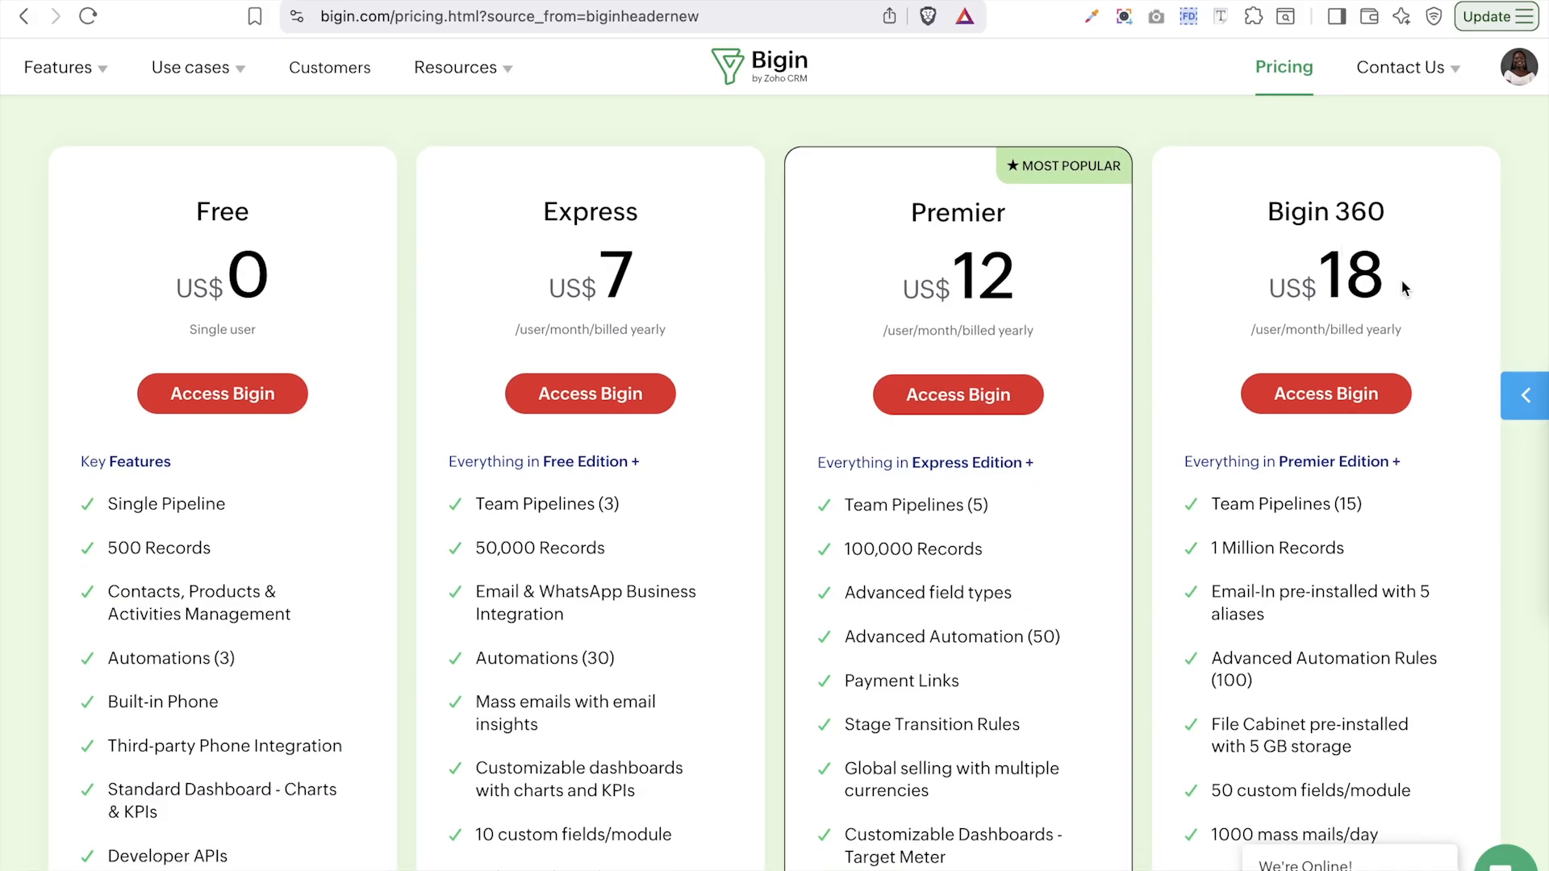
scroll(1405, 288, "down", 5)
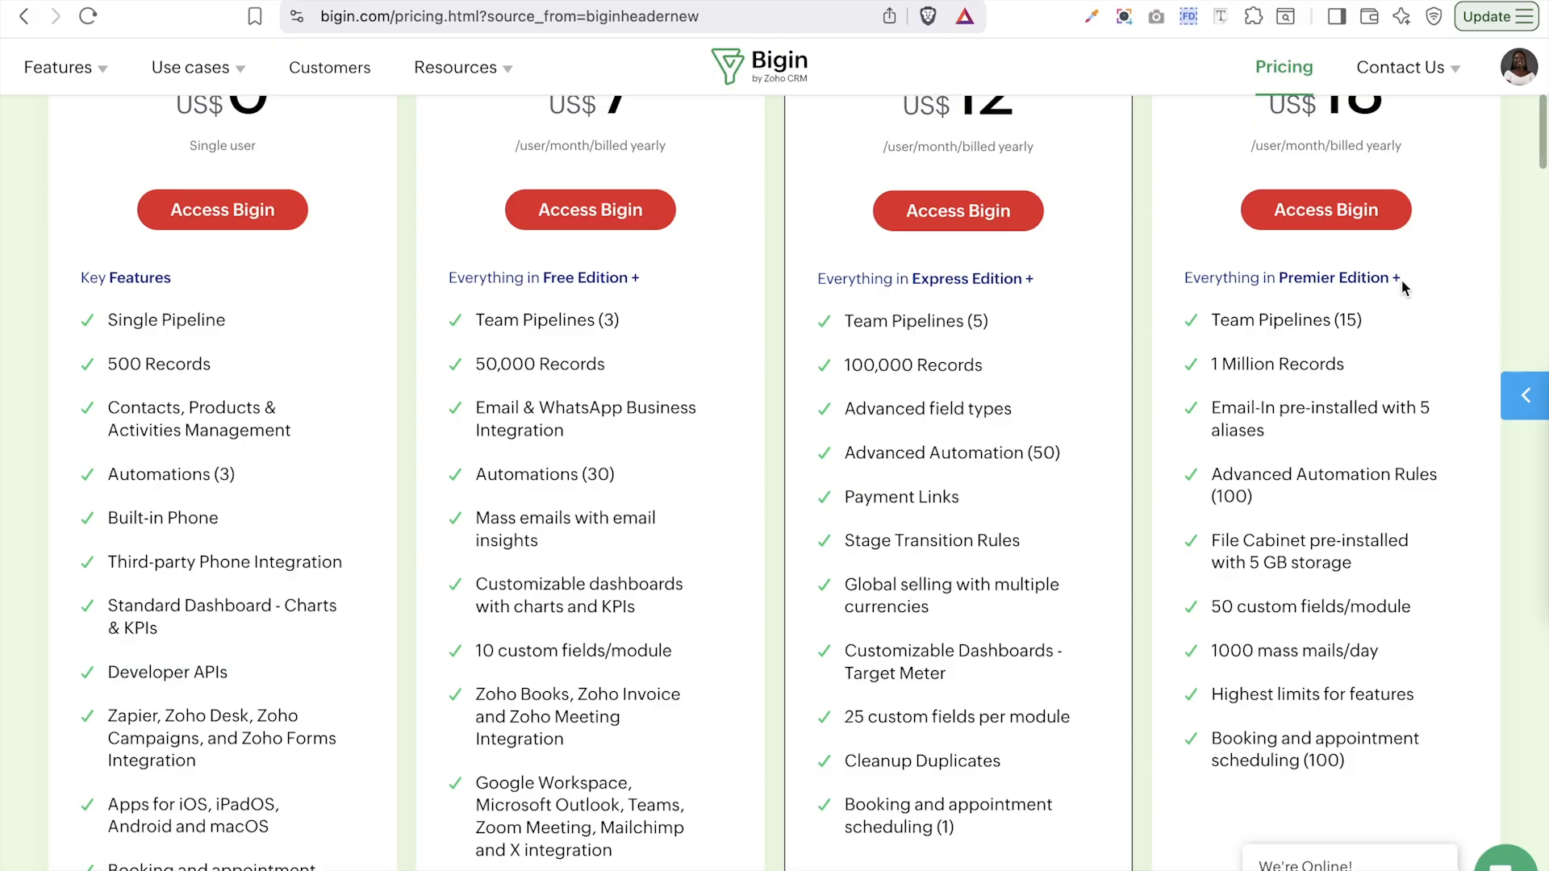
scroll(1402, 280, "down", 2)
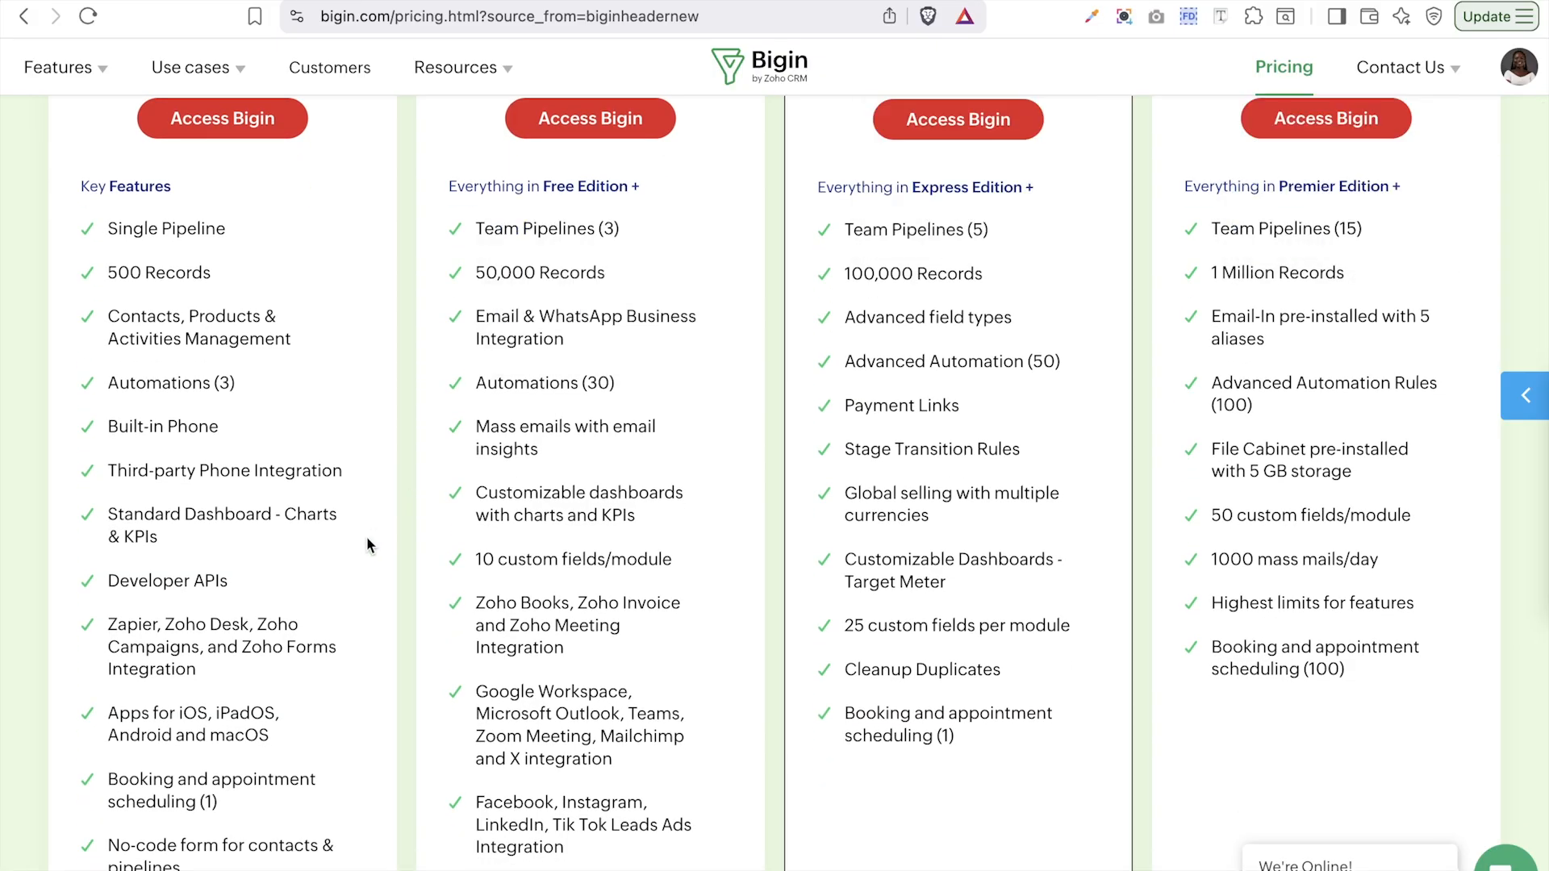
scroll(367, 538, "down", 5)
scroll(368, 538, "up", 9)
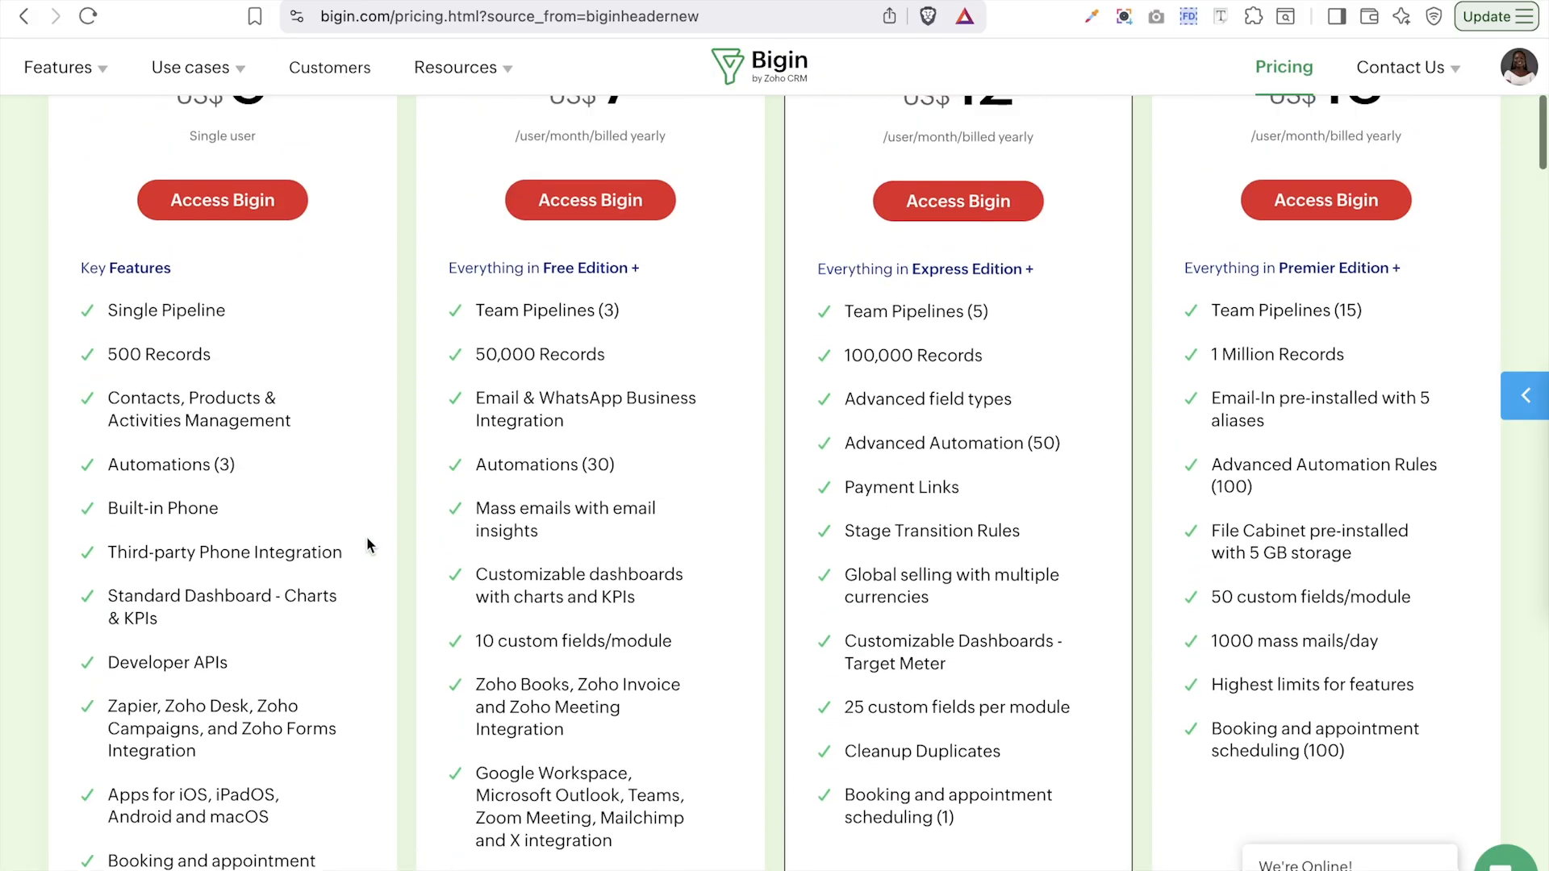
scroll(367, 538, "up", 3)
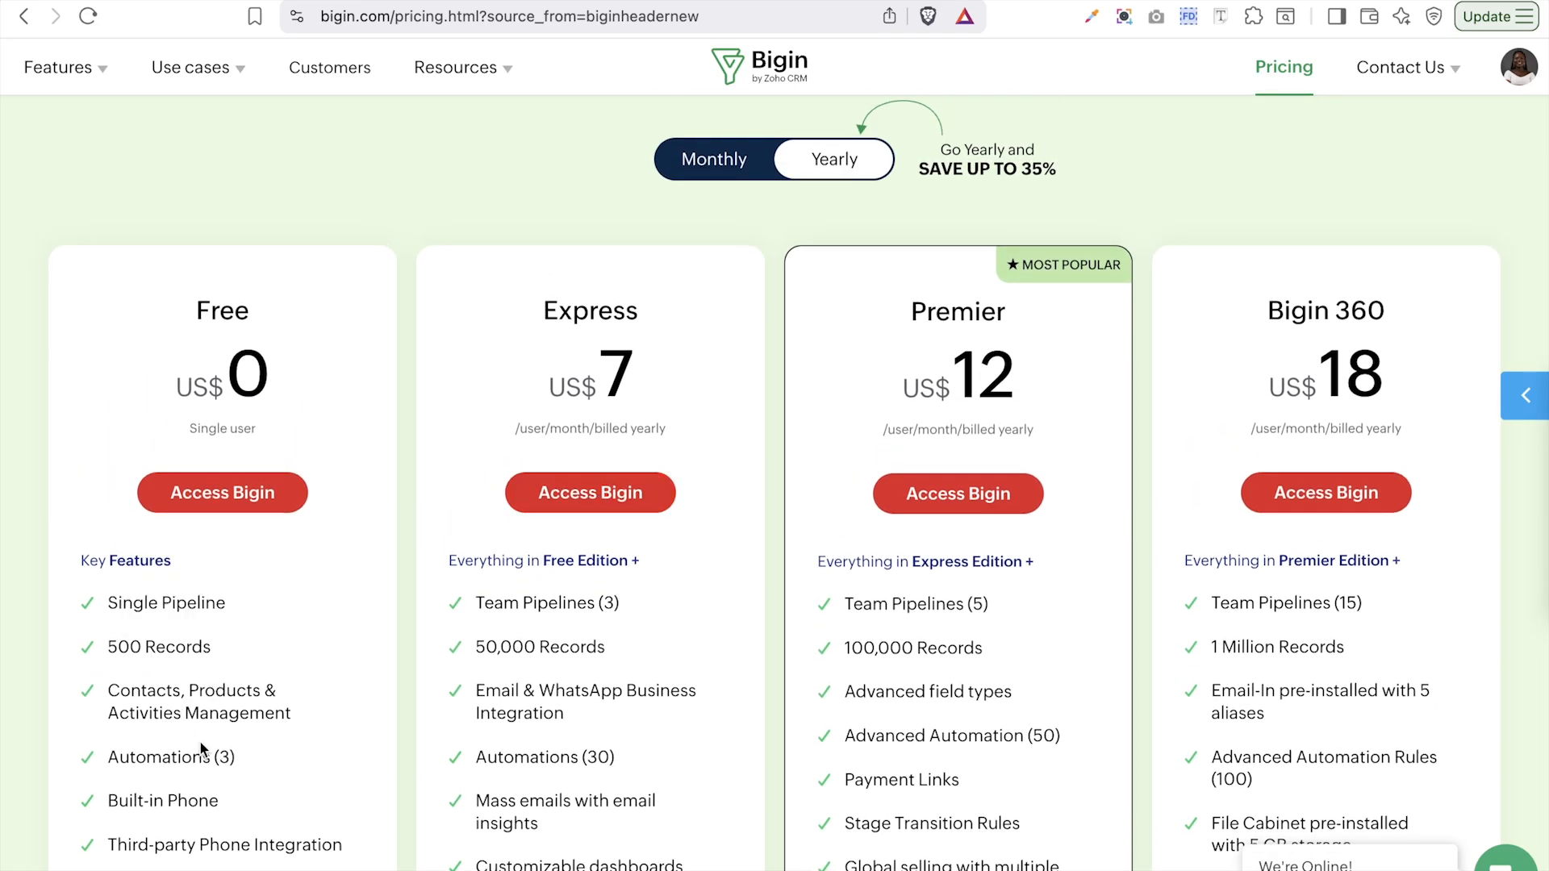
- Check the tooltip details of several plan features on the pricing cards
scroll(200, 742, "down", 2)
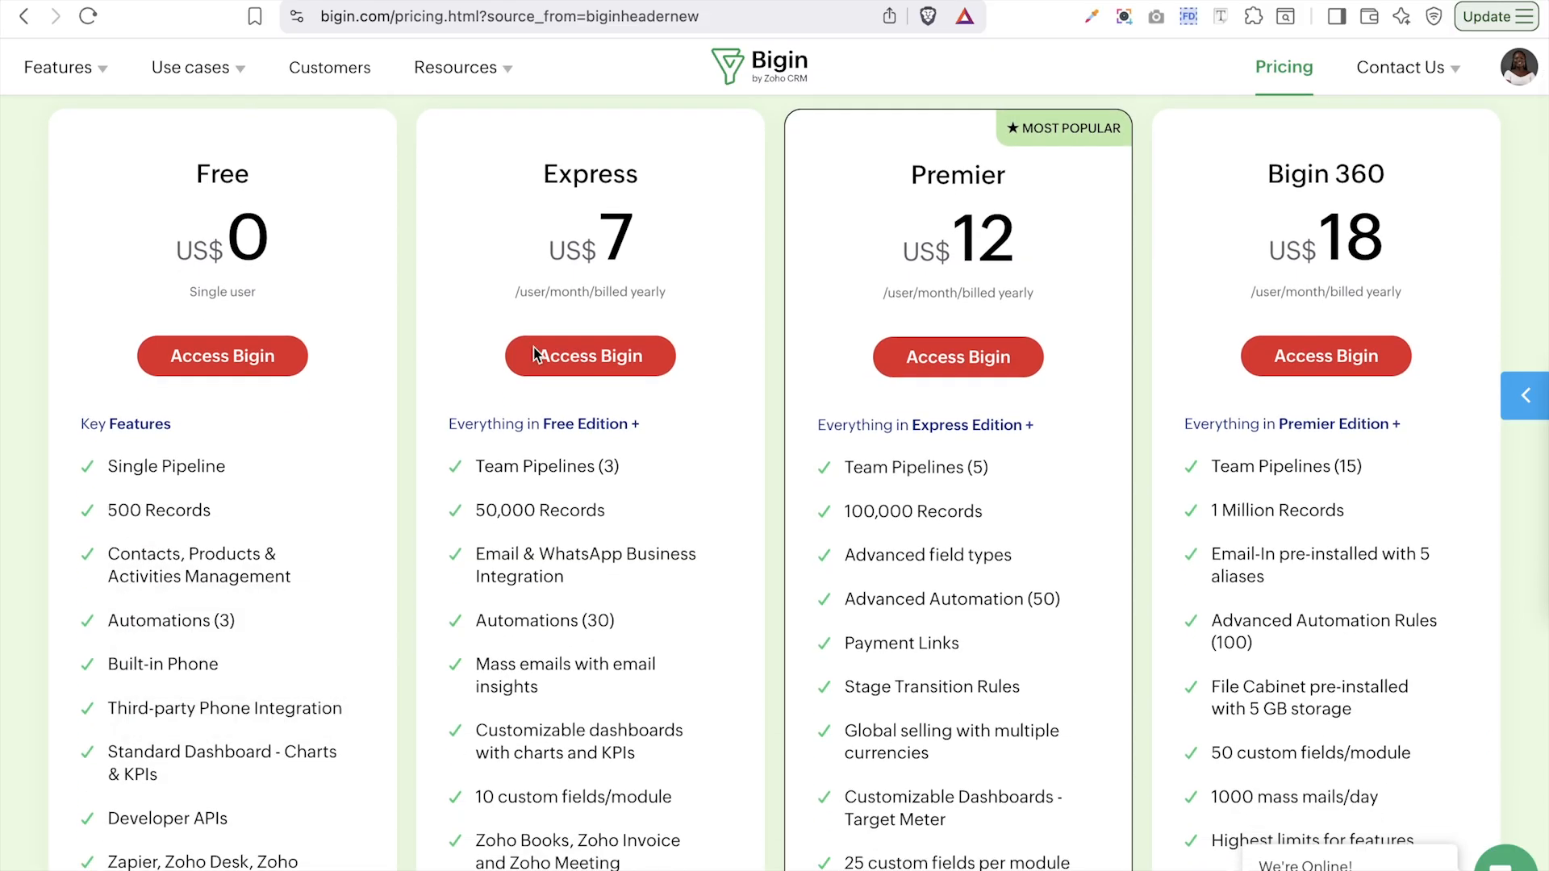
mouse_move(511, 628)
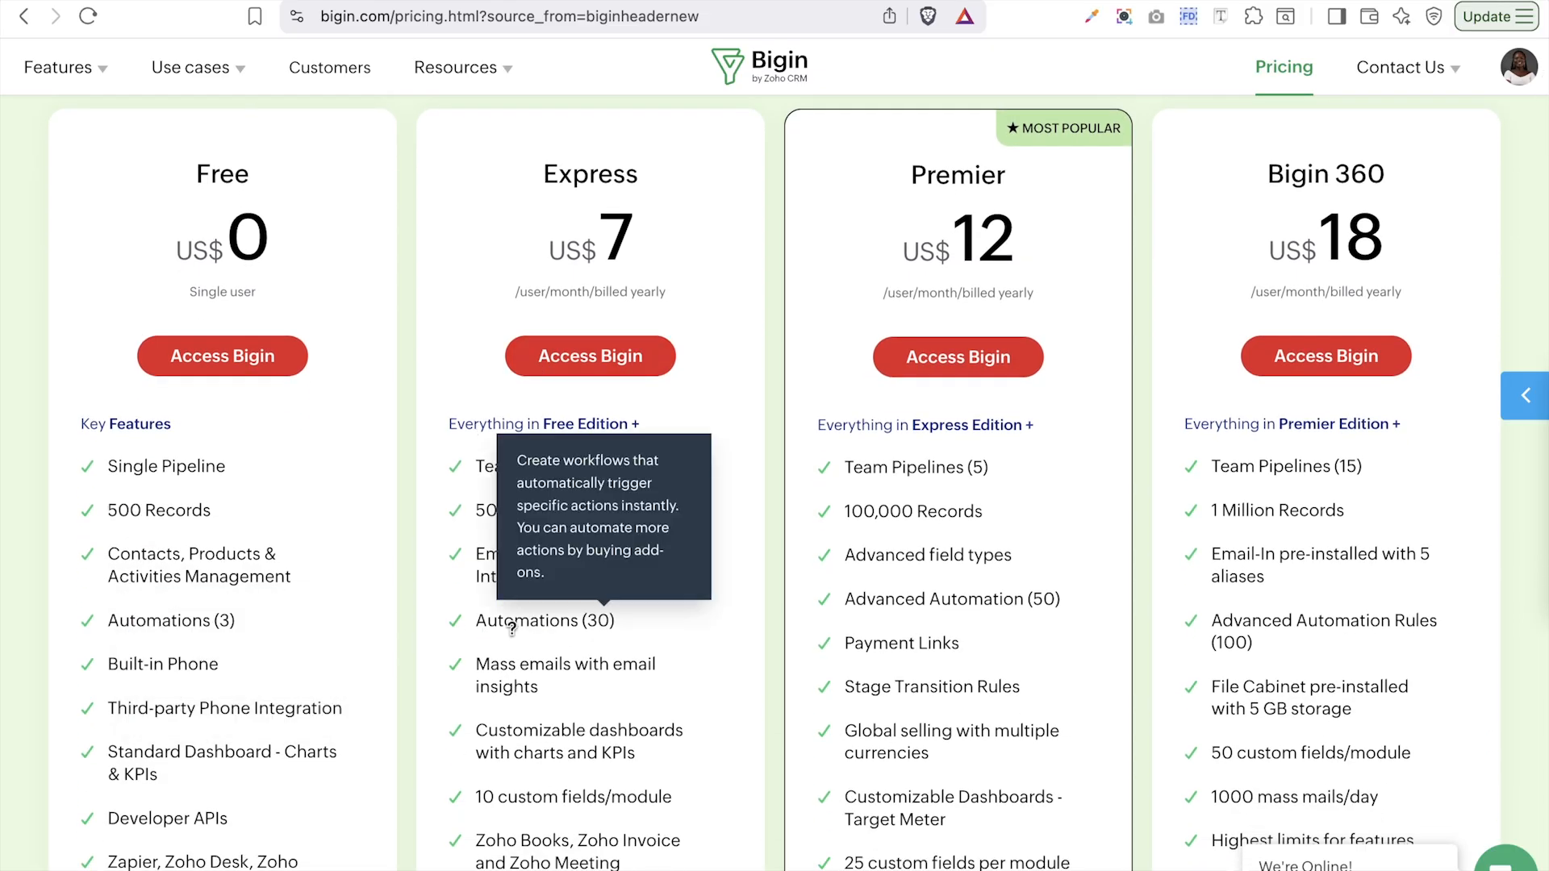
mouse_move(251, 409)
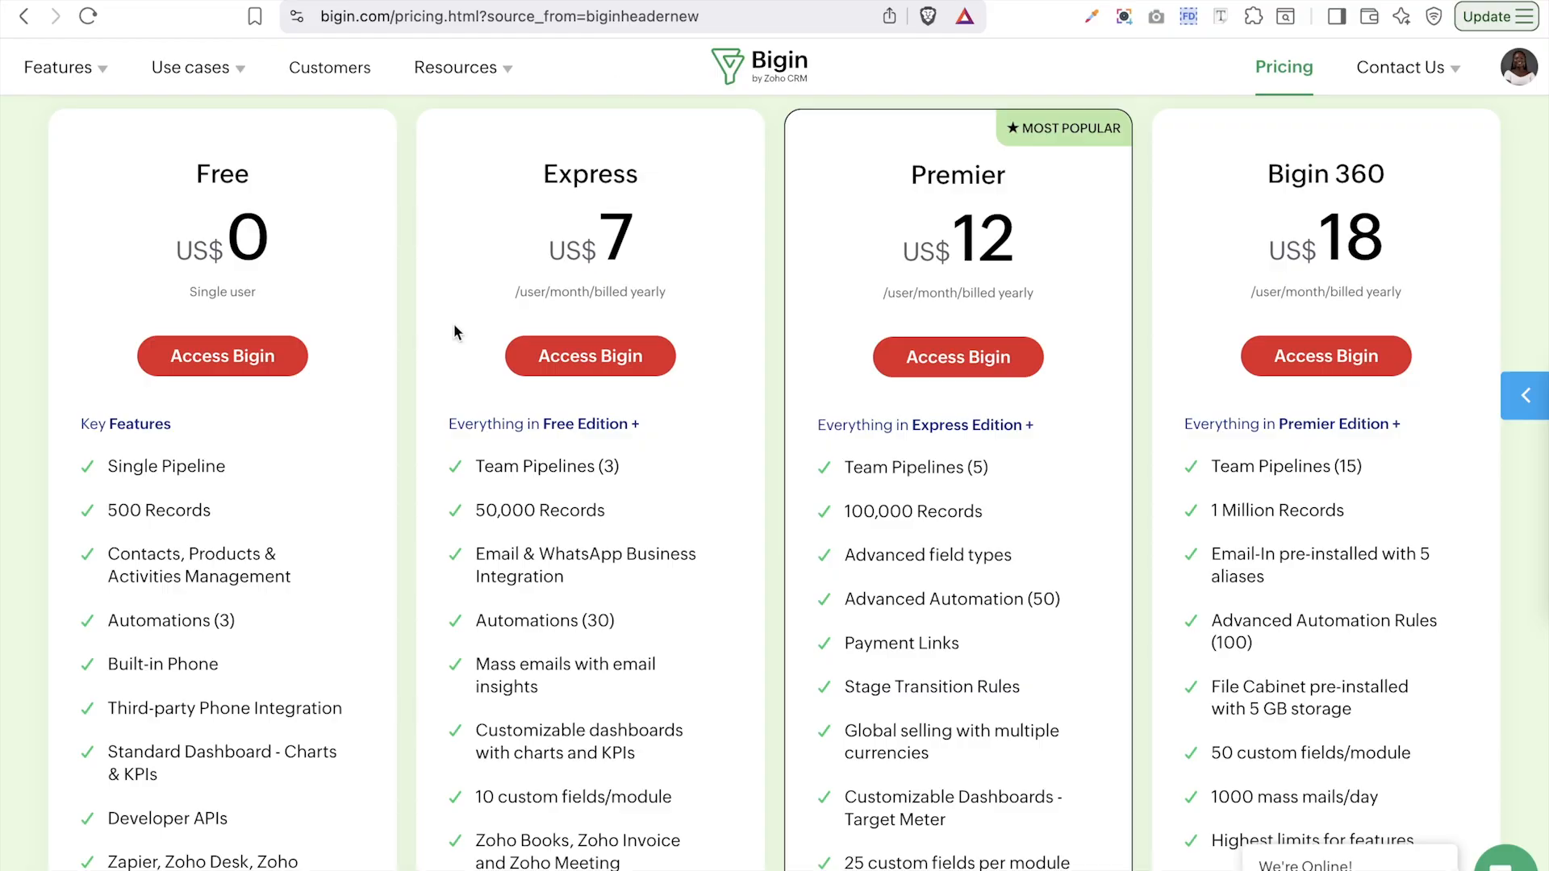
mouse_move(869, 559)
scroll(1031, 422, "down", 3)
mouse_move(847, 245)
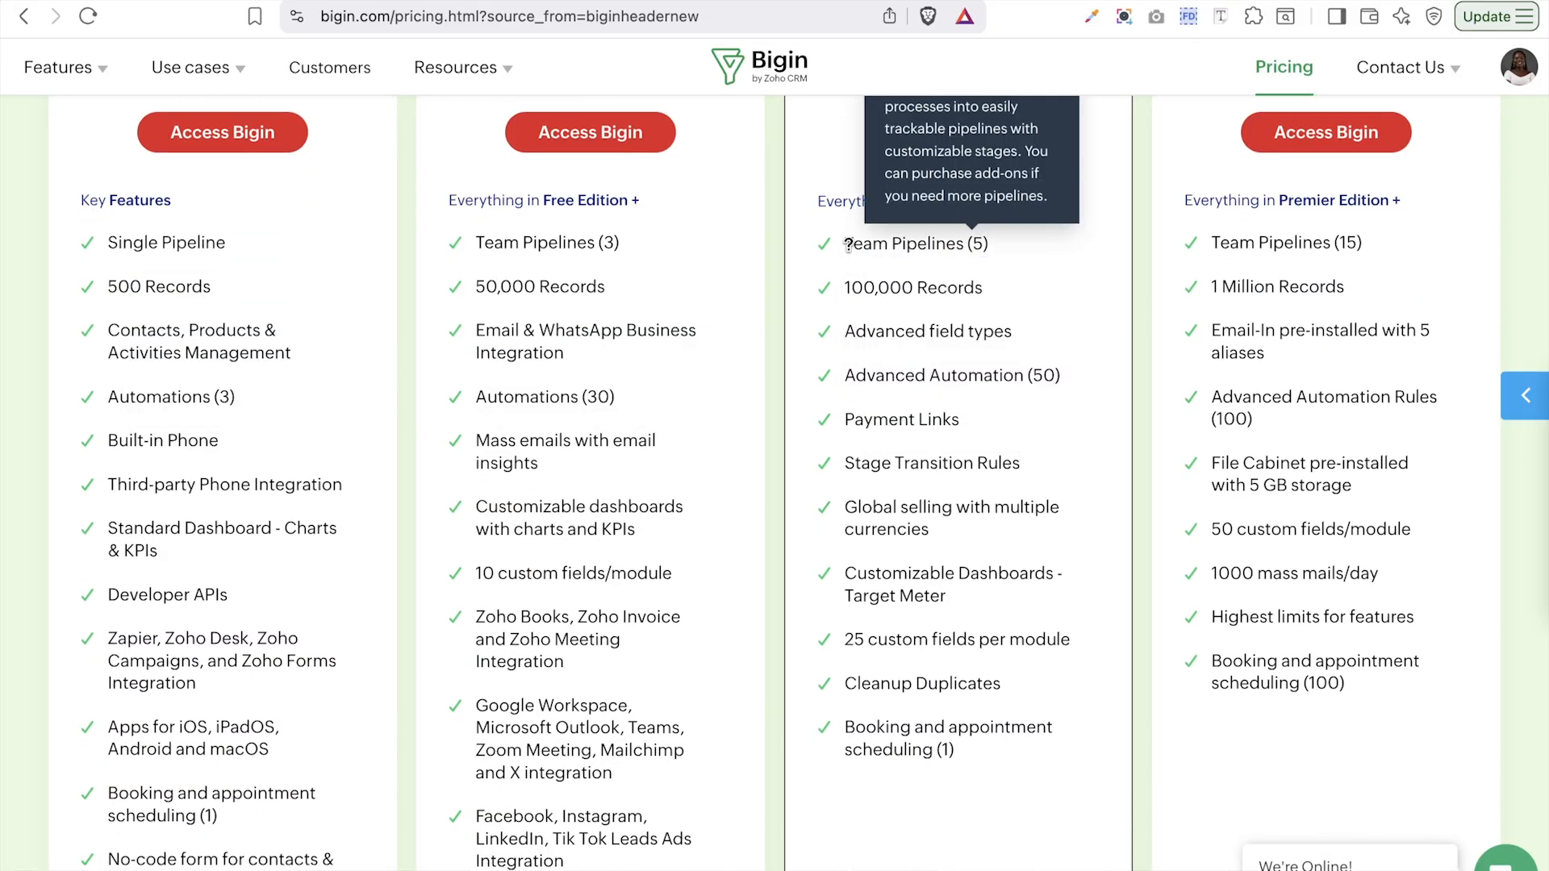
scroll(864, 391, "up", 4)
- Enter the Bigin app through the Premier plan card's Access Bigin button
left_click(921, 432)
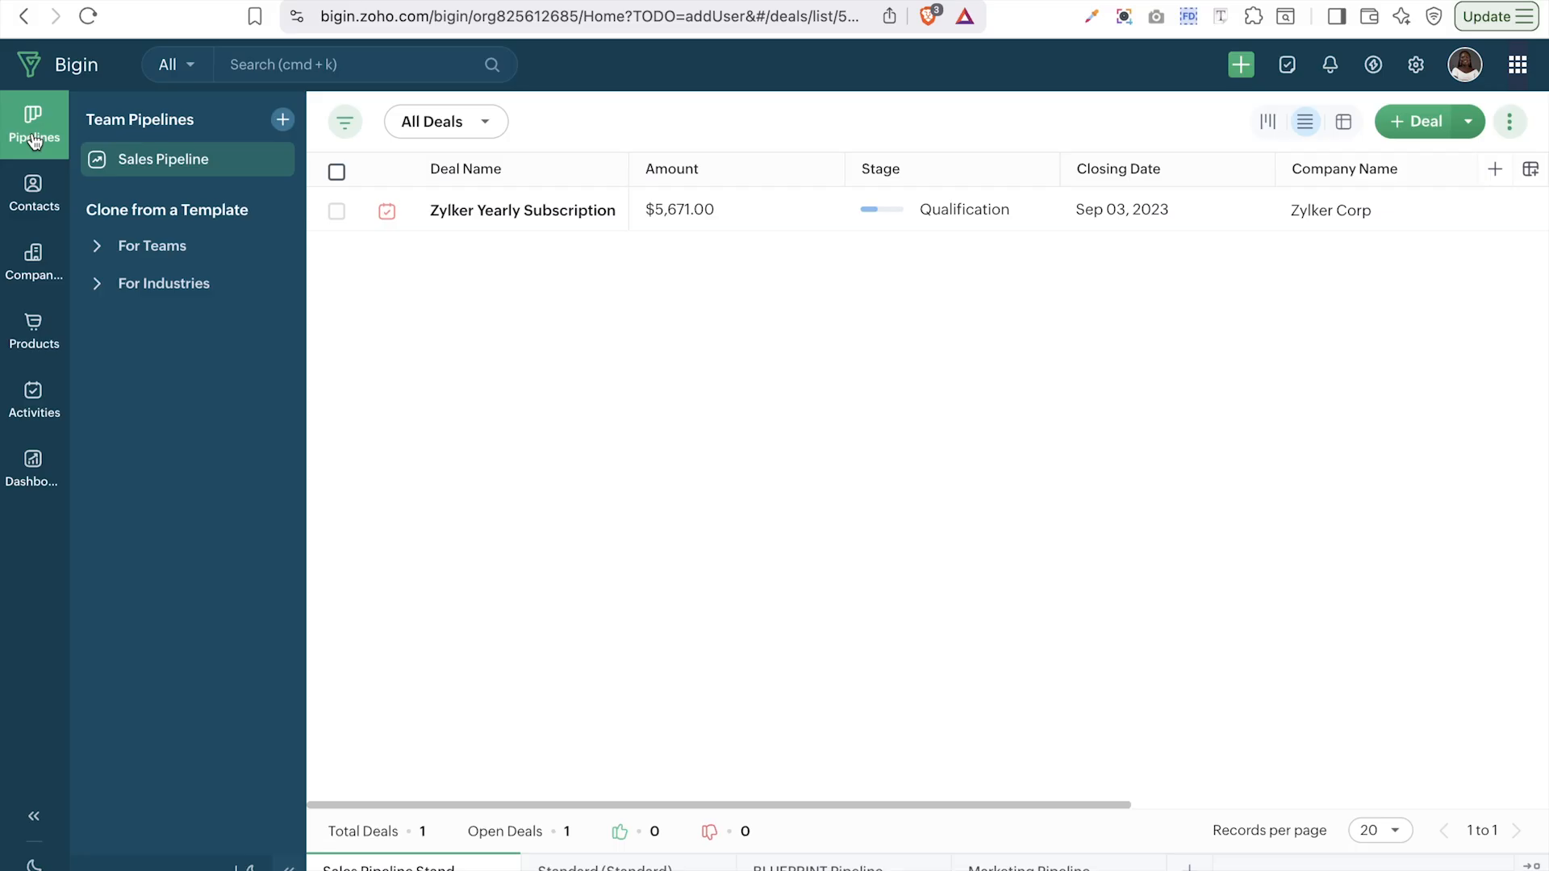
- Browse Contacts, the Sales Pipeline and Companies, ending on the empty Products module
left_click(35, 199)
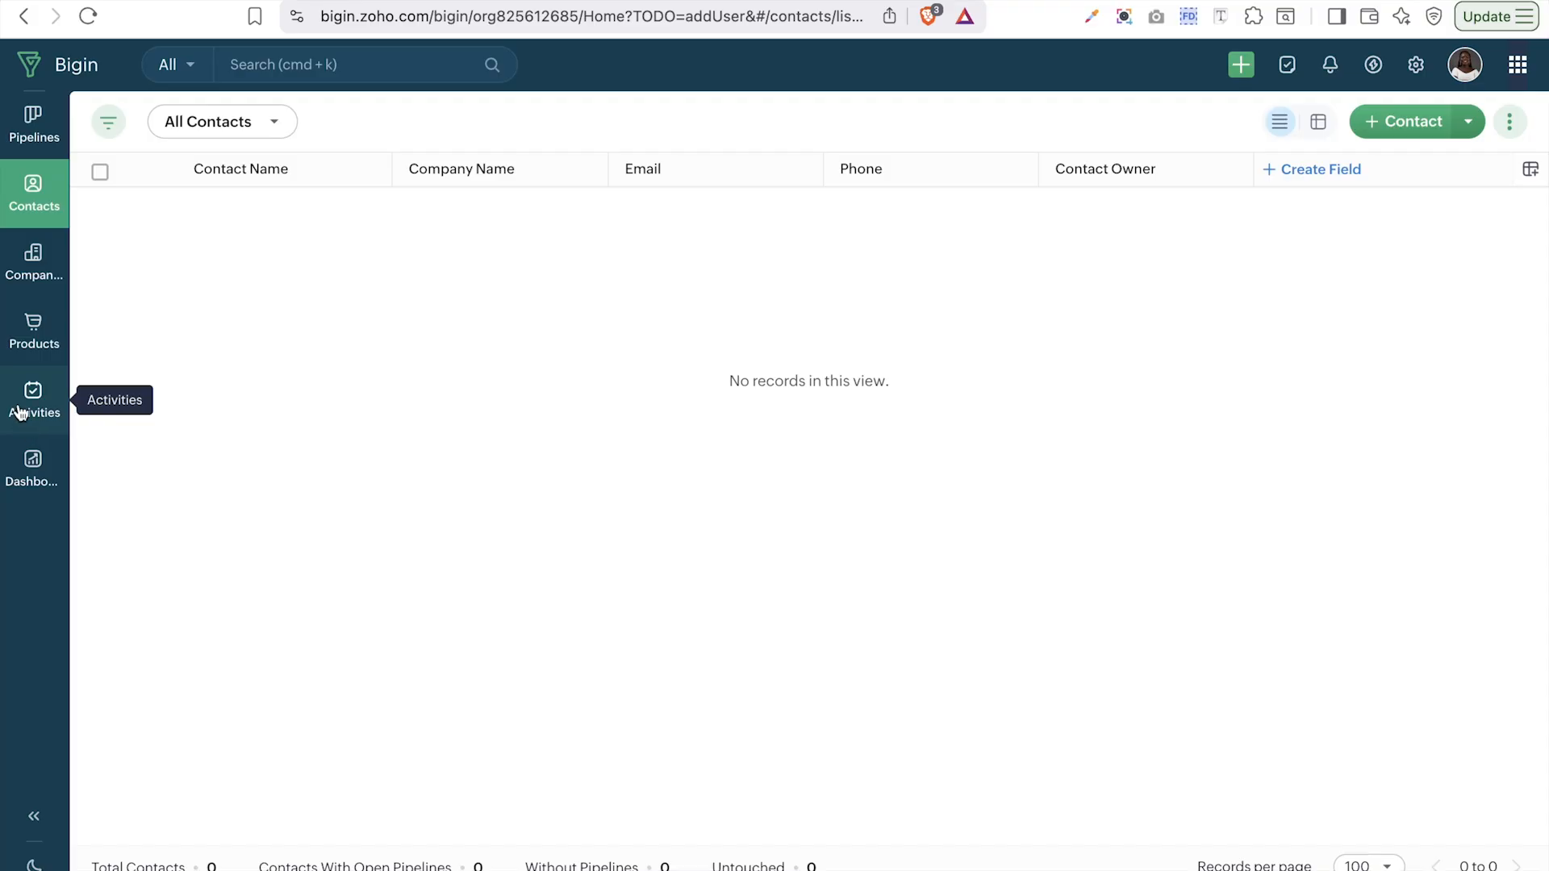
left_click(44, 150)
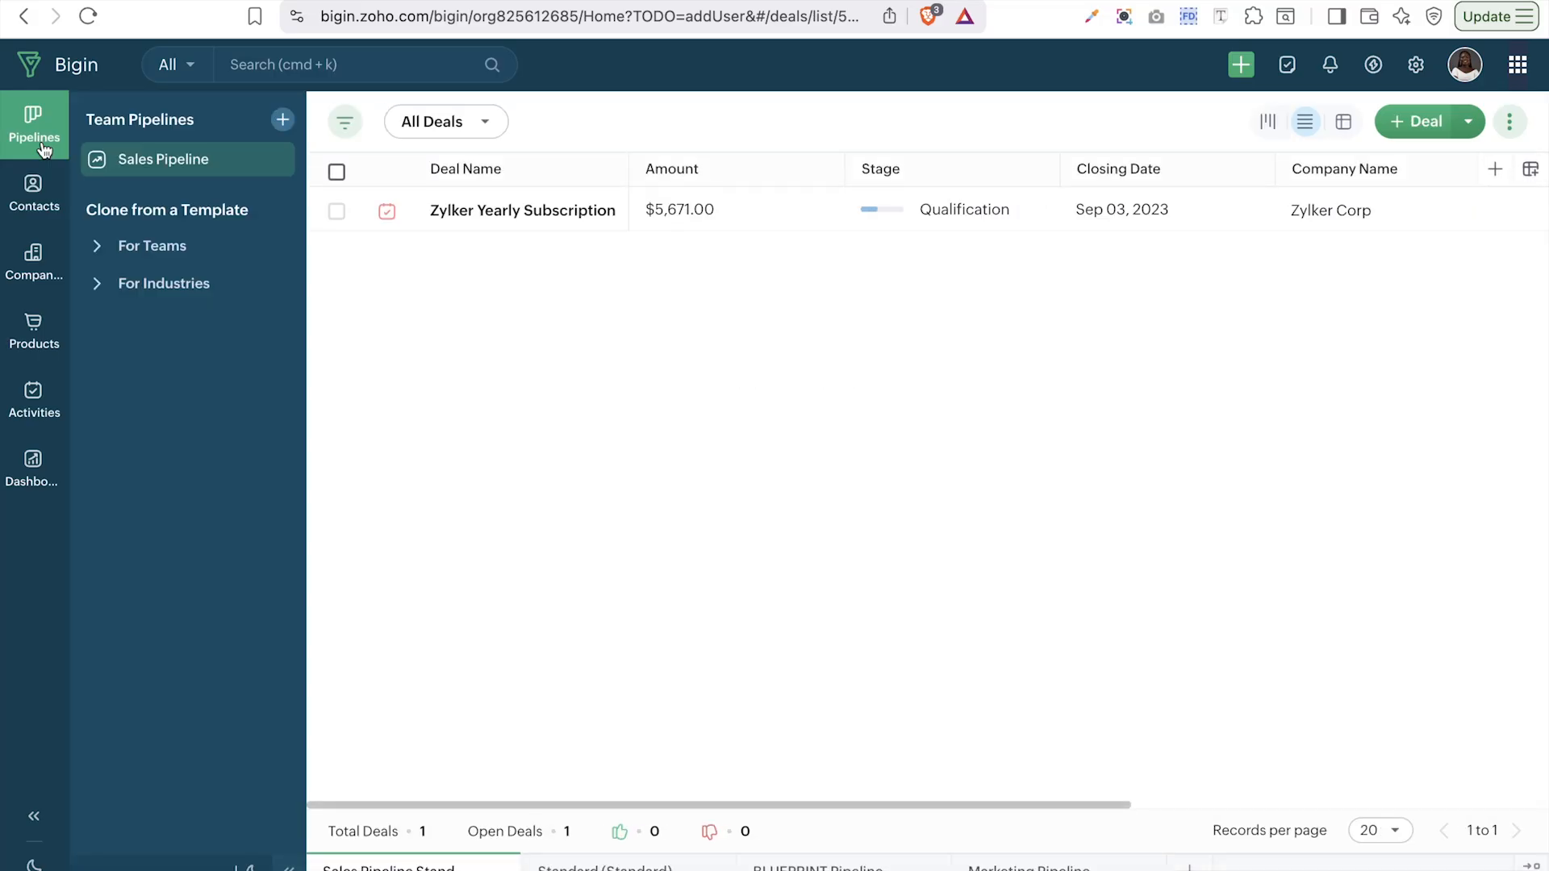
left_click(14, 213)
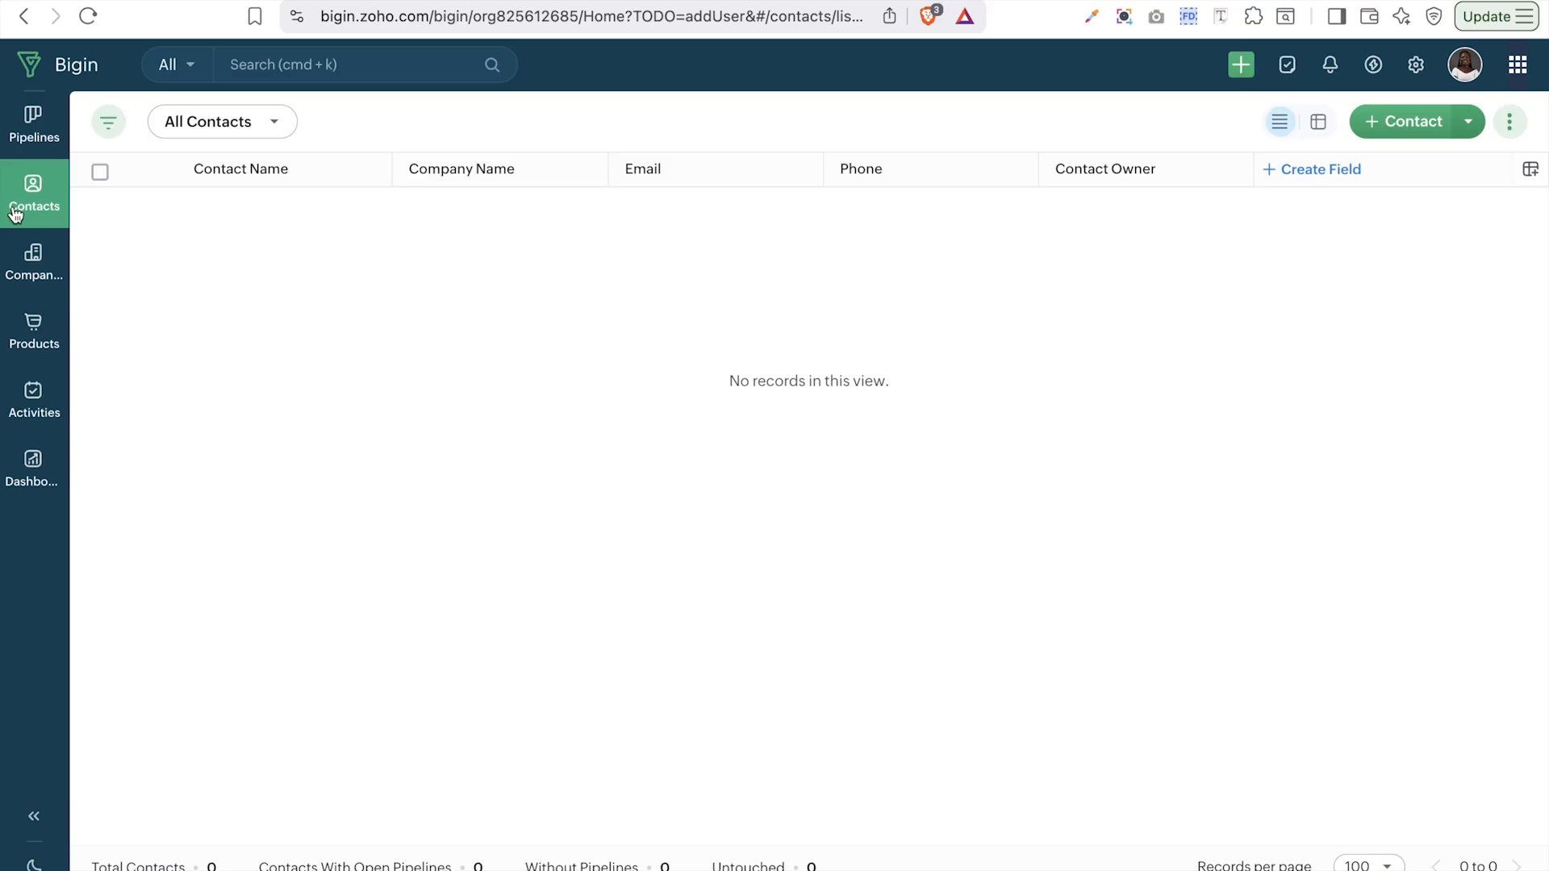
left_click(32, 257)
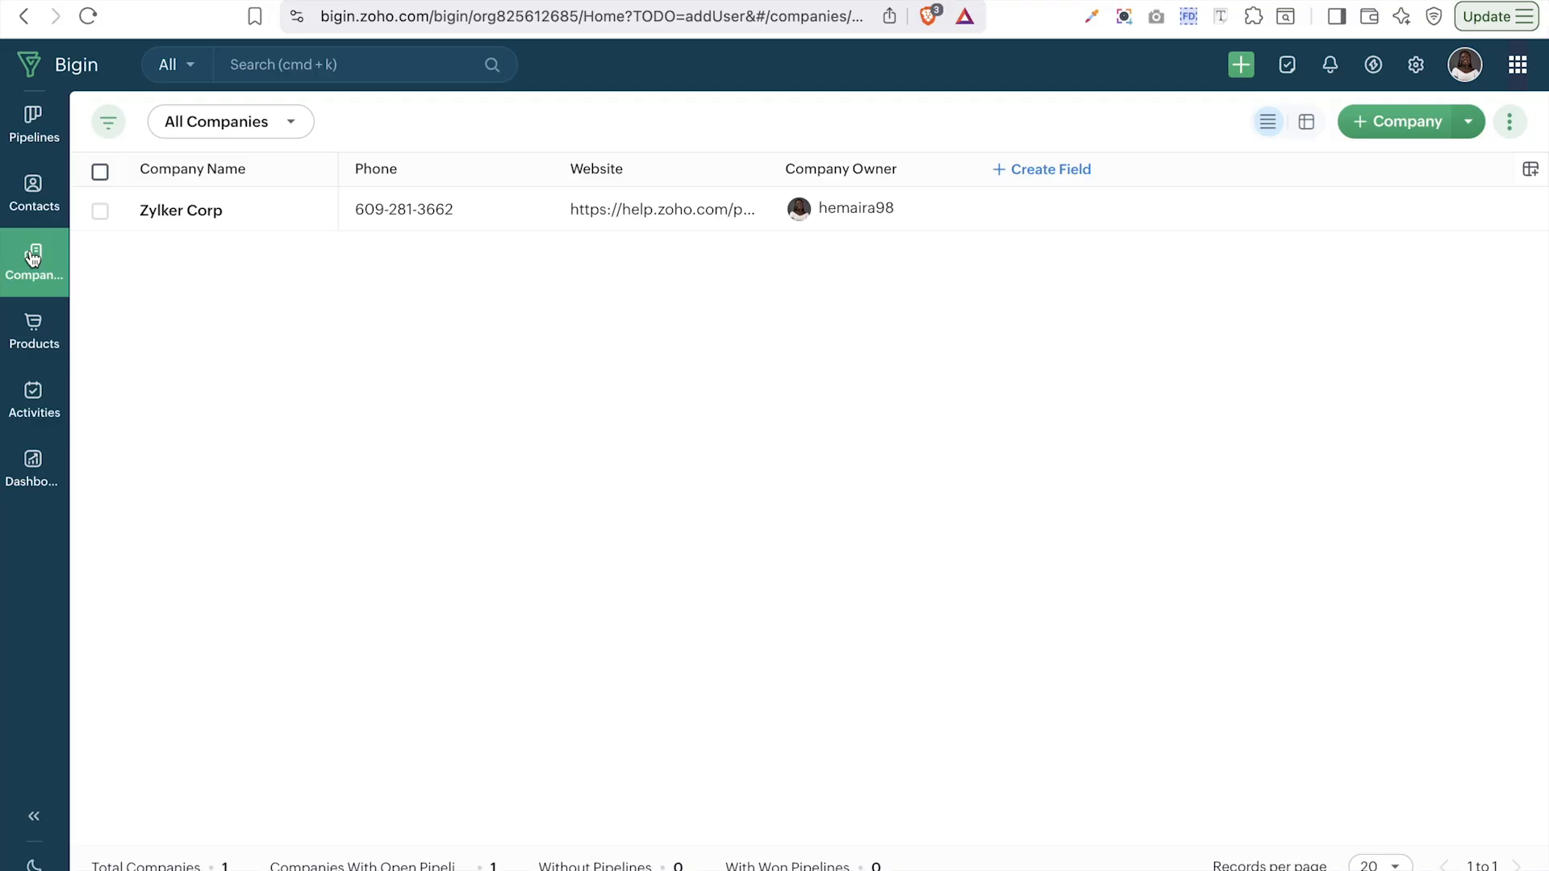
left_click(30, 322)
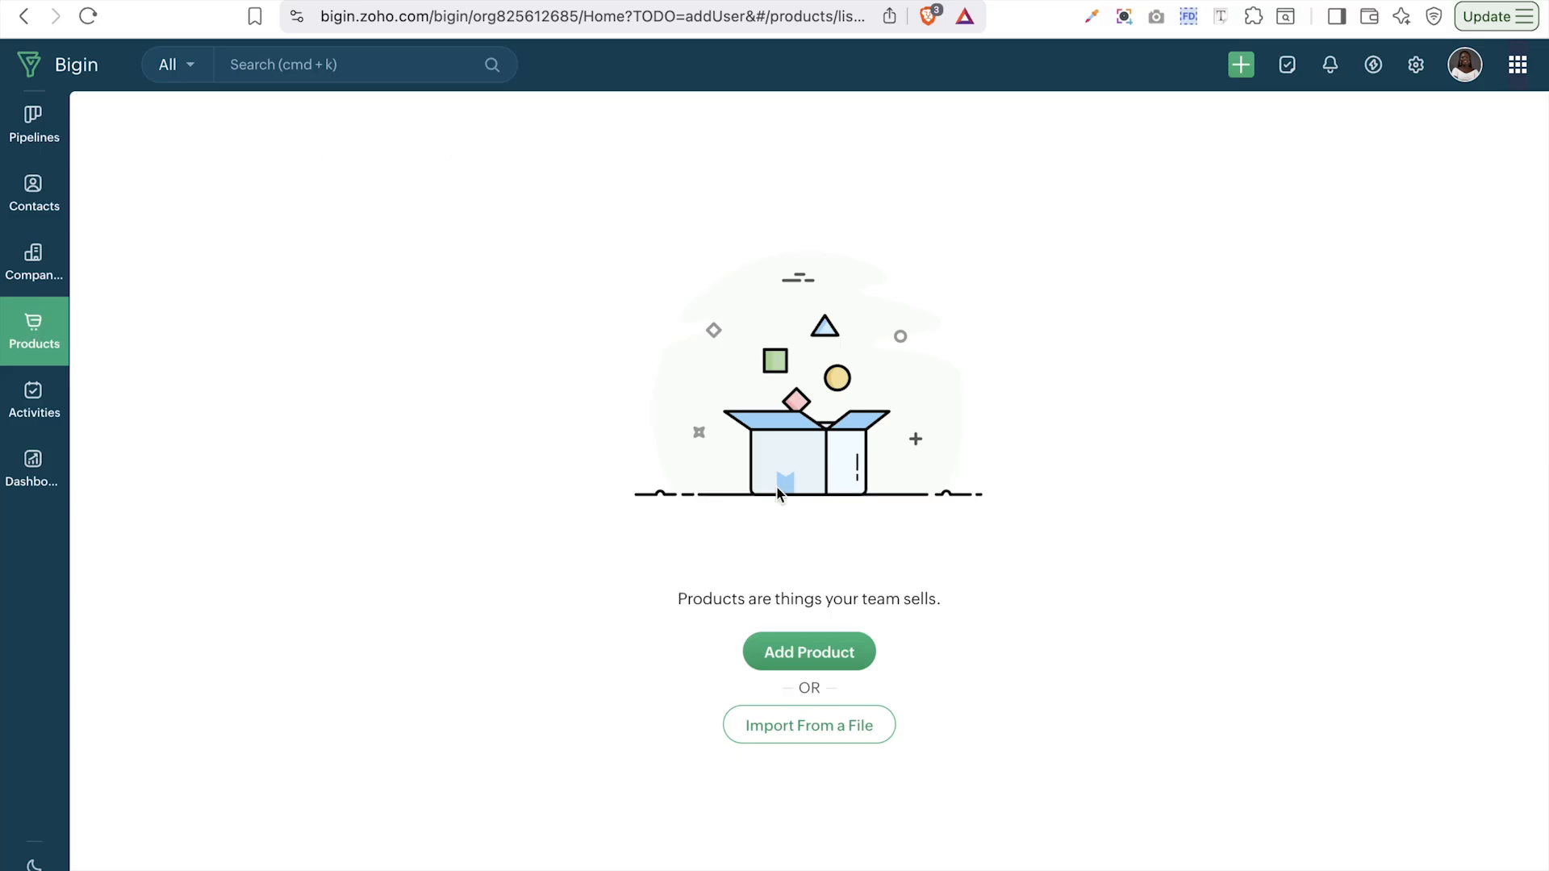
- View the Activities calendar, then the Tasks list and its saved task views
left_click(53, 453)
left_click(50, 416)
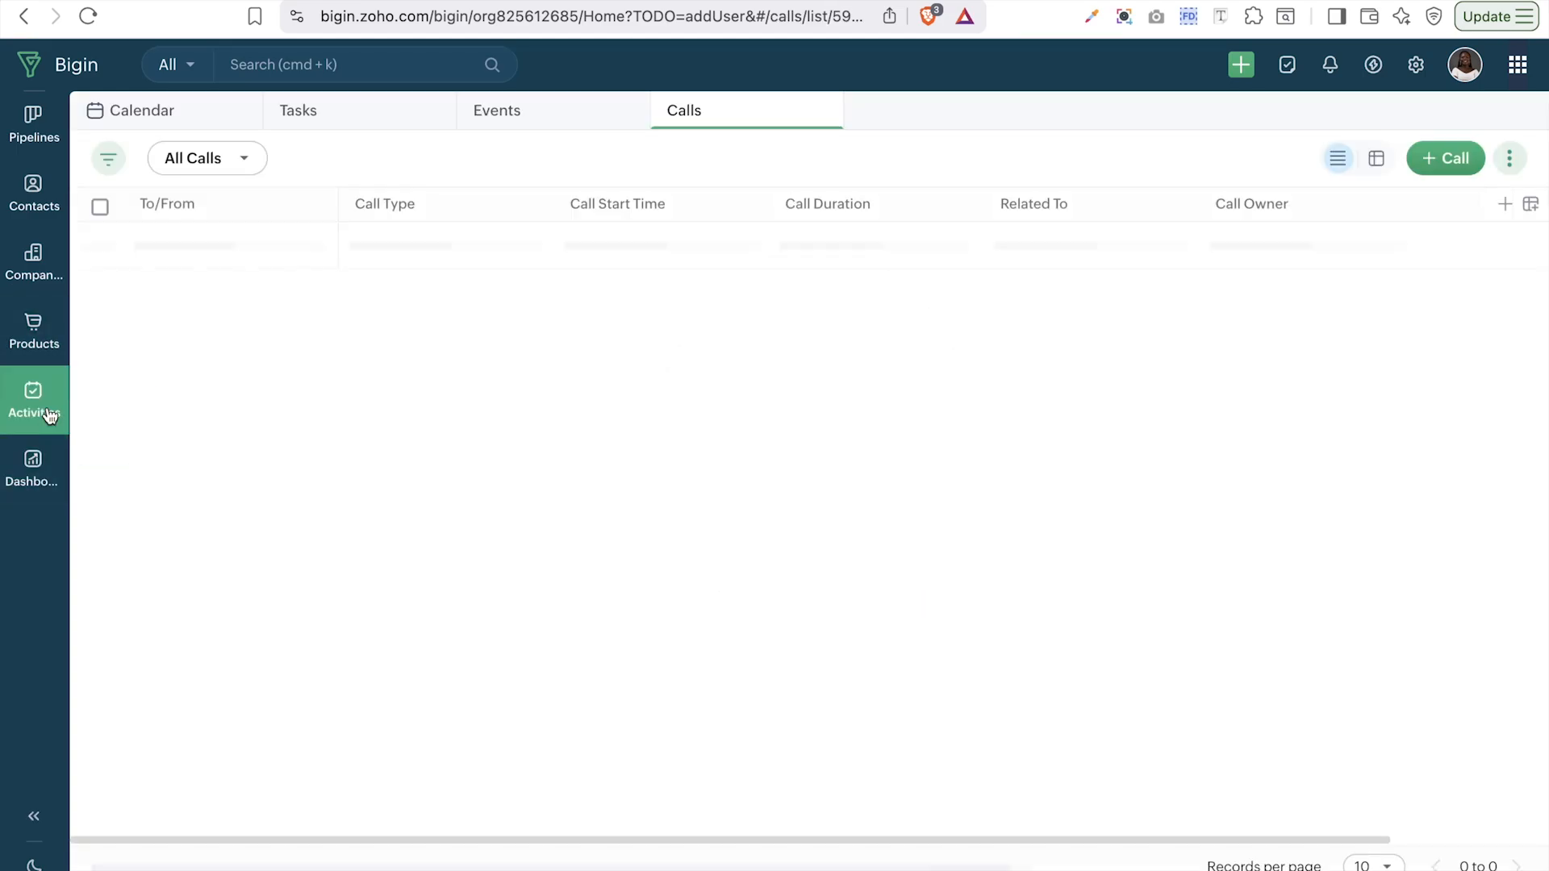
left_click(124, 102)
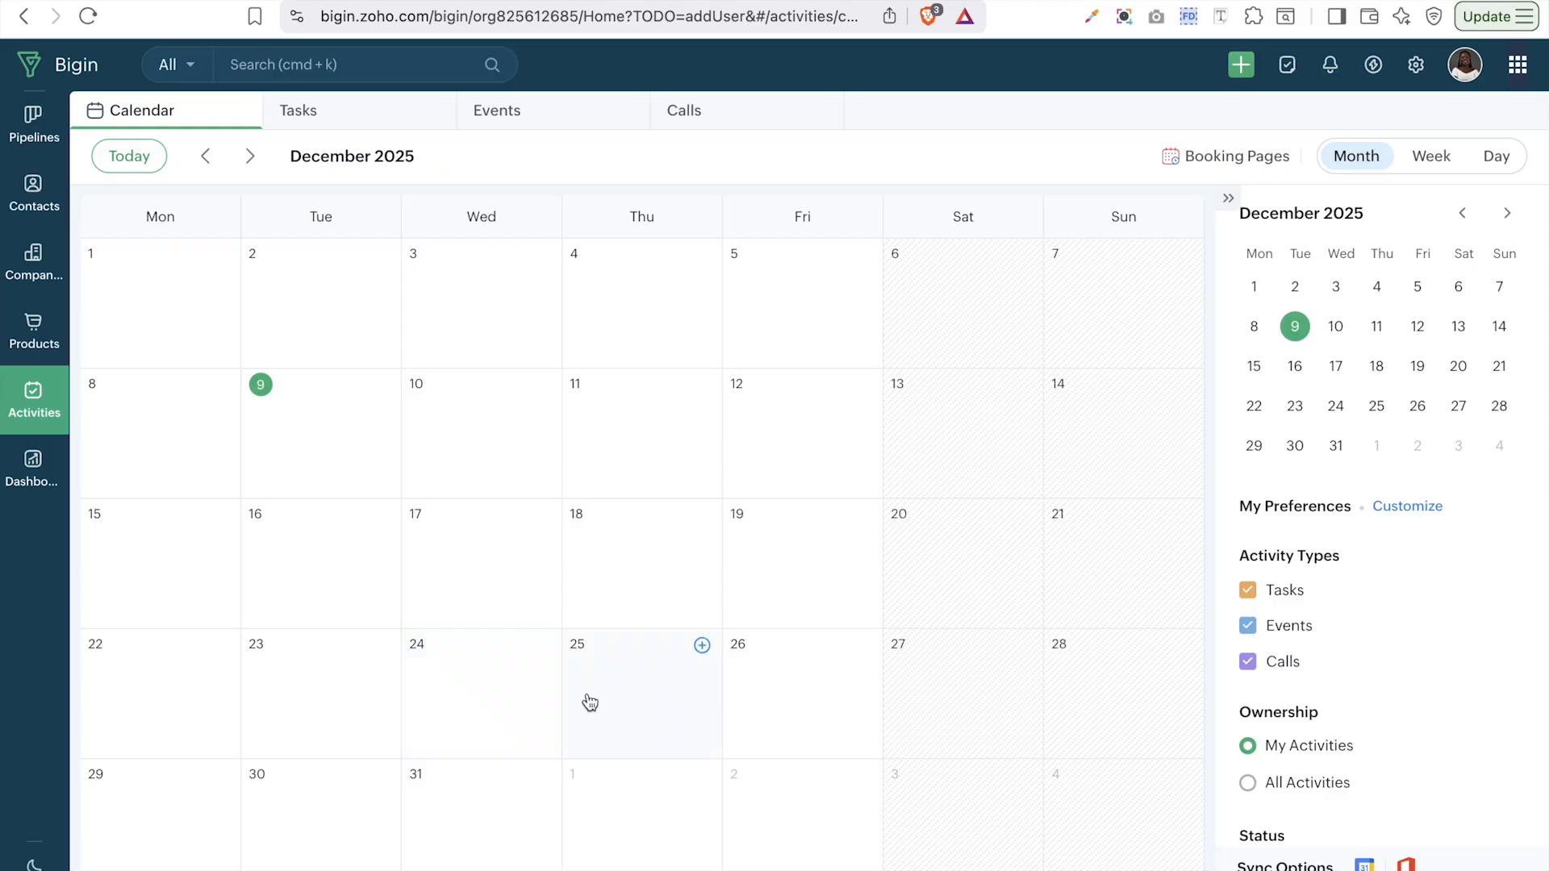
left_click(316, 125)
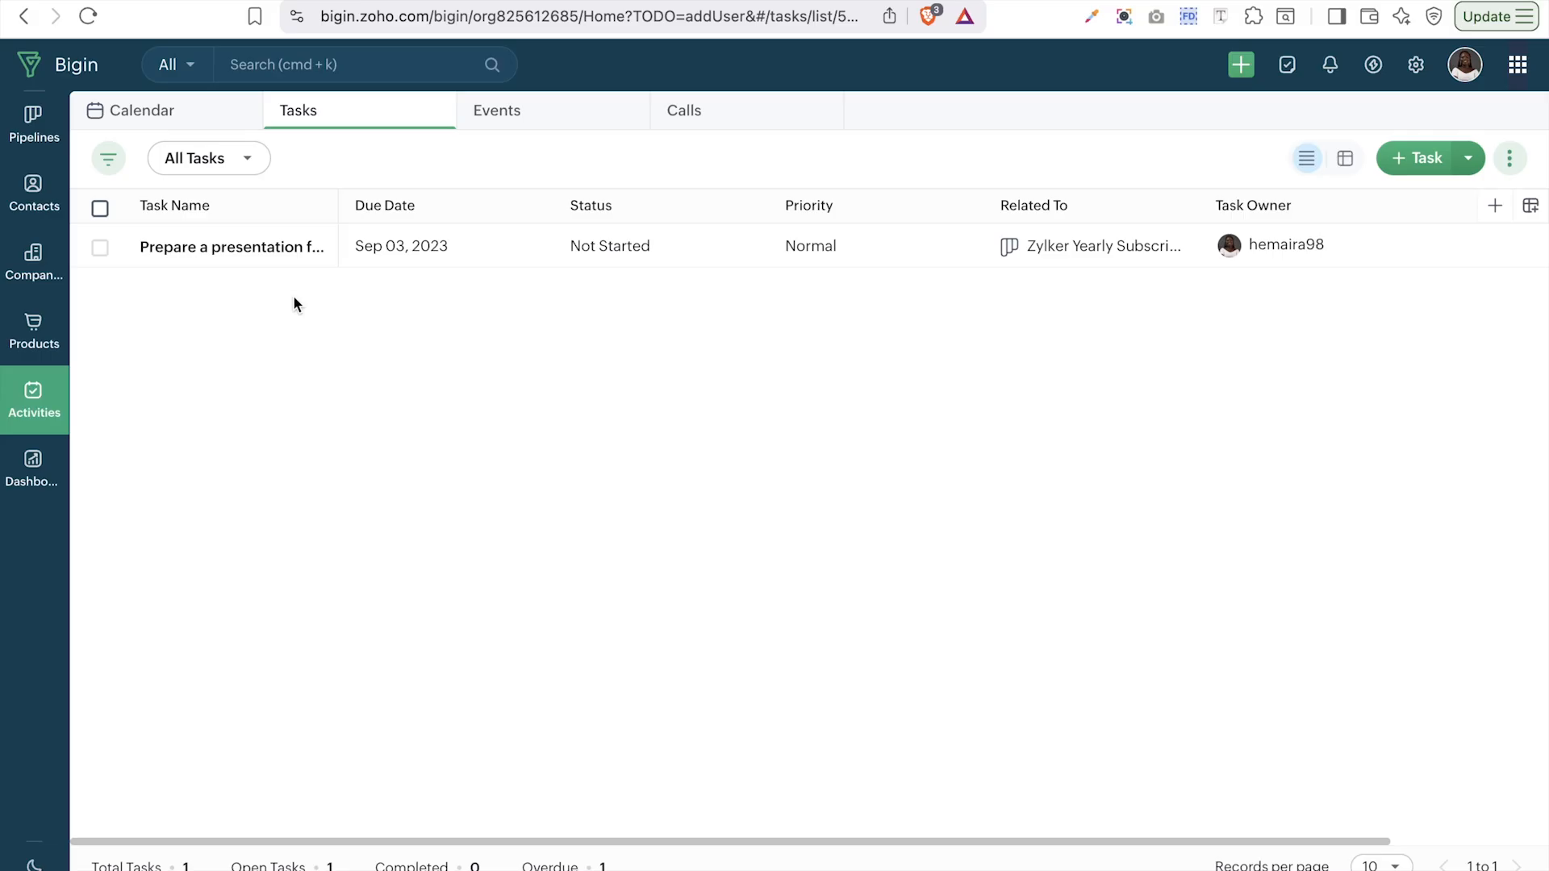
left_click(235, 159)
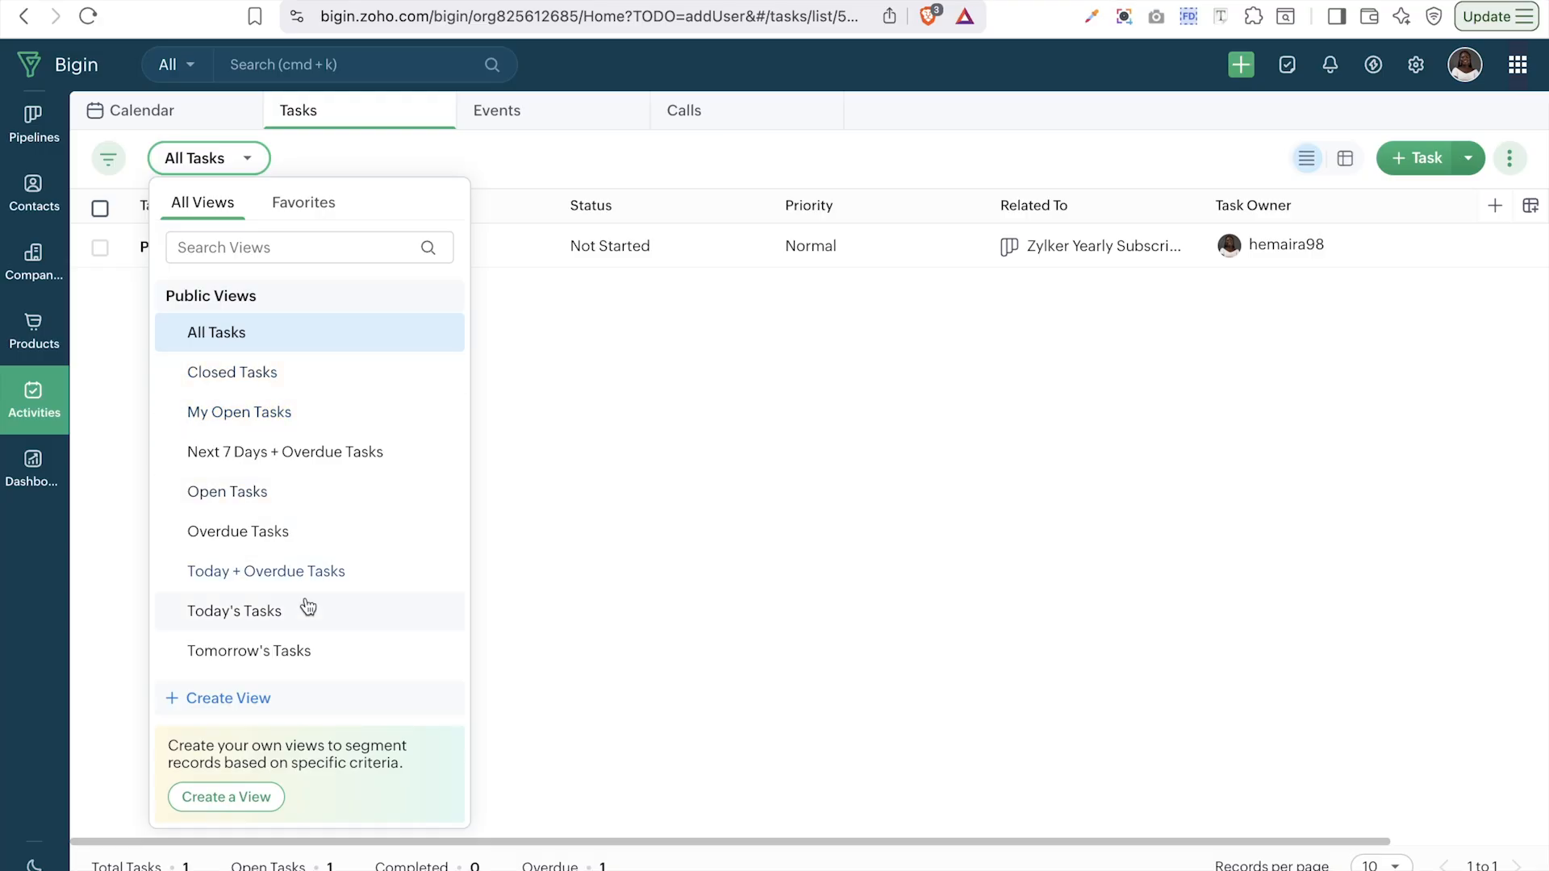
- Check the Events and Calls lists, then bring up the Overview dashboard
left_click(559, 476)
left_click(502, 112)
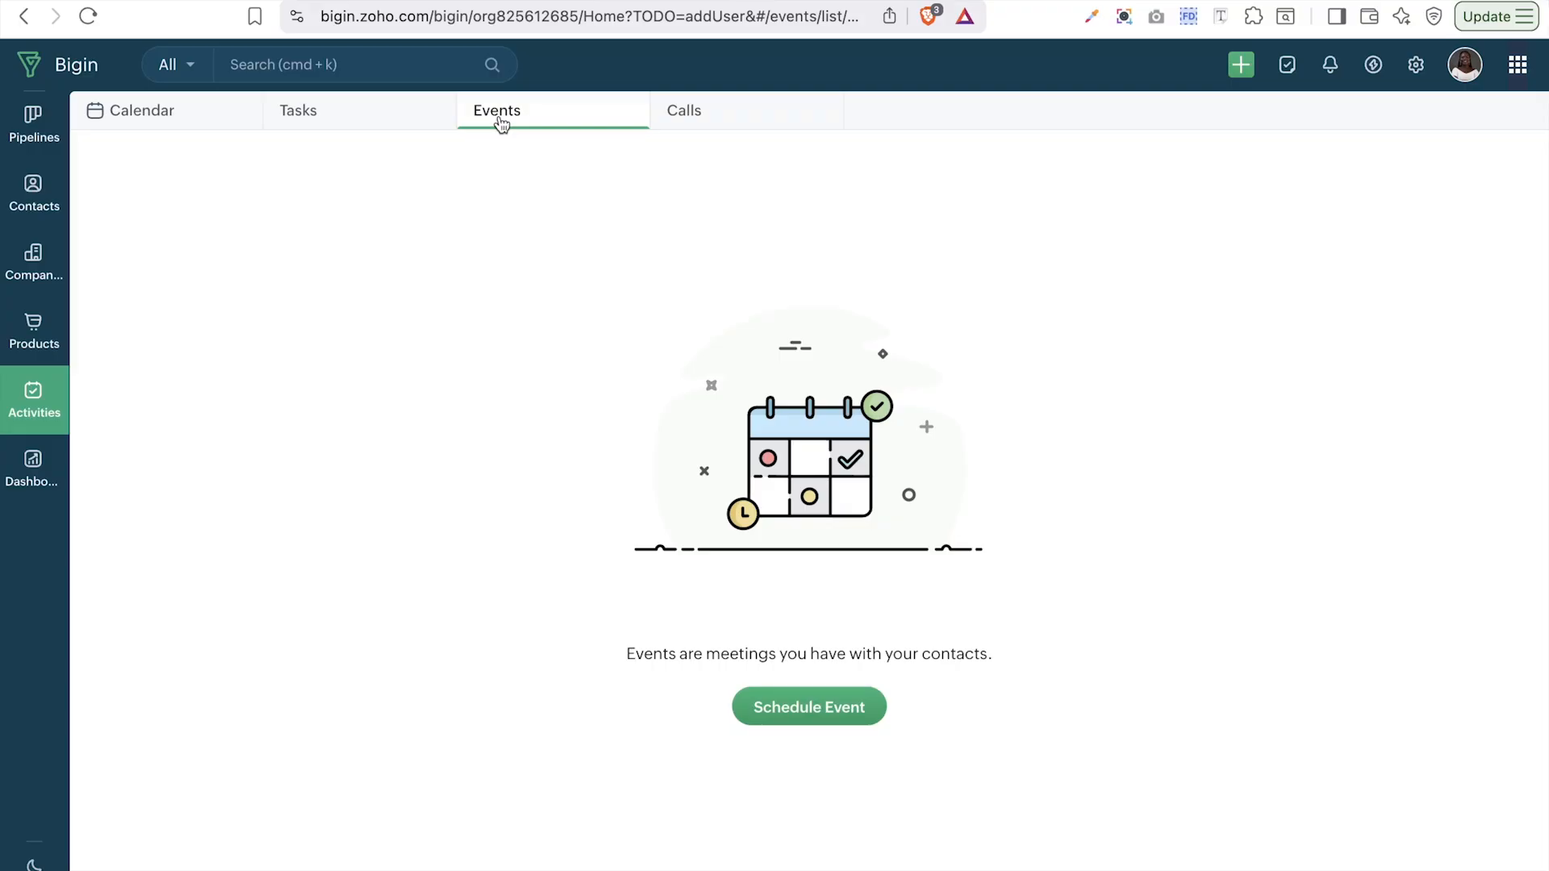
left_click(688, 109)
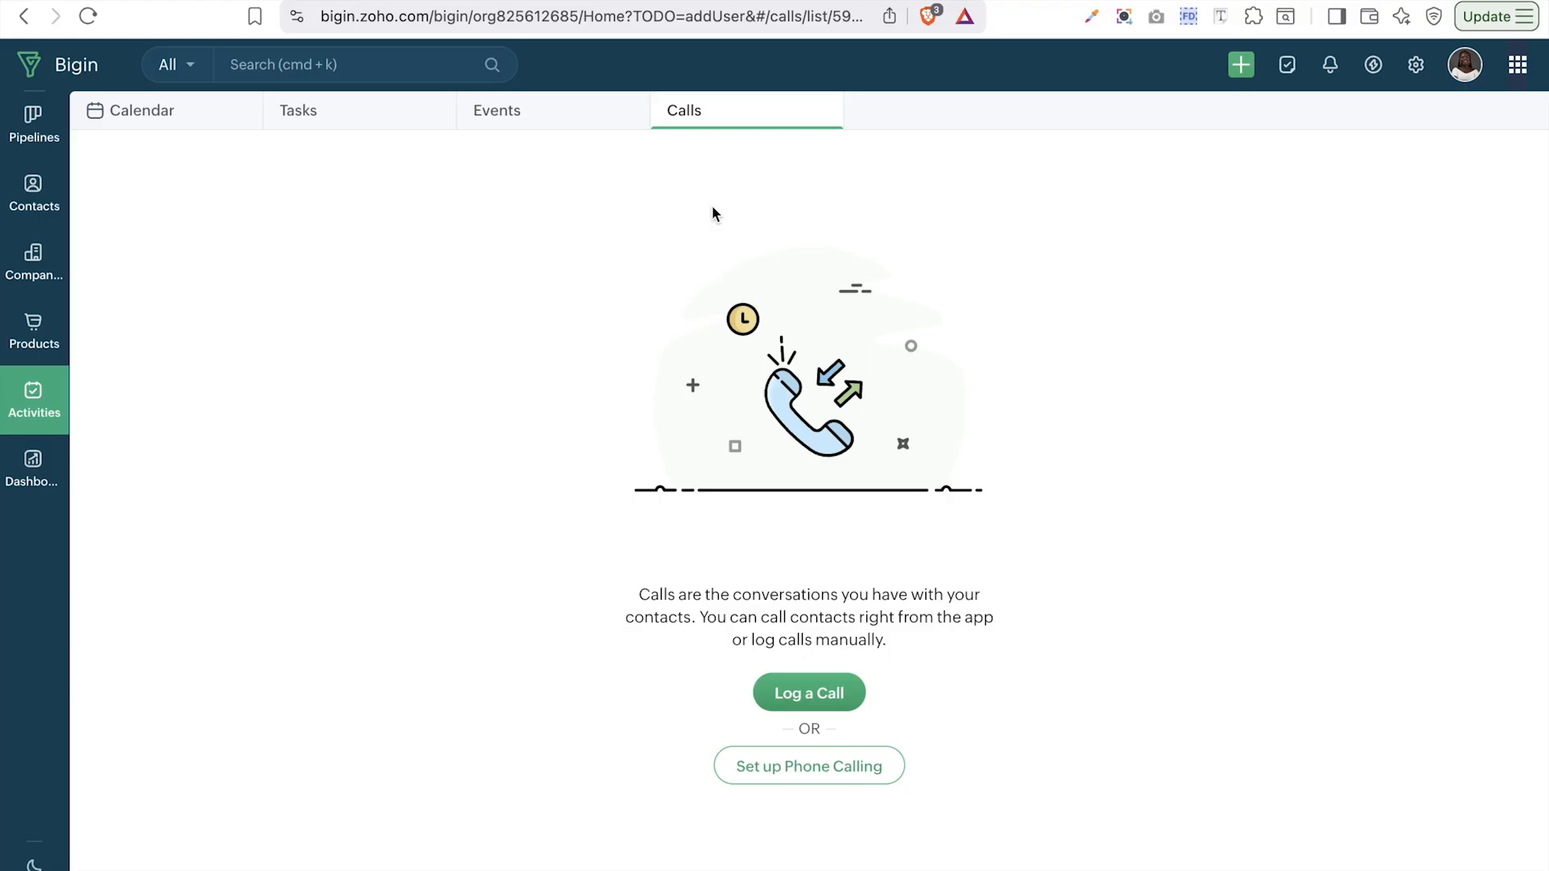
left_click(33, 474)
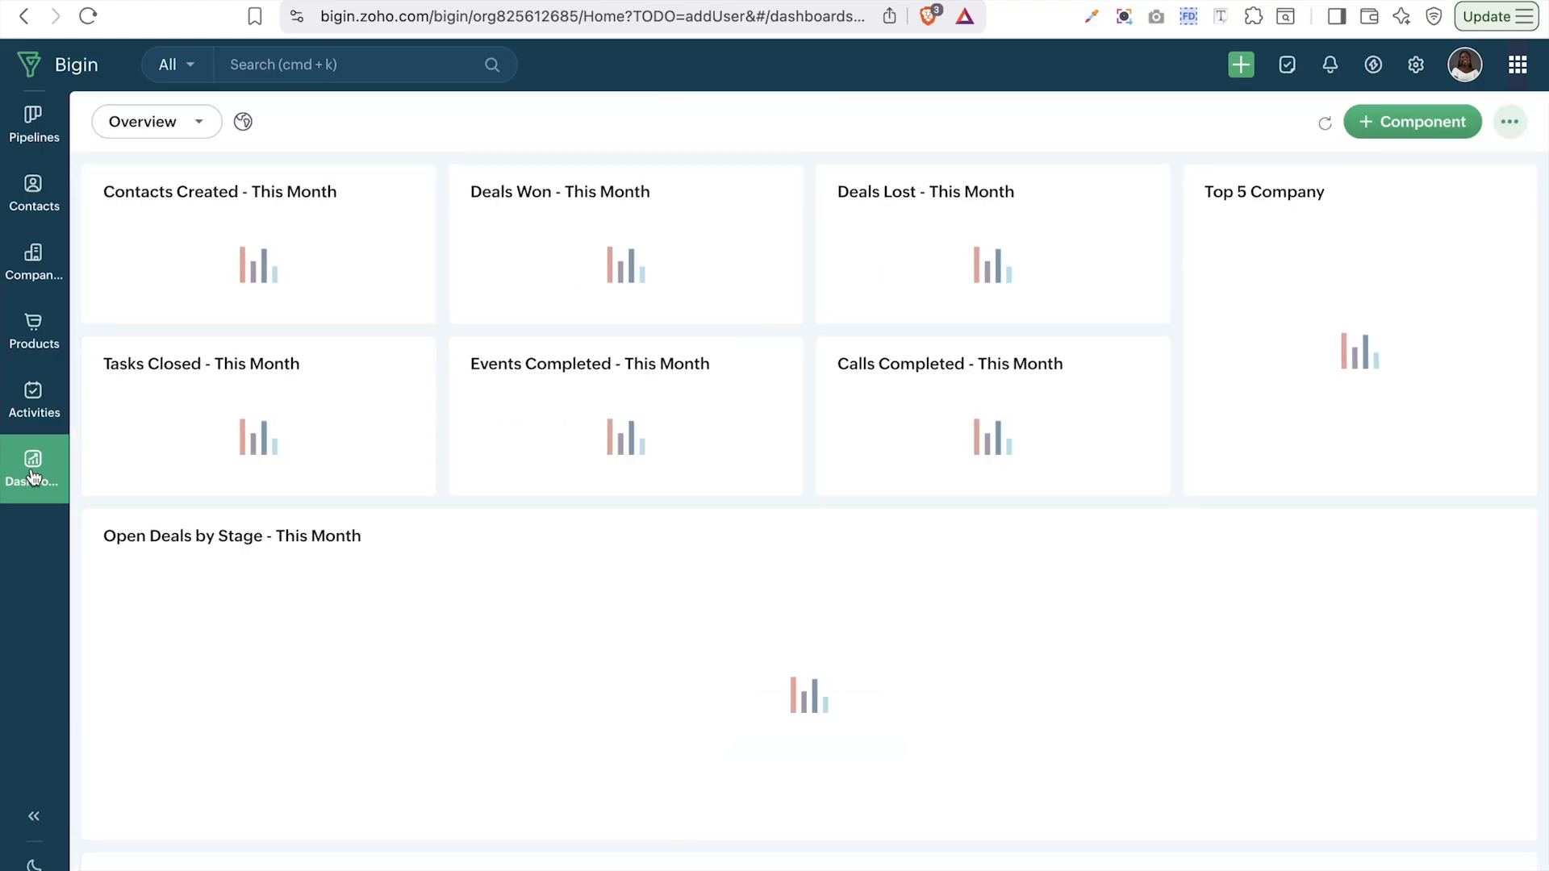
- Look through the list of available dashboards
scroll(173, 133, "down", 2)
left_click(174, 125)
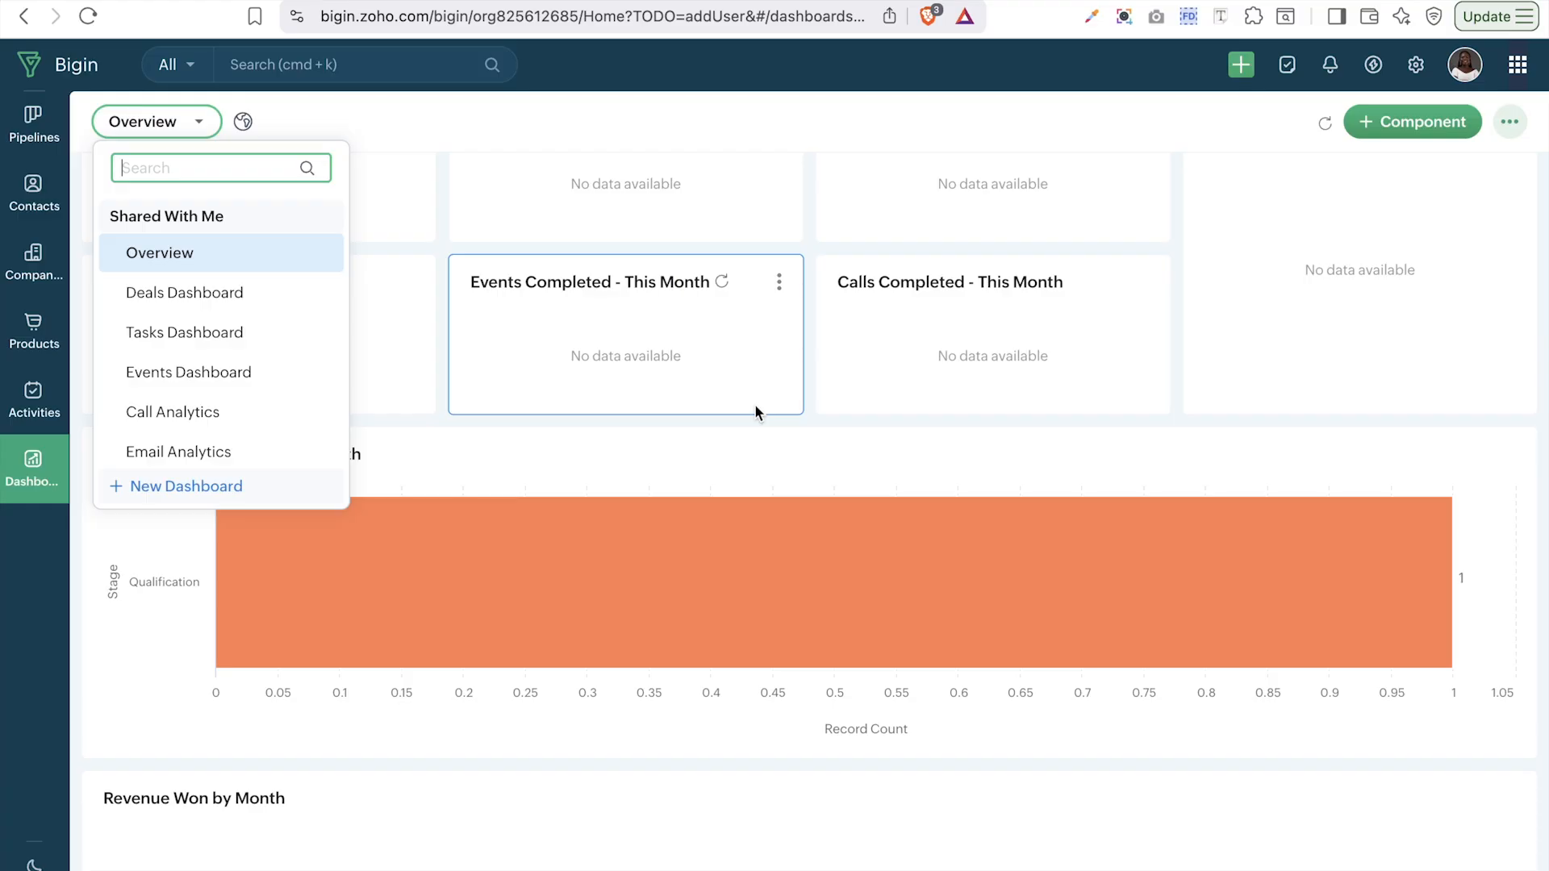
scroll(709, 594, "down", 4)
scroll(709, 595, "up", 2)
scroll(710, 595, "up", 3)
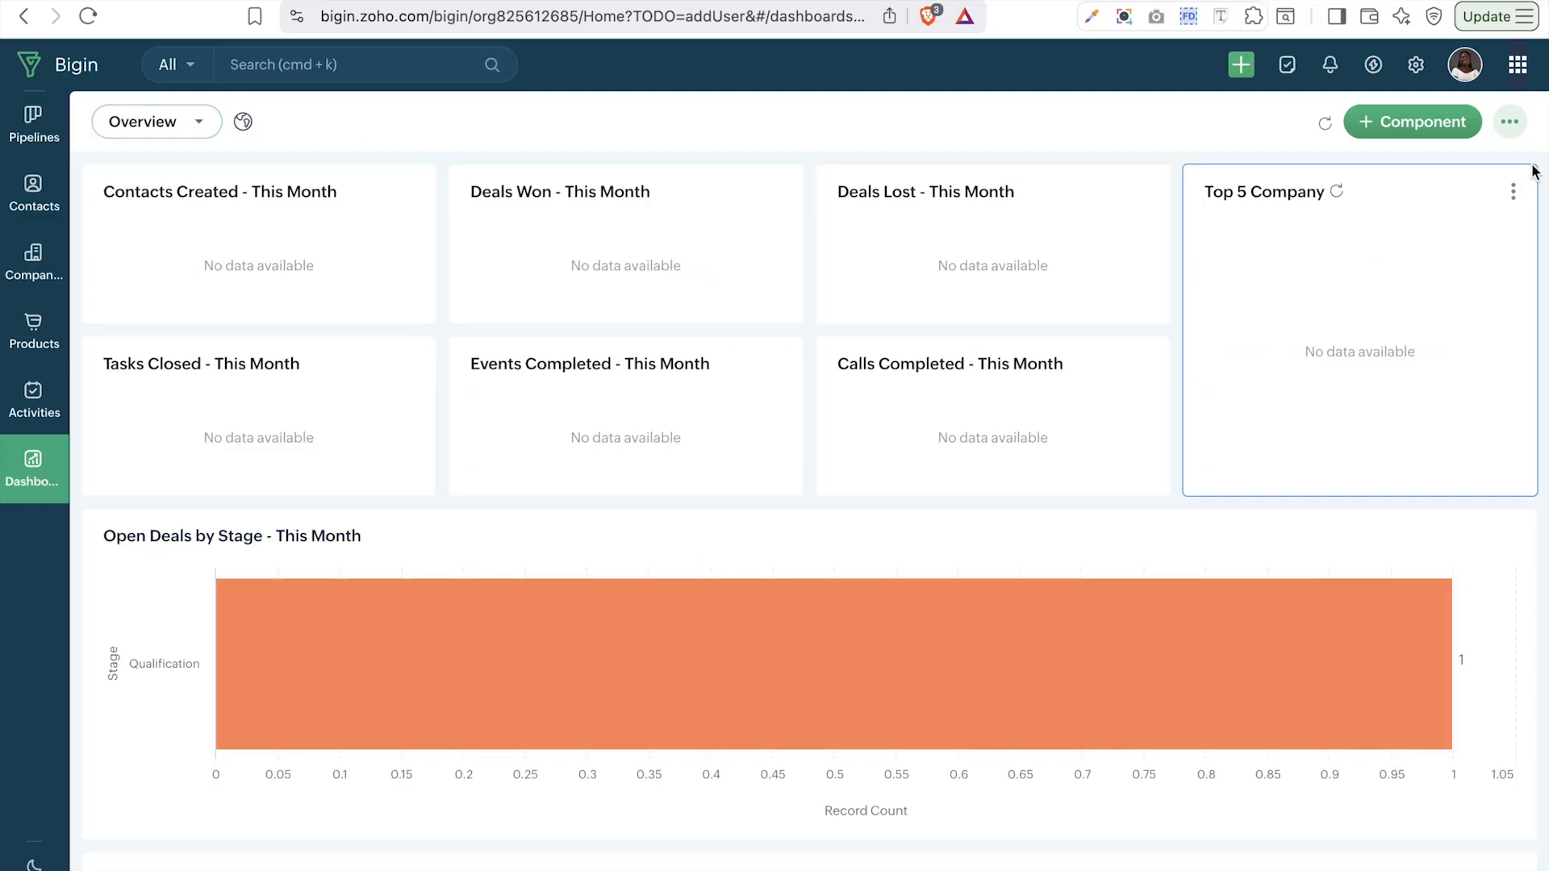
- Open and close the Create New Record panel and the Approvals page
left_click(1241, 65)
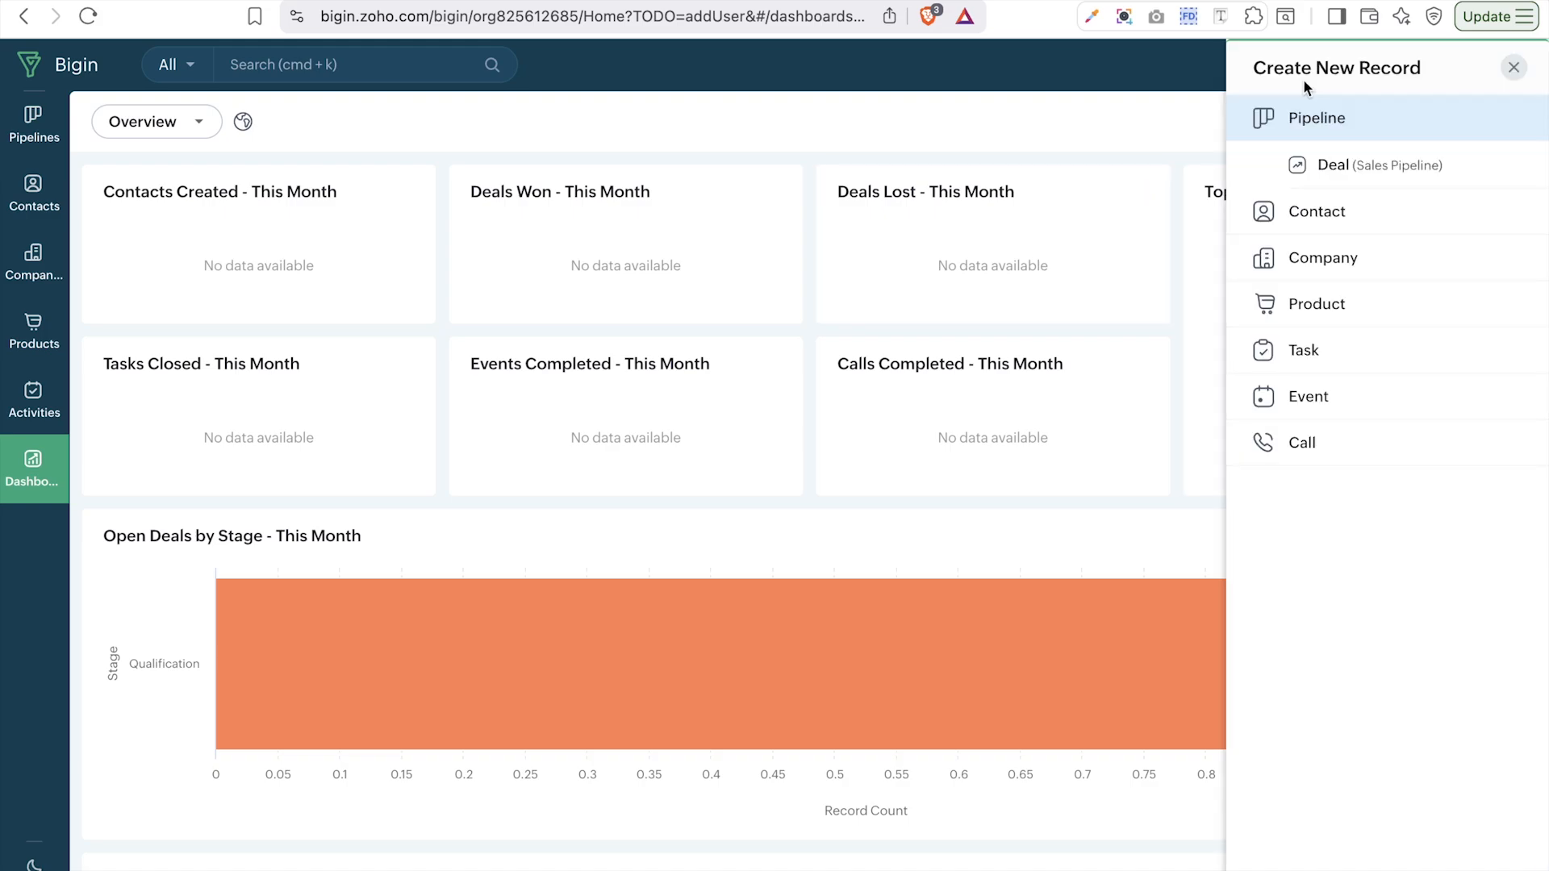
left_click(1156, 64)
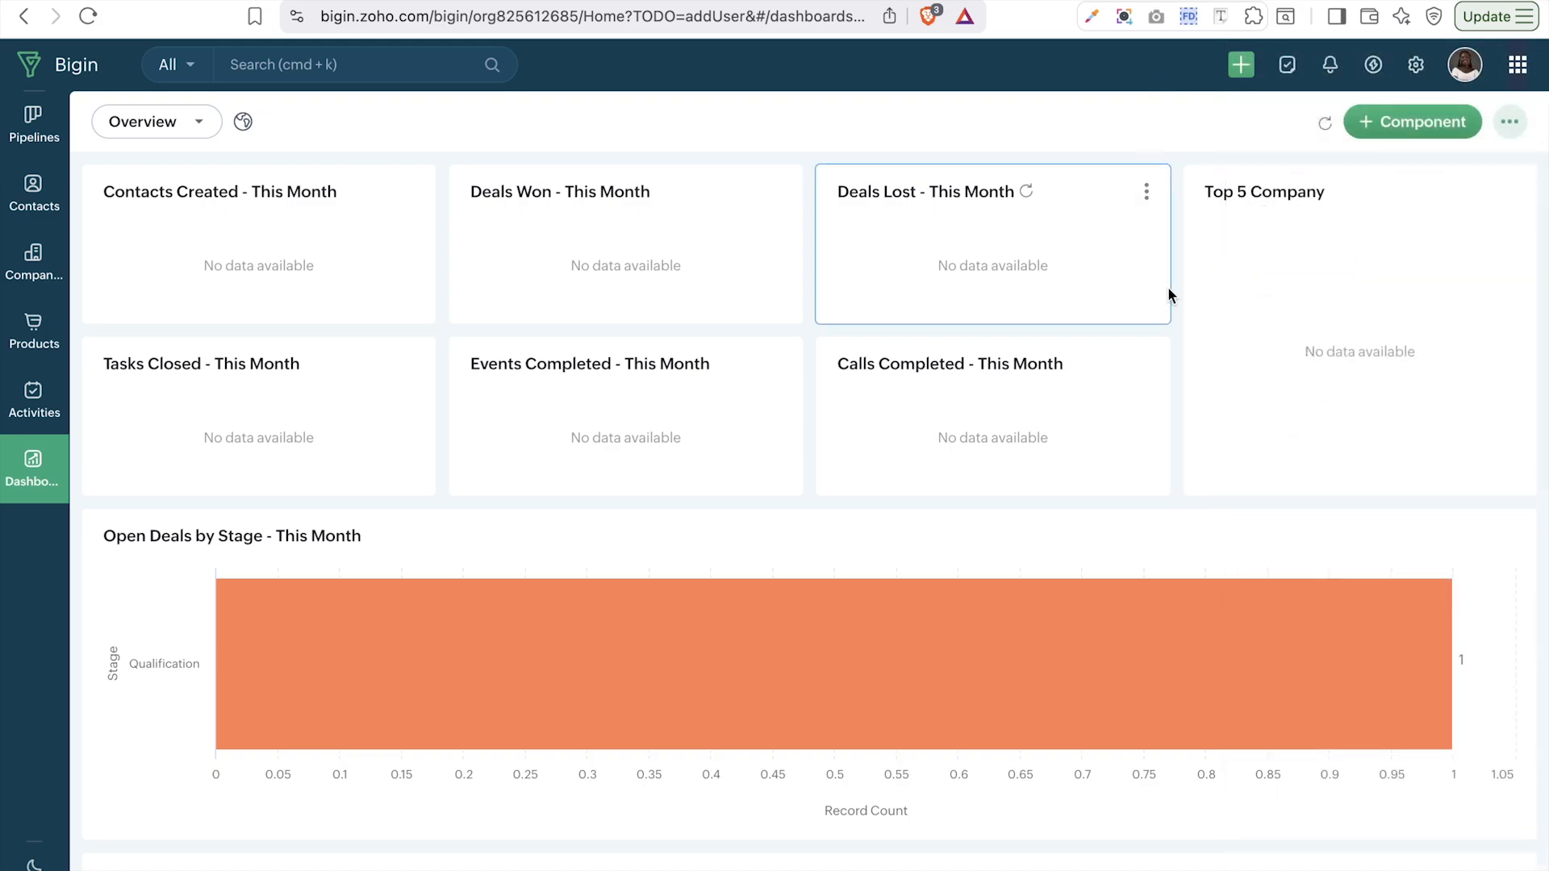
left_click(1241, 66)
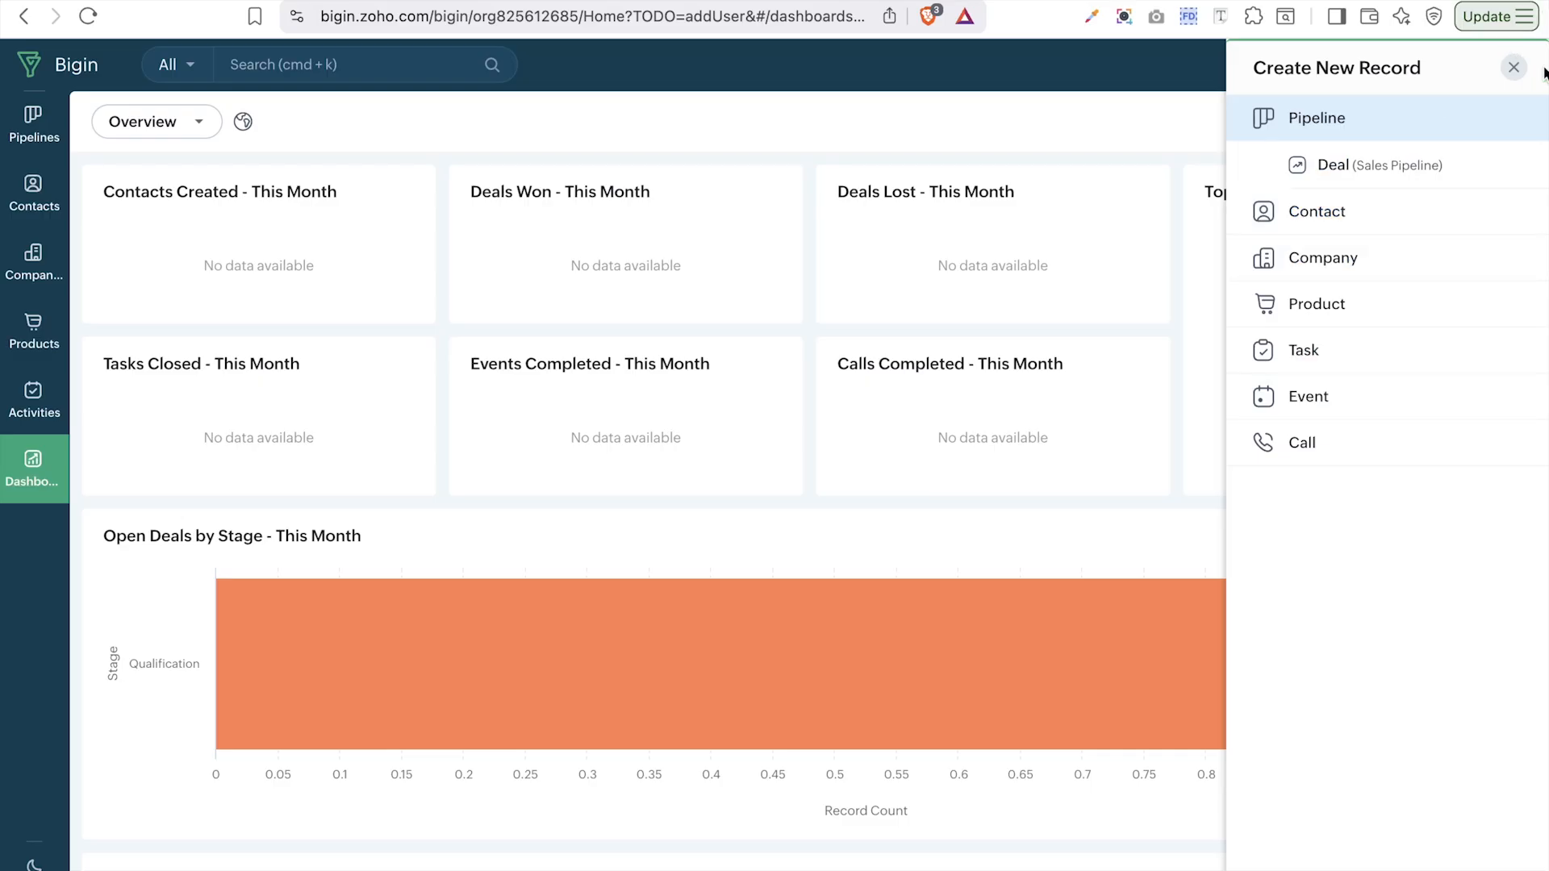
left_click(1514, 74)
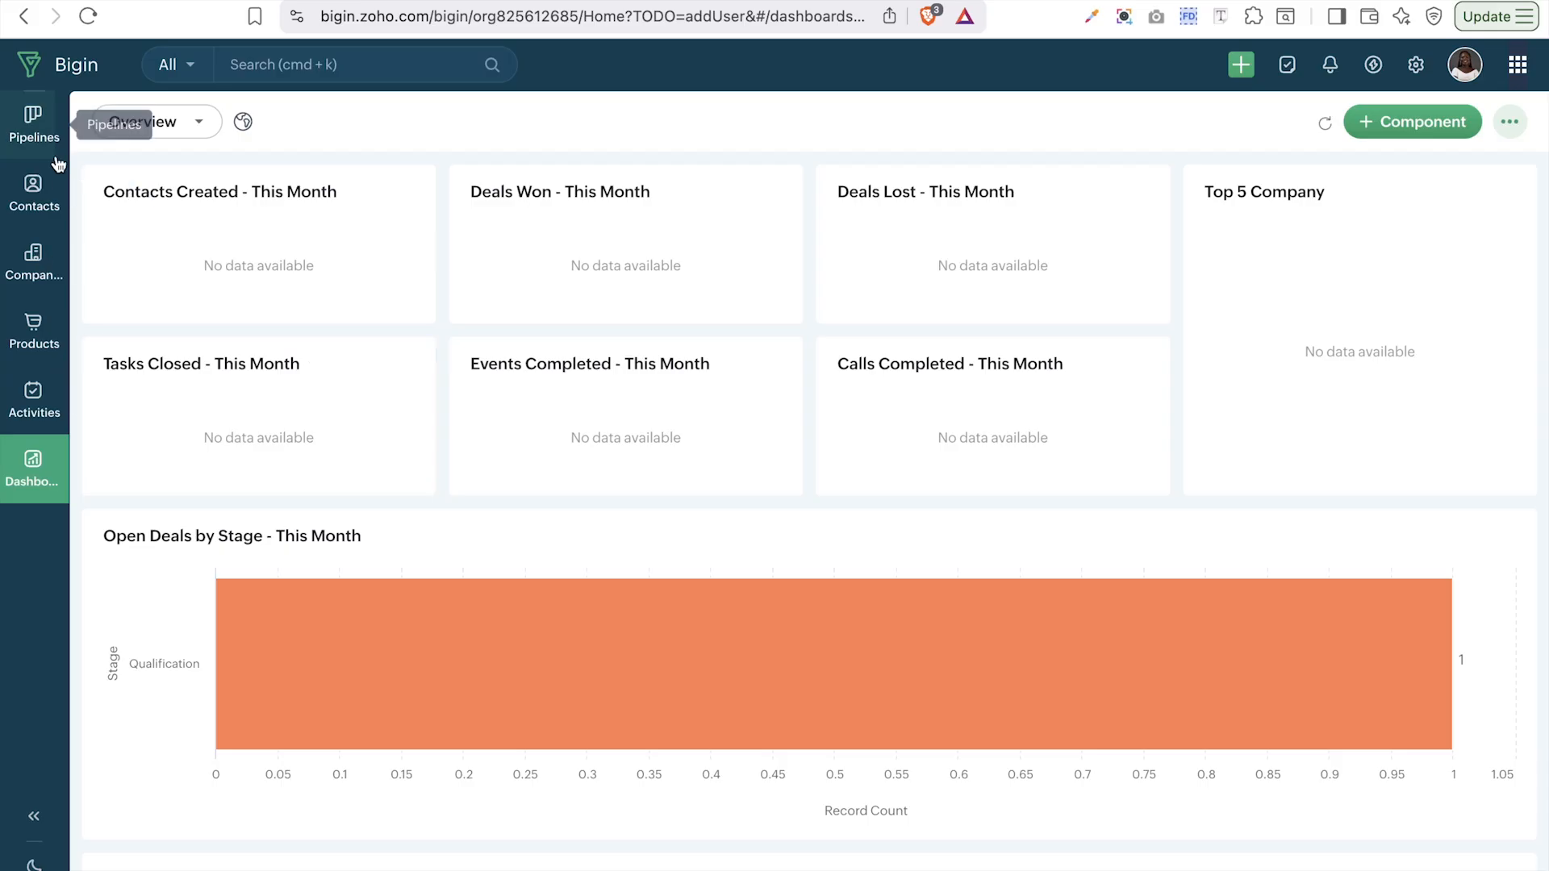
left_click(1292, 70)
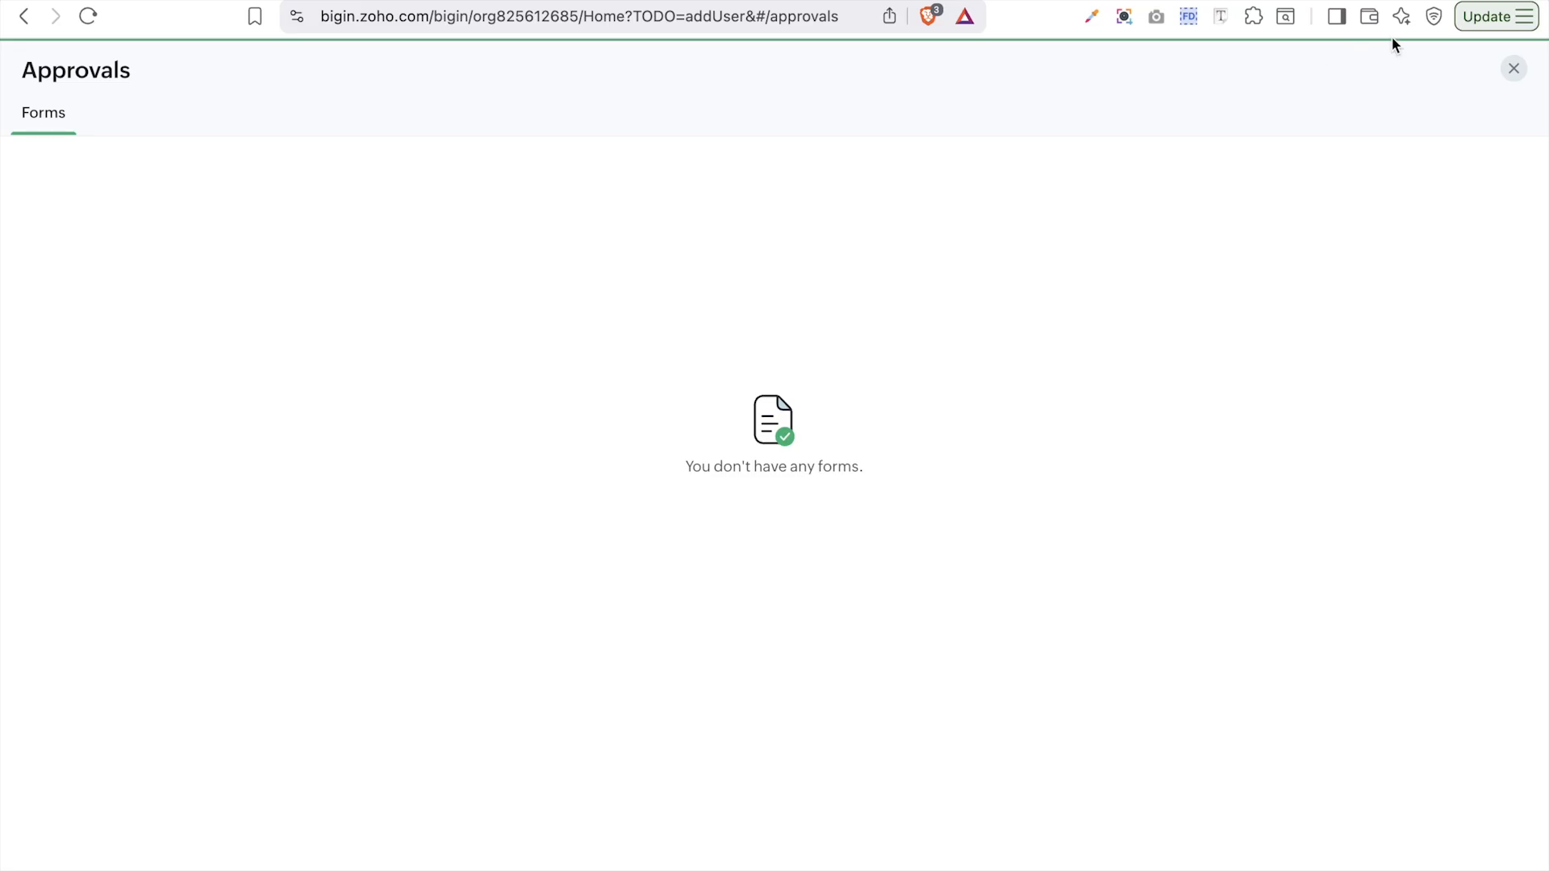
left_click(1514, 69)
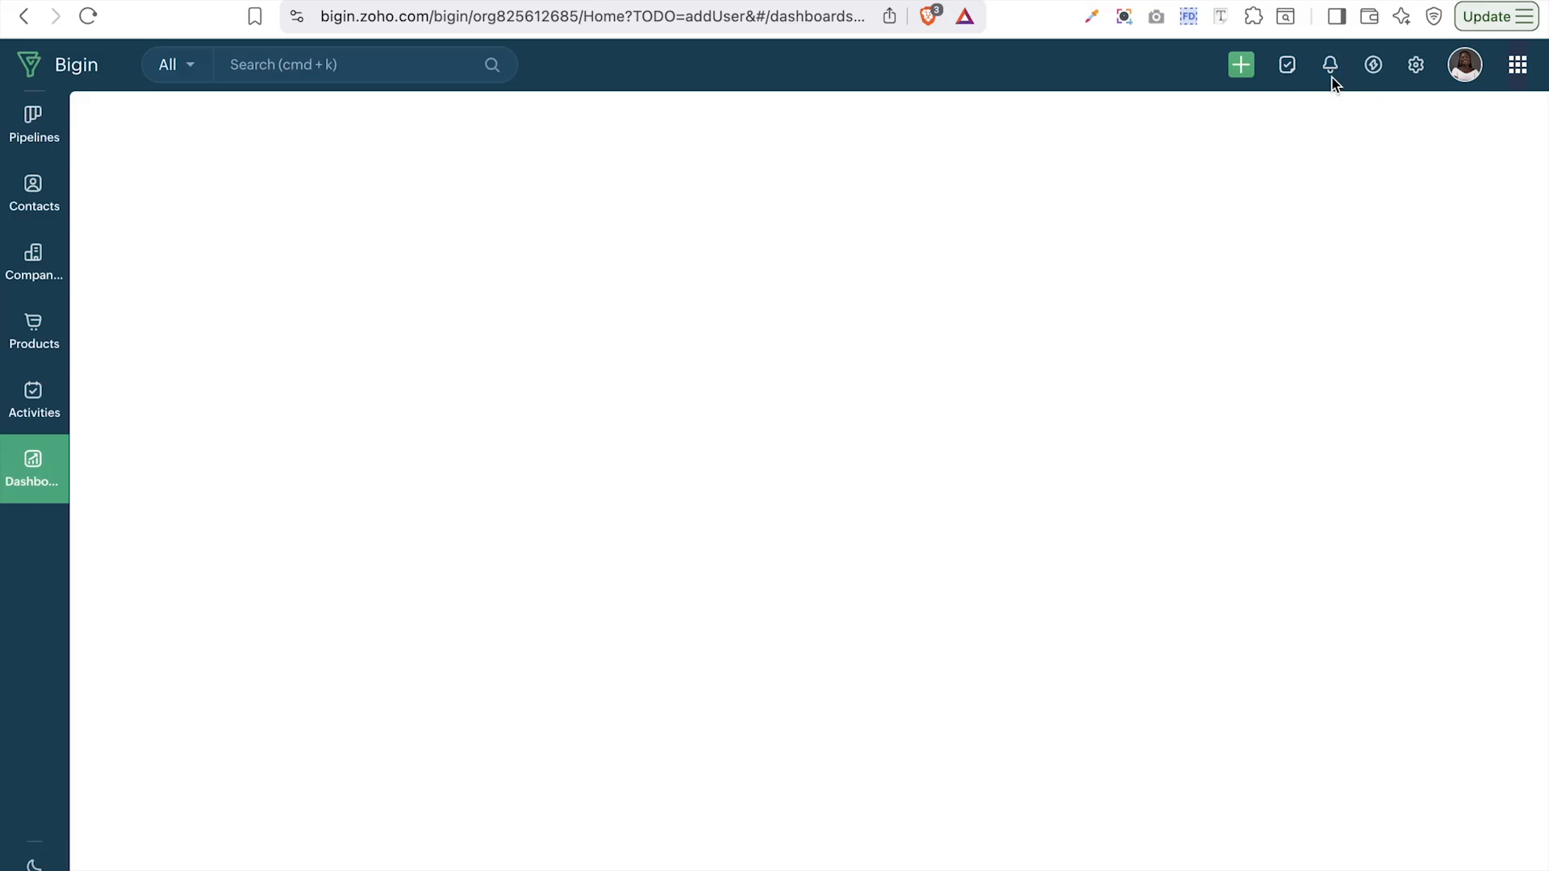
- Check the System Notifications, then go to Bigin Settings
left_click(1332, 69)
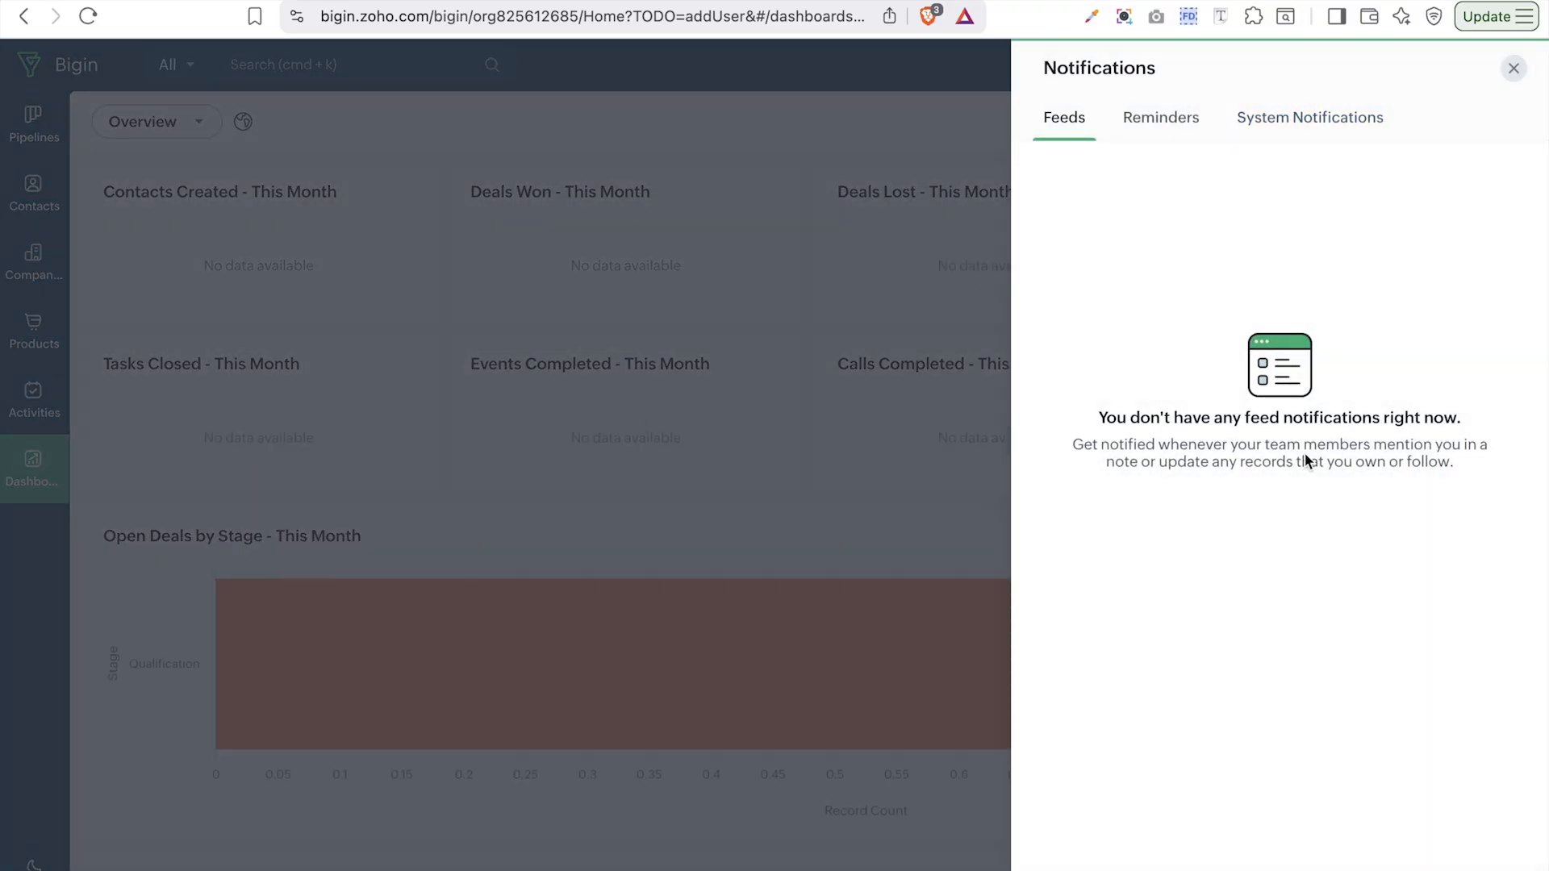
left_click(1295, 142)
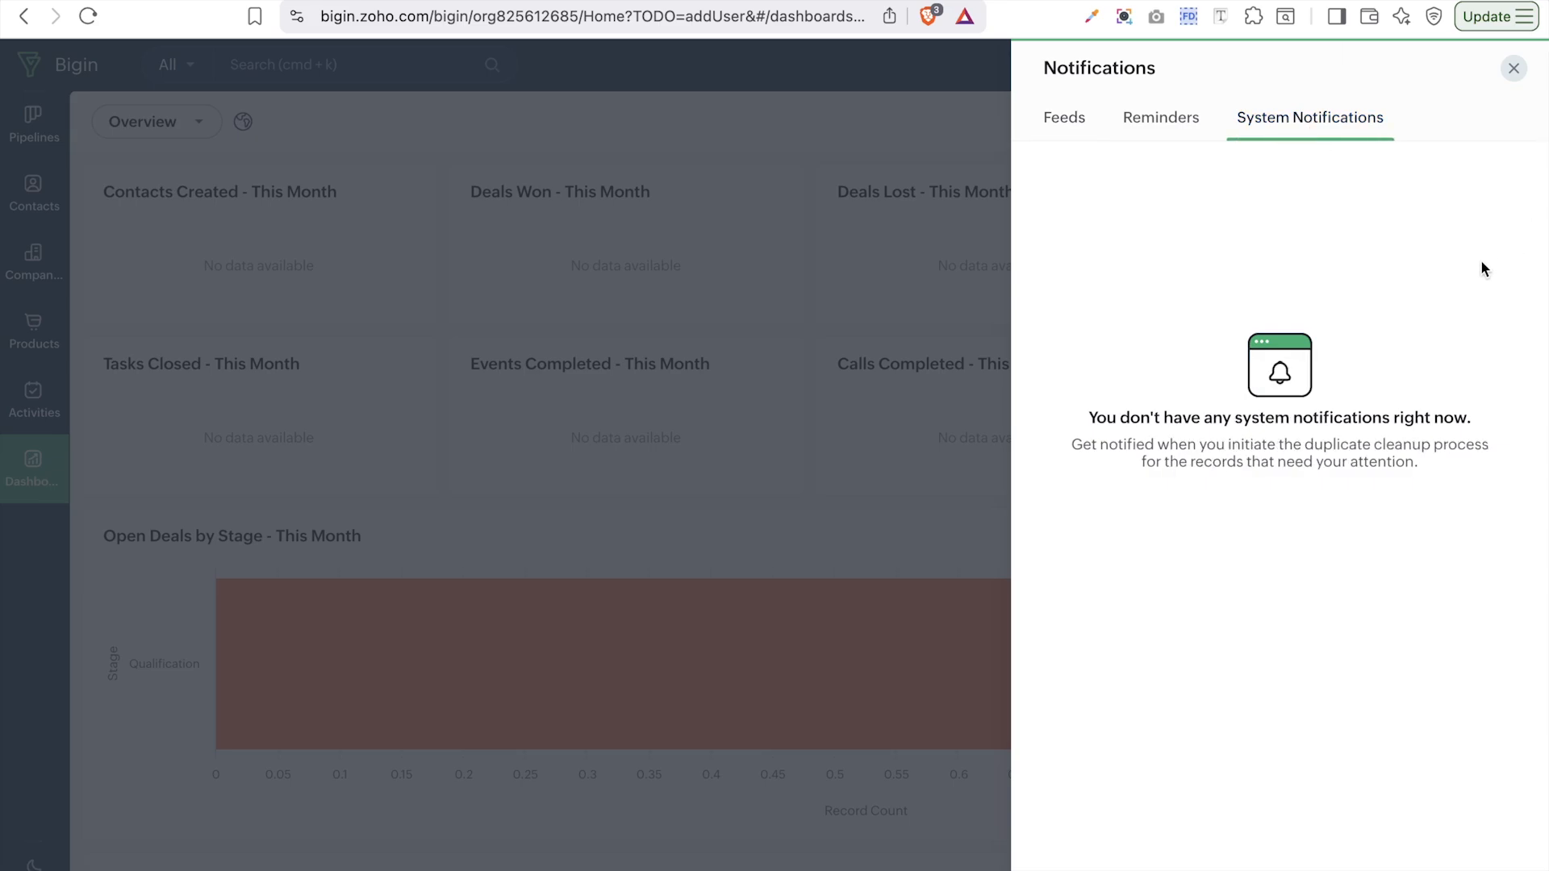
left_click(1514, 70)
left_click(1421, 82)
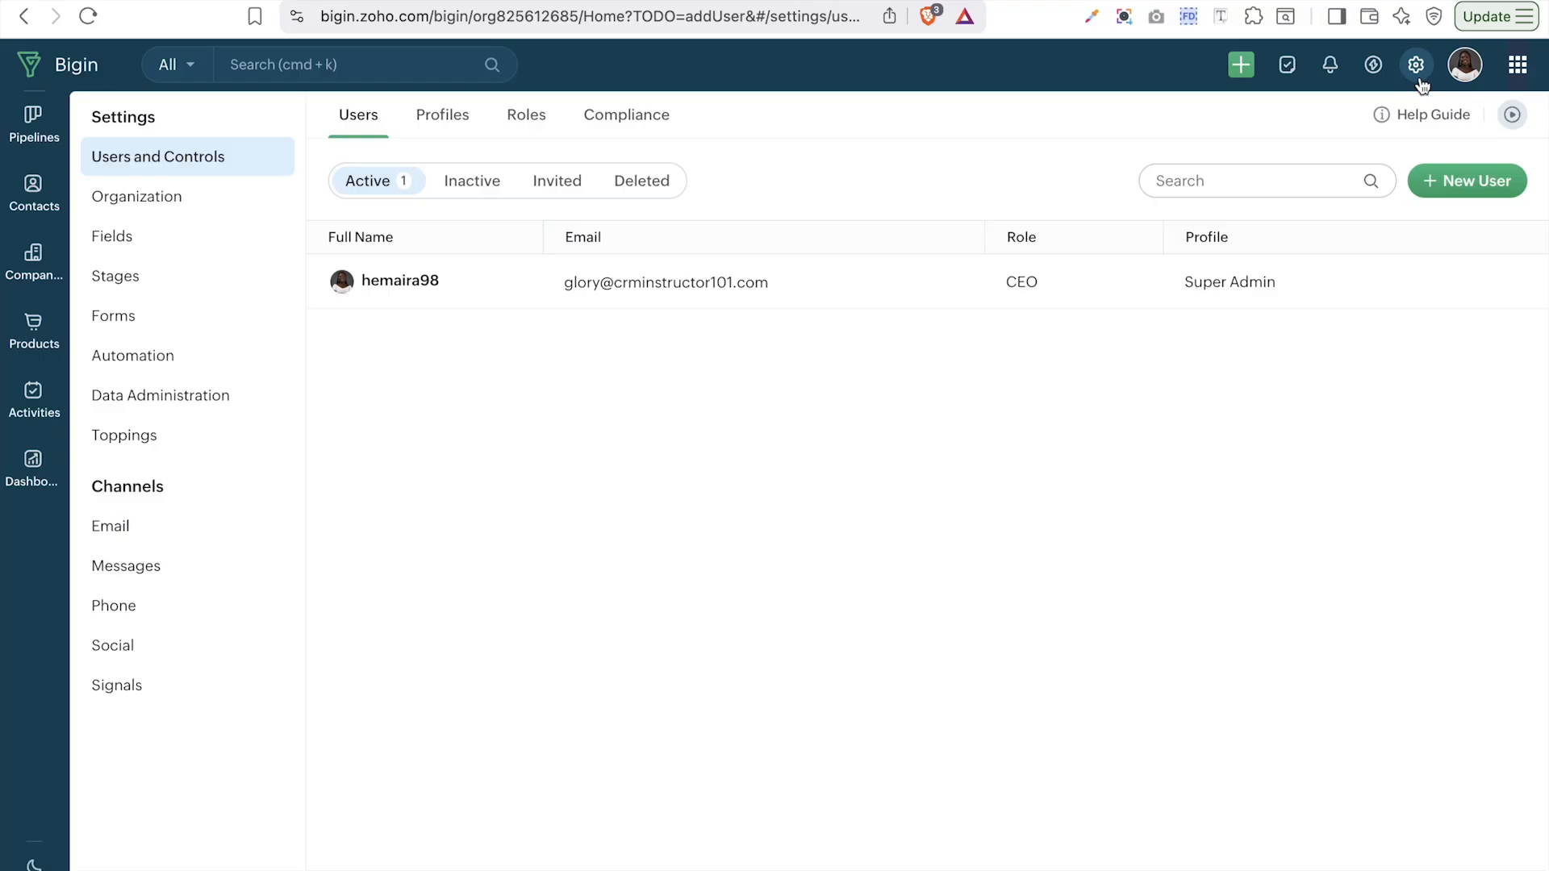
- Open the Gloryworld organization settings and start editing its details
left_click(1463, 64)
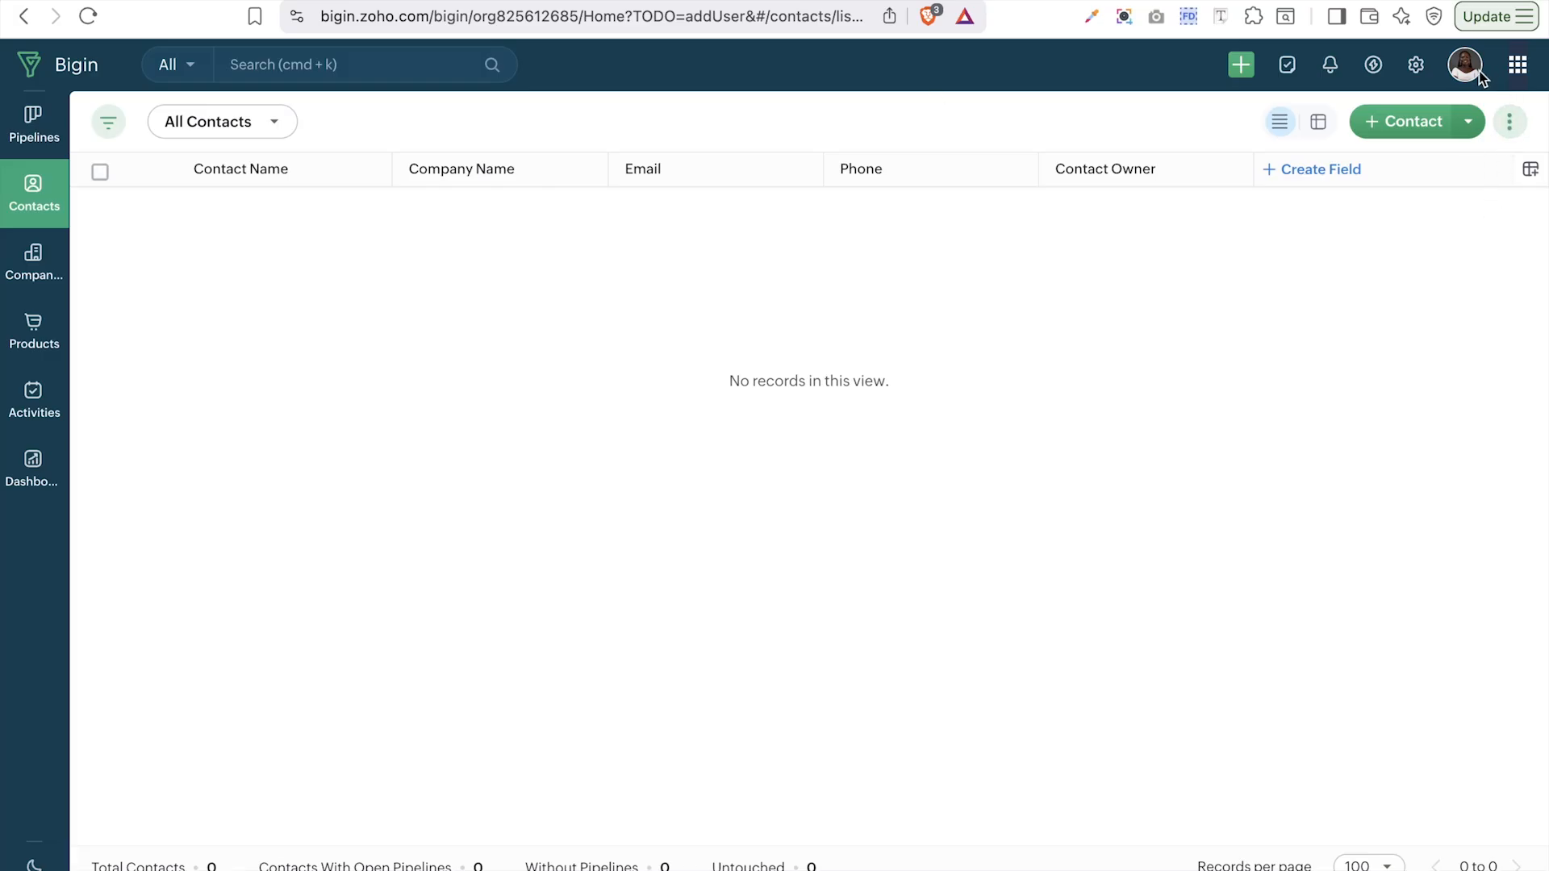
left_click(1417, 69)
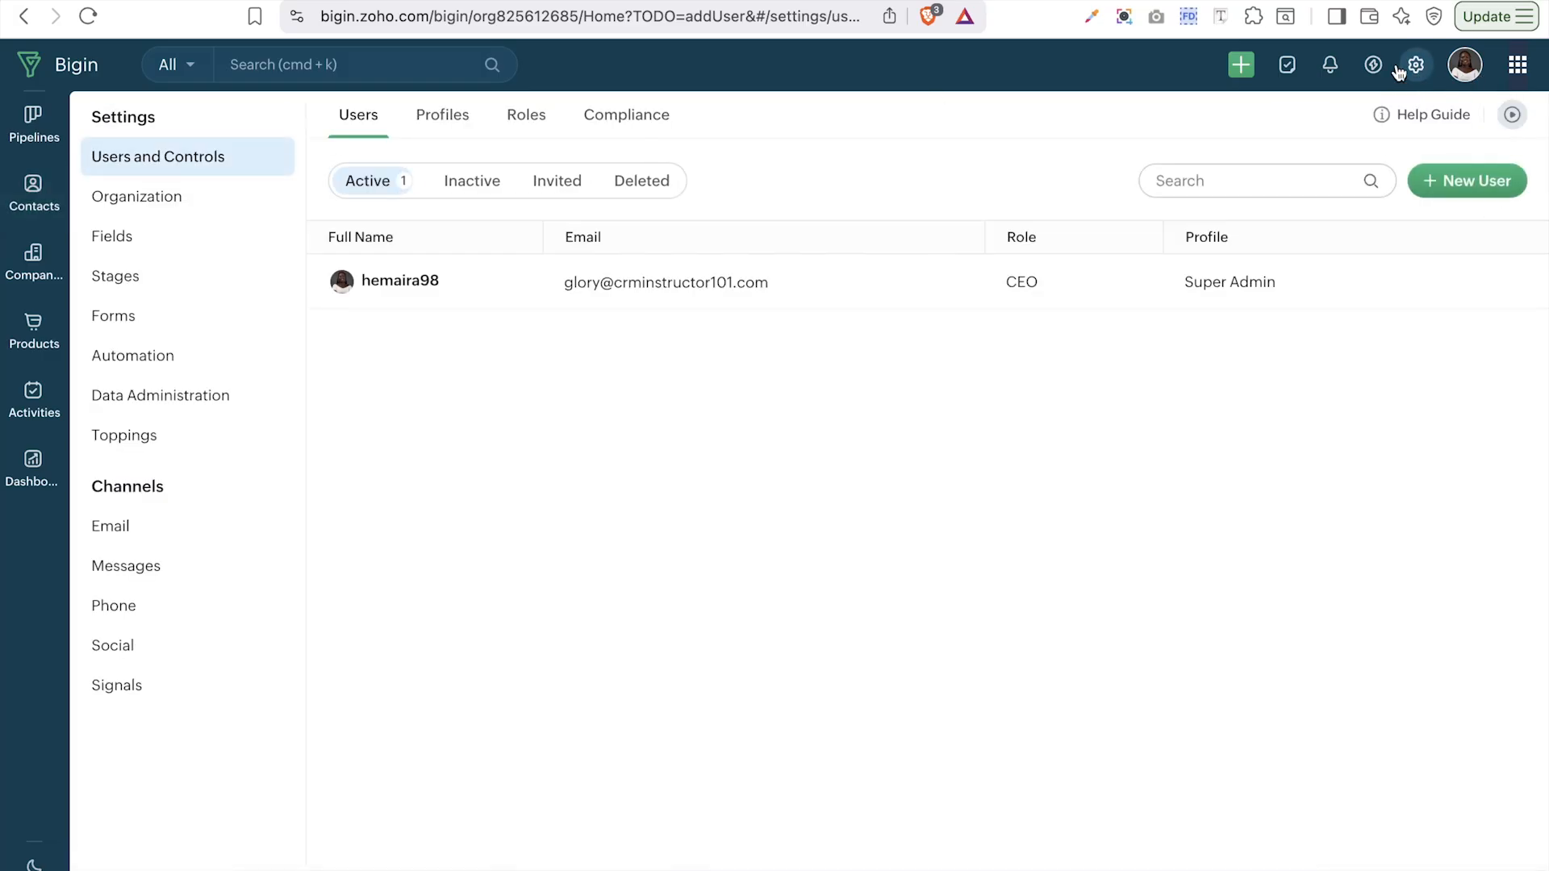
left_click(167, 195)
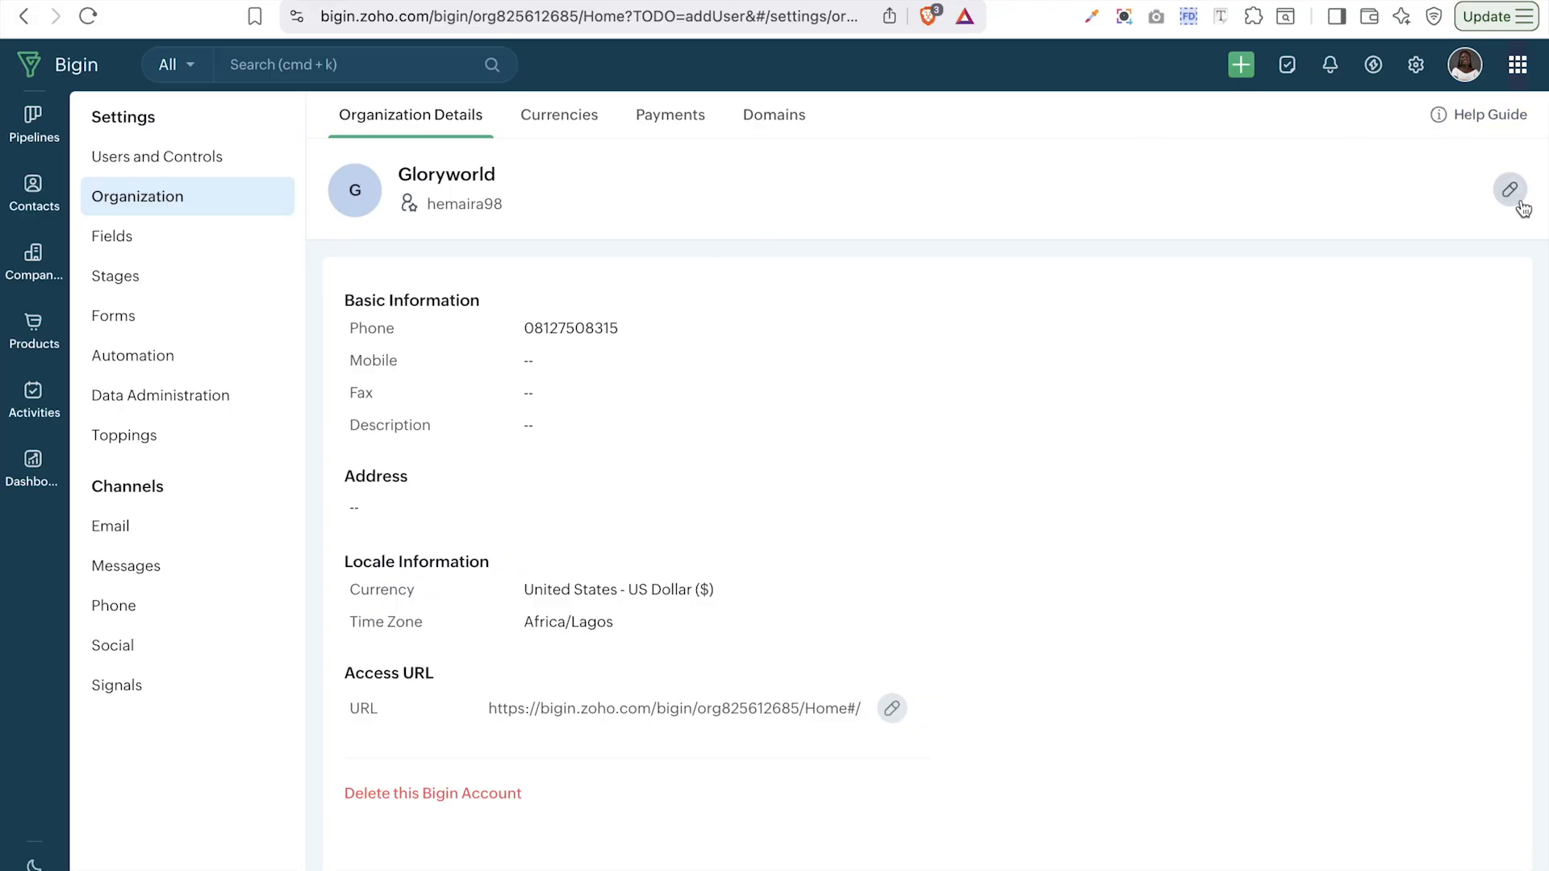
left_click(1517, 200)
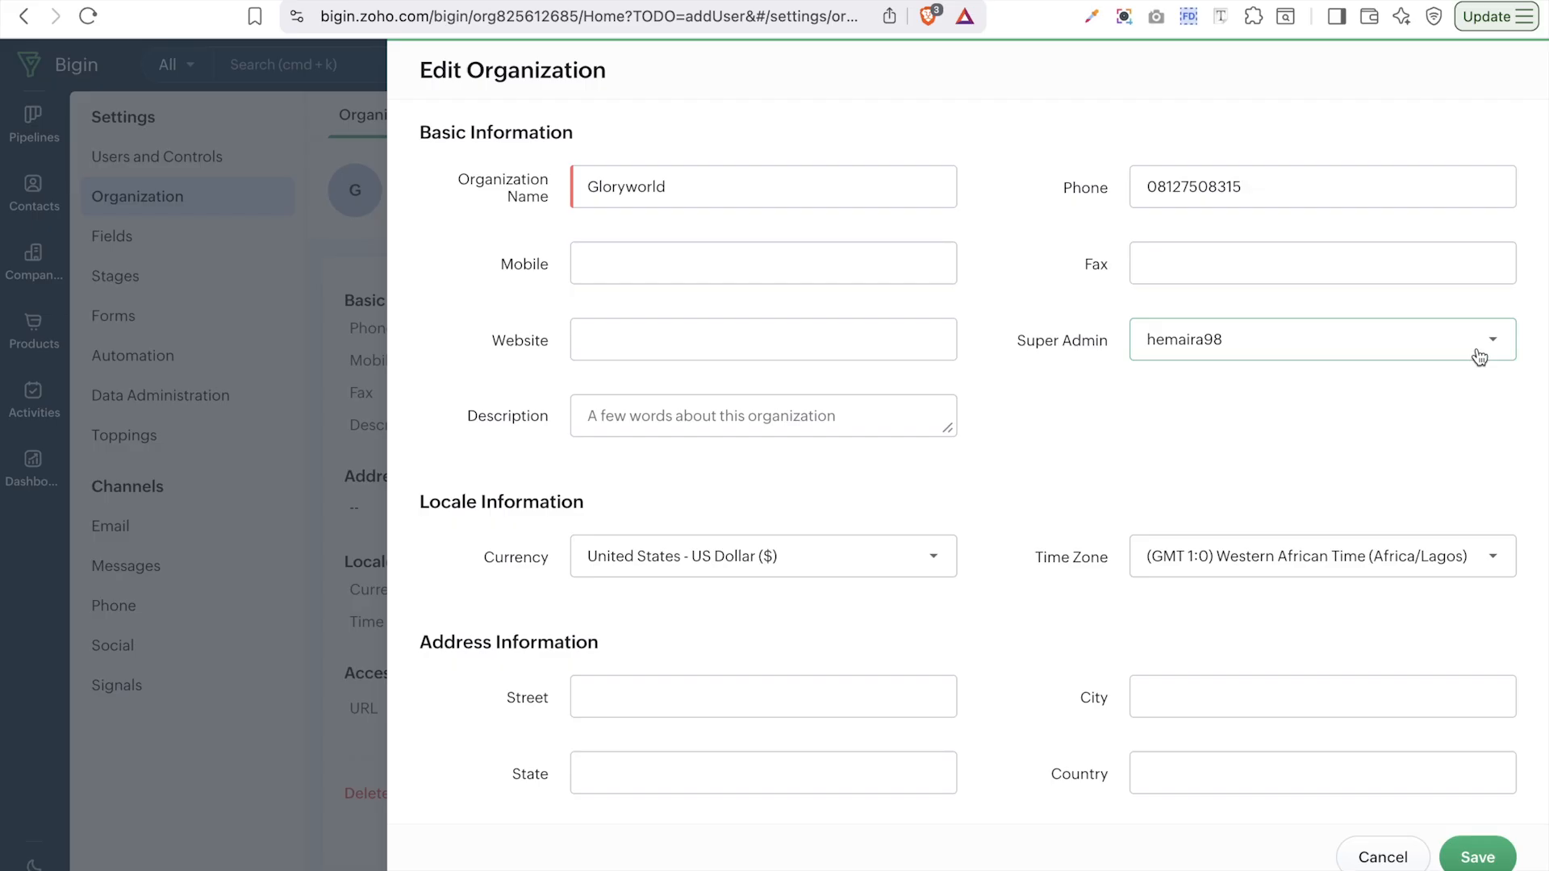
- Review the currency and address fields, then save Gloryworld's details unchanged
scroll(1479, 358, "down", 2)
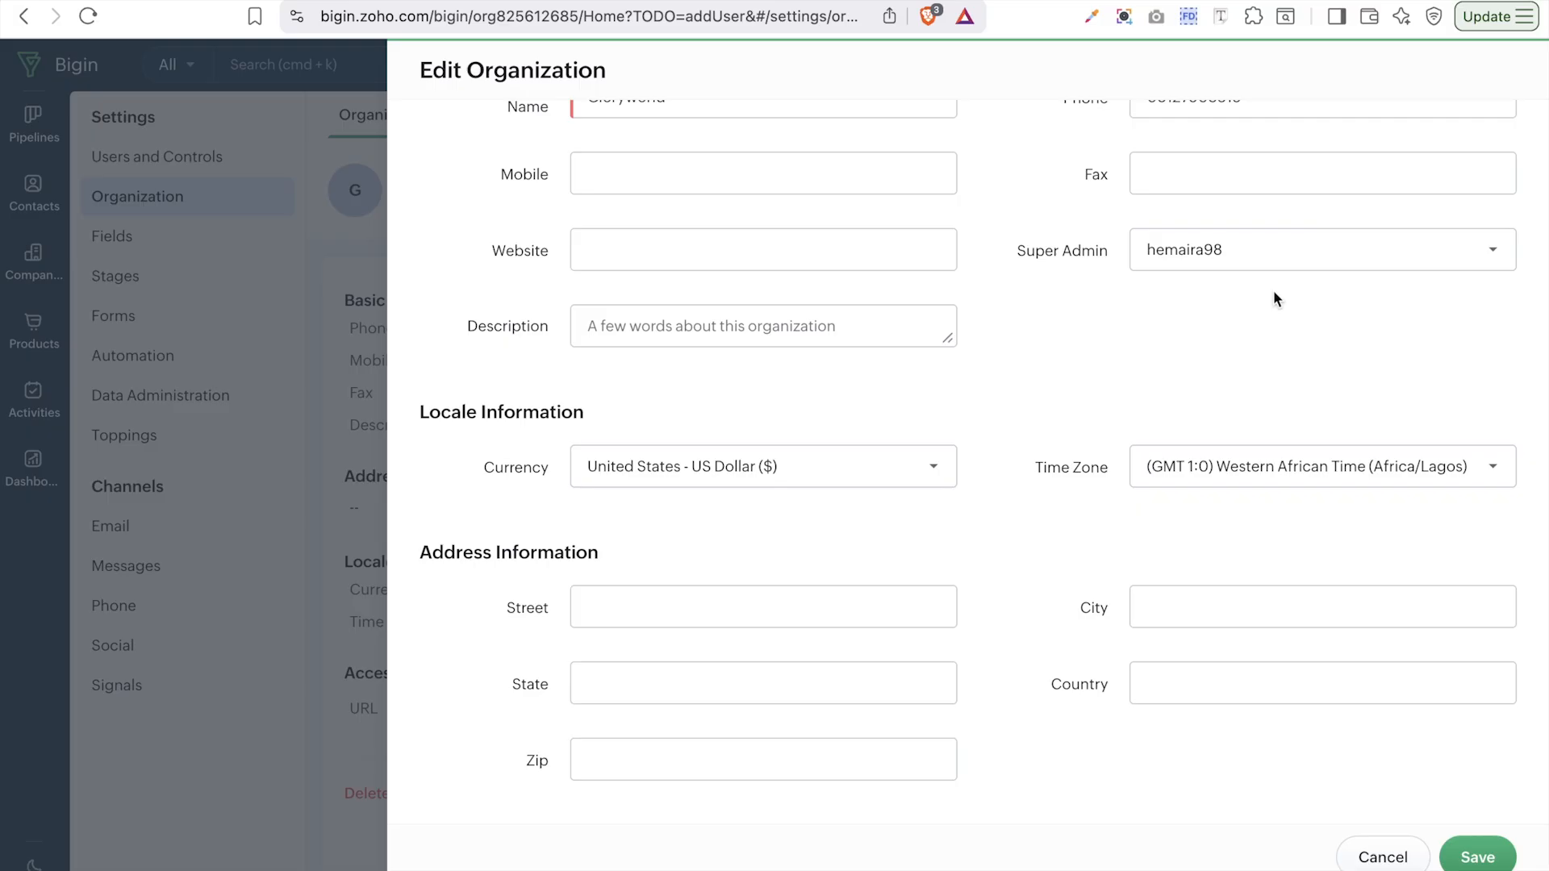
scroll(815, 398, "up", 2)
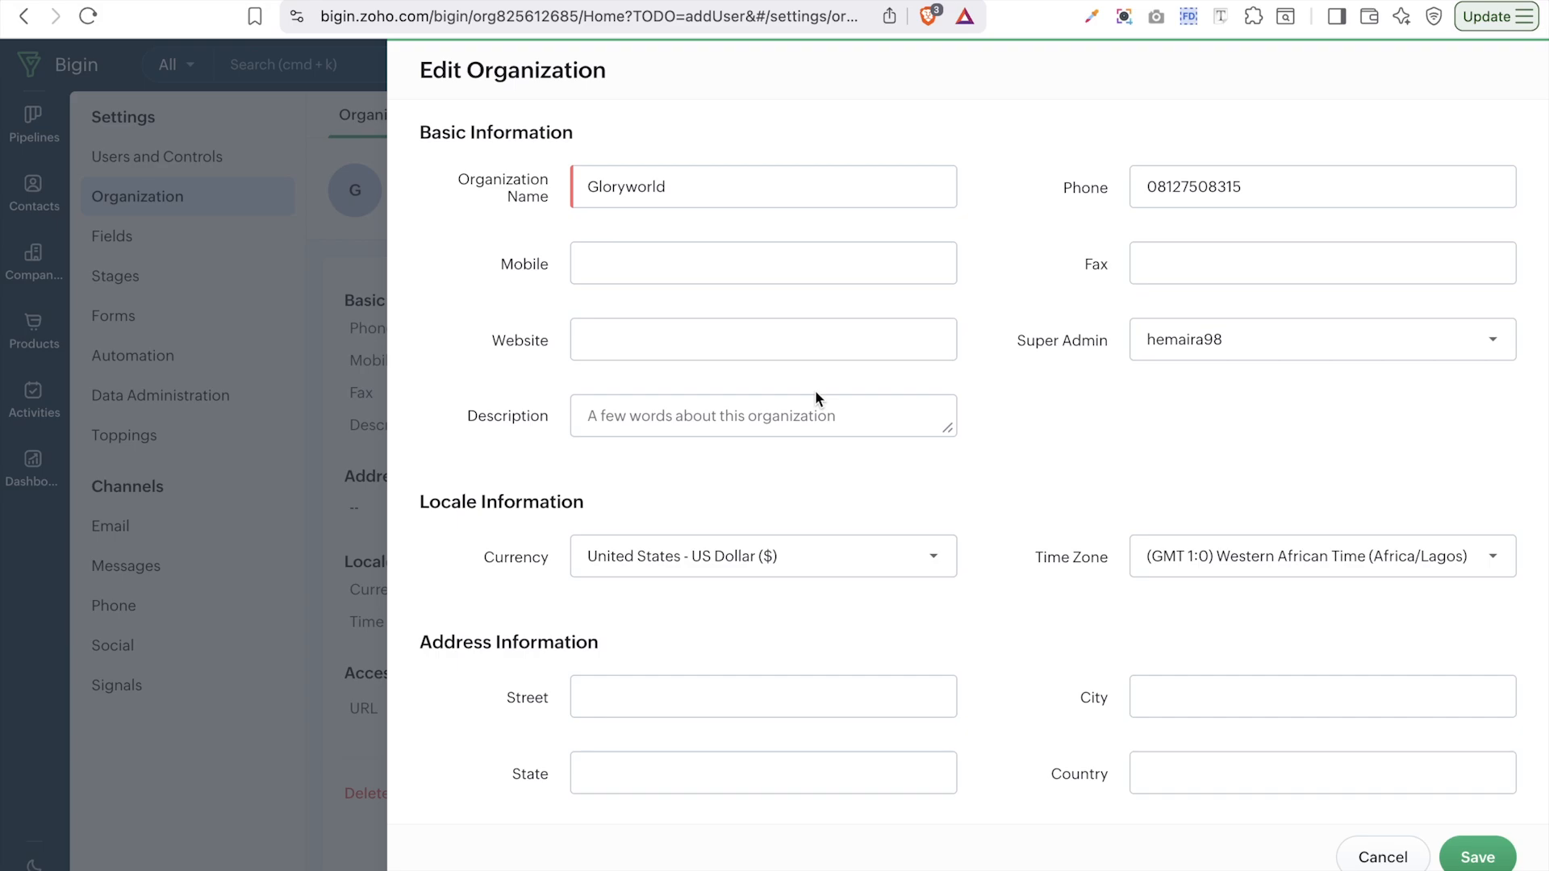
left_click(861, 562)
left_click(1034, 362)
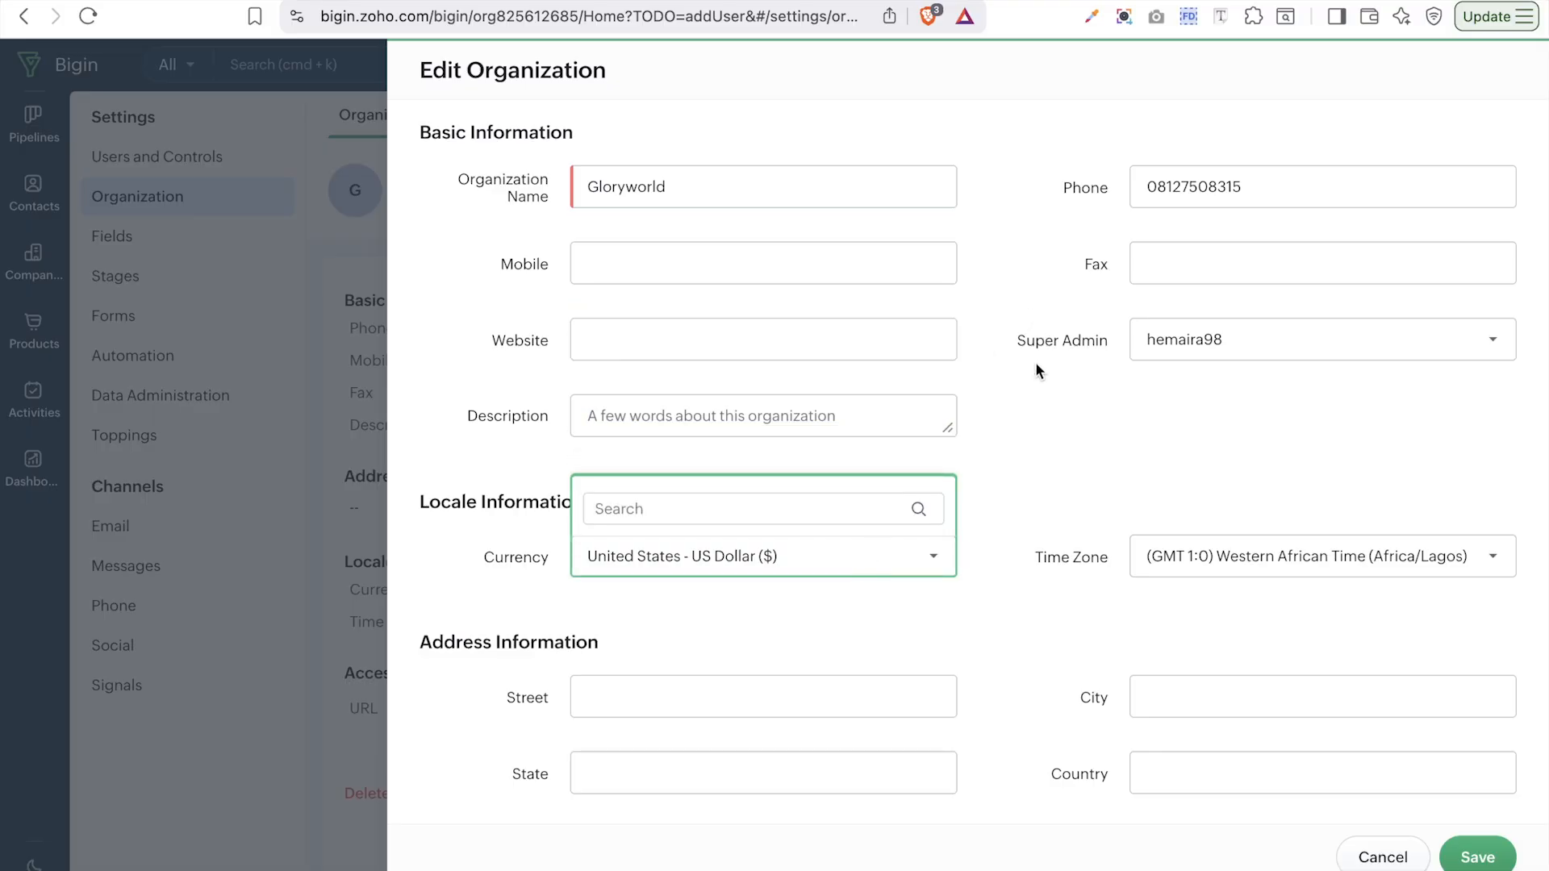
scroll(957, 612, "down", 2)
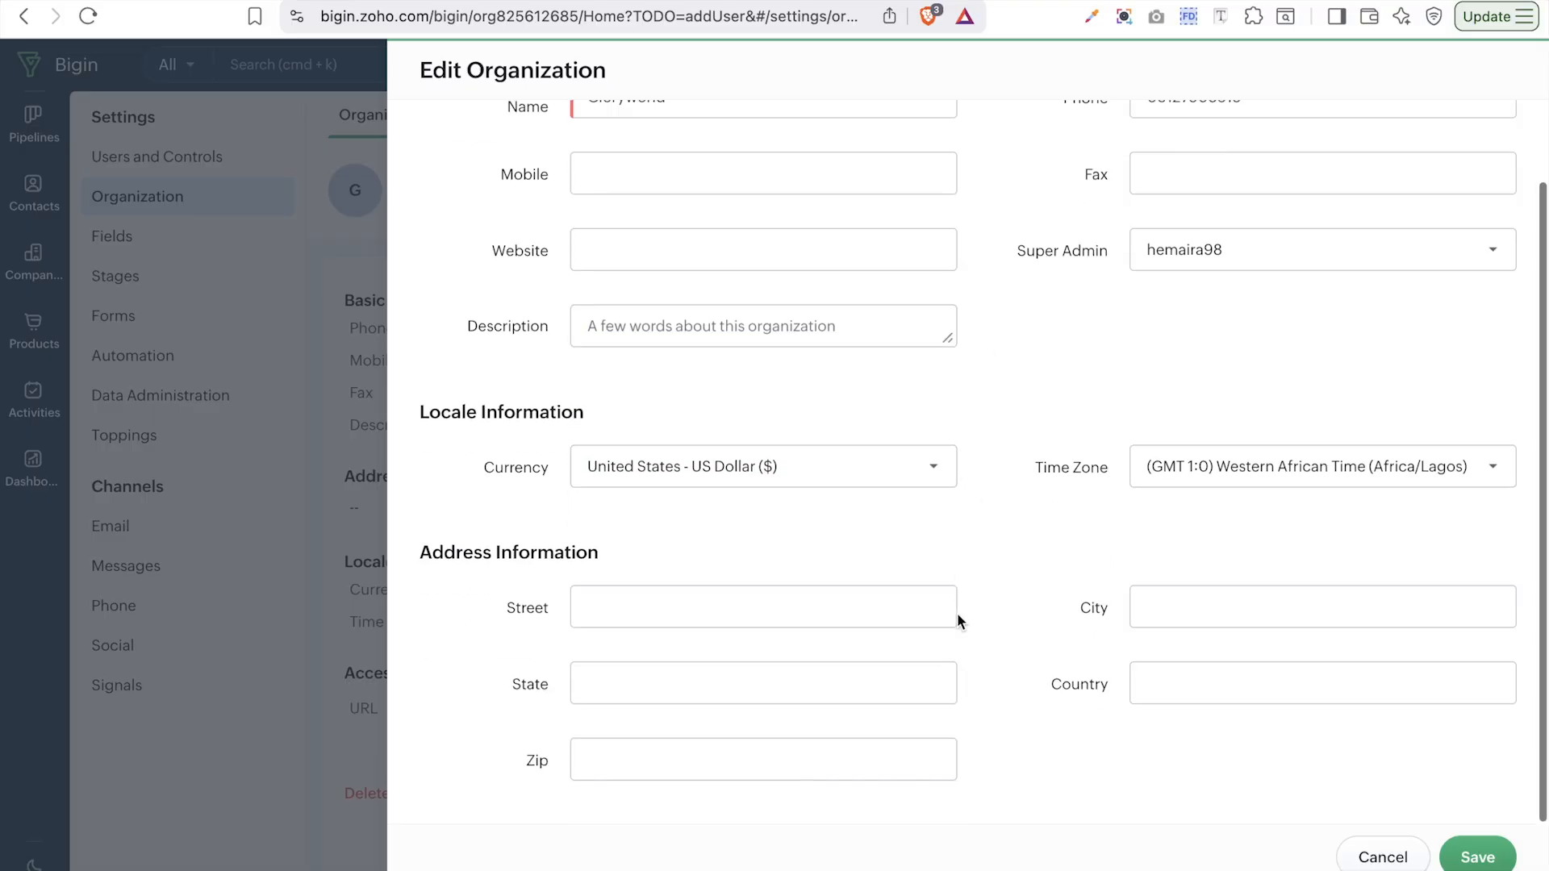
left_click(1196, 611)
left_click(1276, 824)
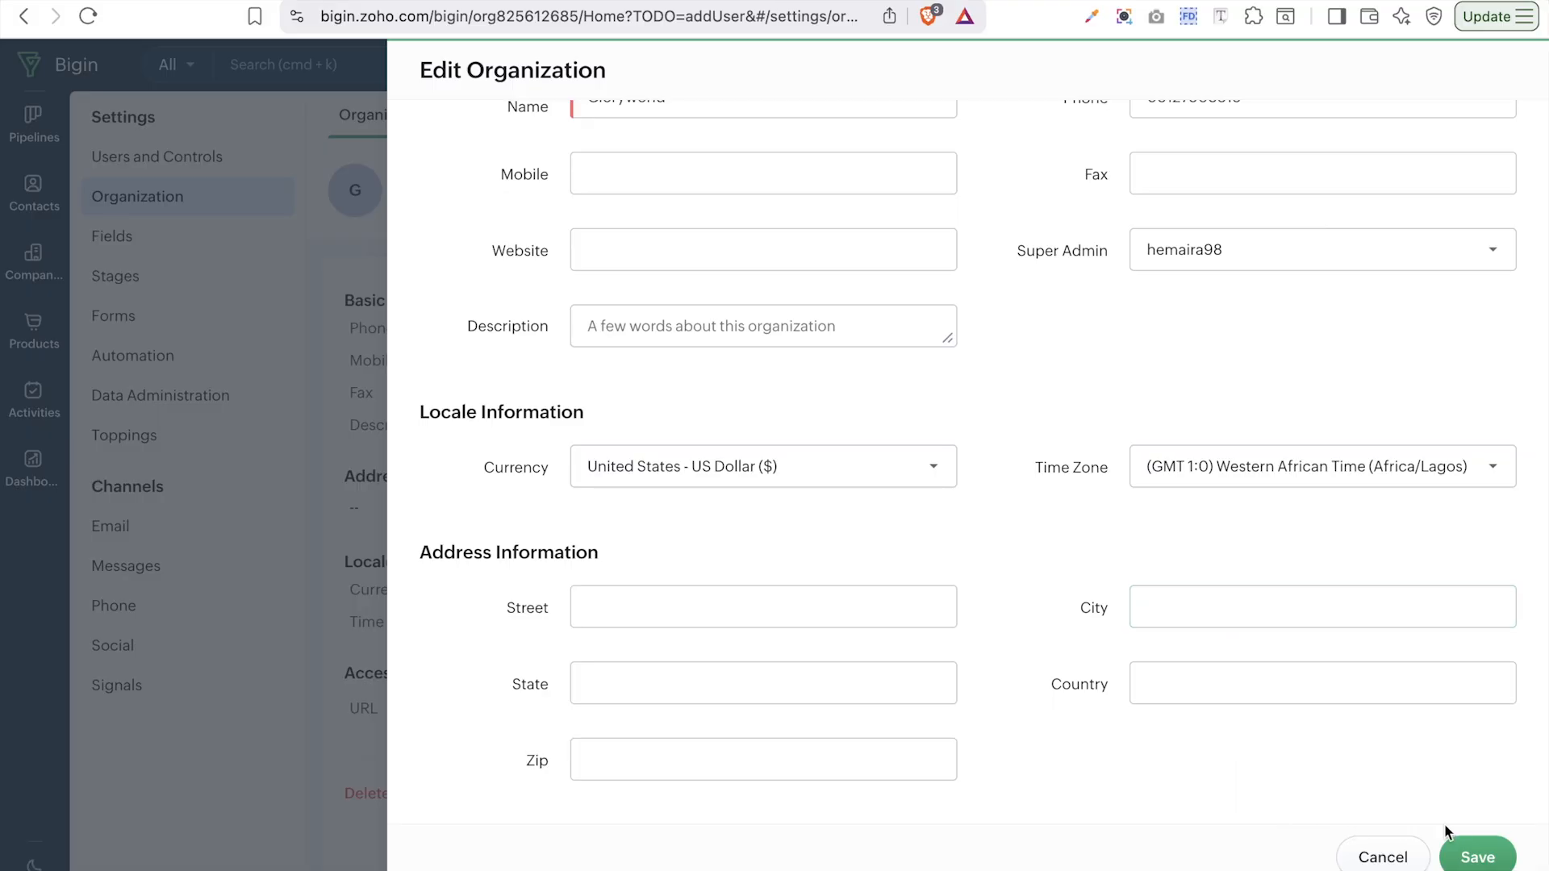
left_click(1475, 860)
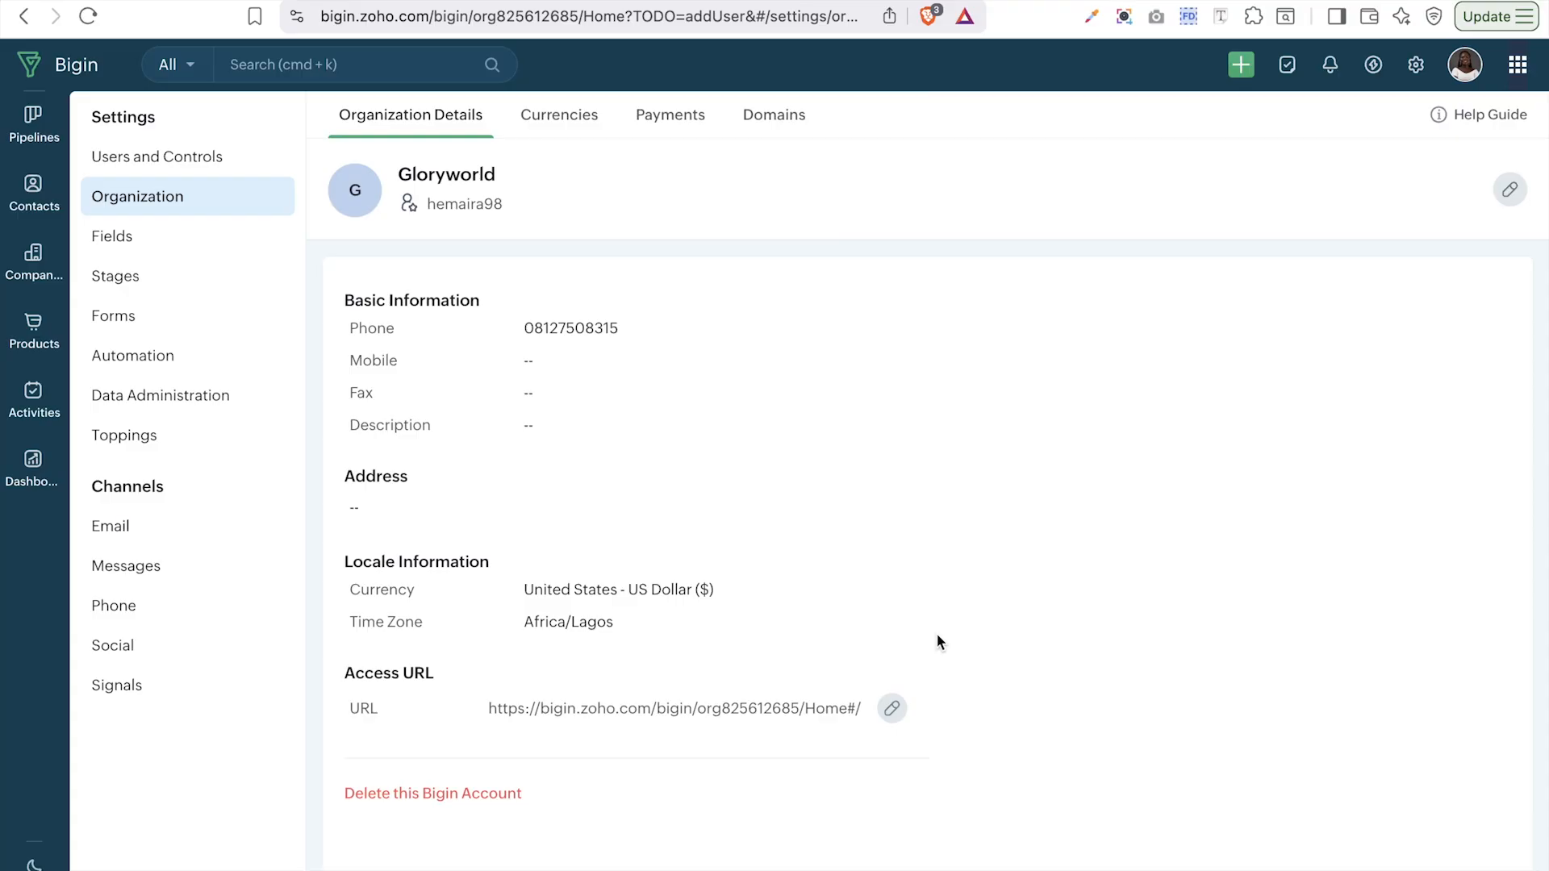
left_click(561, 121)
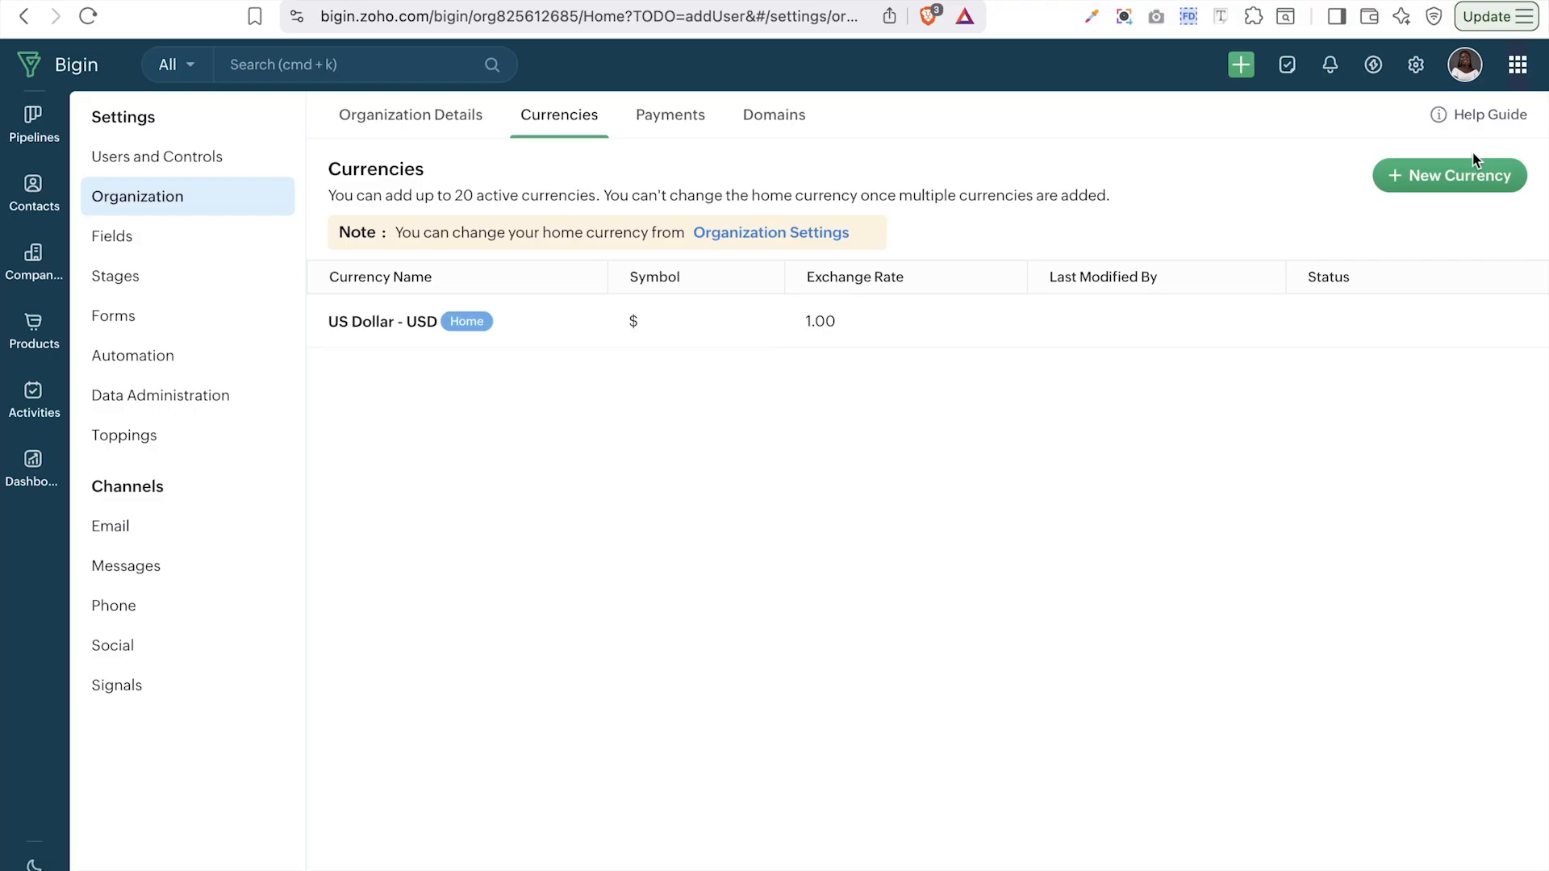
left_click(671, 115)
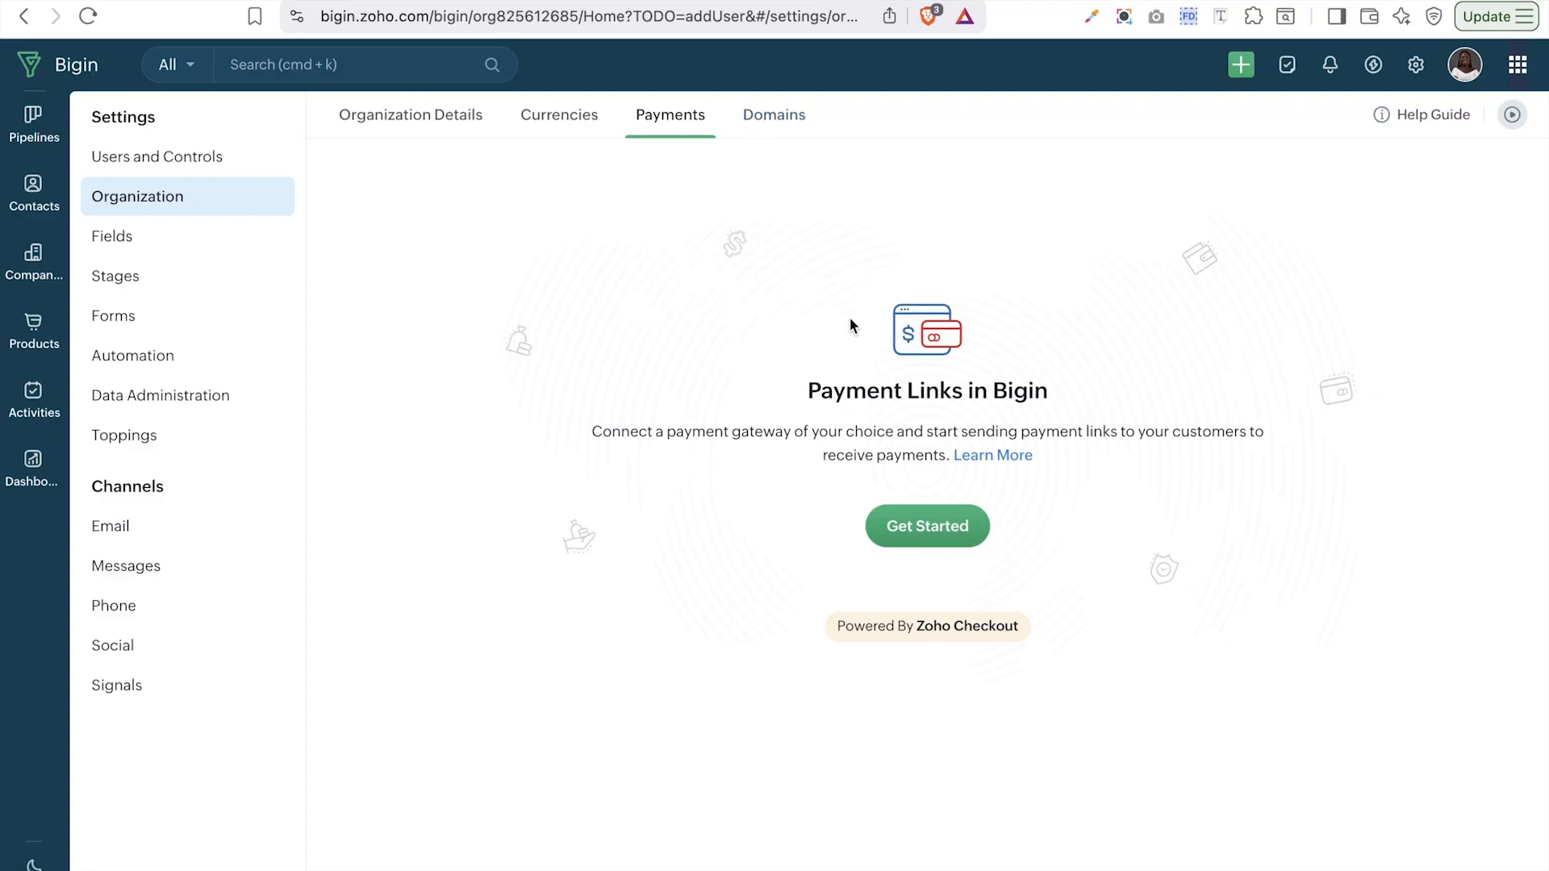
left_click(793, 129)
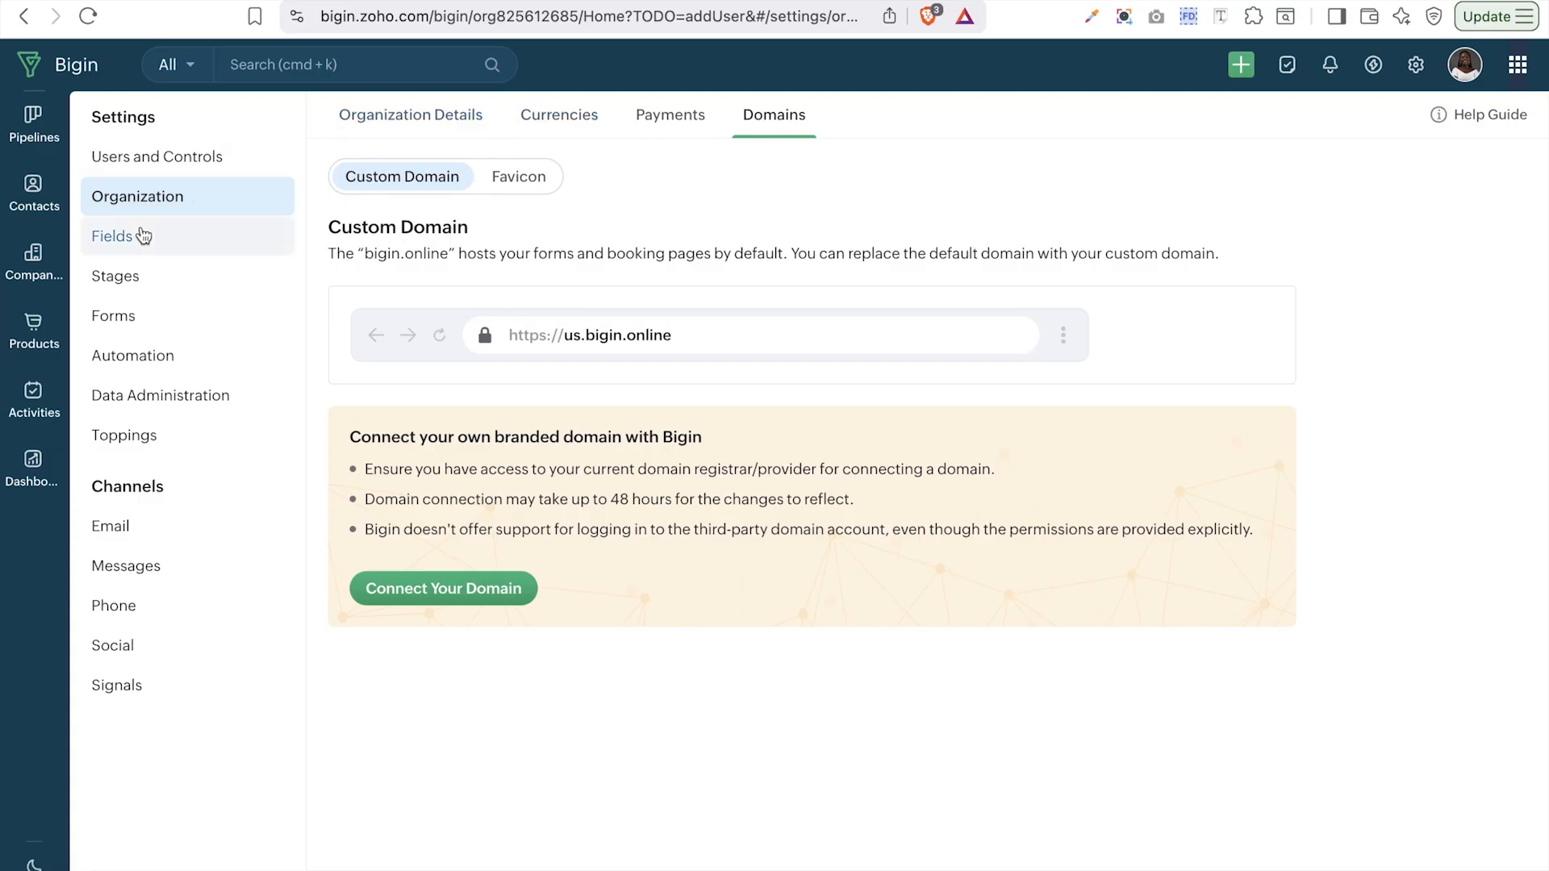
left_click(170, 196)
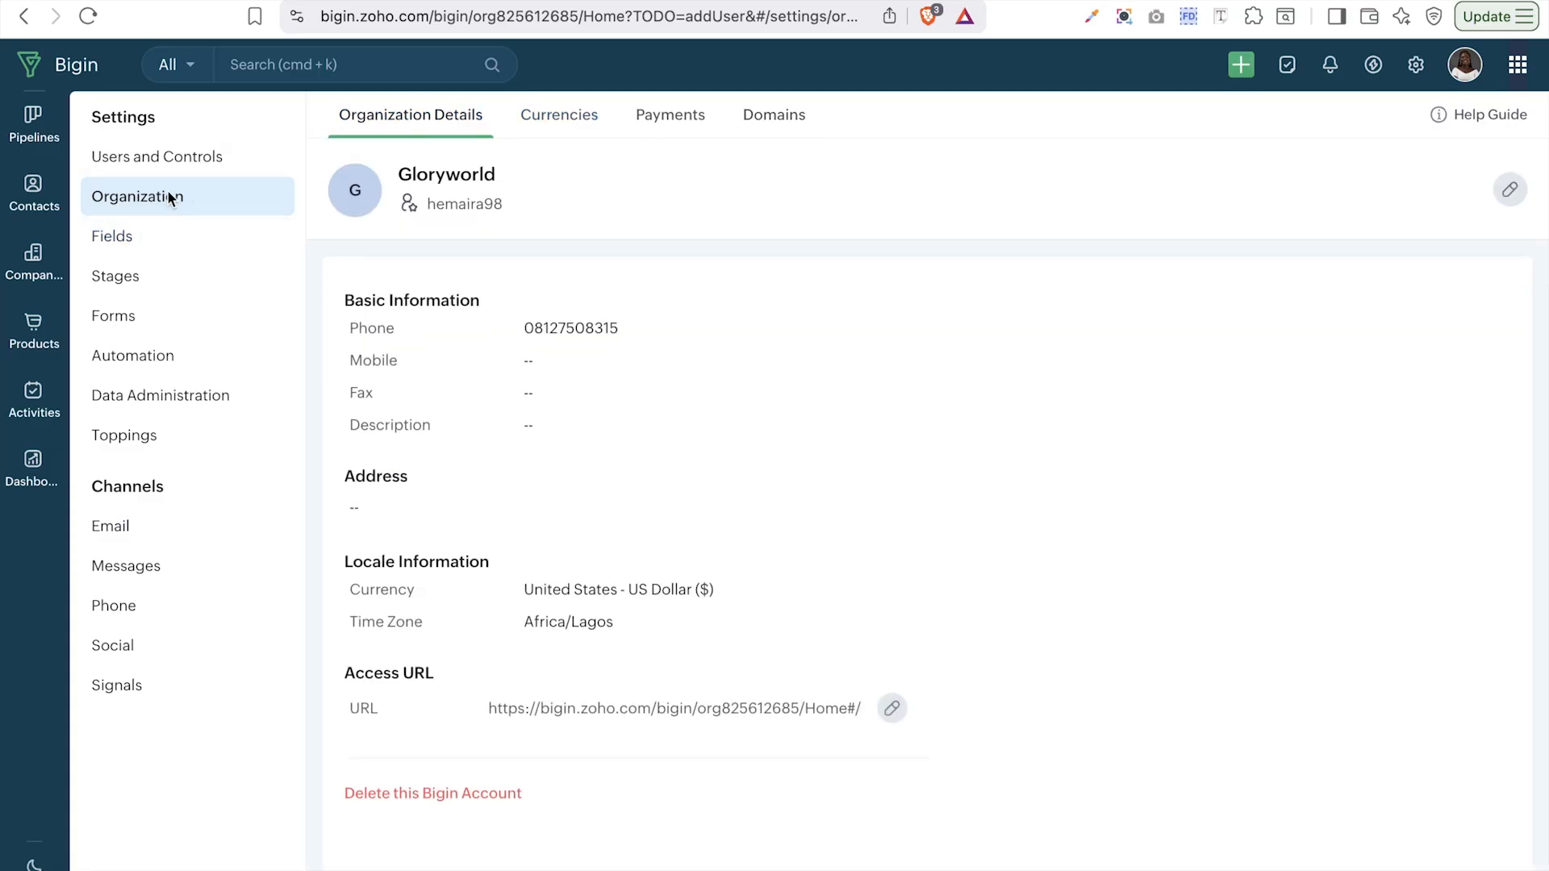
- Go to Users and Controls and start adding a new user
left_click(138, 158)
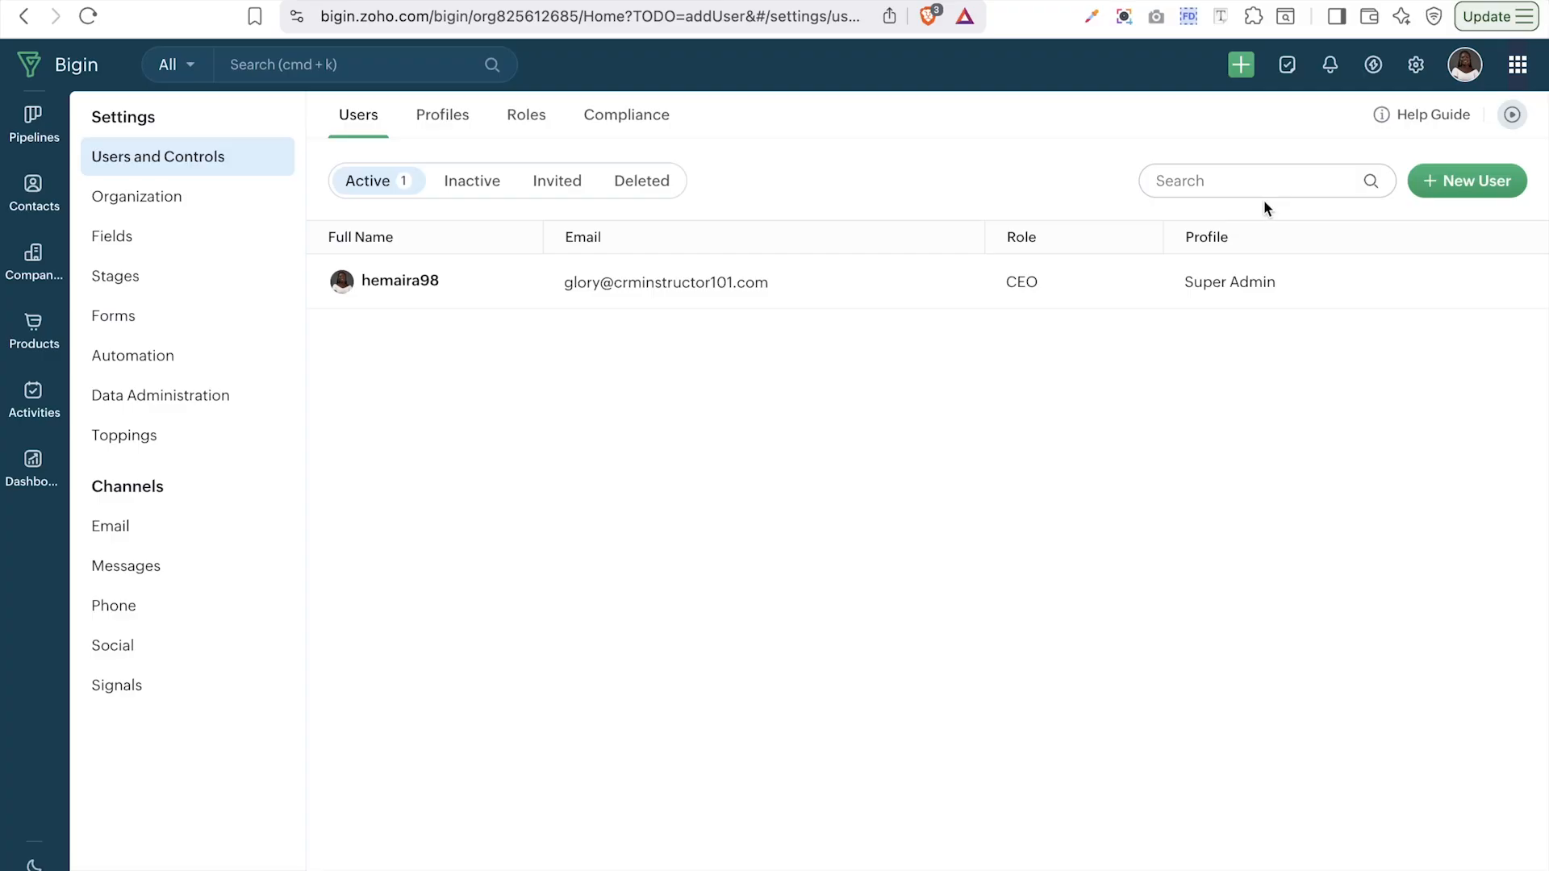
left_click(1470, 170)
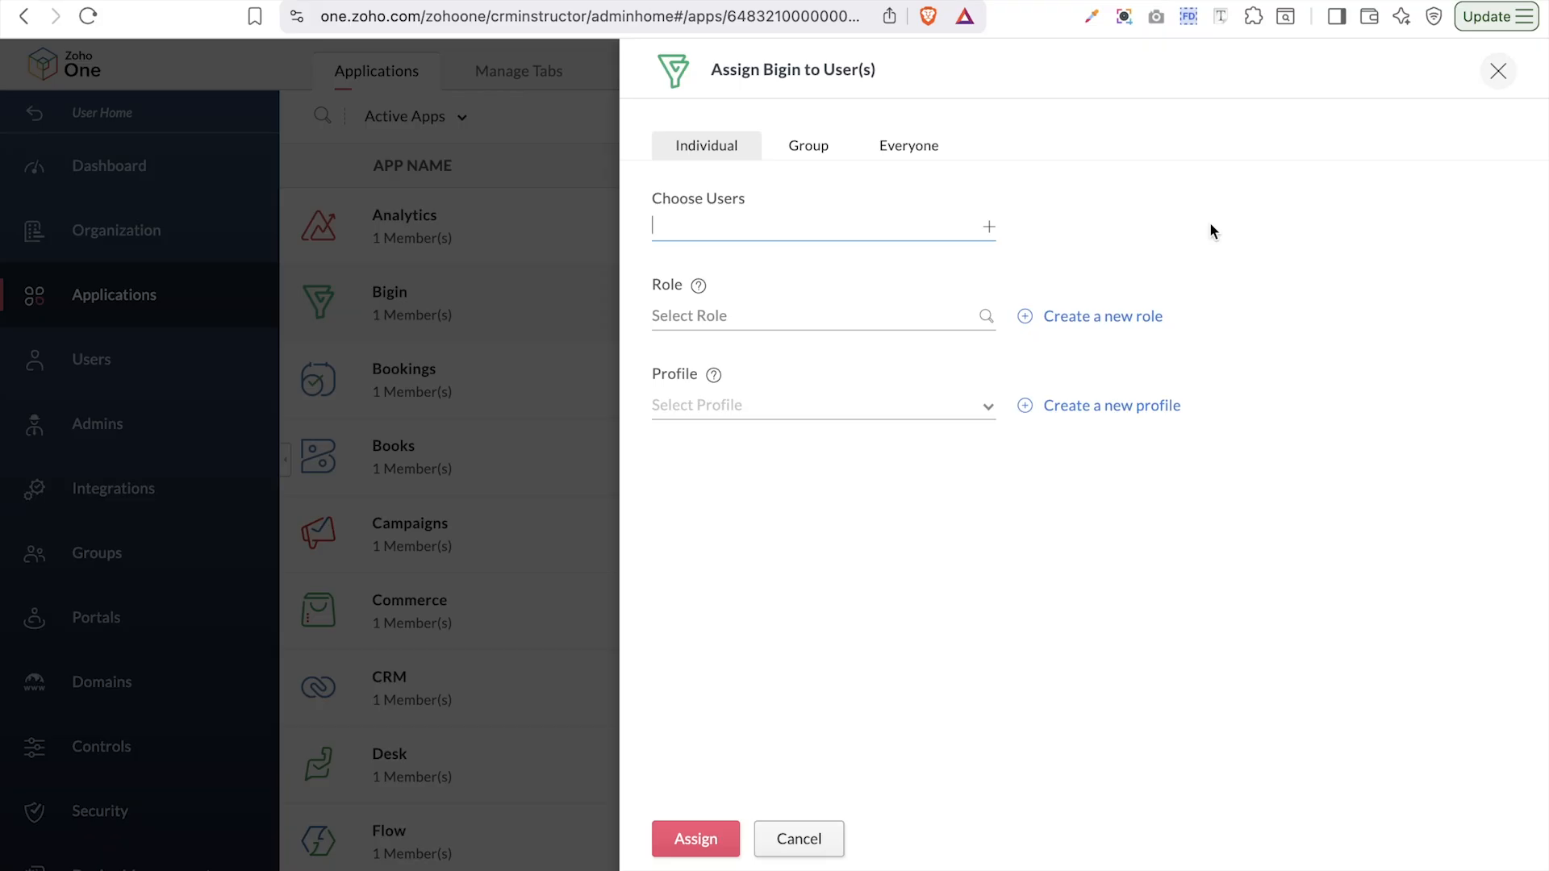
left_click(1209, 224)
left_click(713, 229)
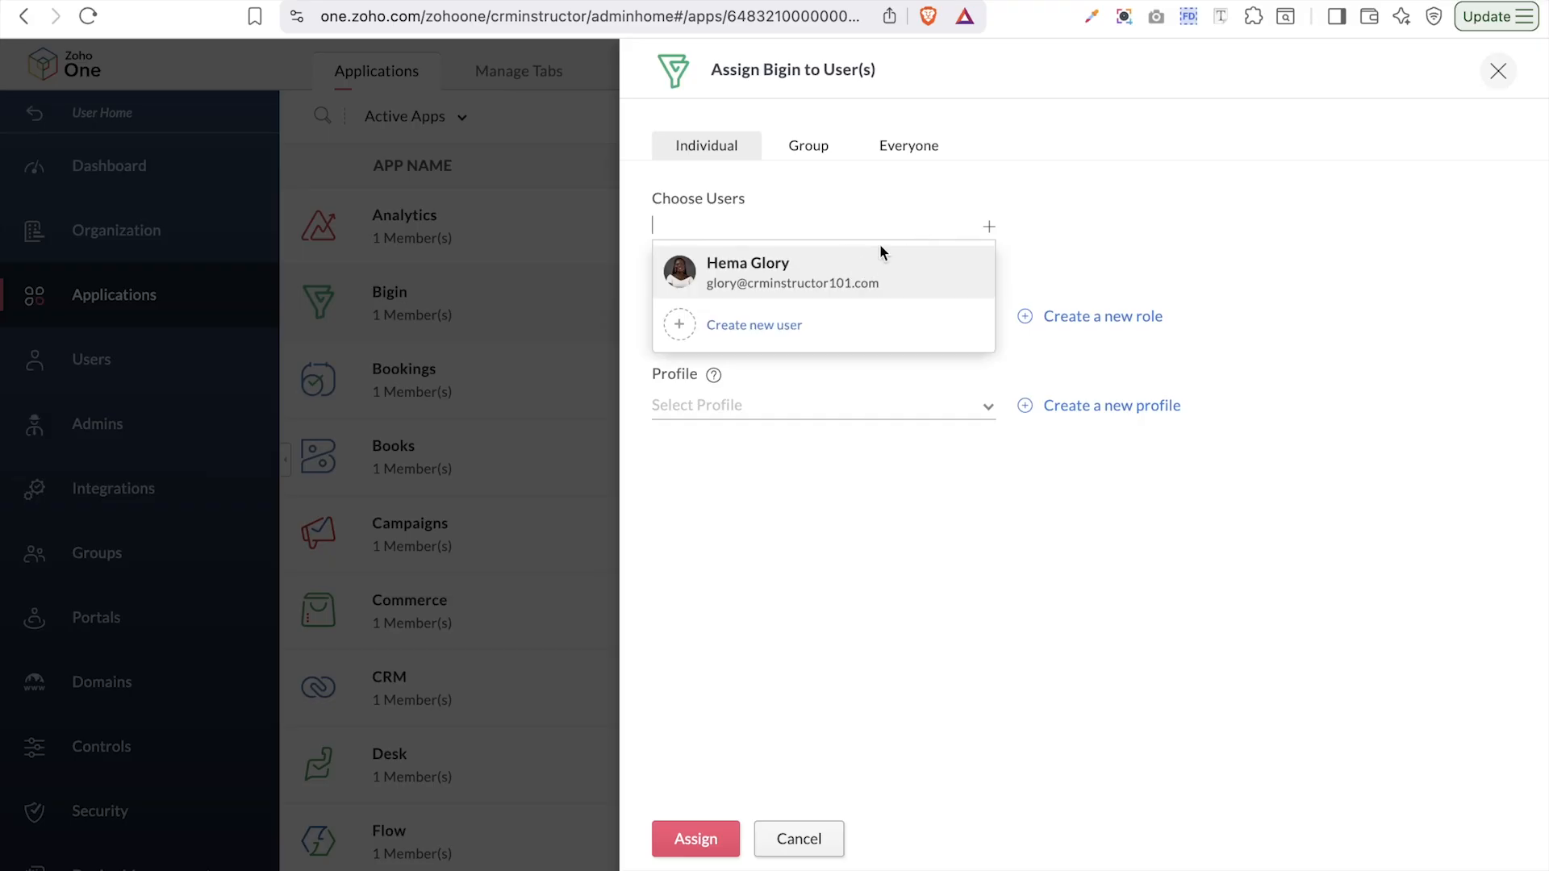
left_click(767, 327)
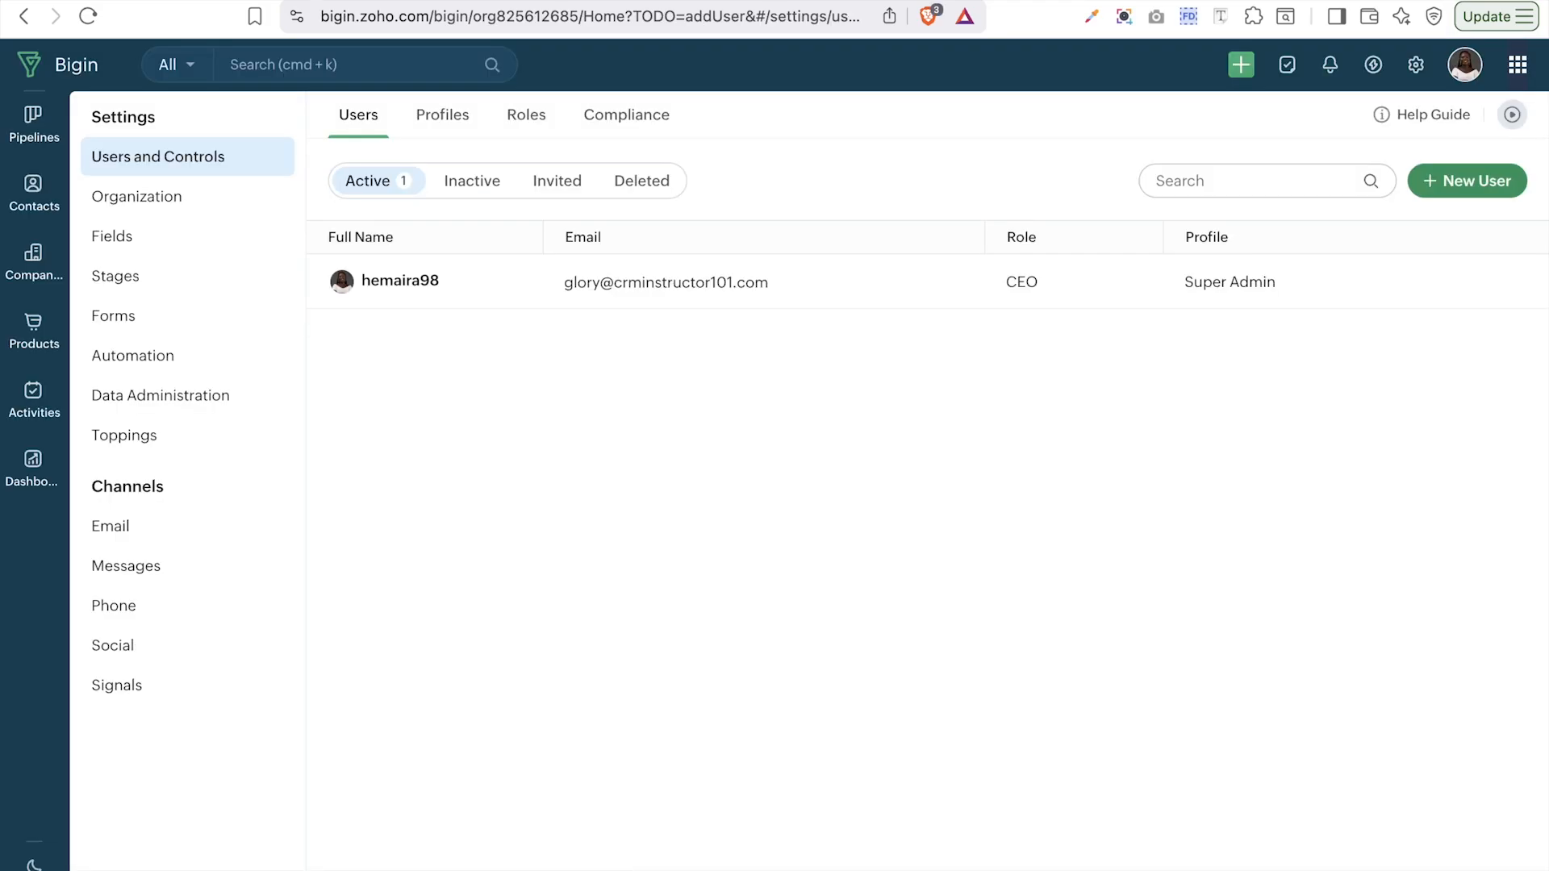
- Open the Administrator profile's permissions from the Profiles list
left_click(428, 117)
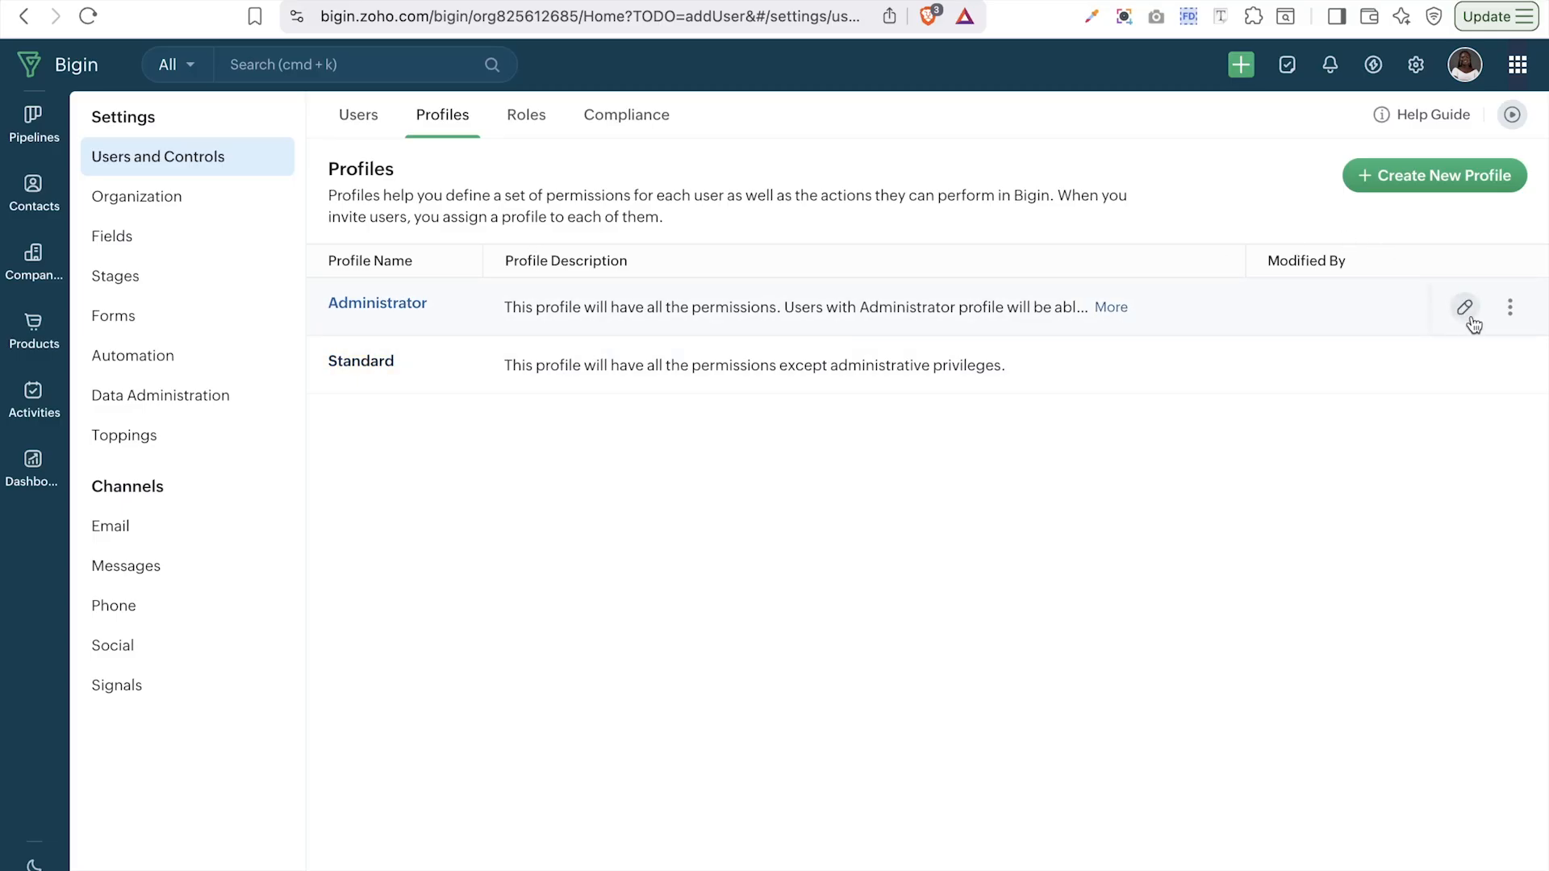
left_click(1468, 307)
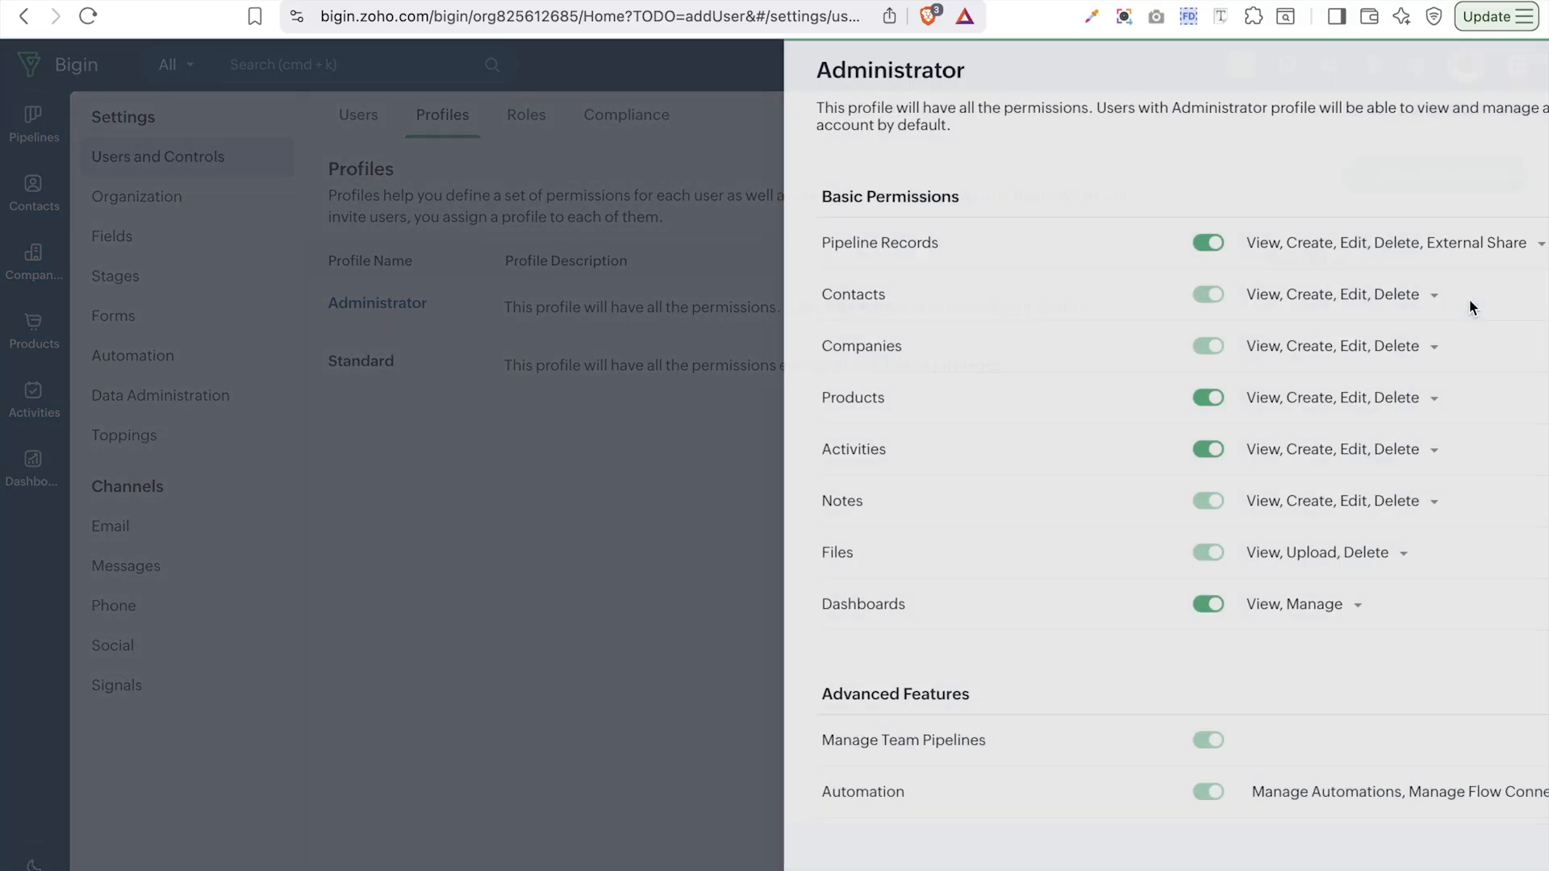
scroll(1378, 654, "down", 8)
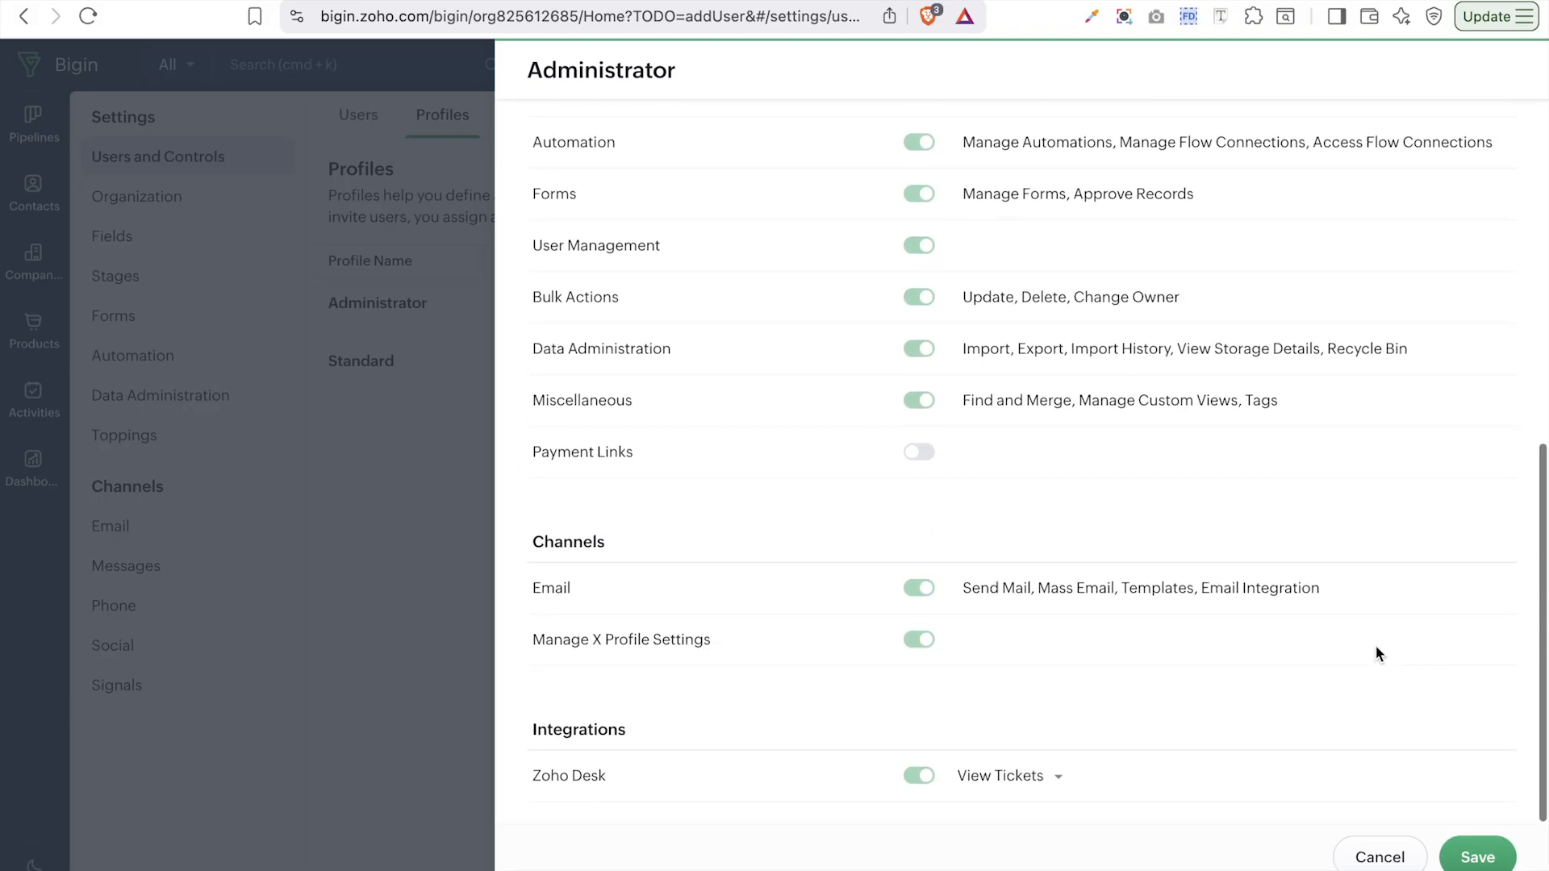
scroll(1377, 654, "up", 10)
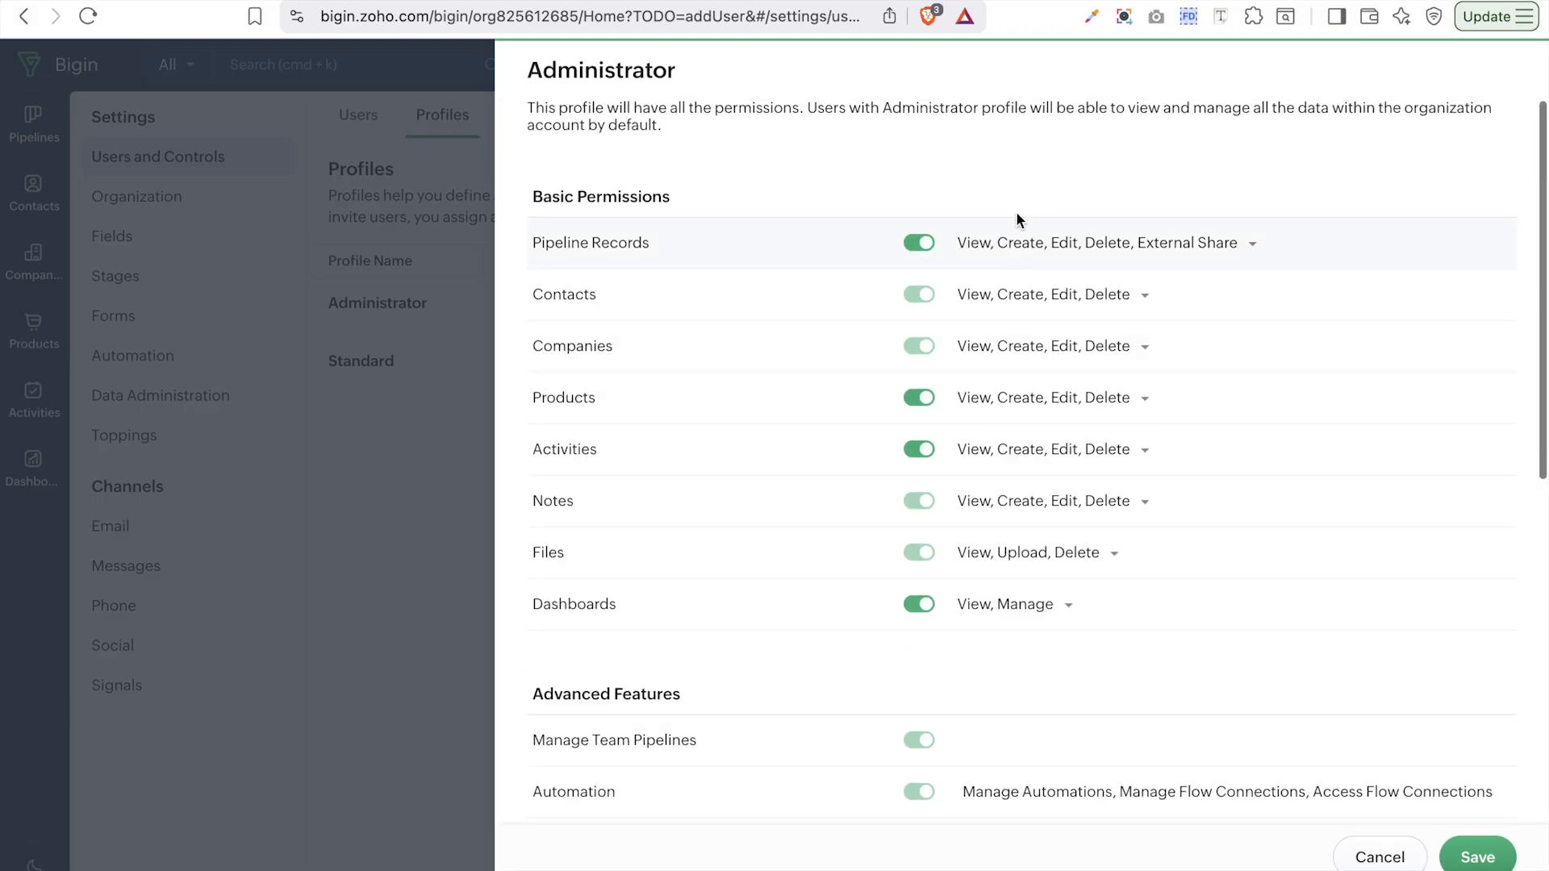
scroll(1019, 205, "down", 8)
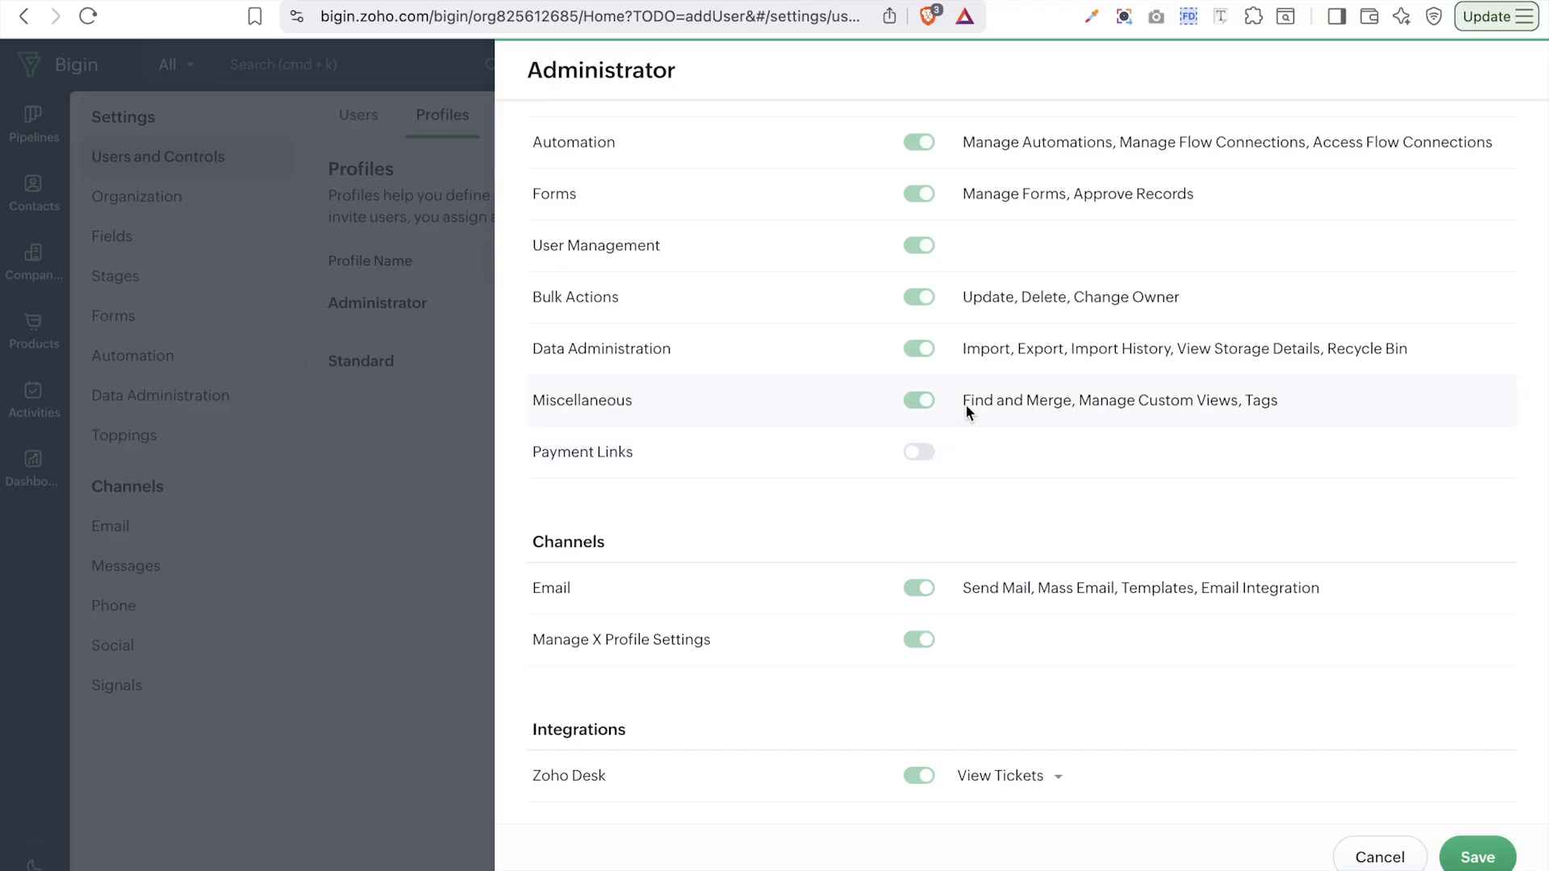
scroll(965, 405, "up", 8)
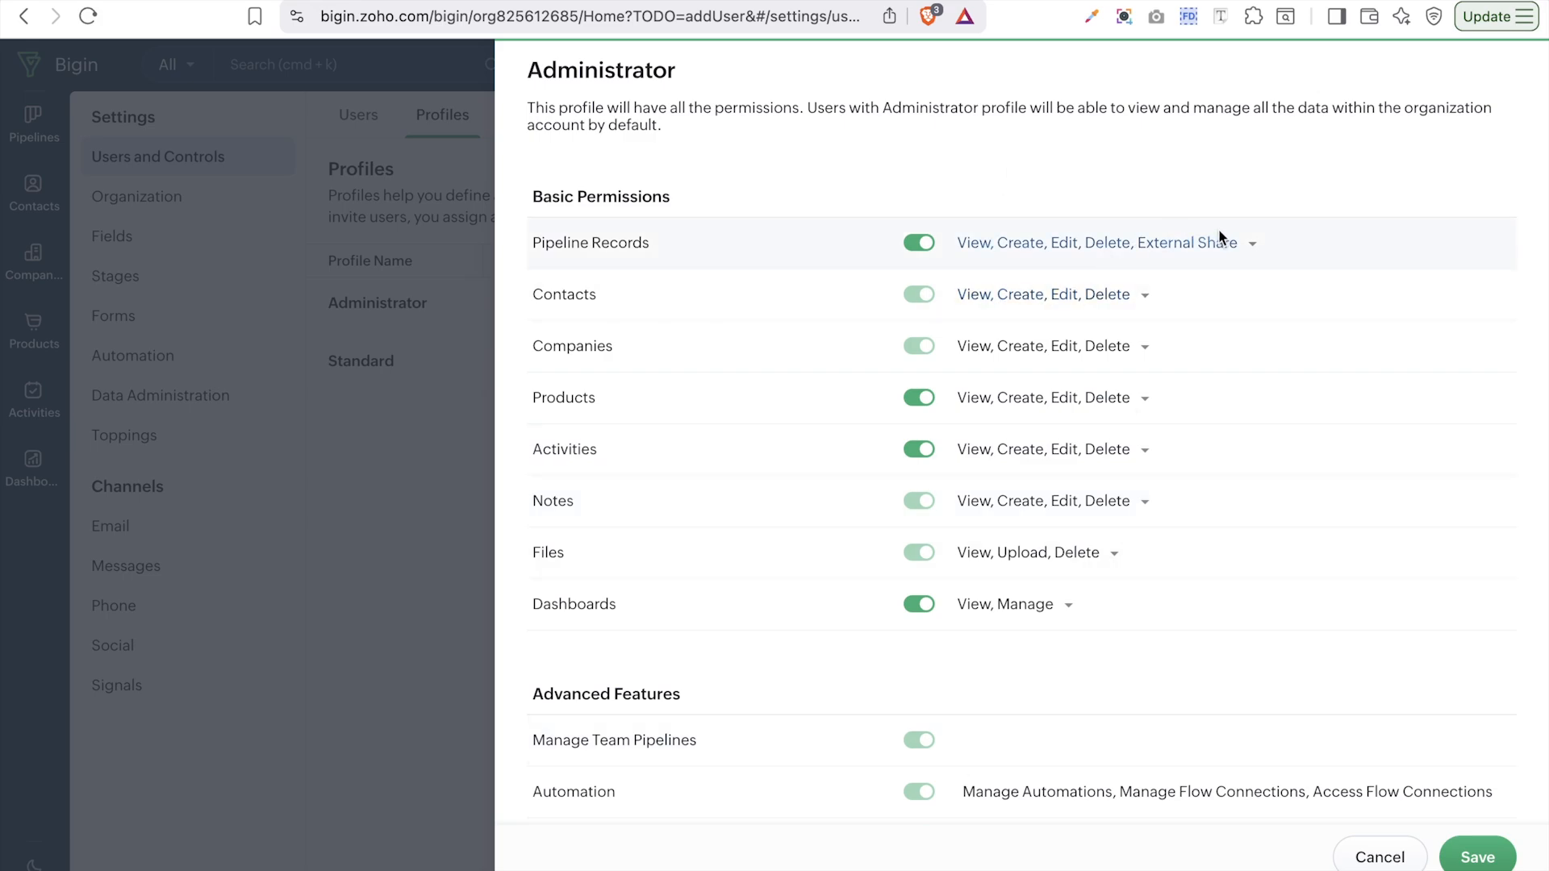
- Check the Pipeline Records permission checklist, then cancel without changes
left_click(1238, 245)
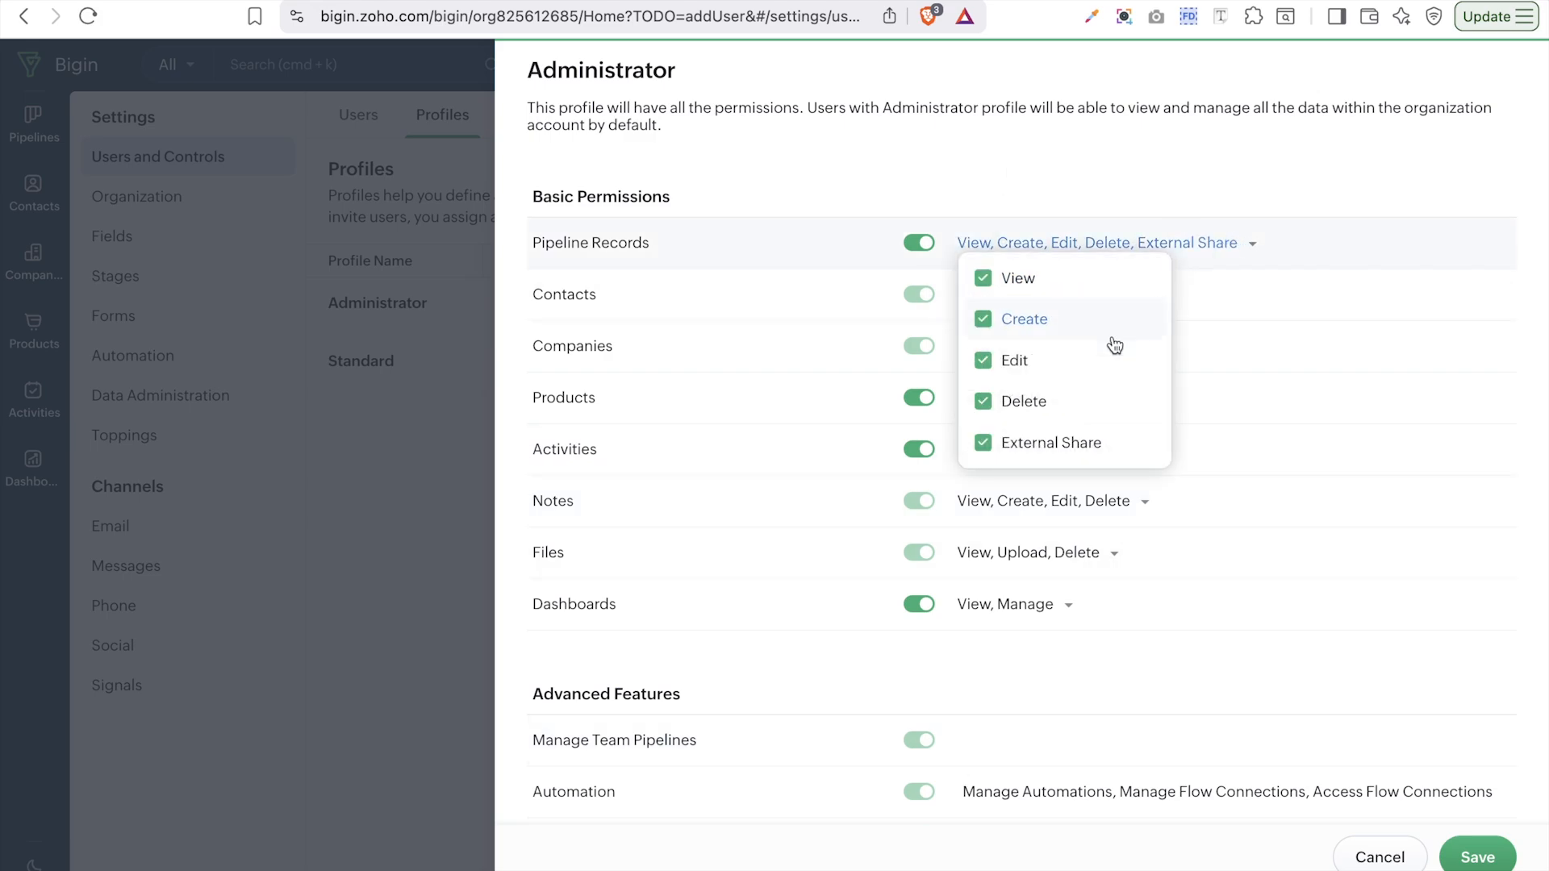
left_click(1286, 287)
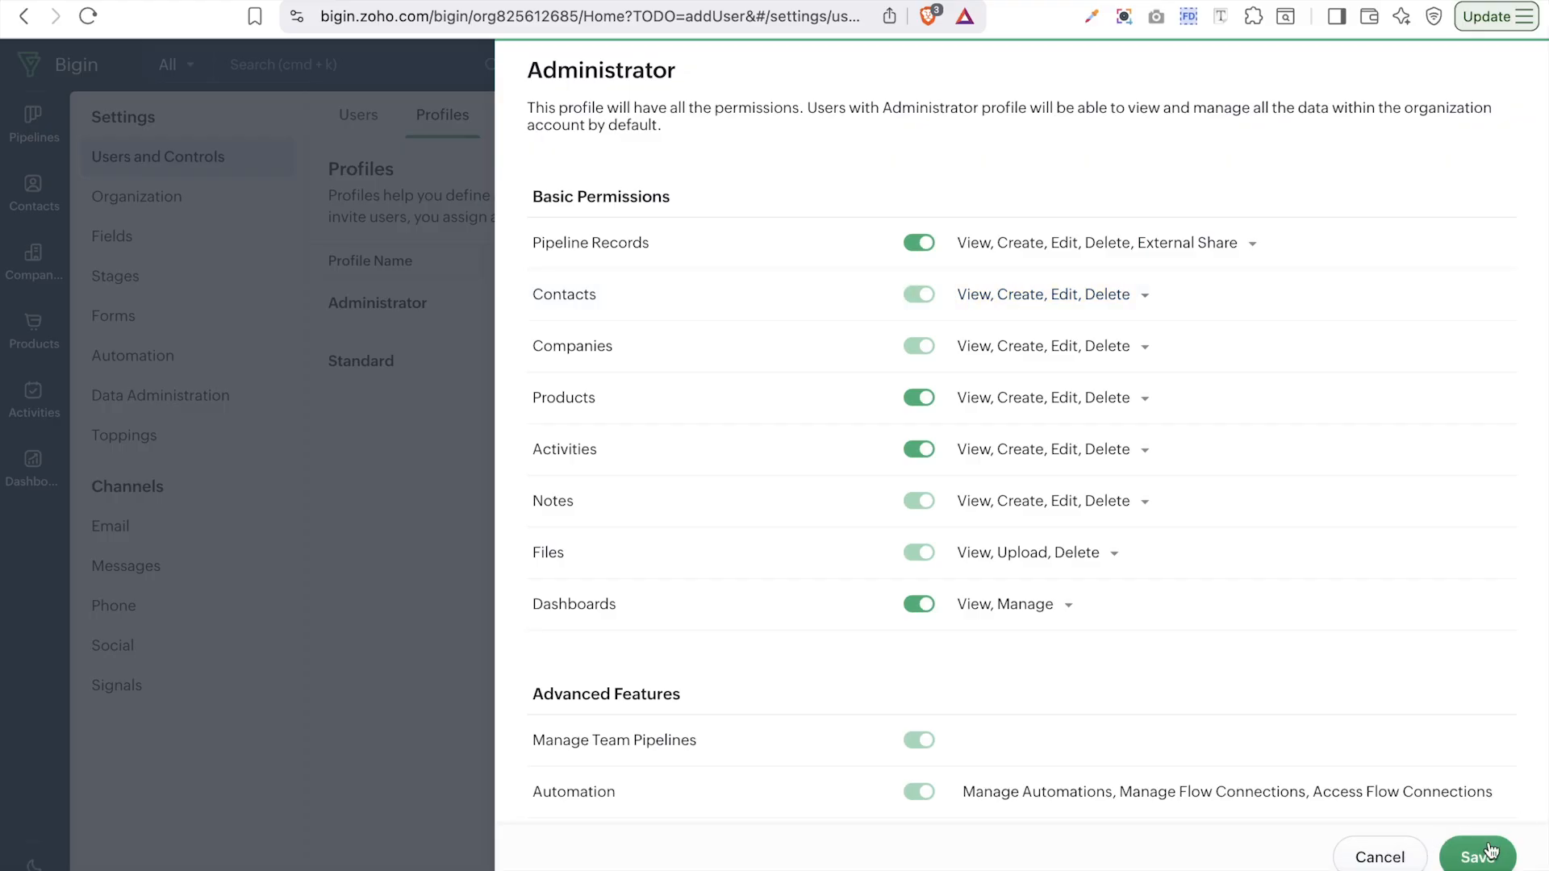
scroll(1393, 637, "down", 1)
scroll(1391, 628, "down", 7)
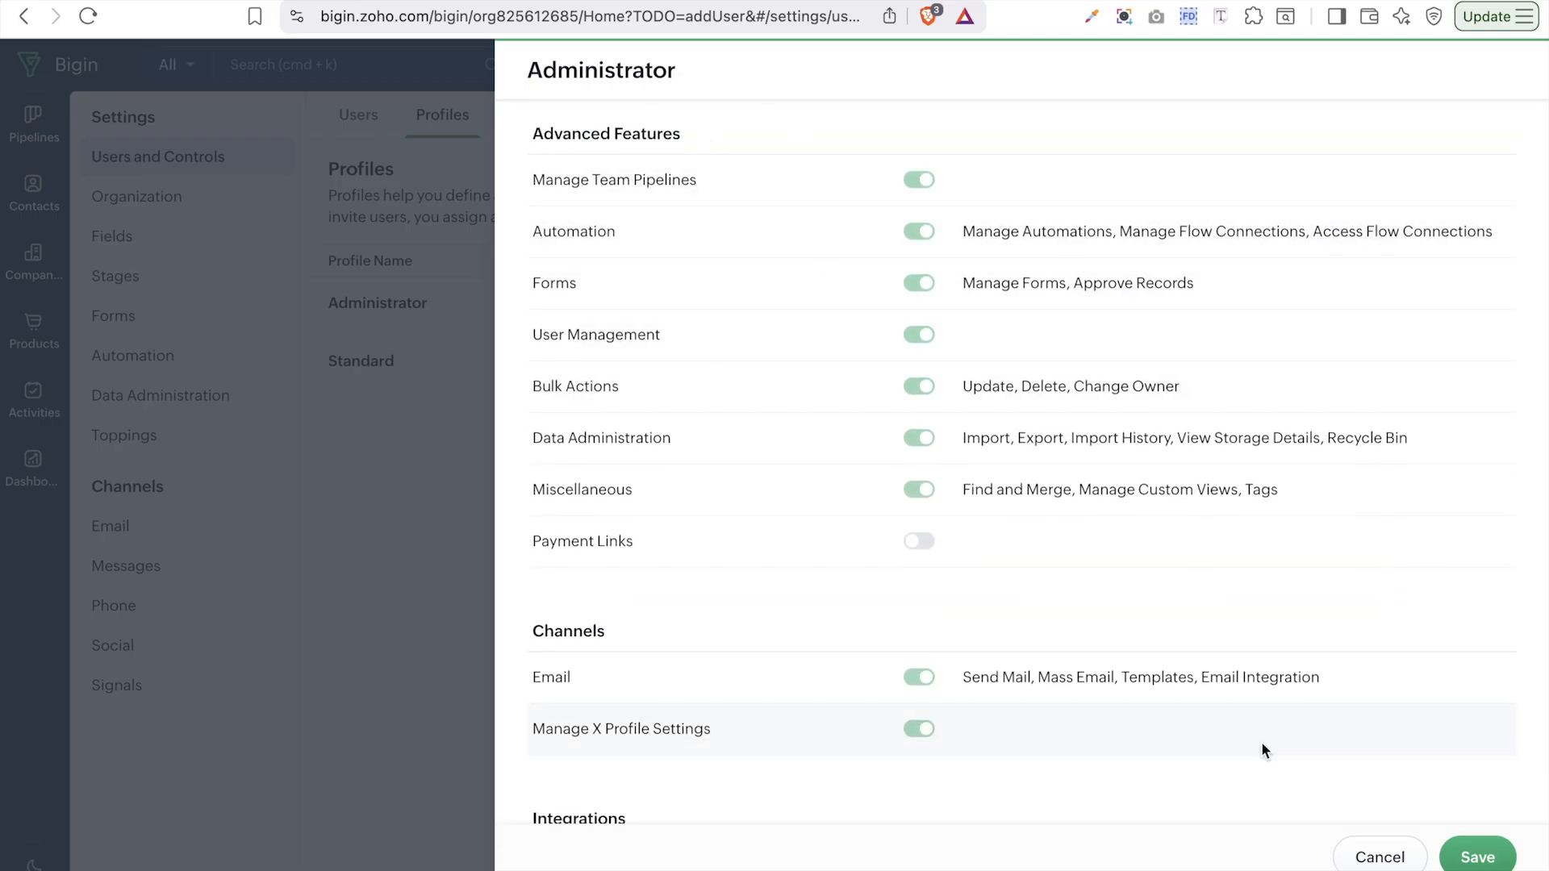
left_click(1379, 856)
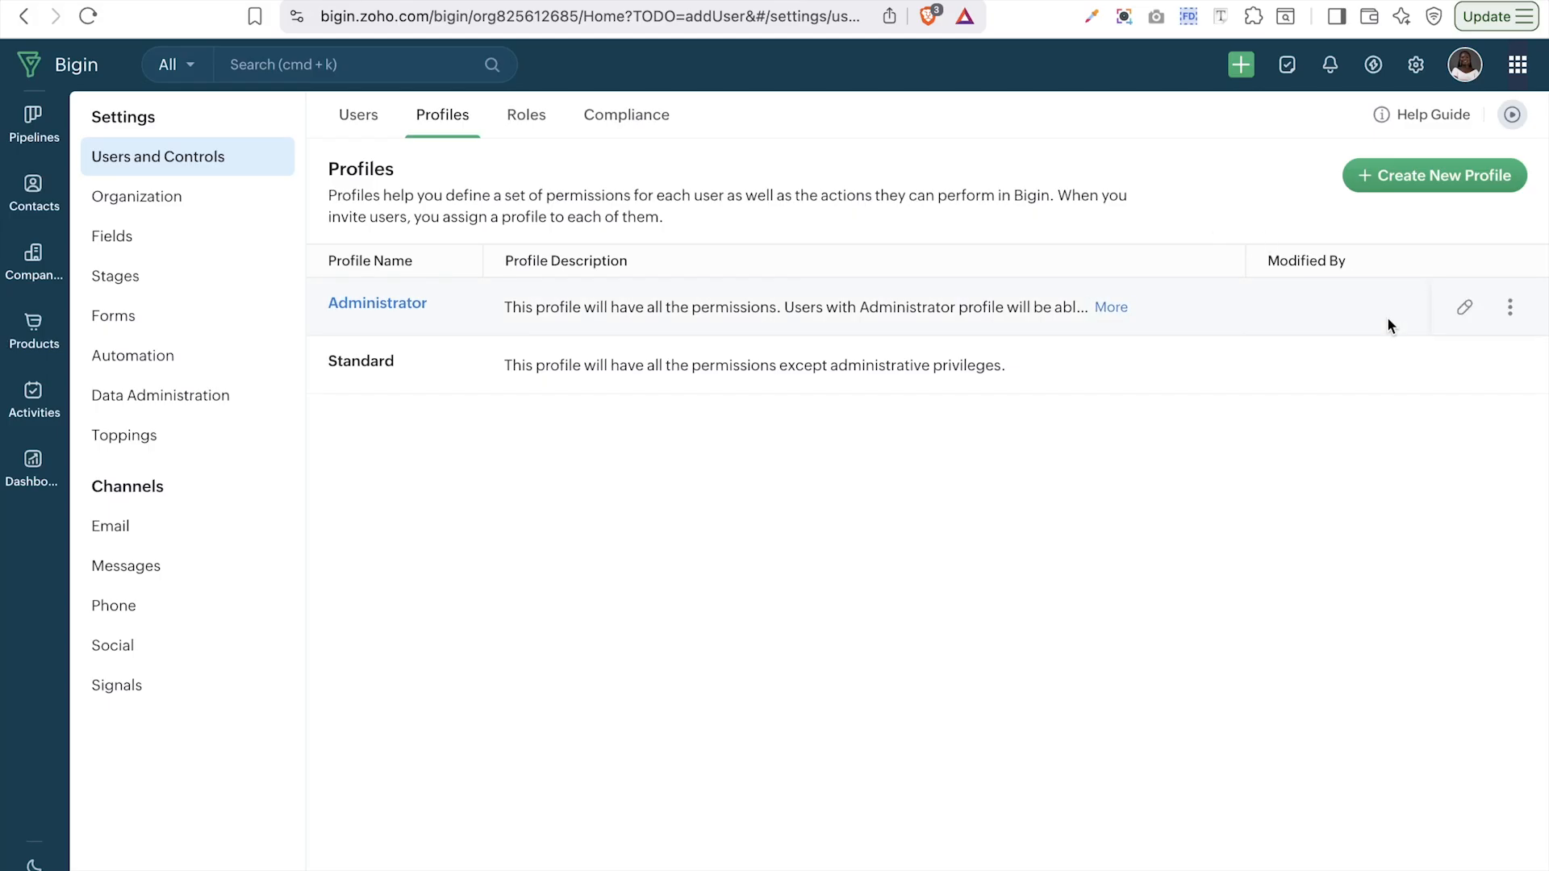
- Limit the Standard profile's Pipeline Records to View, Create and External Share, then save
left_click(1464, 361)
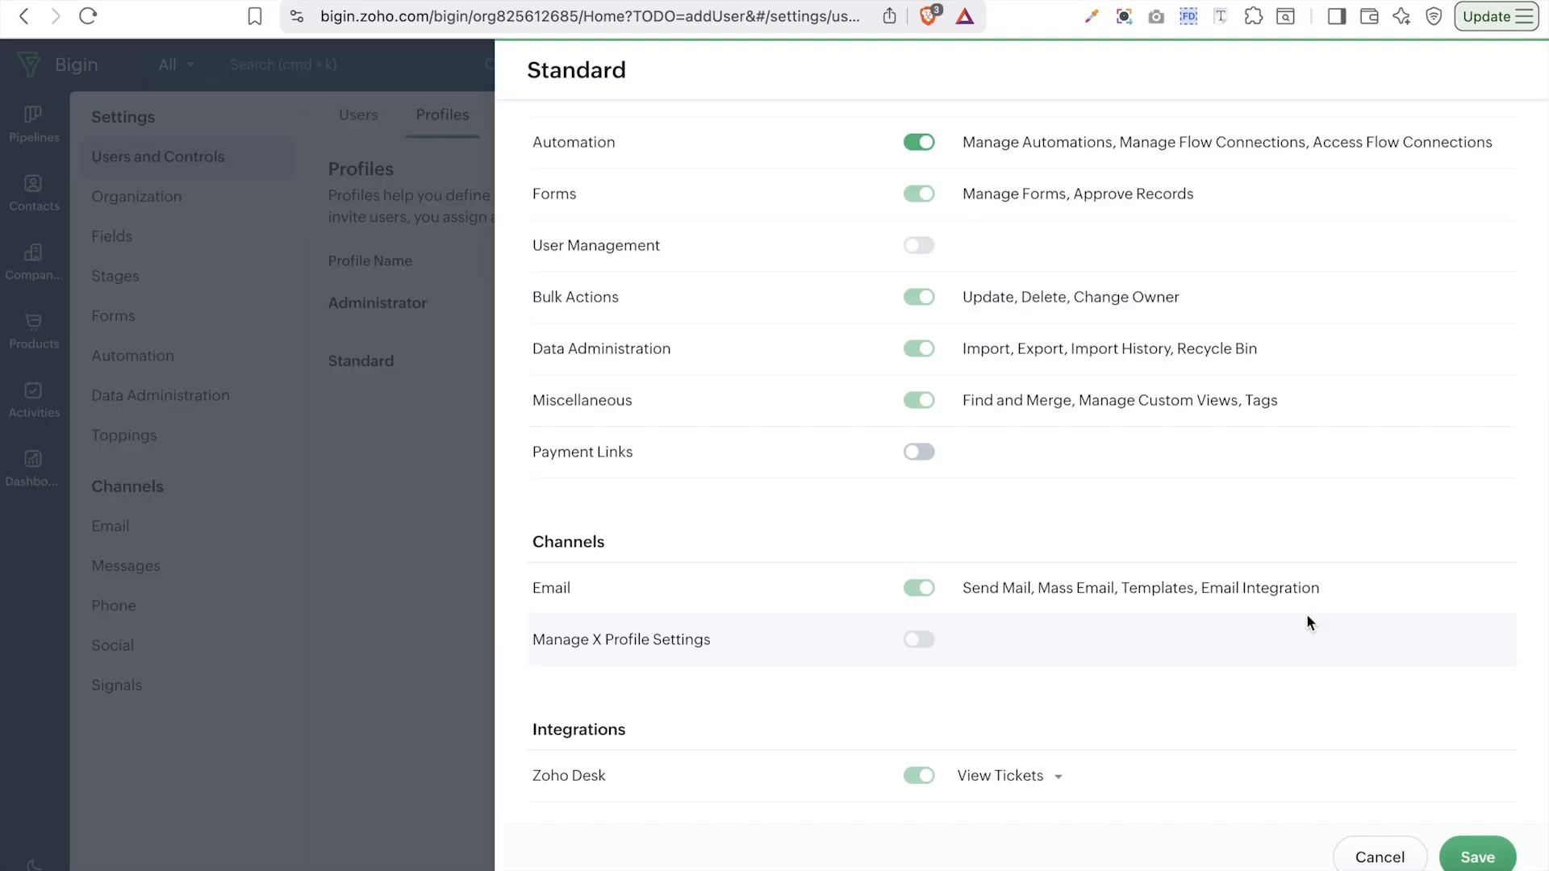
scroll(1309, 622, "up", 5)
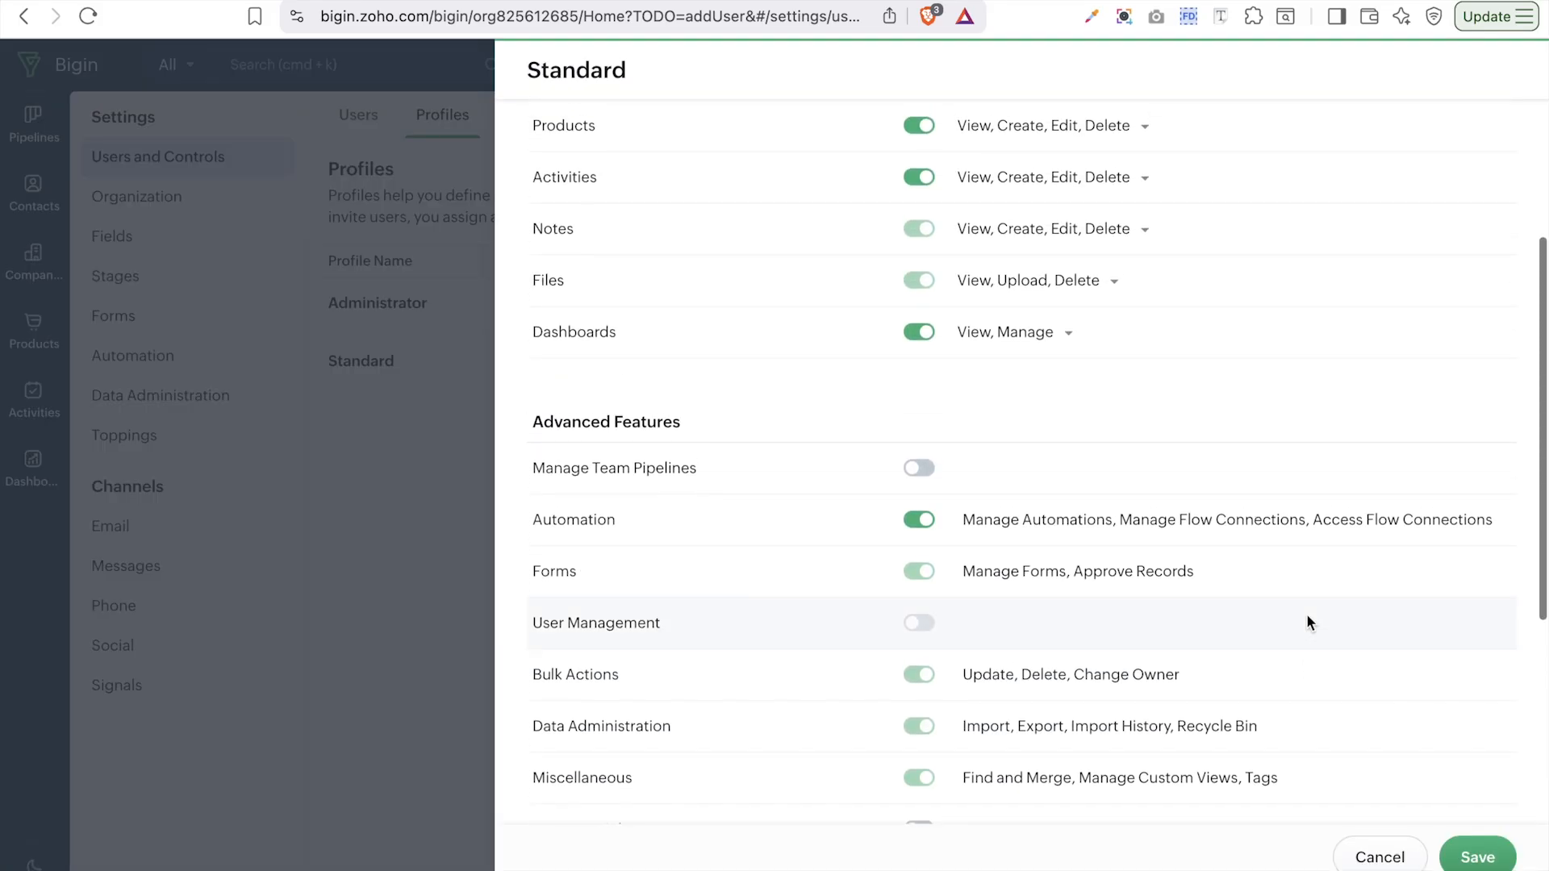
scroll(1309, 622, "up", 3)
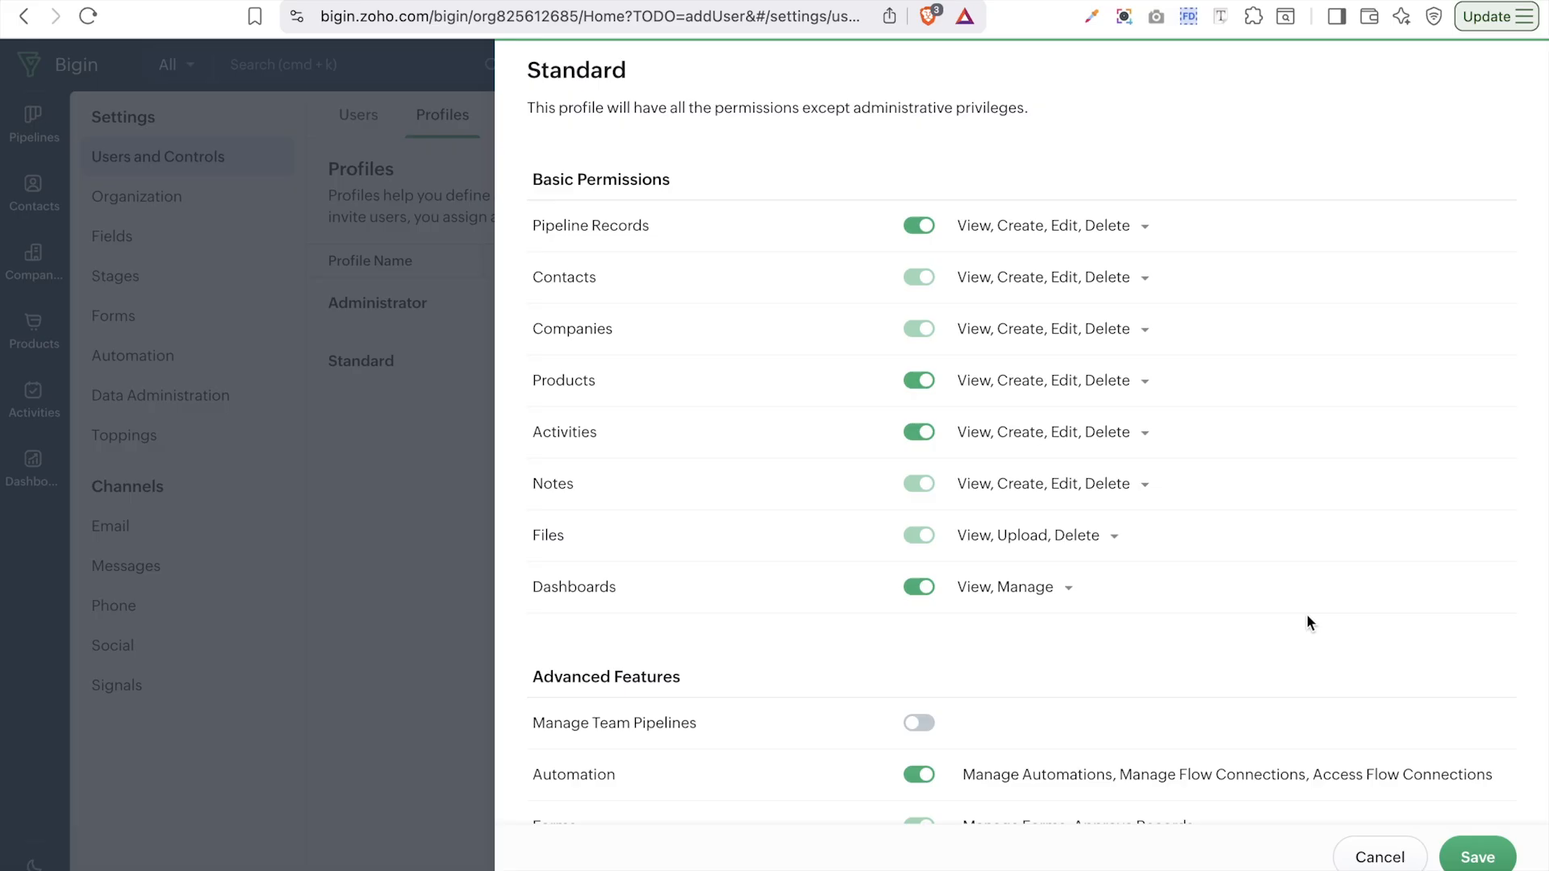
scroll(1308, 621, "down", 8)
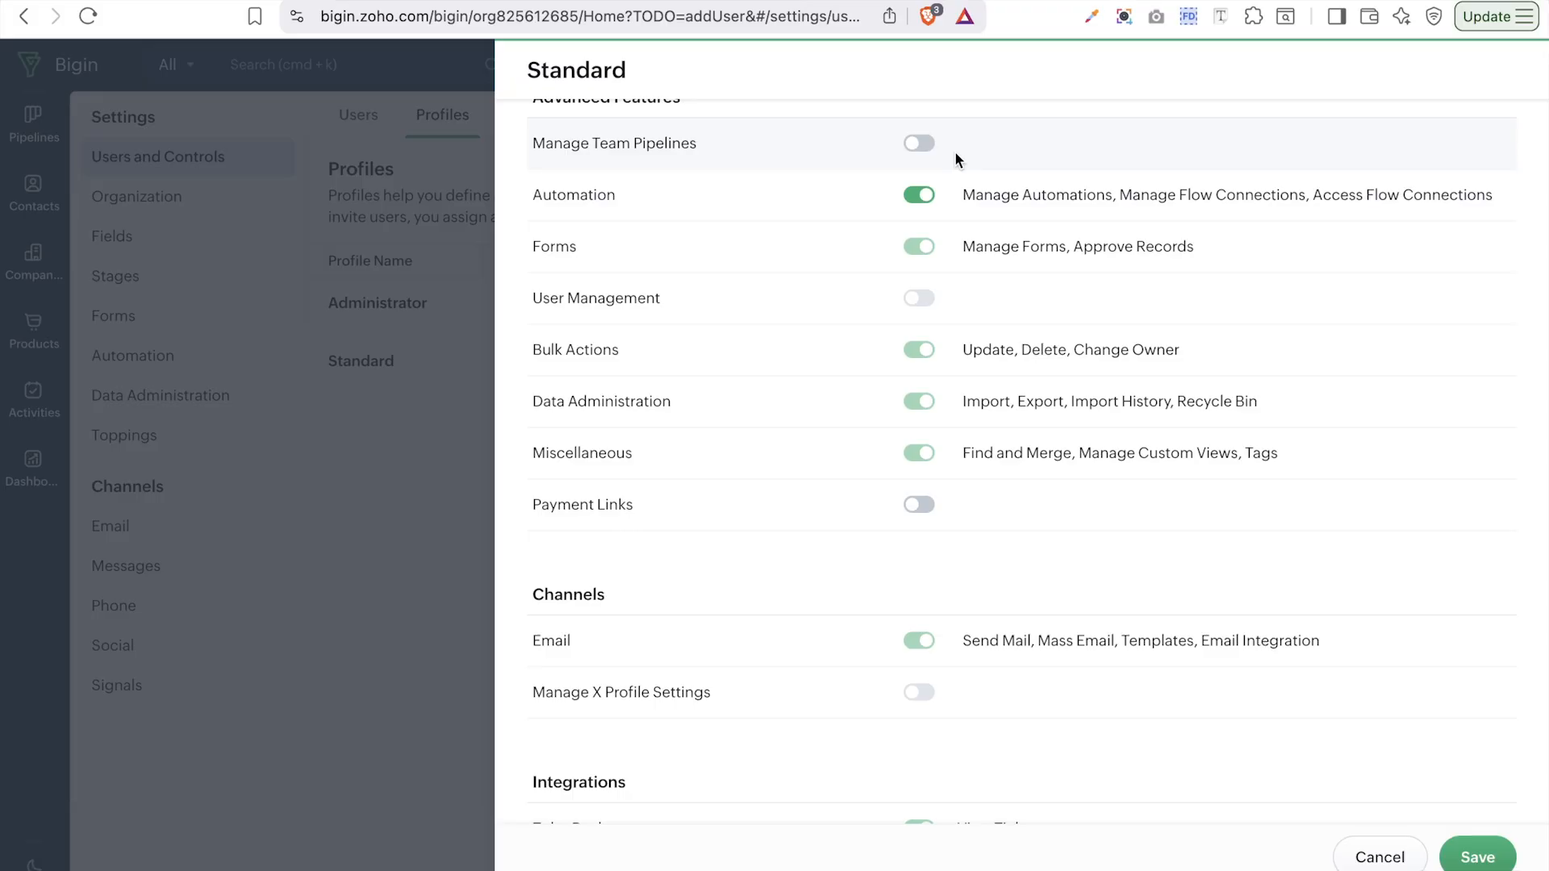
scroll(956, 159, "up", 8)
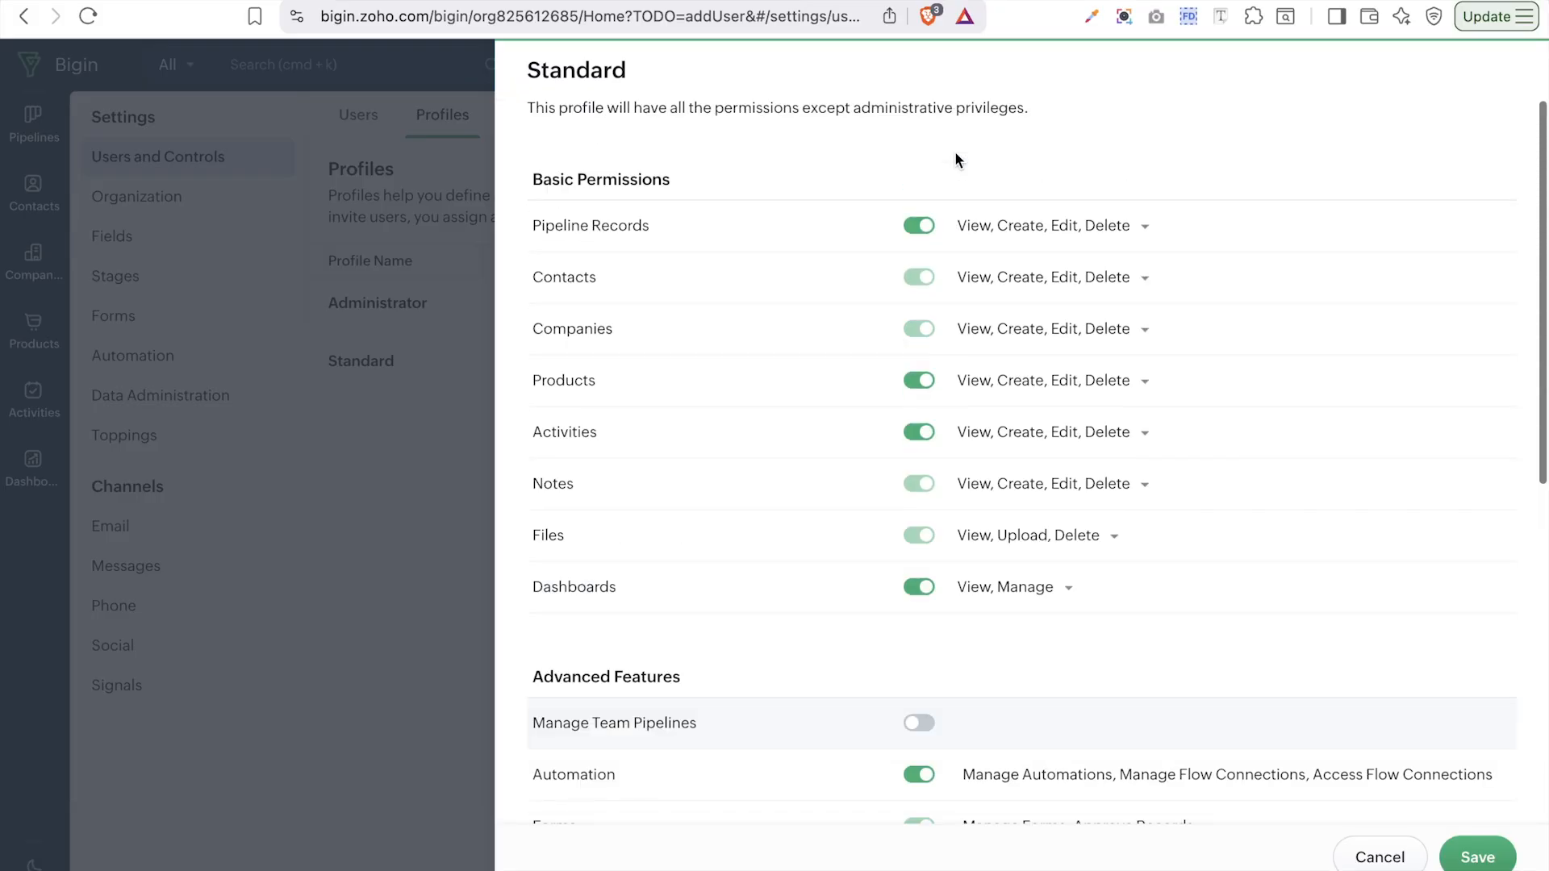
left_click(914, 230)
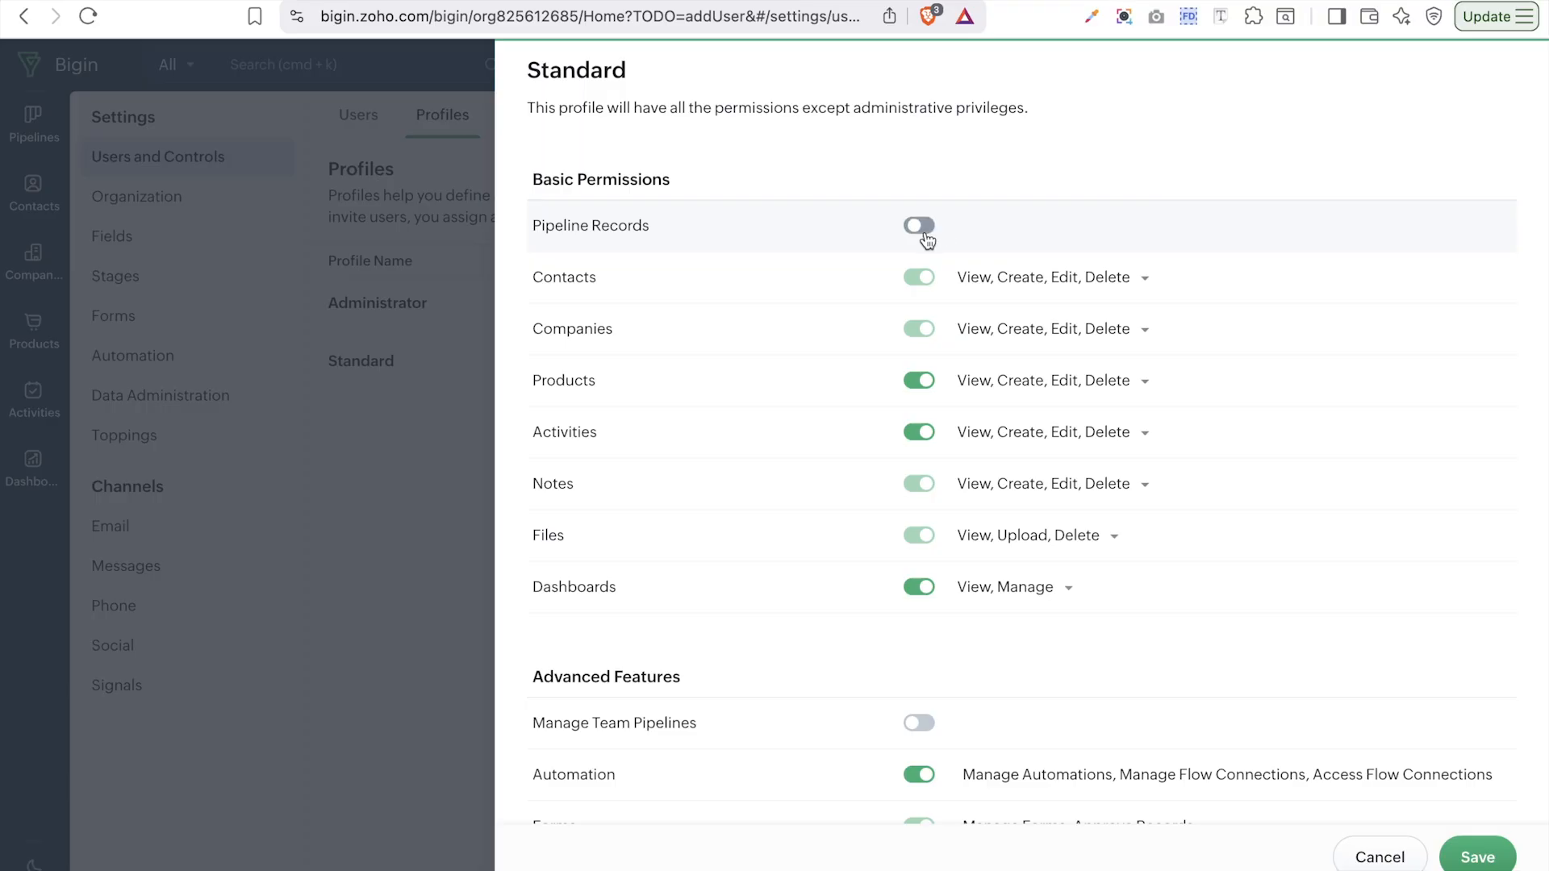
left_click(927, 238)
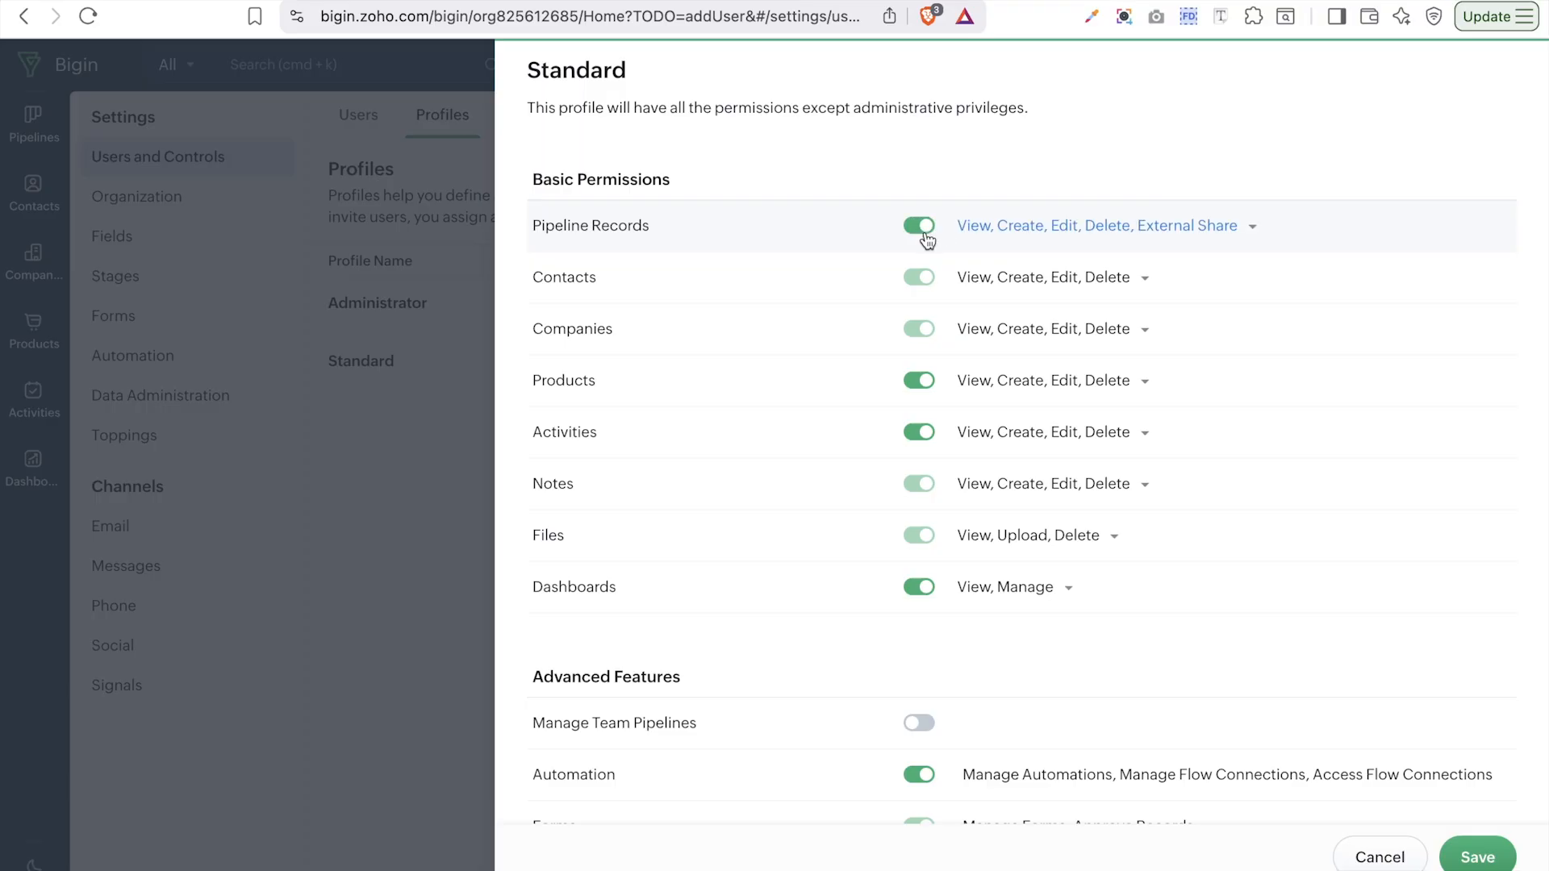
left_click(1064, 234)
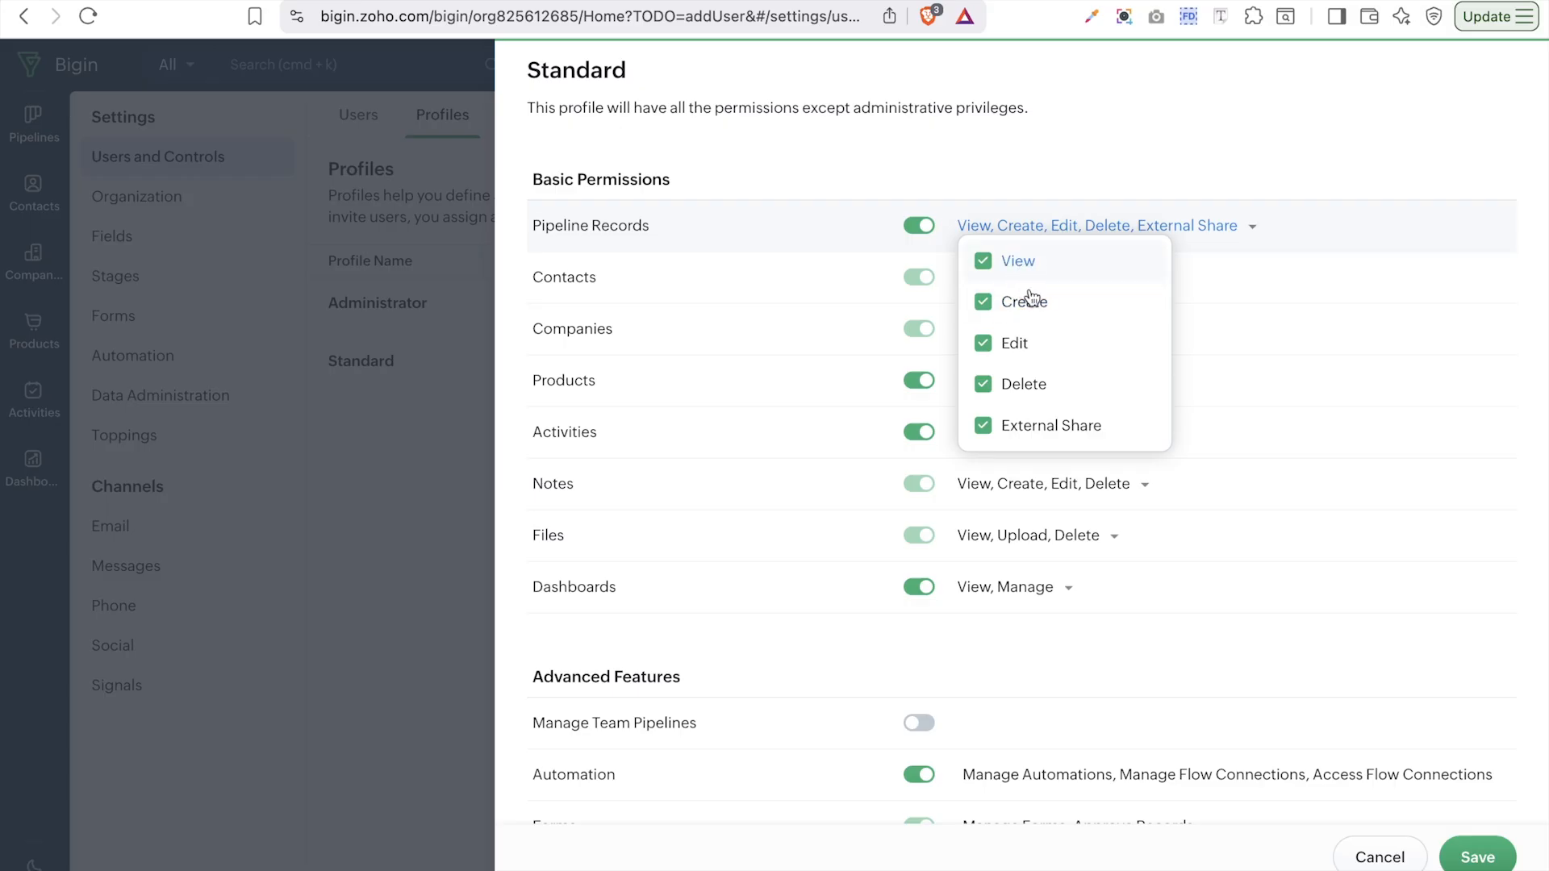
left_click(1021, 385)
left_click(1019, 345)
scroll(1199, 456, "down", 8)
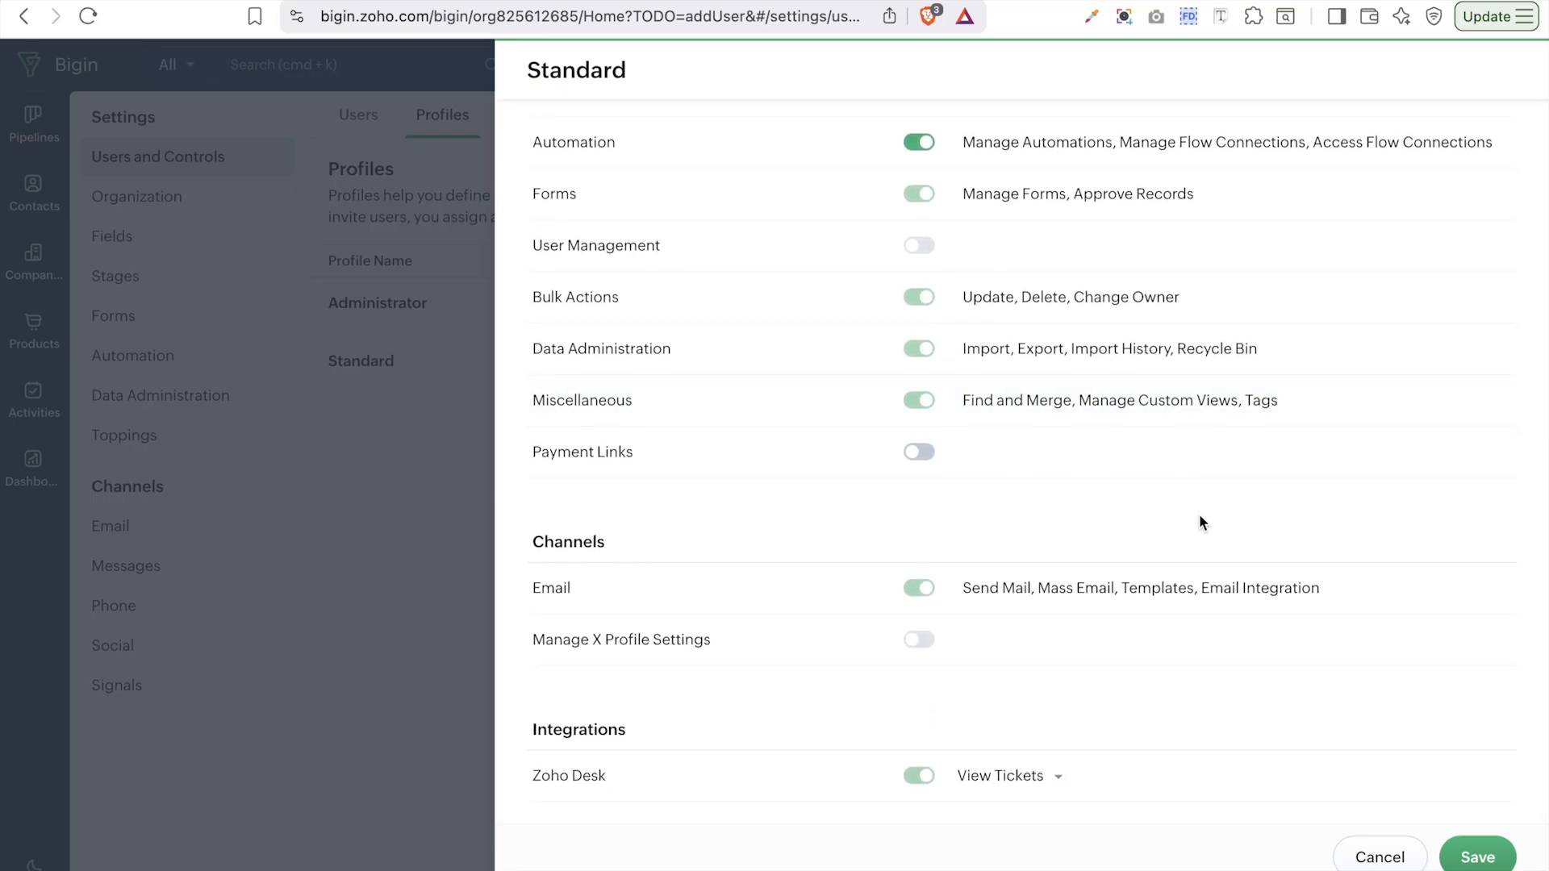
left_click(1459, 853)
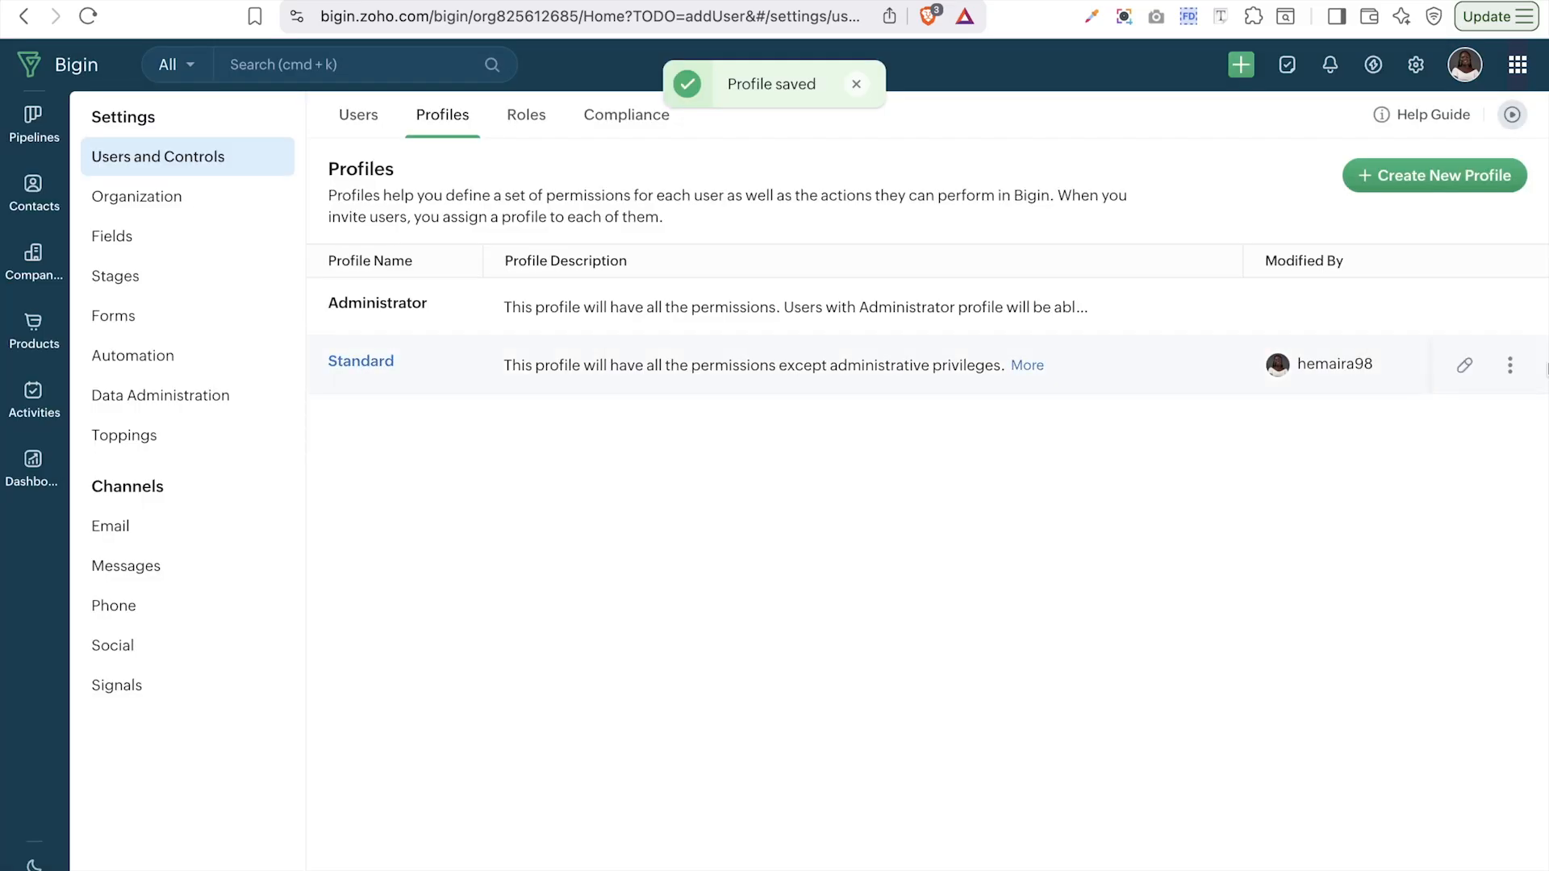
- Draft a new profile cloned from Standard, name it 'Sales Rep', and save it
left_click(1409, 179)
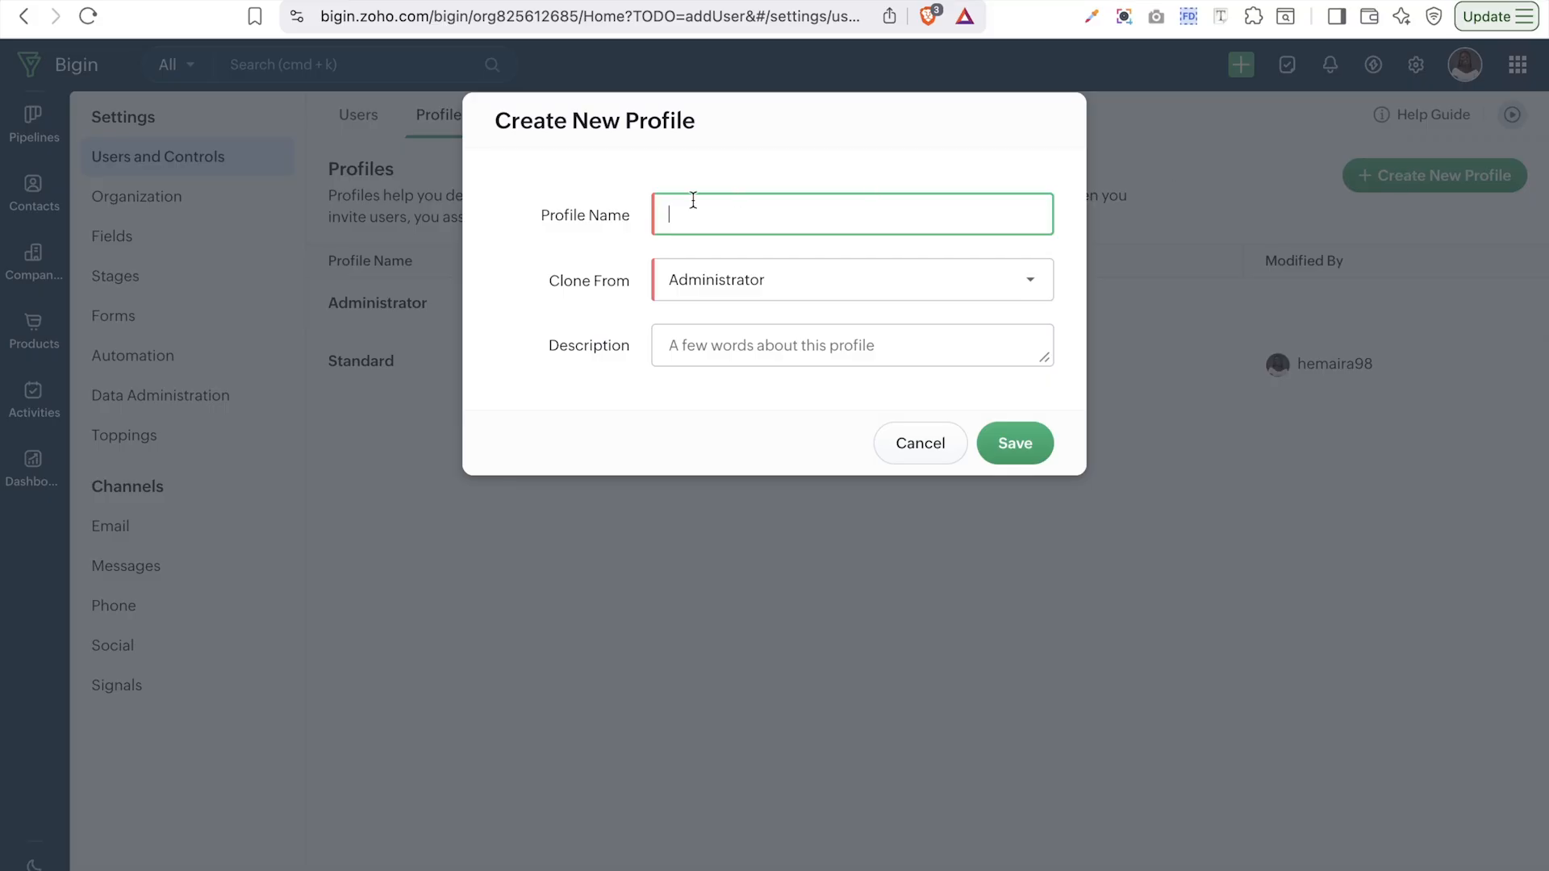
left_click(741, 279)
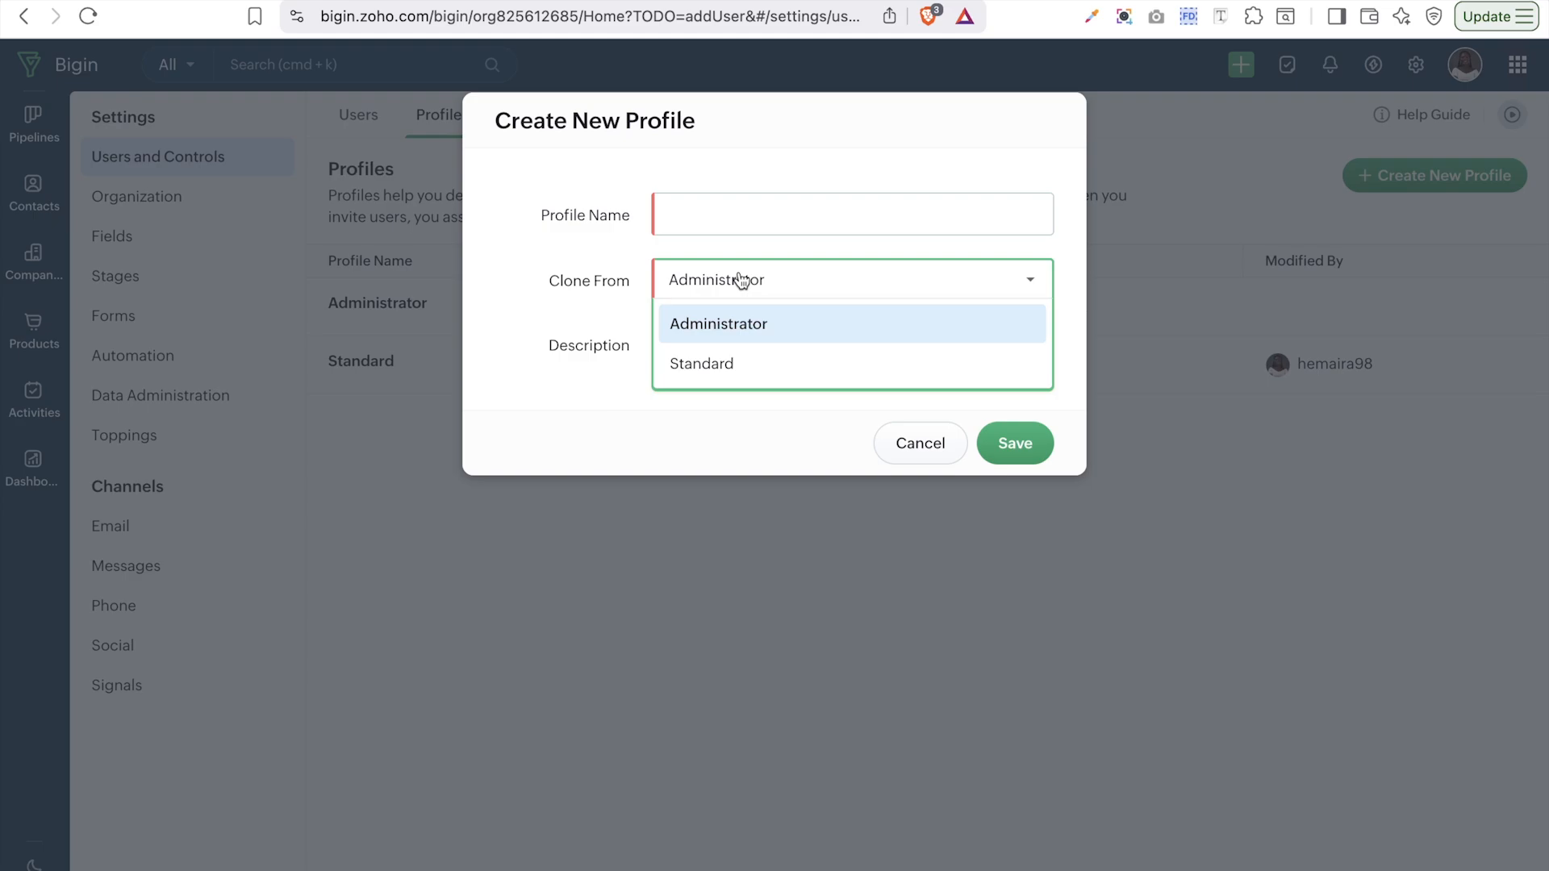
left_click(751, 365)
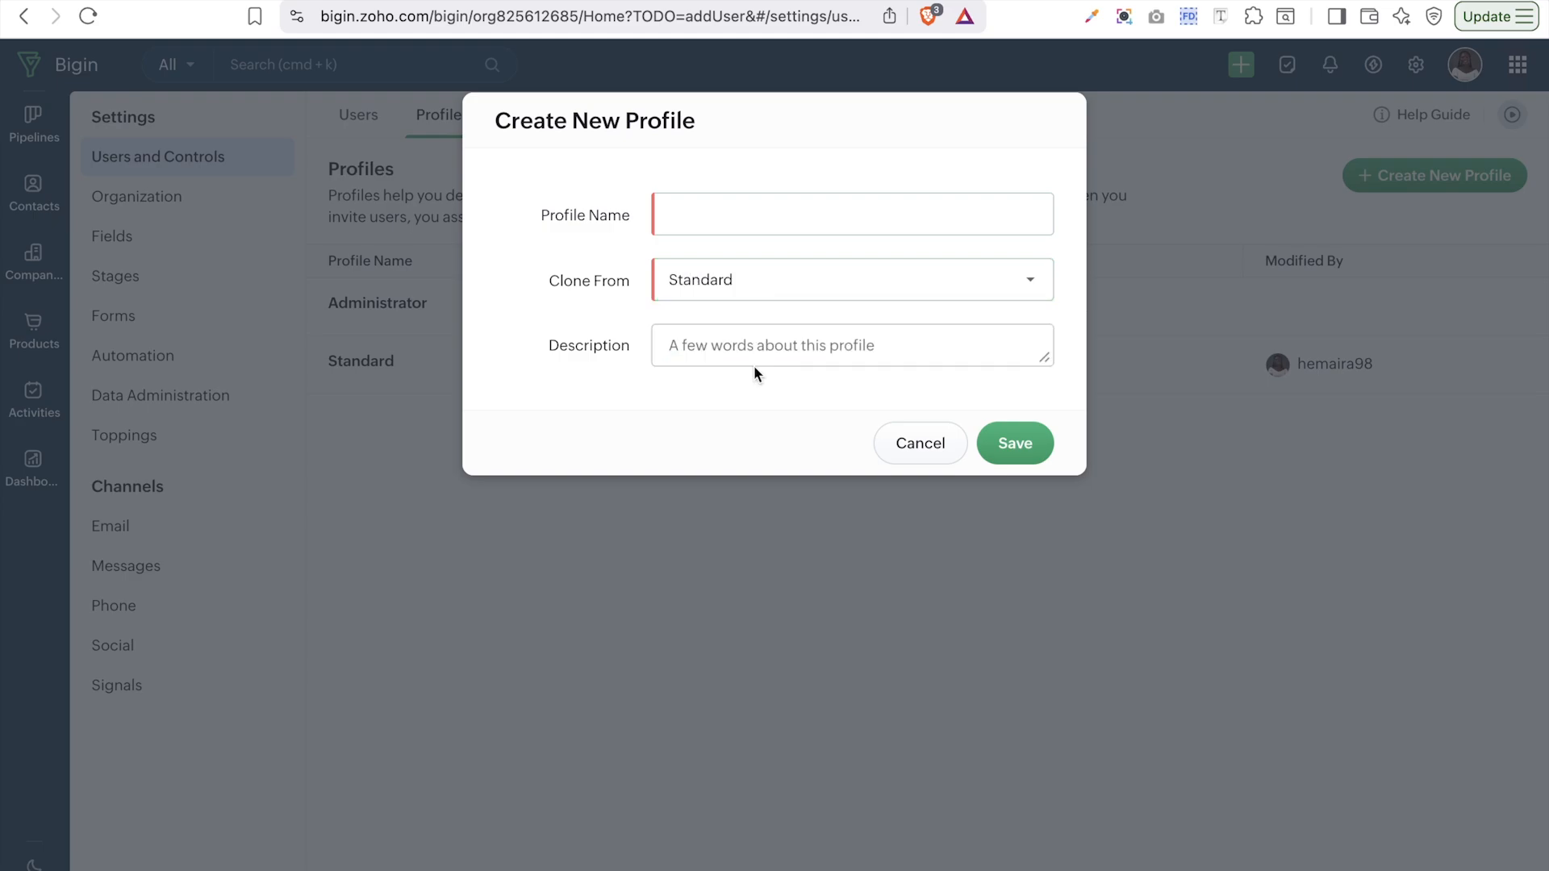
left_click(807, 355)
left_click(688, 206)
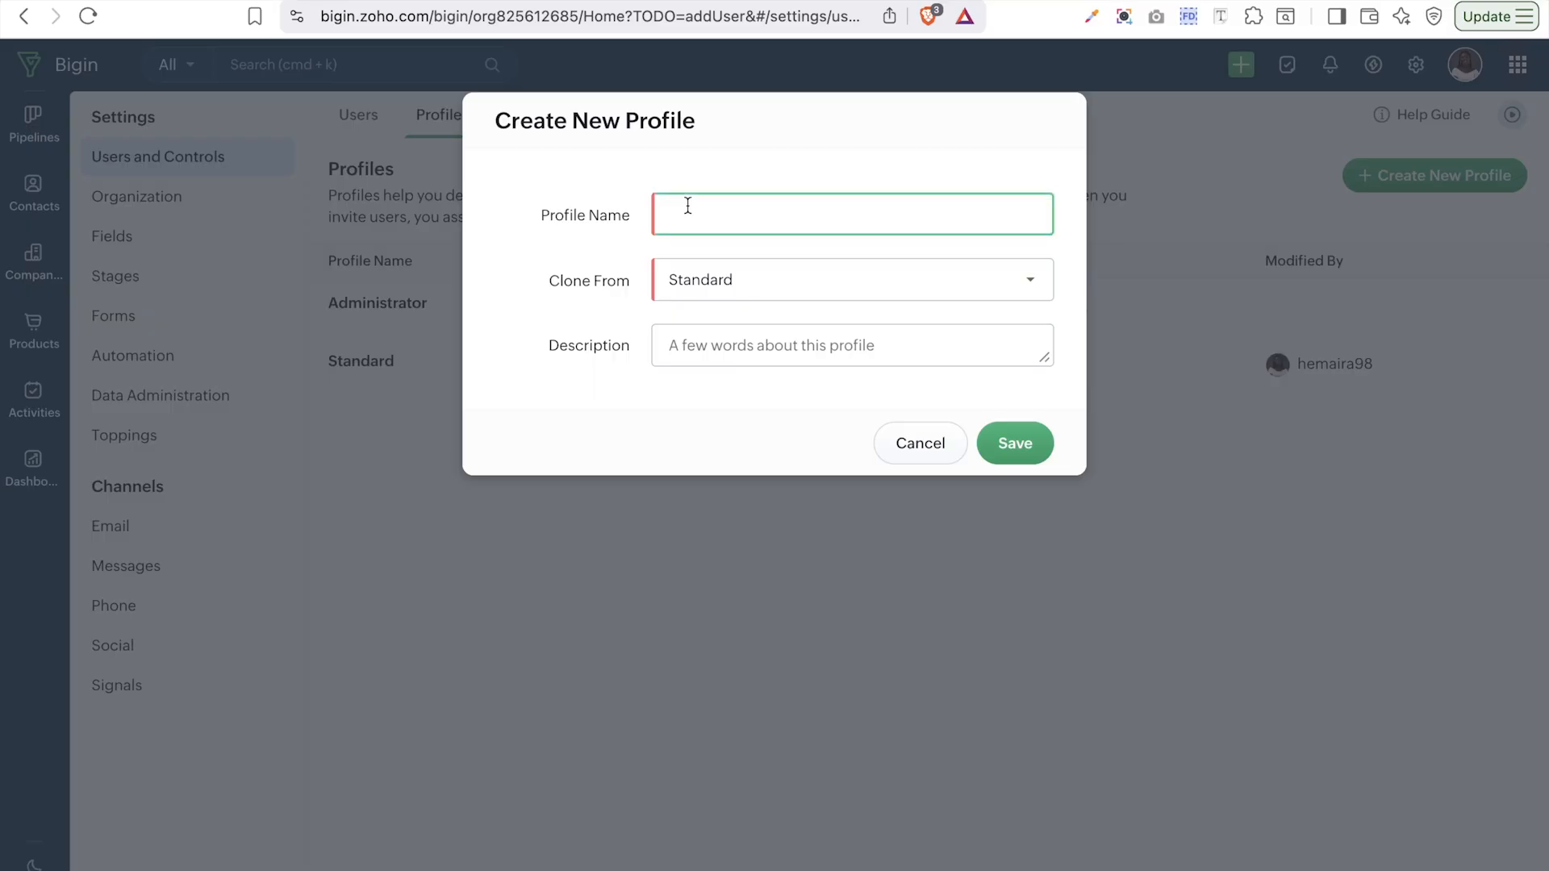
type("Sales Rep")
left_click(1025, 448)
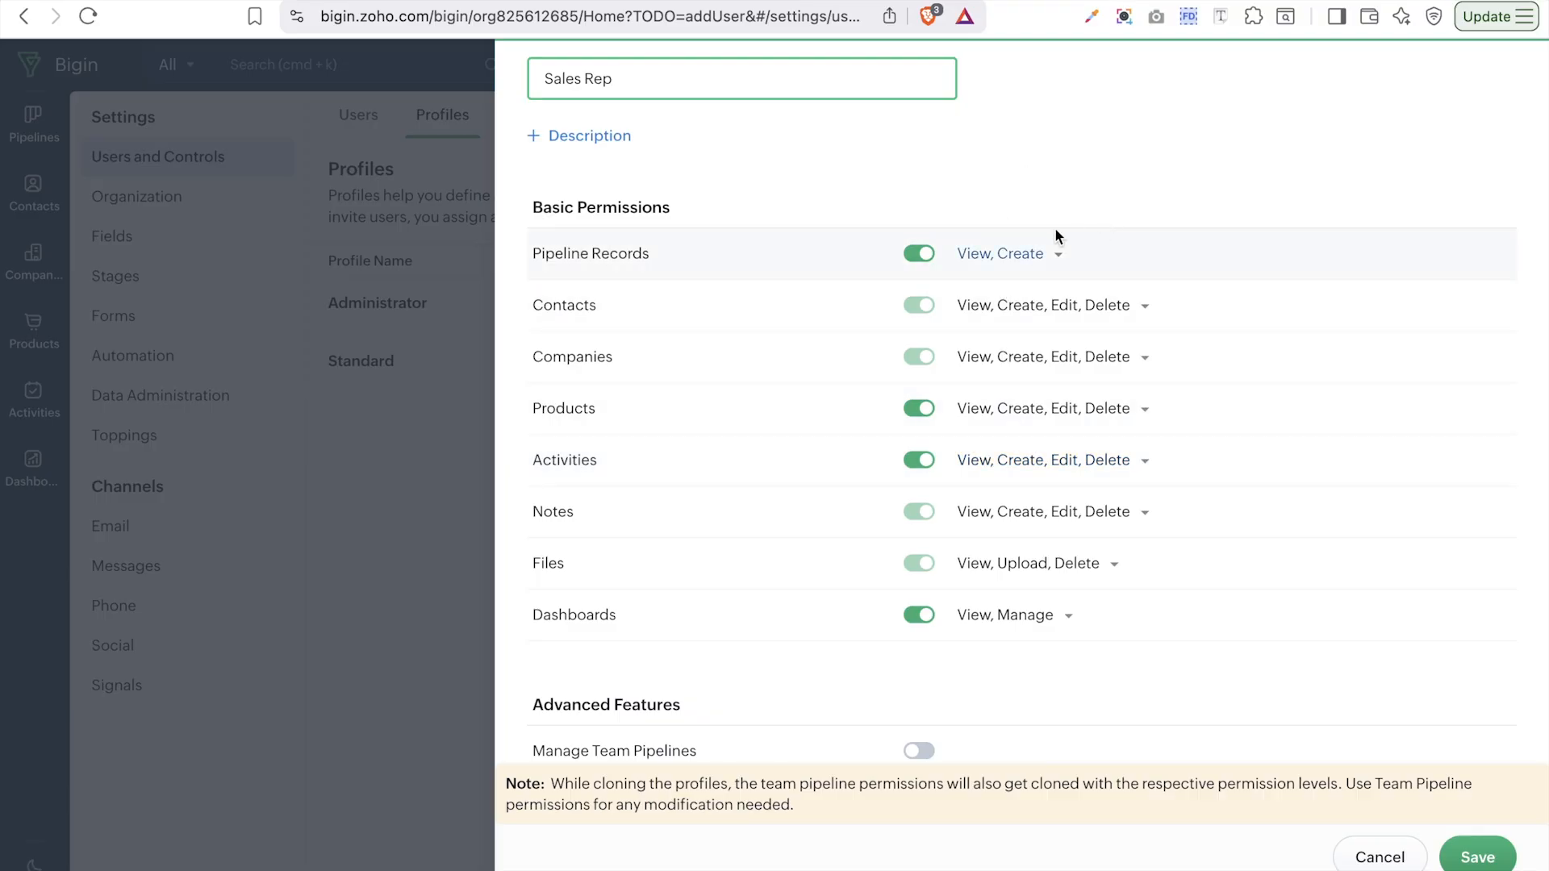
- Add Edit and Delete to the Sales Rep profile's Pipeline Records permissions
left_click(1013, 256)
left_click(1030, 380)
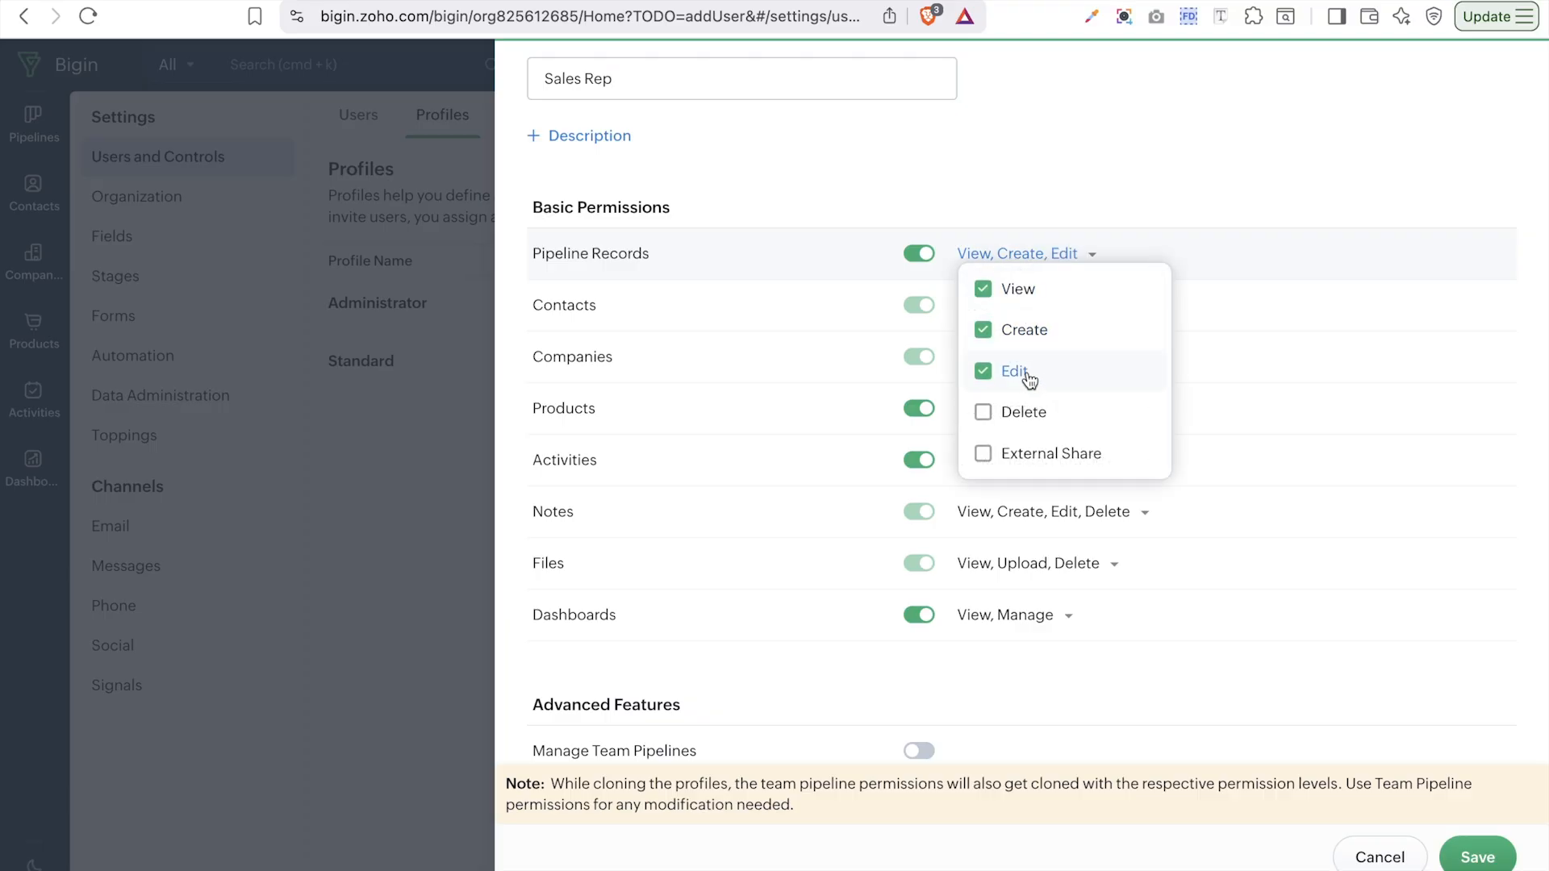
left_click(1050, 413)
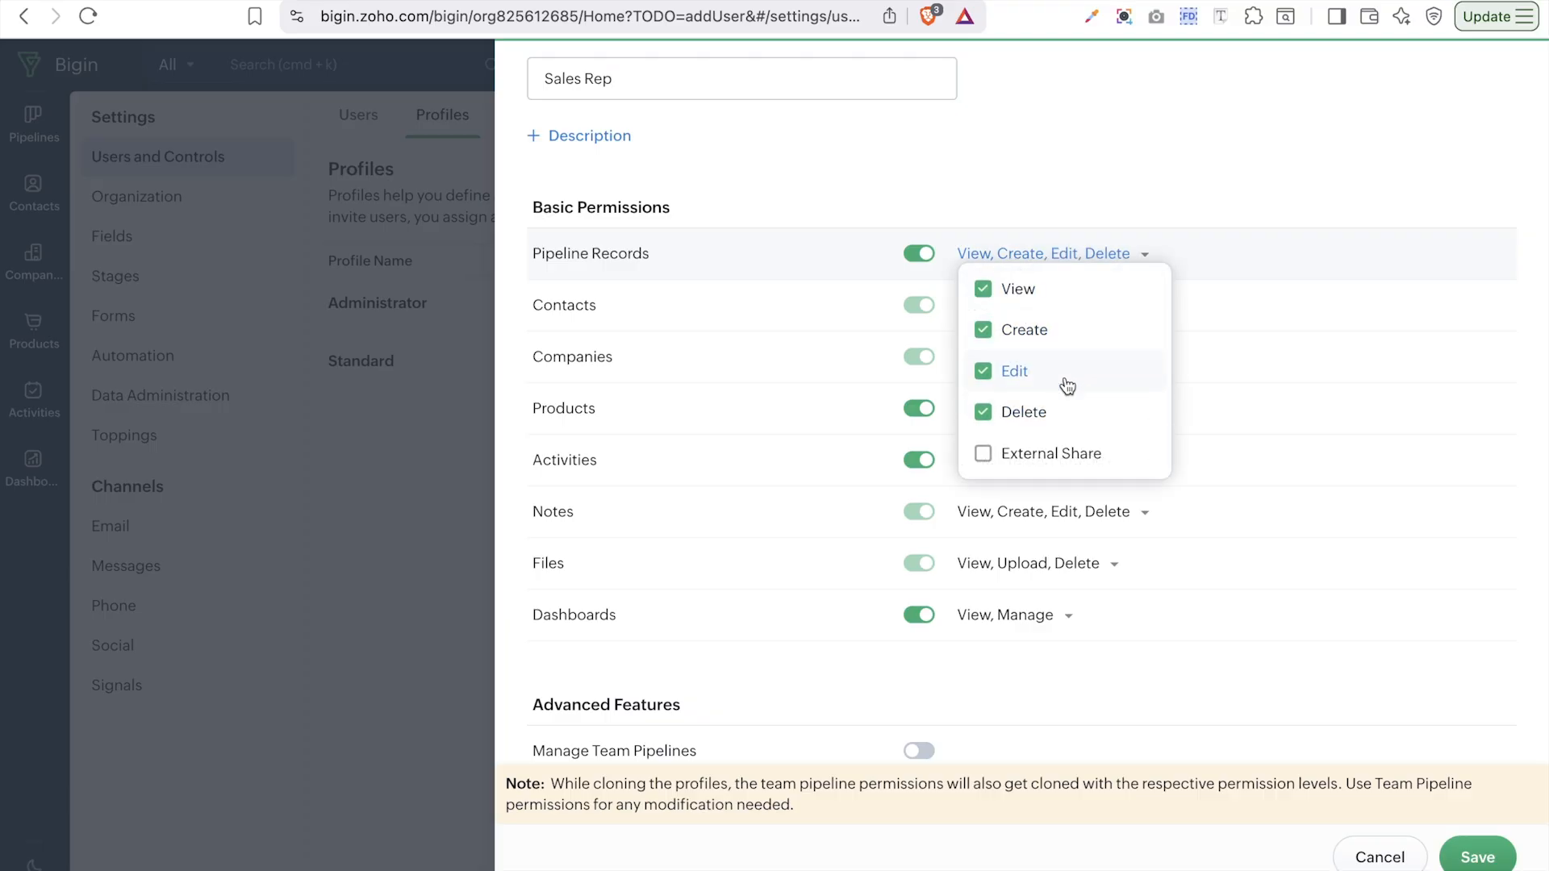
left_click(1230, 266)
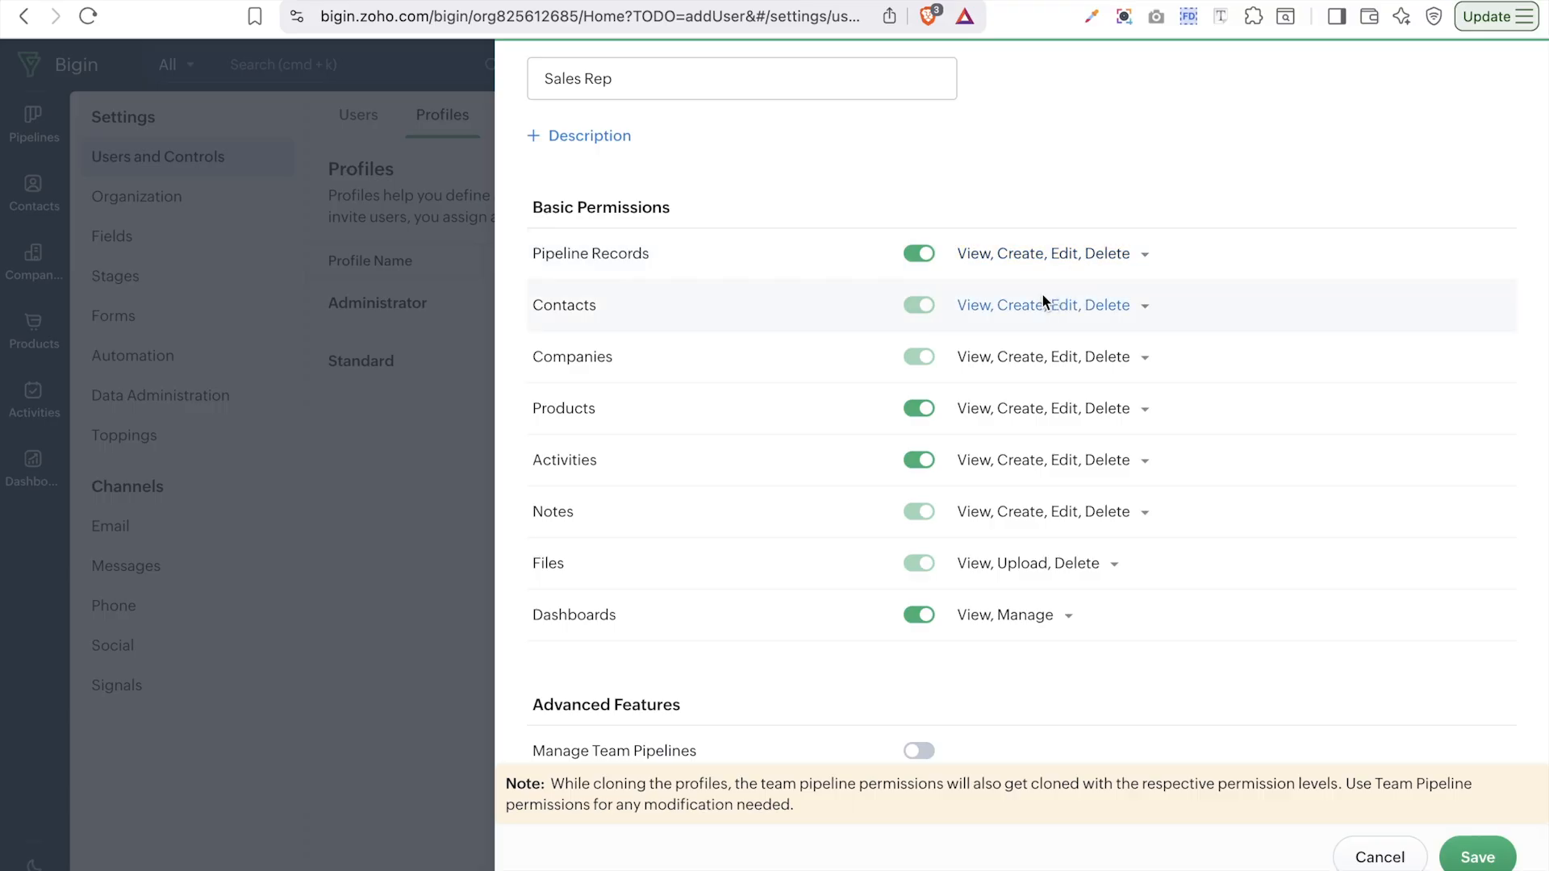
- Remove the Manage permission from Dashboards
scroll(832, 304, "down", 2)
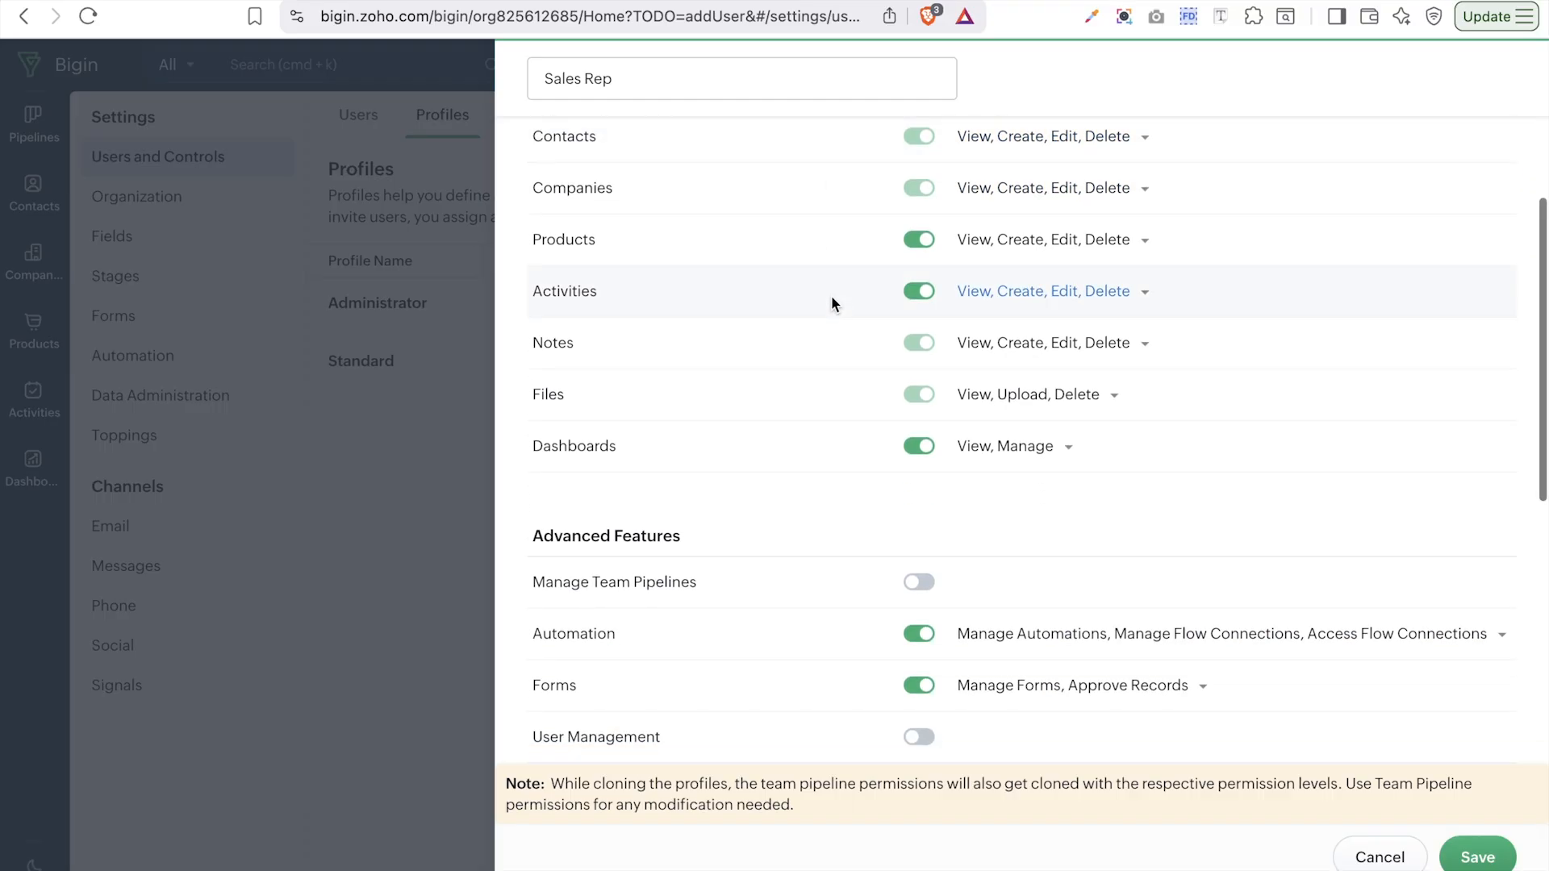
scroll(831, 299, "down", 2)
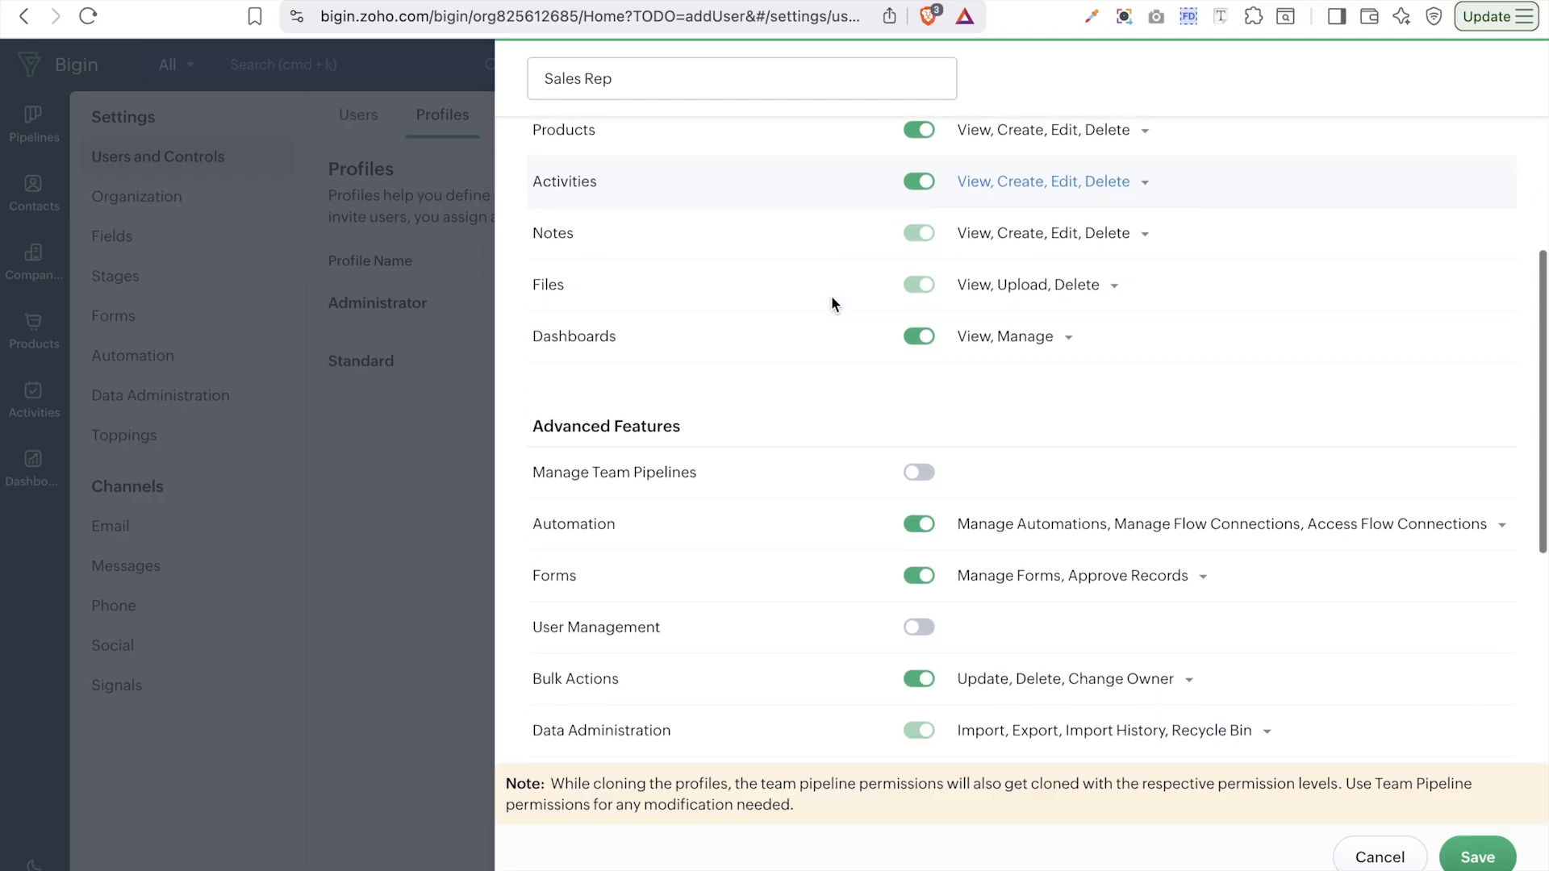
scroll(833, 303, "down", 2)
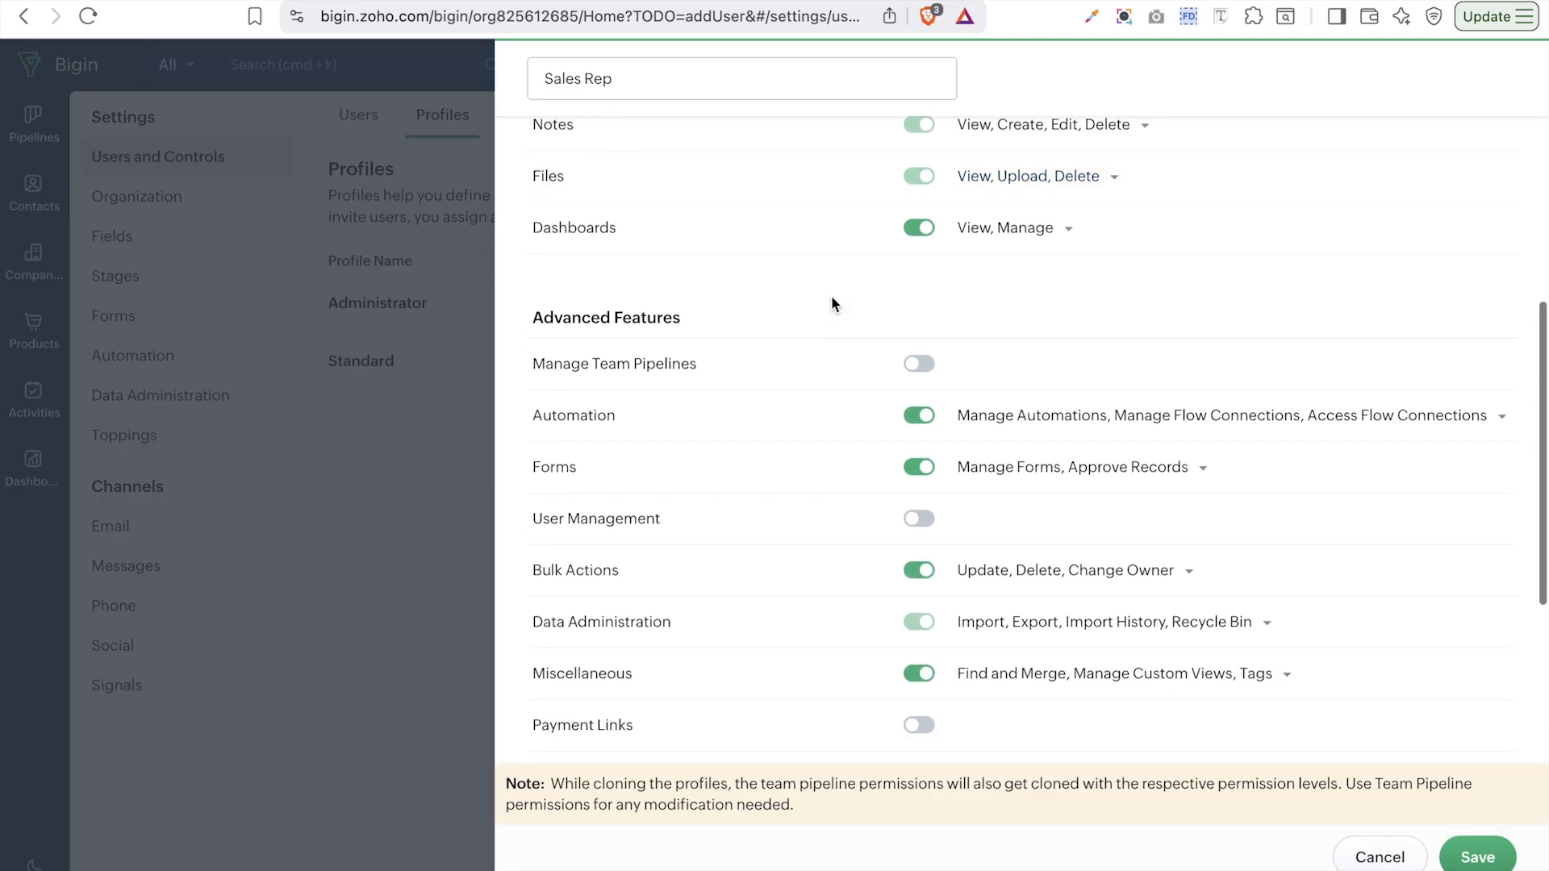
left_click(1066, 232)
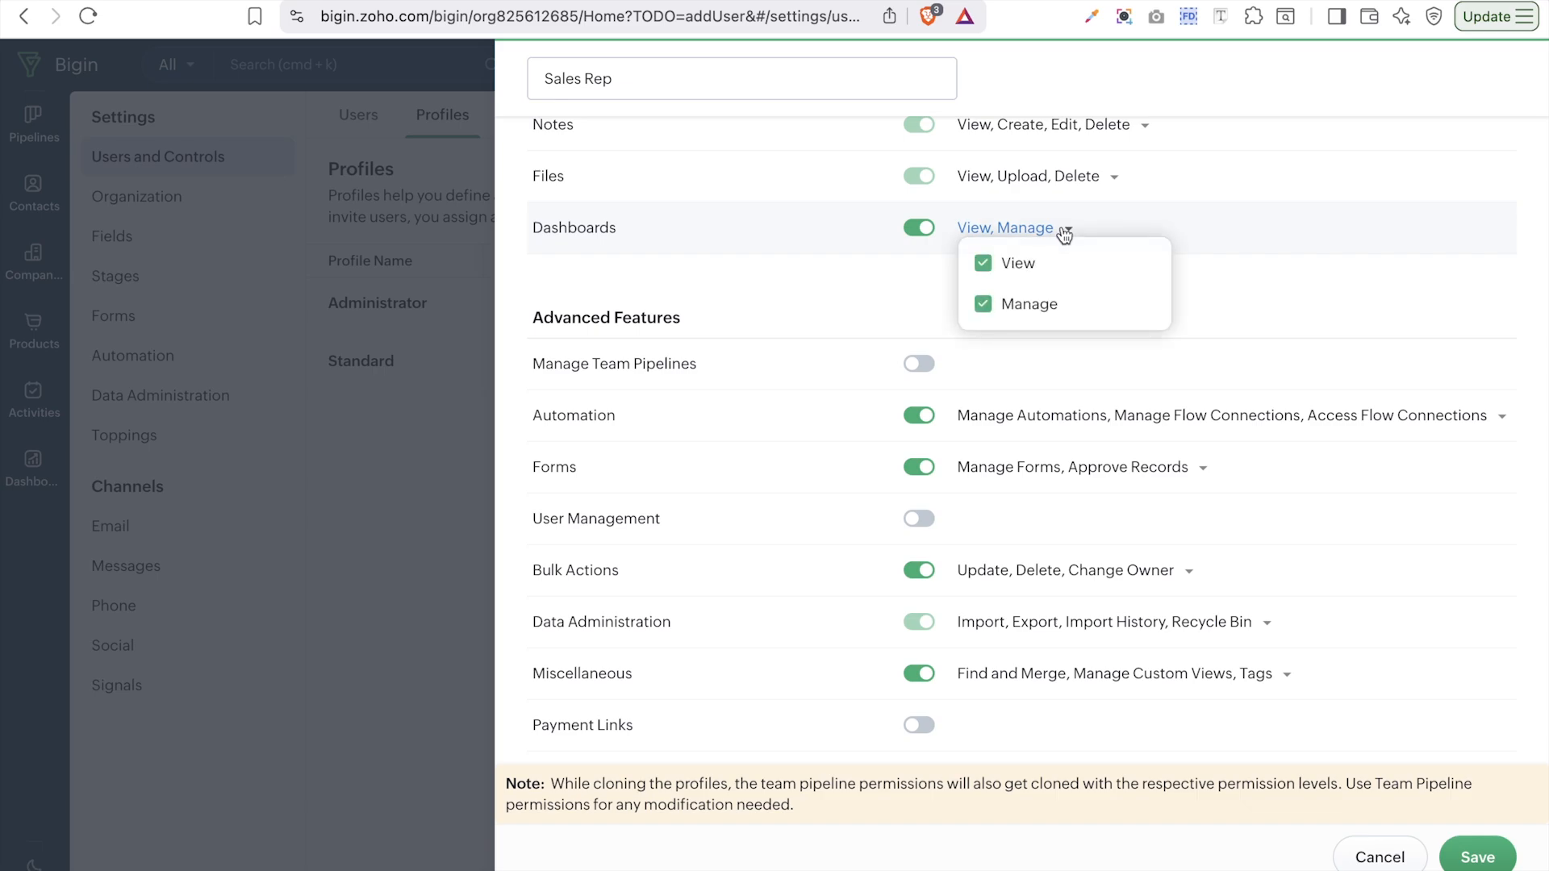
left_click(1010, 306)
left_click(1283, 157)
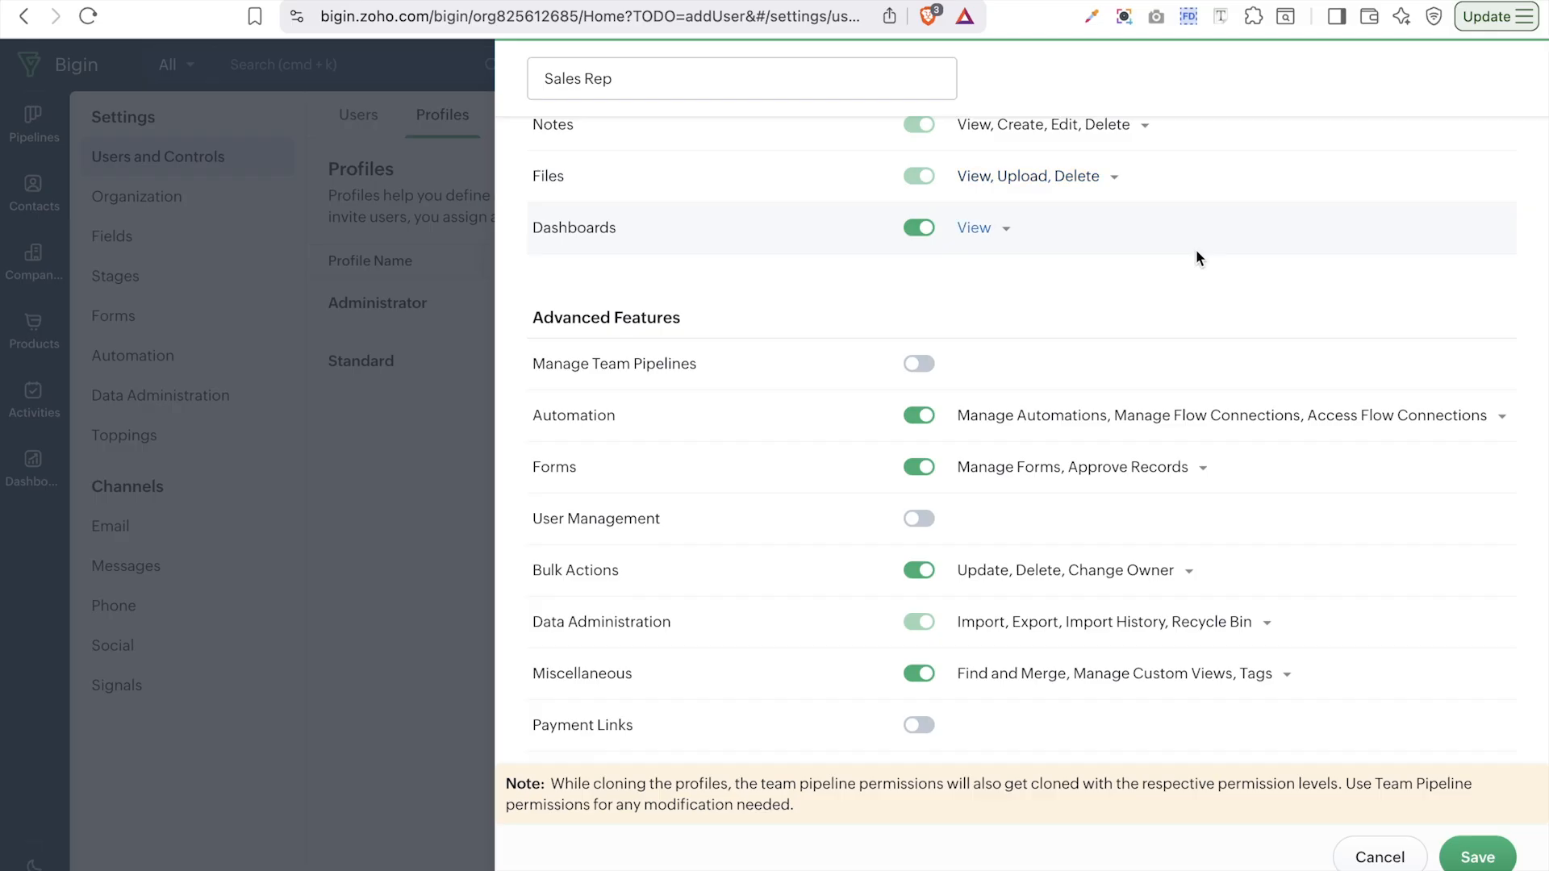
- Turn off Automation and Forms access for the Sales Rep profile
scroll(1195, 254, "down", 3)
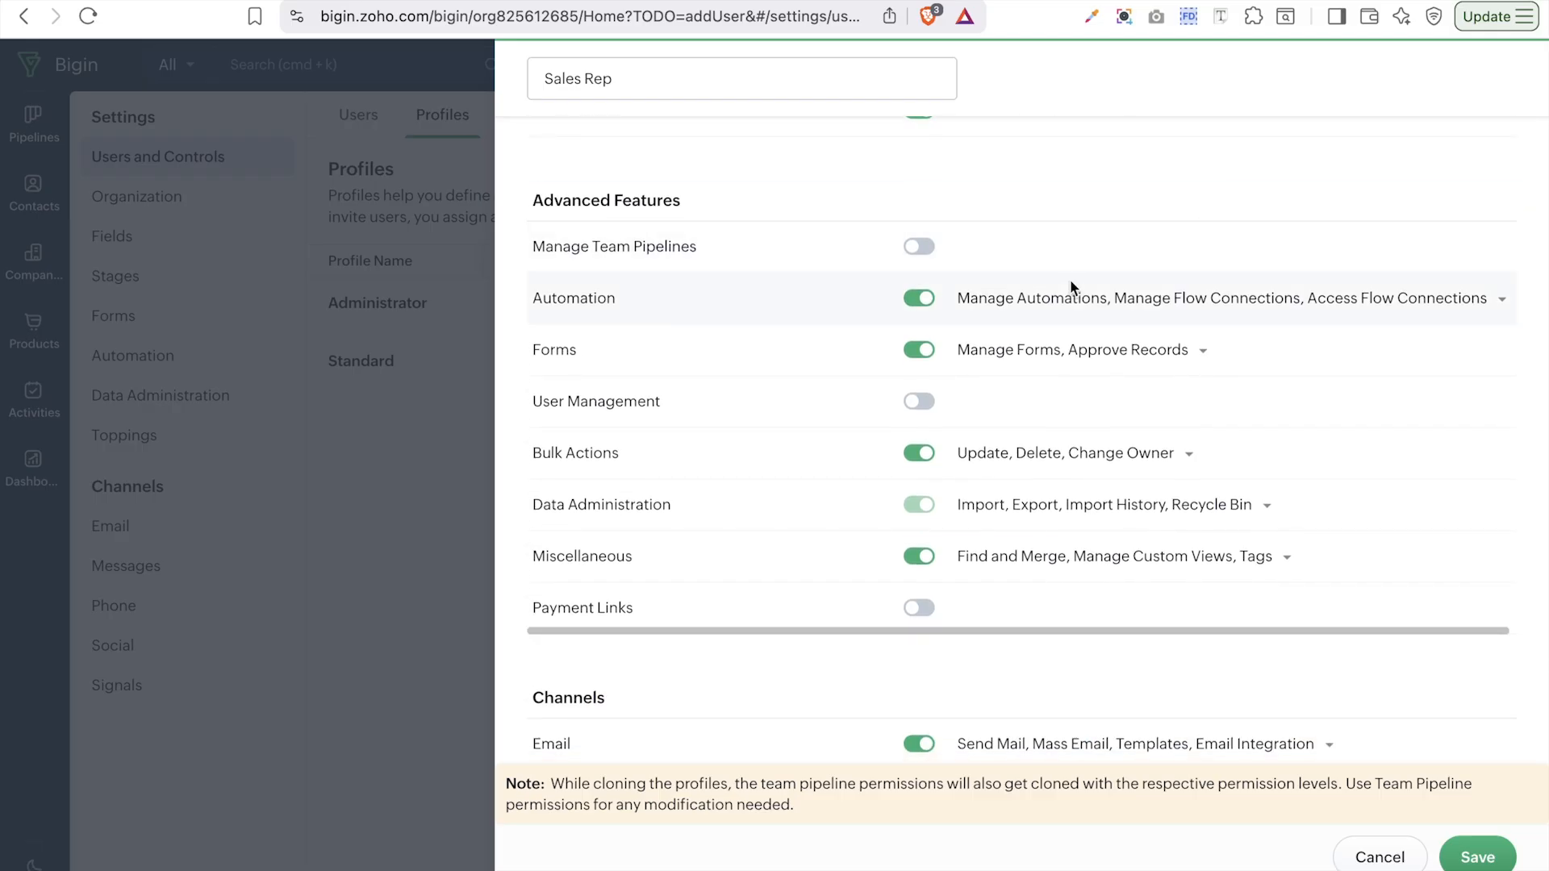
left_click(910, 298)
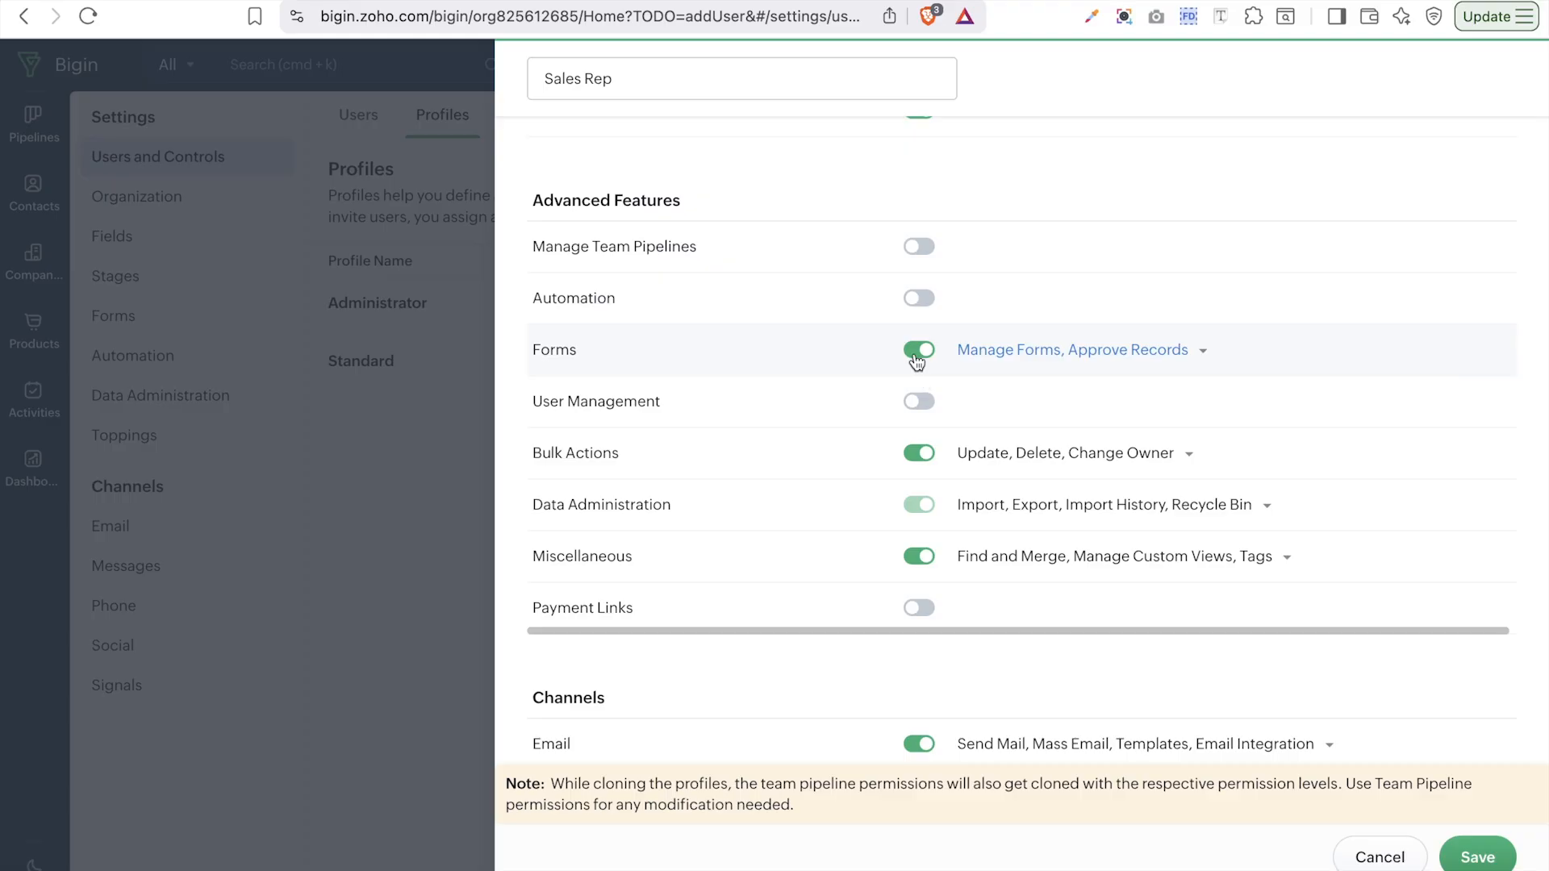
left_click(918, 351)
scroll(918, 350, "down", 3)
- Review the Data Administration and Email permissions, then save the Sales Rep profile
left_click(1008, 355)
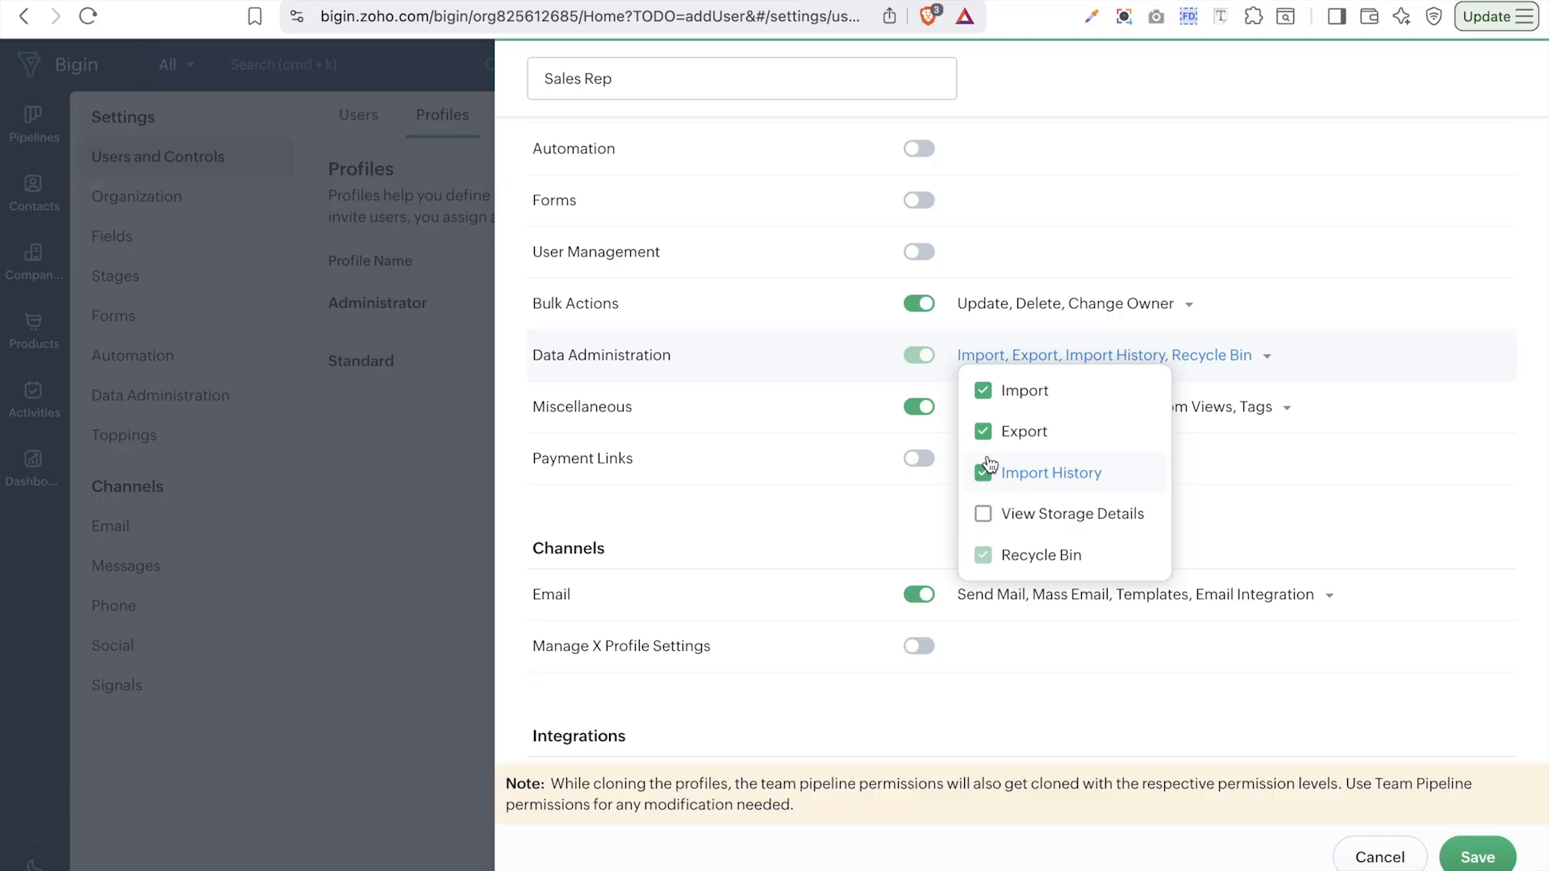
left_click(866, 538)
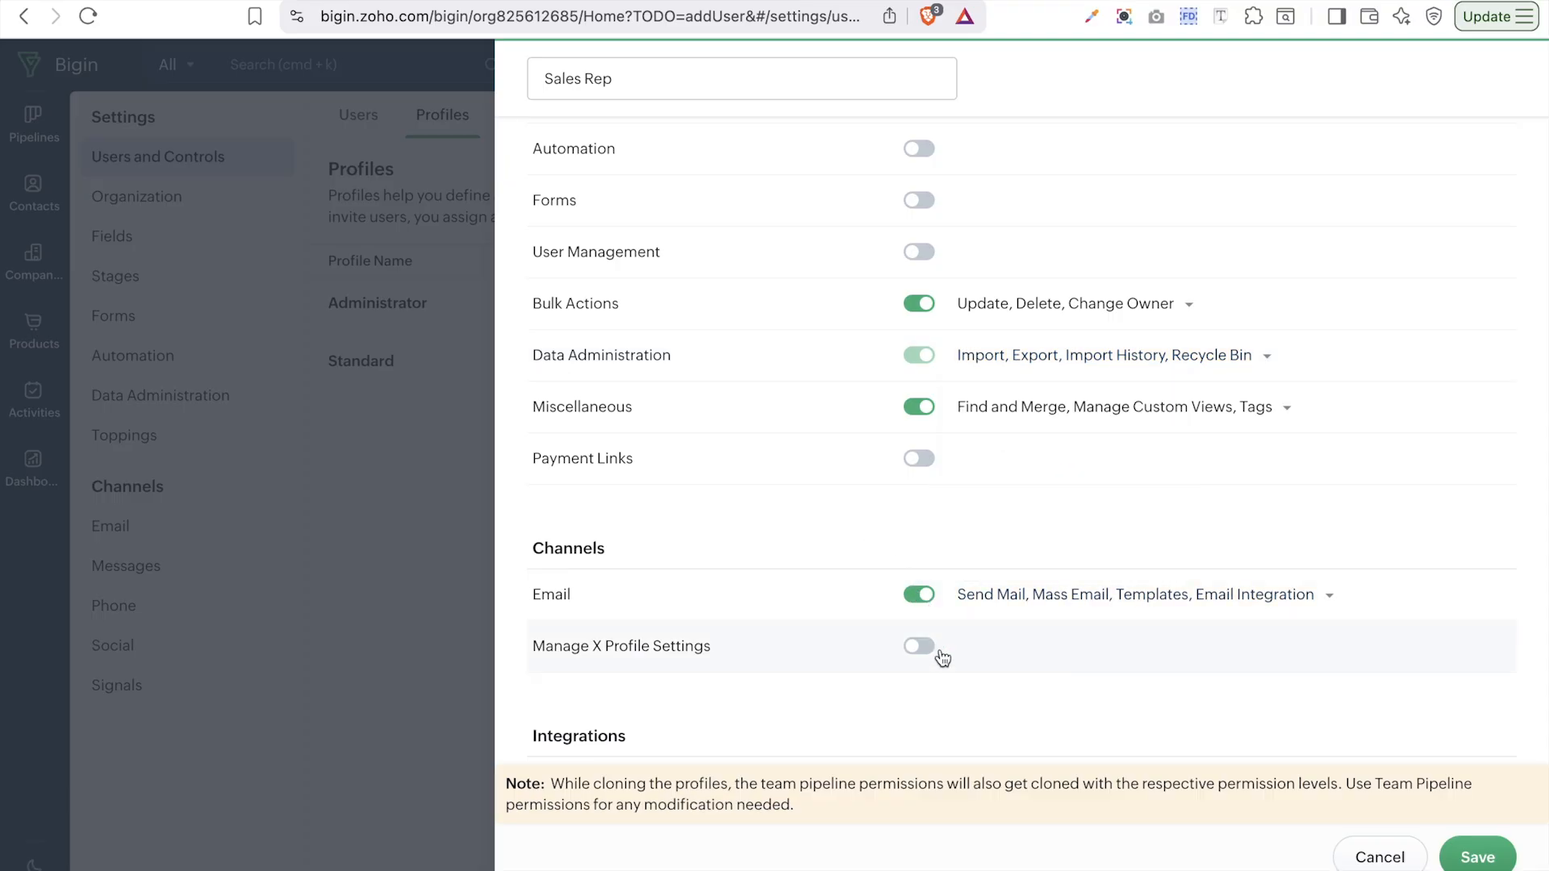
scroll(937, 565, "down", 2)
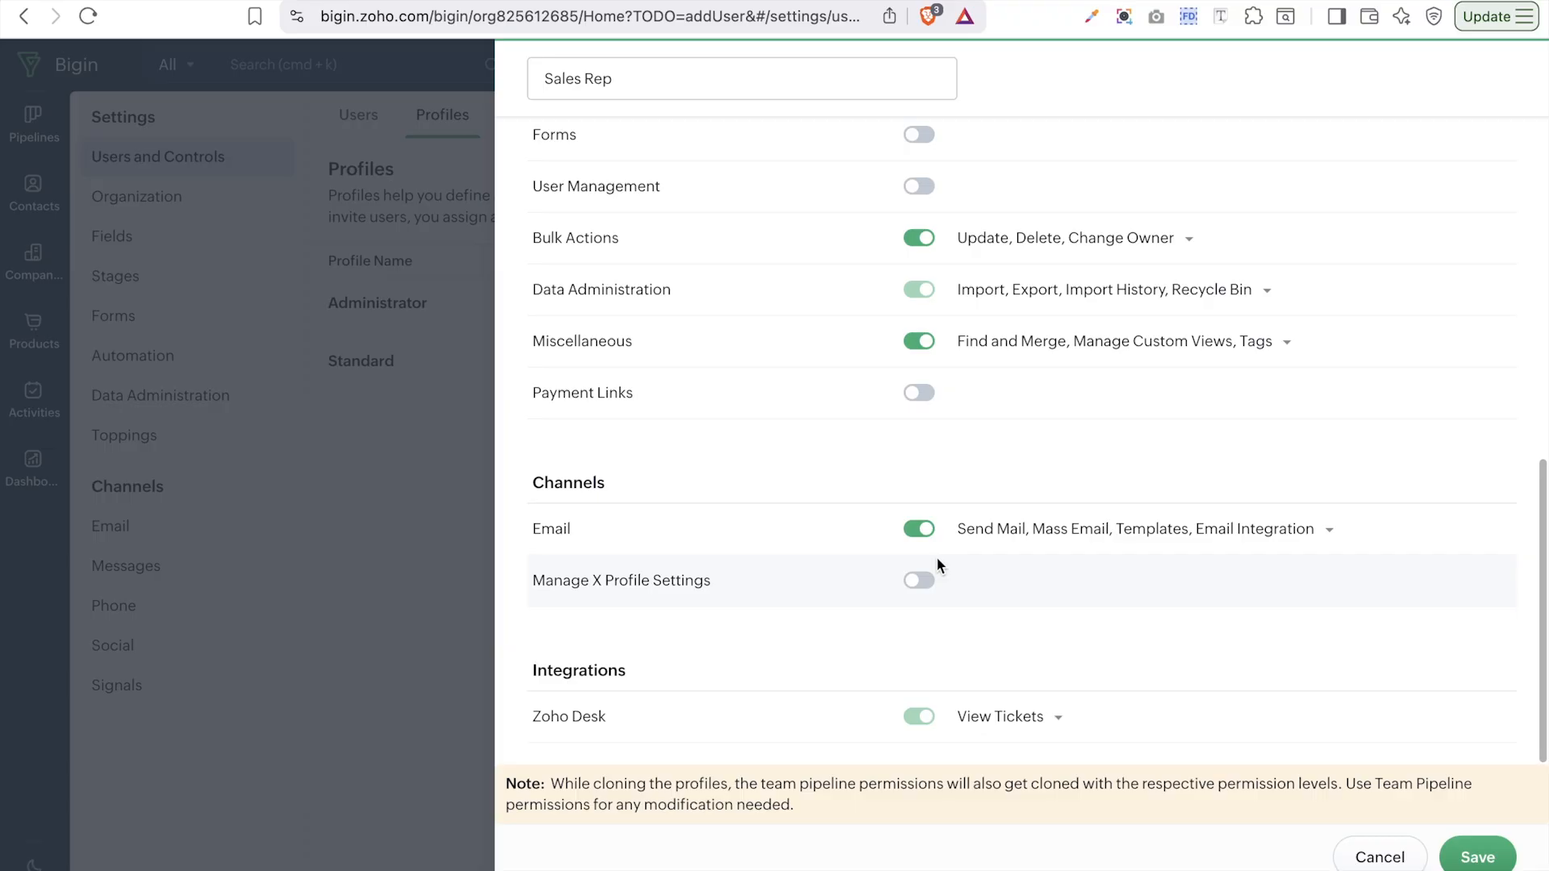
scroll(998, 601, "up", 1)
left_click(998, 599)
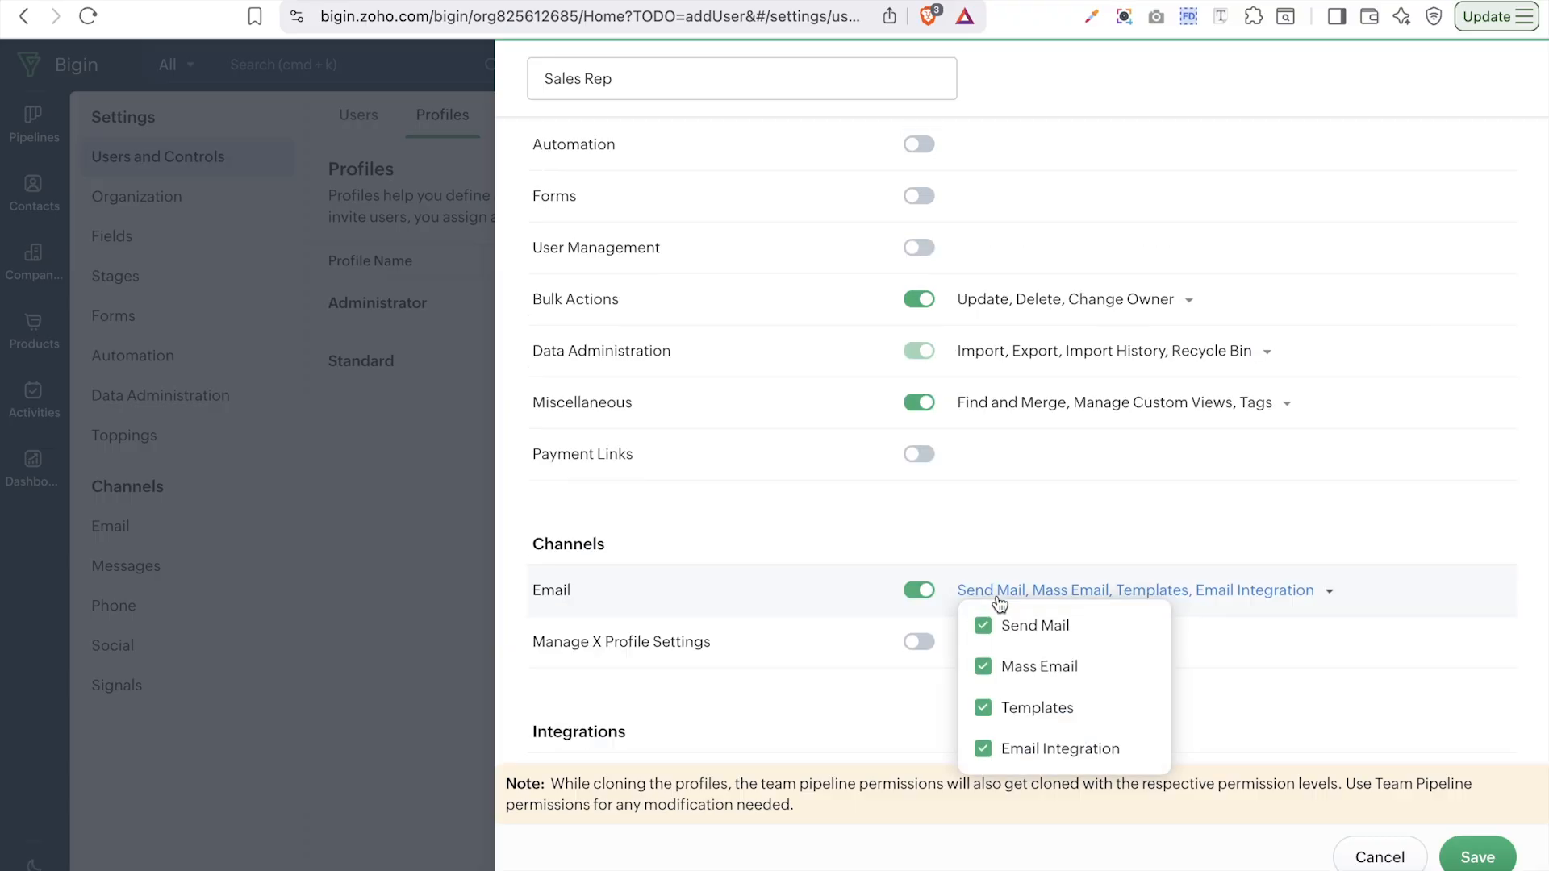
scroll(998, 601, "down", 1)
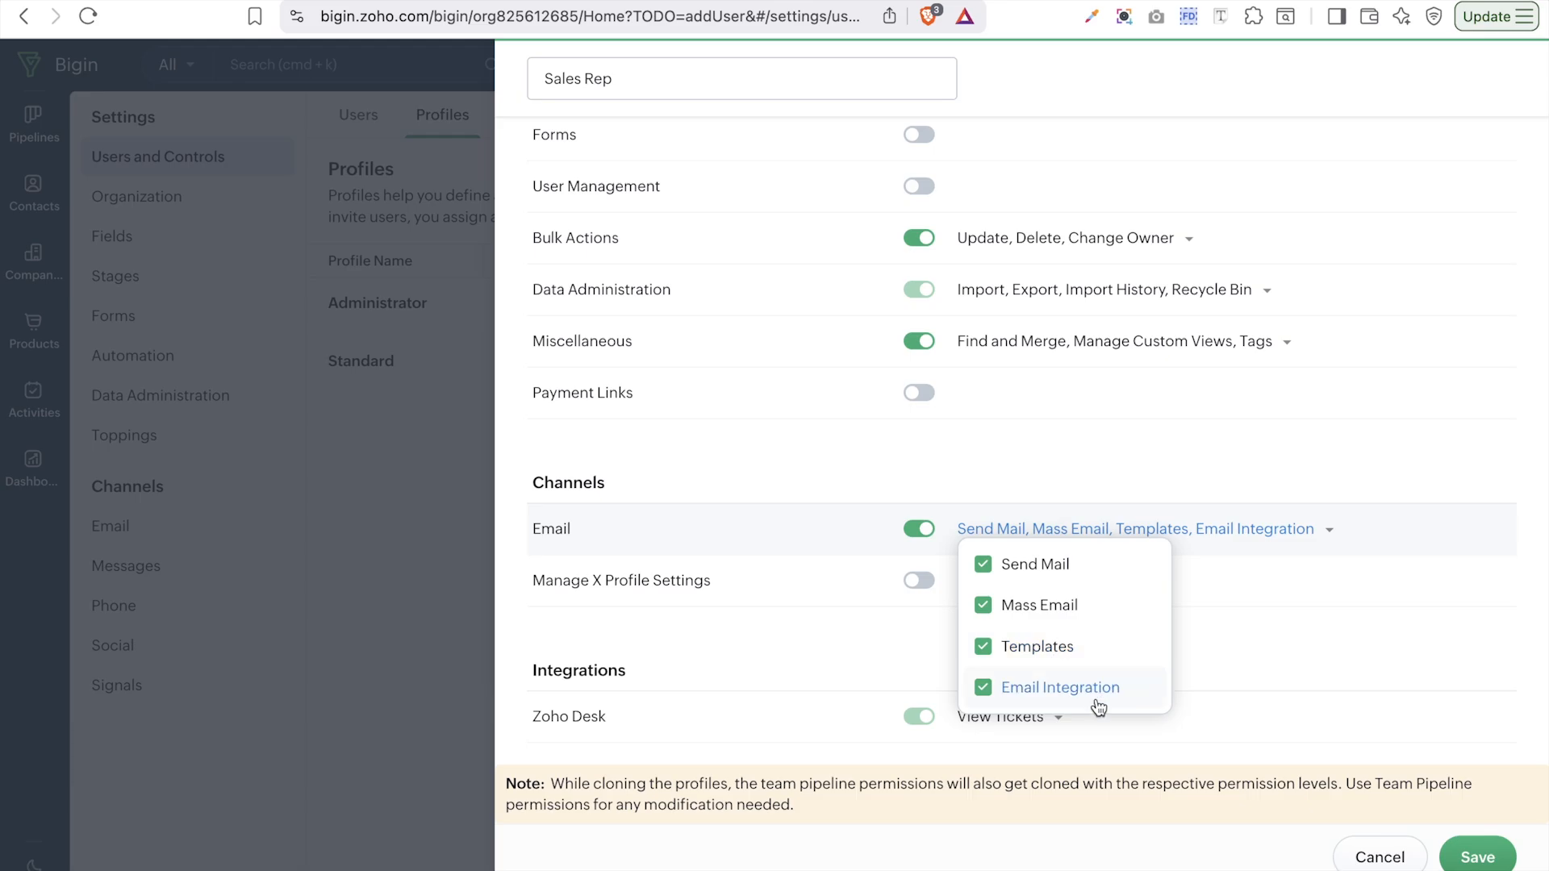
left_click(1228, 619)
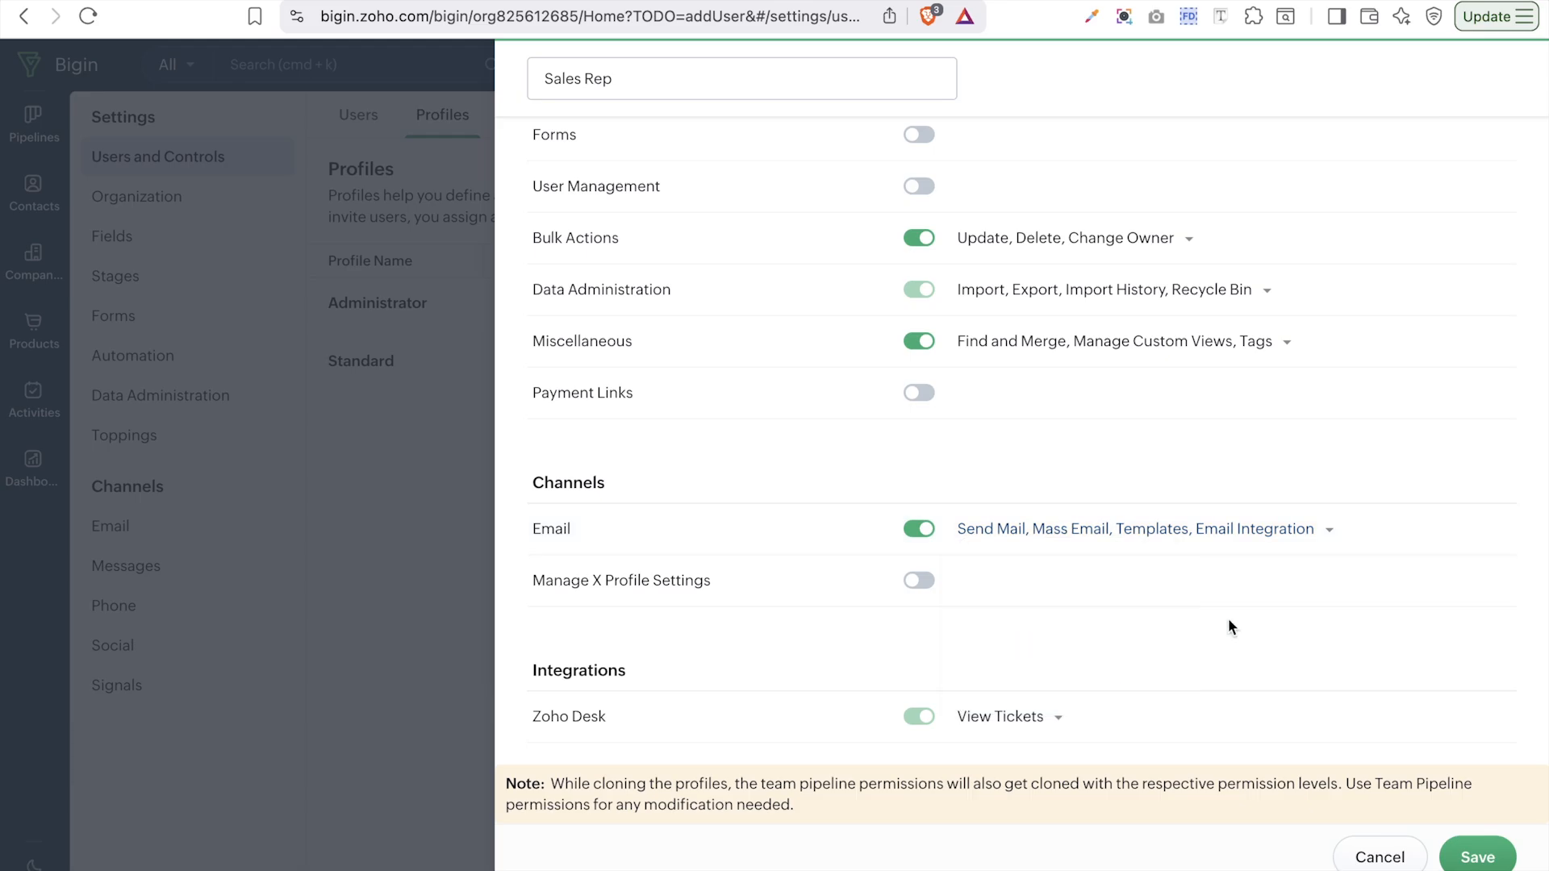
scroll(1228, 621, "up", 10)
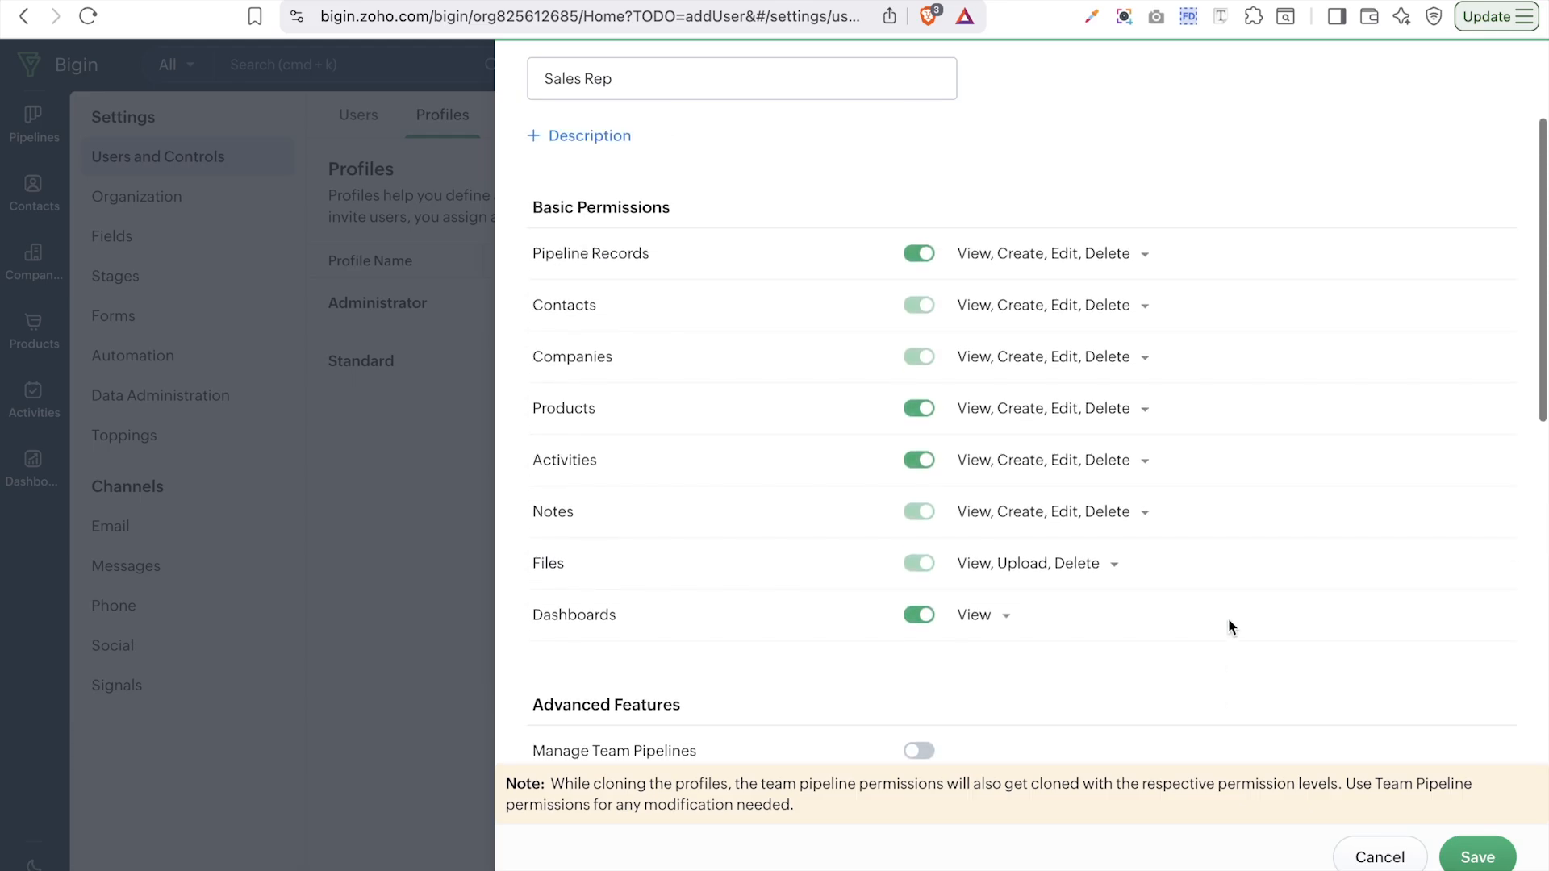
left_click(1477, 859)
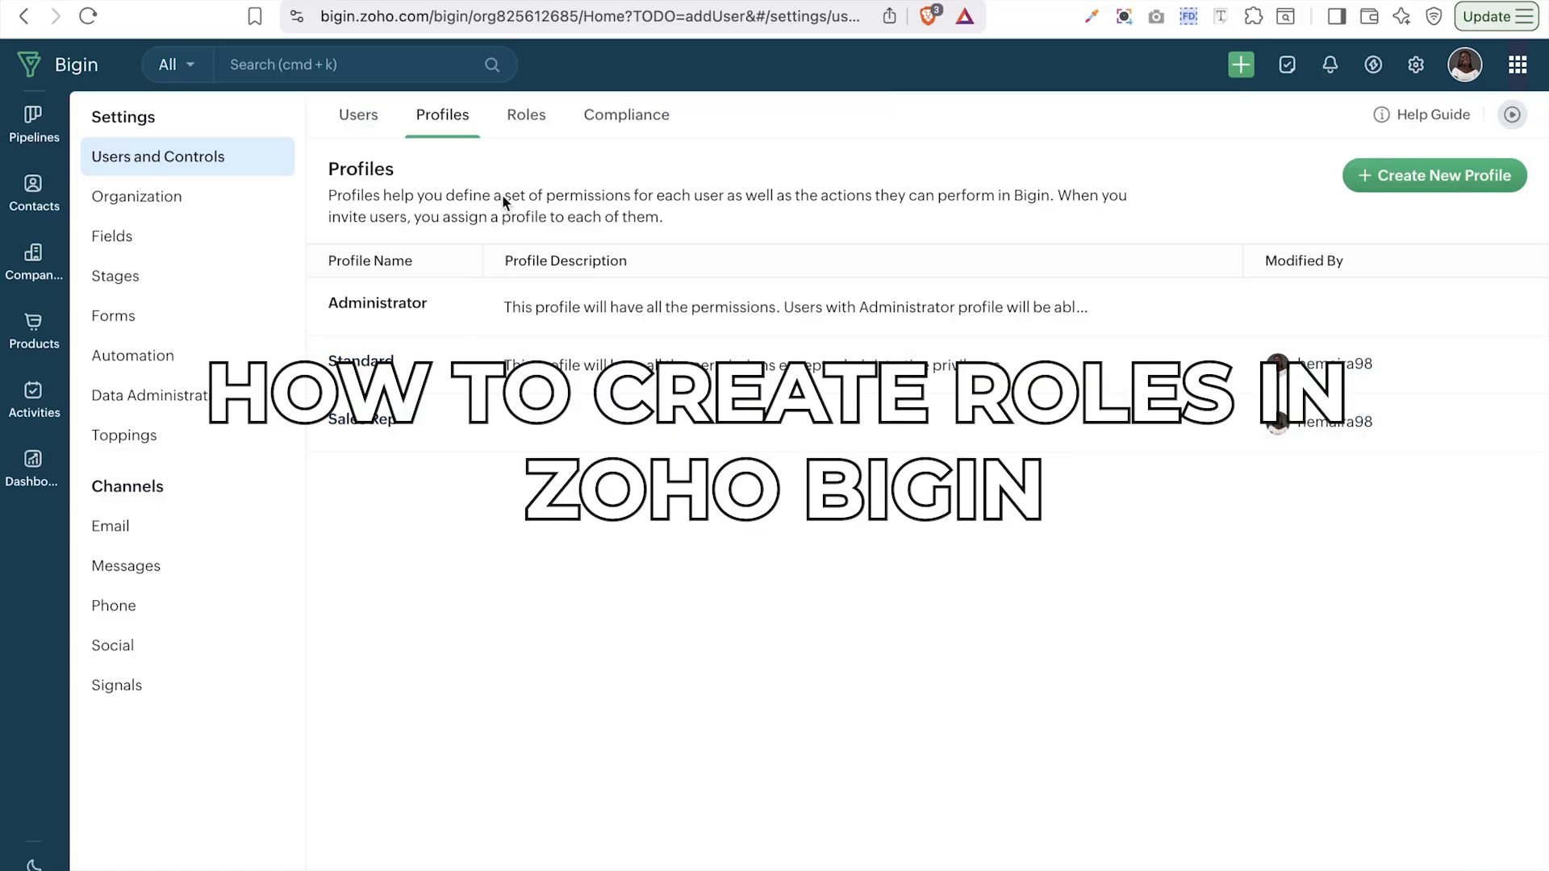
- Switch to Roles to see the hierarchy with Manager under CEO
left_click(528, 117)
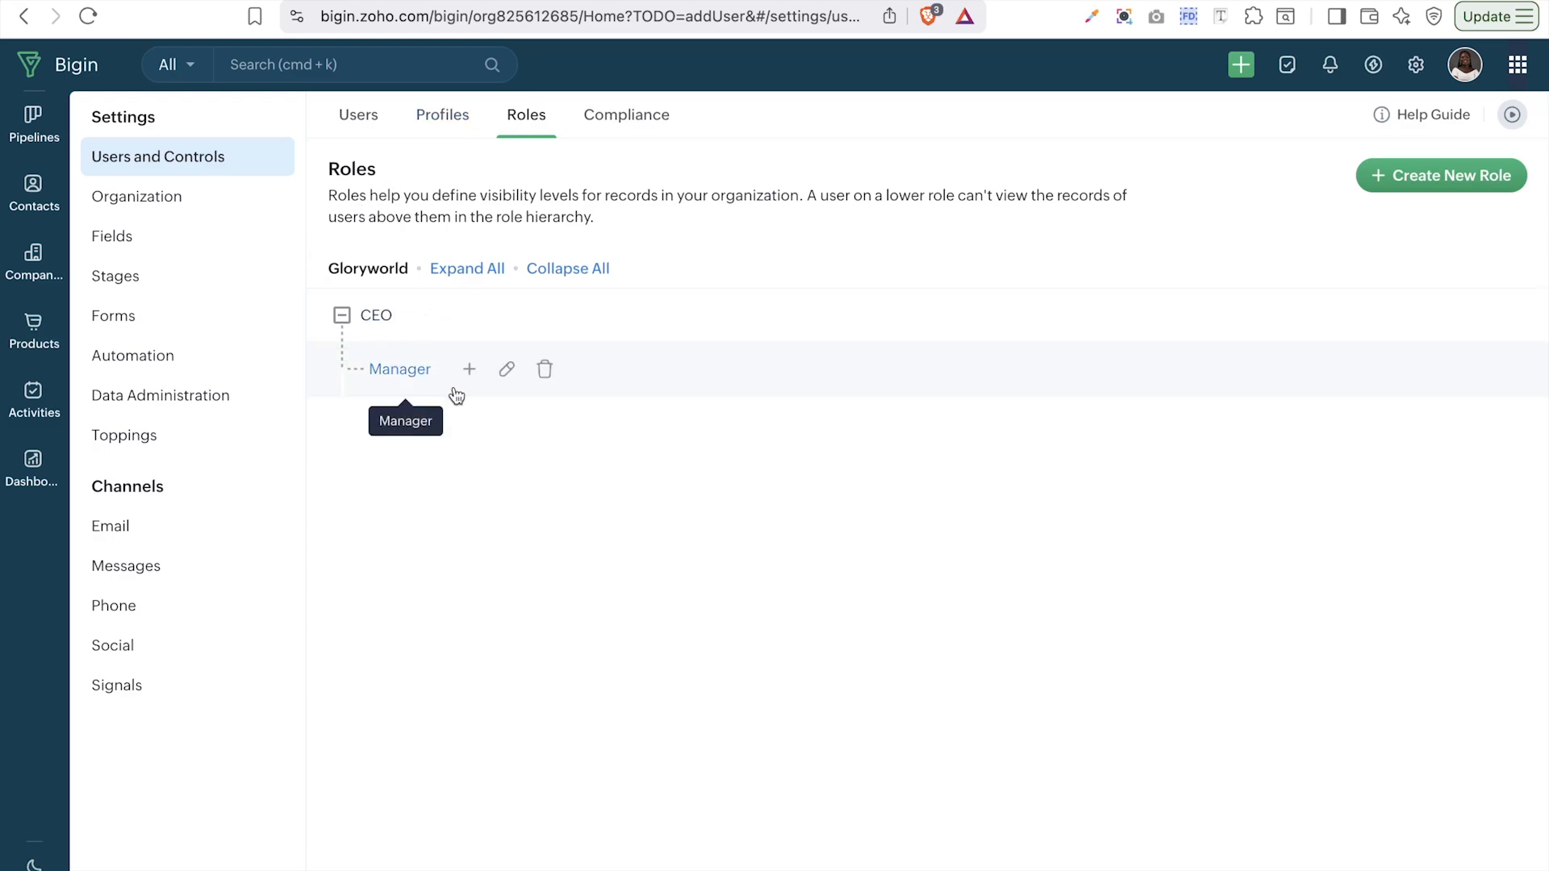
- Create a 'sales Rep' role reporting to Manager with Peer Data Visibility off, and save it
left_click(1503, 178)
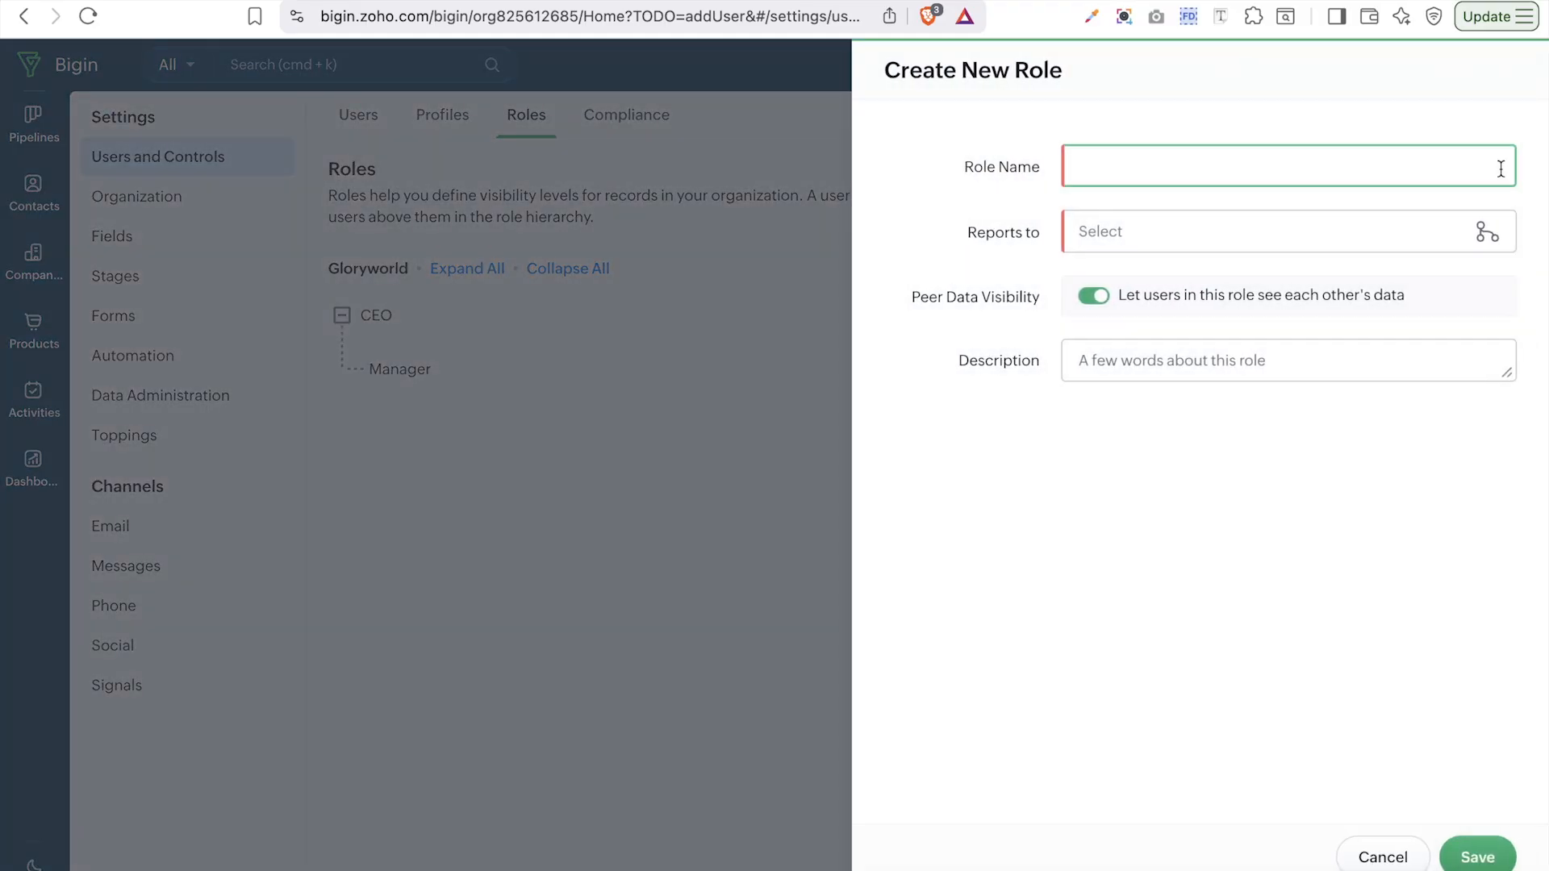
type("sales Rep")
left_click(1309, 232)
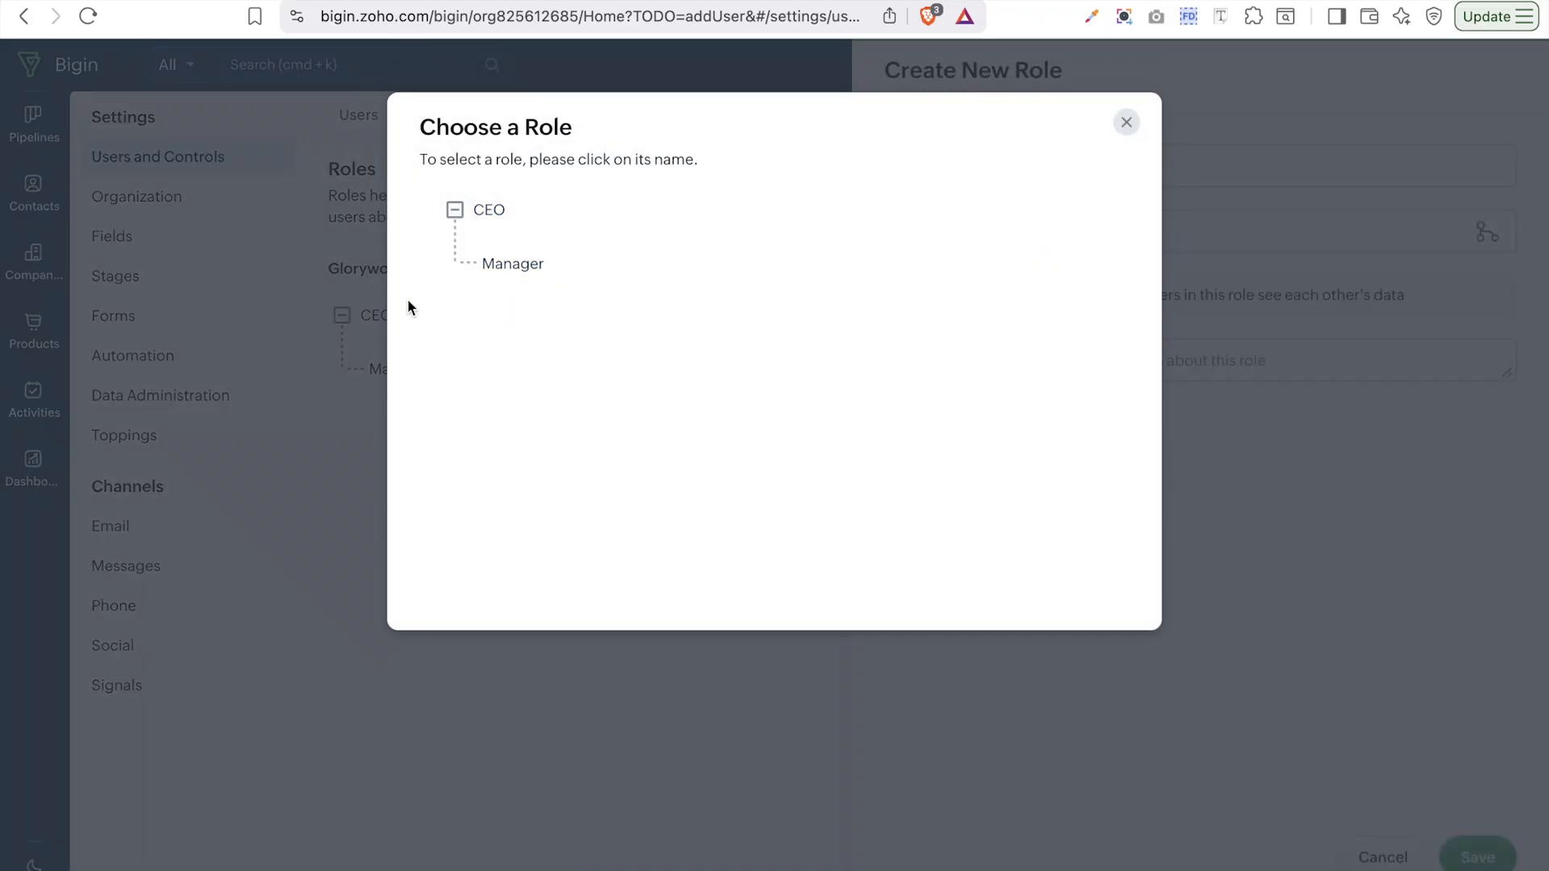
left_click(509, 266)
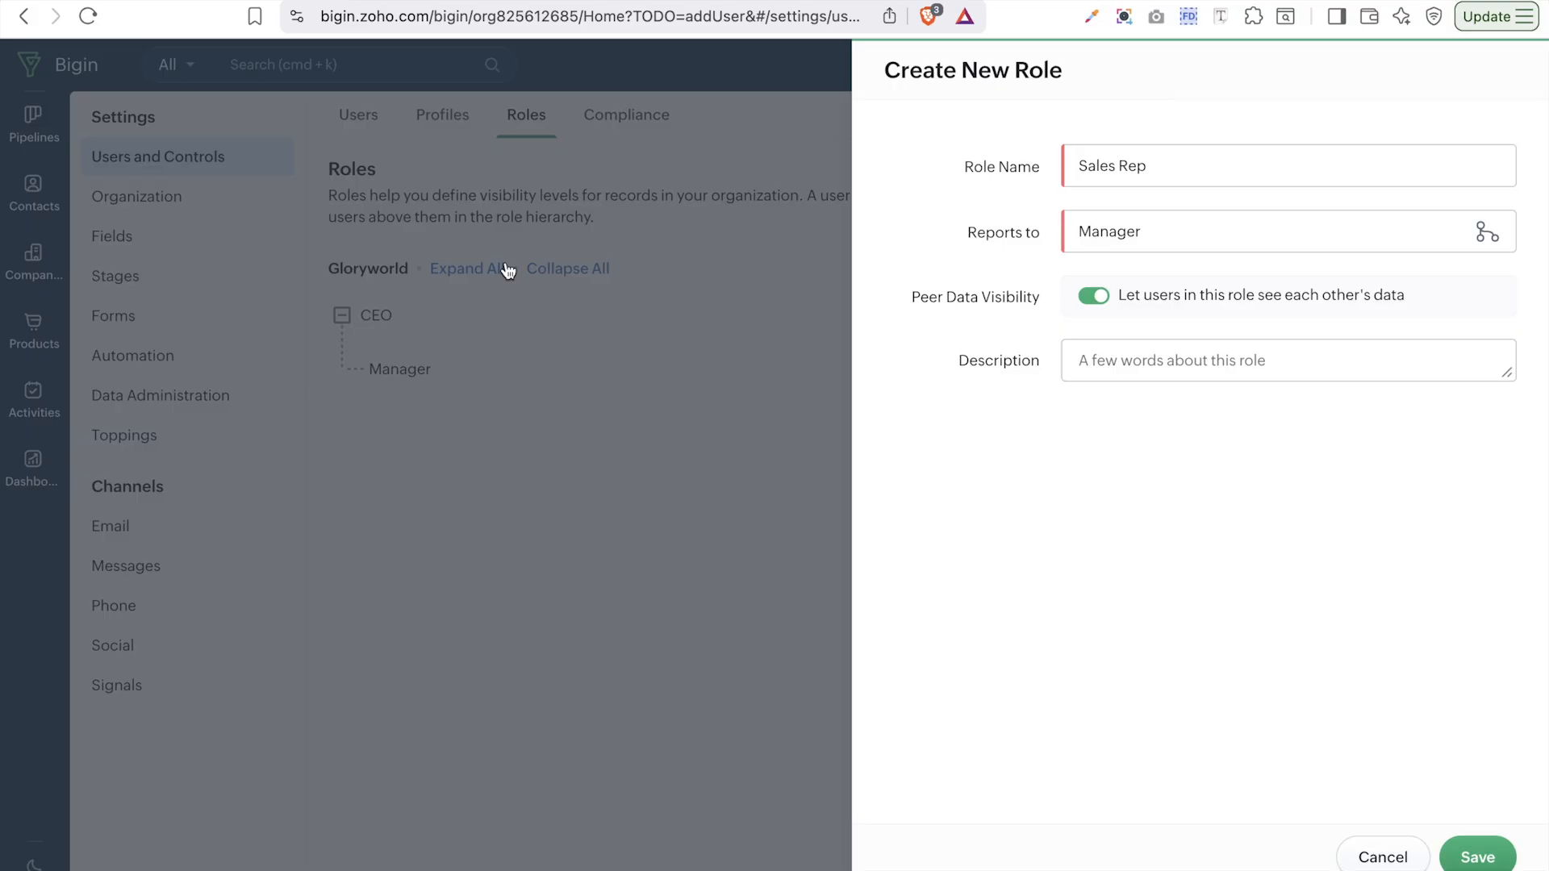
left_click(1245, 374)
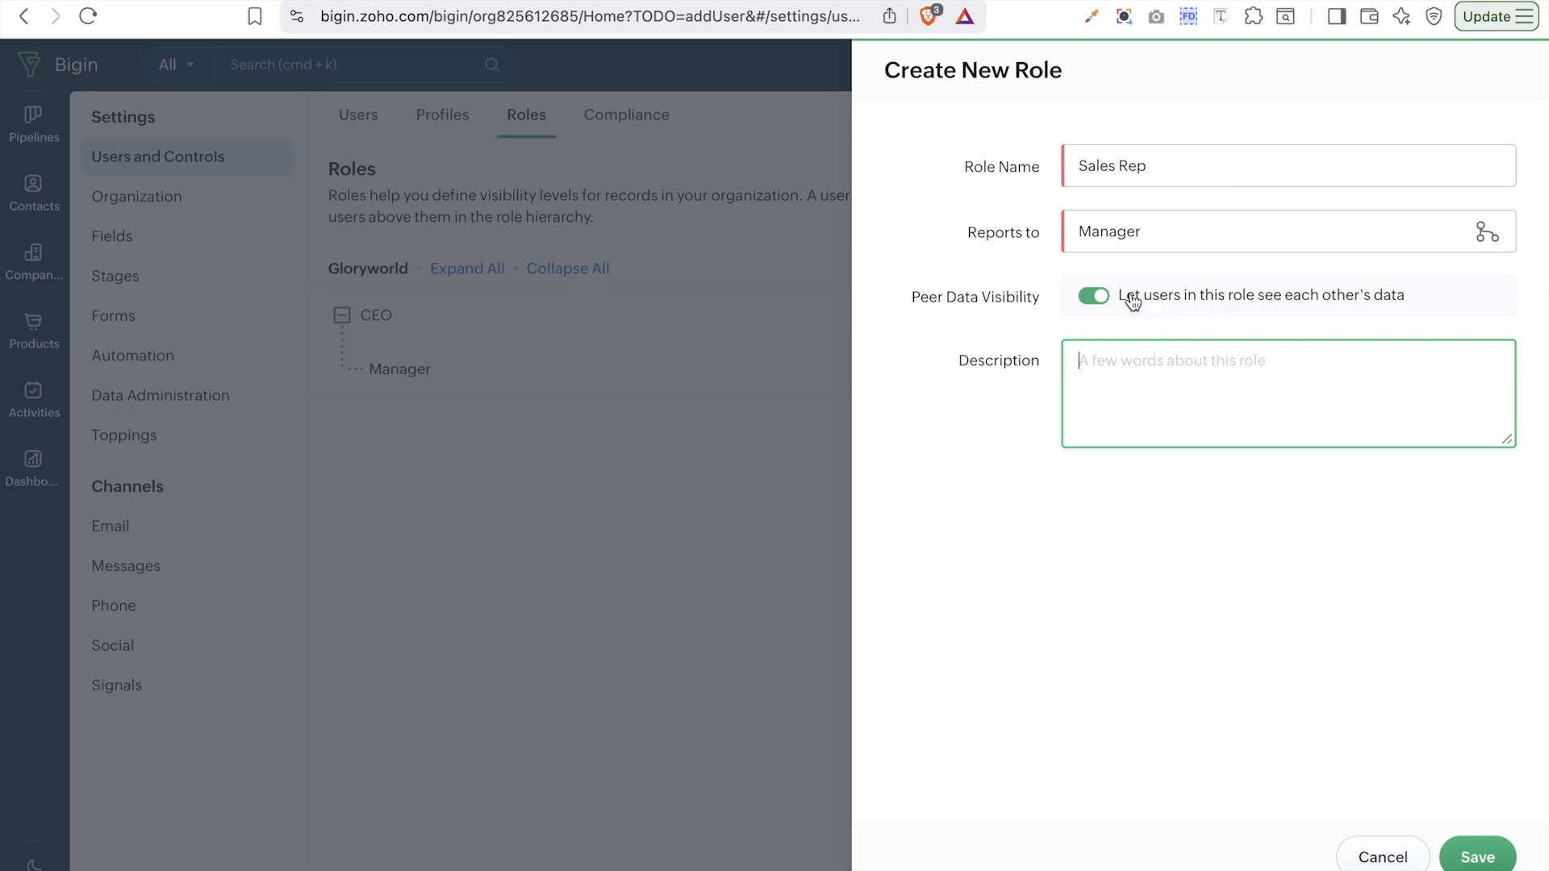
left_click(1095, 299)
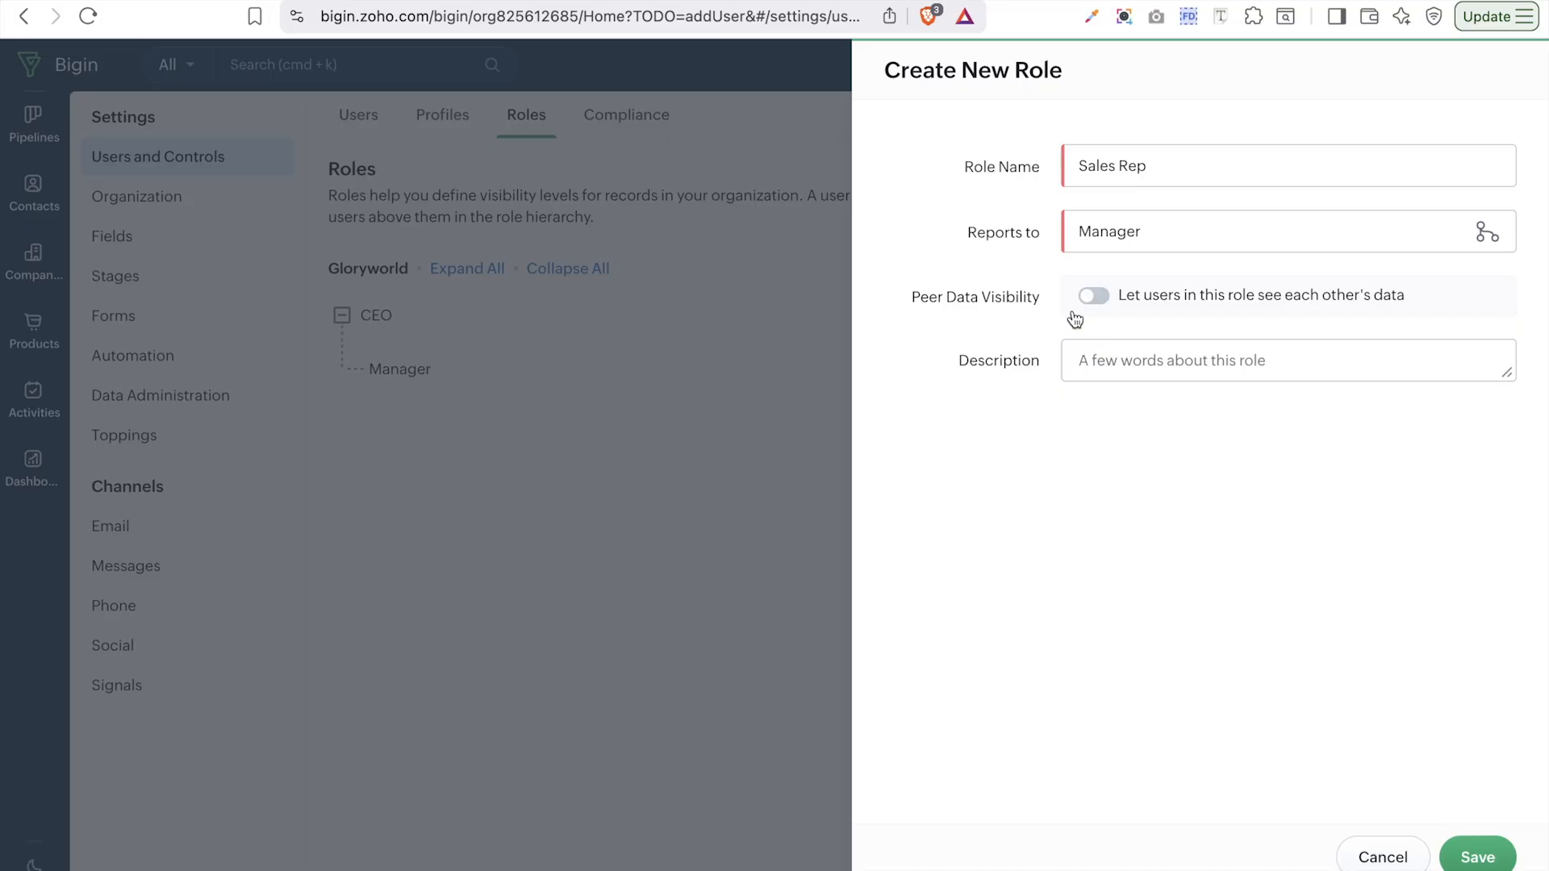
left_click(1470, 860)
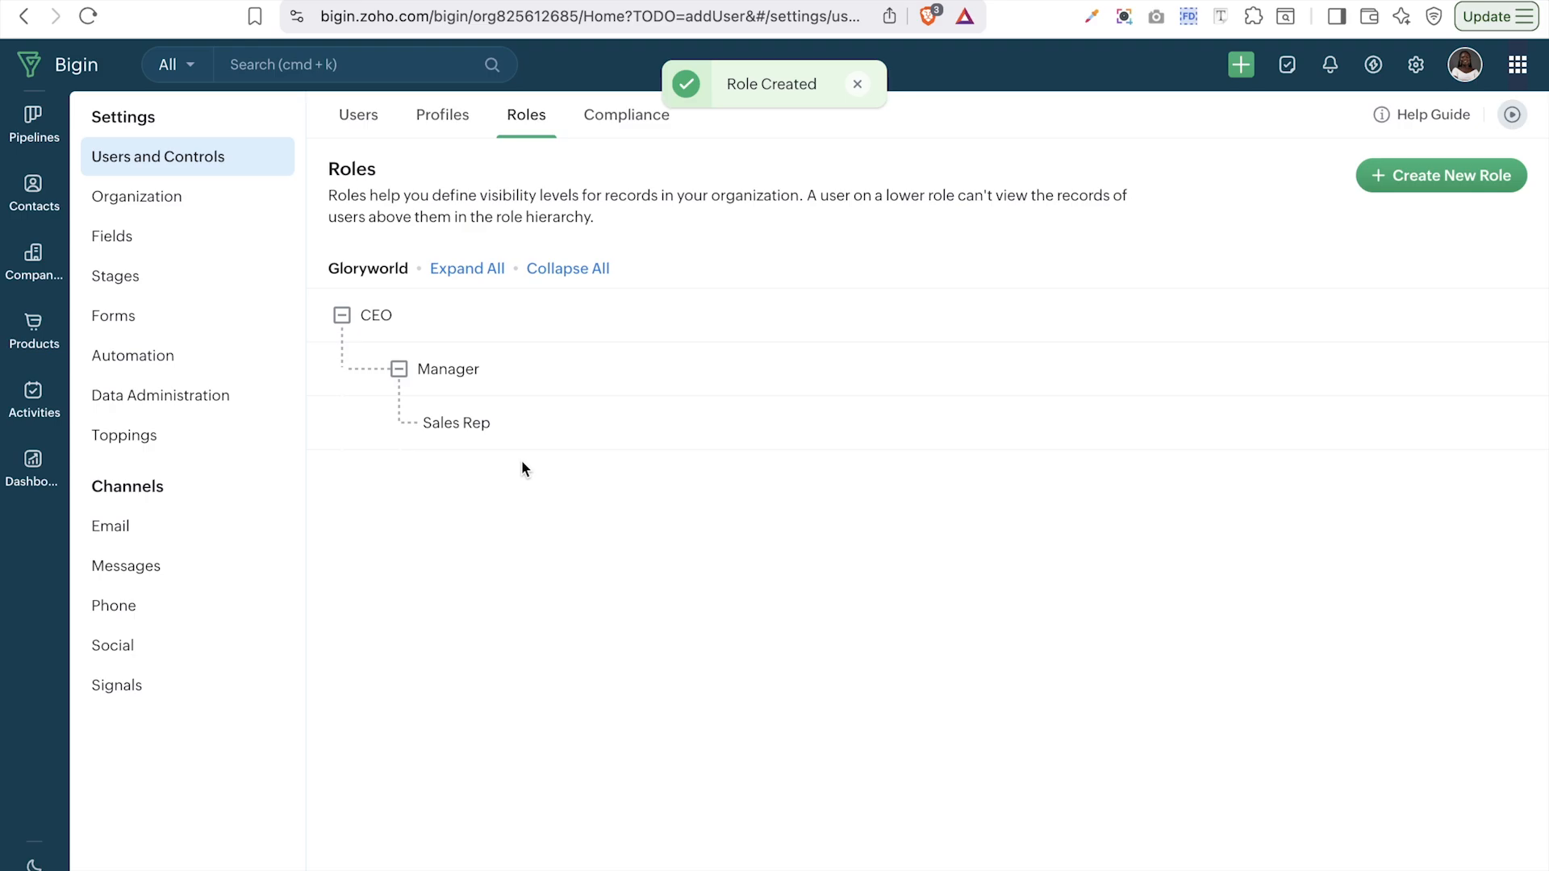
- Add a 'Production Manage' role directly under CEO and save it
mouse_move(432, 316)
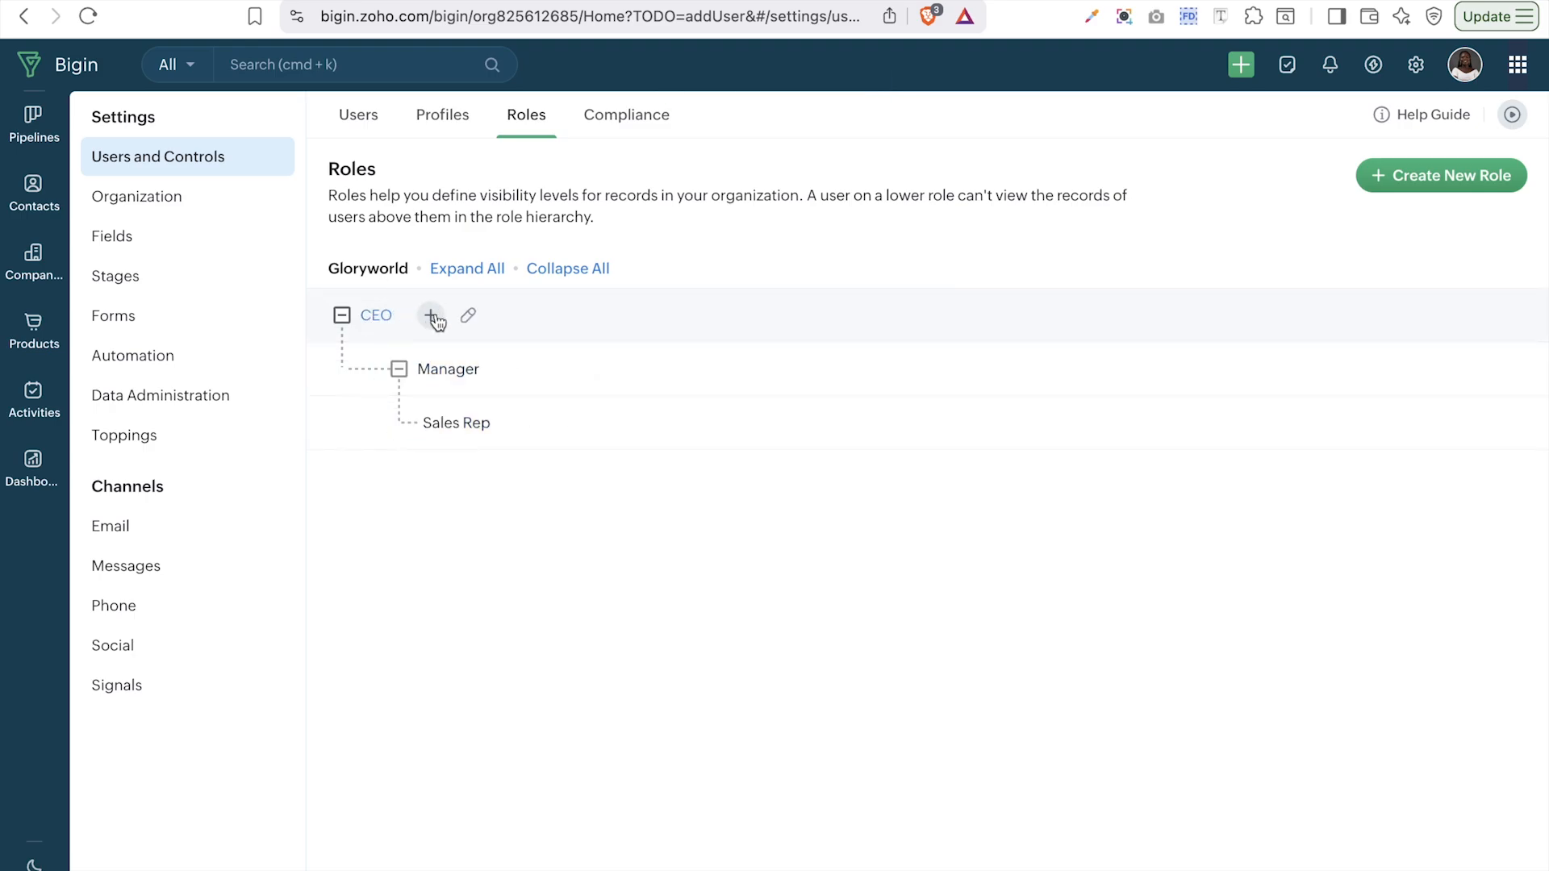
left_click(433, 317)
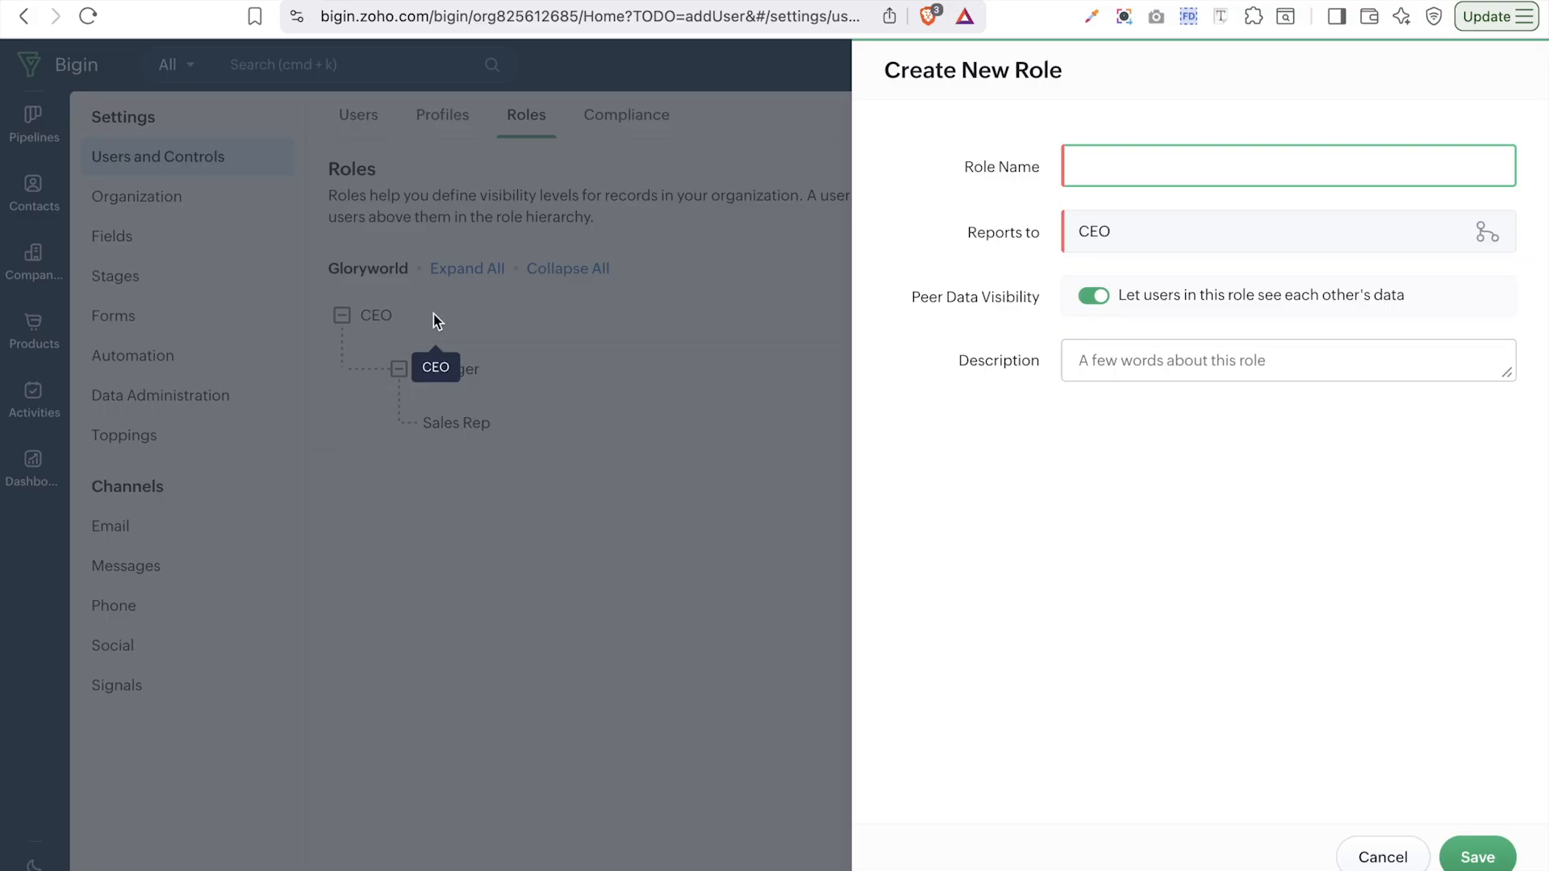
type("Production Manage")
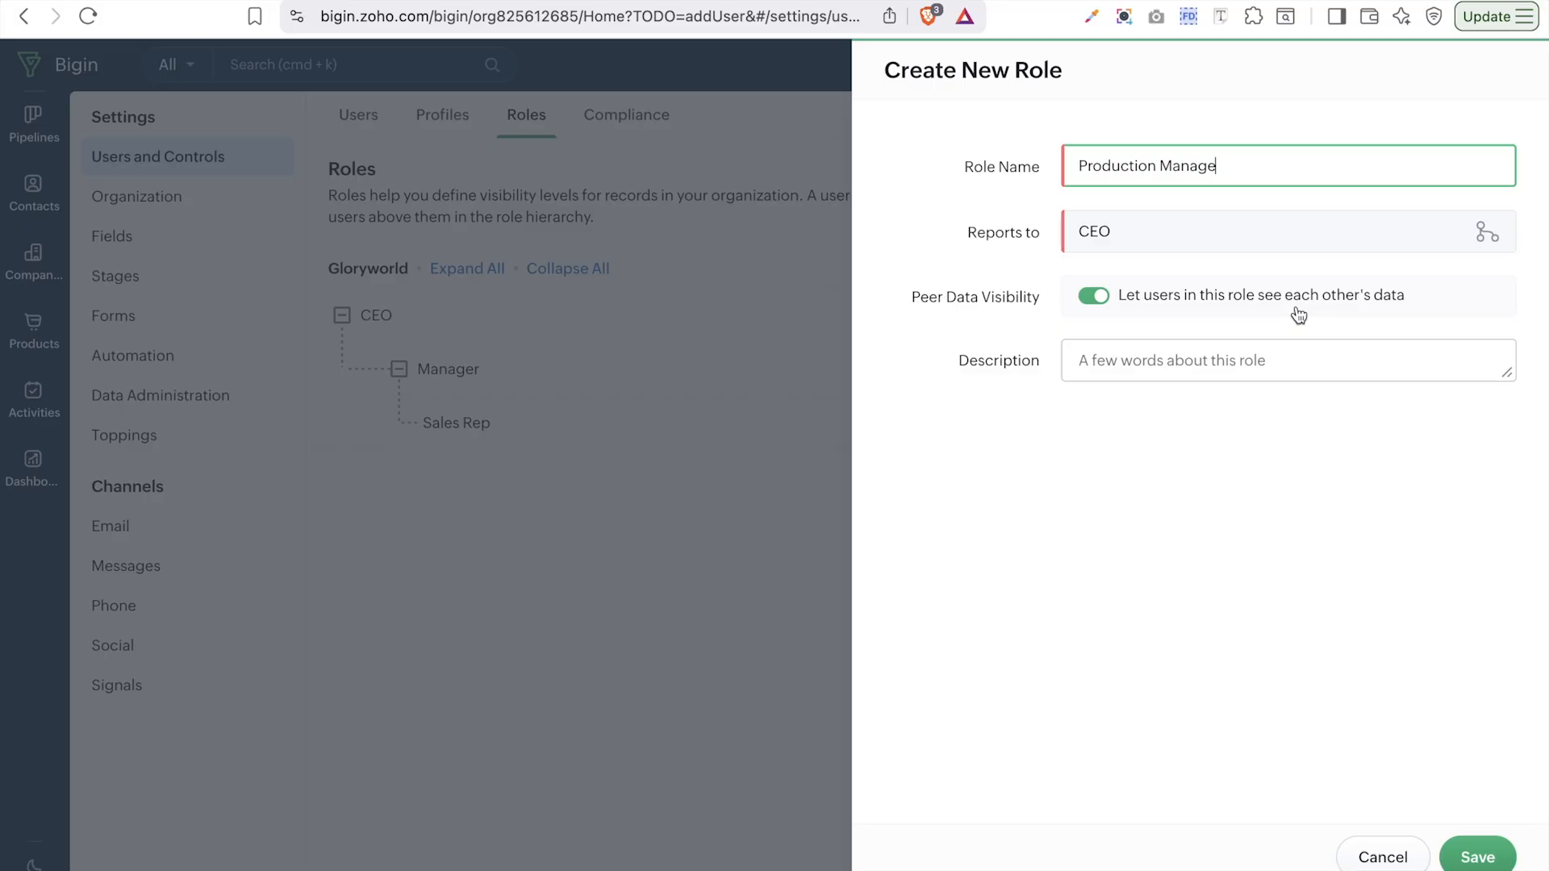
left_click(1467, 863)
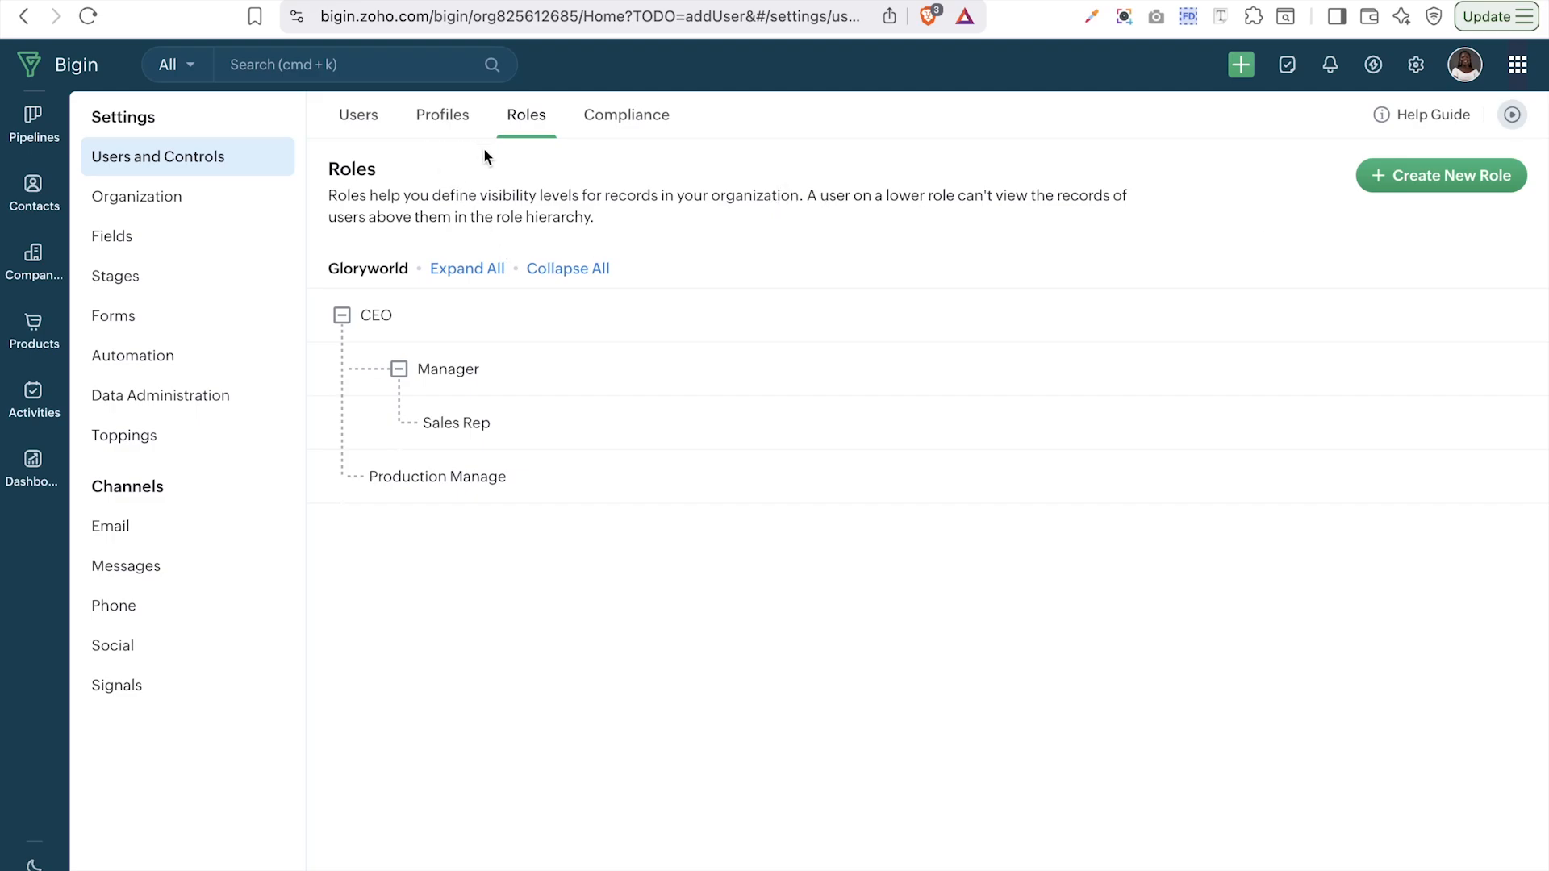
- Open Fields settings, view the Sales Pipeline fields, then return to Module Fields
left_click(113, 242)
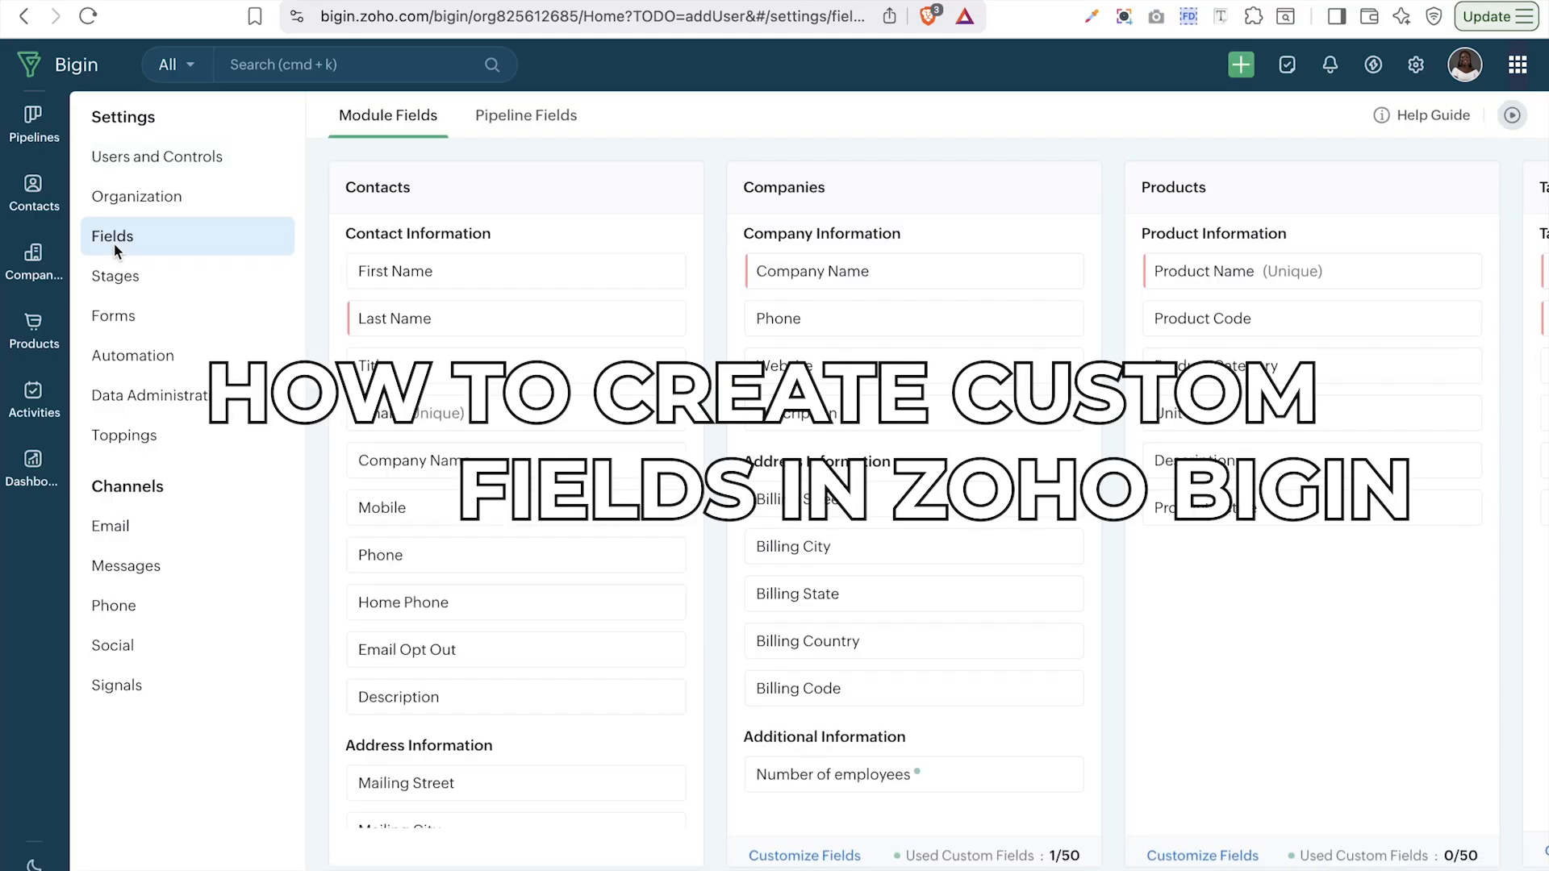
scroll(525, 550, "down", 15)
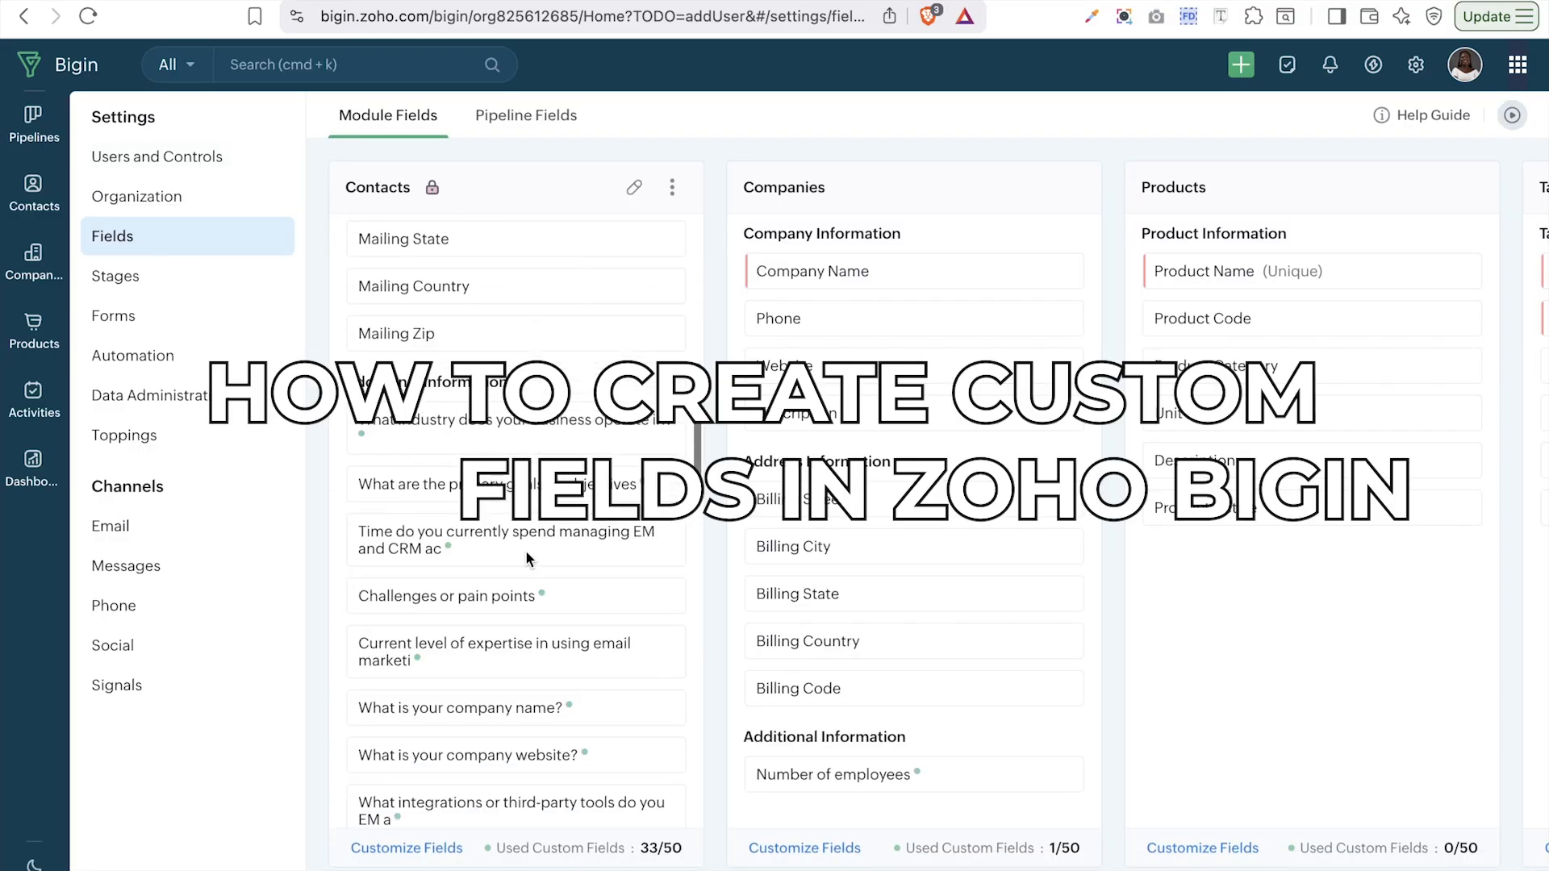
scroll(526, 550, "up", 15)
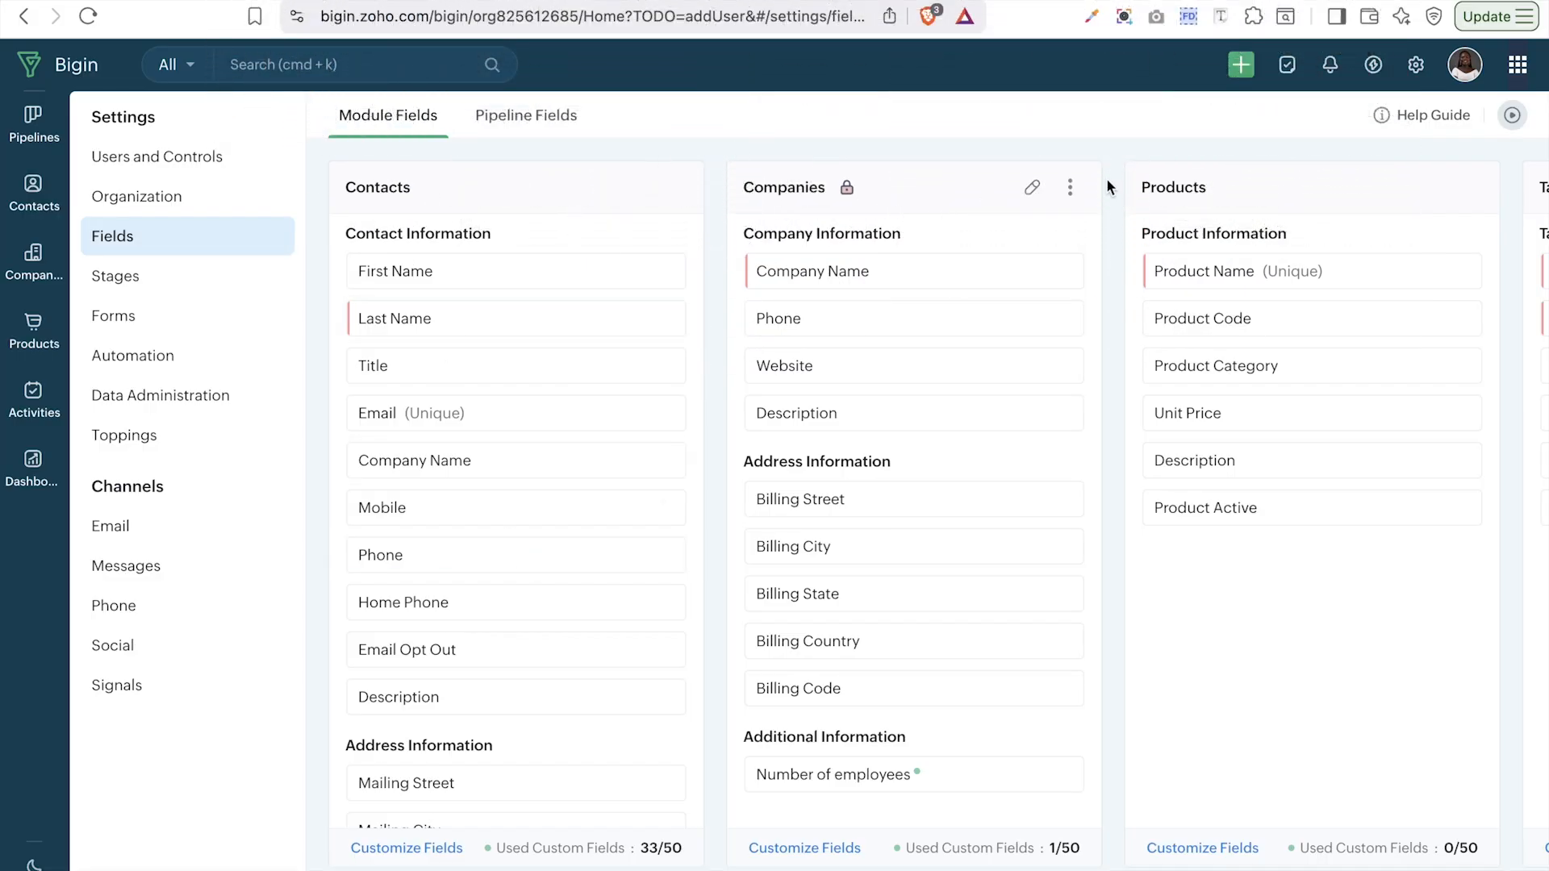
left_click(537, 142)
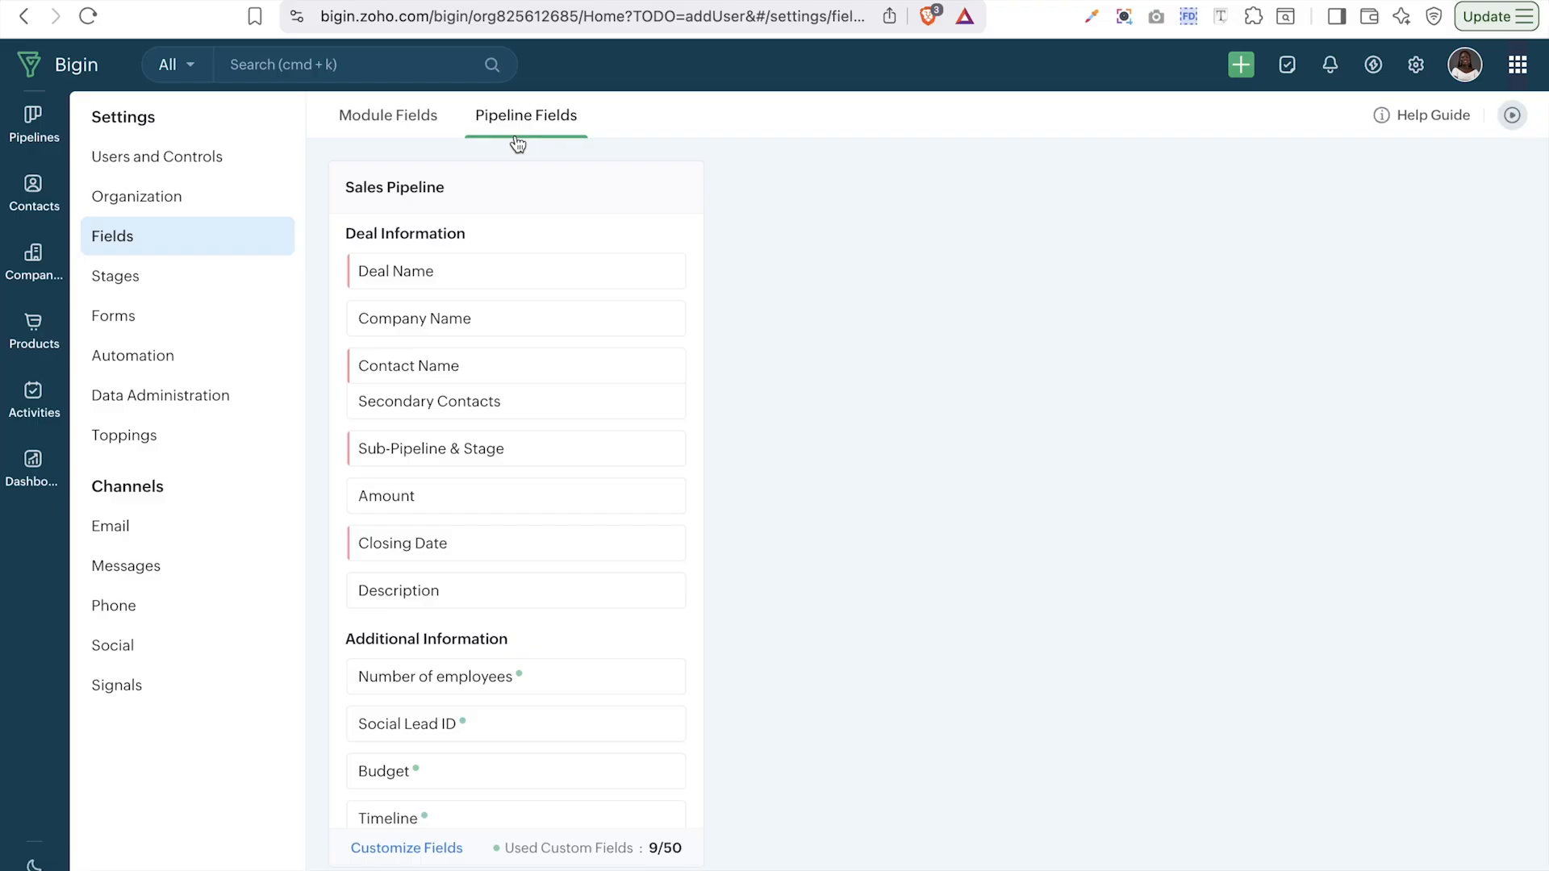
left_click(395, 125)
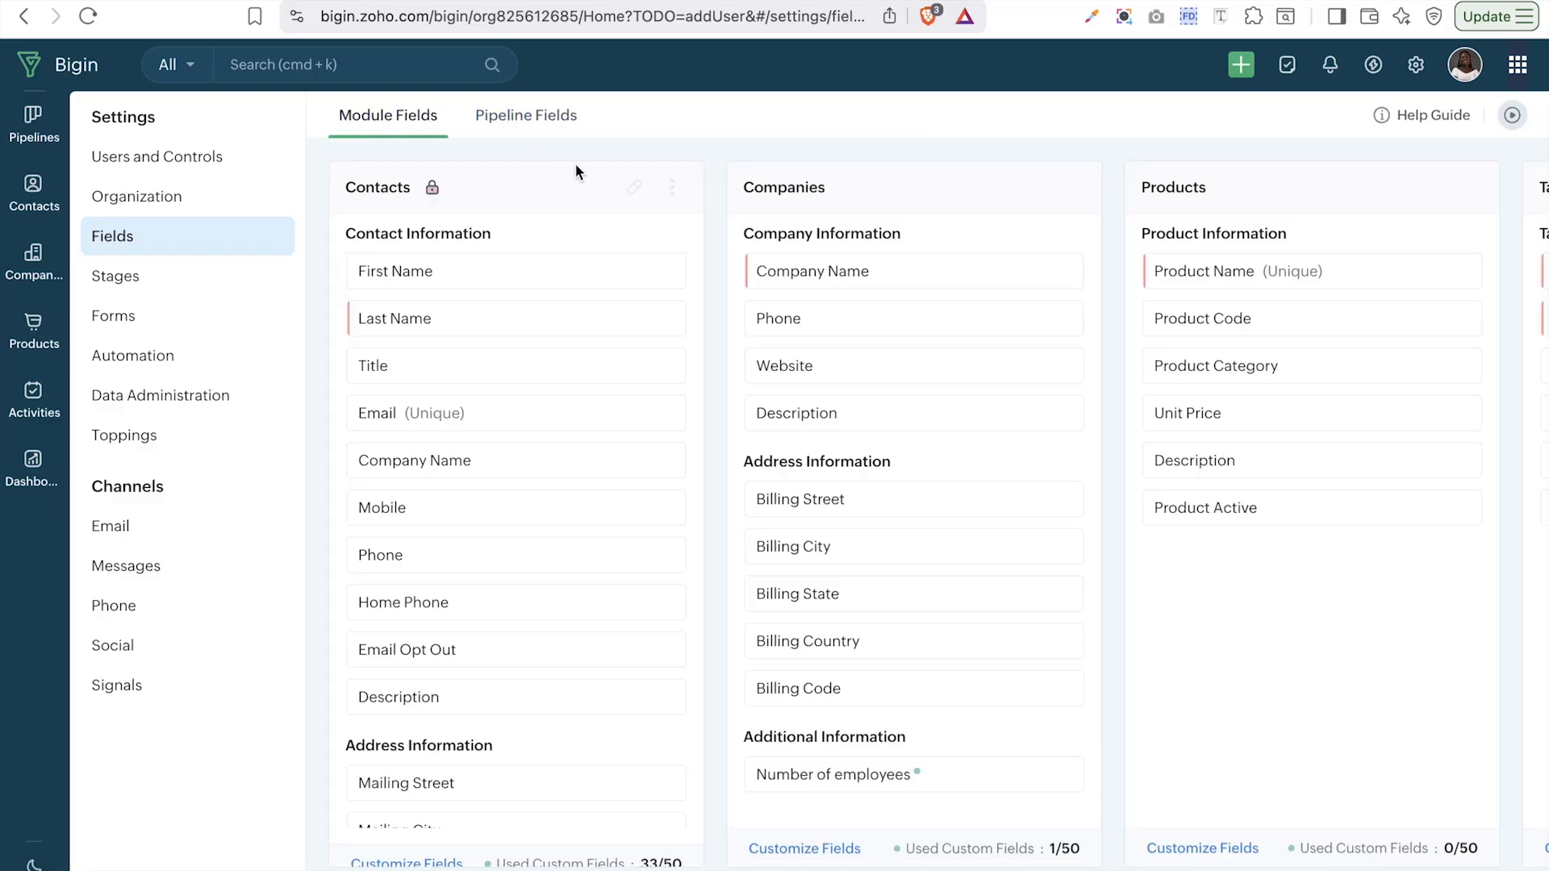
- Check the Contacts module's names in Rename Module and save them unchanged
left_click(634, 189)
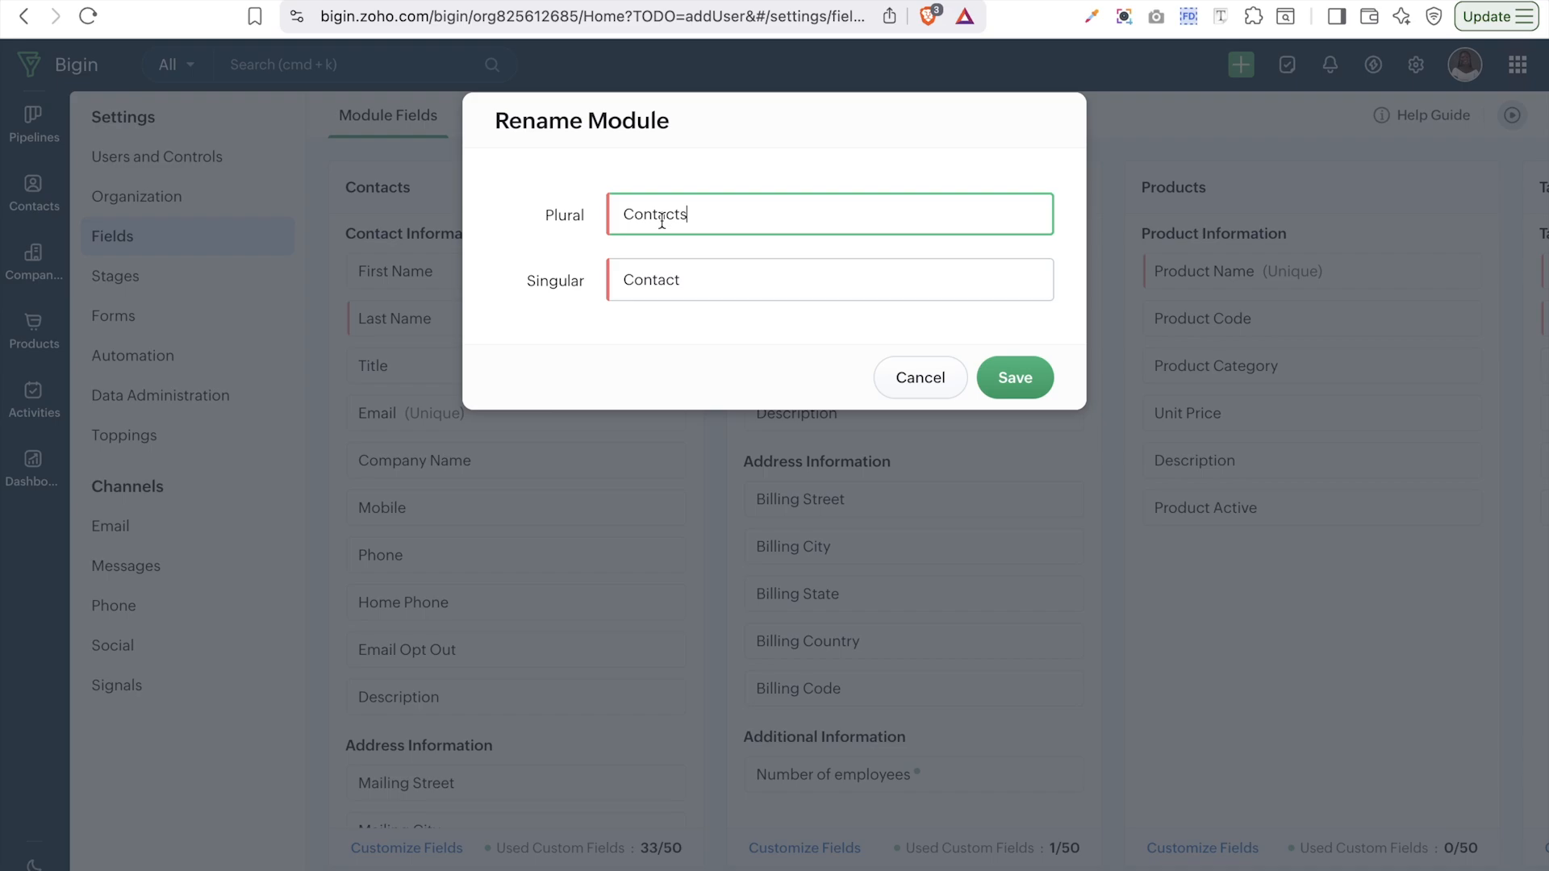
left_click(673, 277)
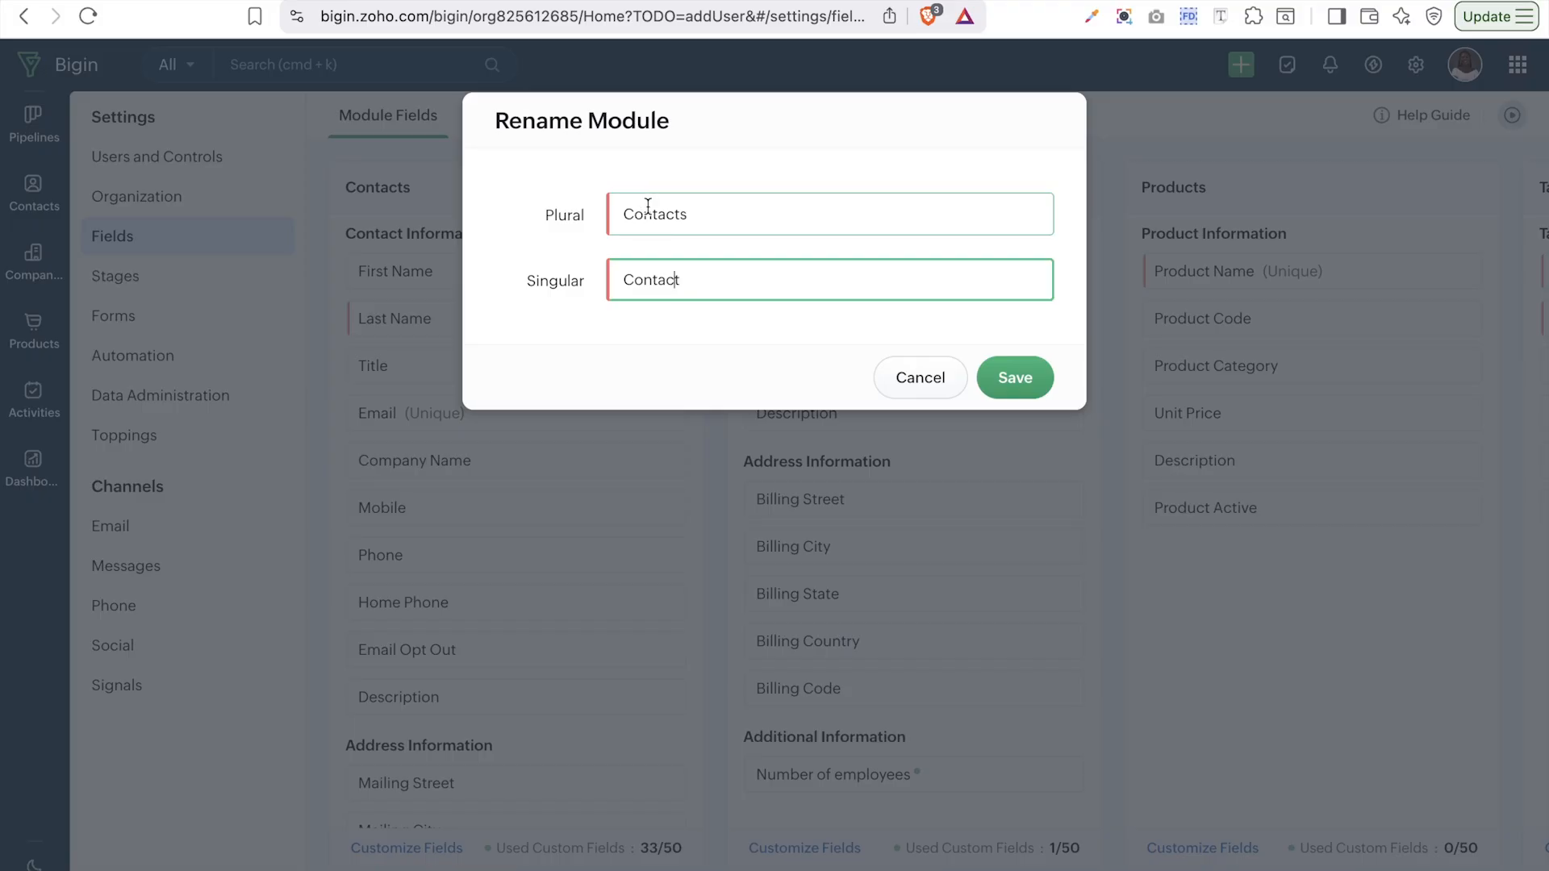
left_click(1018, 387)
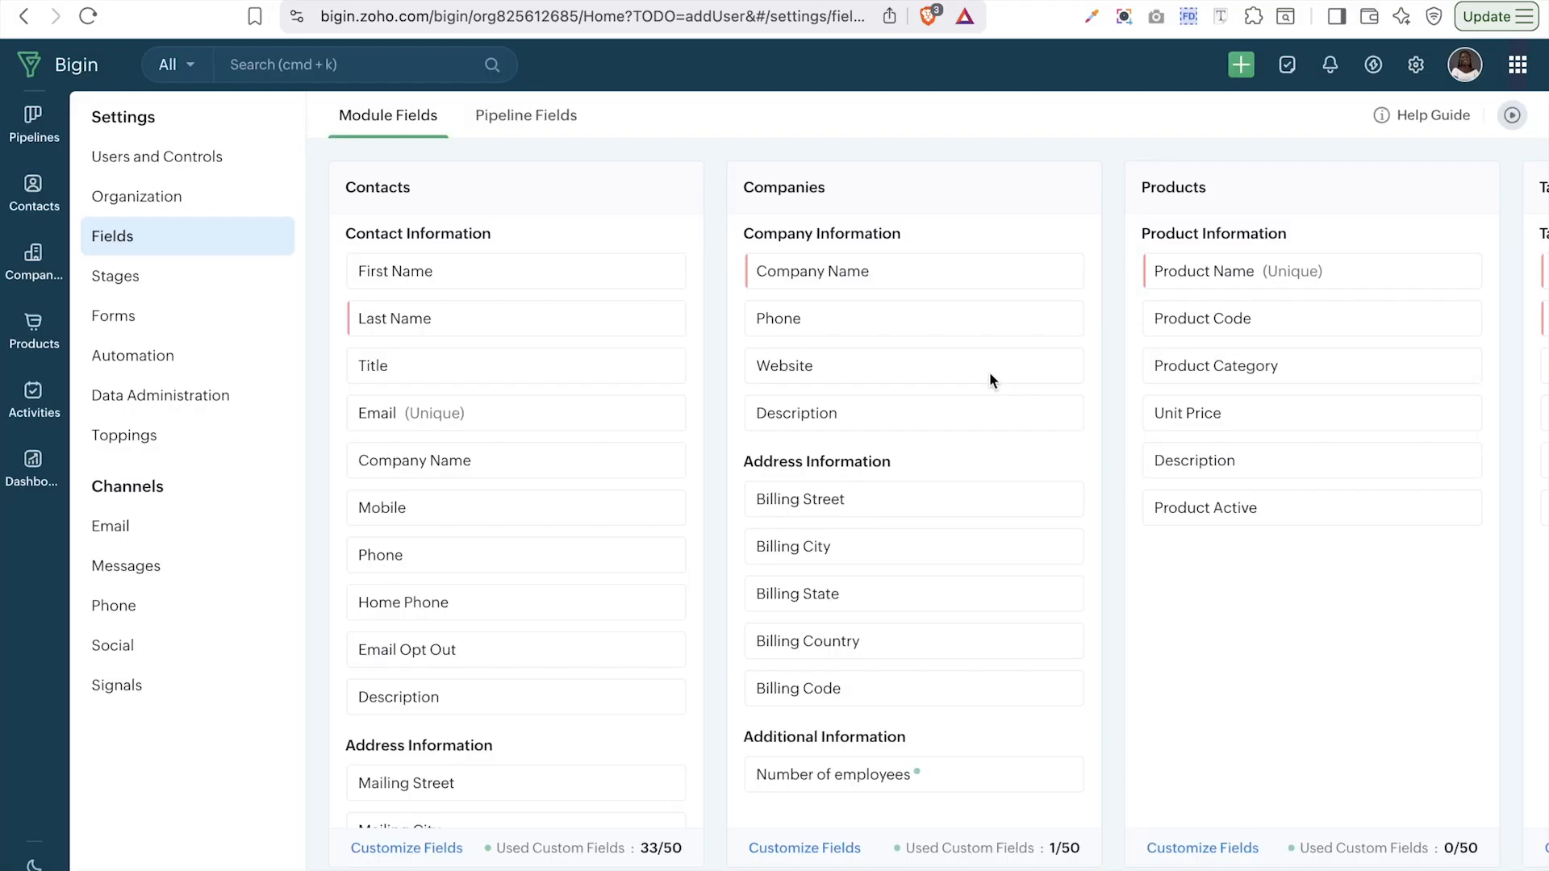
mouse_move(631, 270)
- Place Lead Source between Mobile and Phone in Contact Information, then start a new custom field
left_click(386, 847)
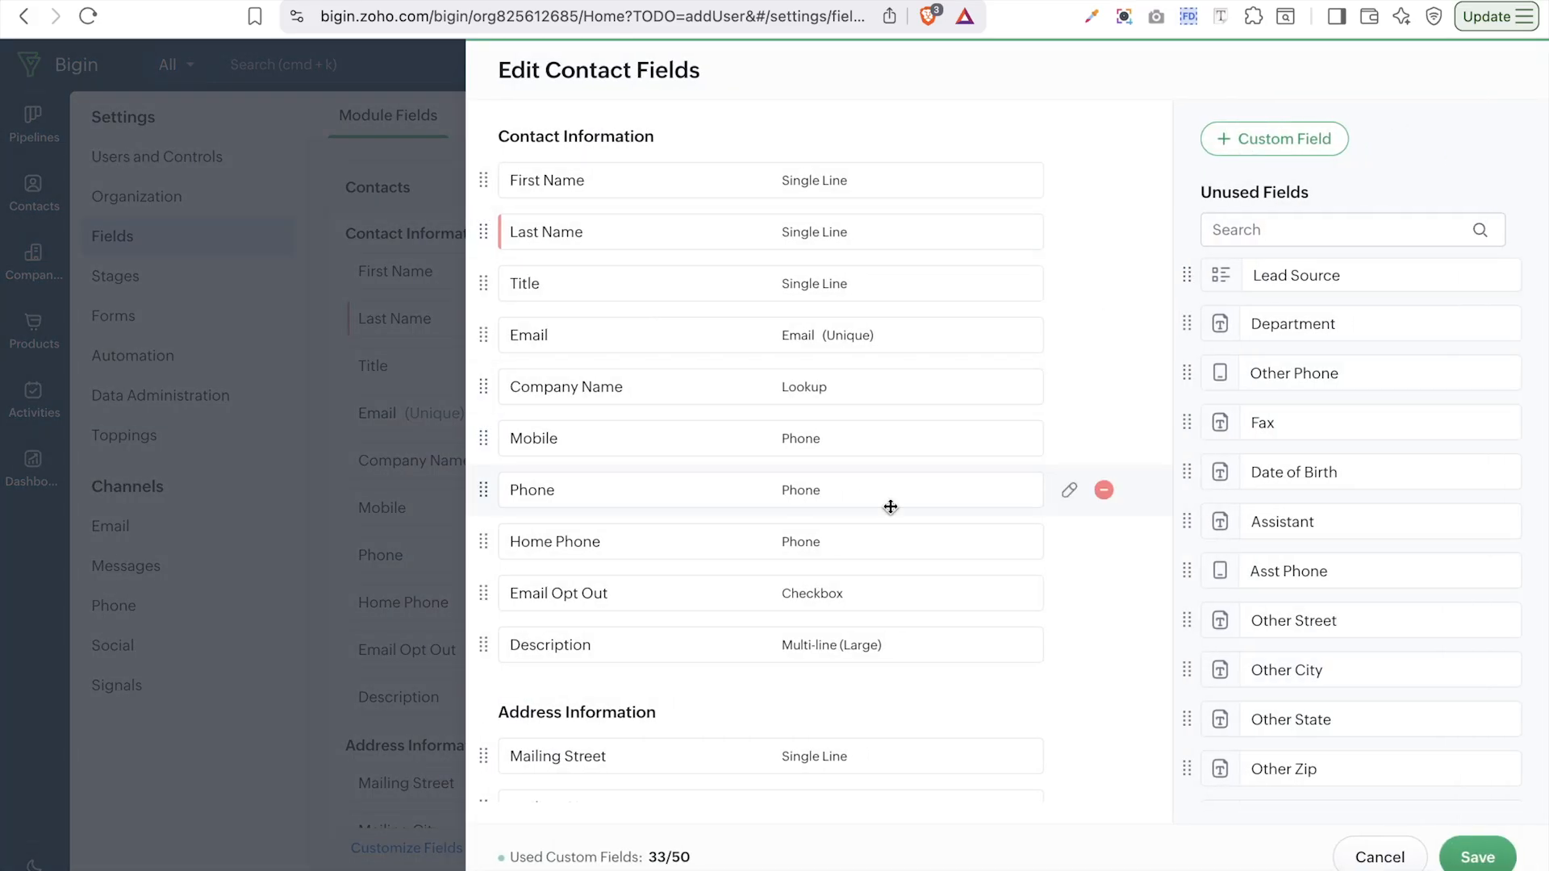
scroll(698, 578, "down", 20)
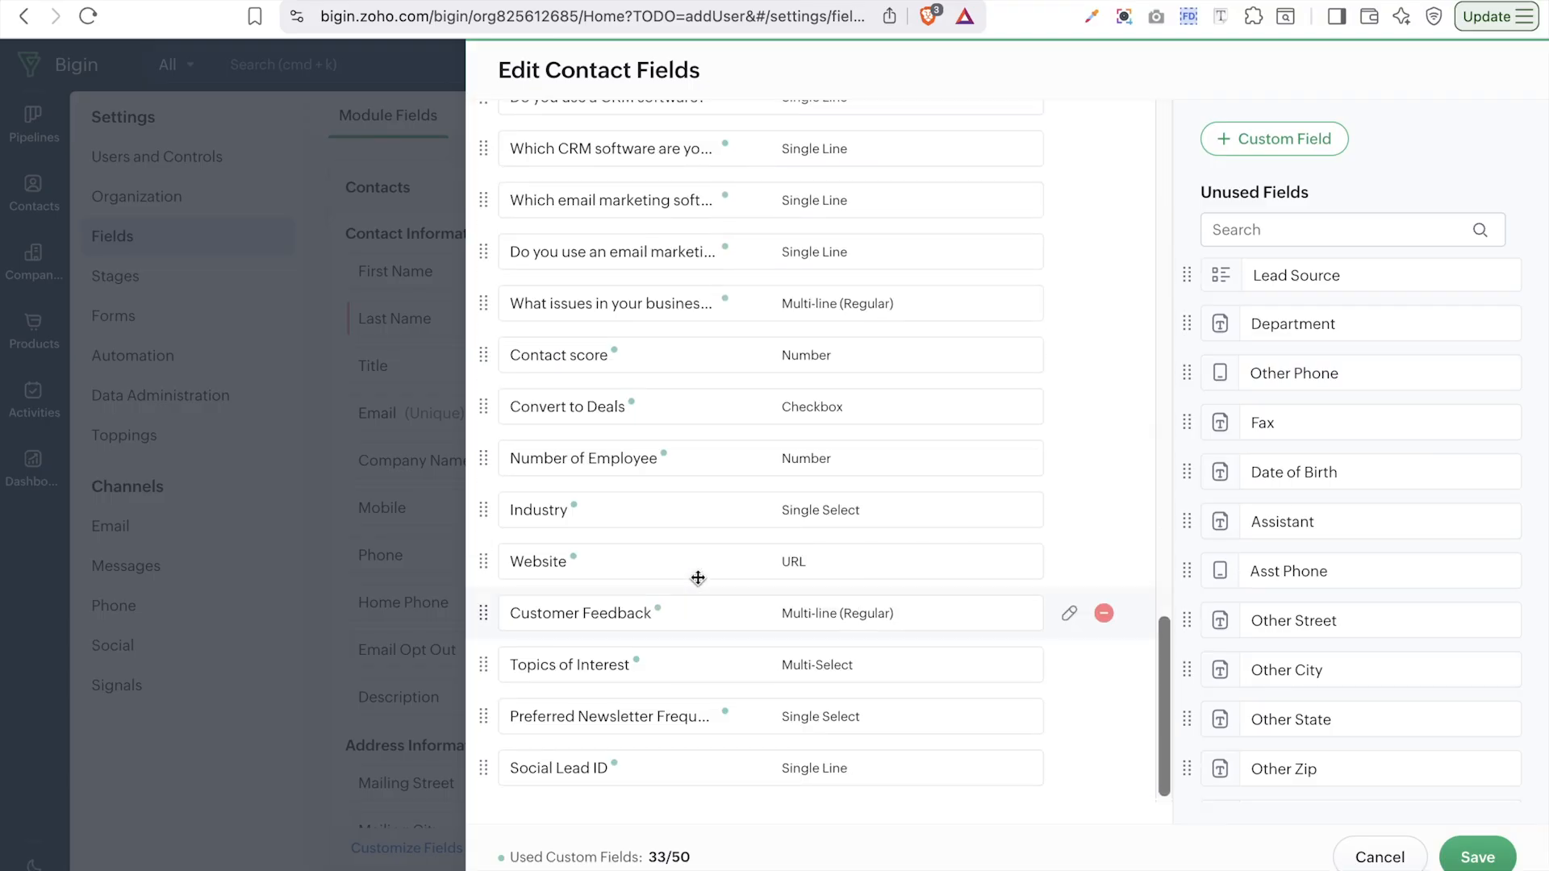
scroll(698, 578, "up", 20)
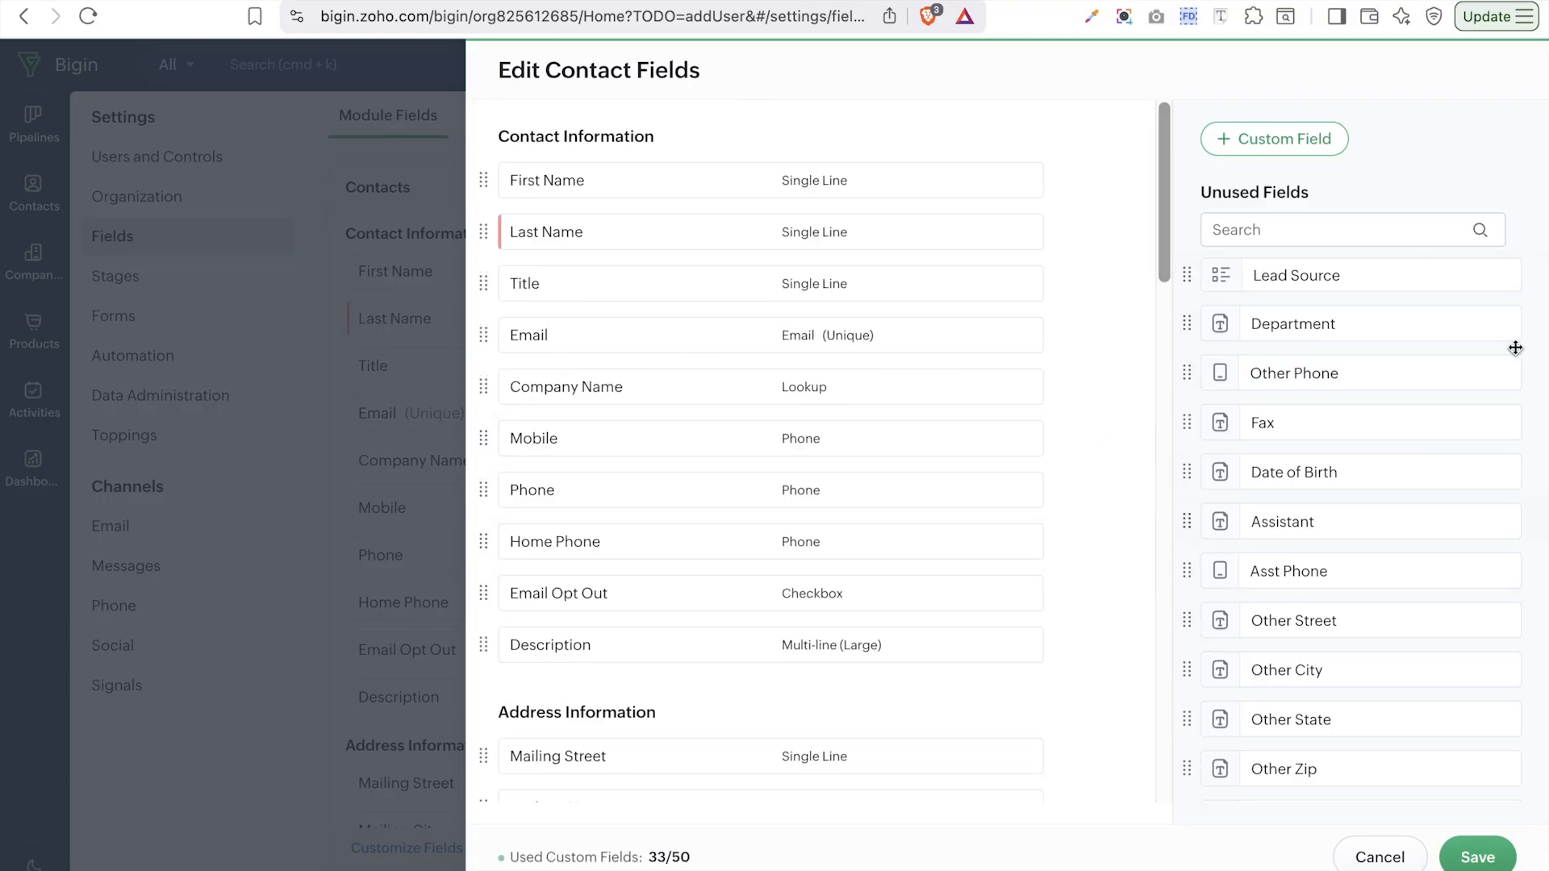
scroll(1328, 756, "down", 4)
scroll(1328, 755, "up", 5)
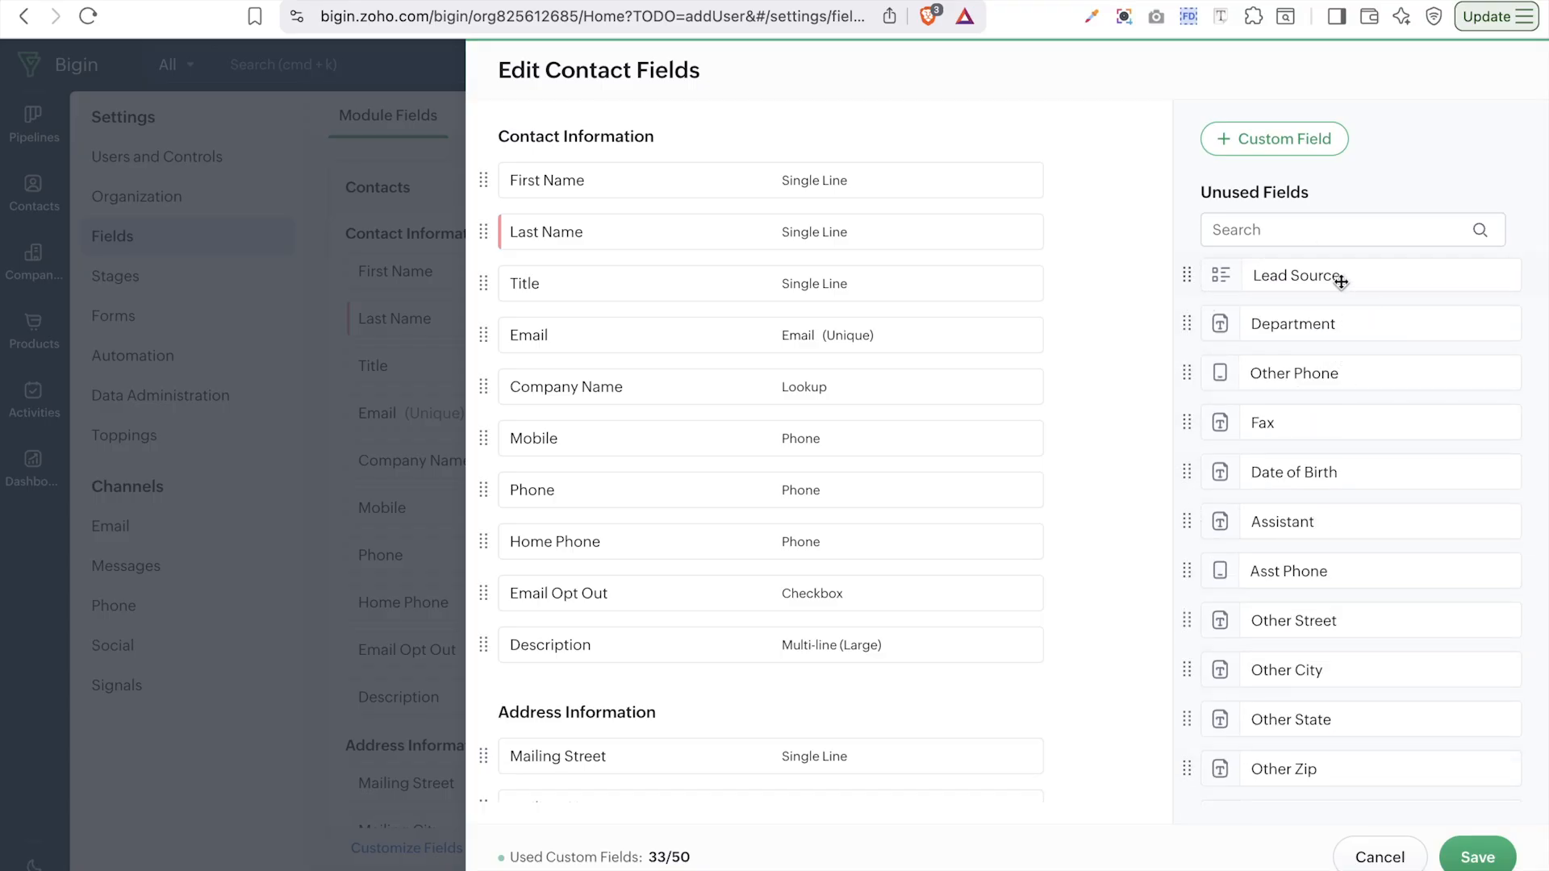
left_click_drag(1290, 274, 649, 717)
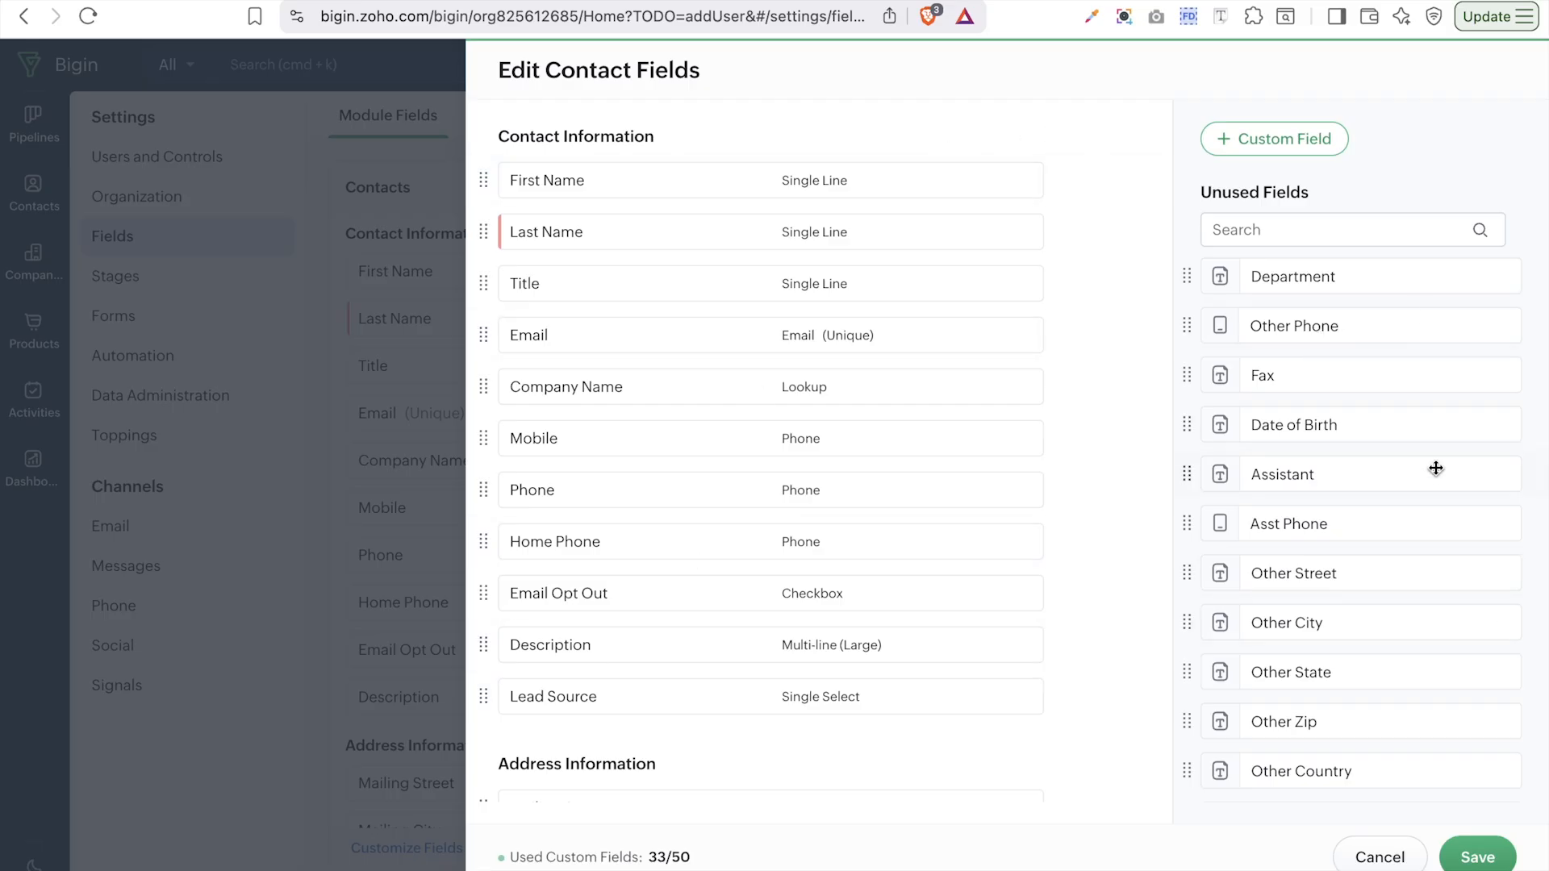
left_click(1249, 131)
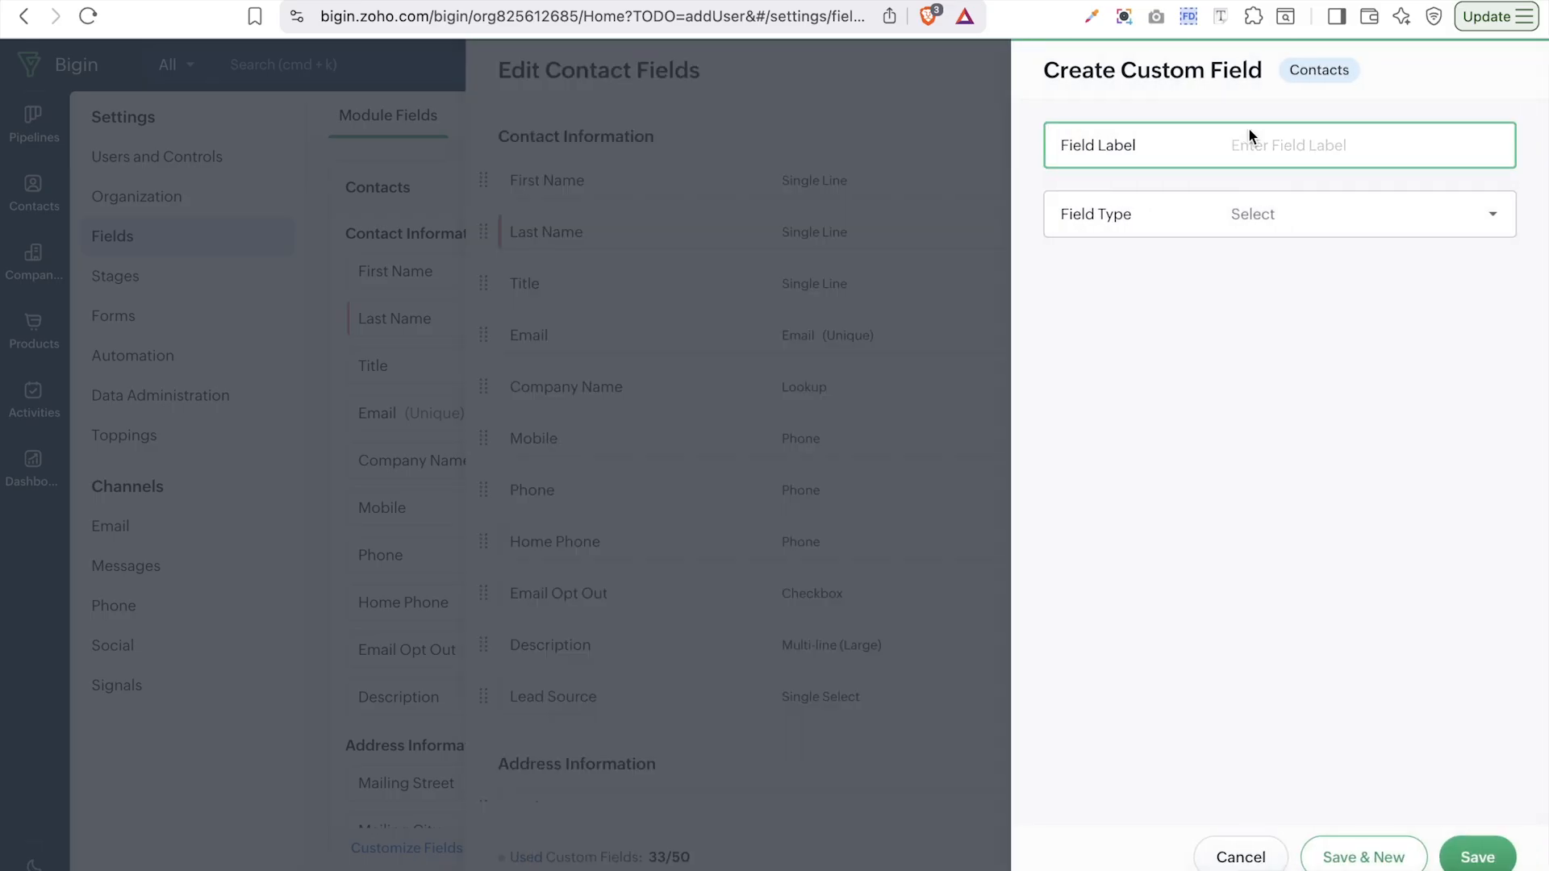
- Make the new field a Picklist labelled 'Do you have a CRM?' and view its sub types
left_click(1296, 202)
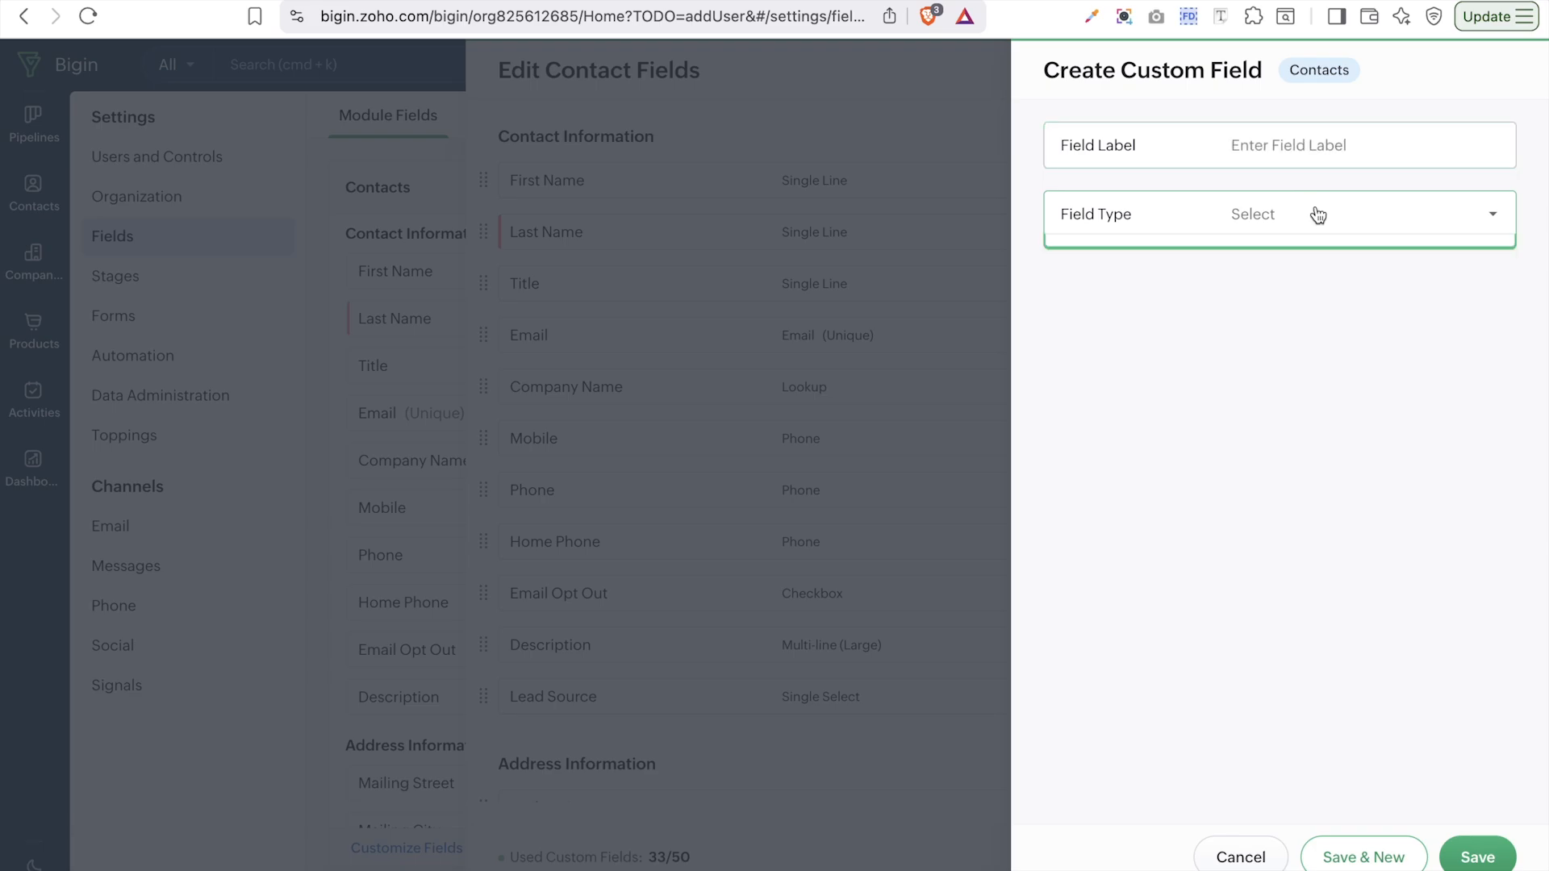
left_click(1317, 214)
scroll(1345, 404, "down", 1)
scroll(1345, 408, "up", 1)
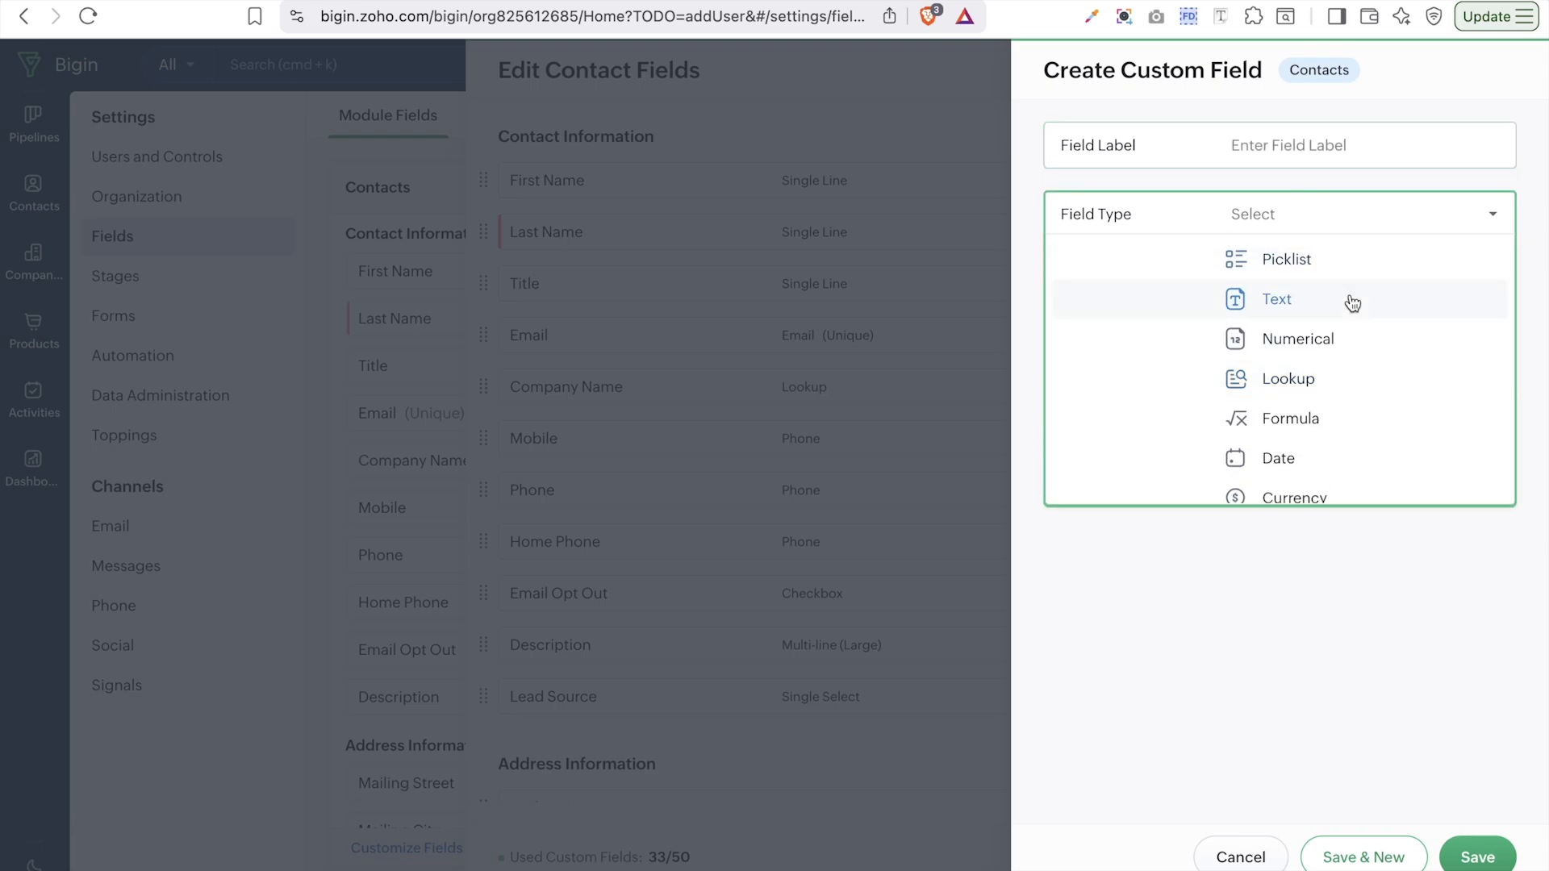
left_click(1299, 258)
left_click(1394, 145)
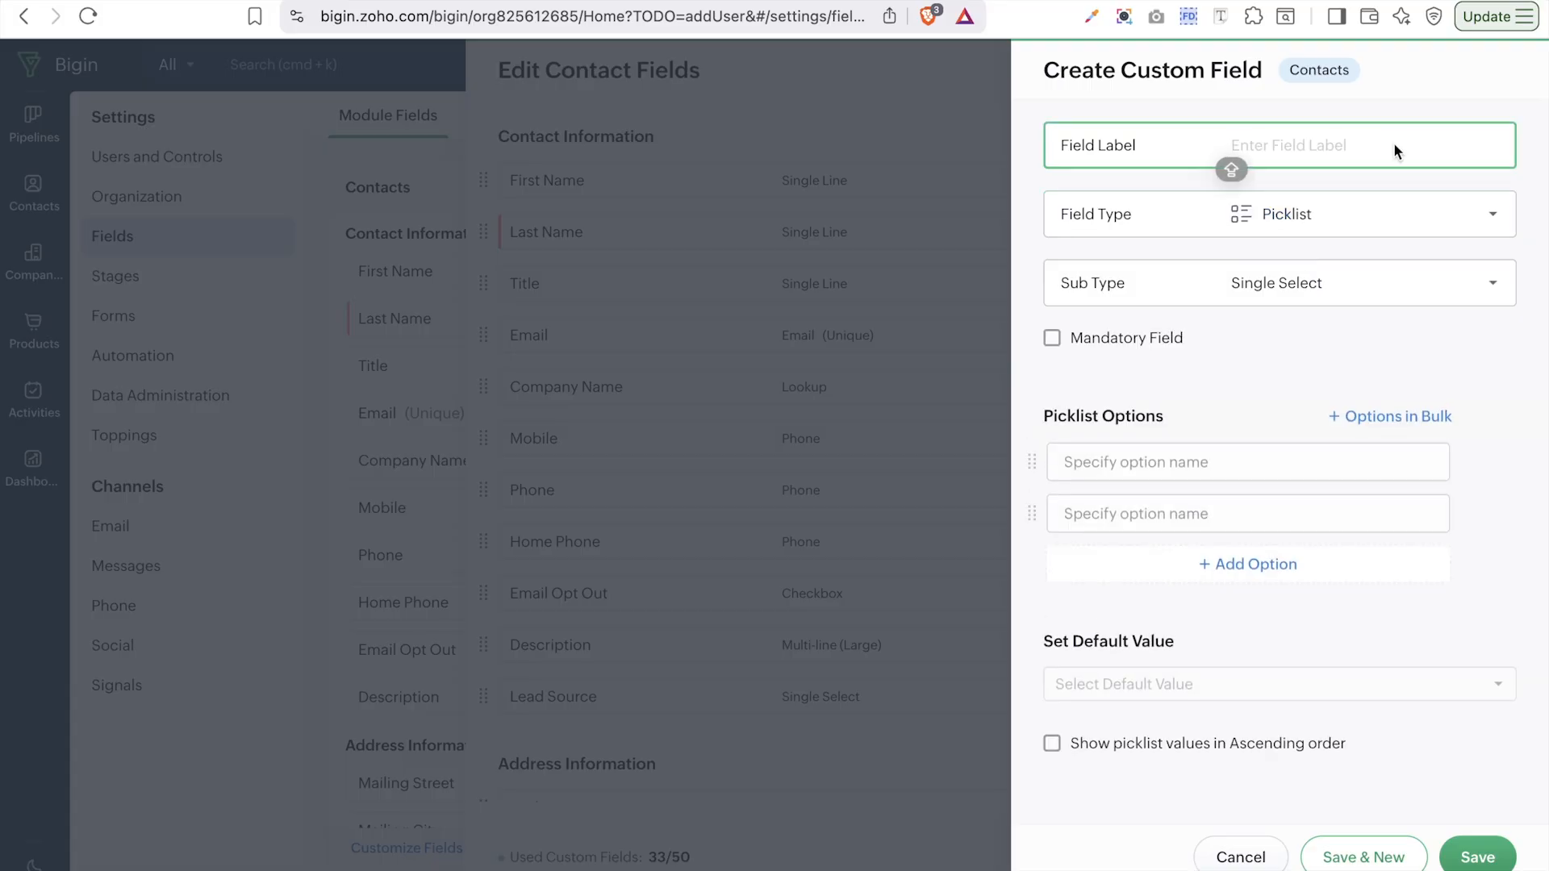
type("Do you have a CRM?")
left_click(1354, 290)
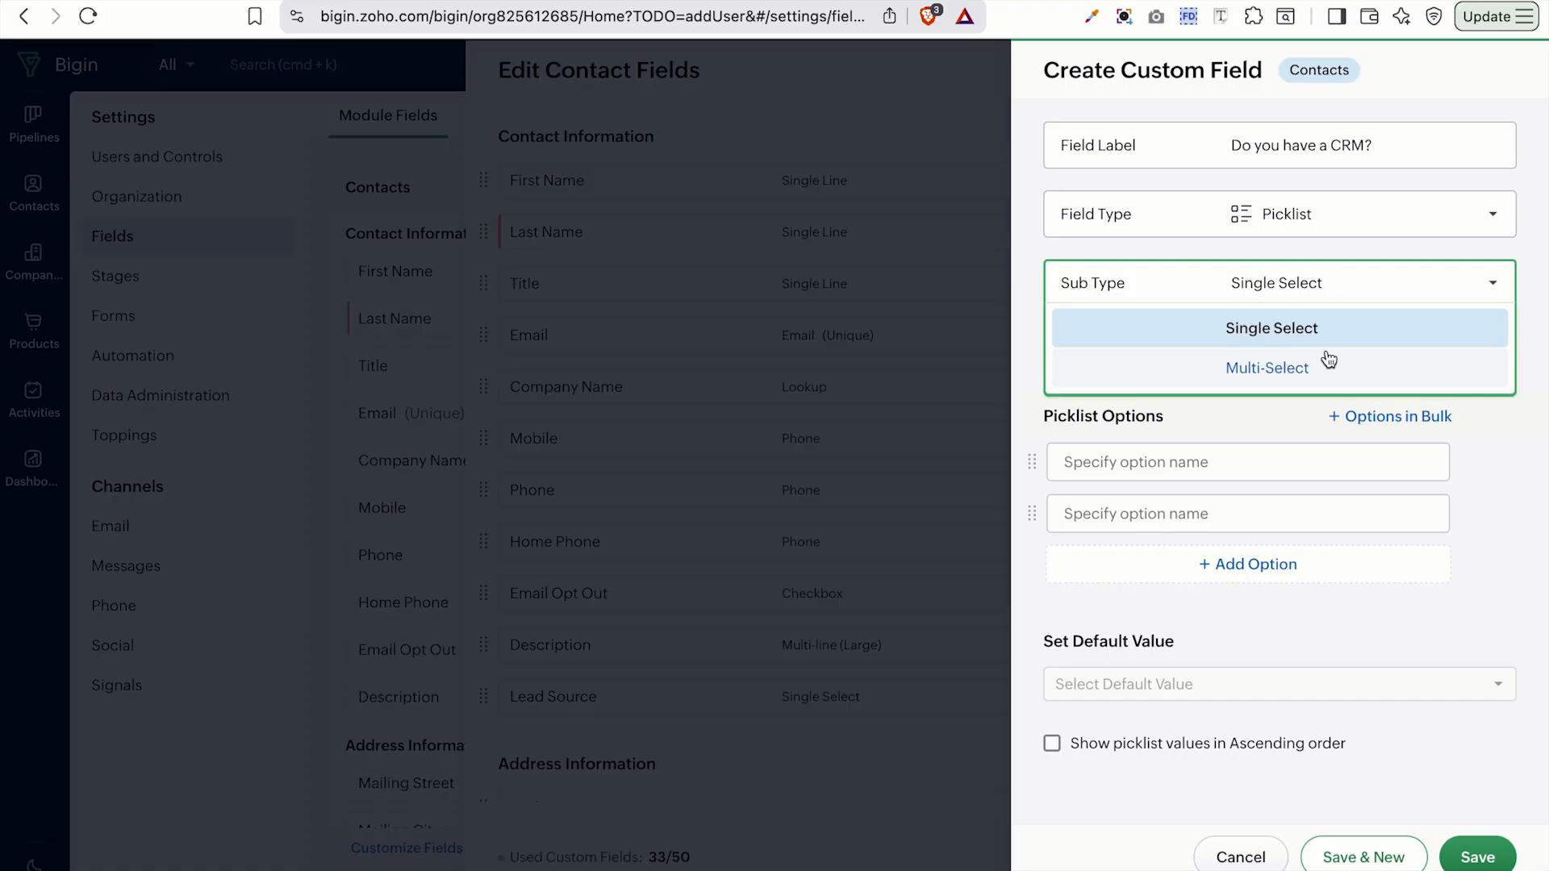
- Keep Single Select and enter options YES, No and Not Sure, removing the extra empty row
left_click(1312, 295)
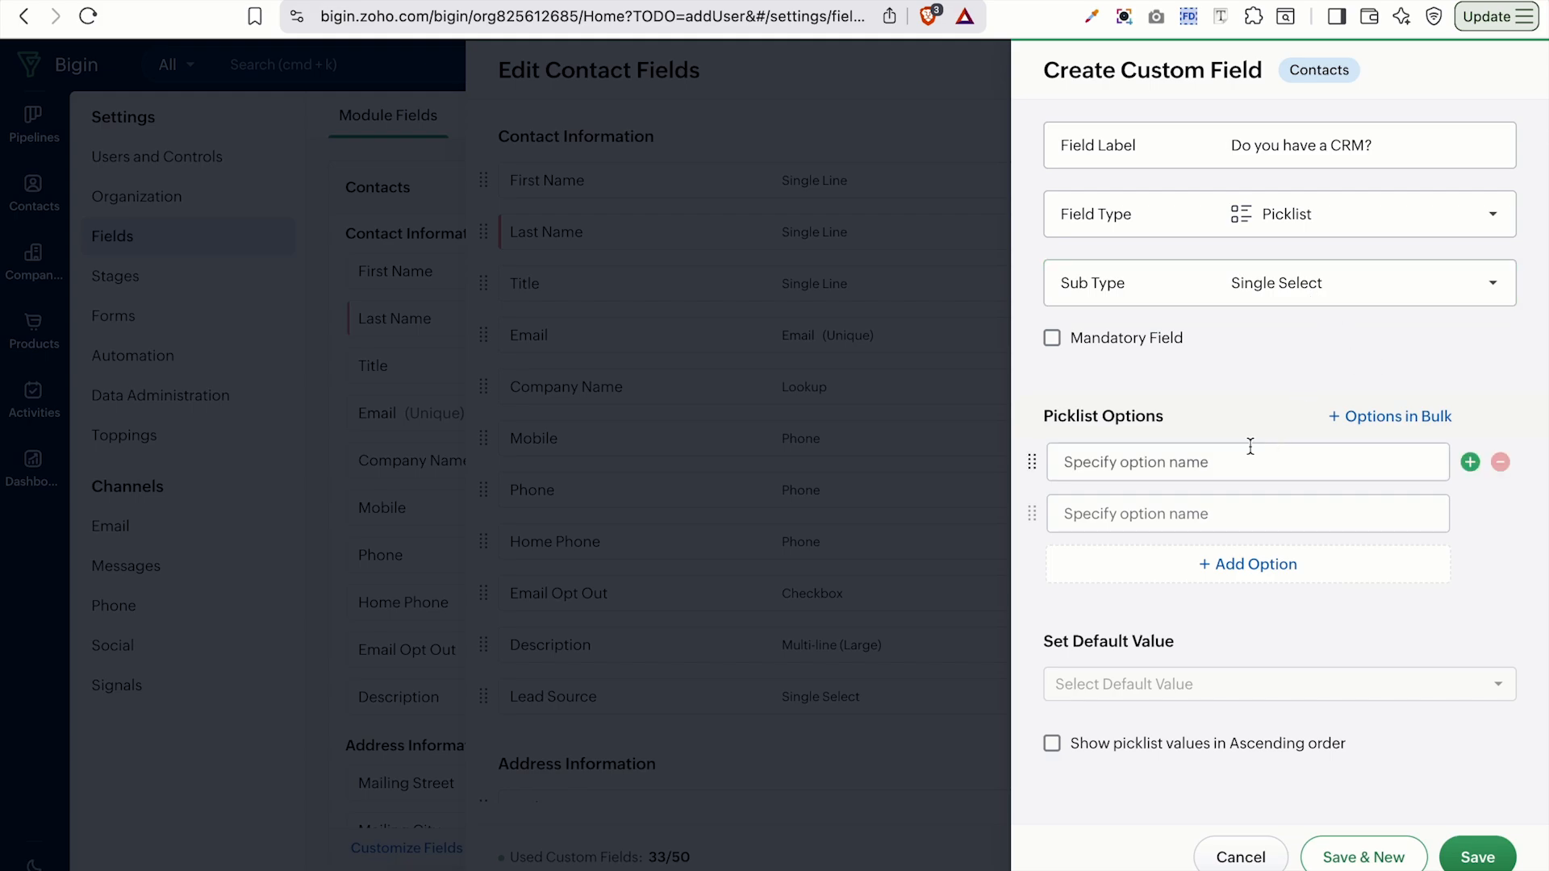
left_click(1199, 474)
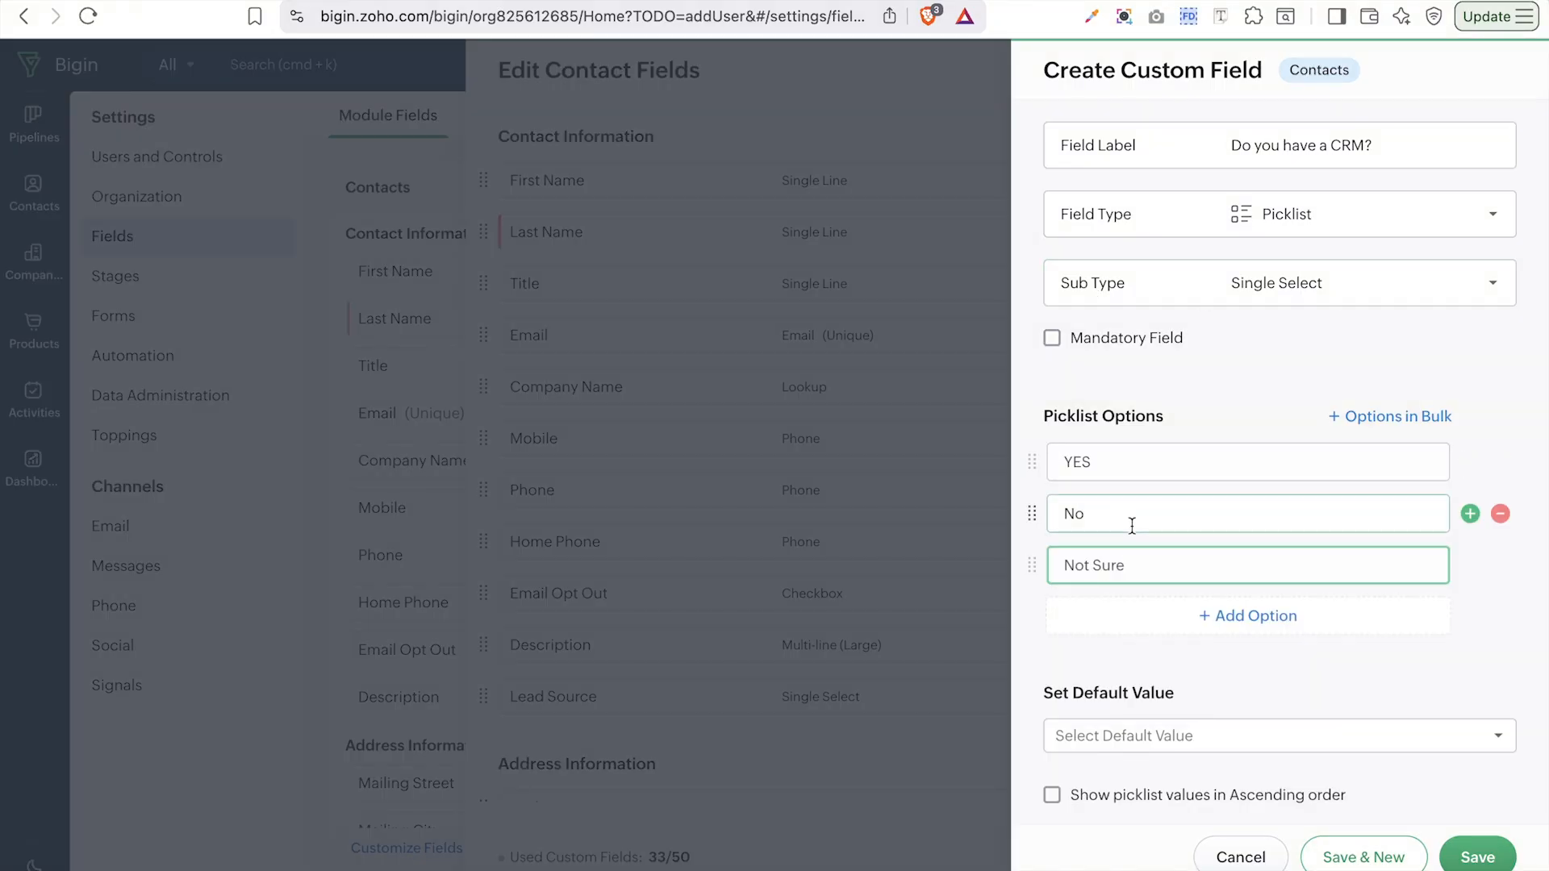
left_click(1388, 418)
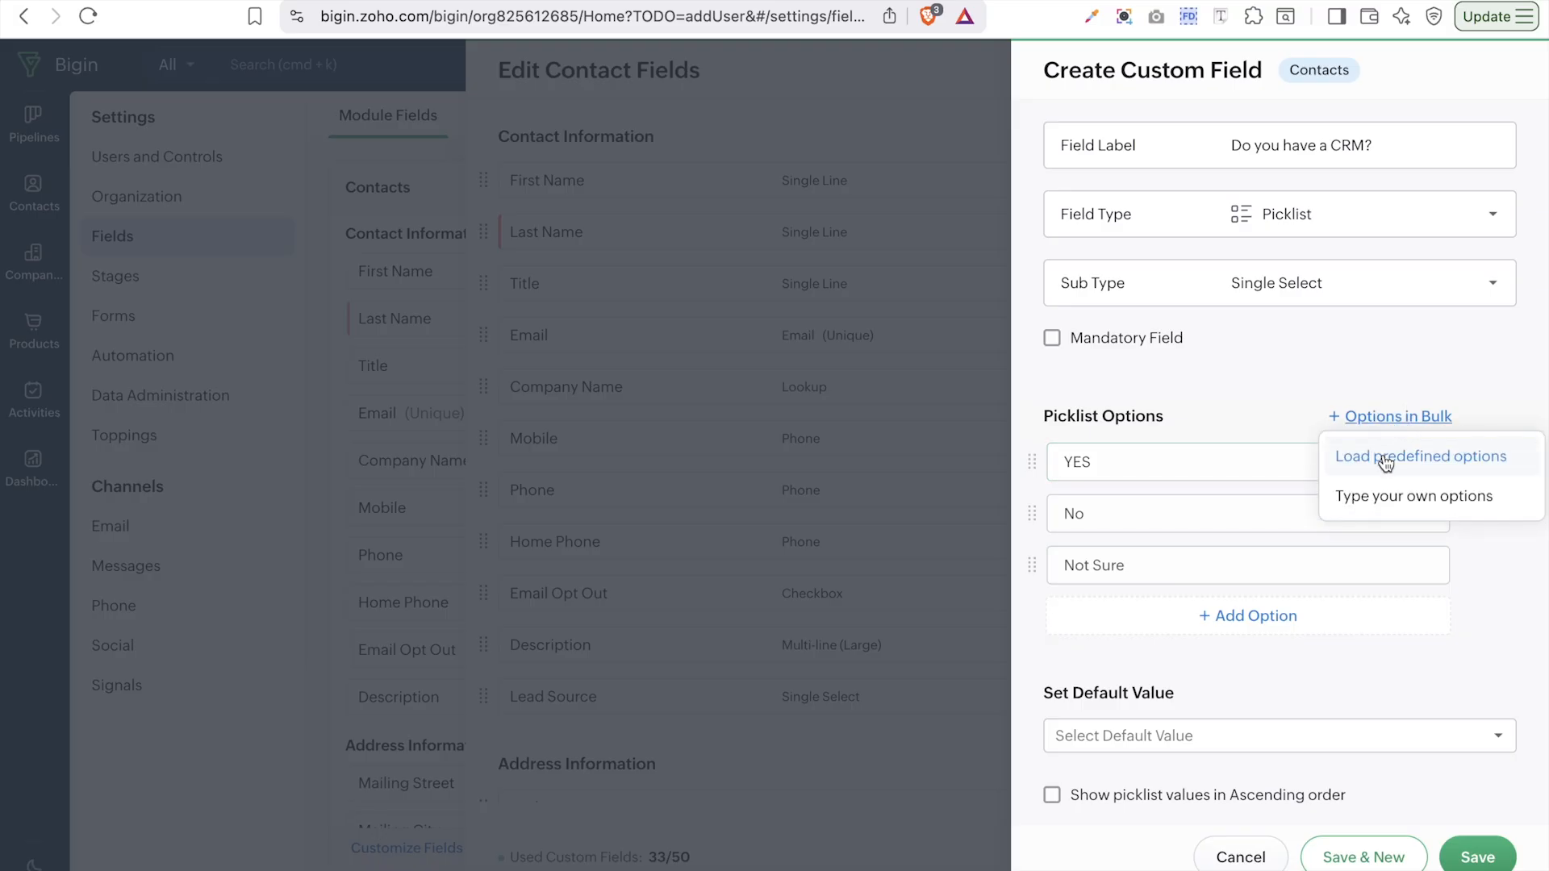
left_click(1387, 618)
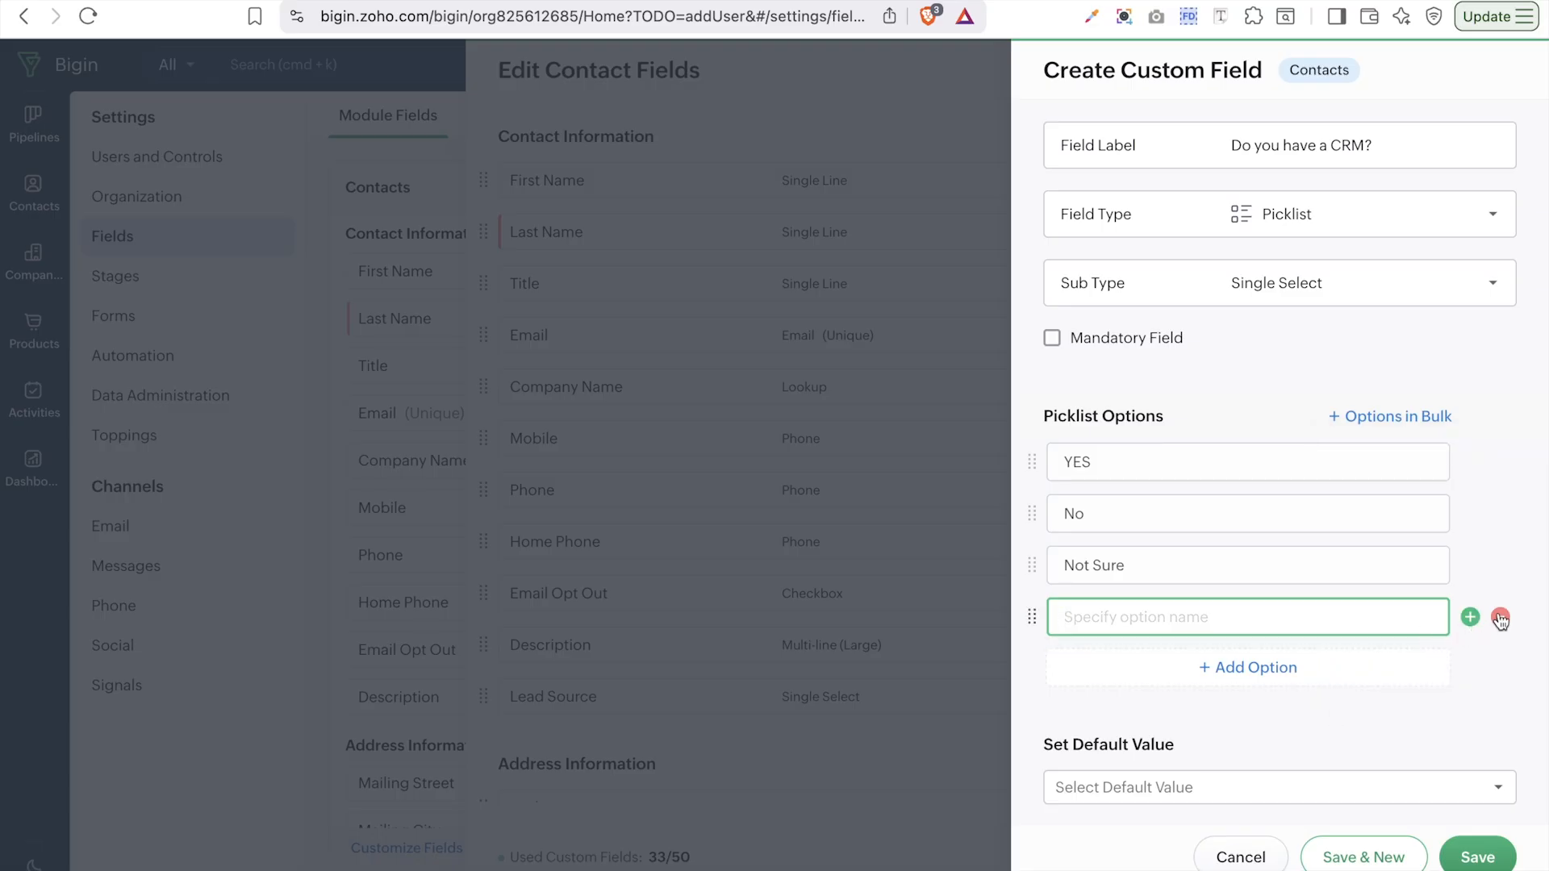
left_click(1500, 618)
- Check the default value and ascending sort options, leaving both unset
scroll(1388, 524, "down", 1)
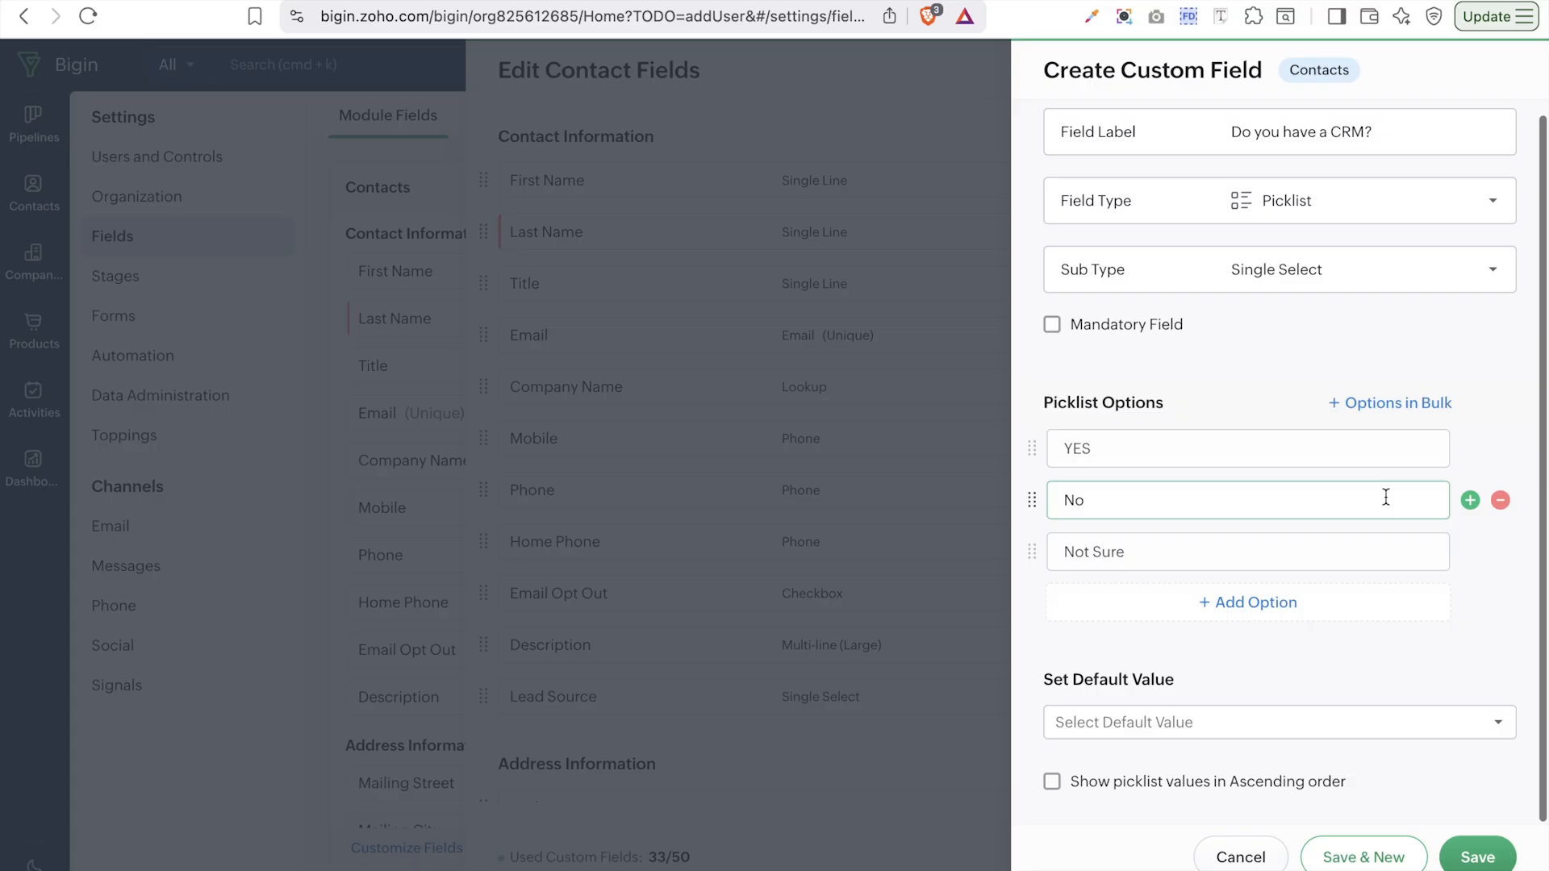
left_click(1223, 737)
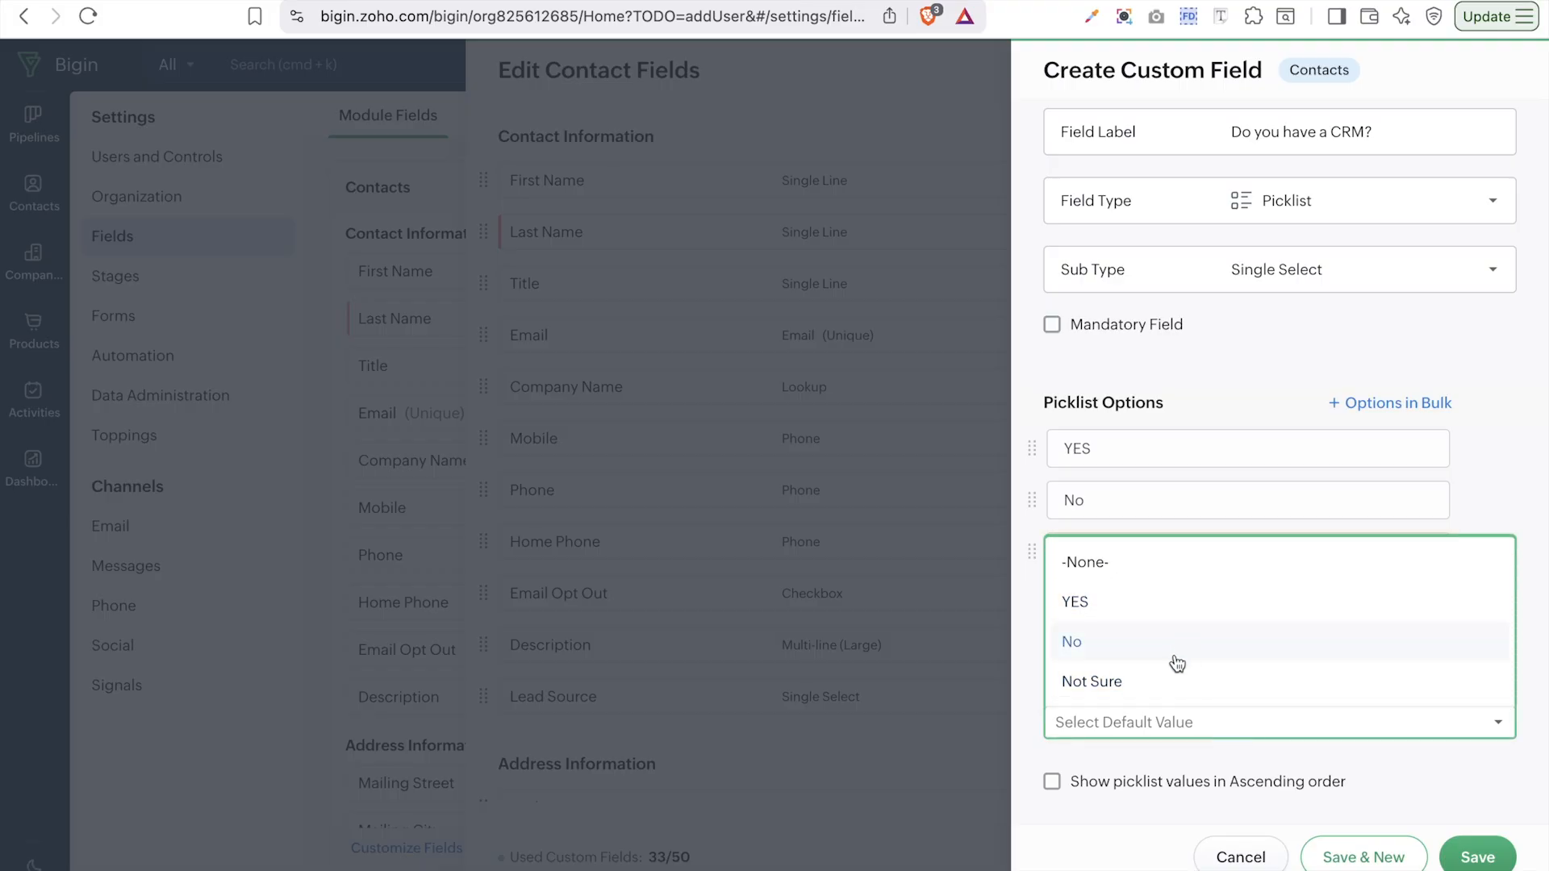
left_click(1140, 799)
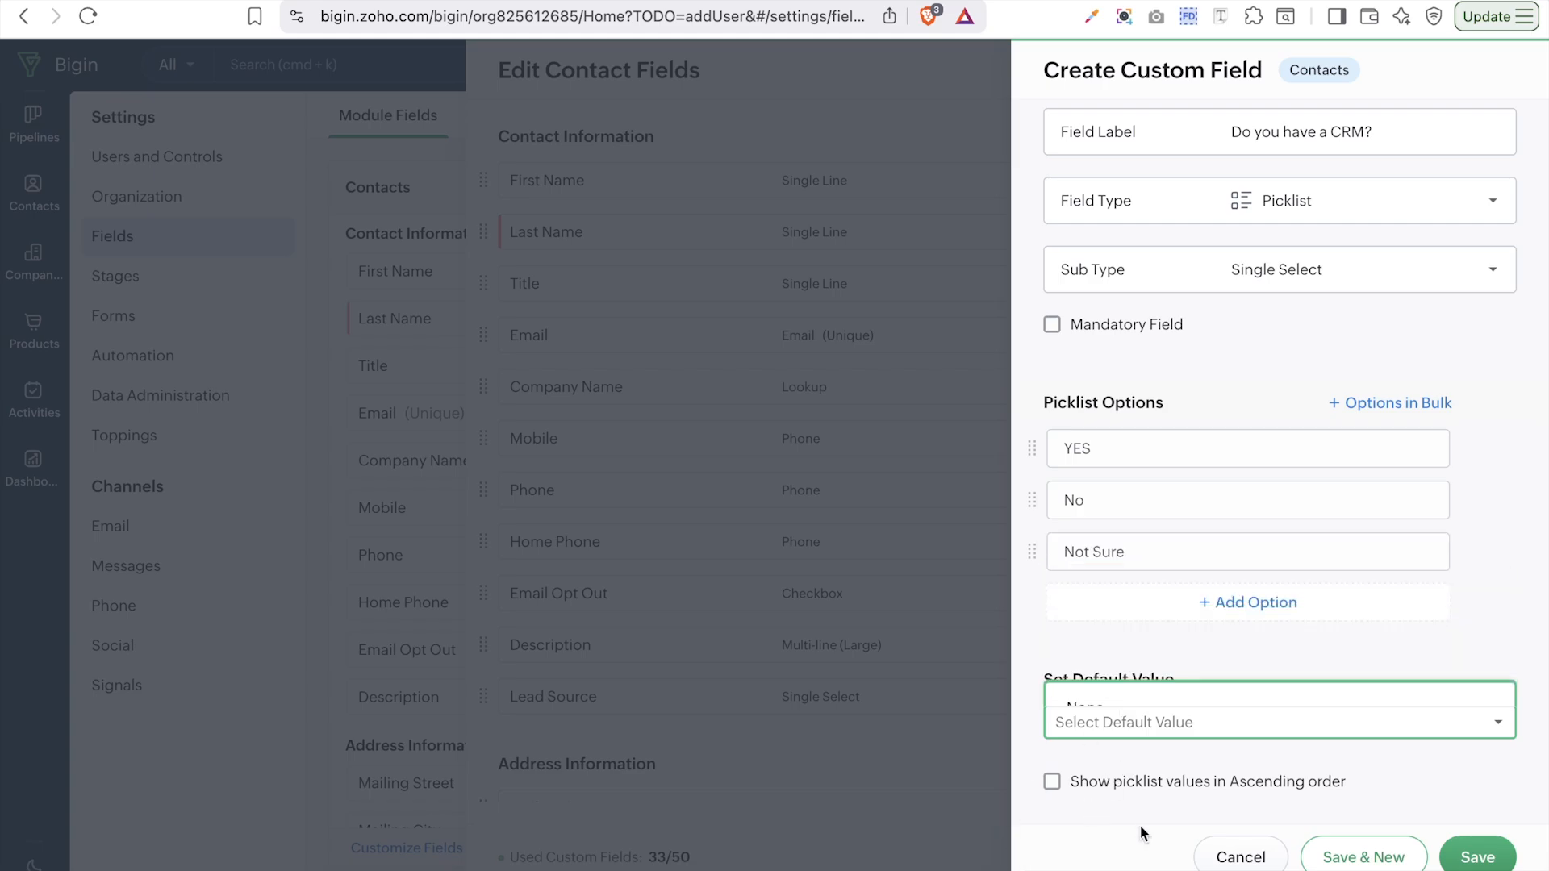
left_click(1277, 794)
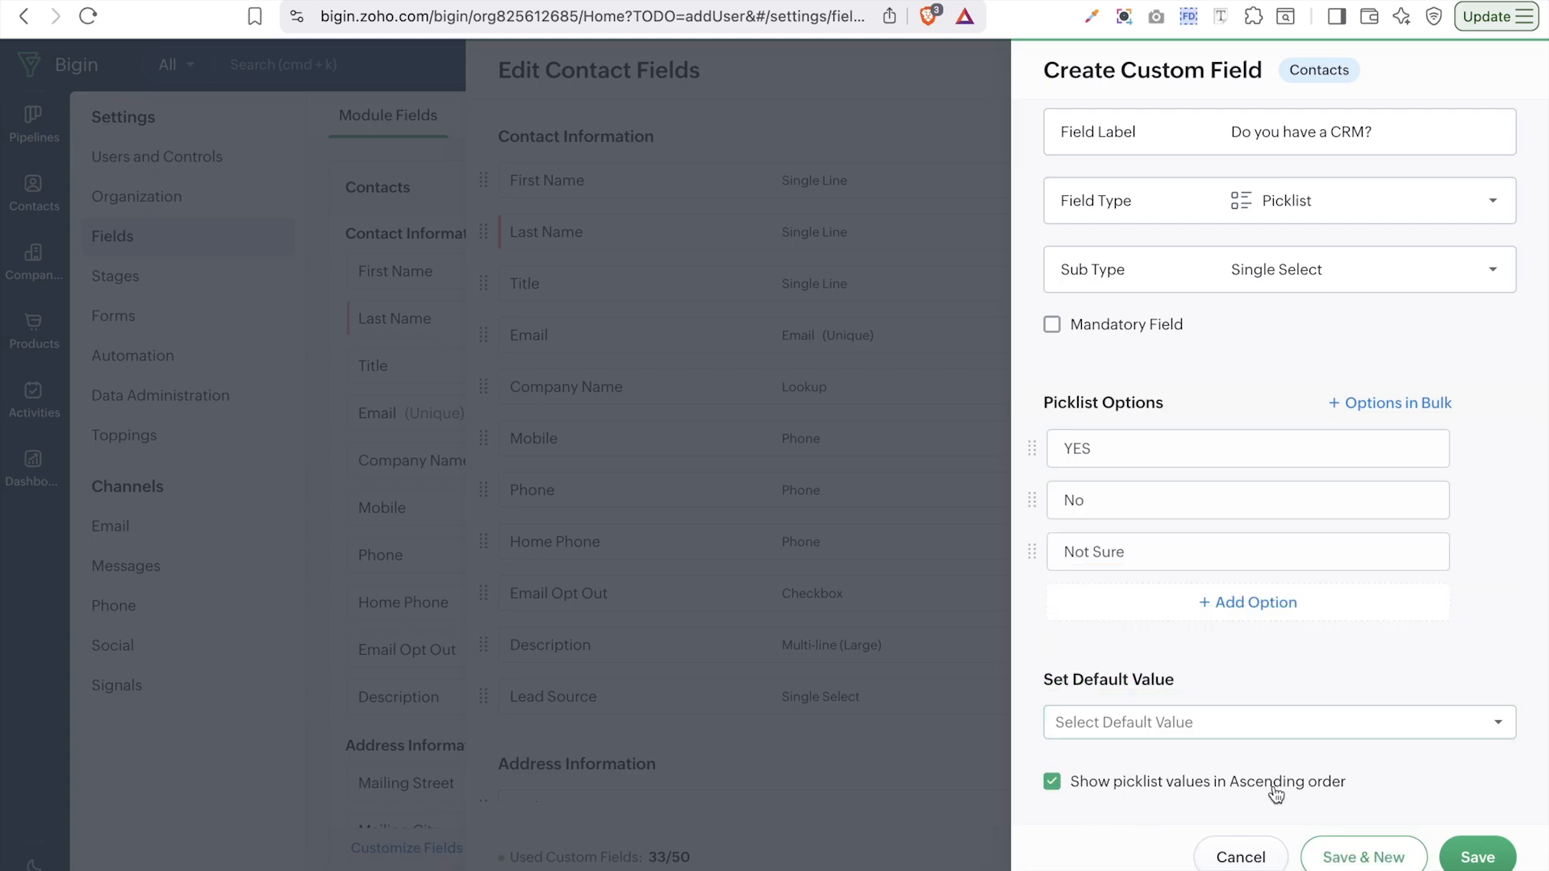
left_click(1316, 778)
- Save the CRM picklist and start a new custom field of Text type
left_click(1391, 860)
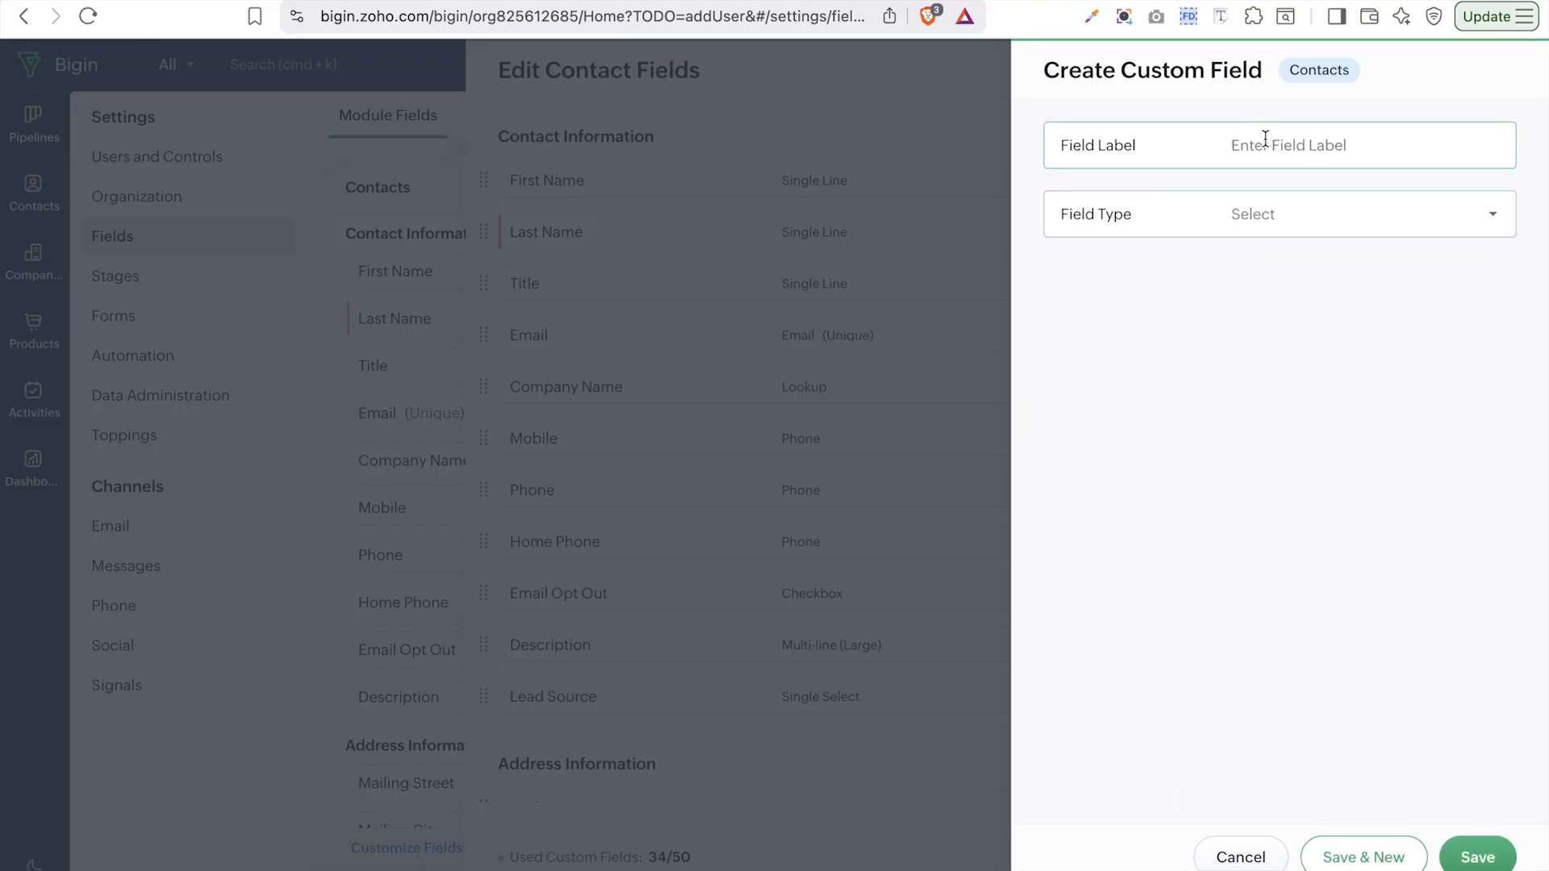
left_click(1412, 211)
left_click(1360, 304)
left_click(1318, 146)
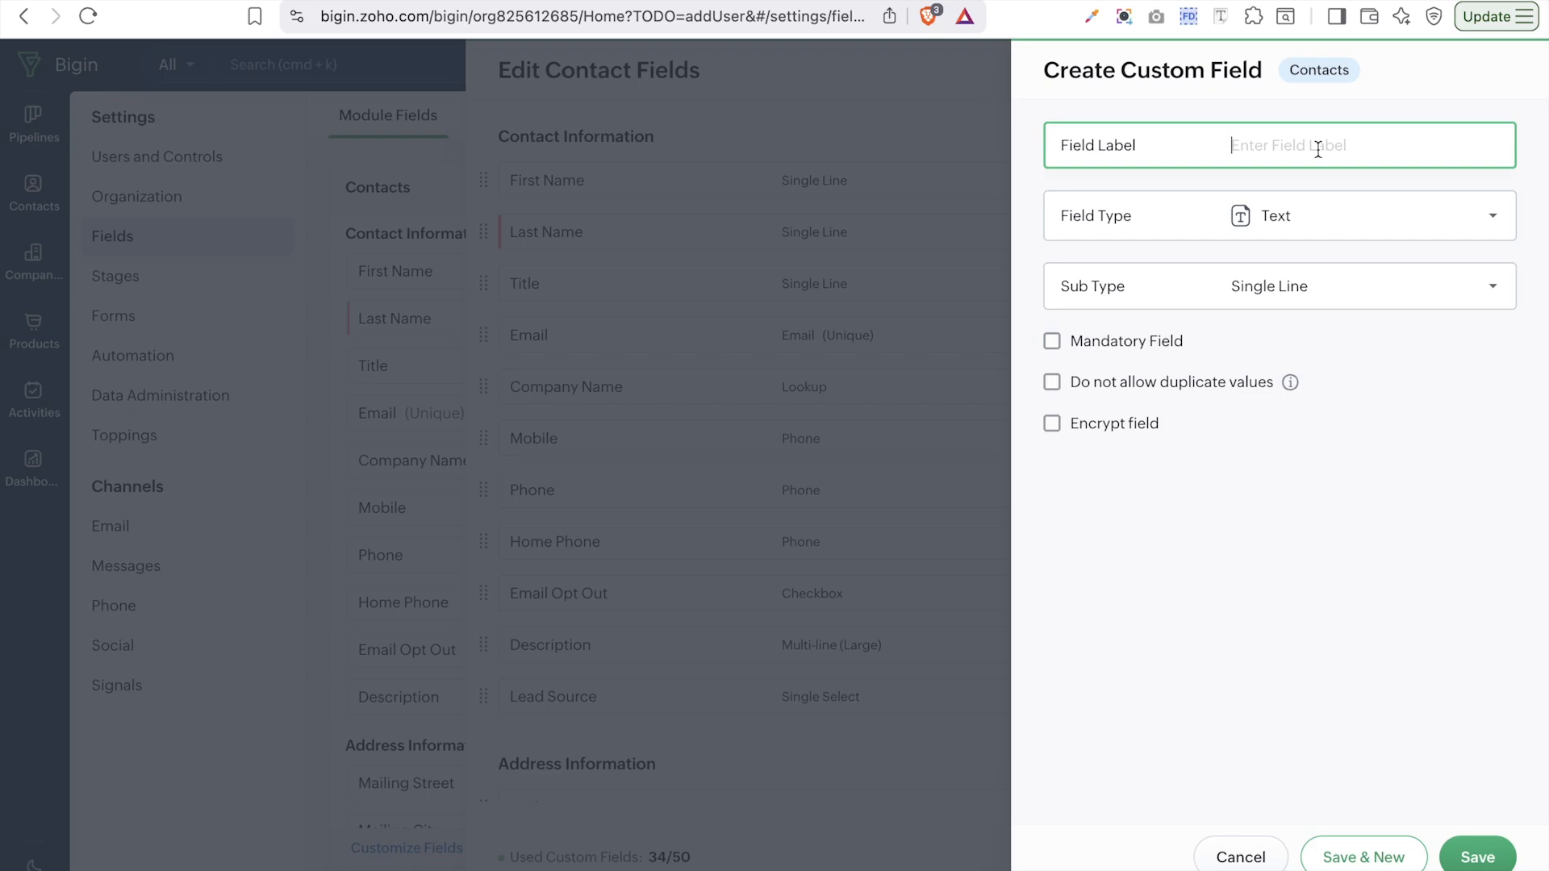
- Change the text sub type to Multi Line (Regular), then to Multi Line (Large)
left_click(1264, 288)
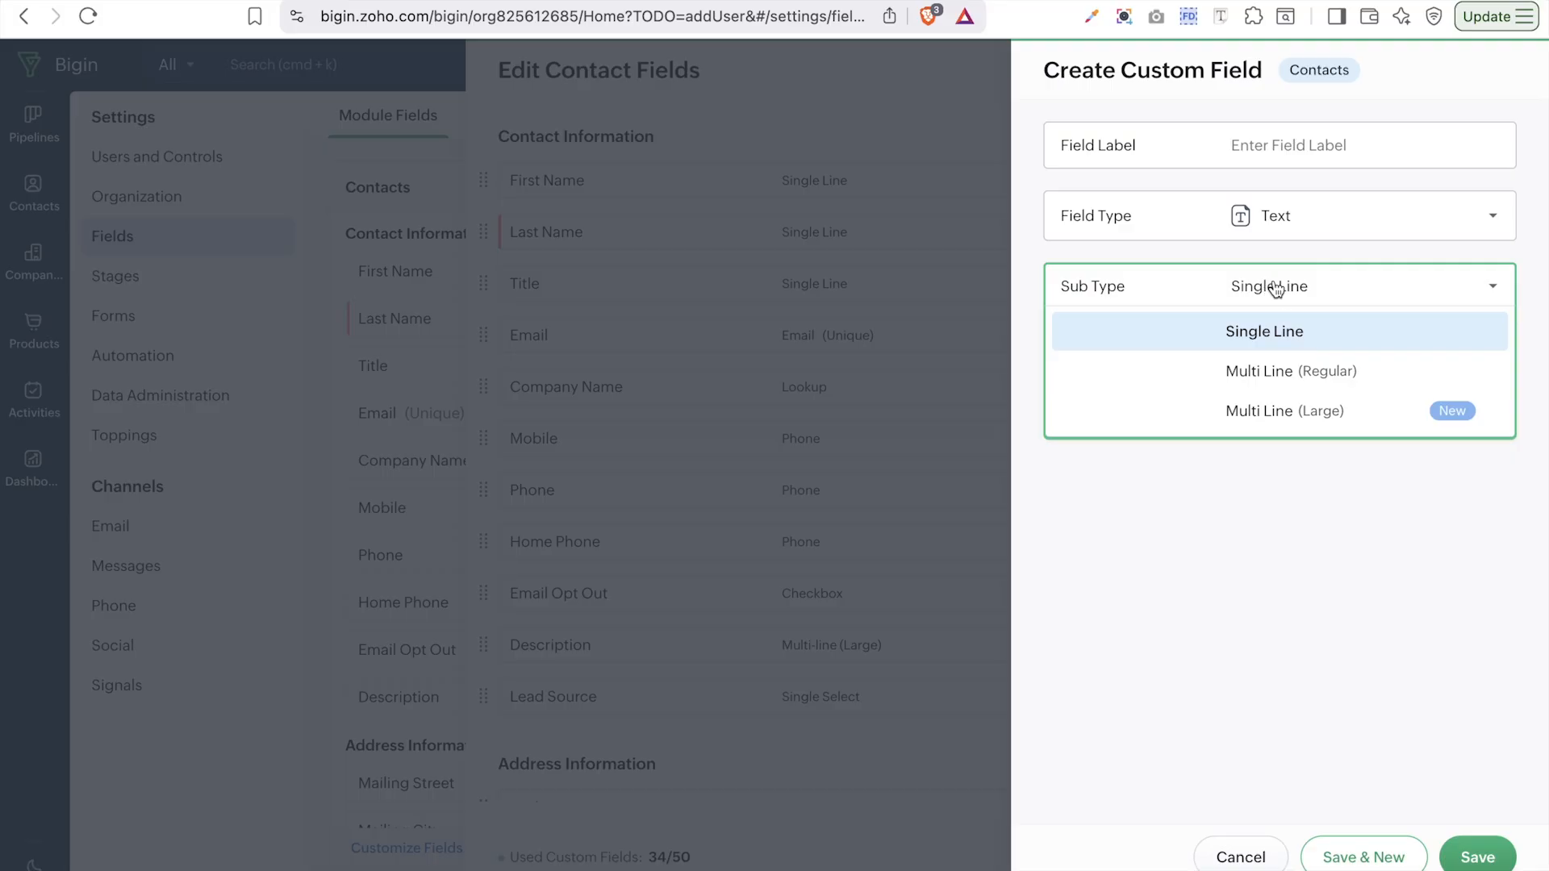
left_click(1279, 376)
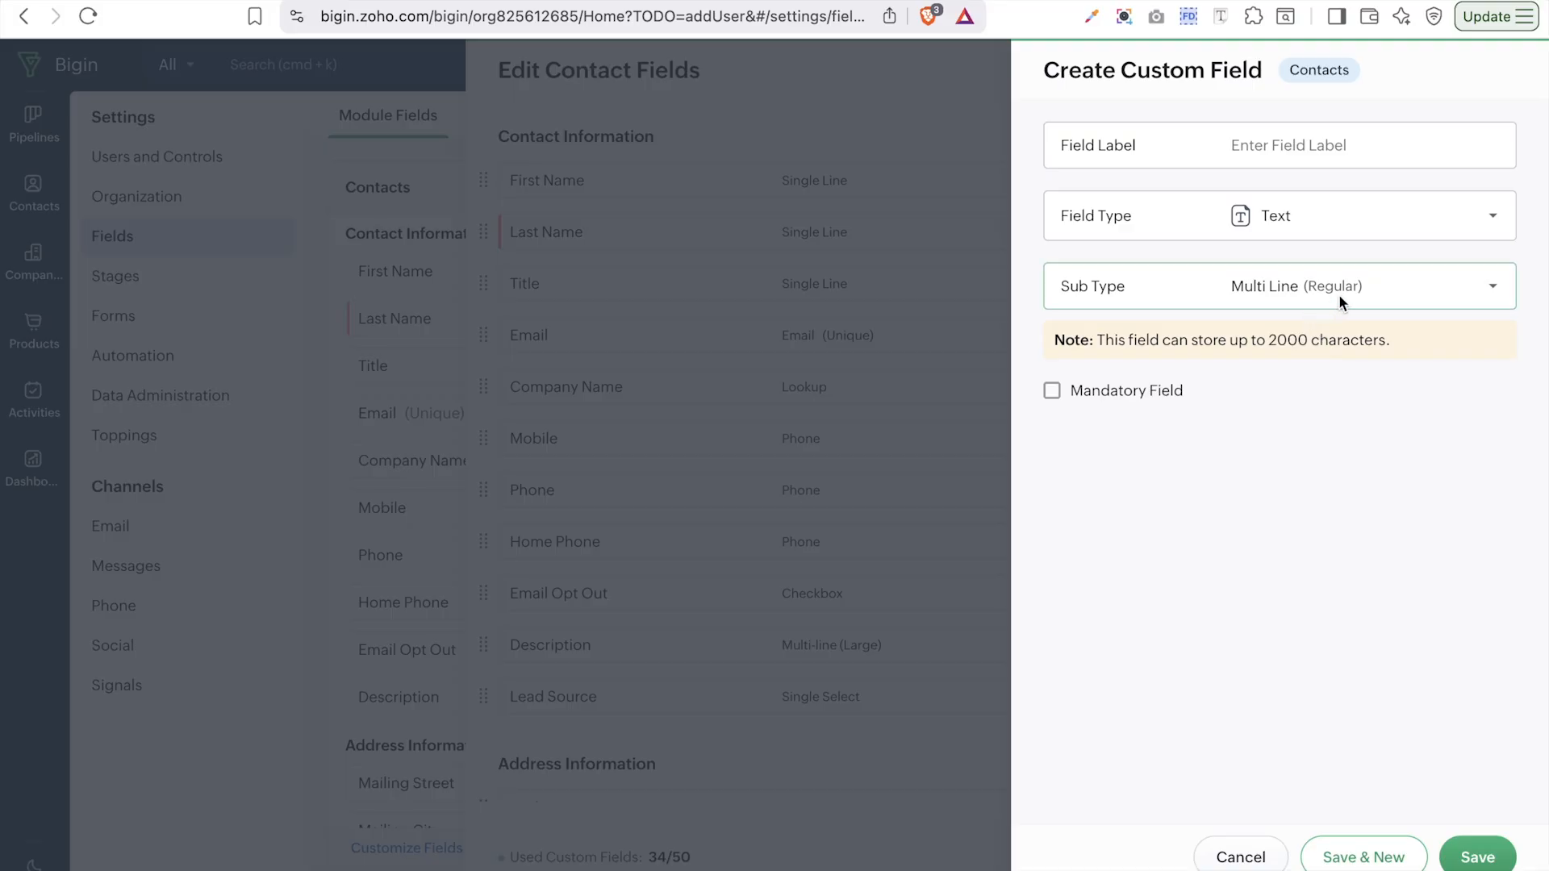
left_click(1319, 301)
left_click(1296, 412)
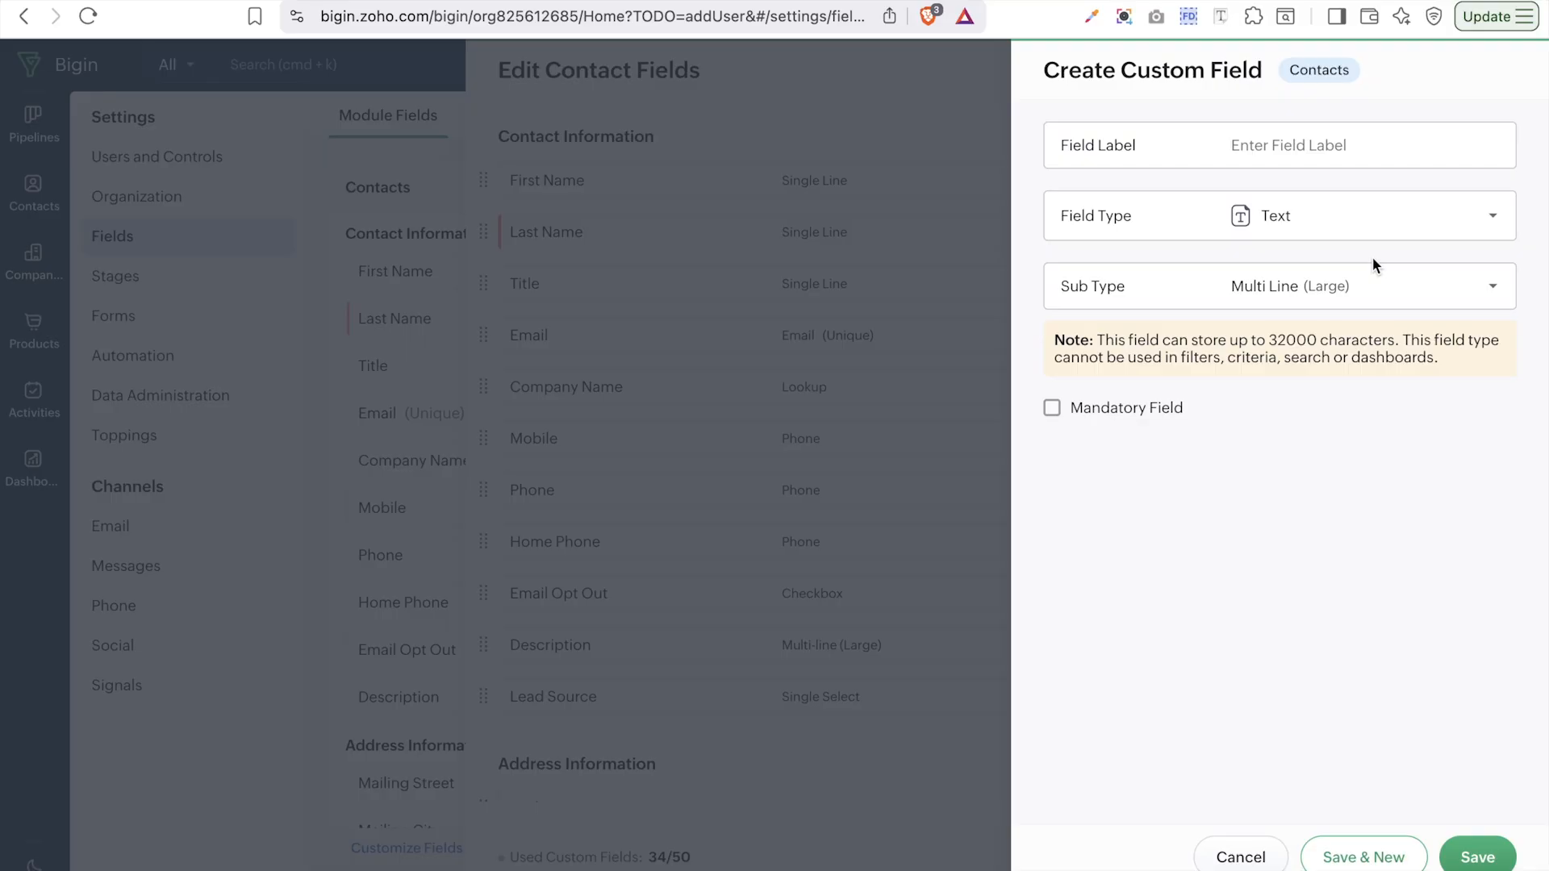
- Change the new Contacts field's type to Numerical
left_click(1333, 146)
left_click(1315, 215)
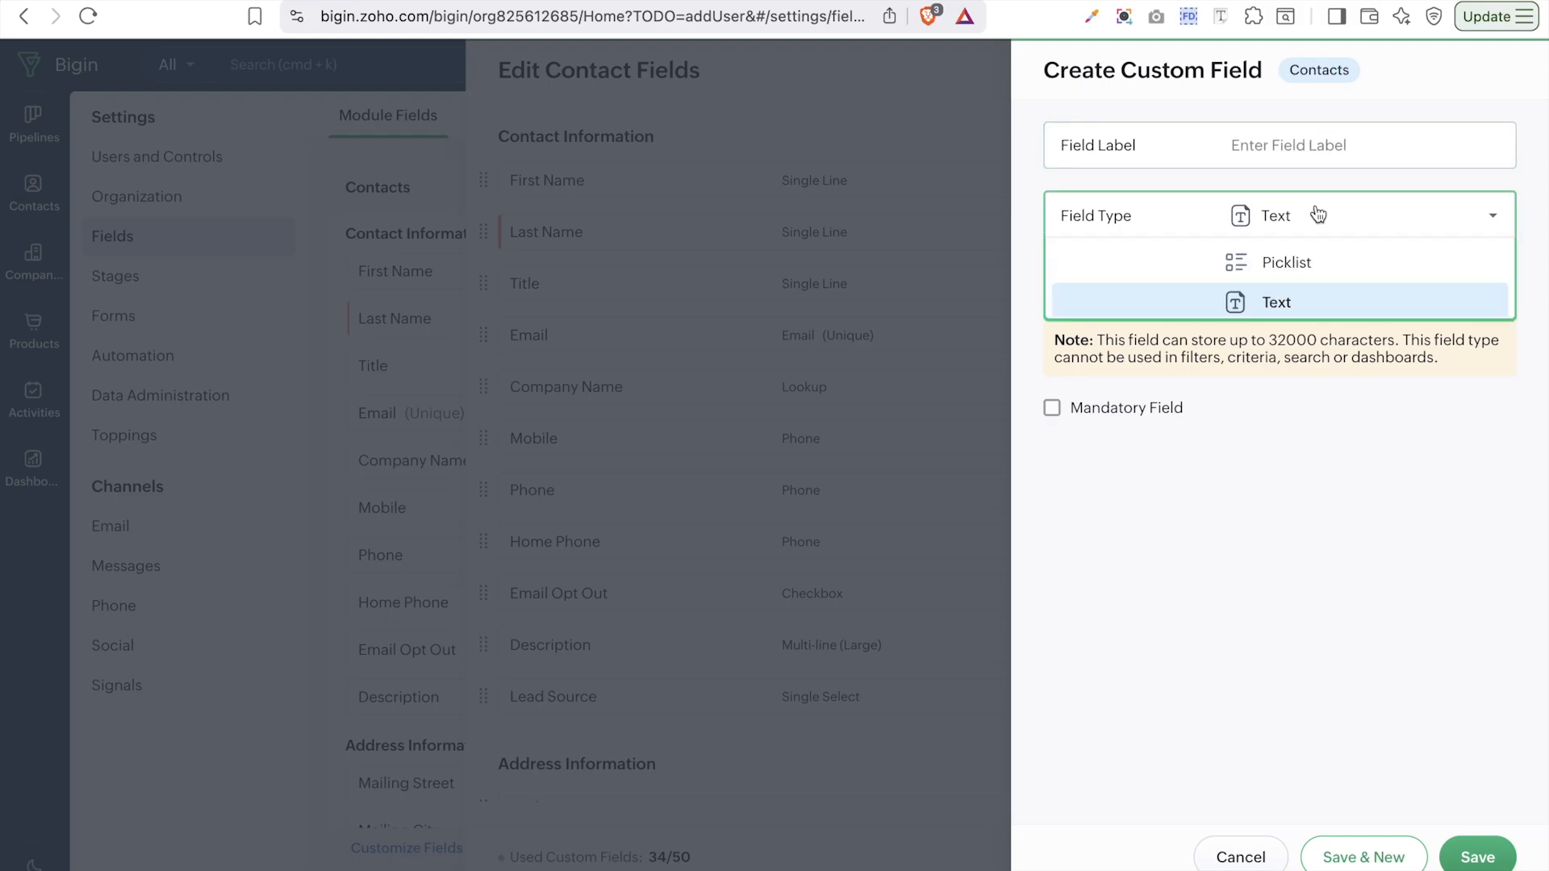
left_click(1319, 339)
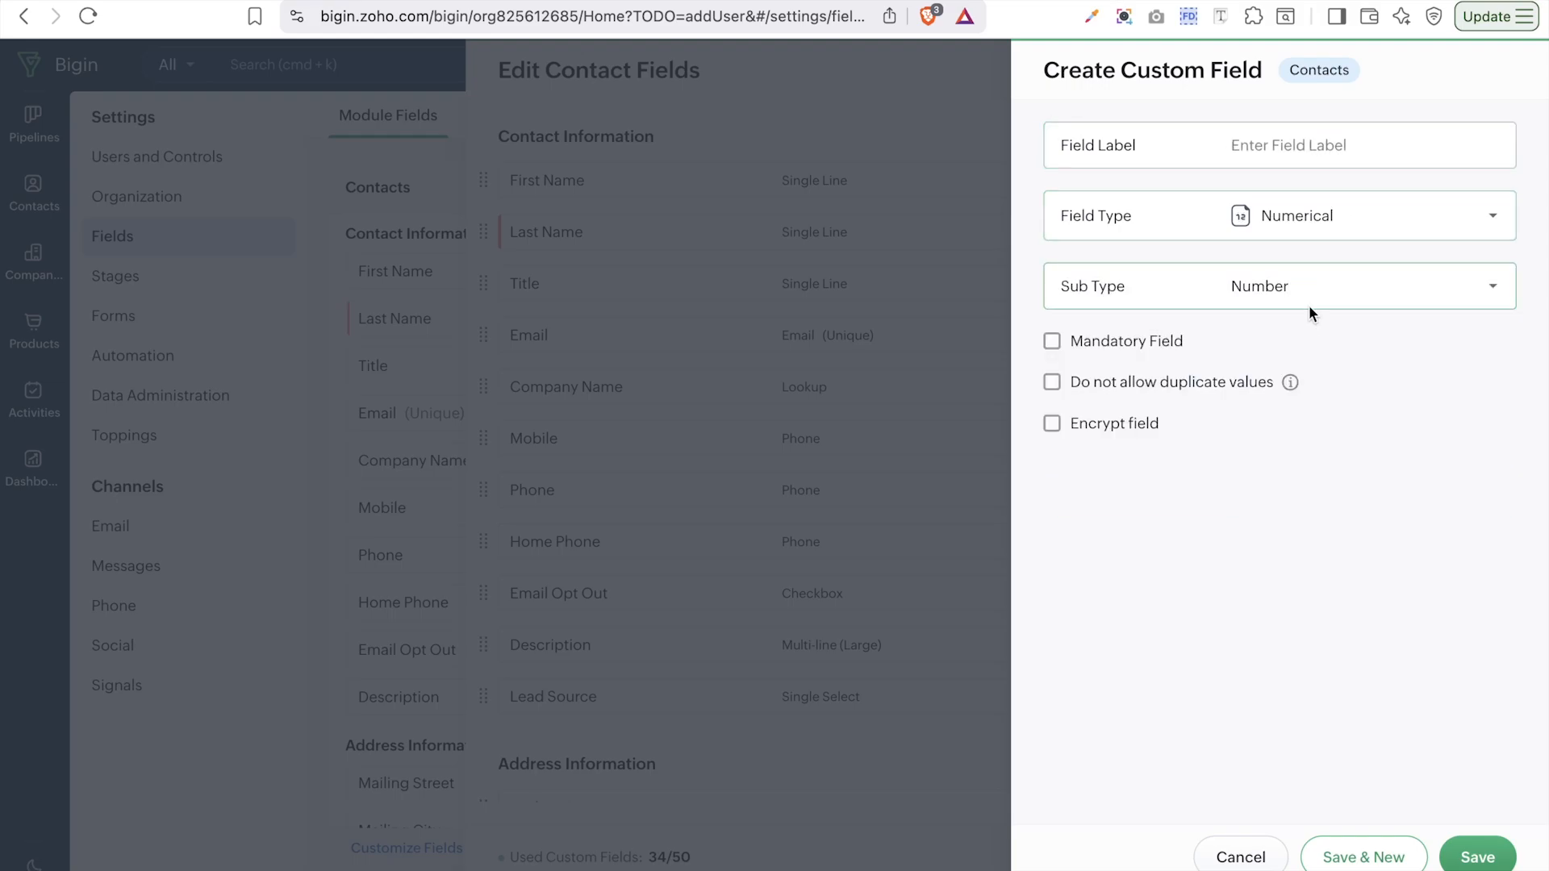
- Try the Long Number, Decimal and Percent sub types, finishing on Auto Number
left_click(1412, 285)
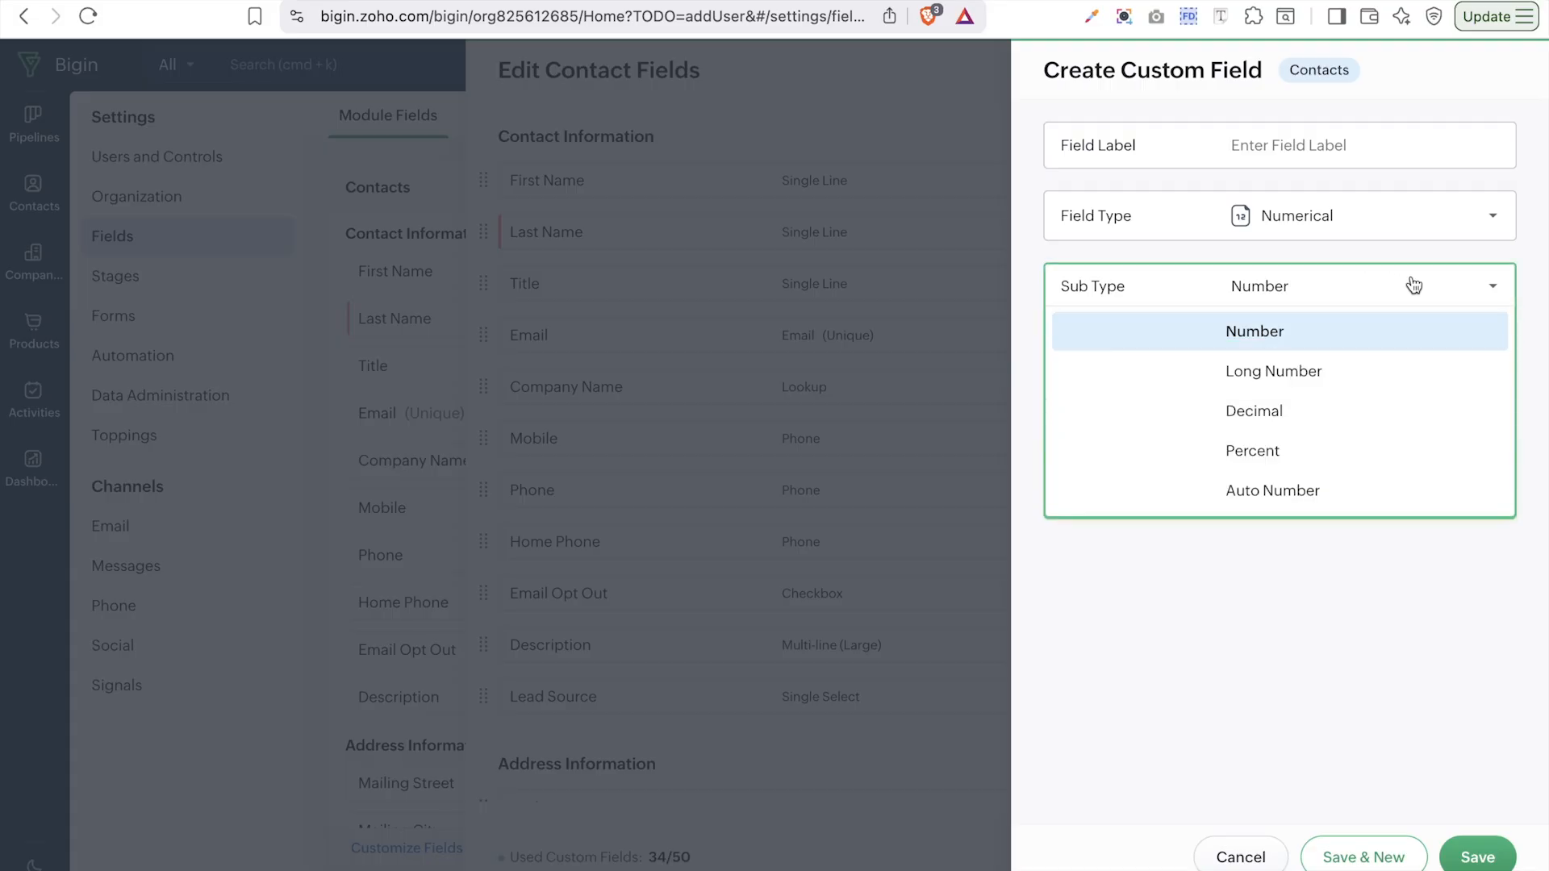
left_click(1313, 376)
left_click(1351, 305)
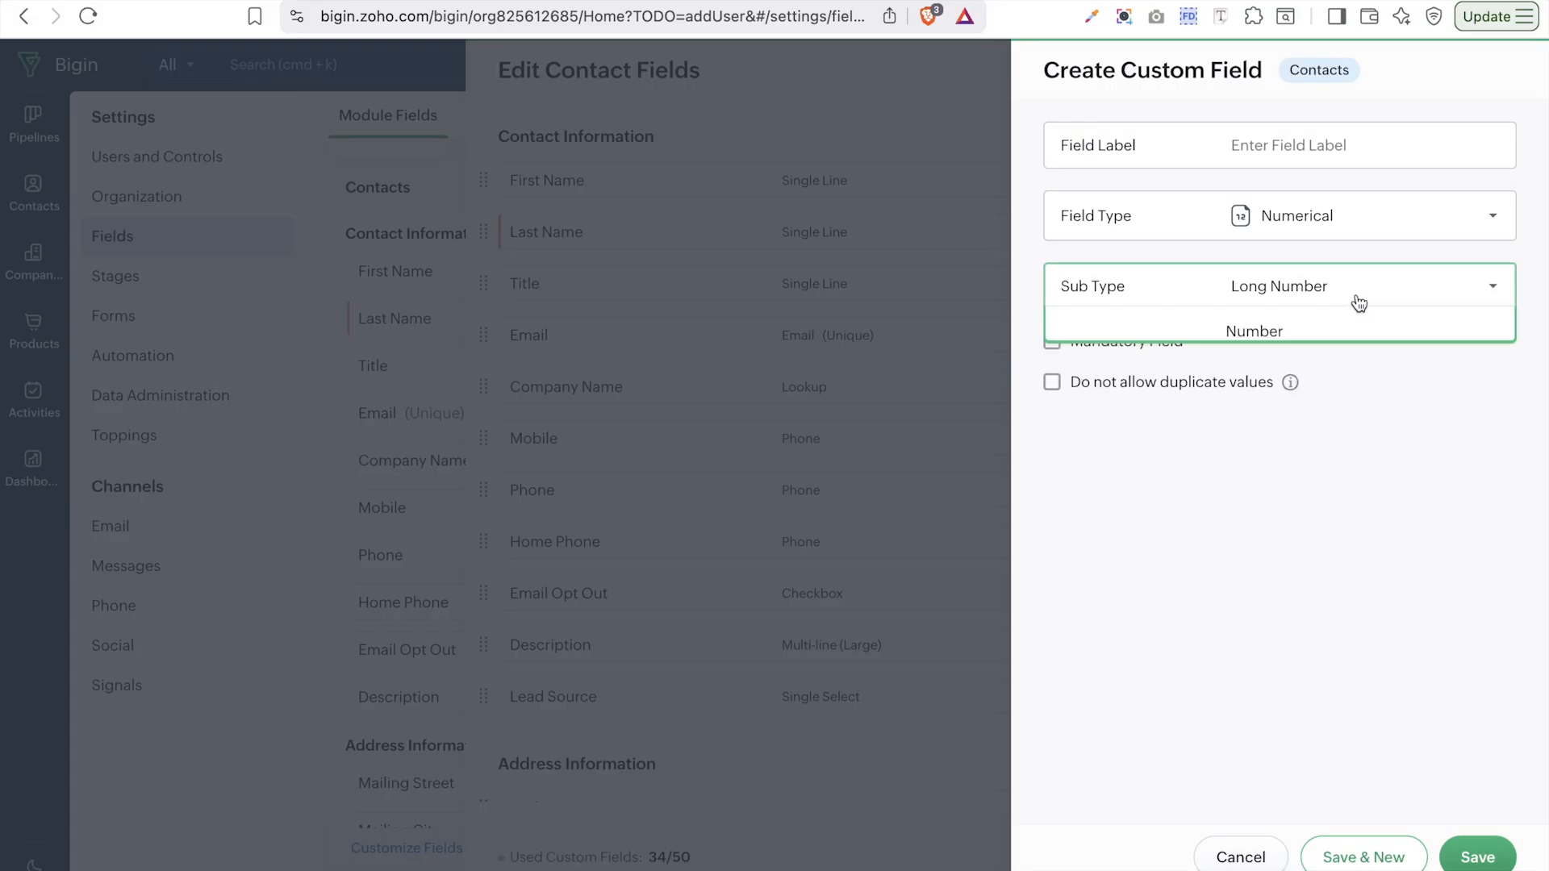
left_click(1271, 415)
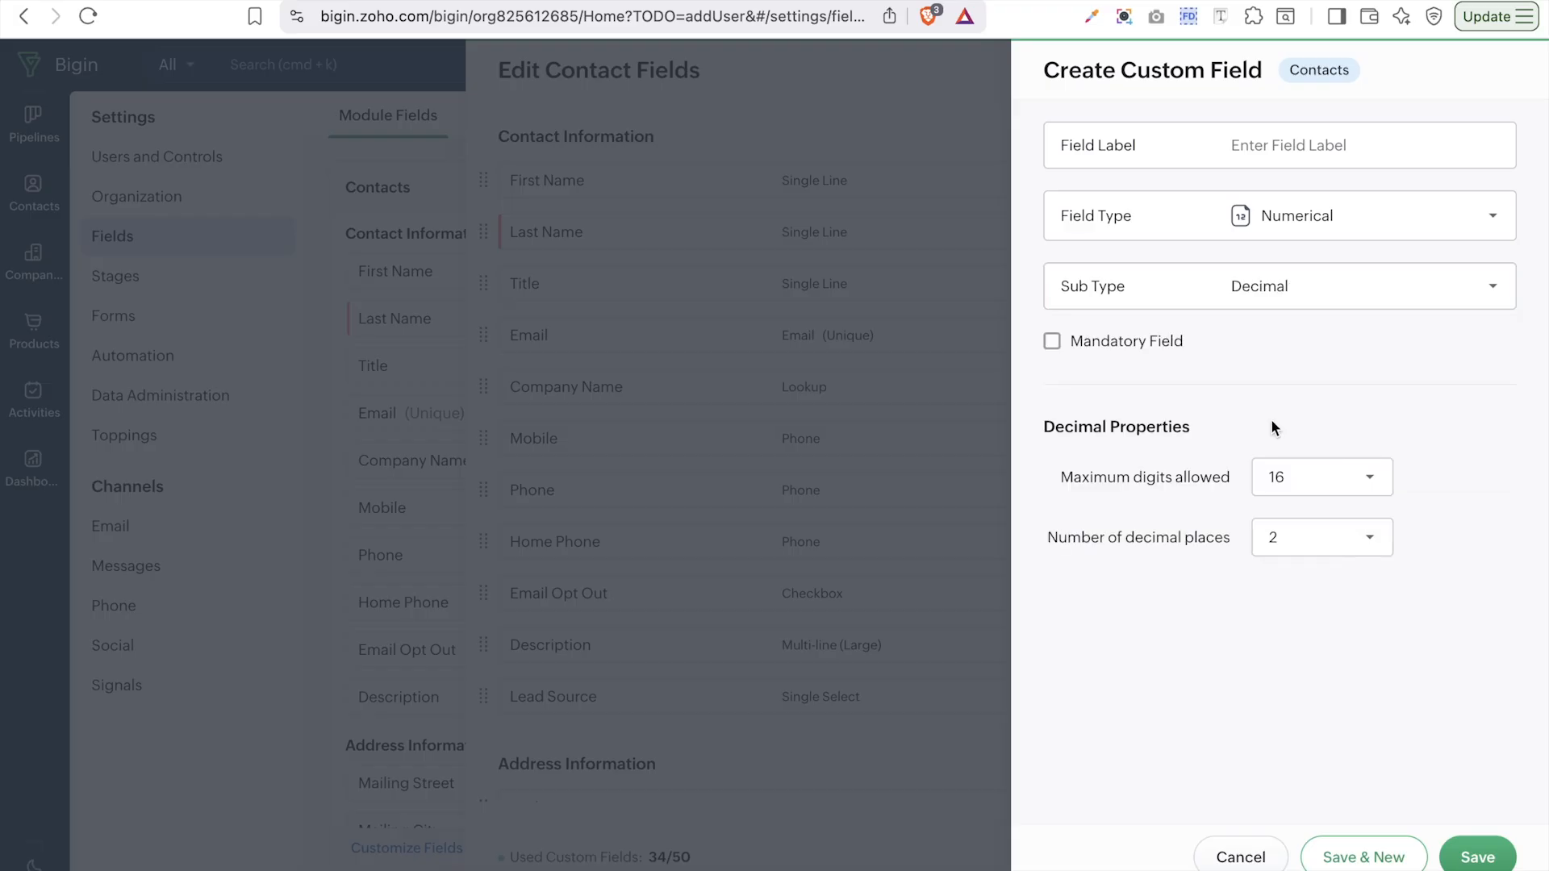
left_click(1326, 299)
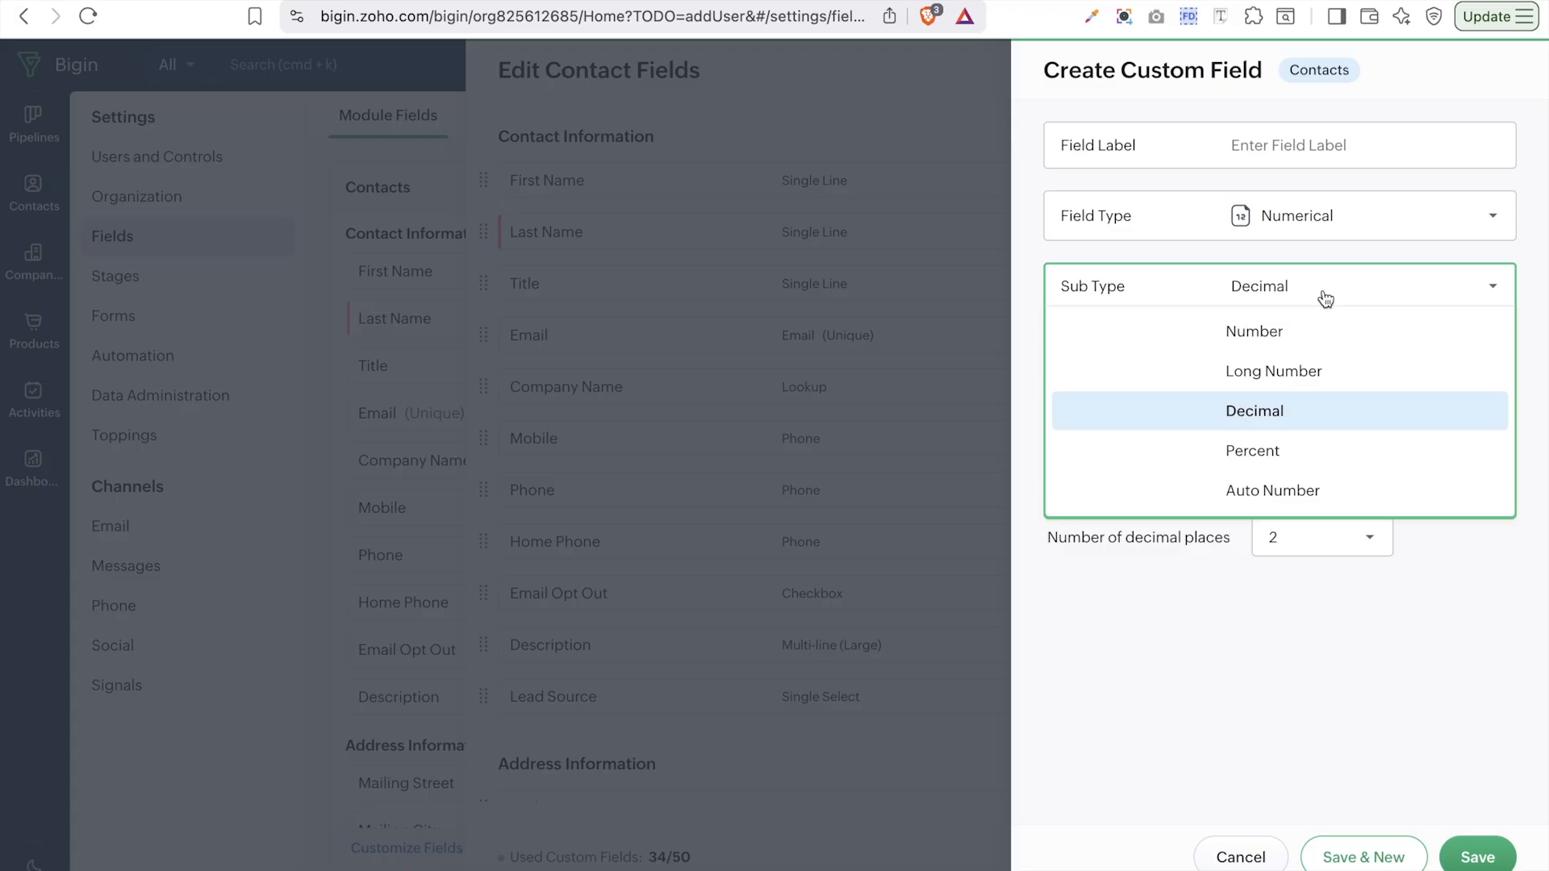
left_click(1276, 450)
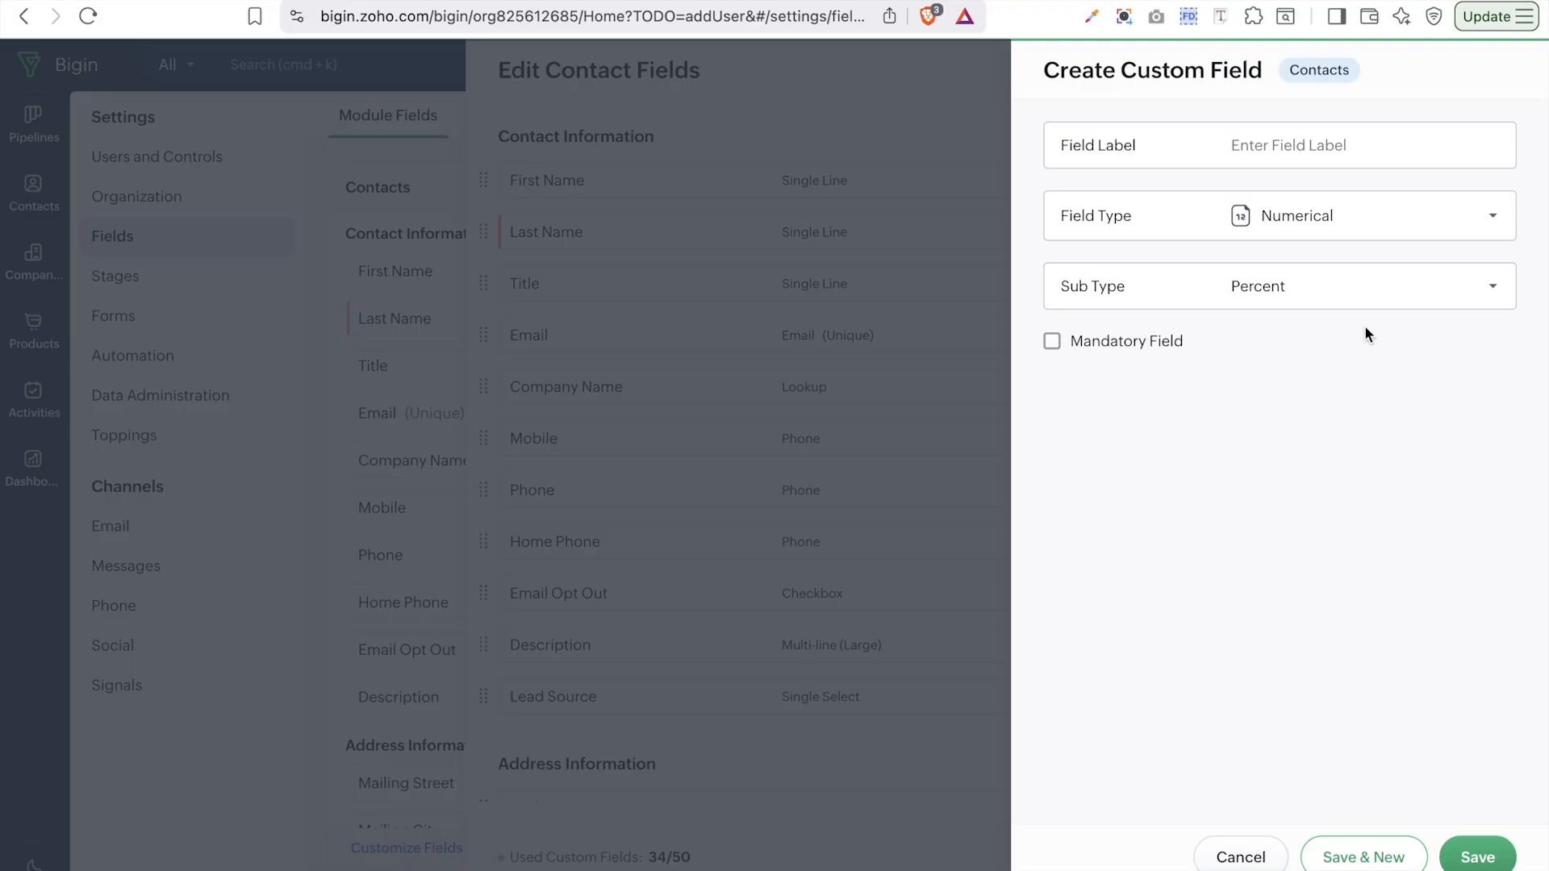
left_click(1378, 297)
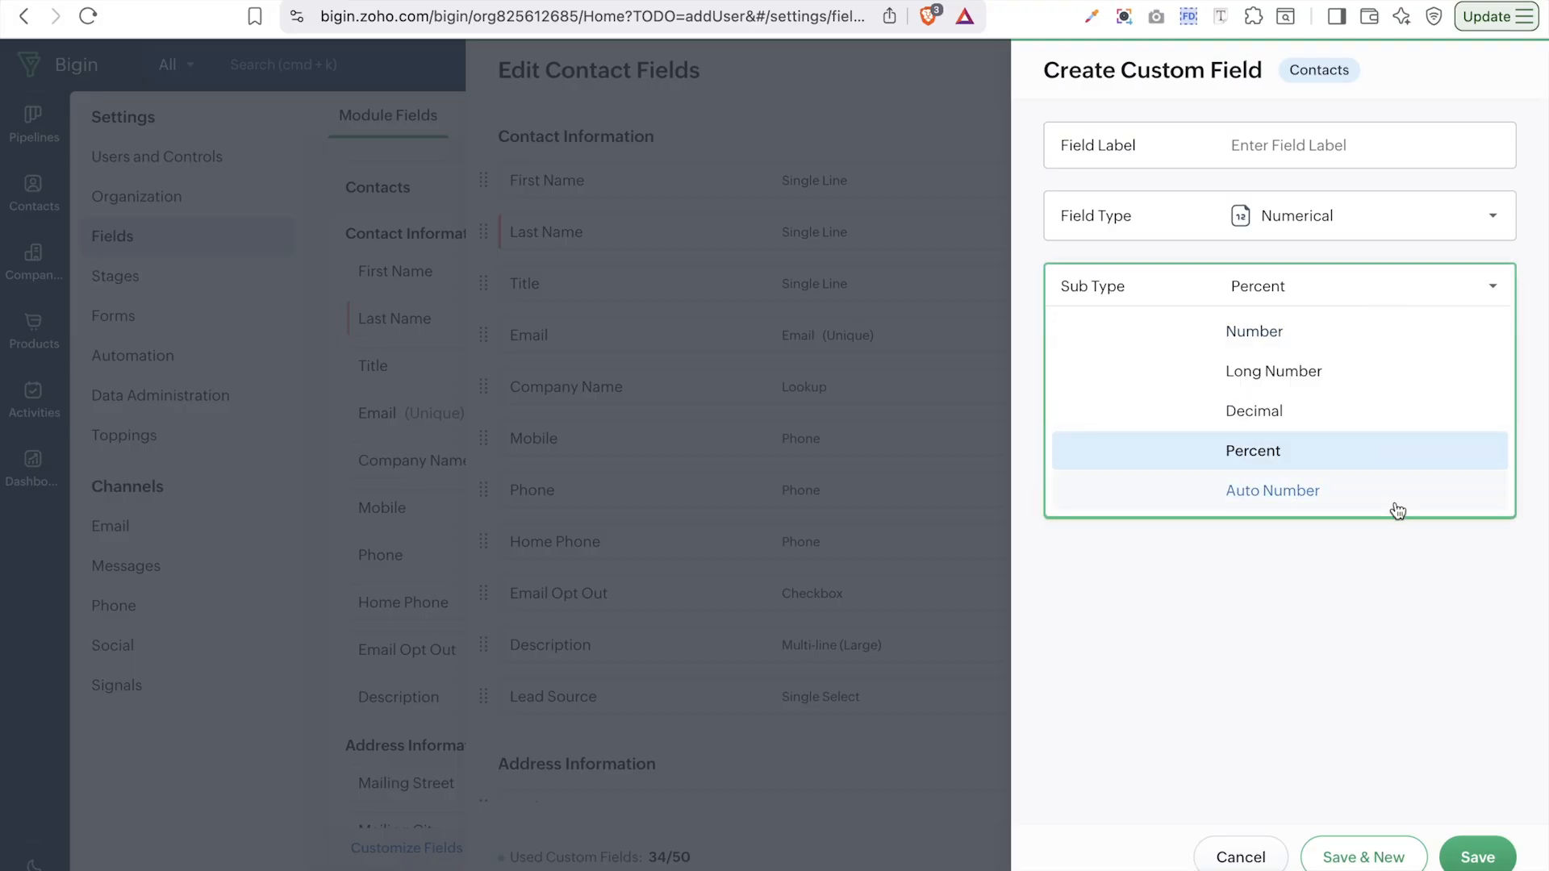
left_click(1302, 505)
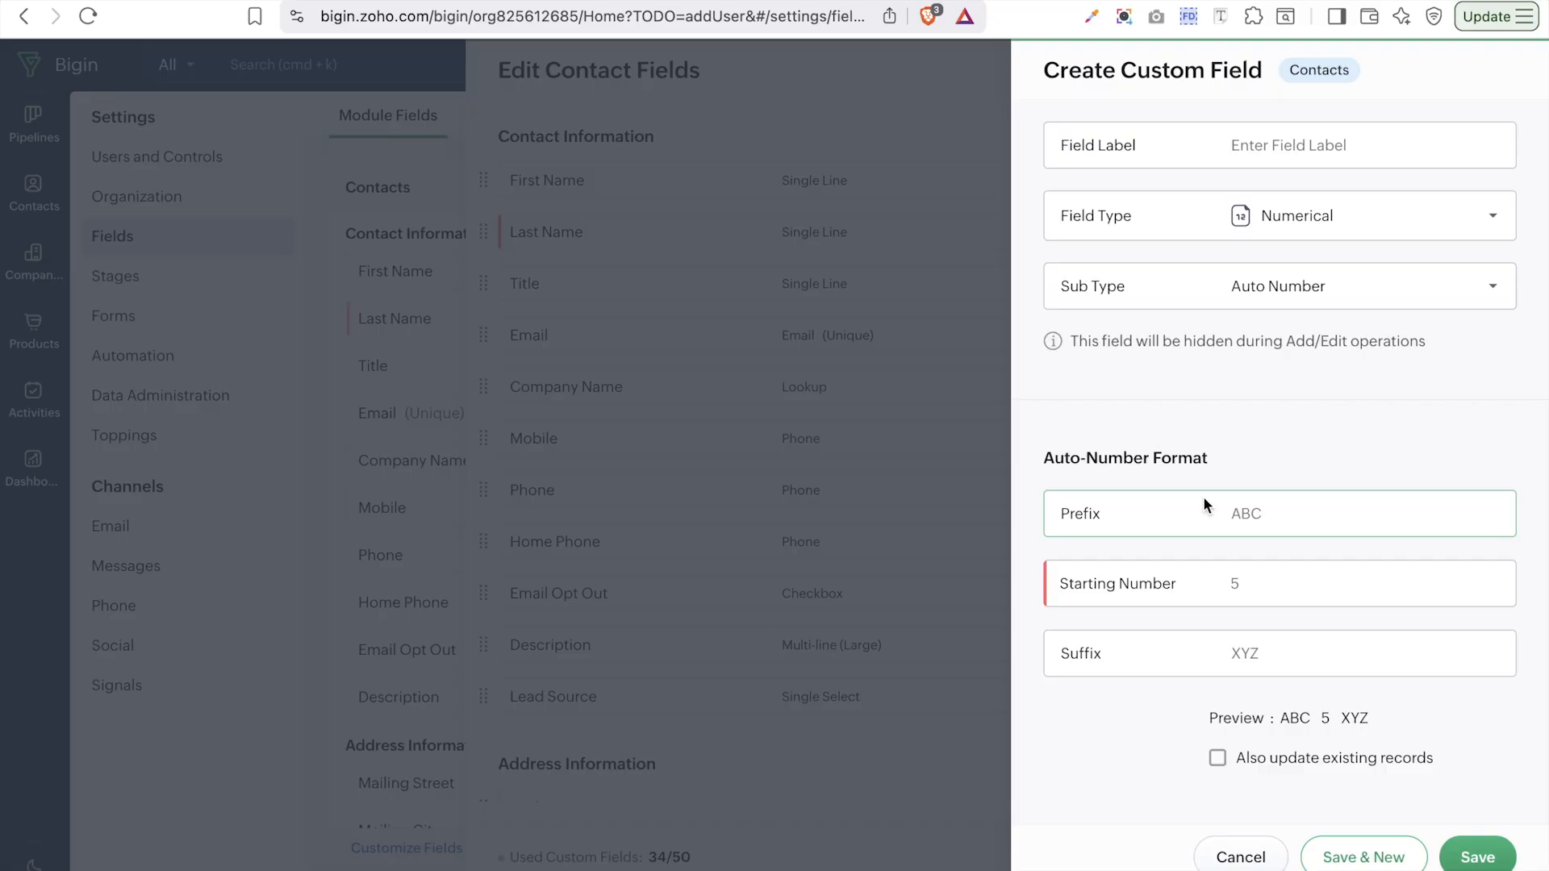
- Set the auto-number to prefix CRM, starting number 1 and suffix CRM, also updating existing records
left_click(1296, 510)
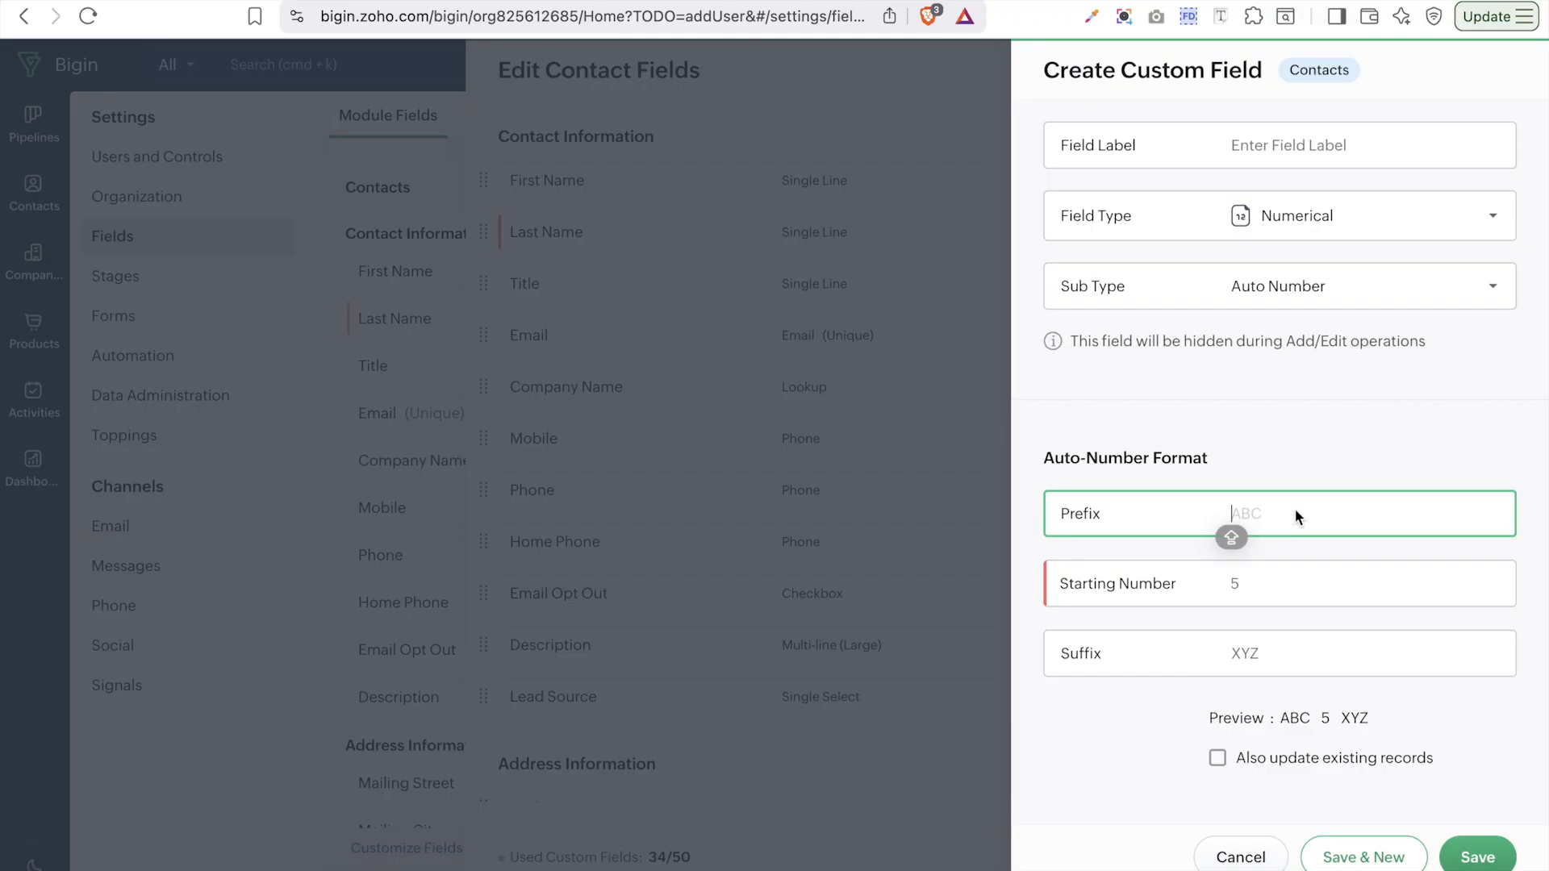
type("CRM")
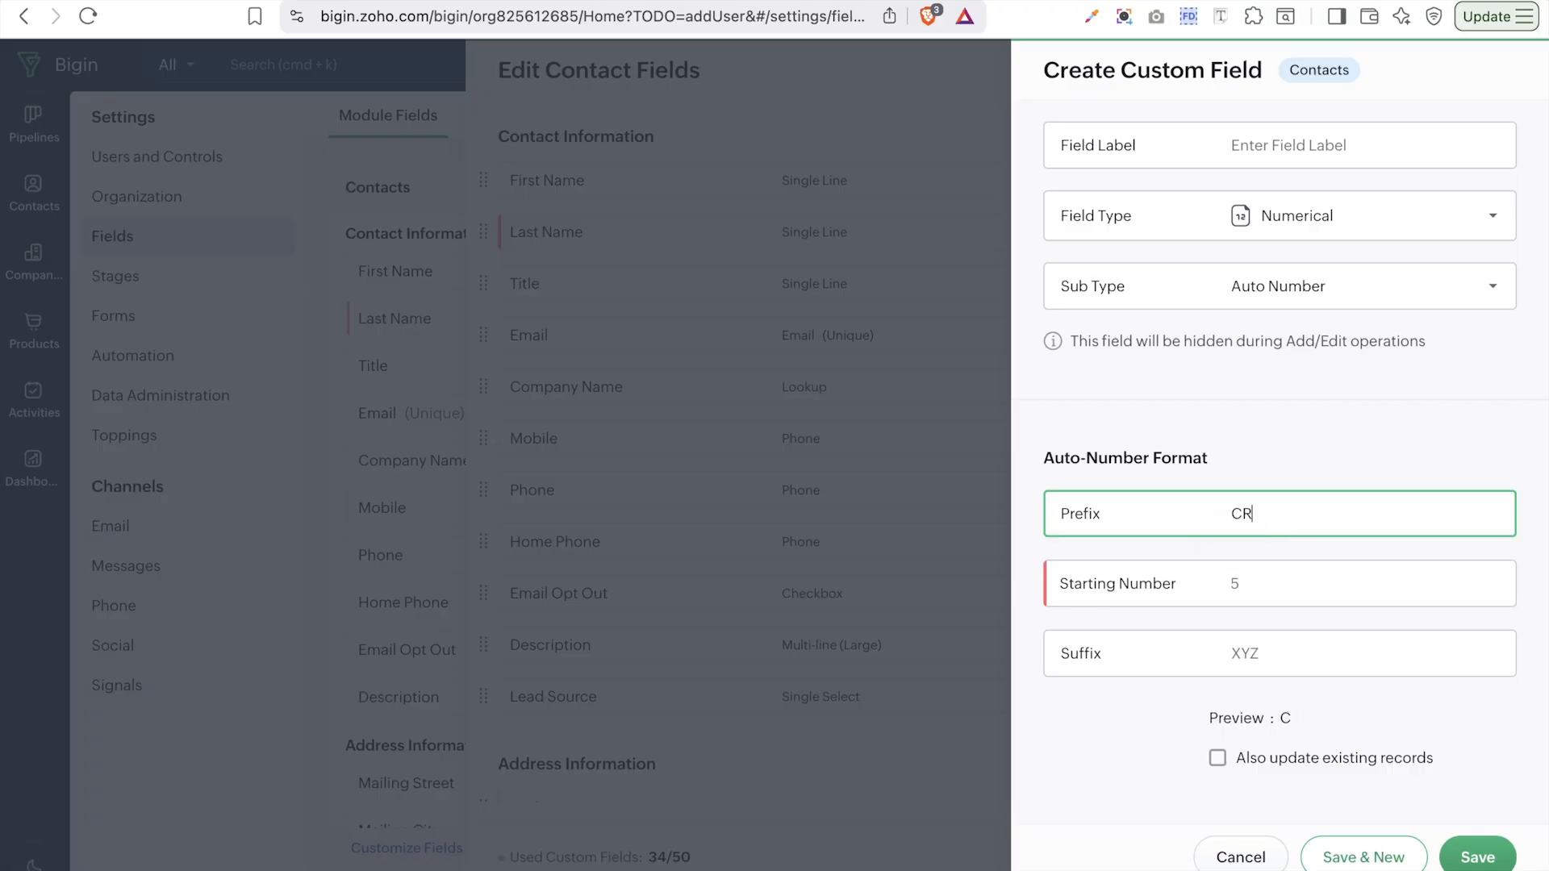
left_click(1278, 576)
type("1")
left_click(1250, 643)
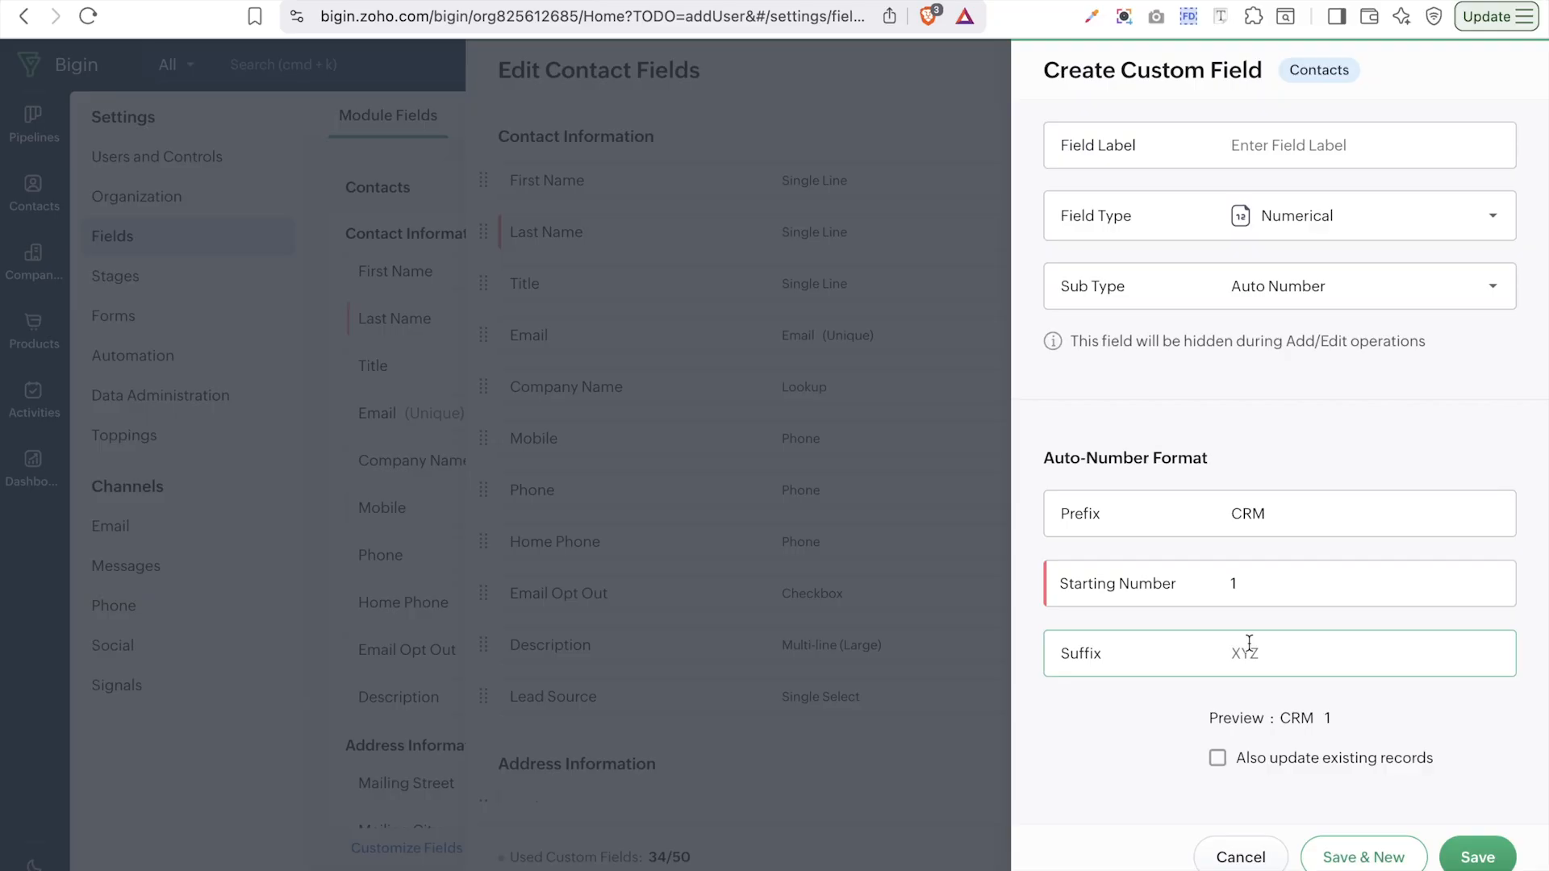
left_click(1249, 643)
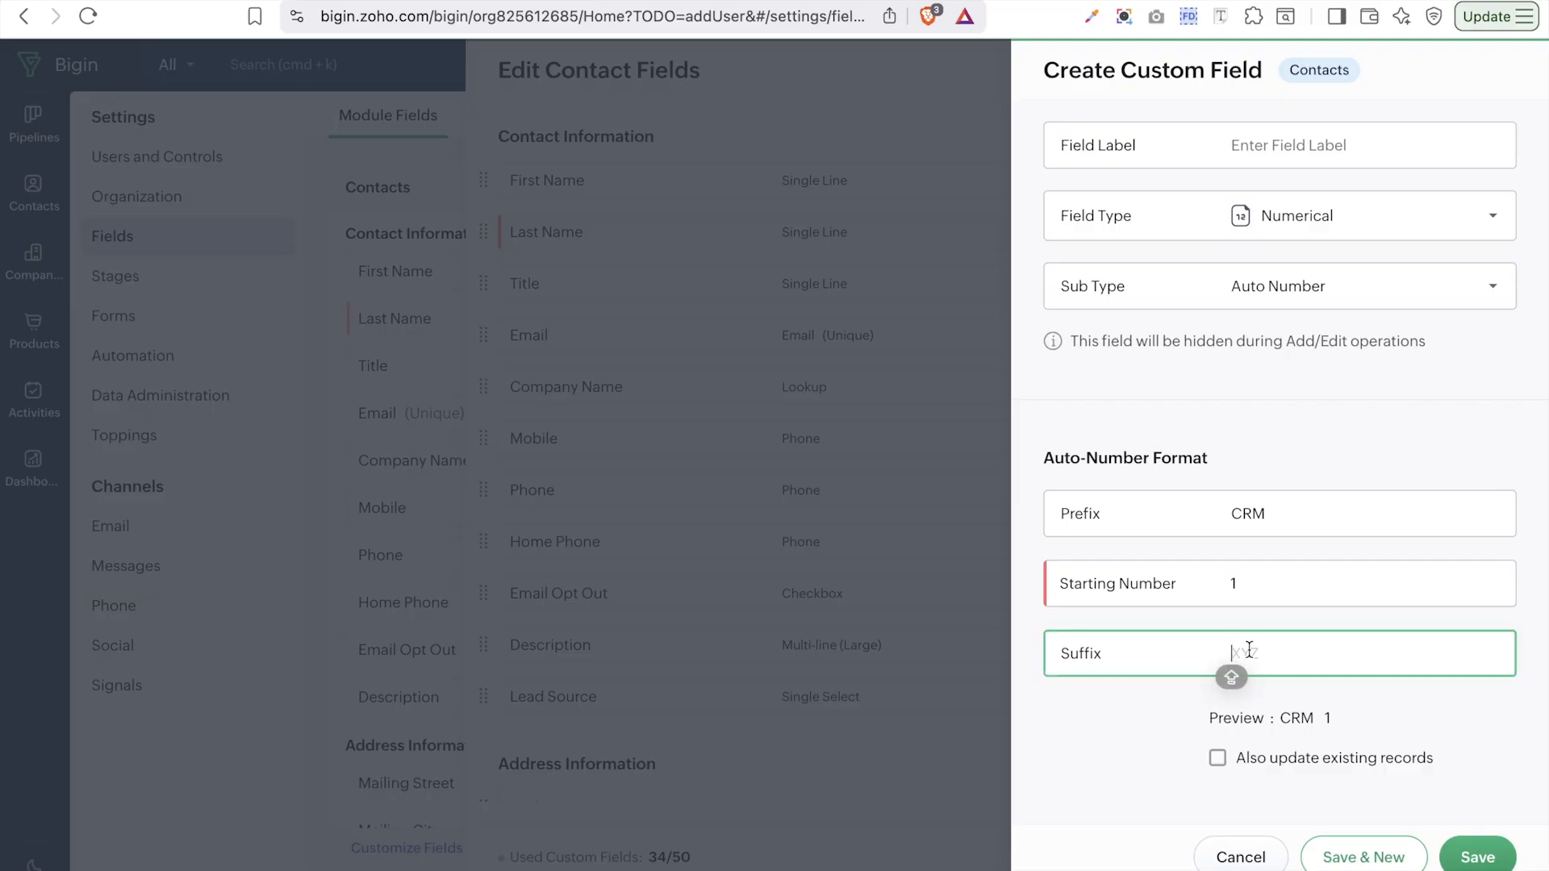
type("CRM")
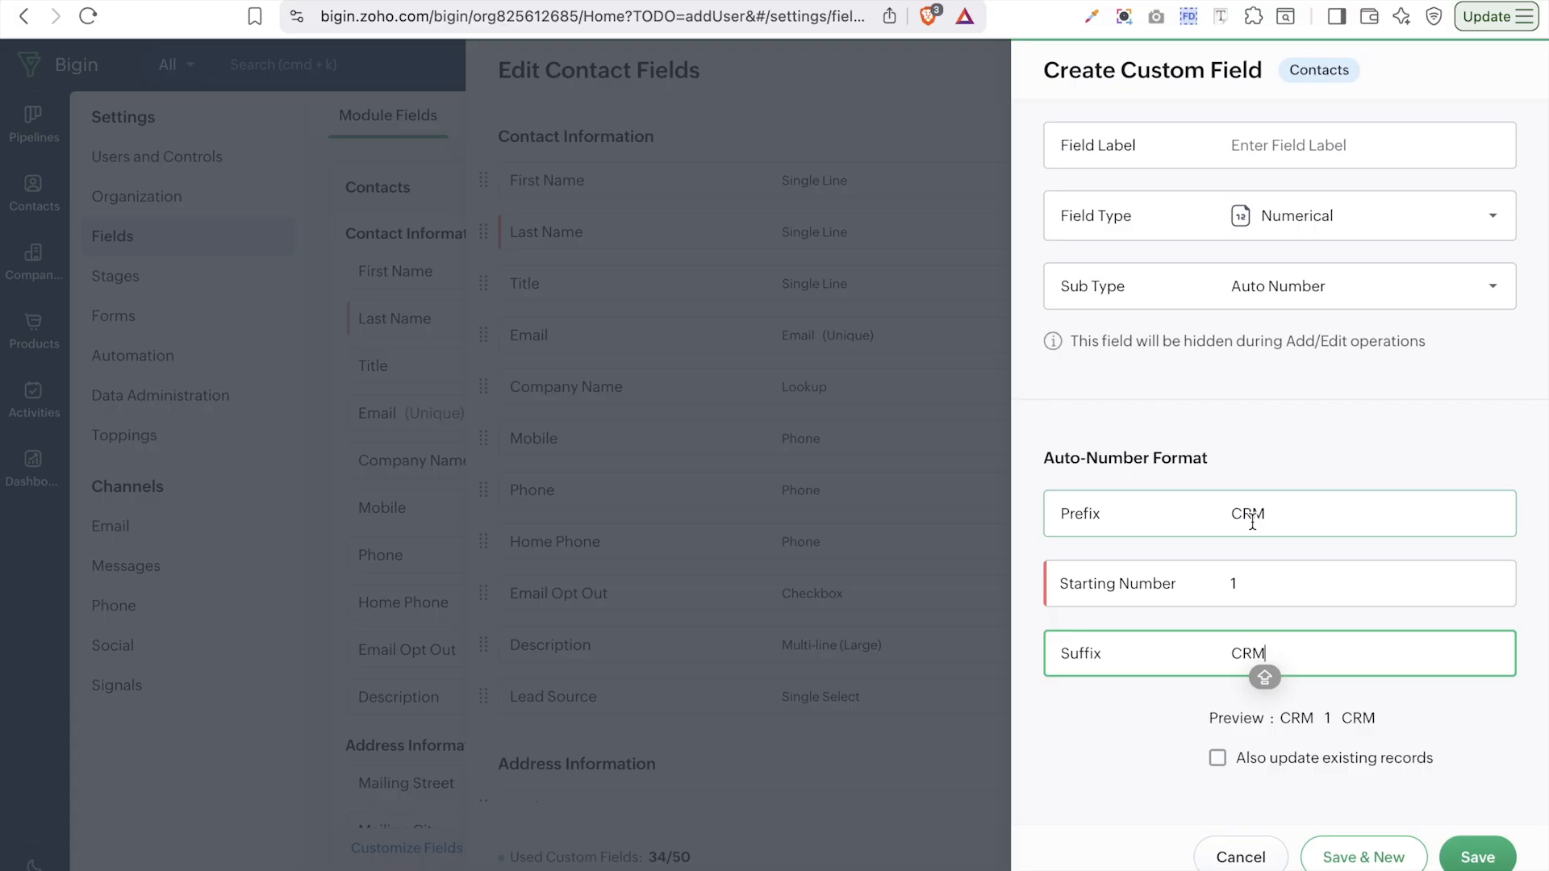
left_click(1352, 760)
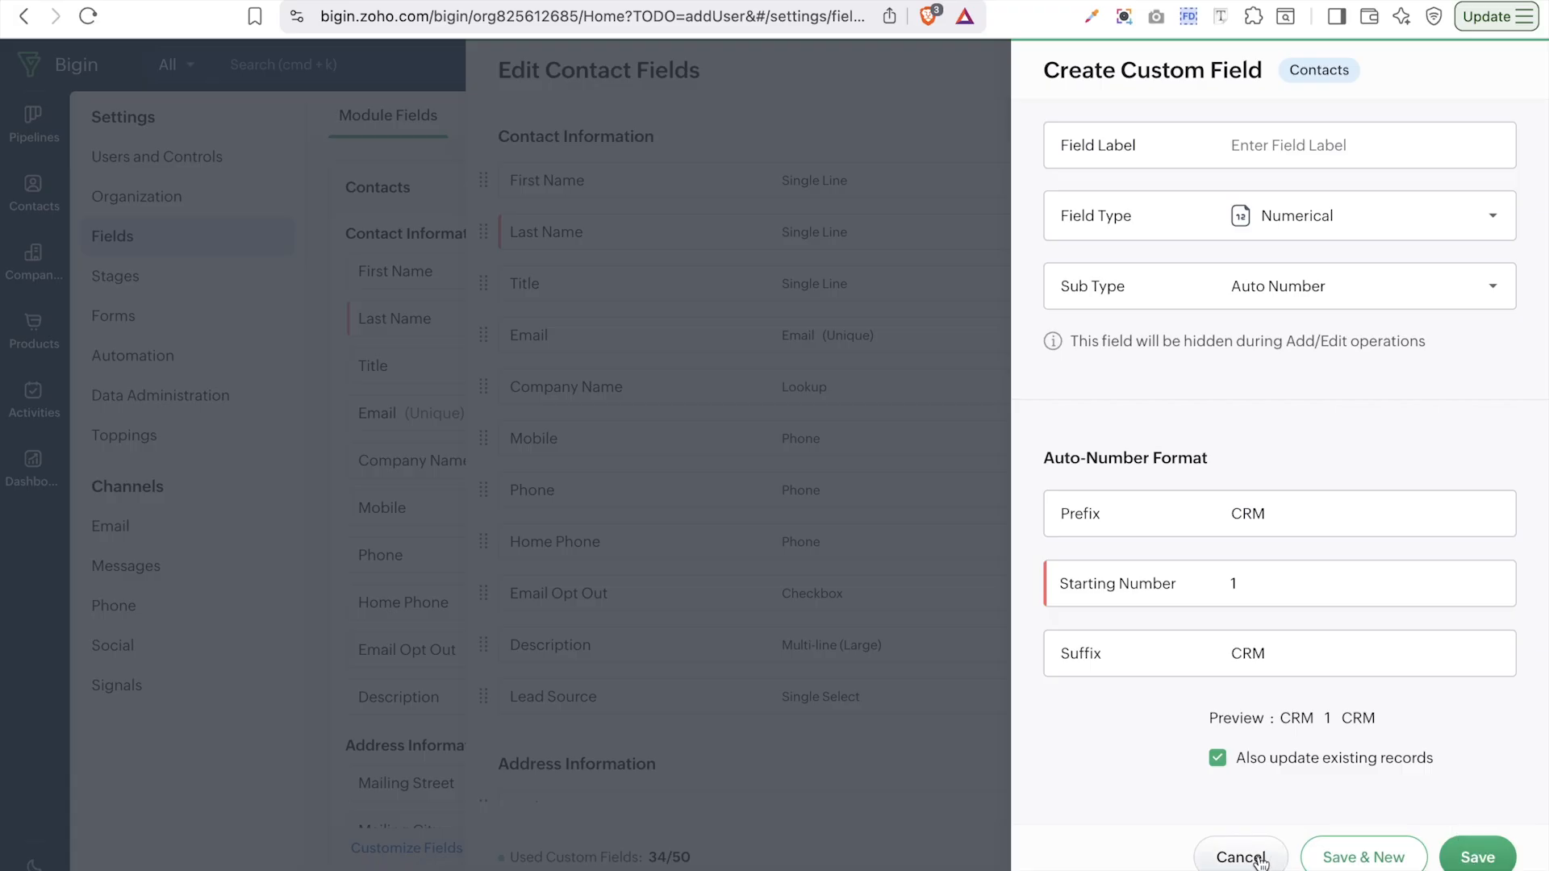
- Change the field type from Numerical to Lookup
left_click(1410, 295)
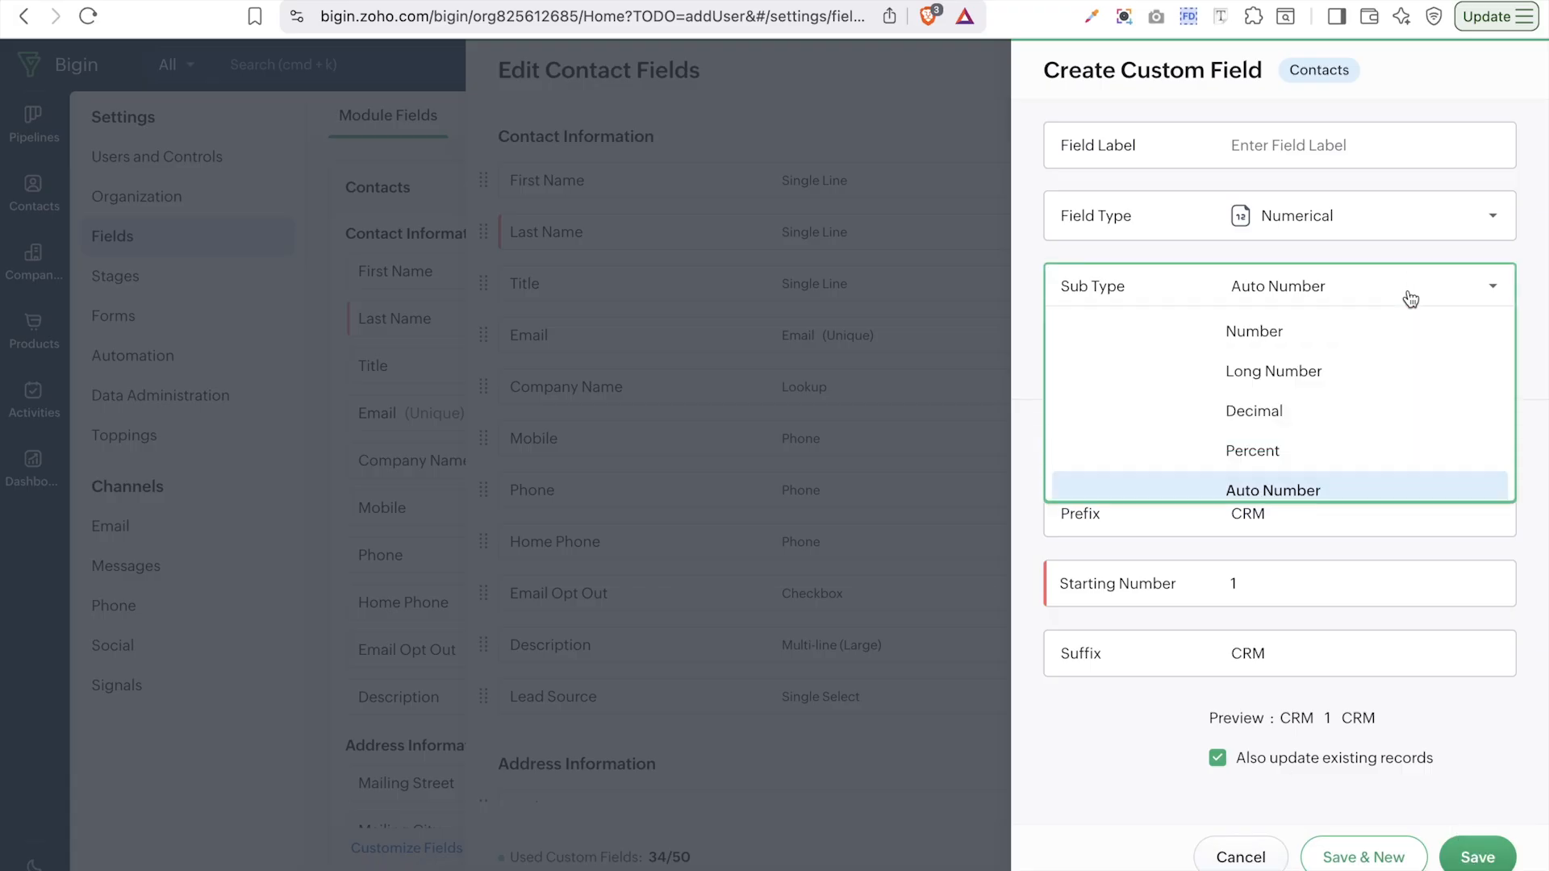
left_click(1306, 227)
left_click(1310, 382)
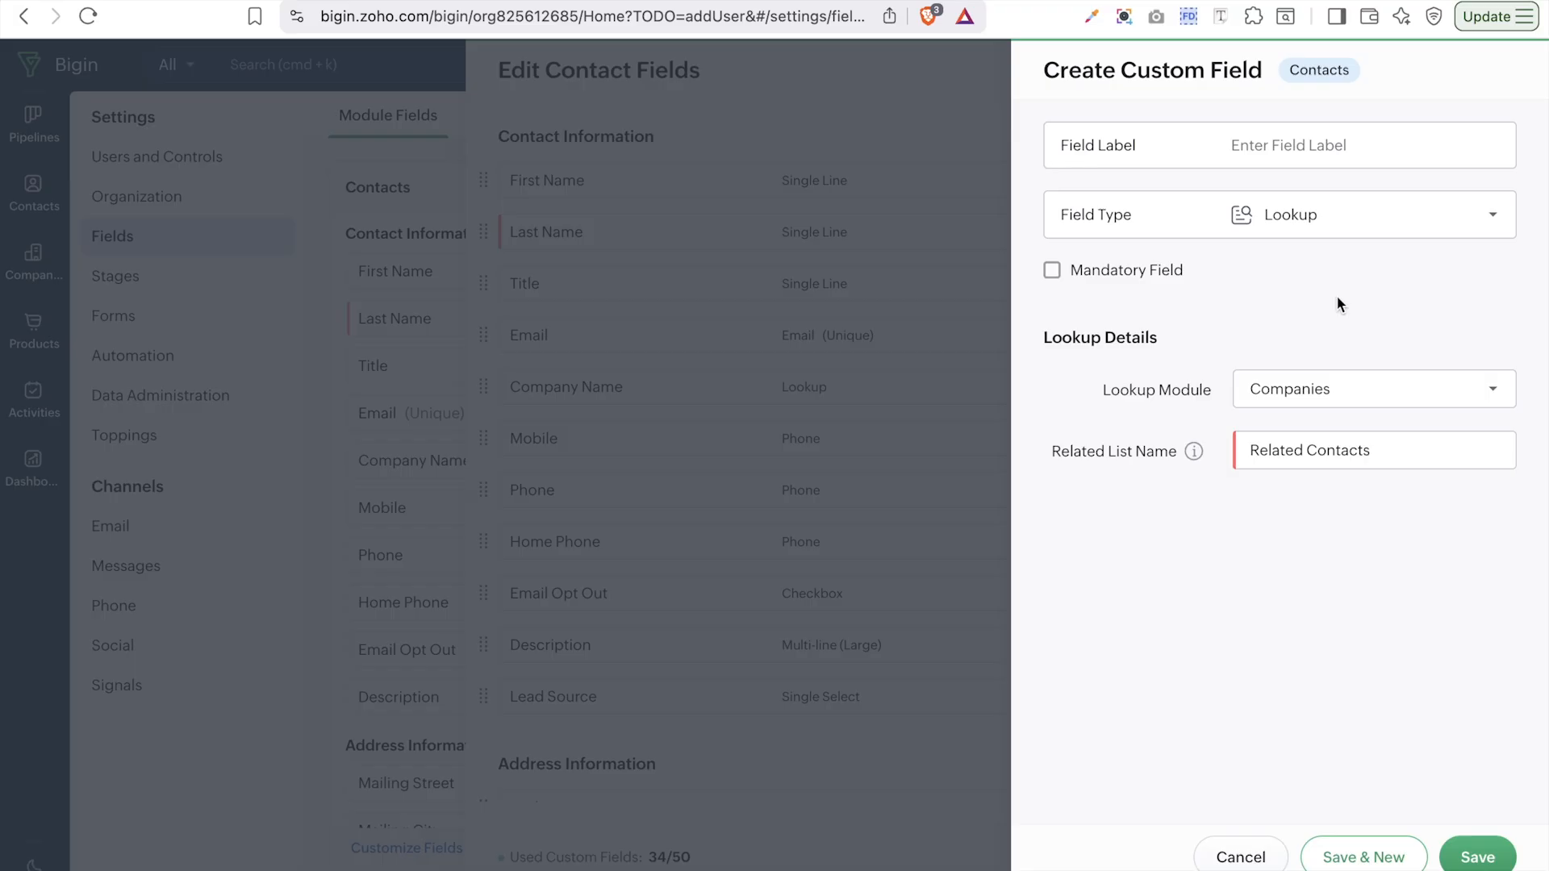
- Switch the Lookup module from Companies to Contacts, keeping the field type as Lookup
left_click(1281, 393)
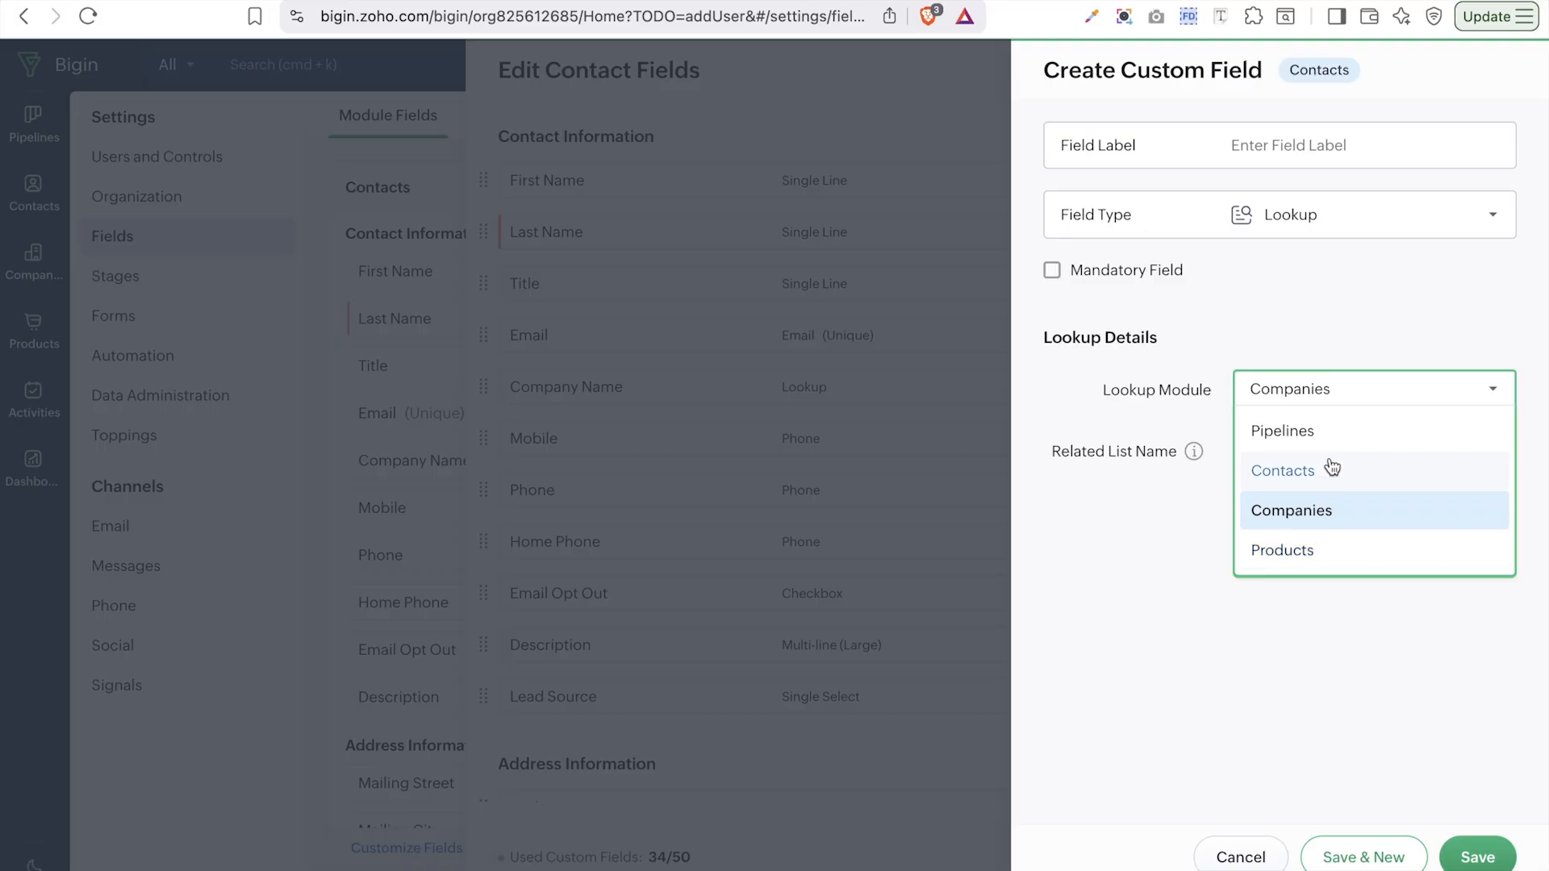
left_click(1368, 137)
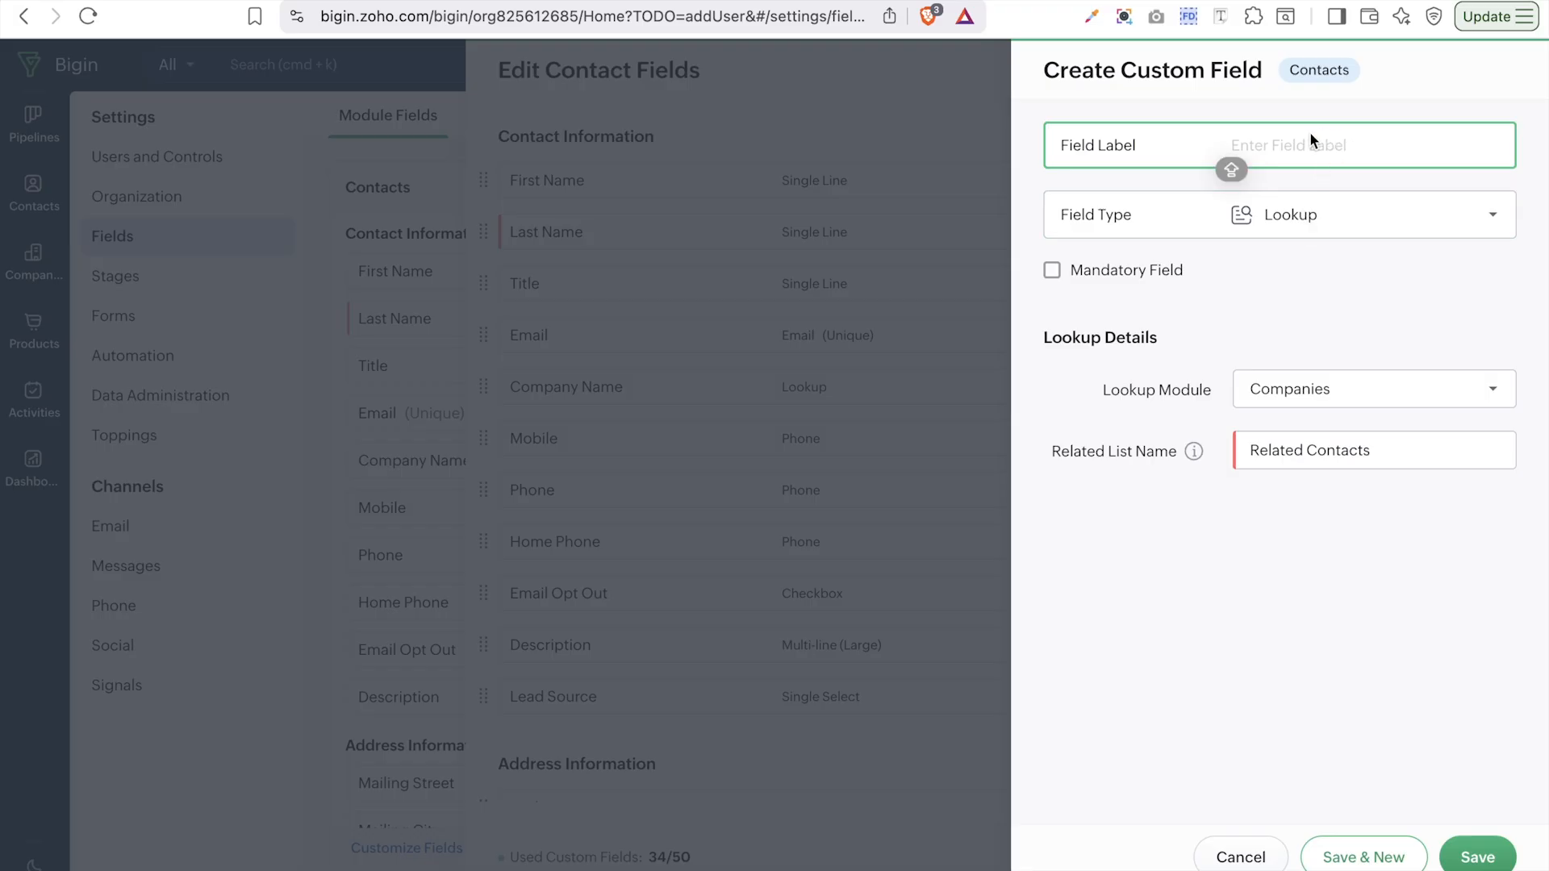
left_click(1354, 407)
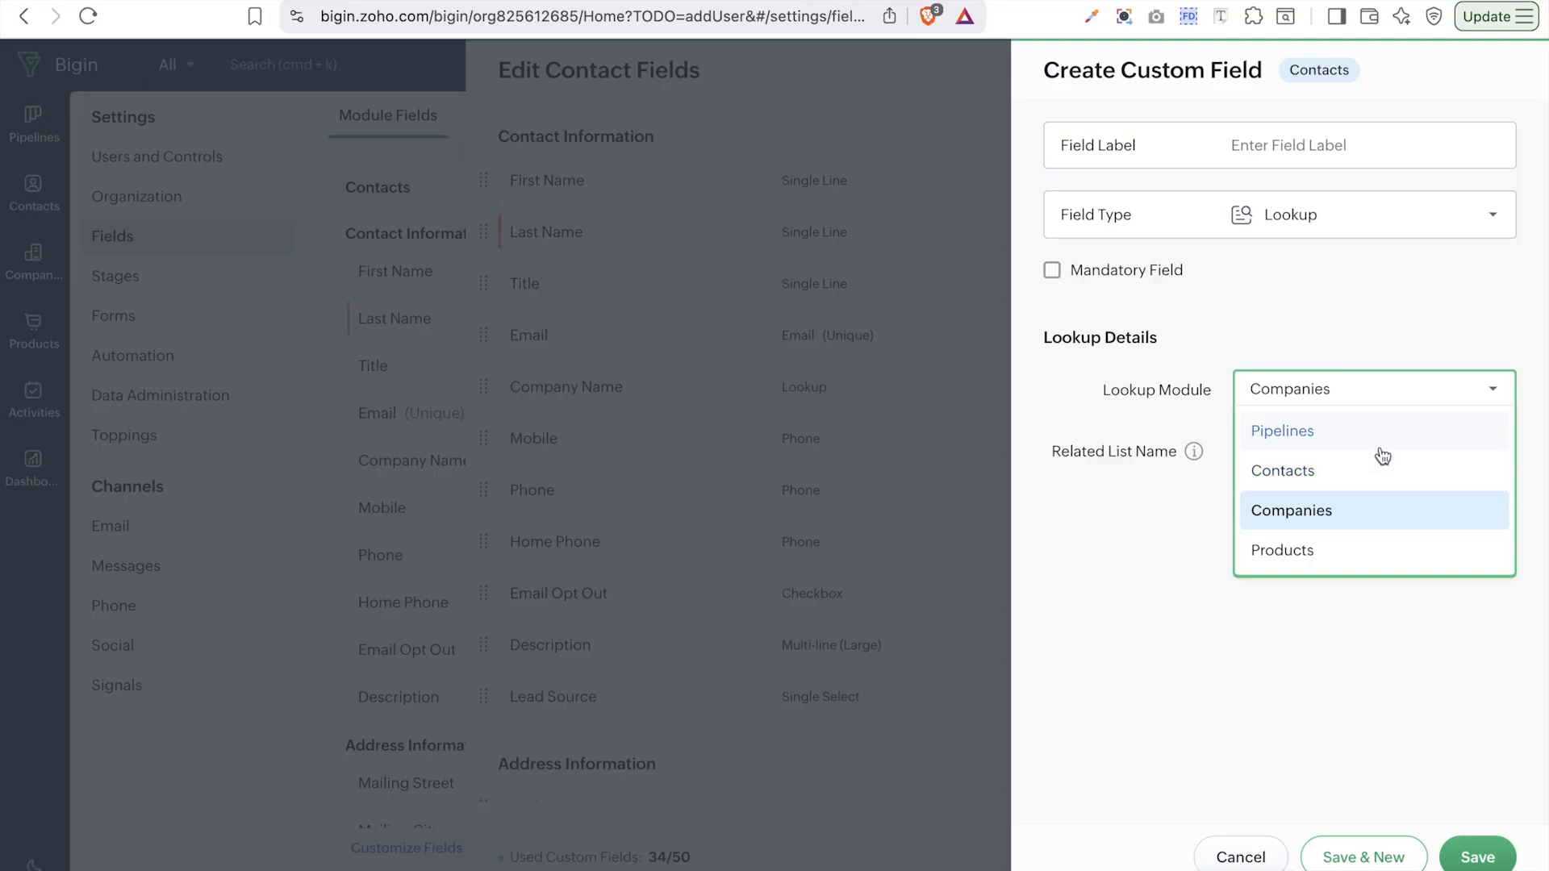
left_click(1335, 403)
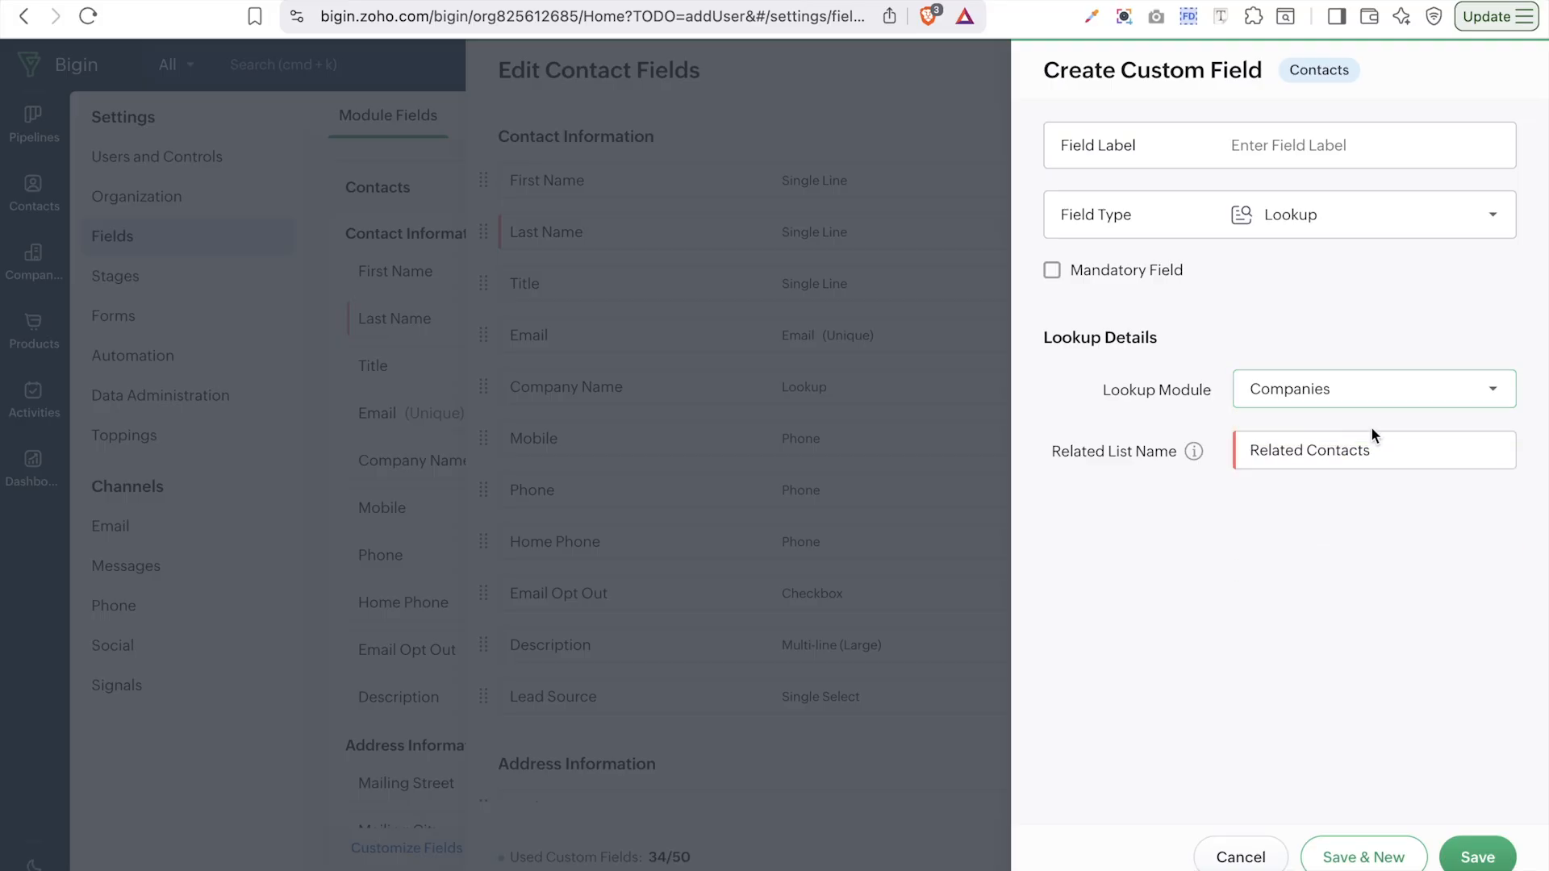
left_click(1325, 401)
left_click(1165, 546)
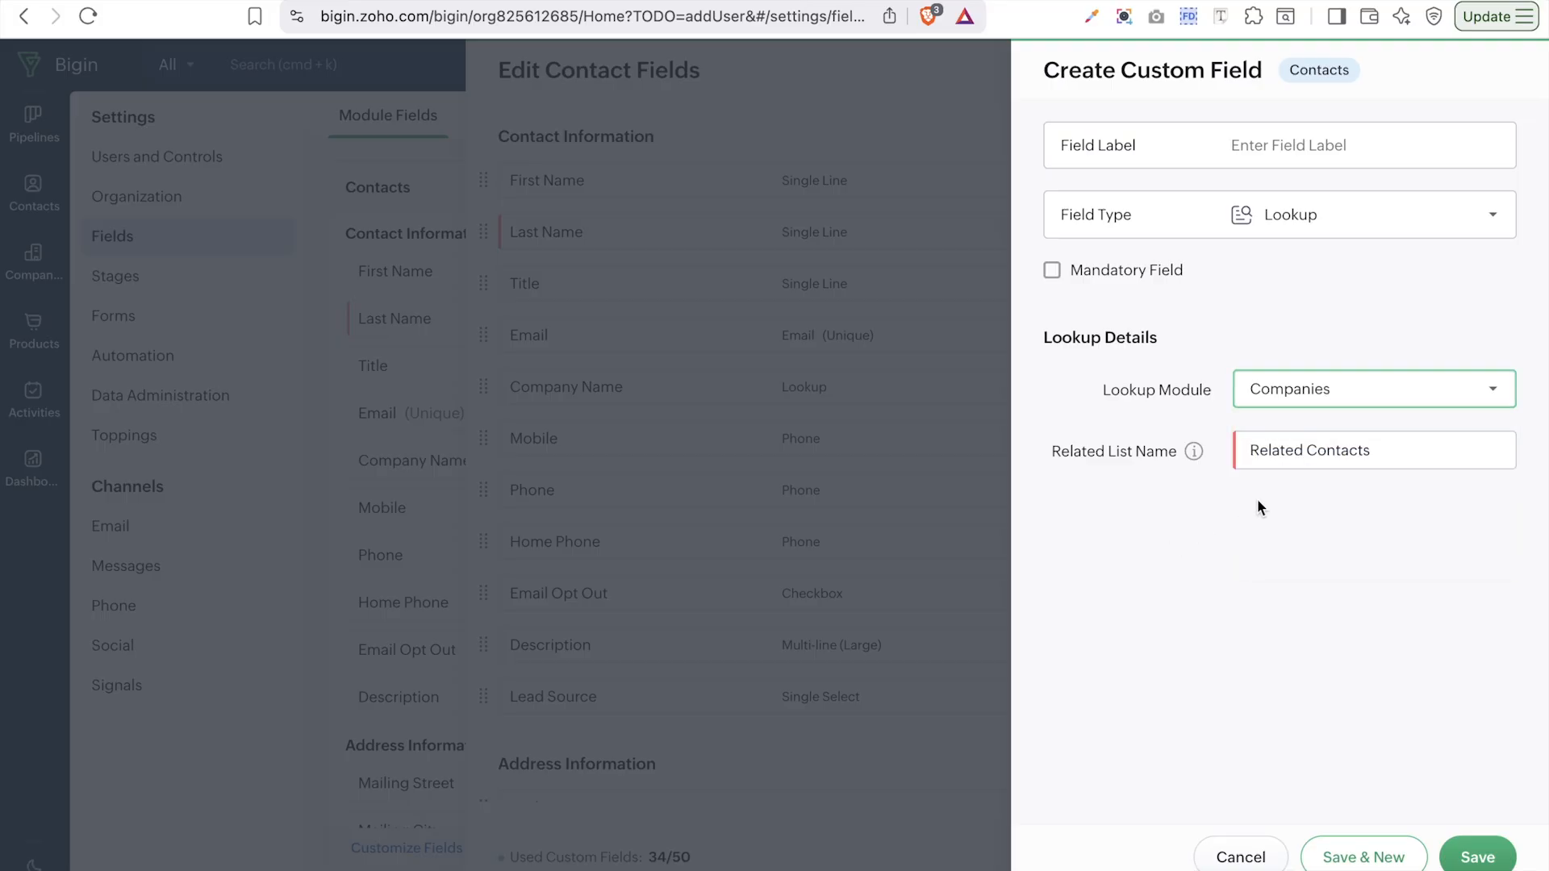
left_click(1286, 450)
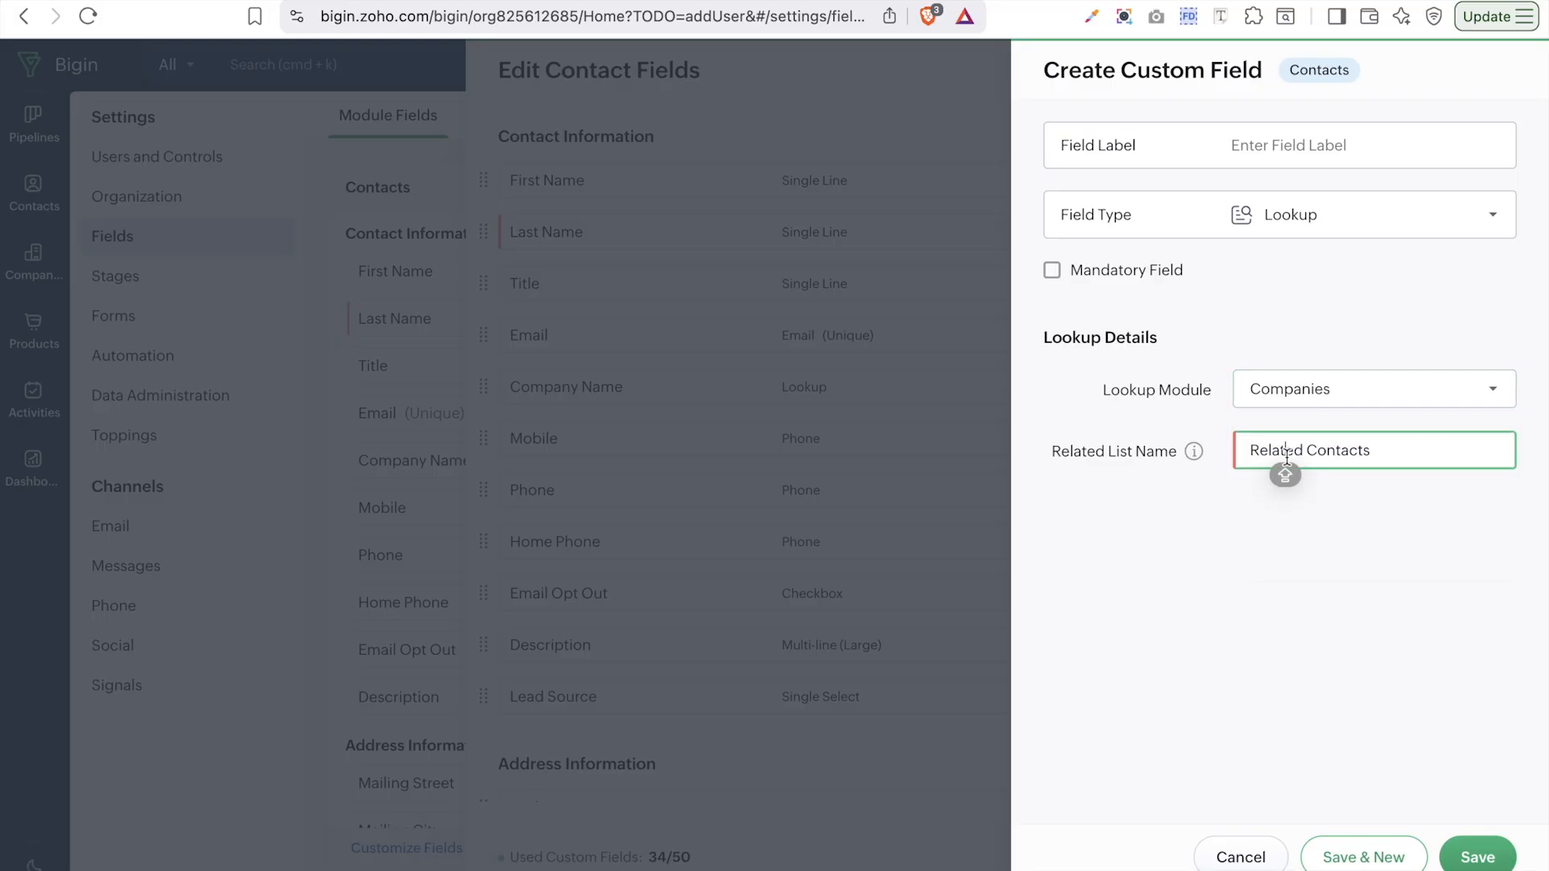
left_click(1328, 400)
left_click(1330, 469)
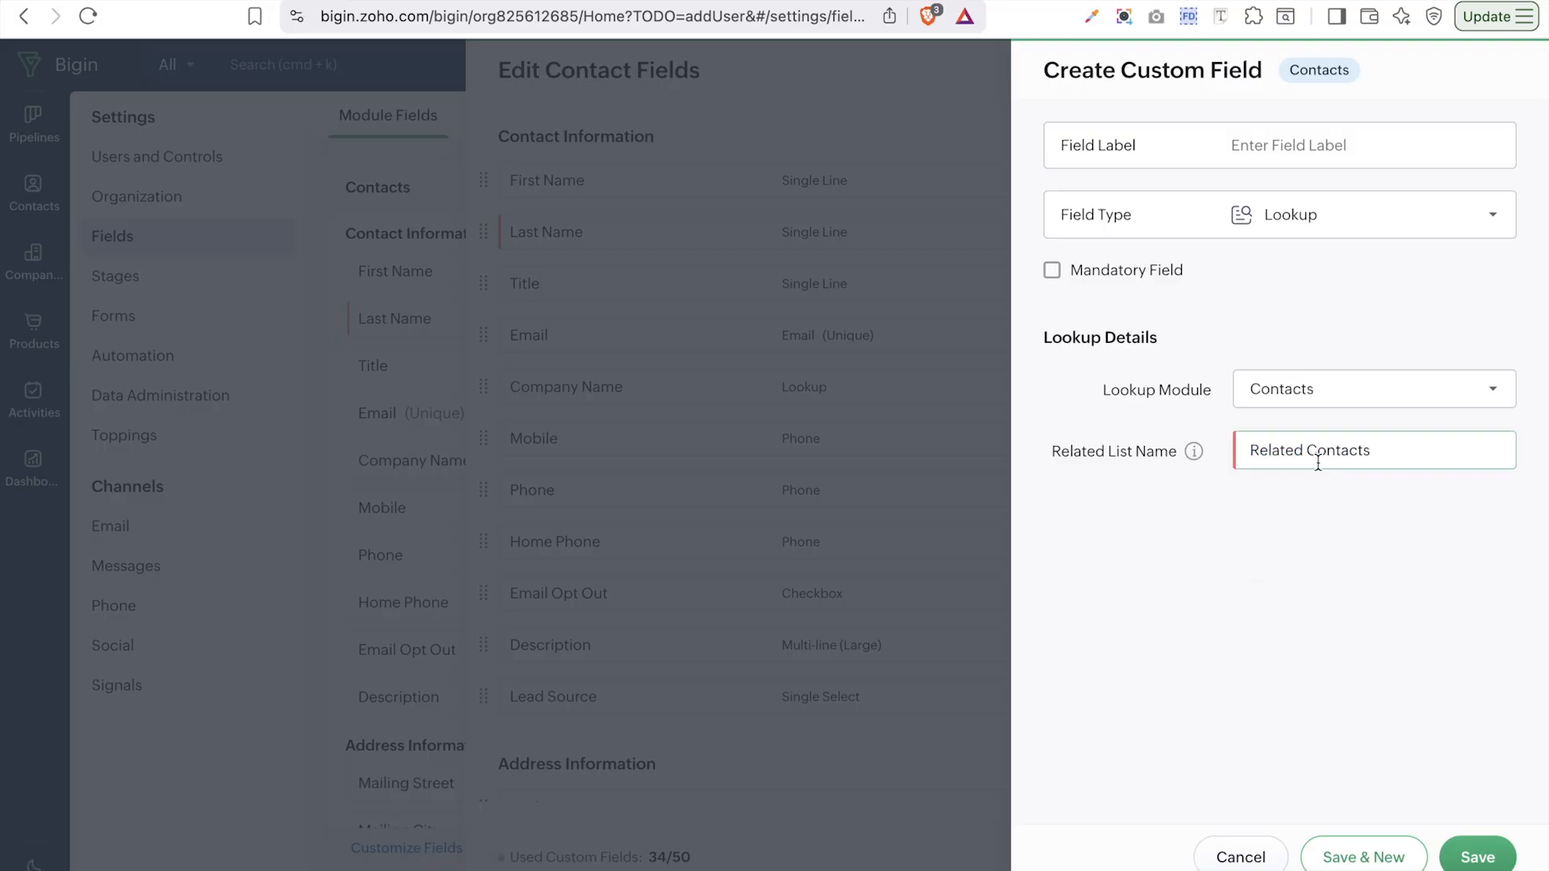
left_click(1362, 225)
left_click(1330, 401)
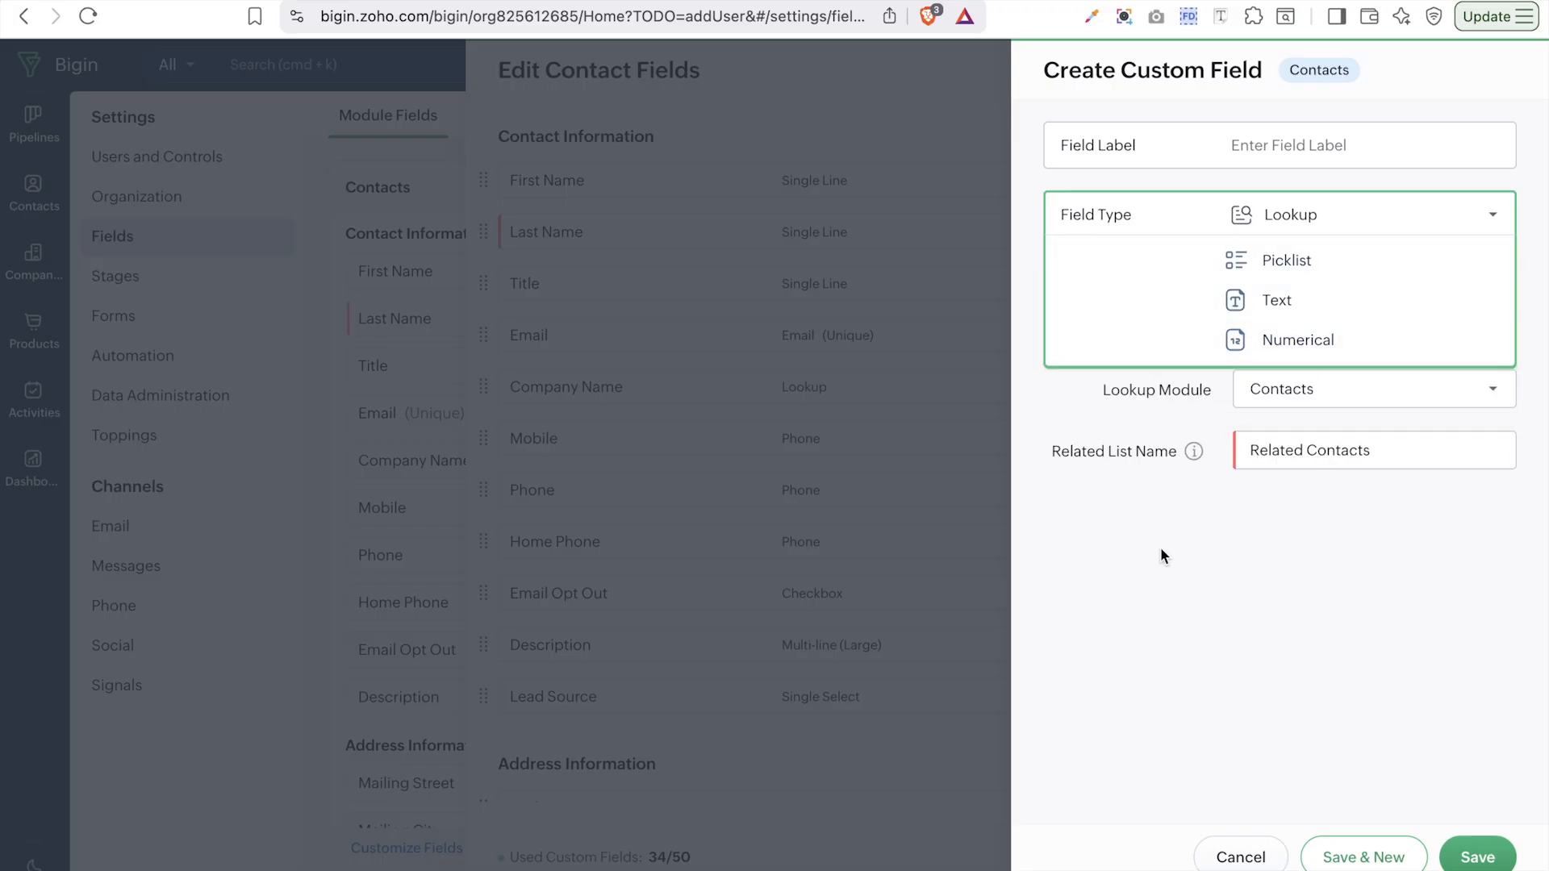
- Change the field type to Formula and scroll through the Functions list of the expression picker
left_click(1331, 212)
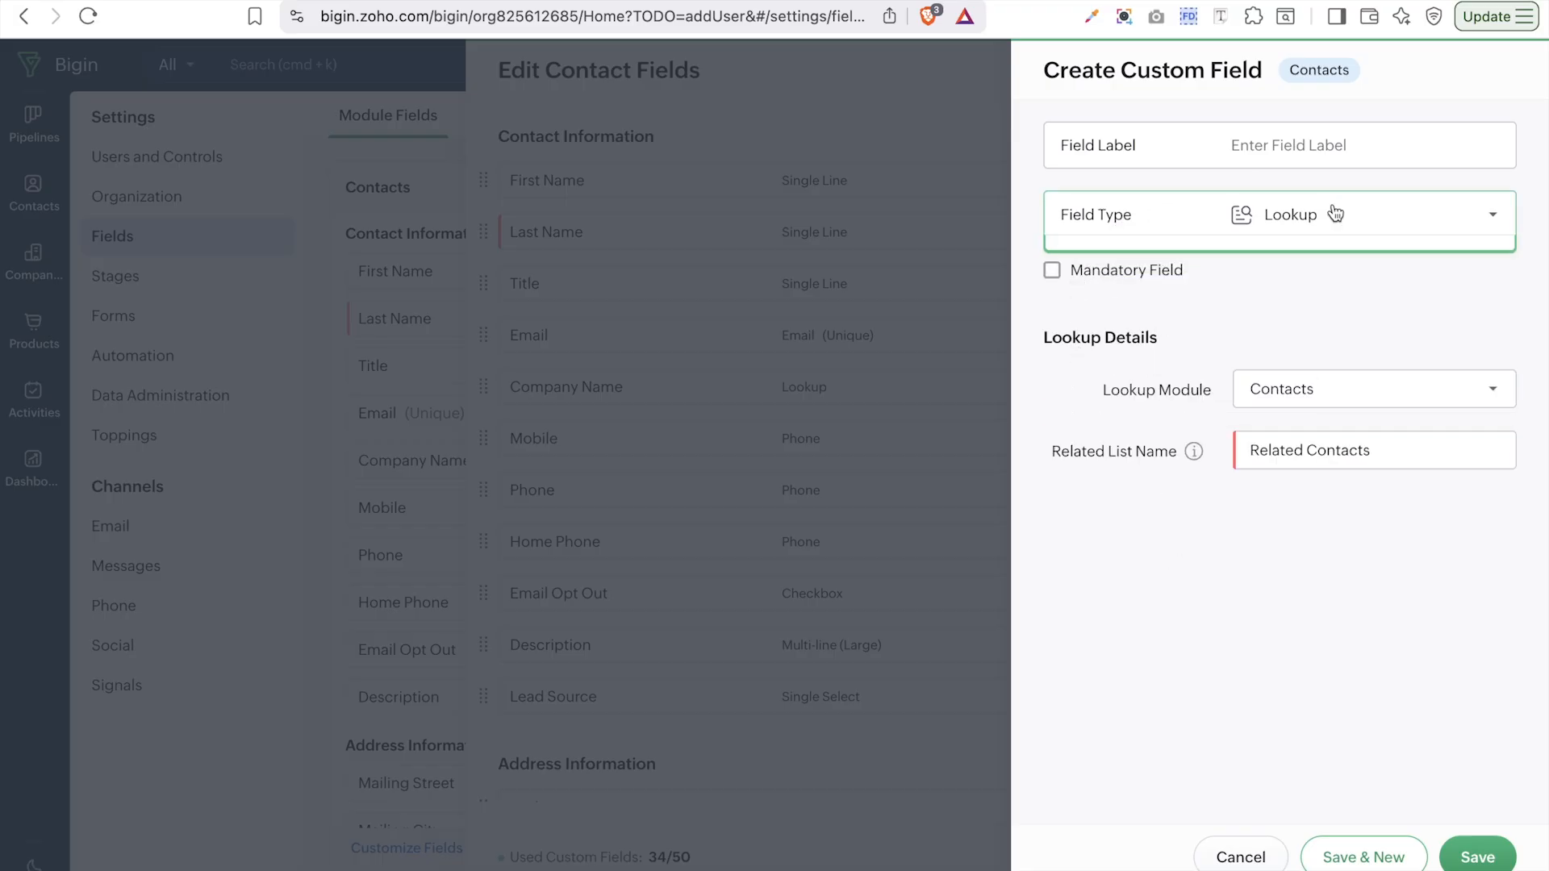
left_click(1301, 418)
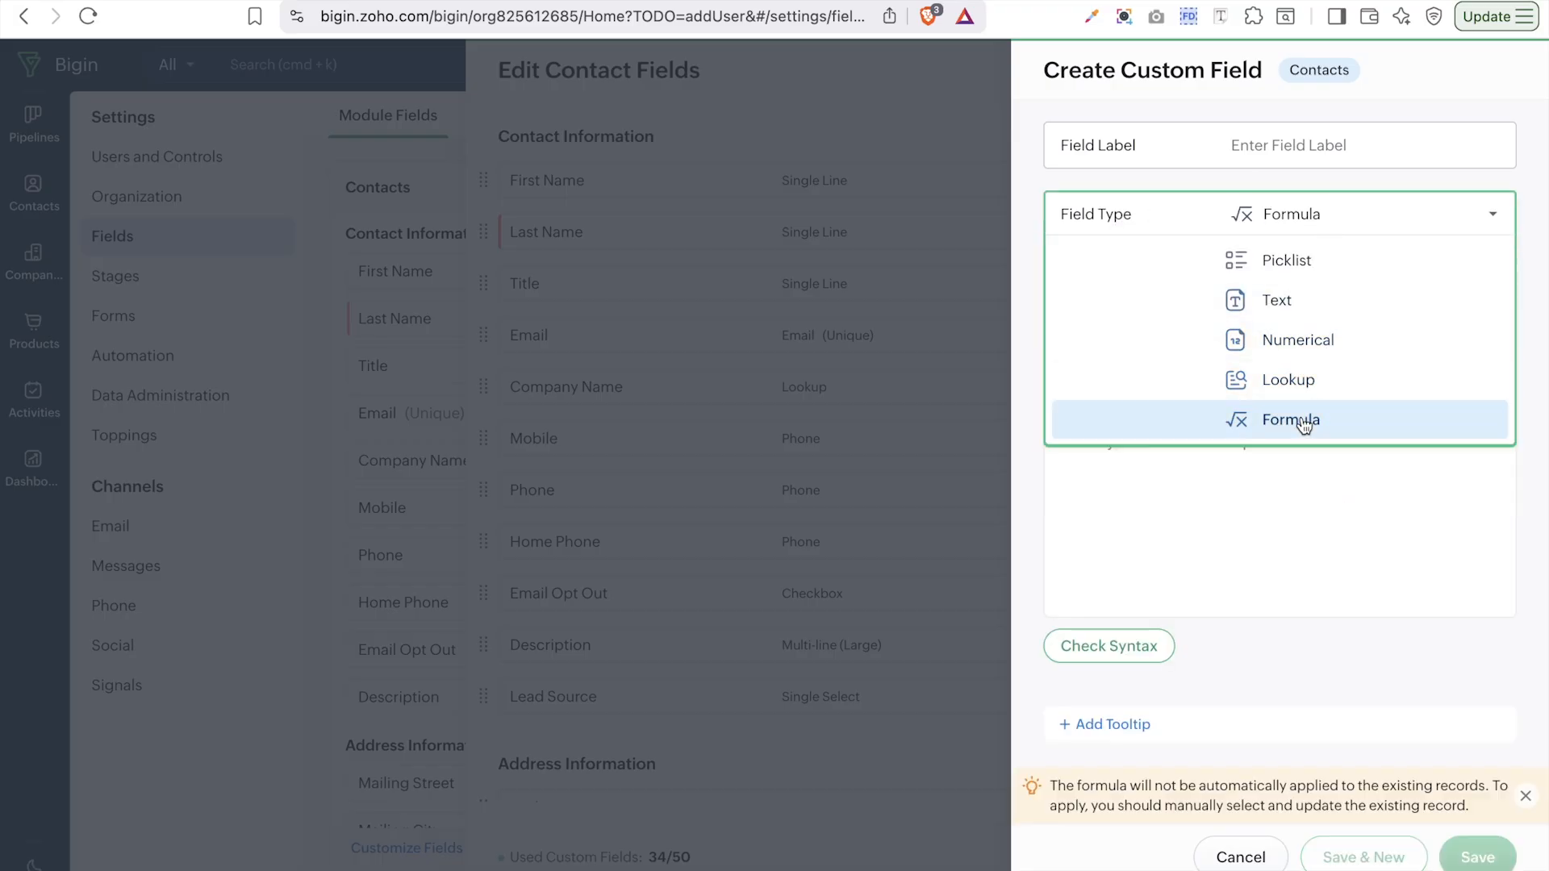
left_click(1494, 513)
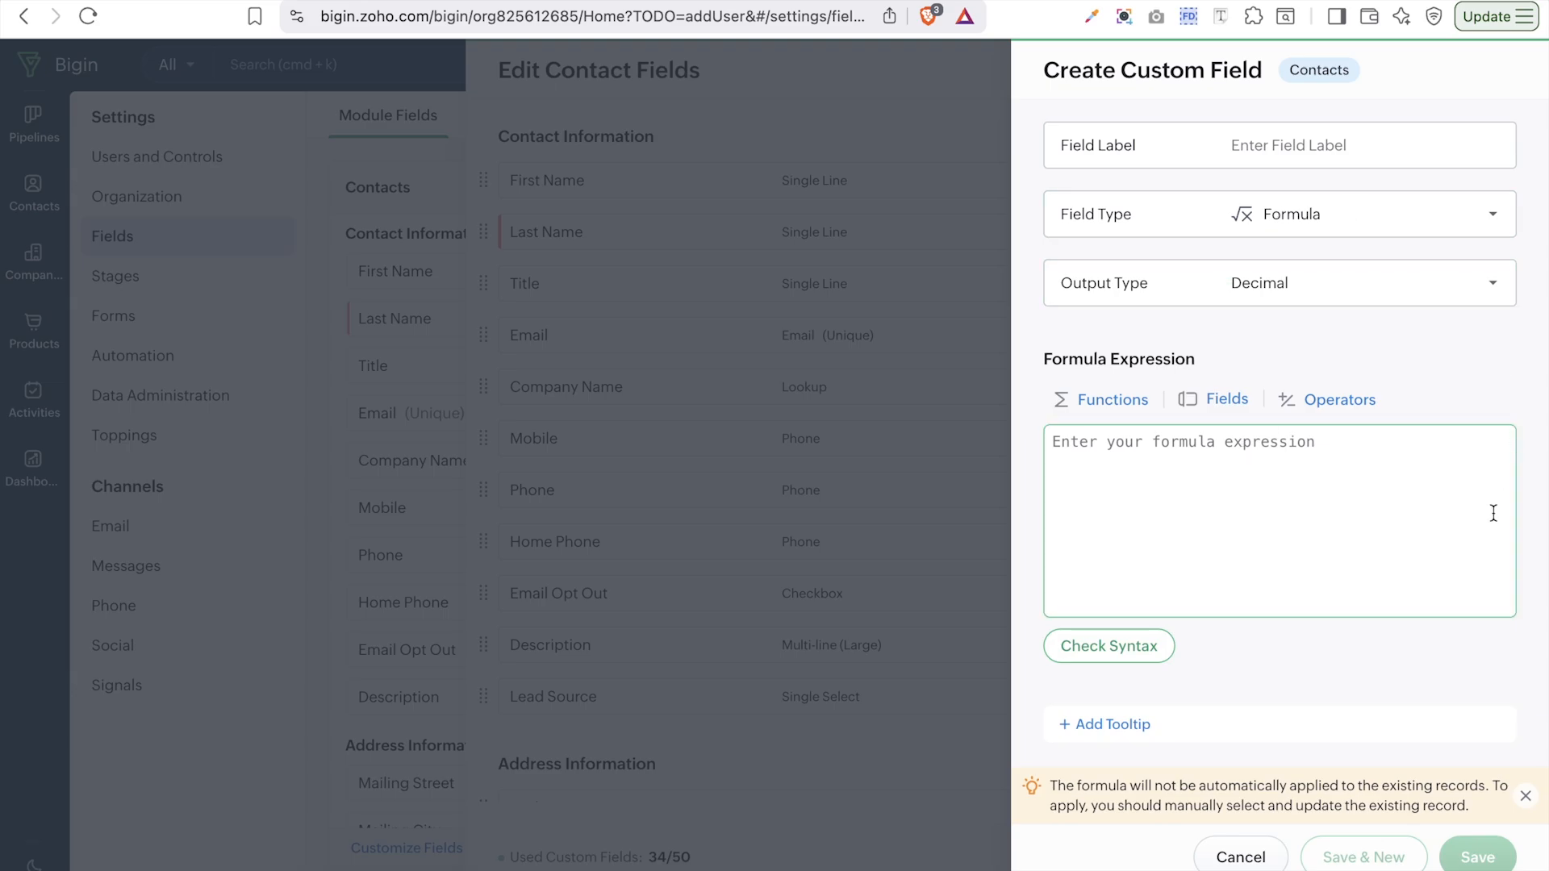
left_click(1098, 400)
scroll(936, 680, "down", 10)
scroll(935, 680, "down", 7)
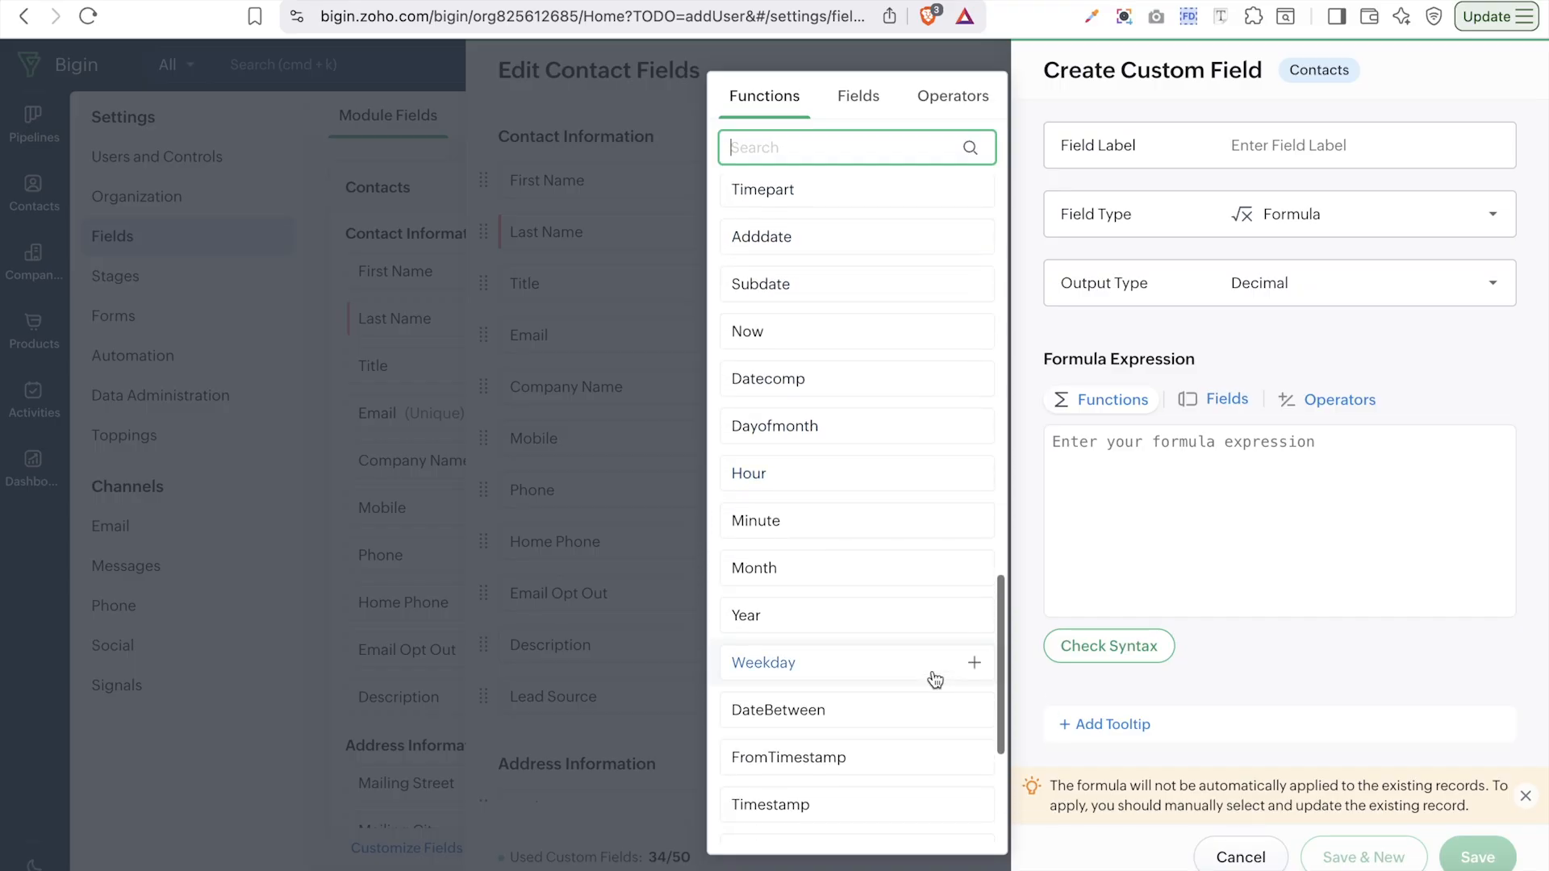
scroll(941, 505, "up", 6)
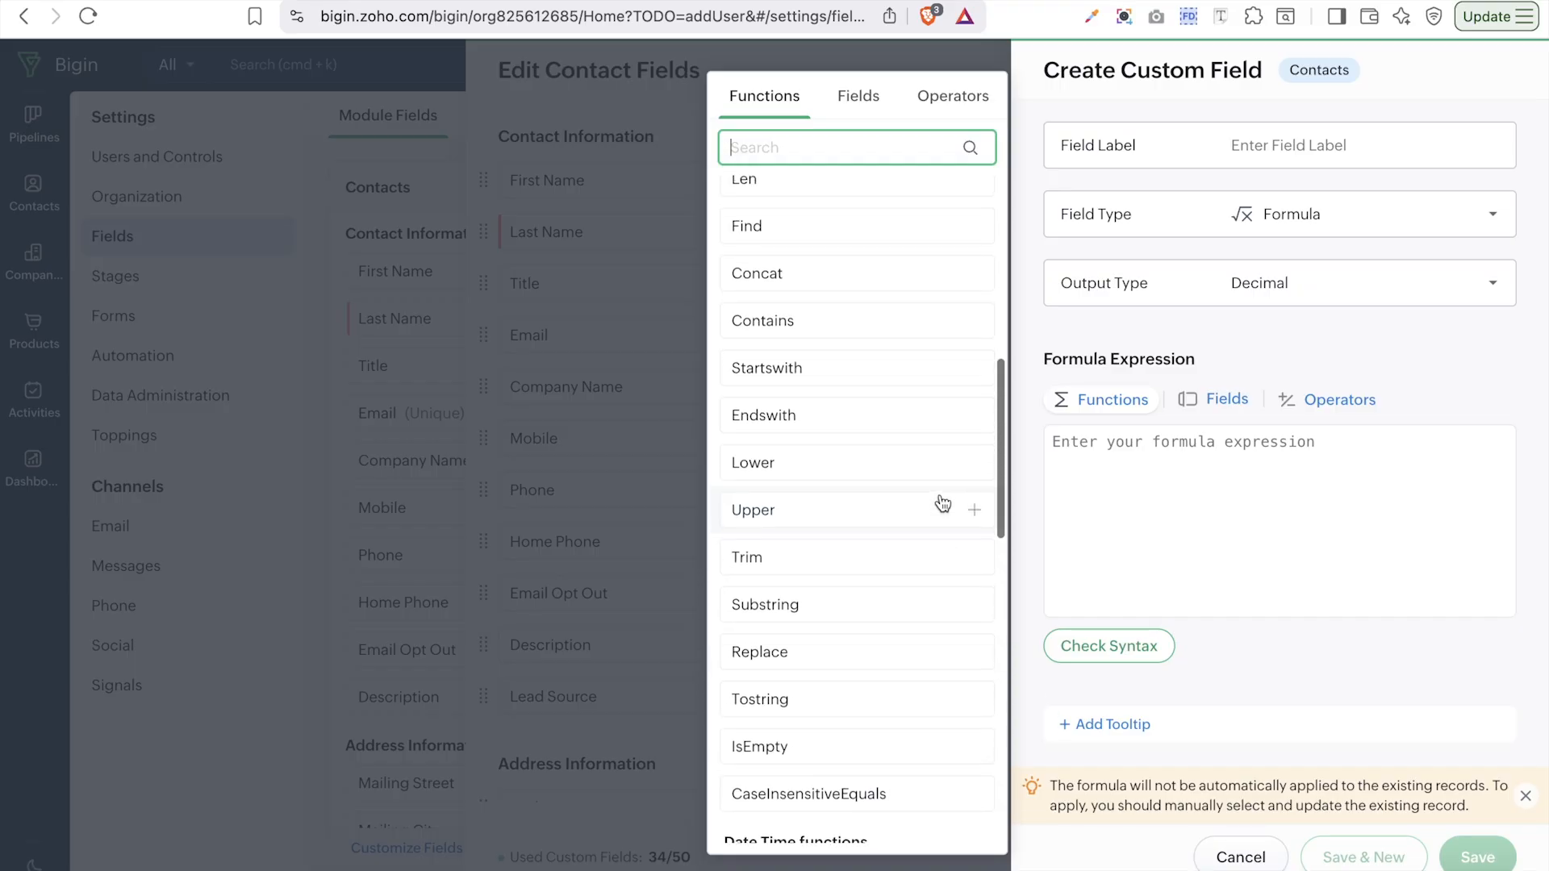
scroll(941, 505, "up", 6)
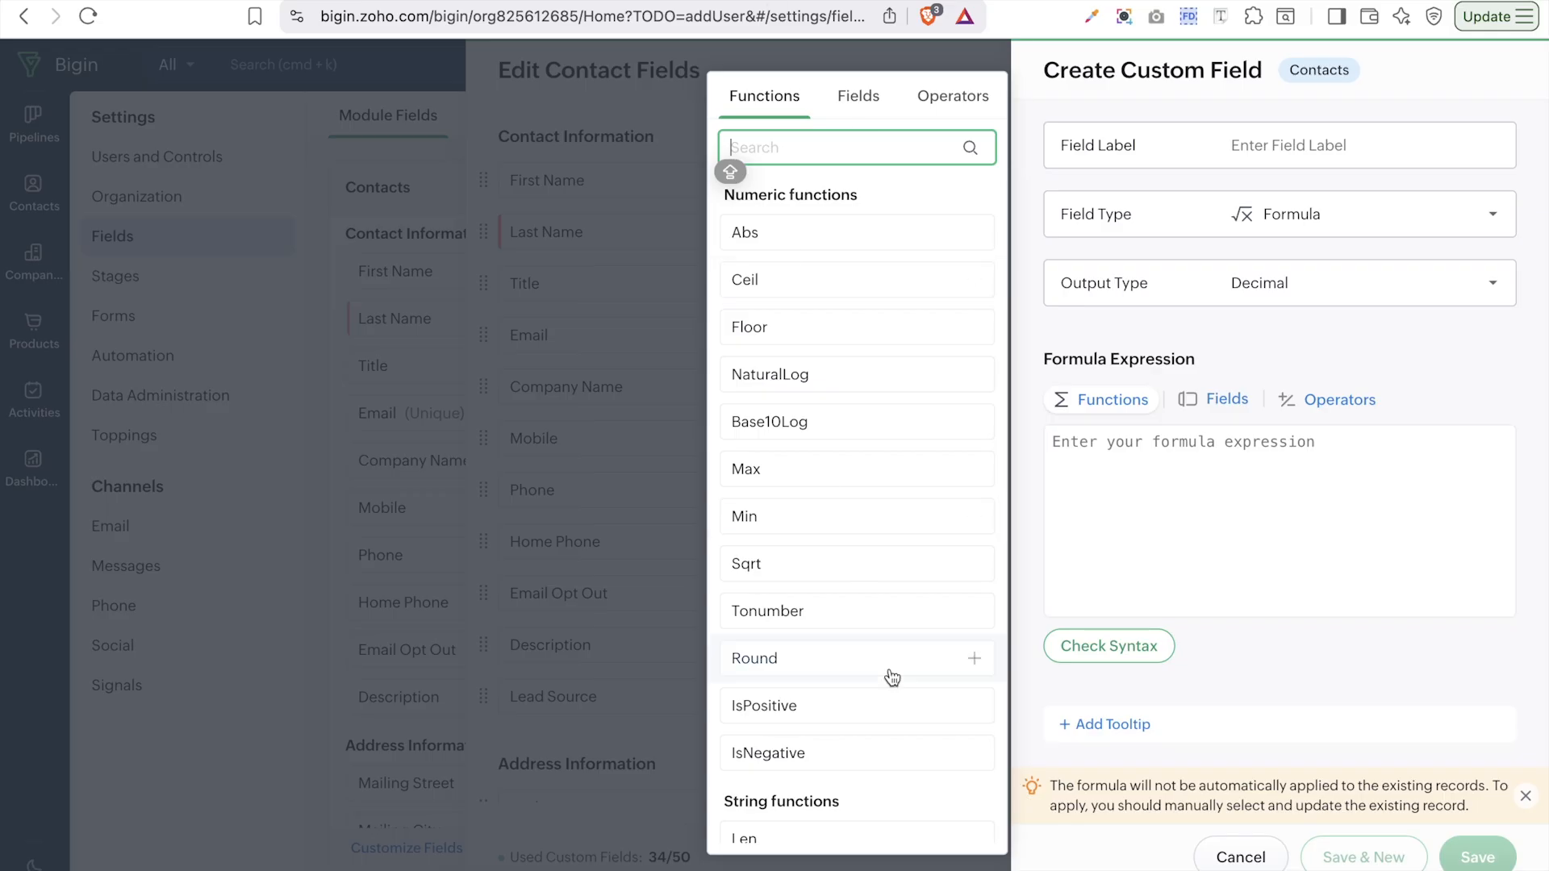
- Review the Fields and Operators tabs, then close the formula picker
left_click(1222, 405)
scroll(831, 496, "down", 5)
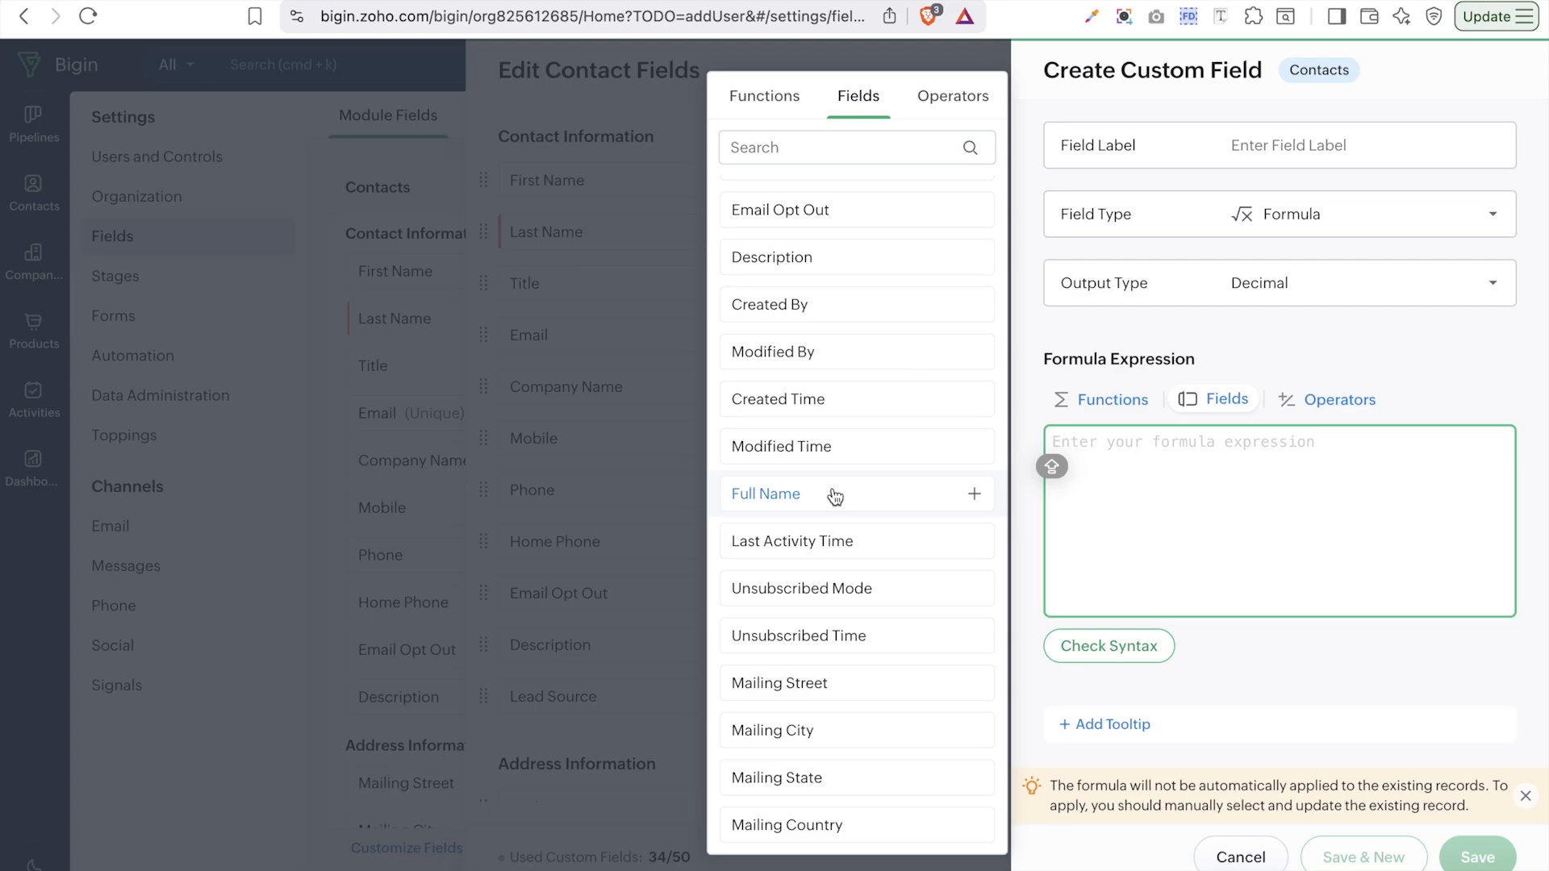
left_click(1309, 401)
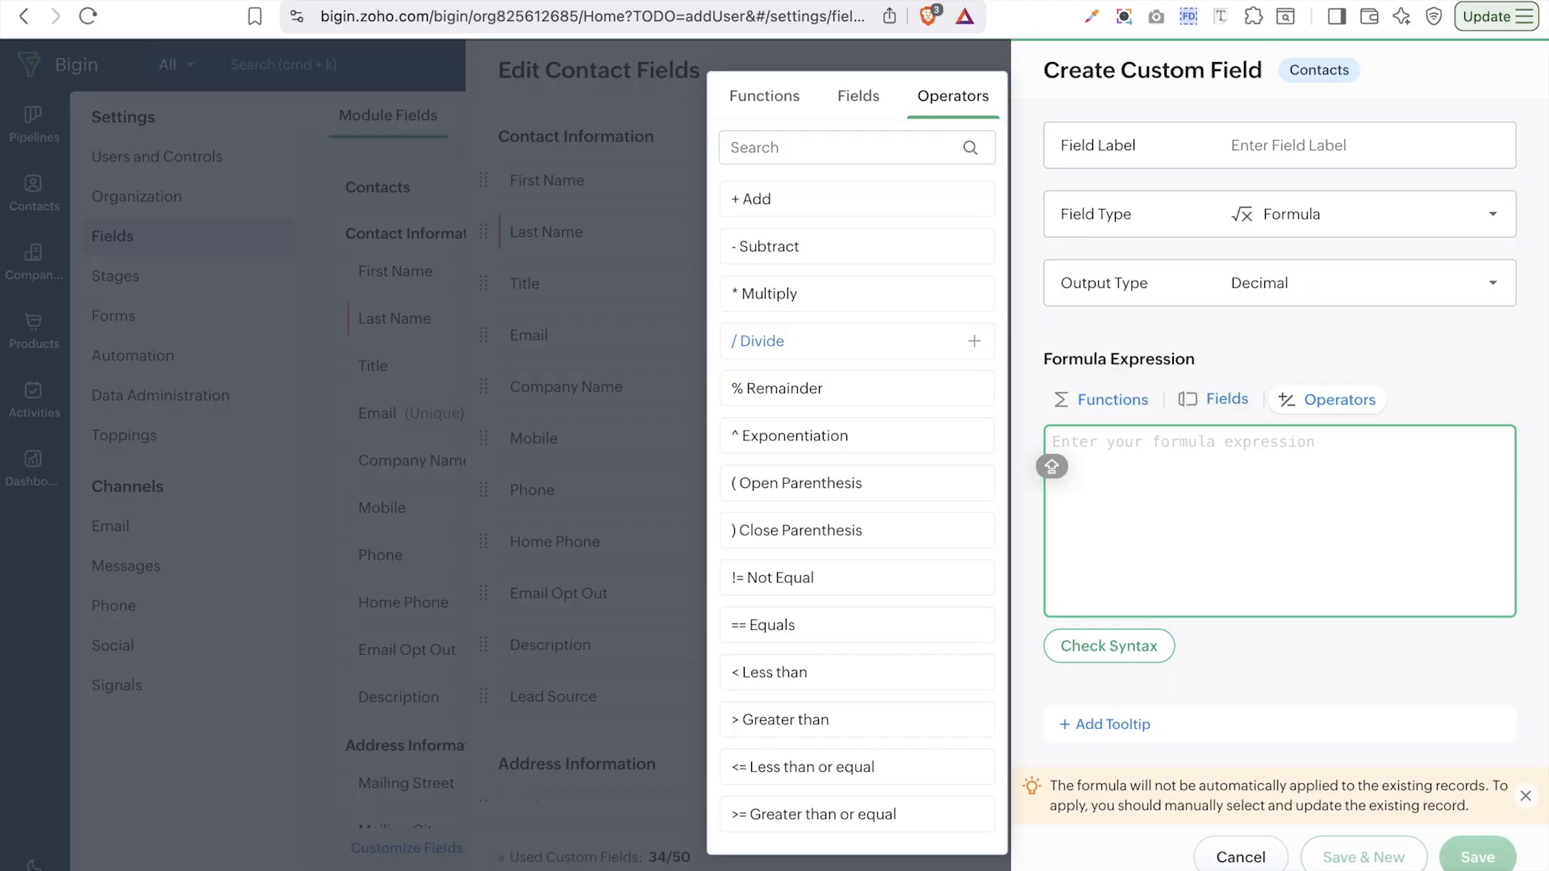
left_click(1232, 620)
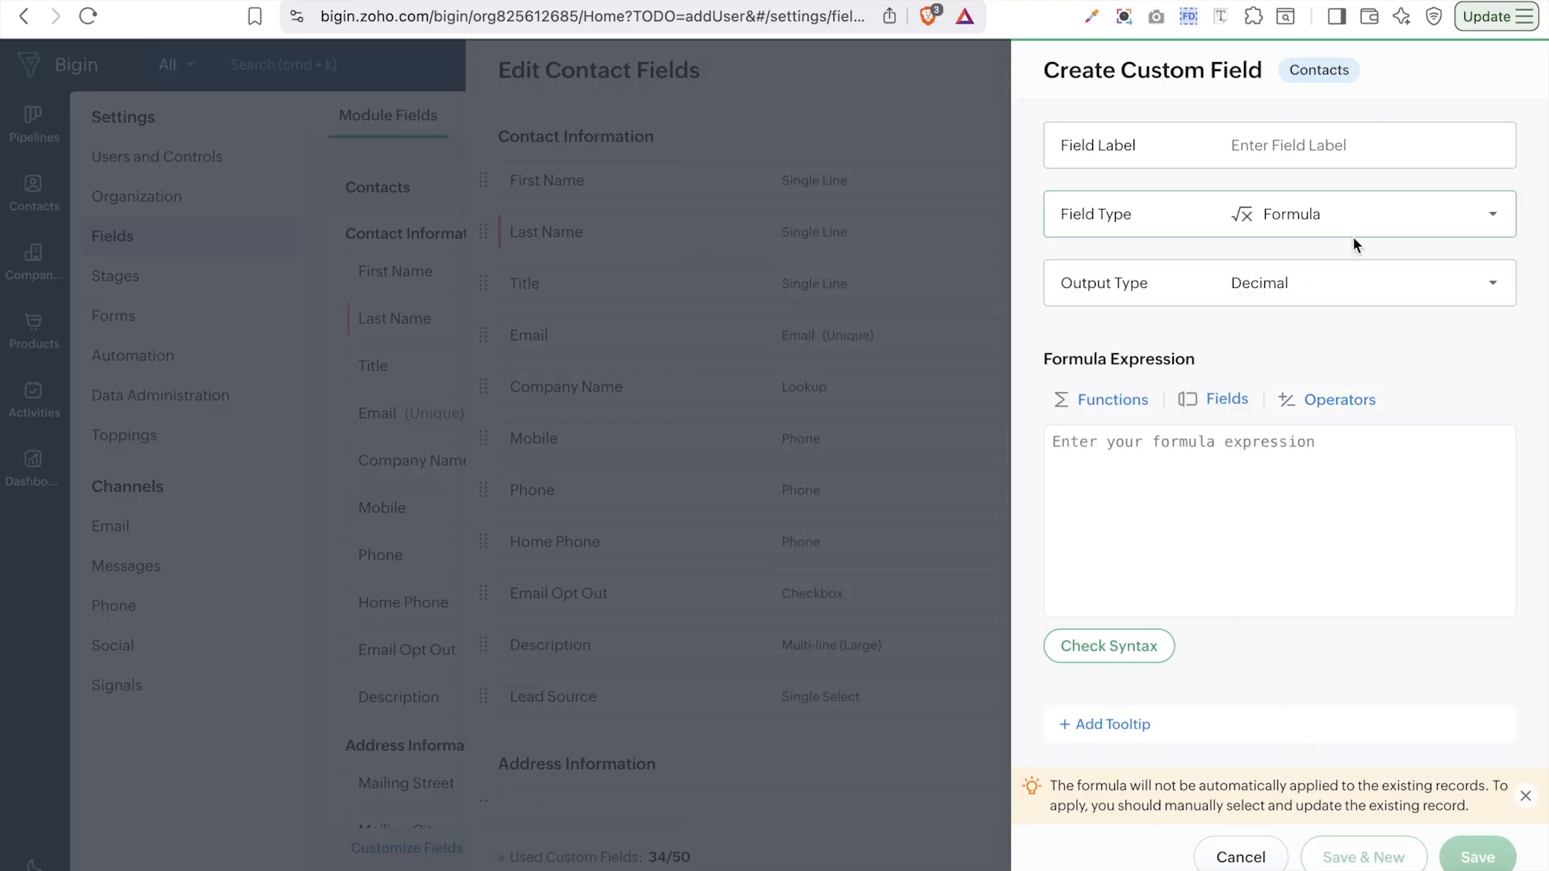
- Try formula output types Currency, Date and Date & Time, settling on Boolean
left_click(1345, 282)
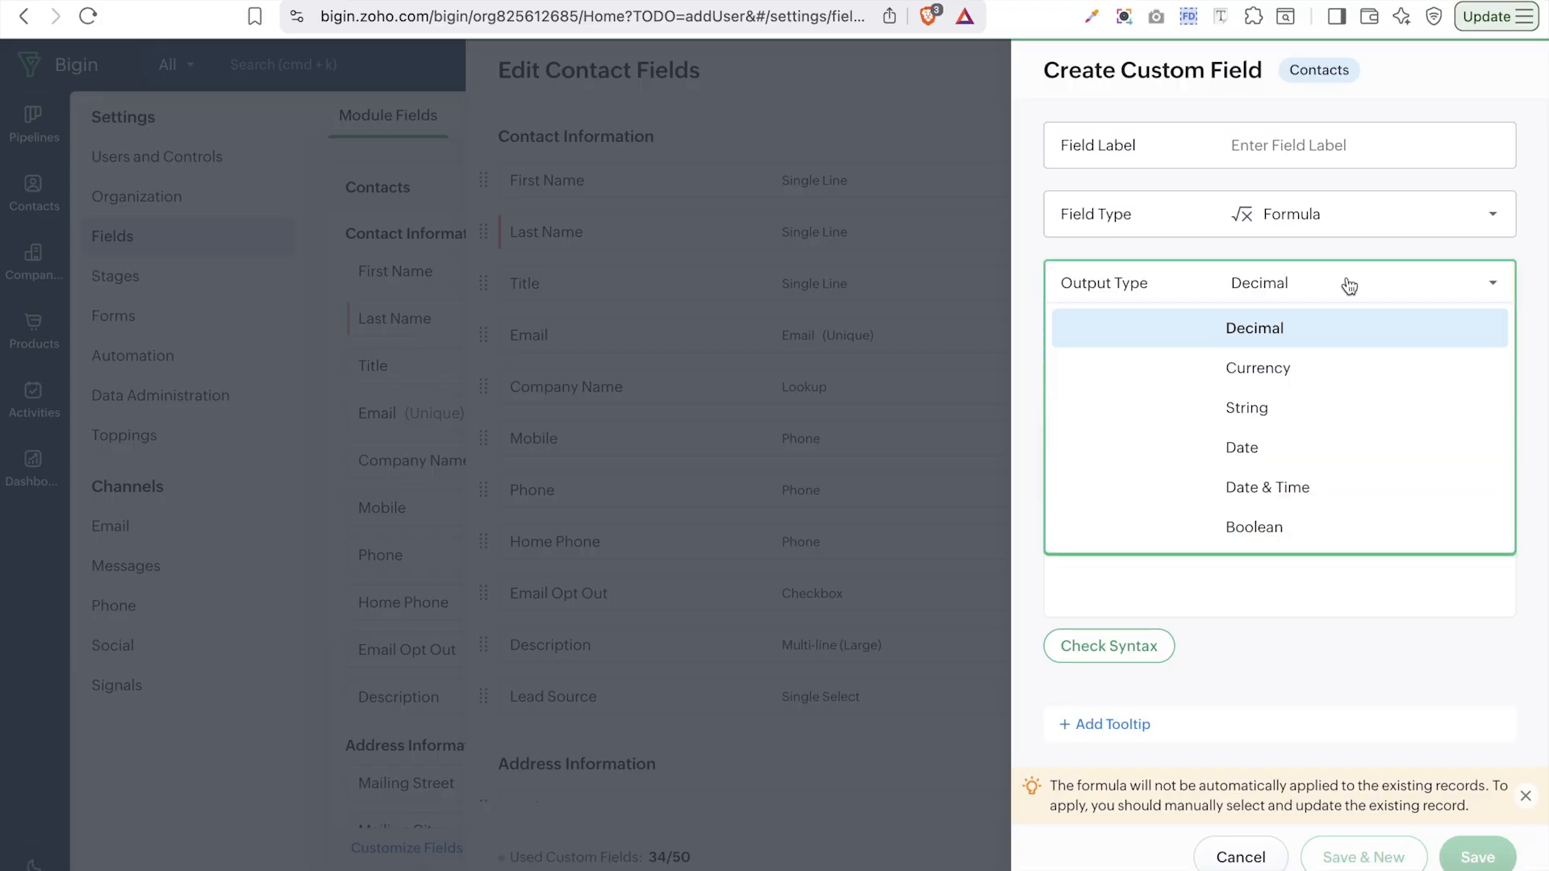
left_click(1335, 368)
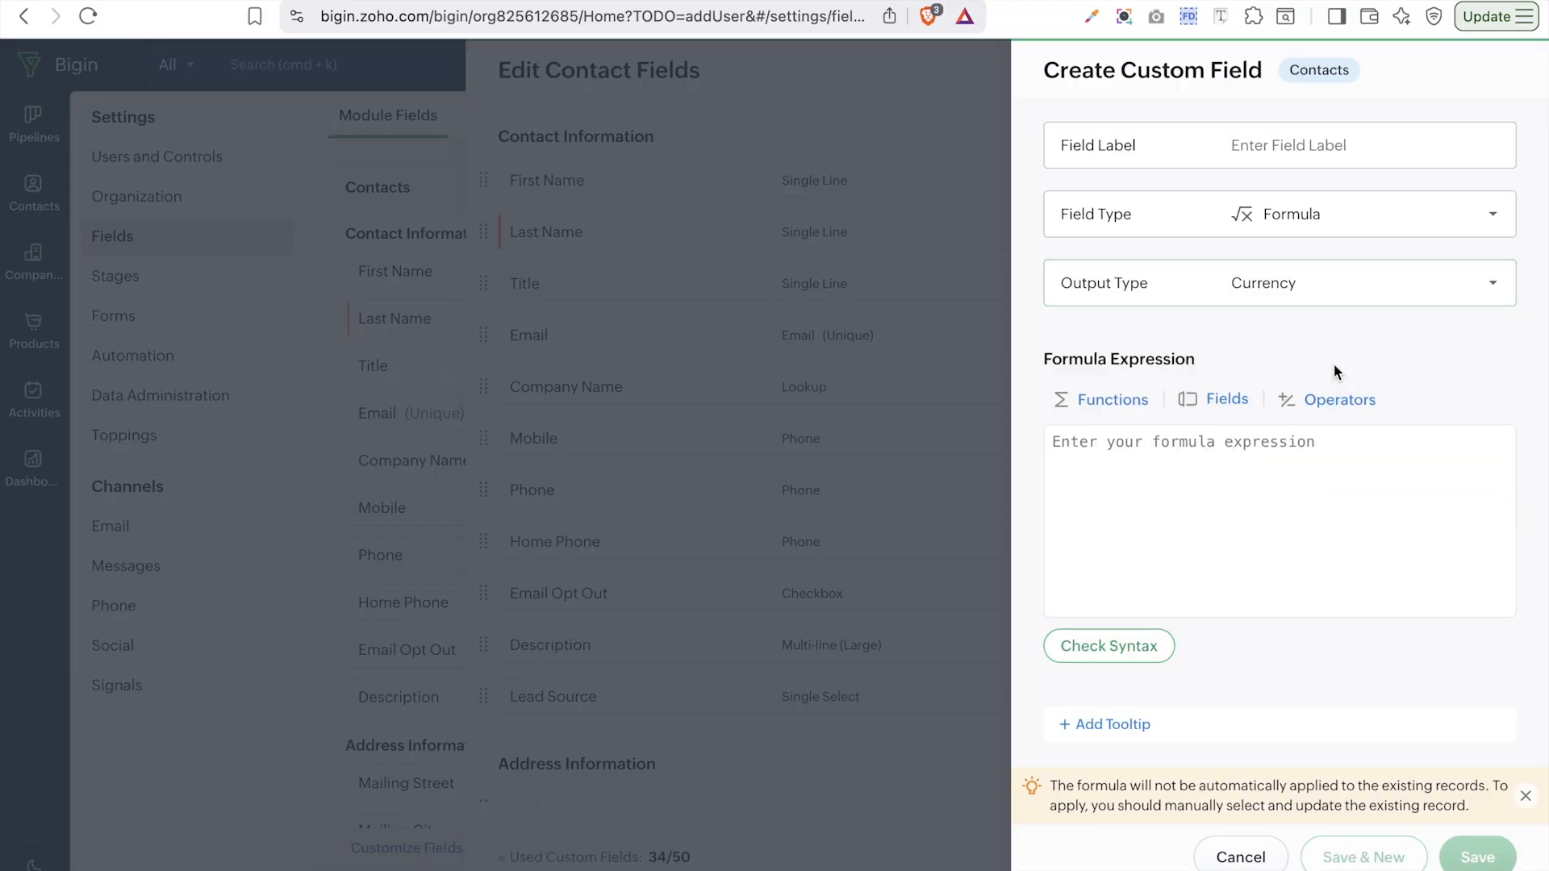
left_click(1336, 300)
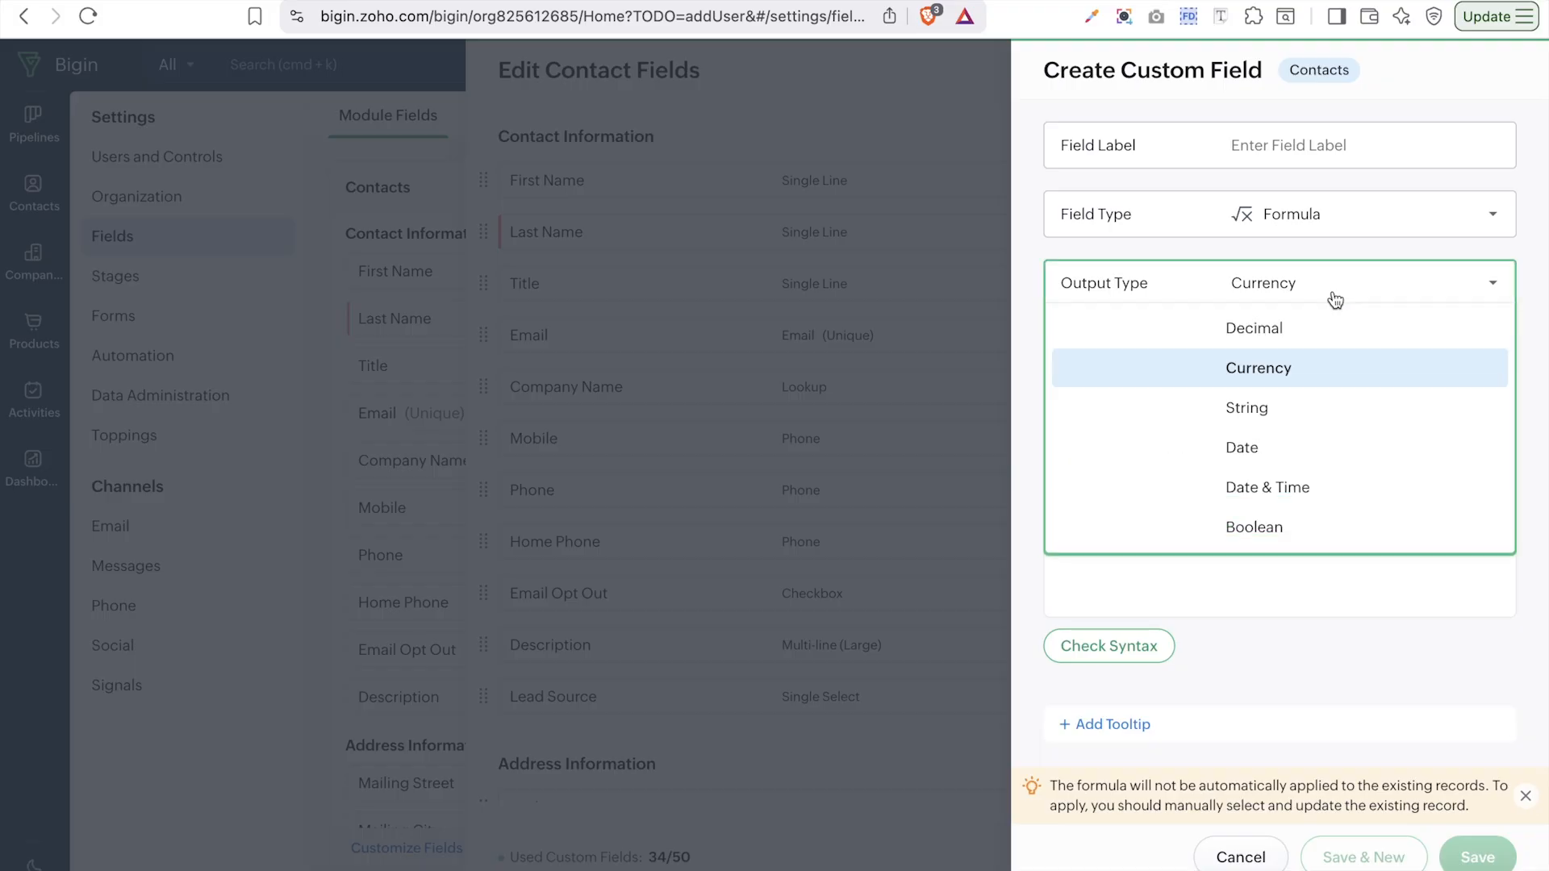
left_click(1277, 452)
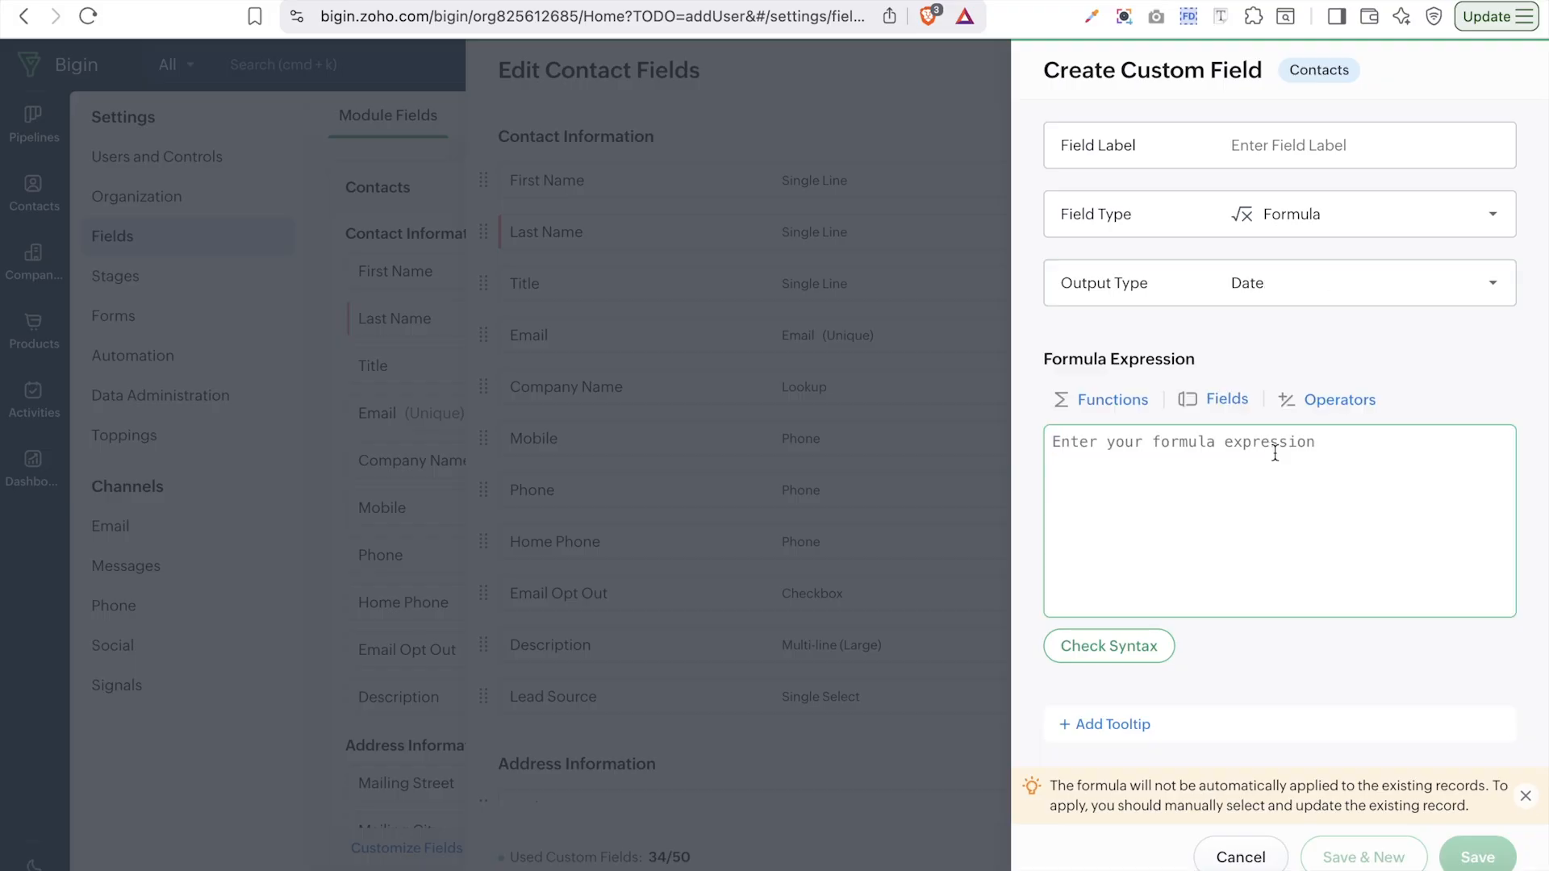
left_click(1320, 287)
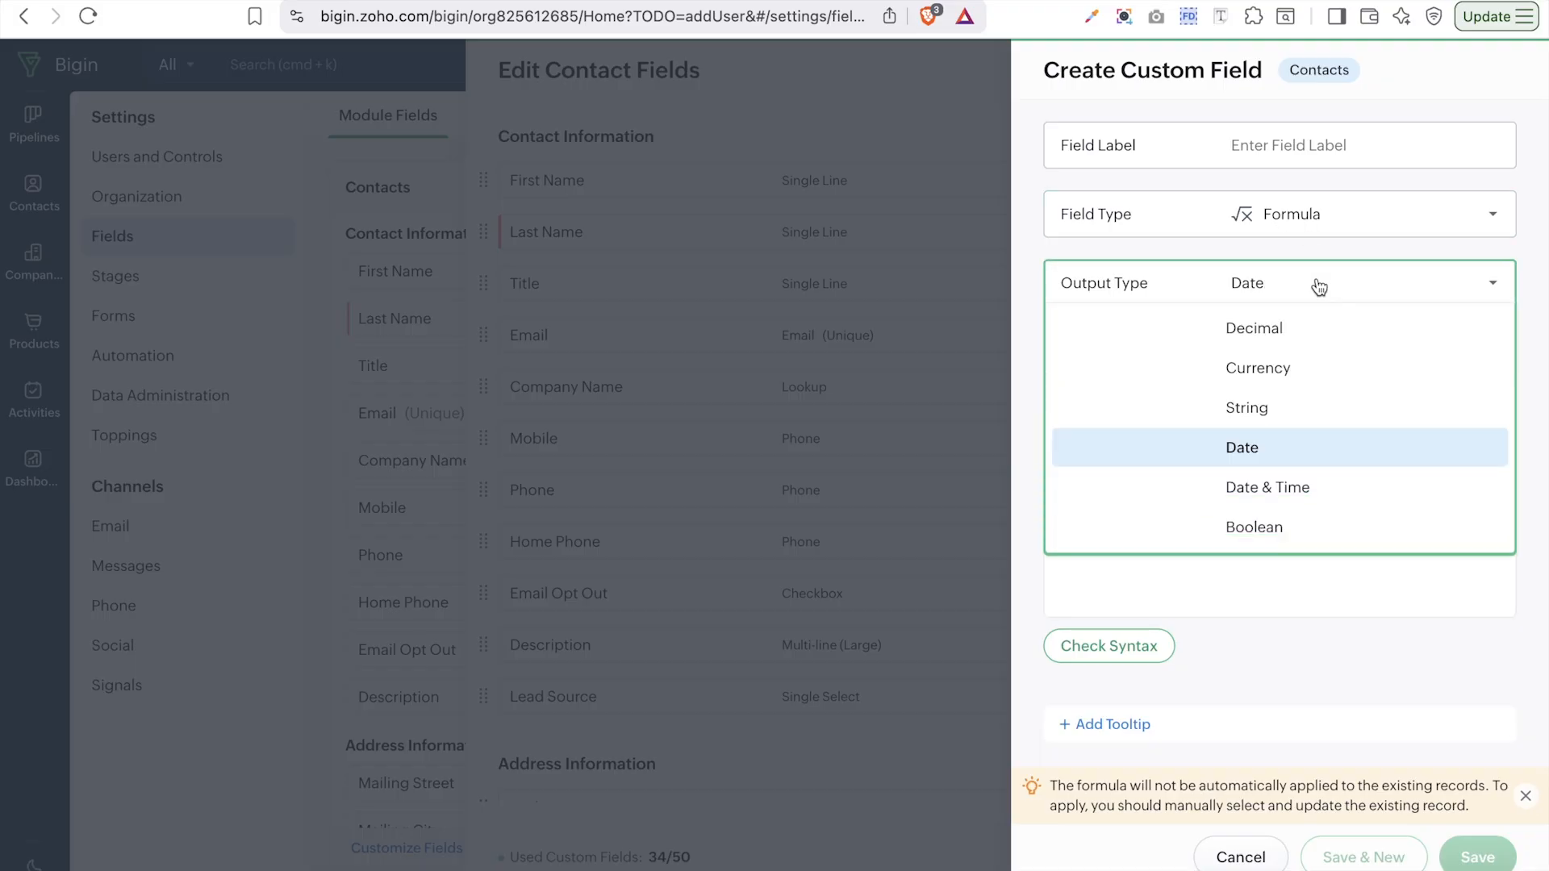
left_click(1301, 489)
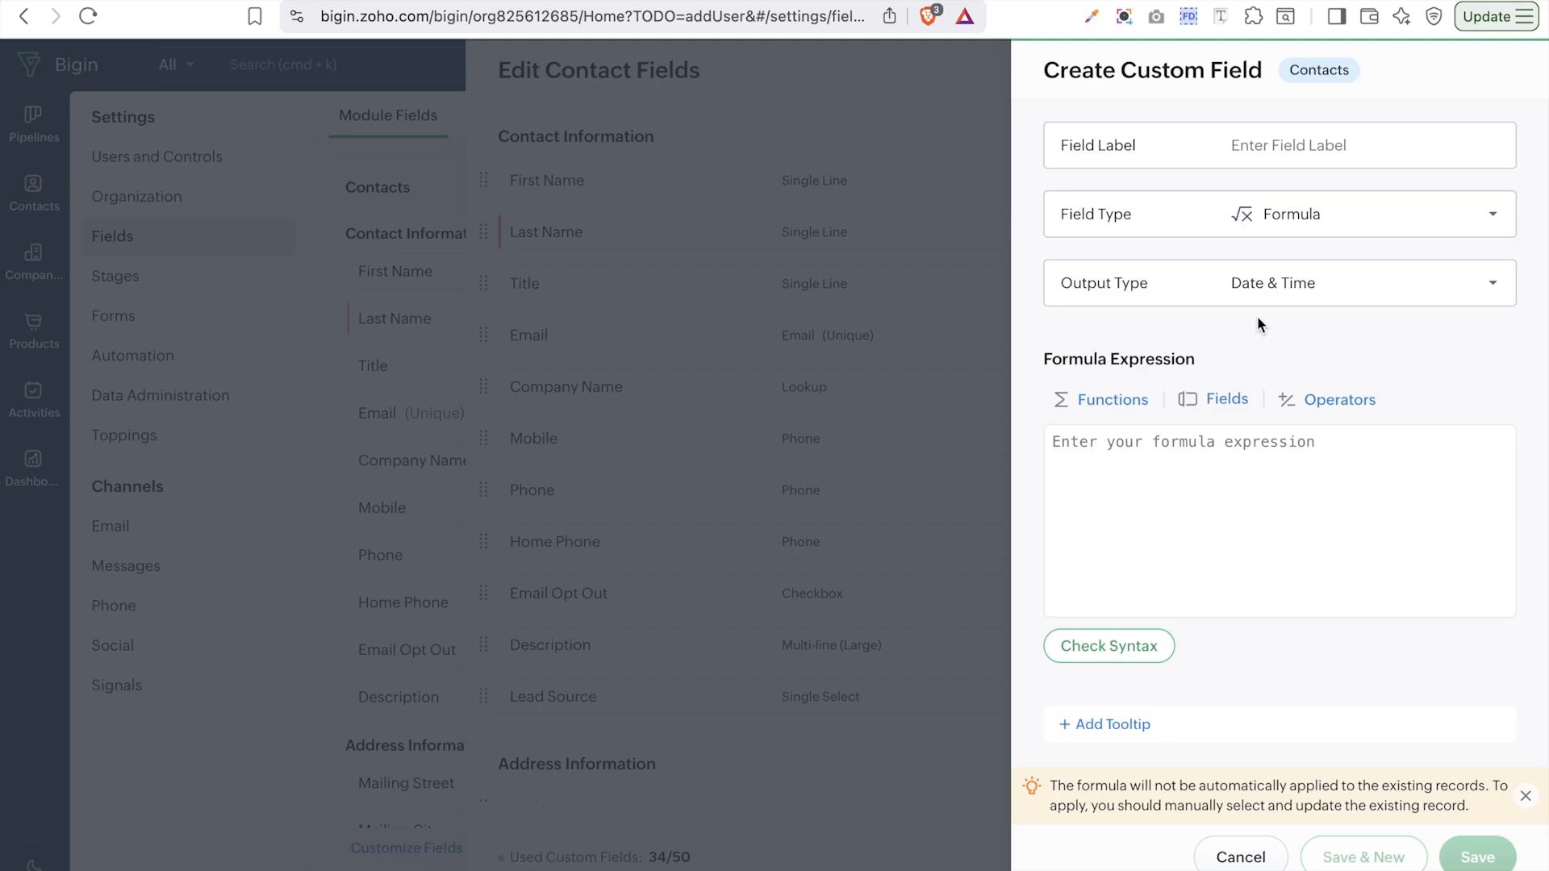
left_click(1306, 286)
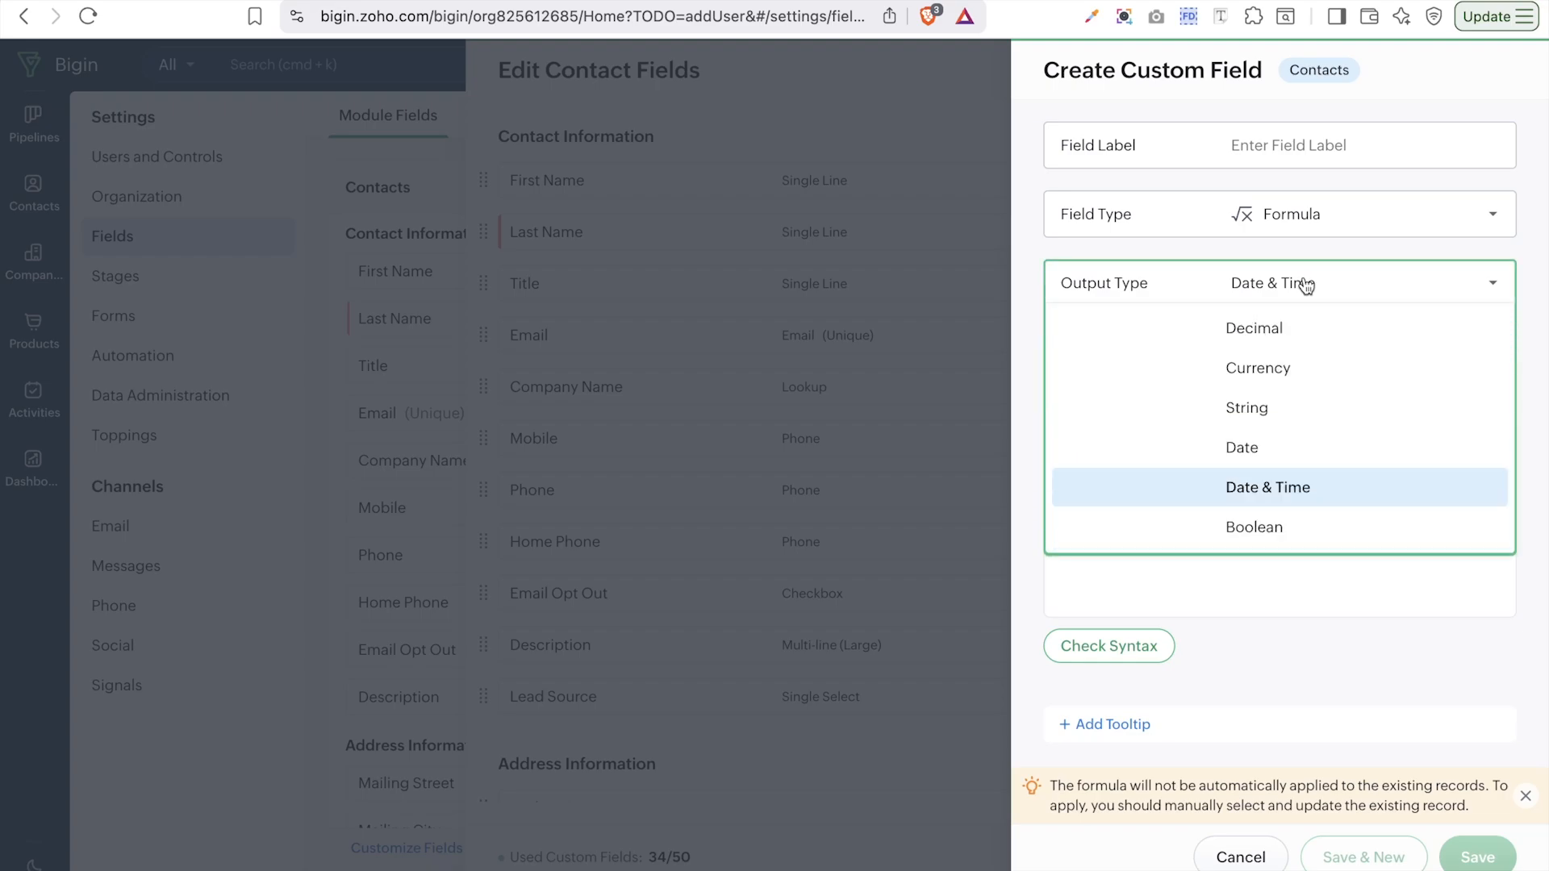
left_click(1286, 527)
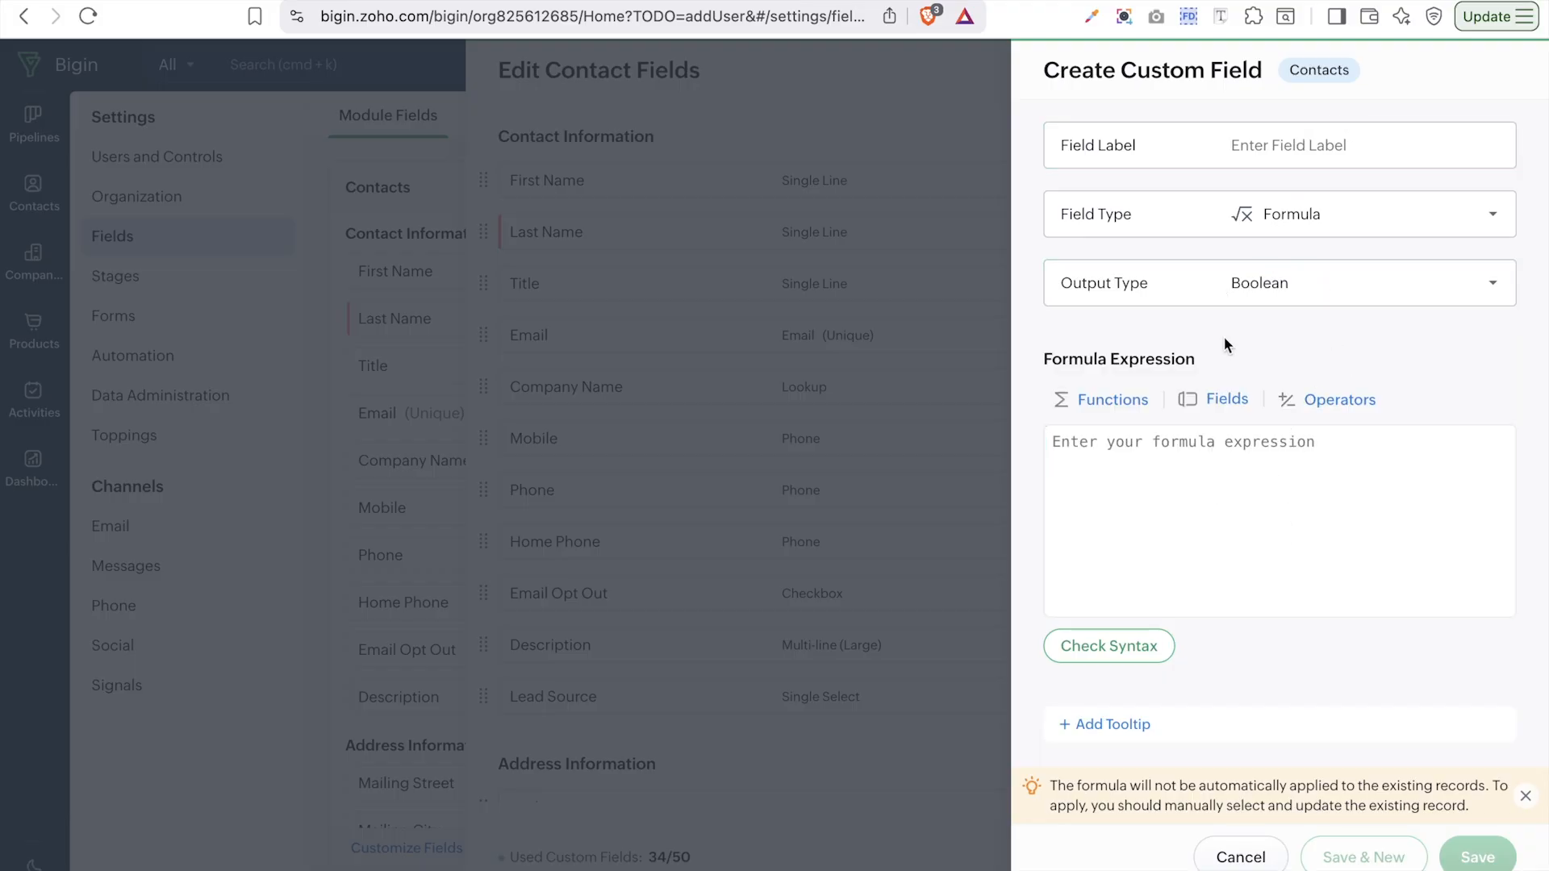
left_click(1317, 218)
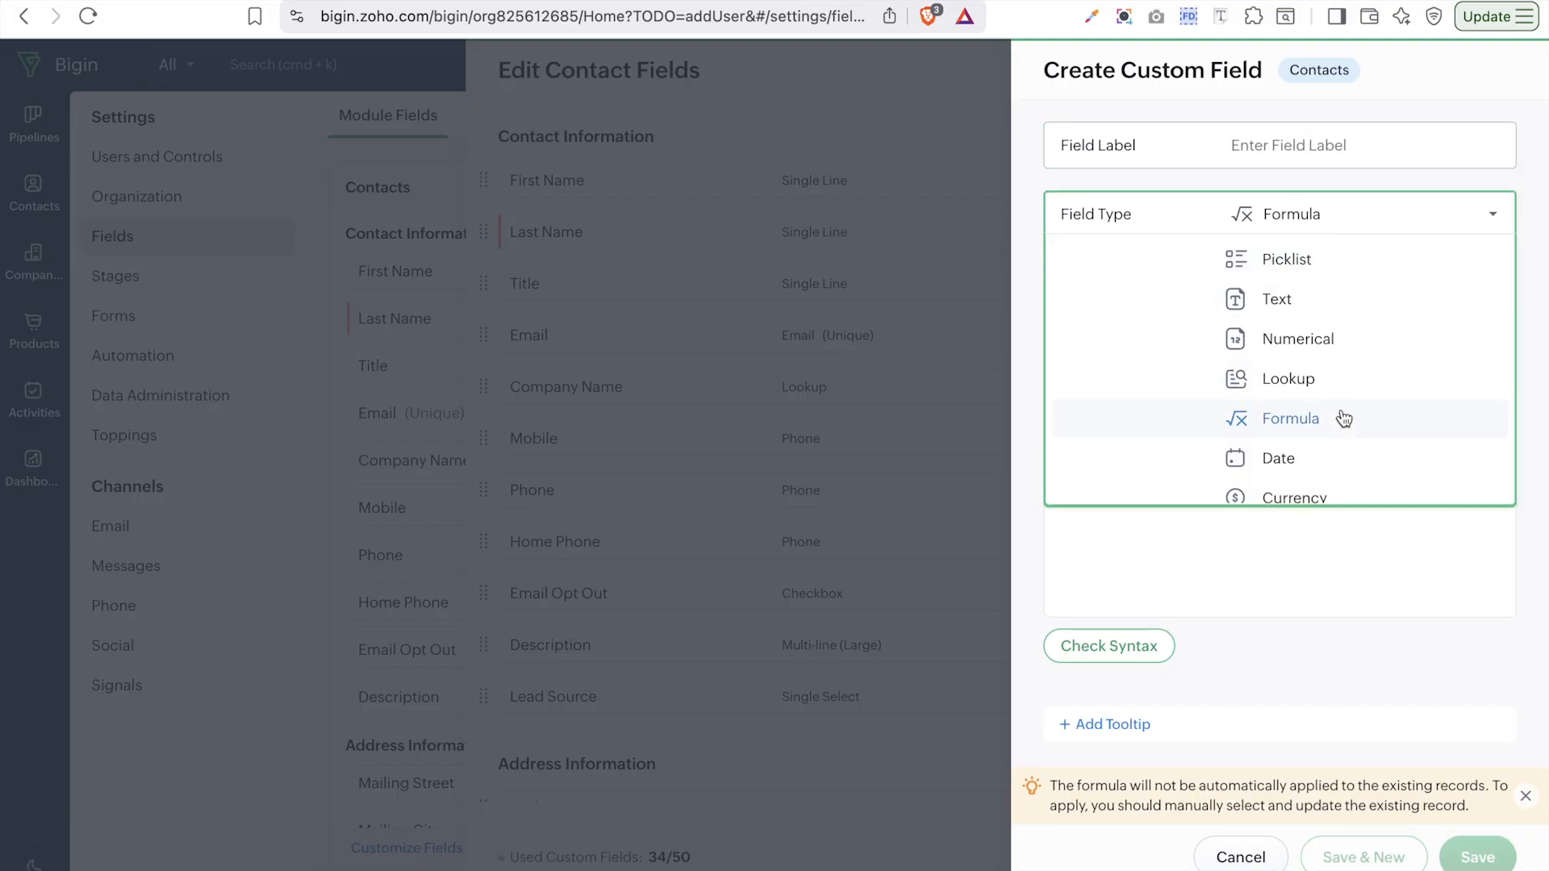
- Make the field a Date field with the Date & Time subtype
scroll(1342, 418, "down", 3)
left_click(1279, 314)
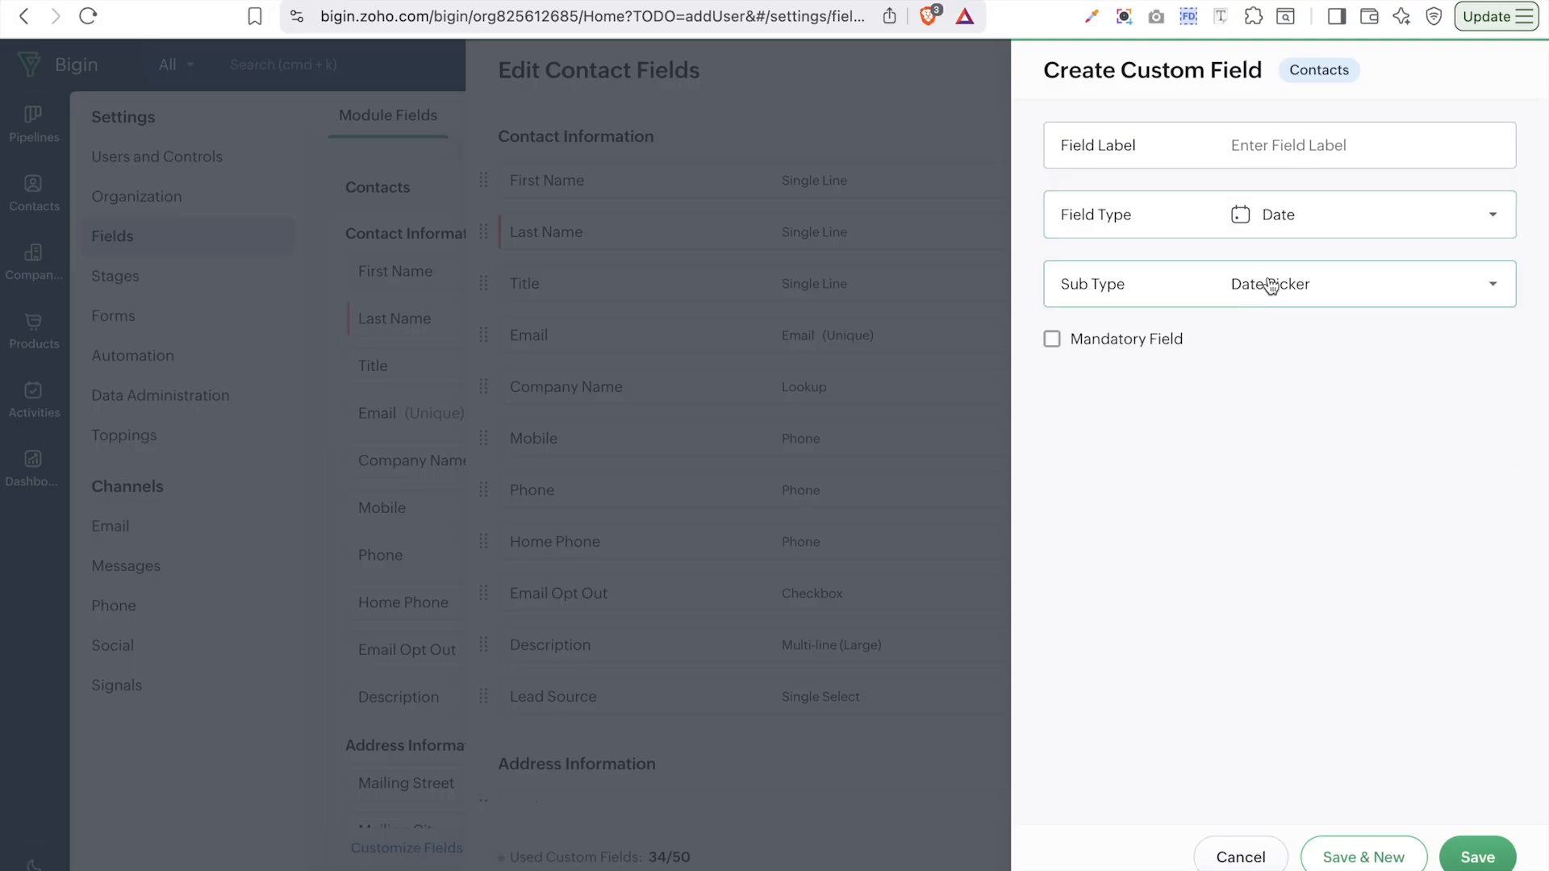
left_click(1272, 286)
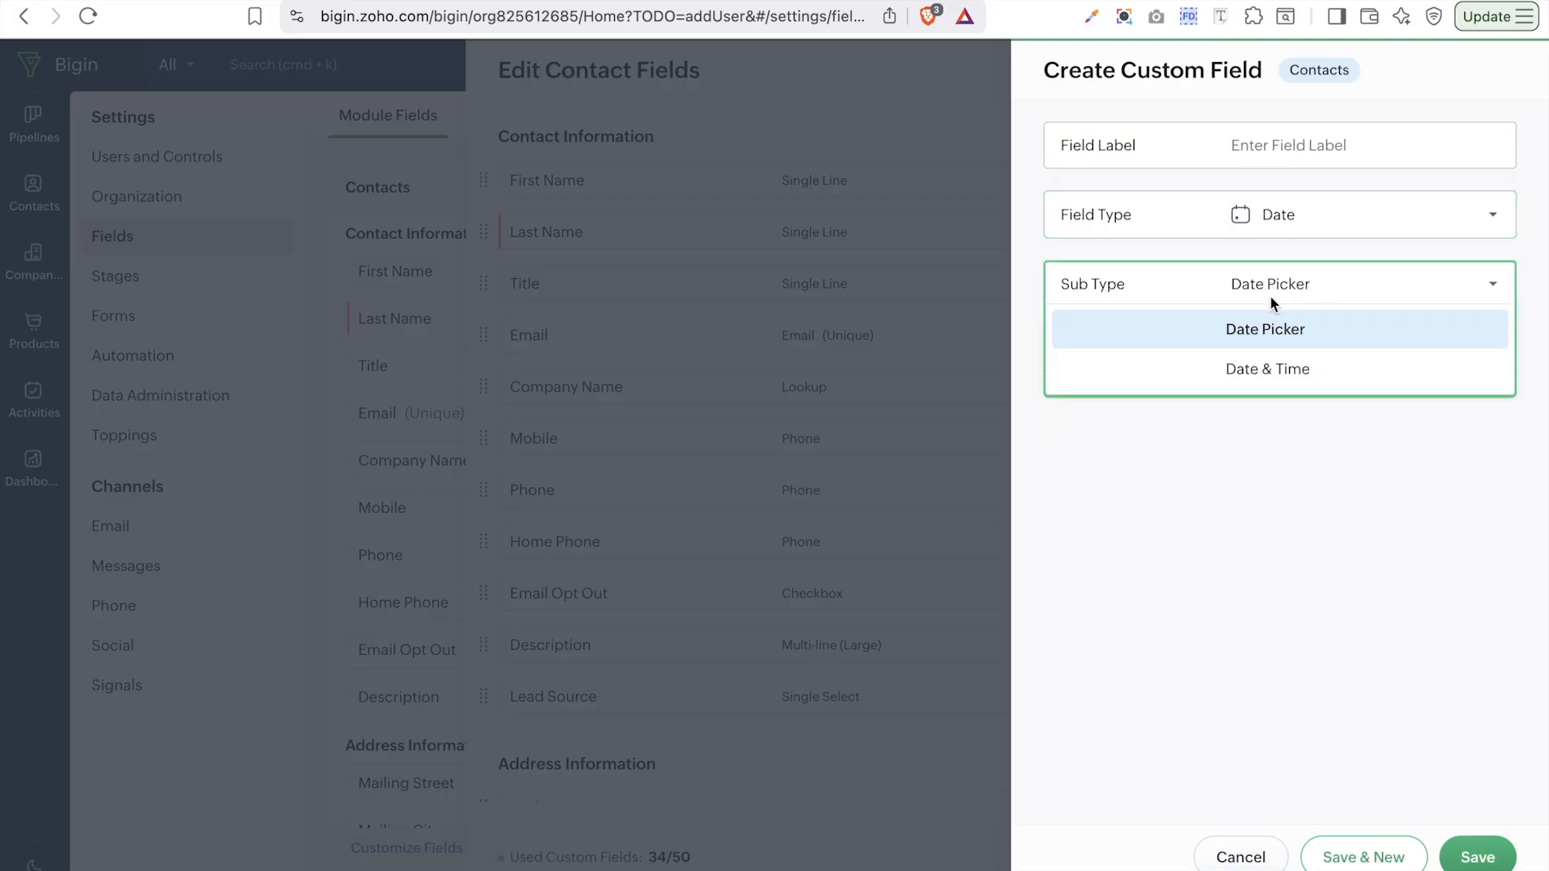
left_click(1271, 363)
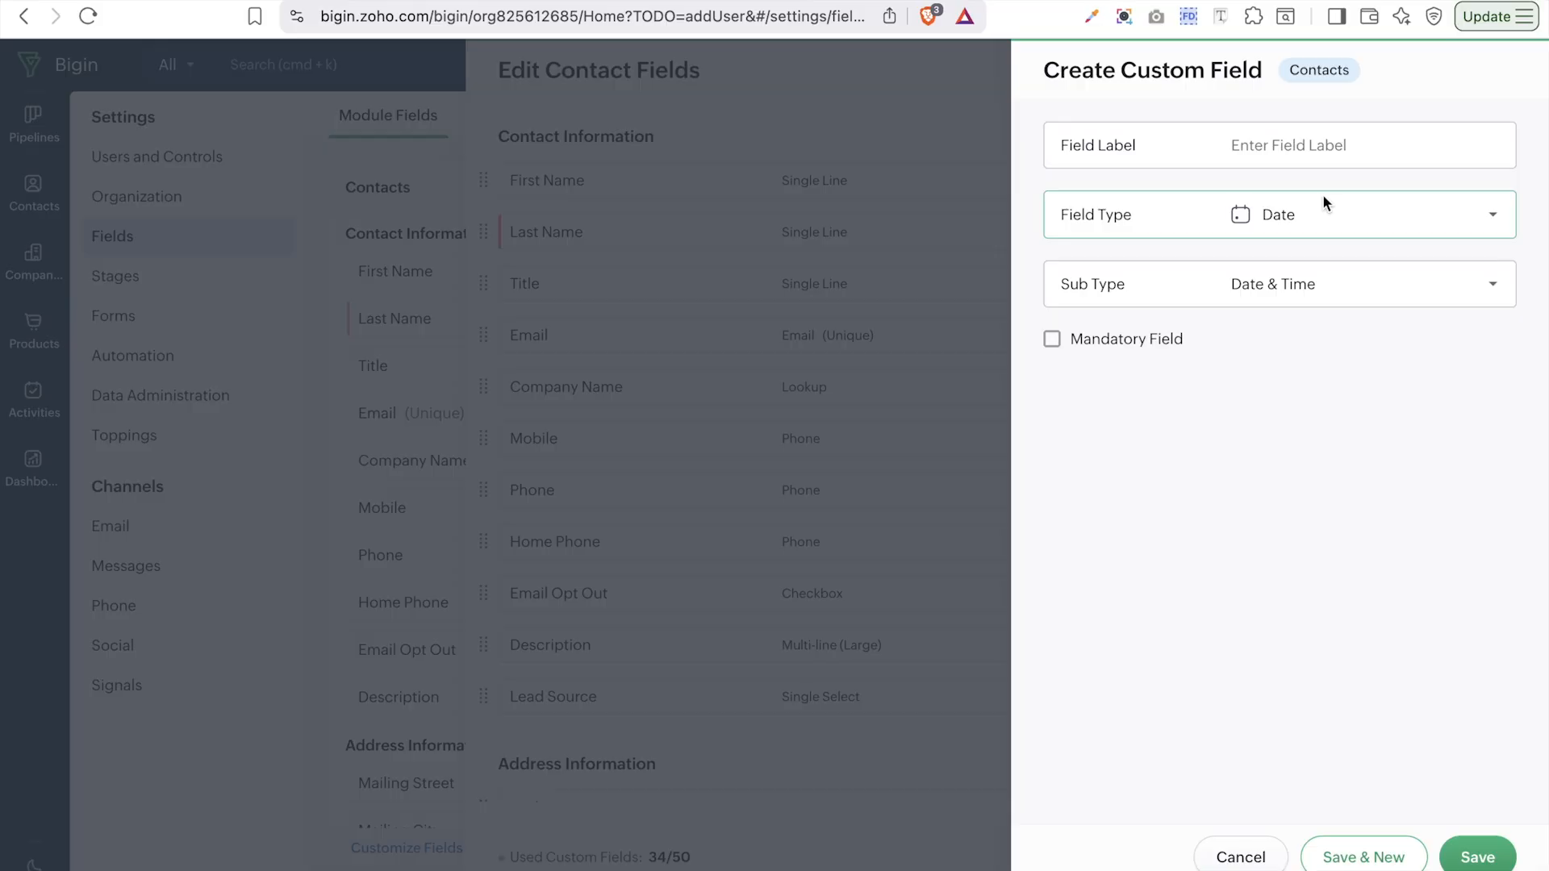
- Change the field type from Date to Currency
left_click(1319, 219)
scroll(1327, 416, "down", 3)
left_click(1324, 293)
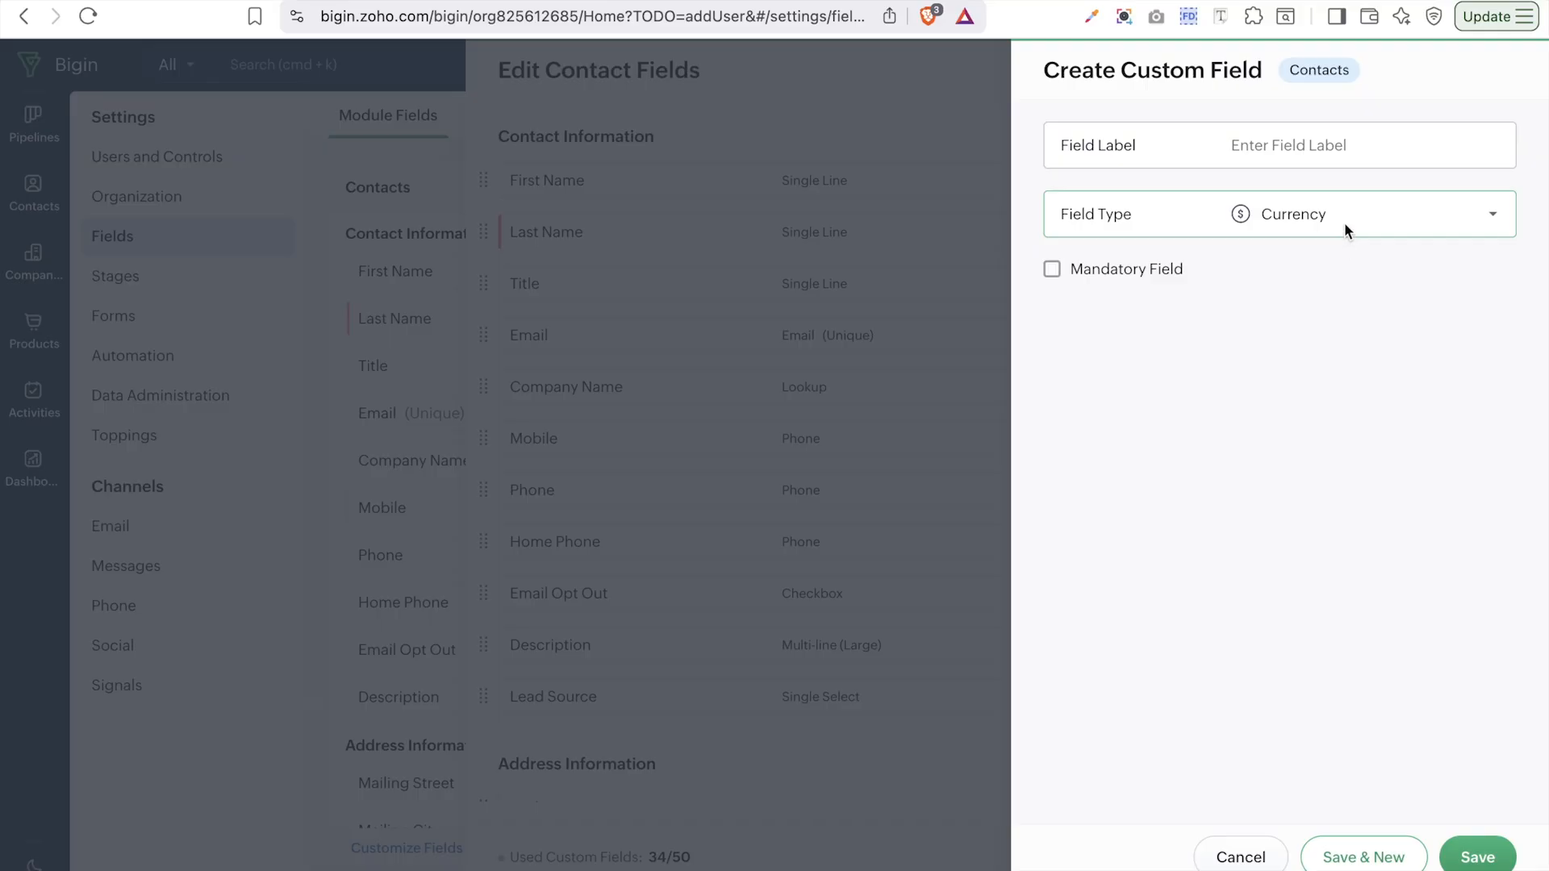
- Change the field type from Currency to Email
left_click(1395, 212)
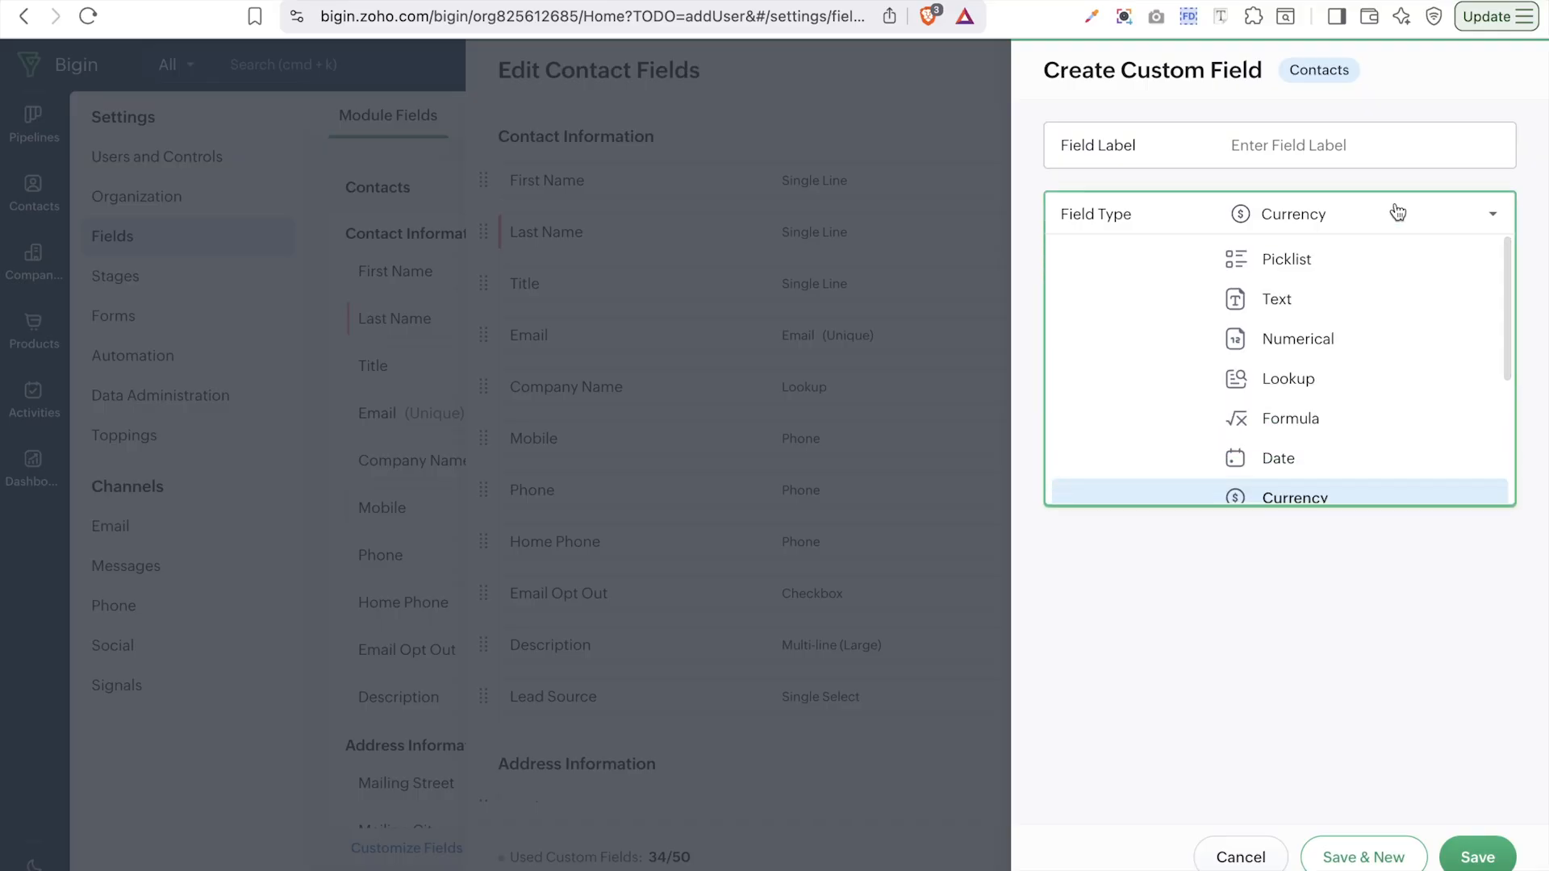
scroll(1355, 336, "down", 3)
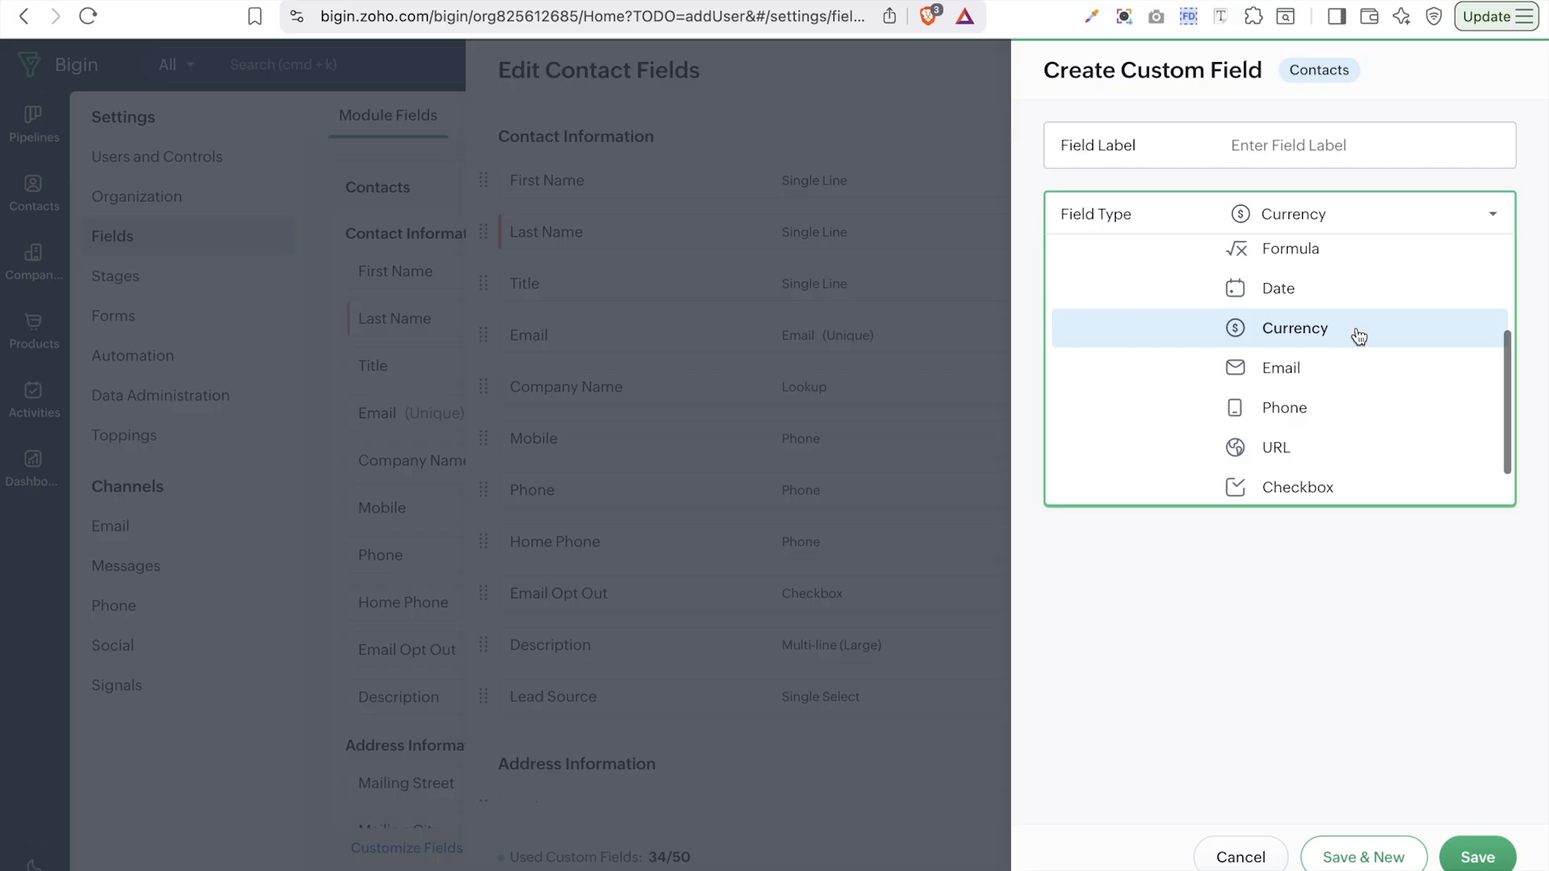
scroll(1359, 336, "down", 1)
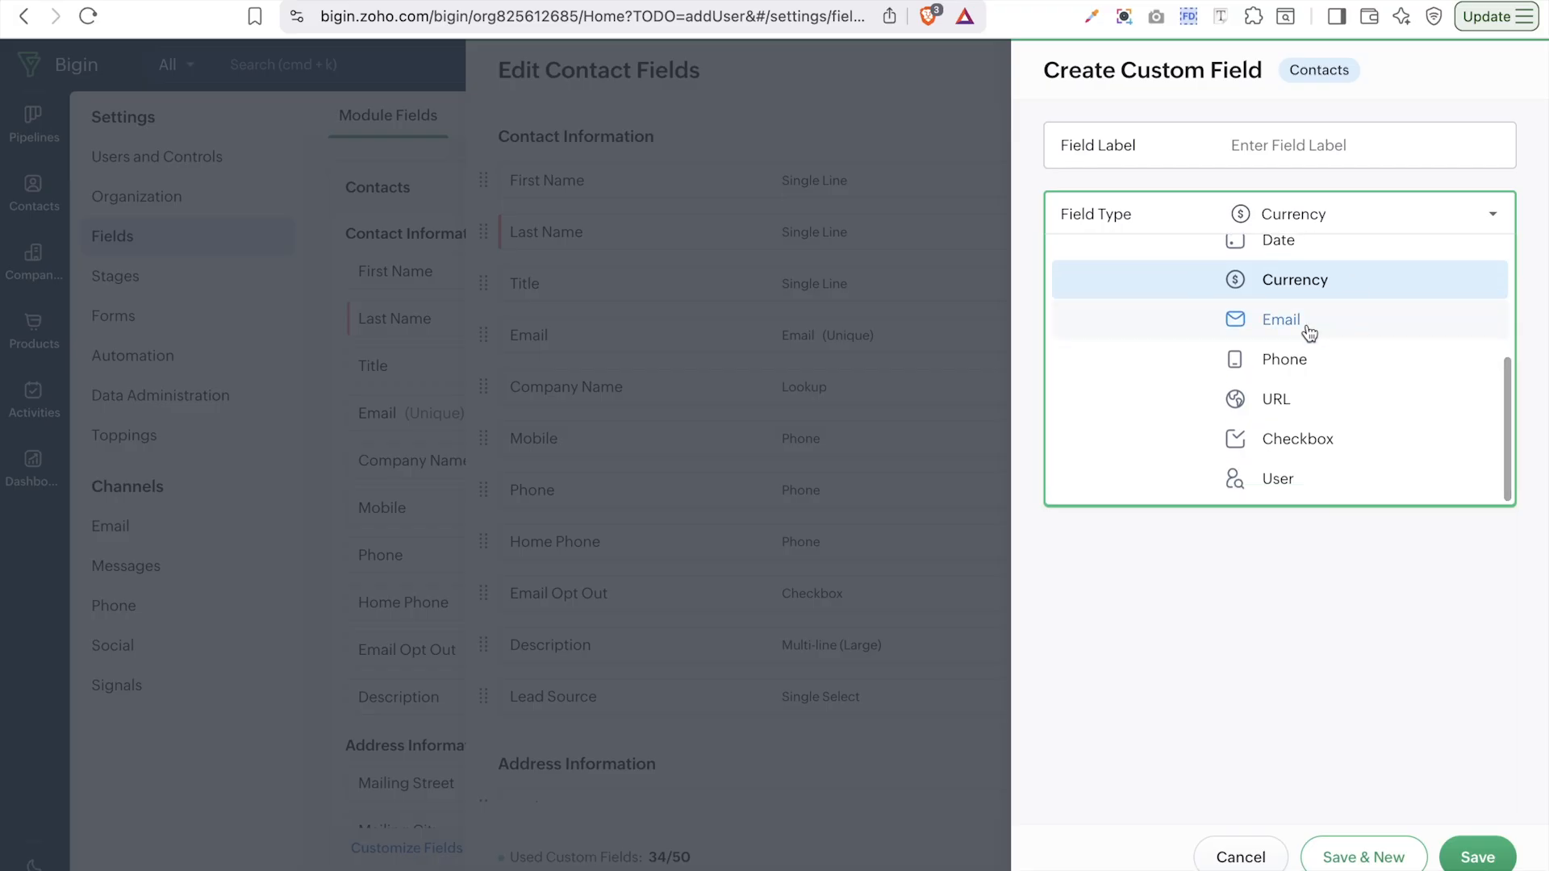
left_click(1280, 335)
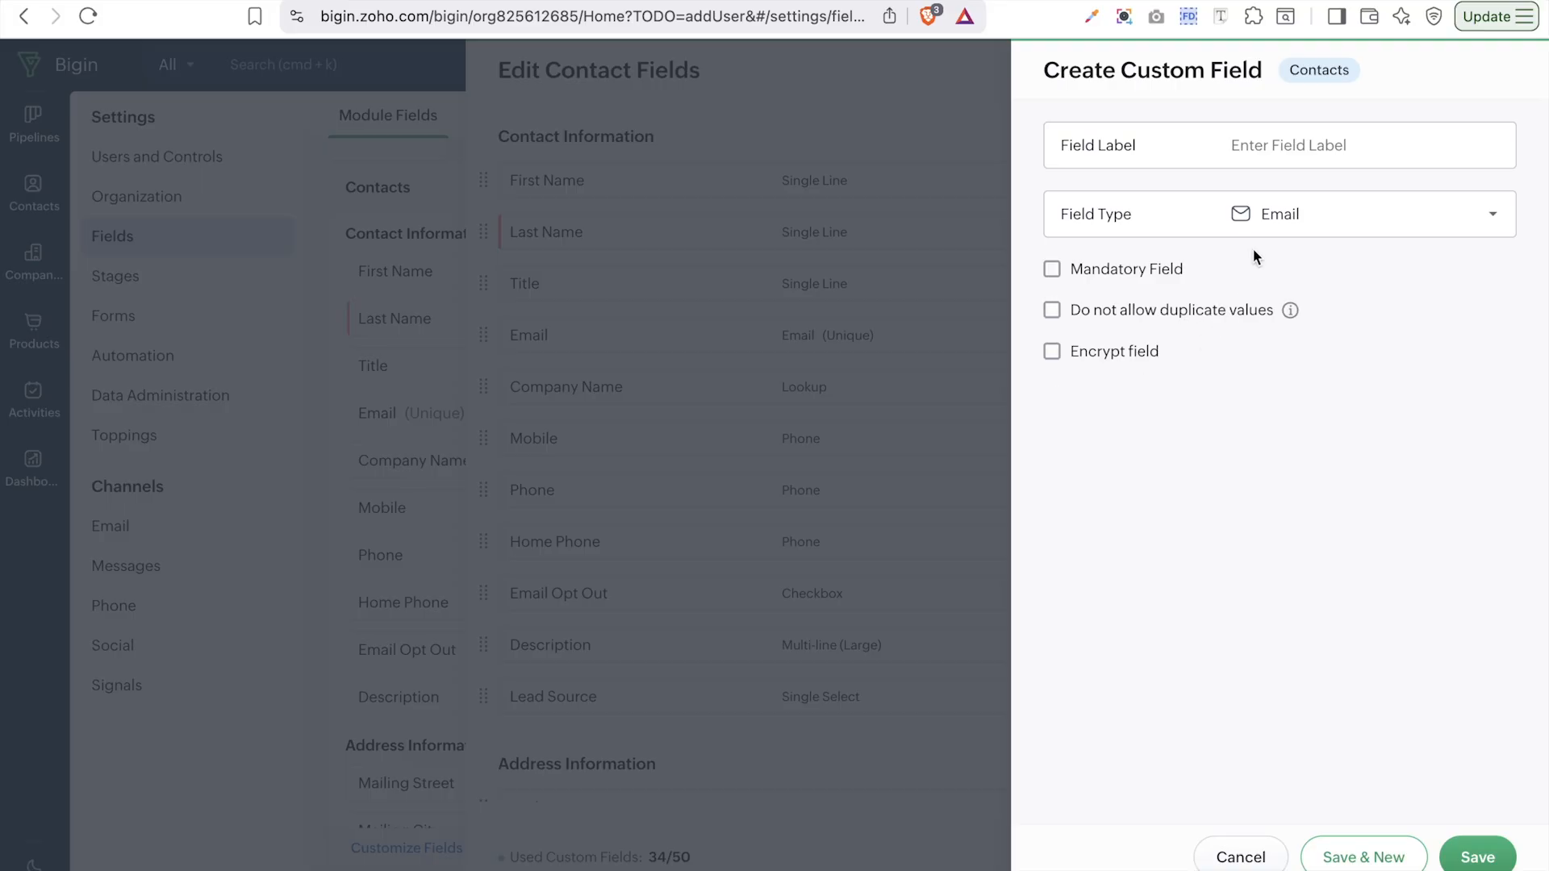
- Make the field a Phone field, leaving its Field Length at 20
left_click(1259, 213)
scroll(1332, 435, "down", 2)
scroll(1345, 481, "down", 2)
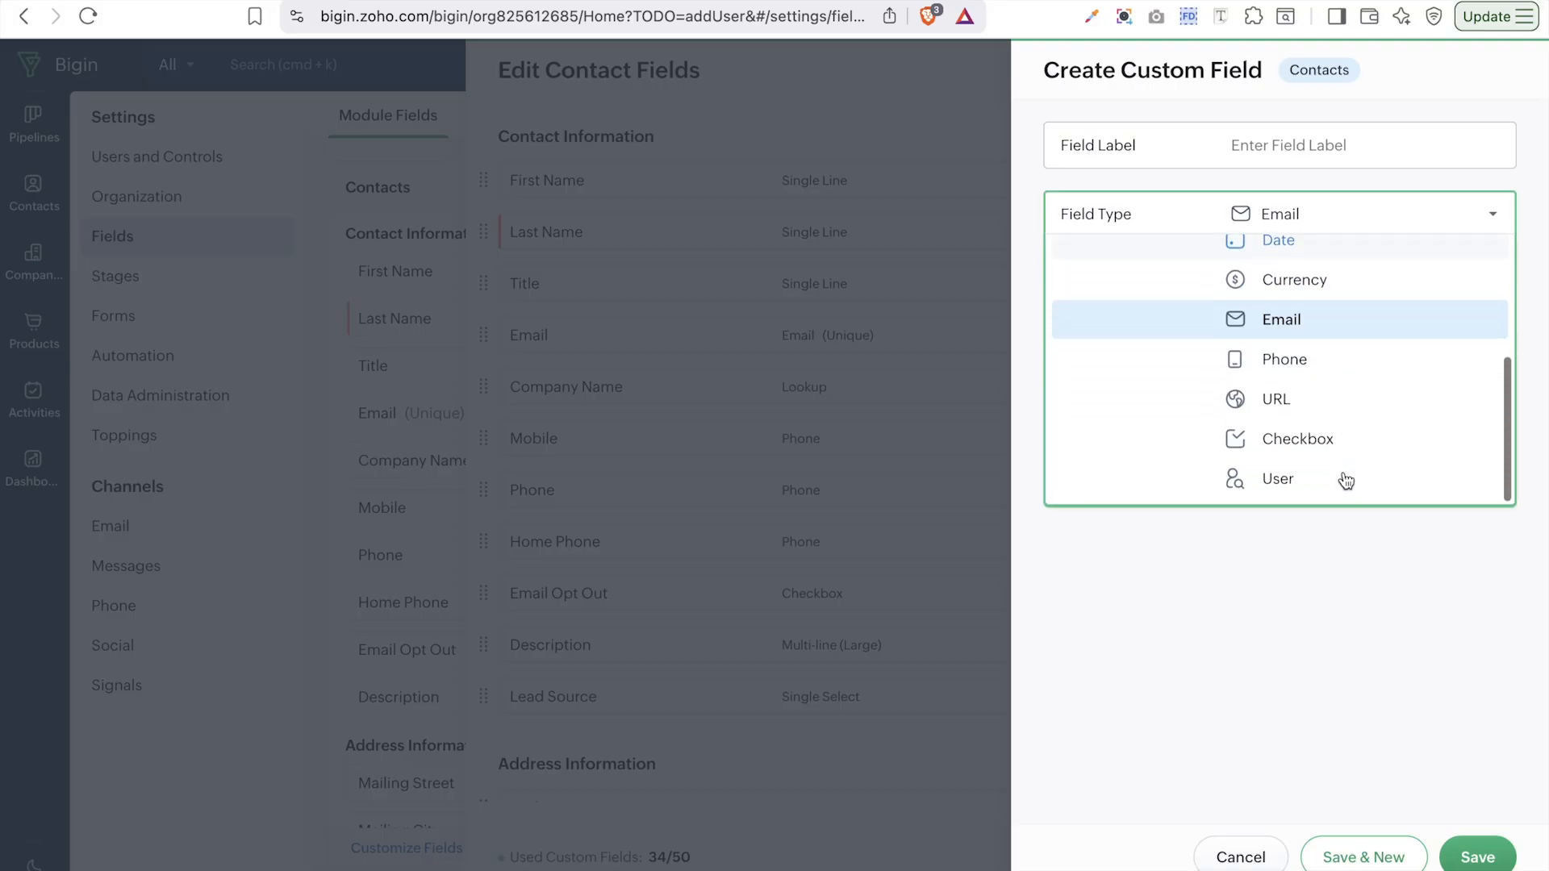
left_click(1277, 359)
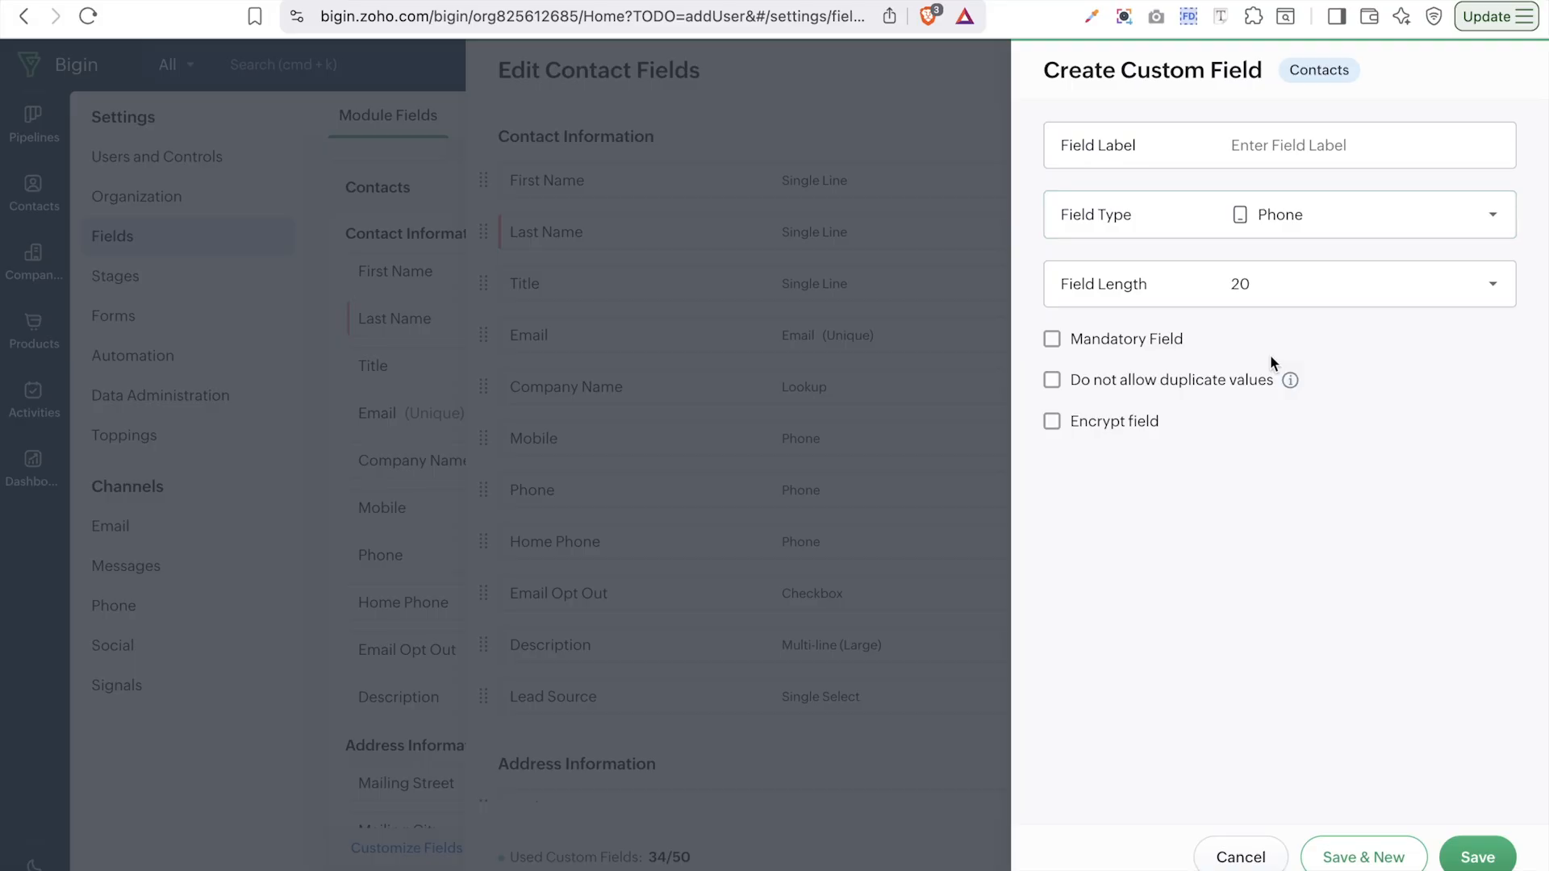
left_click(1295, 283)
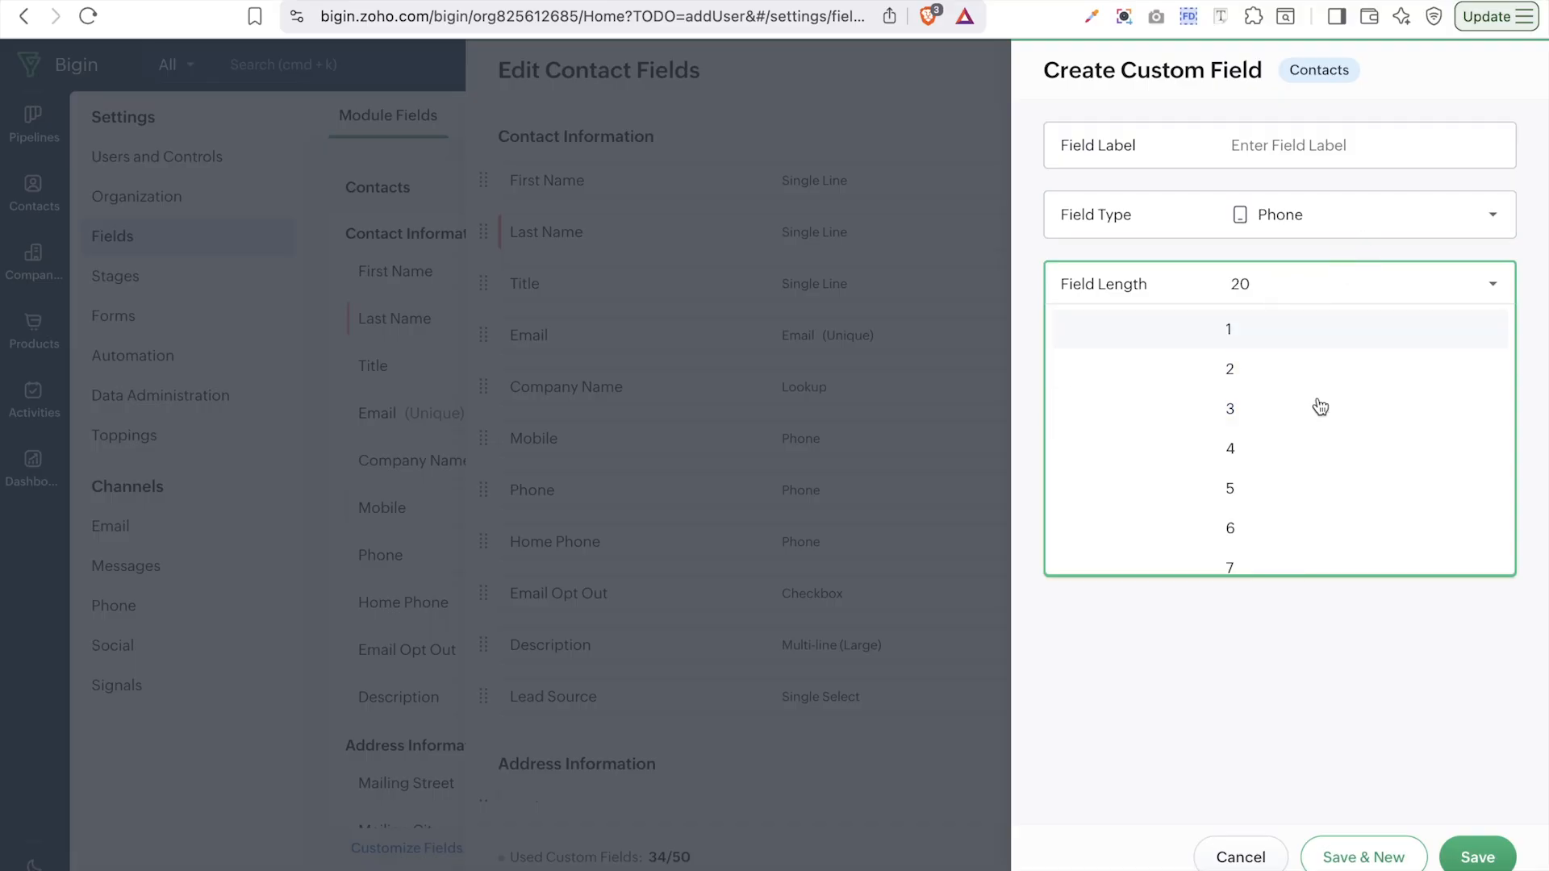
scroll(1343, 522, "down", 4)
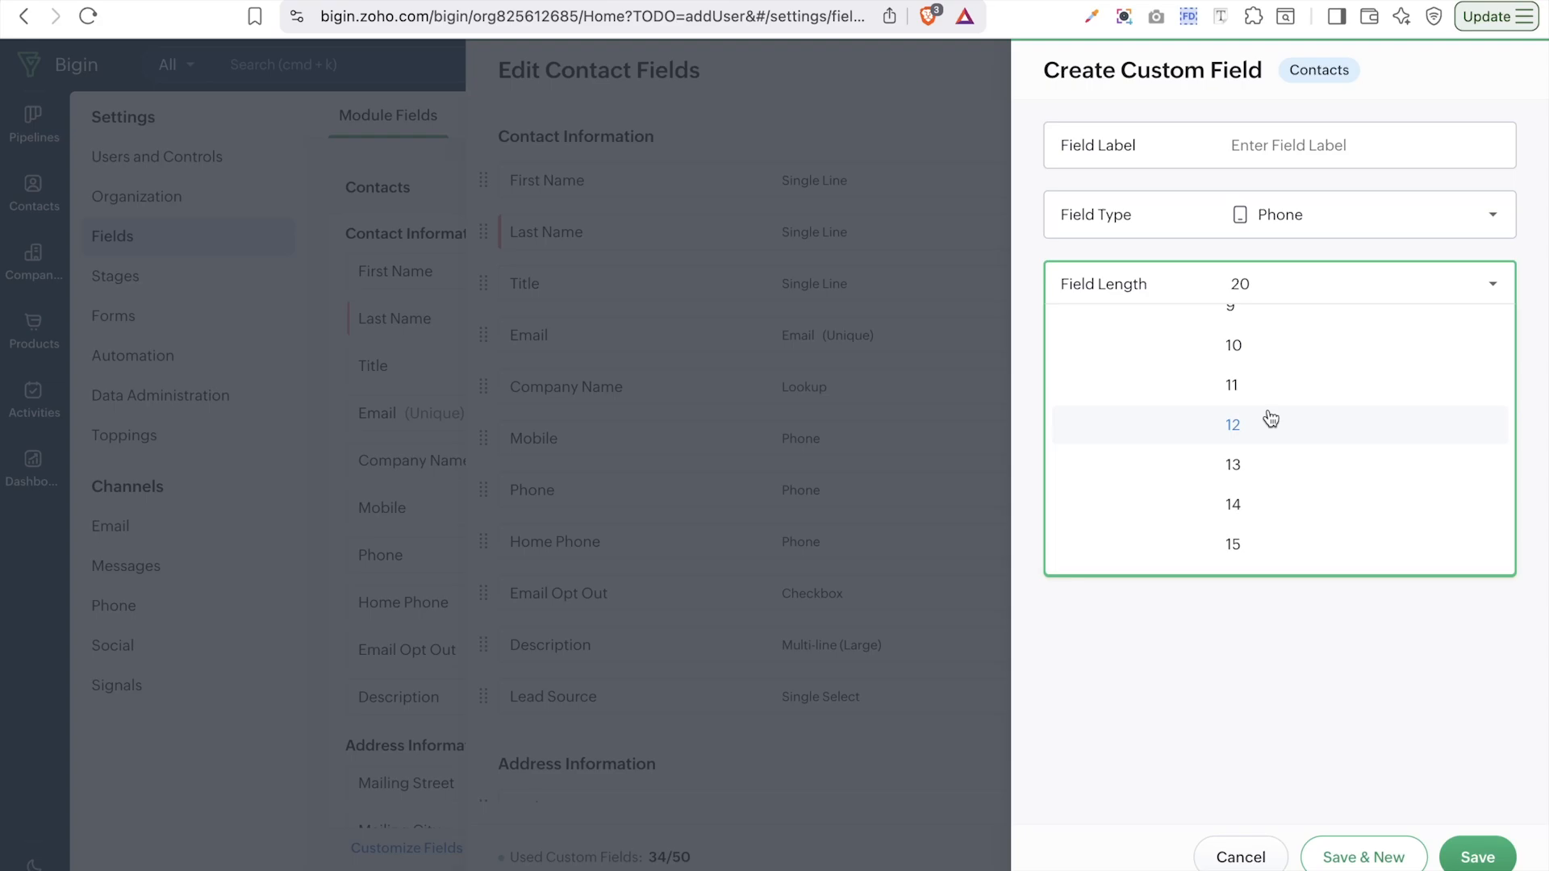
left_click(1295, 779)
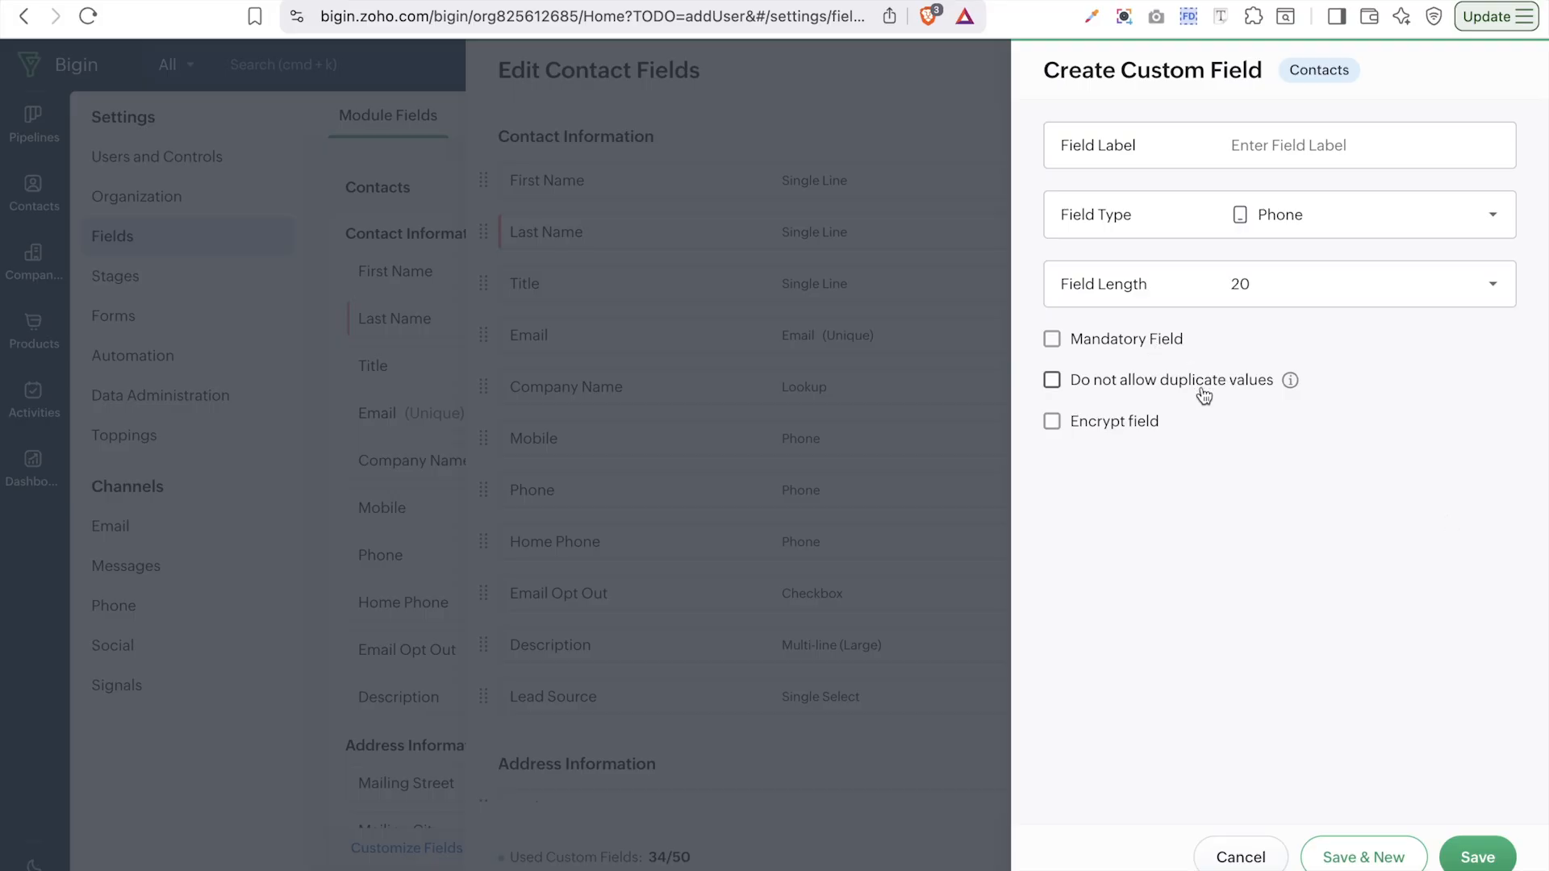
- Switch the field type to URL, then Checkbox, and finally User
left_click(1375, 214)
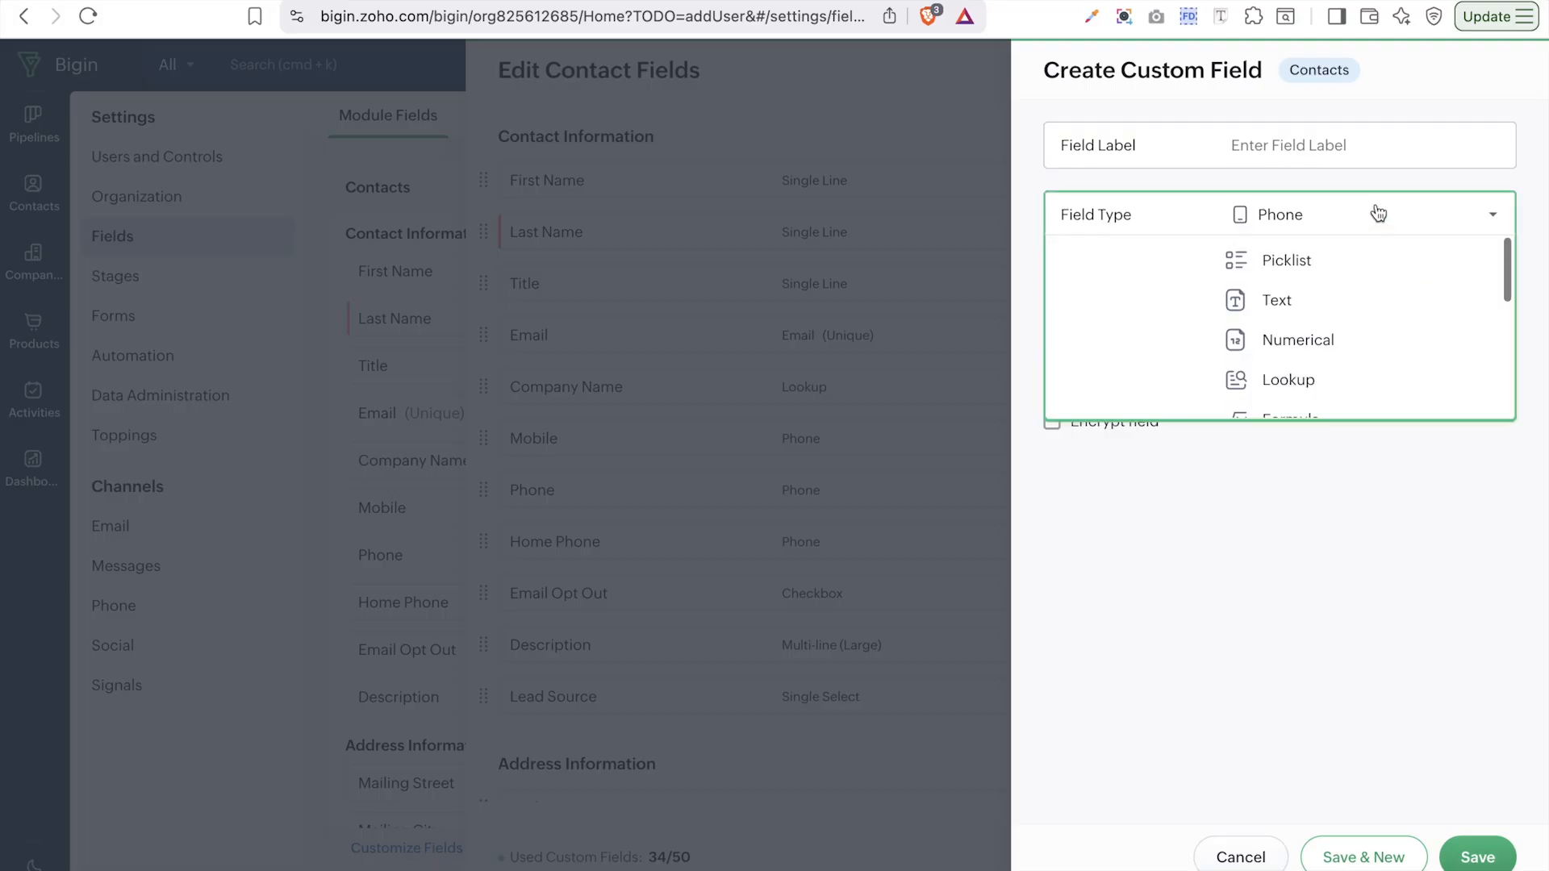
scroll(1307, 446, "down", 3)
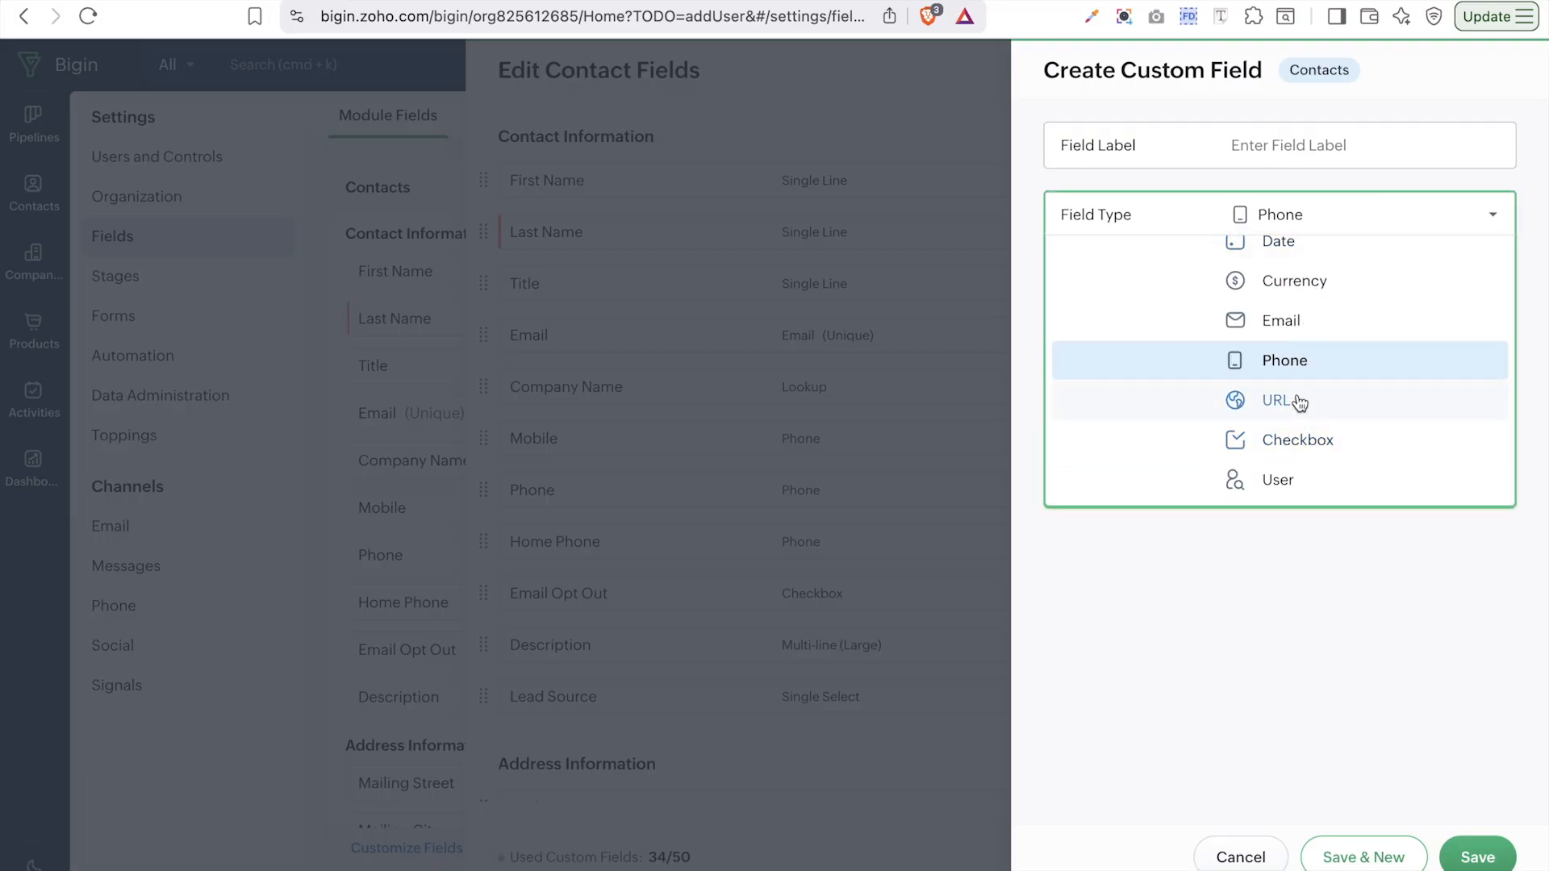
left_click(1297, 401)
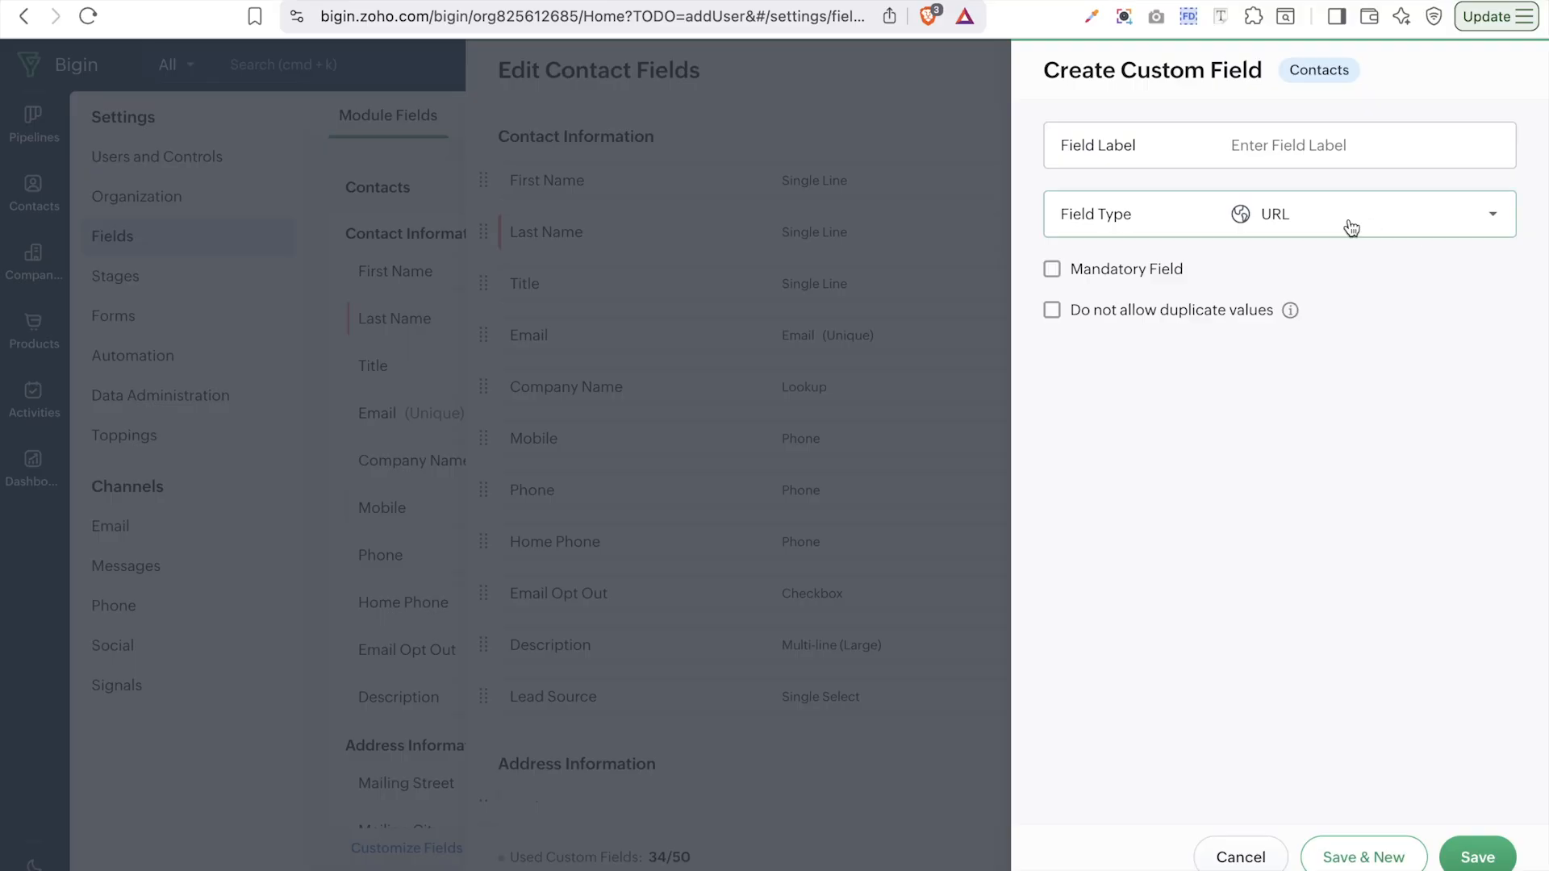
left_click(1304, 214)
scroll(1390, 409, "down", 3)
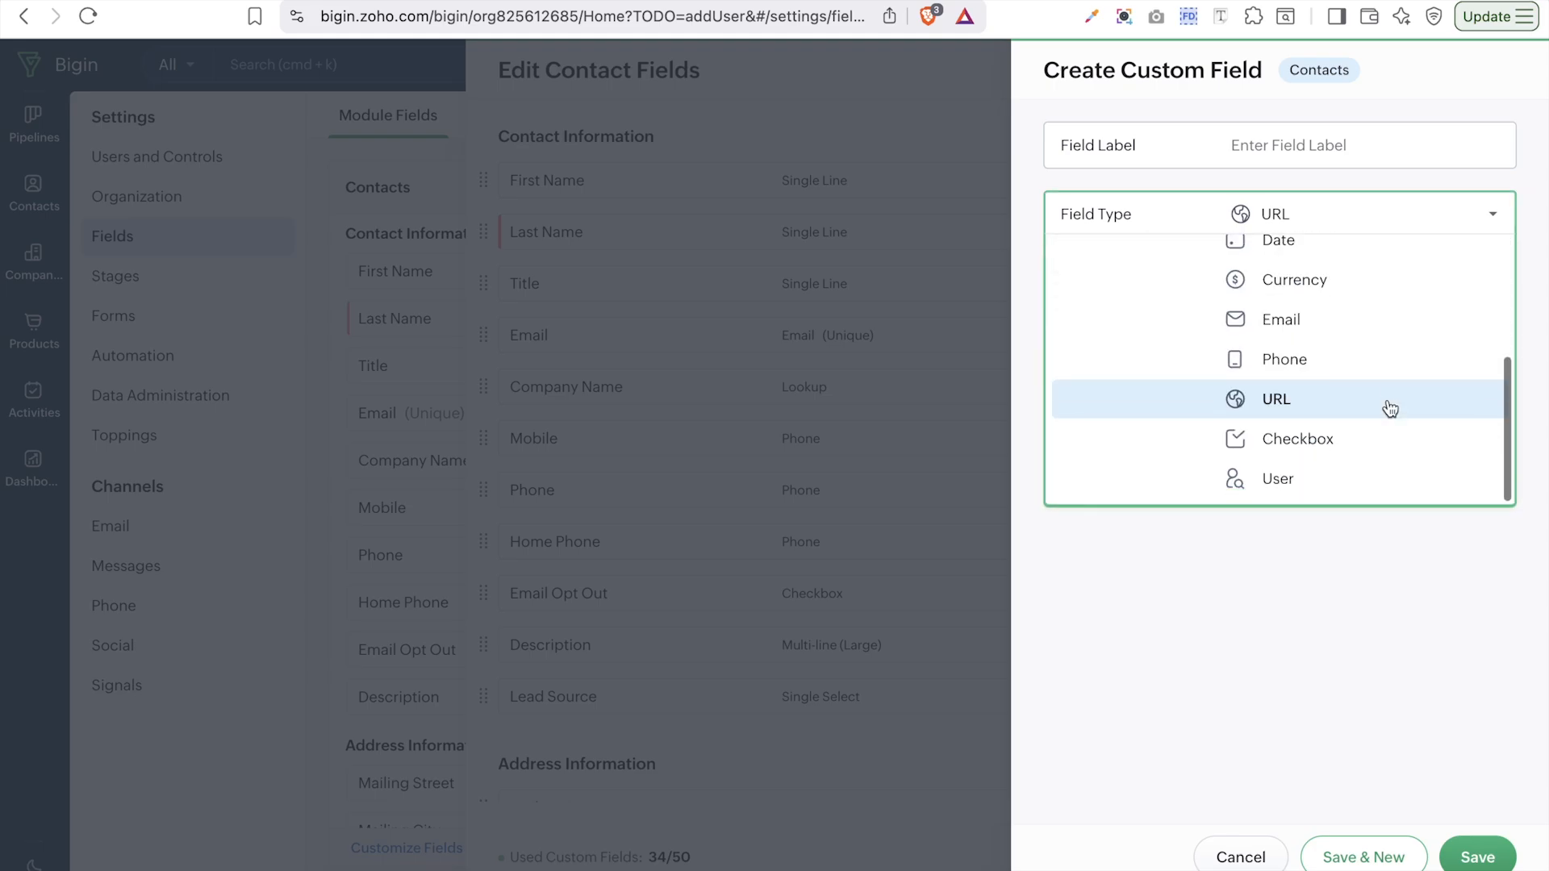
left_click(1347, 435)
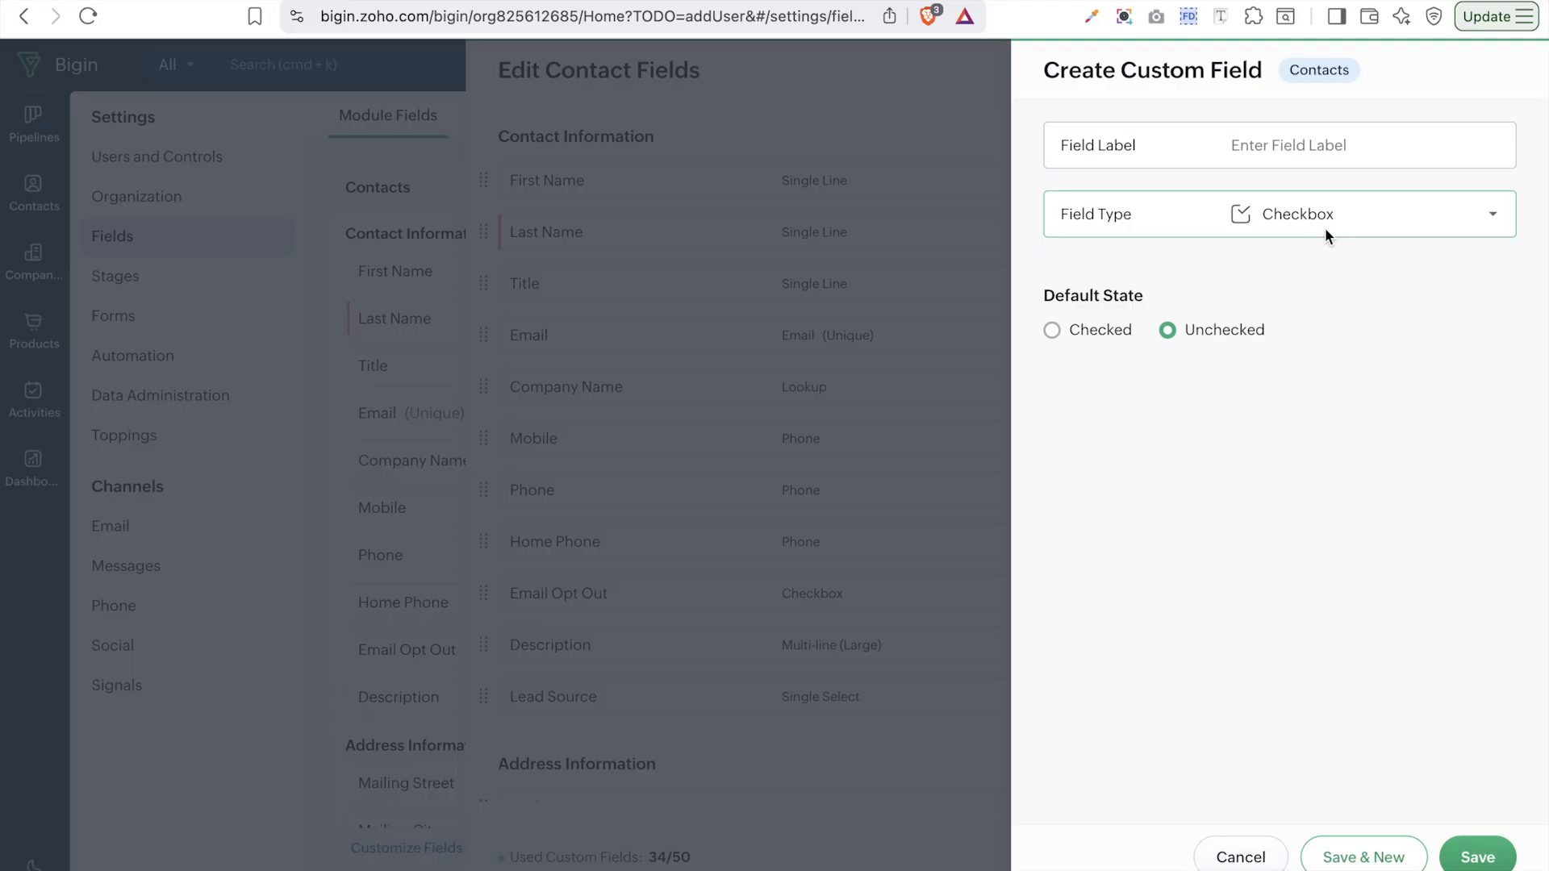
left_click(1338, 229)
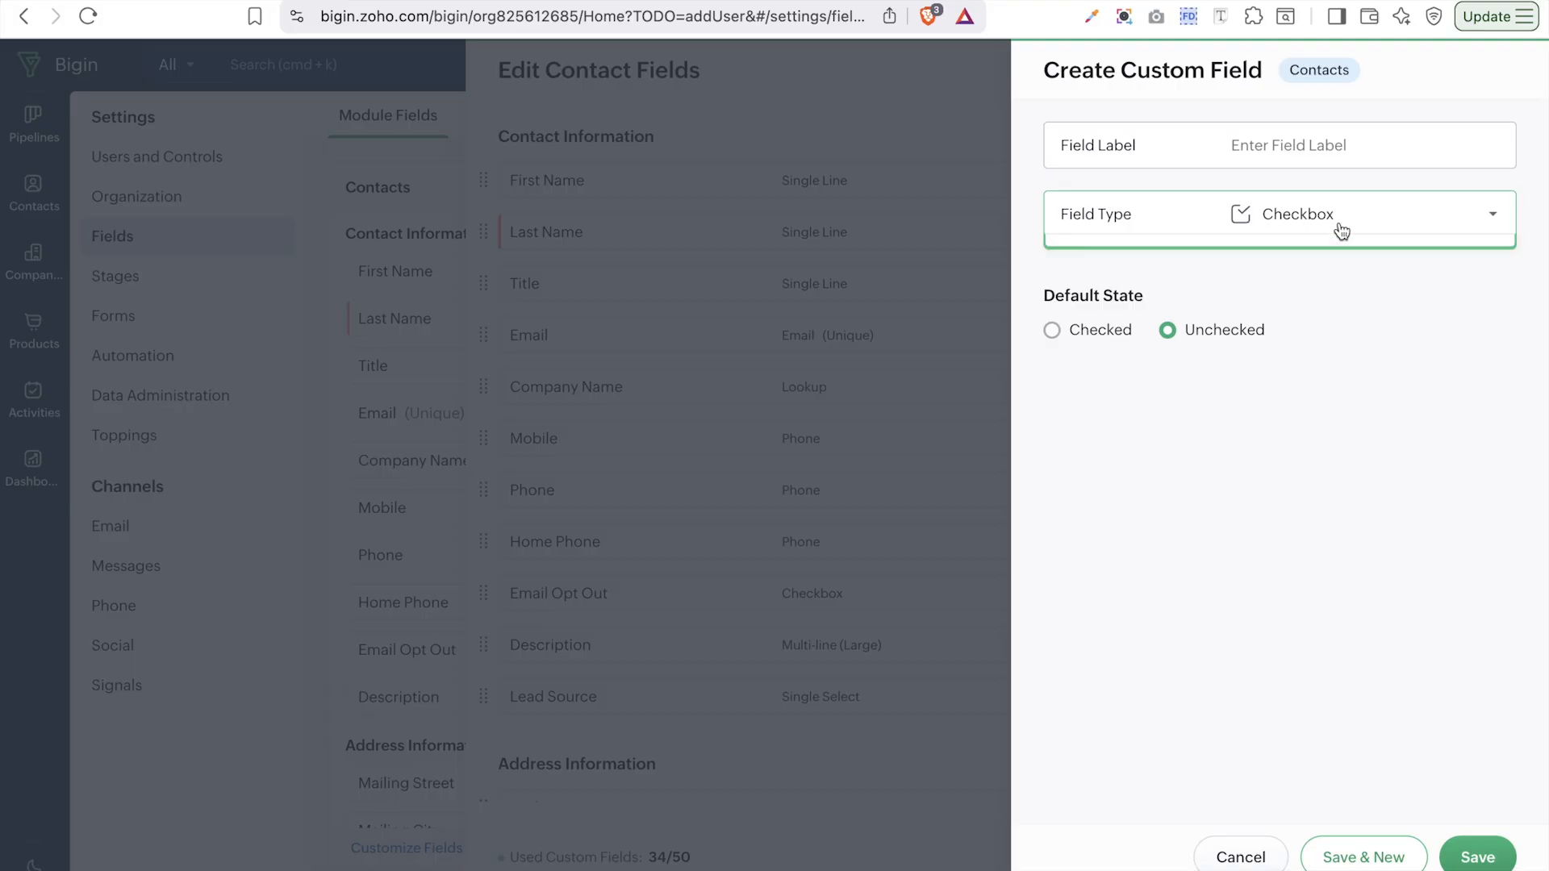
scroll(1388, 408, "down", 3)
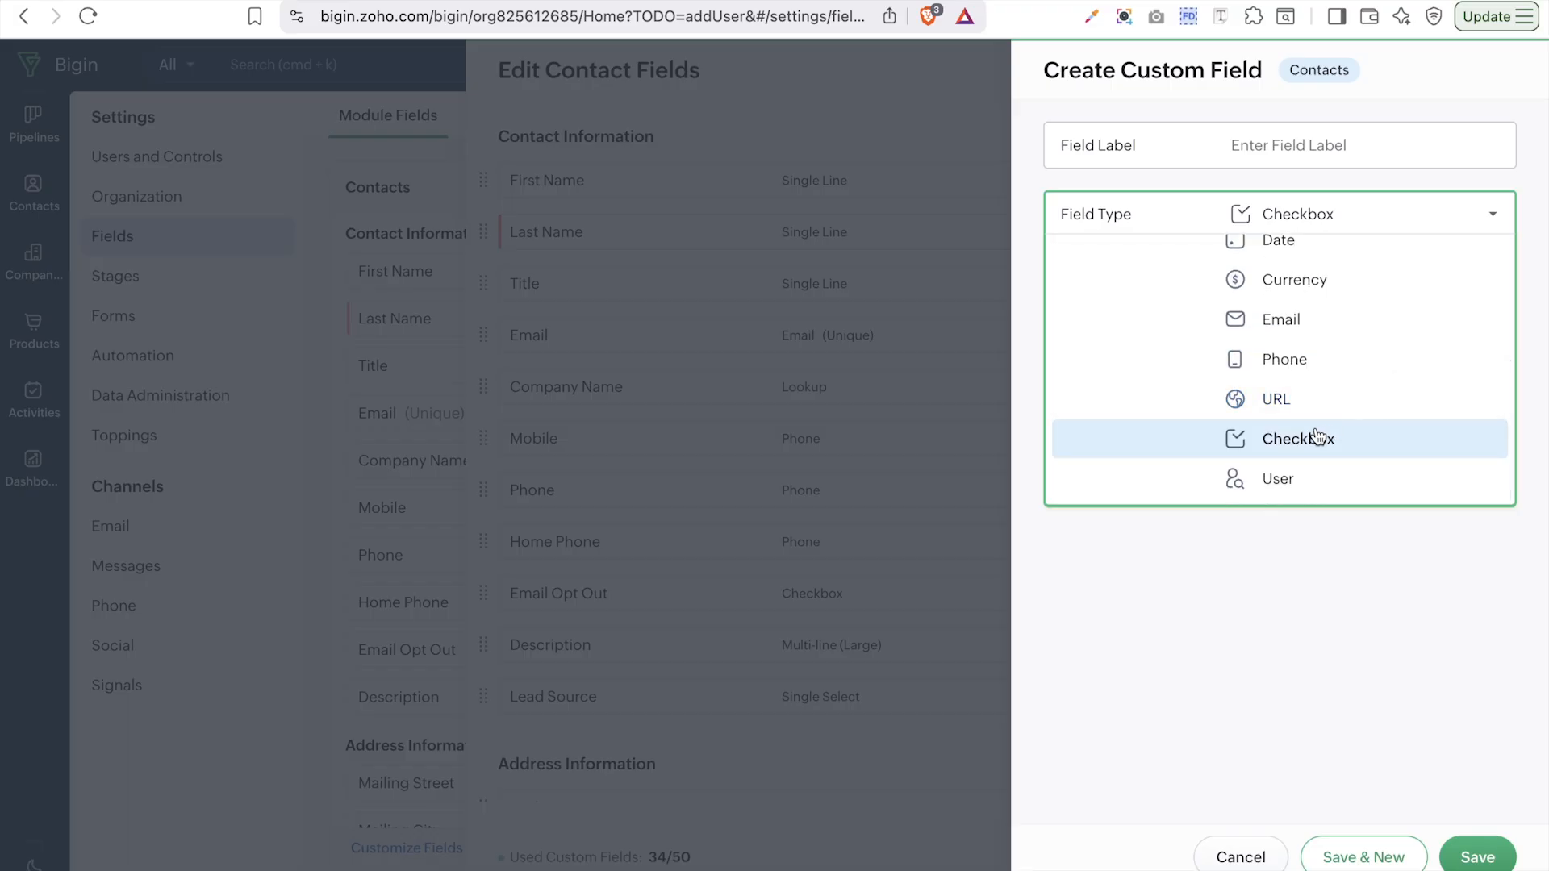
left_click(1288, 480)
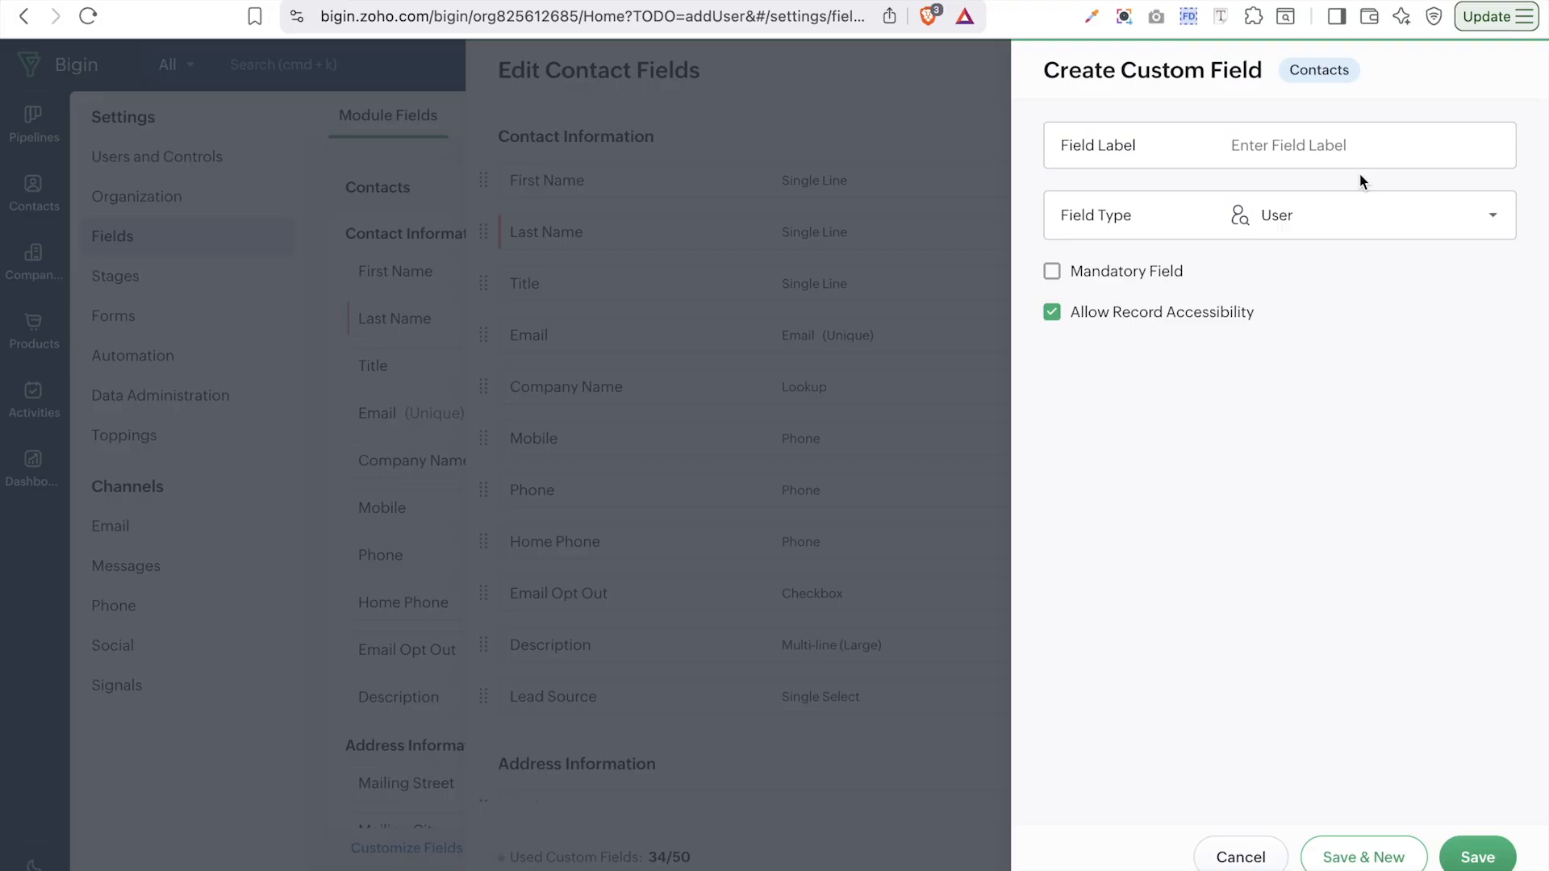
- Place the cursor in the empty Field Label box with Caps Lock turned off
left_click(1323, 143)
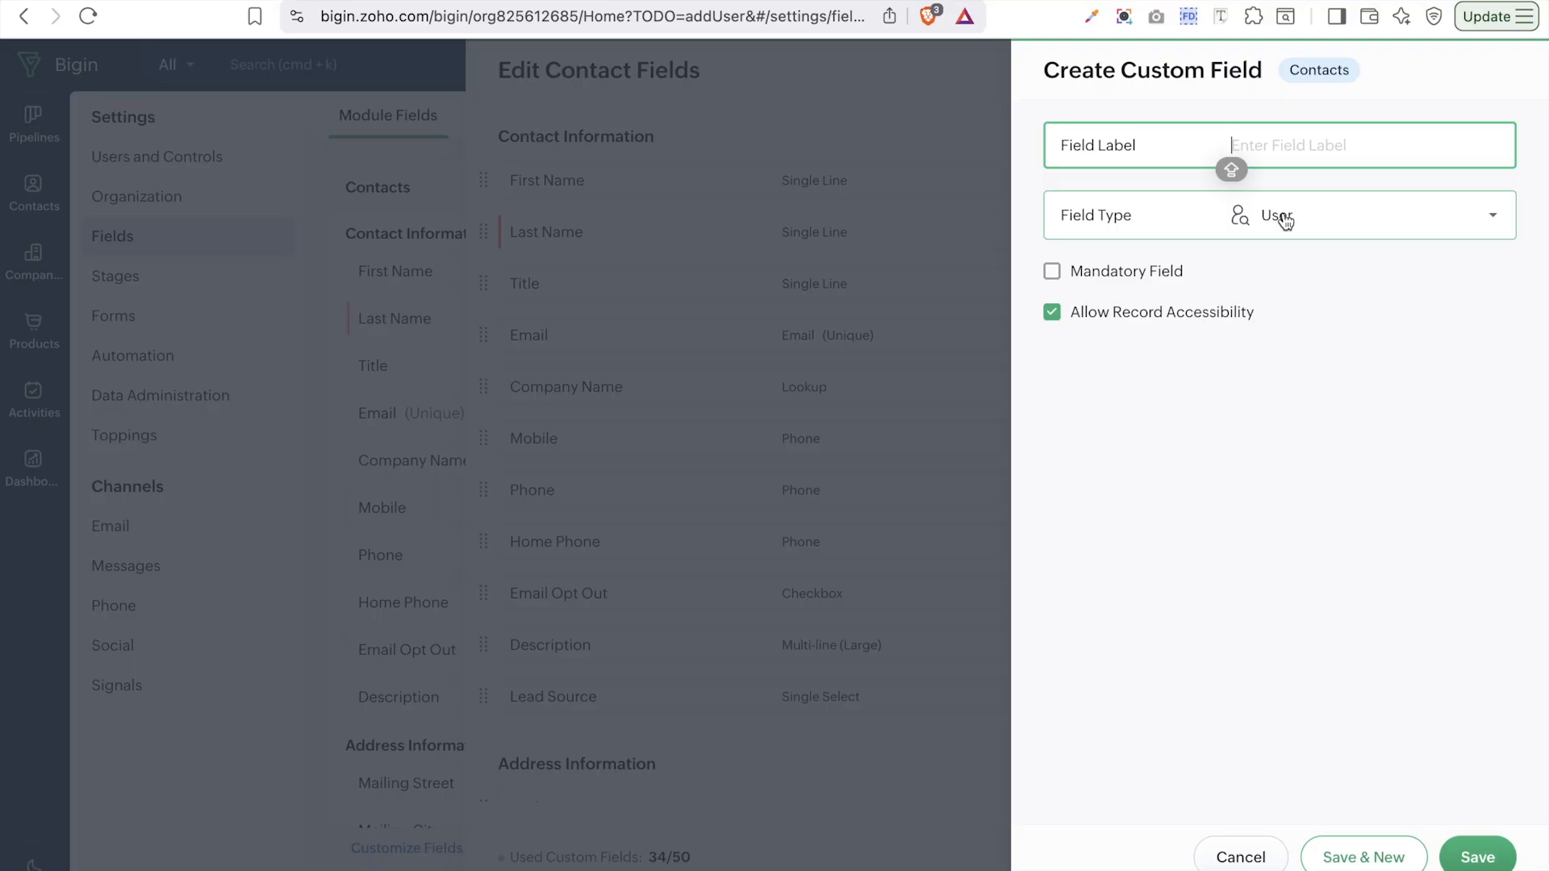
key("Caps_Lock")
key("Caps_Lock")
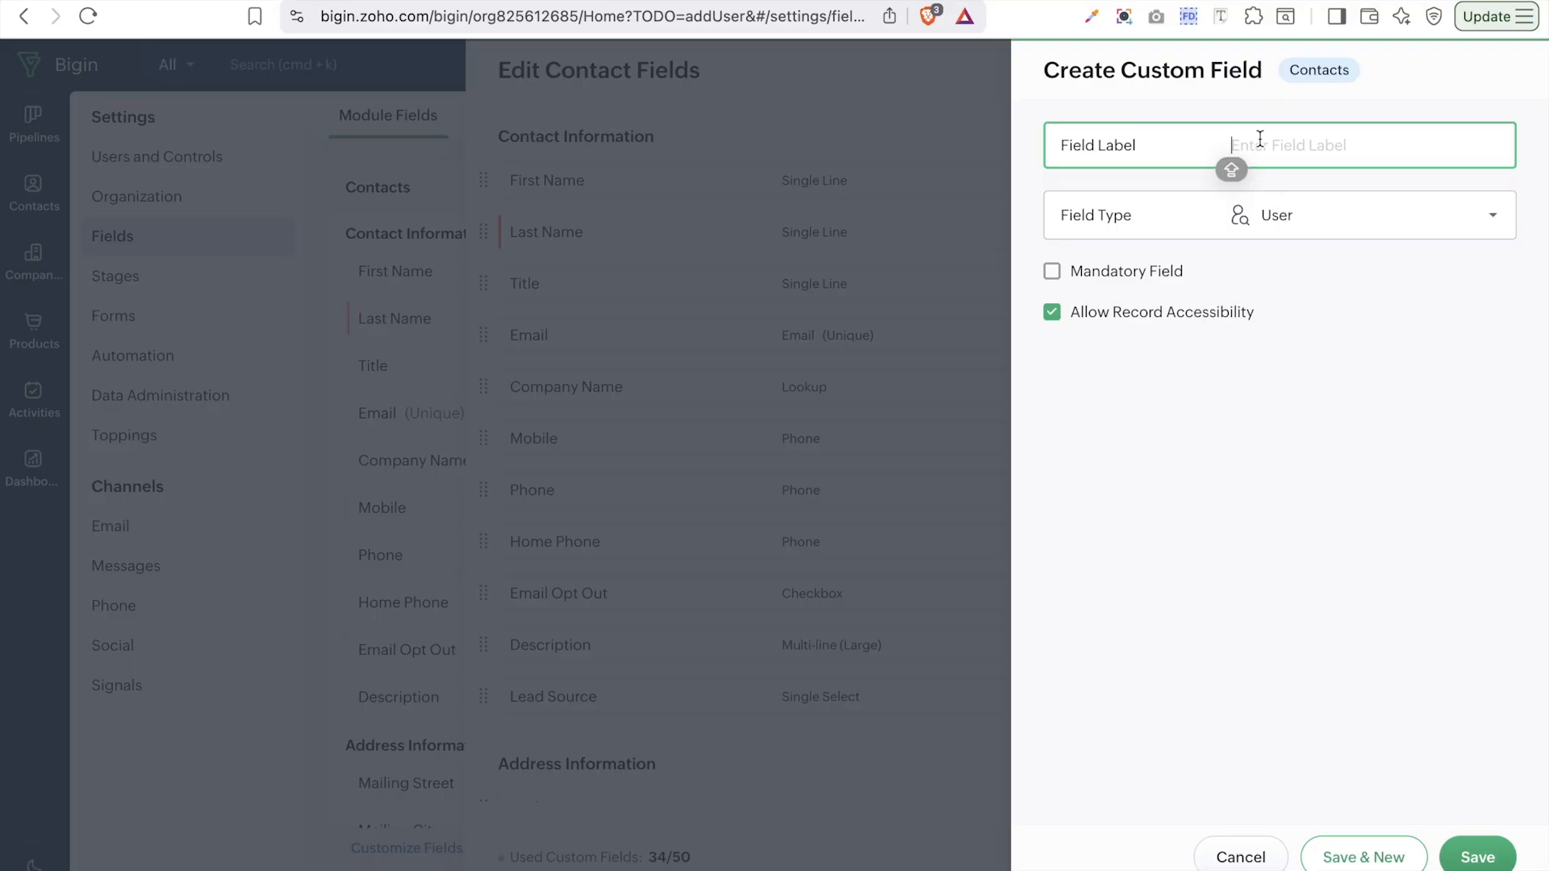
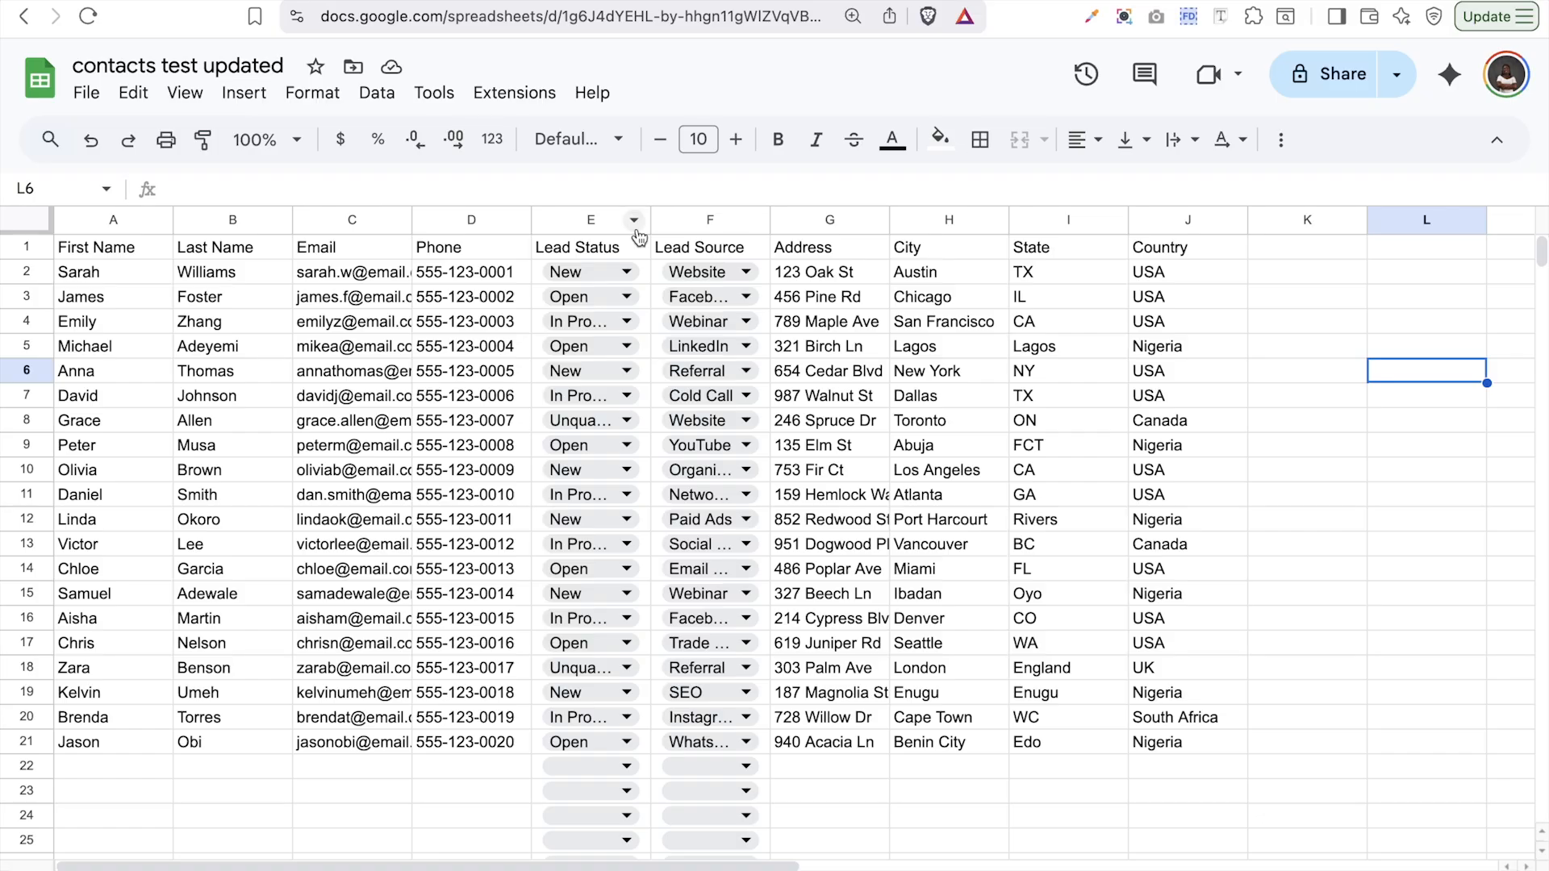
- Check the four Lead Status choices in cell E2, then select the Lead Source heading F1
left_click(605, 271)
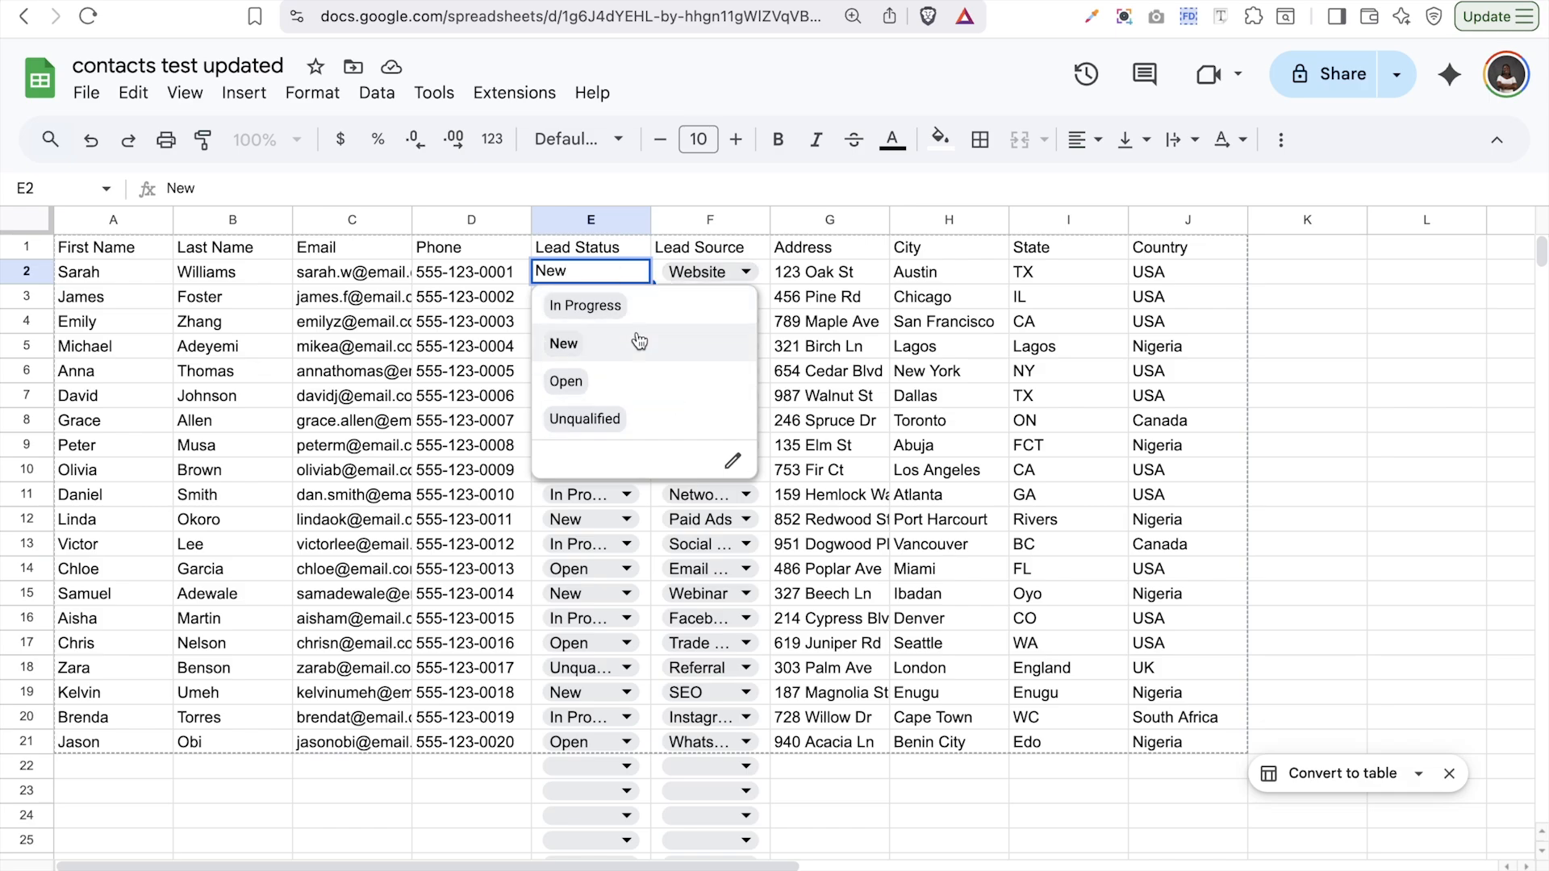
left_click(720, 250)
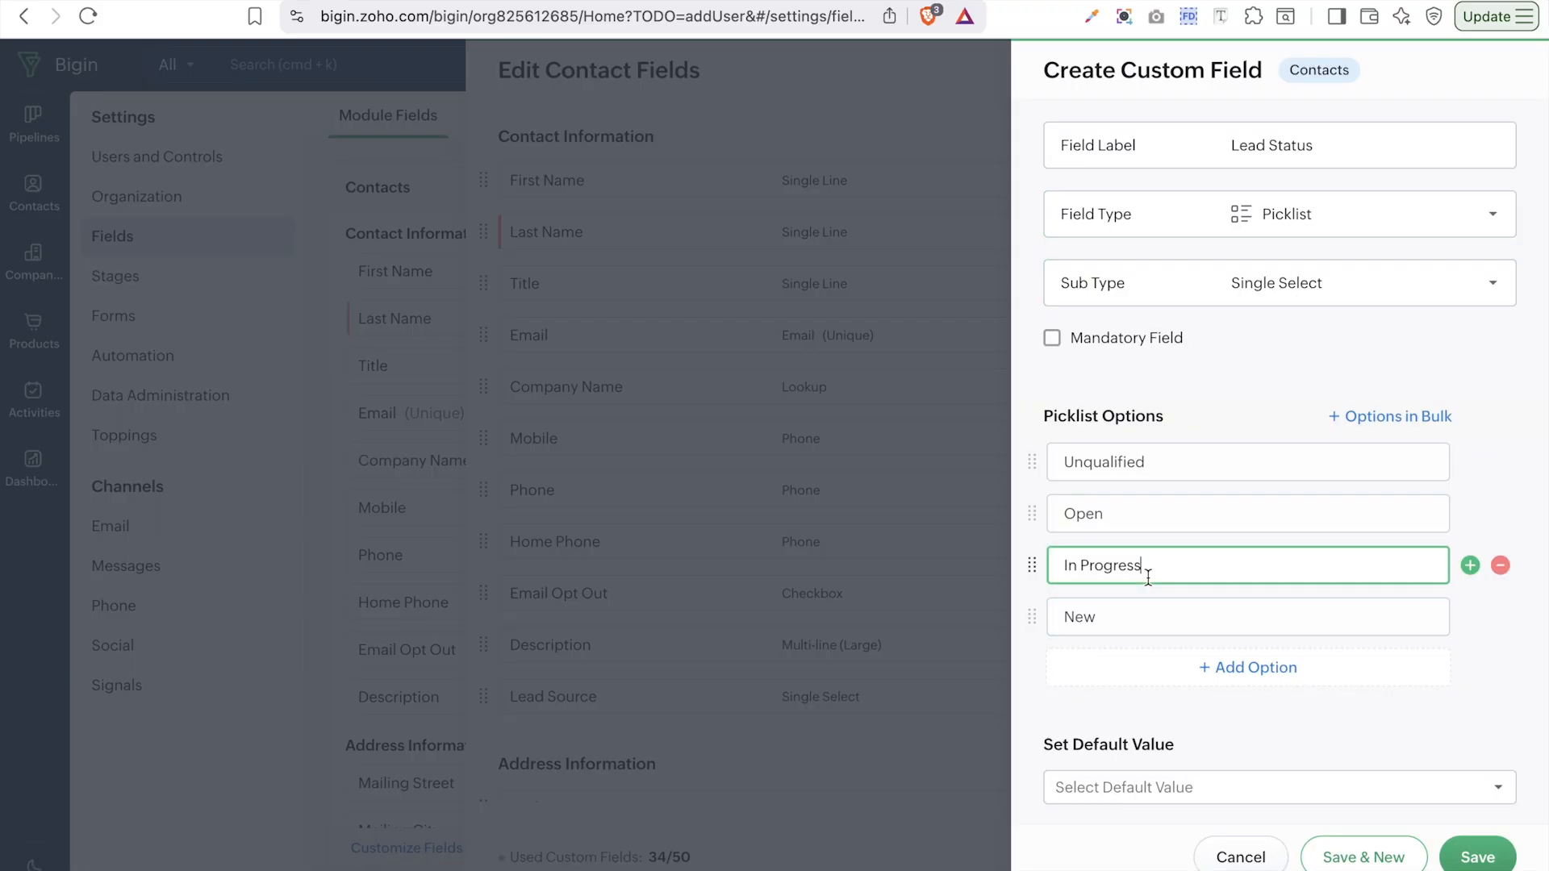
- Save the Lead Status picklist with default value Open, then select the sheet's Lead Source values
scroll(1355, 726, "down", 1)
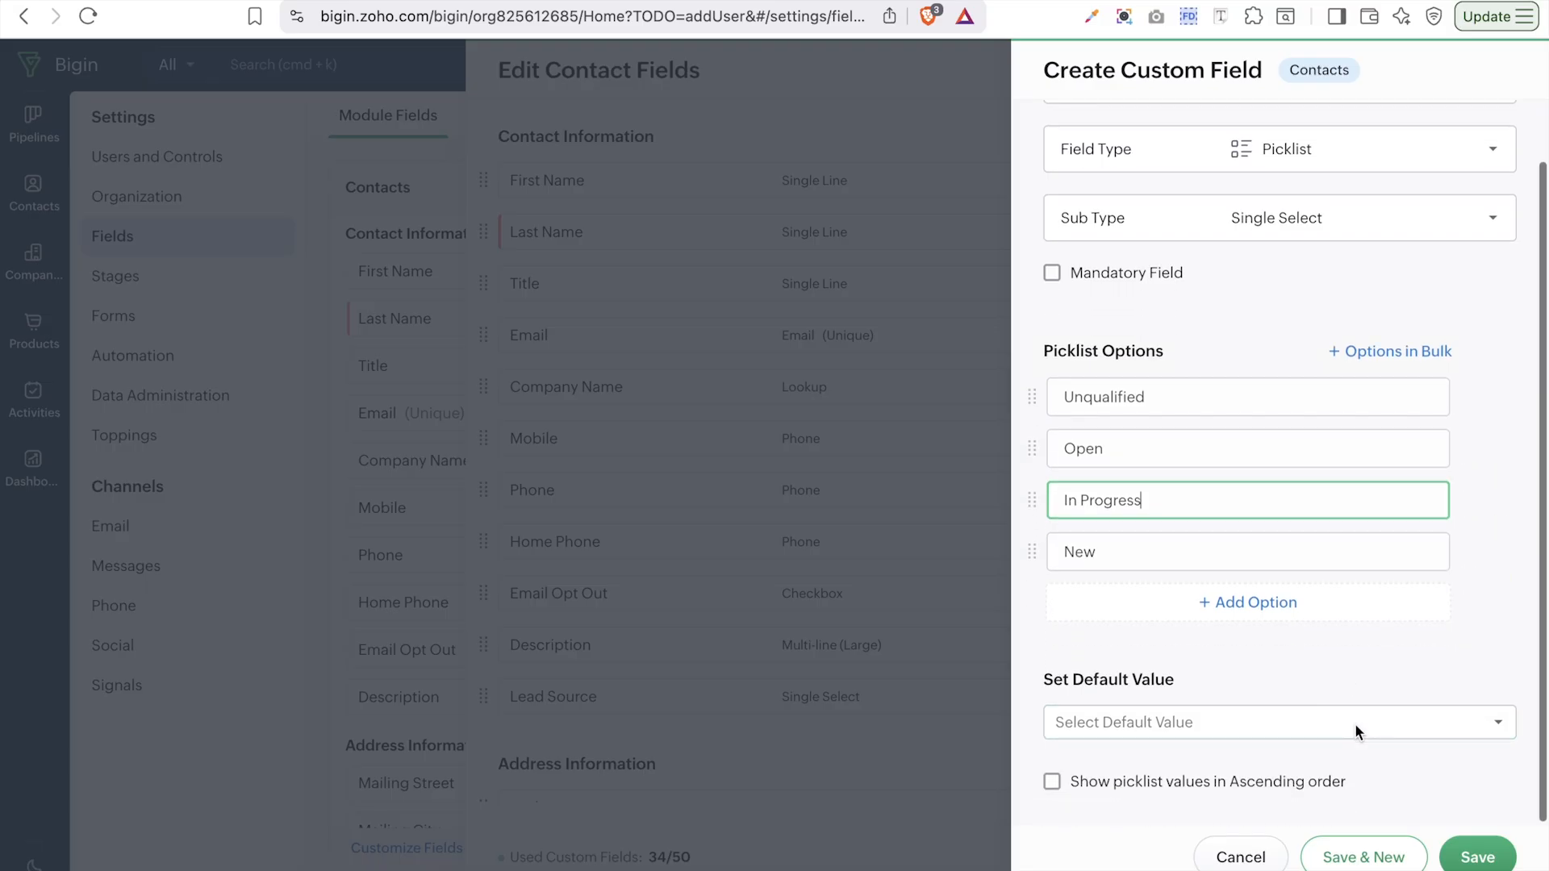
left_click(1358, 730)
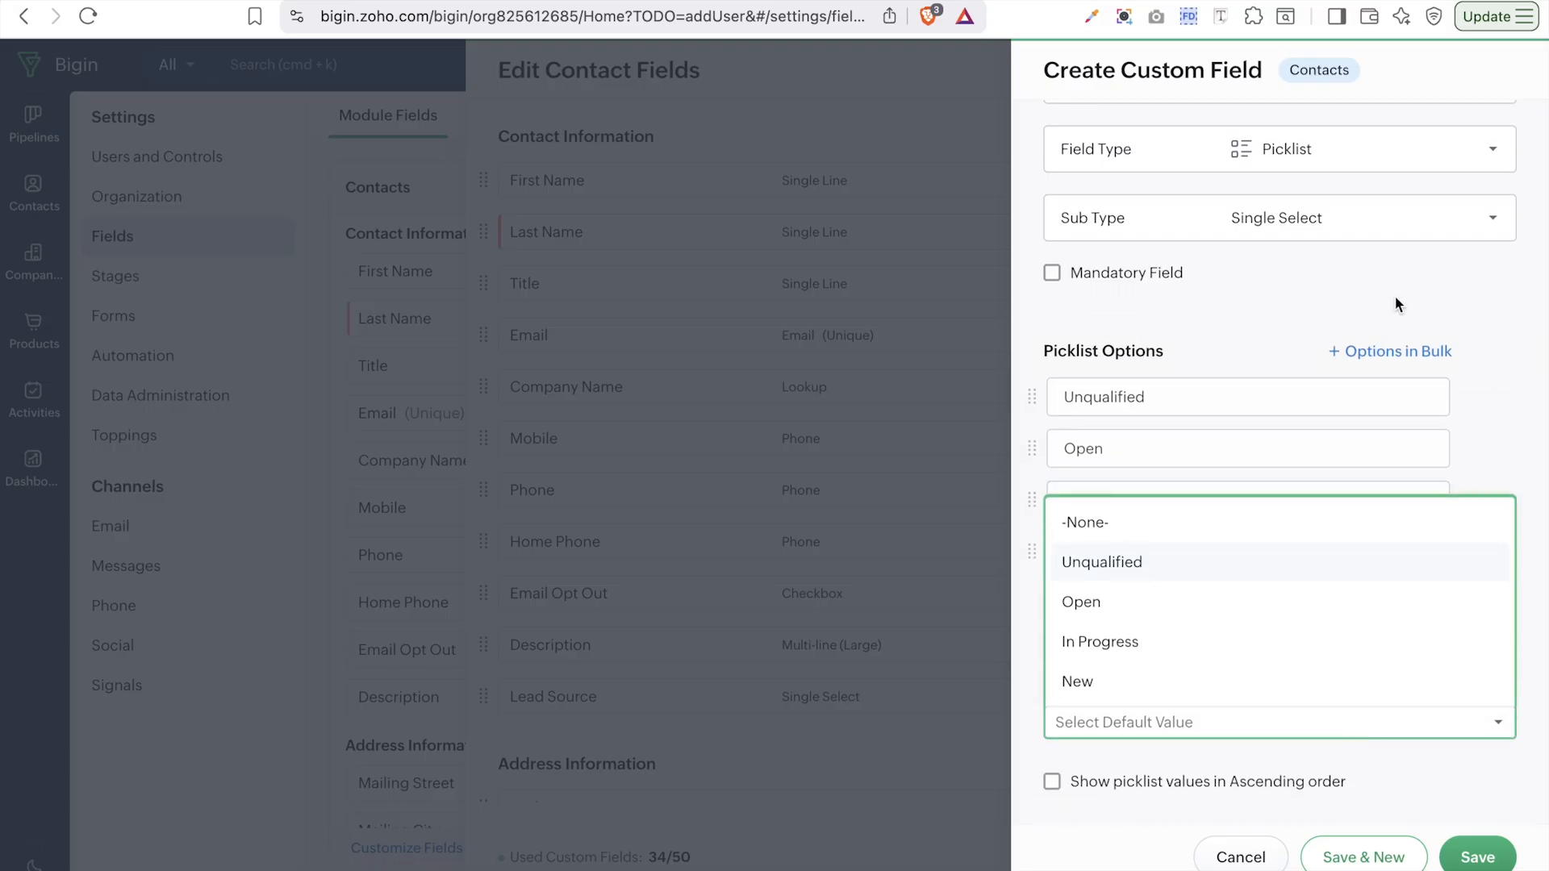
left_click(1290, 607)
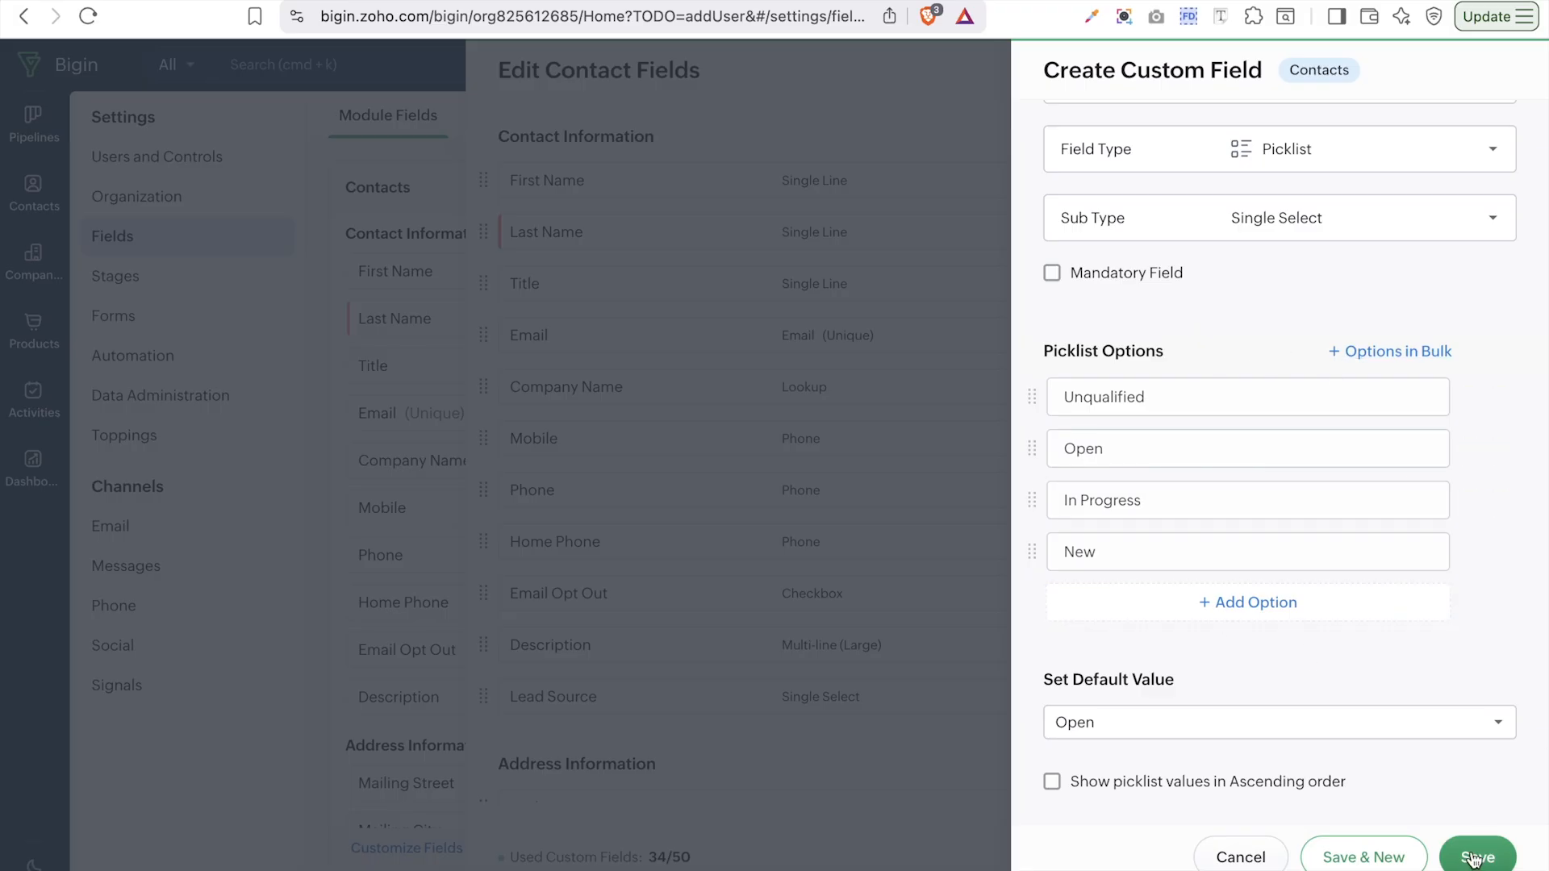
left_click(1363, 857)
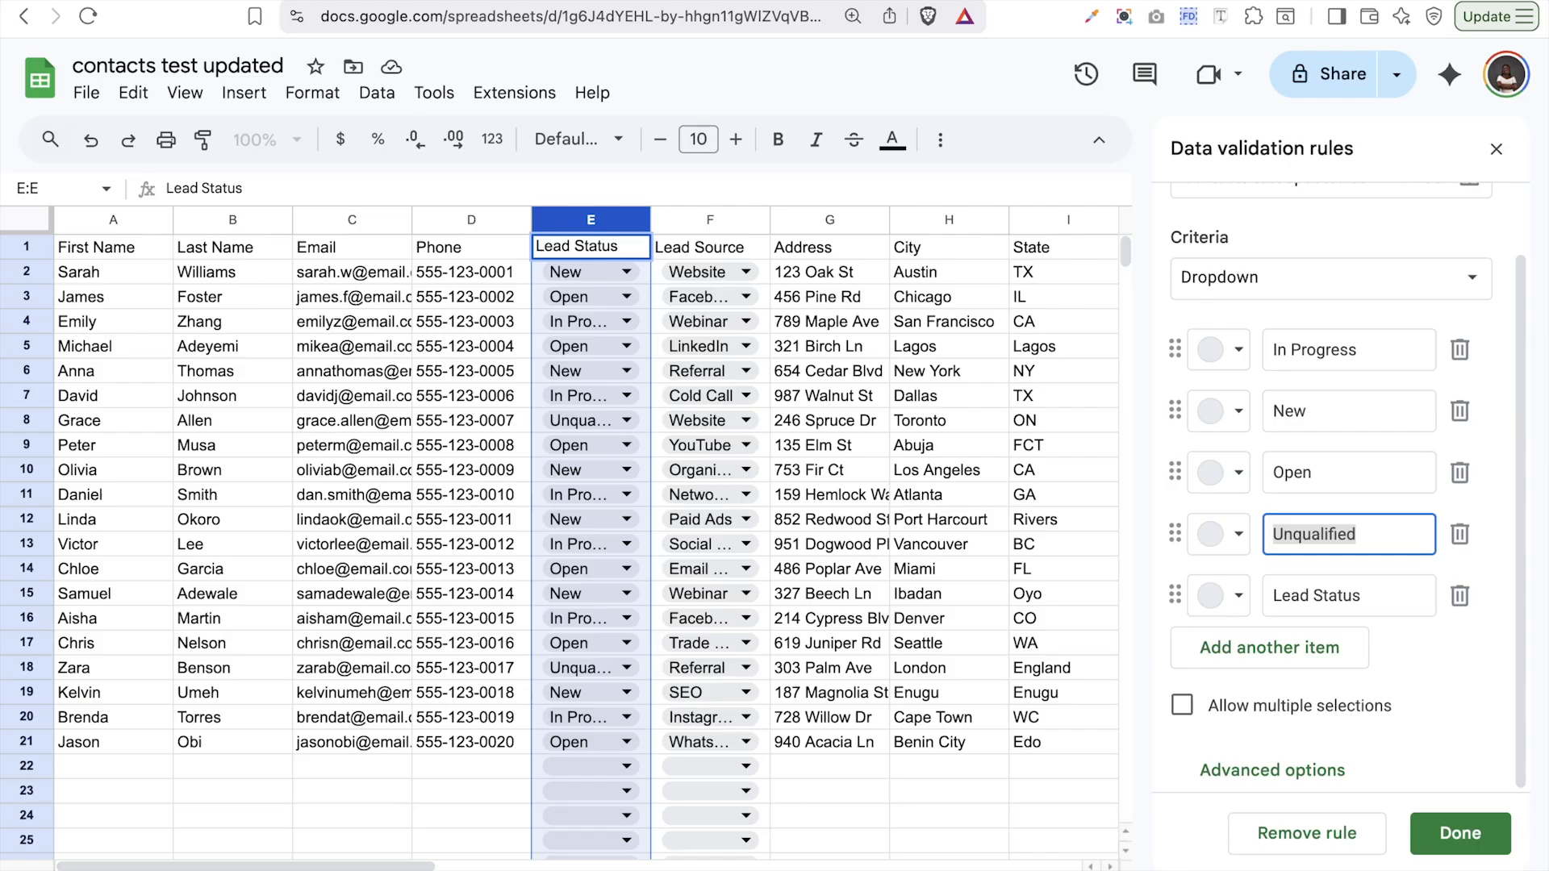
left_click(681, 249)
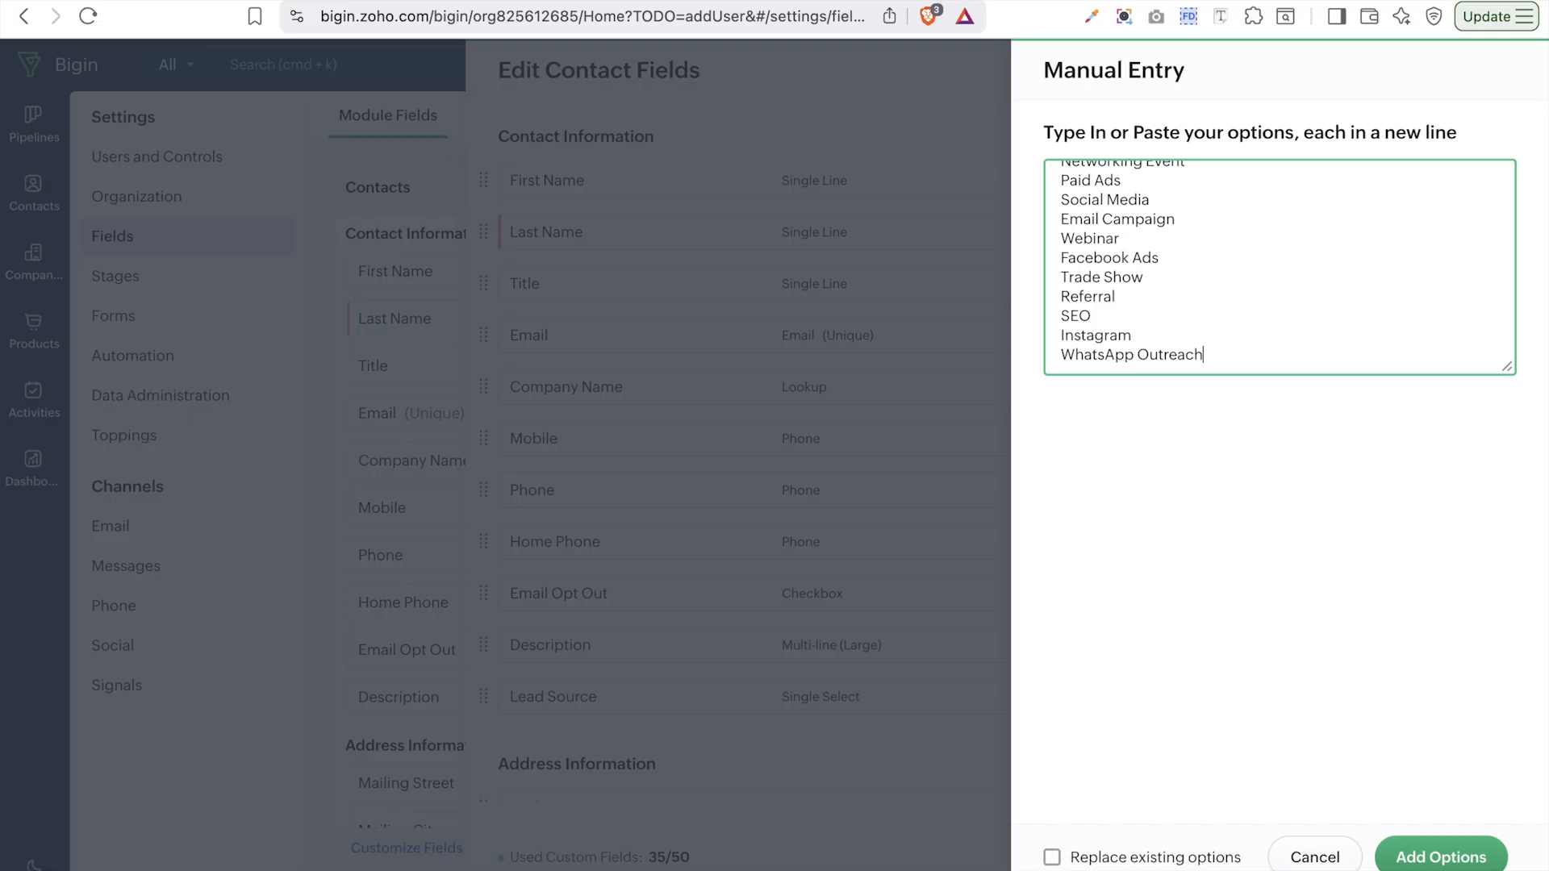
scroll(1184, 216, "up", 5)
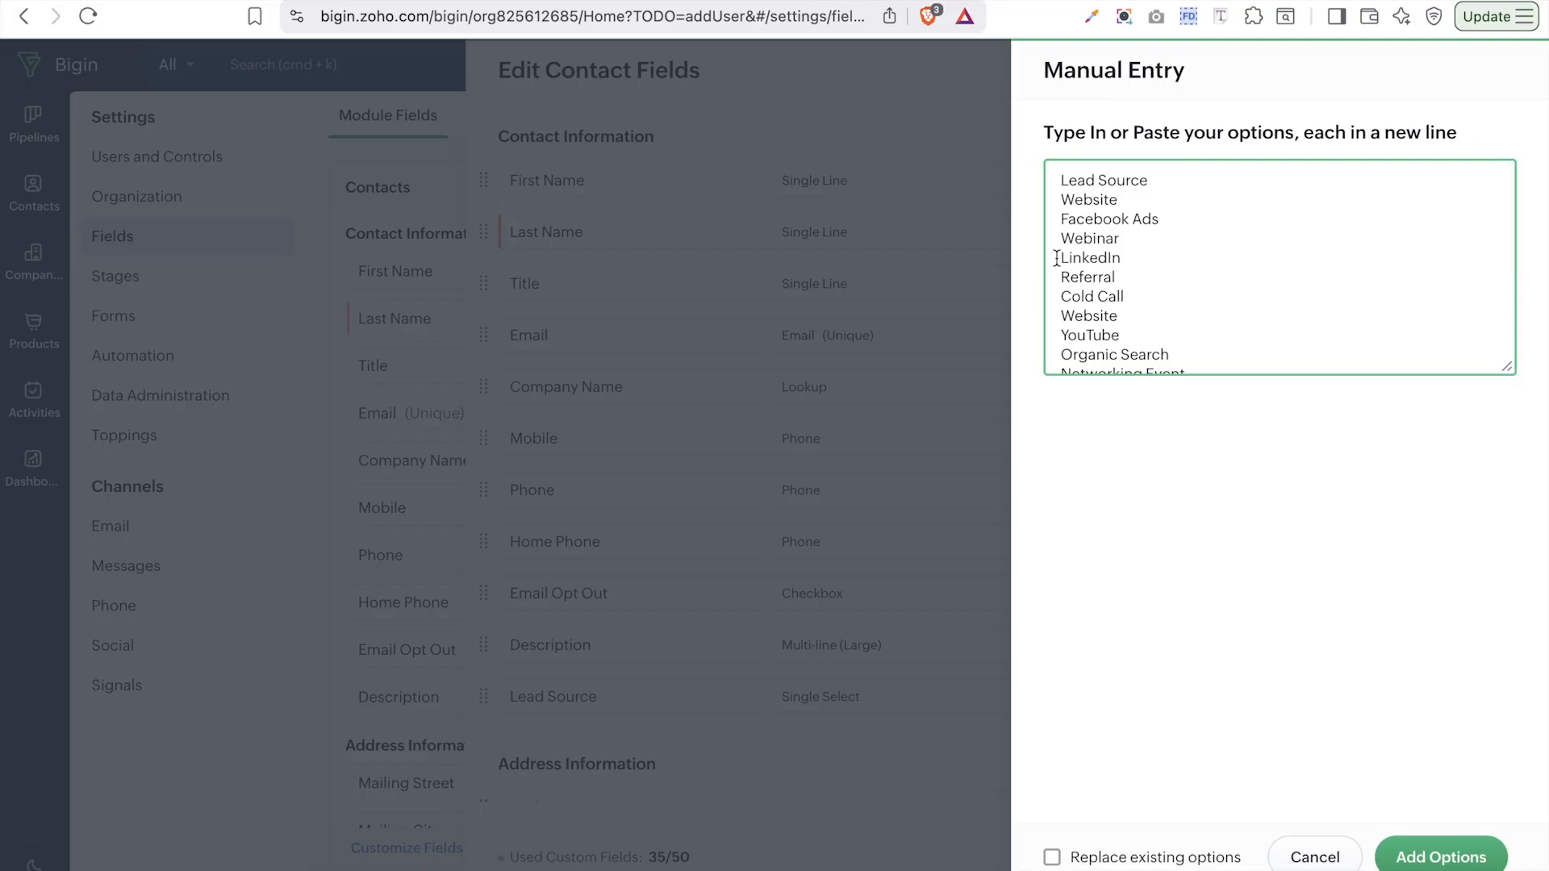
- Convert the bulk-pasted Lead Source values into picklist options and review the list
scroll(1131, 315, "down", 5)
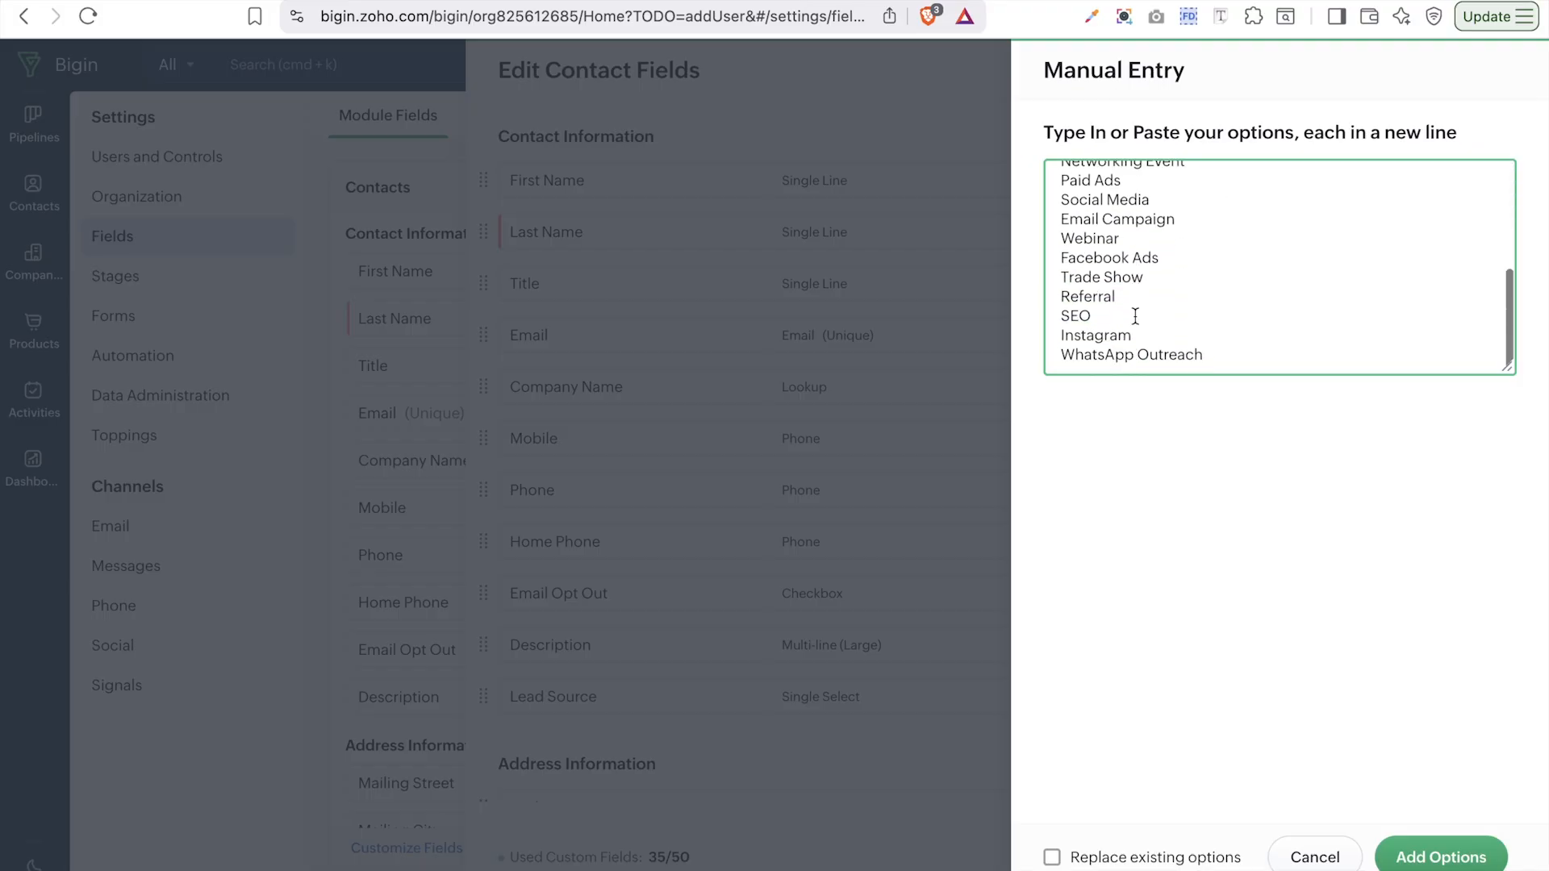
left_click(1421, 860)
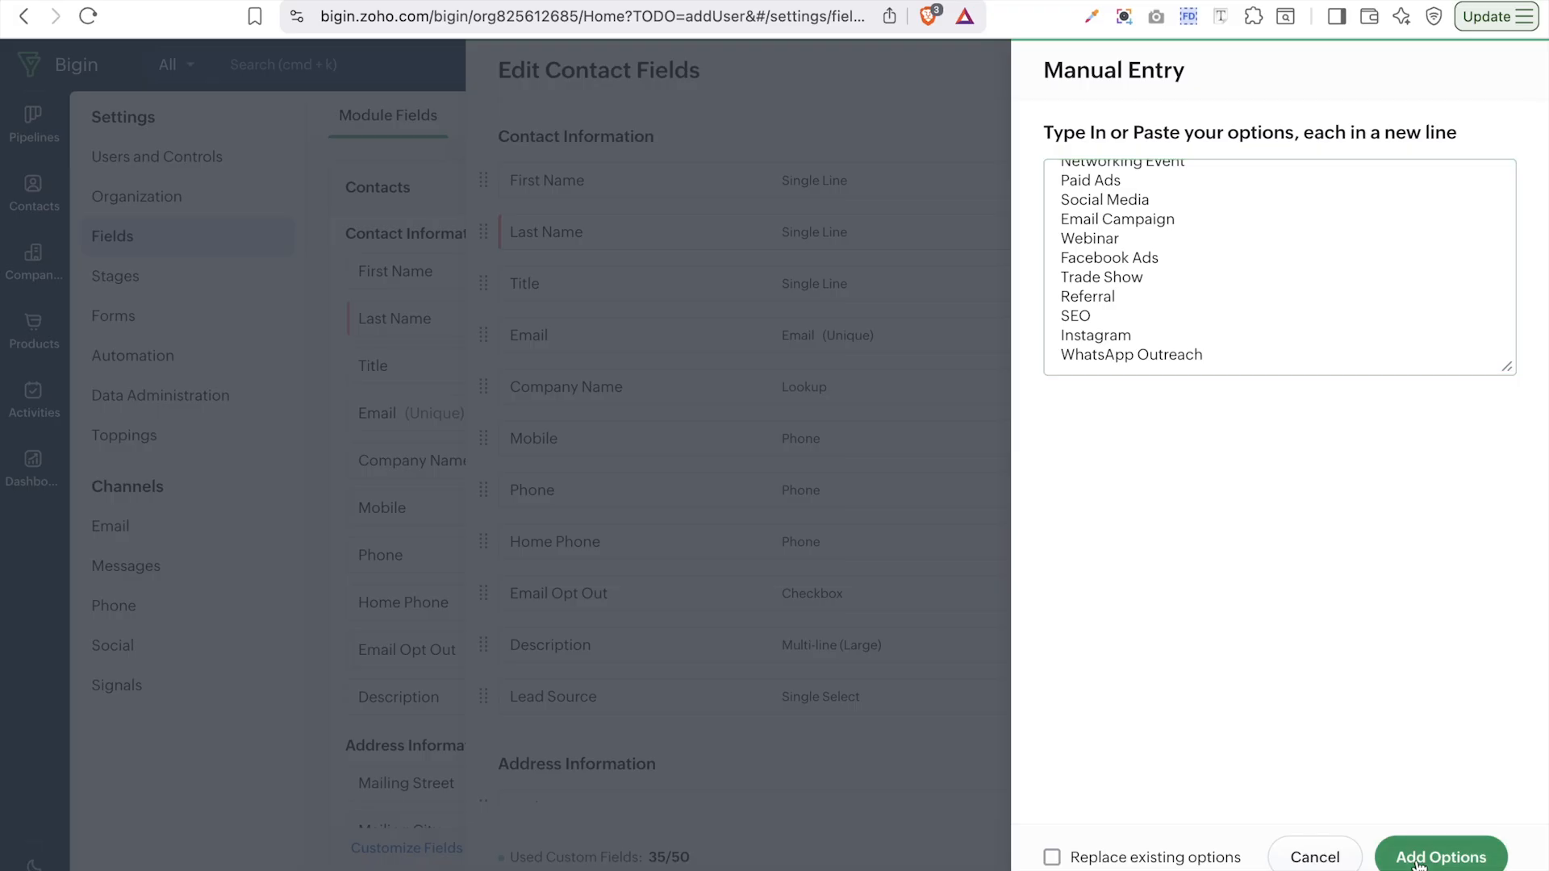
scroll(1325, 684, "down", 8)
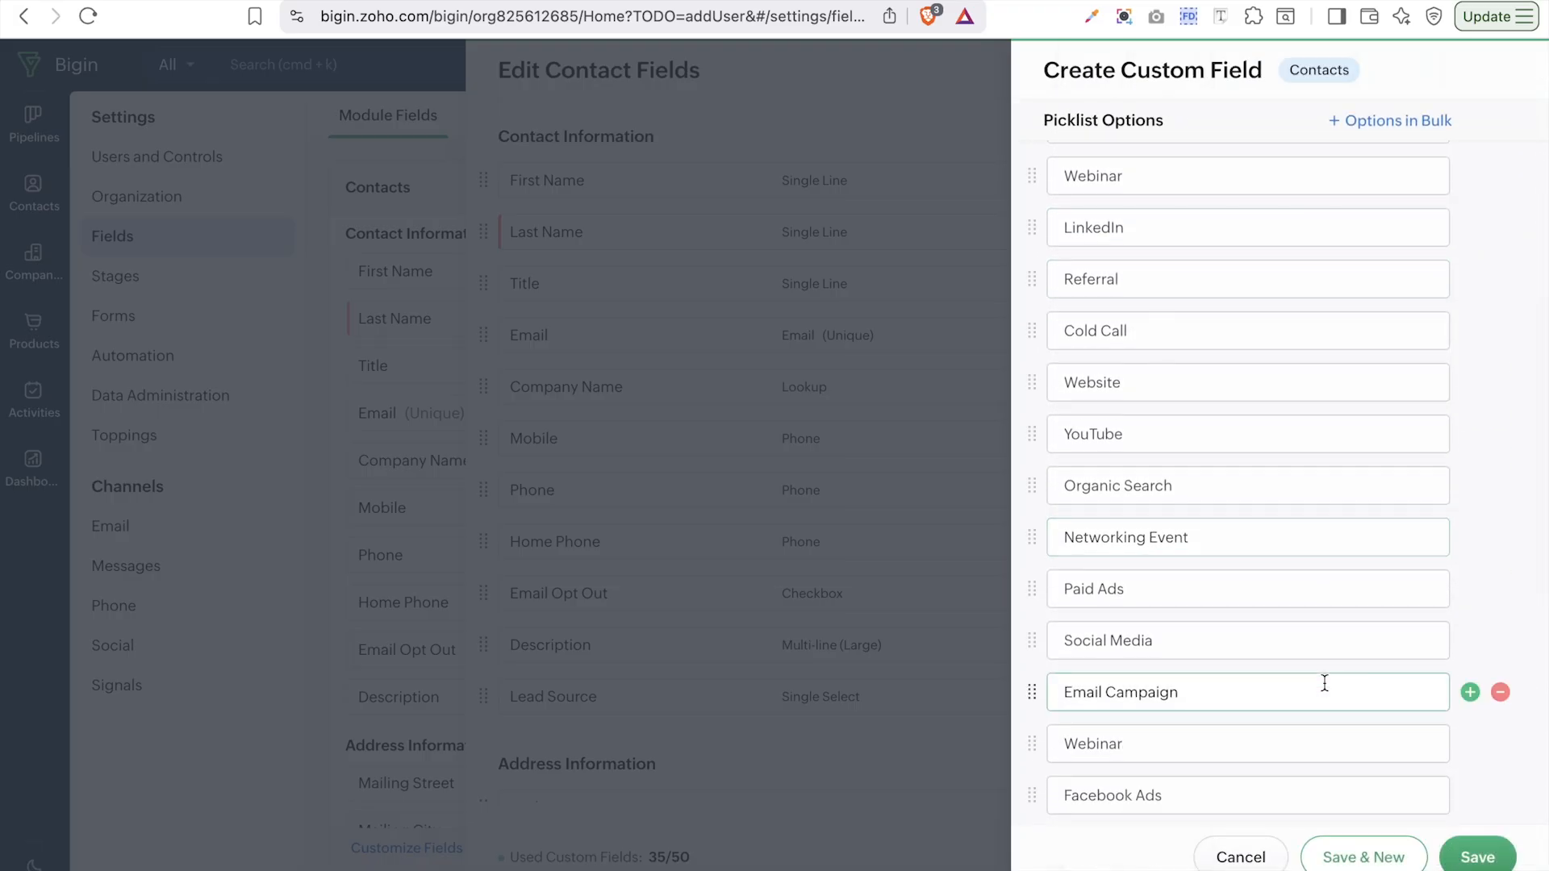
scroll(1325, 683, "down", 5)
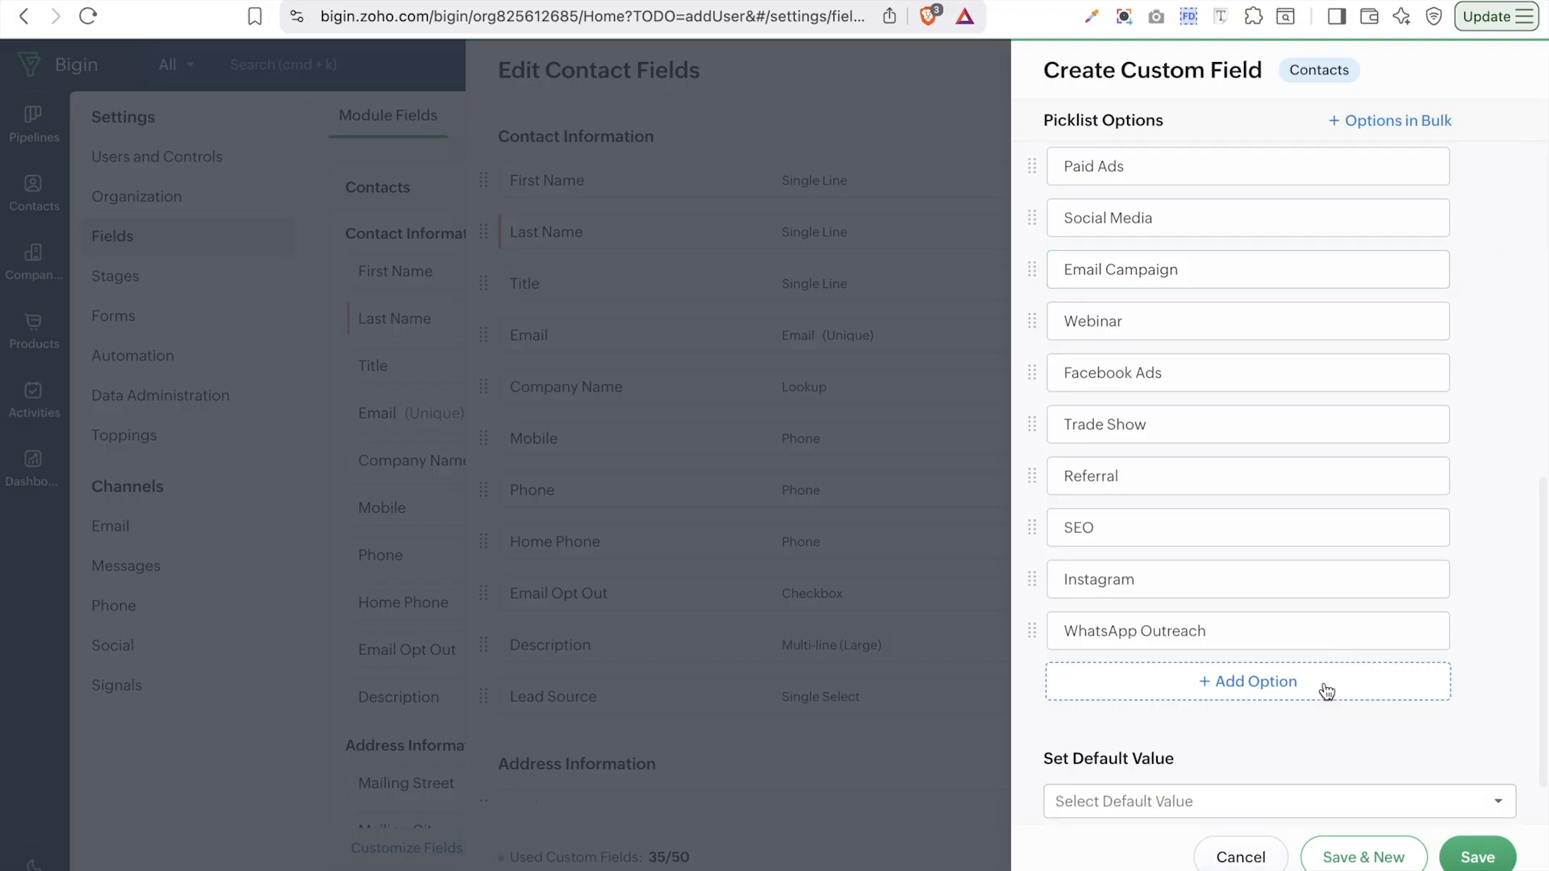
scroll(1328, 691, "up", 10)
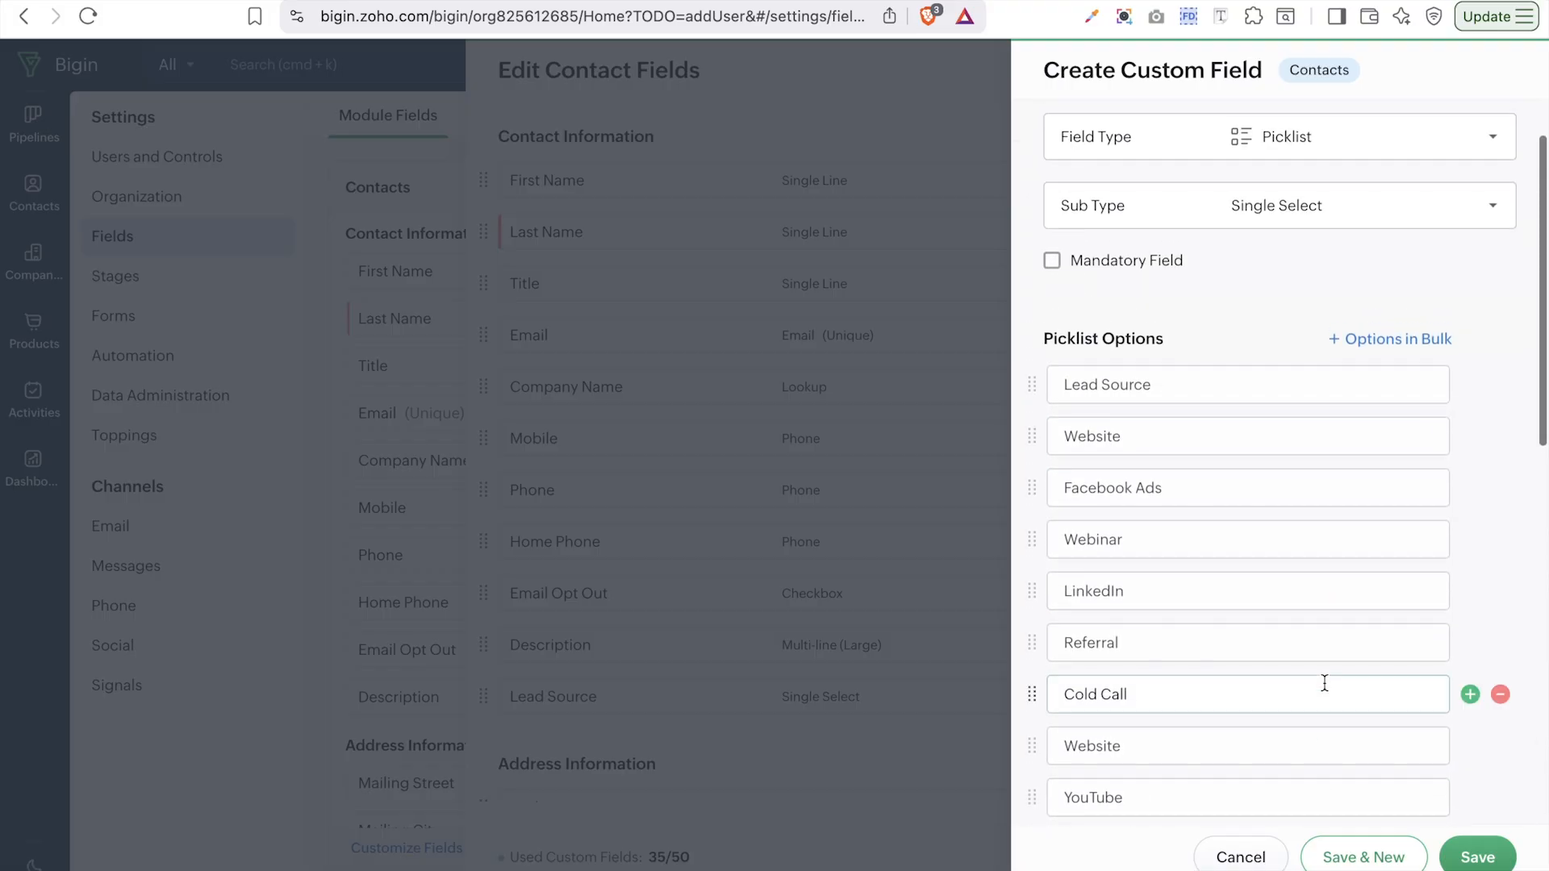
scroll(1325, 684, "up", 2)
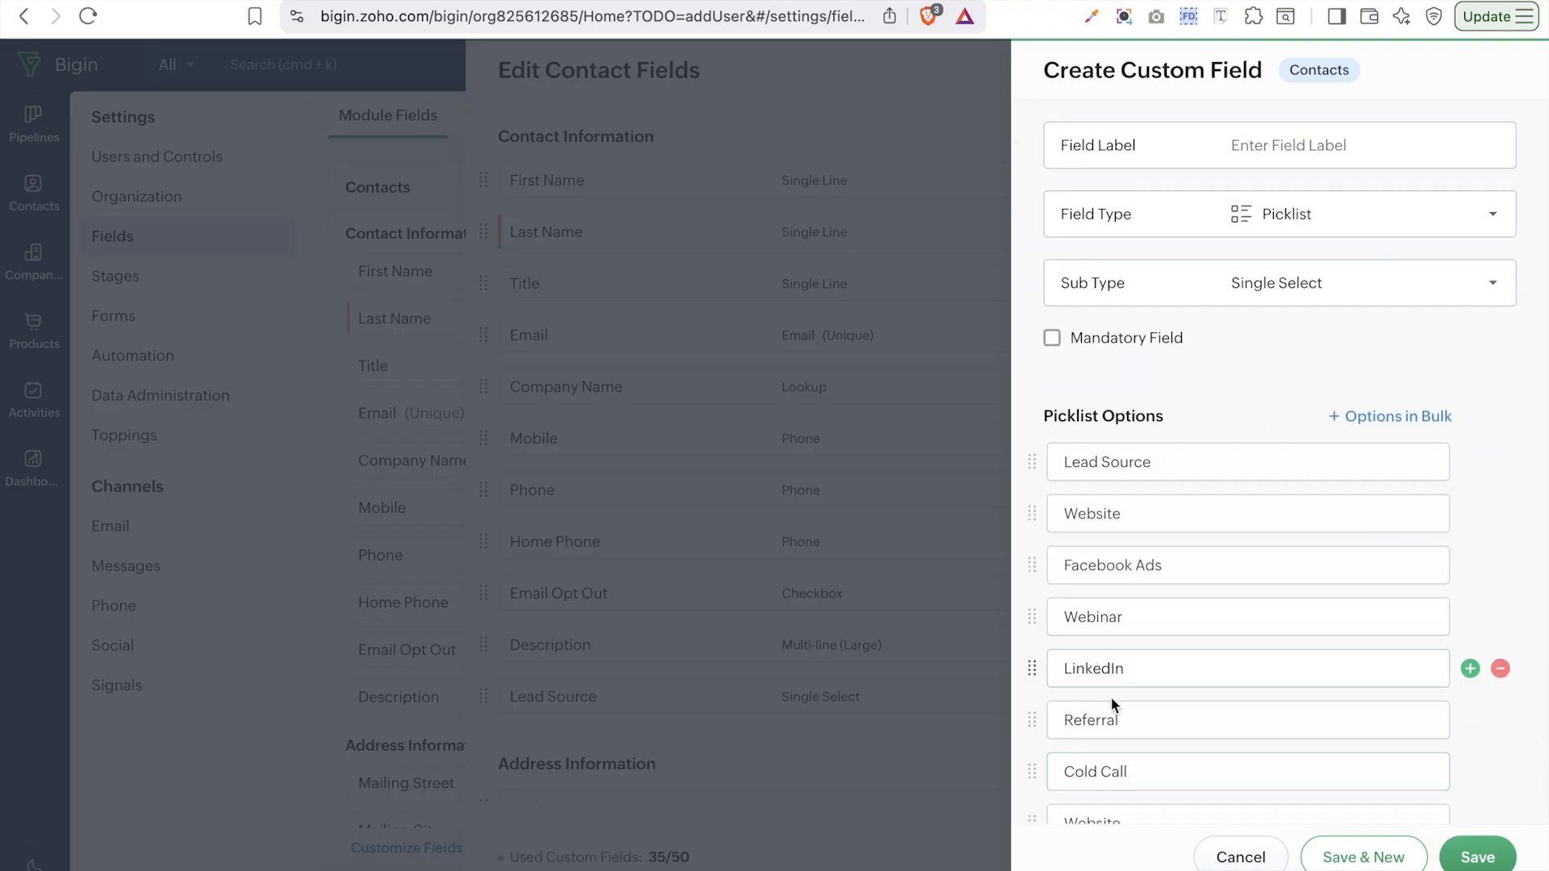
- Paste 'Lead Source' as the Field Label and save the field in both panels
left_click(1296, 147)
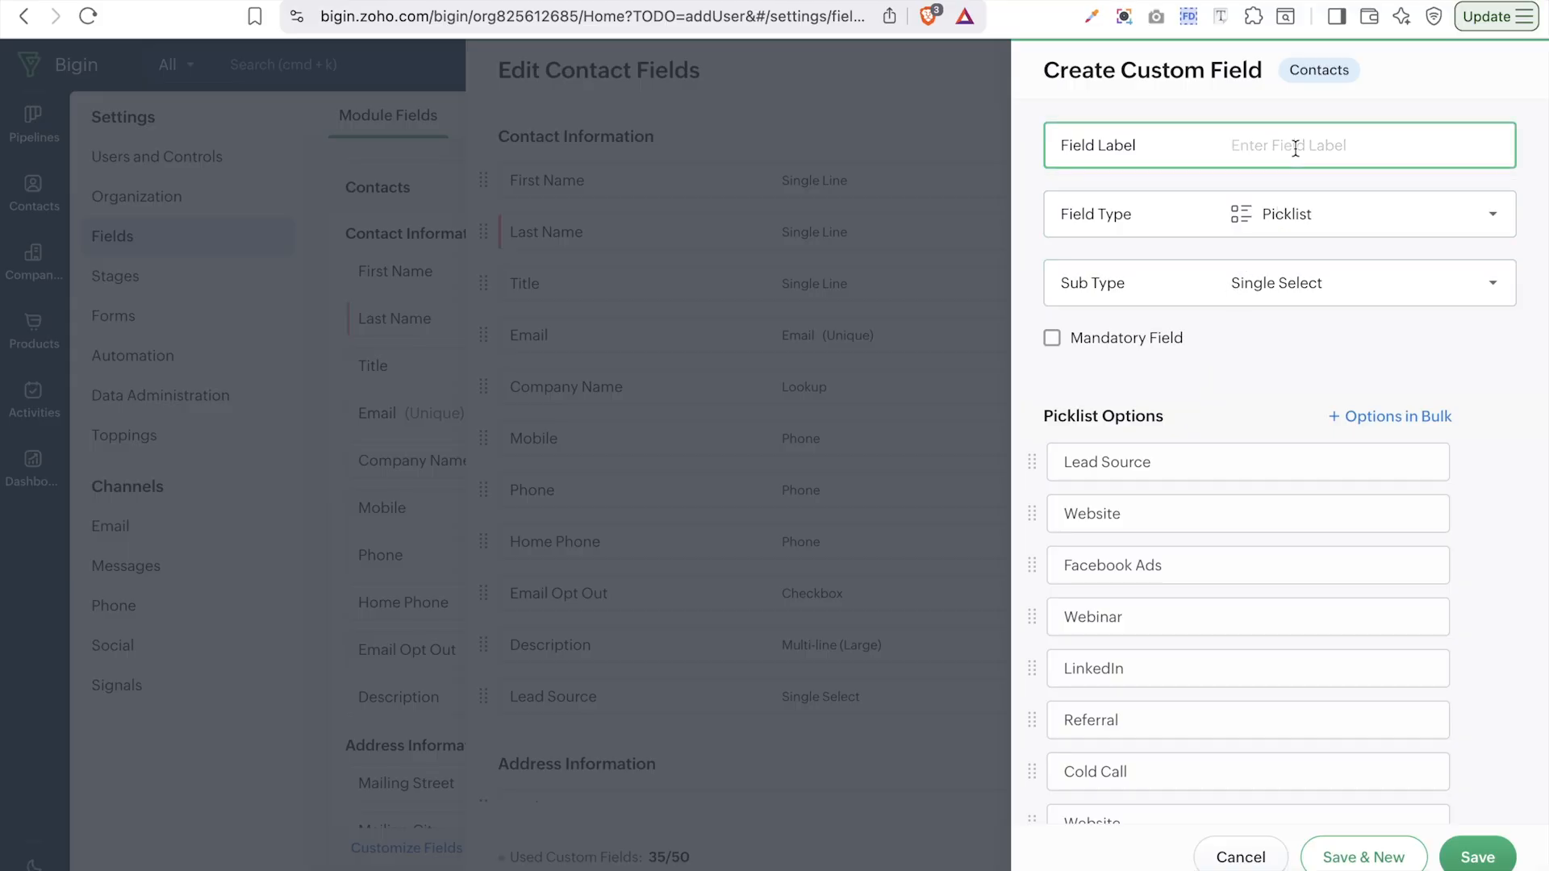
type("Lead Source")
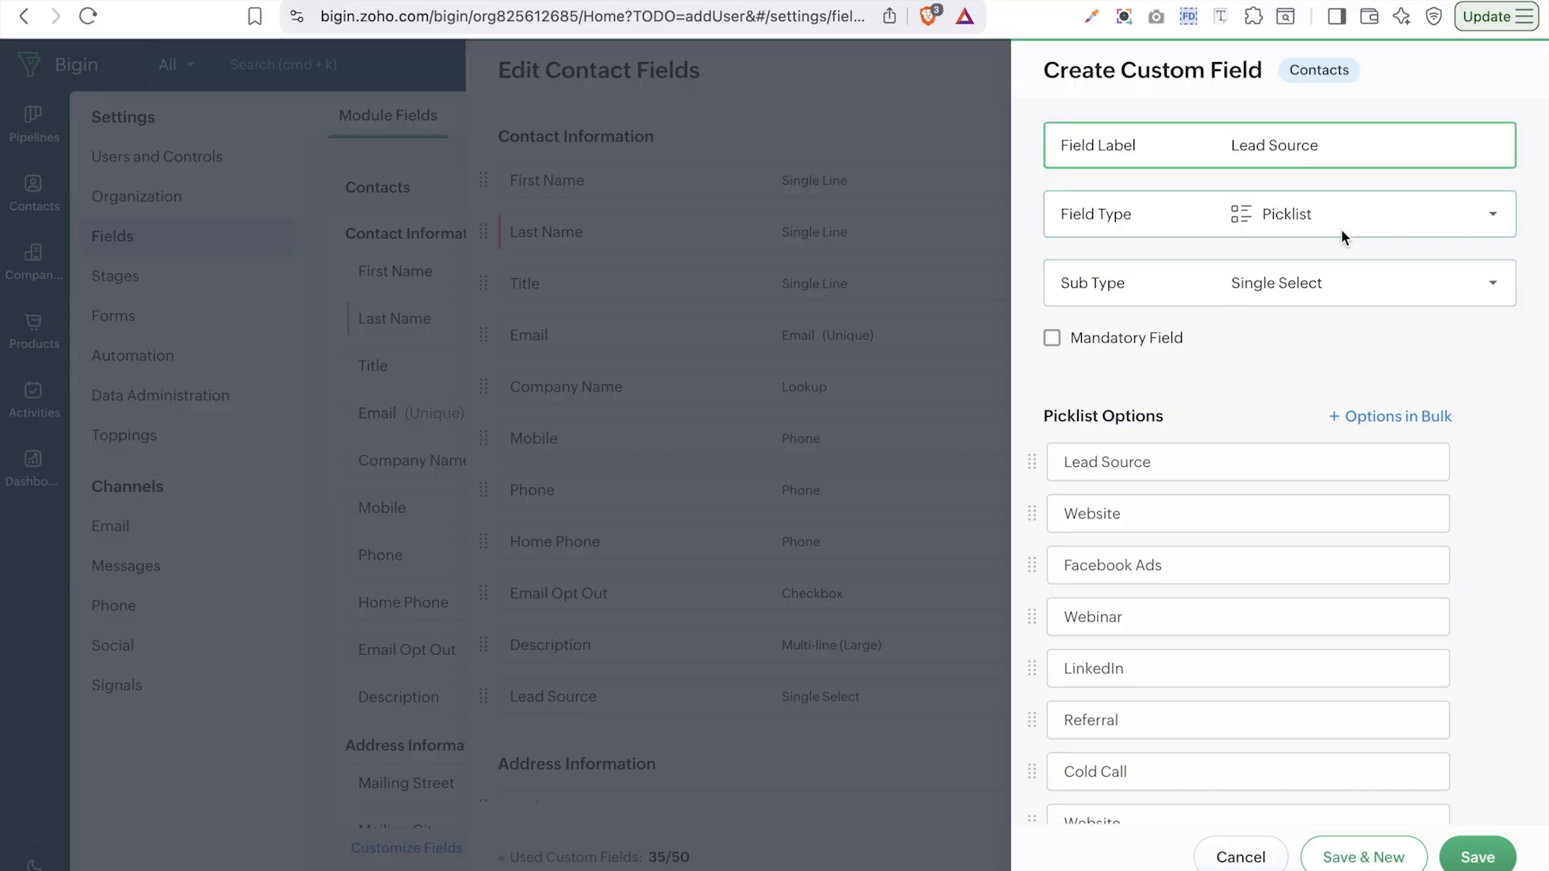
scroll(1315, 323, "down", 5)
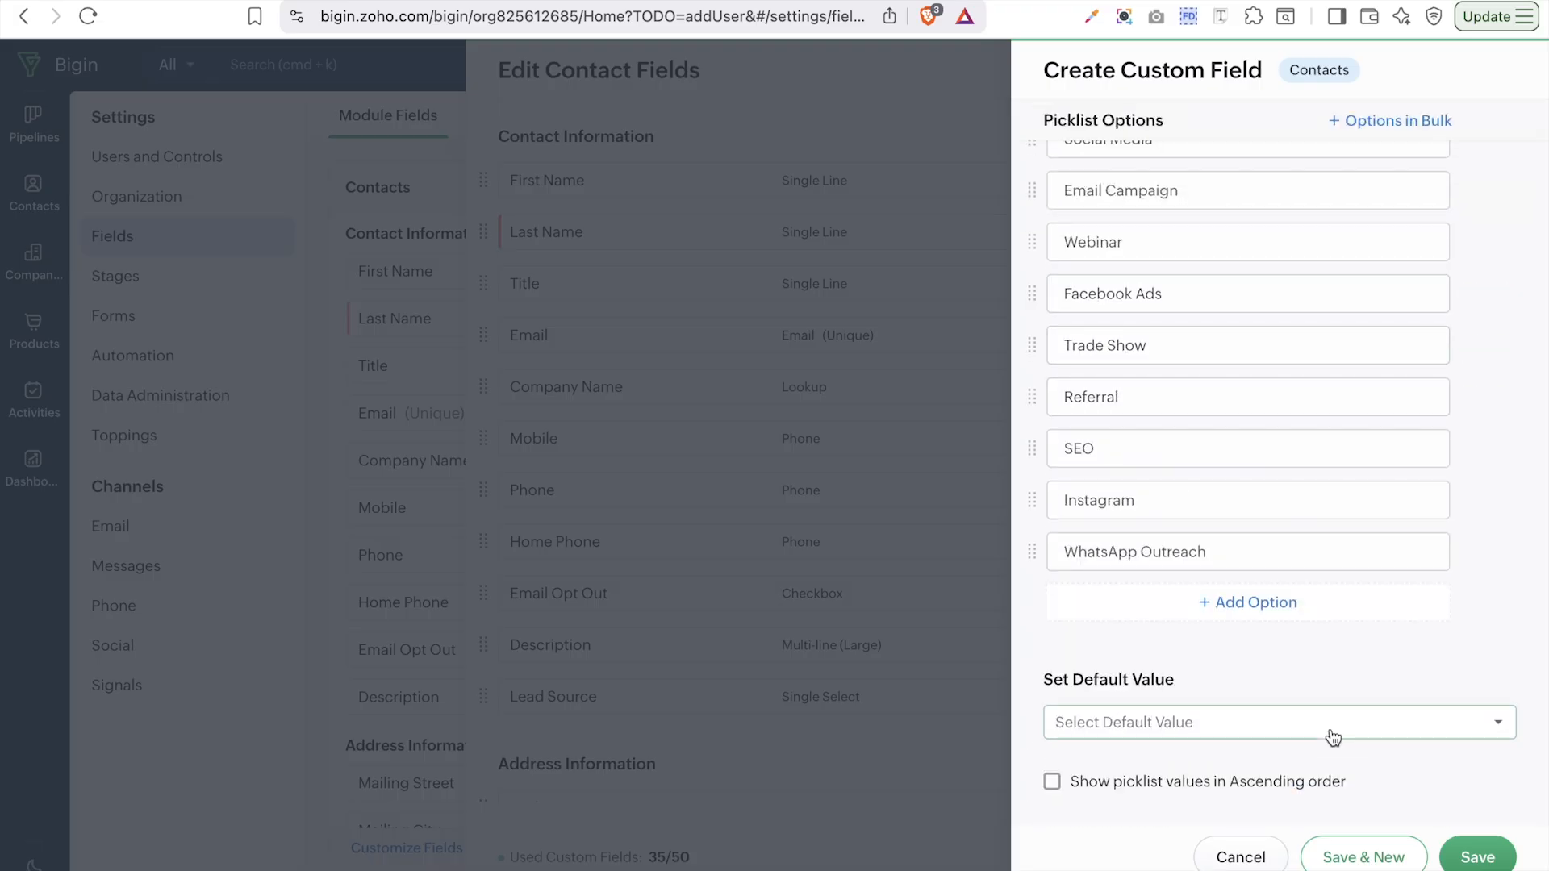
left_click(1491, 840)
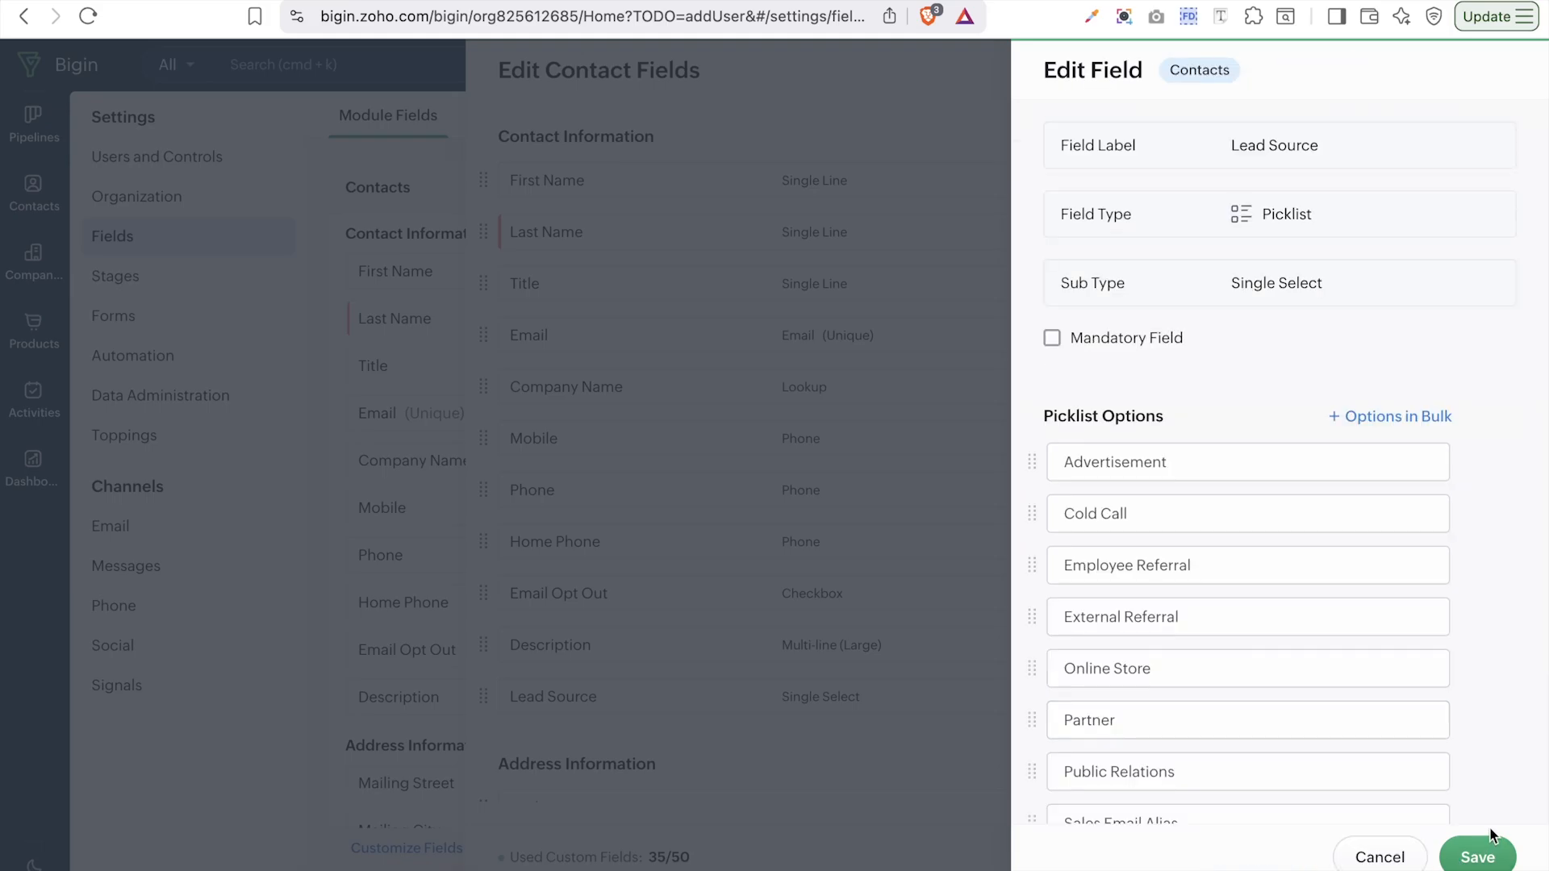
left_click(1491, 861)
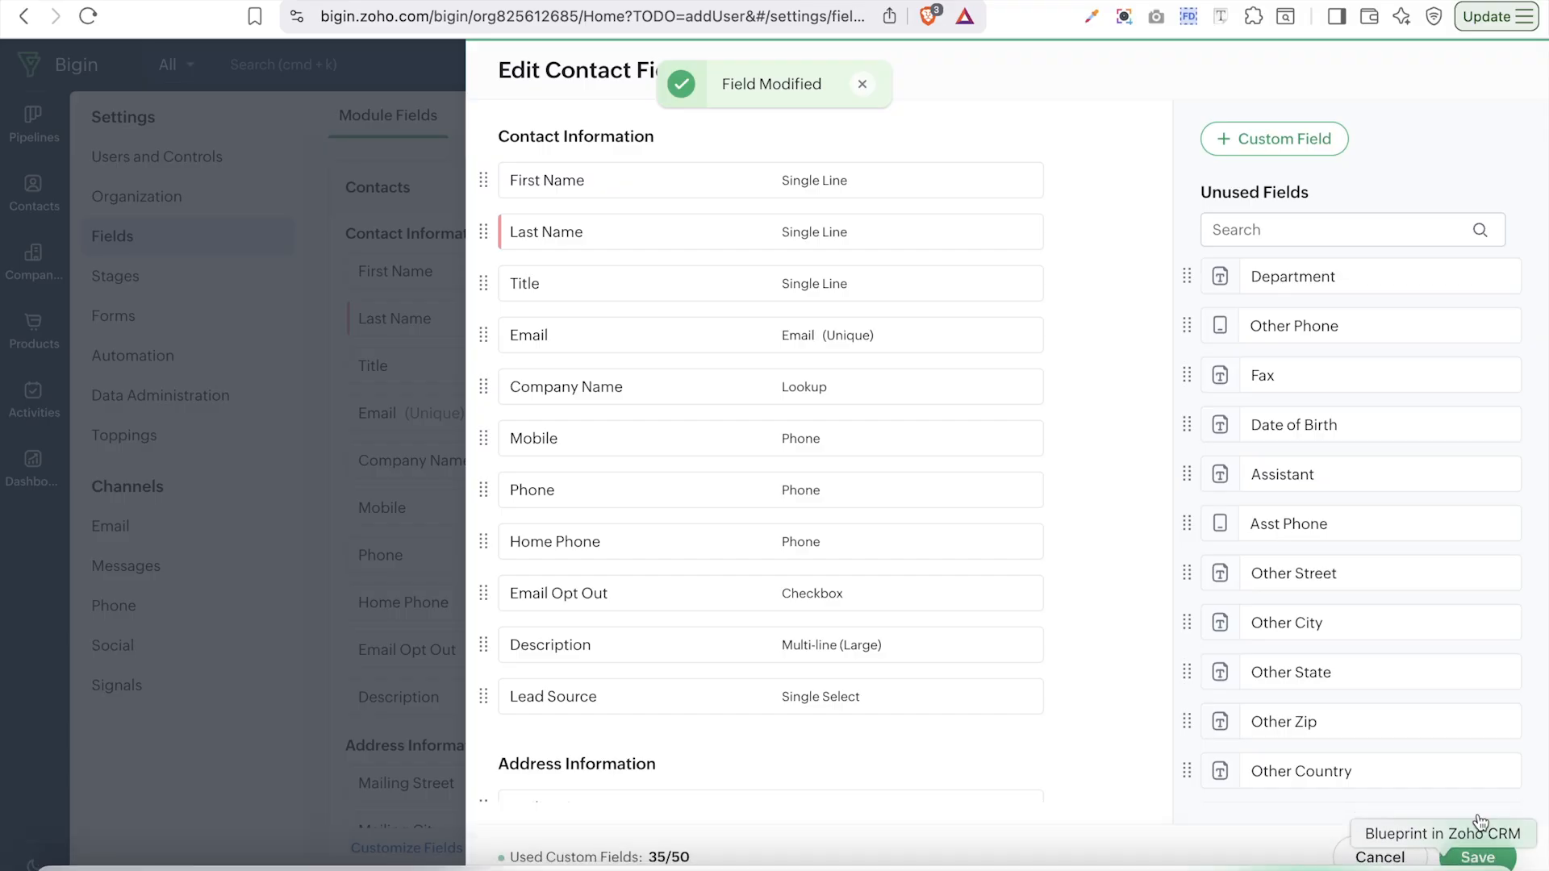
- Drag Lead Status just above Lead Source in the Contacts layout and save it
left_click(1479, 864)
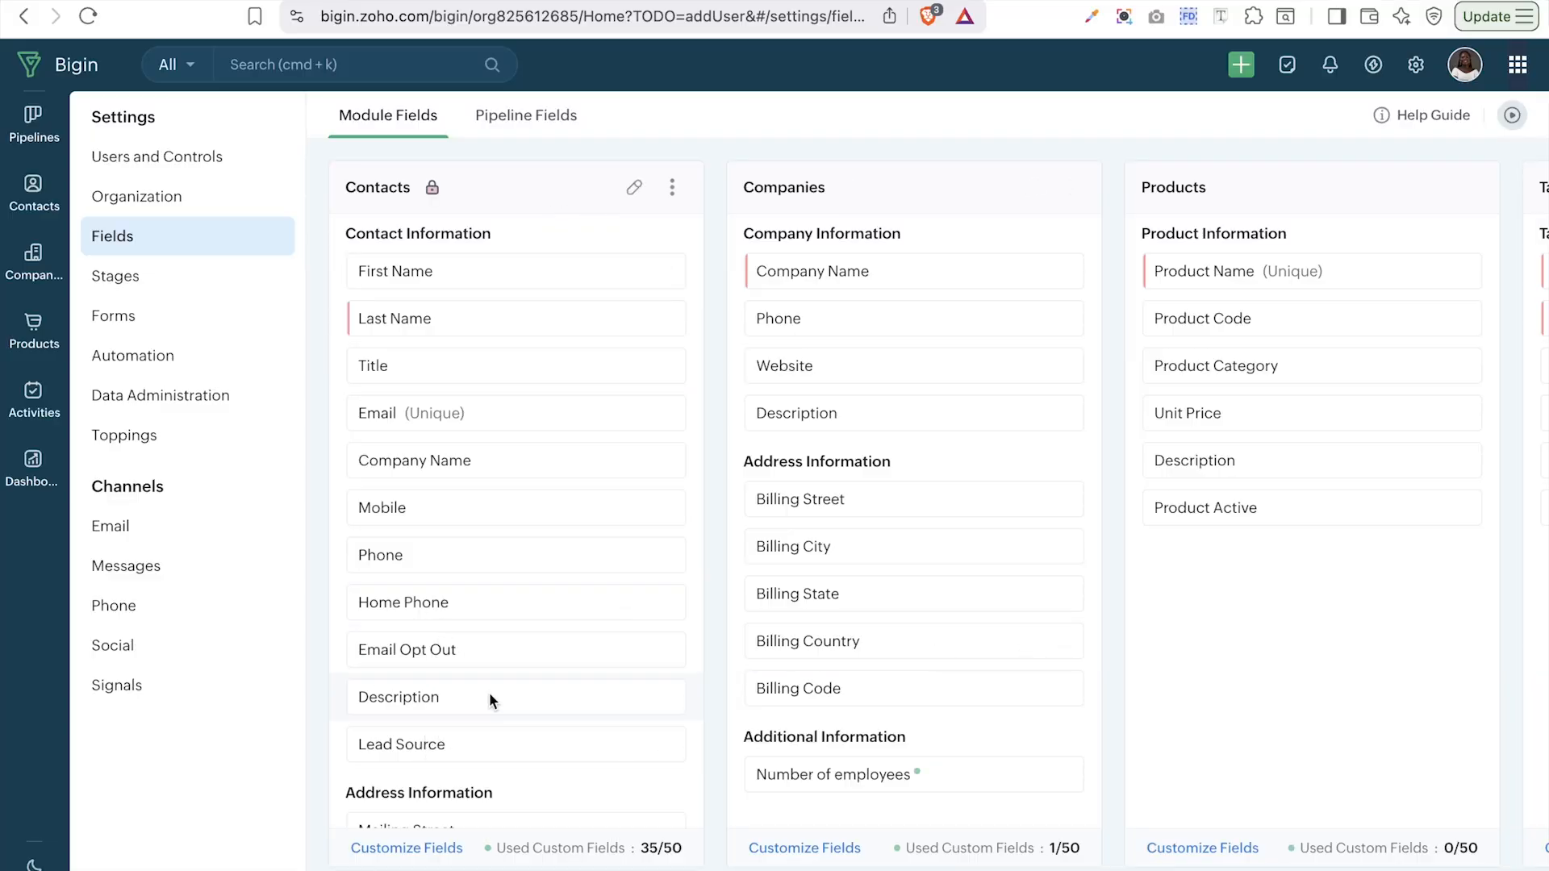
left_click(634, 188)
left_click_drag(587, 764, 546, 233)
left_click_drag(538, 137, 597, 185)
left_click_drag(577, 257, 585, 146)
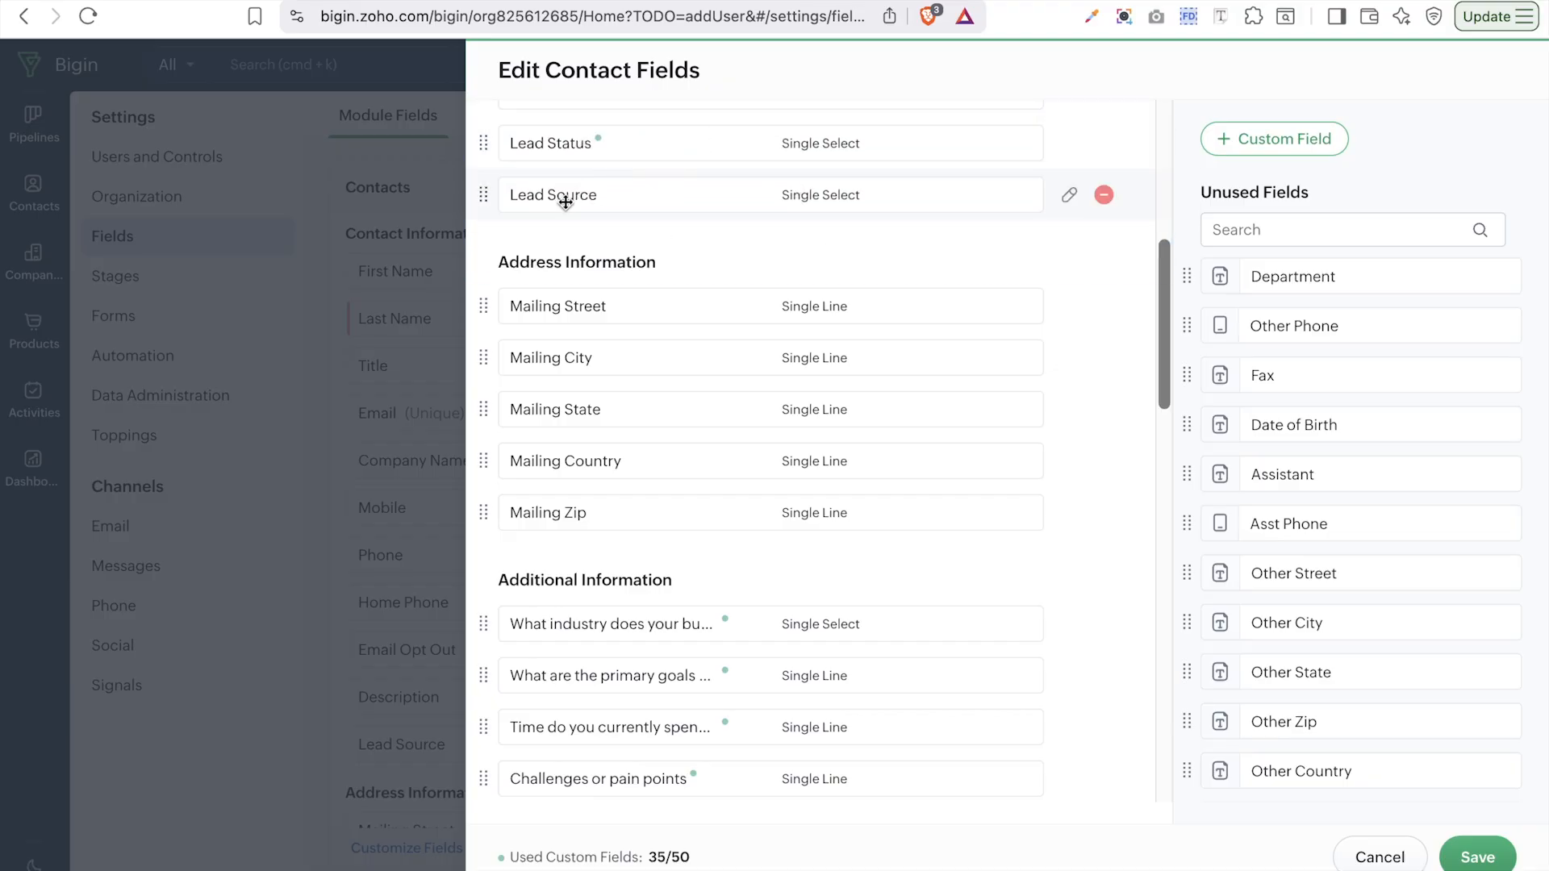
left_click(1494, 862)
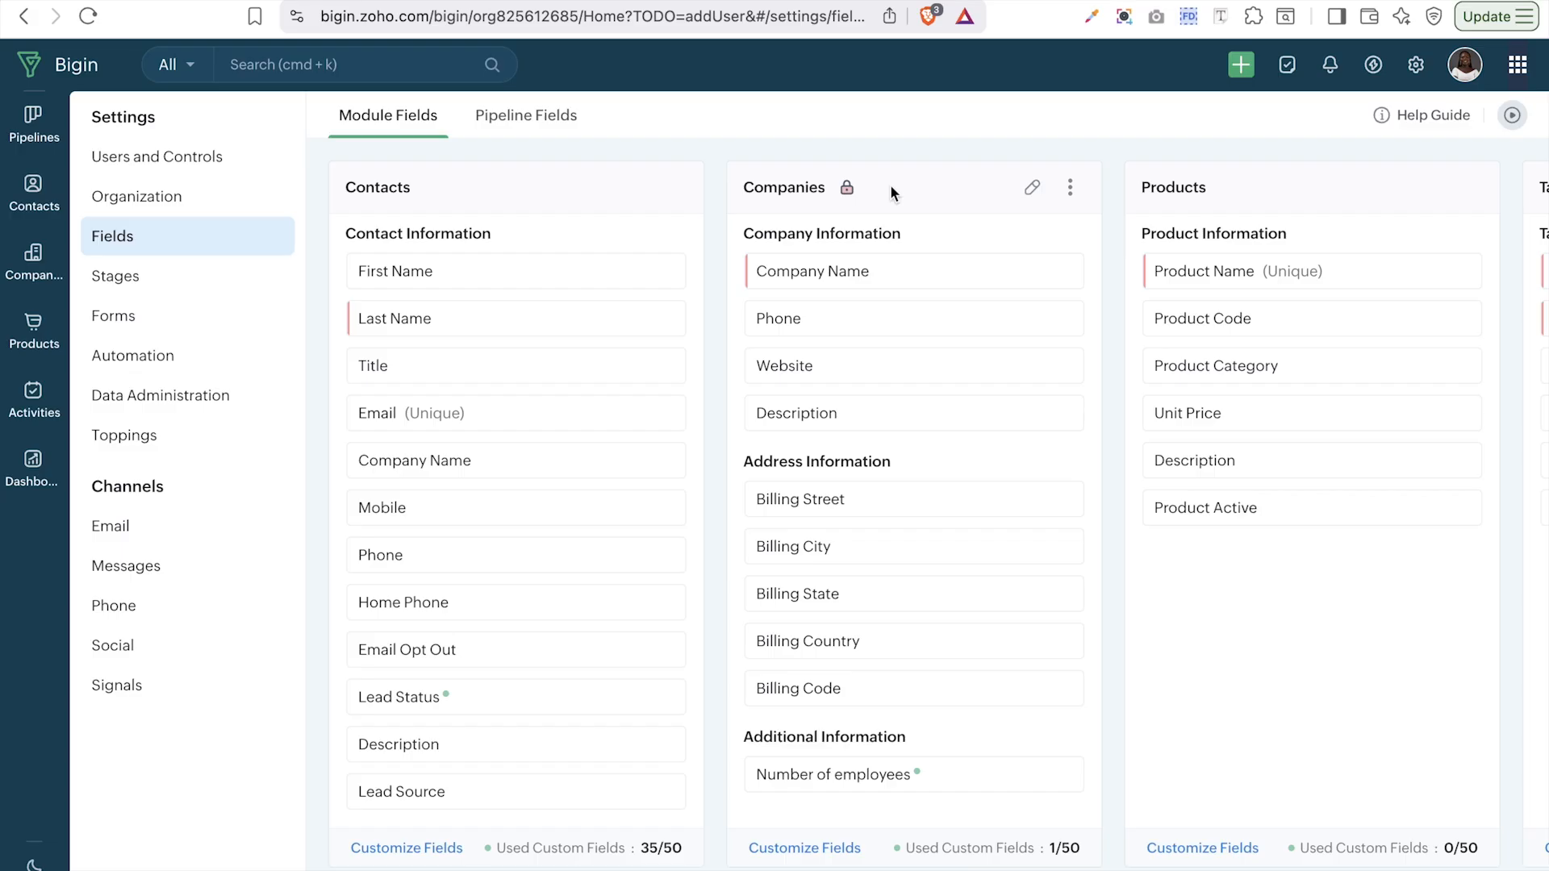
left_click(543, 127)
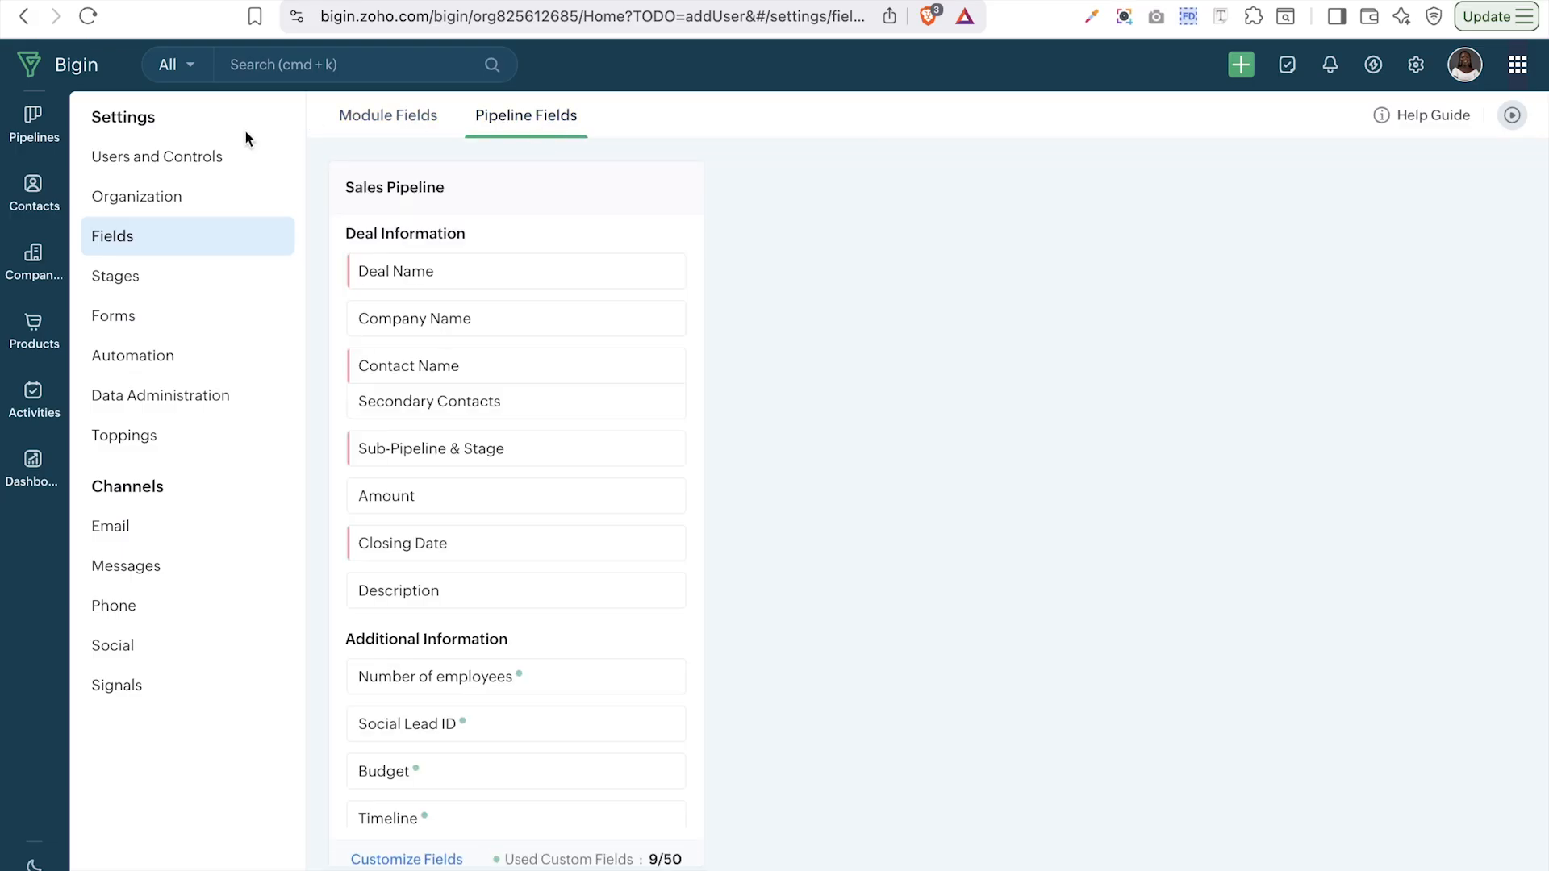
- Go to the Contacts module from the left sidebar
left_click(34, 193)
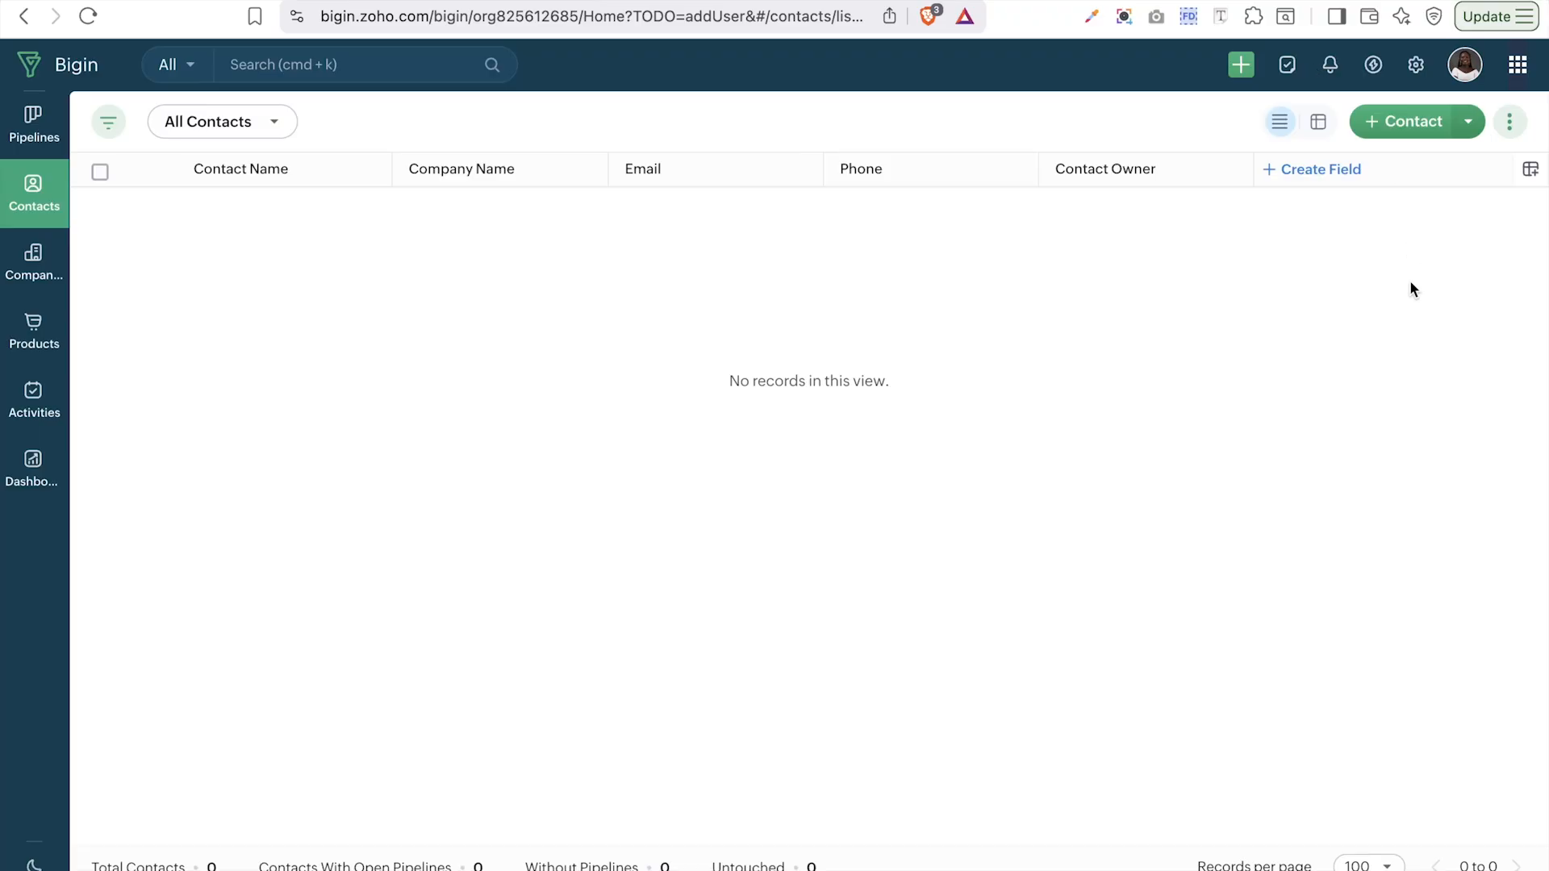
- Check the new-contact form for Lead Status and Lead Source, cancel, and view the import options
left_click(1404, 125)
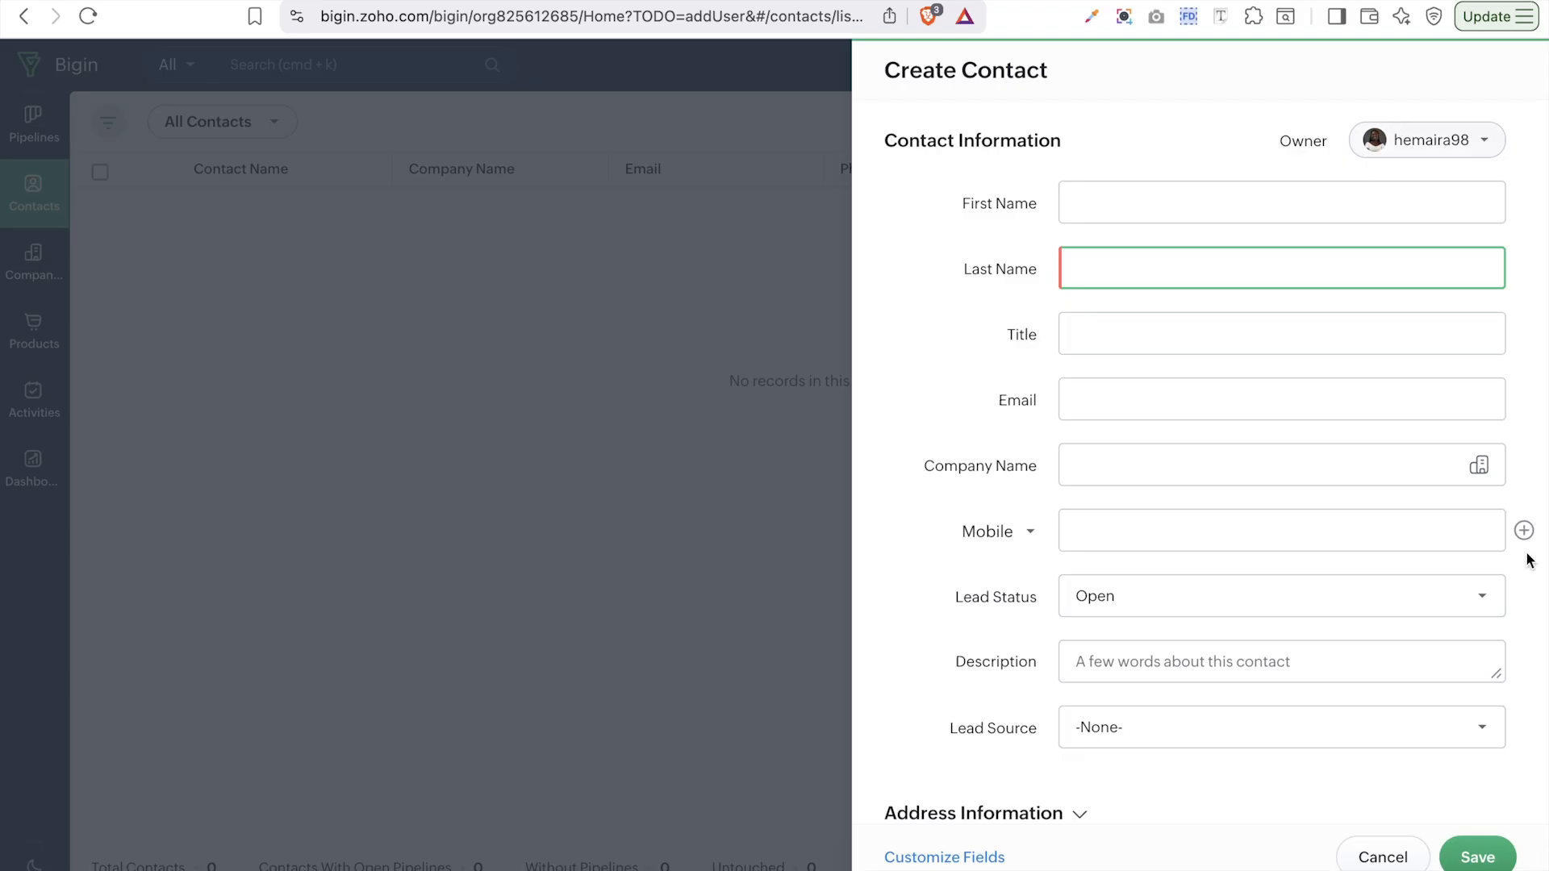
scroll(1358, 662, "down", 7)
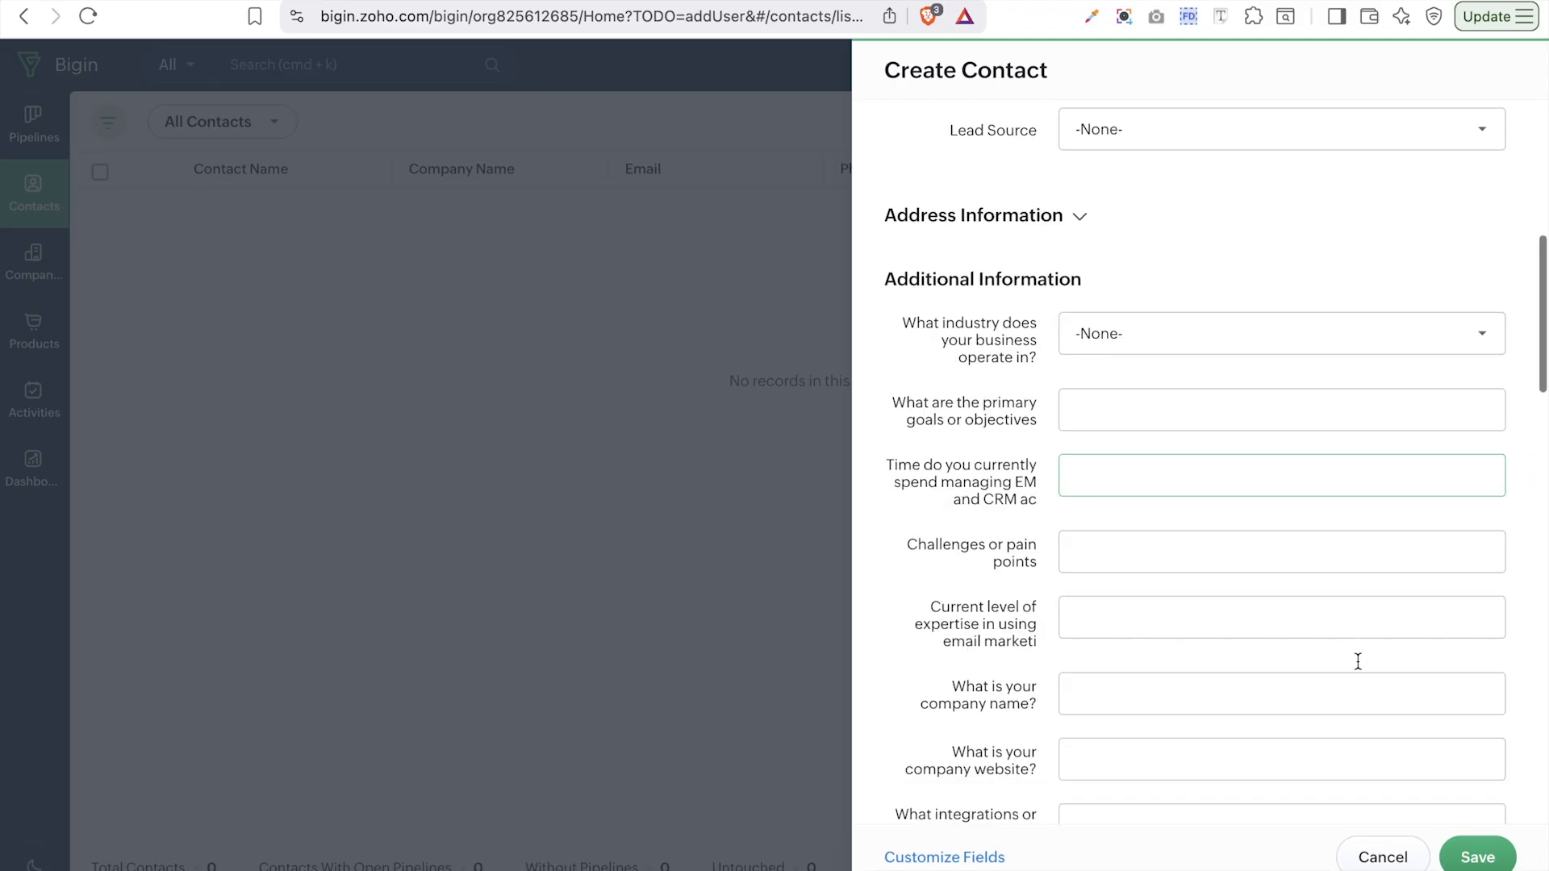
scroll(1357, 658, "up", 8)
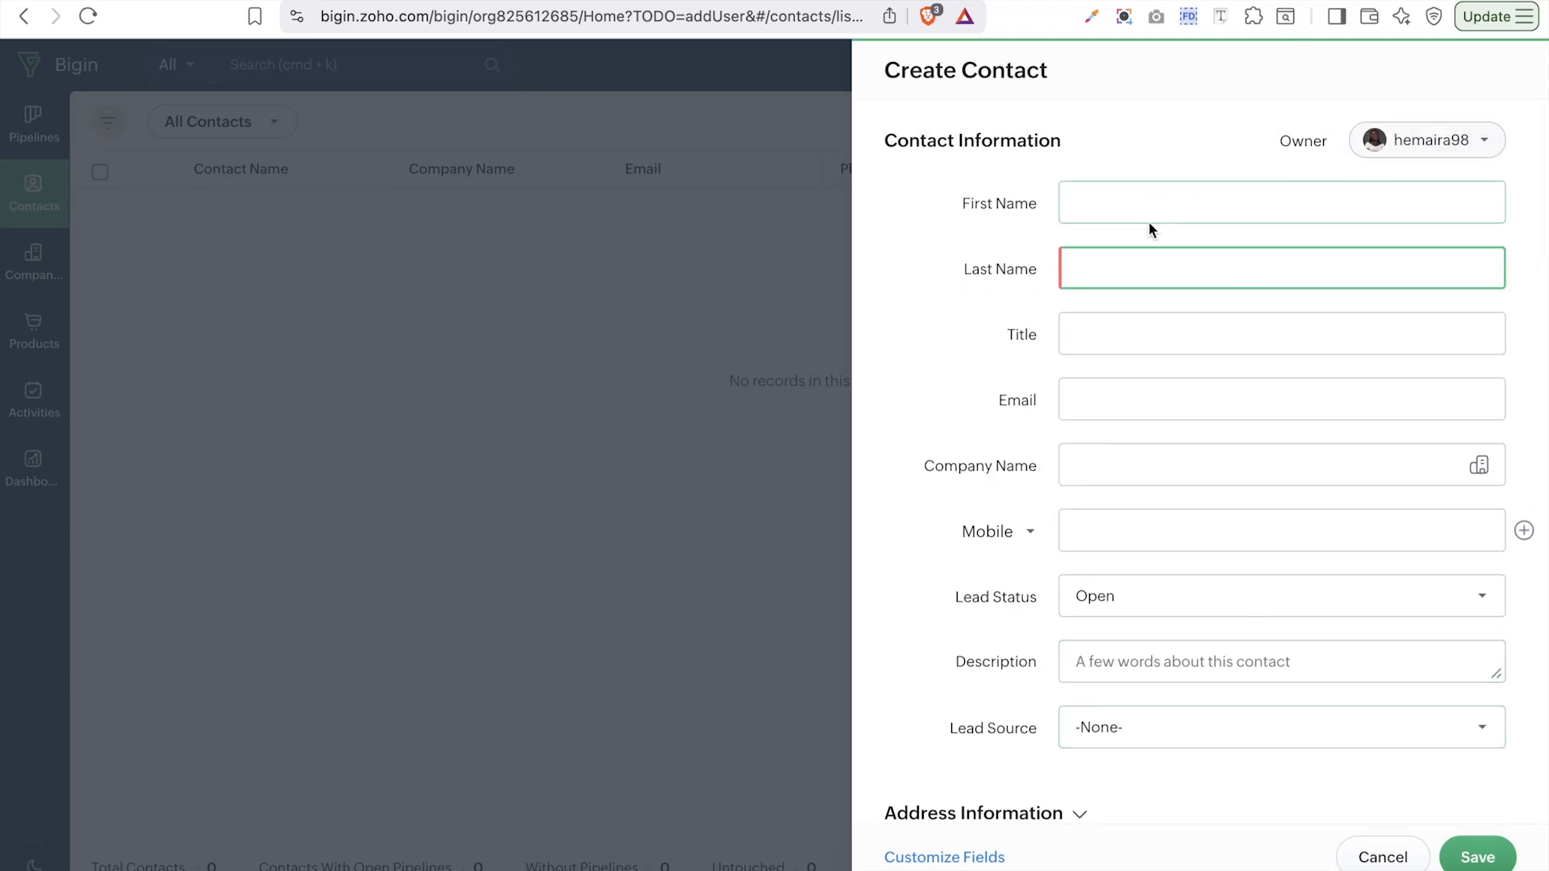
left_click(1374, 856)
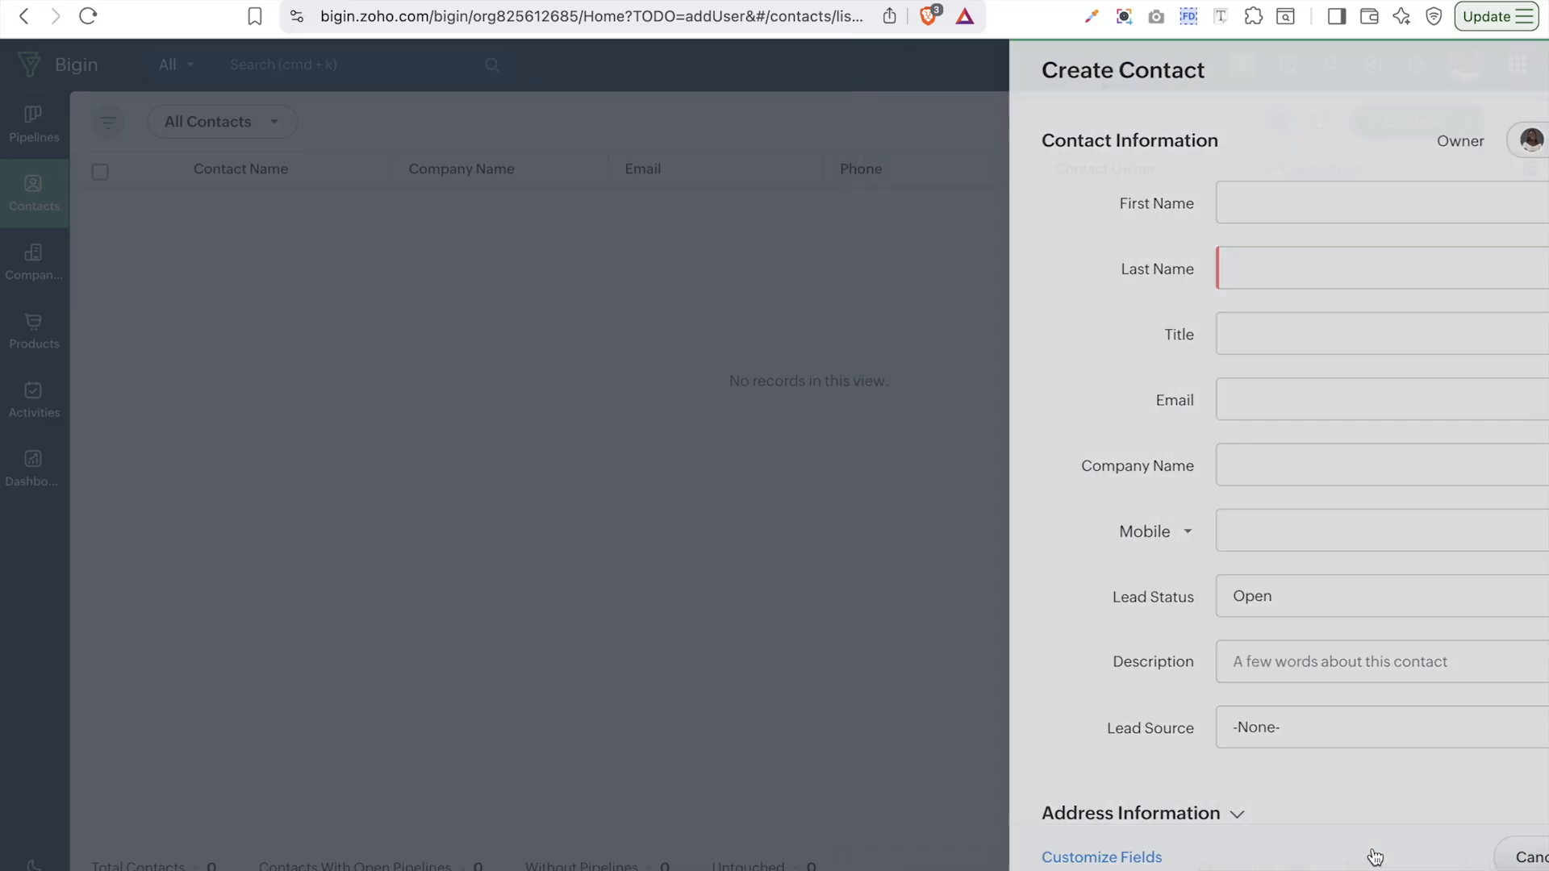
left_click(1467, 122)
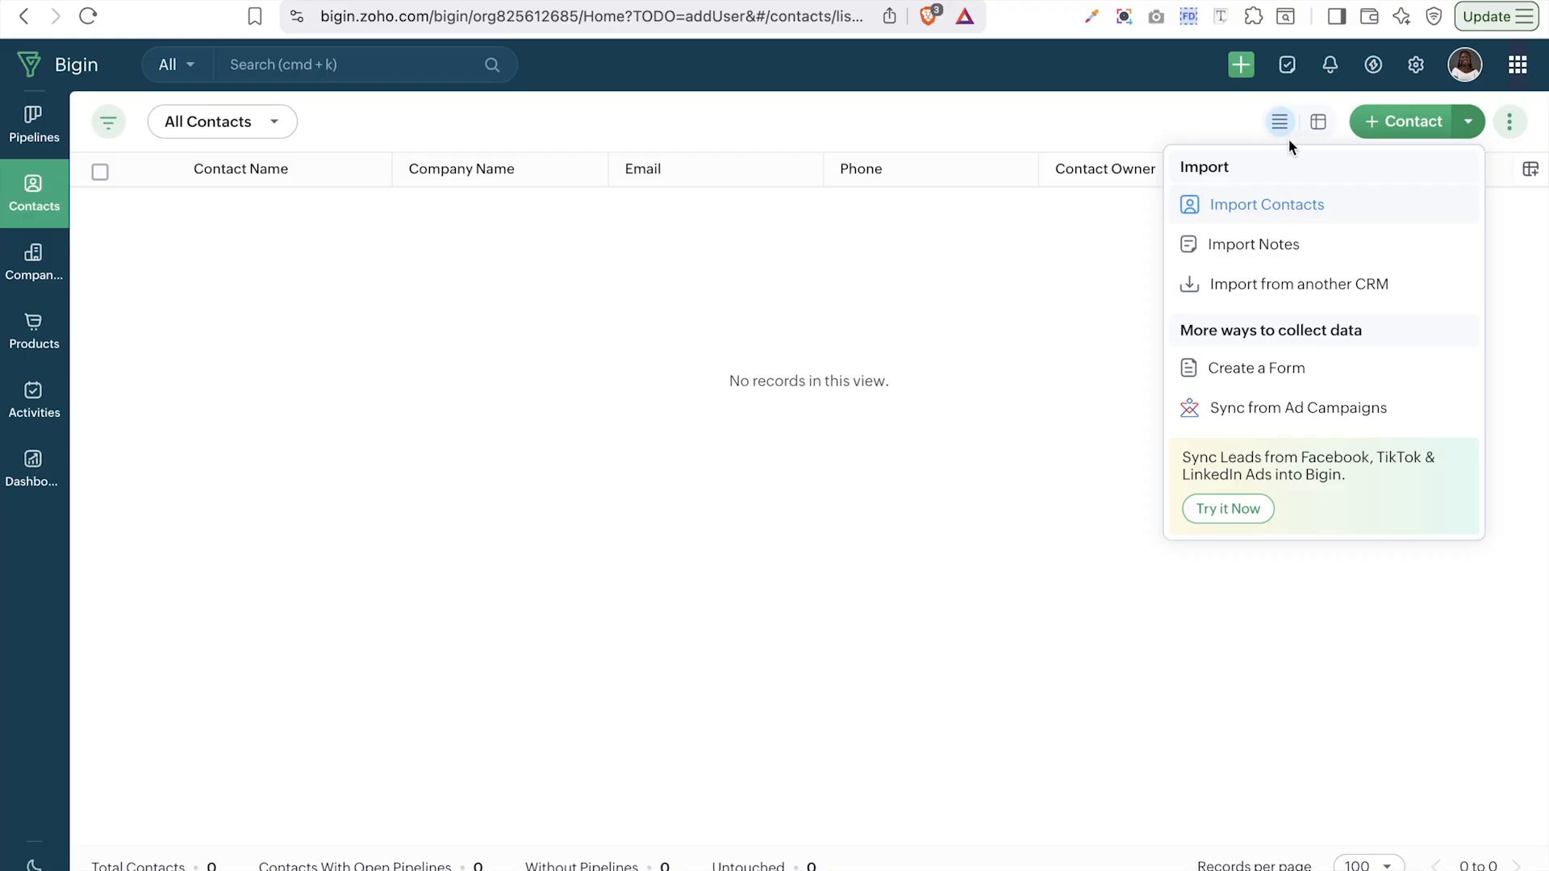
key("ctrl+Tab")
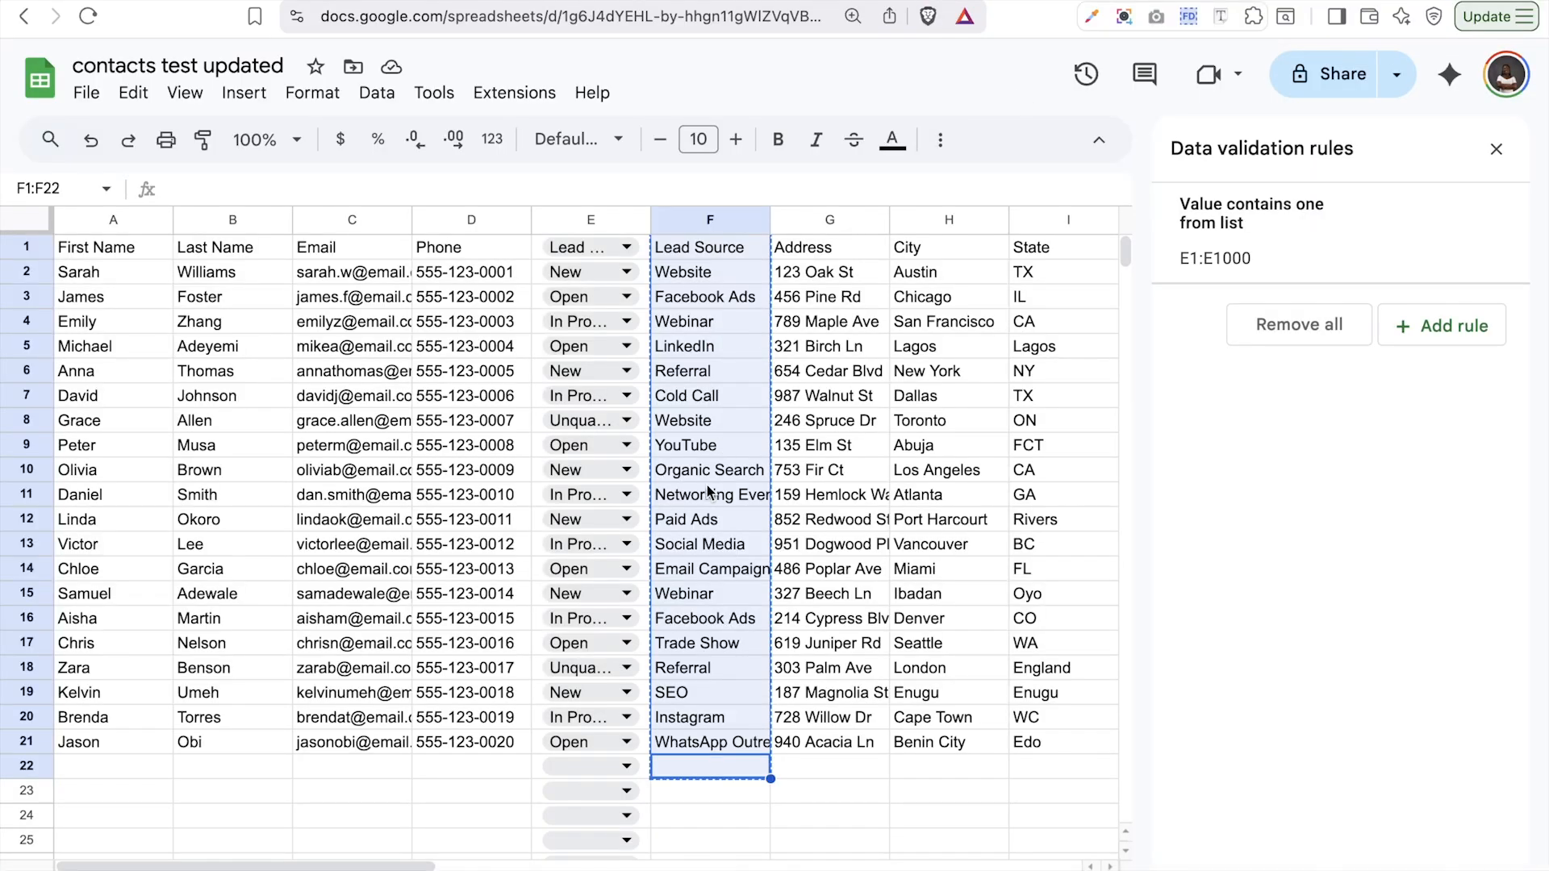
- Choose Import Contacts in Bigin so the wizard waits at Upload Your File
left_click(300, 1)
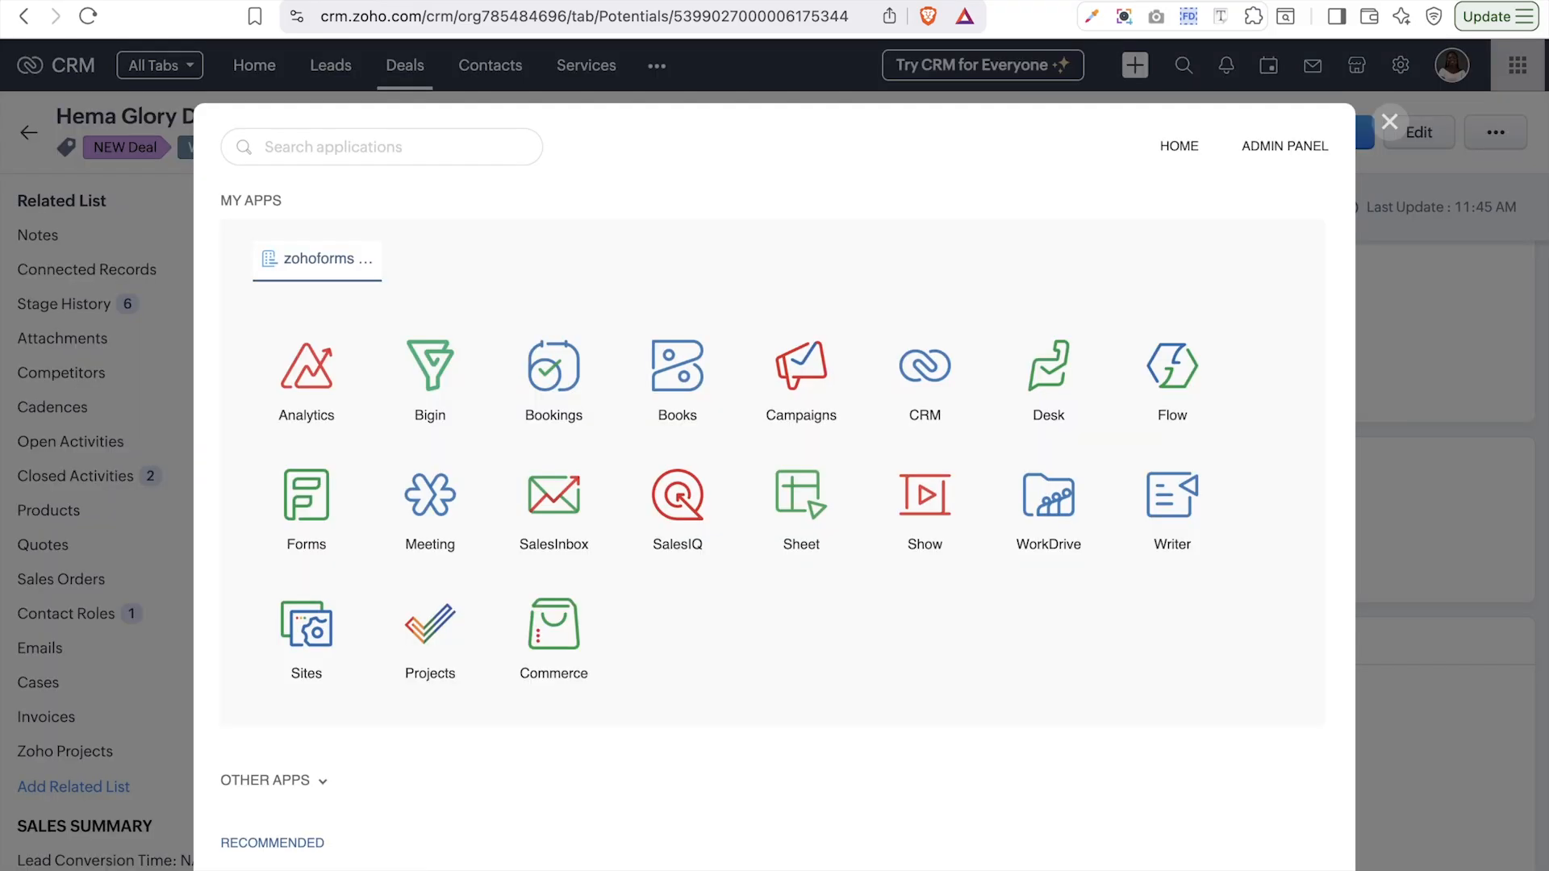
left_click(484, 1)
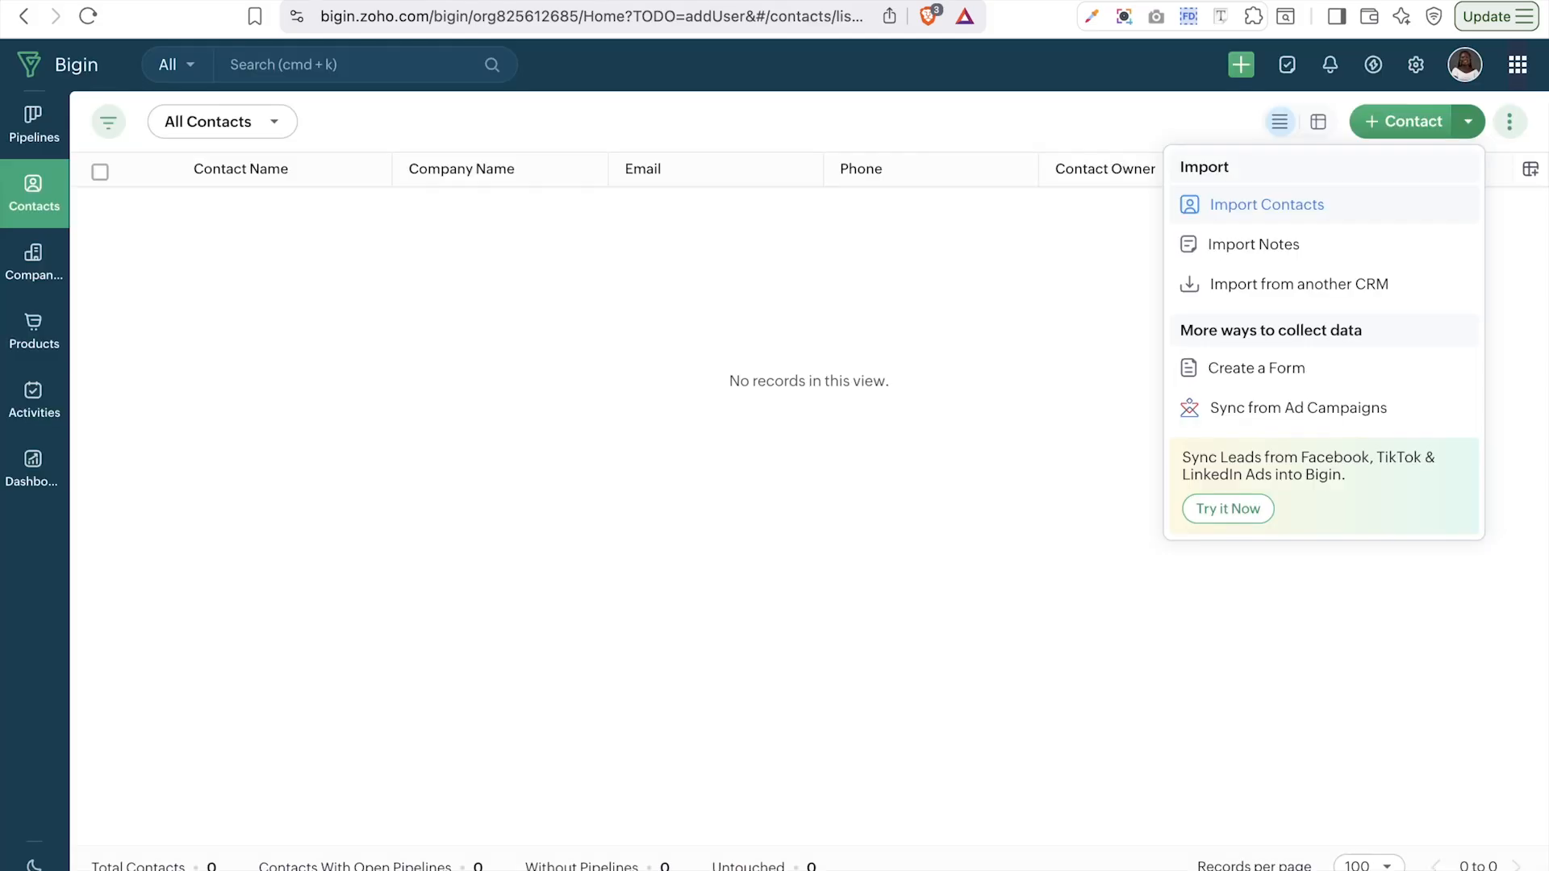
left_click(1285, 207)
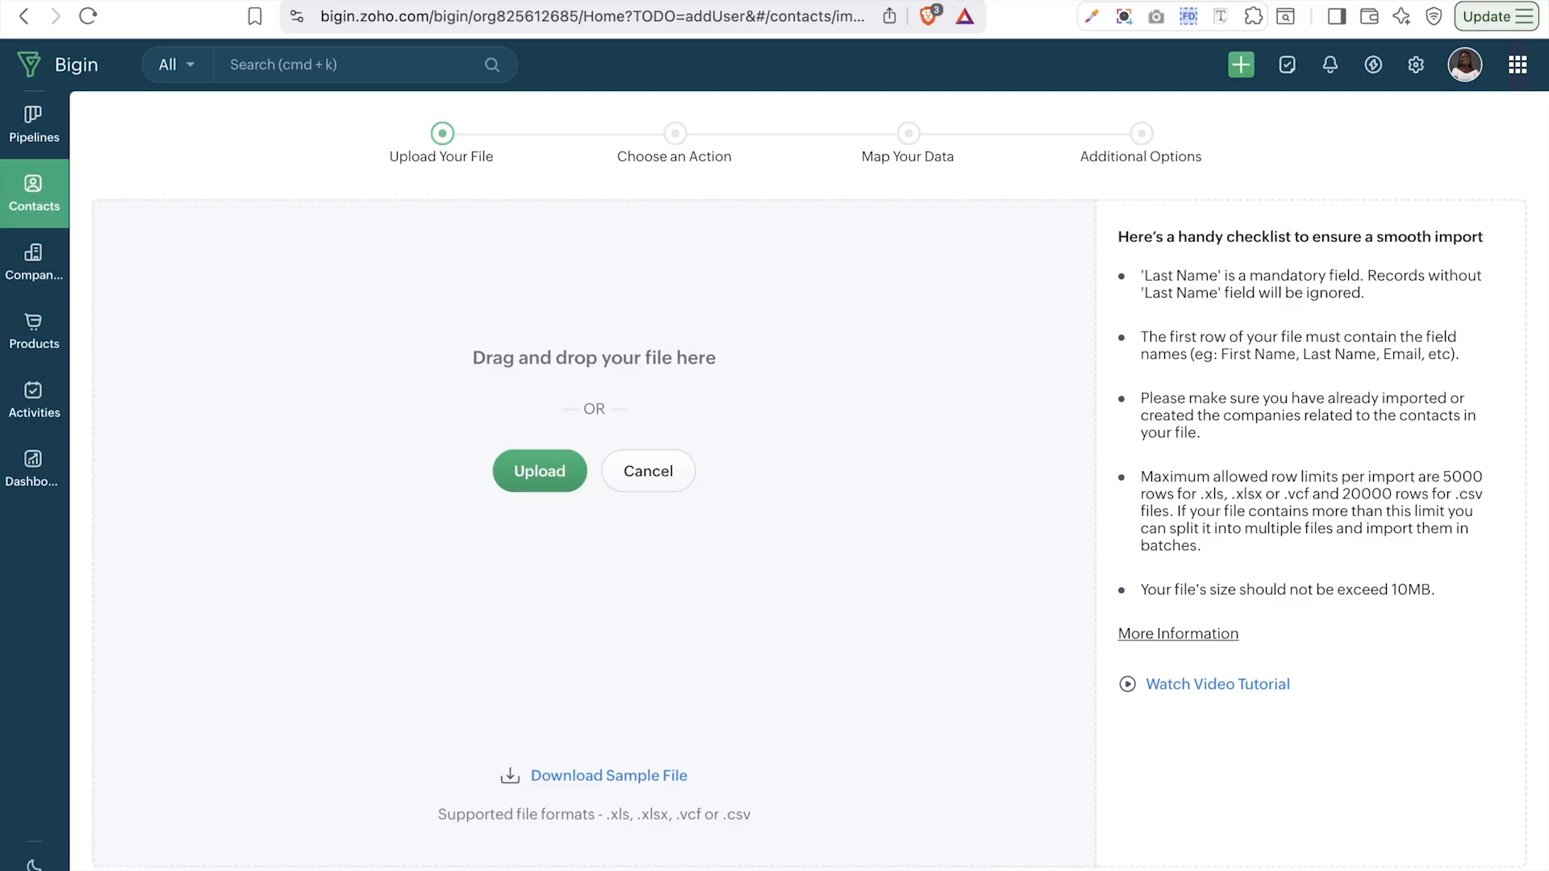
left_click(323, 1)
- Download the 'contacts test updated' sheet as a .csv file into Downloads
left_click(82, 98)
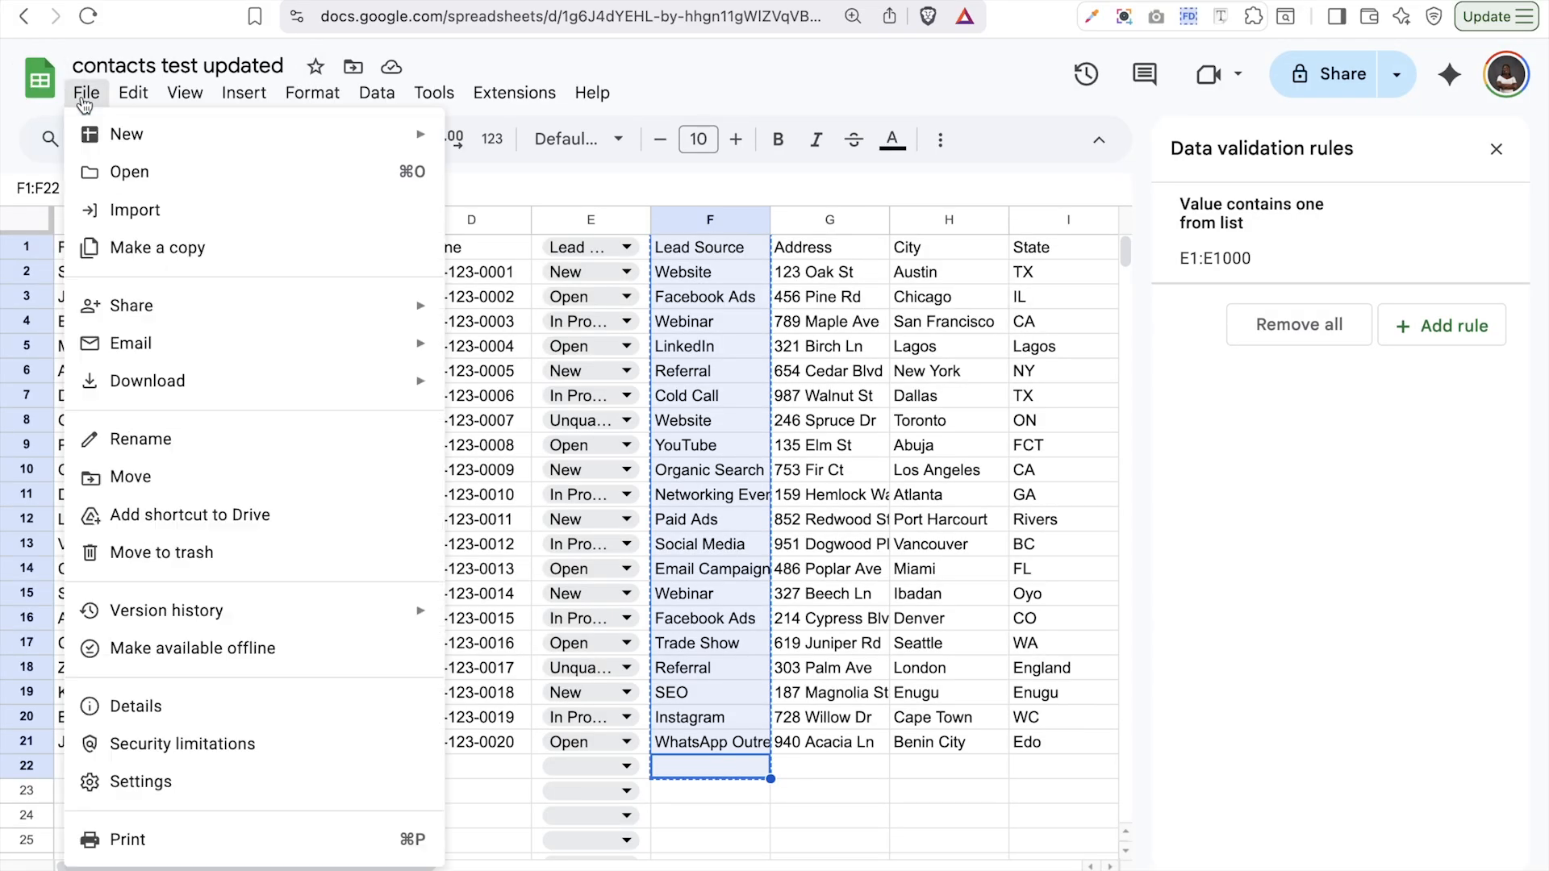
mouse_move(188, 395)
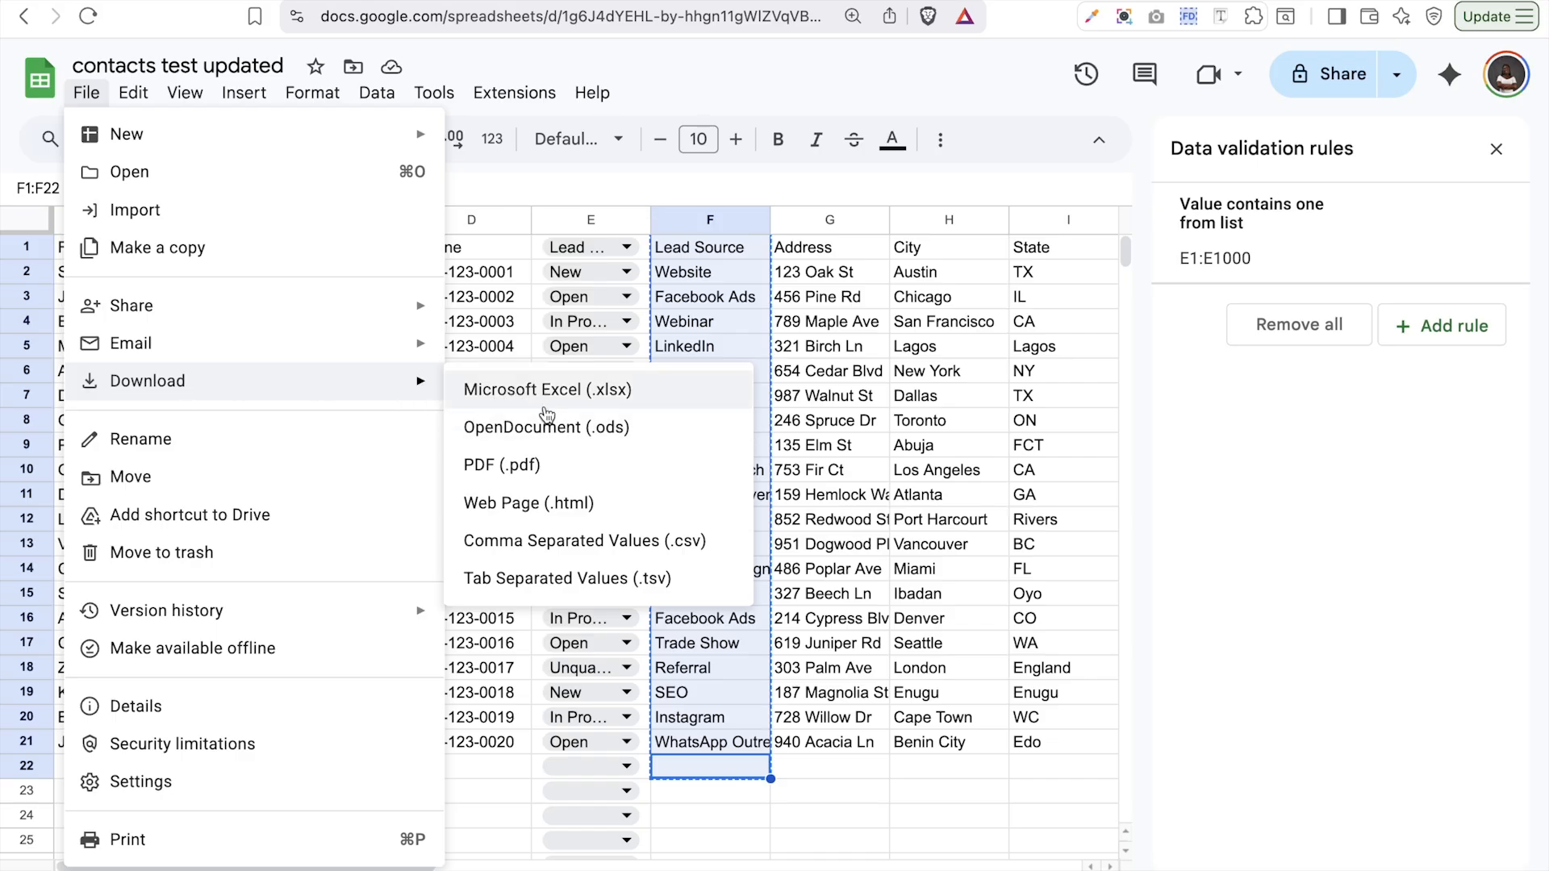
left_click(556, 548)
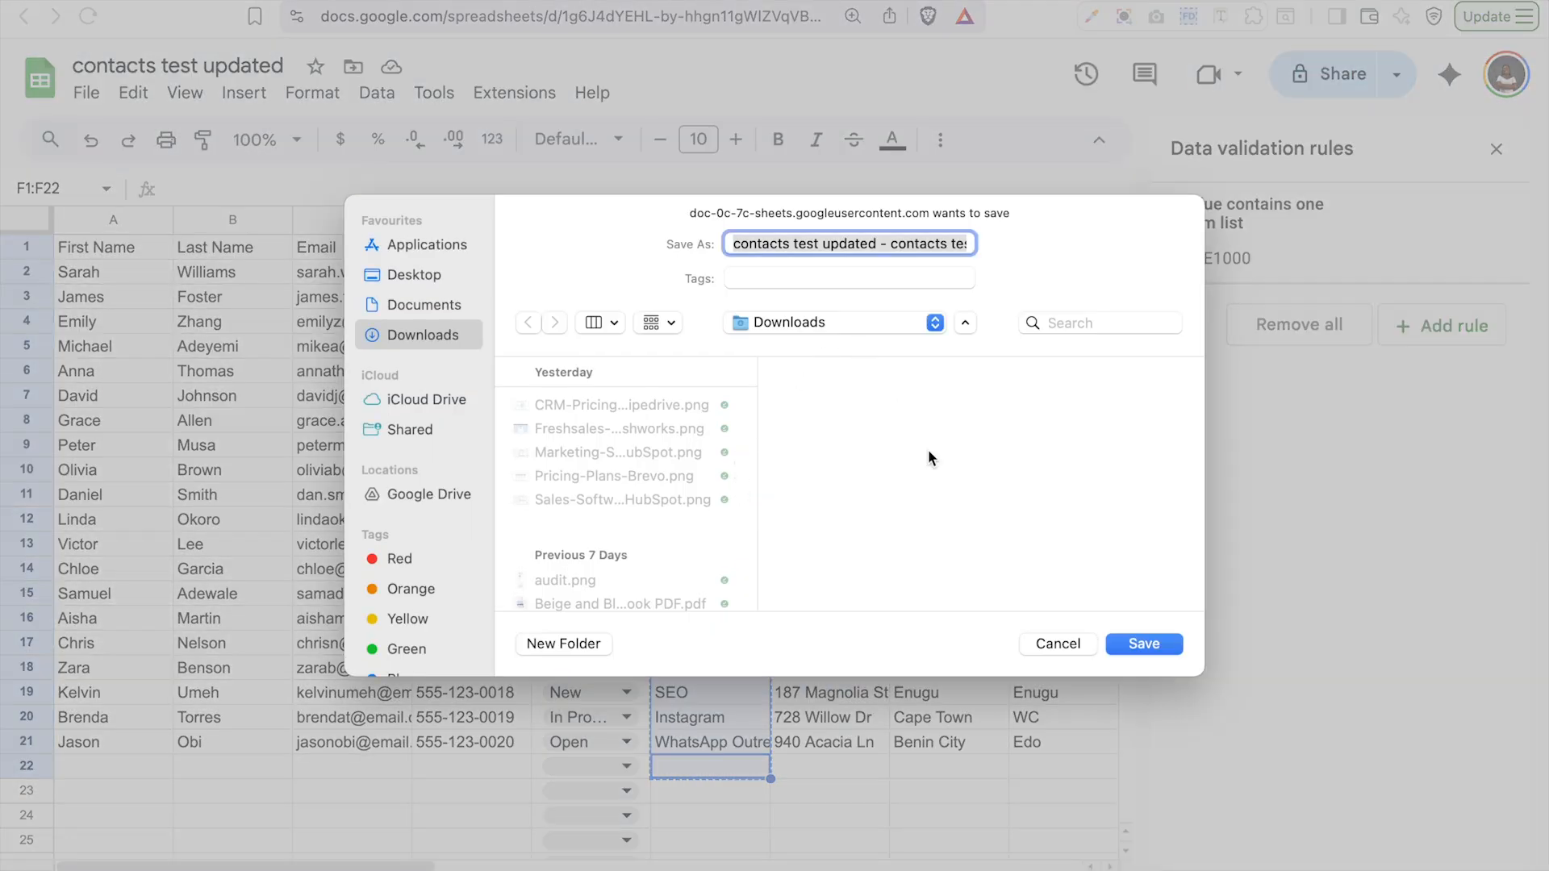
left_click(1150, 644)
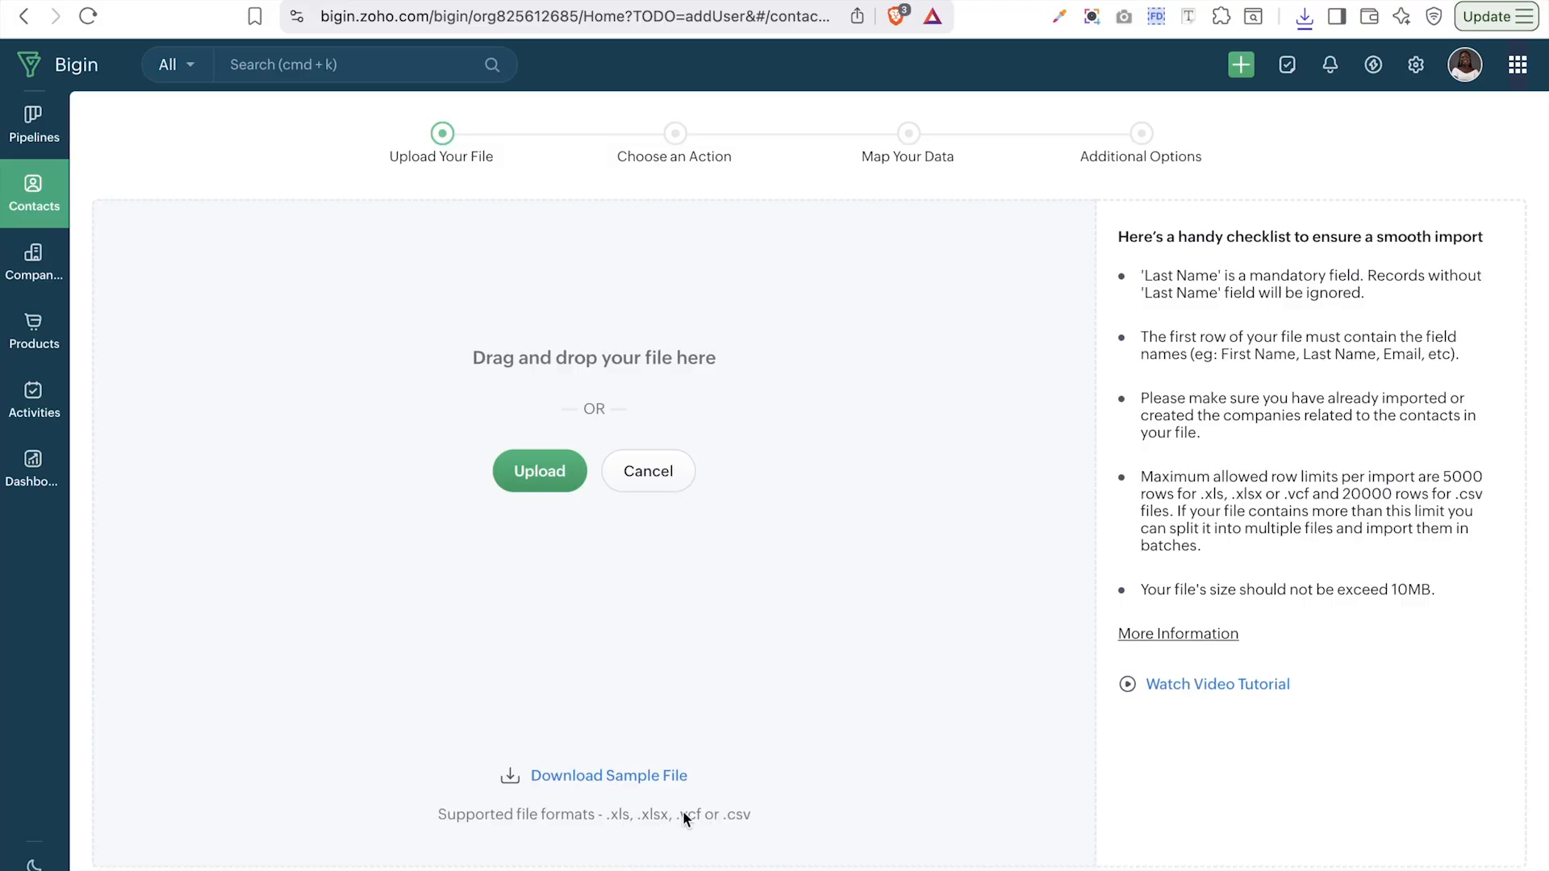
- Upload the contacts CSV from Downloads and continue to Choose an Action
left_click(539, 475)
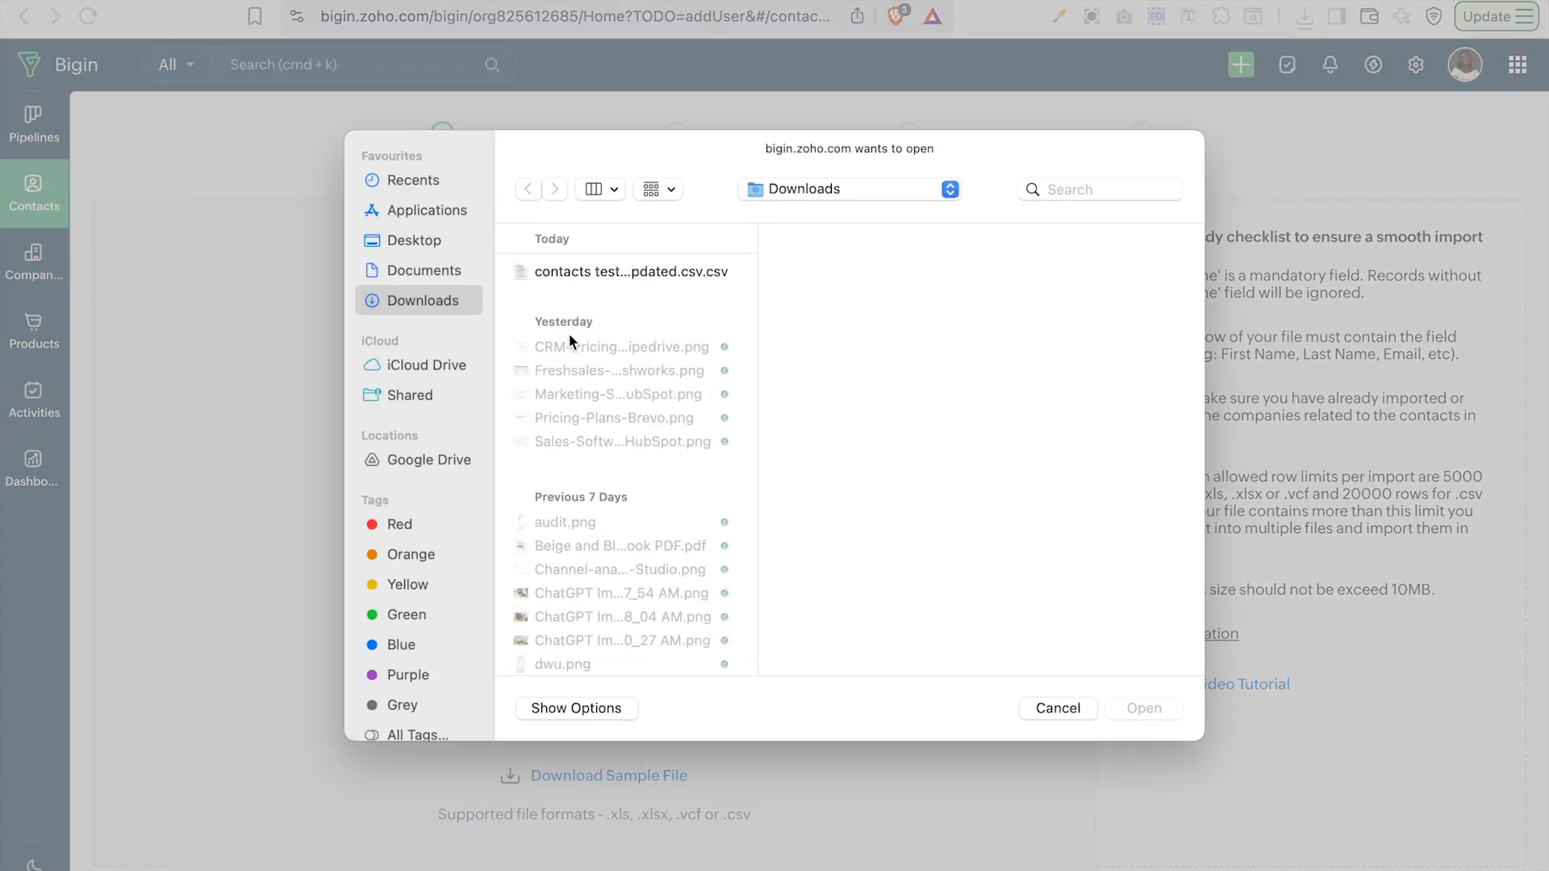
left_click(635, 273)
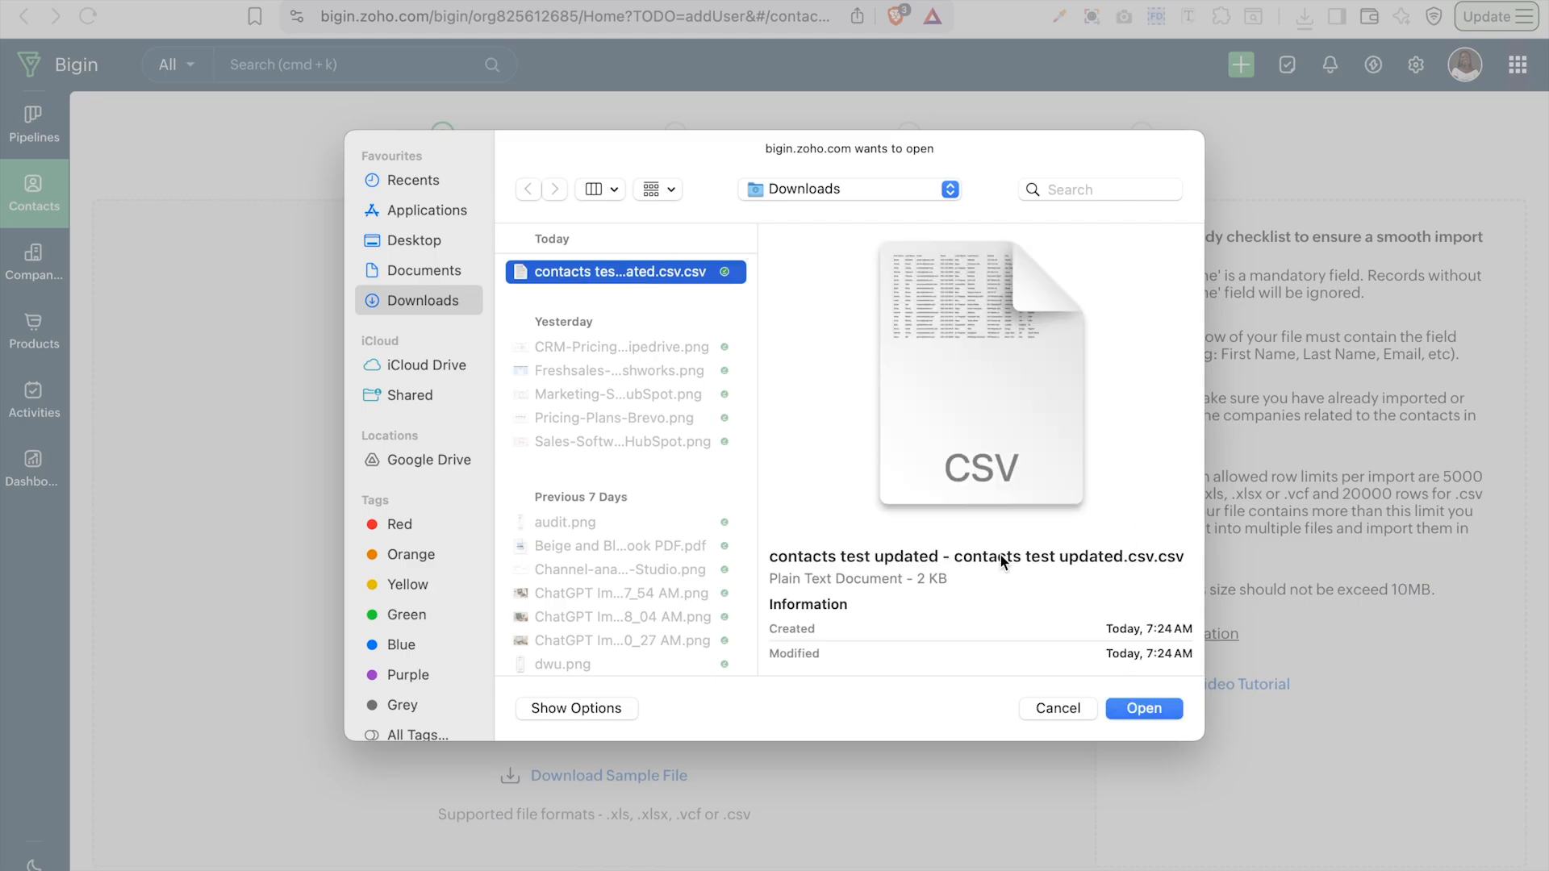
left_click(1145, 710)
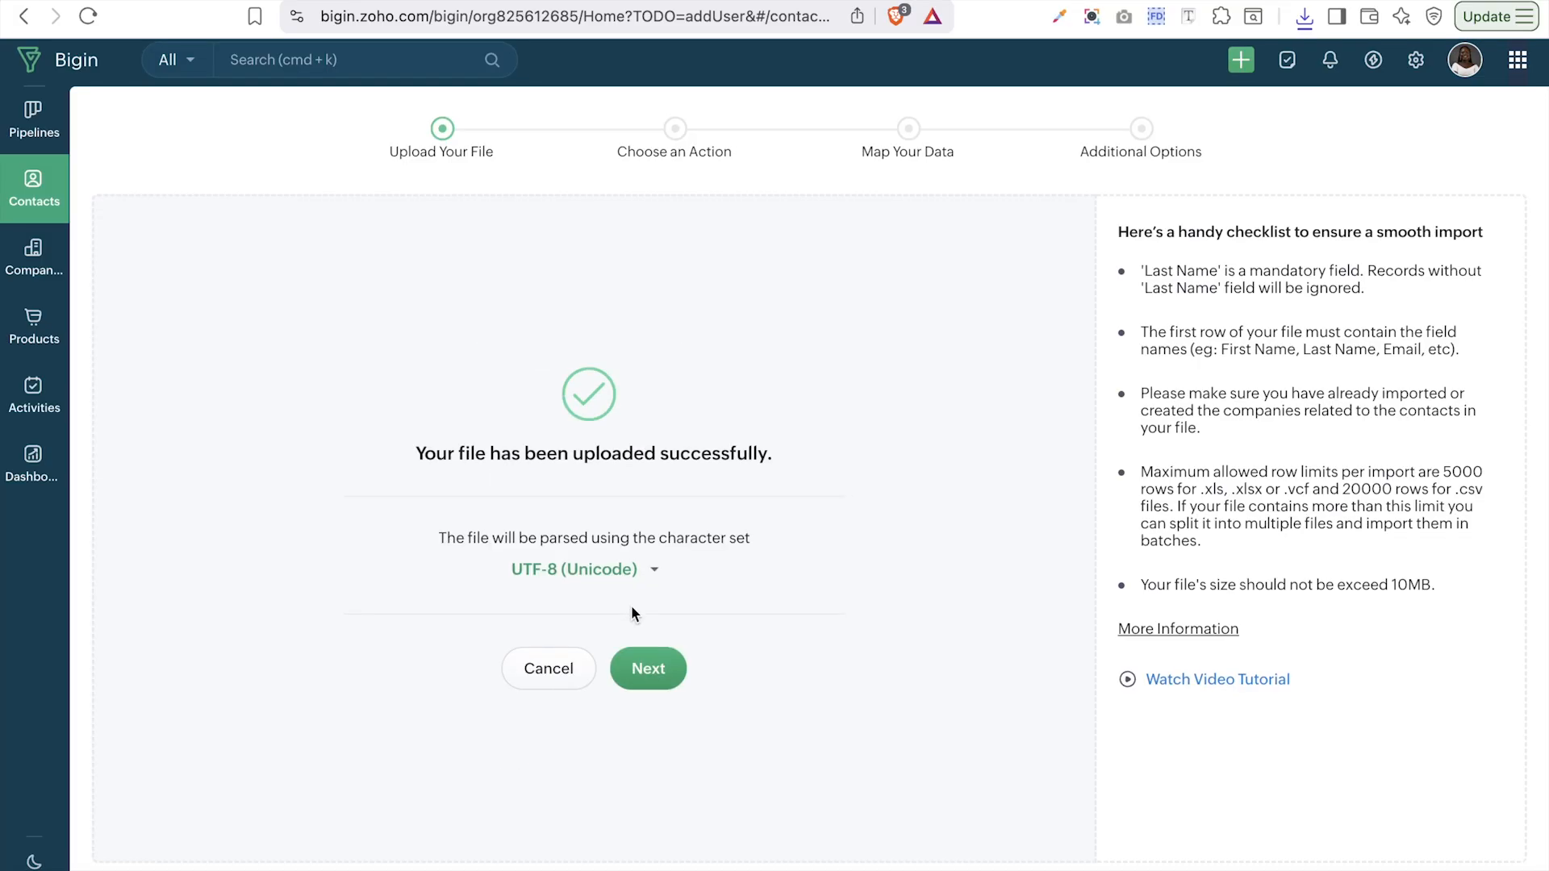
left_click(649, 675)
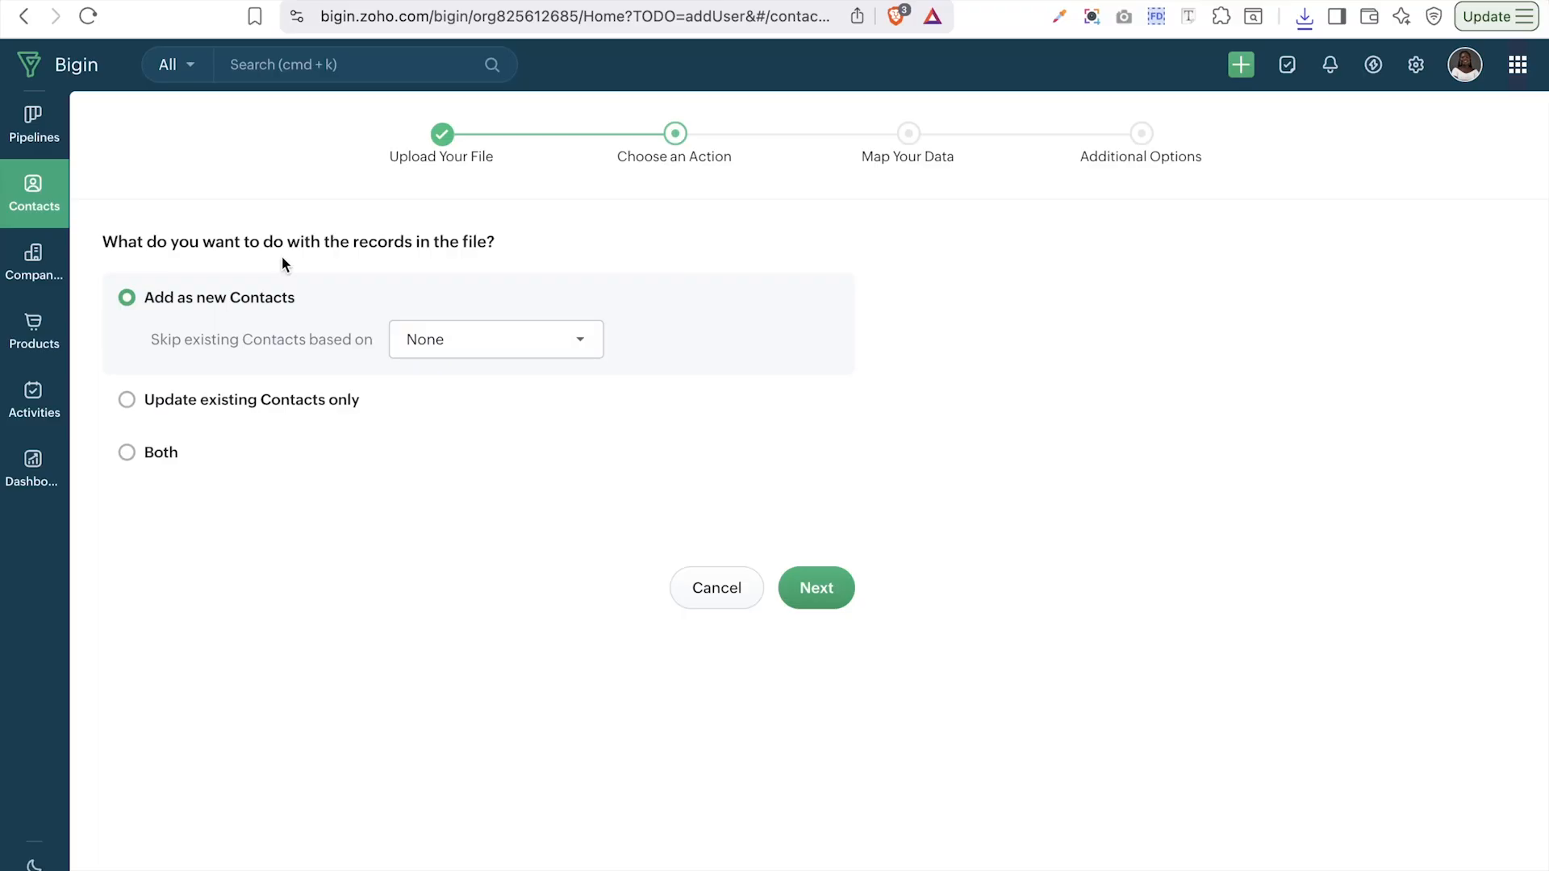
- Pick Email as the matching field, then settle on Add as new Contacts, skipping existing ones
left_click(127, 400)
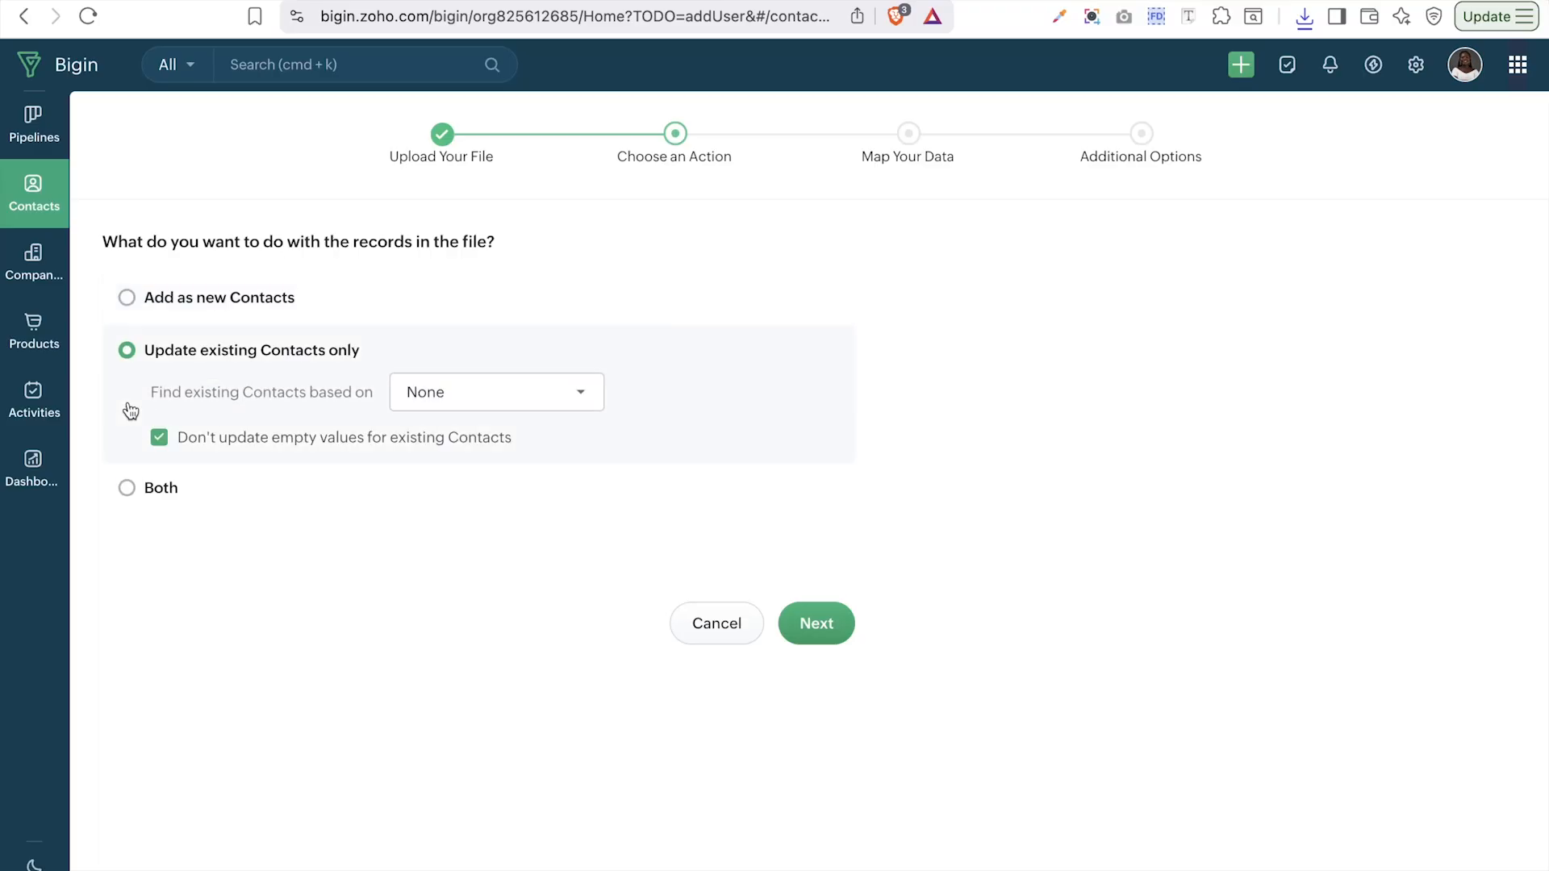
left_click(127, 488)
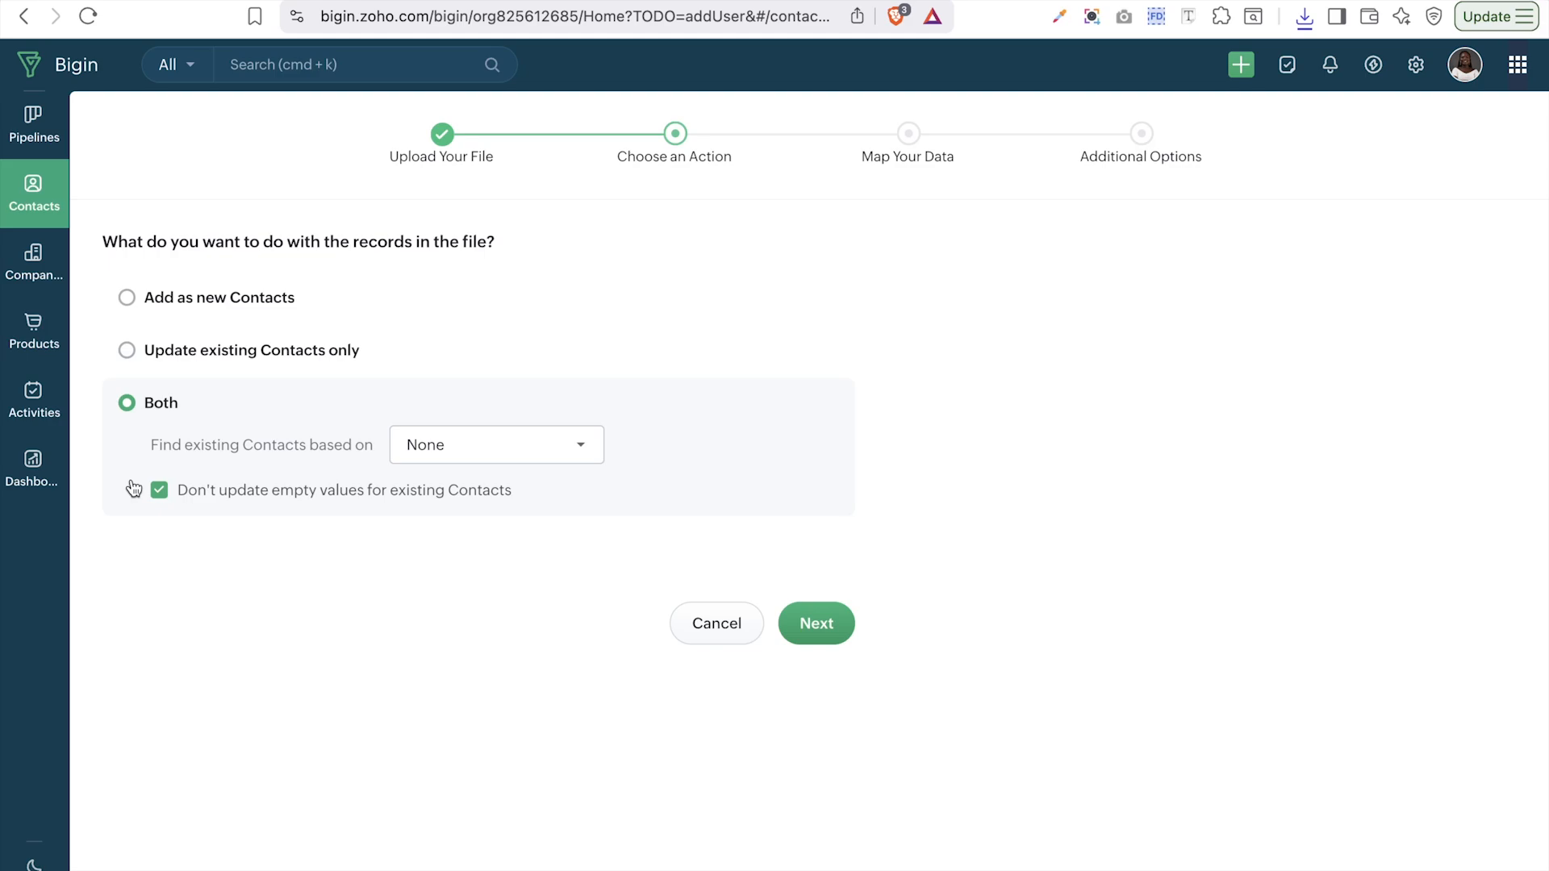
left_click(494, 442)
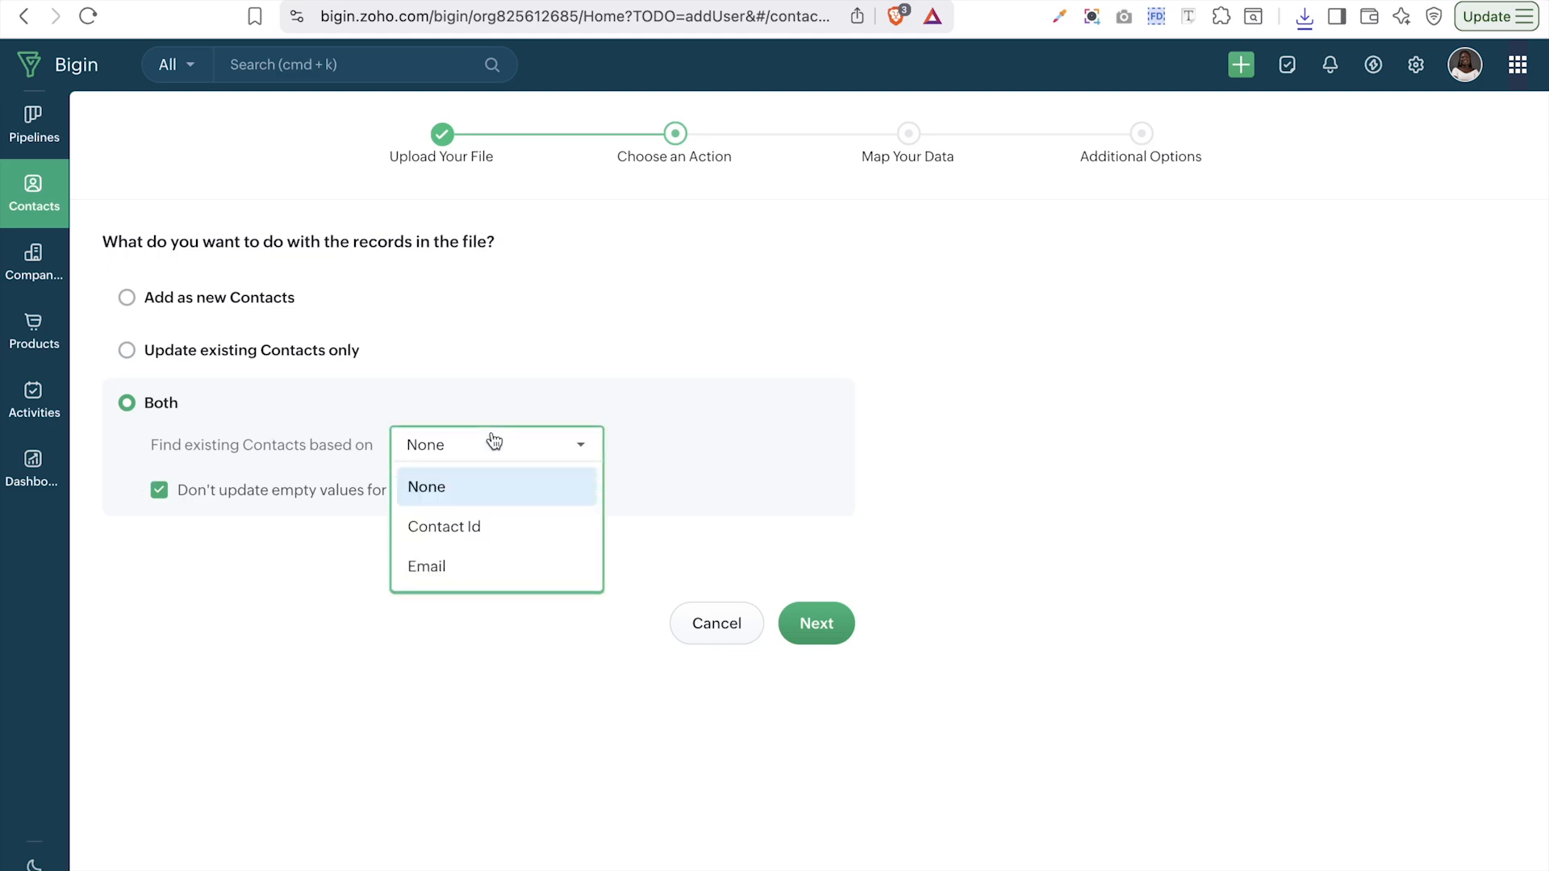
left_click(453, 560)
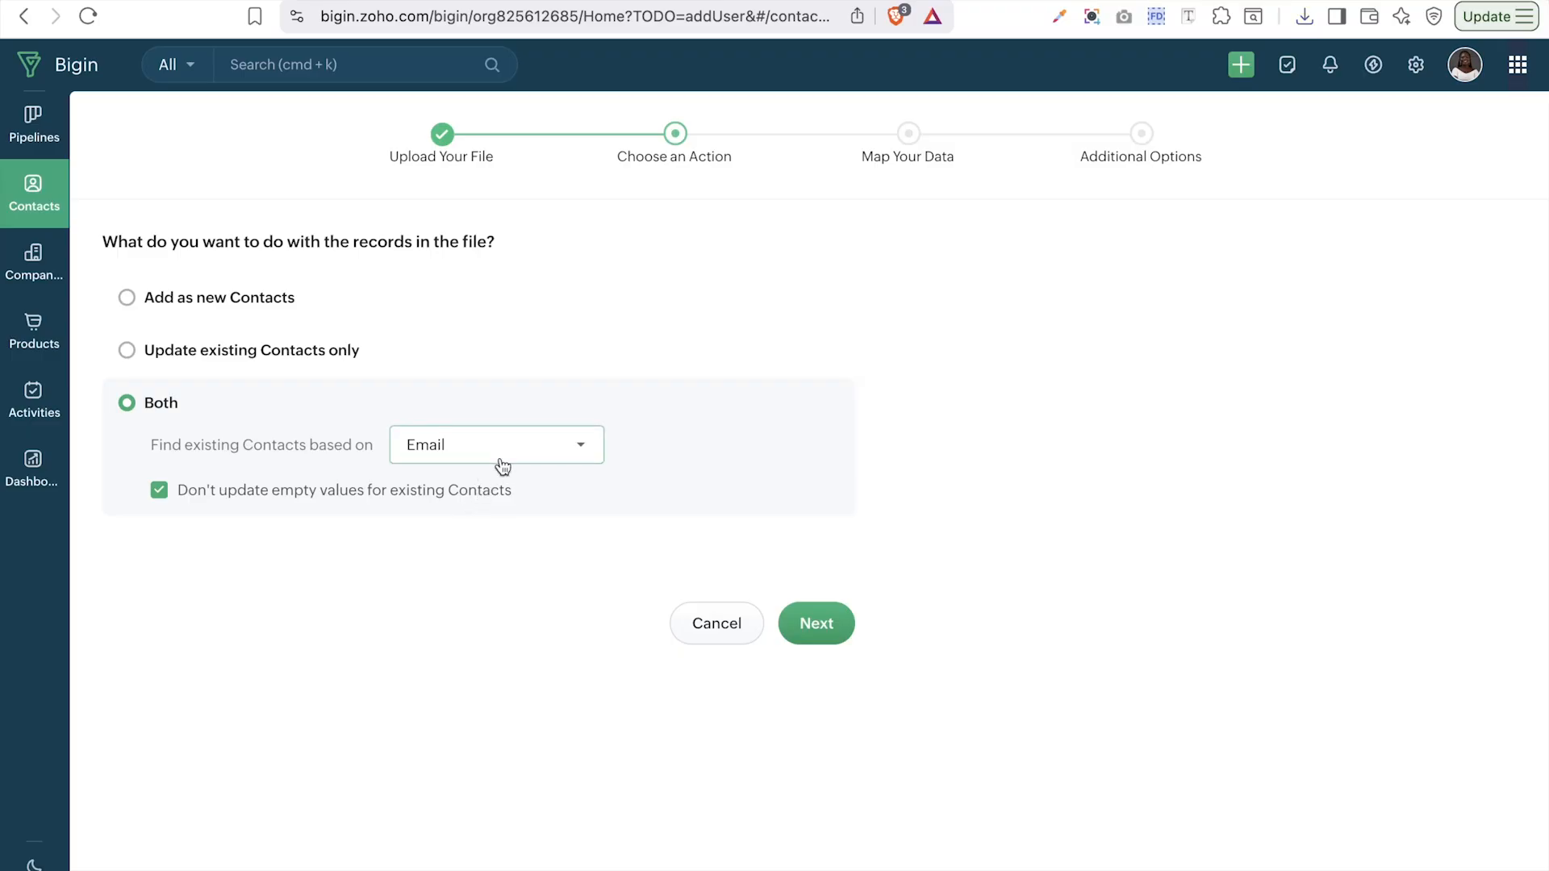
left_click(193, 311)
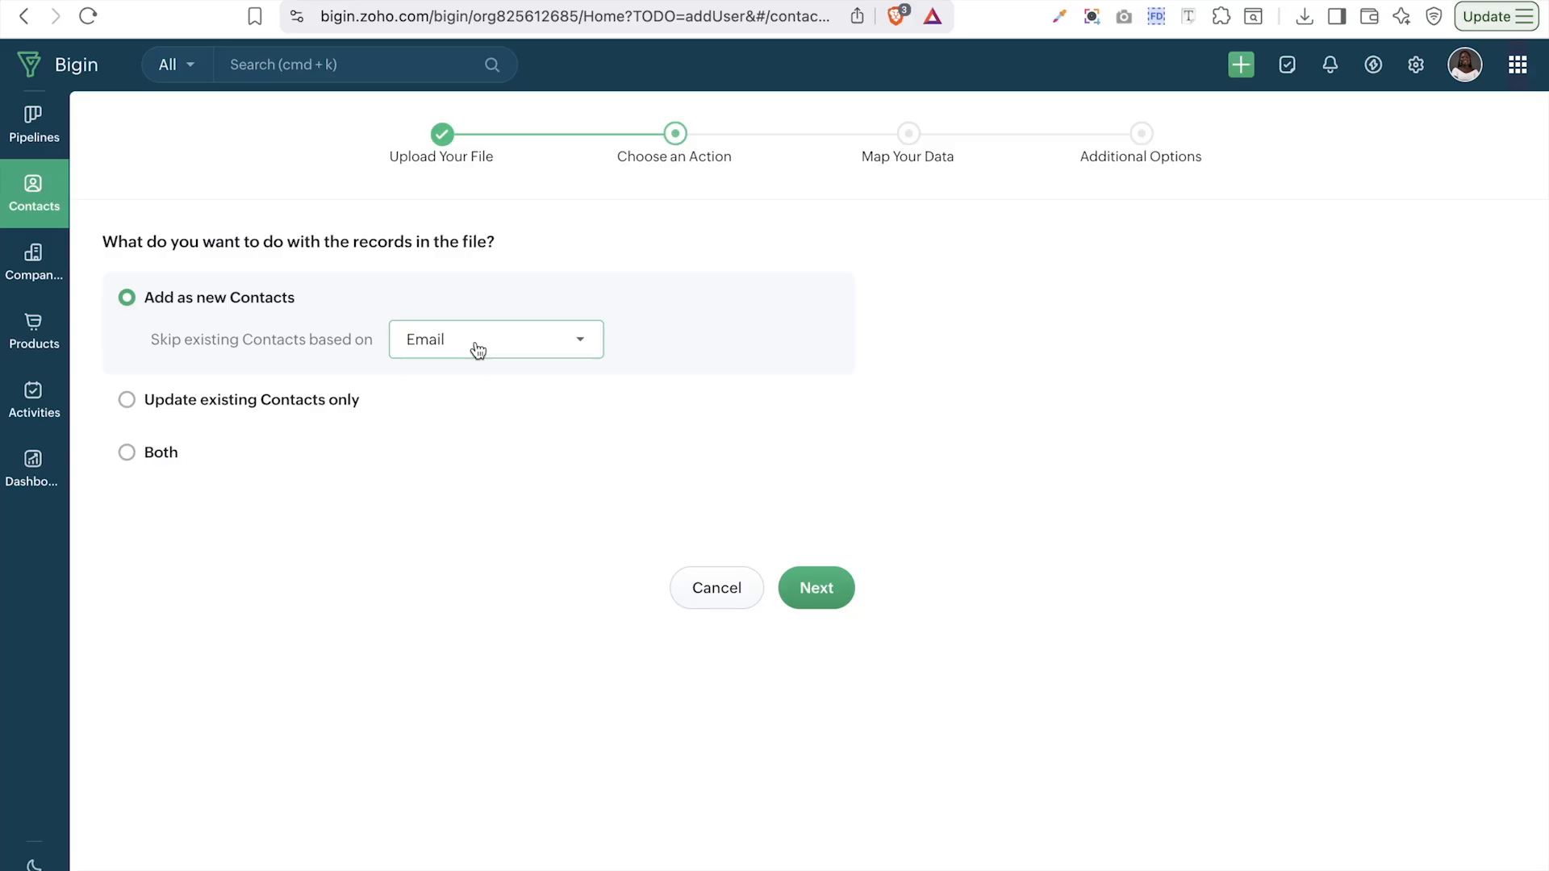
- Map all ten file columns to Bigin fields, with Address mapped to Mailing Street
left_click(797, 586)
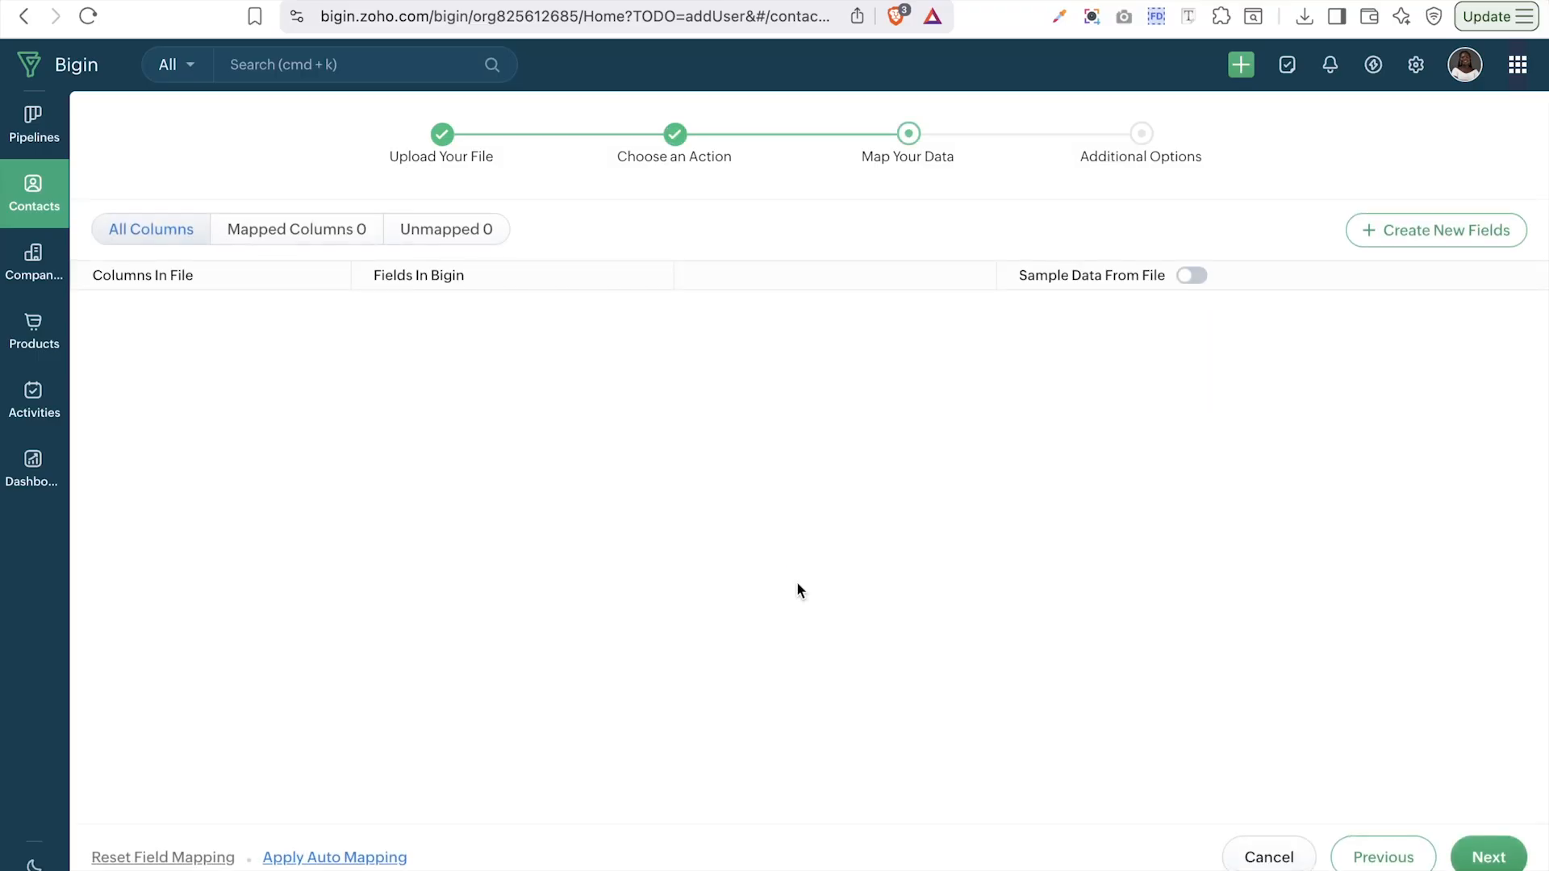
scroll(513, 690, "down", 1)
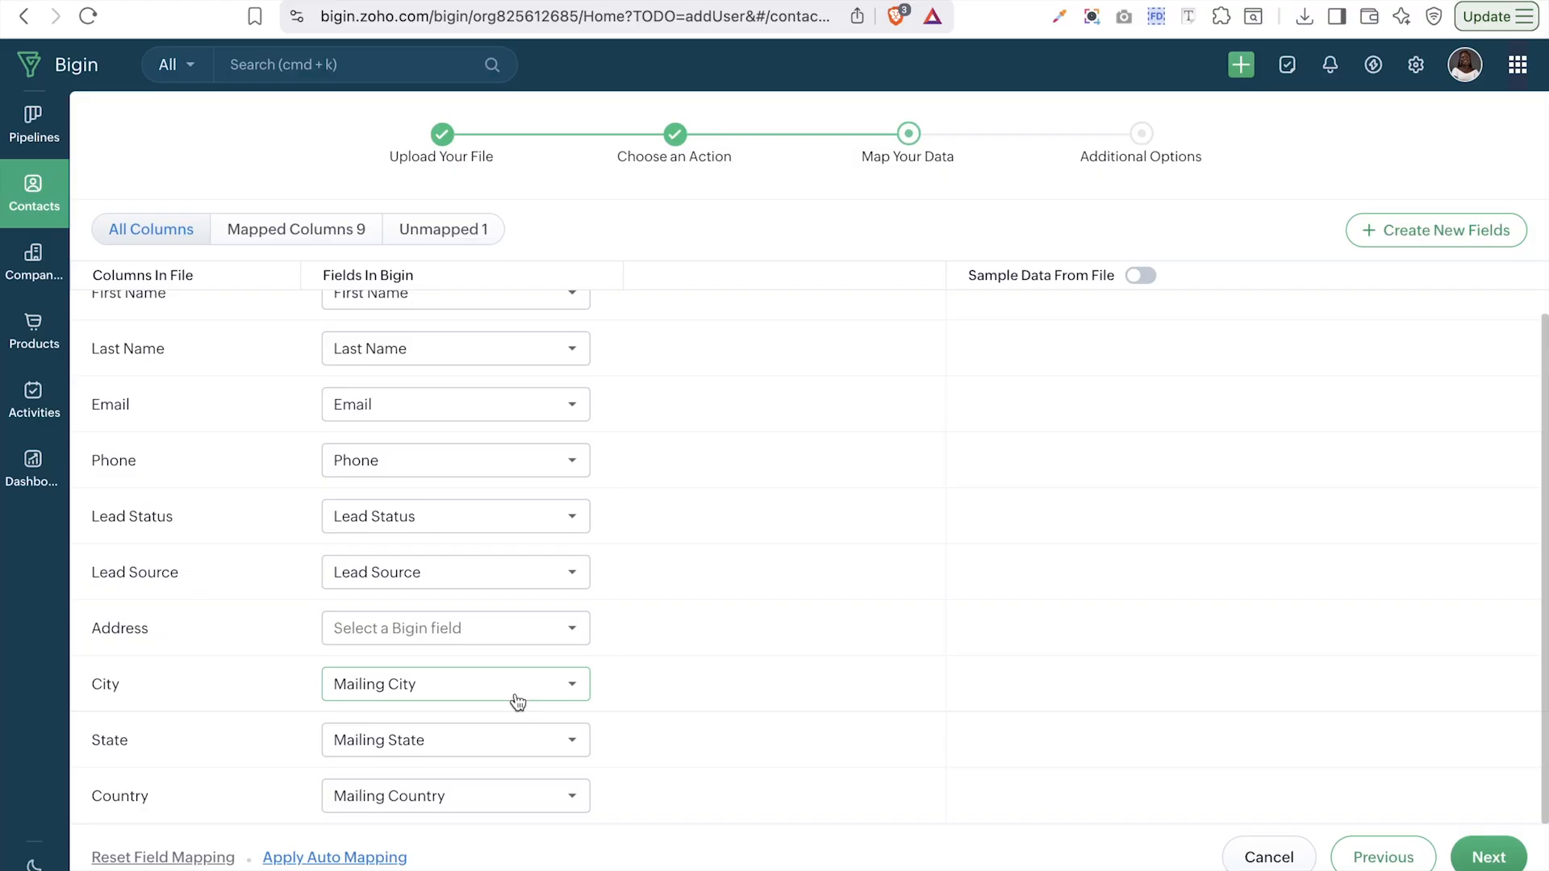
scroll(509, 419, "up", 1)
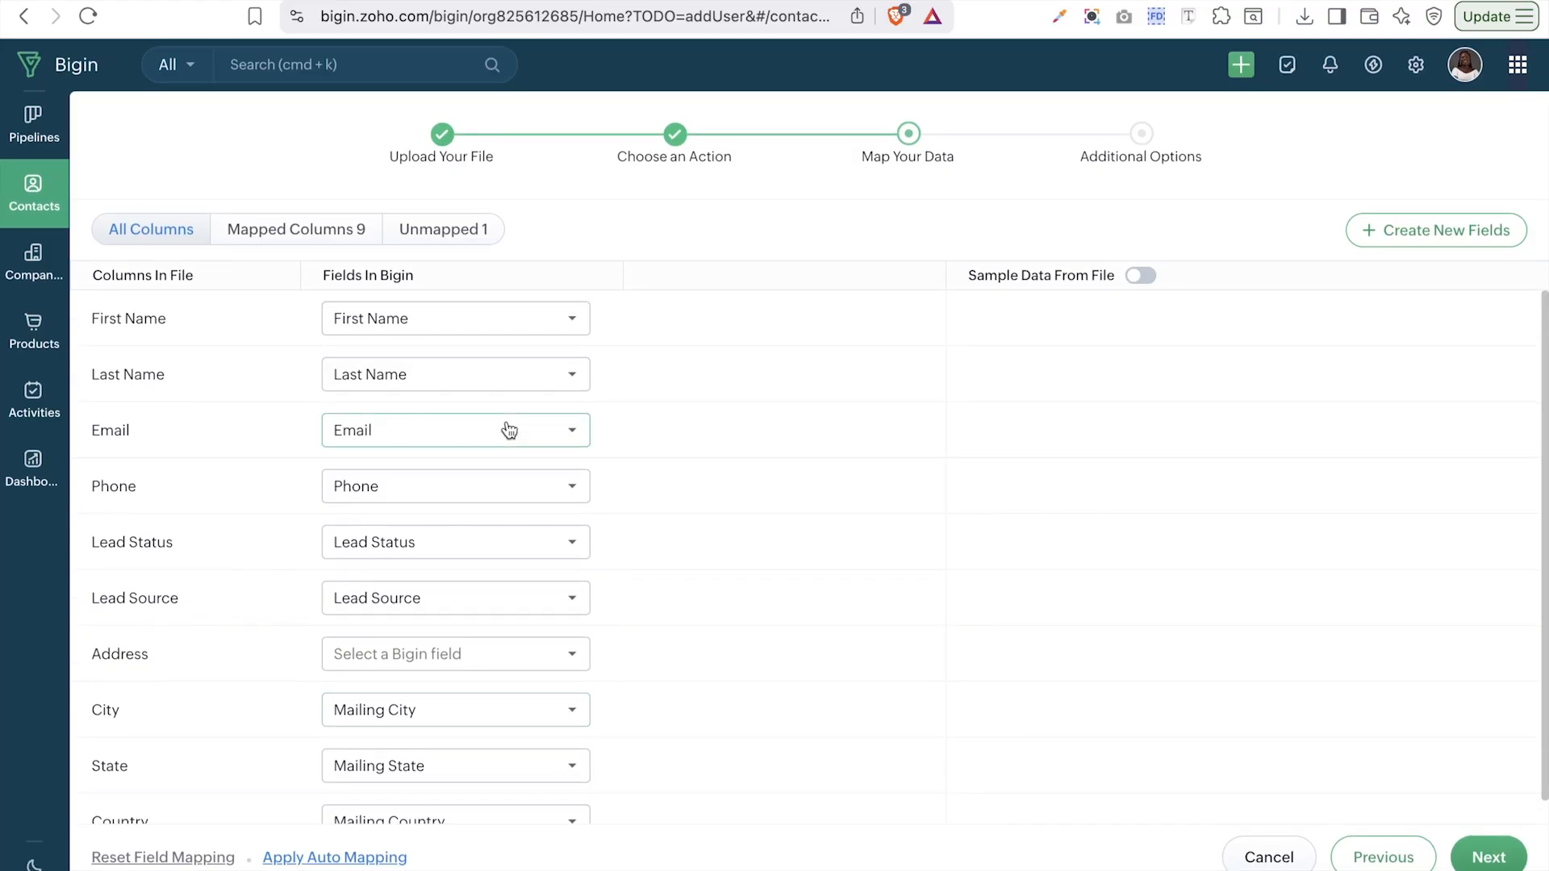
scroll(509, 430, "down", 1)
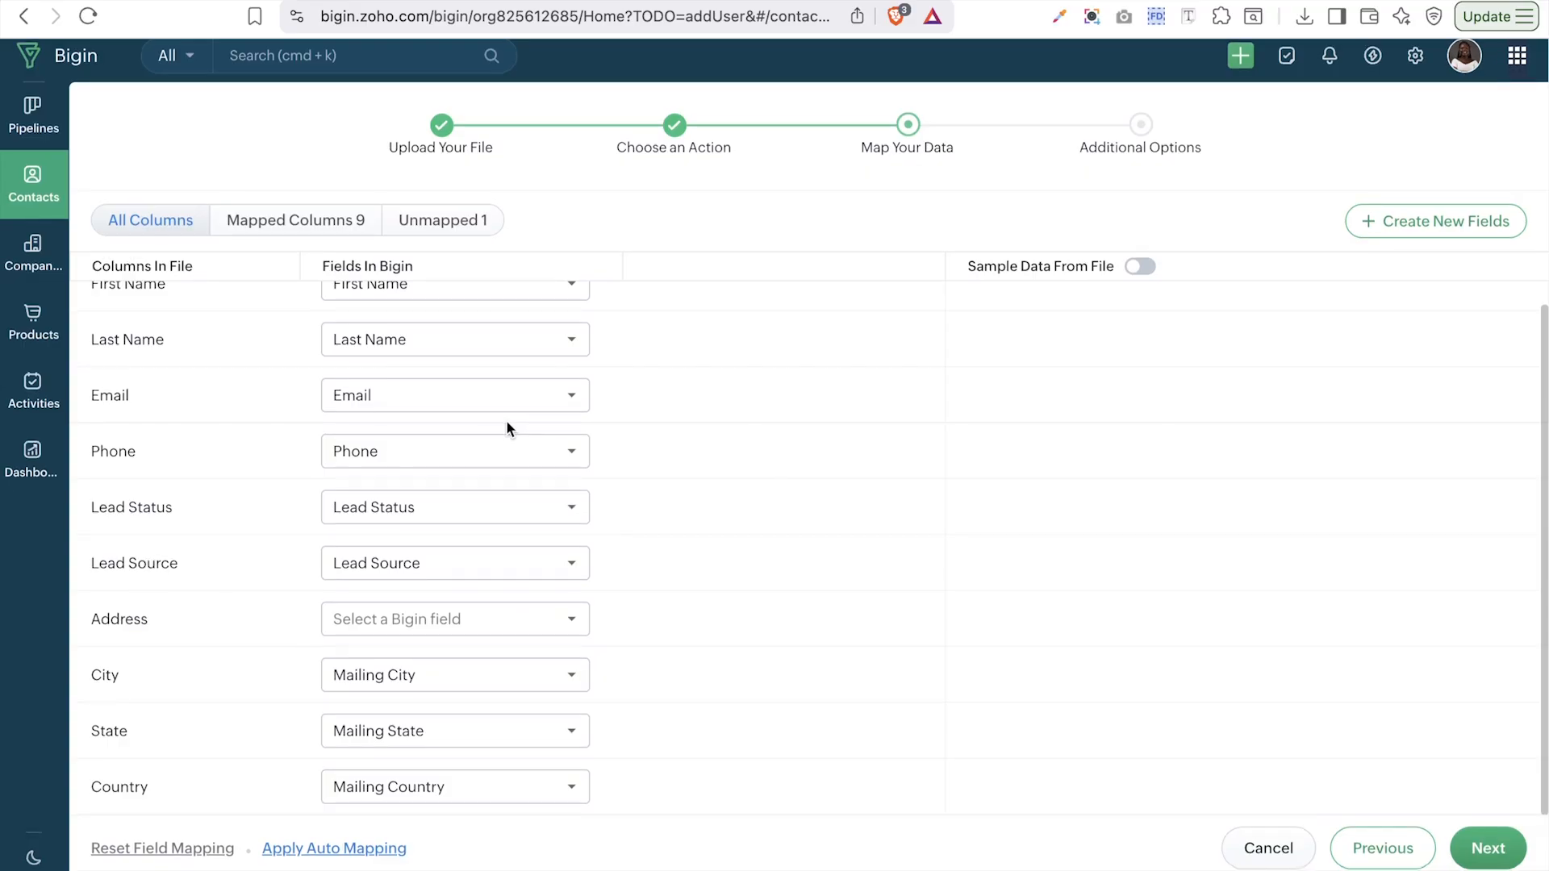
left_click(397, 634)
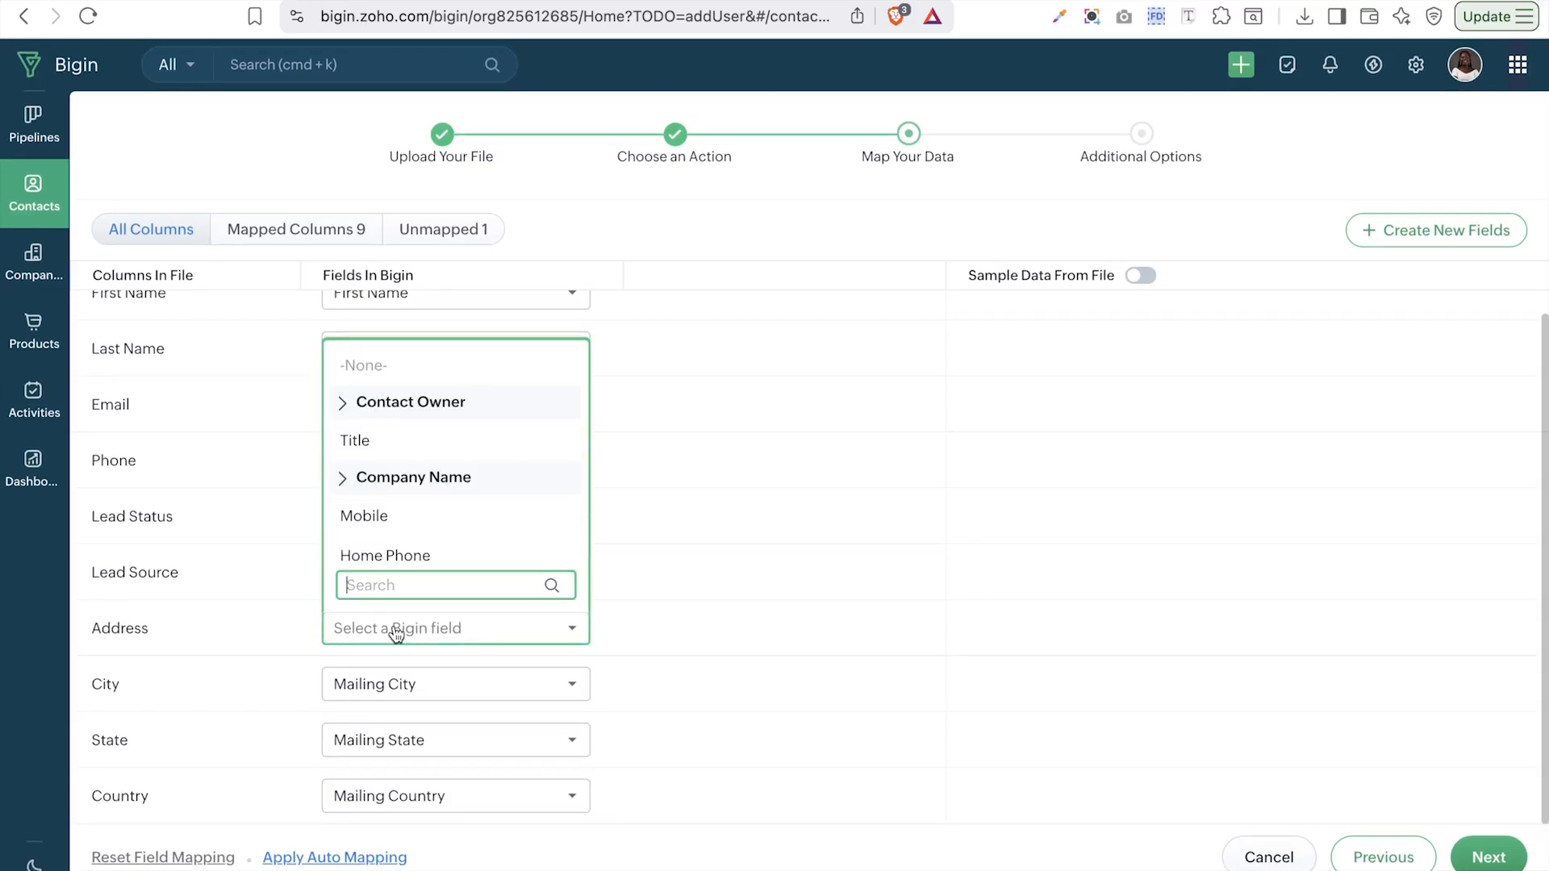
type("ad")
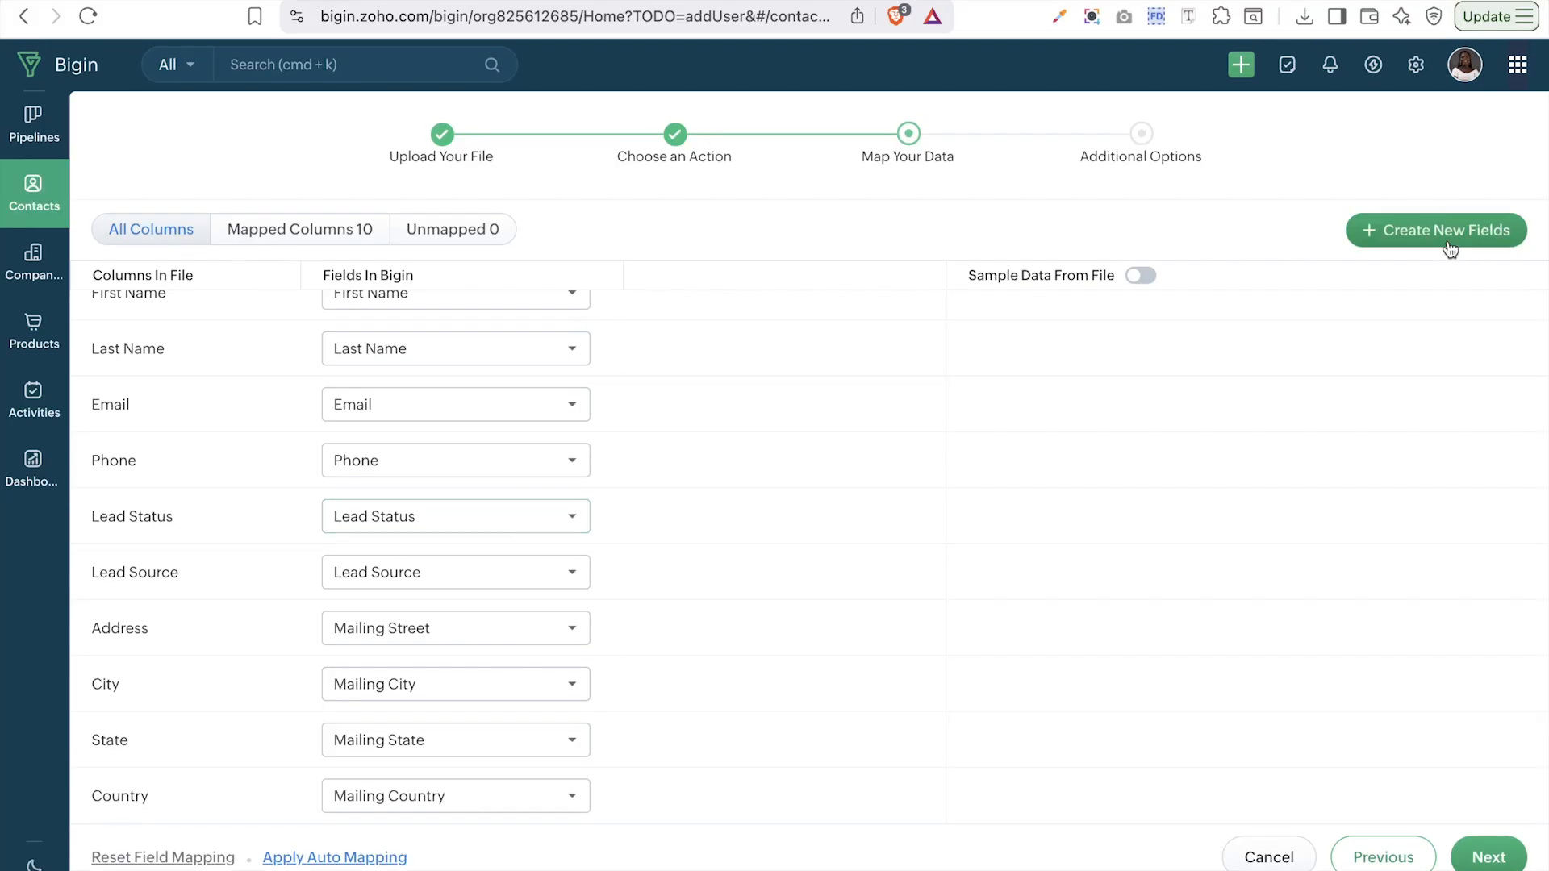
left_click(1405, 247)
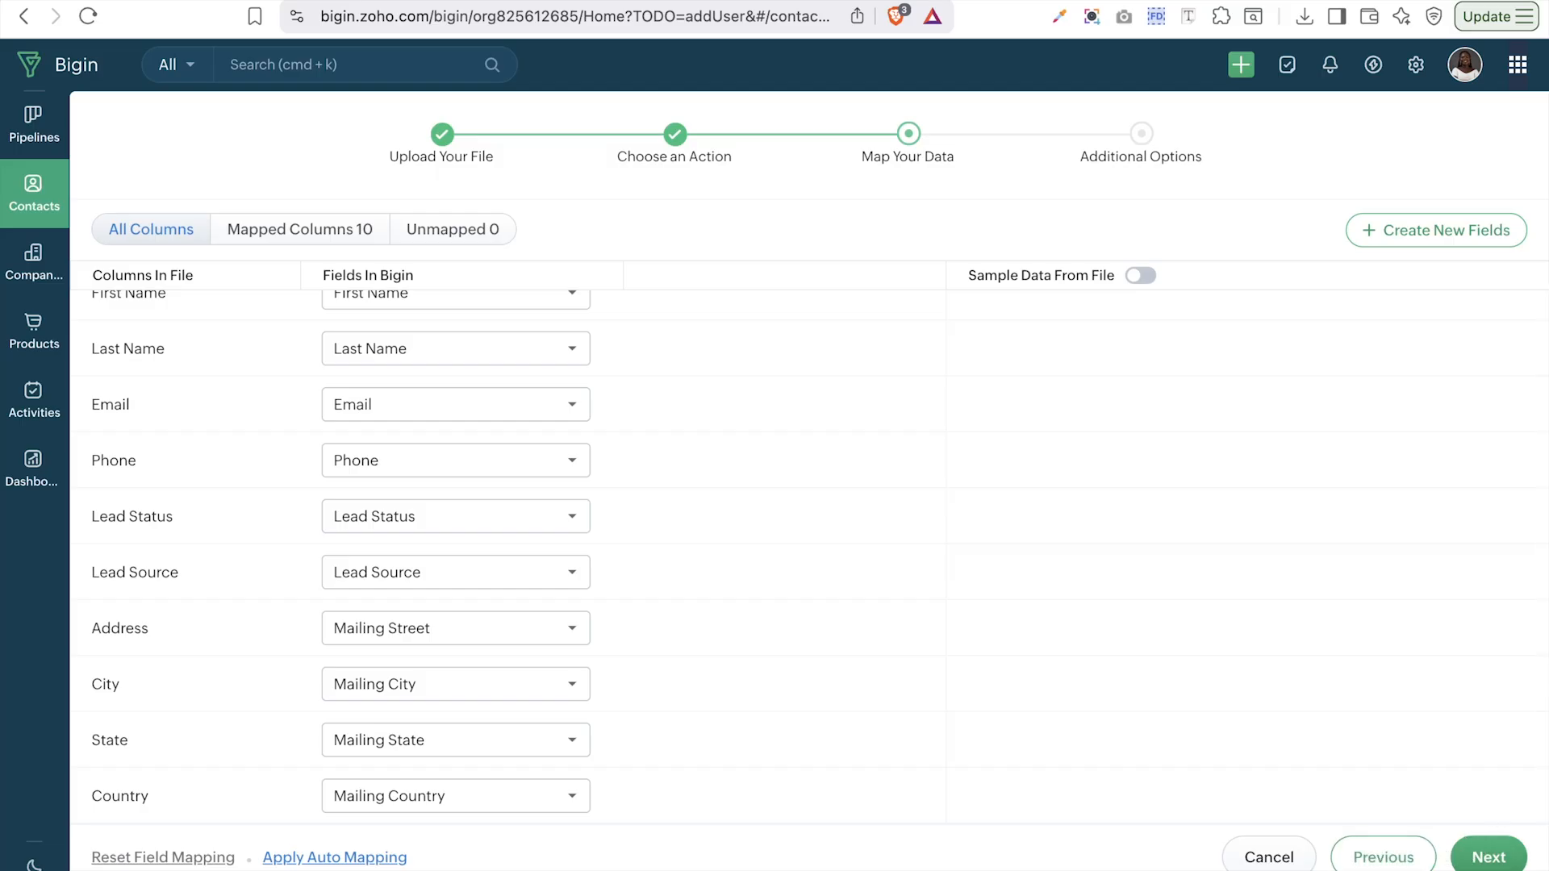
- Go to the additional import options, review the owner, and start a new tag 'New LEAD'
left_click(1477, 860)
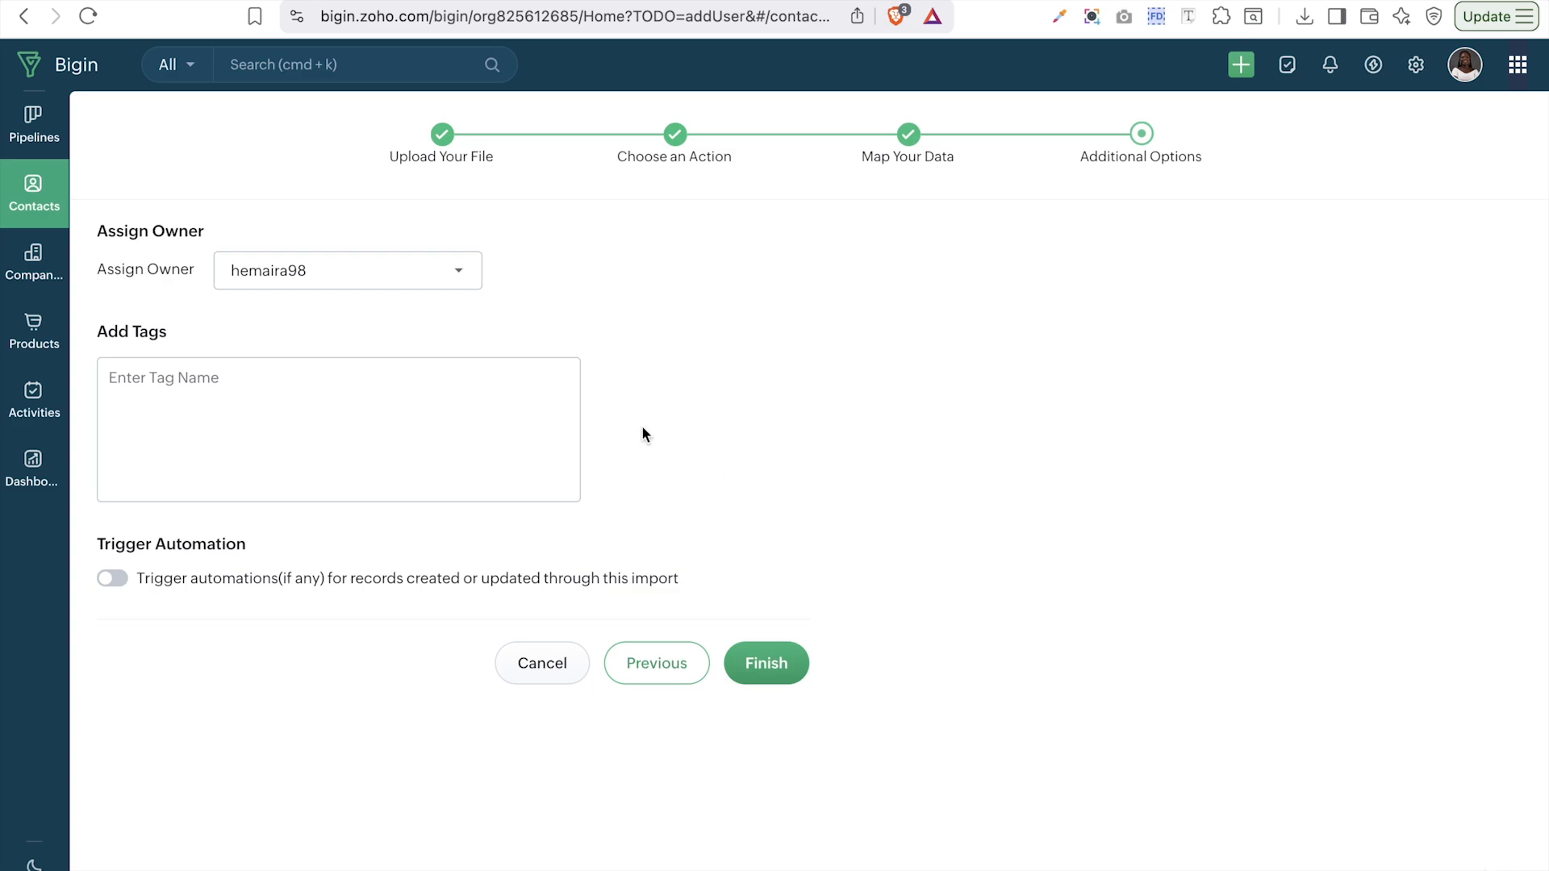
left_click(330, 271)
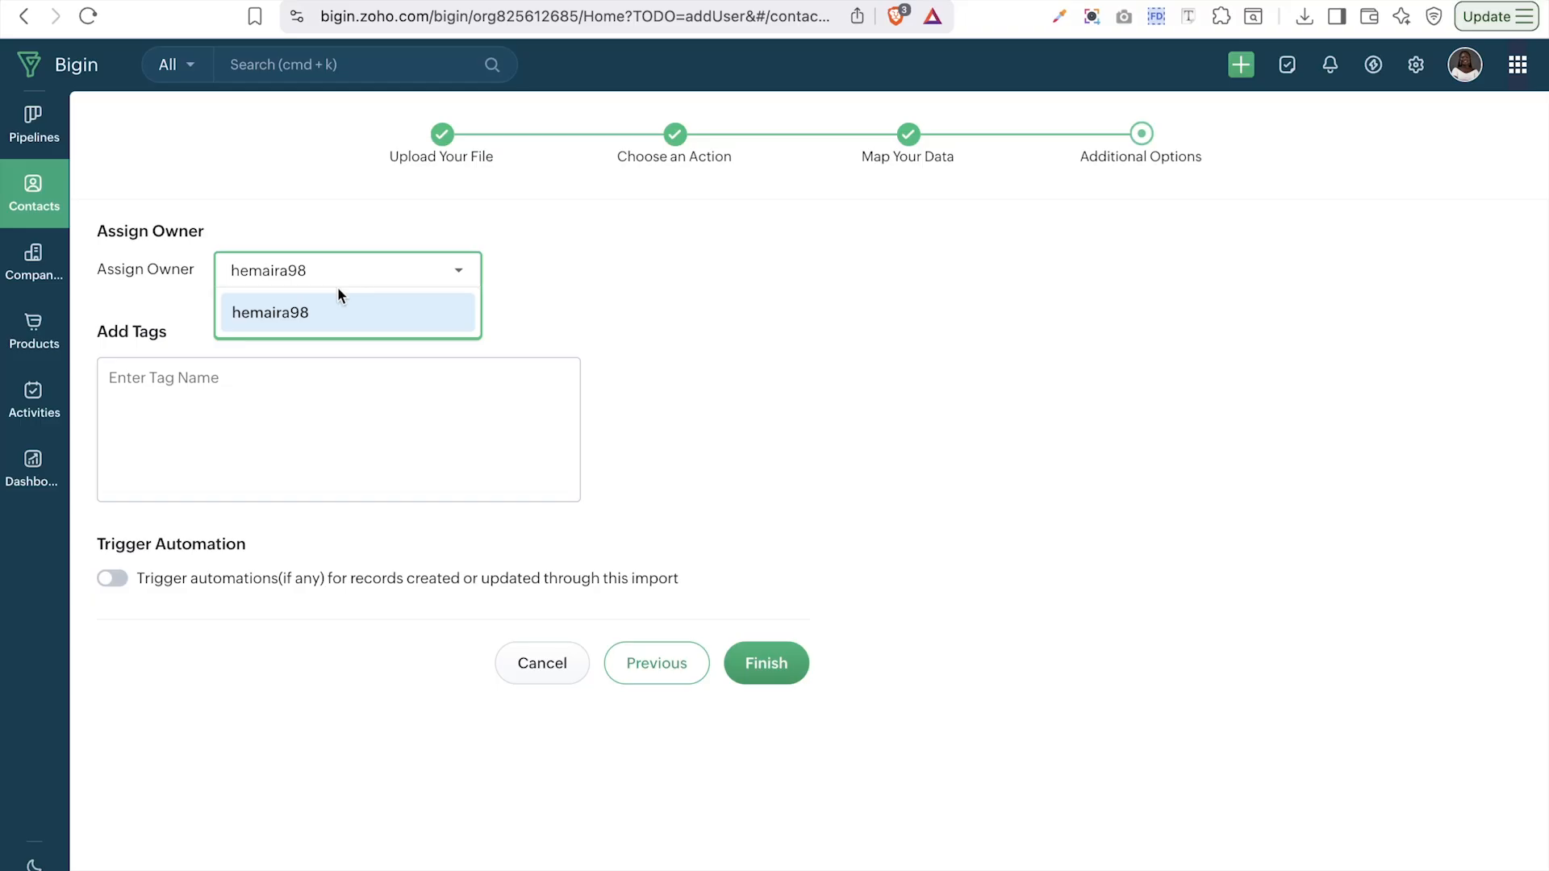
left_click(149, 400)
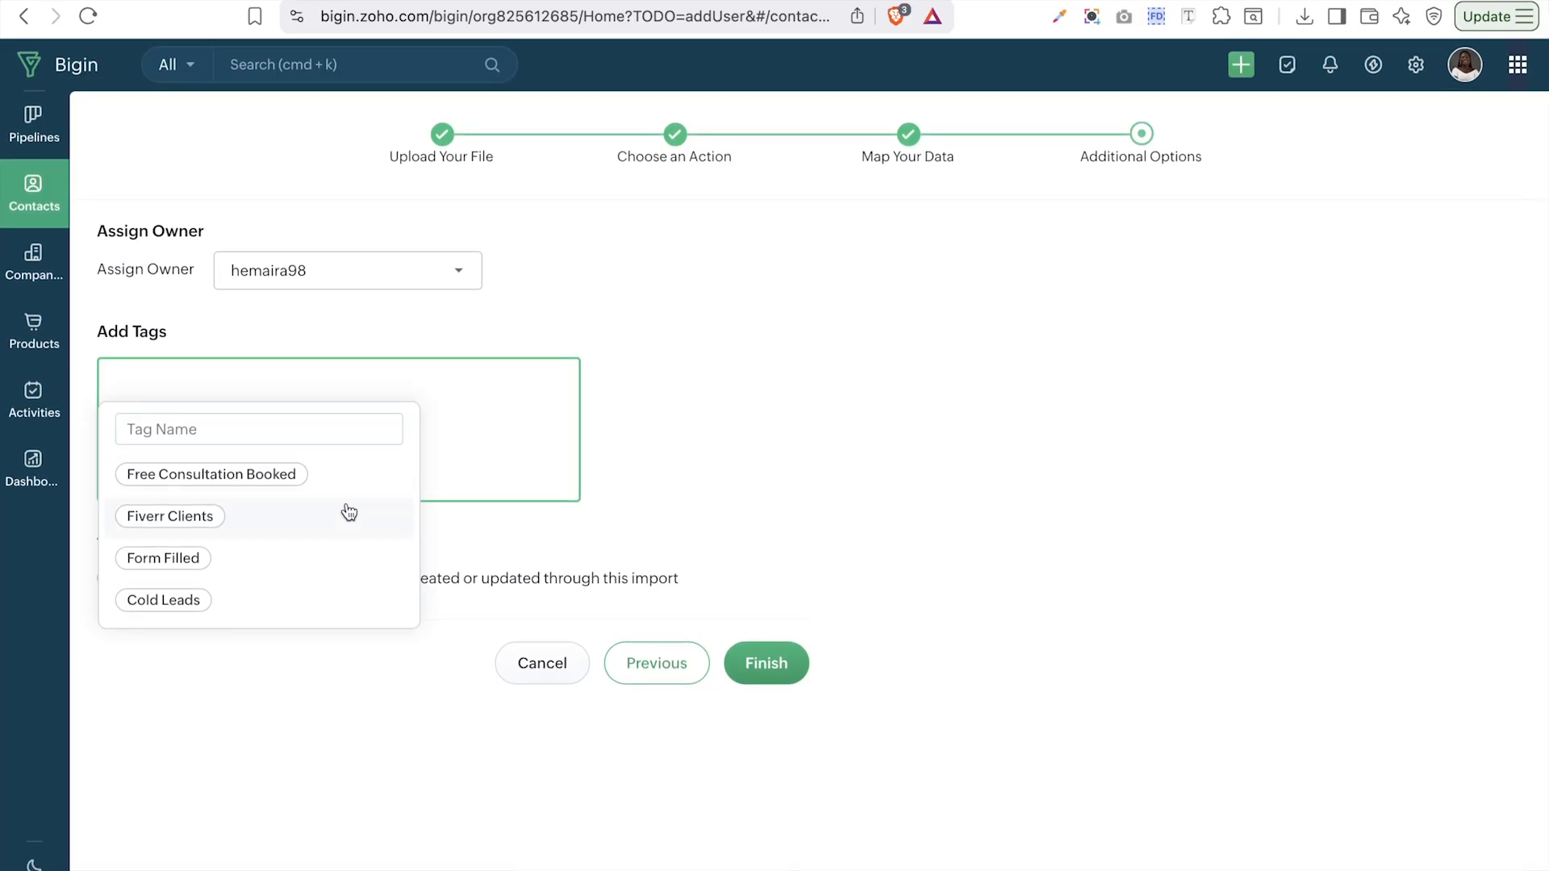
left_click(251, 440)
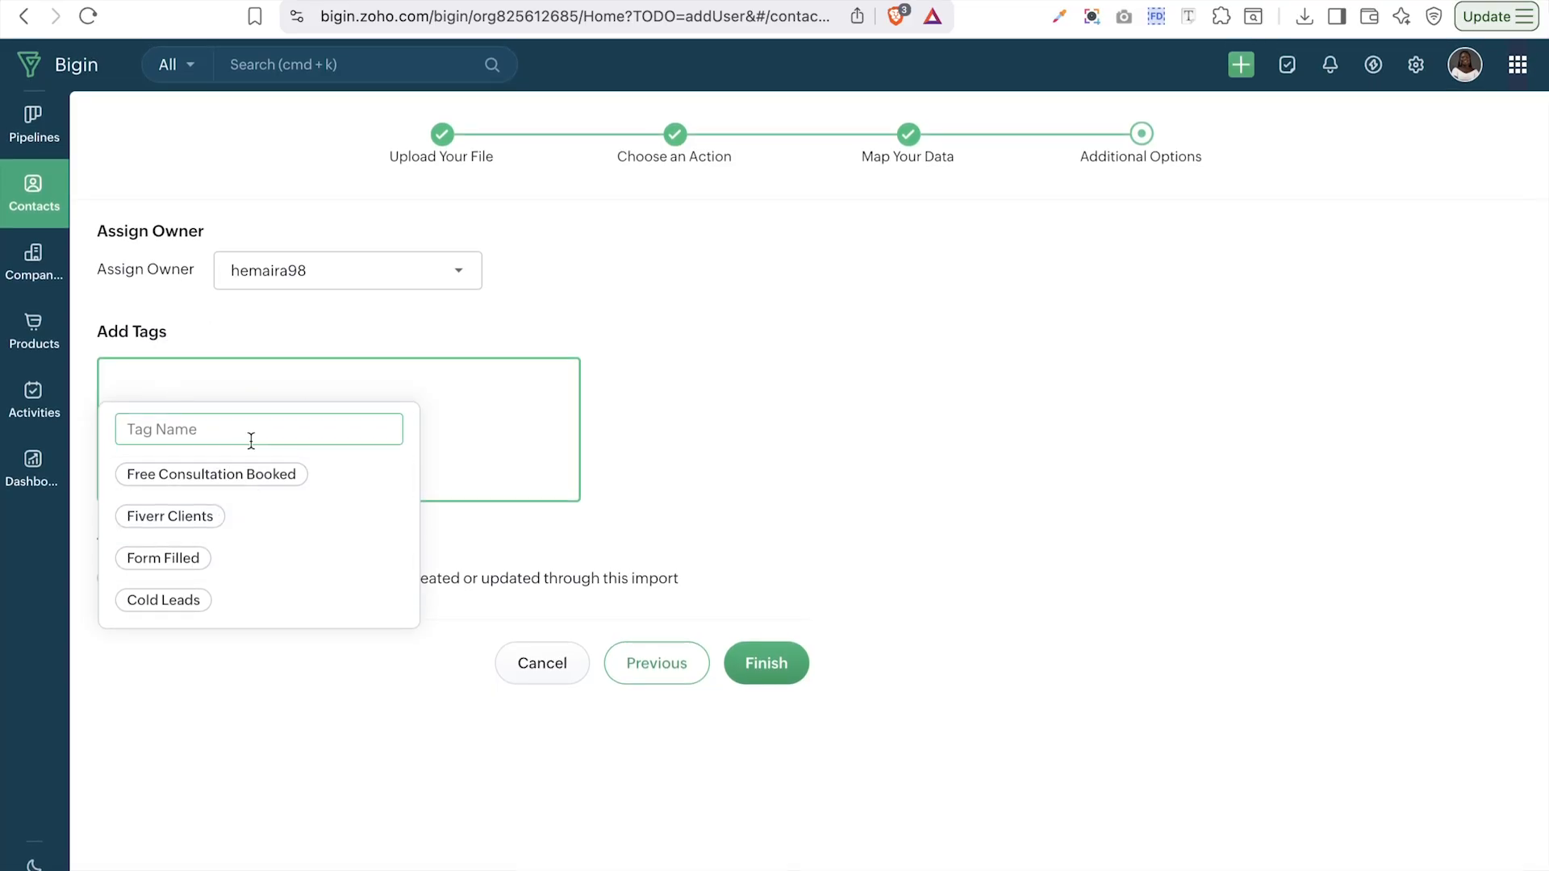
left_click(231, 437)
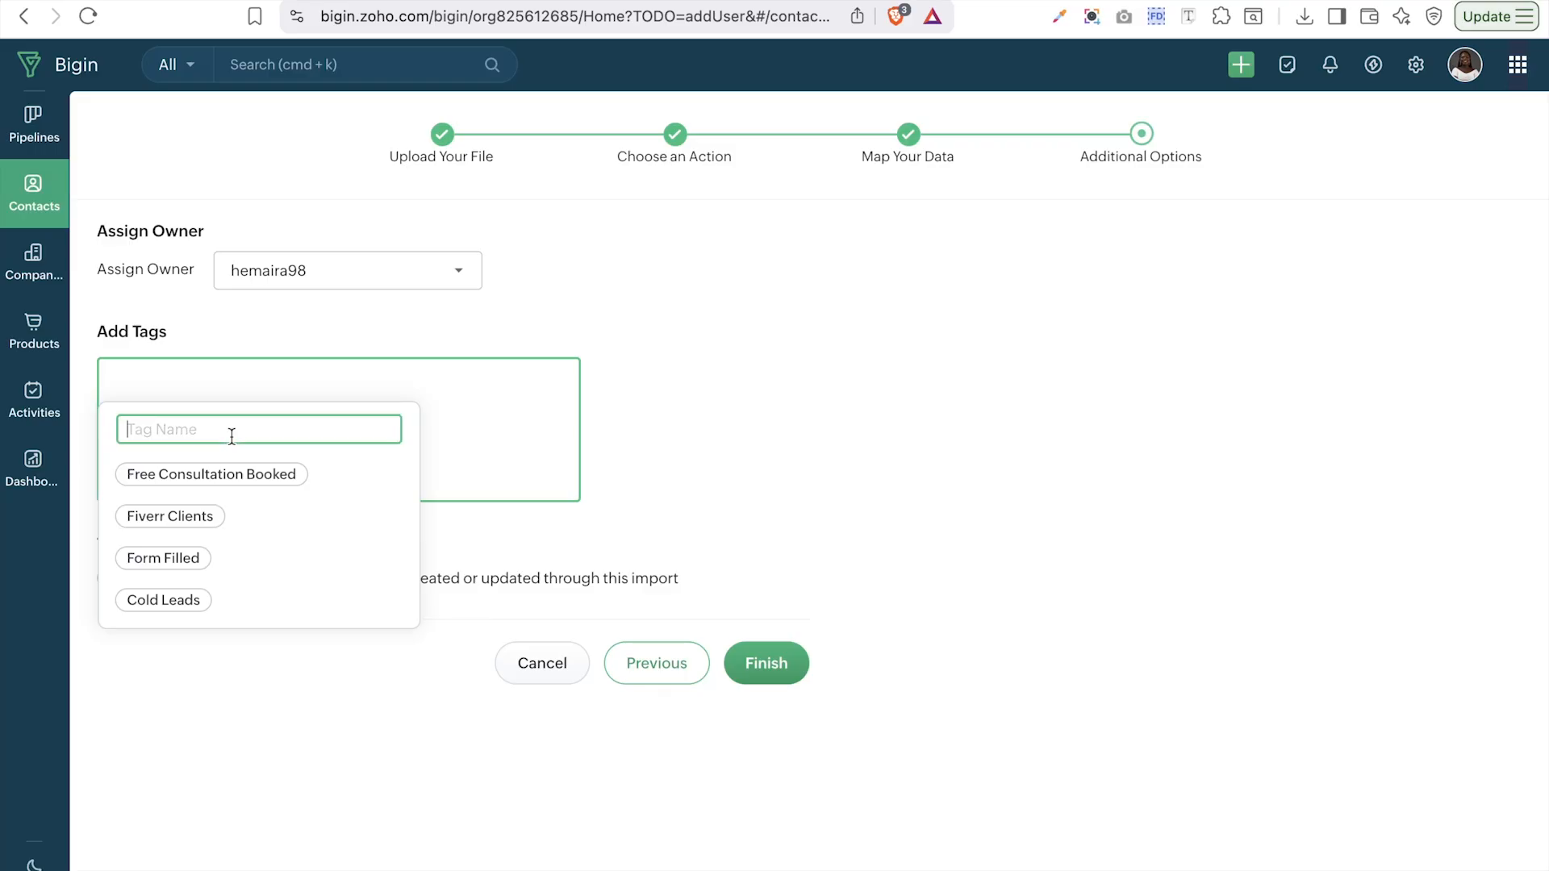
type("New LEAD")
- Correct the tag to a pink 'New Lead', enable automations, and run the import
key("BackSpace")
key("BackSpace")
key("BackSpace")
type("ead")
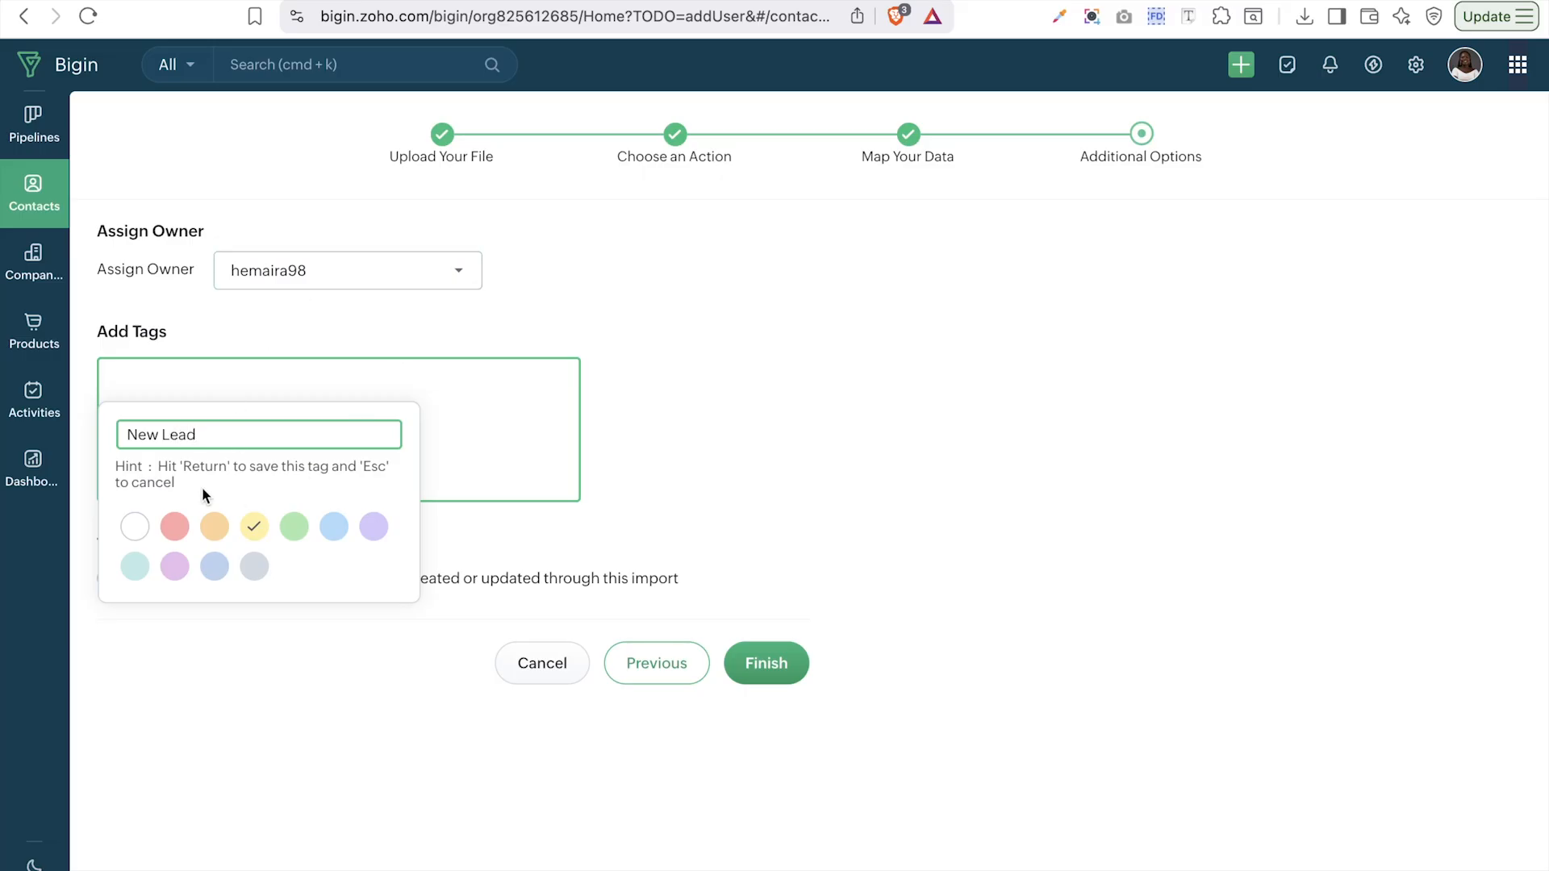
left_click(176, 525)
key("Return")
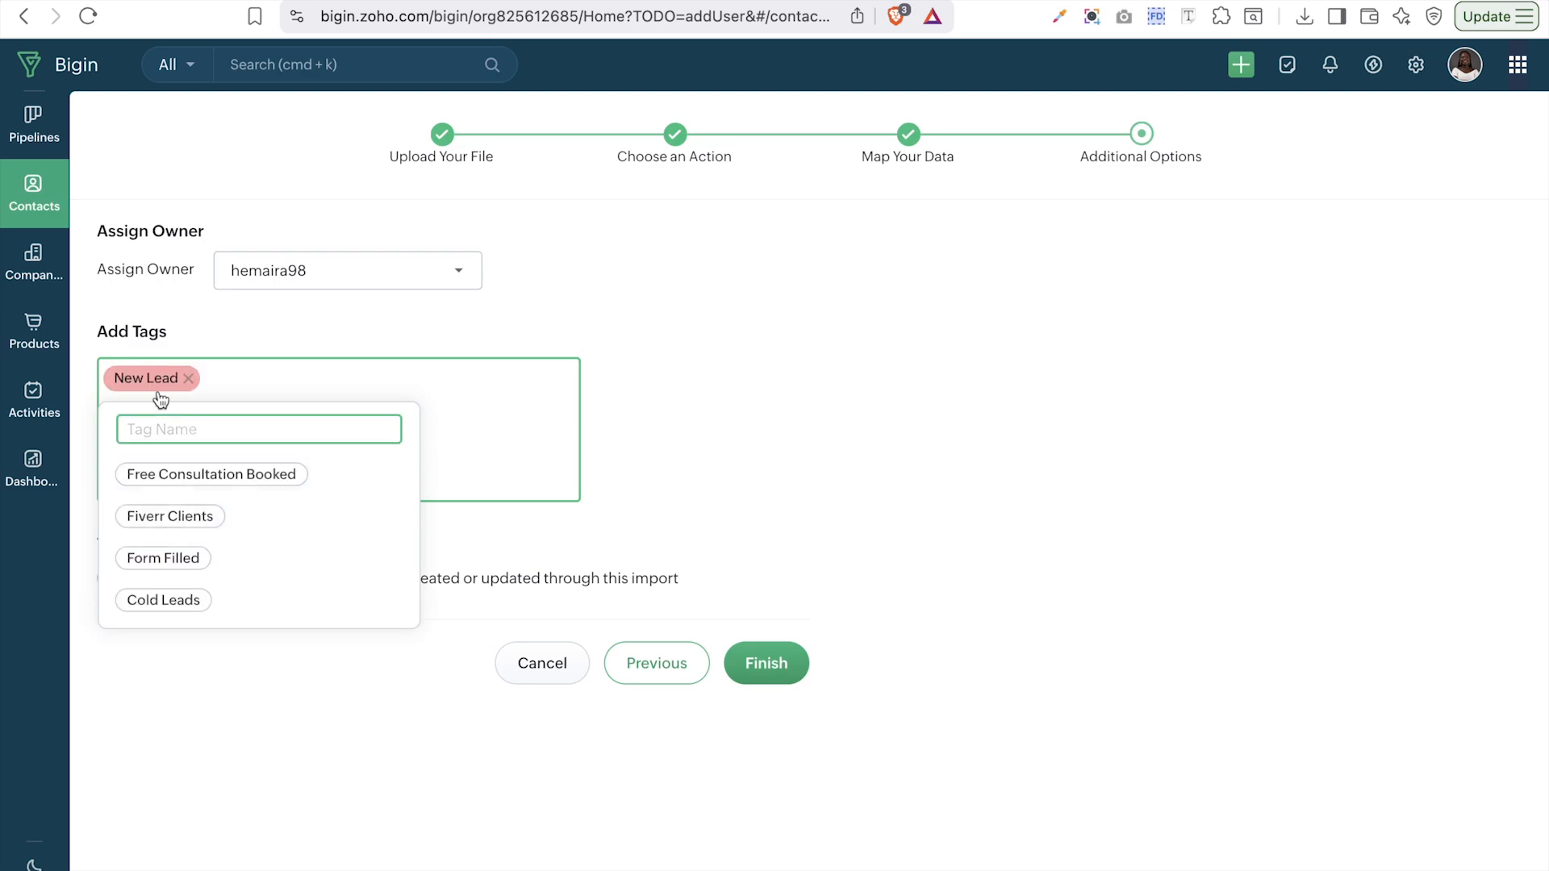
left_click(525, 570)
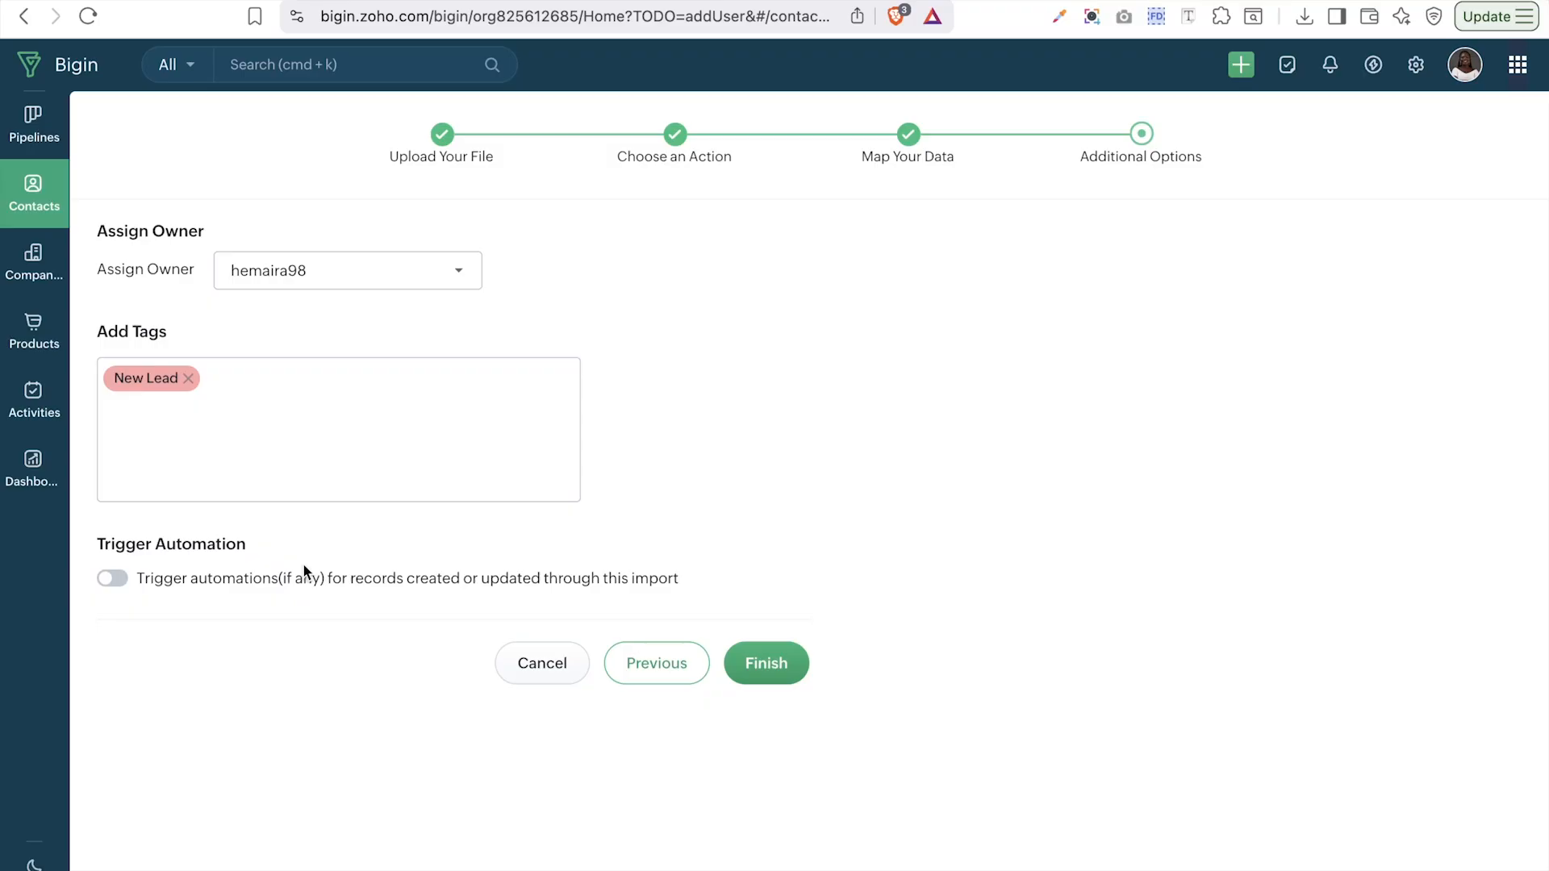
left_click(117, 590)
left_click(766, 663)
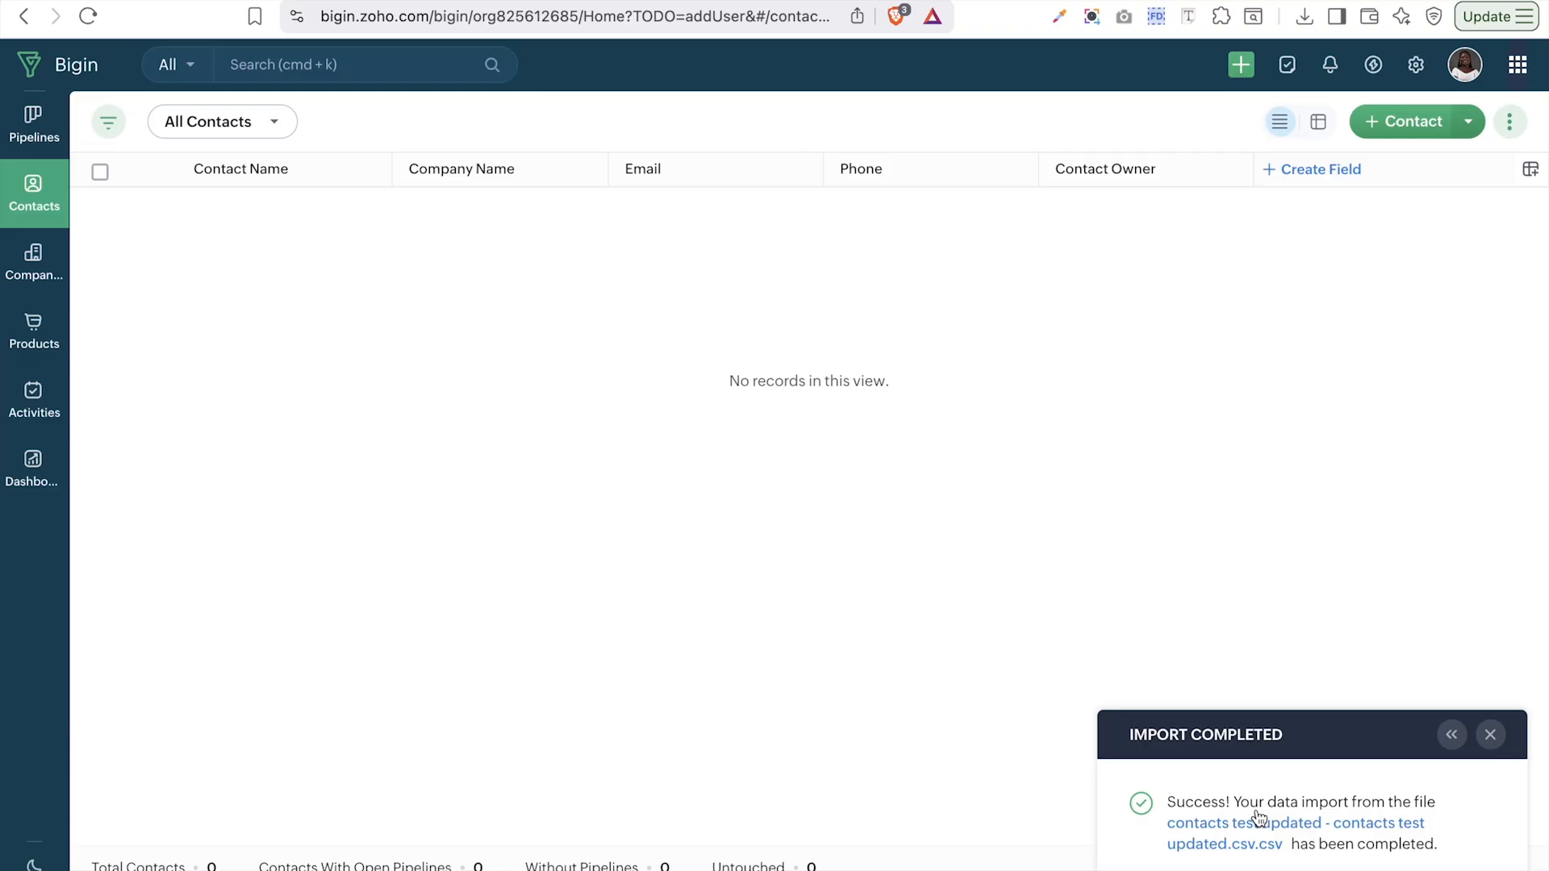
- Open the CSV Import Summary and browse the 20 added contact records
left_click(1299, 828)
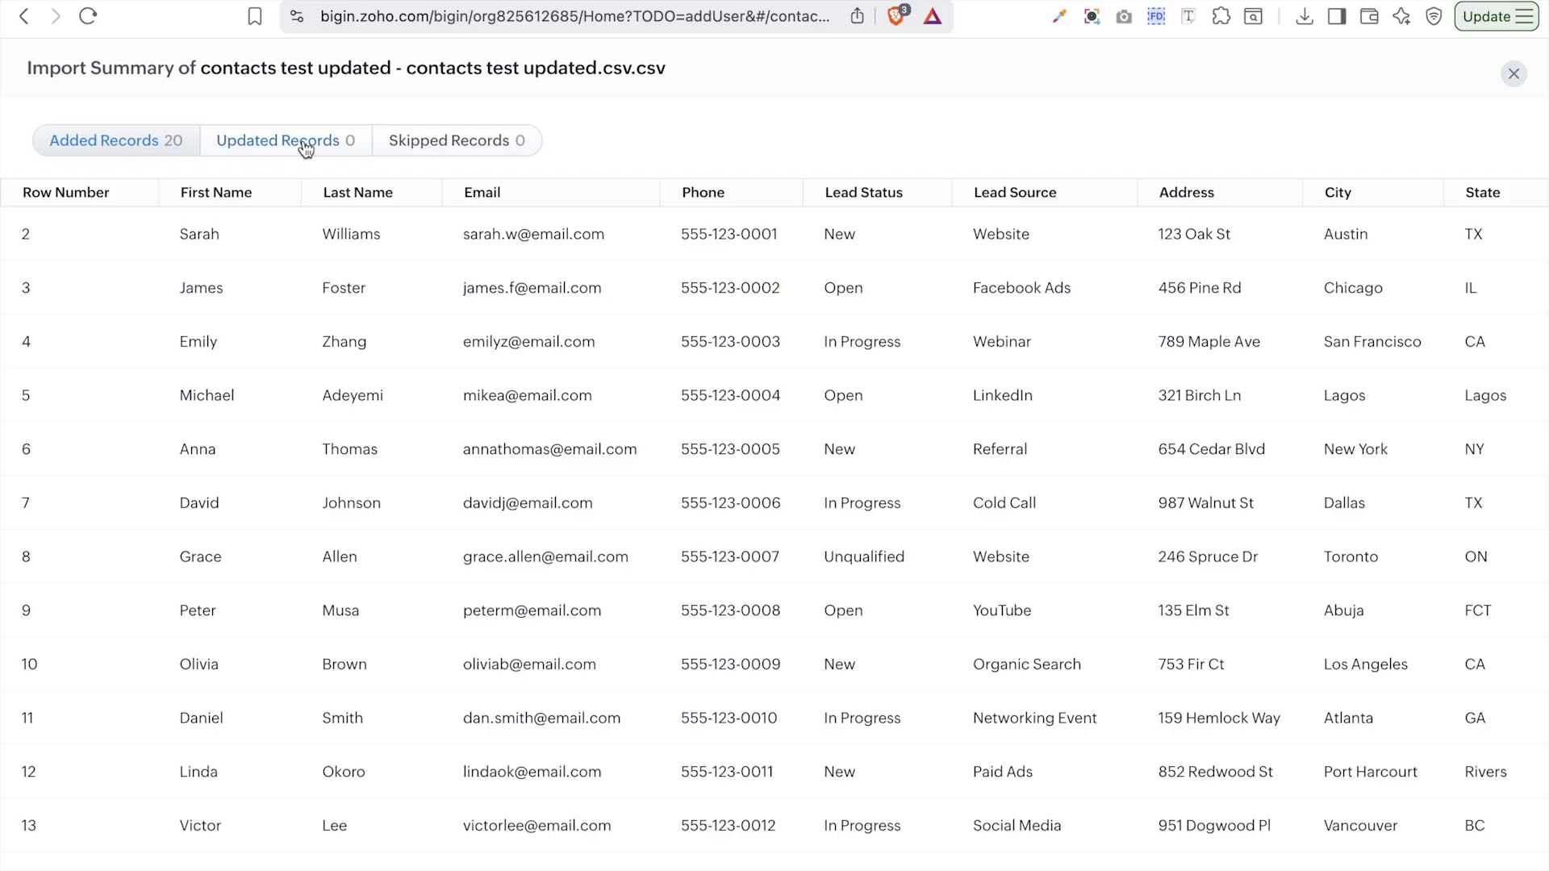
scroll(950, 335, "right", 3)
scroll(949, 335, "down", 2)
scroll(950, 335, "left", 3)
scroll(947, 331, "right", 4)
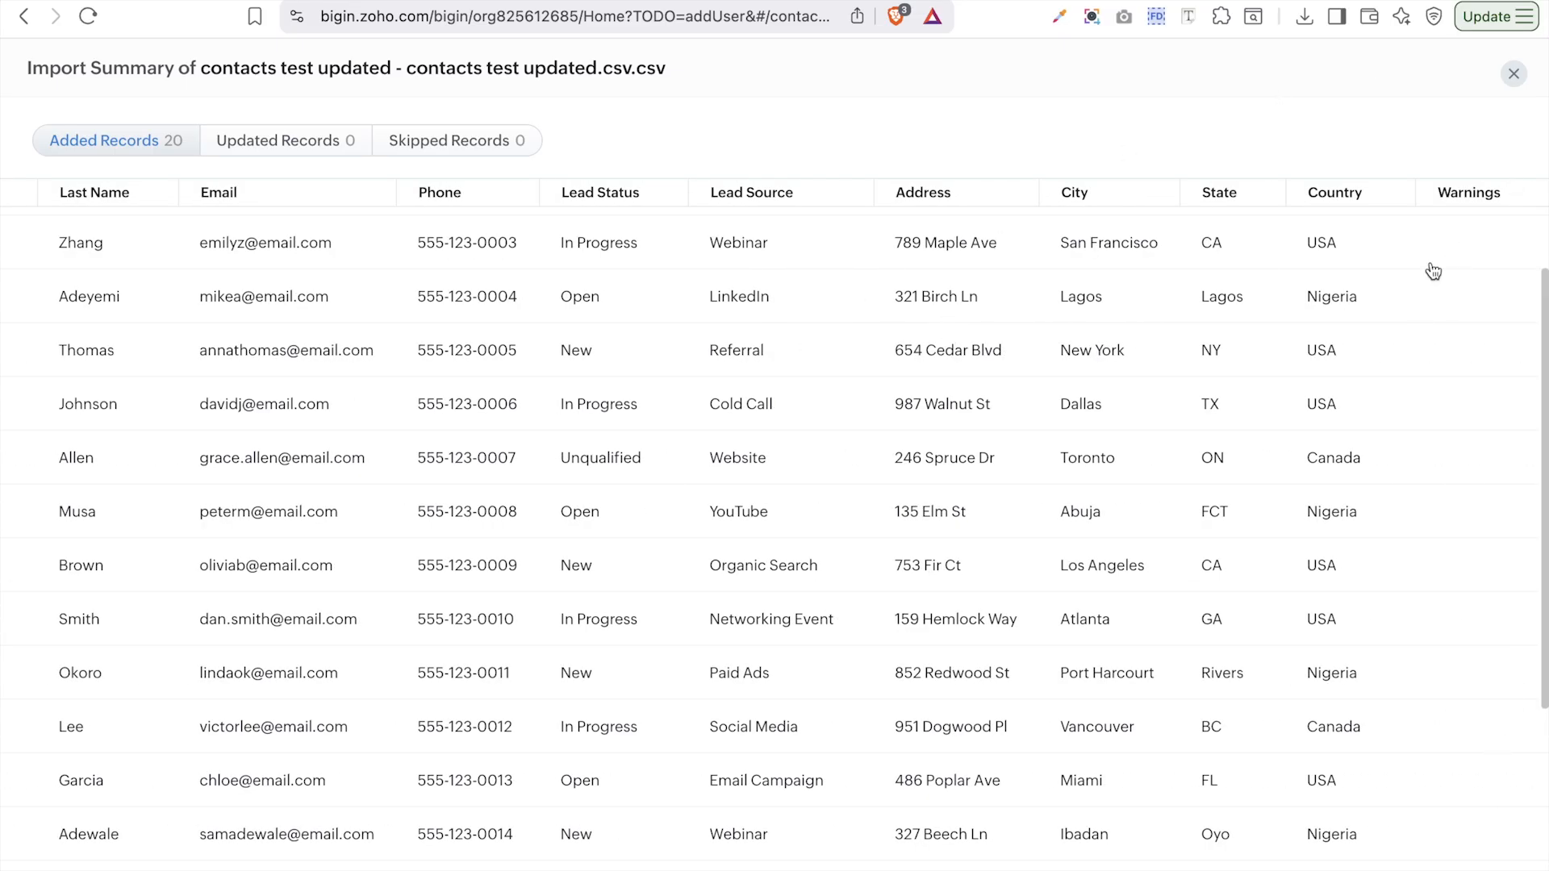
scroll(1404, 749, "down", 4)
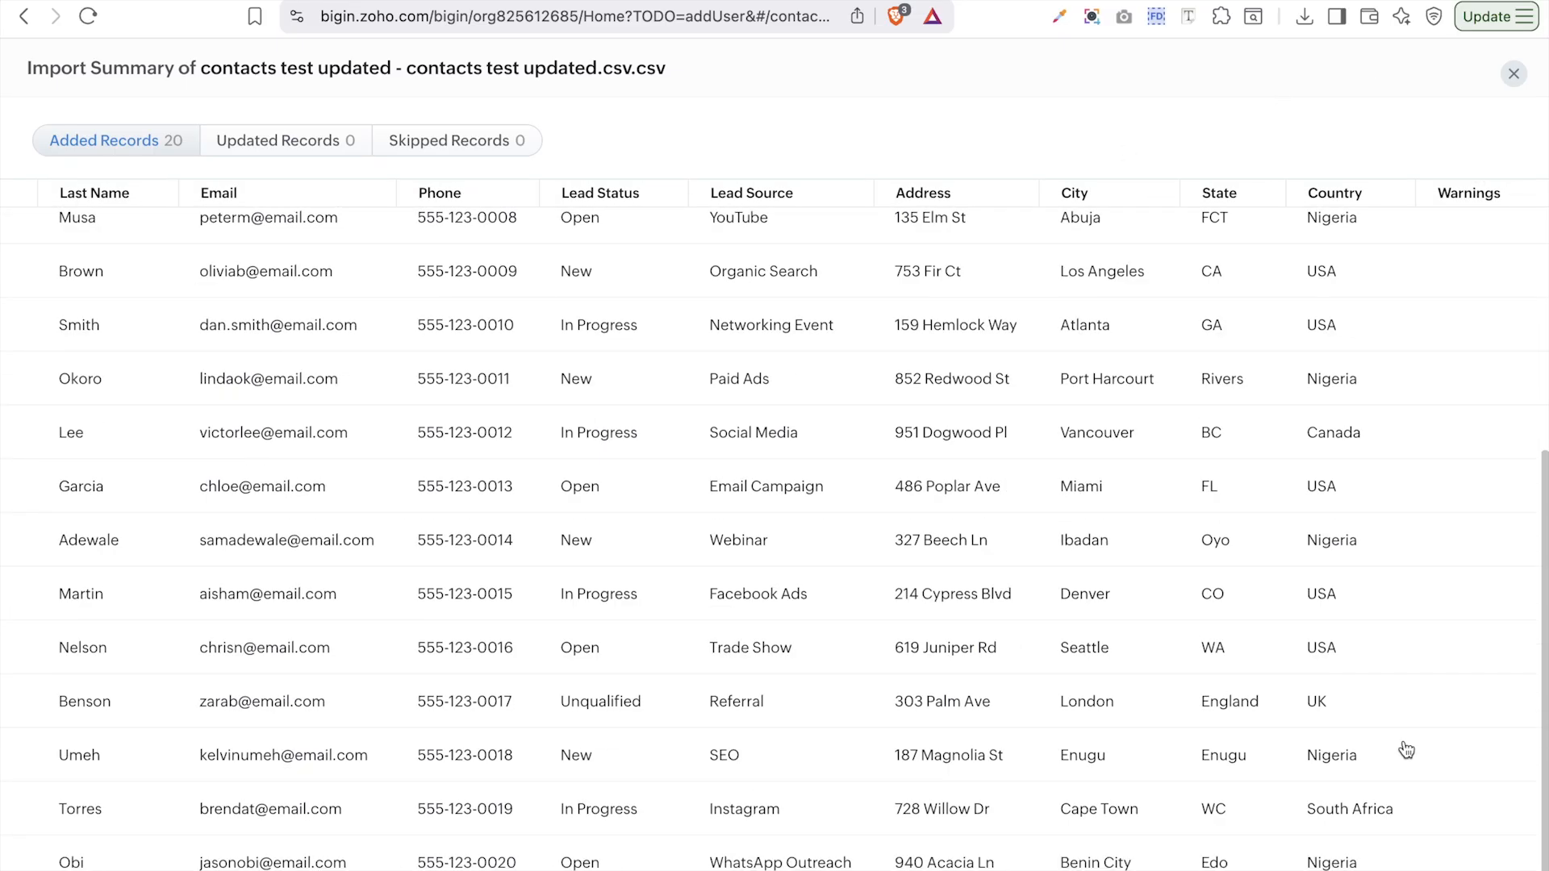
scroll(1406, 751, "up", 5)
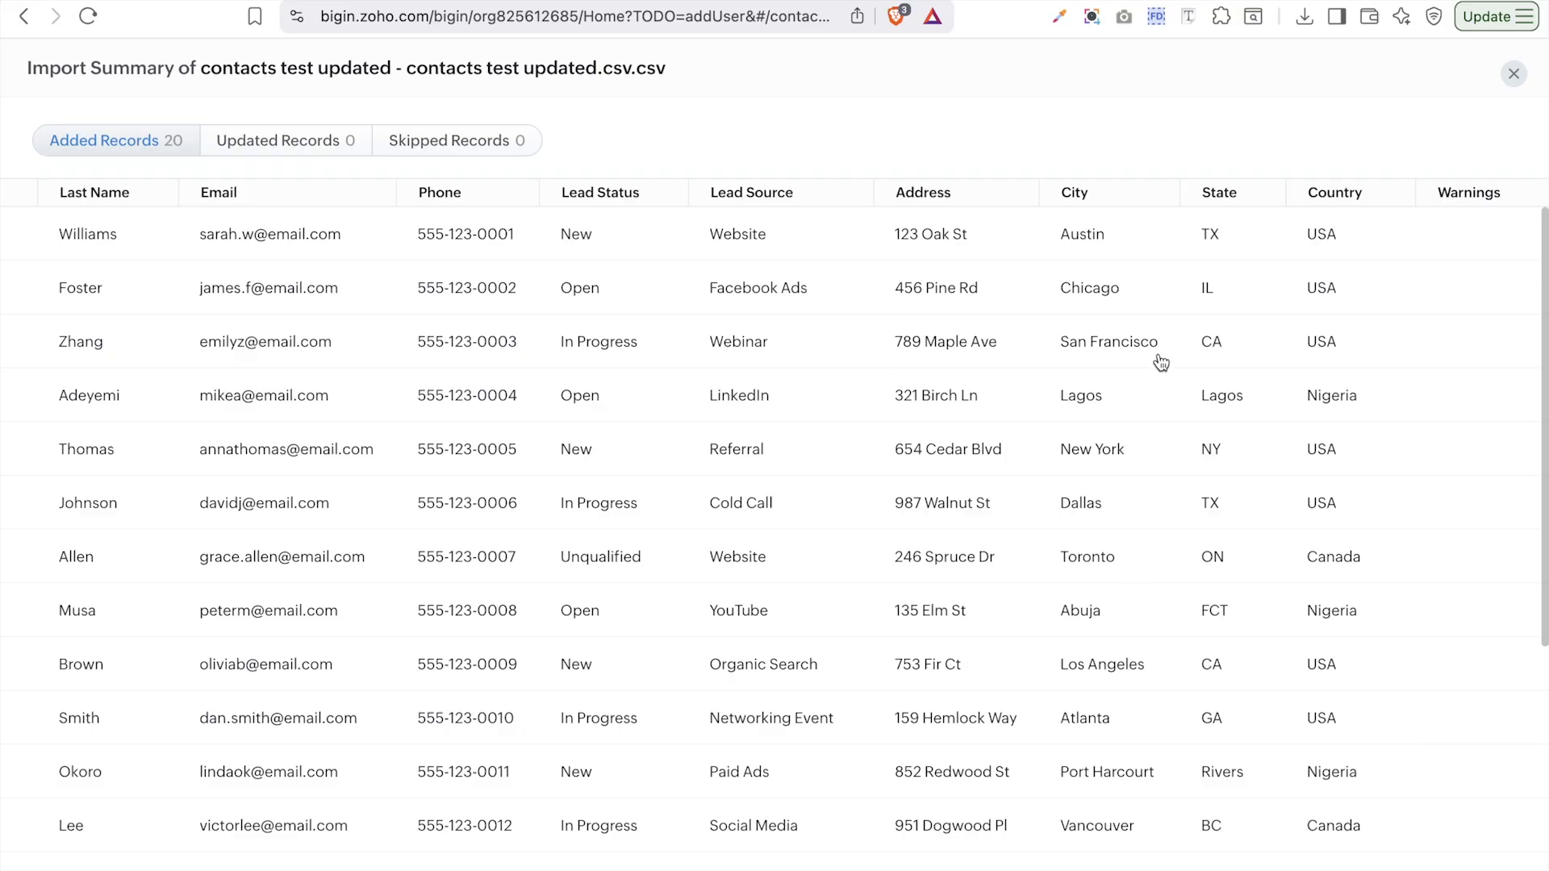
scroll(960, 353, "left", 3)
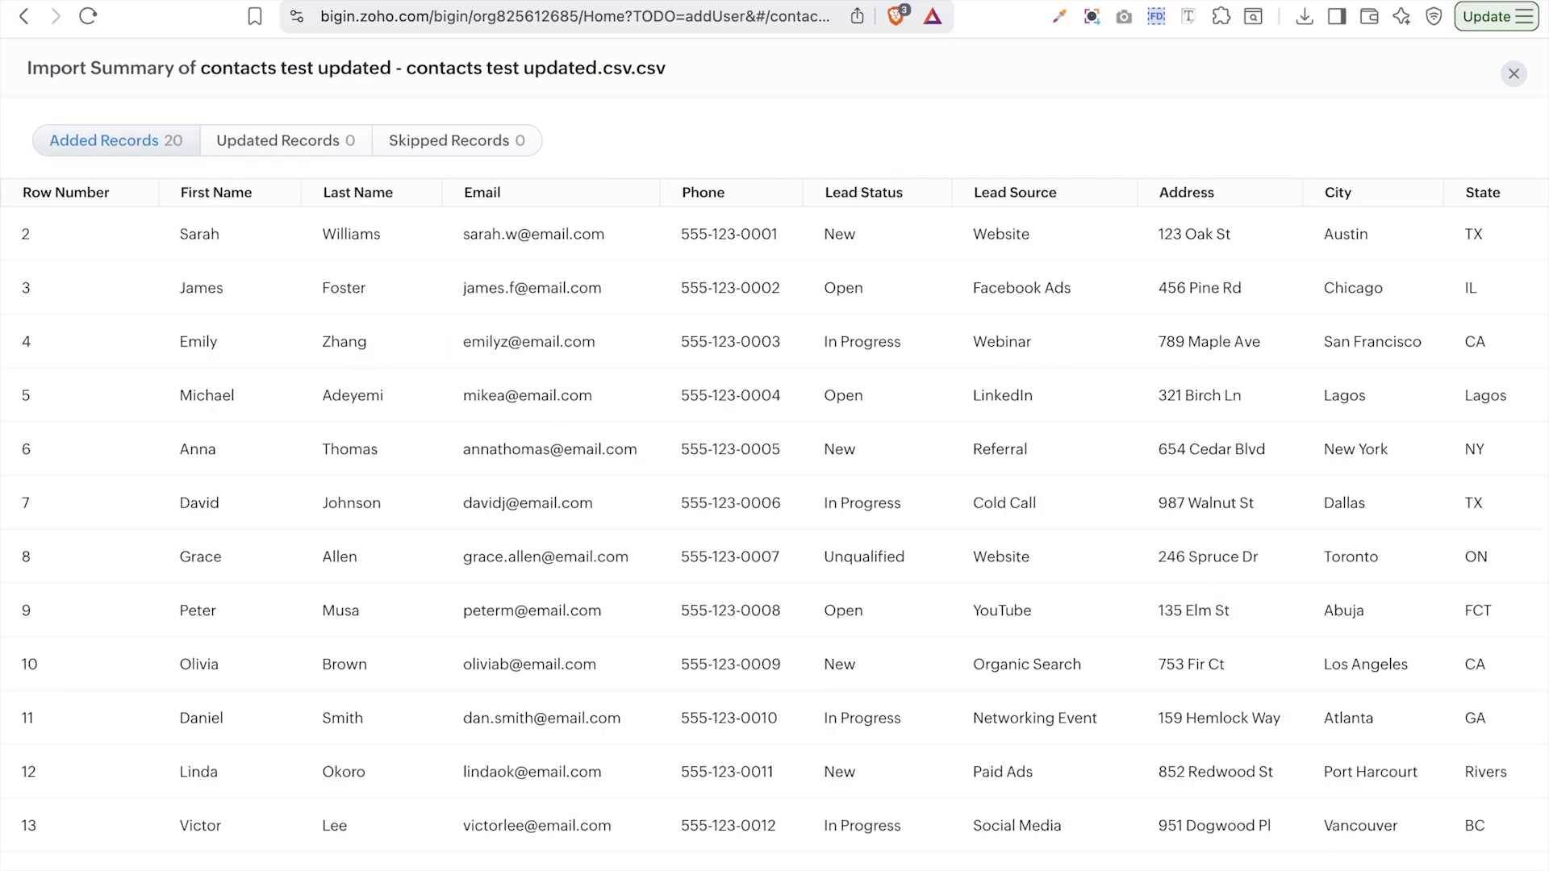
scroll(1076, 376, "down", 4)
scroll(1076, 375, "down", 1)
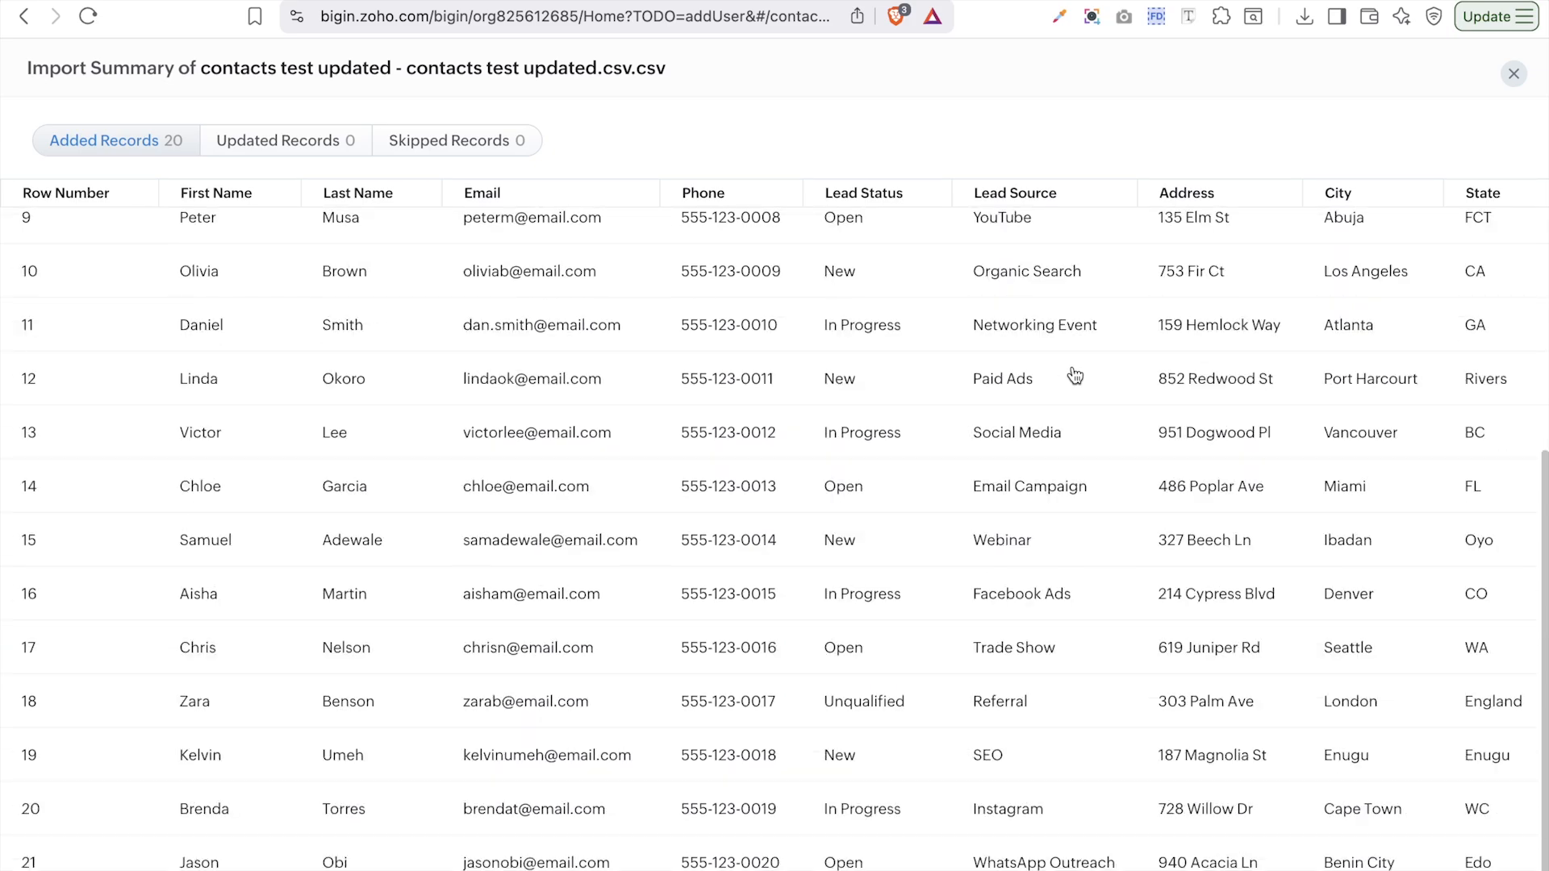
- Close the summary, reload Contacts, and choose Import from another CRM
left_click(1514, 73)
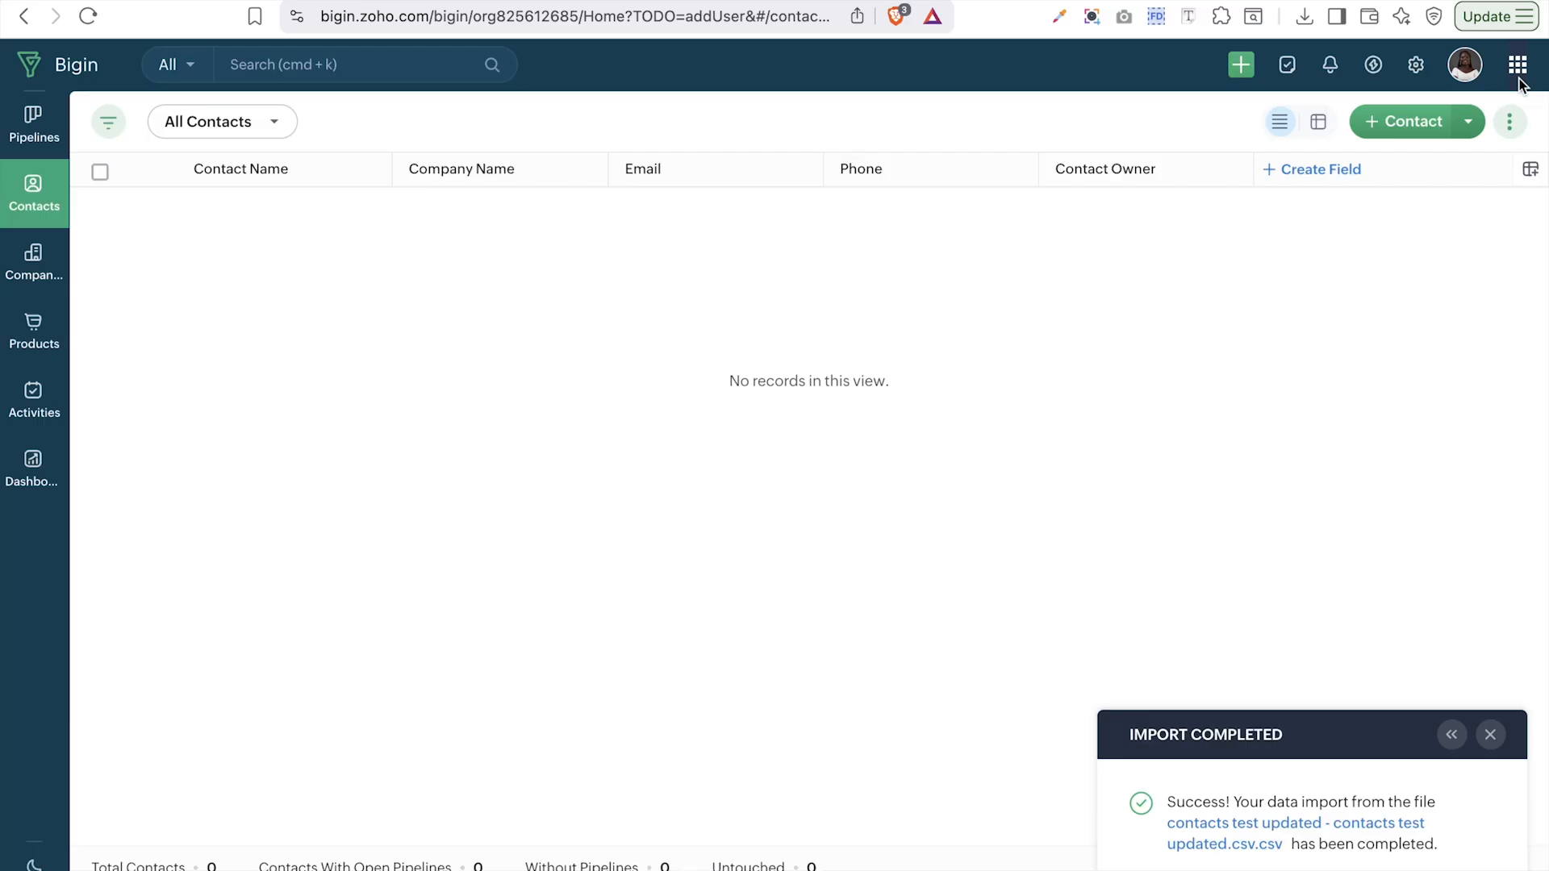
left_click(78, 19)
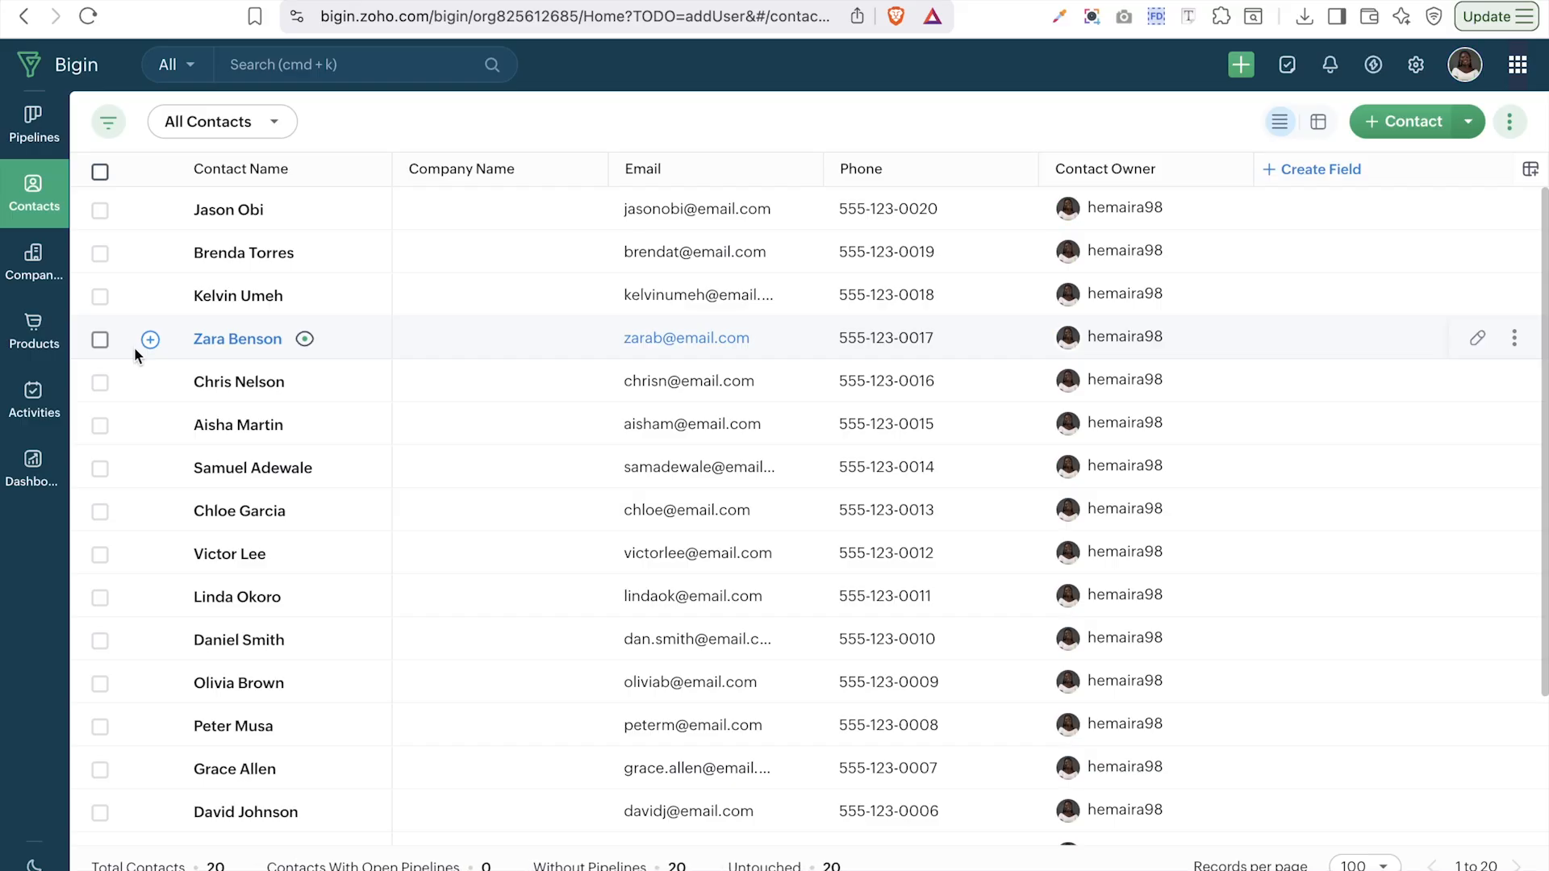
left_click(1468, 124)
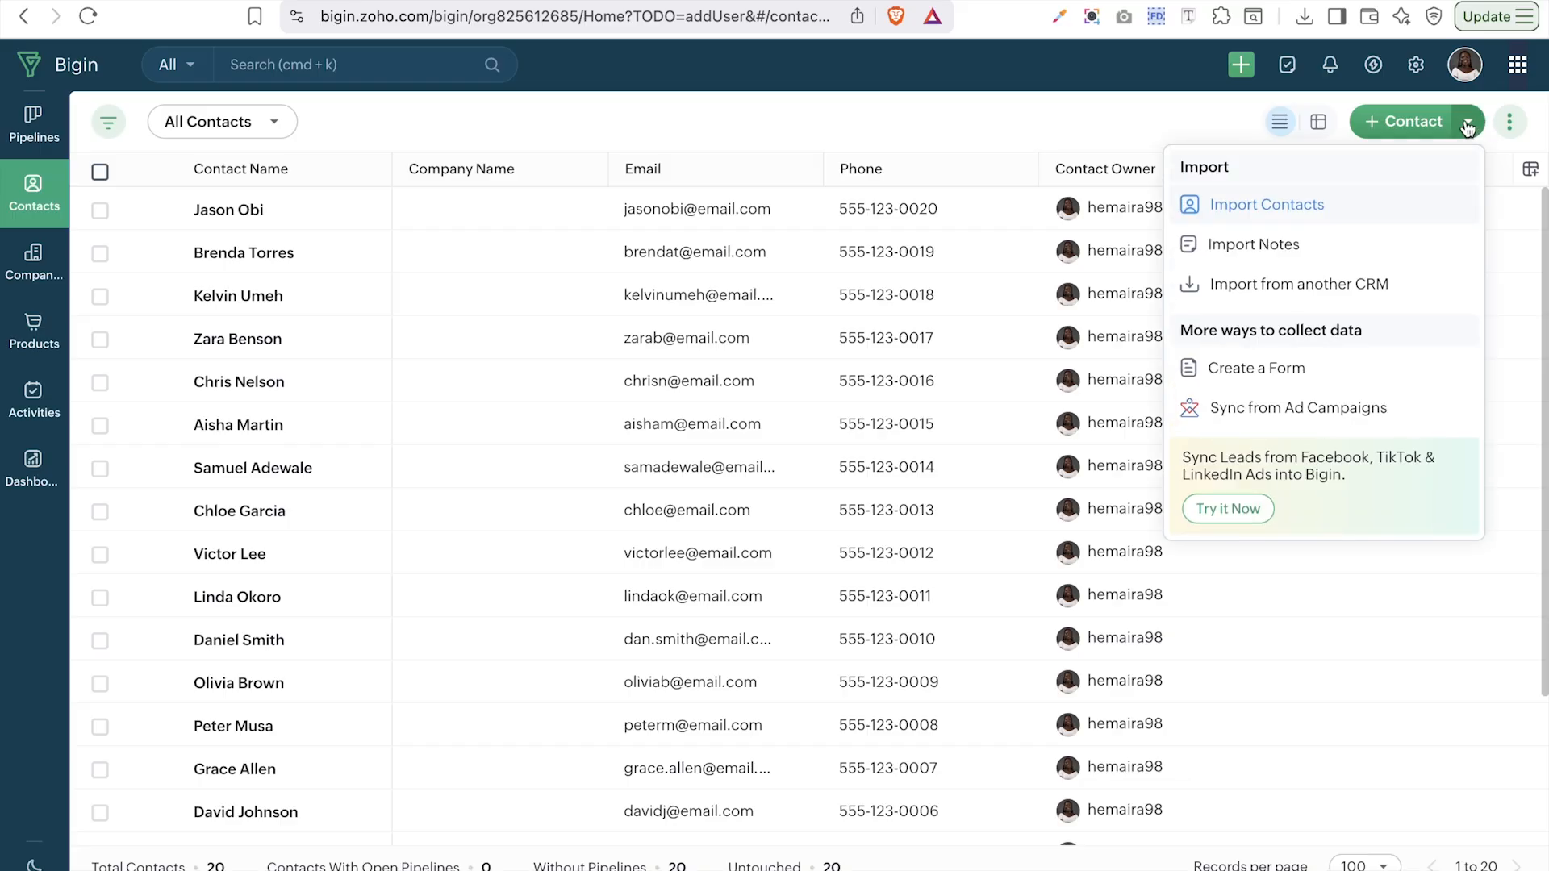
left_click(949, 117)
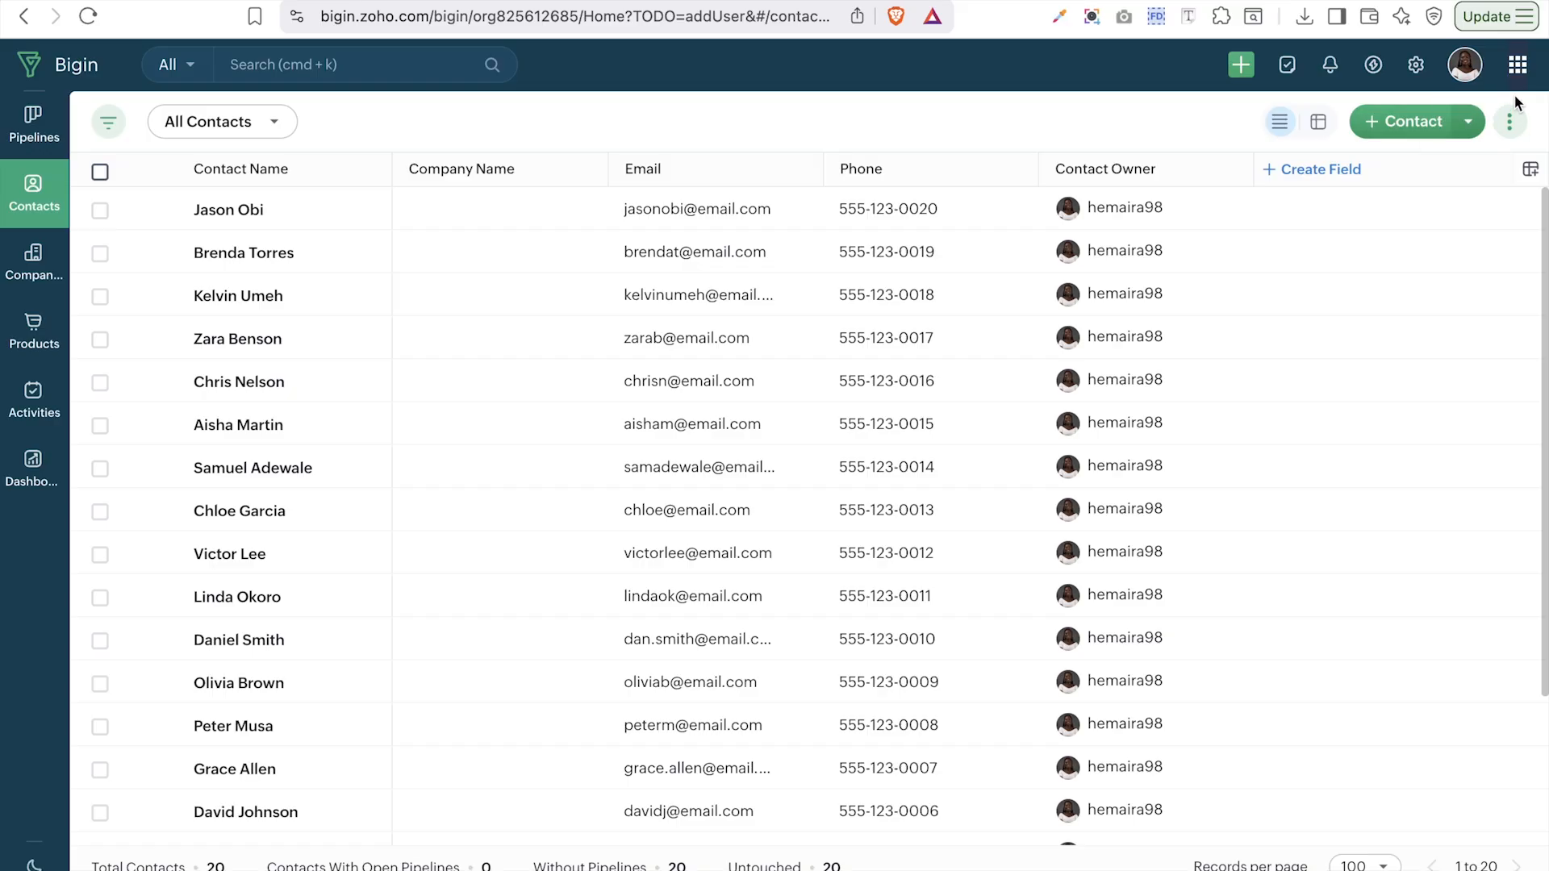
left_click(1496, 123)
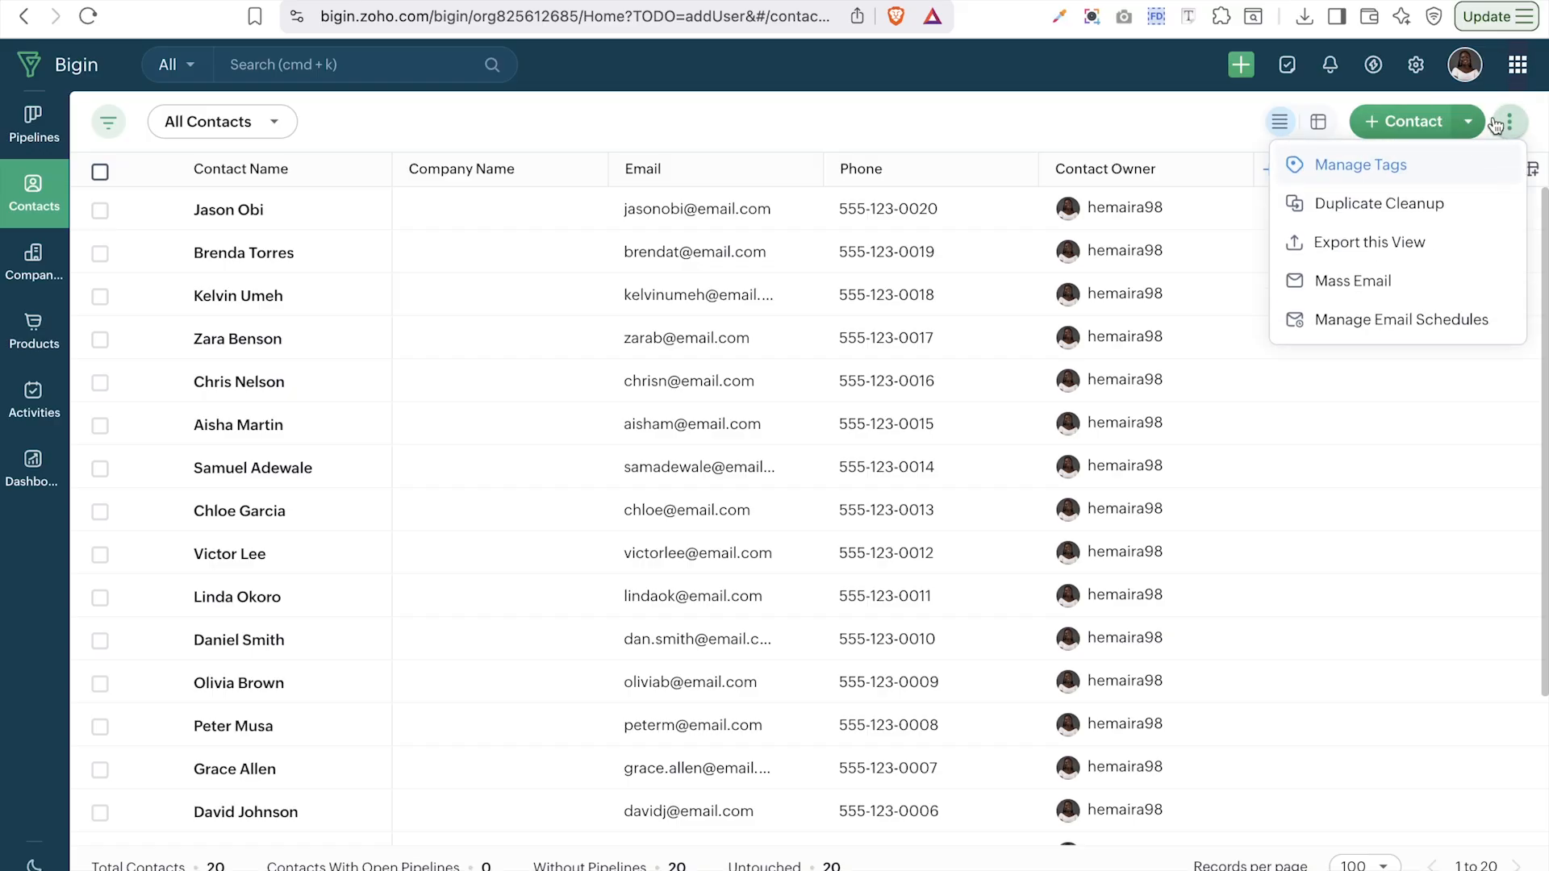
left_click(1469, 122)
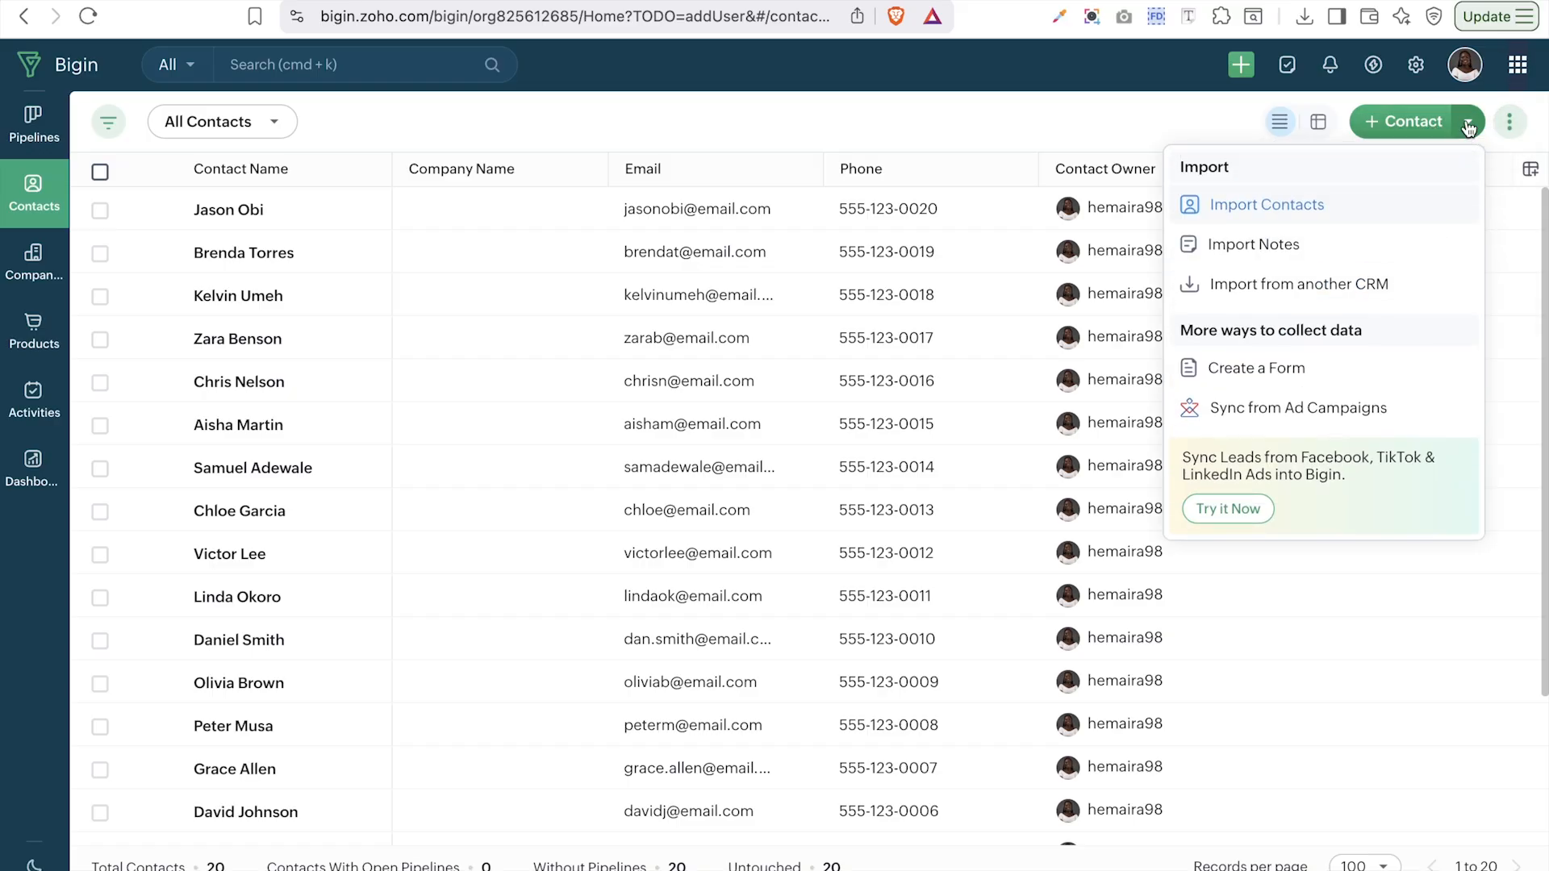
left_click(1272, 287)
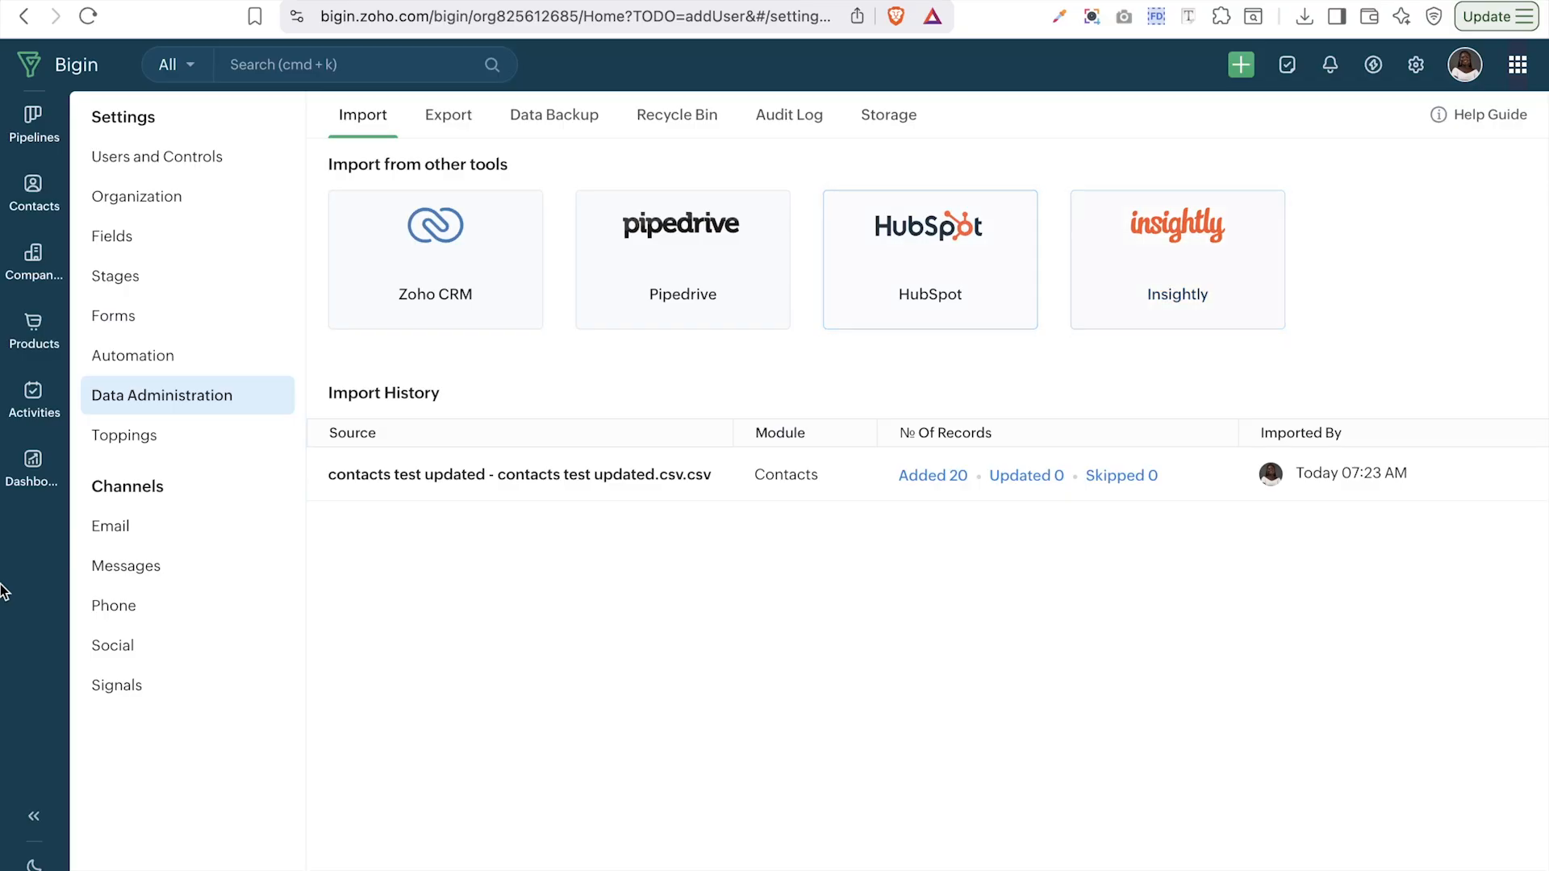
- Import from the Zoho CRM organization and minimize the running Data Import panel
left_click(462, 284)
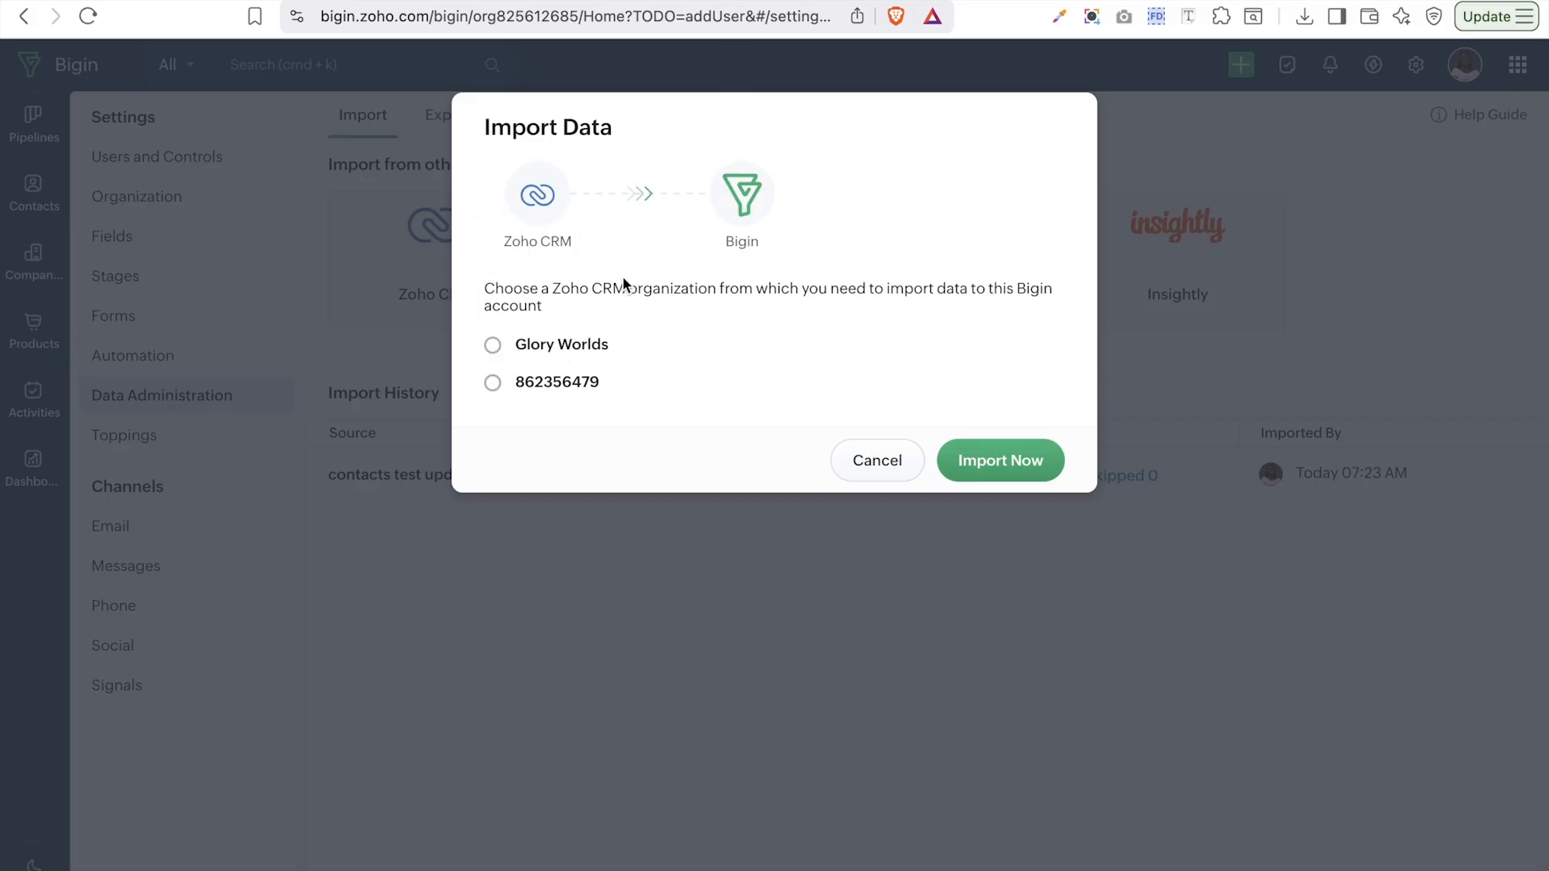
left_click(511, 347)
left_click(1036, 466)
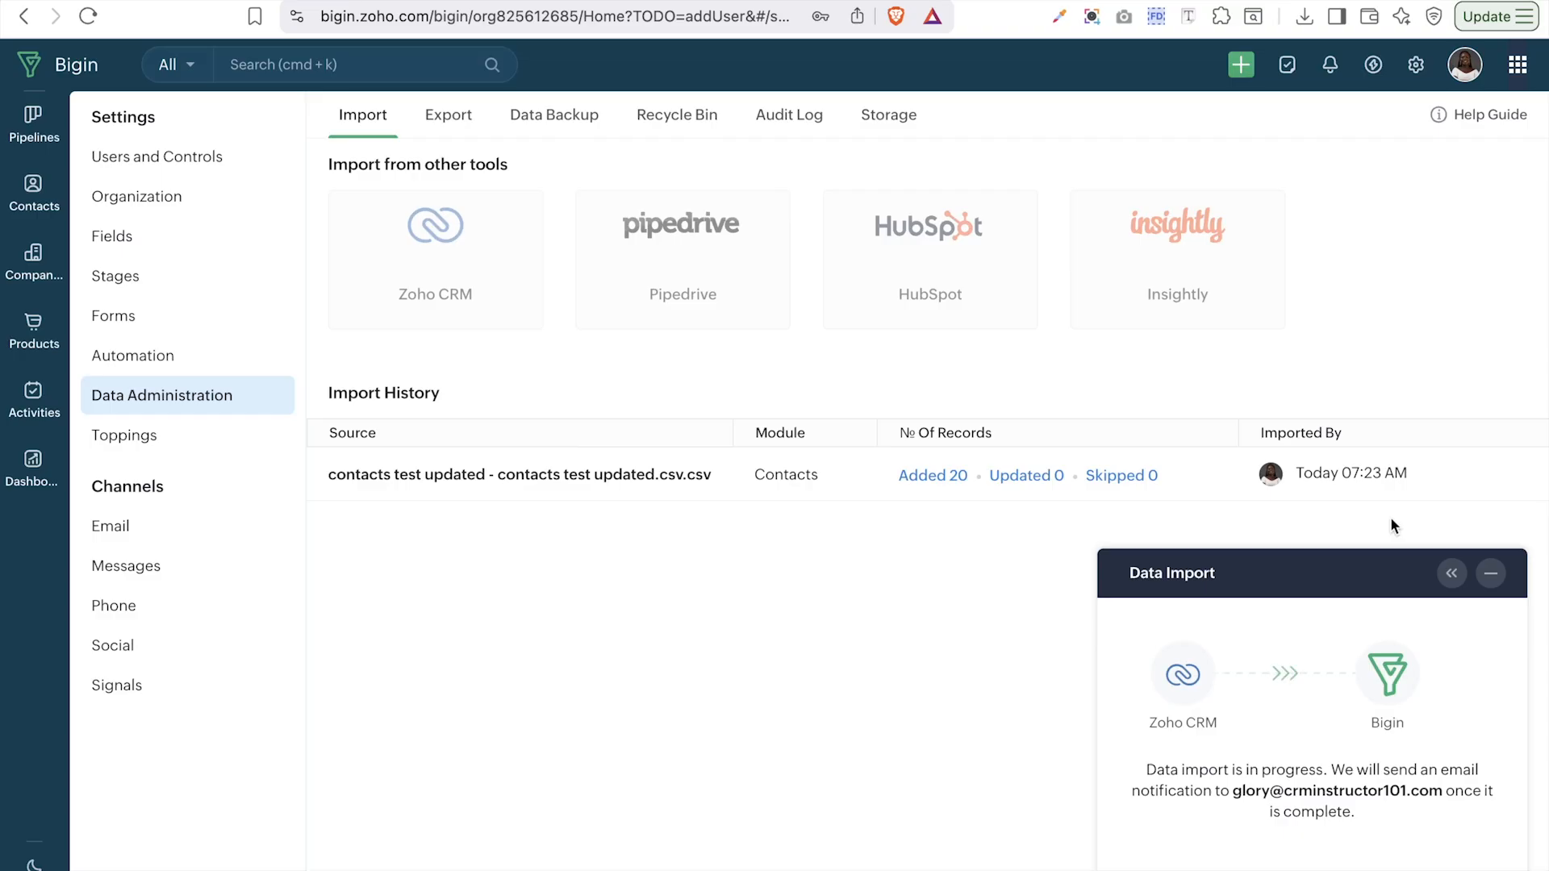
left_click(1491, 573)
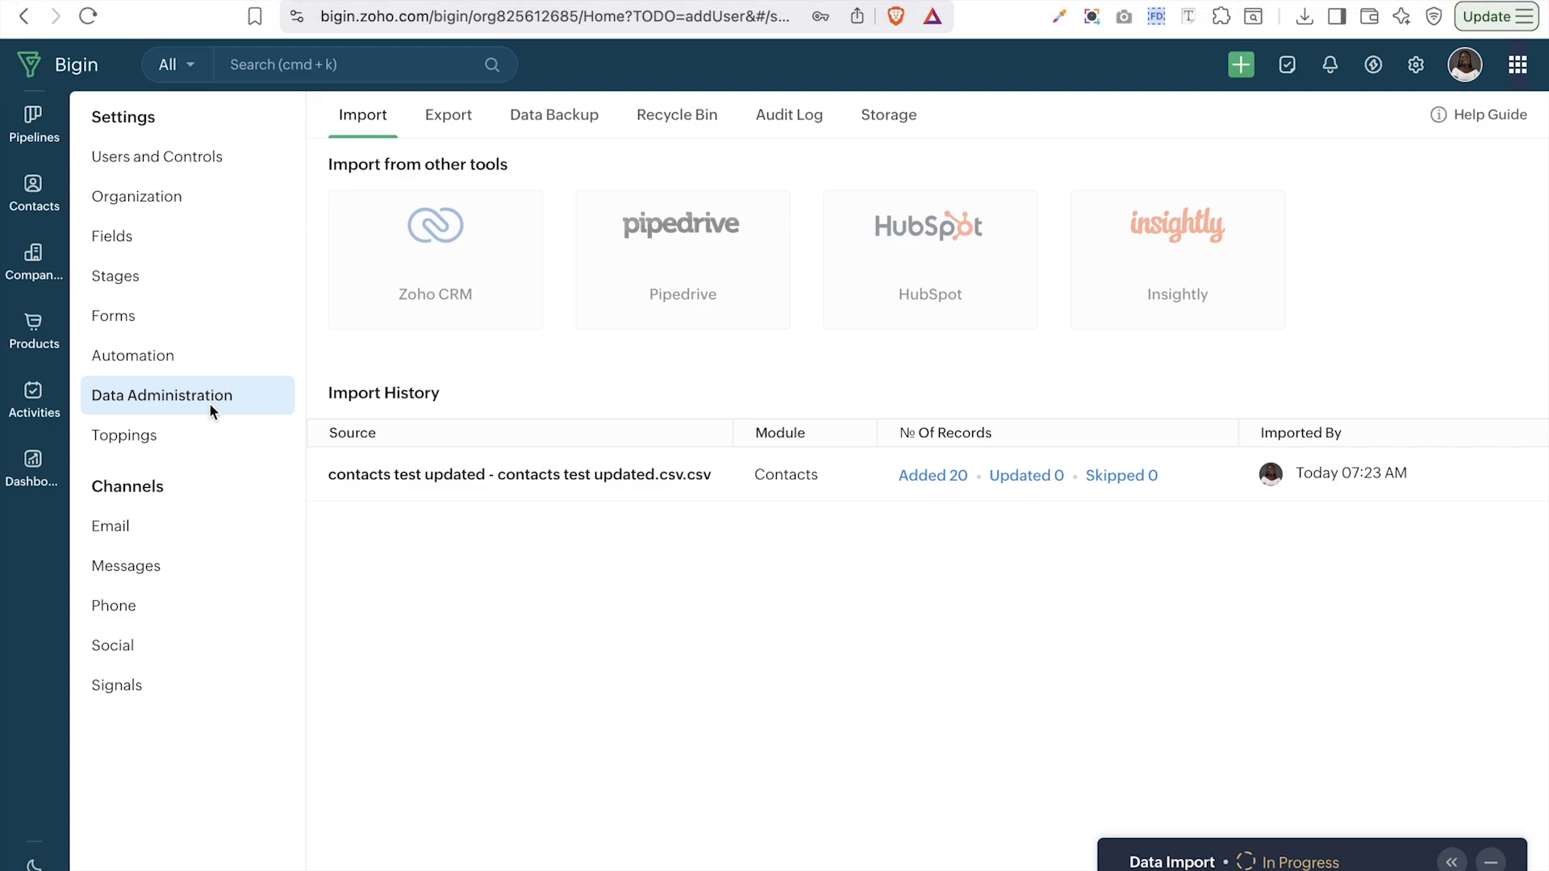
- Go back to the Contacts list and display it in sheet view
left_click(27, 19)
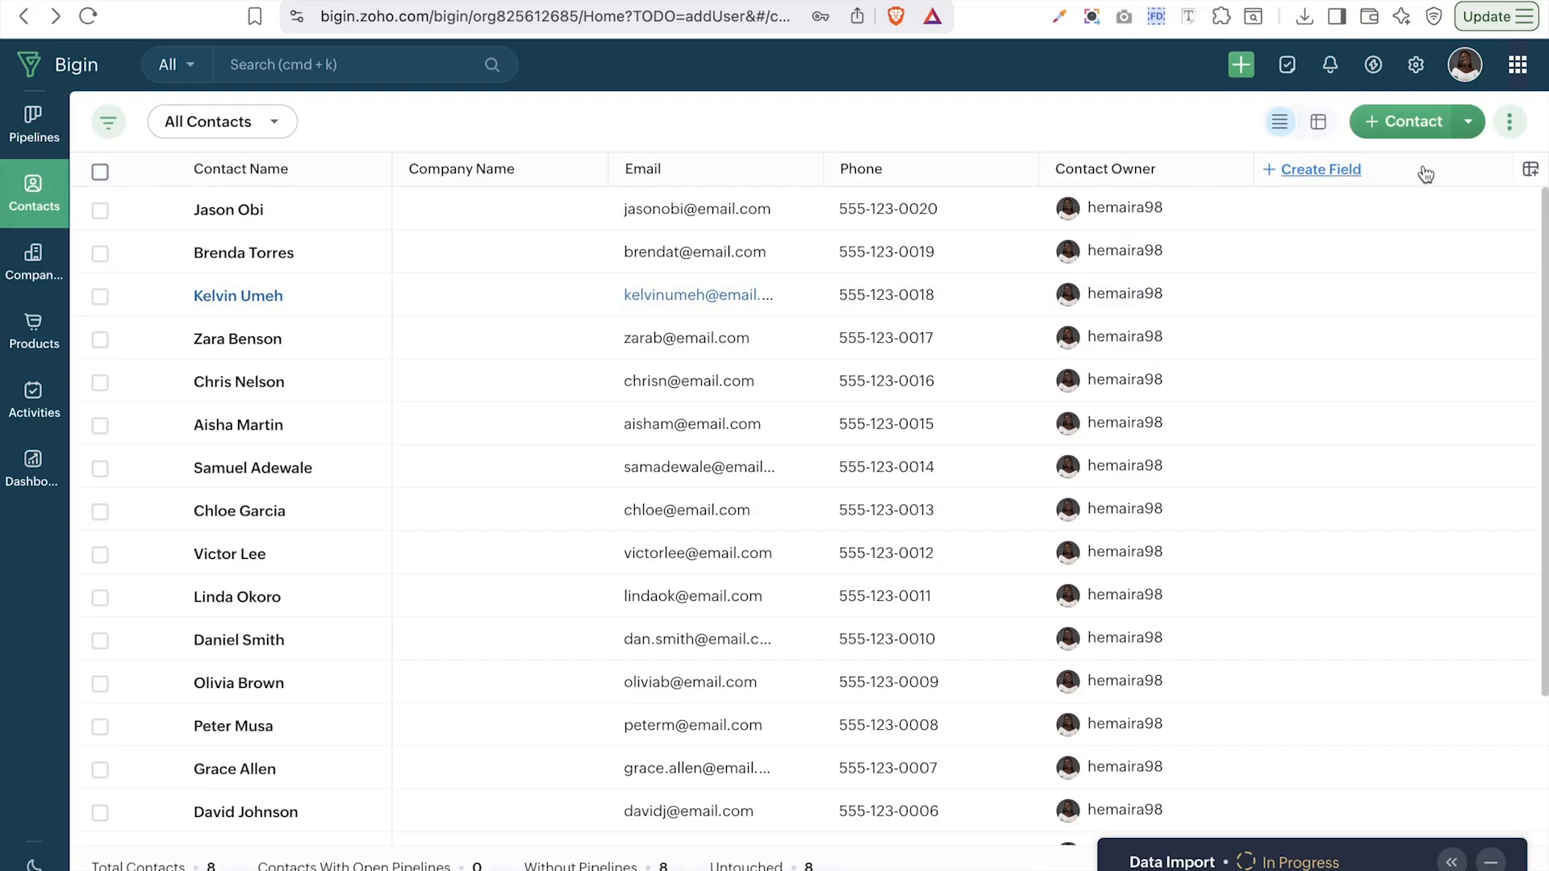
left_click(1467, 127)
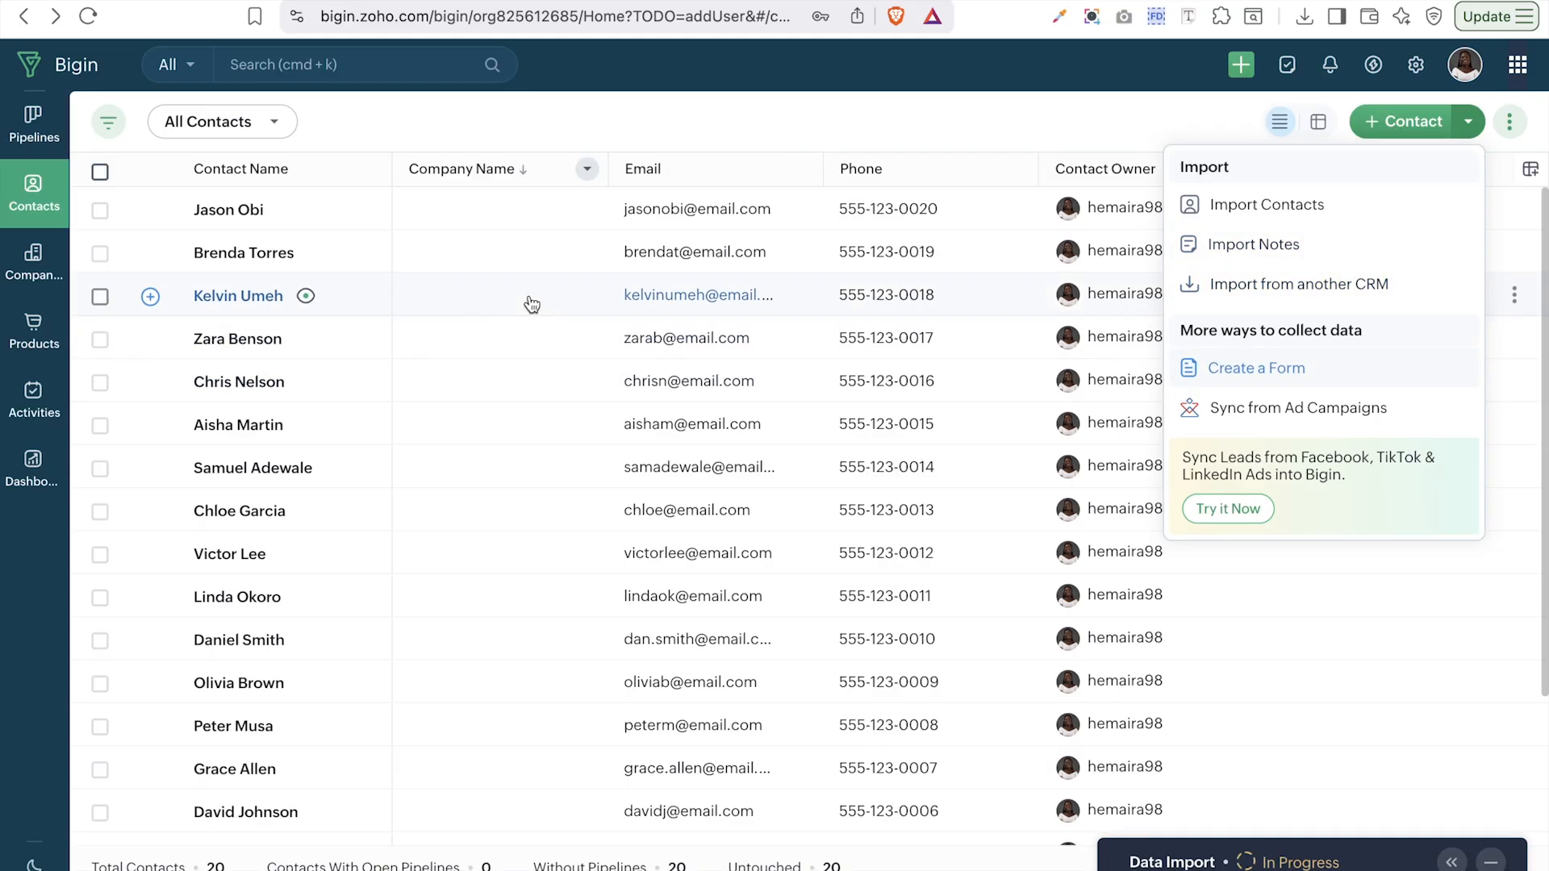
left_click(392, 108)
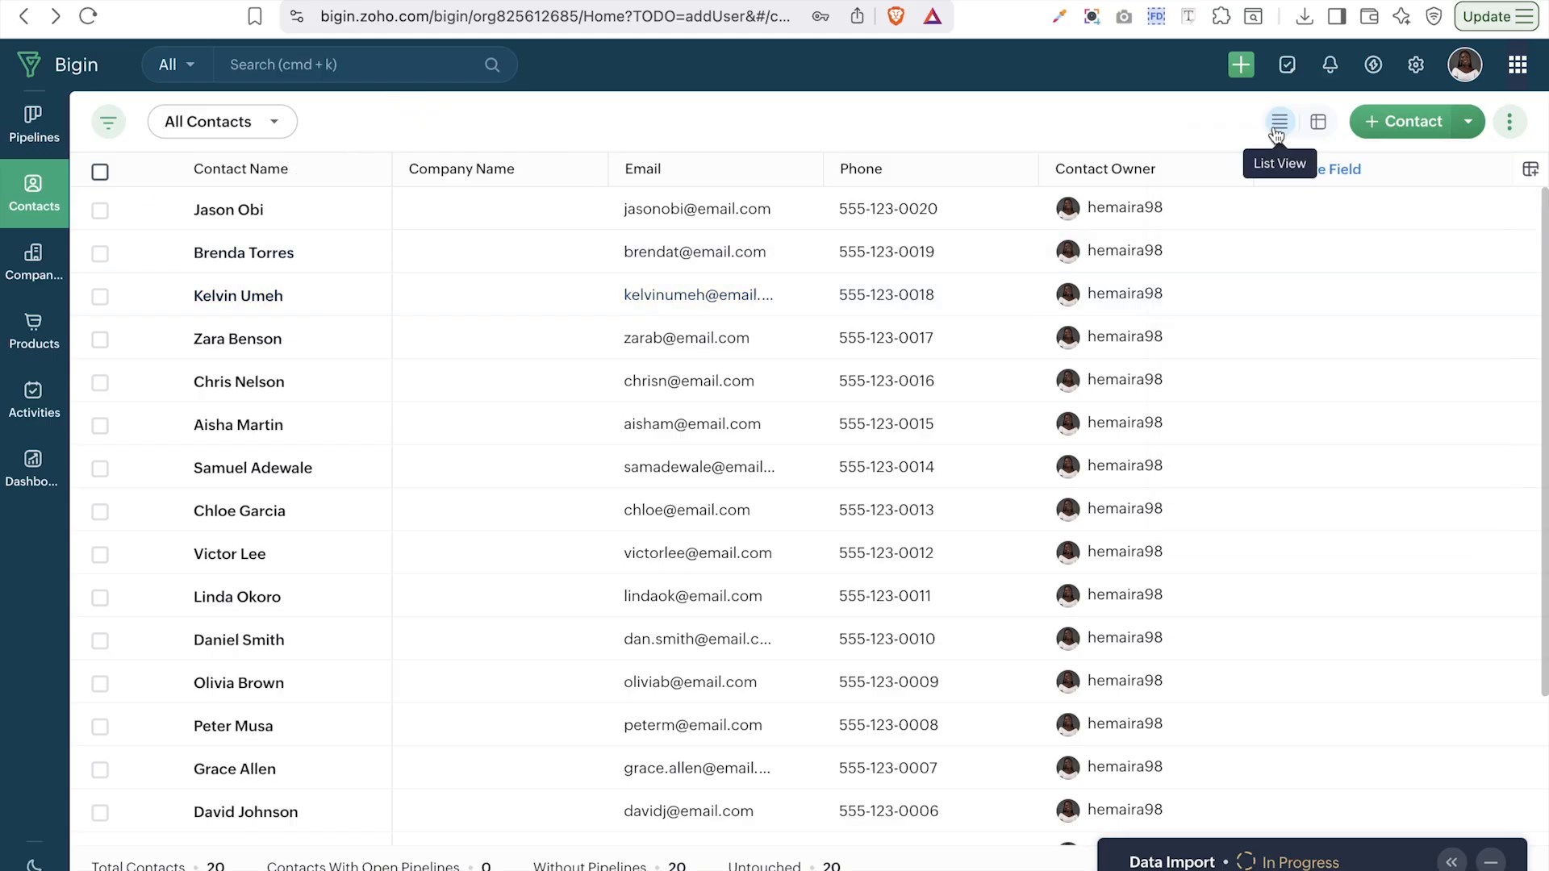
left_click(1320, 125)
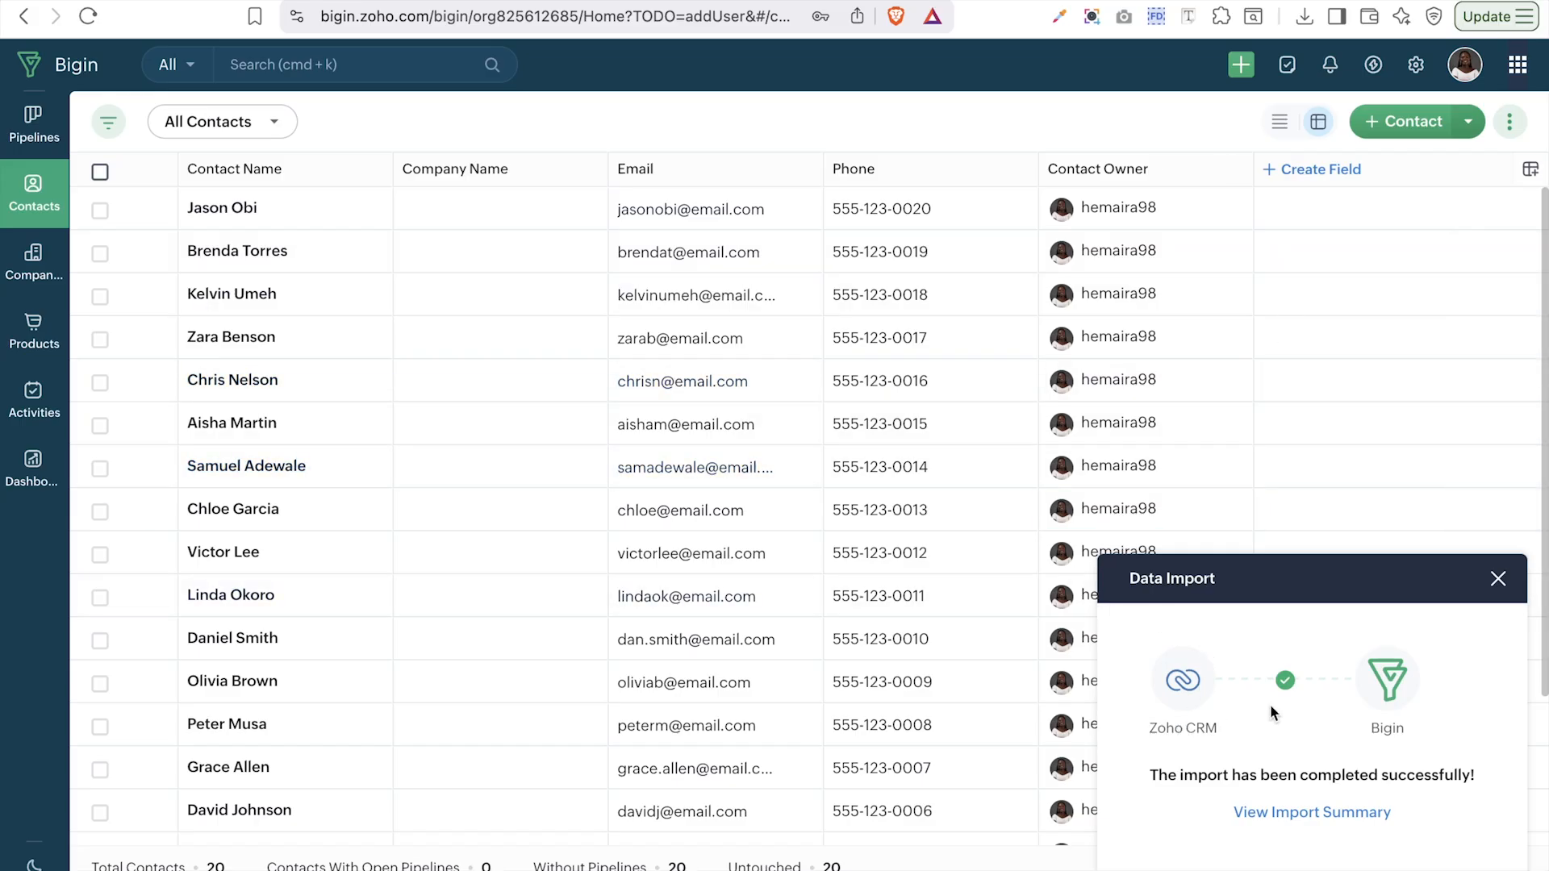
- Review the Zoho CRM import counts: 52 contacts, 4 companies, 5 pipelines, 18 tasks, 9 events
left_click(1296, 812)
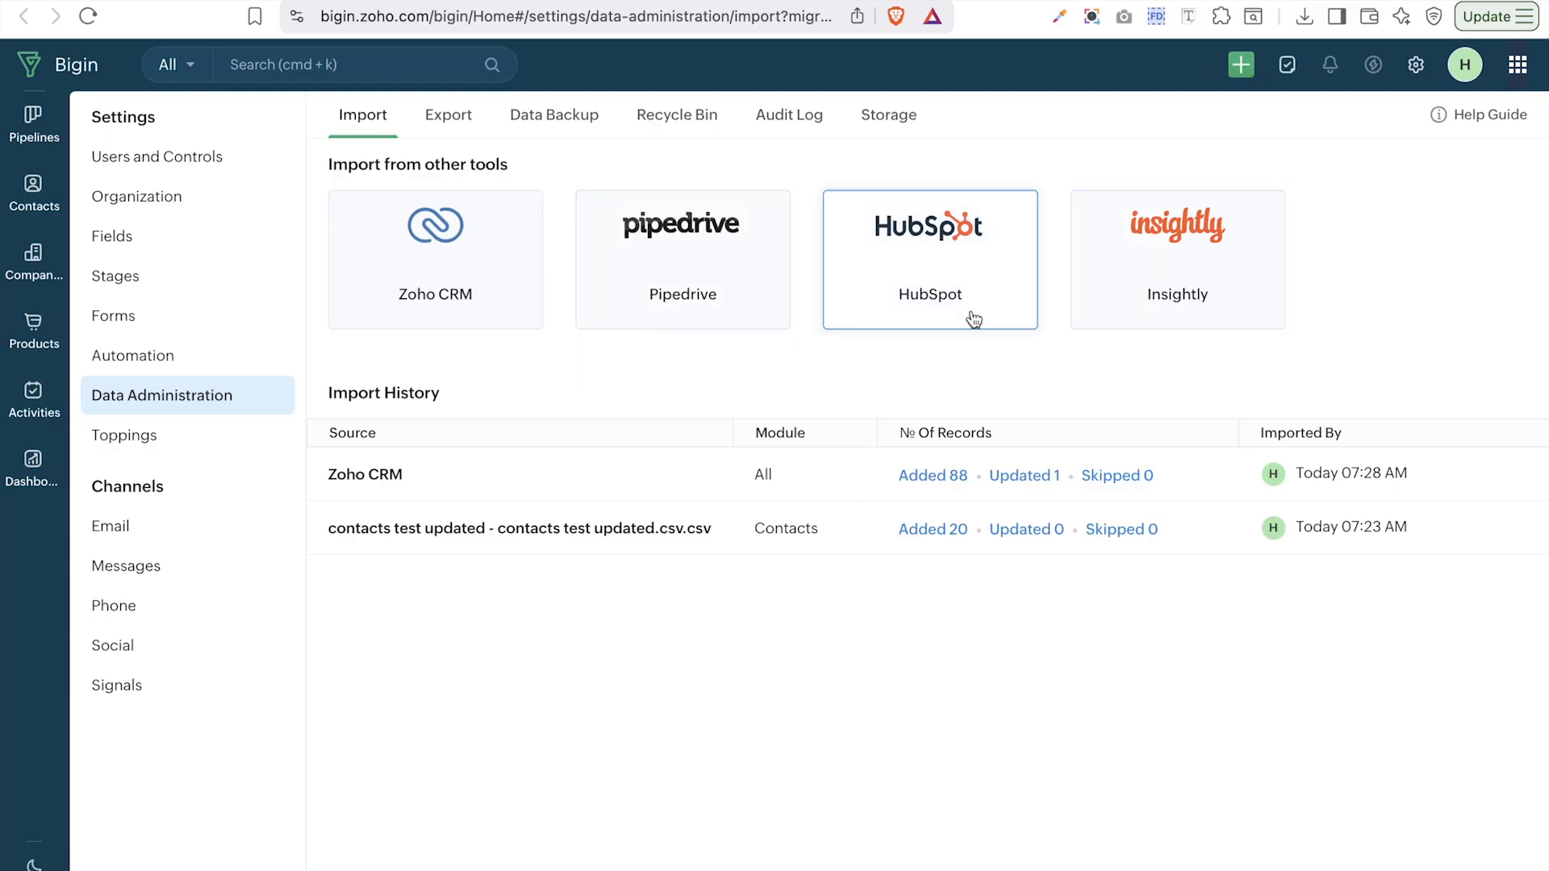
left_click(704, 476)
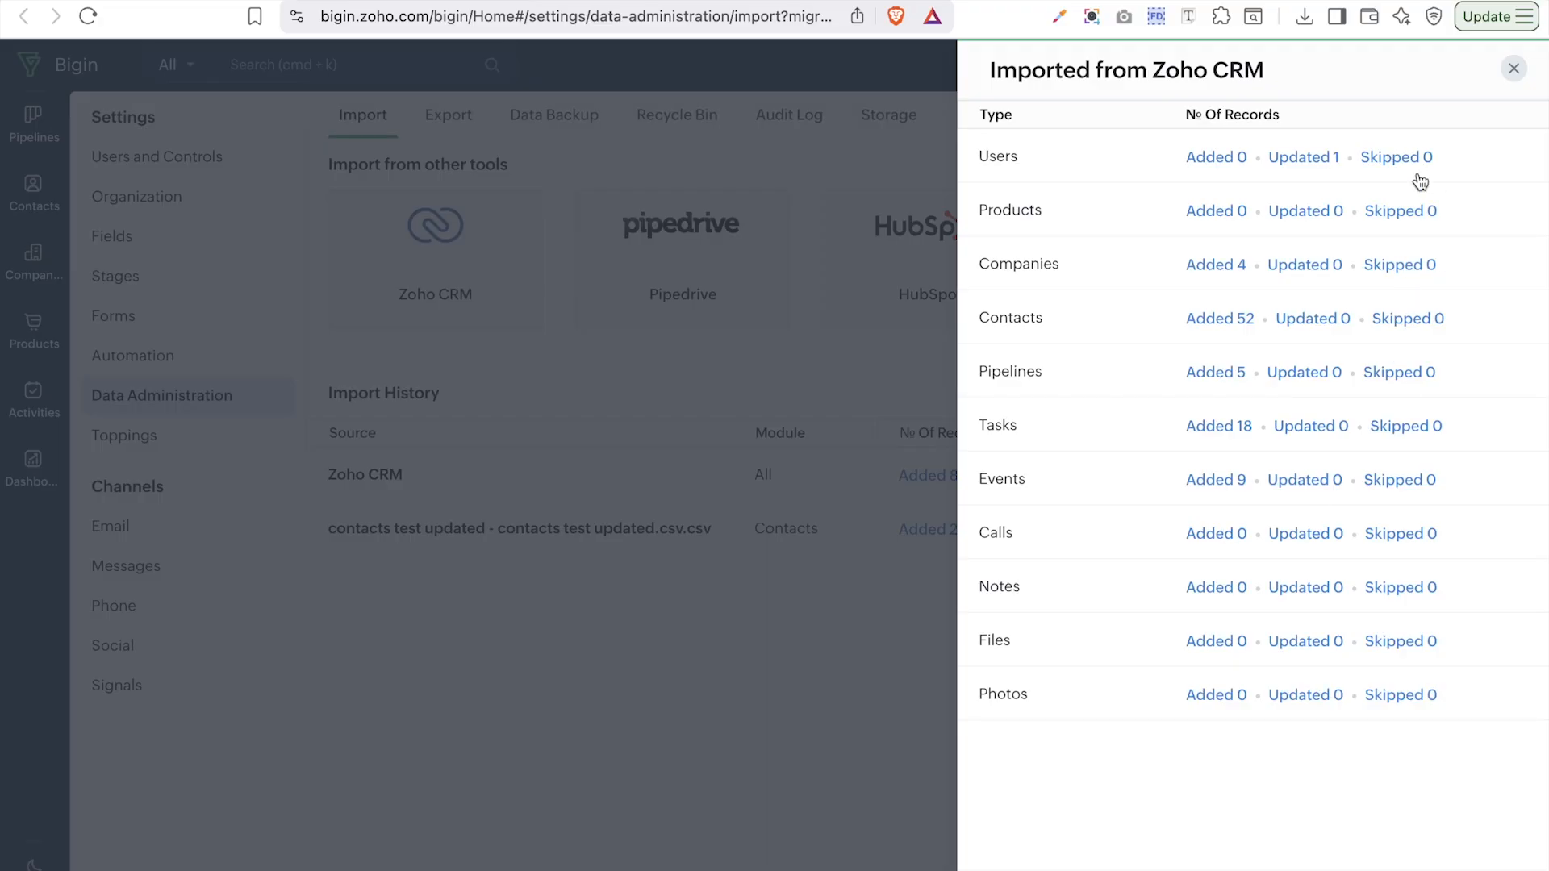
left_click(1513, 70)
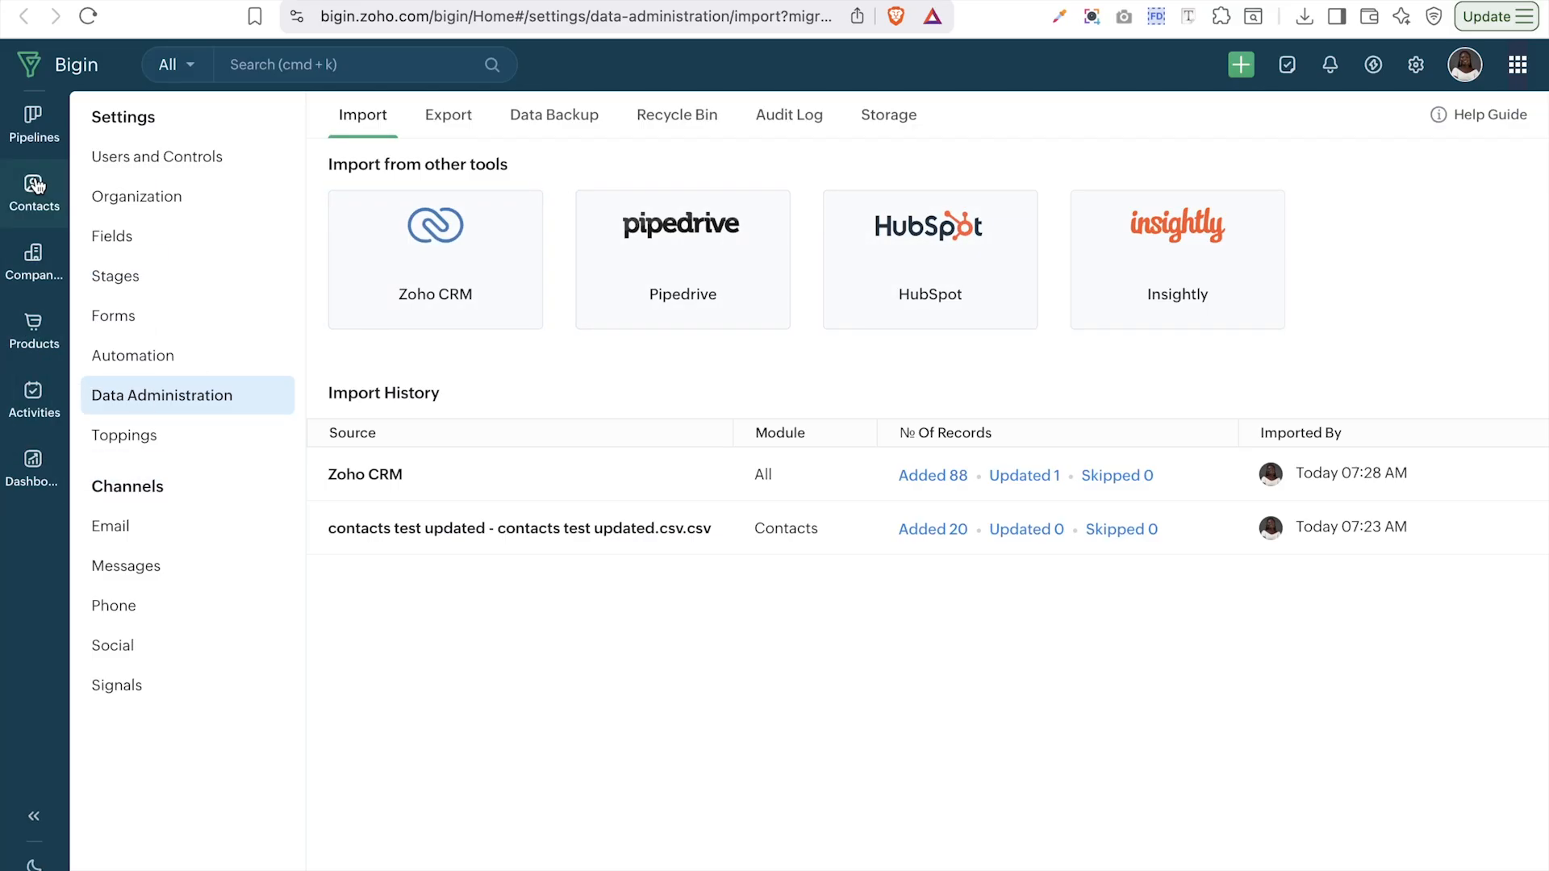
- Add the Lead Source, First Name, Last Name and Tag columns to the contacts sheet
left_click(36, 186)
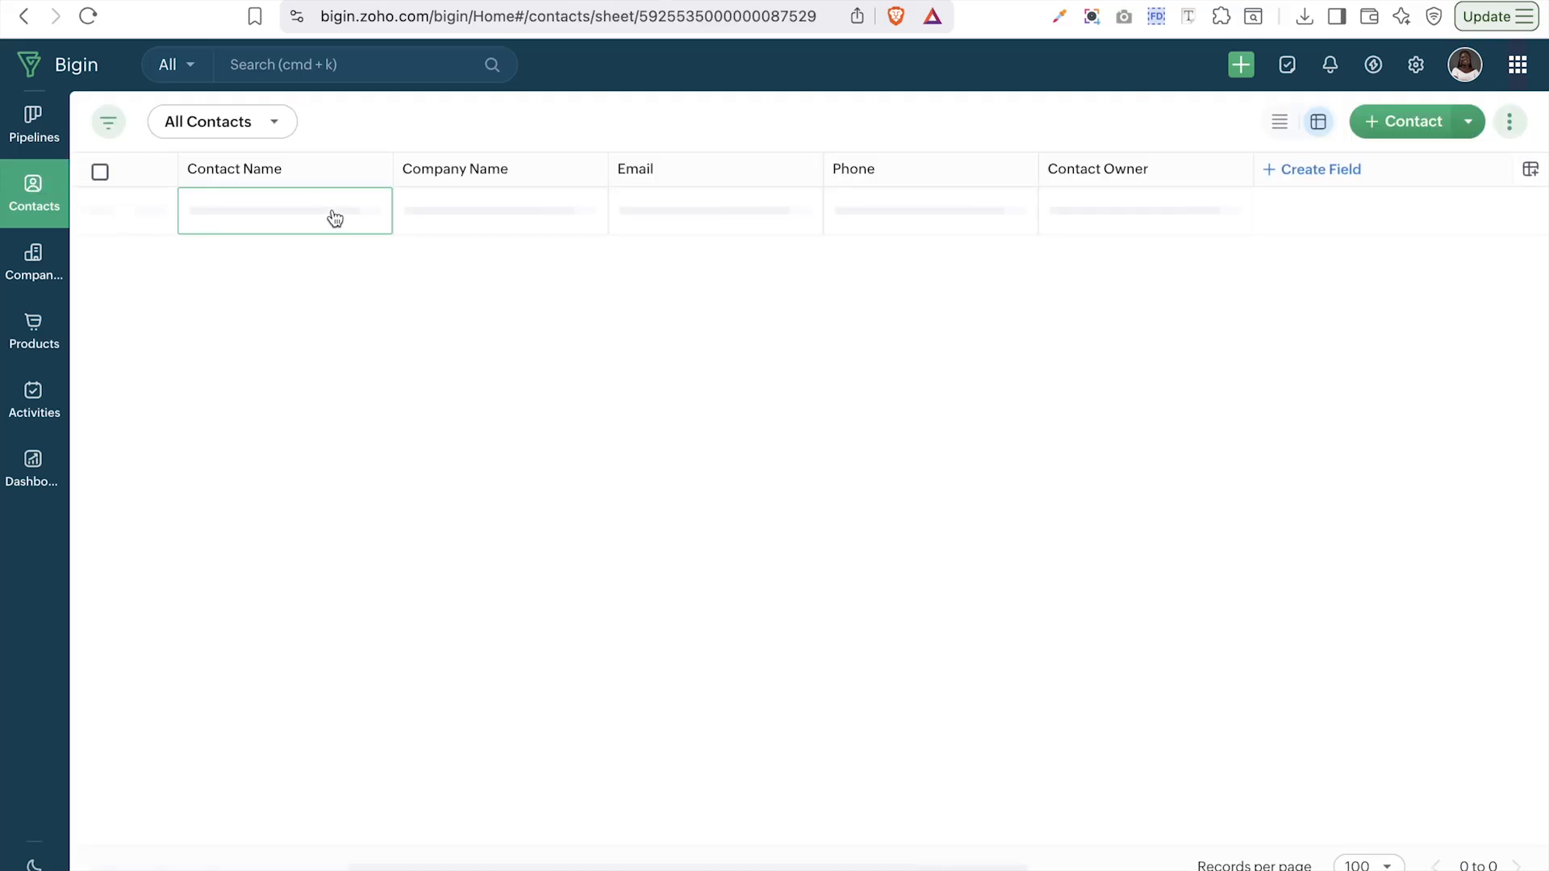
scroll(360, 481, "down", 15)
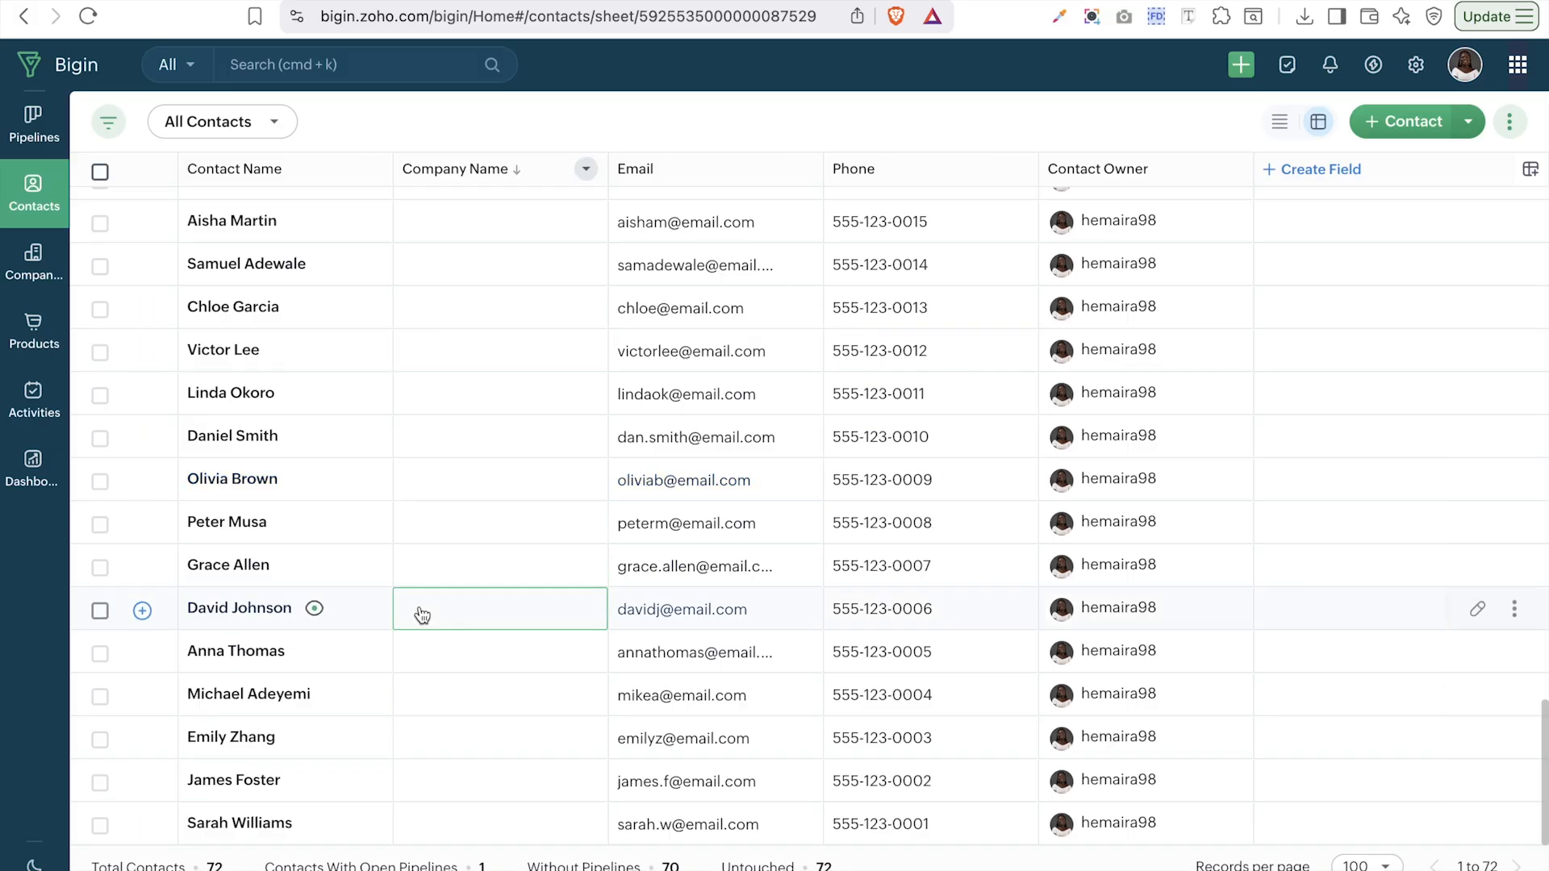
scroll(1084, 529, "up", 5)
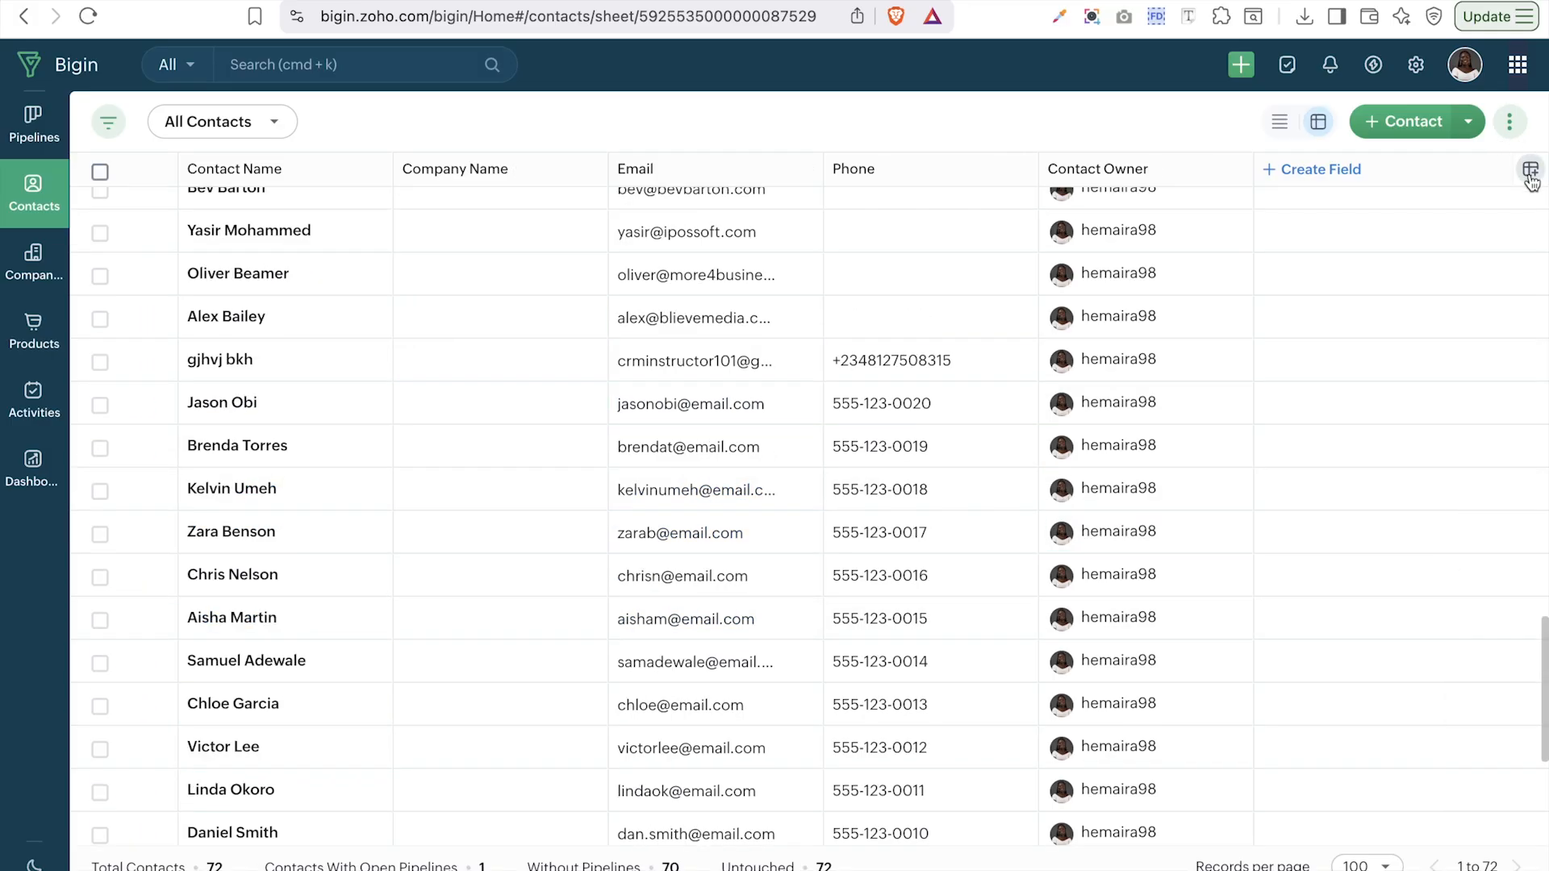
scroll(1299, 260, "up", 10)
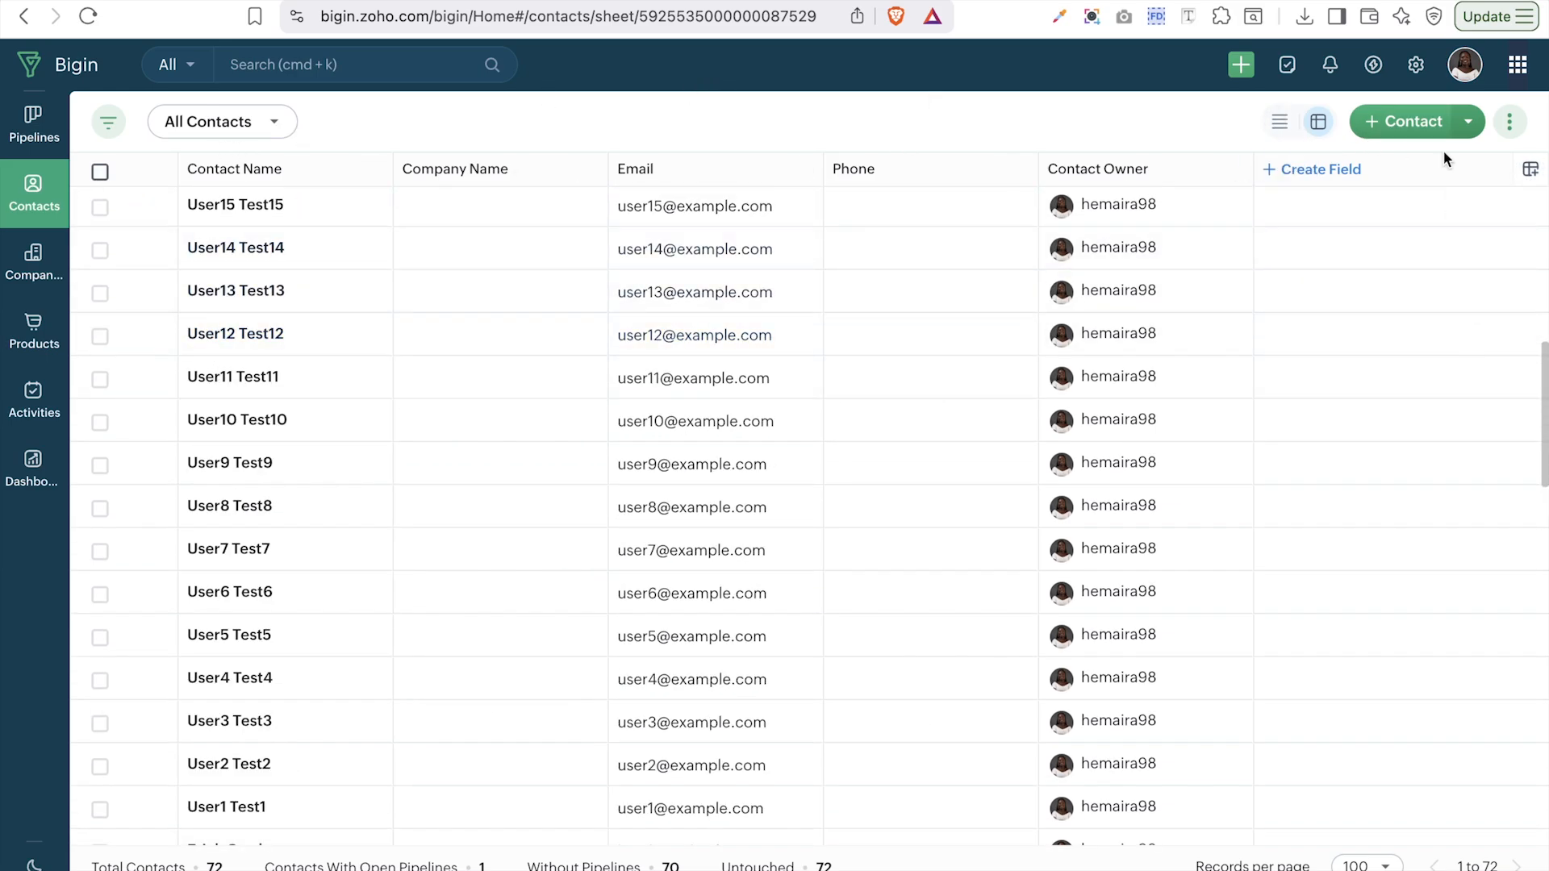
left_click(1531, 170)
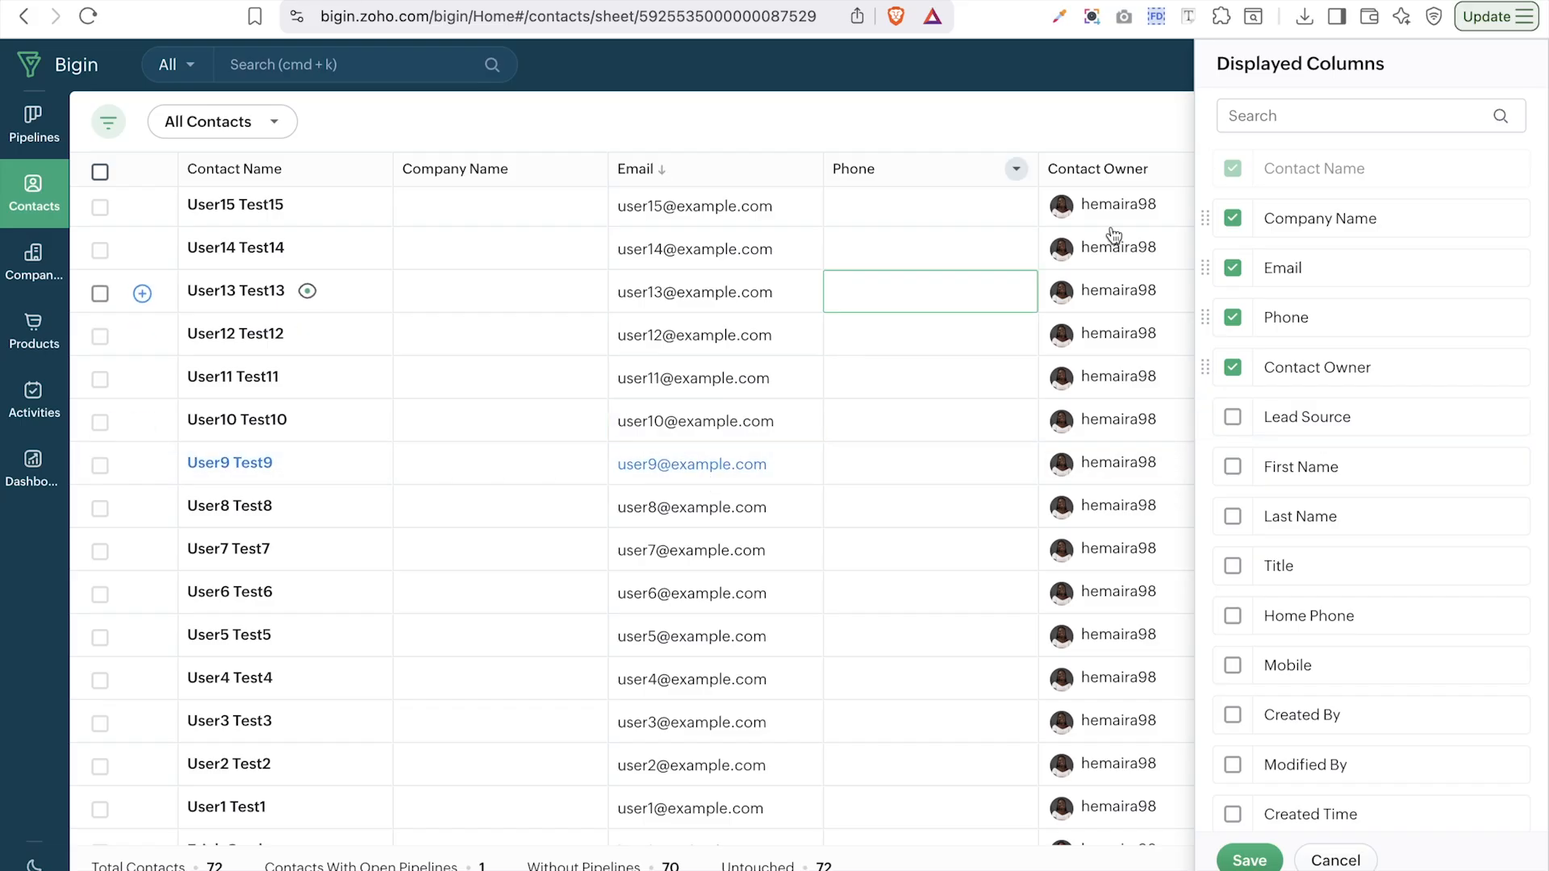
left_click(1233, 419)
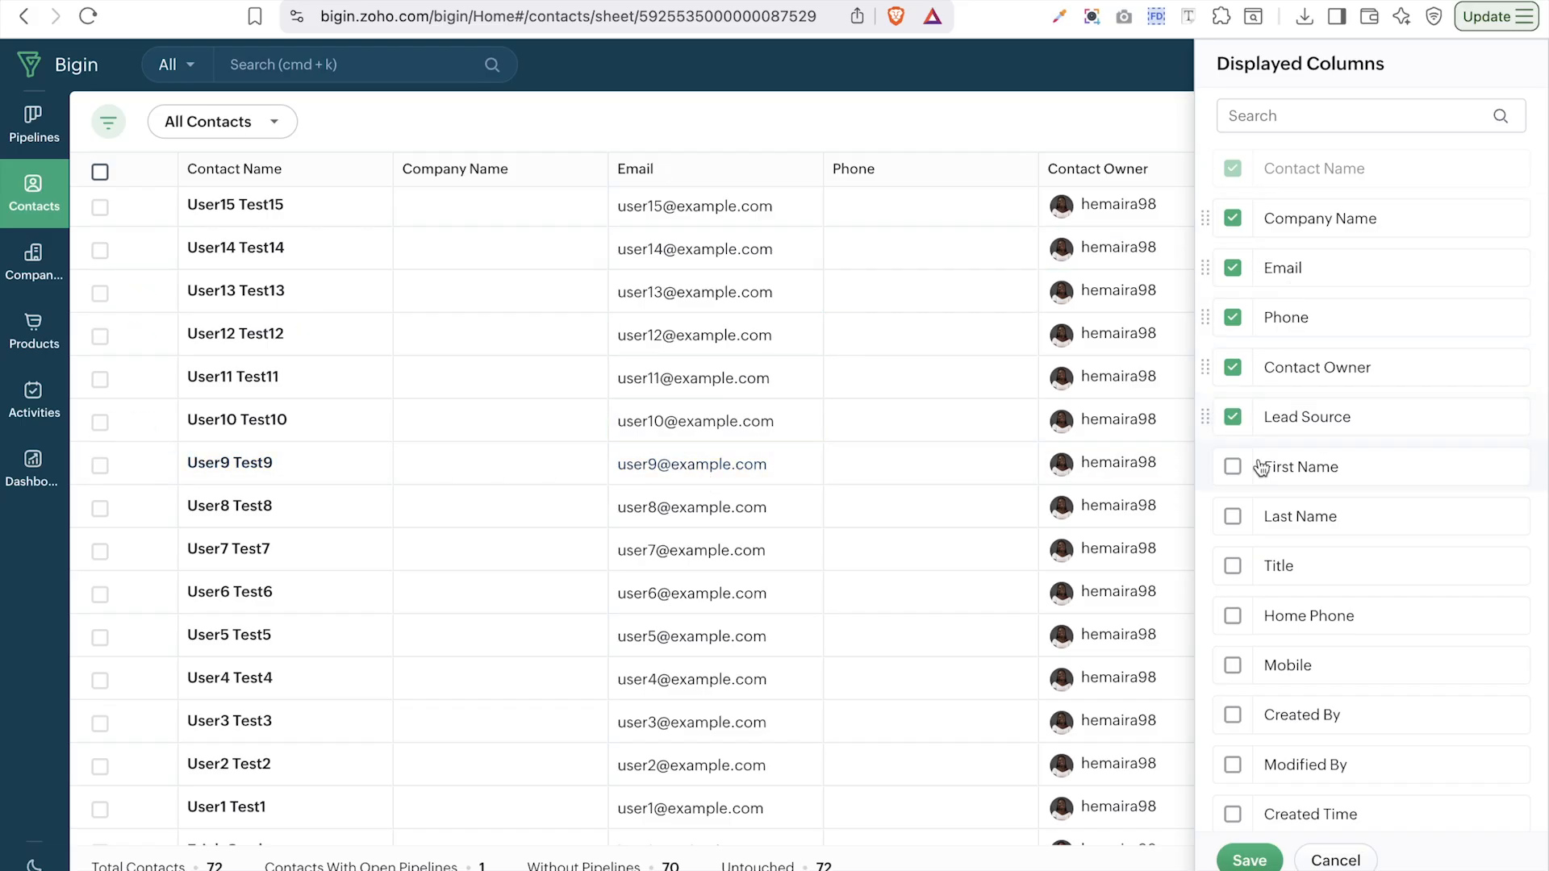
left_click(1254, 471)
left_click(1247, 518)
scroll(1273, 573, "down", 10)
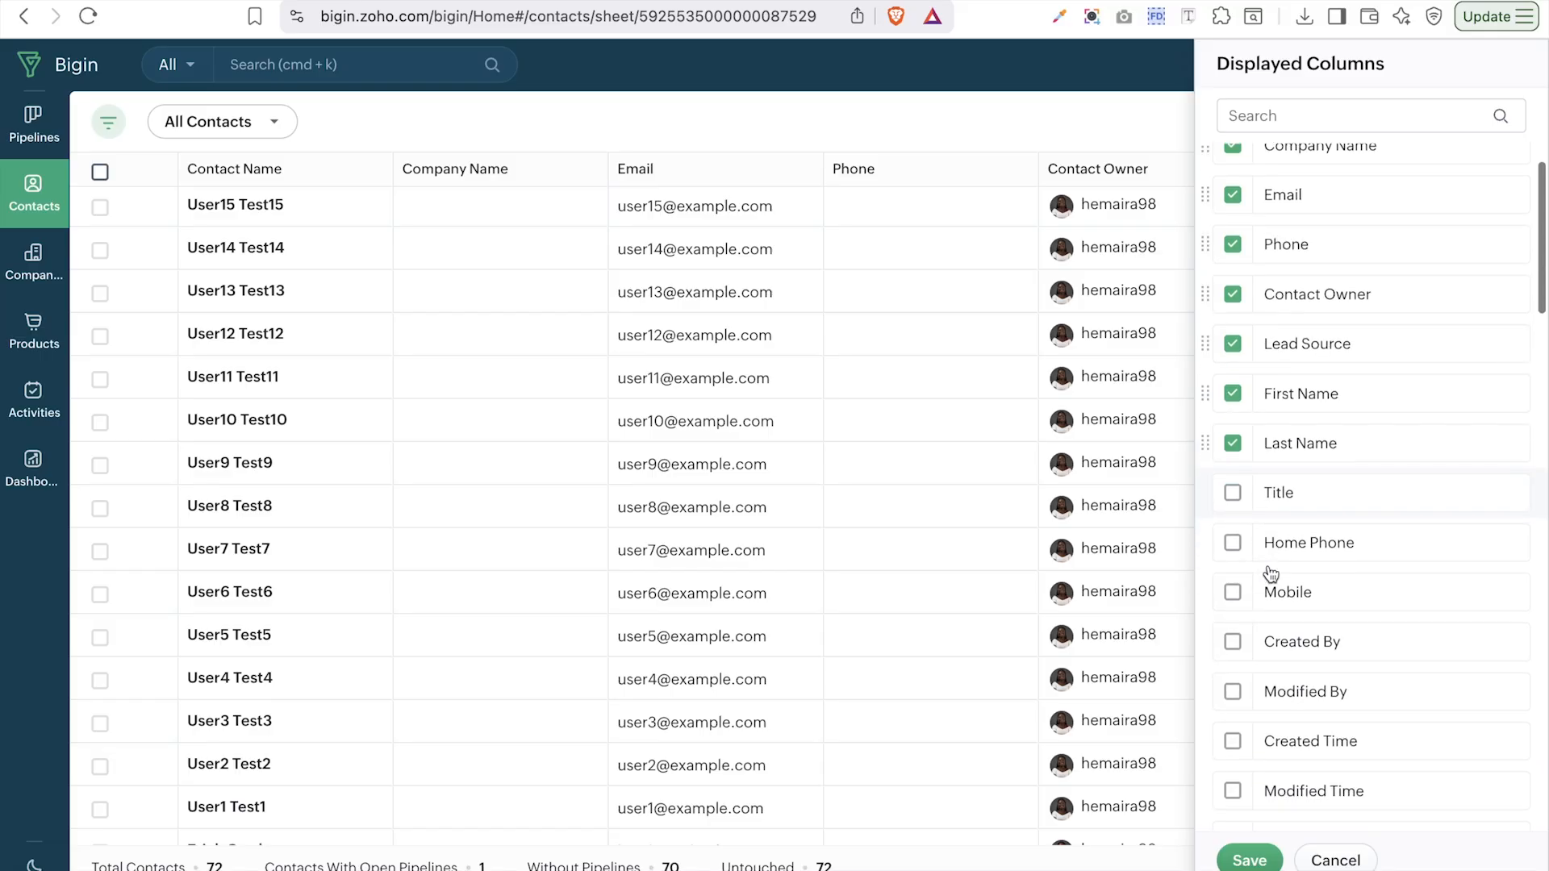
left_click(1233, 487)
- Add the Lead Status, Website, Number of Employee and Industry columns, and save
scroll(1233, 500, "down", 5)
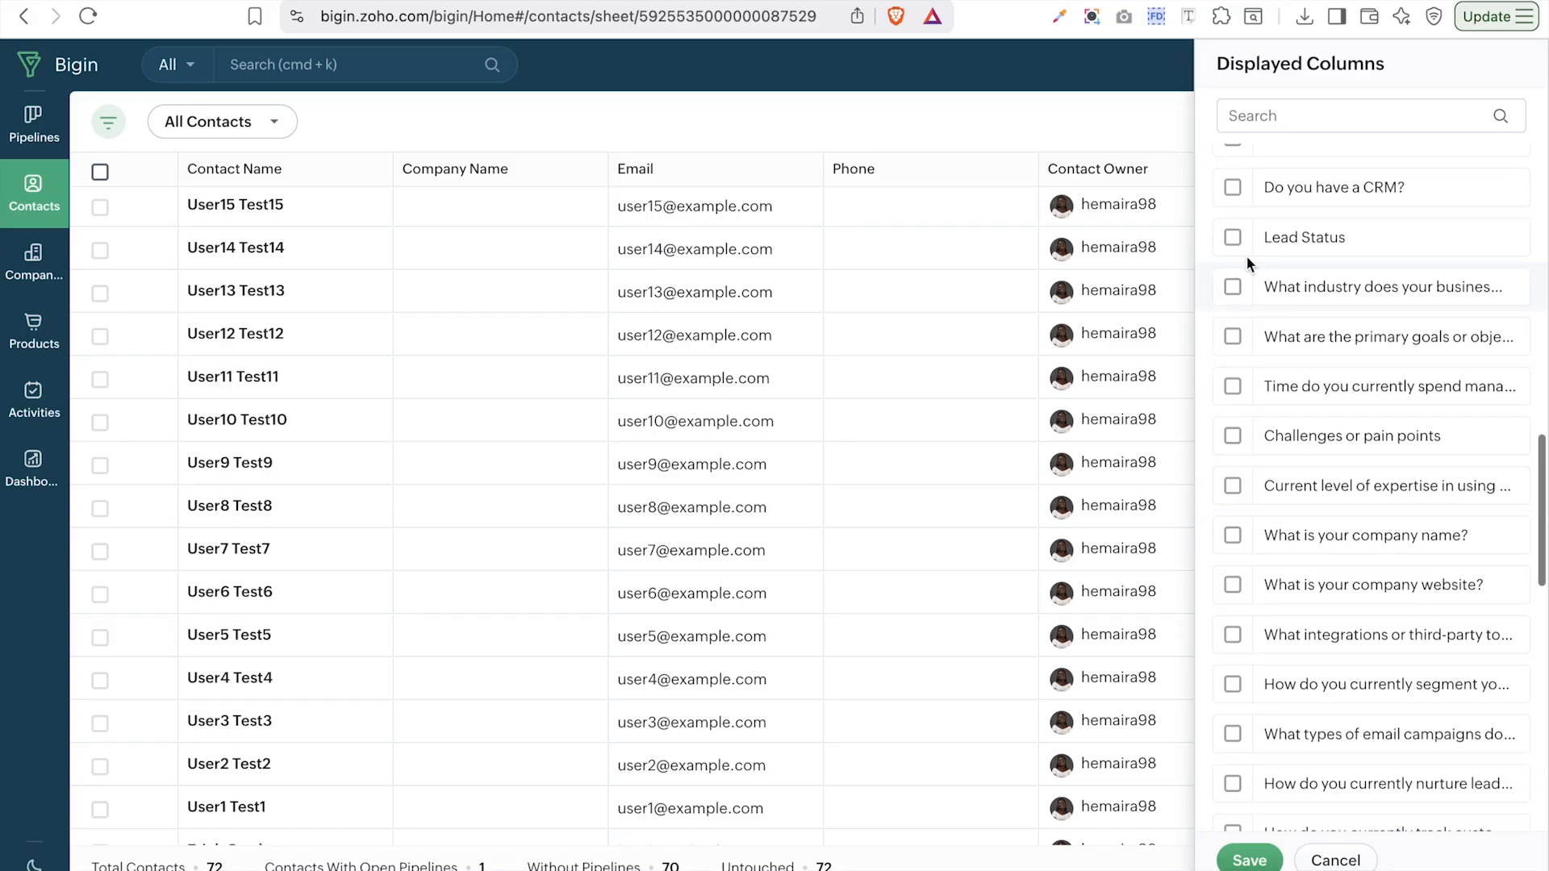
left_click(1233, 237)
scroll(1287, 481, "down", 10)
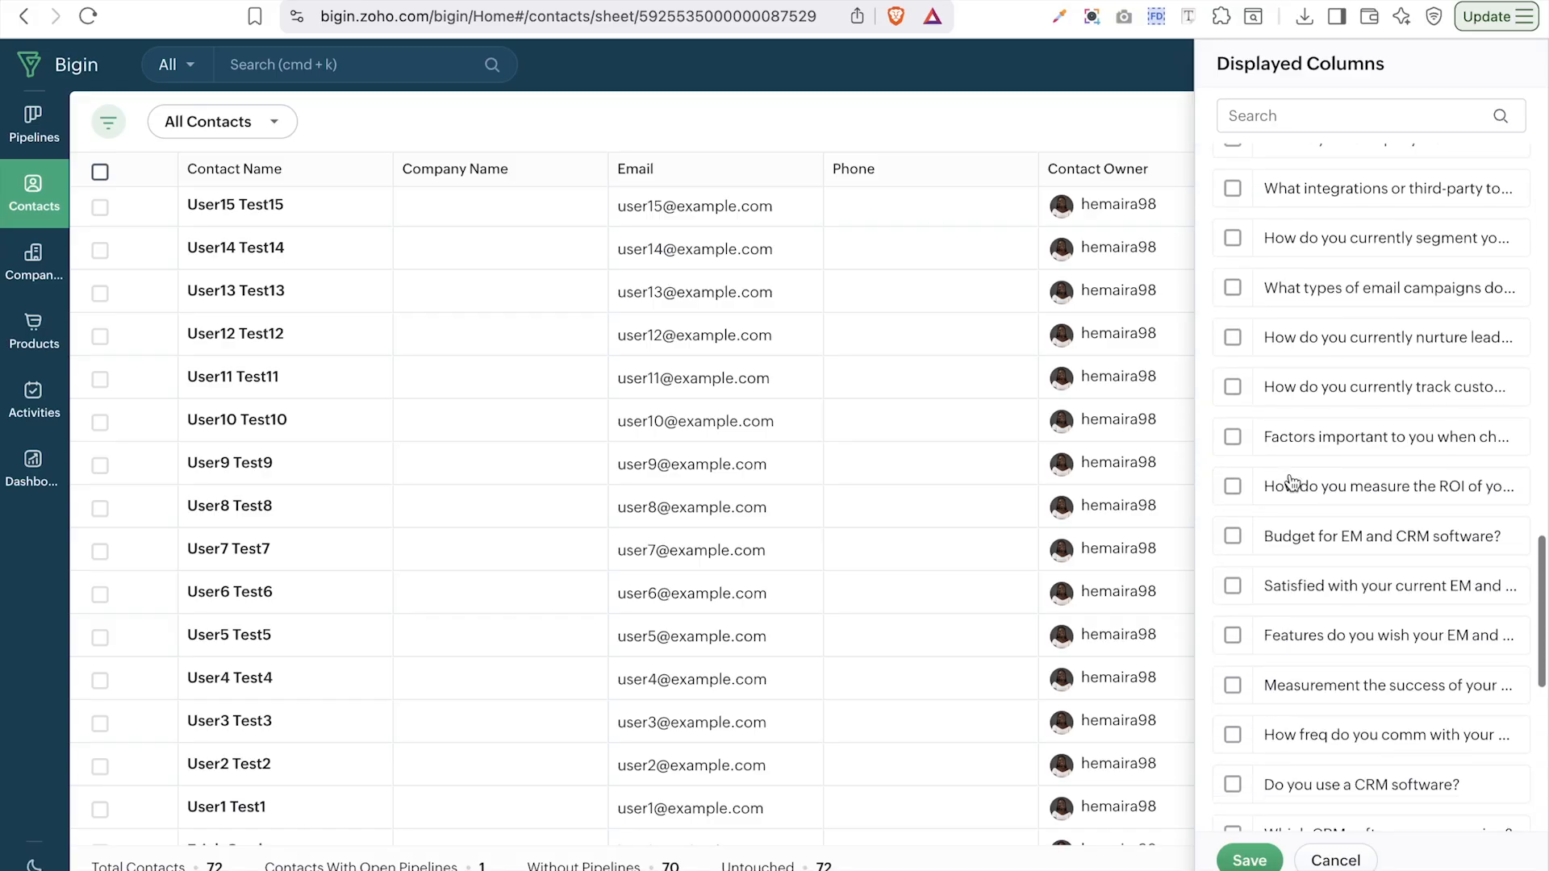
scroll(1290, 476, "down", 3)
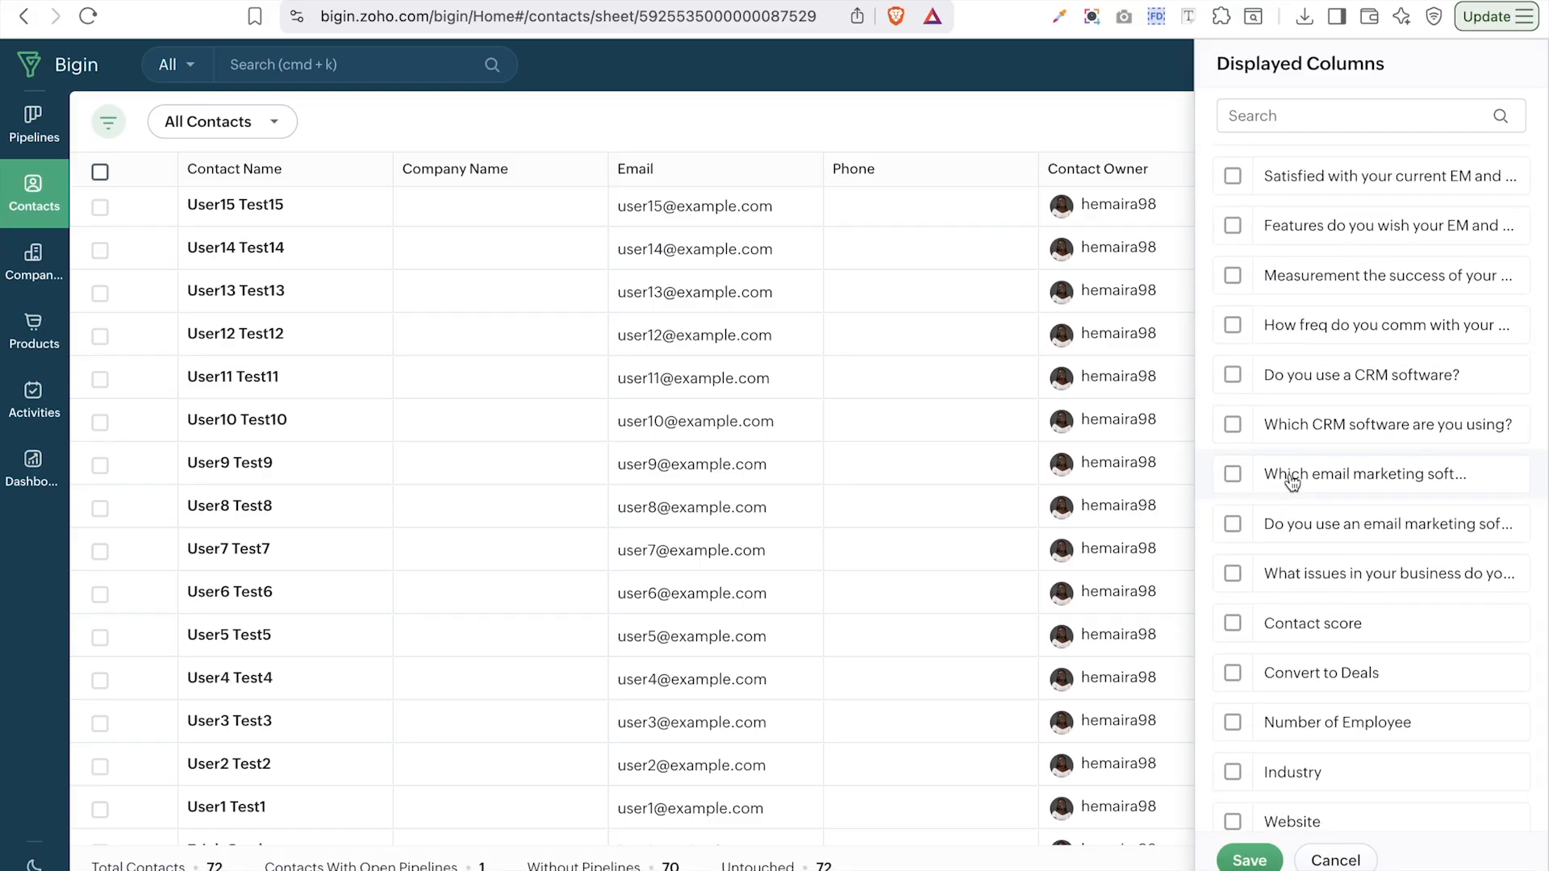
left_click(1233, 608)
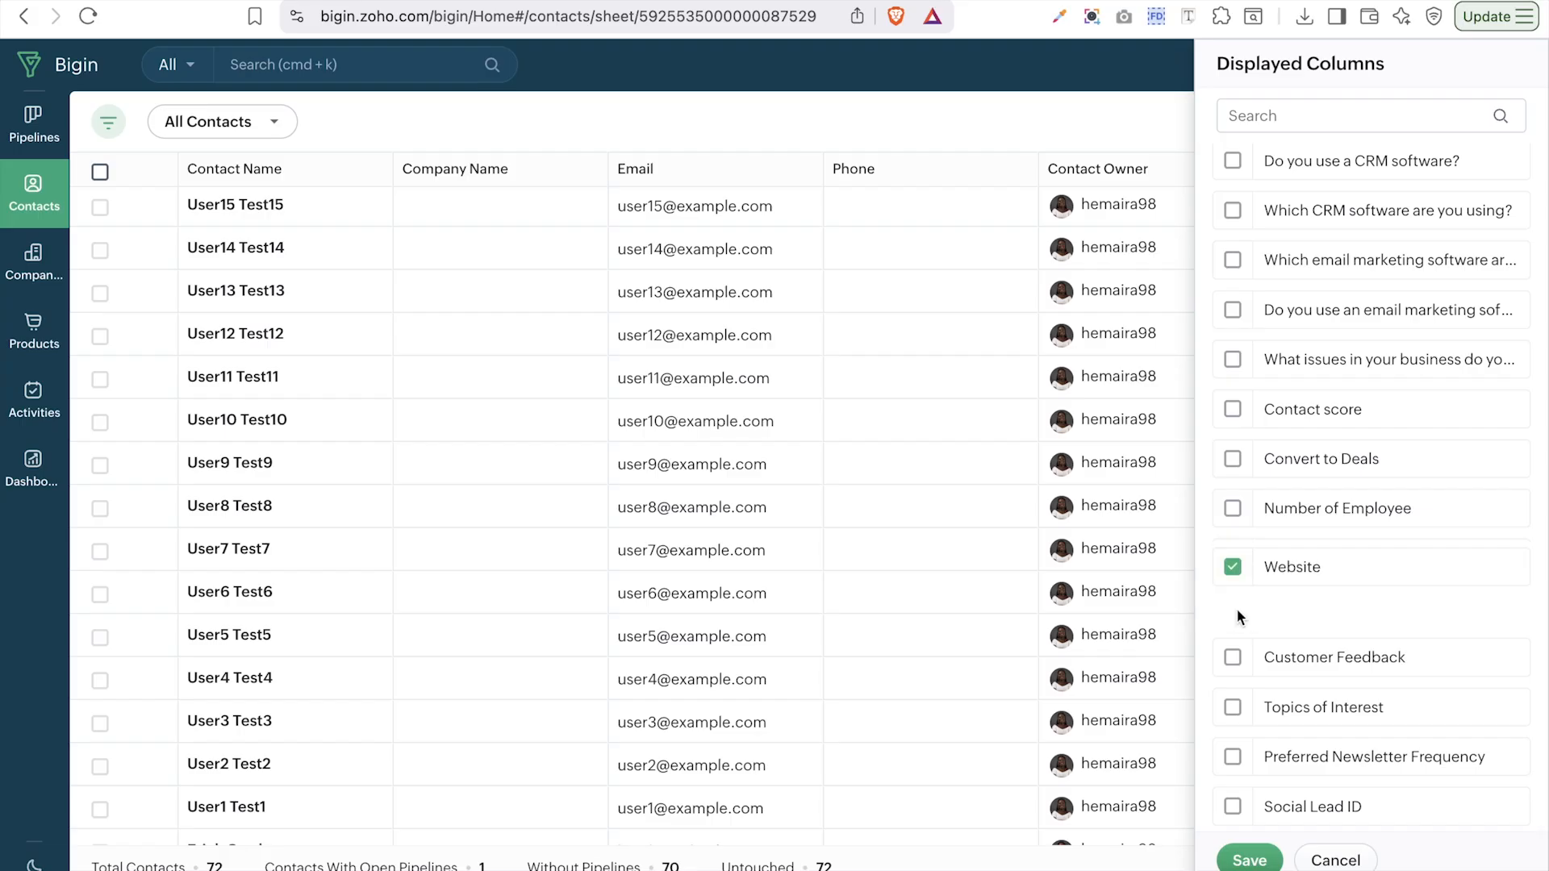
left_click(1235, 560)
left_click(1233, 608)
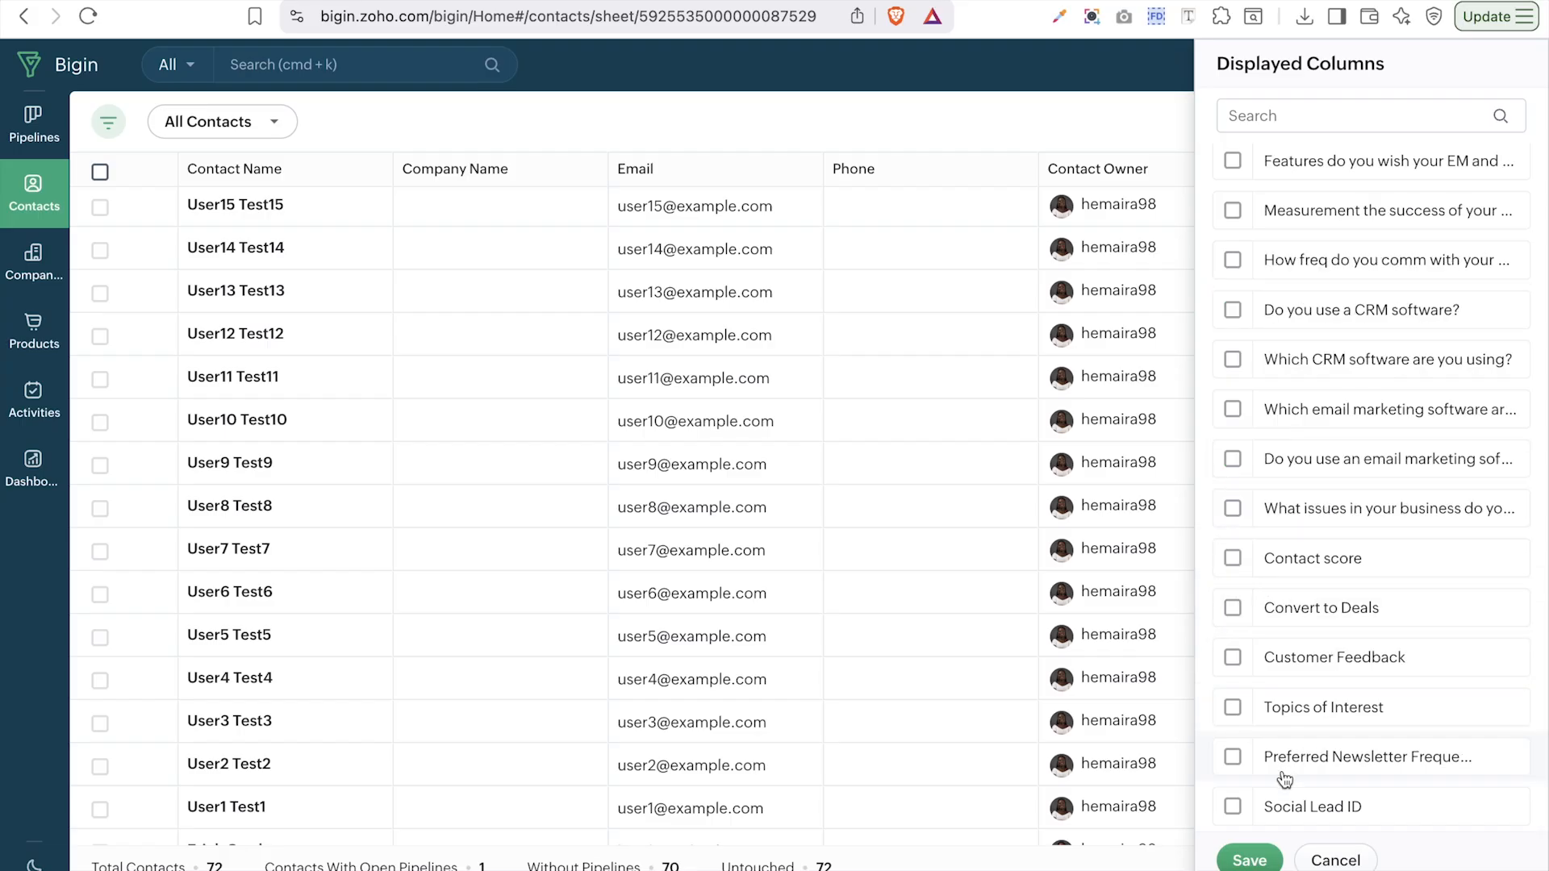
left_click(1255, 863)
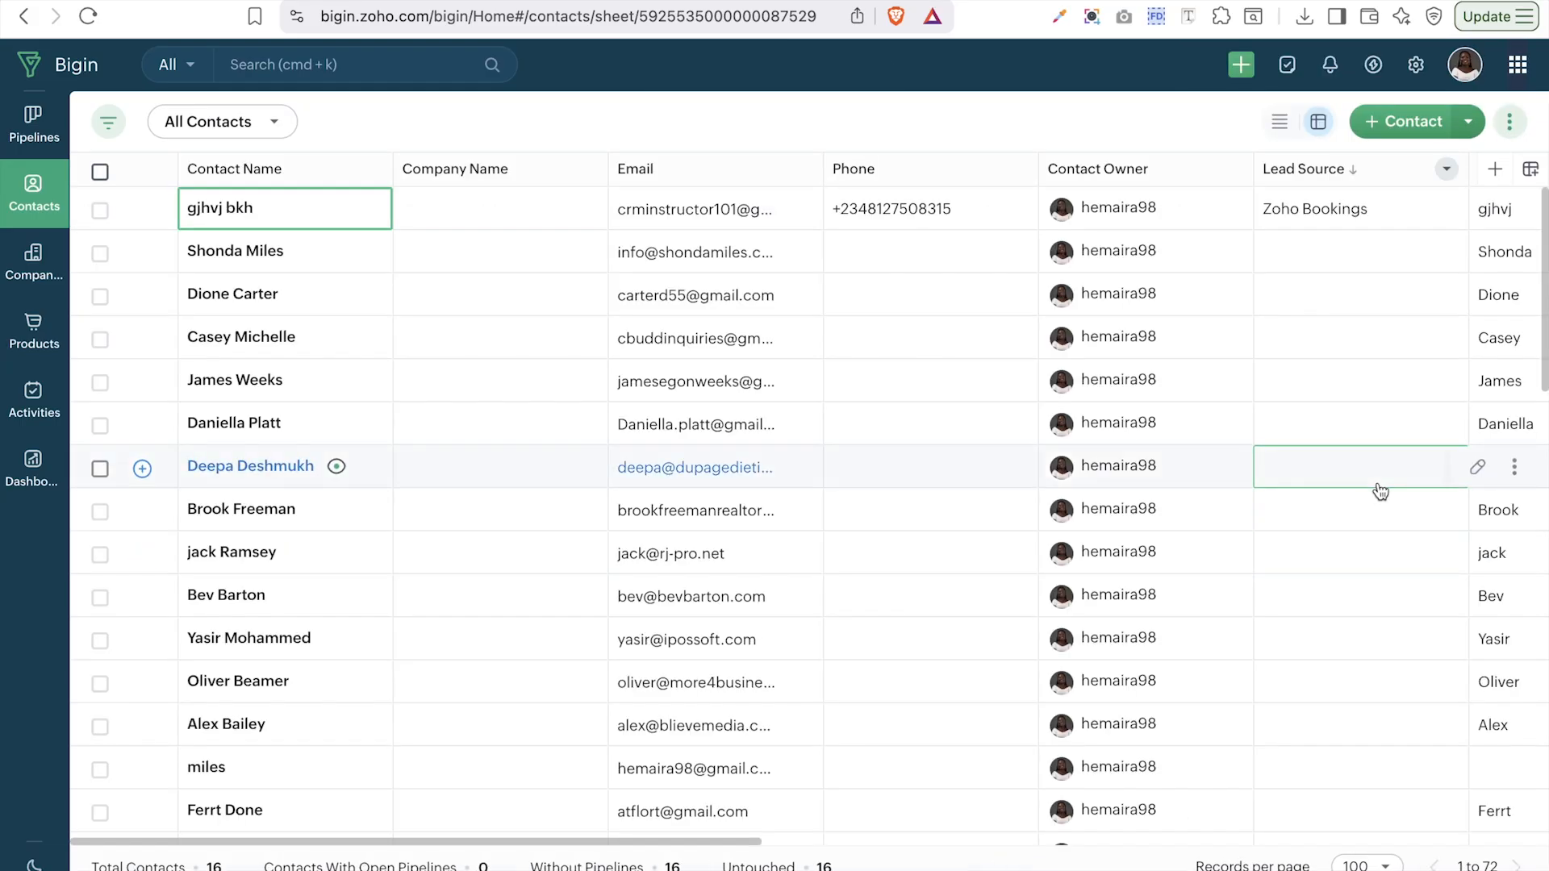
- Review the new contact columns in the sheet, then switch Contacts to list view
scroll(1380, 491, "right", 10)
scroll(1378, 484, "right", 10)
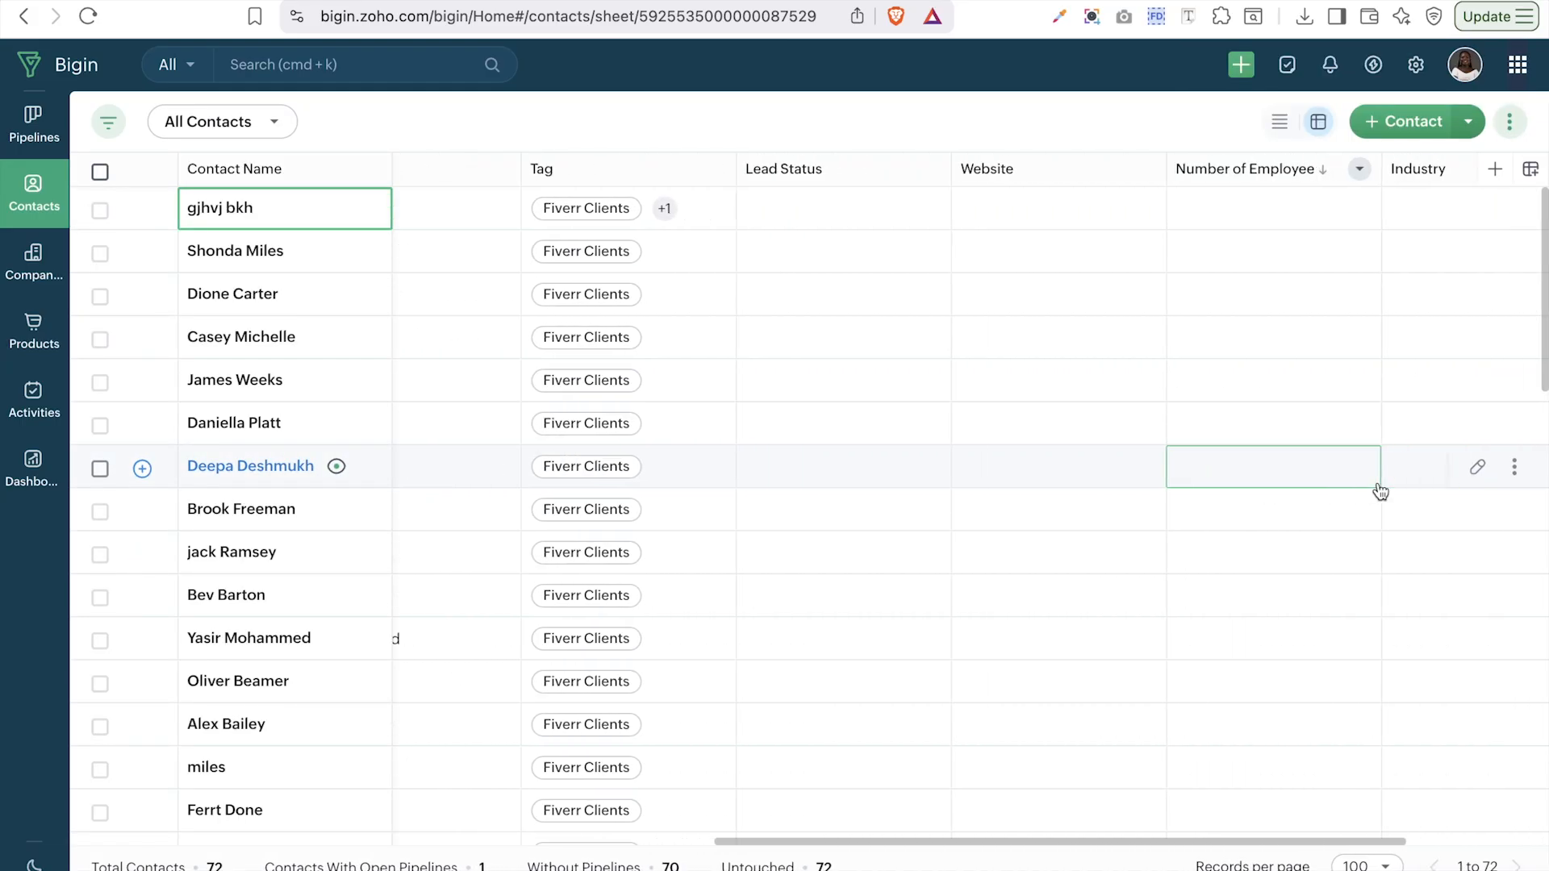
scroll(1379, 486, "down", 20)
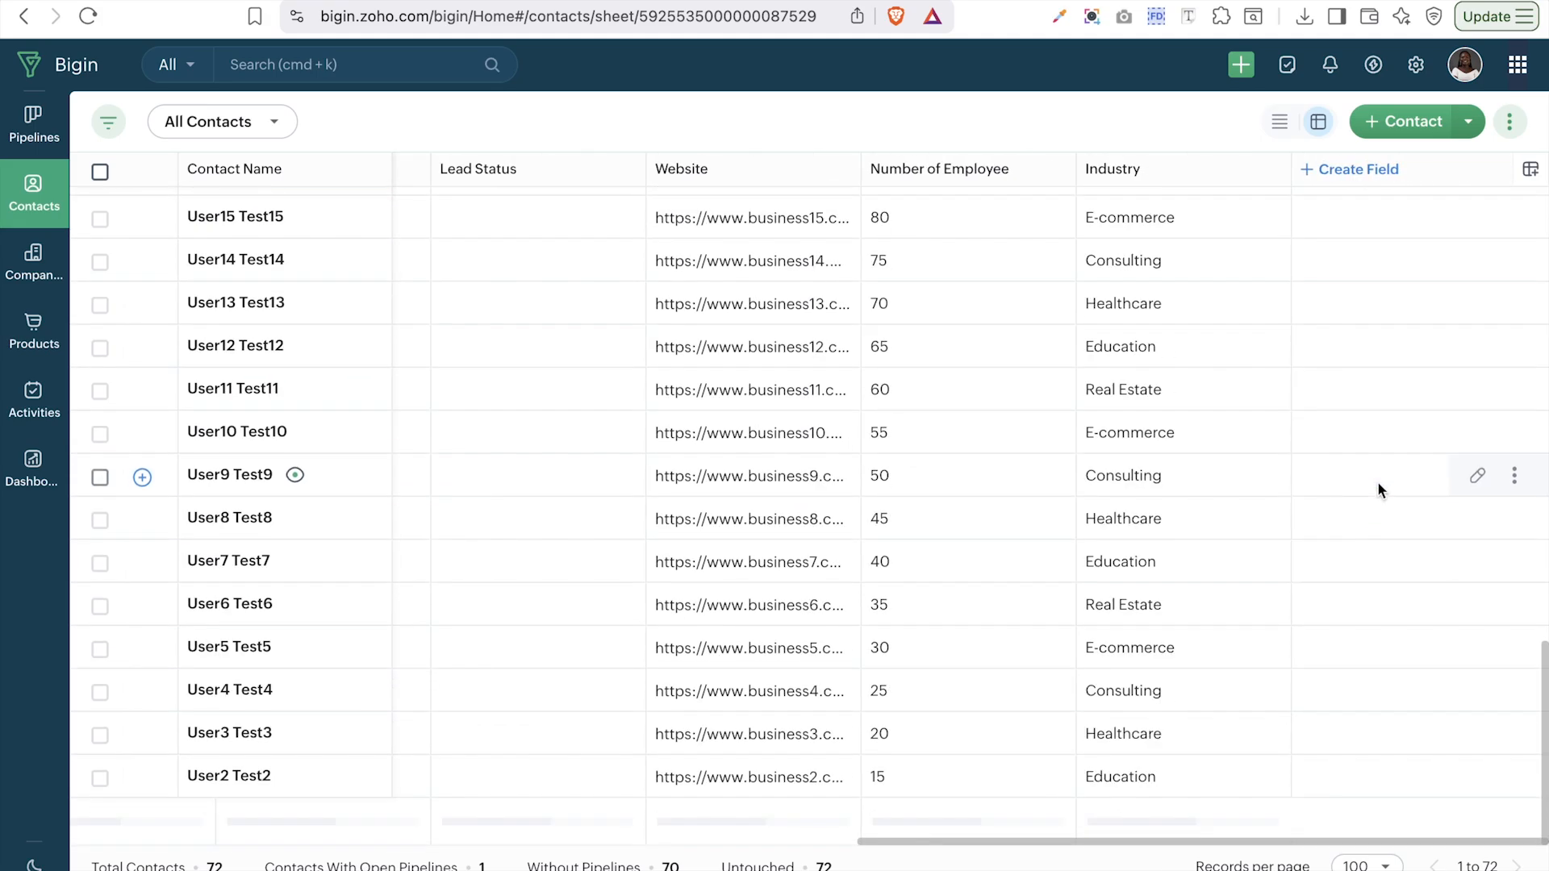
scroll(1377, 481, "up", 20)
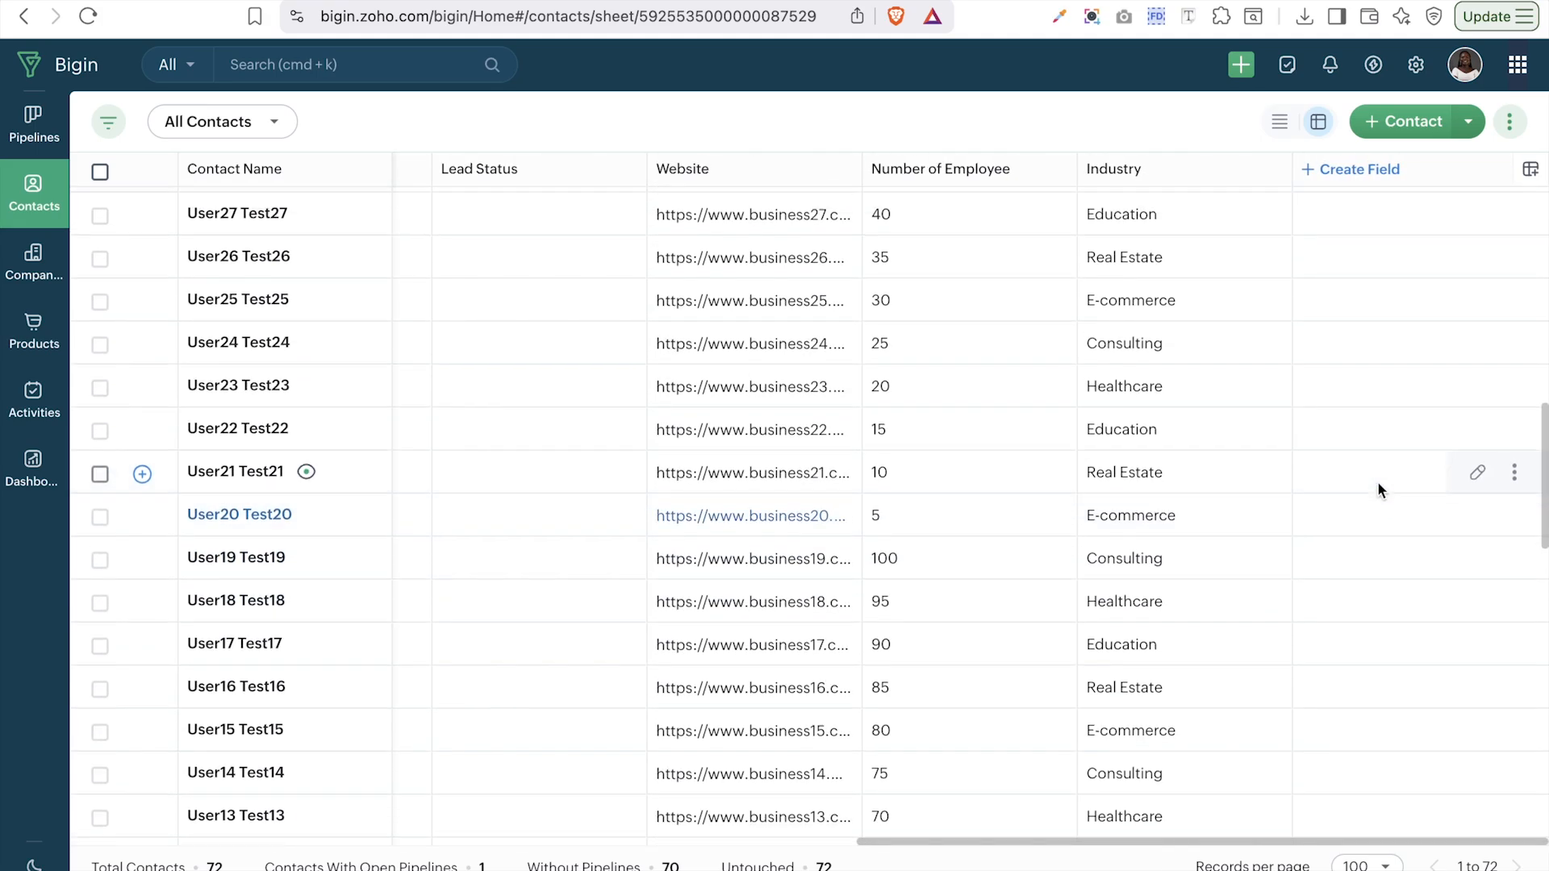
scroll(1259, 387, "down", 15)
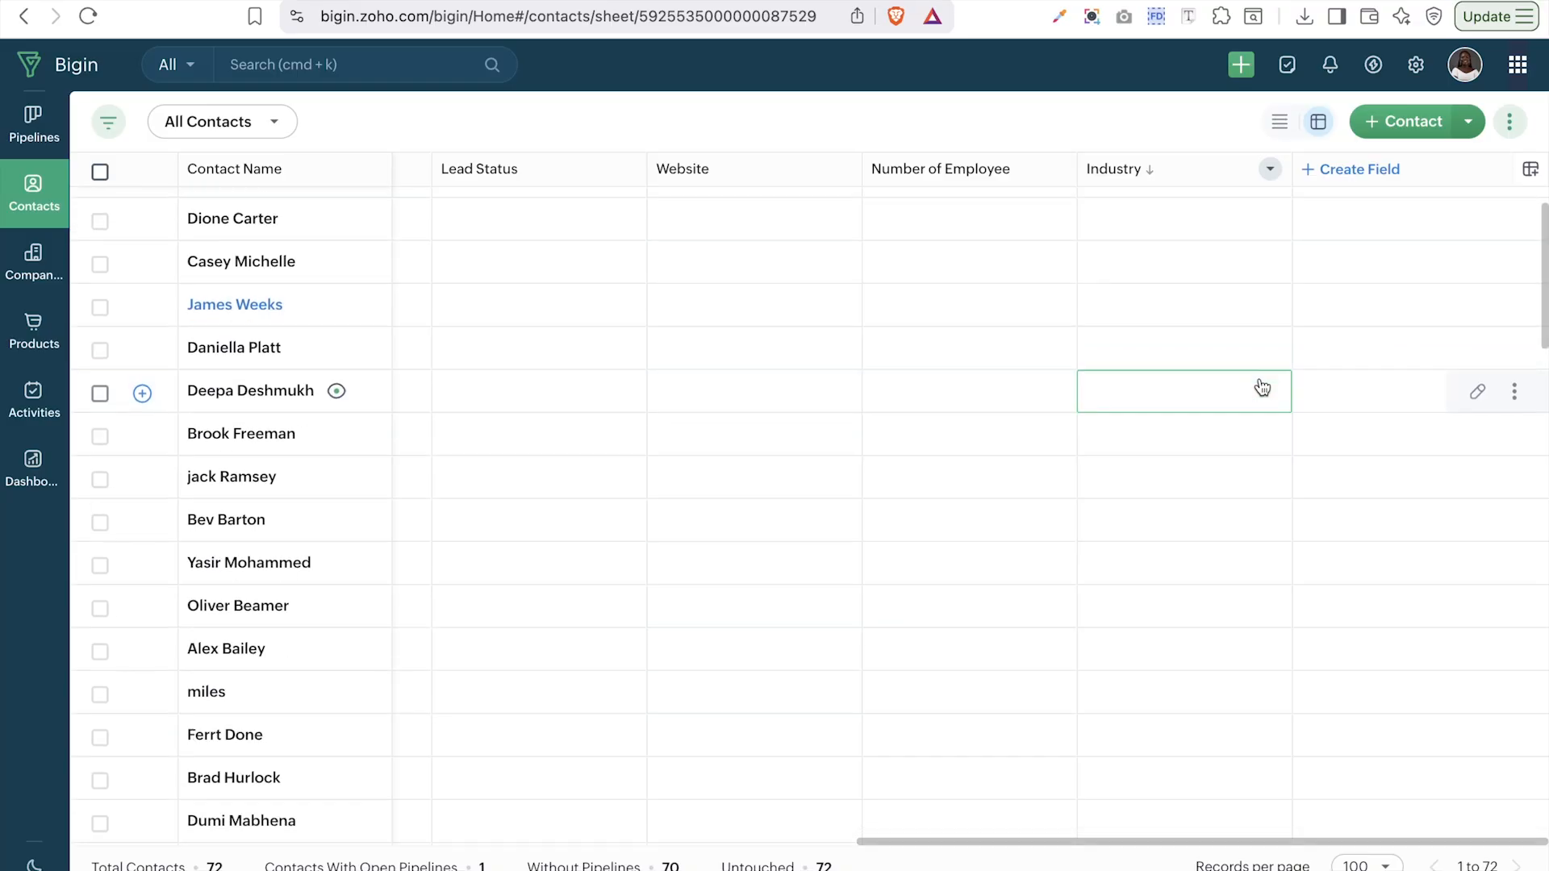
scroll(892, 387, "left", 6)
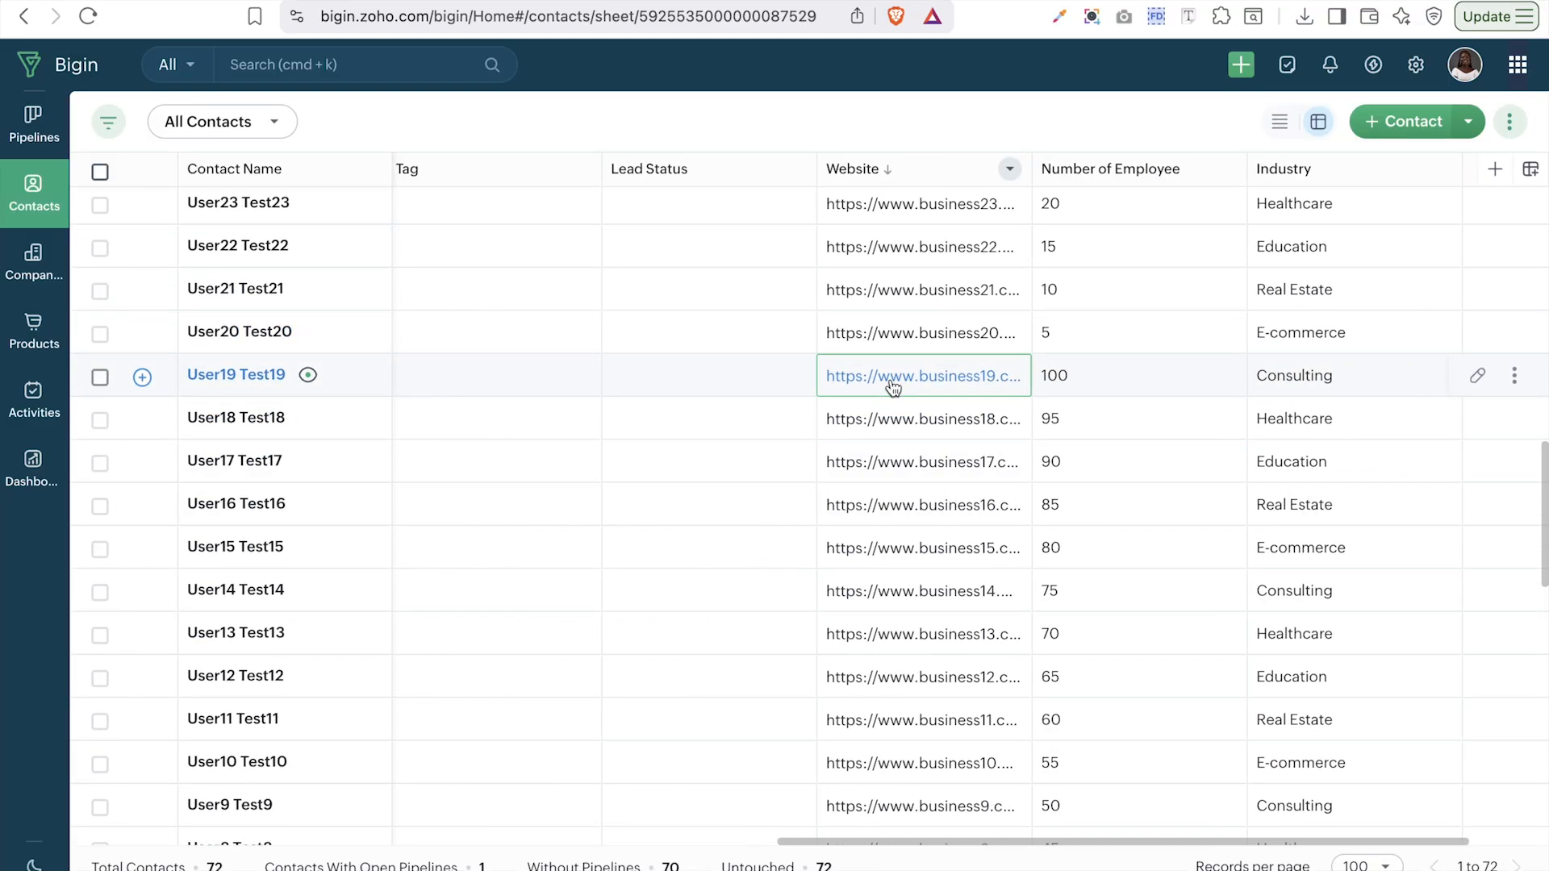
scroll(894, 387, "left", 2)
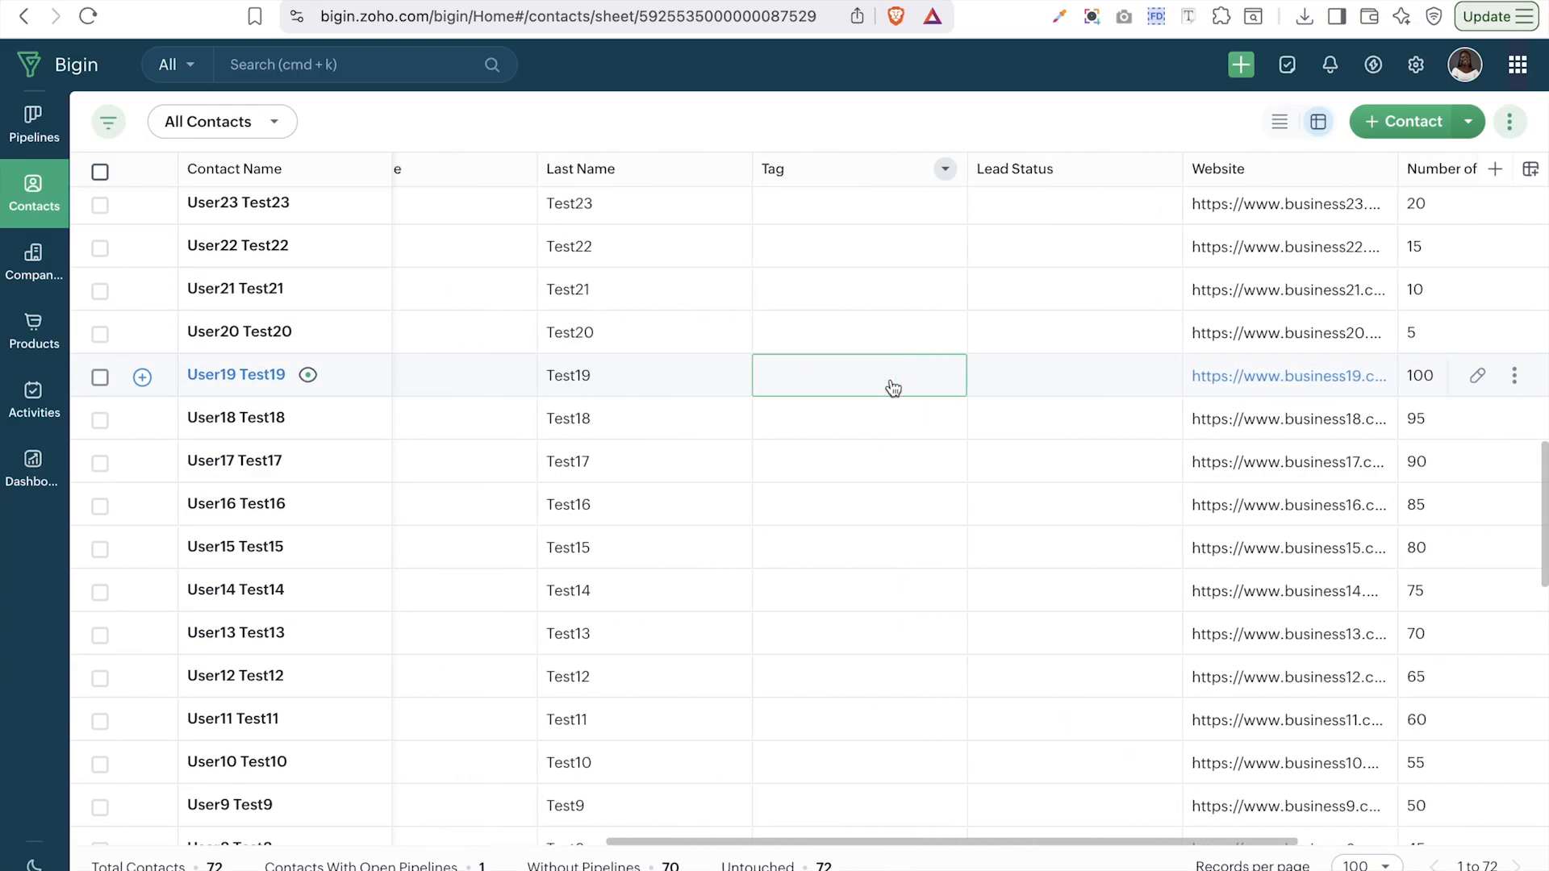
scroll(893, 389, "down", 15)
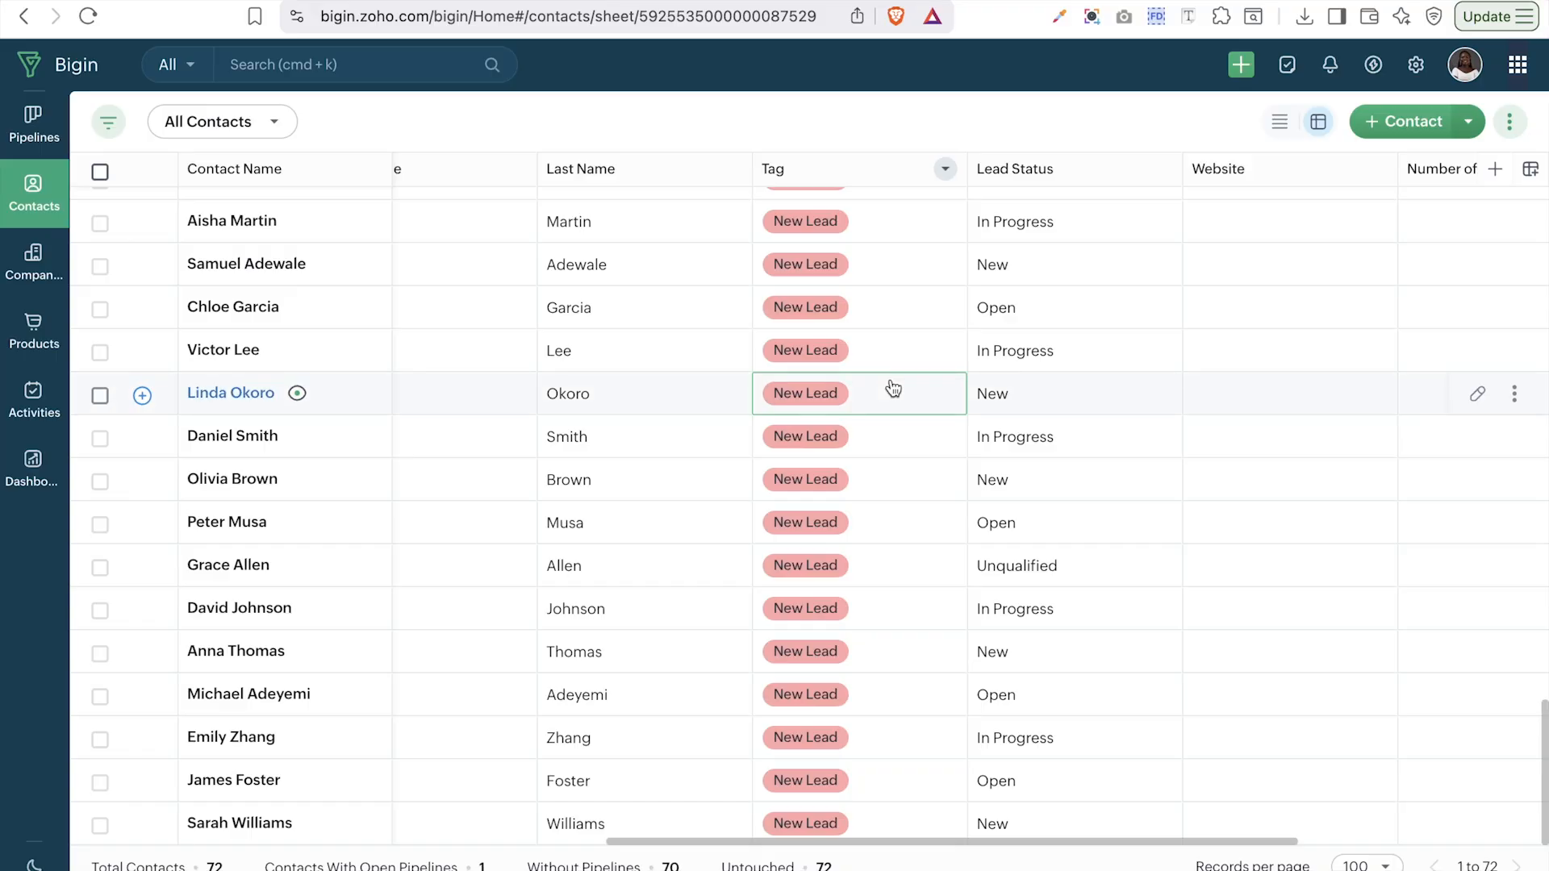
scroll(894, 389, "up", 3)
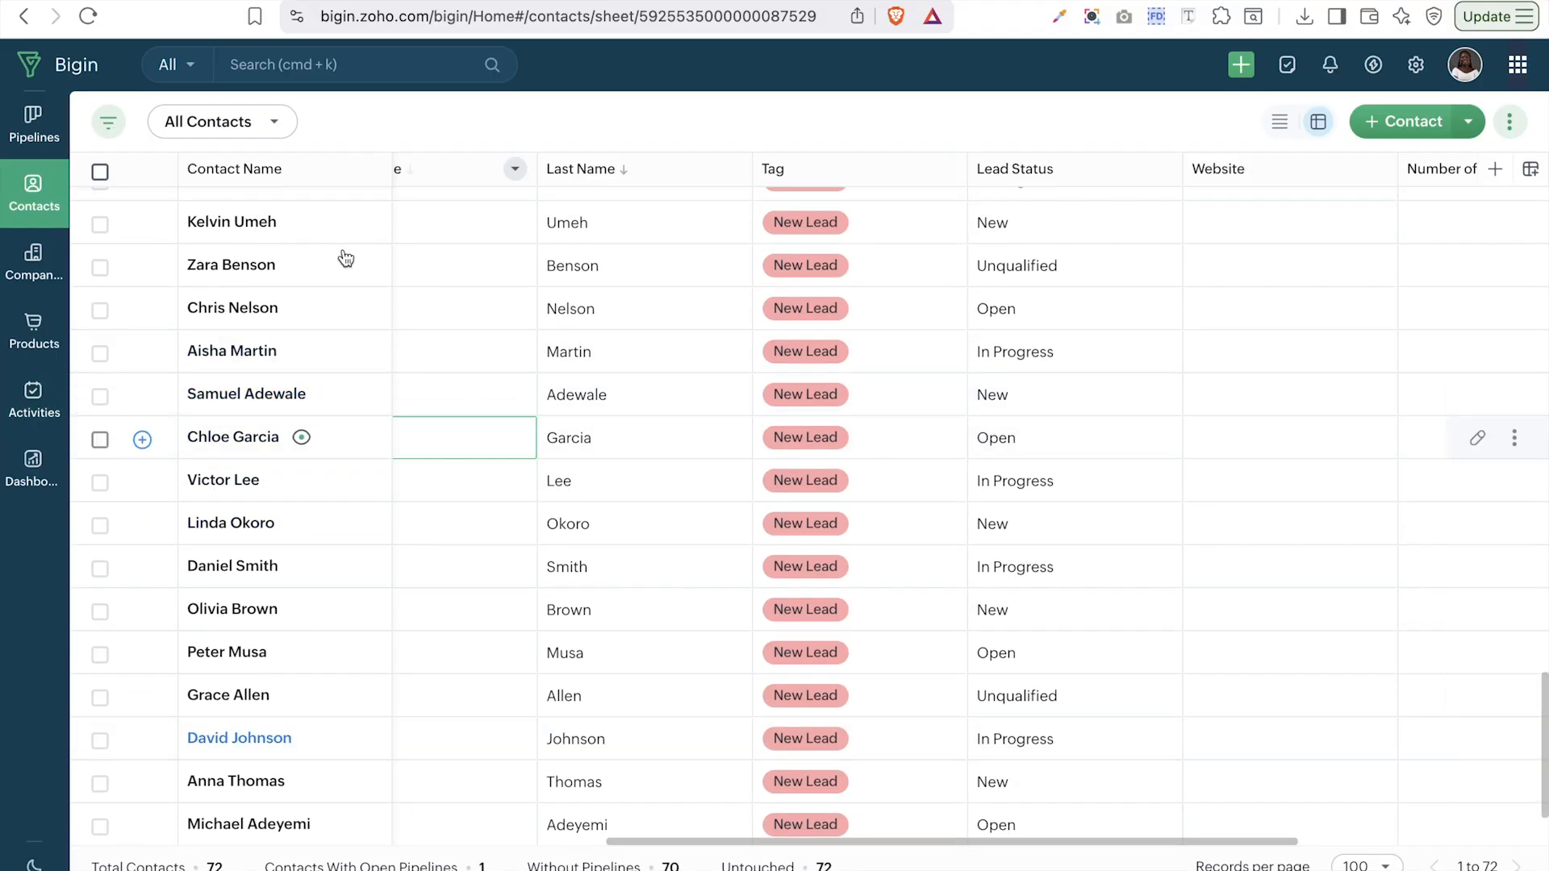
left_click(1281, 127)
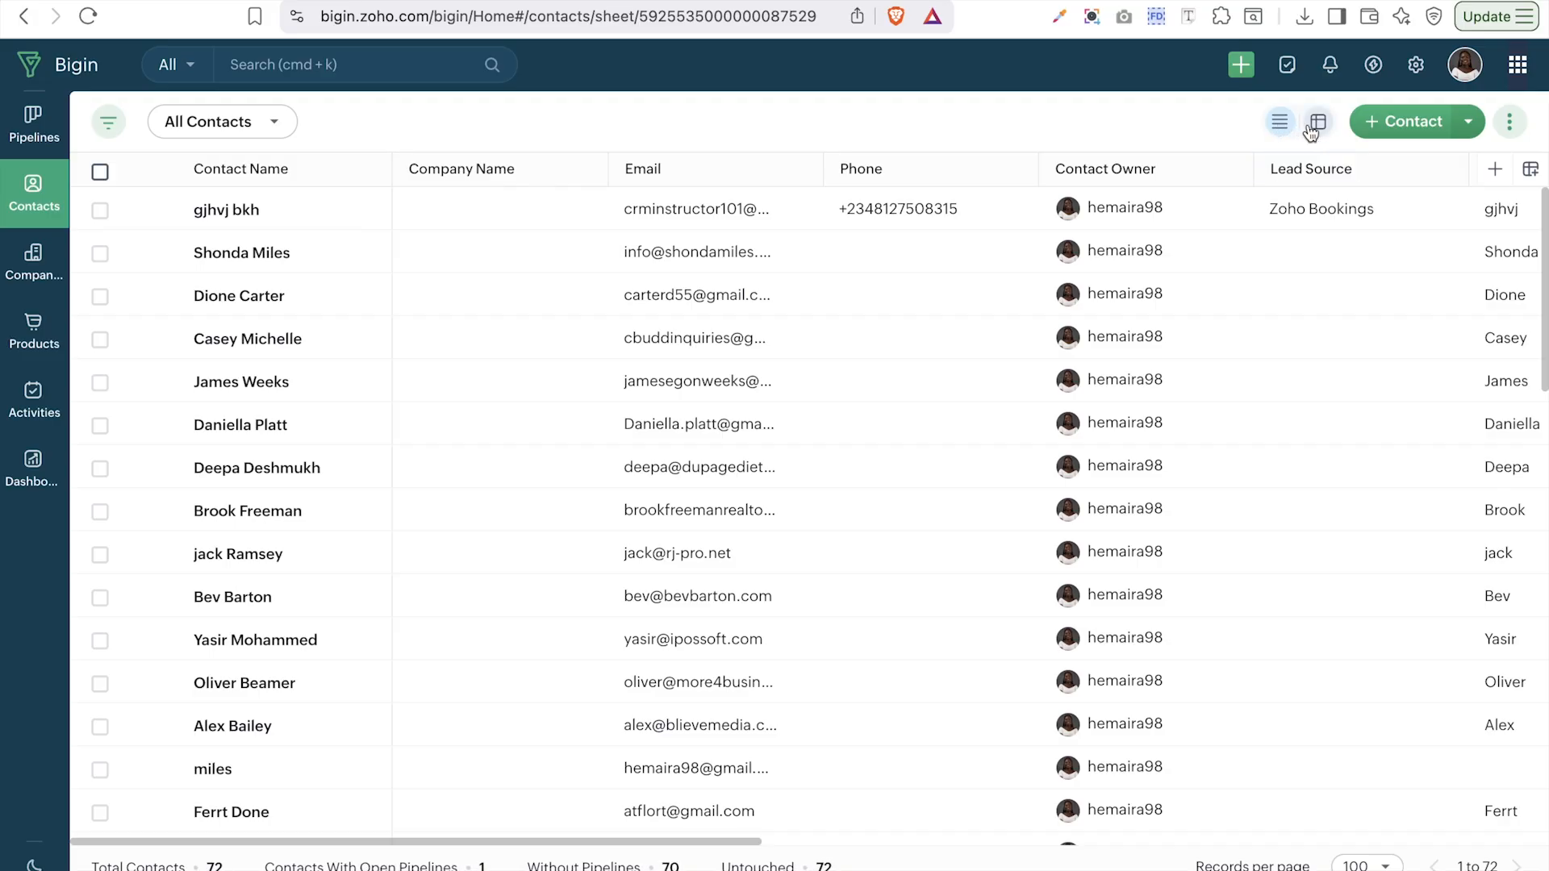
- In sheet view, try the New Last Week and New This Week views, then start Create a View
left_click(1312, 129)
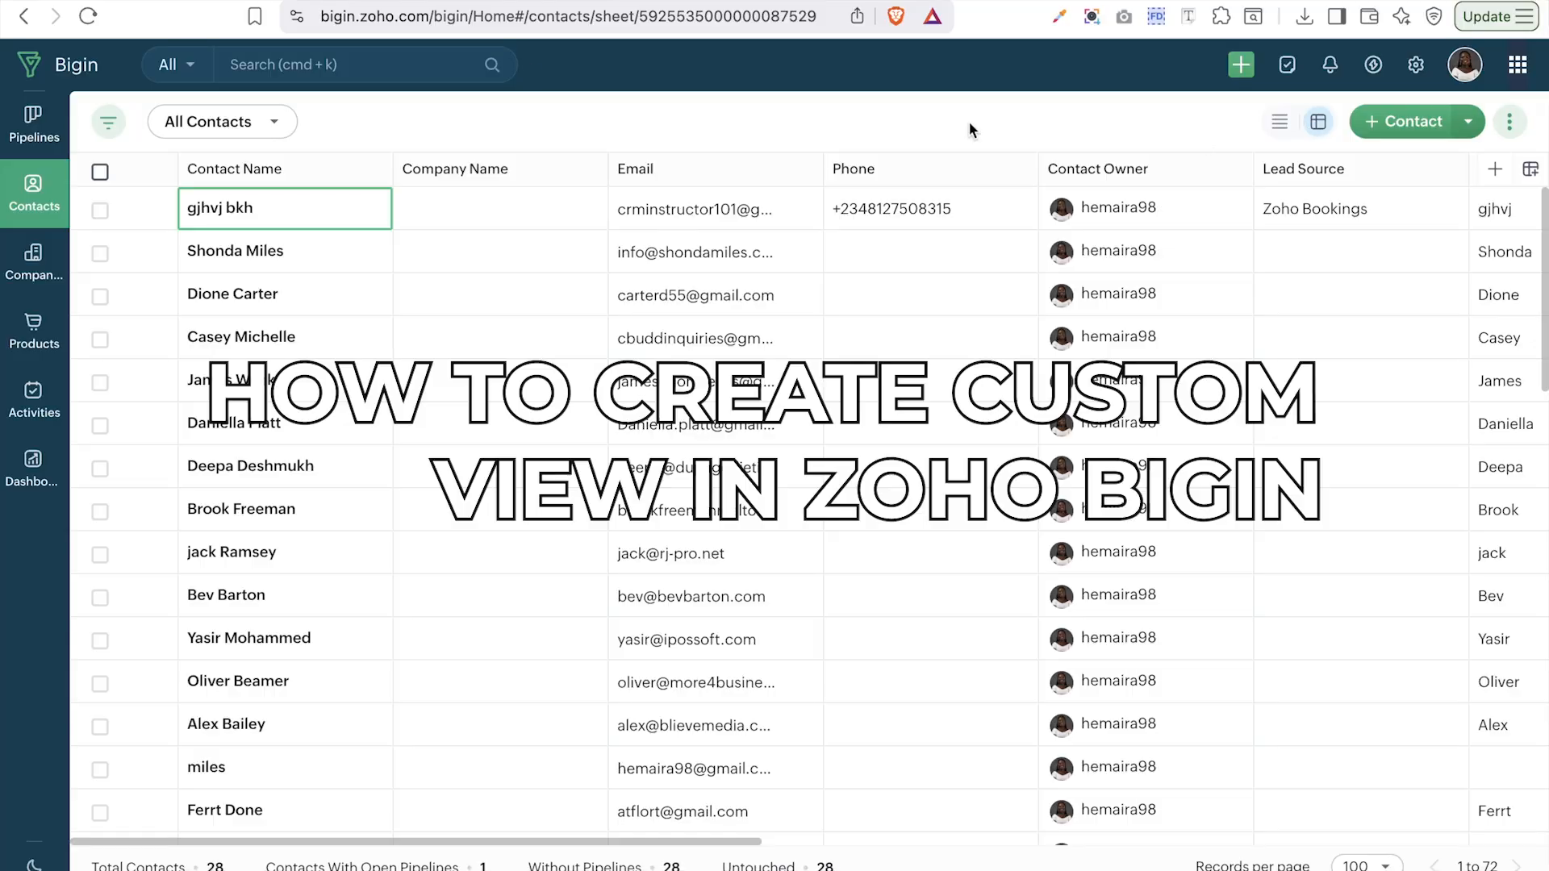
left_click(208, 134)
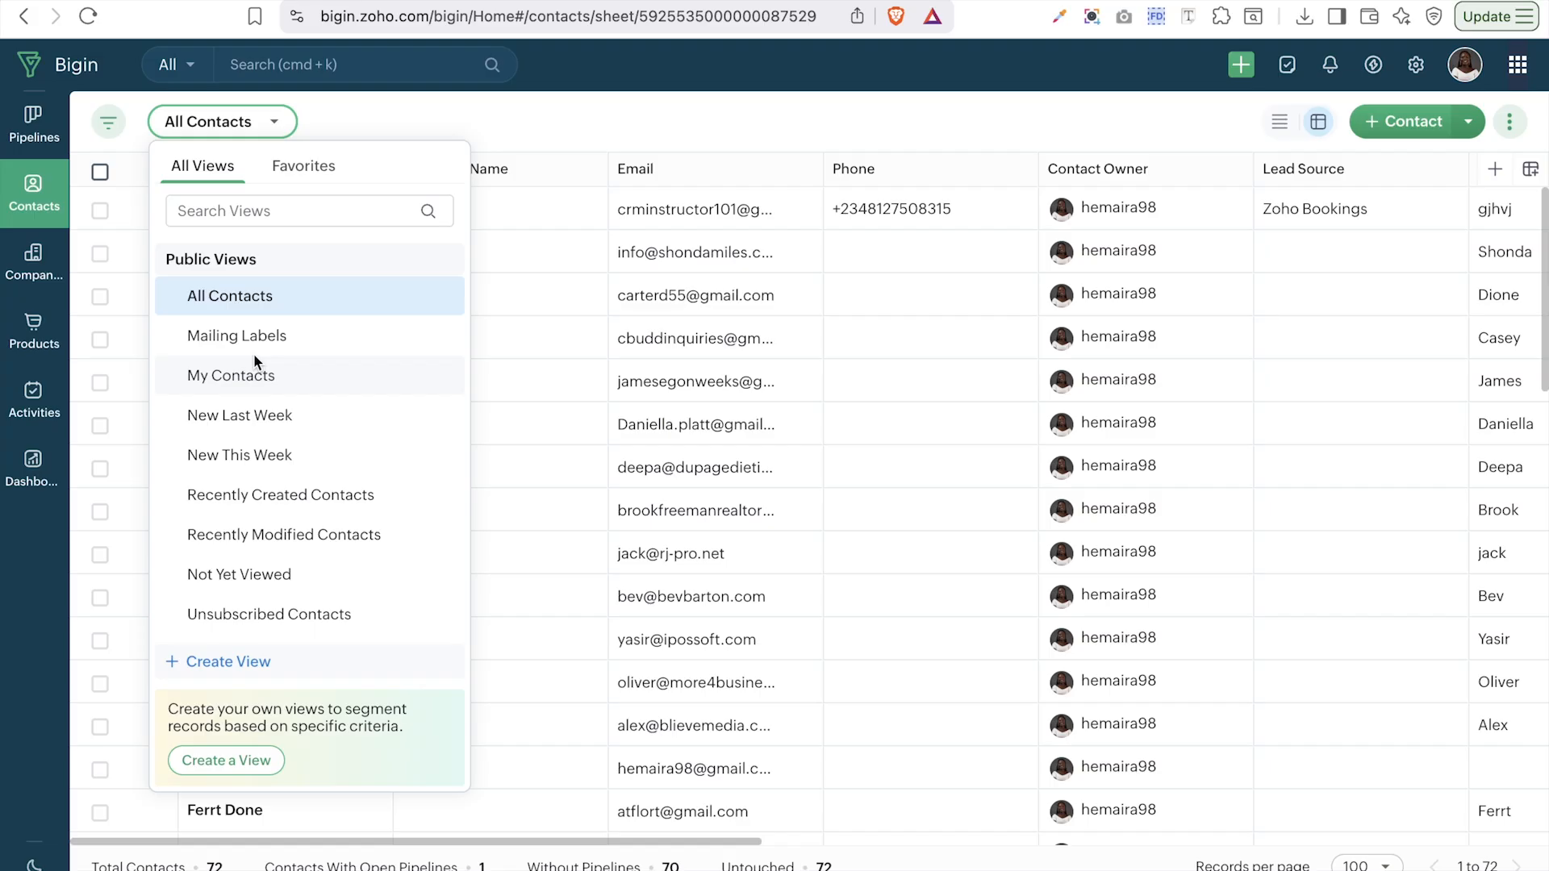
left_click(248, 425)
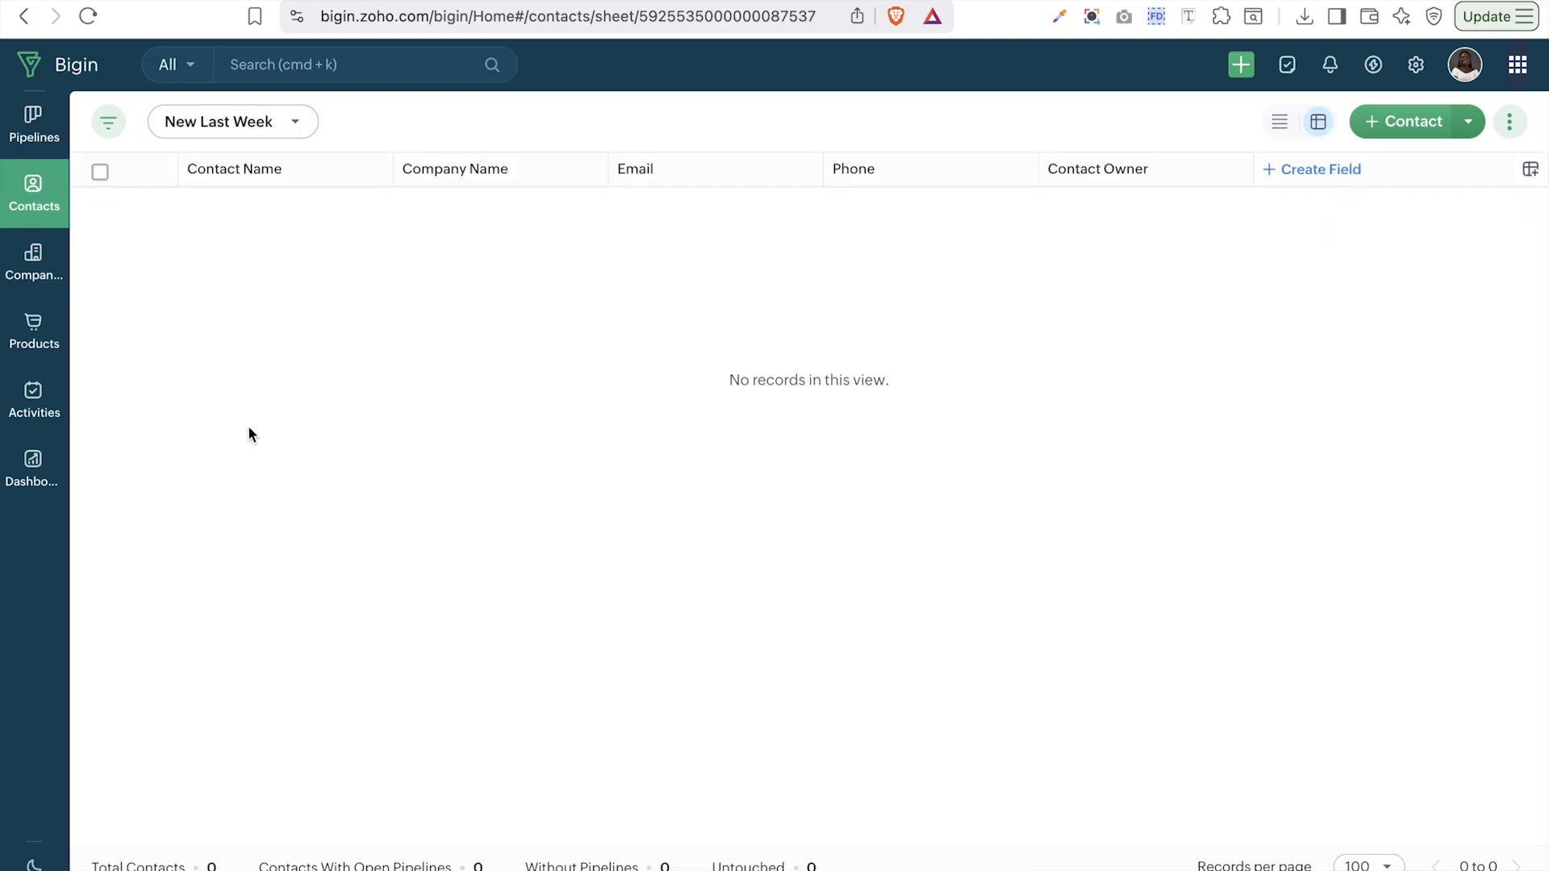
left_click(203, 119)
left_click(203, 454)
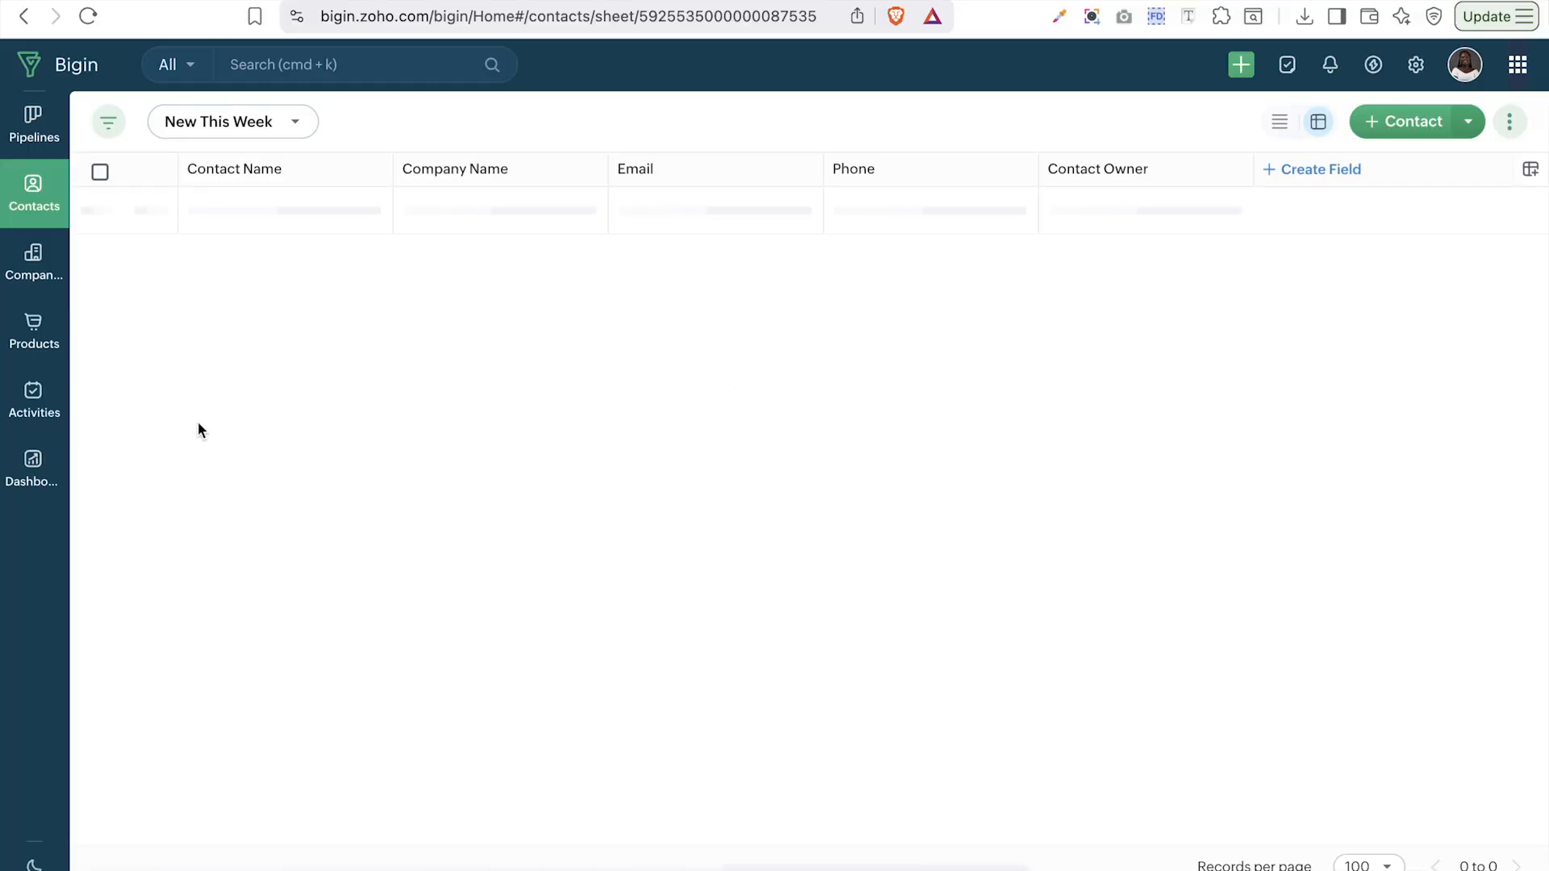
left_click(300, 127)
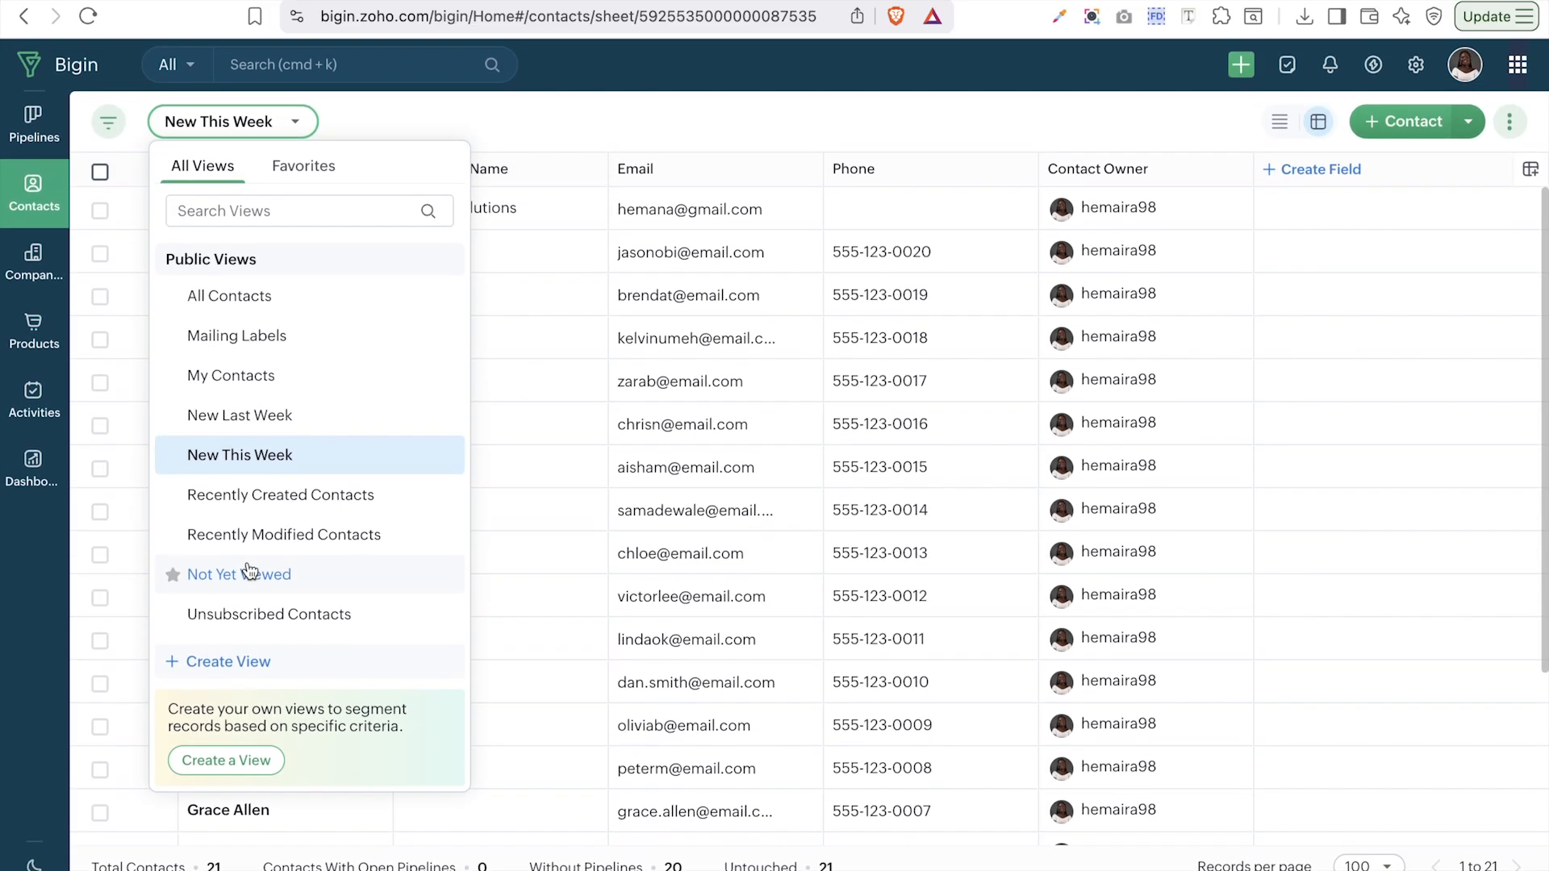
left_click(229, 660)
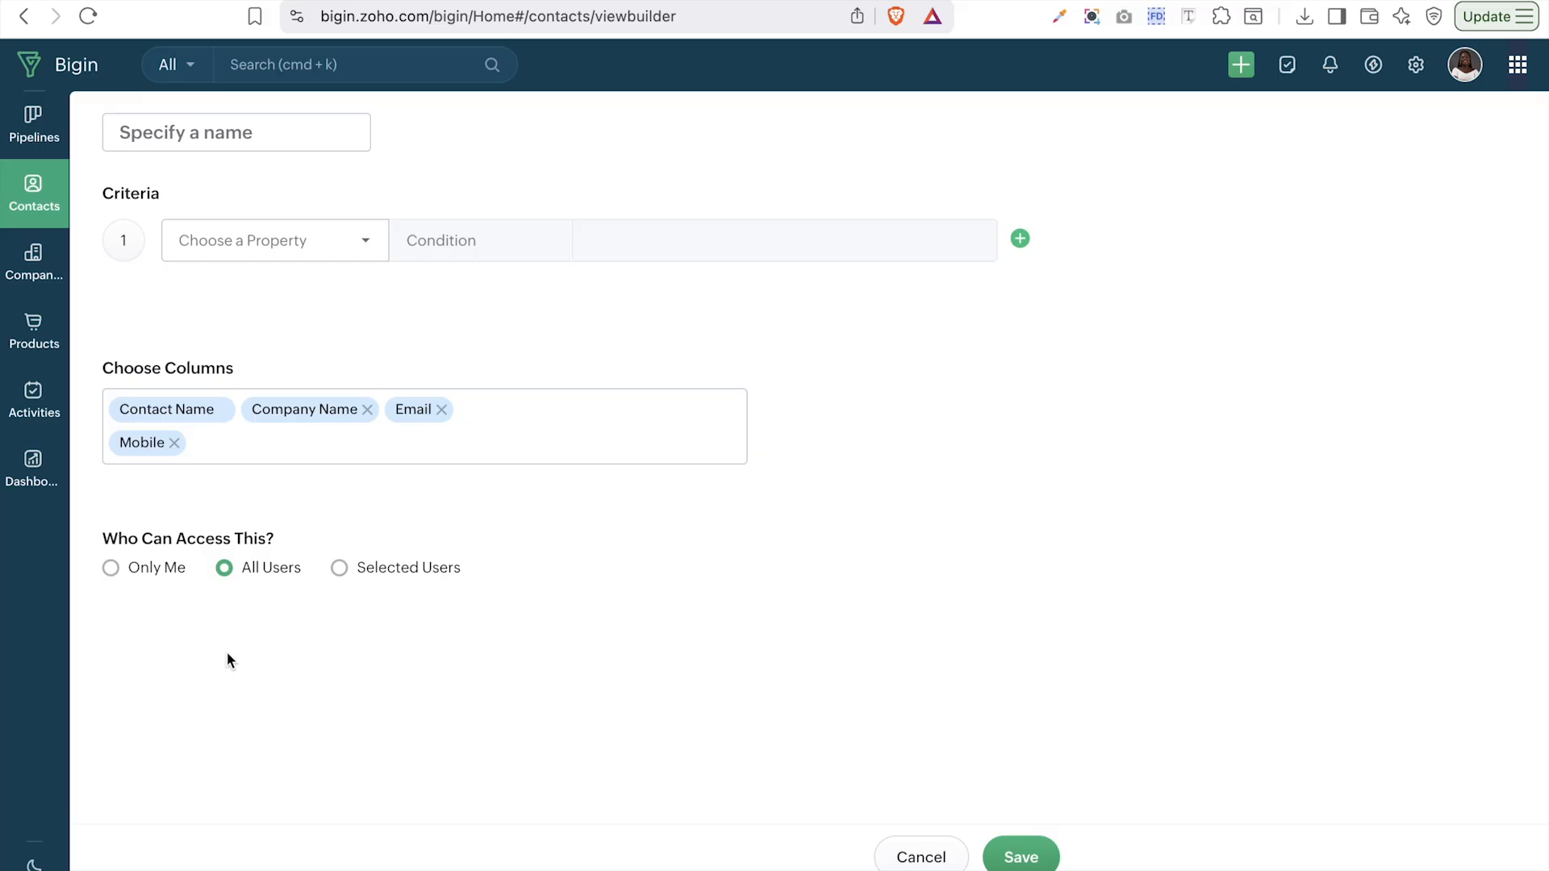
- Name the new view 'Cold Leads' and base its criterion on Last Activity Time
left_click(248, 123)
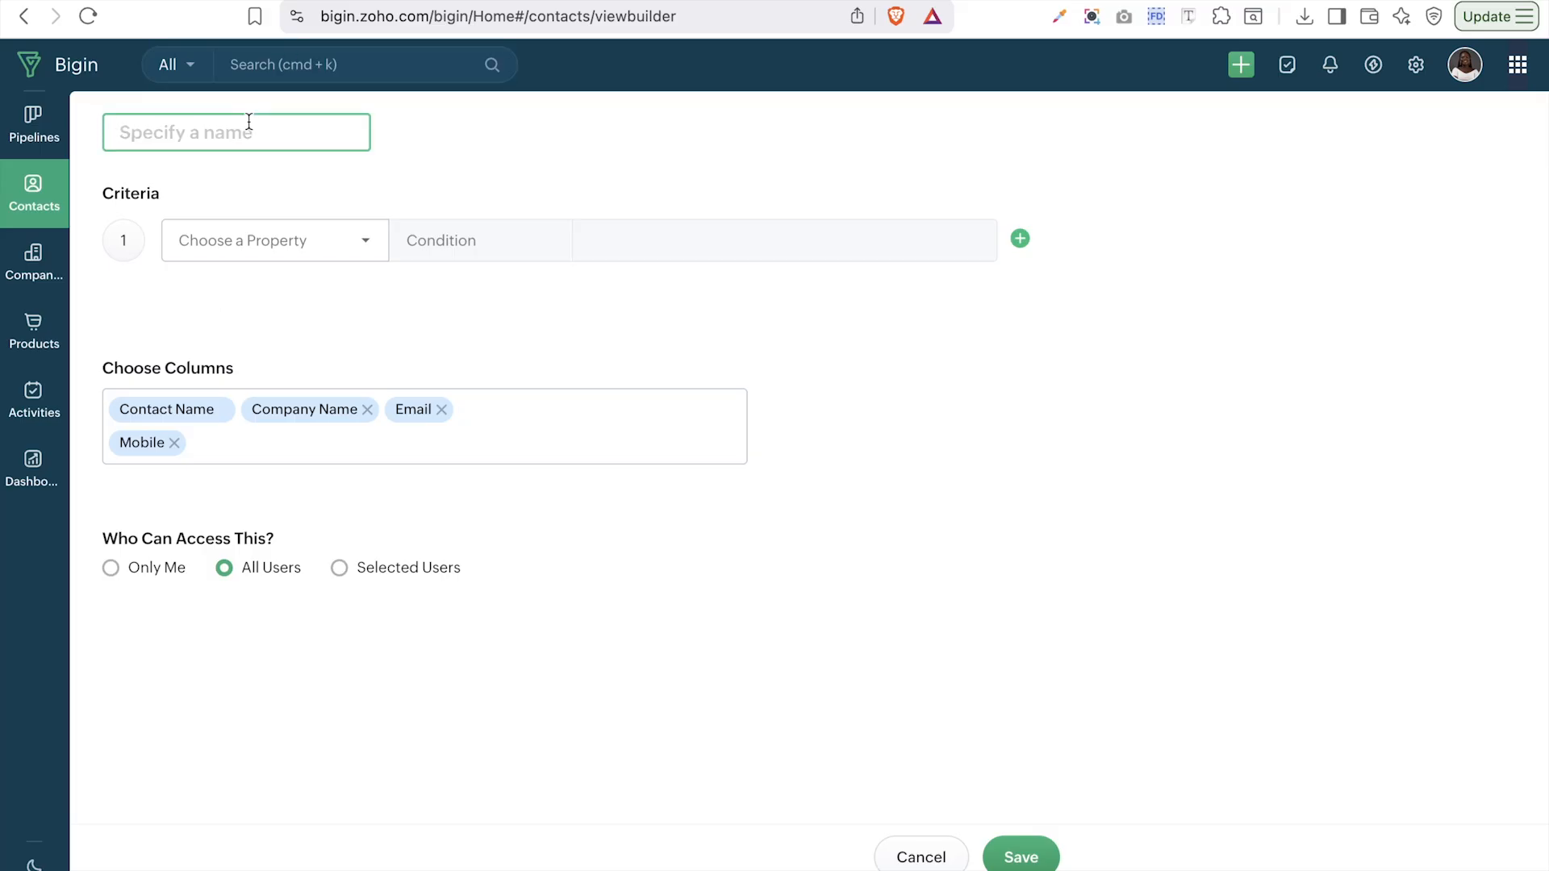
type("Cold Leads")
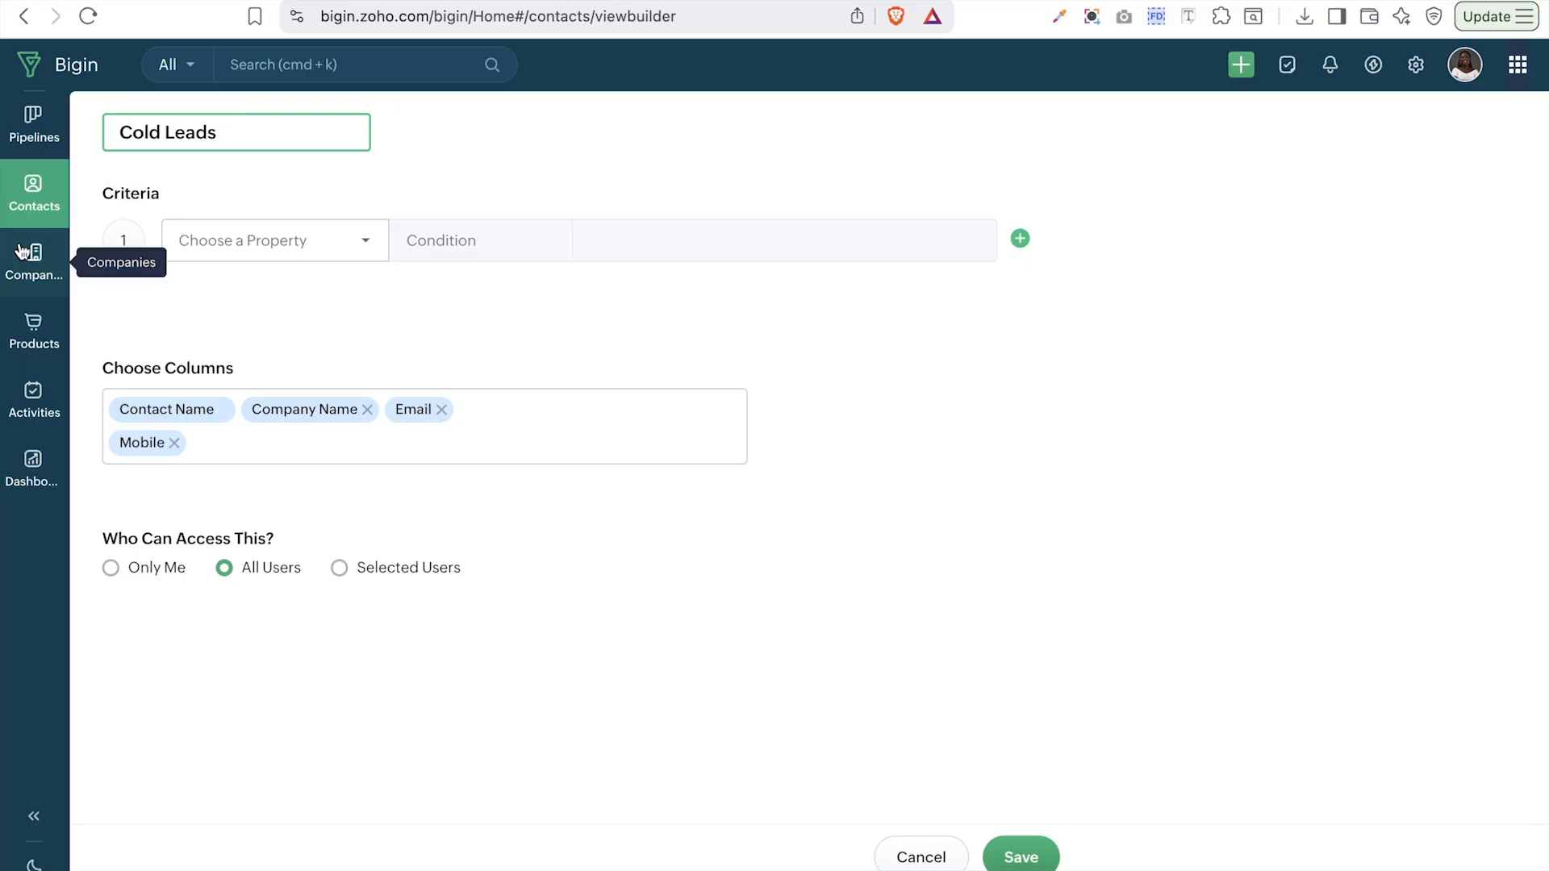
left_click(275, 234)
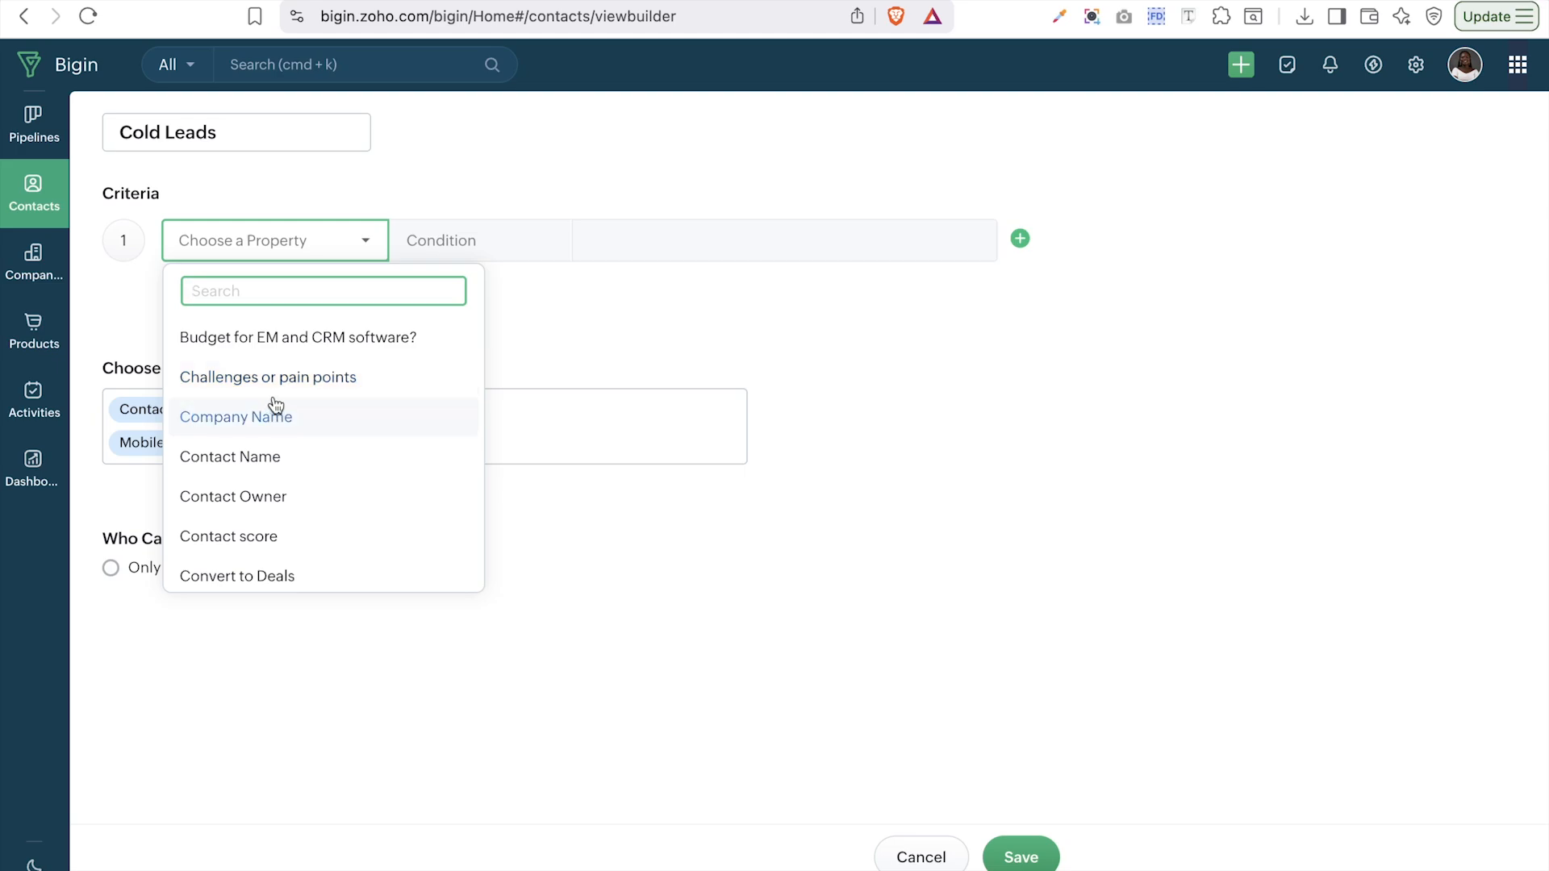
scroll(275, 401, "down", 5)
scroll(274, 402, "down", 2)
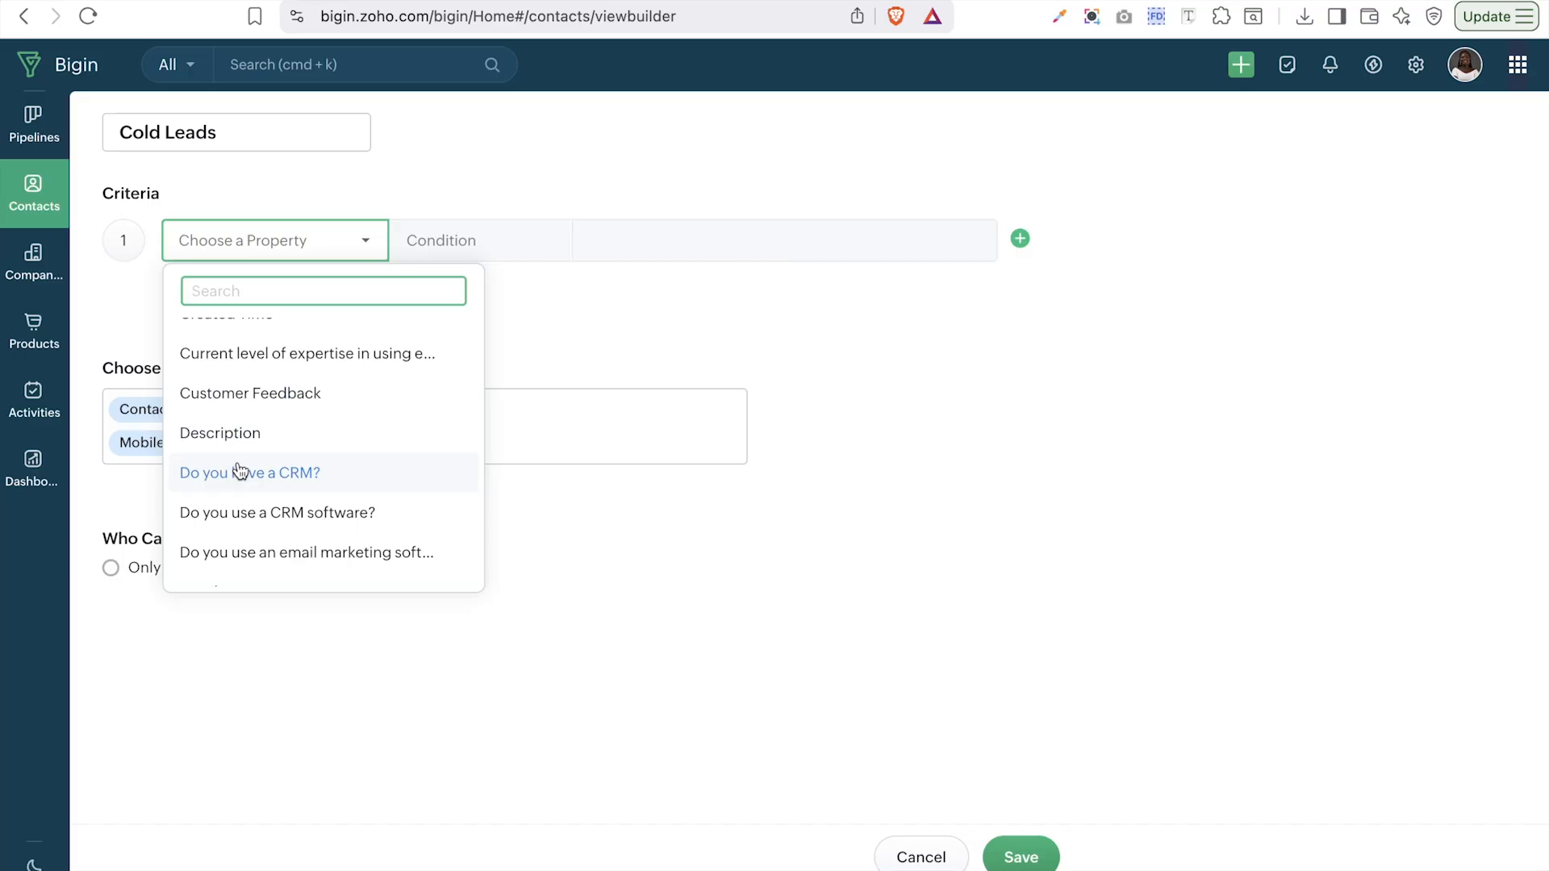
scroll(240, 472, "down", 3)
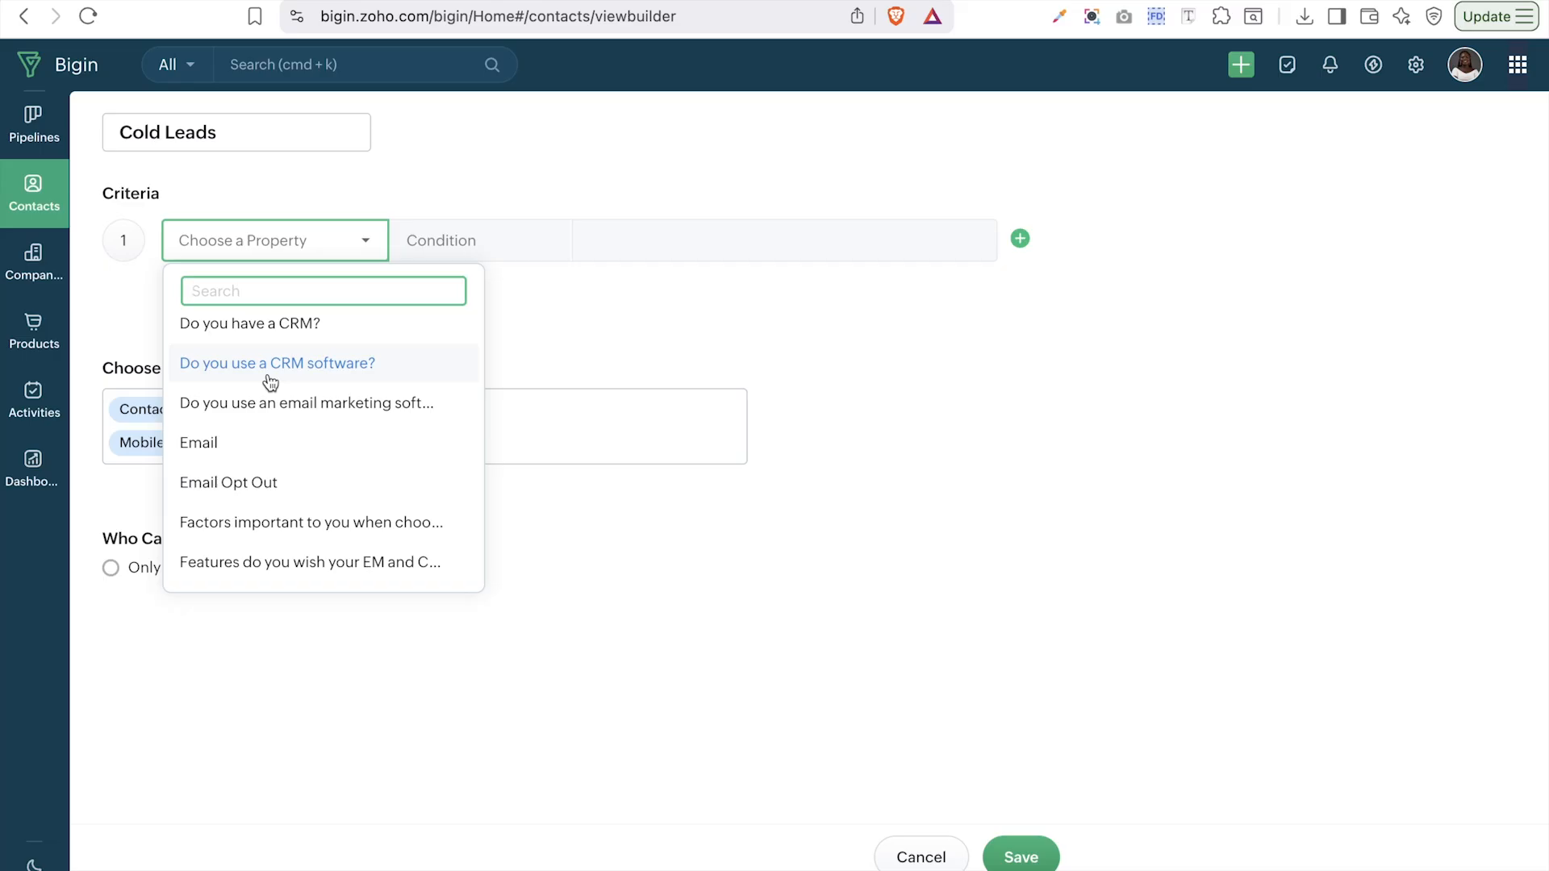
scroll(270, 383, "down", 2)
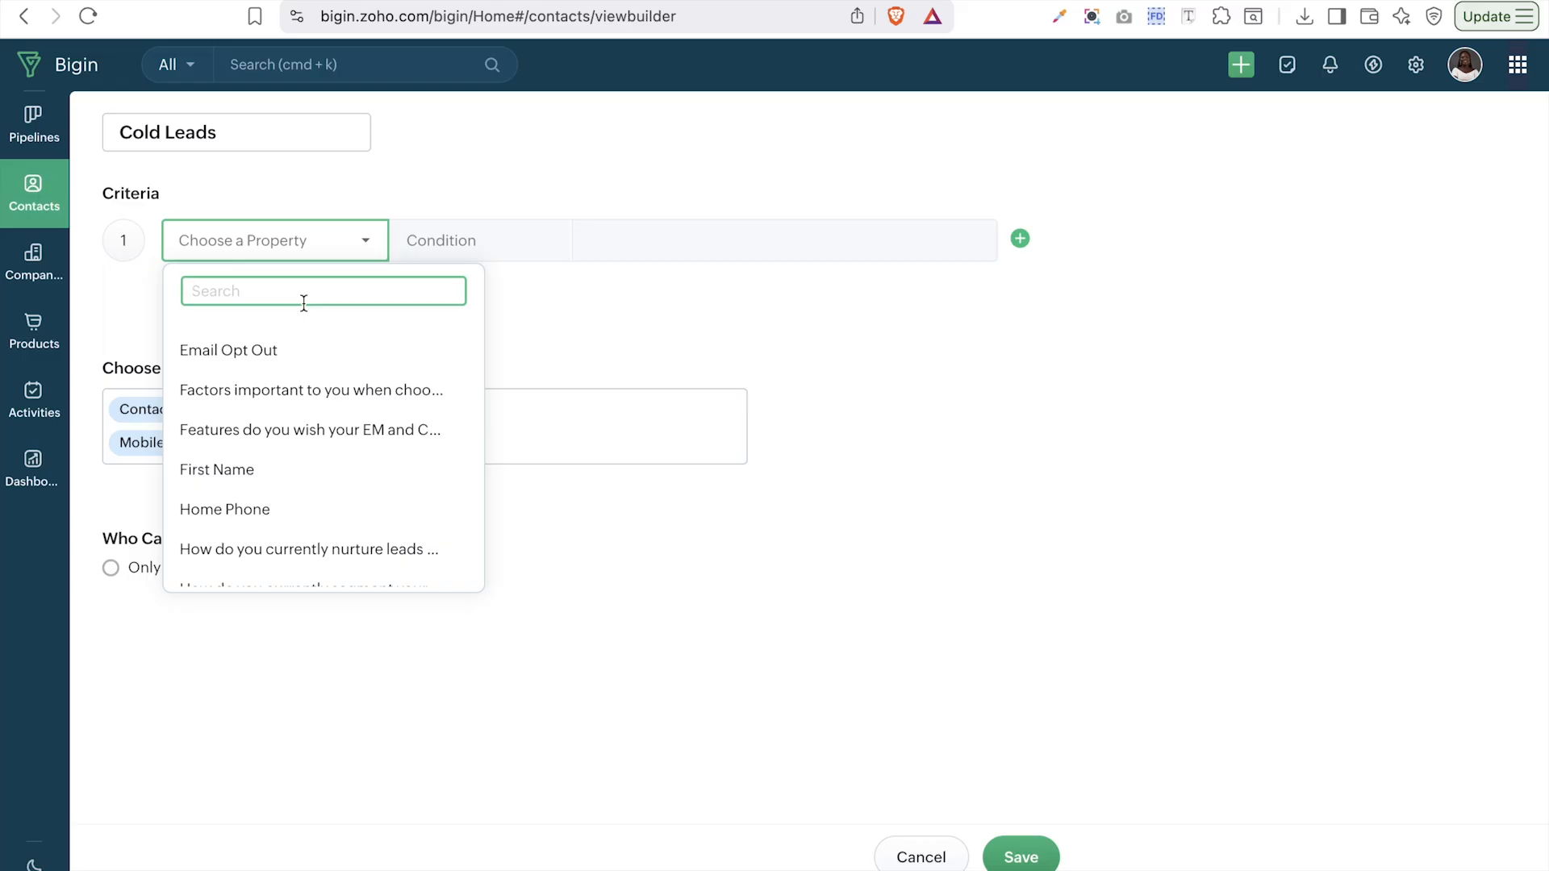
type("las")
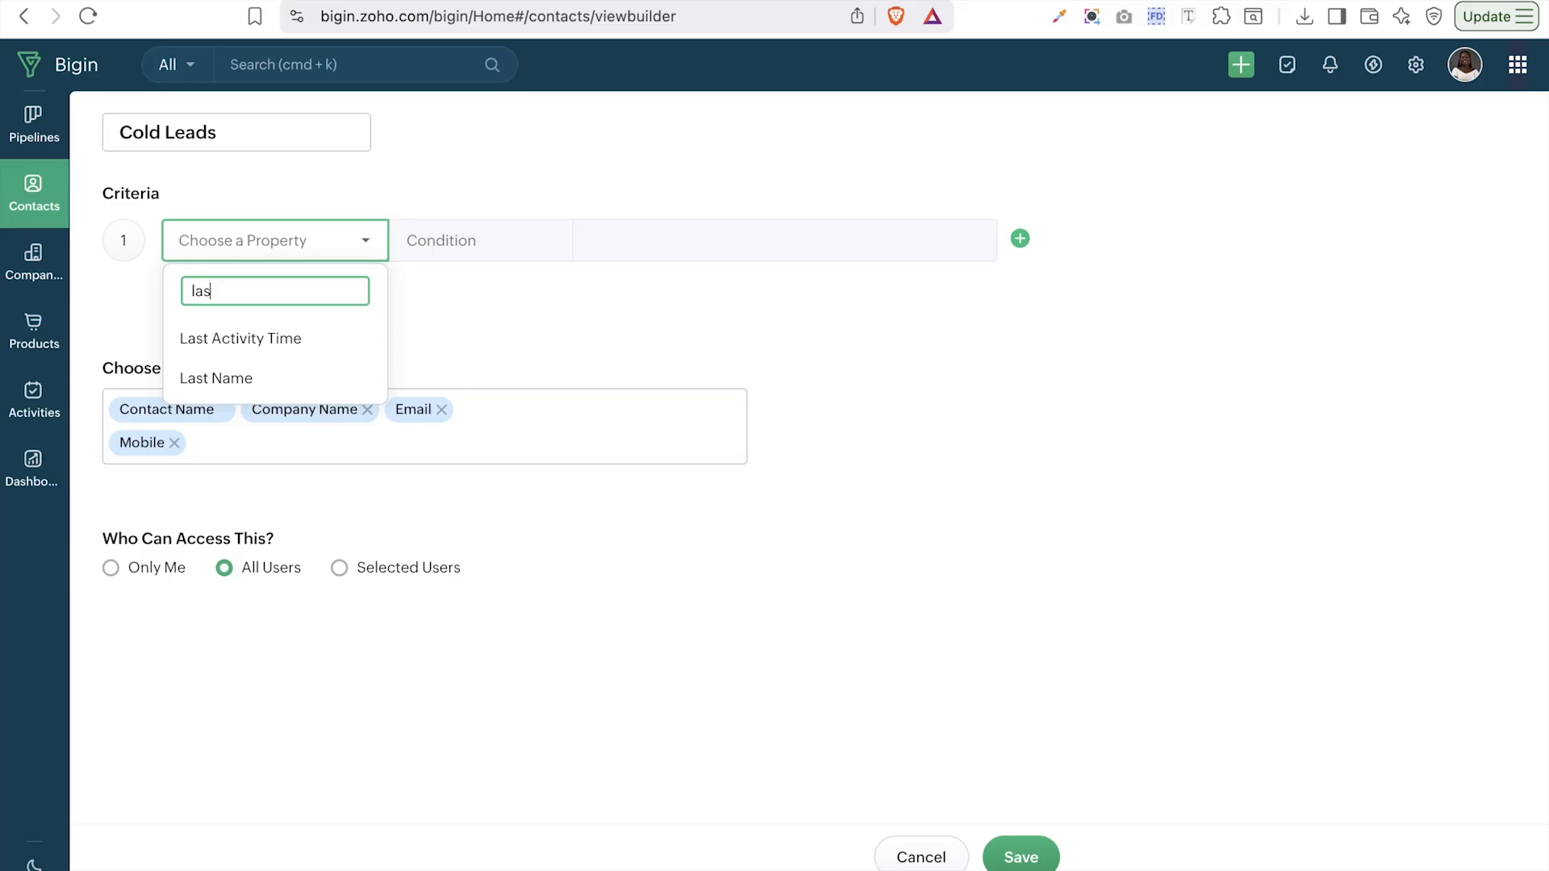
left_click(246, 336)
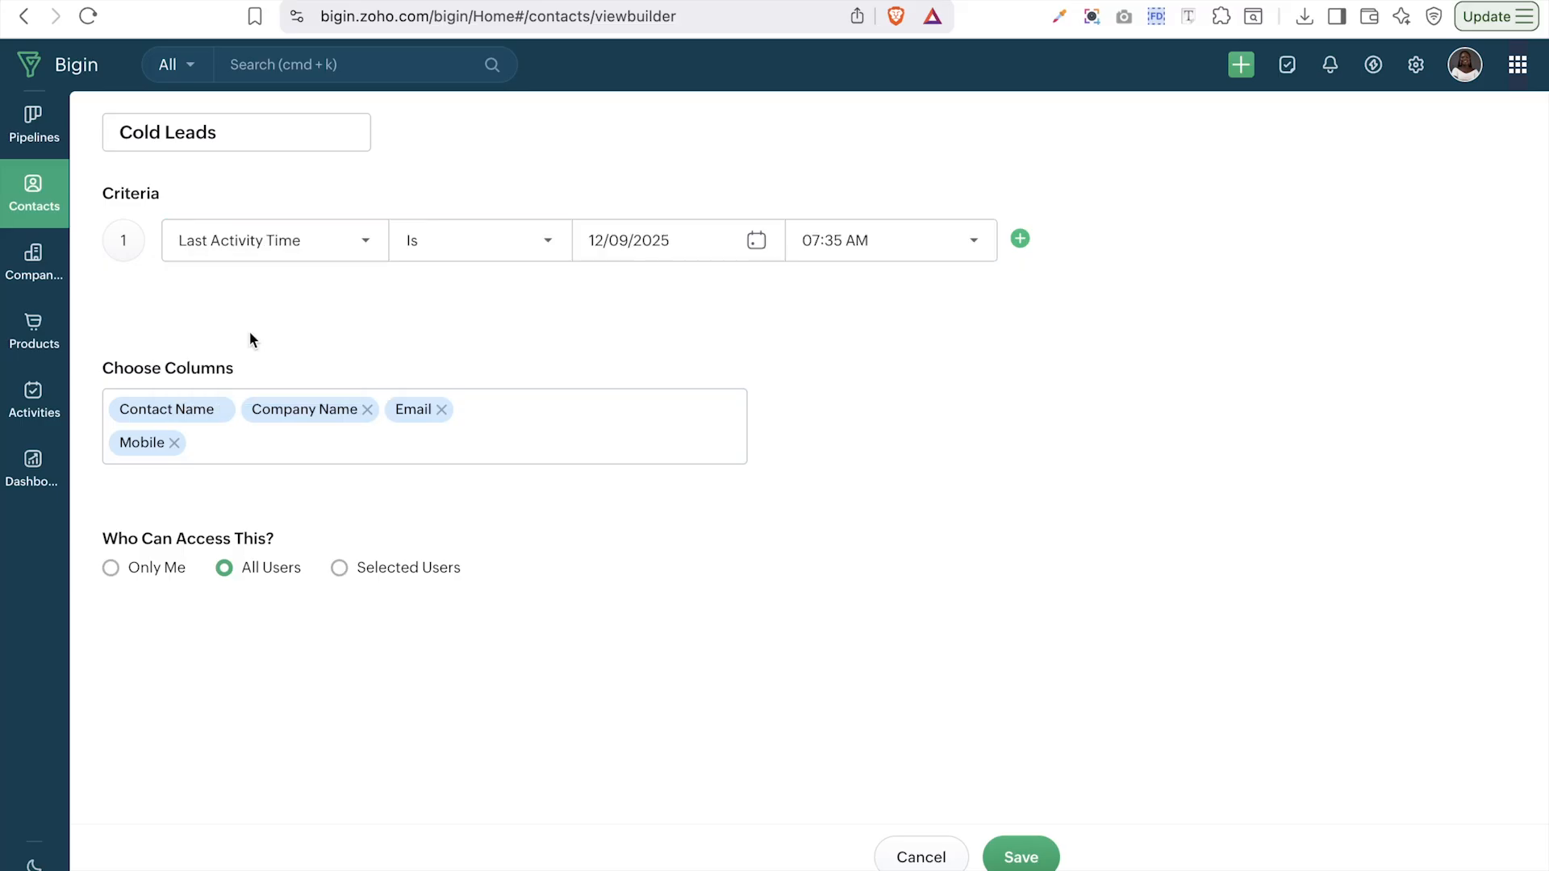
- Change the Last Activity Time condition from Last Month to Age In Days
left_click(720, 237)
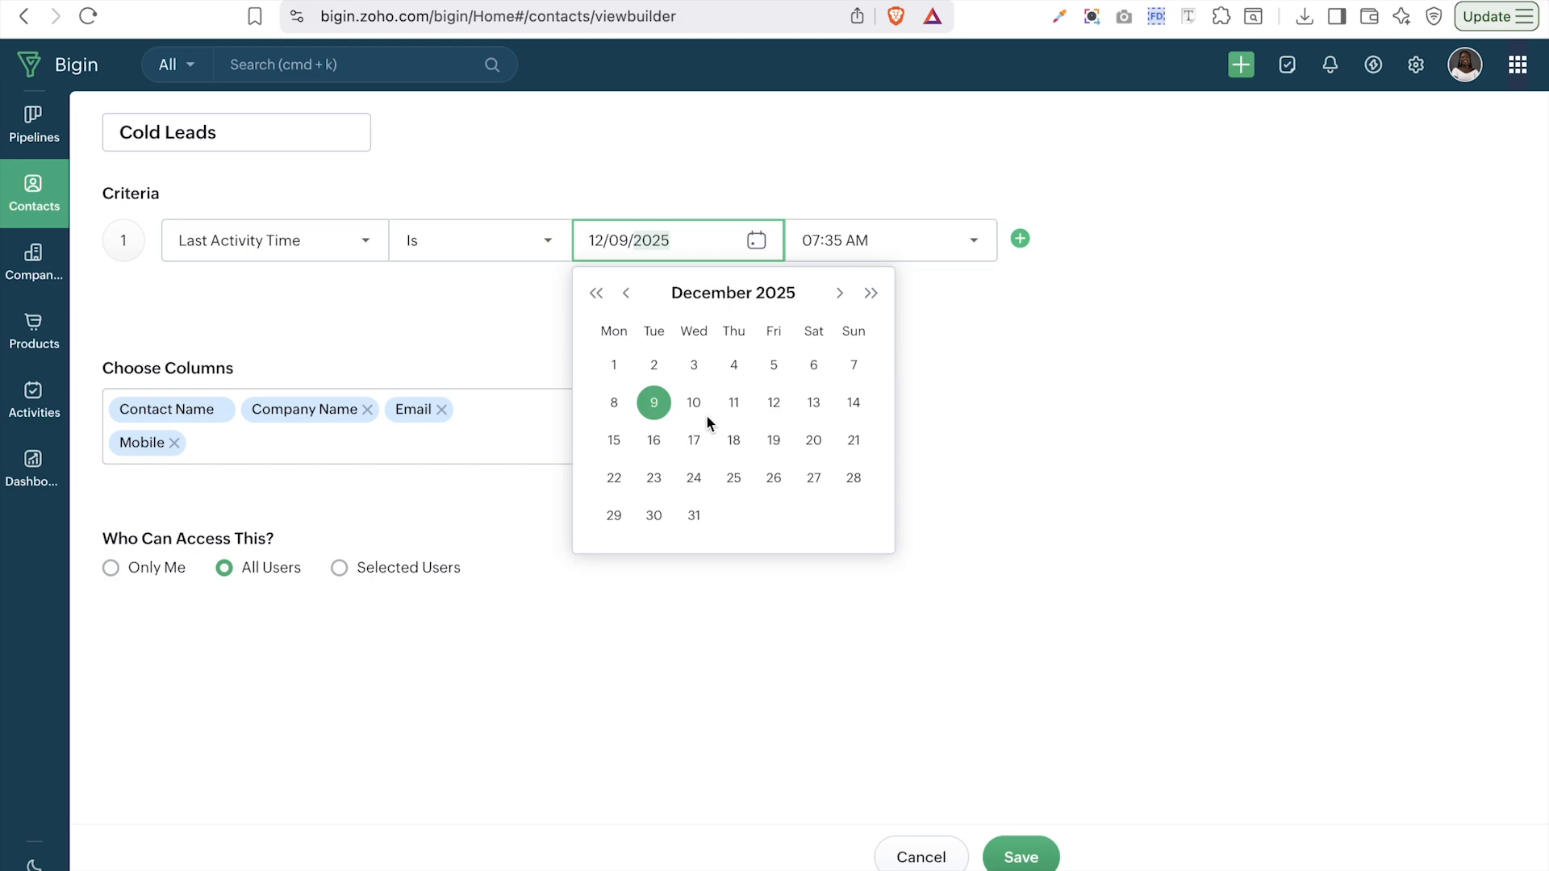
left_click(519, 246)
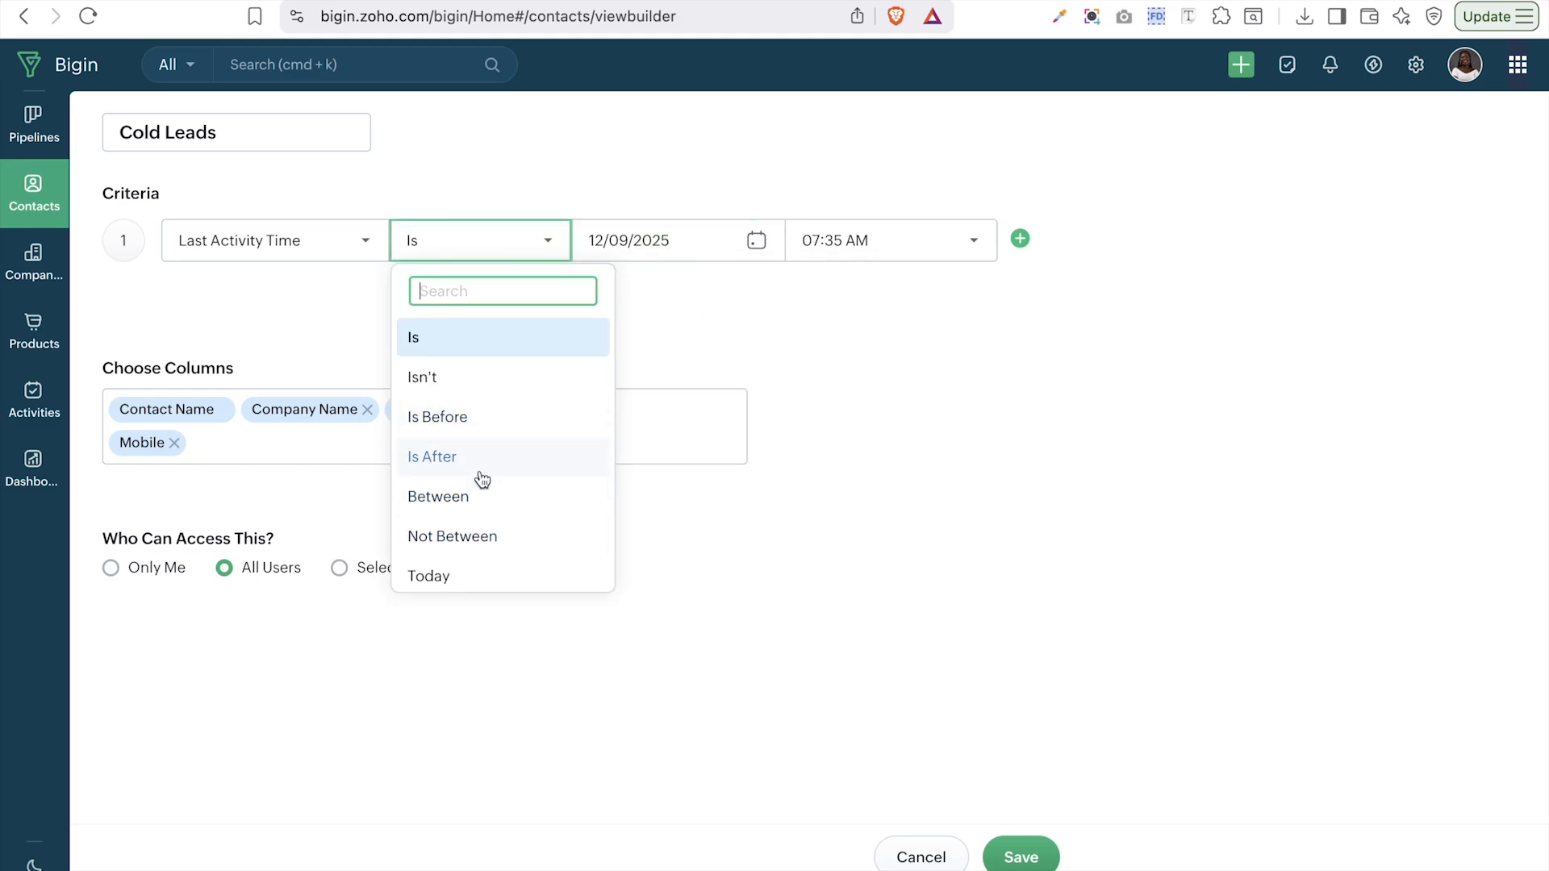
scroll(483, 488, "down", 5)
scroll(483, 483, "down", 4)
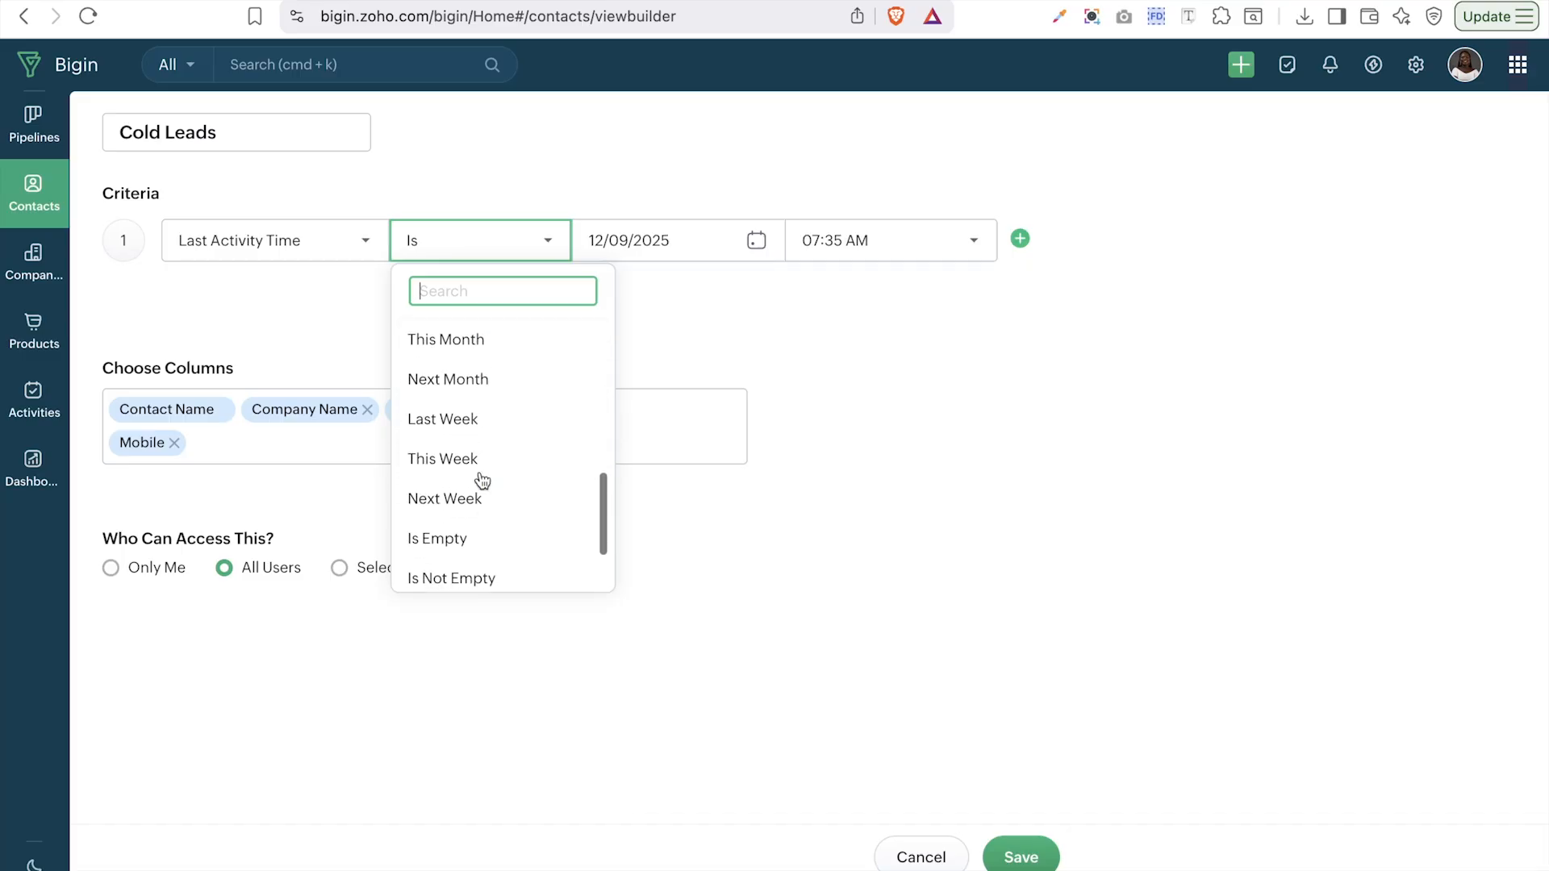
scroll(483, 480, "down", 2)
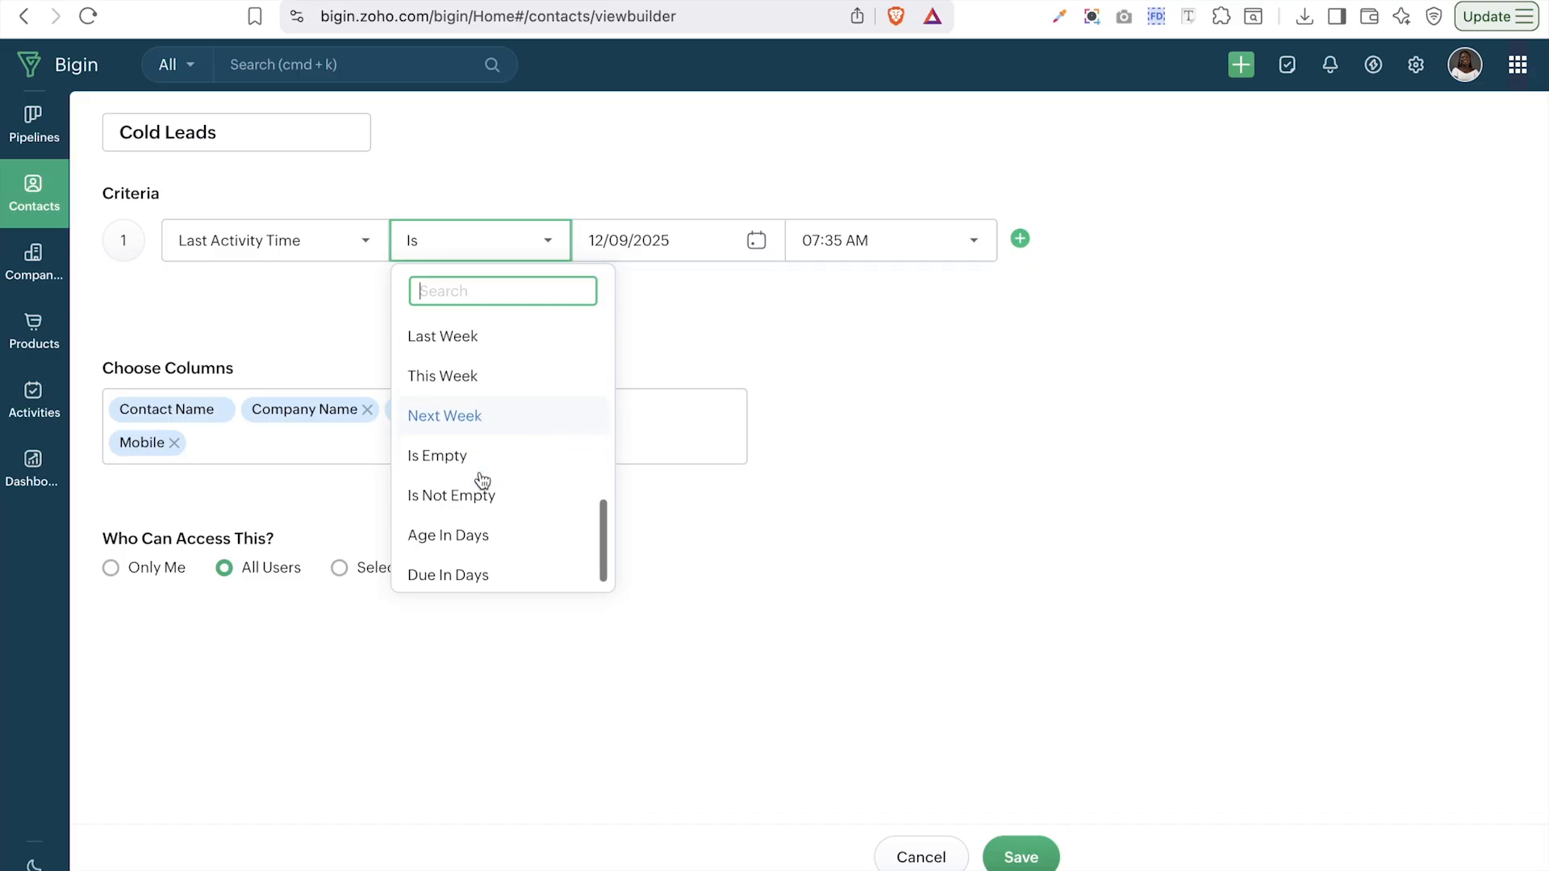
scroll(484, 436, "up", 5)
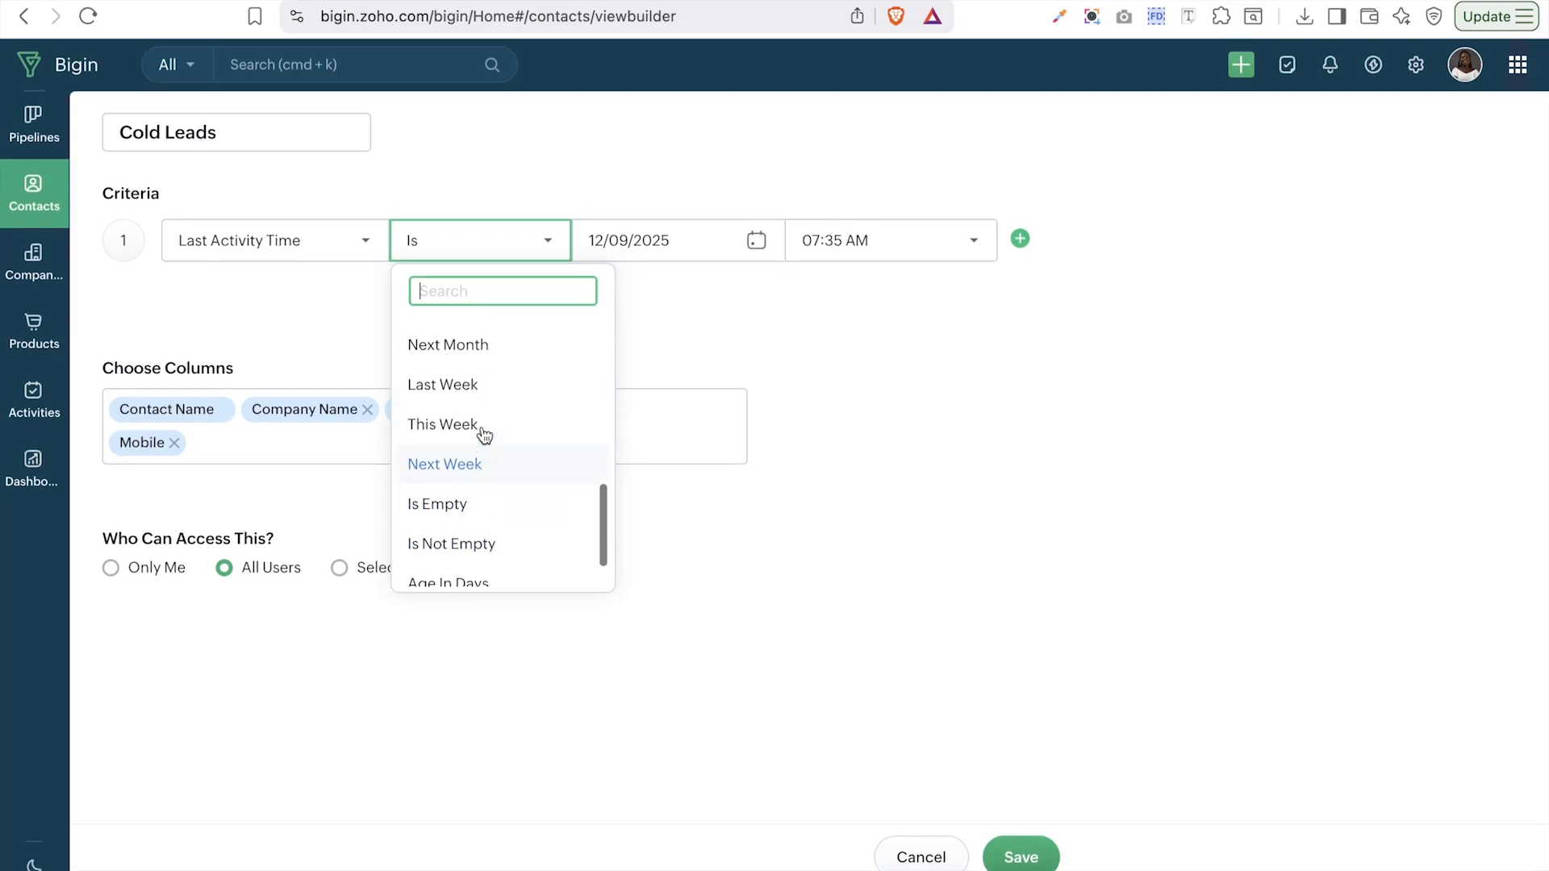
scroll(484, 436, "up", 2)
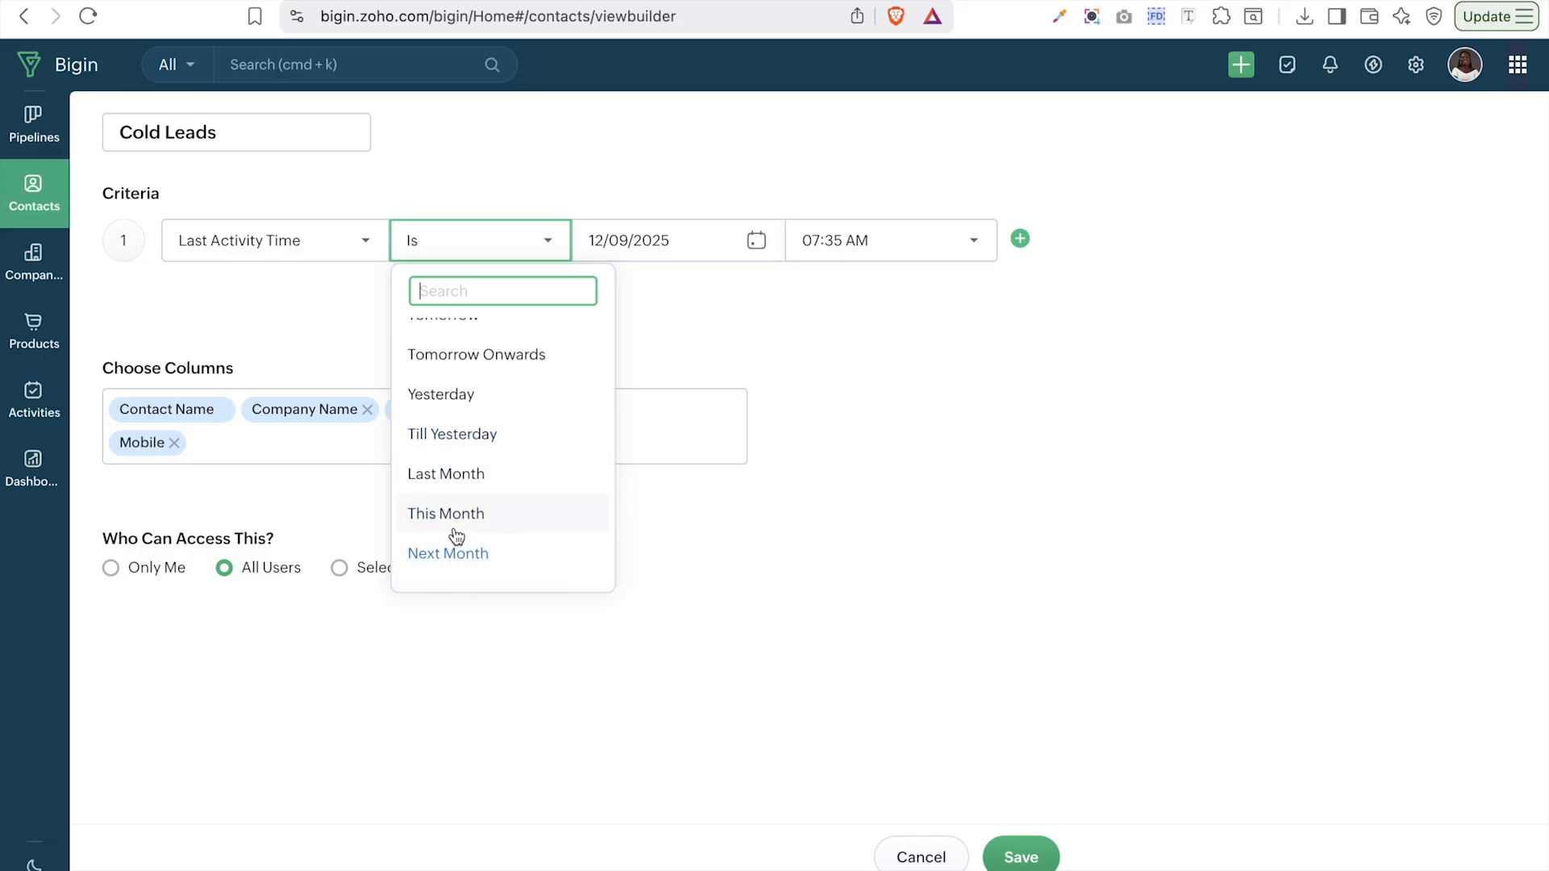
left_click(451, 476)
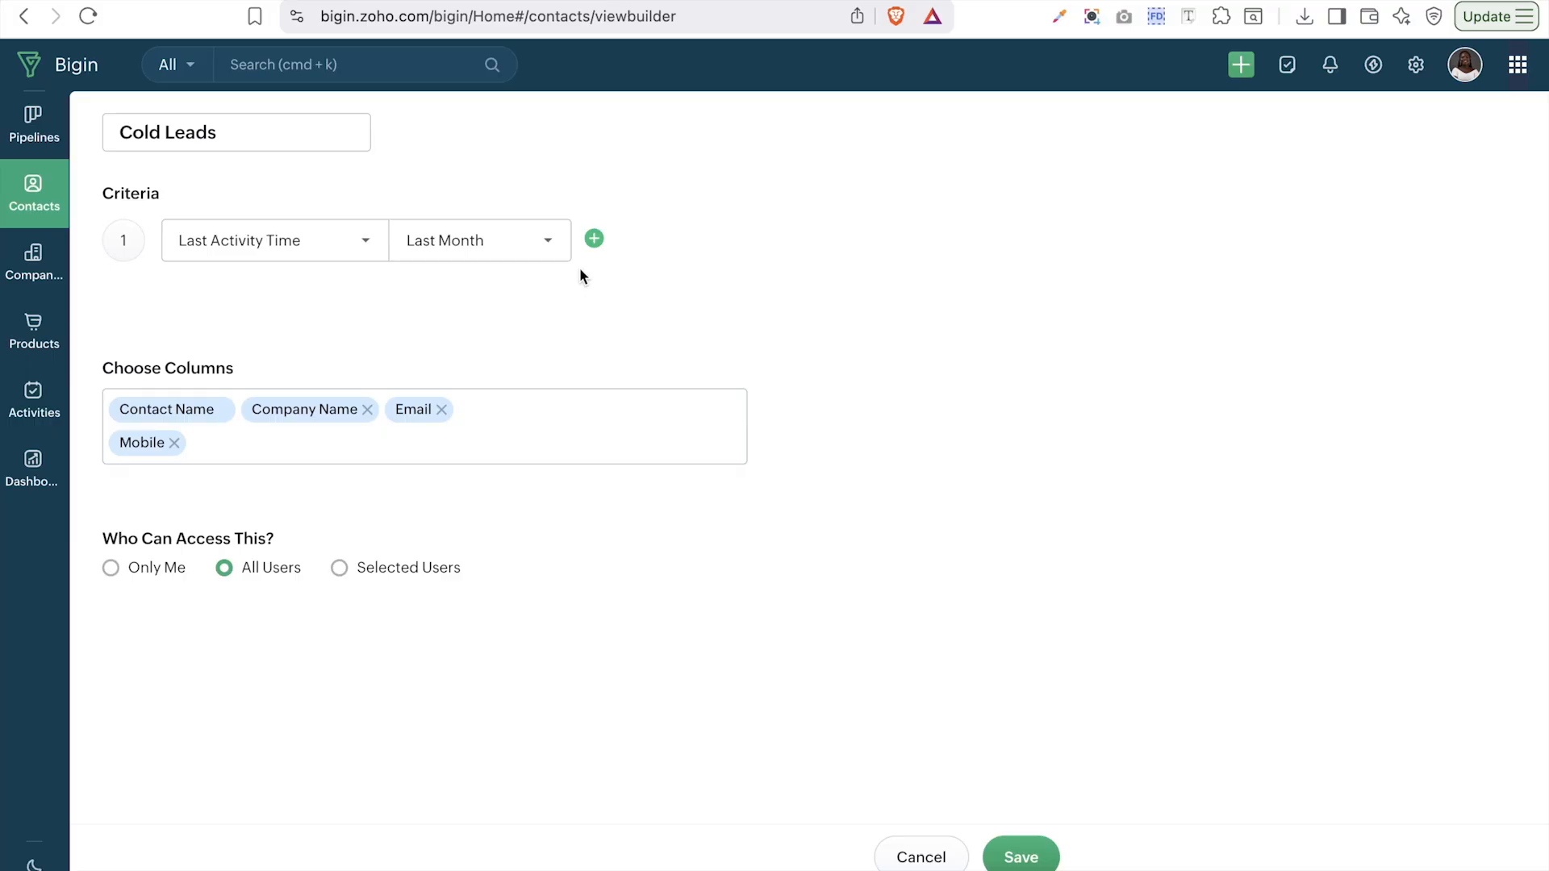
left_click(560, 242)
scroll(484, 484, "down", 10)
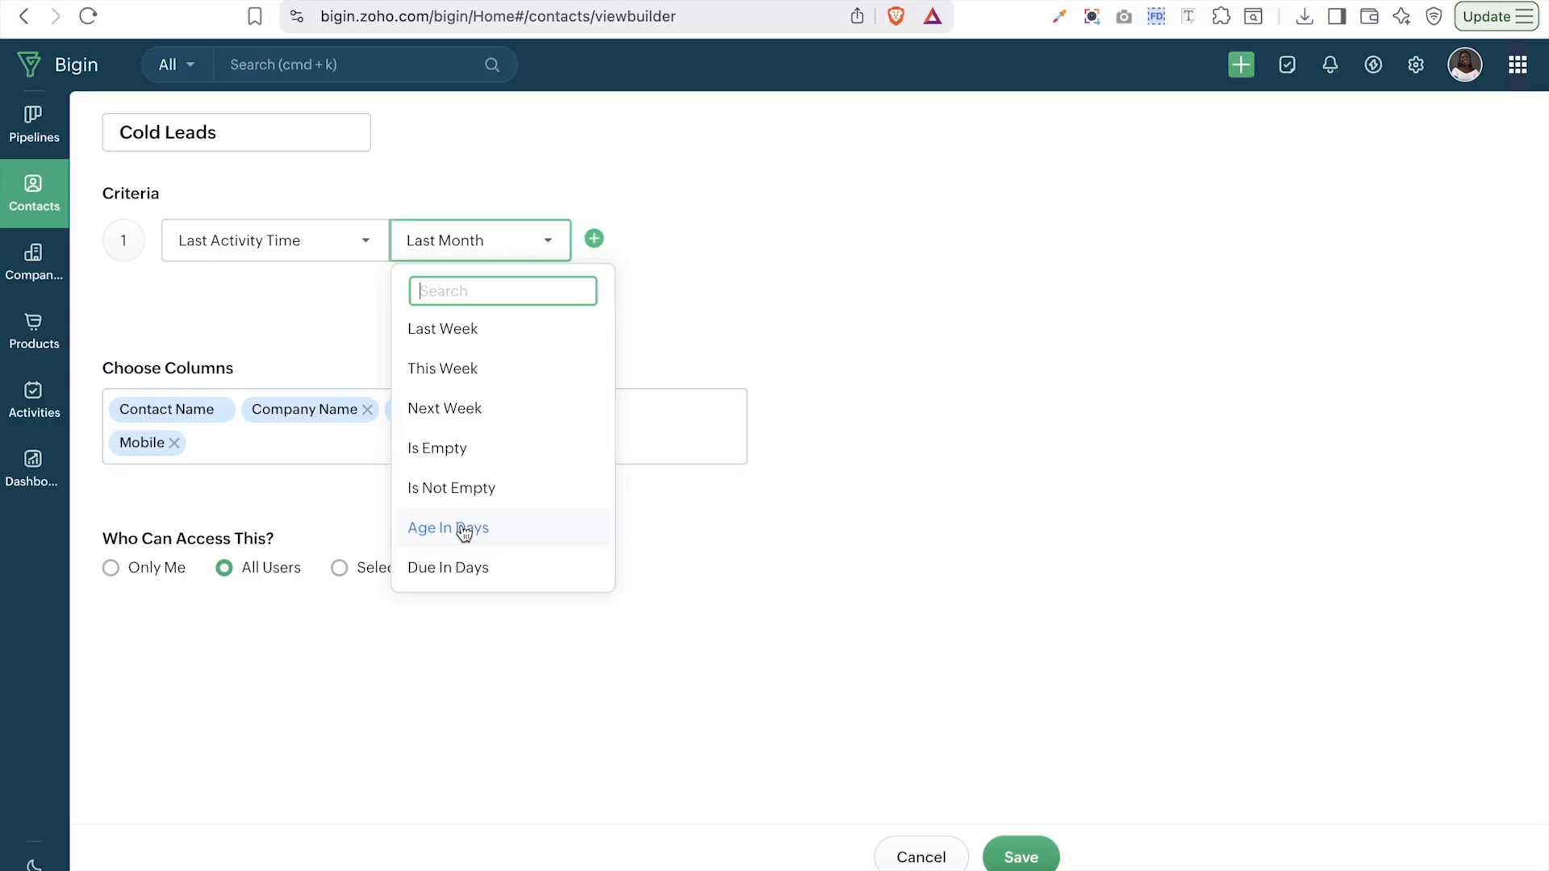
left_click(464, 529)
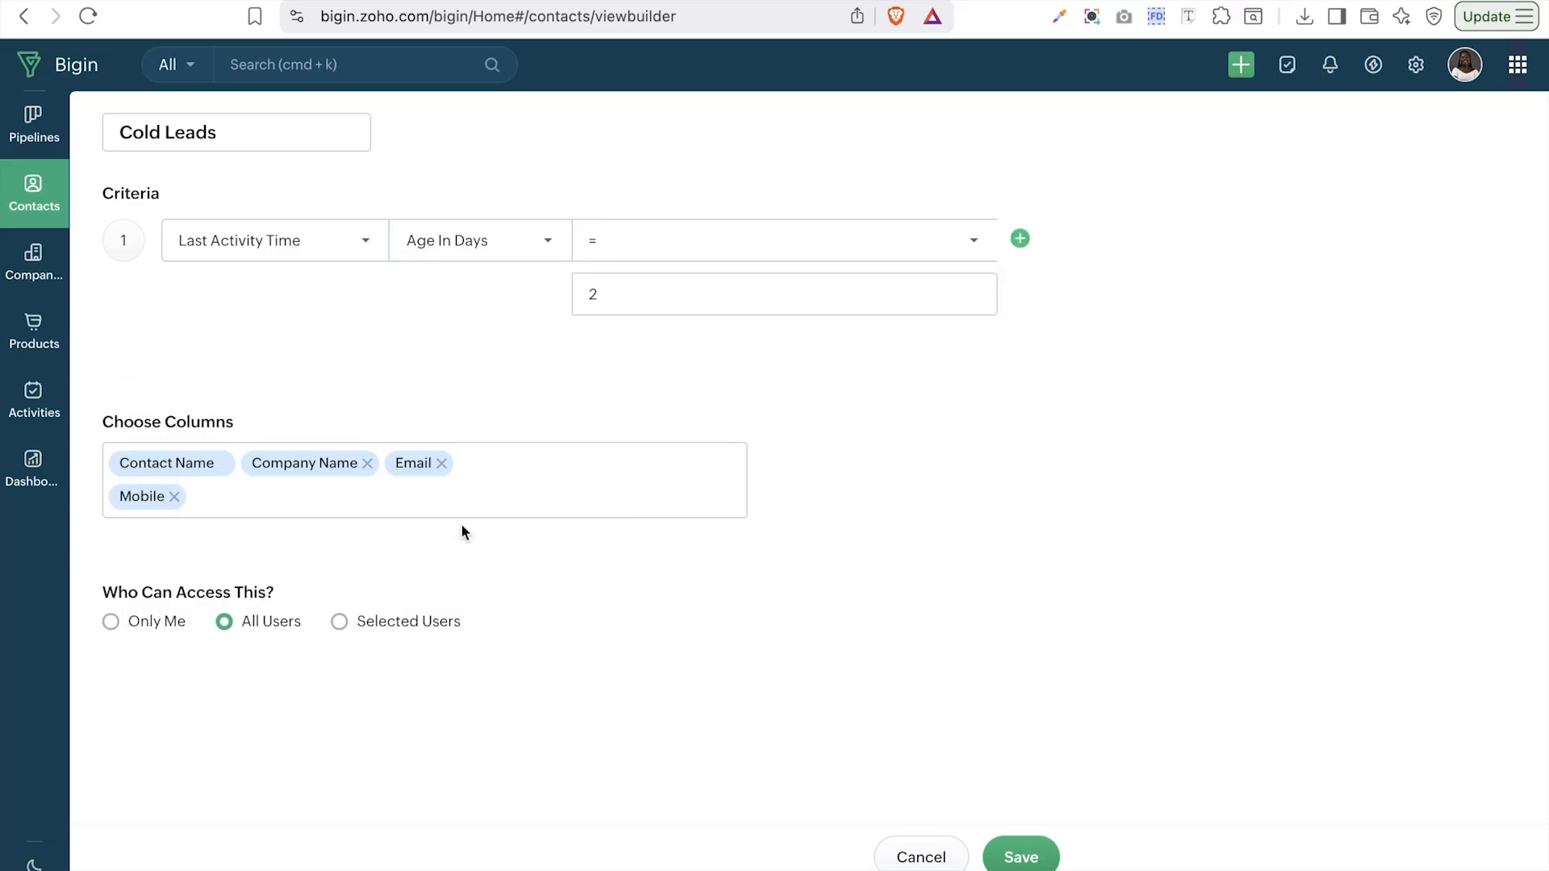
- Set the Age In Days comparison to >= 90
left_click(643, 254)
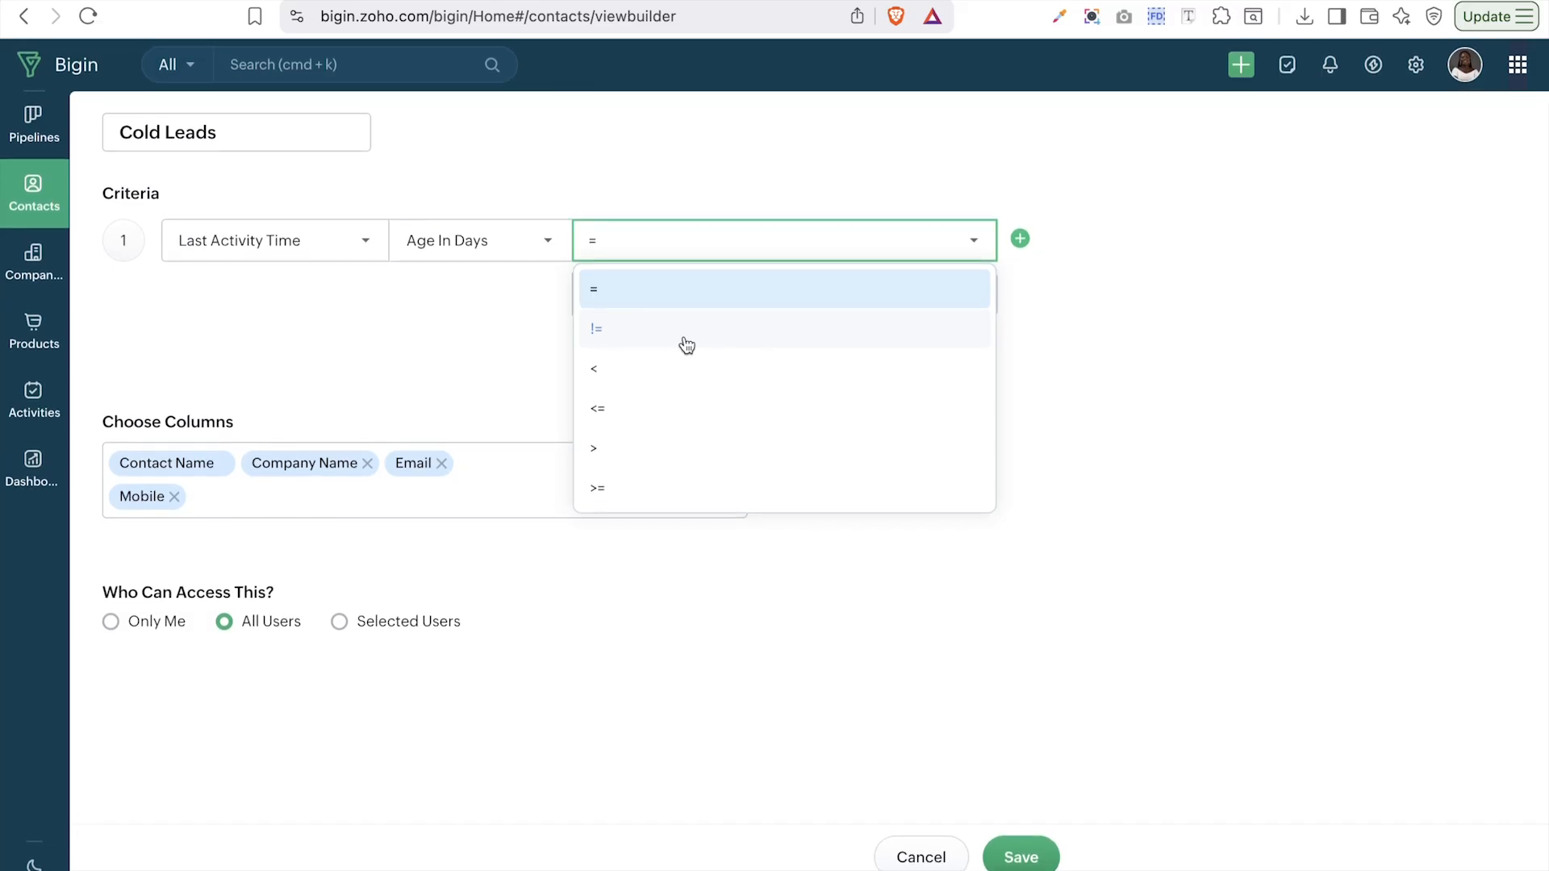
left_click(613, 503)
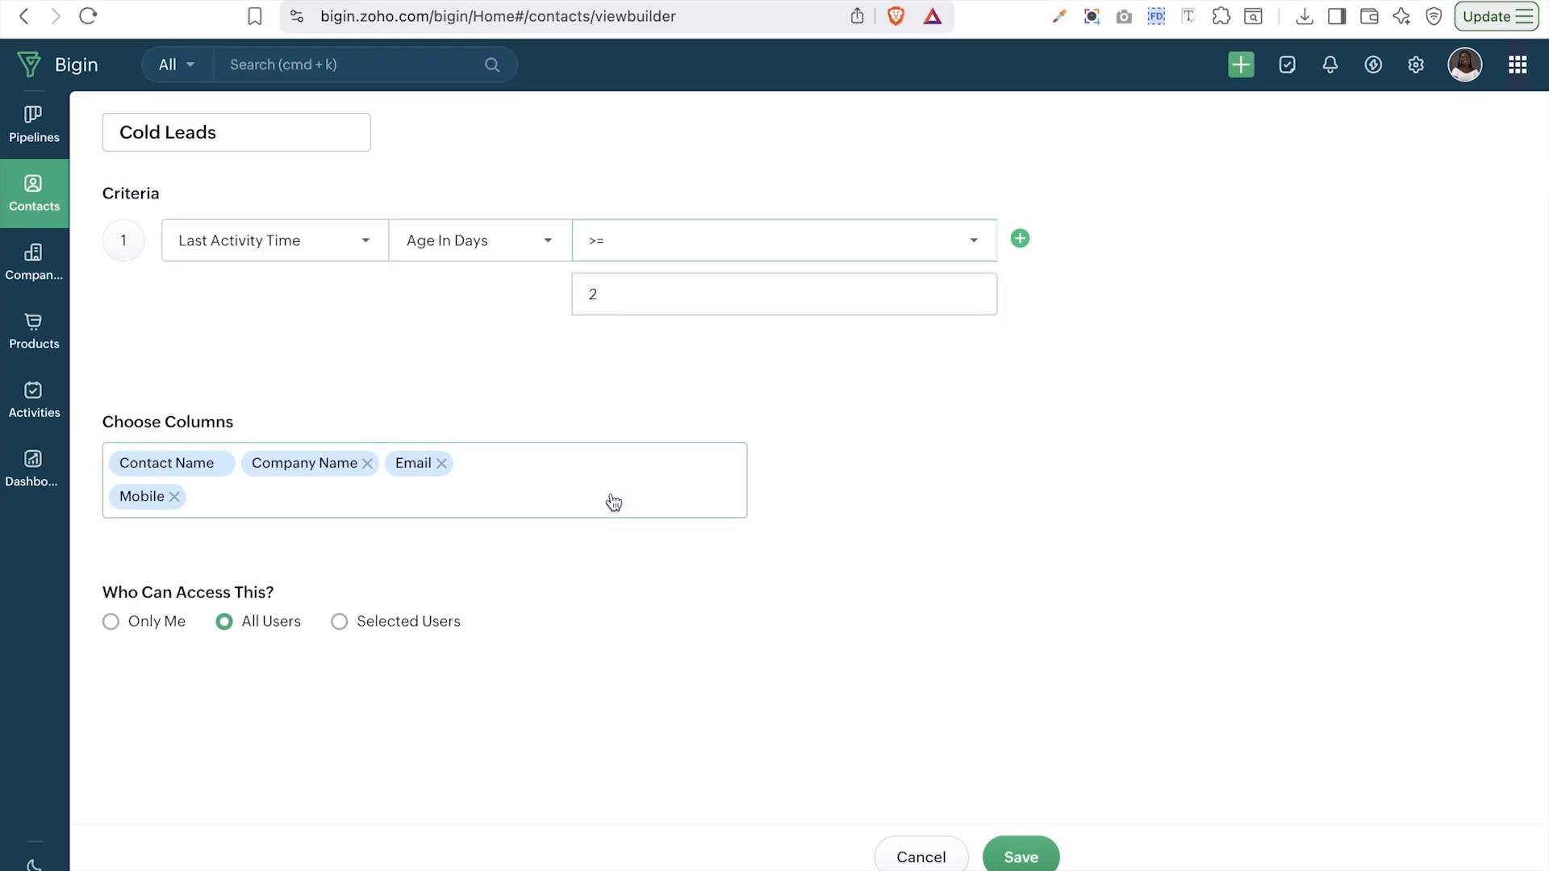
left_click(684, 295)
key("BackSpace")
type("0")
key("BackSpace")
type("90")
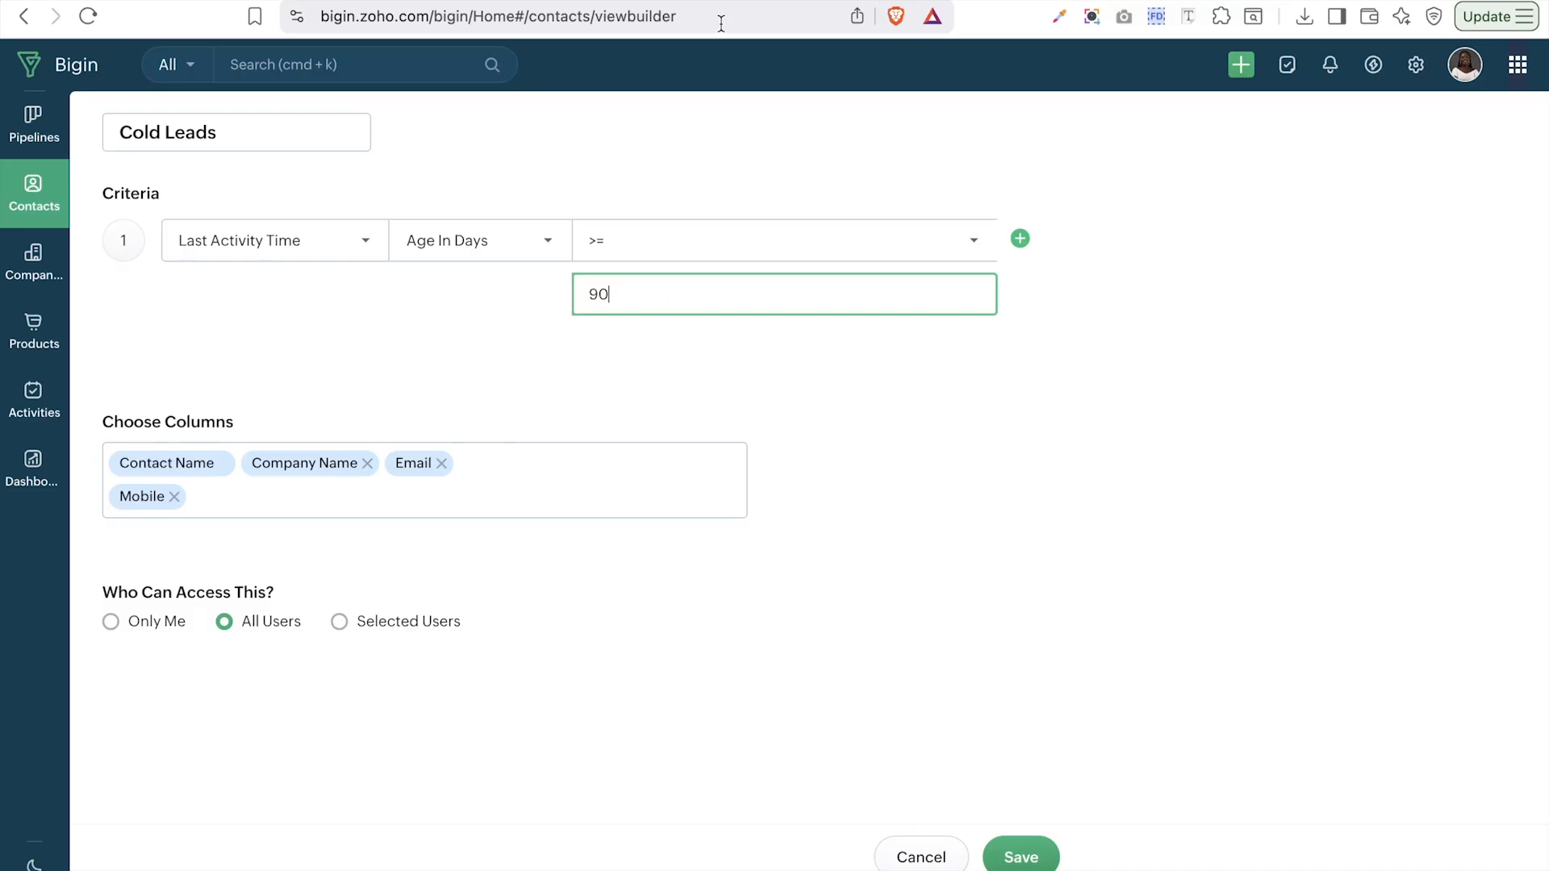
- Add Lead Source, Contact Owner and Last Activity Time as view columns
left_click(454, 495)
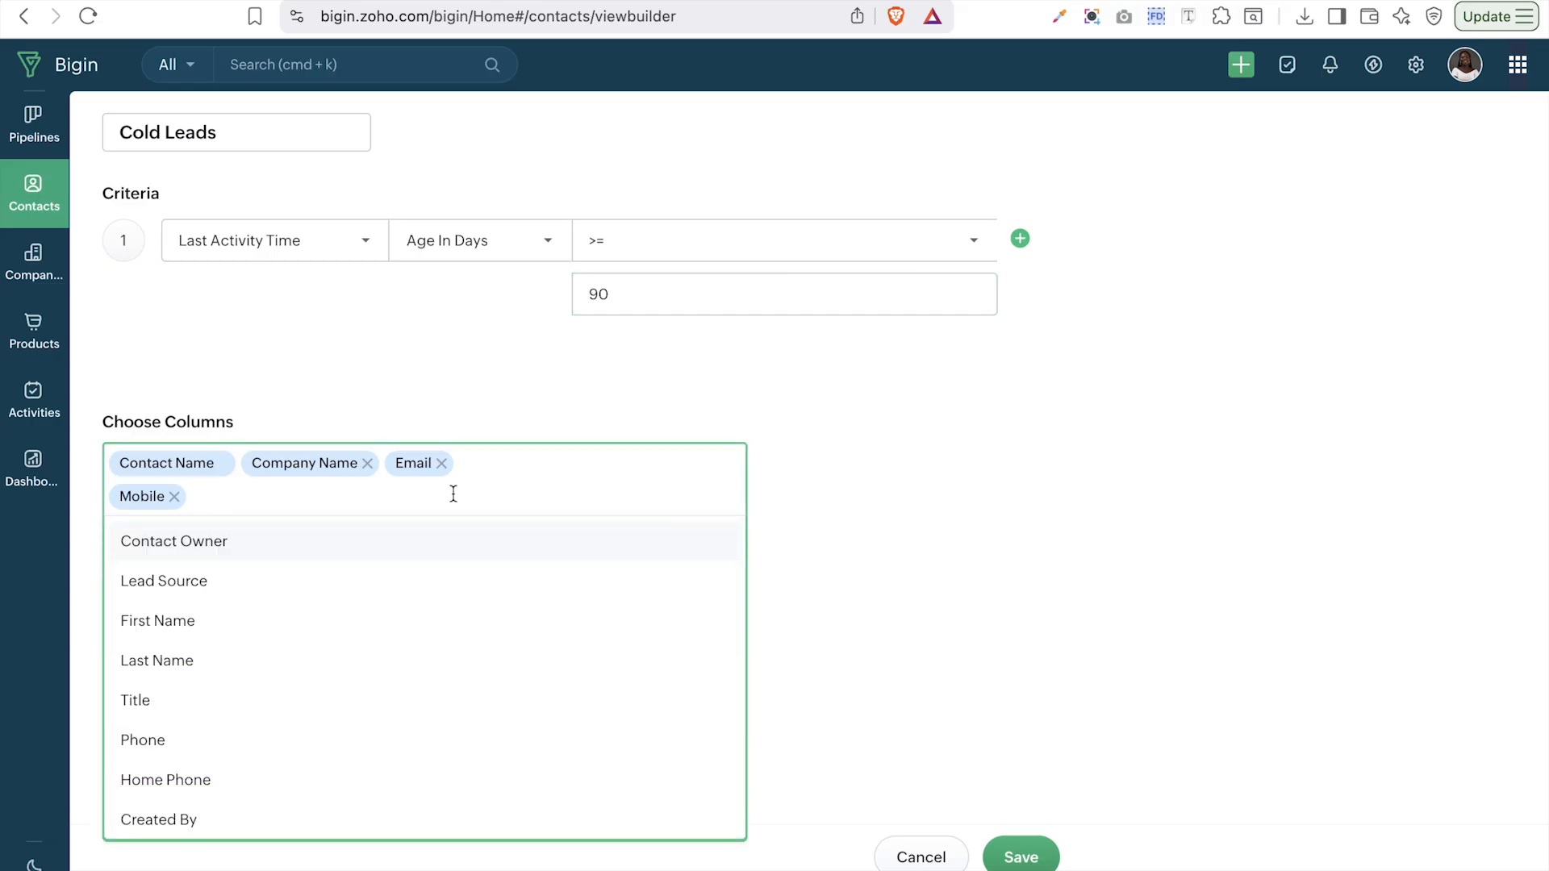
left_click(208, 597)
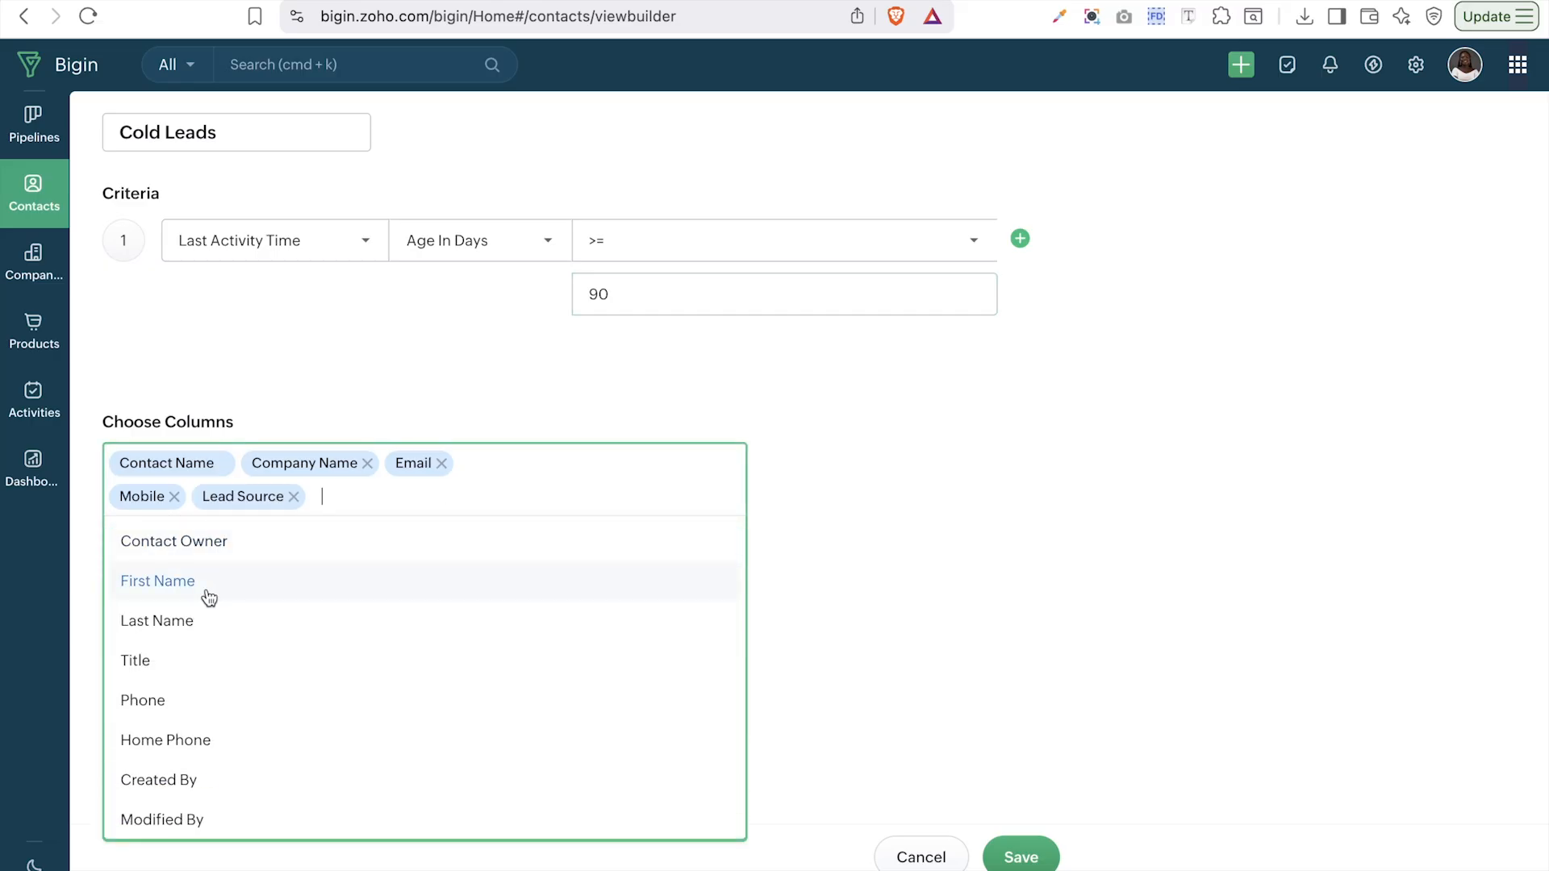
scroll(214, 681, "down", 3)
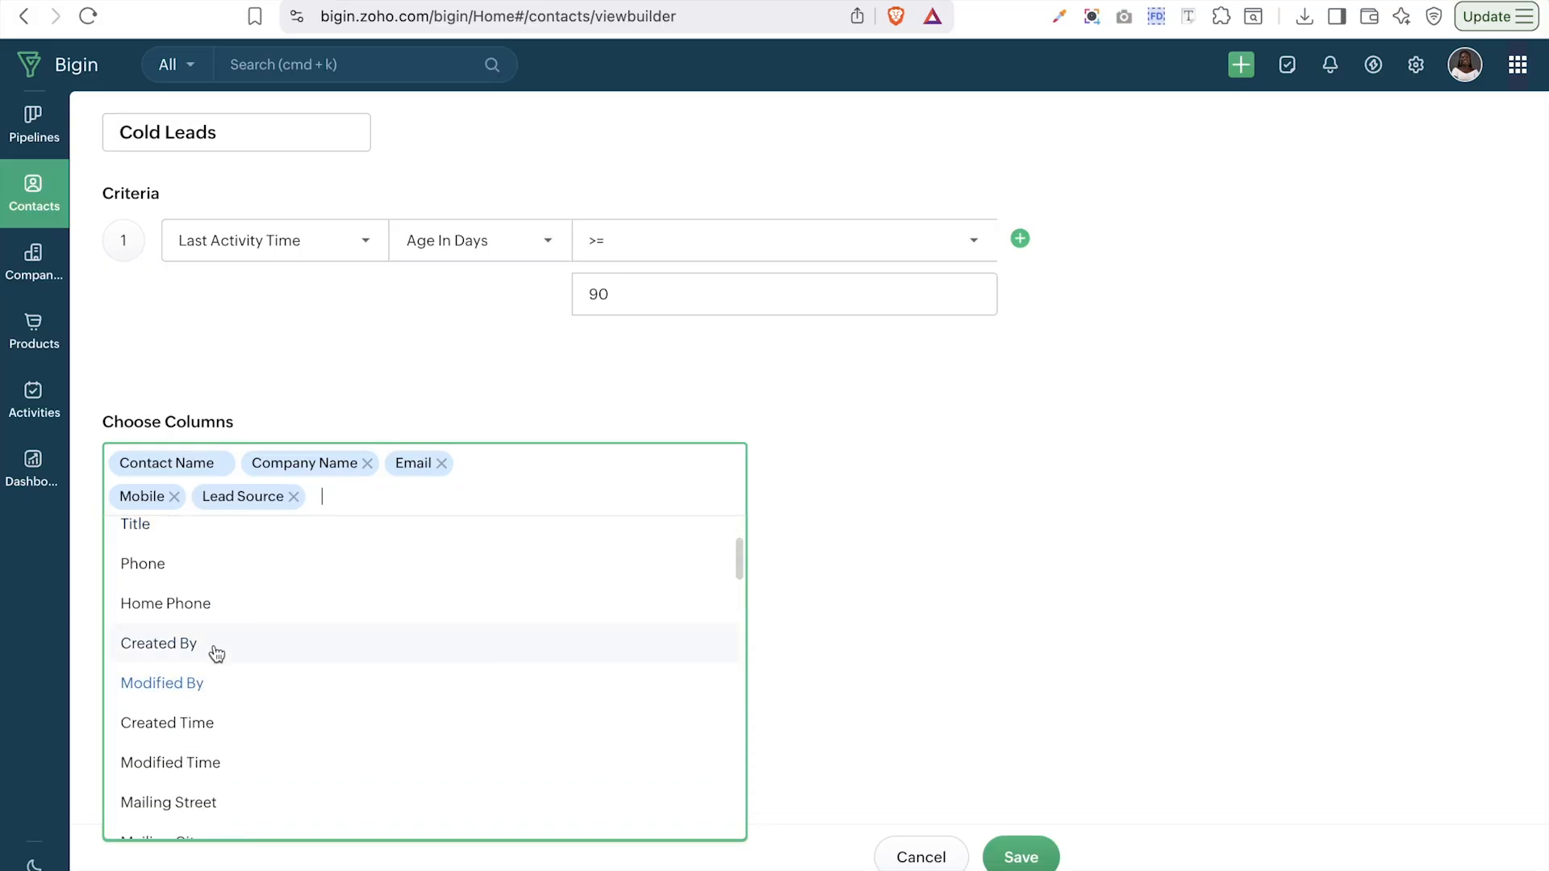
scroll(214, 598, "up", 3)
left_click(208, 542)
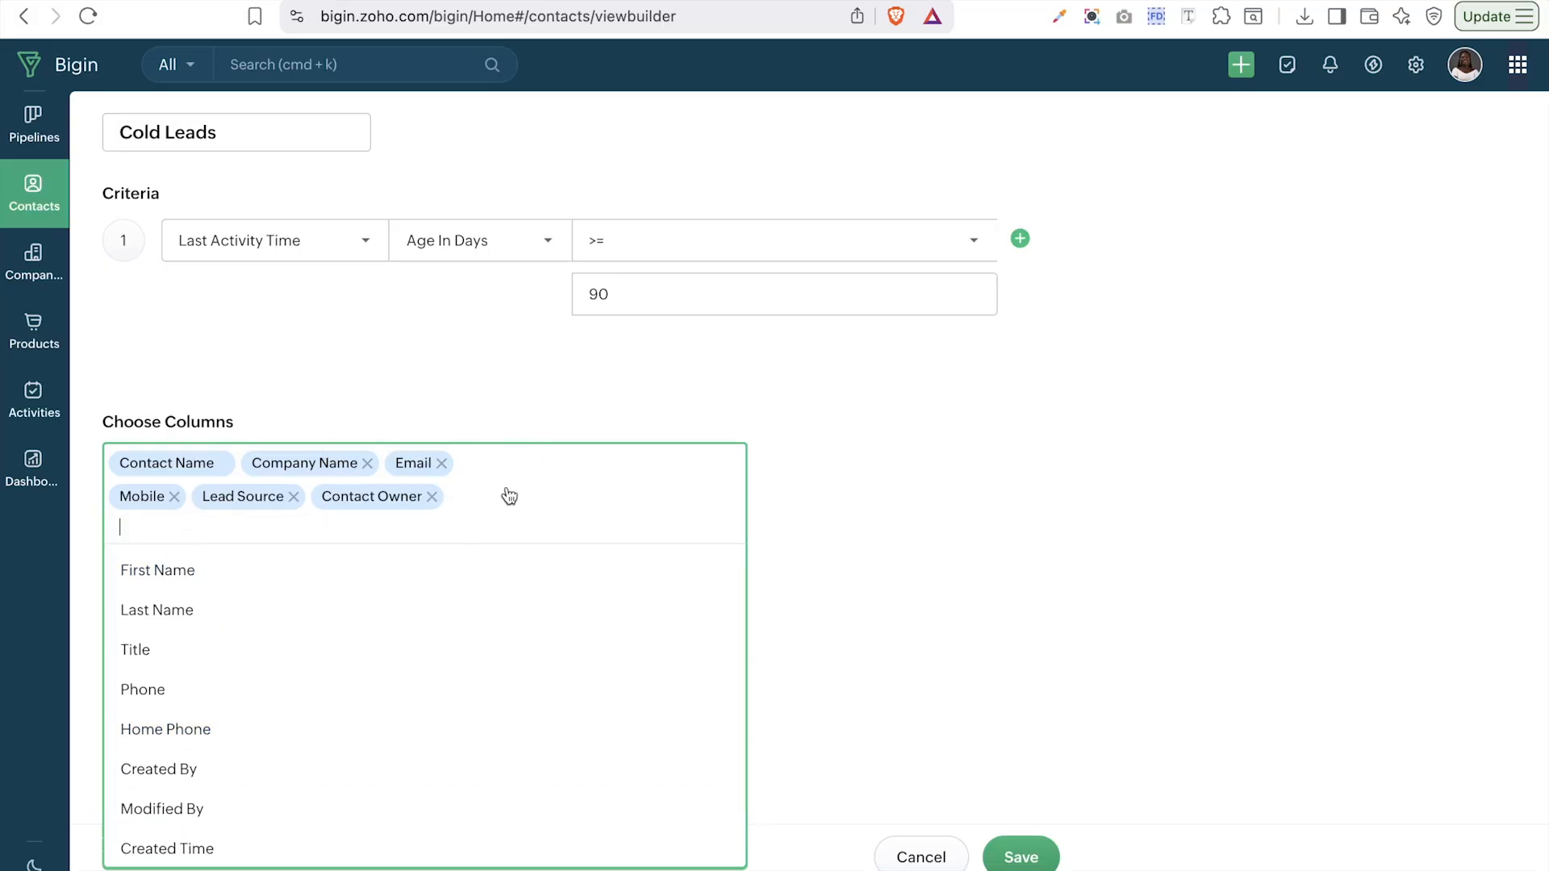
type("las")
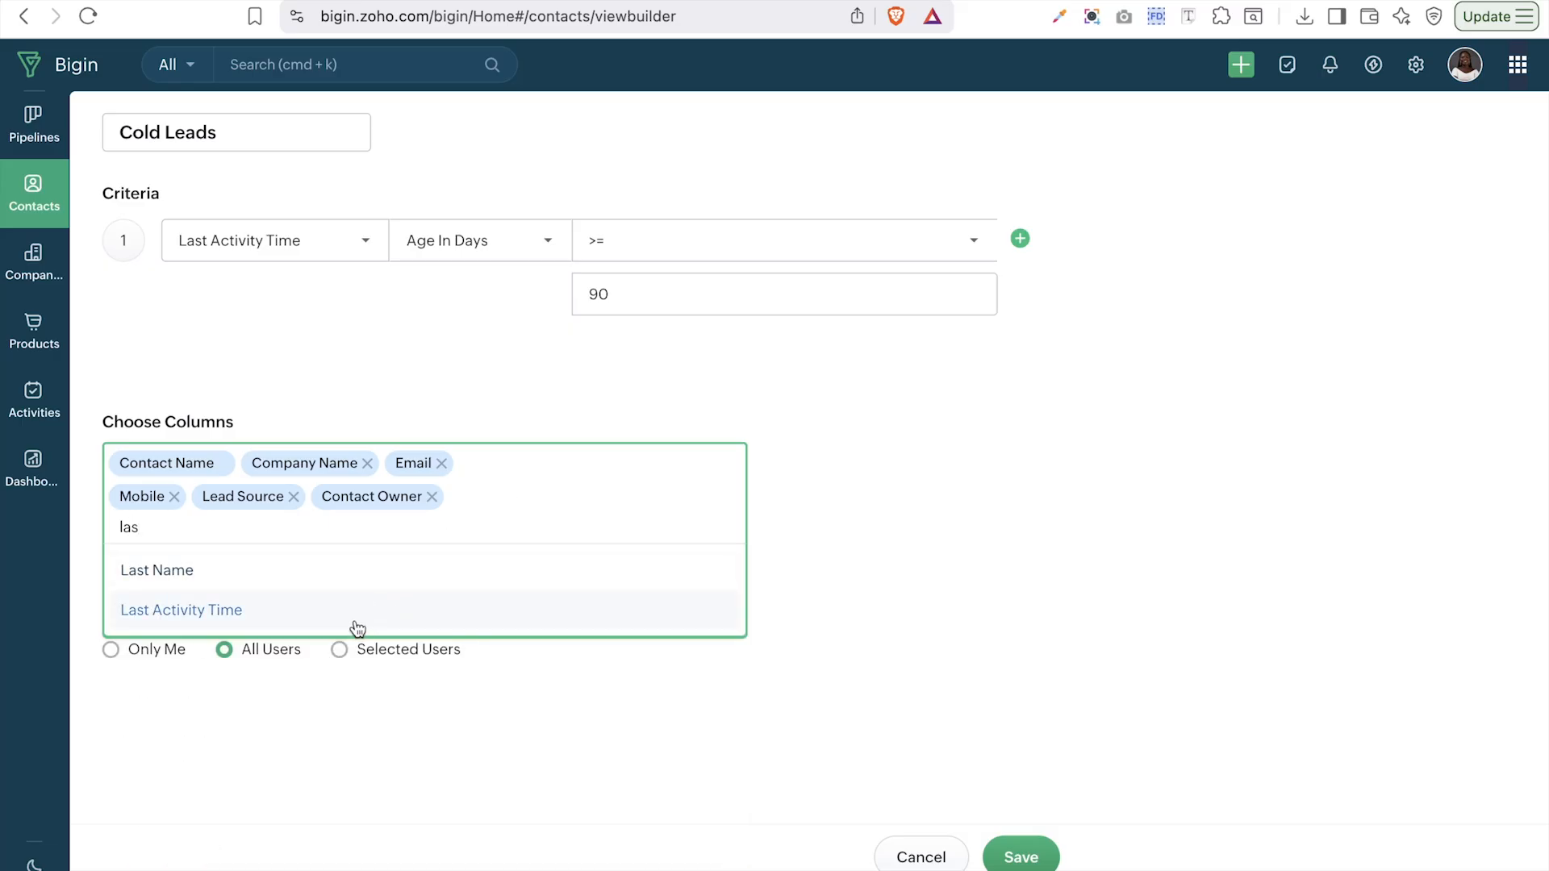
left_click(358, 611)
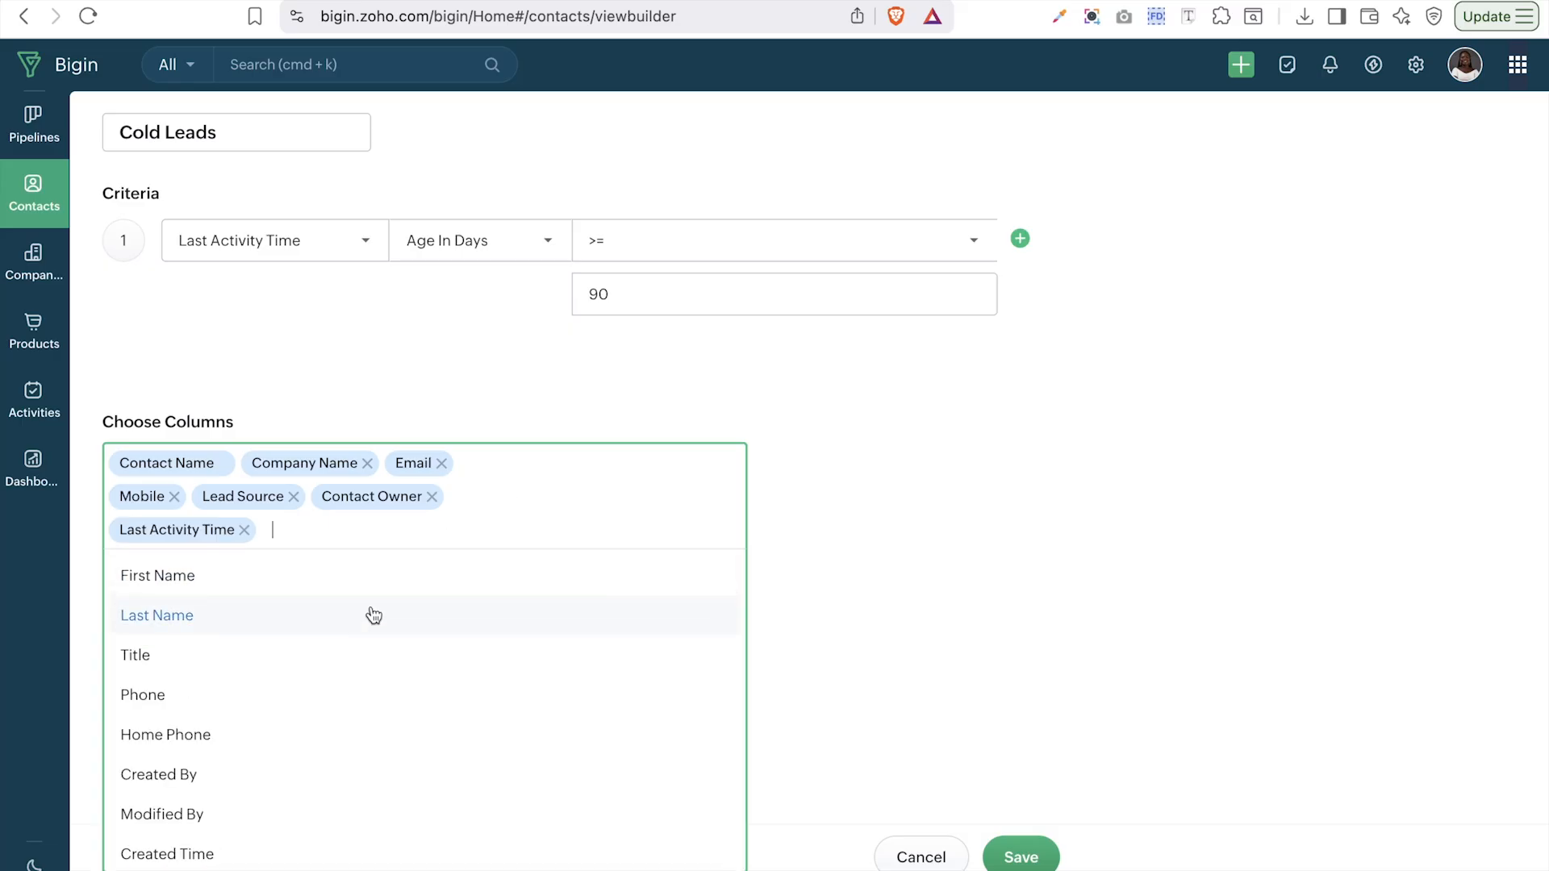
left_click(948, 599)
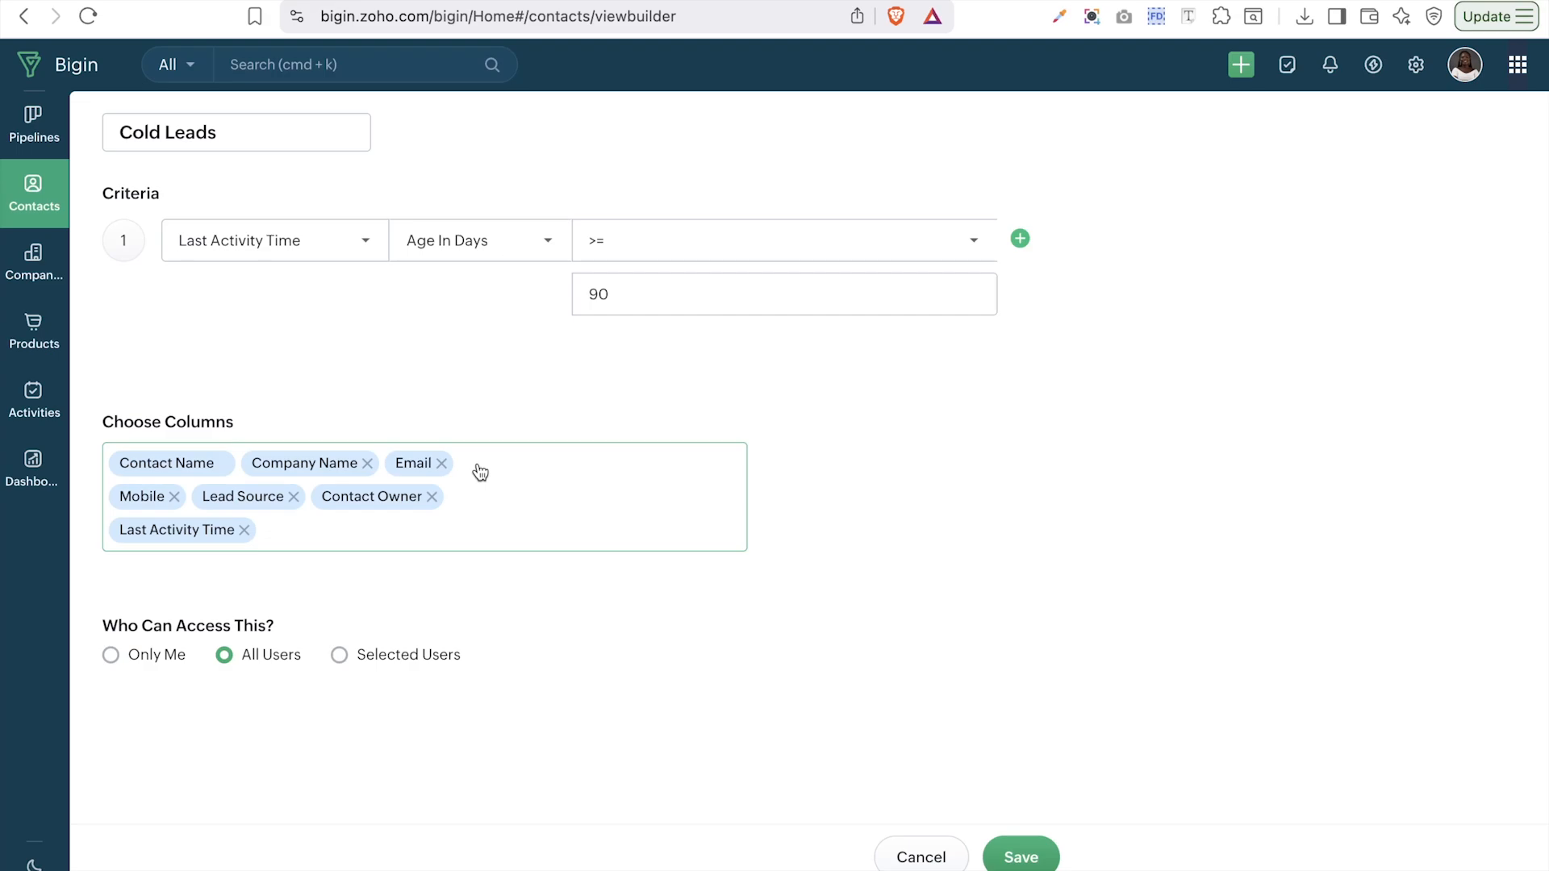
- Restrict the view's access to Selected Users and save Cold Leads
left_click(339, 661)
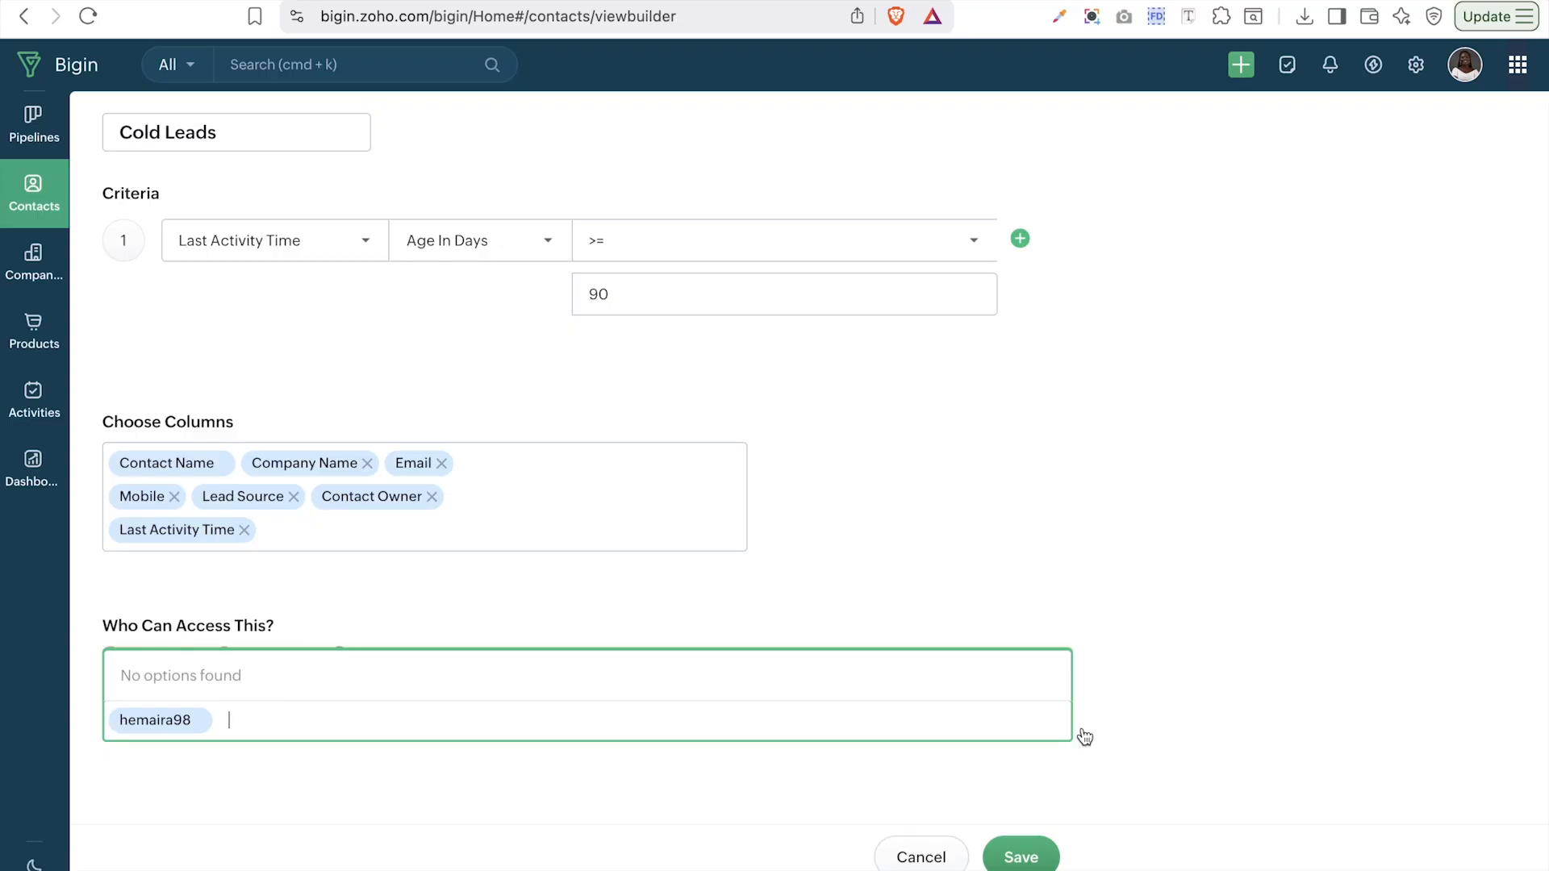
left_click(1021, 862)
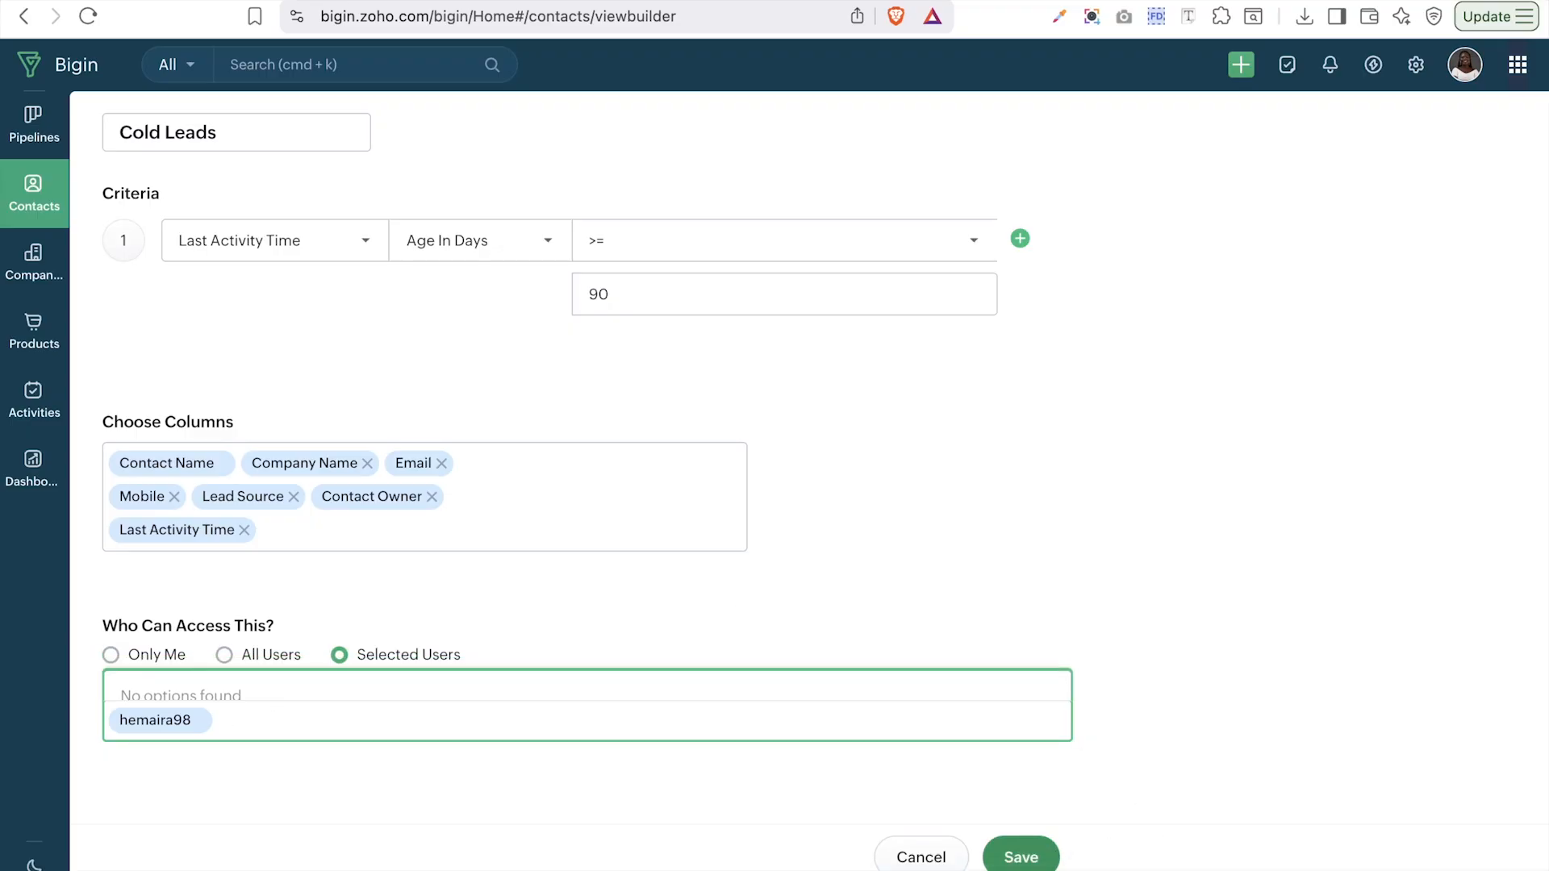
left_click(1021, 859)
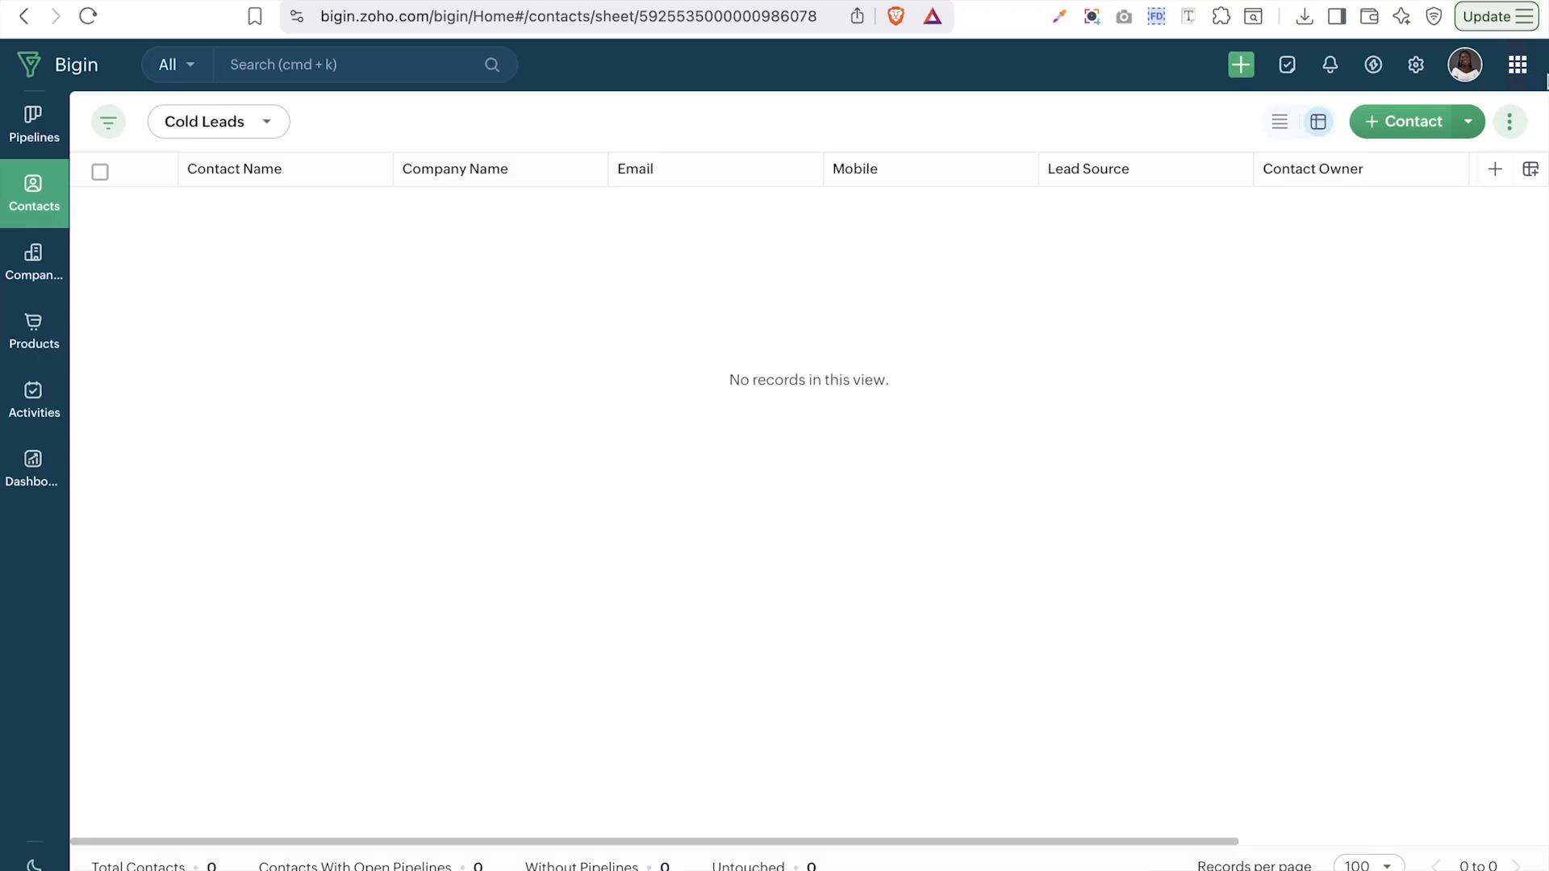
- Open Manage Tags for Contacts, starting and then cancelling a new tag
left_click(1509, 125)
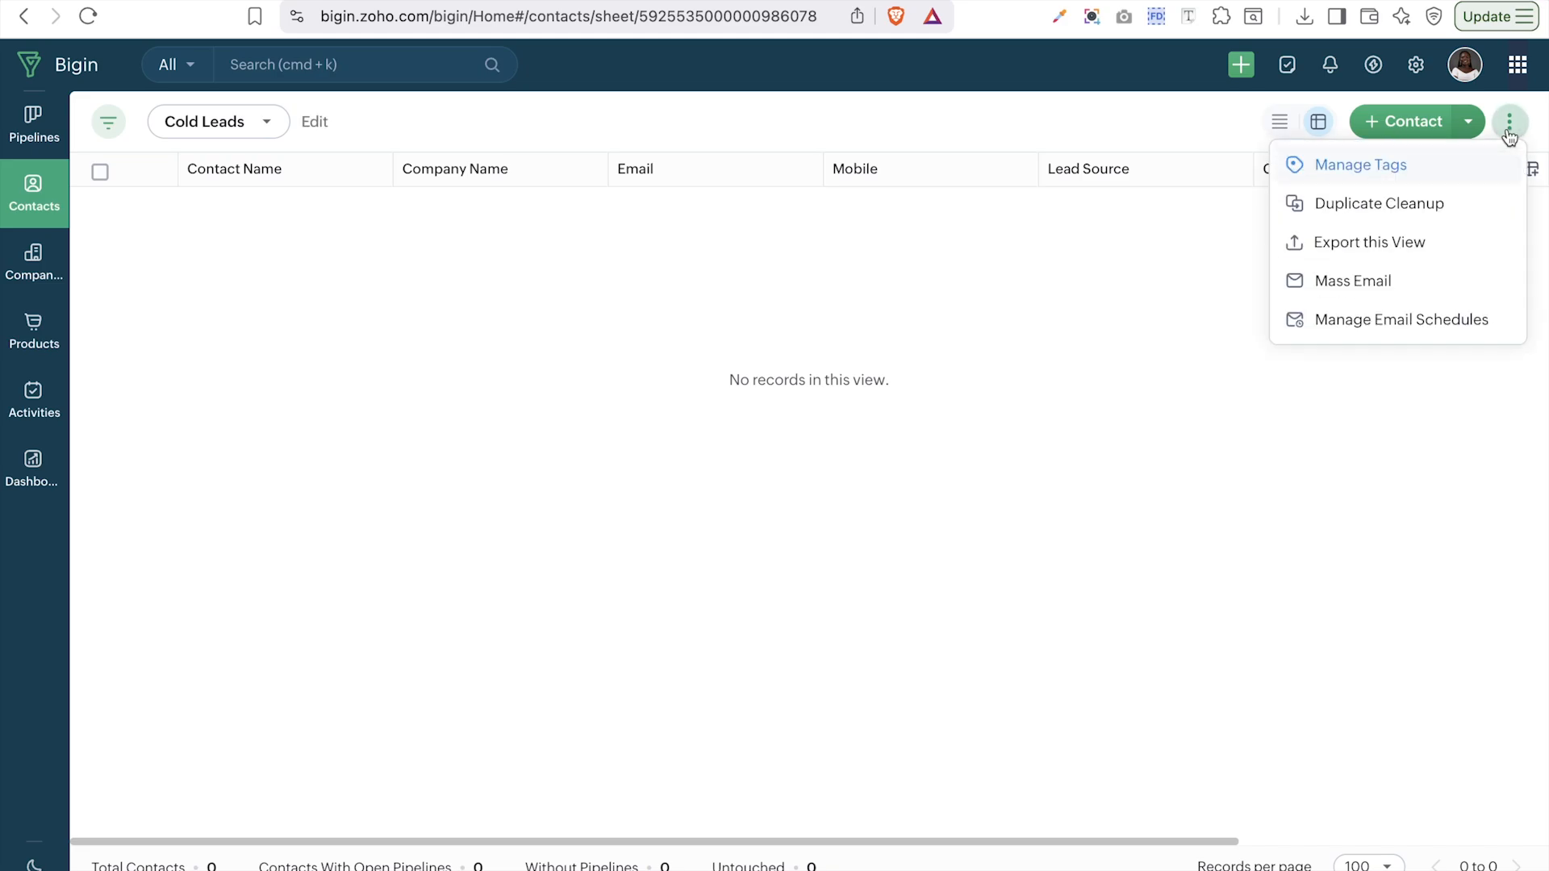
left_click(1389, 174)
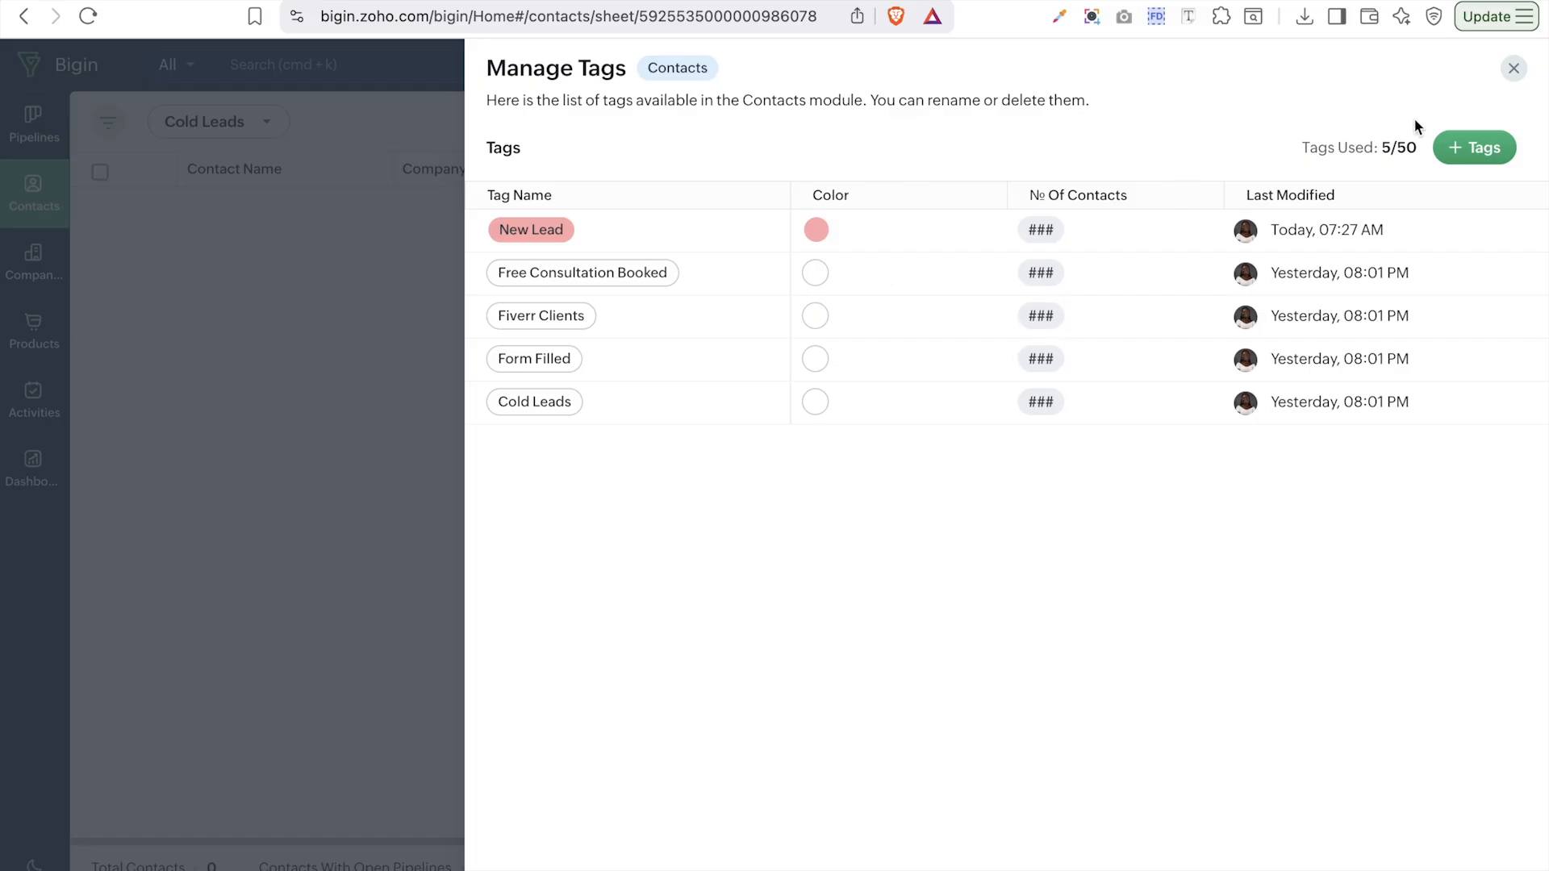
left_click(1470, 147)
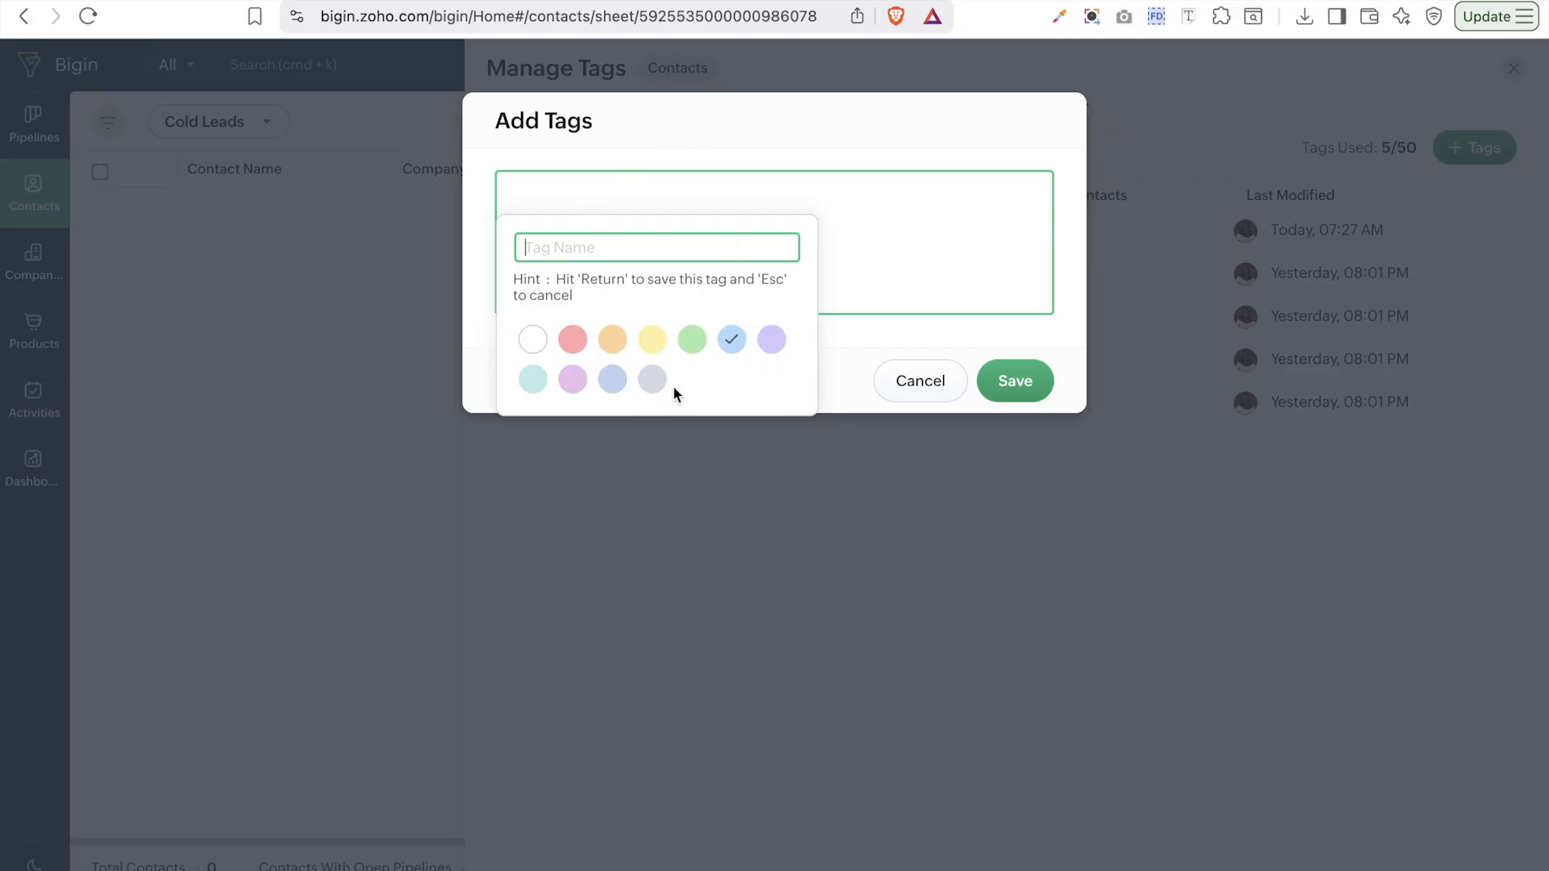
left_click(949, 377)
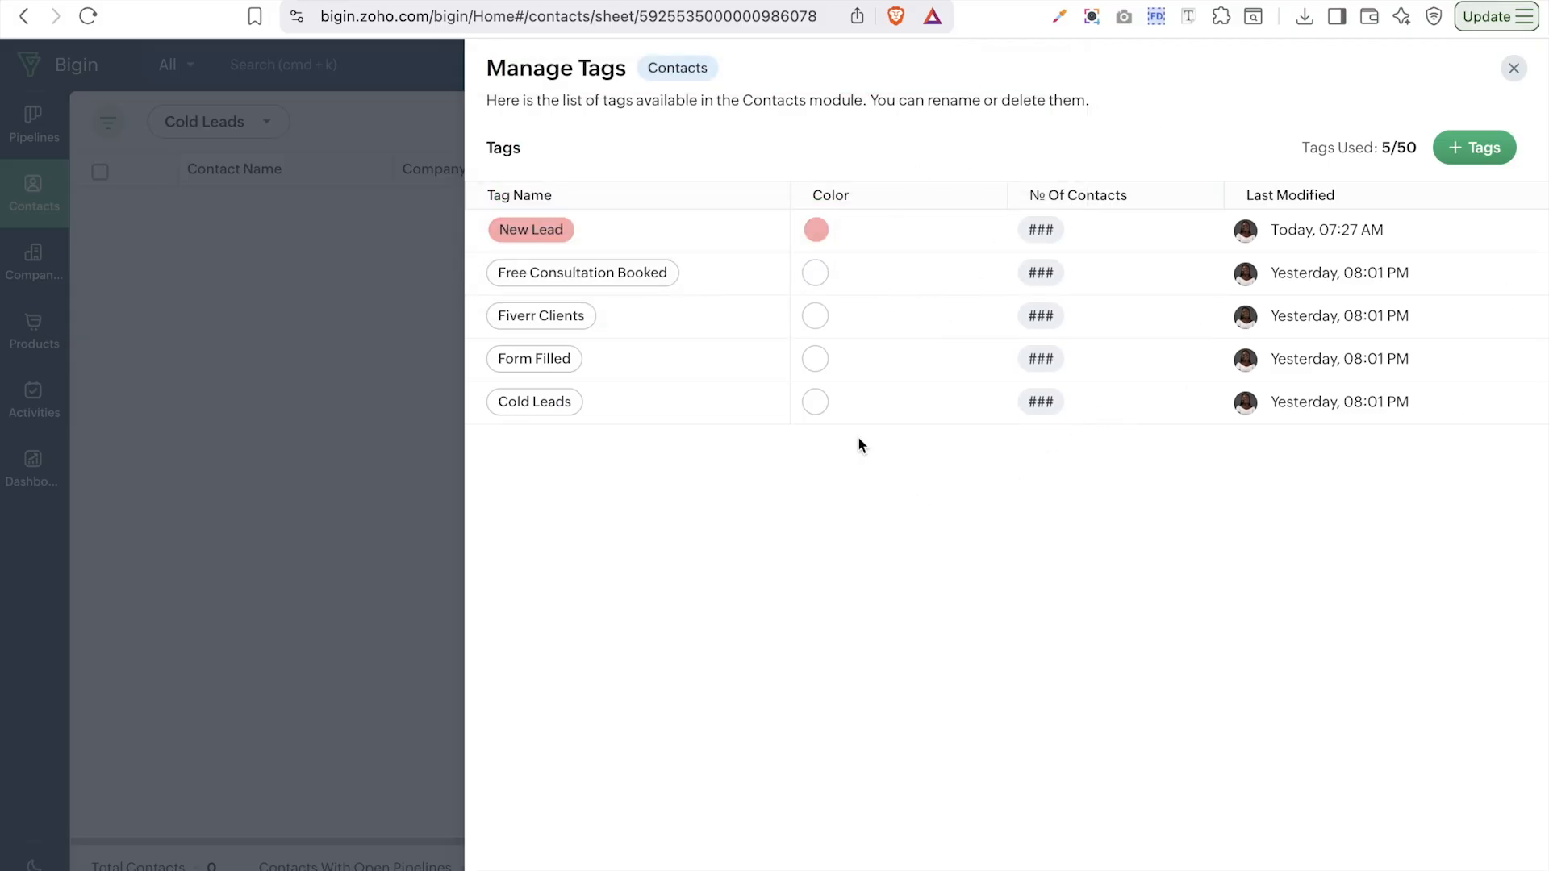
- Reveal contact counts for New Lead, Free Consultation Booked and Fiverr Clients, then close the panel
left_click(1046, 231)
left_click(1042, 284)
left_click(1040, 326)
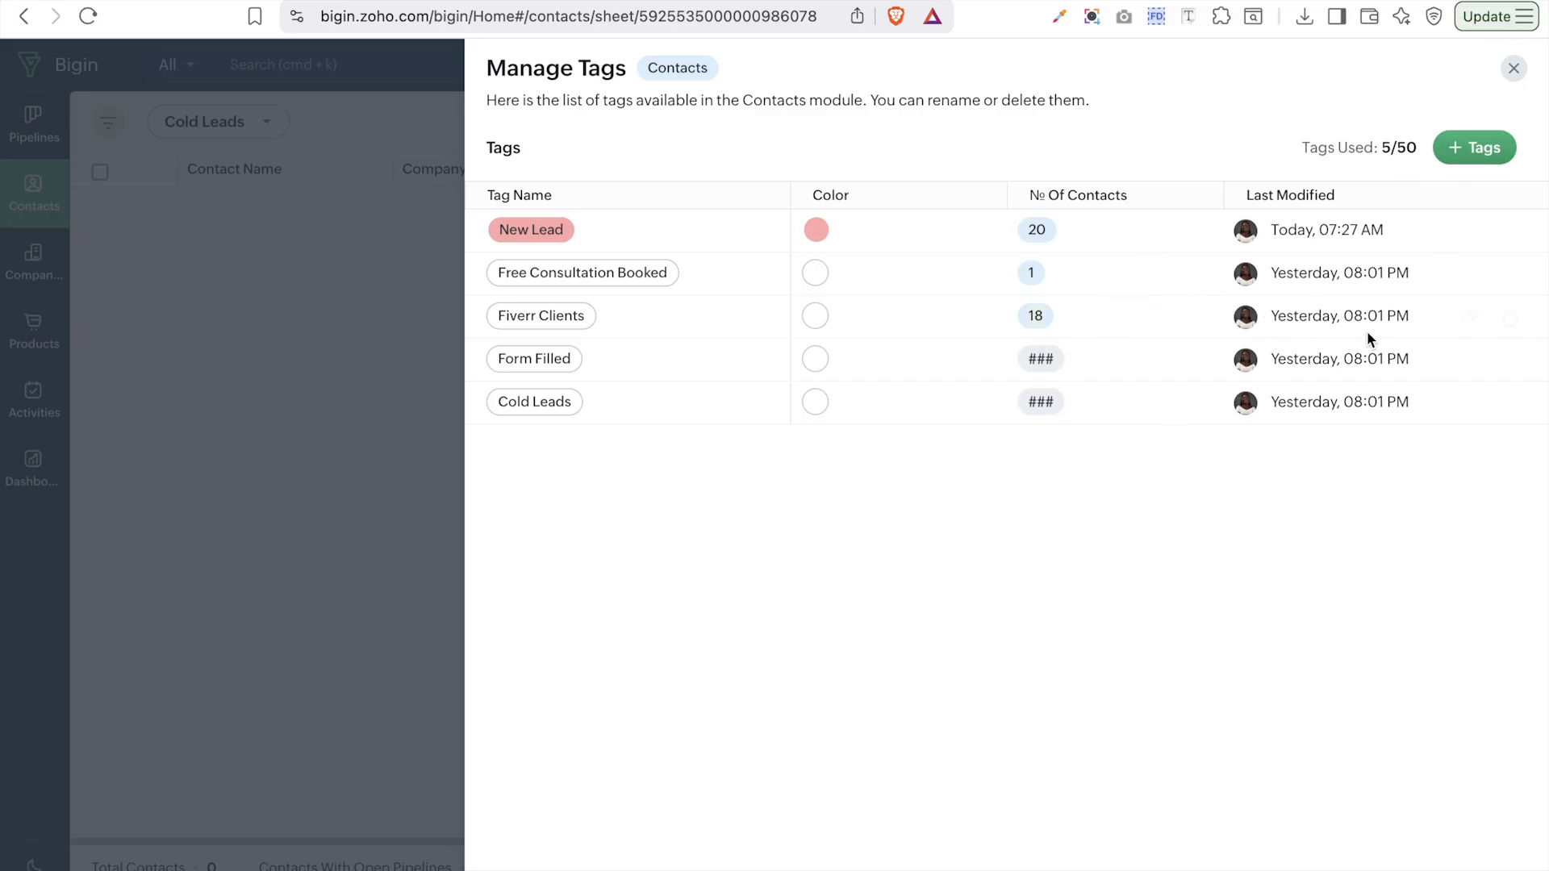
left_click(1514, 71)
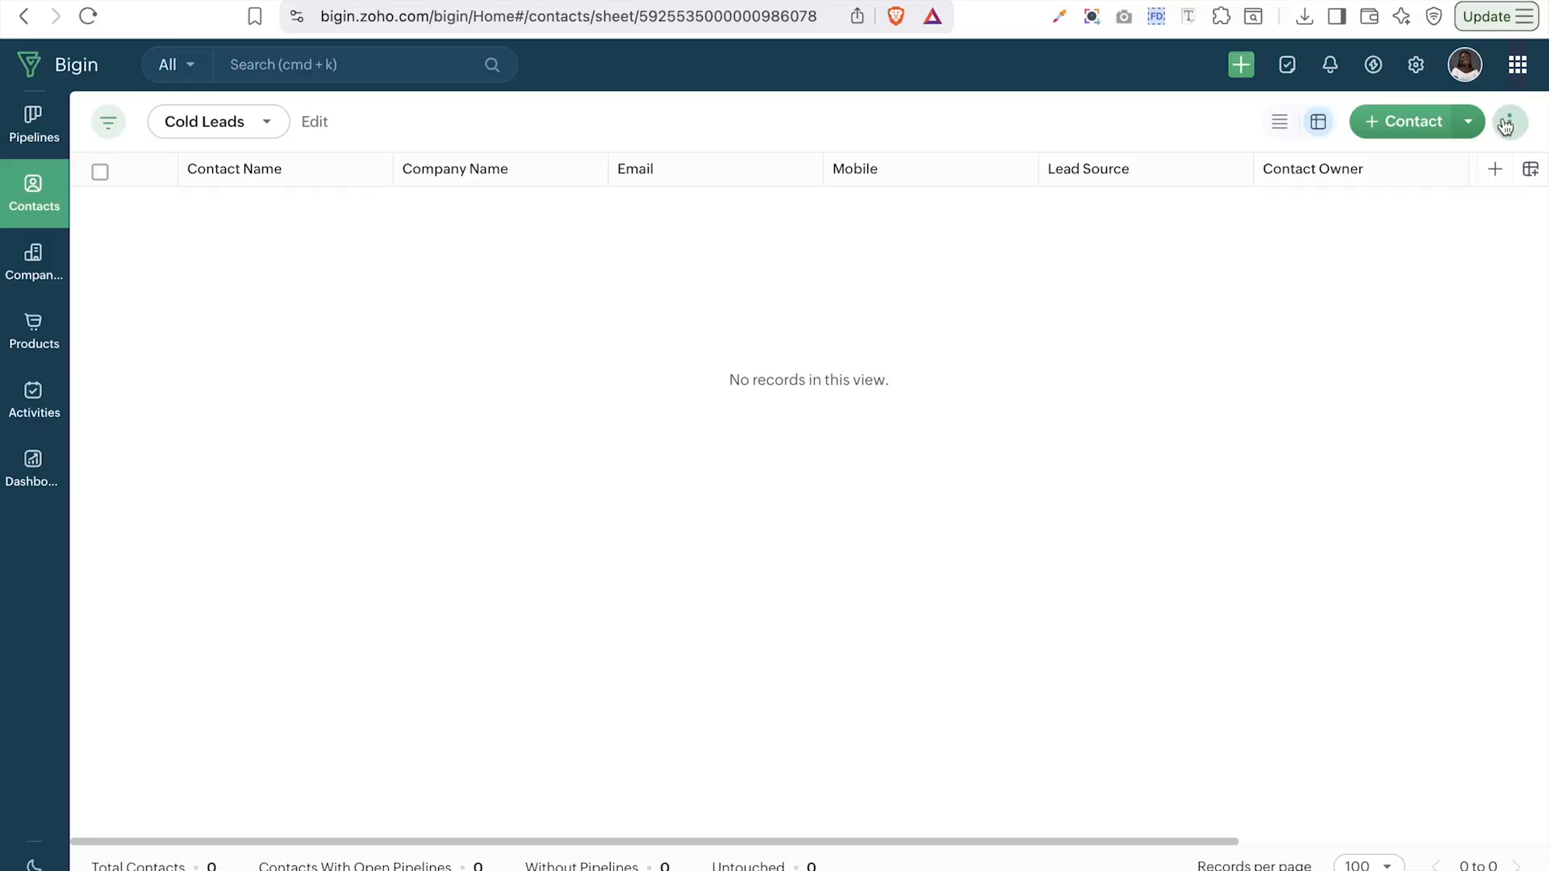
- Start a contacts Duplicate Cleanup matching on Email and run Find & Merge Duplicates
left_click(1506, 125)
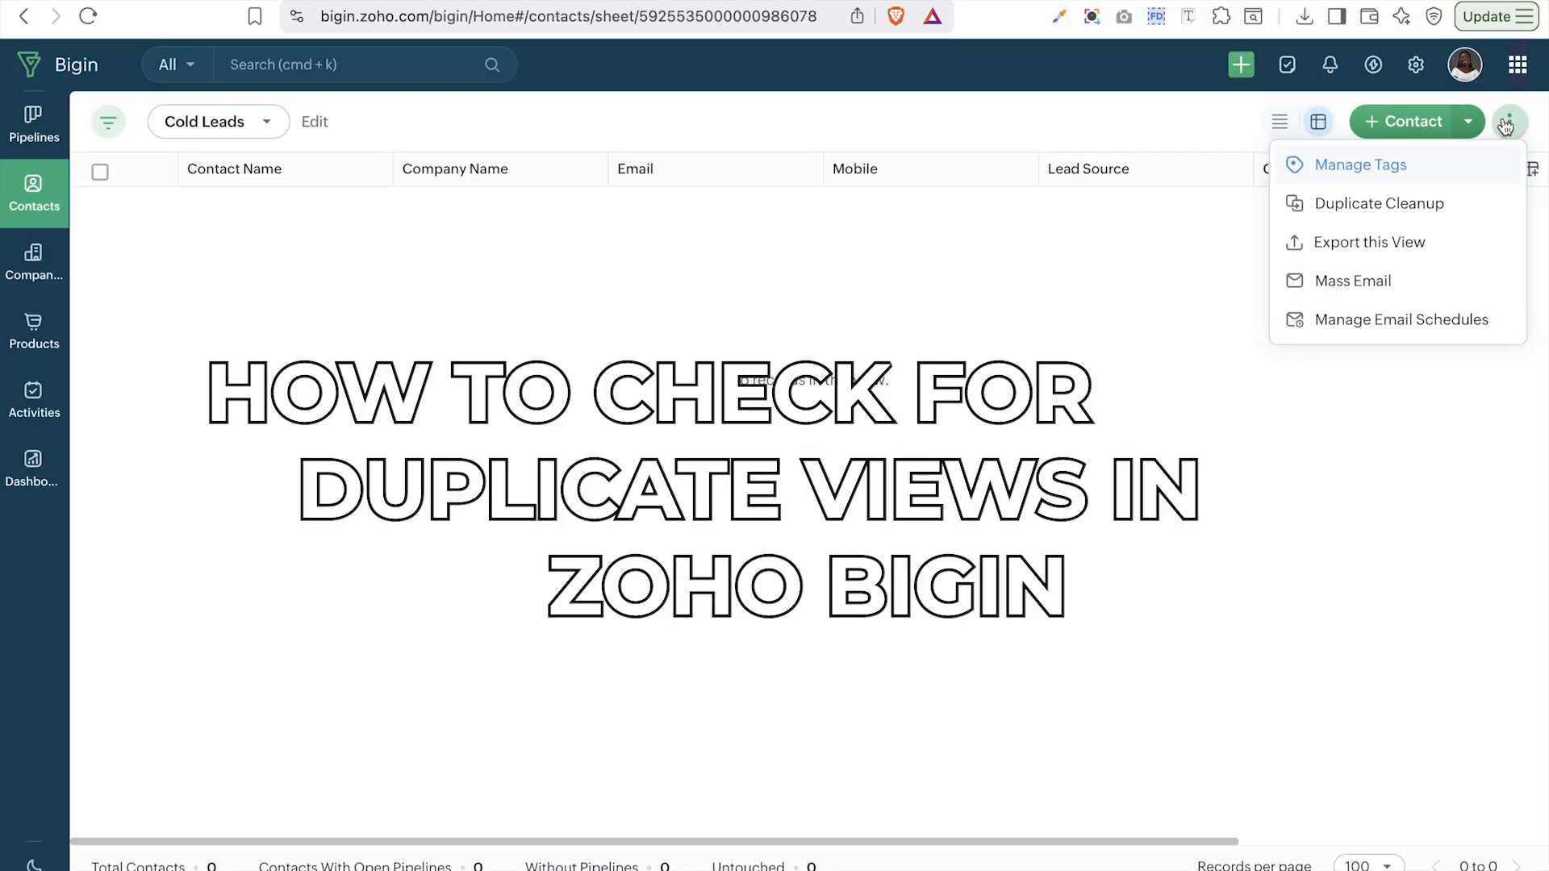
left_click(1384, 213)
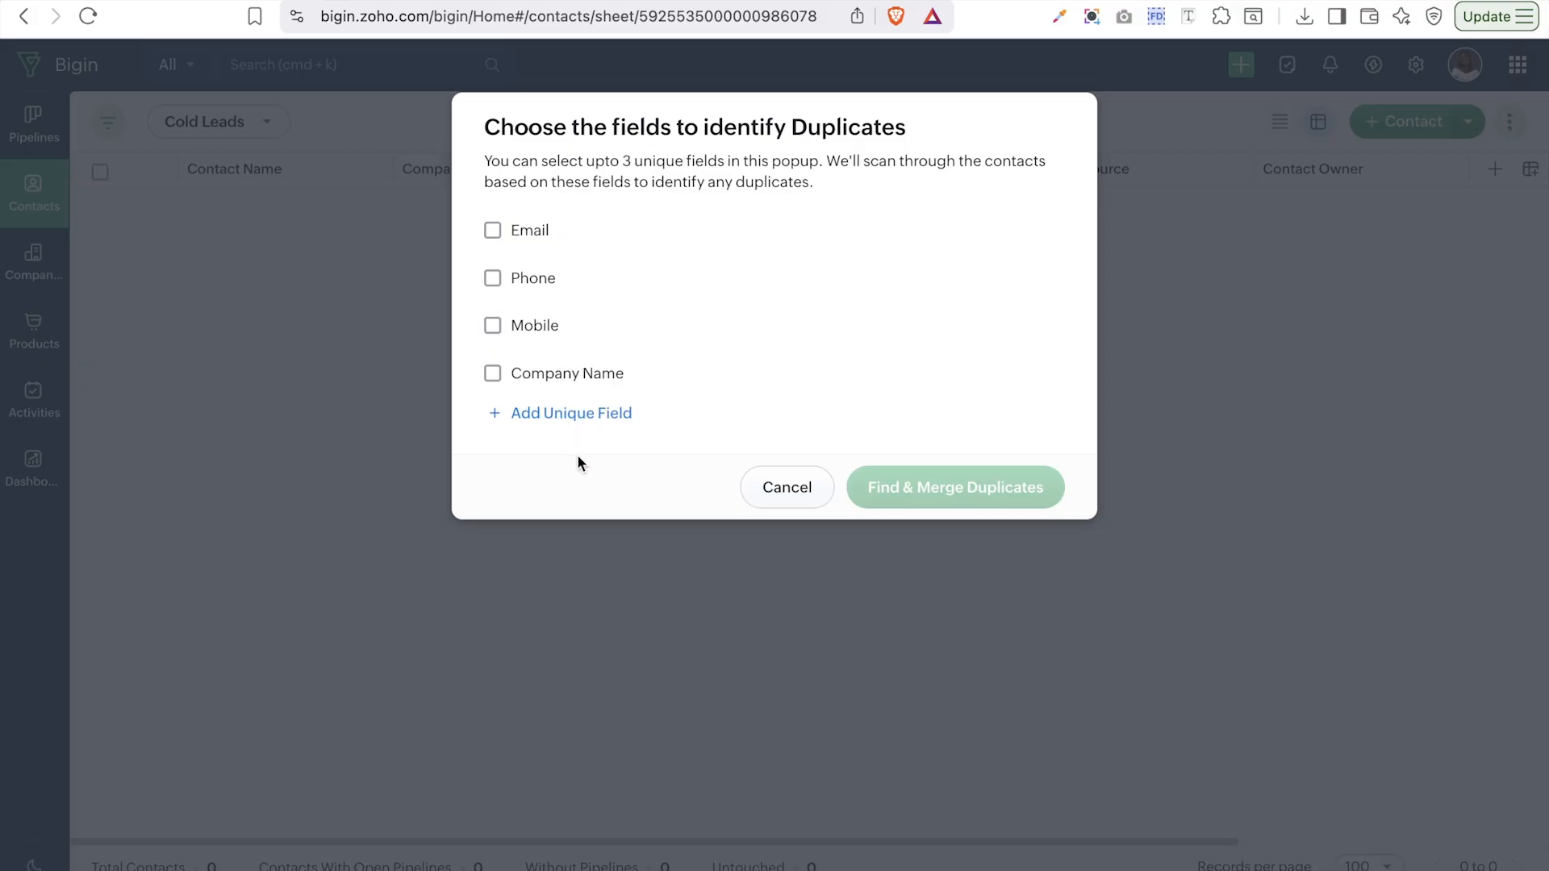
left_click(587, 420)
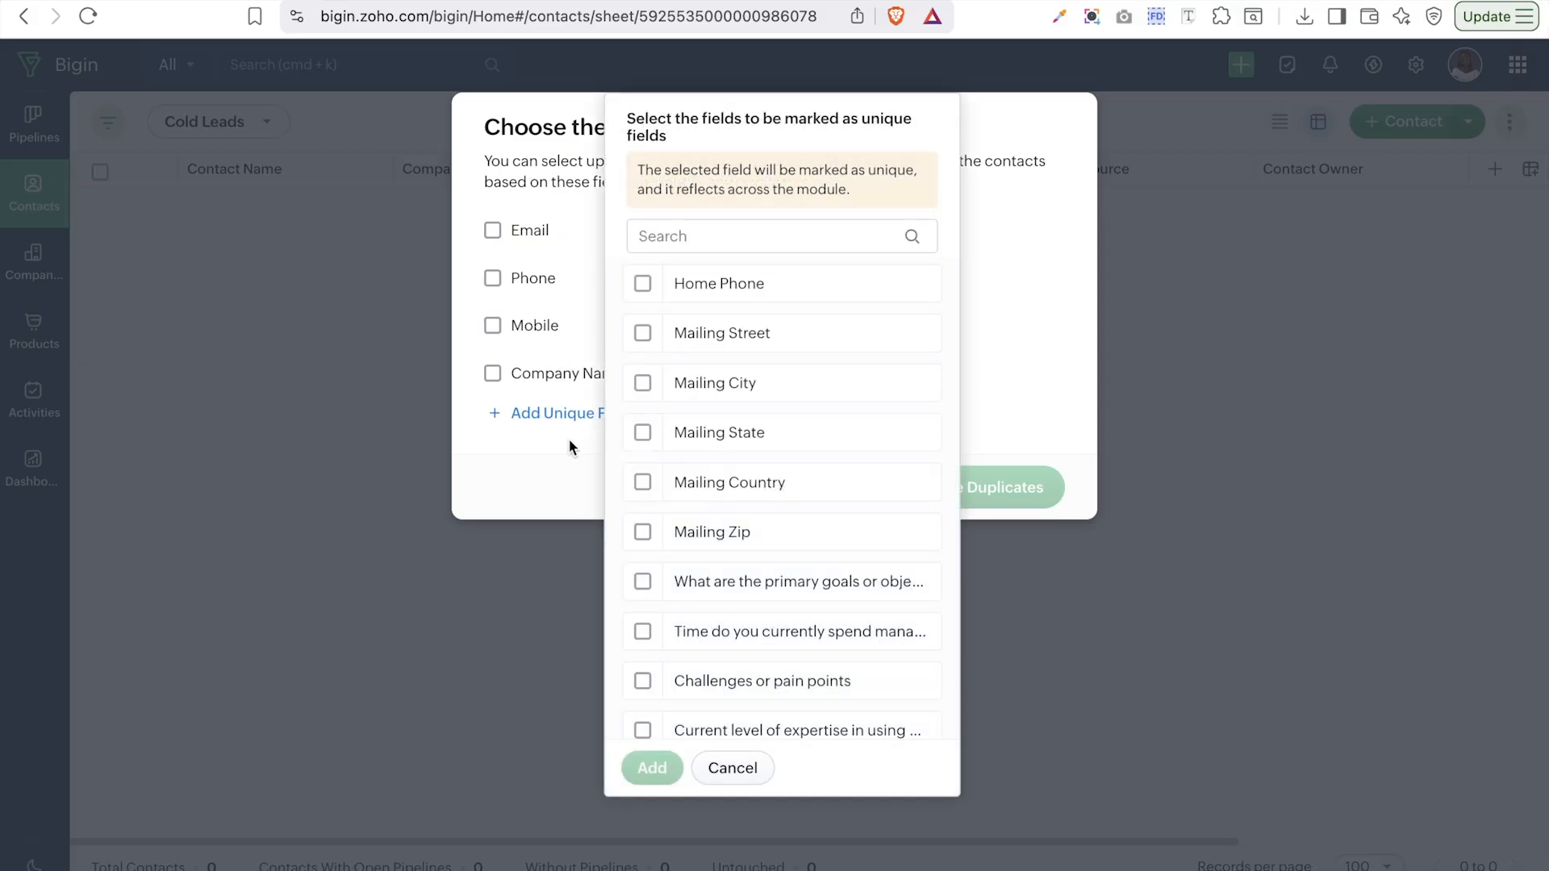
left_click(762, 240)
left_click(741, 773)
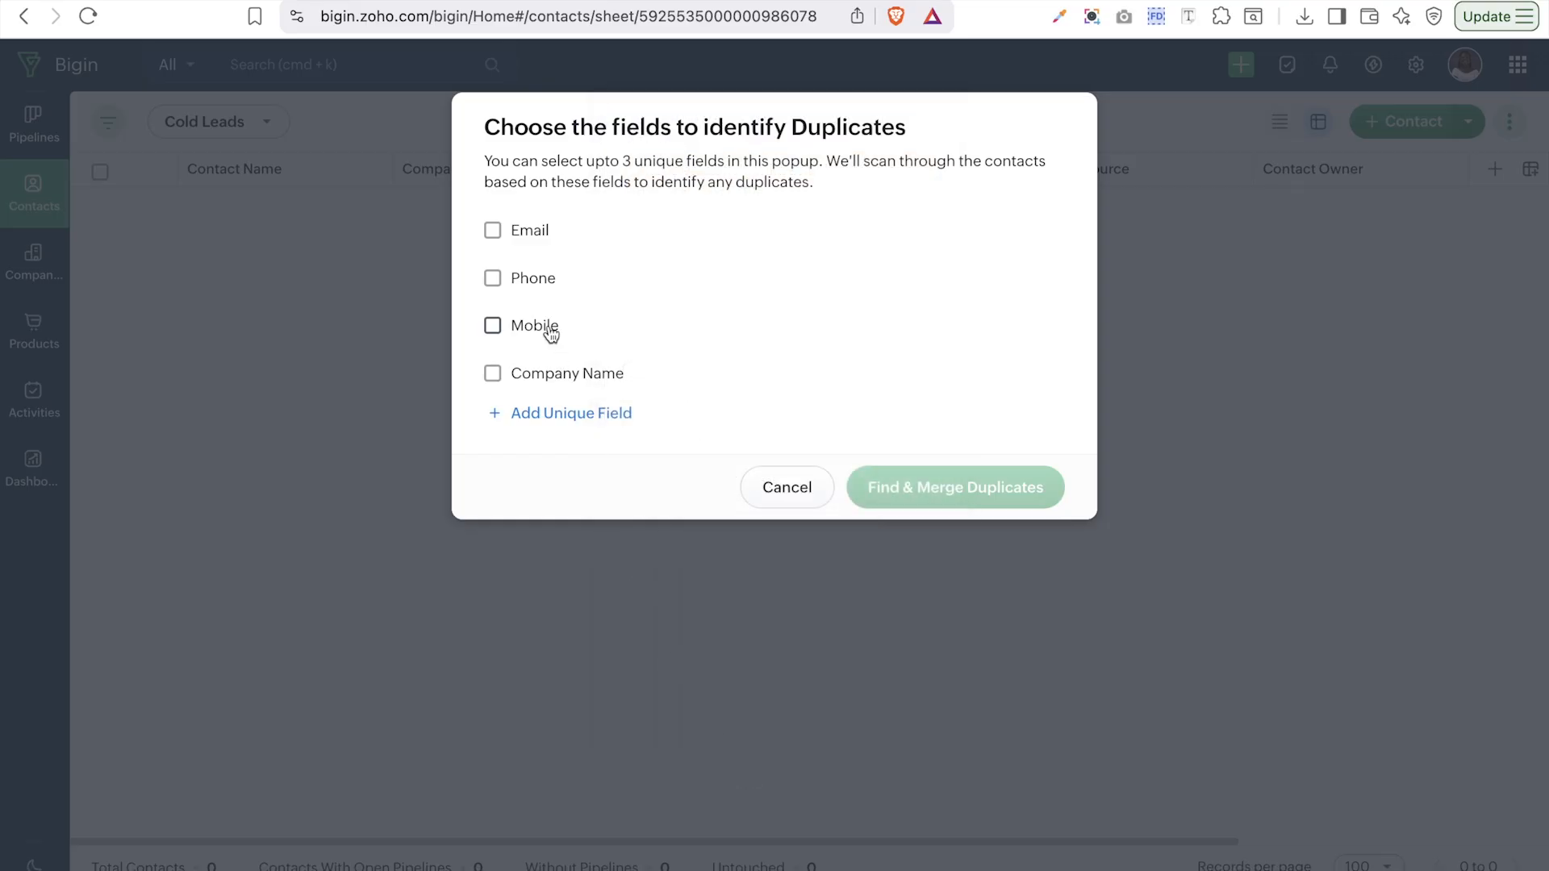
left_click(535, 244)
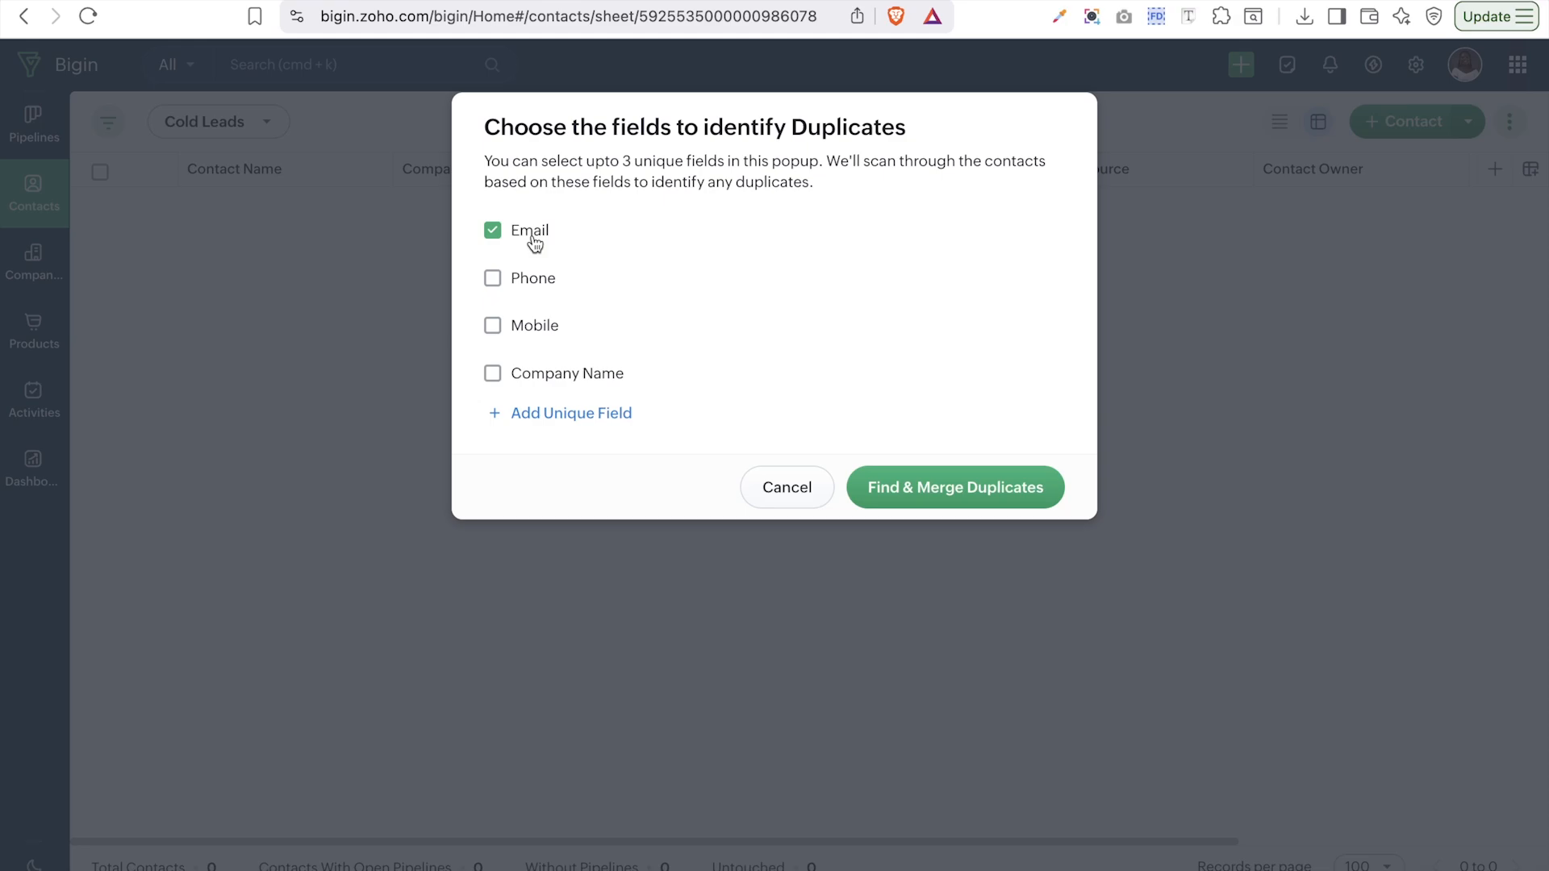
left_click(944, 490)
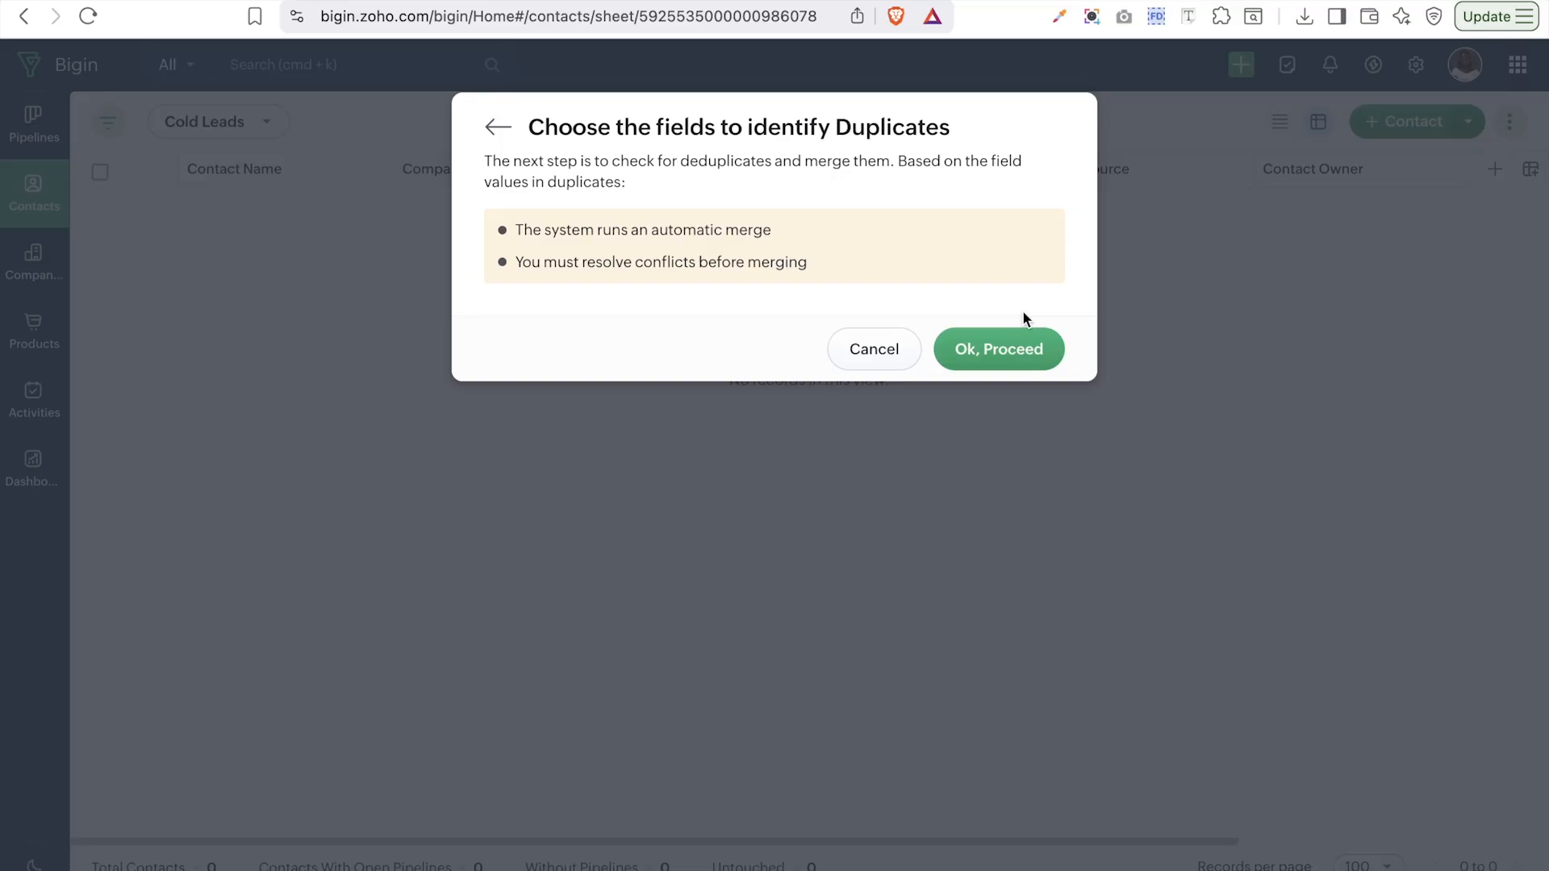
- Confirm the Email duplicate merge, then bring up the Cold Leads view's extra actions
left_click(979, 355)
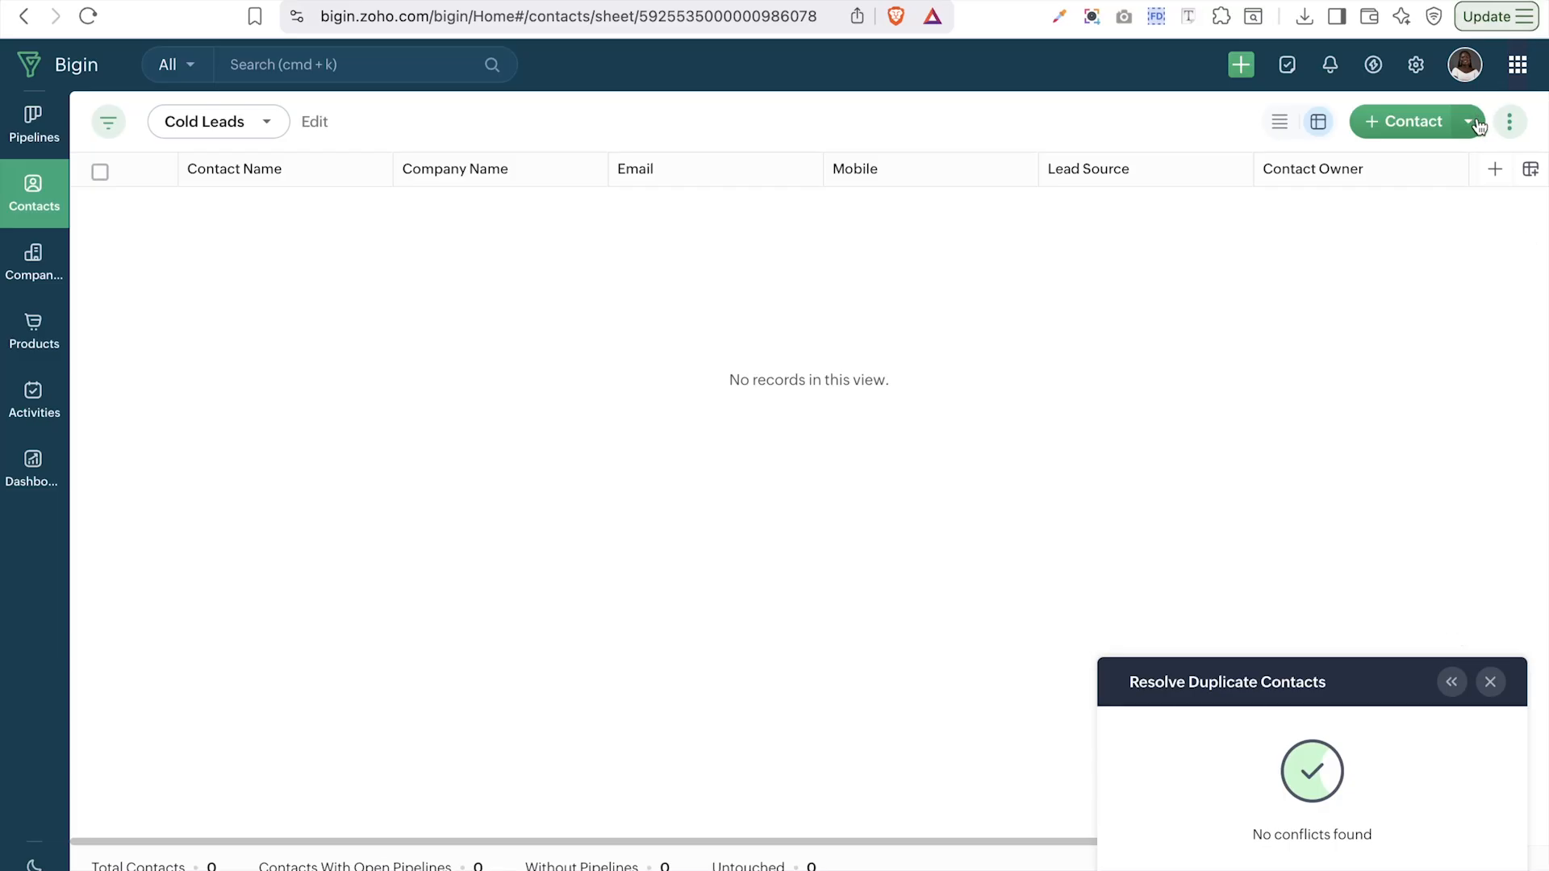
left_click(1503, 123)
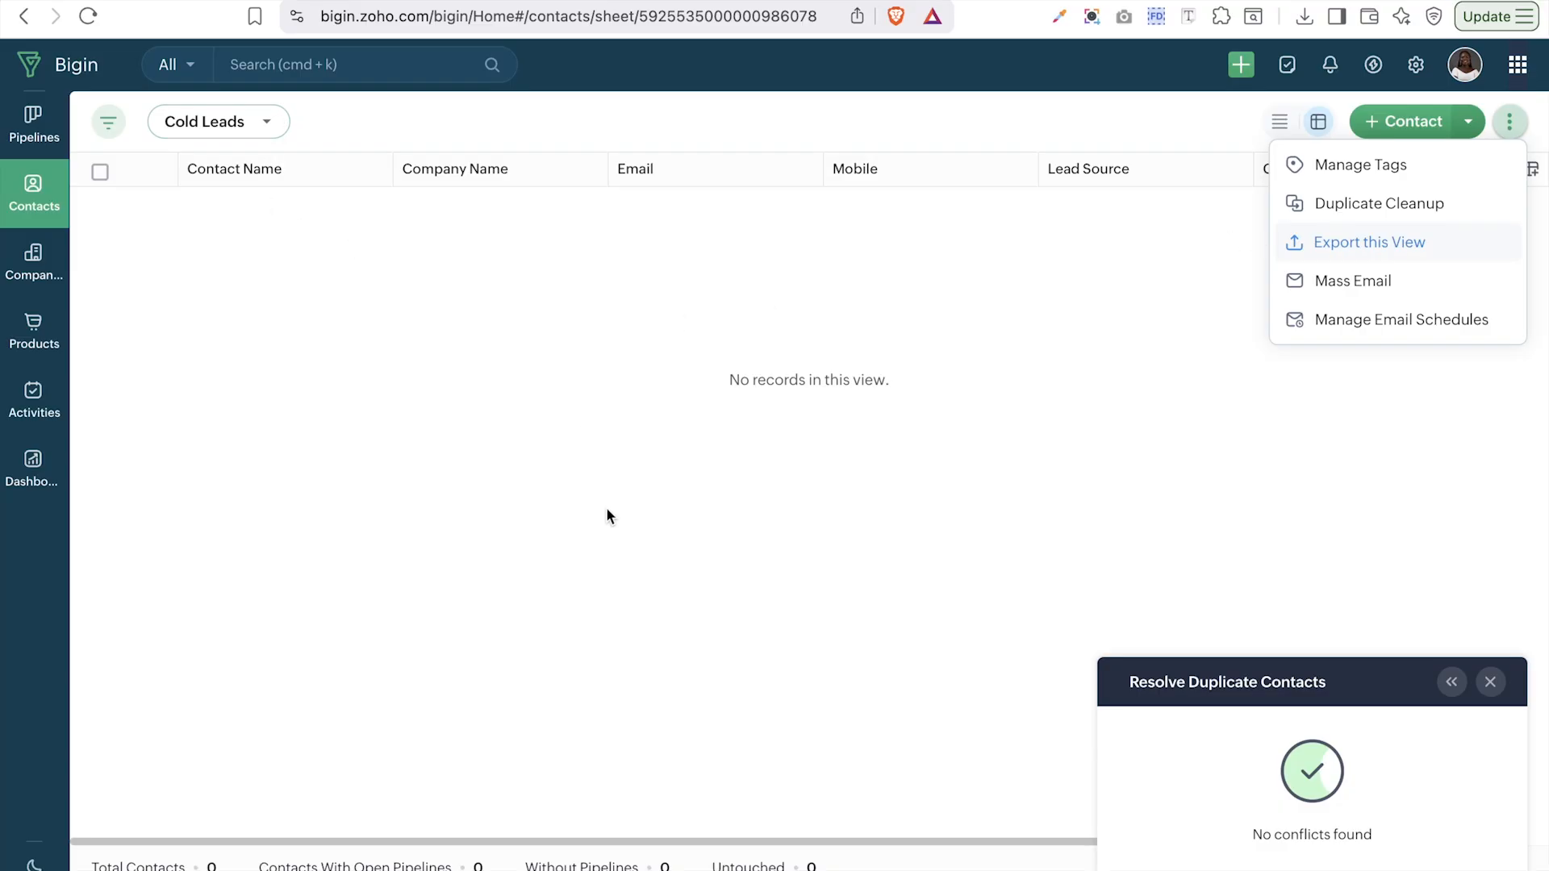
- Dismiss the Resolve Duplicate Contacts notice and reopen Mass Email from the more-actions menu
left_click(1364, 280)
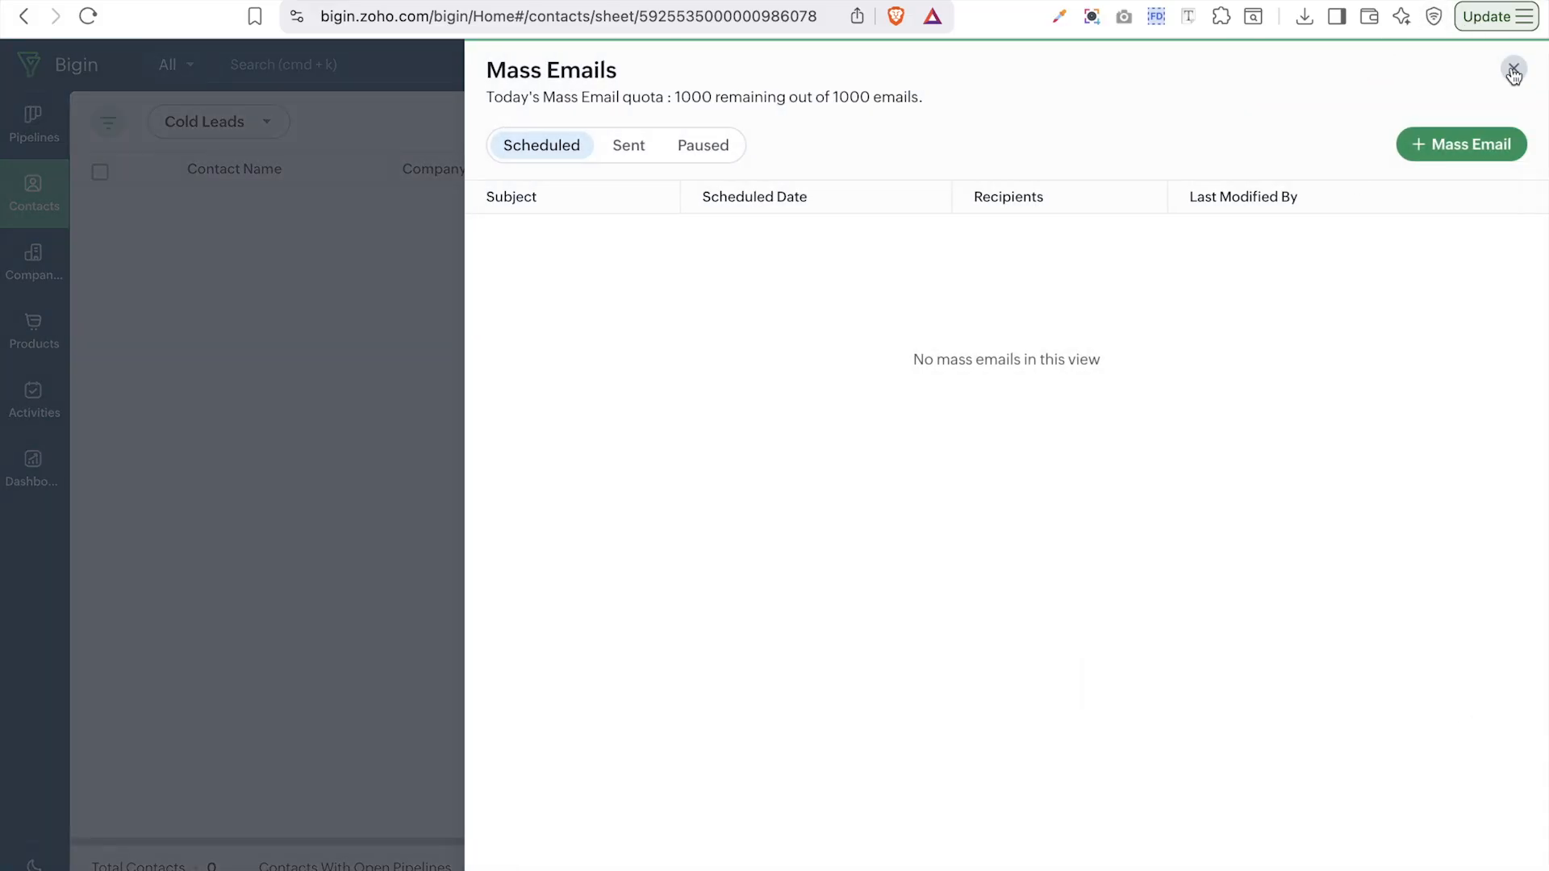
left_click(1514, 71)
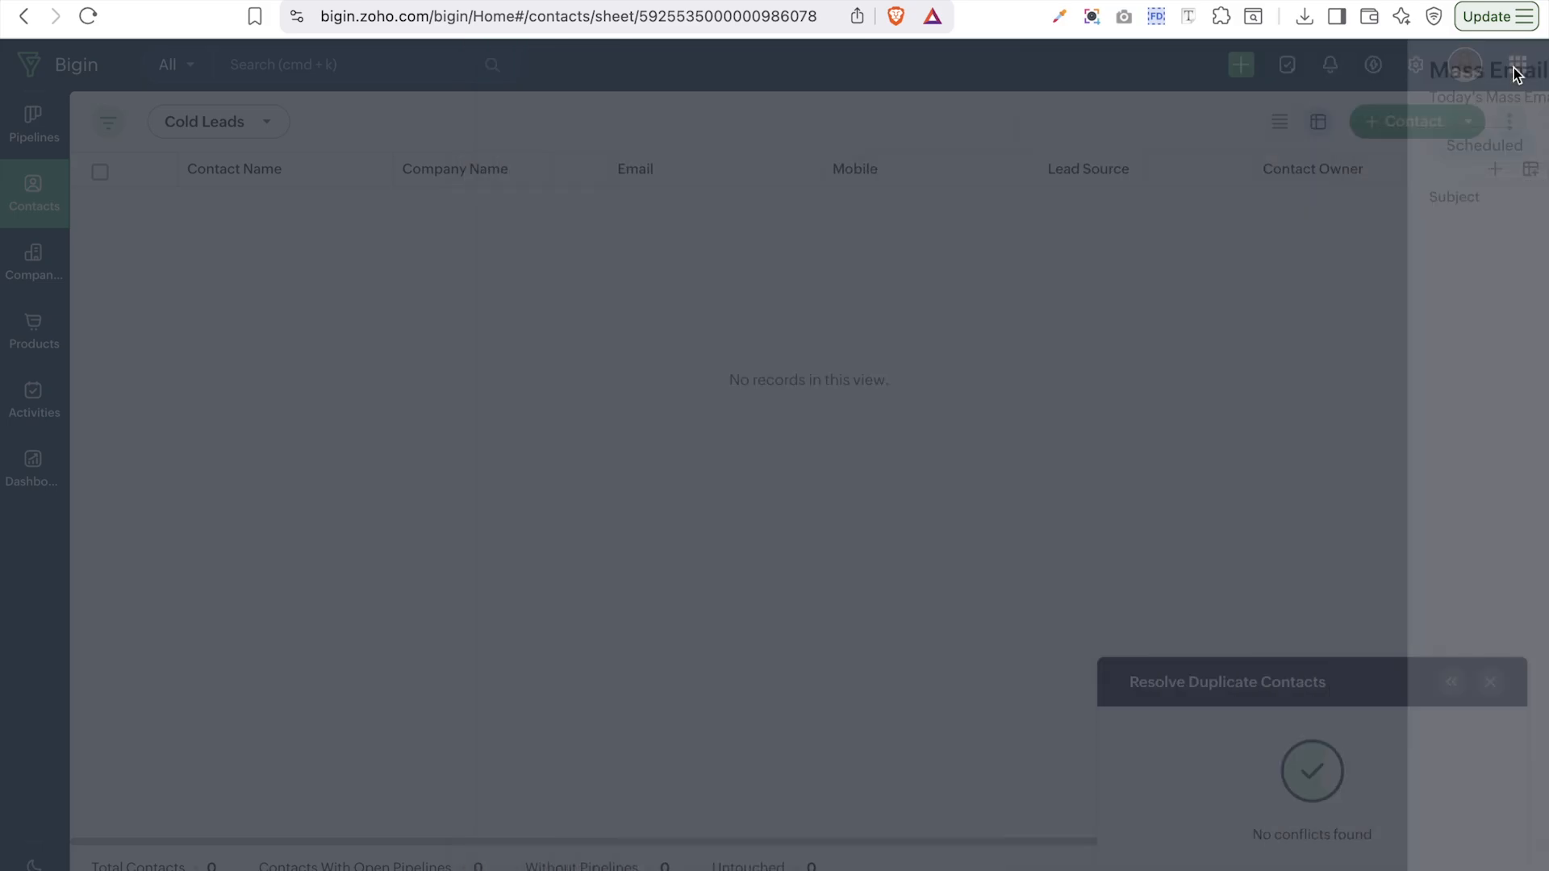
left_click(1491, 681)
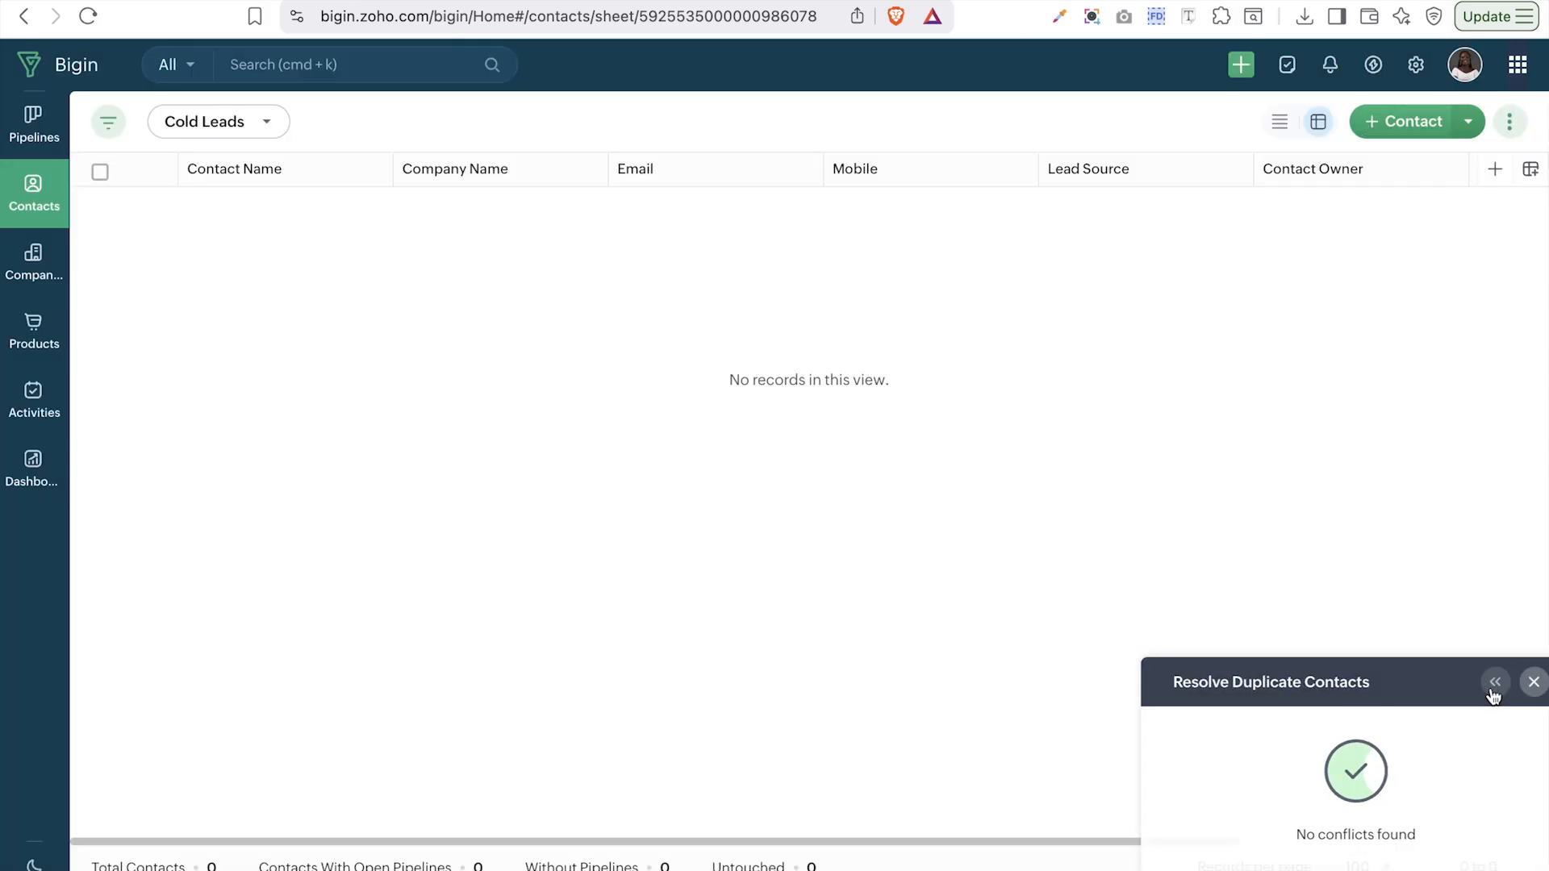
left_click(1510, 121)
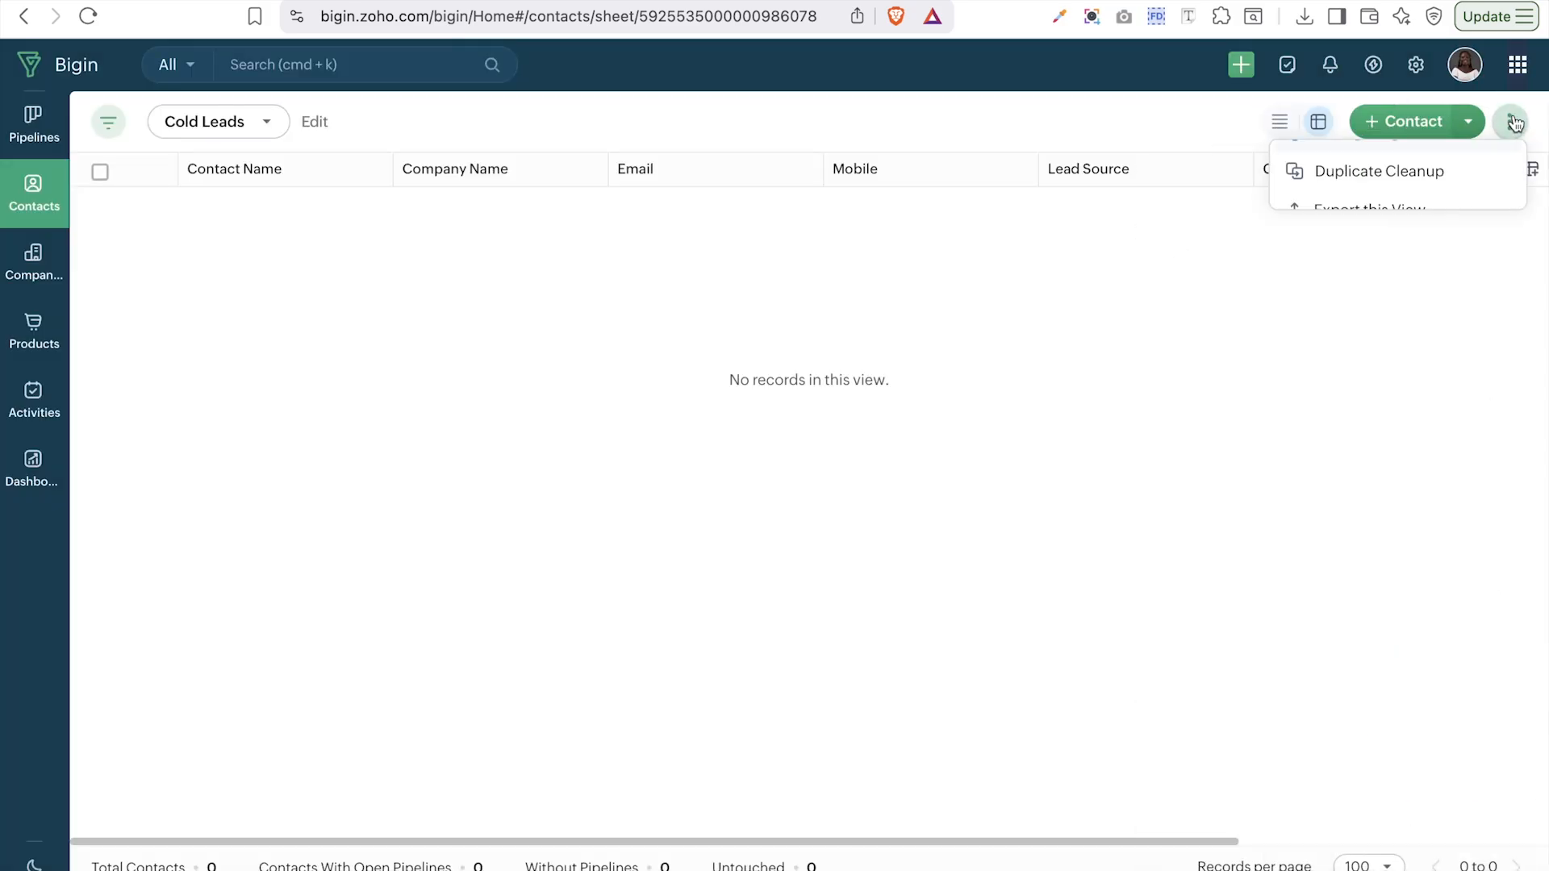
left_click(1387, 287)
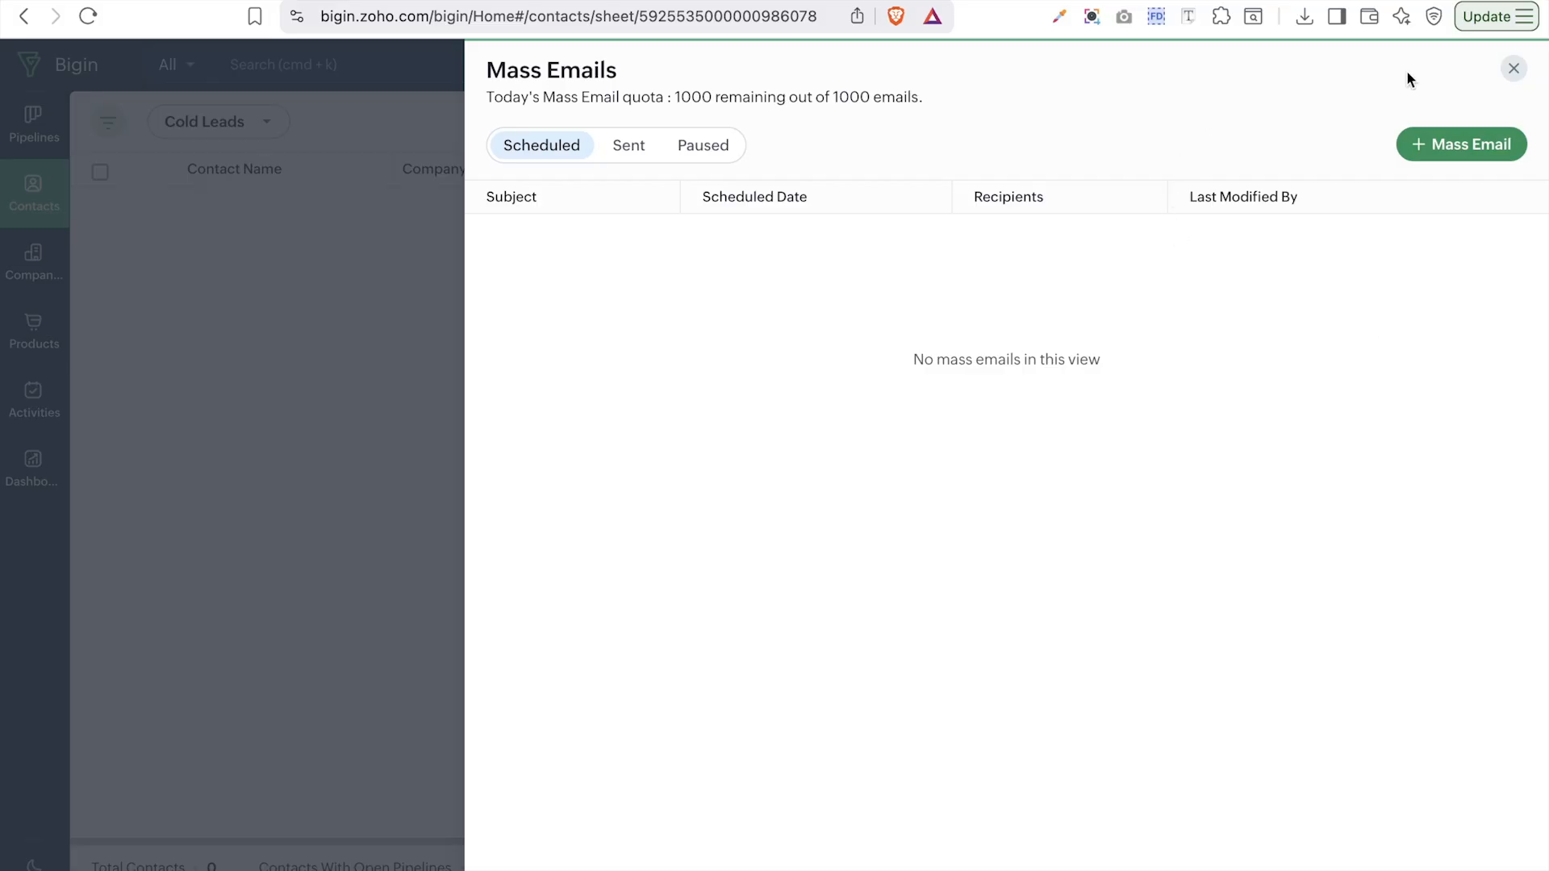
- Start a new mass email titled 'Thank you for chosing us' addressed to Cold Leads
left_click(1461, 149)
left_click(554, 211)
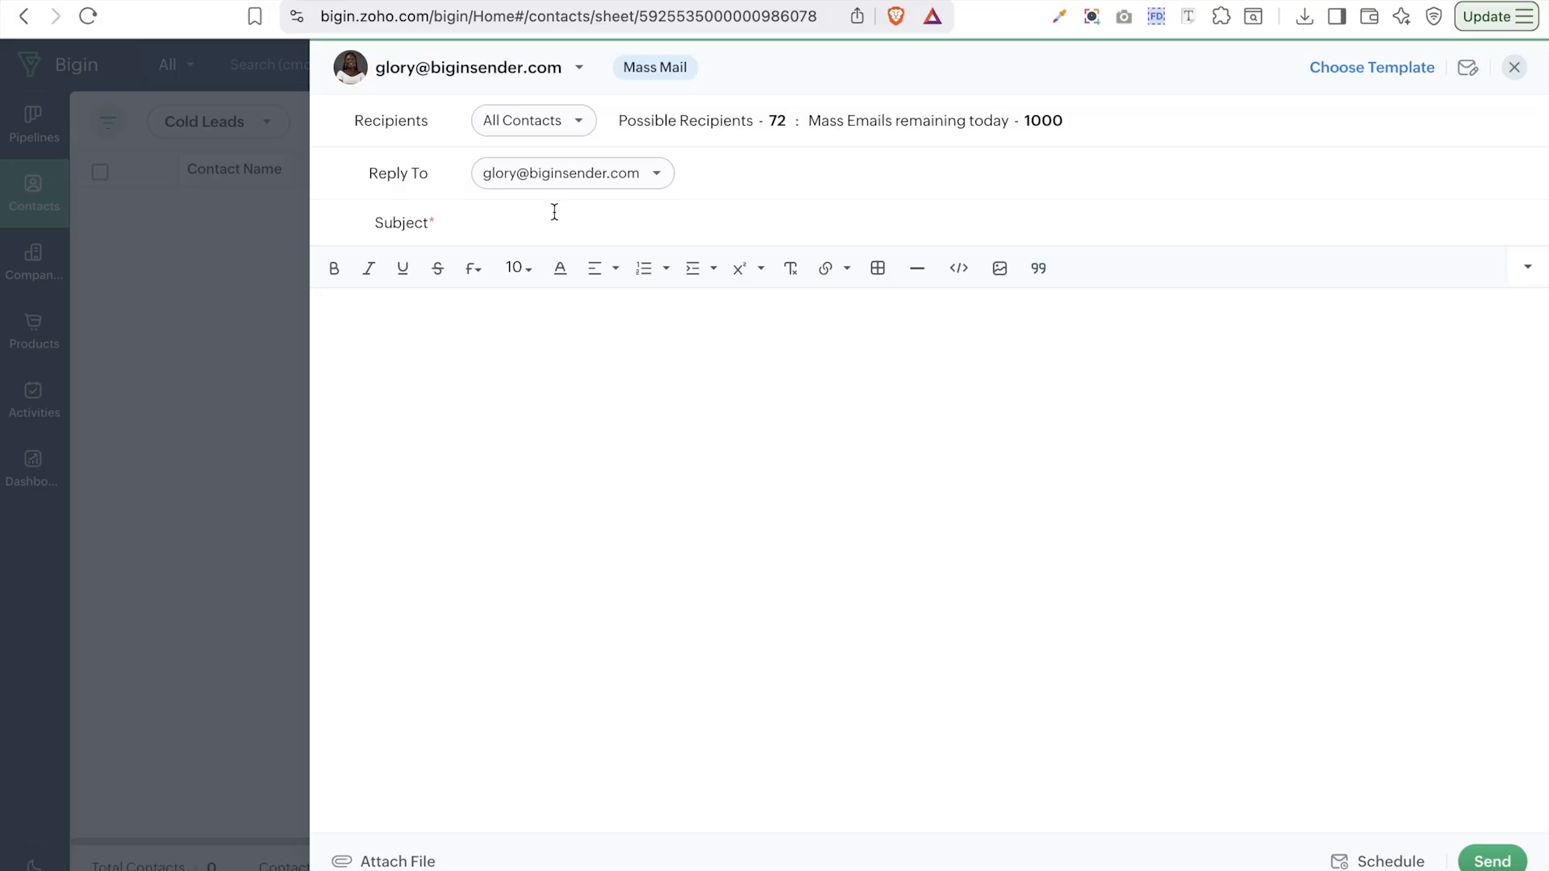
type("Thank you for chosing us")
left_click(525, 130)
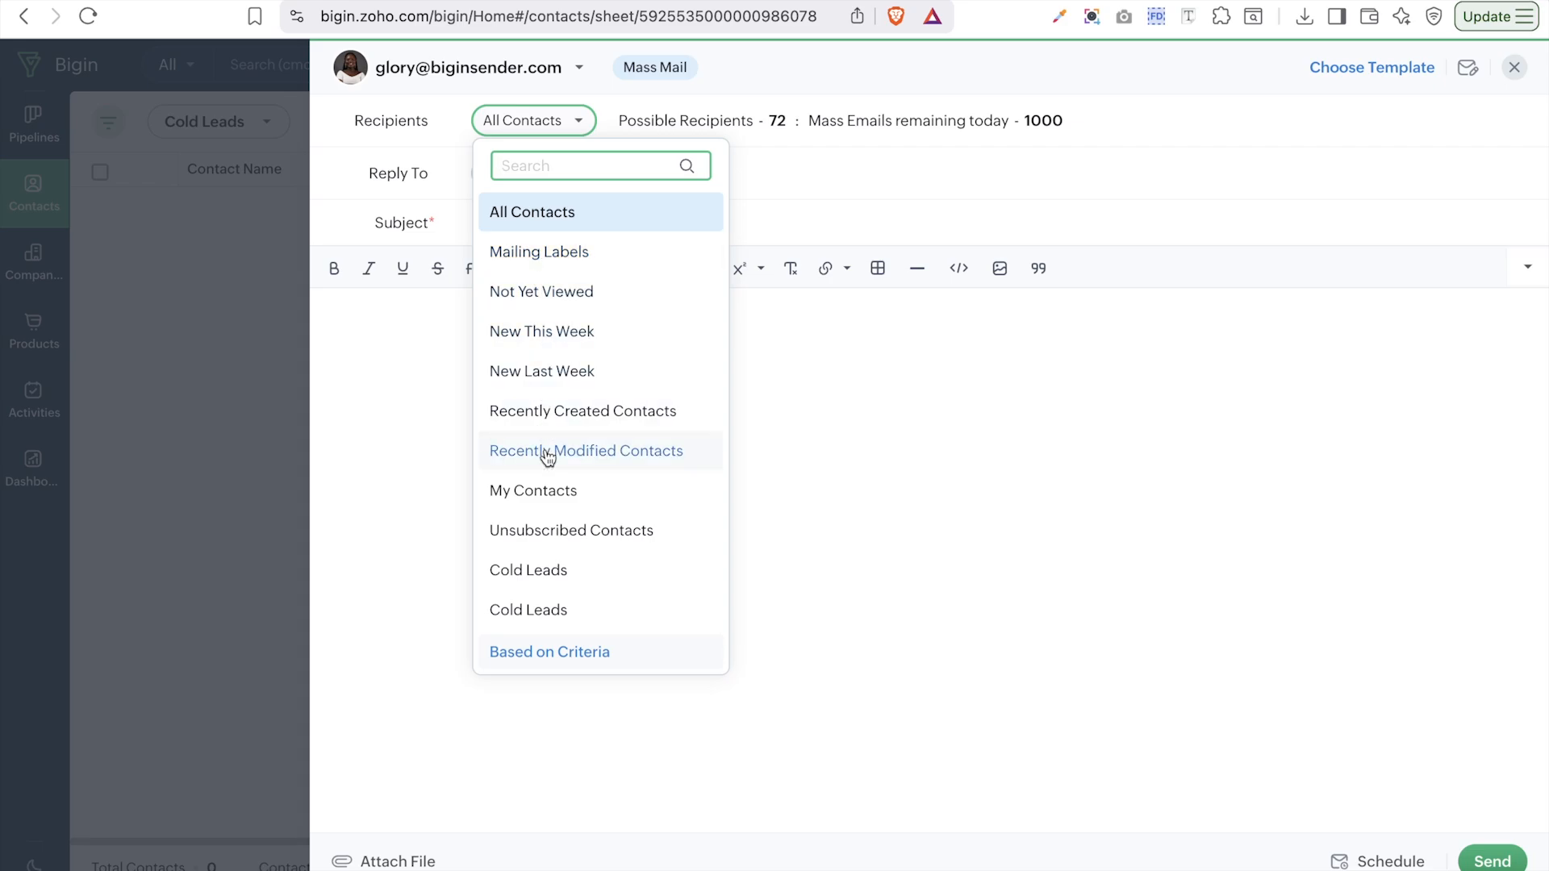
left_click(556, 613)
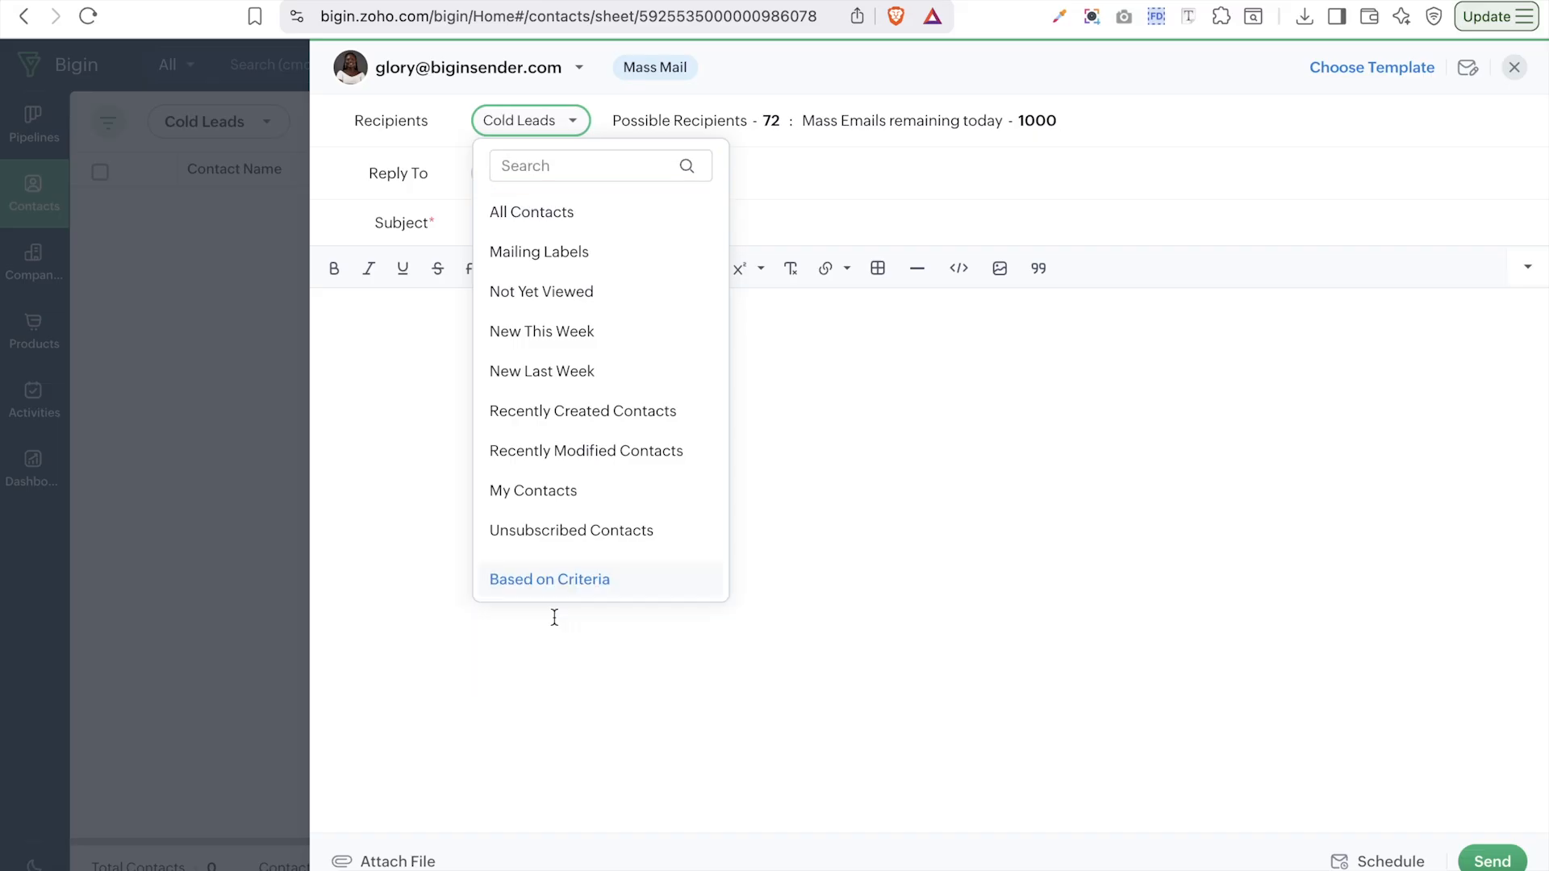
left_click(552, 129)
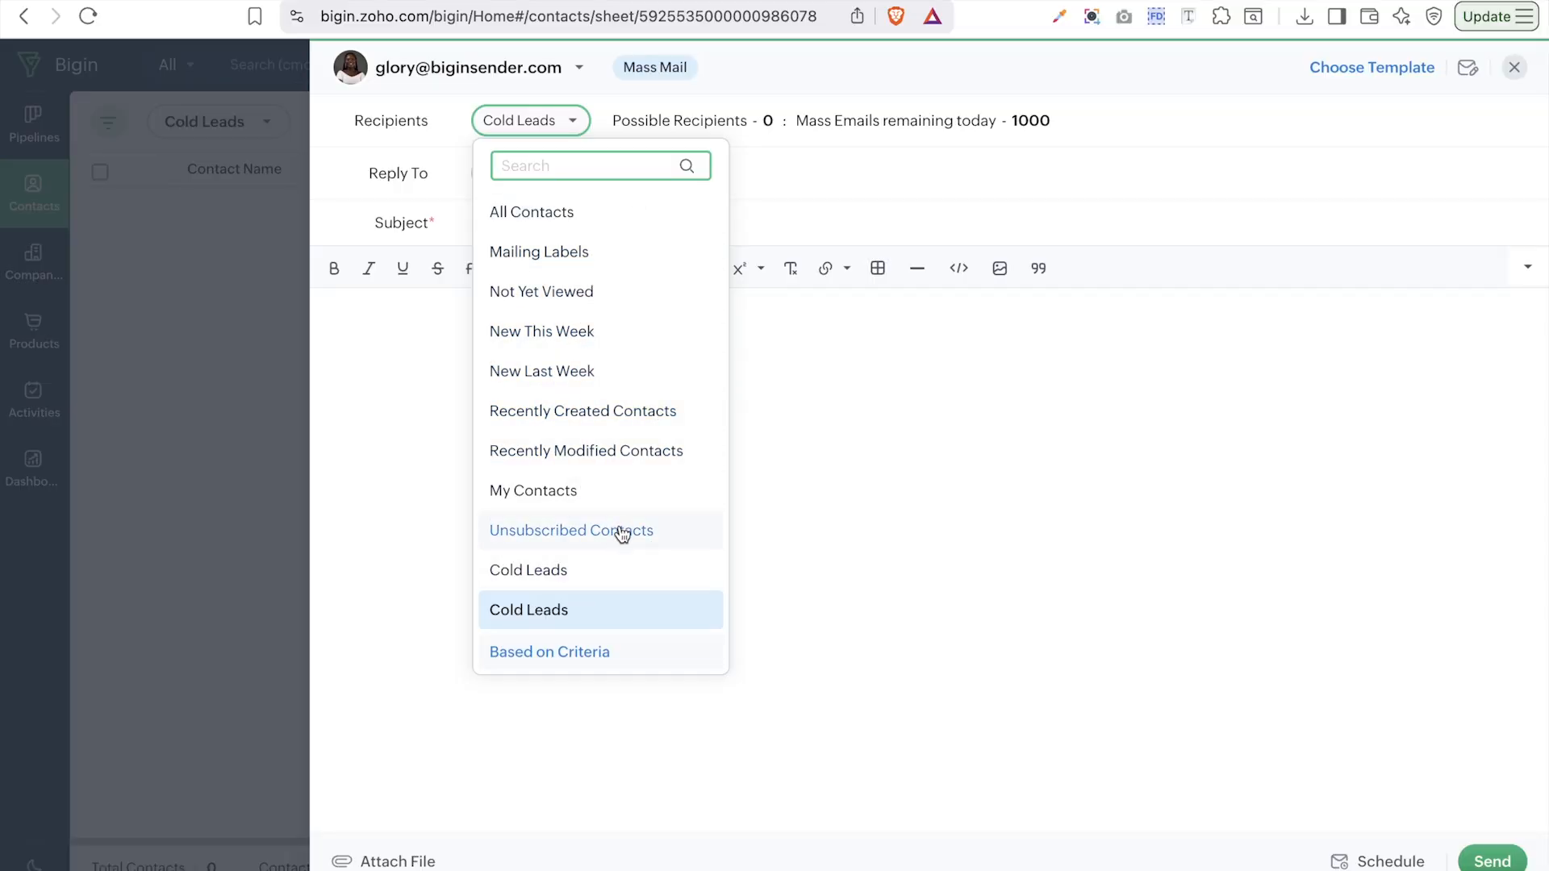
left_click(811, 191)
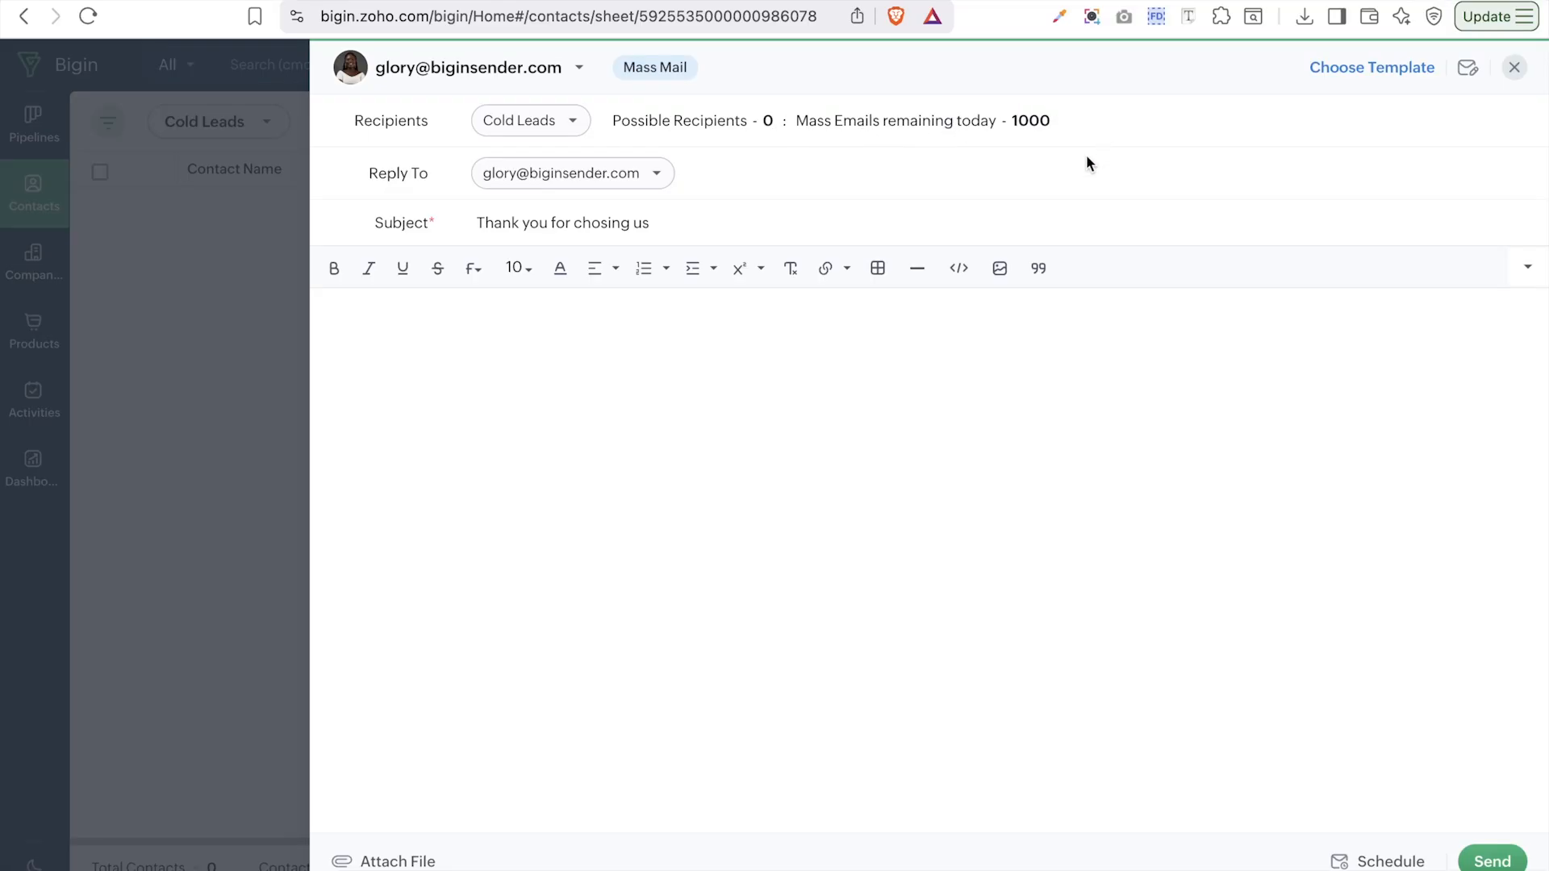
- Set Reply To to Same as from address and From to Record Owner's Email
left_click(539, 181)
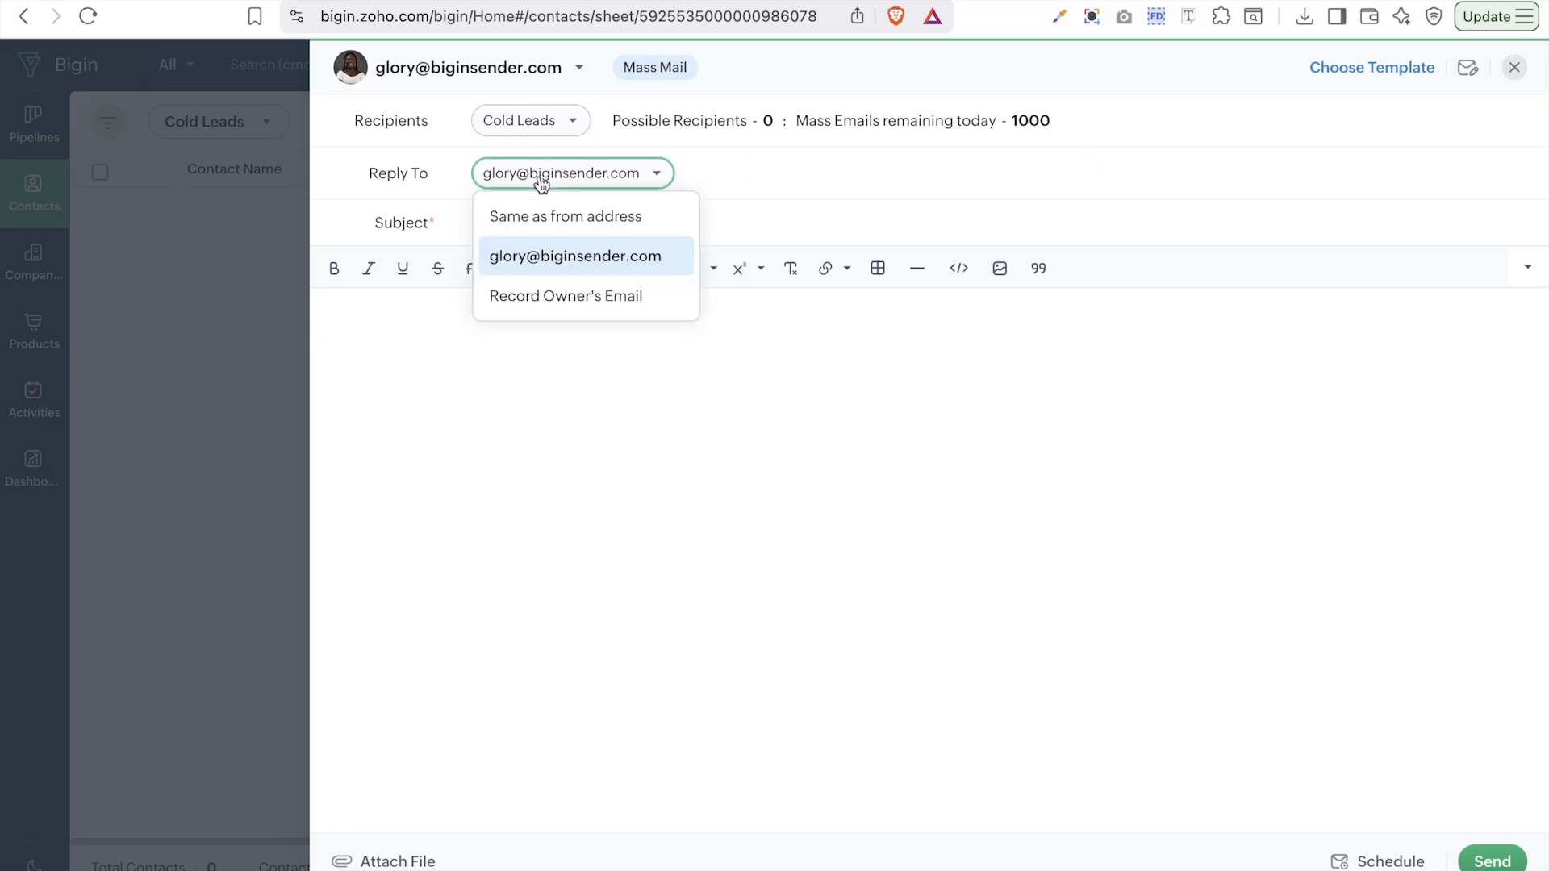
left_click(529, 226)
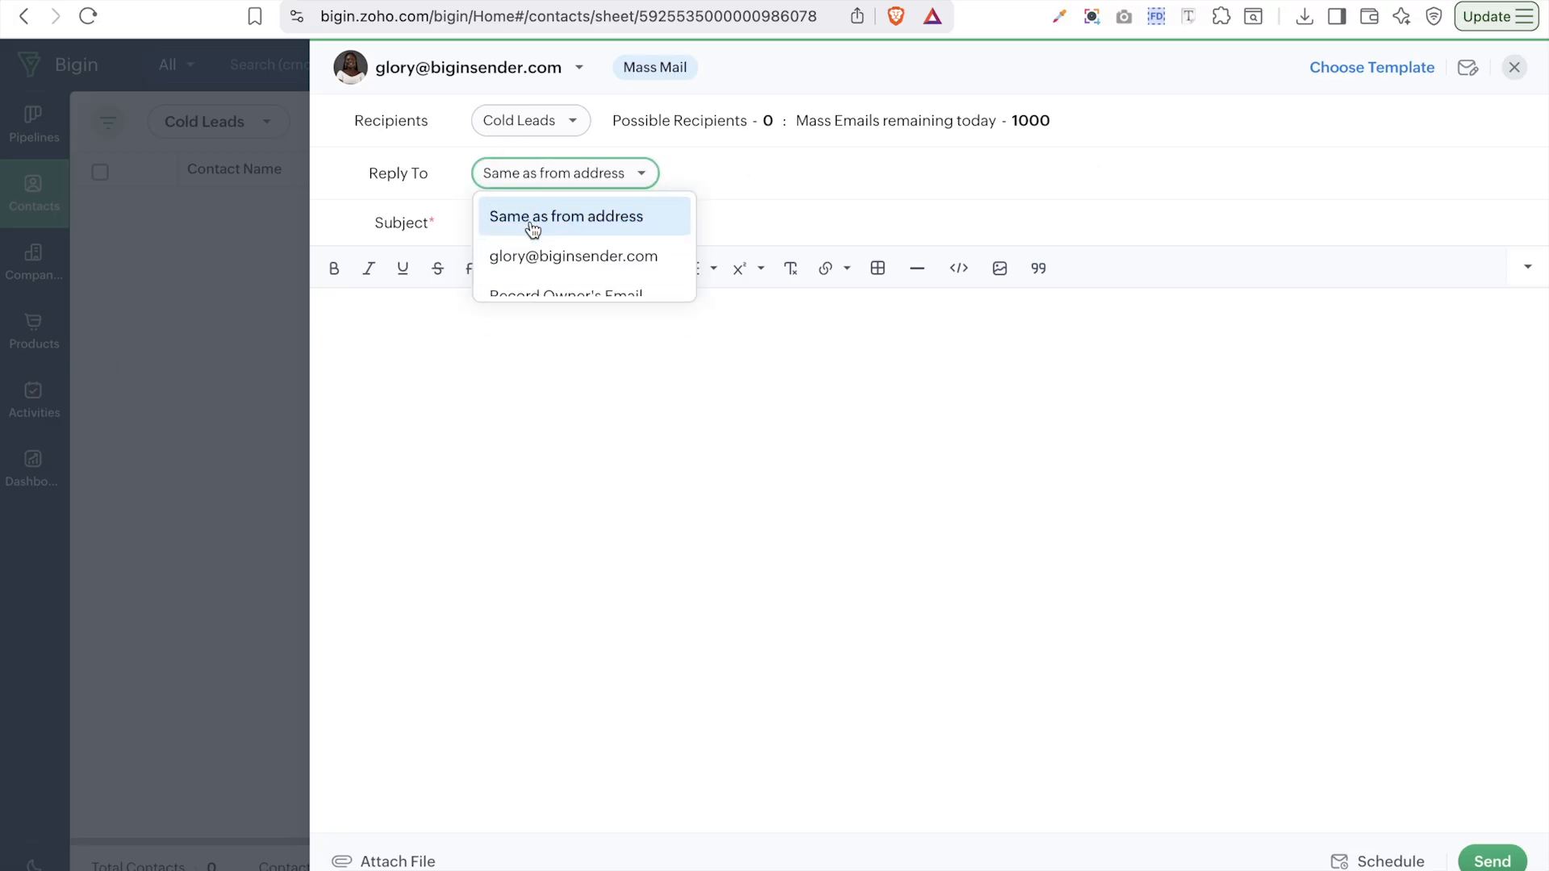
left_click(505, 67)
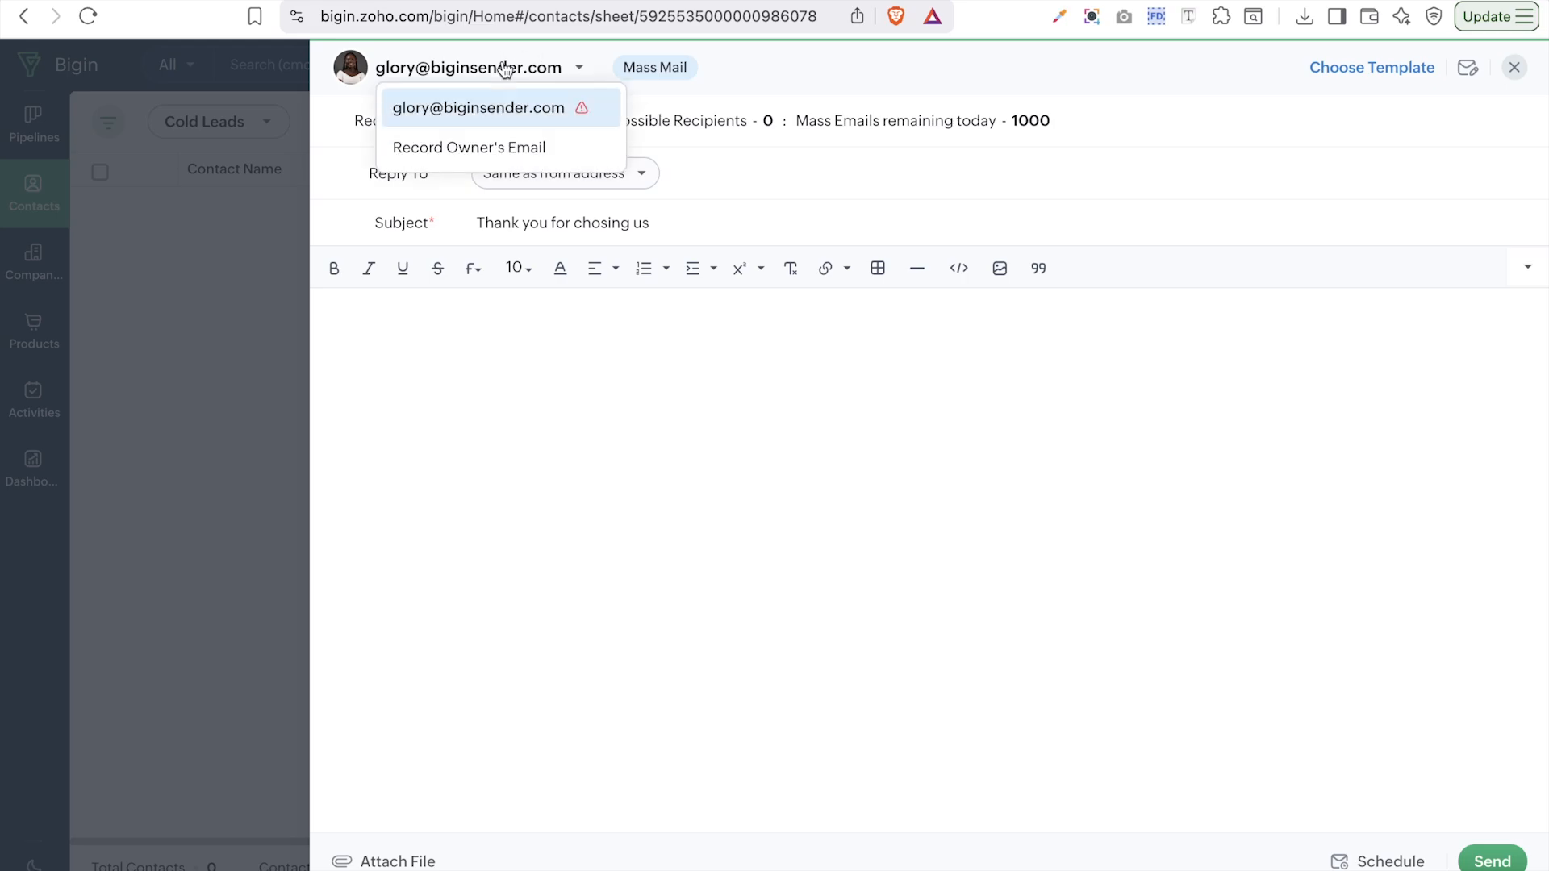
left_click(513, 149)
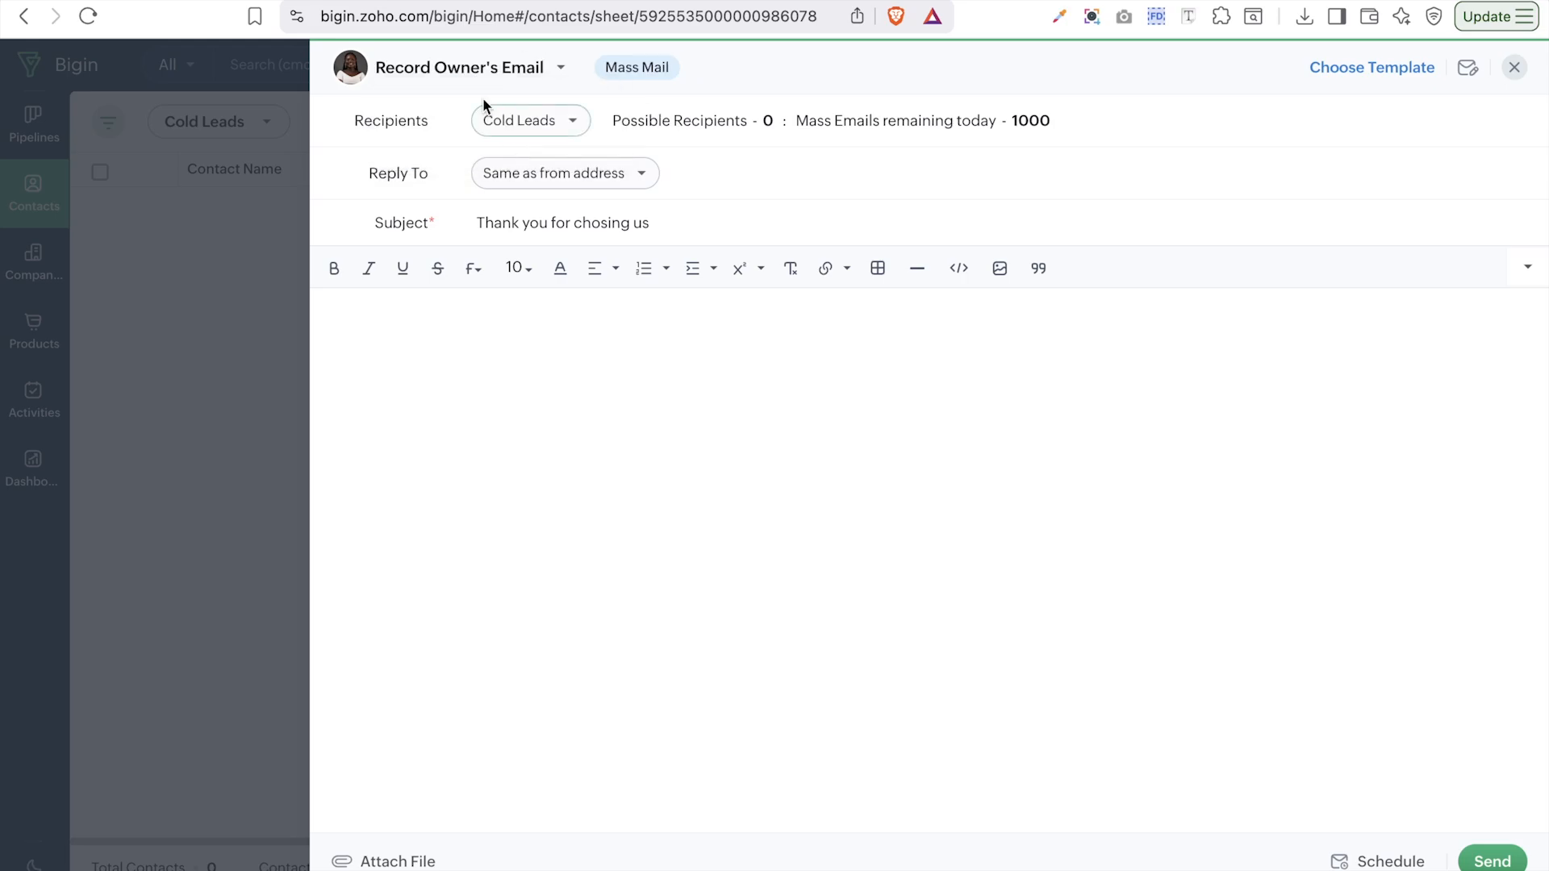
left_click(564, 79)
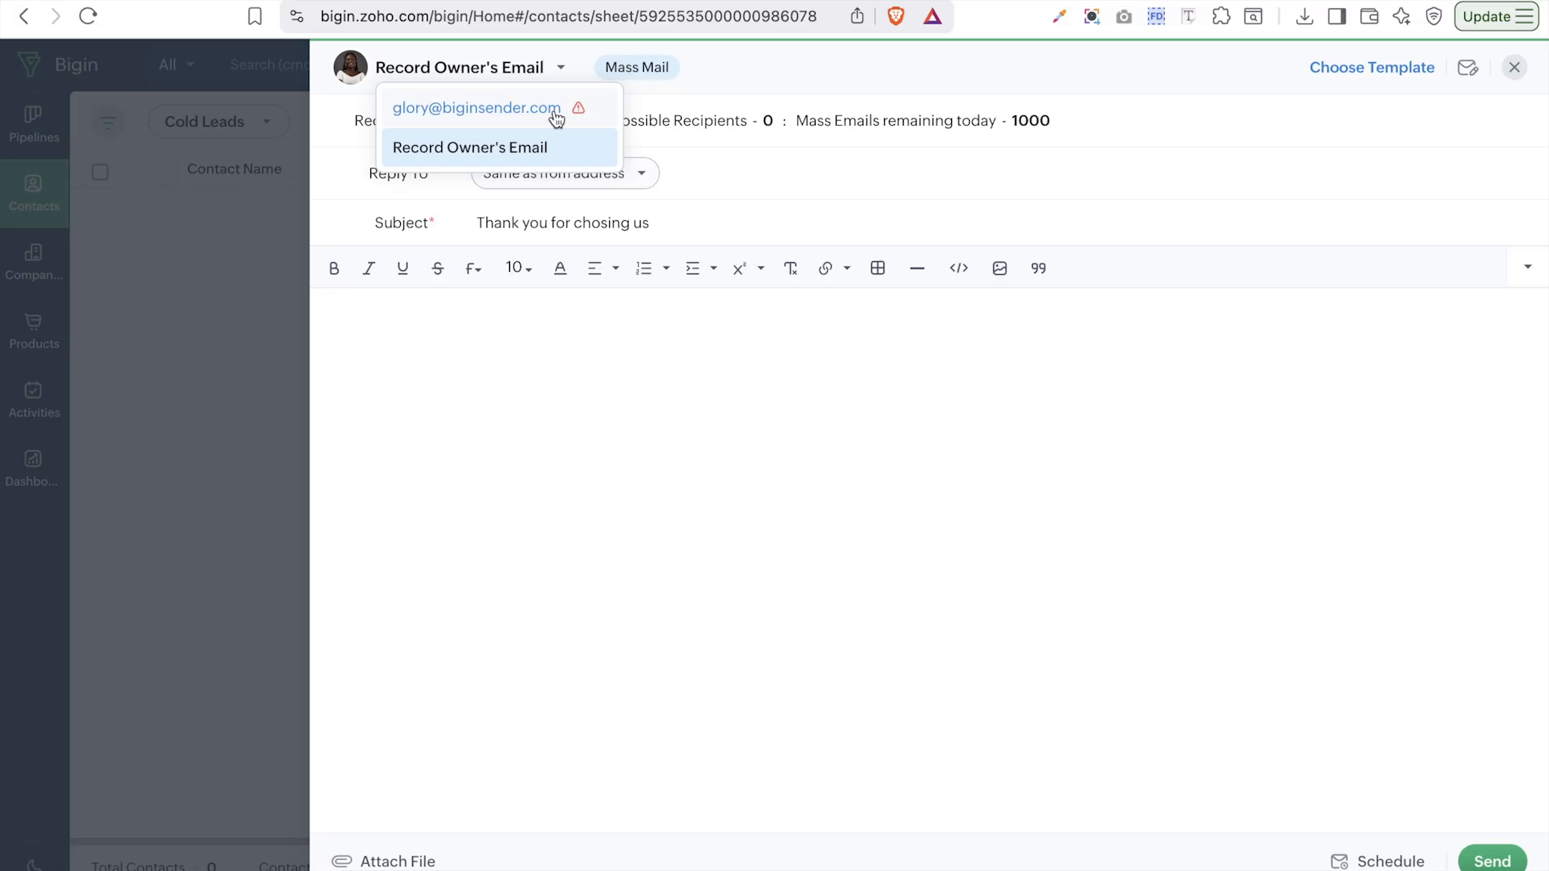
left_click(534, 145)
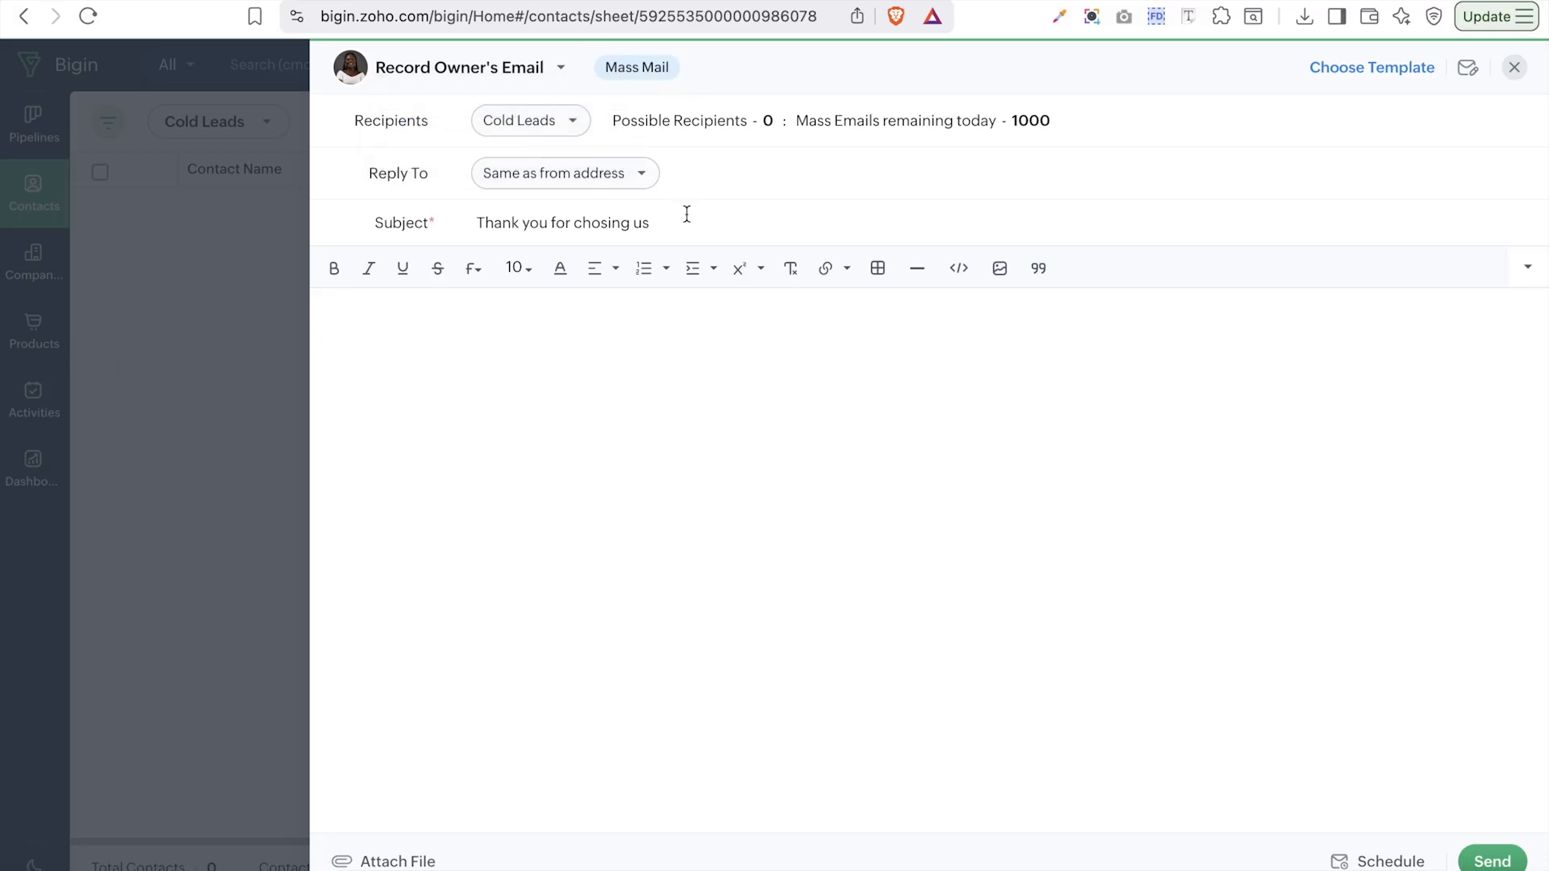
- With no template available, write the body 'Thank you for chosing us. We are so happy to serve you in any way possible.'
left_click(1355, 73)
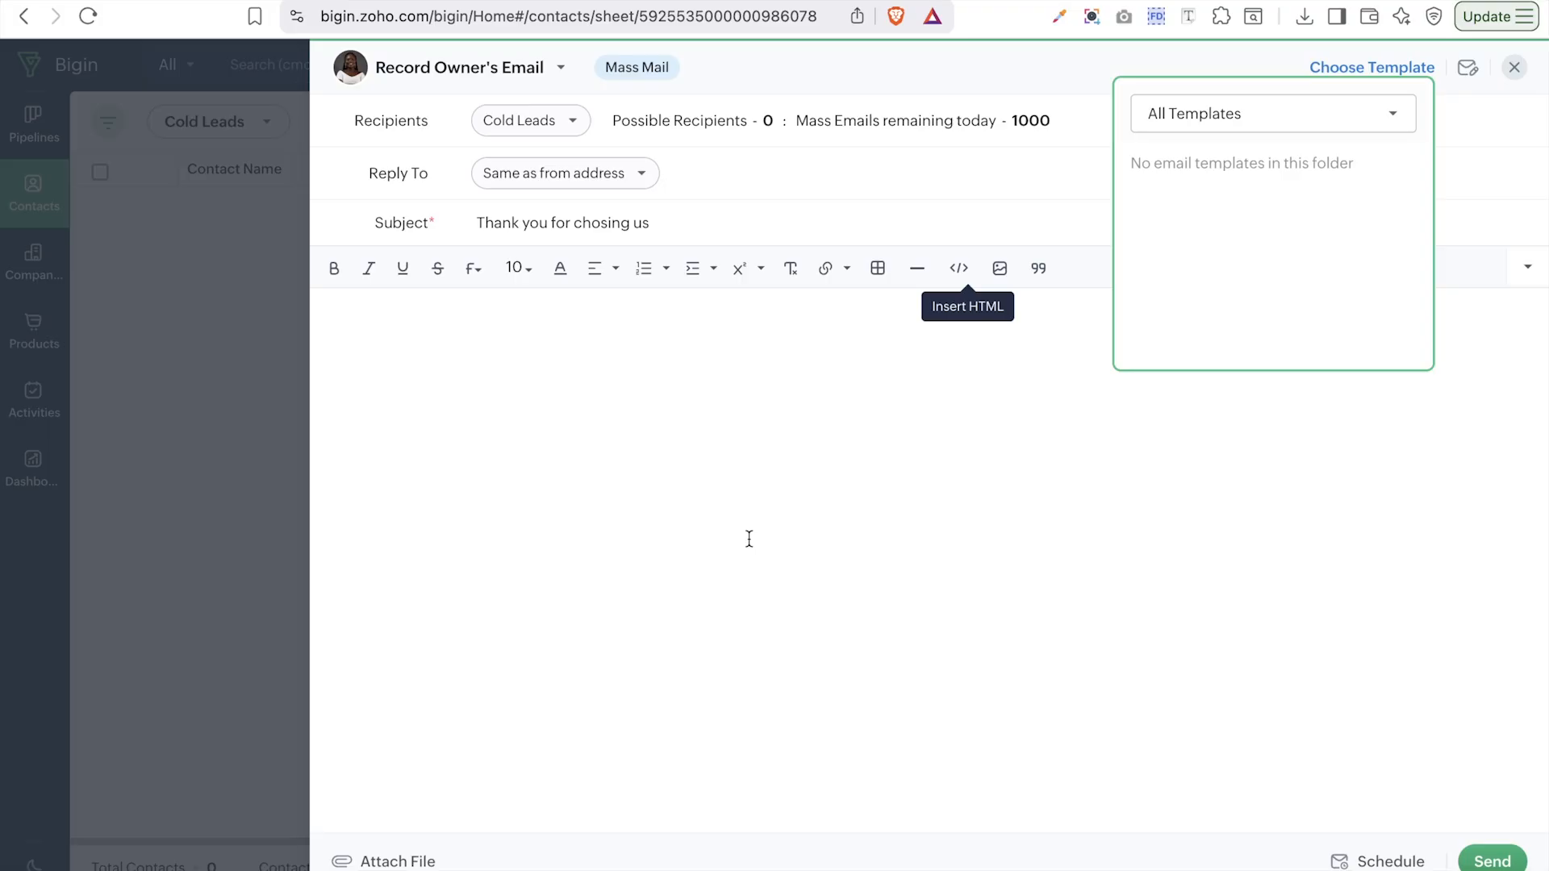
left_click(1478, 203)
left_click(626, 329)
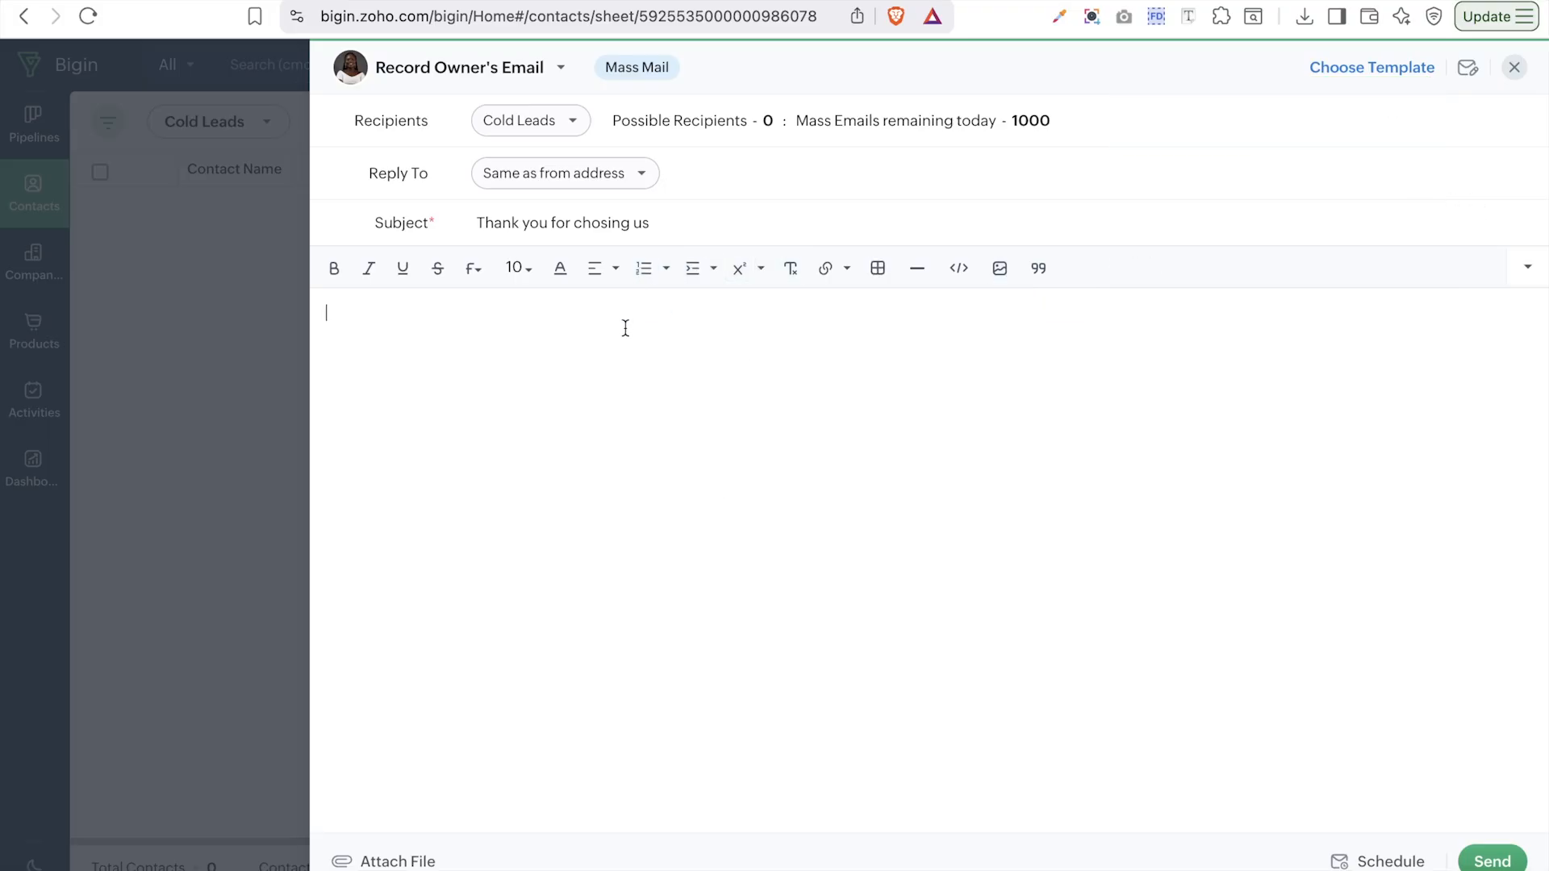
key("Caps_Lock")
triple_click(621, 224)
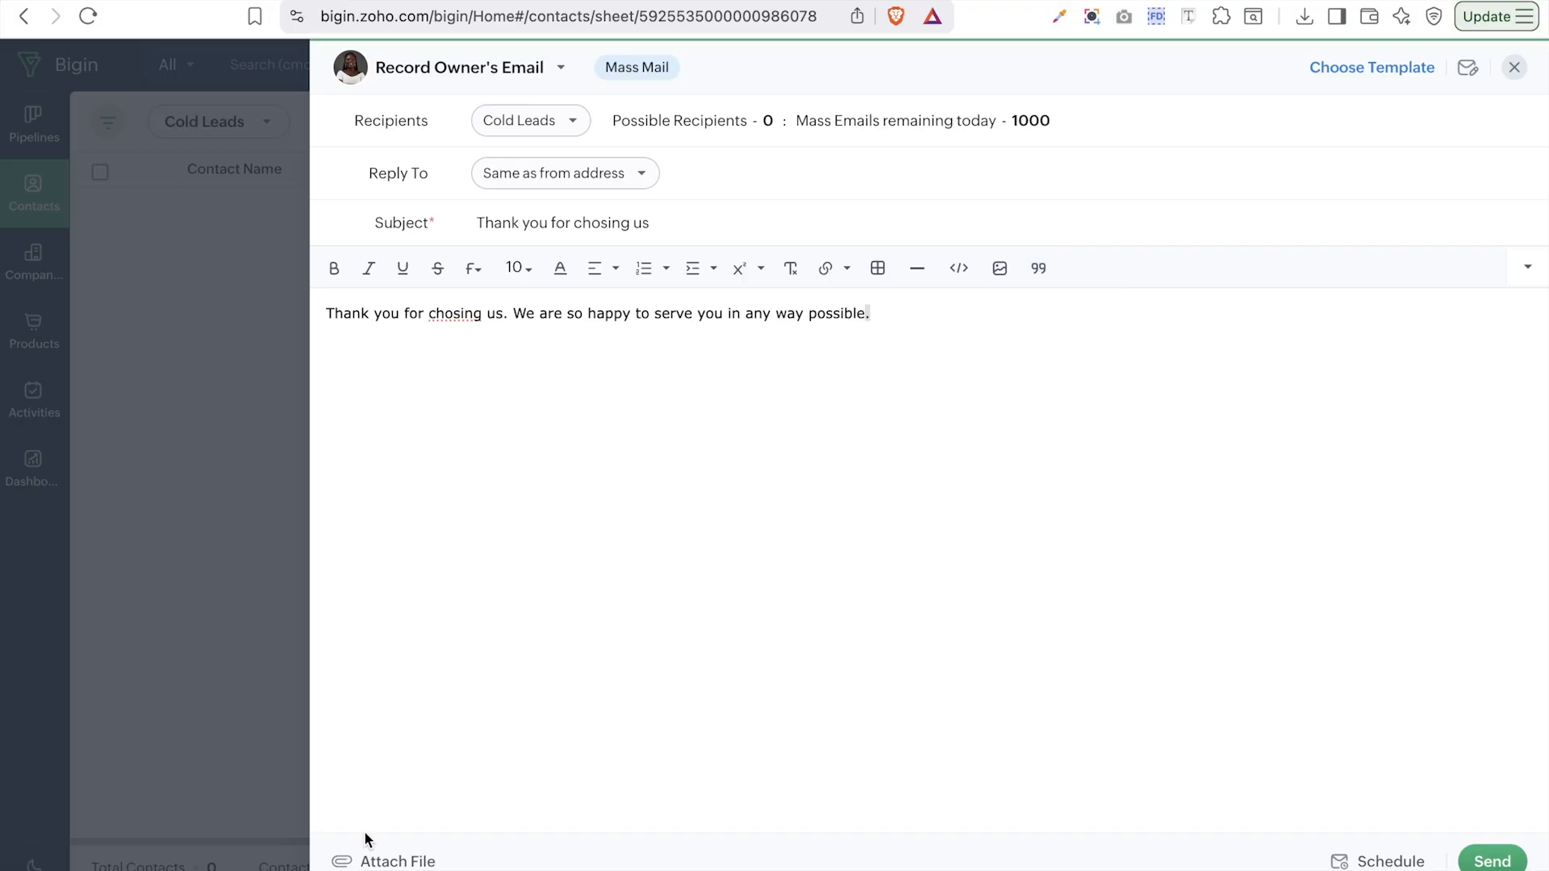
- Try attaching a file from this computer, then cancel the upload
left_click(388, 863)
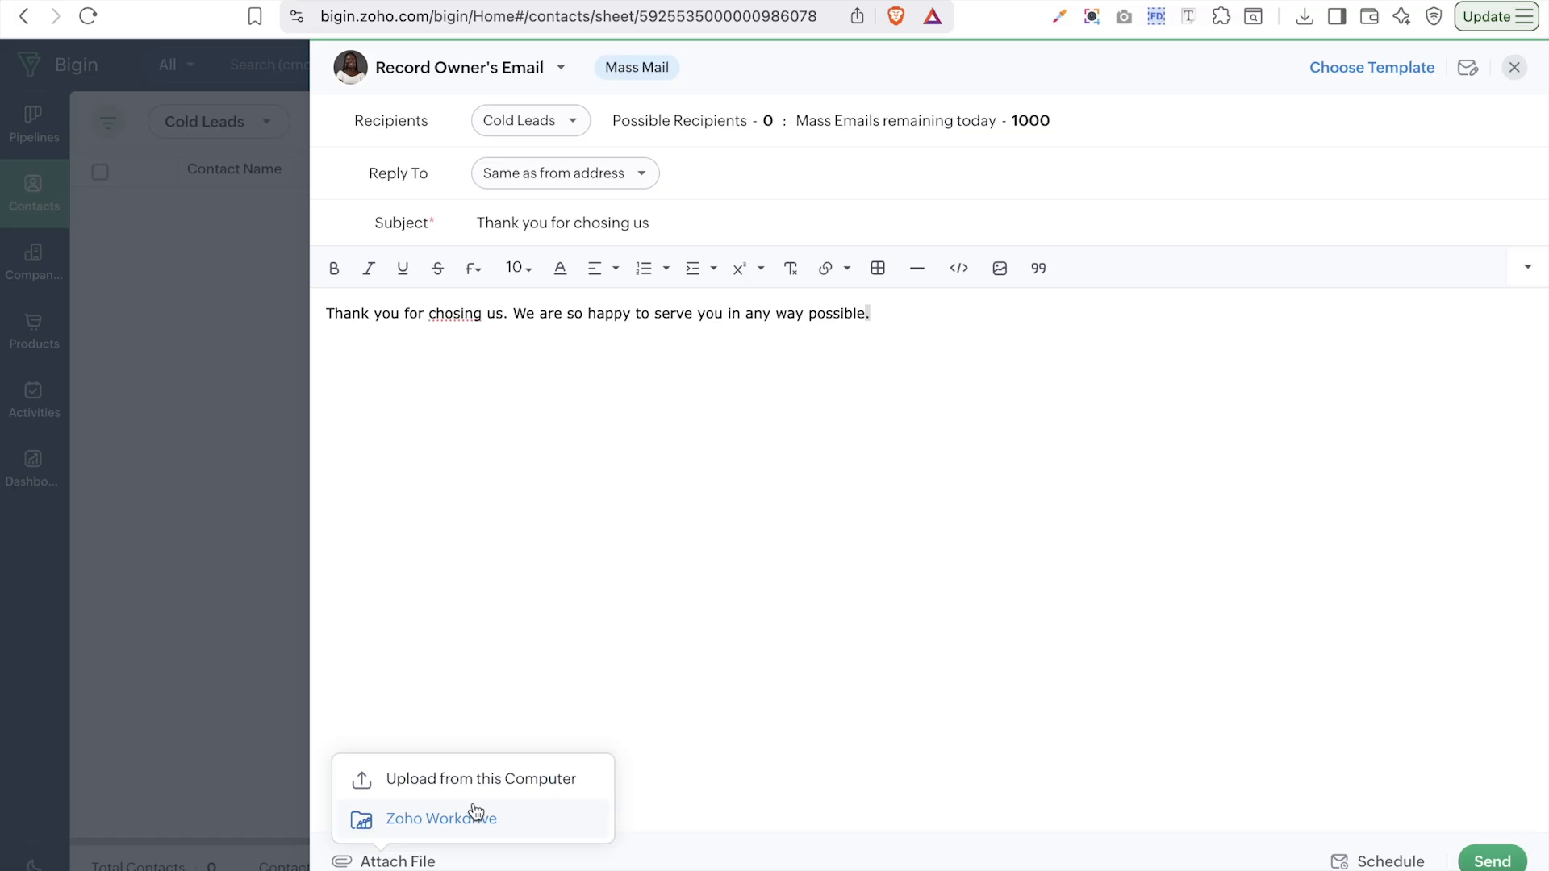
left_click(453, 780)
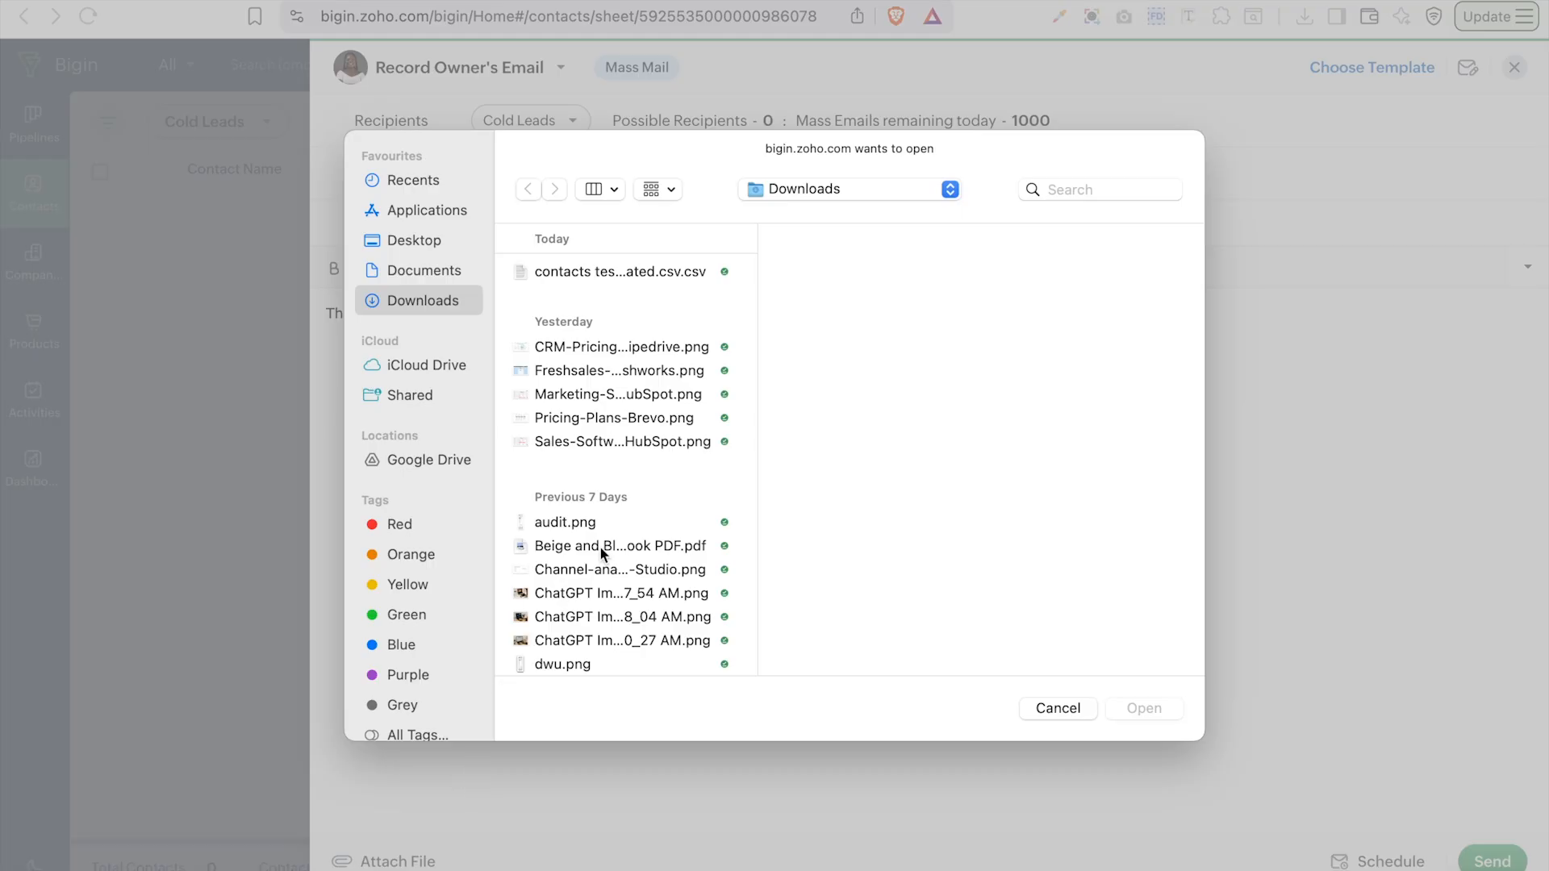
left_click(1058, 708)
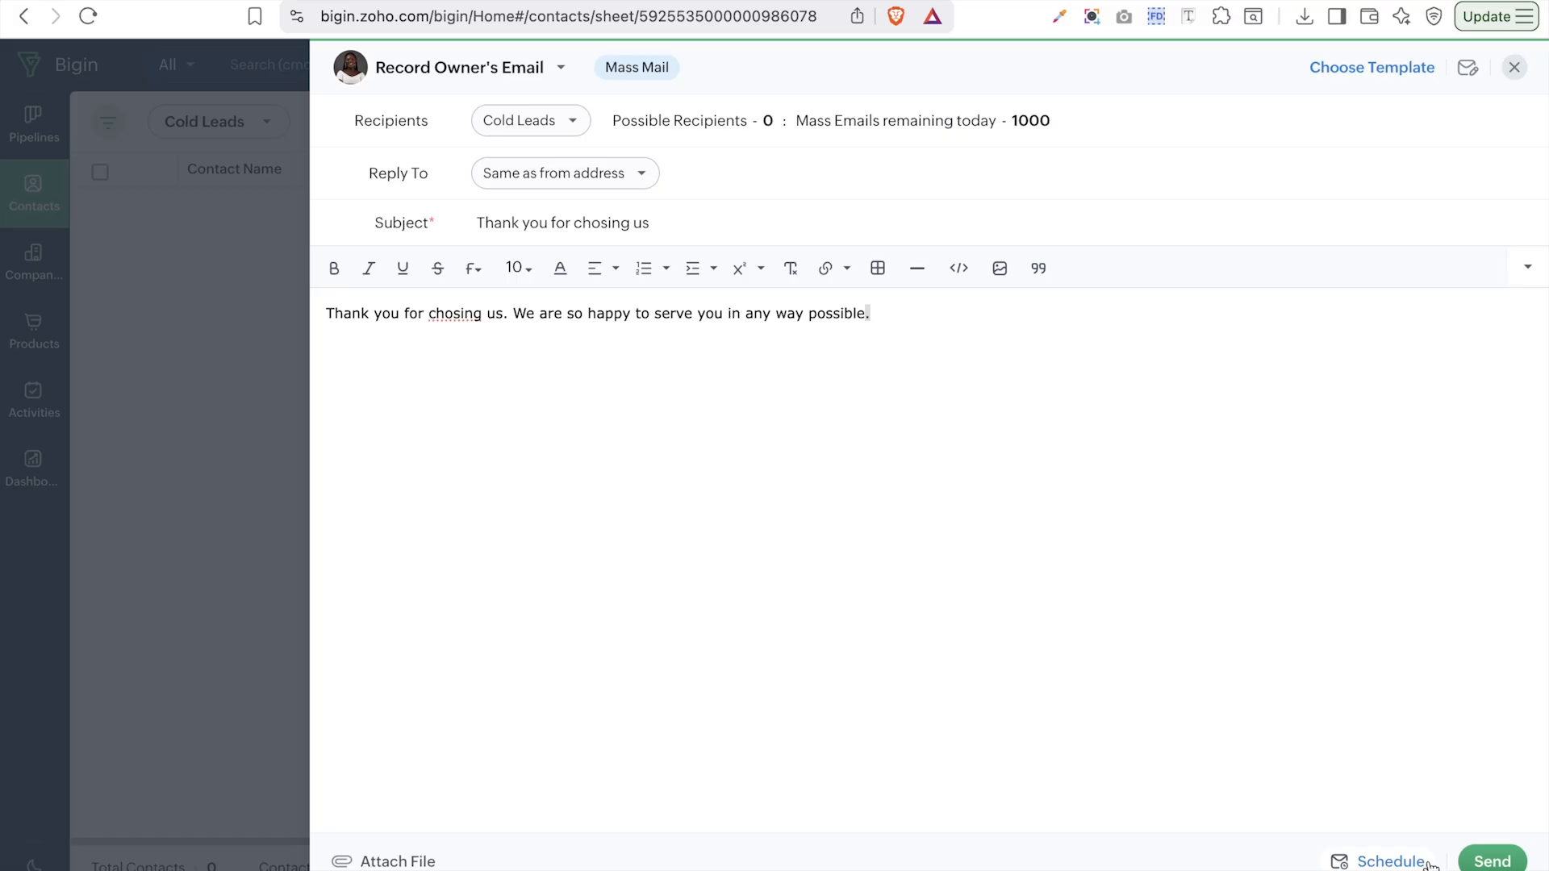
- Set the mass email's send time to December 18, 2025 at 10:00 AM
left_click(1391, 861)
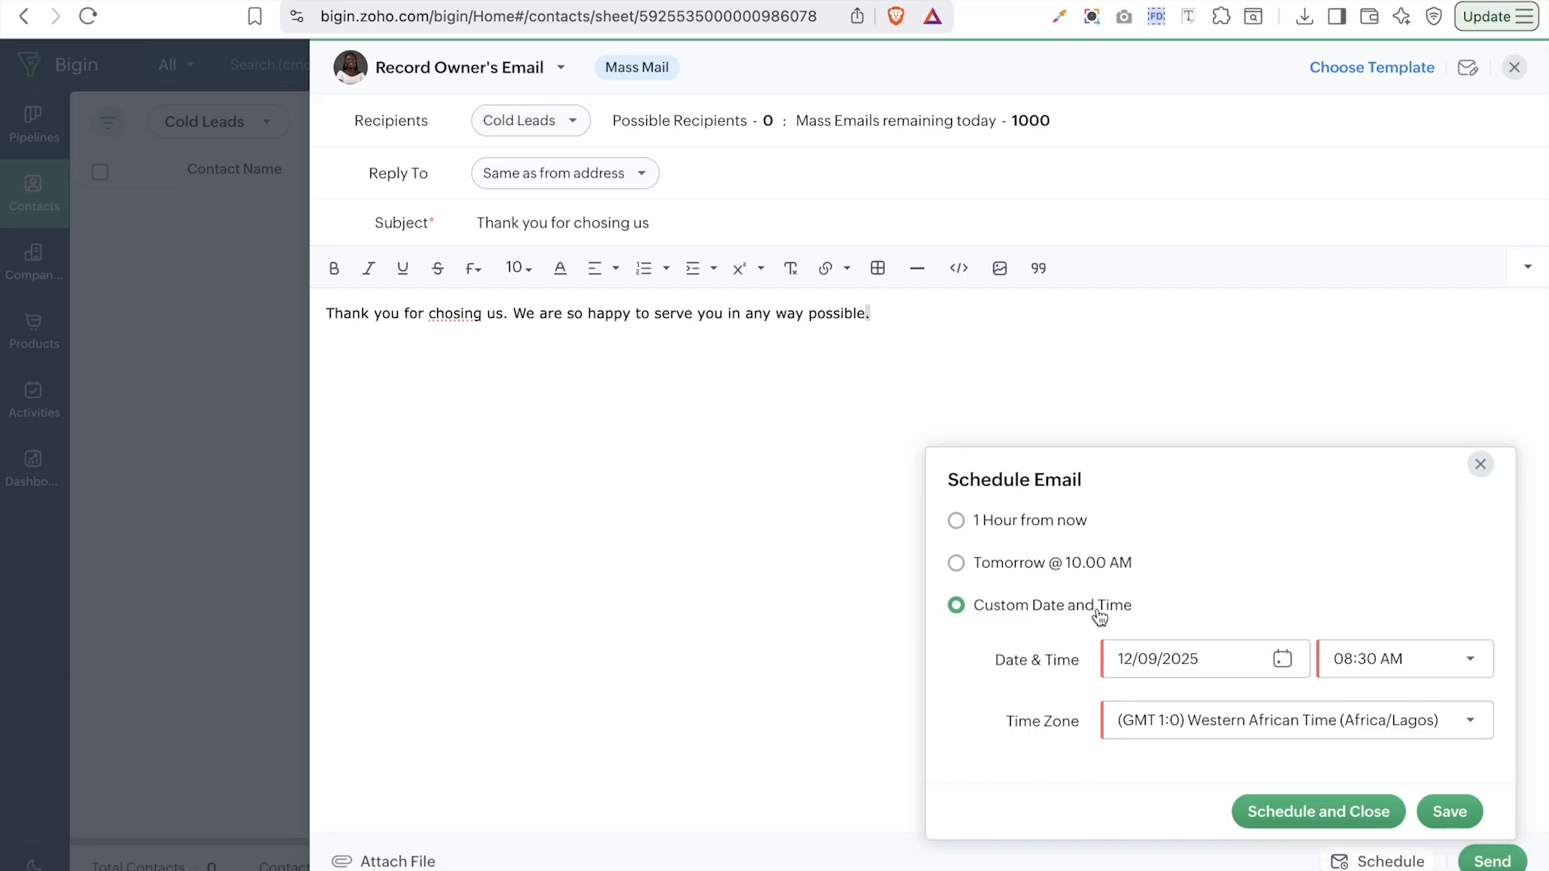
left_click(1208, 664)
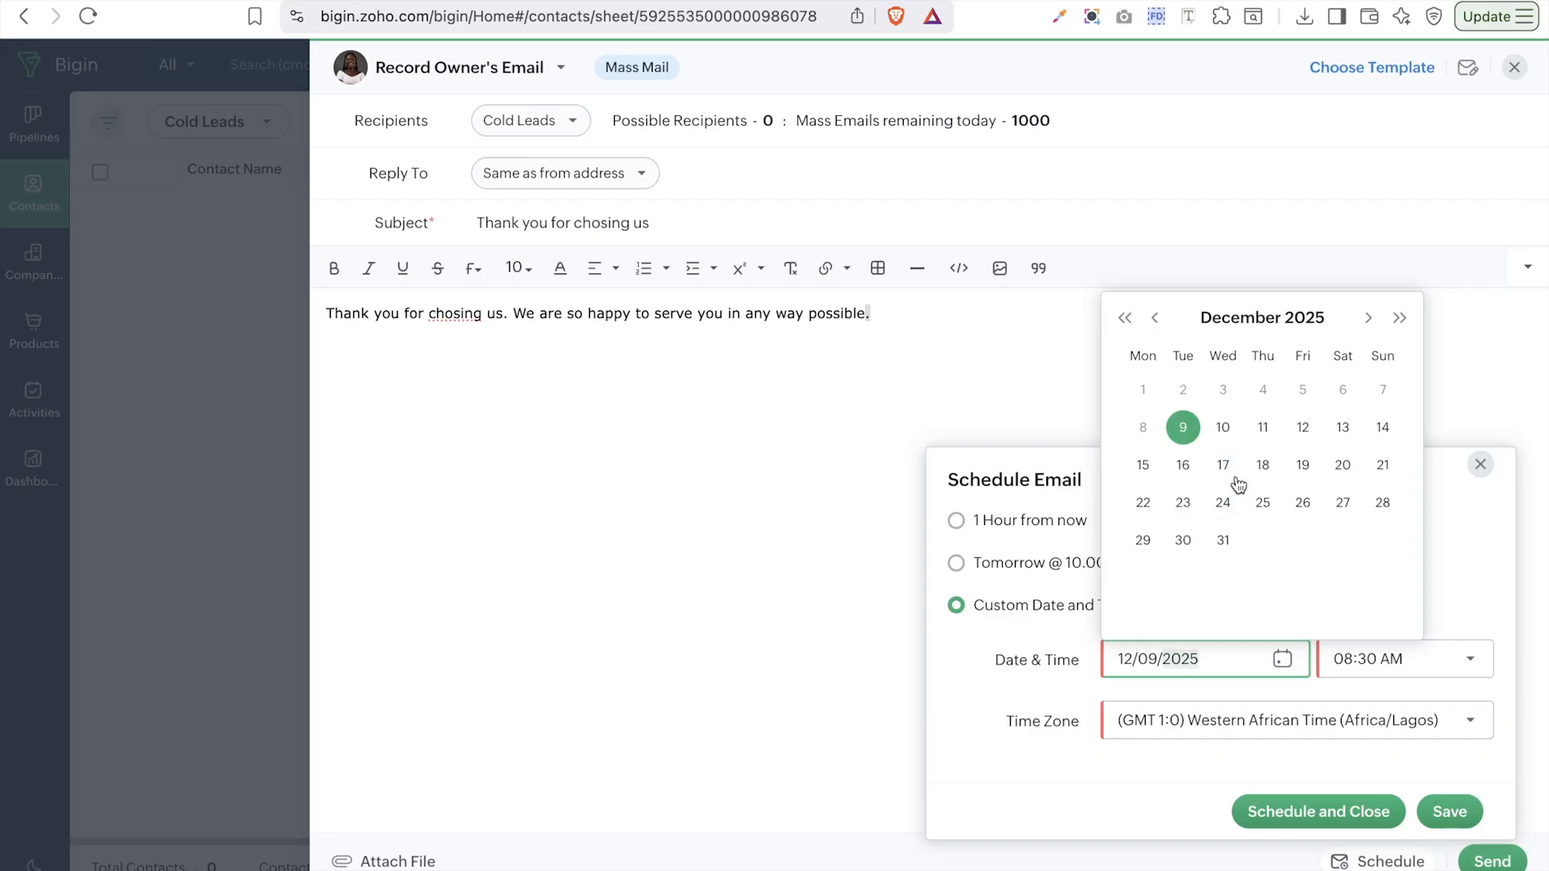
left_click(1263, 474)
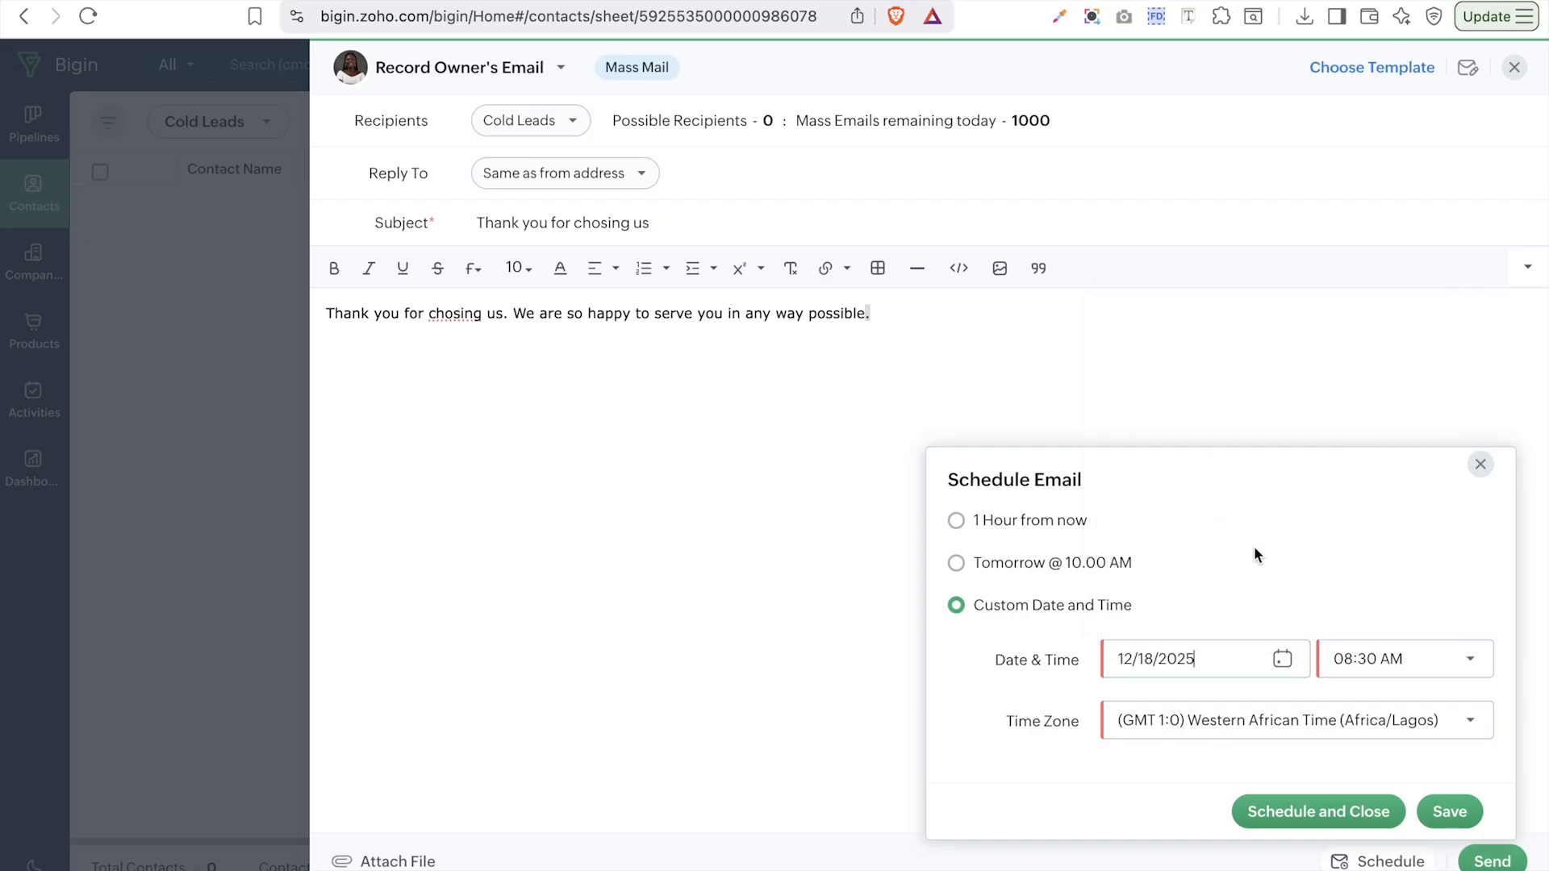
left_click(1367, 655)
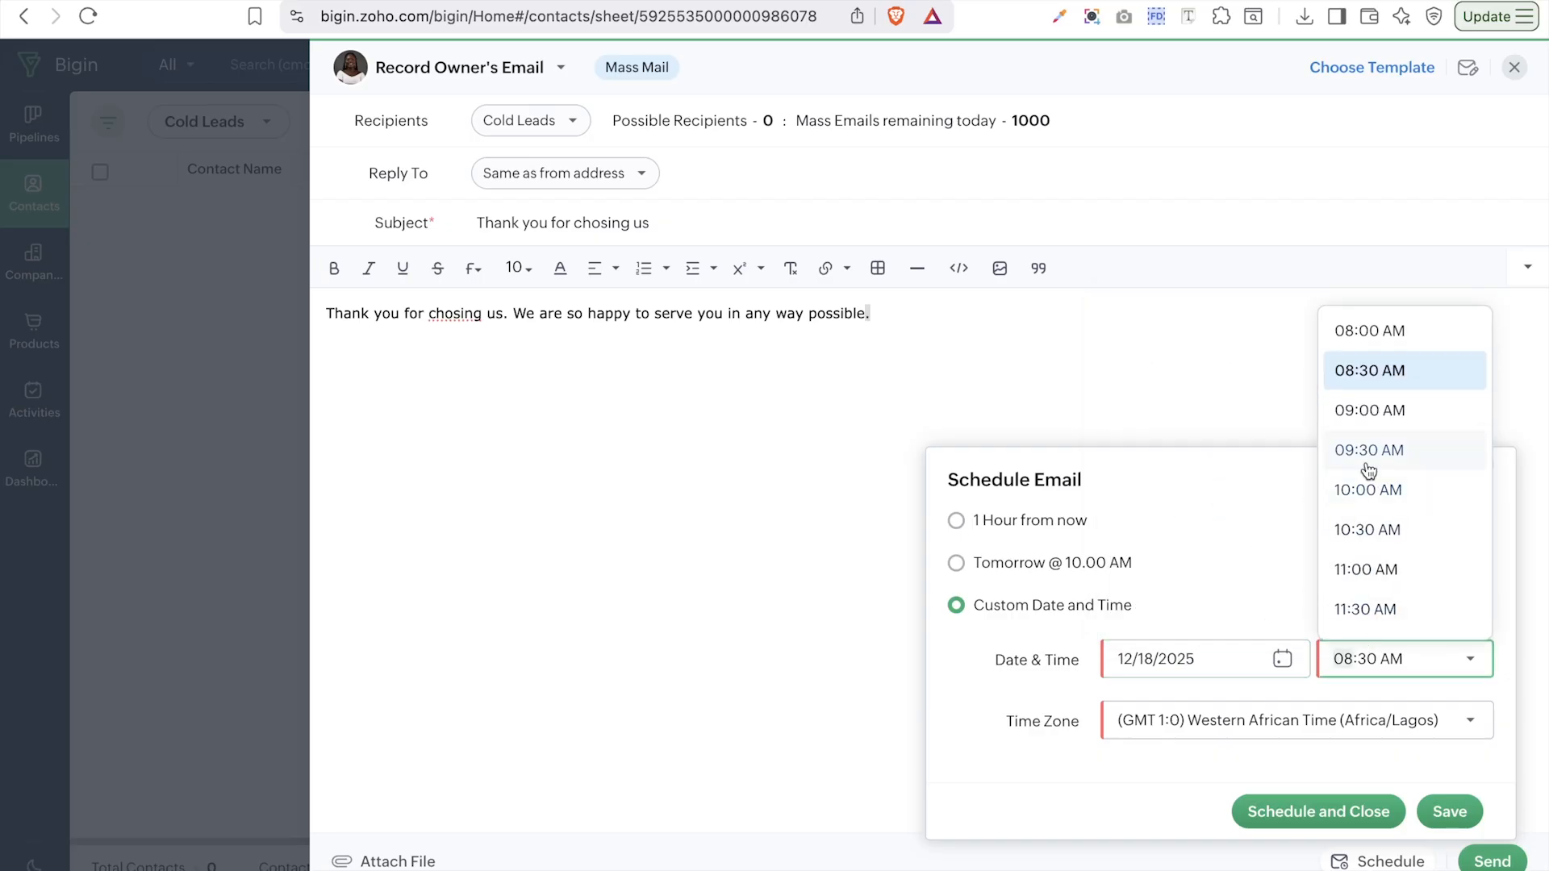
left_click(1371, 485)
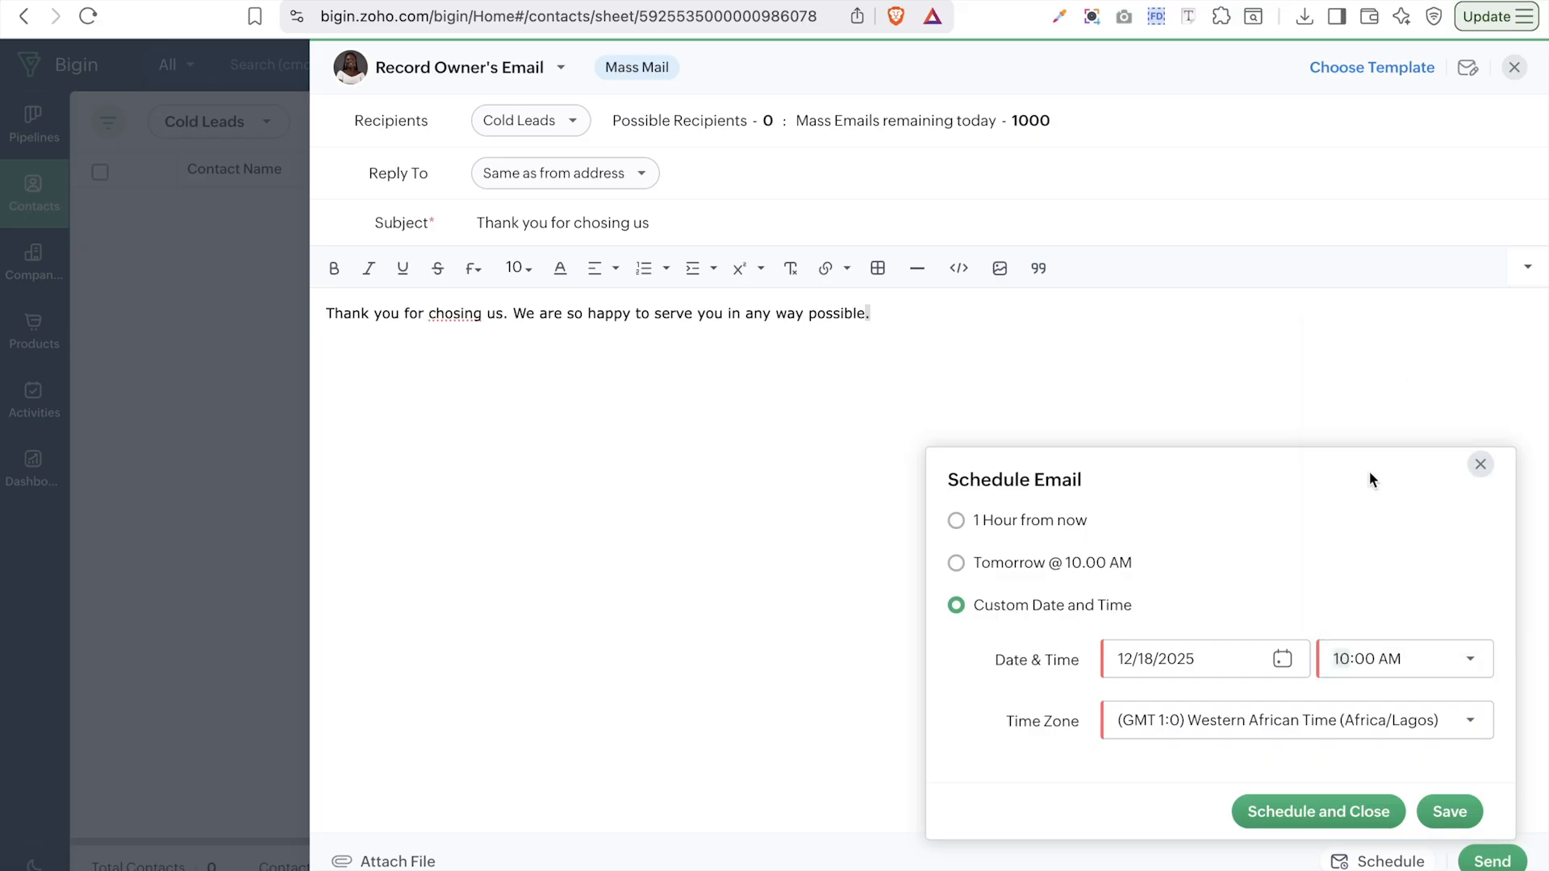
- Keep the current time zone and confirm the scheduled send
left_click(1168, 737)
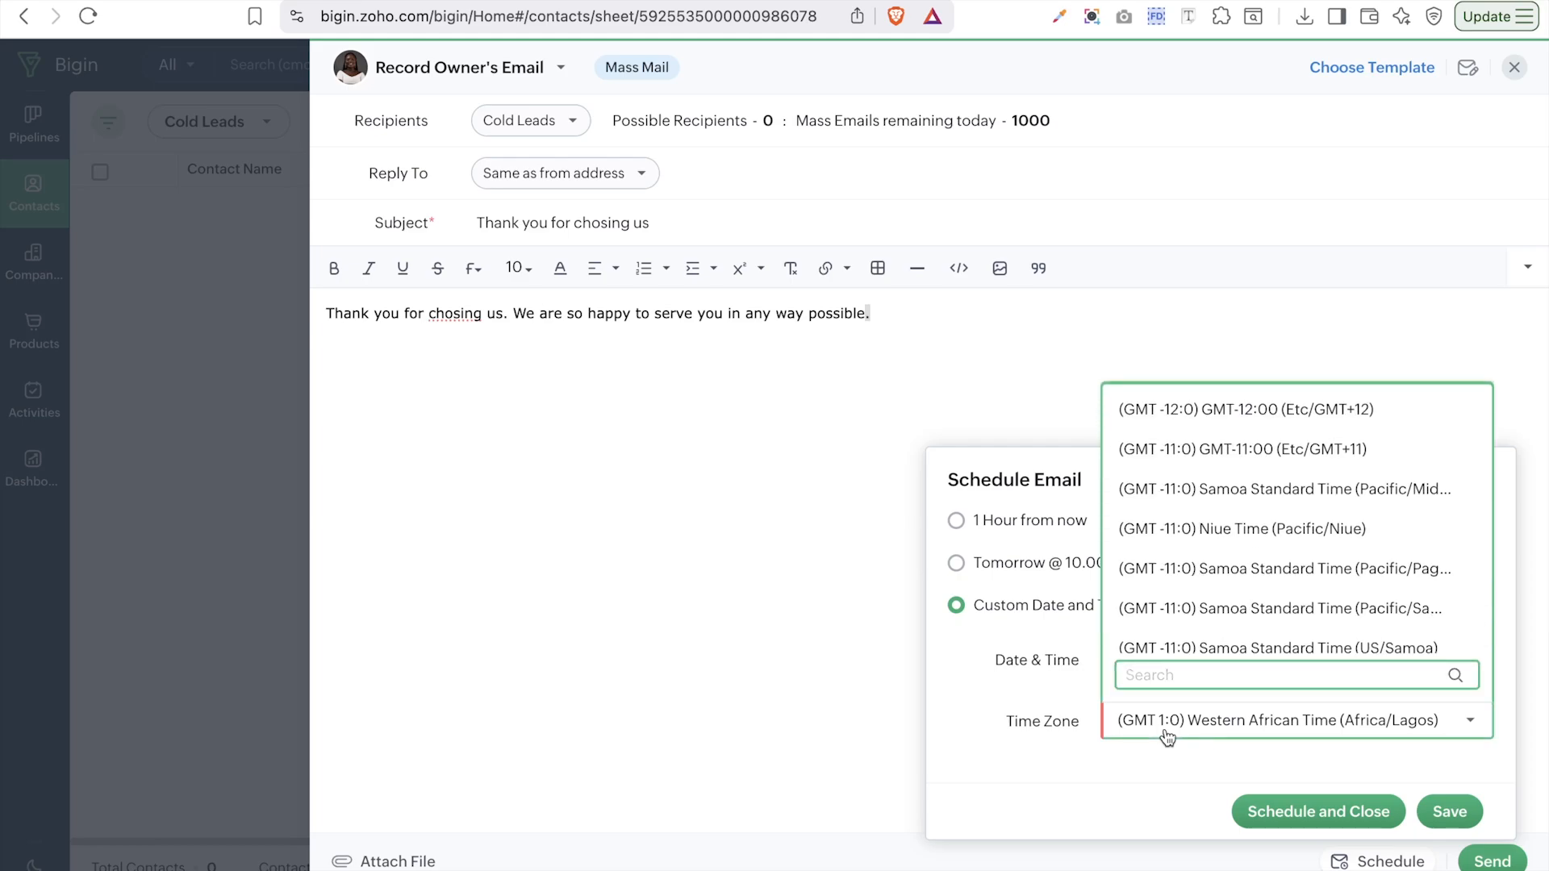
scroll(1176, 592, "down", 2)
scroll(1176, 591, "down", 5)
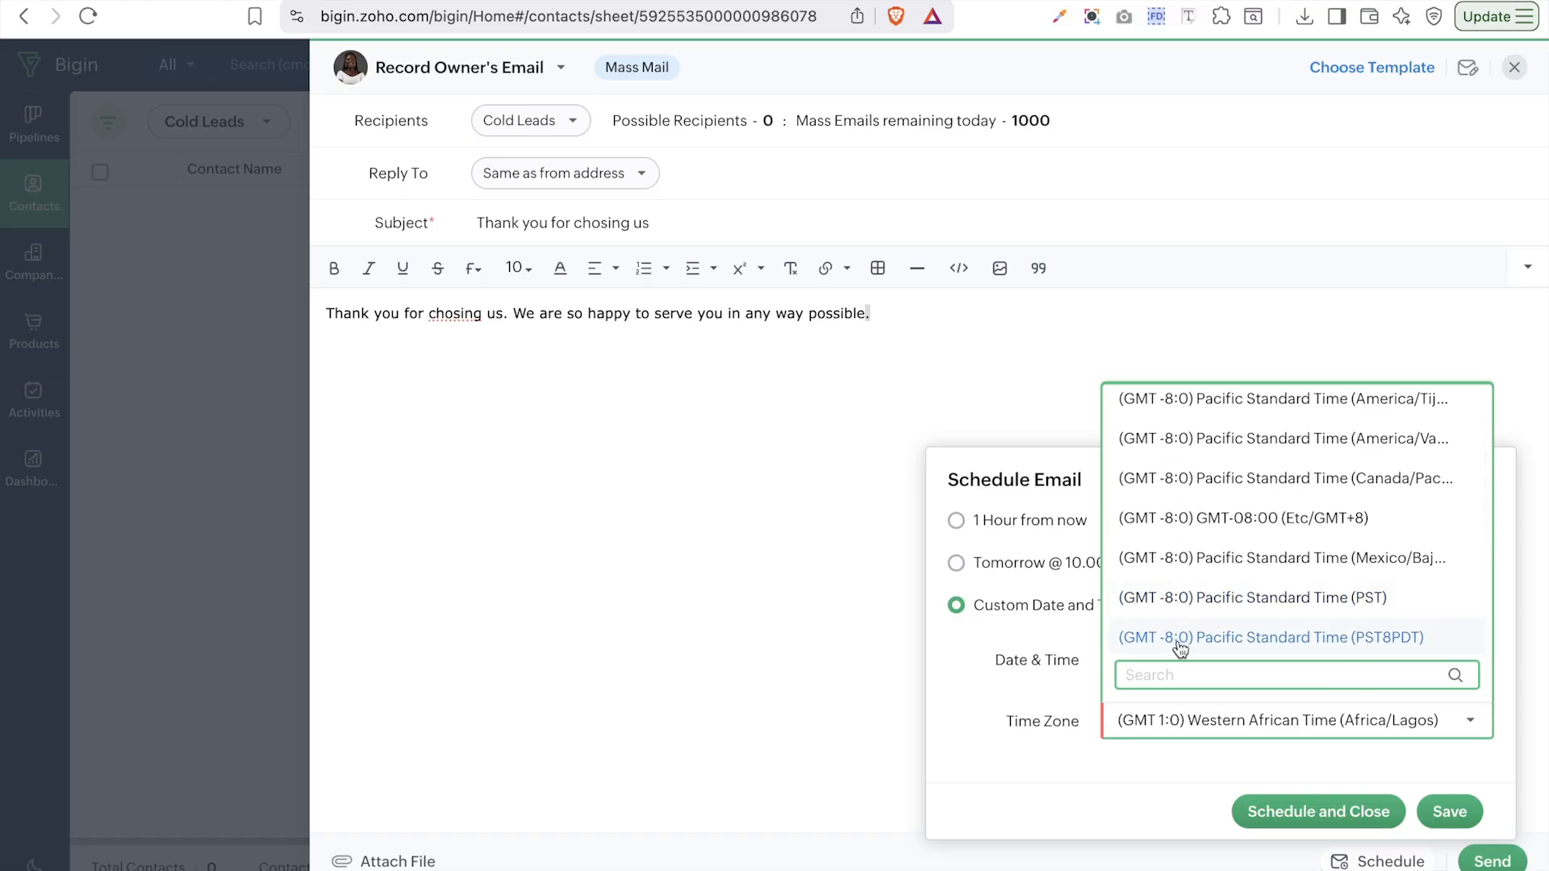
type("est")
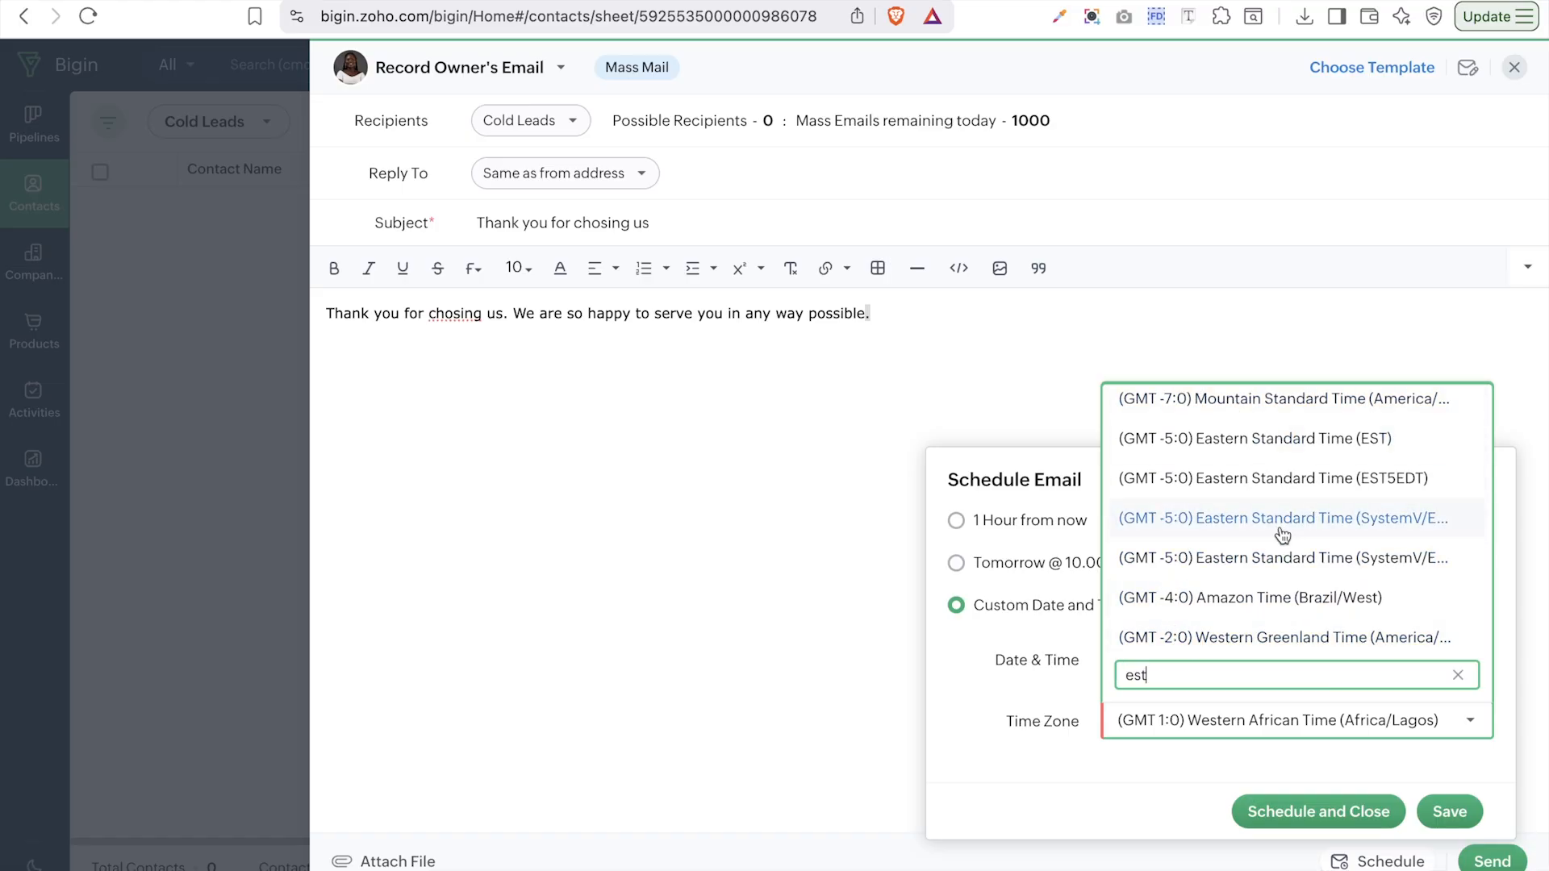
left_click(1154, 788)
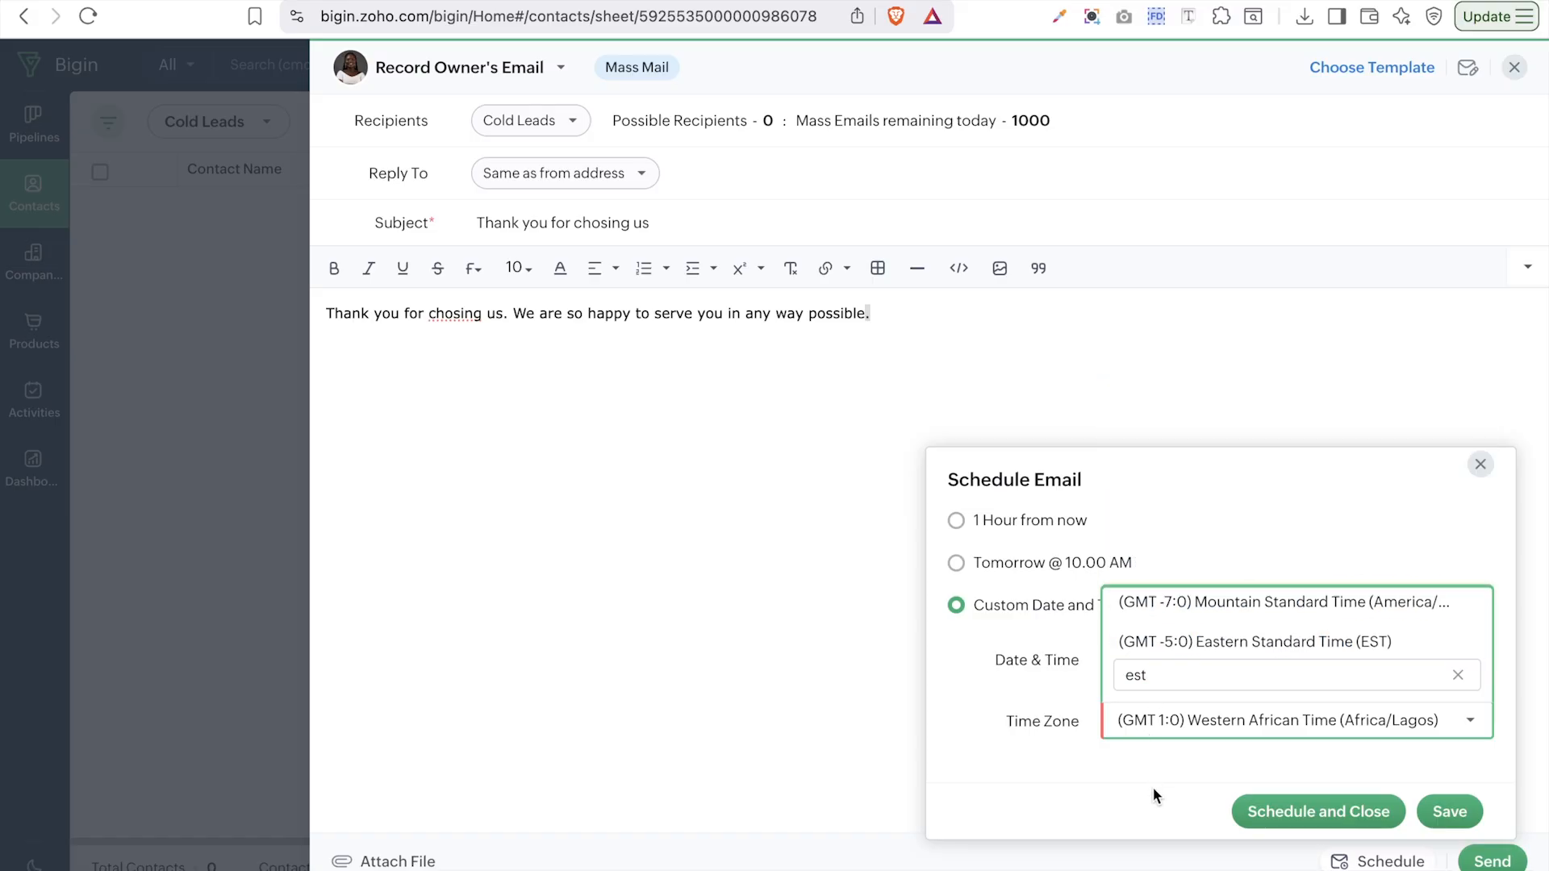
left_click(1313, 812)
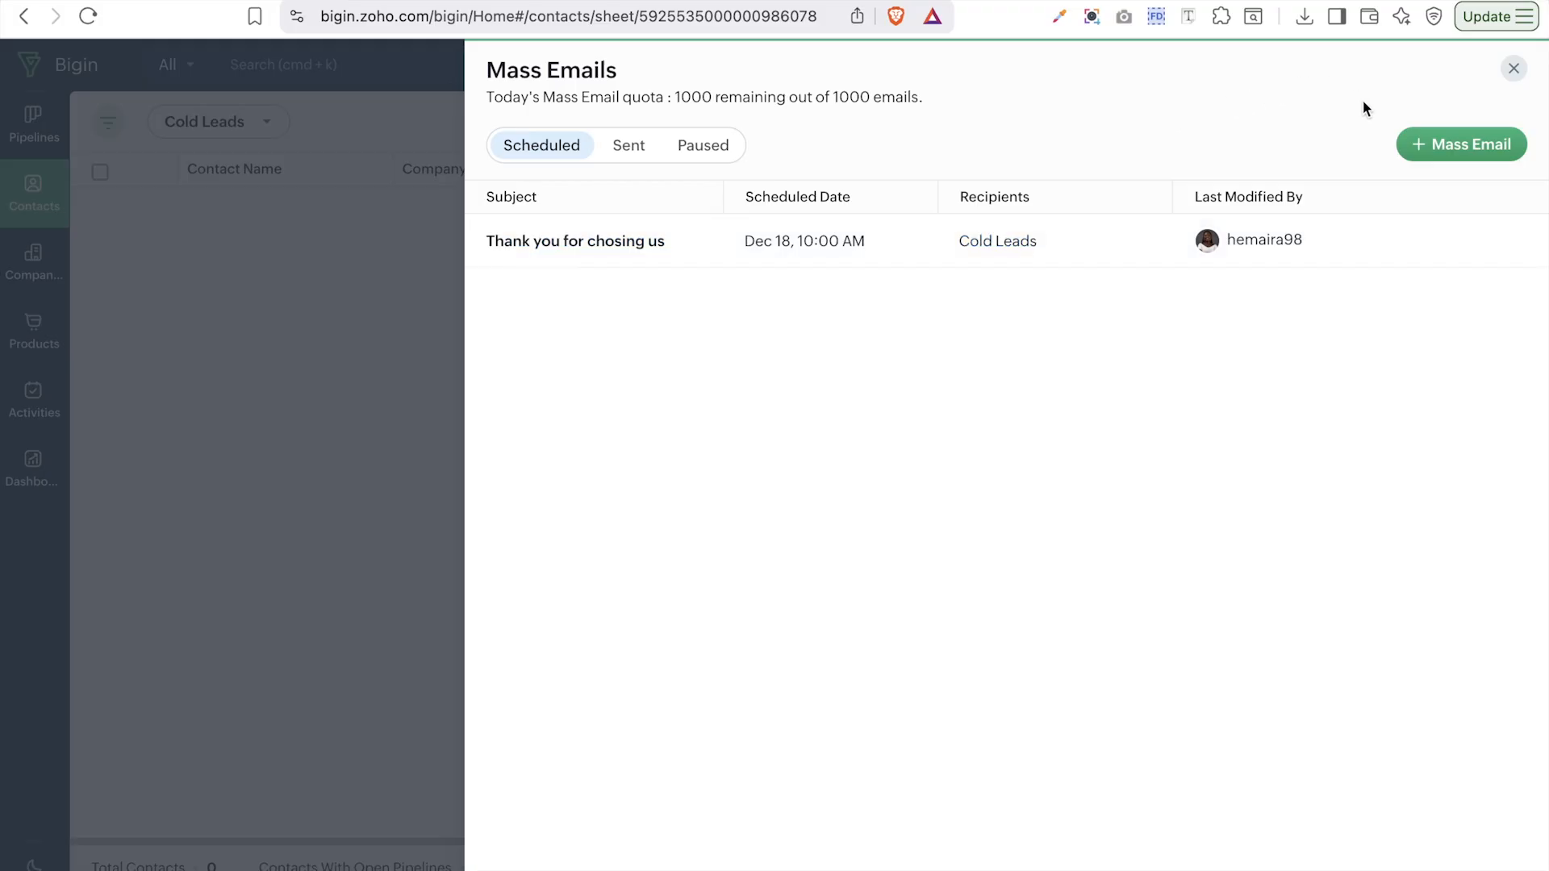
- Go to Settings > Email > Templates, listing the Big Deal Alert template
left_click(1515, 70)
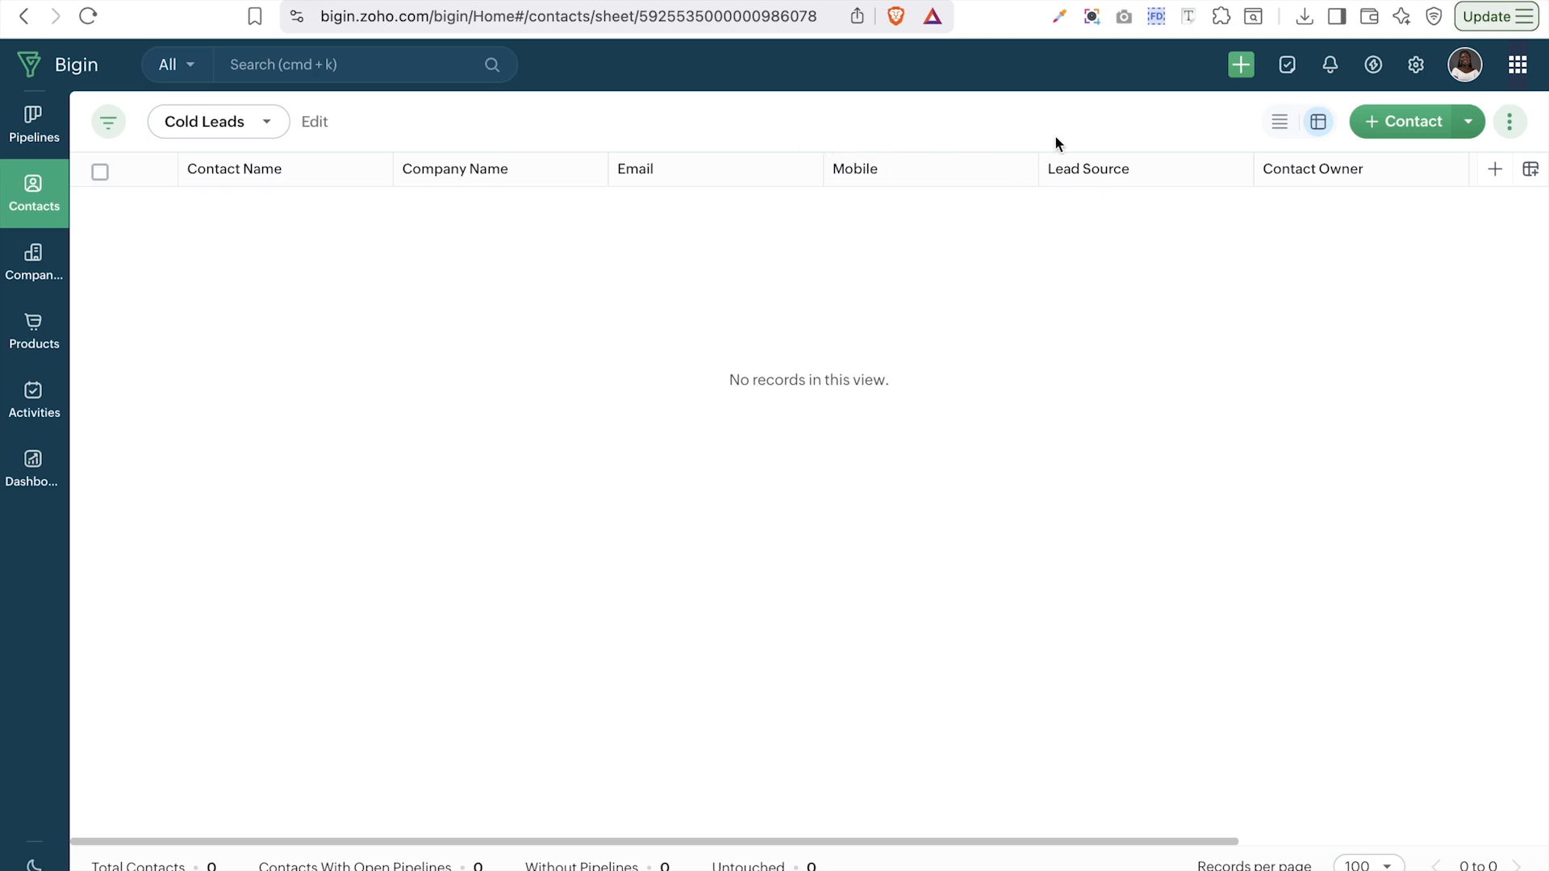
left_click(1417, 65)
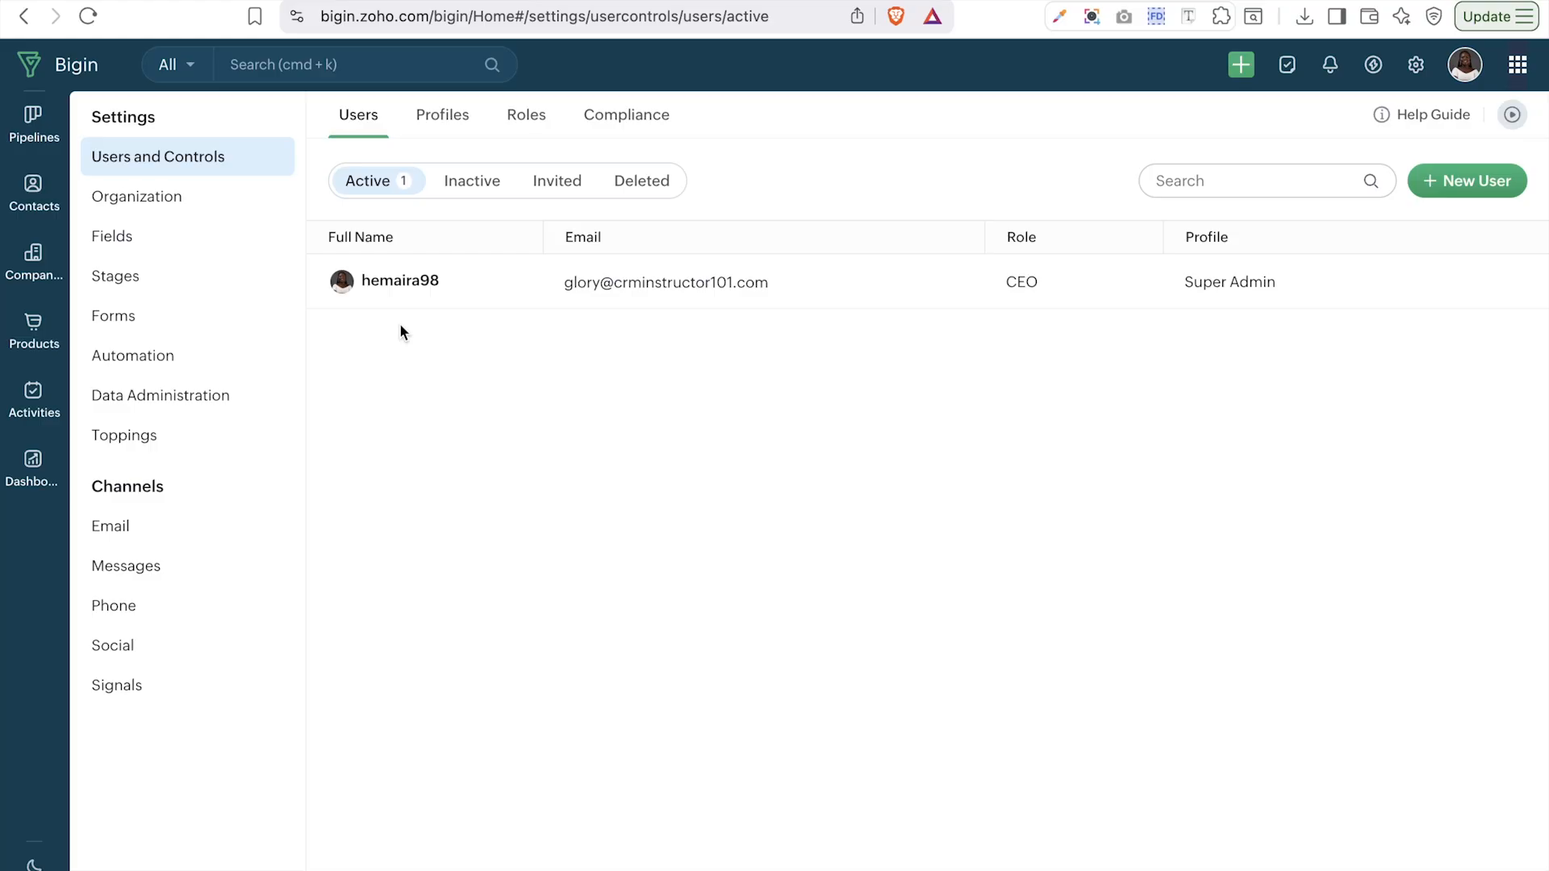
left_click(108, 530)
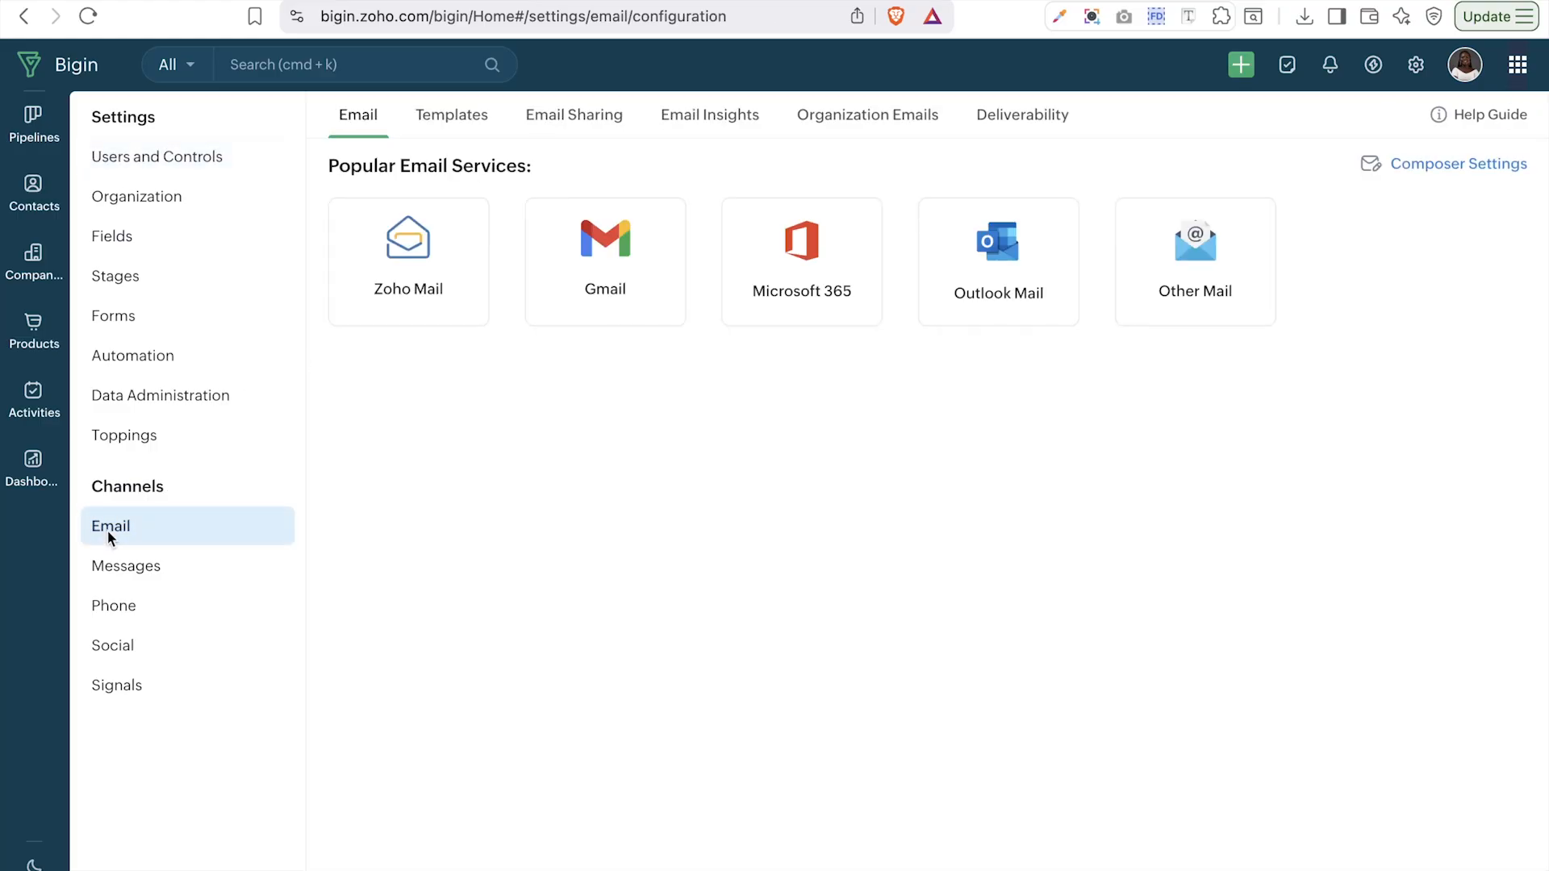
left_click(471, 126)
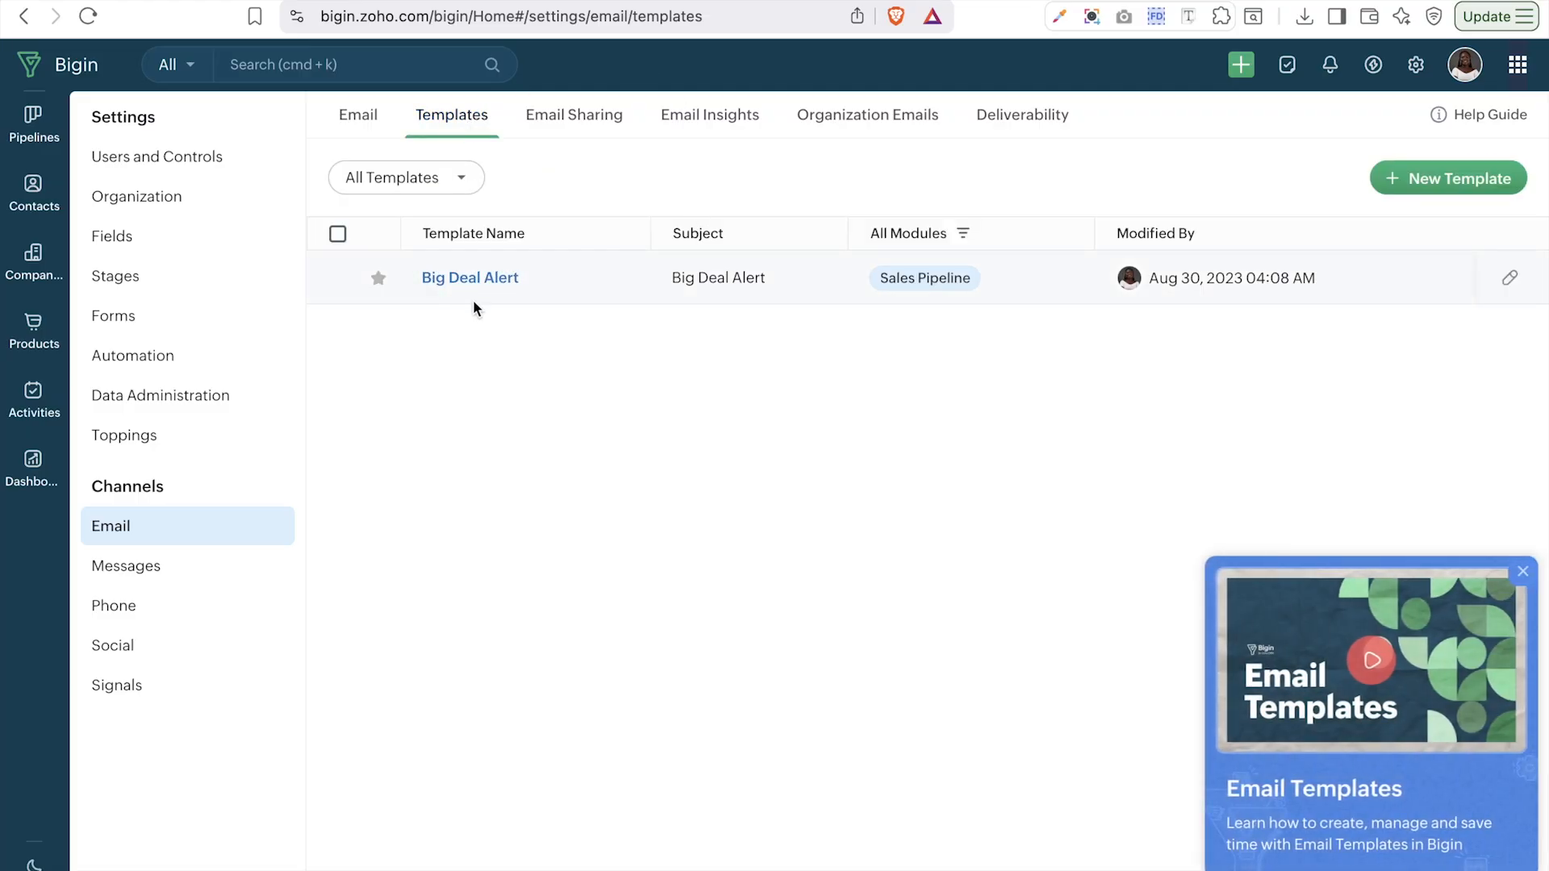
- Start a new email template for the Contacts module and continue to the Edit Template panel
left_click(1454, 181)
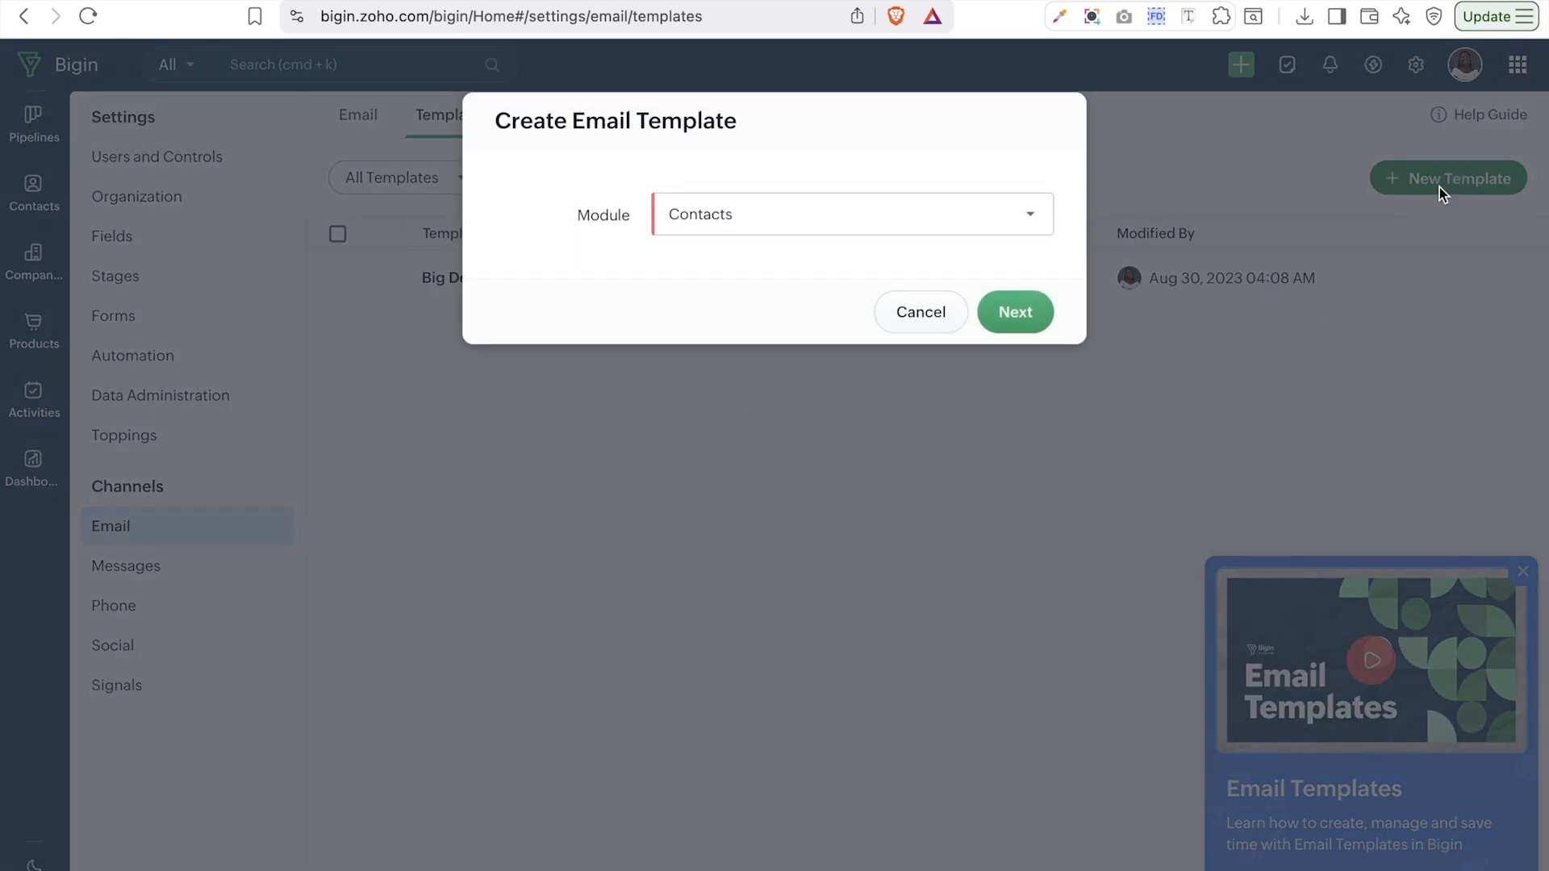
left_click(885, 214)
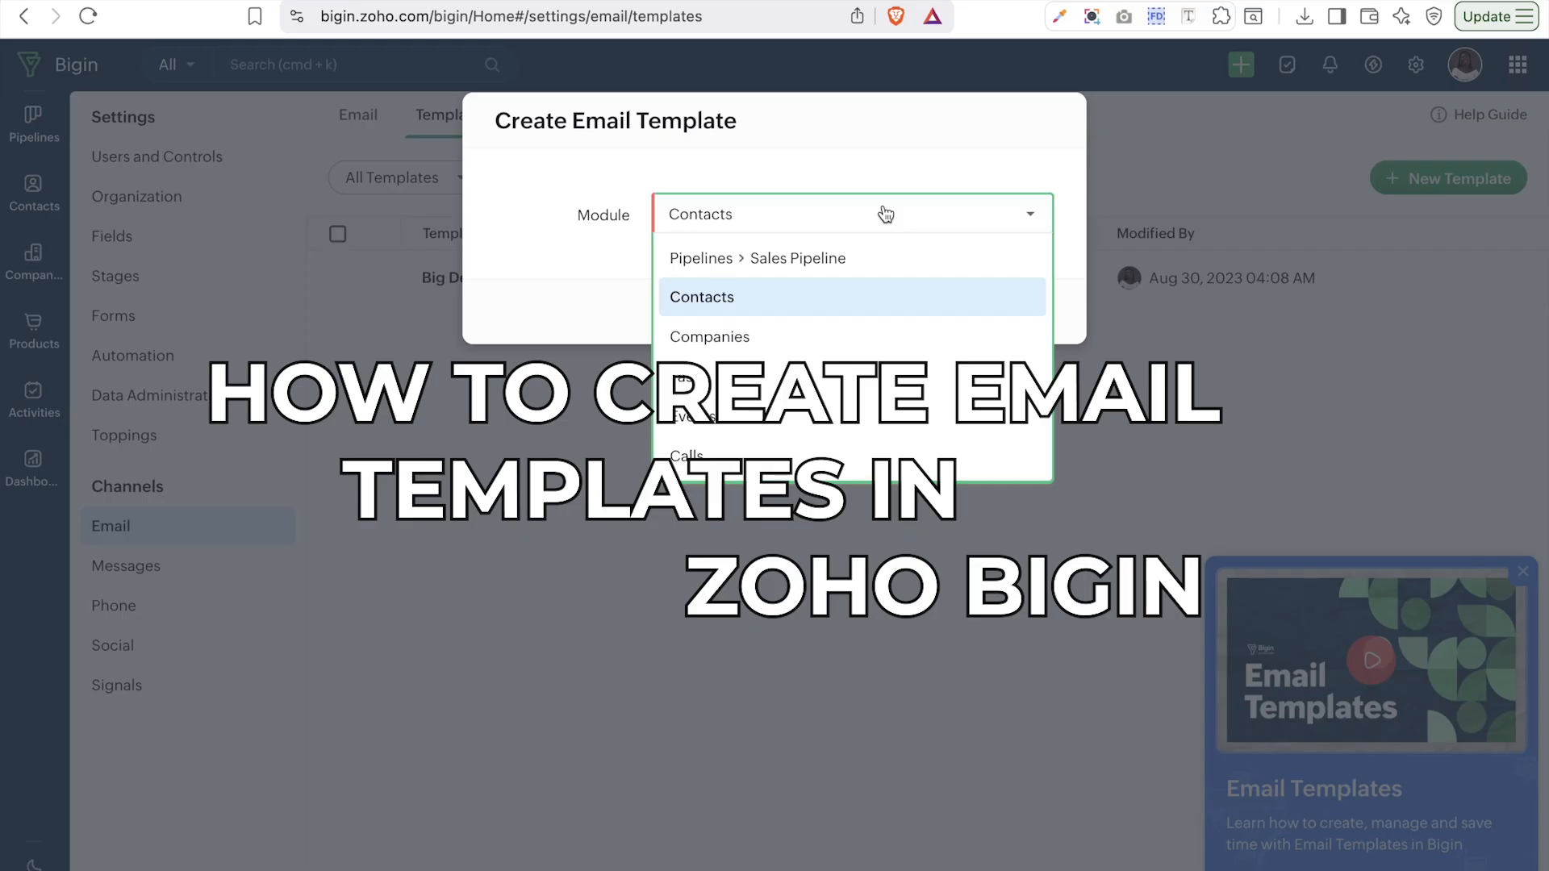
left_click(910, 144)
left_click(1016, 312)
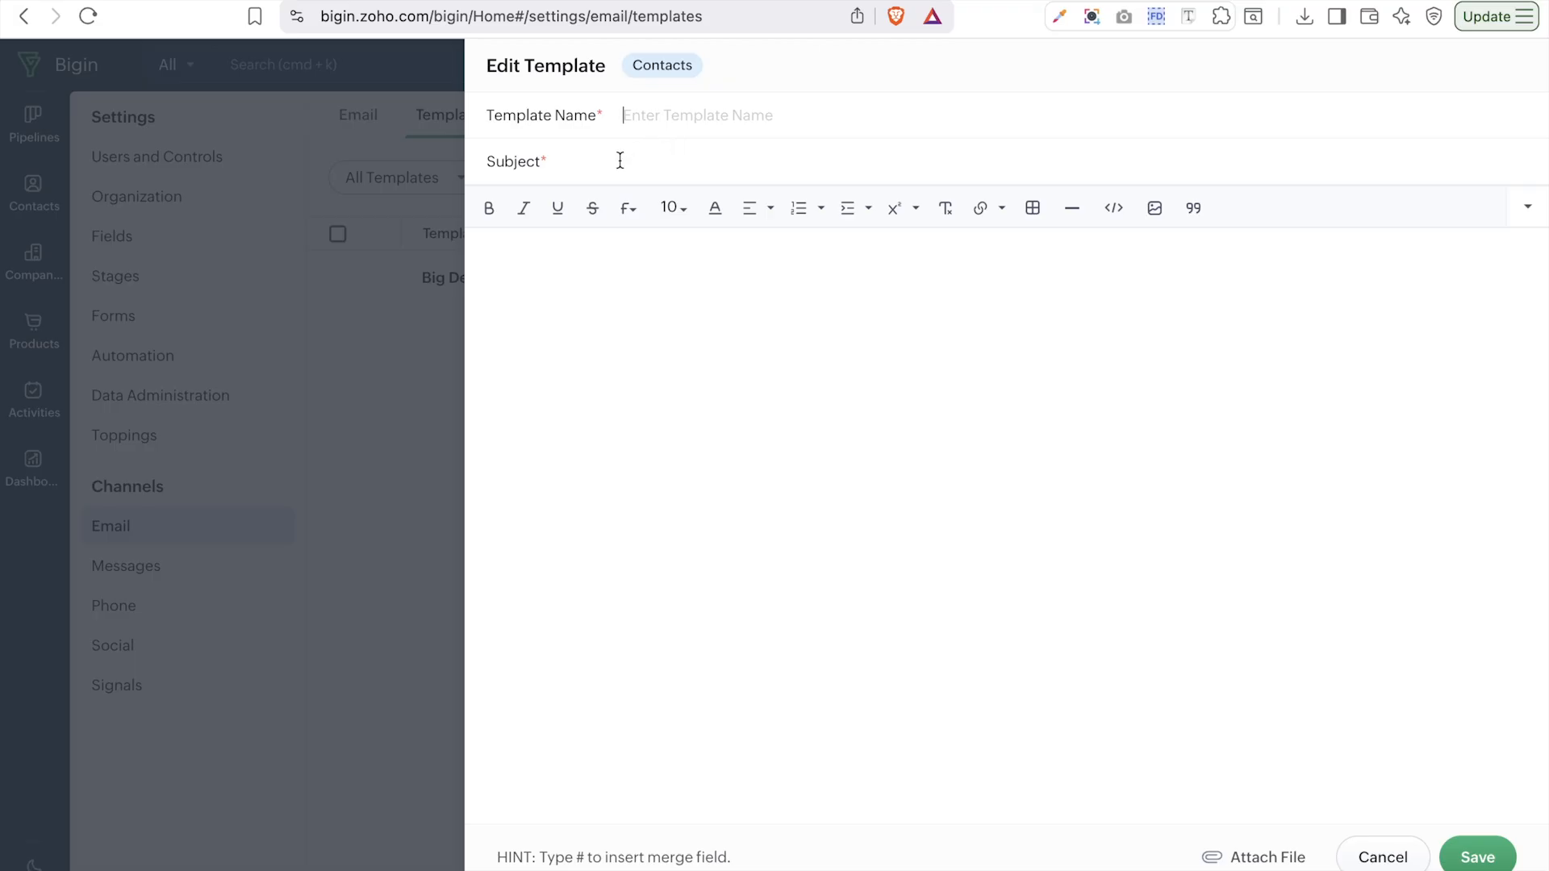
- Paste 'Lead Follow-up – Introduction' from clipboard history into the Template Name field
left_click(577, 283)
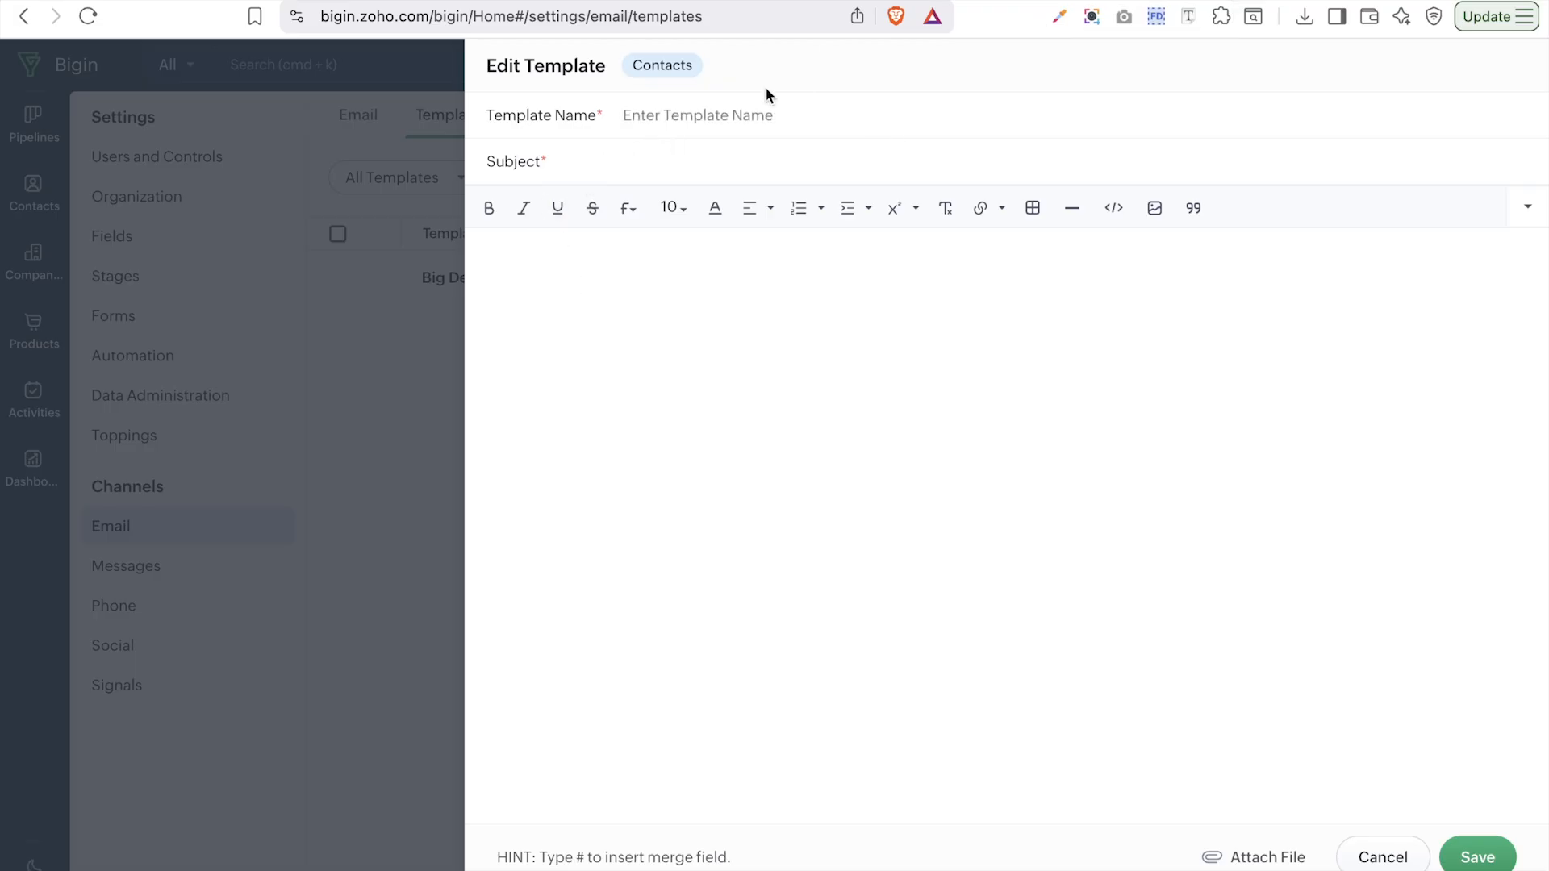
left_click(719, 121)
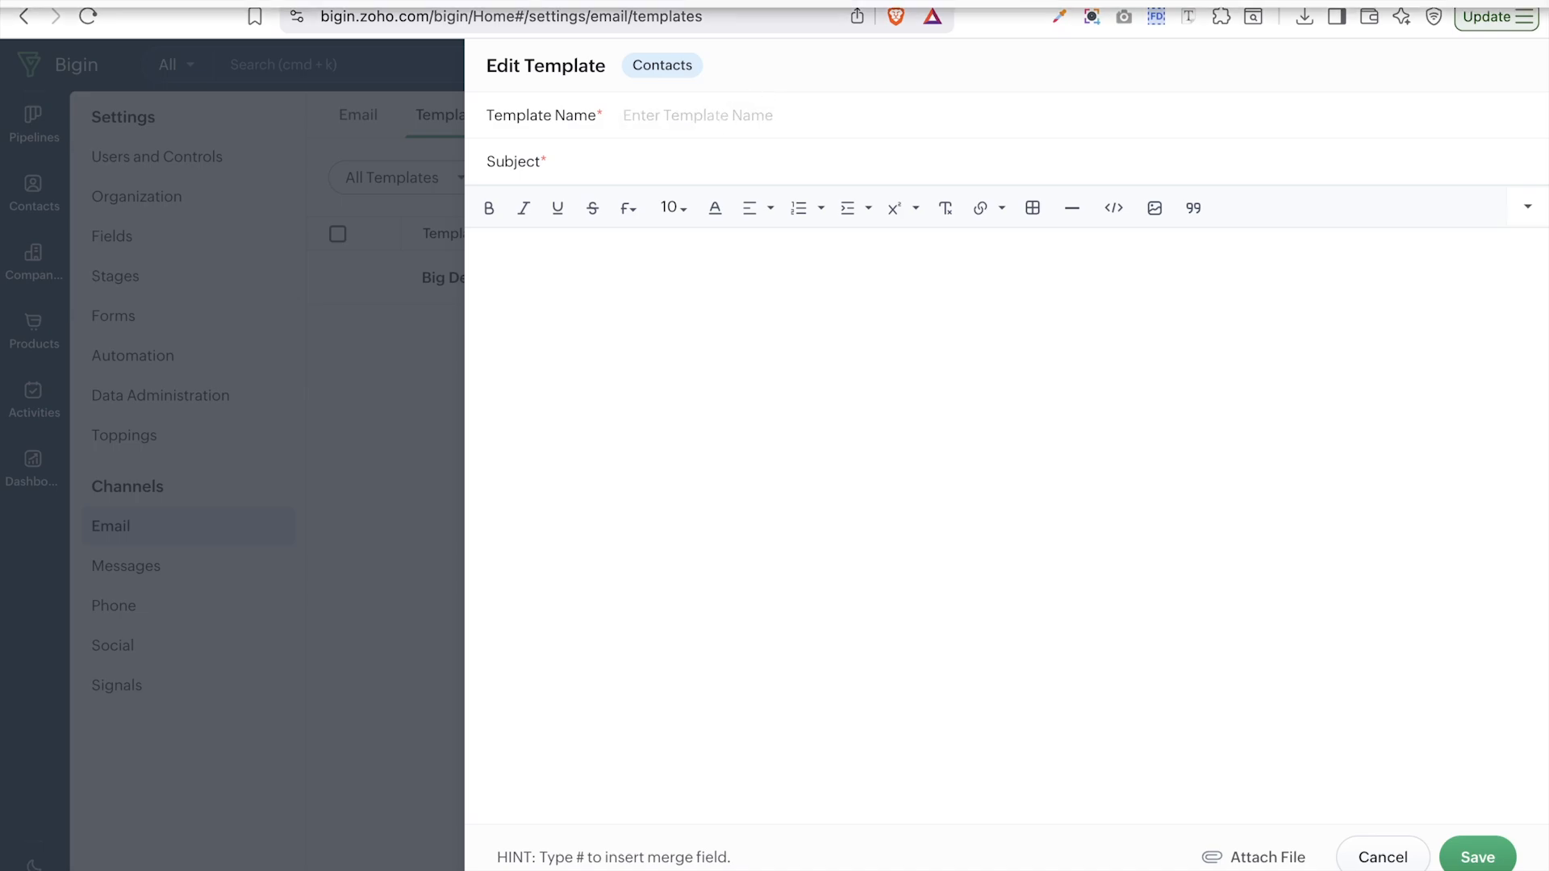
left_click(951, 1)
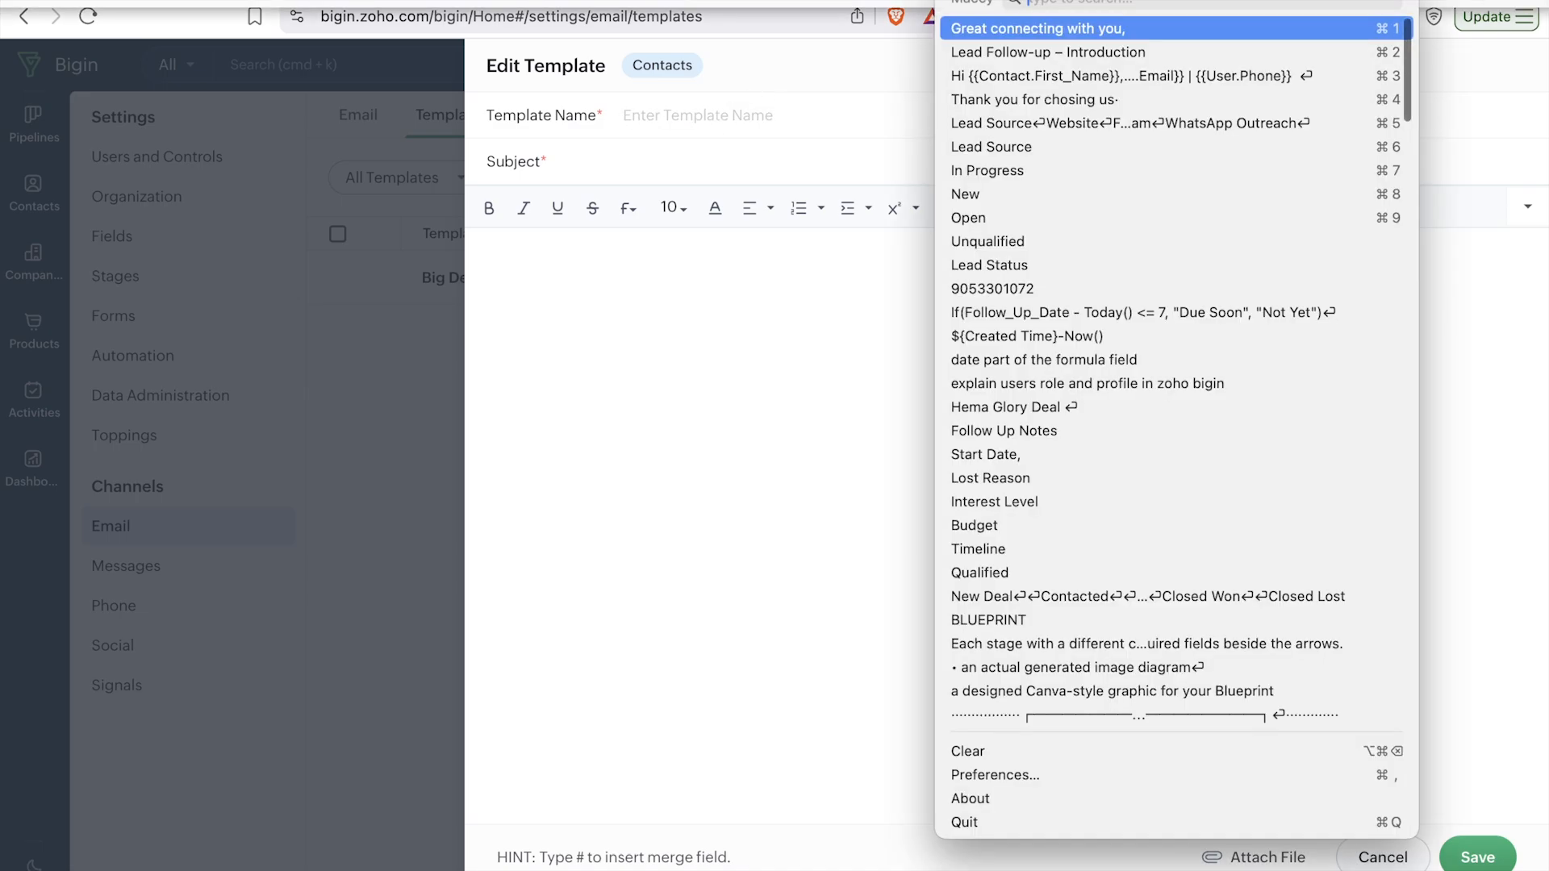
left_click(978, 58)
type("Lead Follow-up – Introduction")
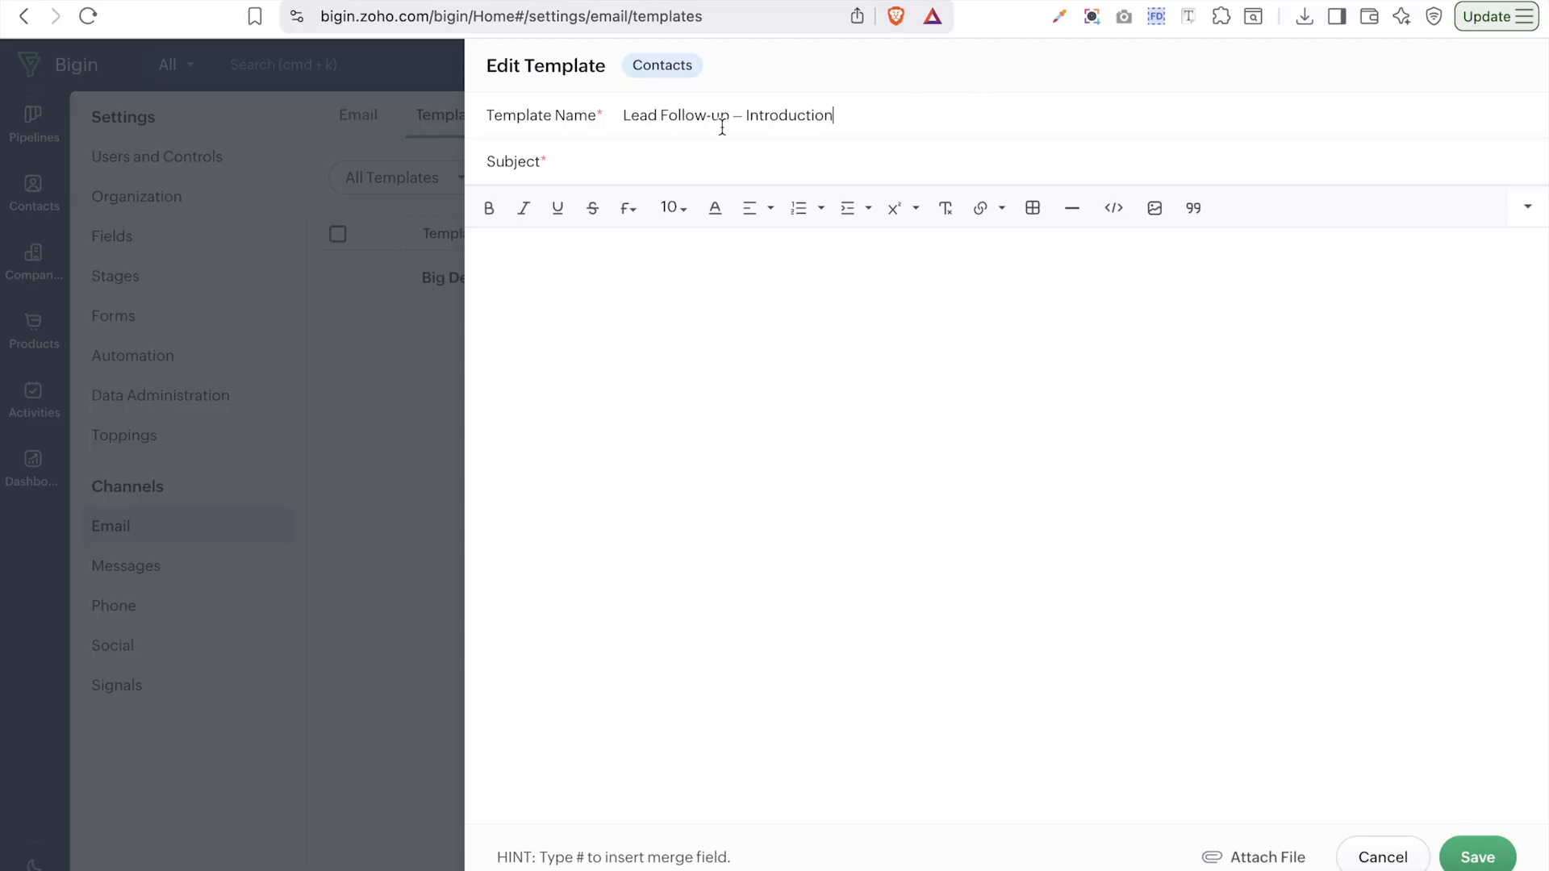
- Set the subject to 'Great connecting with you,' followed by the Contacts First Name merge field
left_click(606, 166)
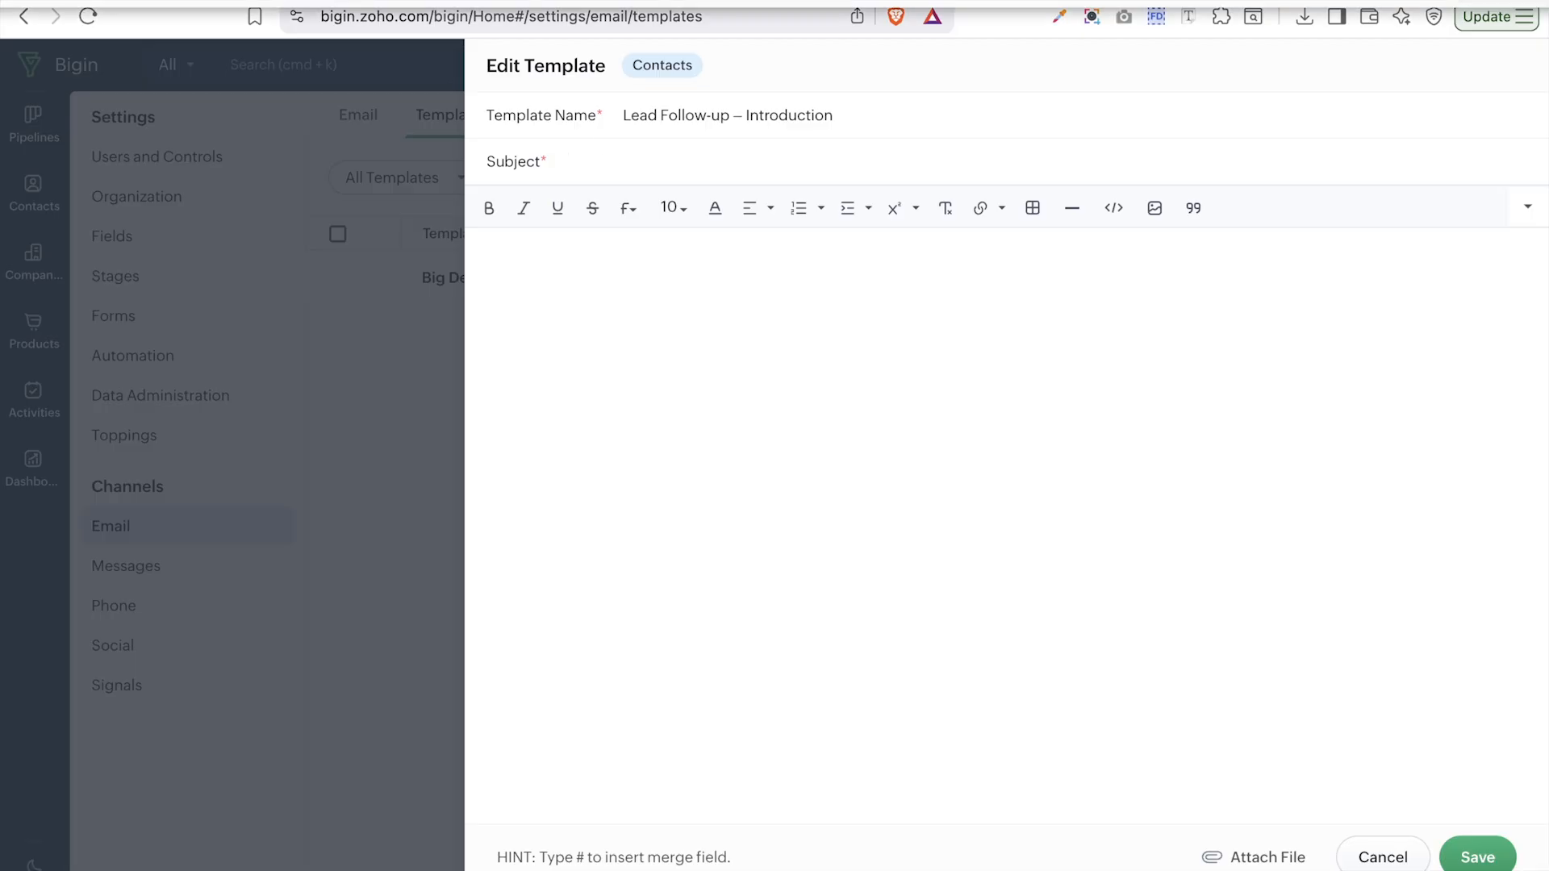
left_click(962, 2)
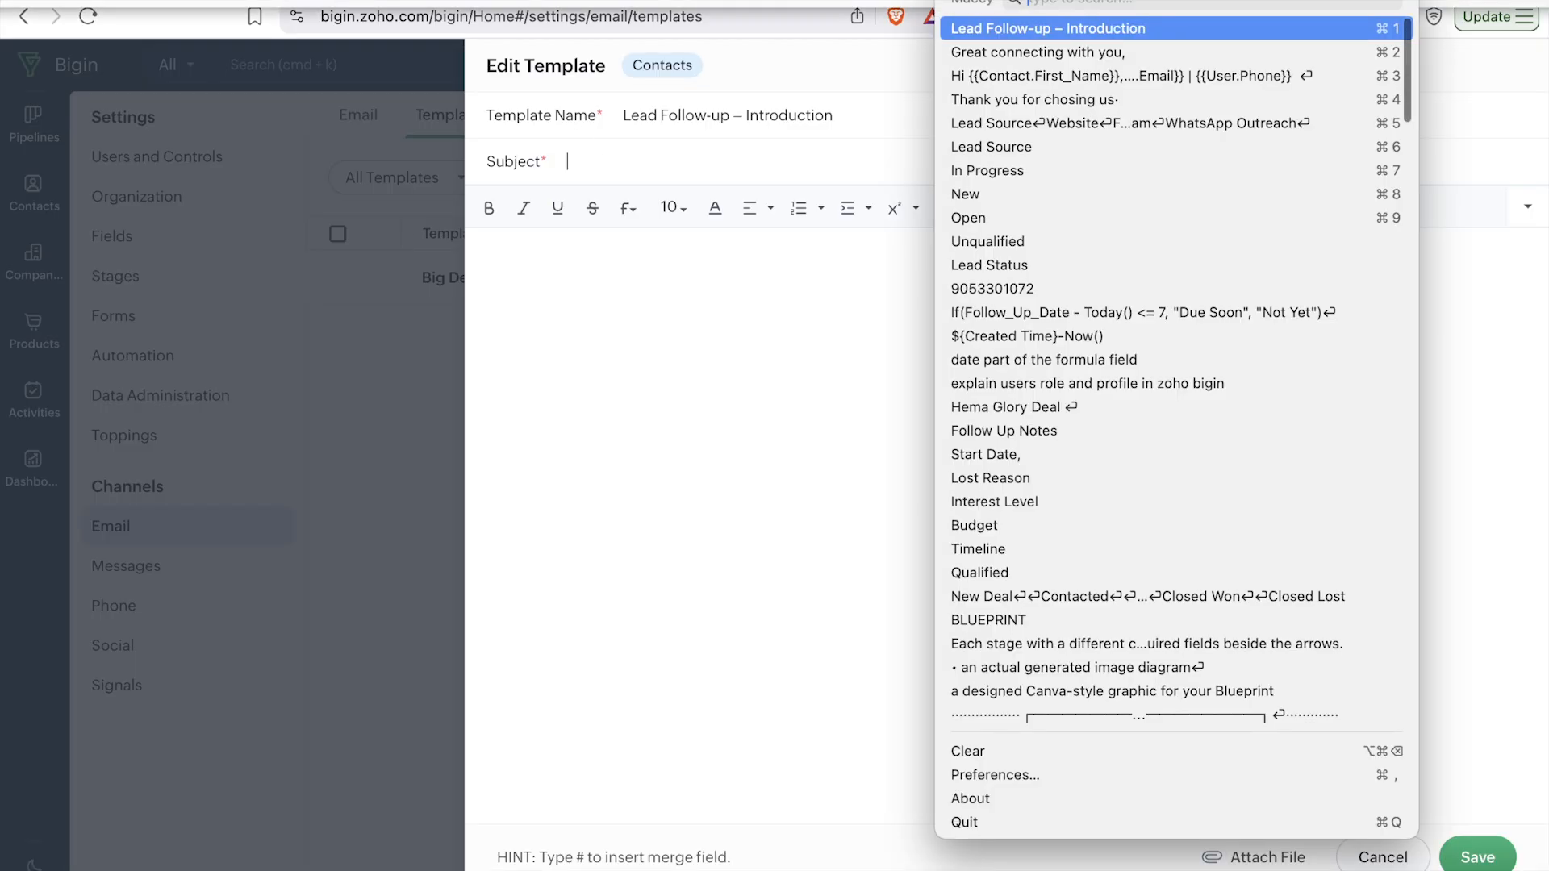
left_click(990, 52)
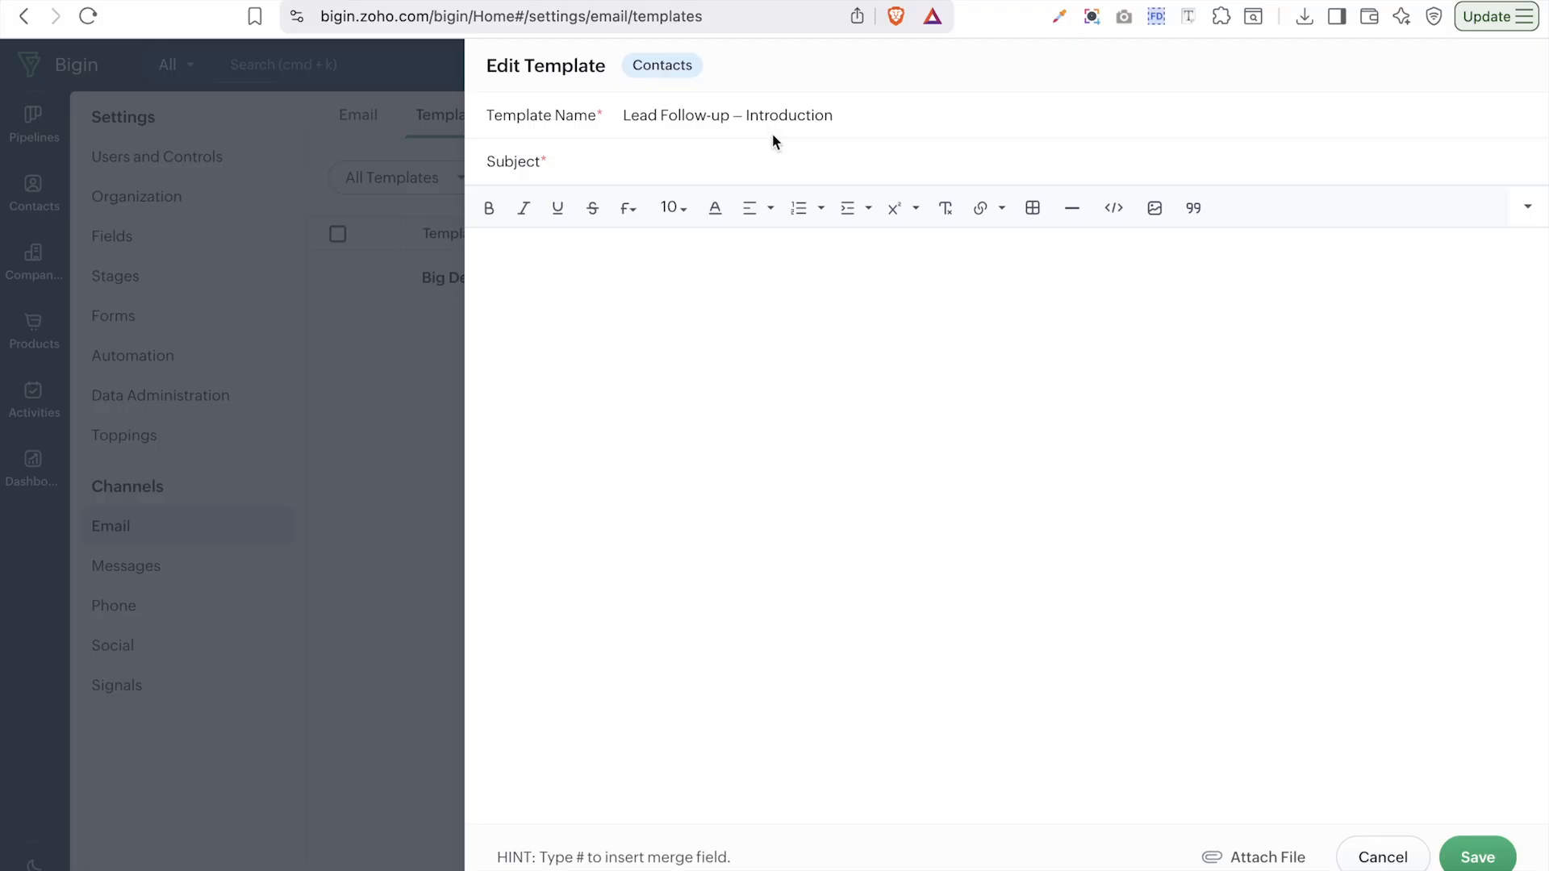
type("Great connecting with you,")
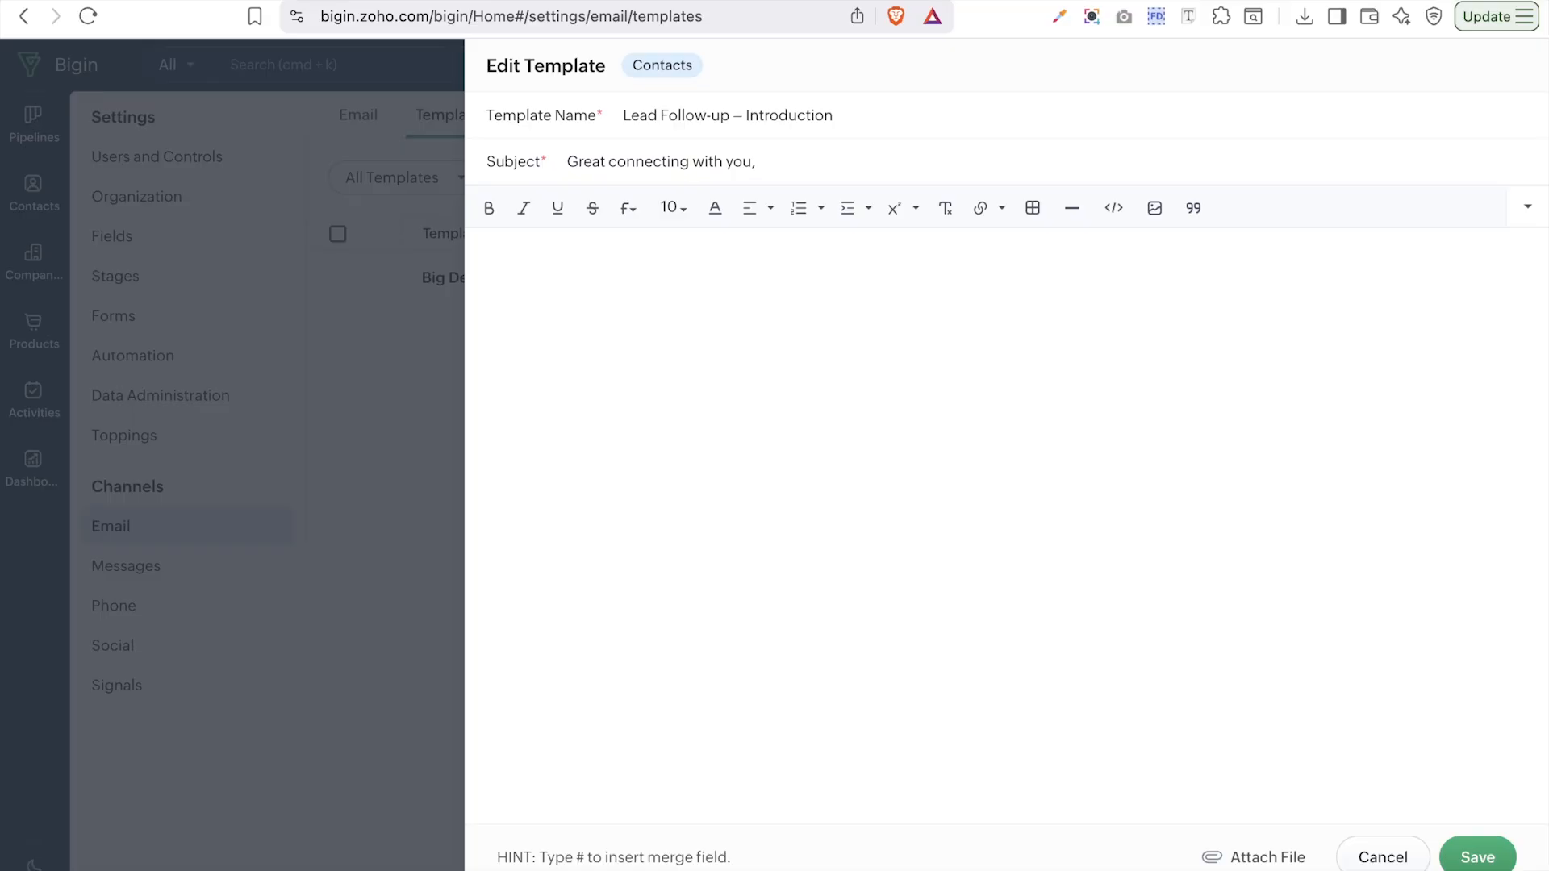
type("#")
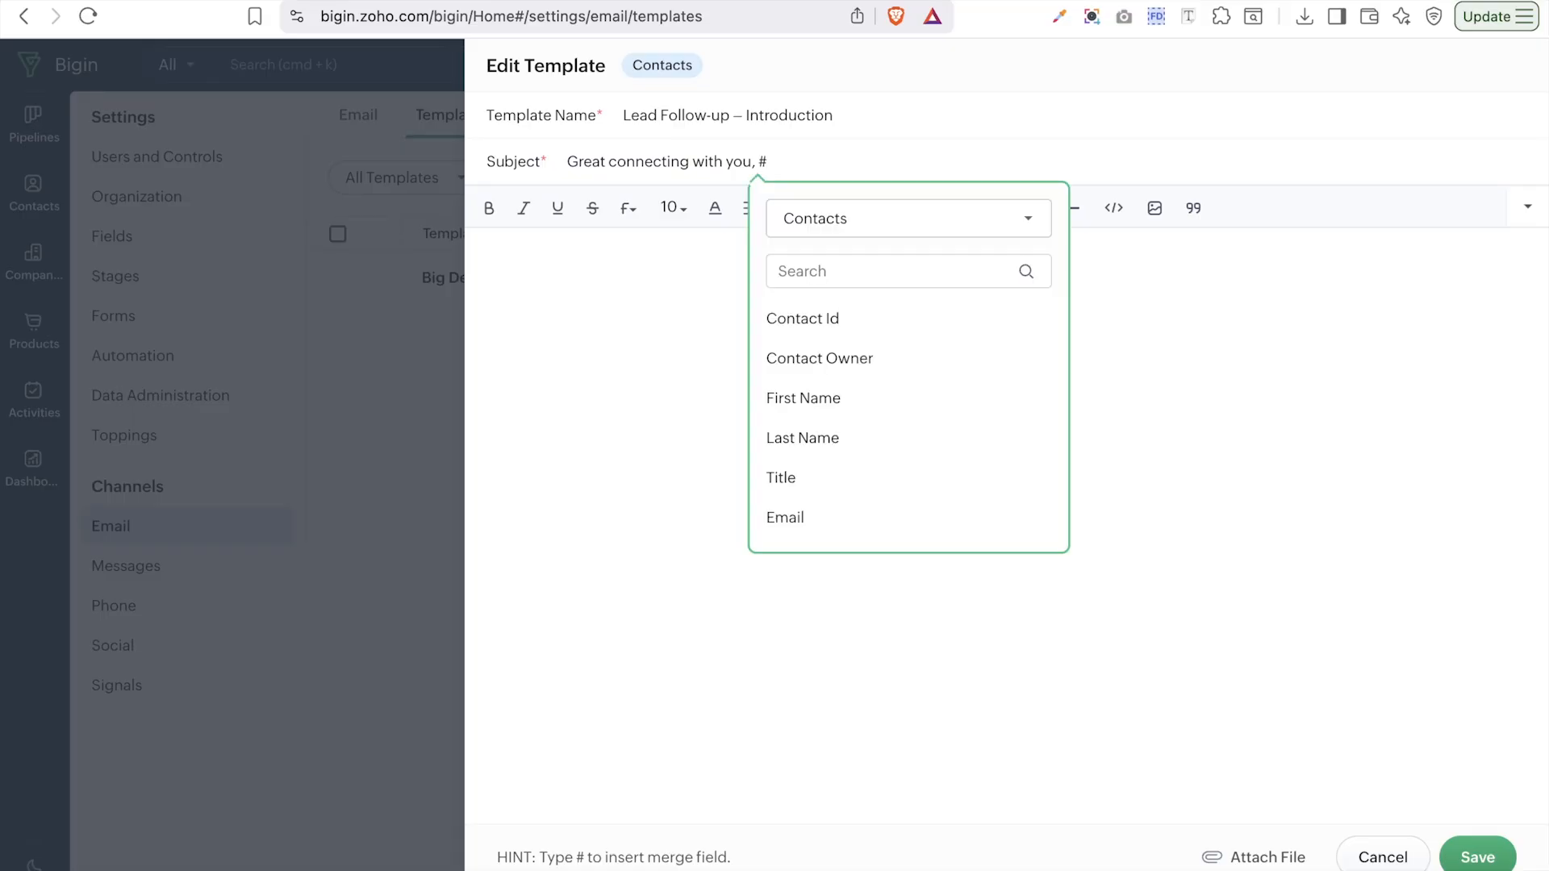
scroll(899, 464, "down", 2)
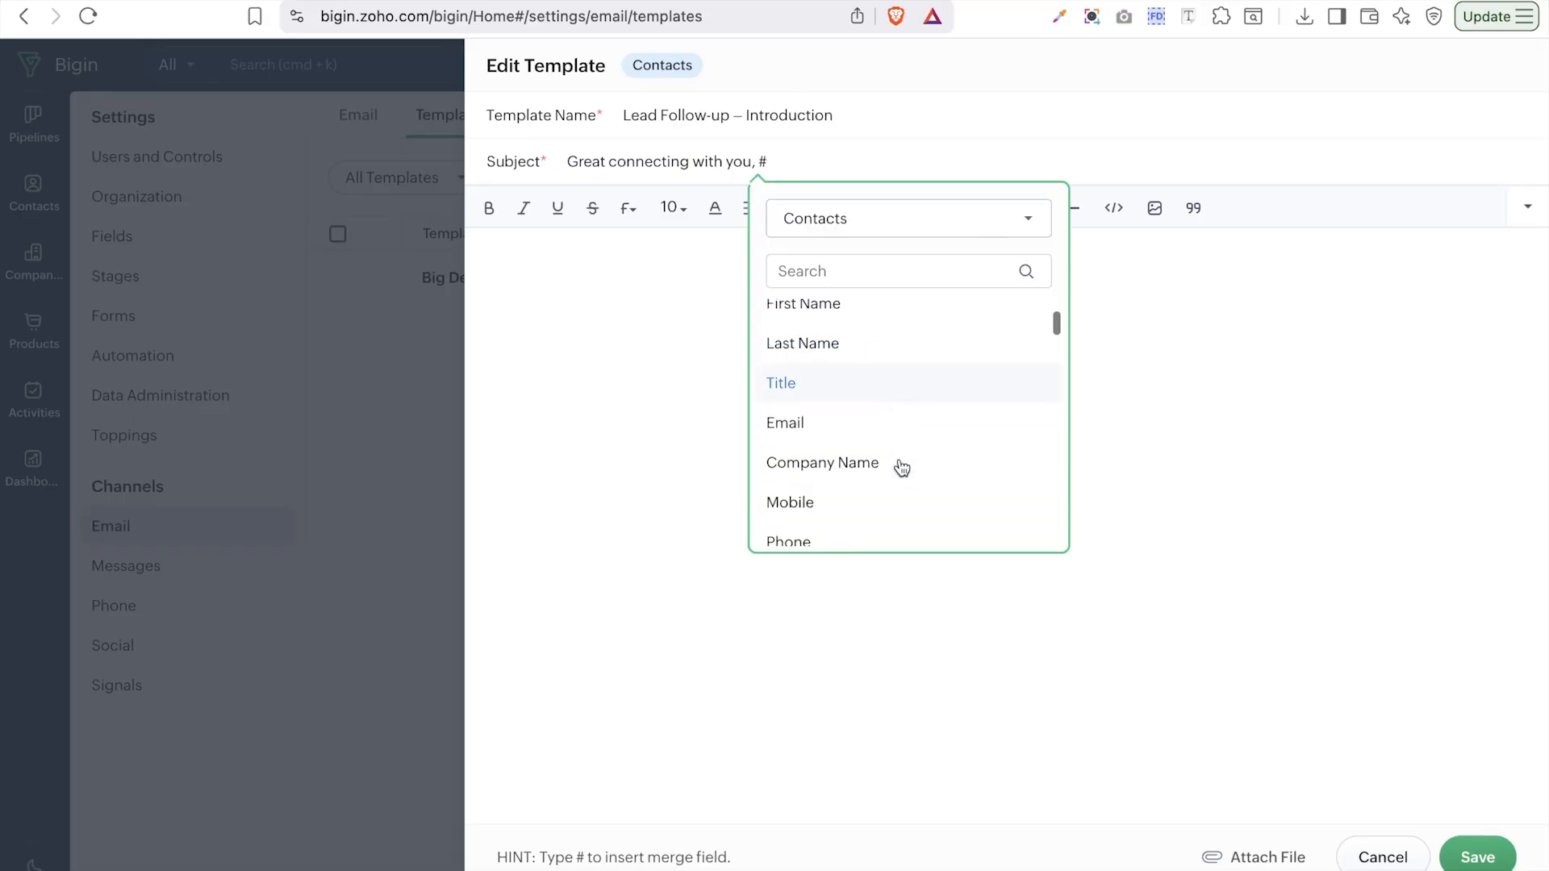
scroll(901, 466, "up", 2)
scroll(898, 440, "down", 5)
scroll(899, 439, "down", 4)
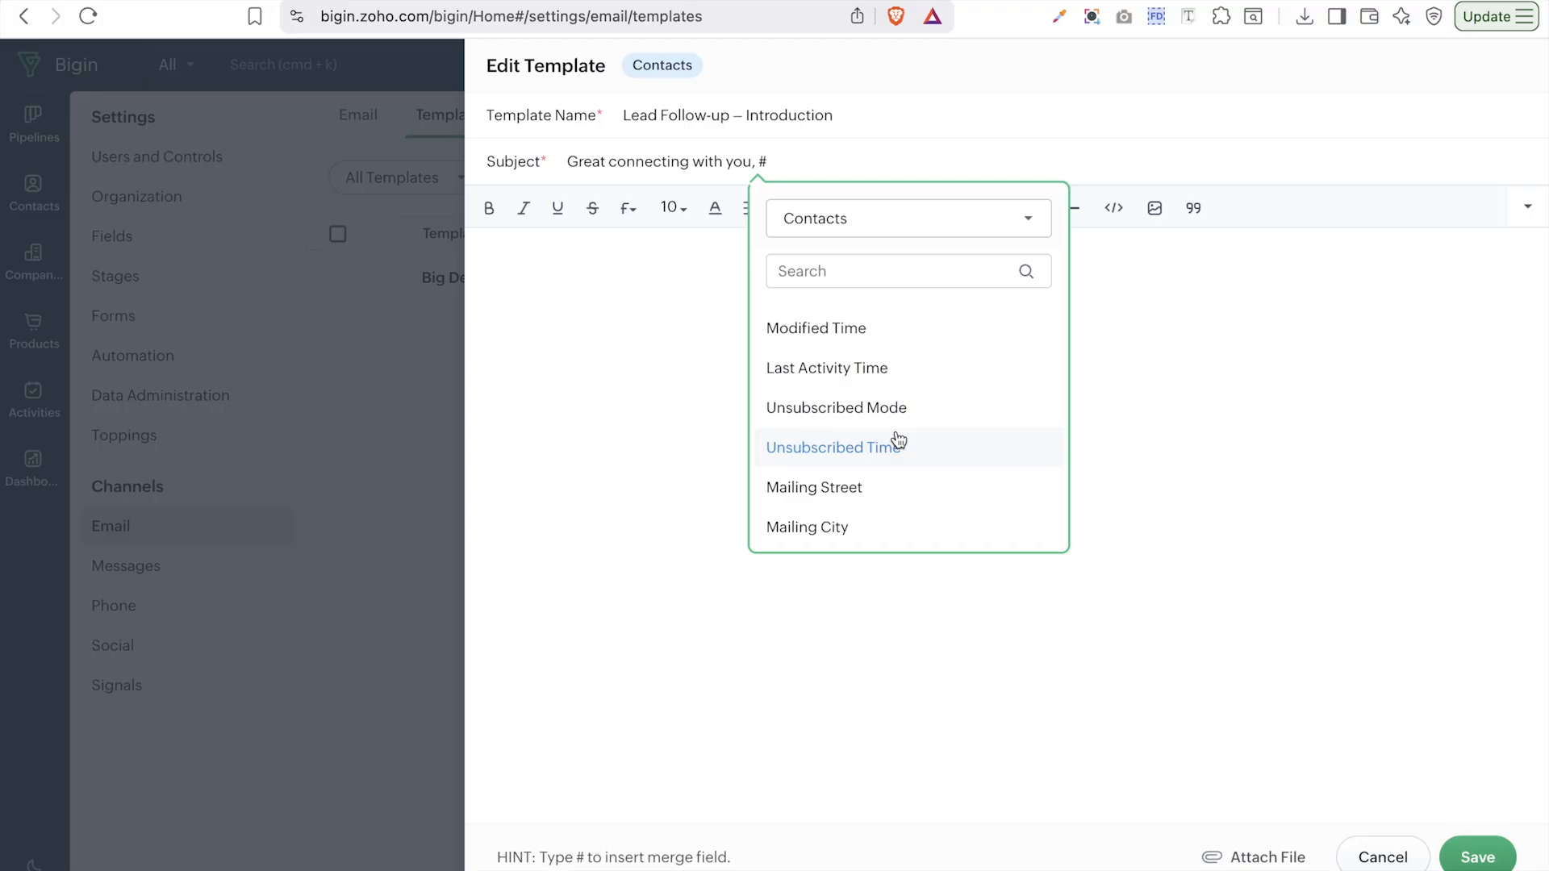
scroll(899, 440, "up", 3)
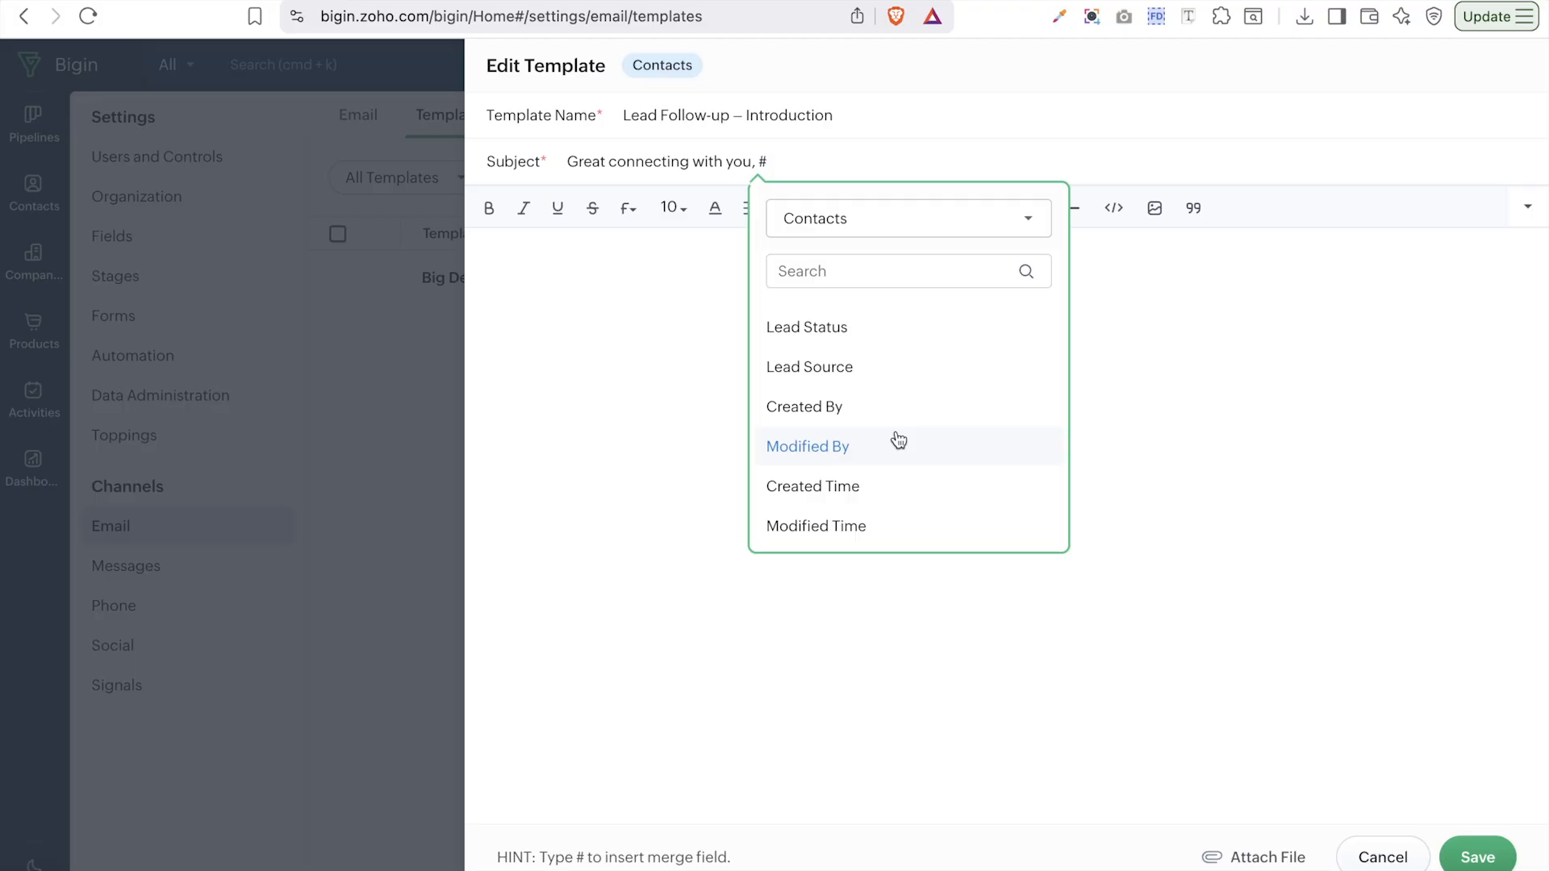
scroll(898, 440, "up", 10)
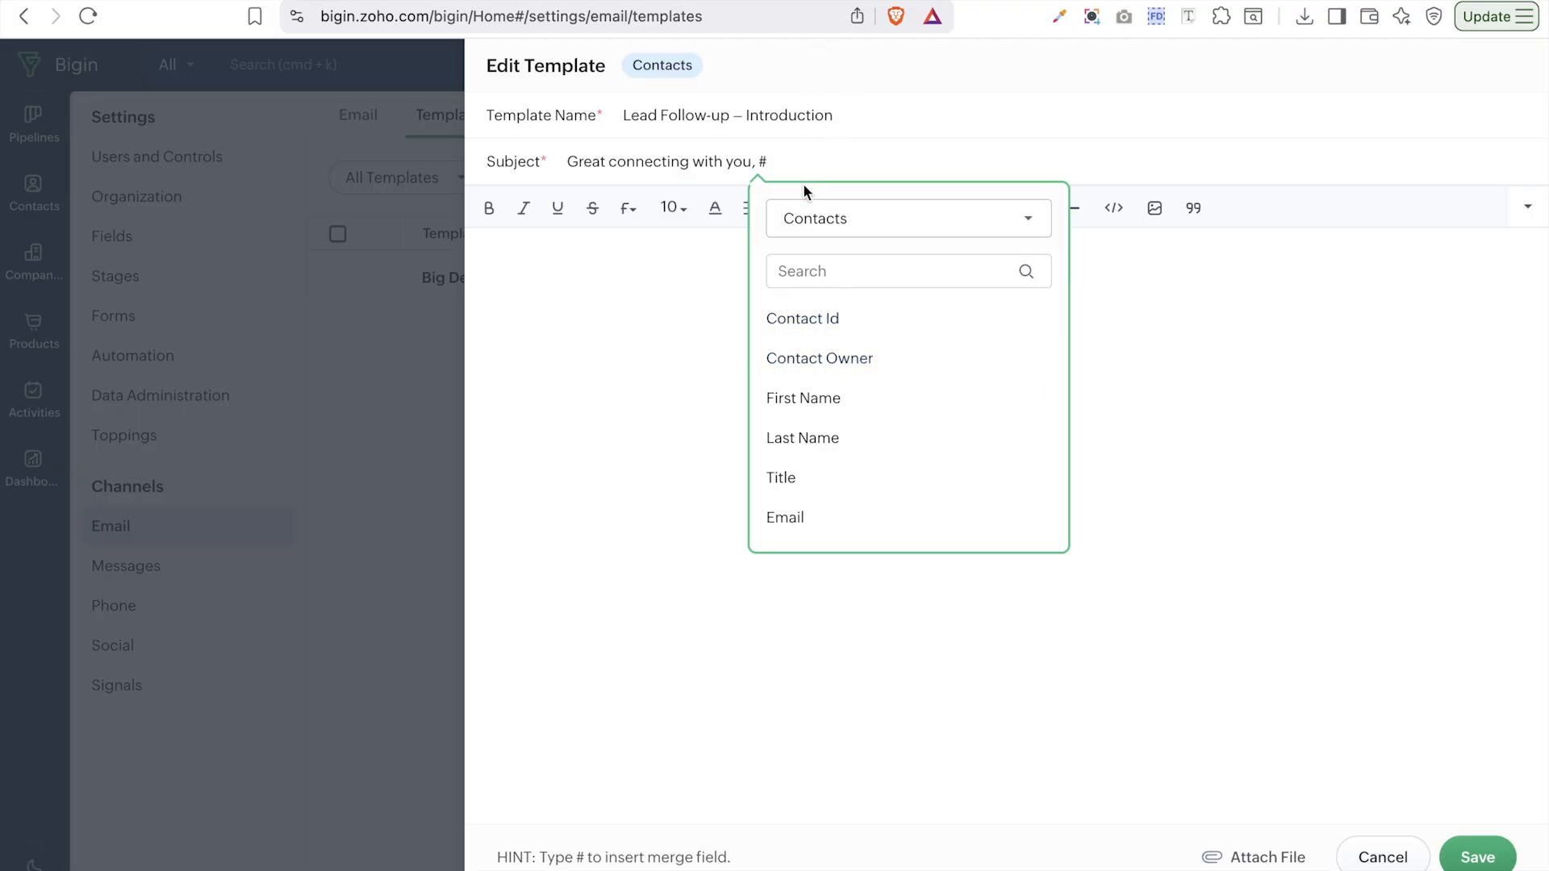
left_click(834, 399)
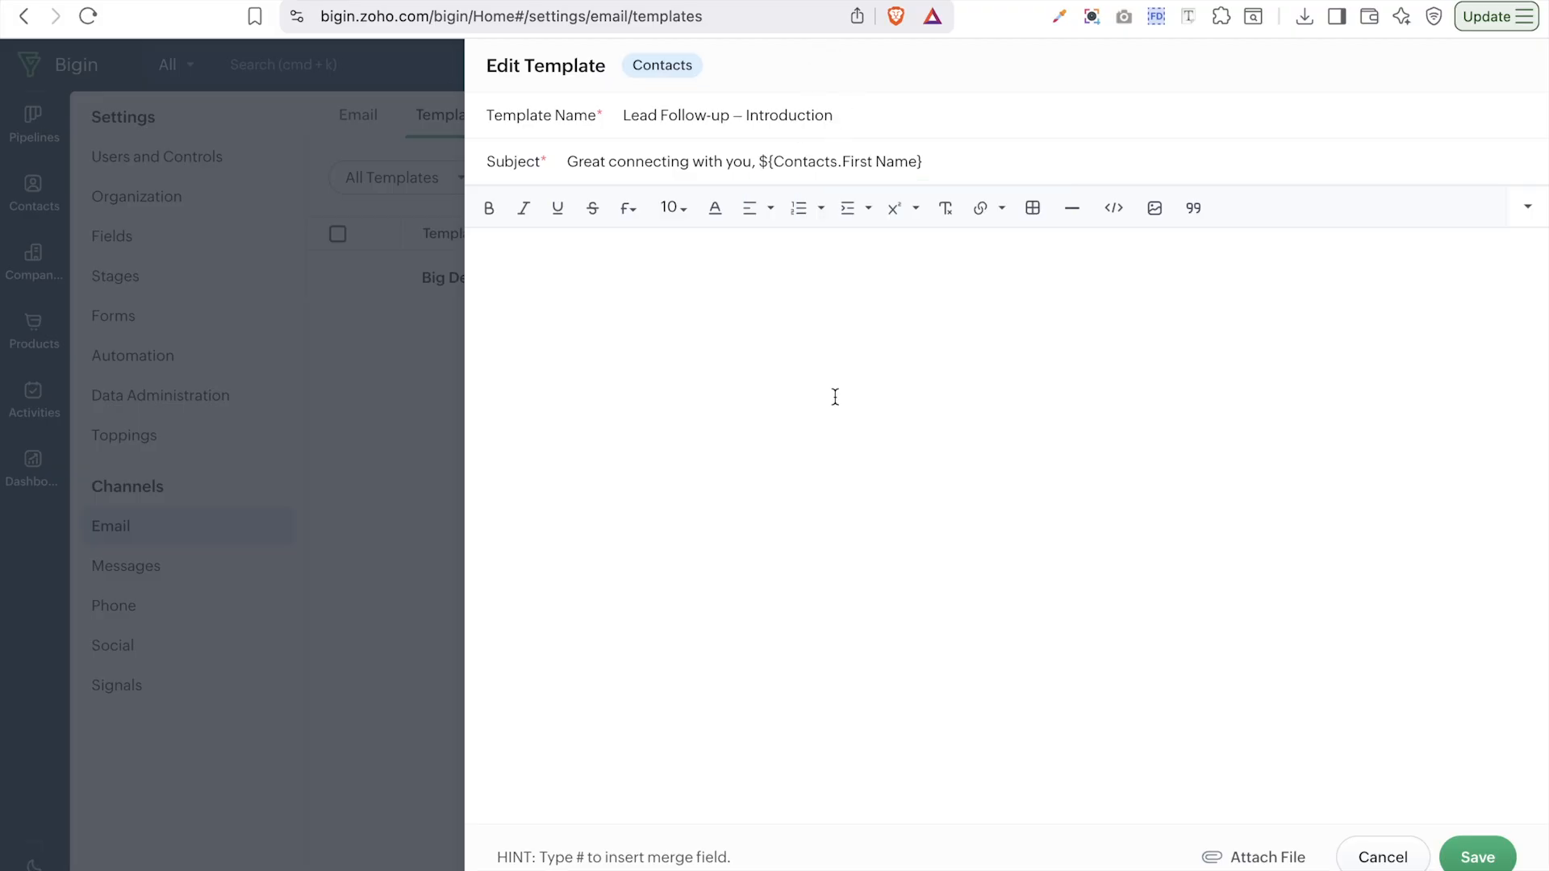
left_click(625, 269)
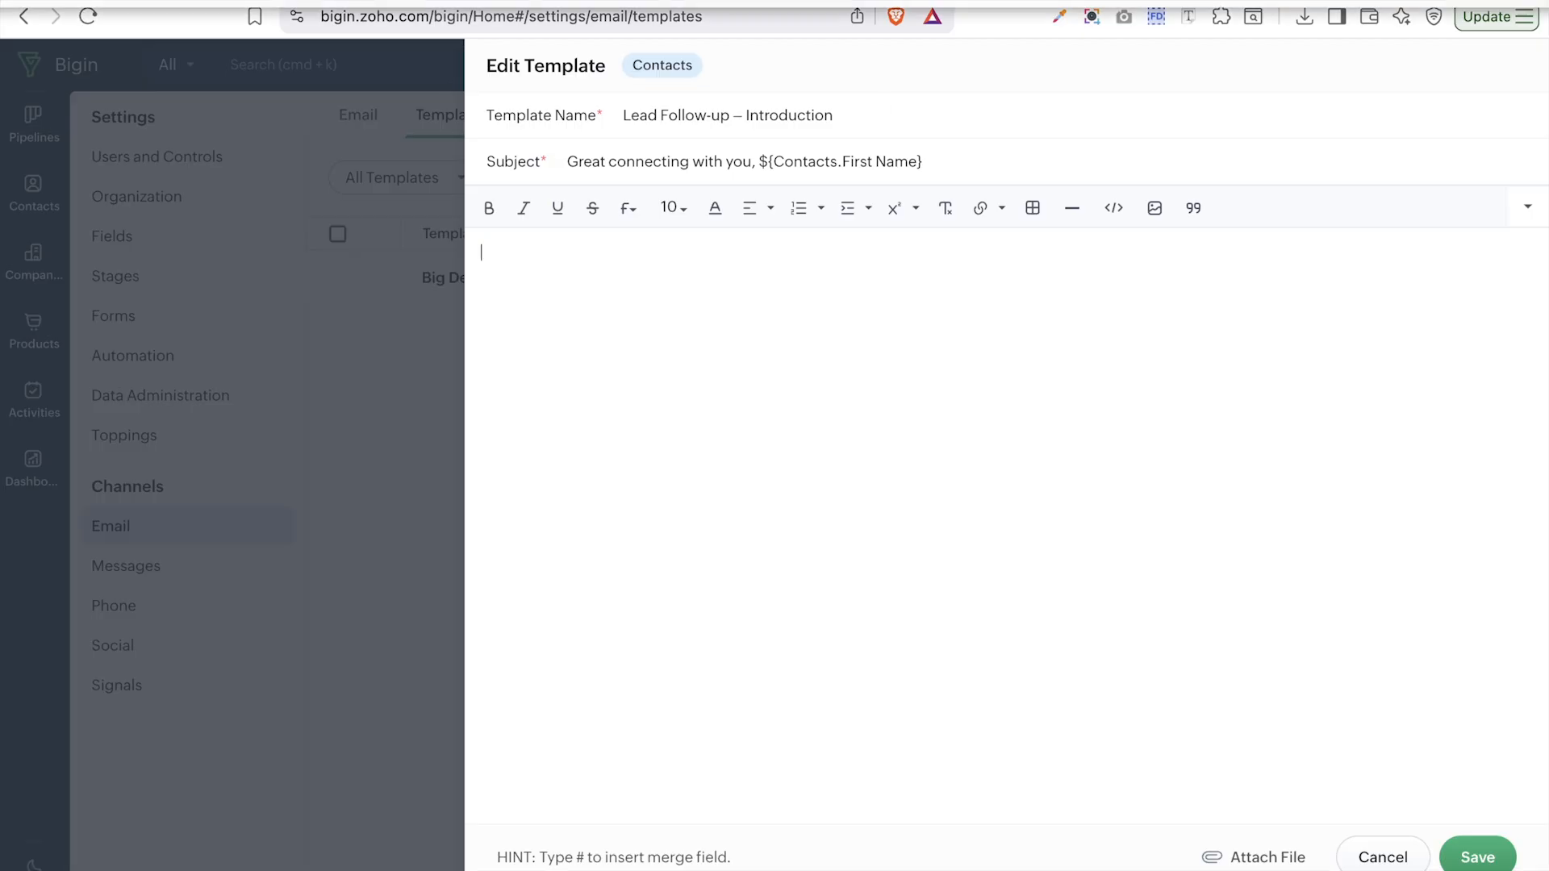
- Paste the saved follow-up email into the body and select the {{Contact.First_Name}} placeholder
key("super+shift+c")
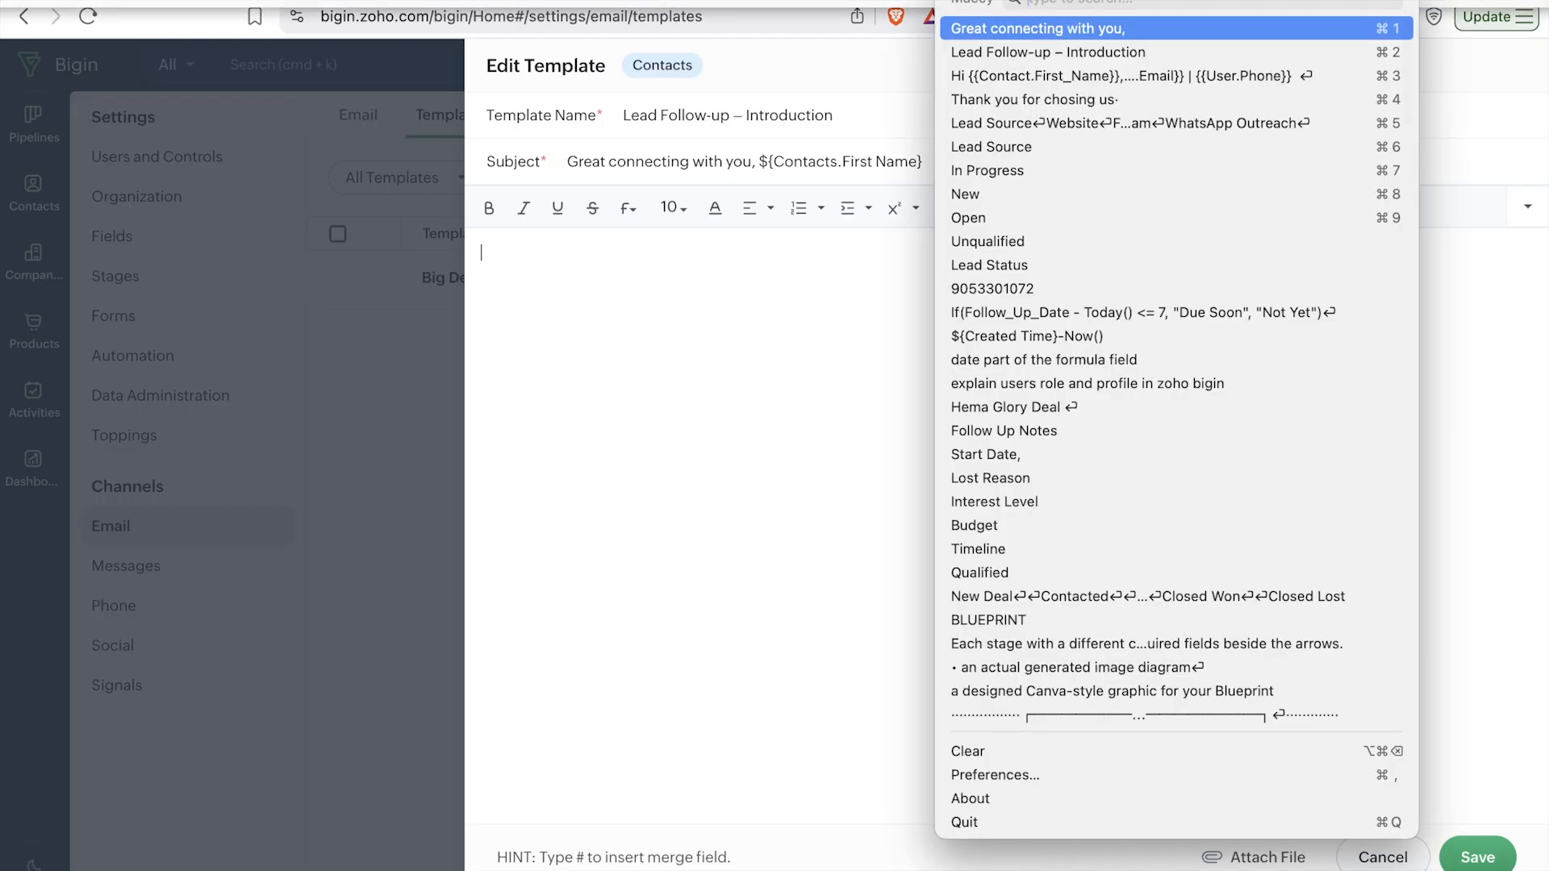
left_click(988, 77)
key("super+v")
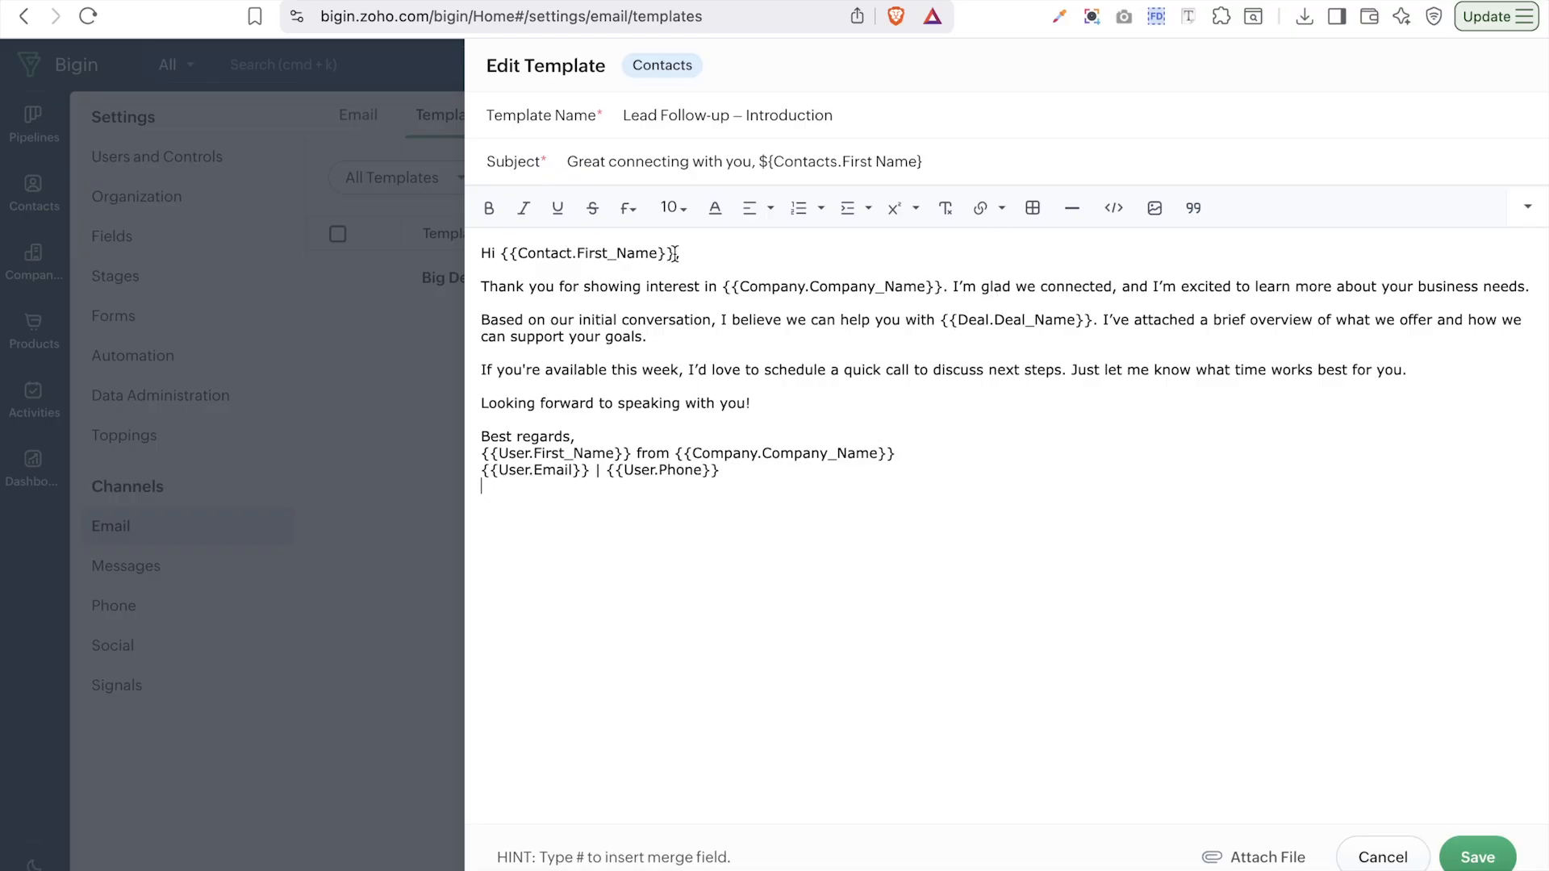
left_click_drag(676, 253, 502, 253)
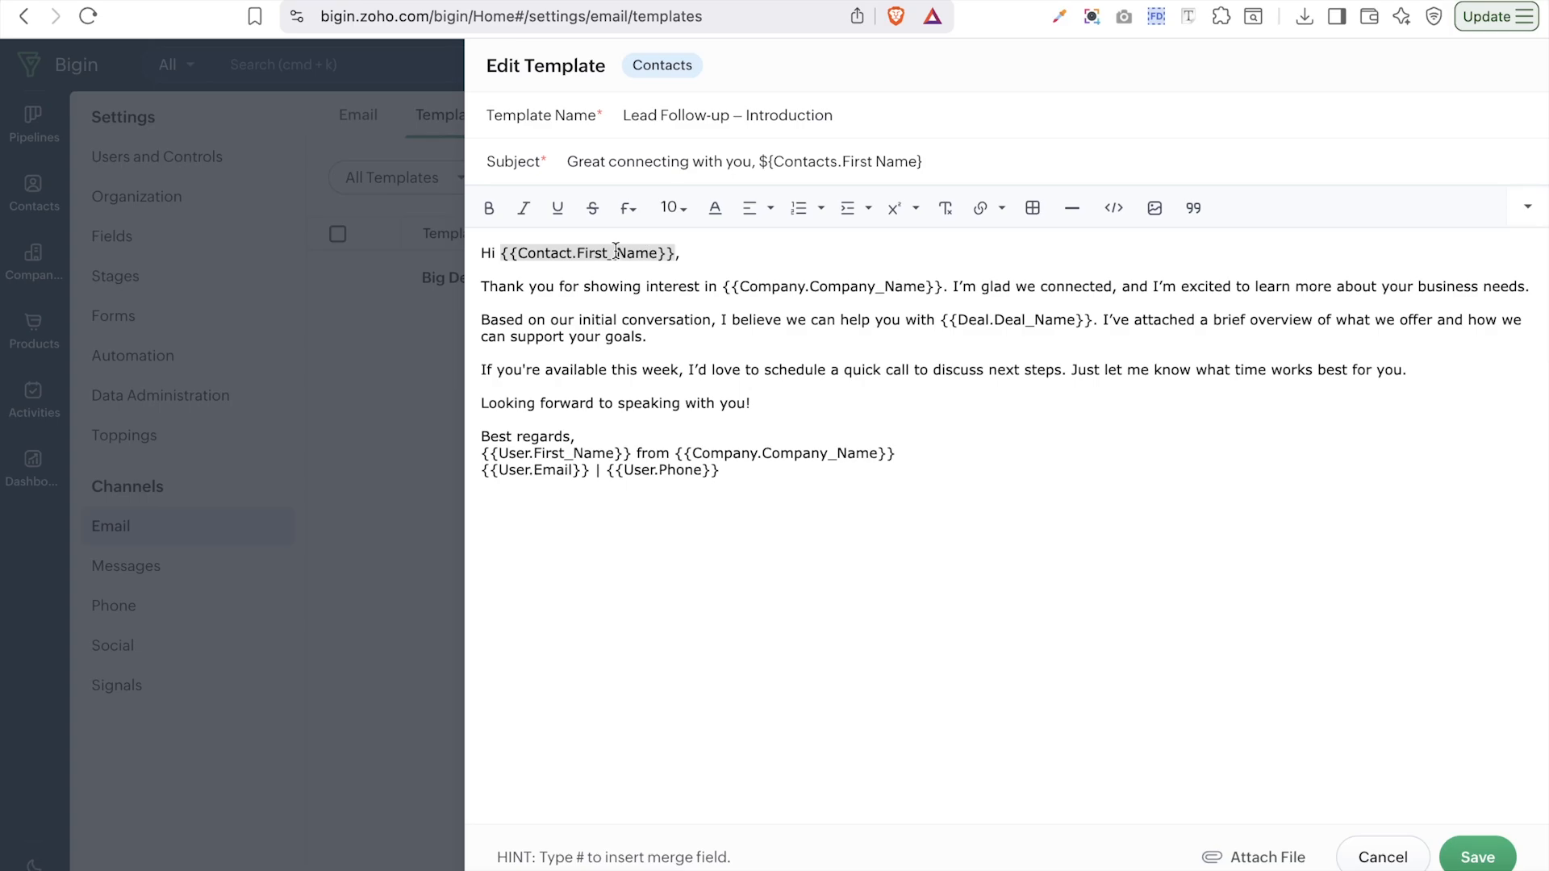
- Insert the Contacts First Name merge field after 'Hi' and delete {{Company.Company_Name}}
type("#,")
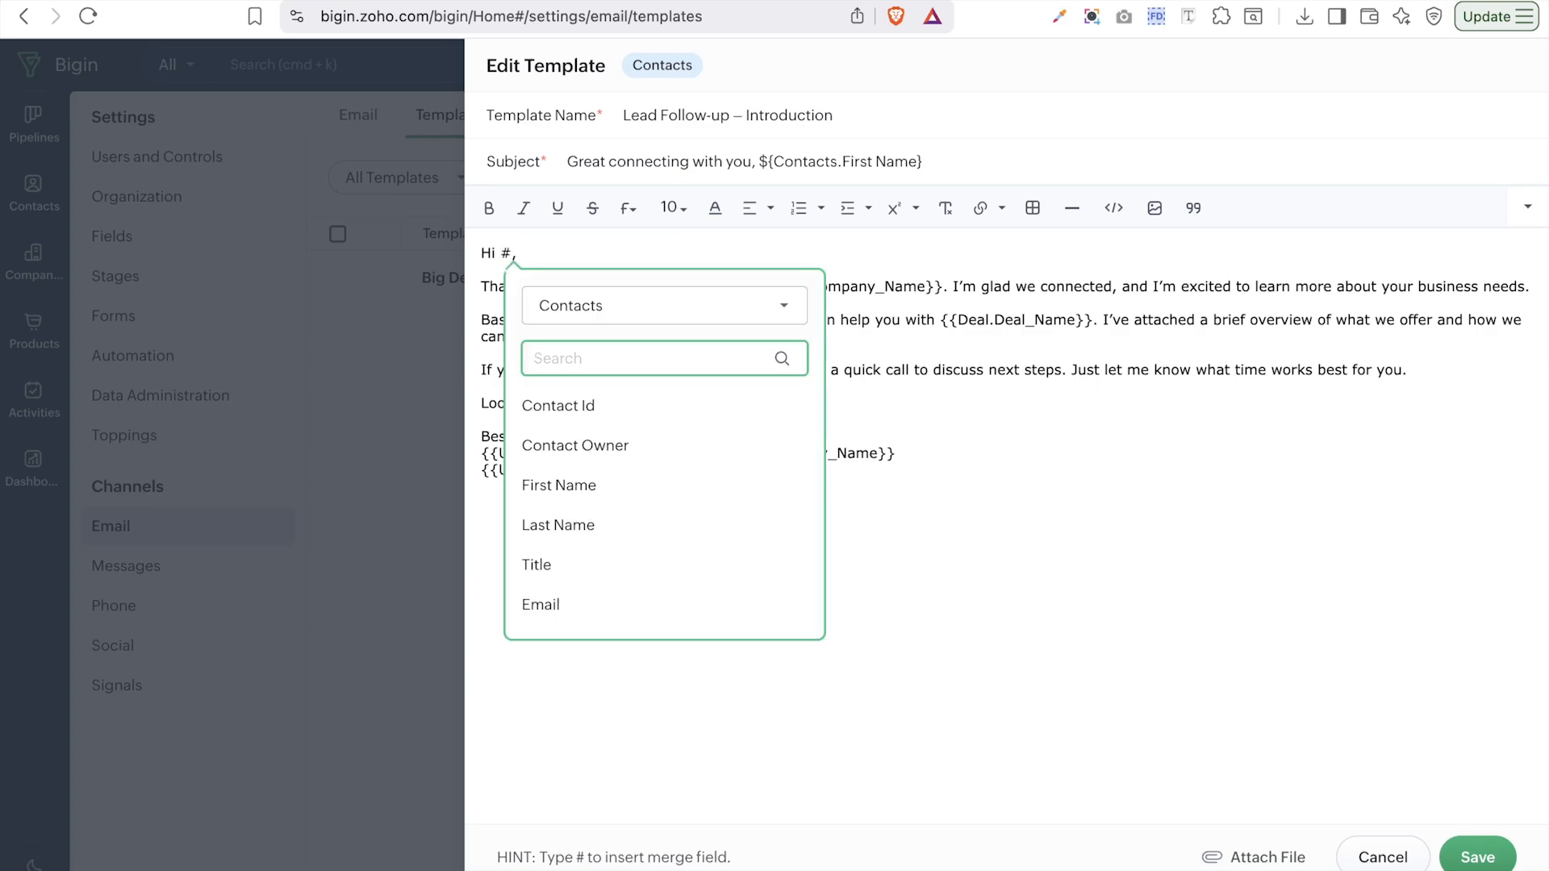
left_click(620, 485)
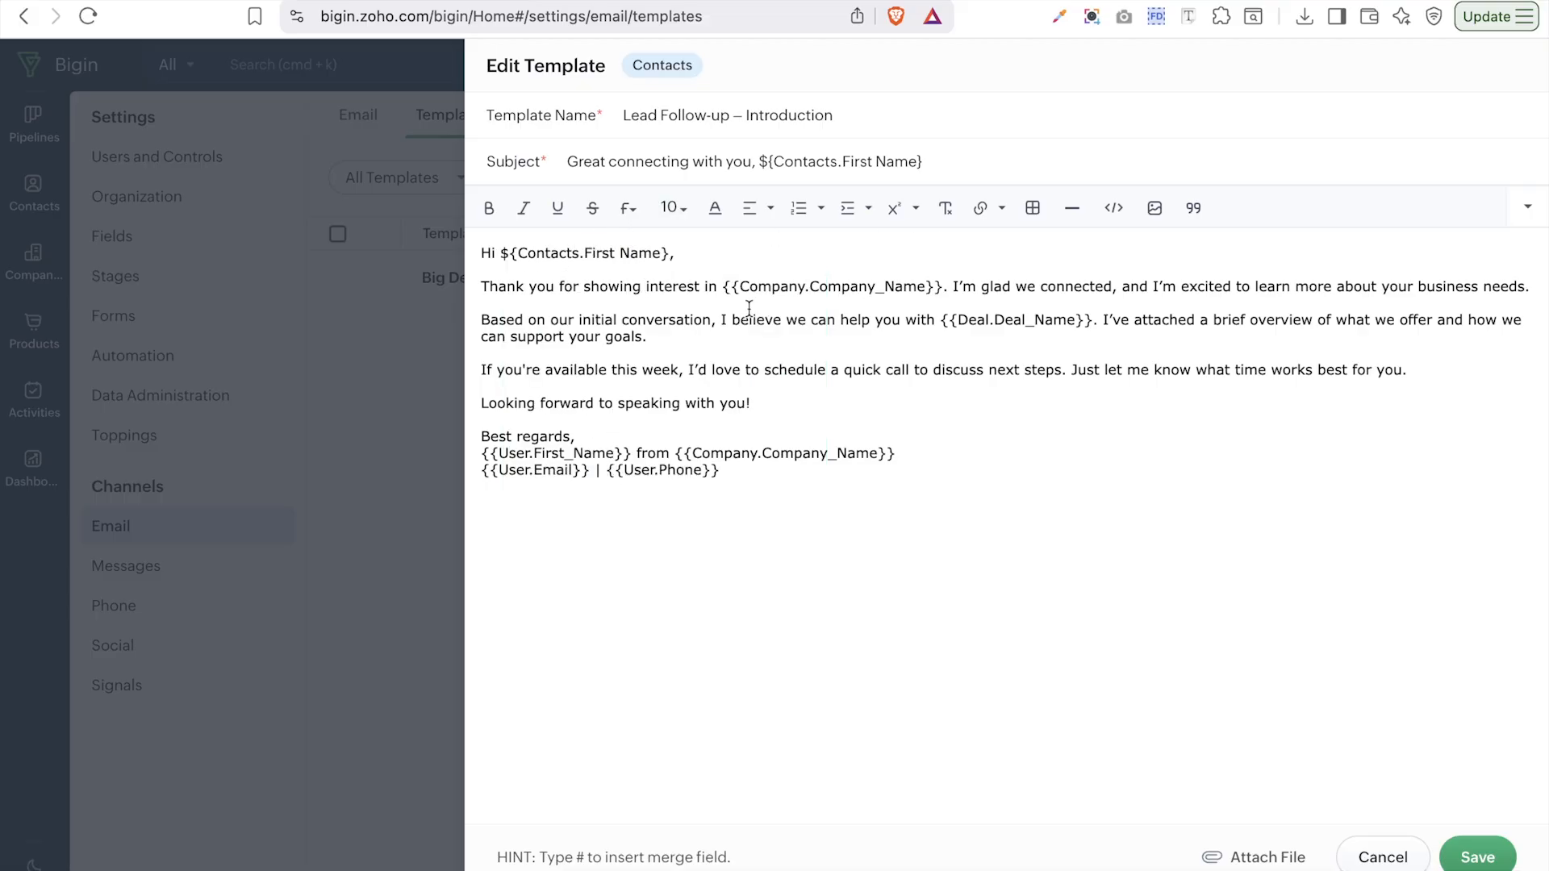
left_click_drag(725, 287, 942, 279)
key("BackSpace")
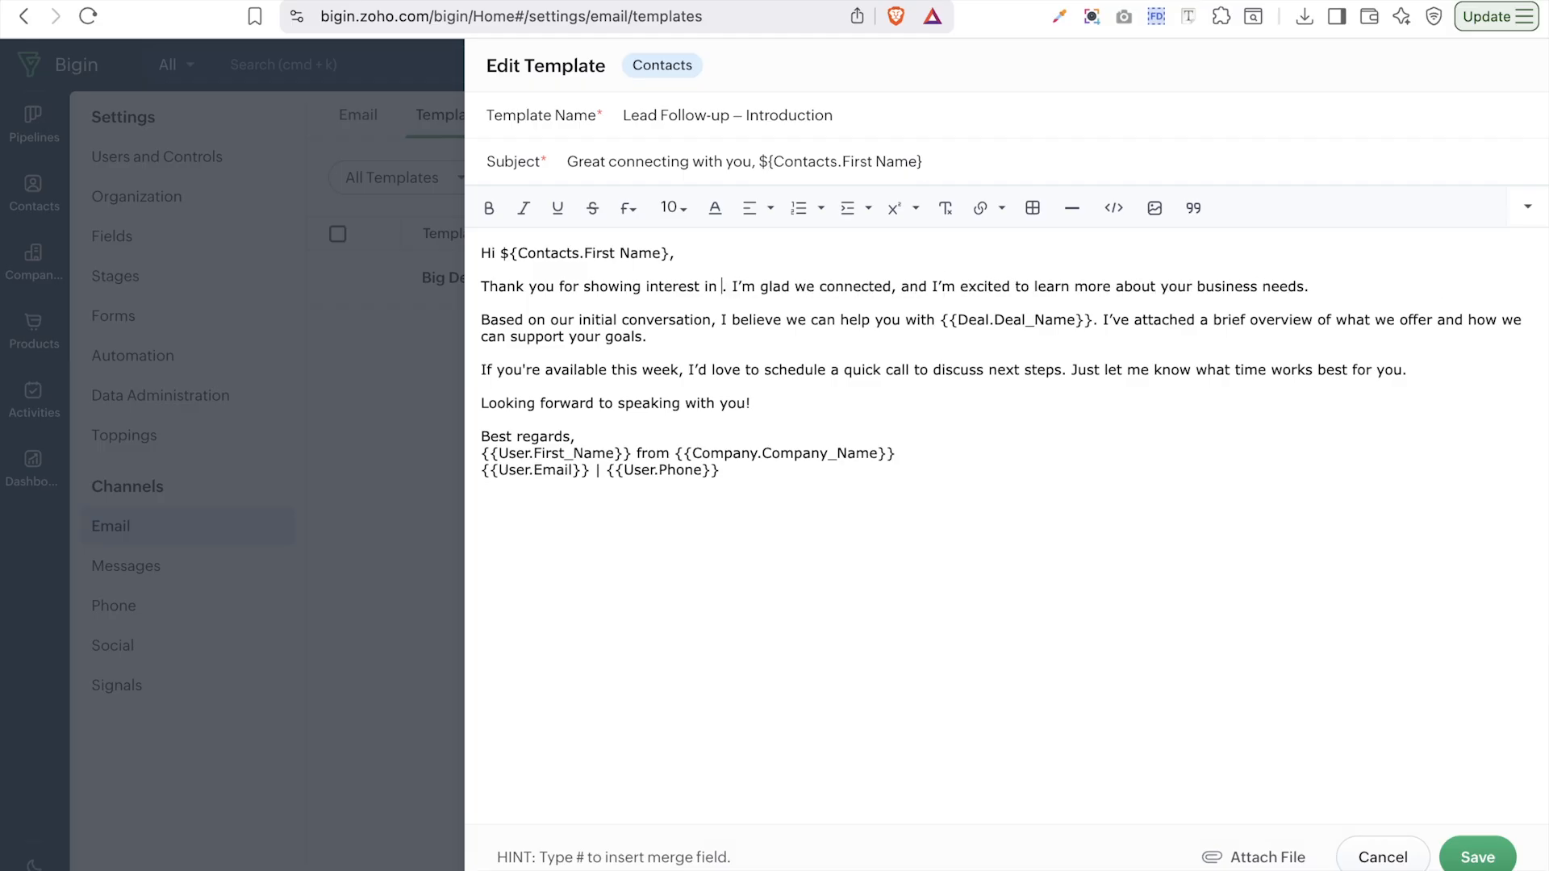
- Insert the Organization Name merge field after 'interest in'
type("#")
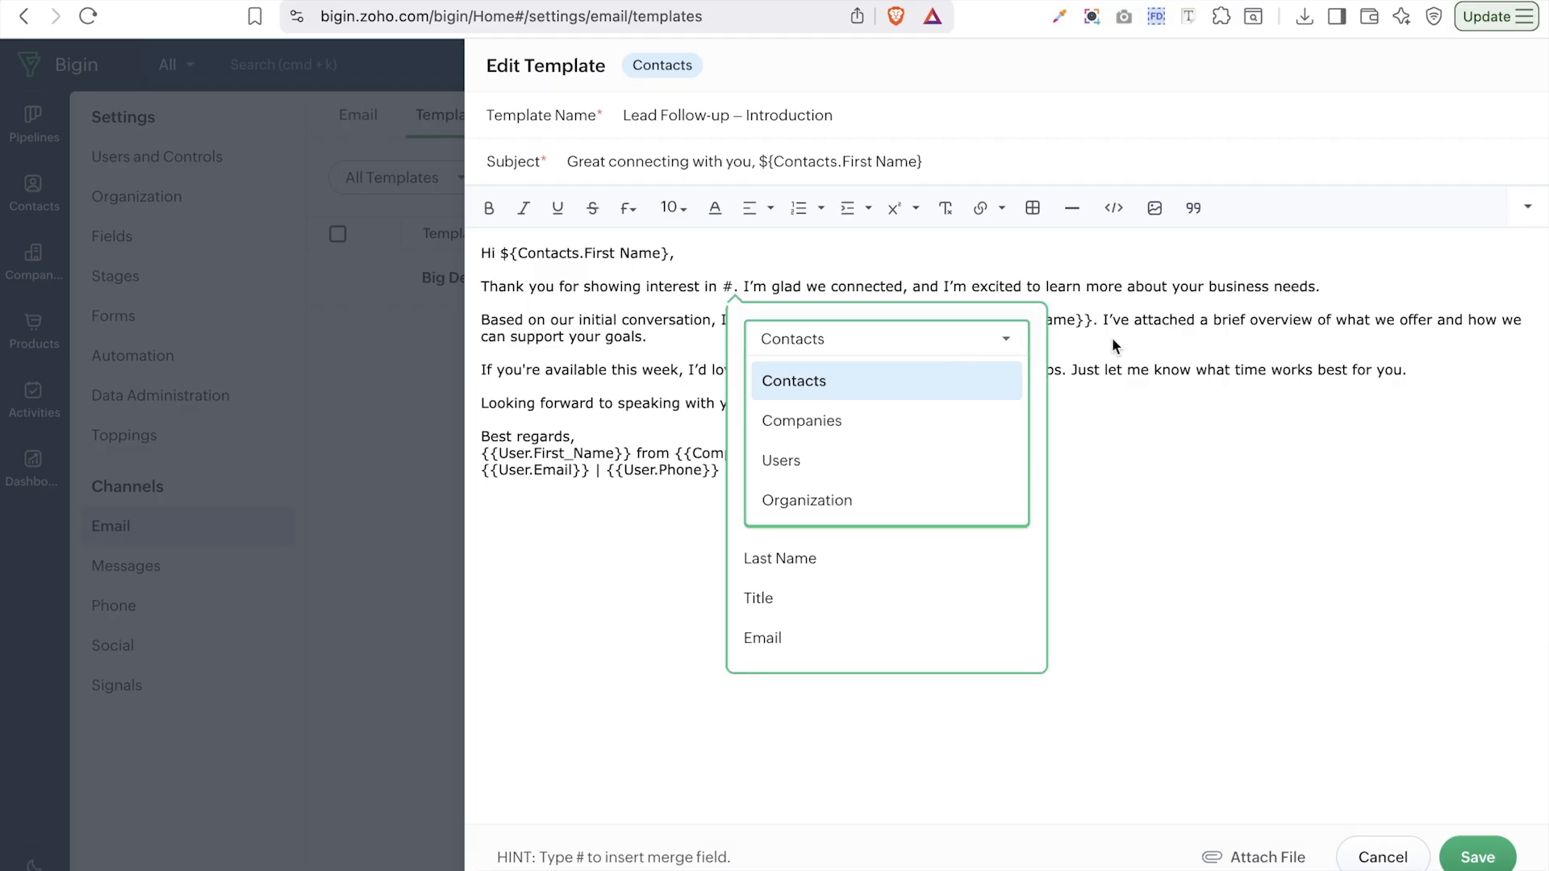
key("Escape")
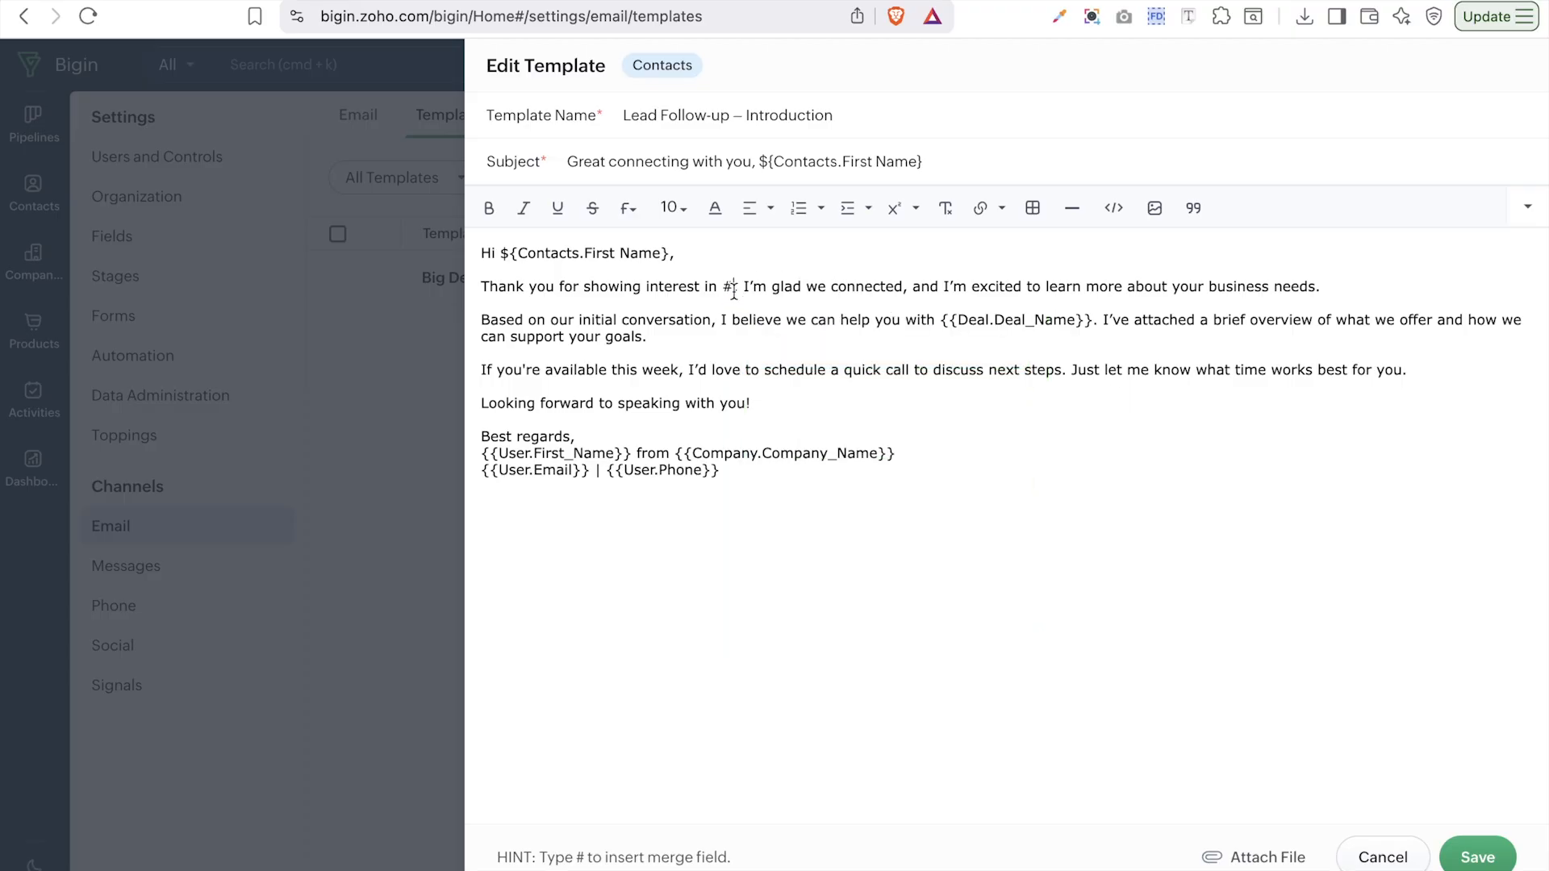
key("BackSpace")
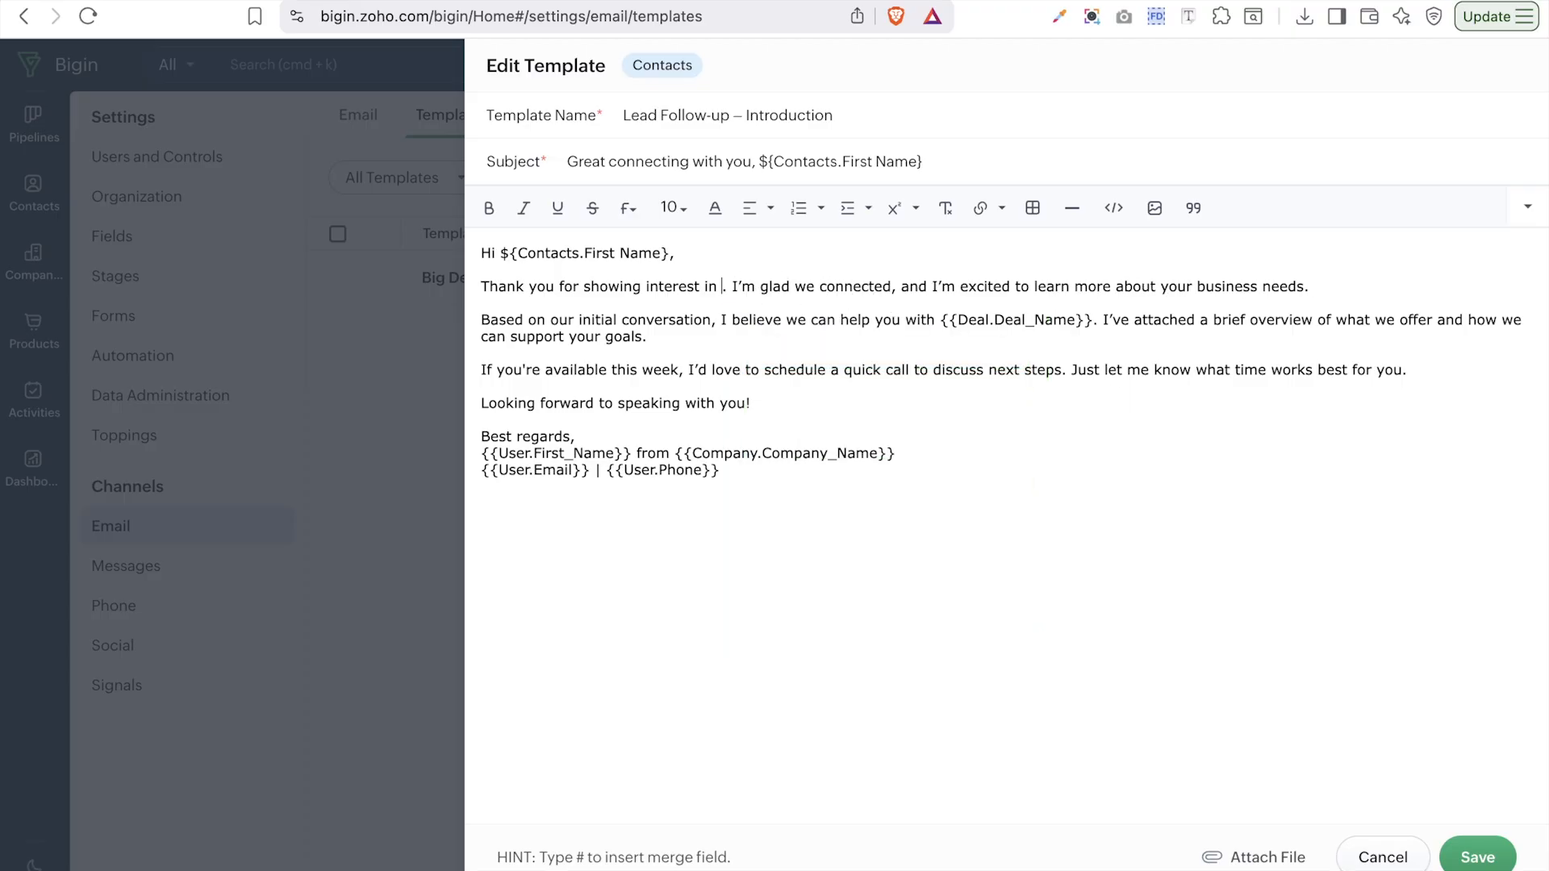
type("#")
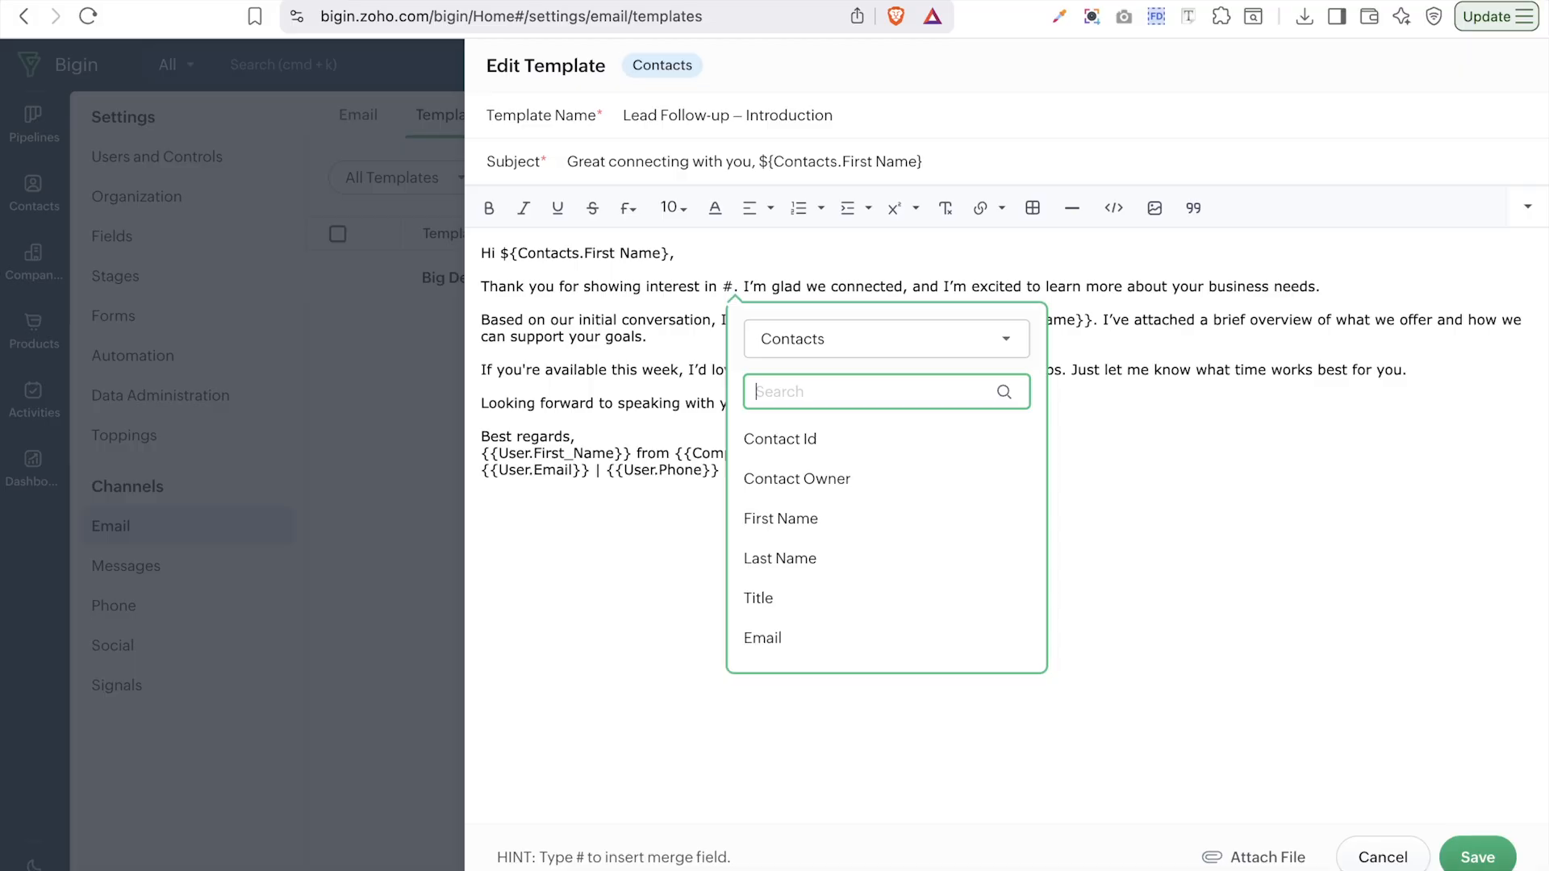
left_click(829, 346)
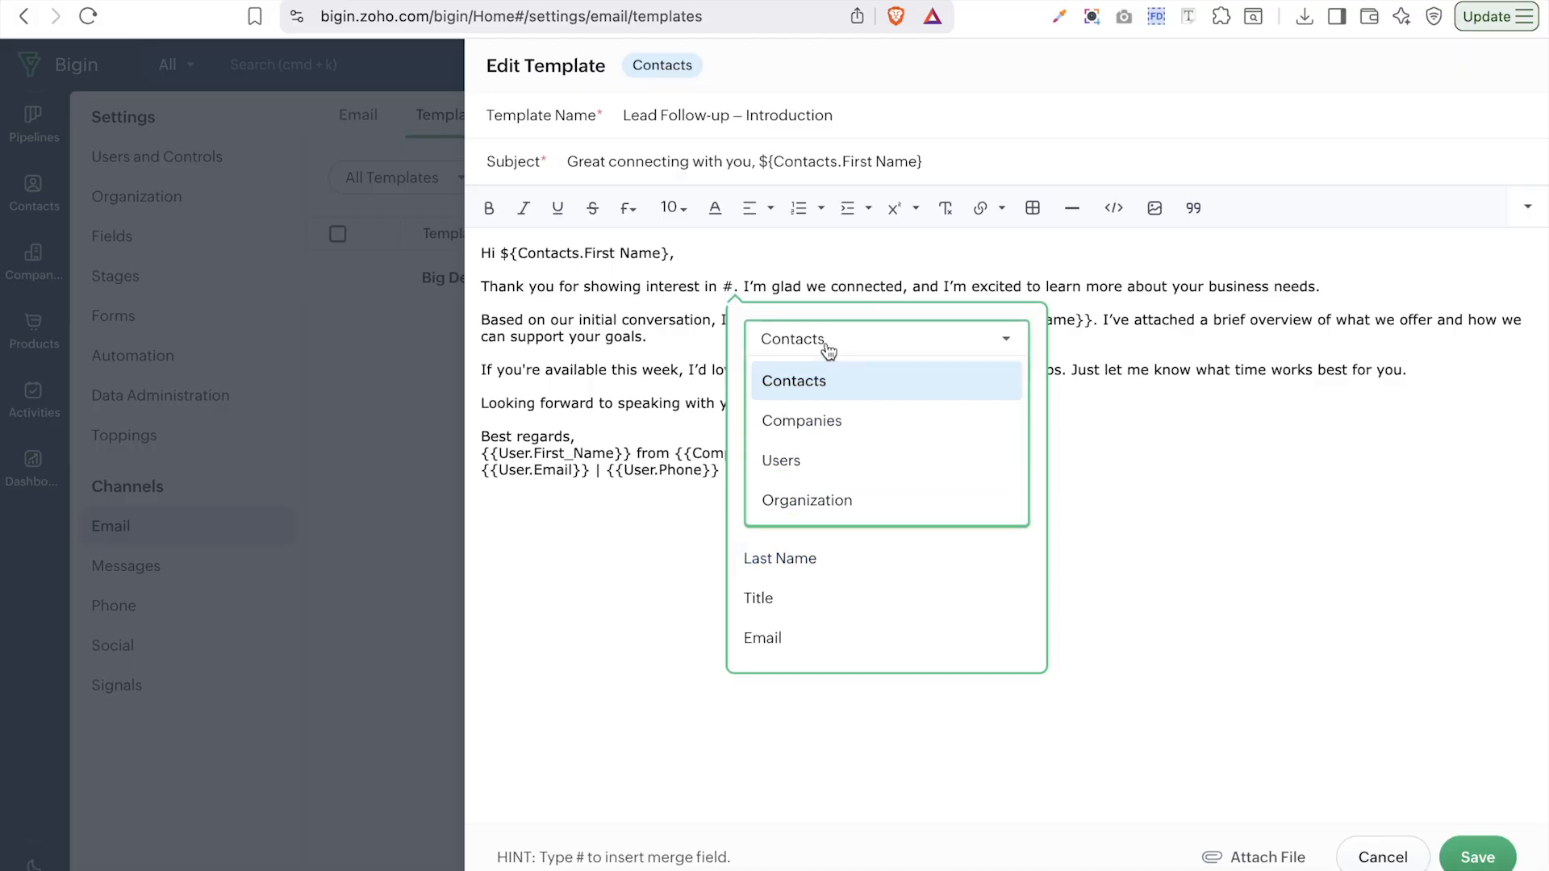
left_click(809, 500)
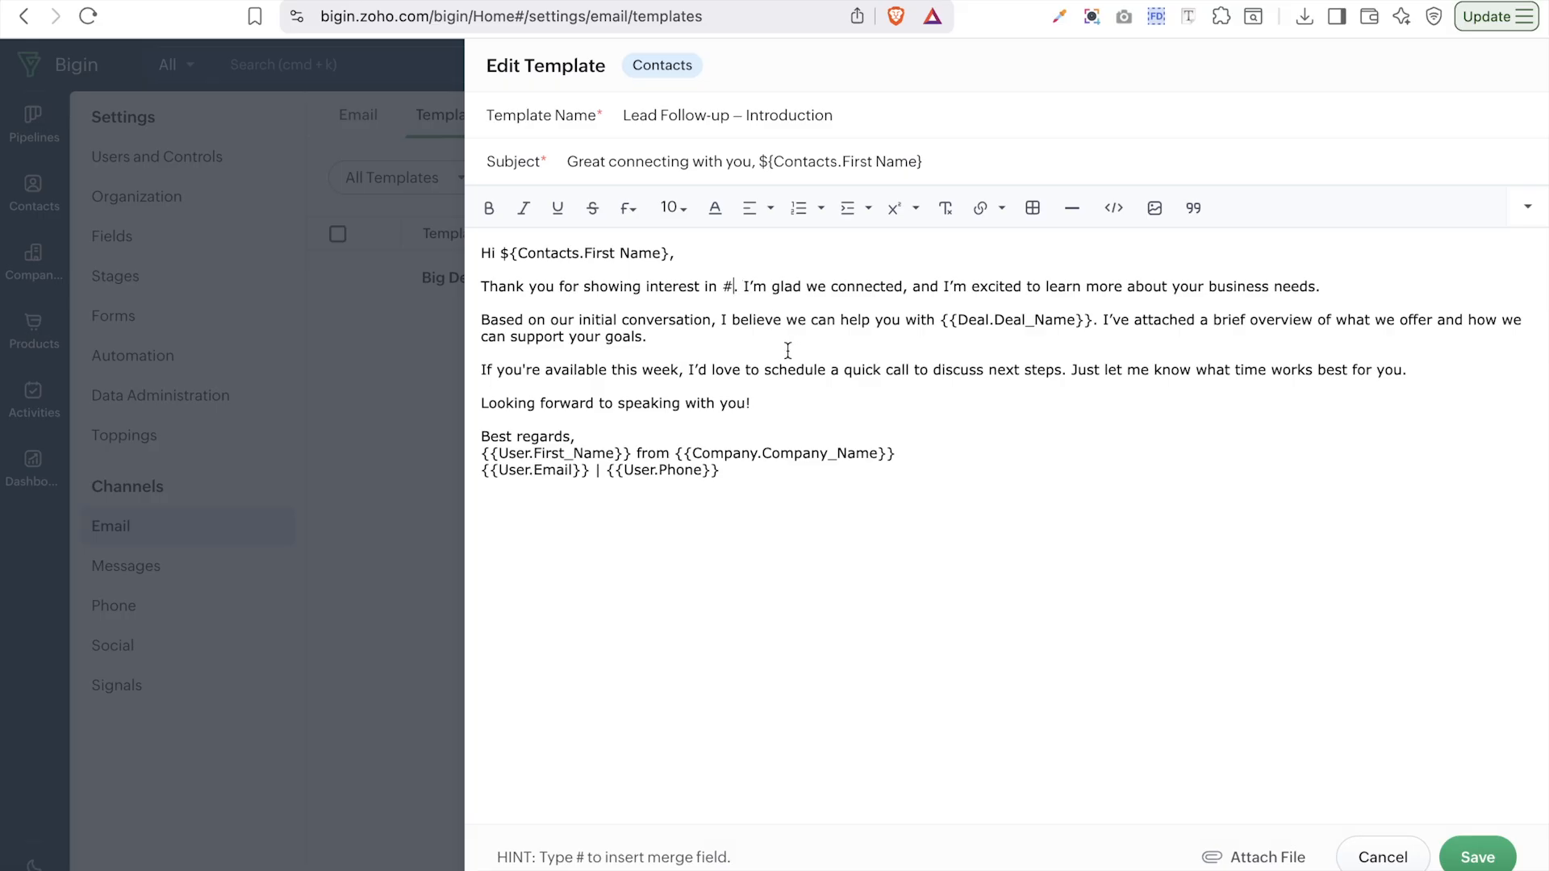
key("BackSpace")
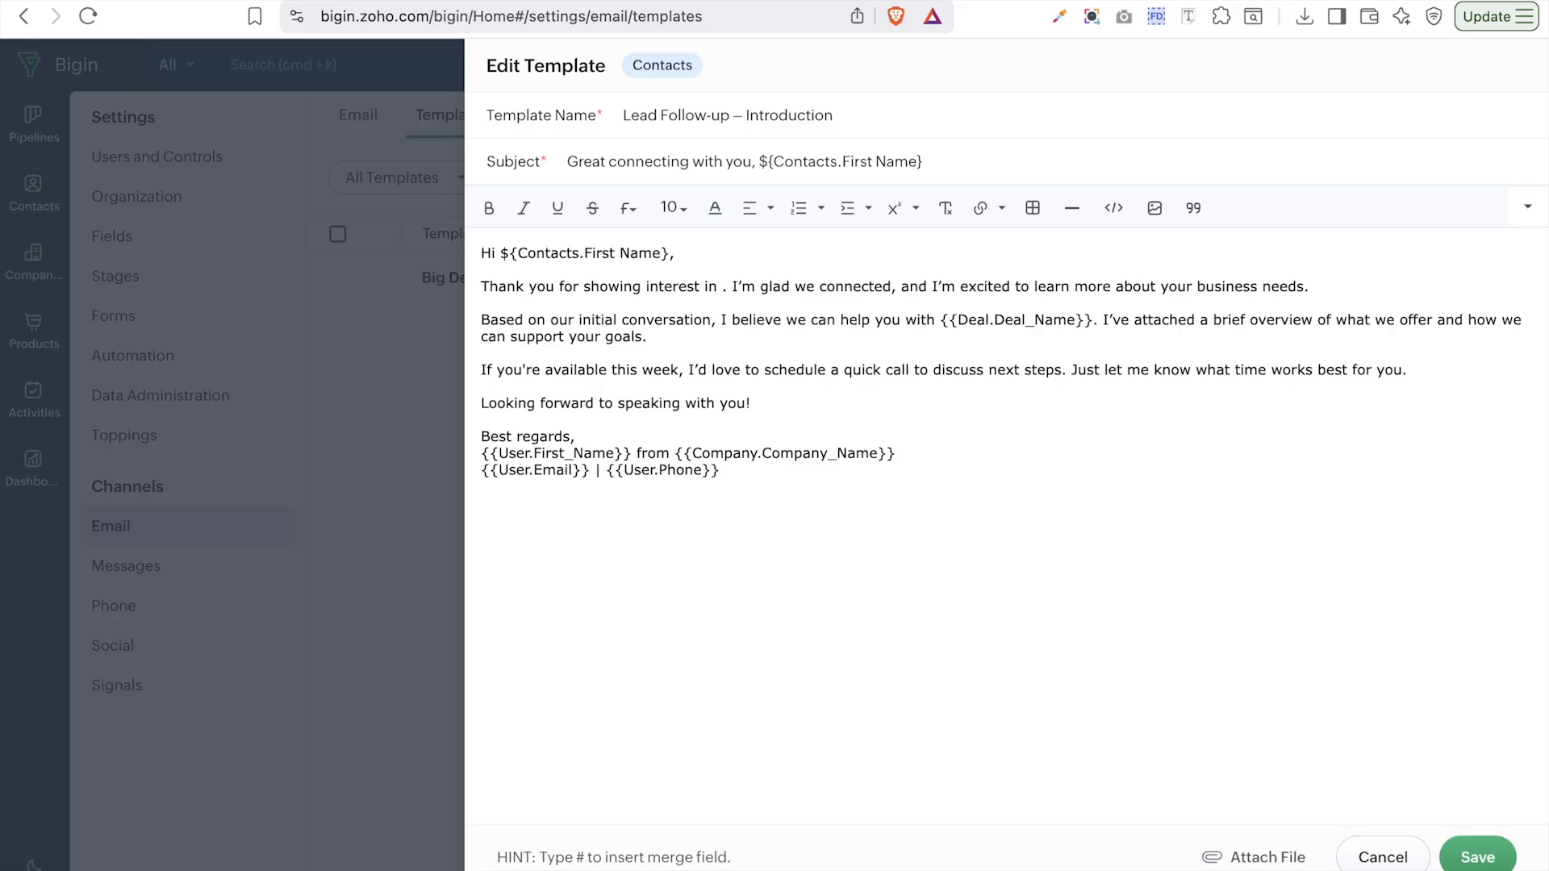
type("#")
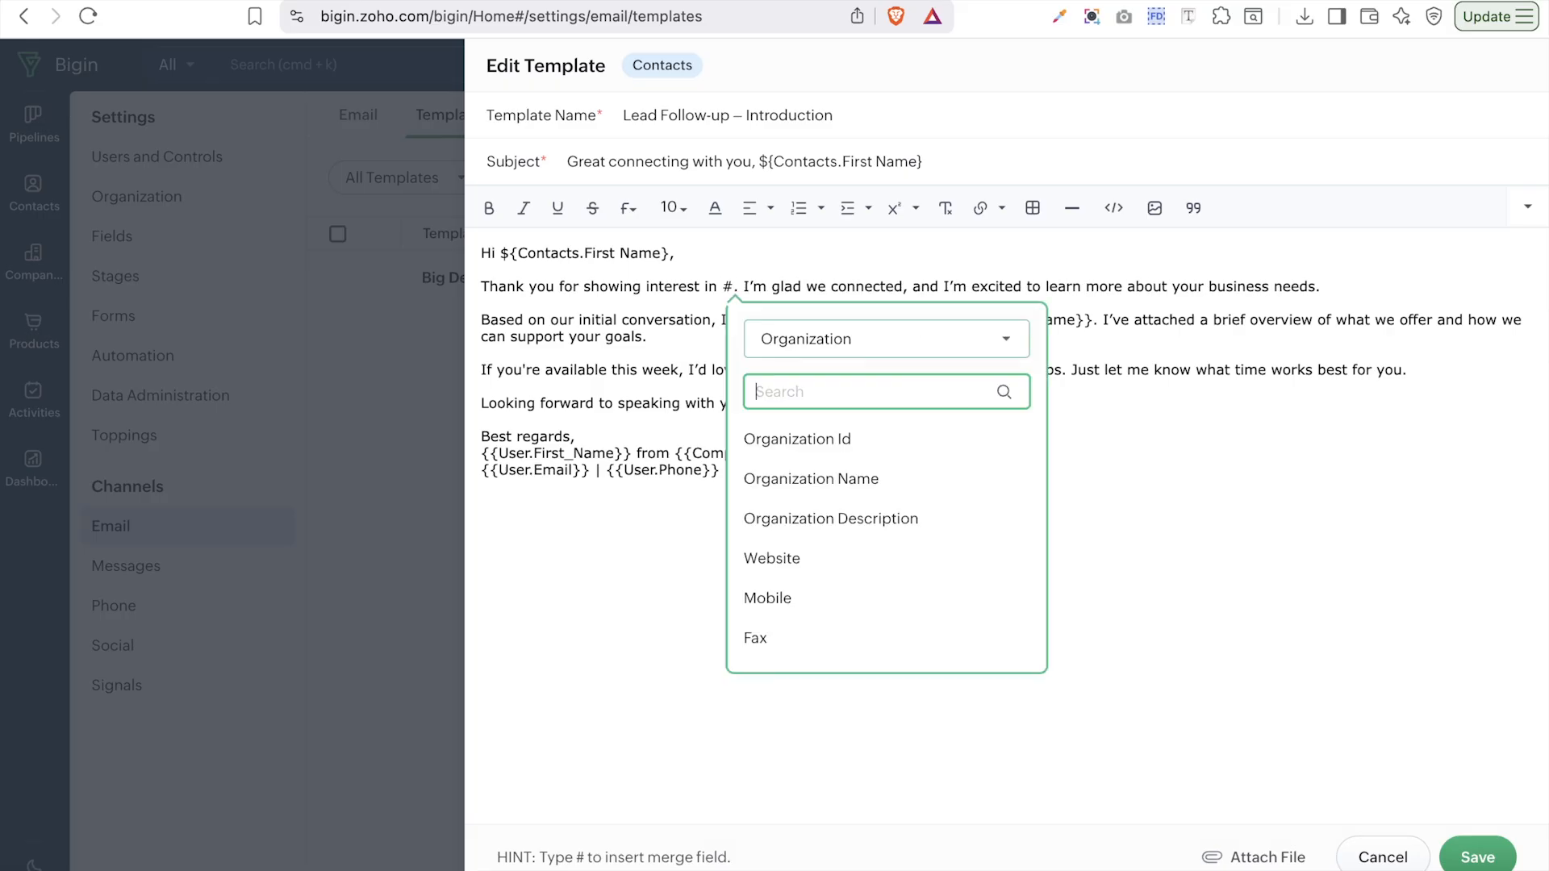
left_click(880, 481)
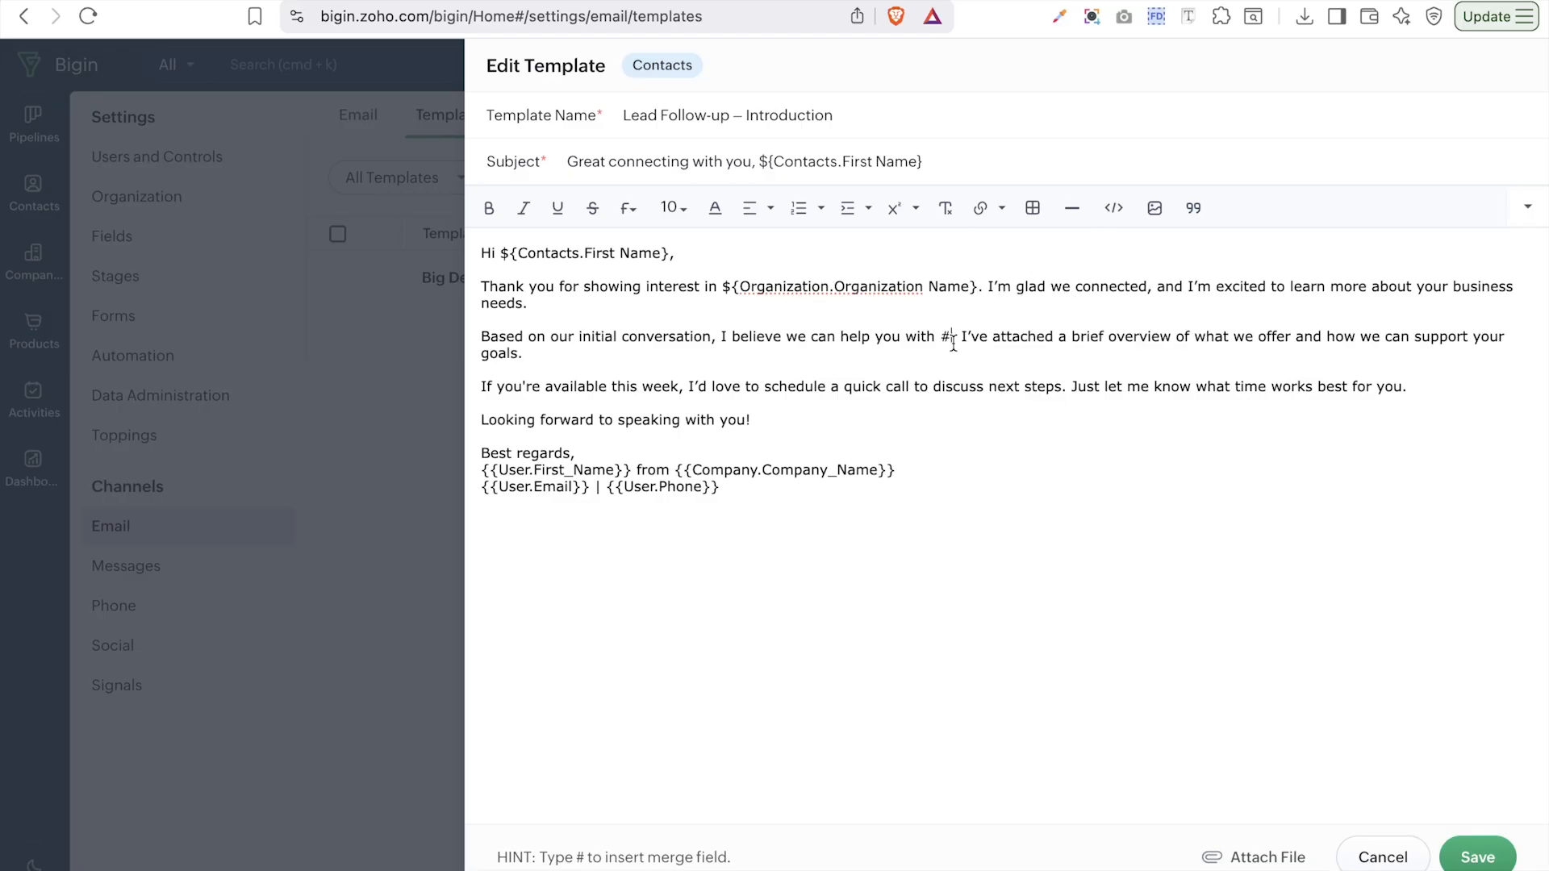
- Write 'your project' after 'help you with' and use Users First Name in the signature
key("BackSpace")
type("your project")
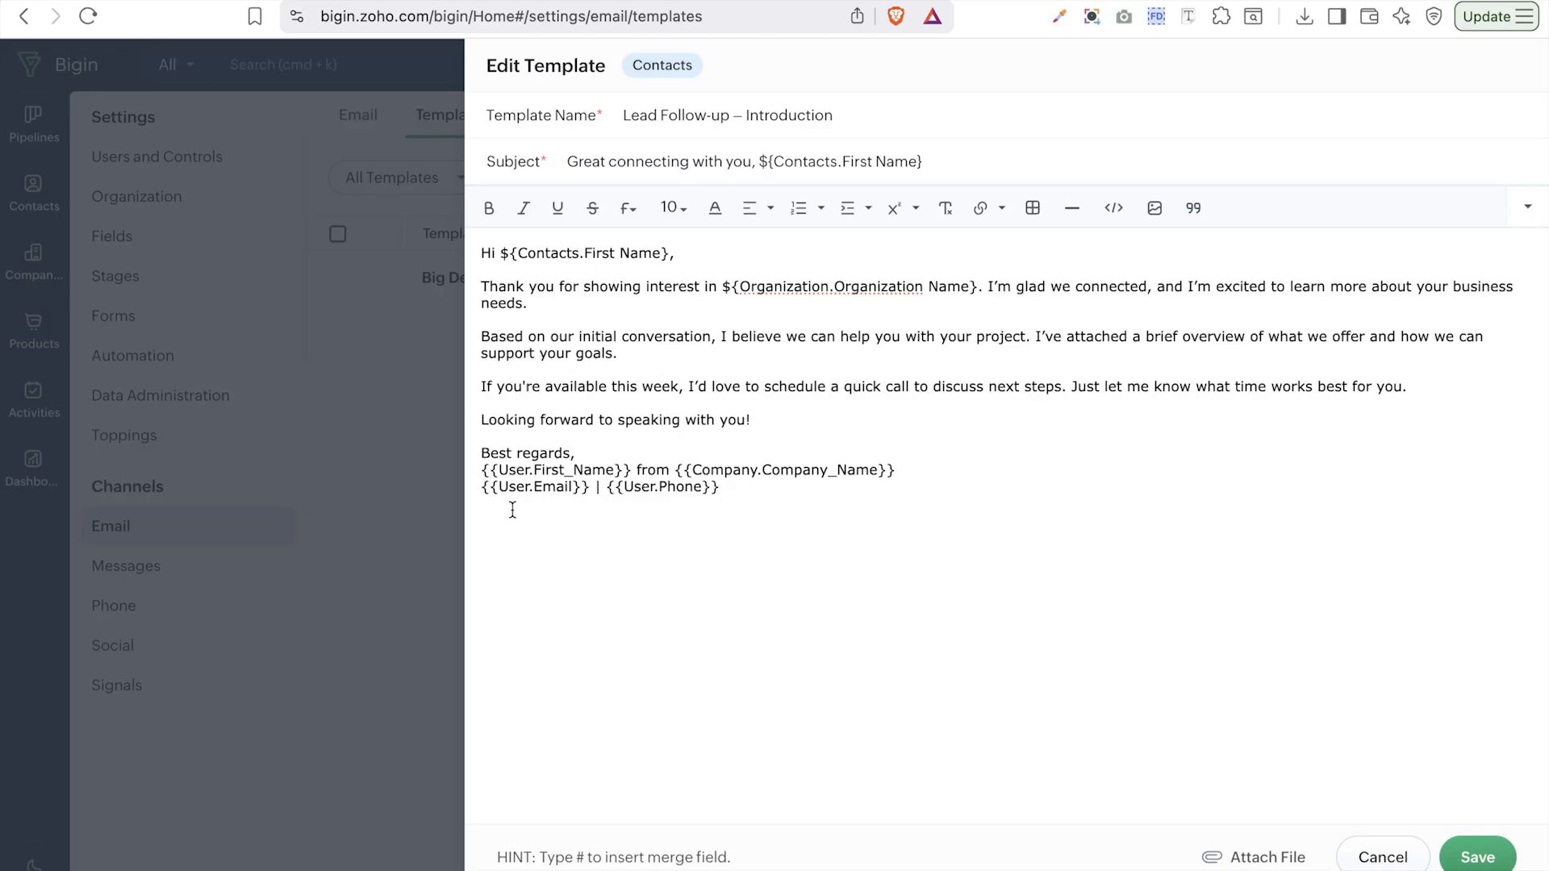
left_click_drag(481, 472, 630, 467)
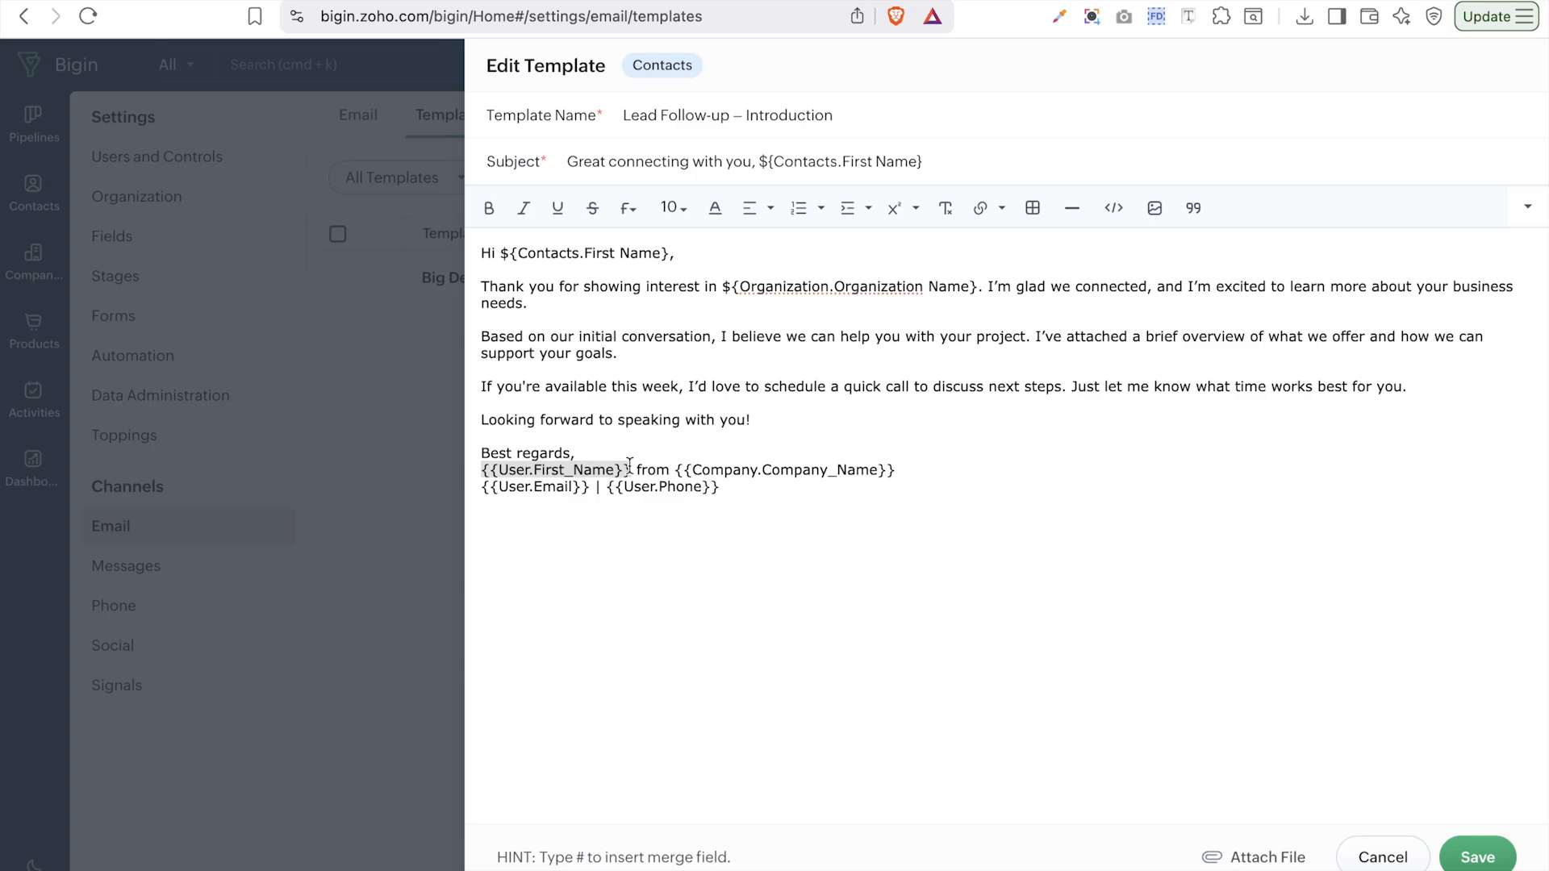
key("BackSpace")
type("#")
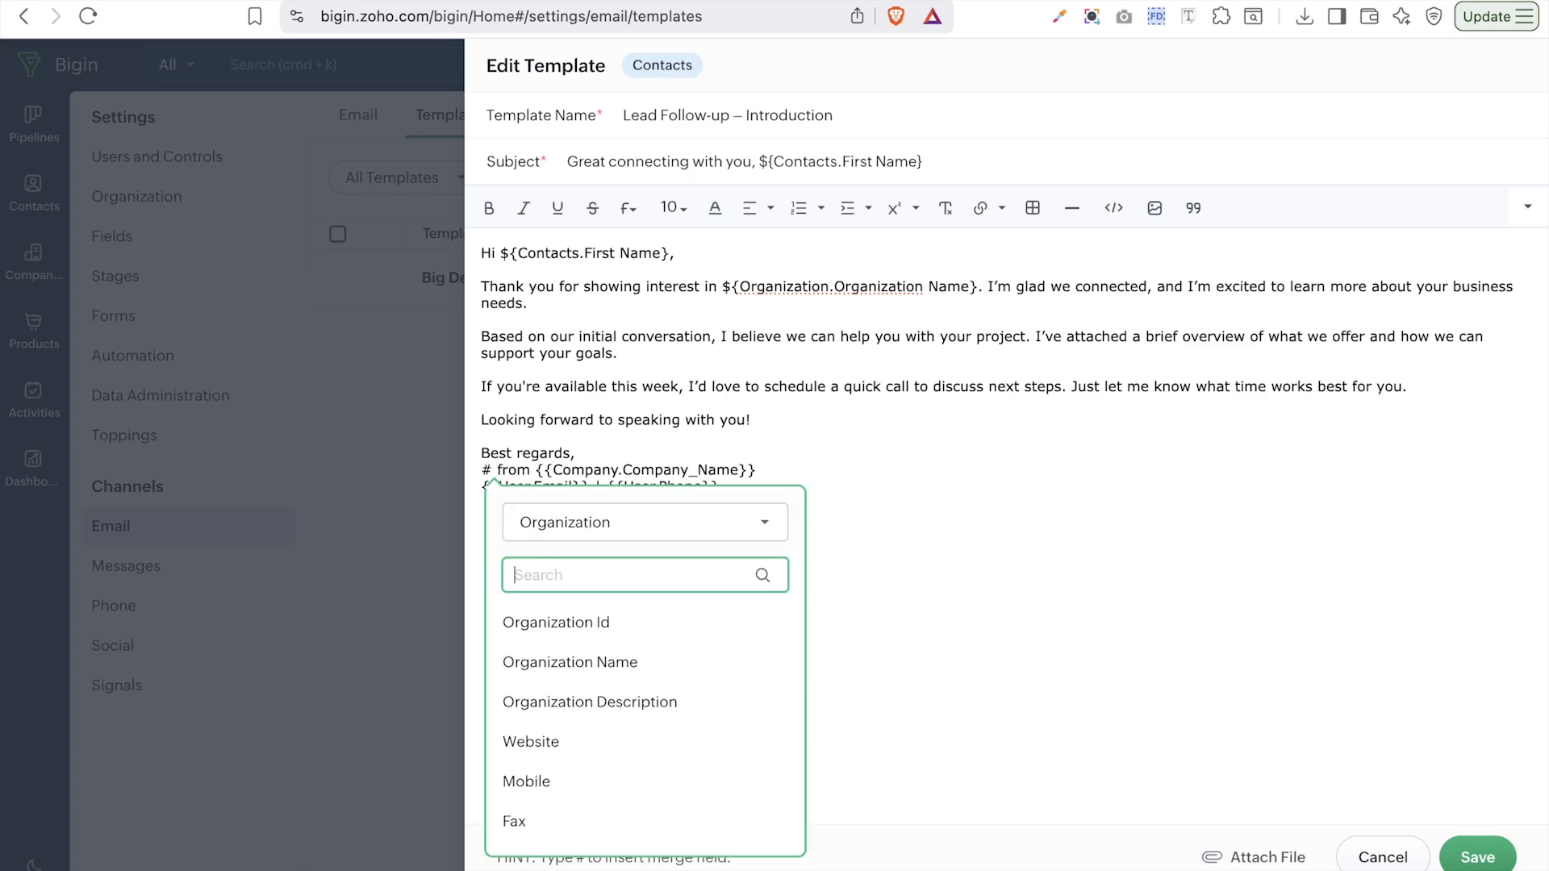
left_click(661, 535)
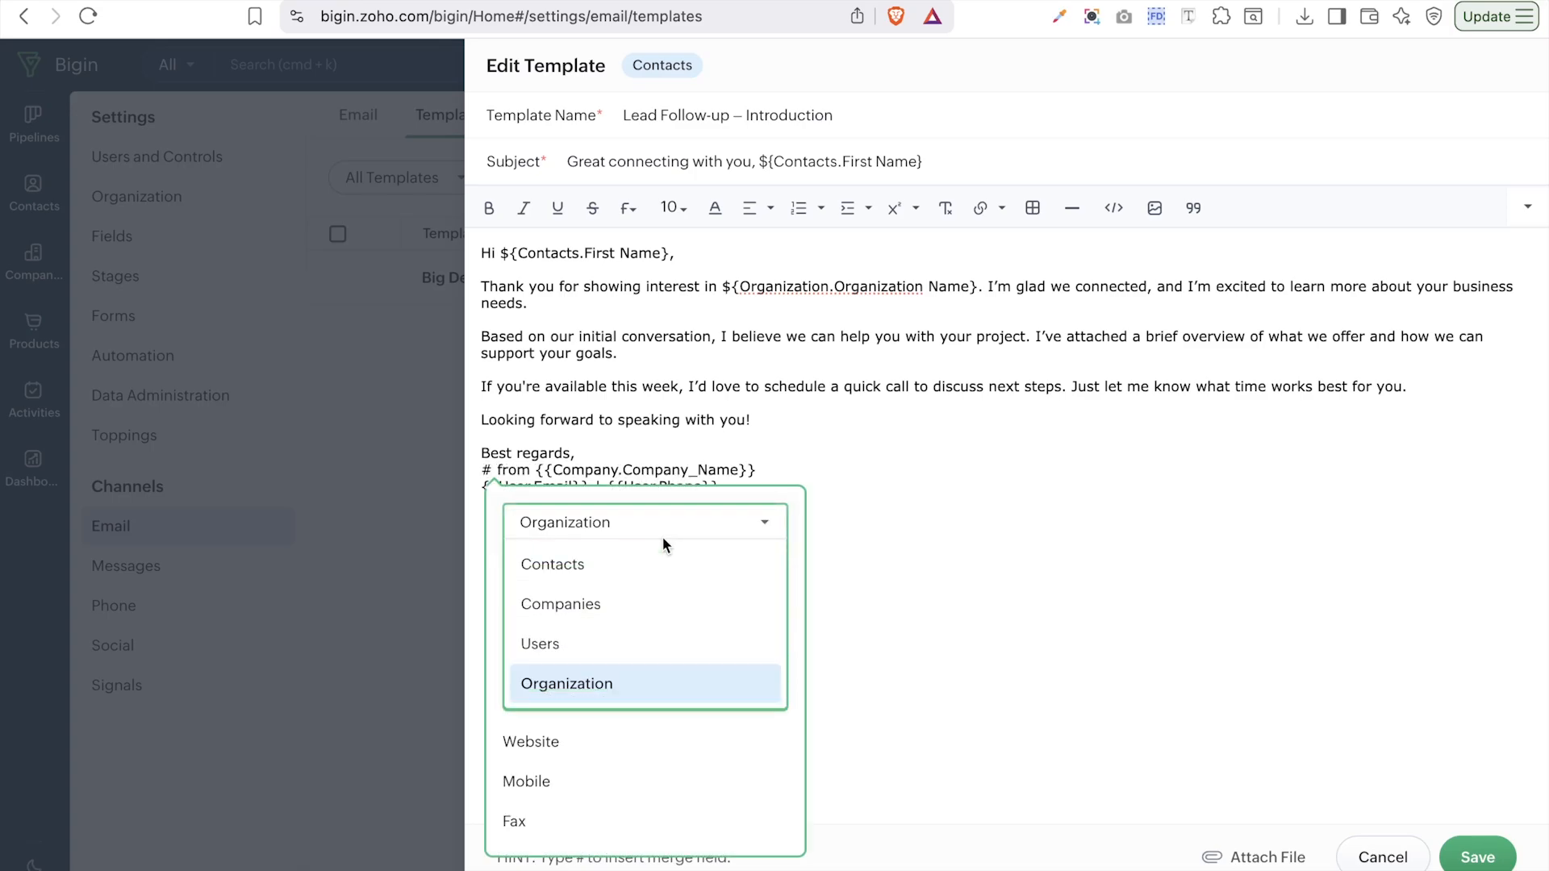
left_click(611, 648)
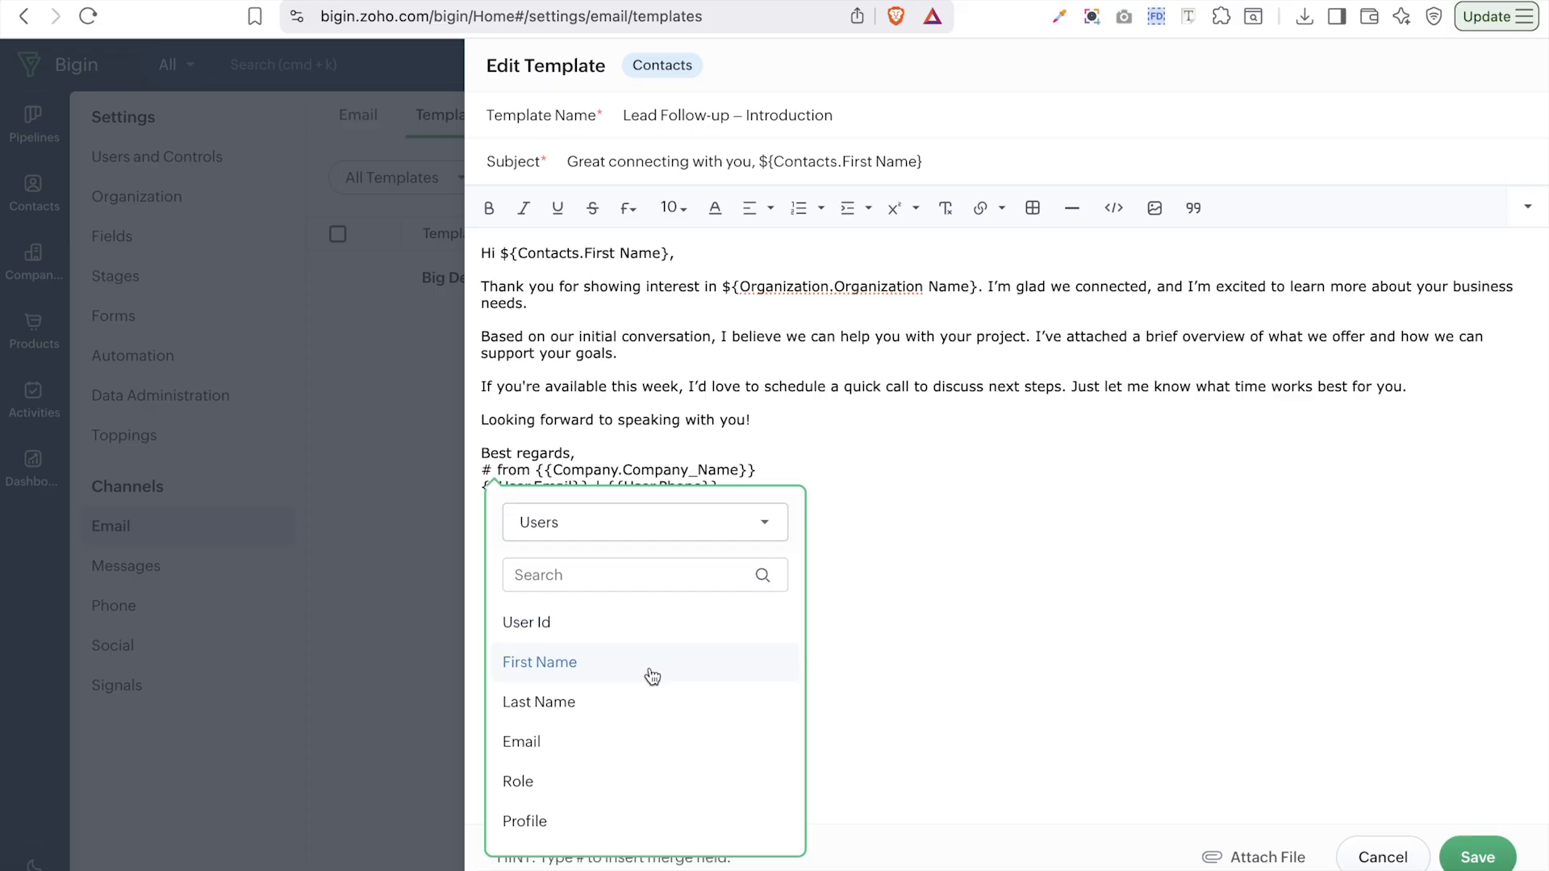
left_click(633, 675)
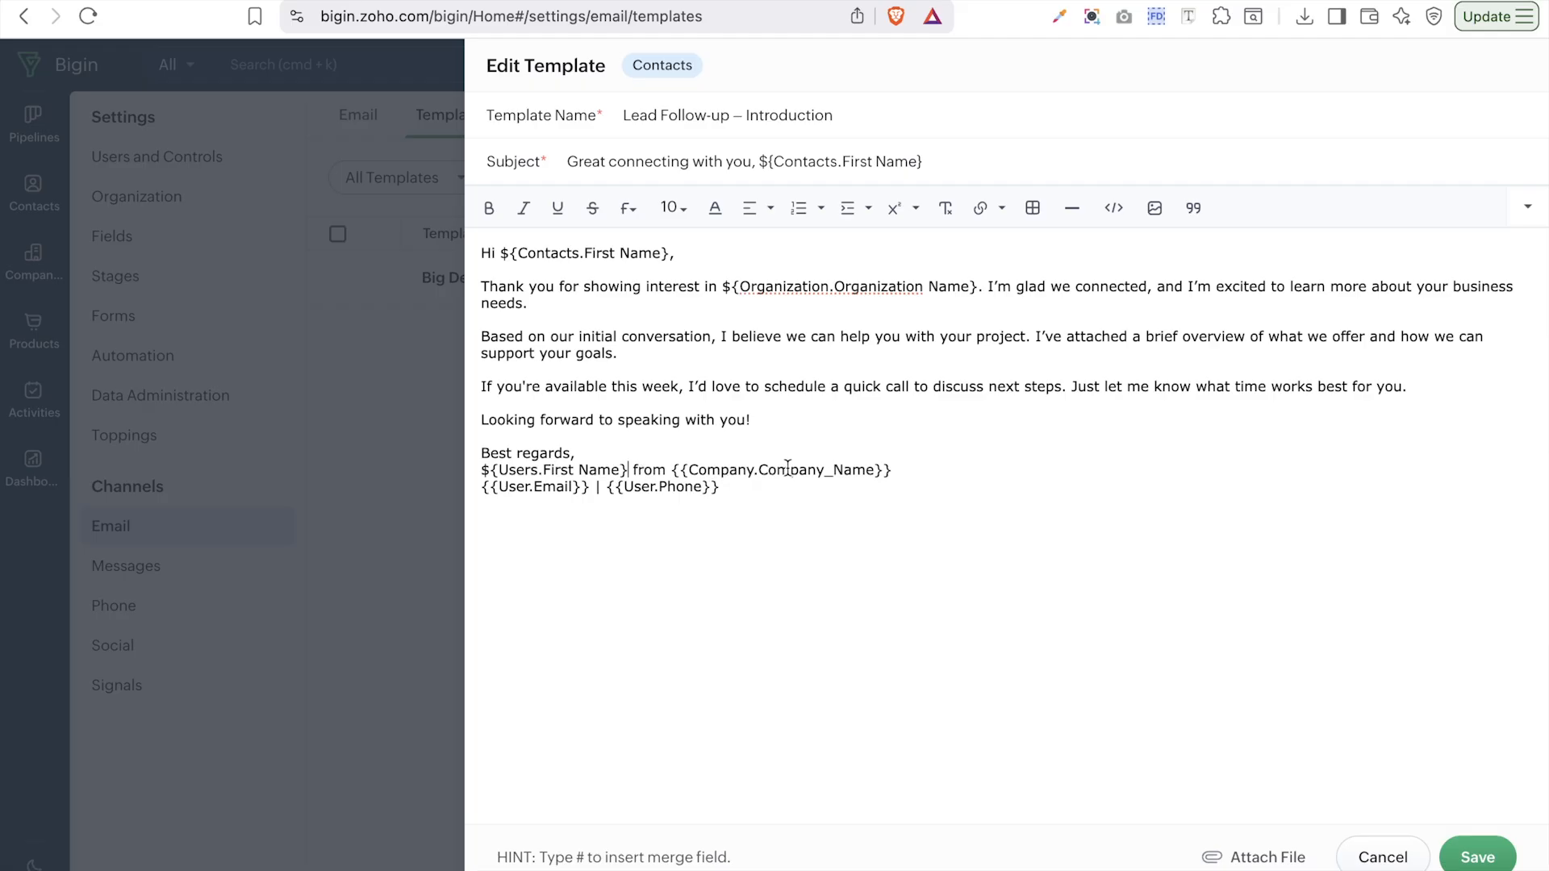
- Replace the company-name placeholder after 'from' with the Organization Name merge field
left_click_drag(670, 472, 896, 472)
key("BackSpace")
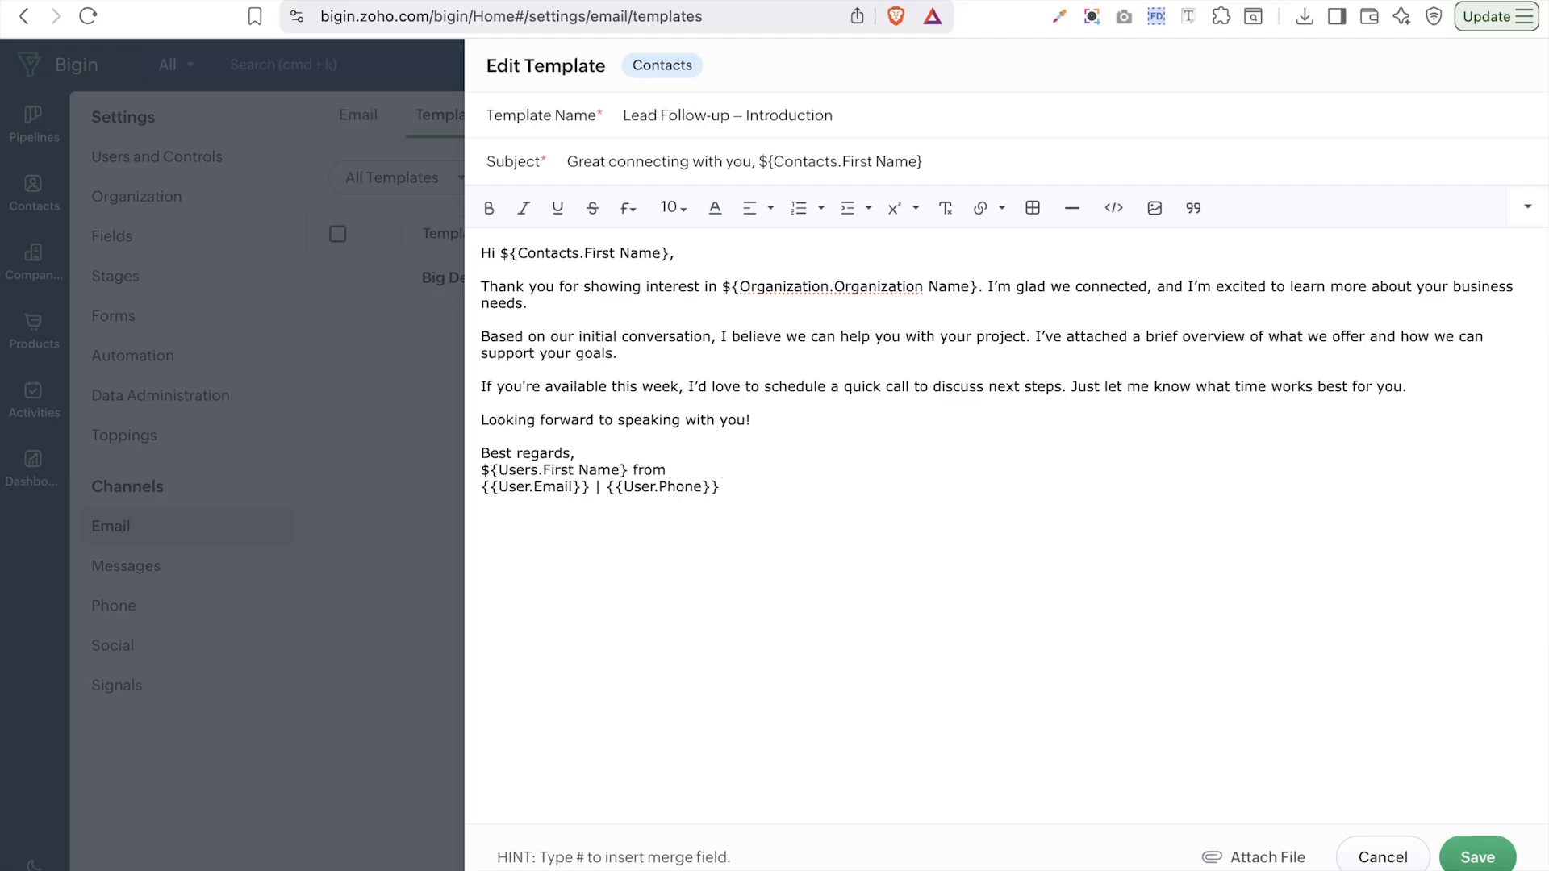
type("#")
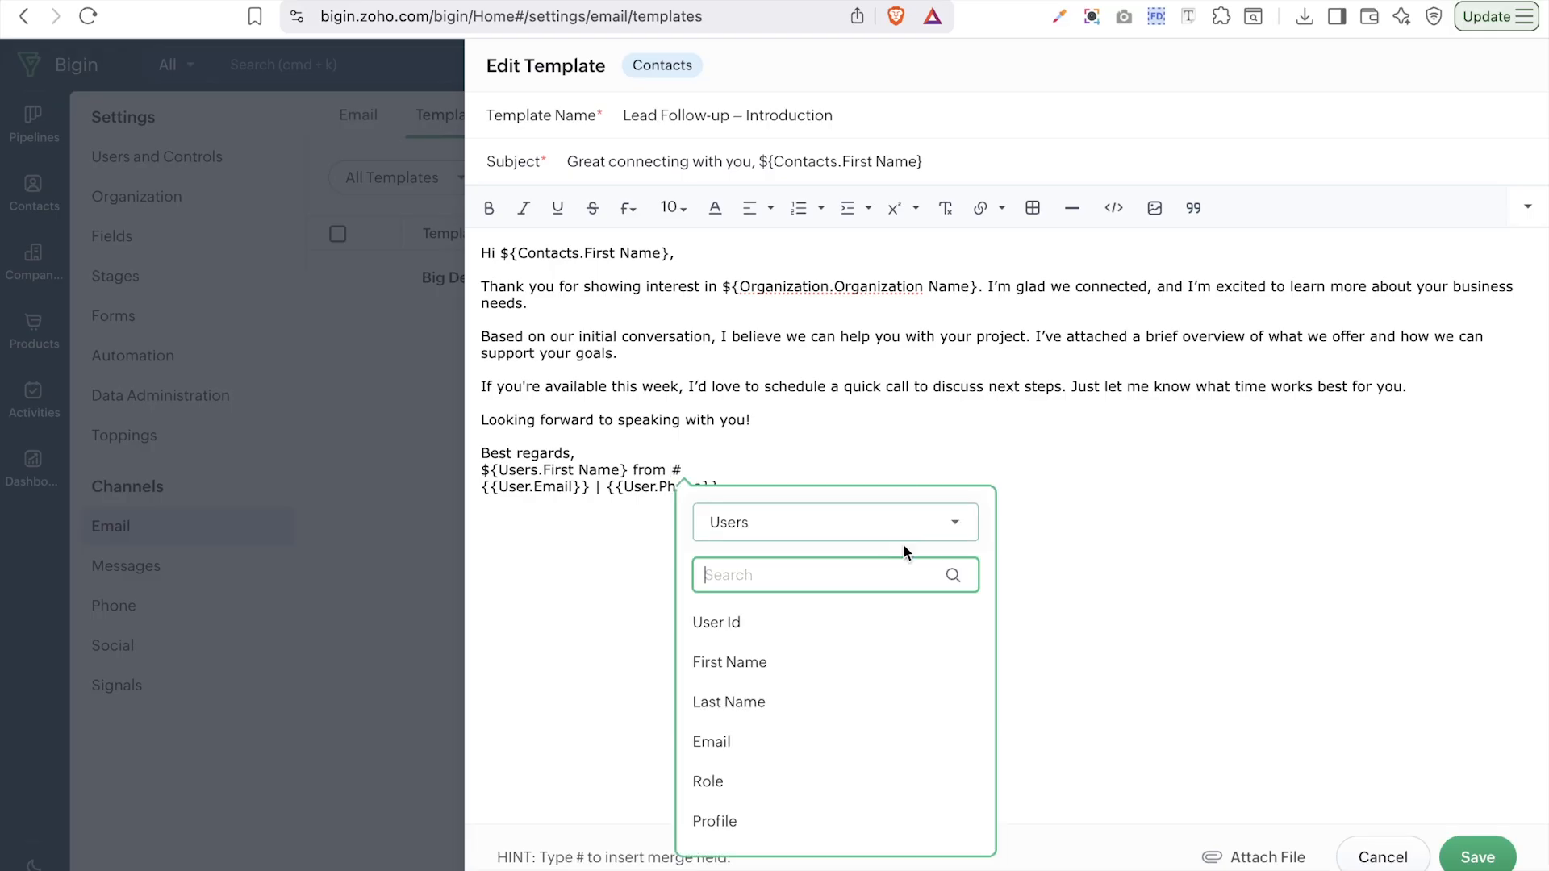
left_click(883, 530)
left_click(816, 680)
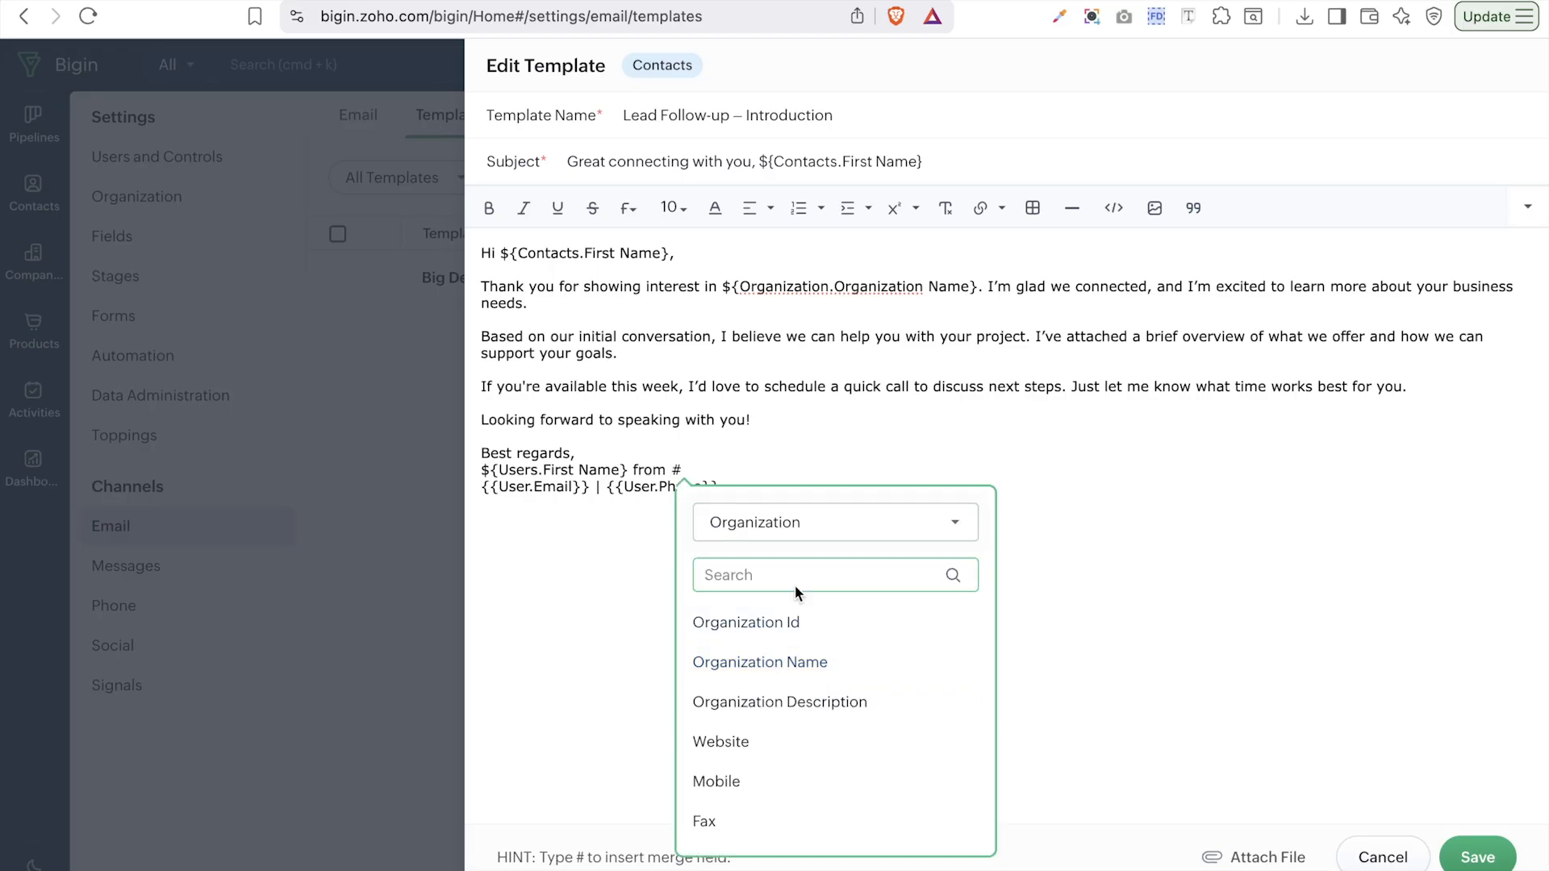
left_click(804, 666)
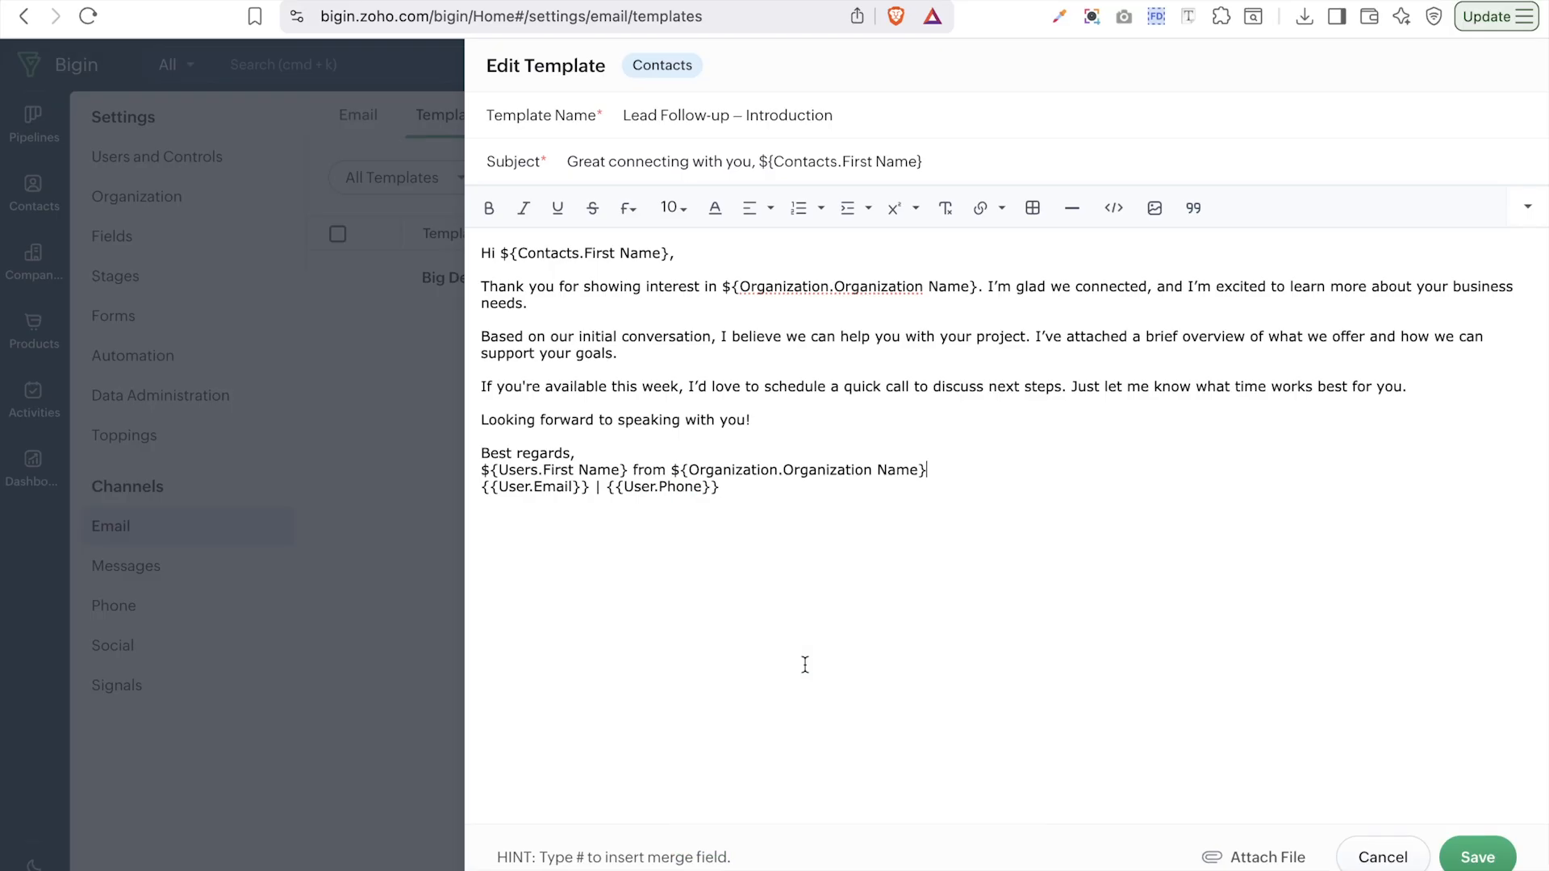
- Replace the user email placeholder with the Users Email merge field
left_click_drag(589, 491, 476, 488)
key("BackSpace")
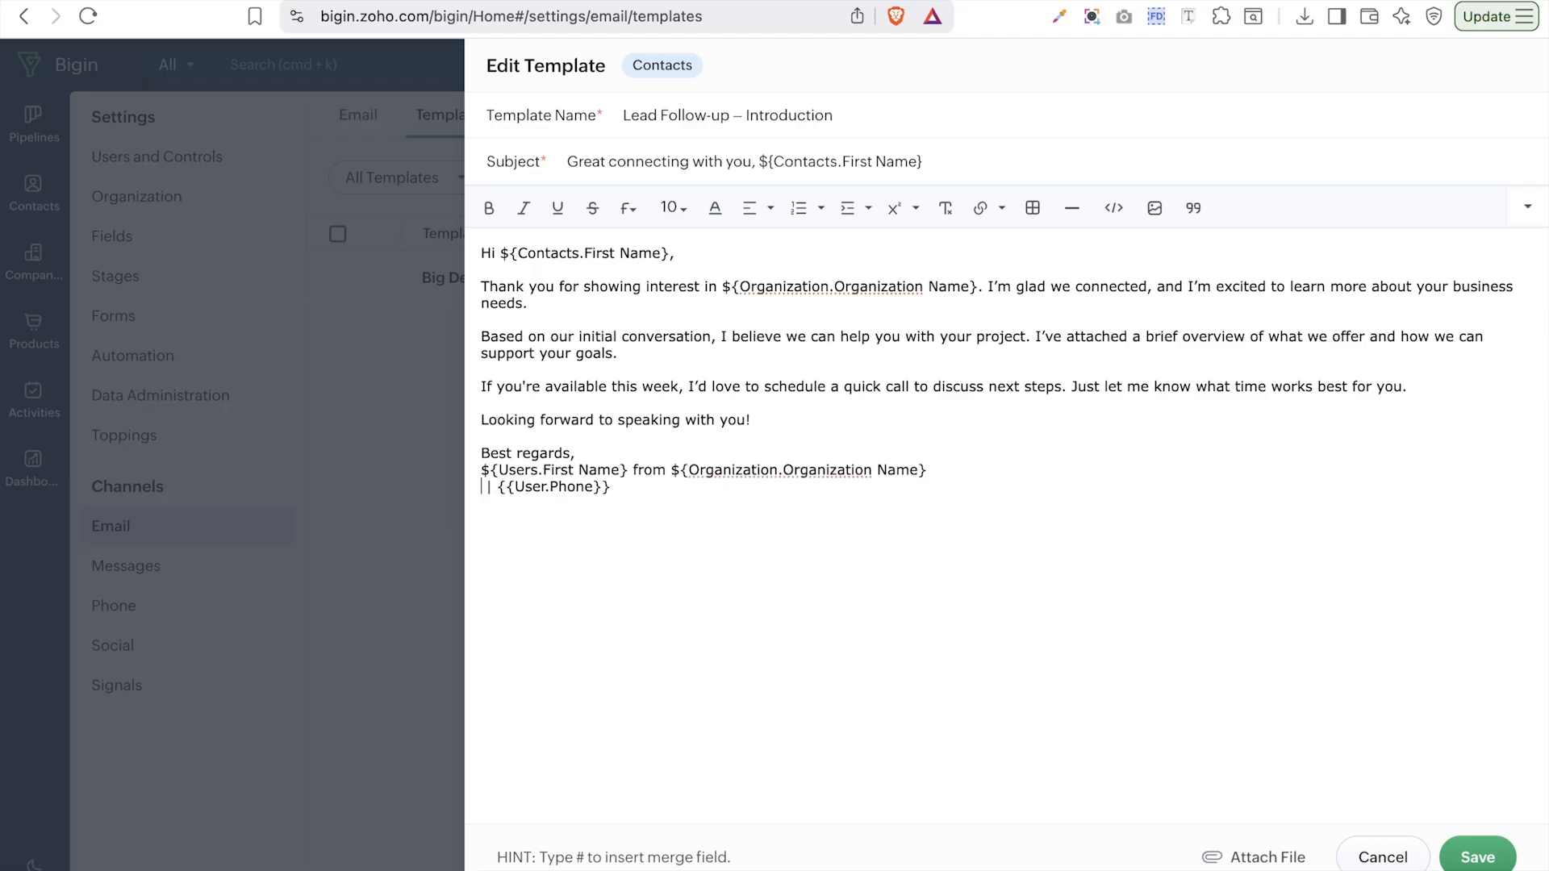
type("#")
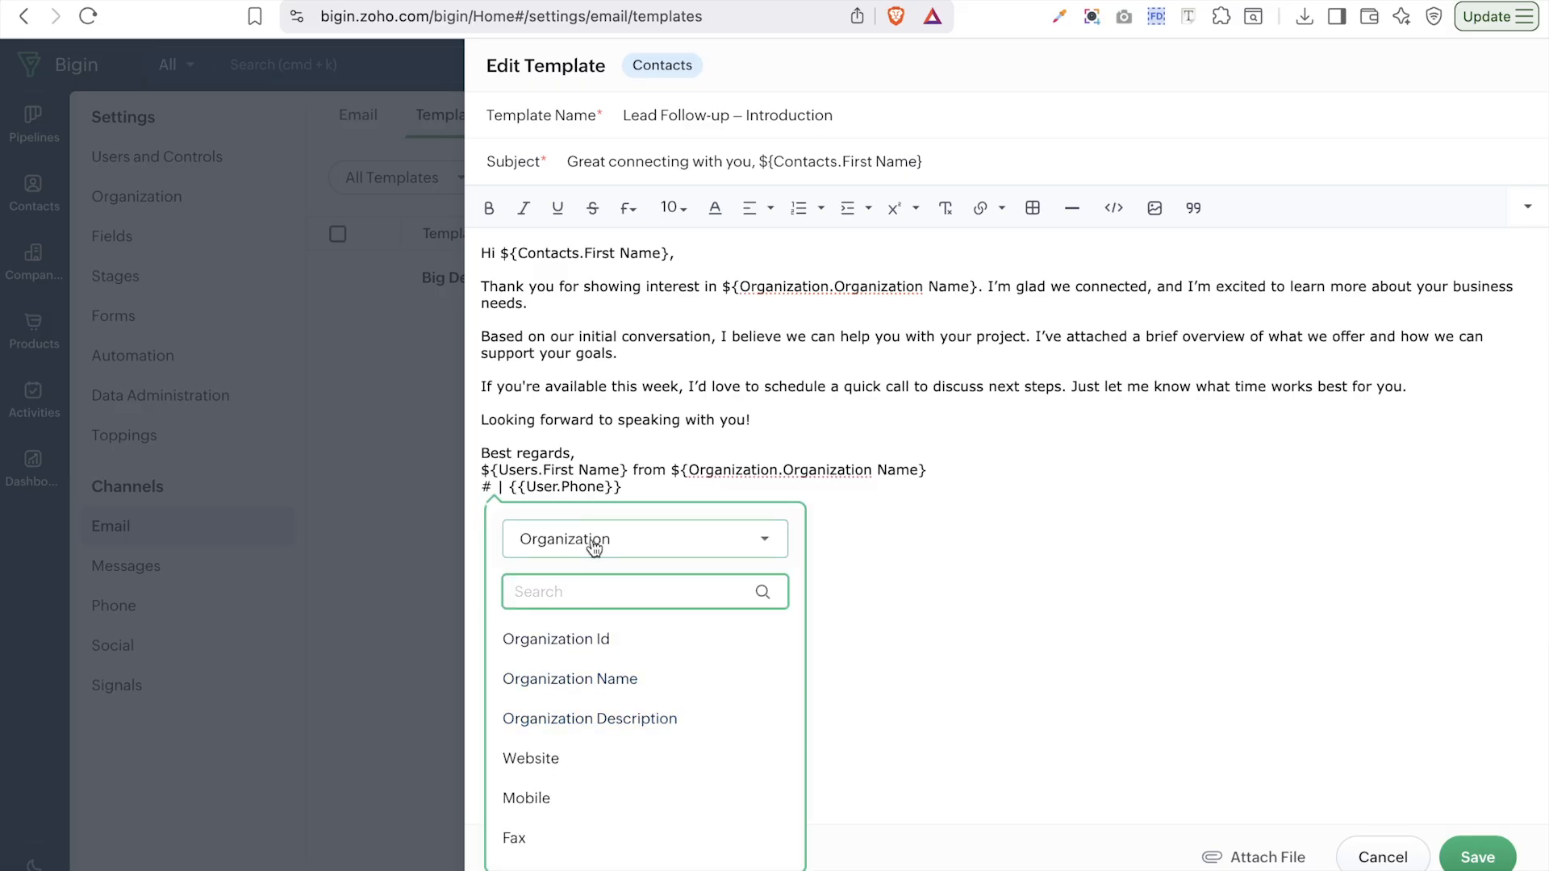
left_click(595, 540)
left_click(597, 672)
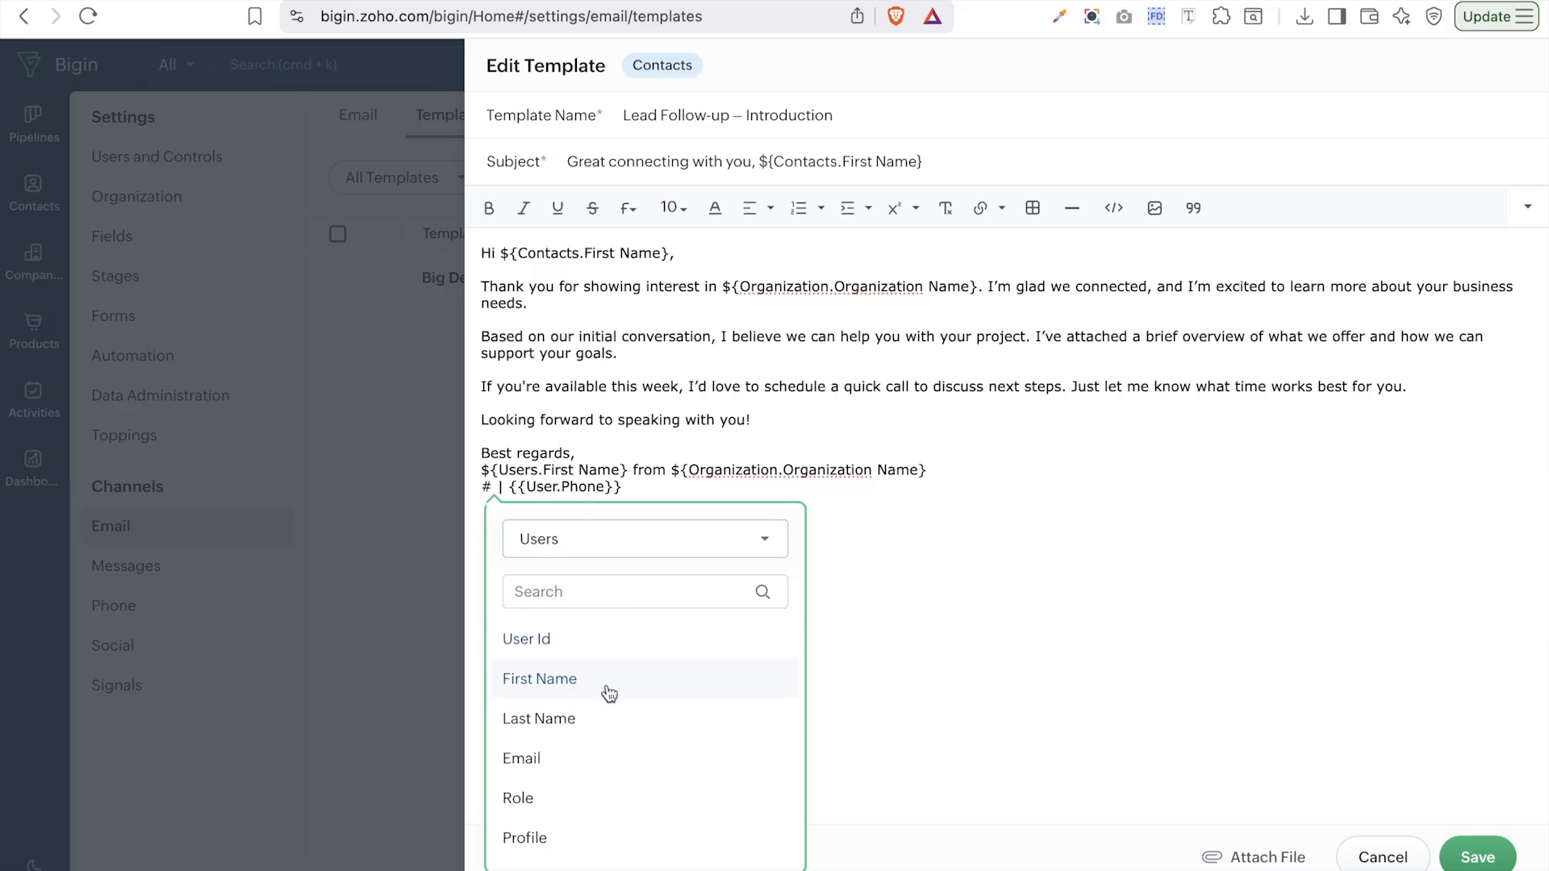
left_click(595, 757)
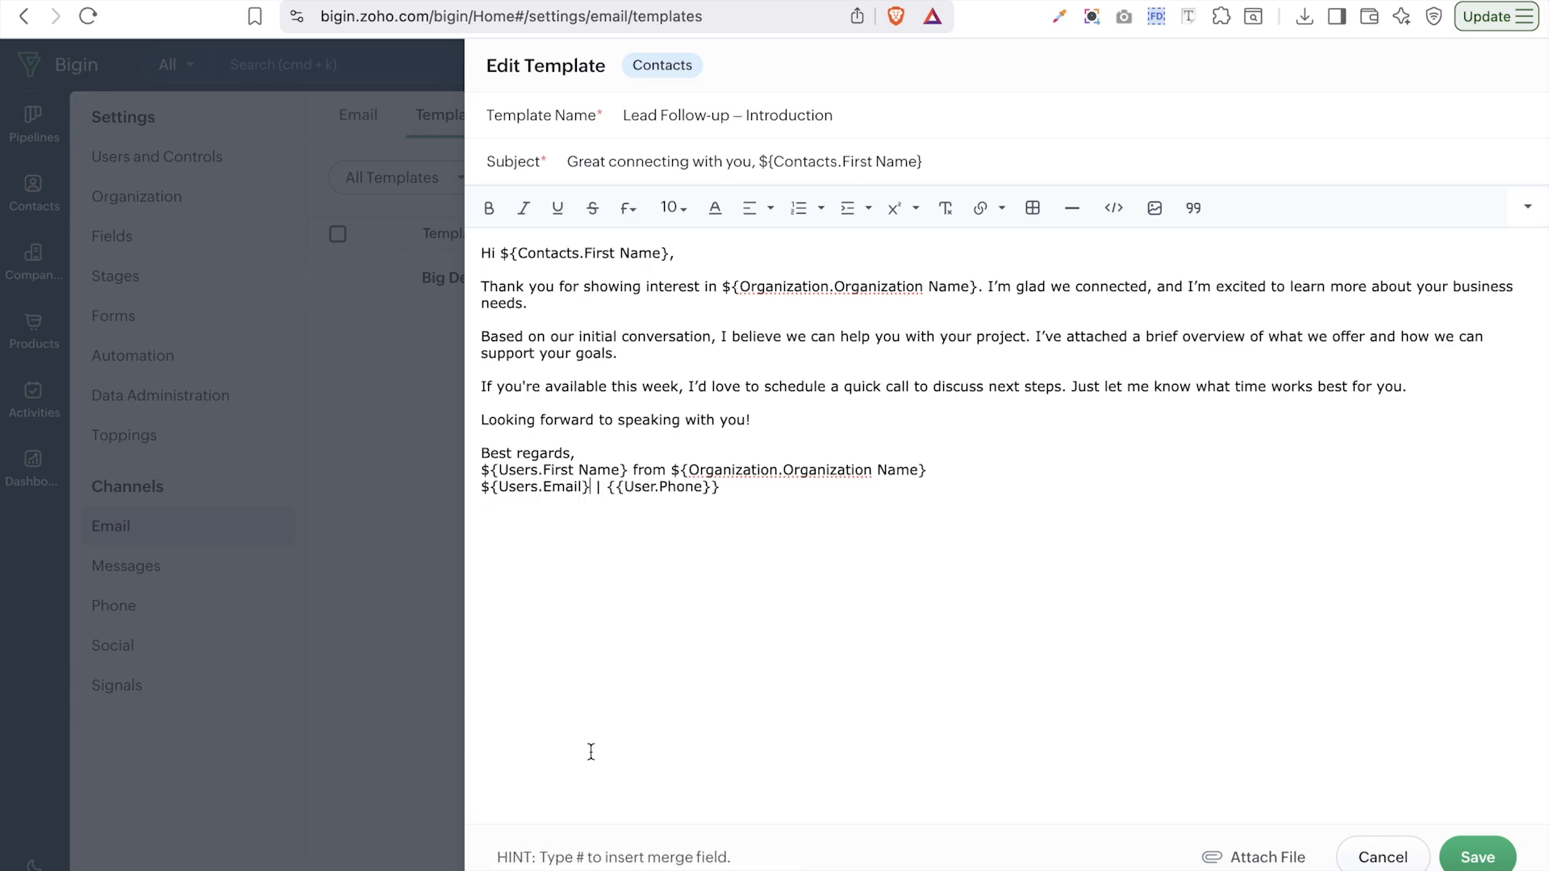
- Replace the user phone placeholder with the Users Phone merge field after the separator
double_click(612, 487)
left_click_drag(612, 487, 676, 494)
left_click(723, 489)
key("BackSpace")
key("BackSpace")
type("#")
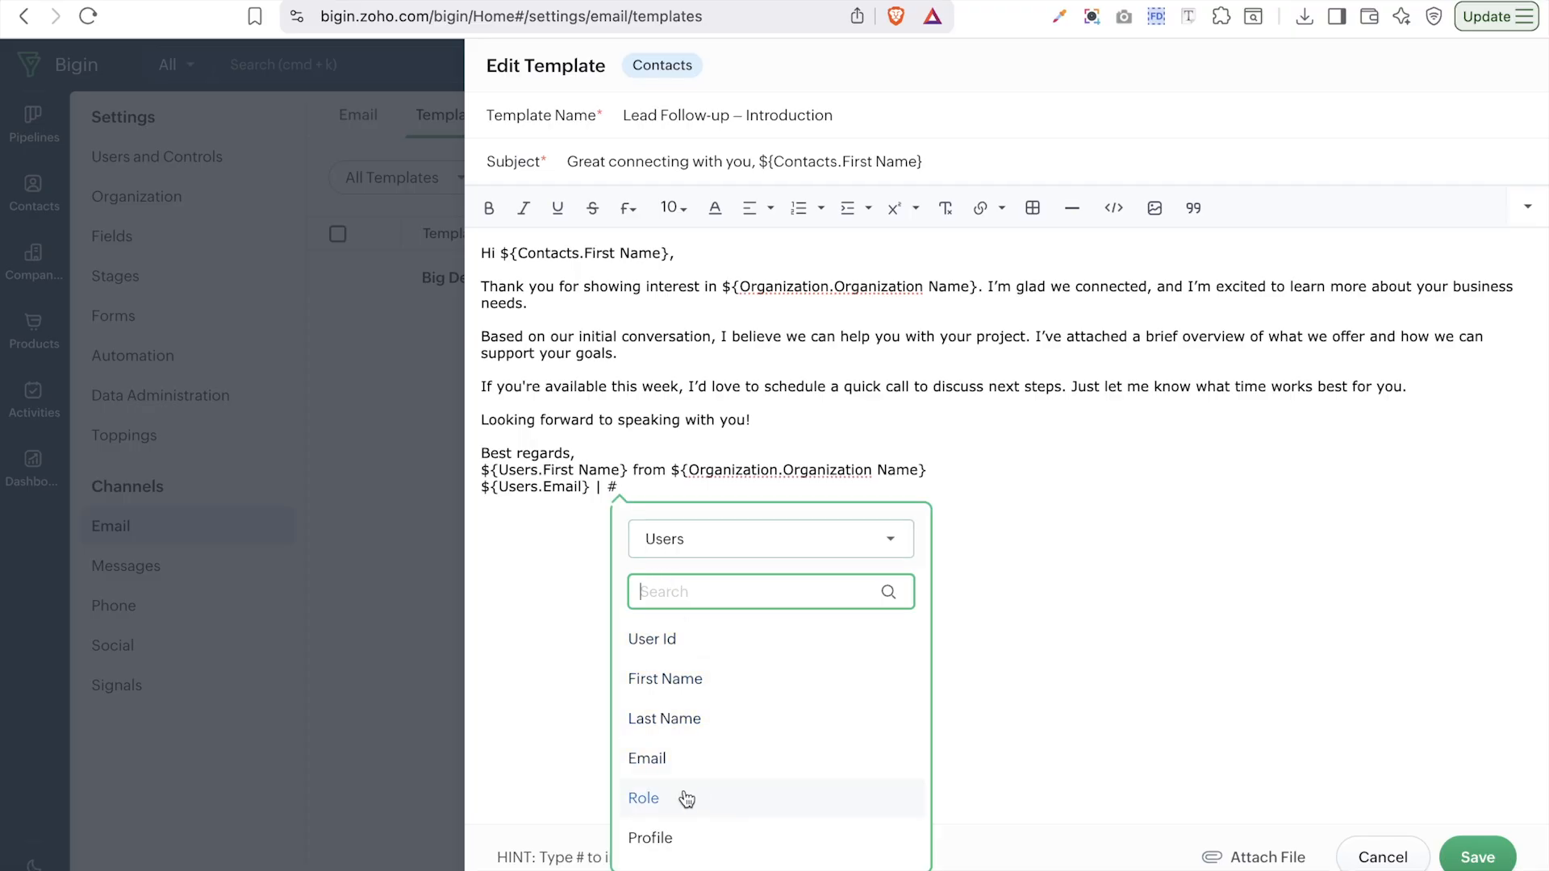
scroll(684, 798, "down", 3)
left_click(657, 771)
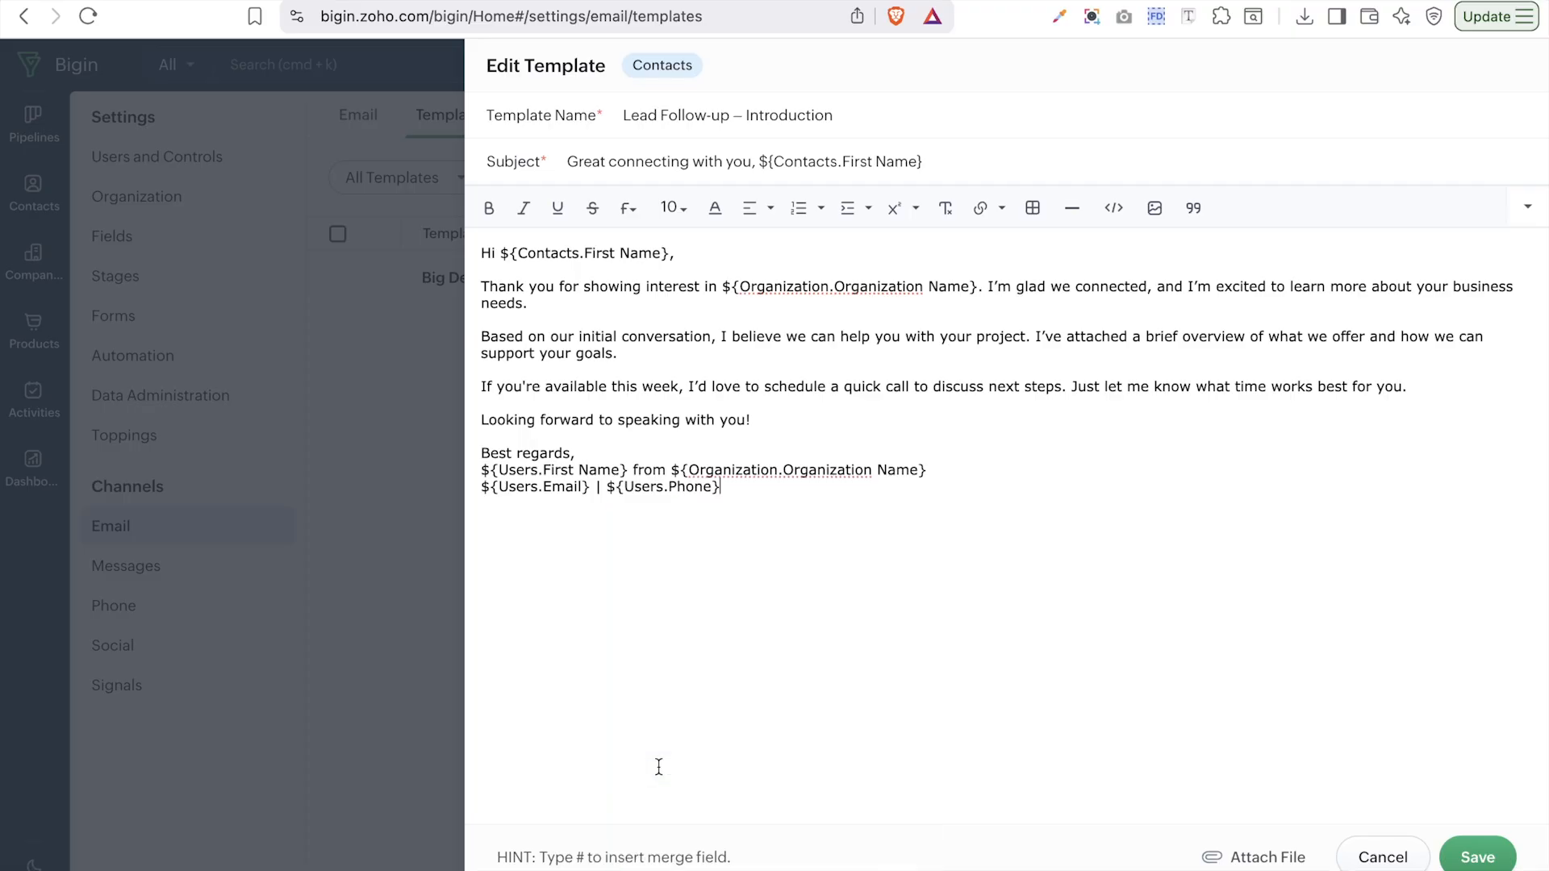
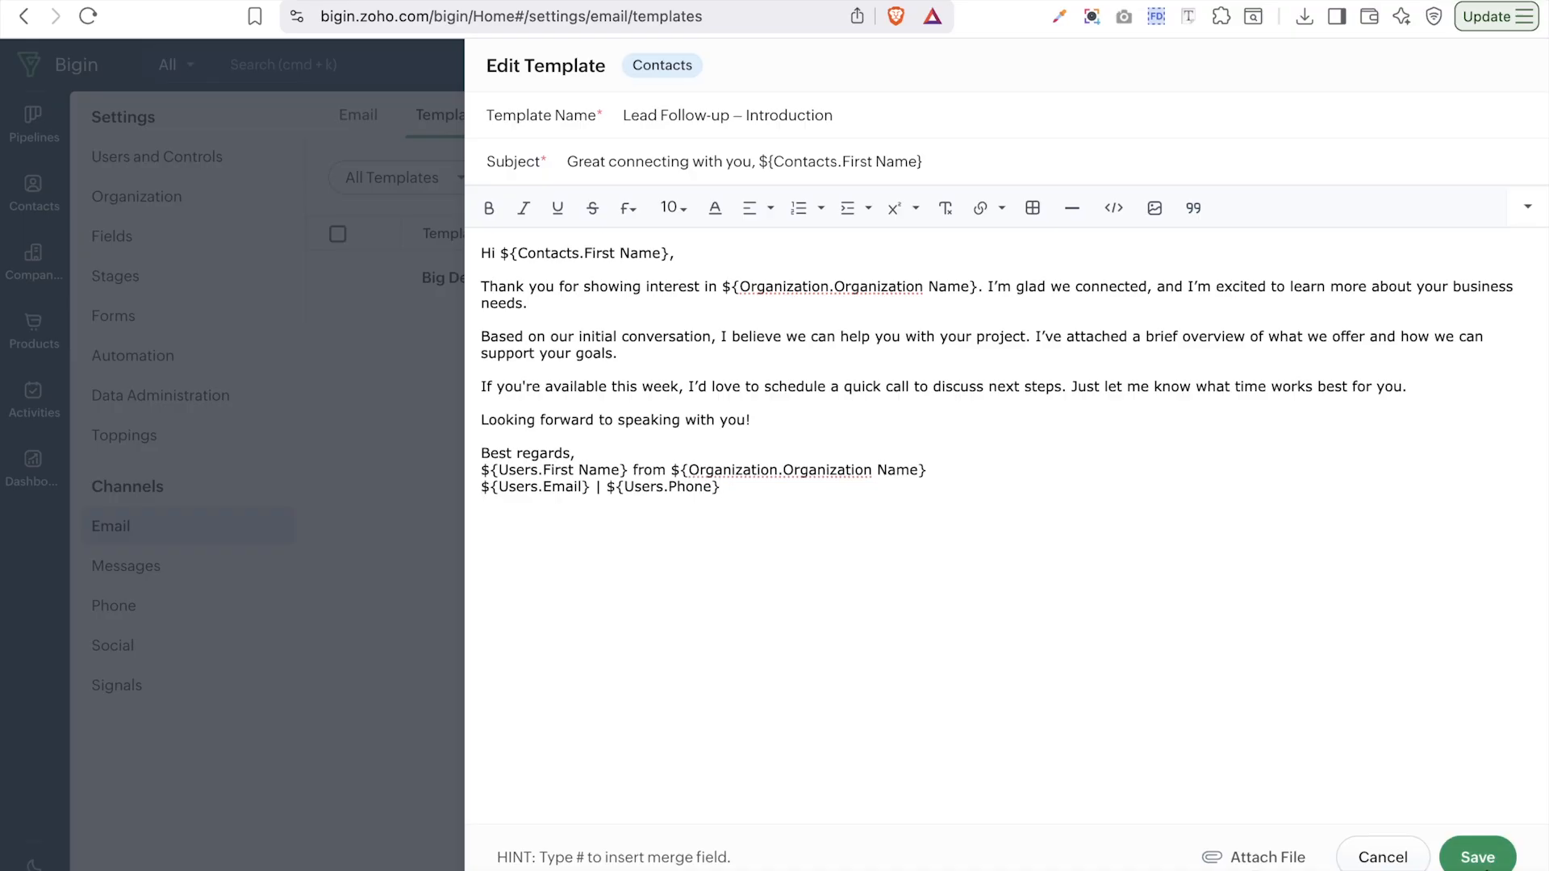
- Create a new 'Sales Email Template' folder shared with all users while saving the template
left_click(1479, 857)
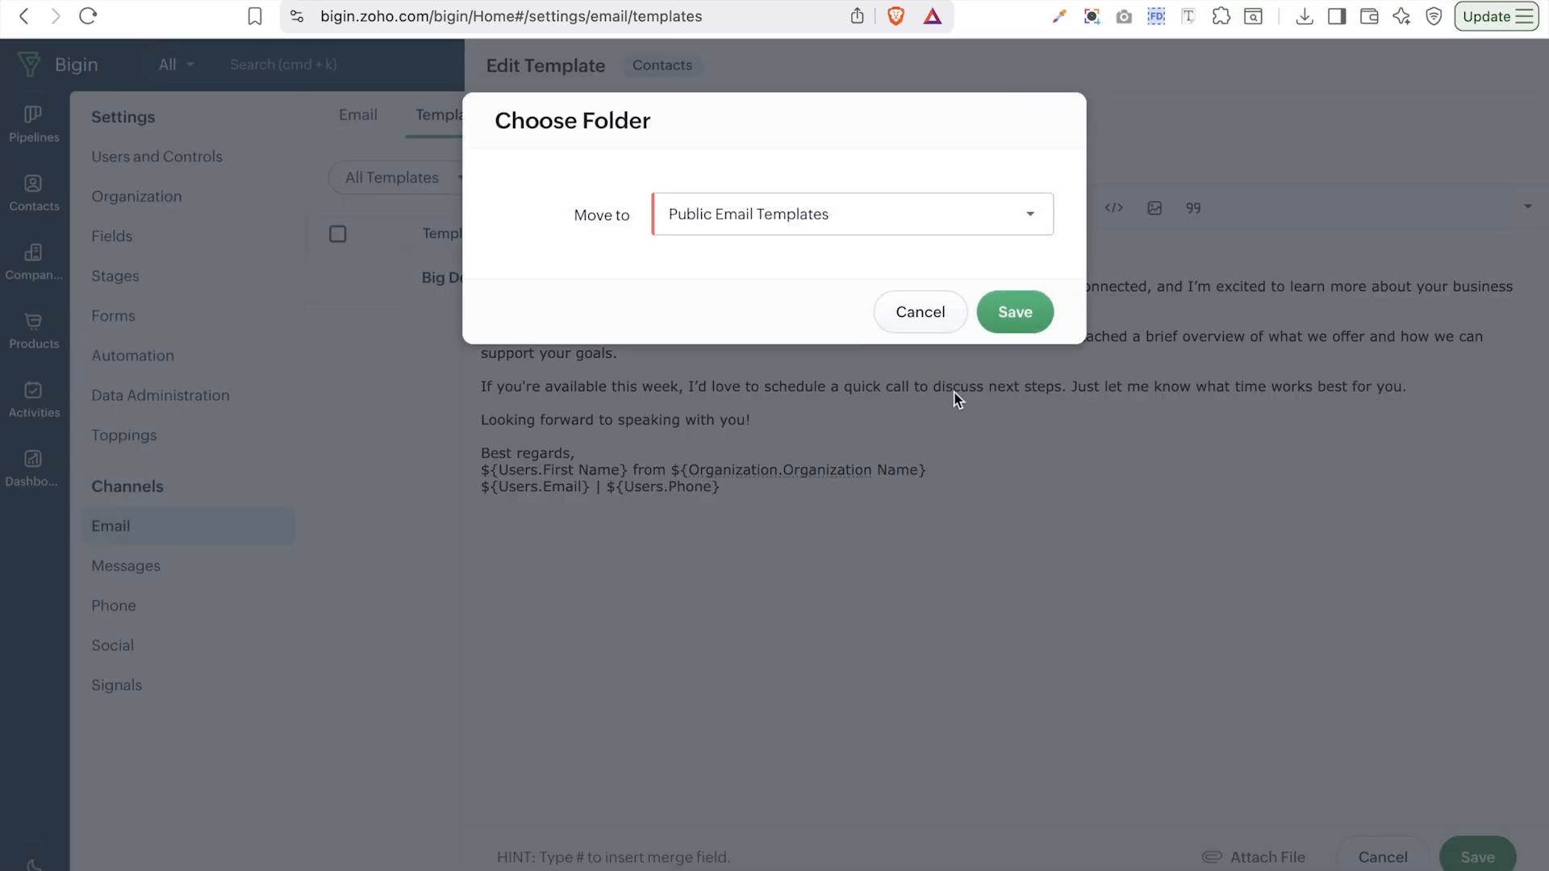
left_click(831, 214)
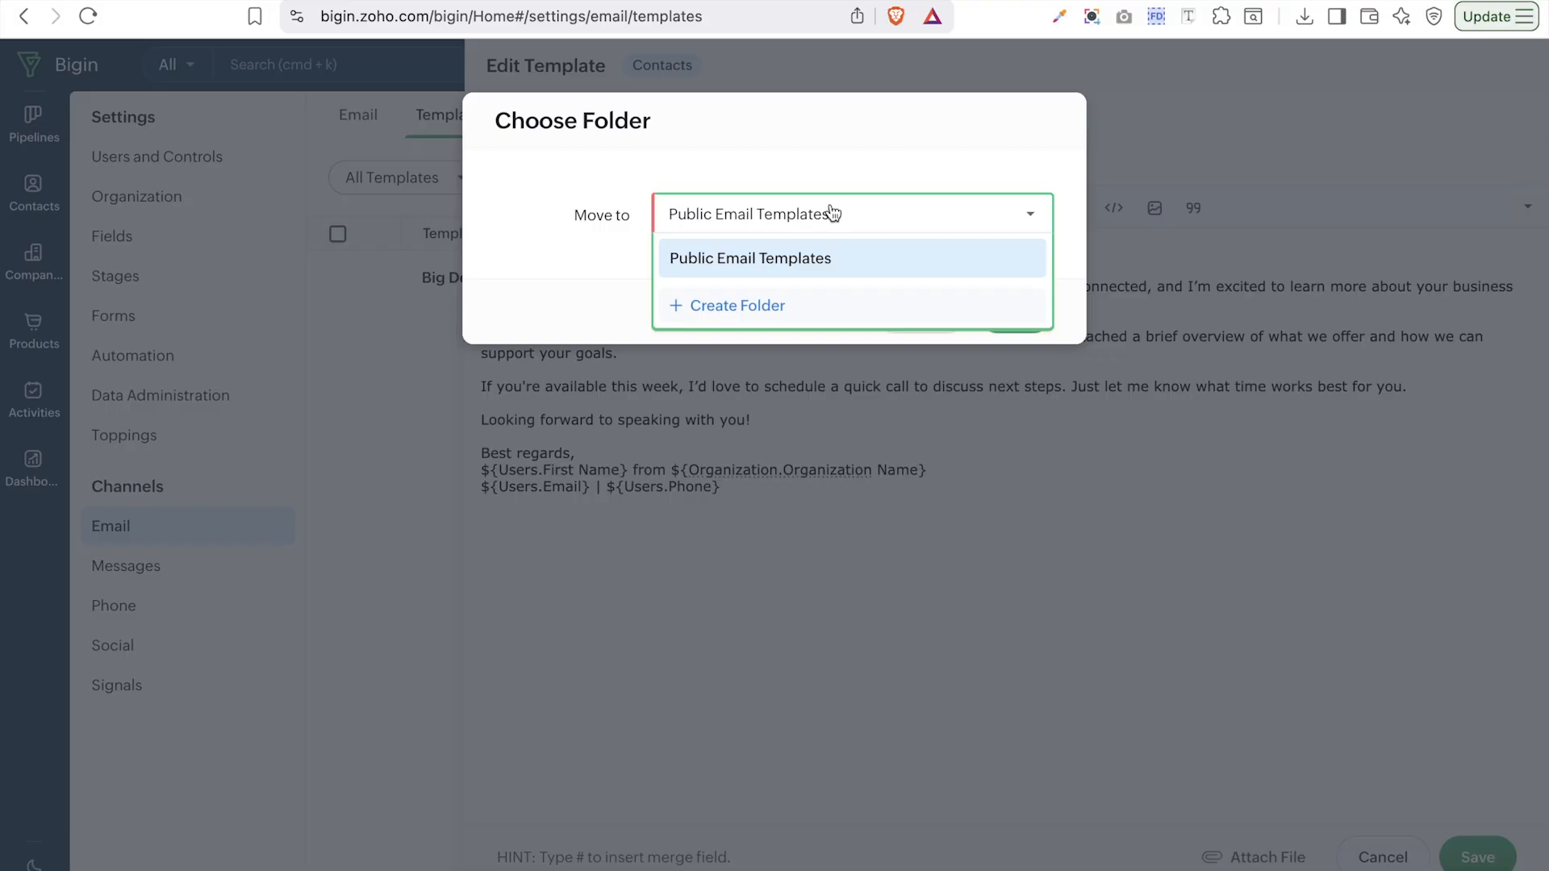
left_click(729, 303)
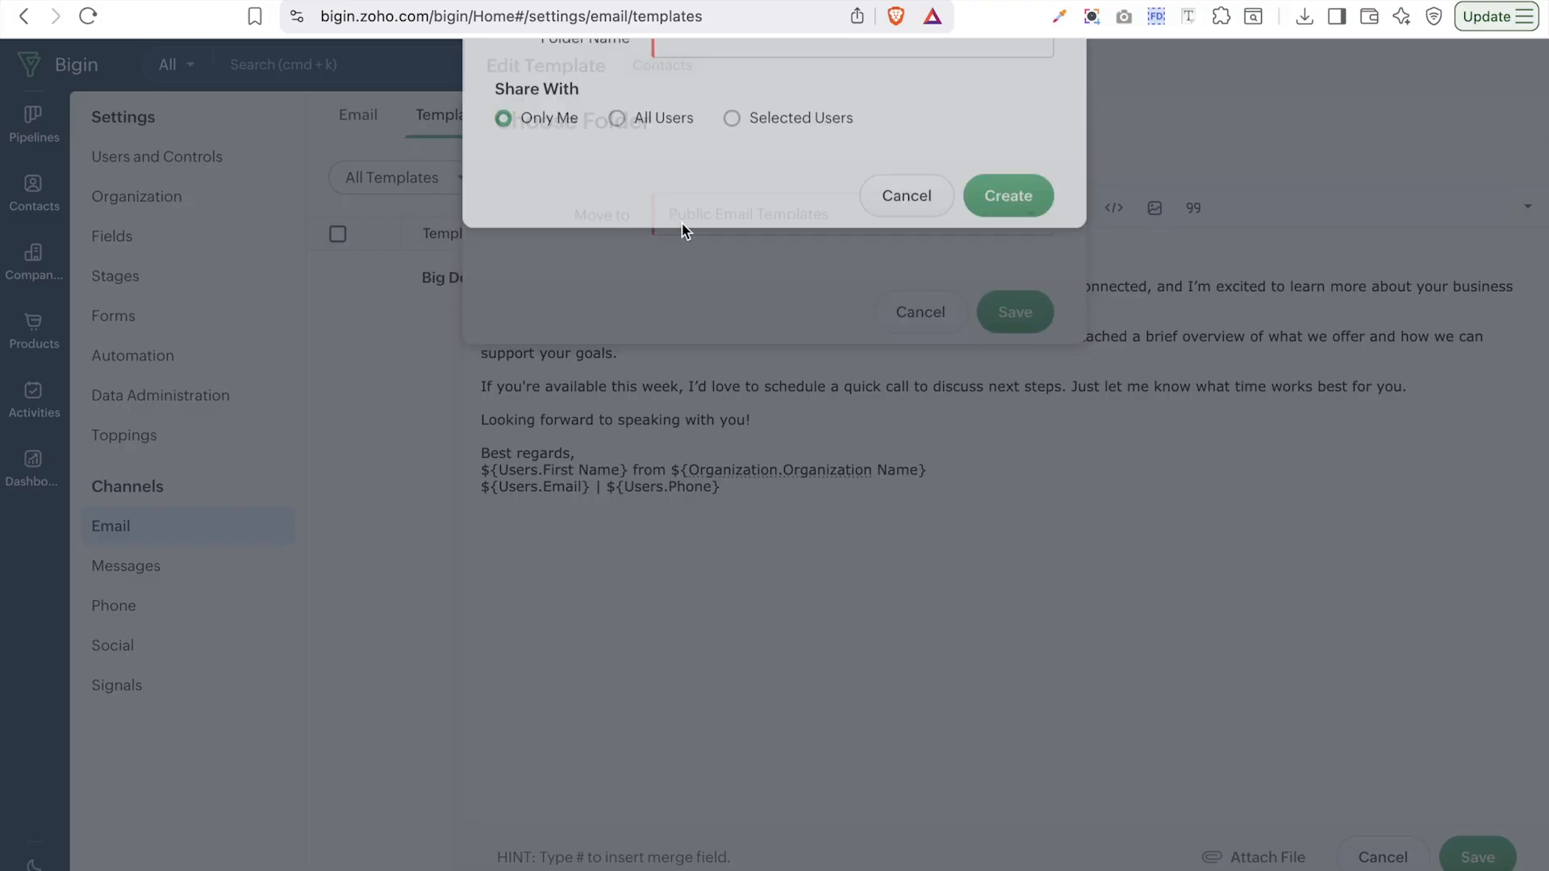
left_click(739, 203)
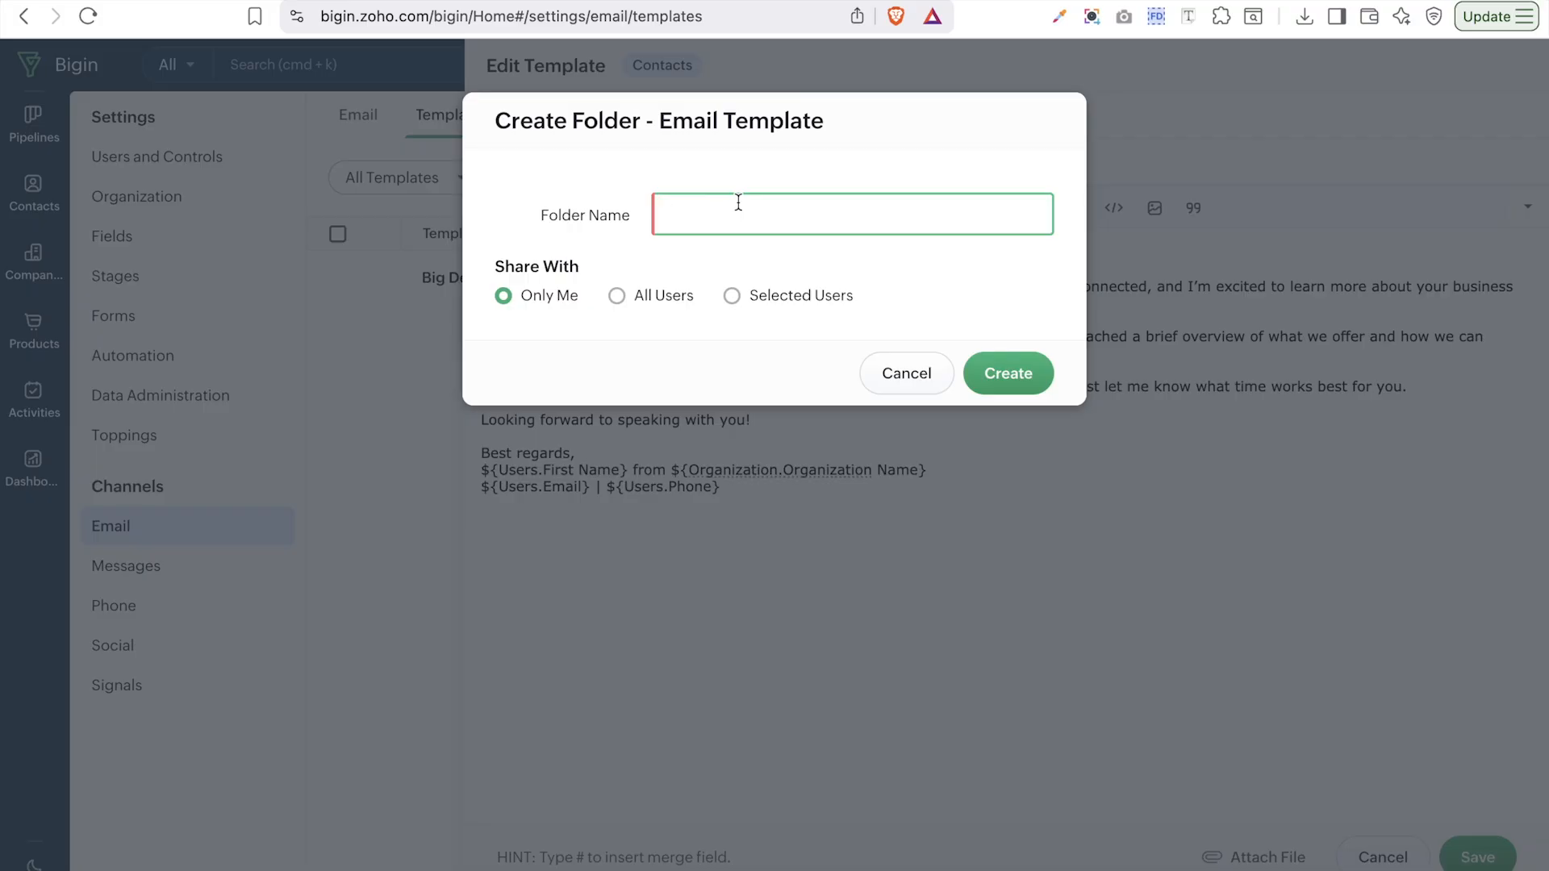
type("s")
key("BackSpace")
type("Sales Email Template")
left_click(652, 303)
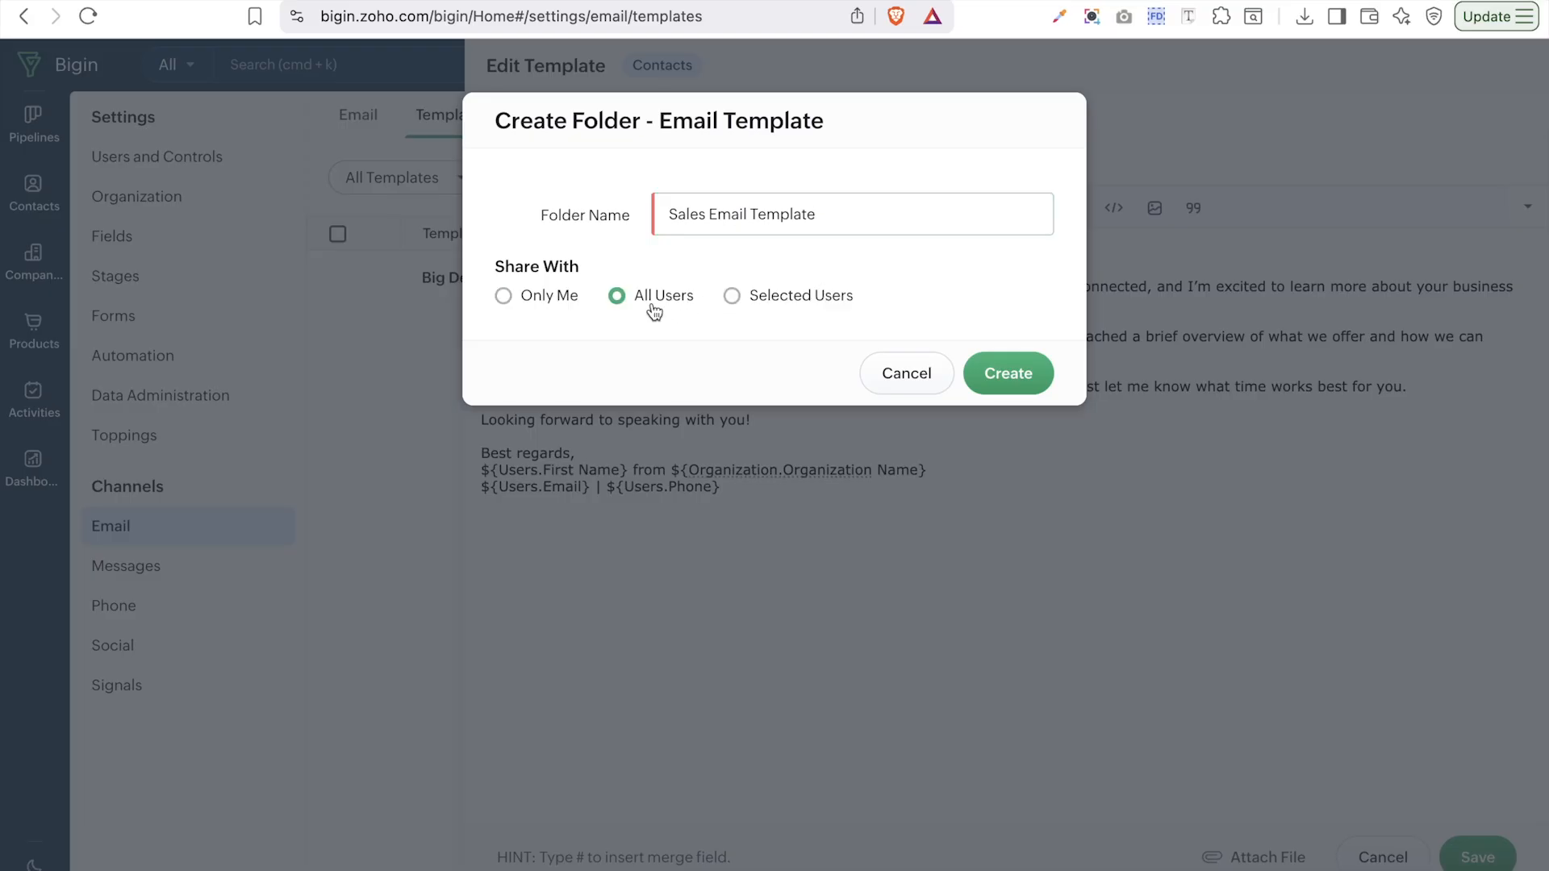
left_click(994, 383)
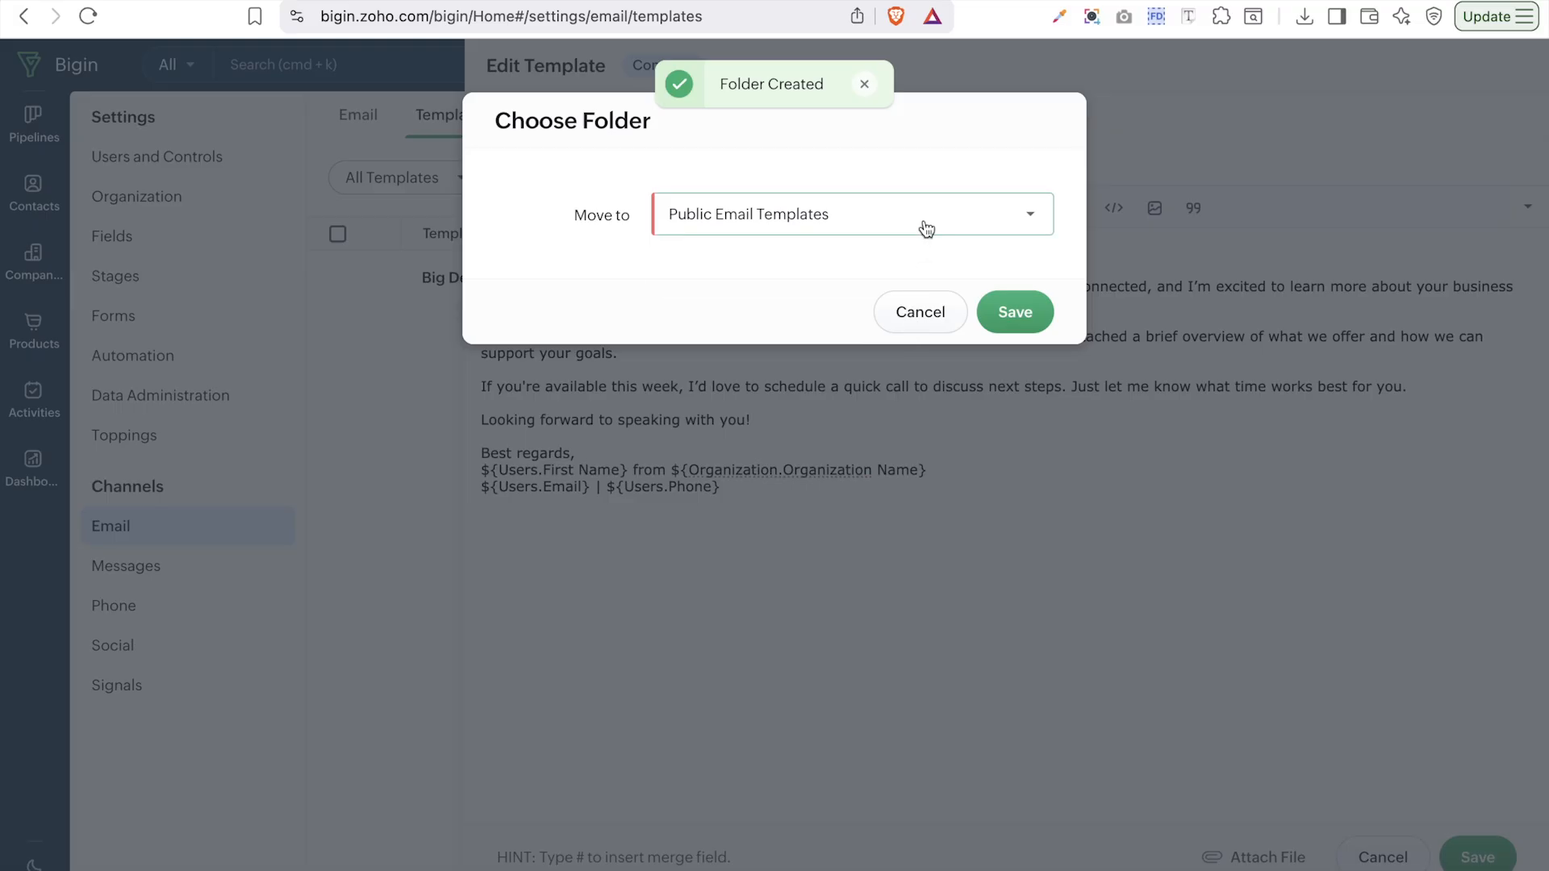
- Save the Lead Follow-up template into the Sales Email Template folder
left_click(925, 241)
left_click(823, 291)
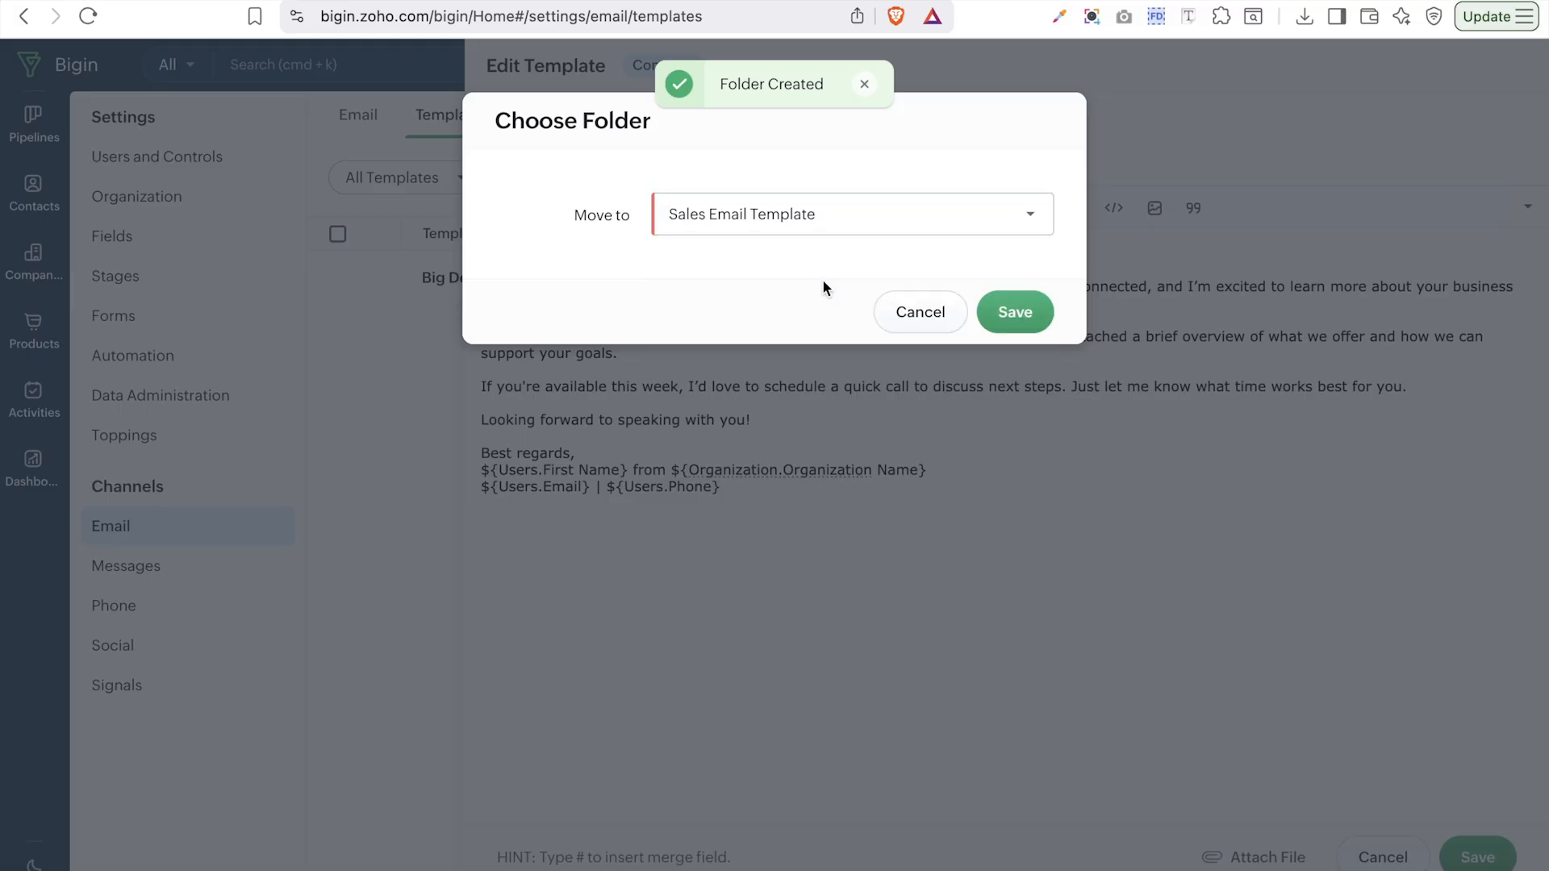
left_click(1008, 320)
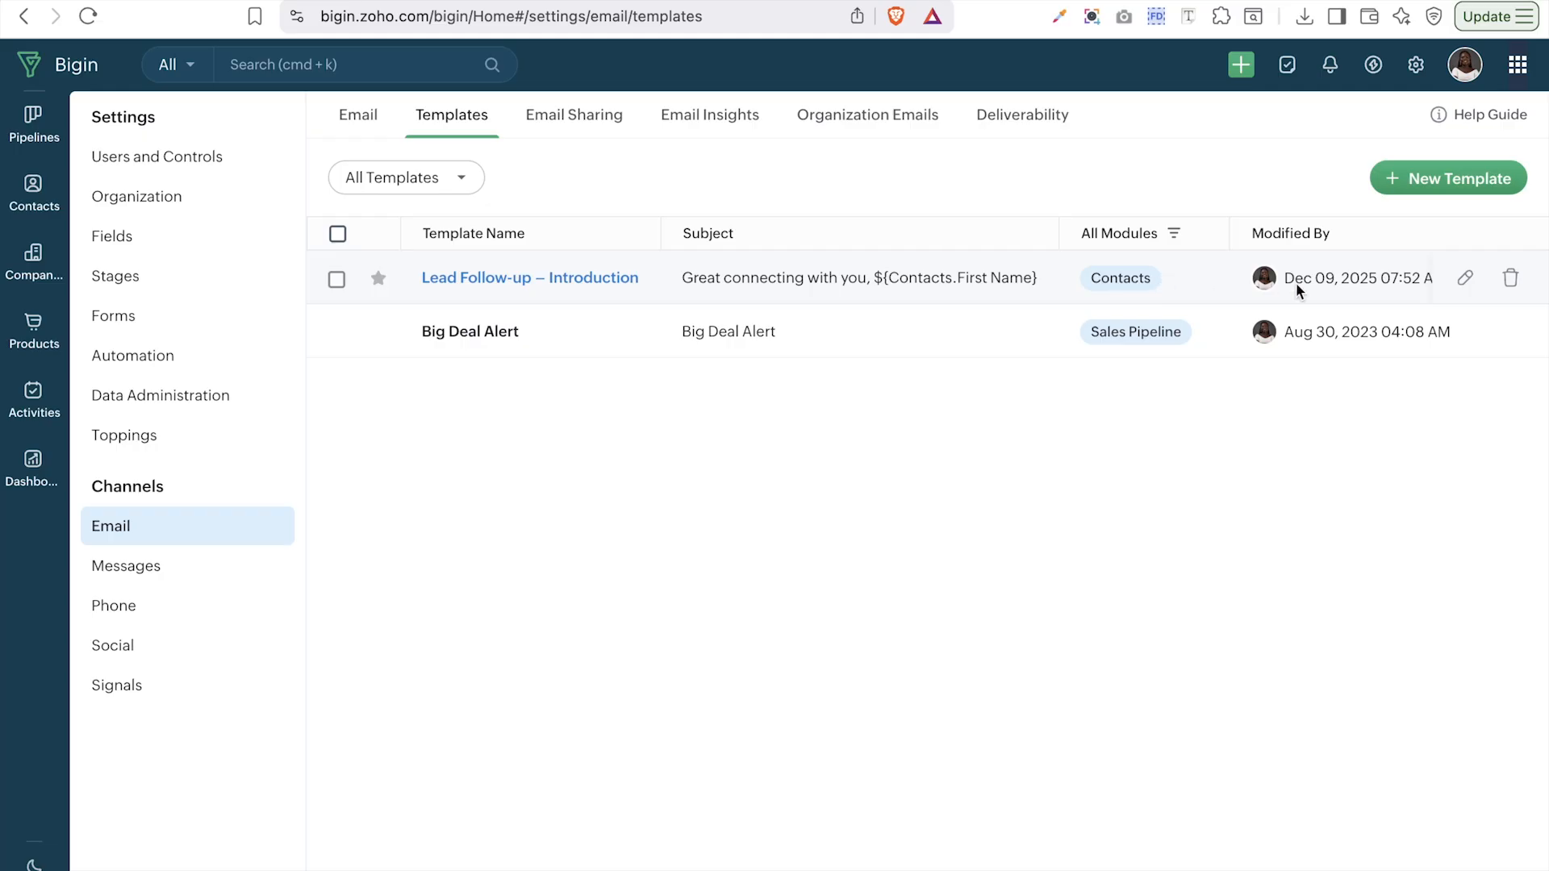
- Reopen the Lead Follow-up template, cancel without changes, and go to the Companies list
left_click(1465, 282)
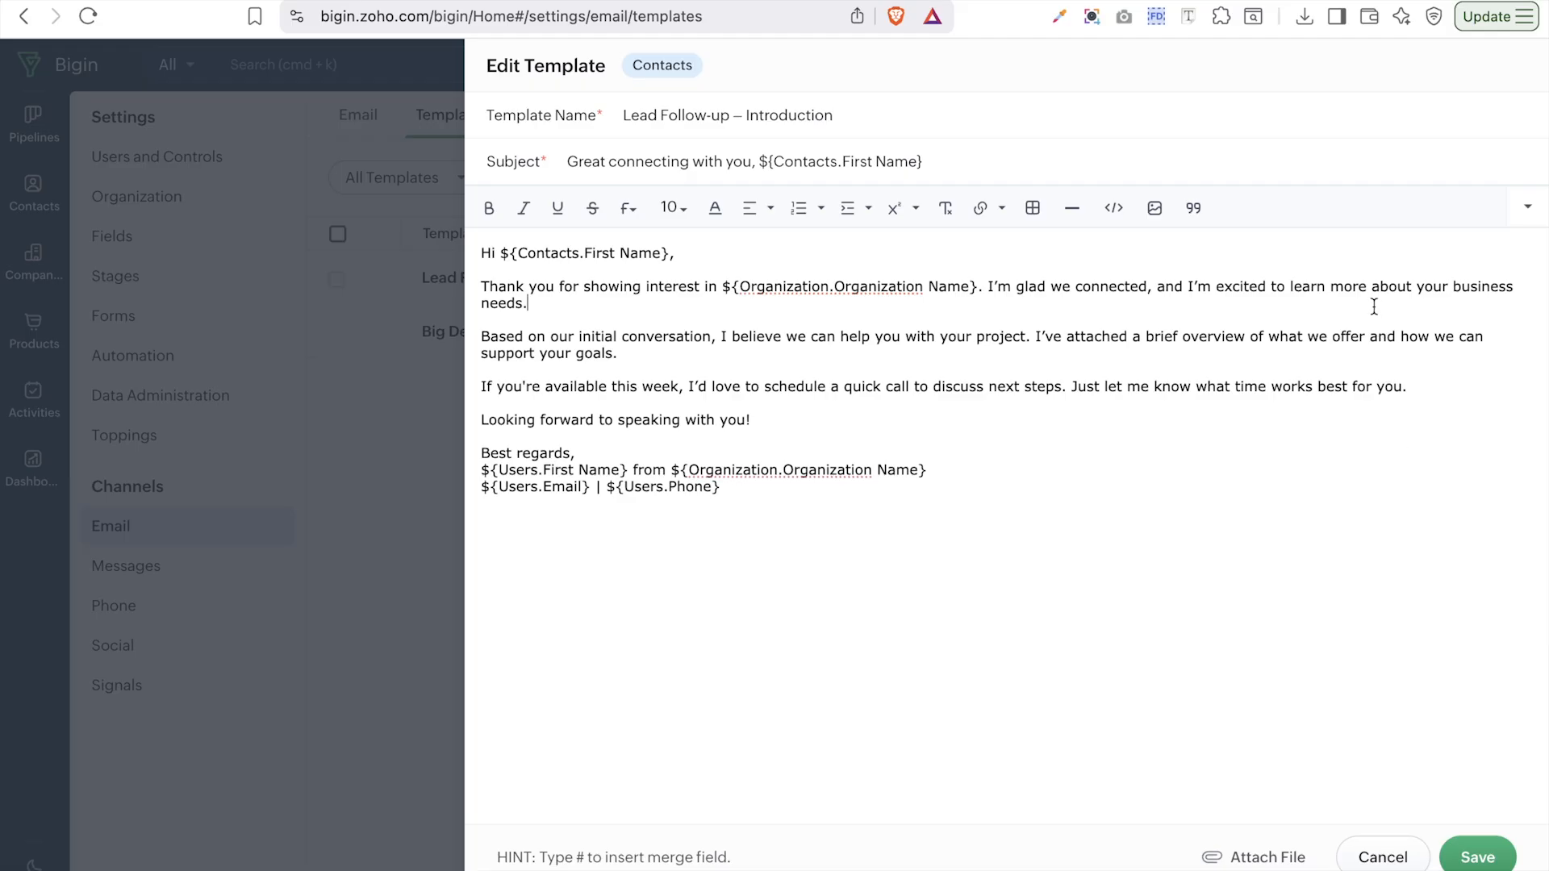
left_click(1373, 858)
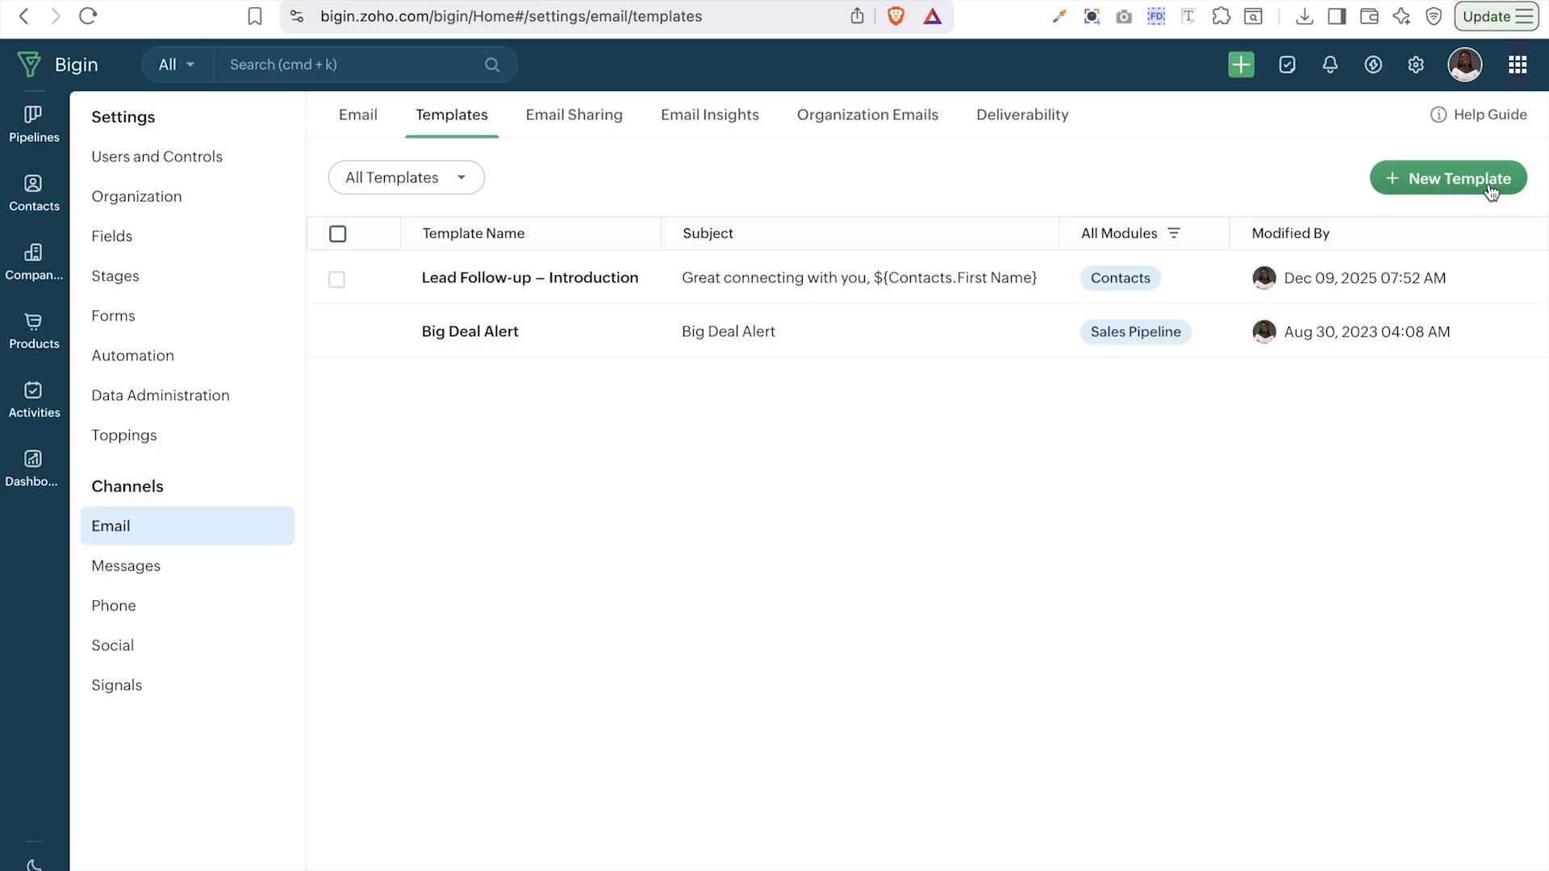
left_click(36, 267)
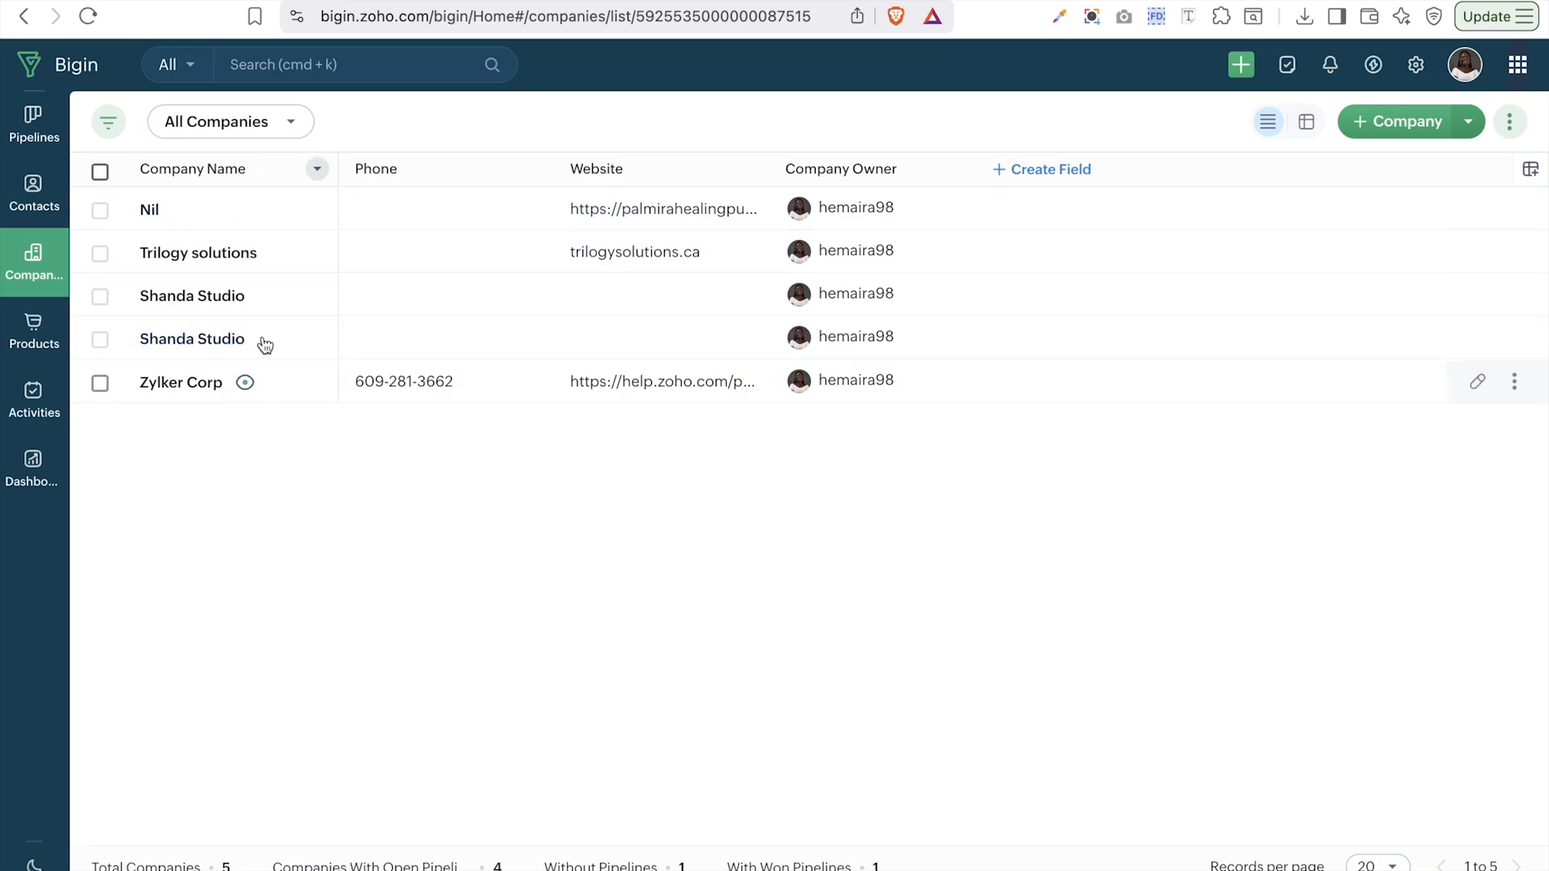
- Start a new company view filtered on Billing Country is Nigeria
left_click(233, 131)
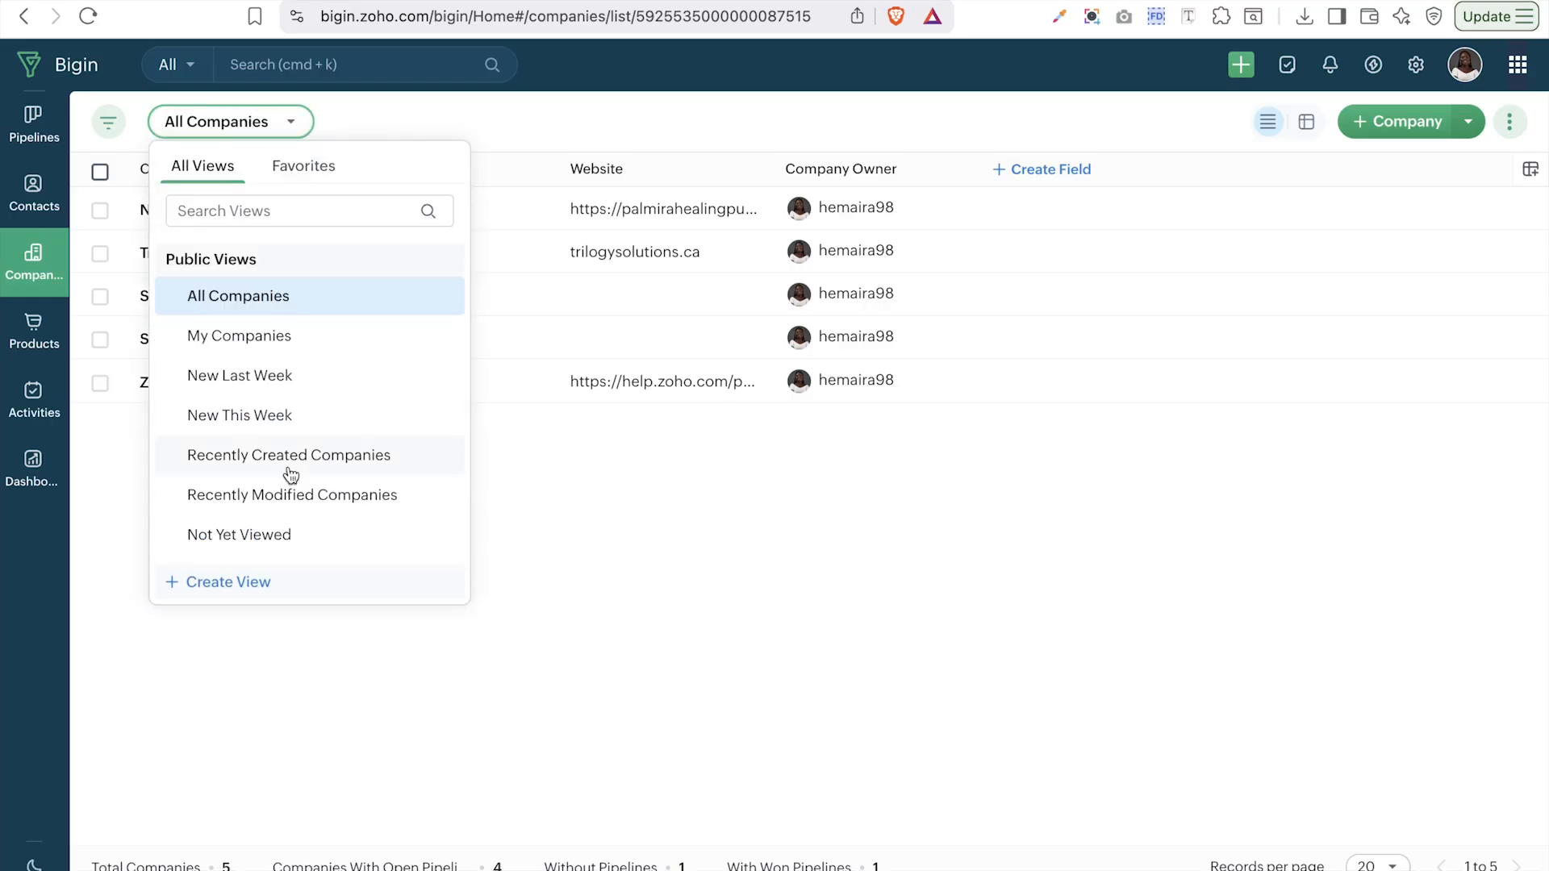
left_click(242, 581)
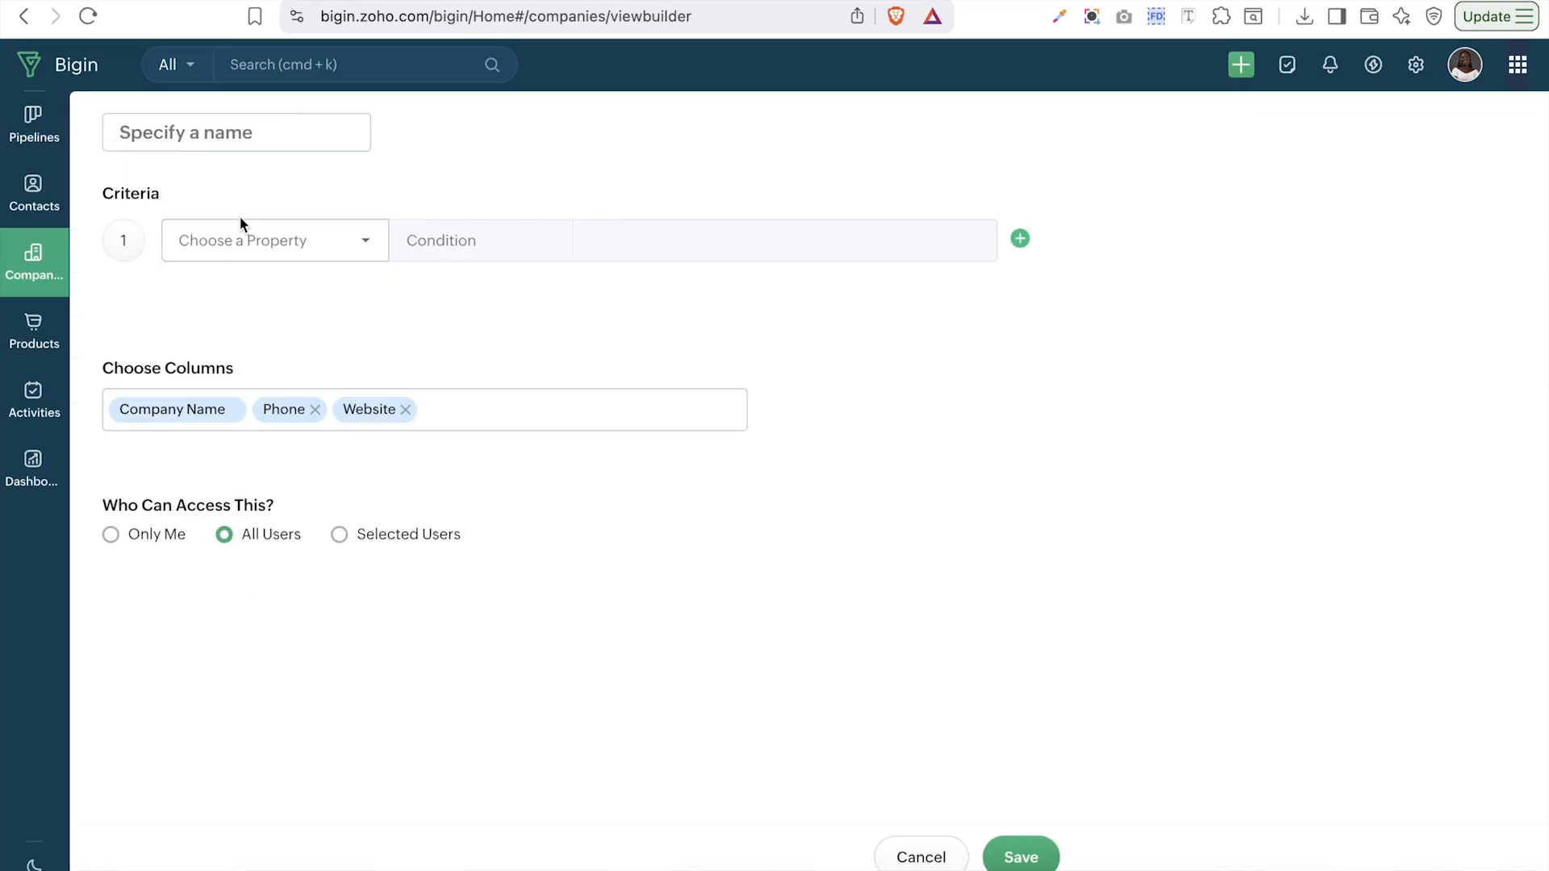
left_click(255, 250)
scroll(236, 529, "down", 10)
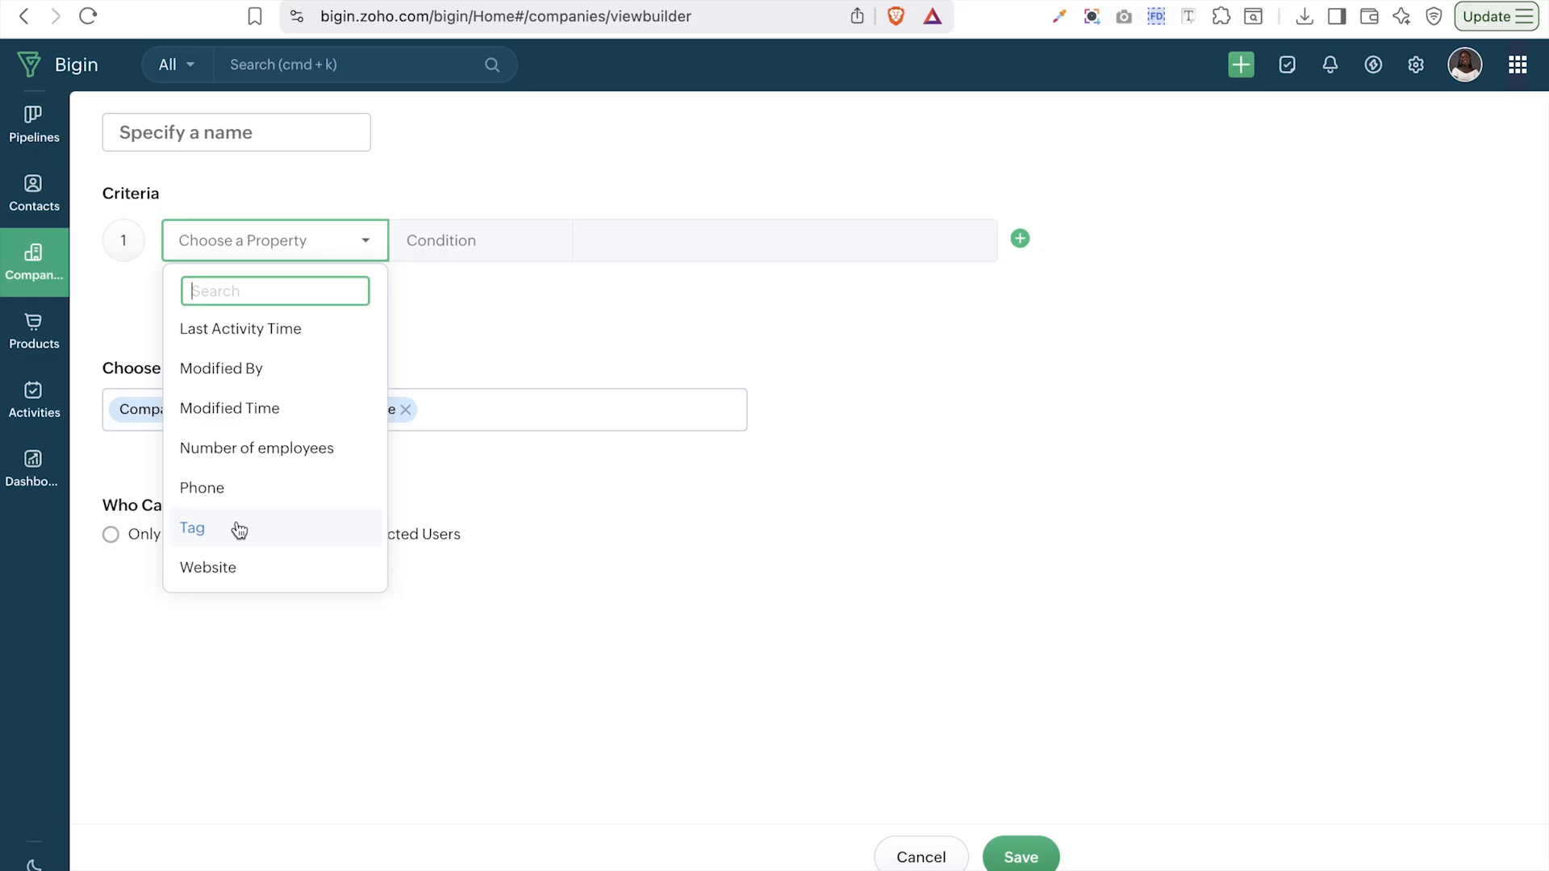
left_click(512, 285)
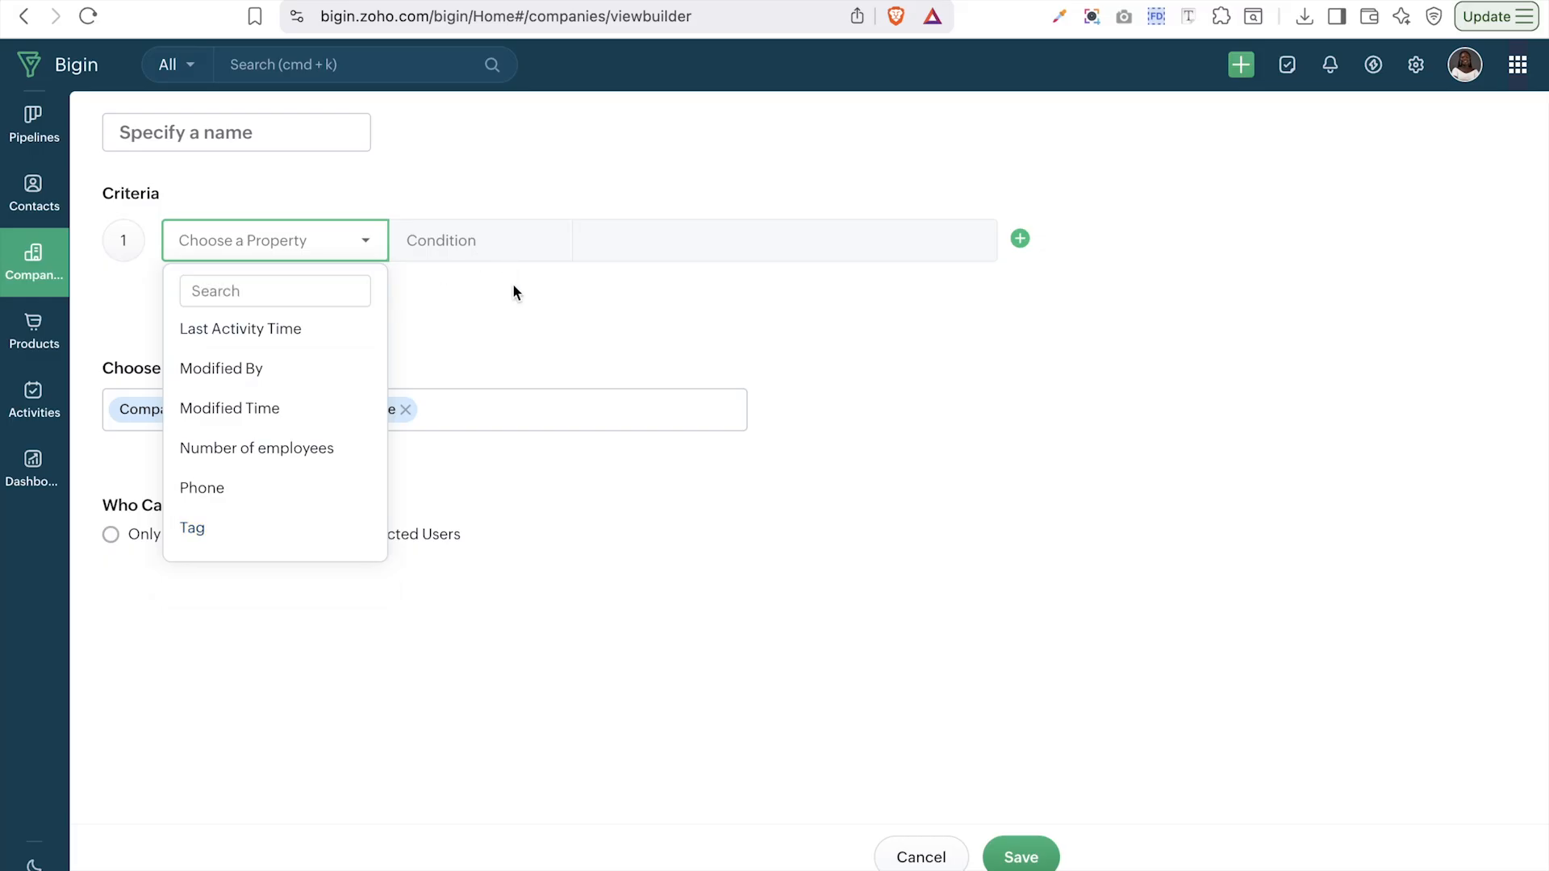
left_click(331, 246)
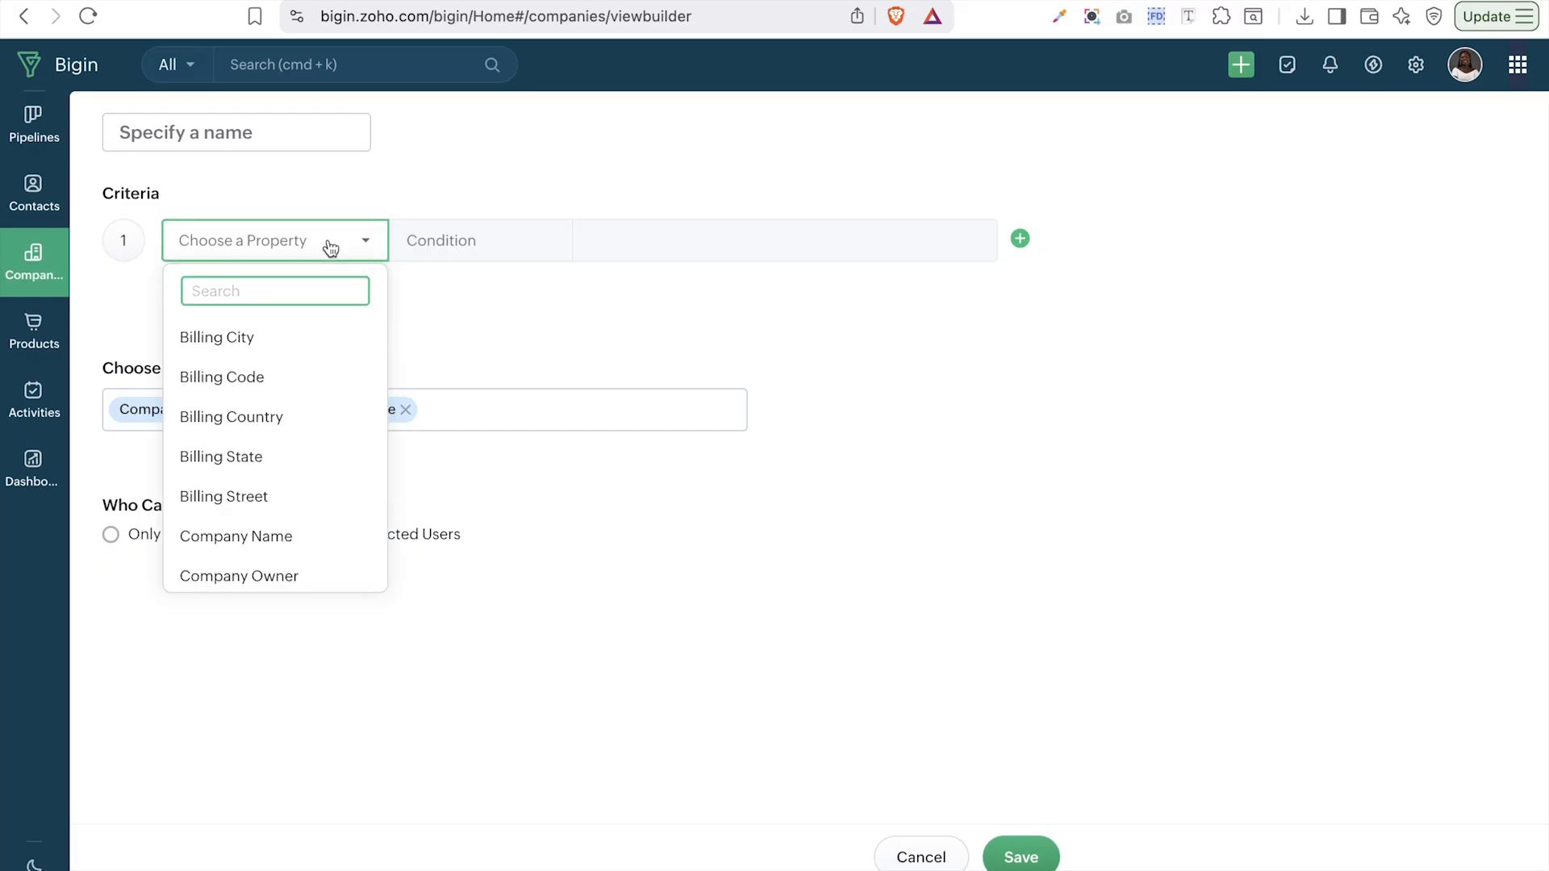
left_click(278, 417)
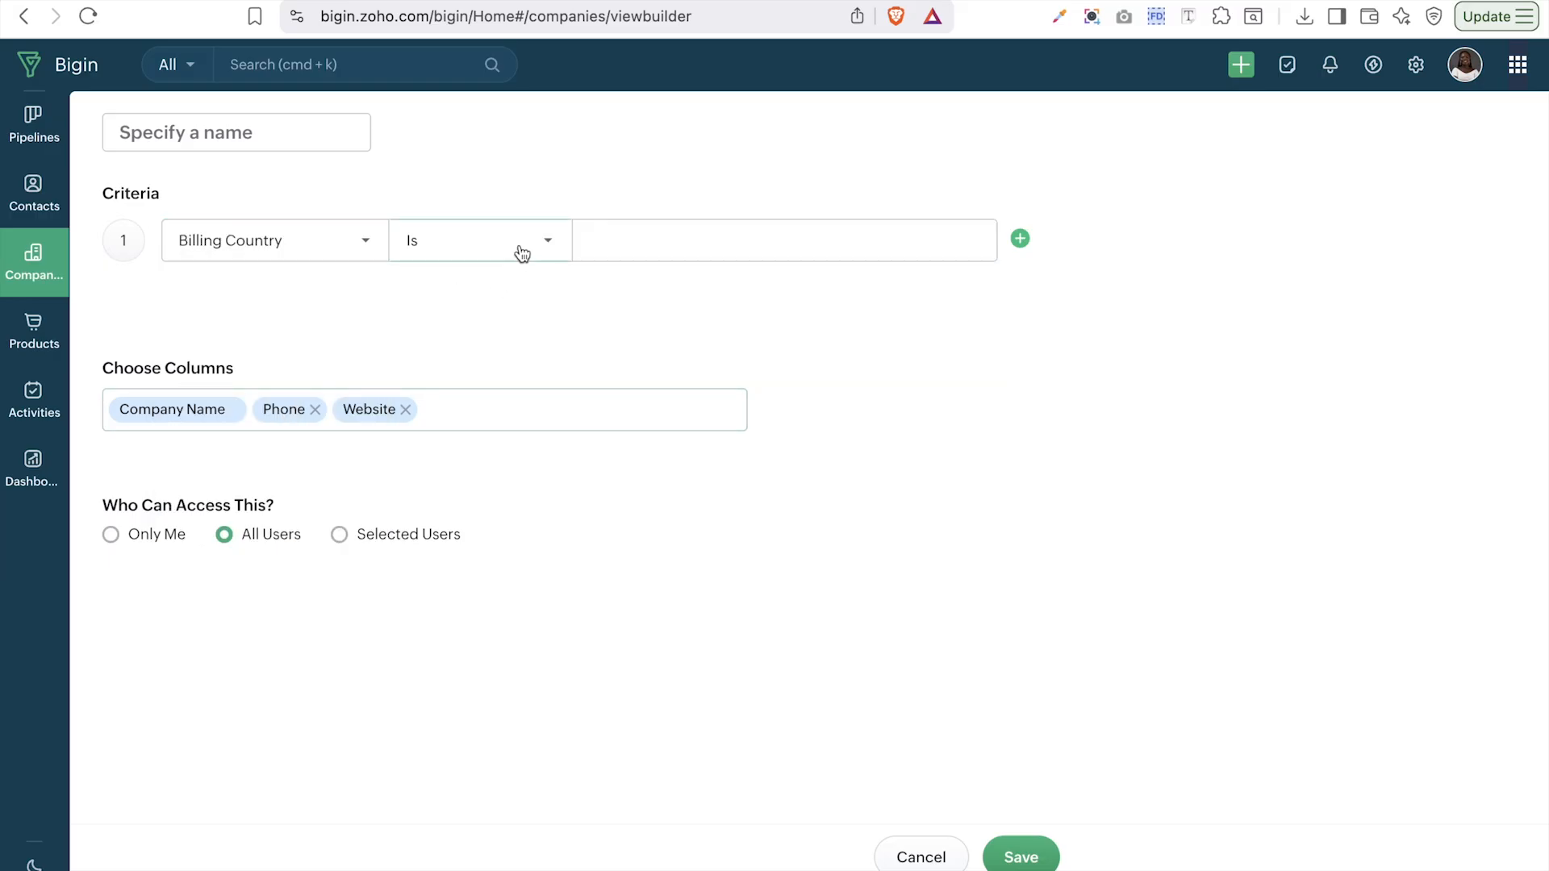
left_click(640, 252)
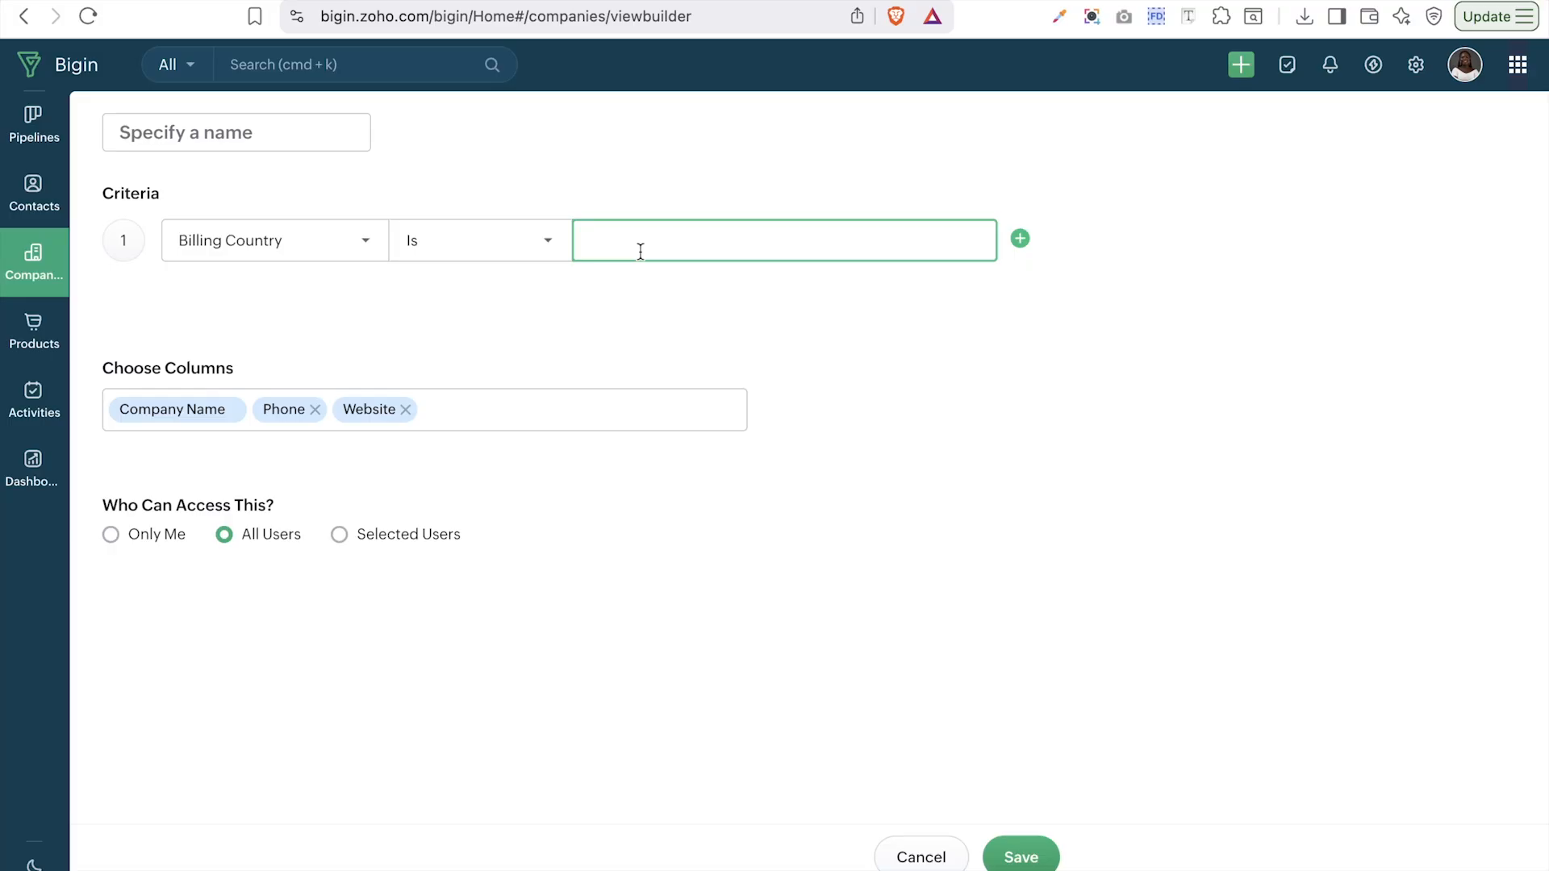
type("Nigeria")
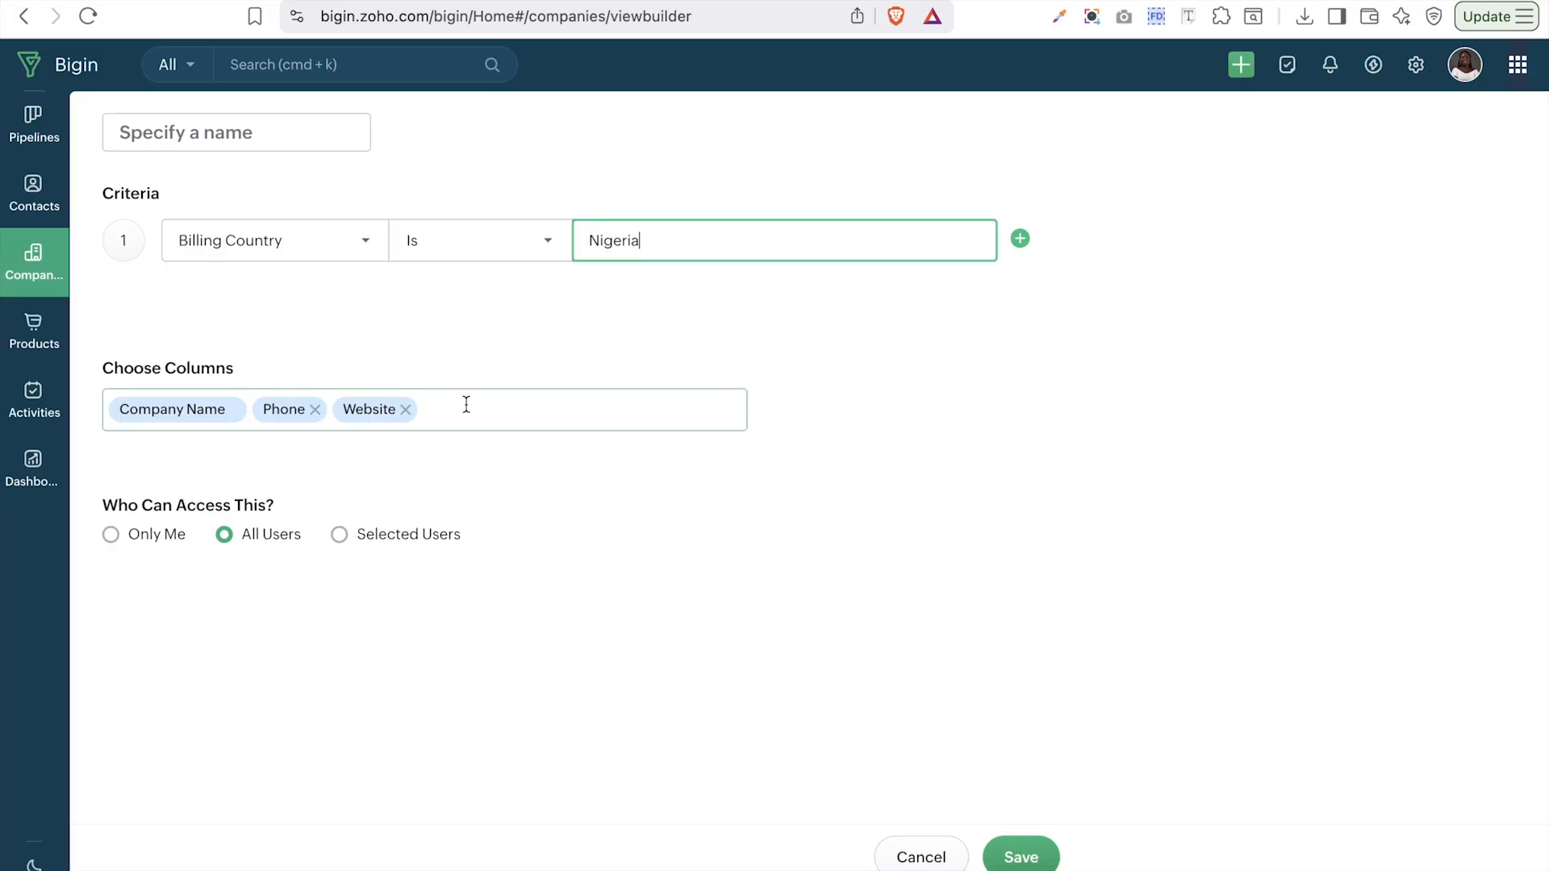
- Add Company Owner, Billing State and Billing Country columns to the view
left_click(467, 405)
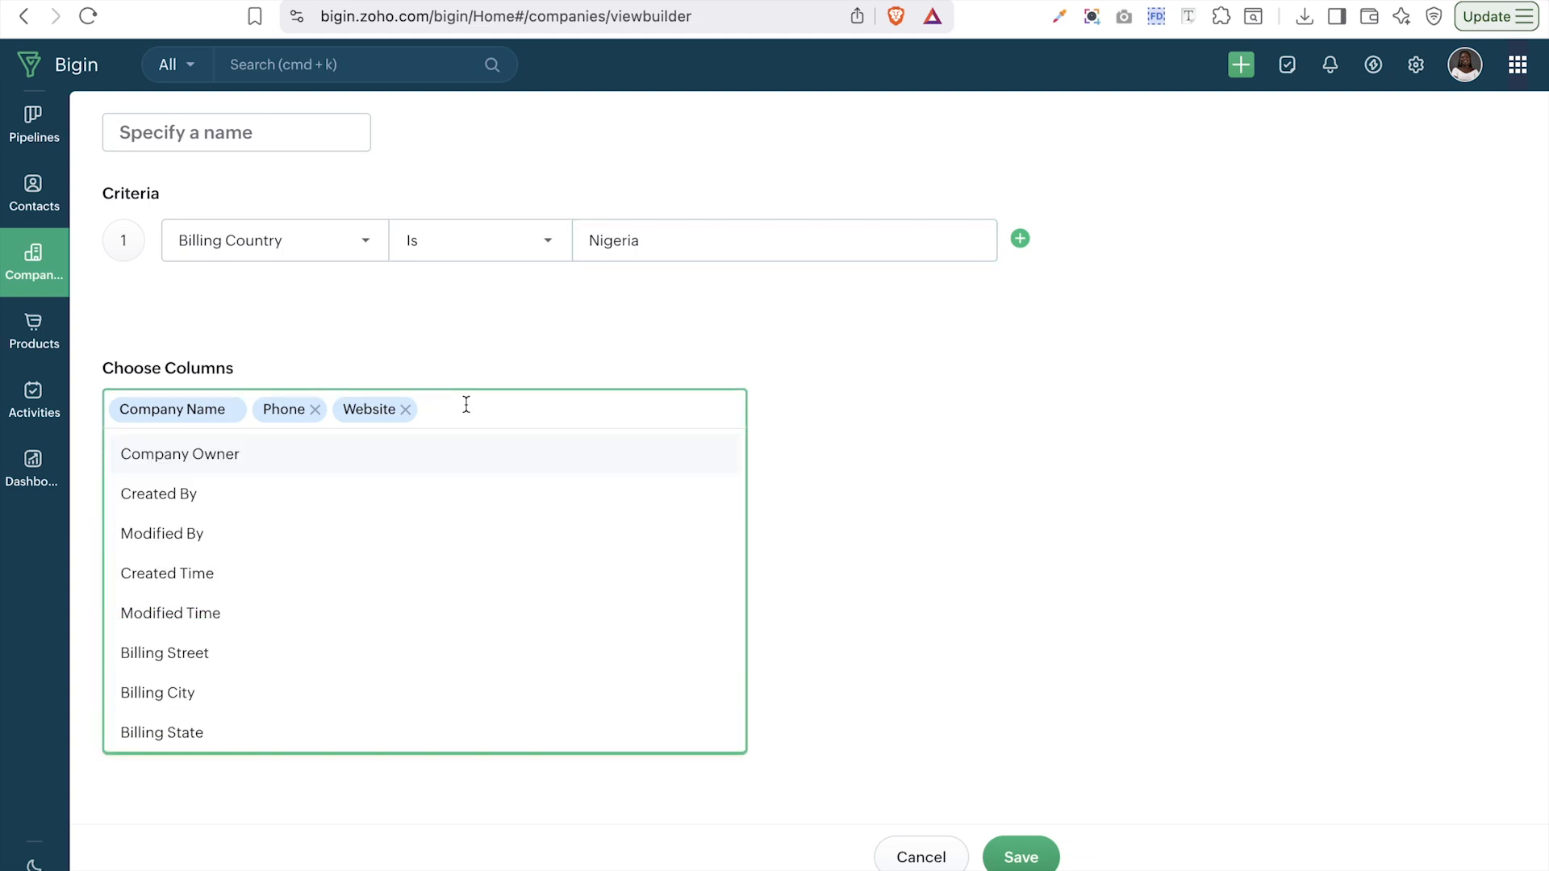
left_click(188, 466)
scroll(239, 650, "down", 3)
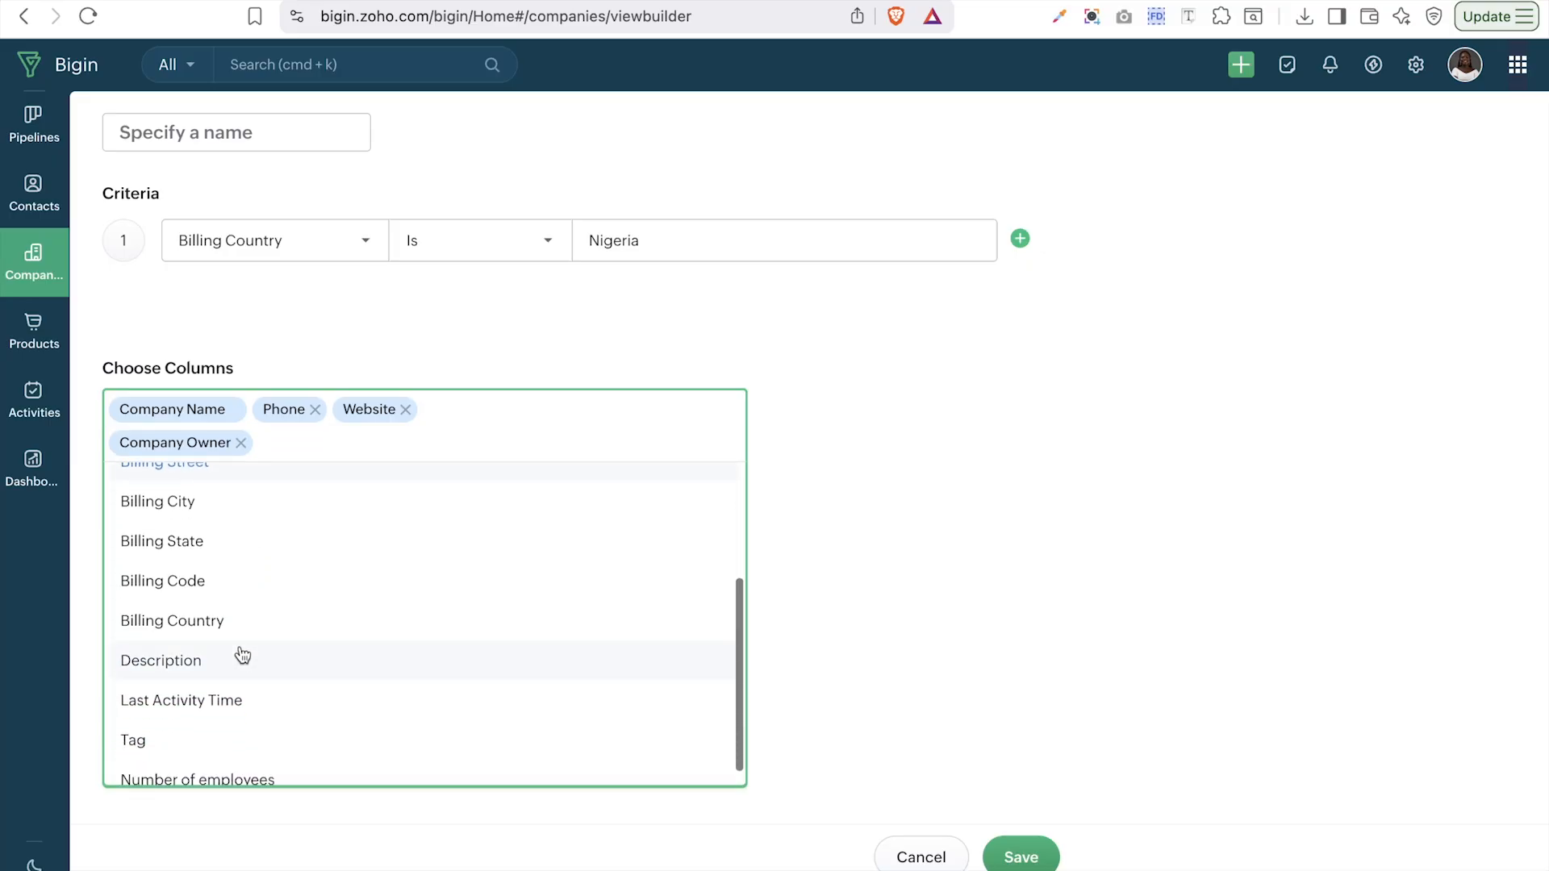
left_click(178, 539)
left_click(176, 601)
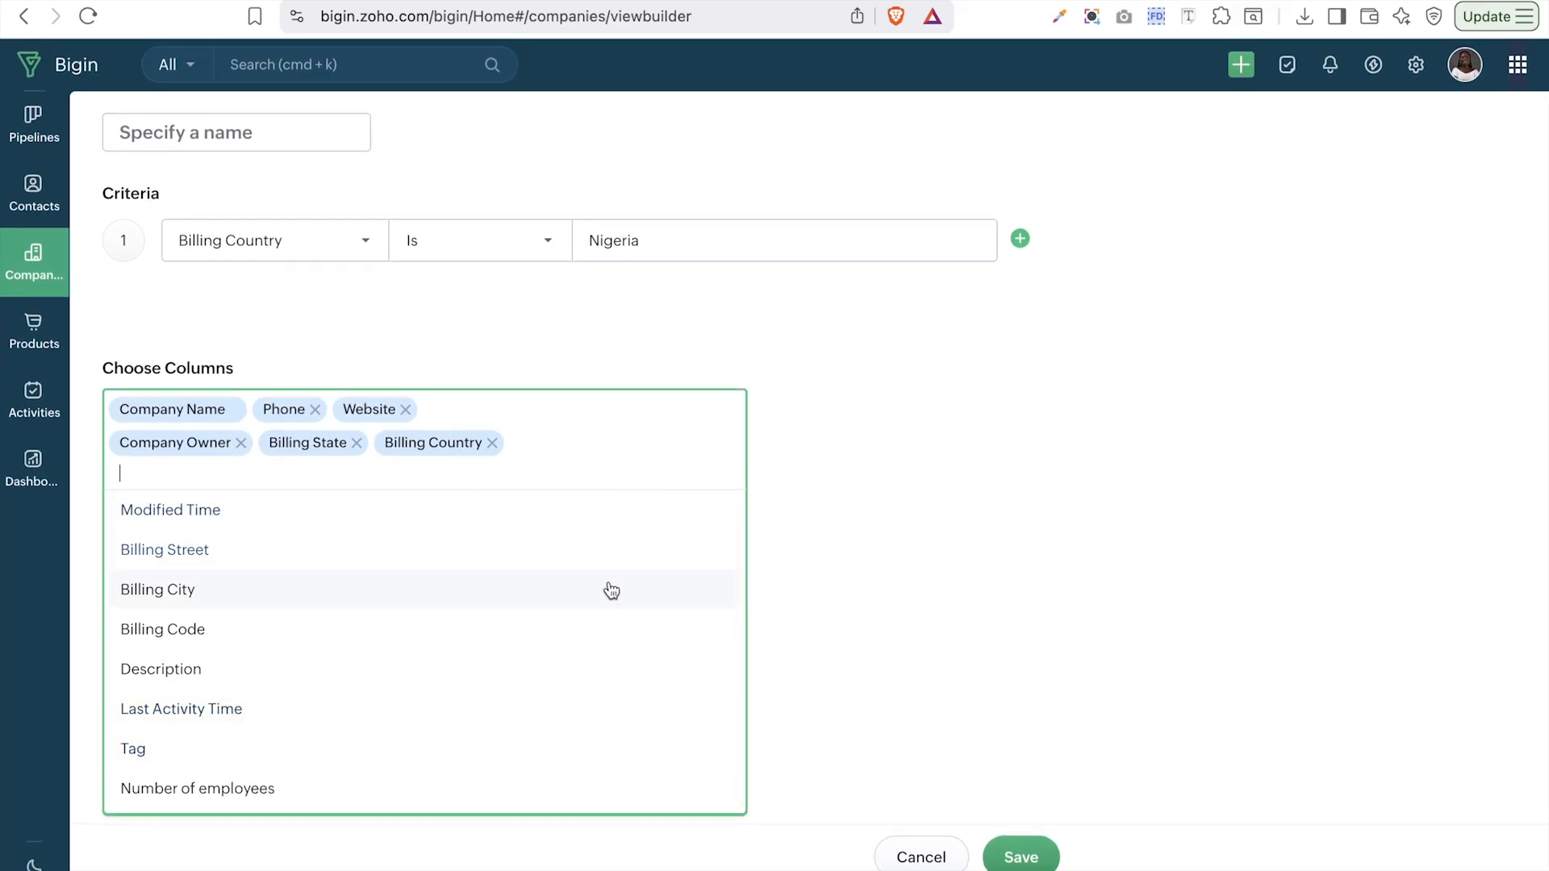
scroll(392, 648, "up", 2)
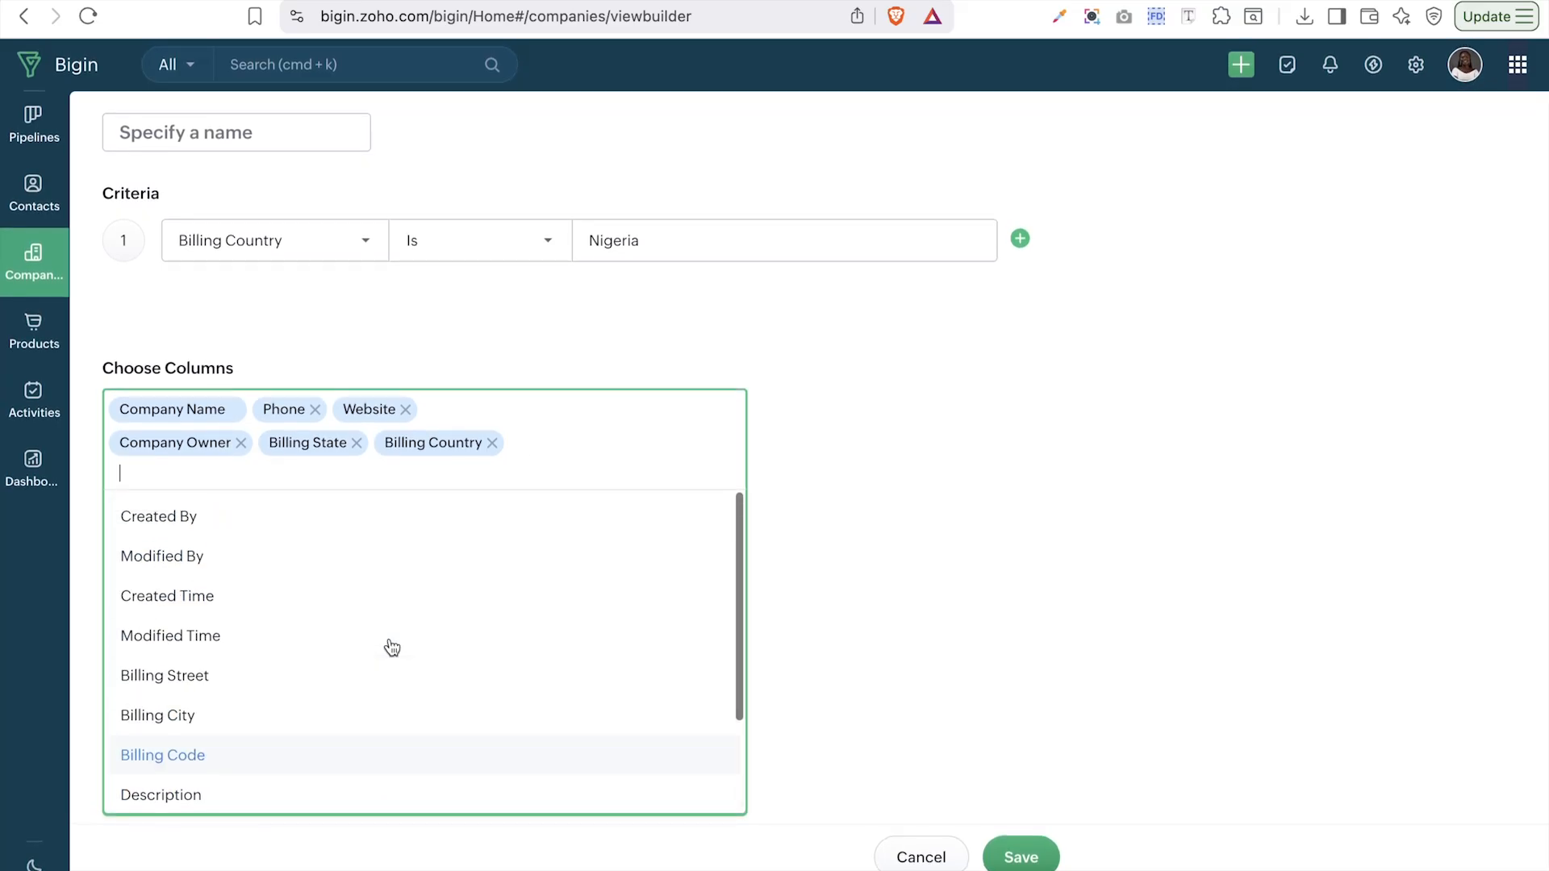
left_click(1006, 540)
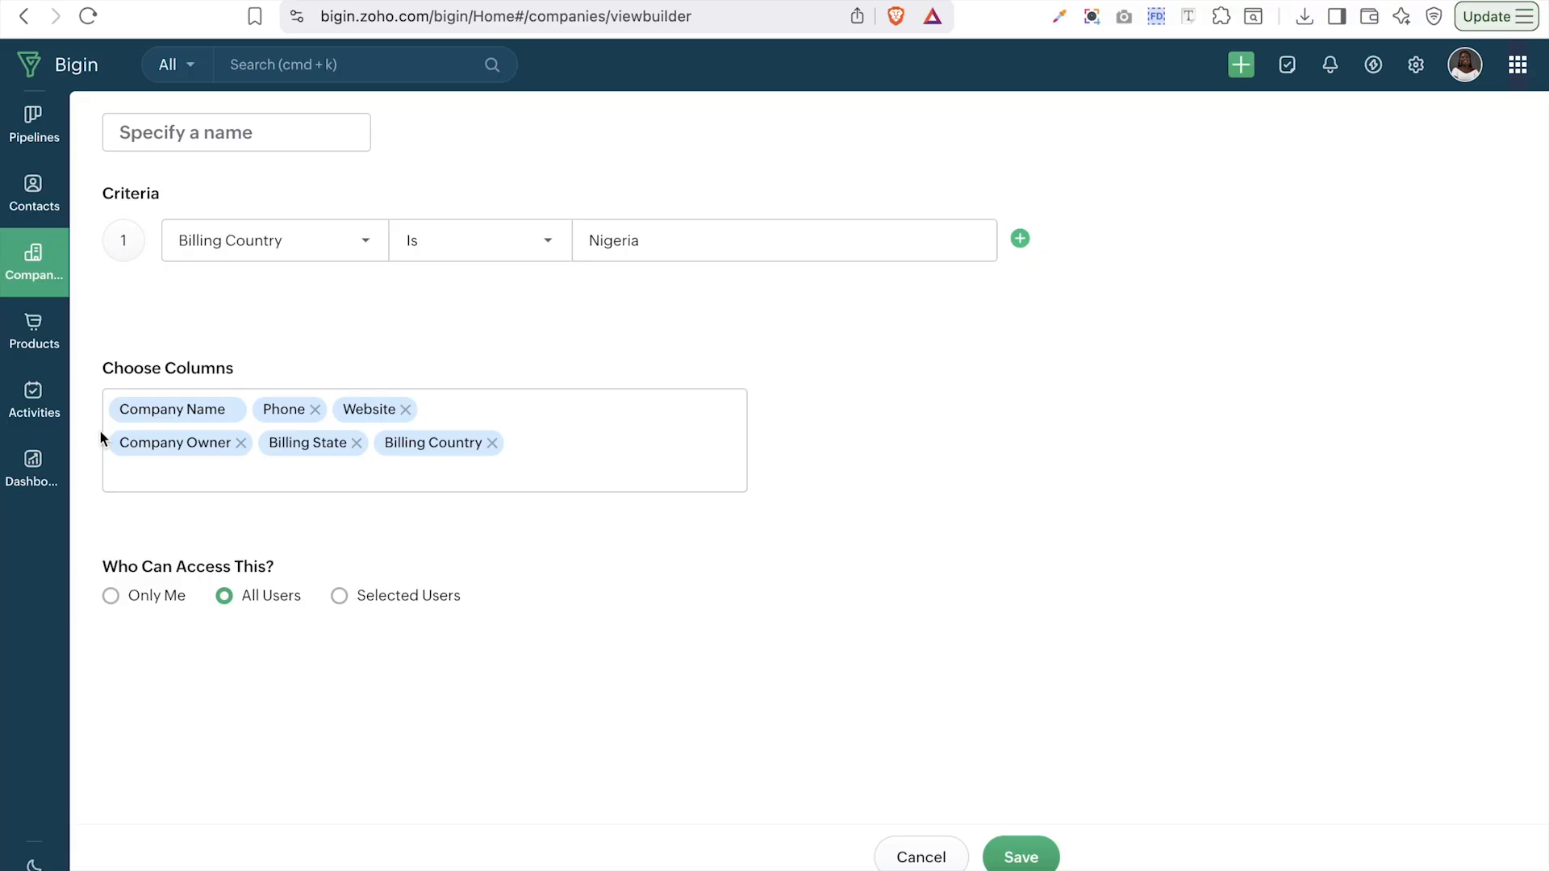
- Name the view 'Nigerian Companies' and save it
left_click(173, 127)
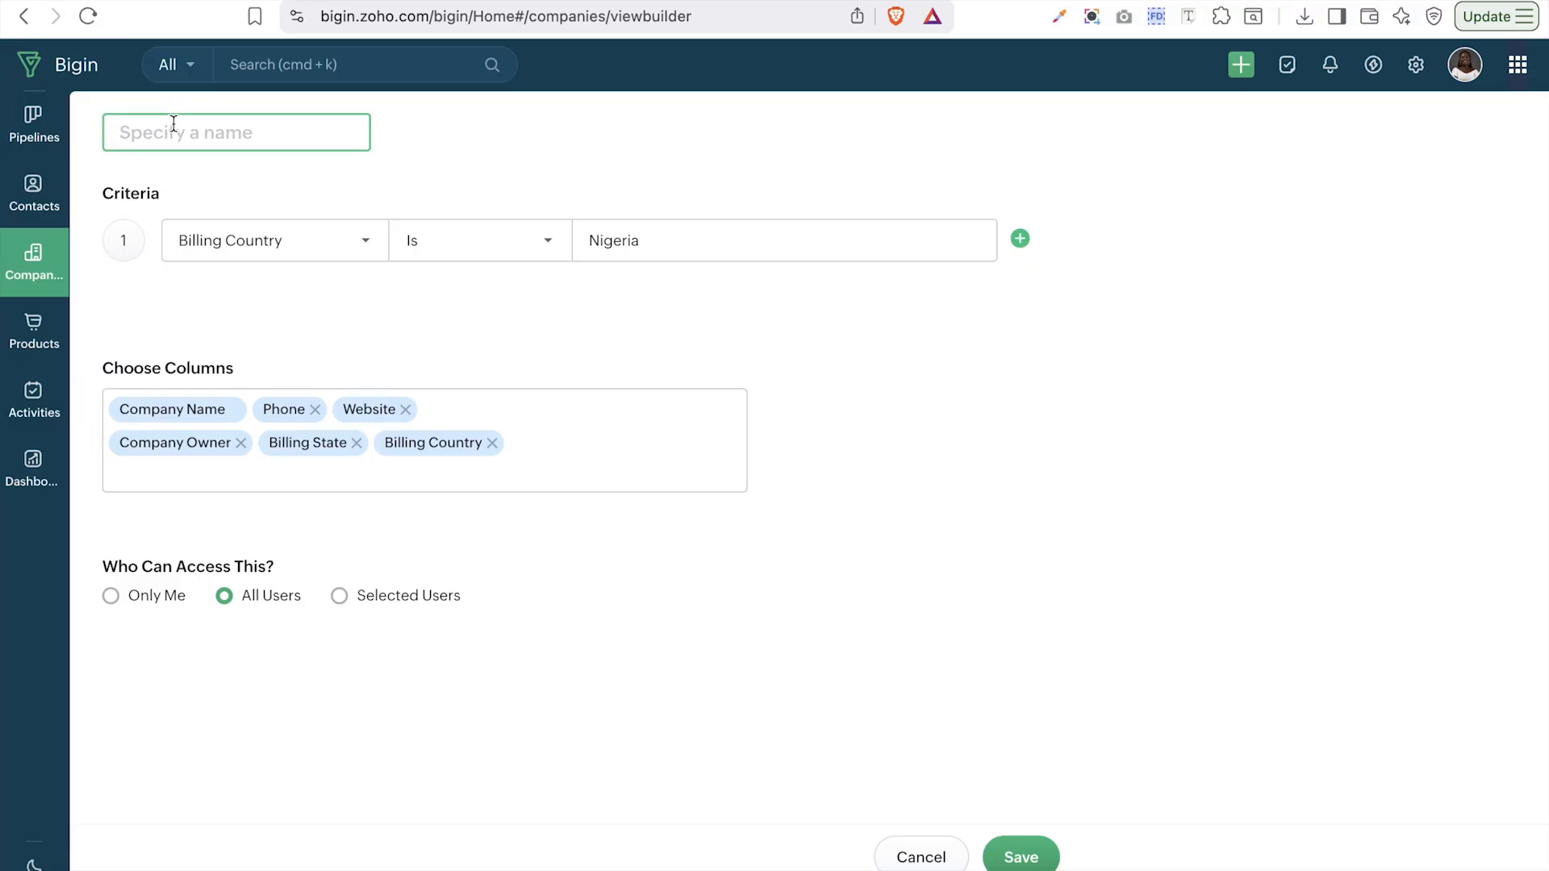
type("Nigerian Companies")
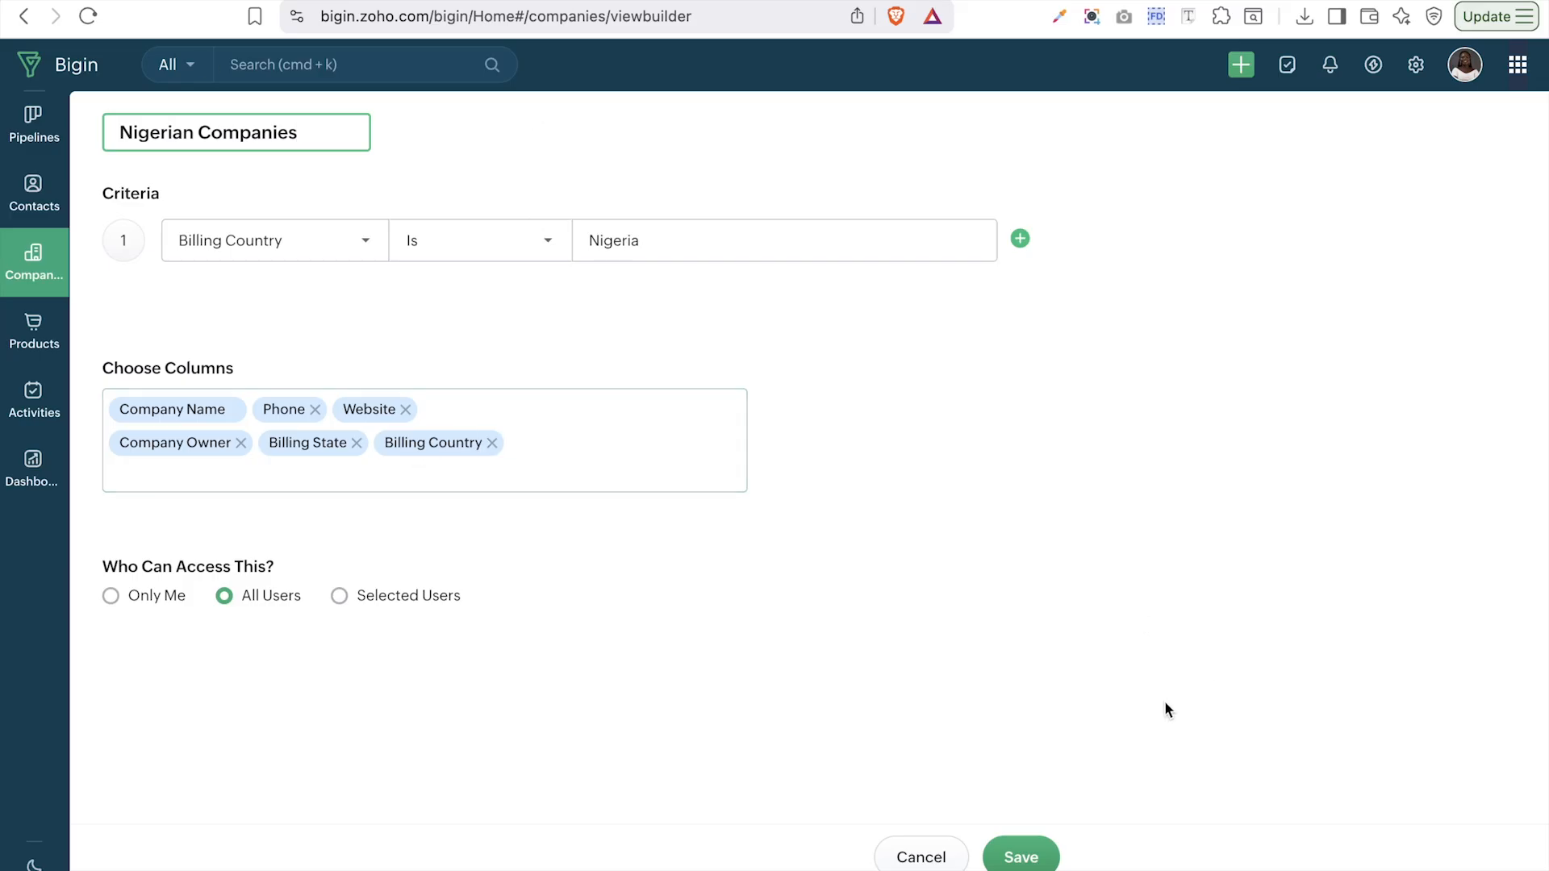
left_click(998, 863)
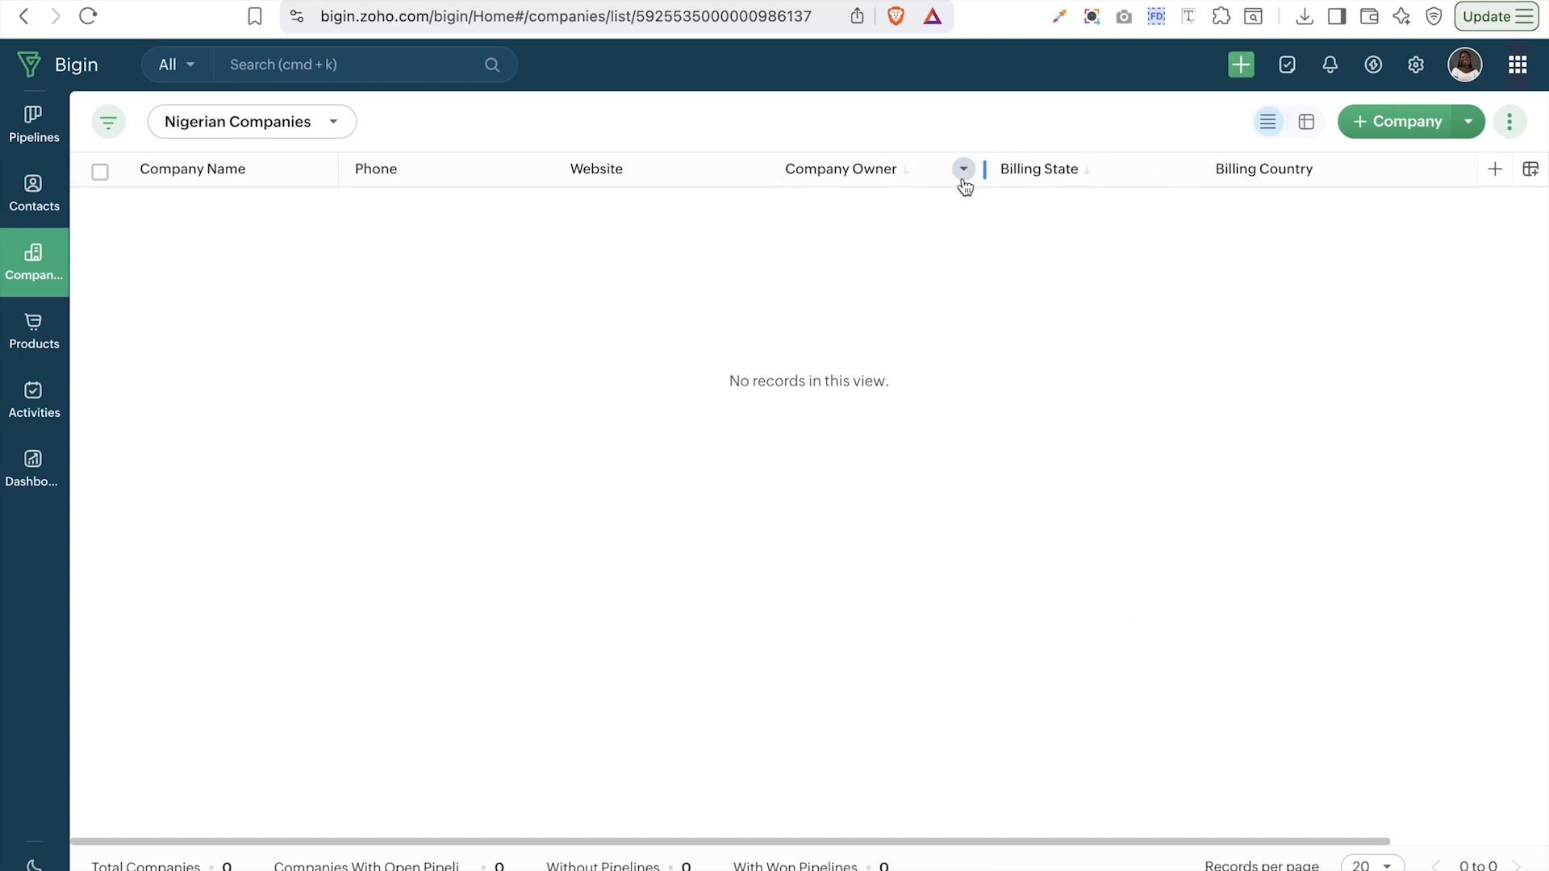
- Look over the Import Companies page, then return to the companies list's extra actions menu
scroll(1311, 165, "right", 5)
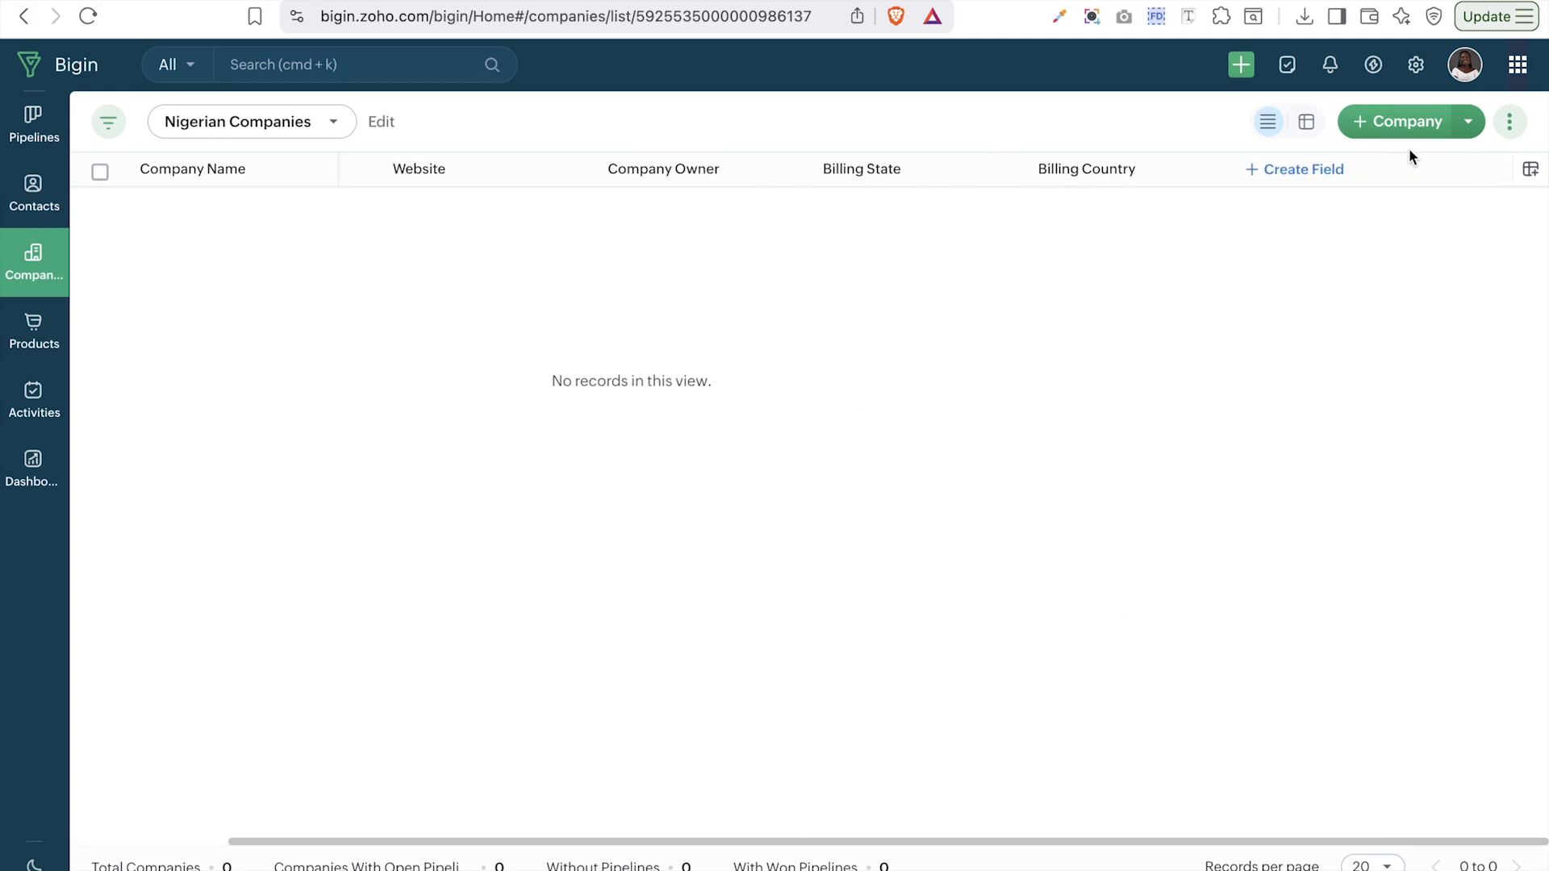
left_click(1312, 162)
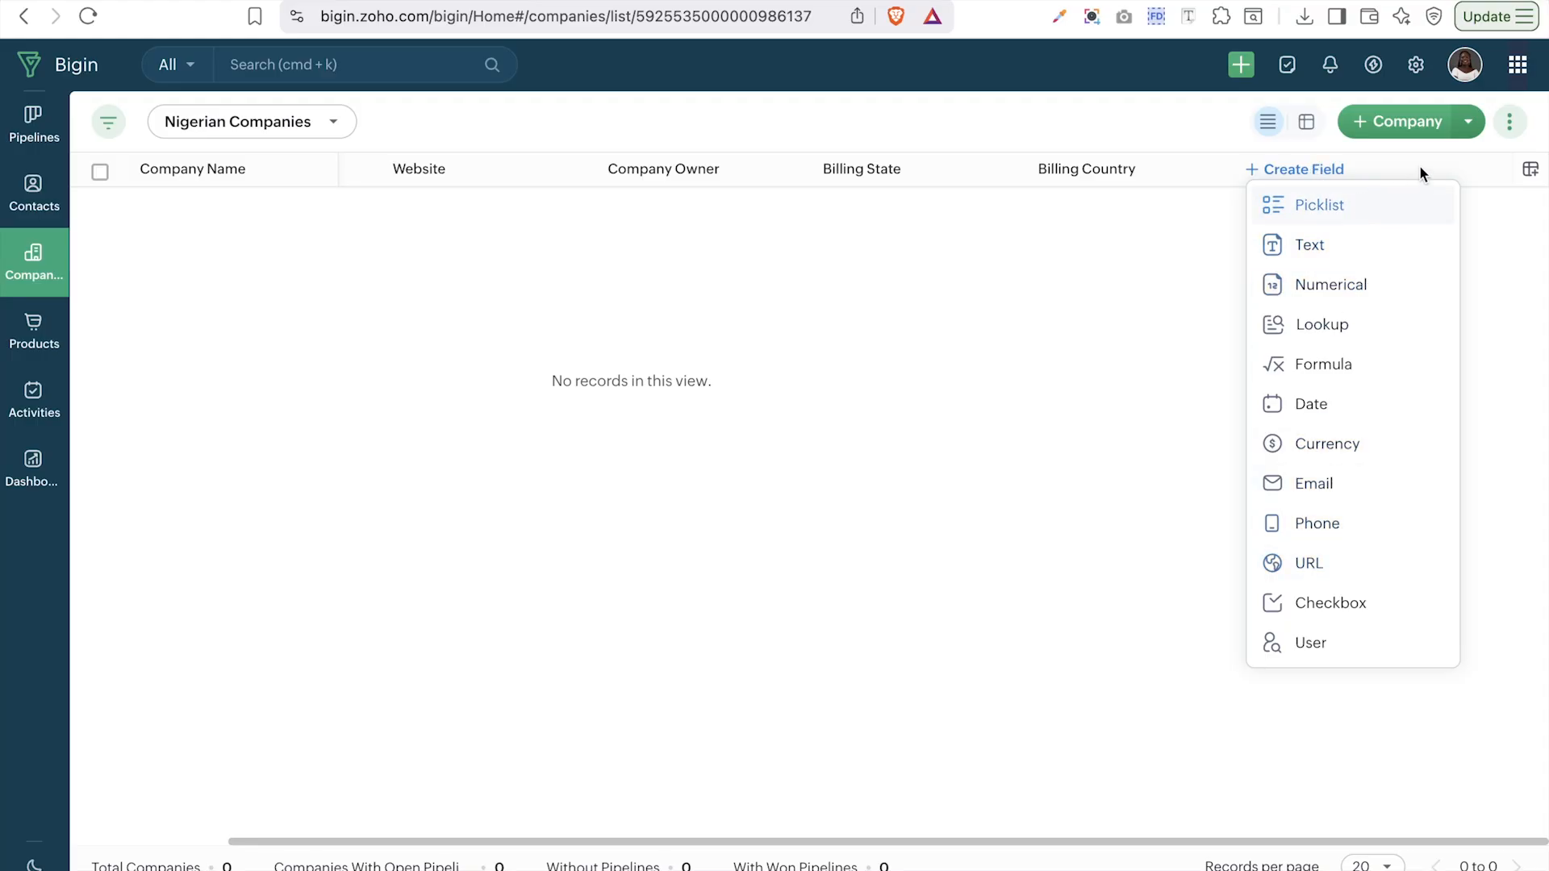
left_click(1467, 121)
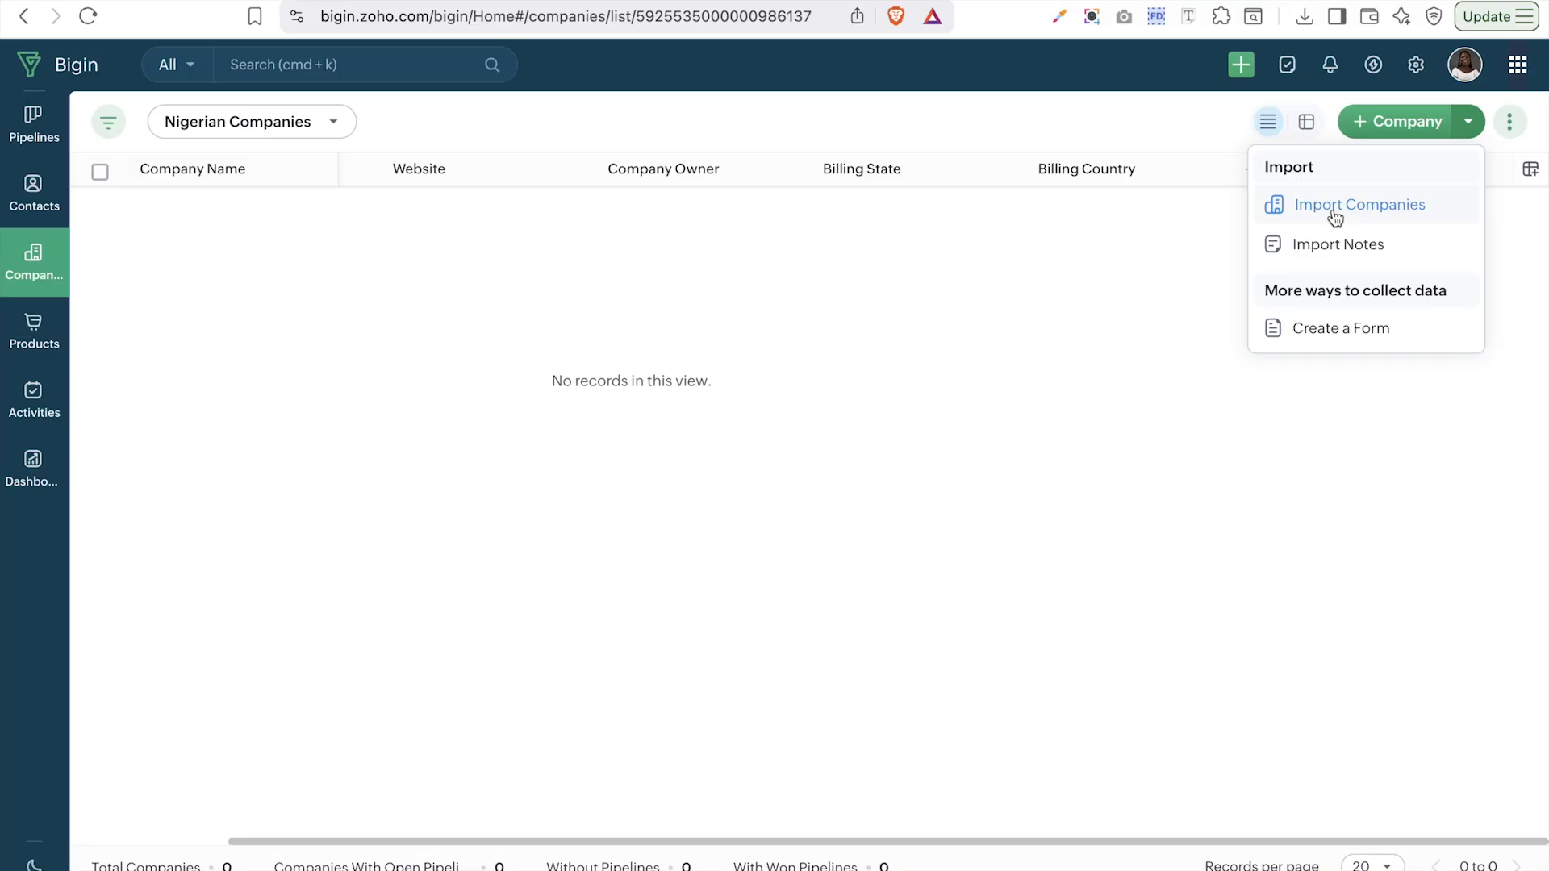
left_click(1349, 206)
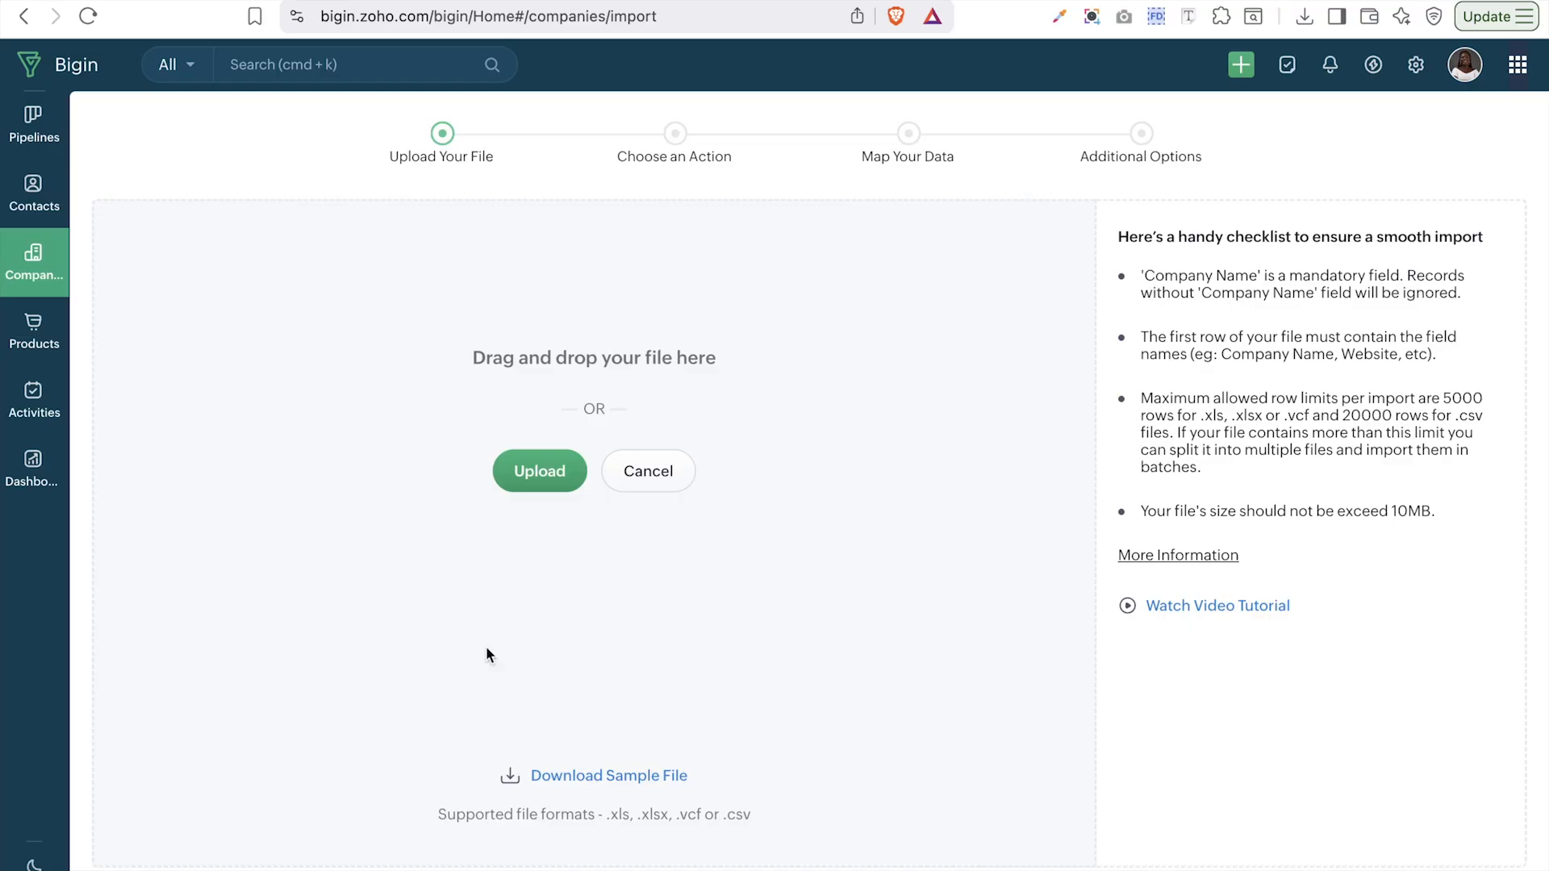
left_click(56, 278)
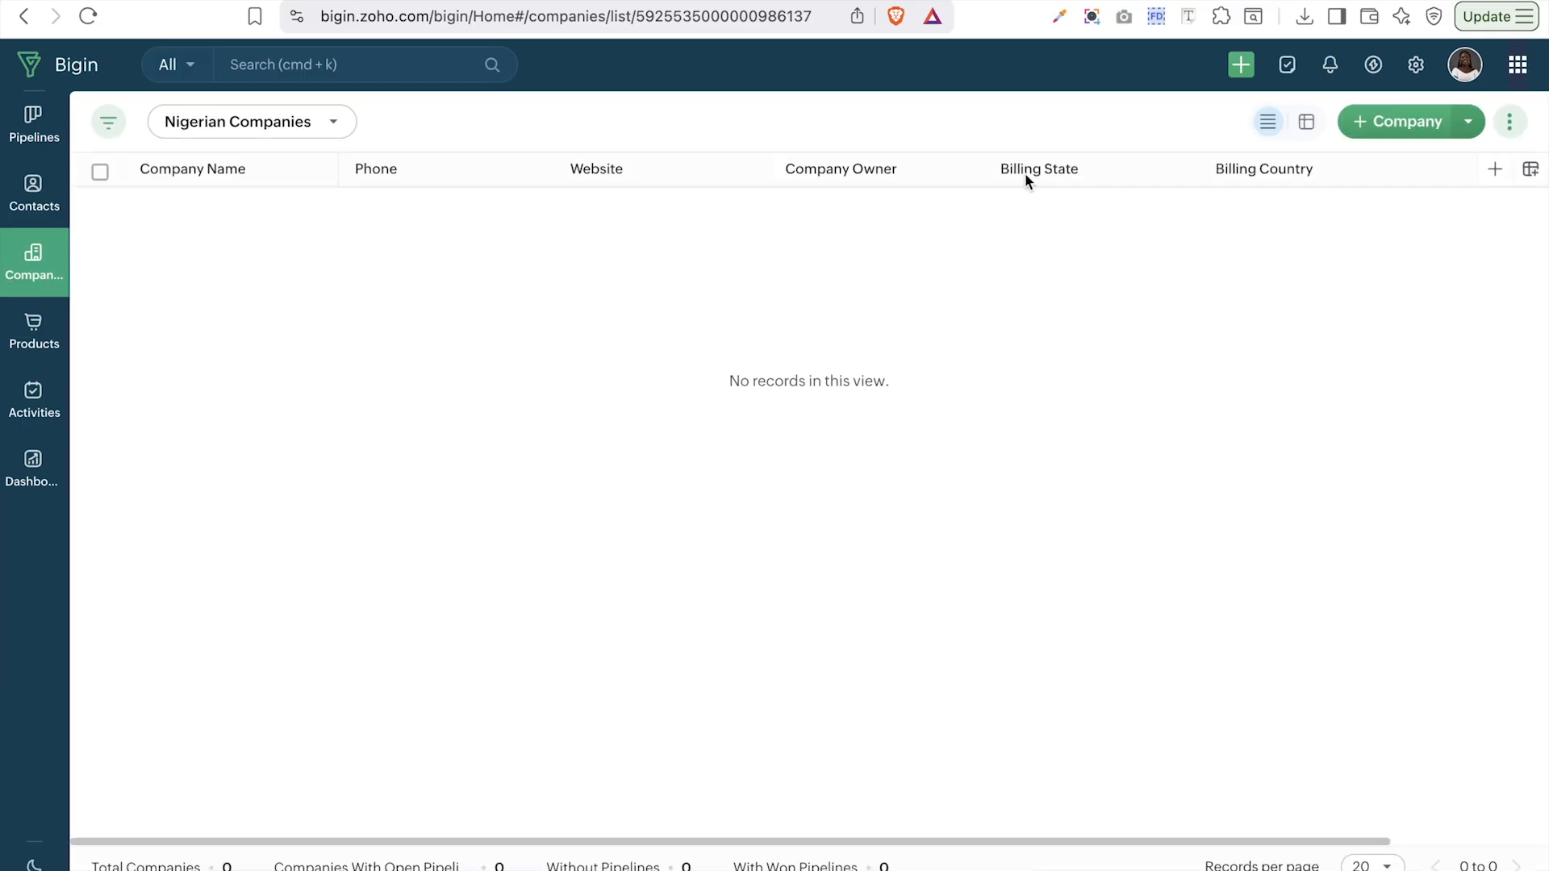
left_click(1507, 125)
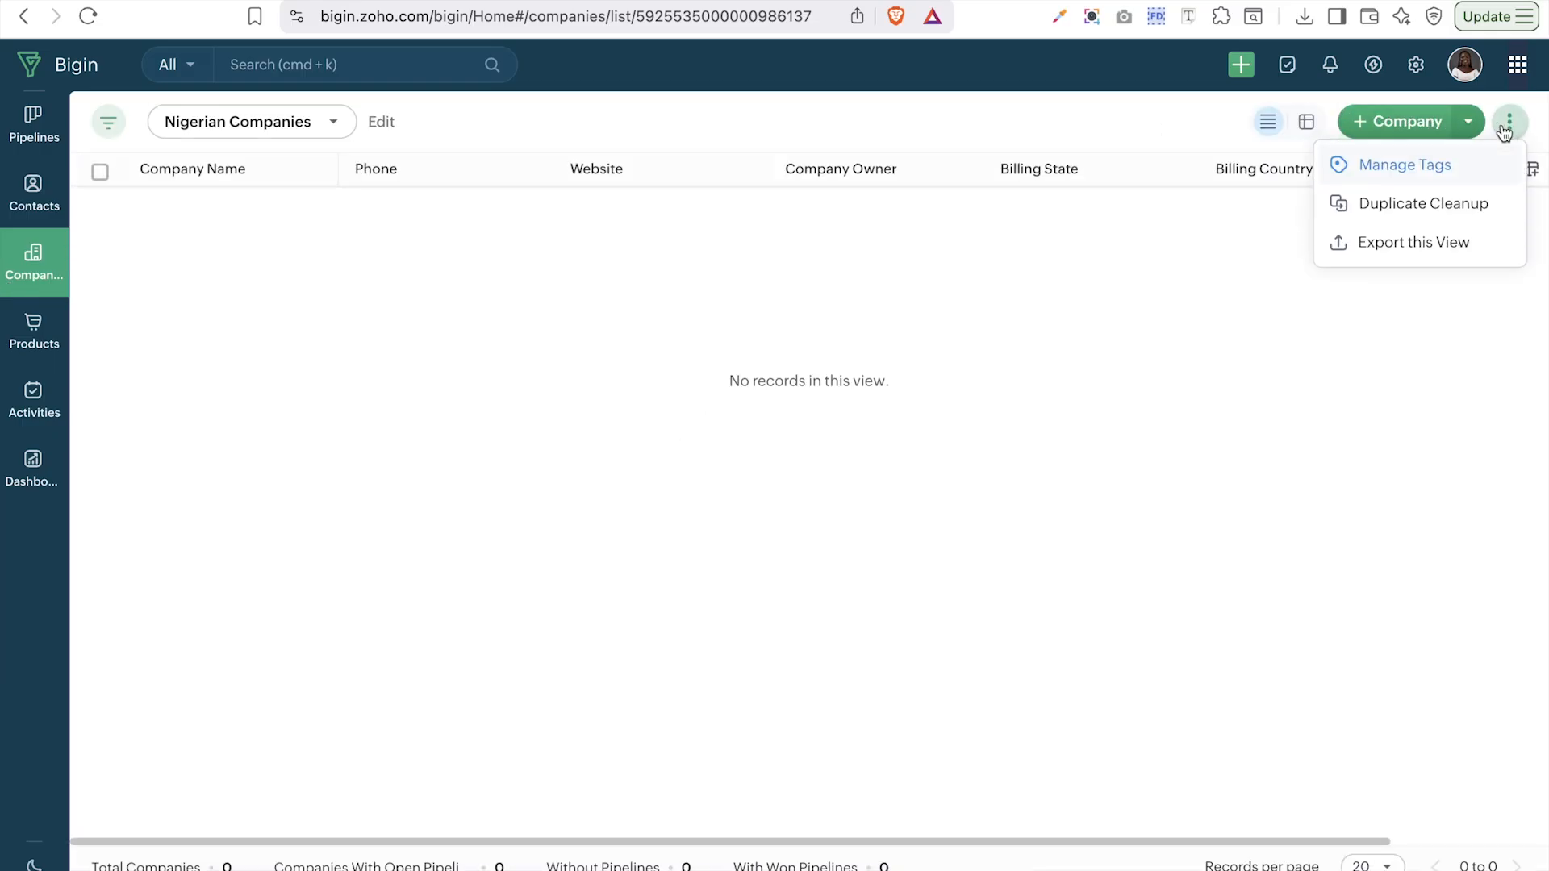
- Run Duplicate Cleanup on companies matching on Website and confirm the merge
left_click(1362, 206)
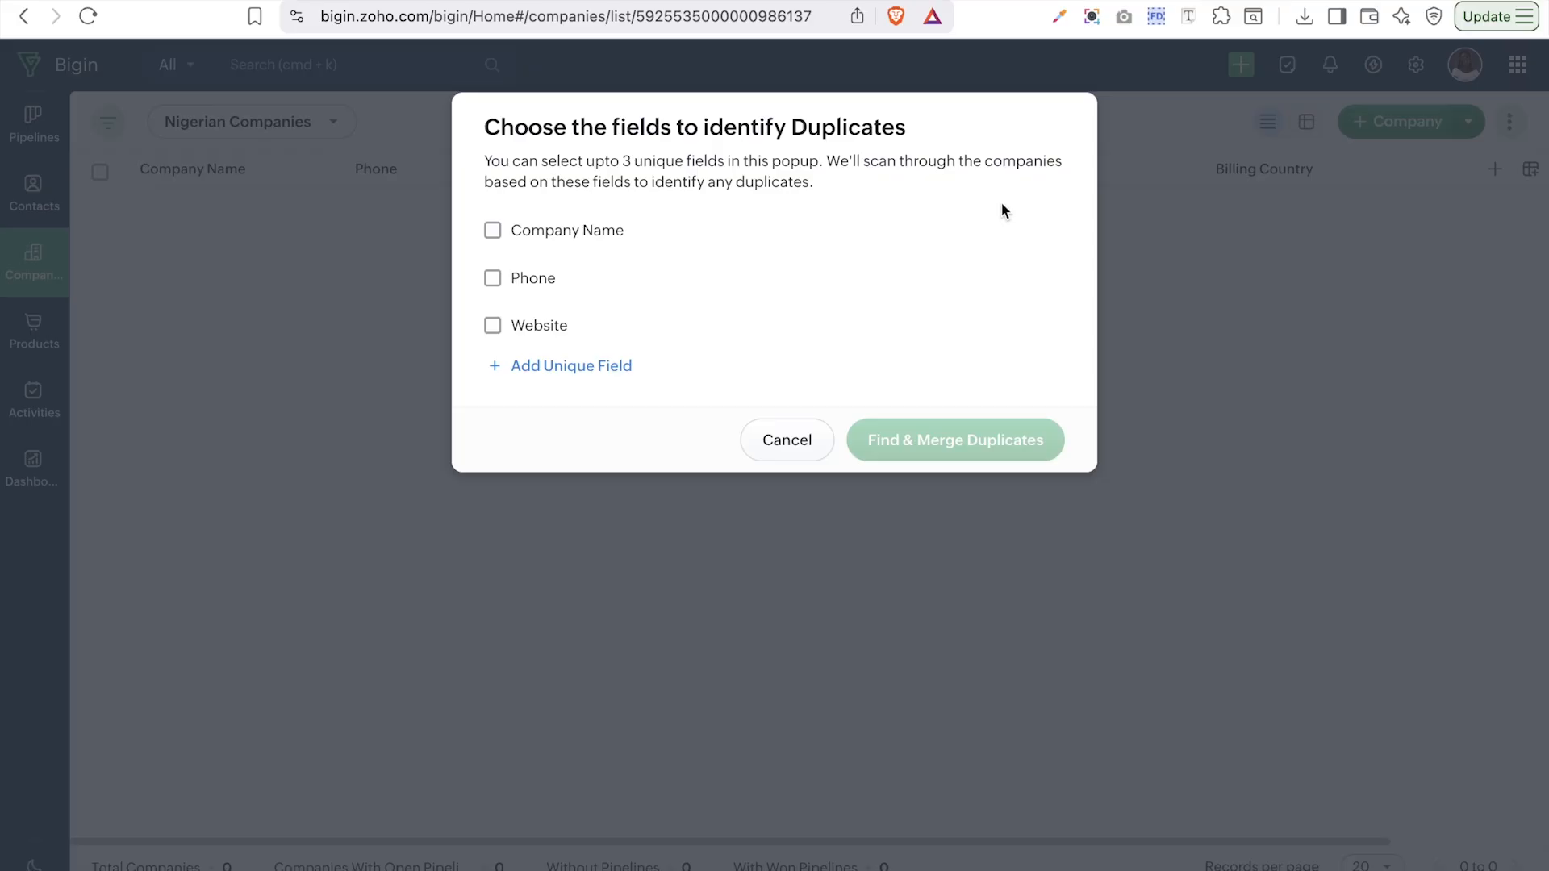
left_click(552, 331)
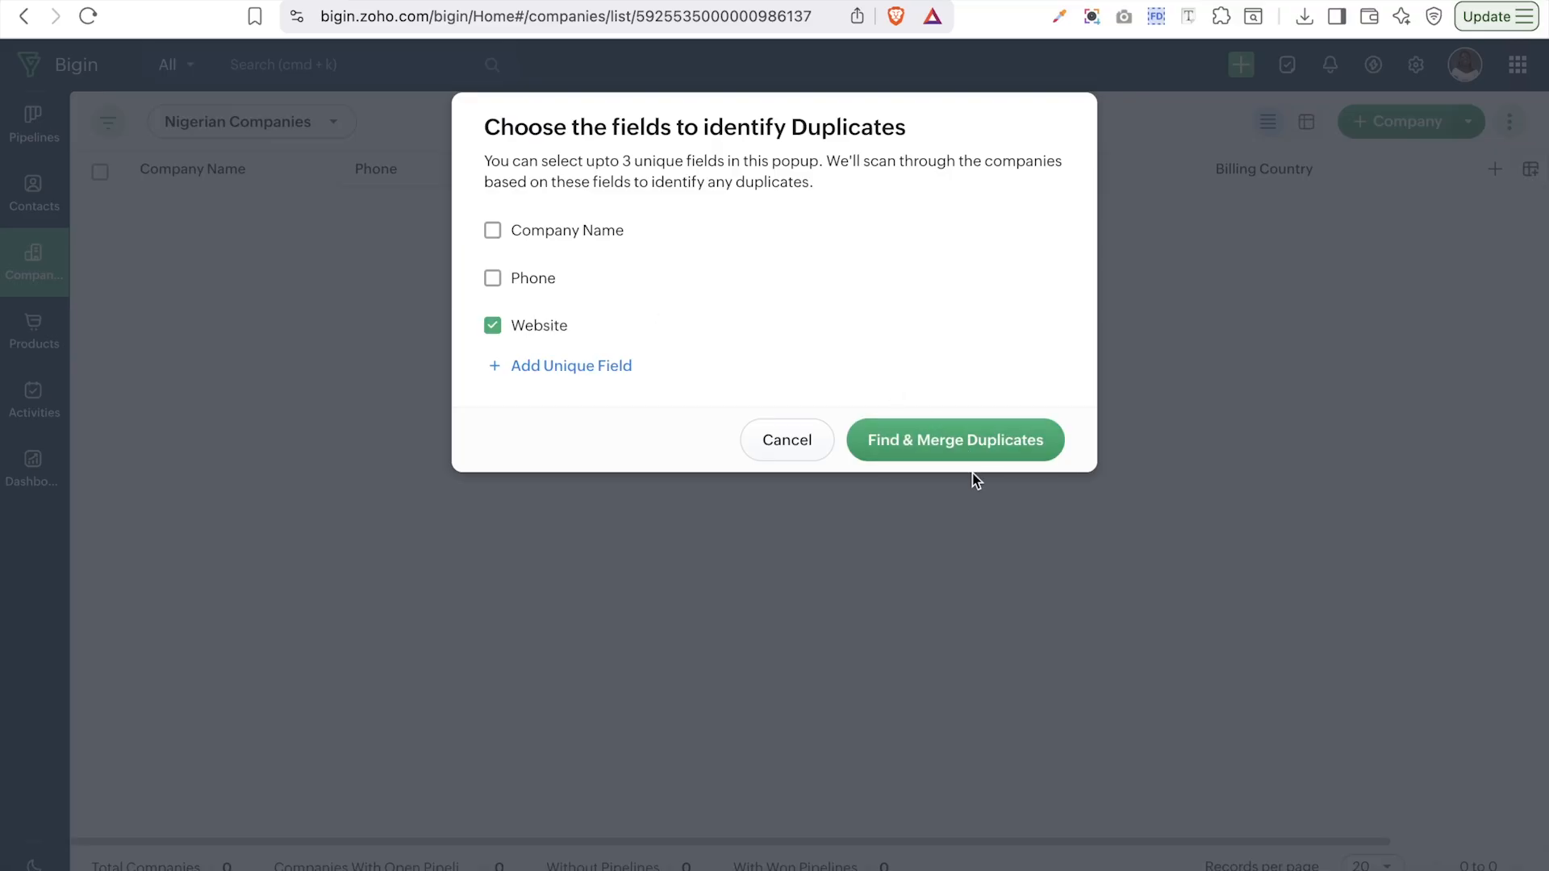
left_click(980, 440)
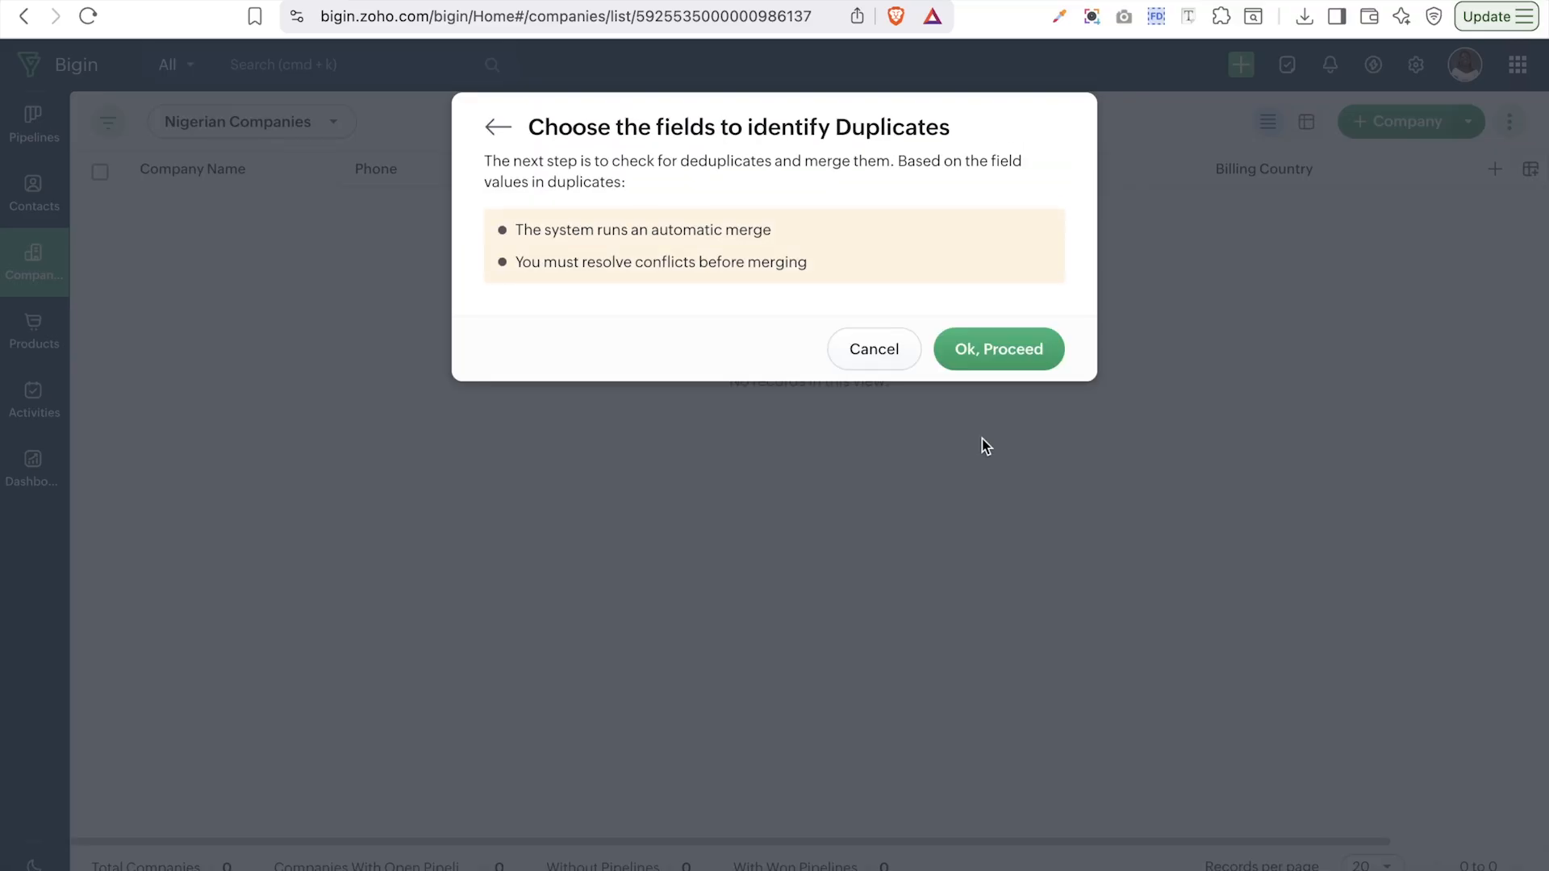
left_click(1013, 347)
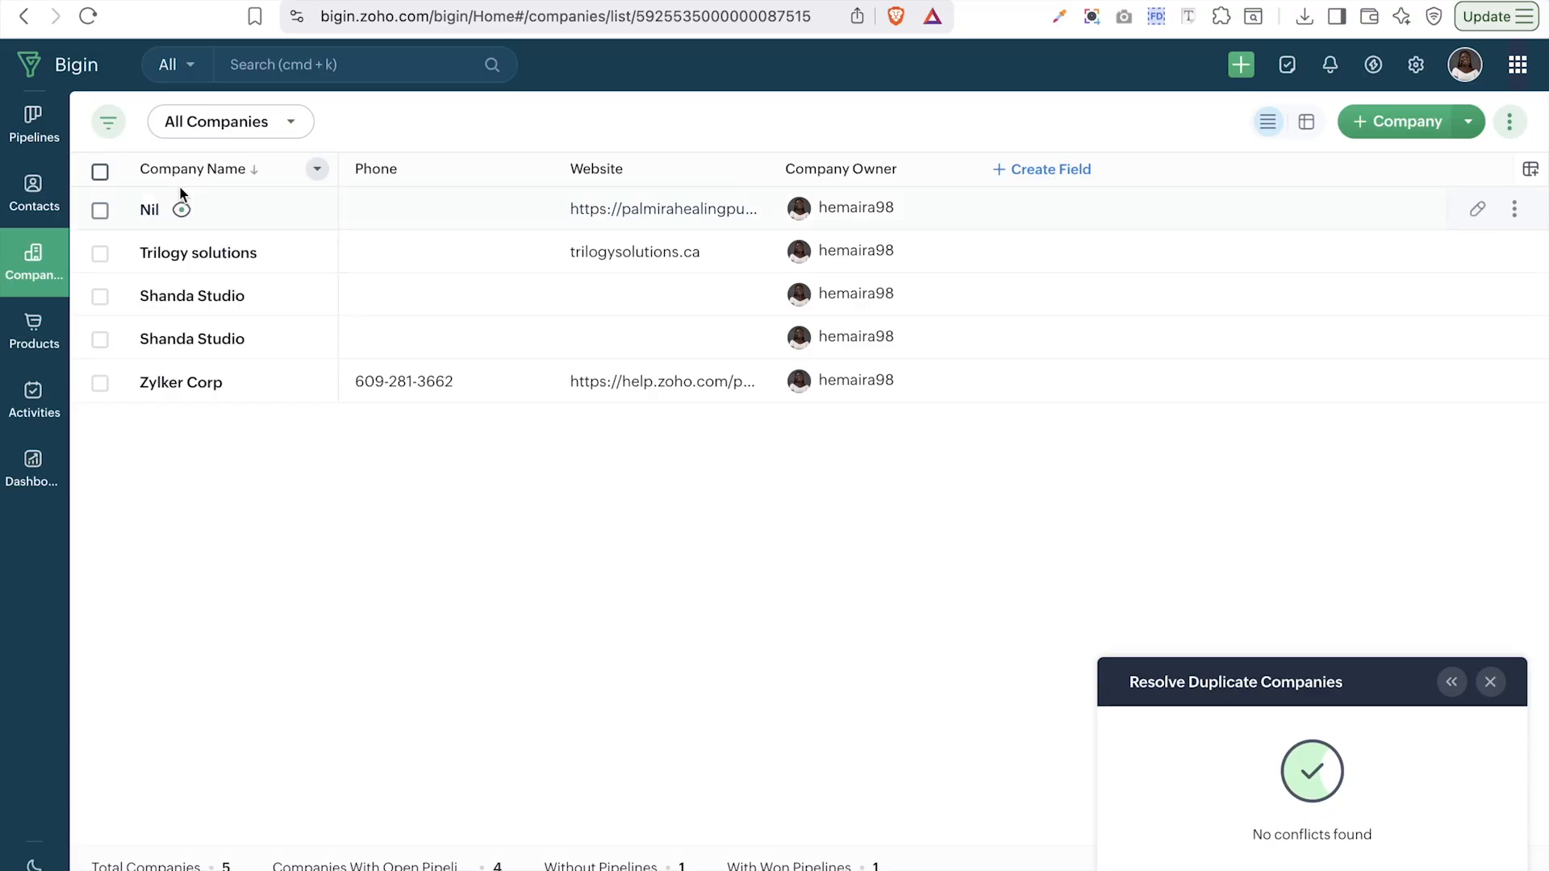
- Open Pipelines to show the Sales Pipeline's All Deals list
left_click(36, 127)
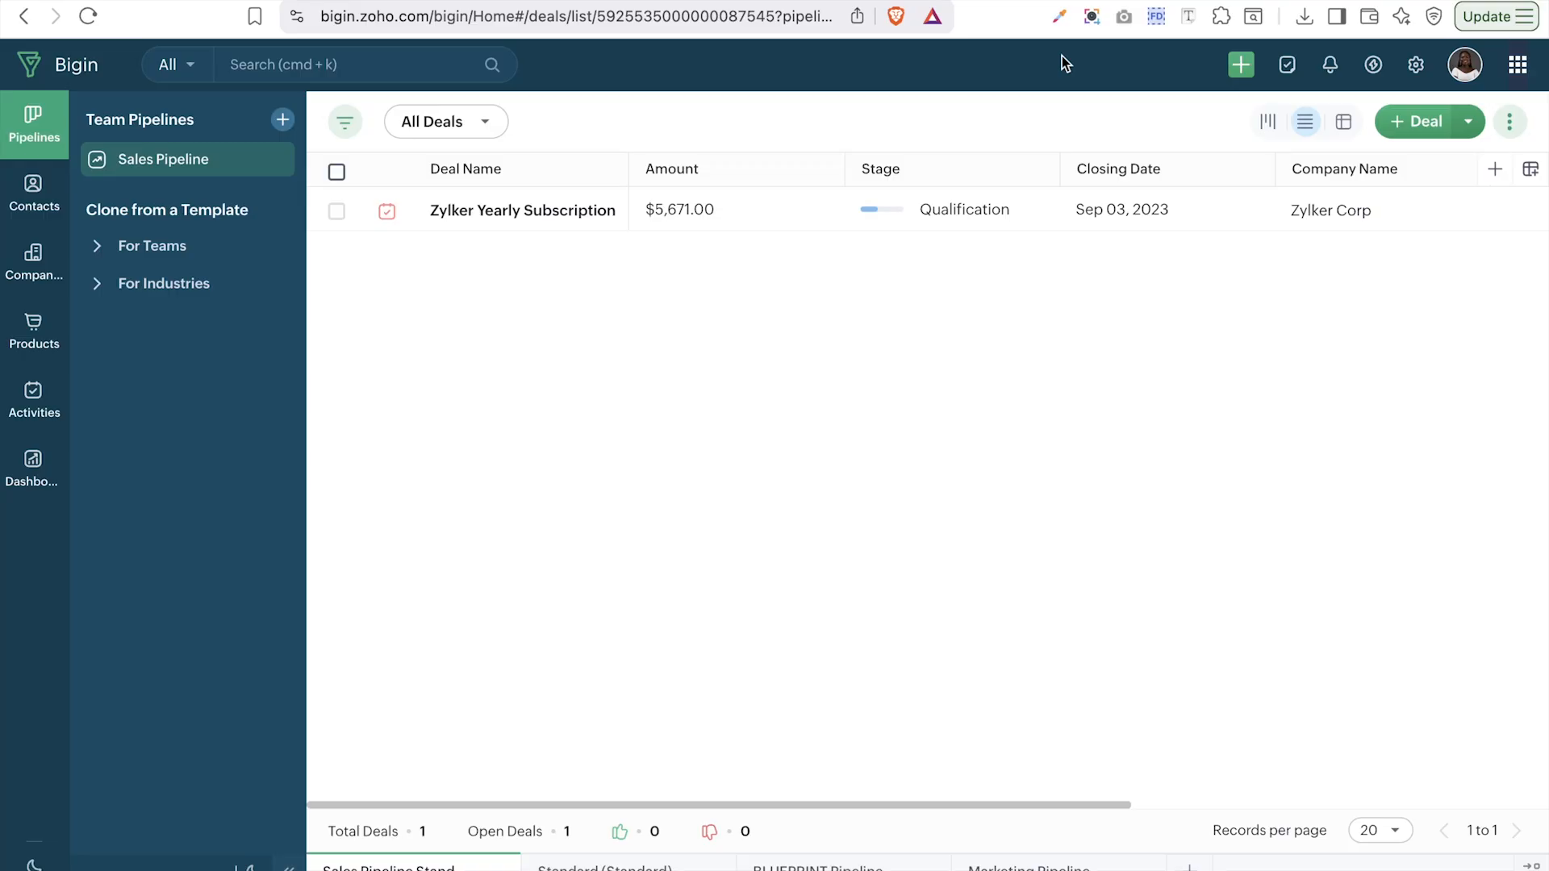
- Switch to the stage board and move the Zylker deal through Needs Analysis to Negotiation/Review
left_click(1269, 138)
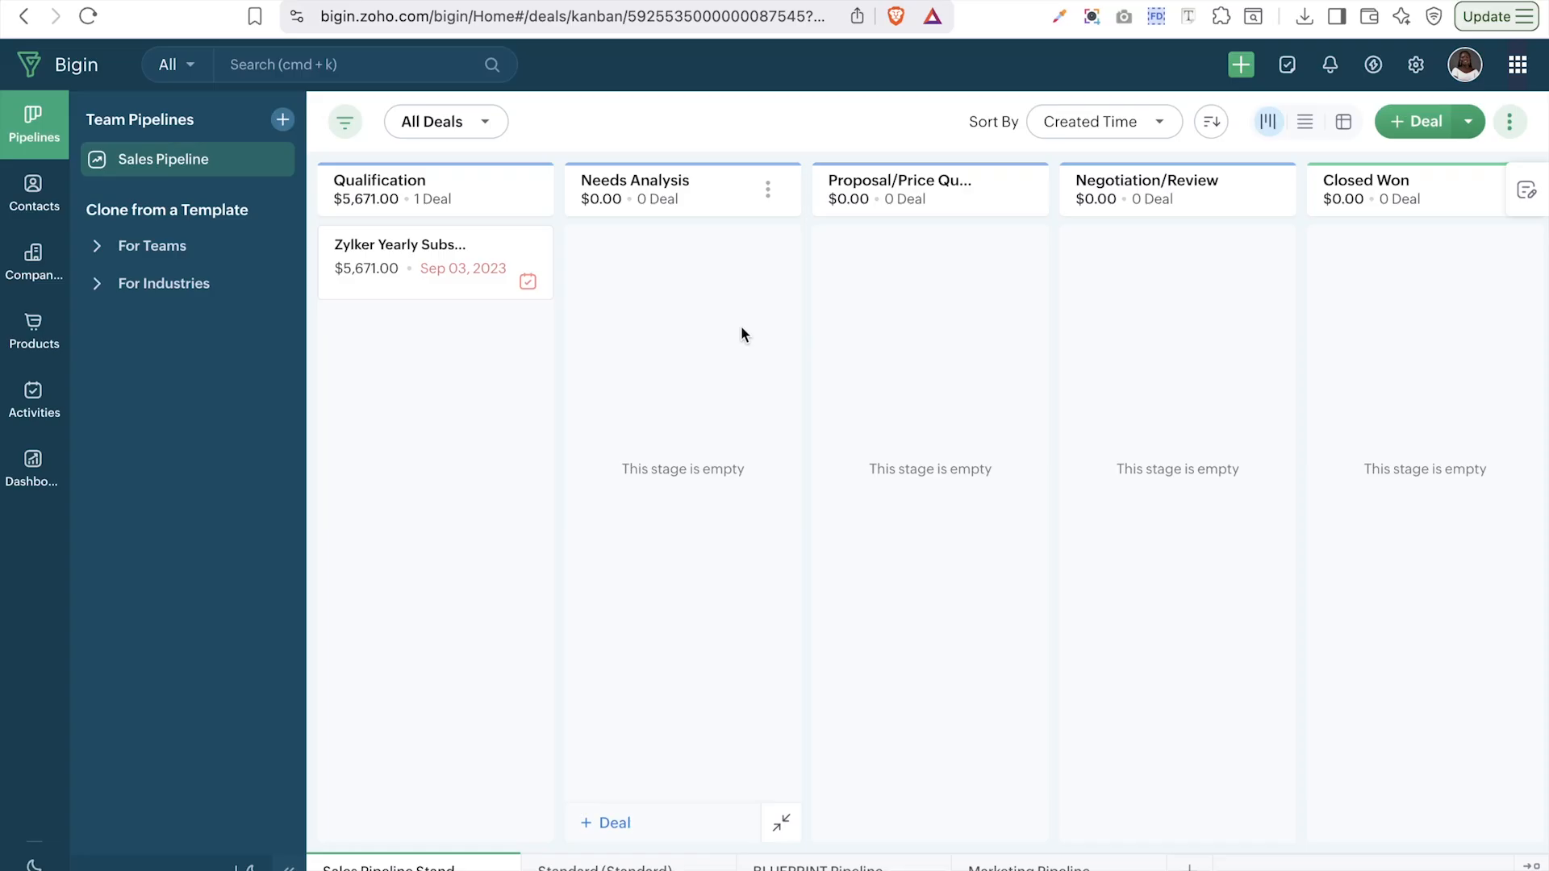
scroll(982, 370, "right", 5)
scroll(982, 371, "left", 5)
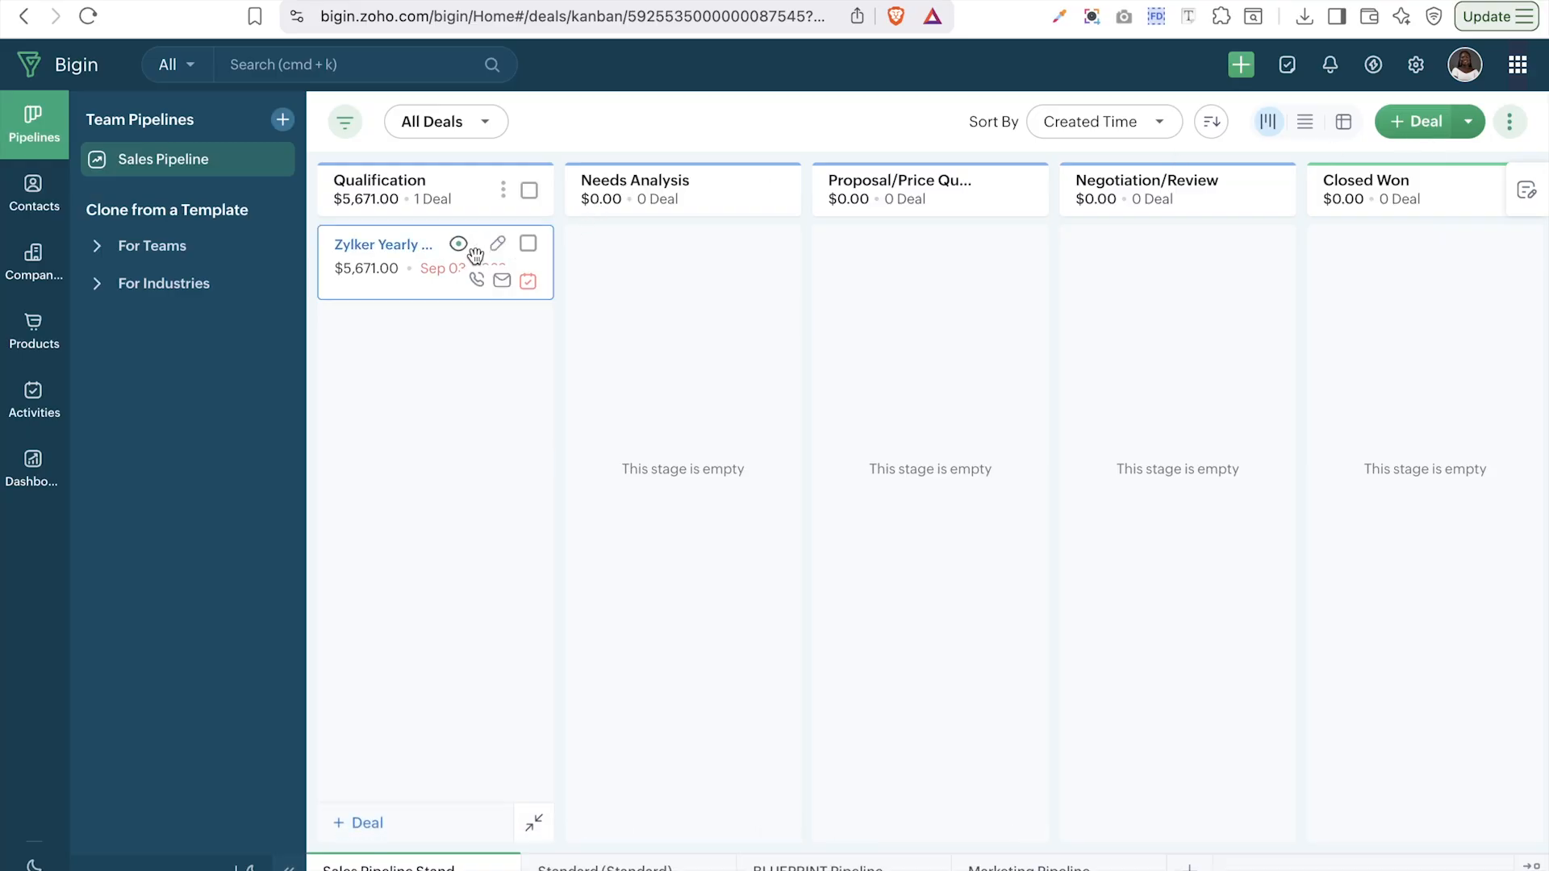
left_click_drag(391, 267, 676, 283)
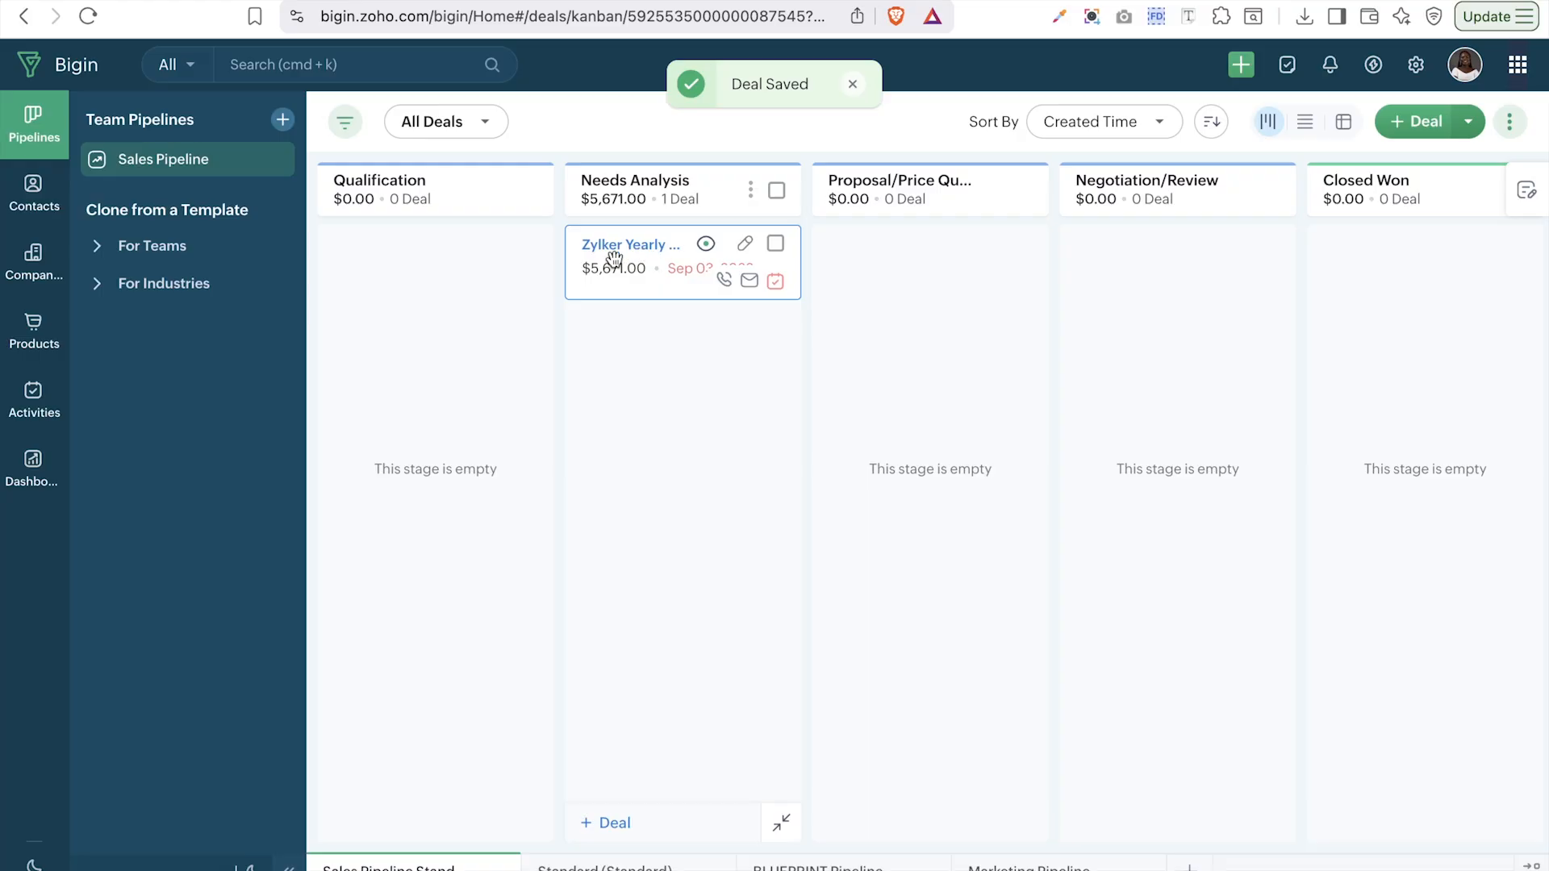
left_click_drag(614, 258, 1091, 252)
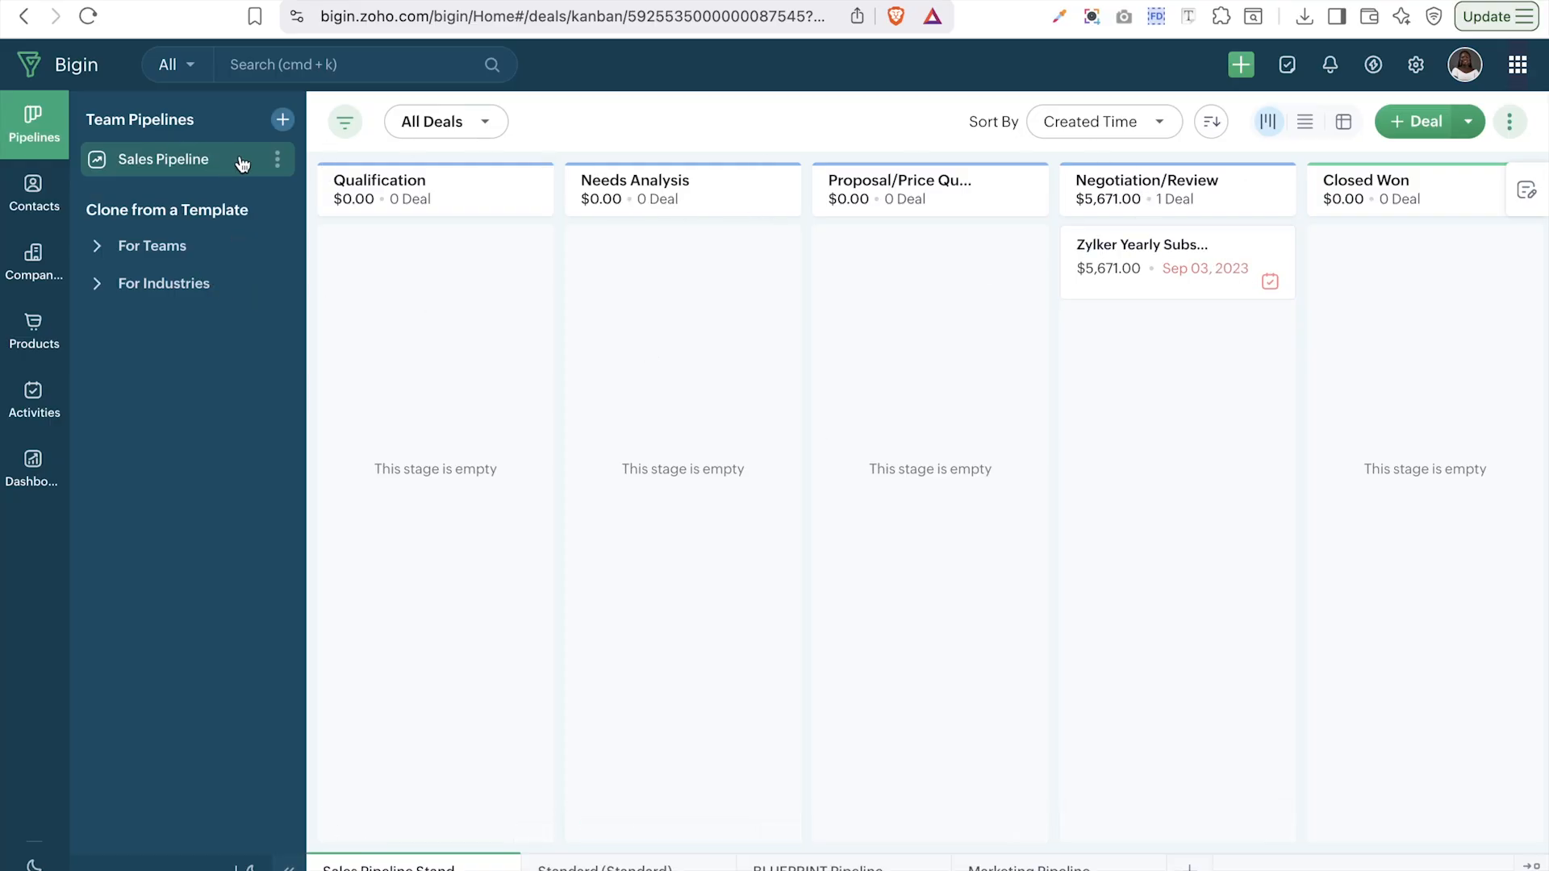
left_click(278, 162)
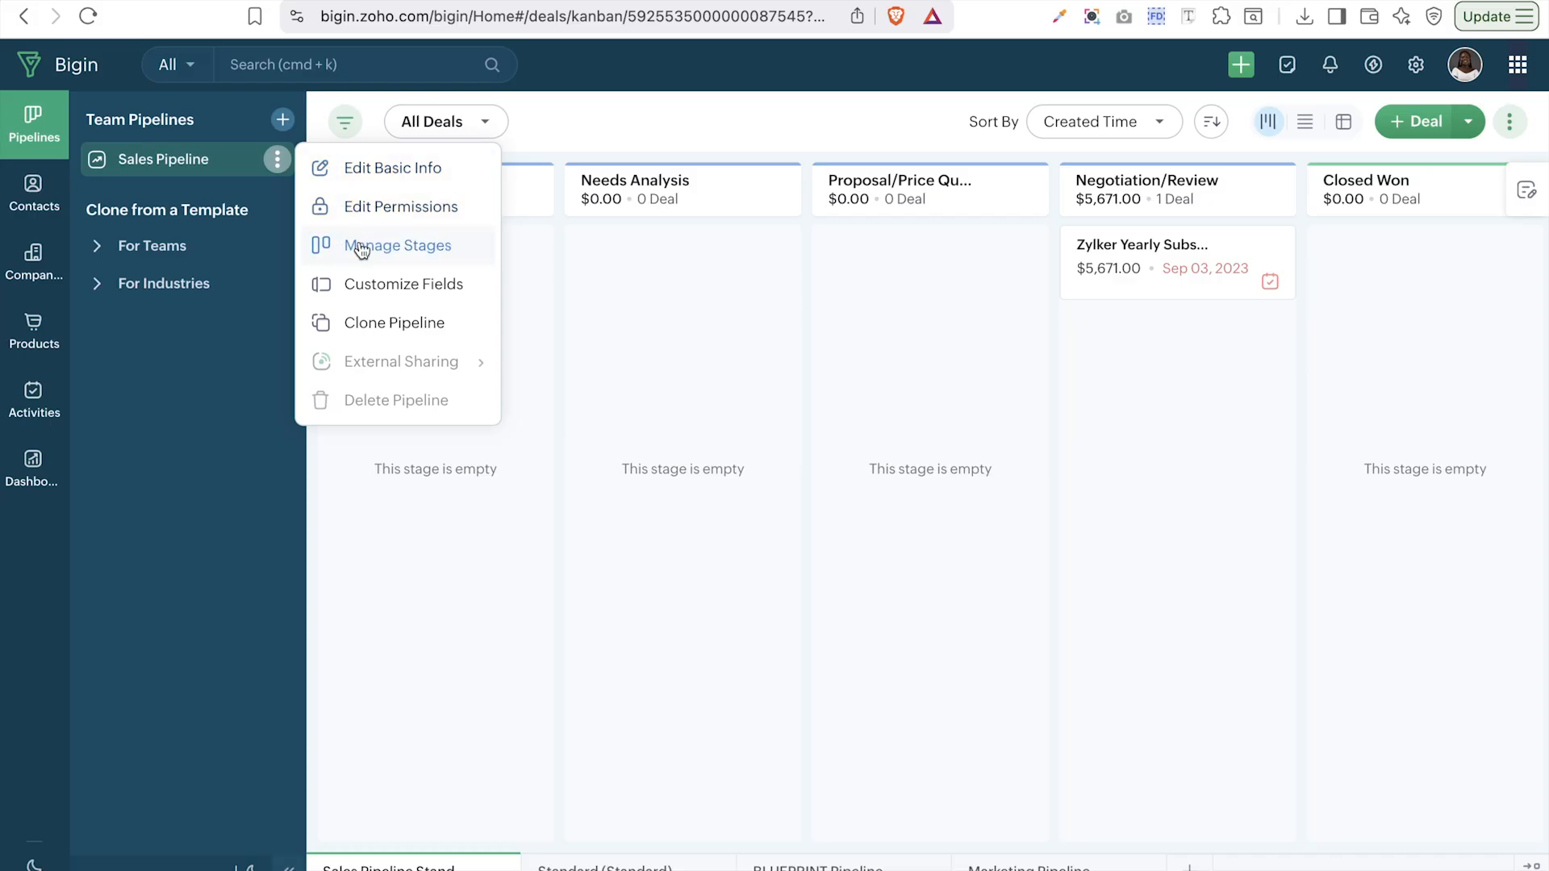
- Dismiss the pipeline options and start creating a new team pipeline
left_click(217, 118)
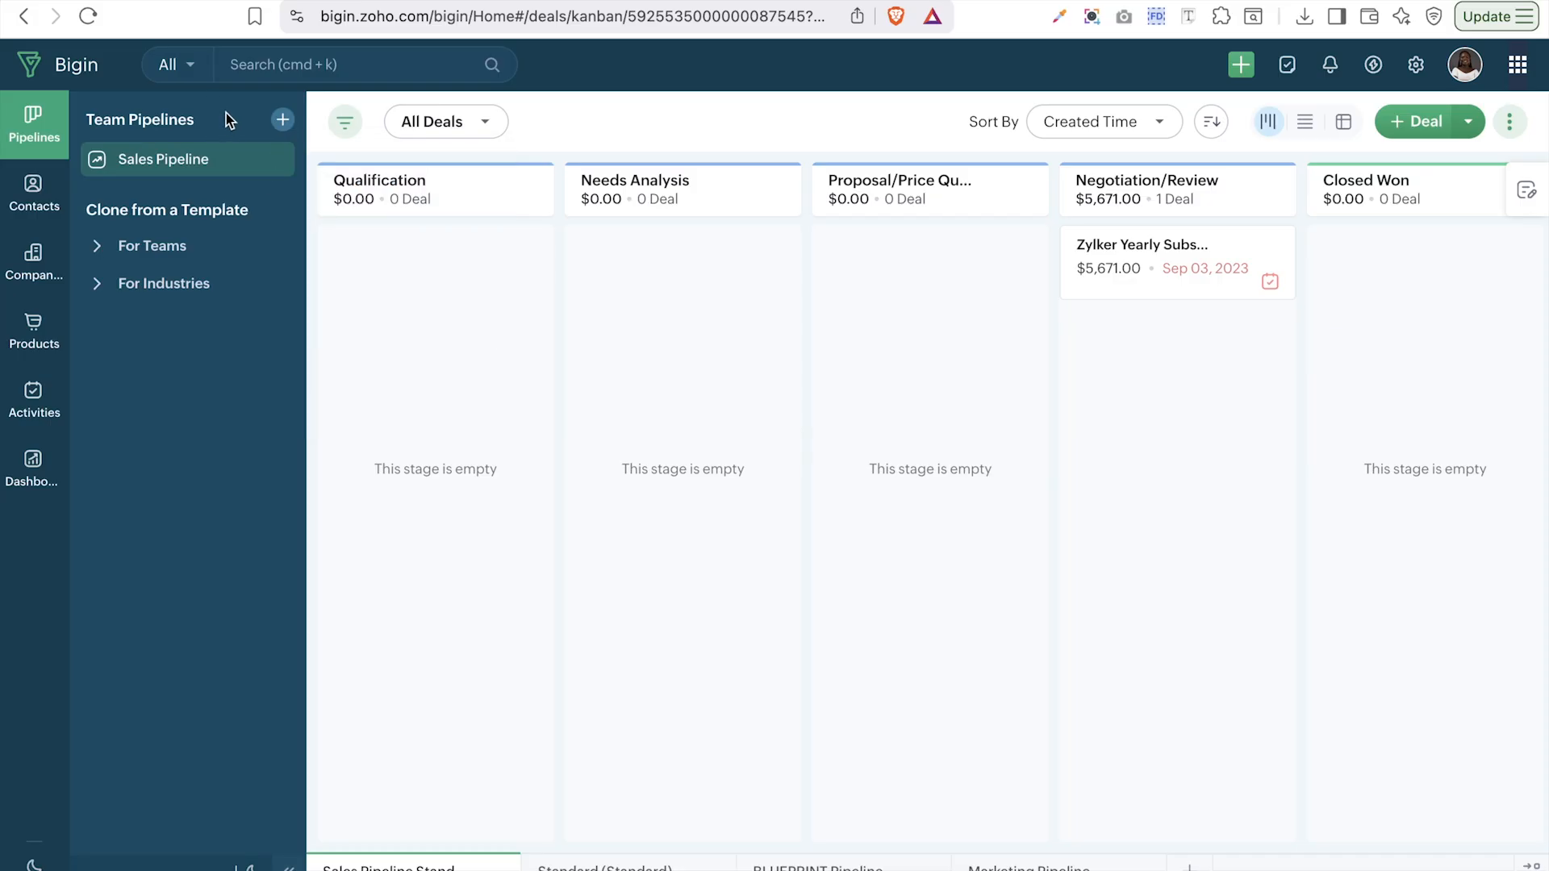
left_click(282, 123)
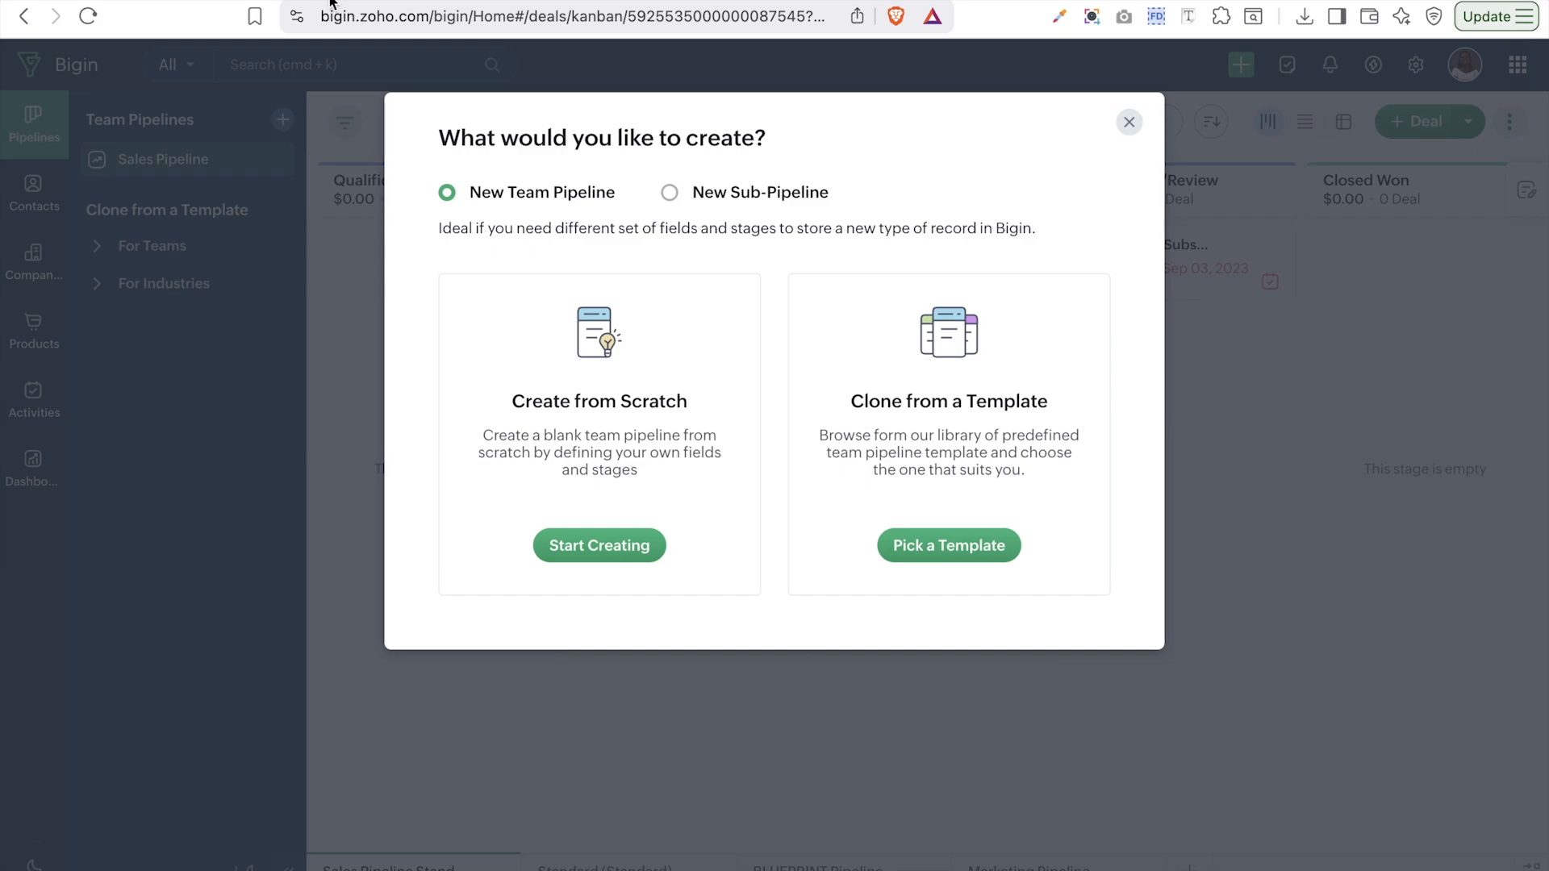
- Try a sub-pipeline under Sales Pipeline, then return to a new team pipeline from a template
left_click(671, 194)
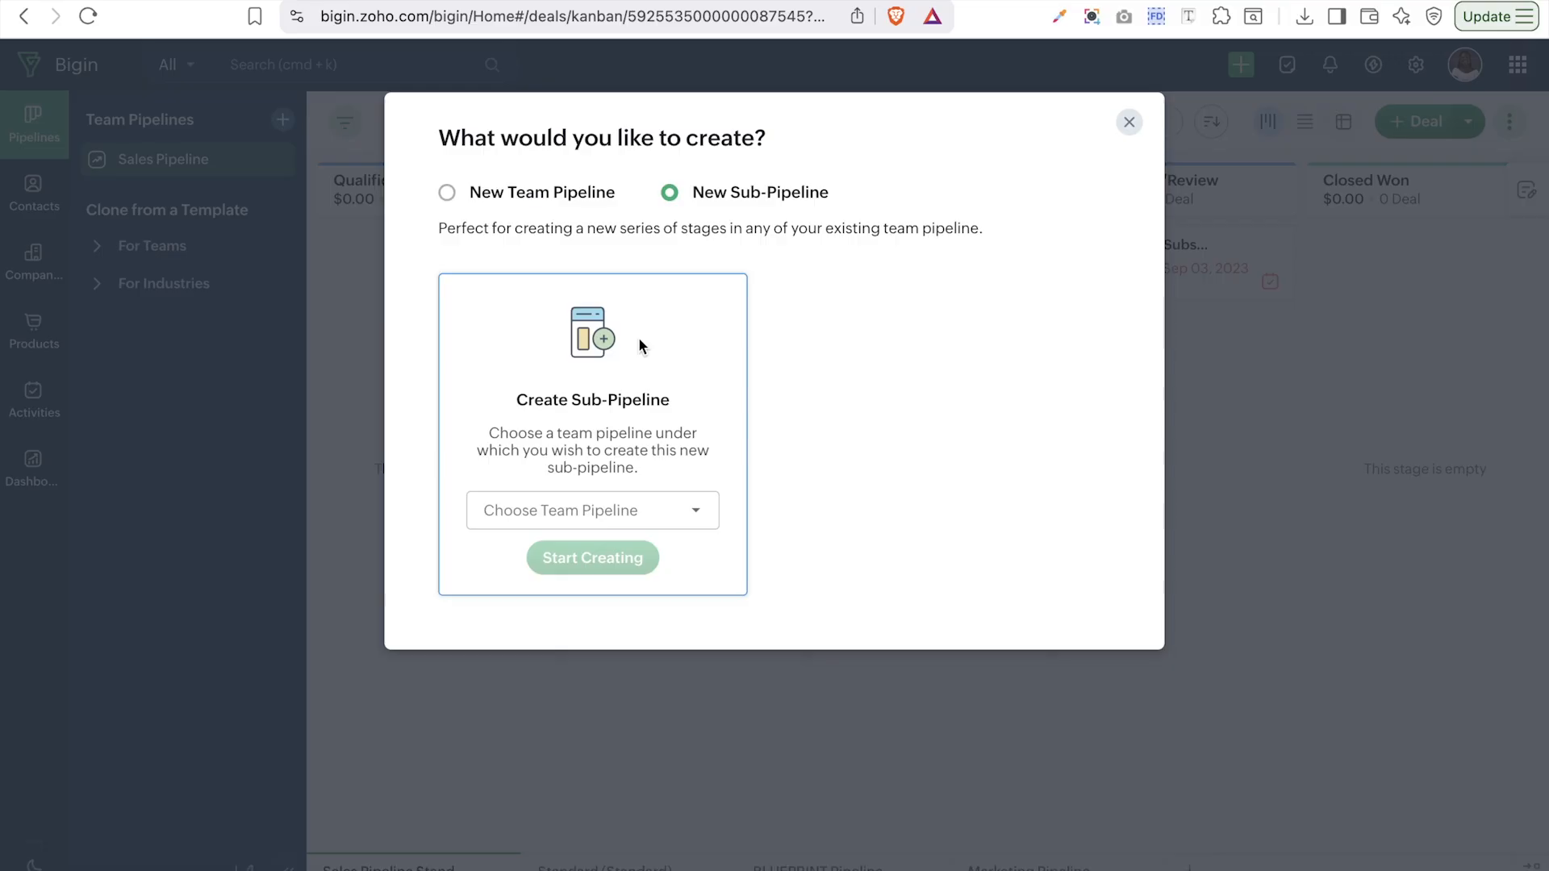
left_click(635, 514)
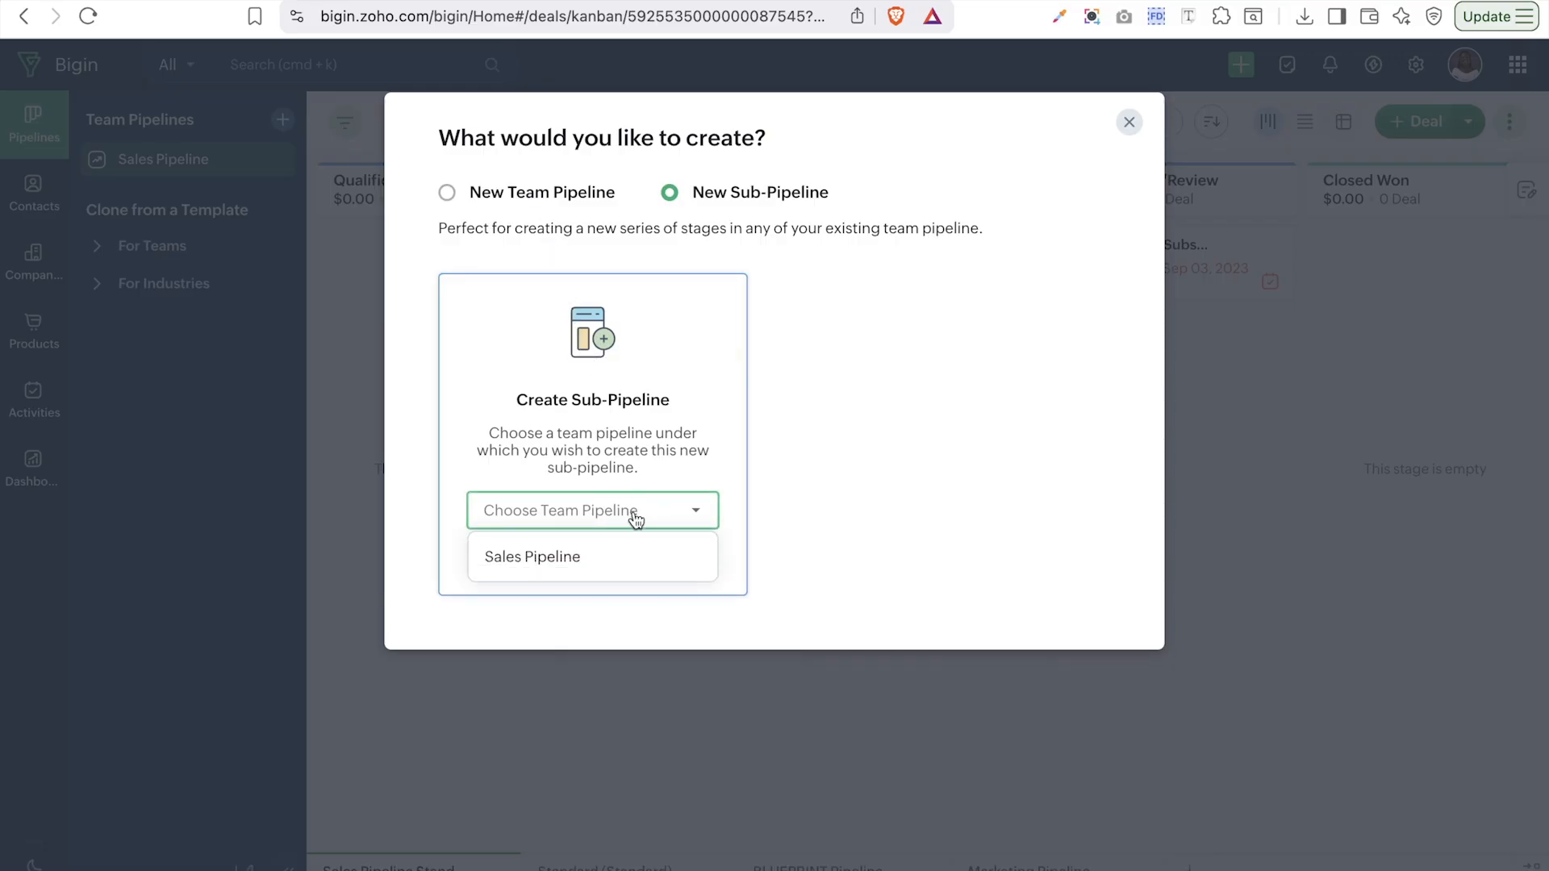
left_click(570, 558)
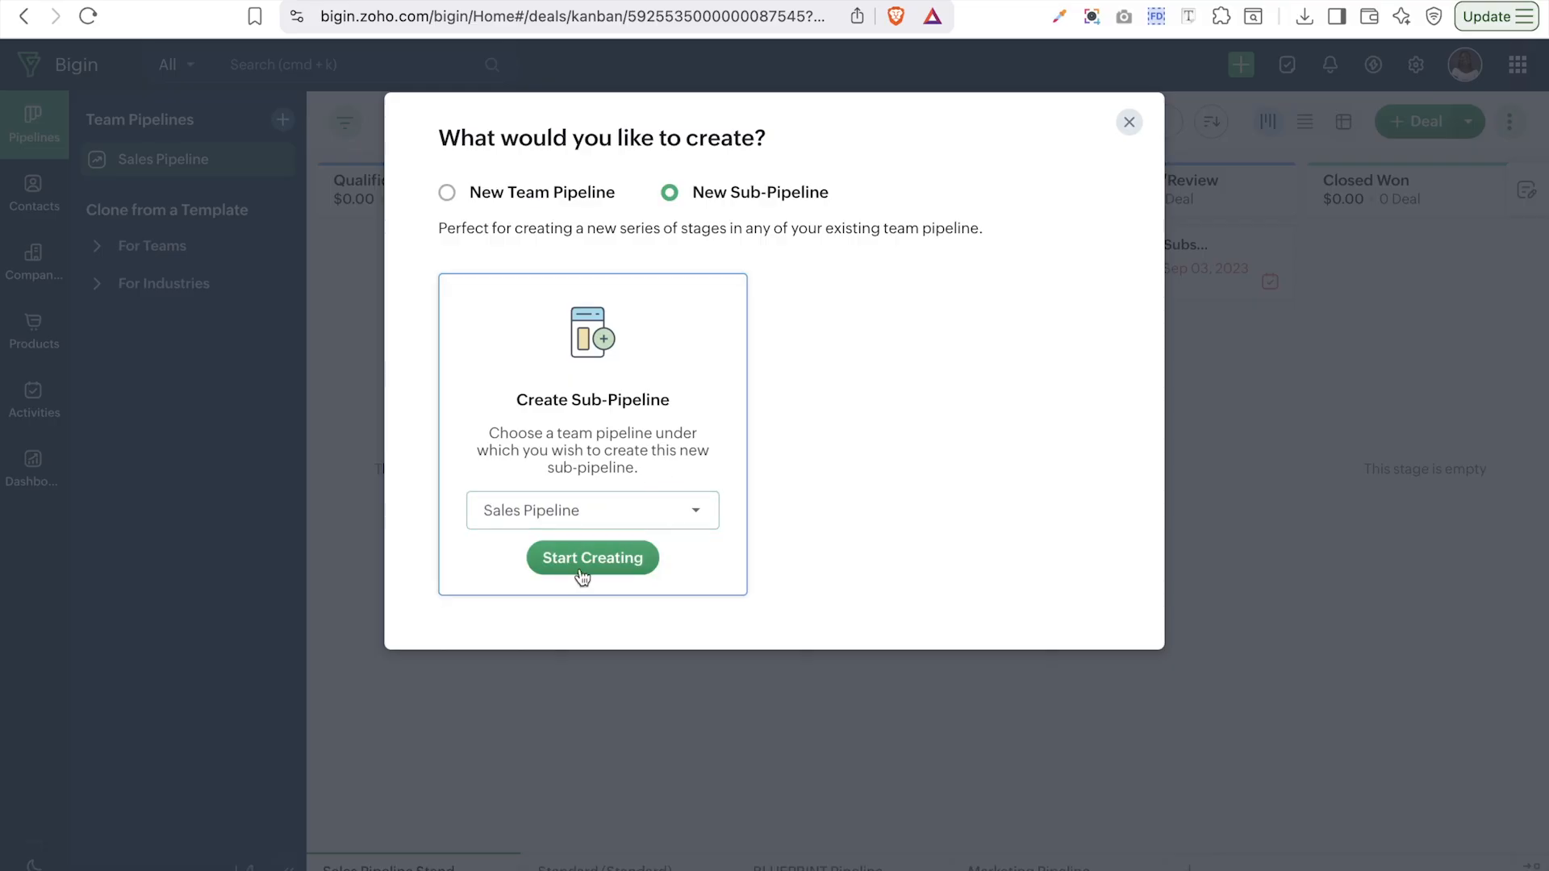
left_click(479, 194)
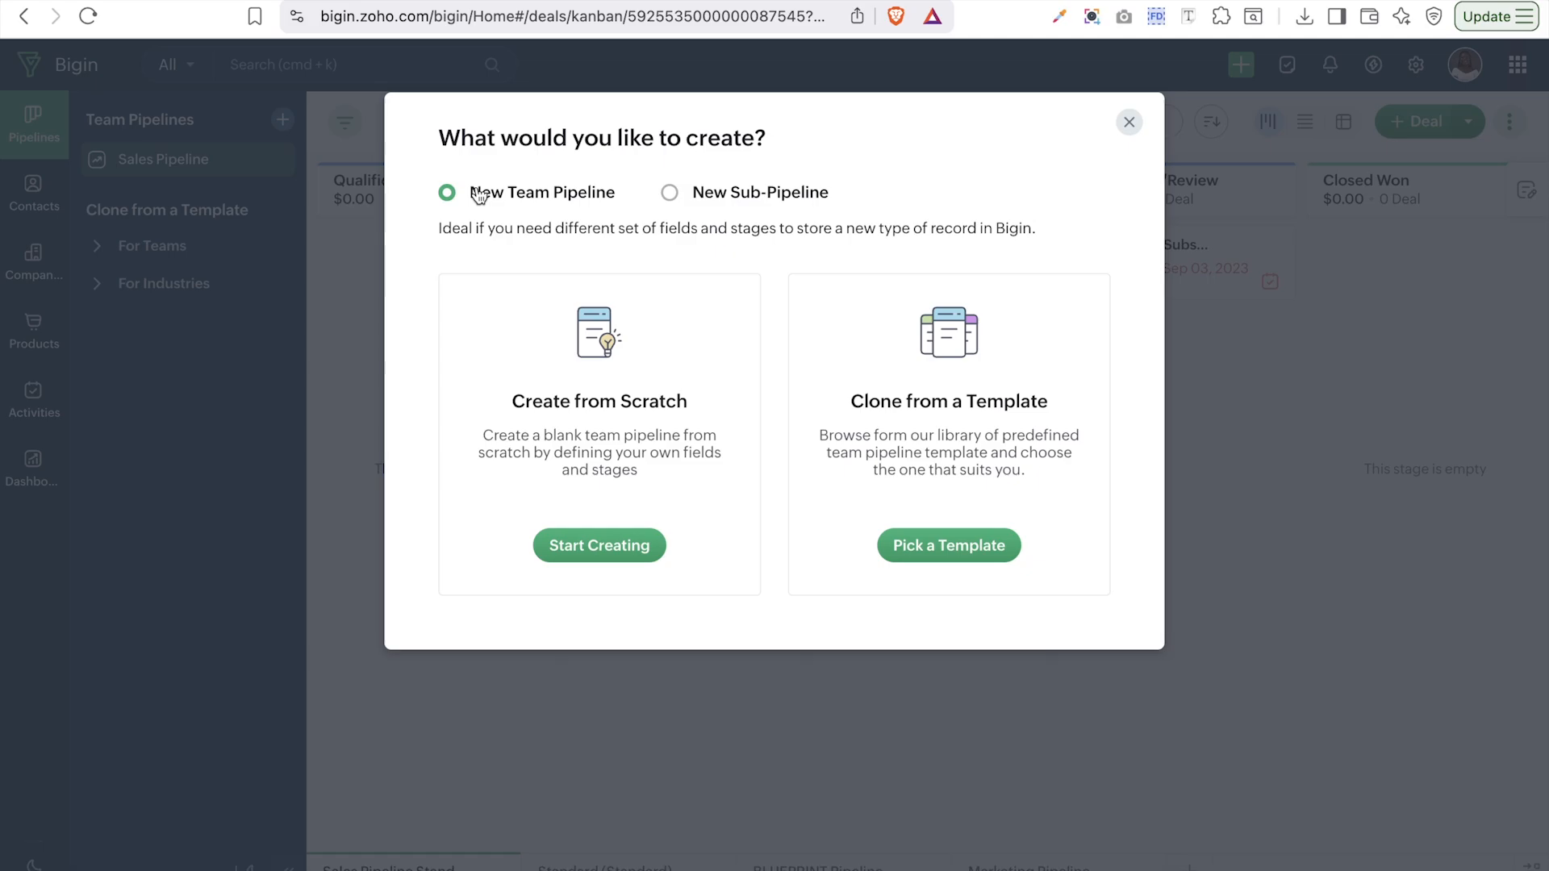
left_click(895, 546)
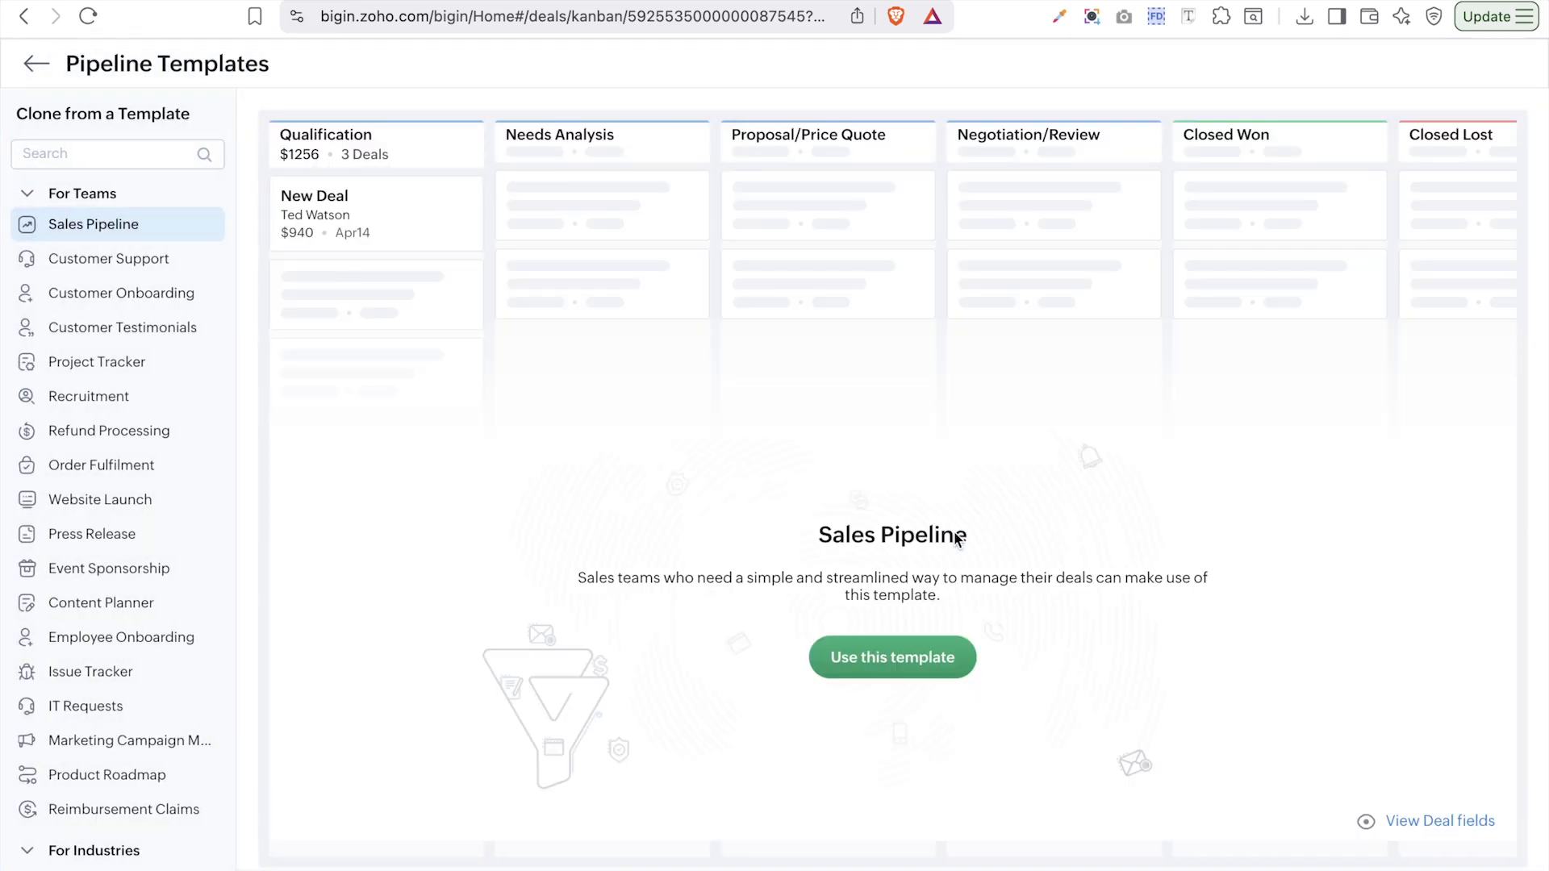
- Preview Customer Support, Project Tracker and Real Estate templates, then use Customer Support
left_click(62, 265)
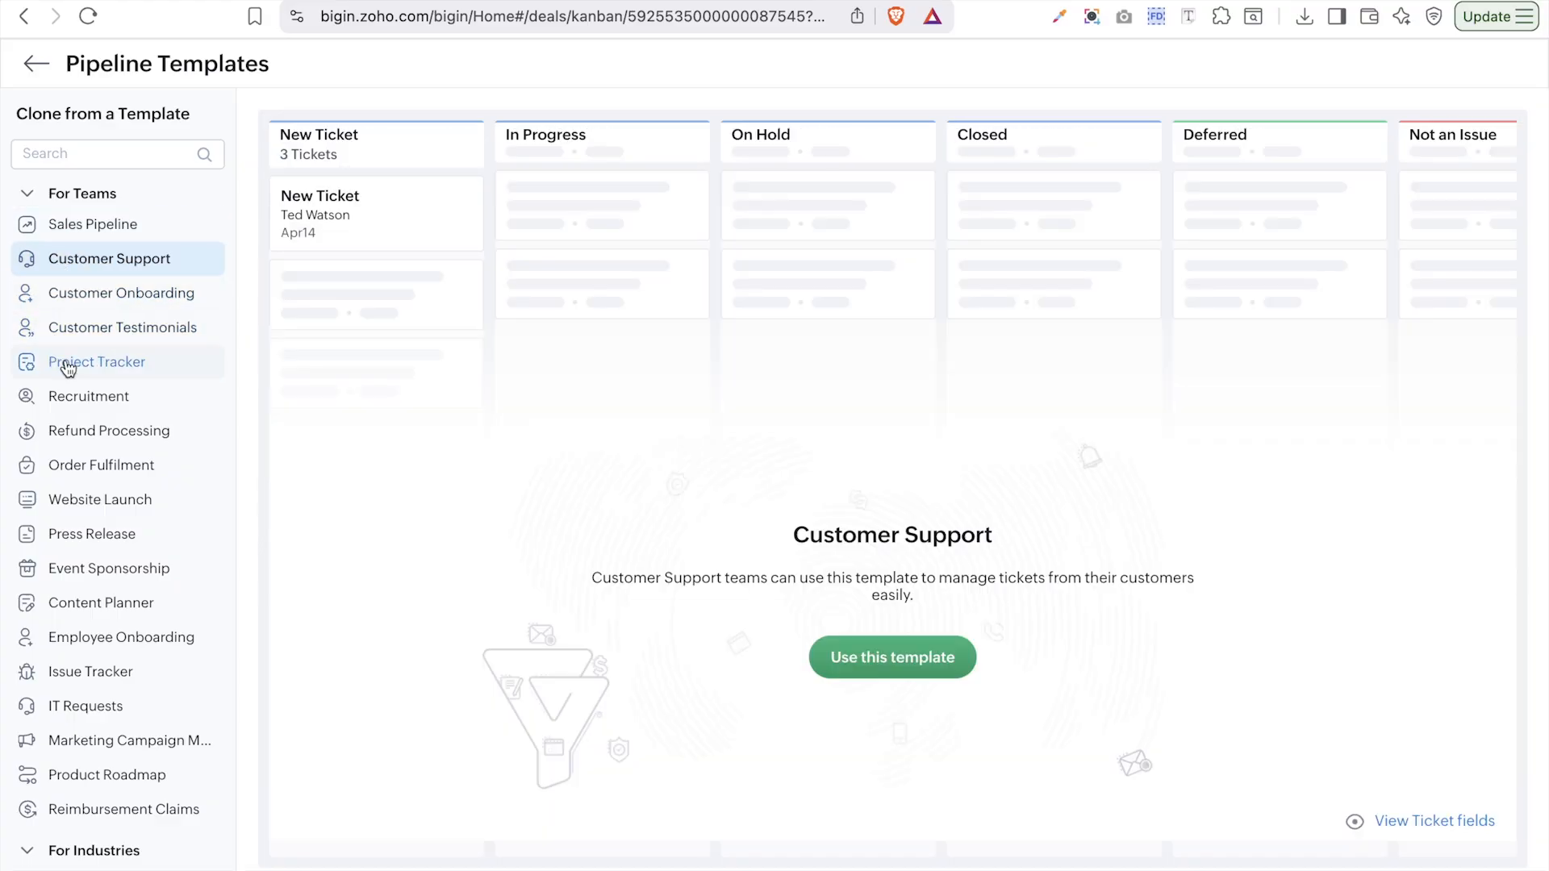
left_click(68, 367)
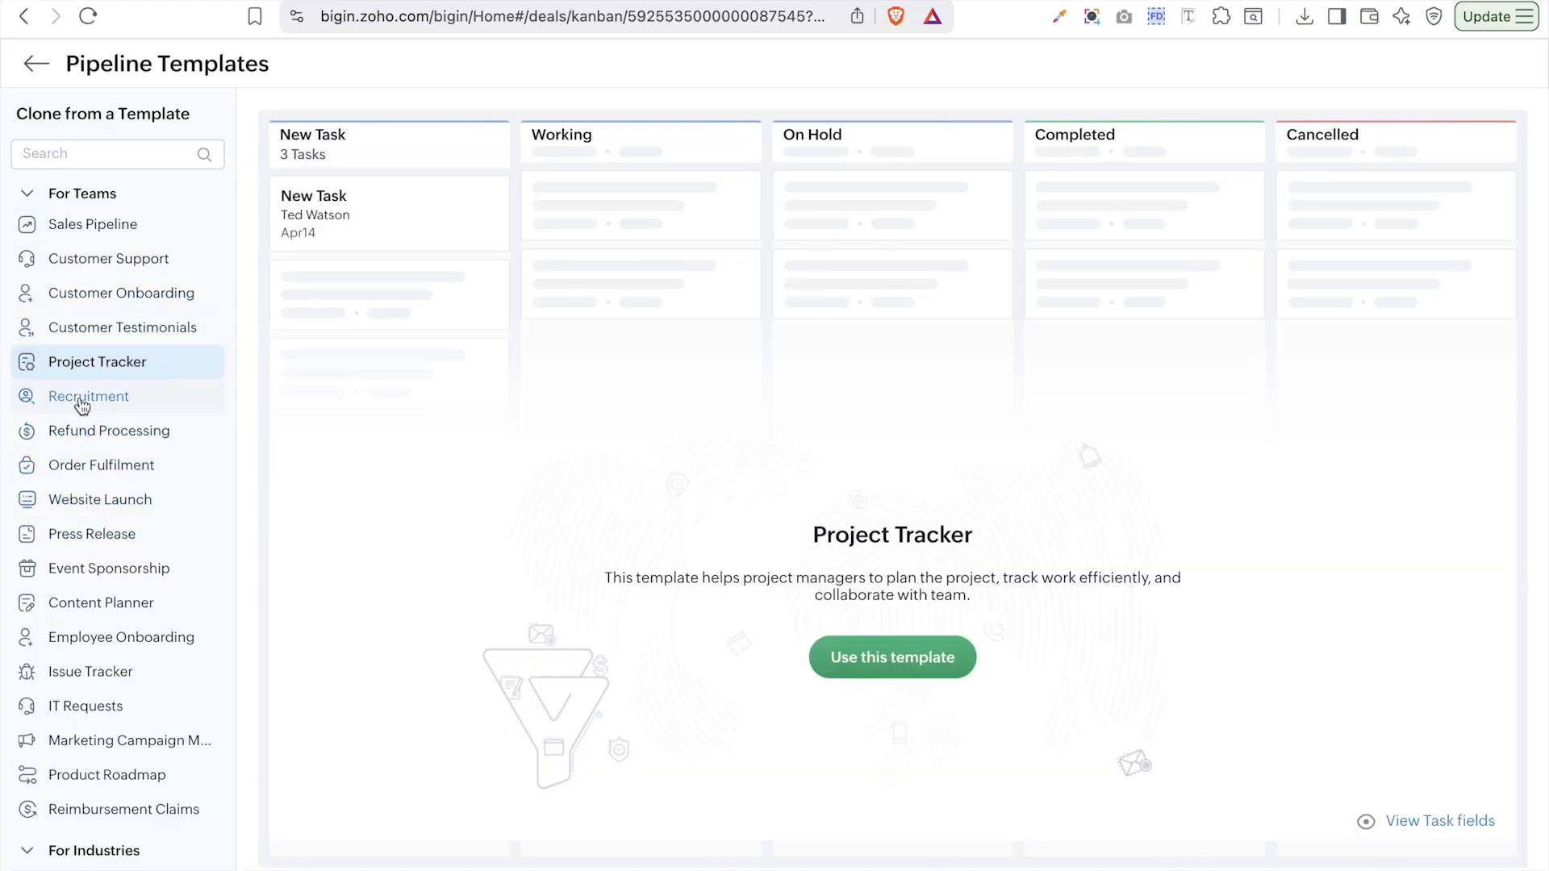
scroll(49, 637, "down", 5)
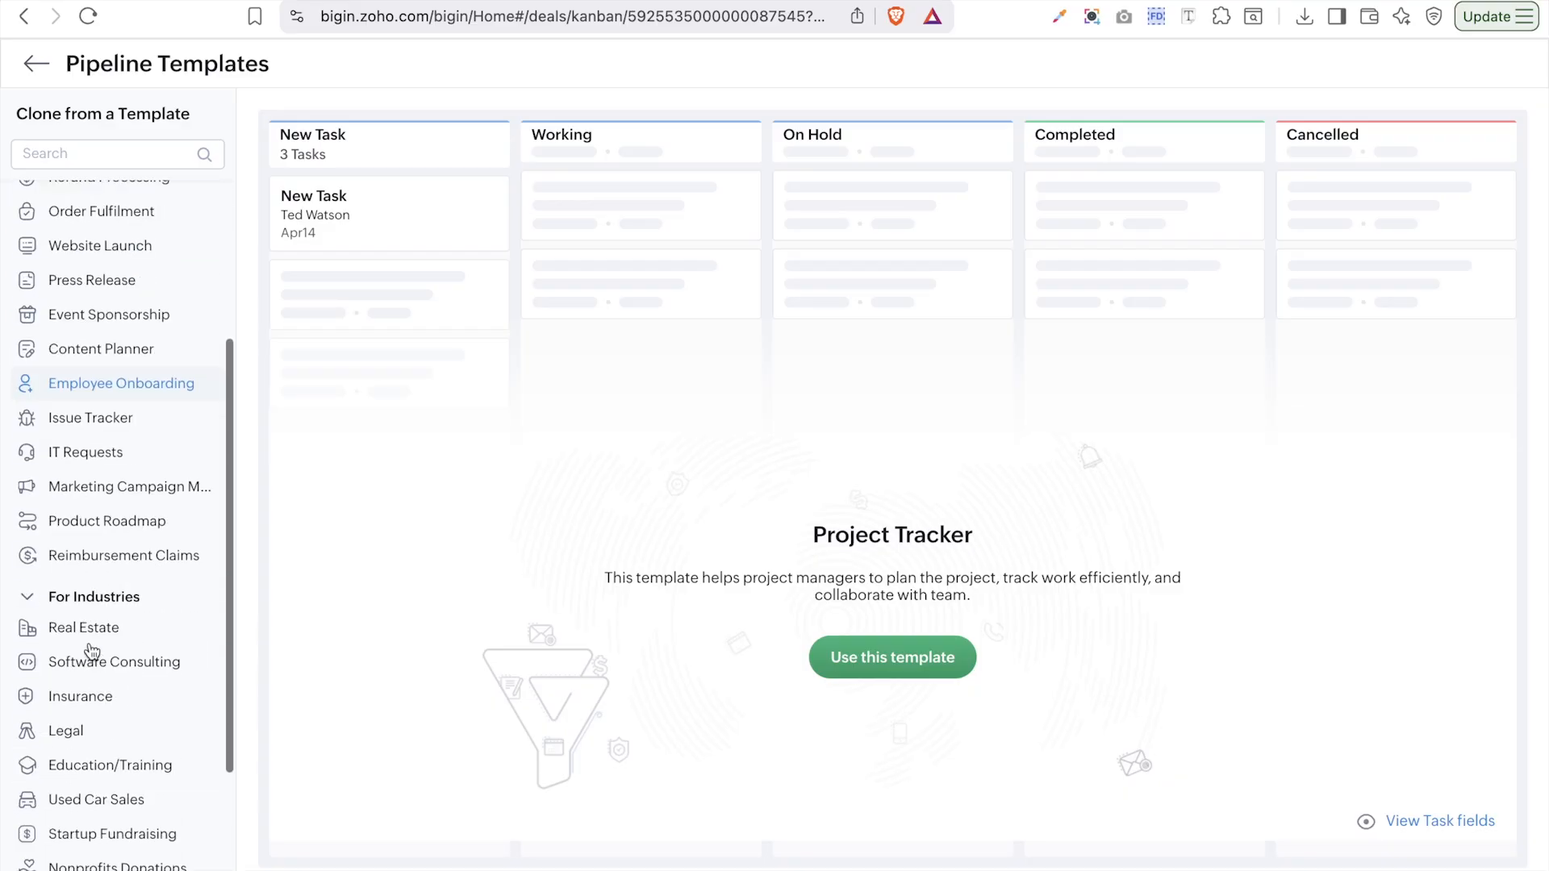
left_click(90, 443)
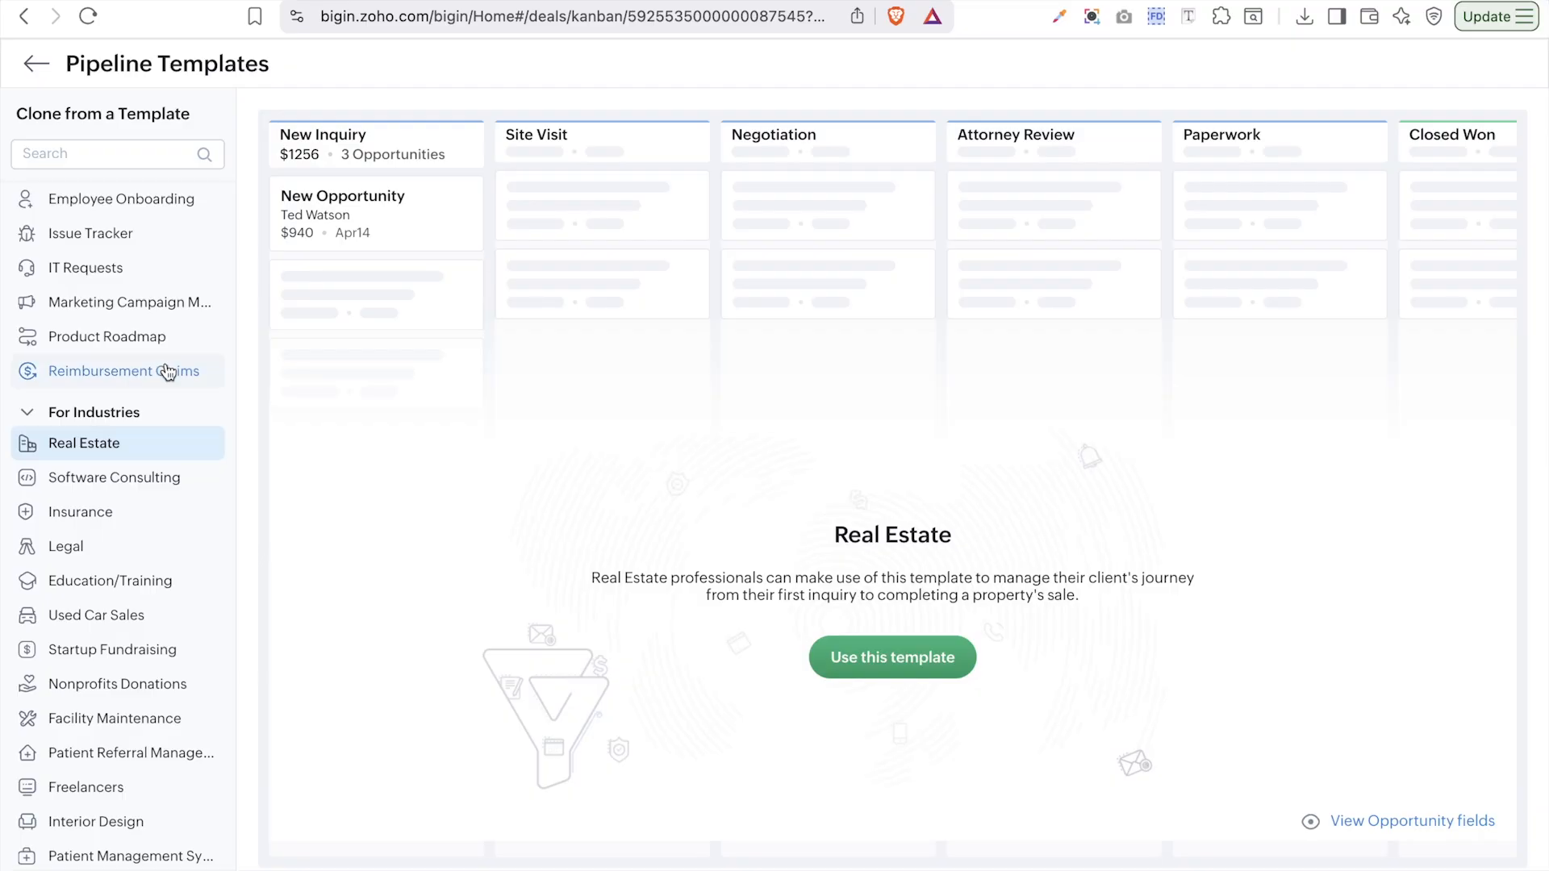
scroll(167, 372, "up", 5)
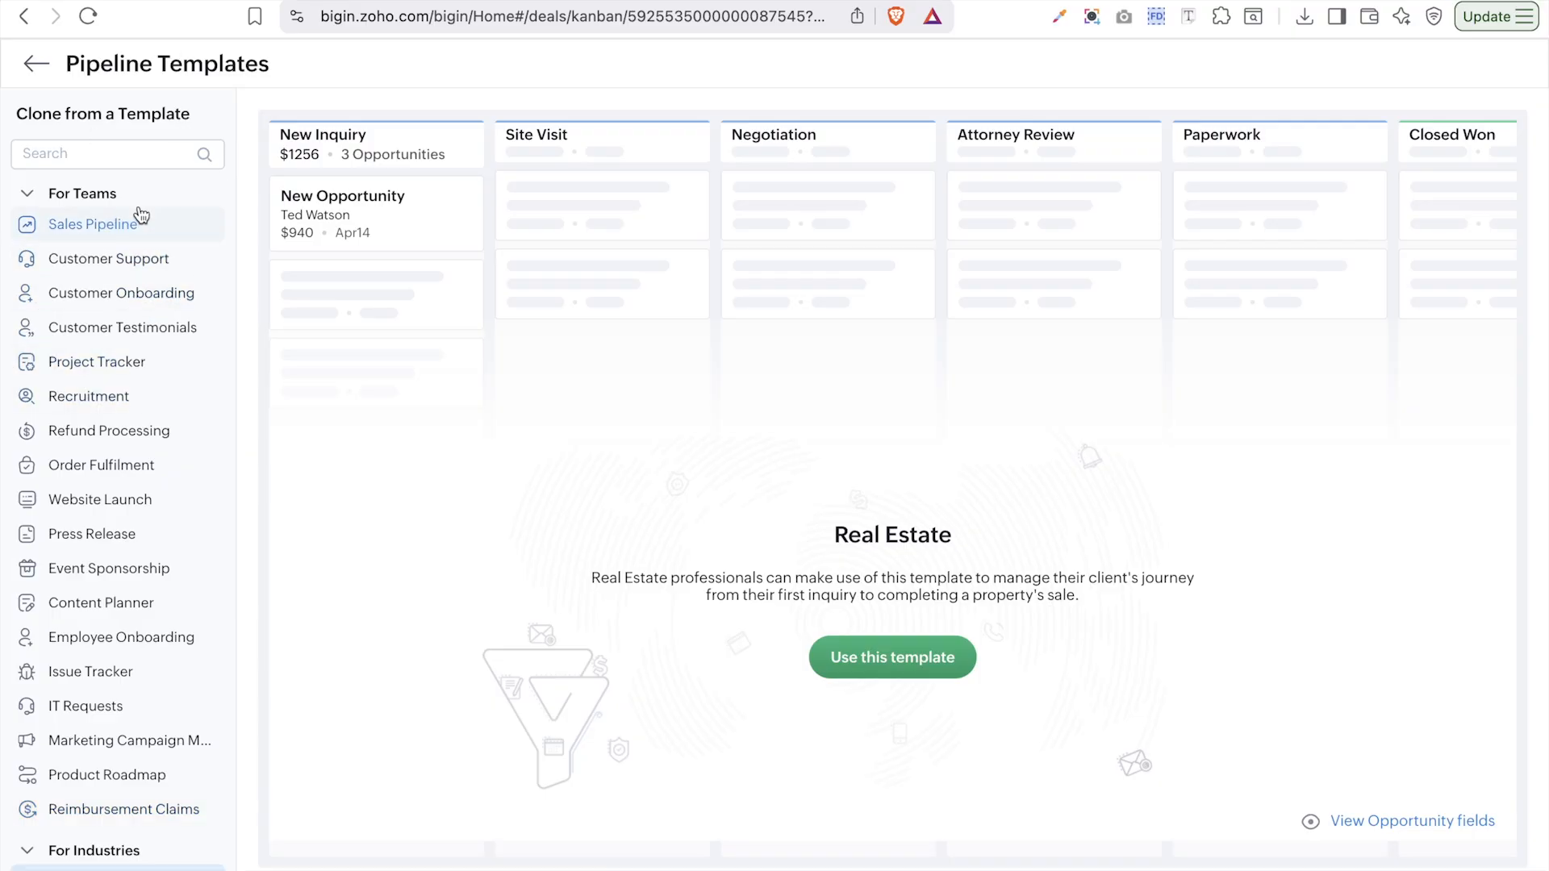
left_click(97, 265)
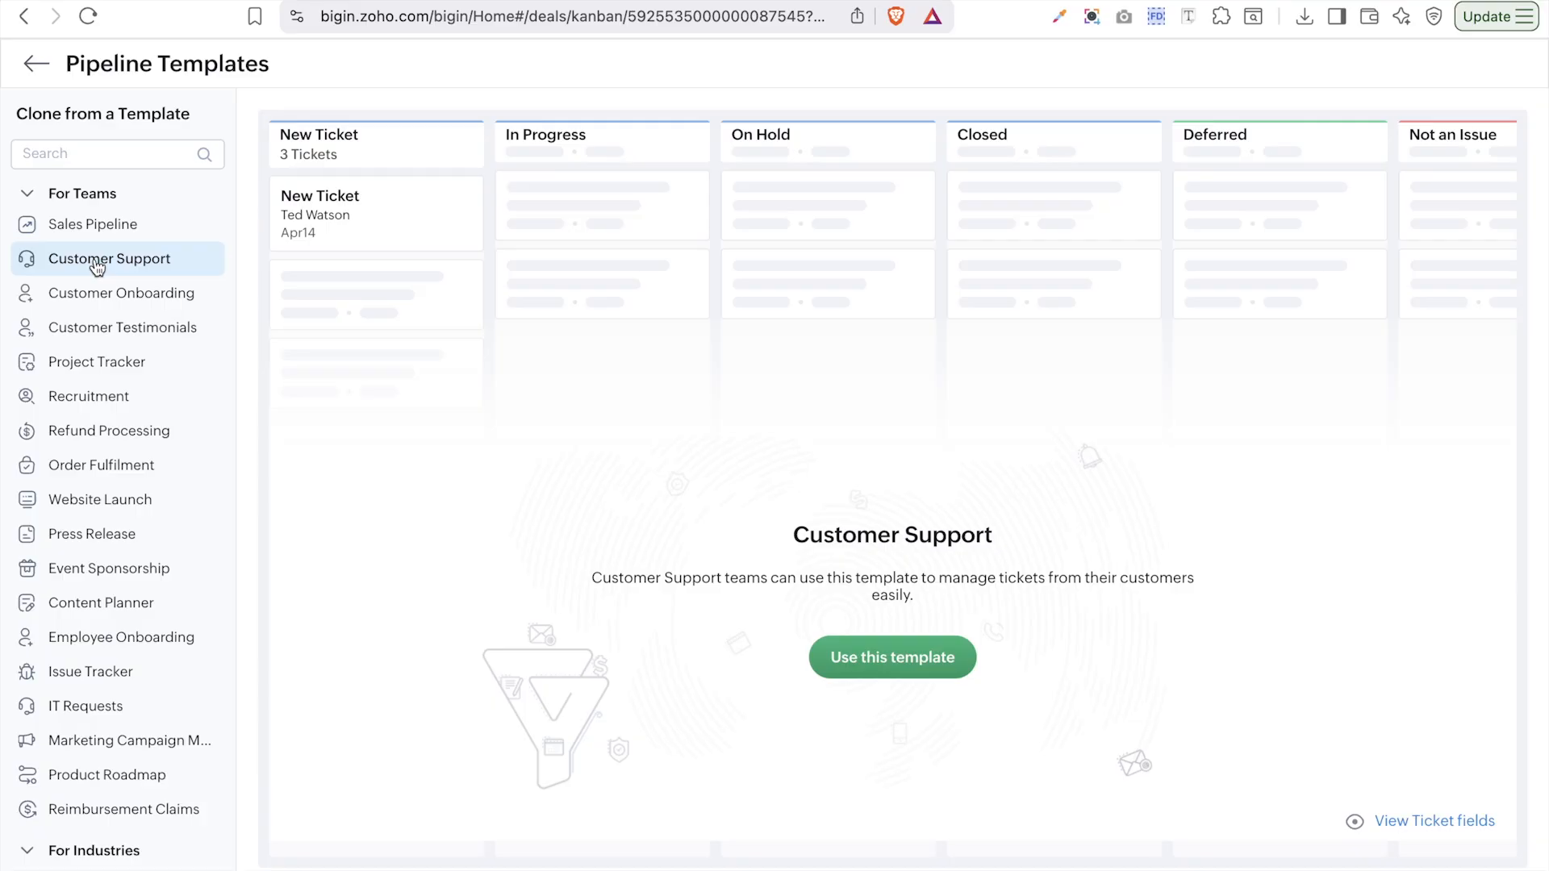
left_click(873, 662)
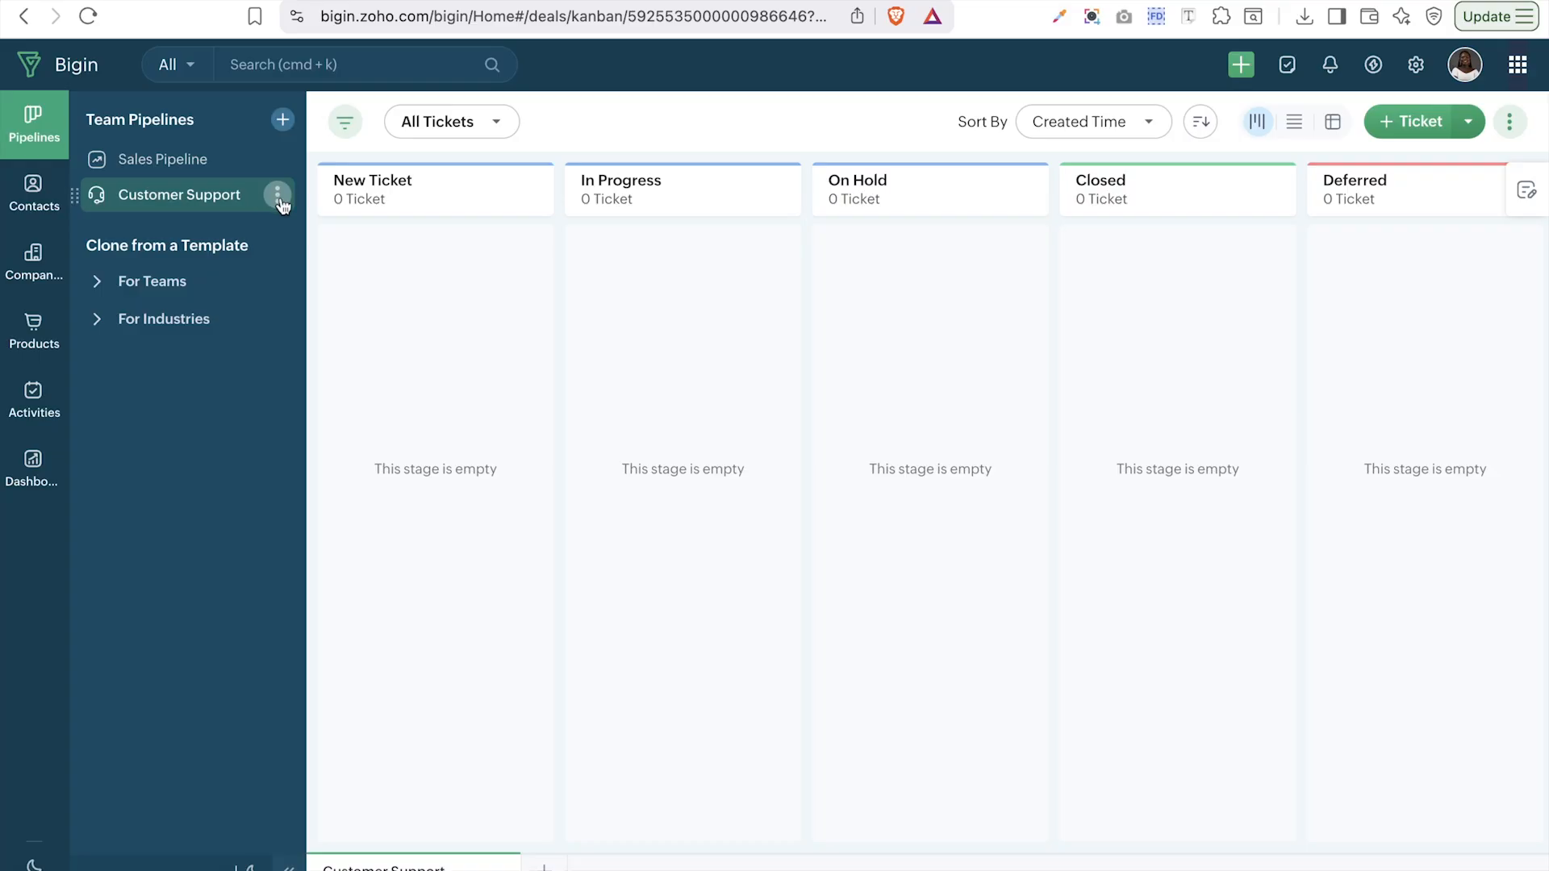
left_click(279, 196)
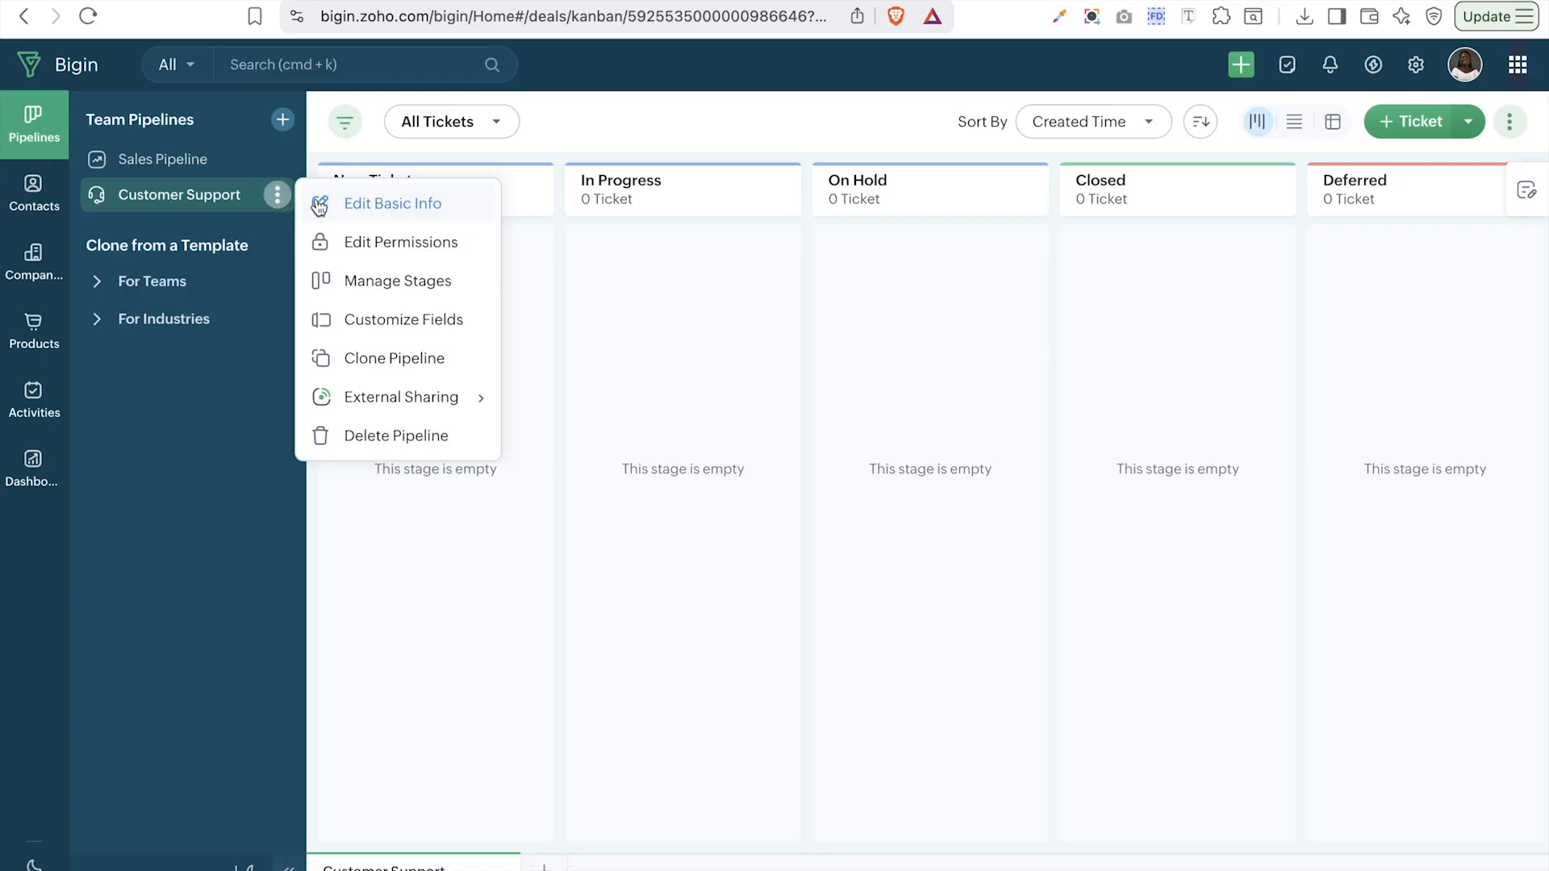
left_click(361, 204)
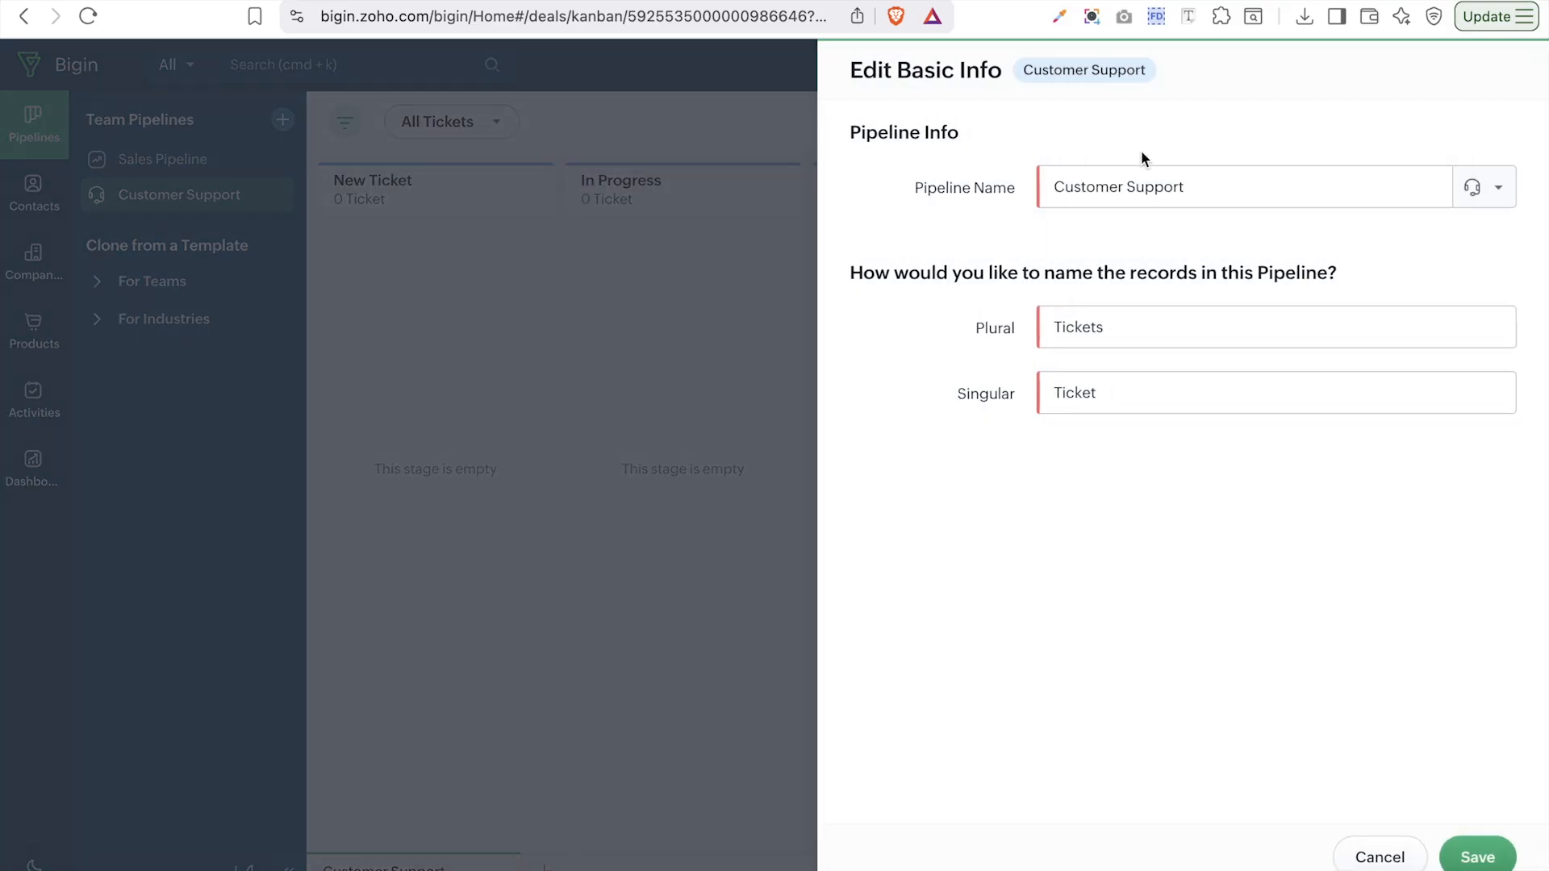
left_click(1208, 177)
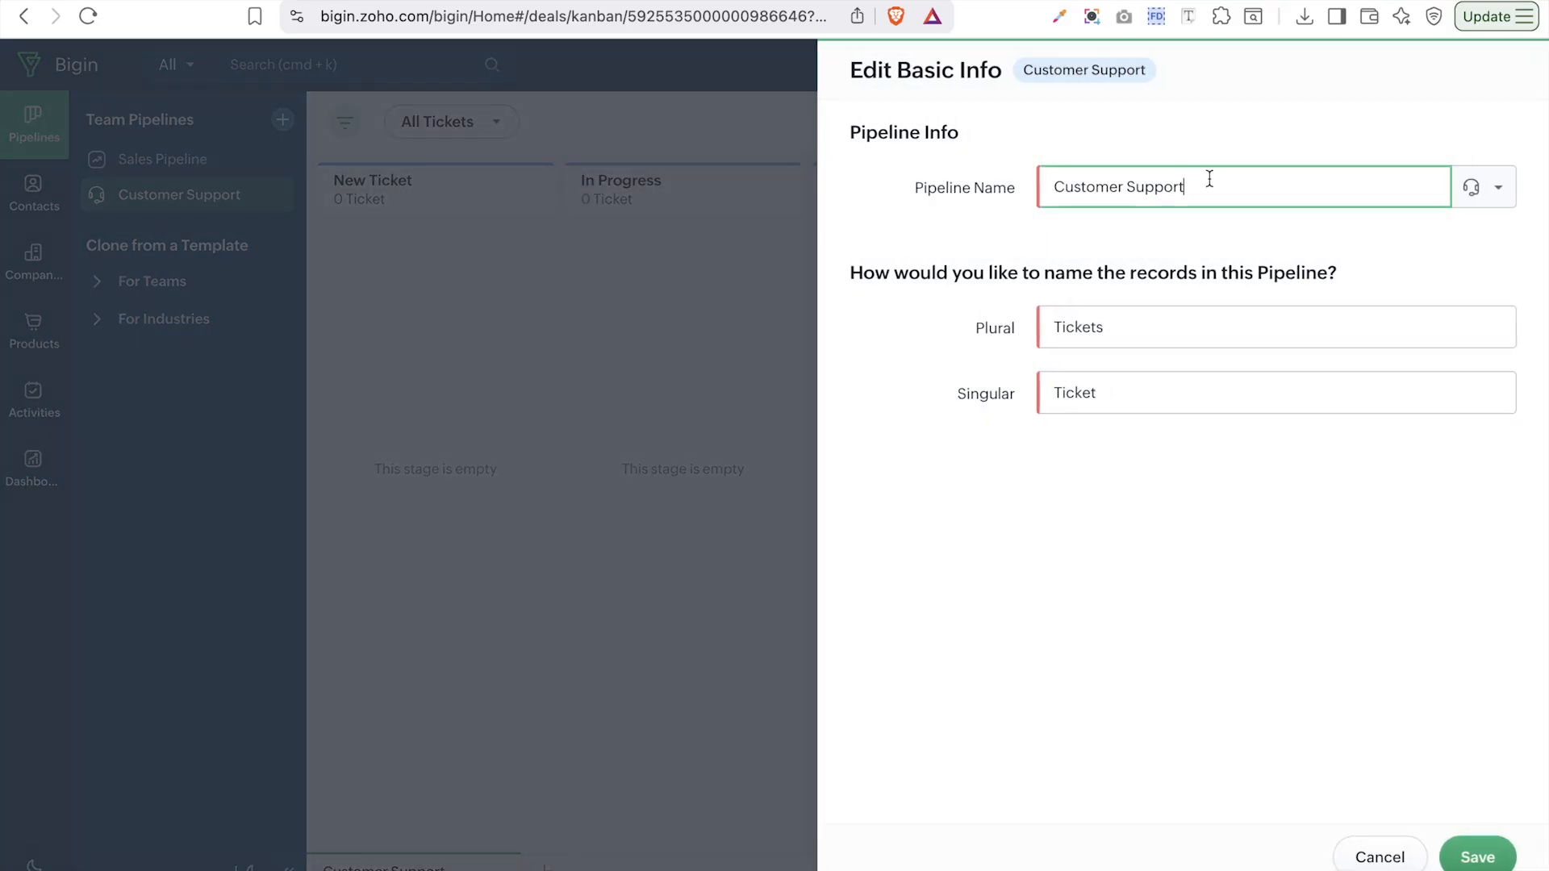
left_click(1154, 324)
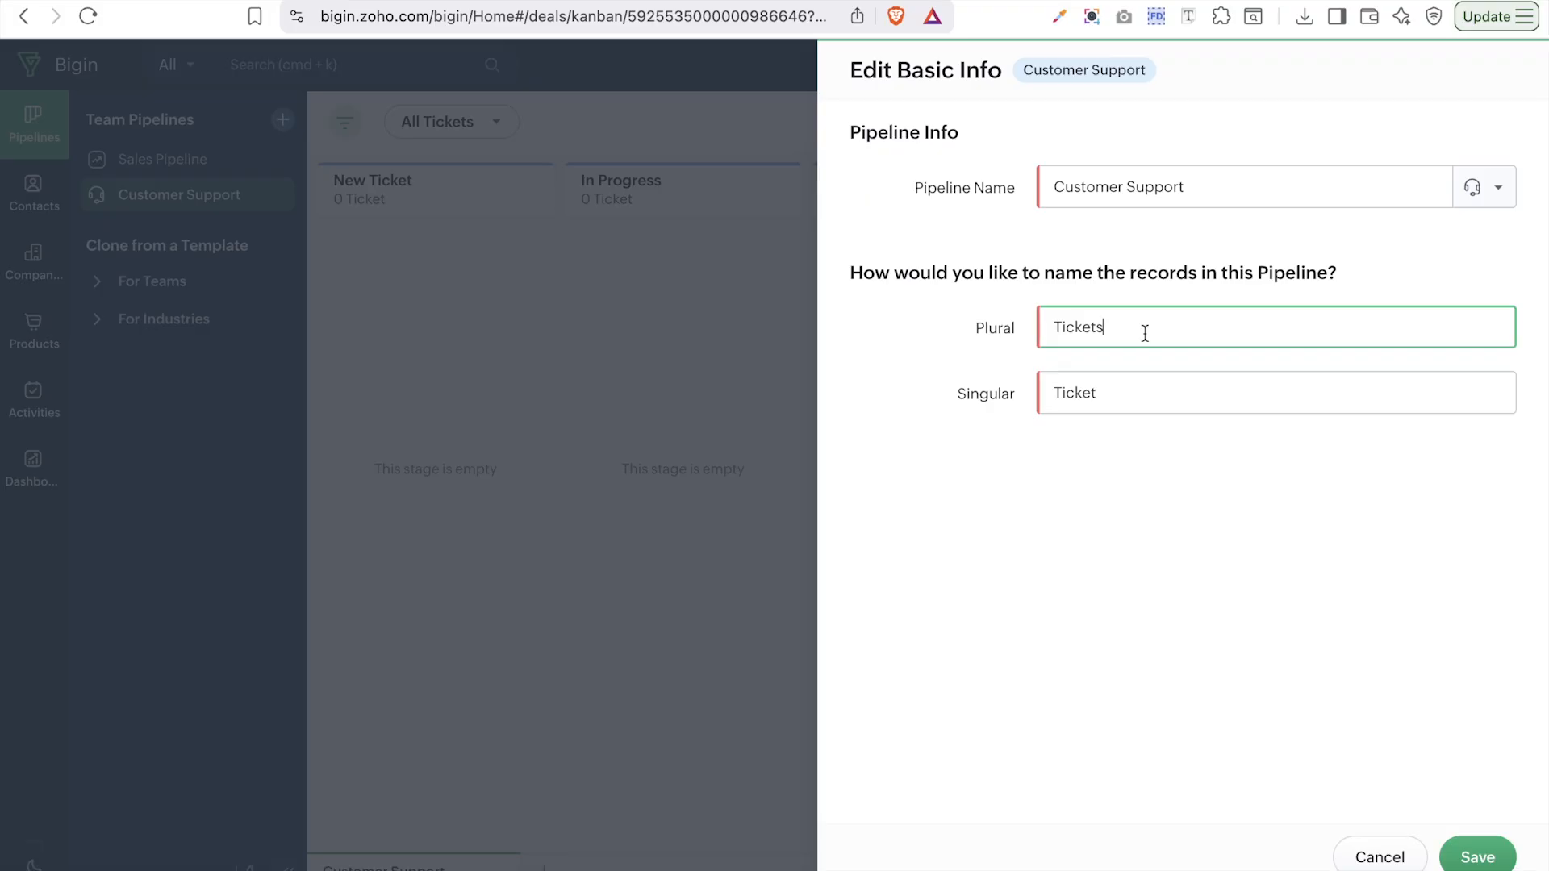
left_click(1229, 199)
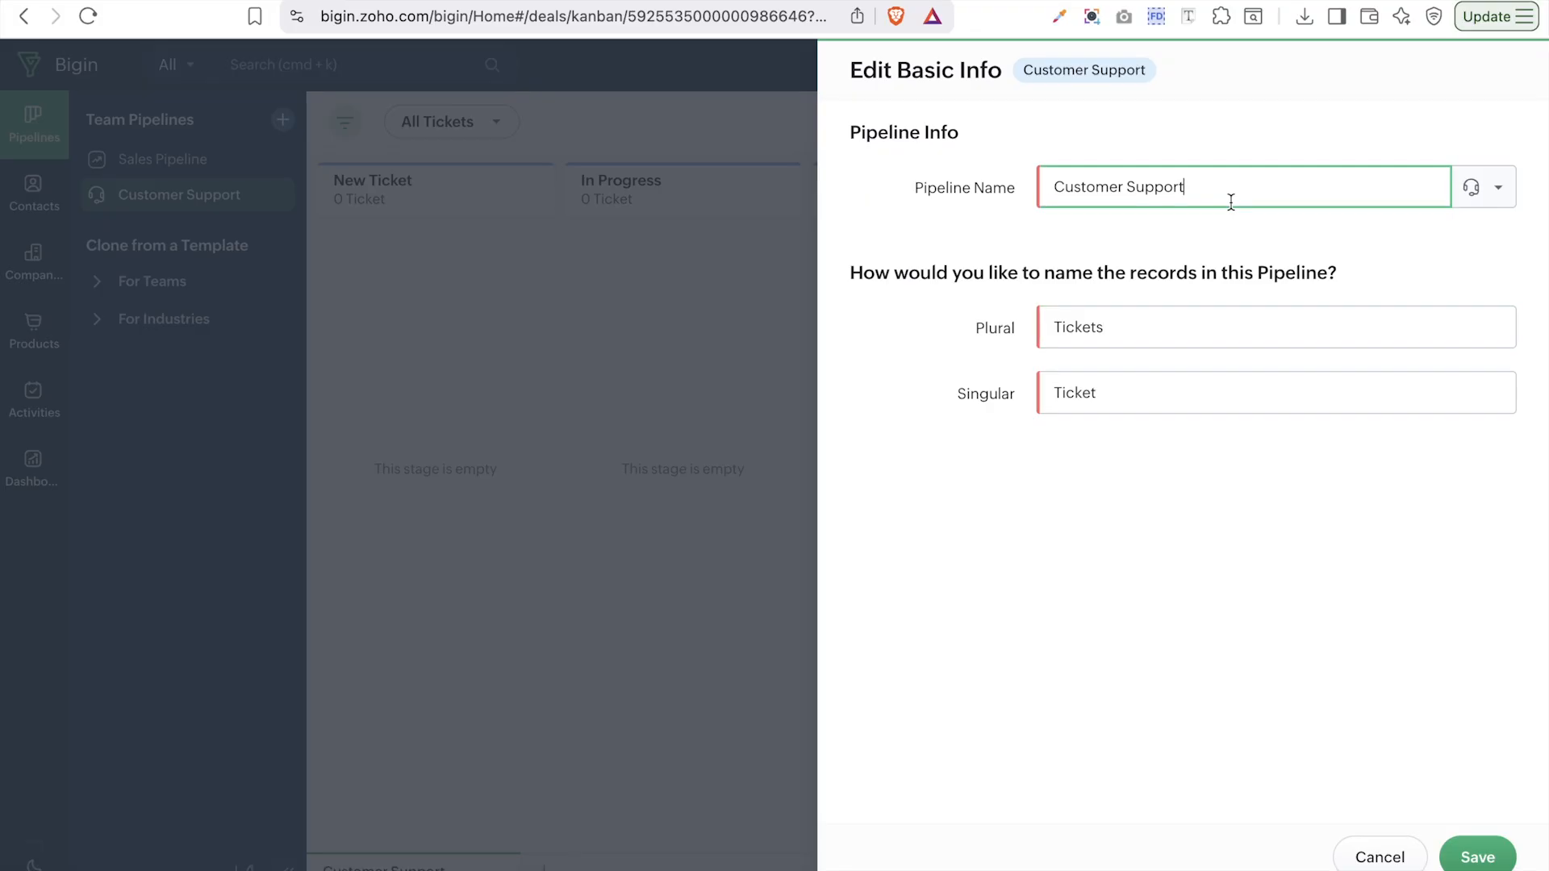
left_click(1452, 854)
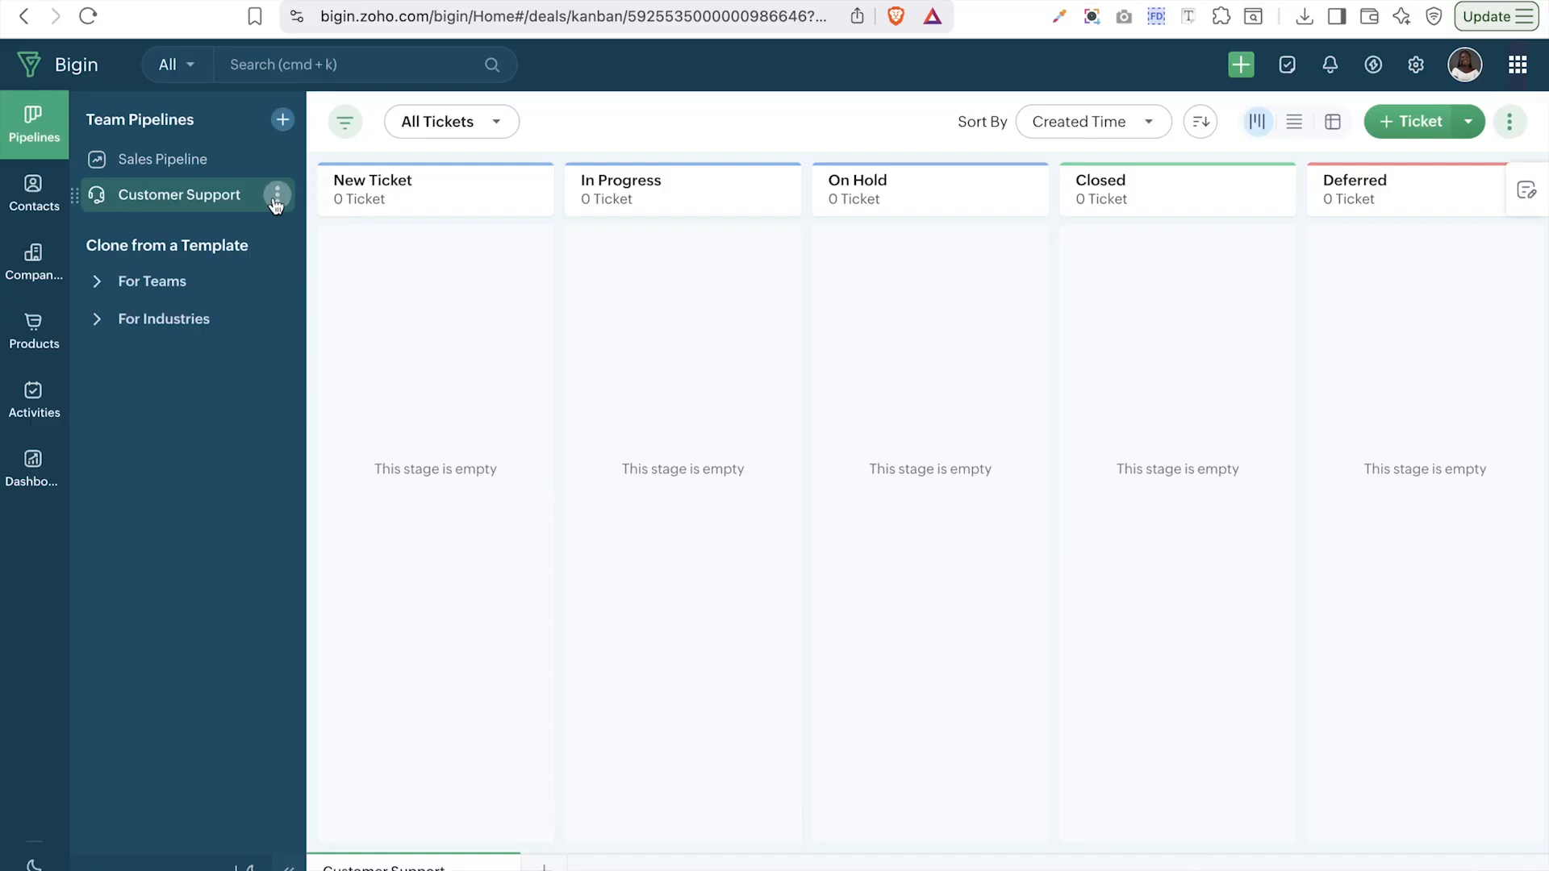
- Open Edit Permissions for the Customer Support pipeline and review the permission-level info icons
left_click(276, 202)
left_click(346, 244)
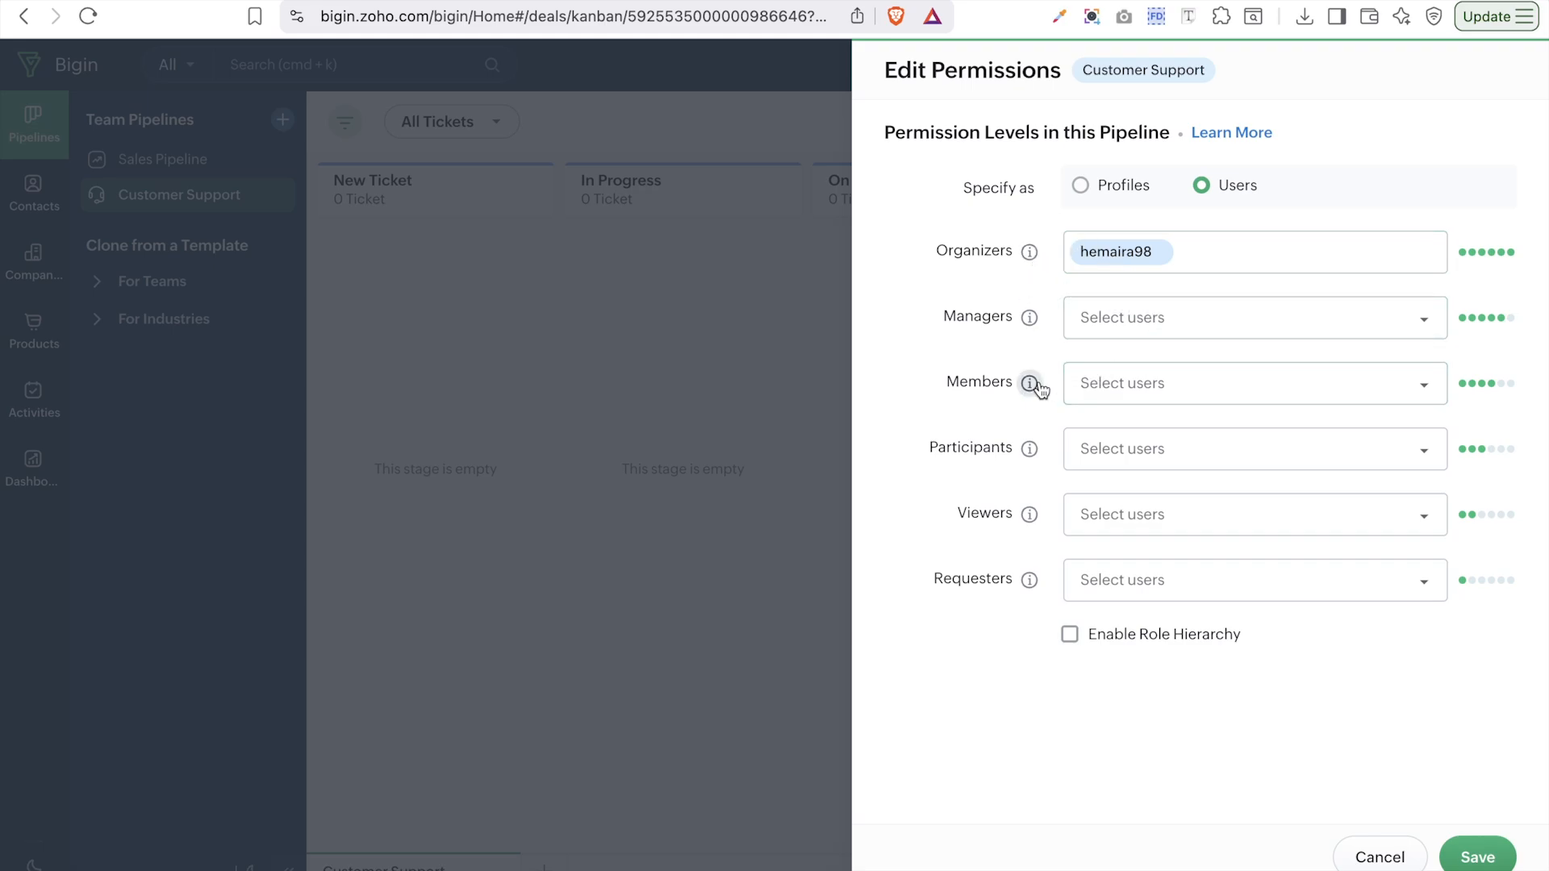
mouse_move(1036, 389)
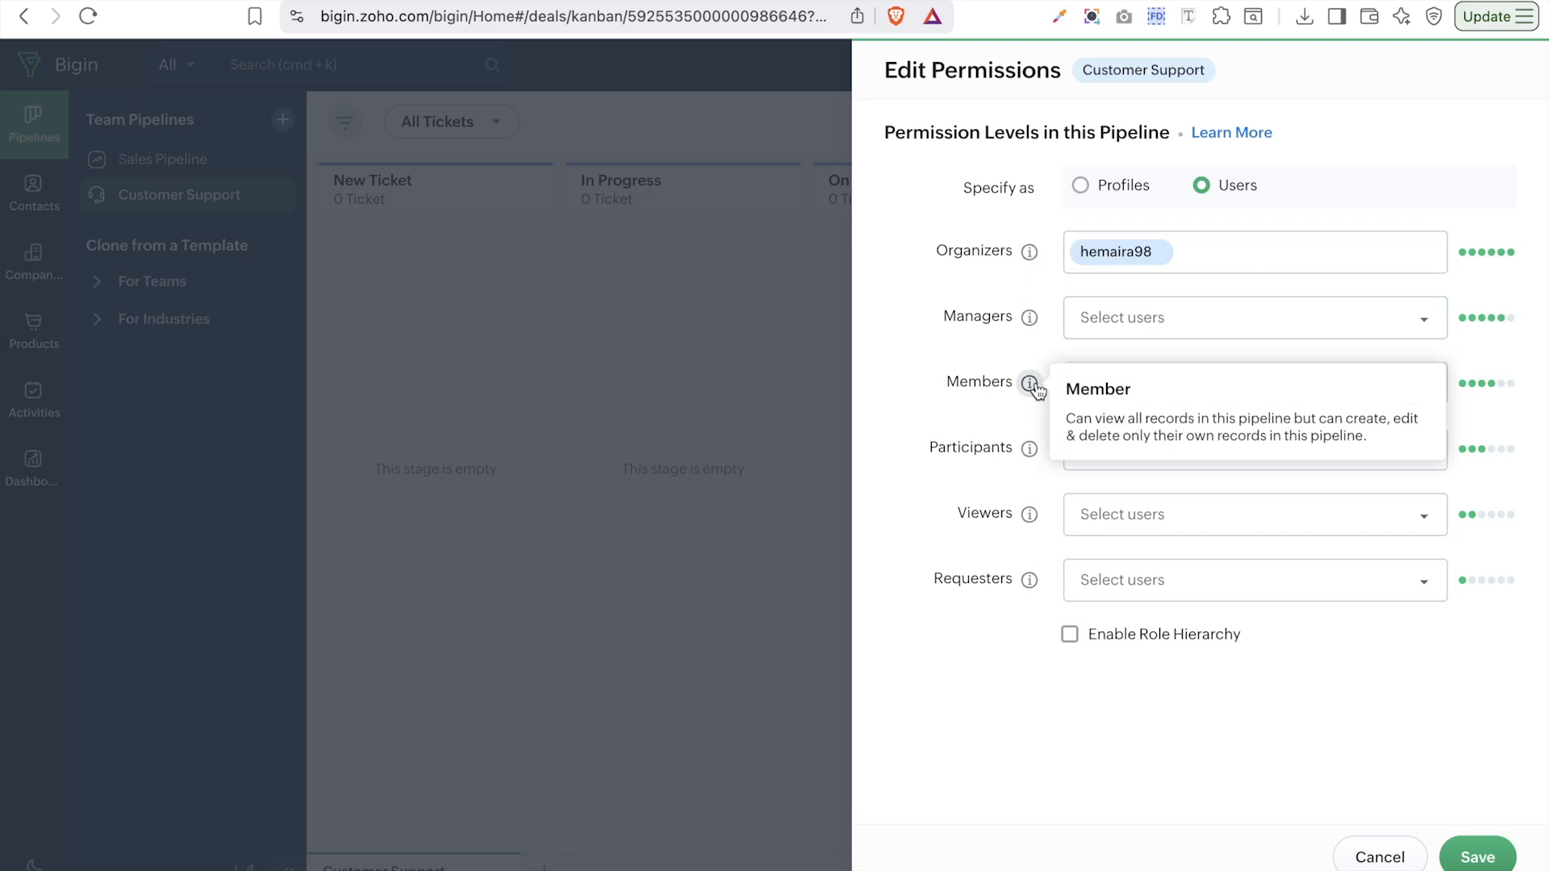
mouse_move(1032, 455)
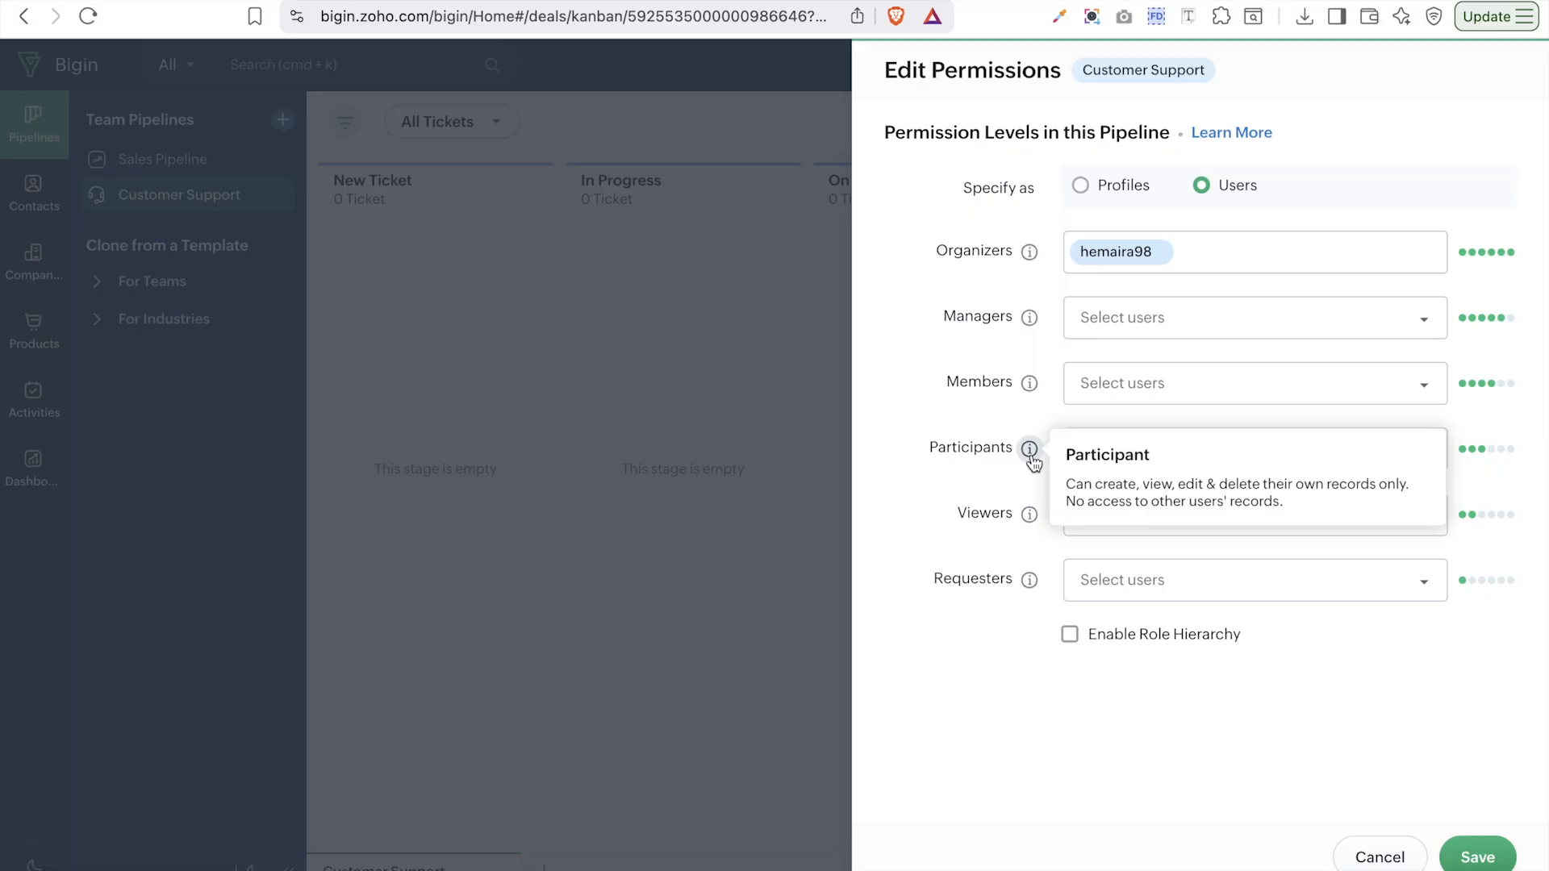
mouse_move(1034, 524)
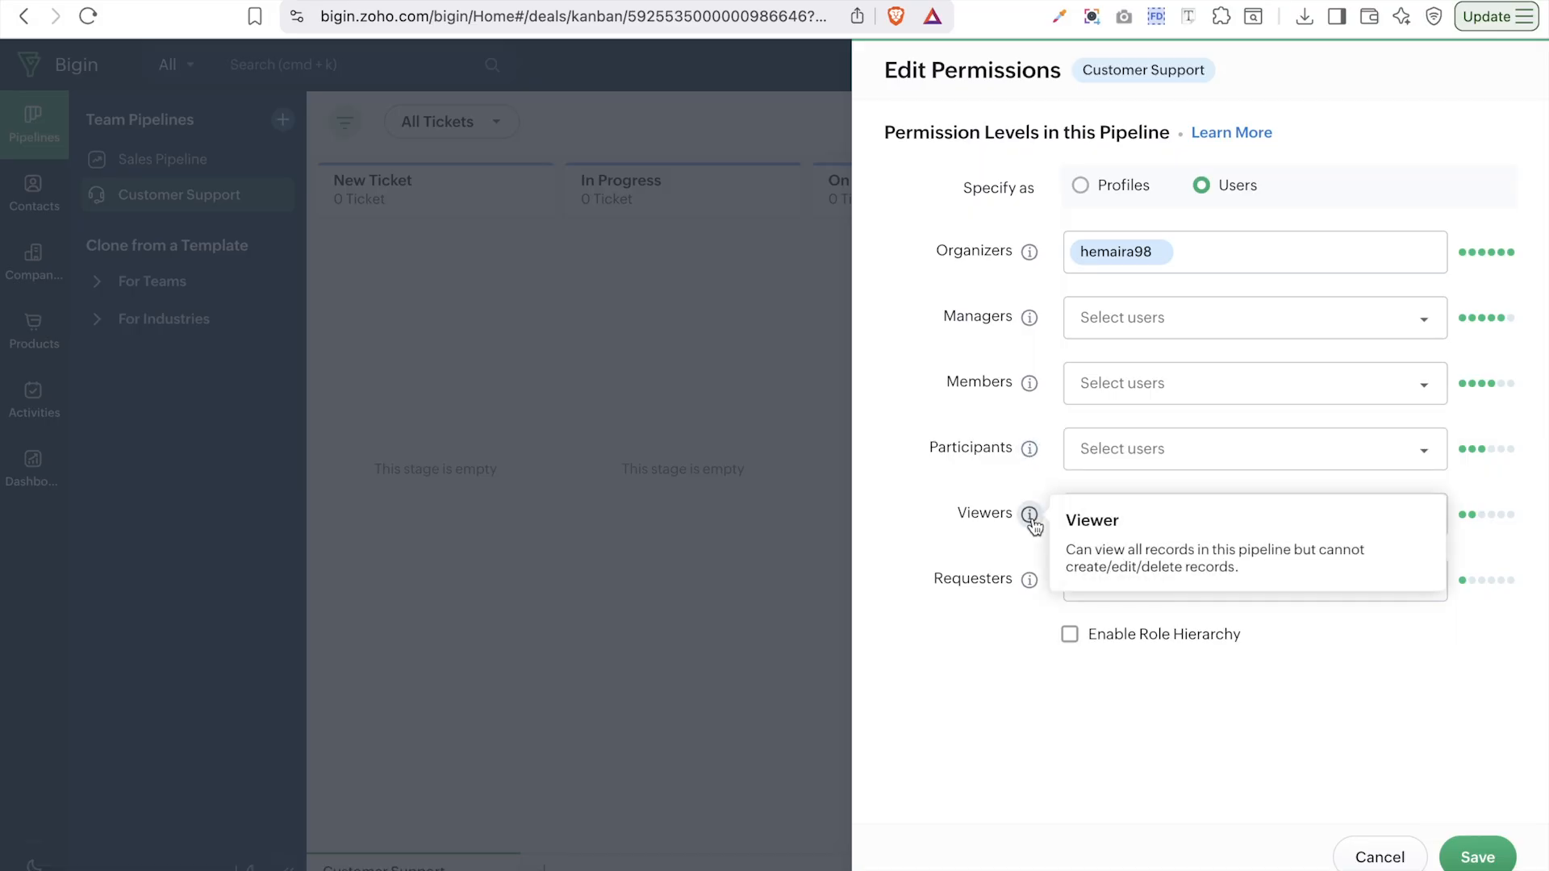
- Check the user choices for Viewers, Managers and Participants, then assign permissions by Profiles
left_click(1104, 523)
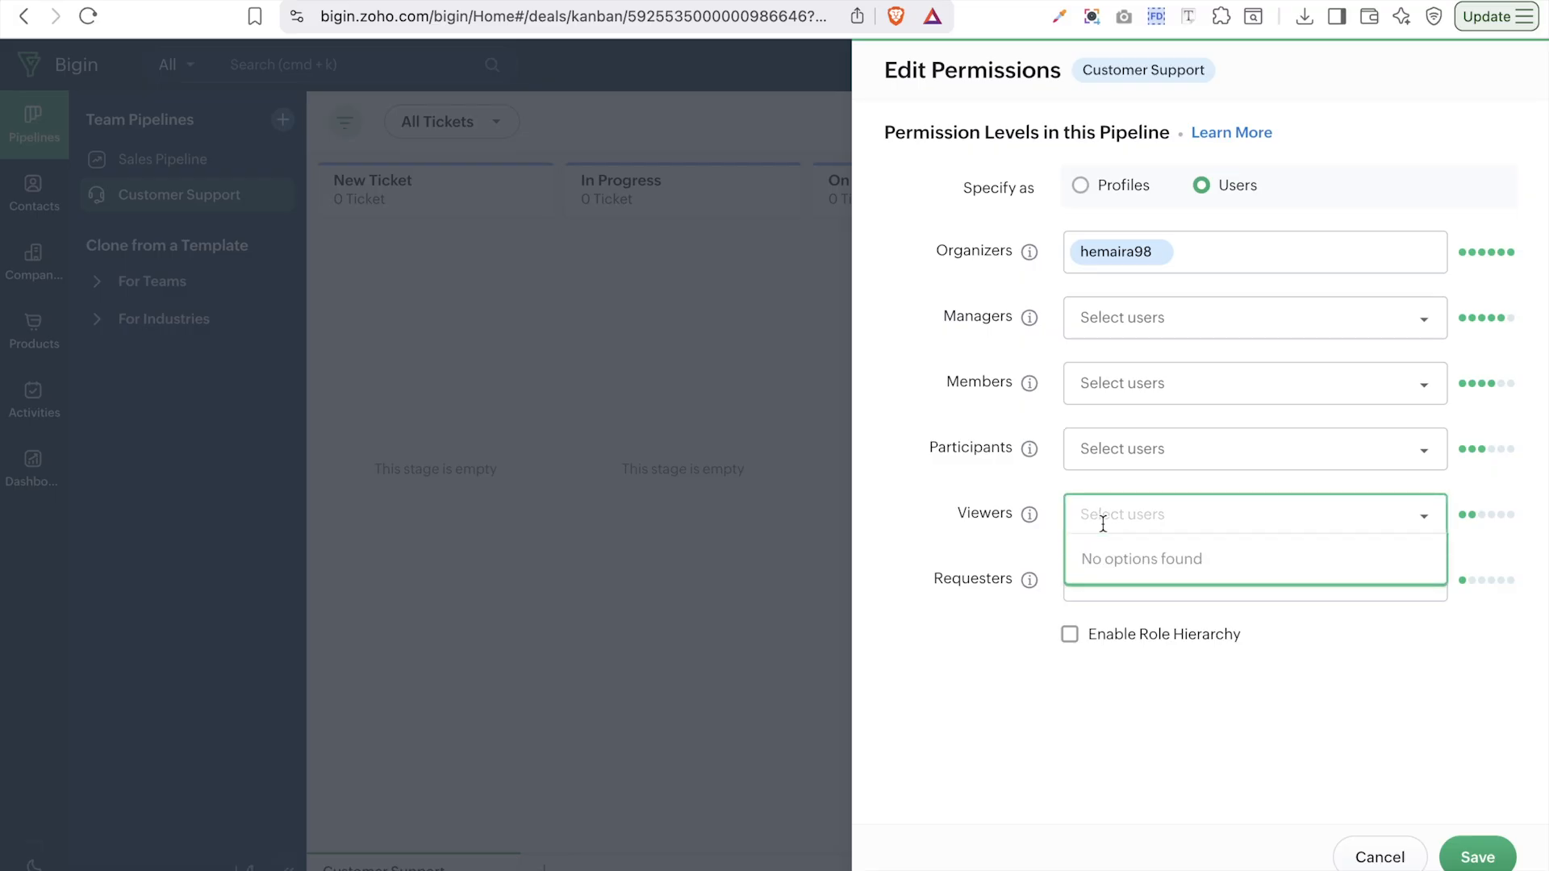
left_click(1144, 323)
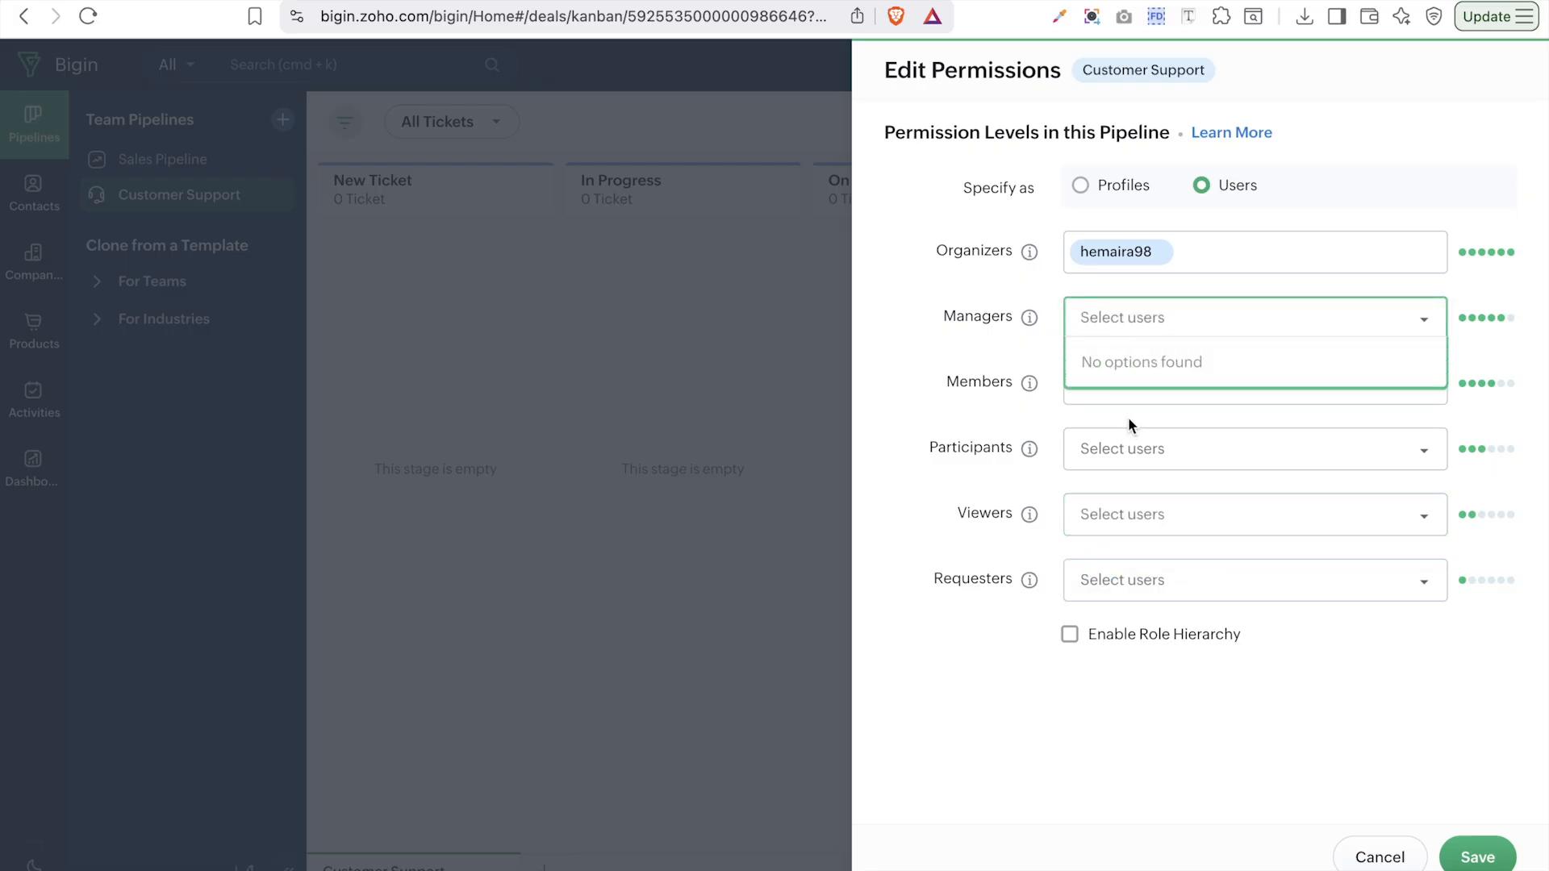
left_click(1131, 446)
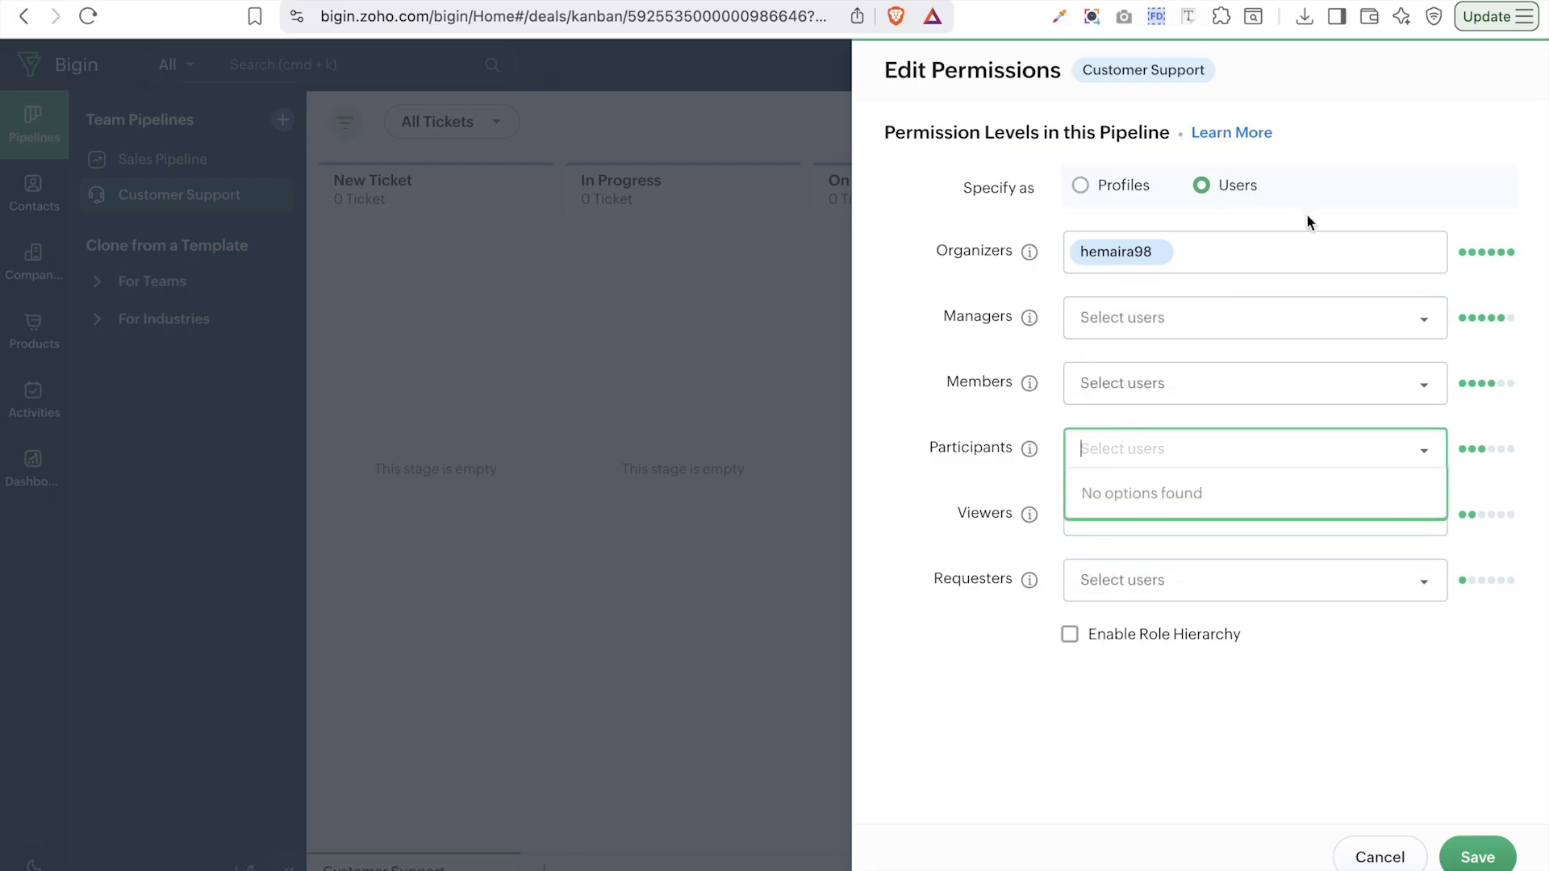
left_click(1124, 199)
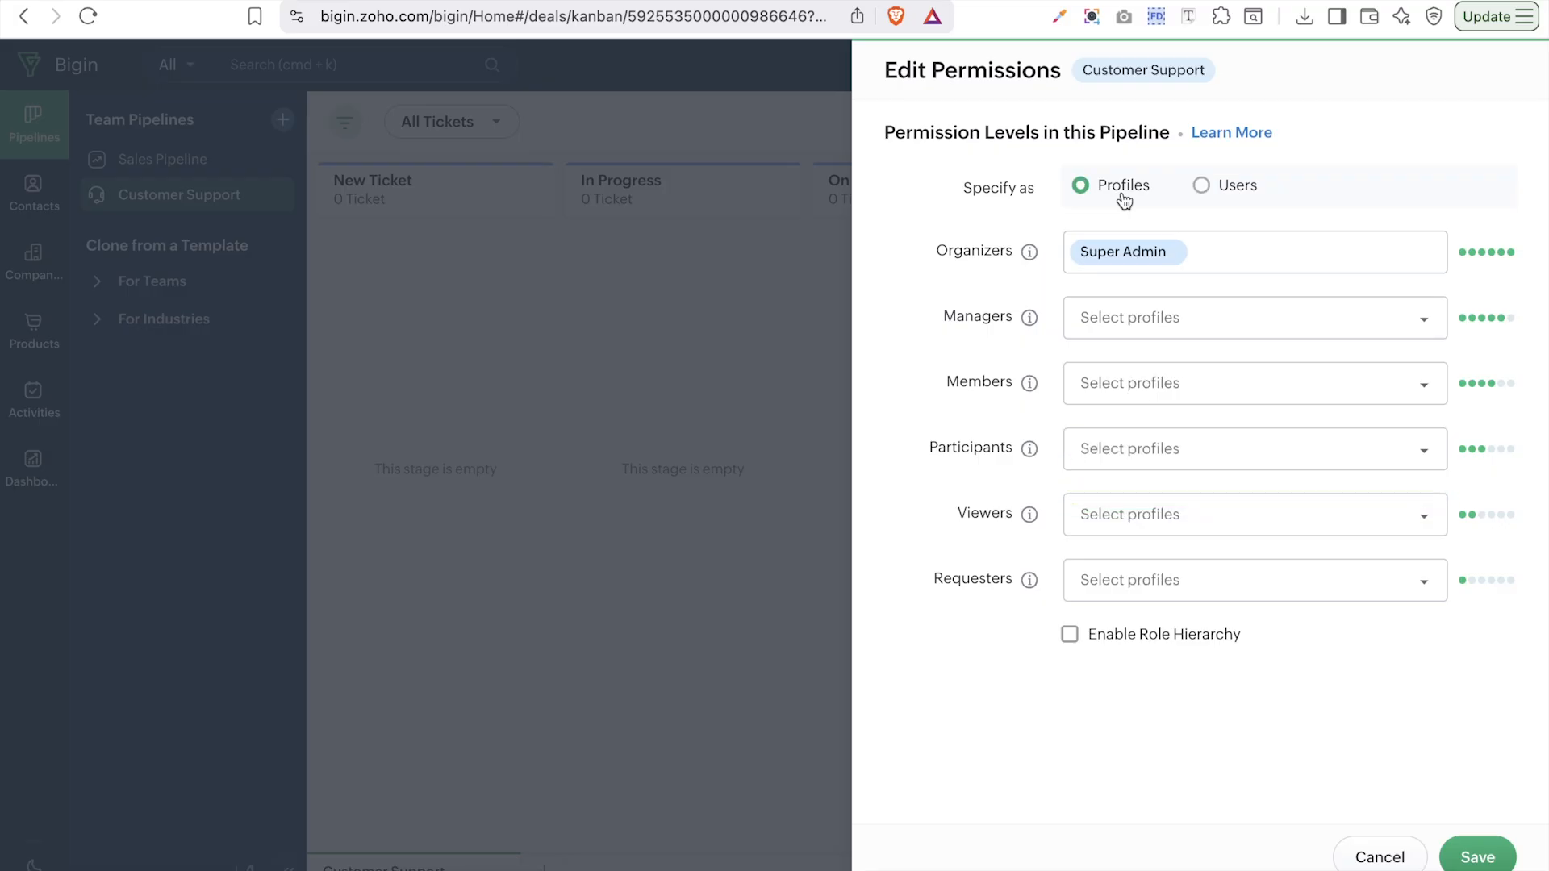
- Leave Super Admin as Organizer and assign Sales Rep to Participants and Standard to Members
left_click(1147, 257)
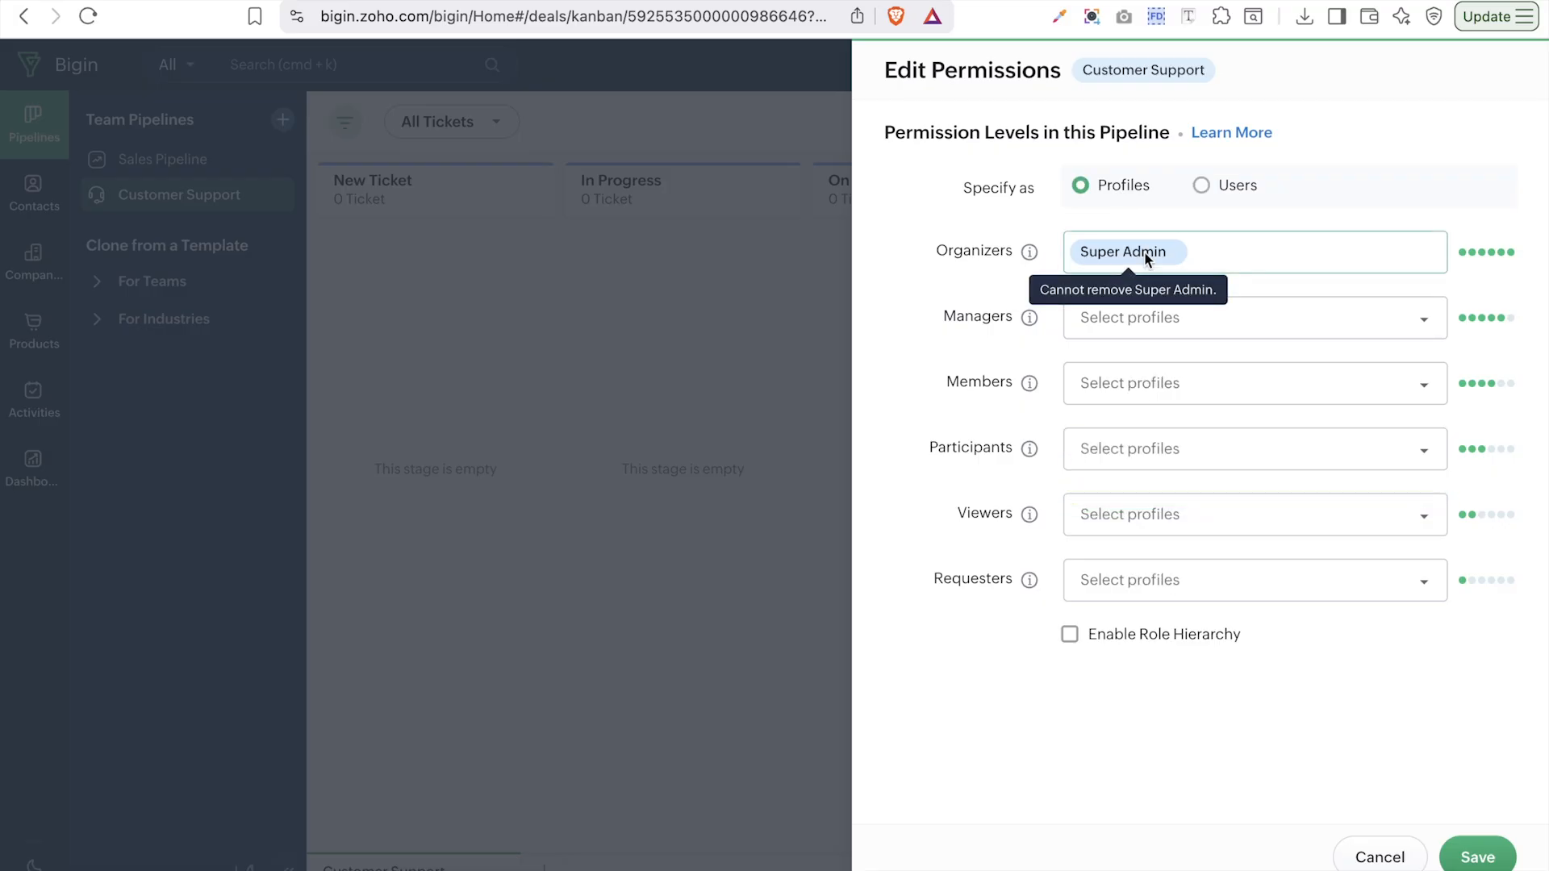
left_click(1034, 277)
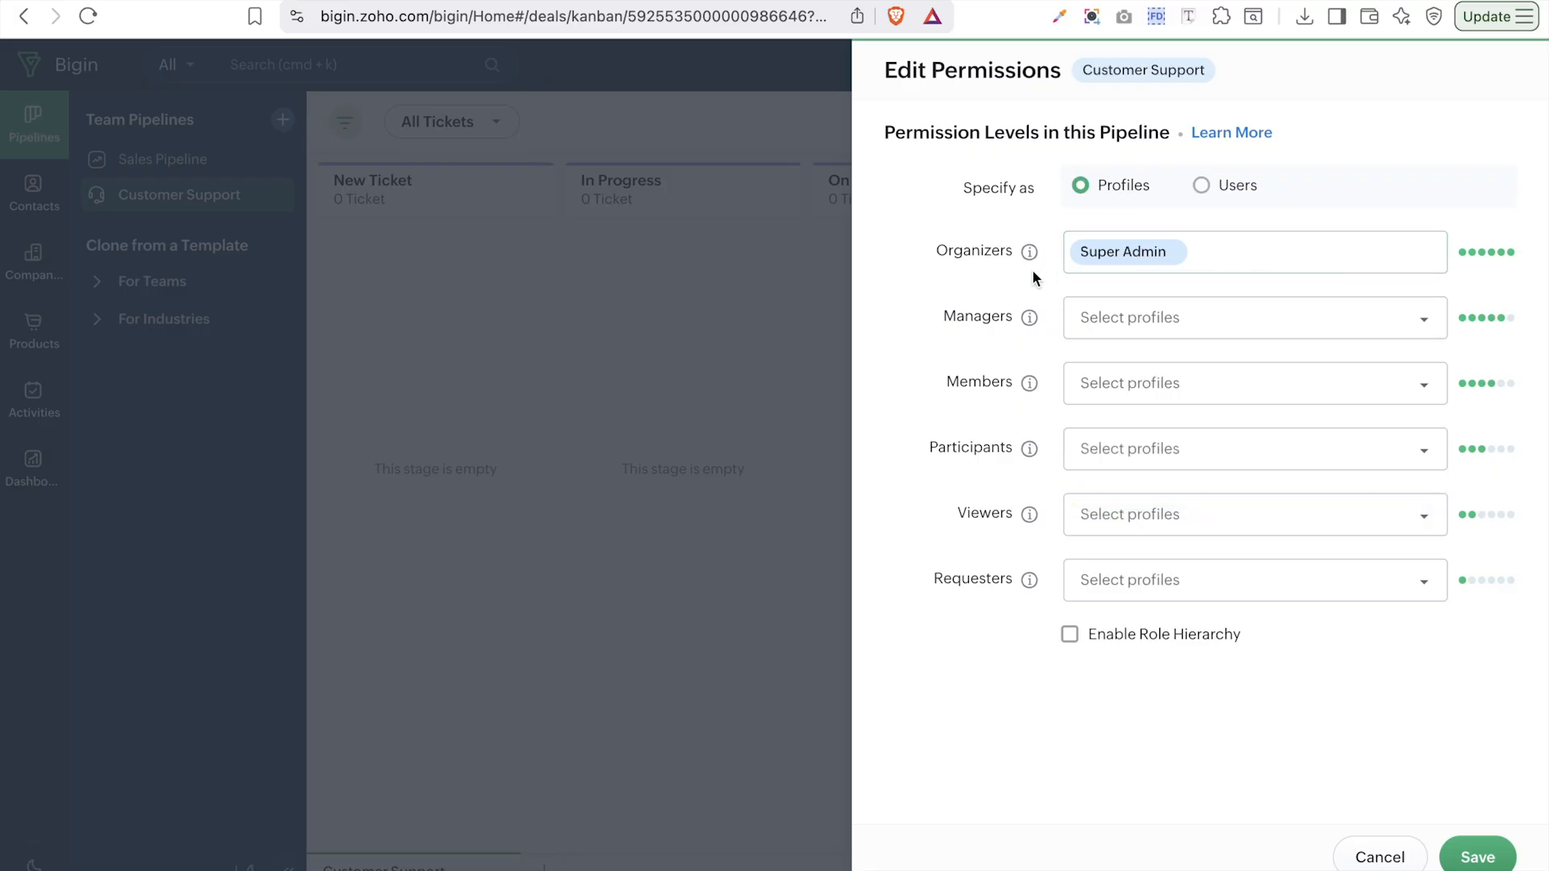
left_click(1142, 457)
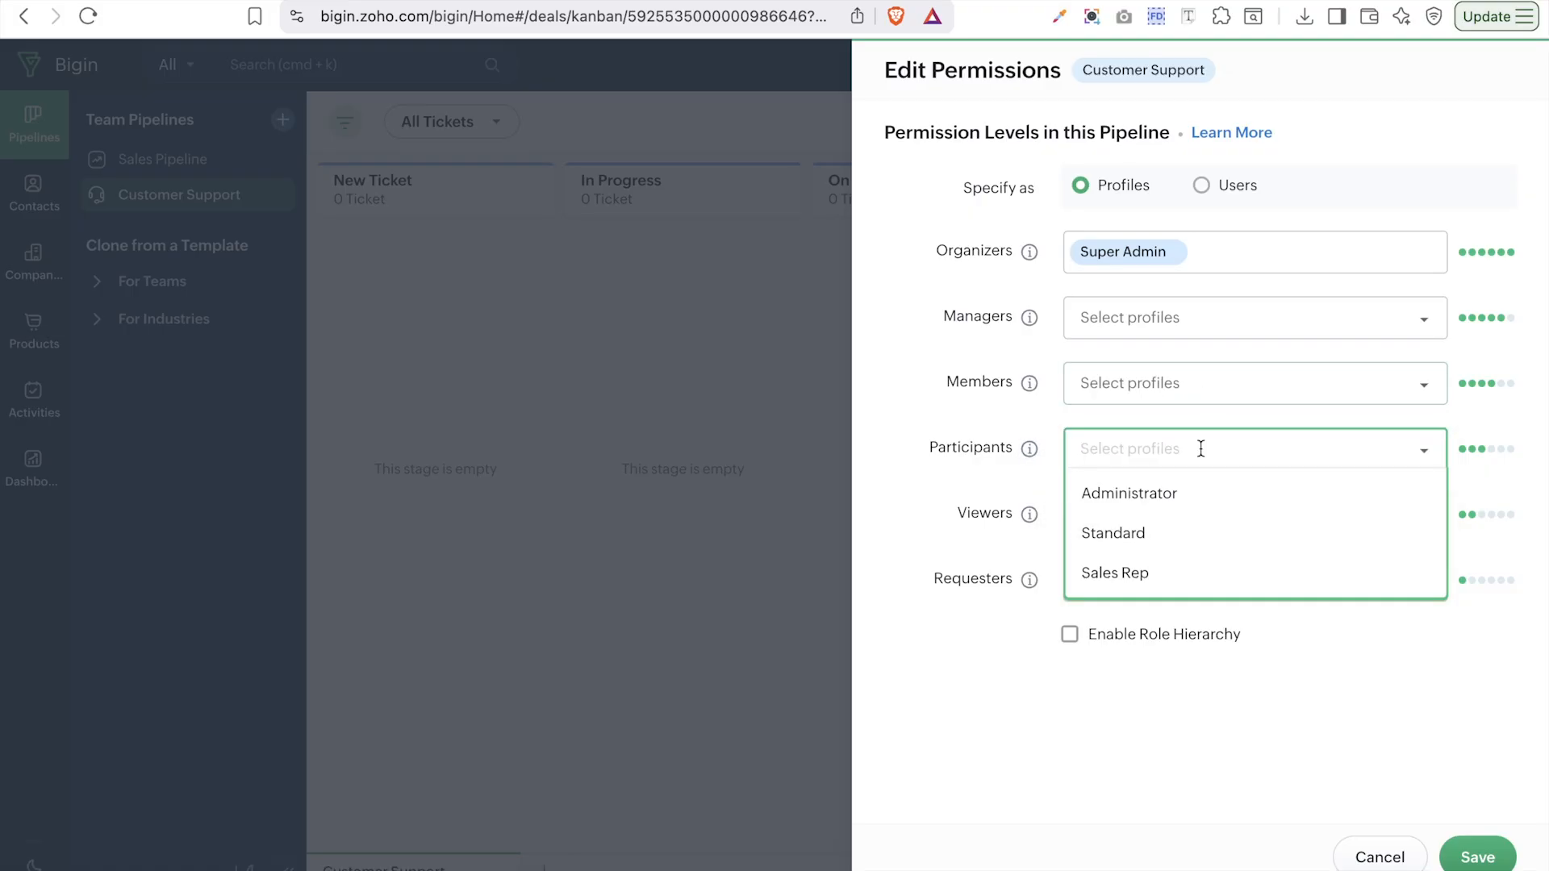
left_click(1115, 573)
left_click(1130, 383)
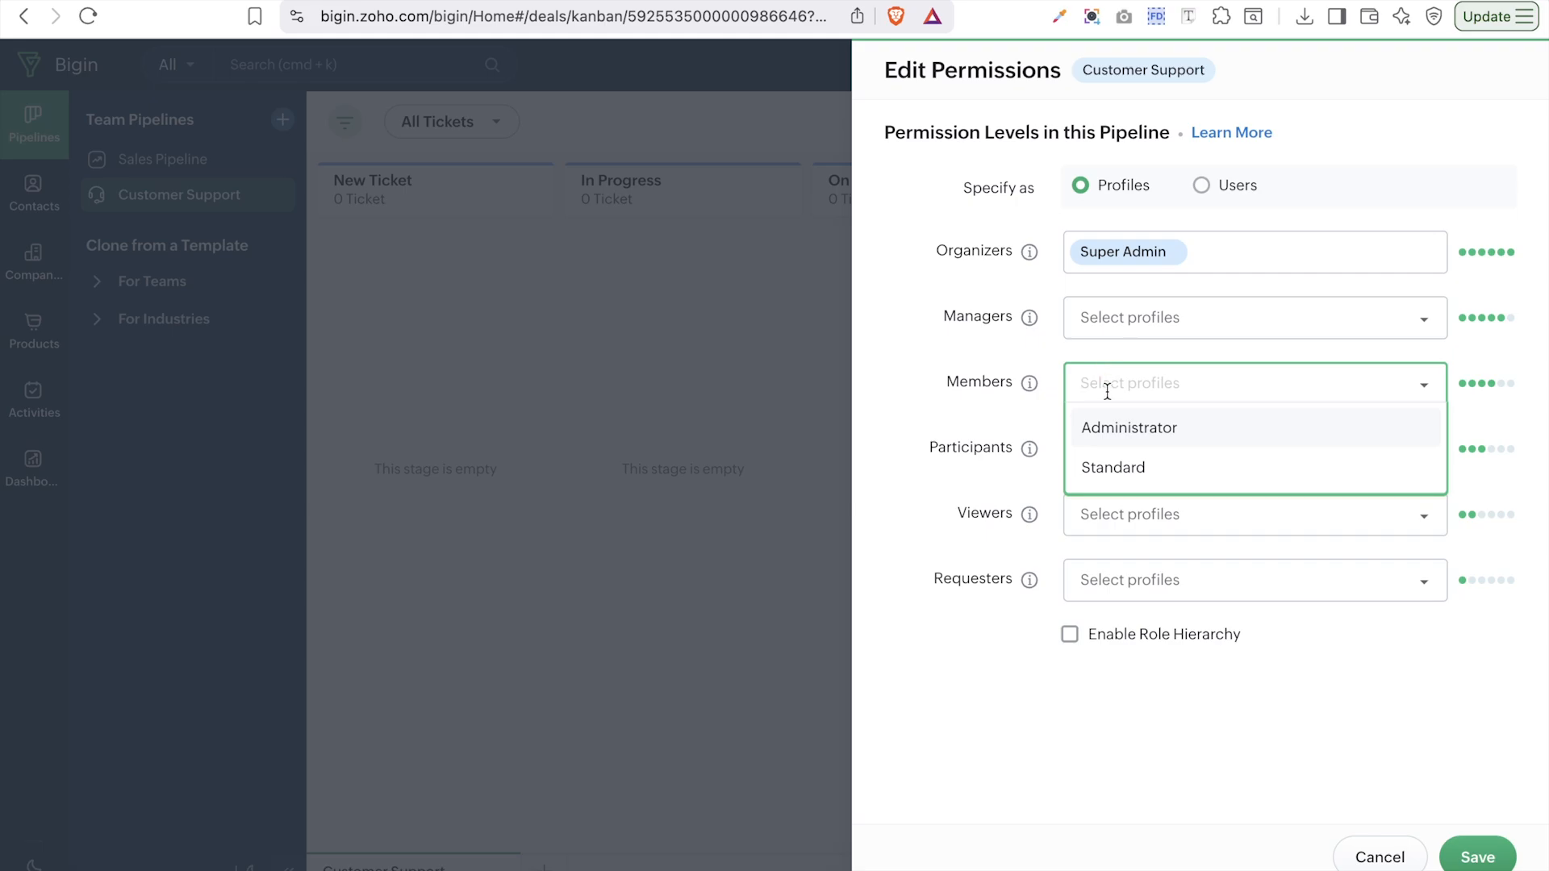
left_click(1134, 466)
- Assign the Administrator profile to Managers, check the Viewers options, and save the permissions
left_click(1135, 315)
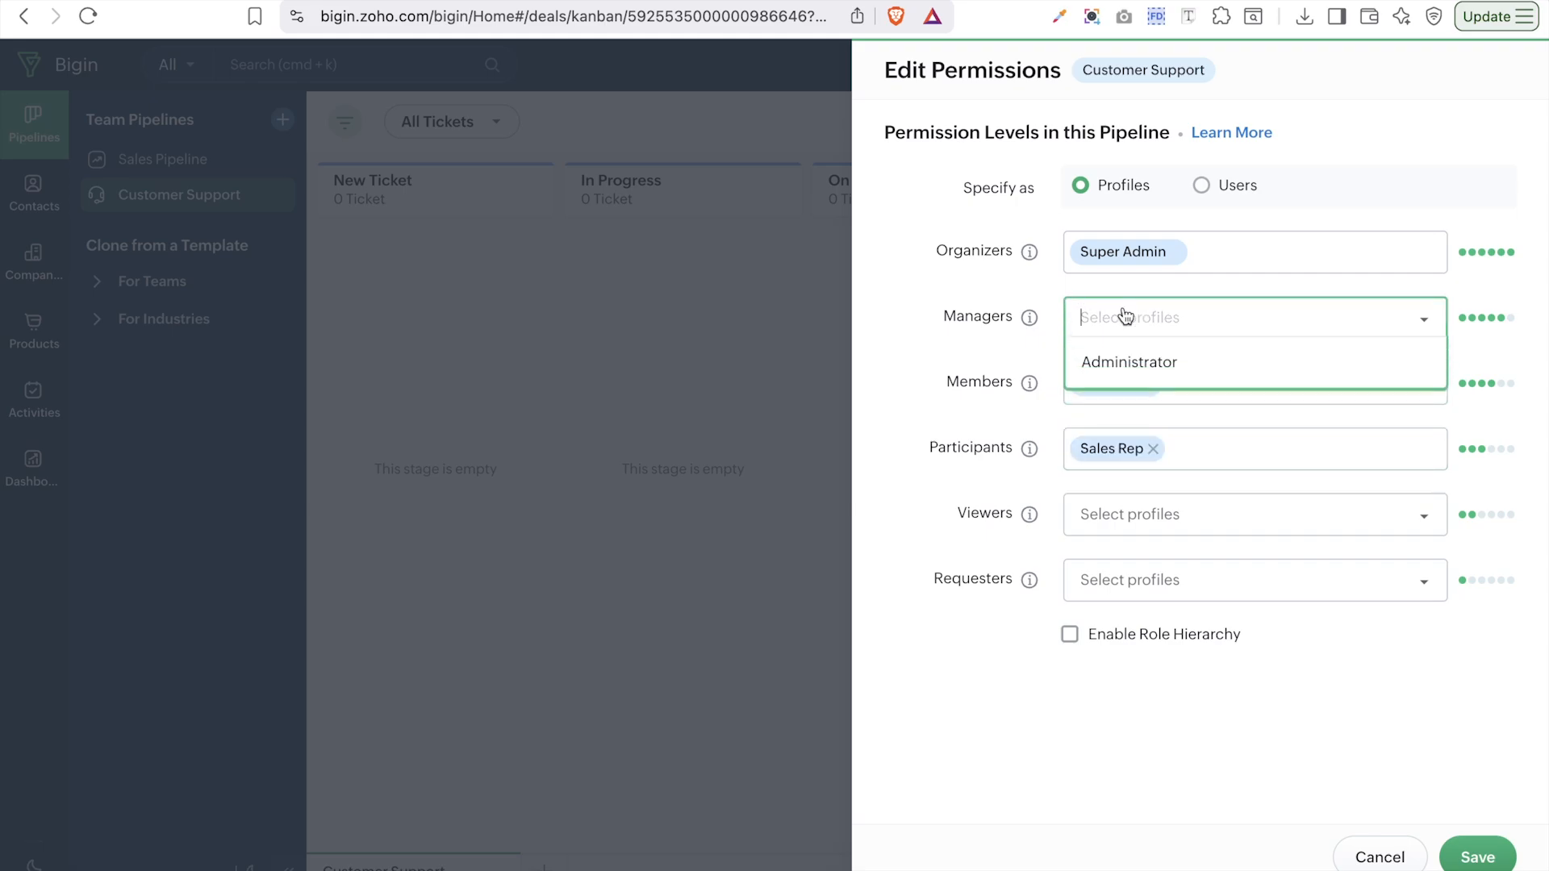
mouse_move(1036, 324)
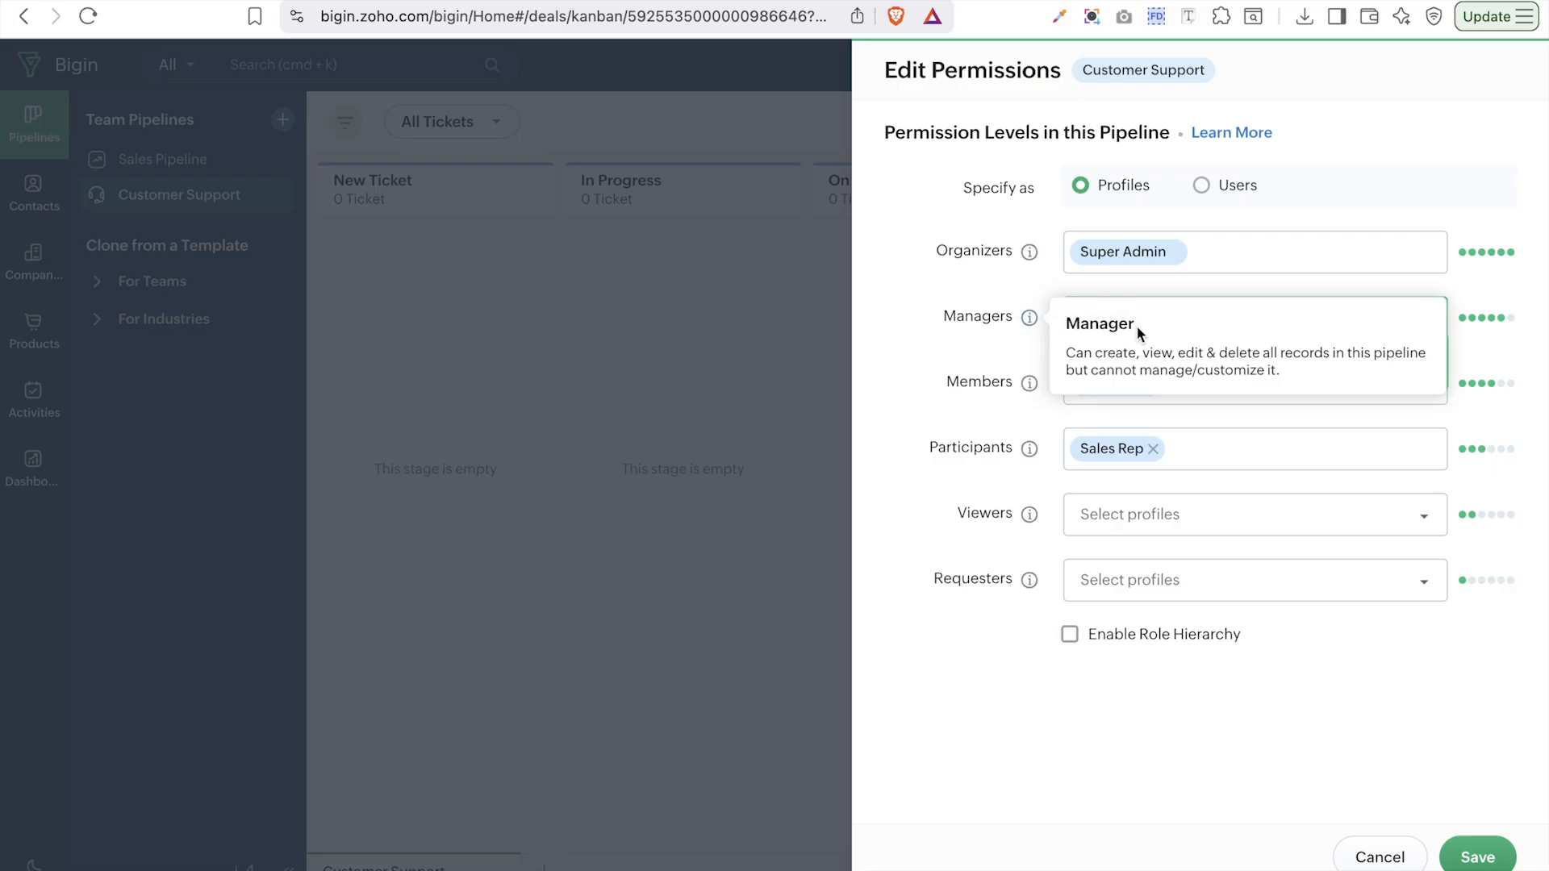
left_click(1214, 314)
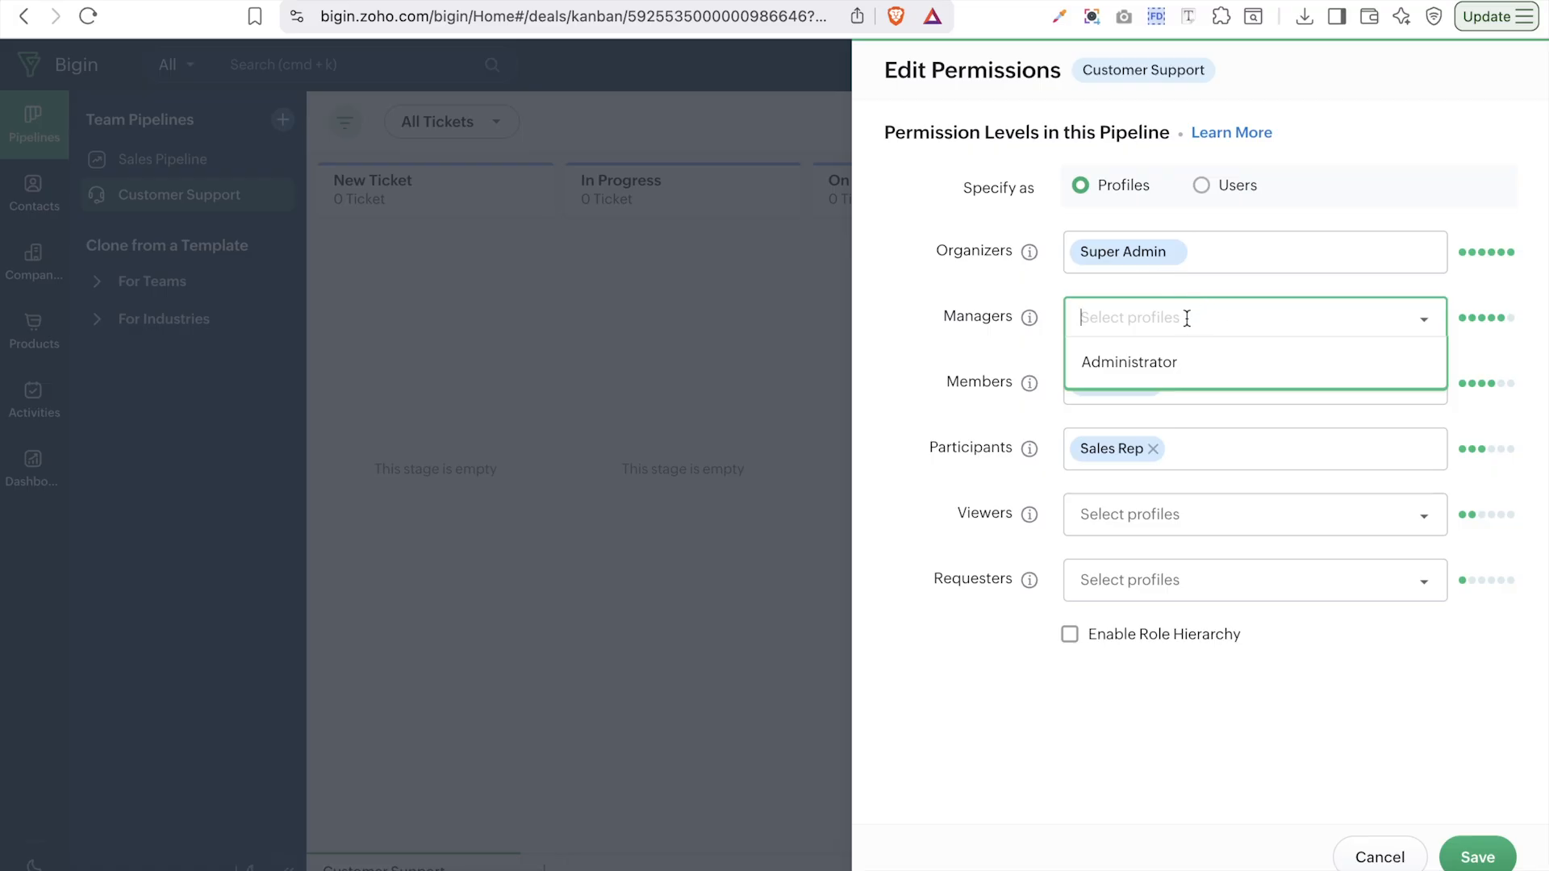
left_click(1288, 365)
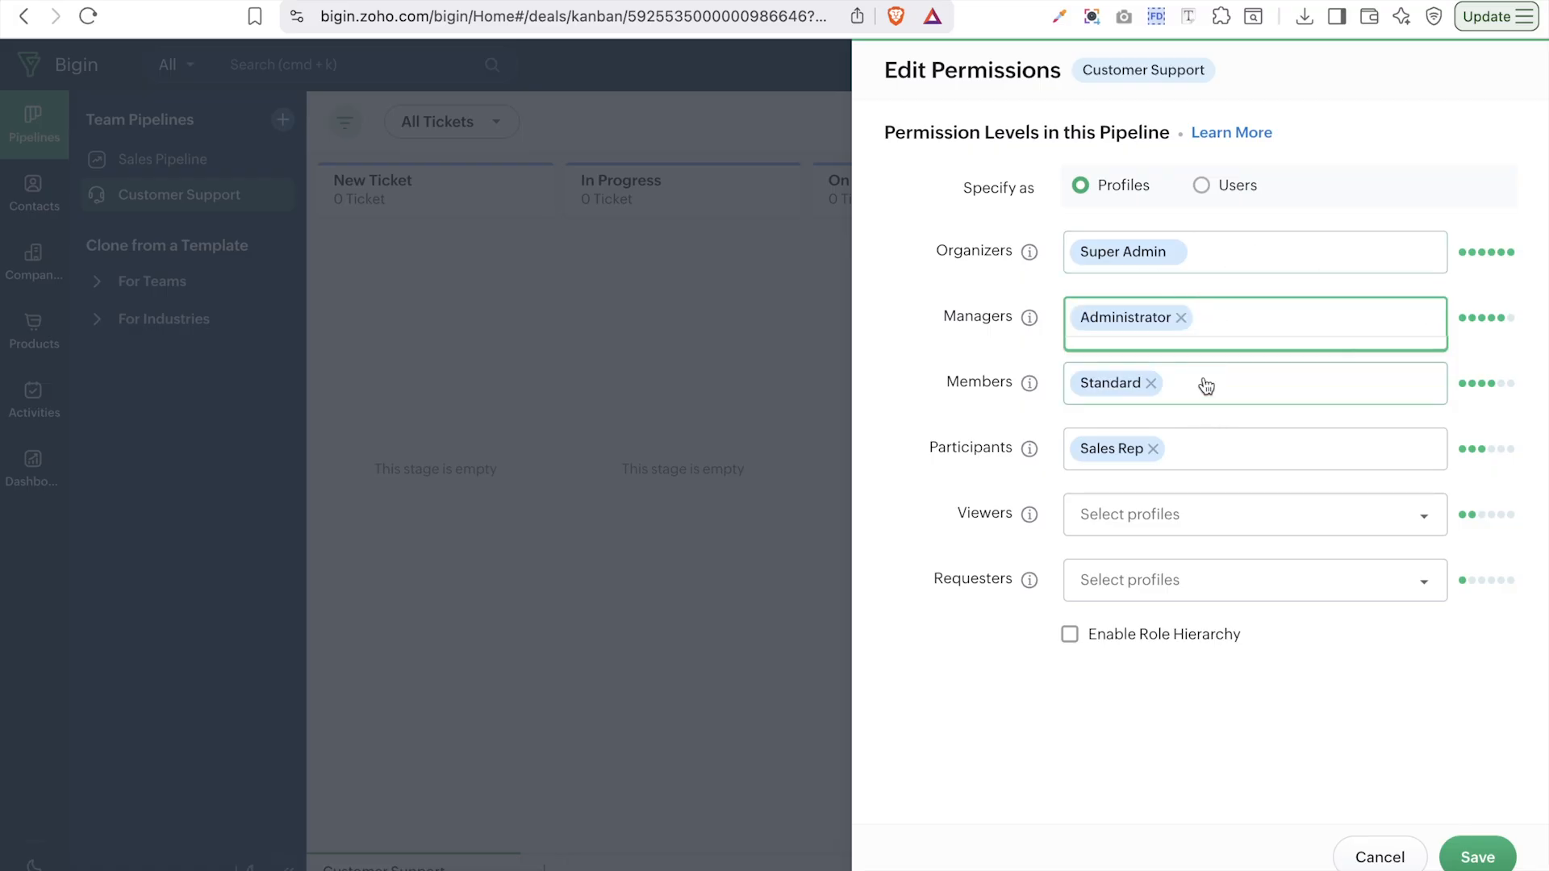
left_click(1215, 515)
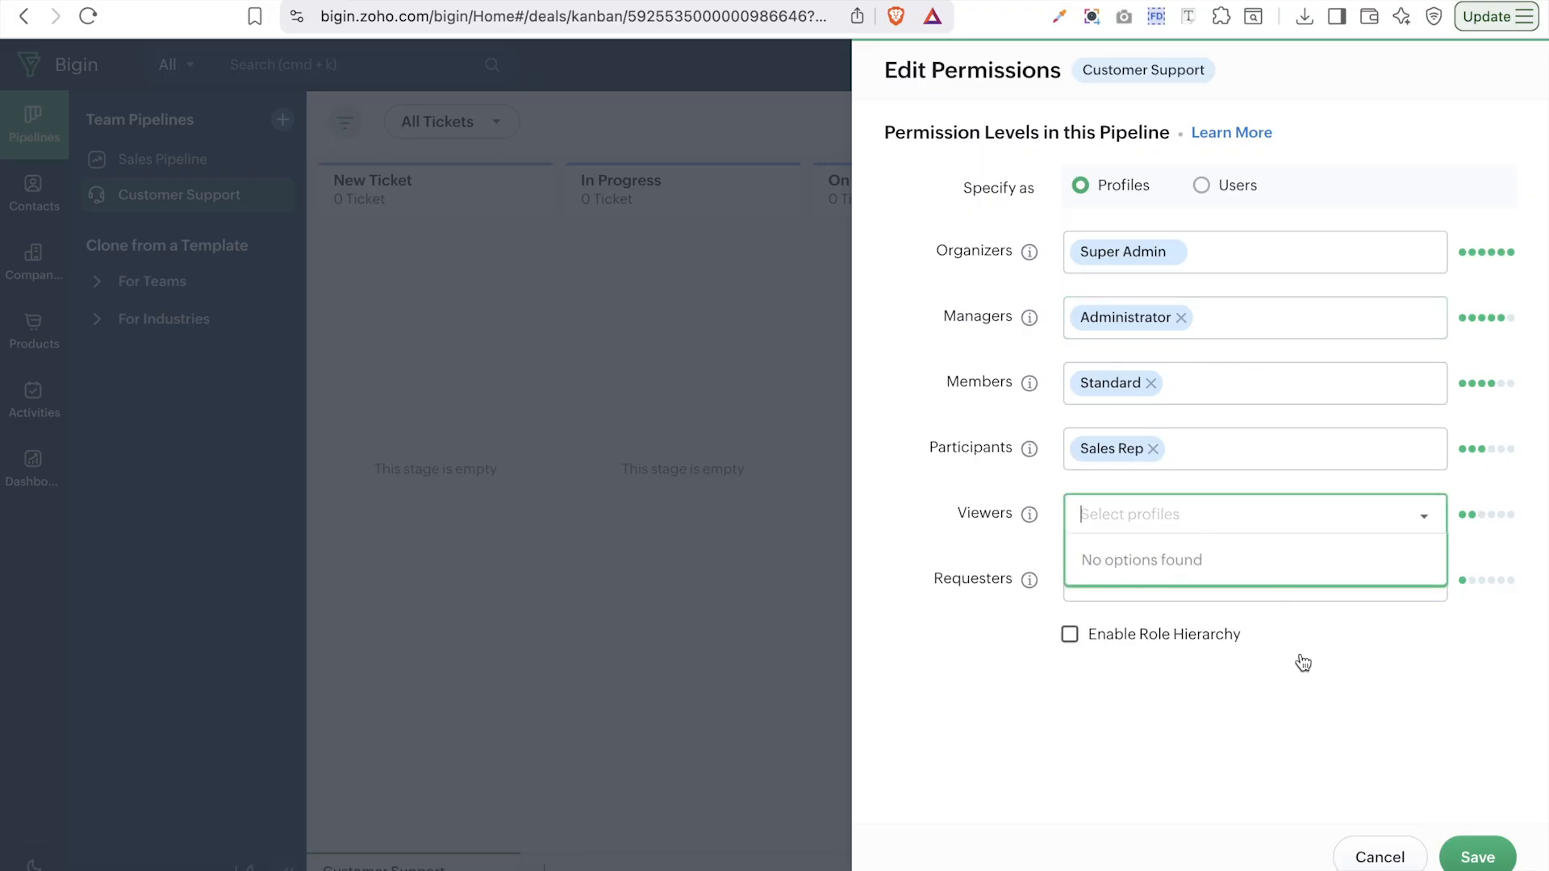
left_click(1457, 862)
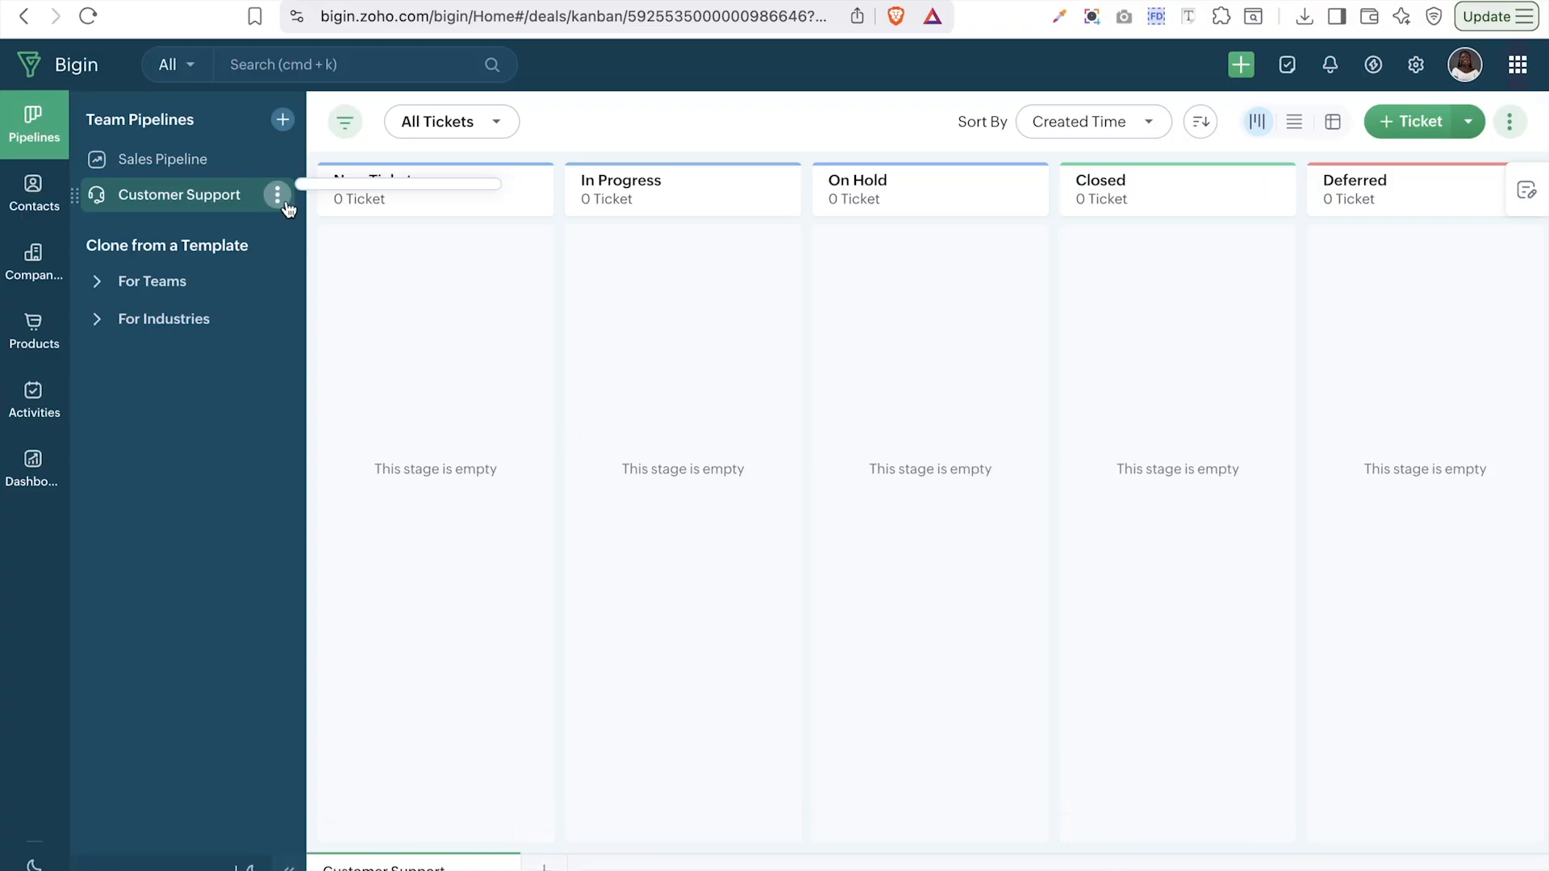
- Add a Qualification stage to Customer Support and move it right after New Ticket
left_click(278, 194)
left_click(397, 291)
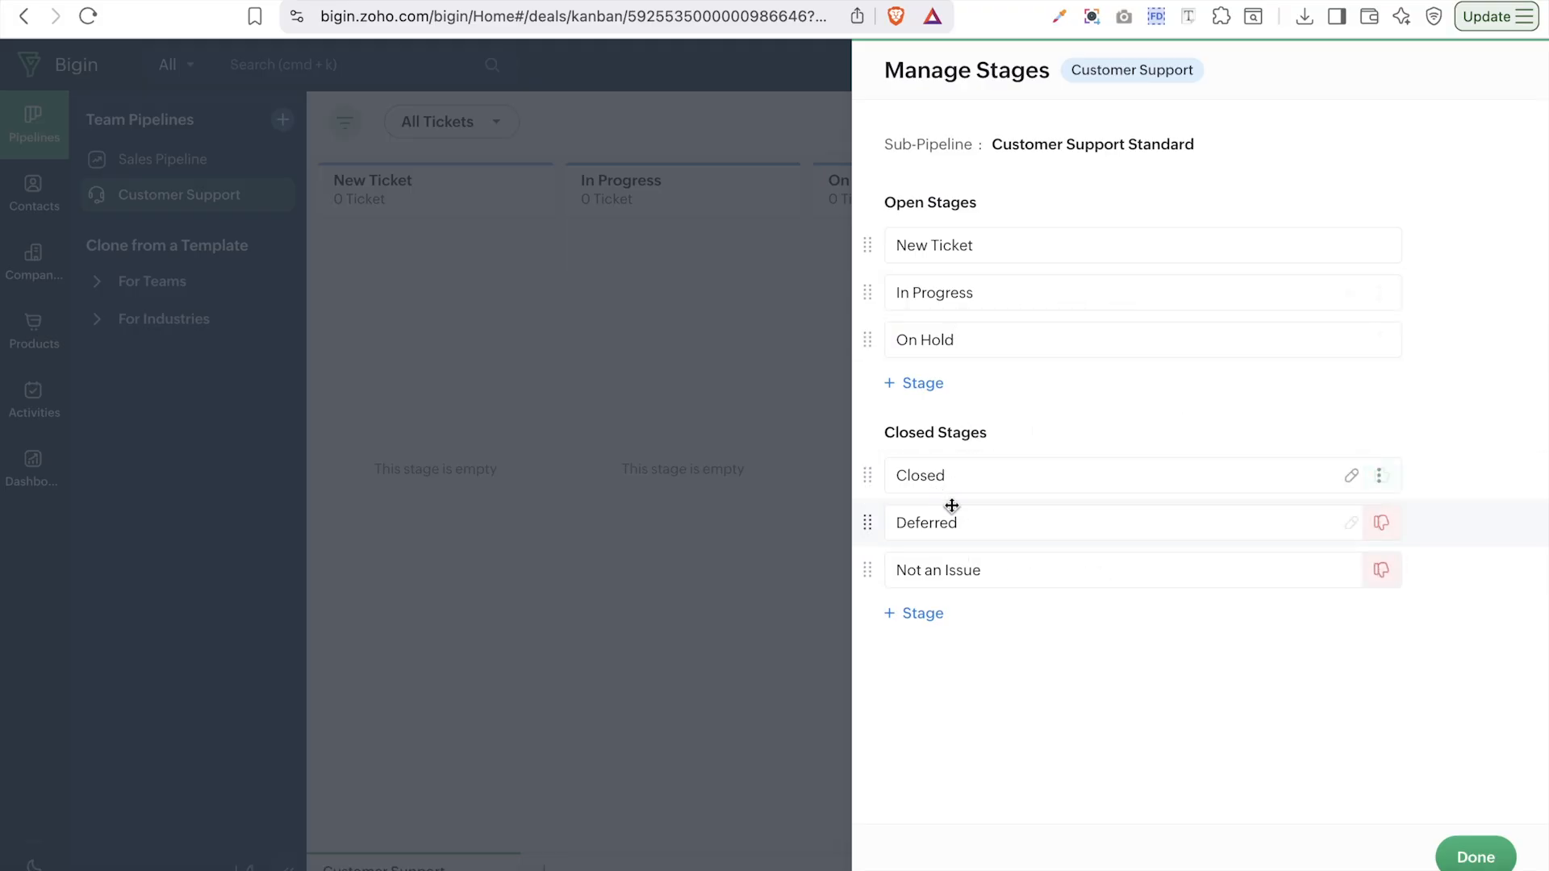
left_click(920, 383)
left_click(922, 388)
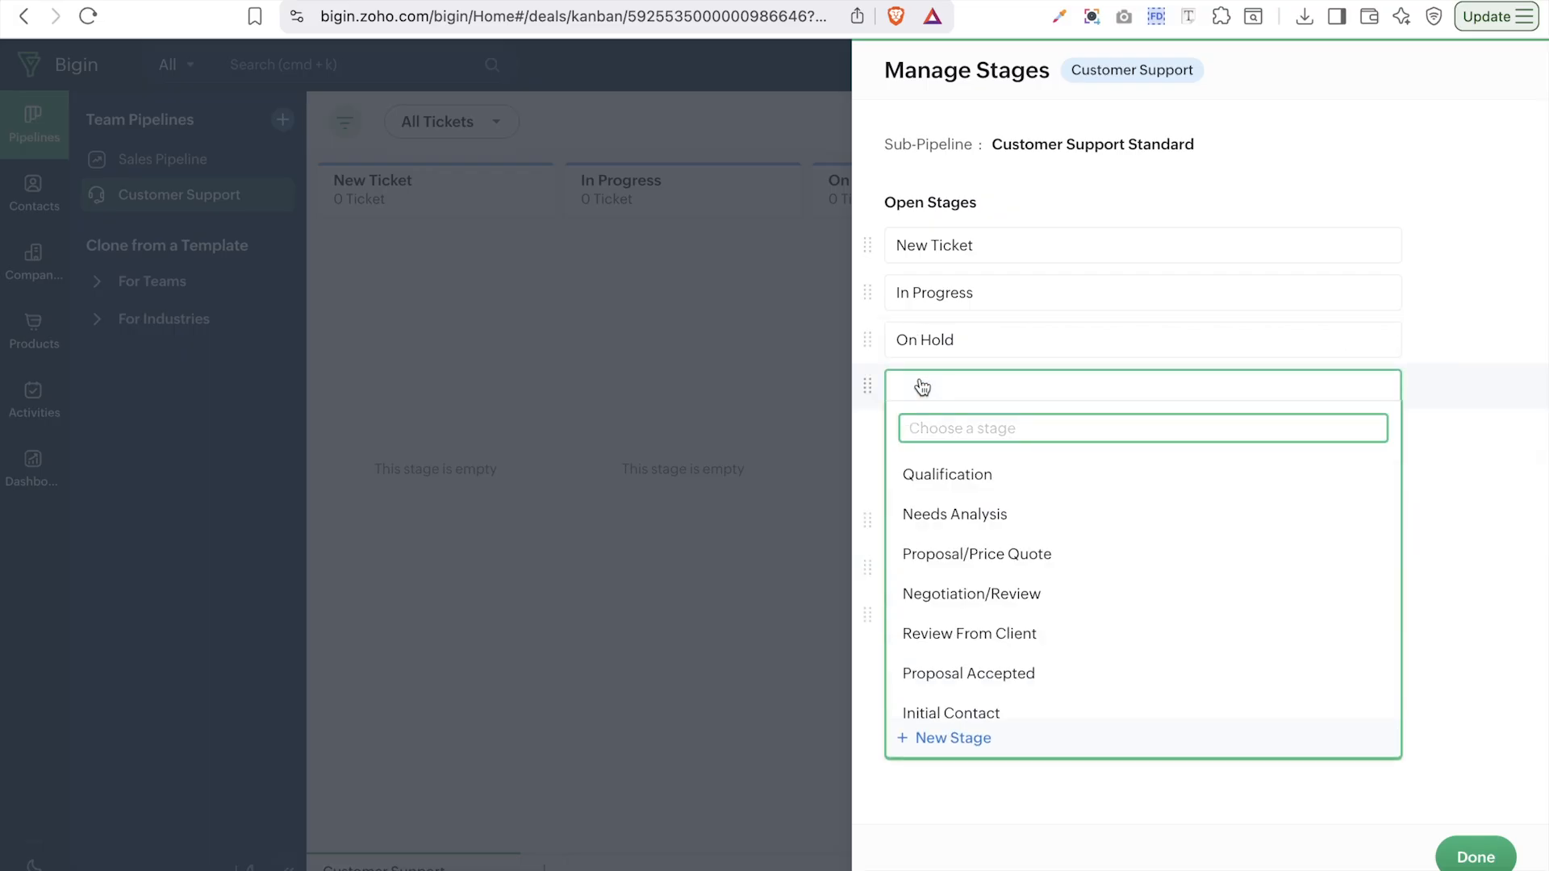
left_click(961, 476)
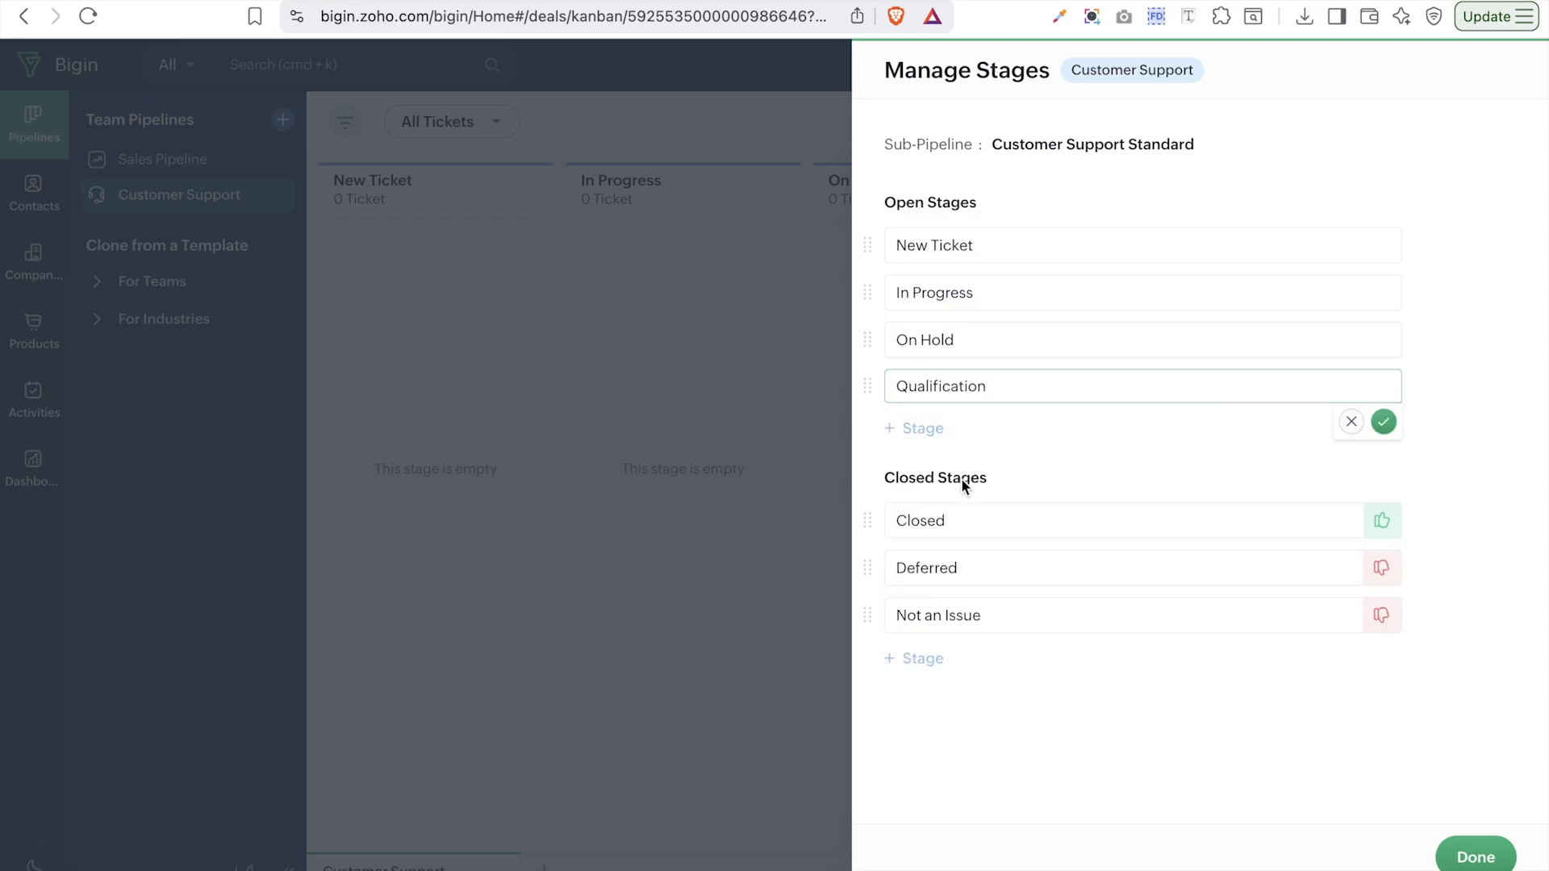
left_click(1383, 422)
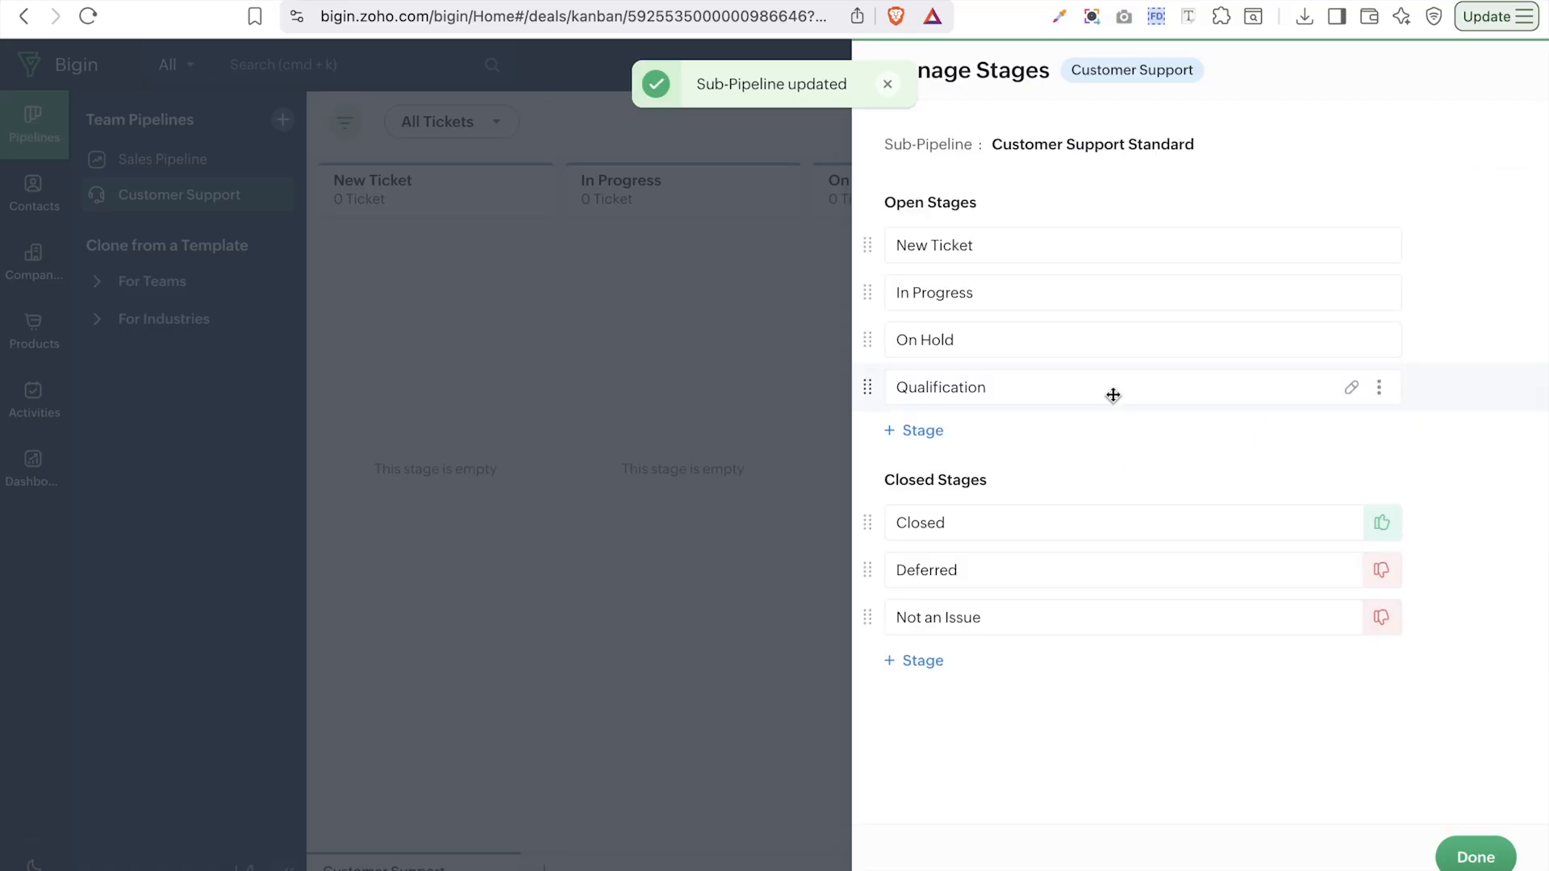
left_click_drag(961, 391, 987, 280)
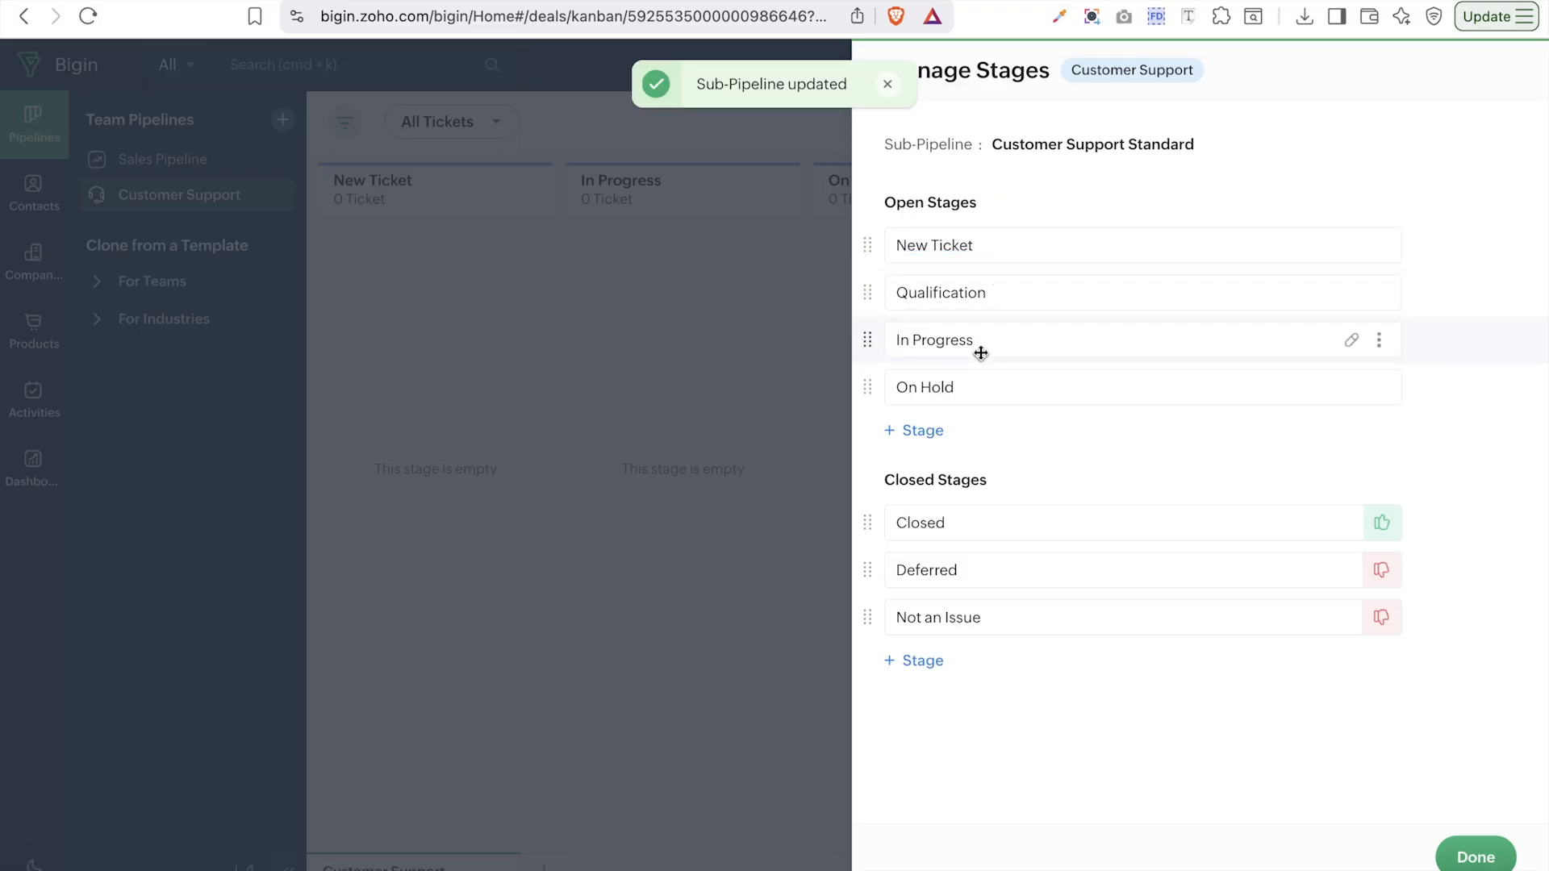
- Remove the empty extra closed-stage row and finish managing stages
left_click(928, 660)
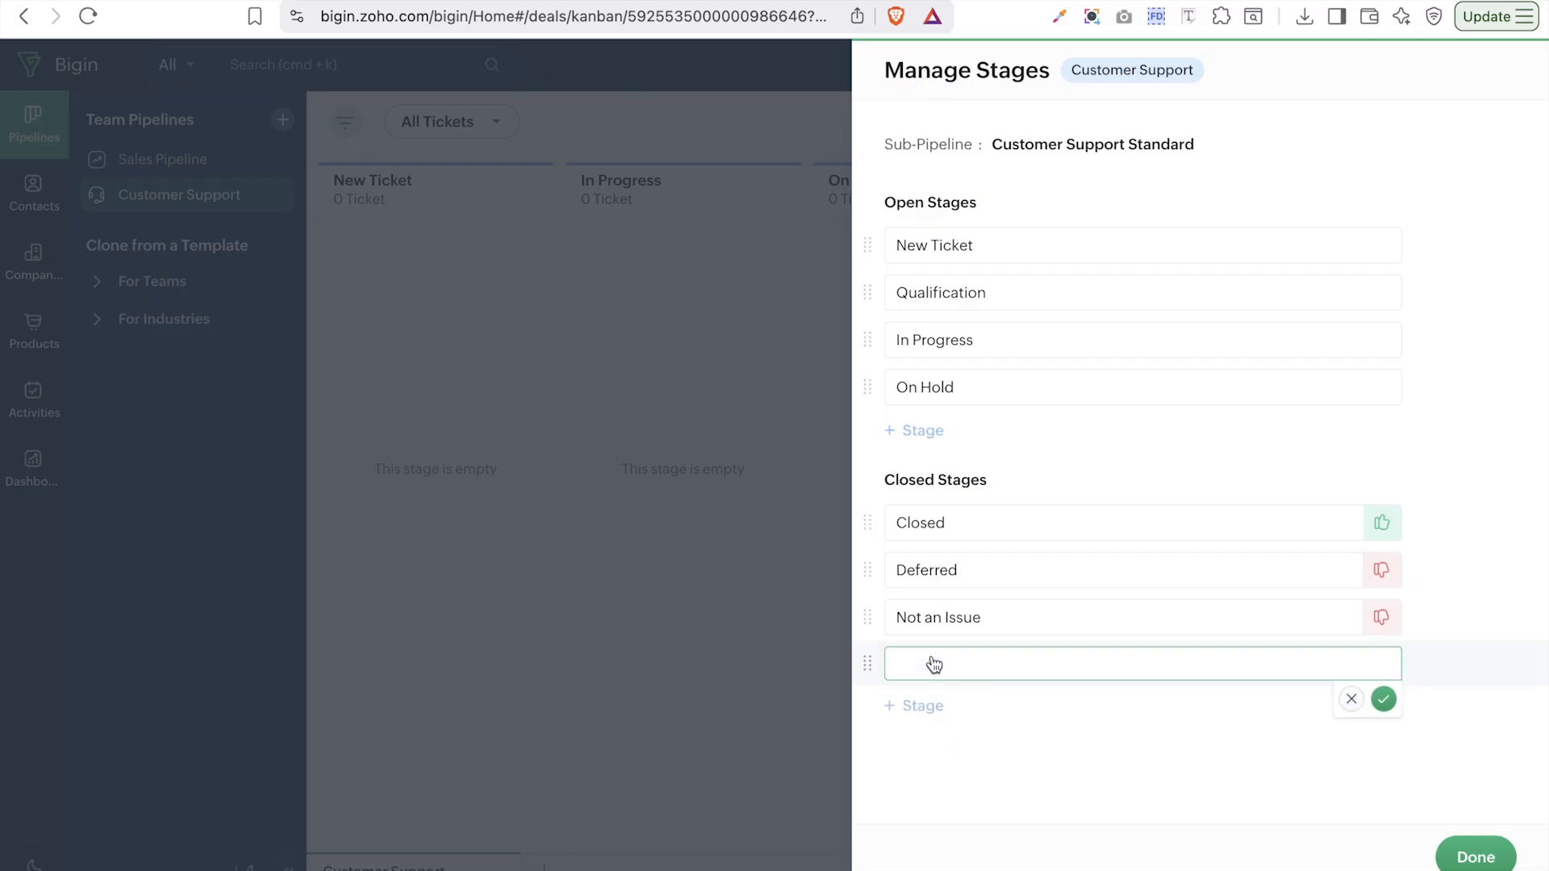
left_click(935, 664)
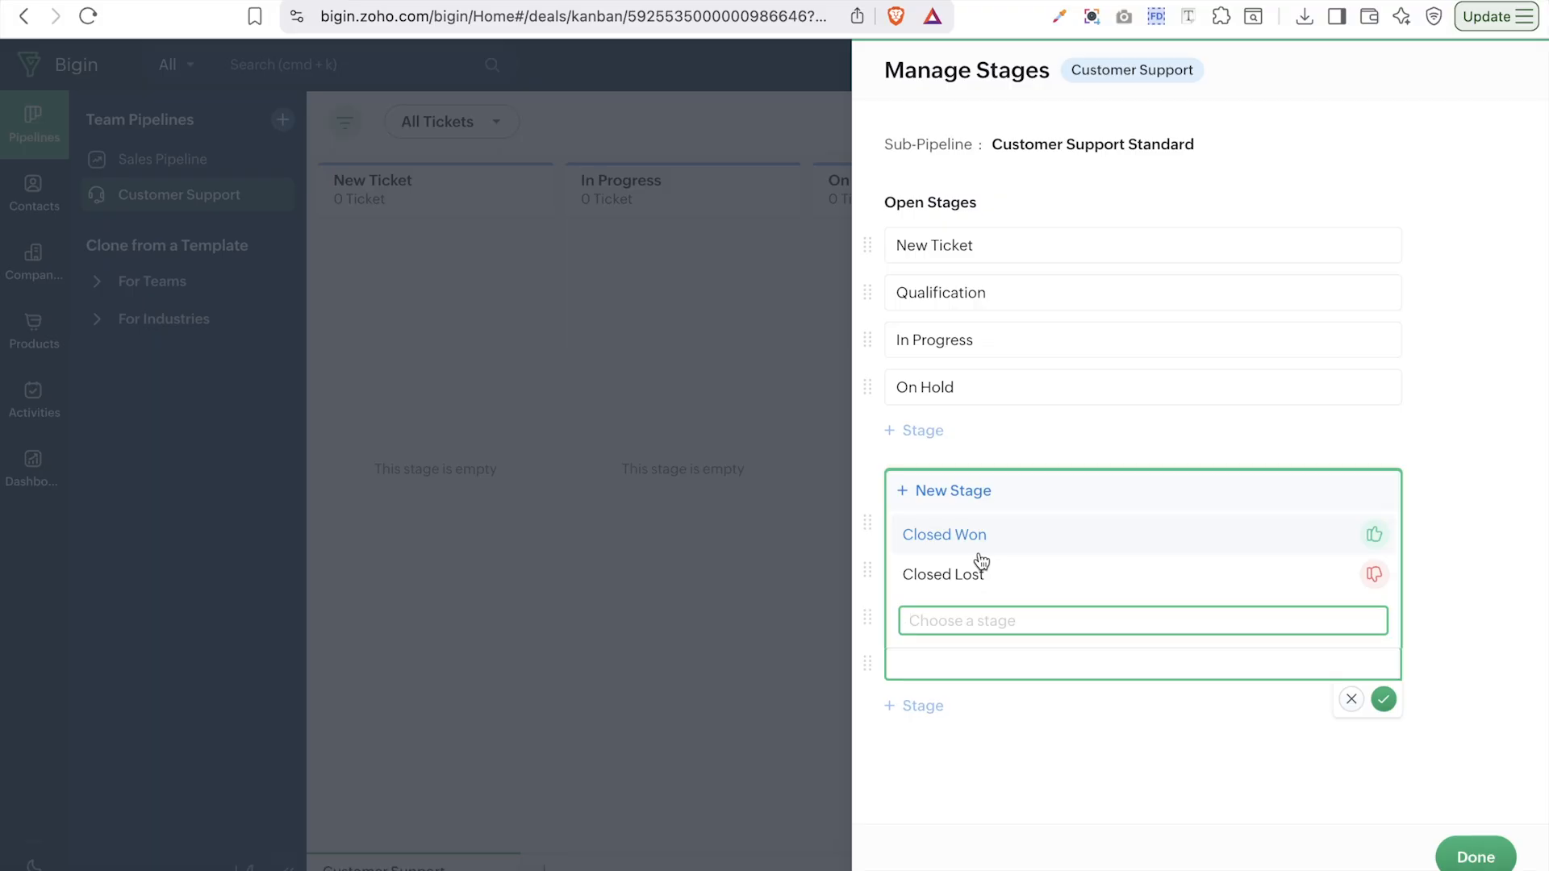
left_click(1105, 753)
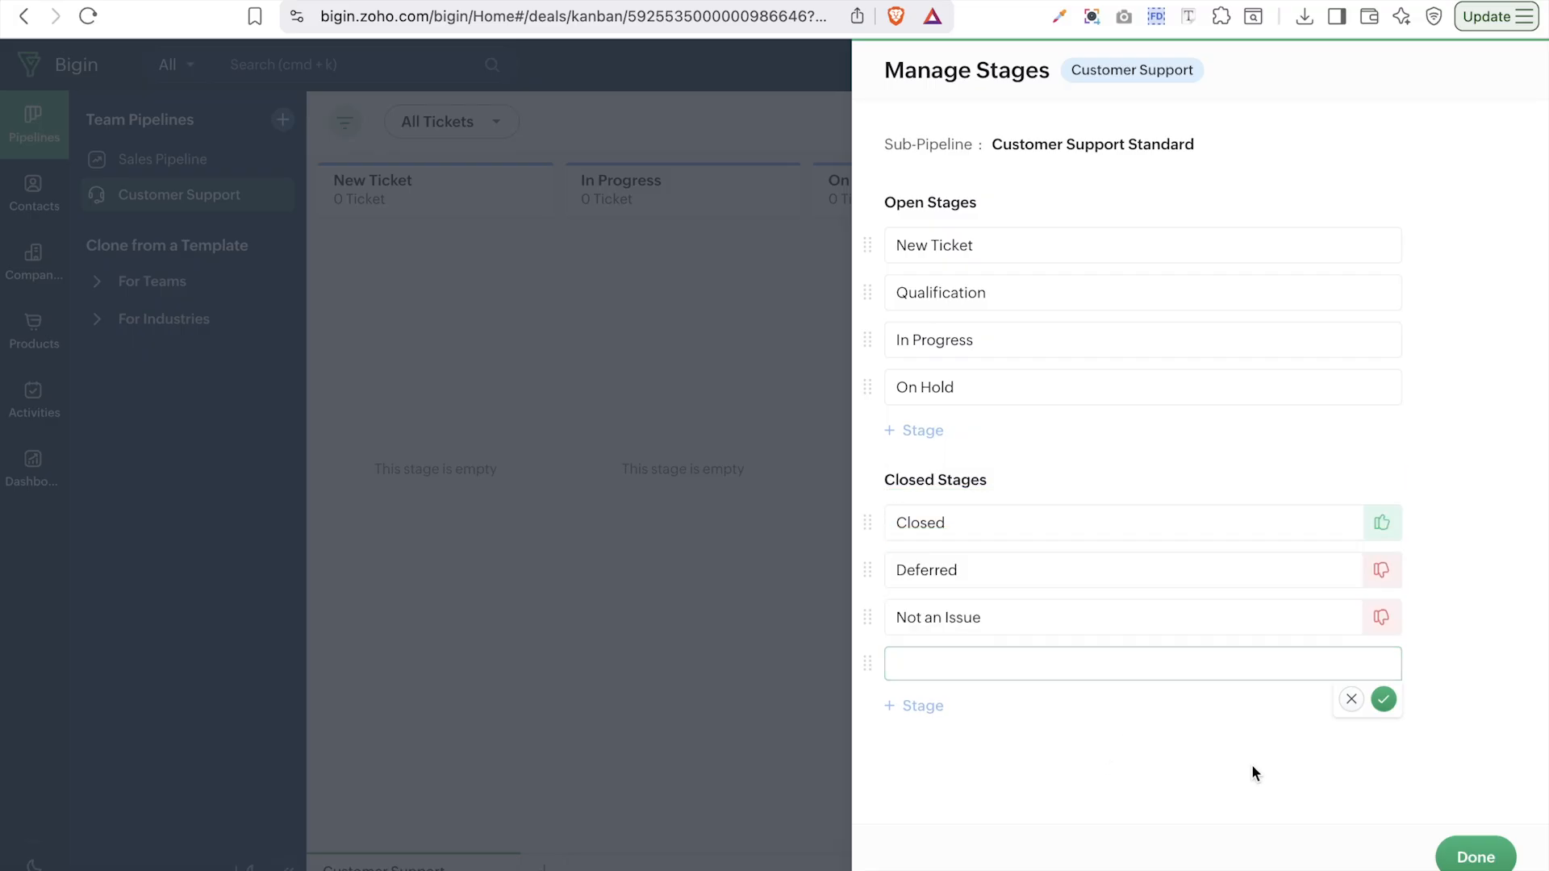
left_click(1351, 698)
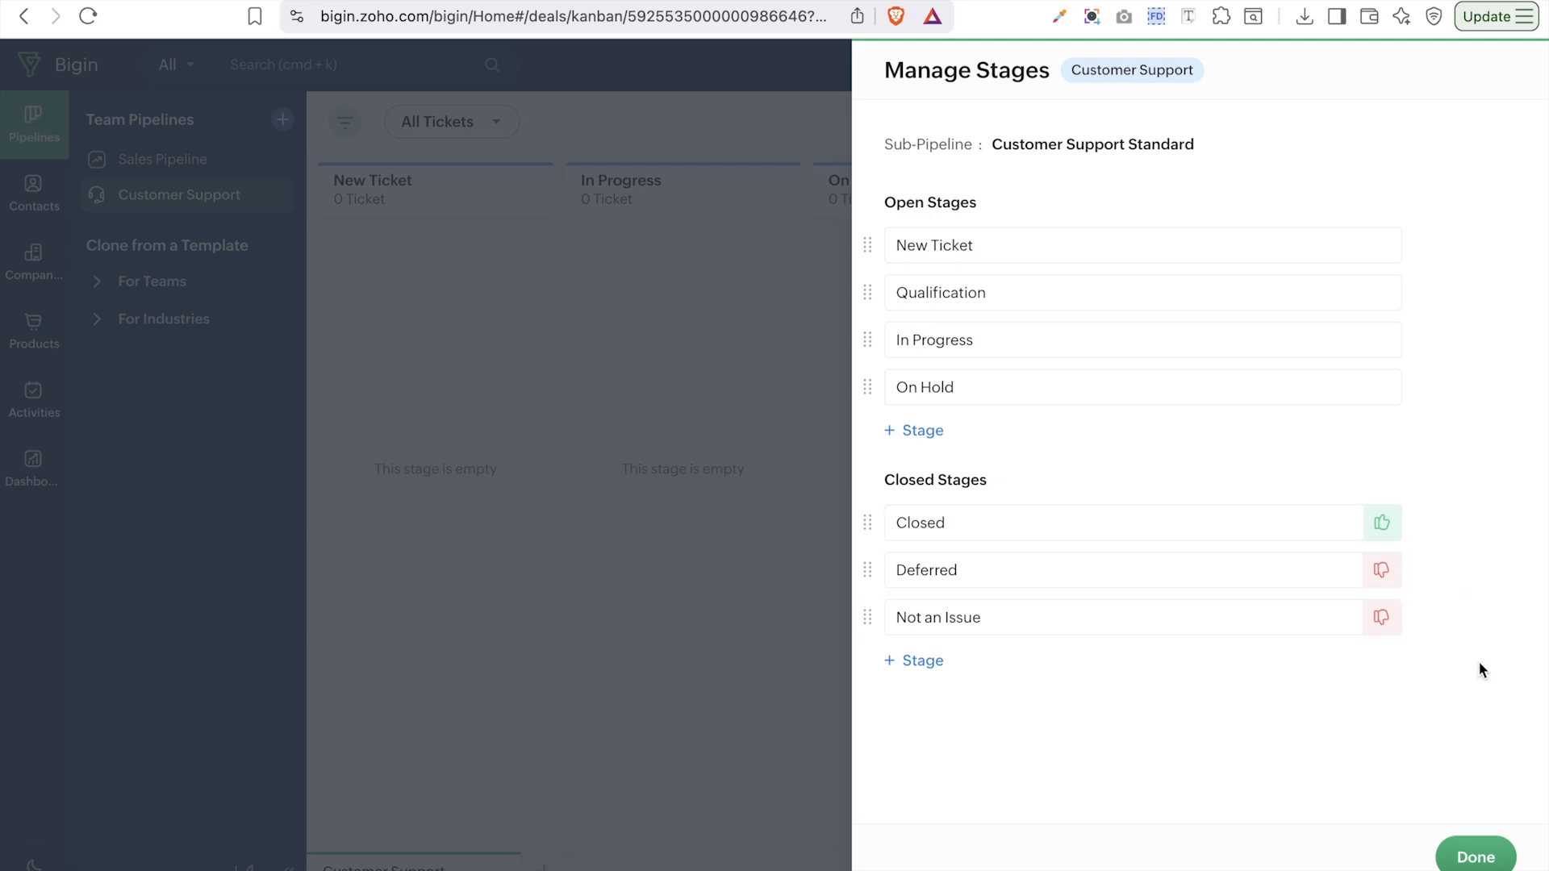
left_click(1480, 853)
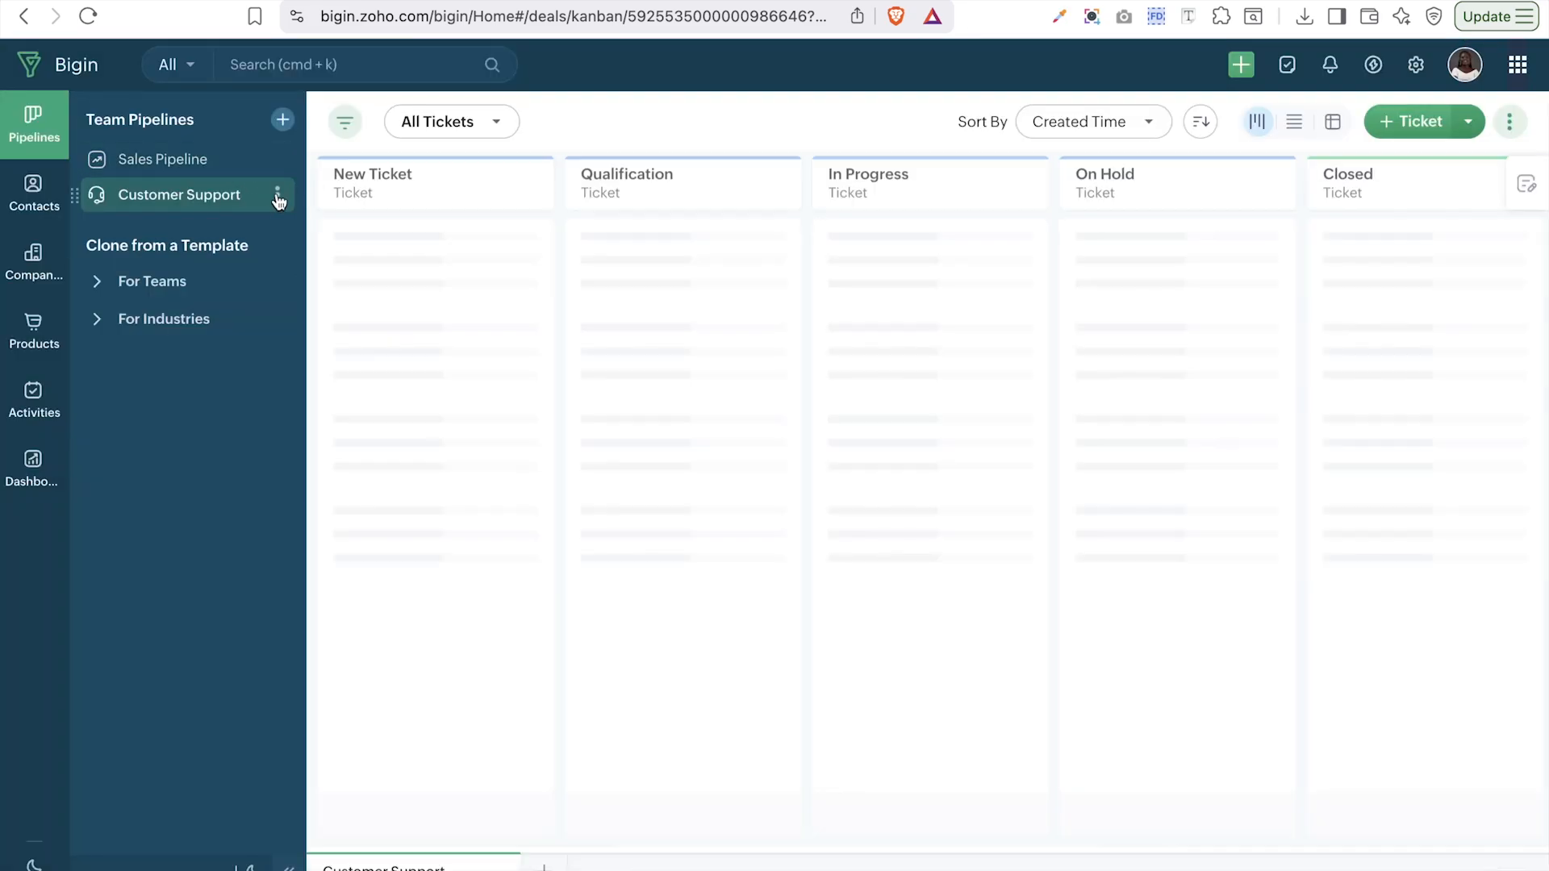
- In the Customer Support field layout, drag Start Date, Type and Next Step into Additional Information, then save
left_click(278, 196)
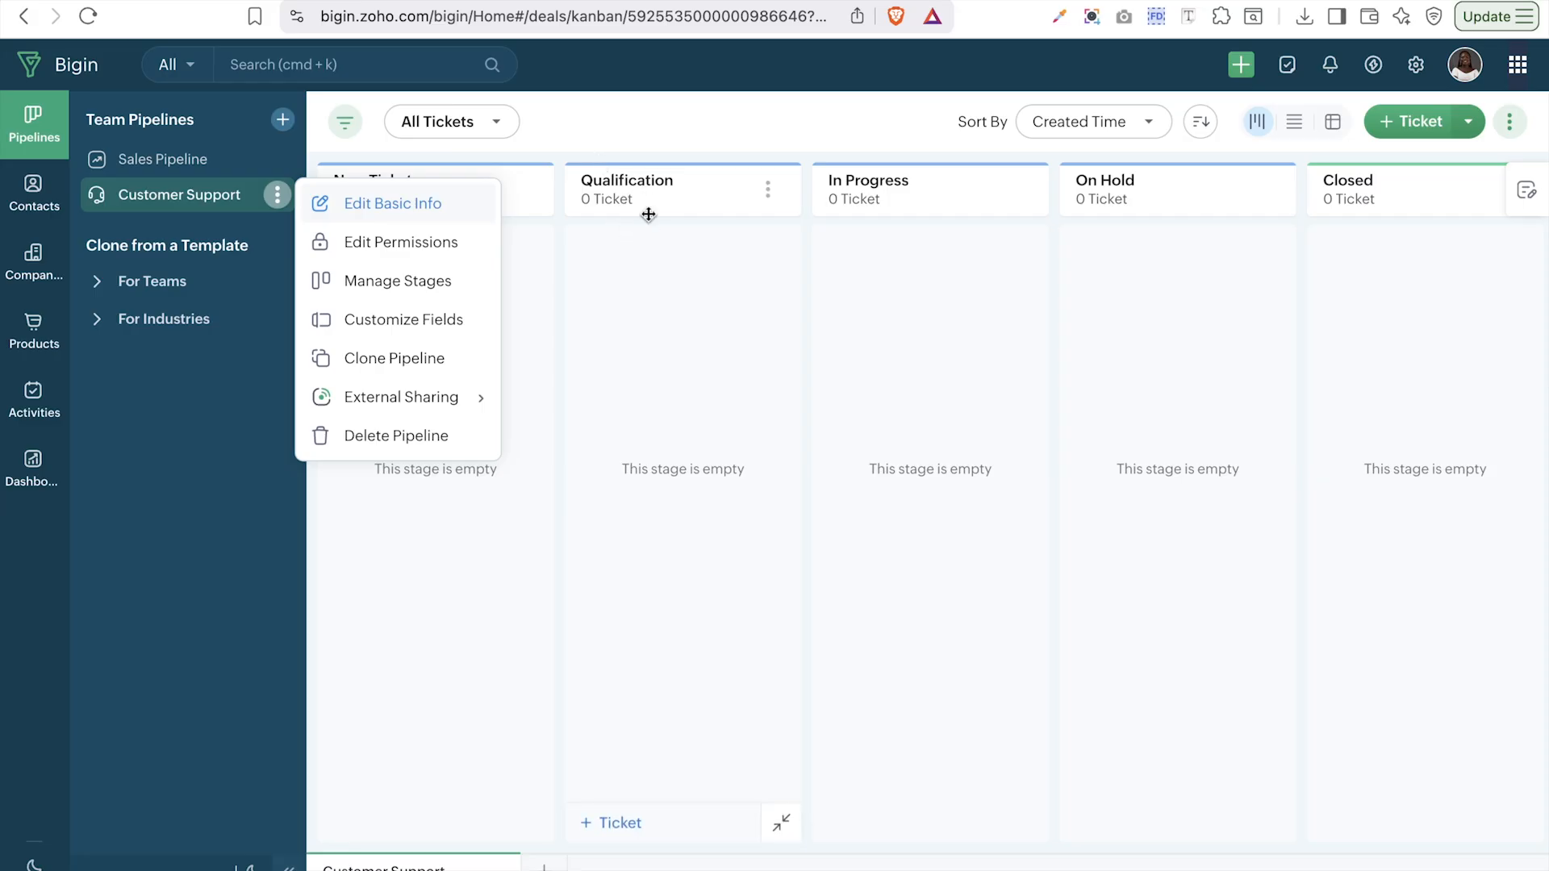
left_click(409, 325)
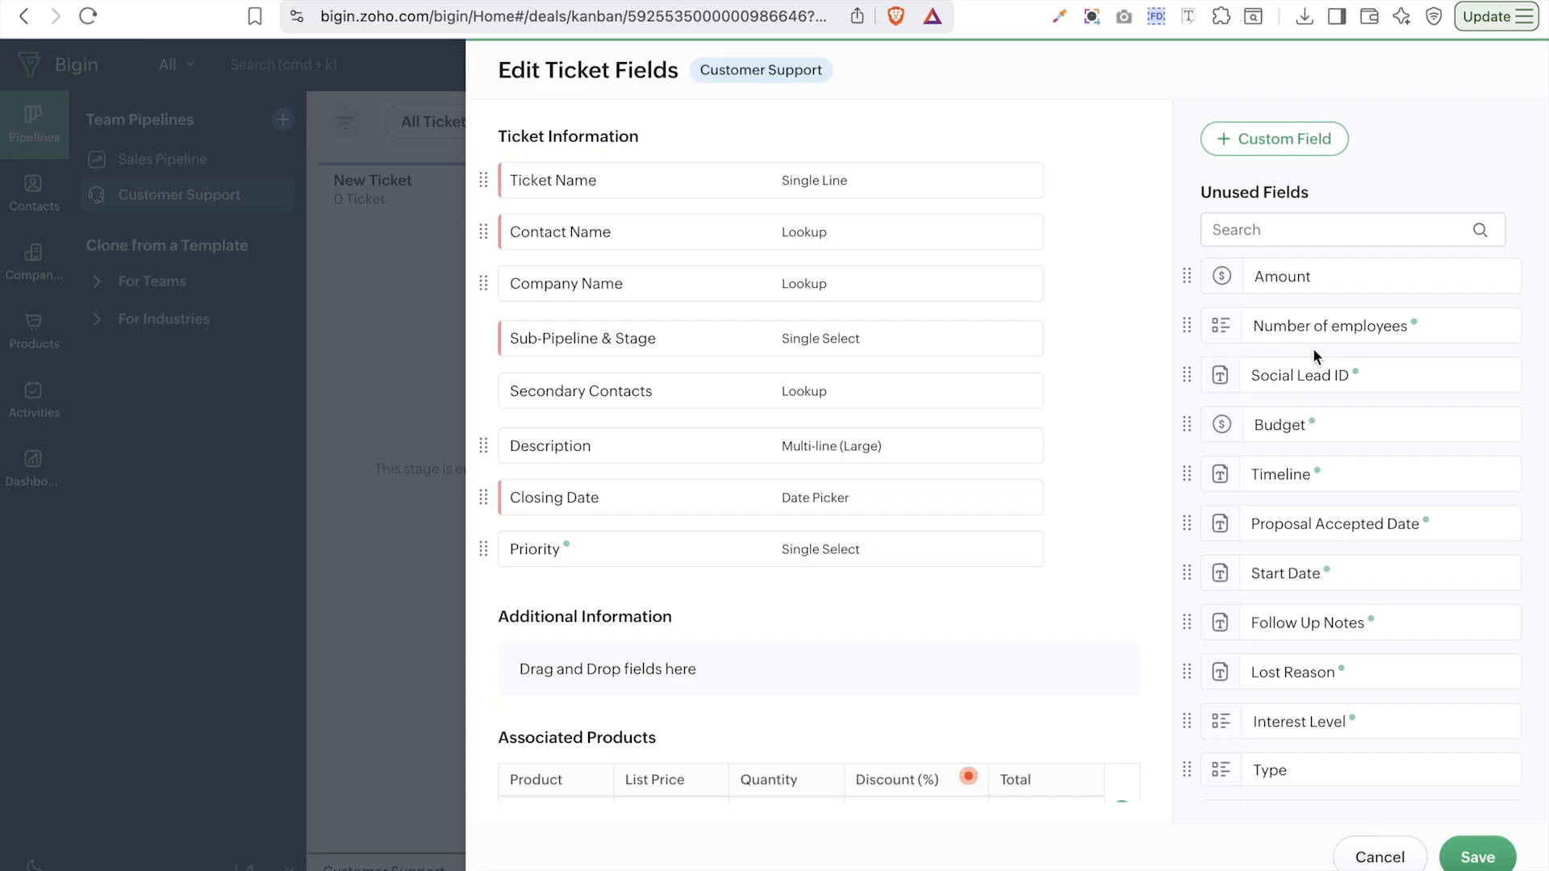
scroll(1313, 355, "down", 3)
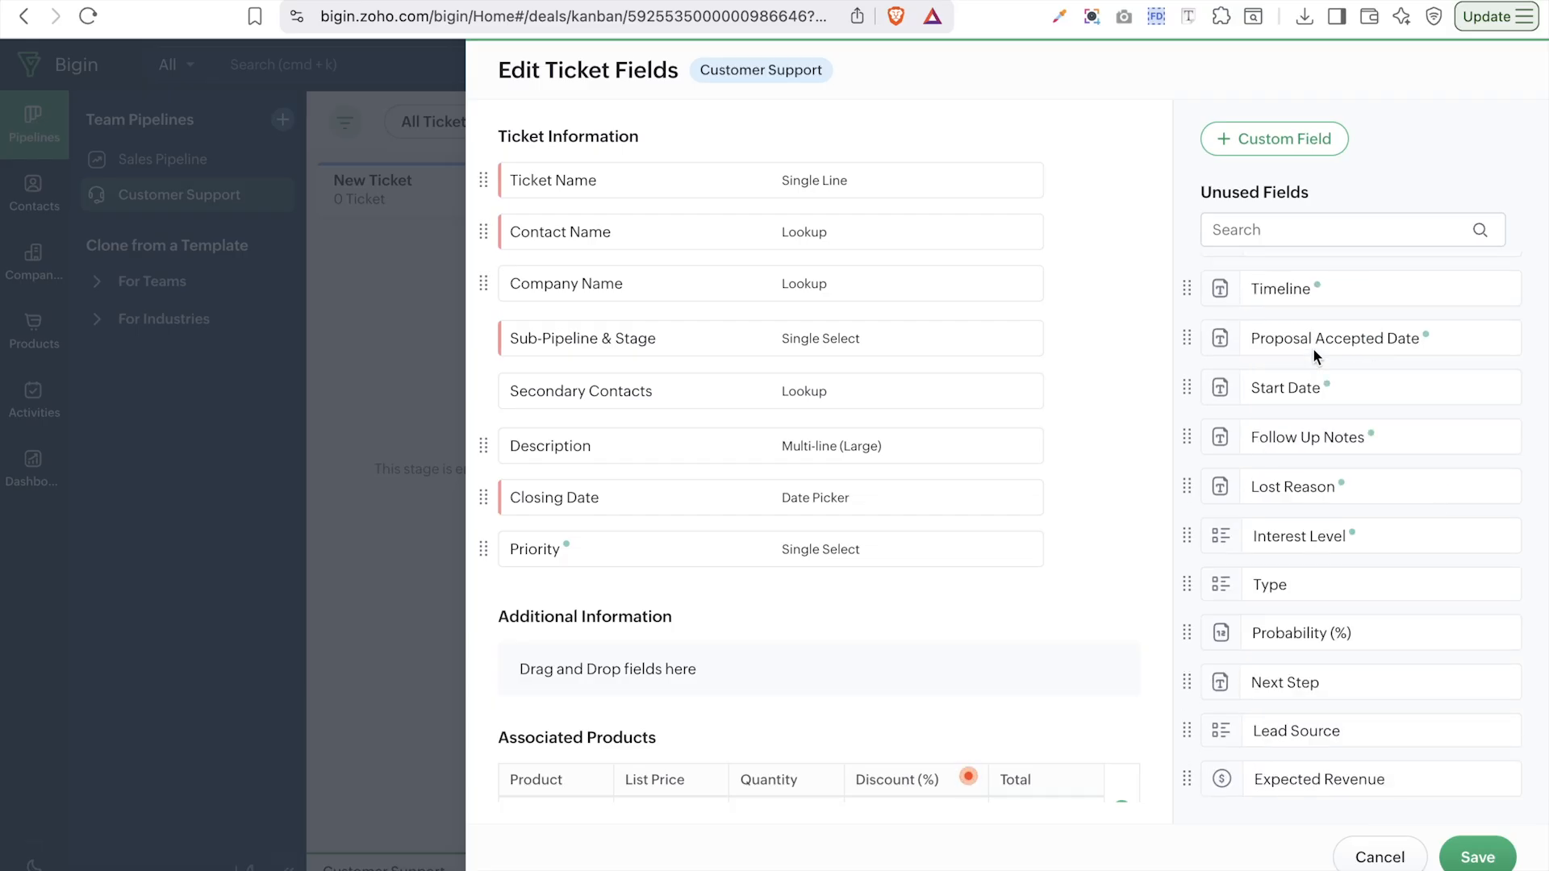
scroll(1313, 348, "up", 3)
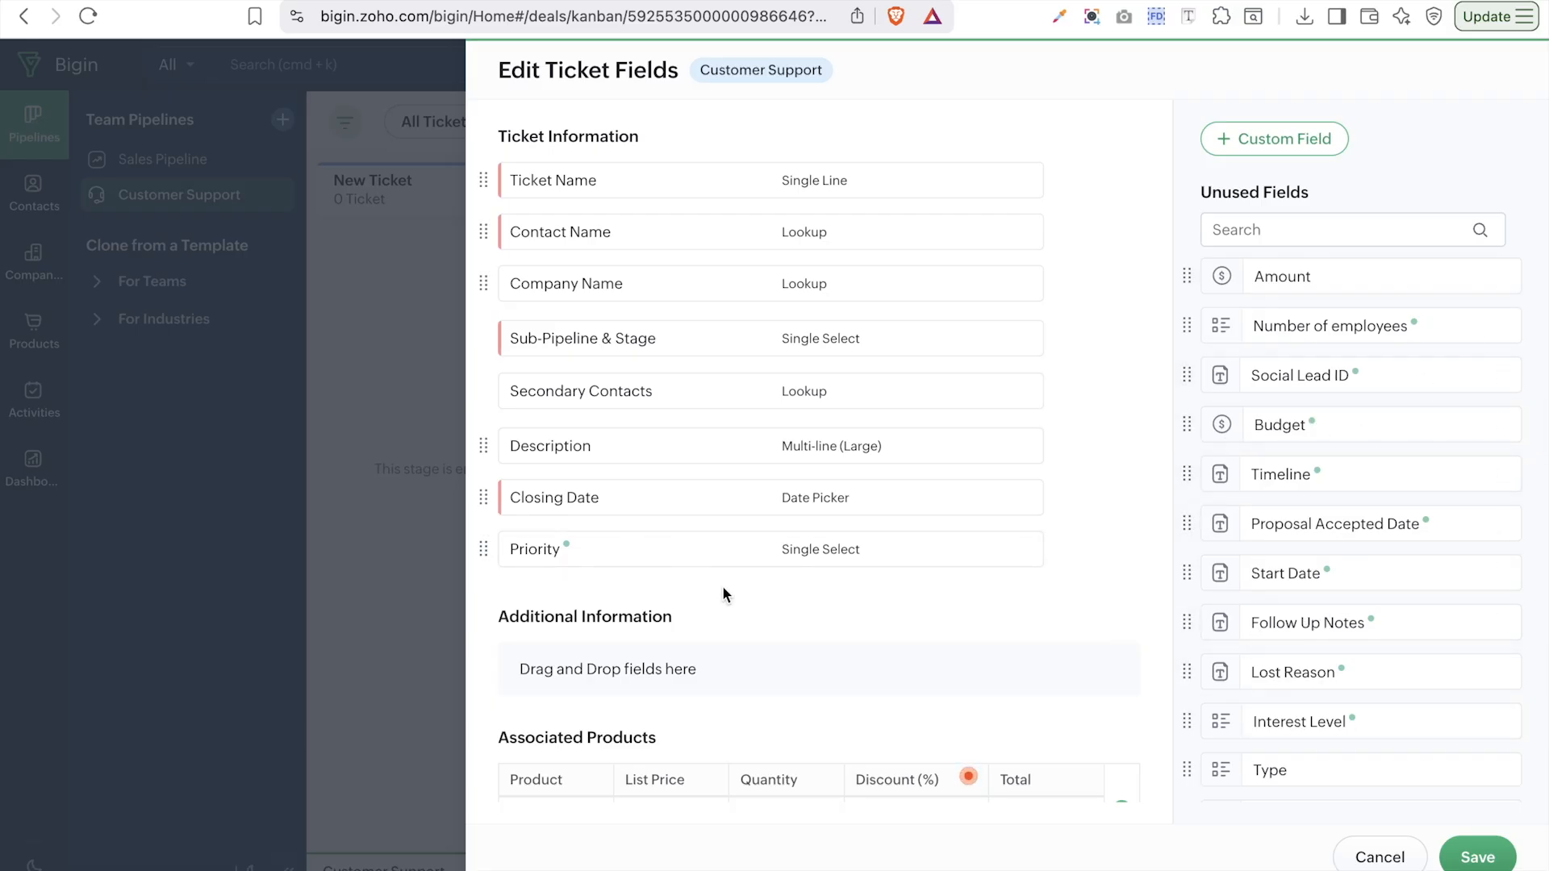
scroll(723, 586, "down", 2)
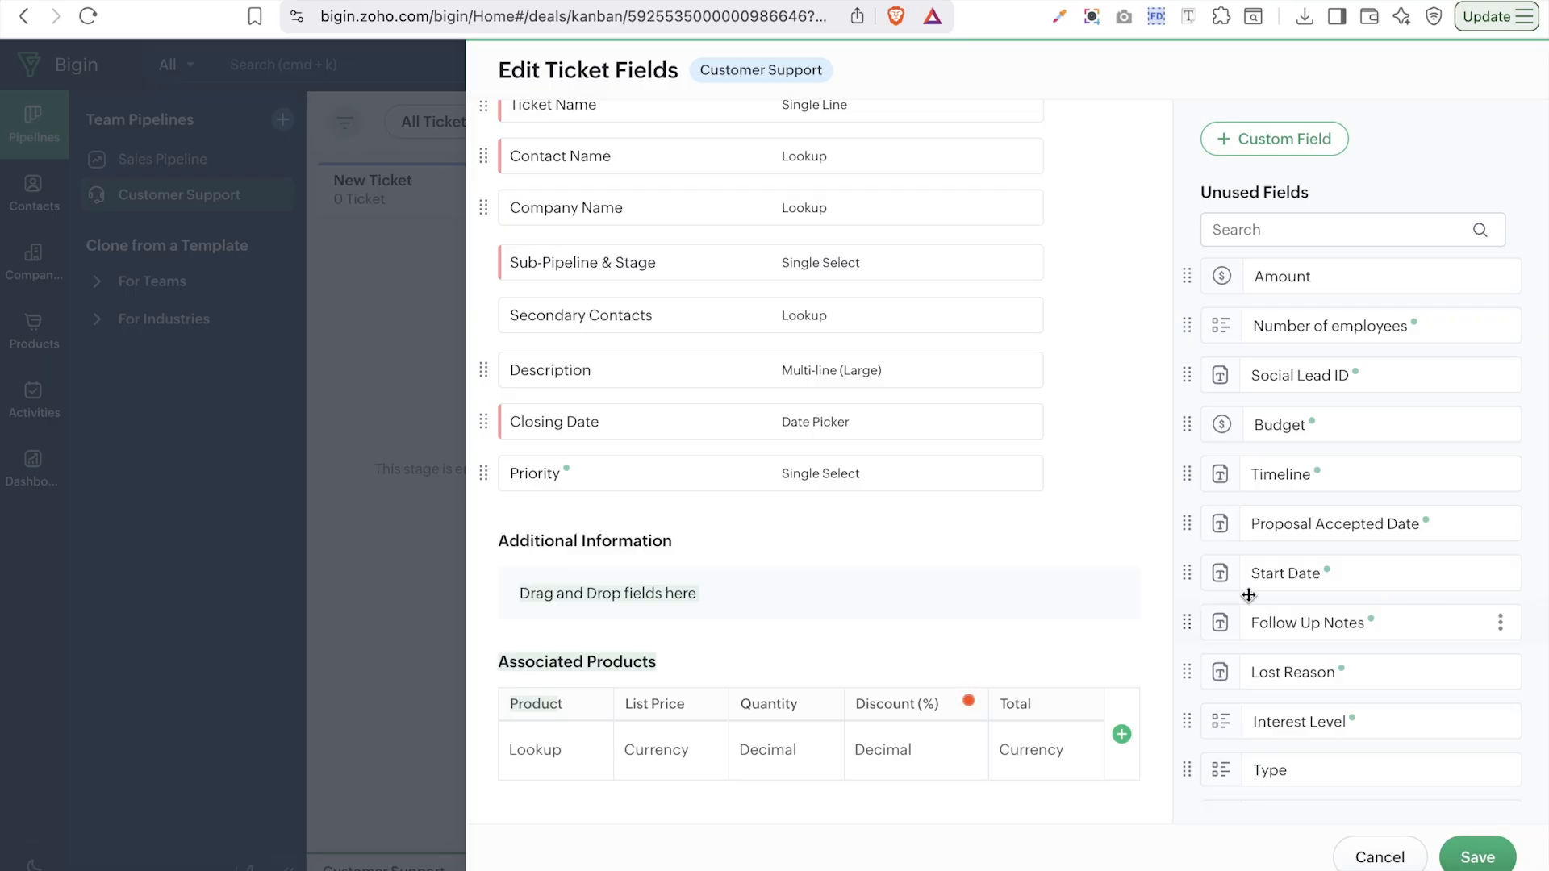
left_click_drag(1367, 578, 815, 601)
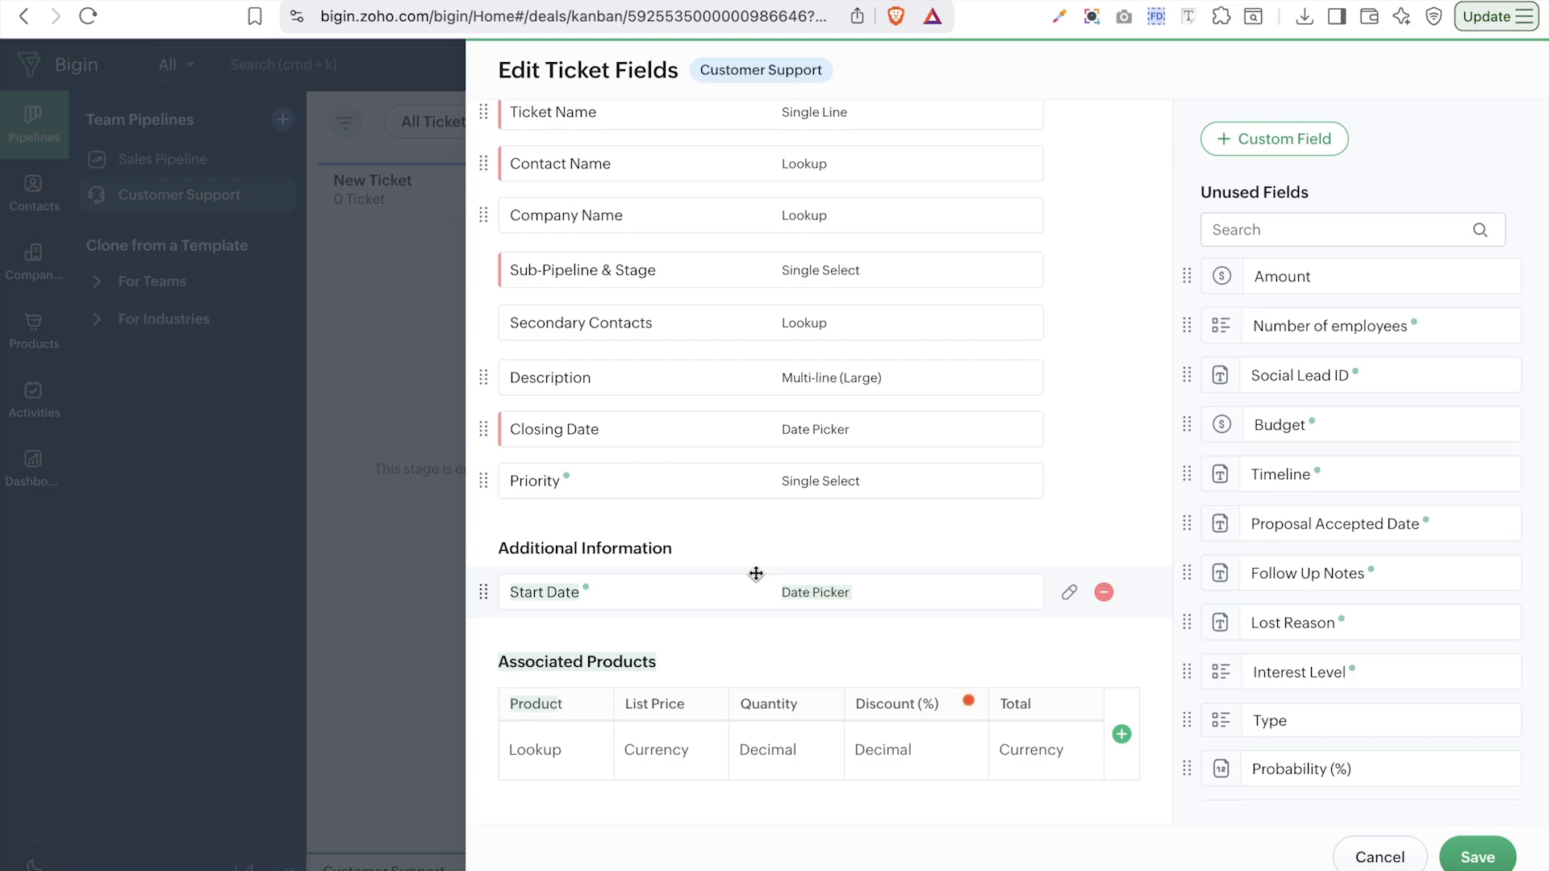
left_click_drag(1268, 722, 758, 581)
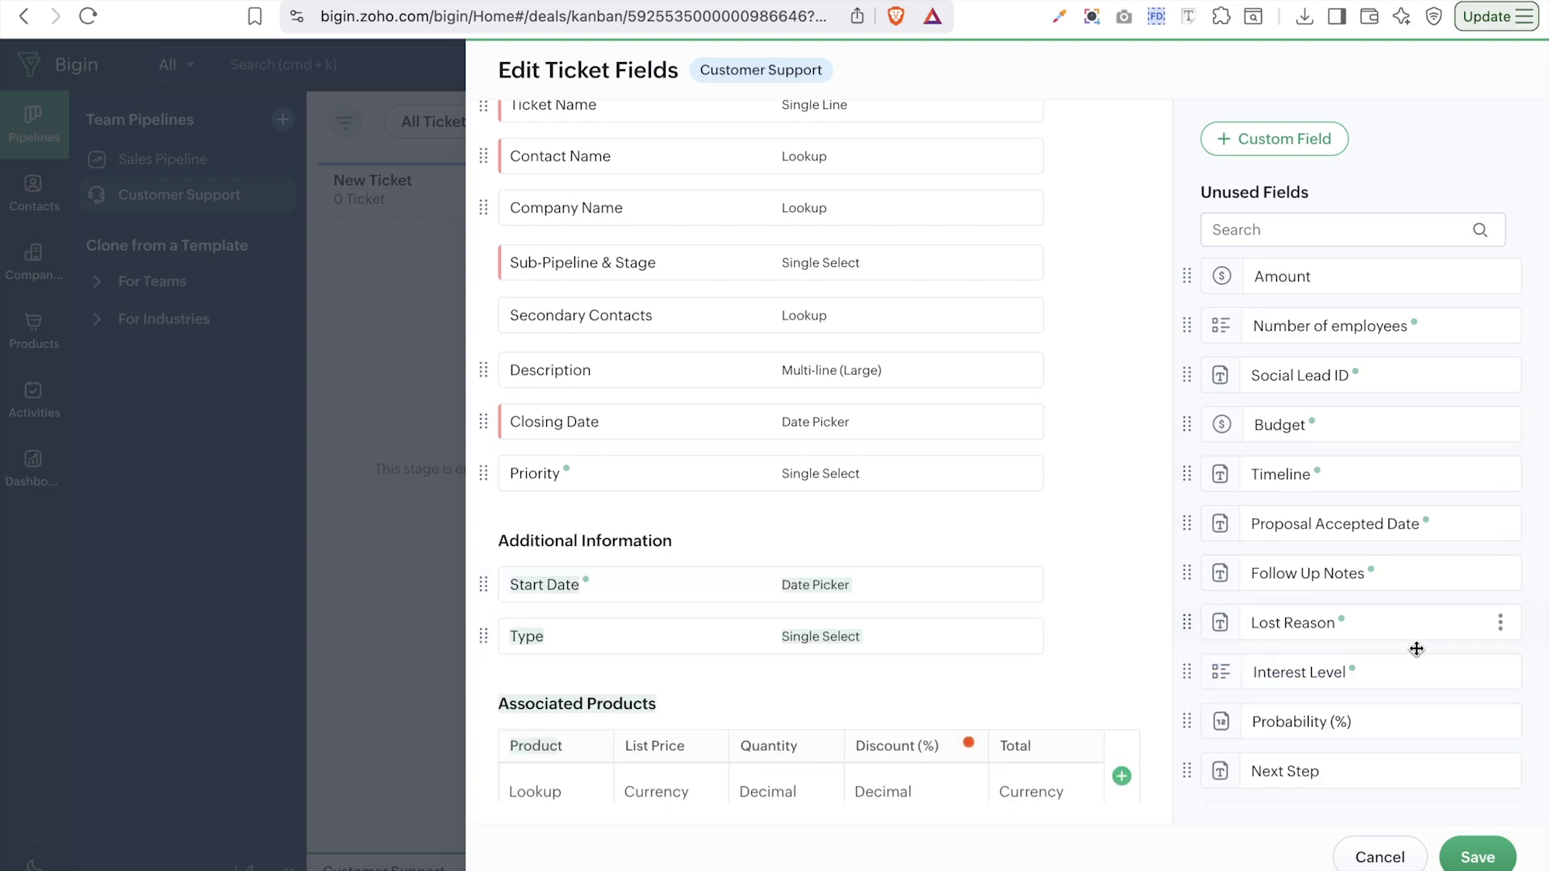
left_click_drag(1387, 774, 872, 615)
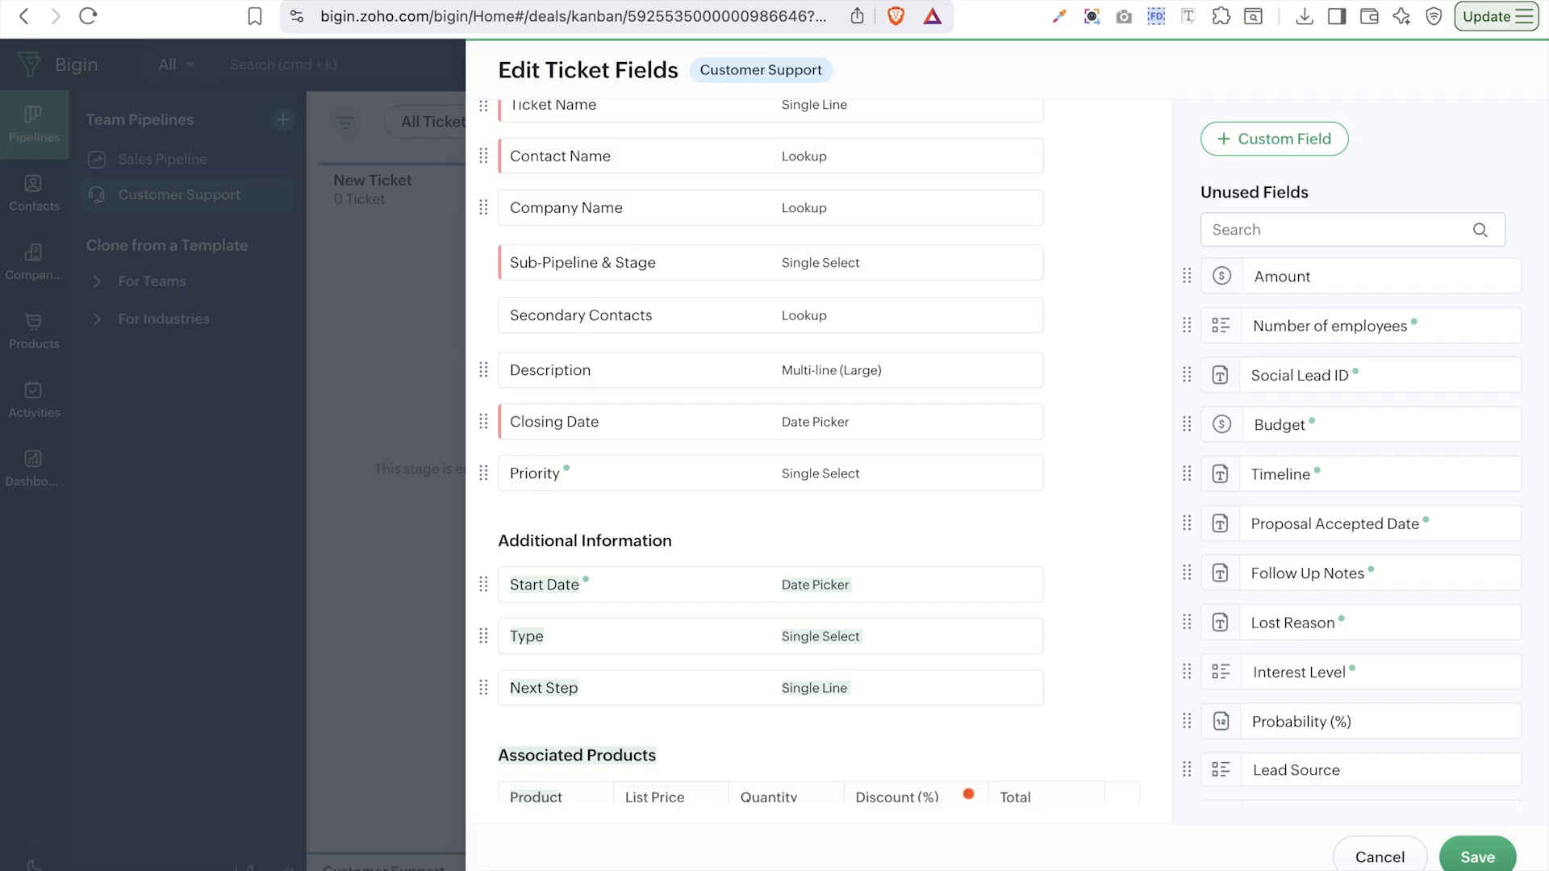
left_click(1489, 866)
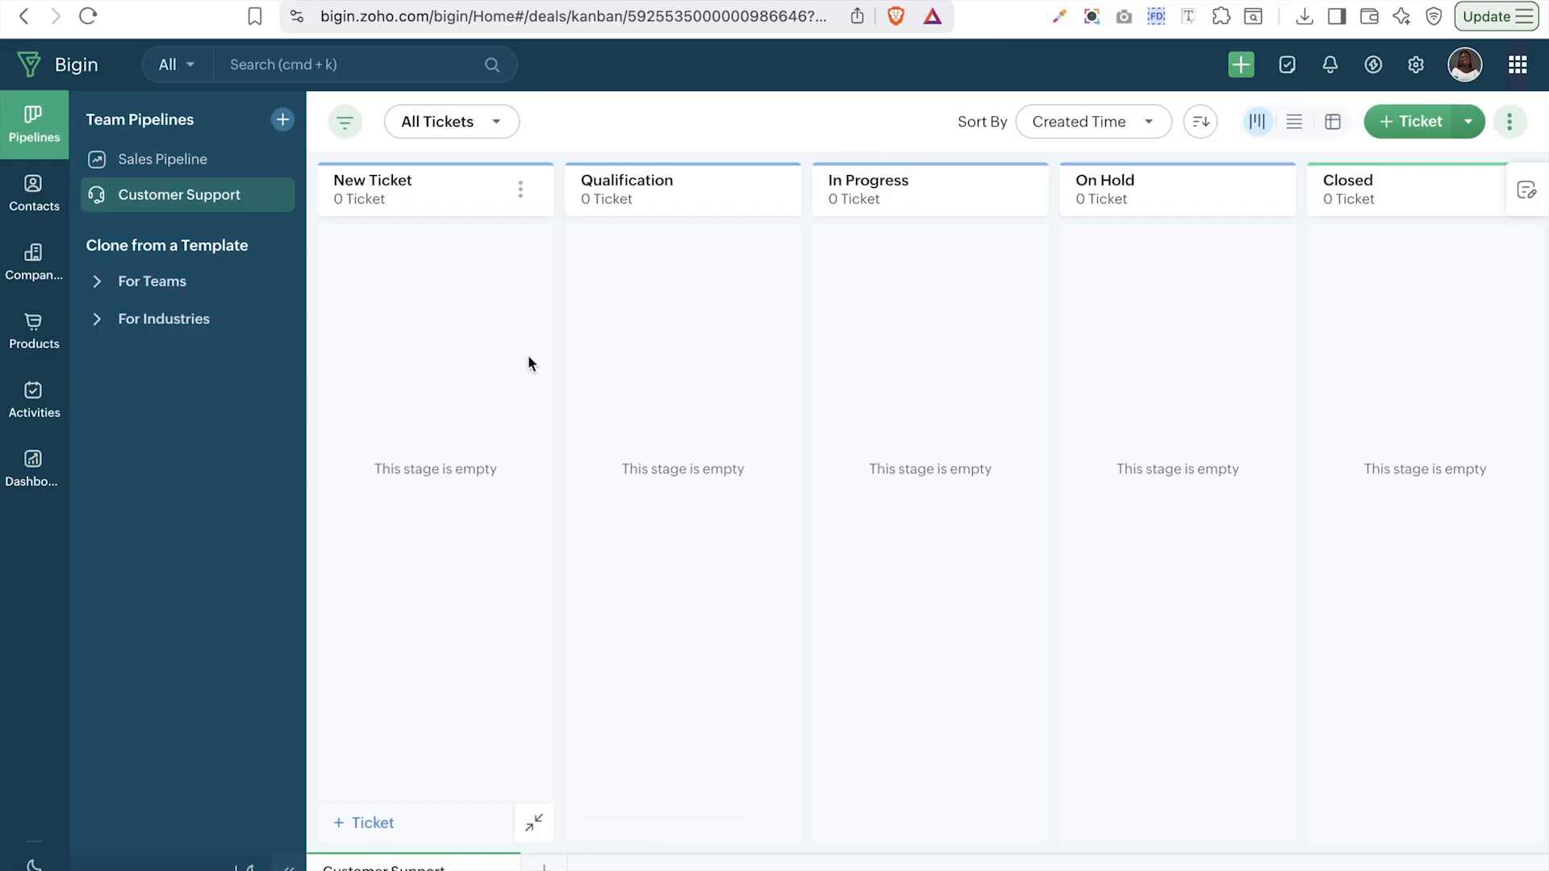
- Go back to the Sales Pipeline board and start a new deal with + Deal
left_click(200, 161)
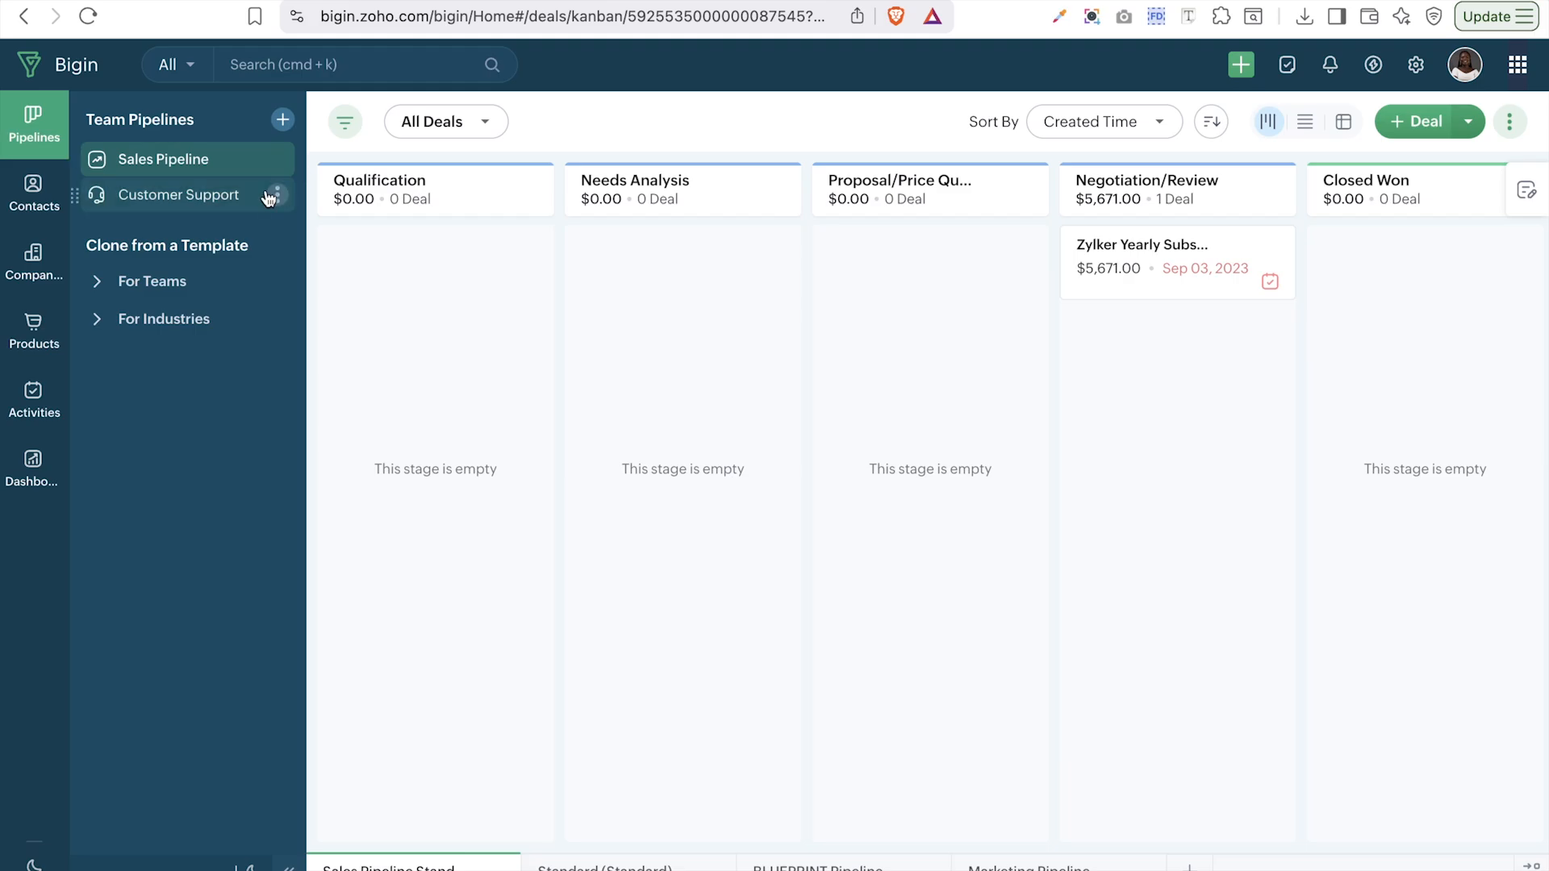
left_click(210, 198)
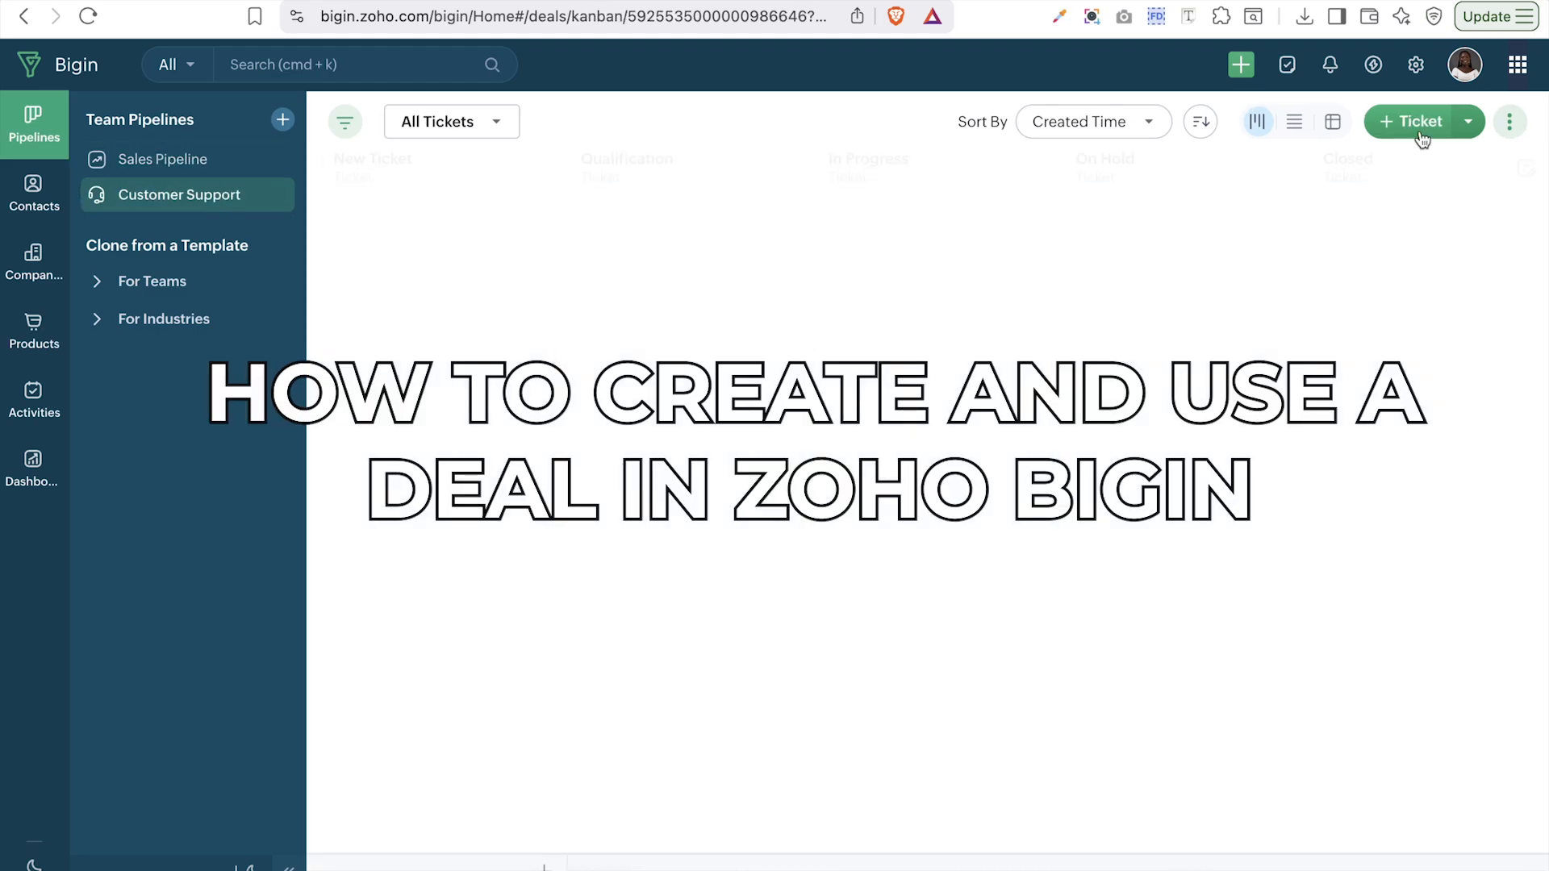
left_click(151, 173)
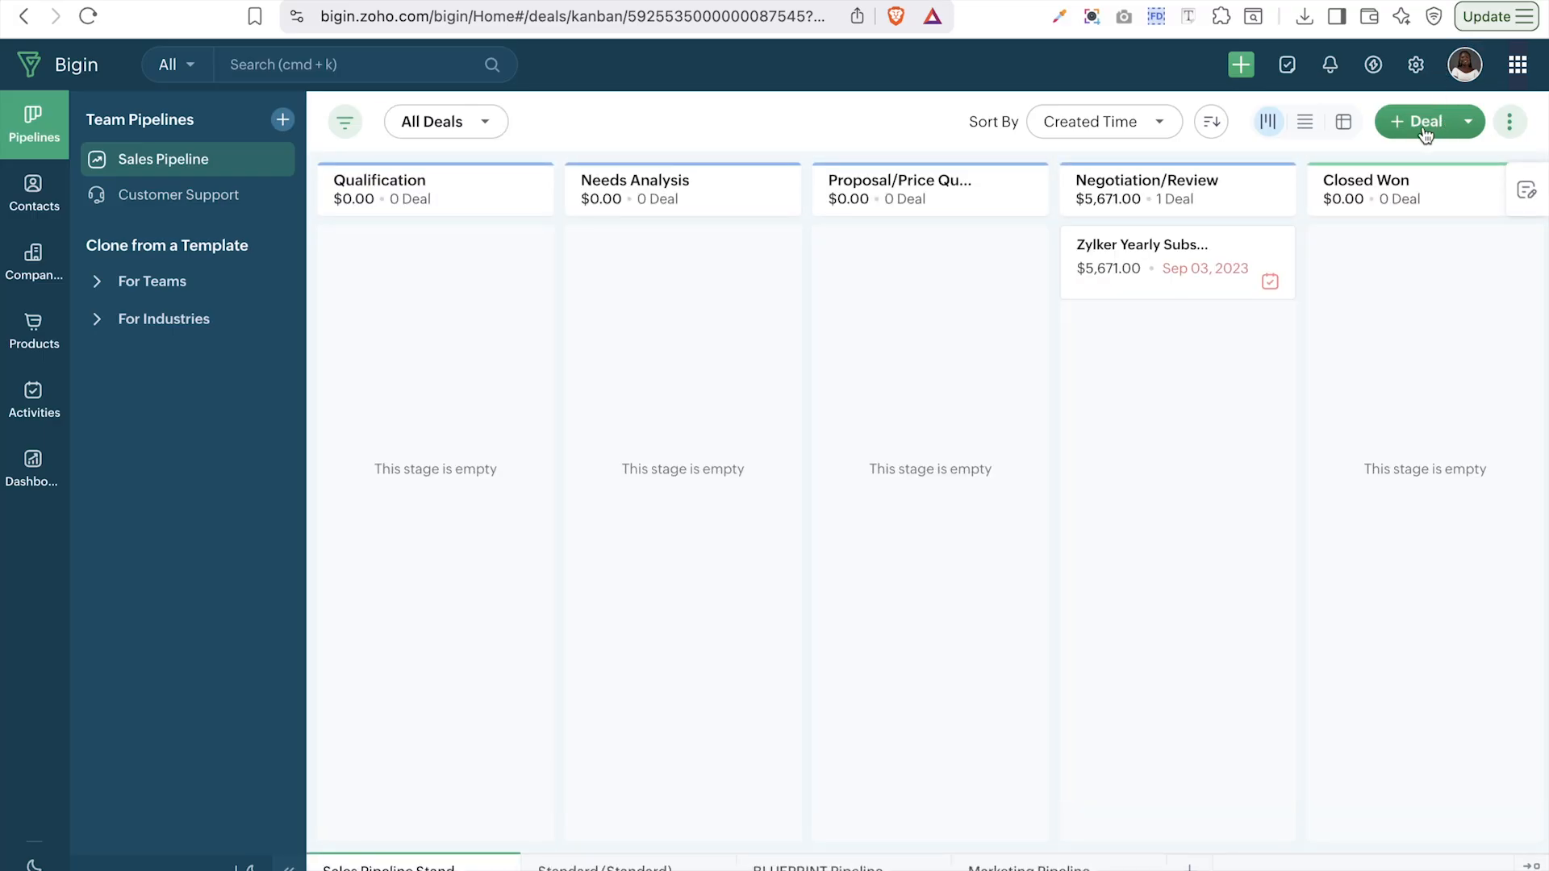
left_click(1424, 122)
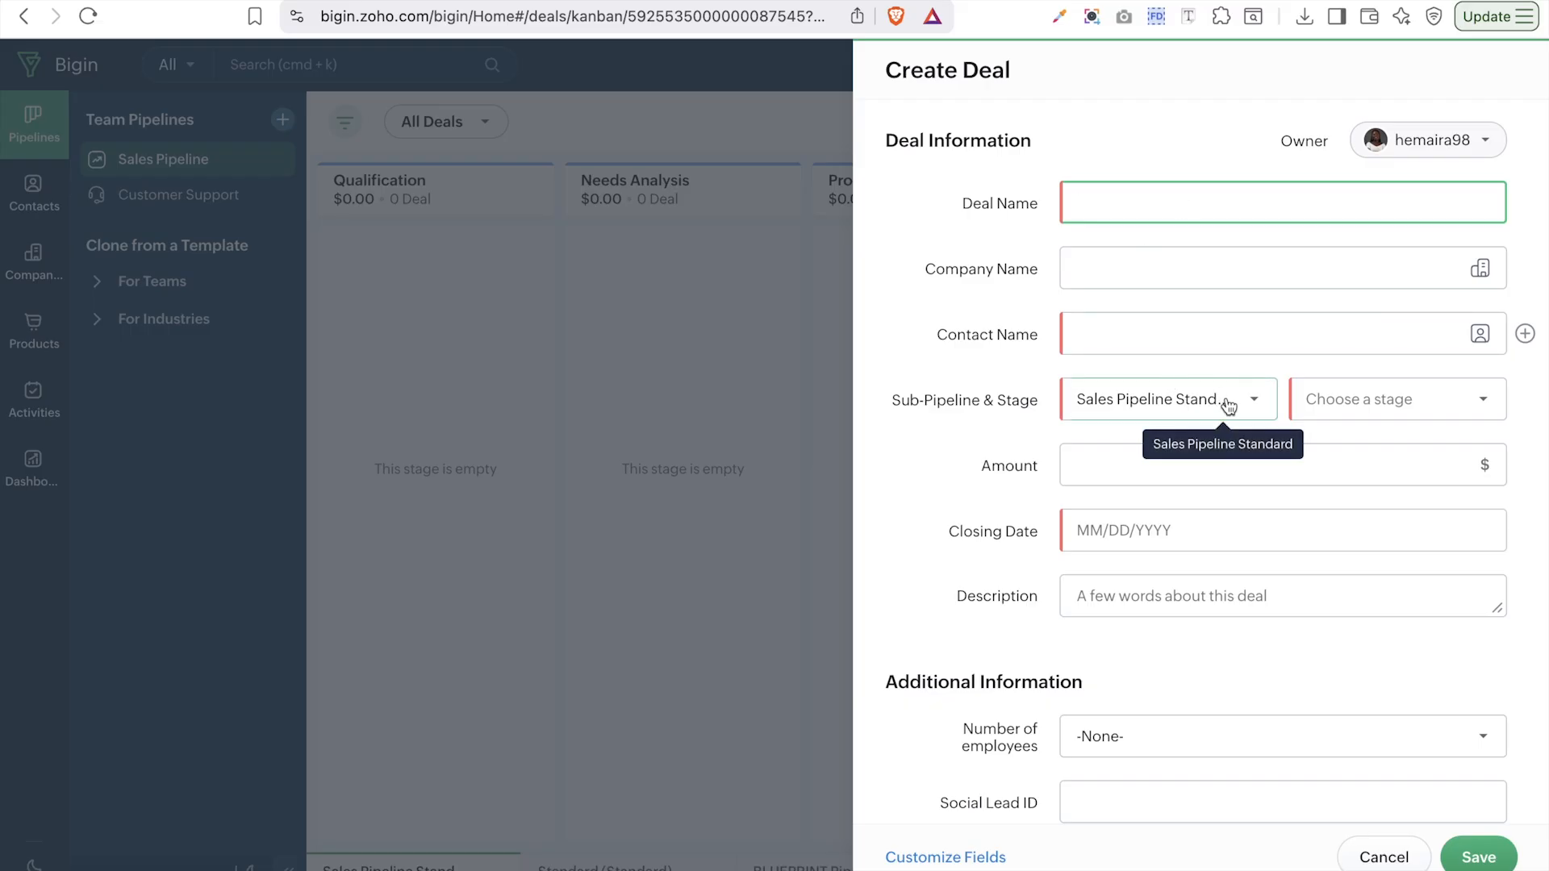
- Look over the Stage dropdown and Closing Date calendar in the Create Deal form
left_click(1353, 412)
left_click(1369, 404)
left_click(1369, 404)
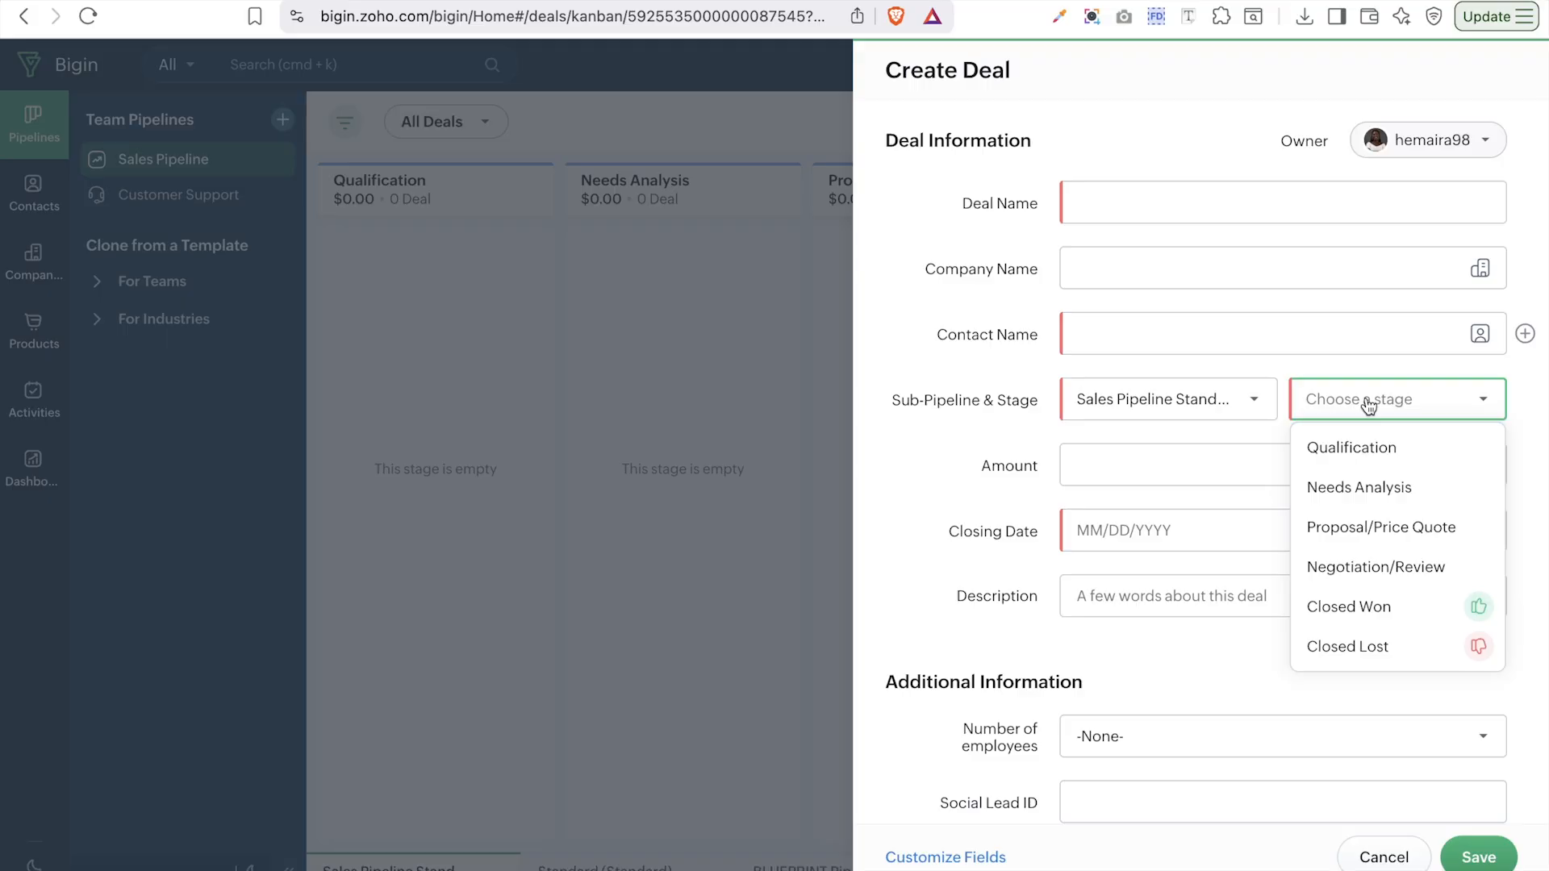
left_click(1152, 597)
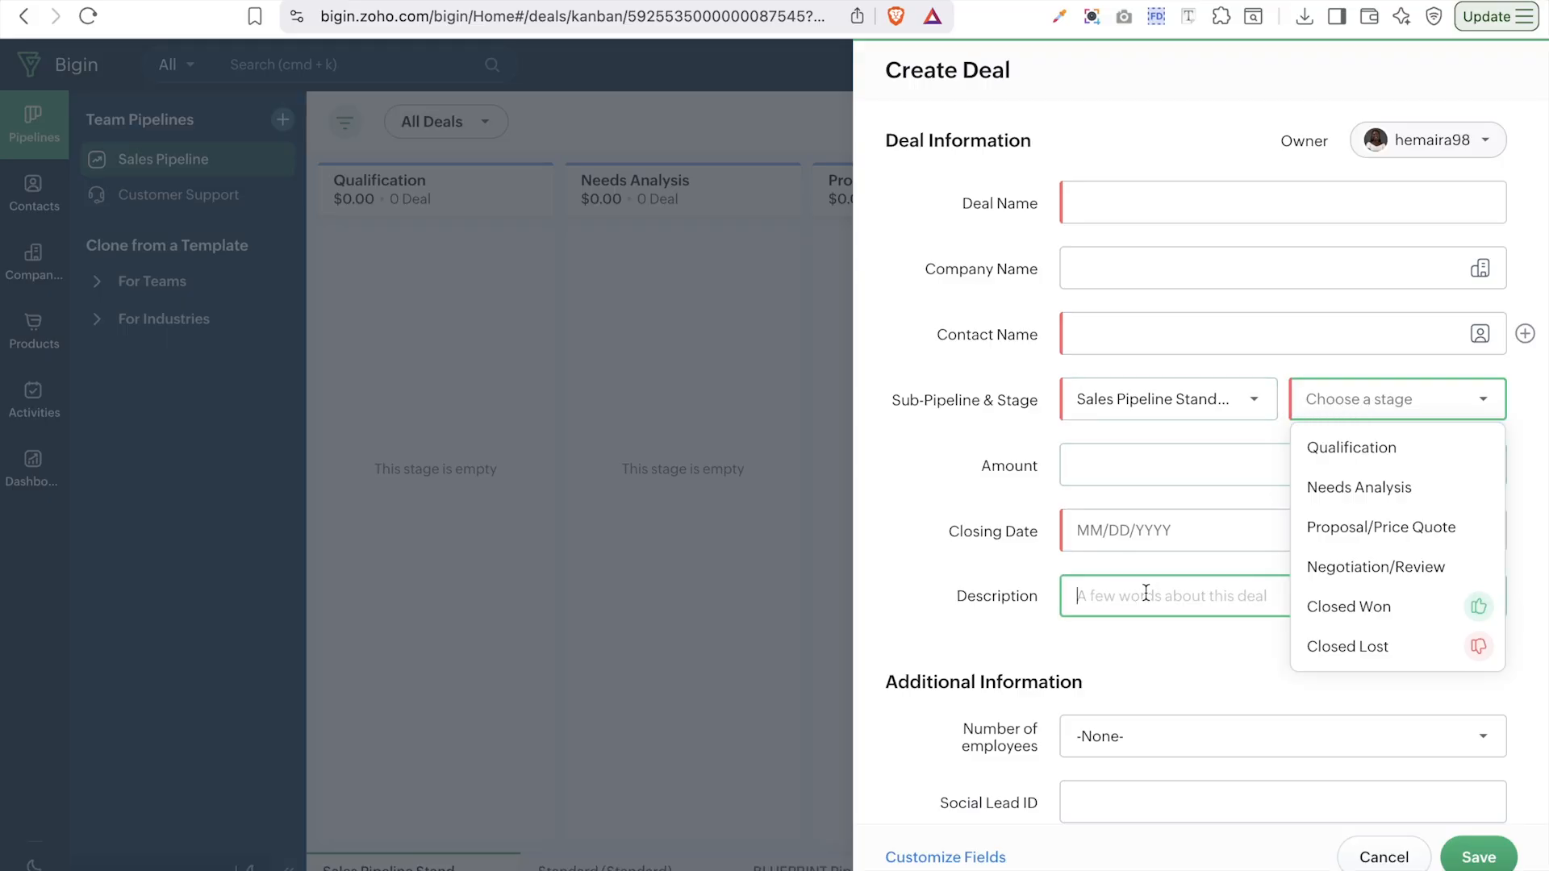
left_click(1162, 532)
scroll(957, 560, "down", 8)
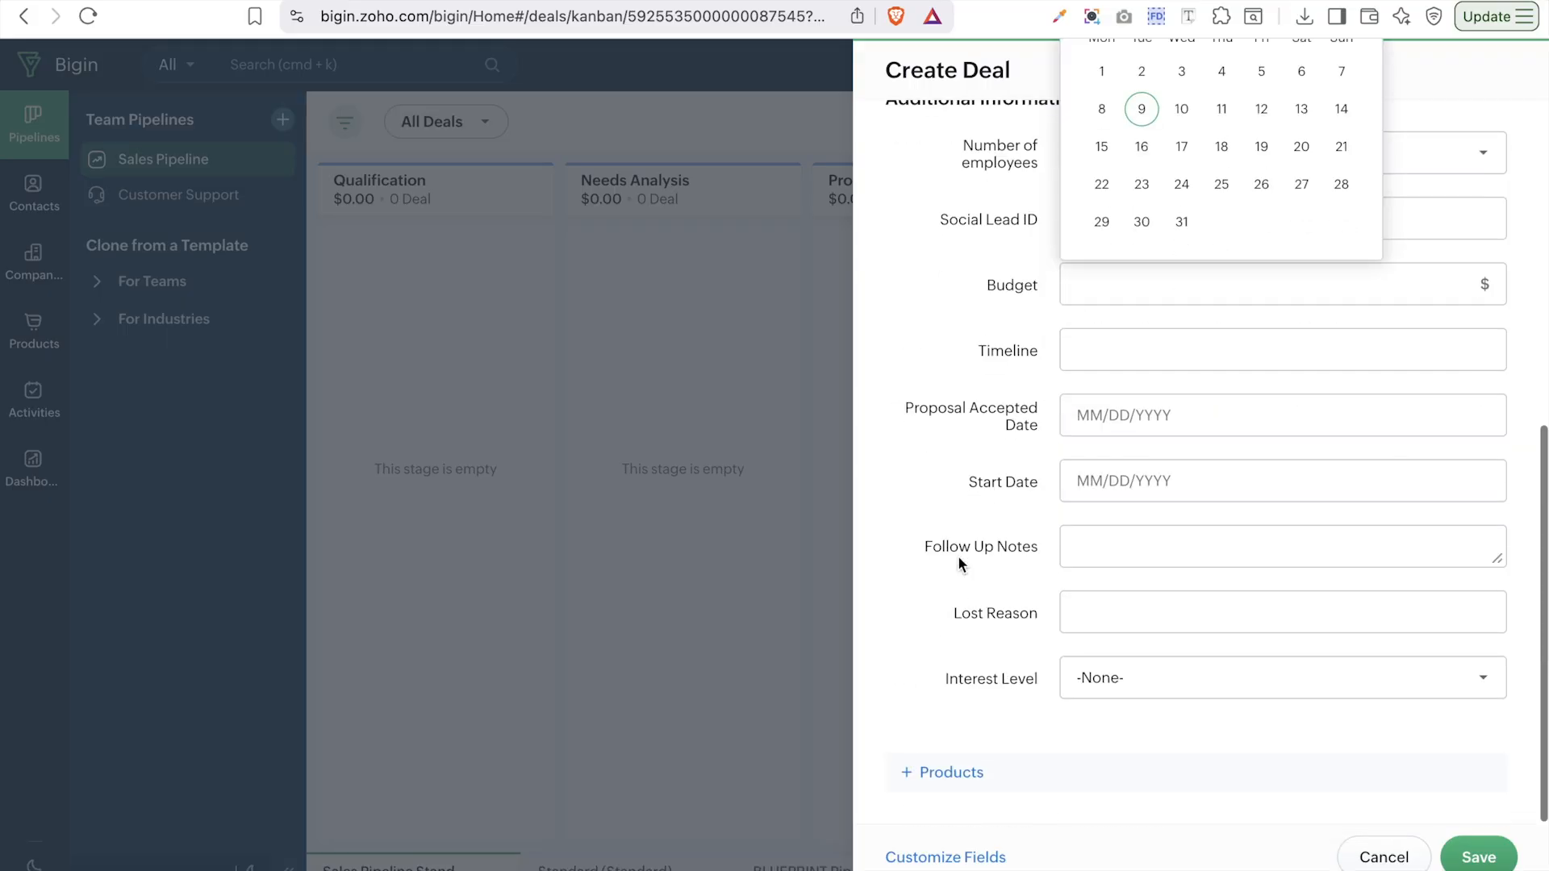
left_click(903, 536)
scroll(947, 497, "up", 8)
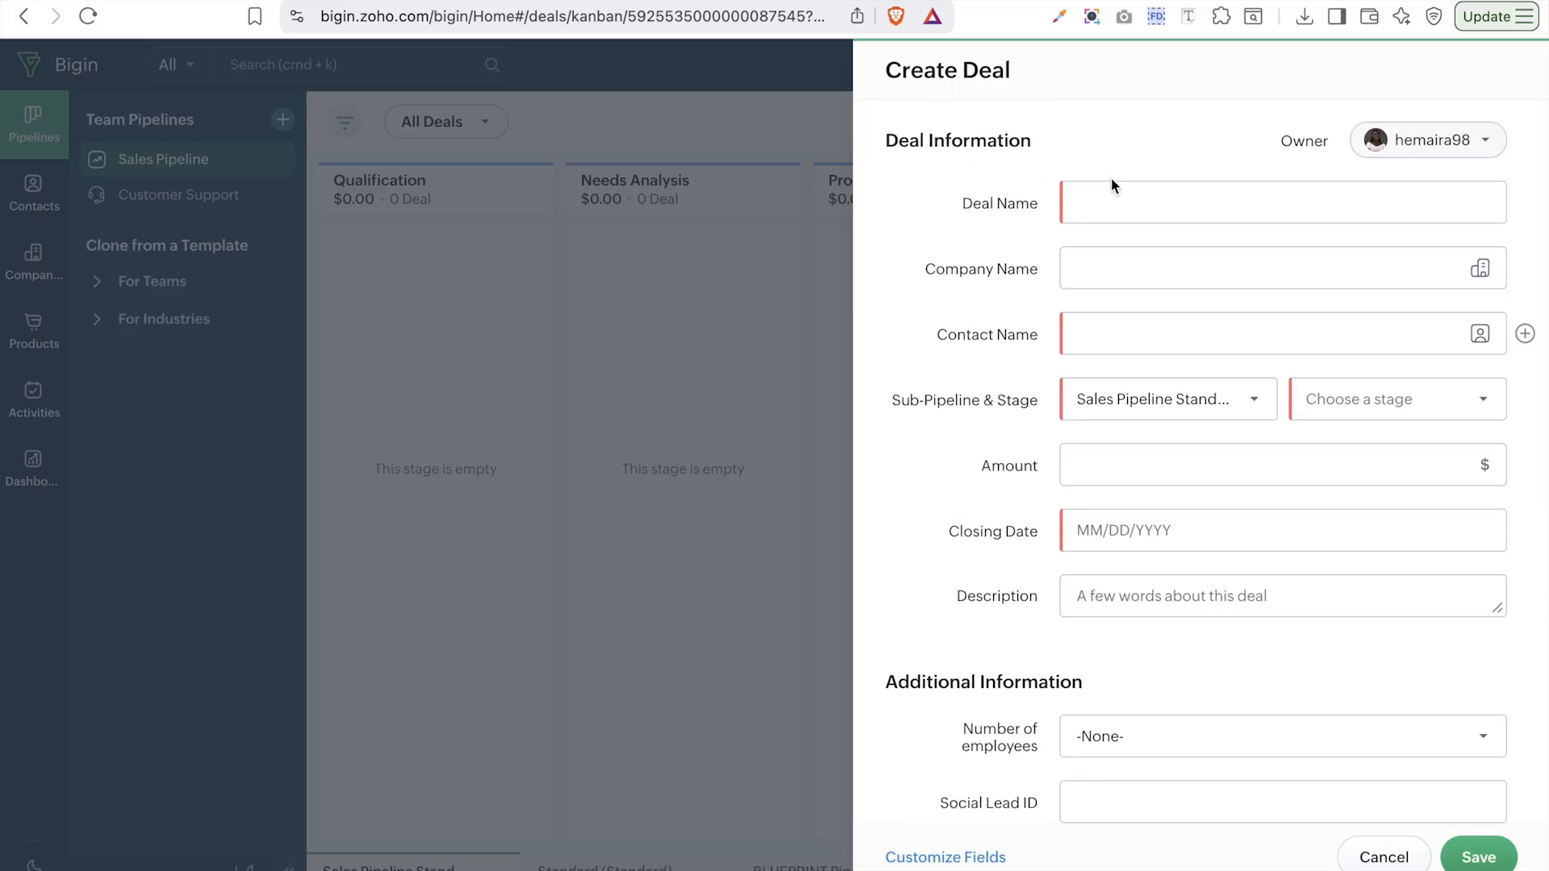
- Name the deal 'CRMinstructor' and link it to an existing contact
left_click(1106, 204)
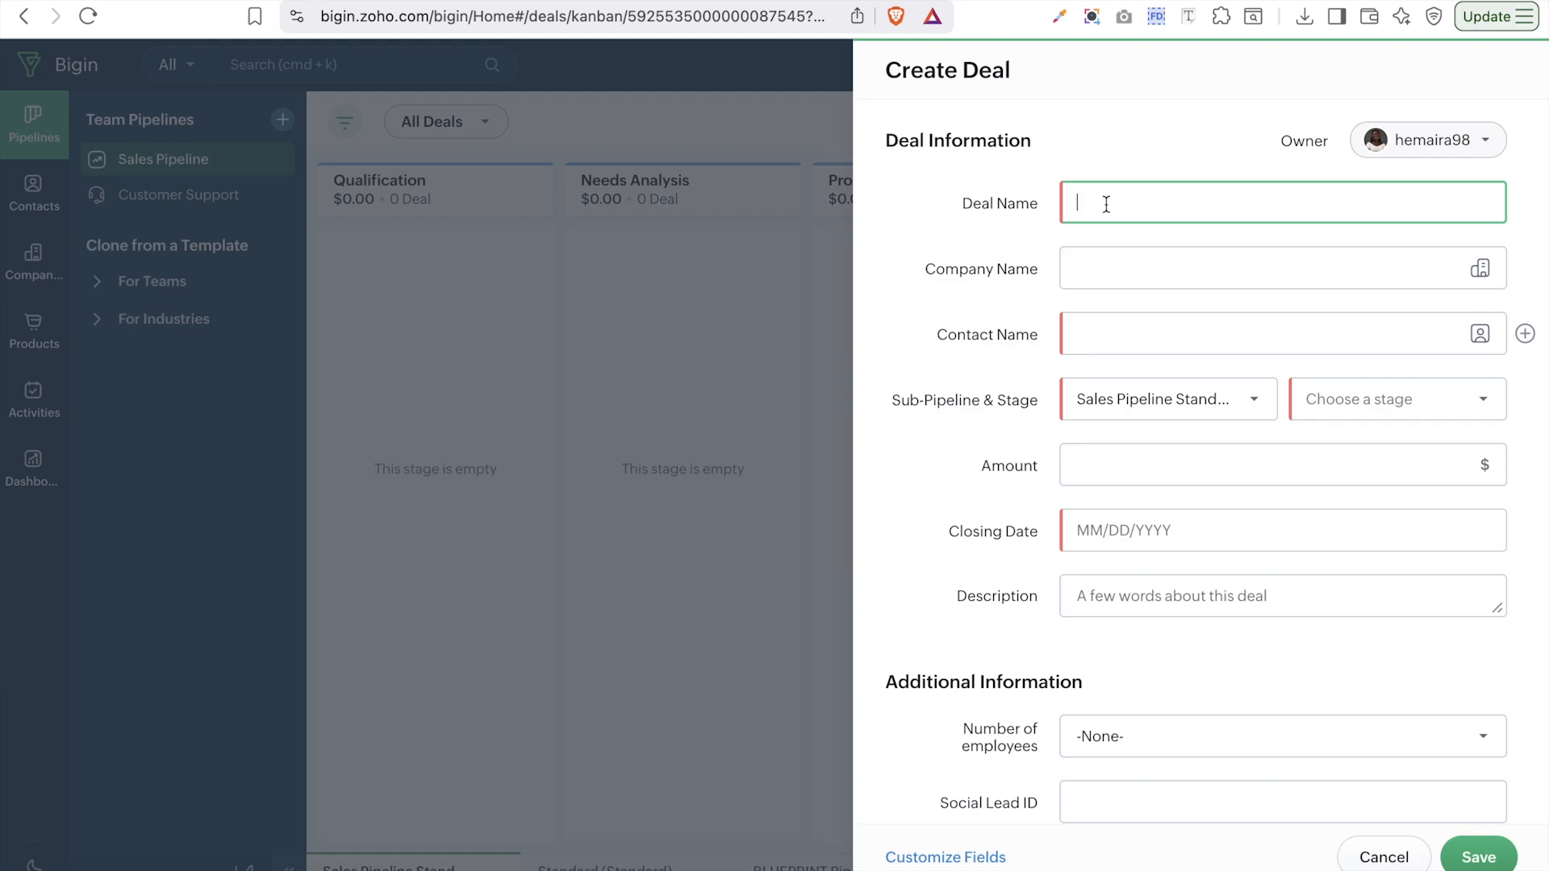
type("CRMinstructor")
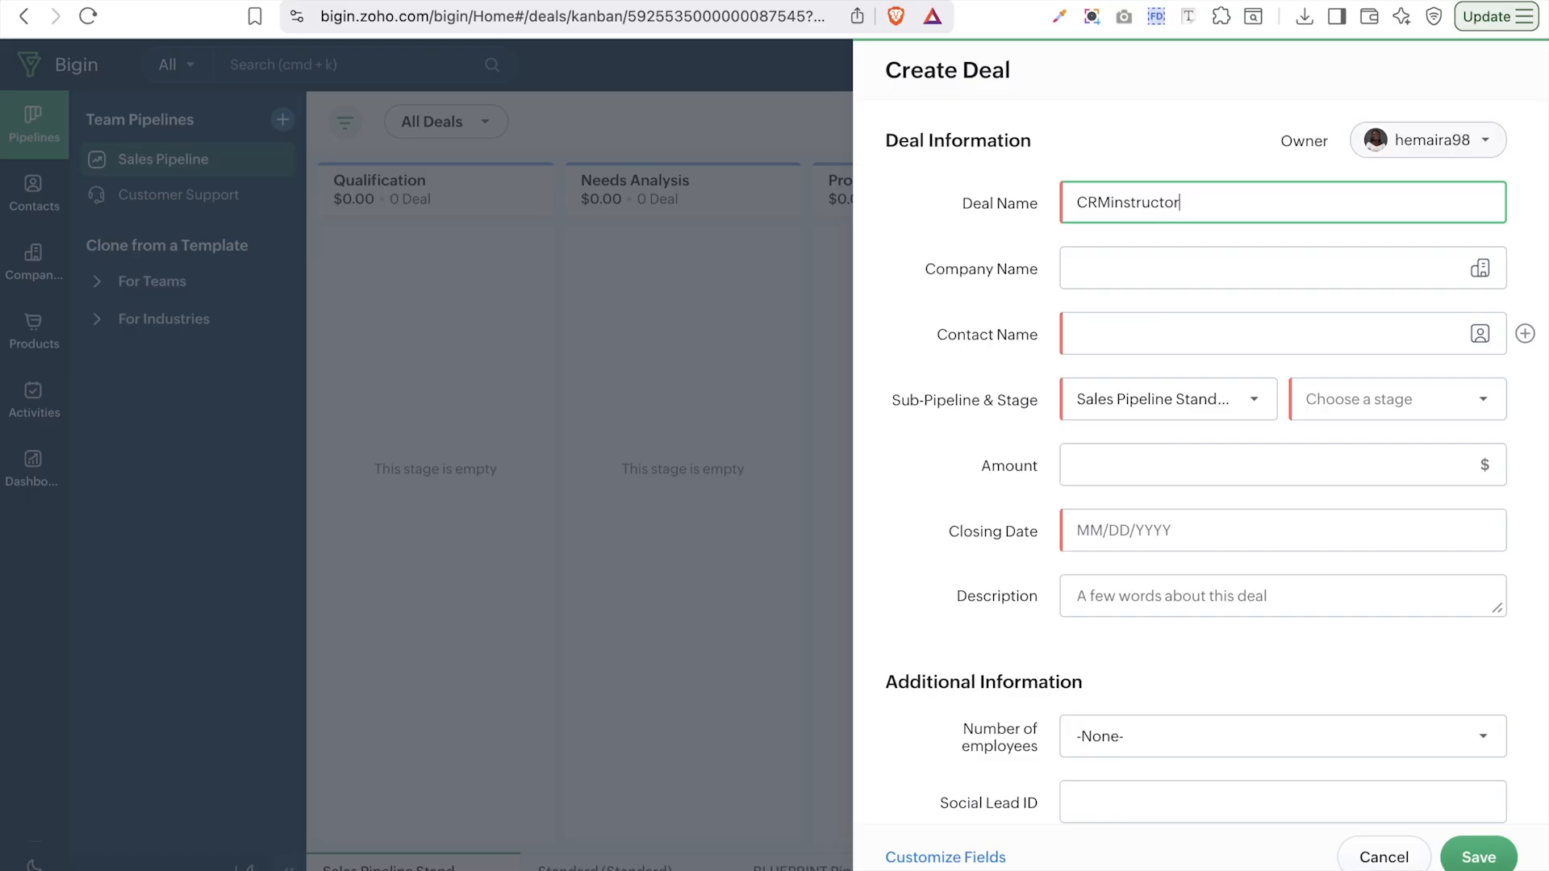
left_click(1088, 334)
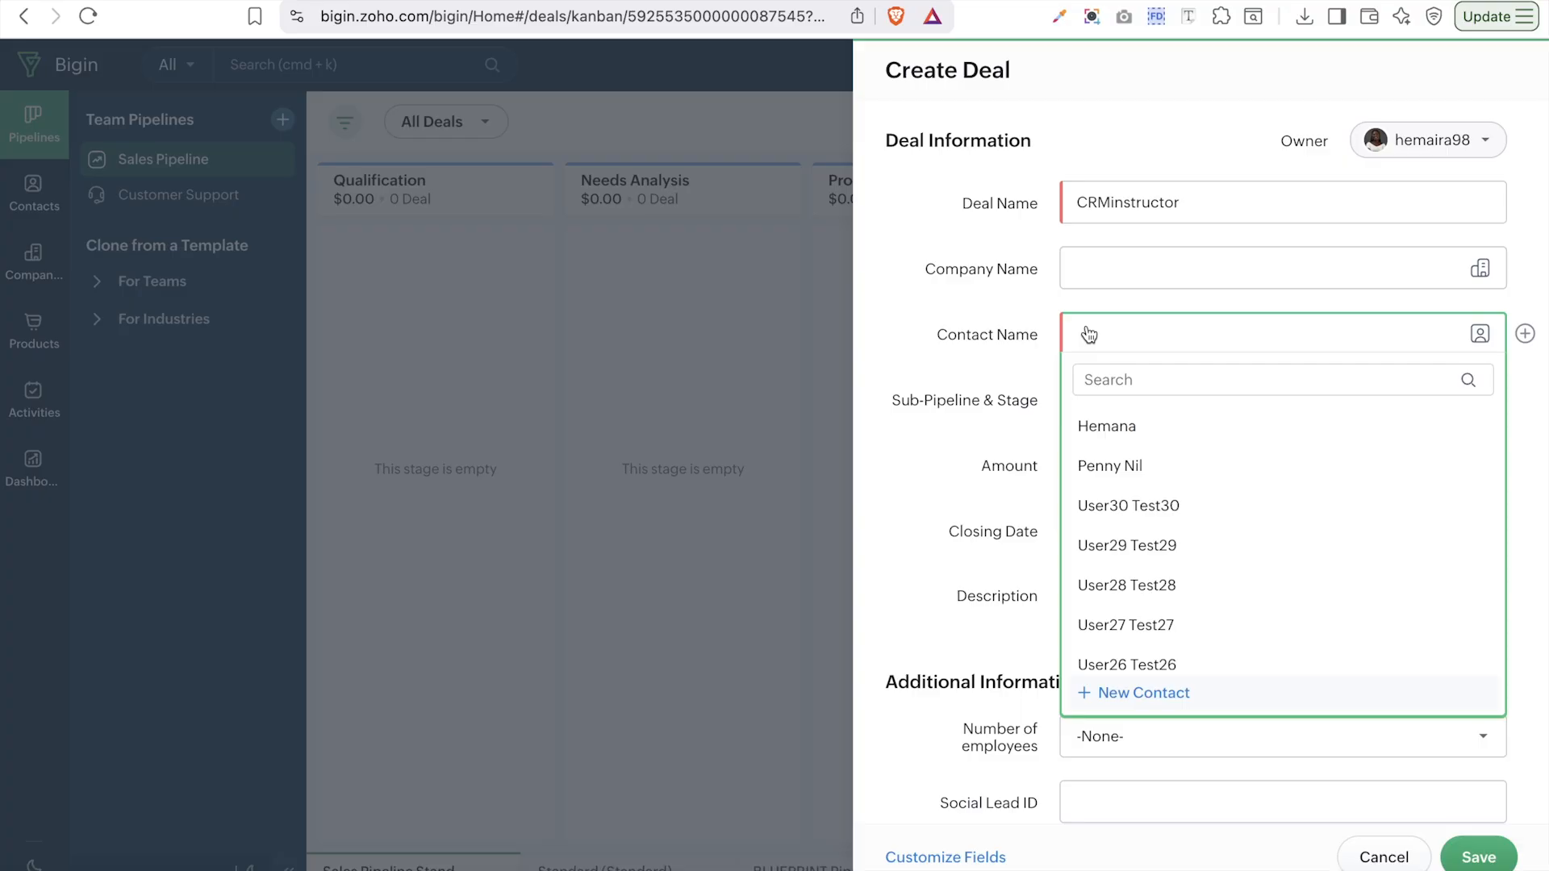
scroll(1199, 548, "down", 15)
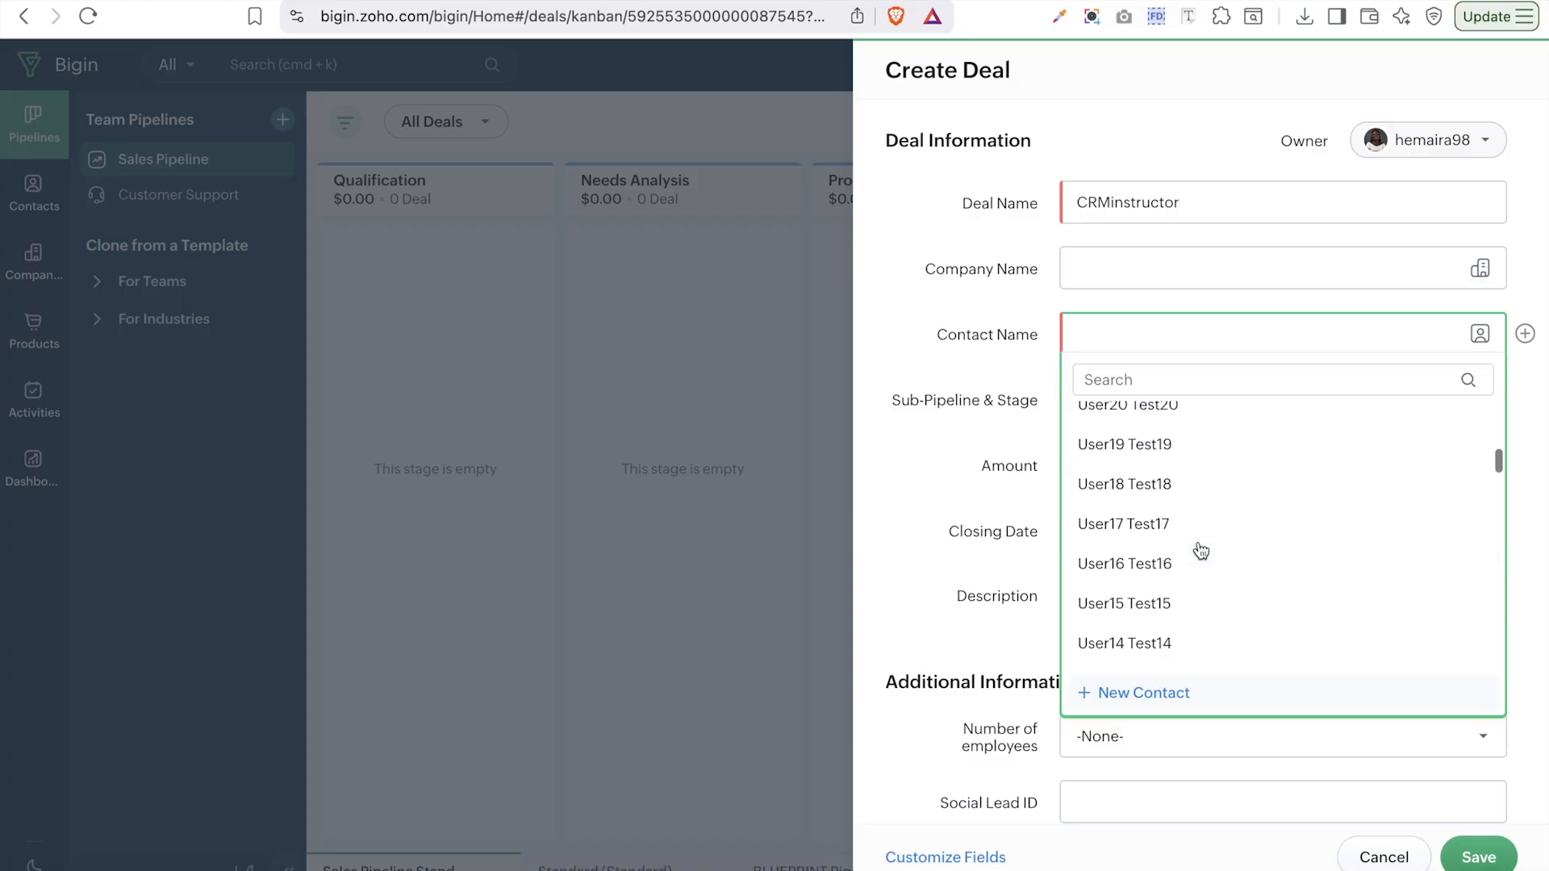
scroll(1201, 549, "down", 6)
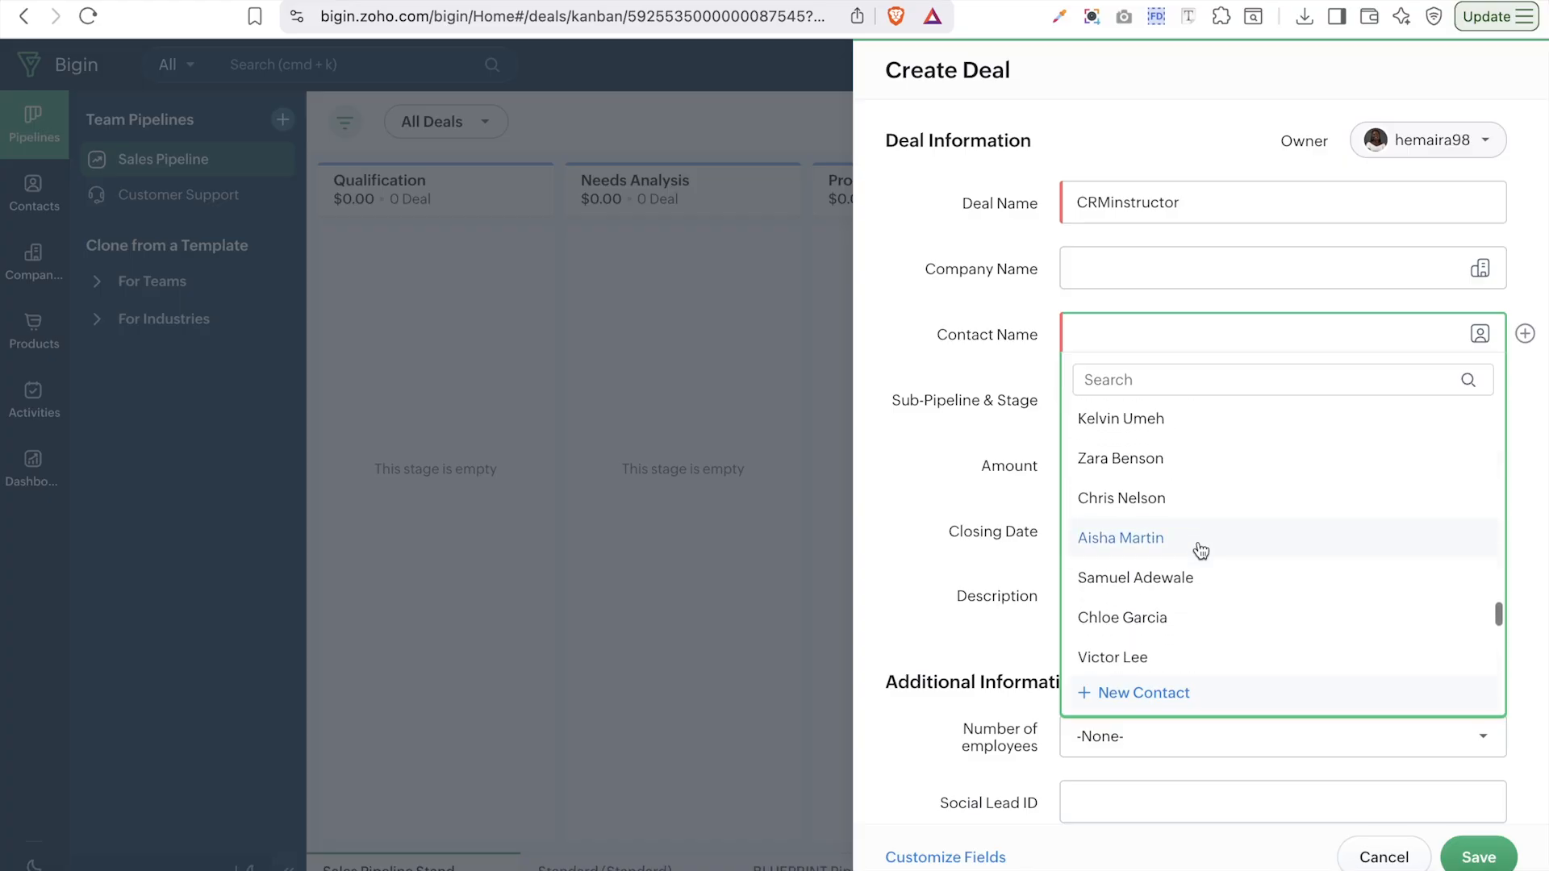
left_click(1135, 492)
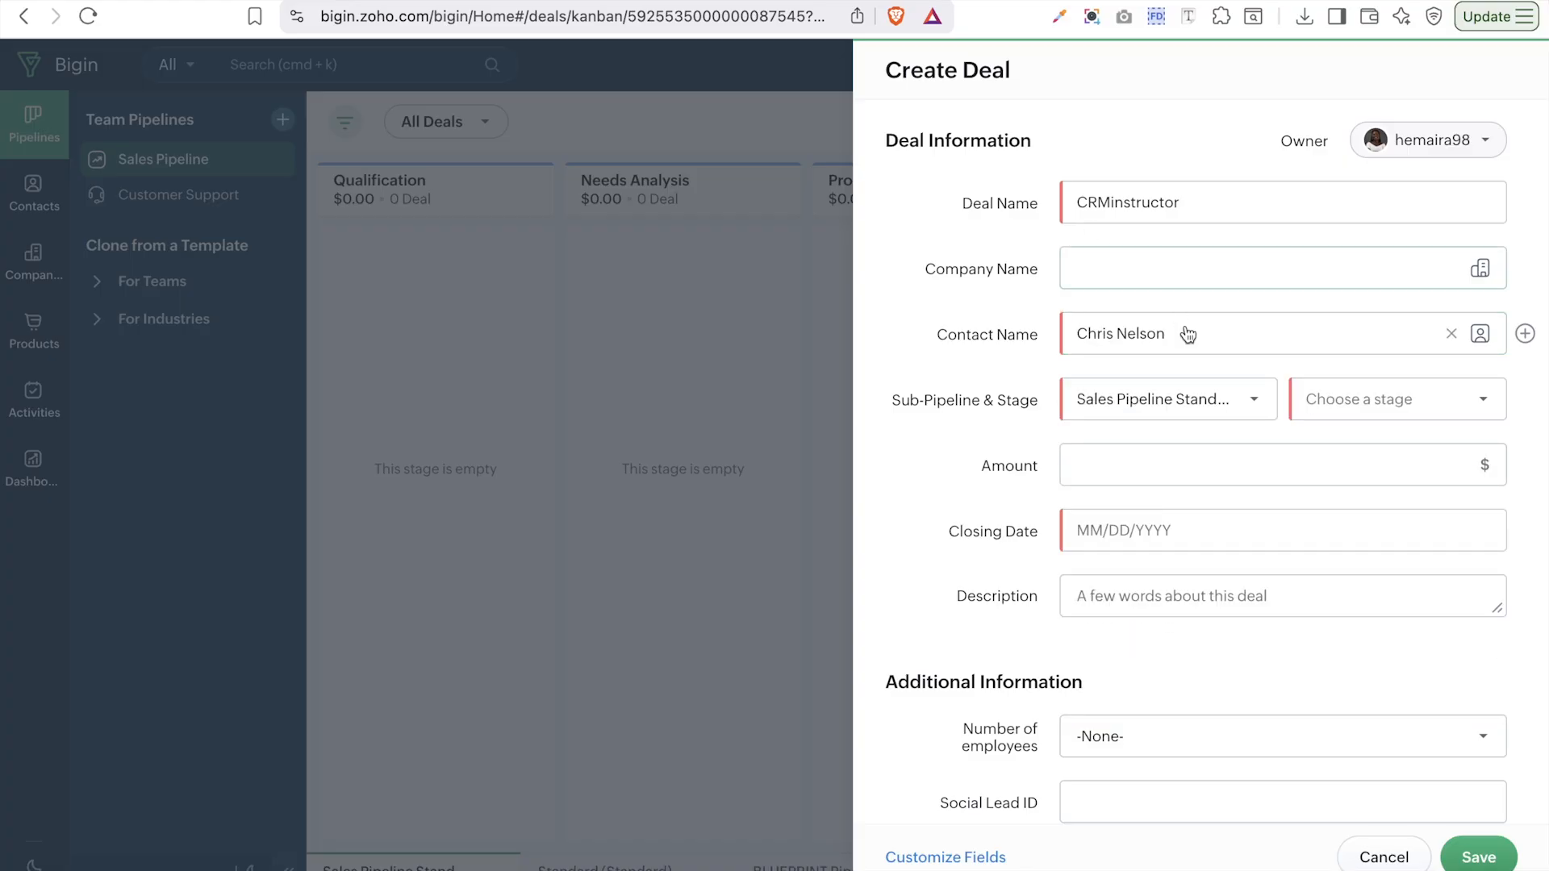
- Set stage Qualification, amount 1000 and closing date December 25, 2025
left_click(1210, 410)
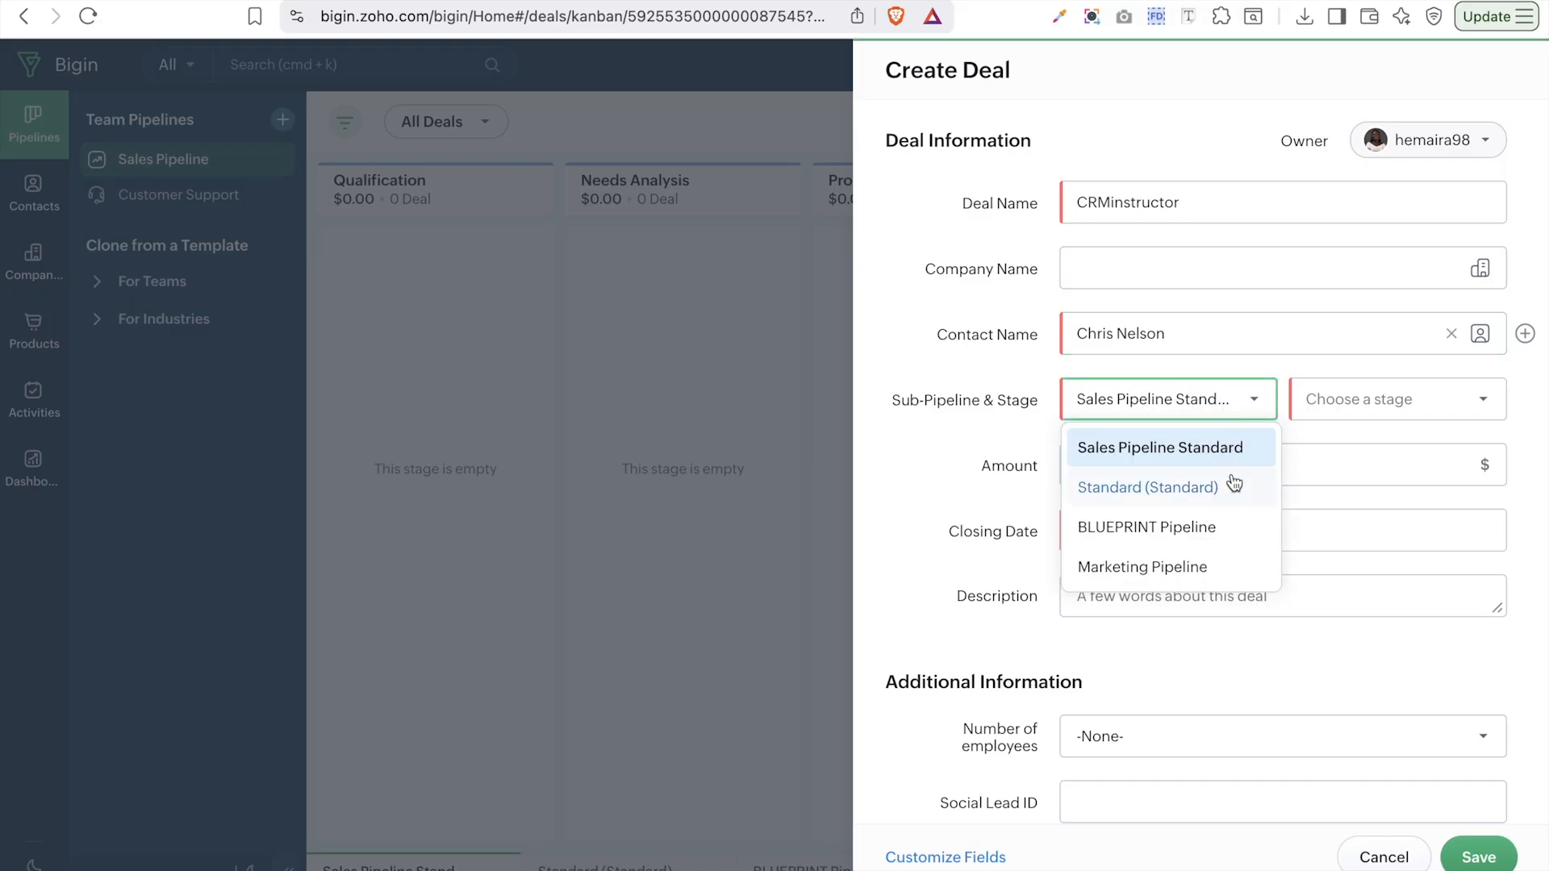
left_click(1362, 401)
left_click(1369, 448)
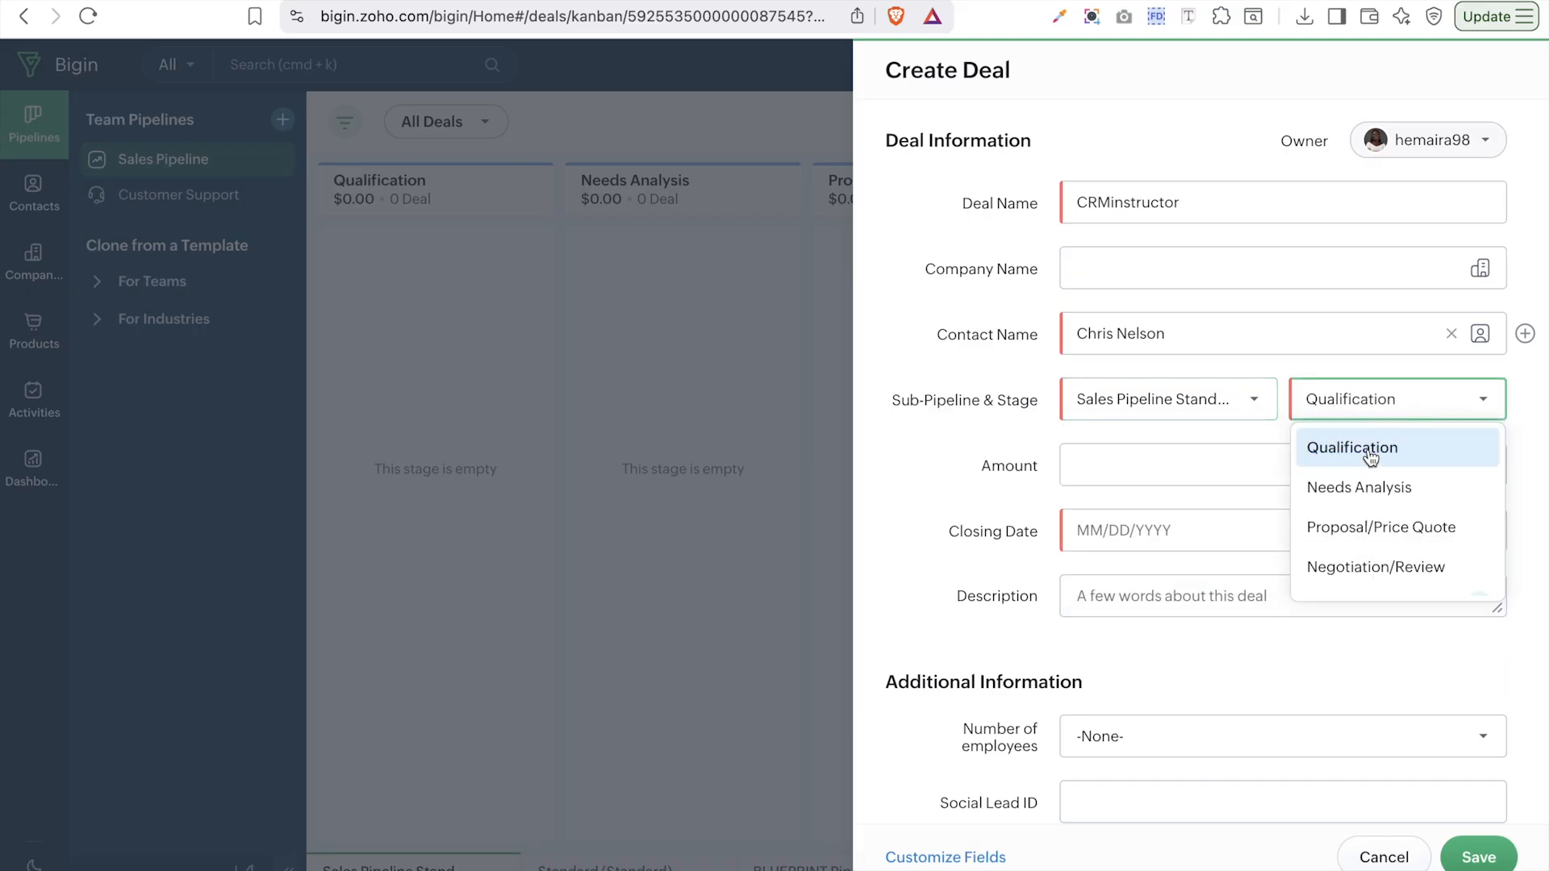
left_click(1379, 408)
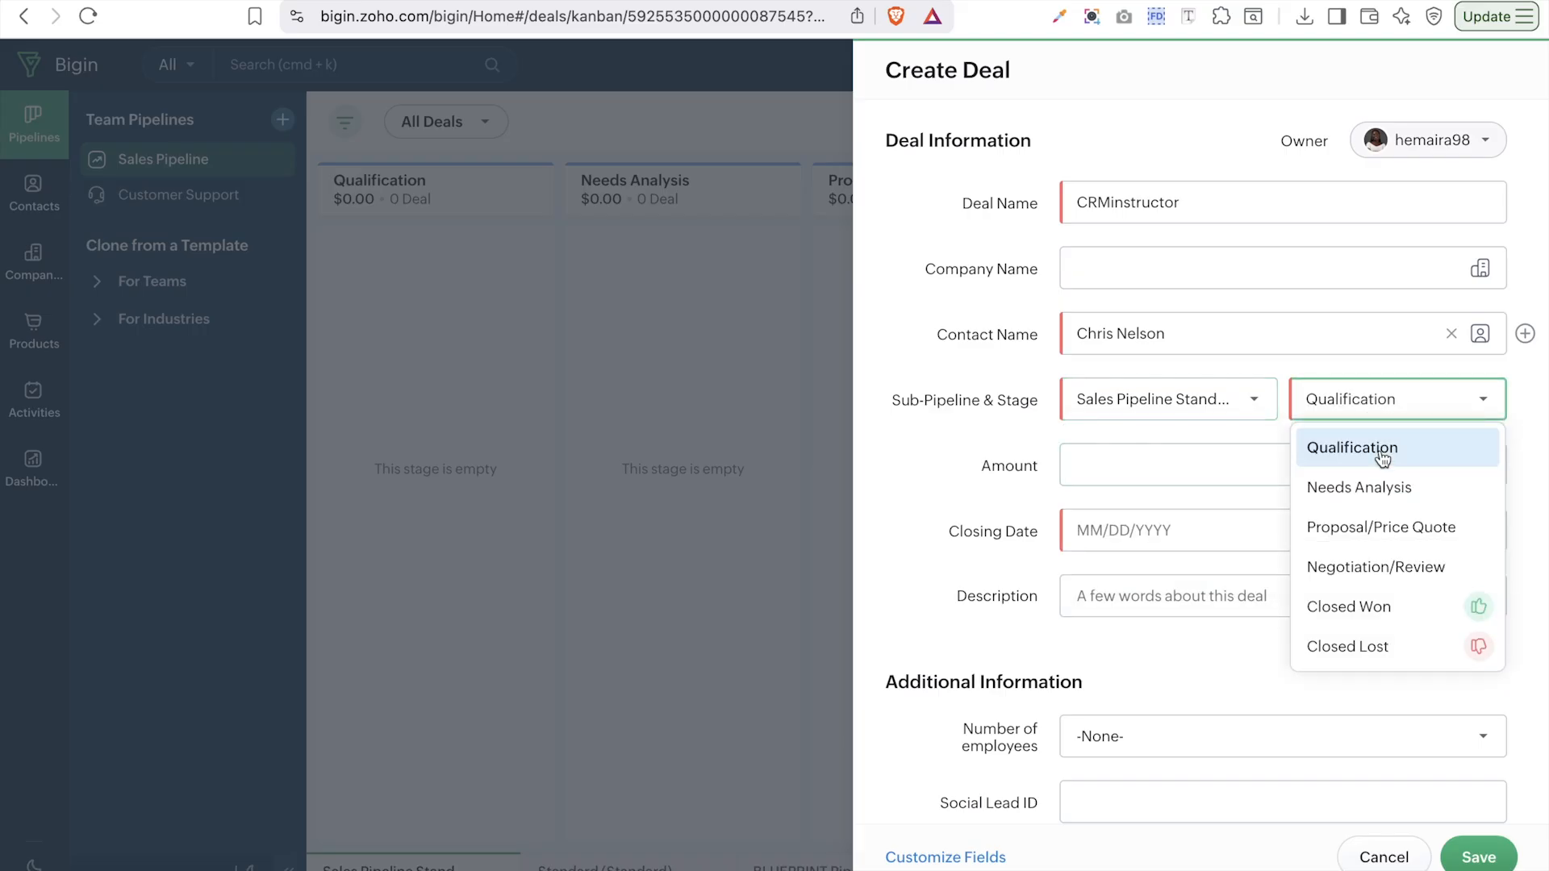
left_click(1170, 452)
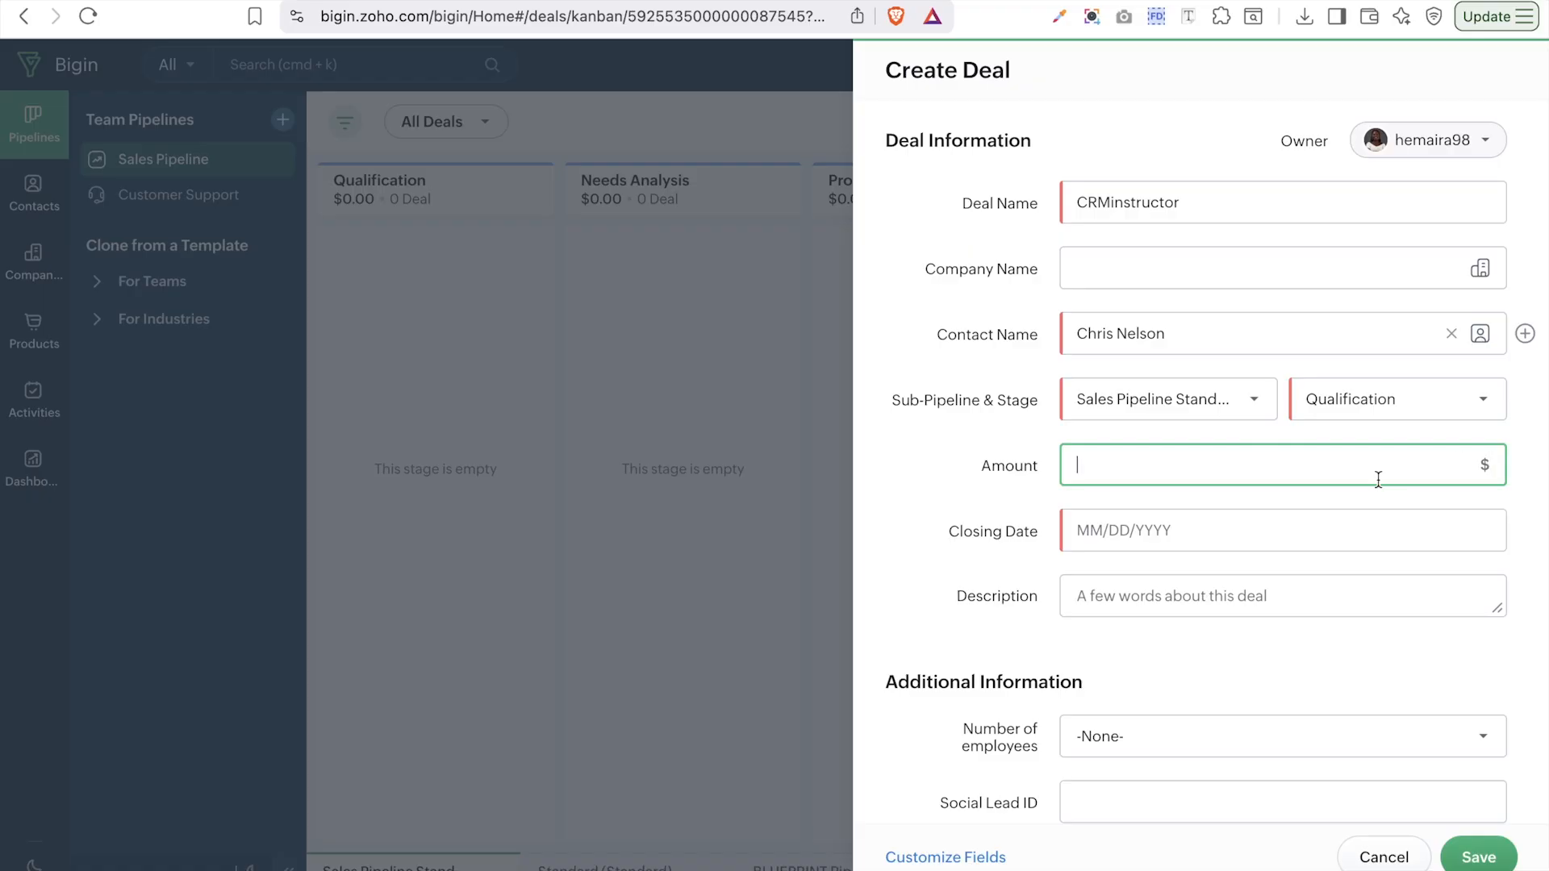
type("1000")
left_click(1073, 523)
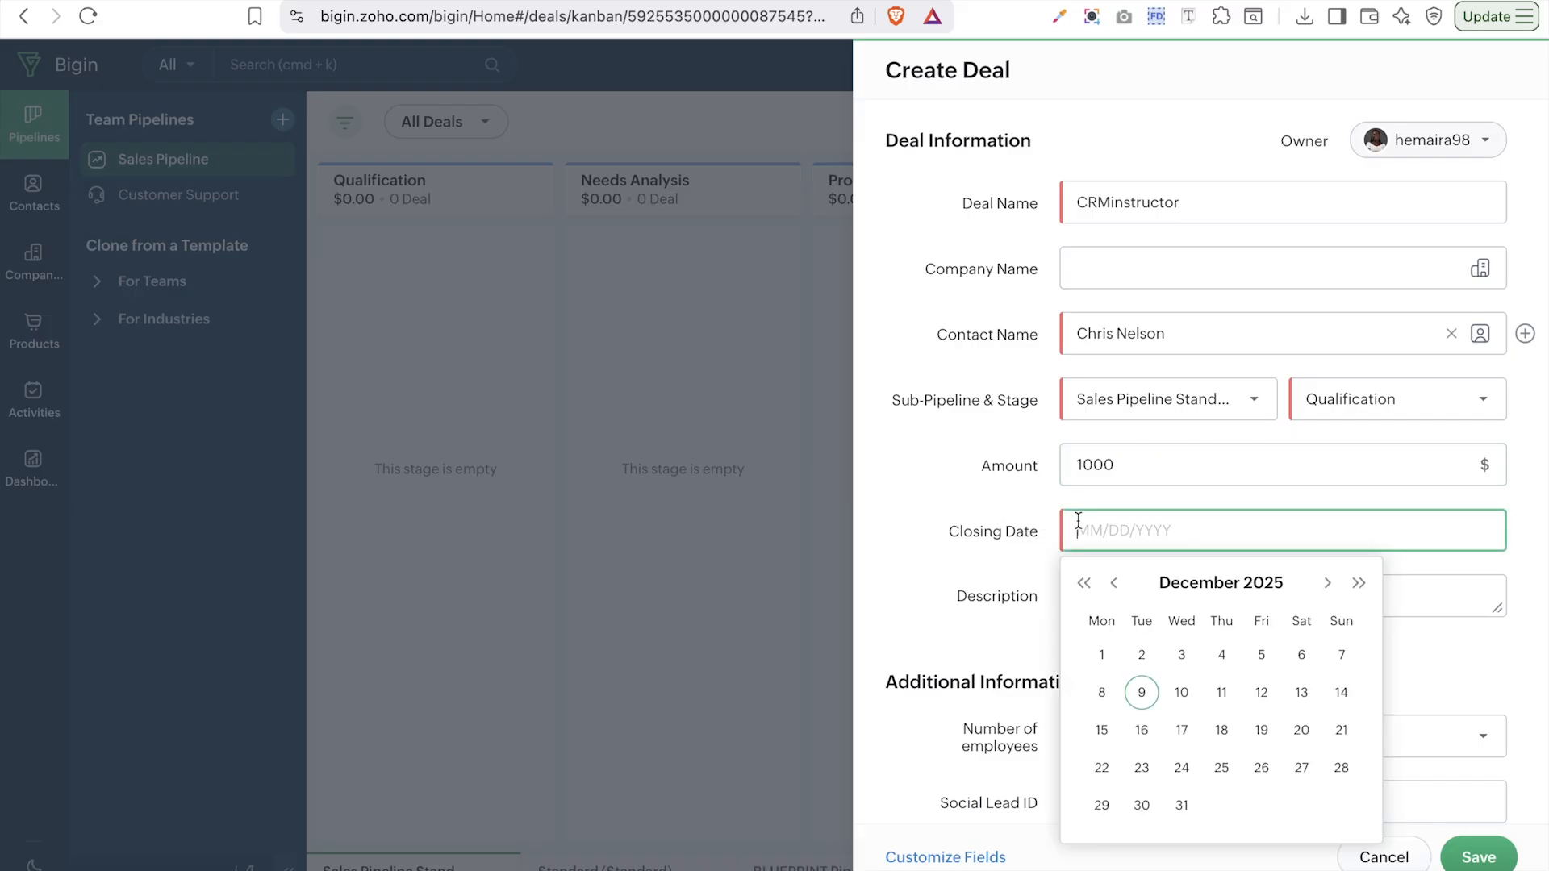
left_click(1228, 768)
left_click(1191, 532)
- Set Number of employees to 1-100, enter budget 100, and save the CRMinstructor deal
scroll(1191, 532, "down", 5)
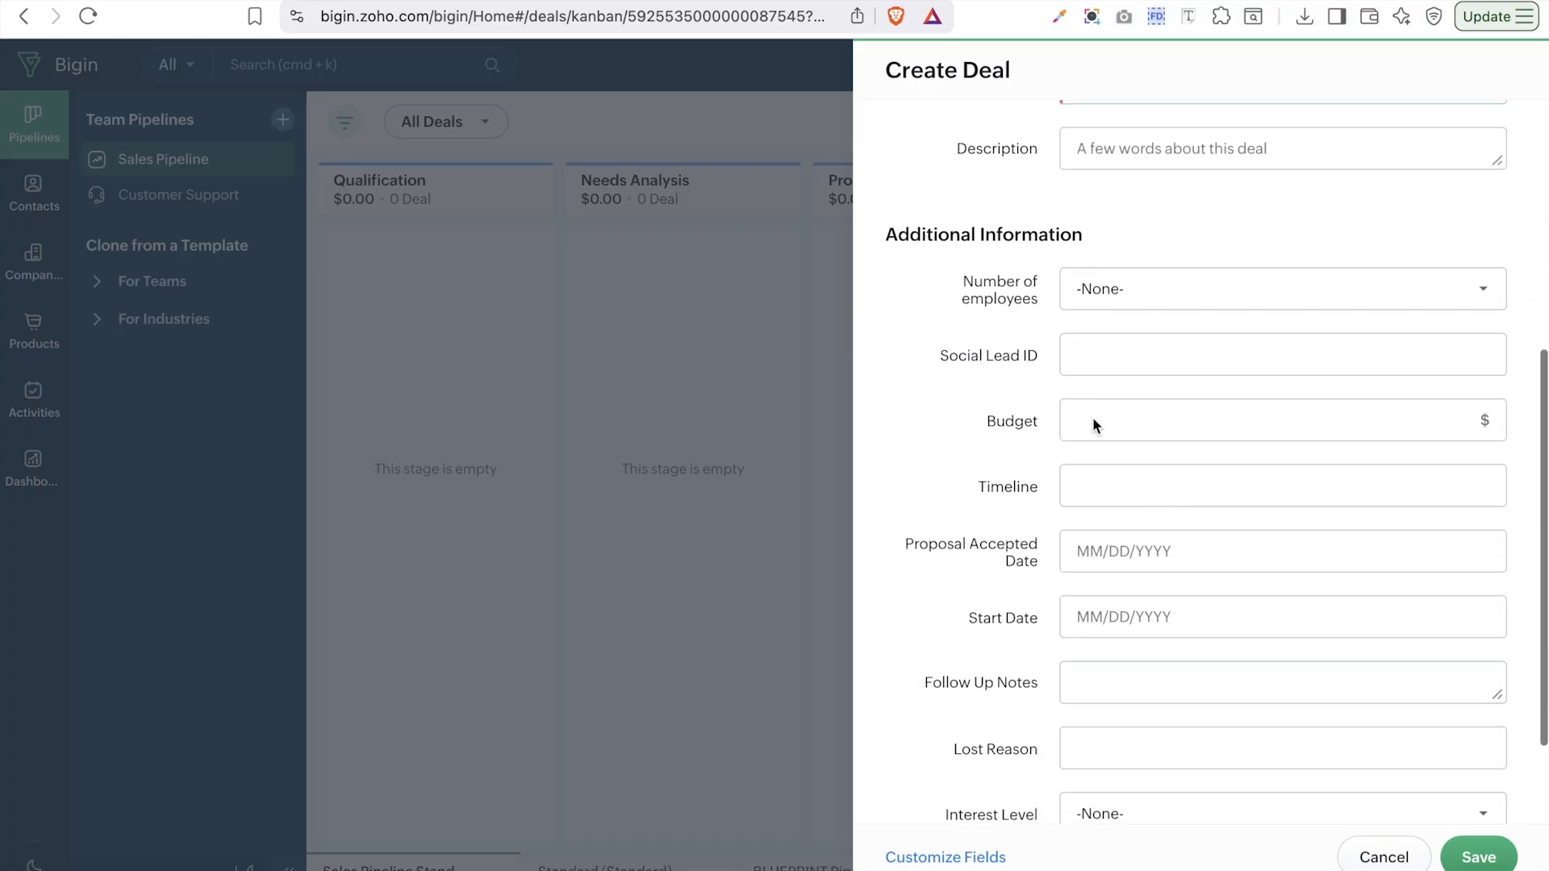
left_click(1116, 291)
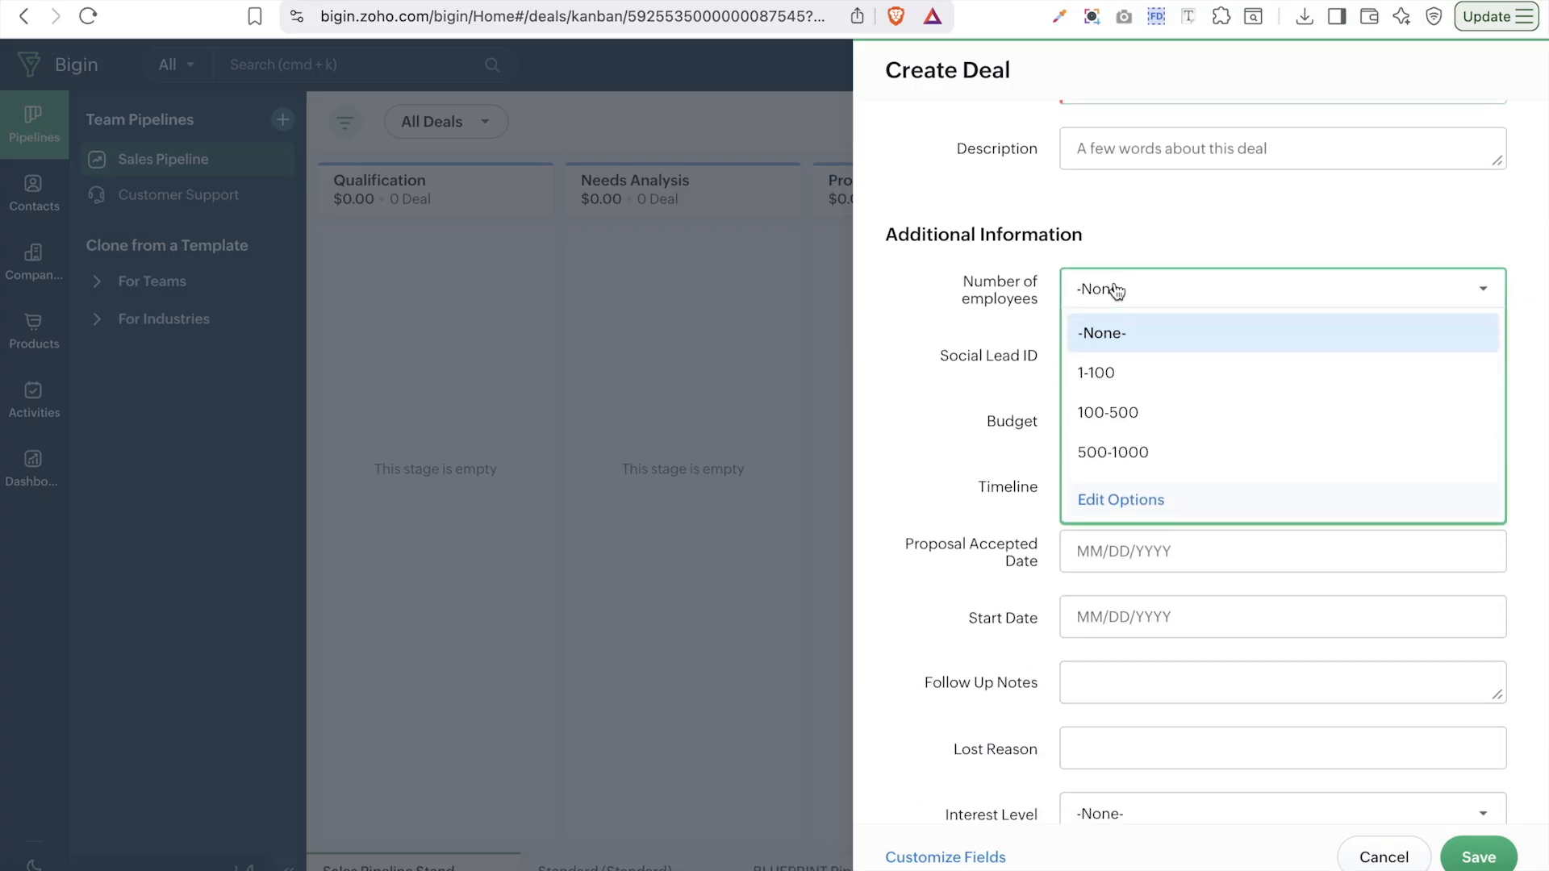
left_click(1118, 373)
left_click(1267, 433)
type("1000")
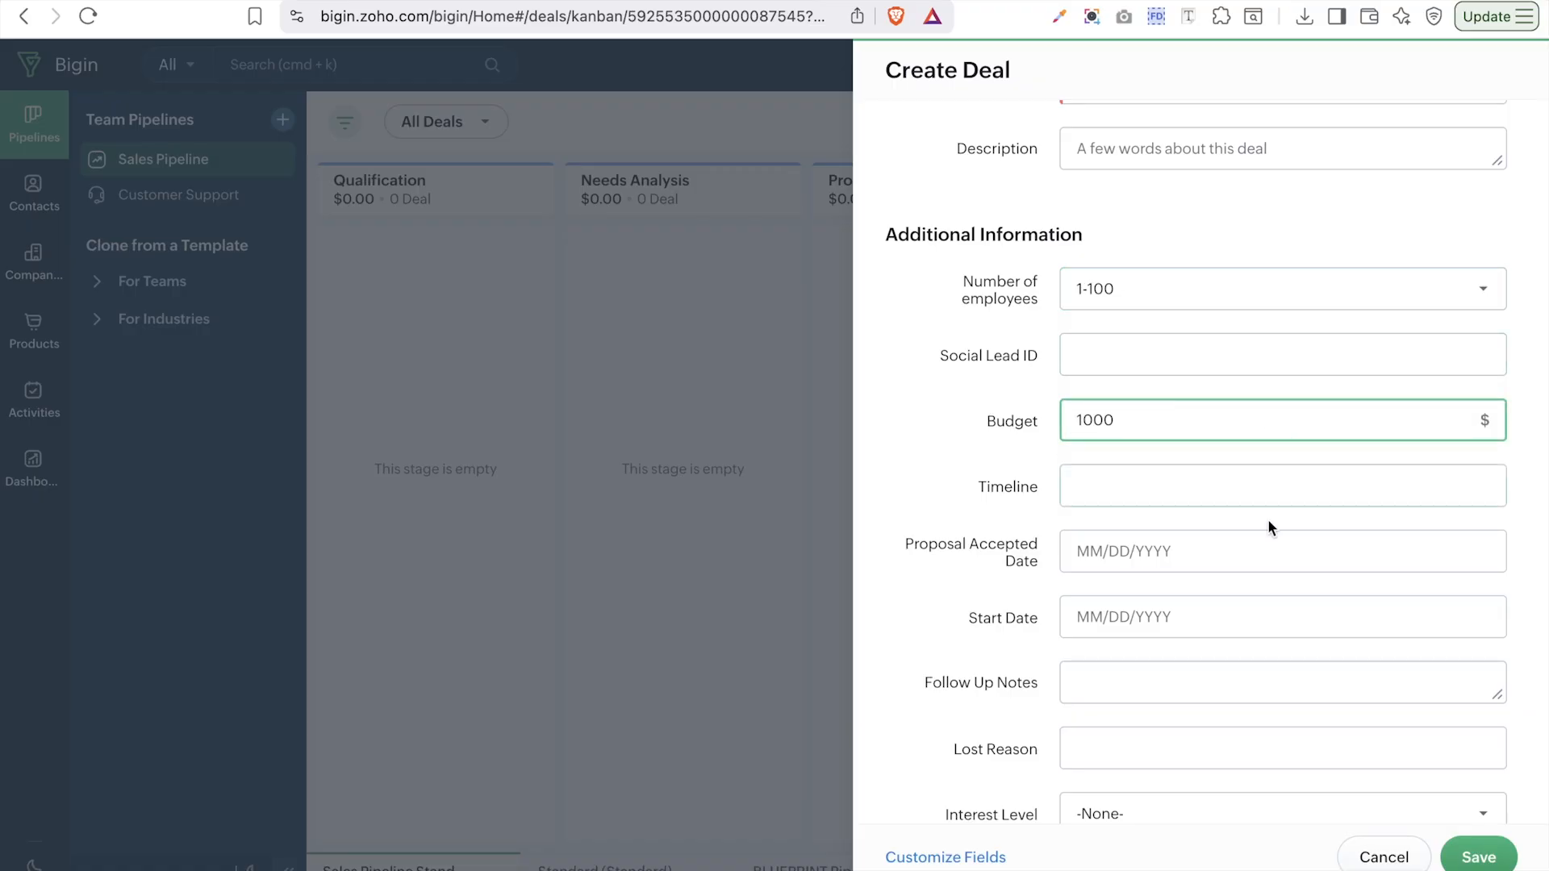
left_click(1242, 547)
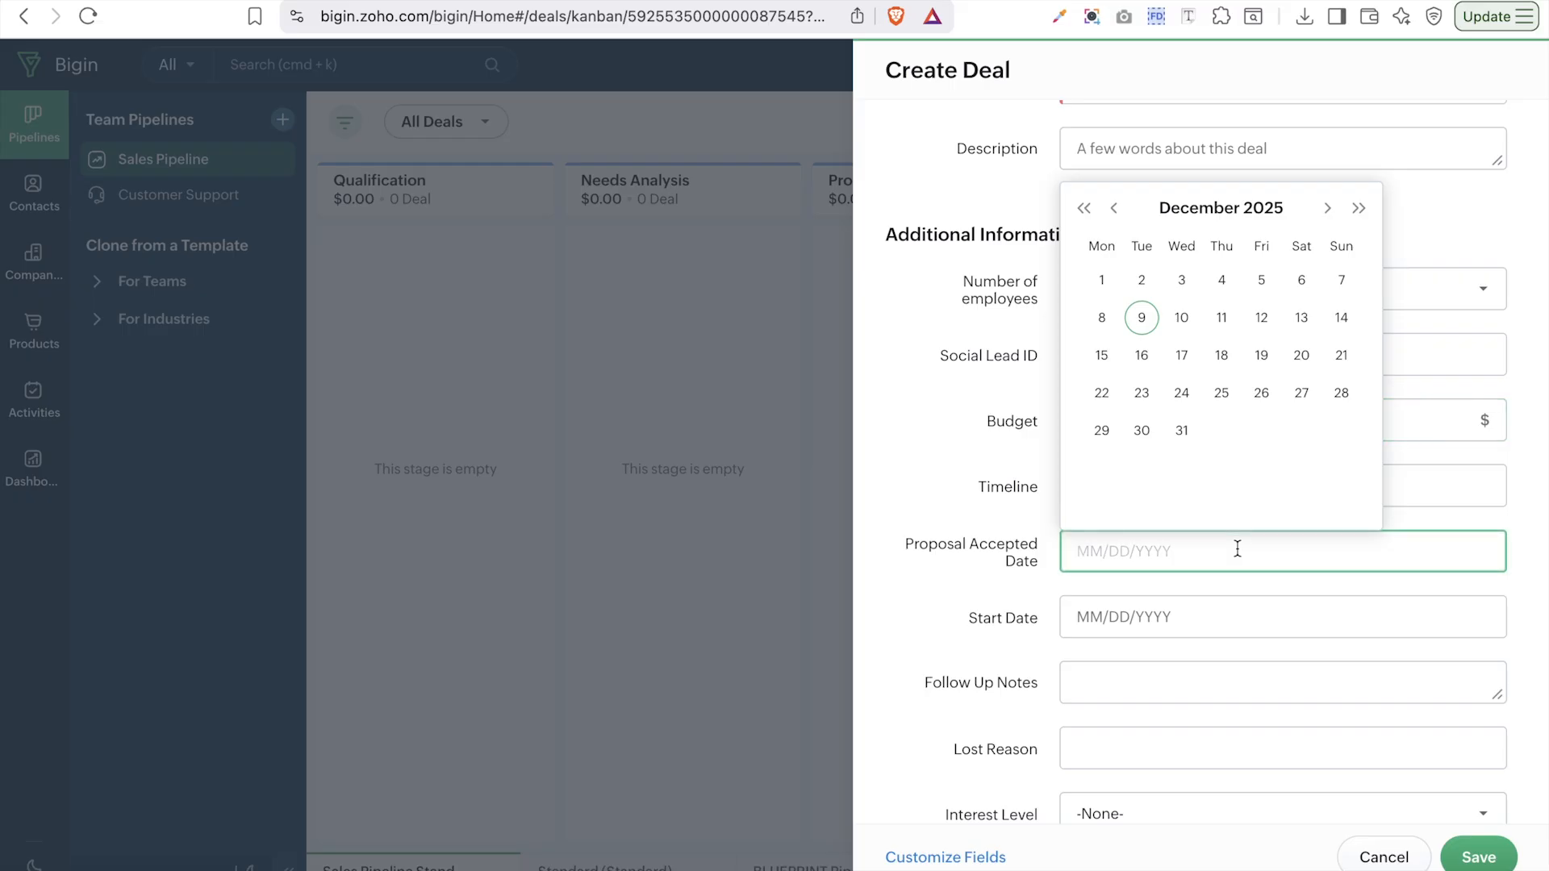
left_click(979, 620)
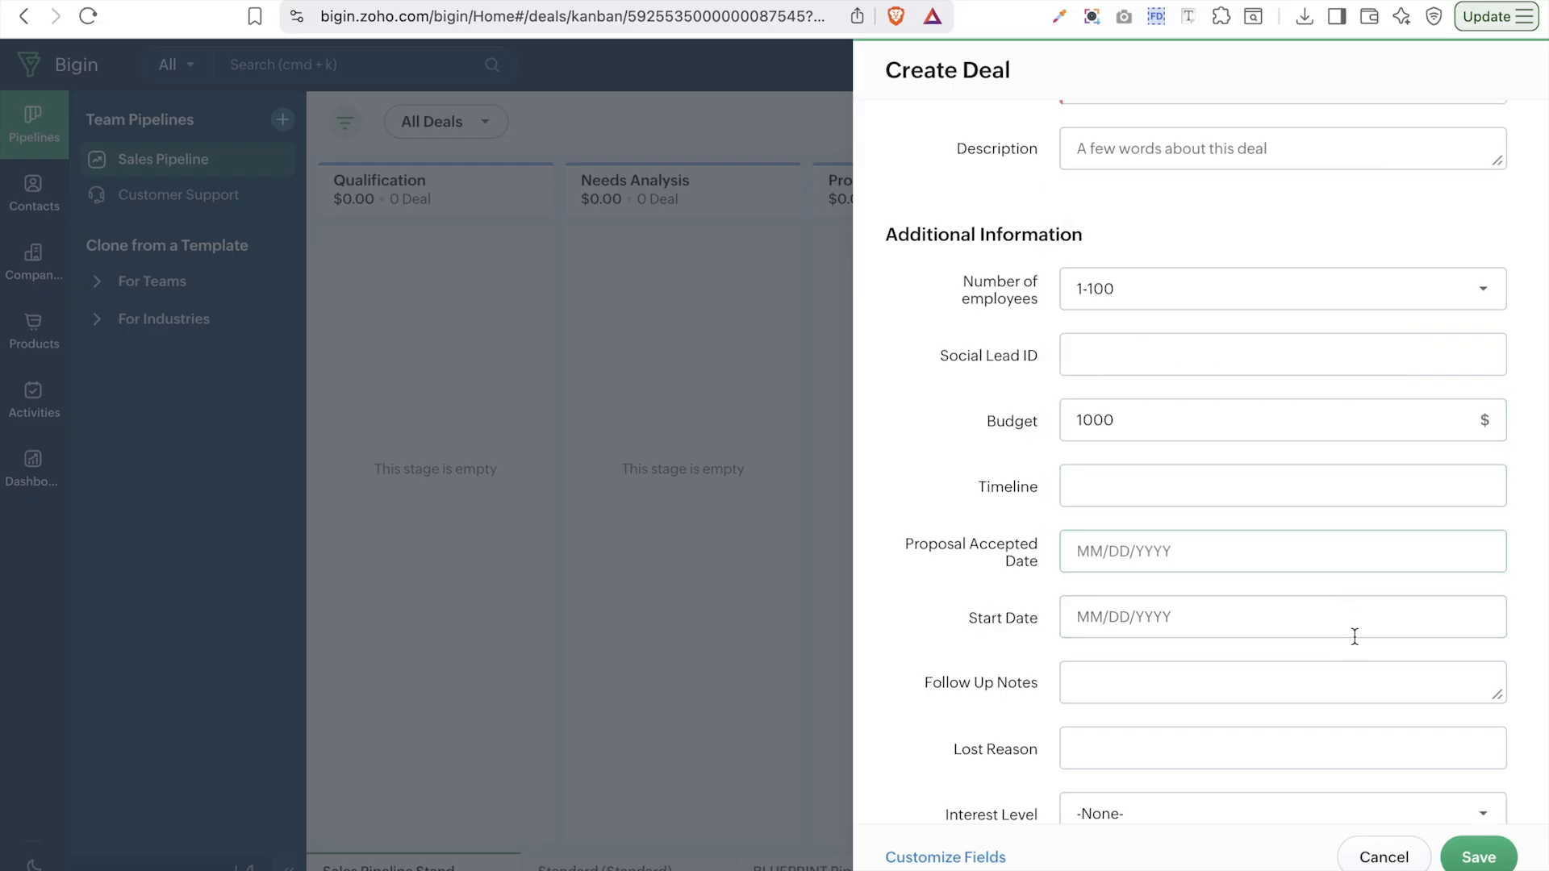
left_click(1495, 857)
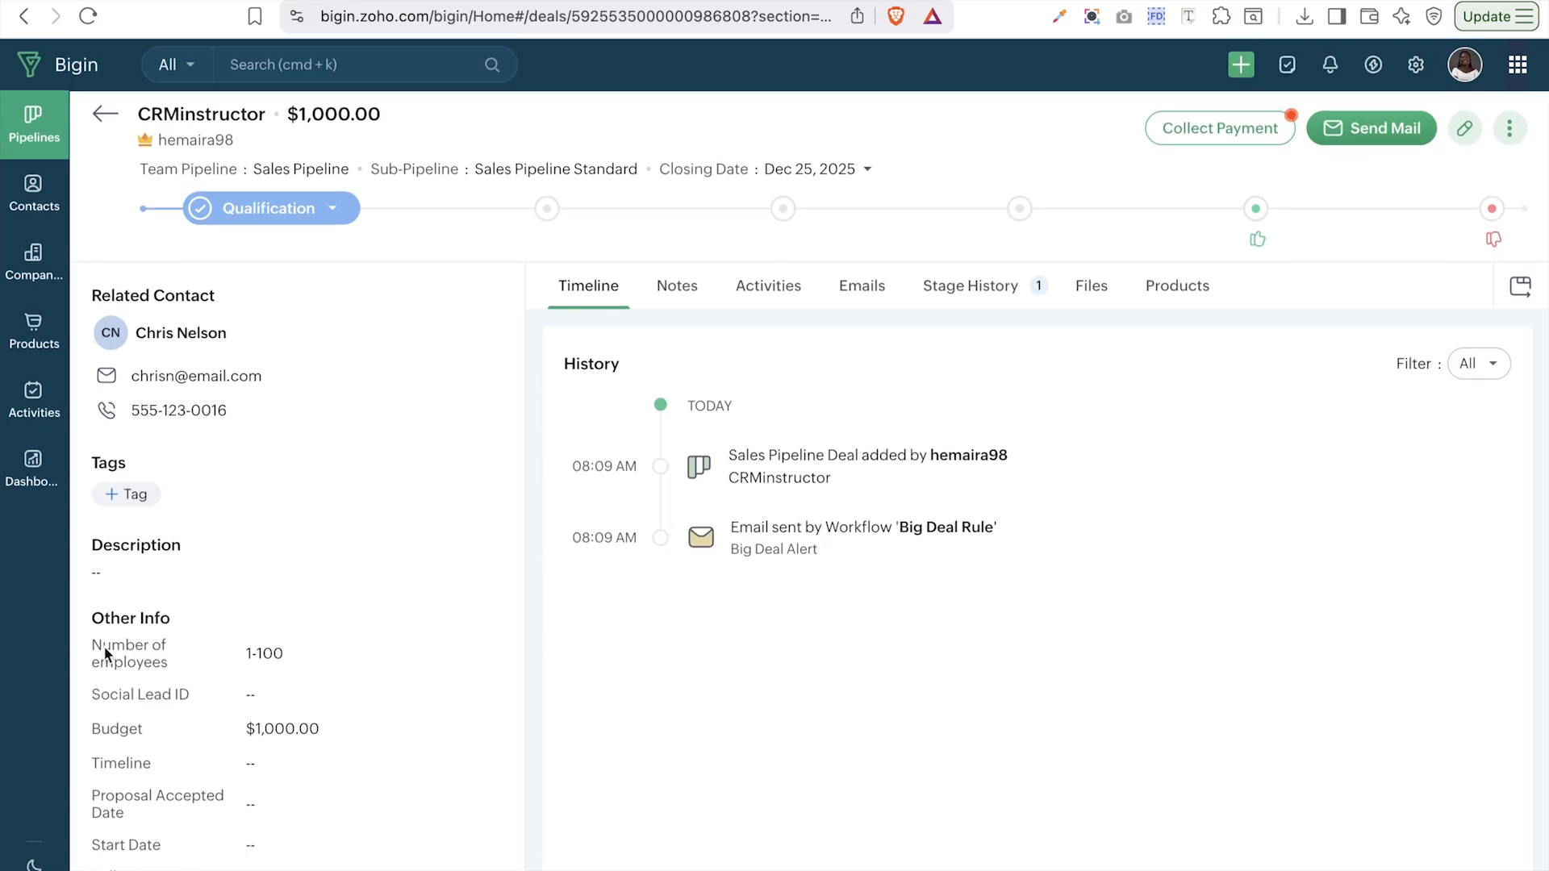
- Pick Hot from the tag list on the CRMinstructor deal record and confirm it
scroll(255, 694, "down", 3)
scroll(255, 694, "up", 3)
left_click(328, 209)
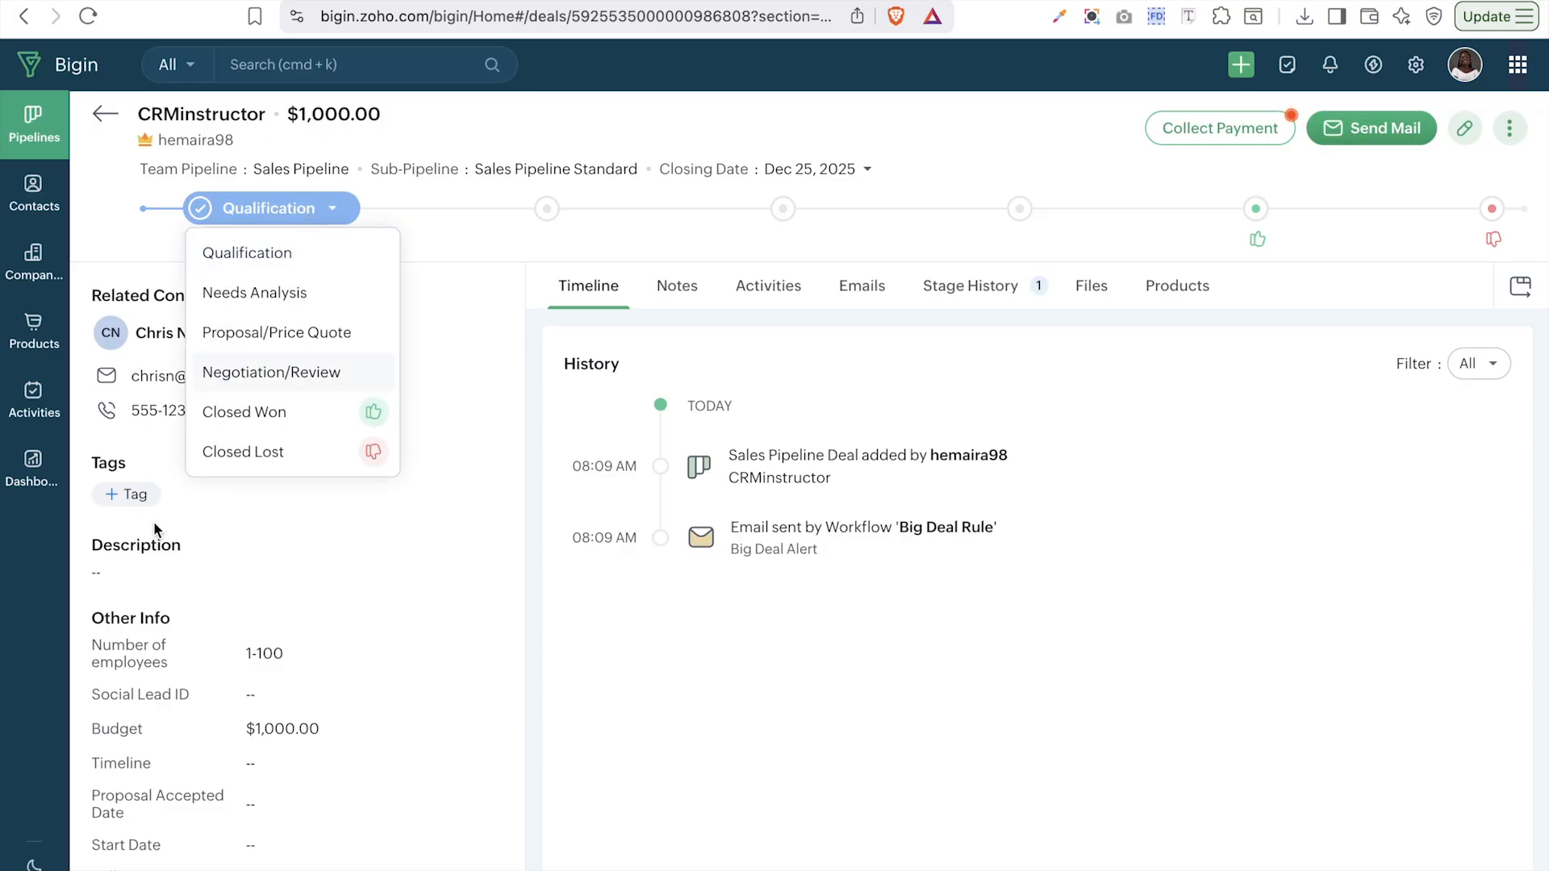
left_click(142, 499)
left_click(173, 493)
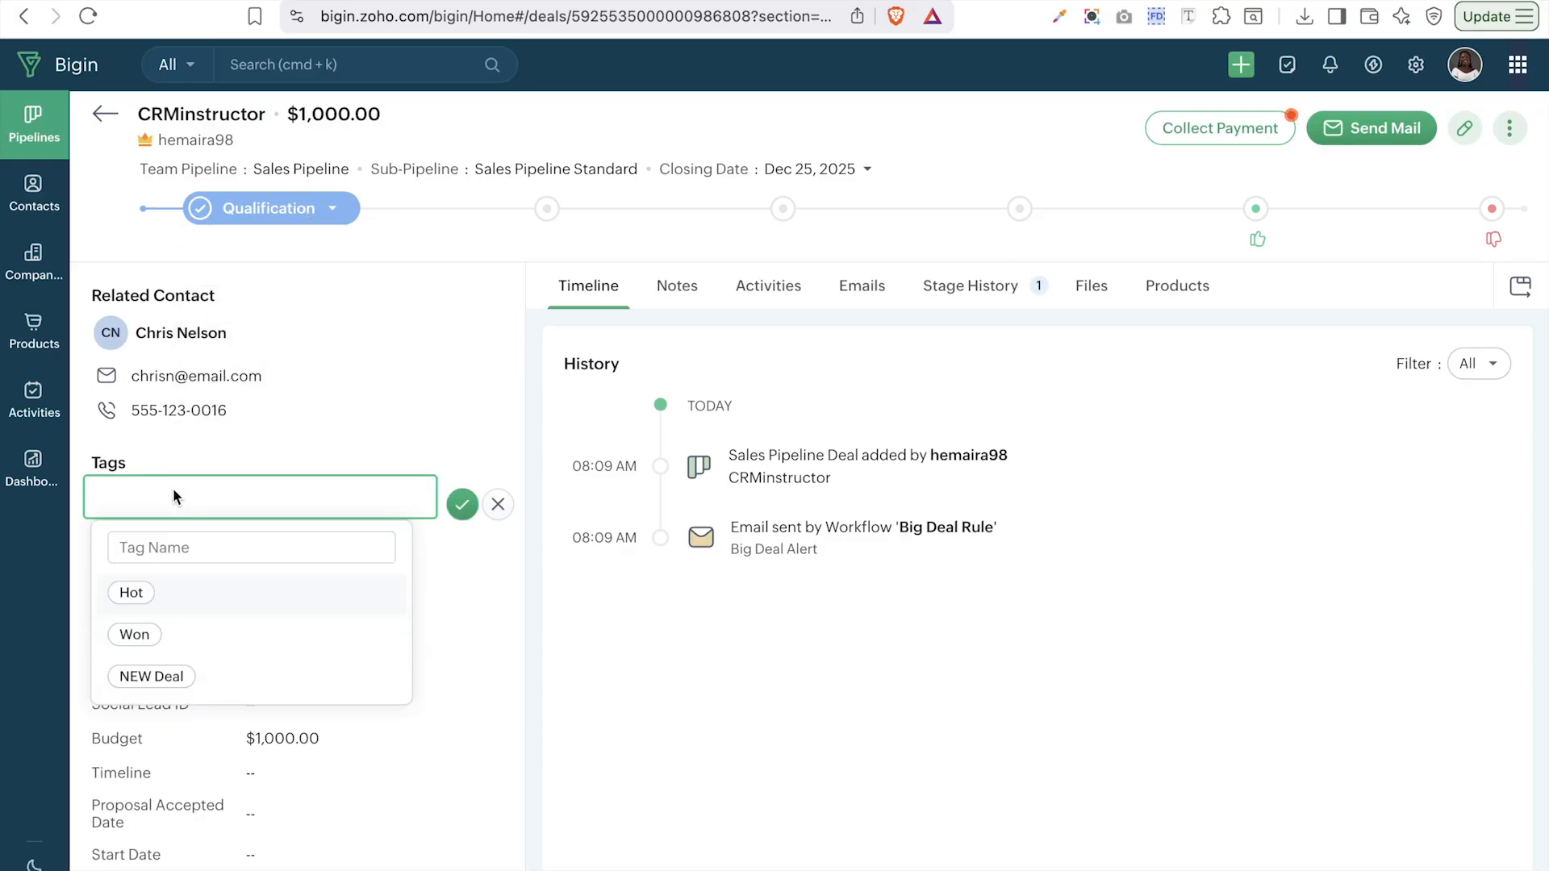
left_click(177, 605)
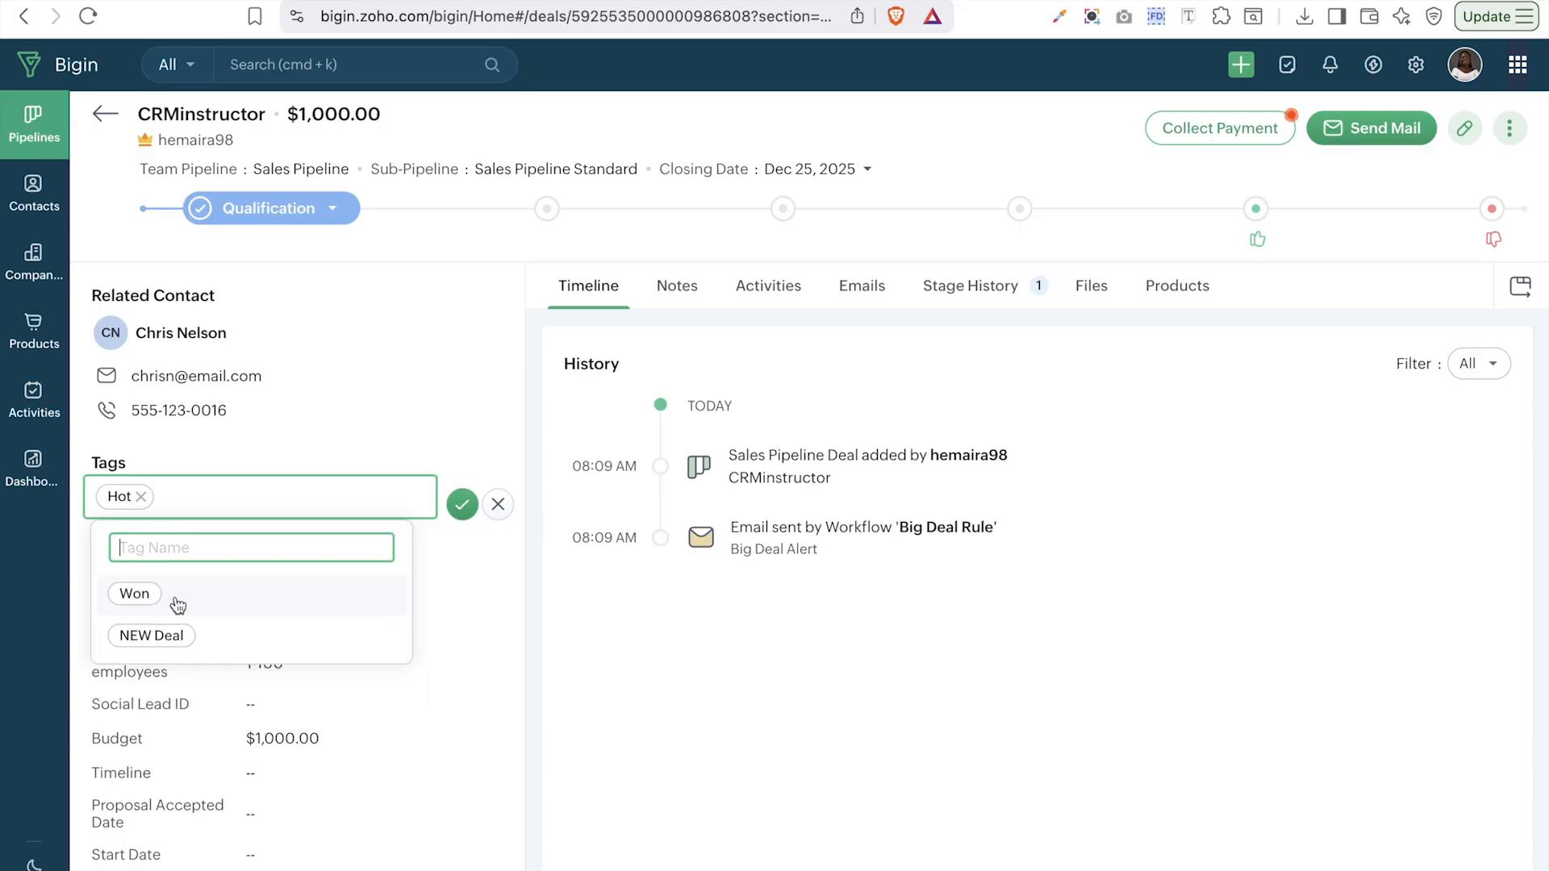
left_click(359, 323)
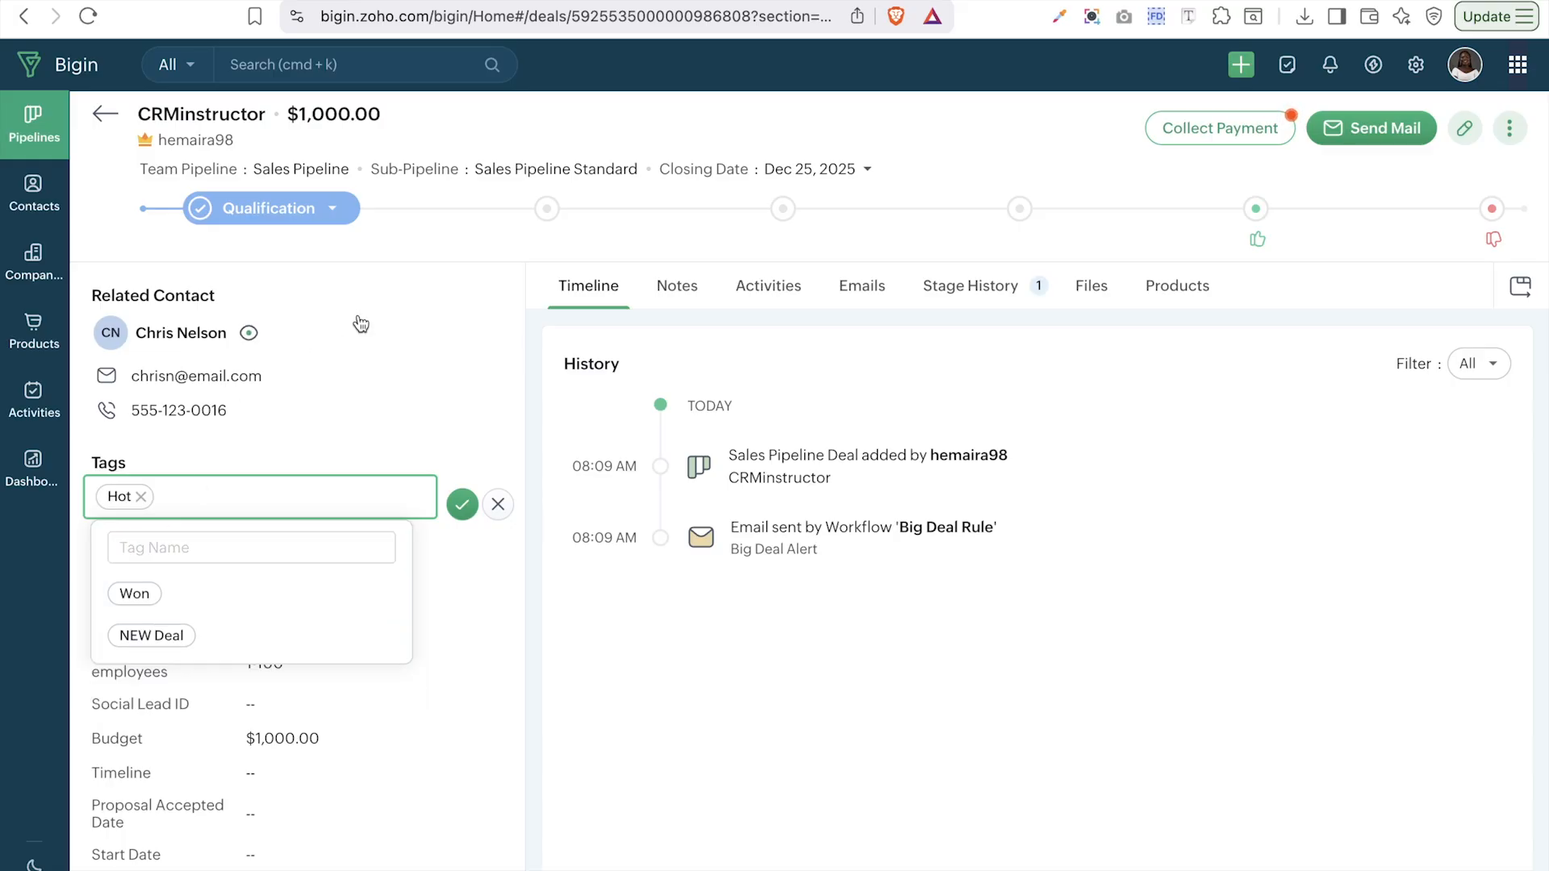
left_click(462, 504)
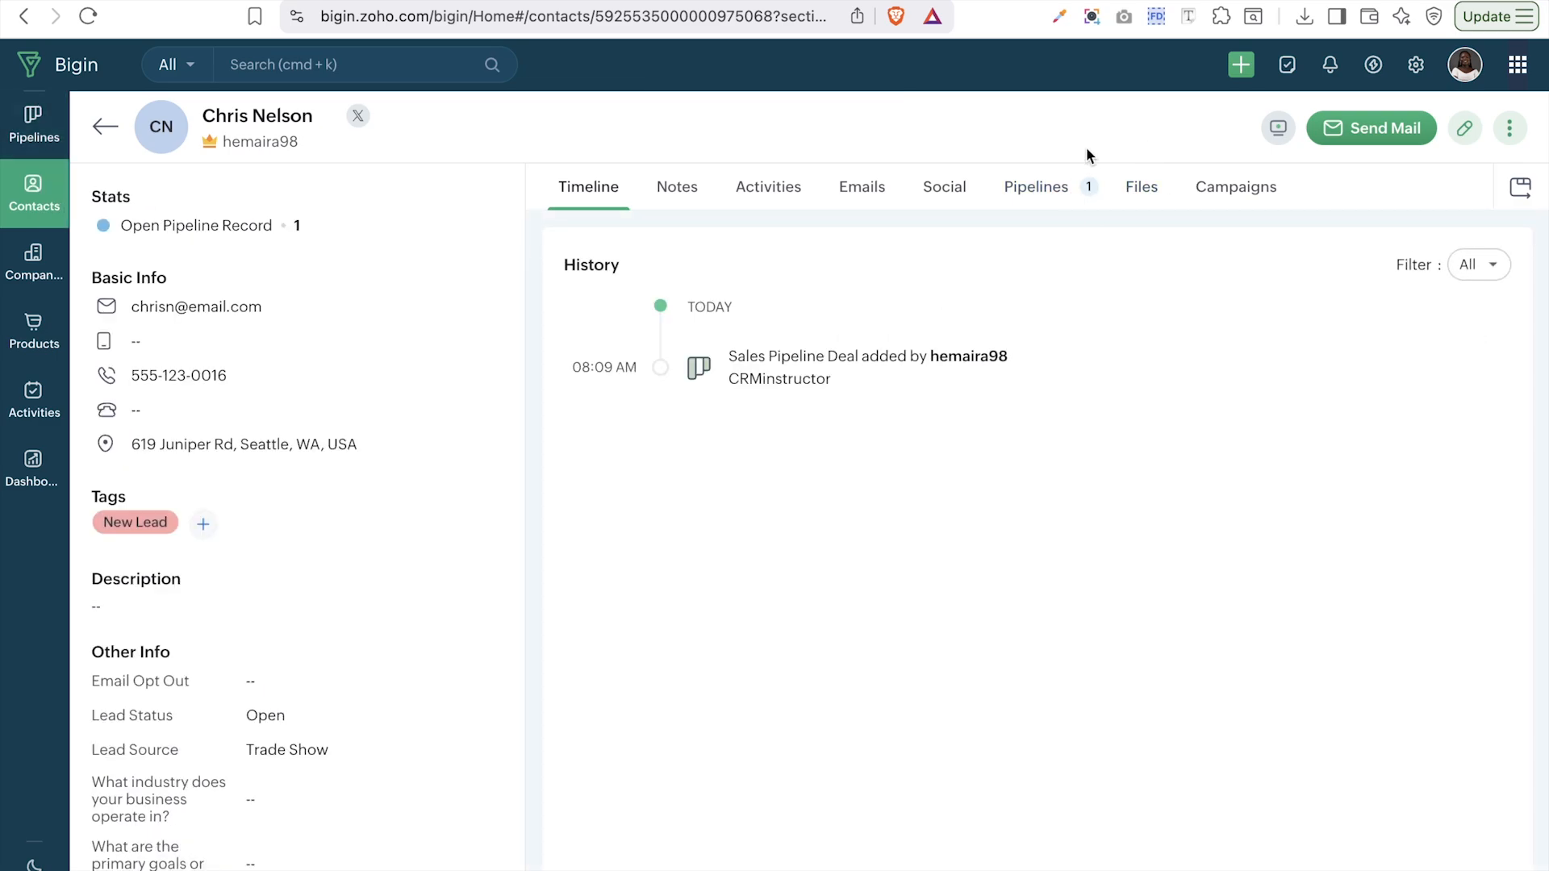
left_click(683, 192)
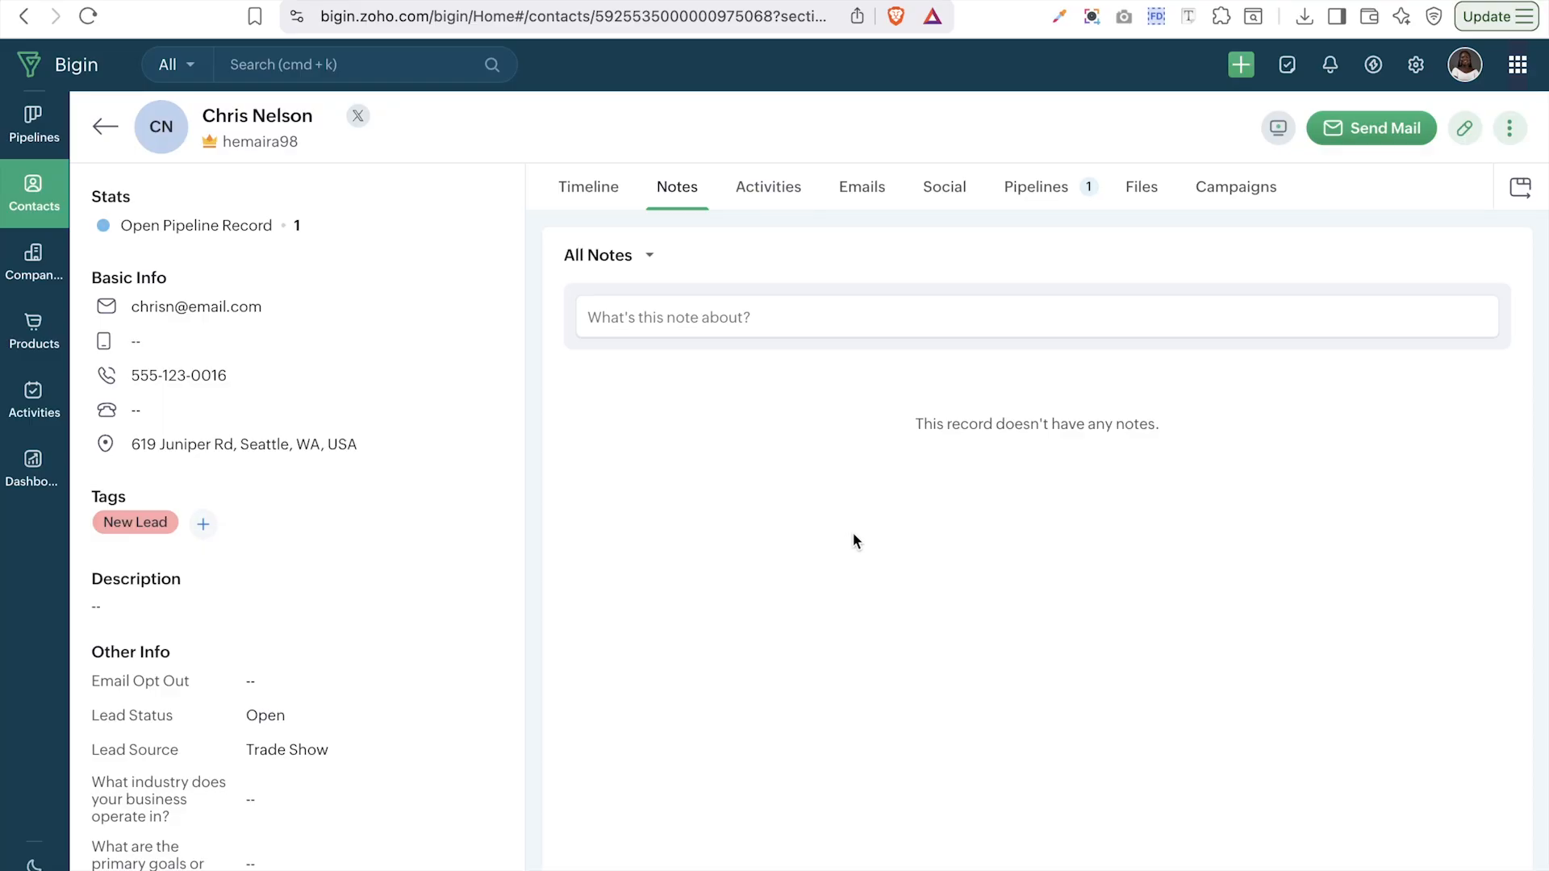
left_click(766, 187)
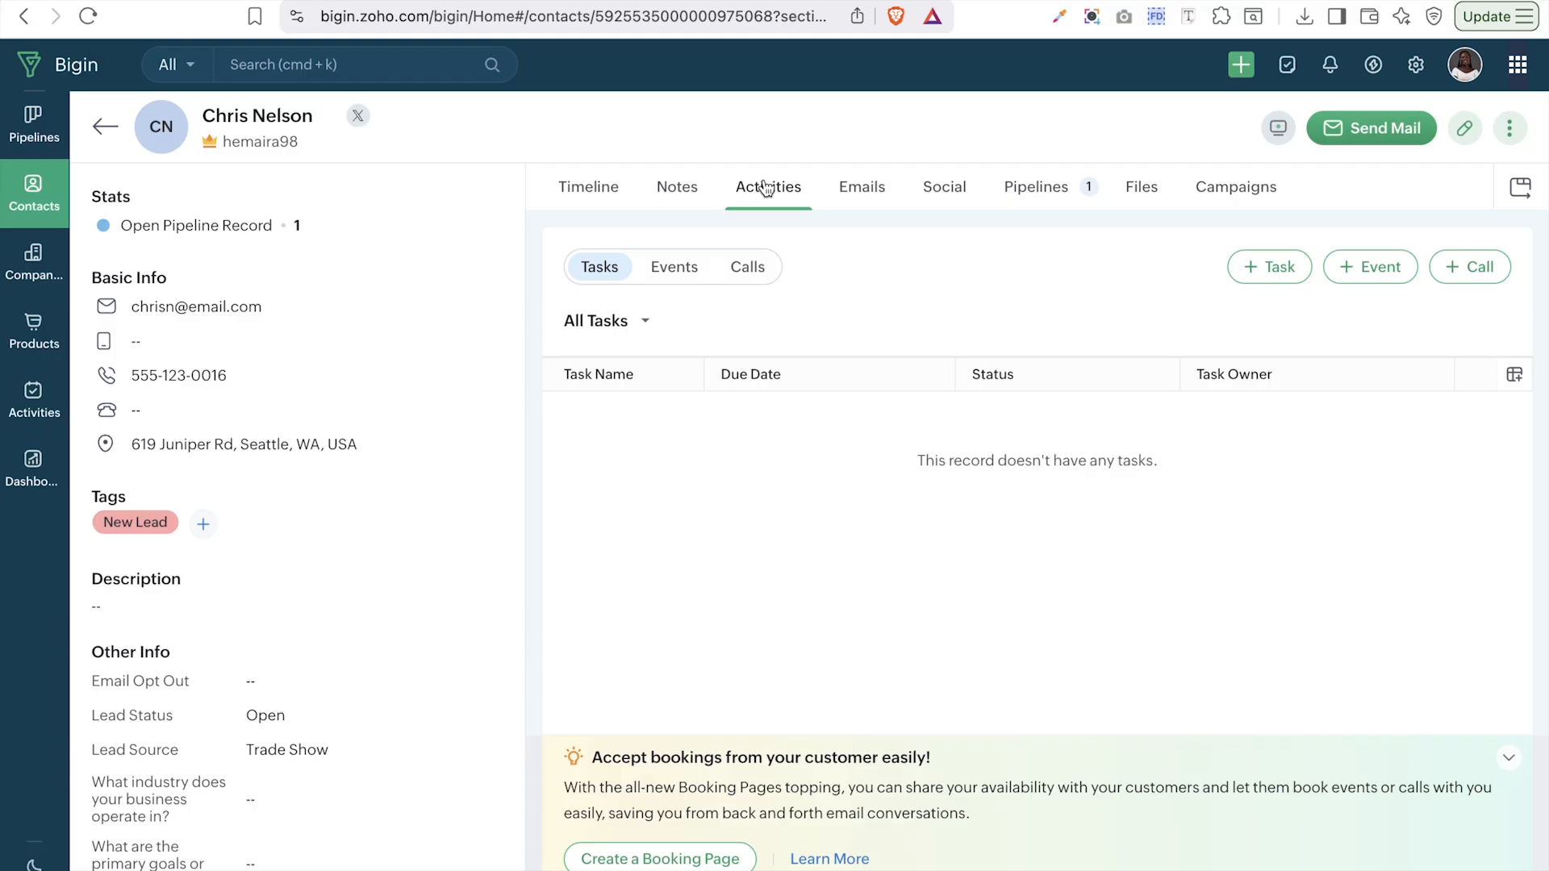
left_click(865, 191)
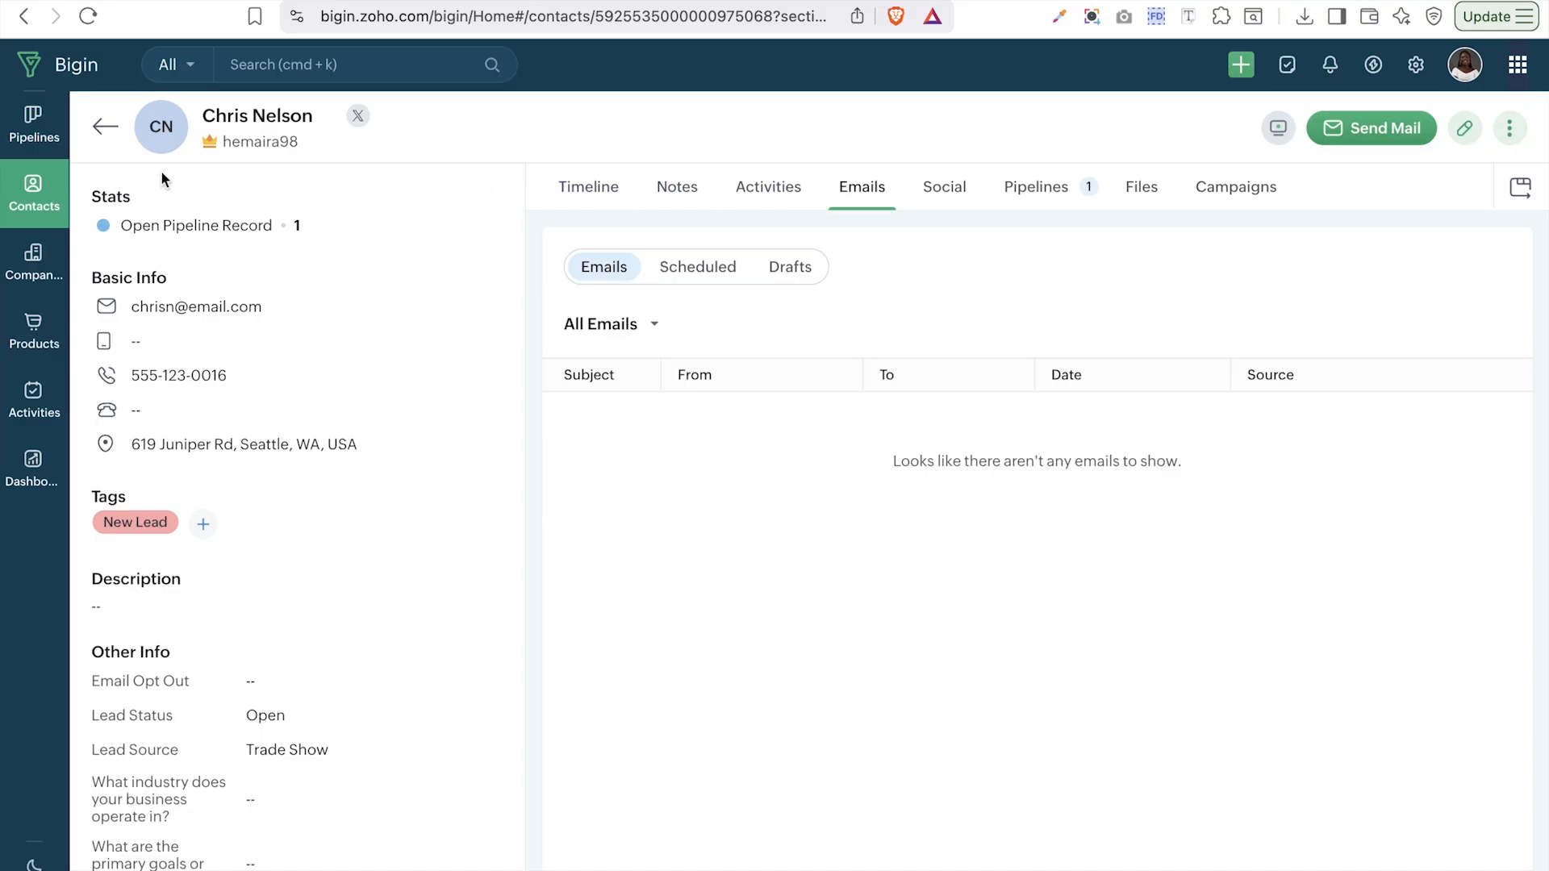
left_click(95, 138)
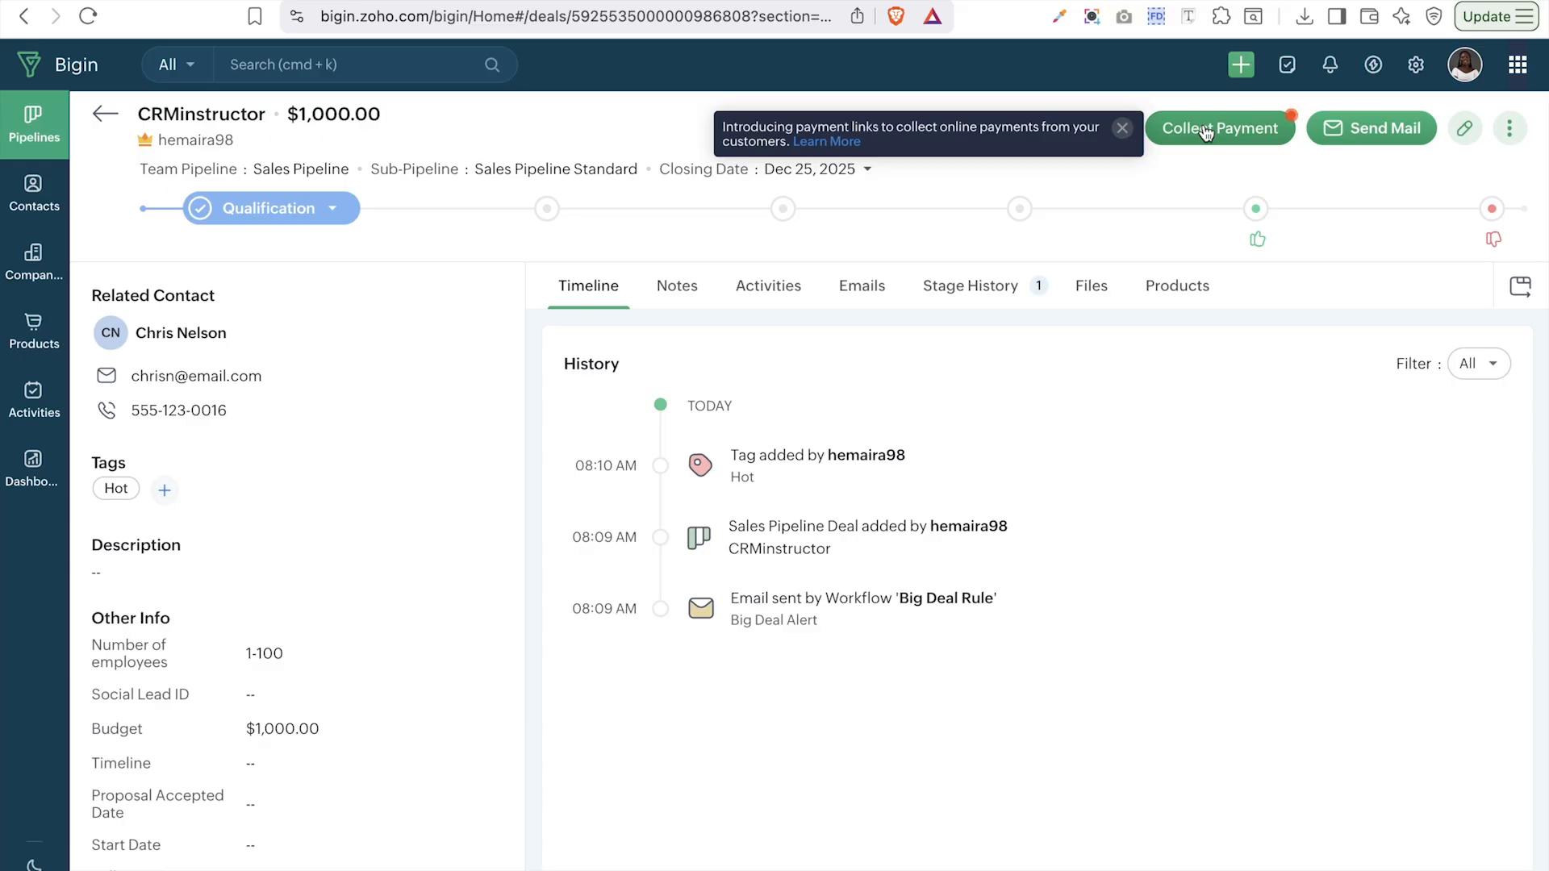
- Browse the deal's Emails, Stage History, Files and Products tabs, then go to Contacts
left_click(857, 292)
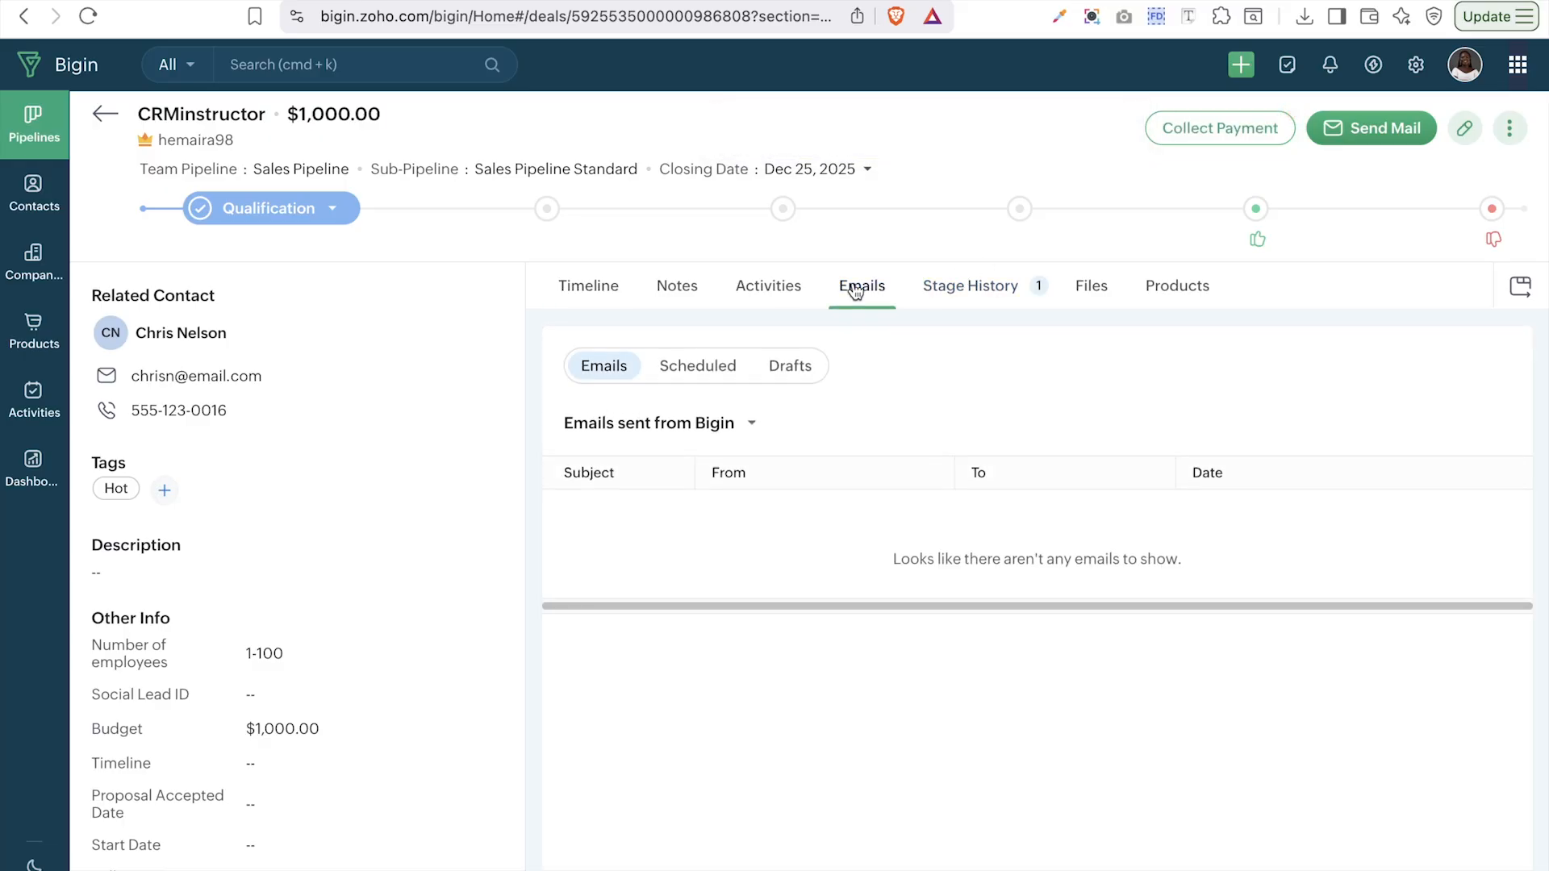
left_click(970, 300)
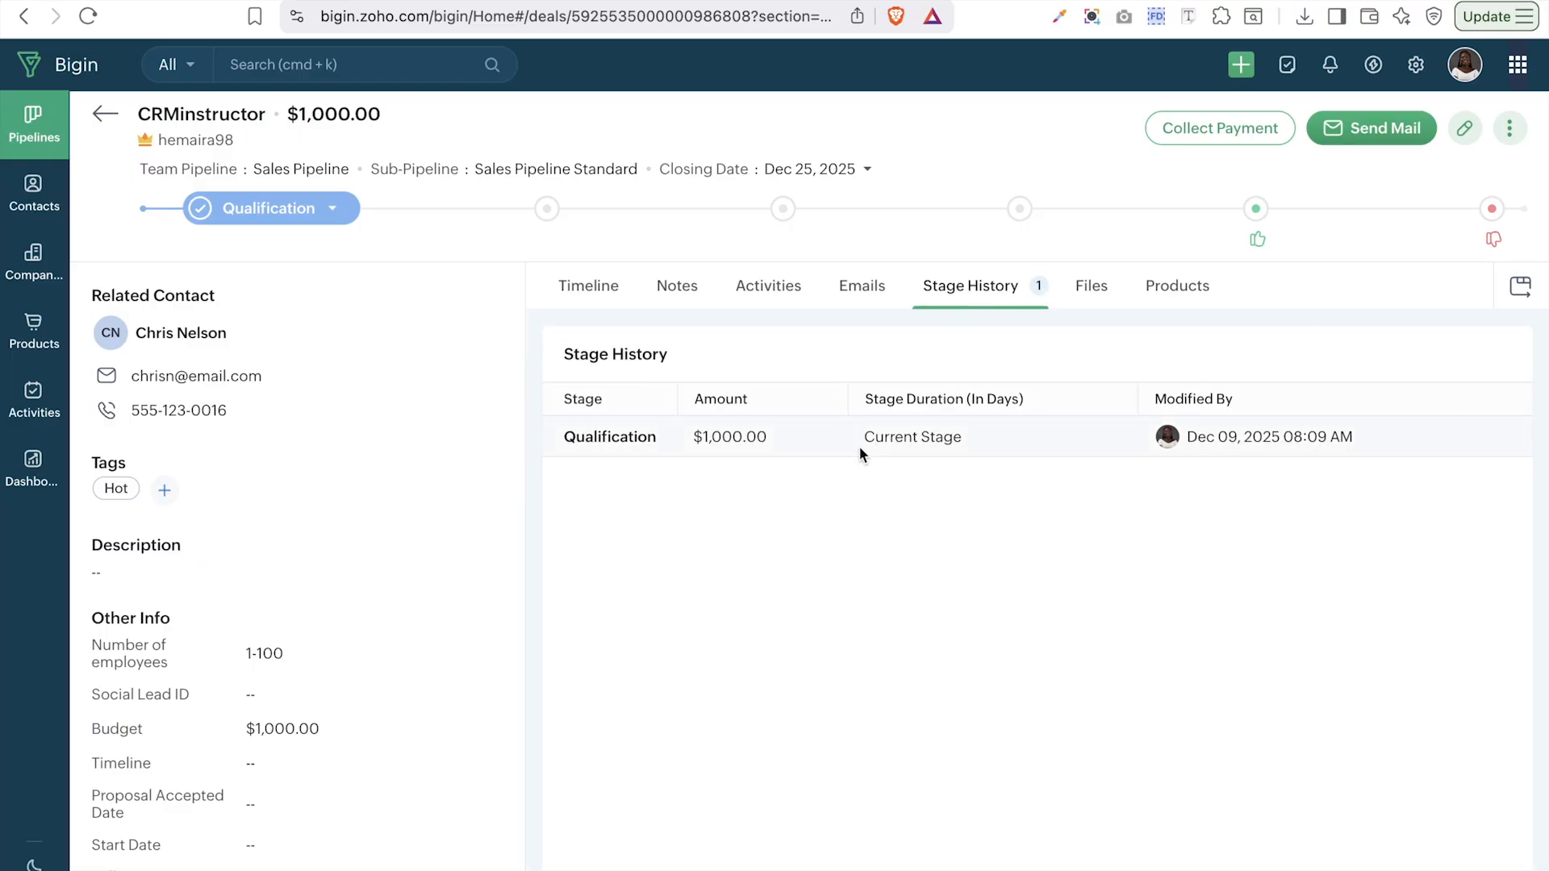
left_click(1099, 288)
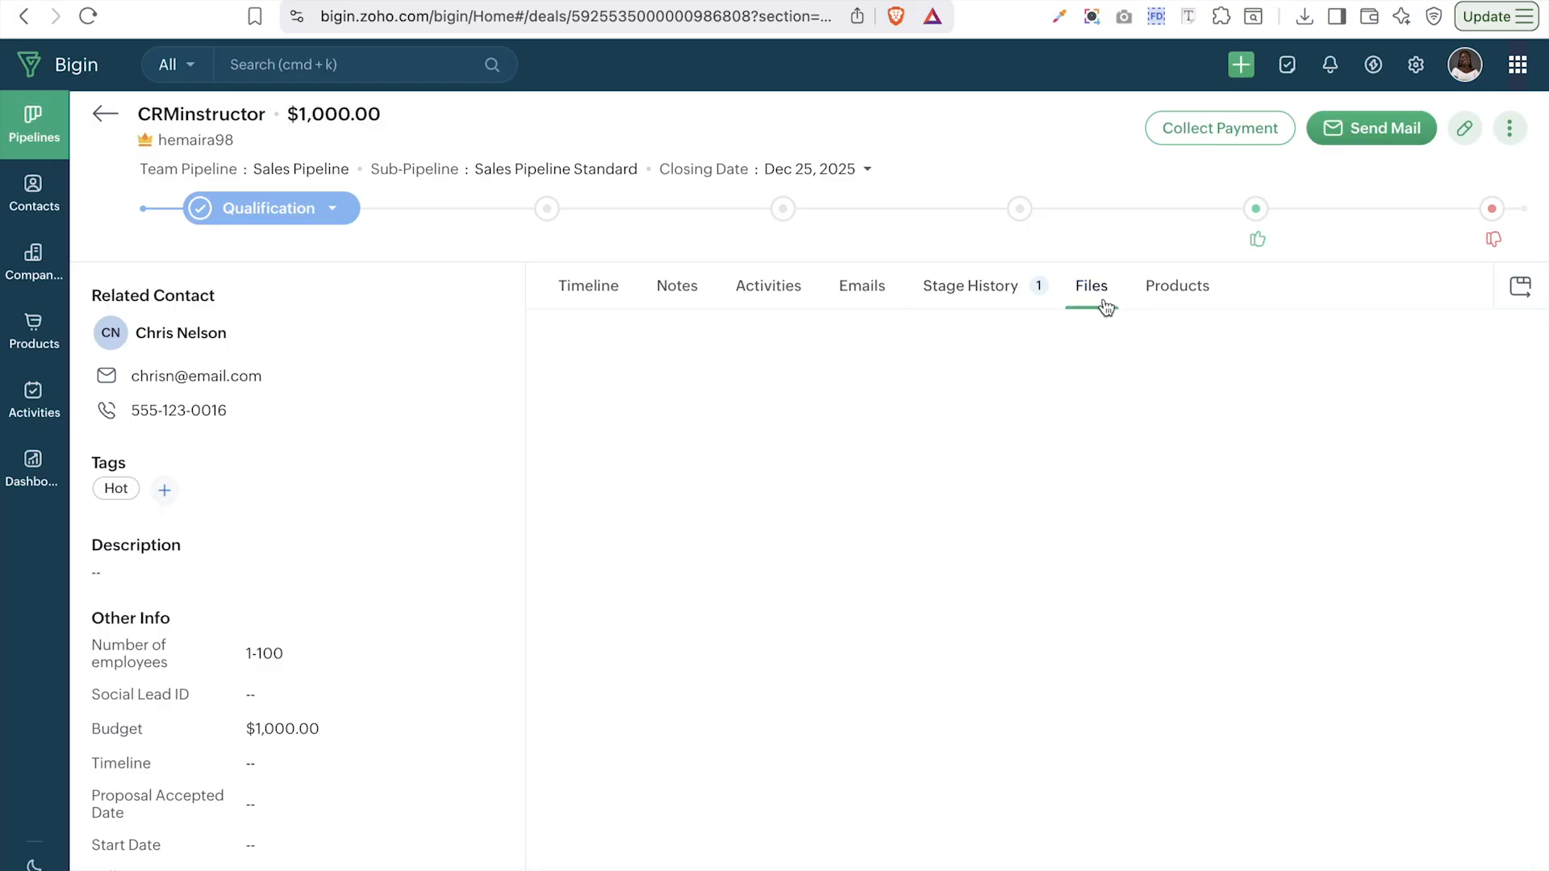
left_click(1171, 292)
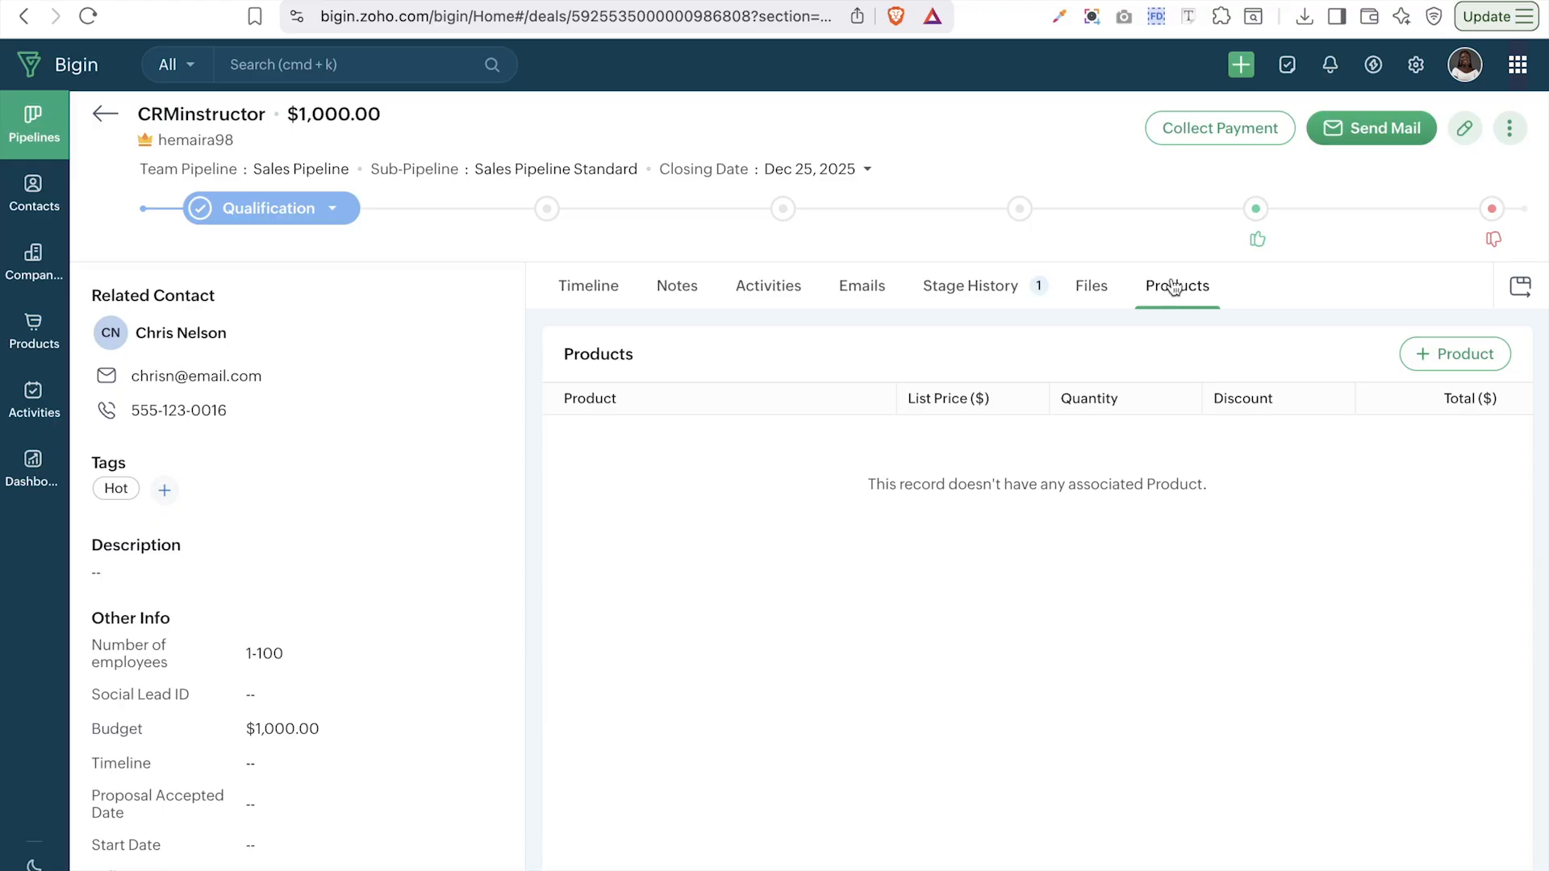
left_click(1509, 129)
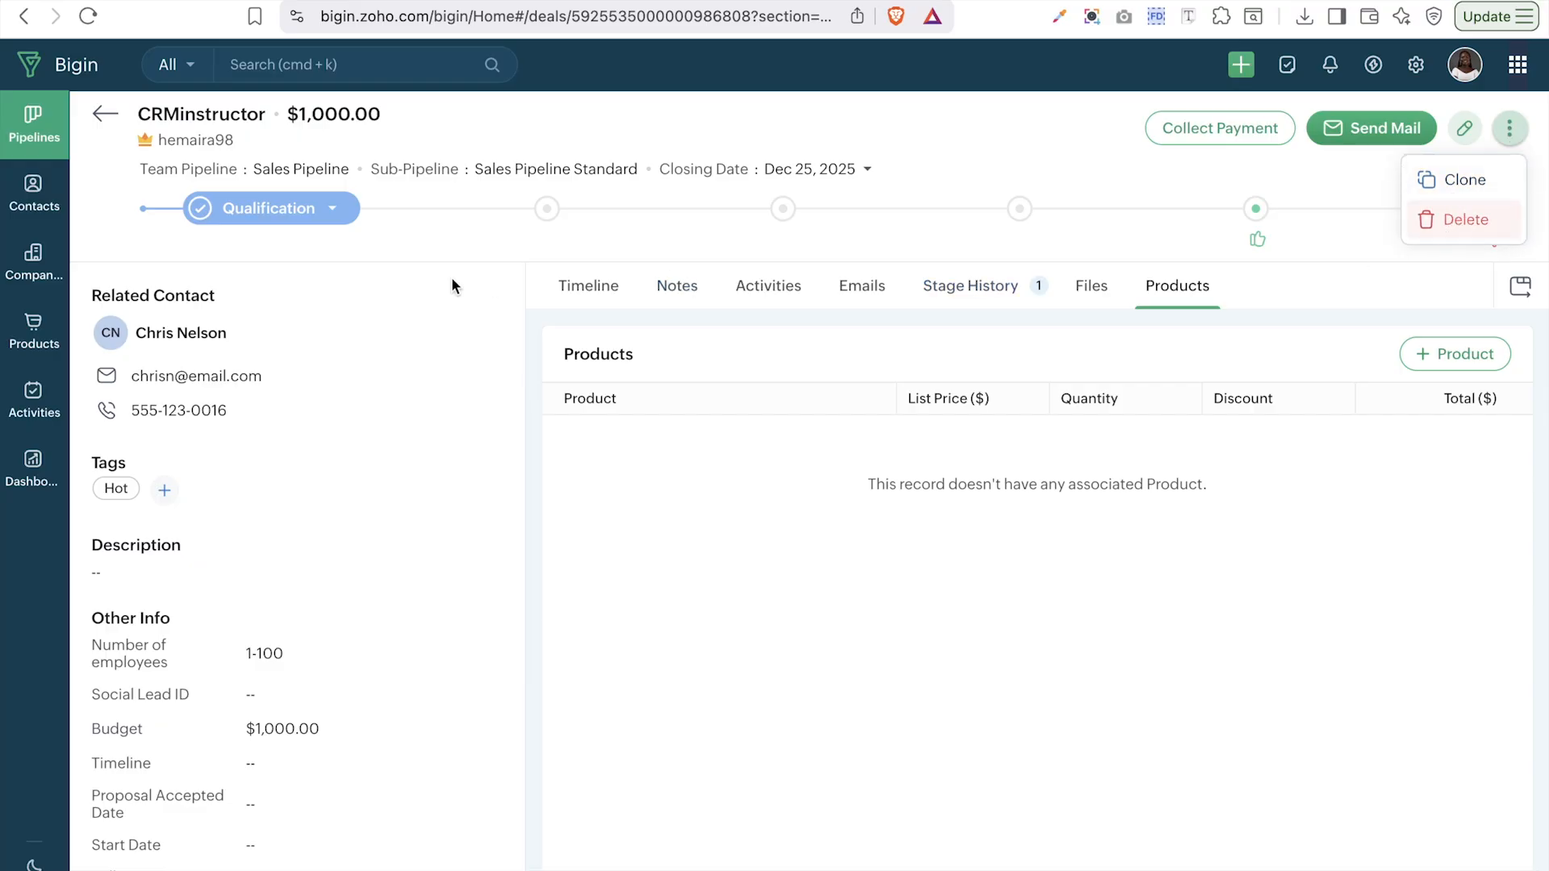
left_click(28, 209)
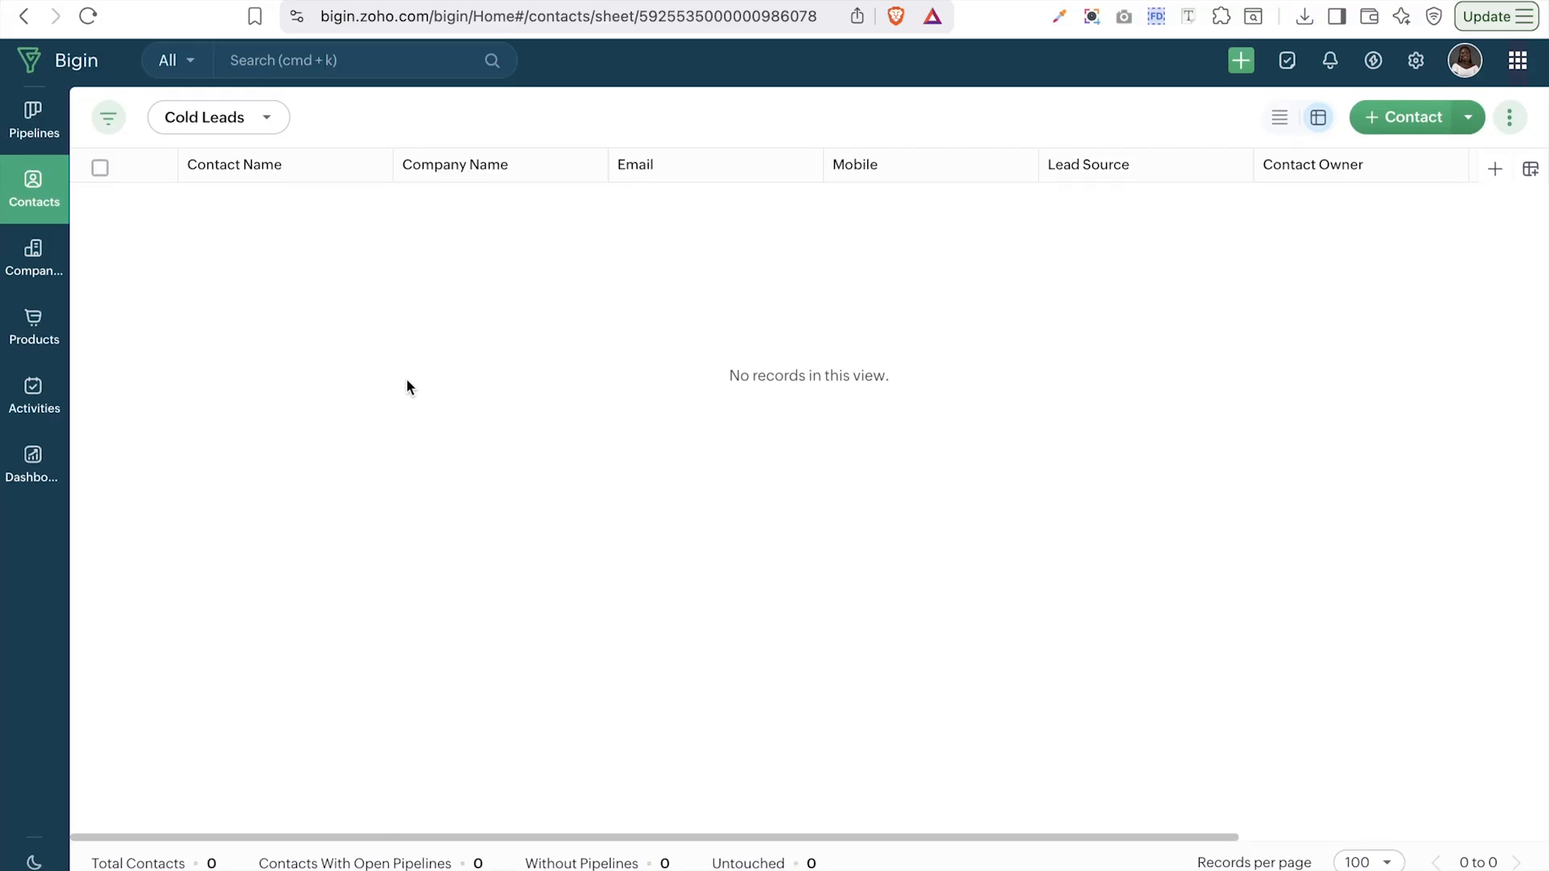
- Switch the contacts list to the All Contacts view and open a contact's record
left_click(247, 129)
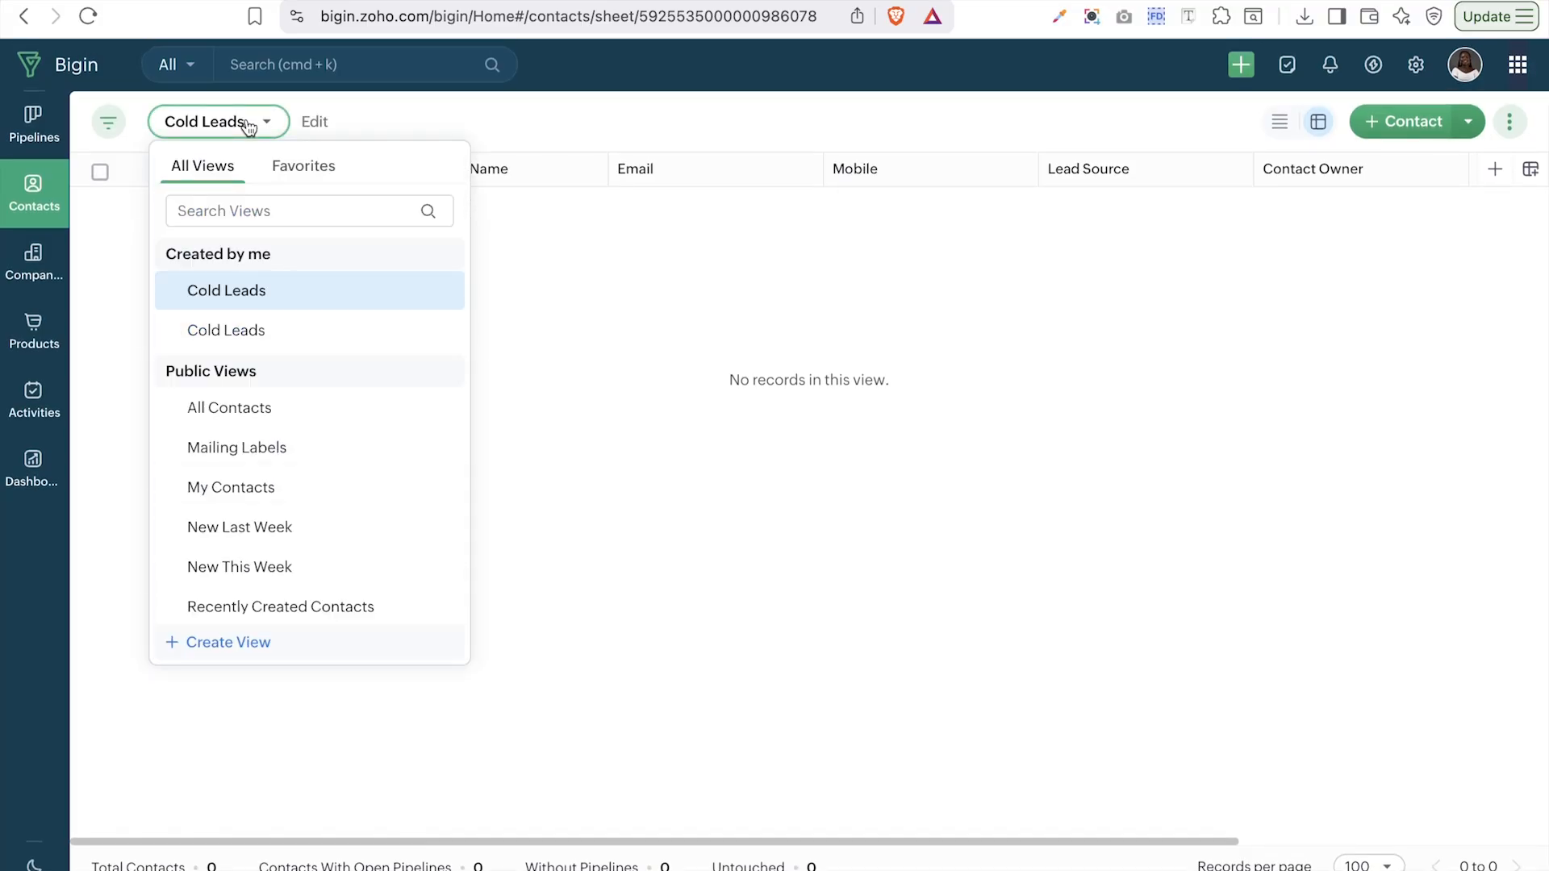
left_click(240, 409)
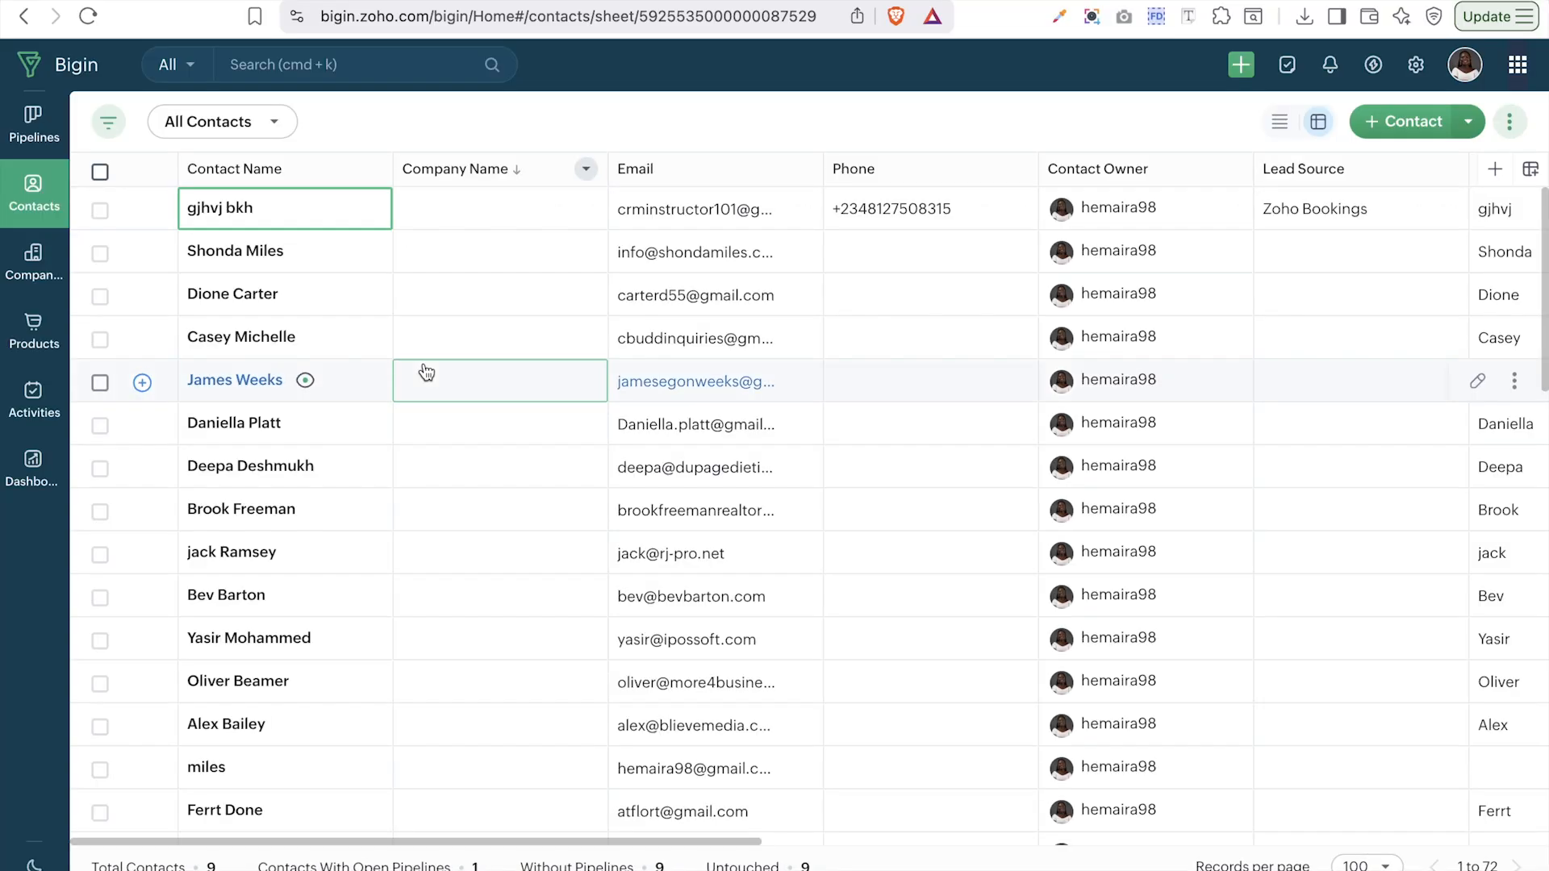
scroll(482, 587, "down", 5)
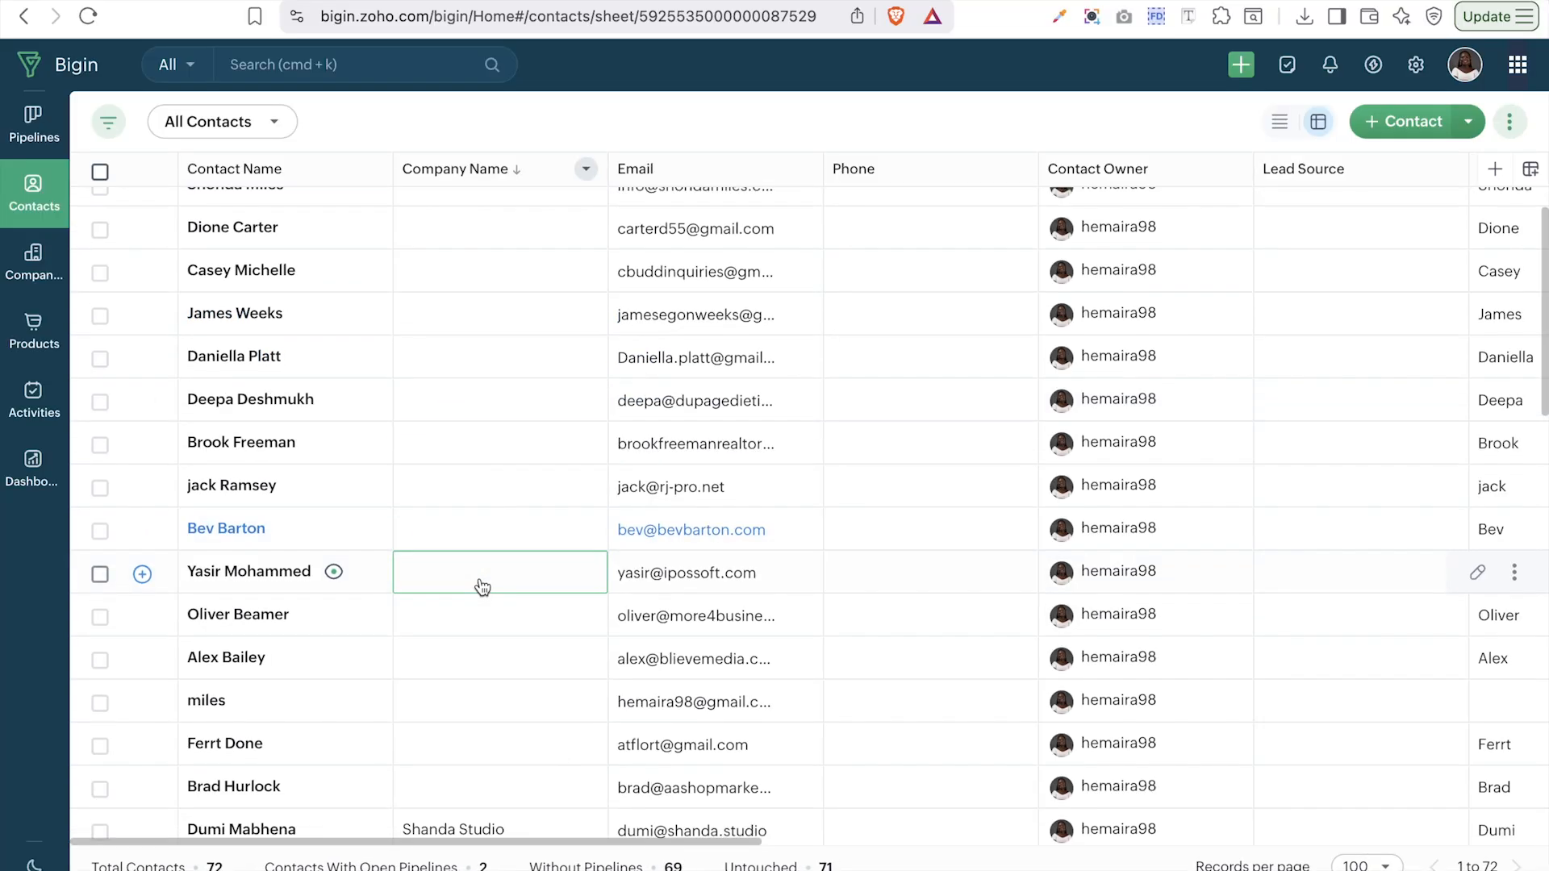
left_click(271, 349)
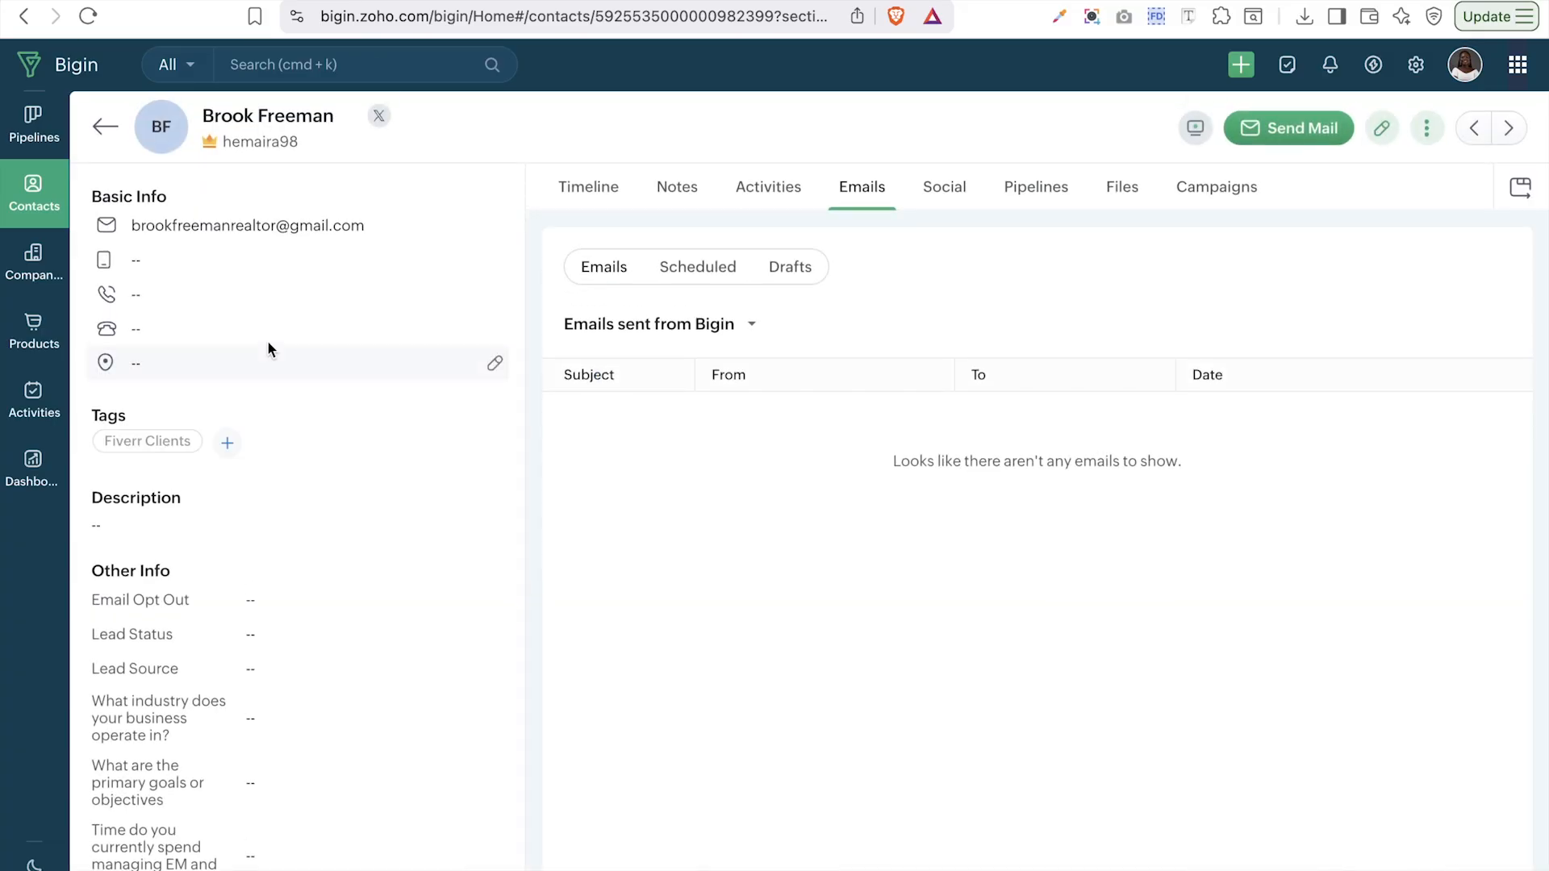
- Compose an email to this contact using the Lead Follow-up – Introduction template, then close it so it saves as a draft
left_click(1302, 140)
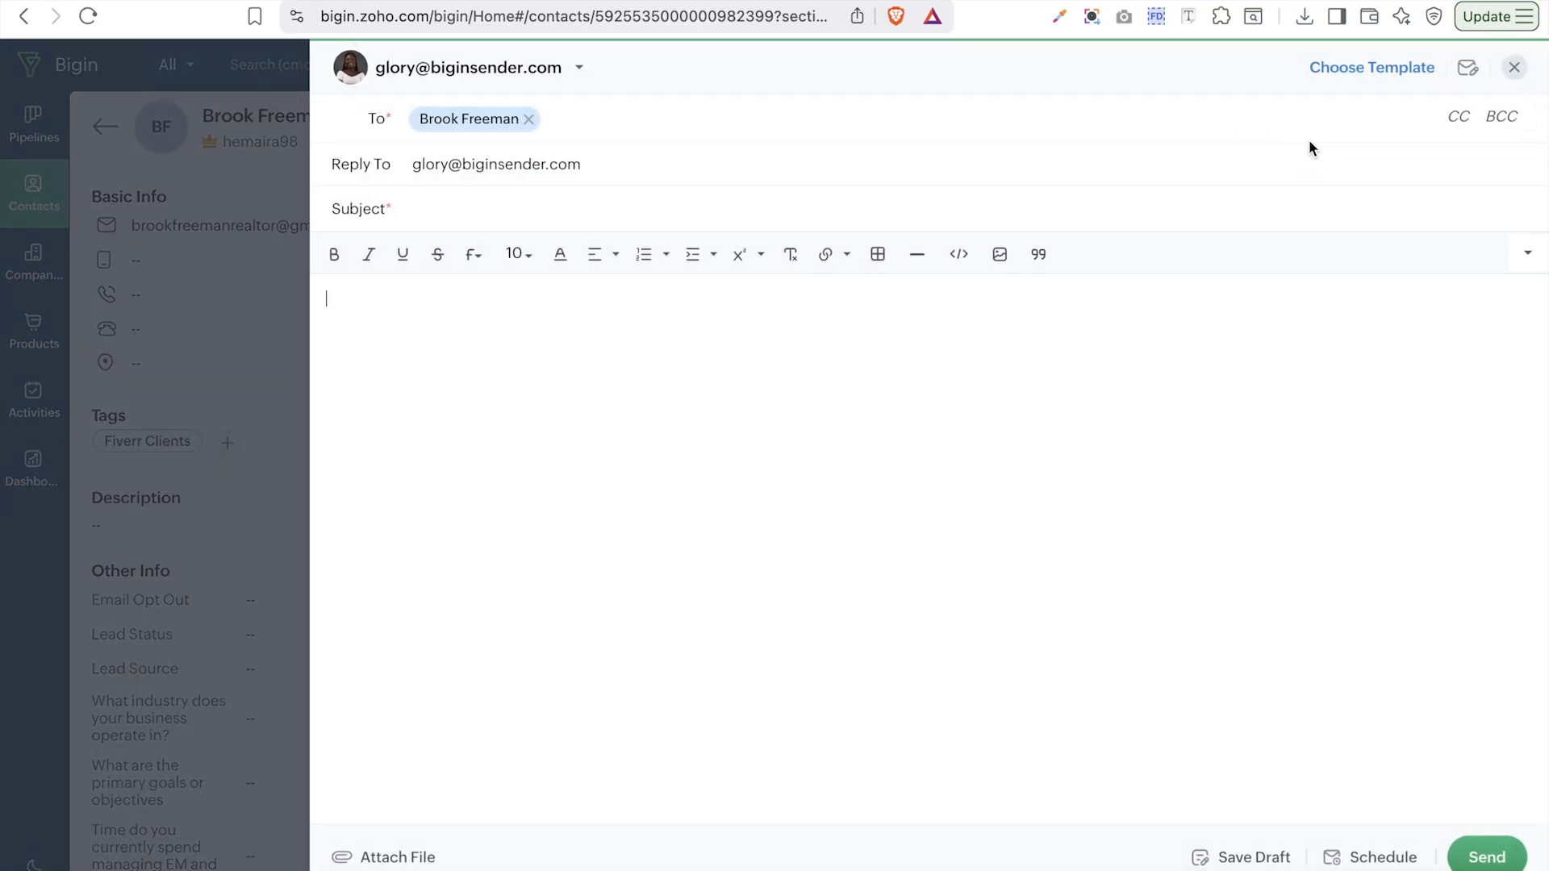
left_click(1376, 71)
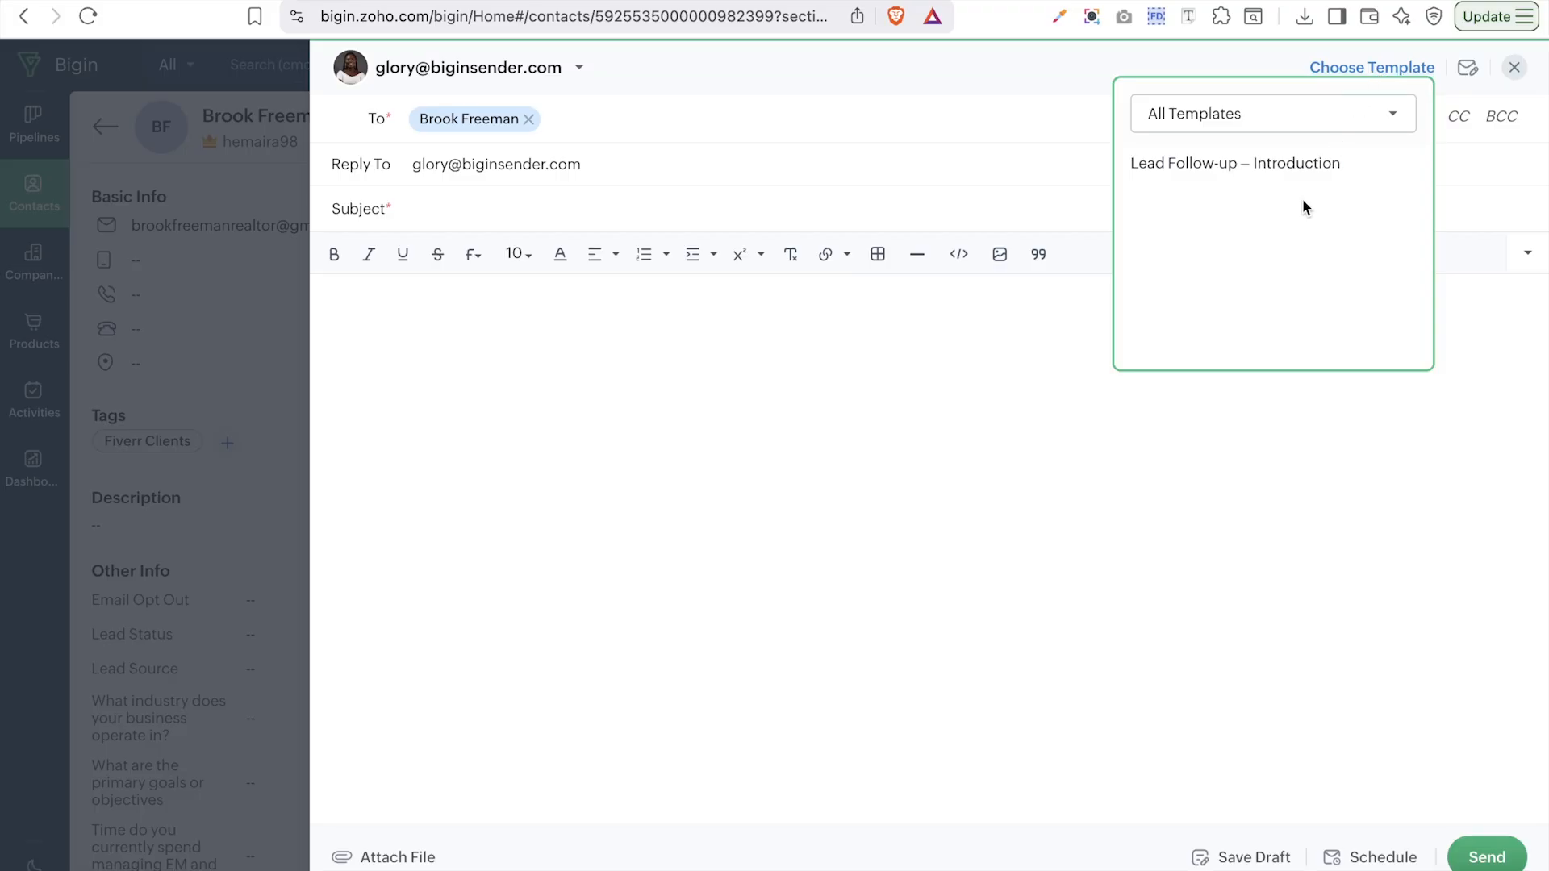
left_click(1169, 169)
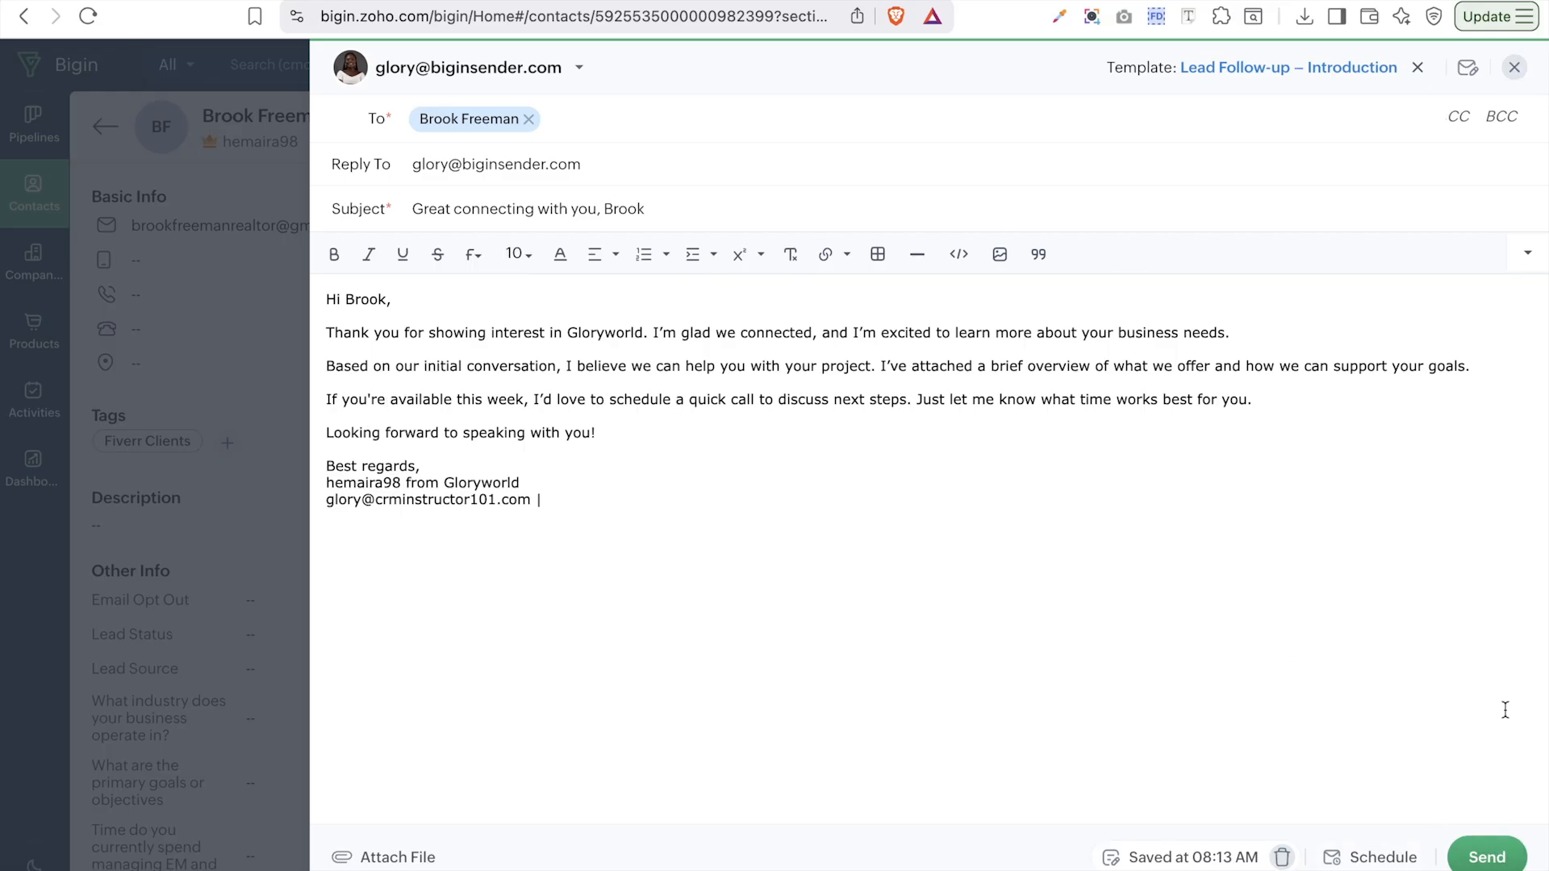
left_click(1515, 68)
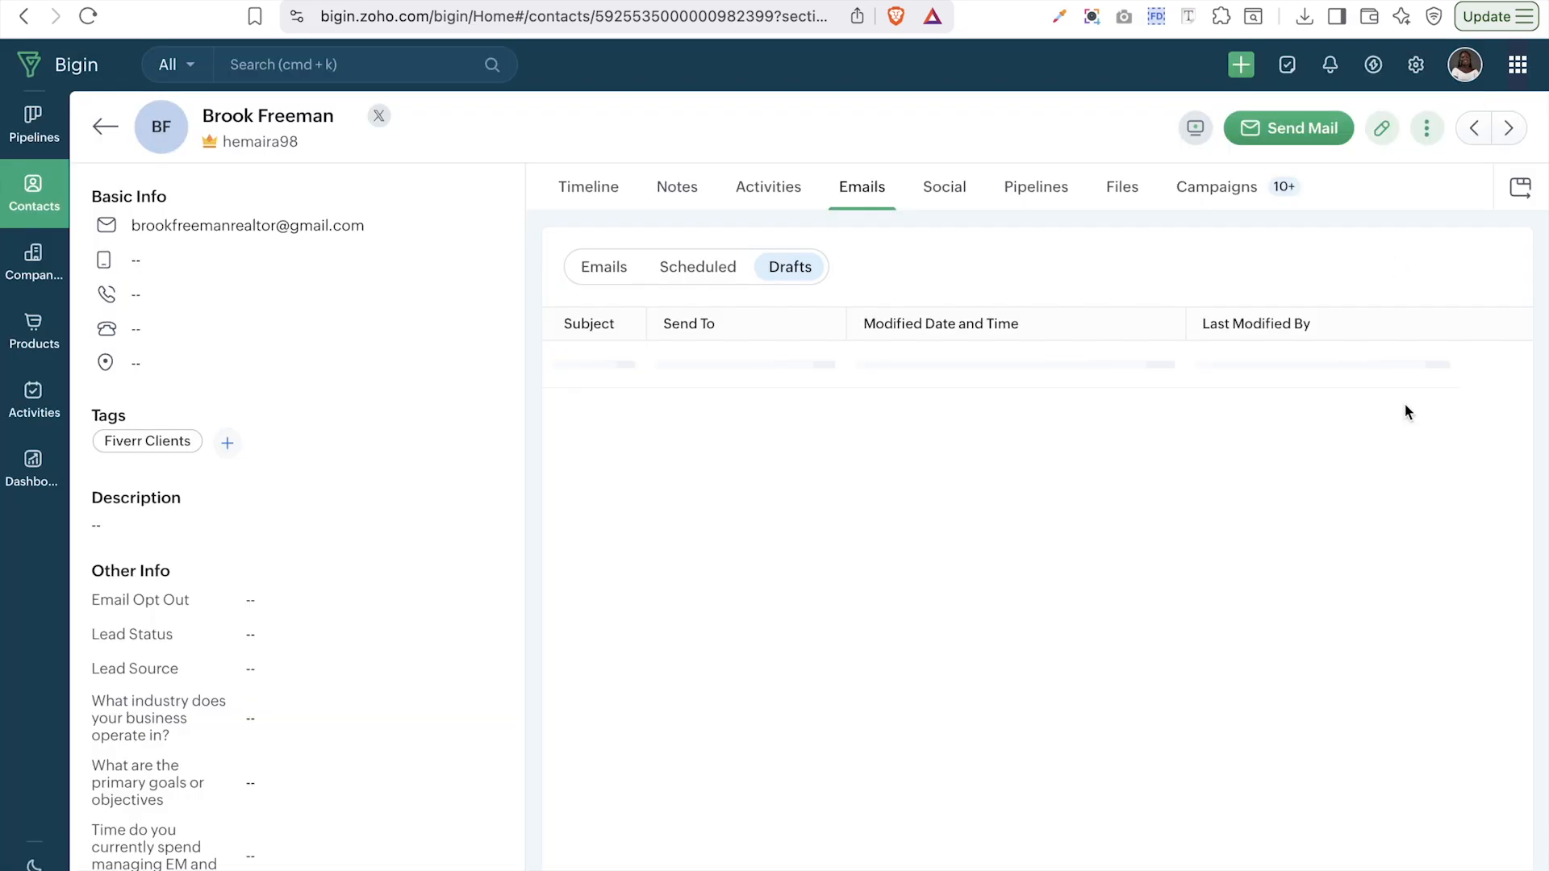
- Check the contact's More actions and meeting options, then step forward through the next two contact records
left_click(1428, 129)
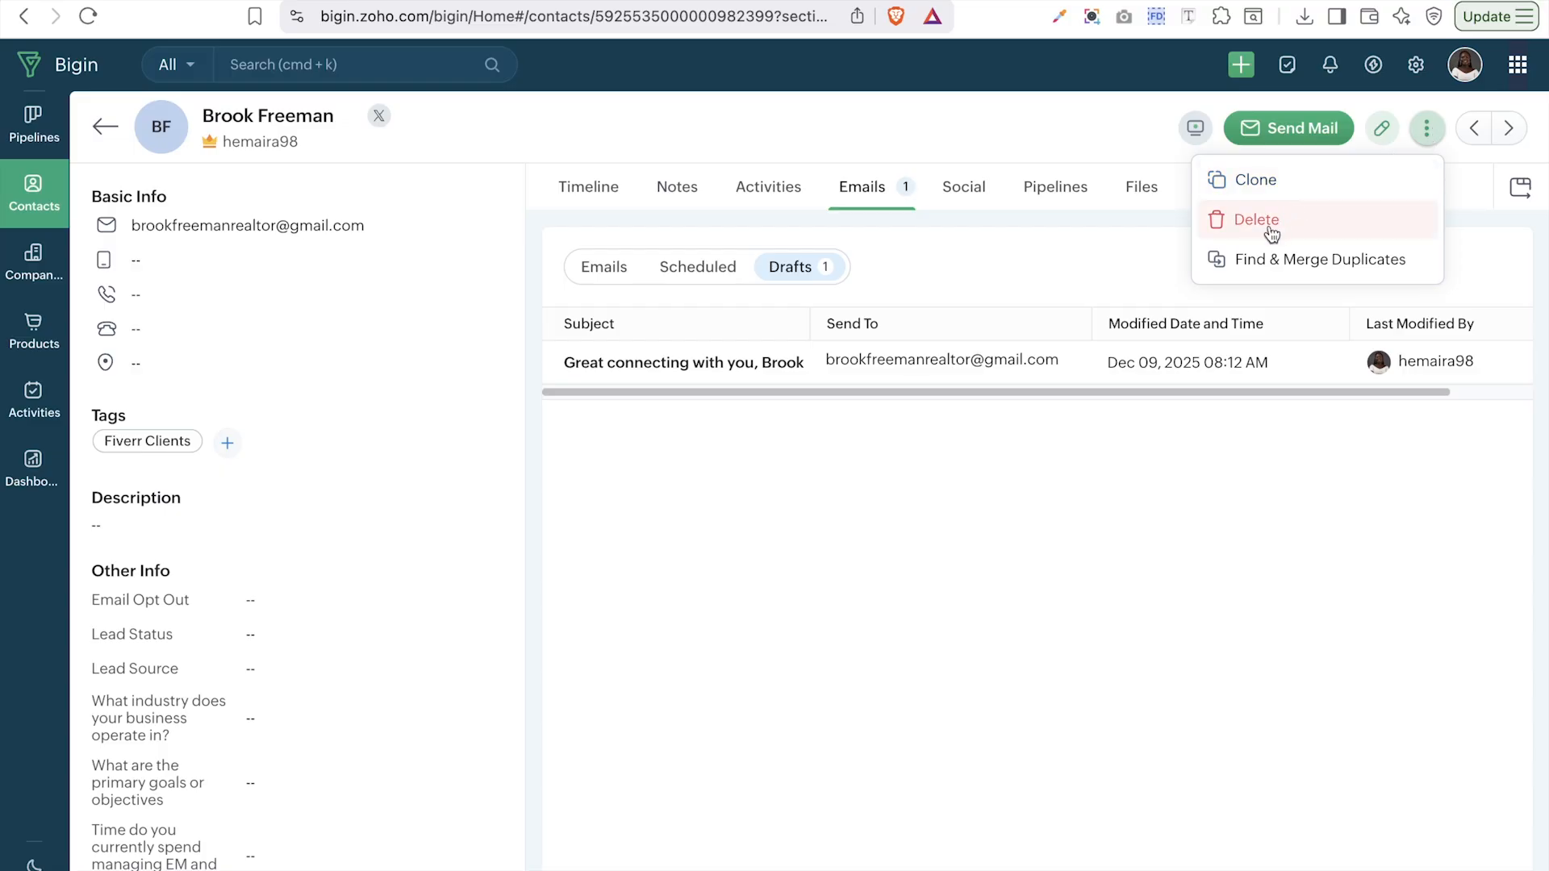
left_click(1198, 132)
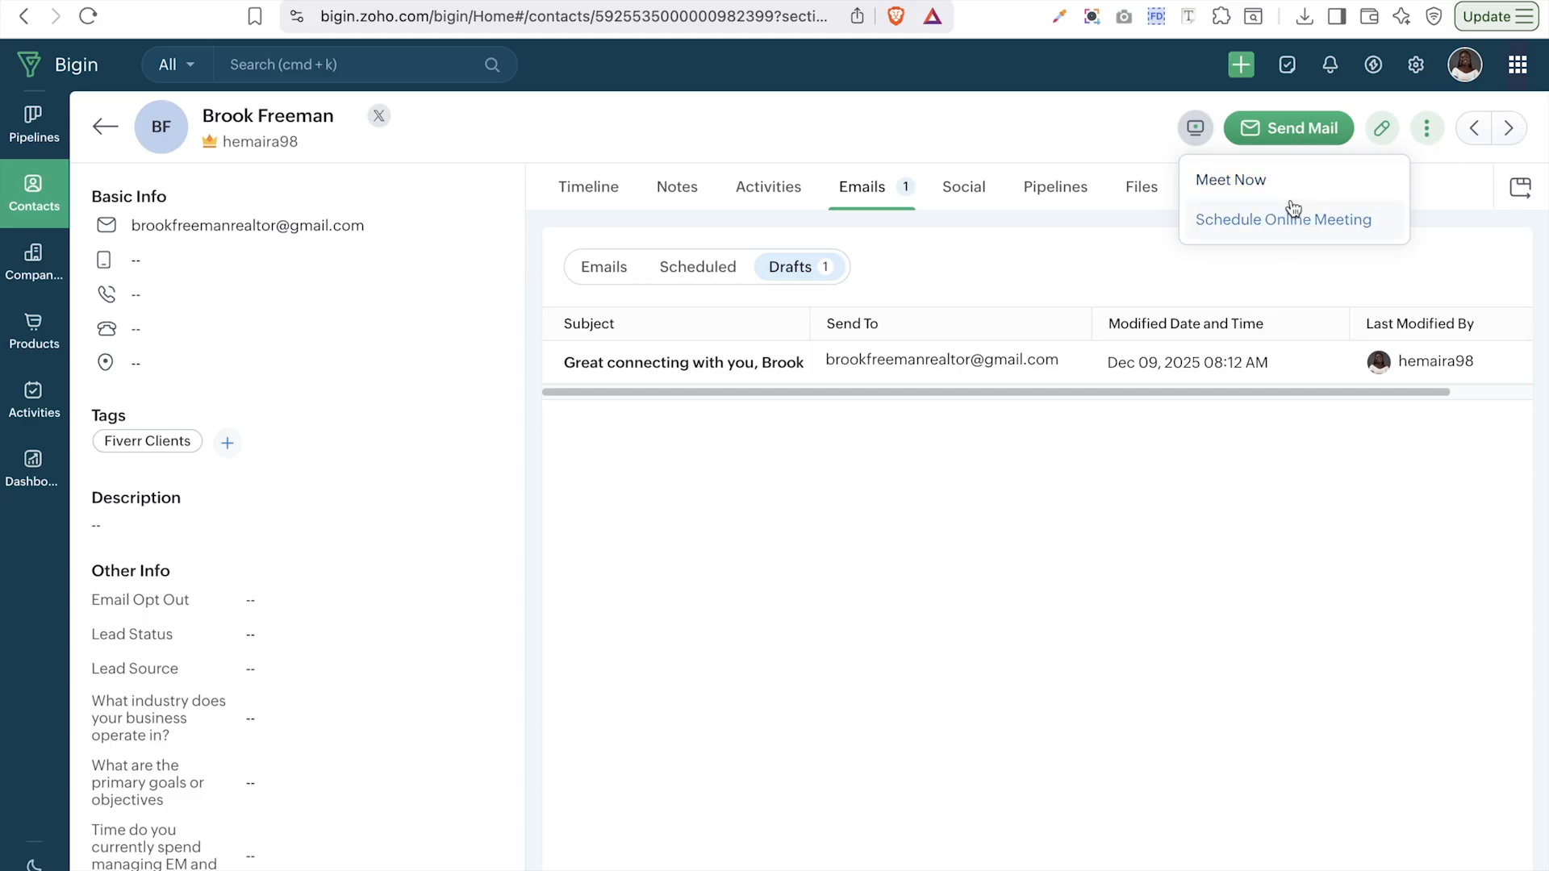
left_click(1507, 129)
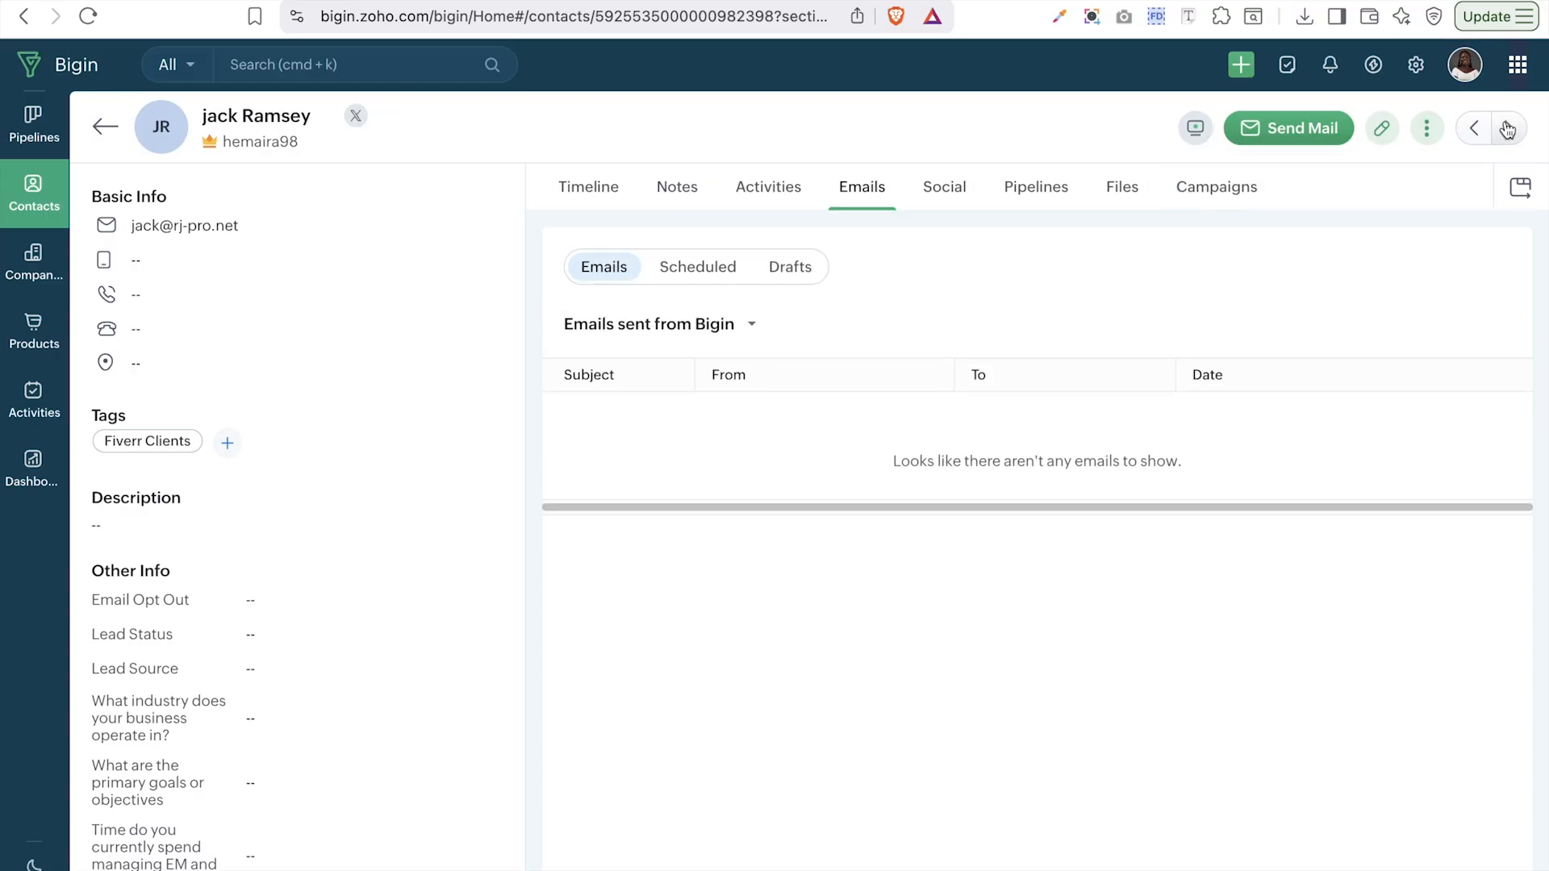
left_click(1509, 129)
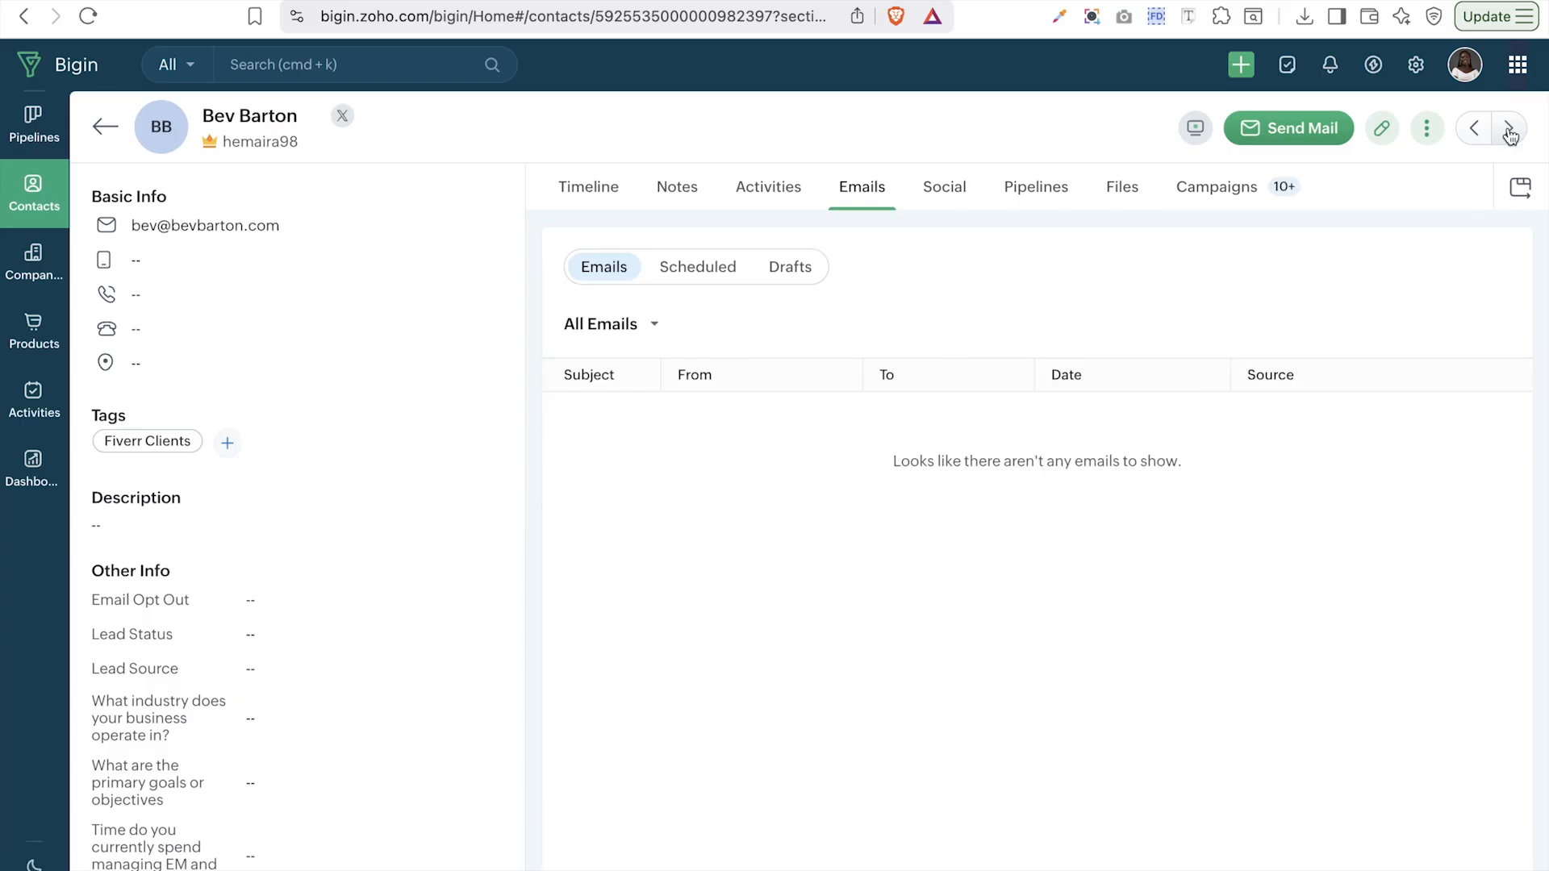
- Browse another record's fields panel, then return to the All Contacts list of 72 contacts
left_click(1476, 131)
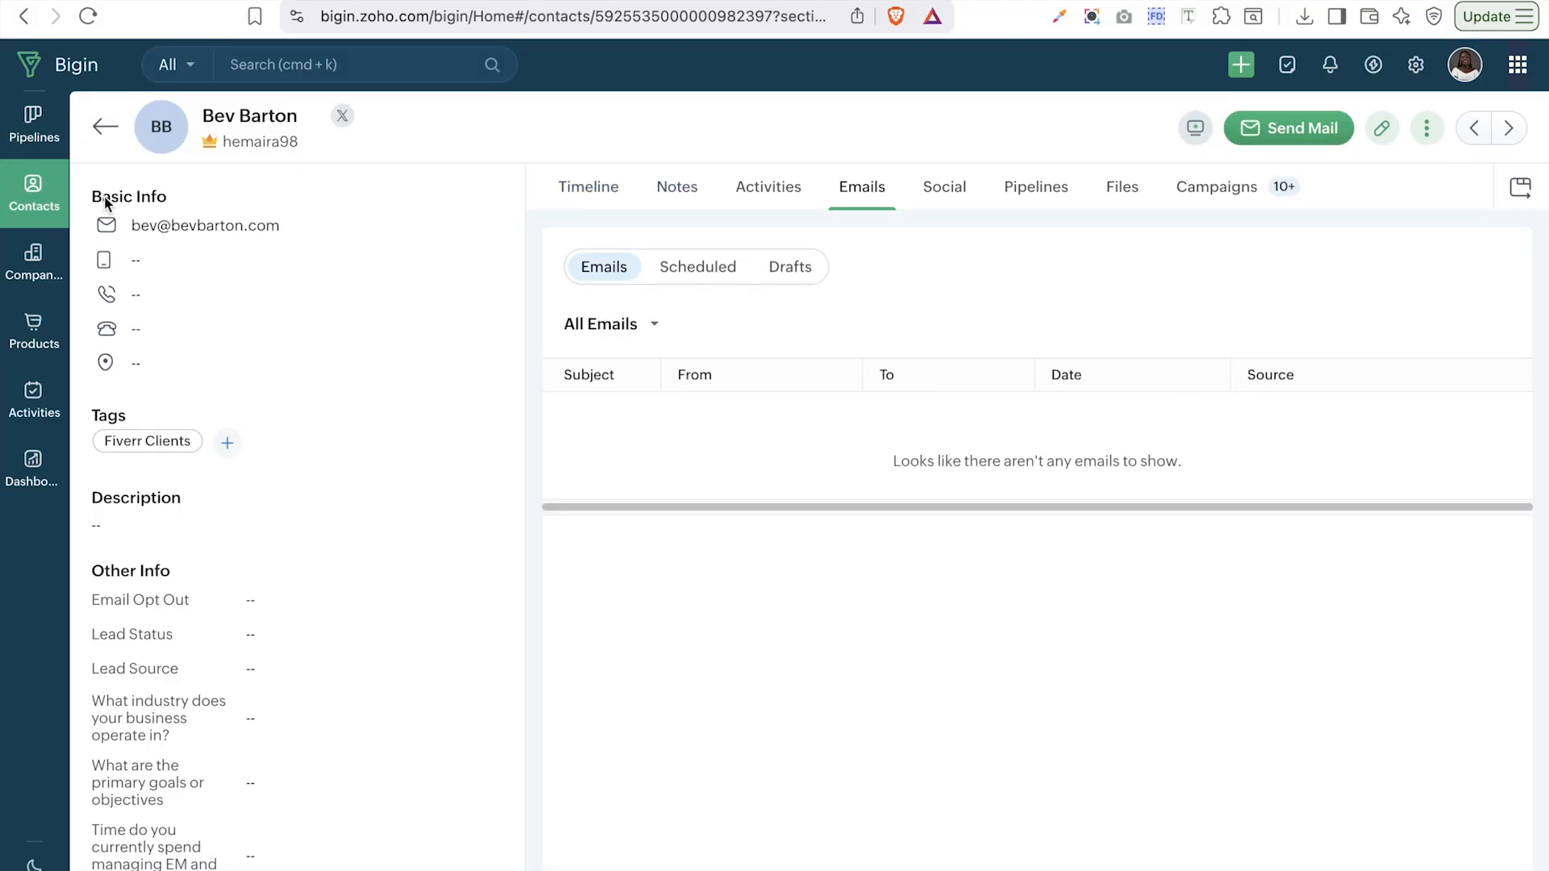
scroll(214, 617, "down", 10)
scroll(214, 621, "up", 10)
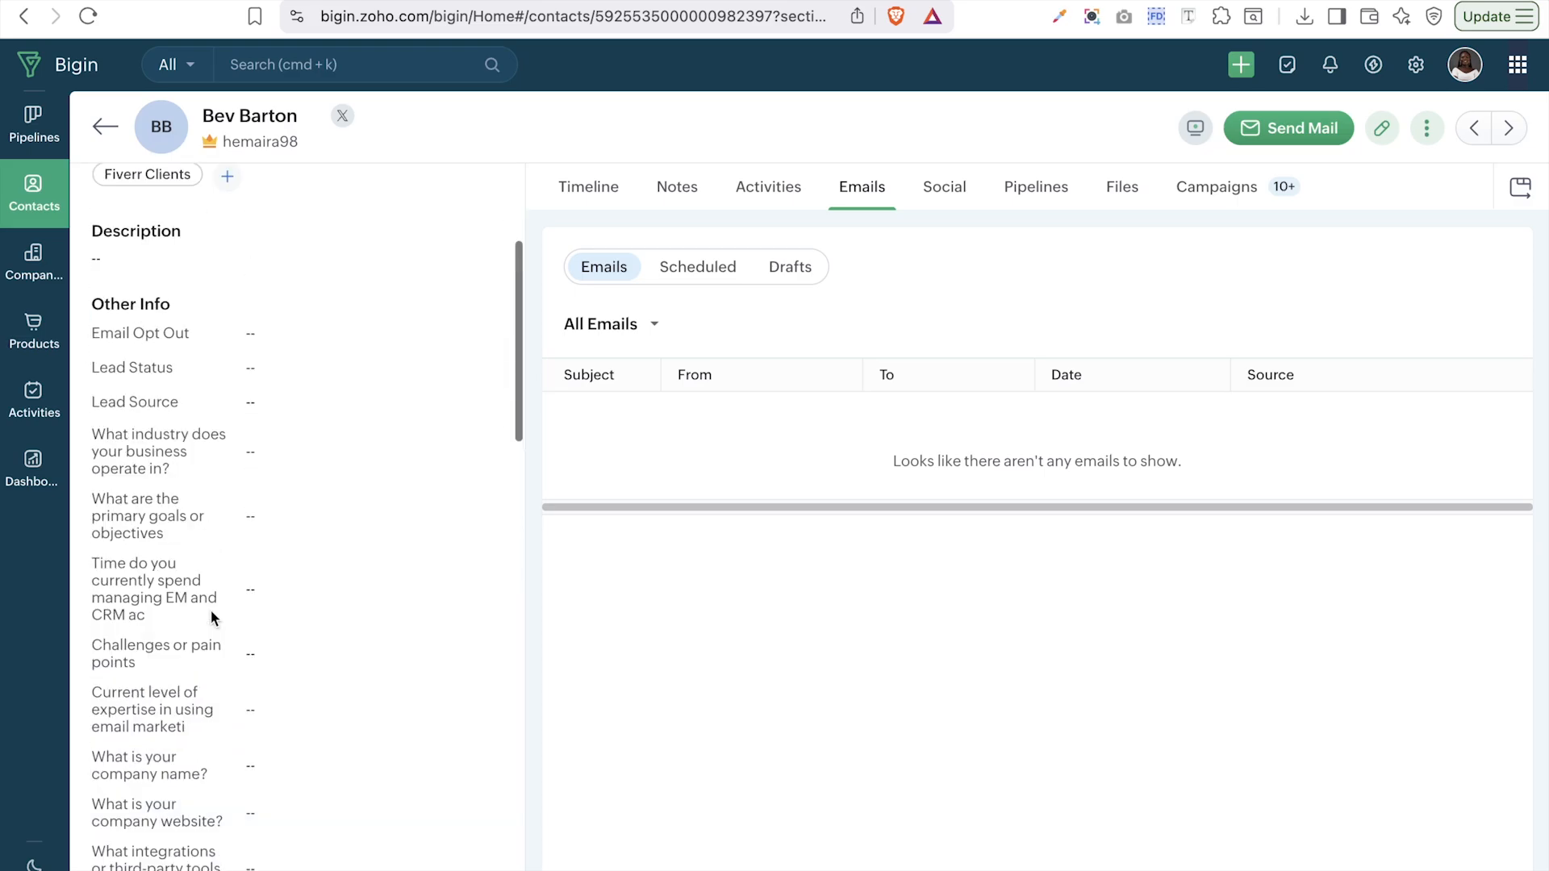
scroll(156, 777, "down", 15)
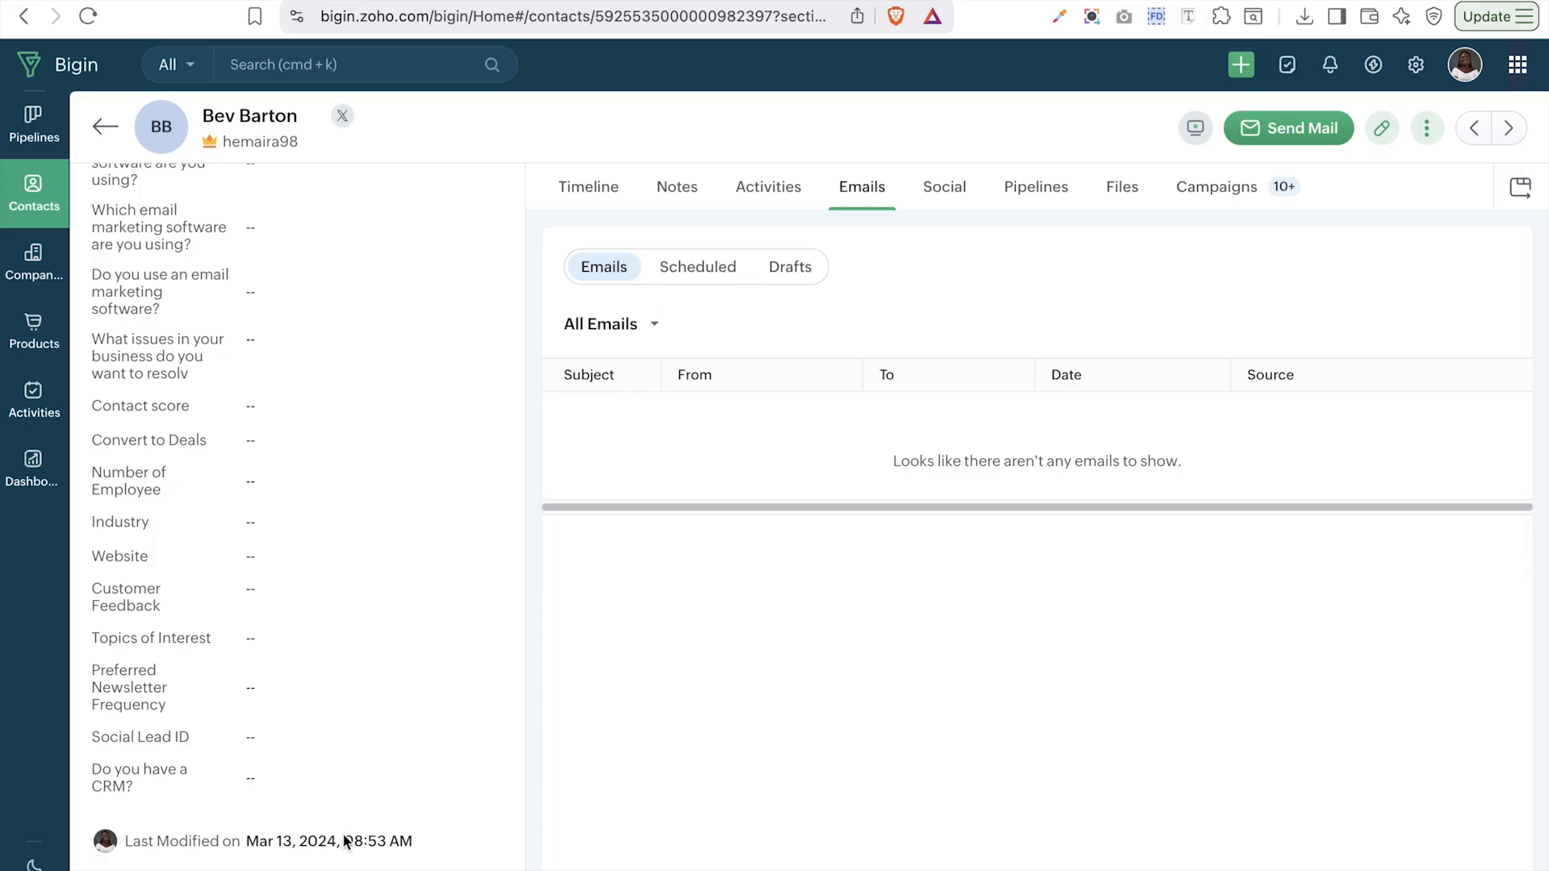
scroll(380, 599, "up", 15)
scroll(380, 599, "down", 15)
left_click(106, 129)
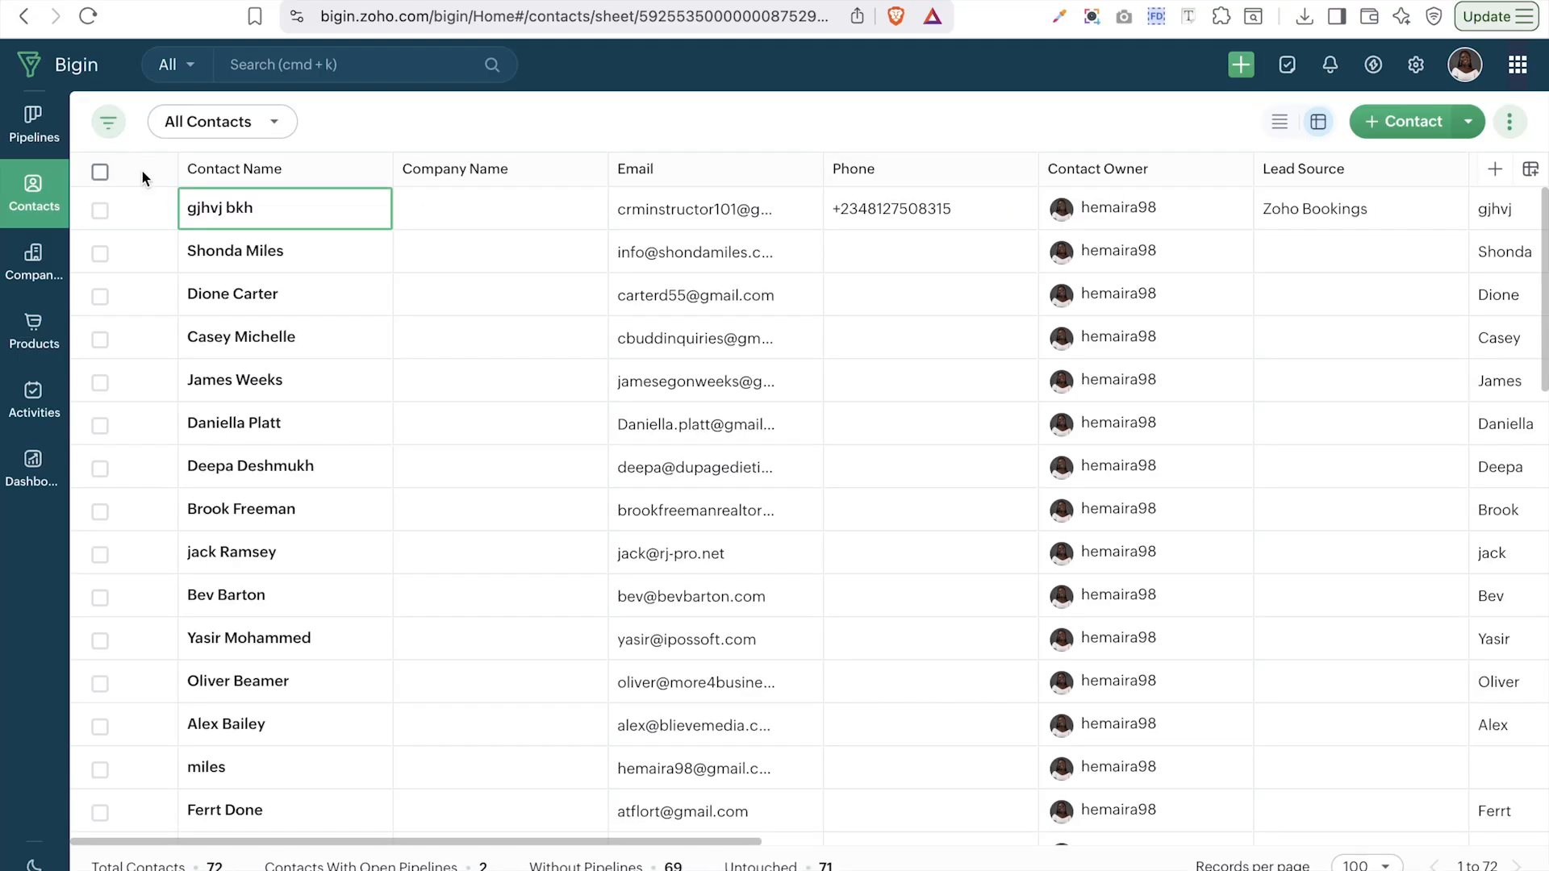
- Show the Sales Pipeline deals CRMinstructor and Zylker Yearly Subscription in Sheet View instead of kanban
left_click(44, 138)
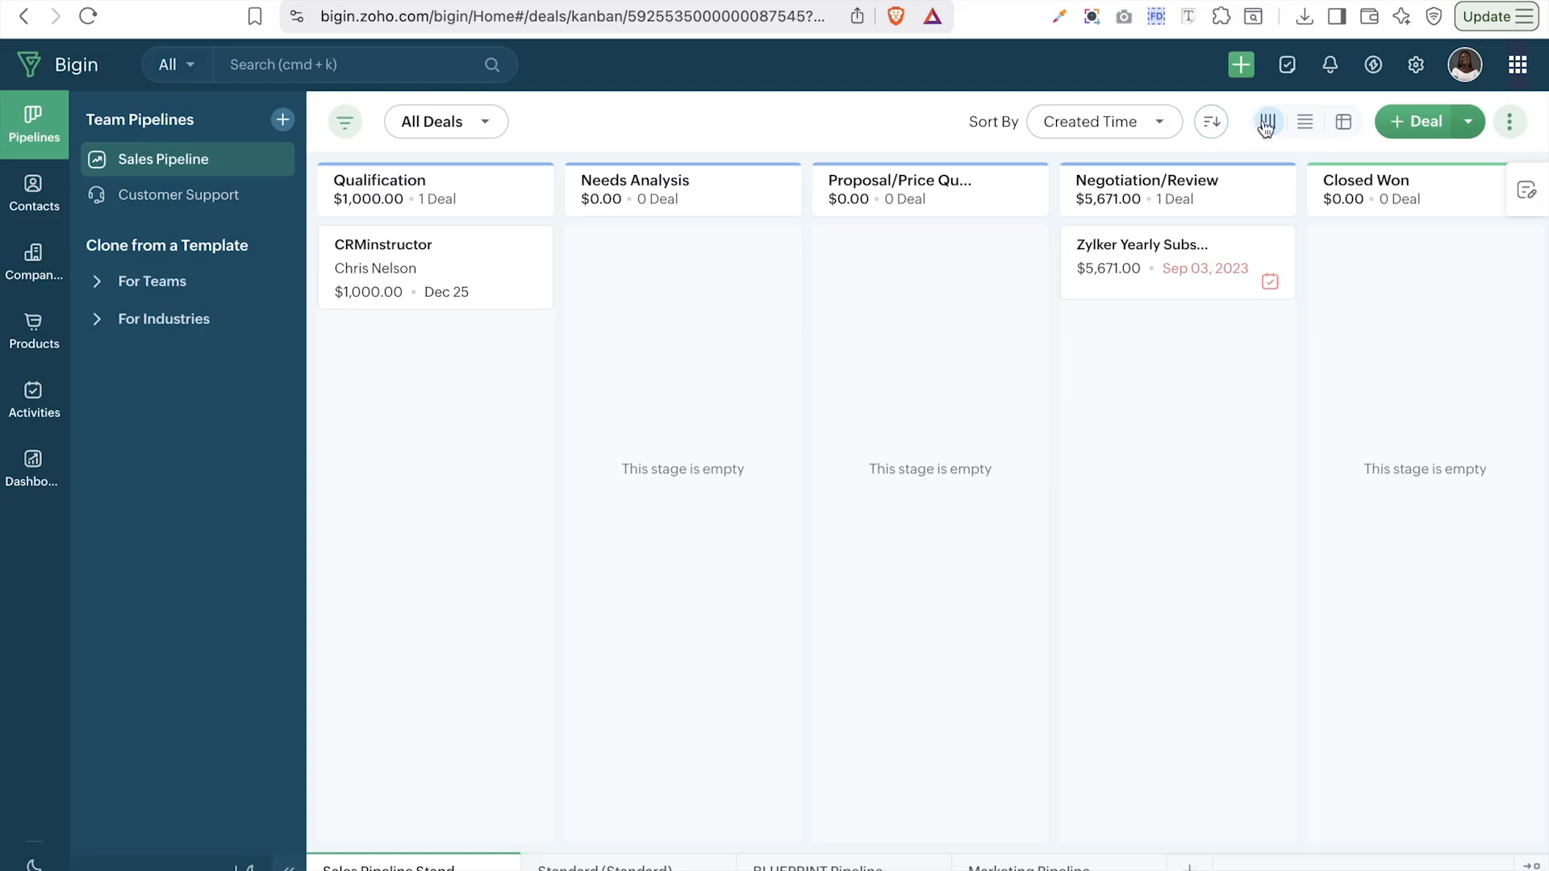
mouse_move(1252, 202)
left_click(1345, 128)
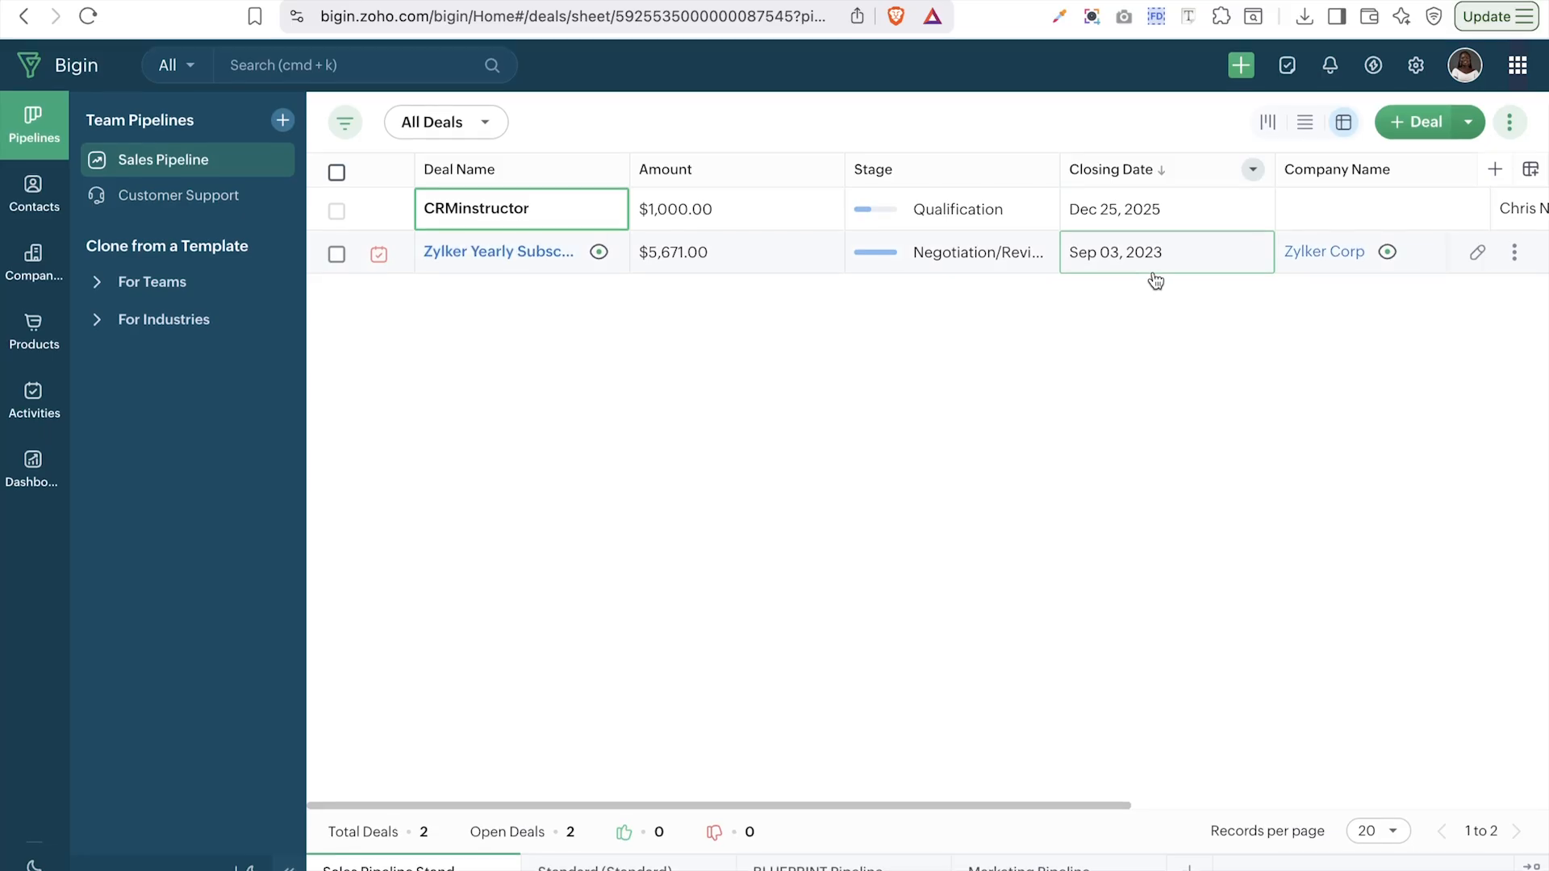
scroll(1156, 280, "right", 8)
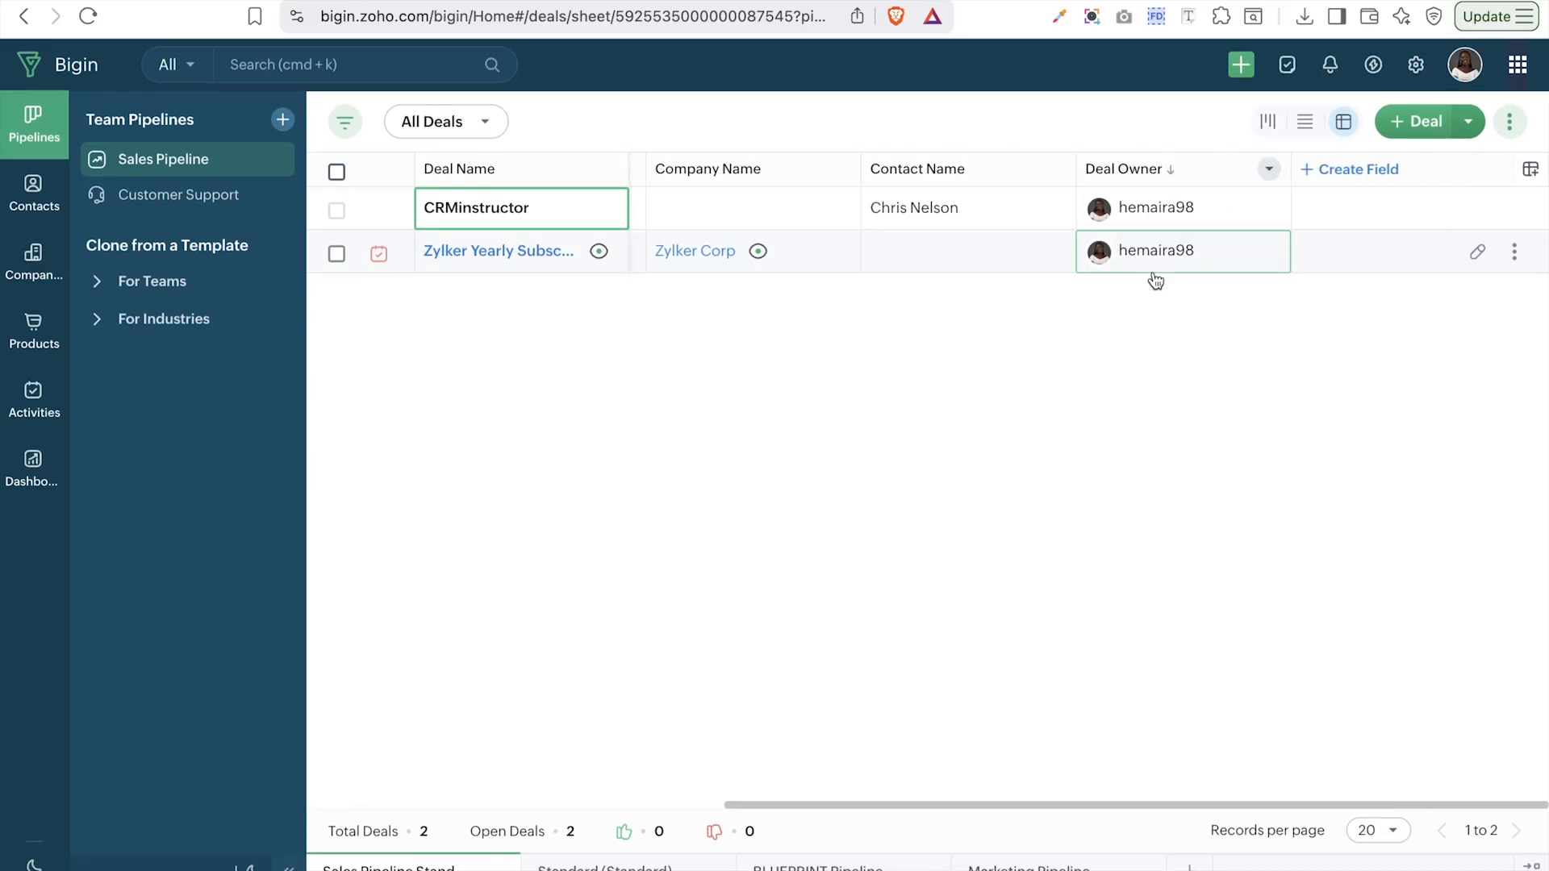
left_click(1509, 121)
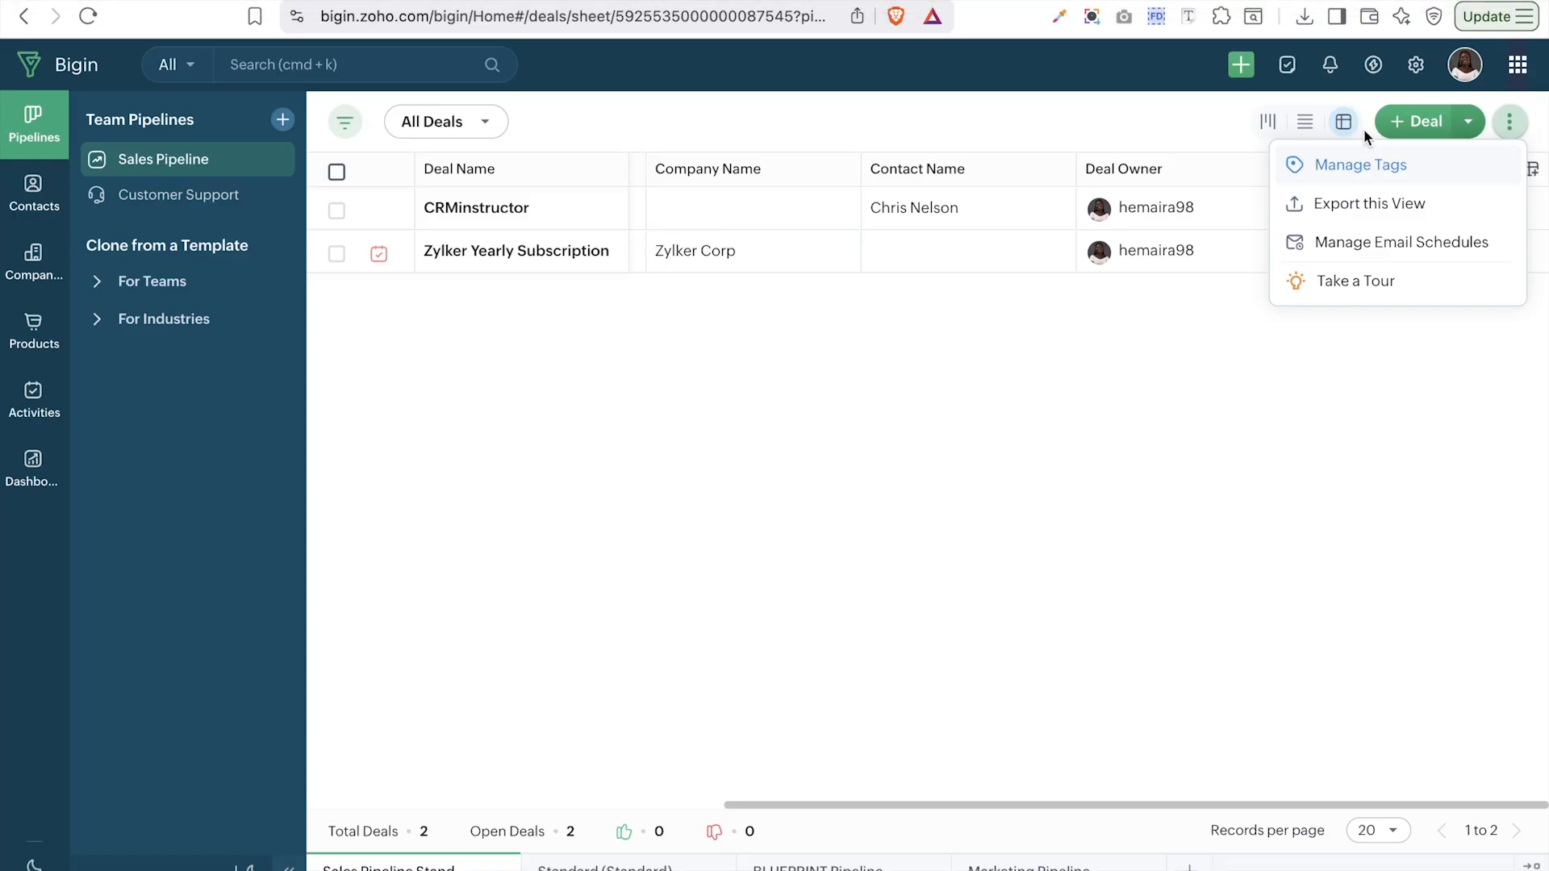
left_click(1366, 240)
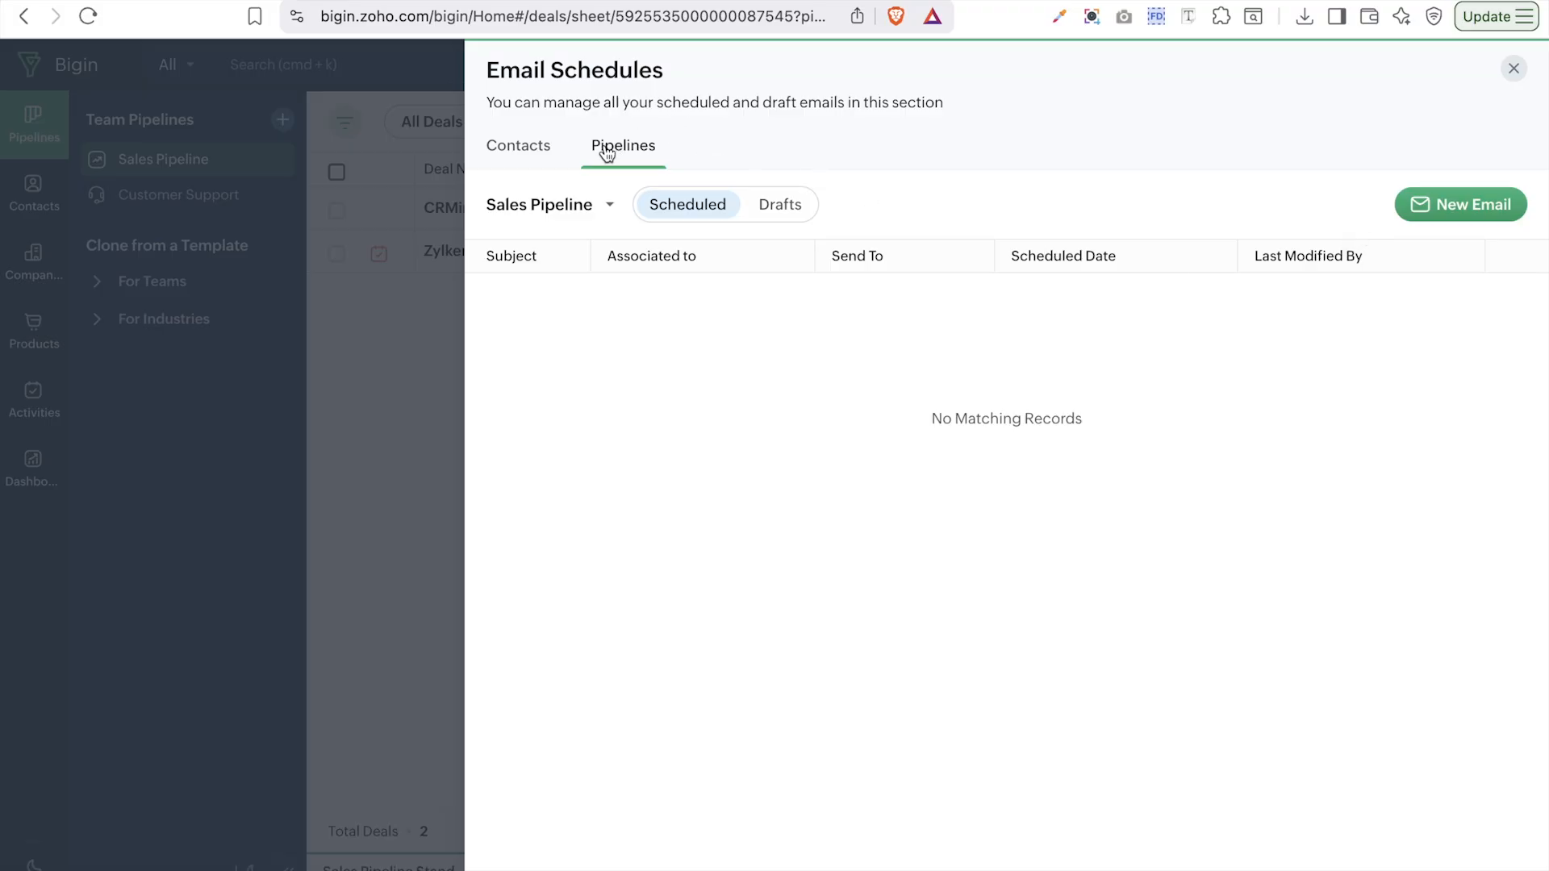
left_click(535, 157)
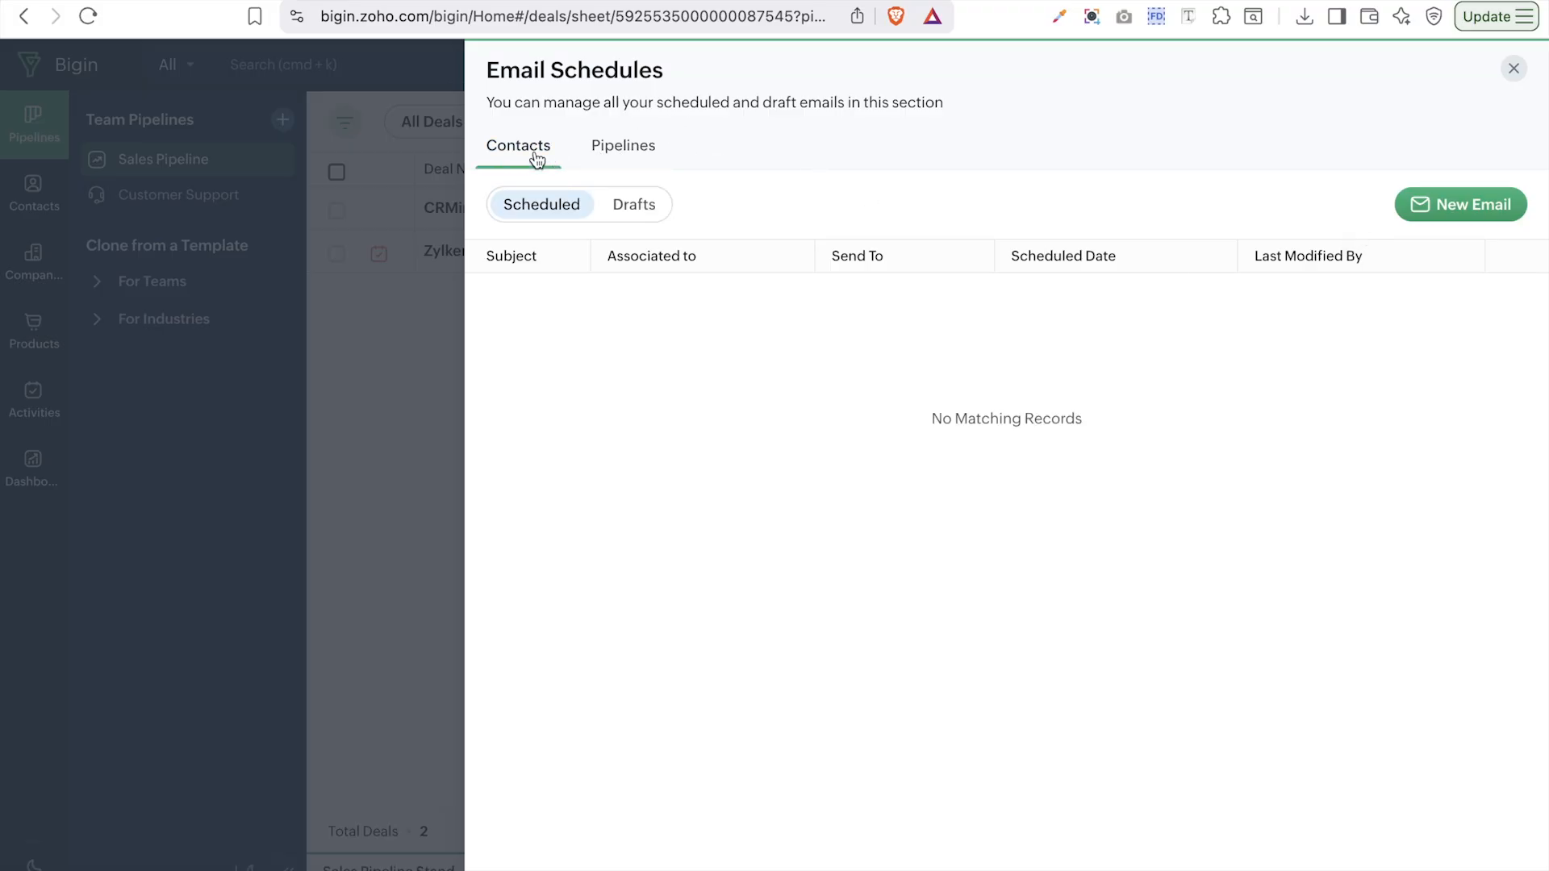
left_click(641, 163)
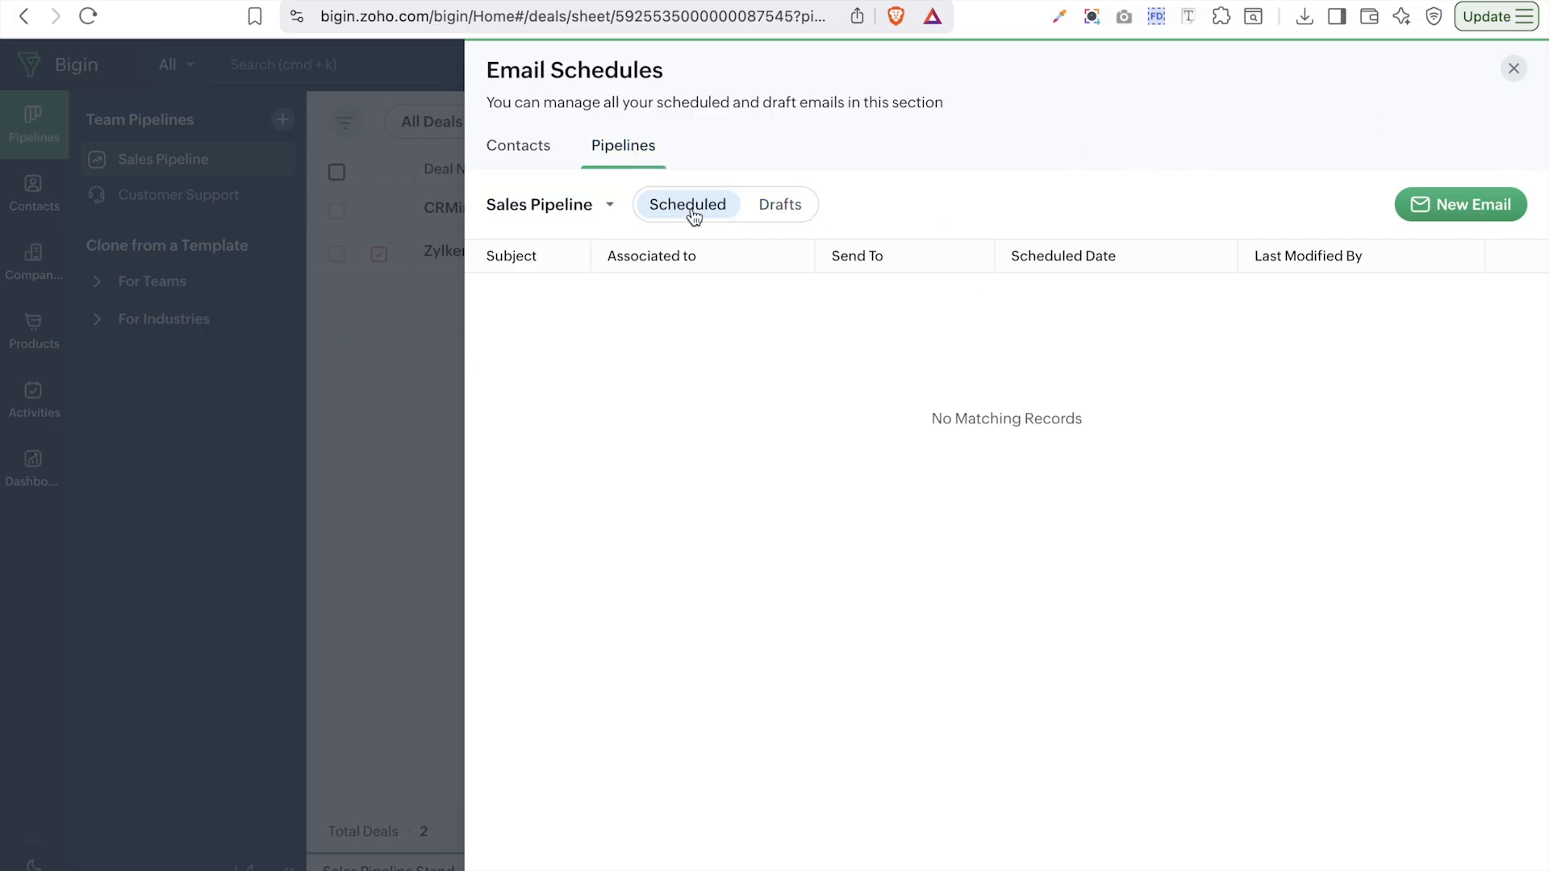
left_click(781, 205)
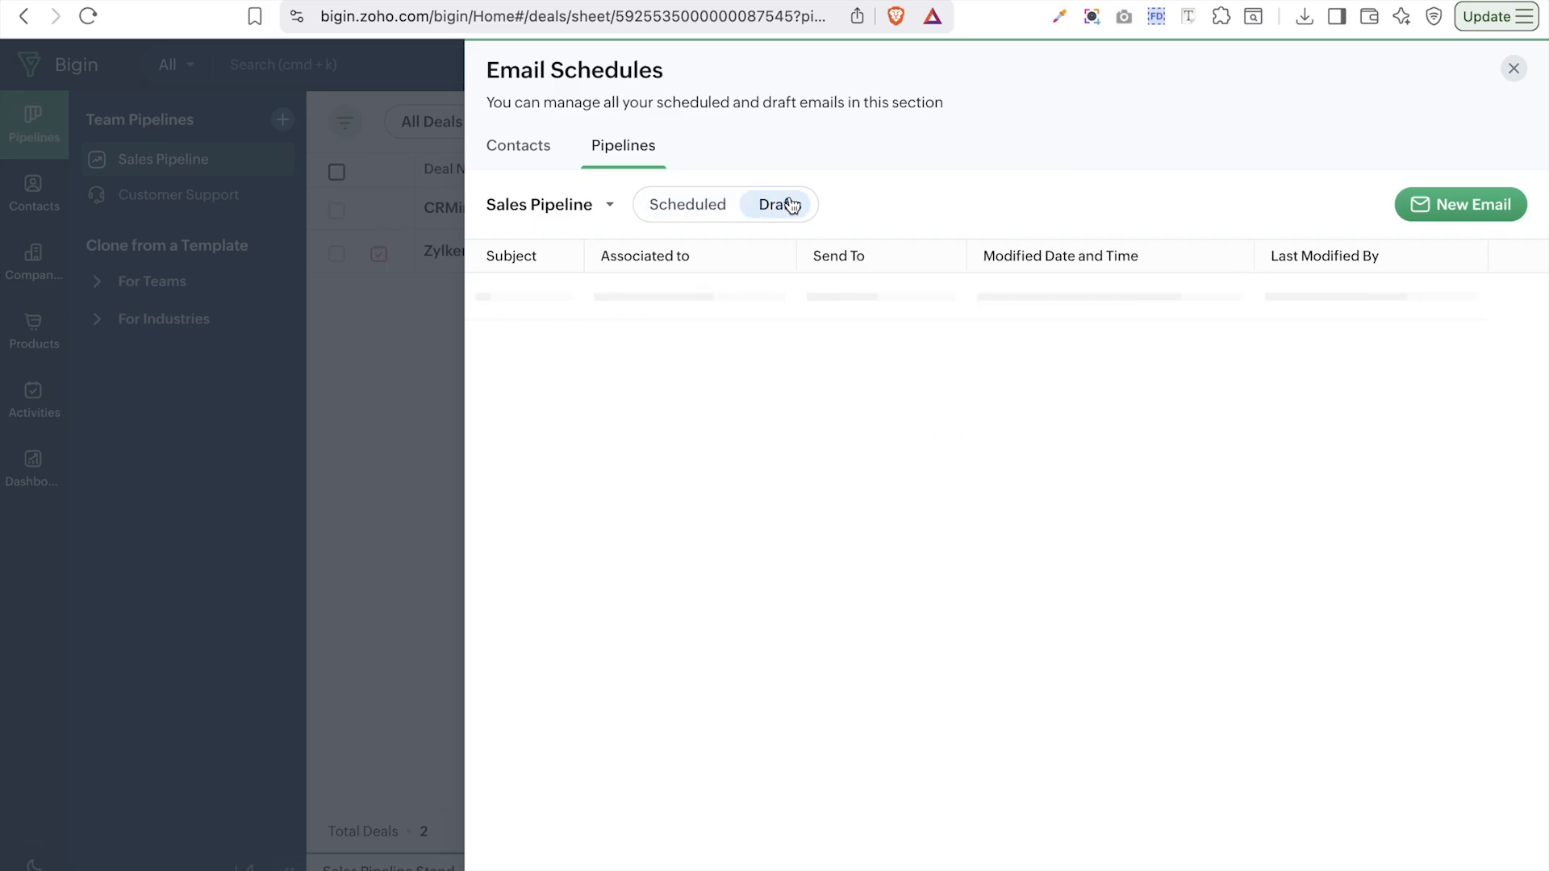
left_click(1514, 68)
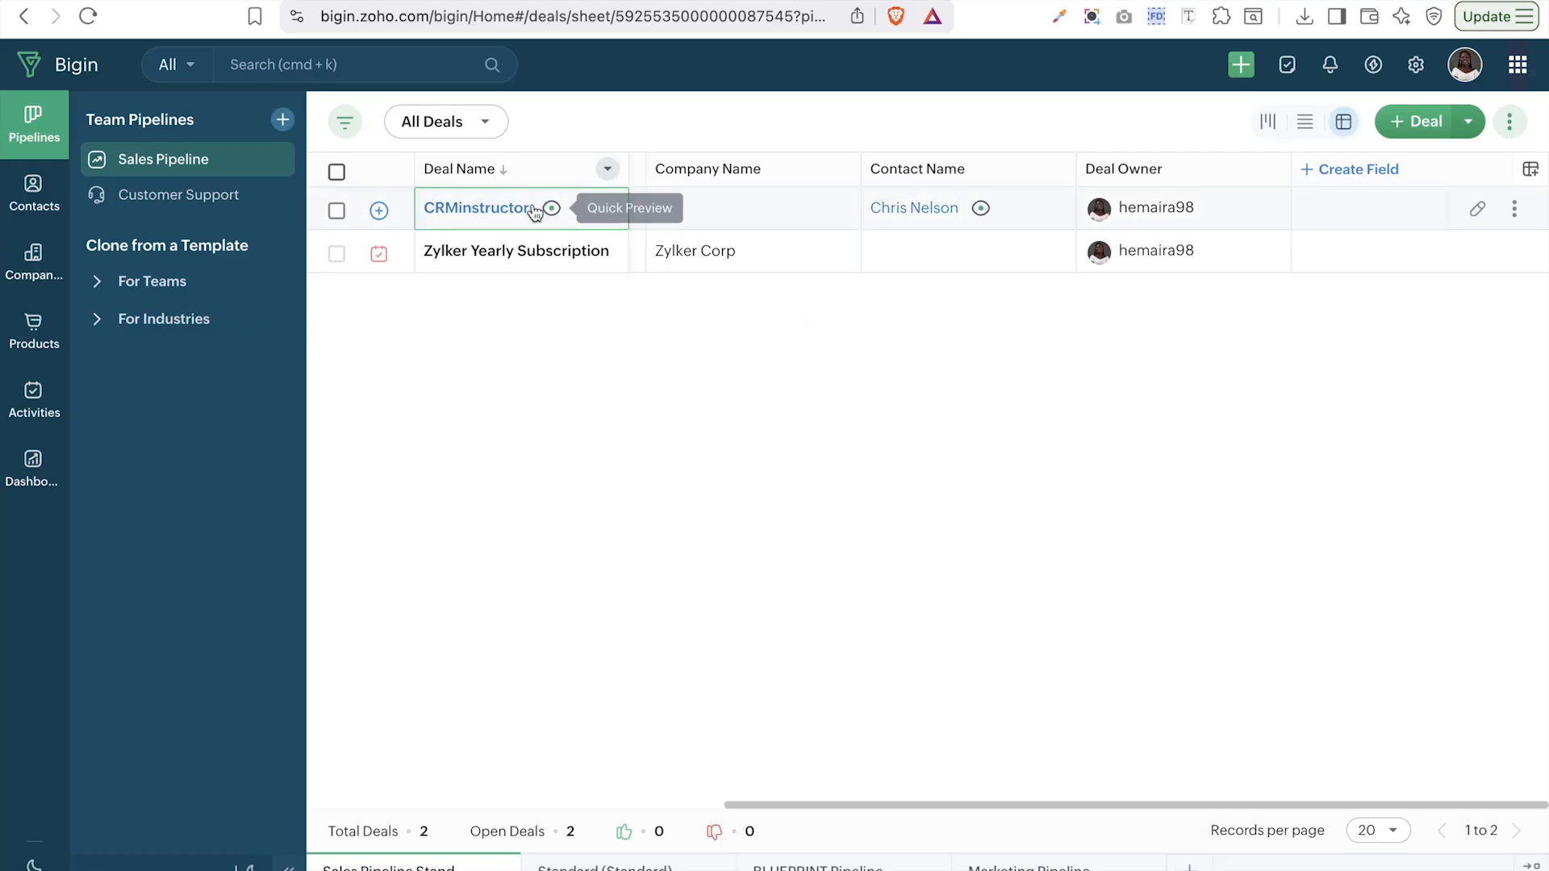
- Quick-preview the CRMinstructor deal's details, then close the preview
left_click(552, 211)
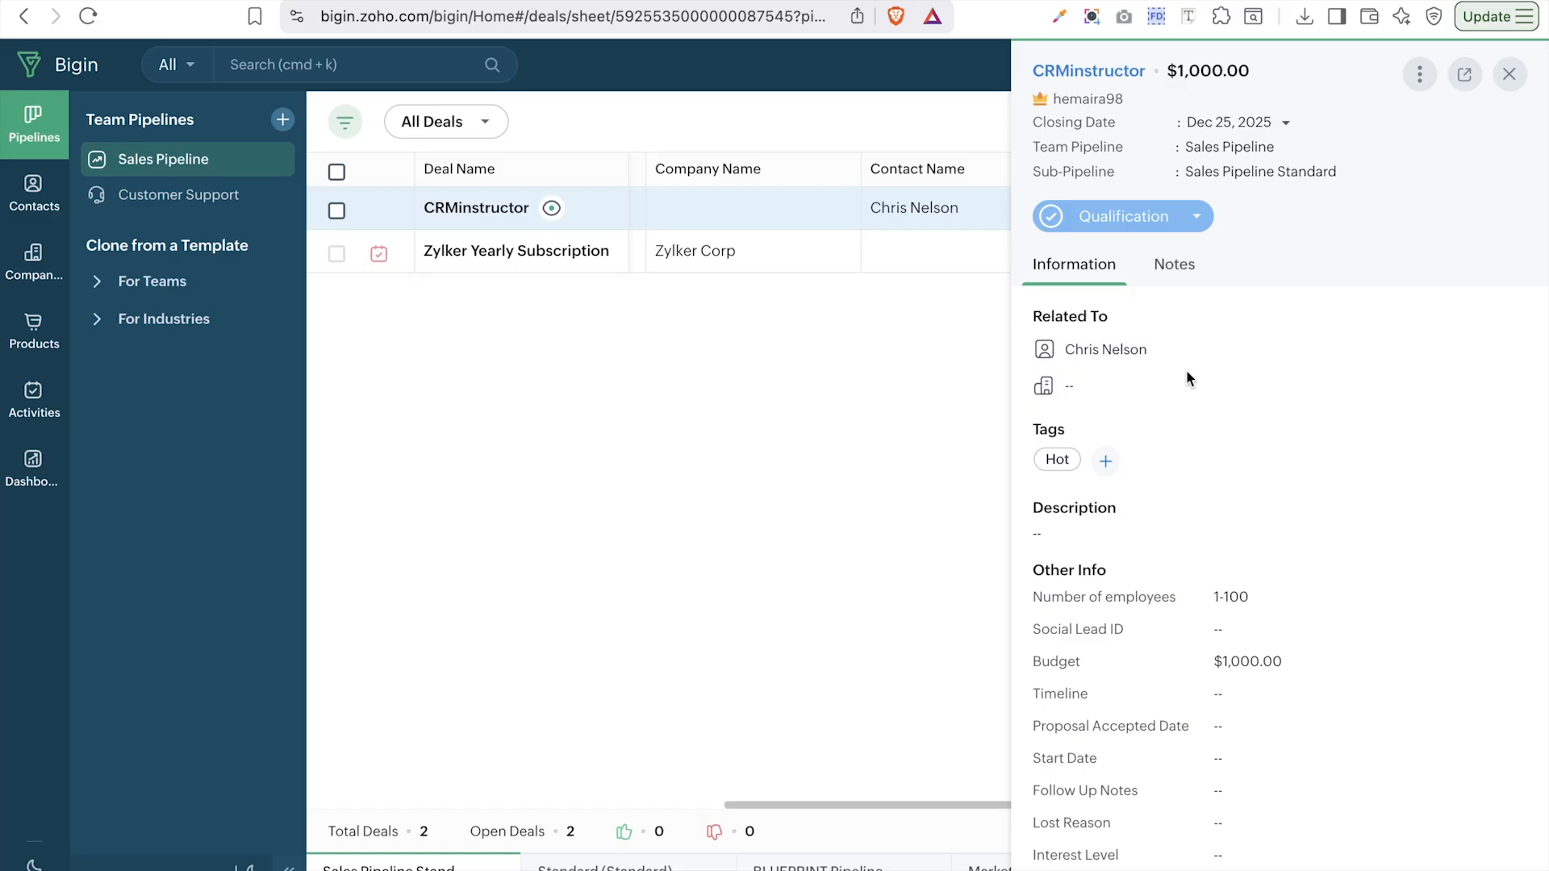
left_click(1505, 74)
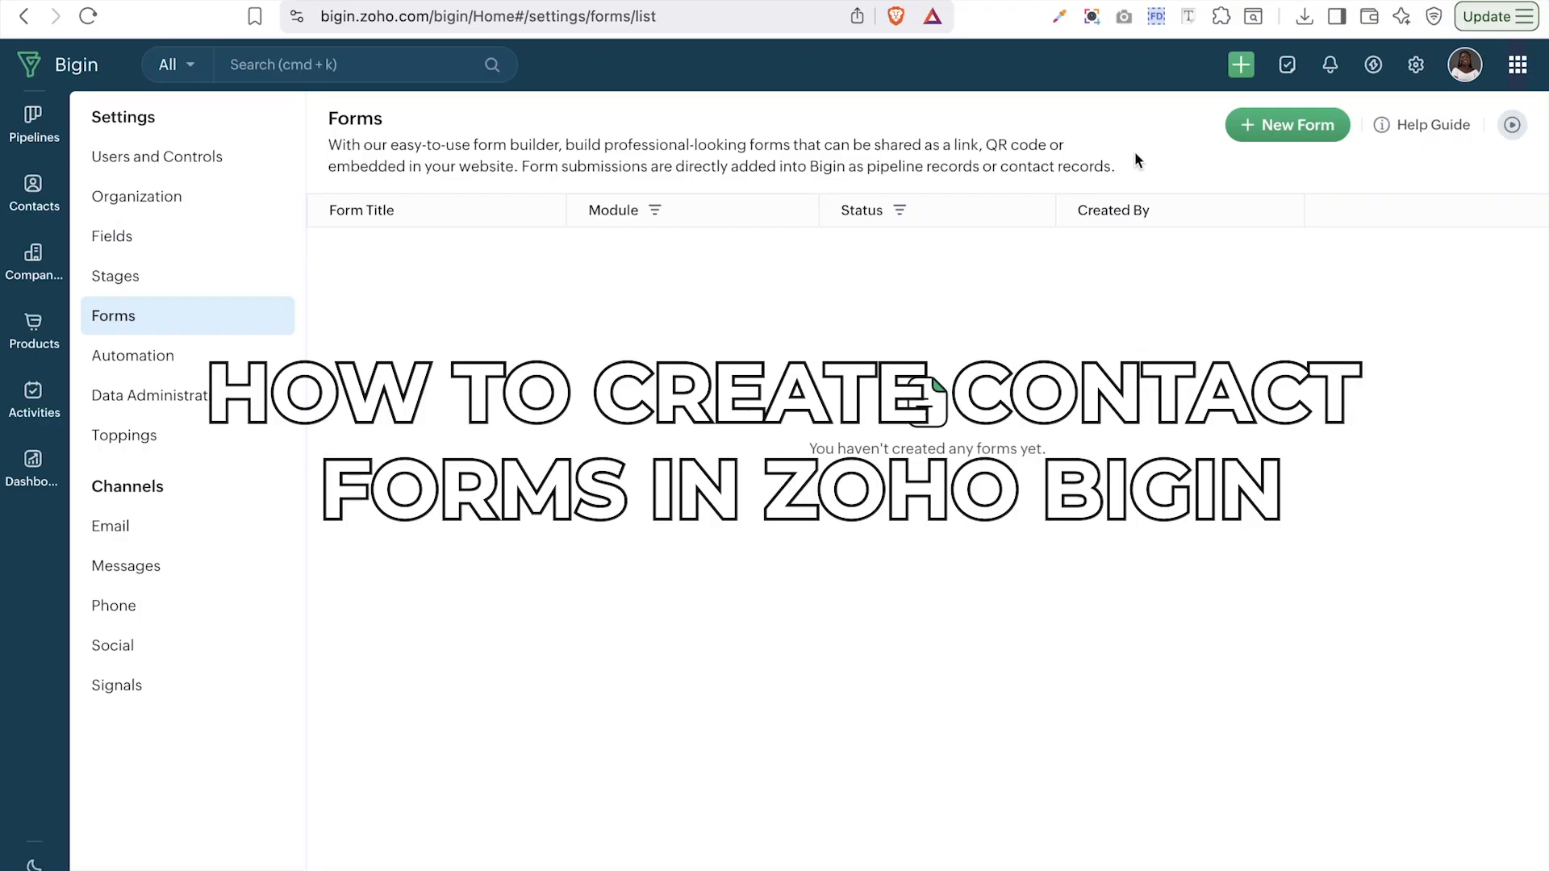
- Start a New Form to bring up the Contact Forms or Pipeline Forms choice
left_click(1315, 121)
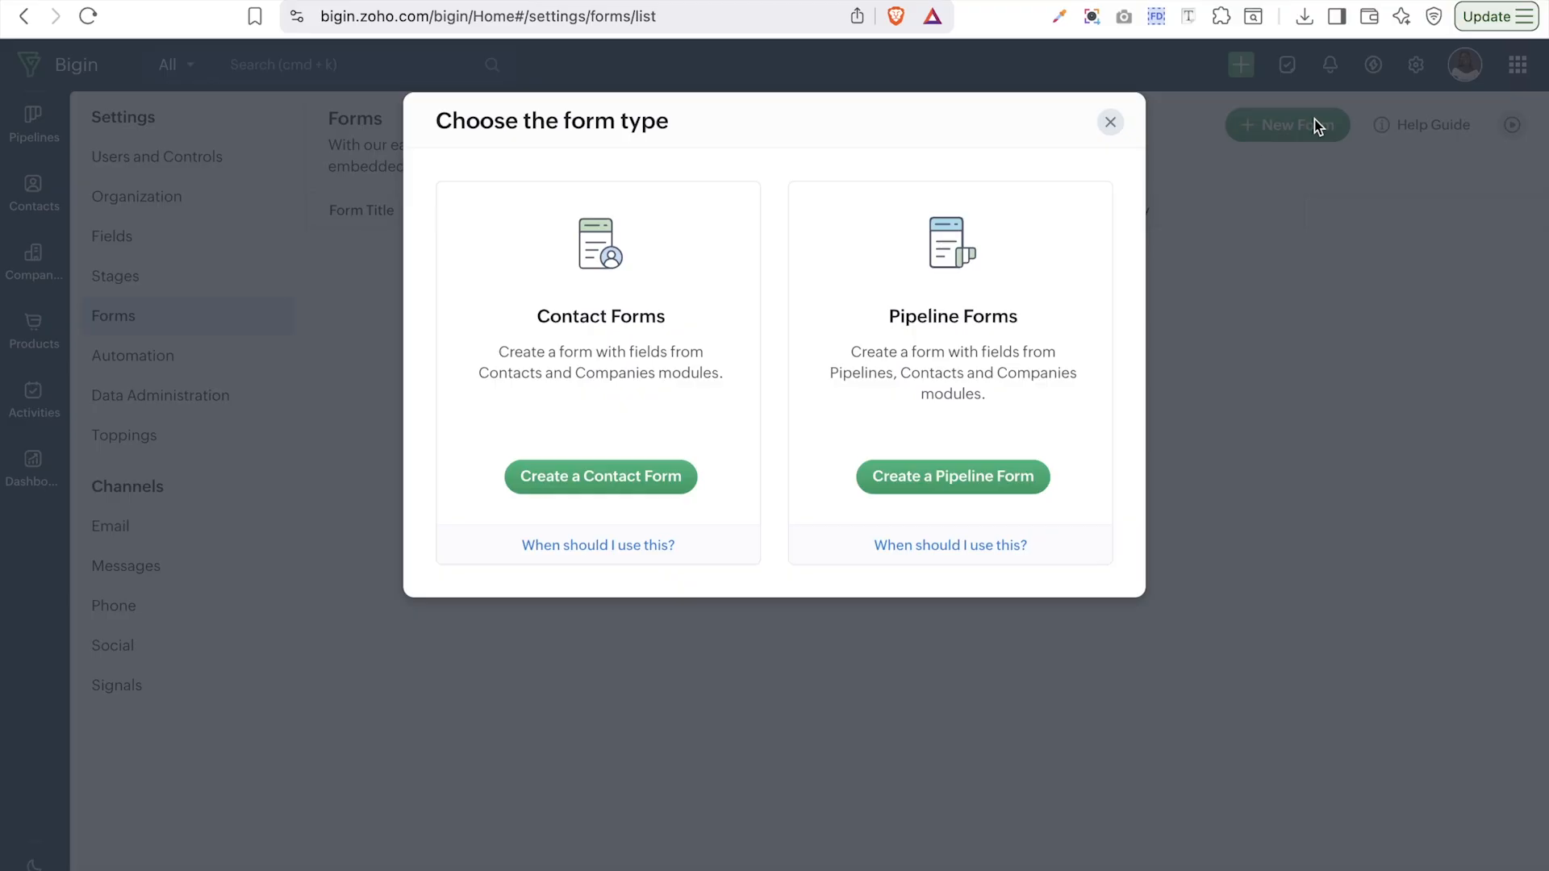
- Create a contact form and upload a logo image to its header
left_click(626, 487)
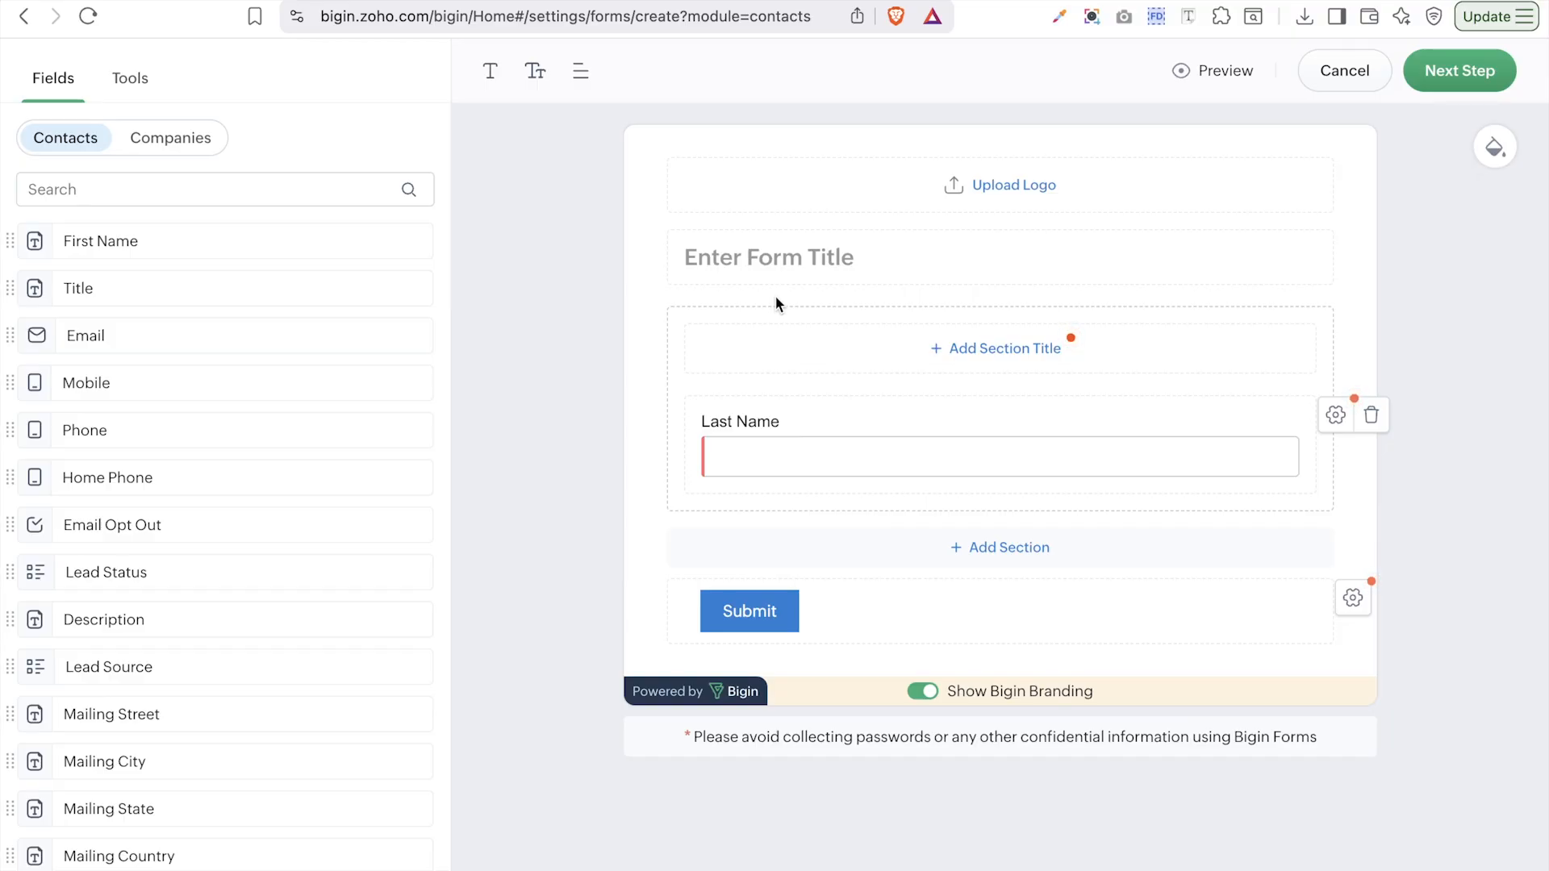
left_click(999, 187)
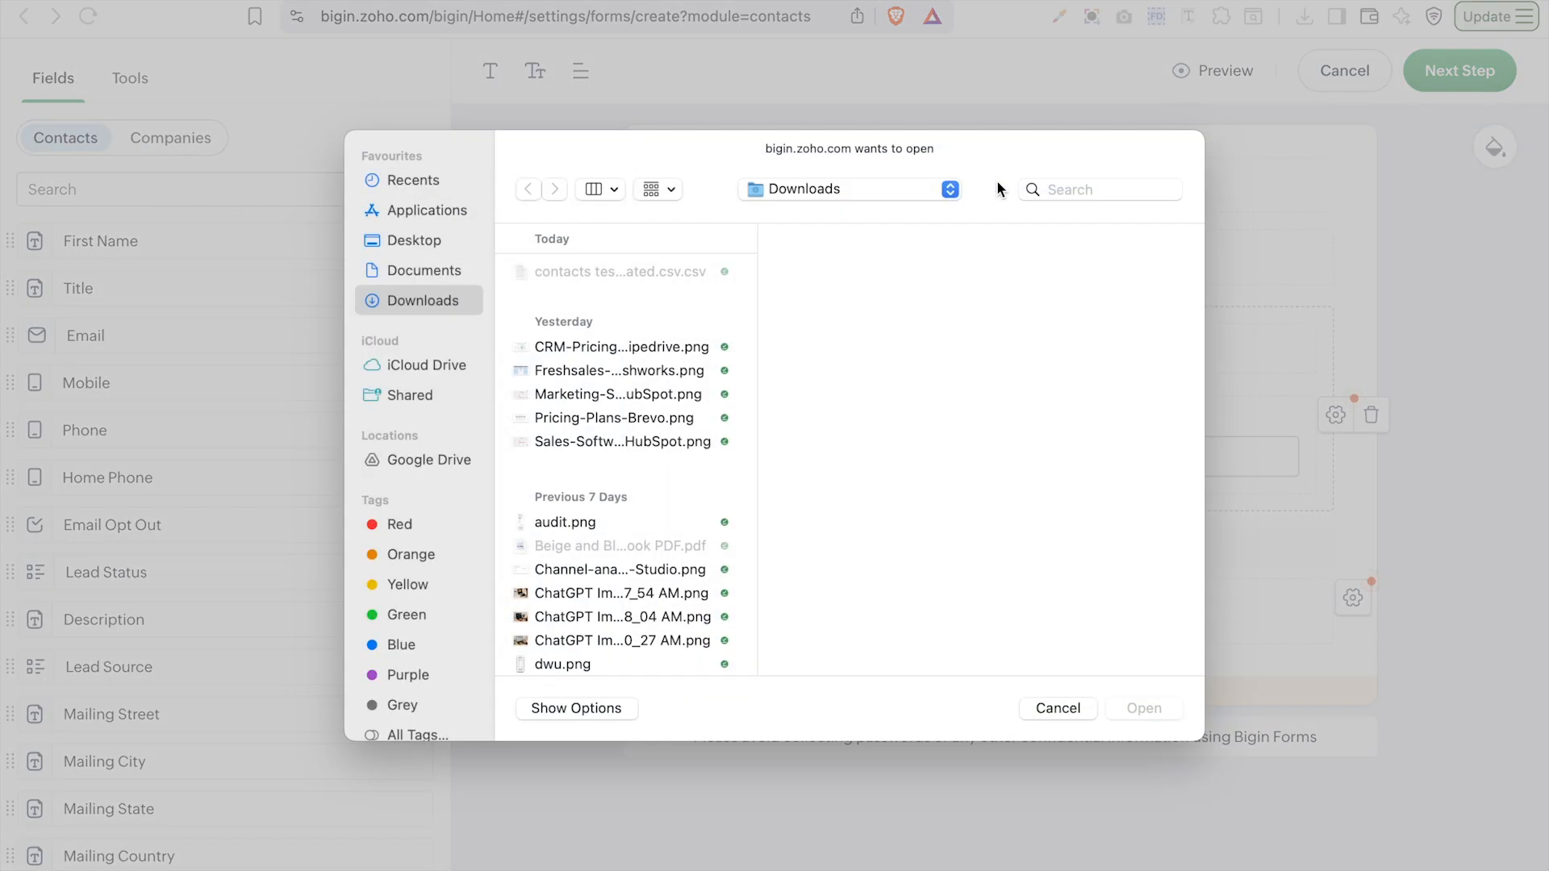
left_click(1053, 185)
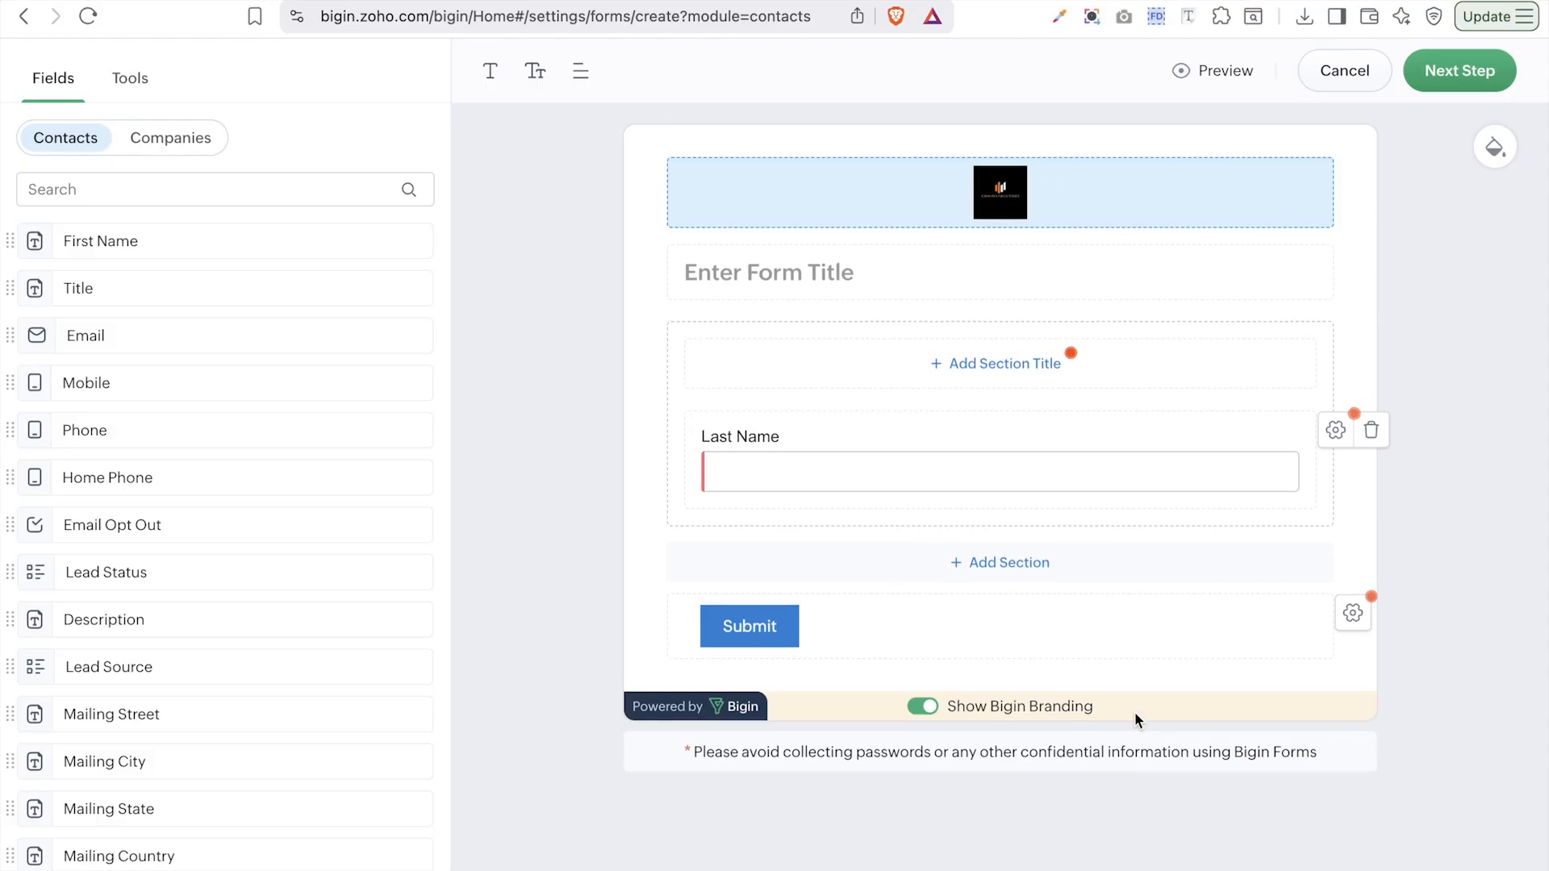
left_click(1065, 228)
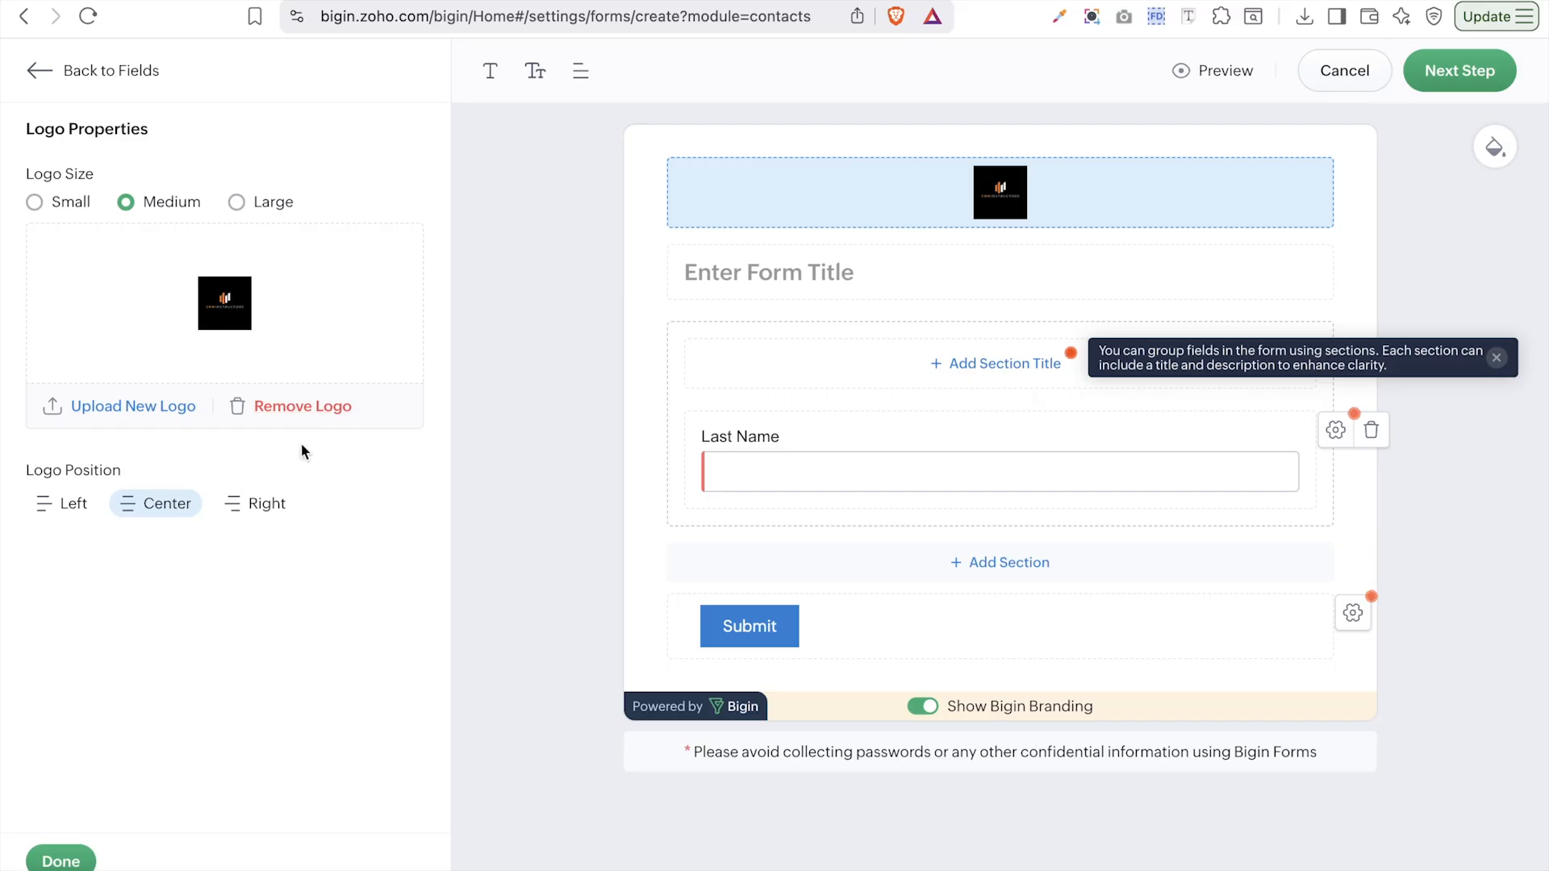
- Make the logo Large and centred, and begin typing the form title 'Contact Form'
left_click(237, 202)
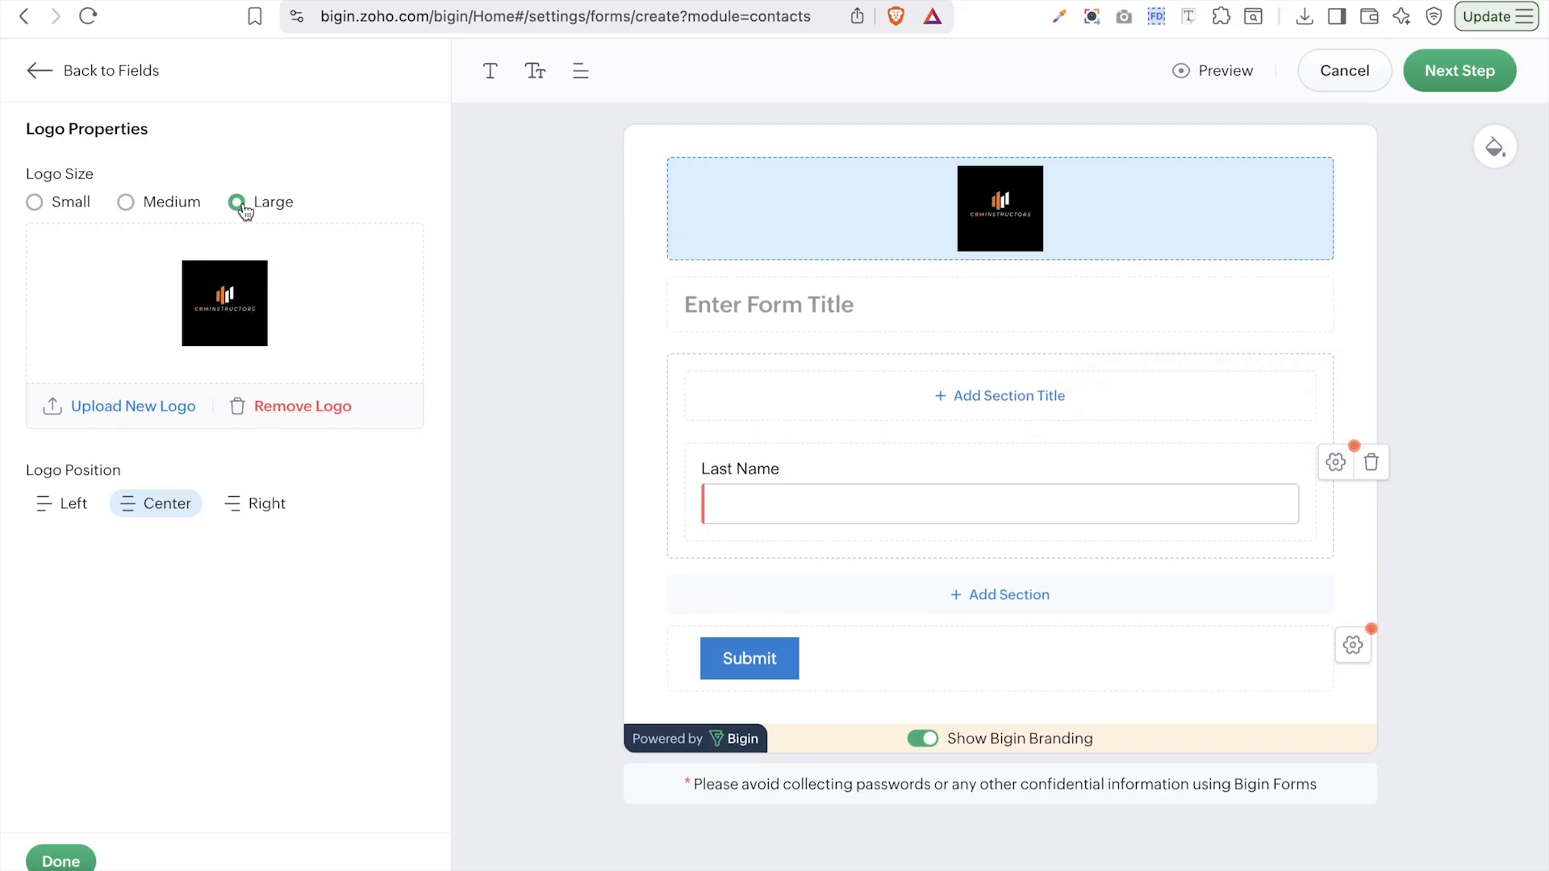
left_click(73, 513)
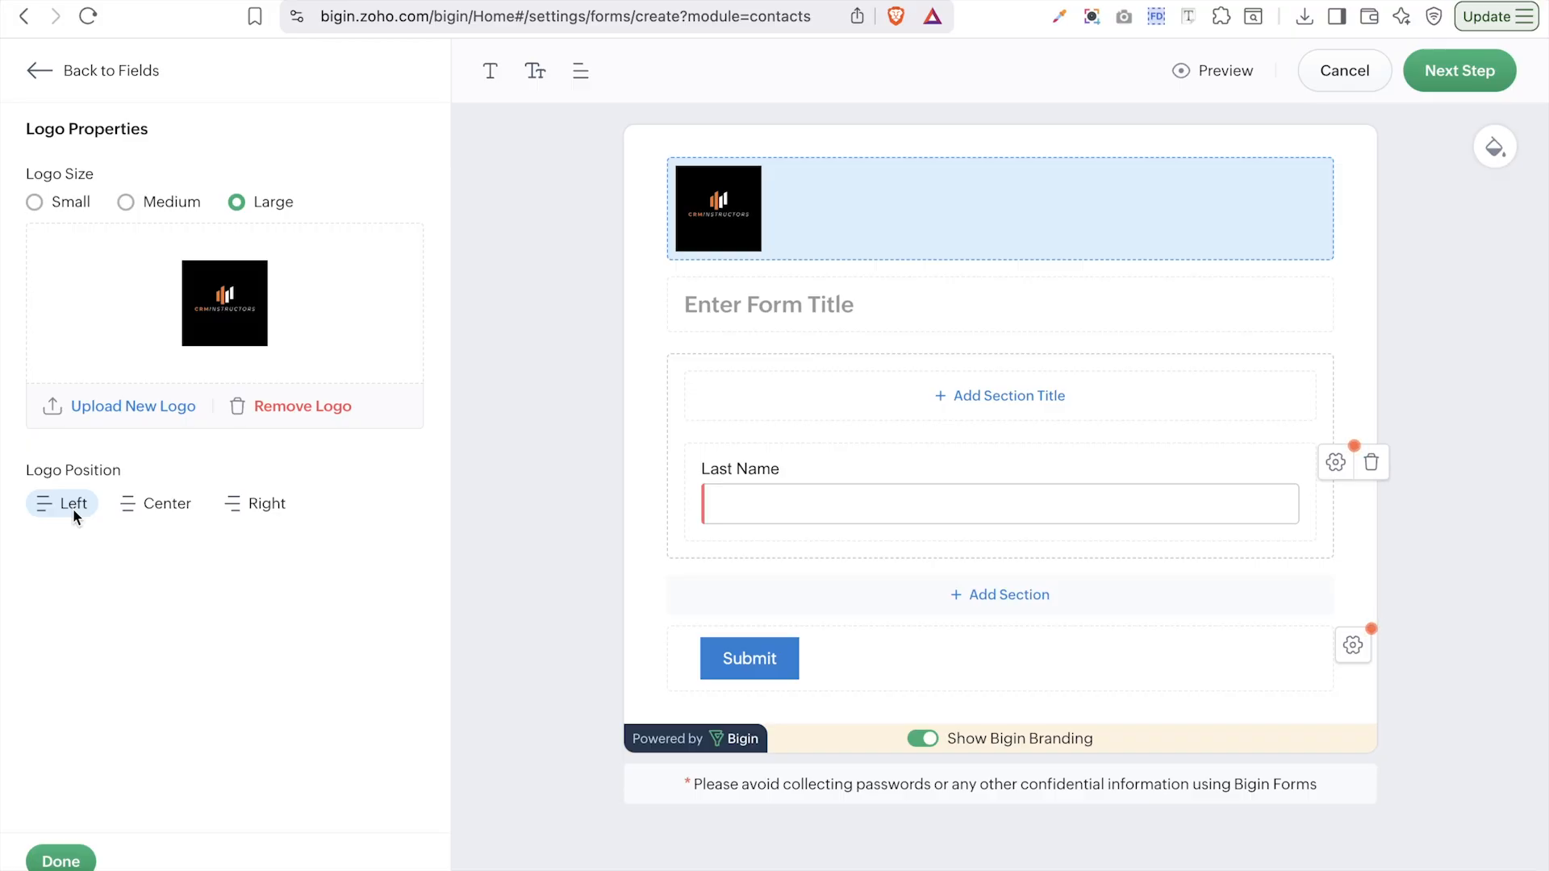
left_click(168, 504)
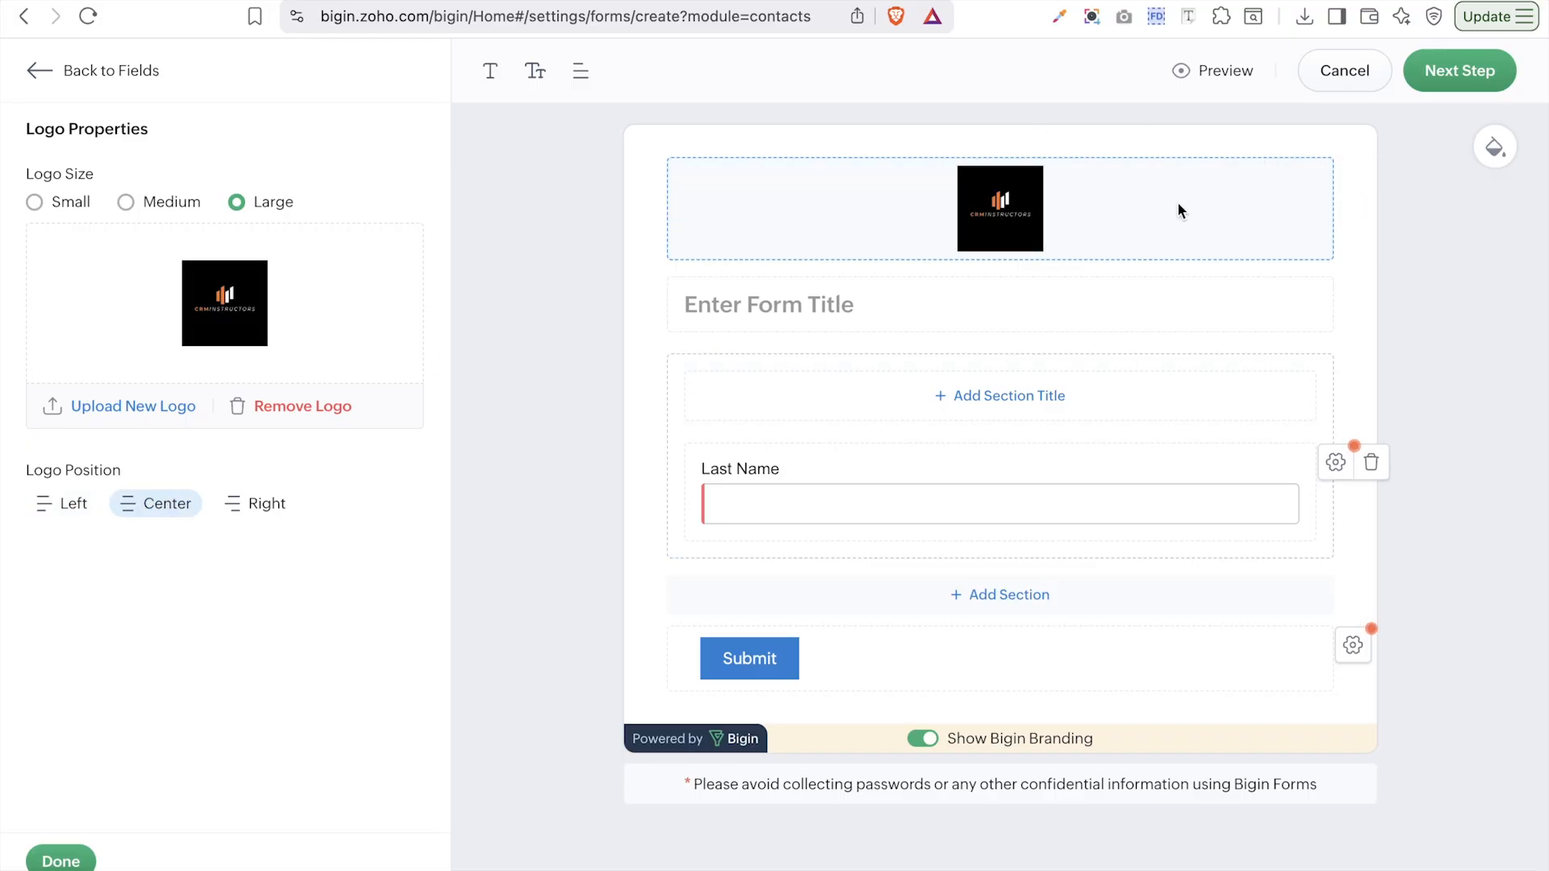
left_click(857, 307)
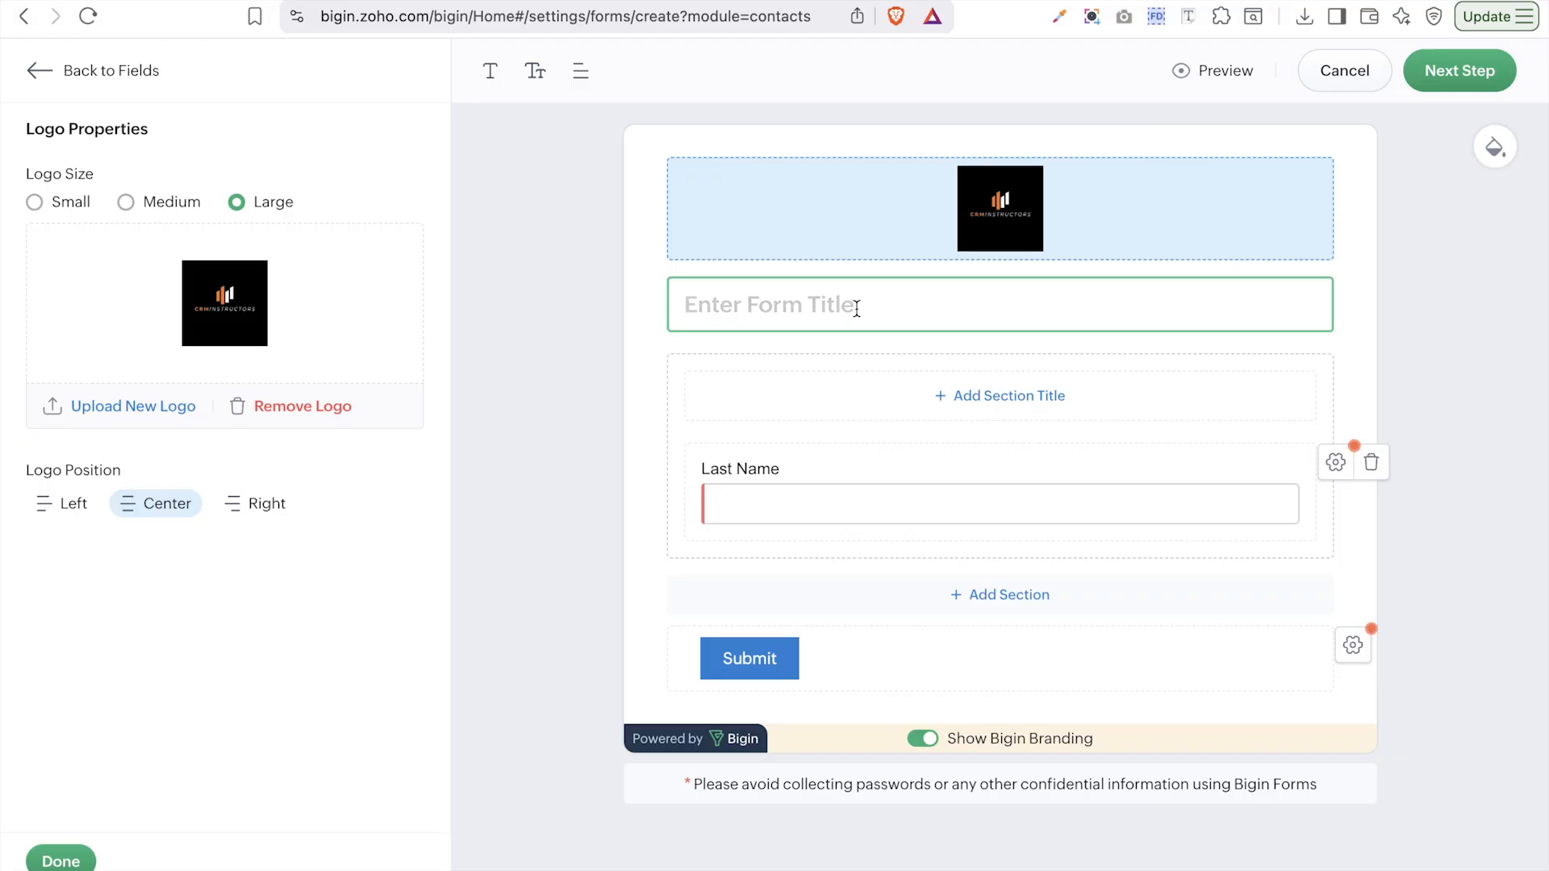
type("Con")
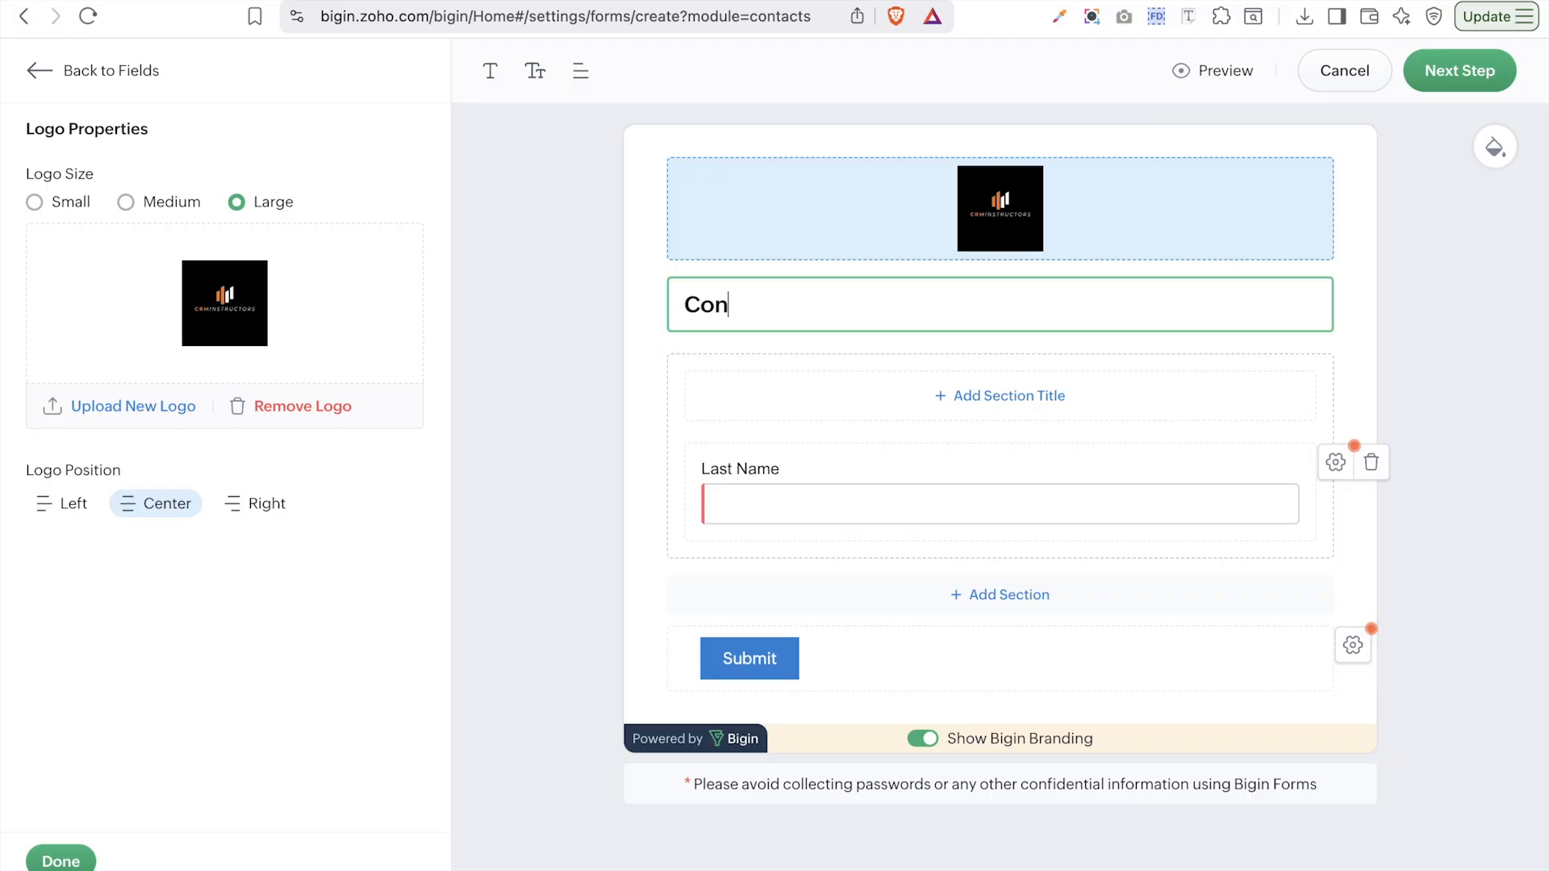
type("tact Form")
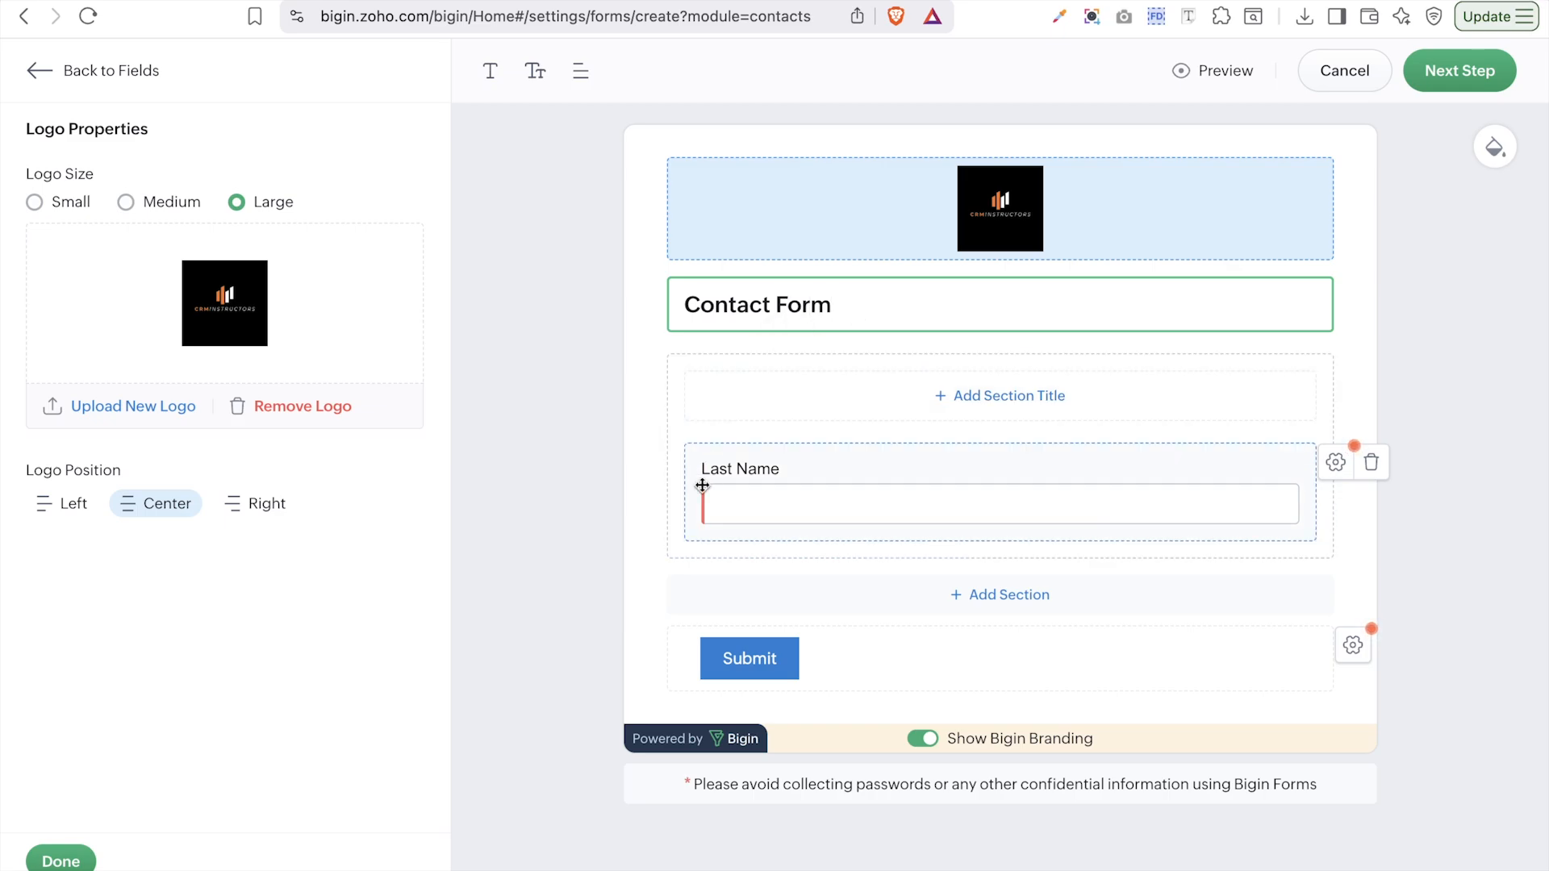
- Add a section title and description block above the Last Name field
left_click(910, 411)
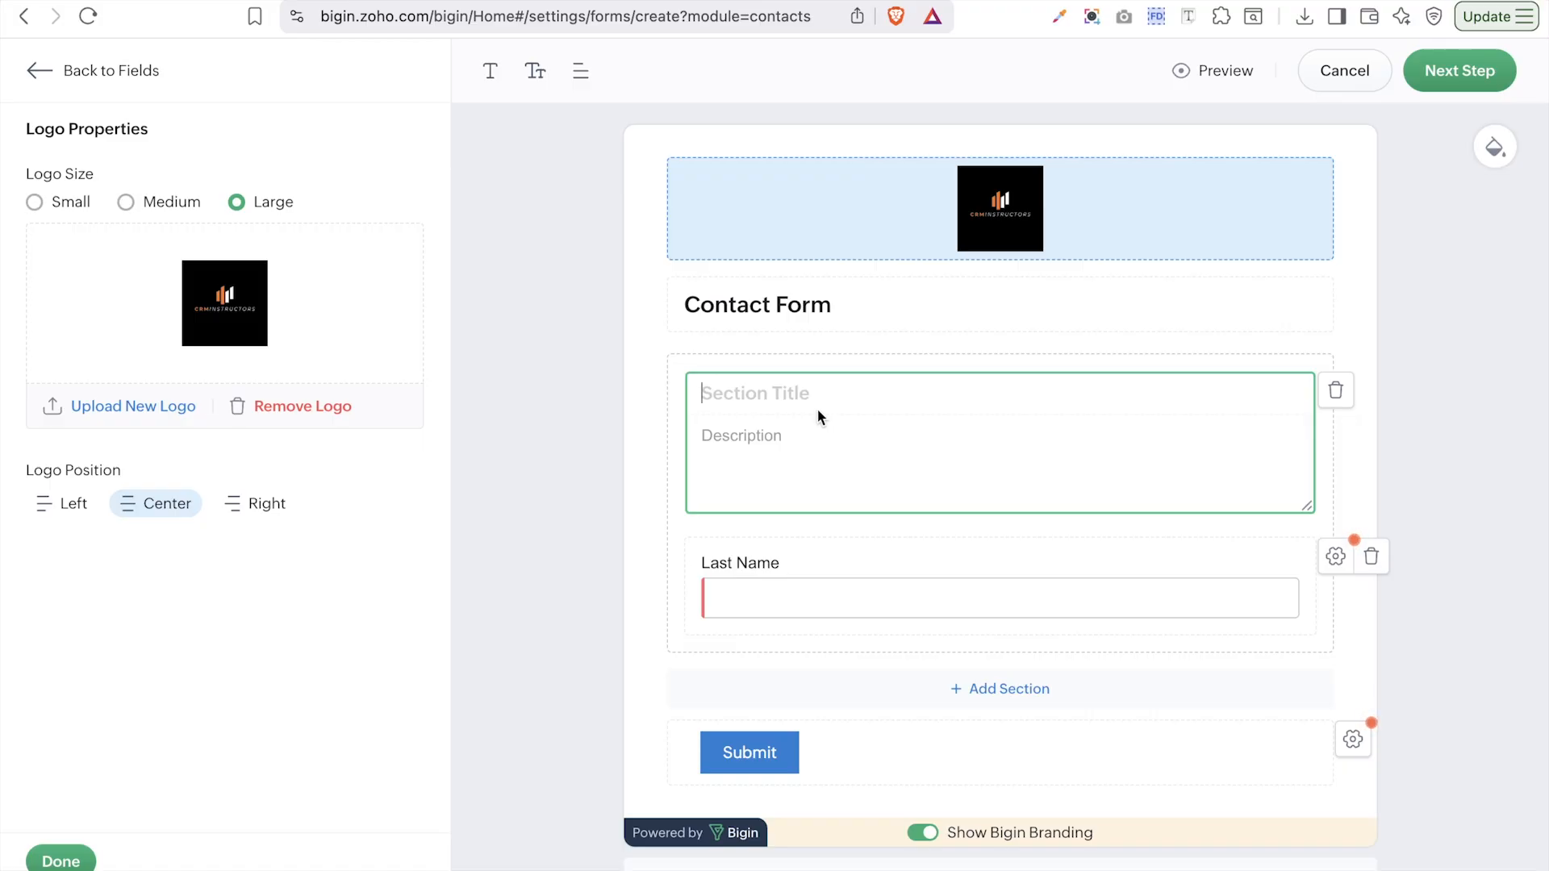
left_click(875, 438)
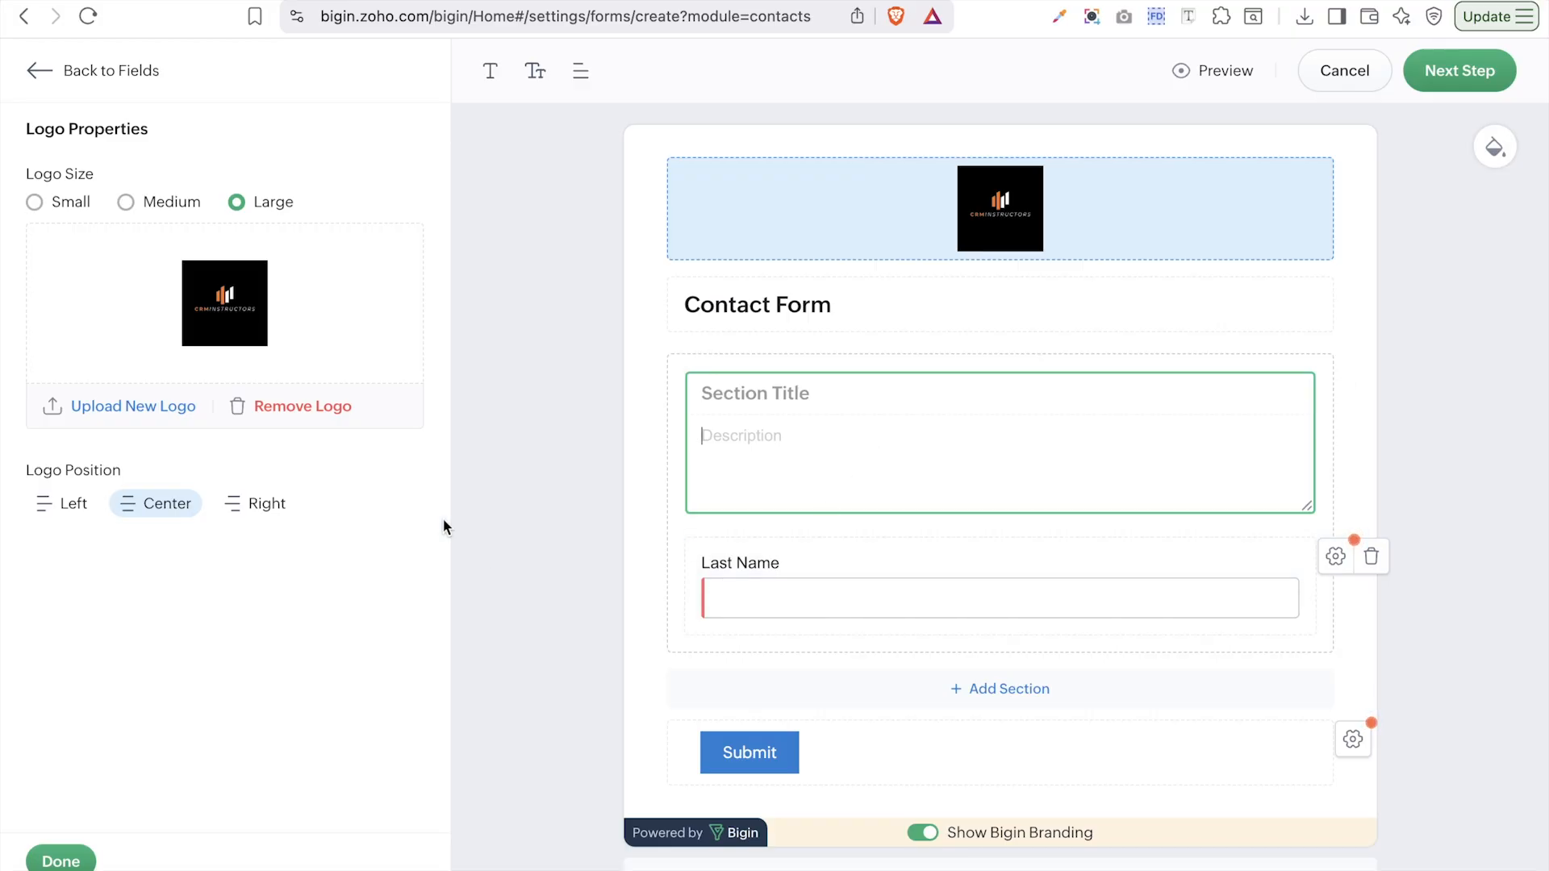
- Place First Name above Last Name, then Phone below, with Email between Last Name and Phone
left_click(63, 861)
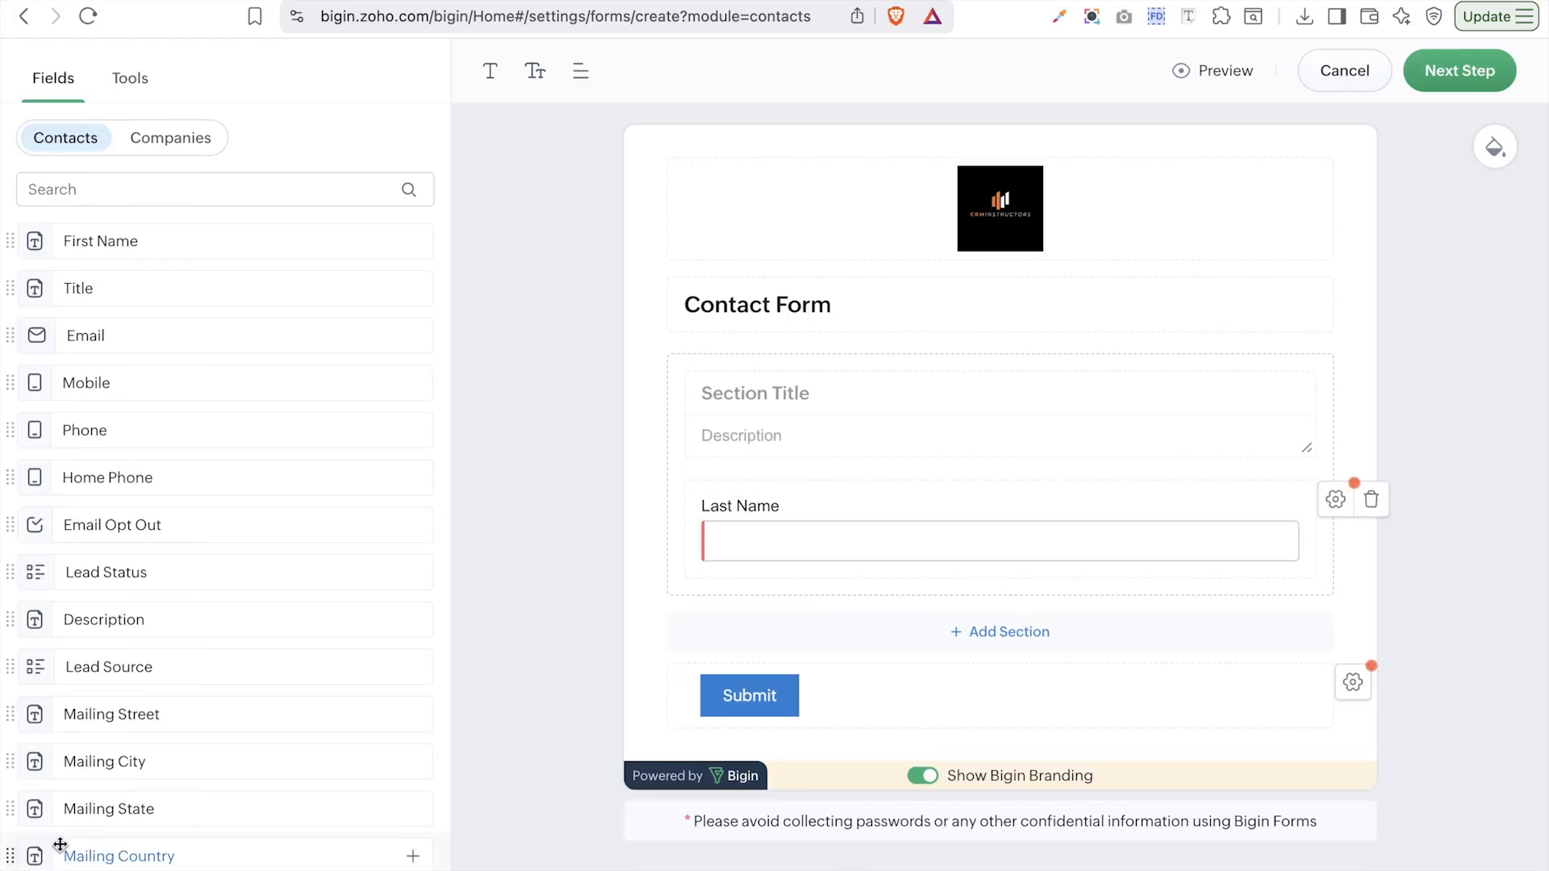
left_click_drag(162, 244, 989, 519)
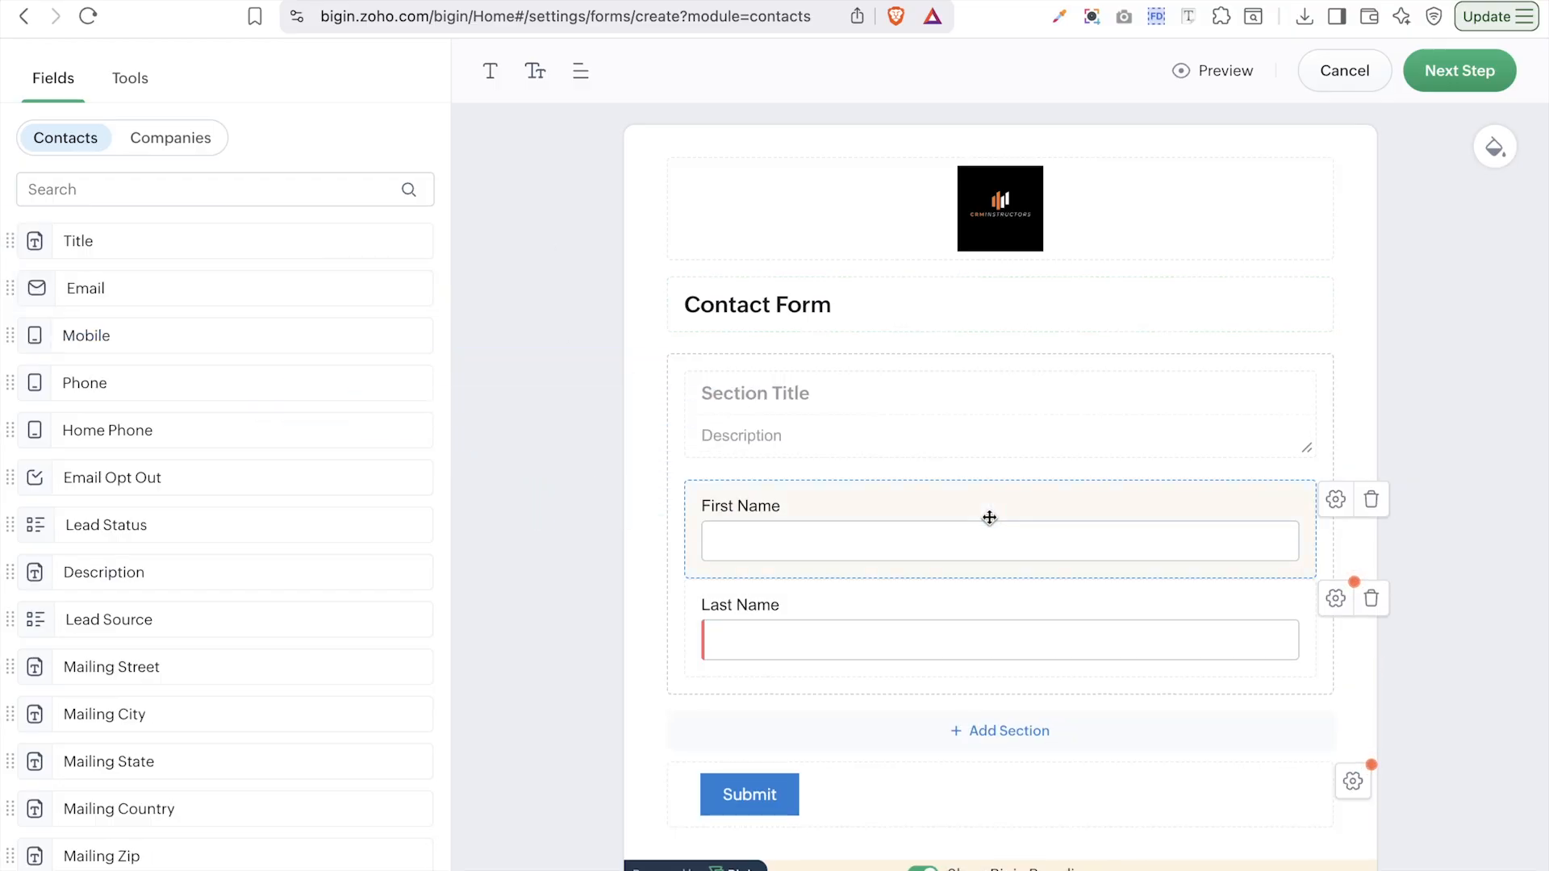
scroll(930, 609, "down", 1)
left_click_drag(73, 382, 1115, 718)
left_click_drag(143, 288, 1137, 654)
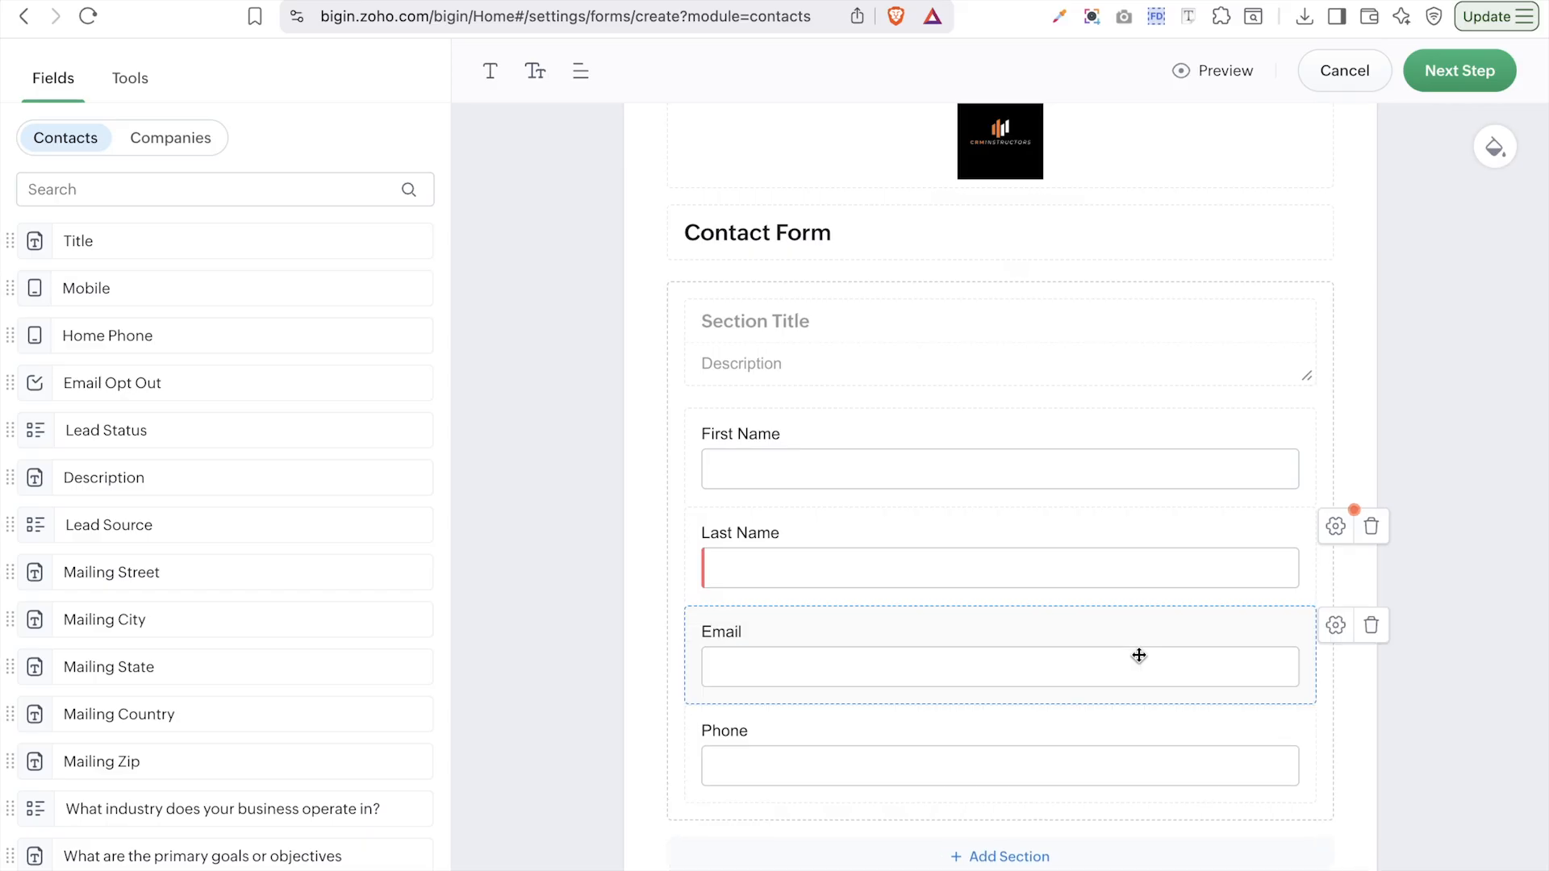
scroll(1138, 653, "down", 2)
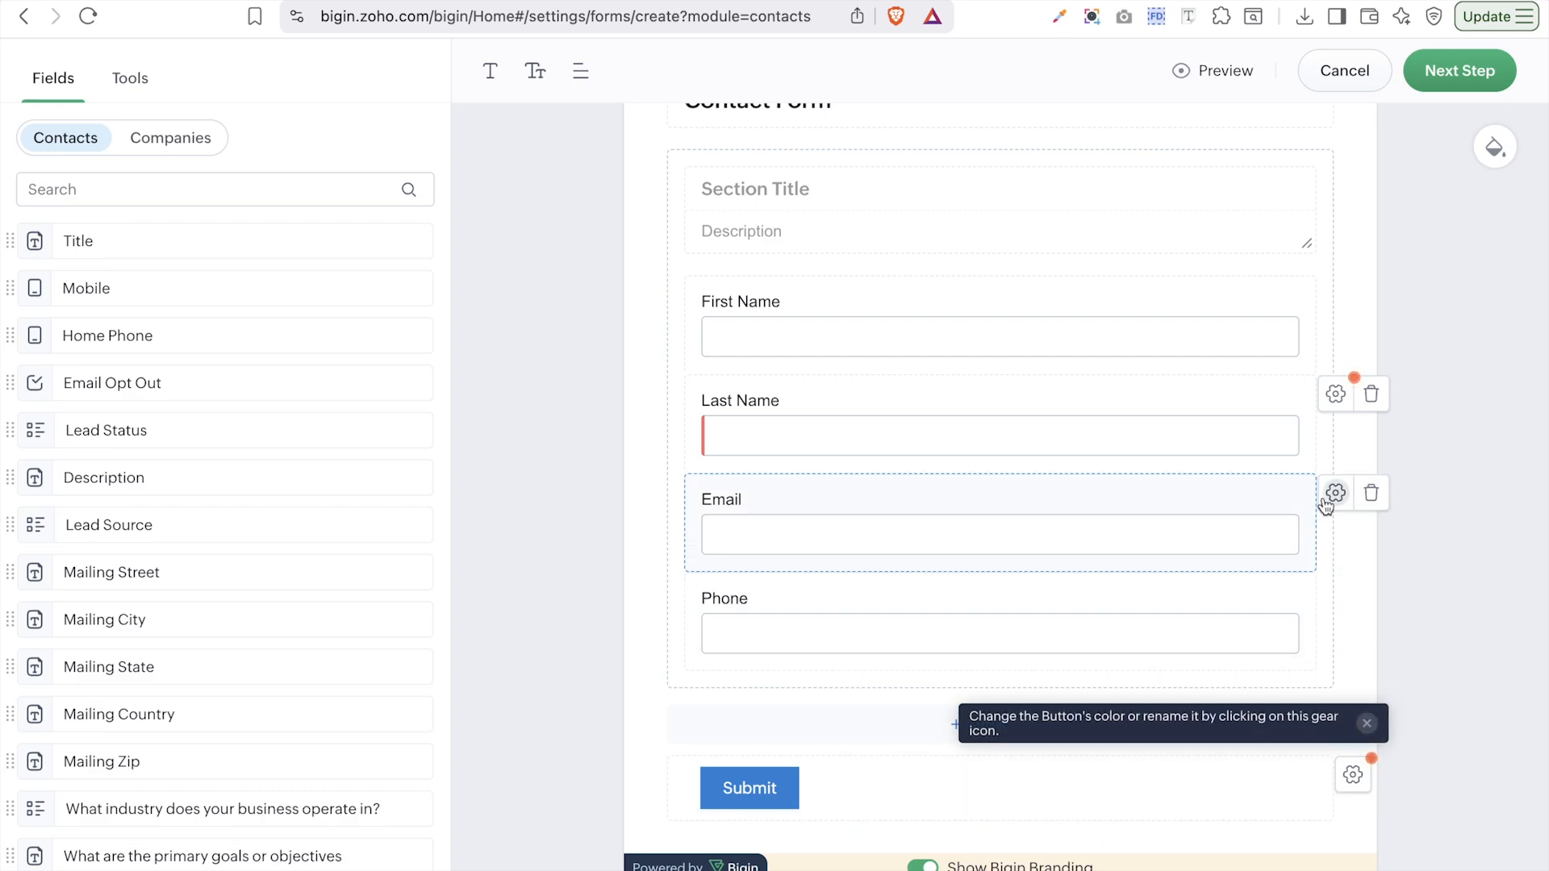
- Try out help text on the Last Name field, then clear it and close its settings
left_click(1336, 396)
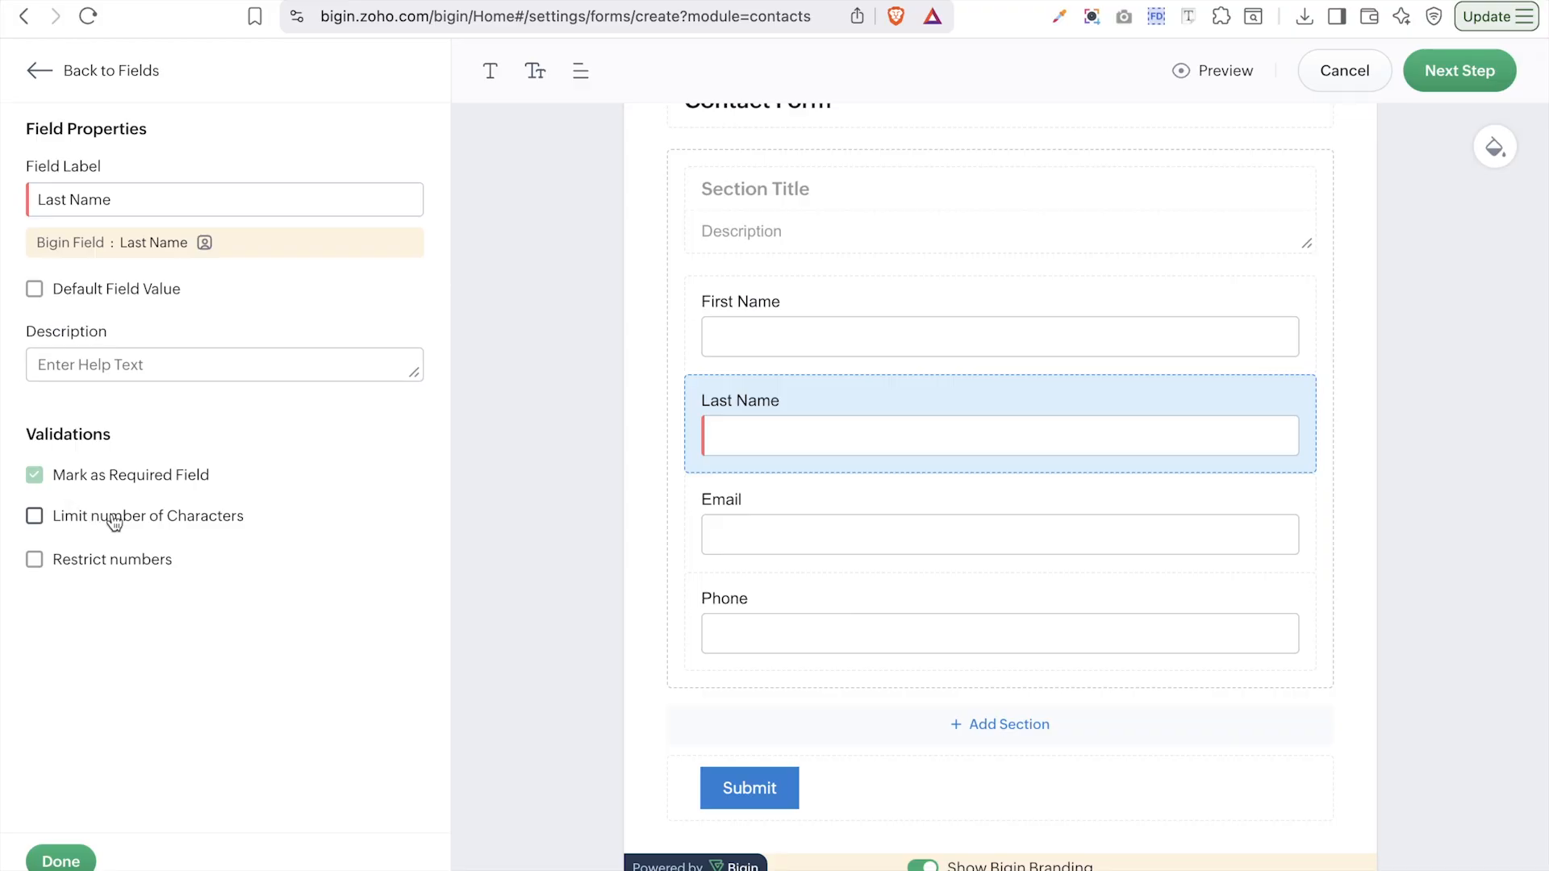
left_click(109, 363)
left_click(109, 362)
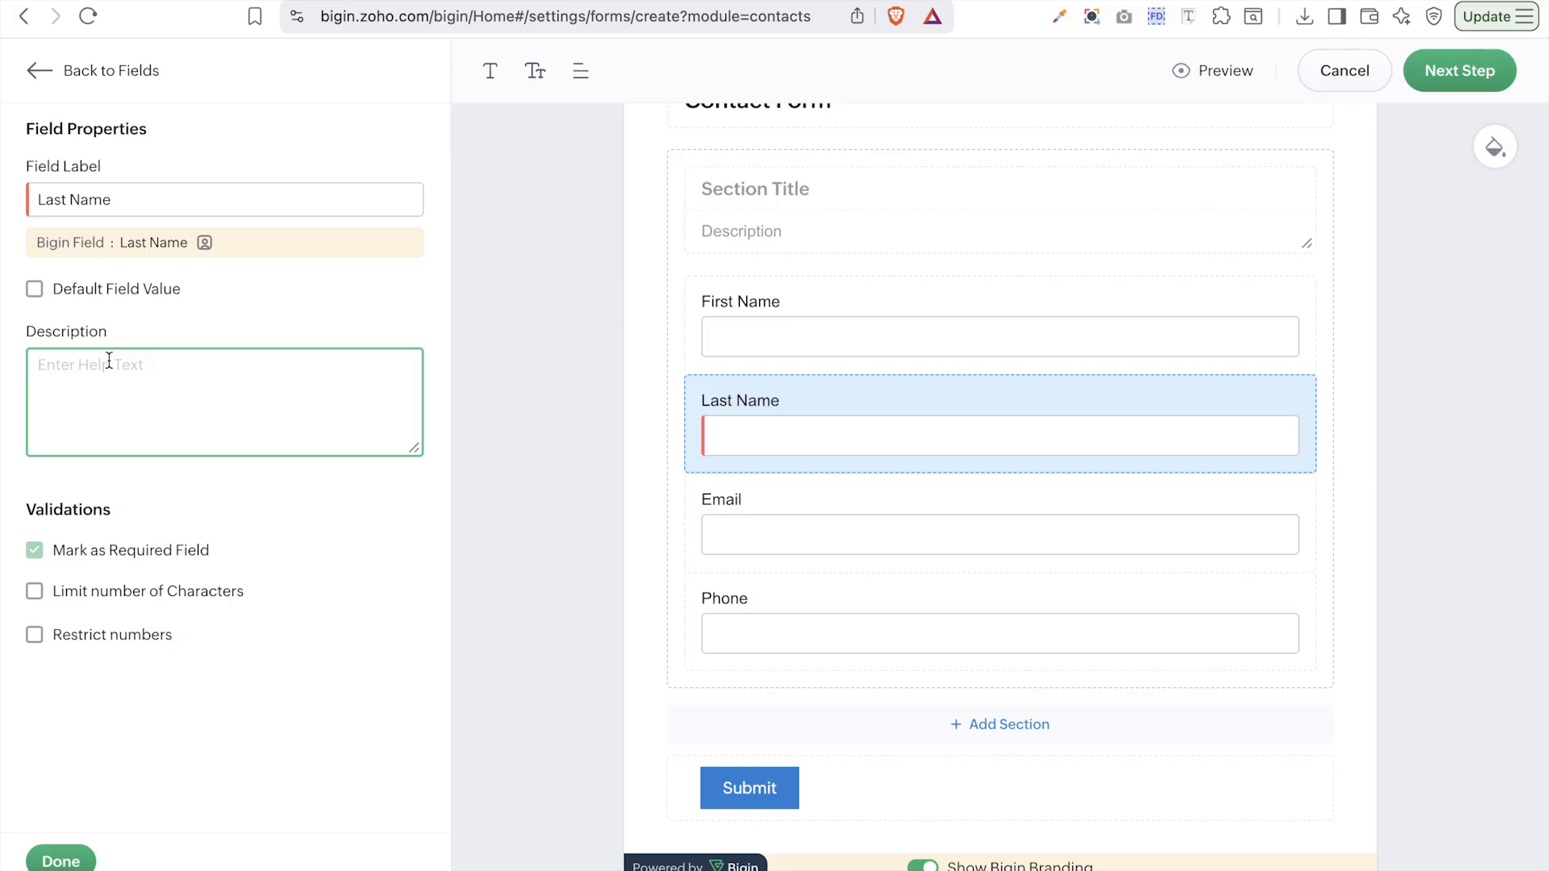
type("llnnlkk")
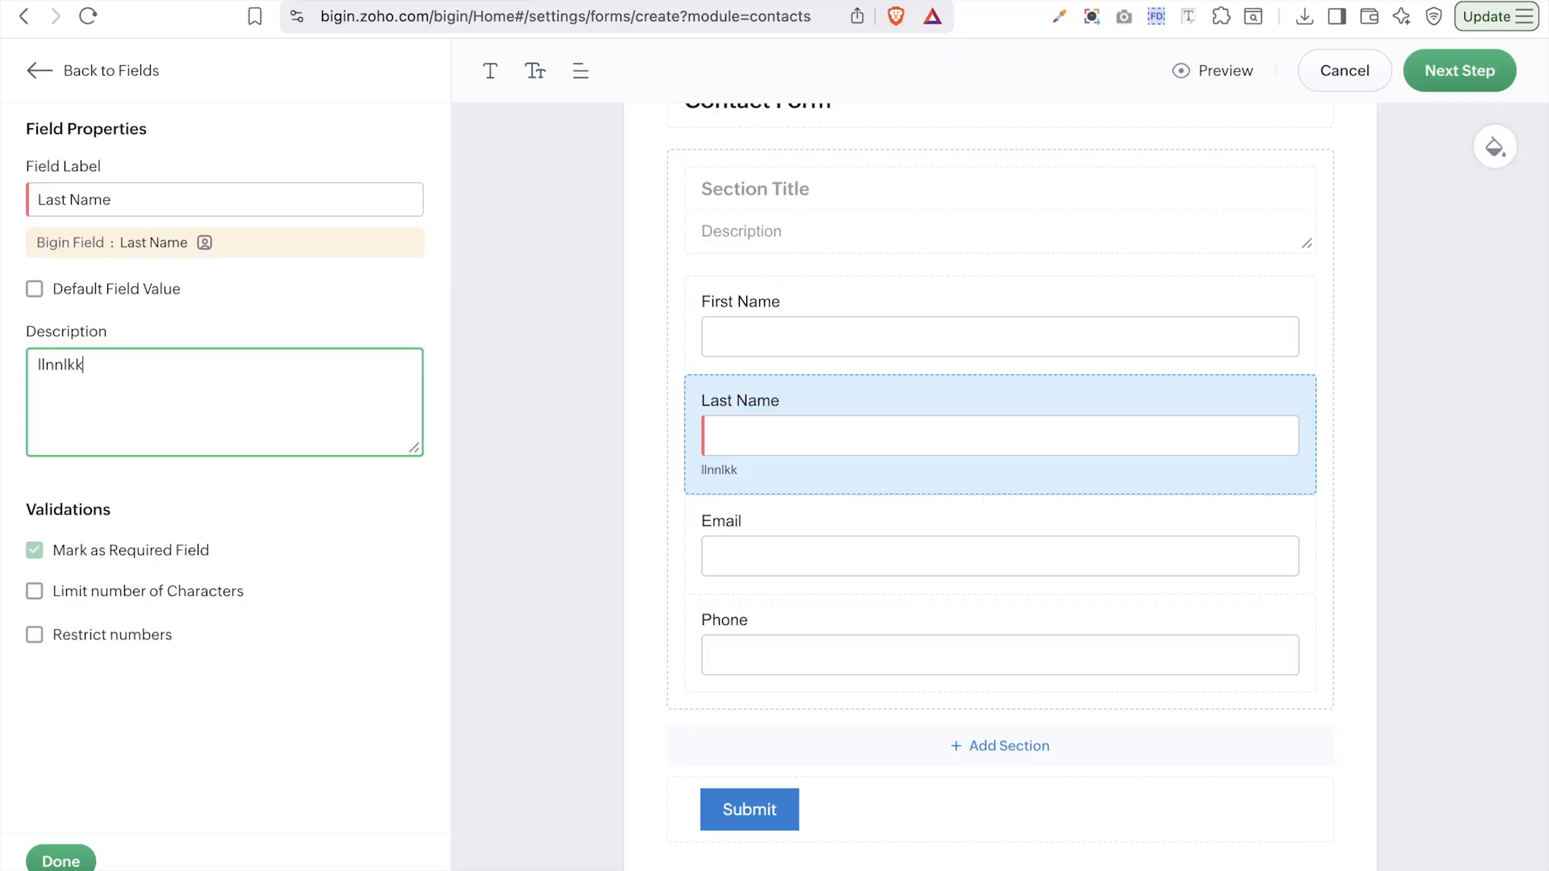
key("BackSpace")
key("BackSpace")
key("BackSpace")
key("BackSpace")
key("BackSpace")
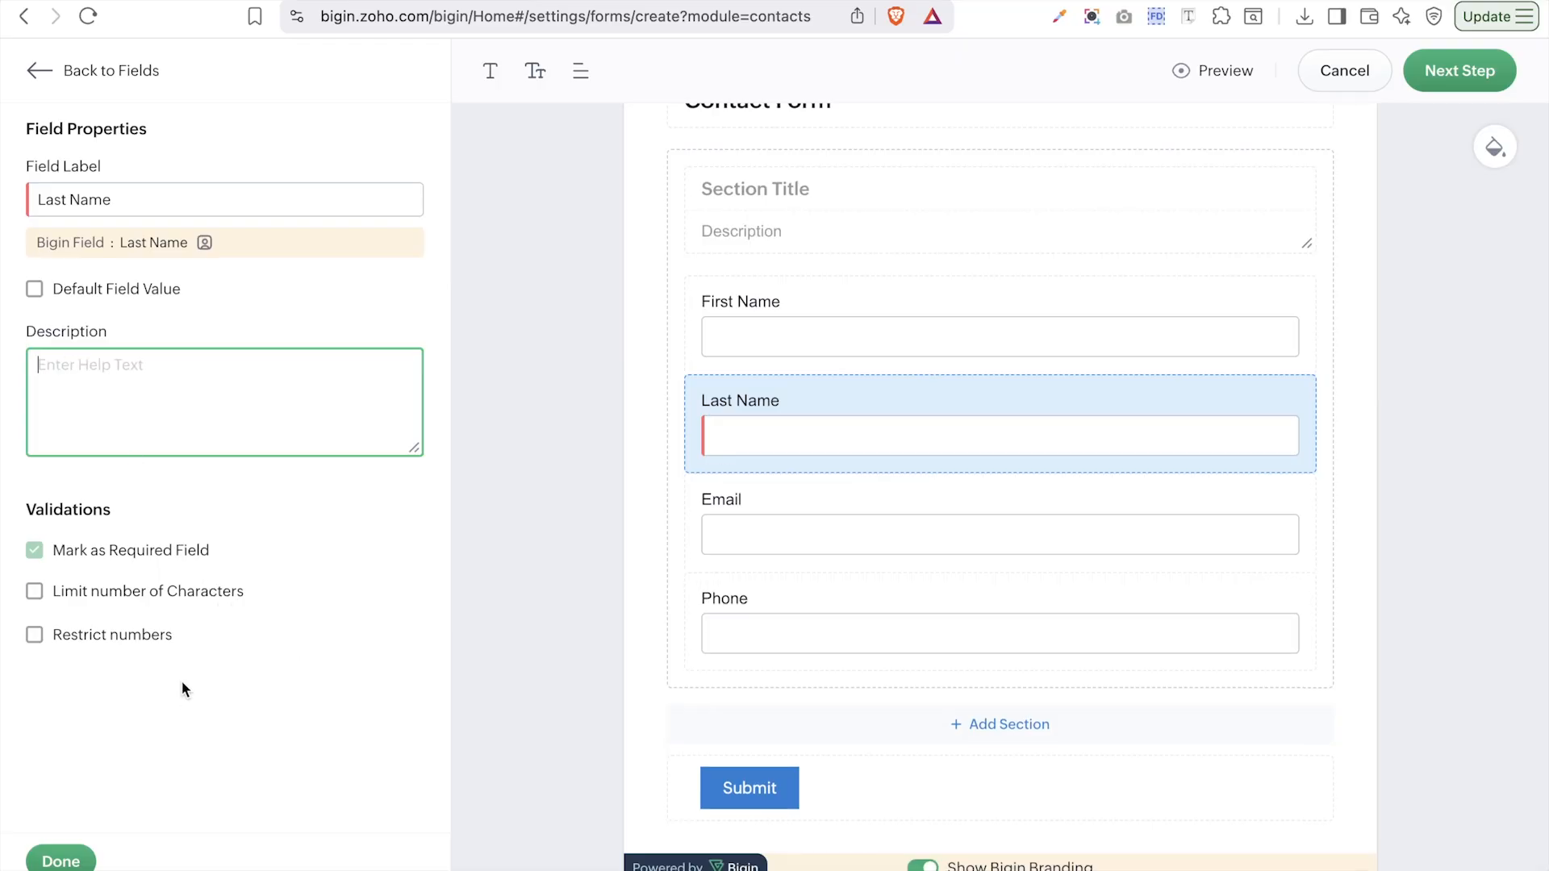
left_click(71, 859)
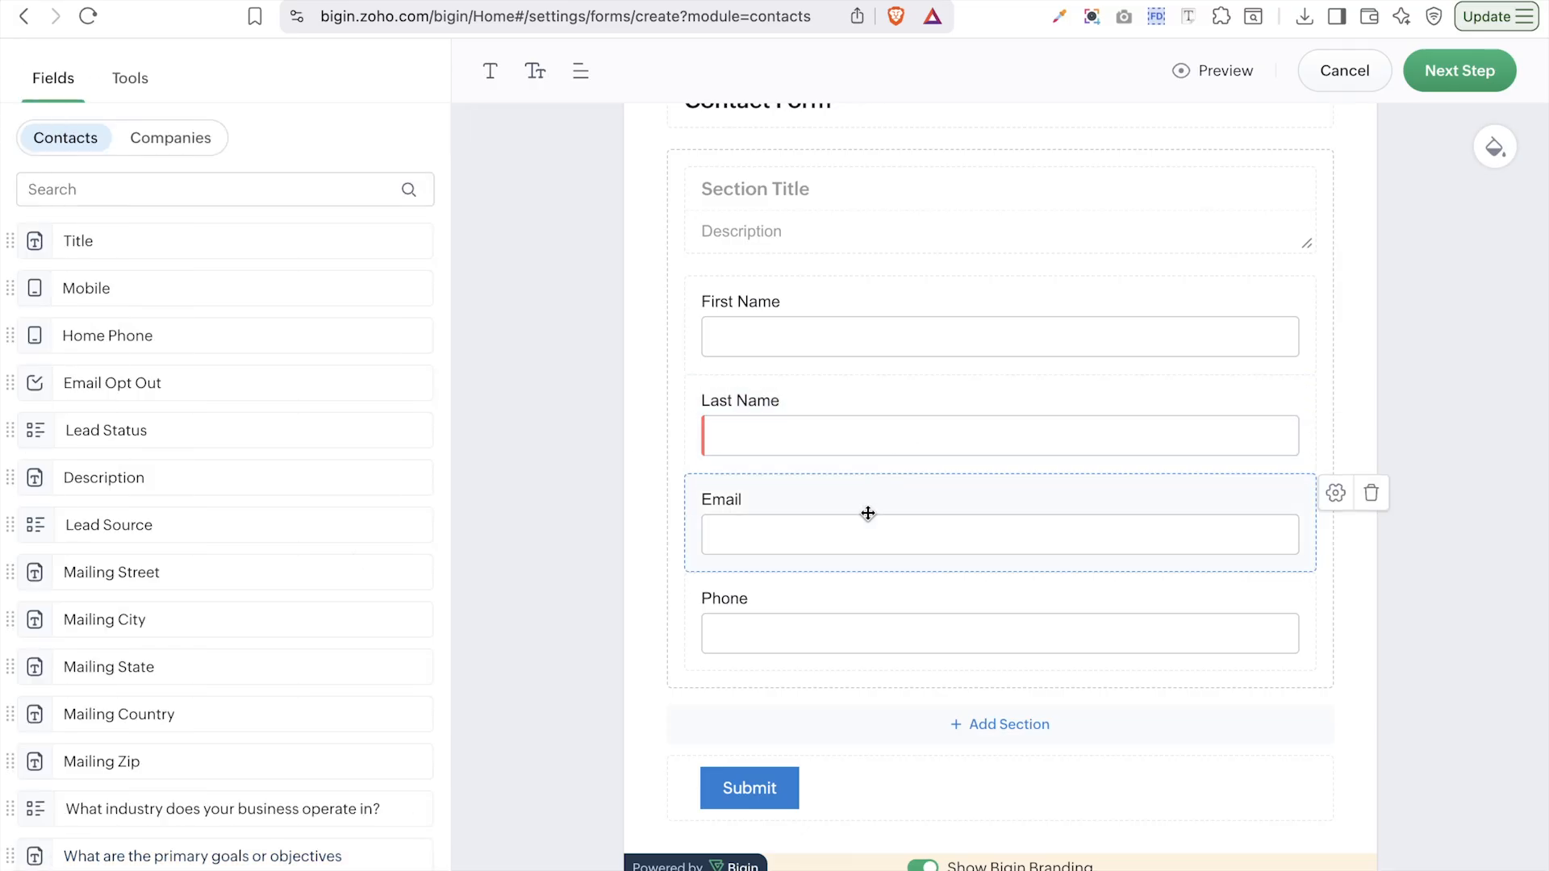
- Mark Email as a required field, keeping Allow All Domains instead of restricting domains
left_click(1336, 494)
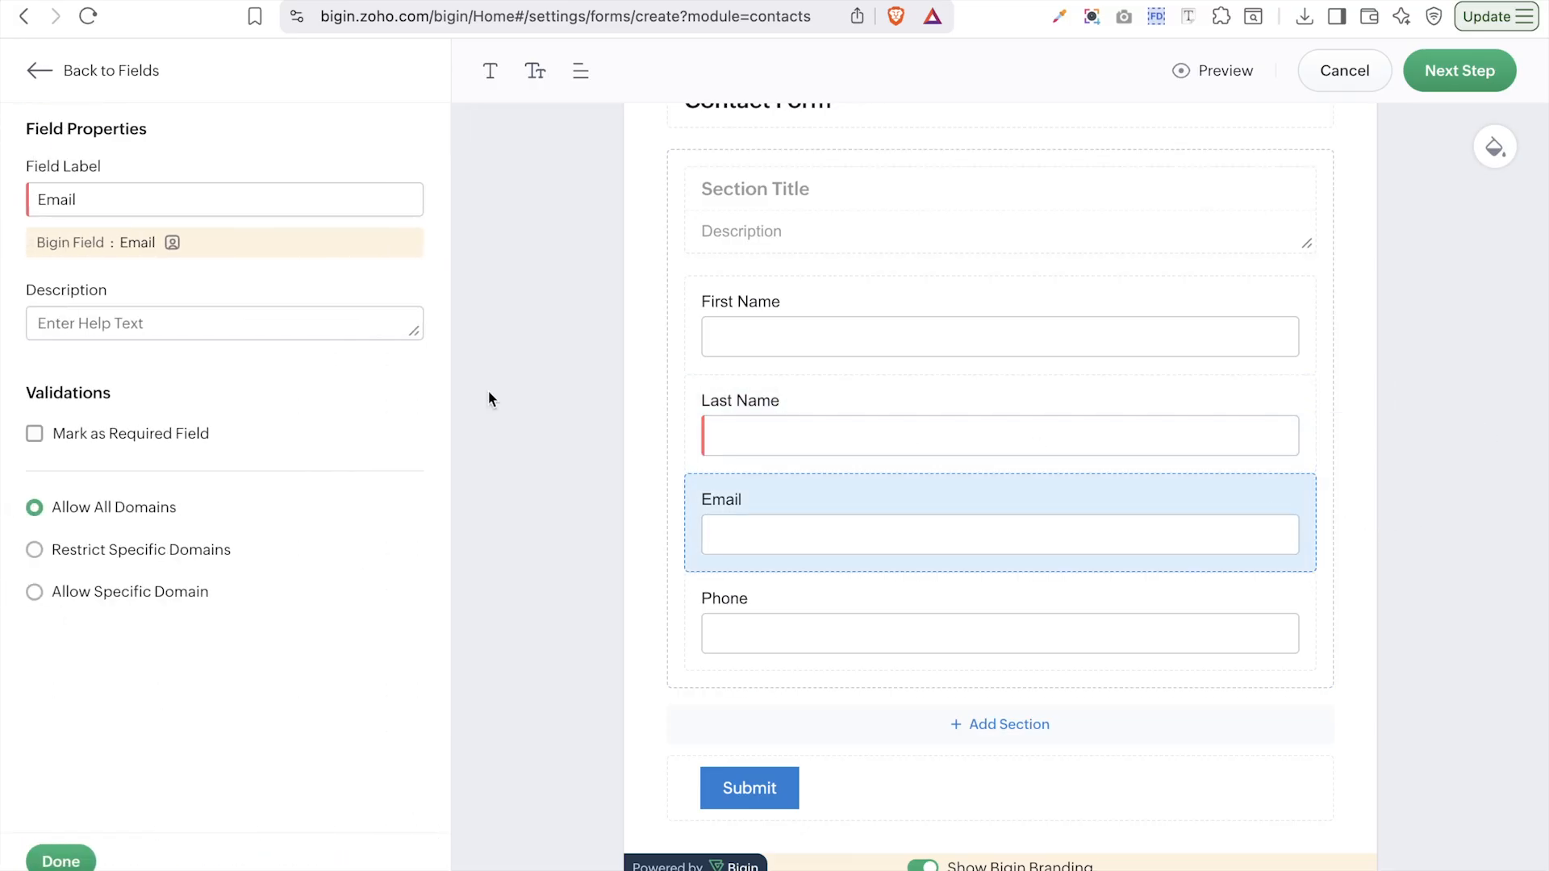
left_click(102, 435)
left_click(121, 557)
left_click(117, 601)
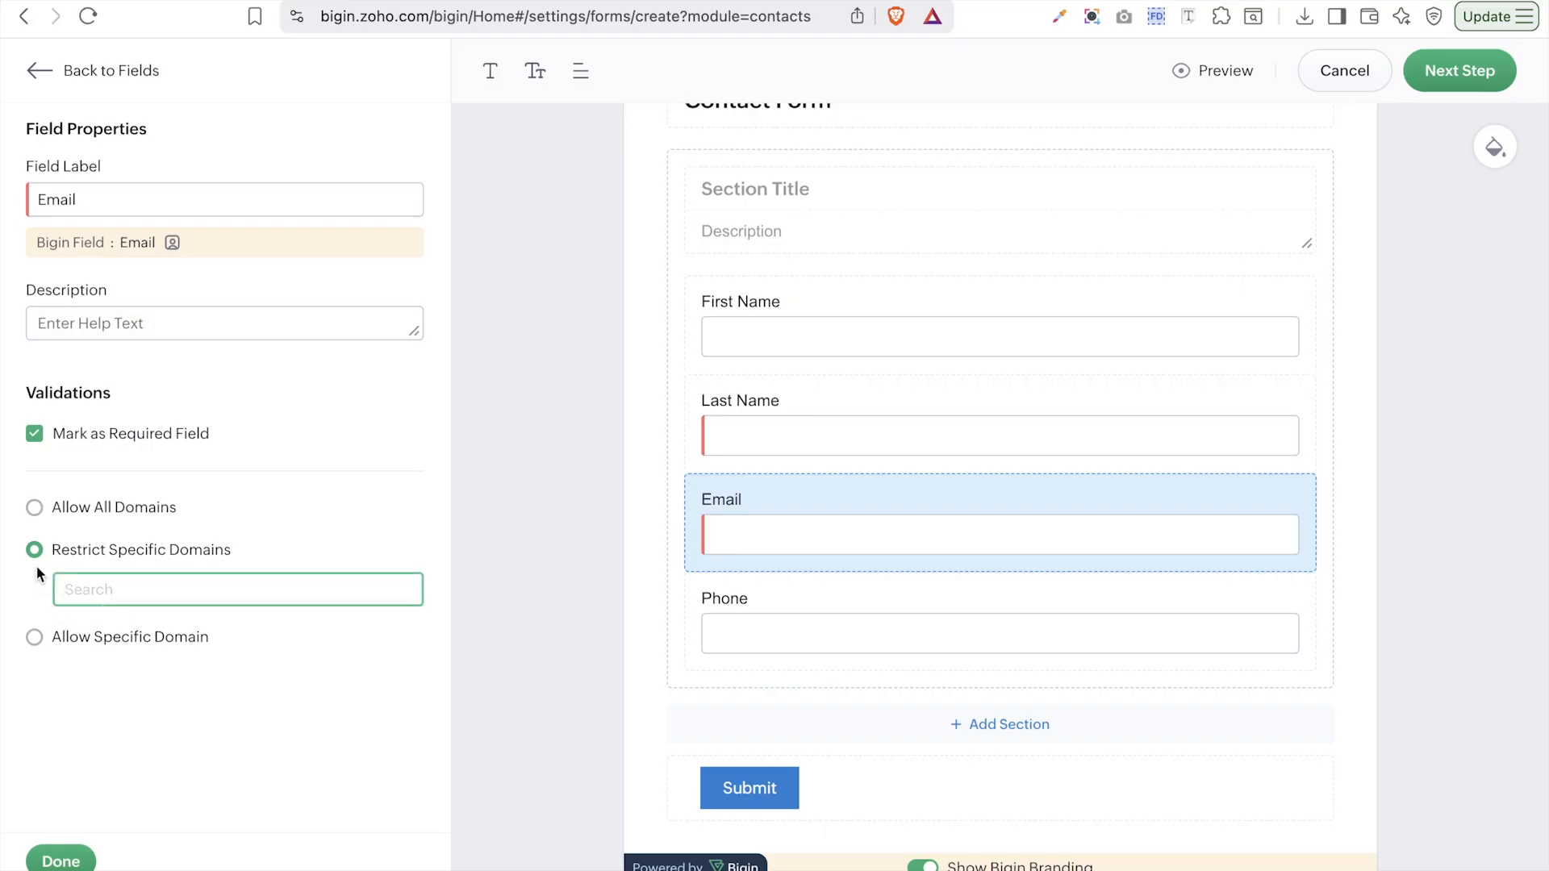
left_click(35, 508)
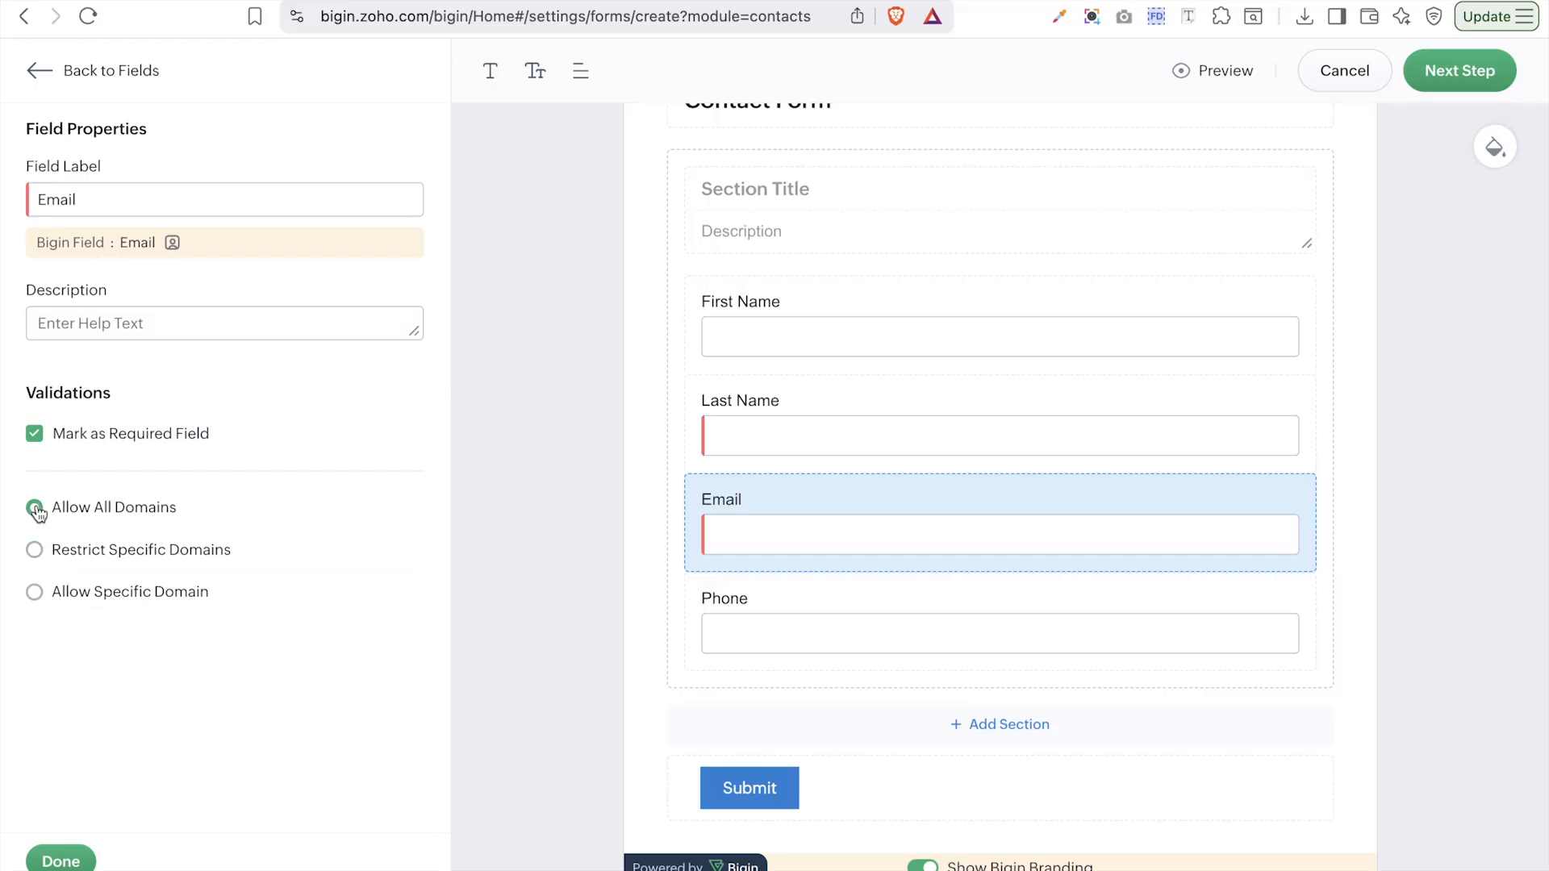
left_click(53, 861)
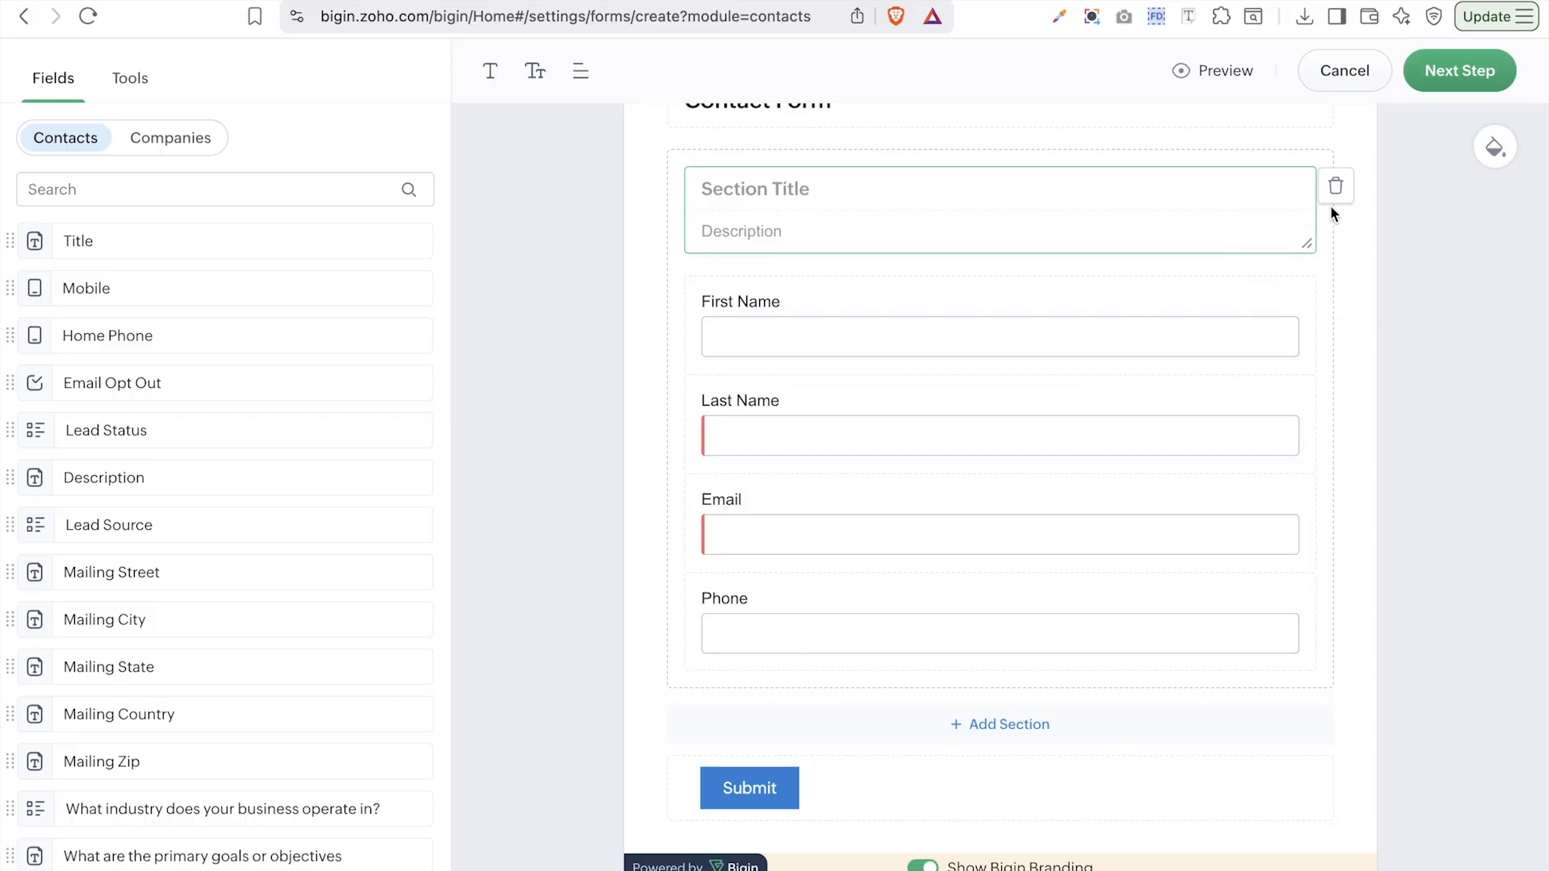
- Delete the blank section title block and bring up the Submit button's settings
left_click(1334, 192)
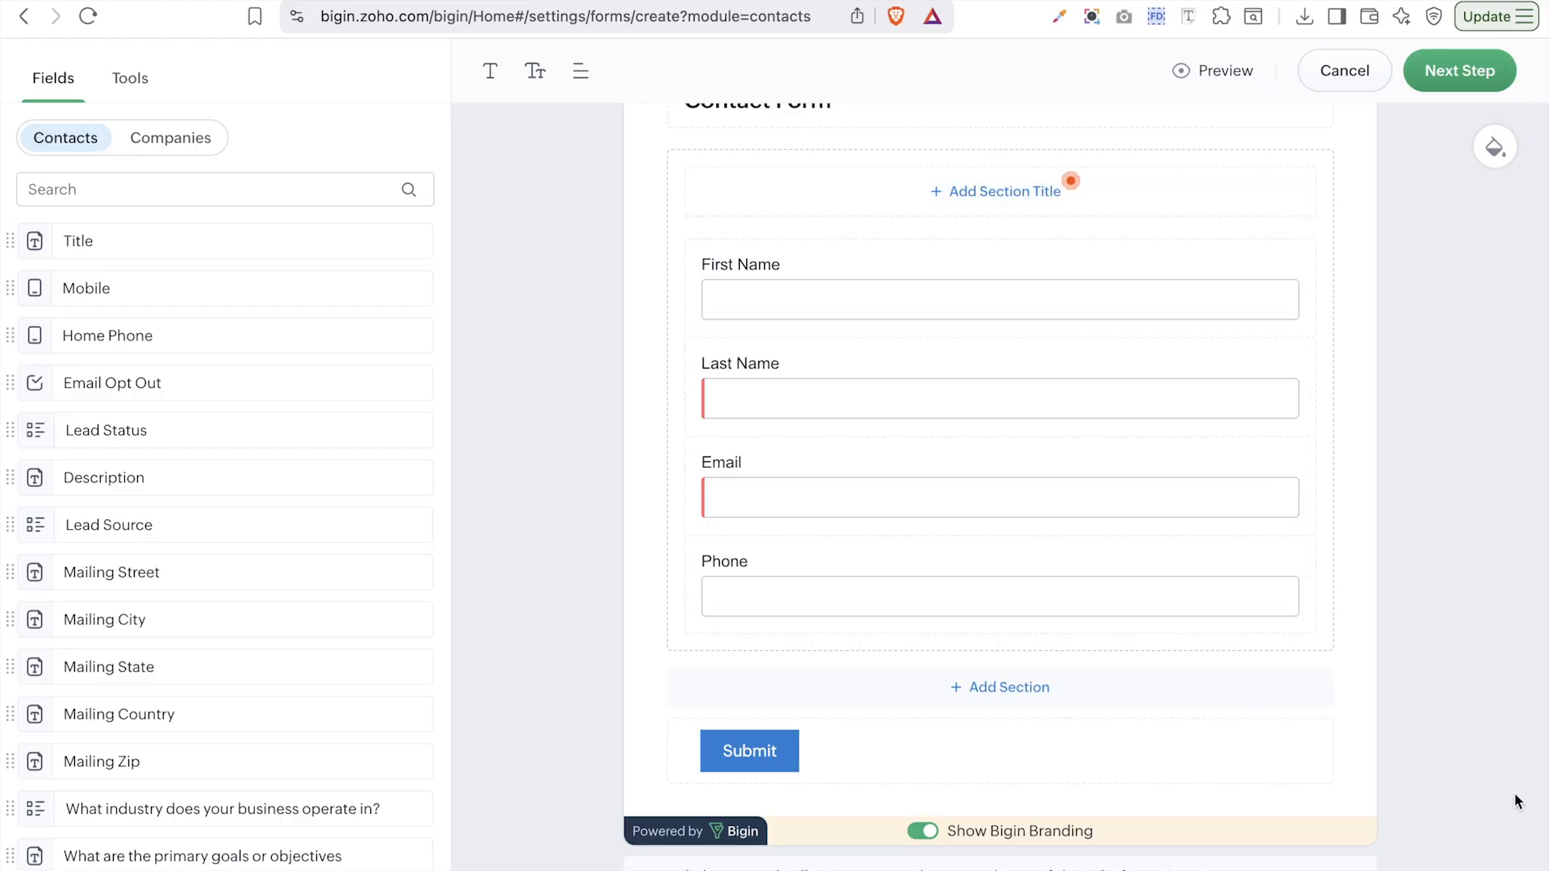
left_click(1353, 738)
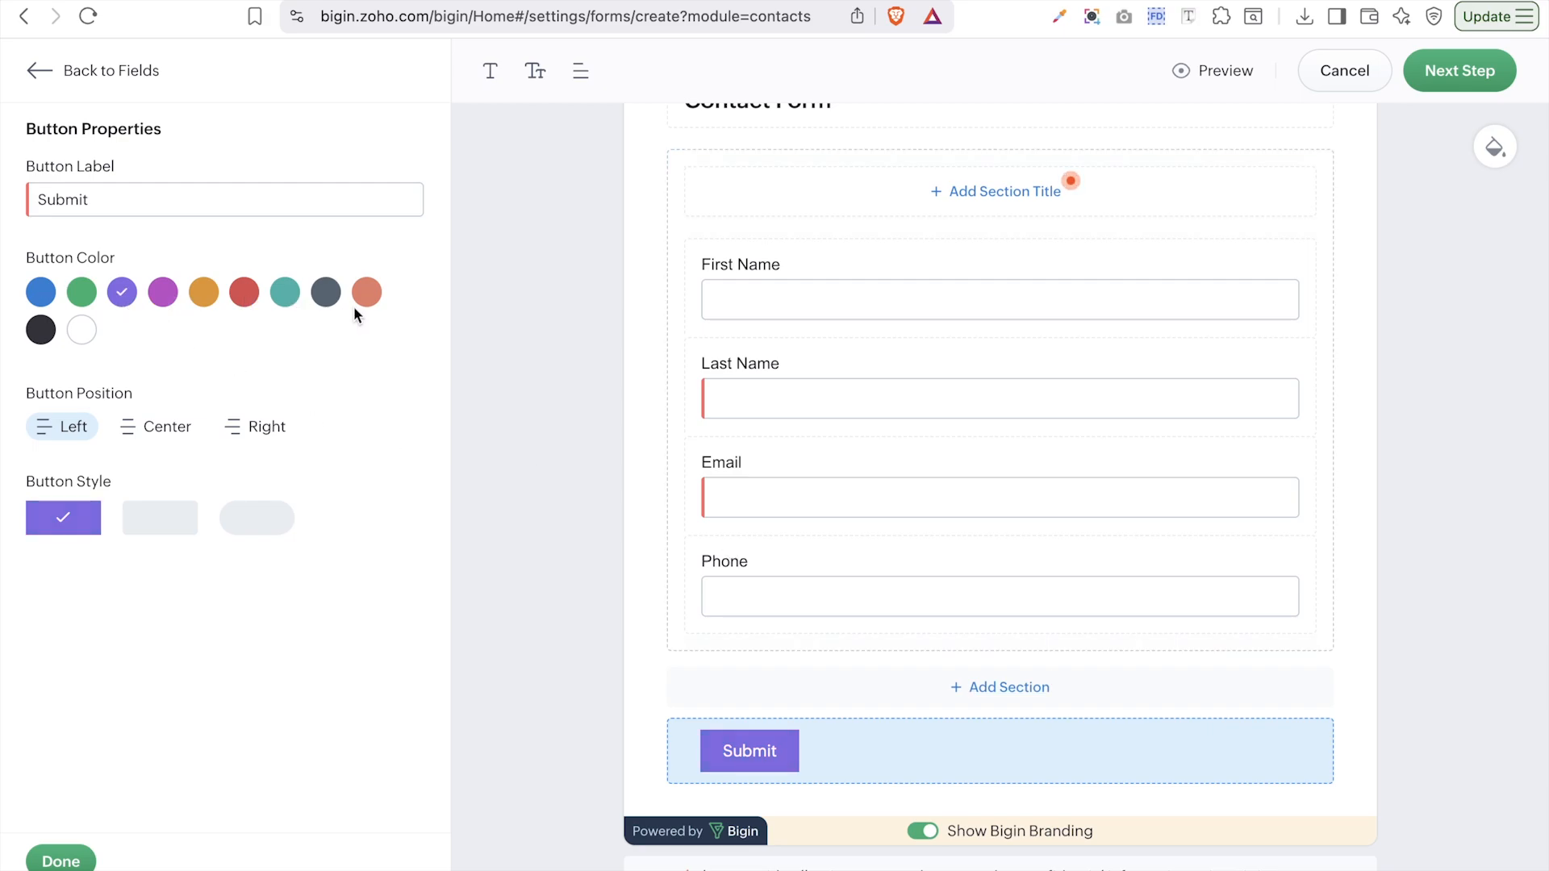
- Style the Submit button orange, centred and rounded, keep the Submit label, and confirm with Done
left_click(84, 333)
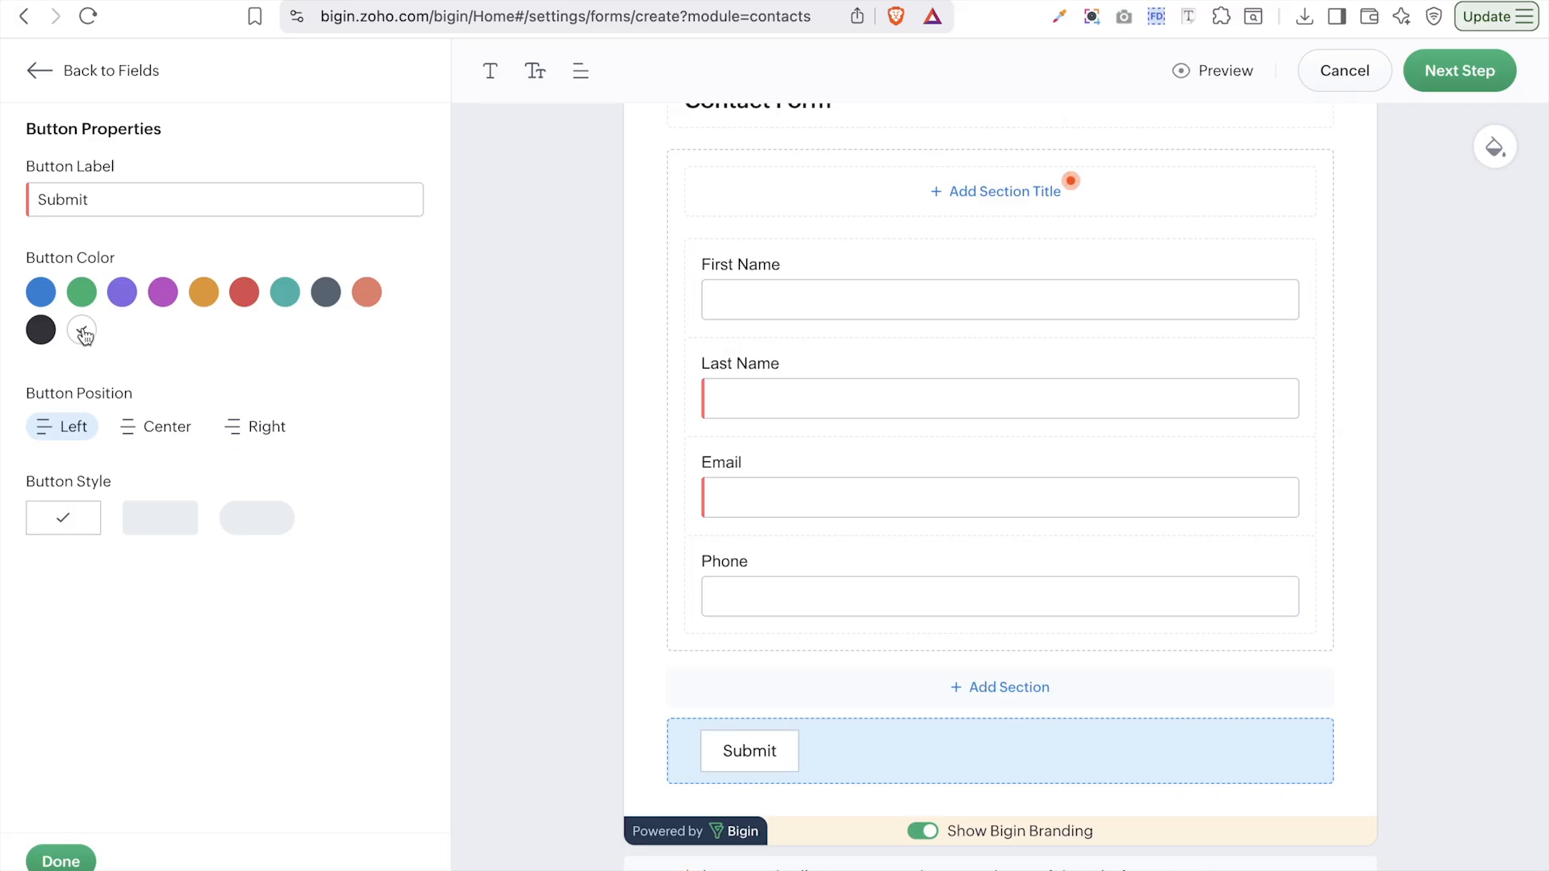
left_click(82, 293)
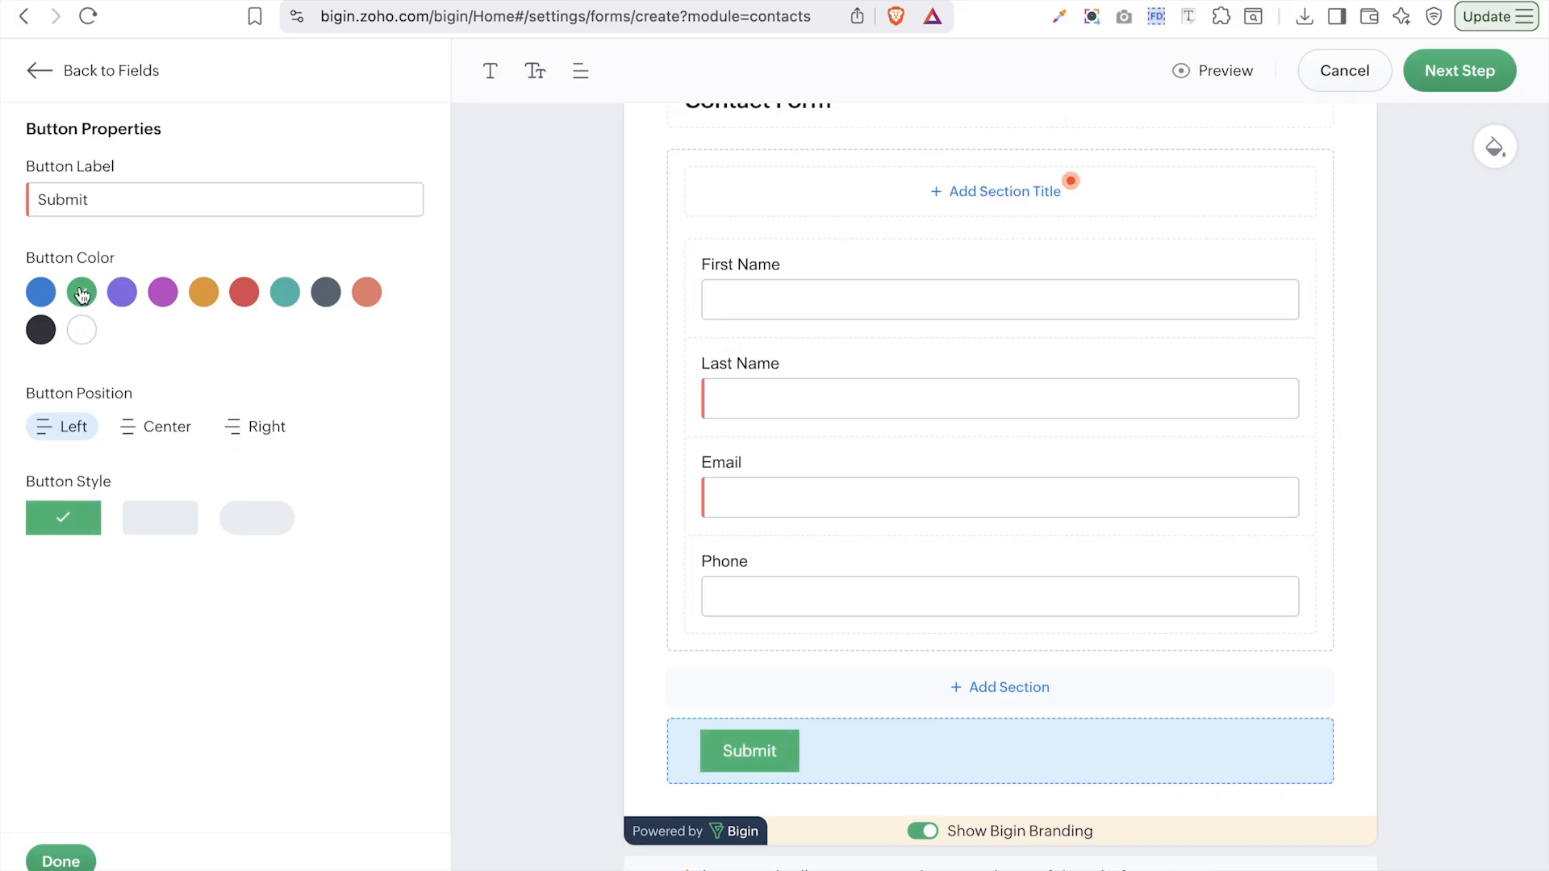
left_click(205, 309)
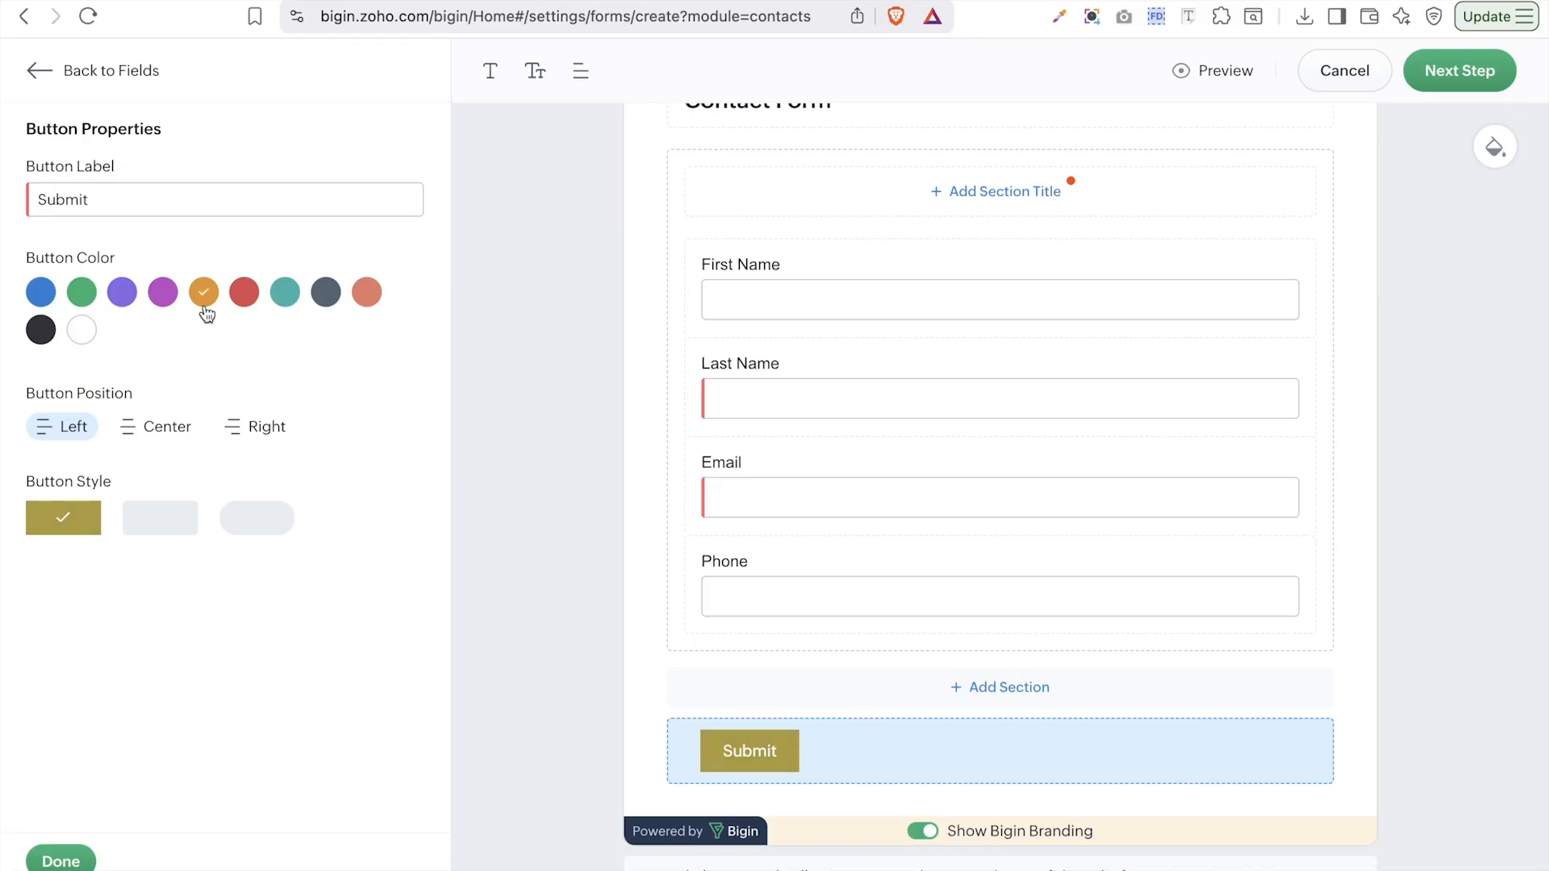
left_click(155, 426)
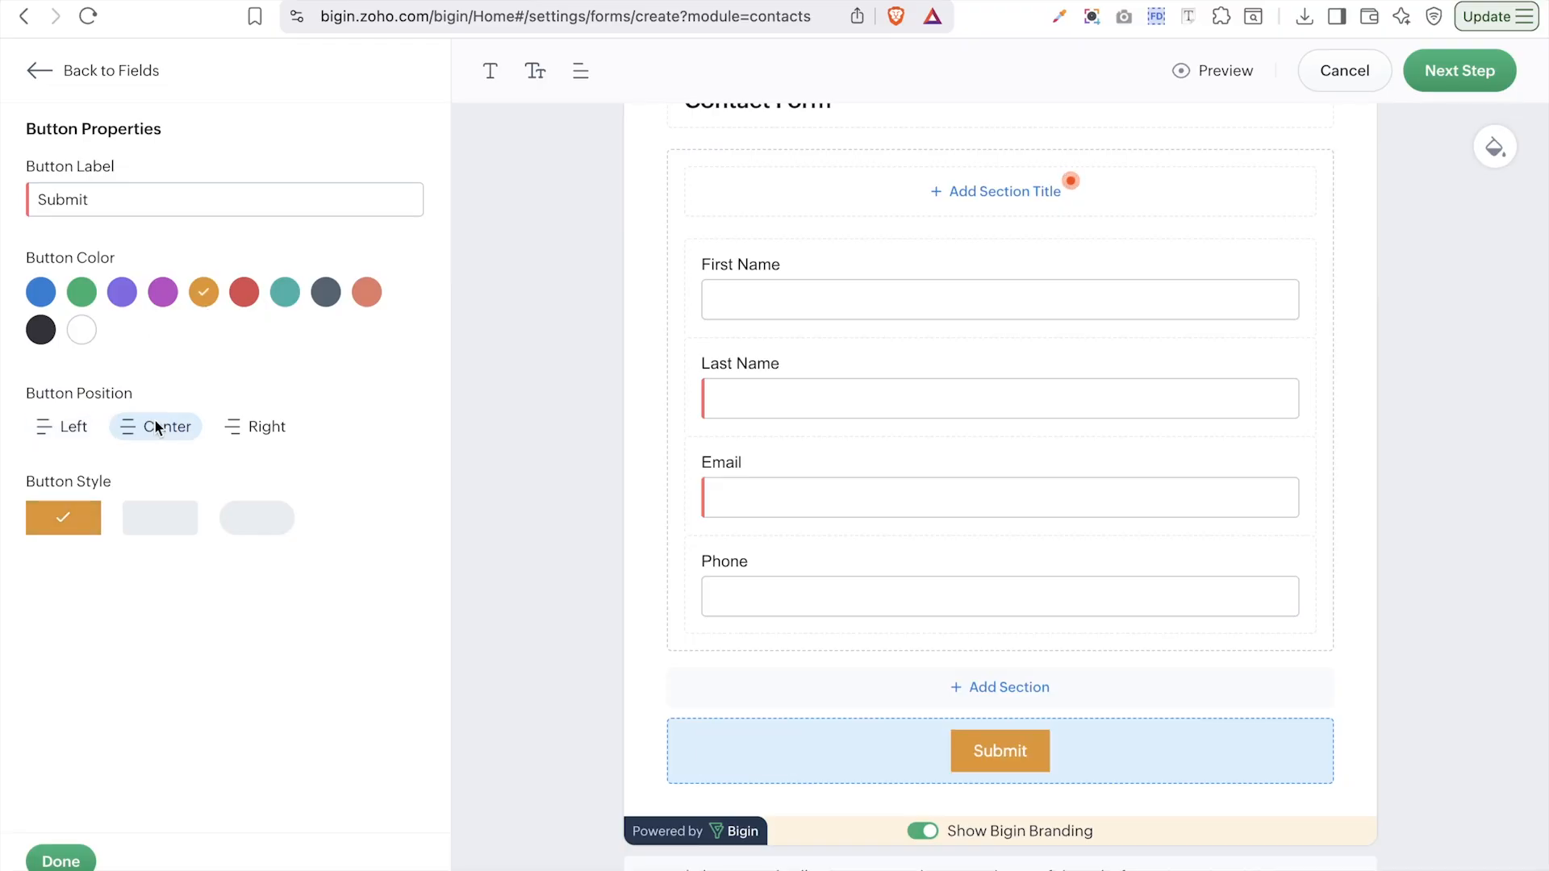
left_click(166, 526)
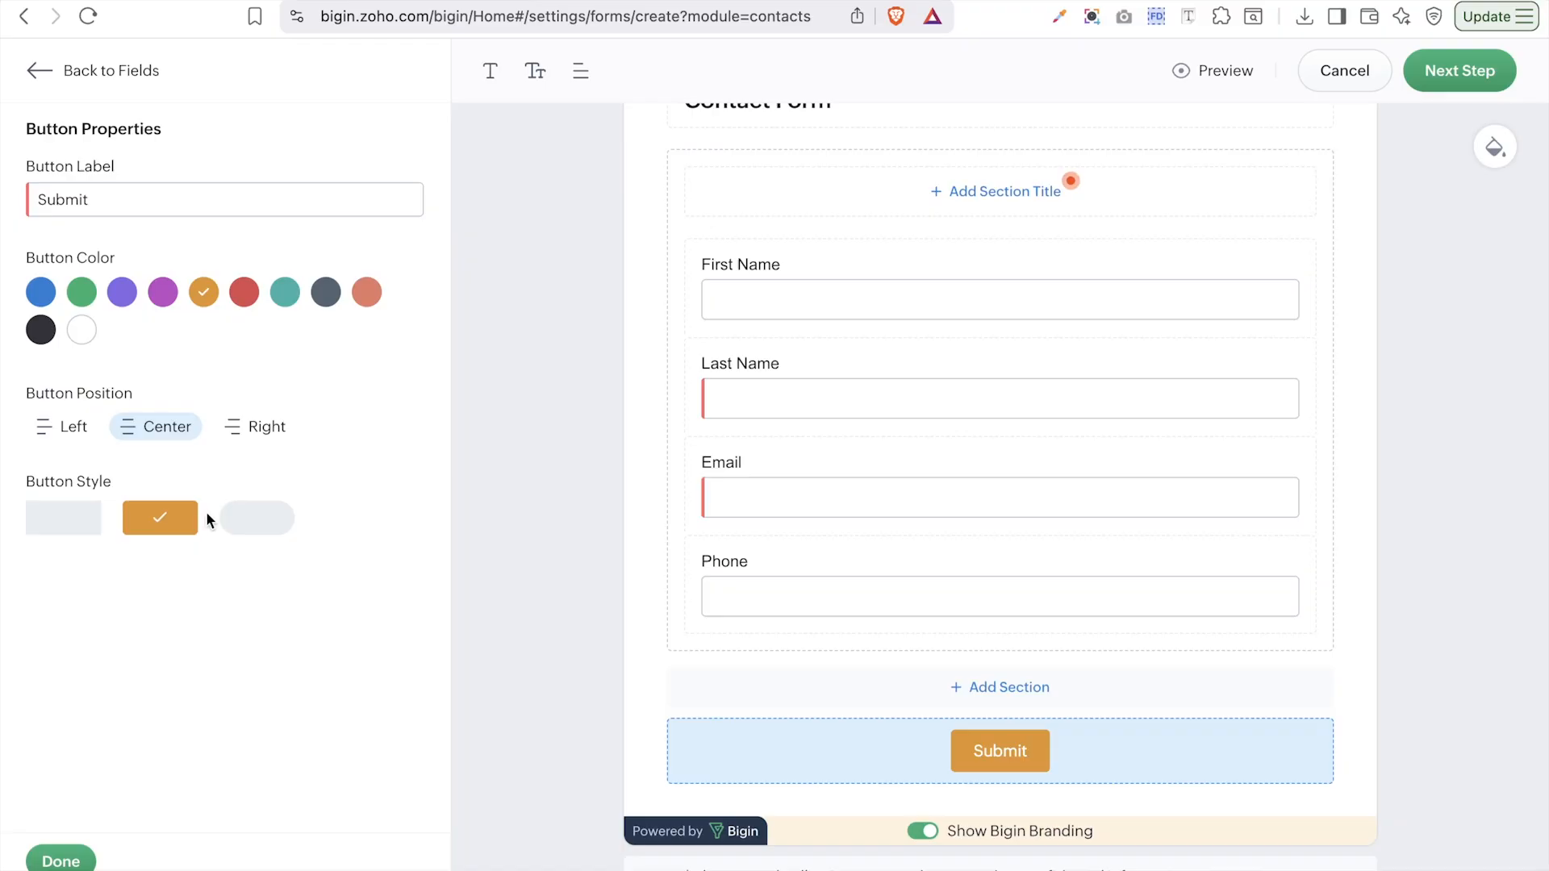
left_click(268, 527)
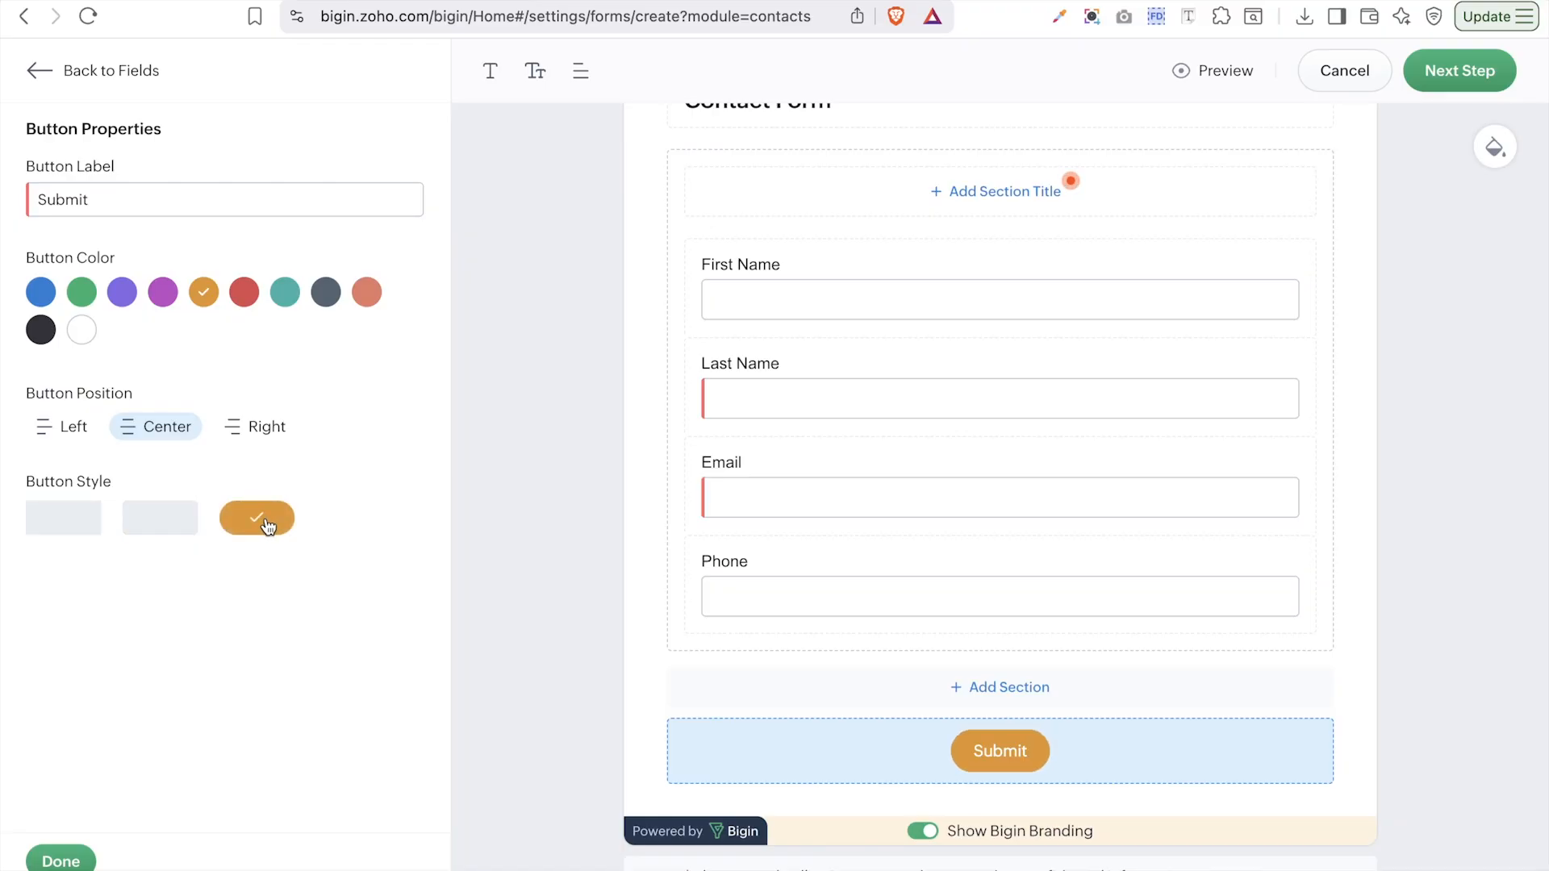
double_click(134, 203)
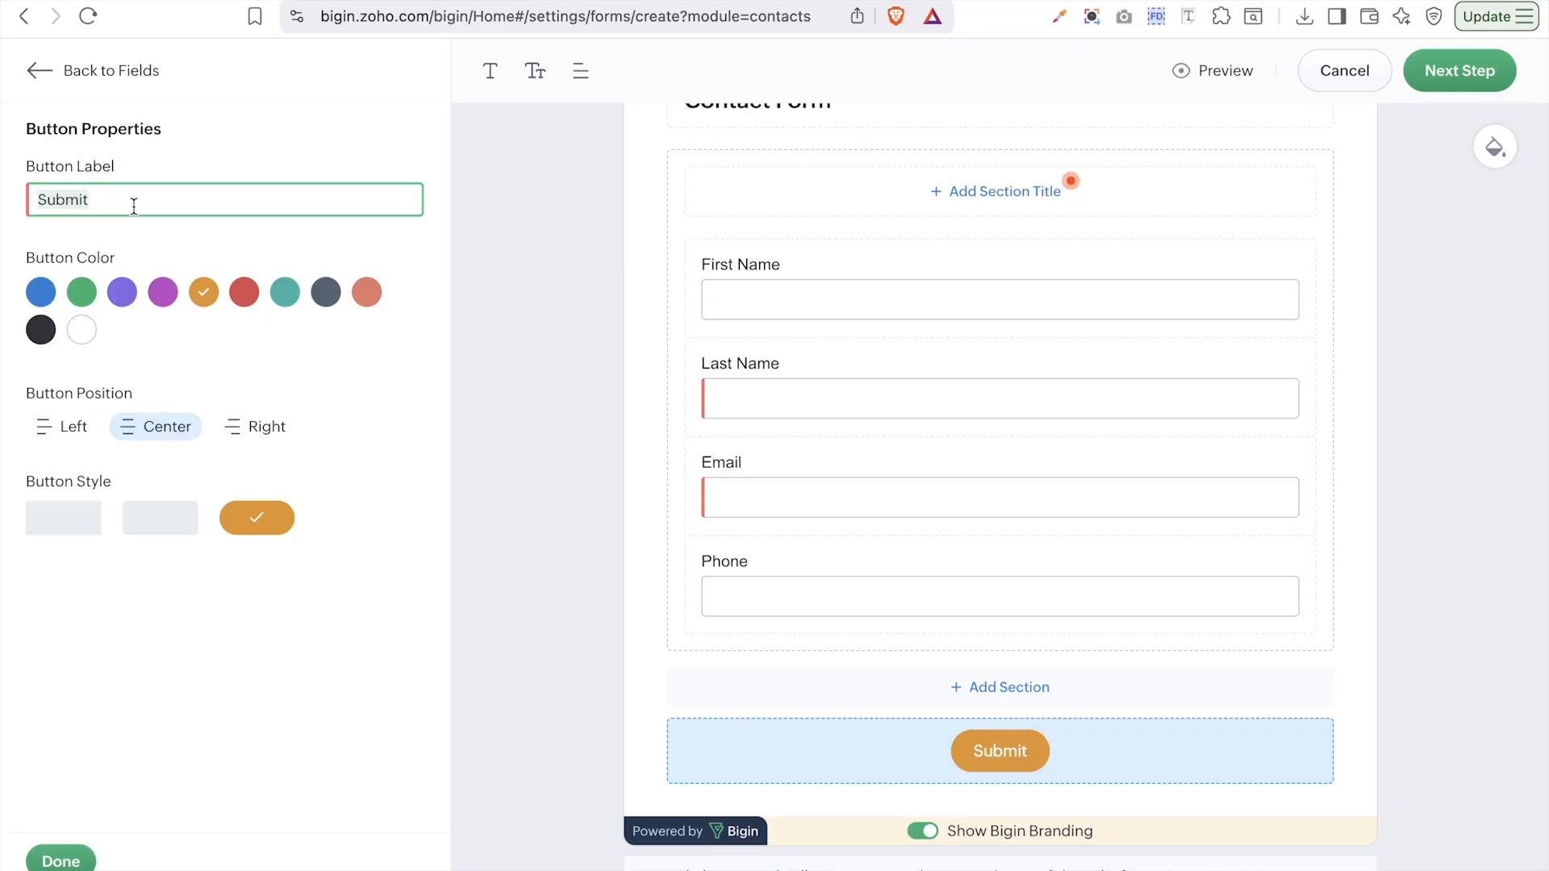
left_click(423, 386)
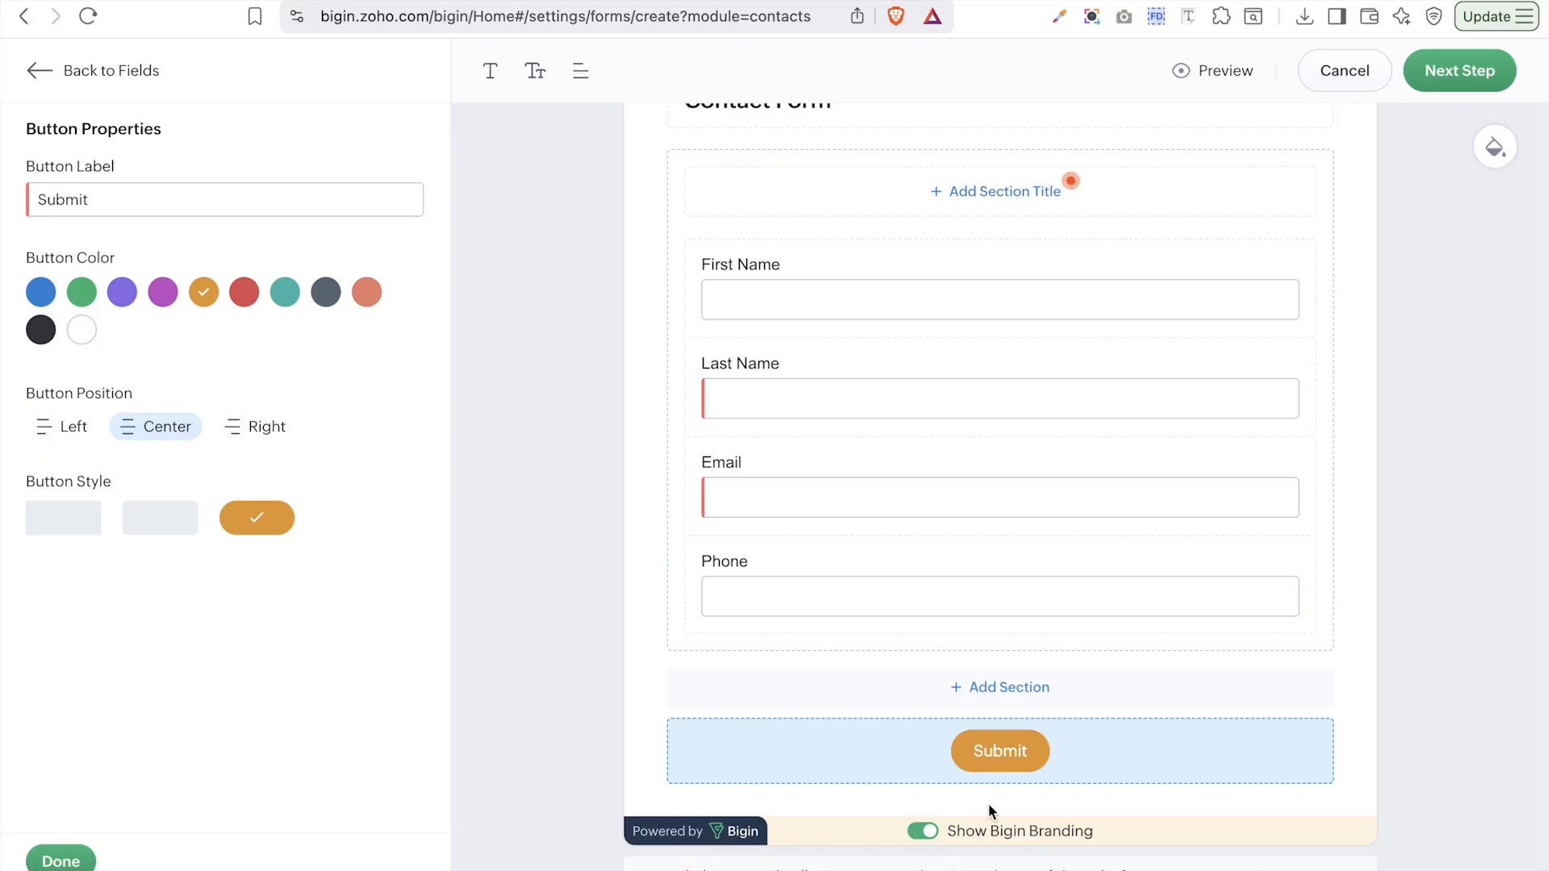
left_click(61, 860)
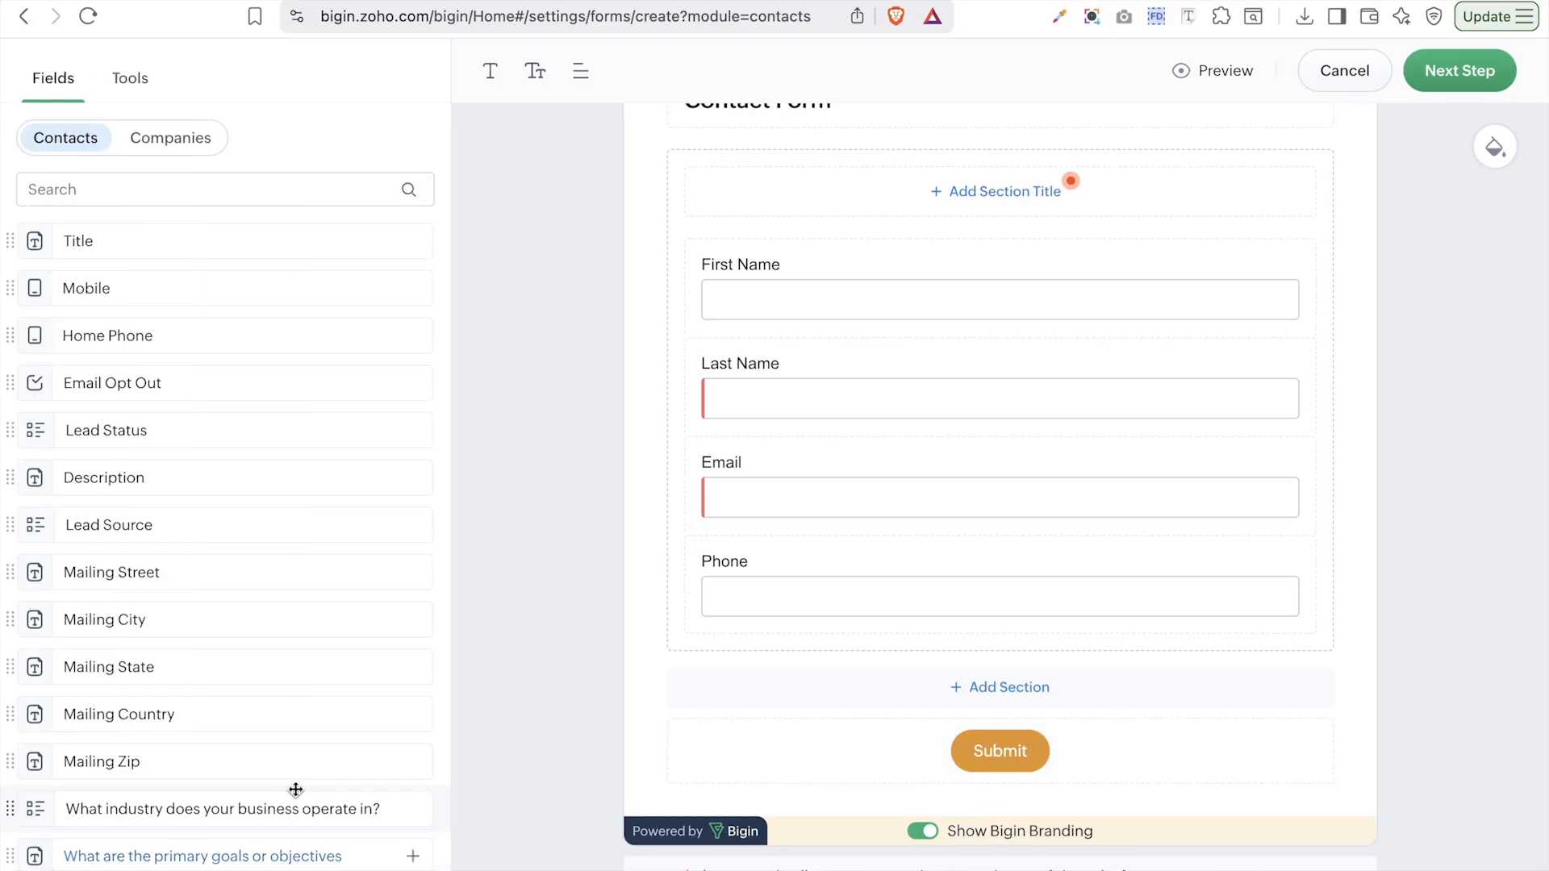
- Switch off Show Bigin Branding, then preview the form and close the preview
left_click(920, 831)
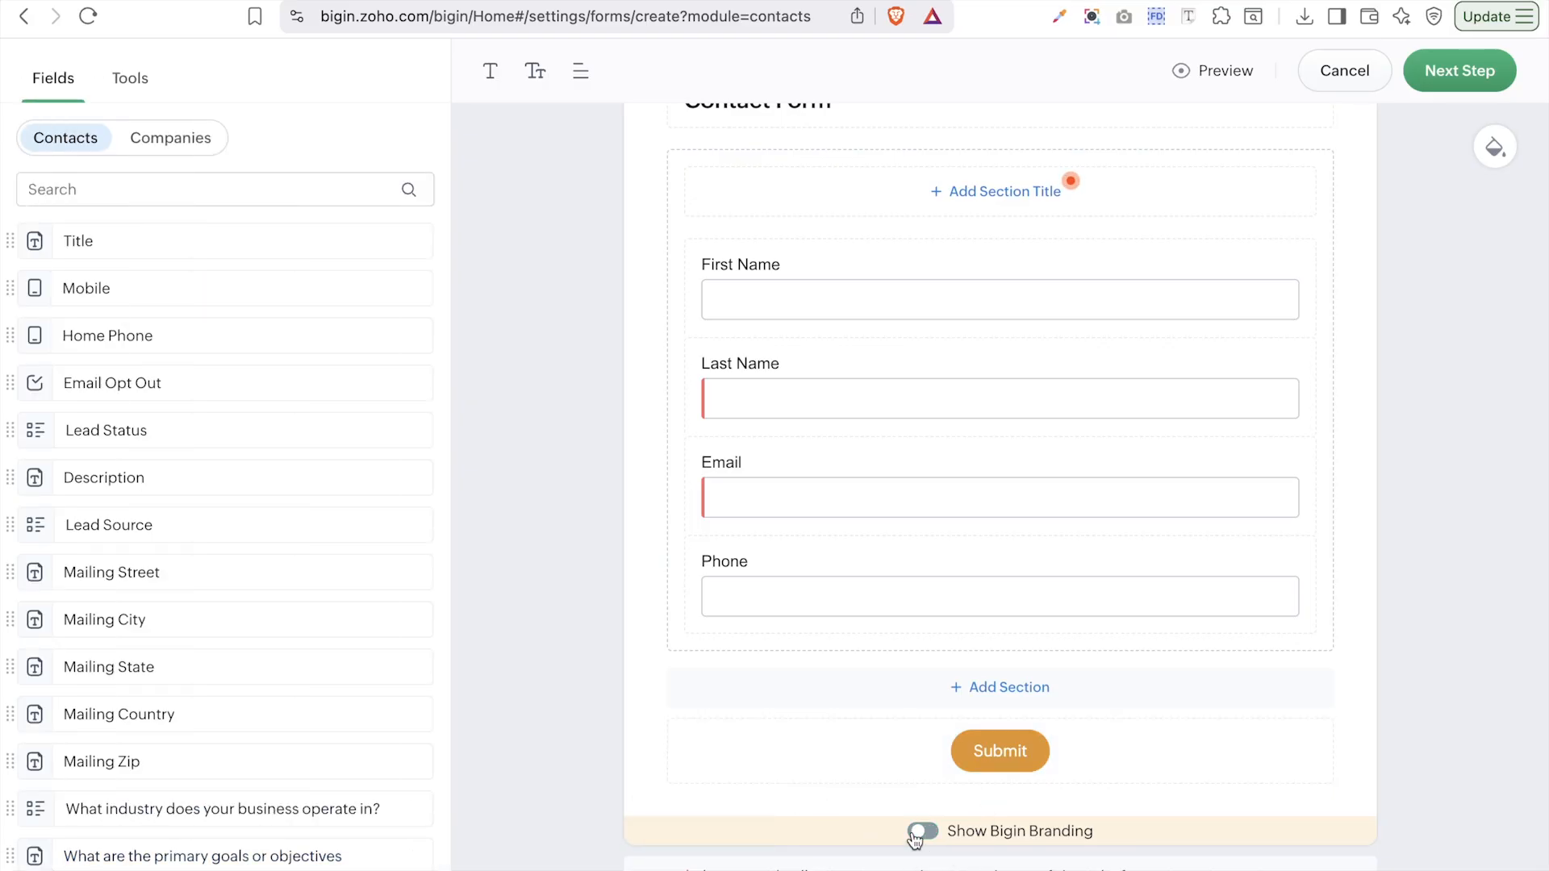
scroll(1179, 671, "up", 3)
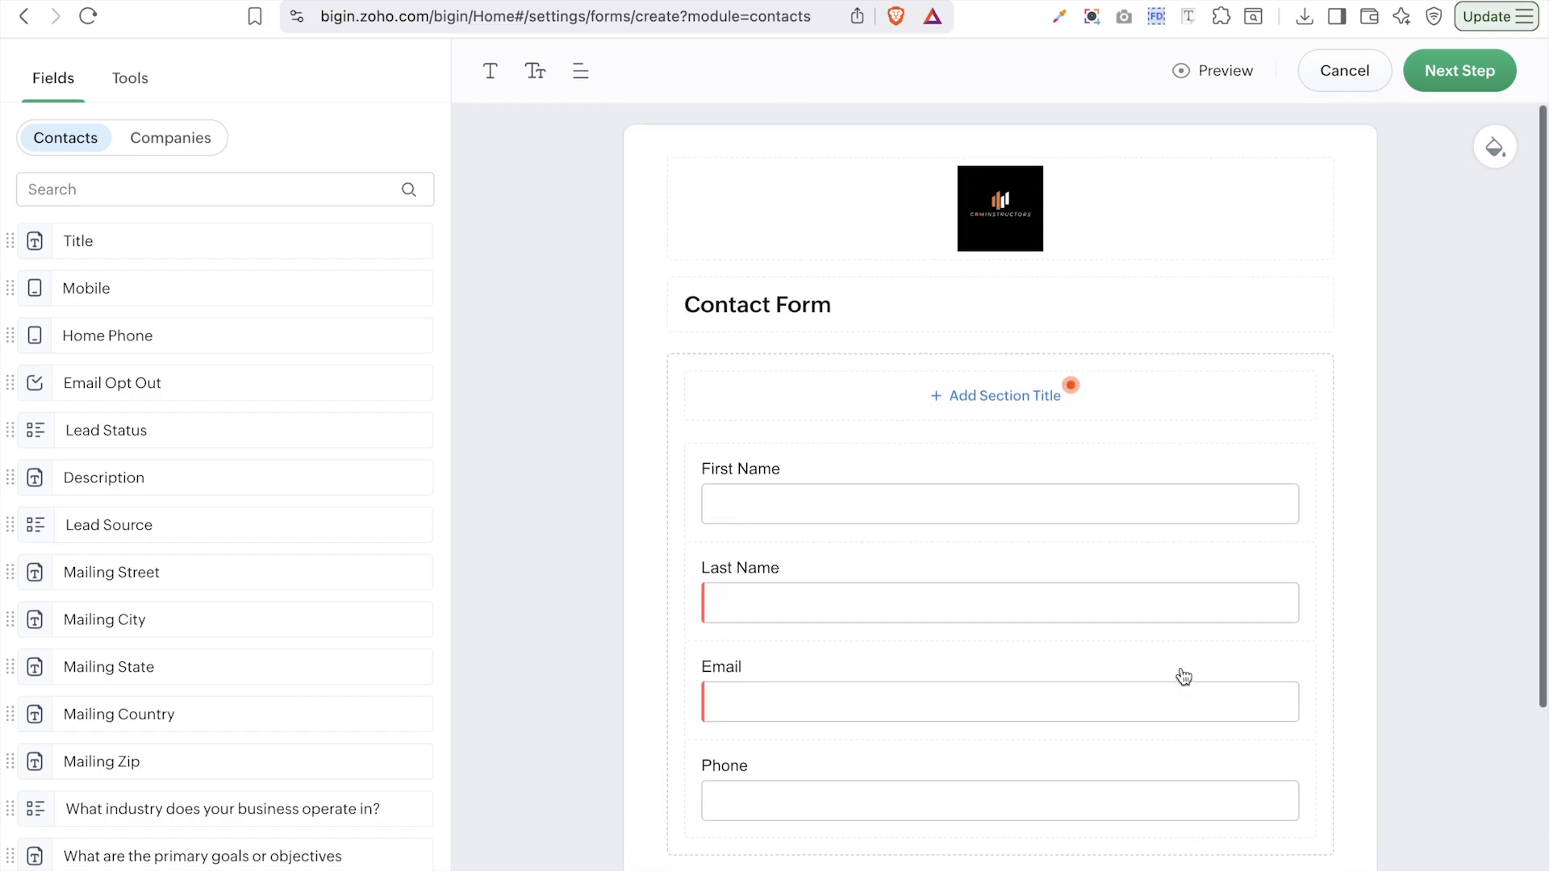
left_click(1214, 74)
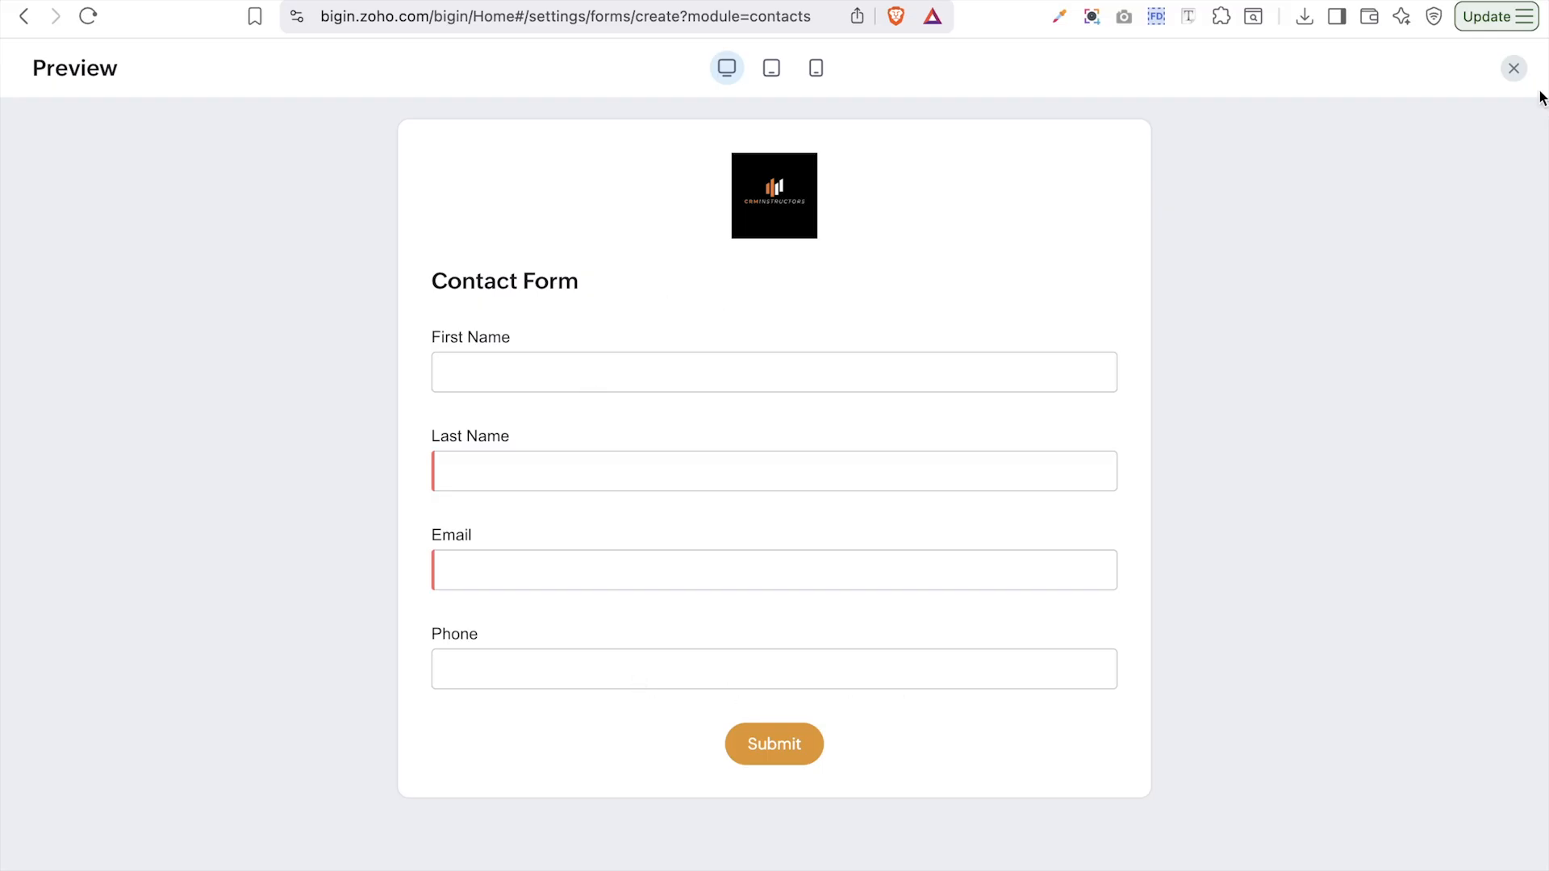
left_click(1514, 67)
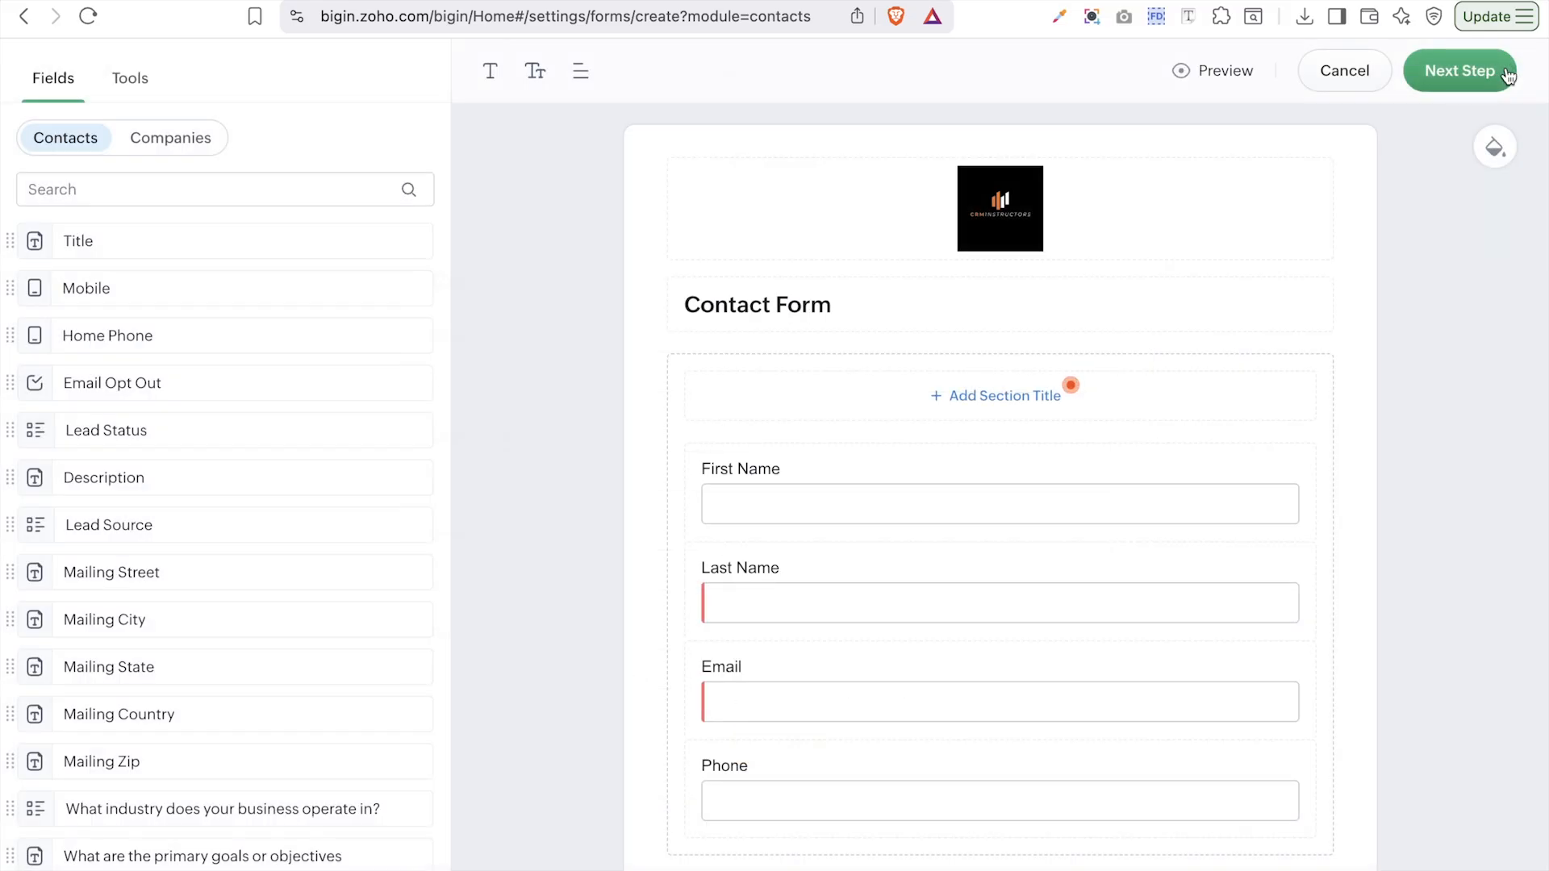
- Drag Company Name, Number of employees and Website from the Companies fields into the form under Email
left_click(172, 142)
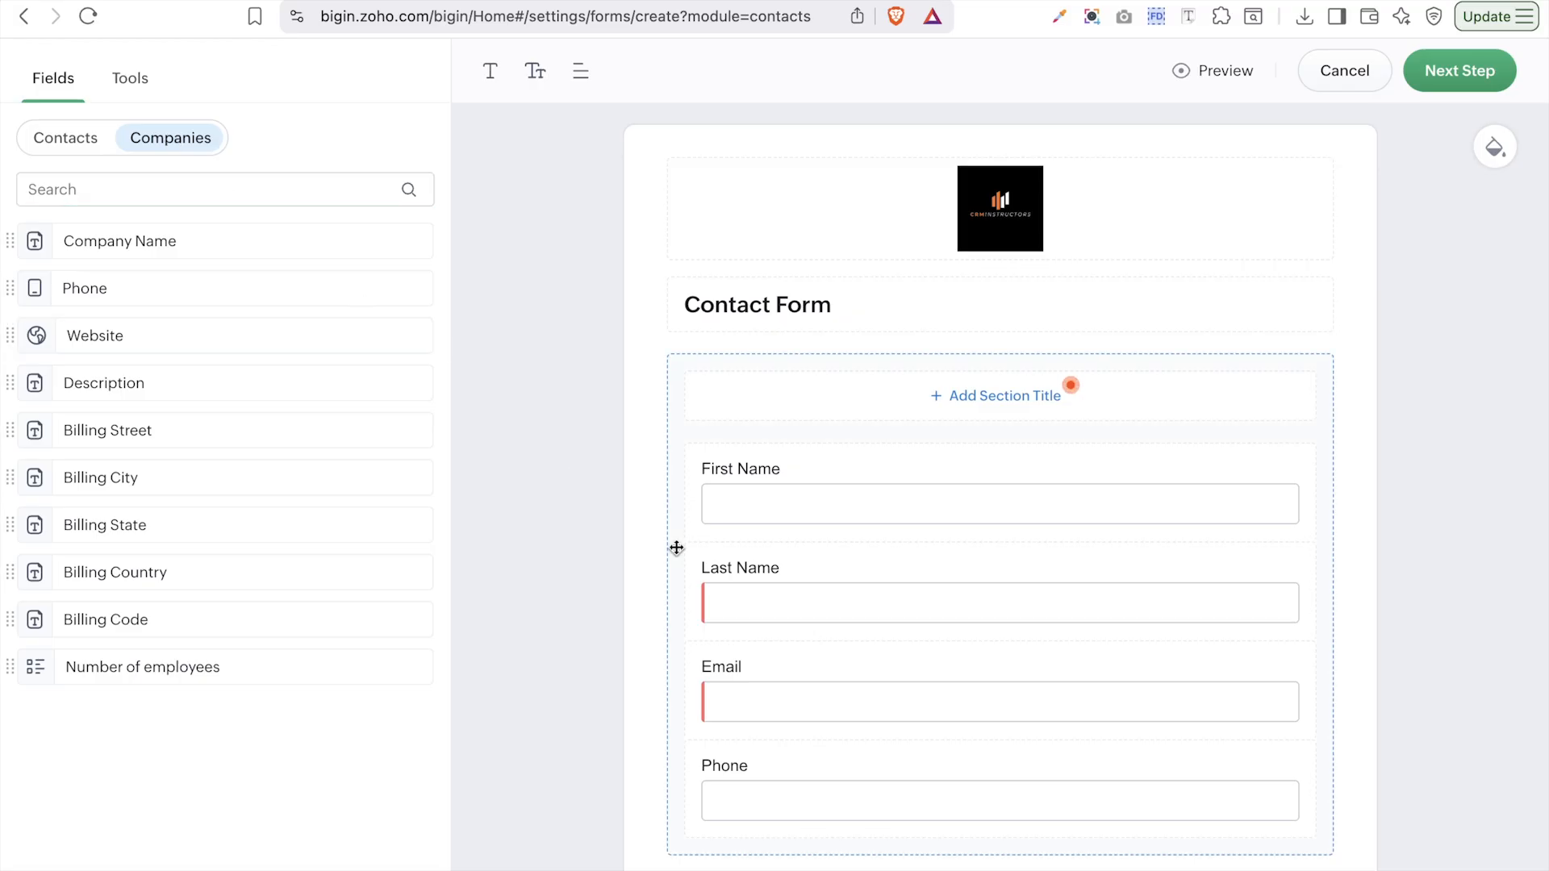
scroll(676, 548, "down", 3)
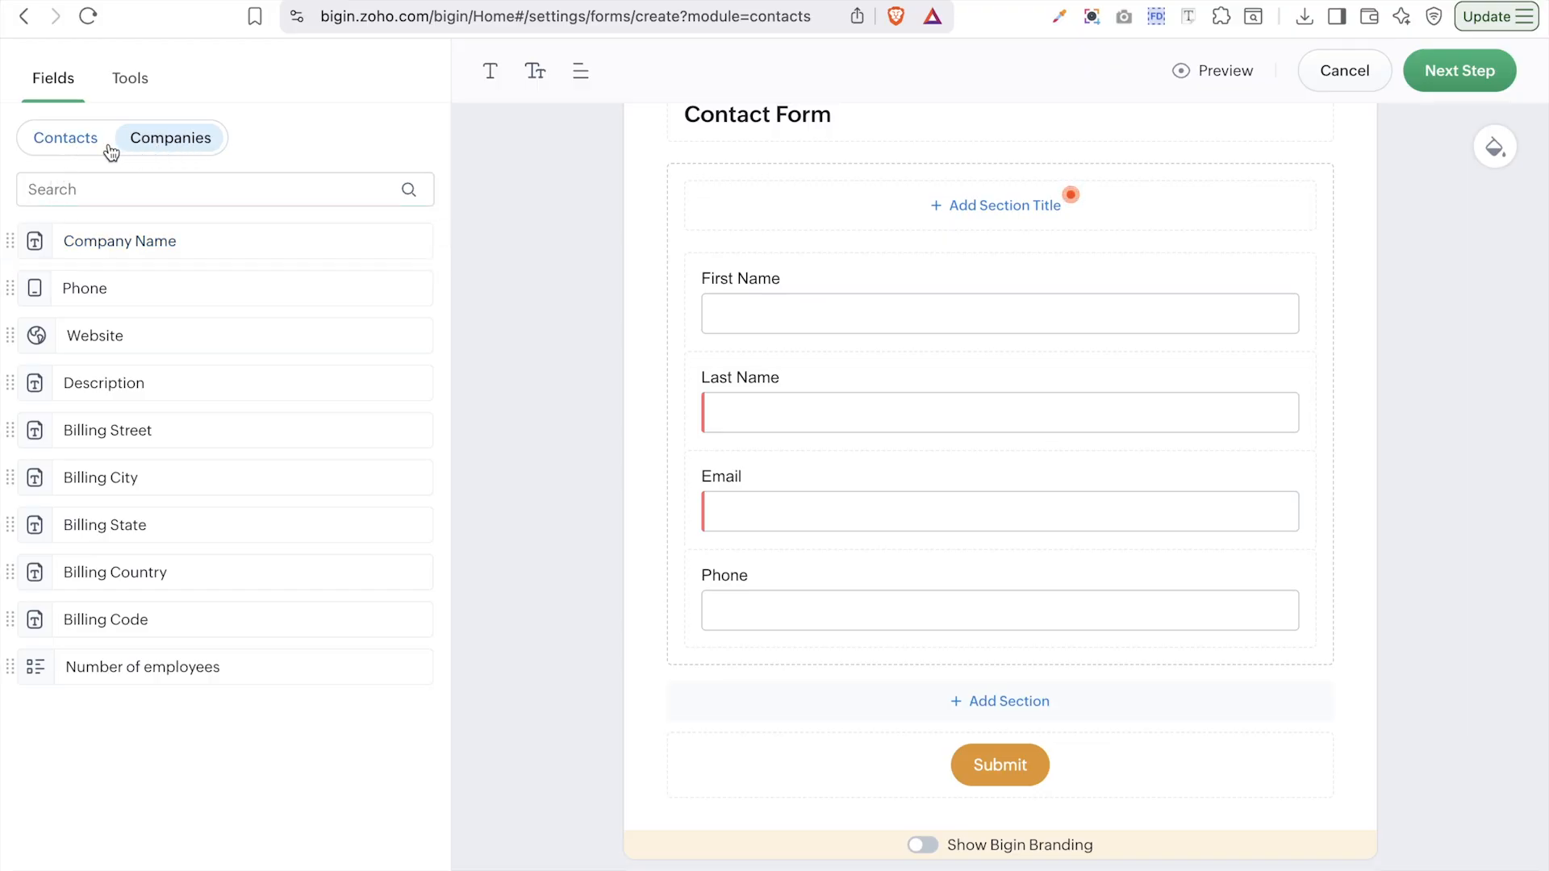
left_click_drag(140, 234, 1079, 598)
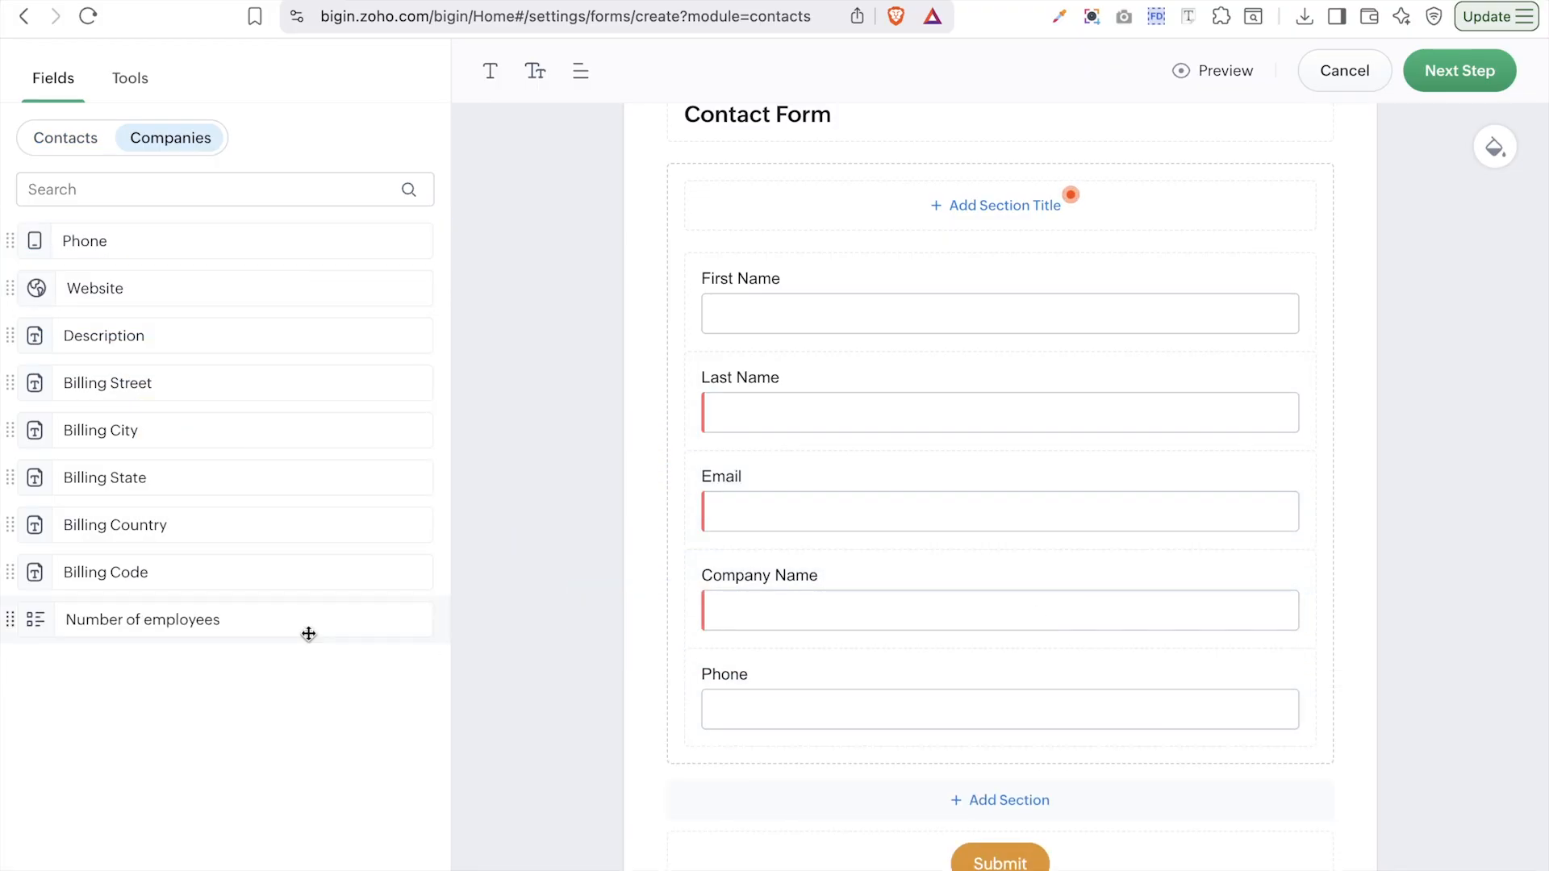
left_click_drag(235, 630, 1137, 733)
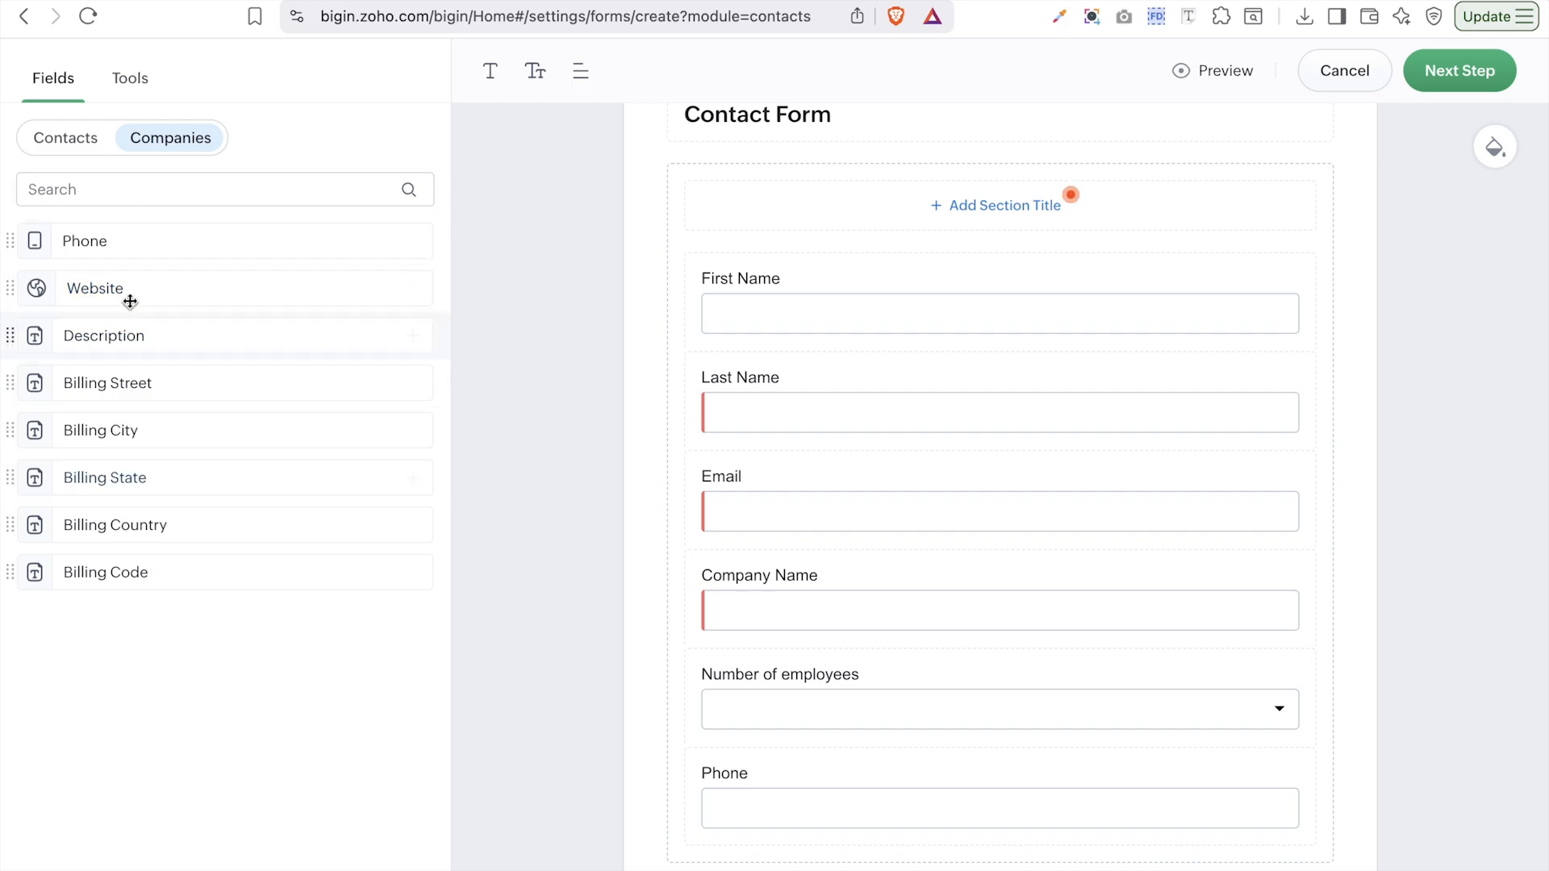
left_click_drag(65, 288, 1024, 815)
scroll(1172, 602, "down", 3)
scroll(1172, 602, "down", 2)
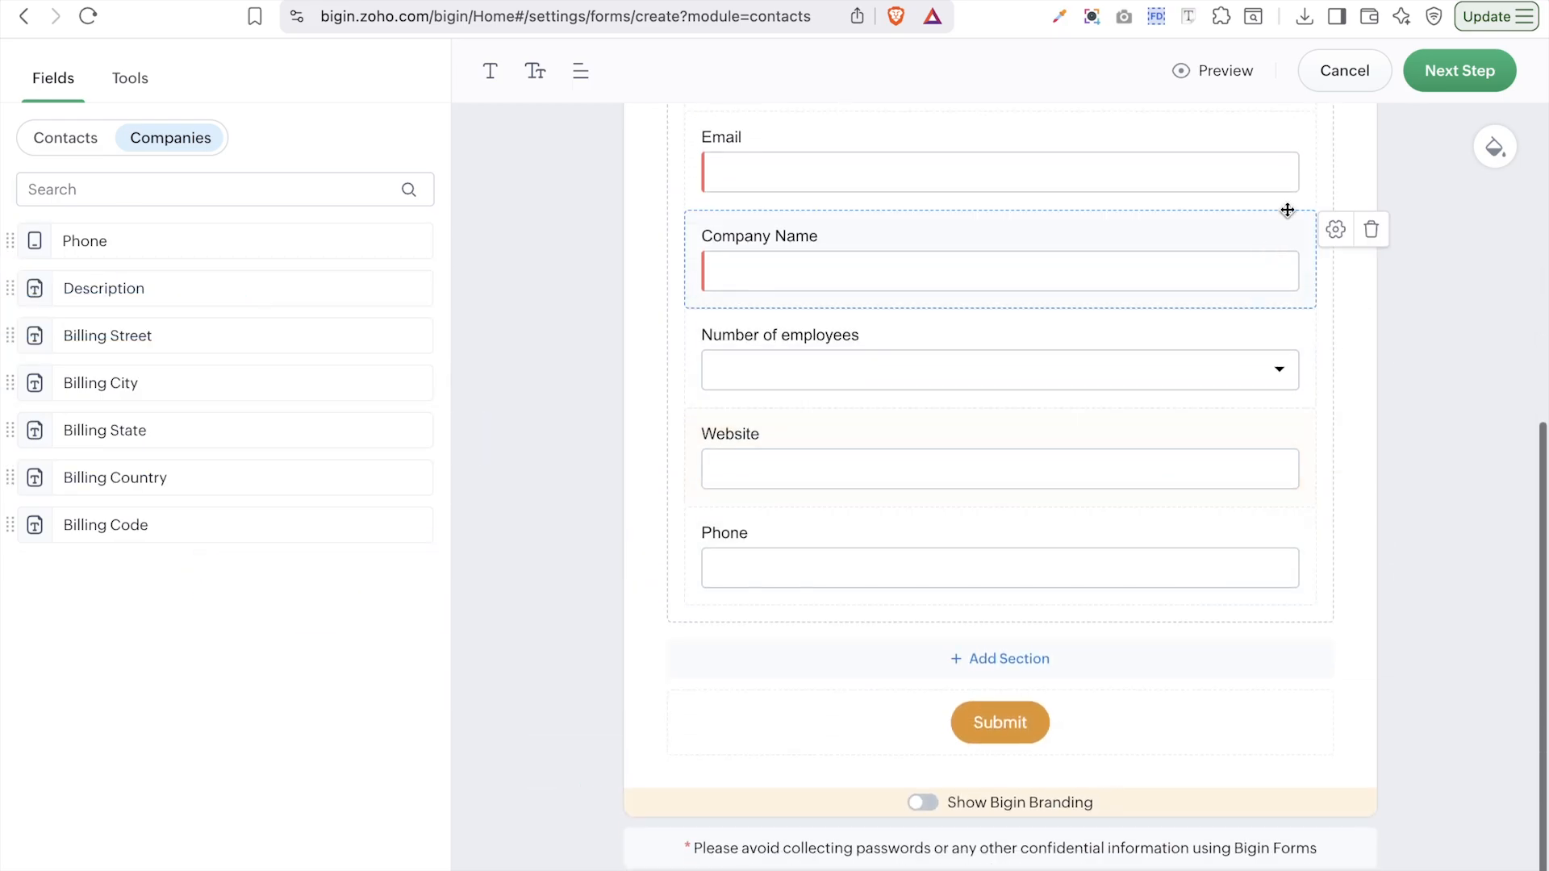
scroll(1239, 397, "up", 6)
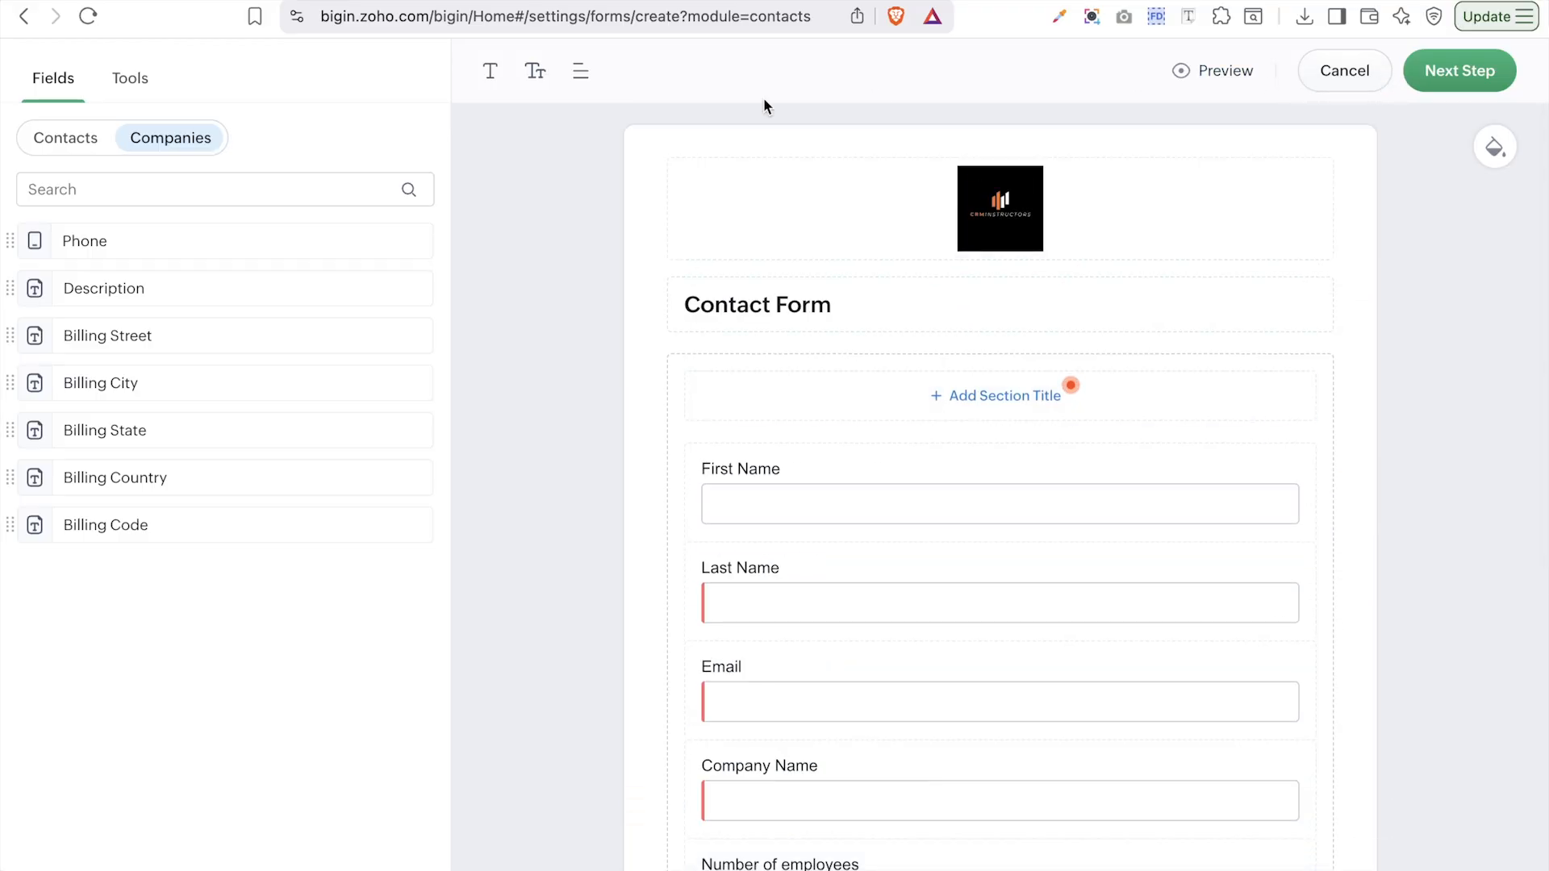
- Set the form font to Arial at Font 15 and continue to the Submission Rules step
left_click(491, 74)
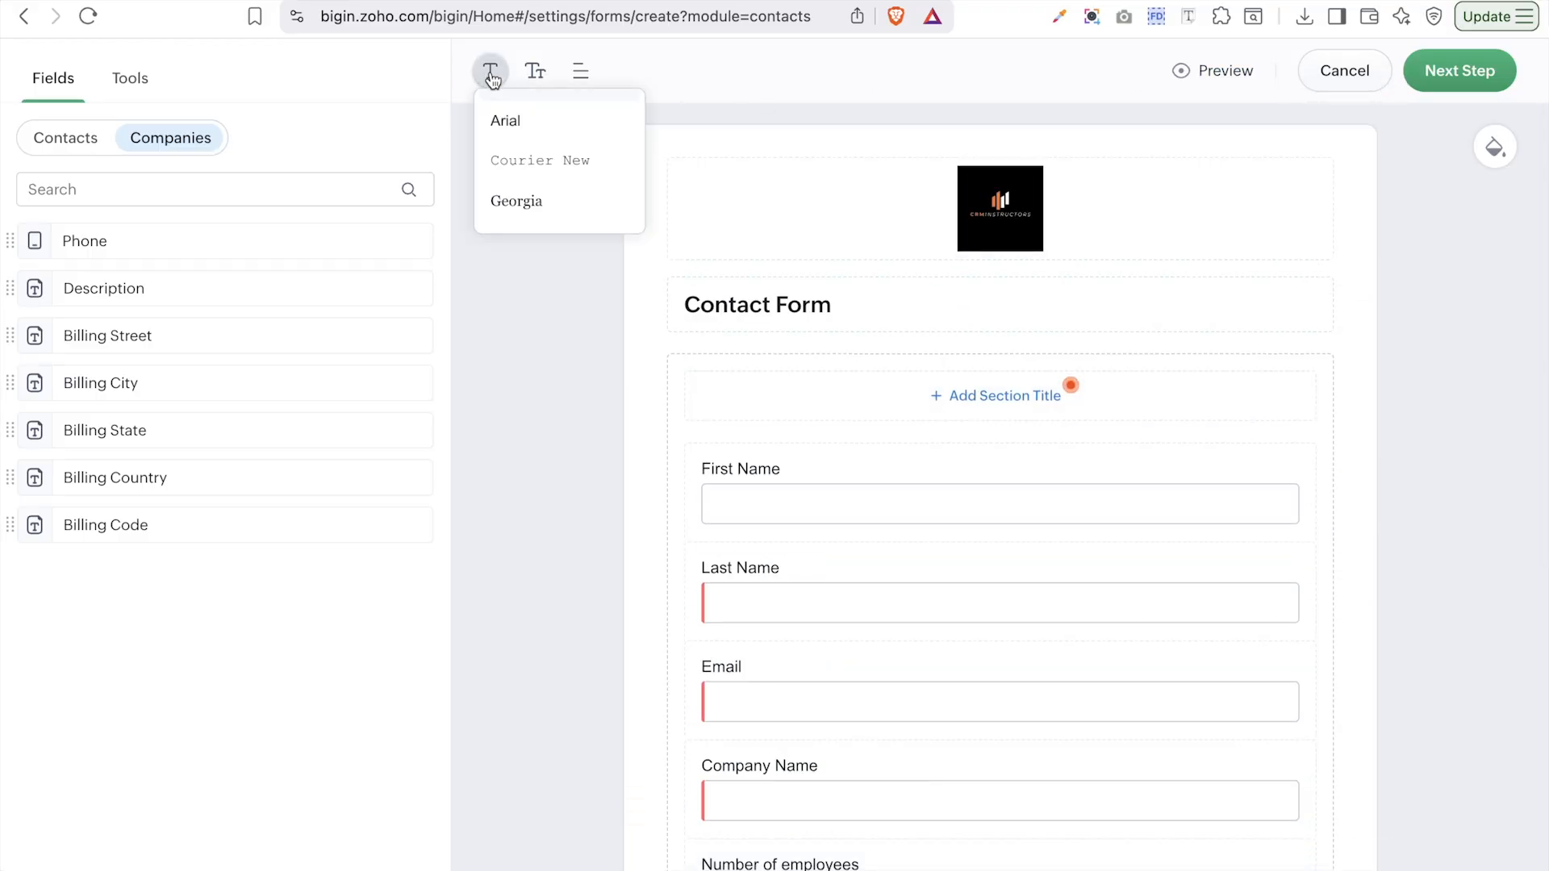
left_click(525, 153)
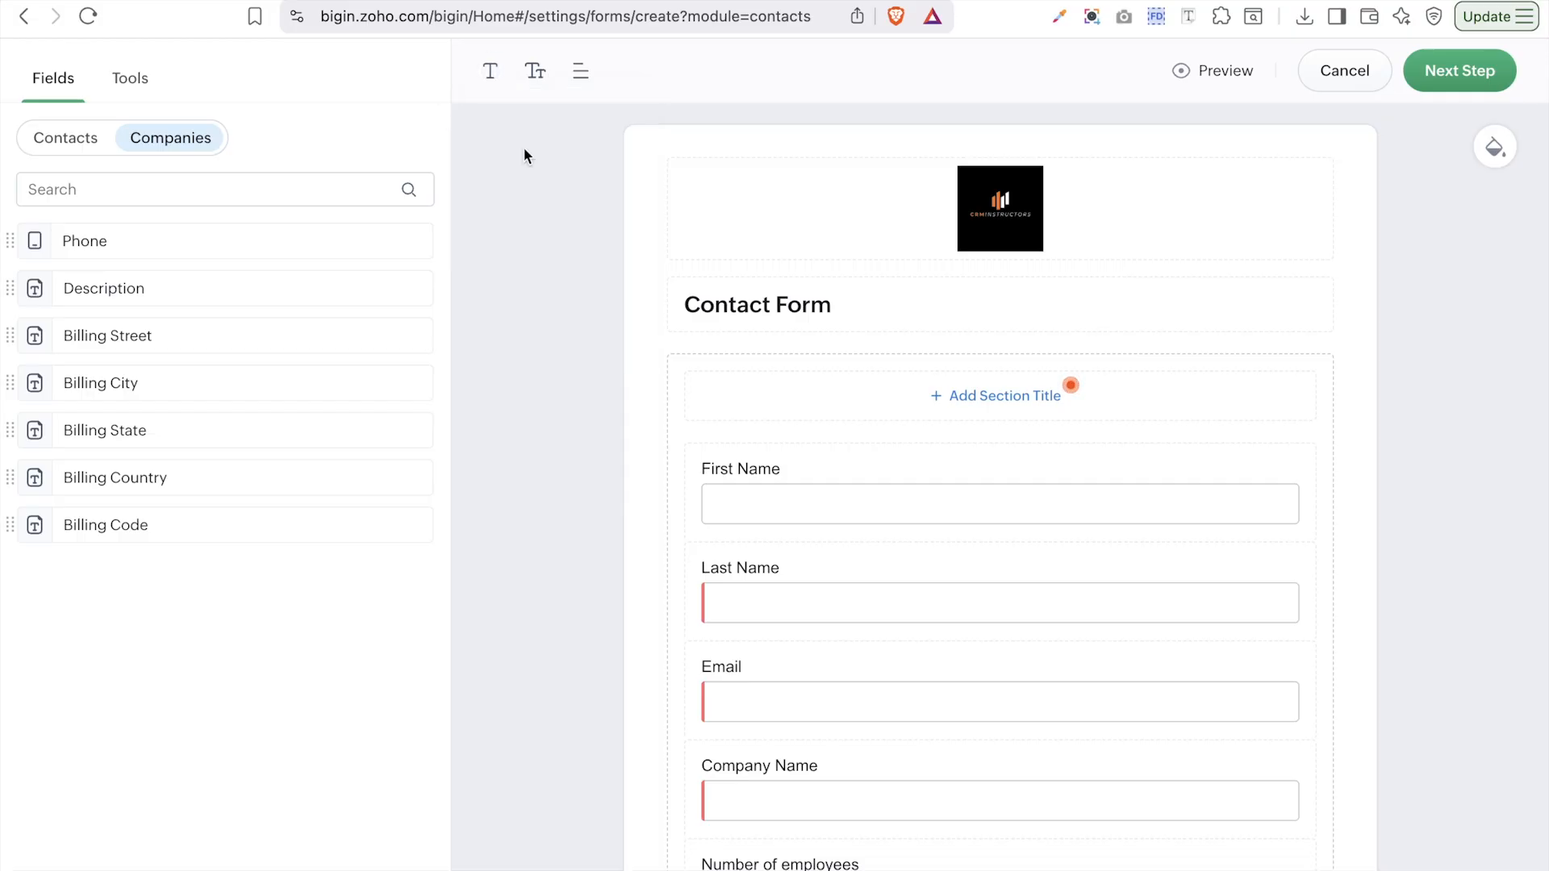
left_click(534, 80)
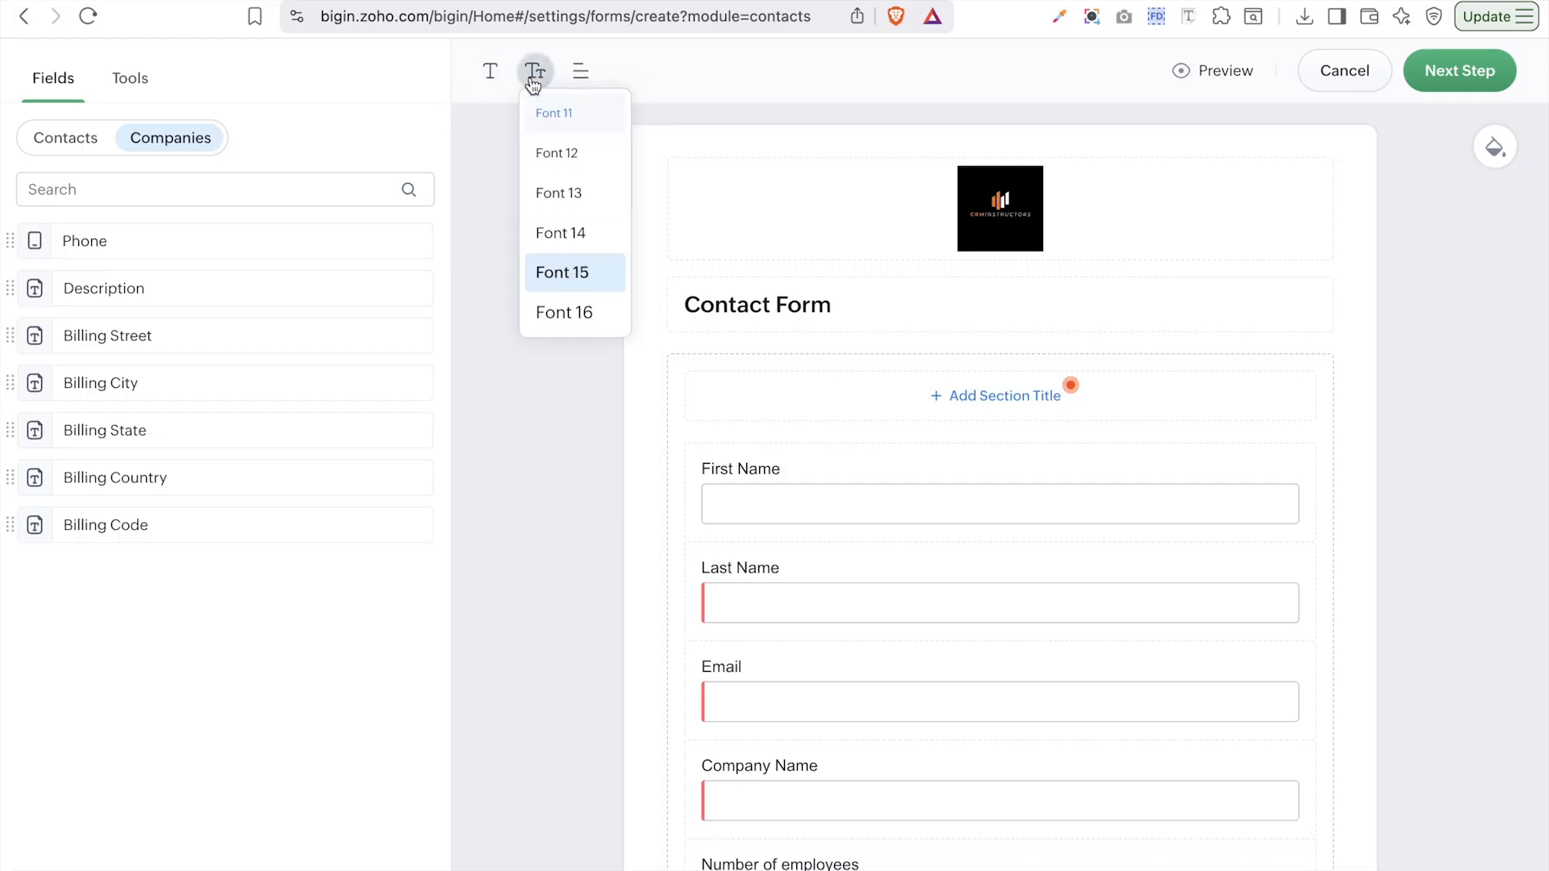
left_click(568, 312)
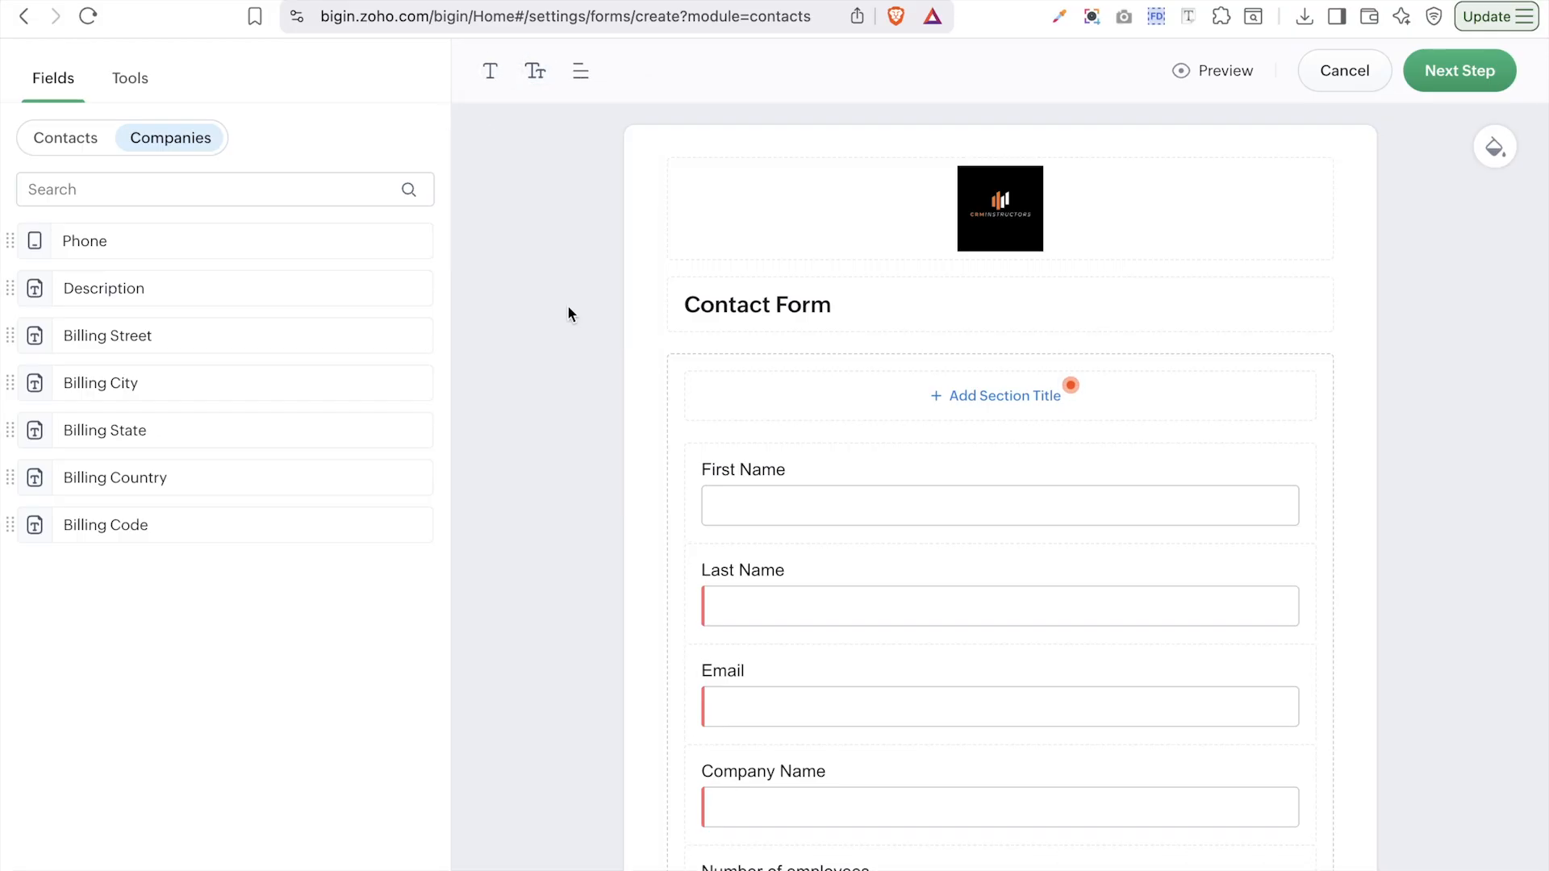
left_click(535, 71)
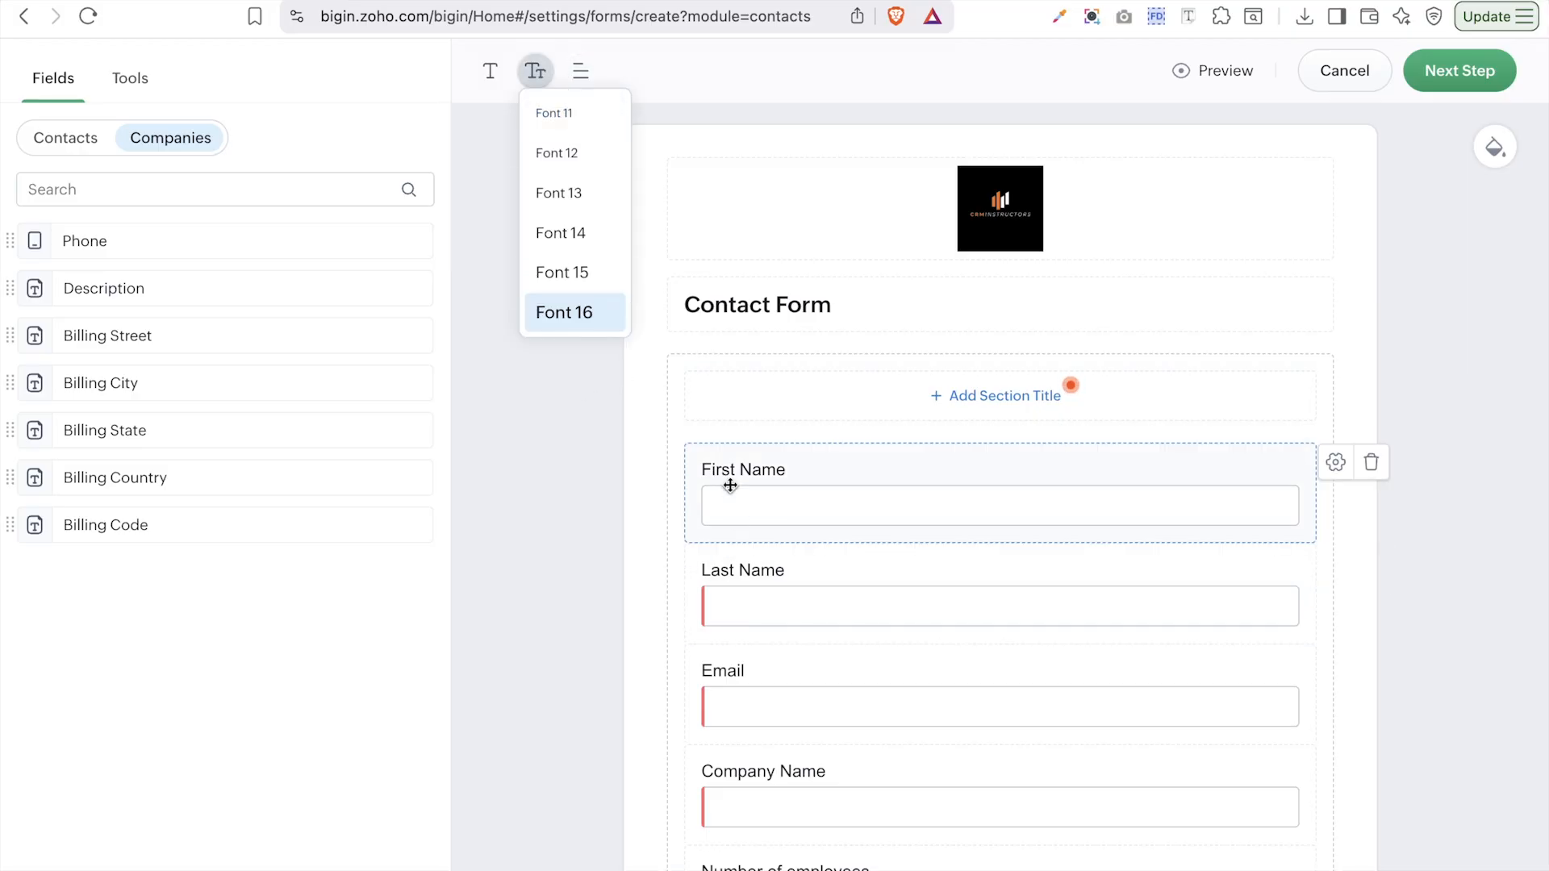
left_click(568, 272)
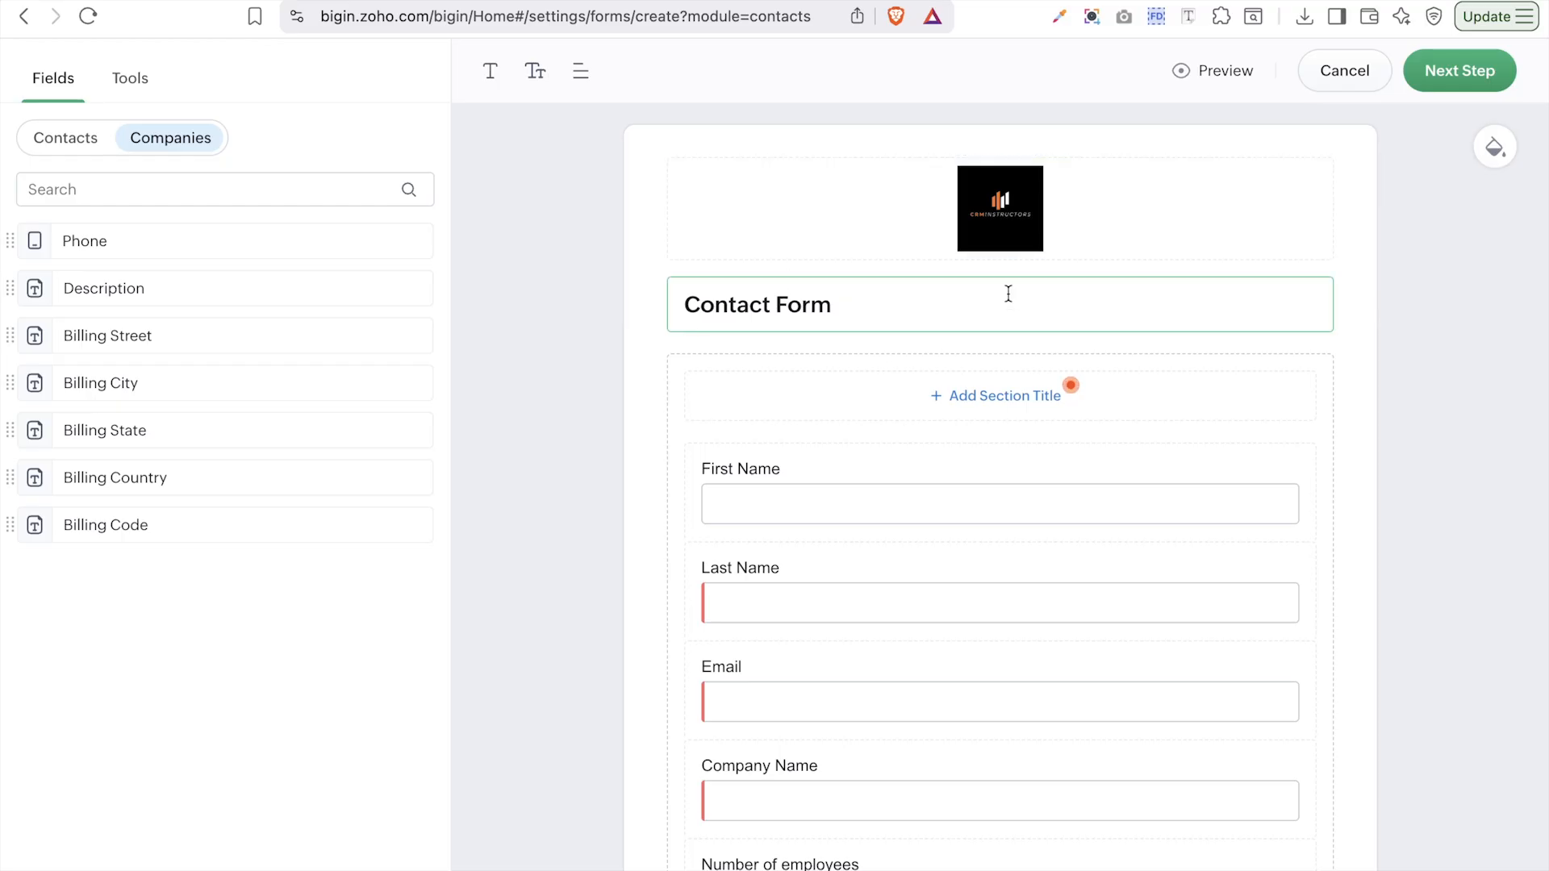
left_click(1458, 72)
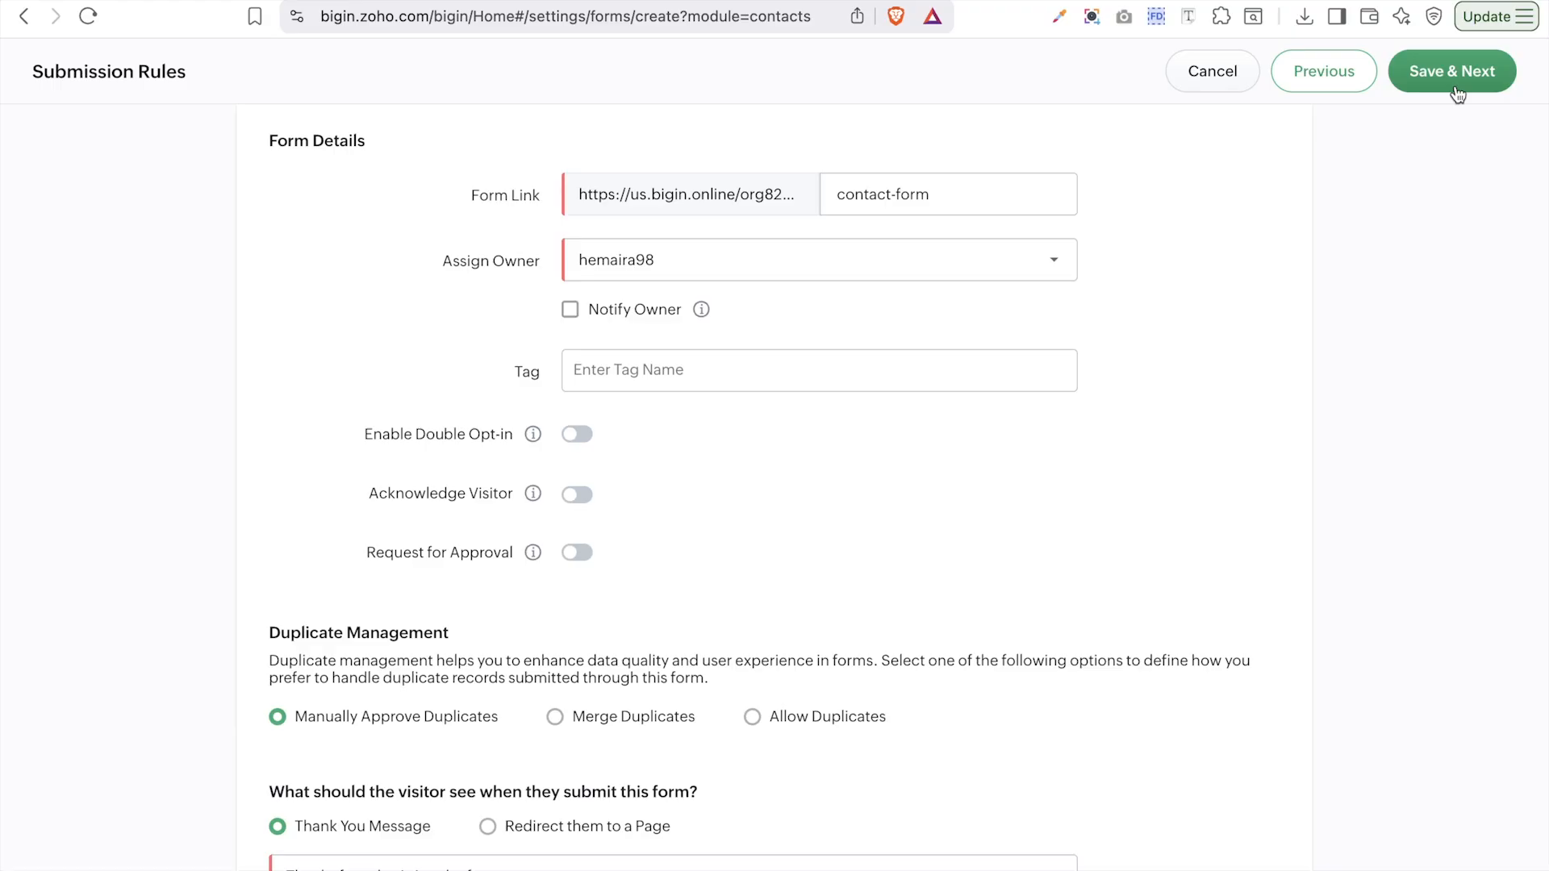
- Keep the contact-form link, assign submissions to the only available owner, and leave owner notifications off
triple_click(914, 199)
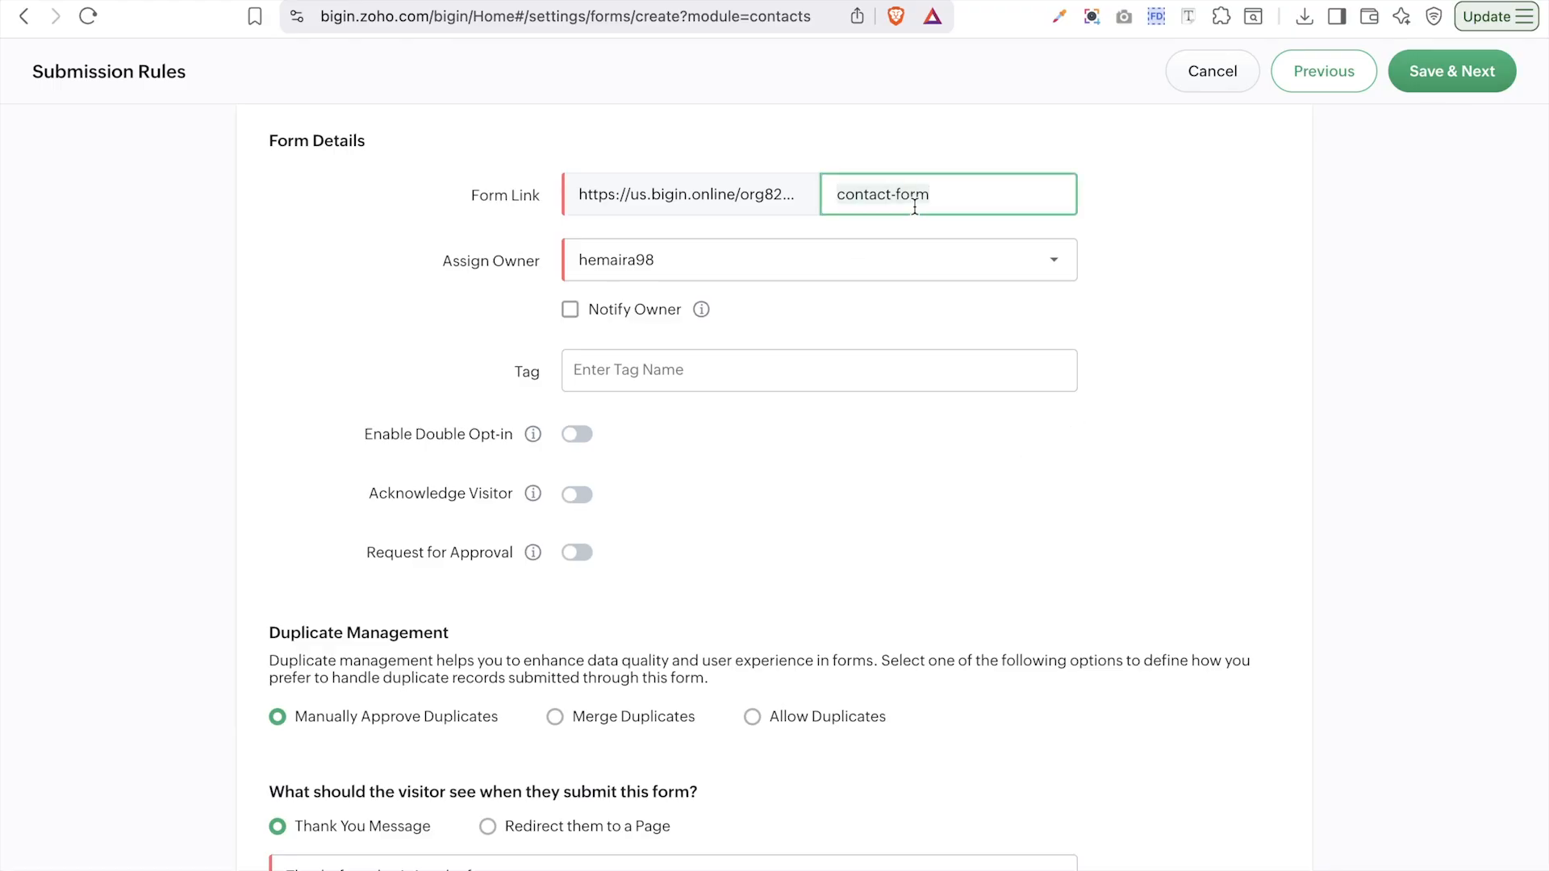
left_click(932, 200)
triple_click(957, 203)
left_click(758, 260)
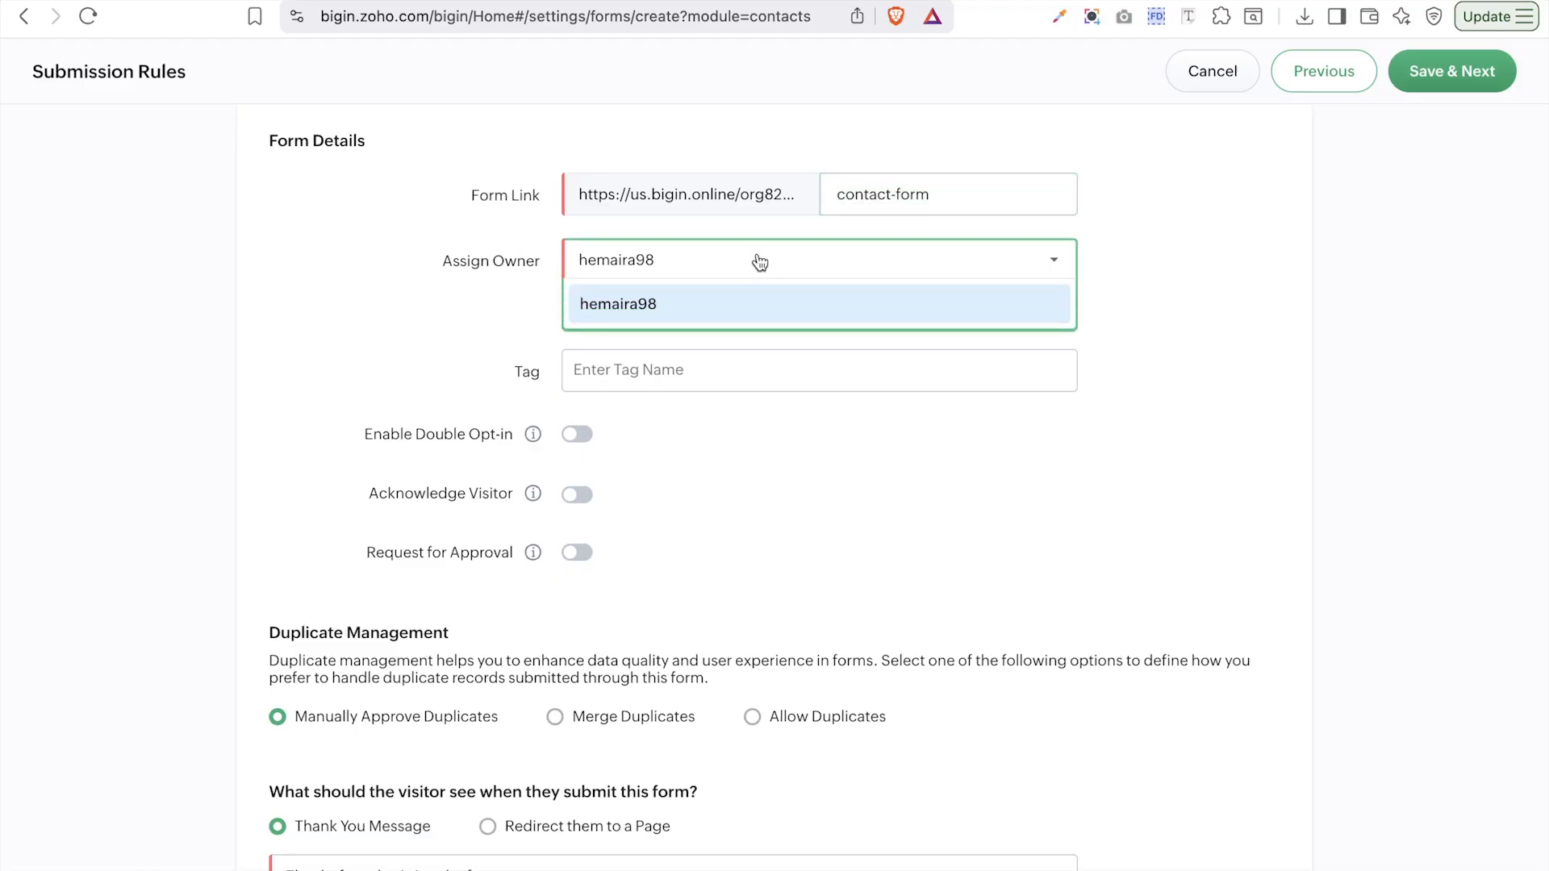
left_click(689, 303)
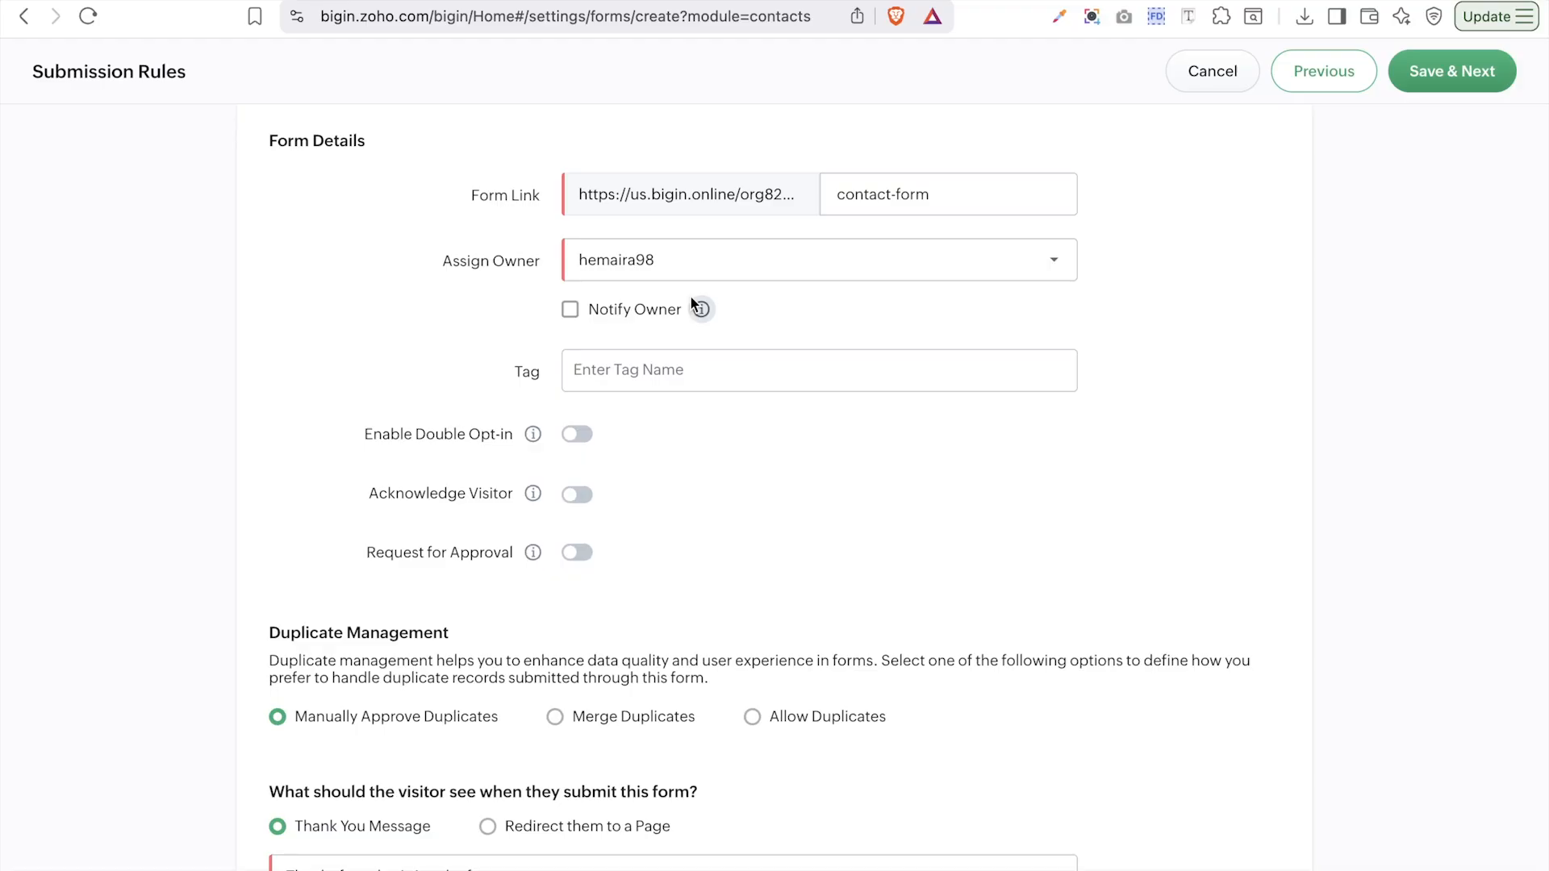
left_click(589, 313)
left_click(593, 318)
- Tag submissions with New Lead, leaving double opt-in and visitor acknowledgement switched off
left_click(659, 374)
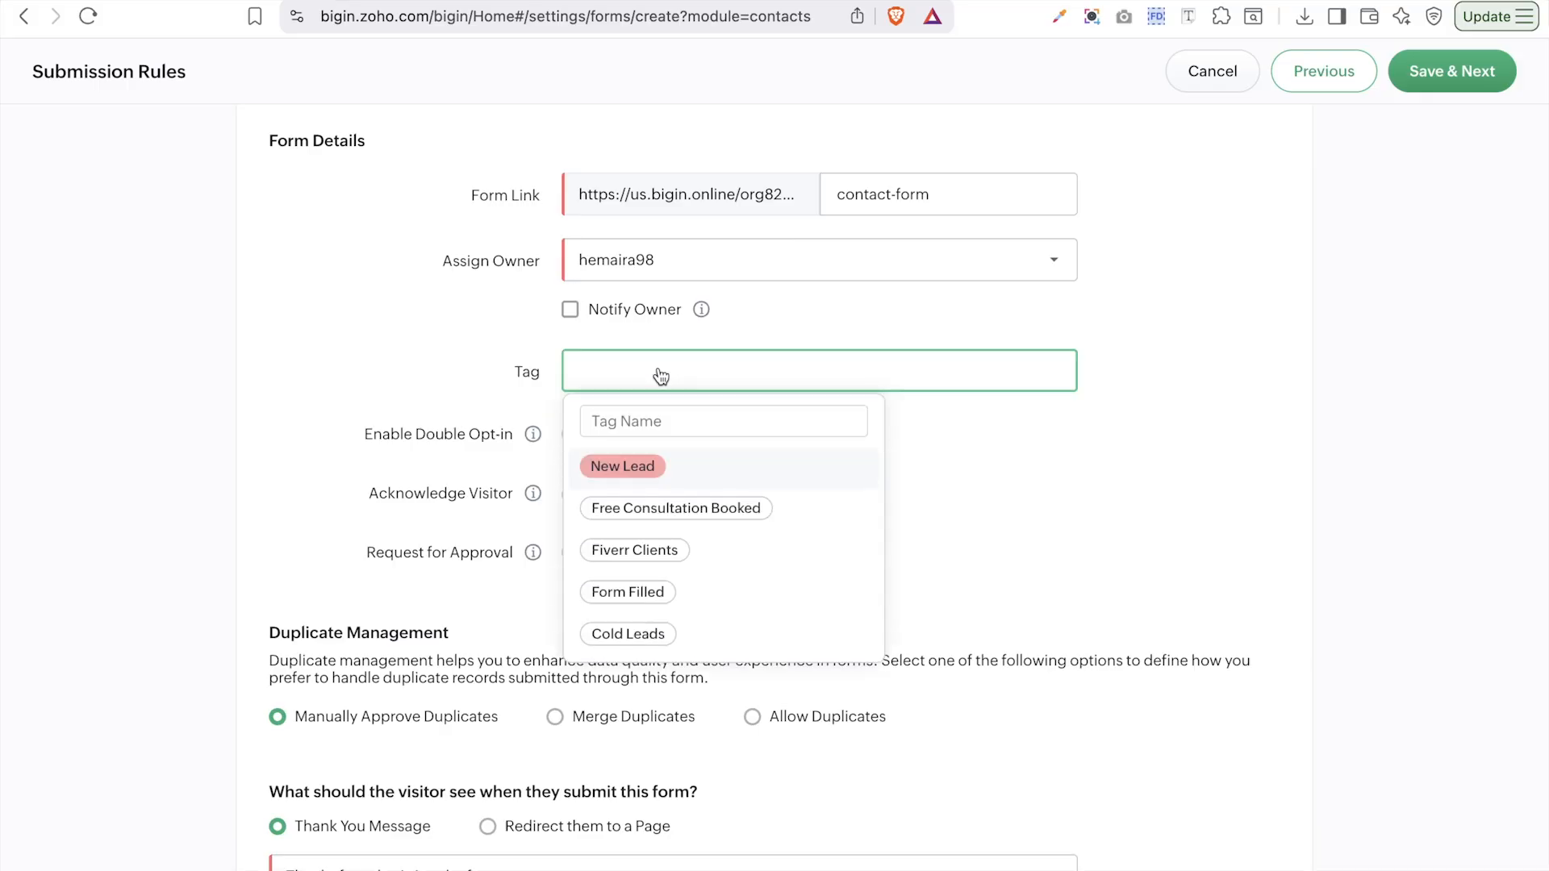
left_click(688, 479)
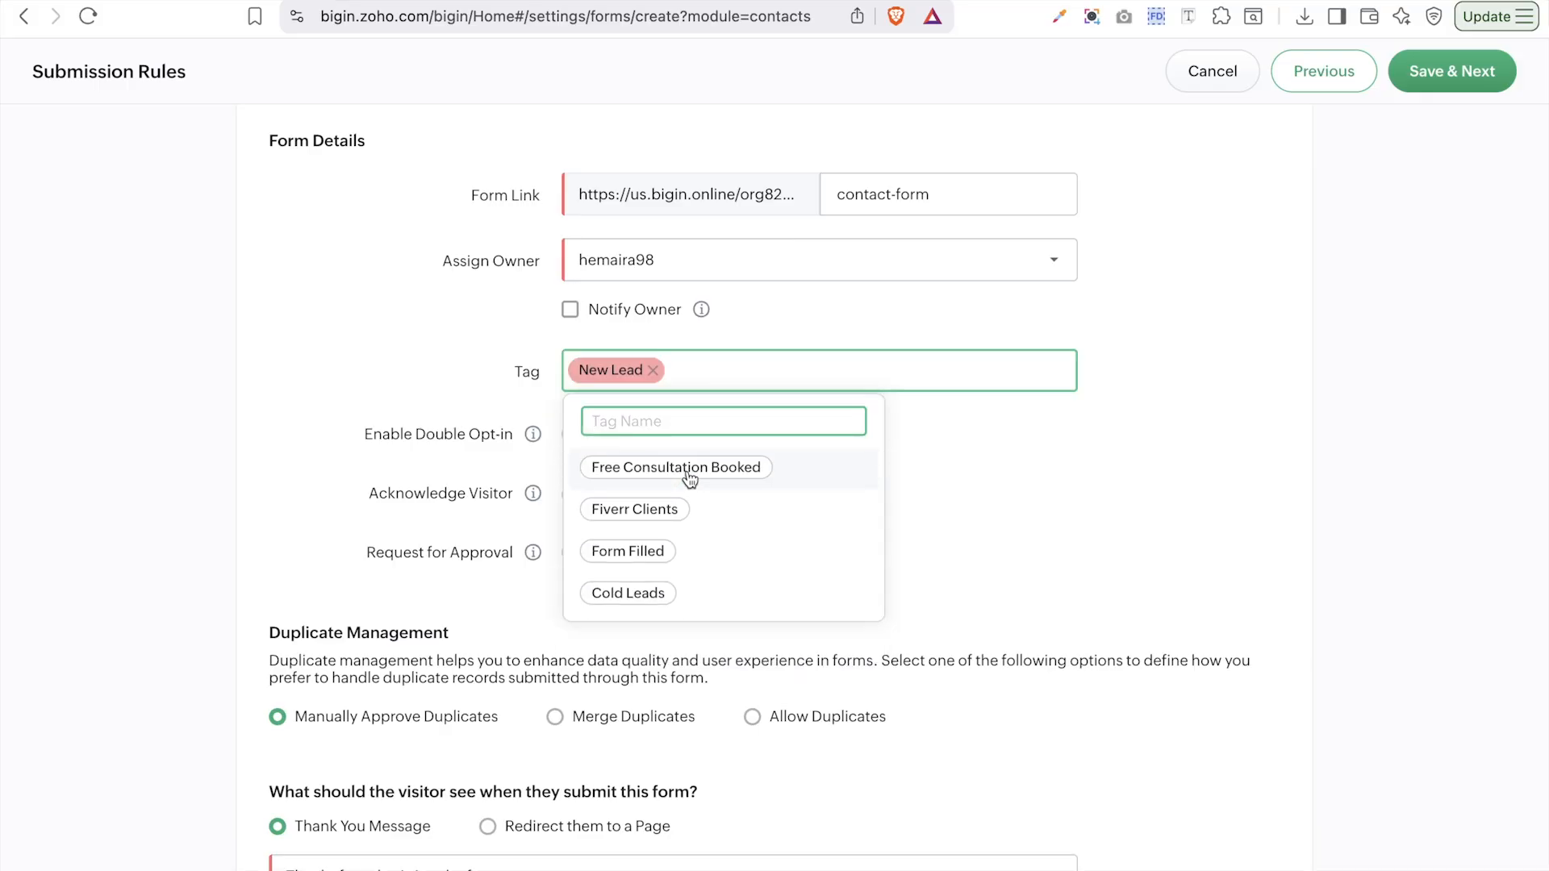
left_click(1145, 461)
left_click(579, 440)
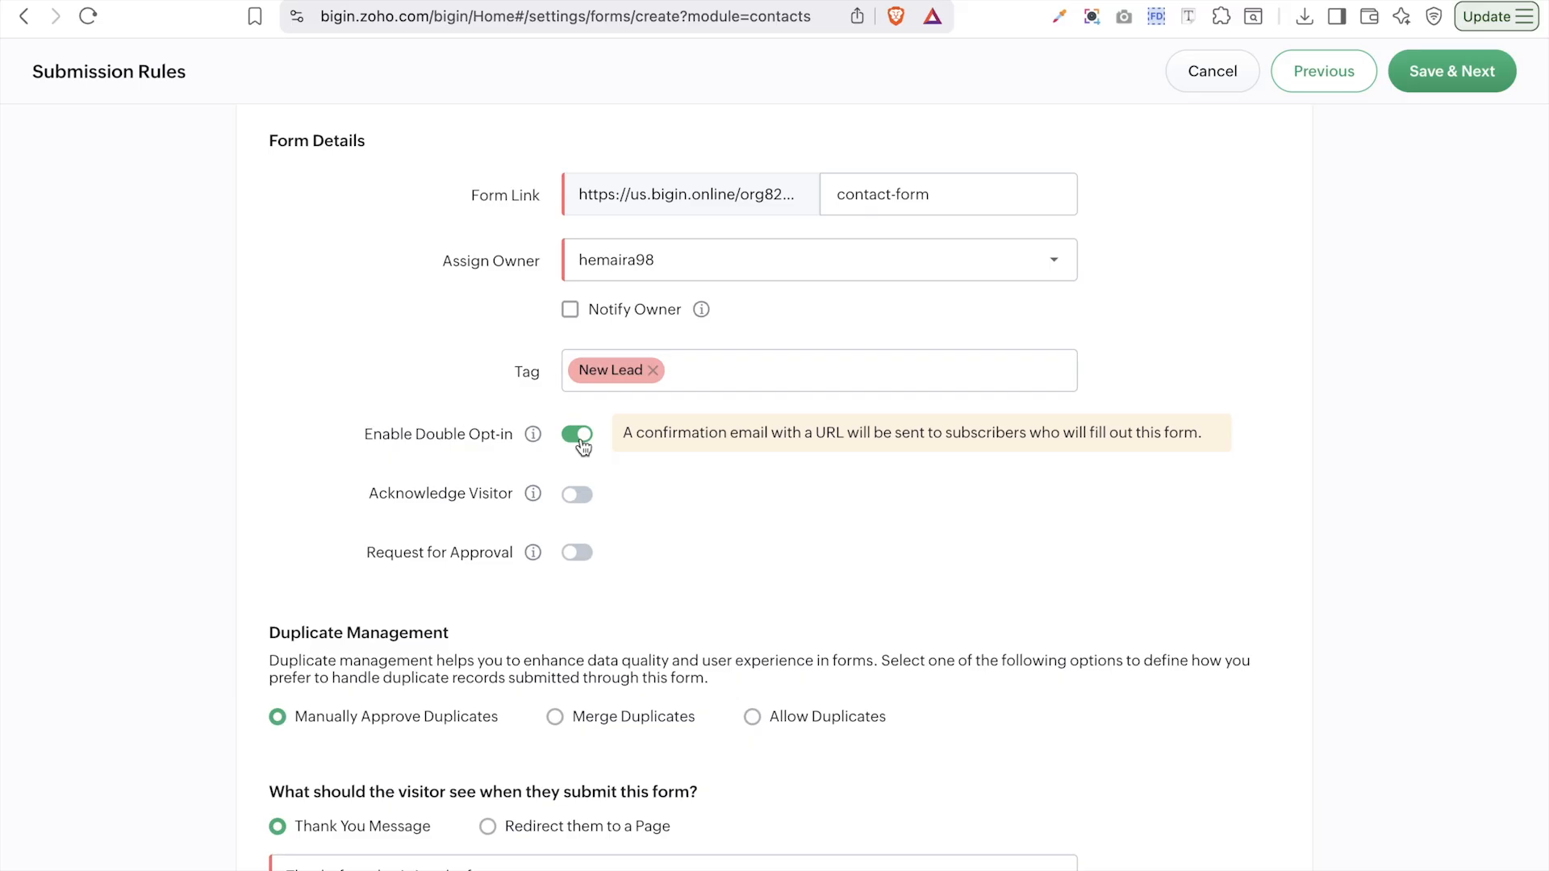
left_click(579, 438)
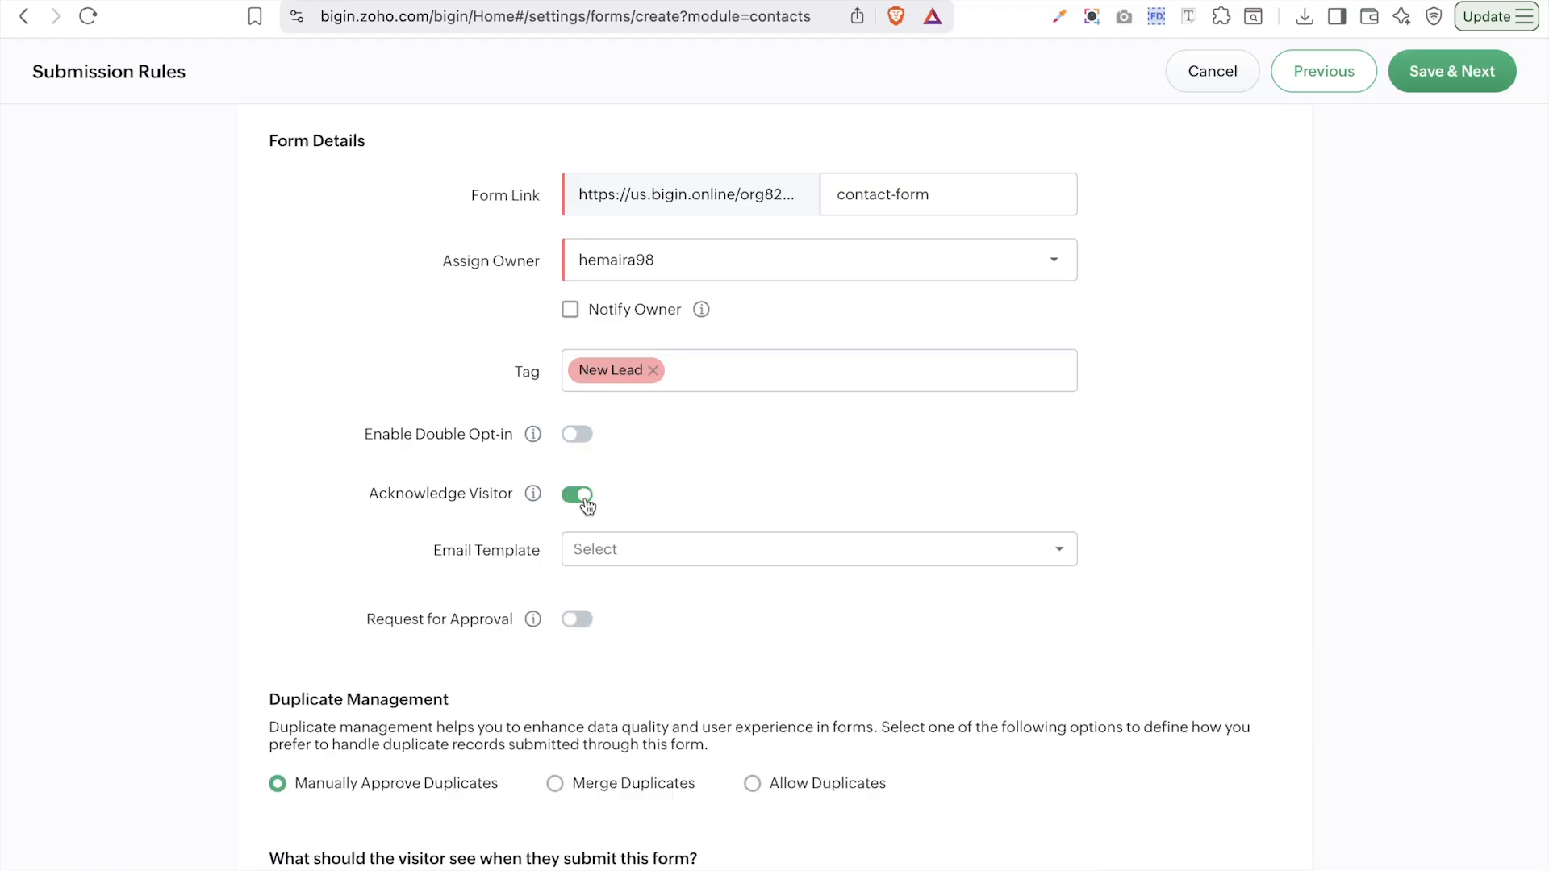
left_click(617, 547)
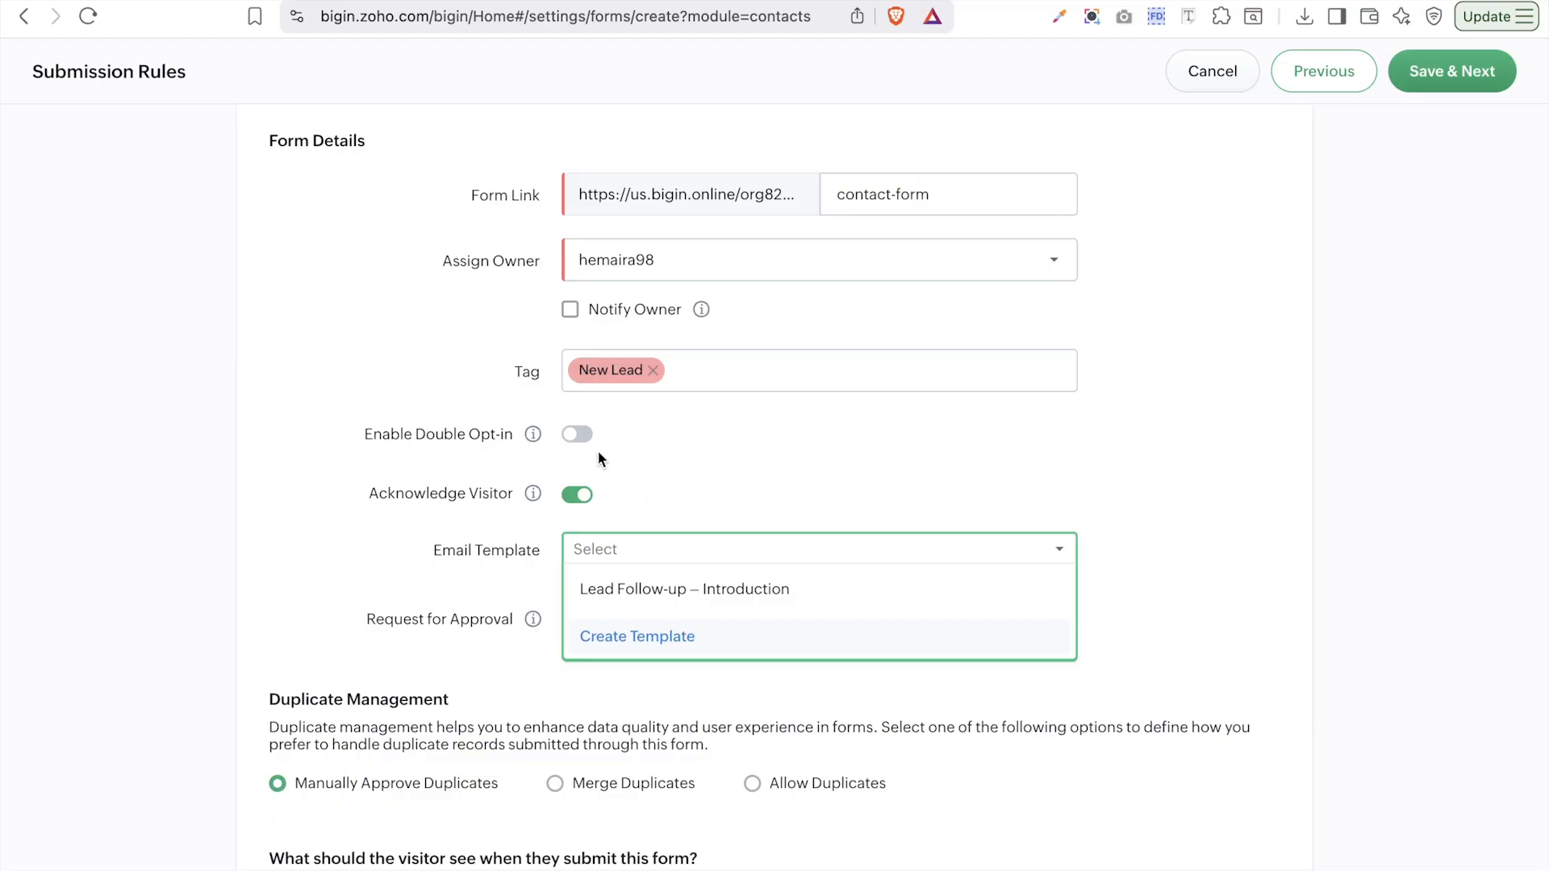
left_click(570, 495)
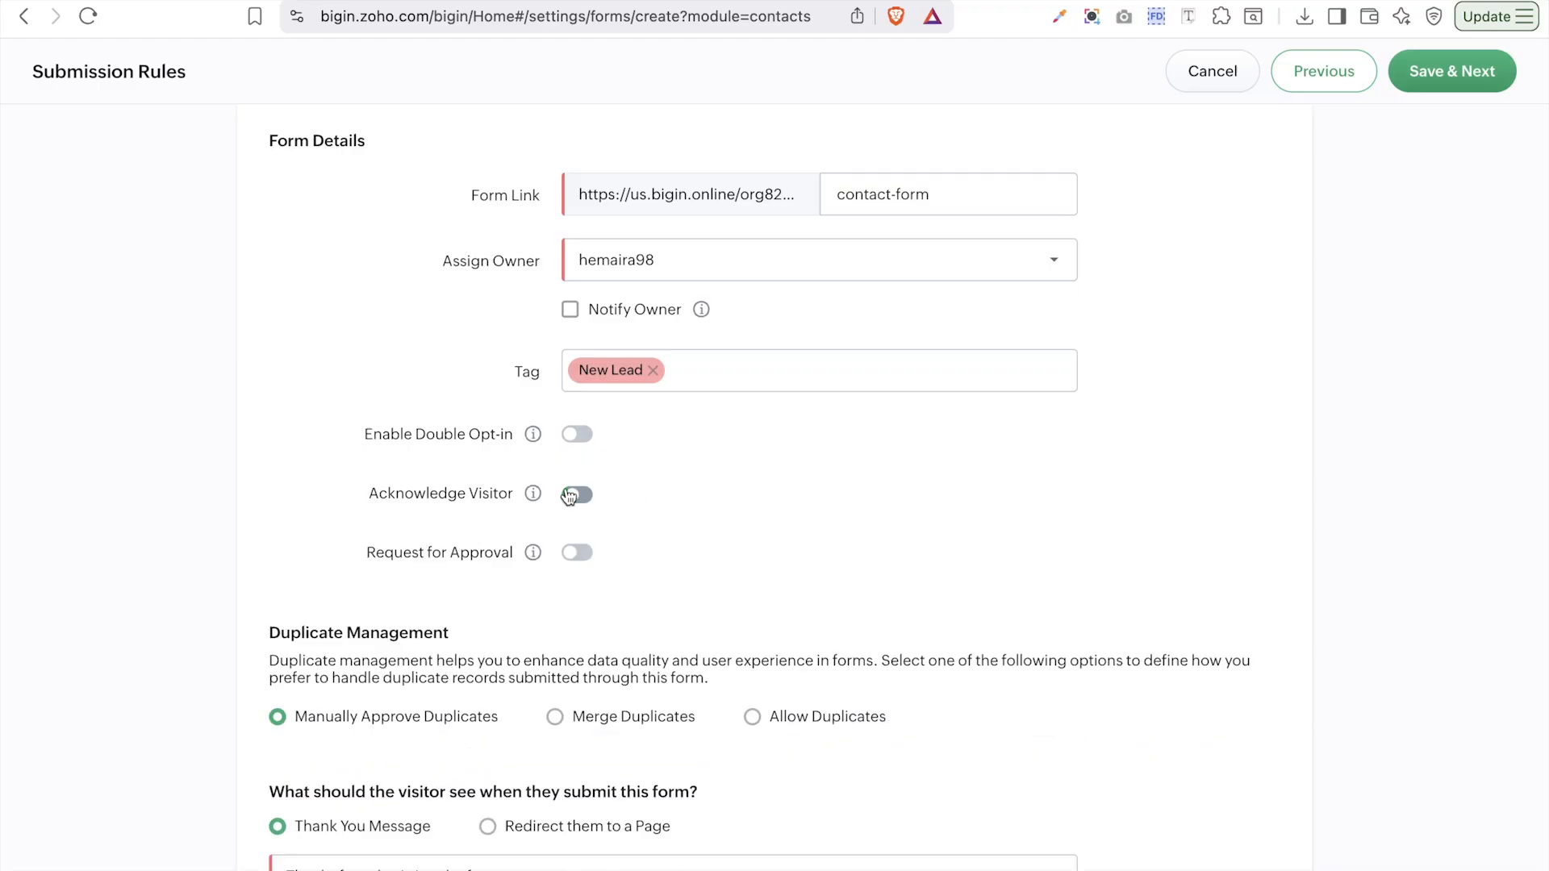
- Leave approval off and confirm that duplicate submissions merge into existing records
left_click(588, 556)
left_click(577, 555)
scroll(578, 557, "down", 3)
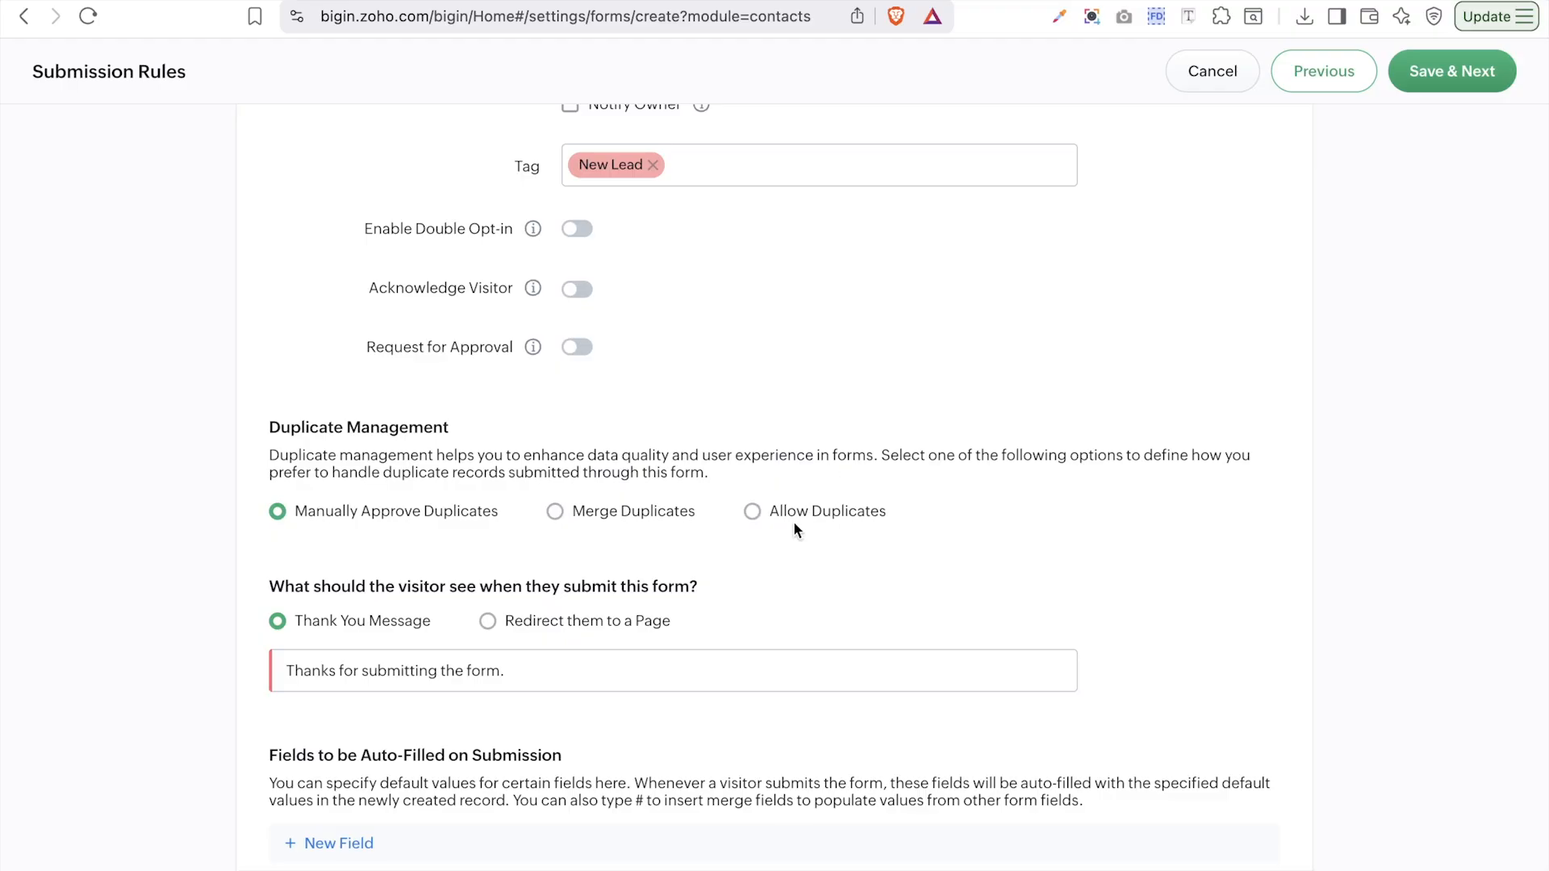
left_click(637, 518)
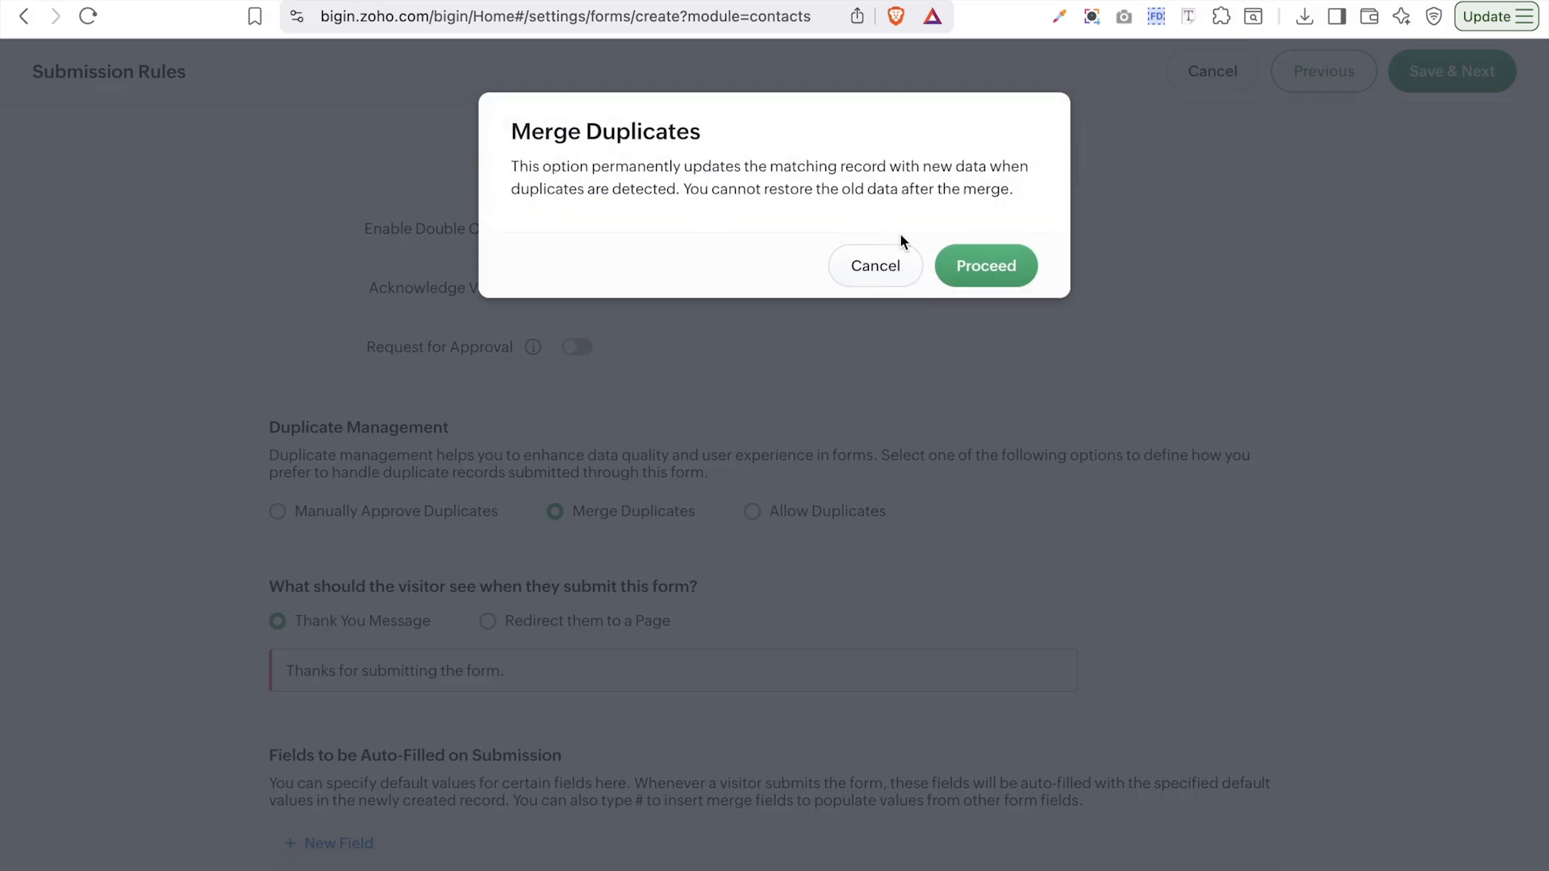
left_click(972, 265)
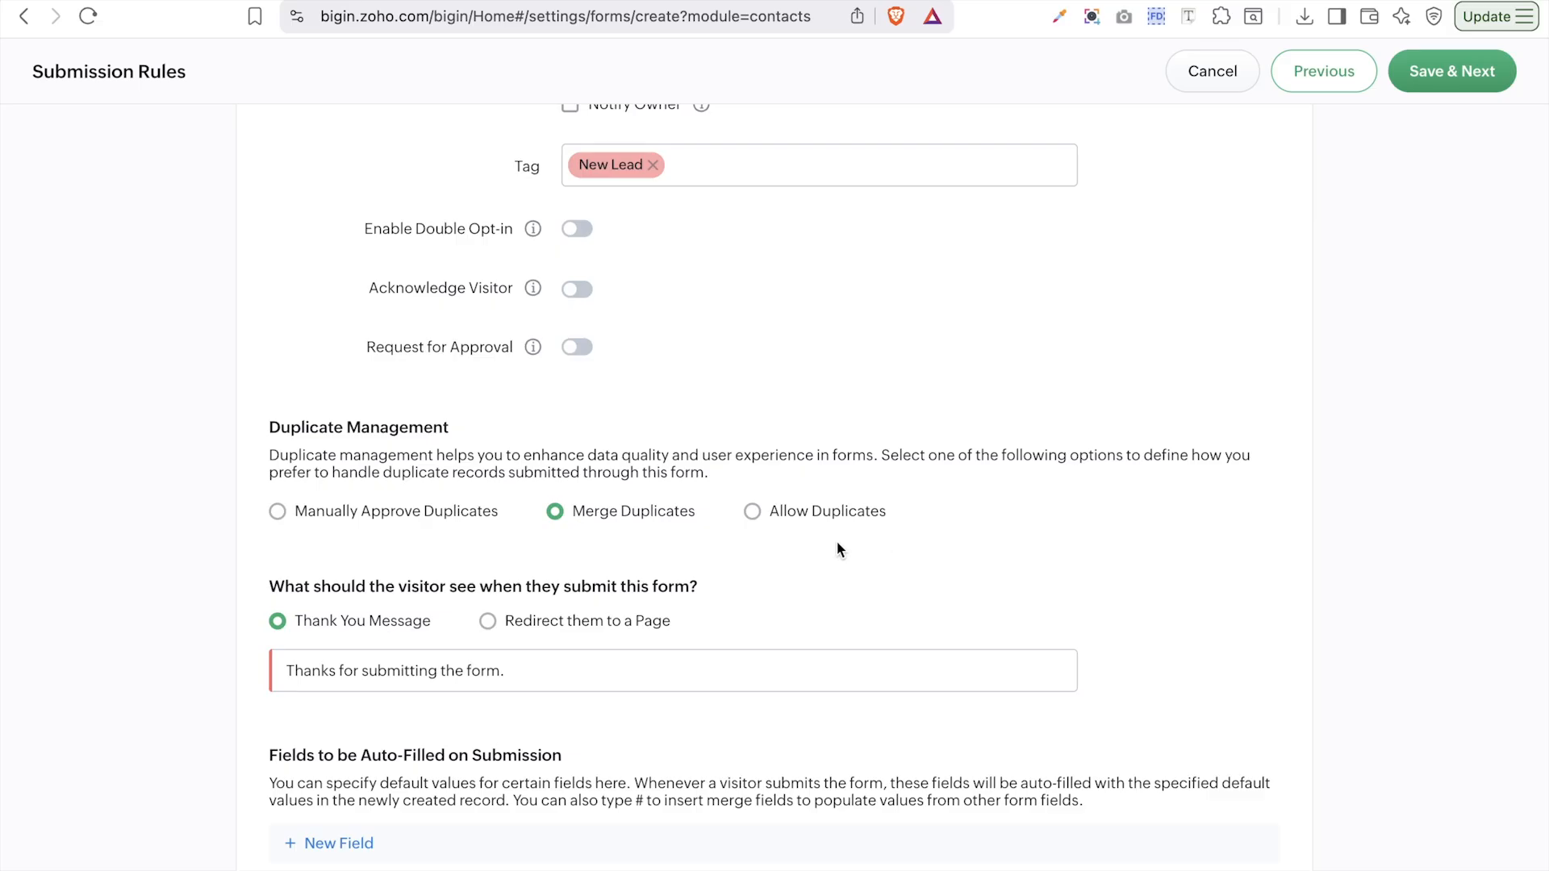
- Change the after-submission action from thank-you message to redirecting visitors to a page
left_click(632, 650)
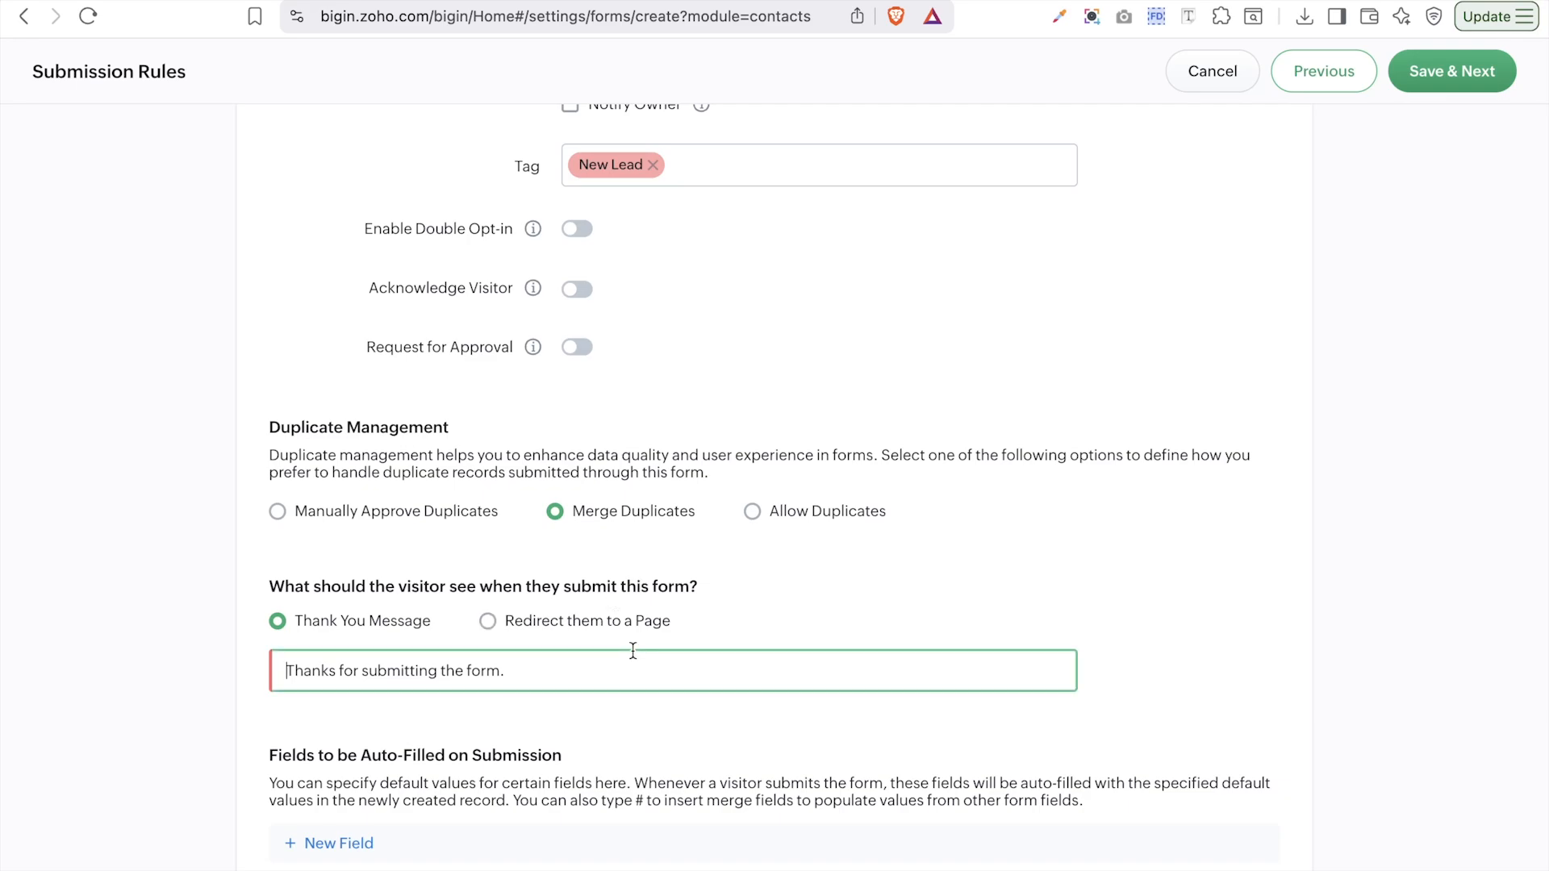
left_click(595, 660)
left_click(488, 621)
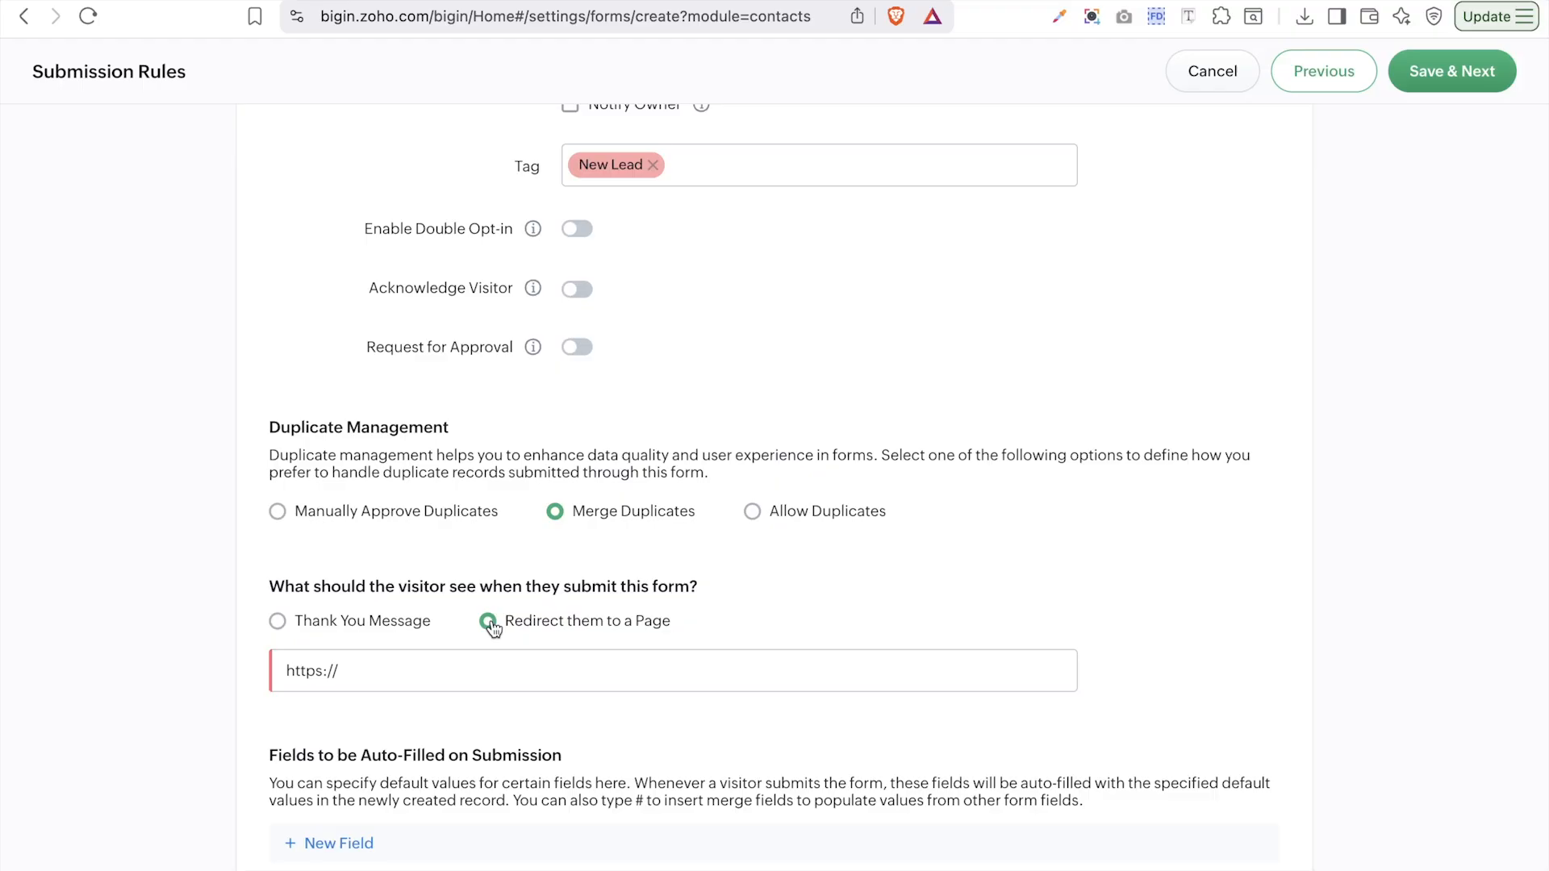
- Add Lead Source as an auto-filled field with the value Partner
left_click(352, 845)
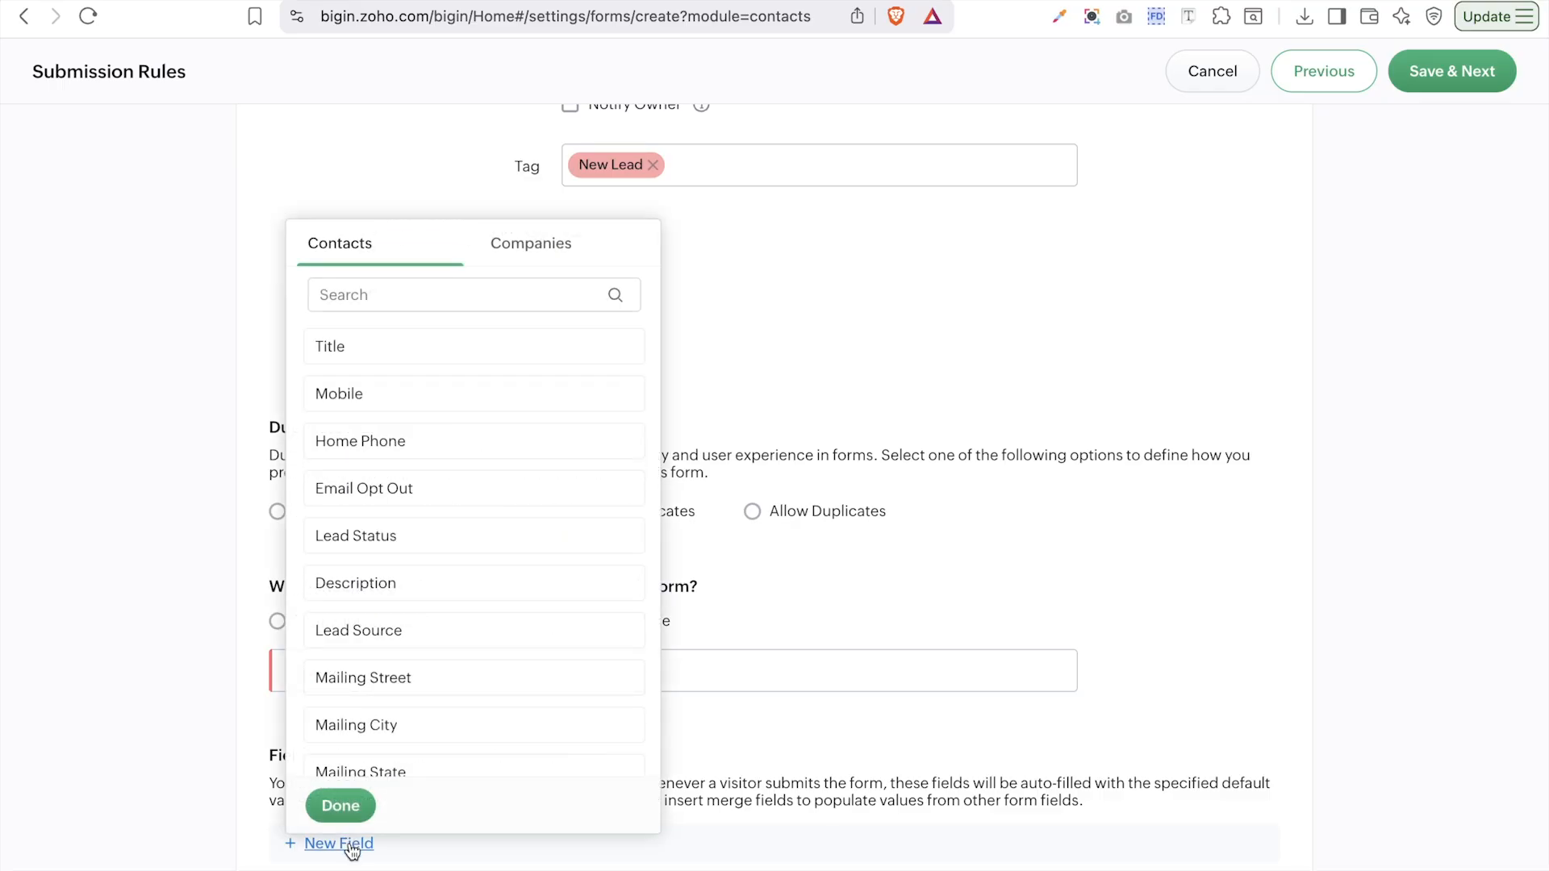
left_click(416, 296)
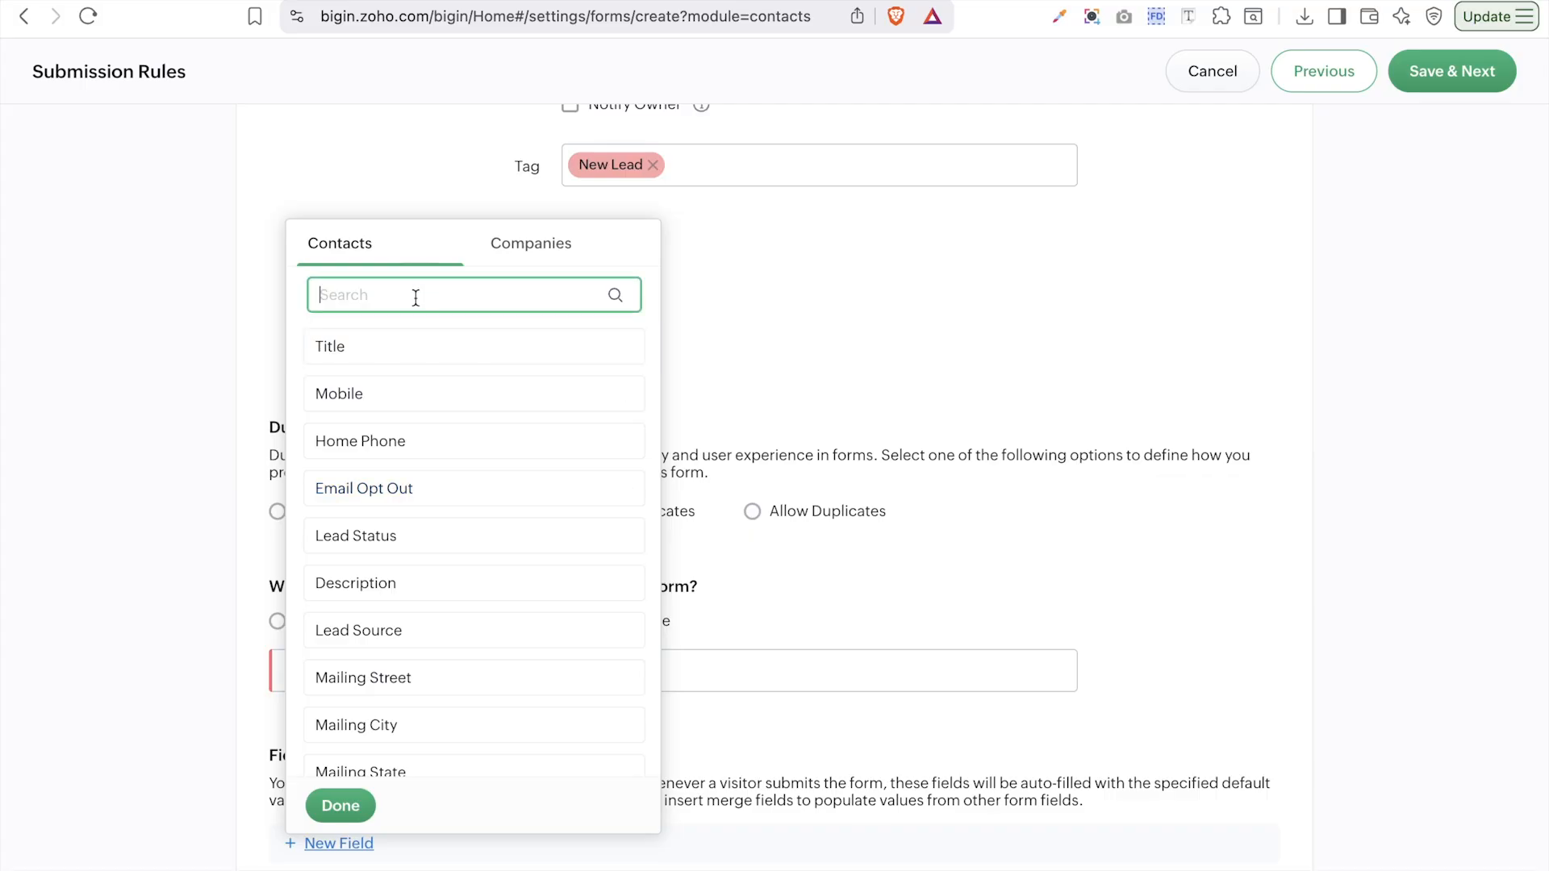
type("sour")
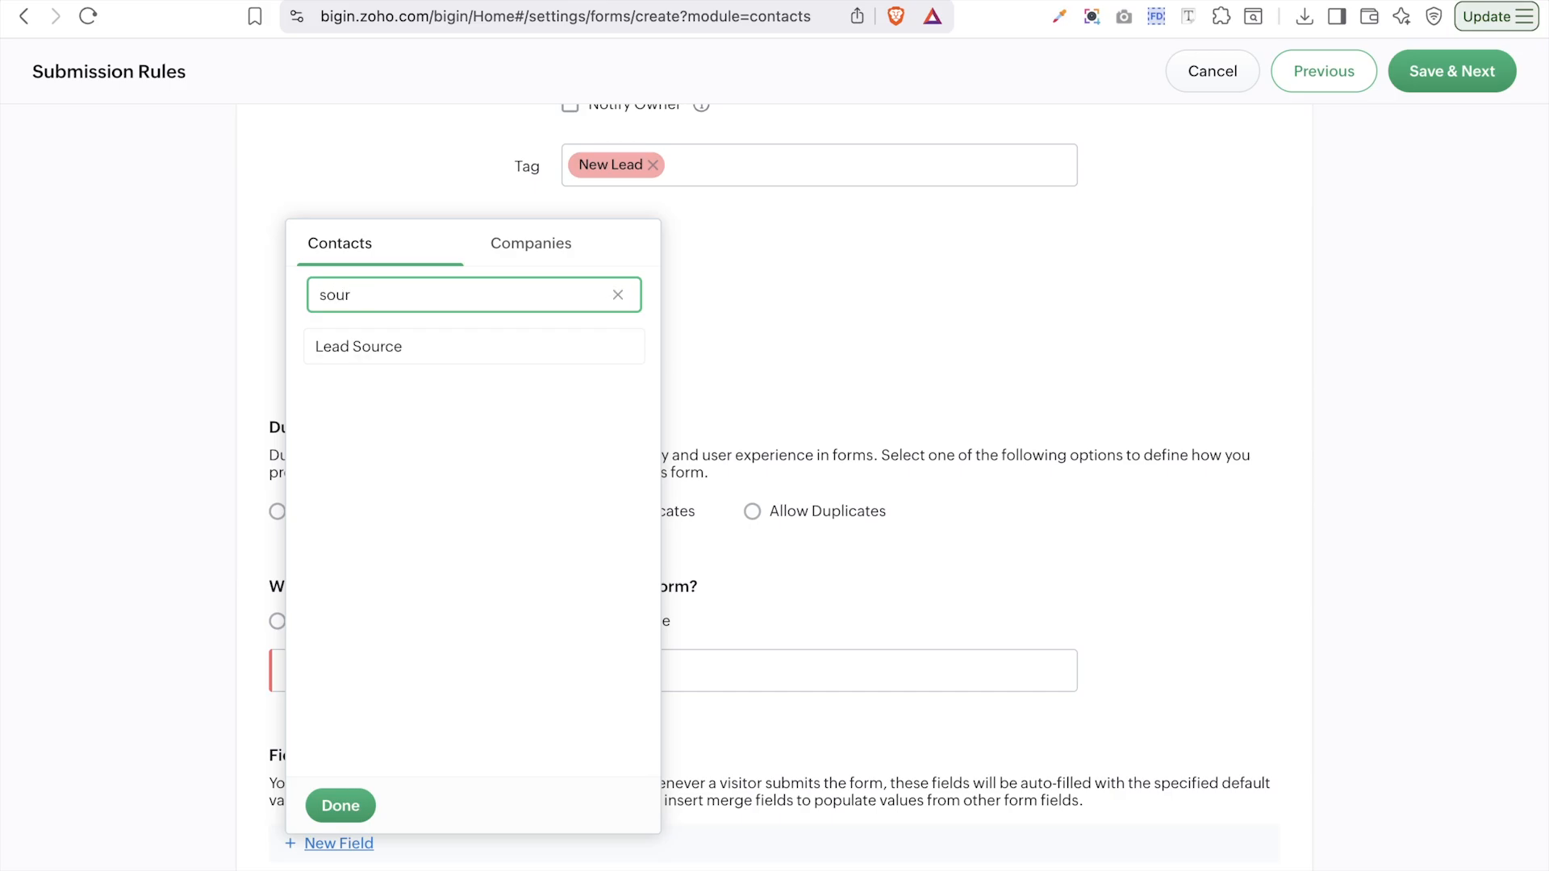
left_click(347, 346)
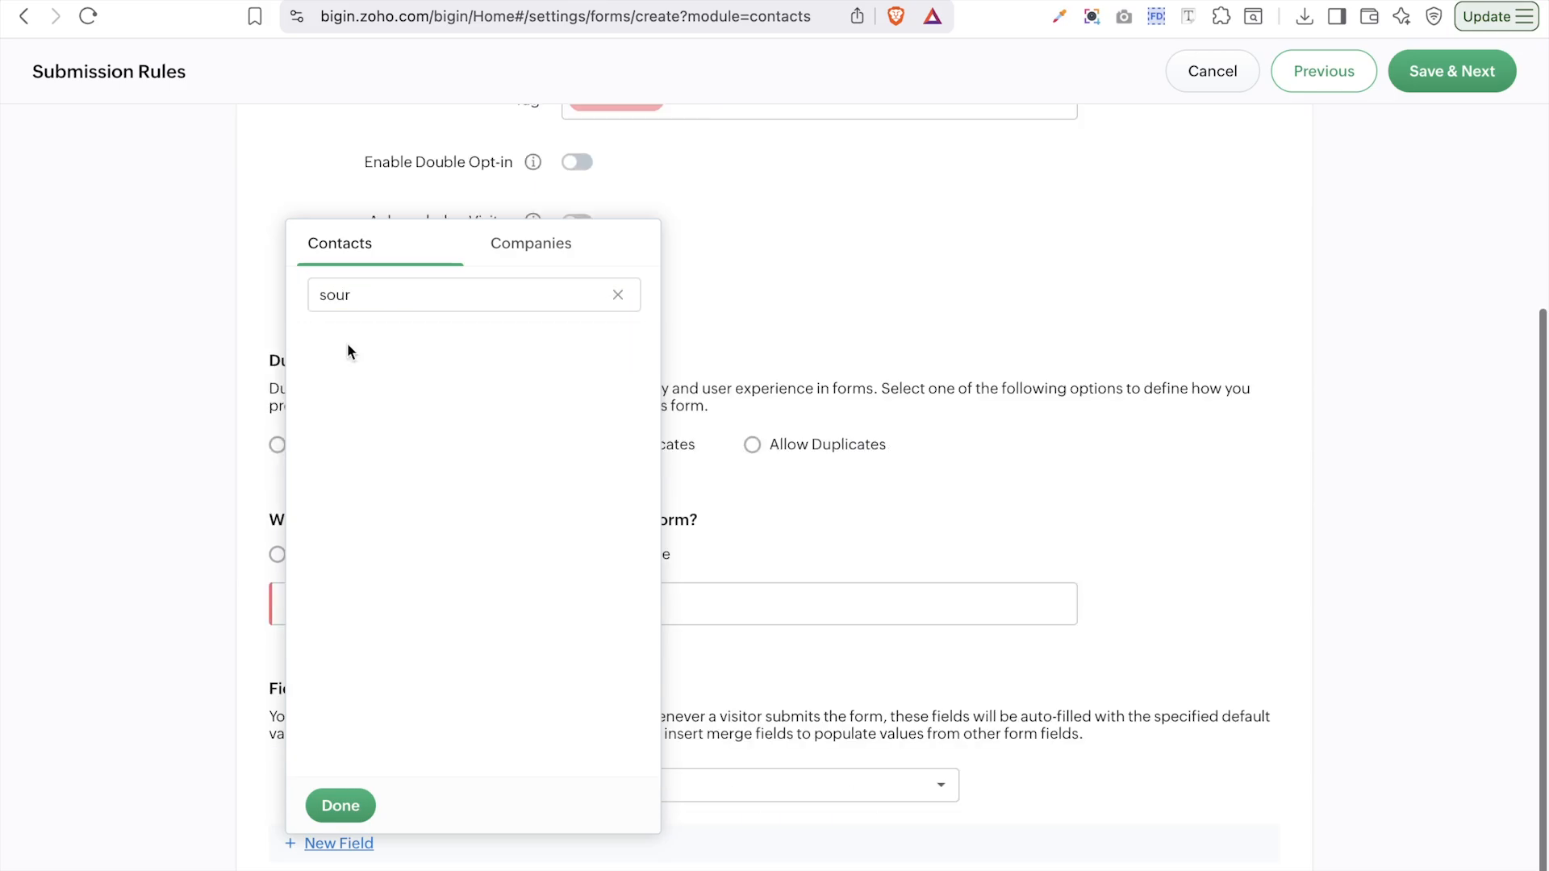
left_click(580, 298)
type("ce")
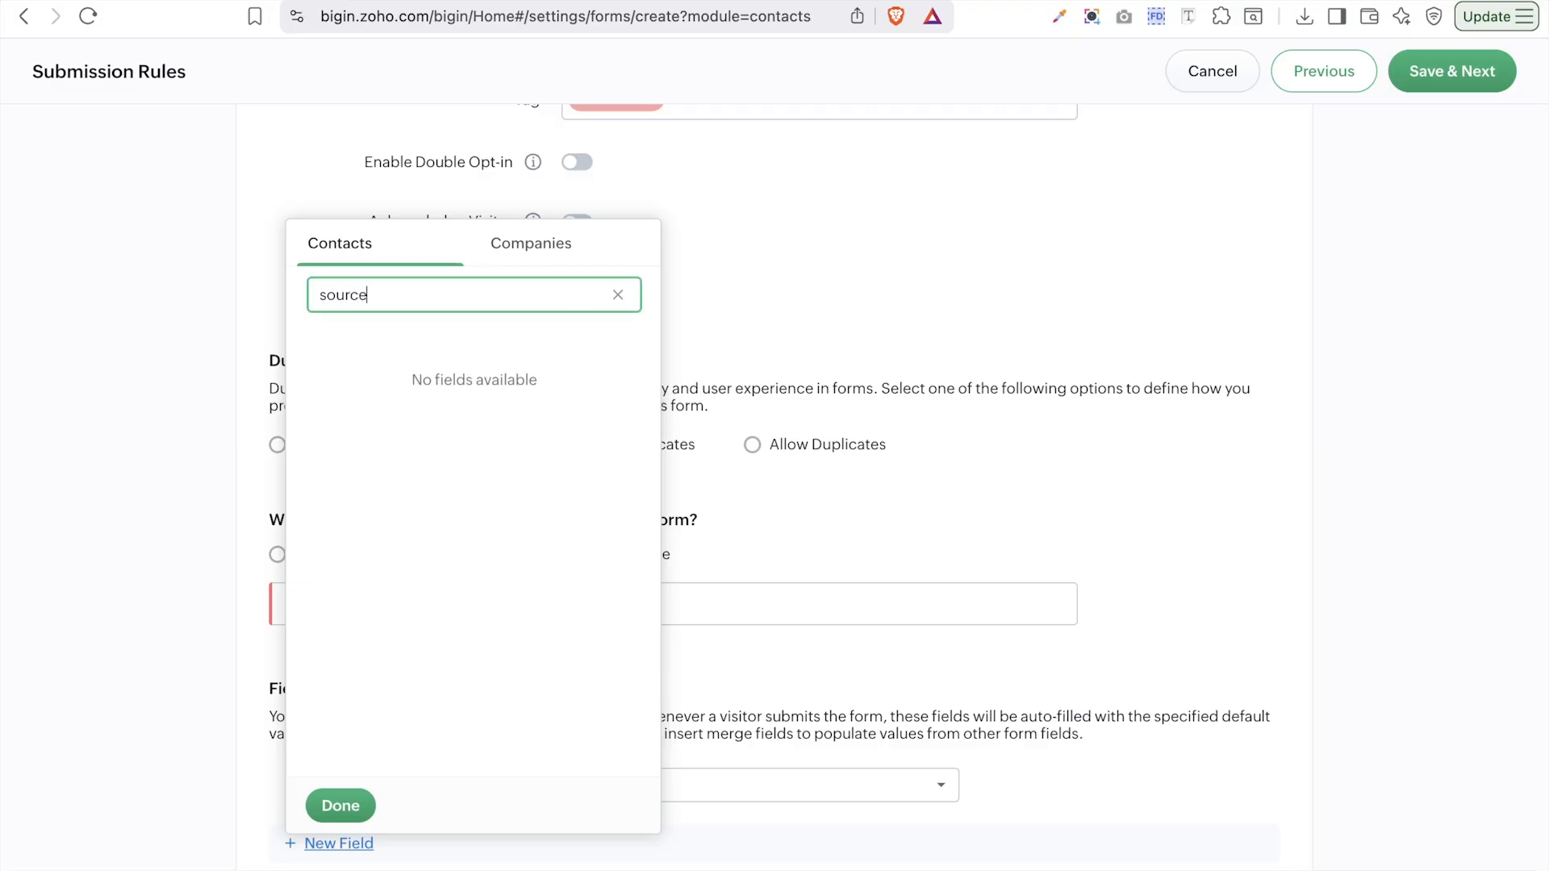
left_click(353, 802)
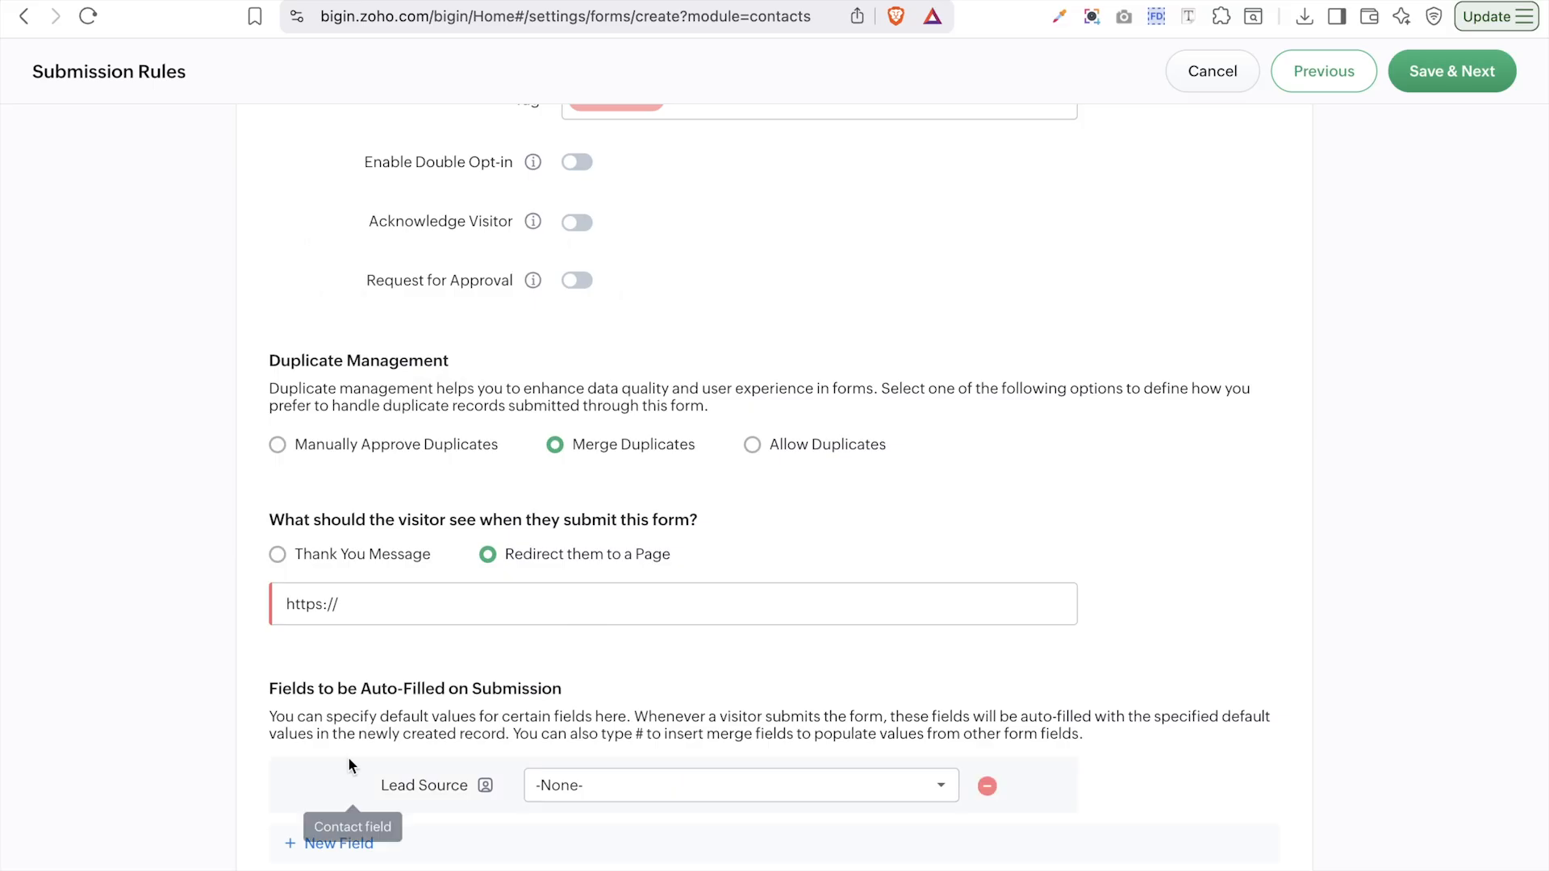
left_click(619, 795)
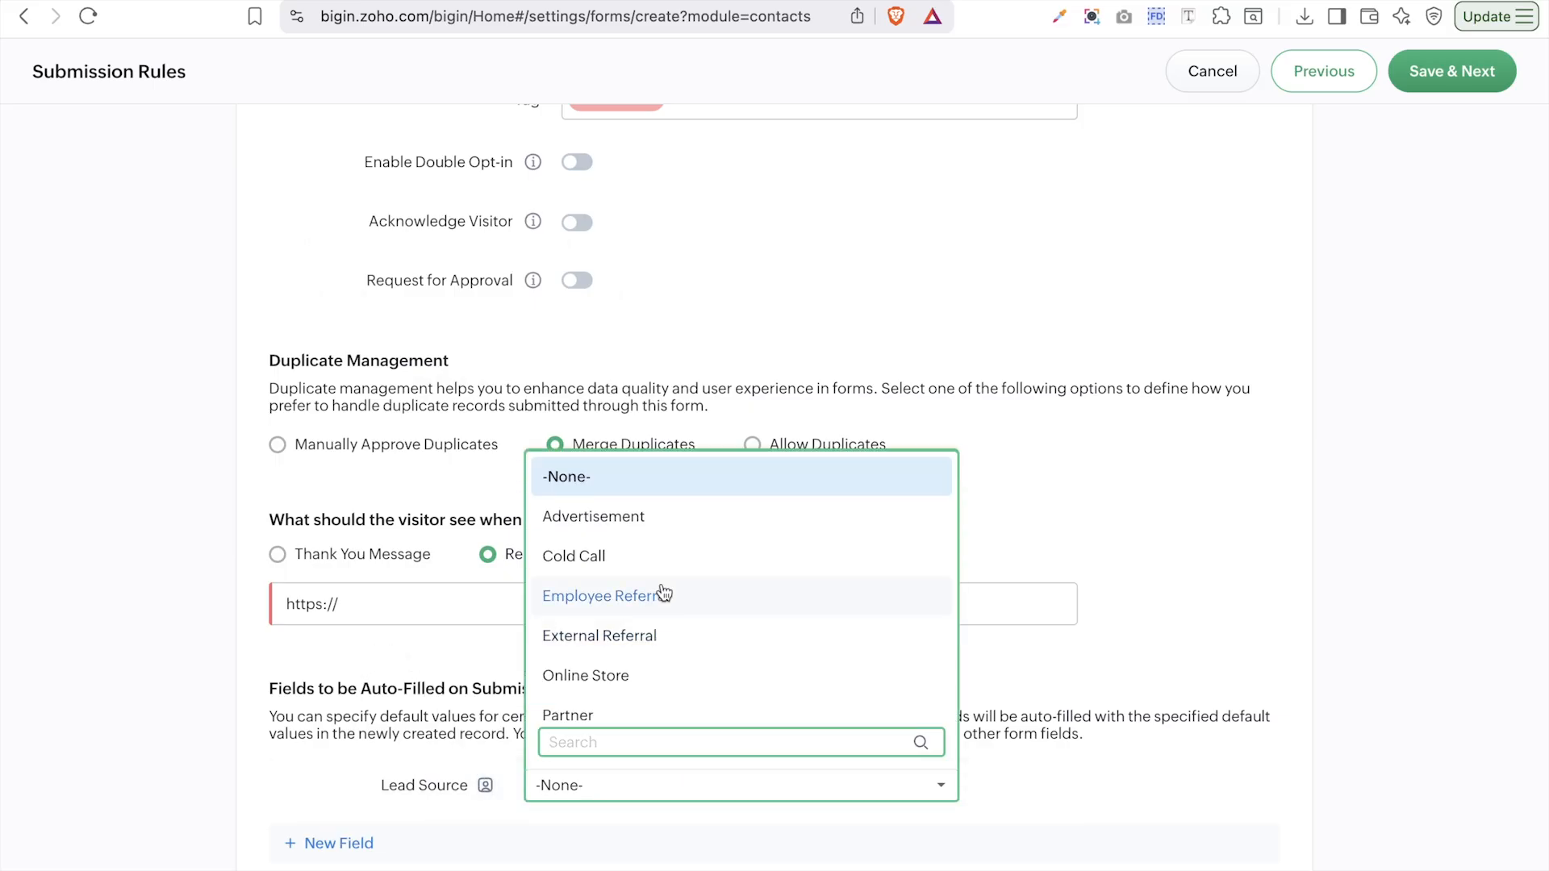
scroll(669, 644, "down", 7)
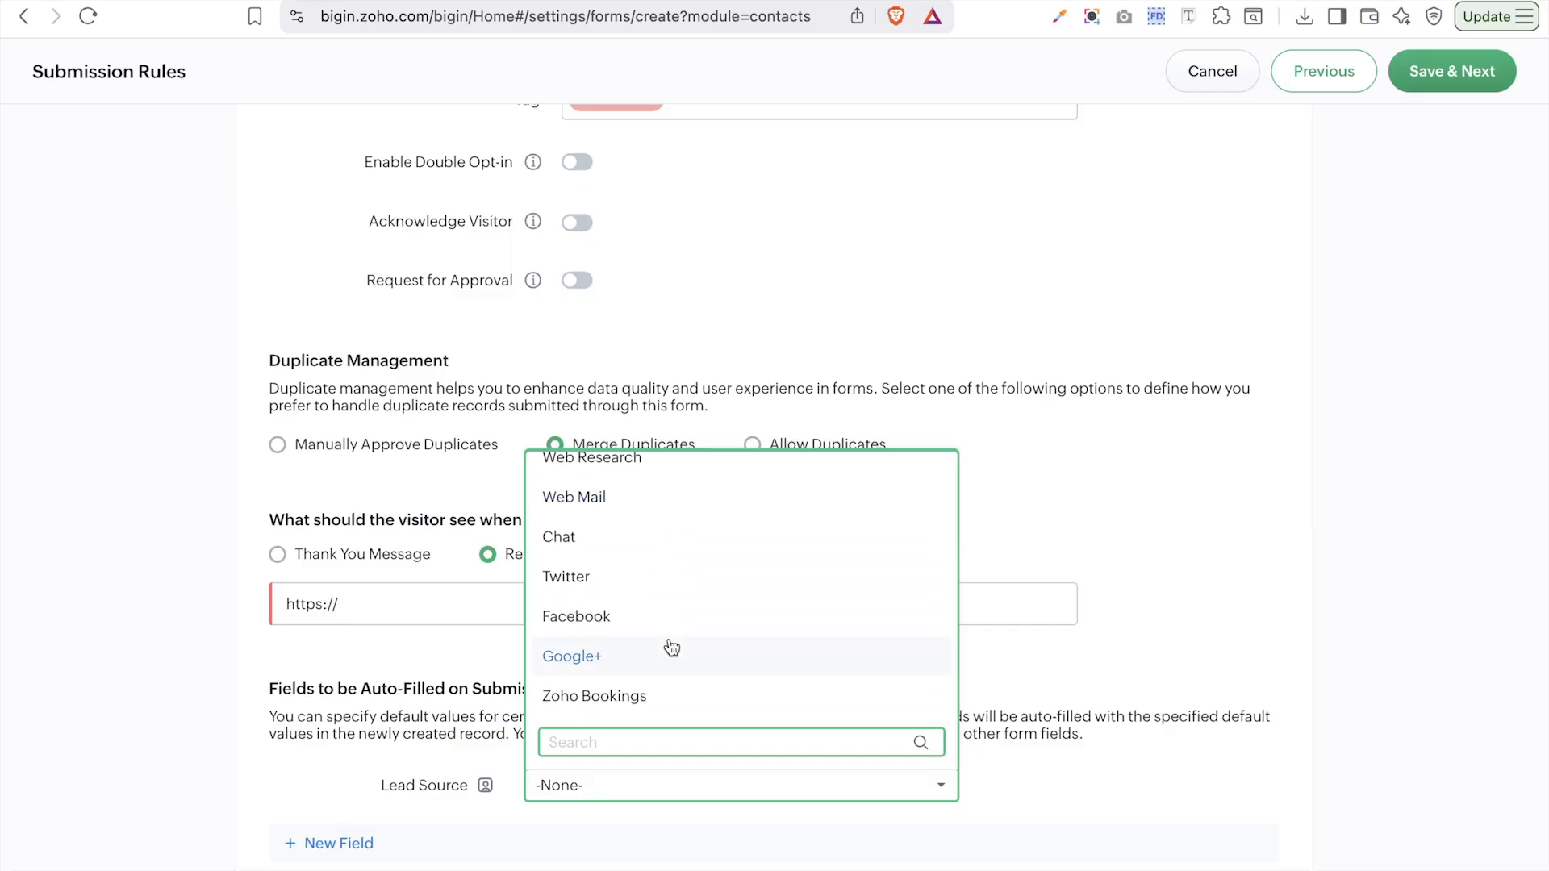
scroll(672, 648, "up", 4)
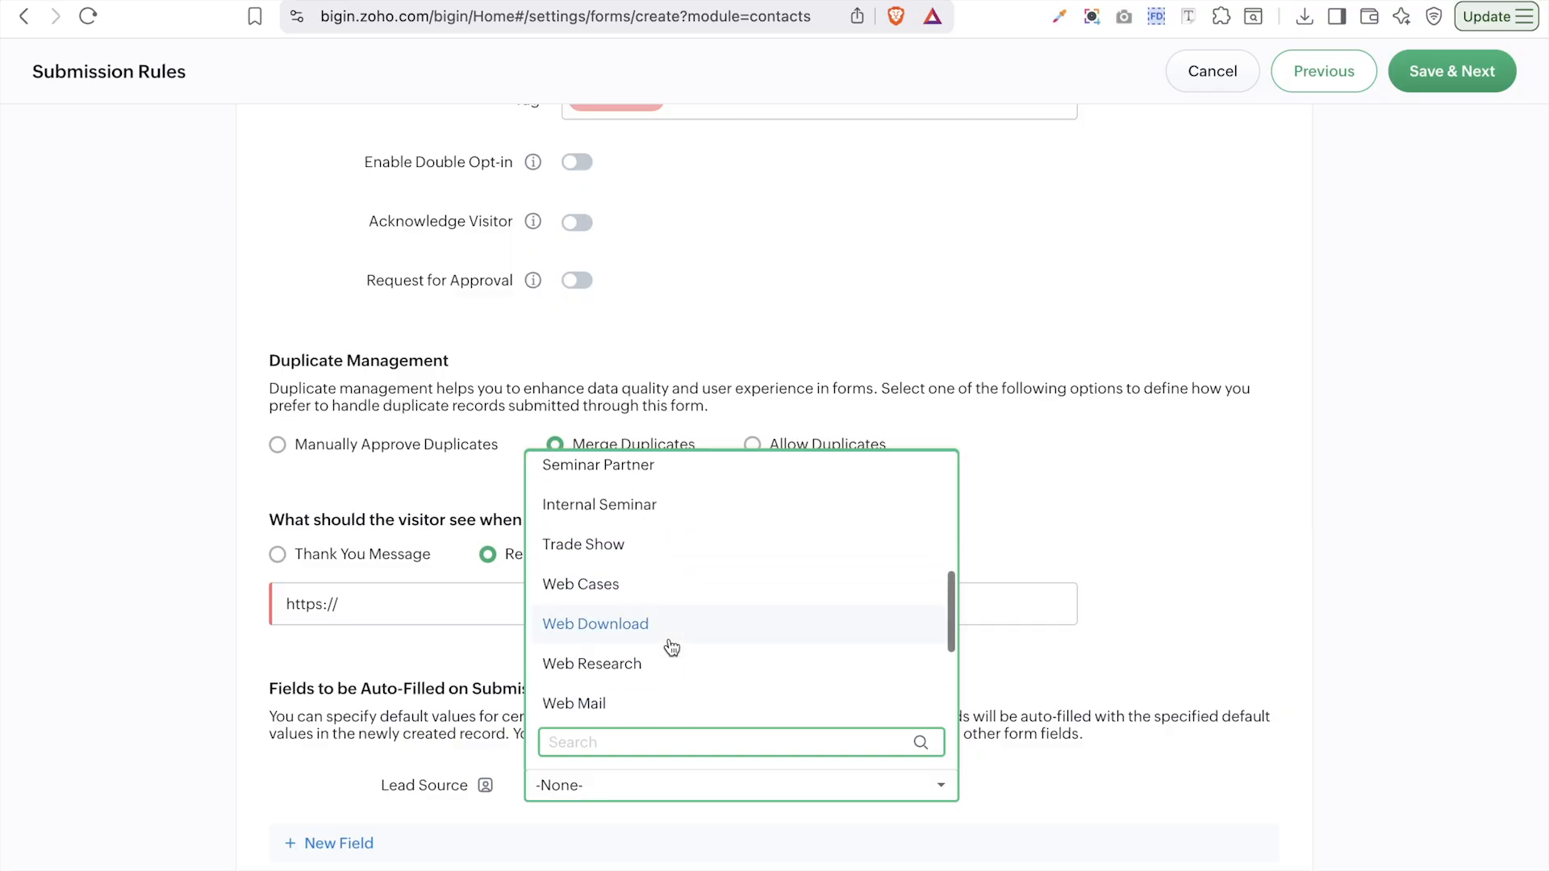
scroll(670, 648, "up", 3)
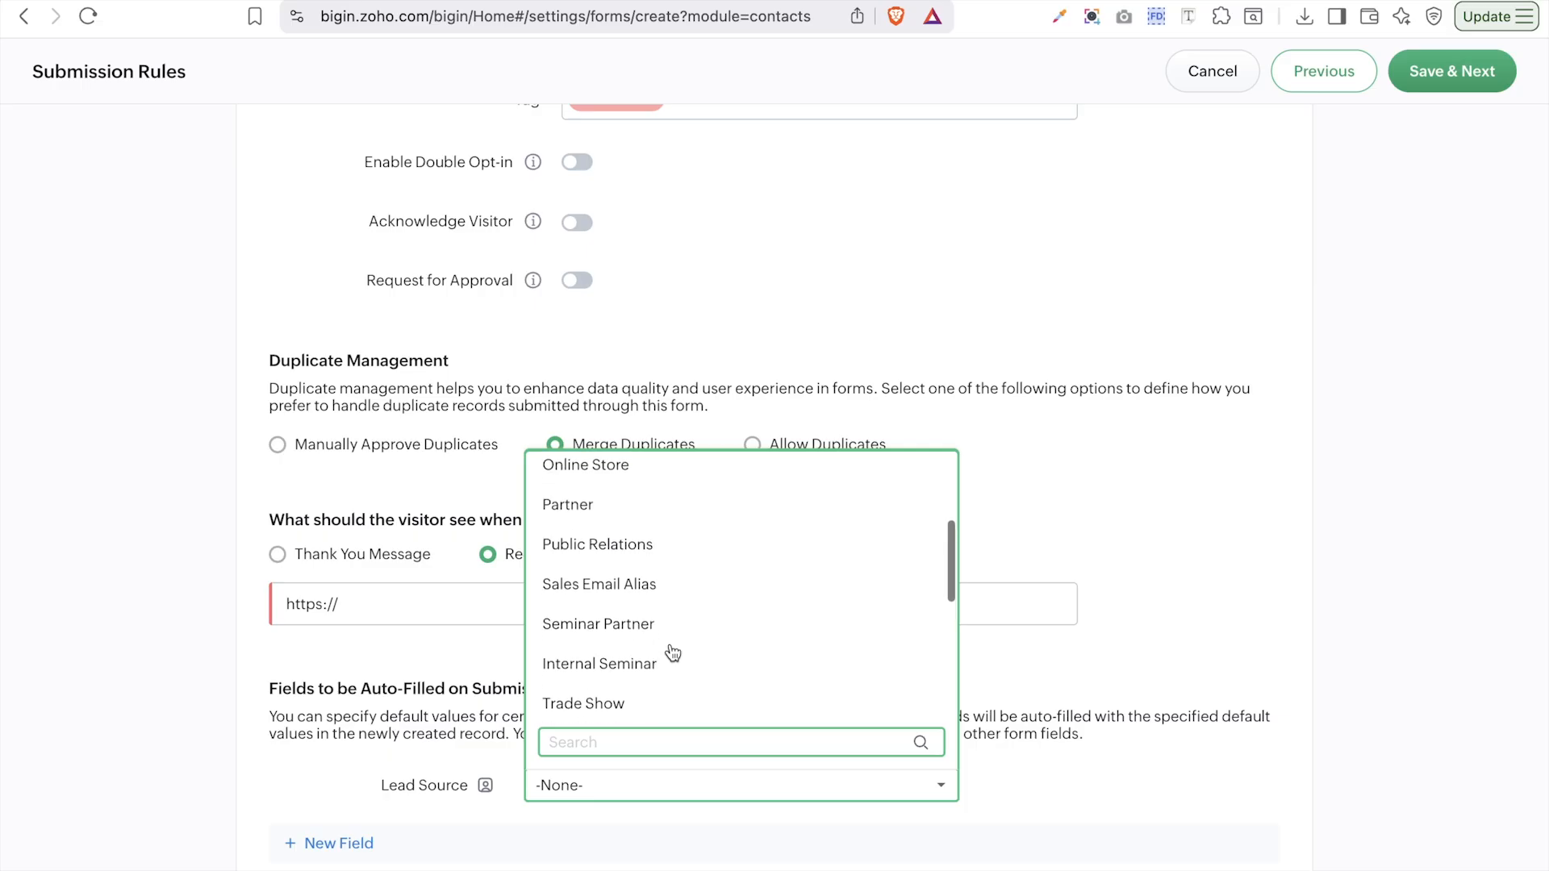
left_click(633, 520)
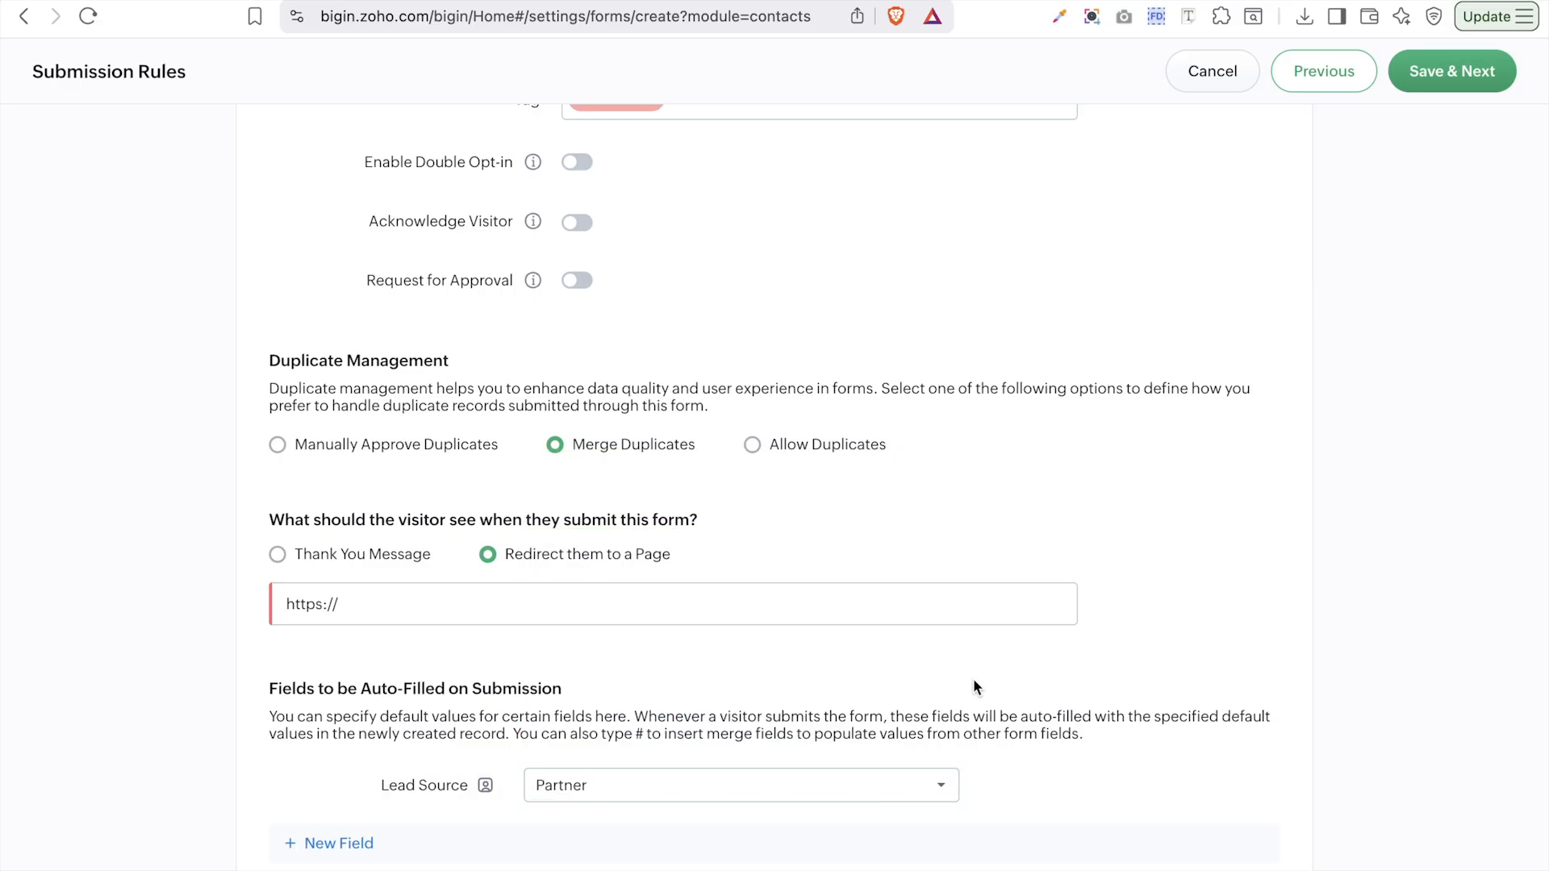
scroll(1222, 658, "up", 4)
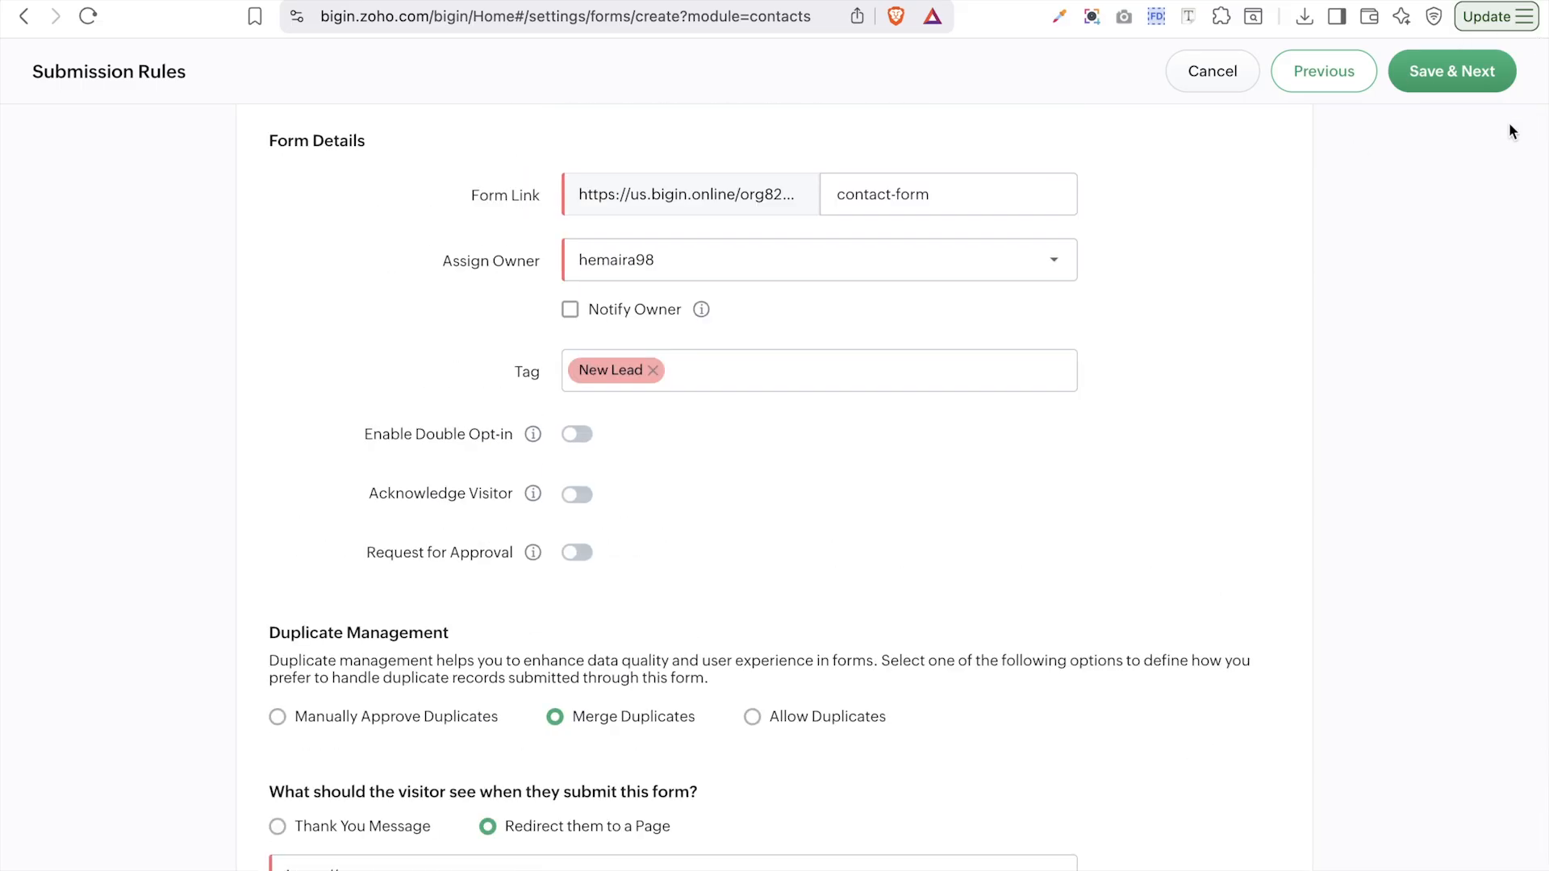
- Show the message 'Thank you' after submission, then Save & Next to publish the form
left_click(1460, 76)
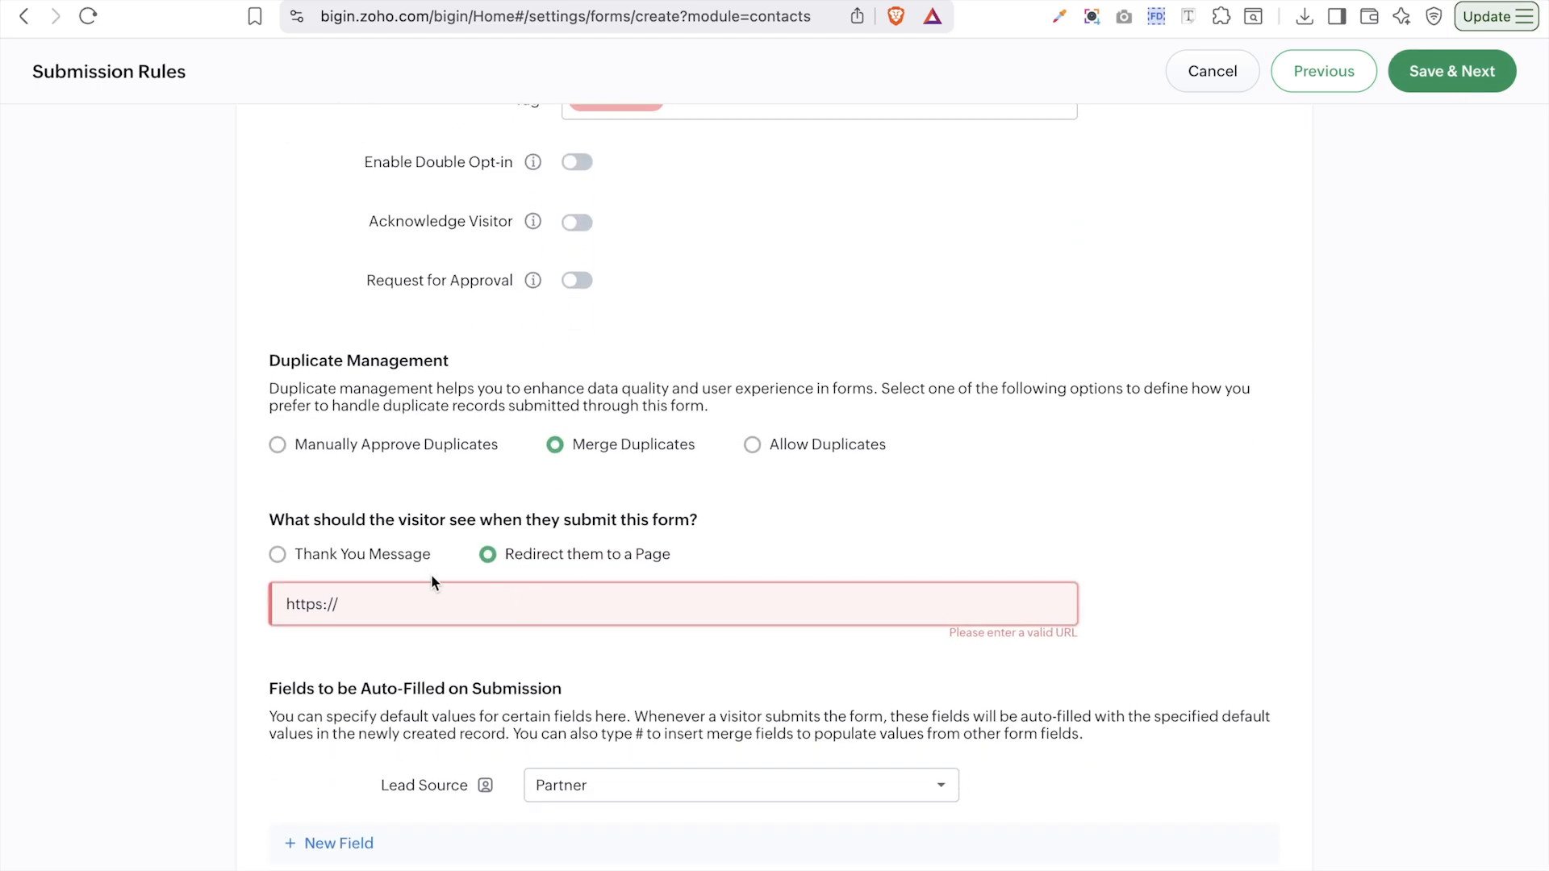
left_click(400, 555)
left_click(930, 614)
type("THn")
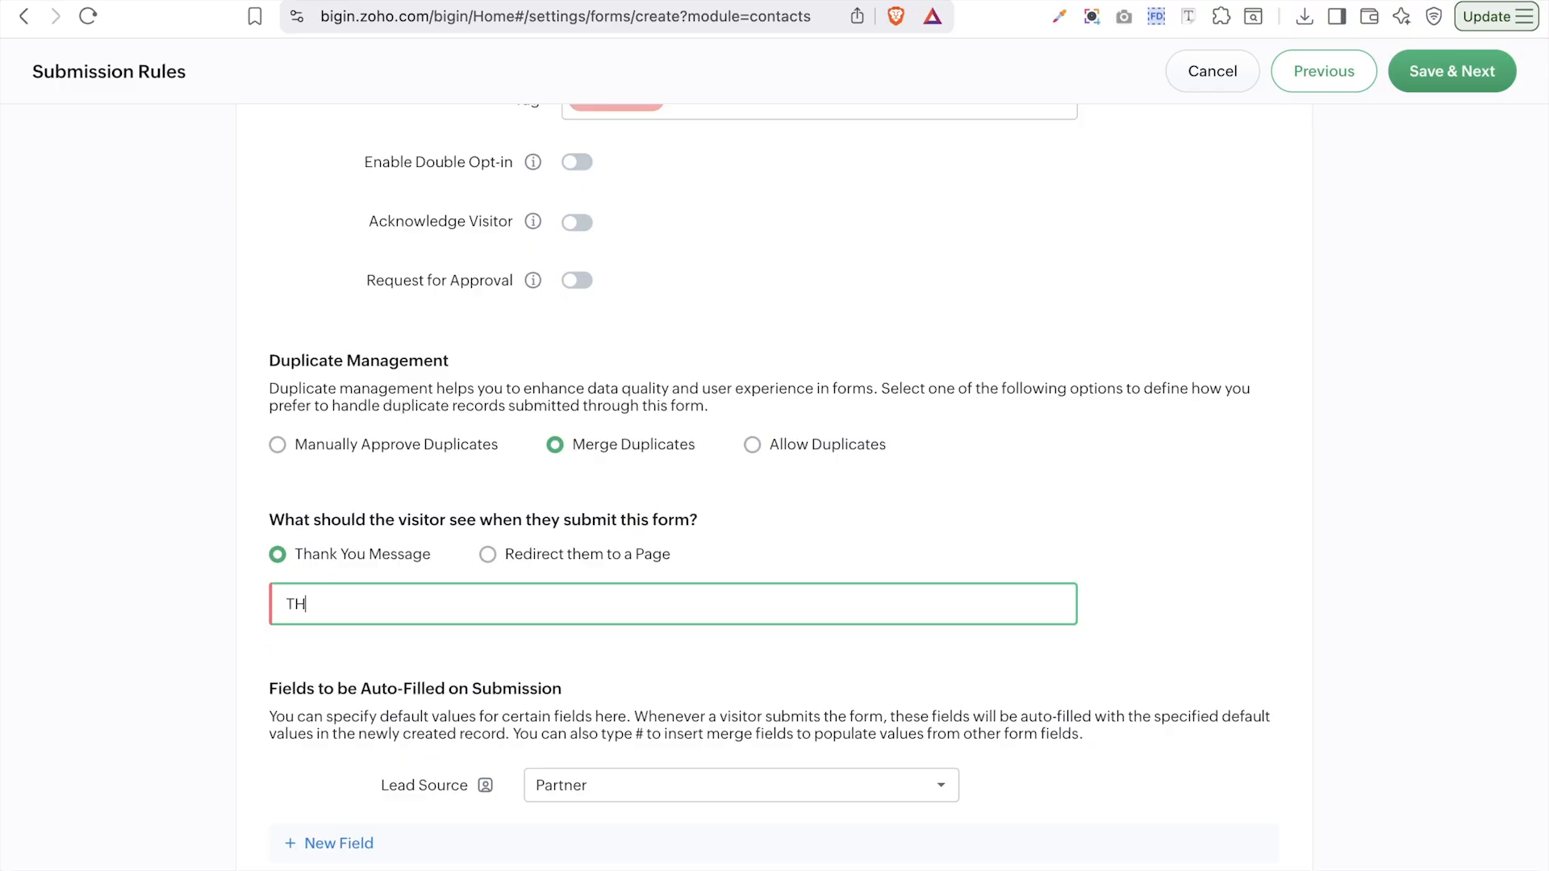
key("BackSpace")
key("BackSpace")
type("hank you")
left_click(1432, 84)
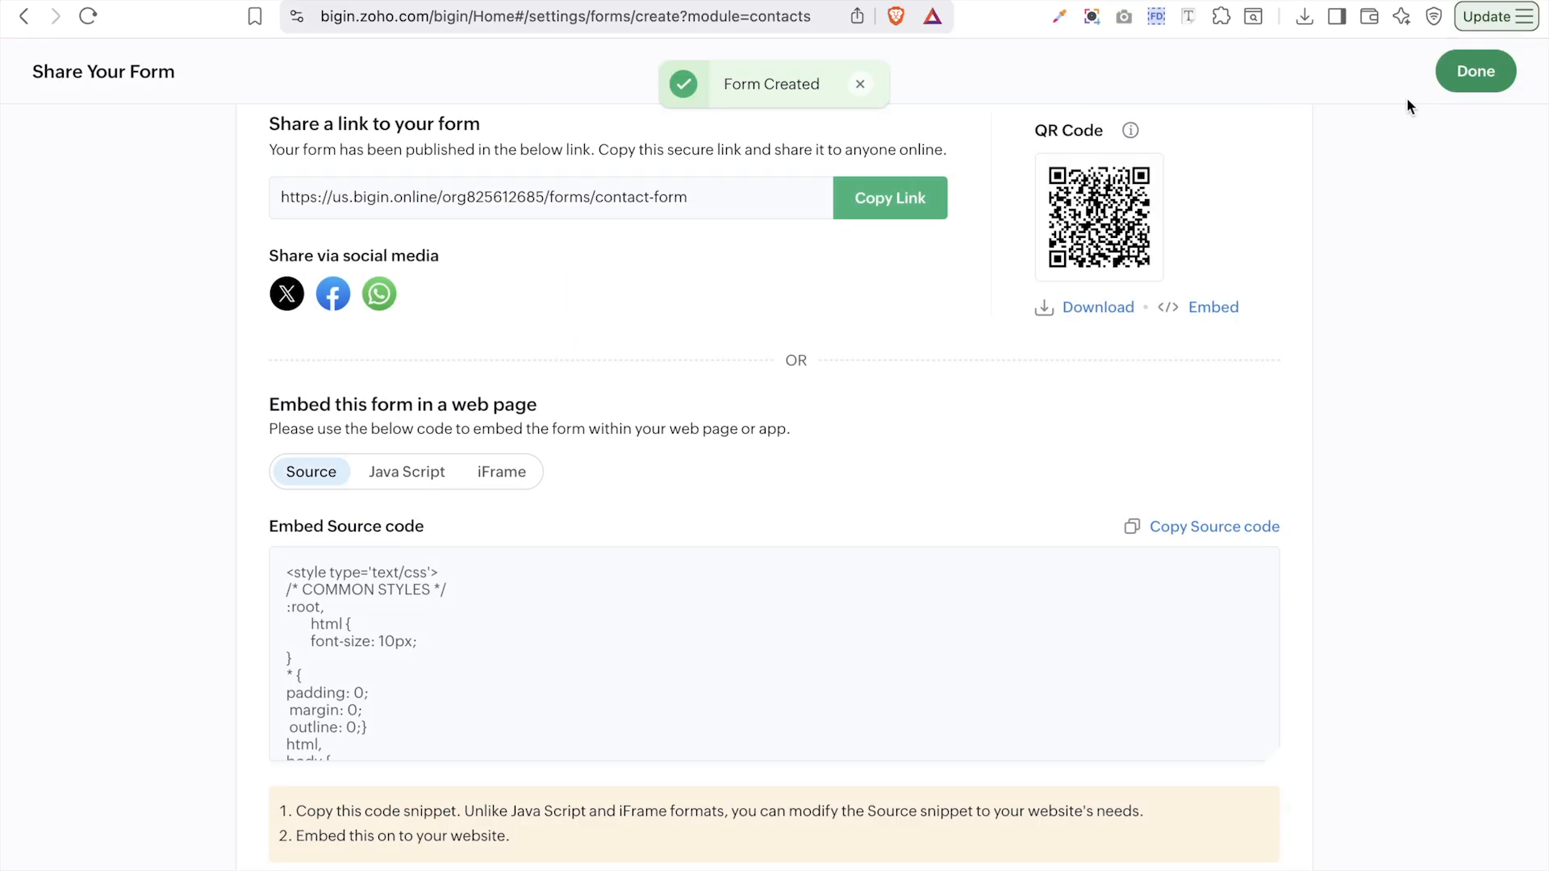
- Copy the form's public link and open it in a new browser tab to check the form
scroll(985, 250, "up", 1)
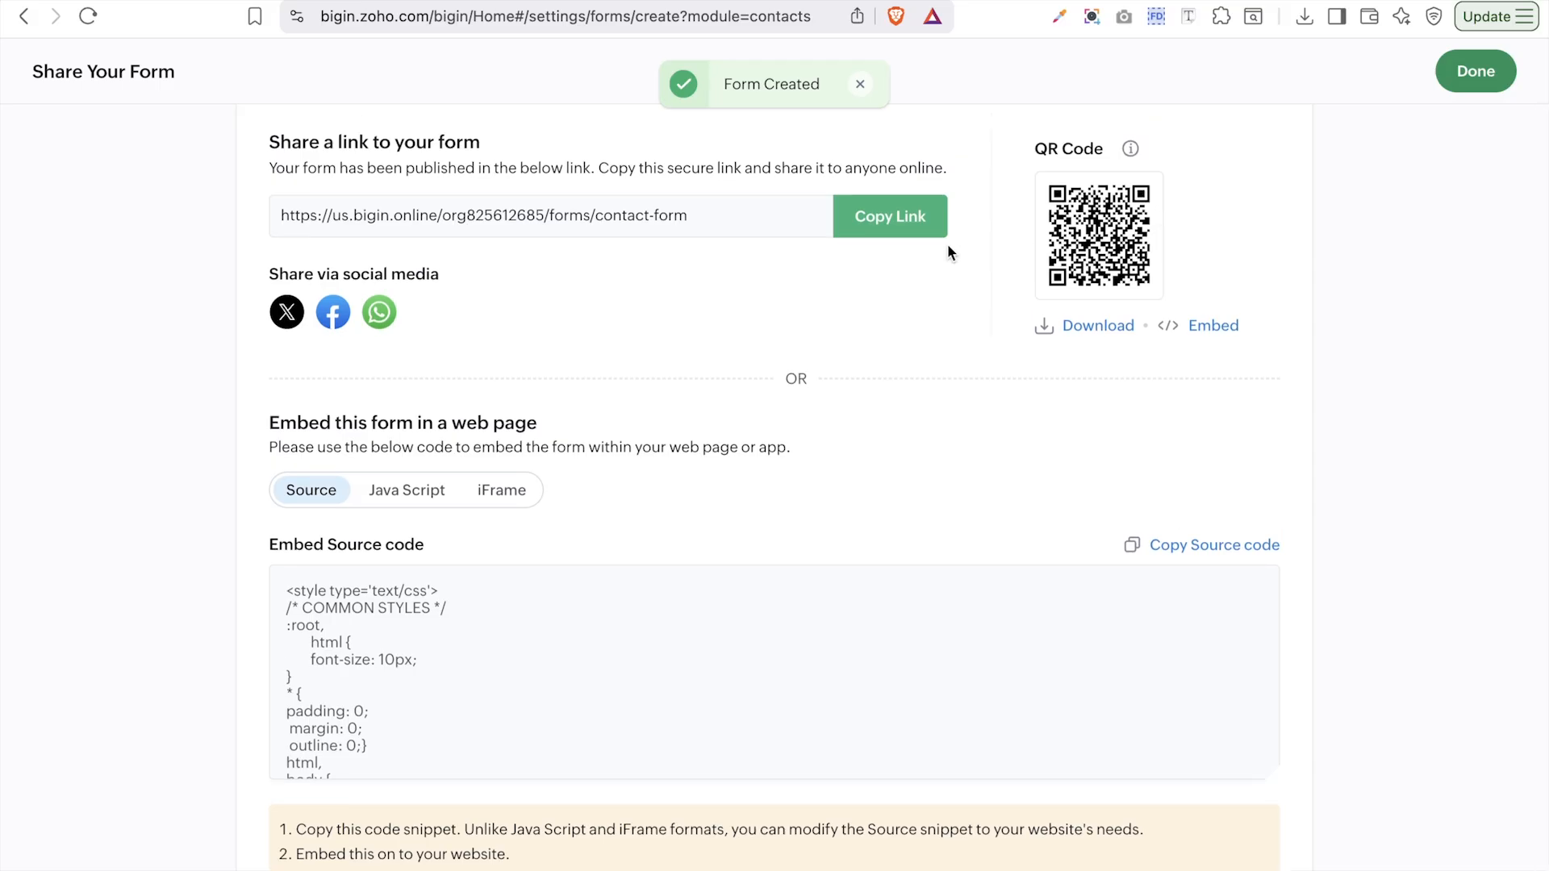
left_click(908, 232)
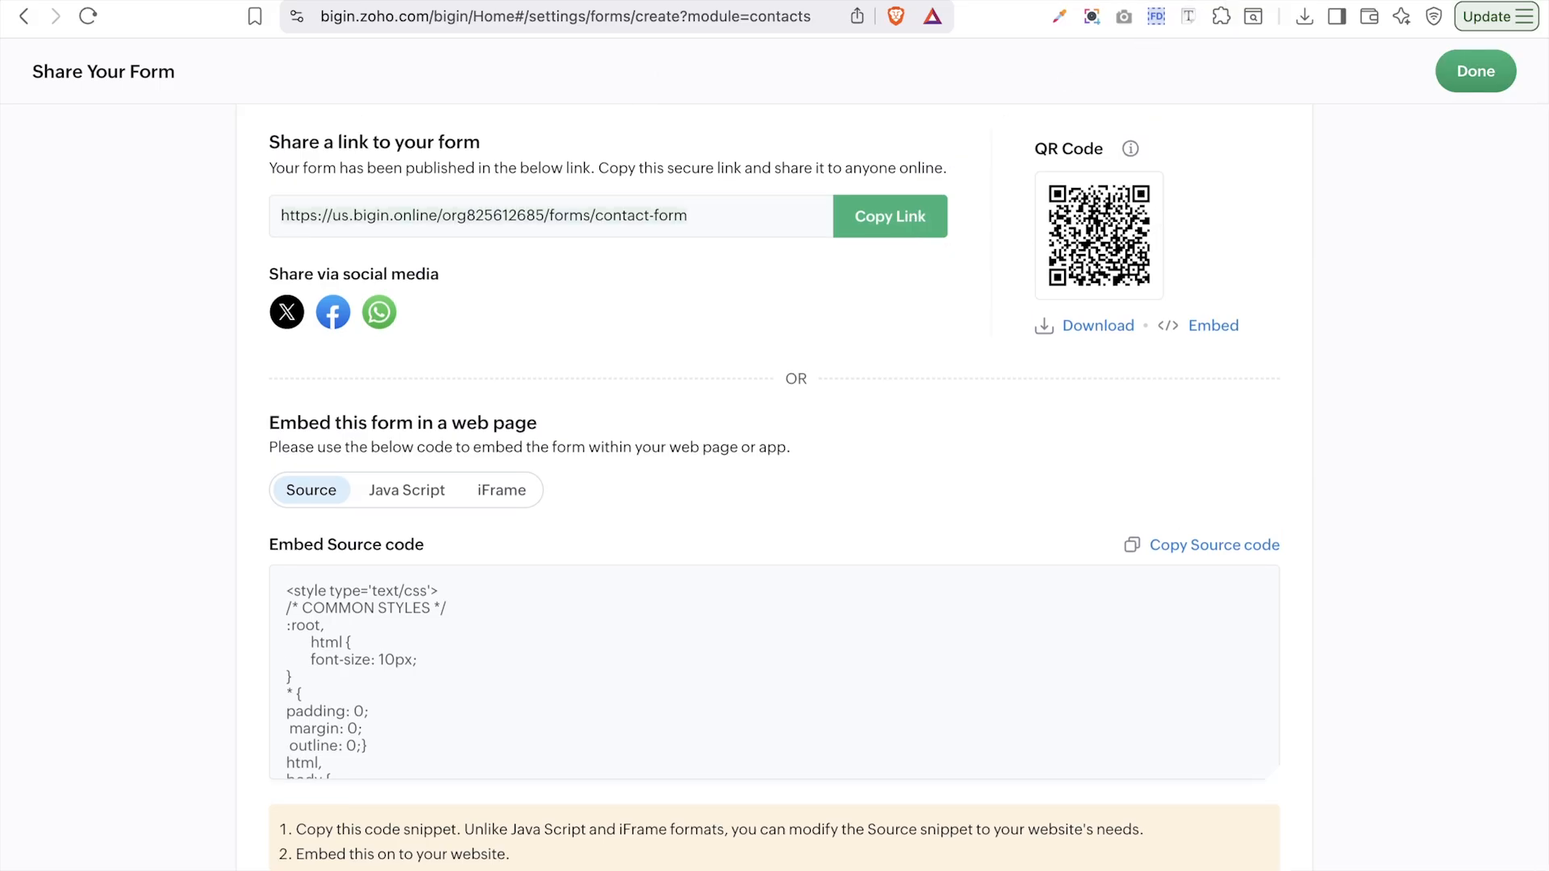
key("super+t")
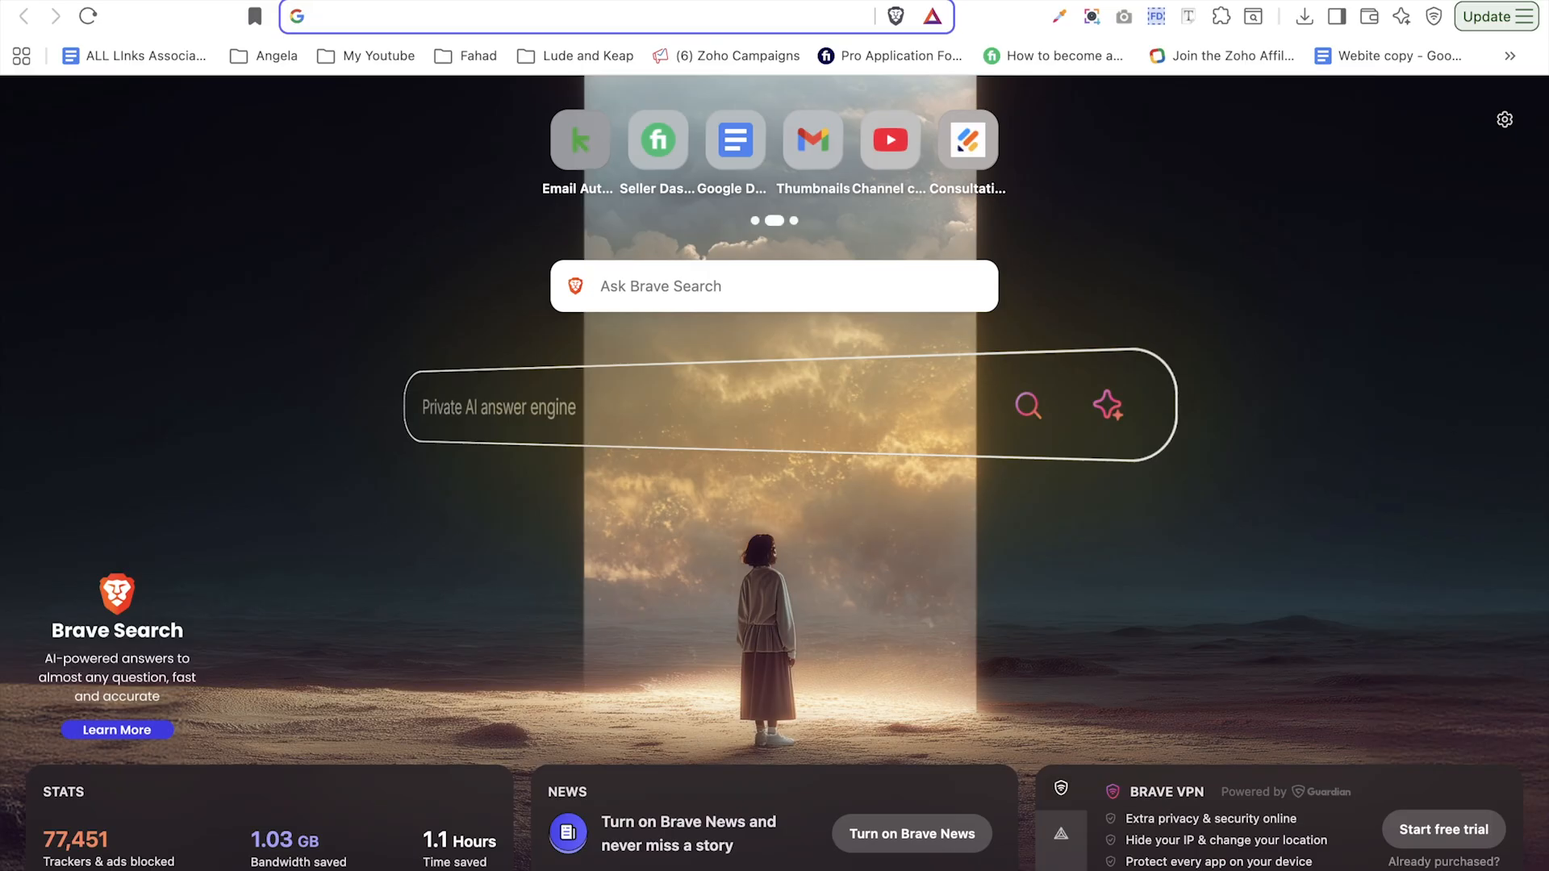
type("https://us.bigin.online/org825612685/forms/contact-form")
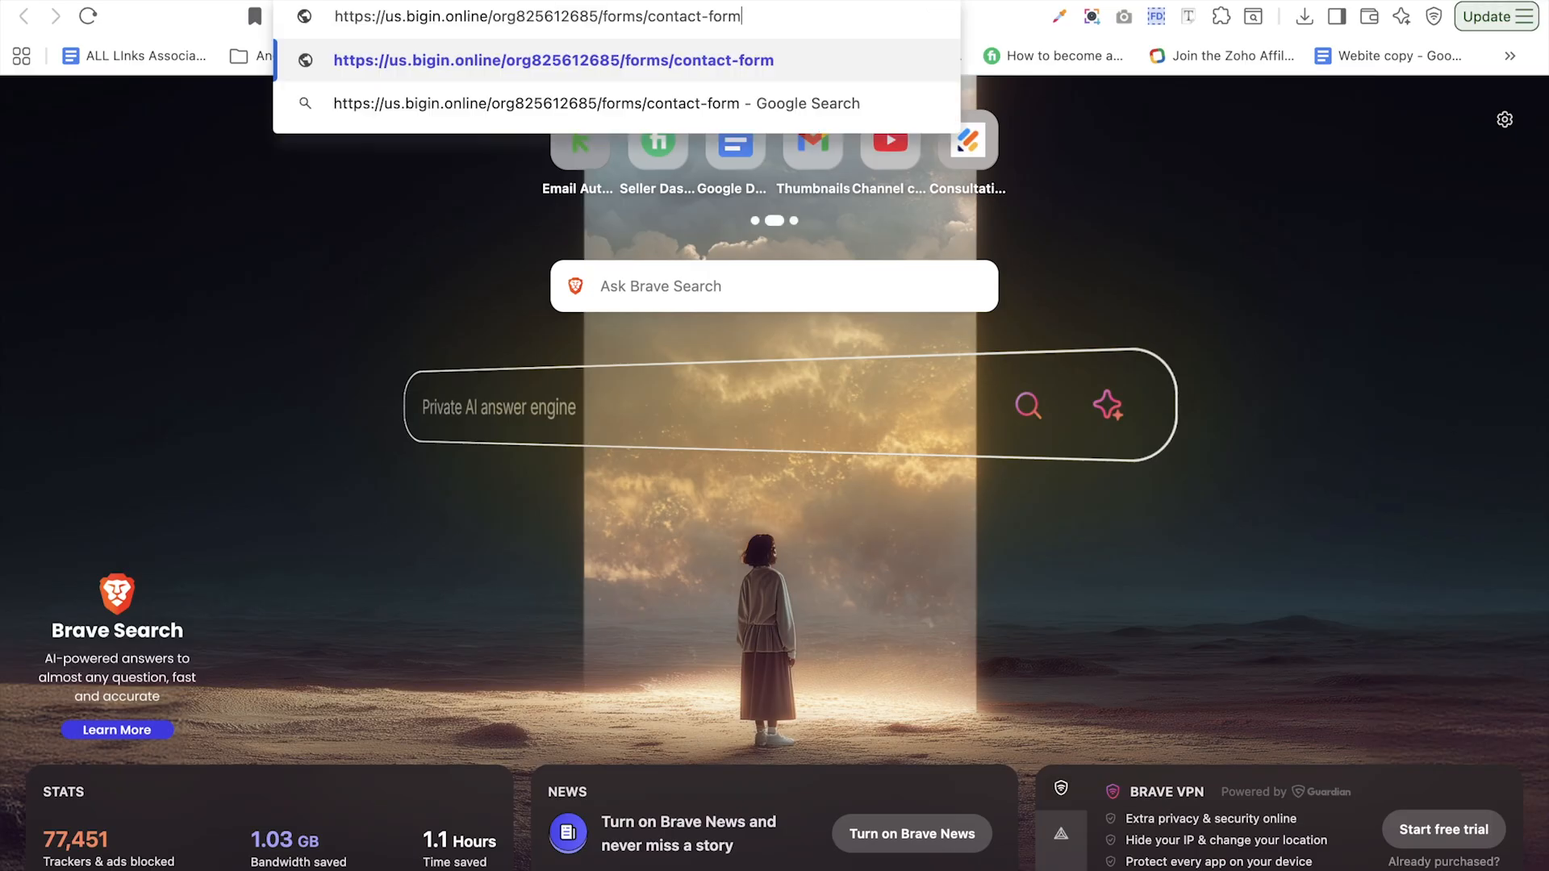
key("Return")
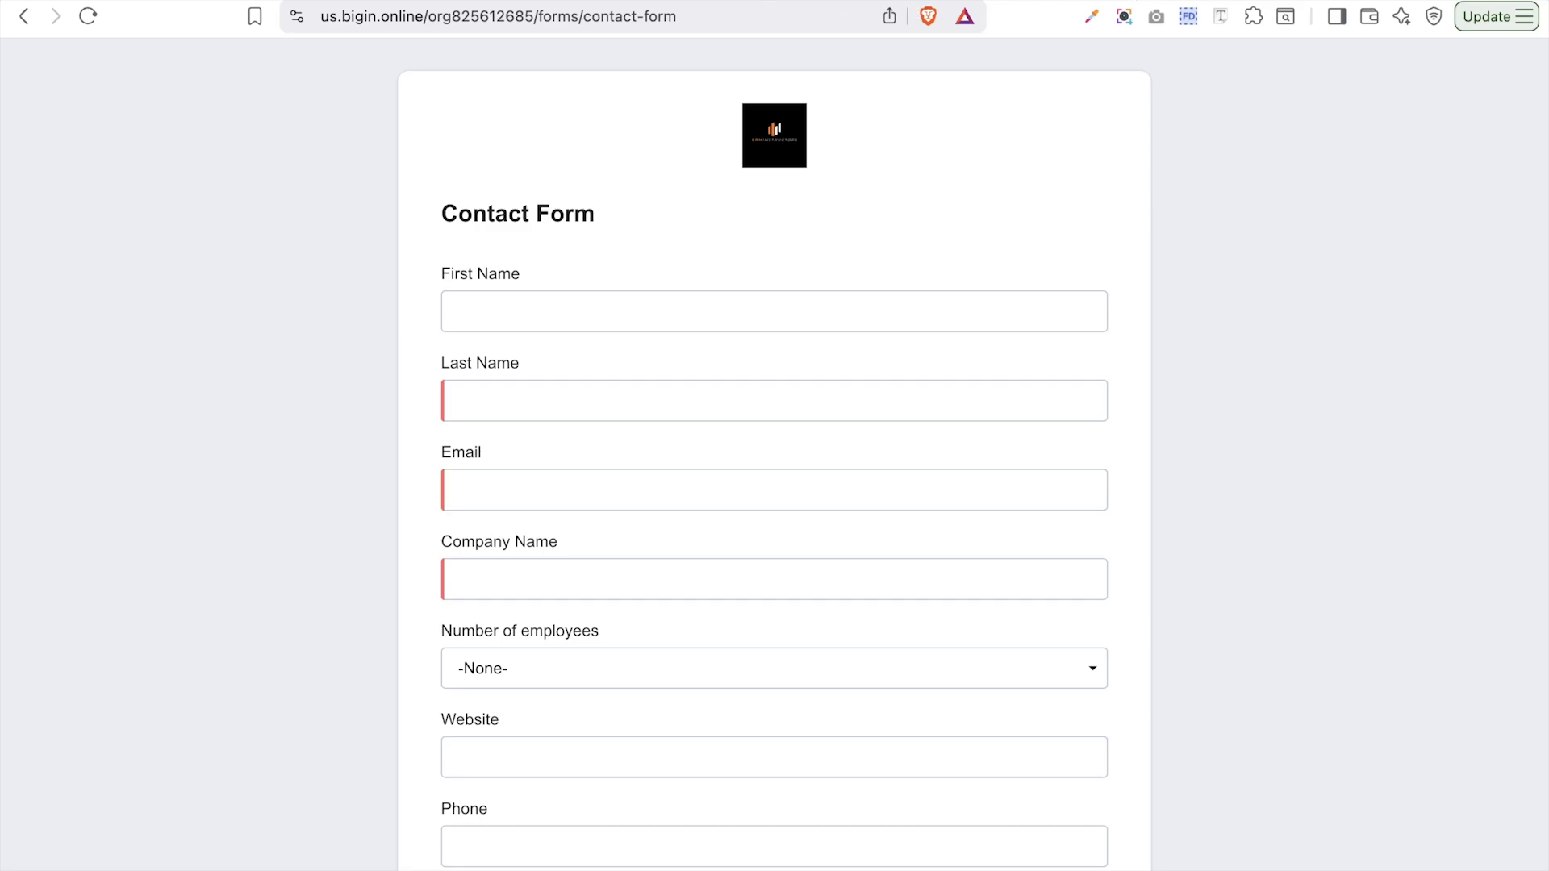
key("ctrl+shift+Tab")
key("ctrl+shift+Tab")
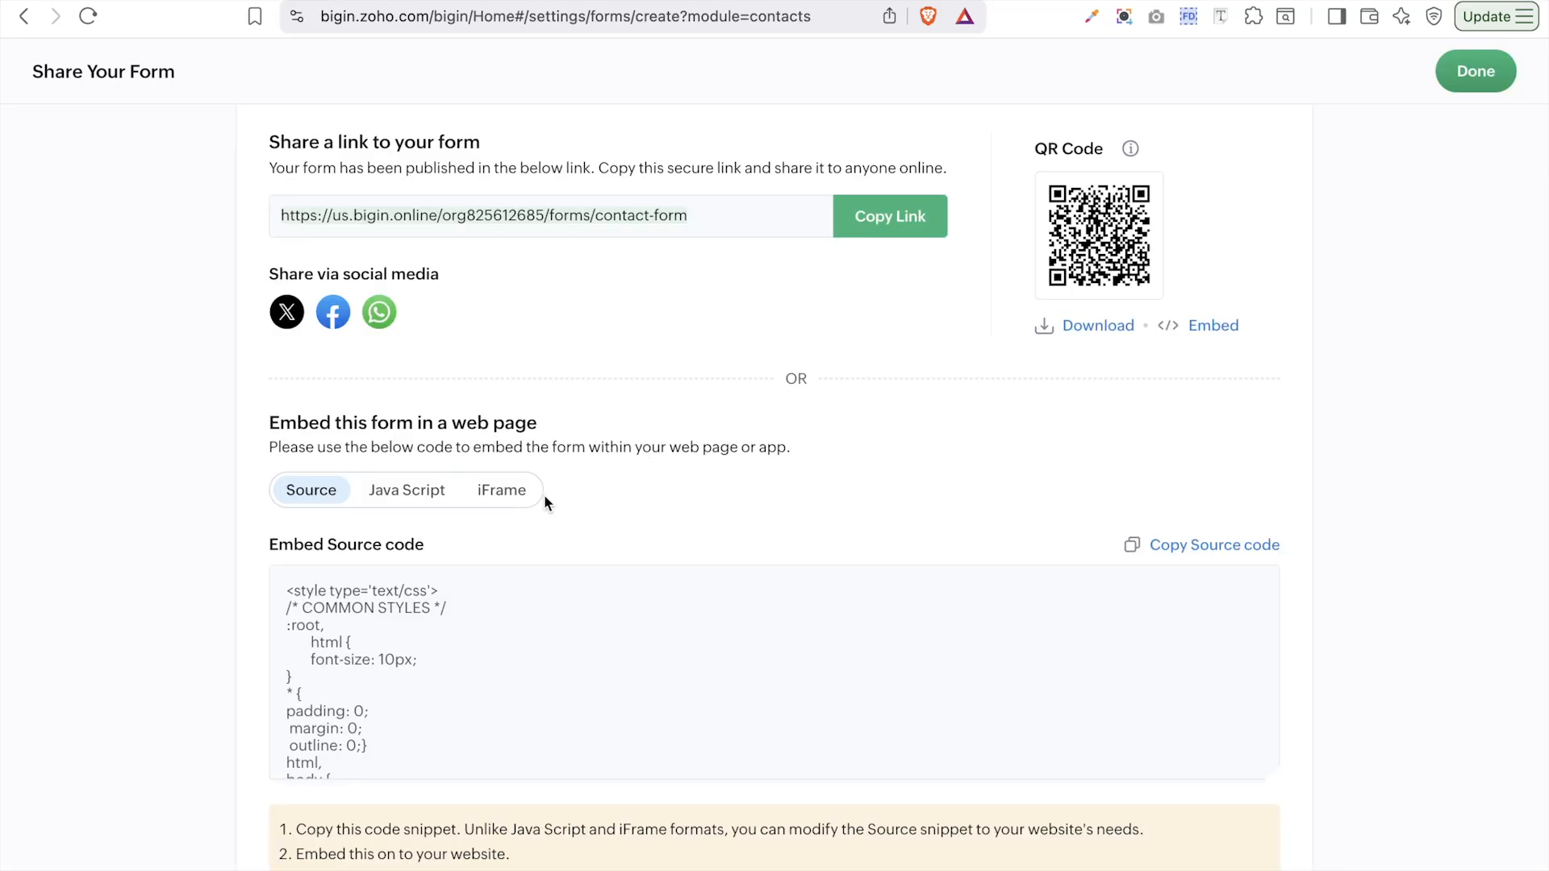
- Display the JavaScript and then the iFrame embed code for the form
scroll(545, 497, "down", 1)
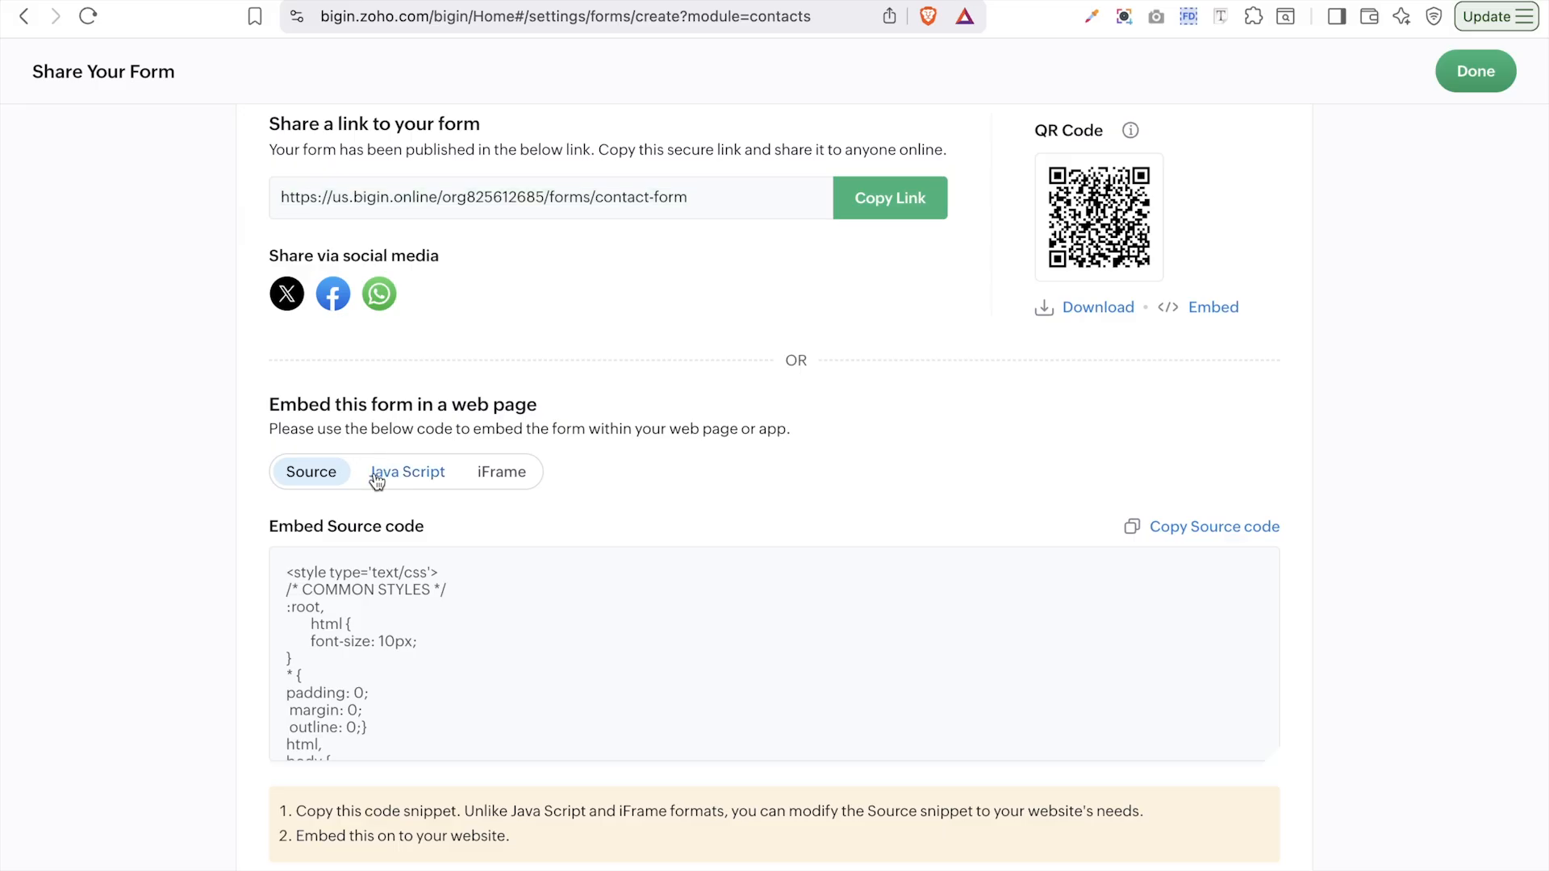
left_click(383, 476)
left_click(524, 474)
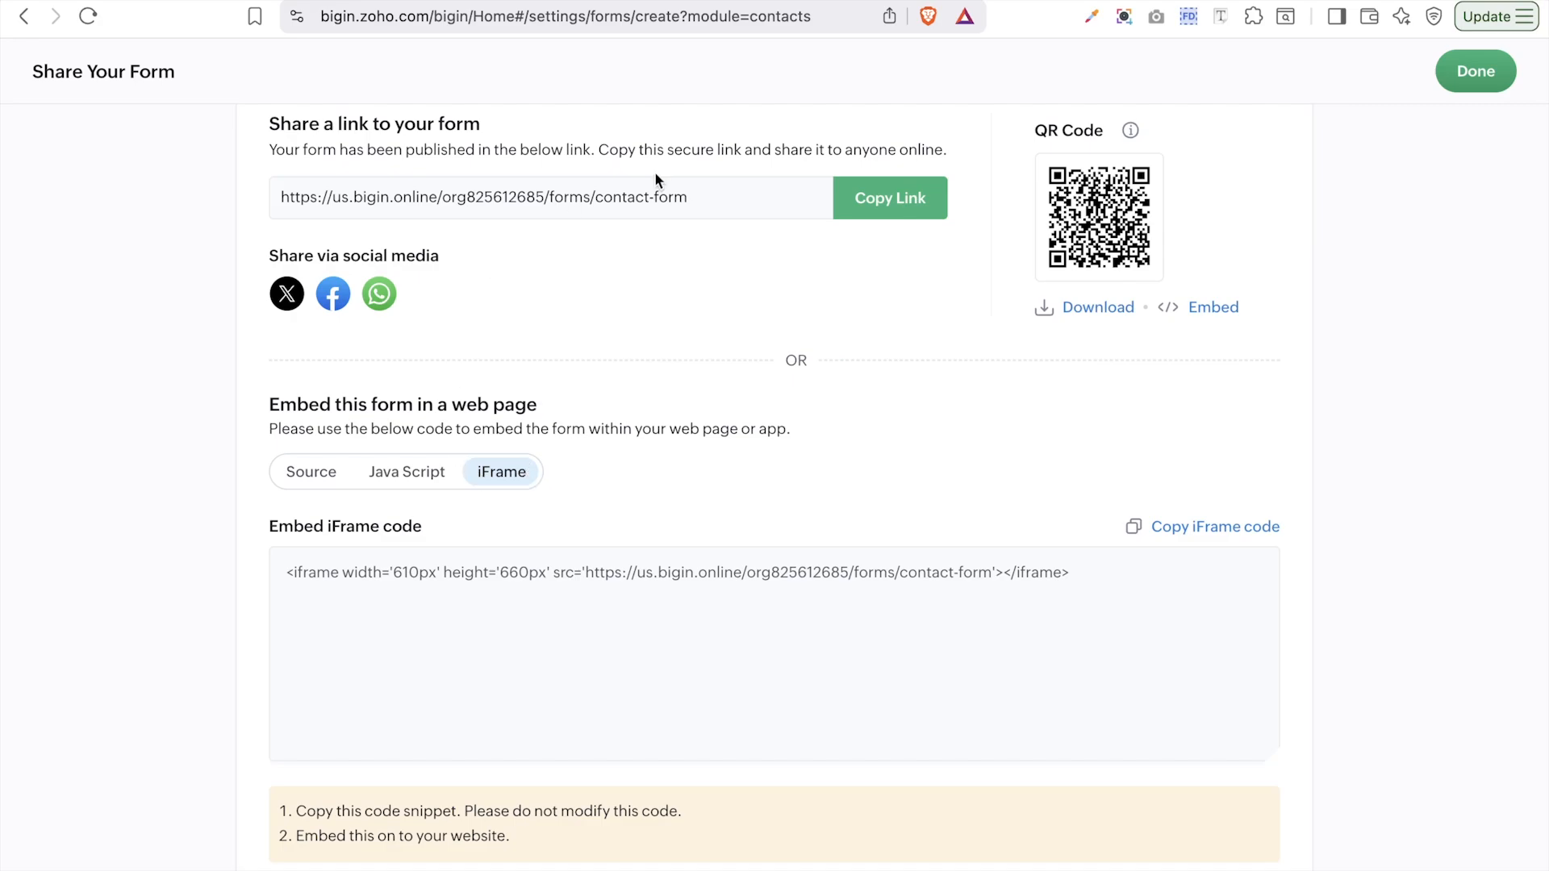
- Download the form's QR code as FormsQRCode.png and return to the Forms list
left_click(1091, 306)
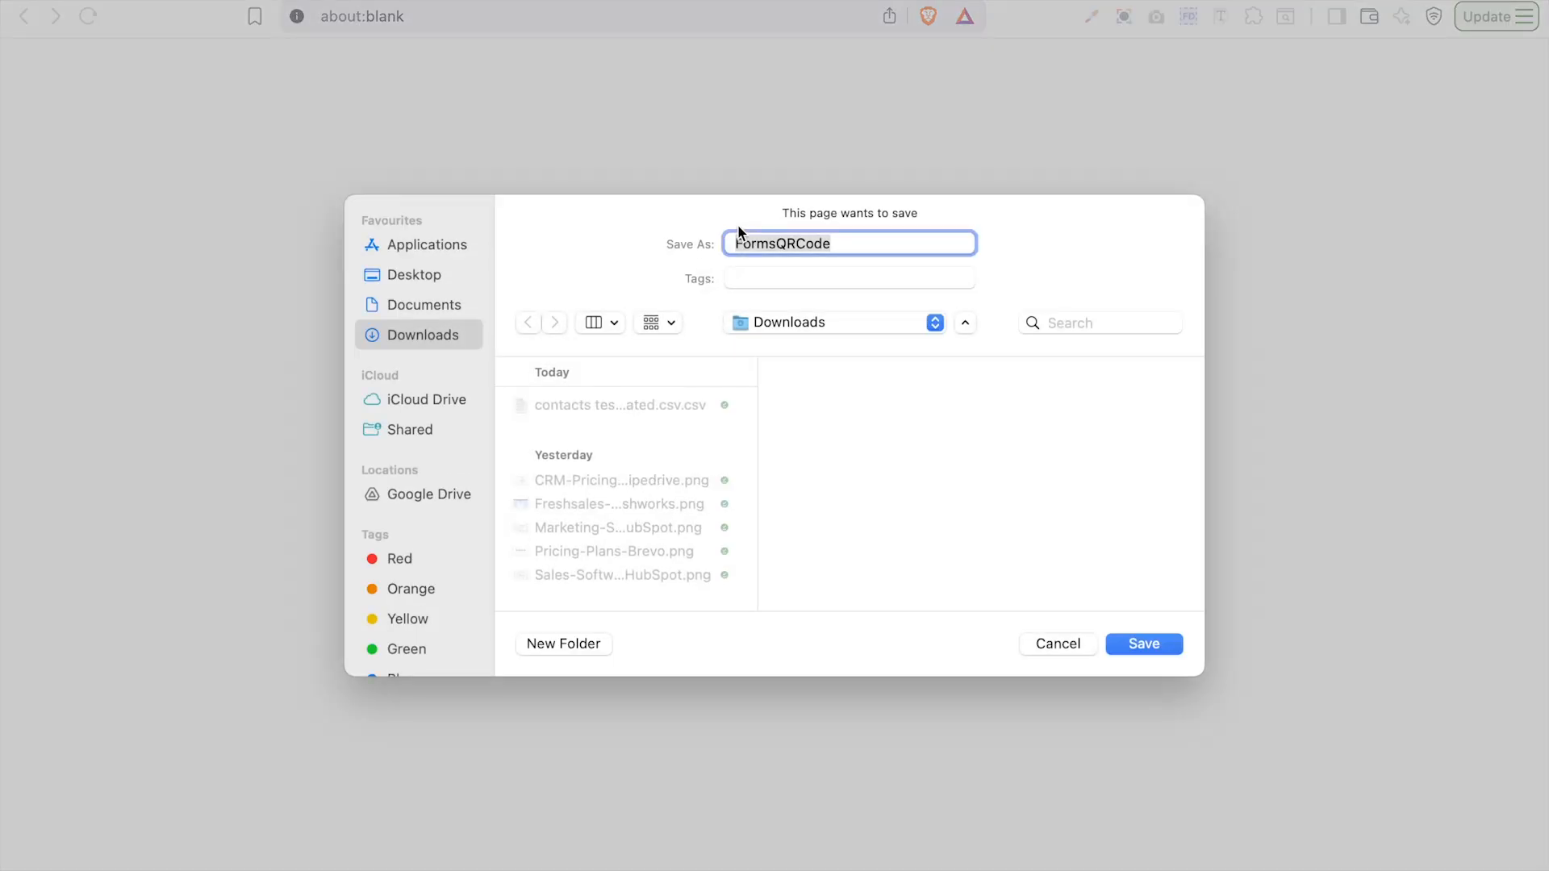
left_click(1136, 646)
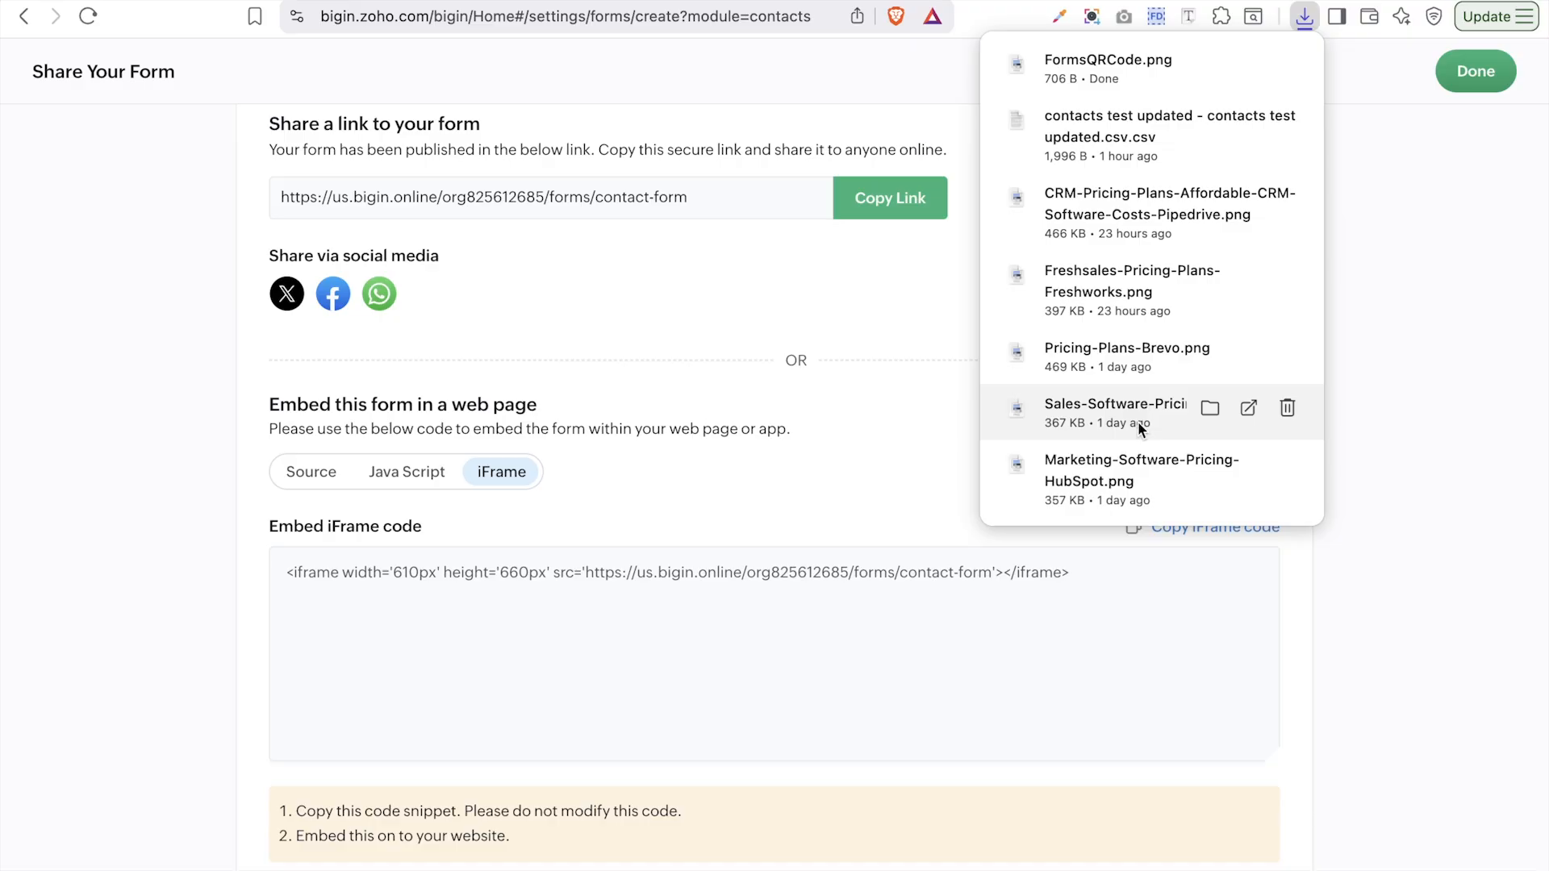
left_click(880, 403)
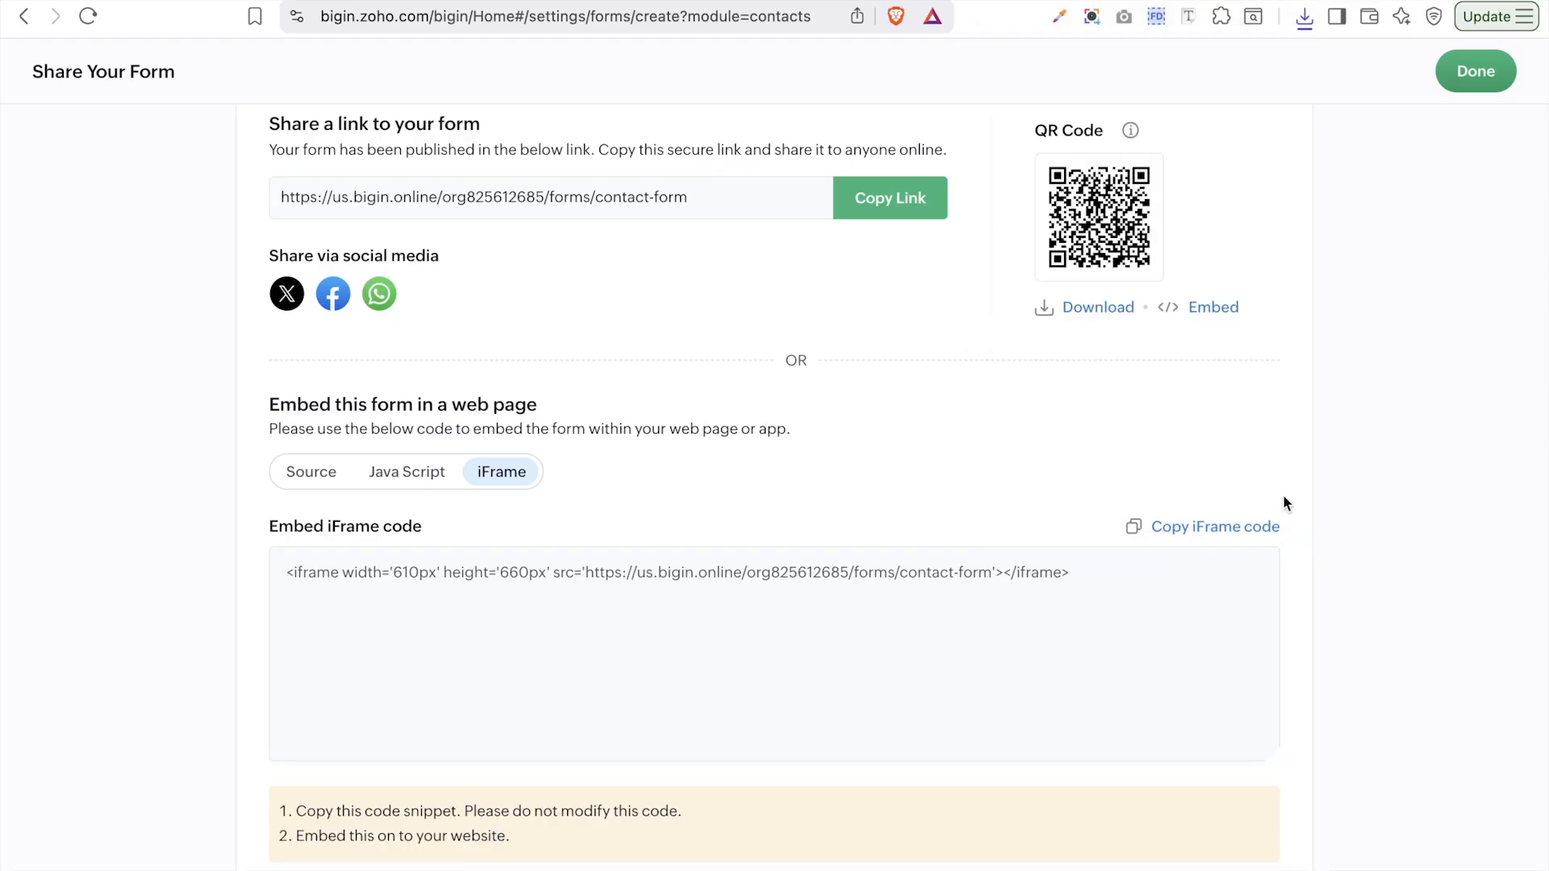
scroll(1283, 502, "up", 1)
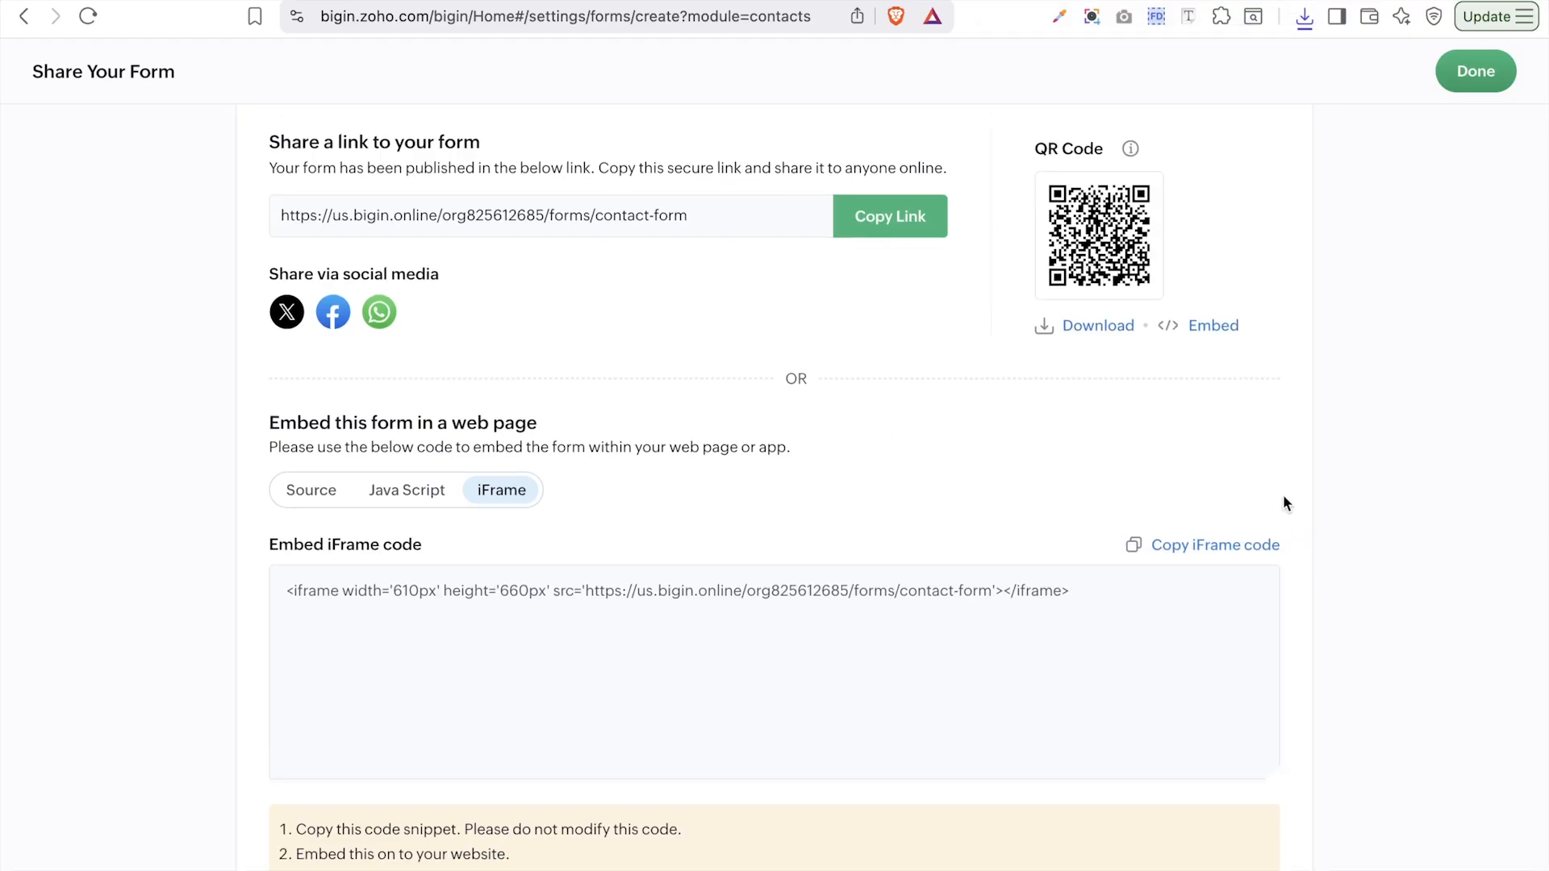
left_click(1494, 62)
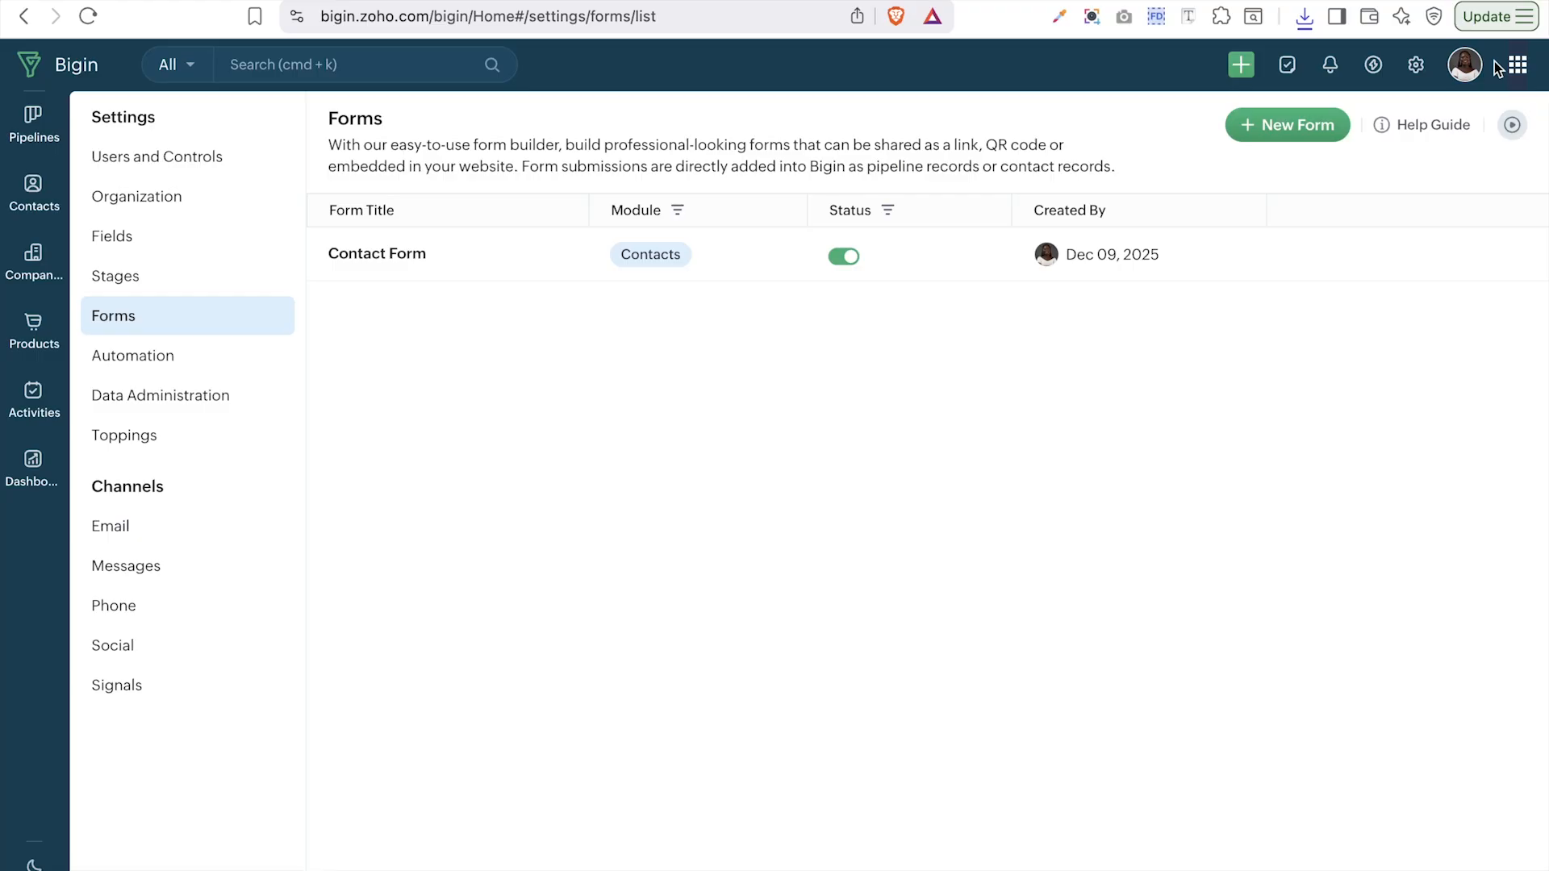
- Create a new Pipeline Form based on the Sales Pipeline
left_click(1302, 128)
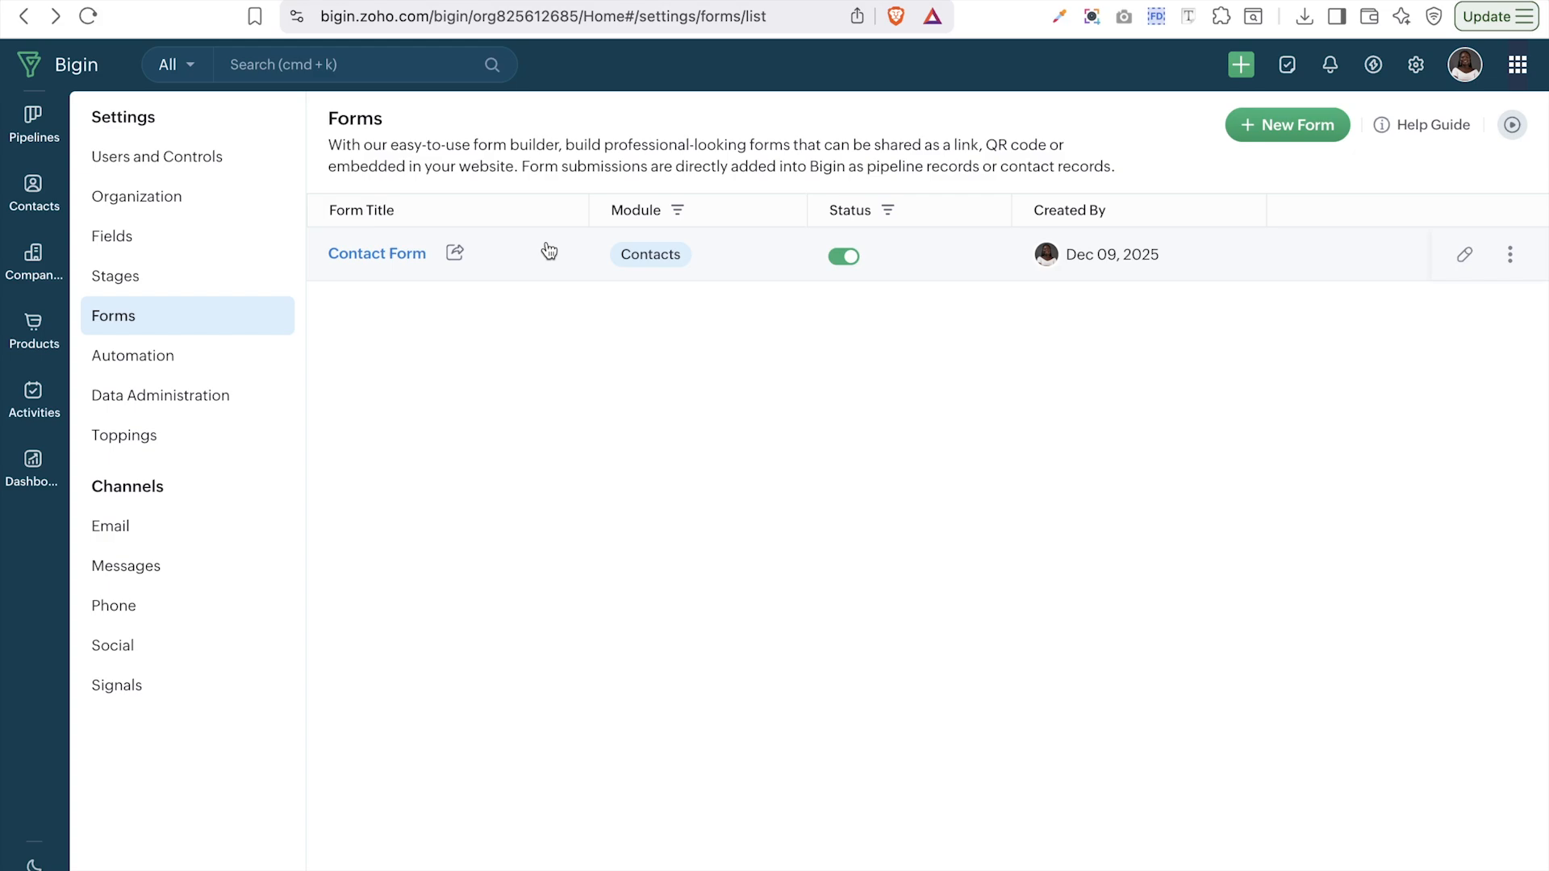
left_click(1301, 132)
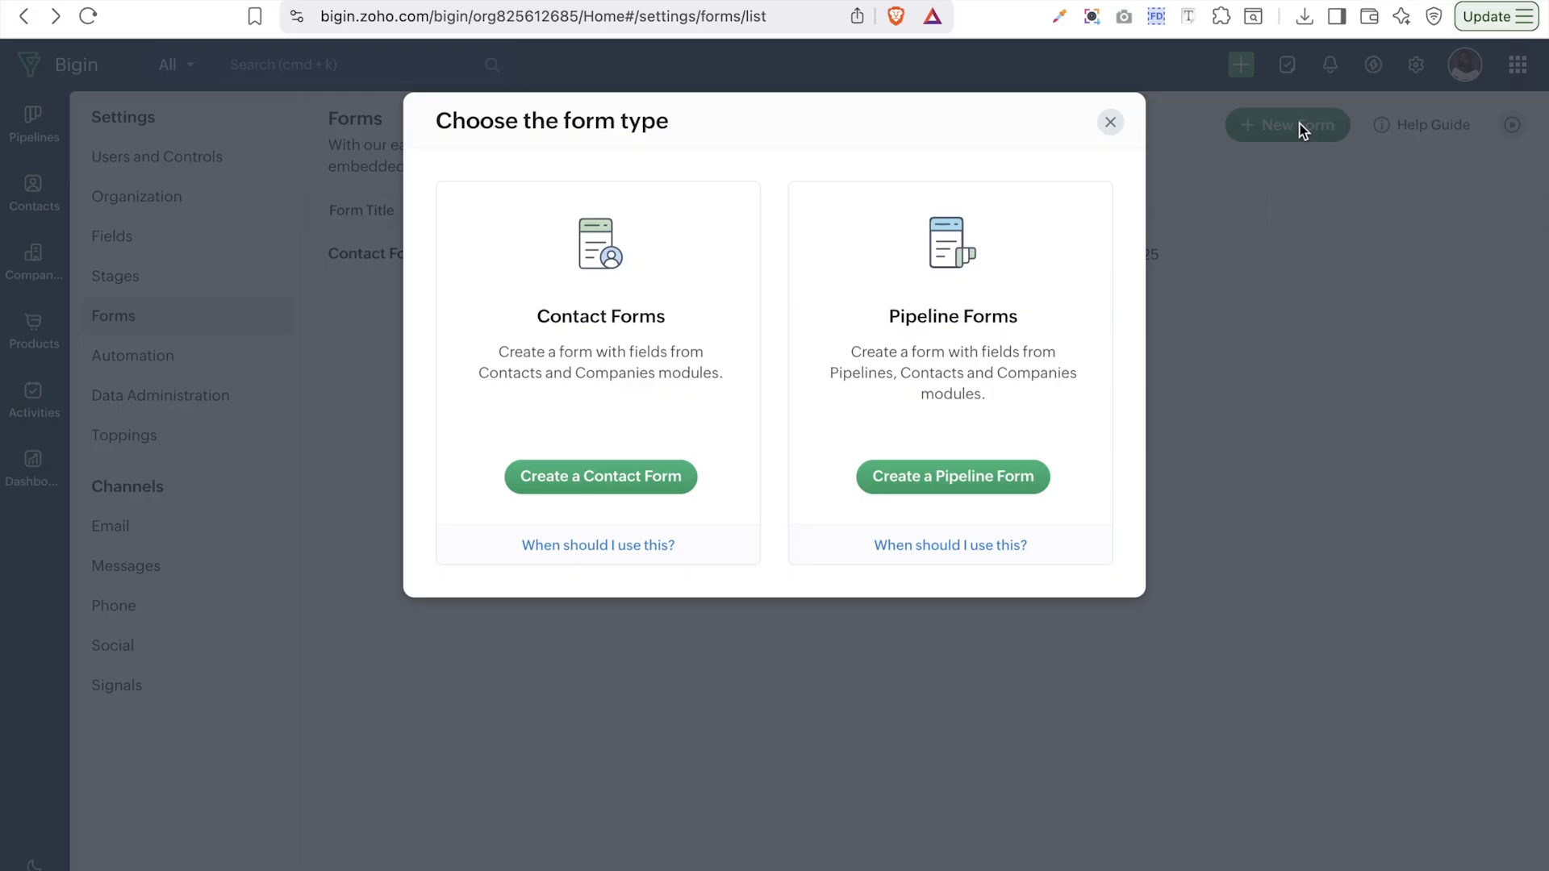
left_click(960, 483)
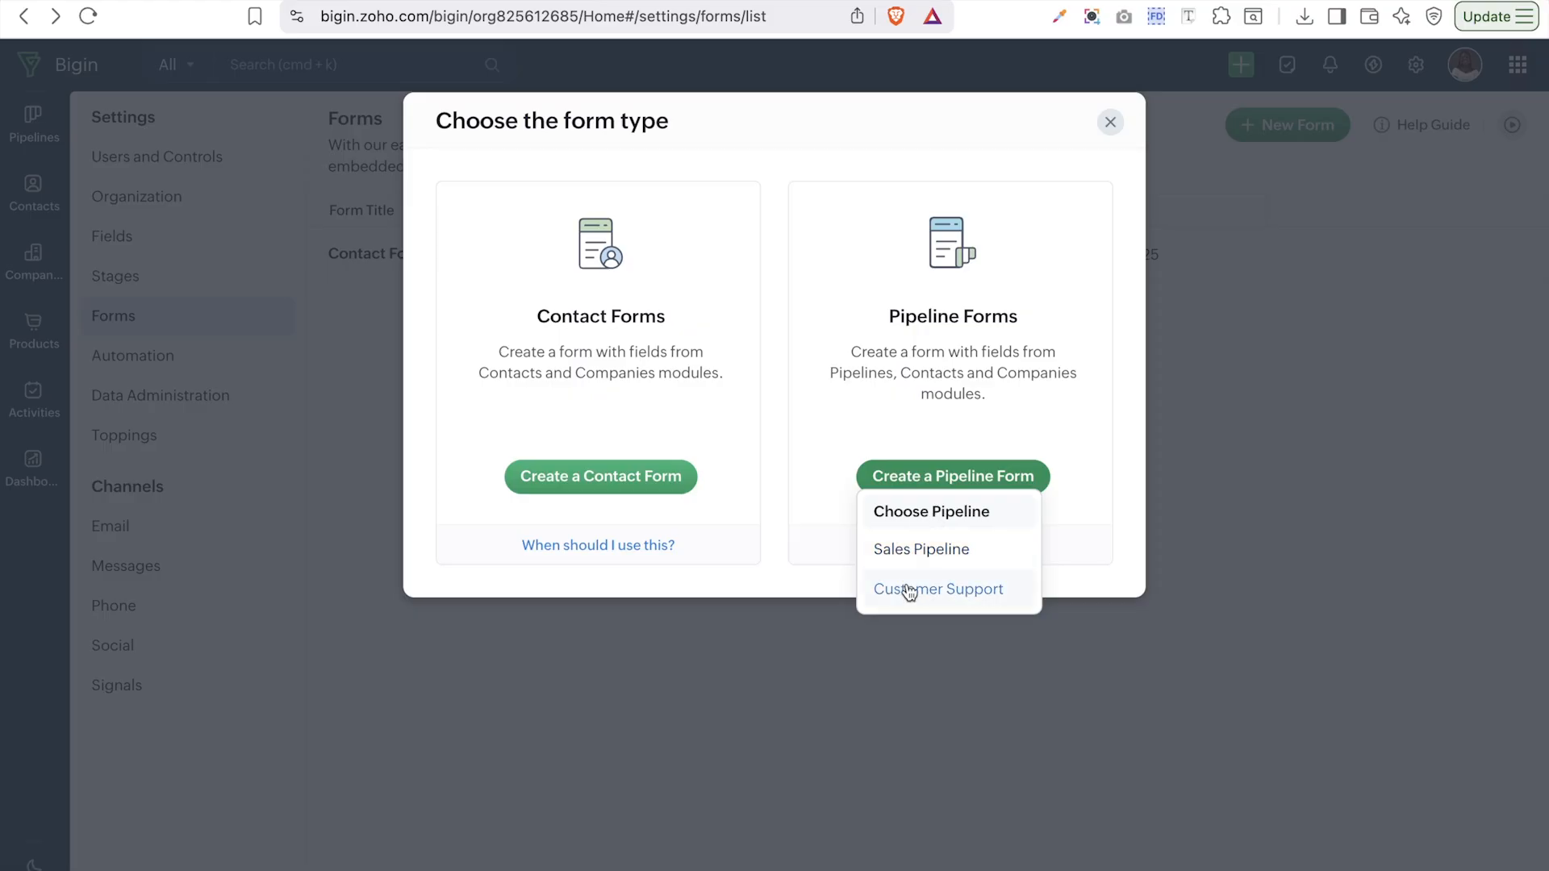
left_click(933, 552)
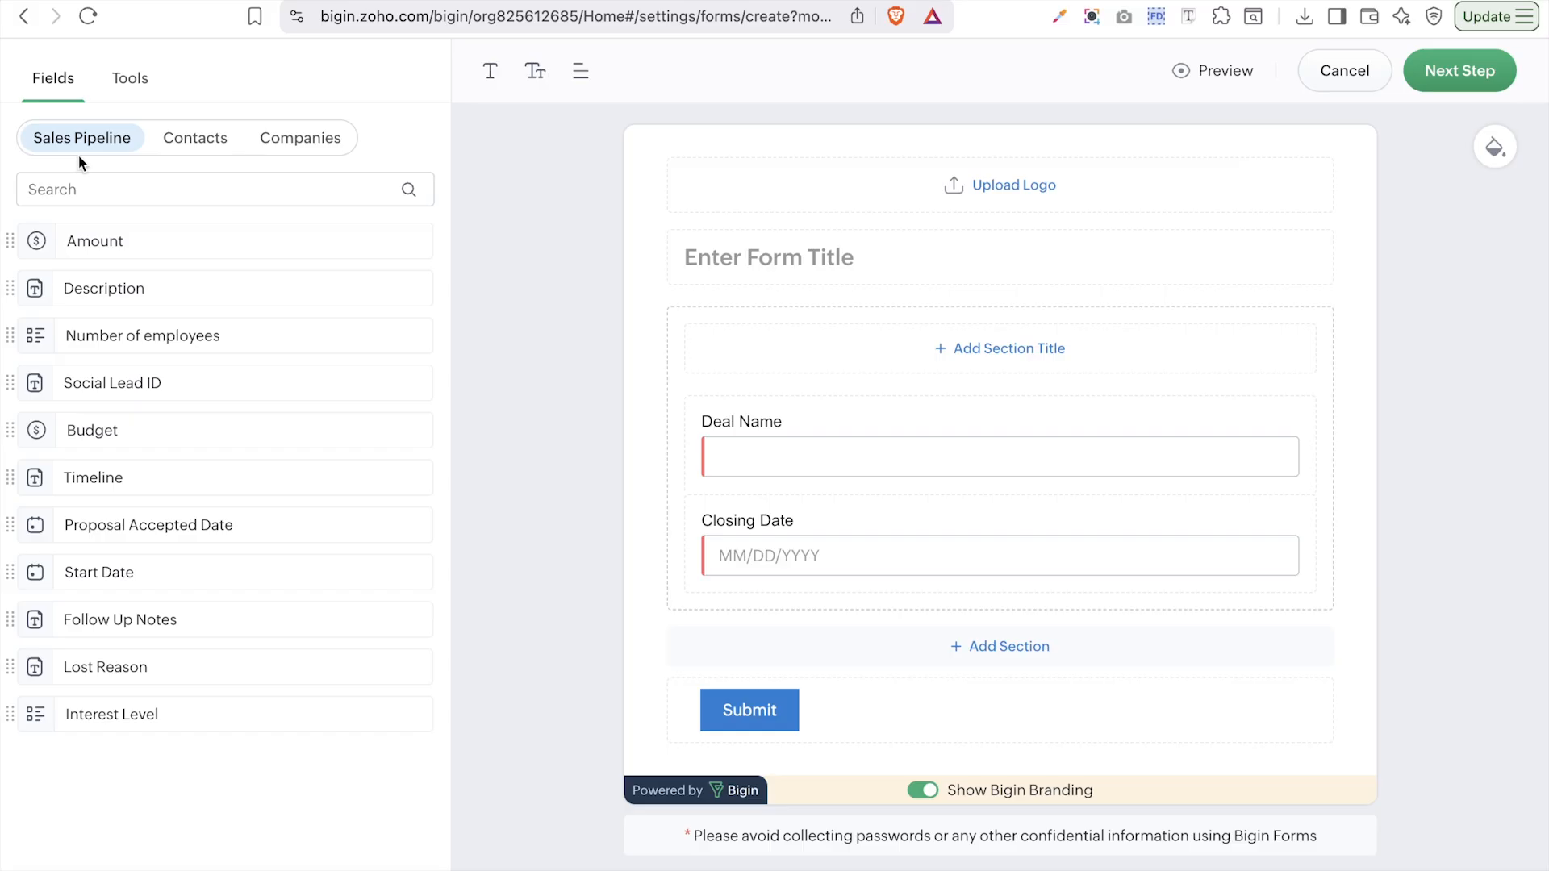
- Add the First Name contact field and place it above the auto-added Last Name
left_click(205, 150)
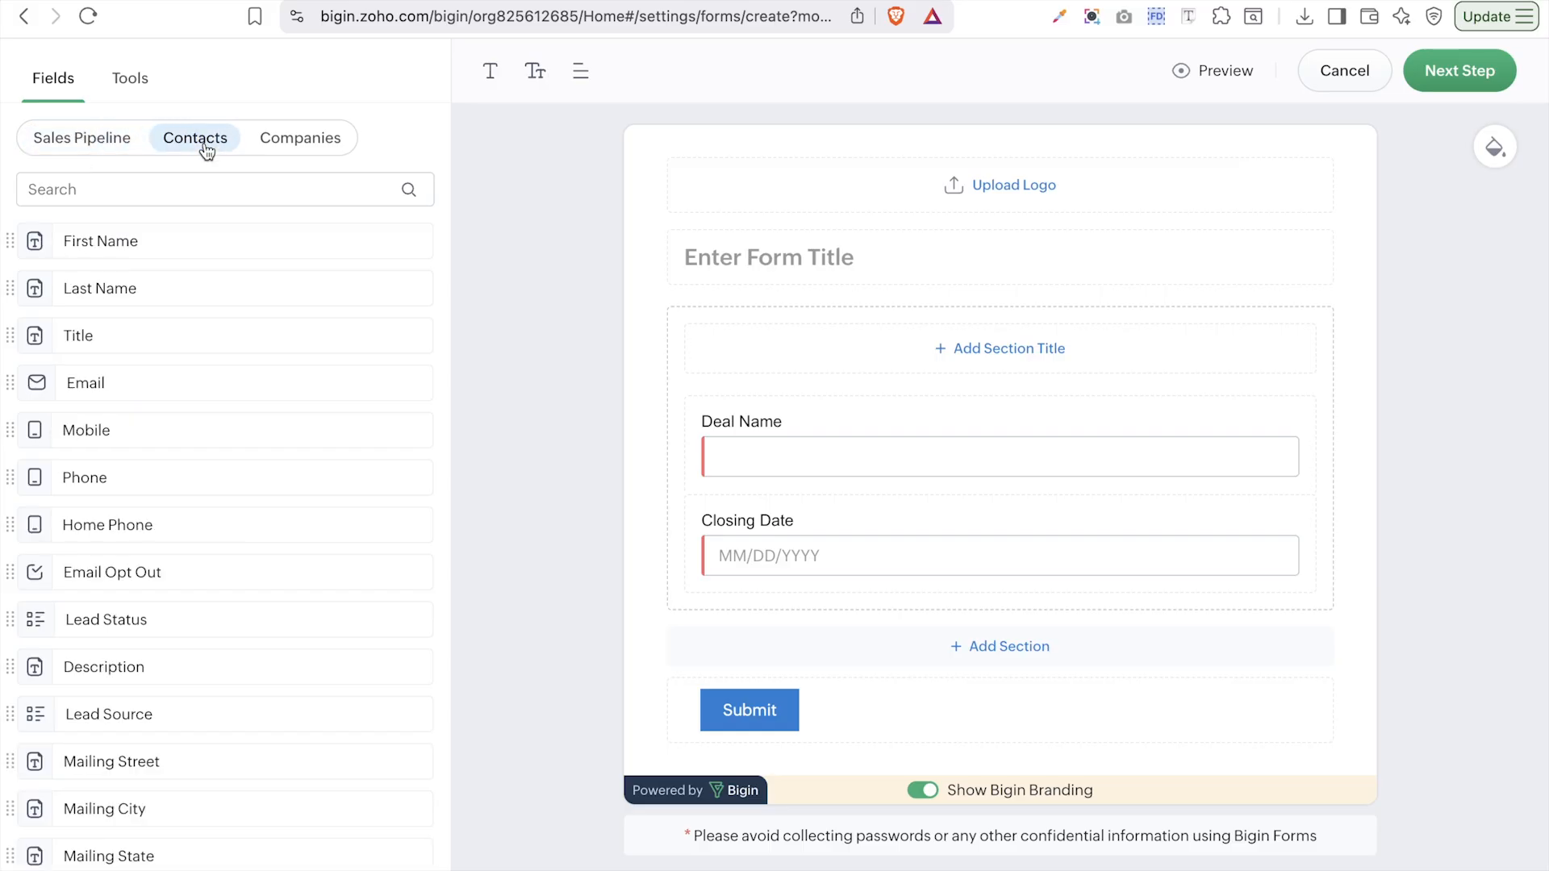
left_click(313, 151)
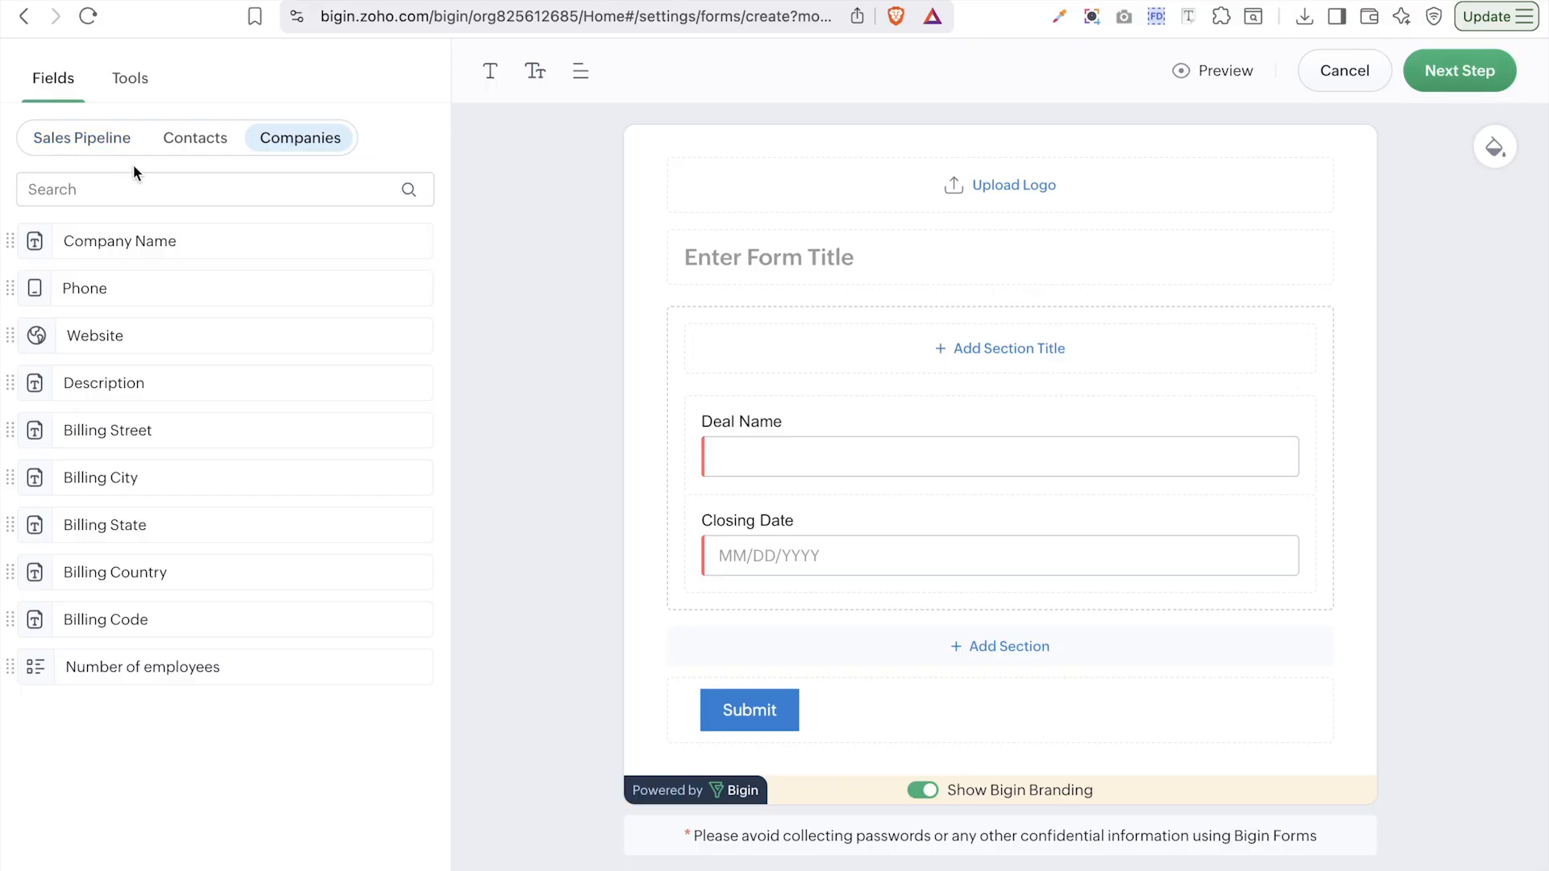
left_click(195, 147)
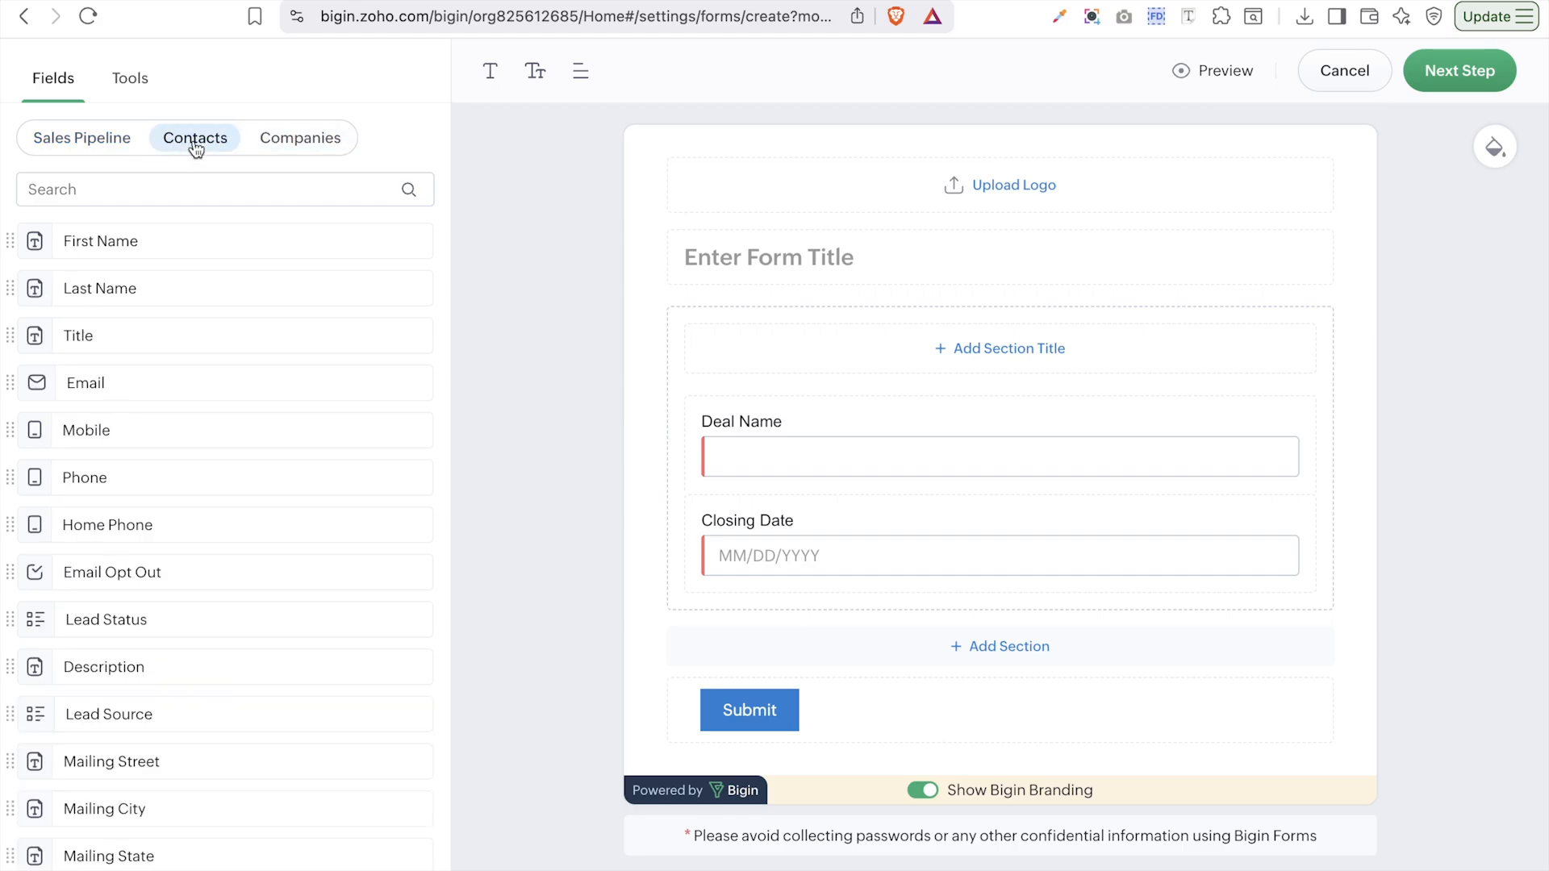
left_click_drag(173, 242, 982, 401)
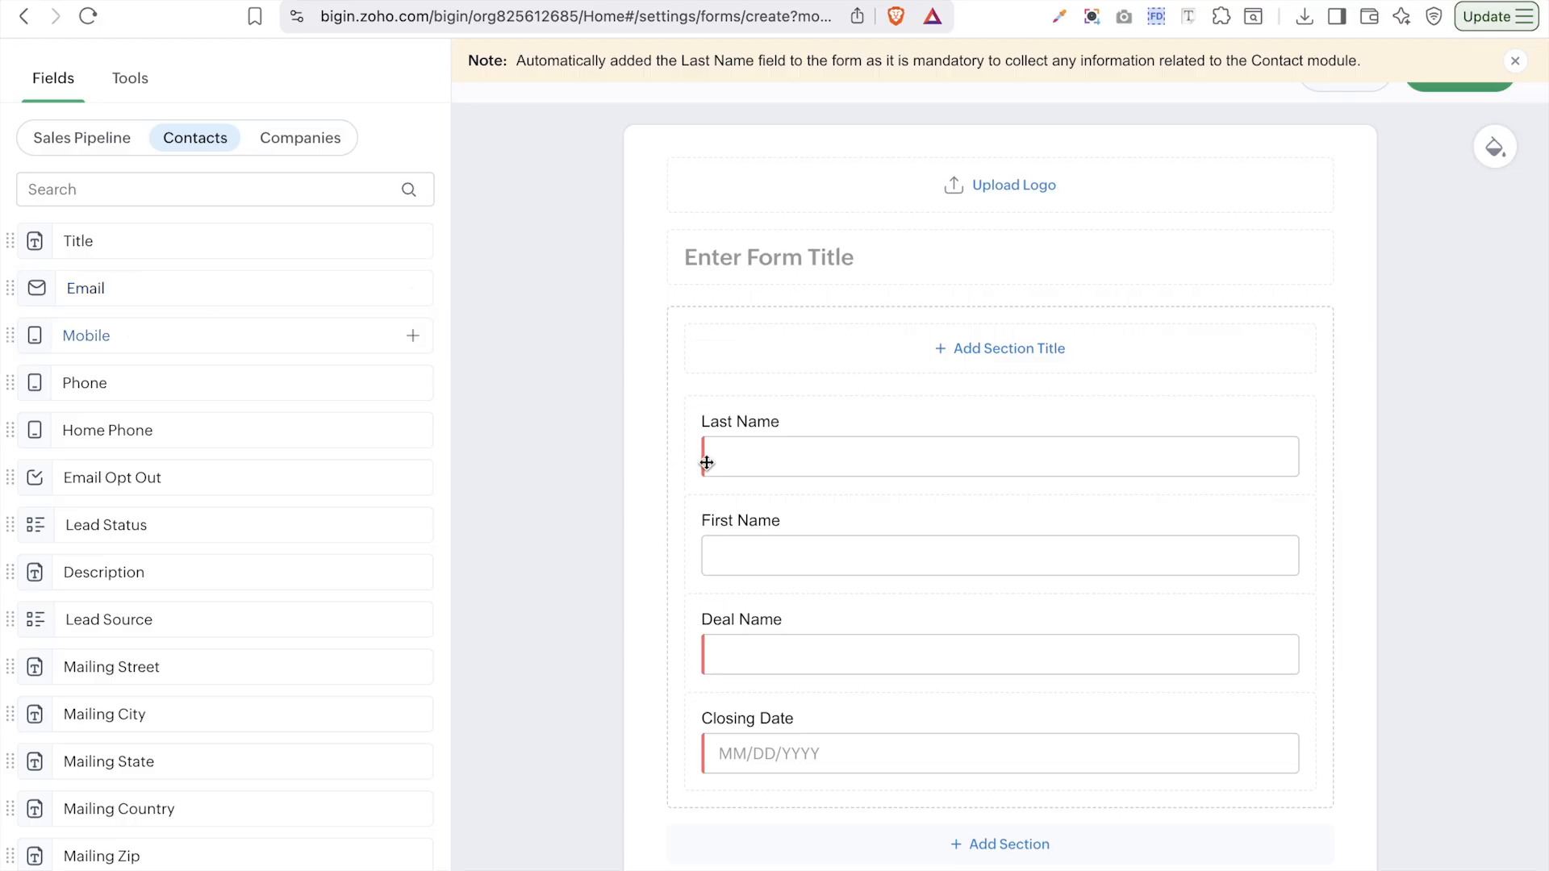
left_click_drag(779, 542, 796, 407)
scroll(799, 554, "down", 3)
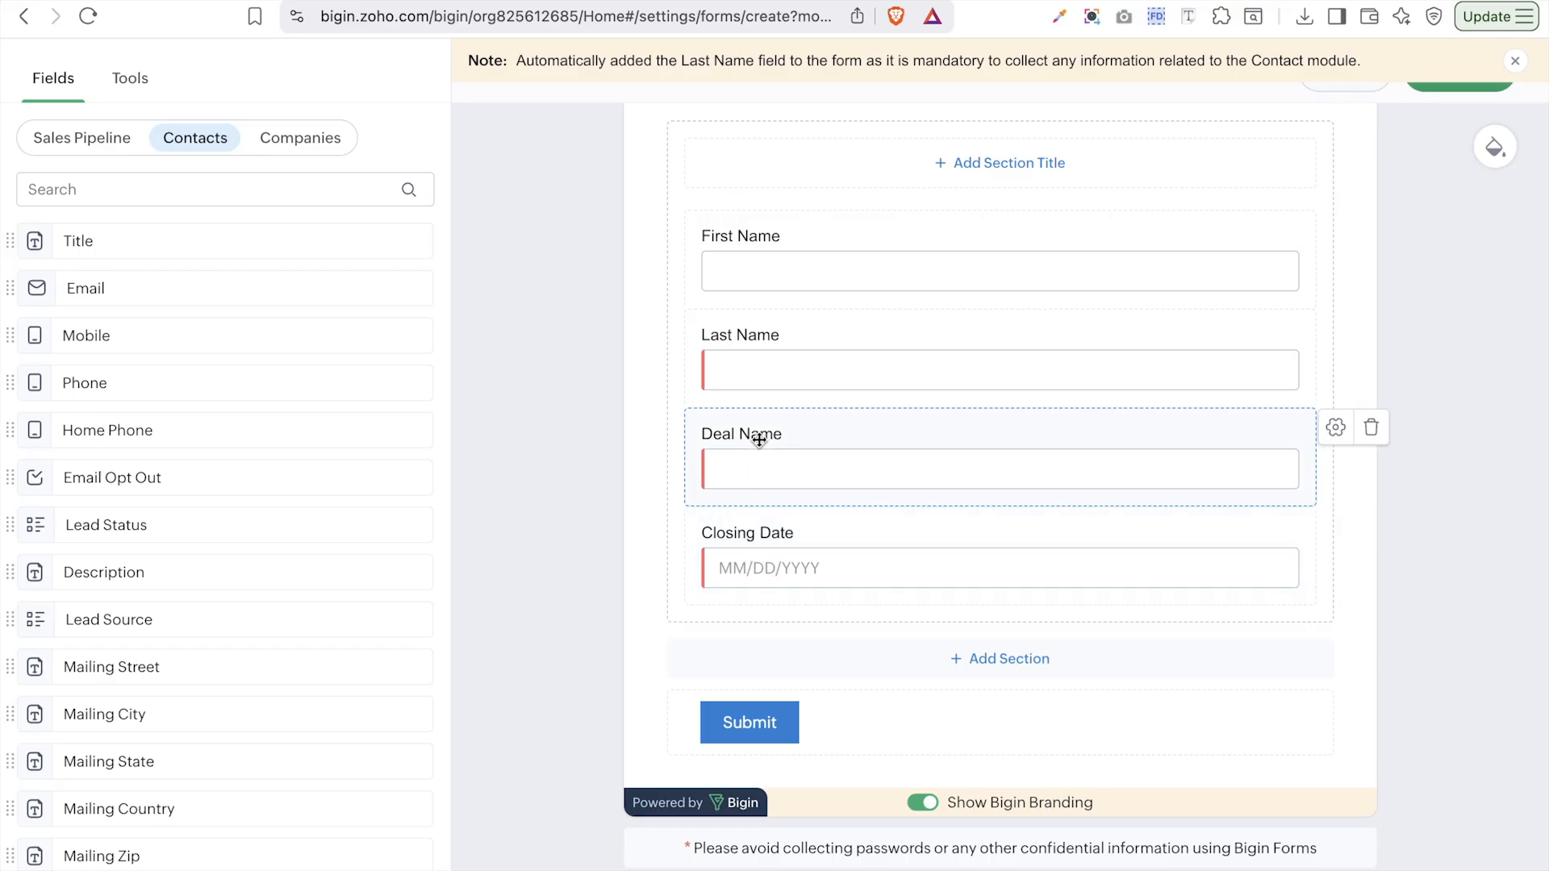
- Relabel the Deal Name field 'Tell us the name of your project'
left_click(1335, 427)
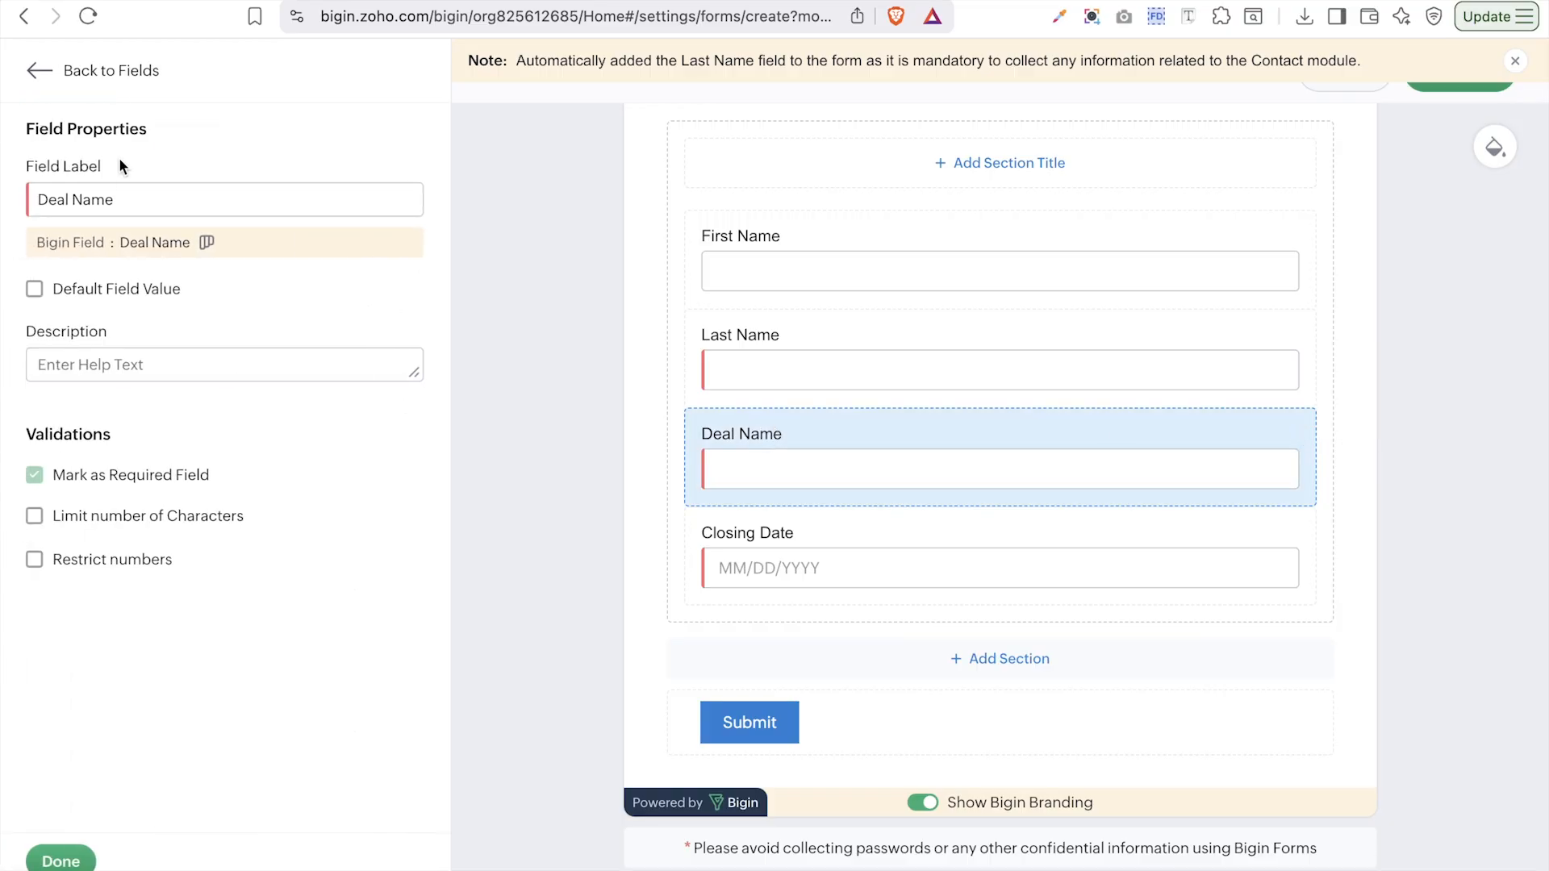
left_click(120, 192)
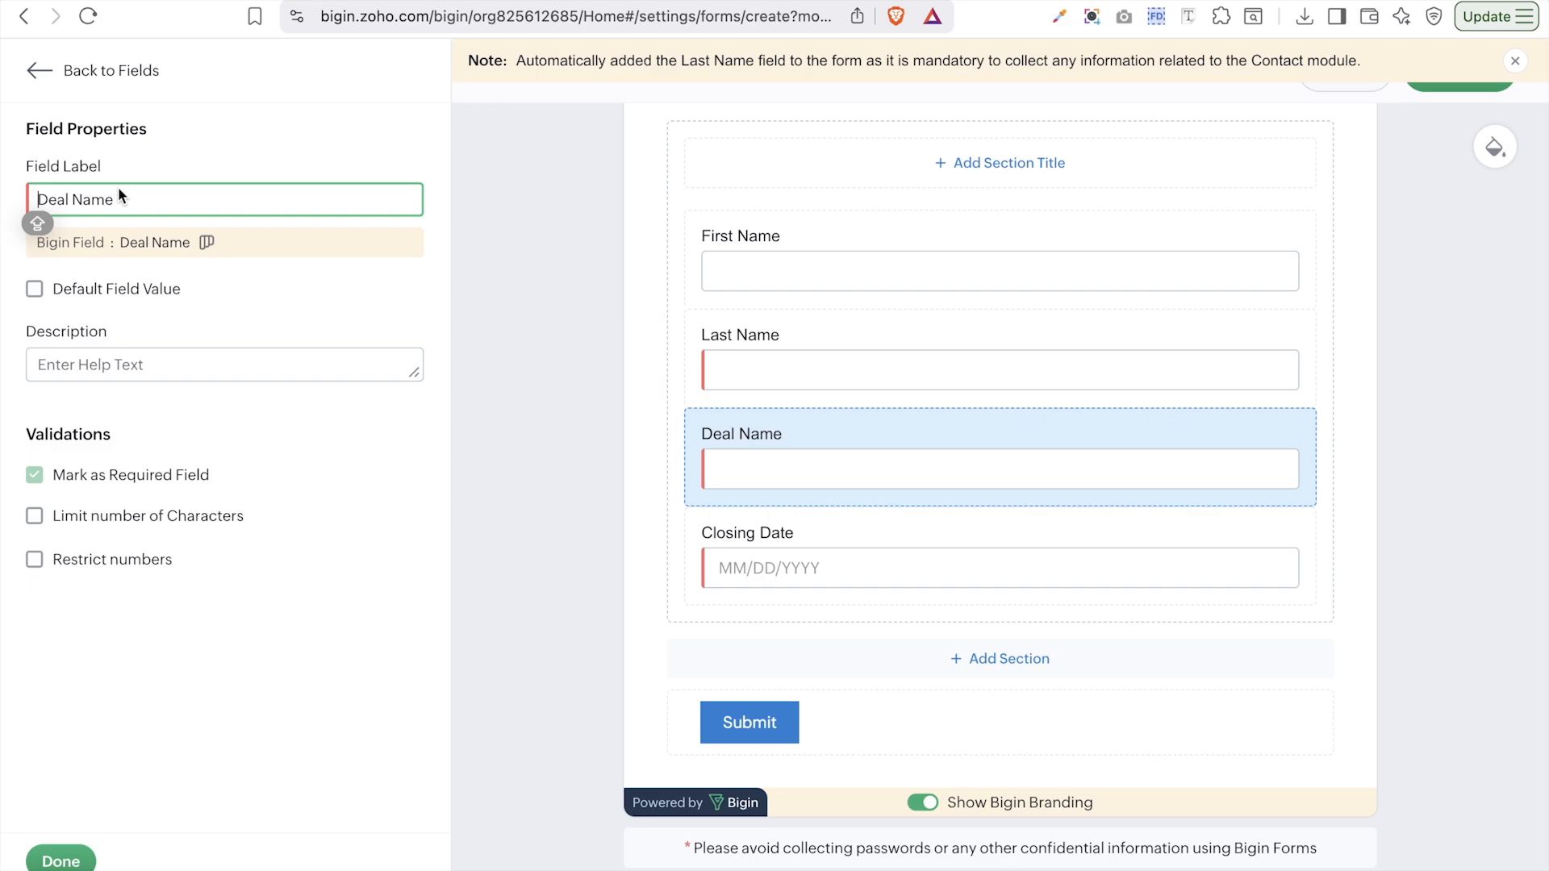
key("super+a")
type("Tell us the name of your project")
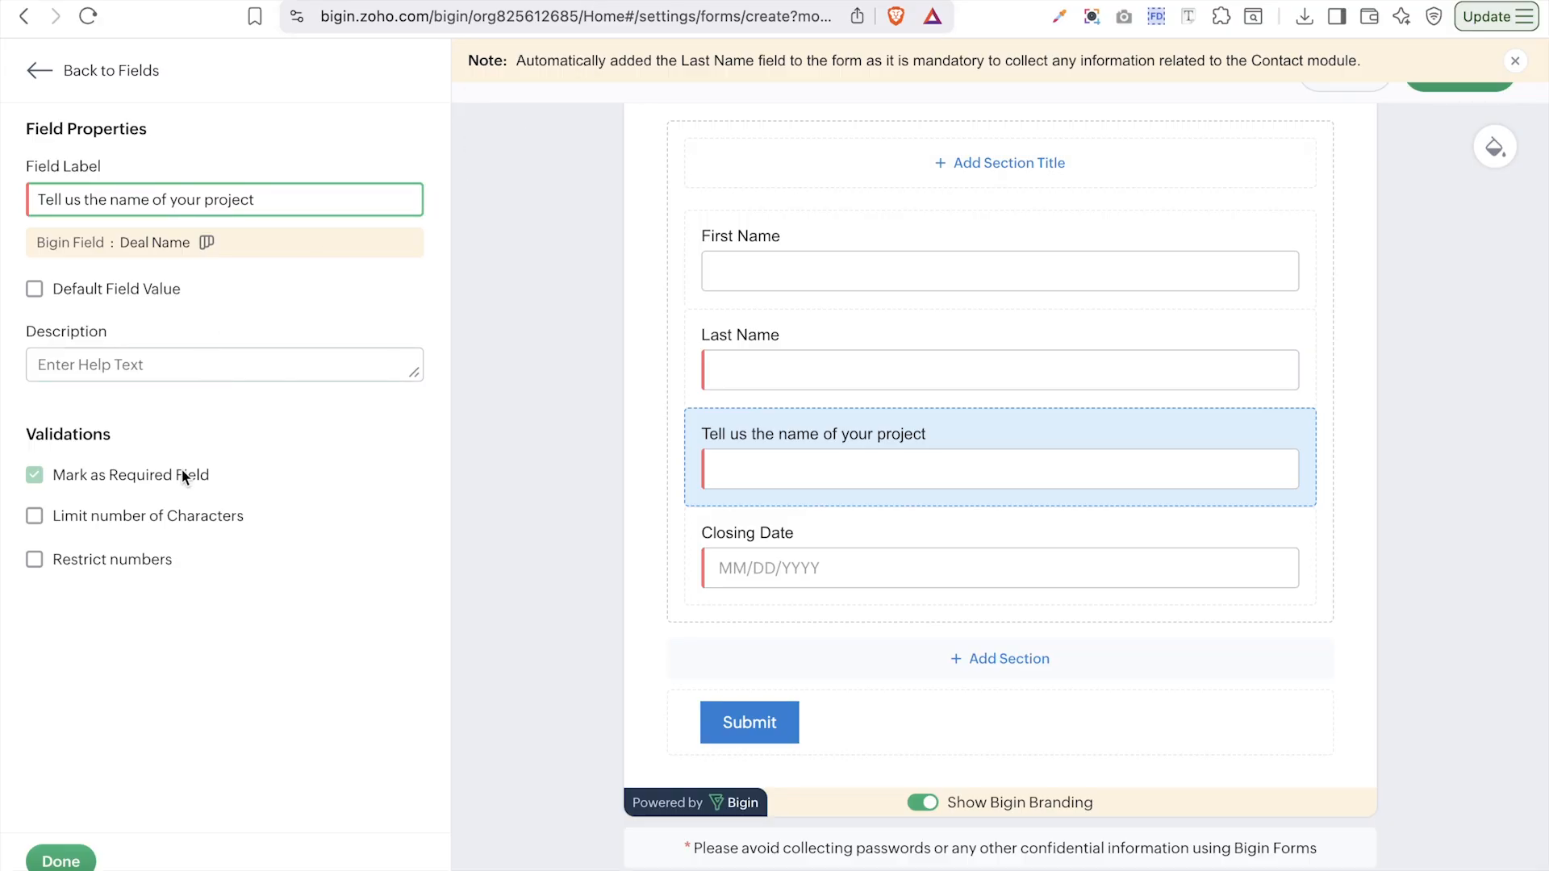
- Limit the project name to 30 characters, restrict numbers, and add the 'For example ; Automation Mapping' hint
left_click(151, 524)
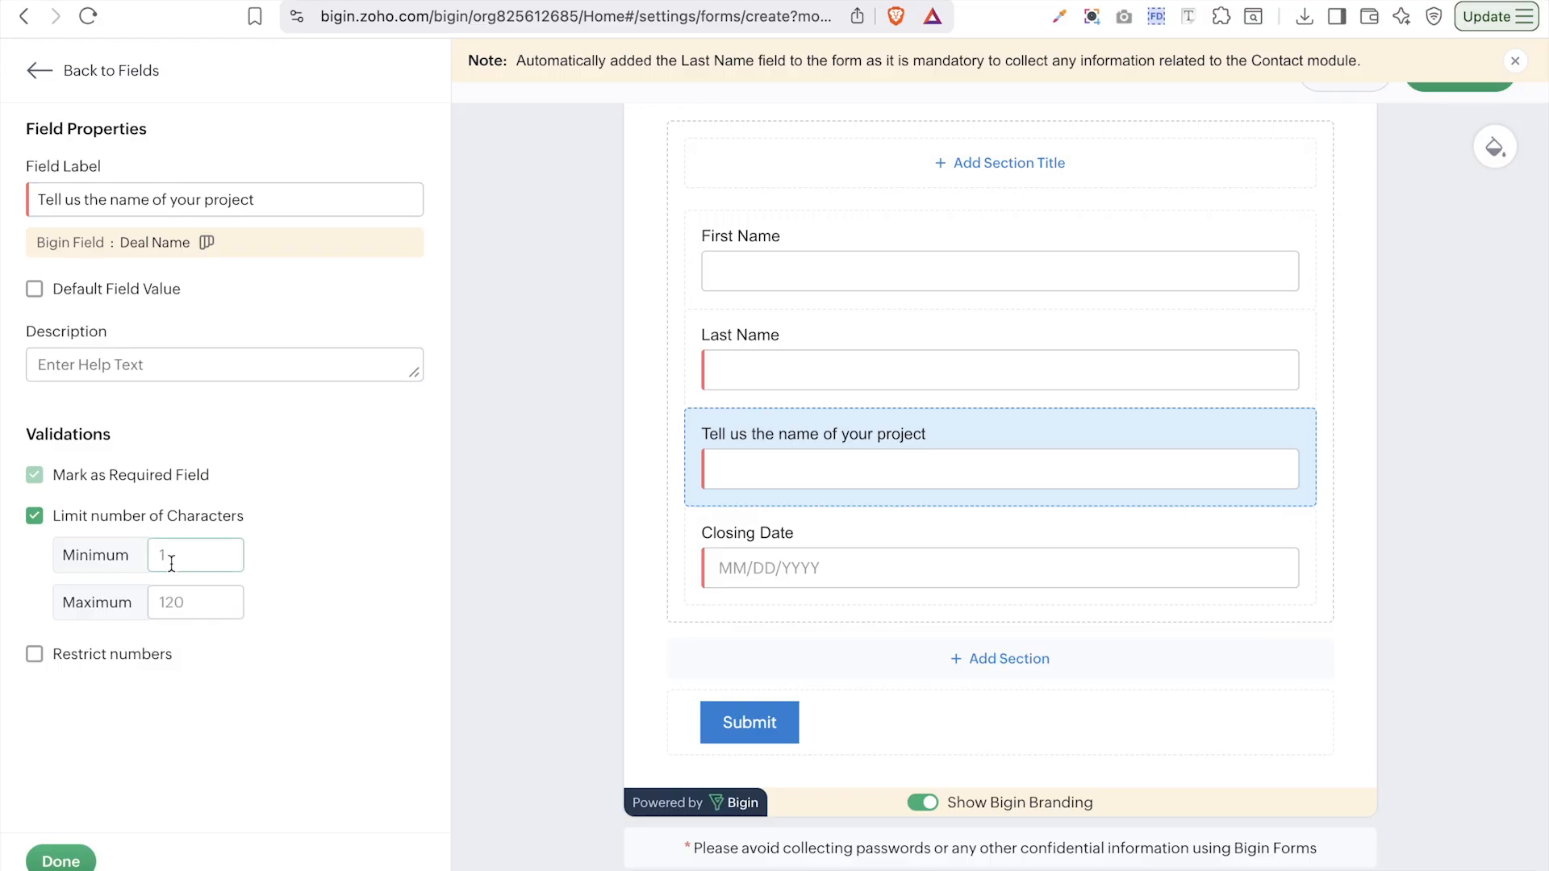
left_click(193, 611)
type("30")
left_click(120, 660)
left_click(246, 195)
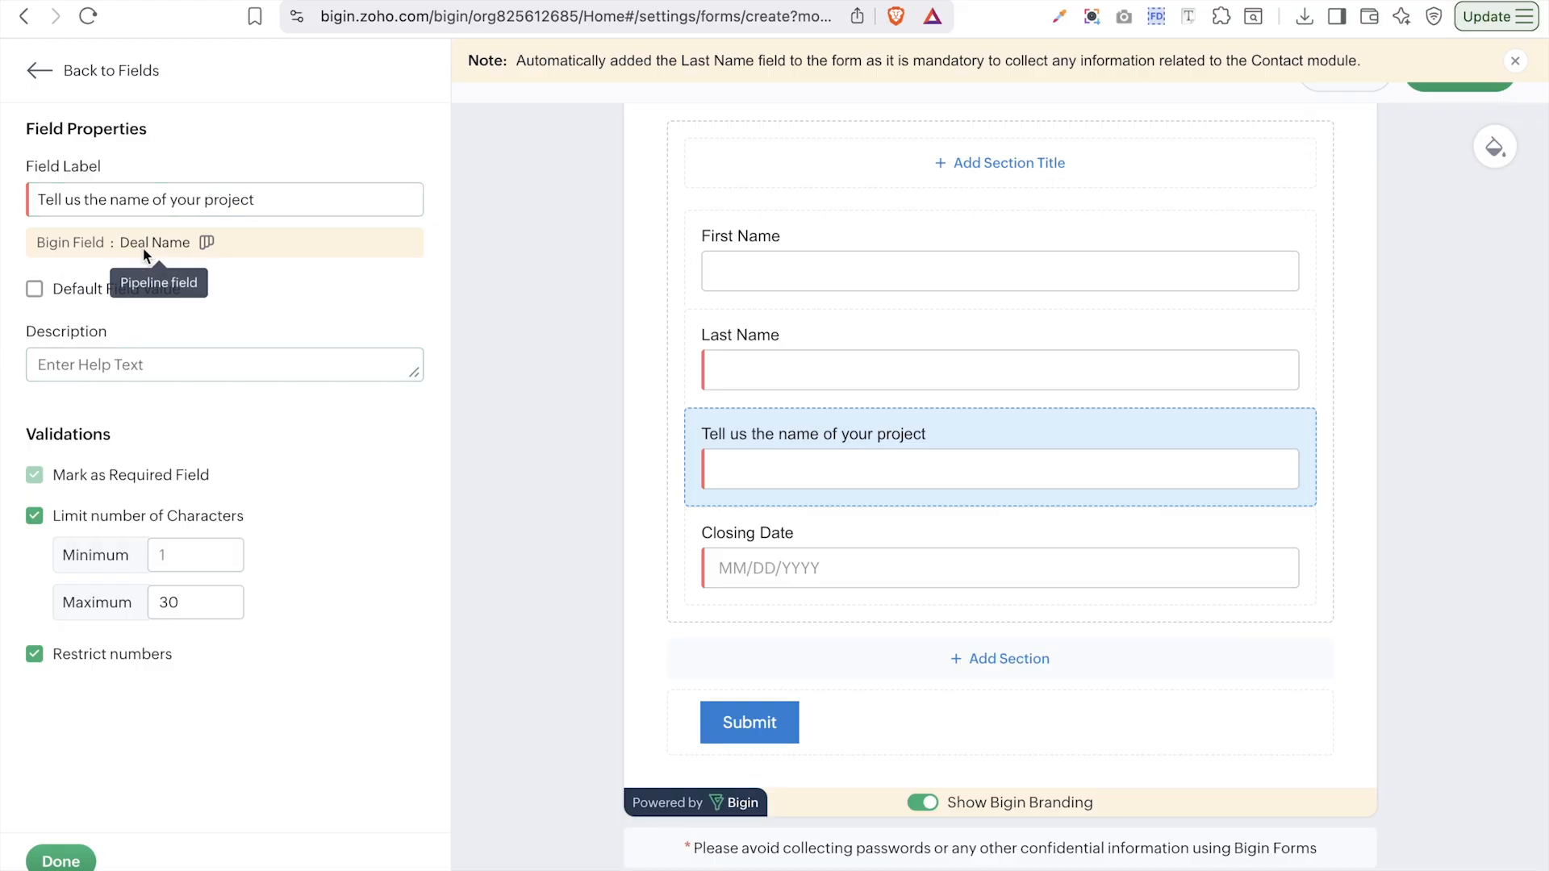
left_click(96, 372)
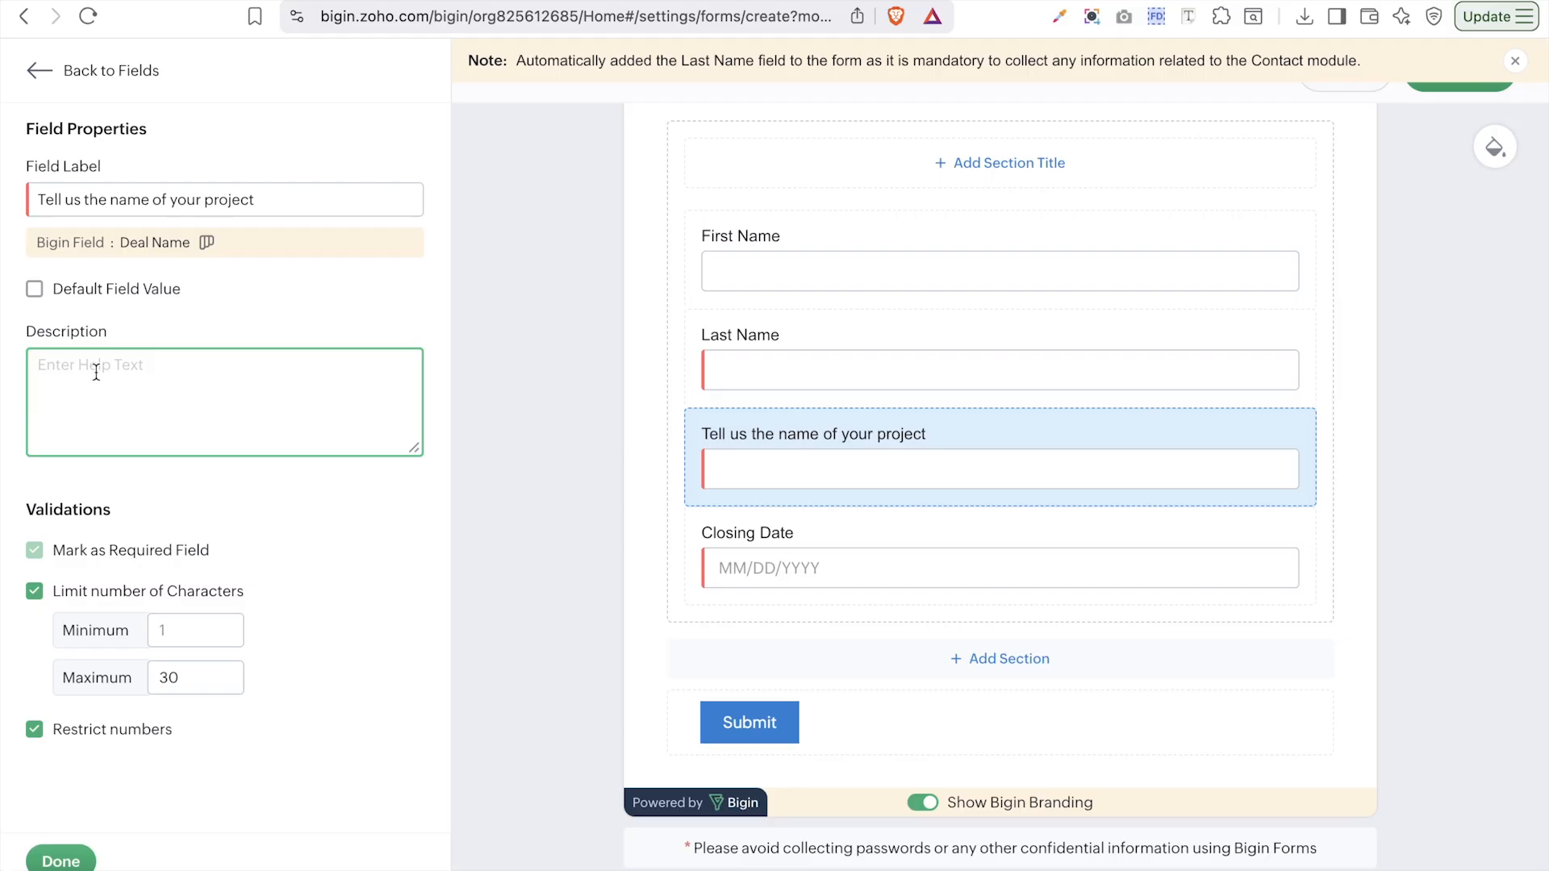
type("For example ; Automation Mapping")
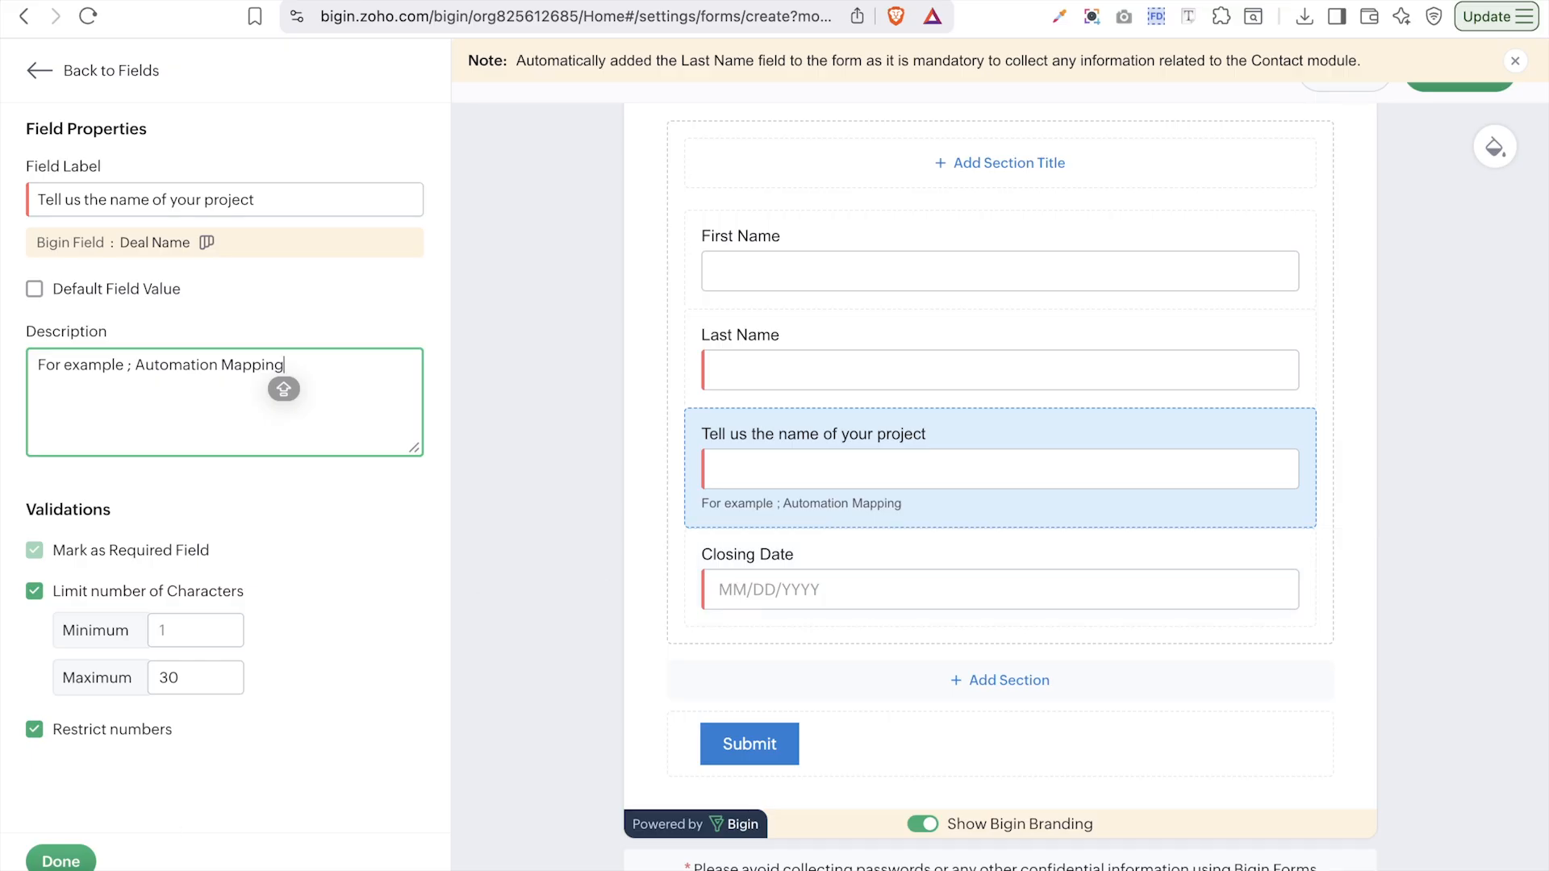
left_click(61, 861)
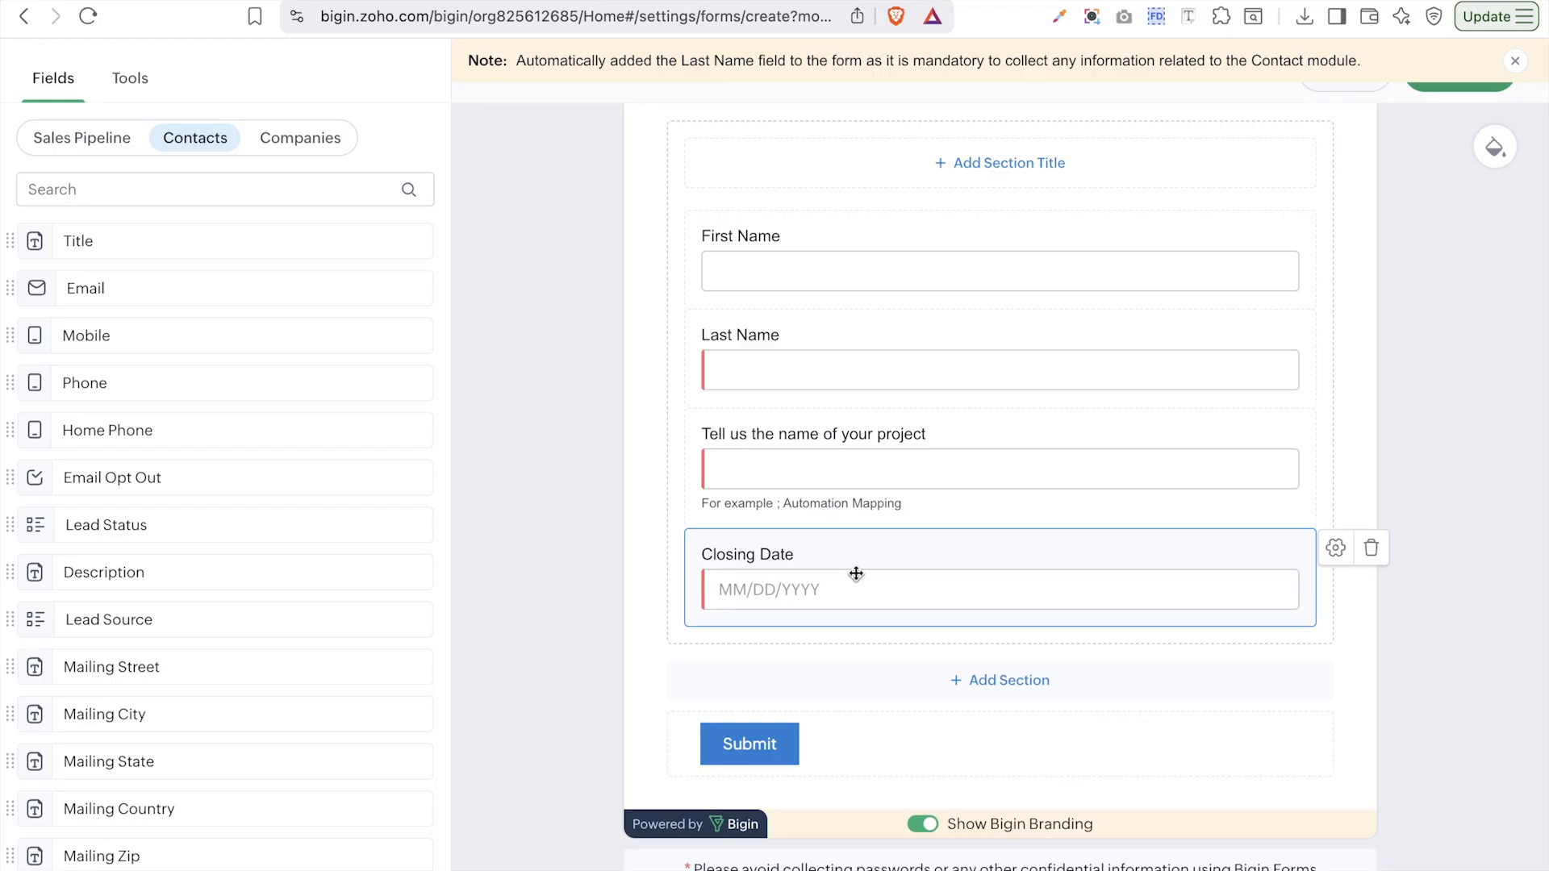
- Relabel the Closing Date field 'When will you like your project to be completed'
left_click(1335, 548)
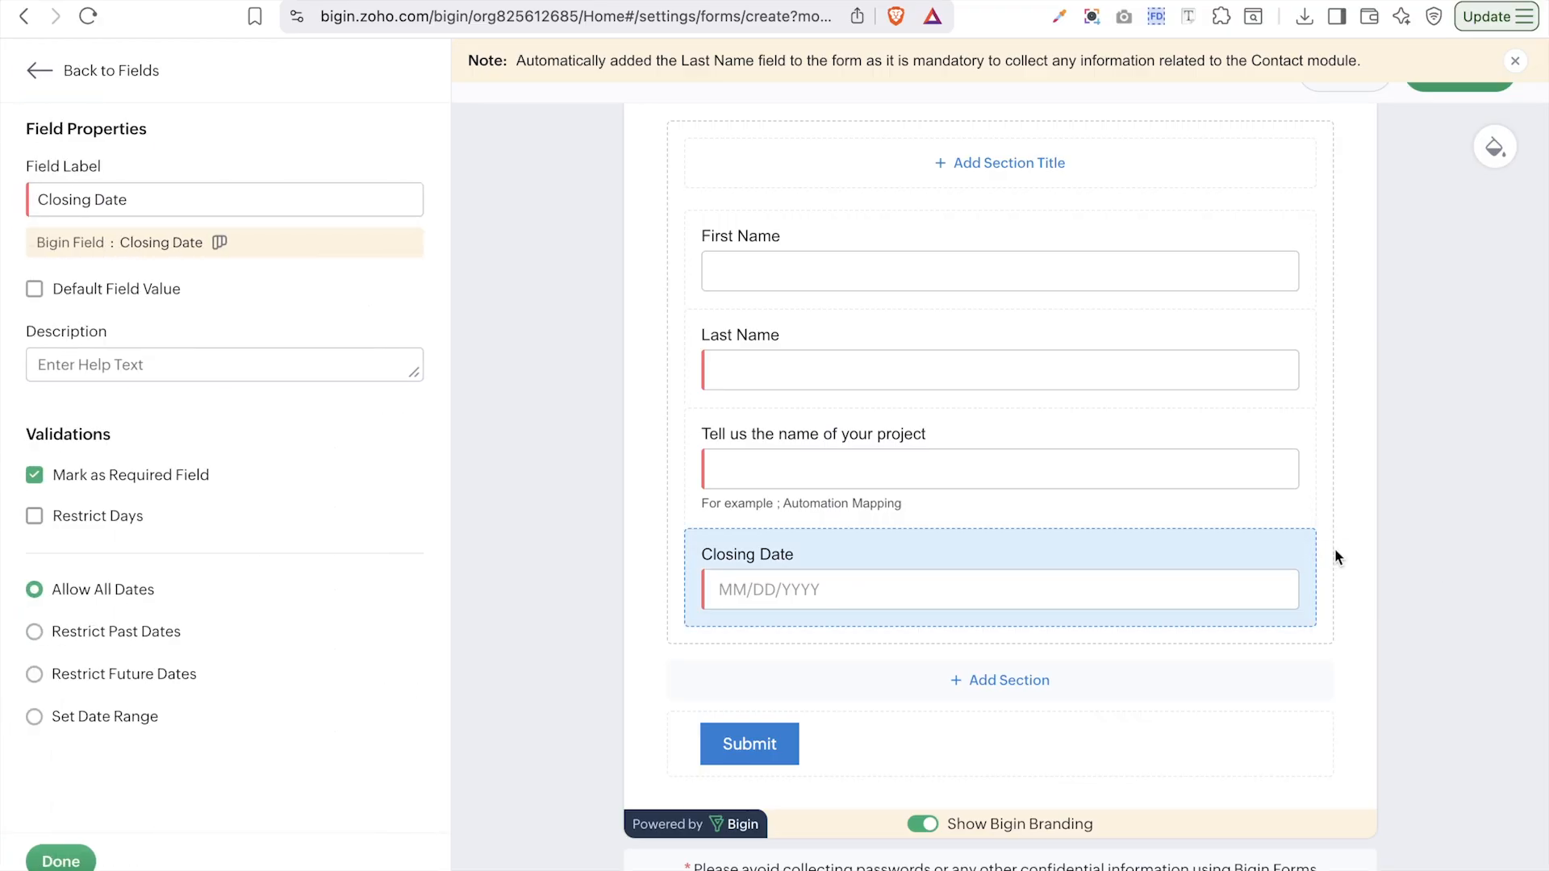
left_click(159, 203)
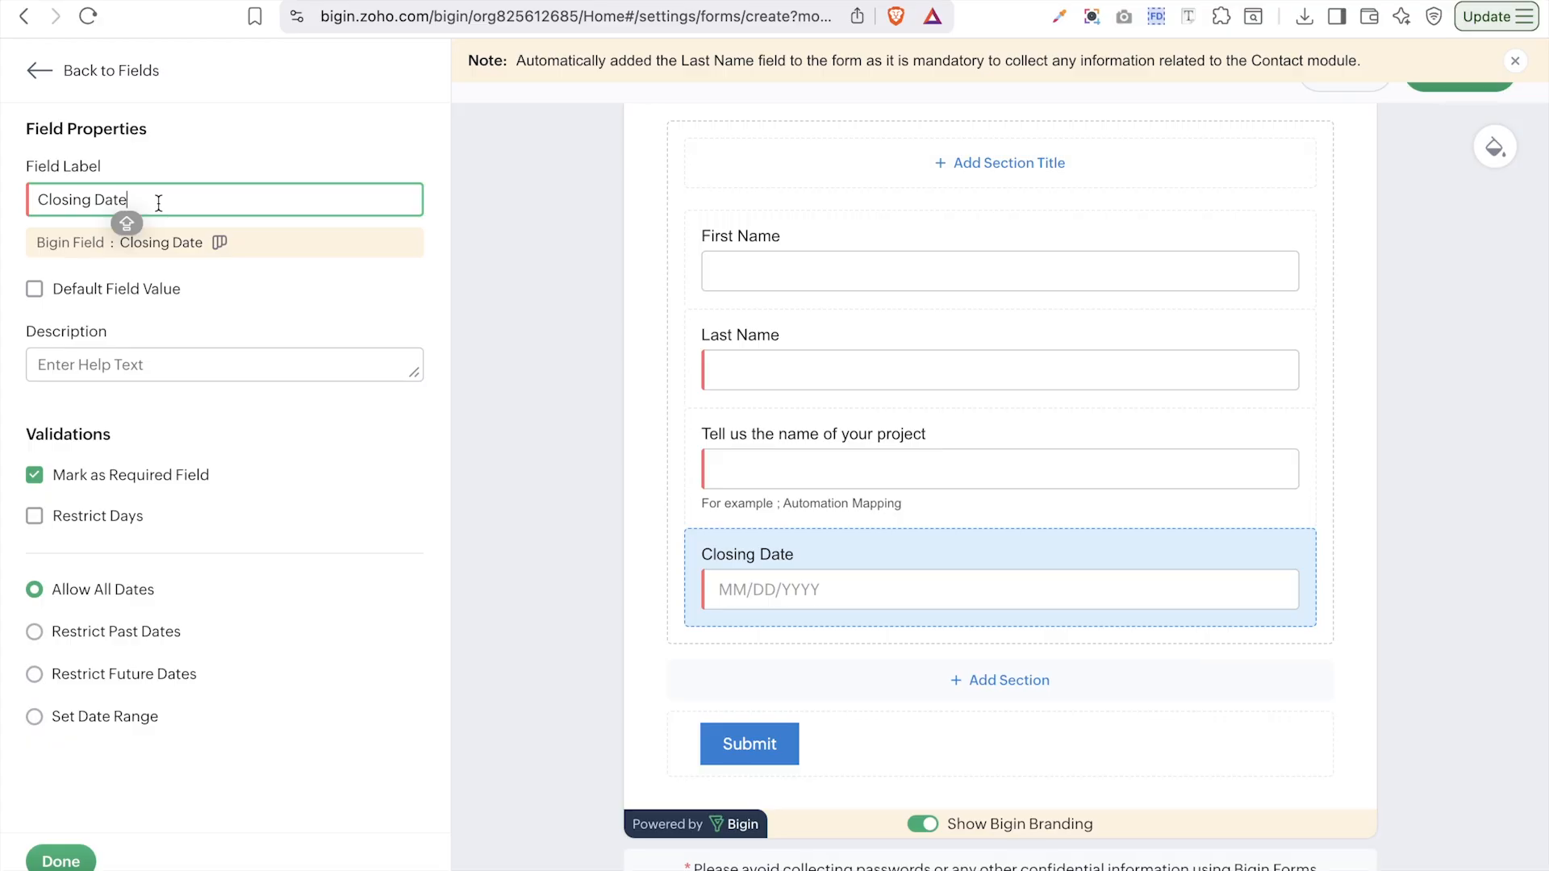
key("alt+shift+Left")
key("alt+shift+Left")
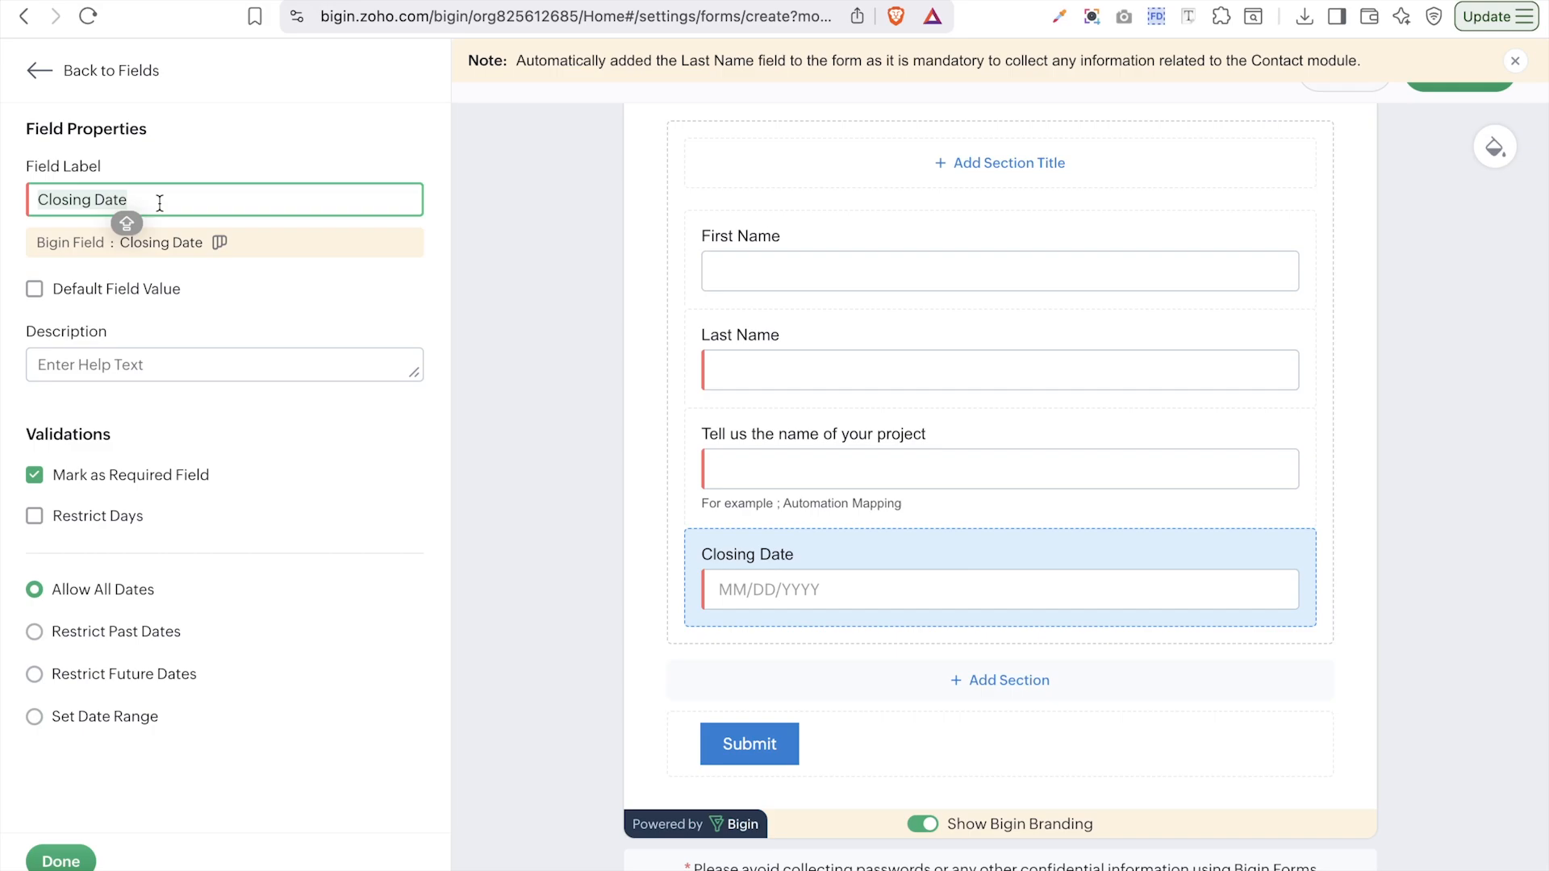
type("Whe")
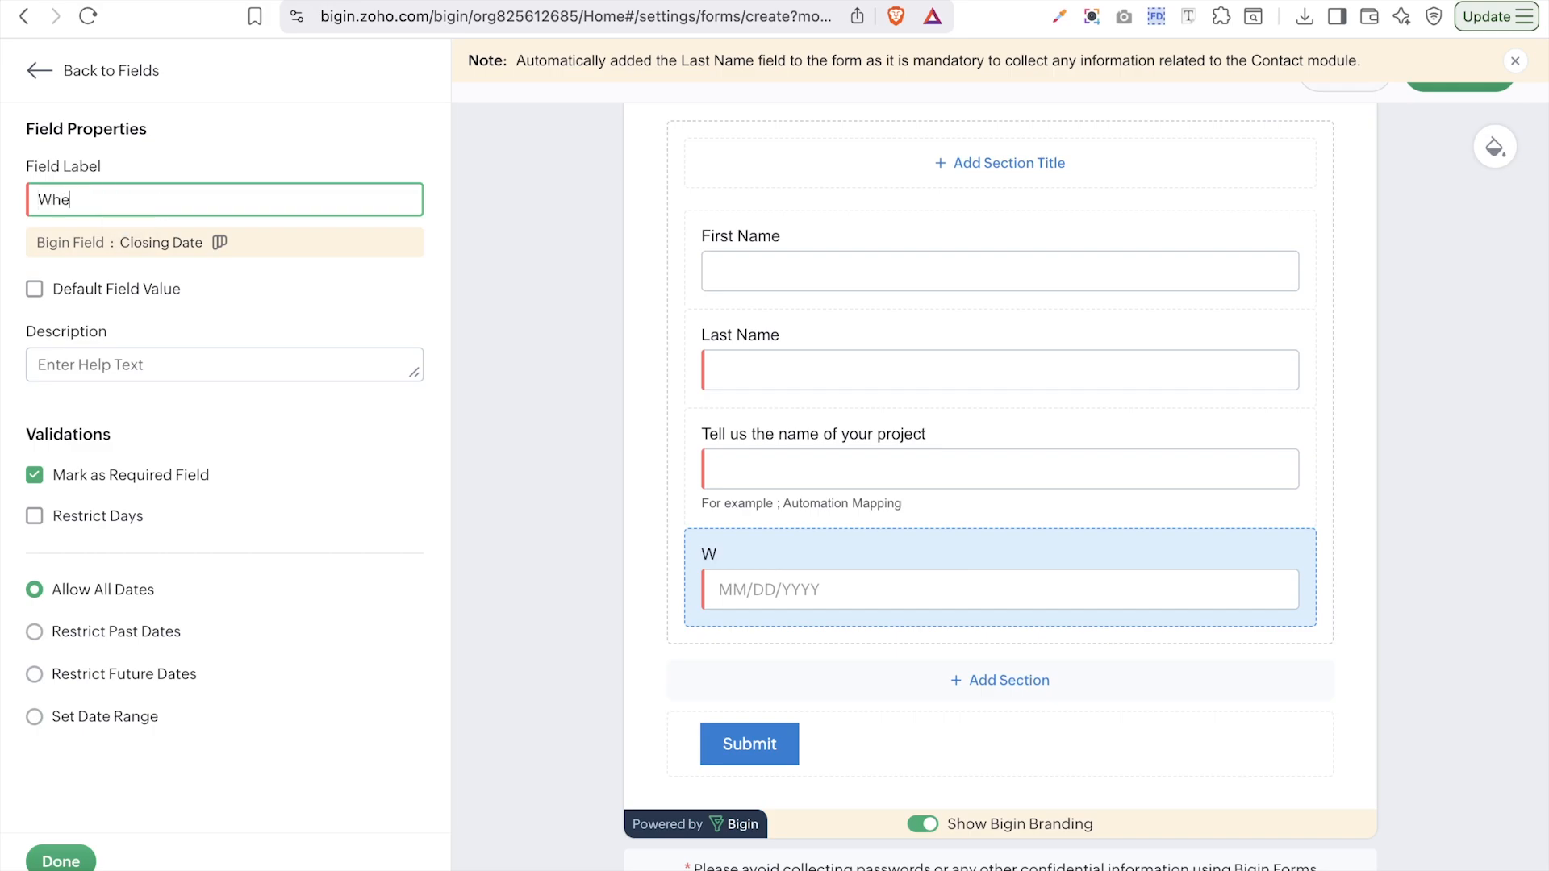
type("n will you like your project to be completed")
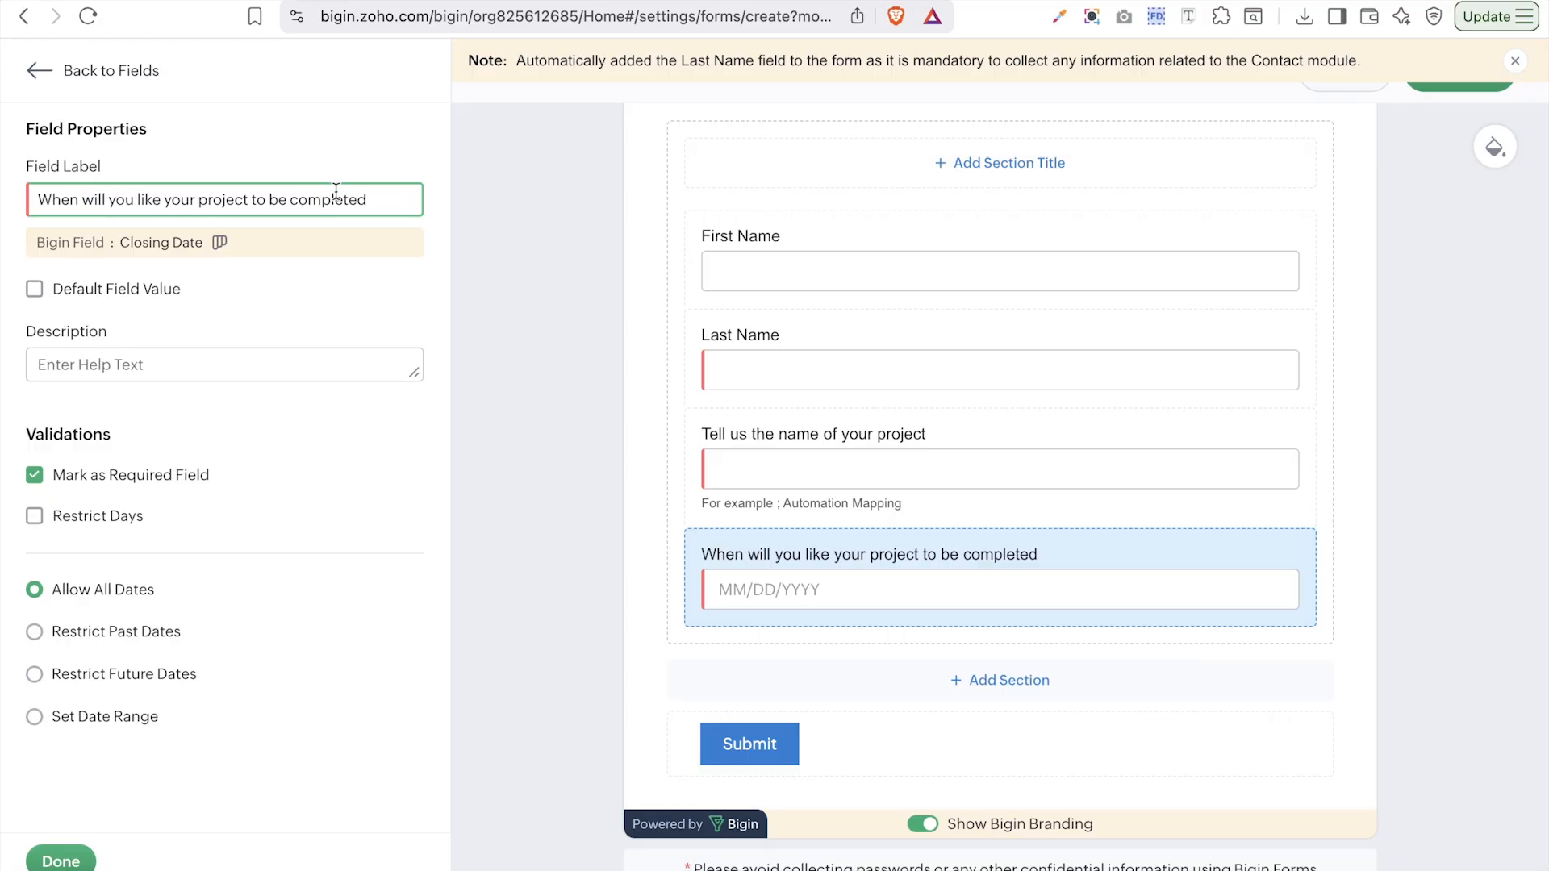
mouse_move(224, 242)
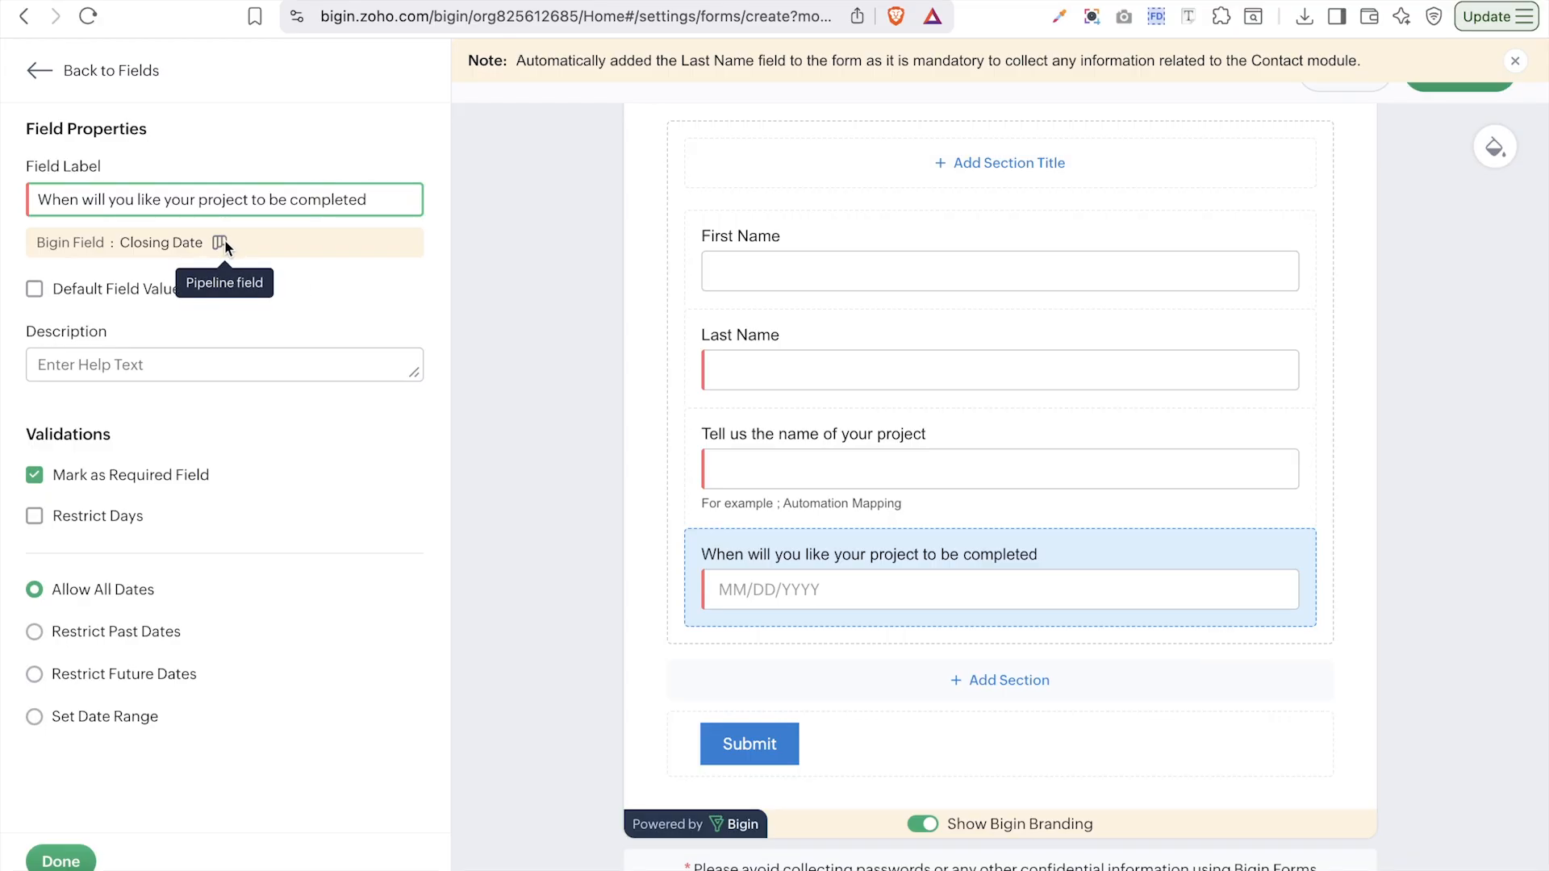
- Set the completion date to restrict past dates instead of a fixed date range
left_click(56, 637)
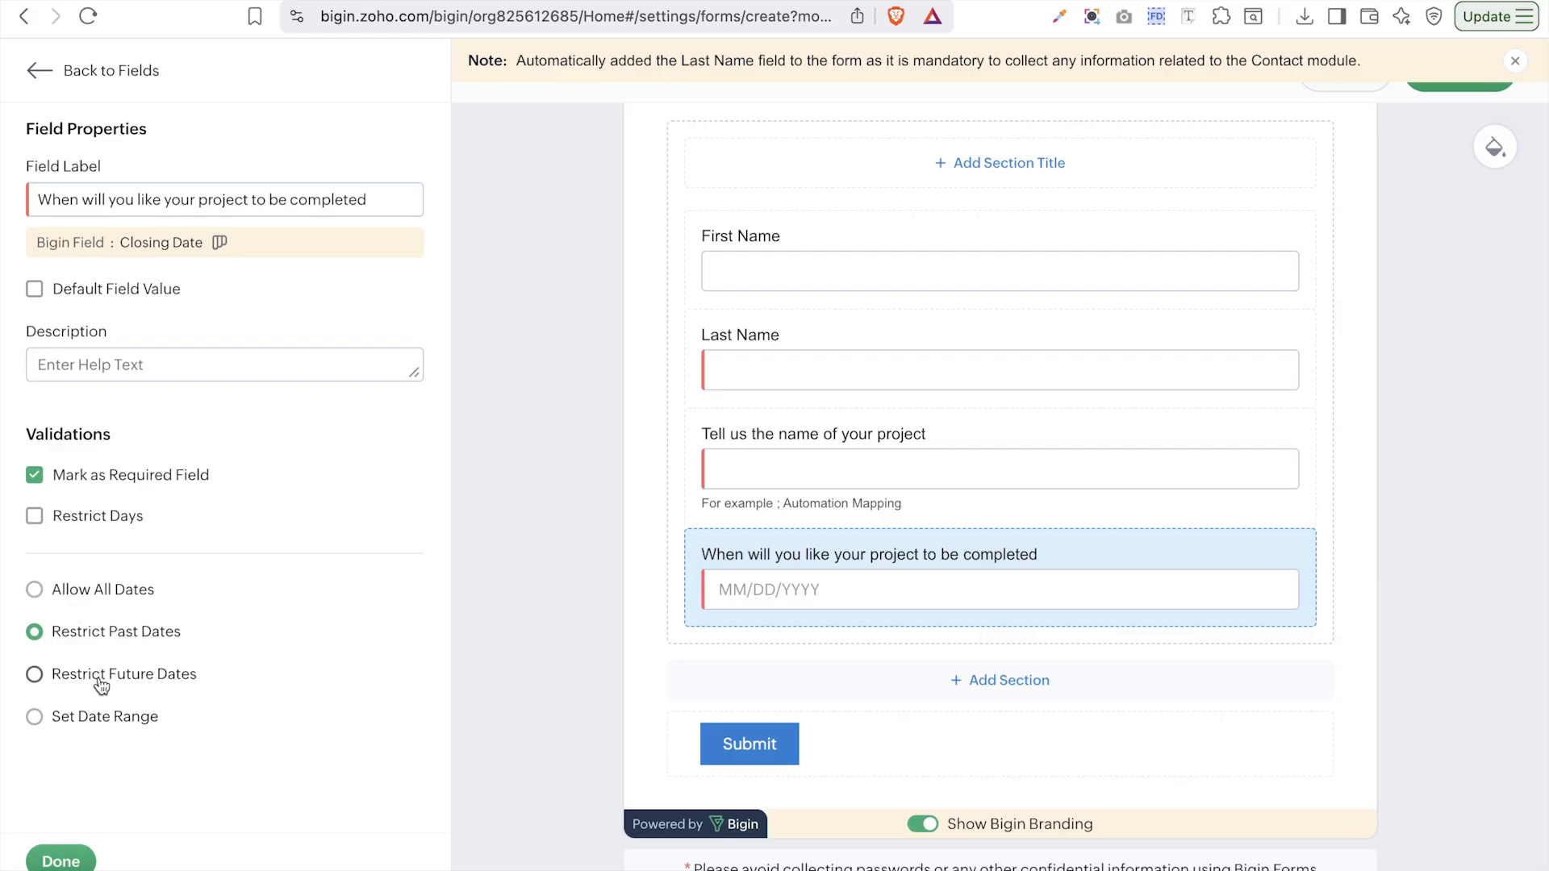
left_click(89, 725)
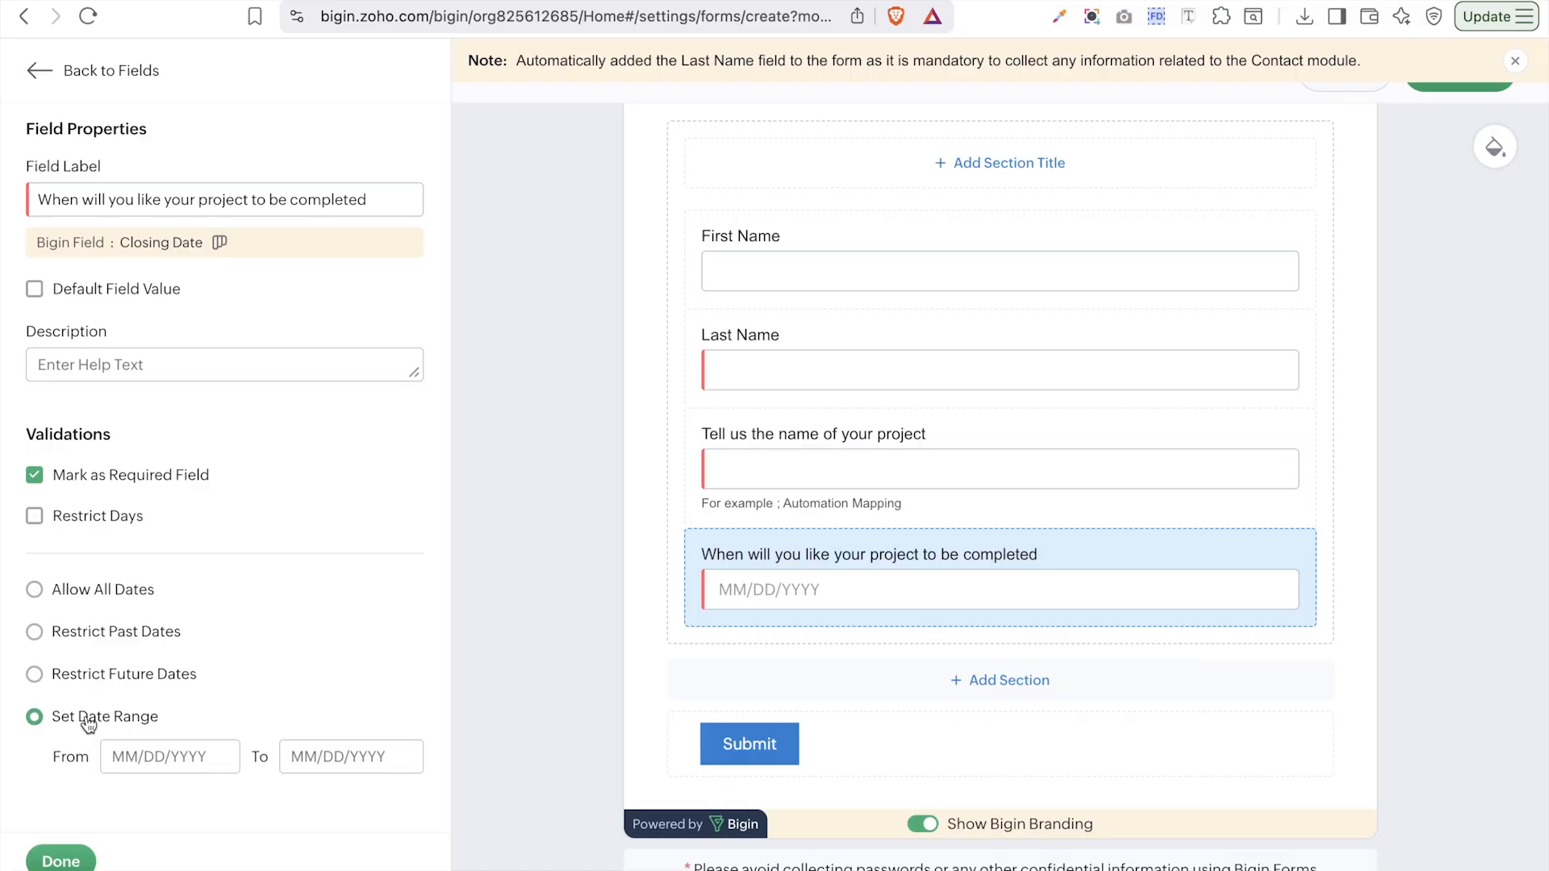
left_click(197, 765)
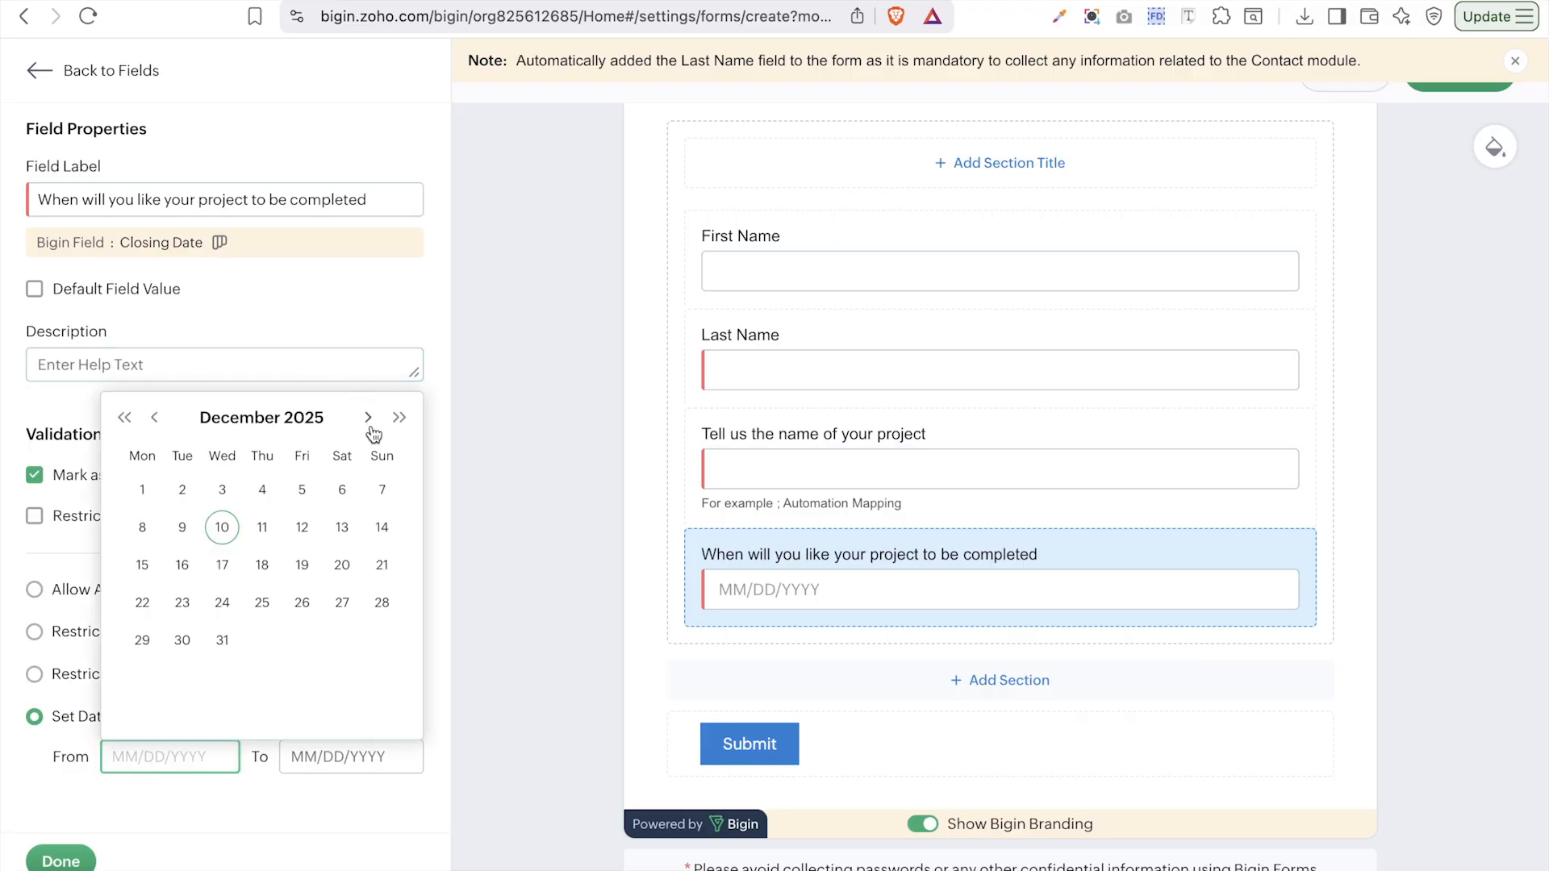
left_click(222, 529)
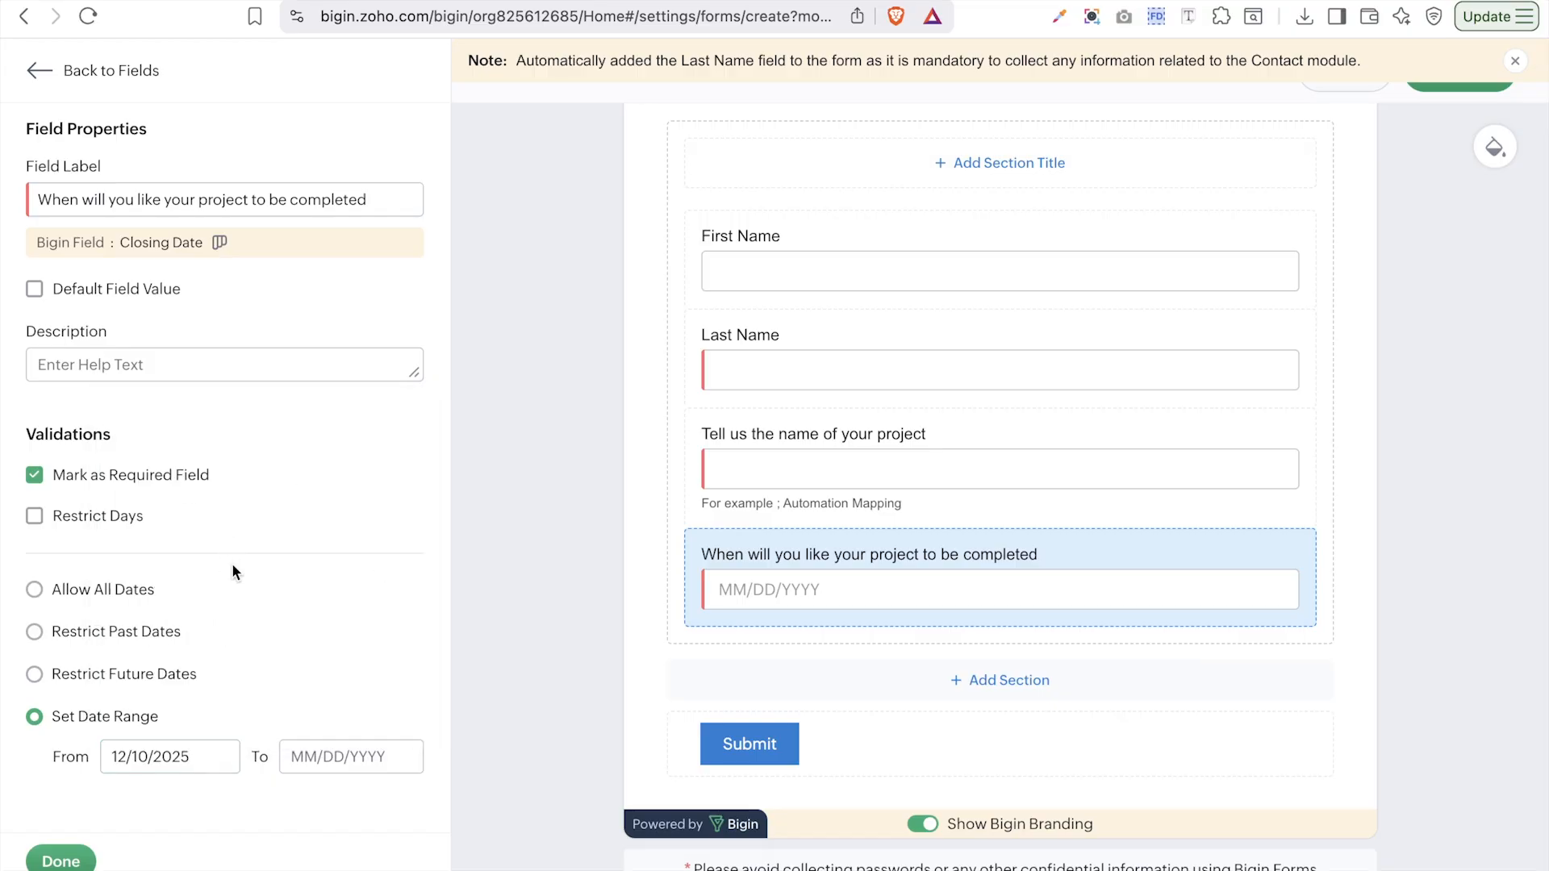
left_click(294, 763)
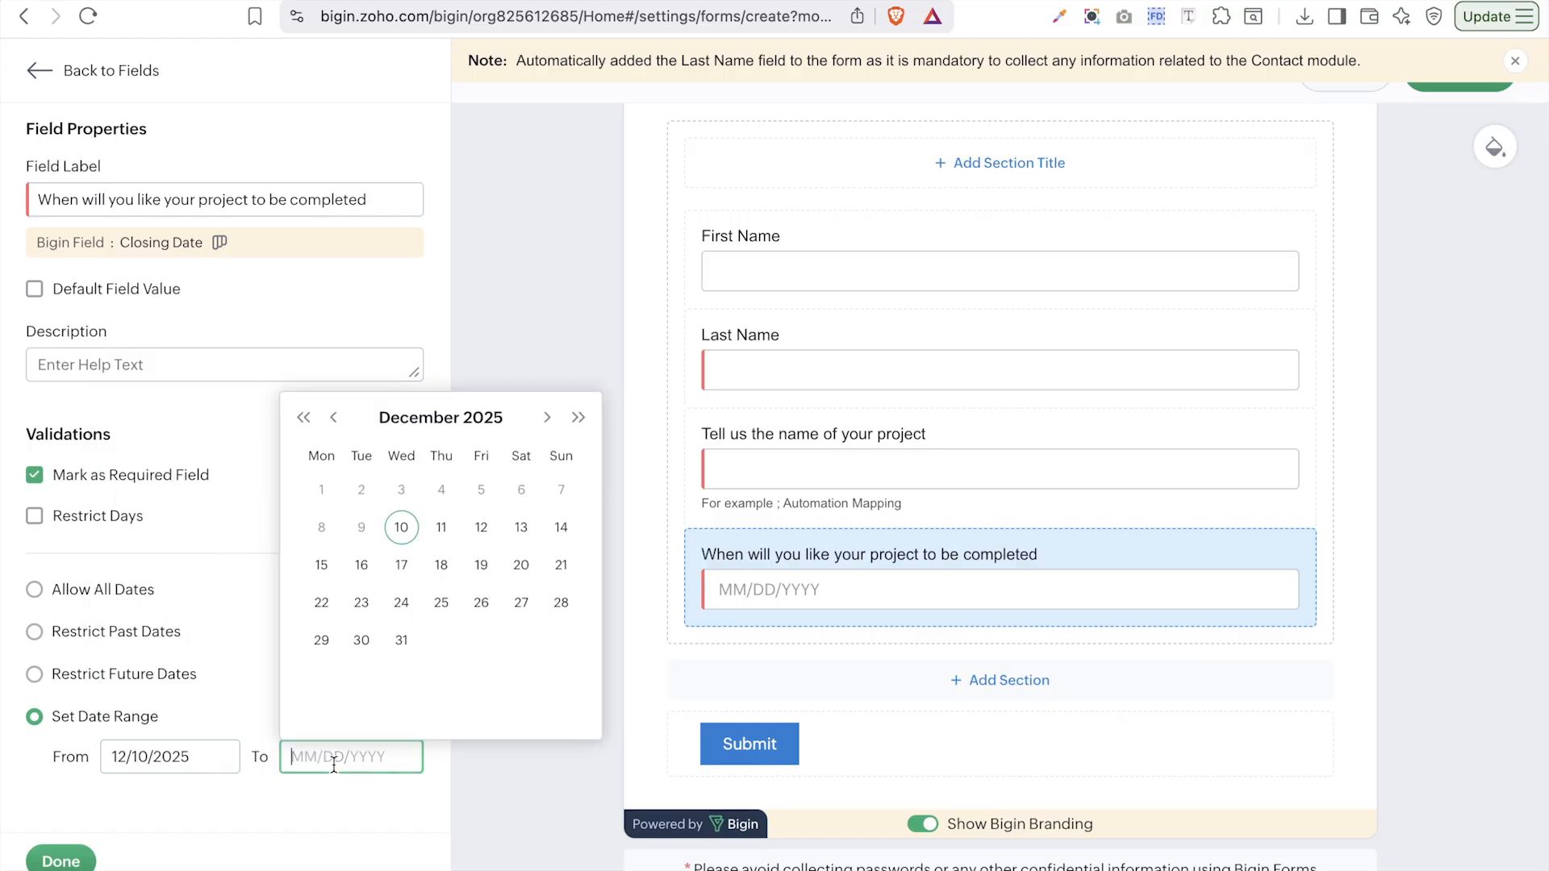
left_click(578, 420)
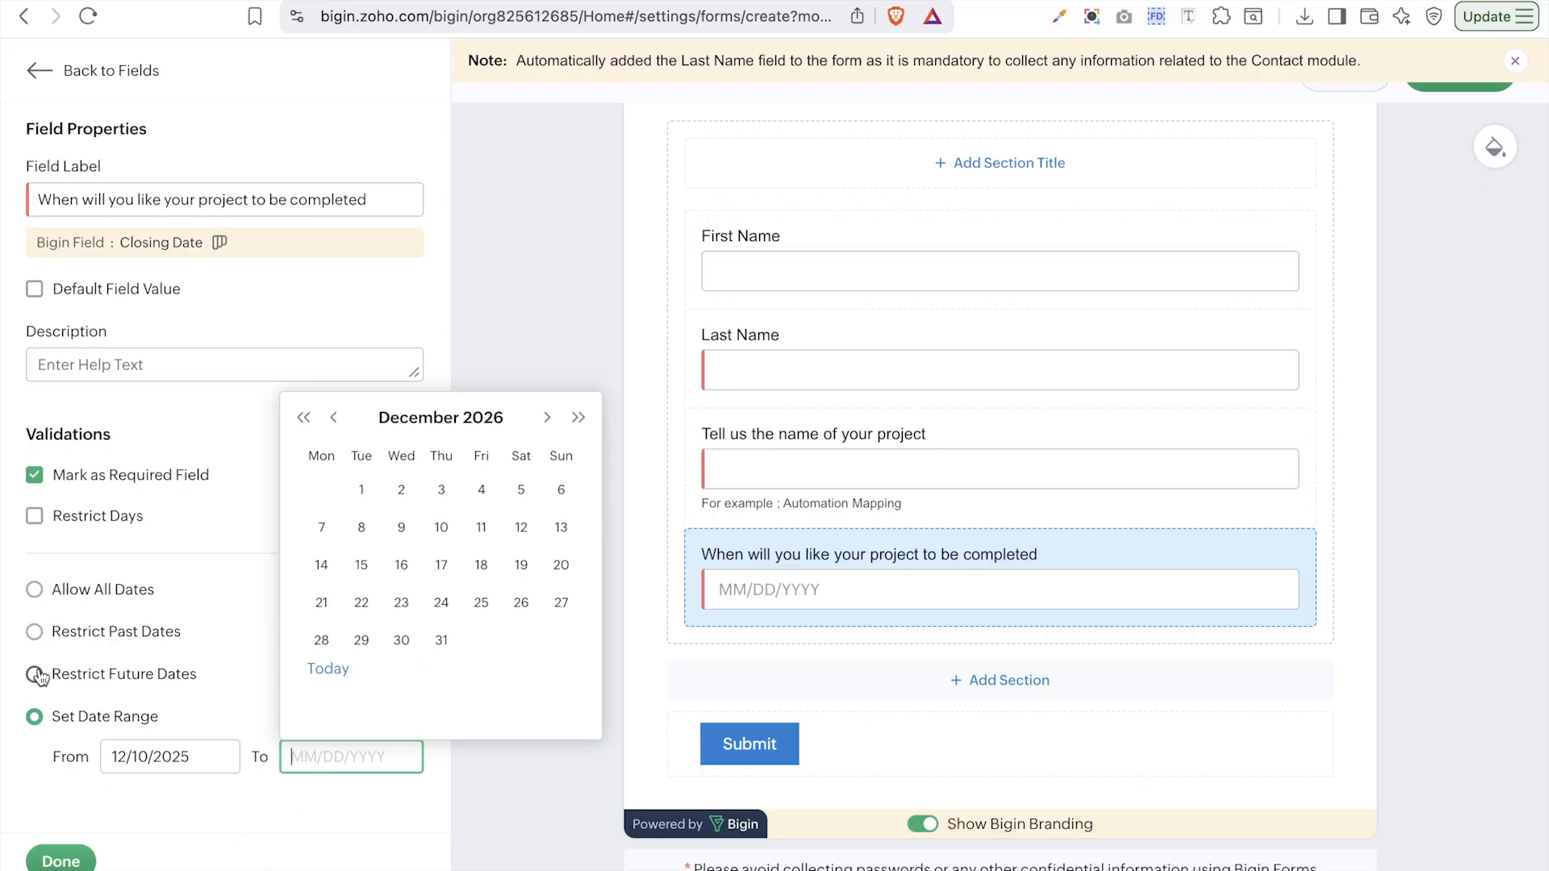
left_click(39, 644)
left_click(34, 635)
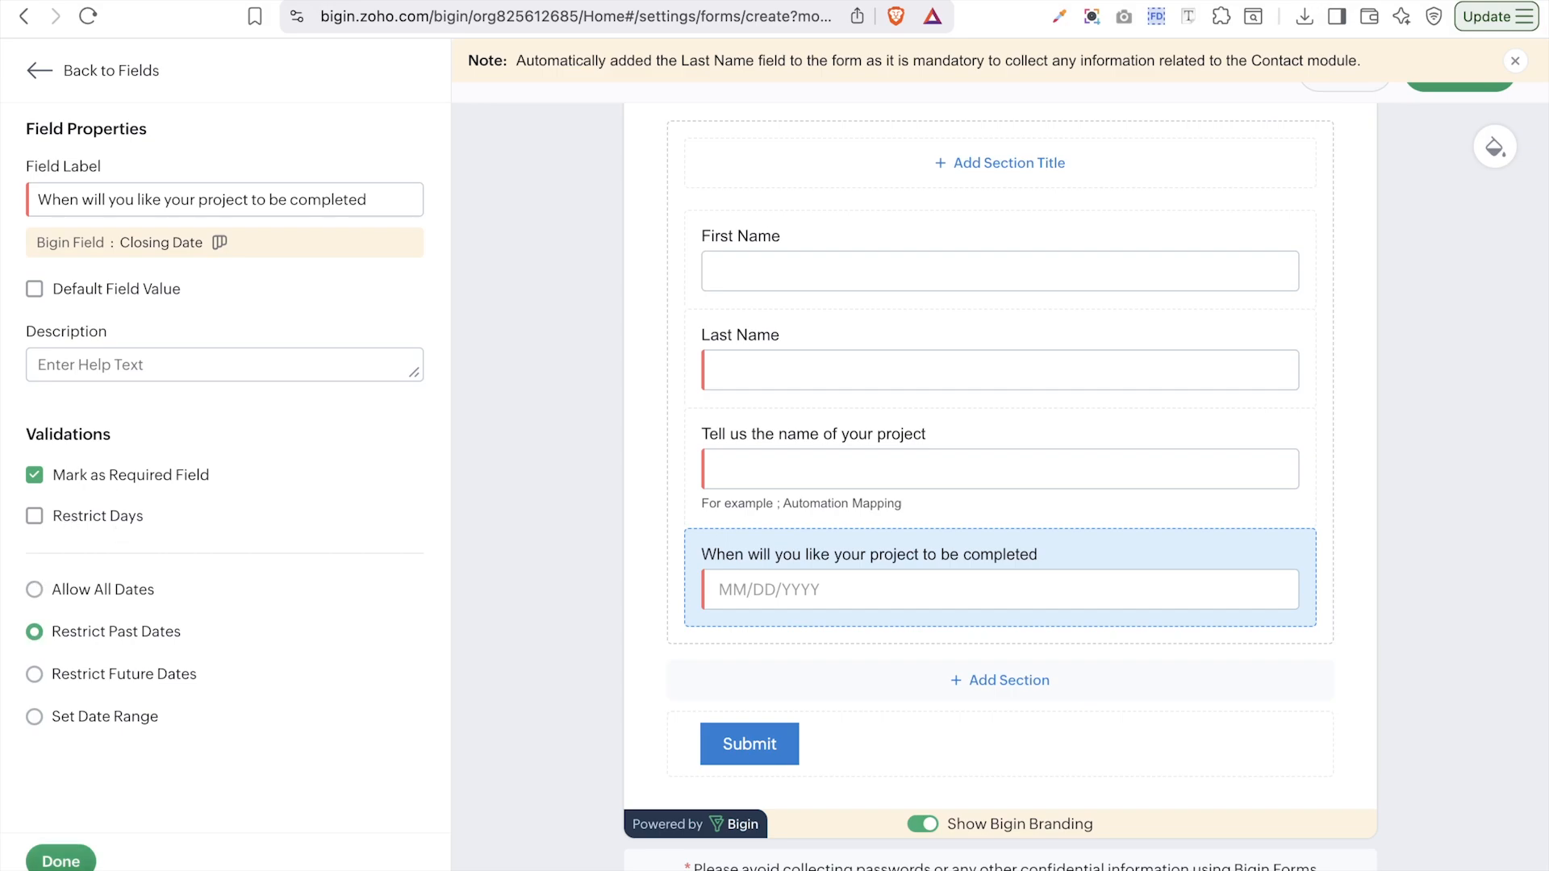
left_click(61, 861)
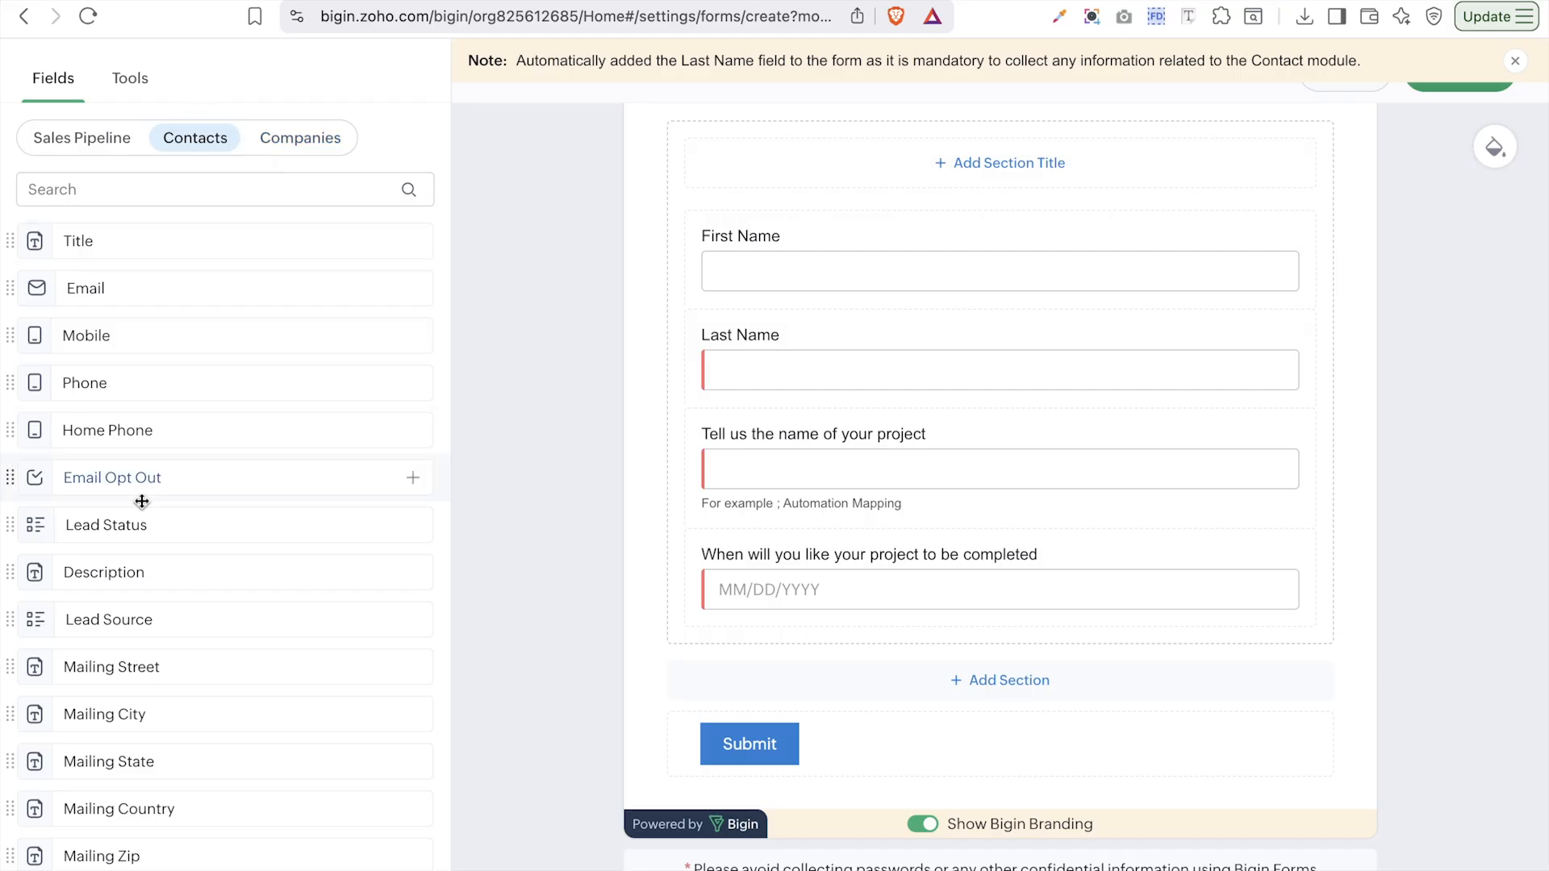
- Add Mailing Street, Mailing City, Mailing State and Mailing Country below the completion date question
scroll(141, 502, "down", 3)
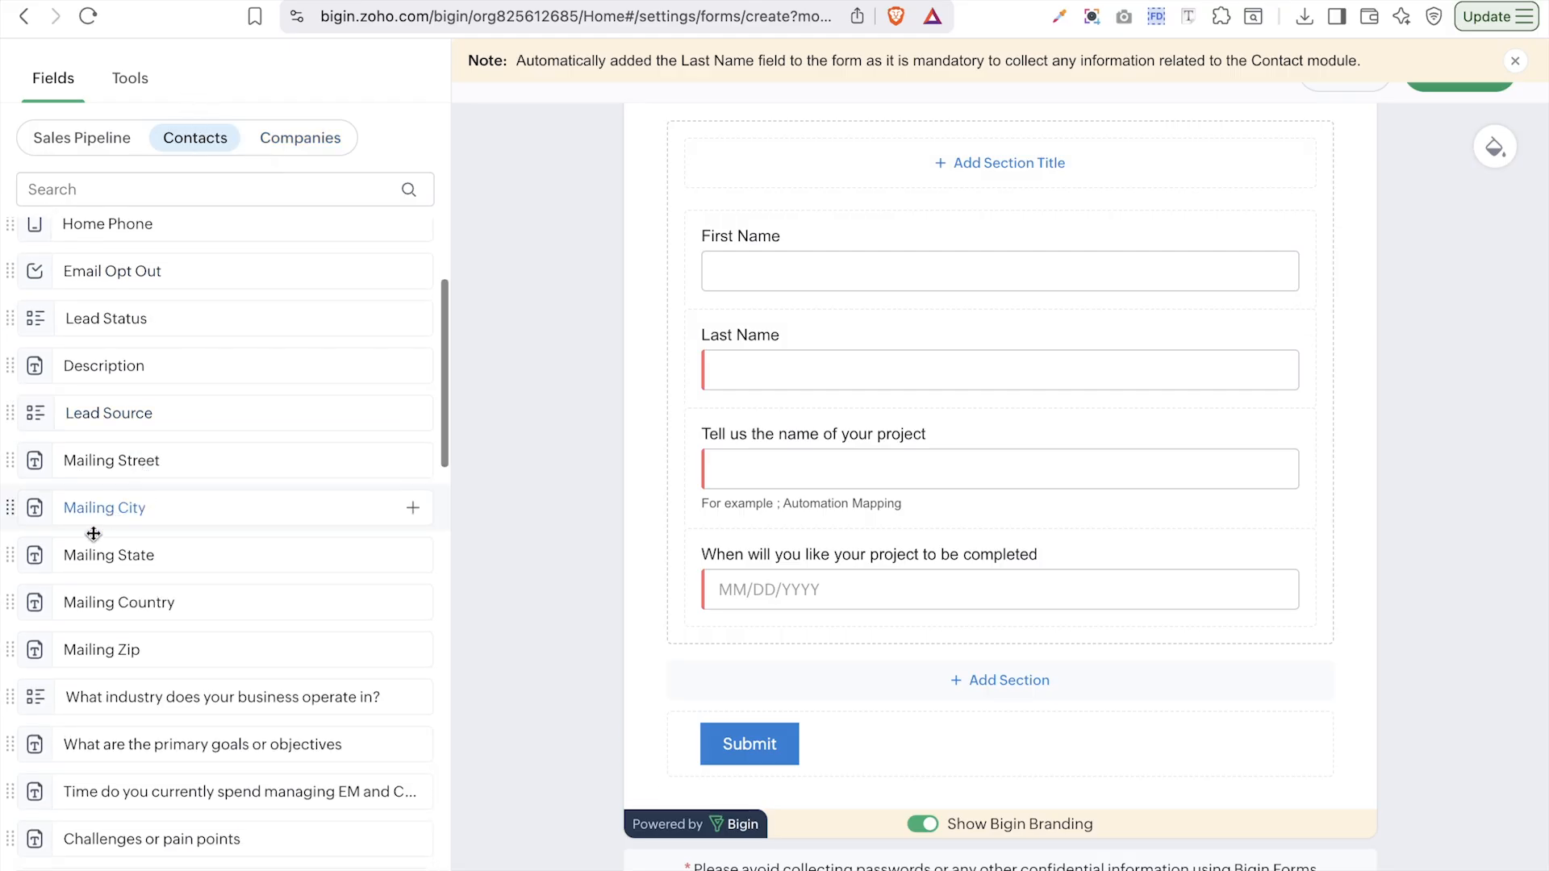
left_click_drag(129, 469, 1166, 623)
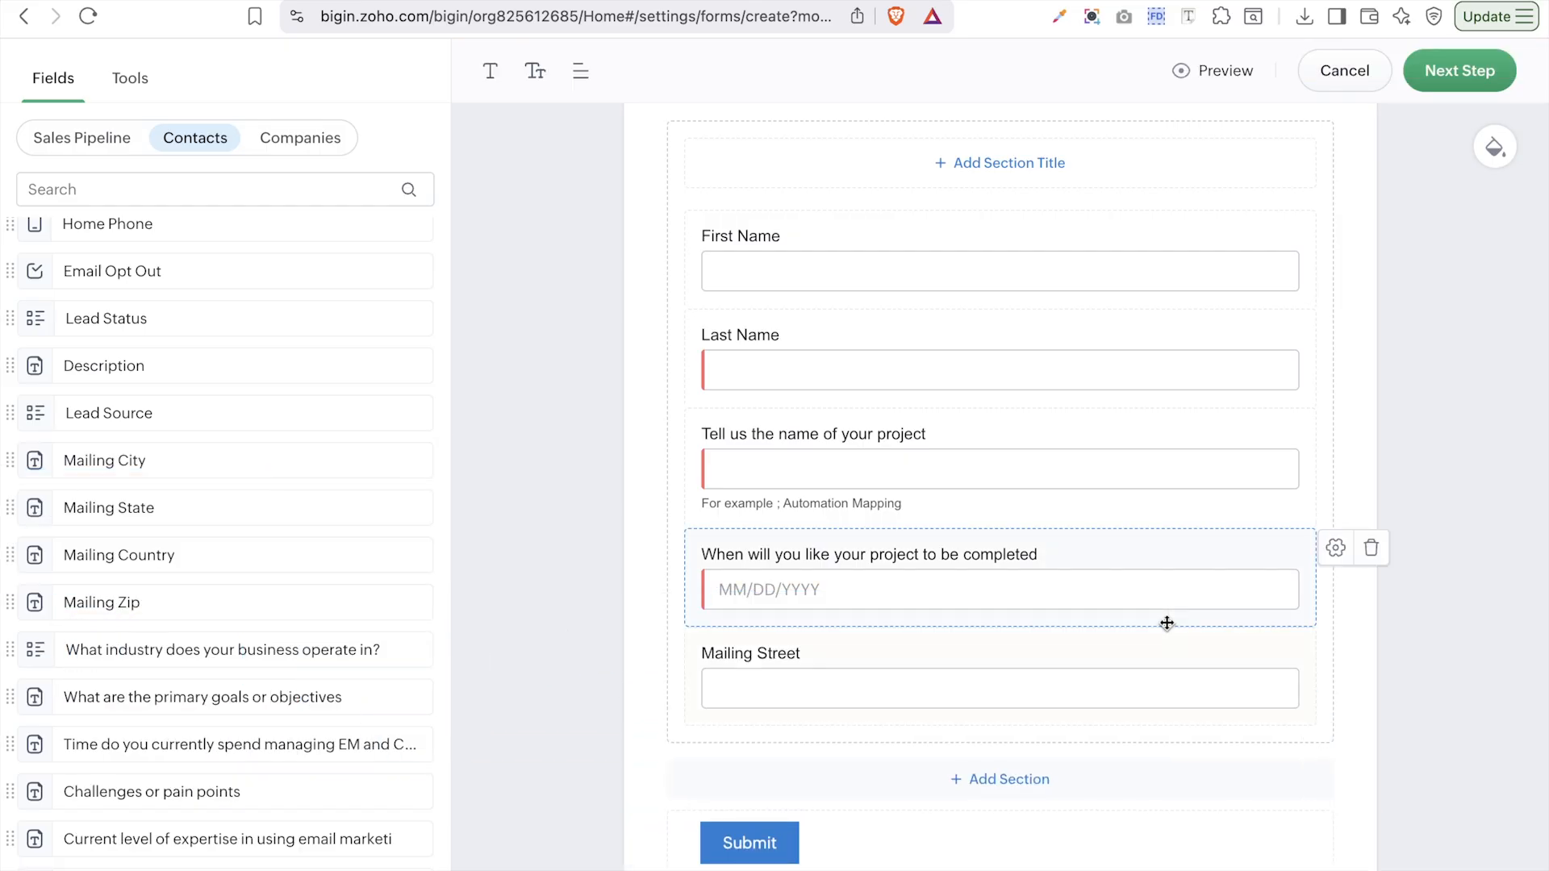
left_click_drag(87, 465, 1007, 778)
left_click_drag(130, 472, 1073, 867)
scroll(814, 553, "down", 3)
scroll(813, 552, "down", 2)
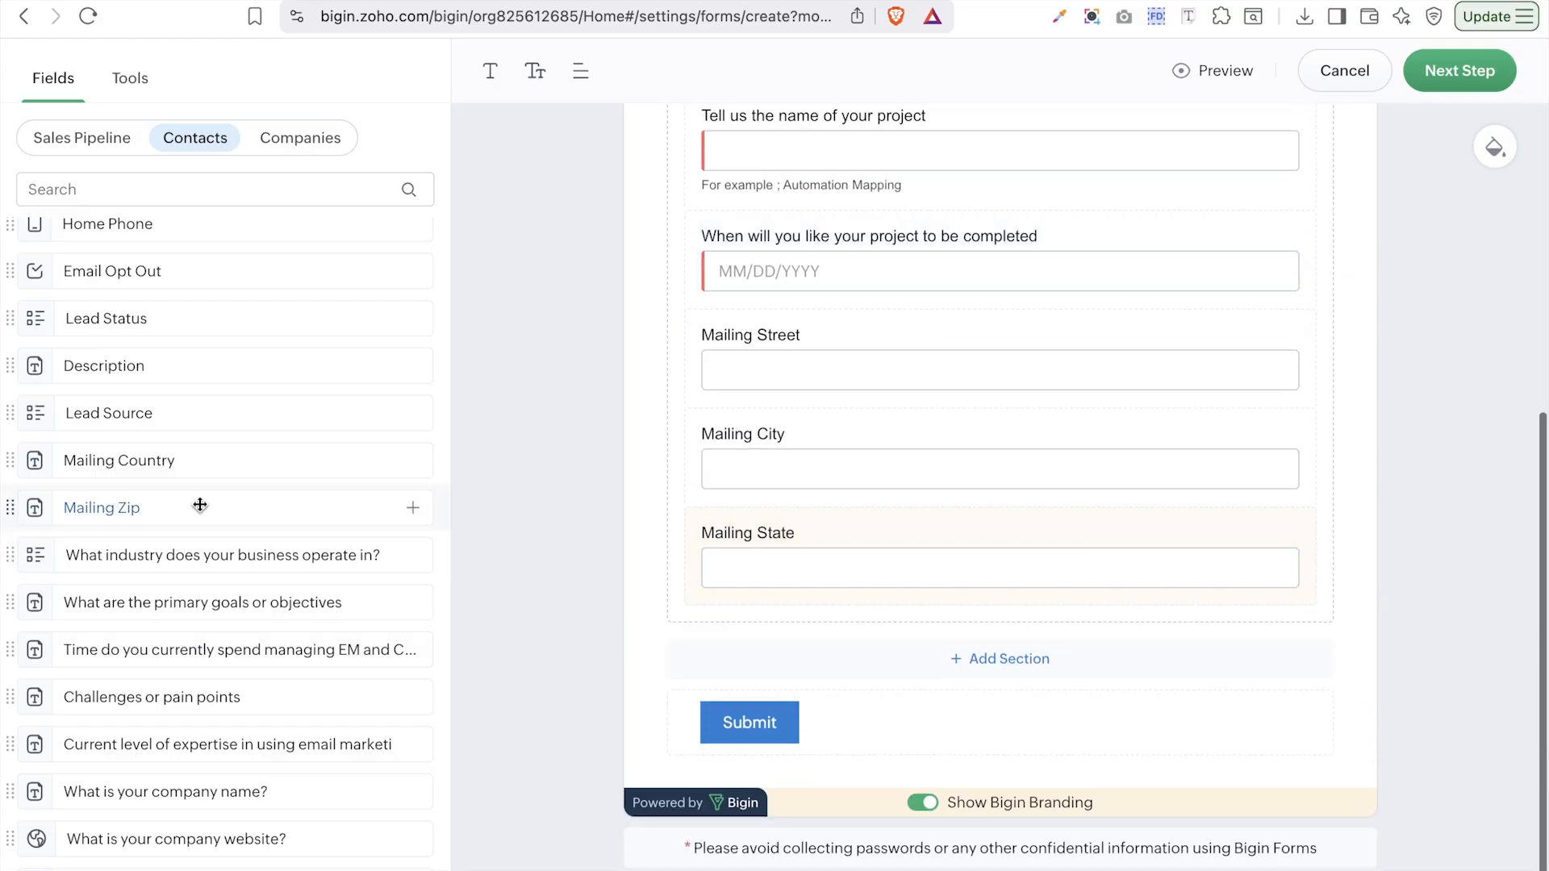
left_click_drag(114, 460, 1049, 609)
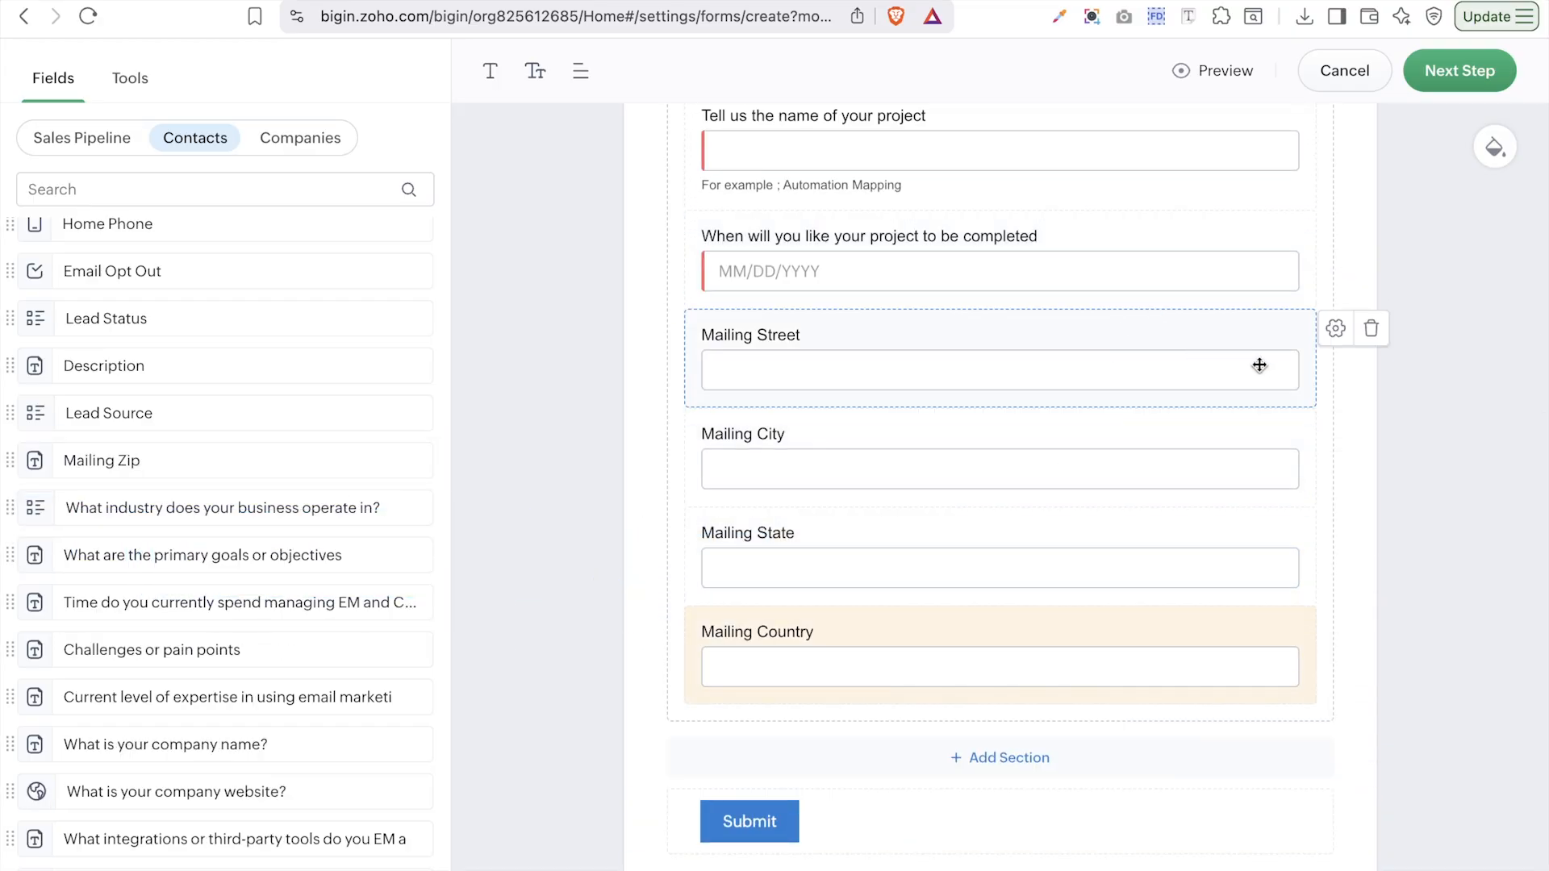
- Rename Mailing Street to 'Your Address' and mark it as a required field
left_click(1336, 329)
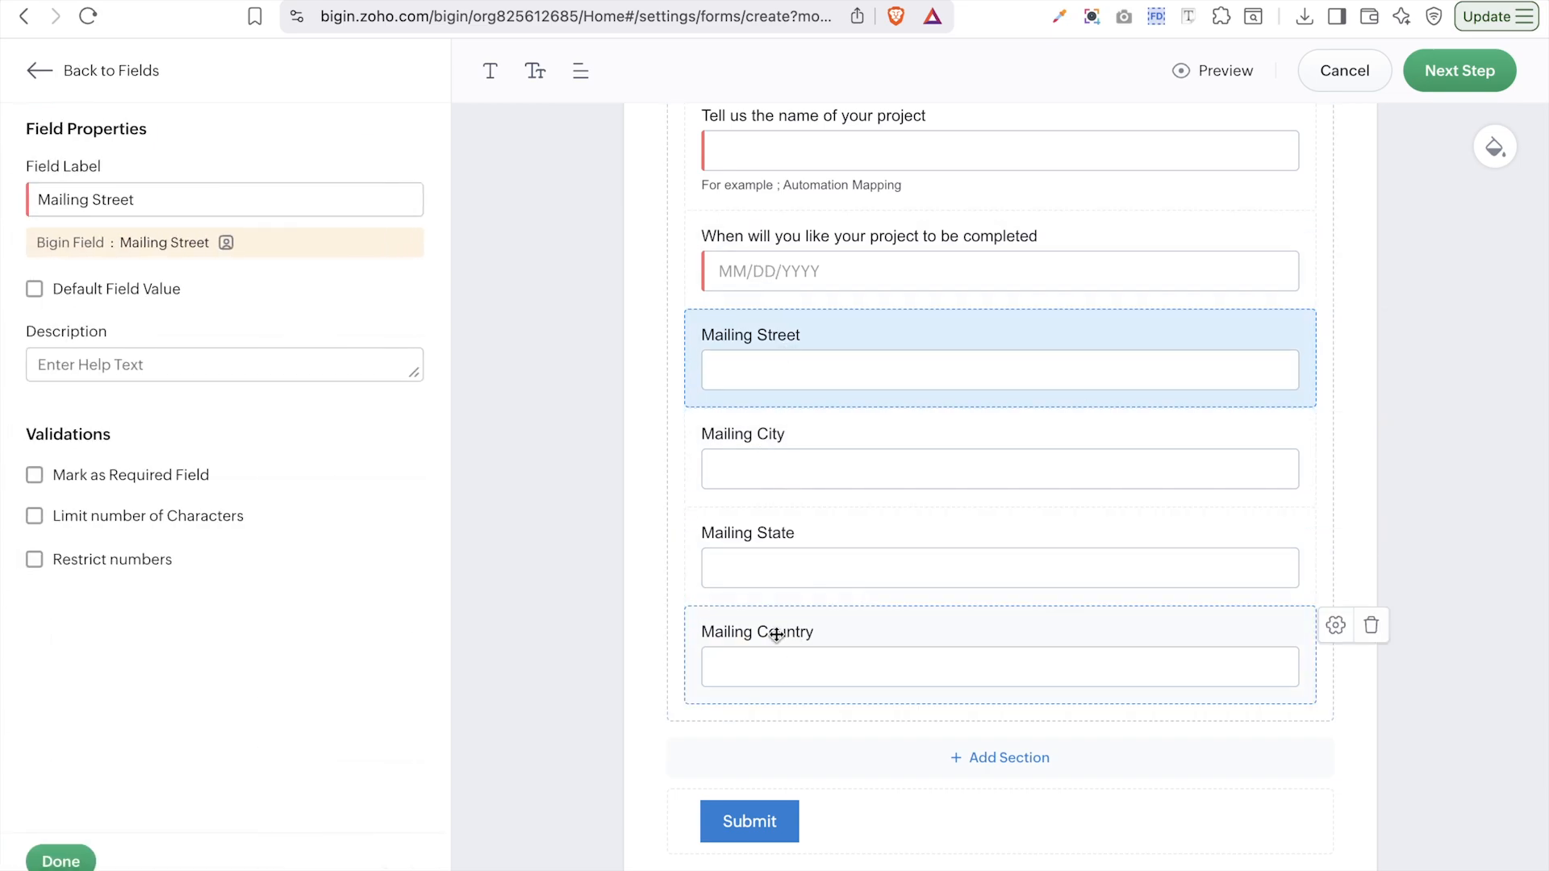
triple_click(92, 202)
key("Caps_Lock")
type("Y")
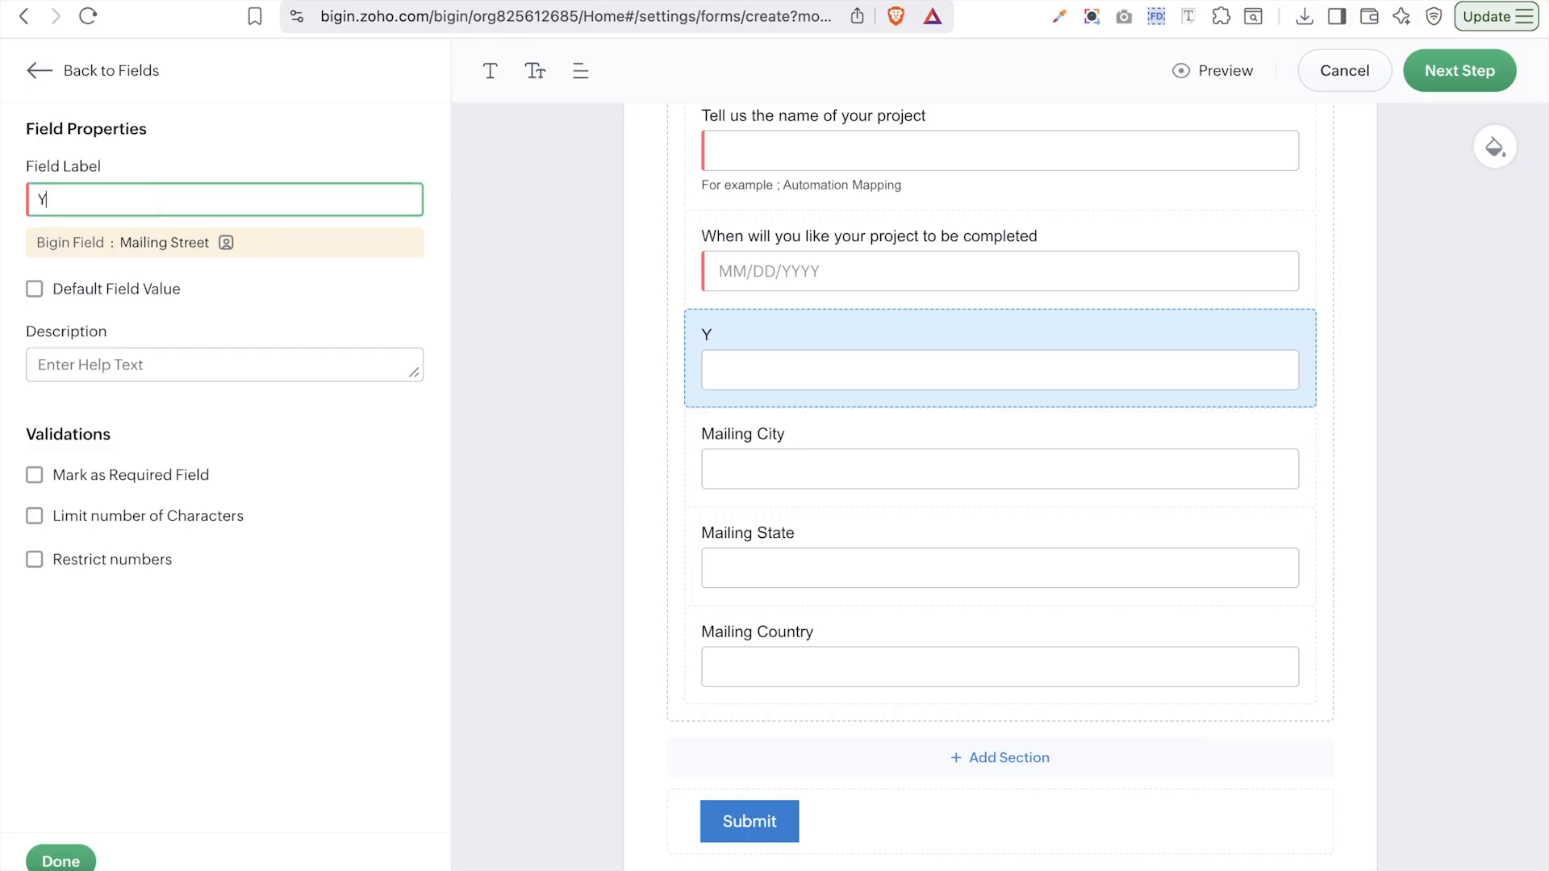
type("our Adrr")
key("BackSpace")
type("dress")
left_click(331, 263)
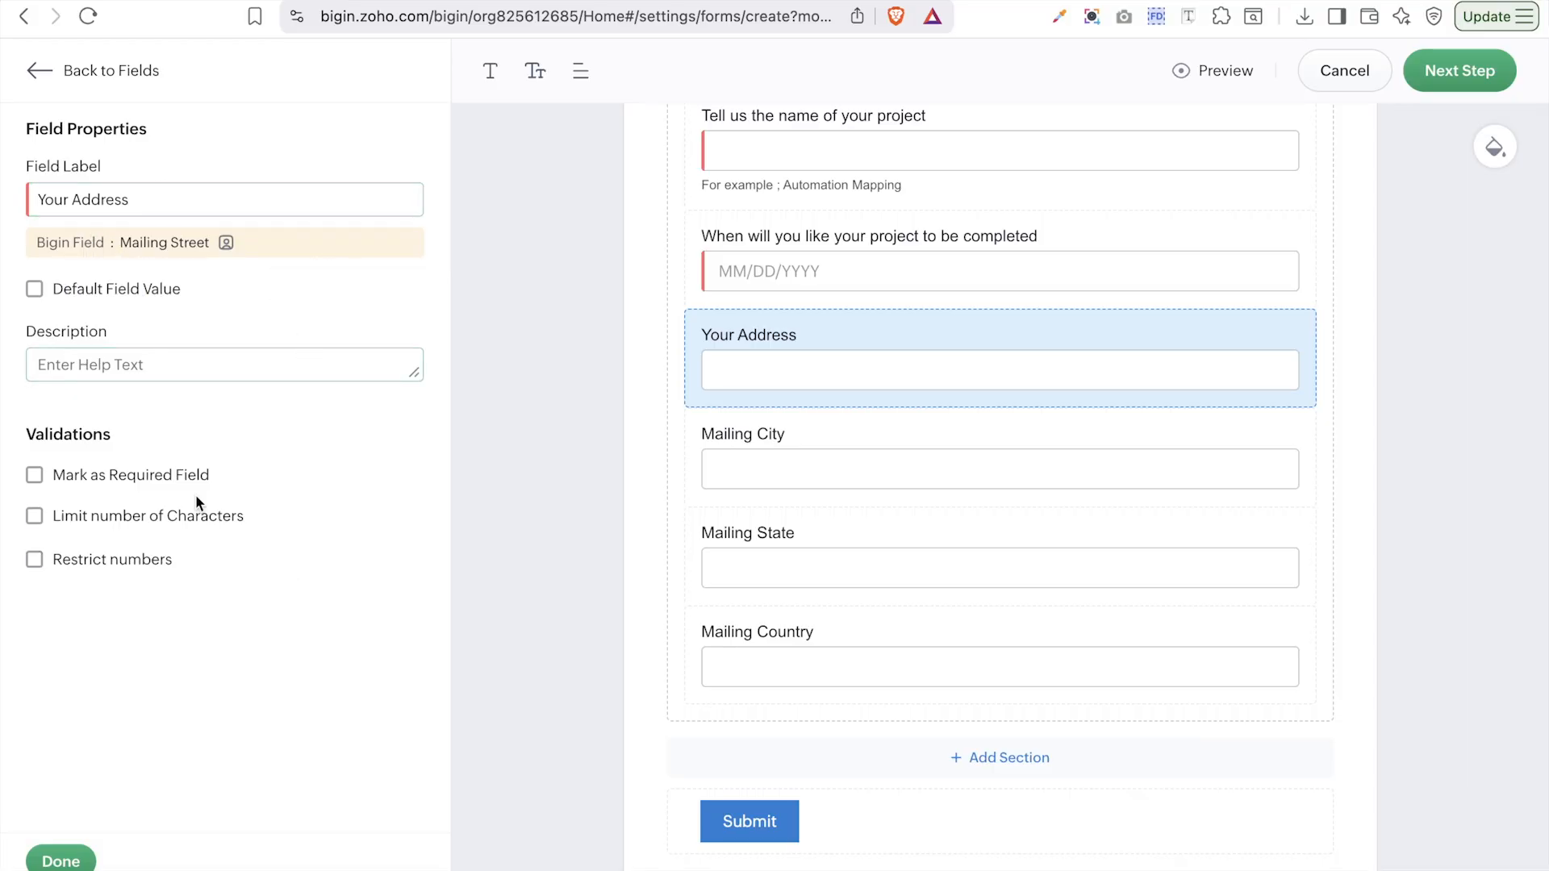
left_click(134, 481)
left_click(63, 860)
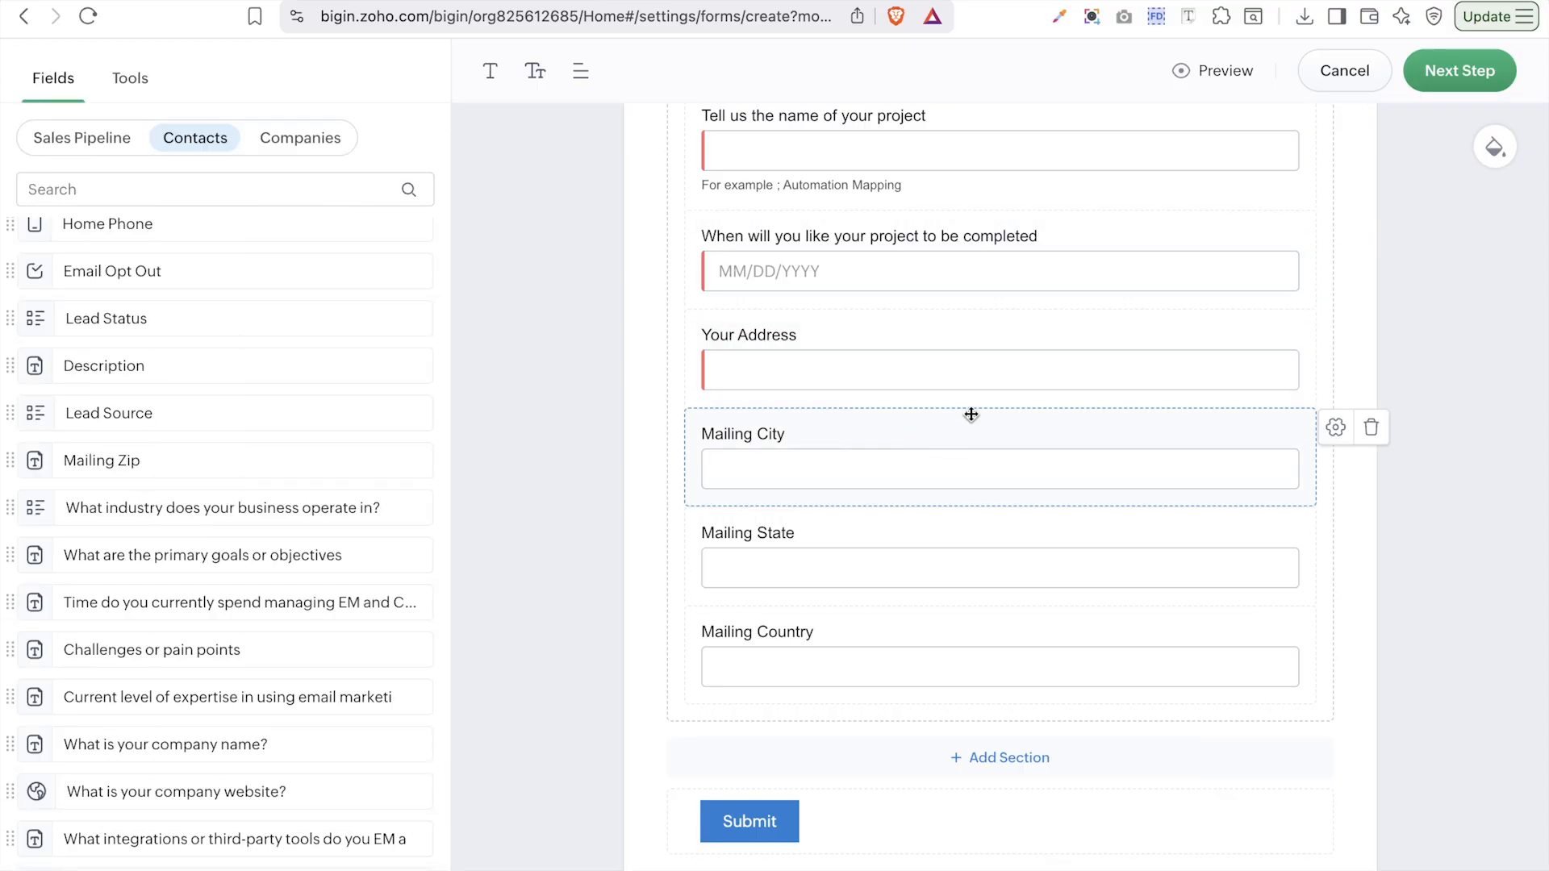
- Rename the Mailing City label to 'Your City'
left_click(1337, 429)
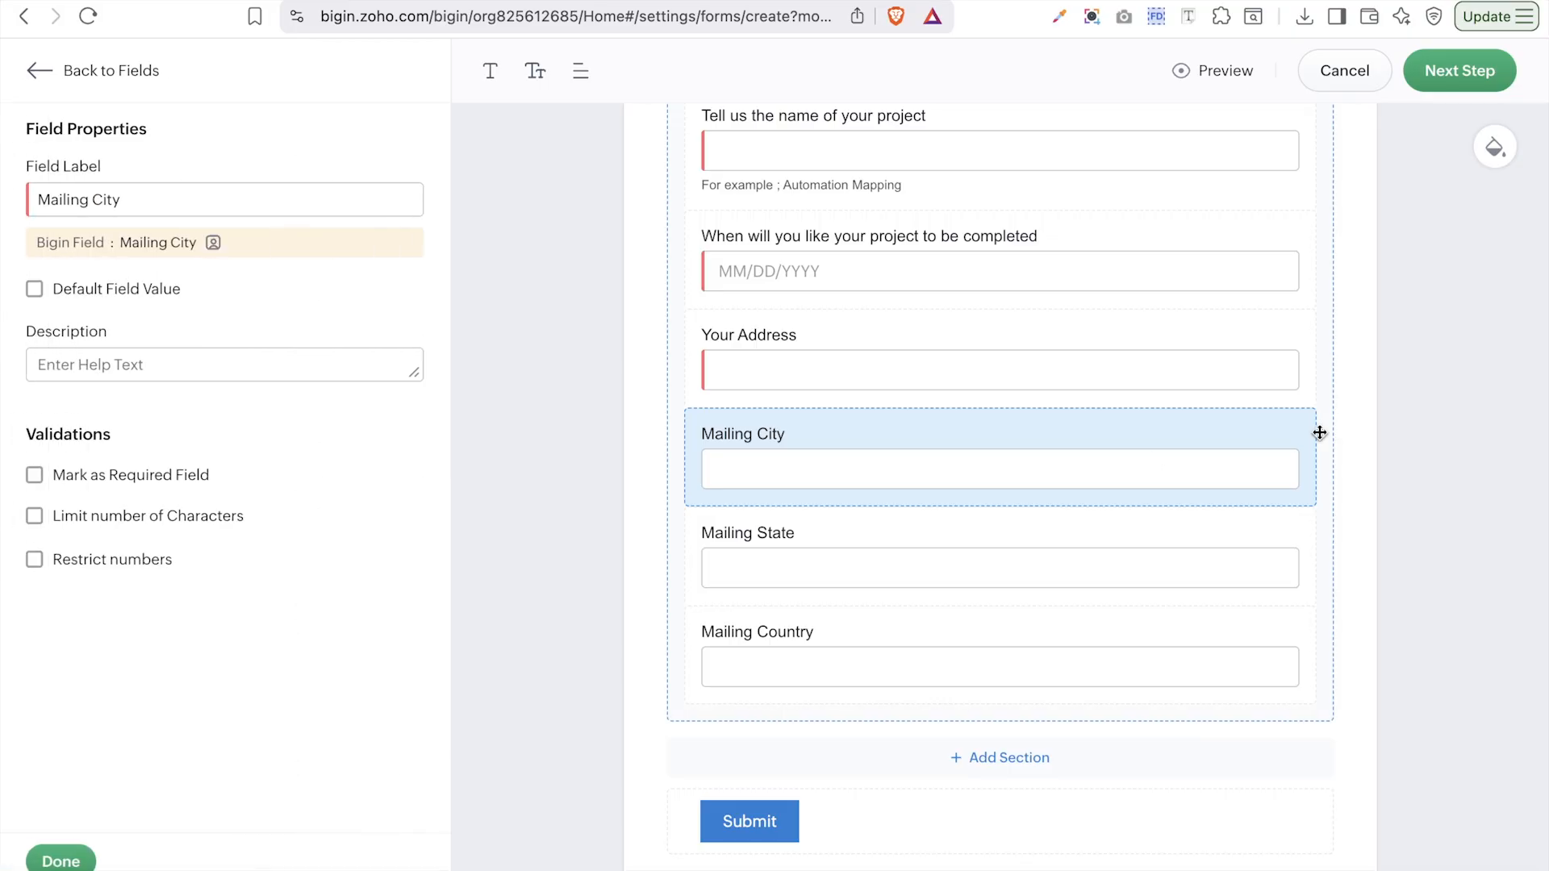
double_click(70, 204)
type("Your")
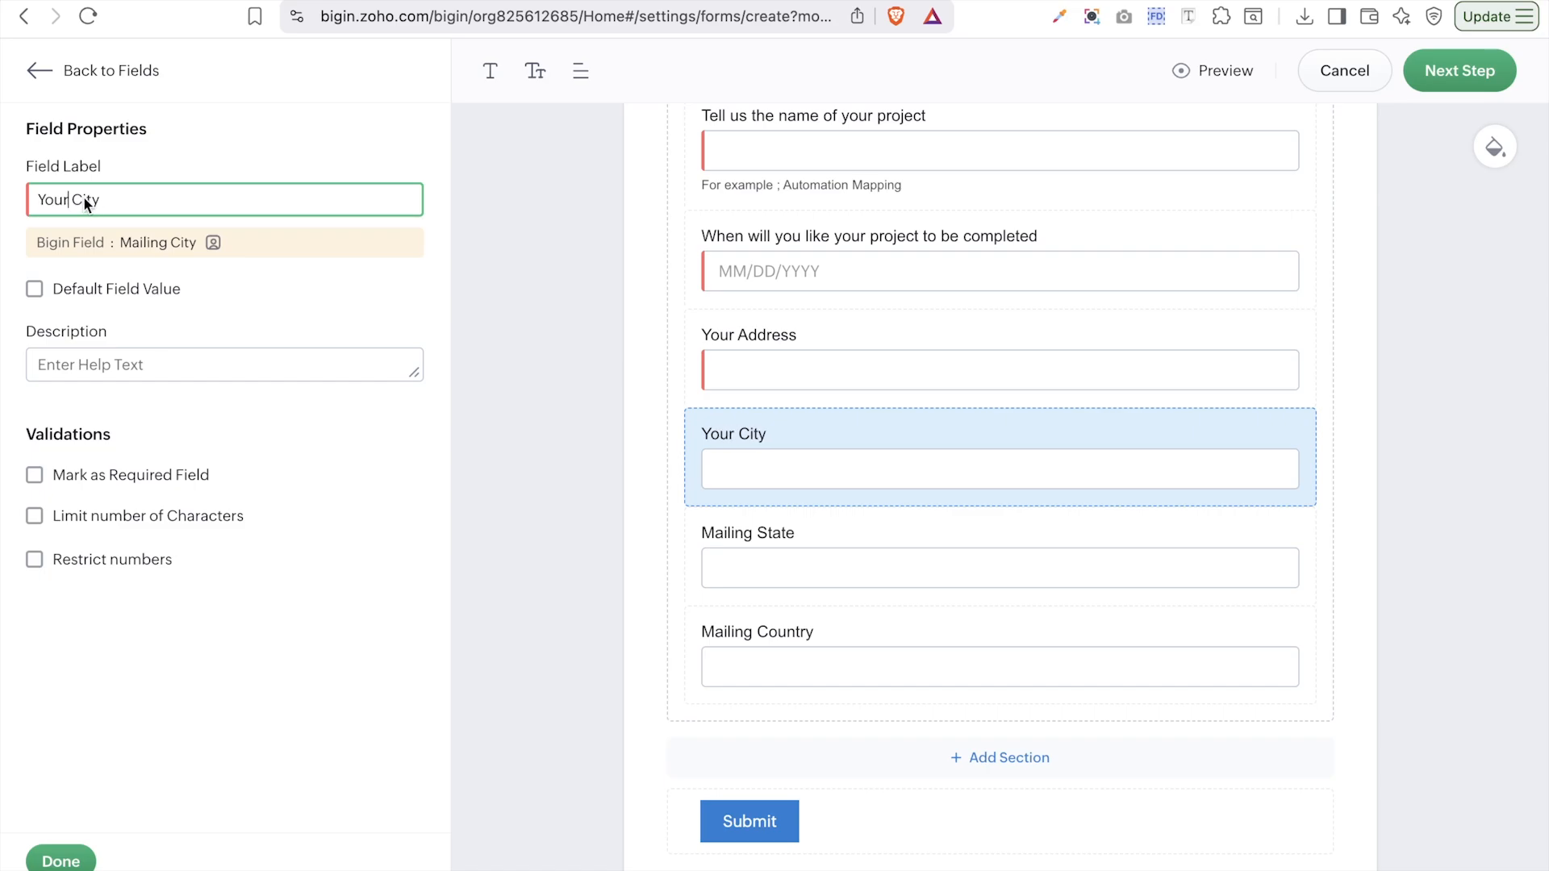
double_click(51, 204)
- Add the 'Which CRM software are you using?' question at the end of the form
left_click(61, 860)
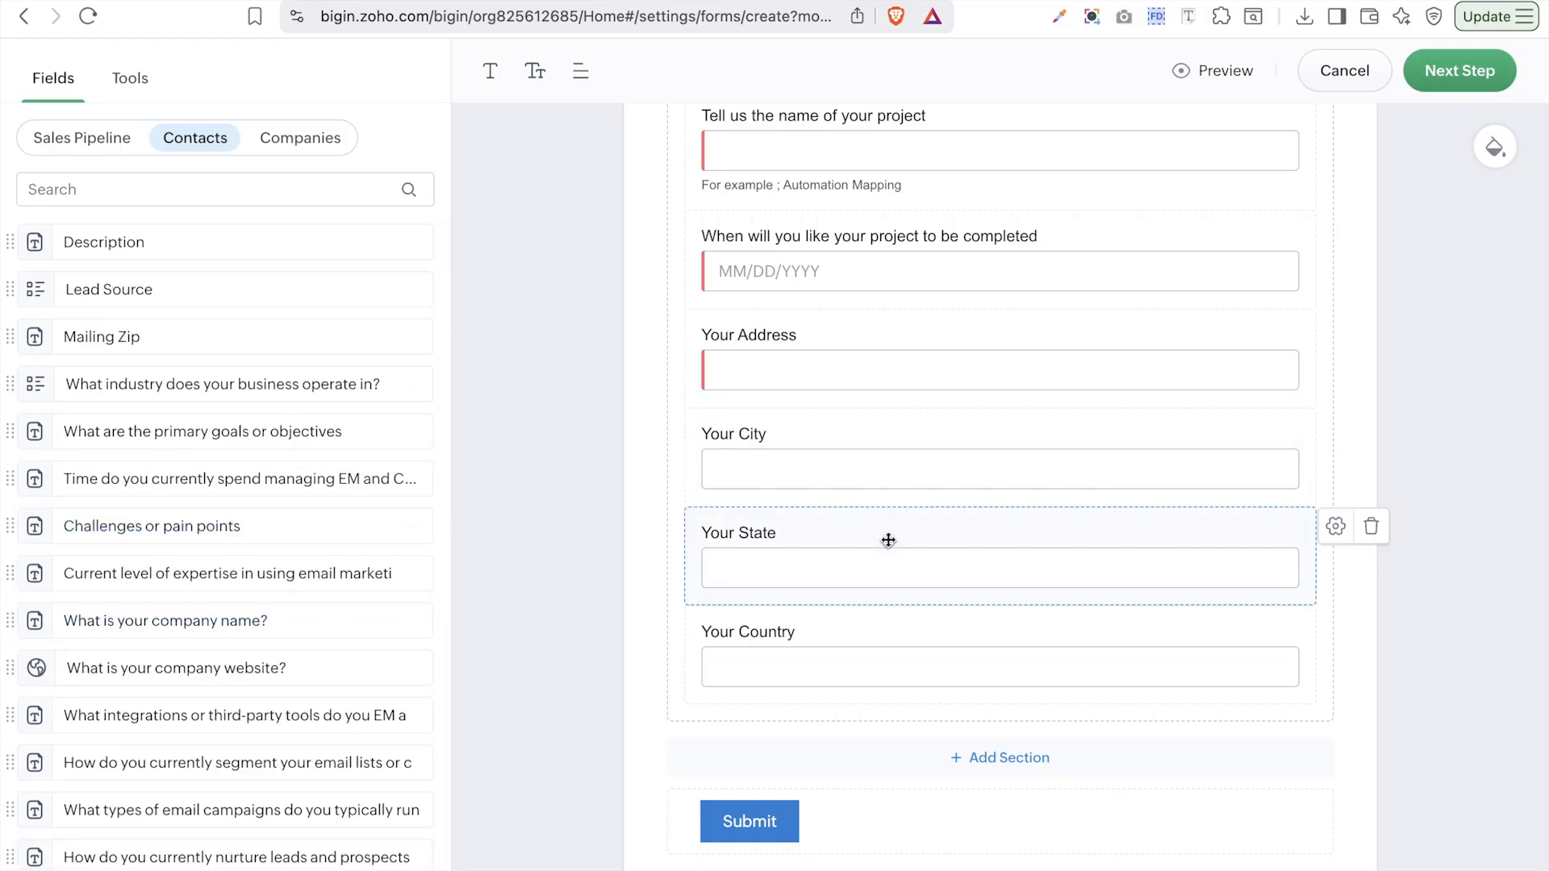
scroll(159, 491, "down", 2)
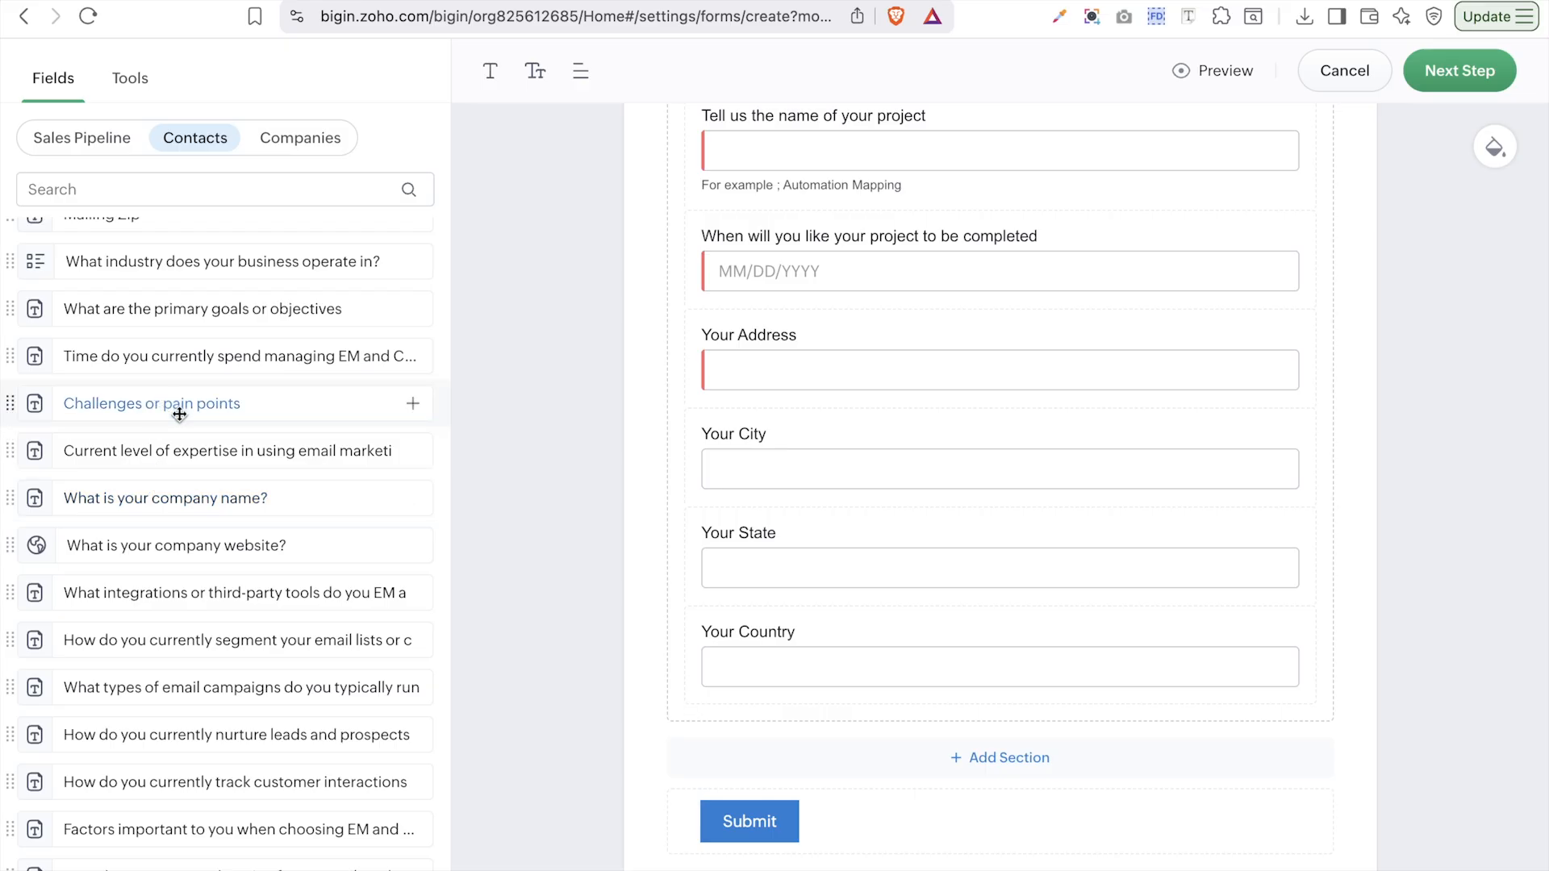
scroll(179, 414, "down", 10)
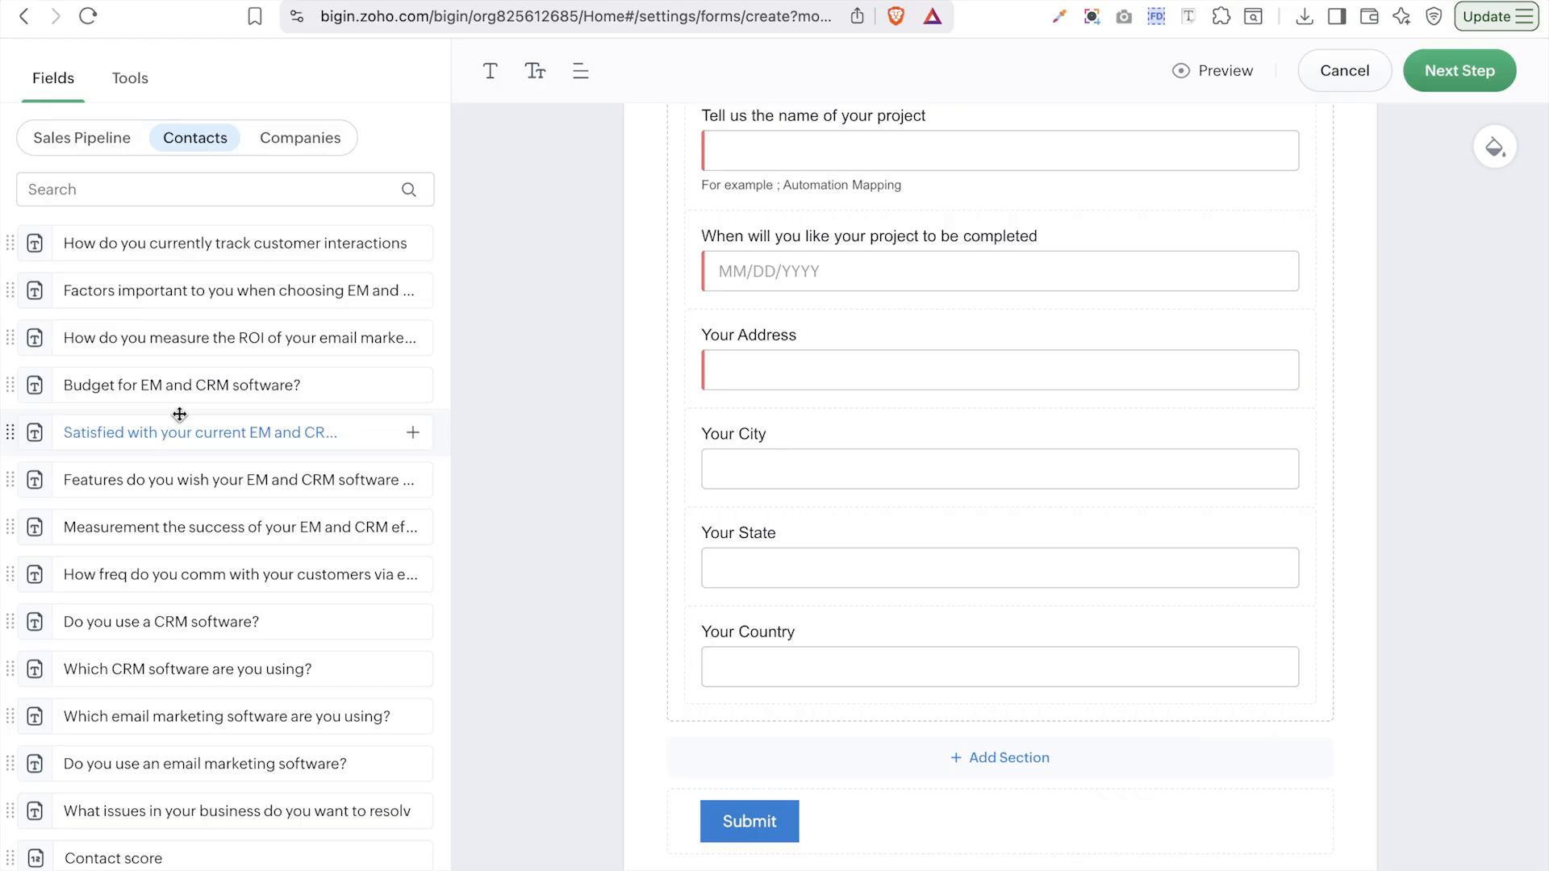
scroll(266, 670, "down", 3)
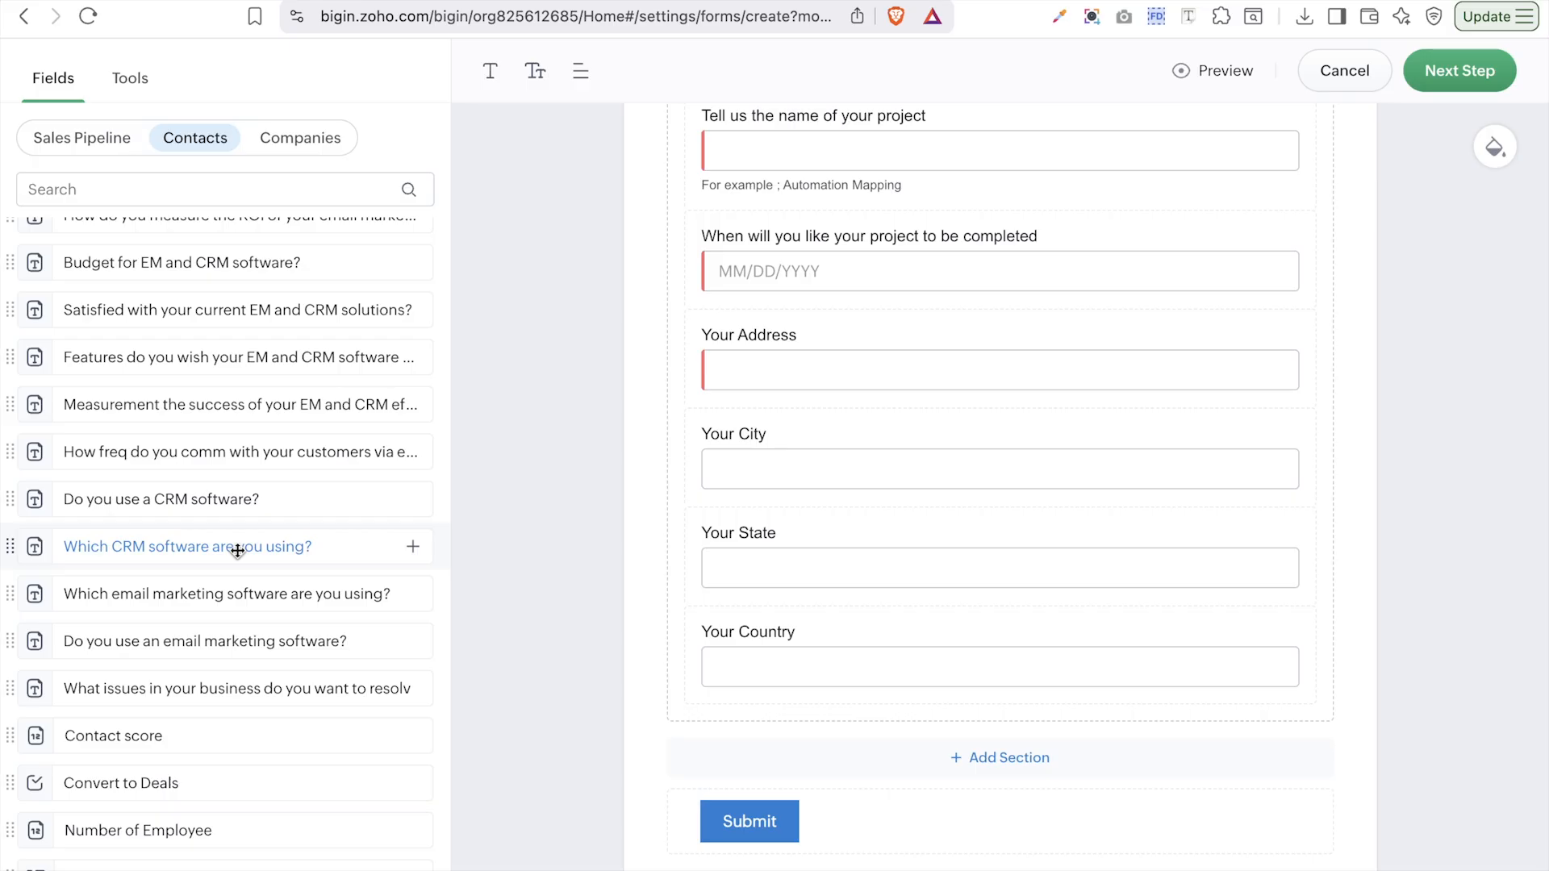
left_click_drag(249, 543, 1157, 761)
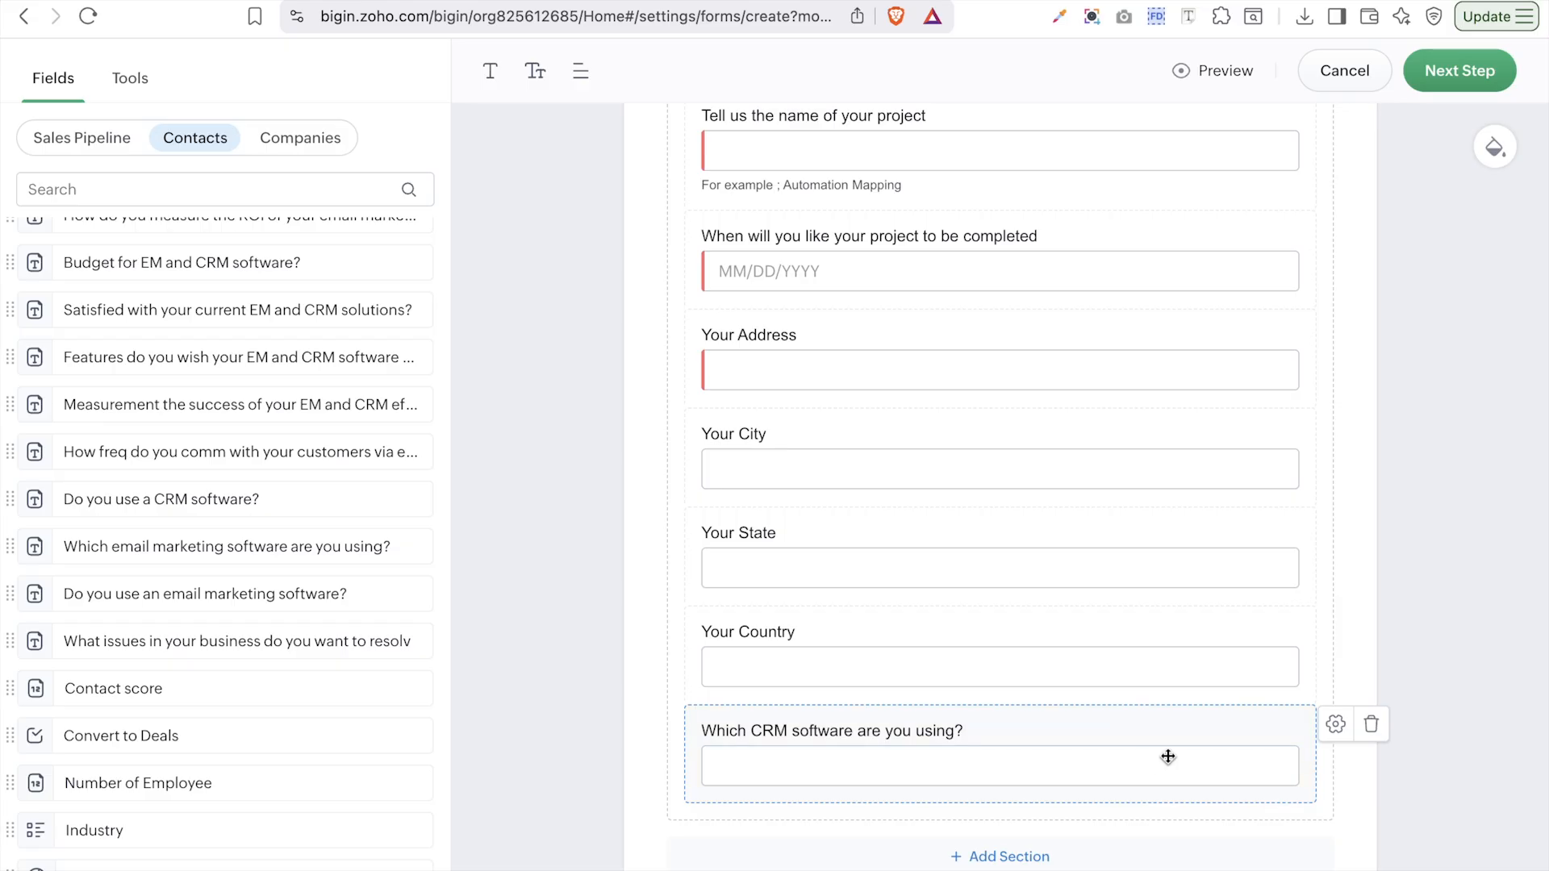
left_click(1339, 724)
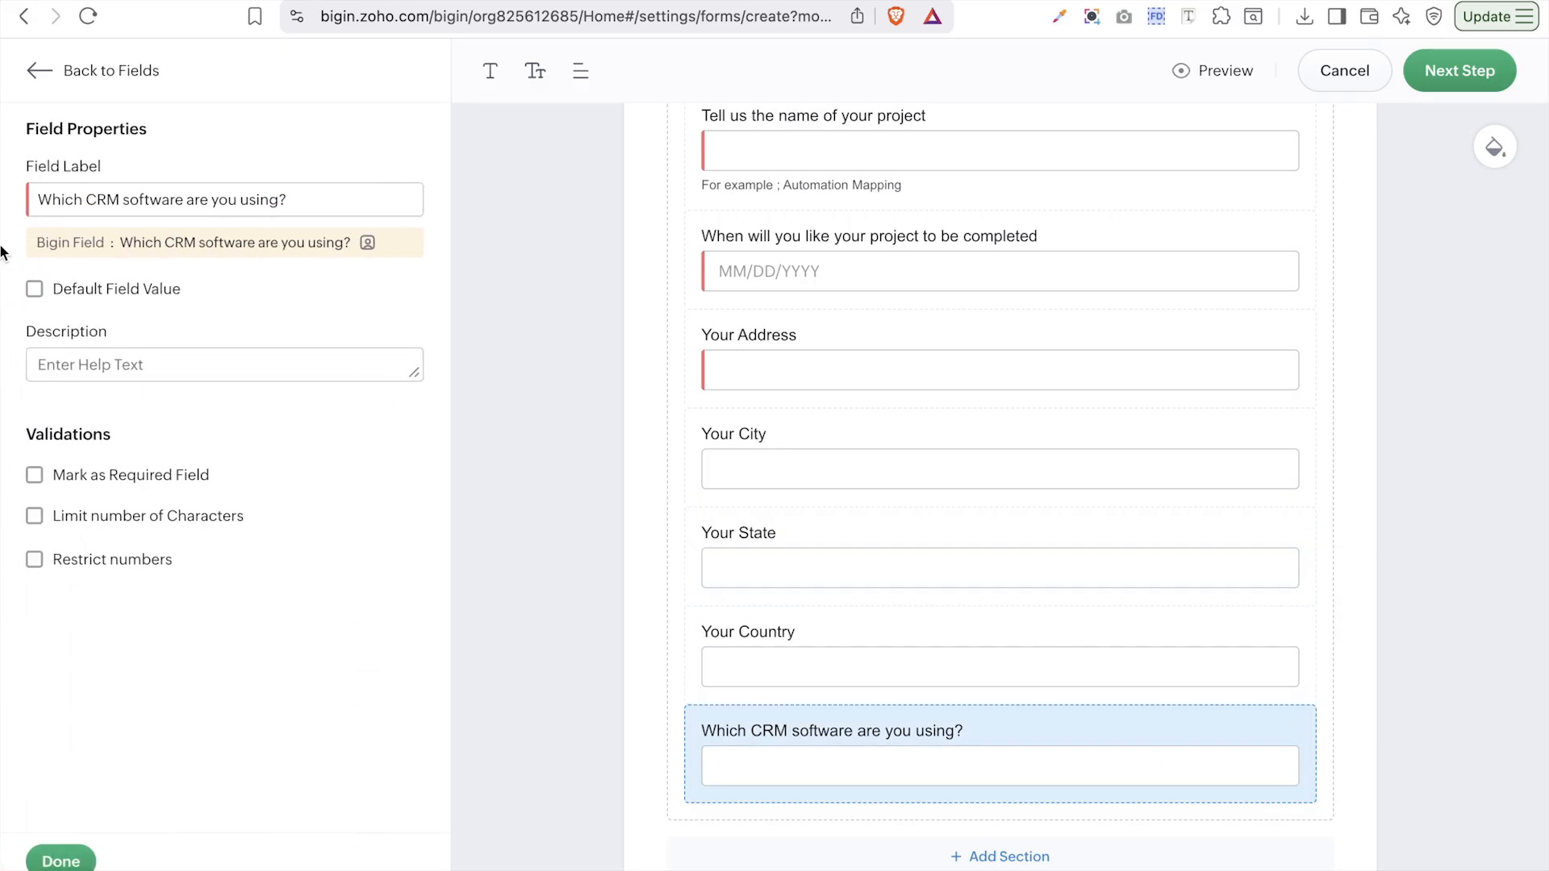
left_click(42, 84)
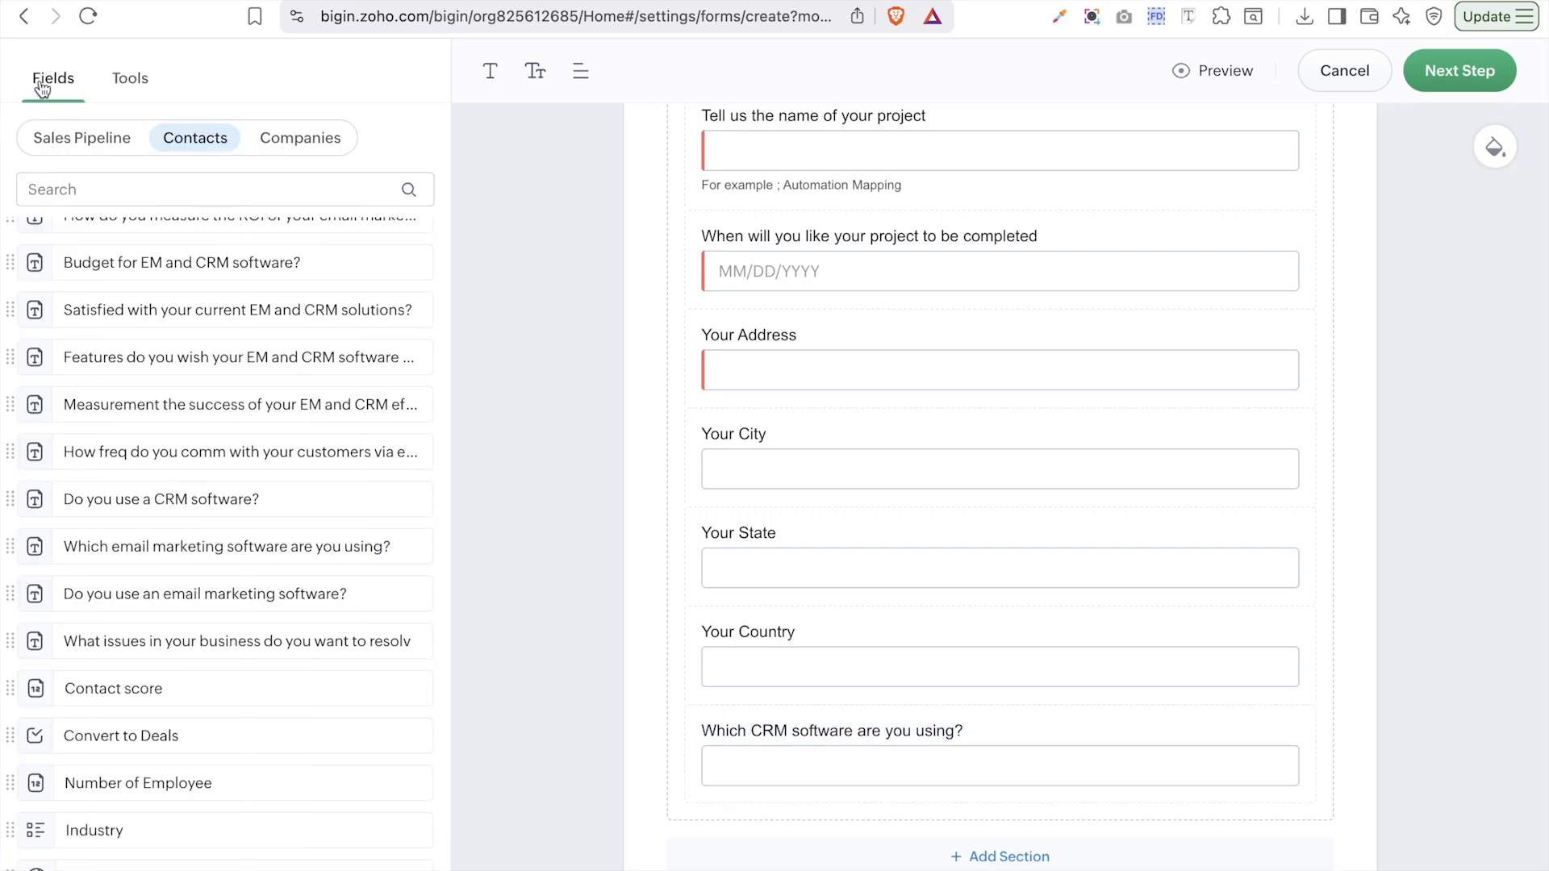
- Add Company Name above Your Address, with Website and Number of employees right after it
left_click(290, 156)
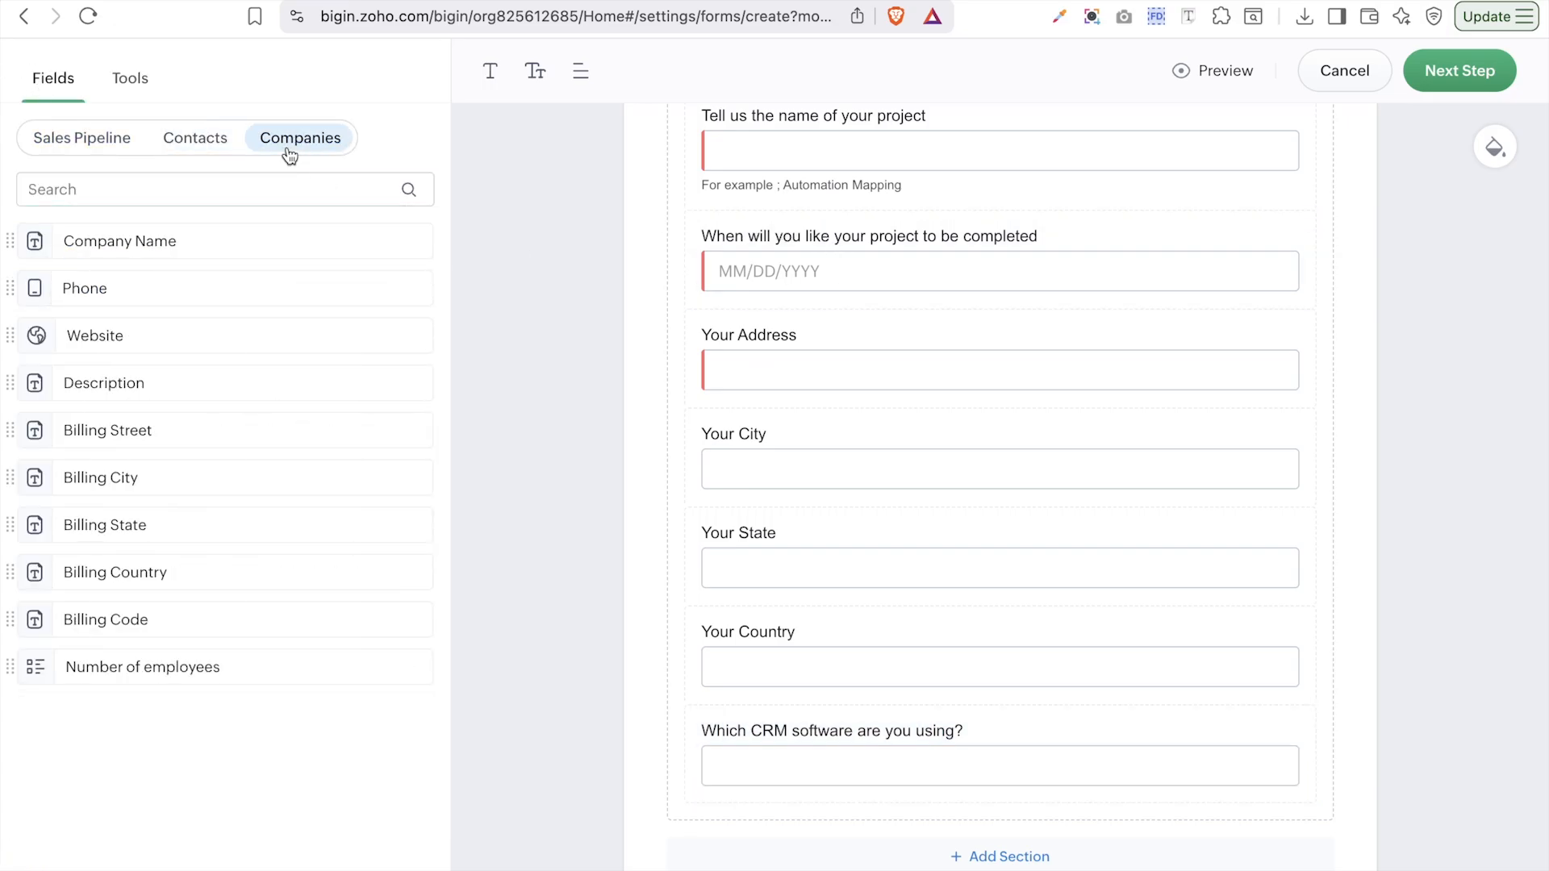
scroll(979, 446, "up", 6)
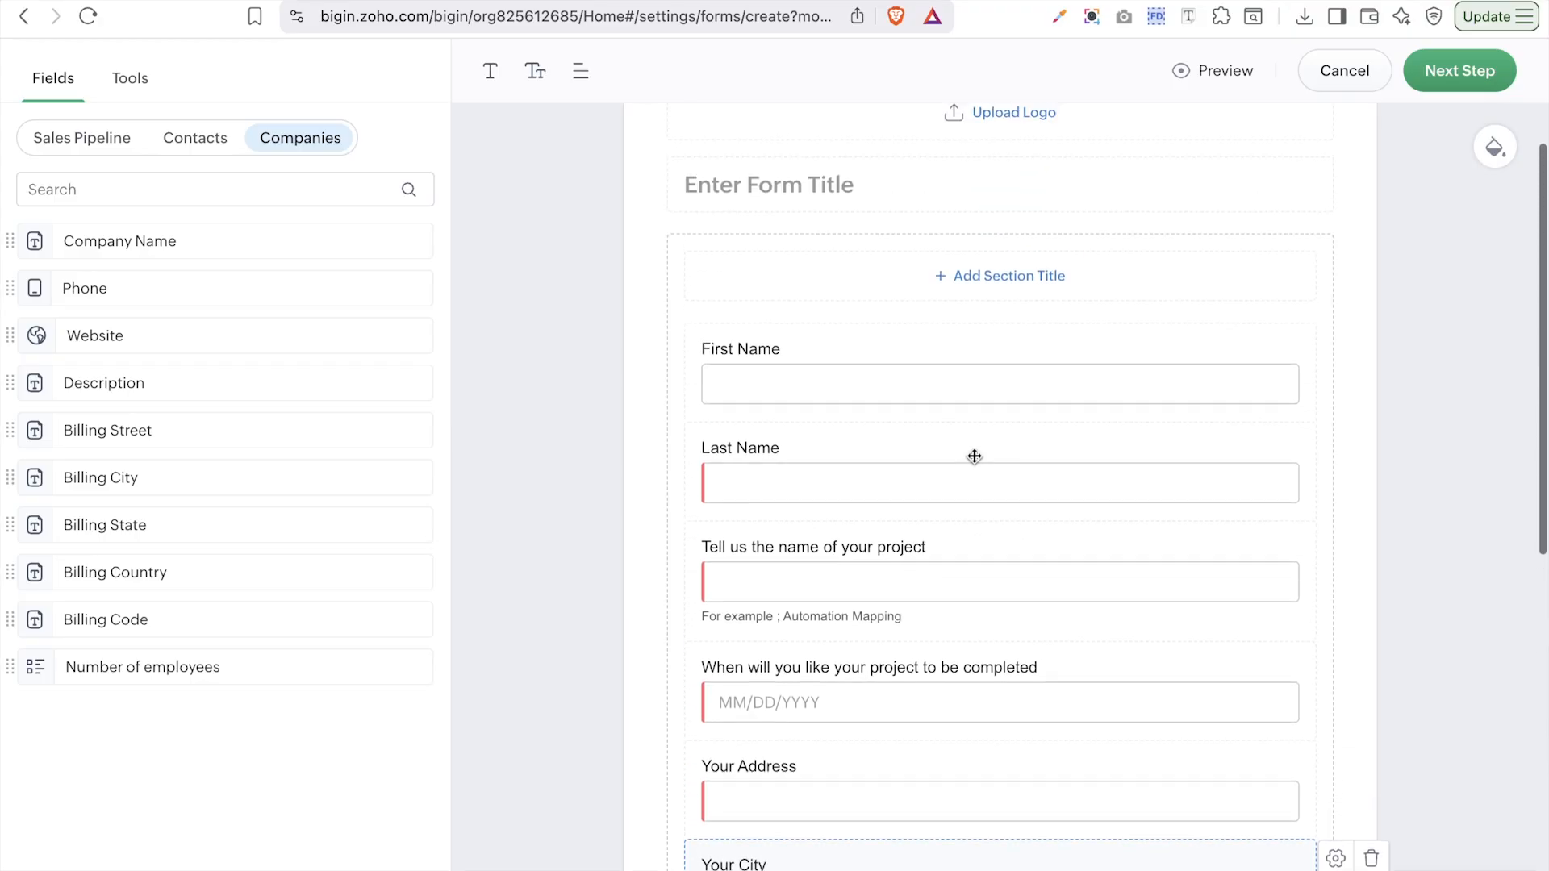
scroll(976, 452, "down", 5)
scroll(974, 457, "down", 1)
scroll(975, 457, "up", 3)
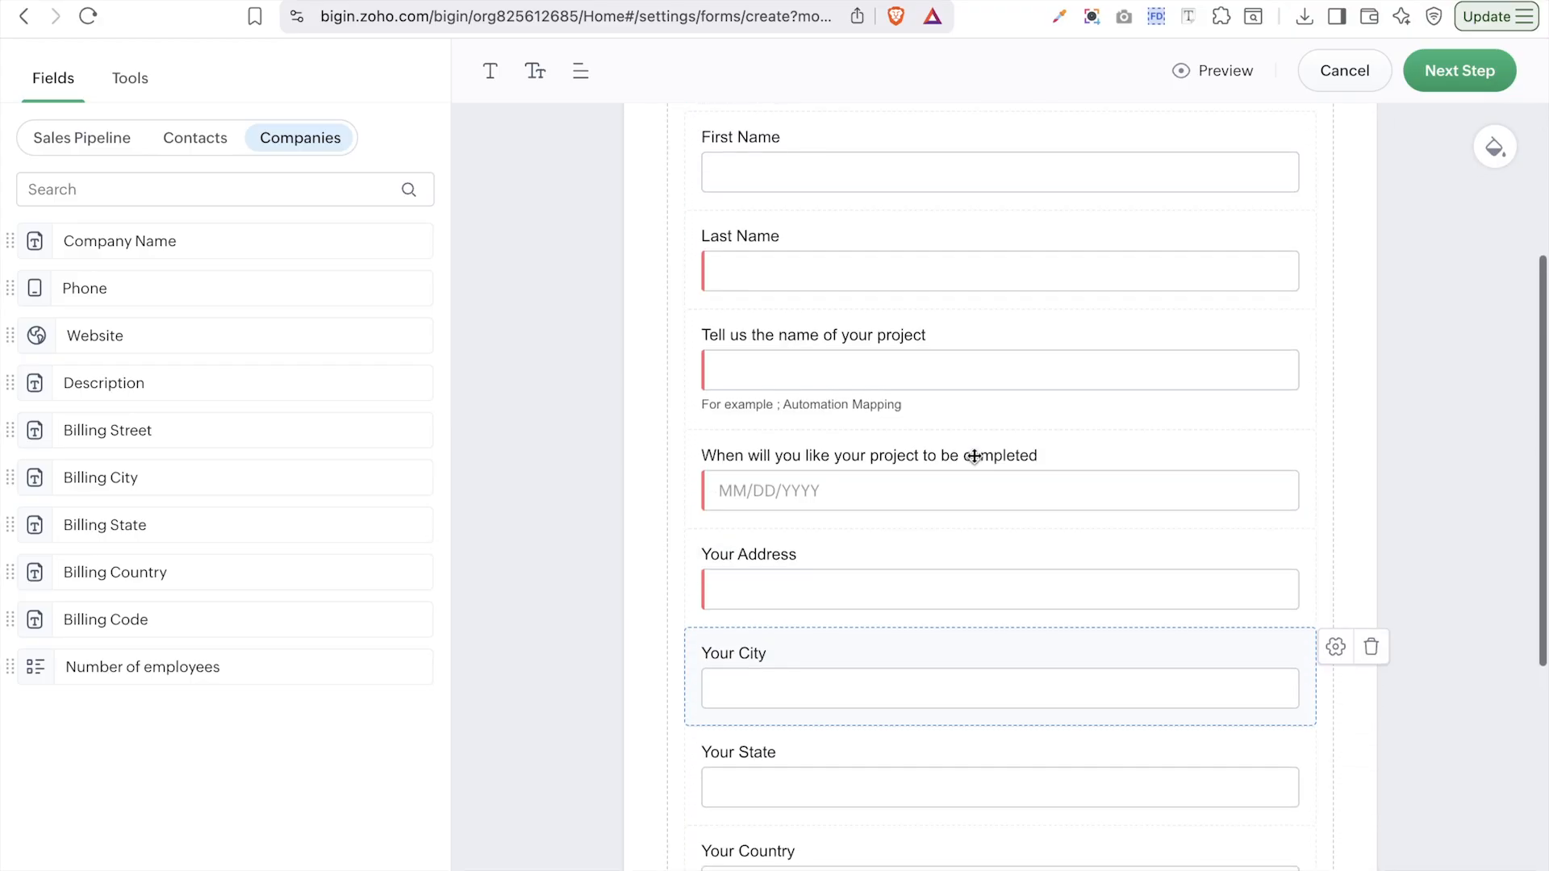
scroll(975, 456, "down", 5)
left_click_drag(104, 242, 993, 187)
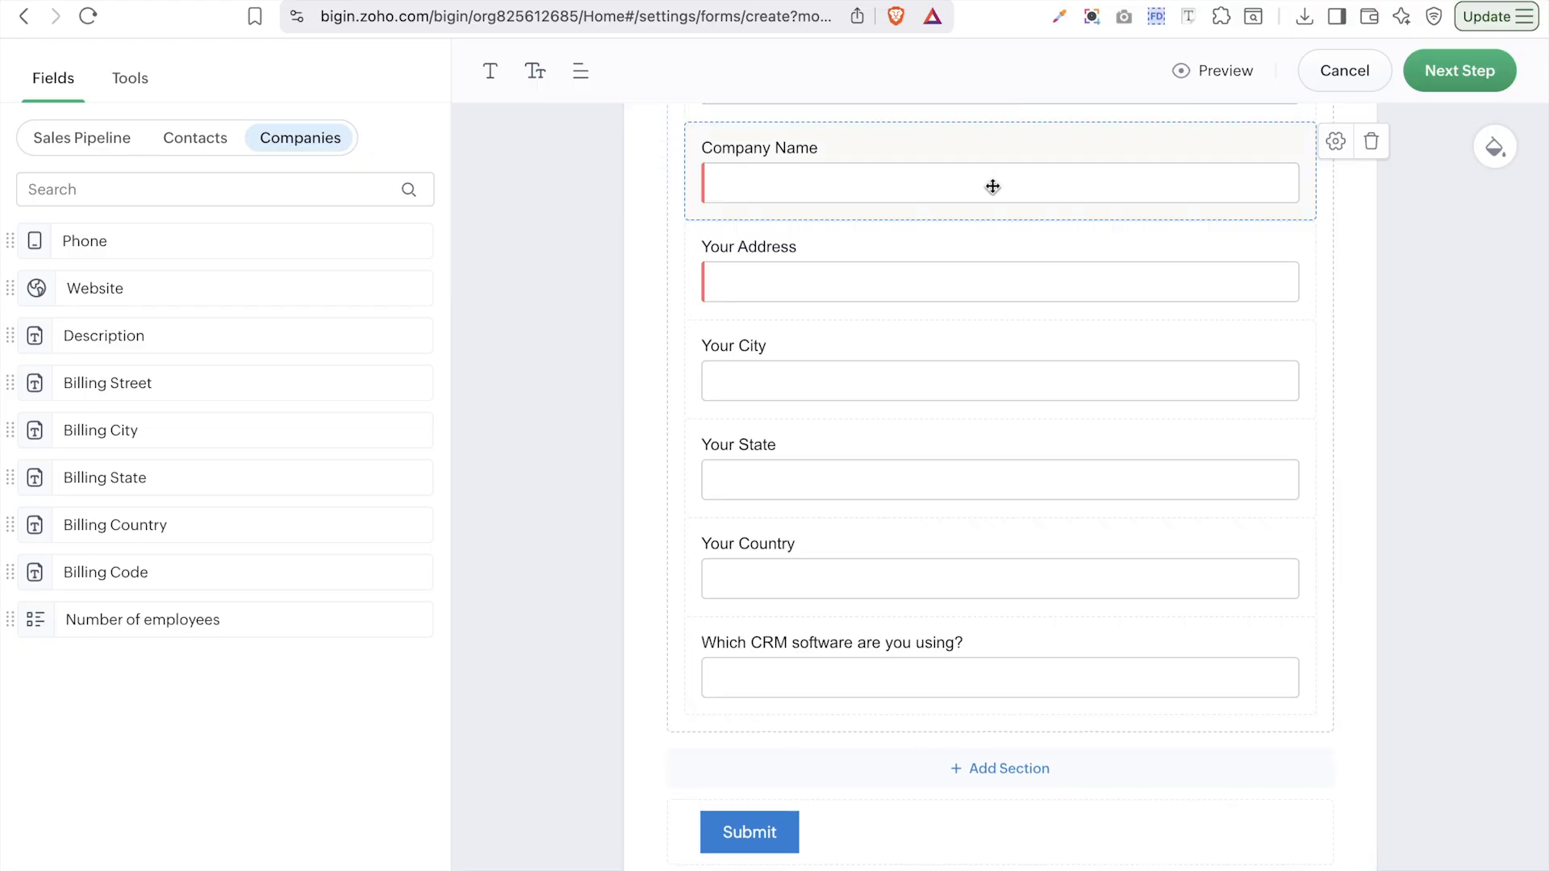
left_click_drag(71, 288, 1049, 331)
left_click_drag(130, 577, 1101, 455)
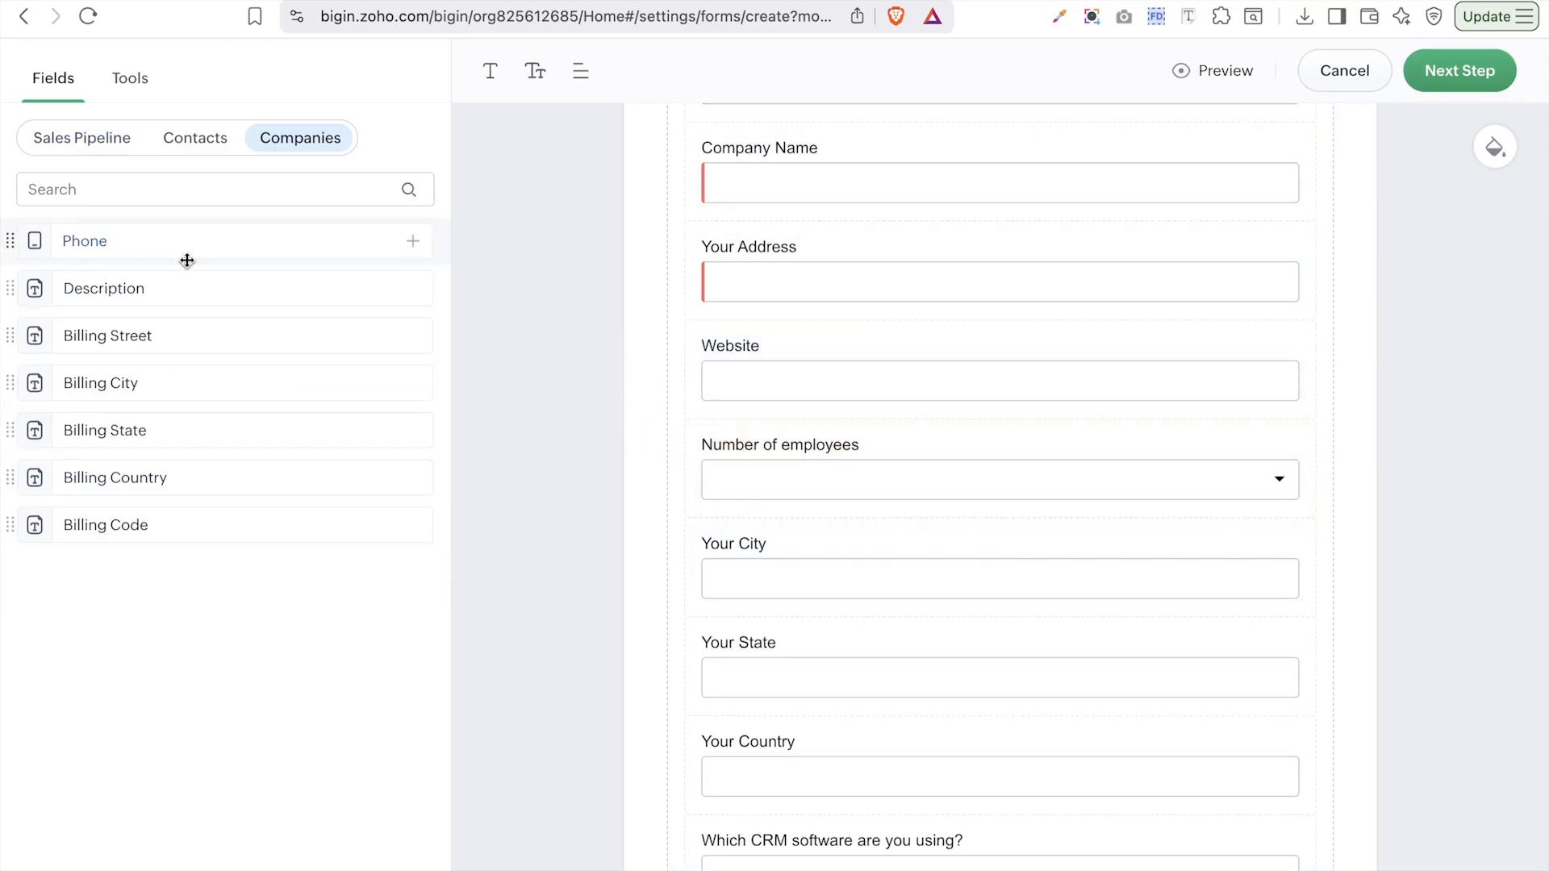
left_click(184, 147)
- Place the Amount field from the Sales Pipeline fields after Website
left_click(74, 146)
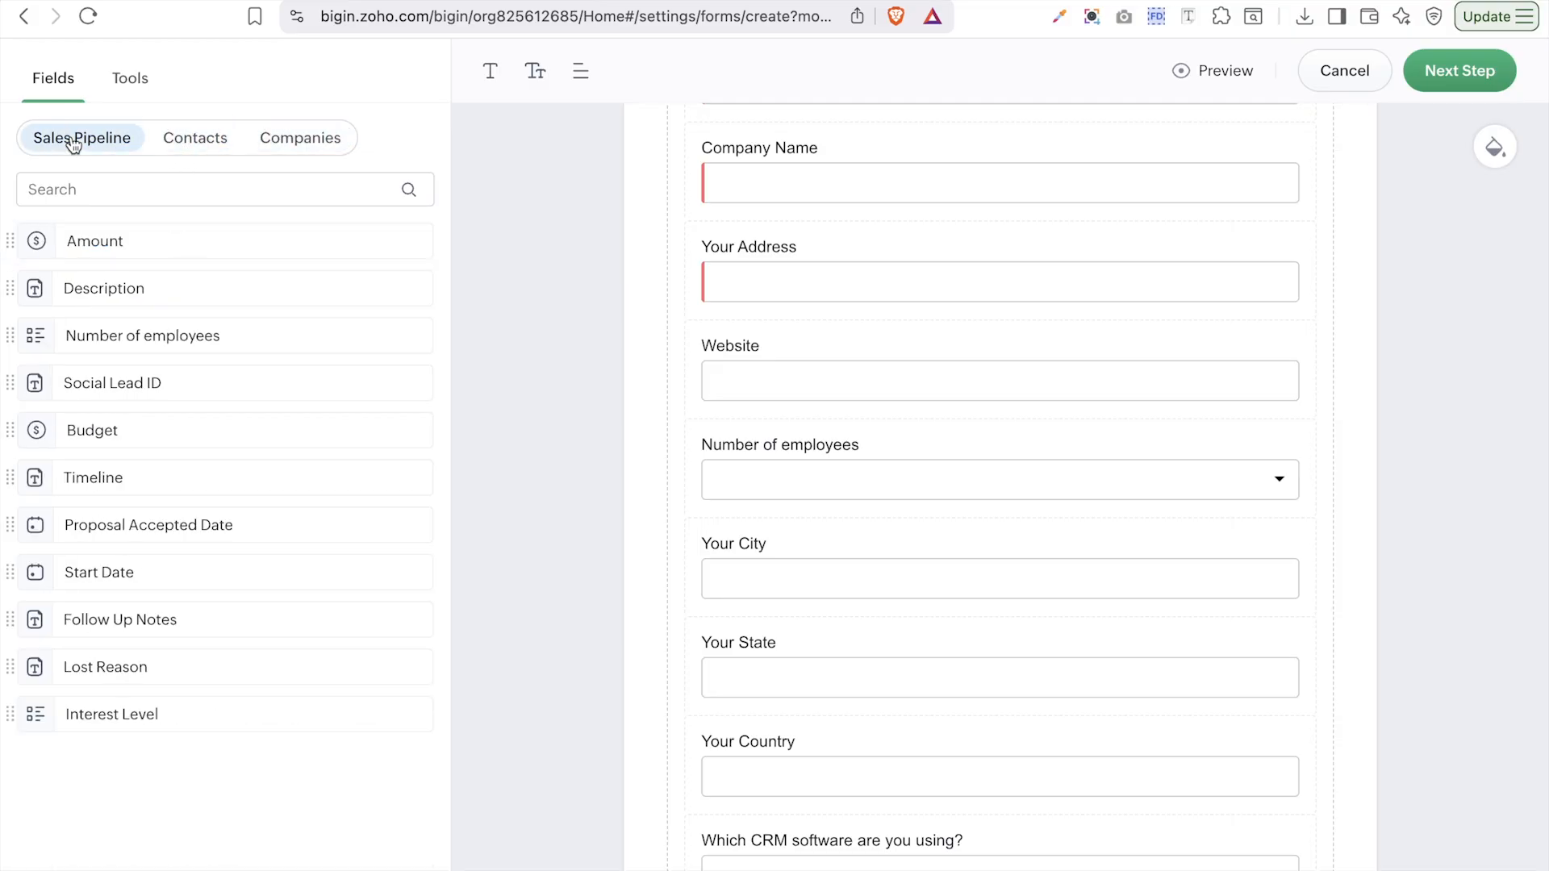
scroll(734, 622, "down", 4)
scroll(734, 623, "up", 6)
scroll(735, 623, "up", 2)
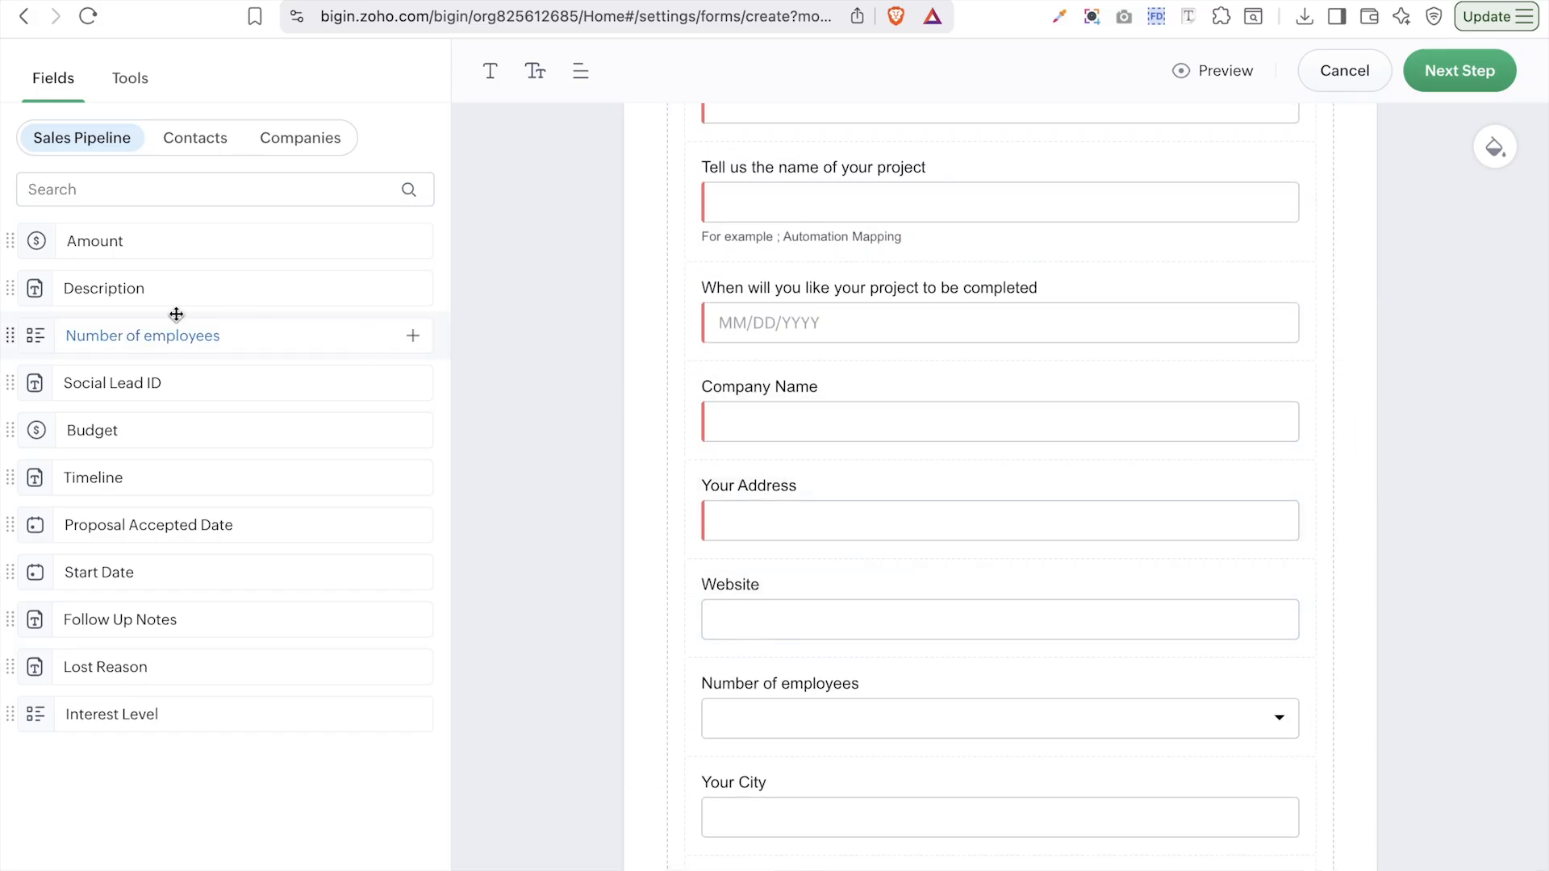
left_click_drag(83, 252, 1164, 710)
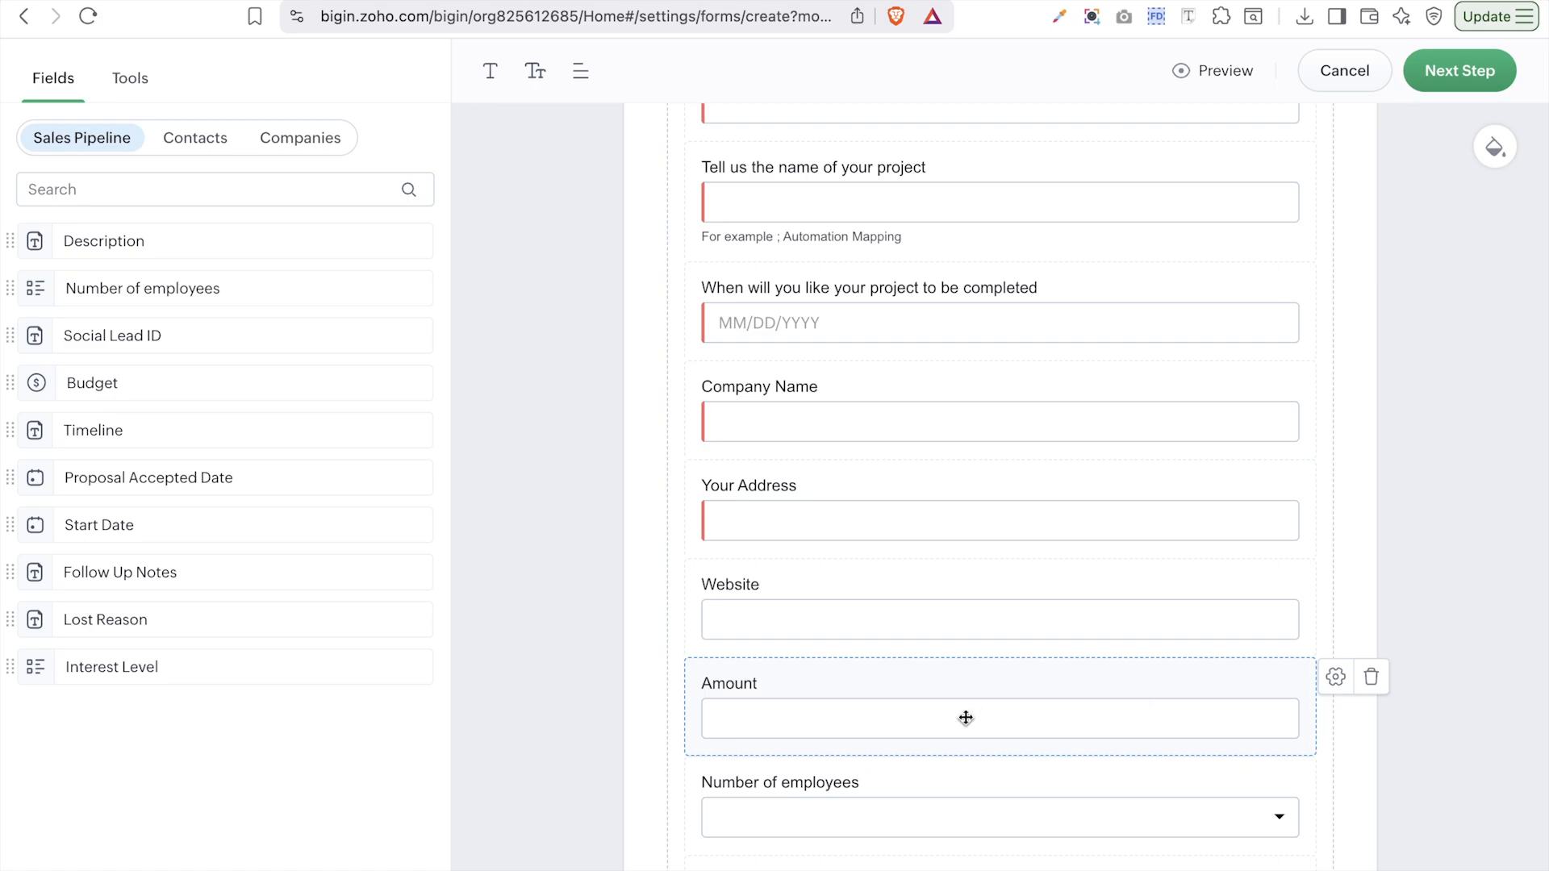
- Label Amount 'What is your budget for this project?', required, with no value-range limit
left_click(1333, 680)
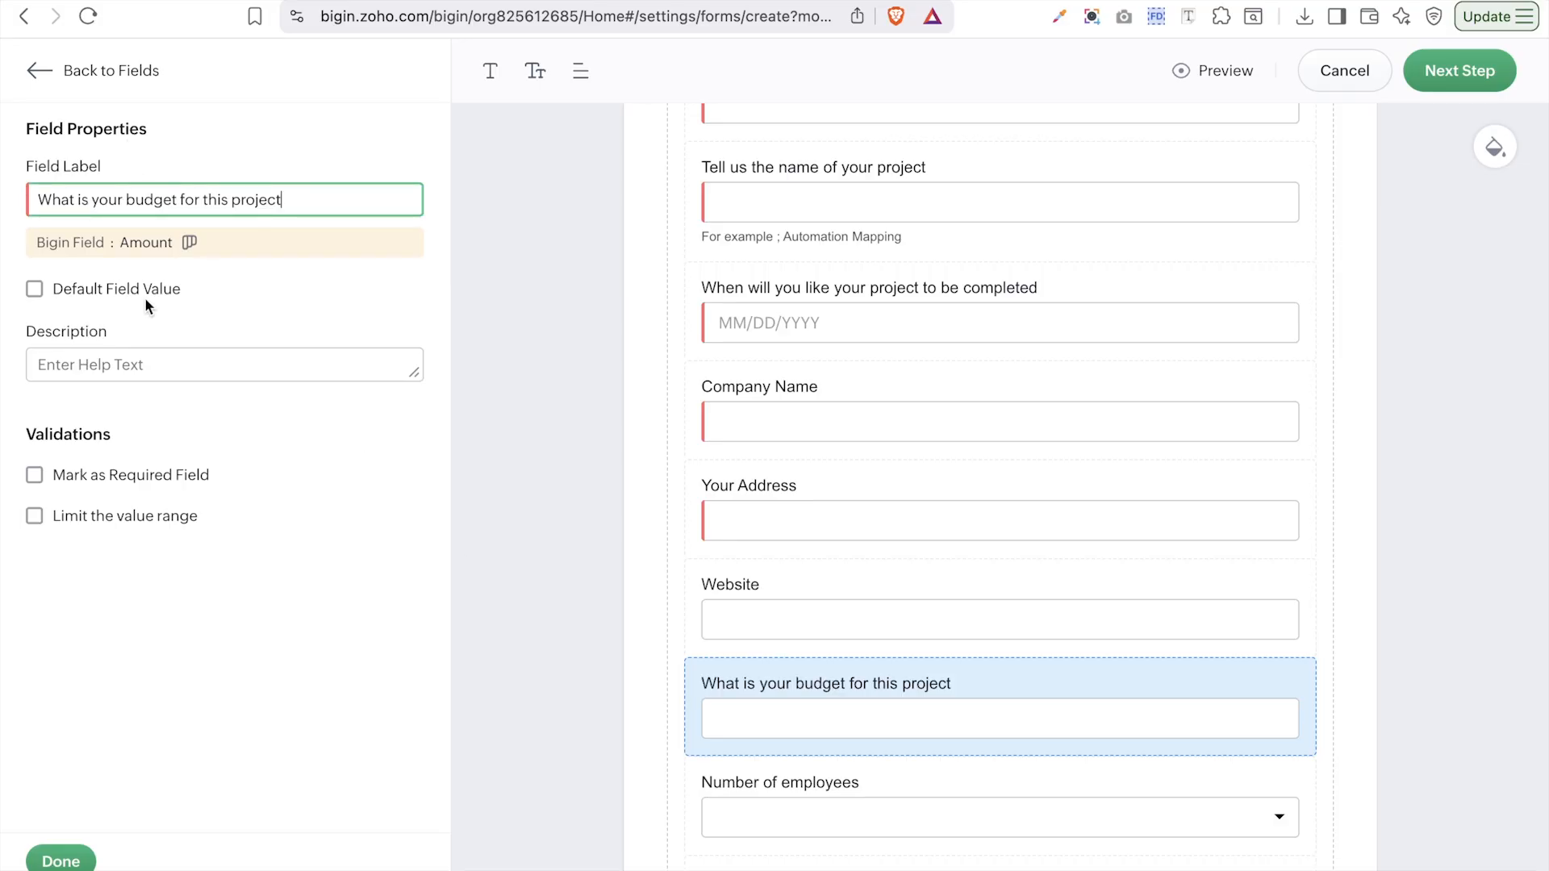
type("?")
left_click(50, 479)
left_click(80, 531)
left_click(194, 560)
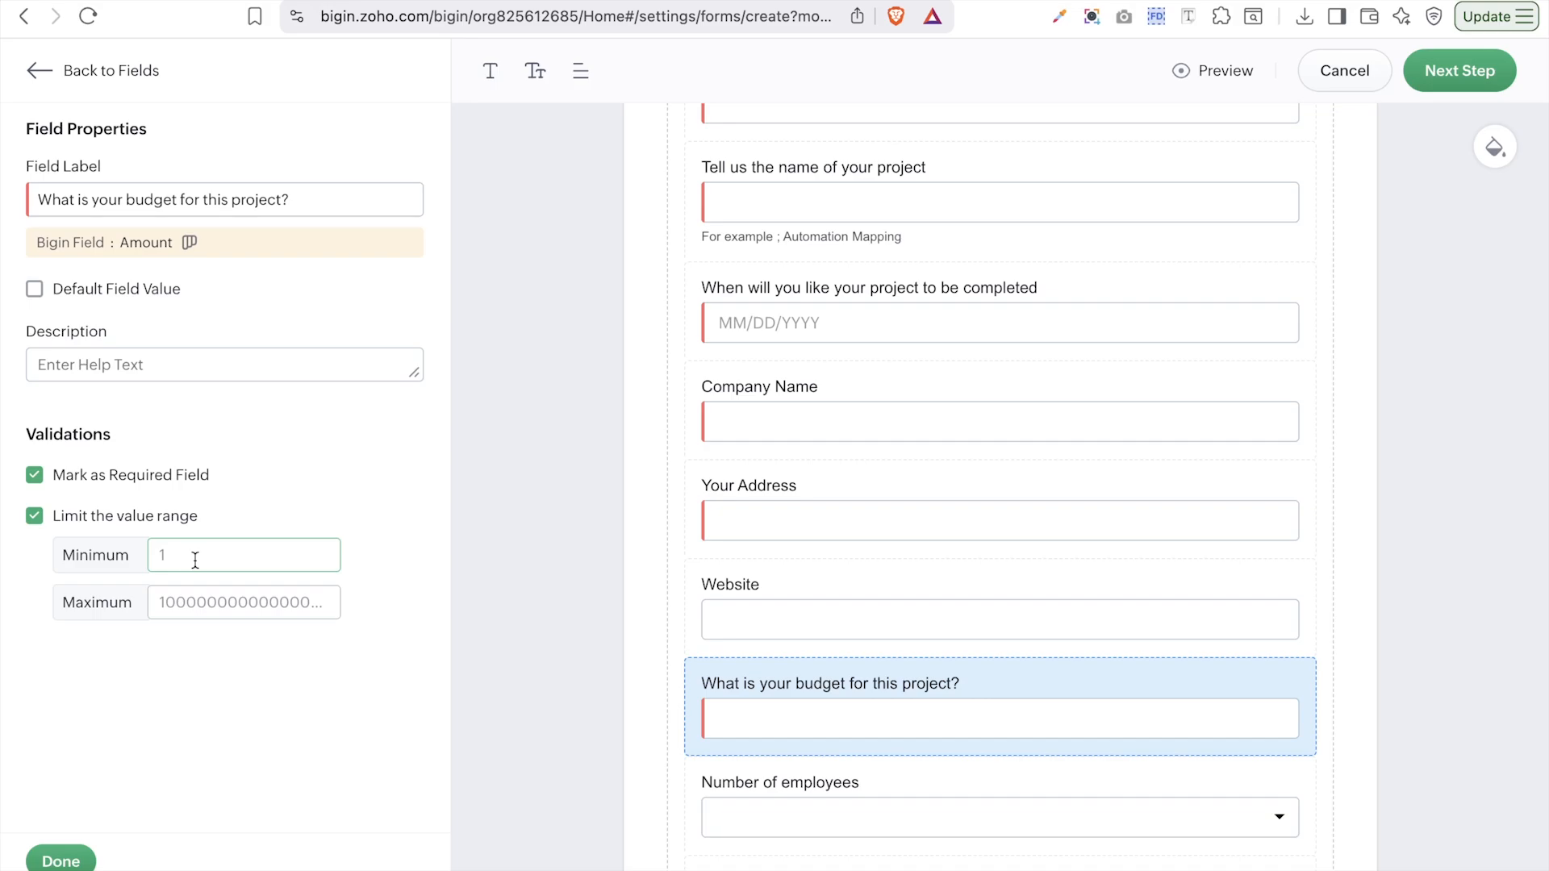
left_click(36, 522)
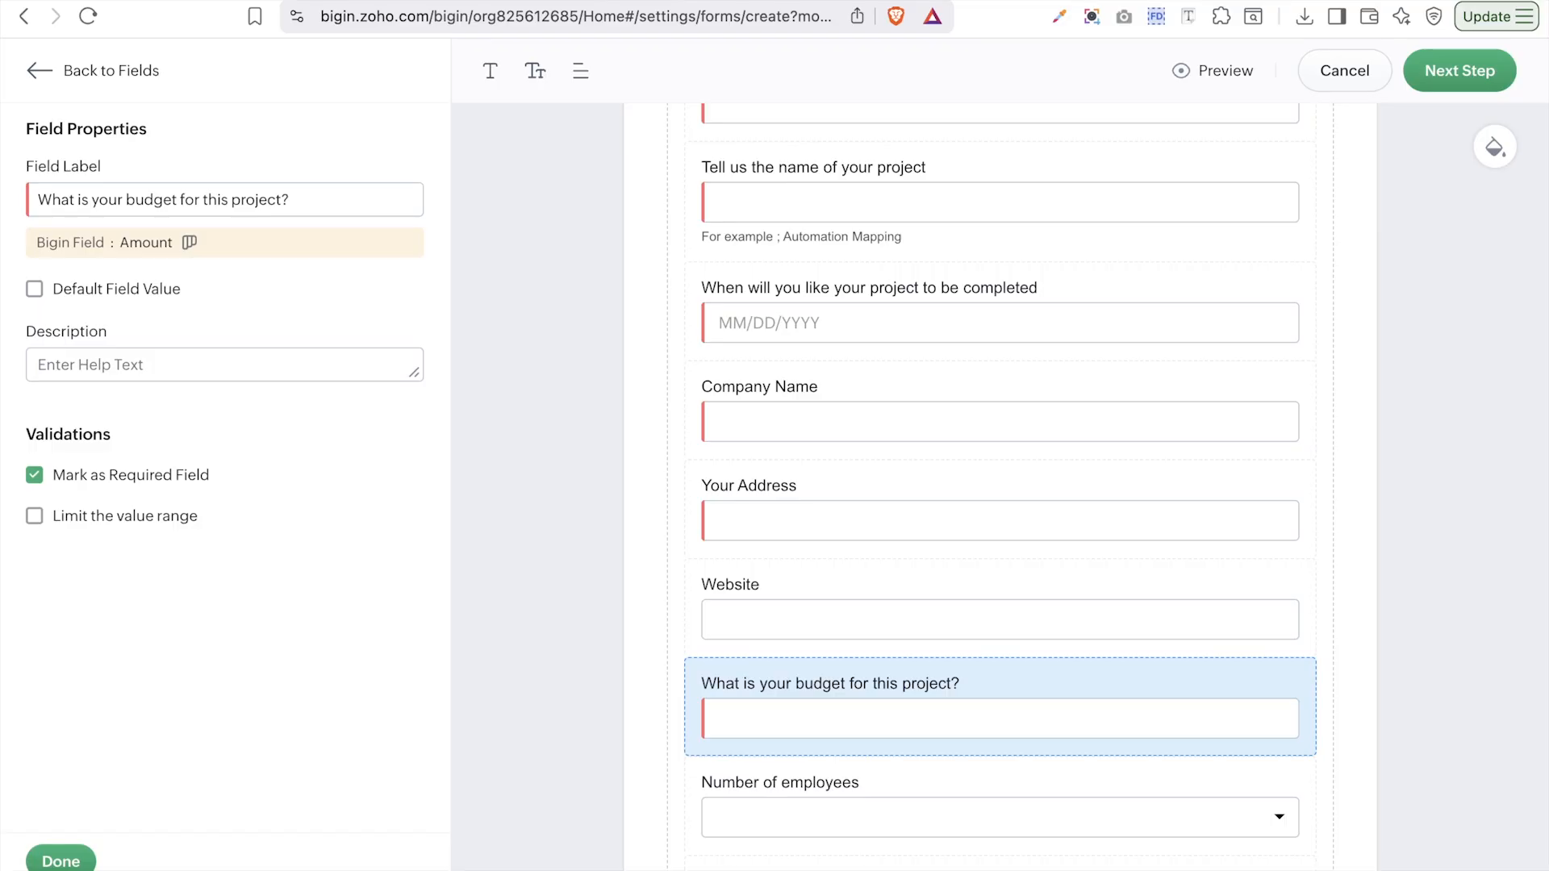
left_click(63, 860)
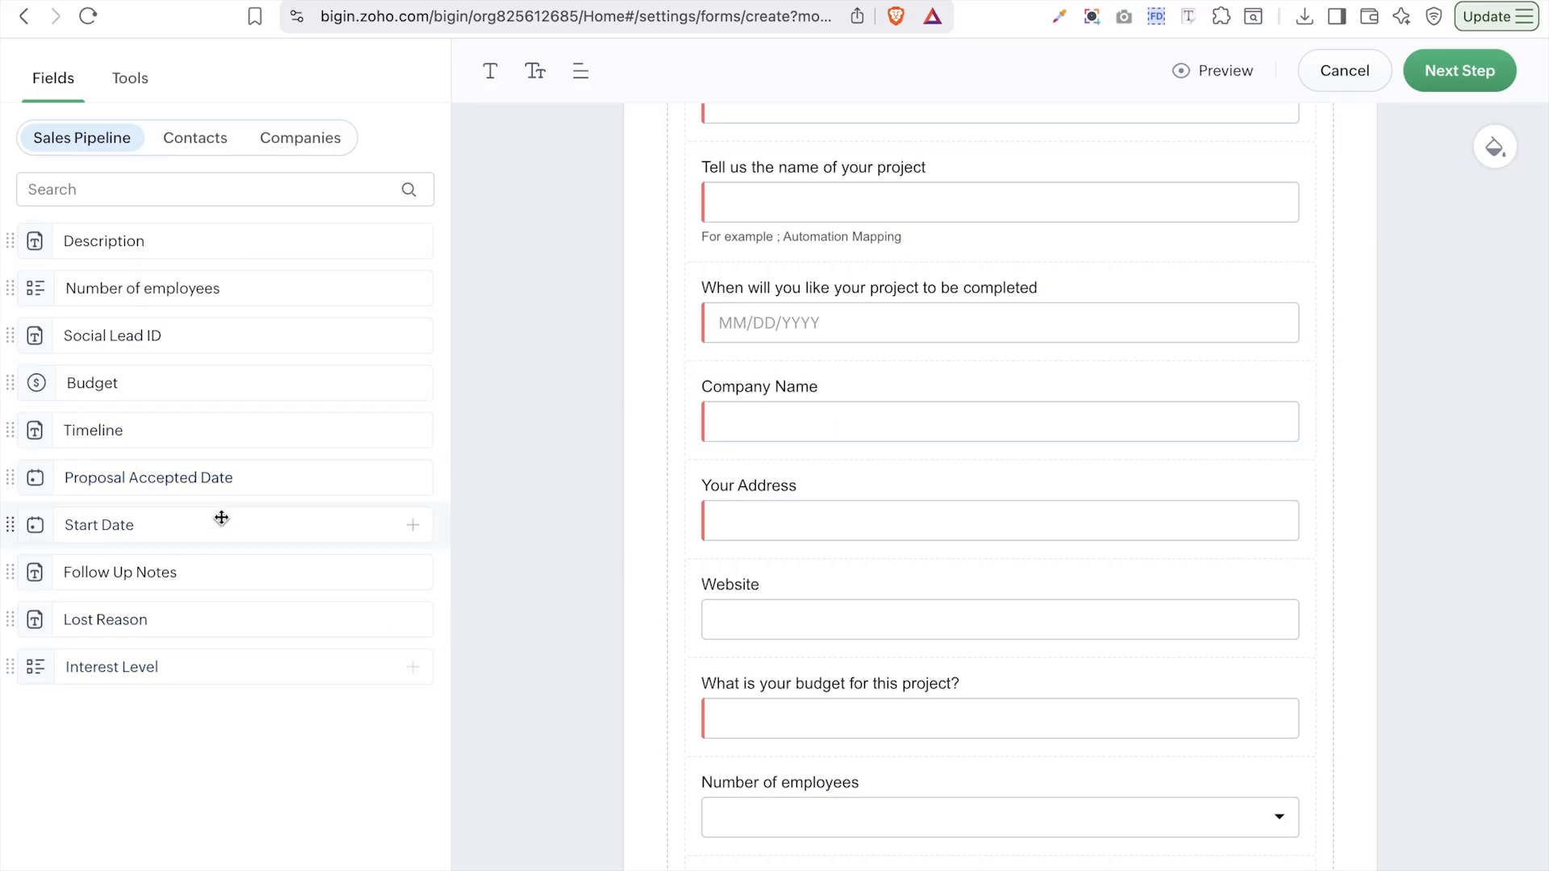
scroll(957, 457, "down", 8)
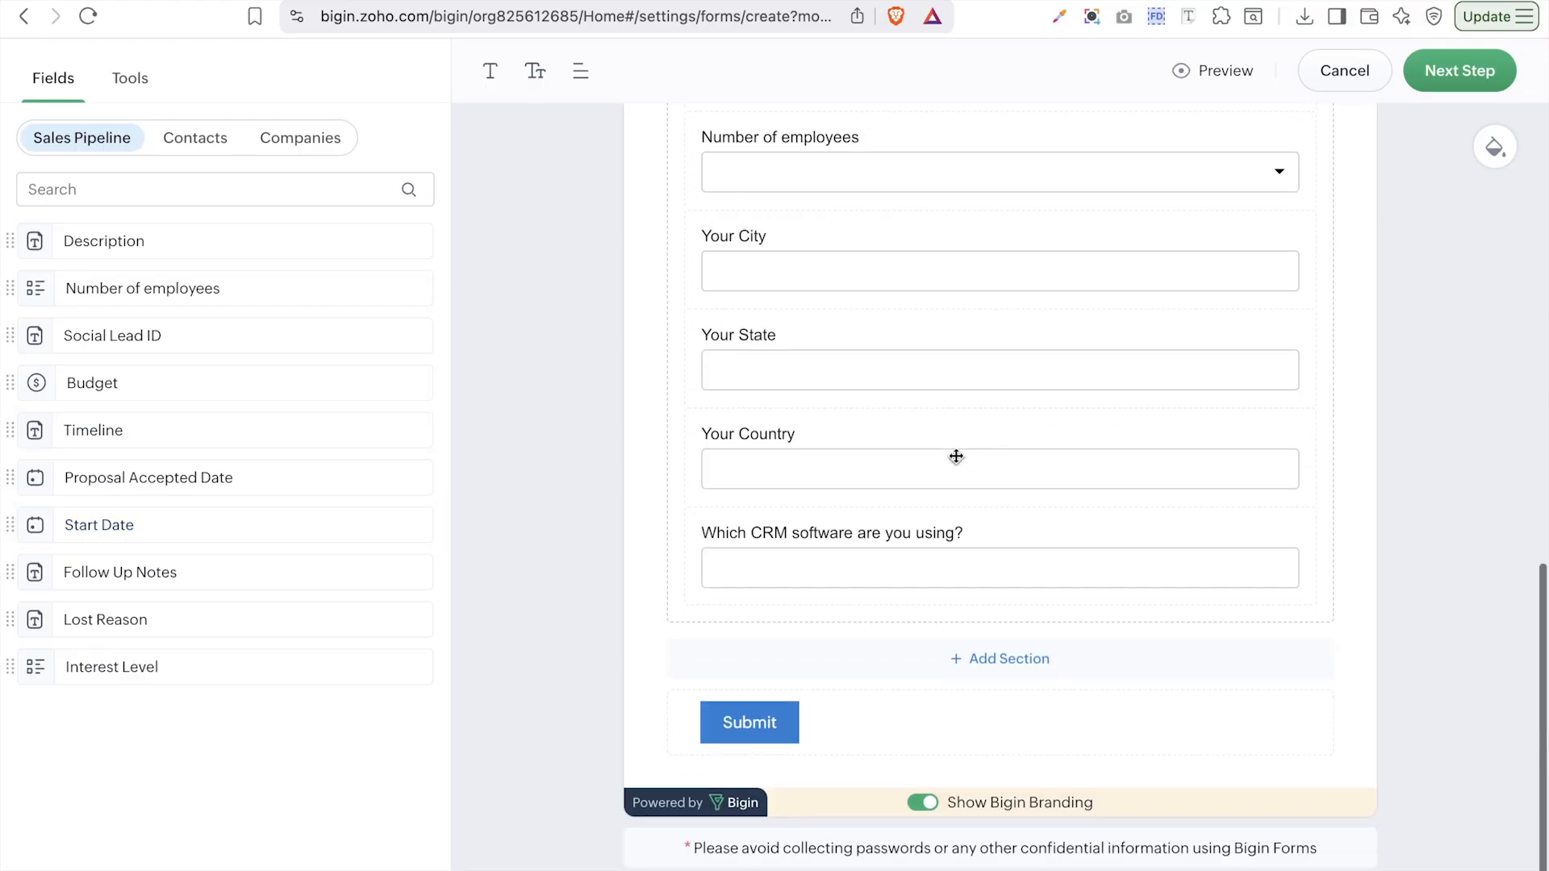
scroll(956, 457, "up", 11)
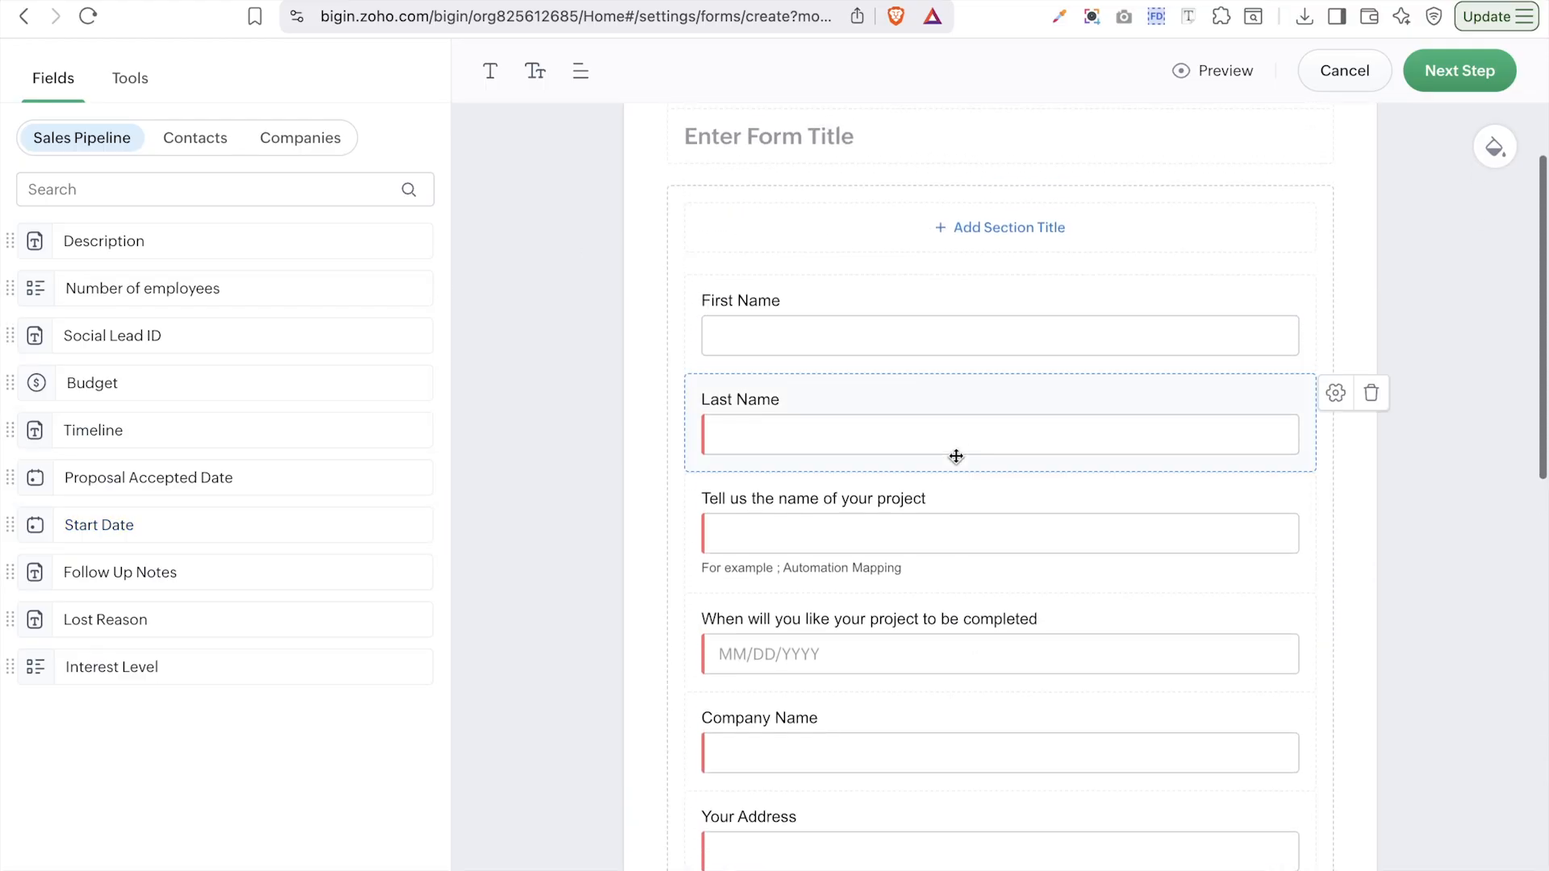
scroll(957, 457, "down", 3)
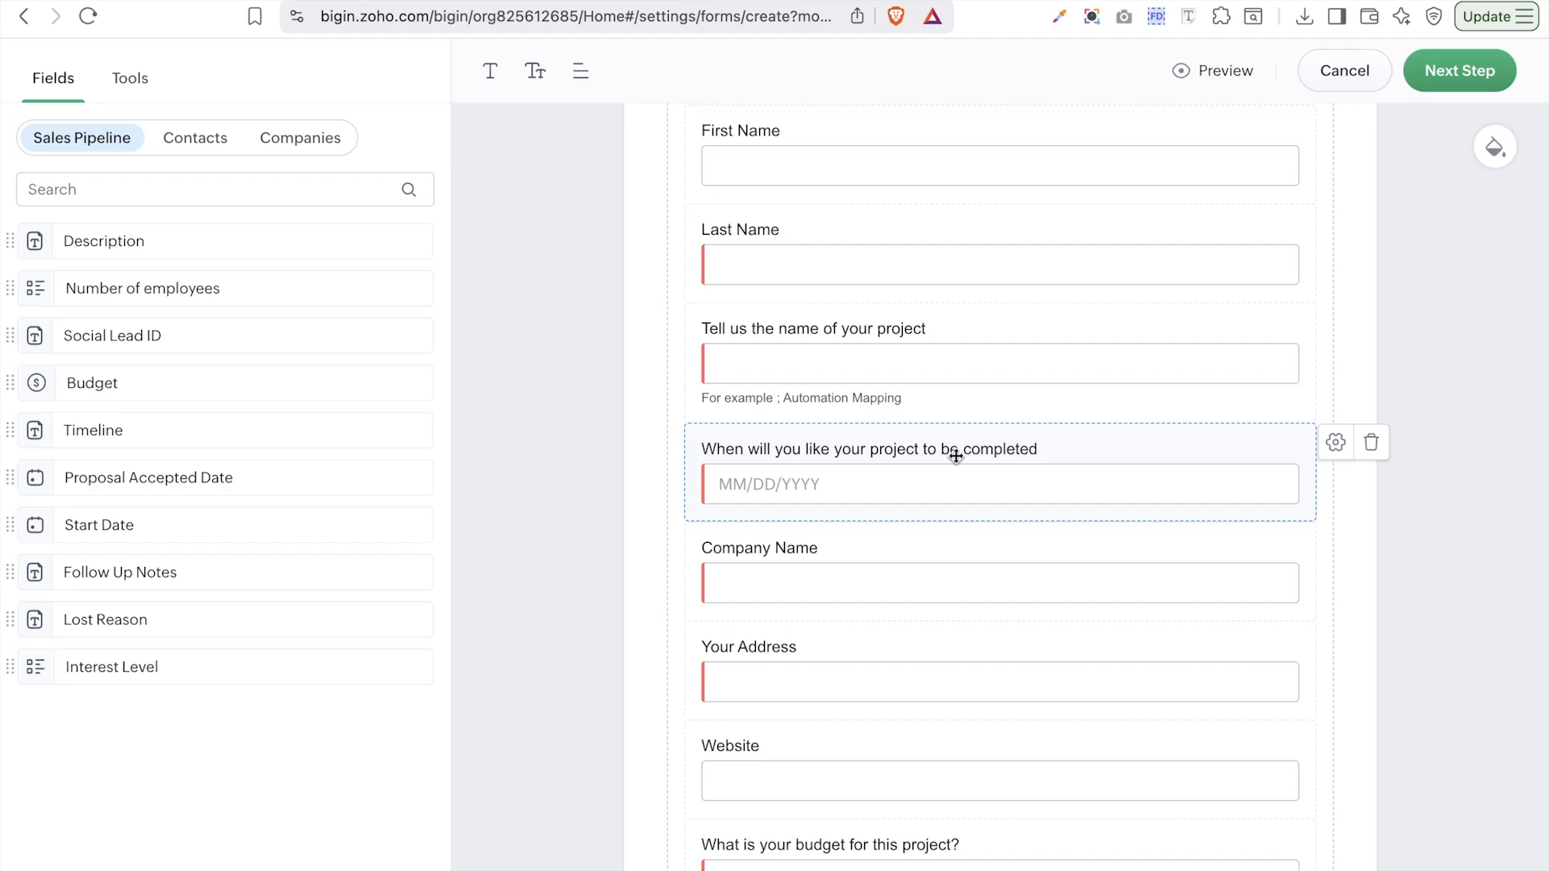
scroll(956, 456, "down", 10)
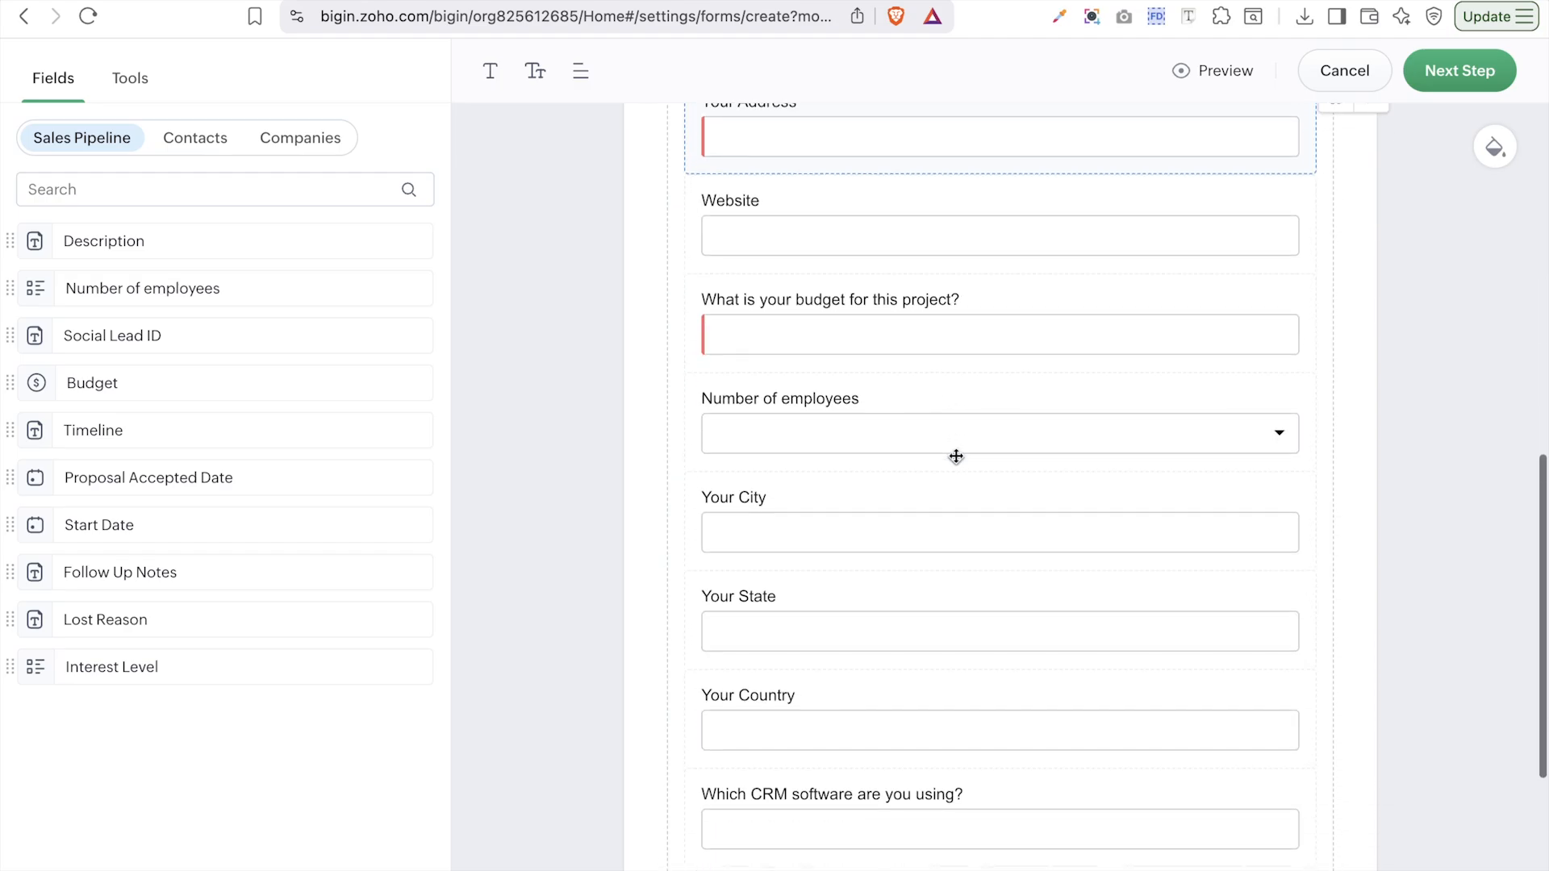
scroll(956, 457, "down", 5)
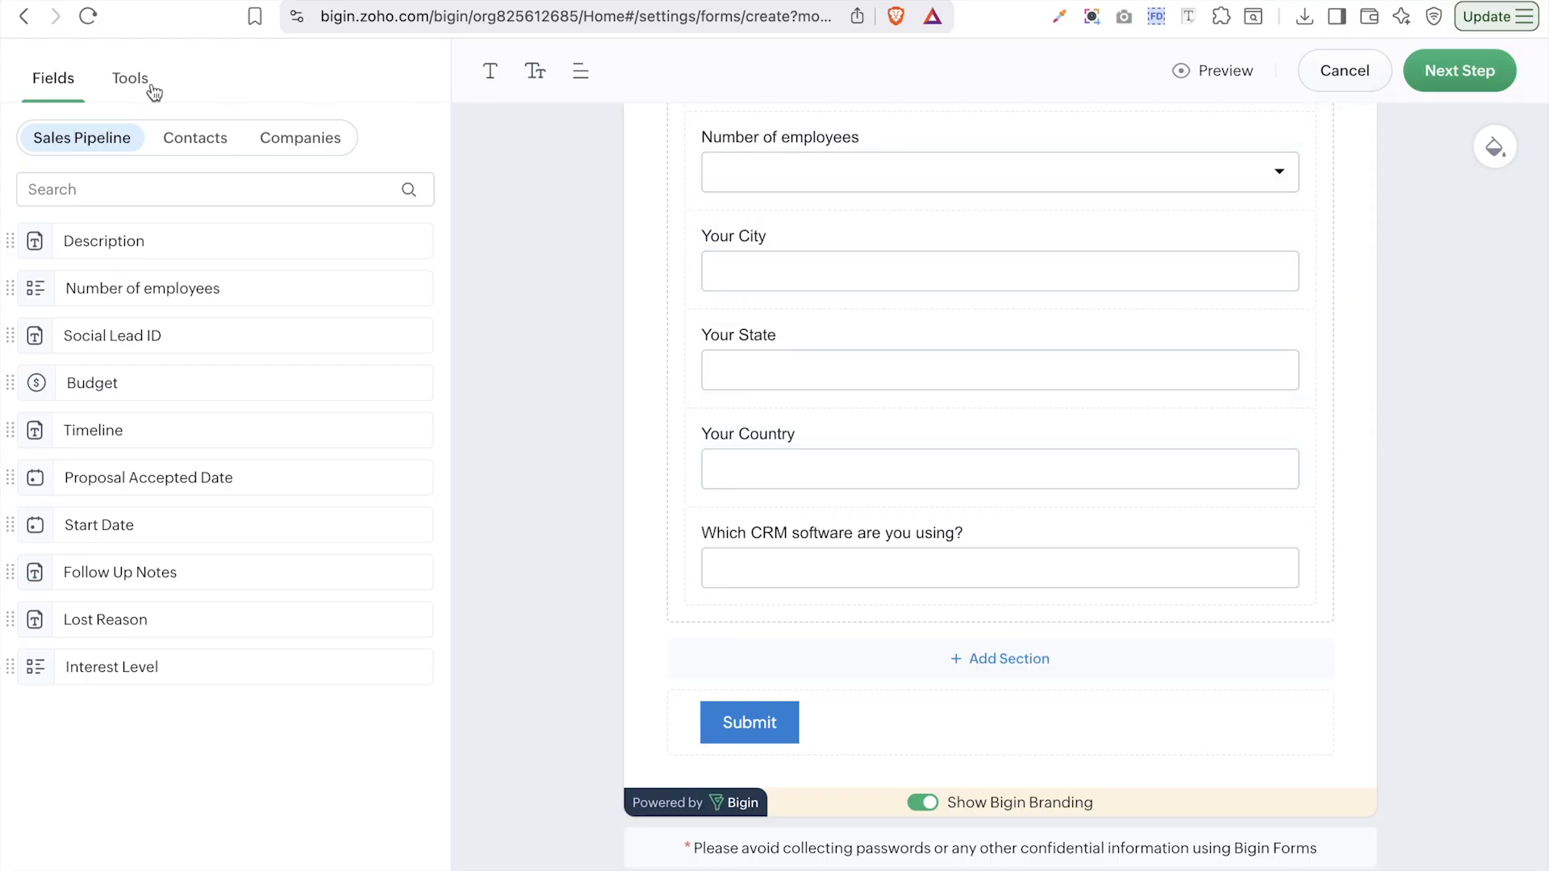
- Set the form text to the Georgia font at size 16
left_click(491, 80)
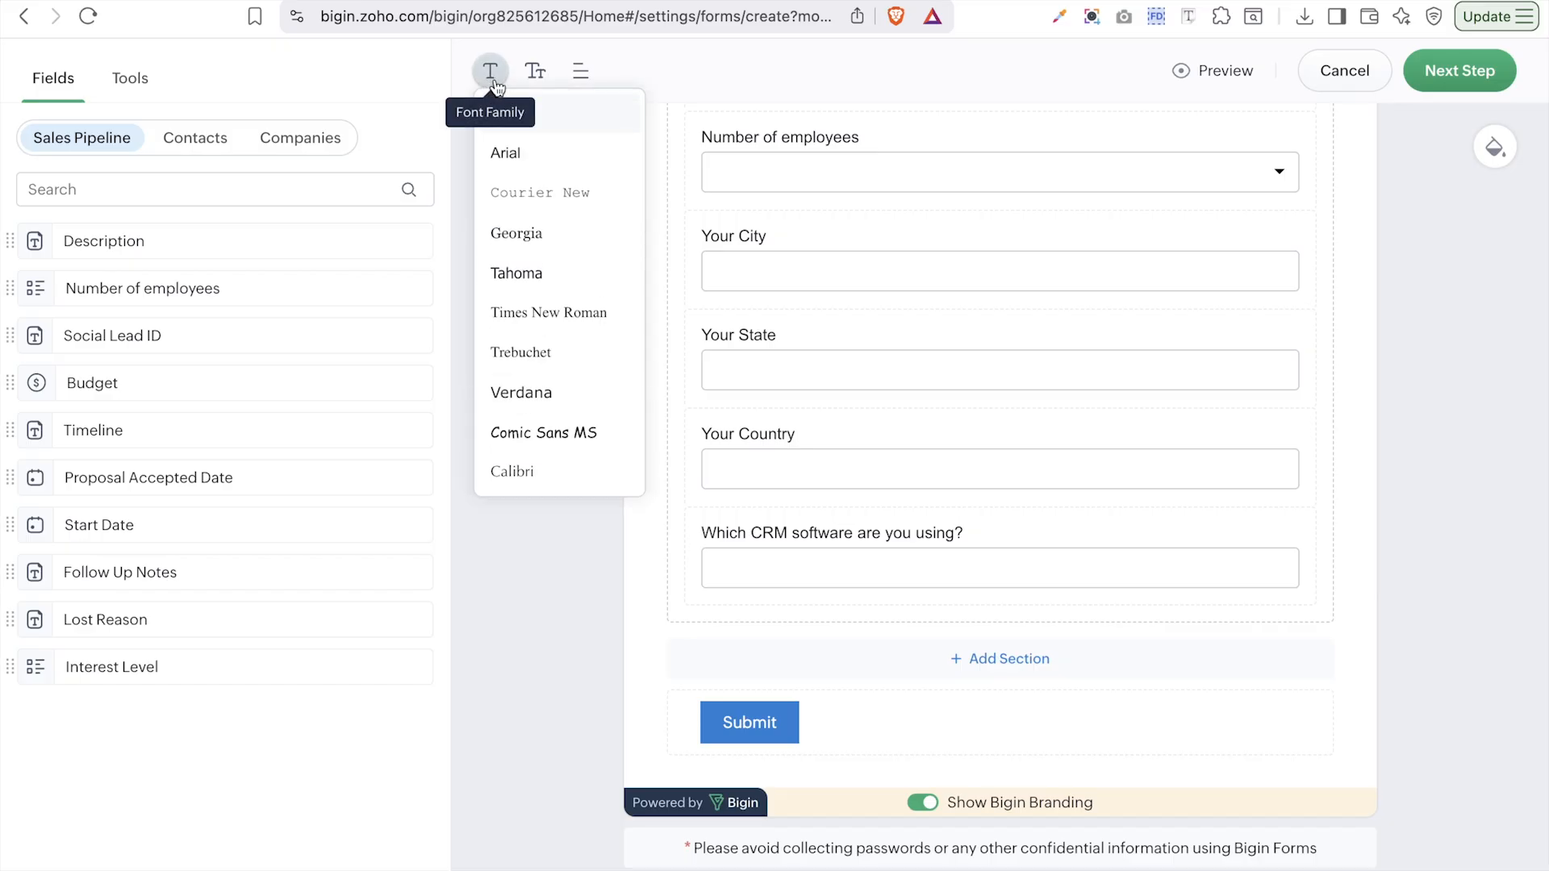
left_click(533, 222)
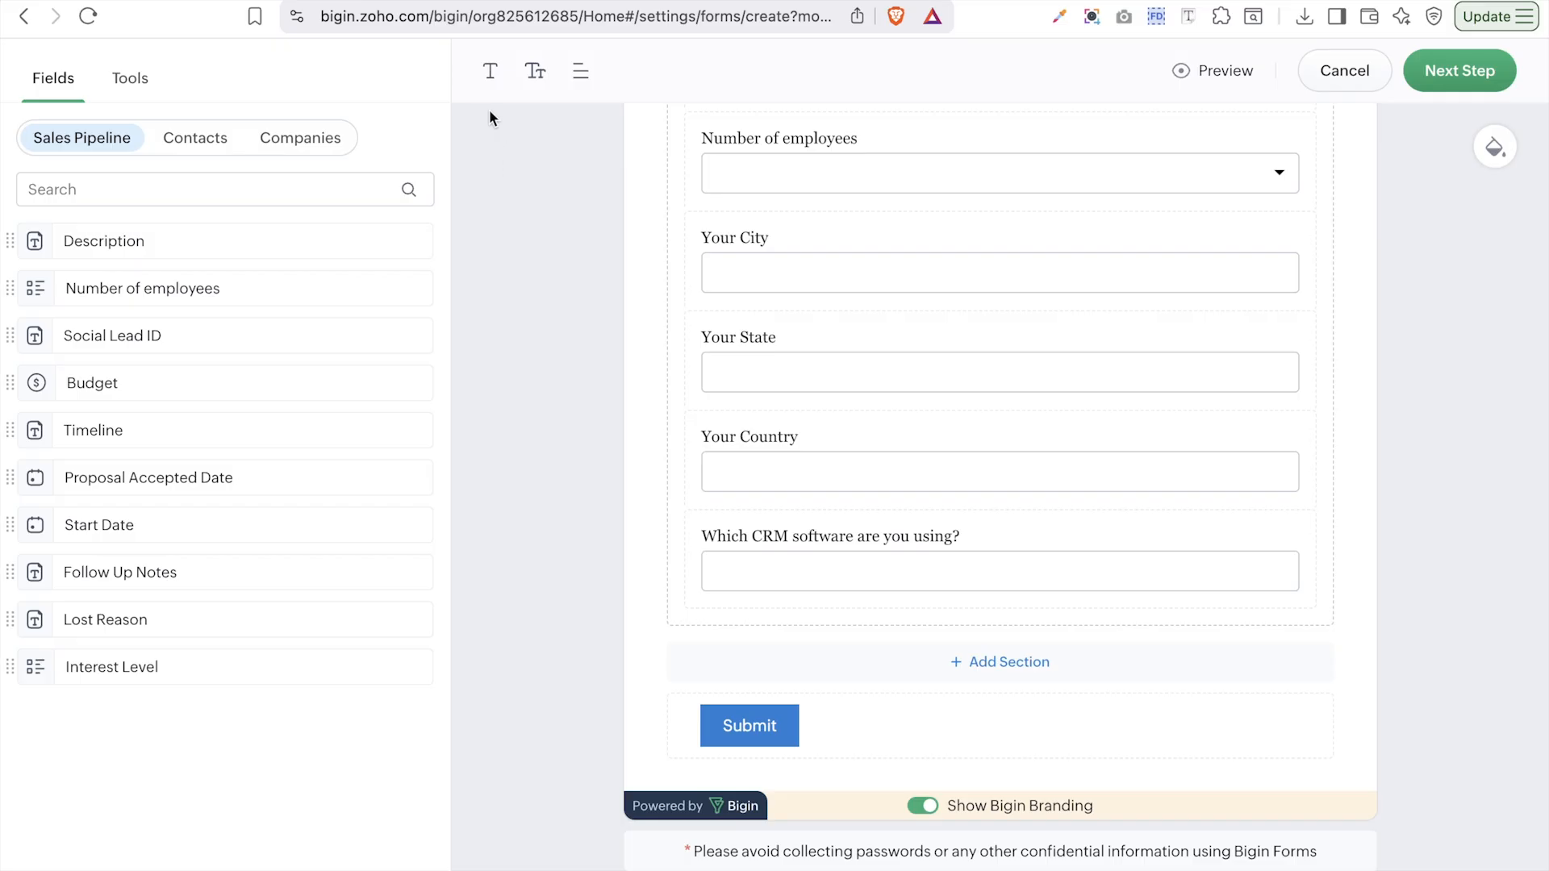
left_click(492, 85)
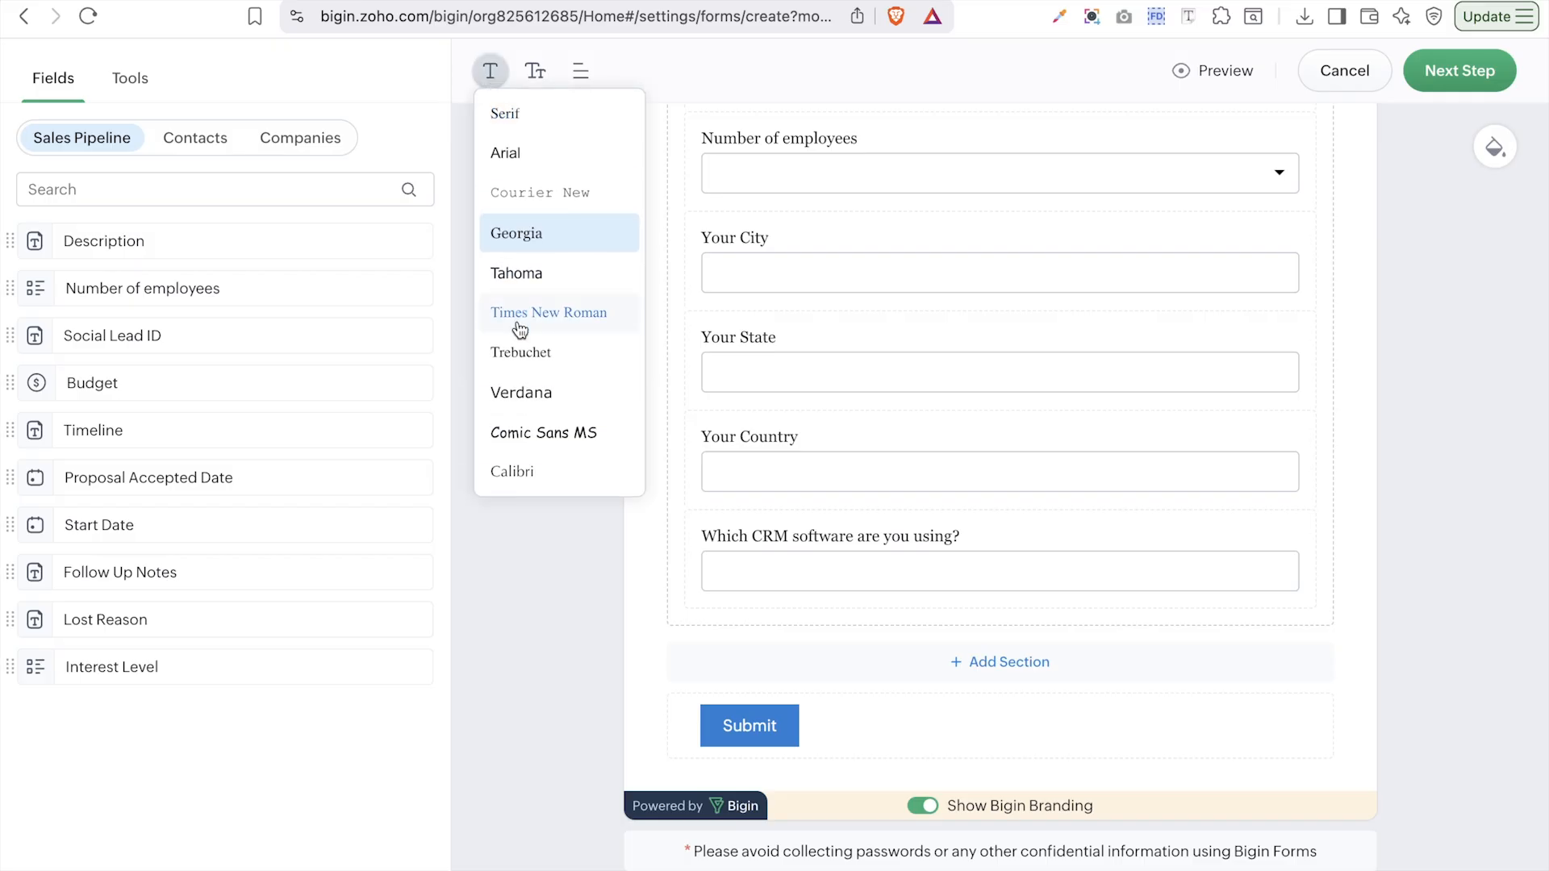
left_click(539, 77)
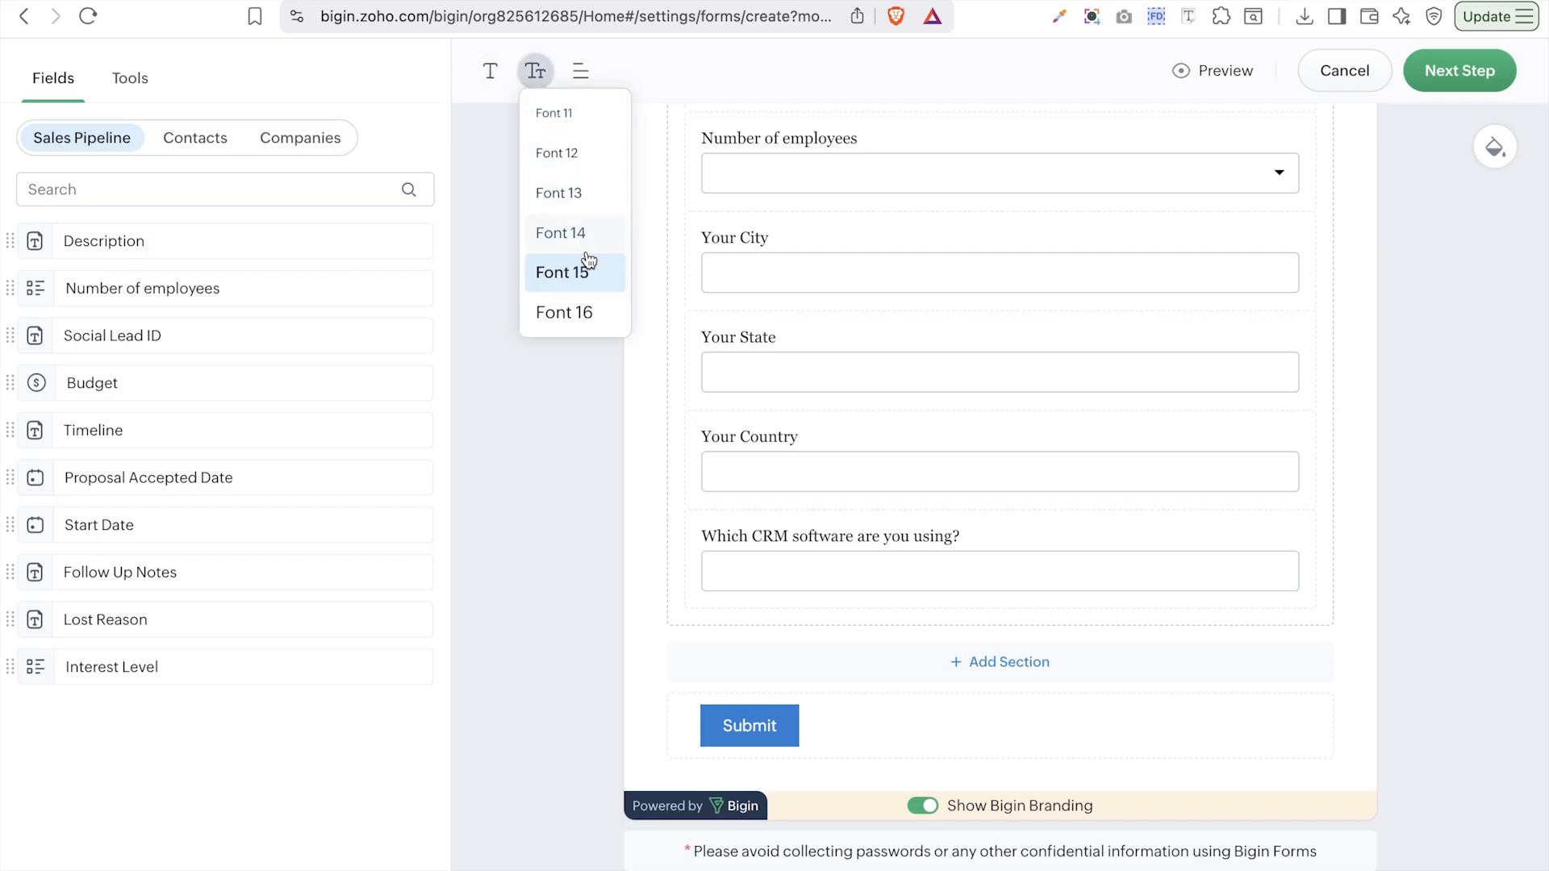
left_click(583, 312)
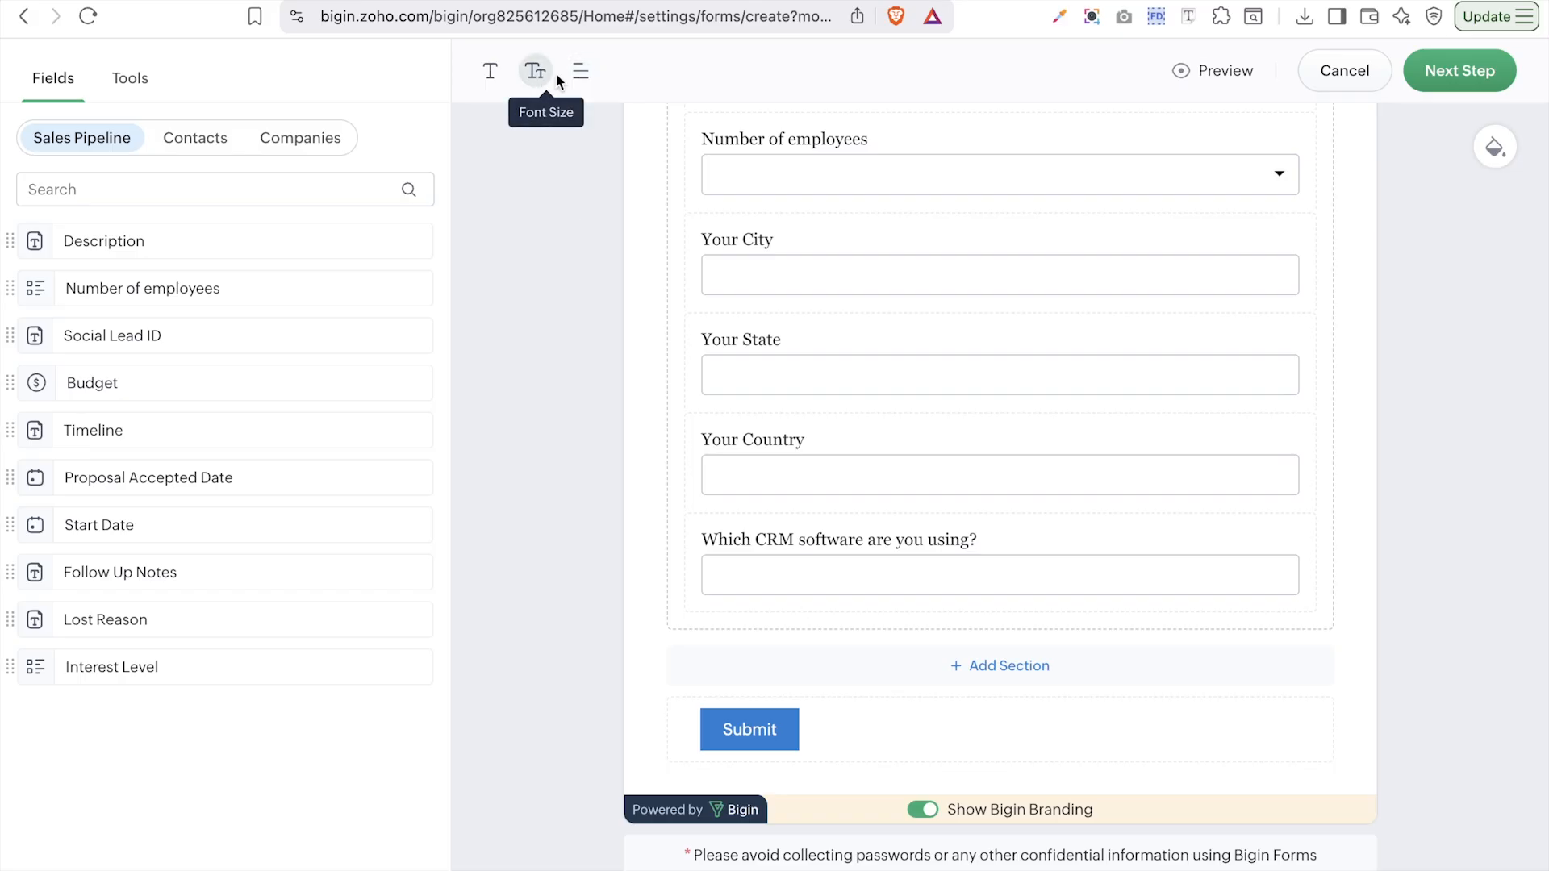
- Try left, right and center label alignments, then settle on labels above fields and show Tools
left_click(580, 72)
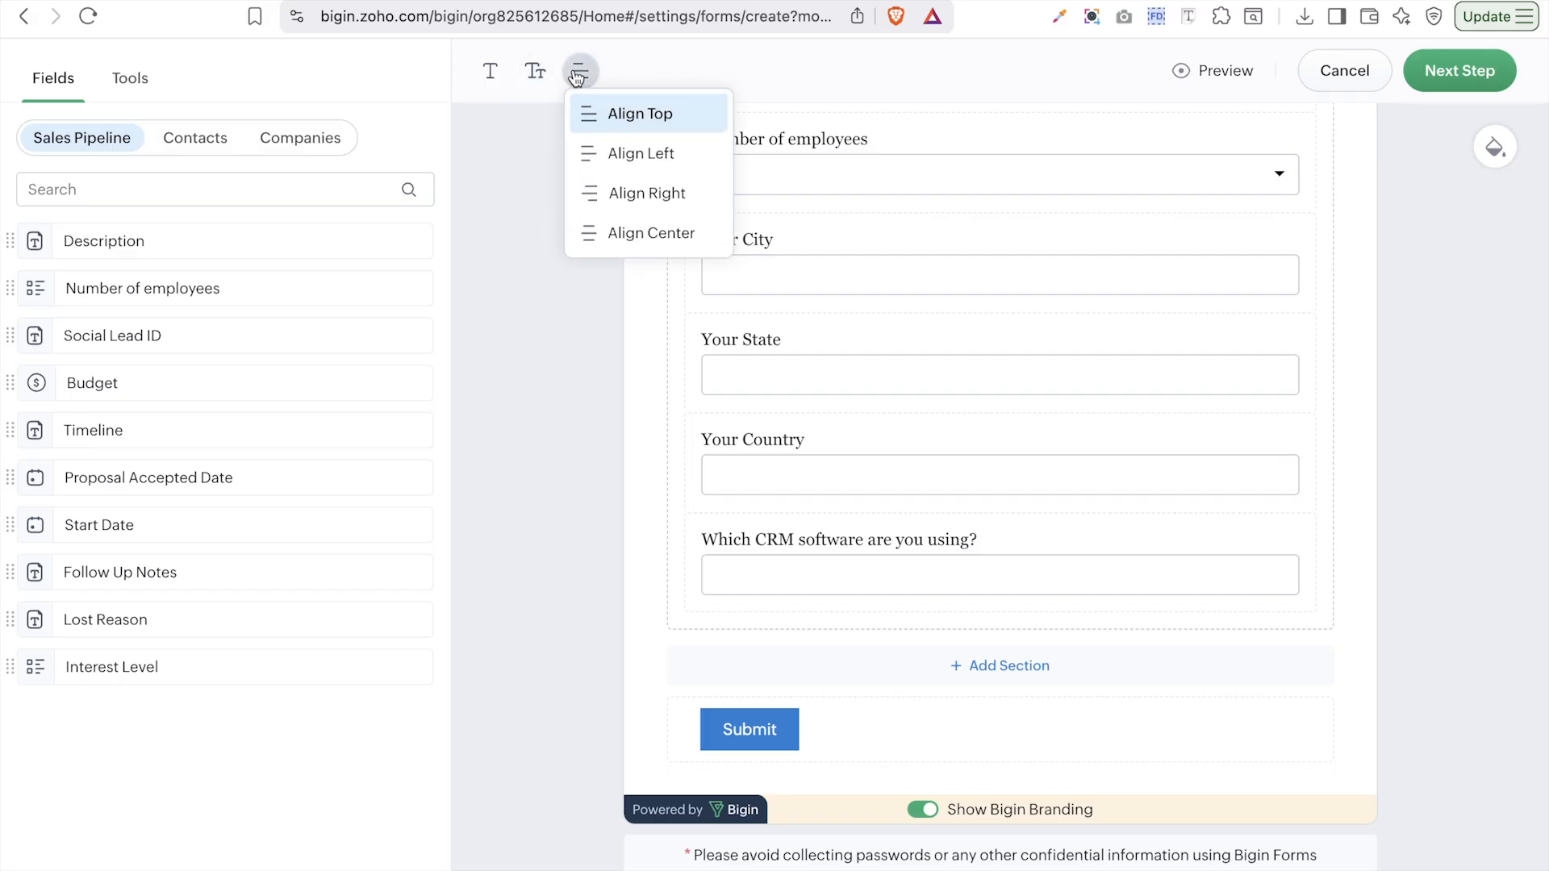
left_click(639, 129)
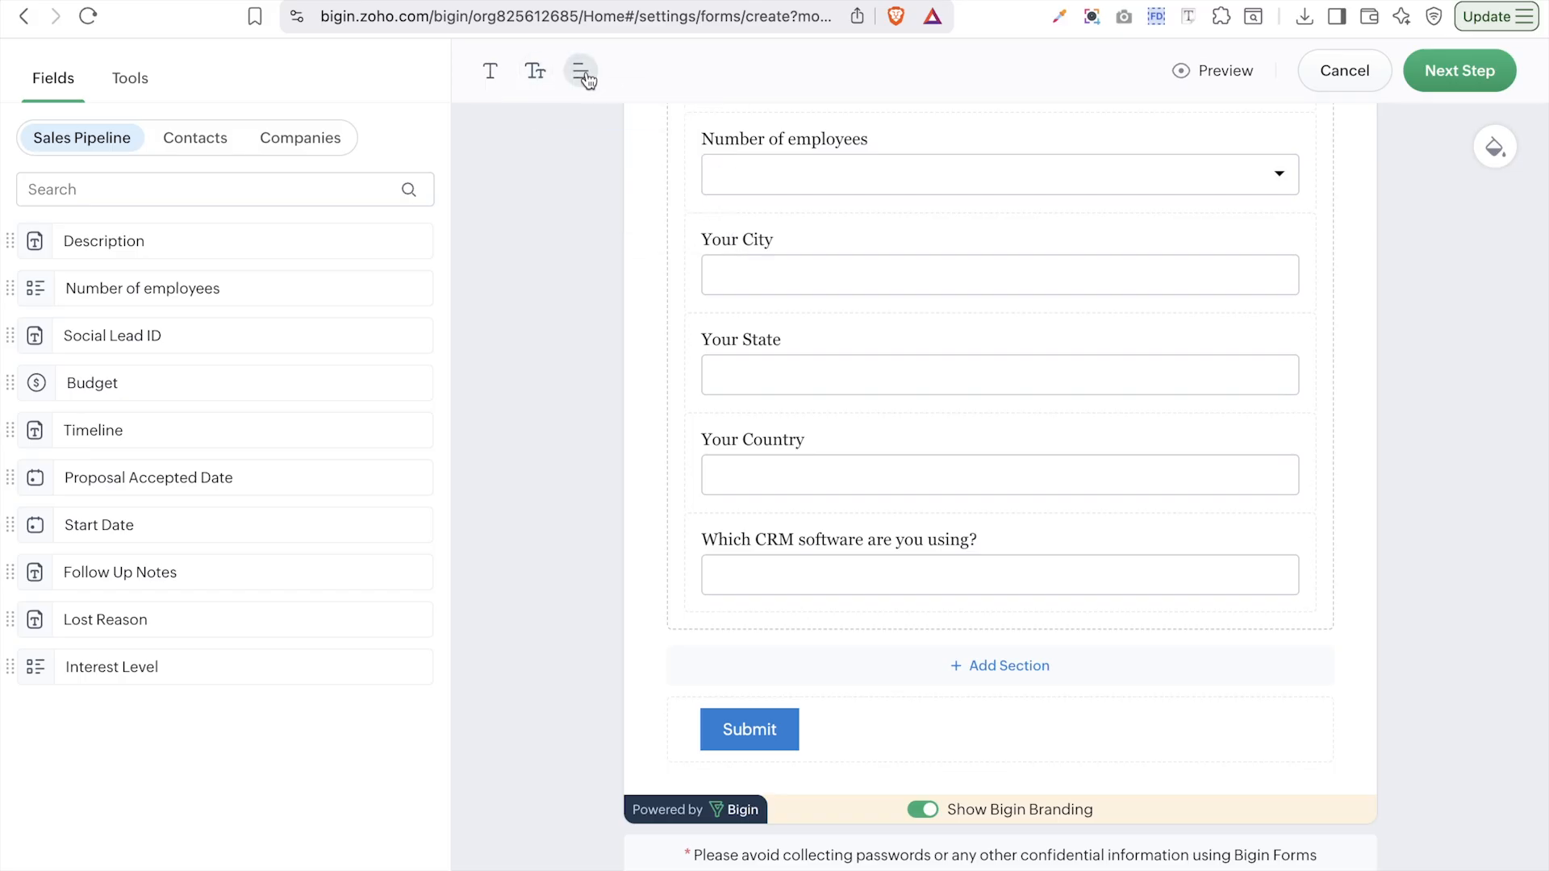
left_click(581, 72)
left_click(631, 147)
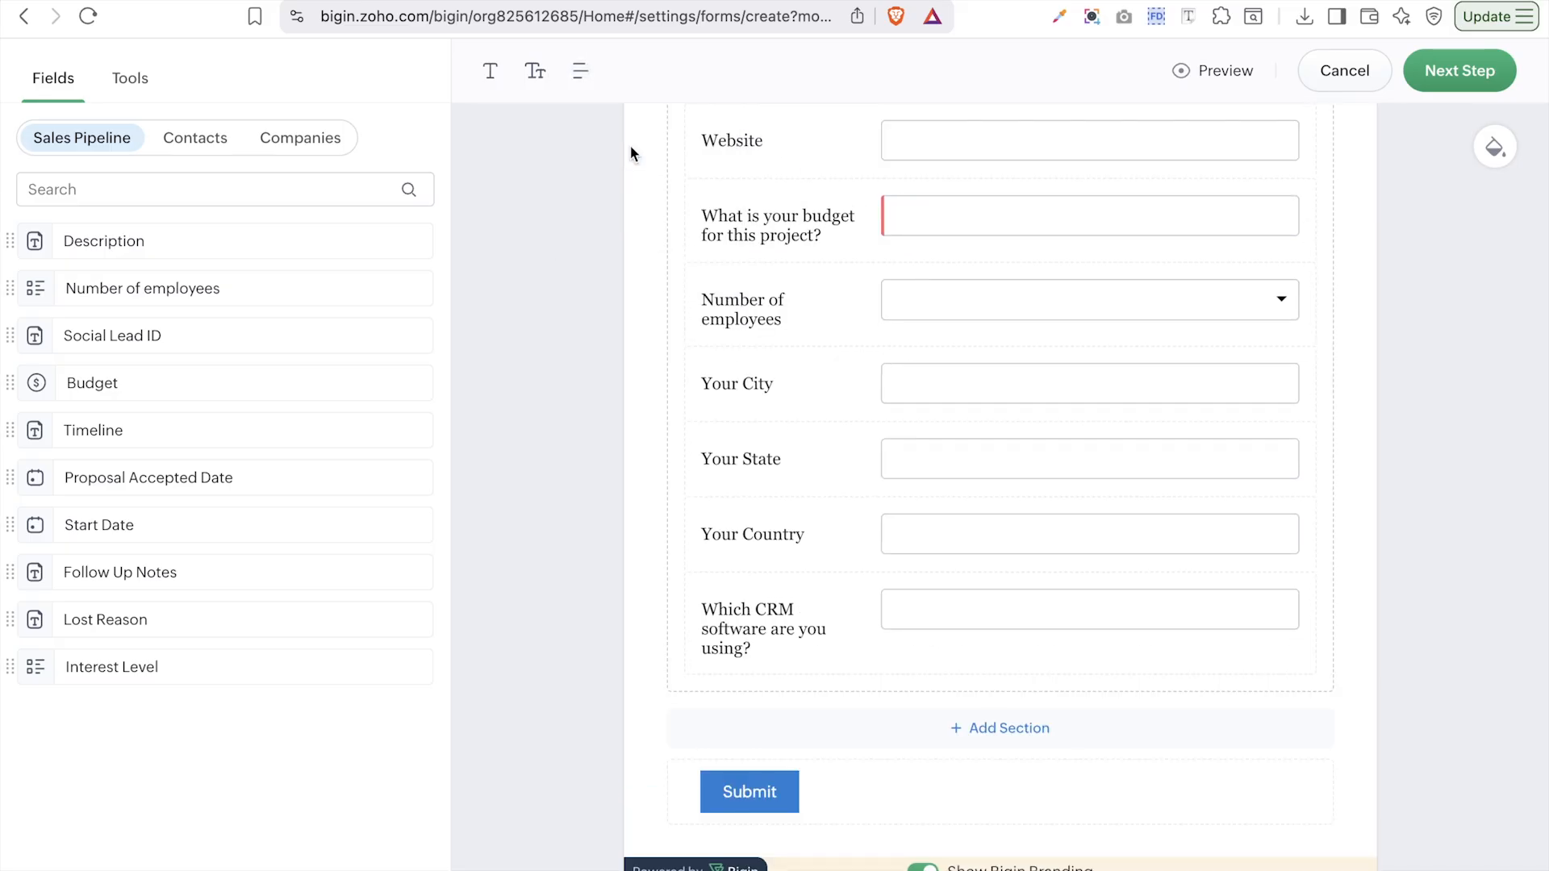
left_click(580, 71)
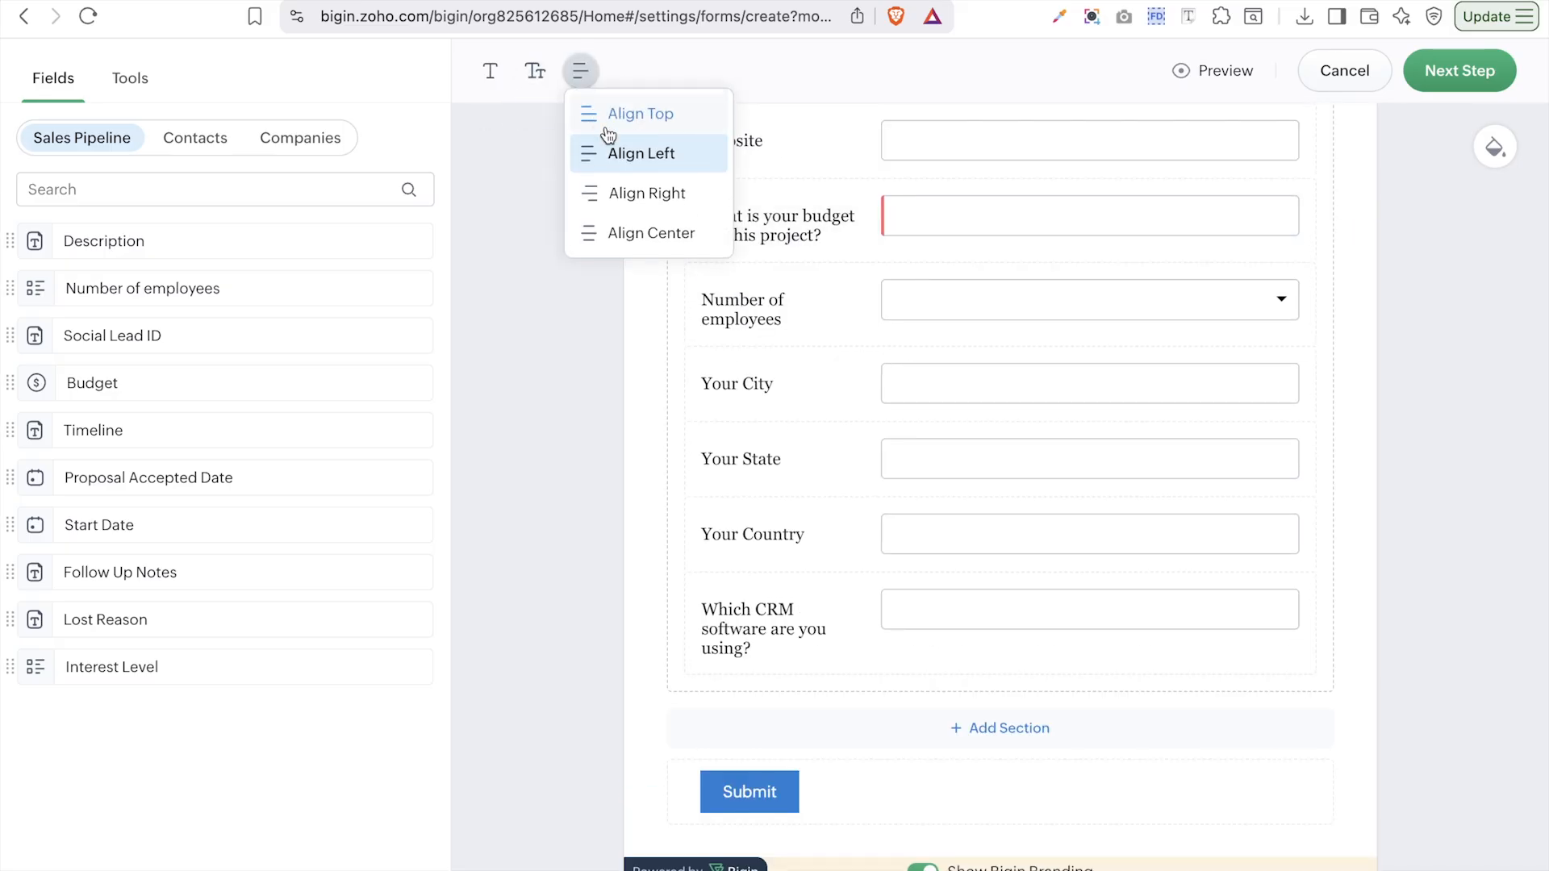
left_click(642, 193)
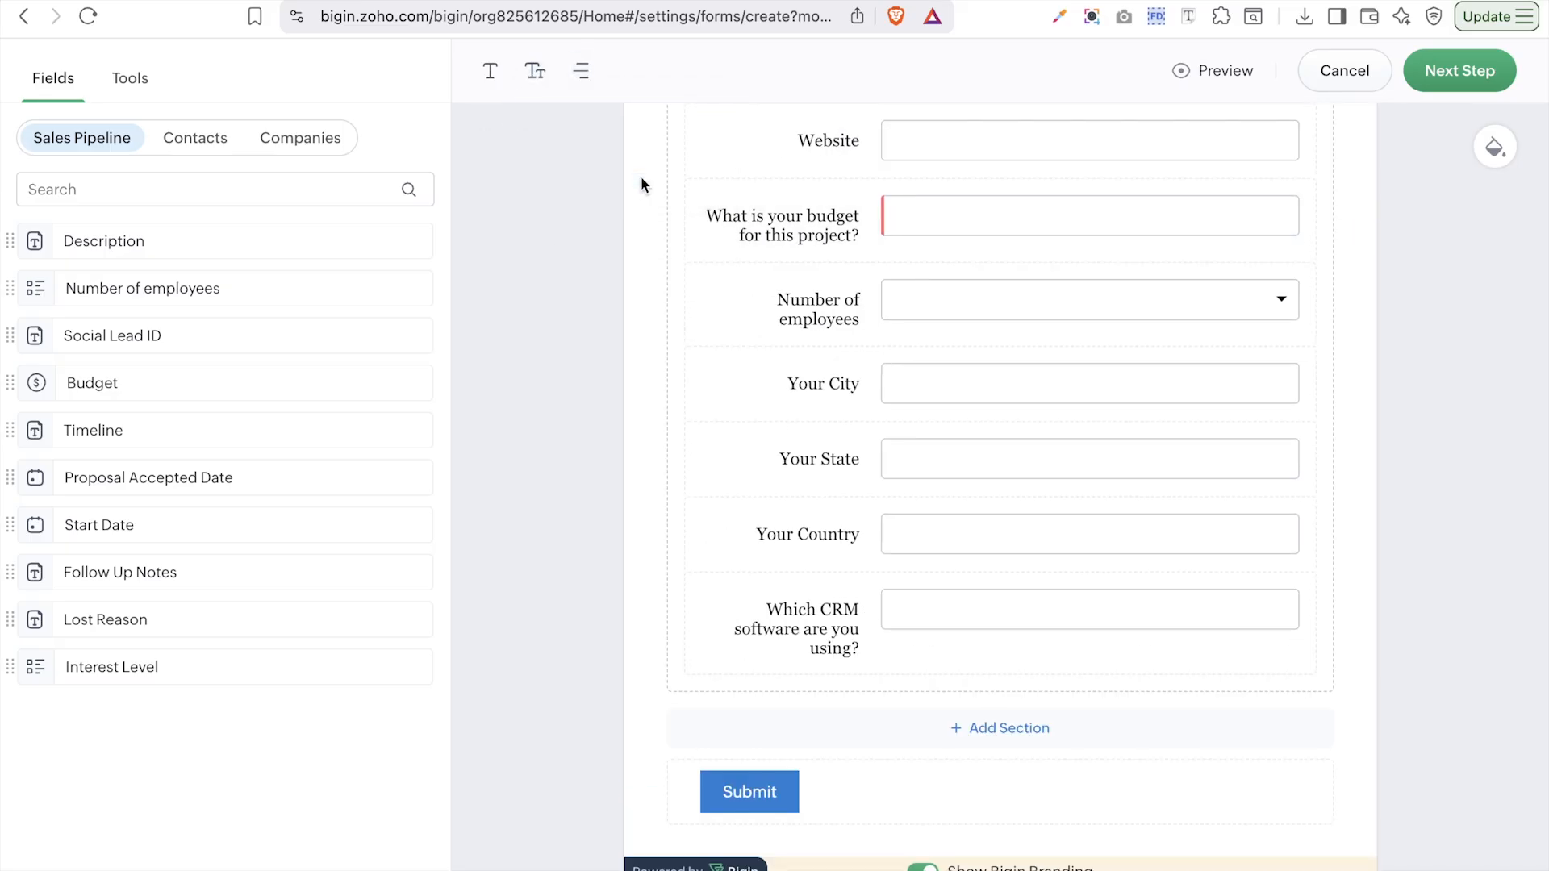
left_click(581, 71)
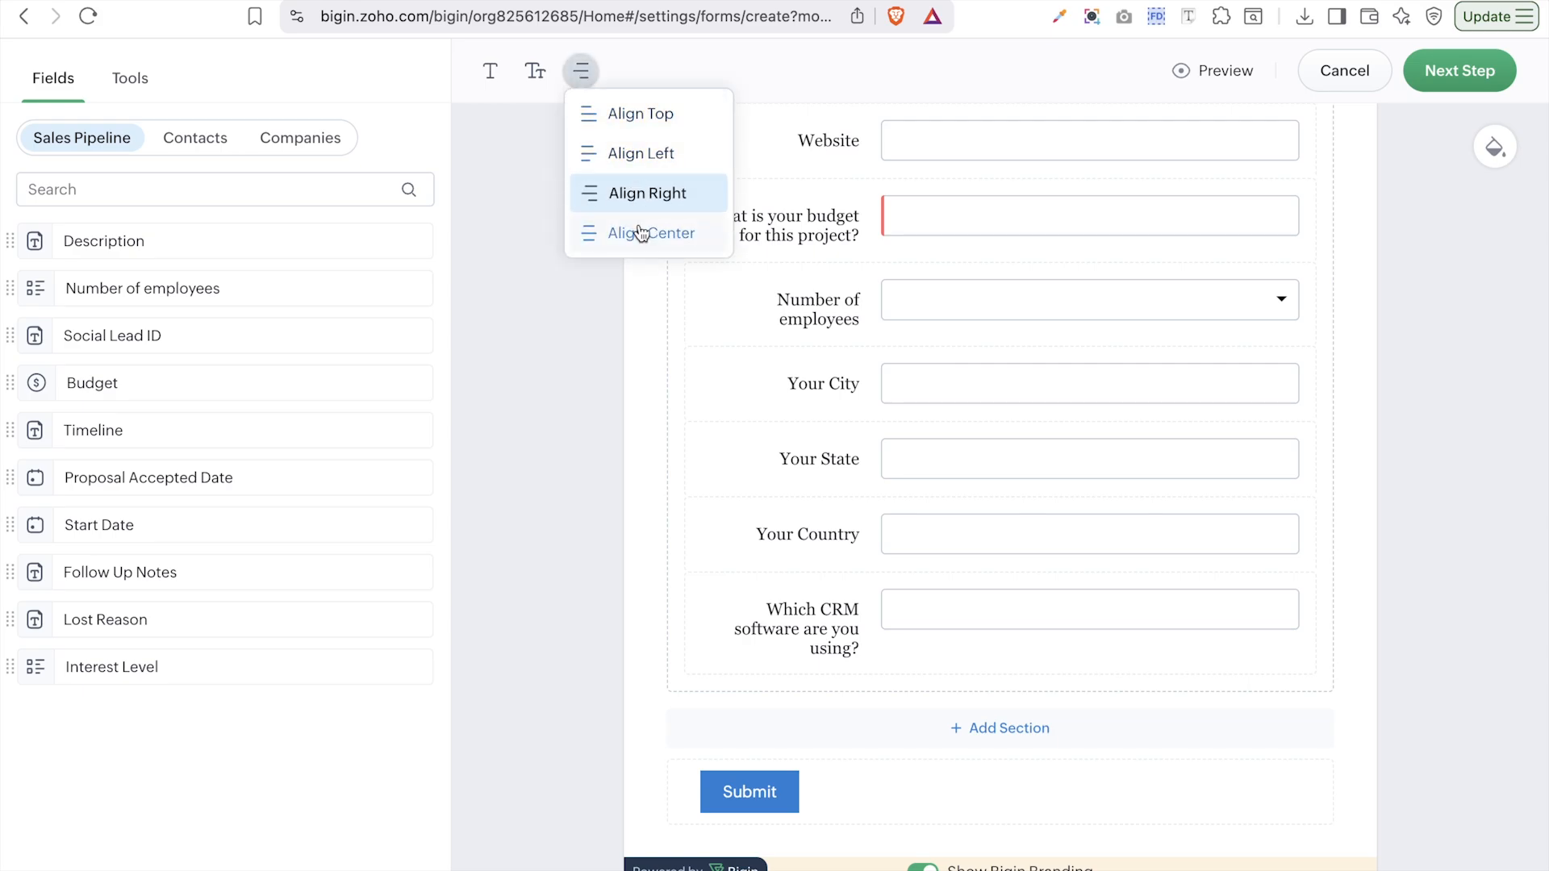
left_click(641, 233)
left_click(582, 72)
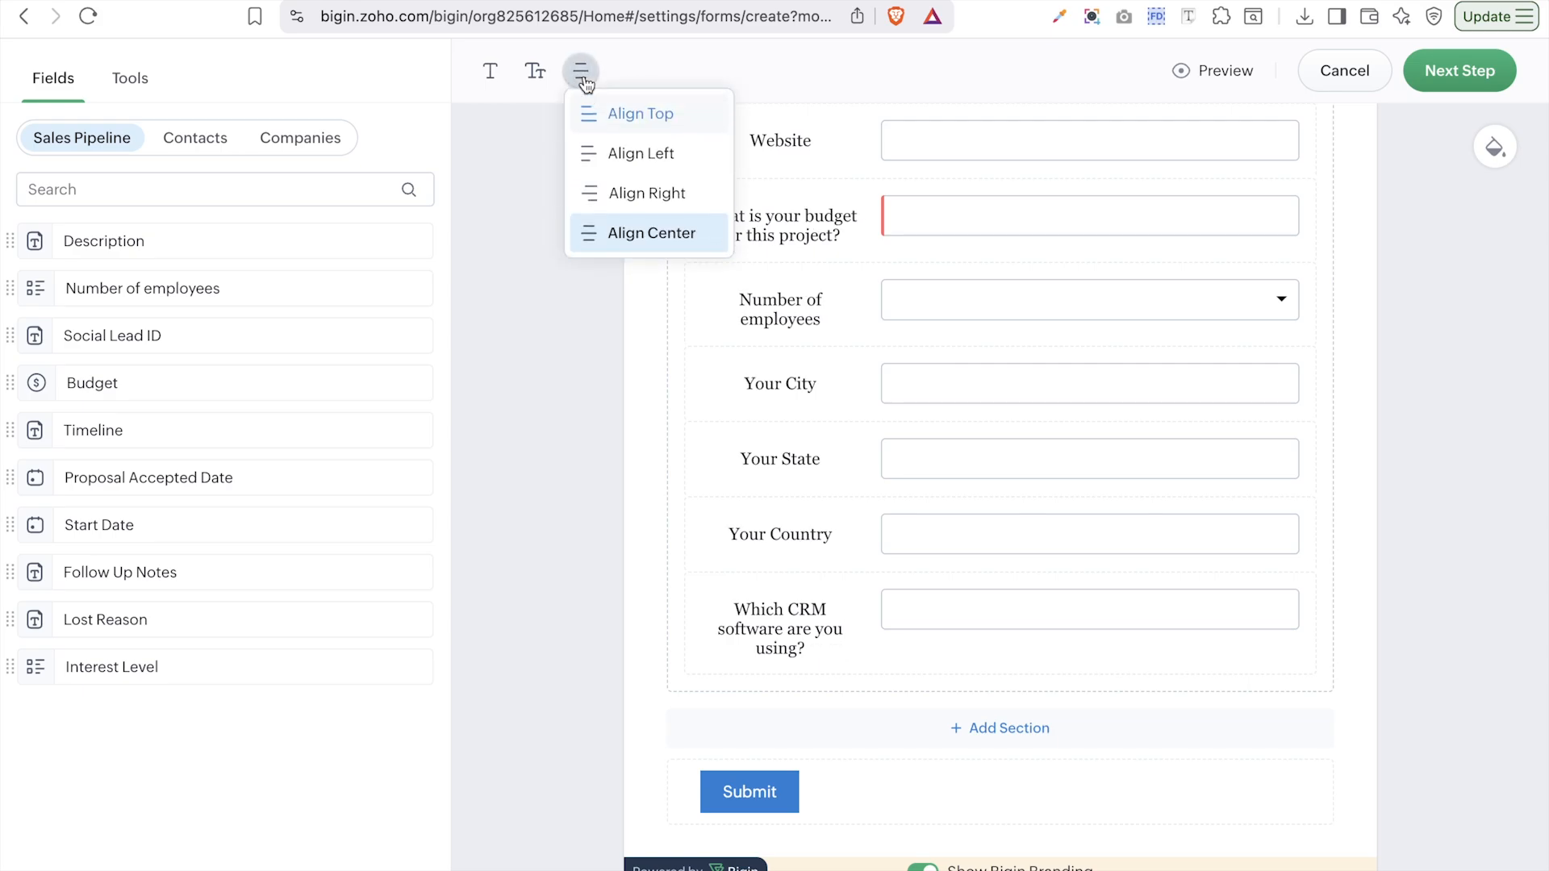
left_click(616, 115)
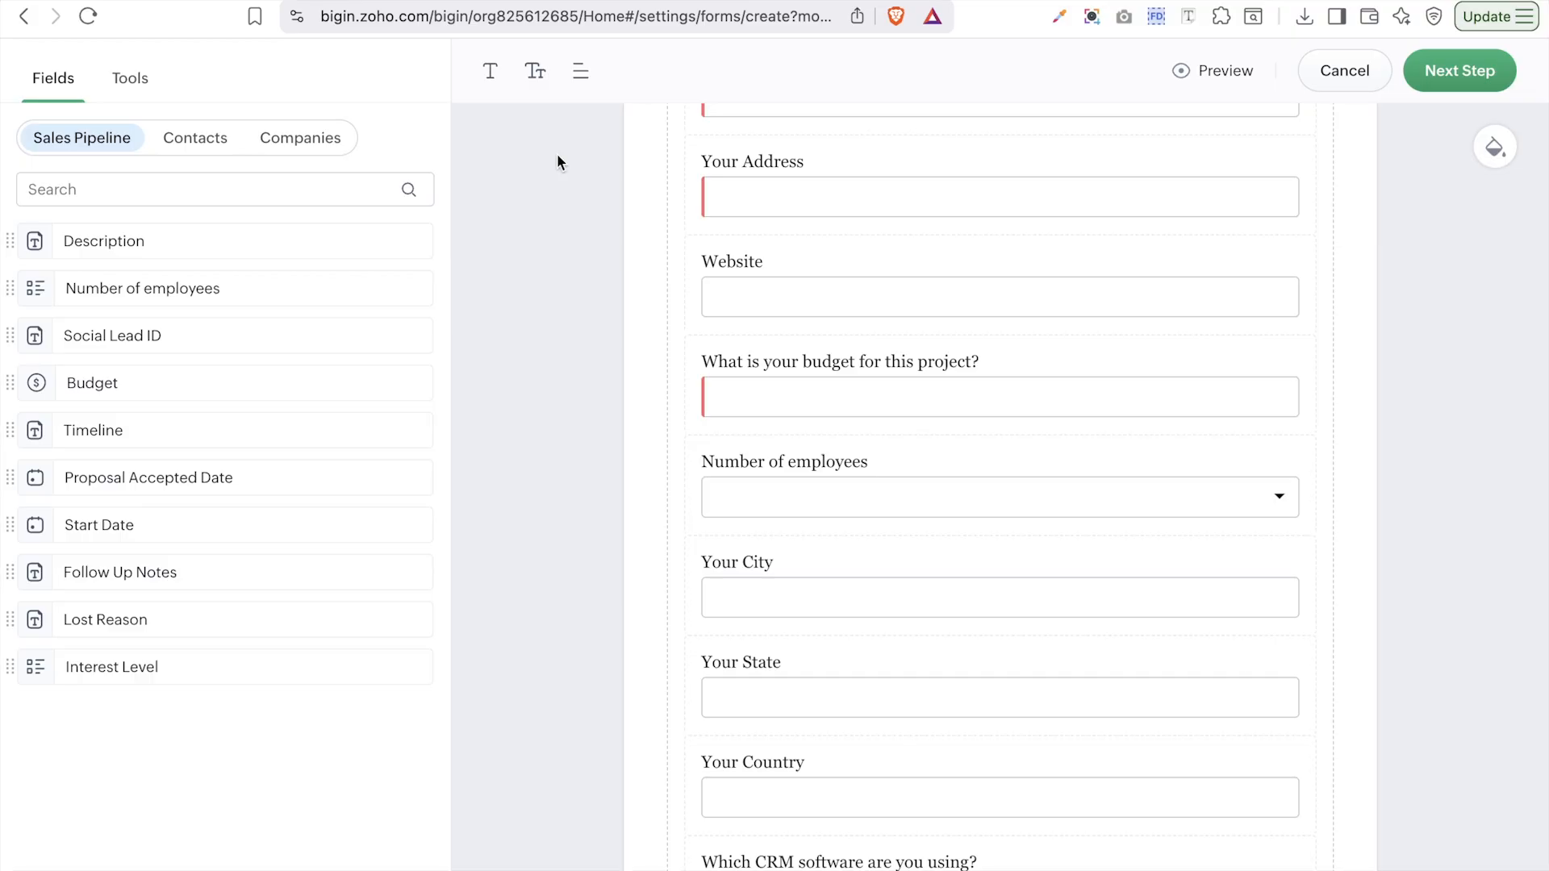
scroll(737, 263, "up", 10)
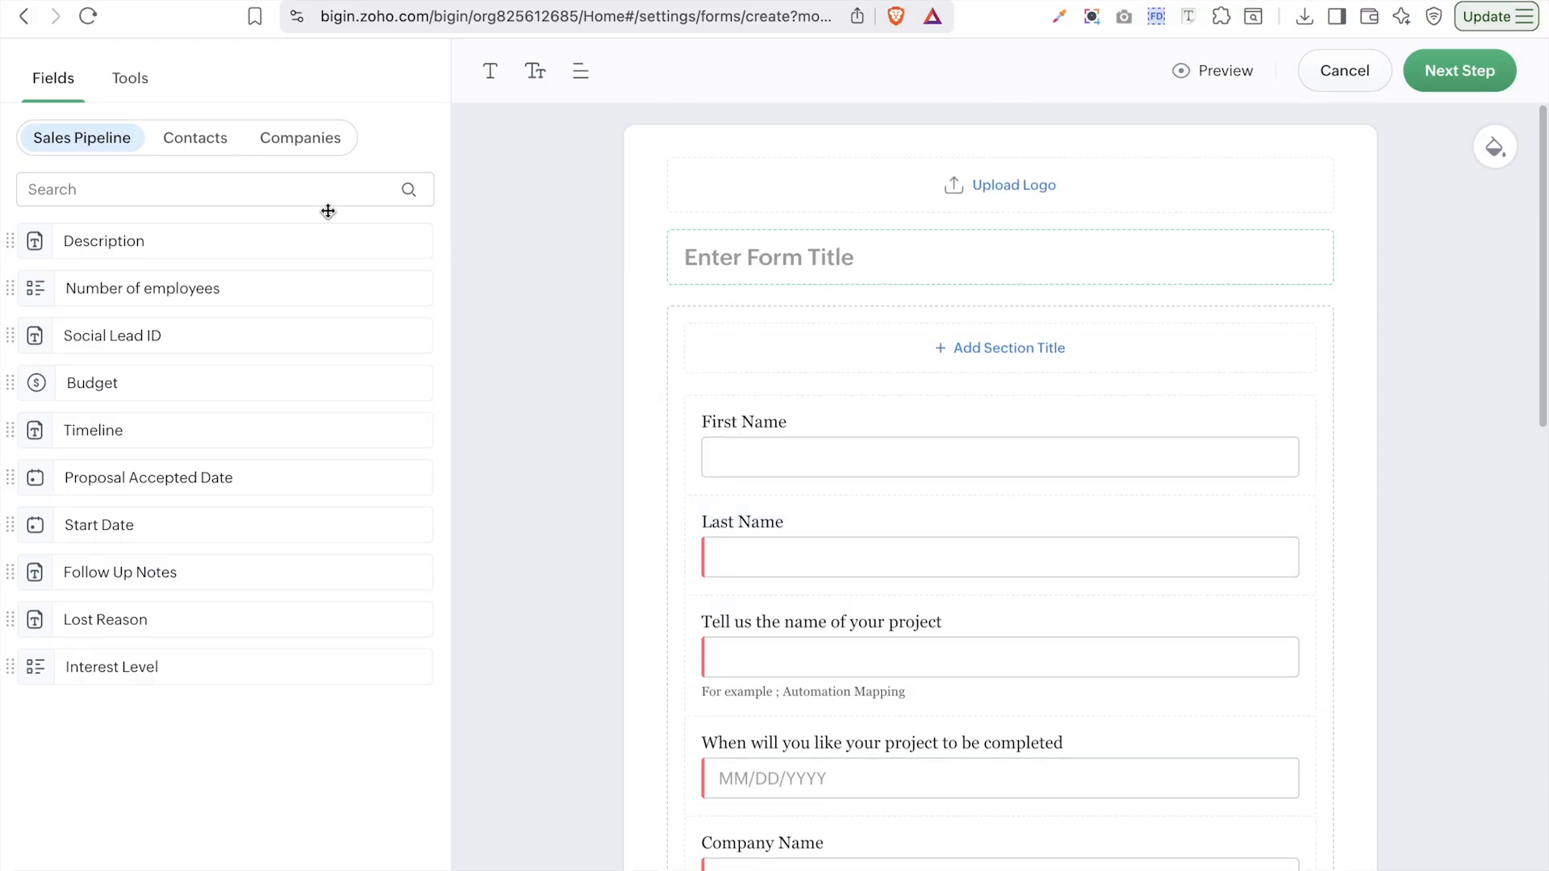
left_click(144, 85)
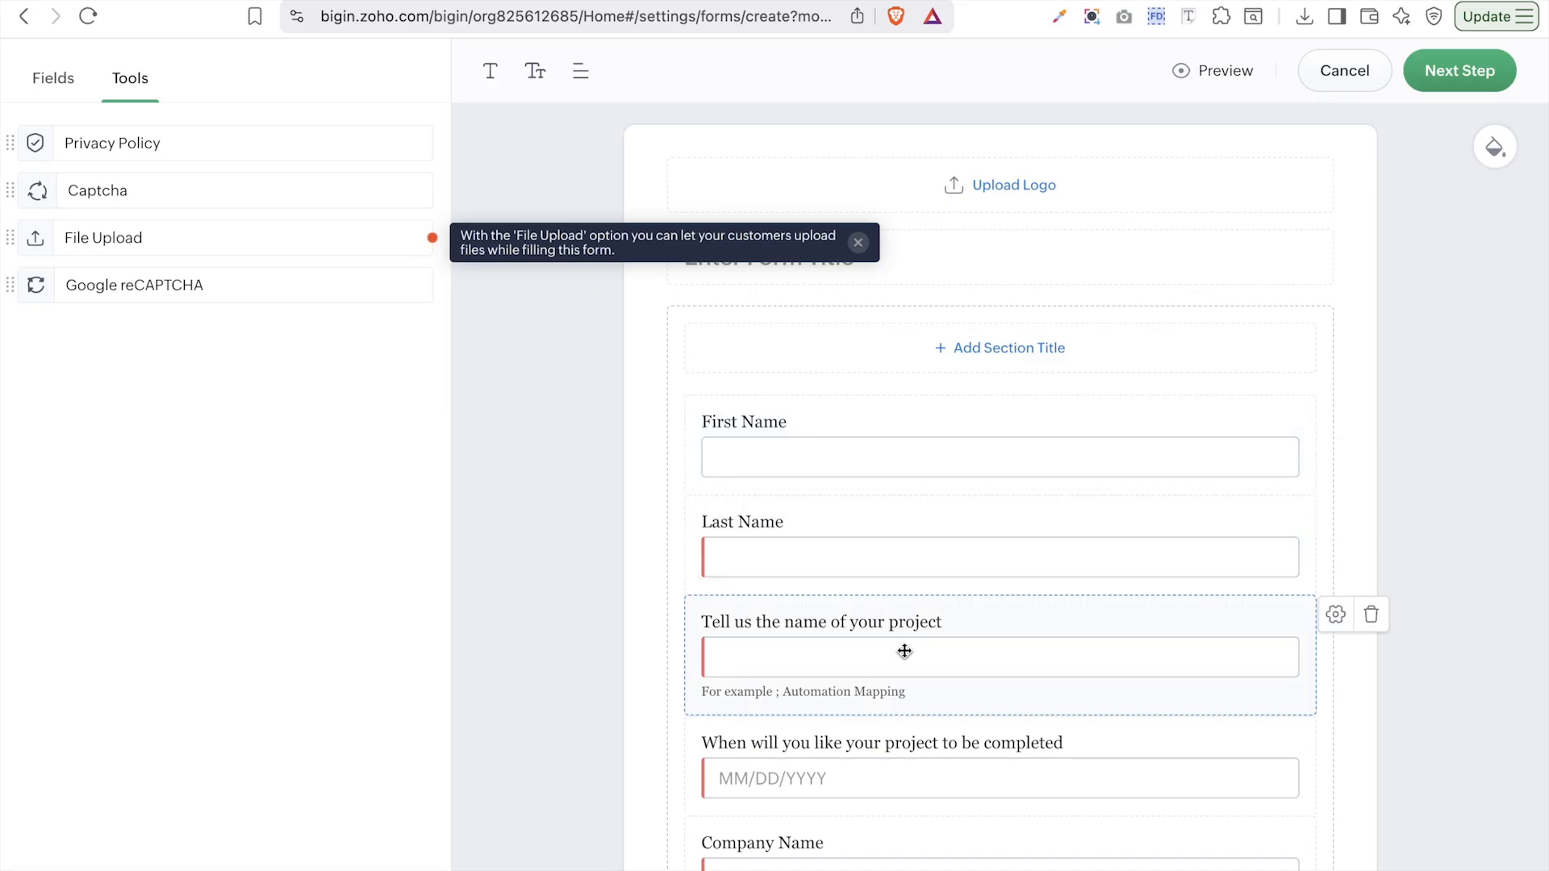
- Delete the Privacy Policy consent checkbox from the form's end, leaving its consent text unchanged
scroll(904, 651, "down", 15)
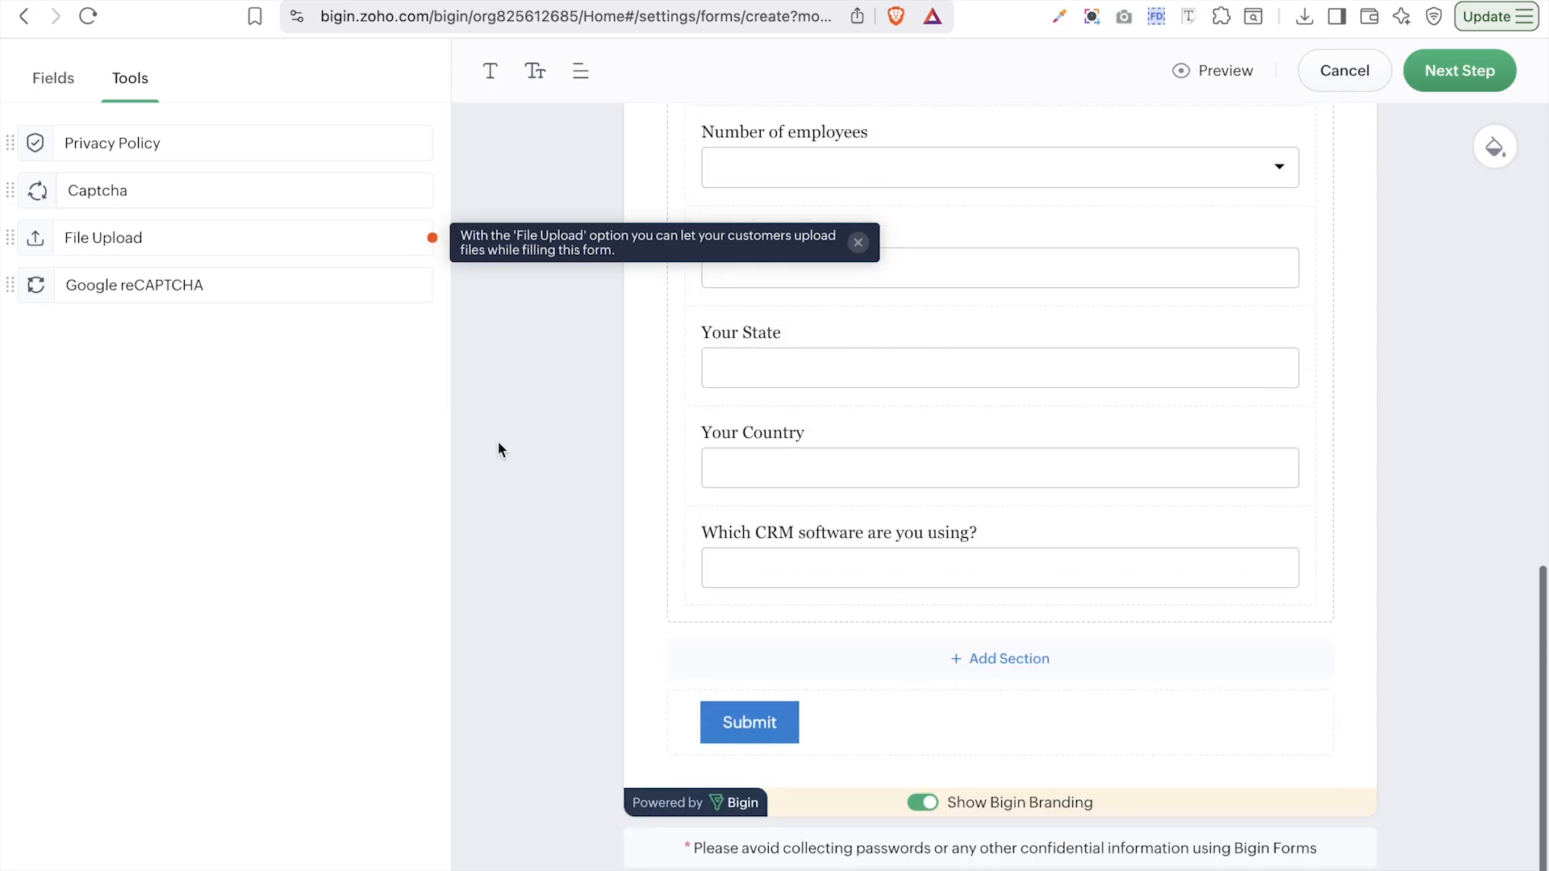
left_click_drag(76, 145, 1069, 653)
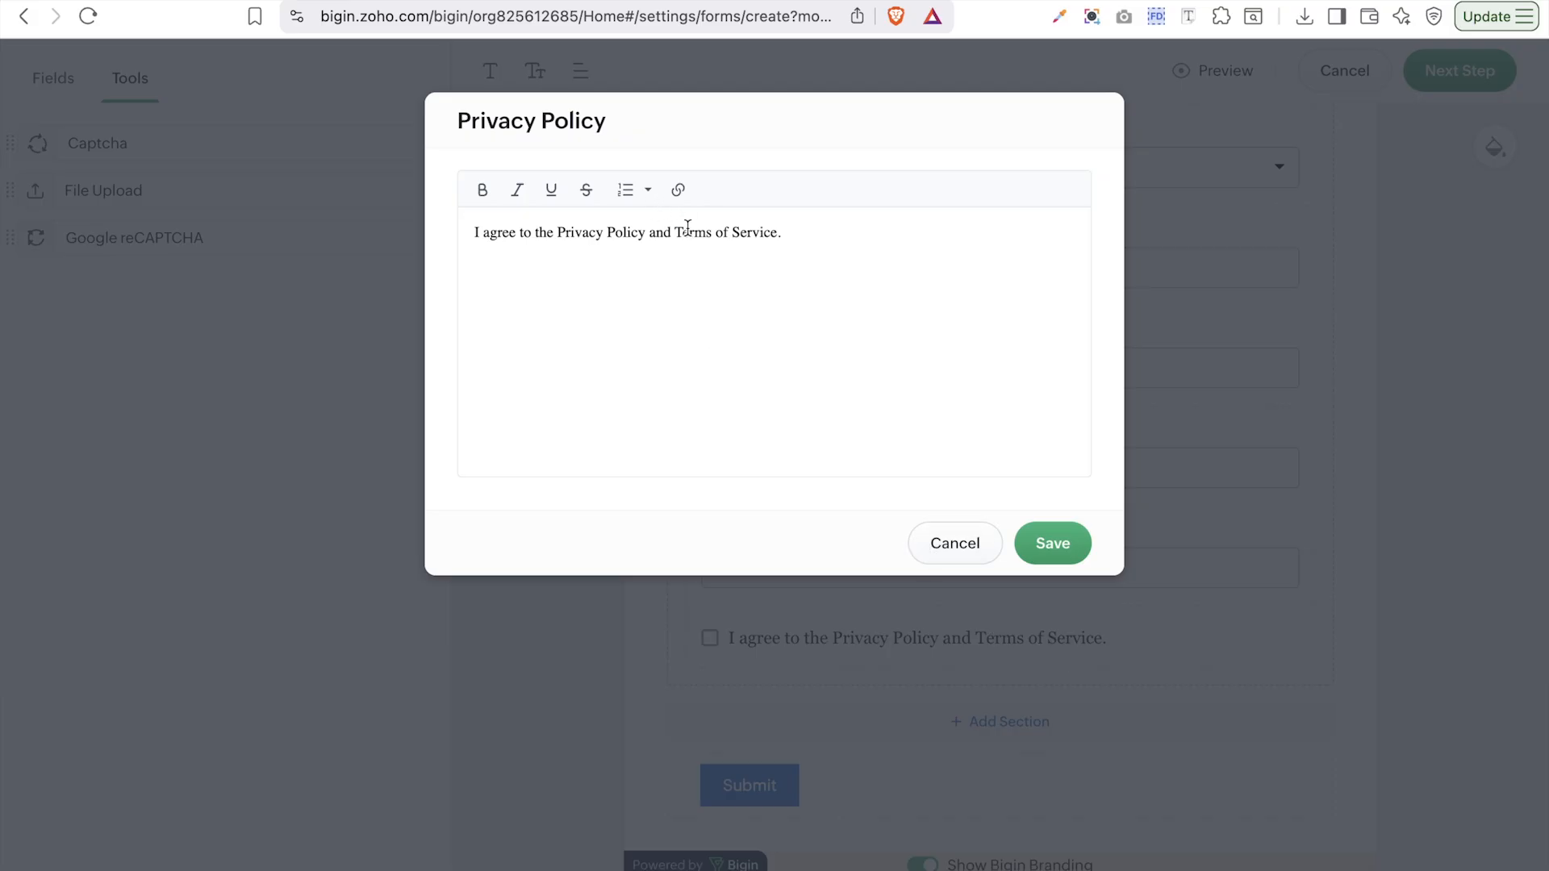
left_click_drag(557, 234, 640, 235)
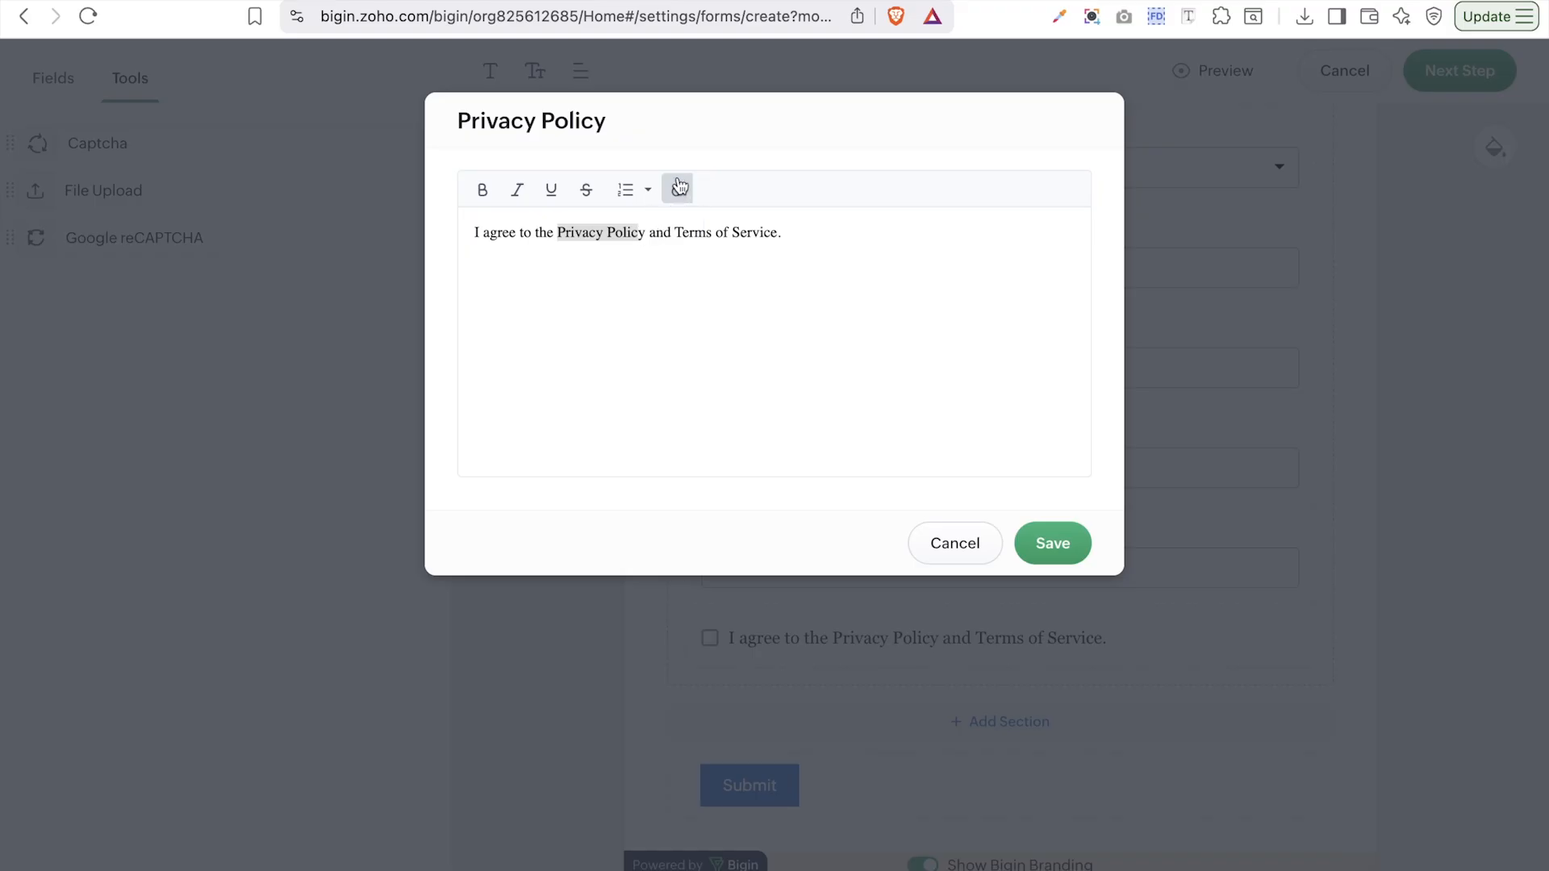
left_click(605, 236)
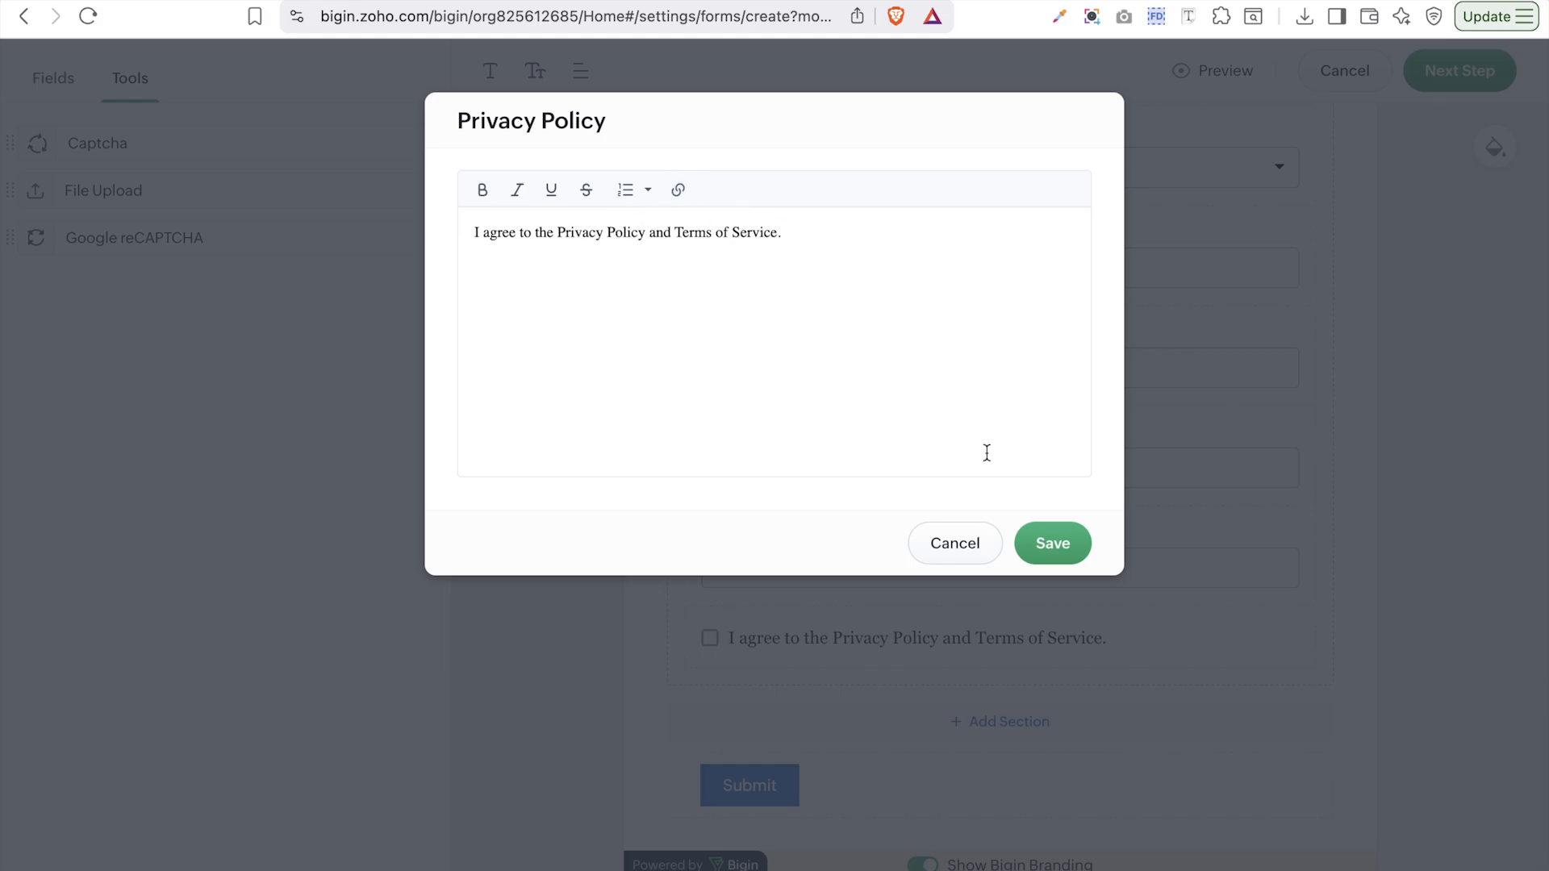
left_click(969, 544)
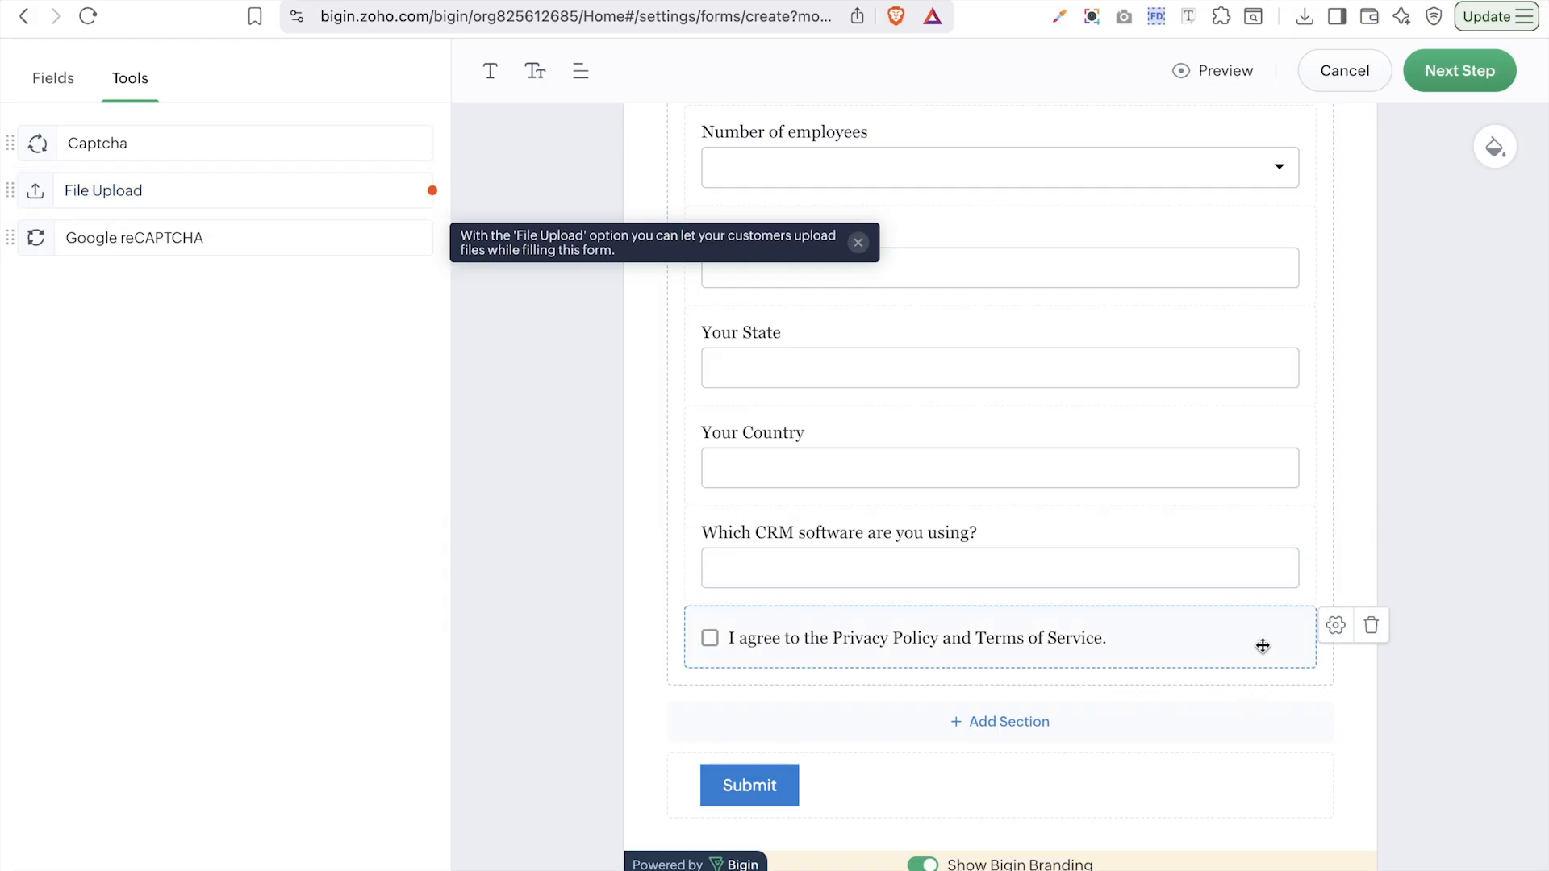
left_click(1371, 628)
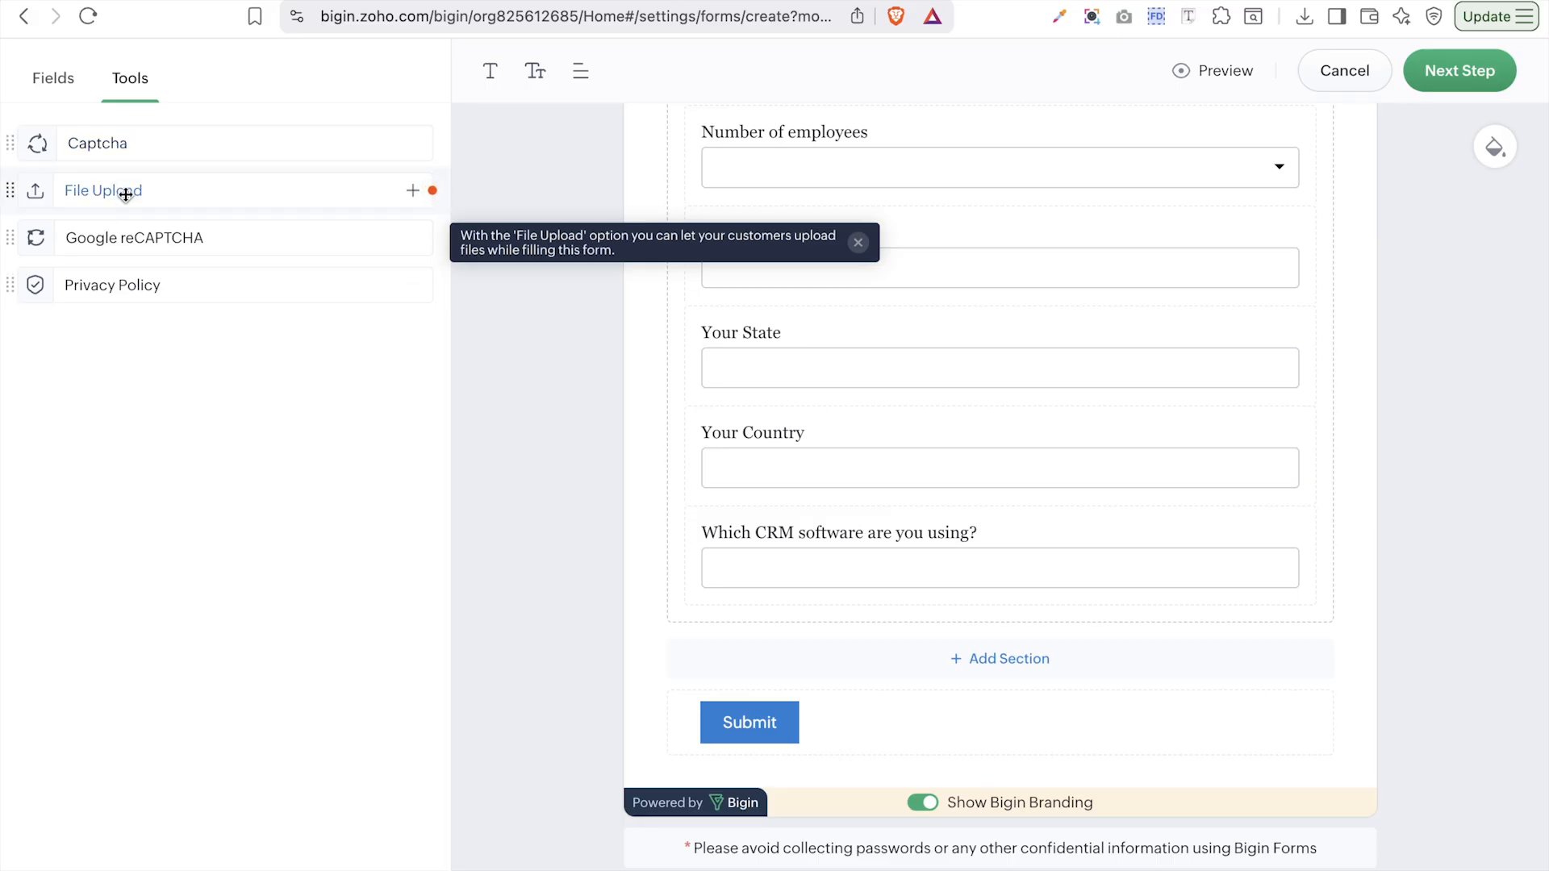
- Drag a File Upload field below the CRM software question at the form's end
left_click_drag(432, 192, 1142, 607)
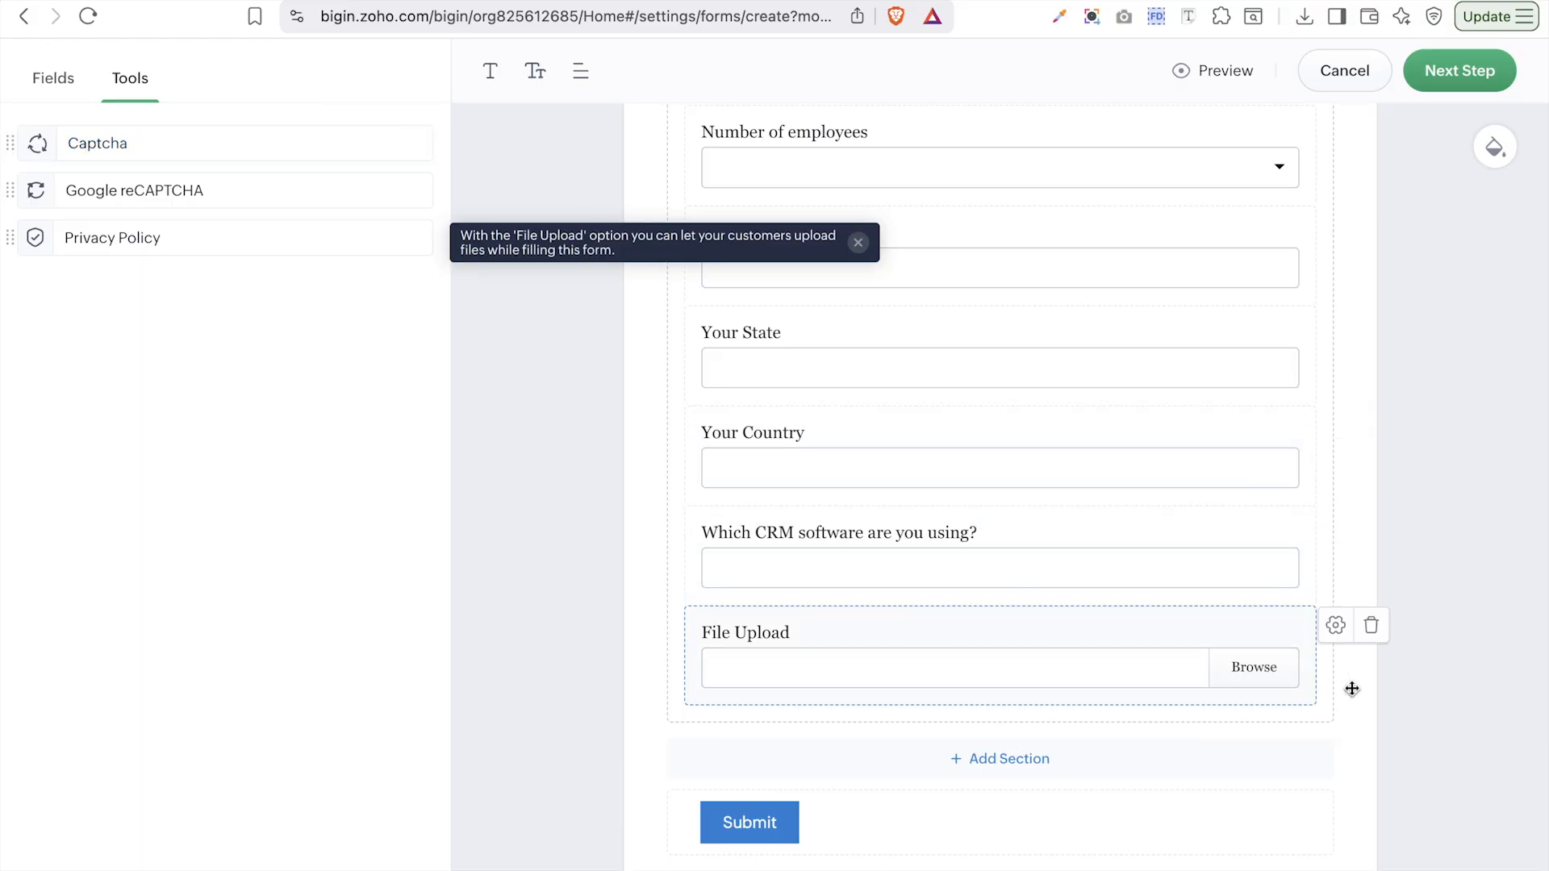
- Try blue, green and custom light blue #90C3D4 as the form page background colour
left_click(1497, 150)
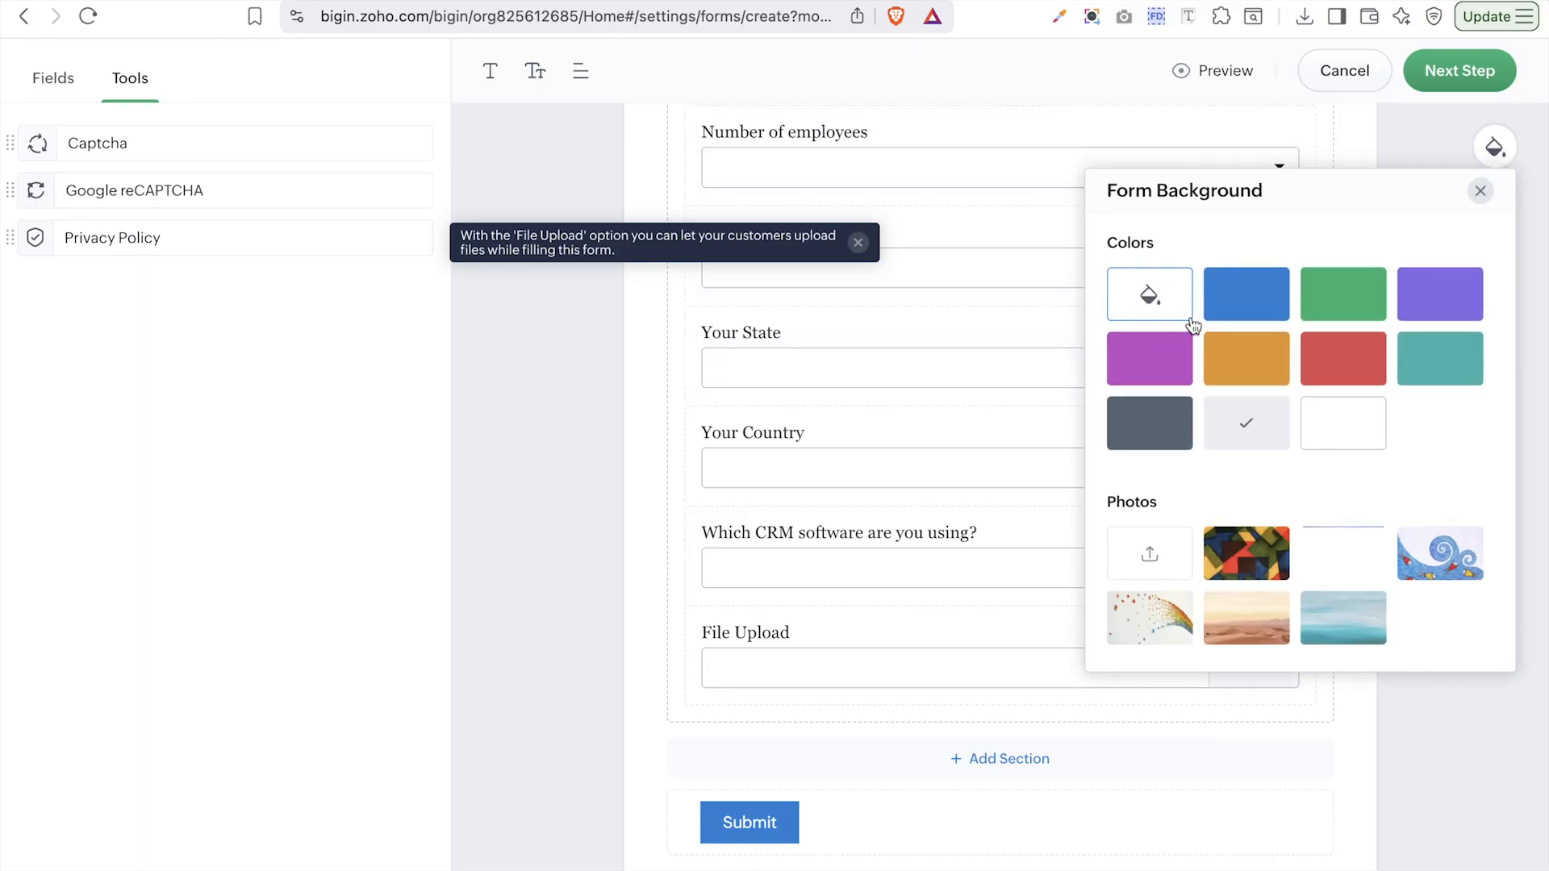
left_click(1244, 305)
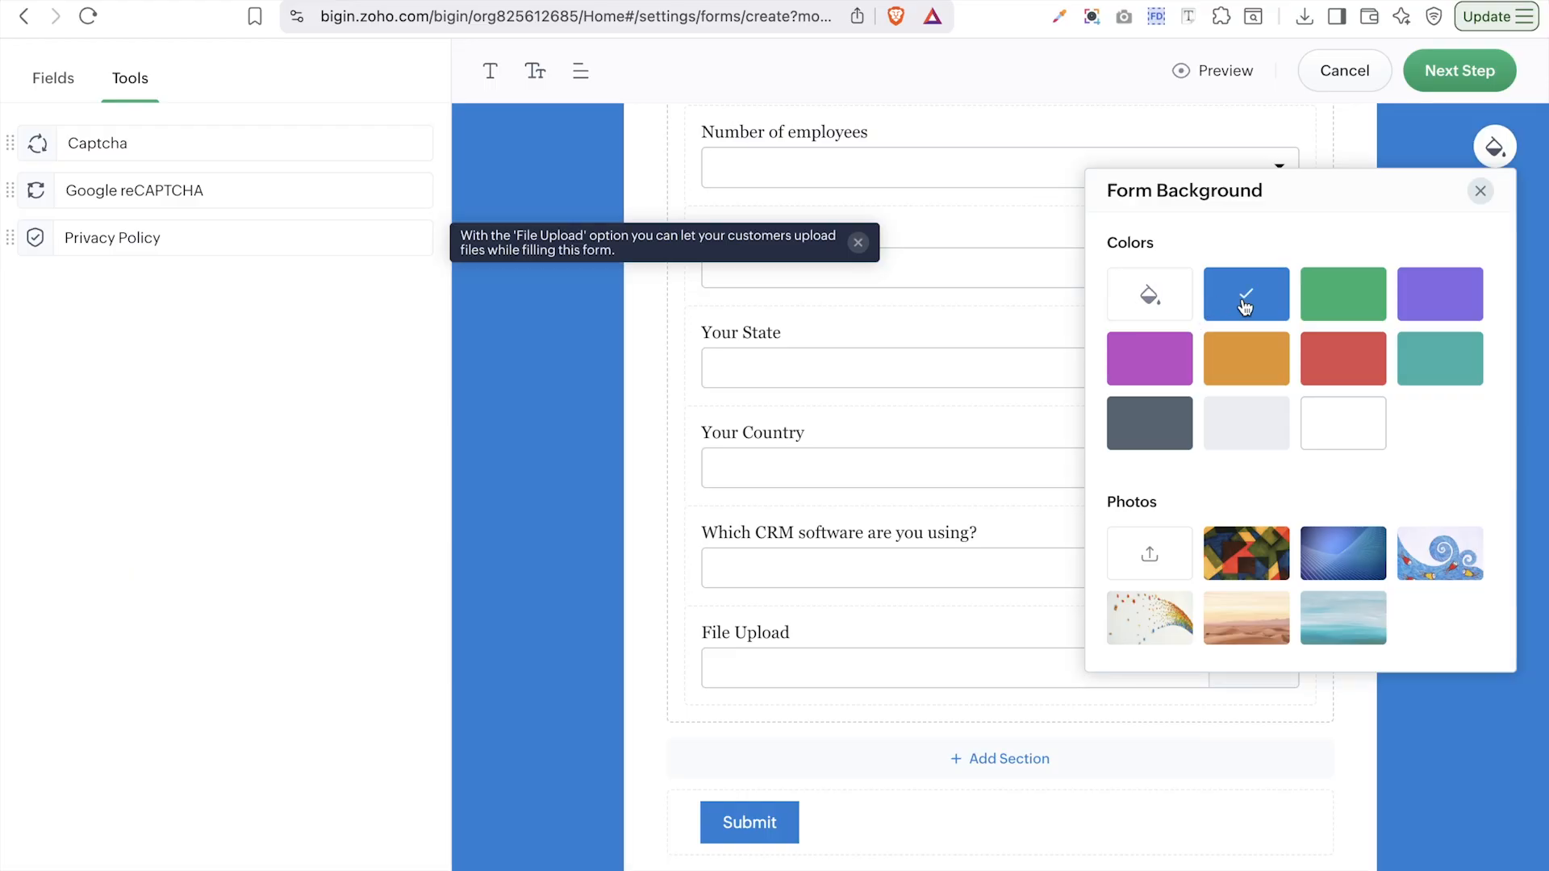
scroll(882, 338, "up", 13)
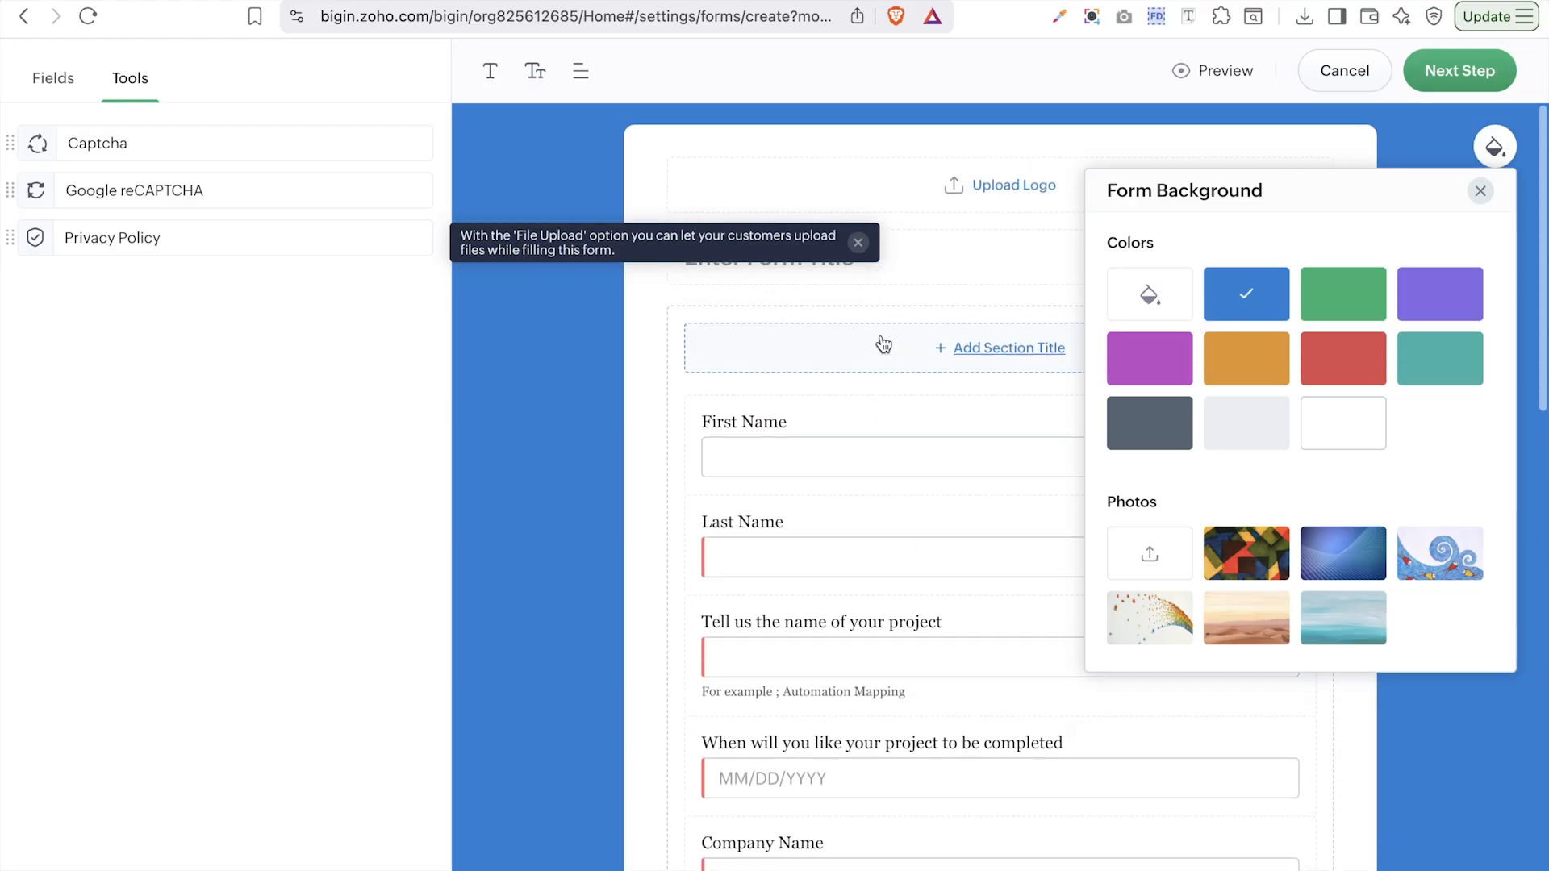
left_click(1355, 310)
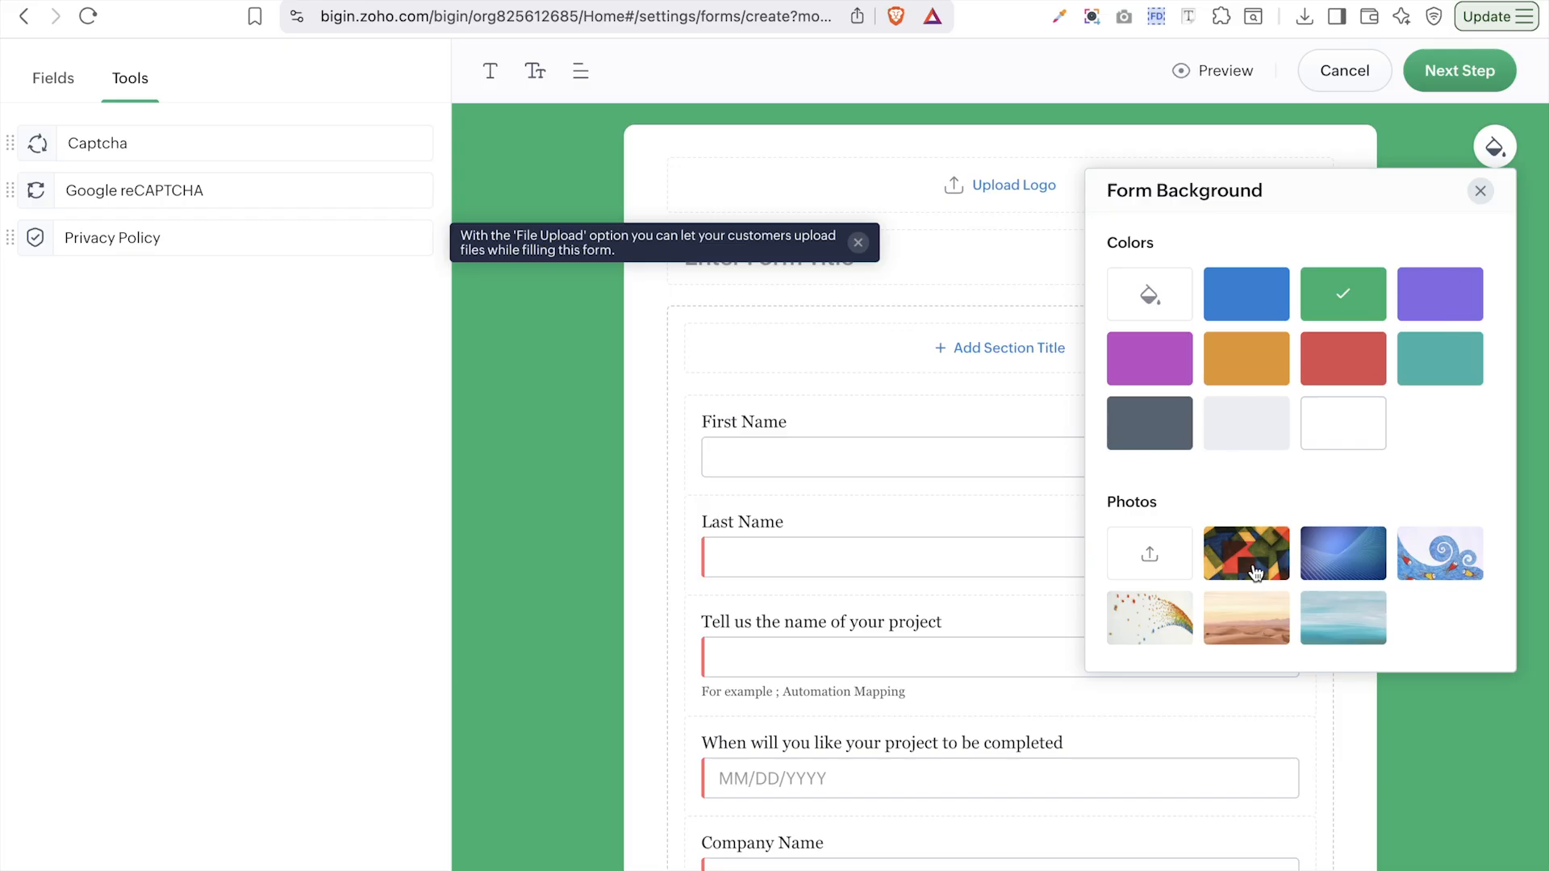
left_click(1153, 306)
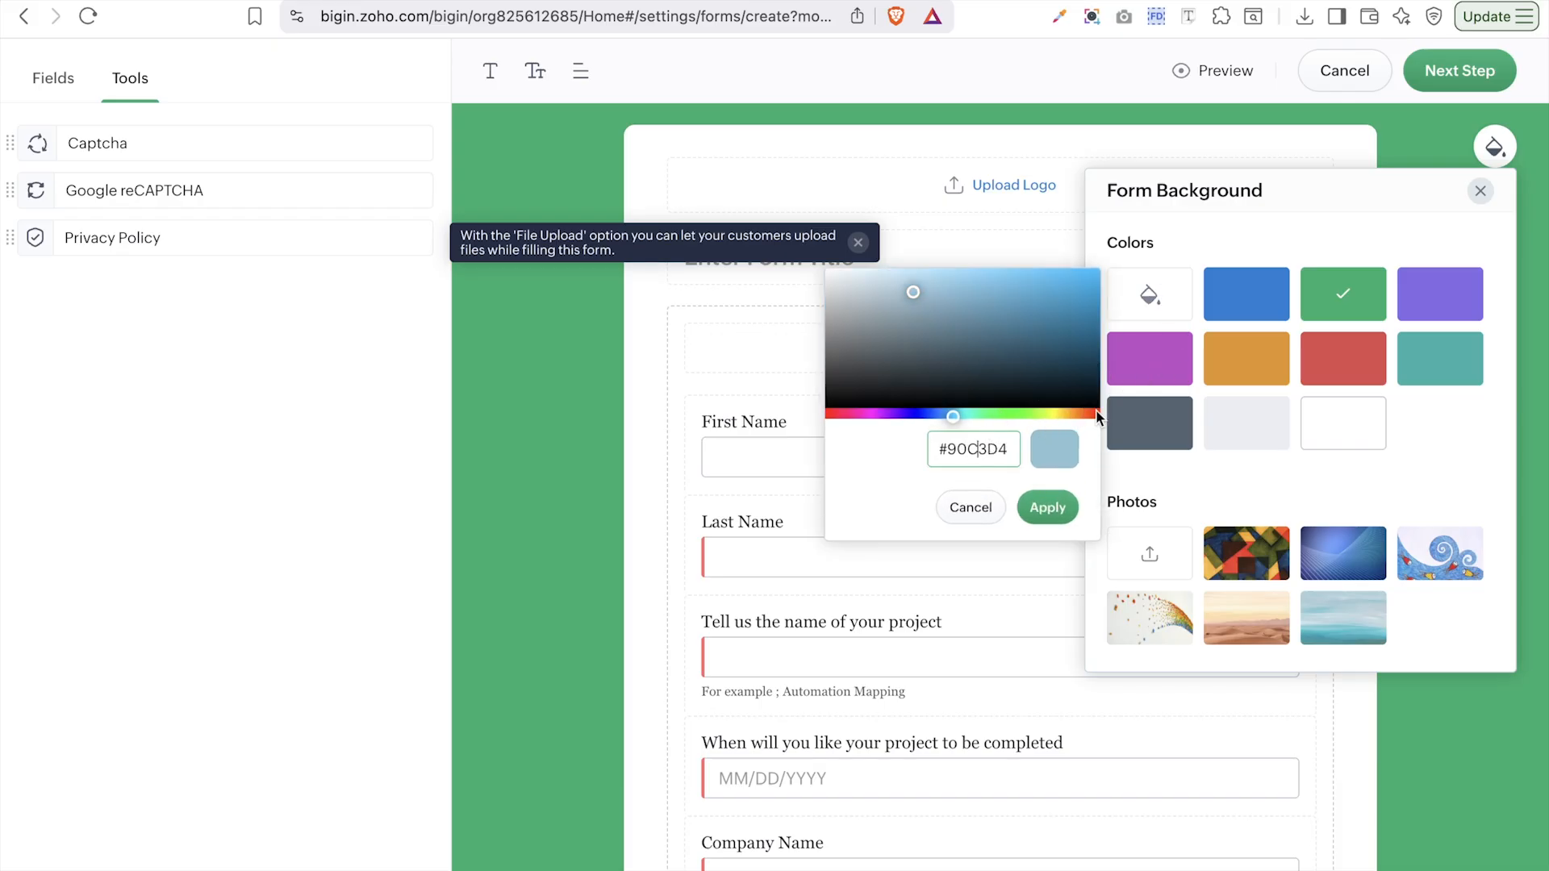
left_click(1048, 506)
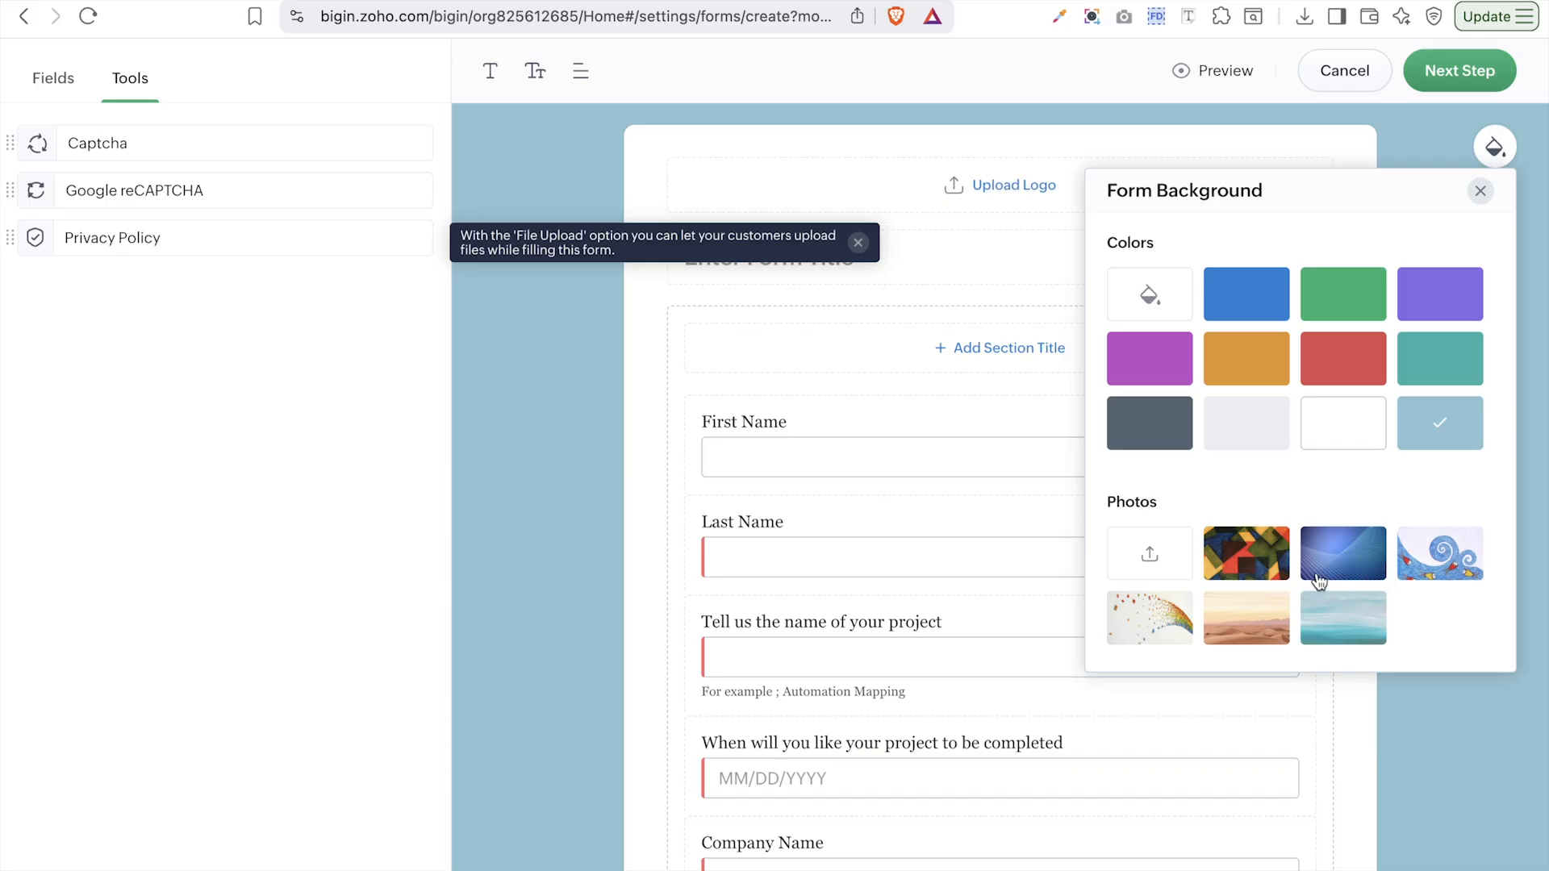
- Try the abstract and desert photos, then settle on the rainbow-dots photo background
left_click(1263, 563)
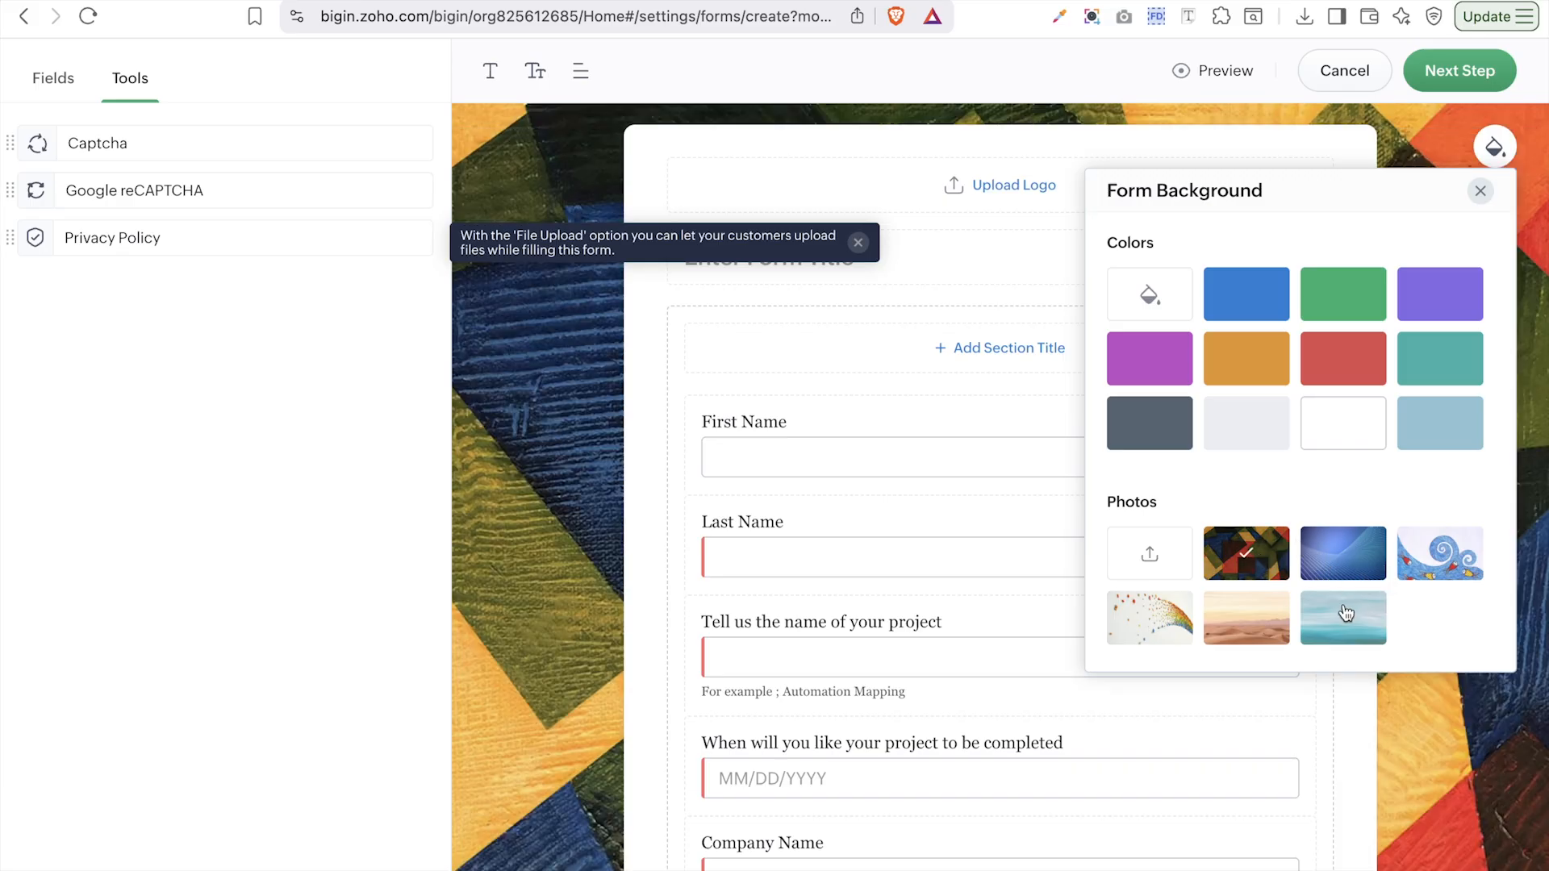
left_click(1231, 629)
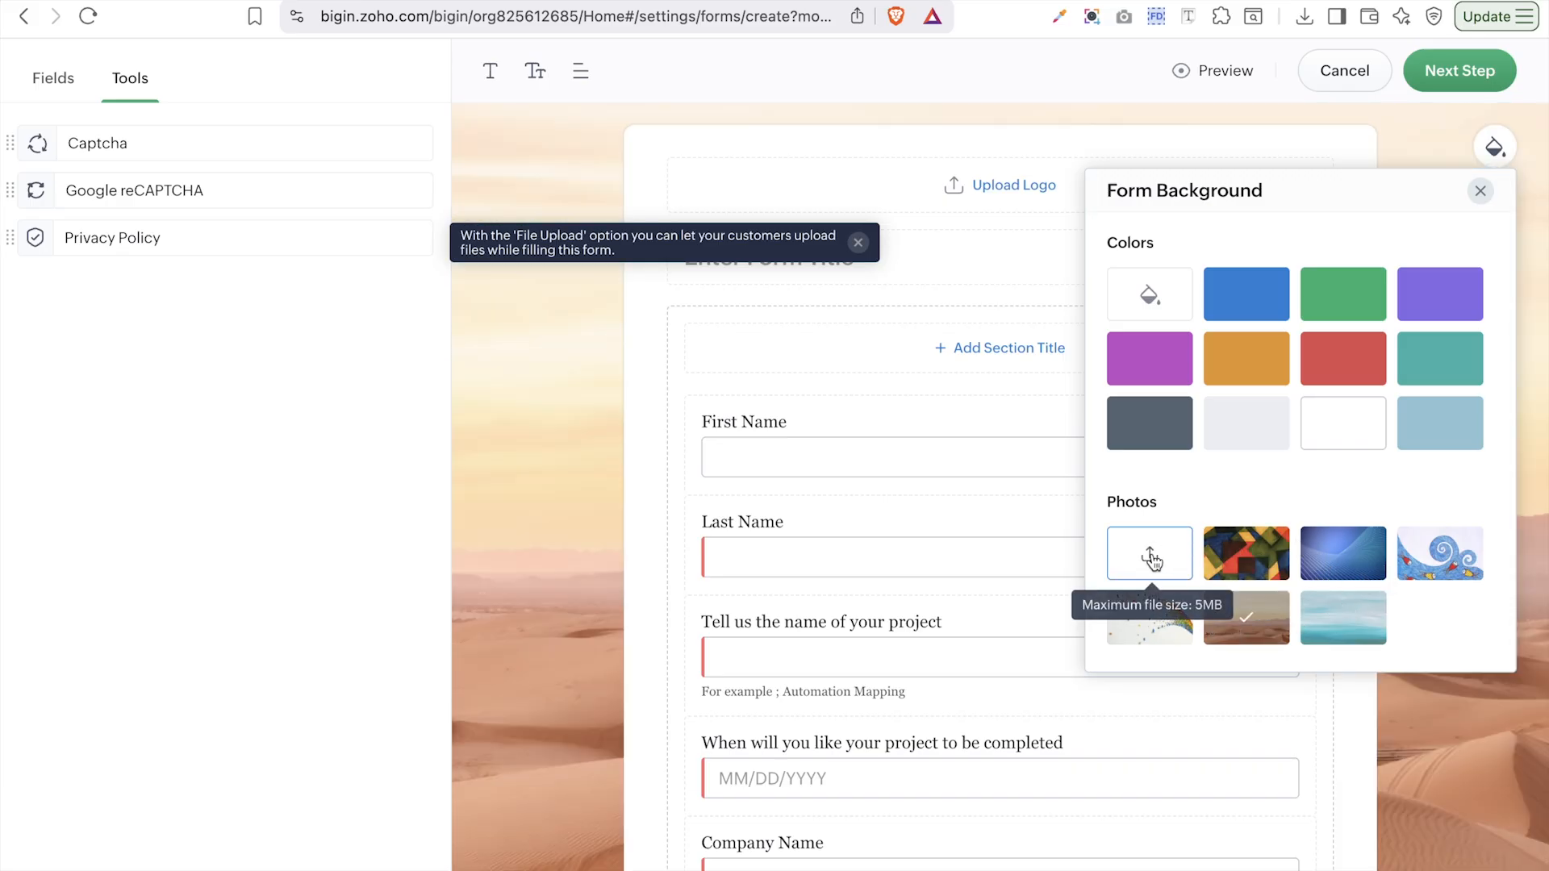
left_click(1152, 557)
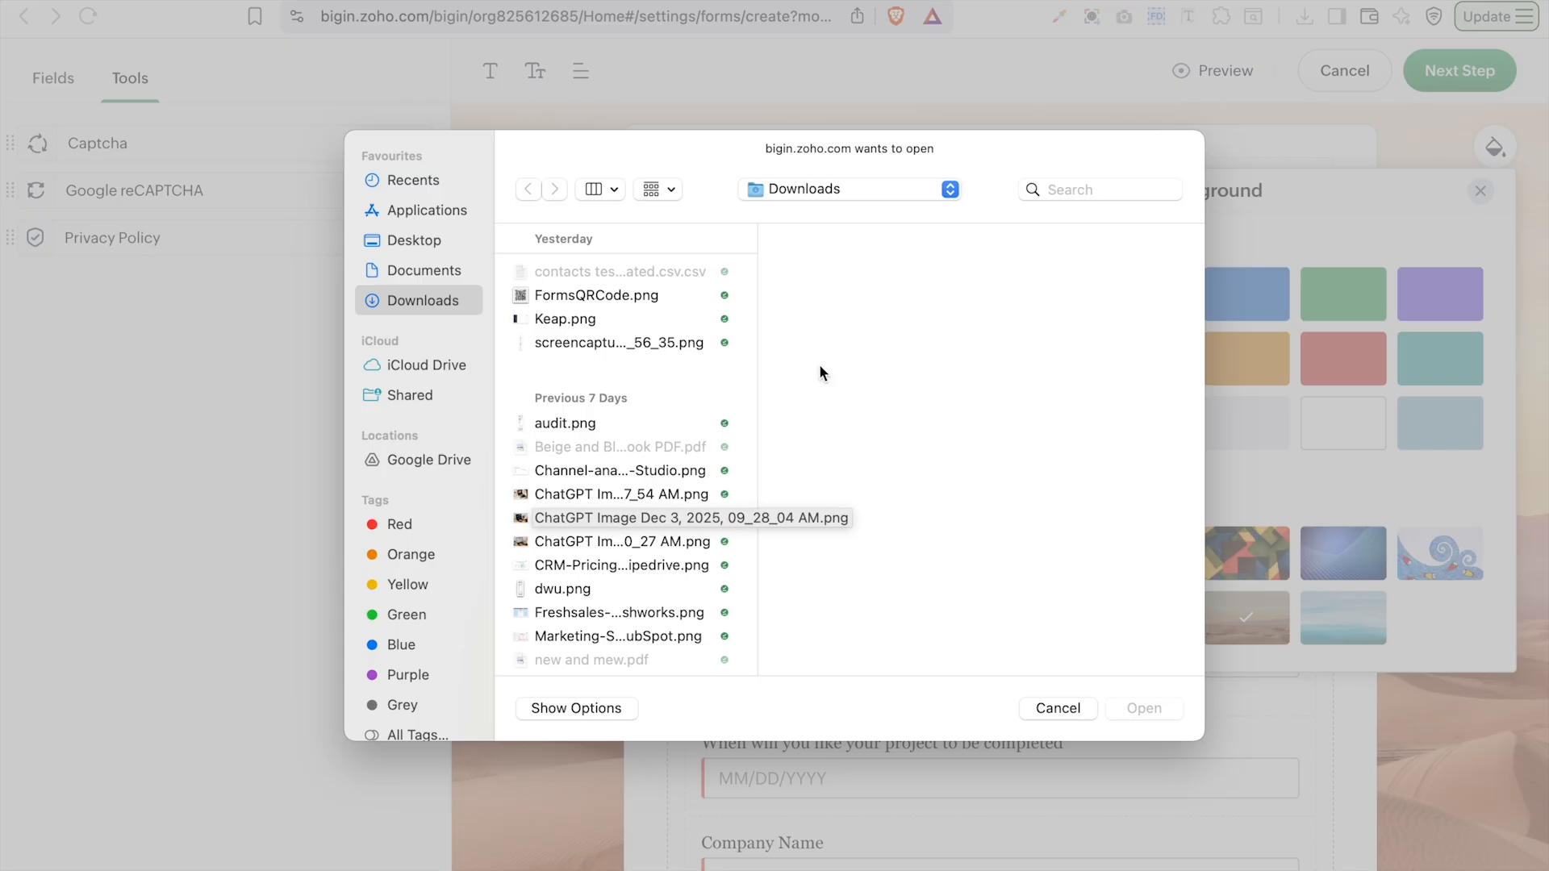
left_click(1063, 713)
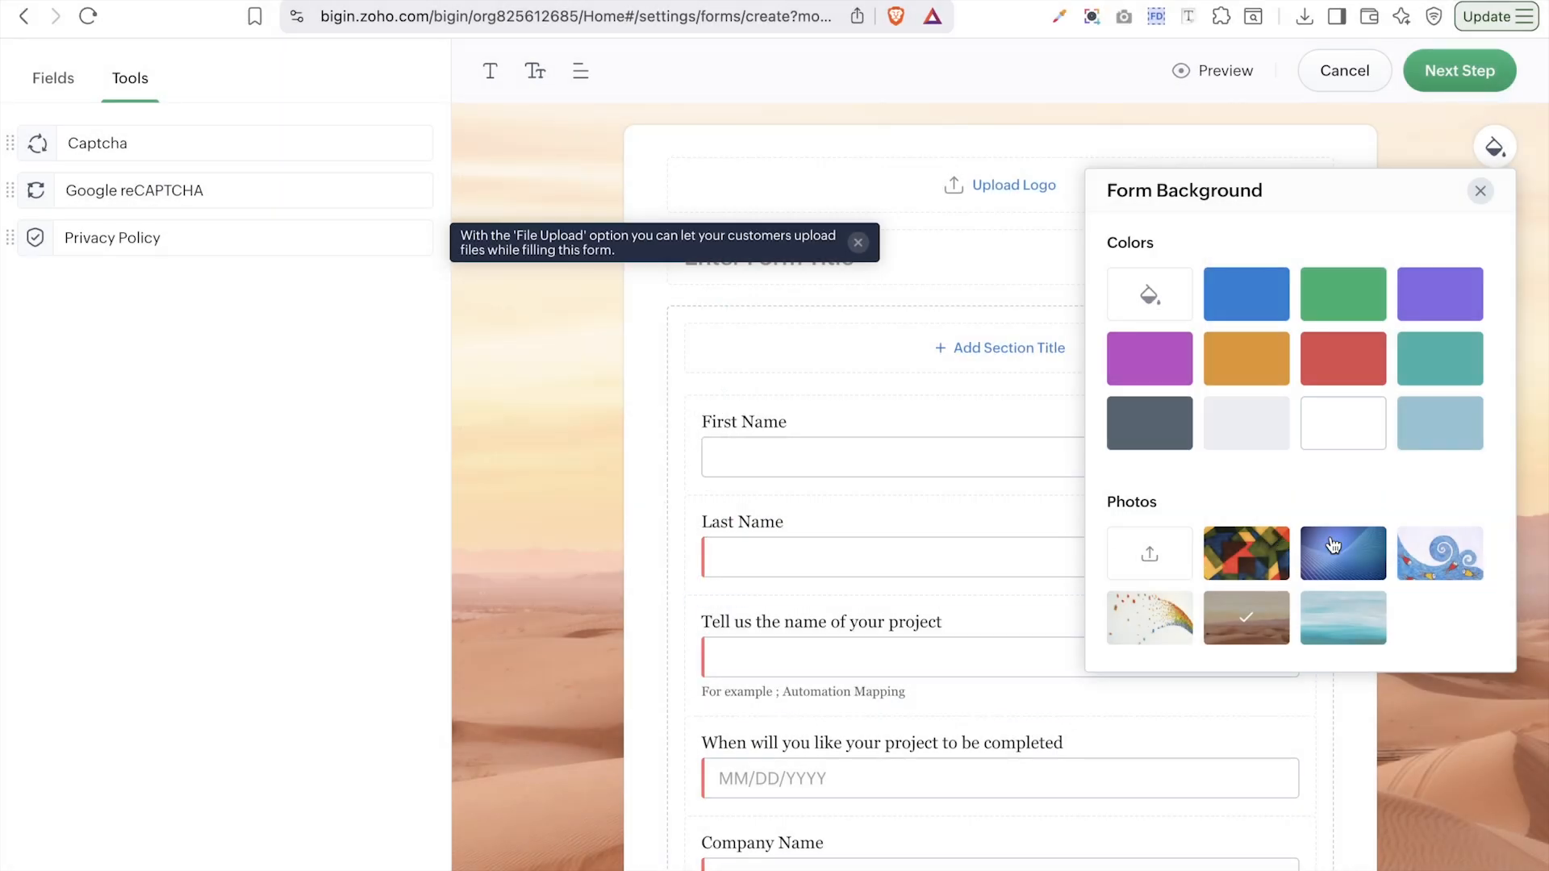
left_click(1174, 635)
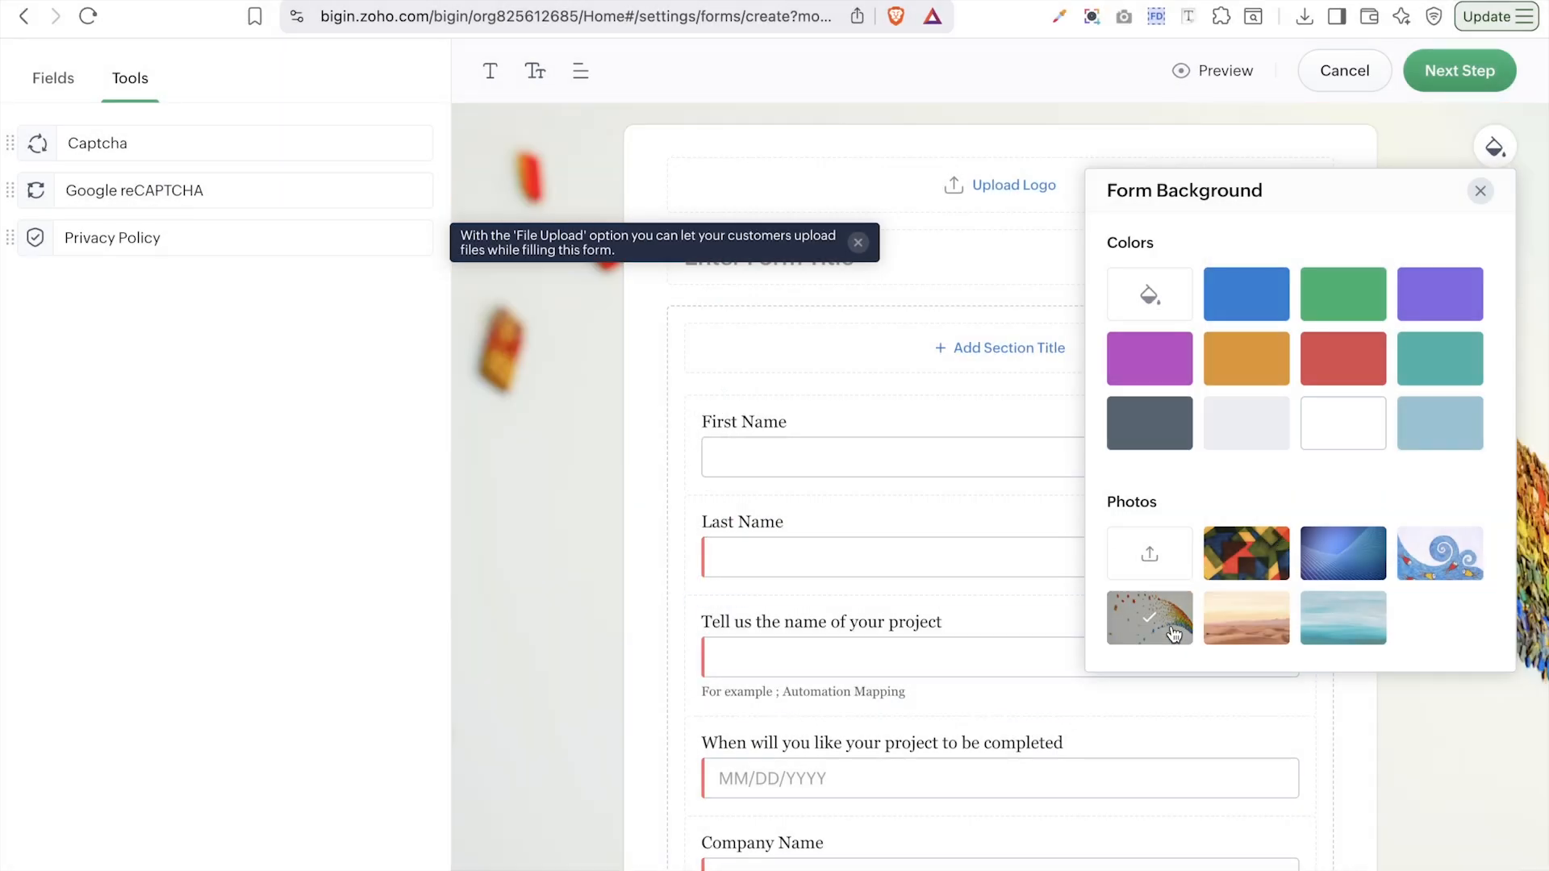
left_click(573, 432)
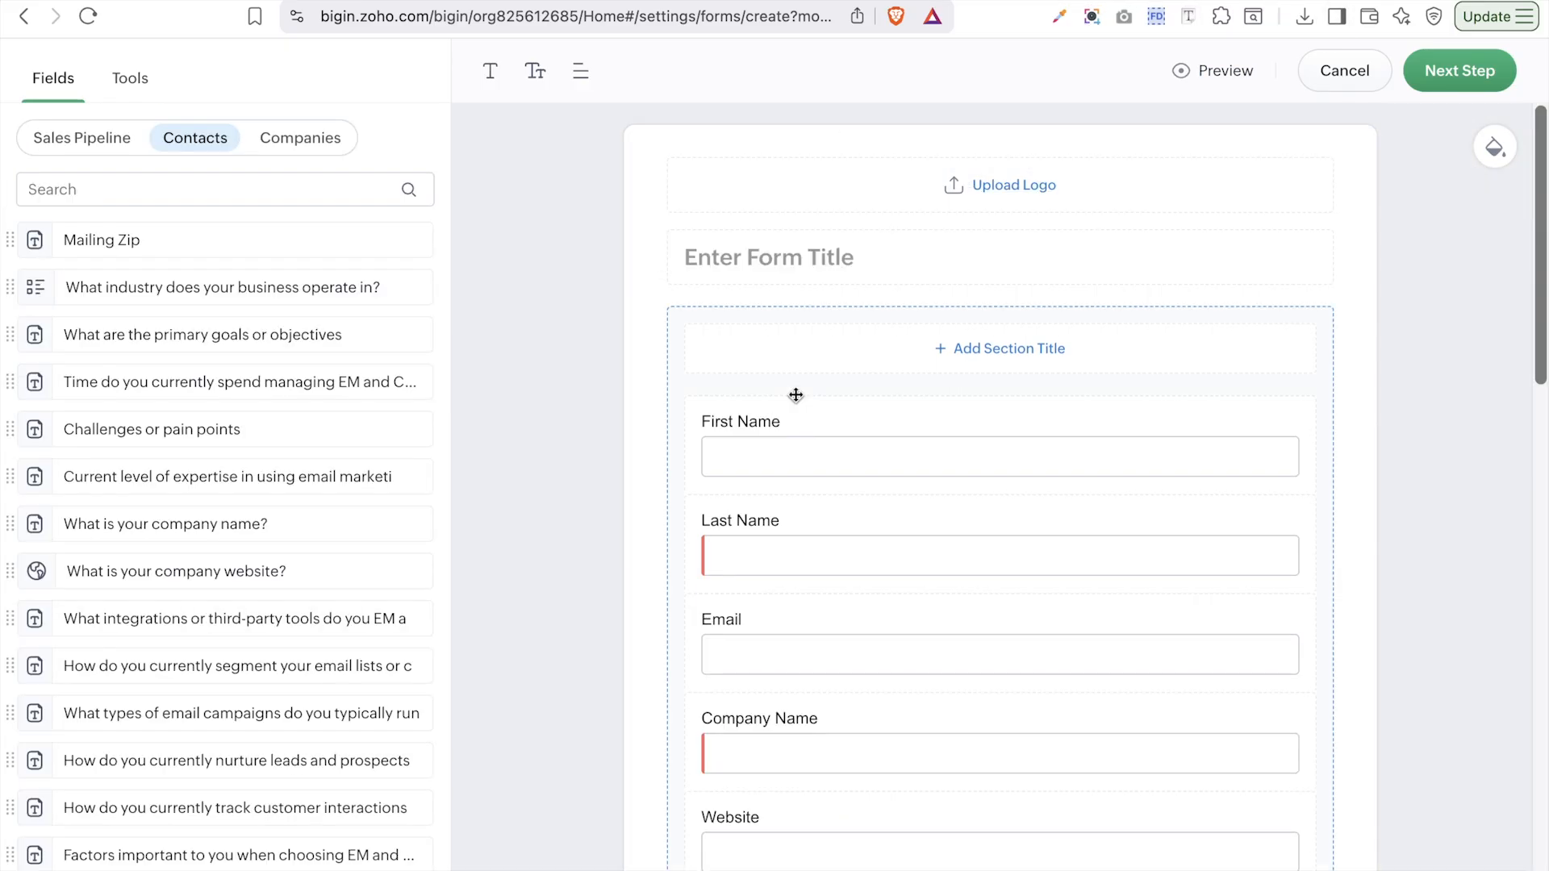
- Enter 'Contact Form' as the form title and delete the empty section title box
scroll(795, 395, "down", 8)
scroll(796, 391, "up", 8)
left_click(932, 268)
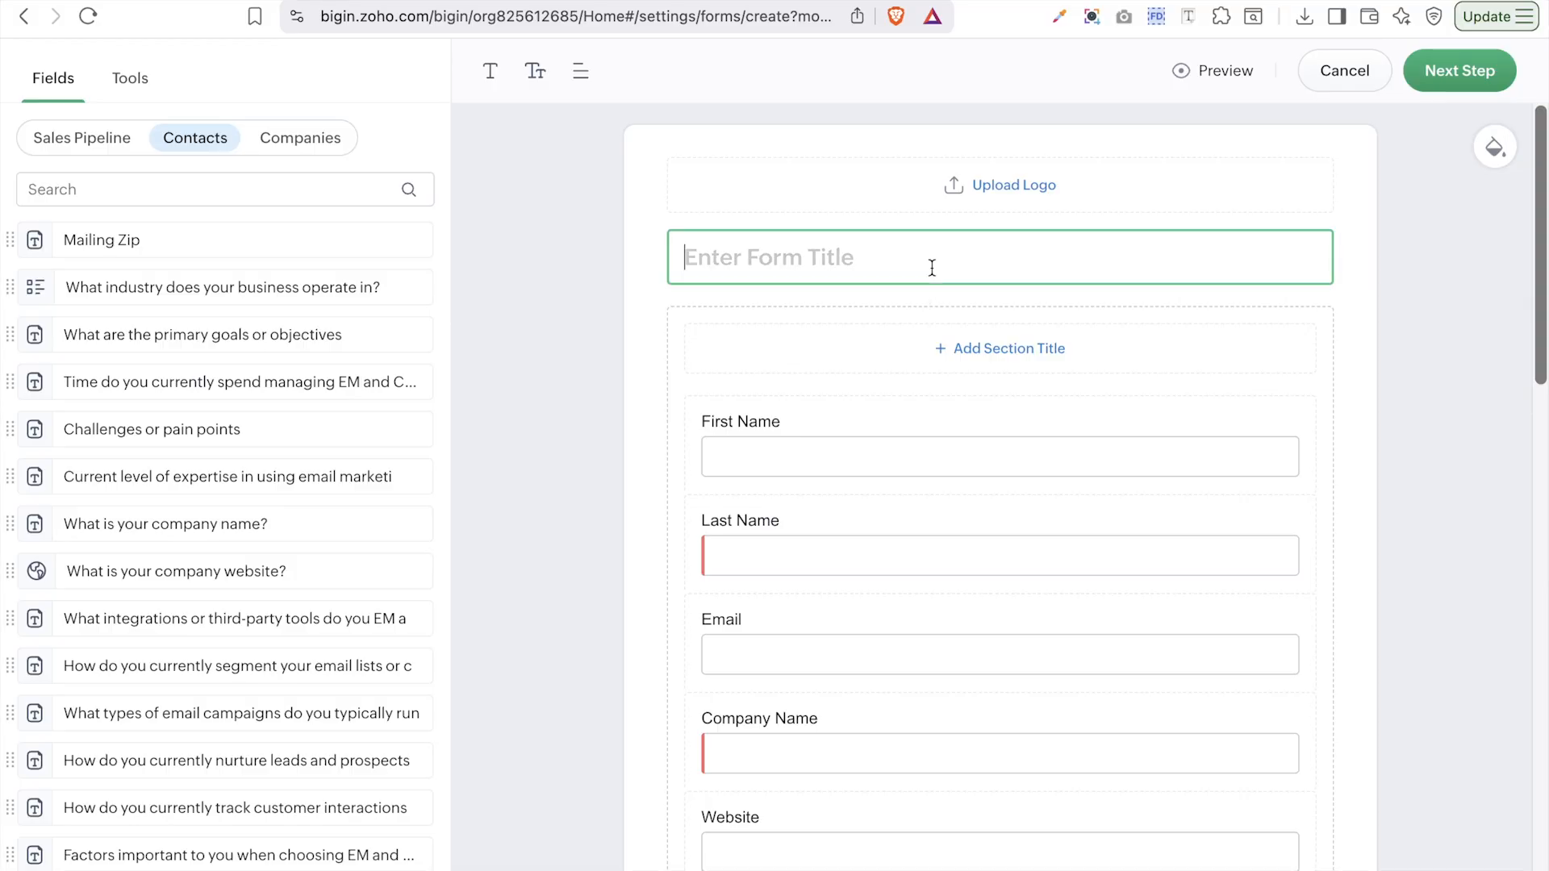
type("C")
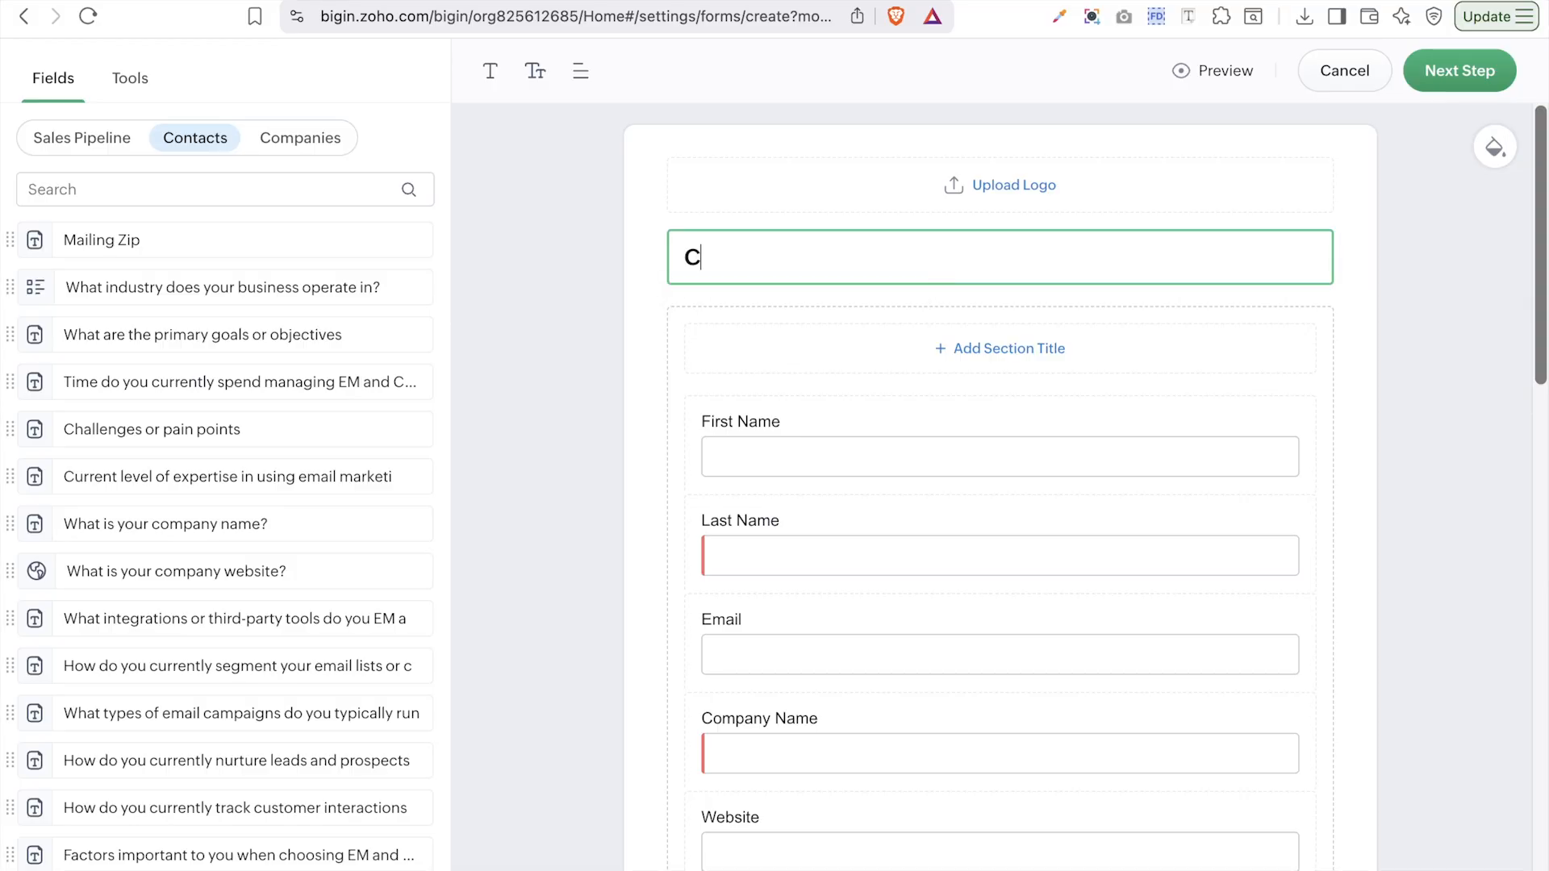
type("ontact Fo")
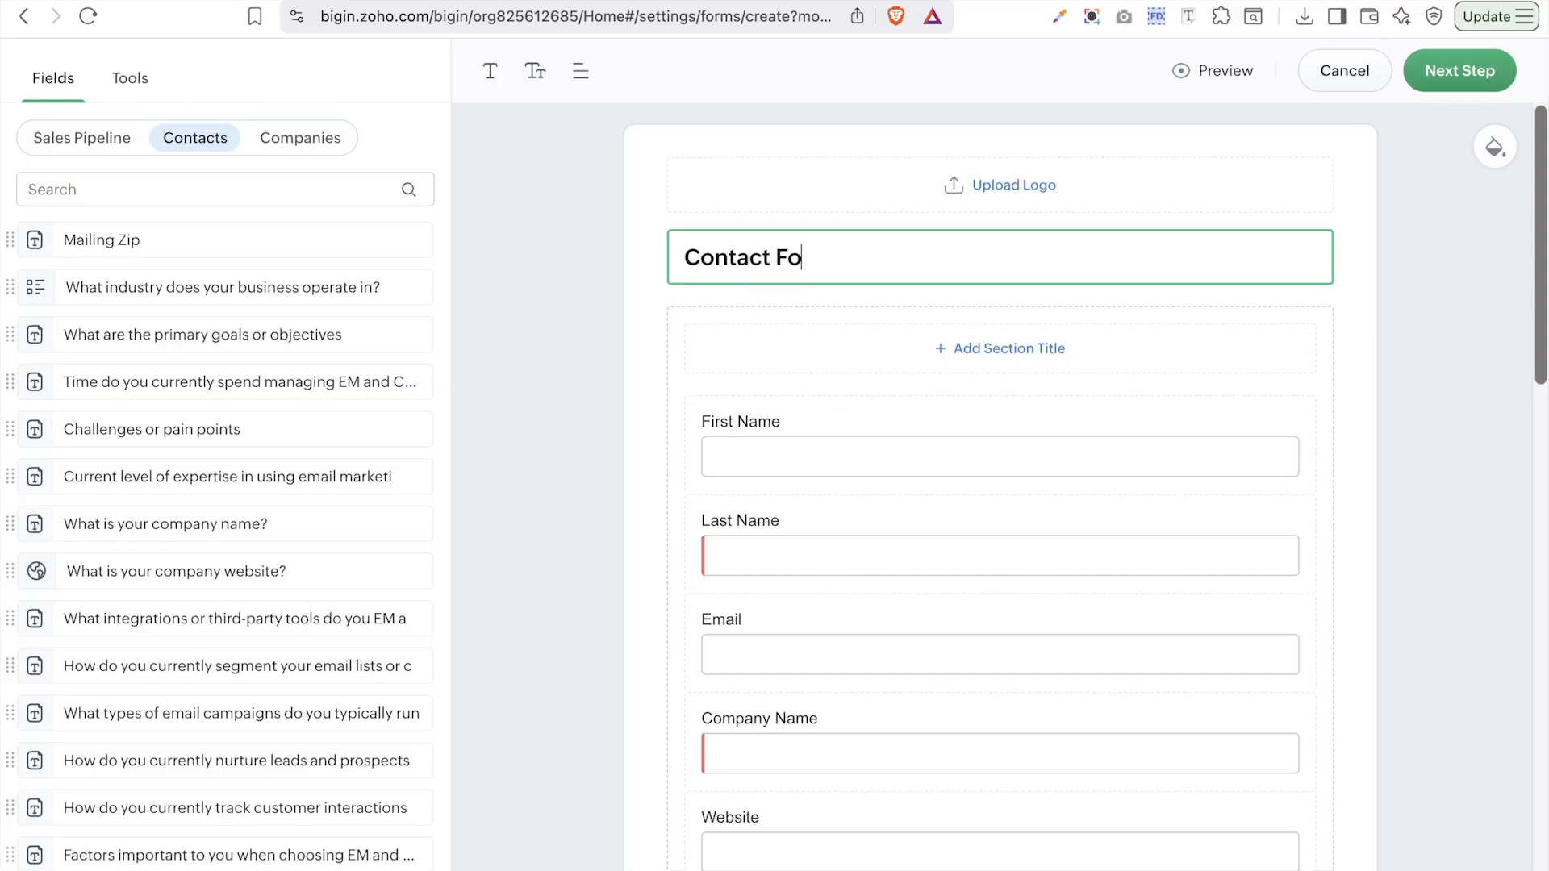
type("rm")
left_click(916, 332)
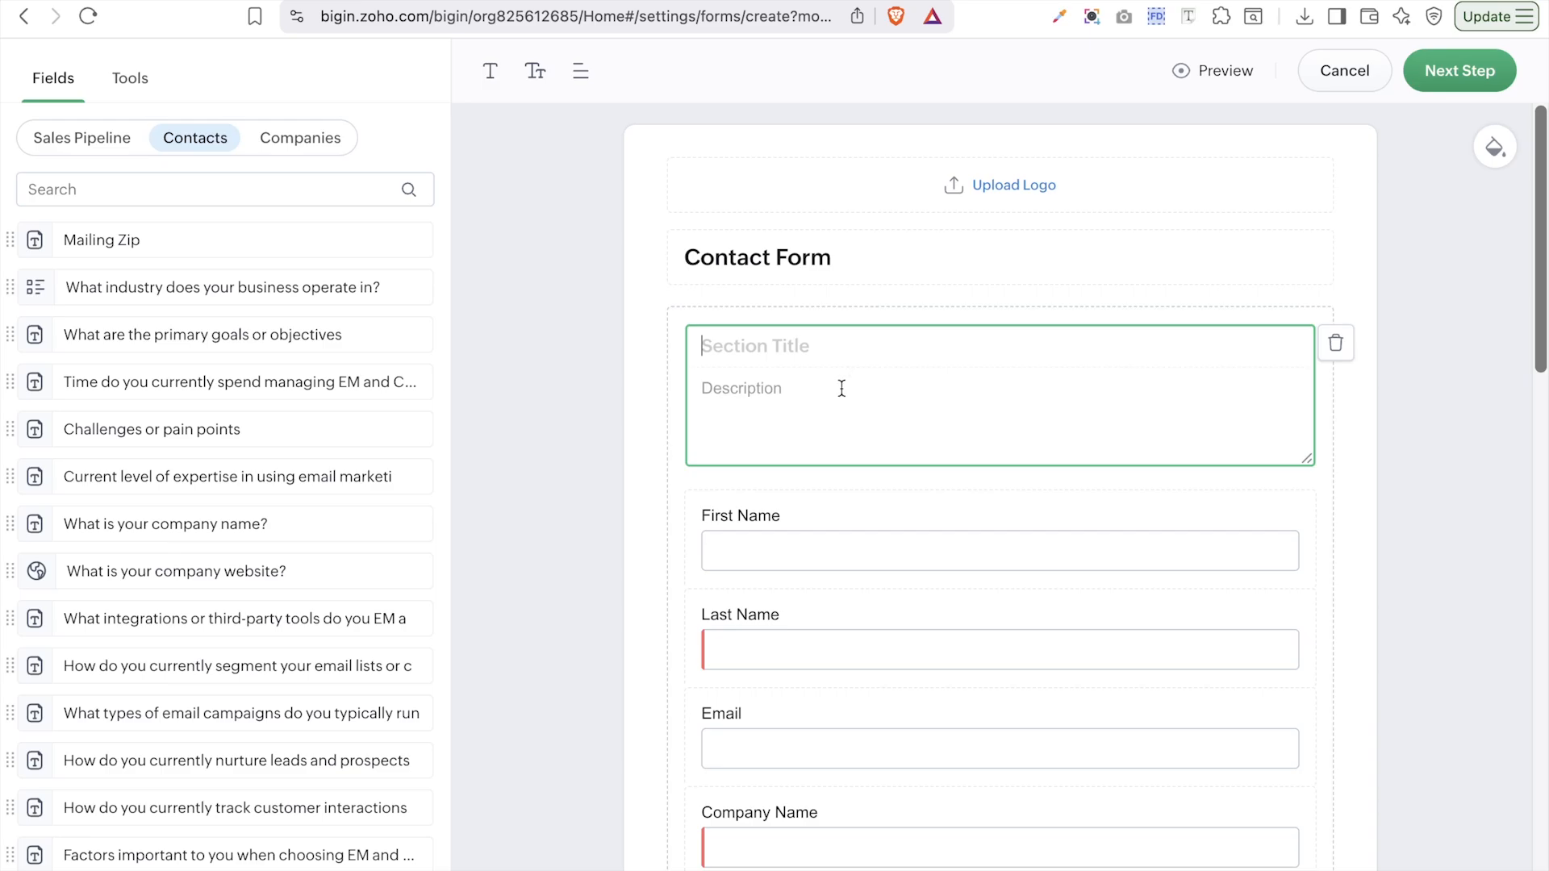
left_click(1336, 343)
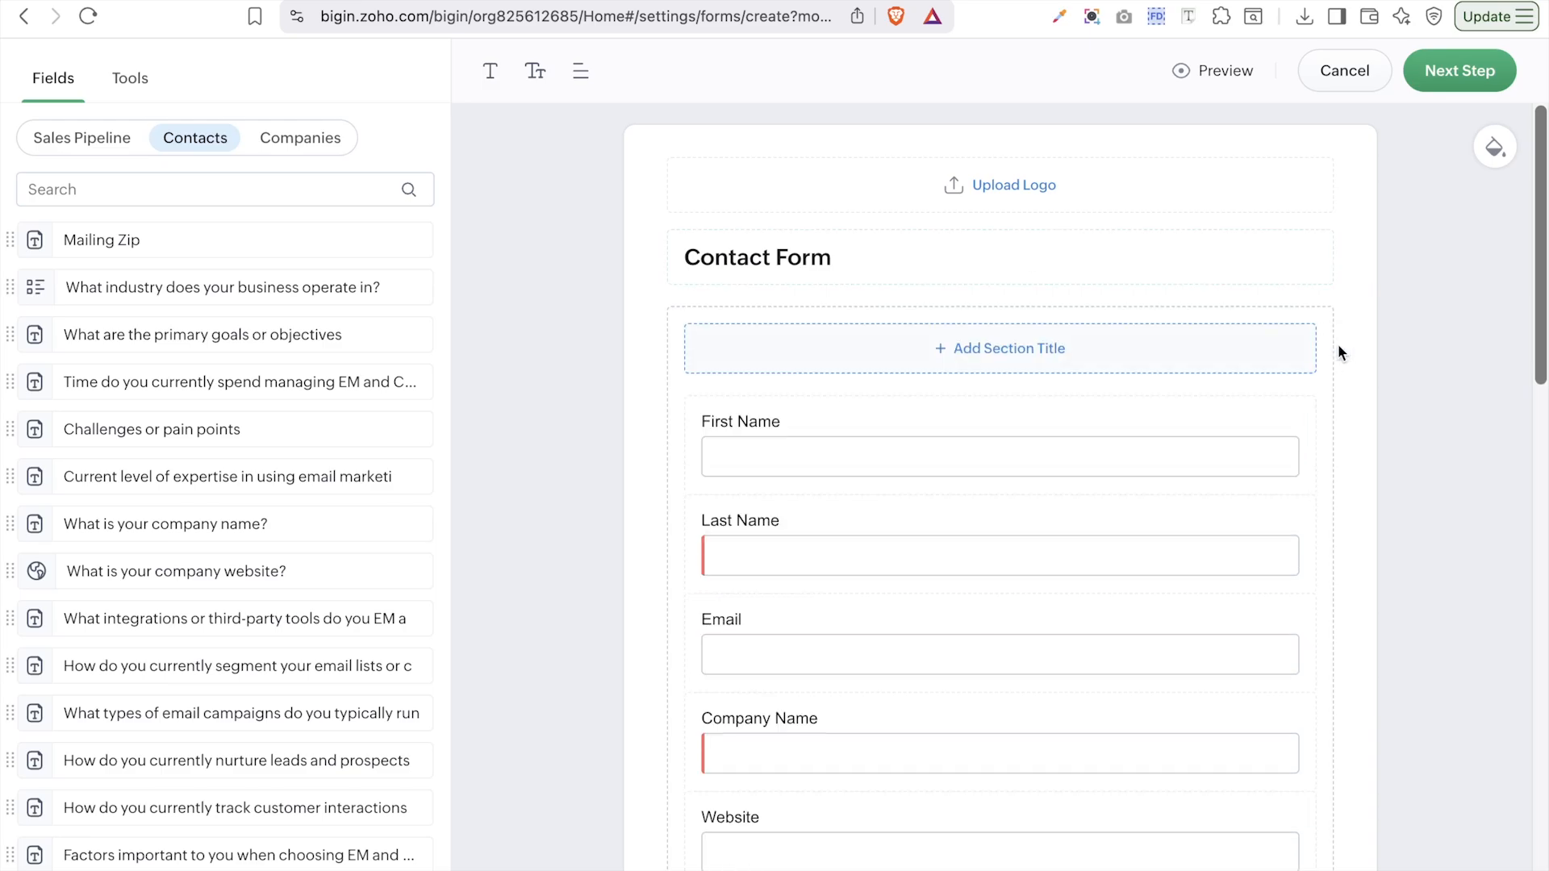
- Upload crminstru logo.png as the form logo and set it to Large
left_click(1027, 202)
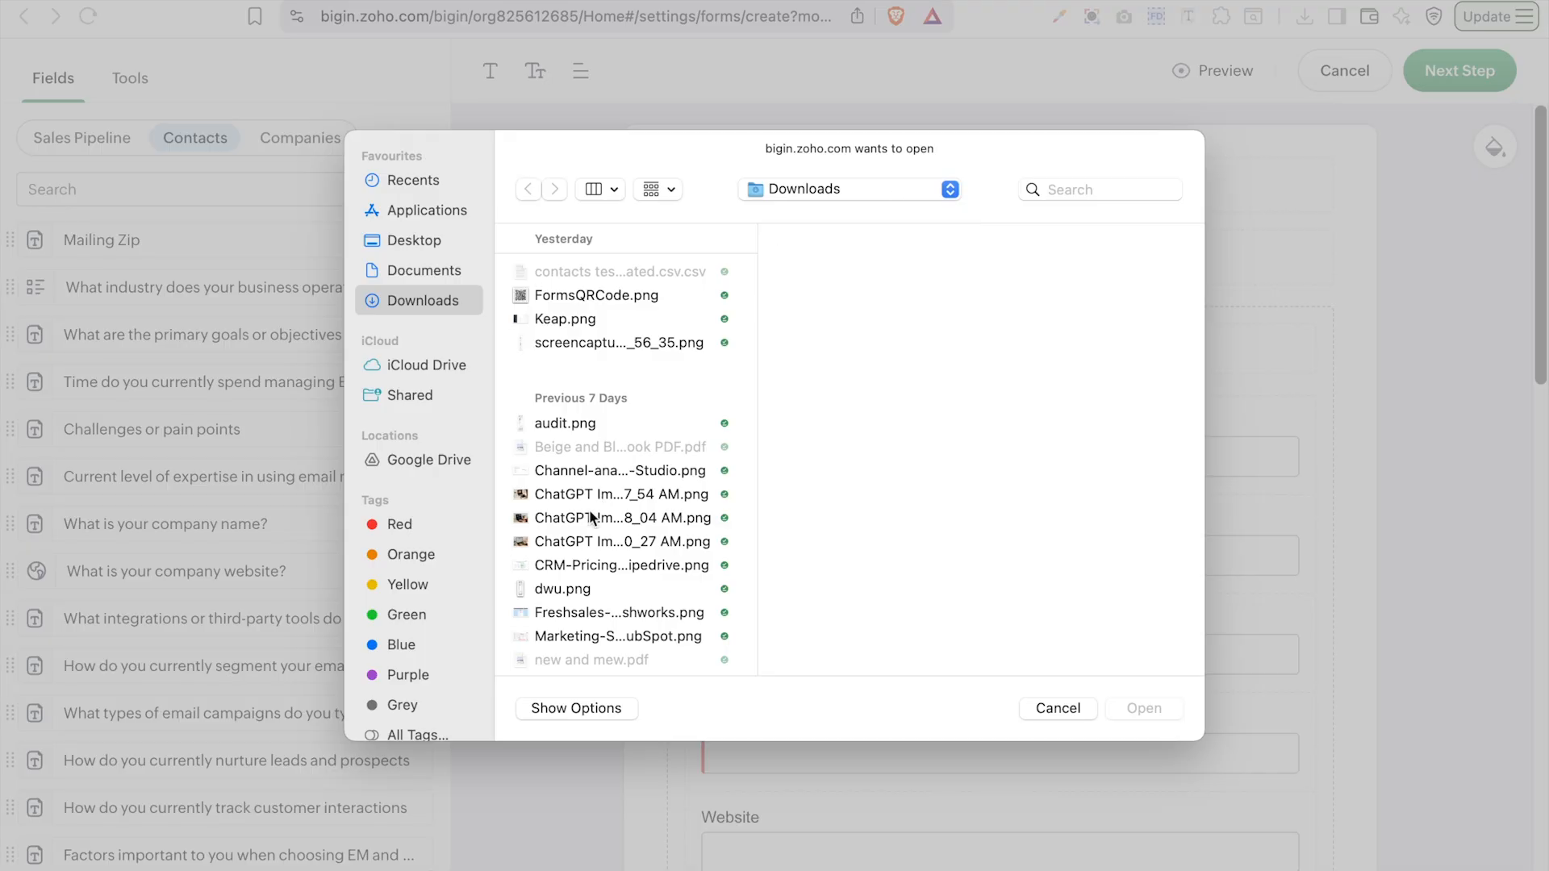
left_click(1063, 184)
type("logo")
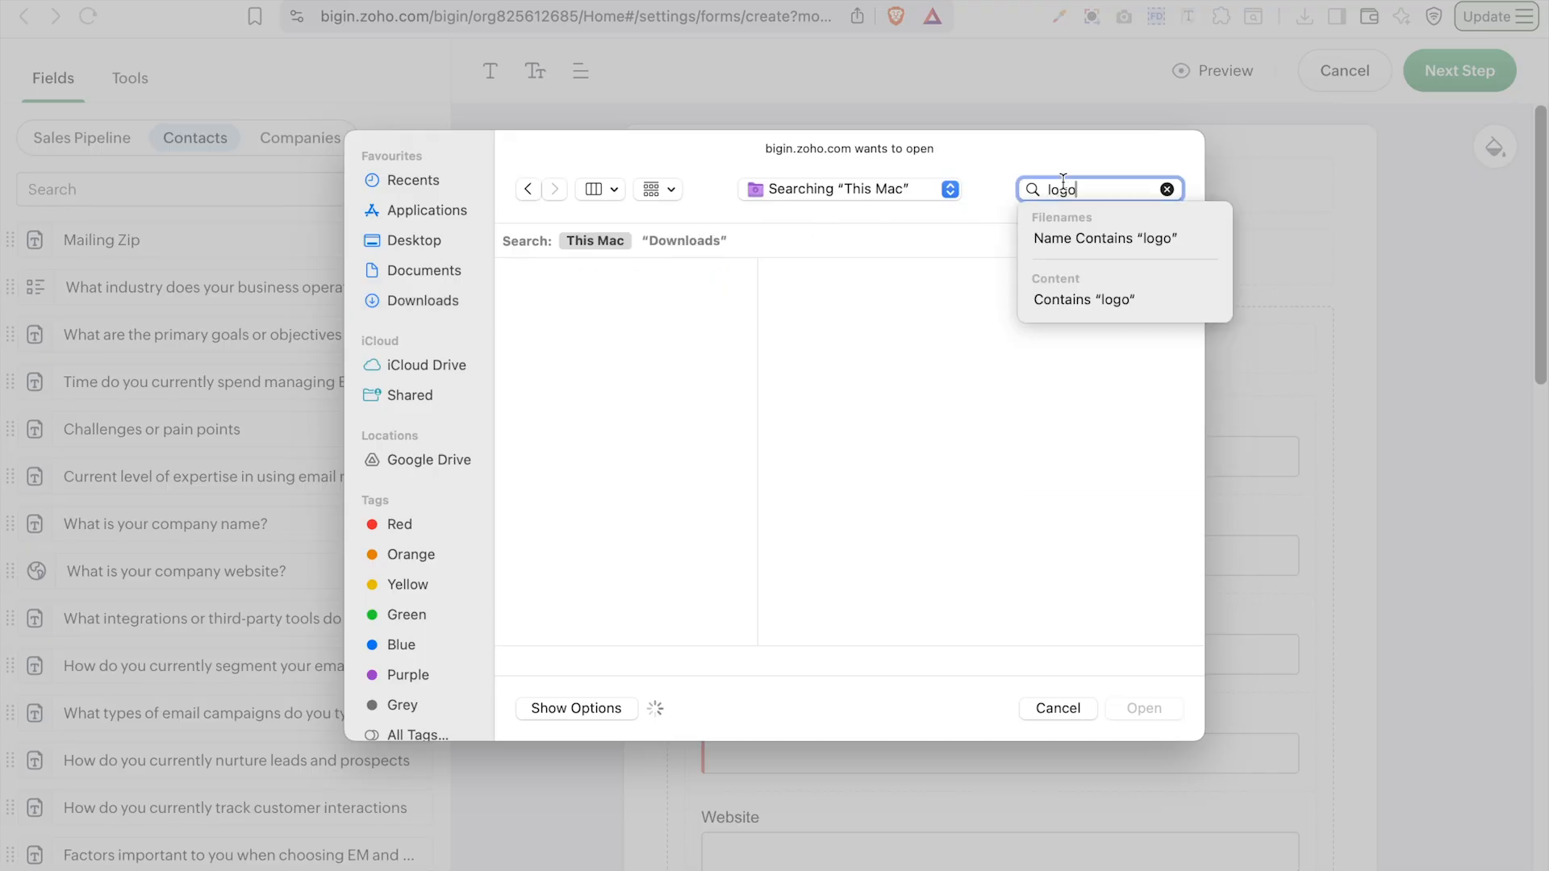
left_click(598, 301)
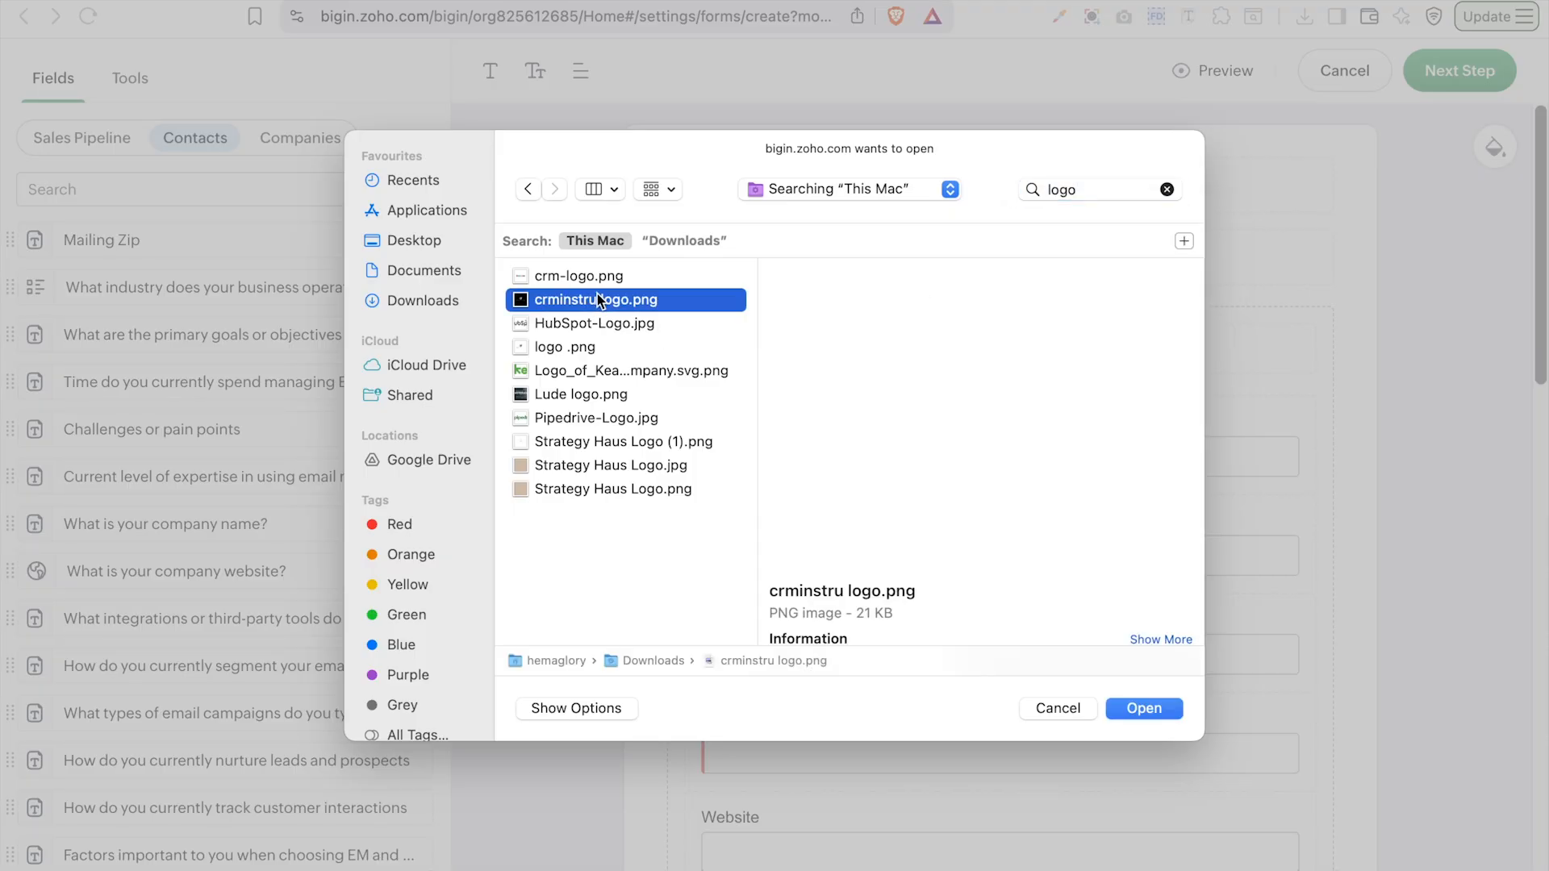
left_click(1144, 708)
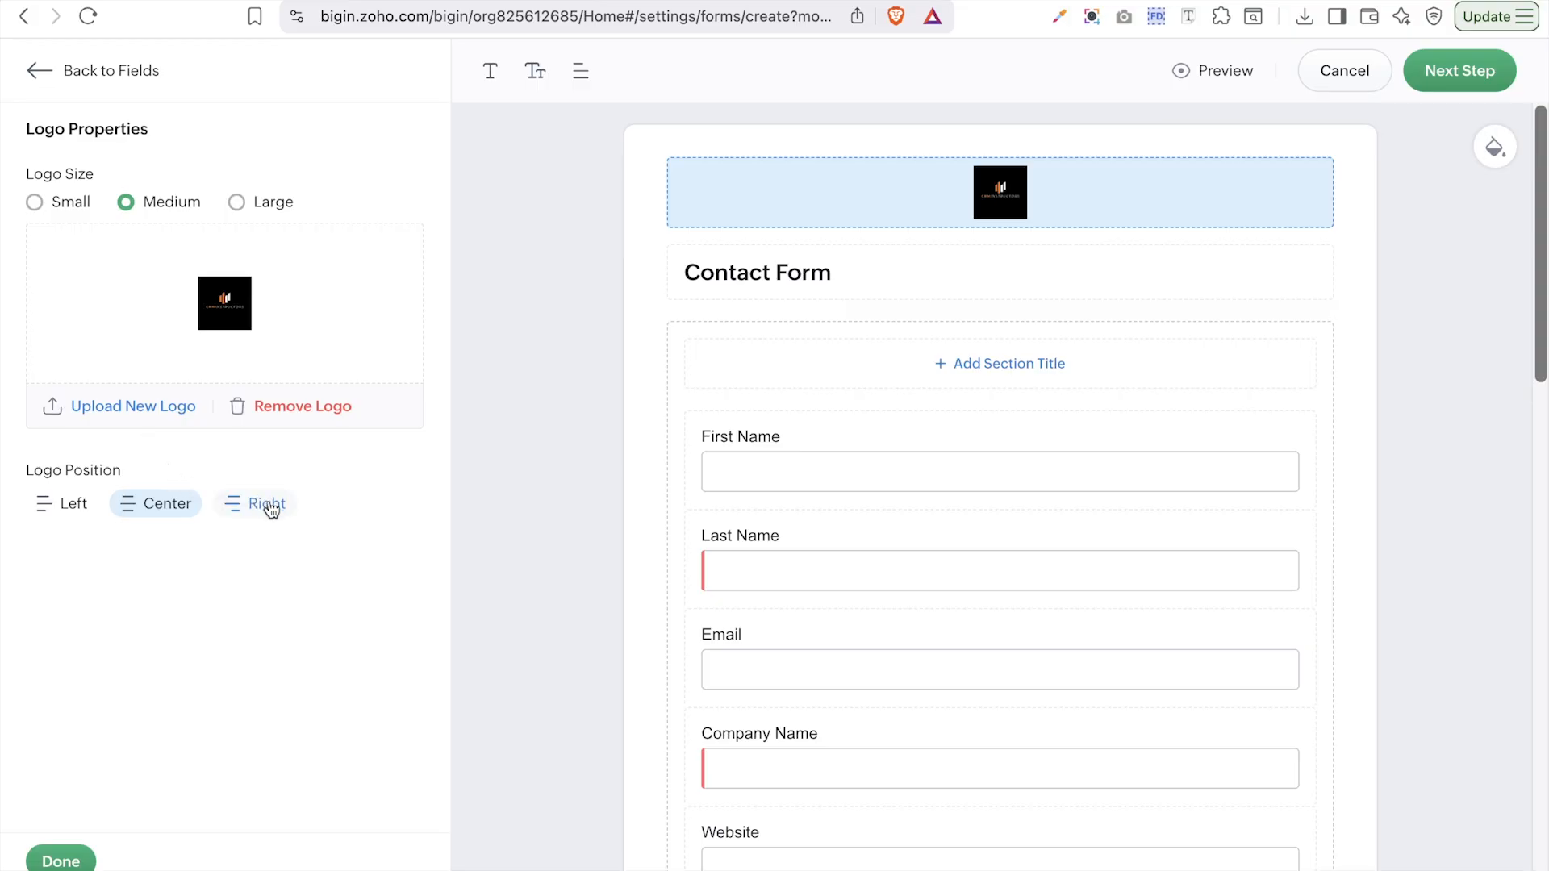
left_click(238, 205)
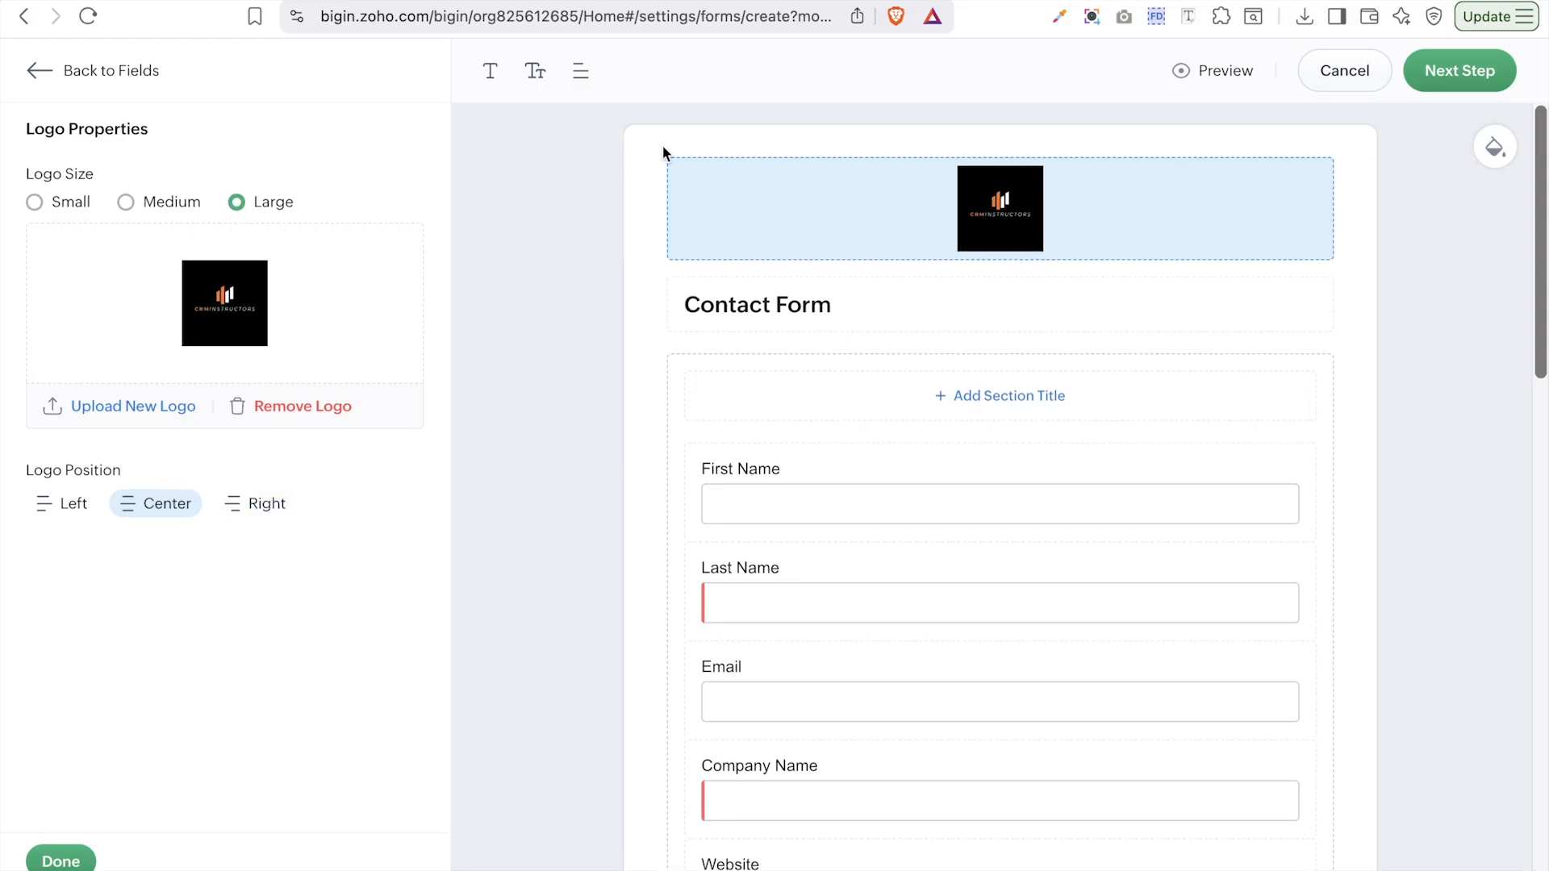
- Apply the rainbow-dots photo background, finish the logo properties, and preview the Contact Form
scroll(1430, 326, "down", 1)
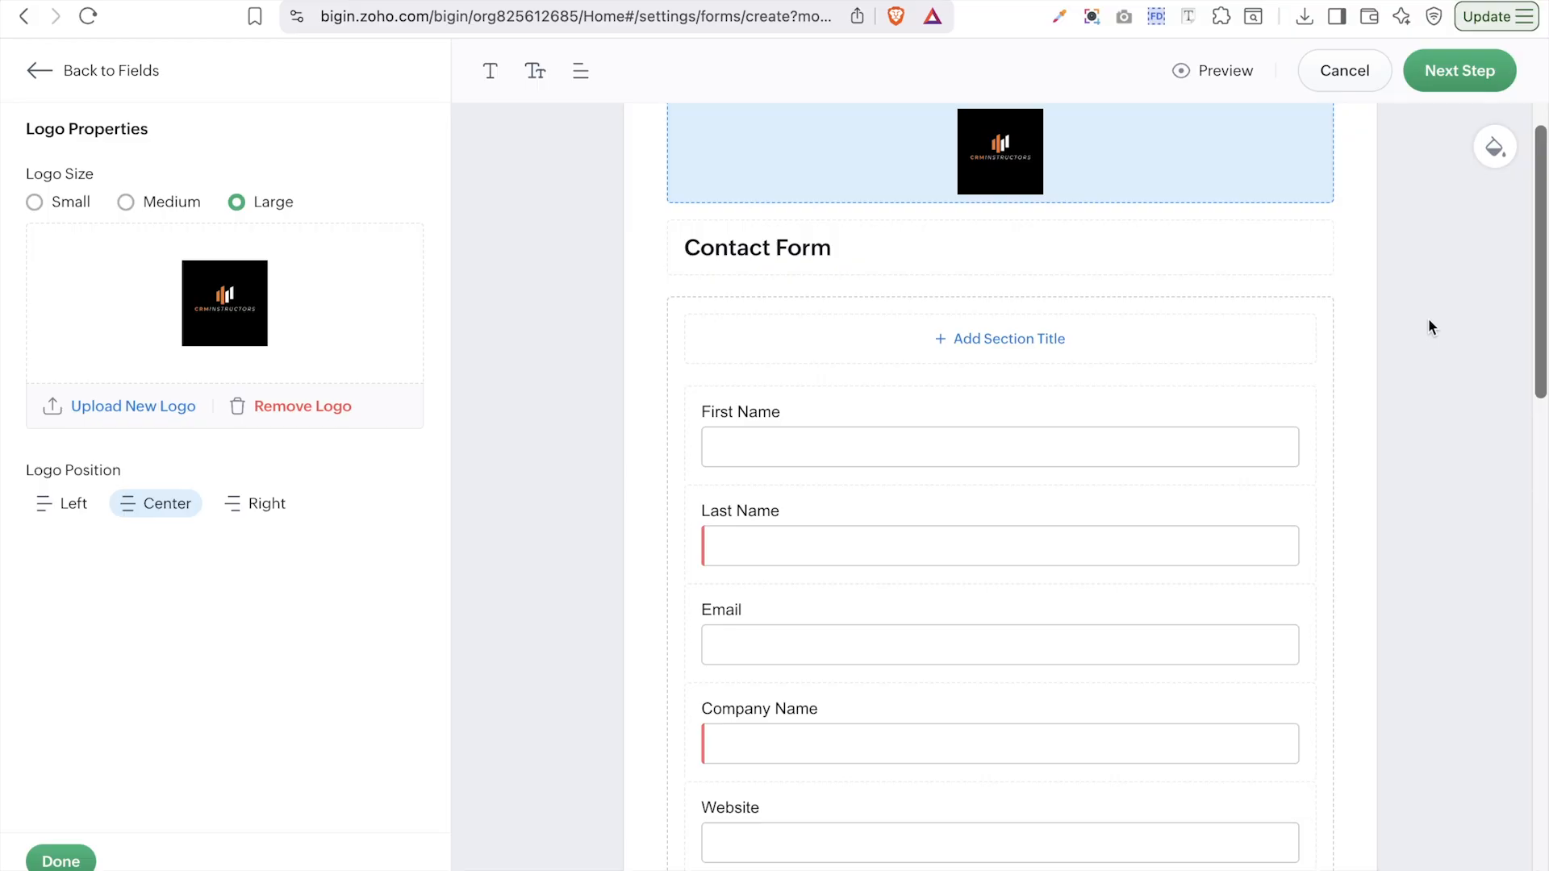
left_click(1504, 150)
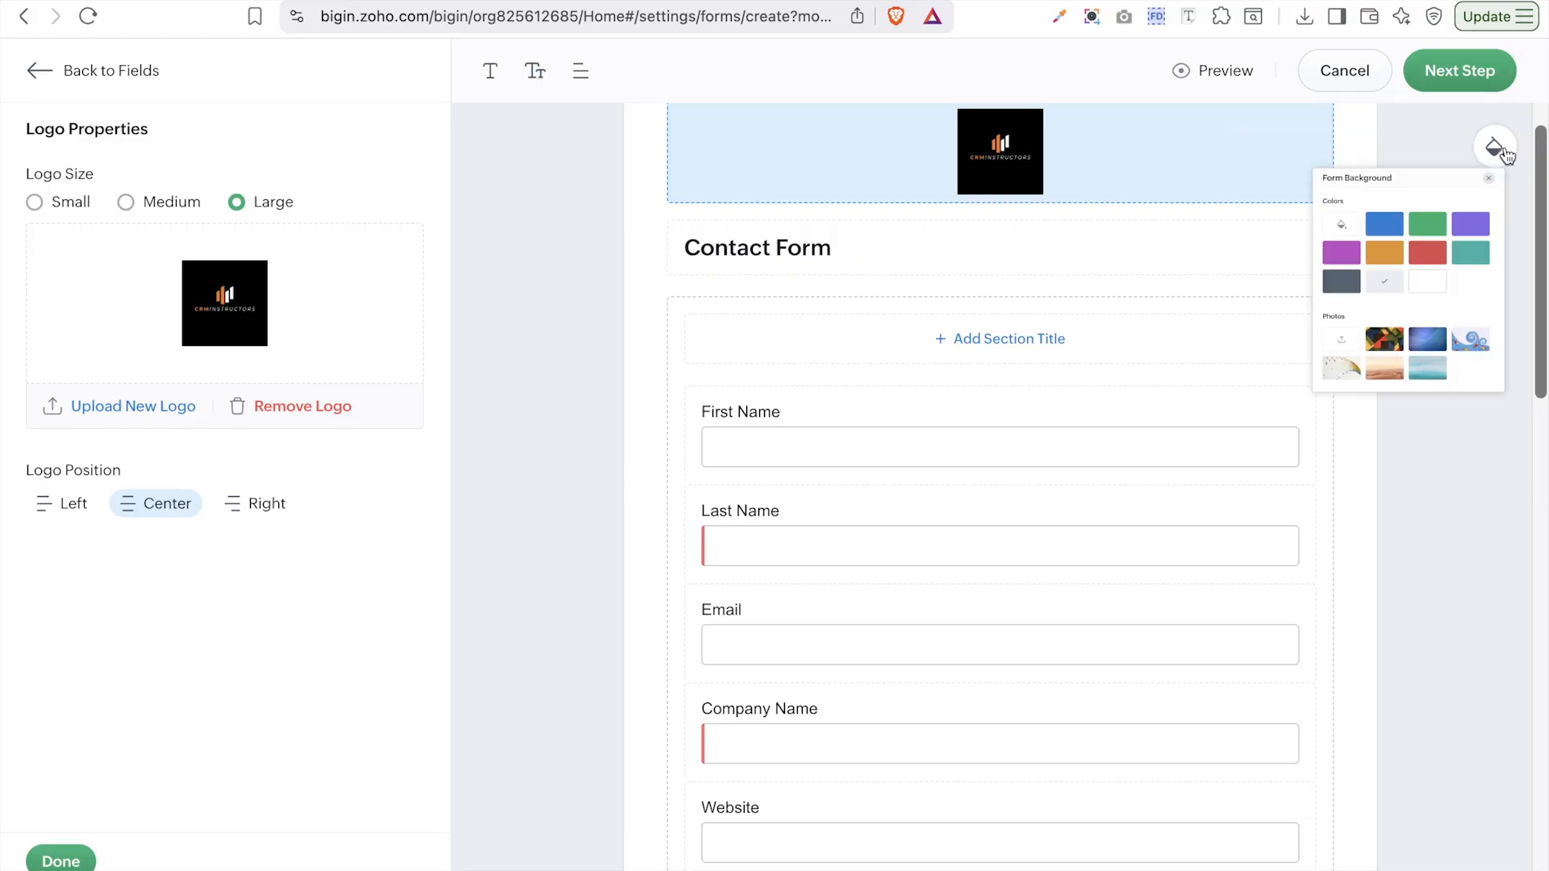
left_click(1174, 621)
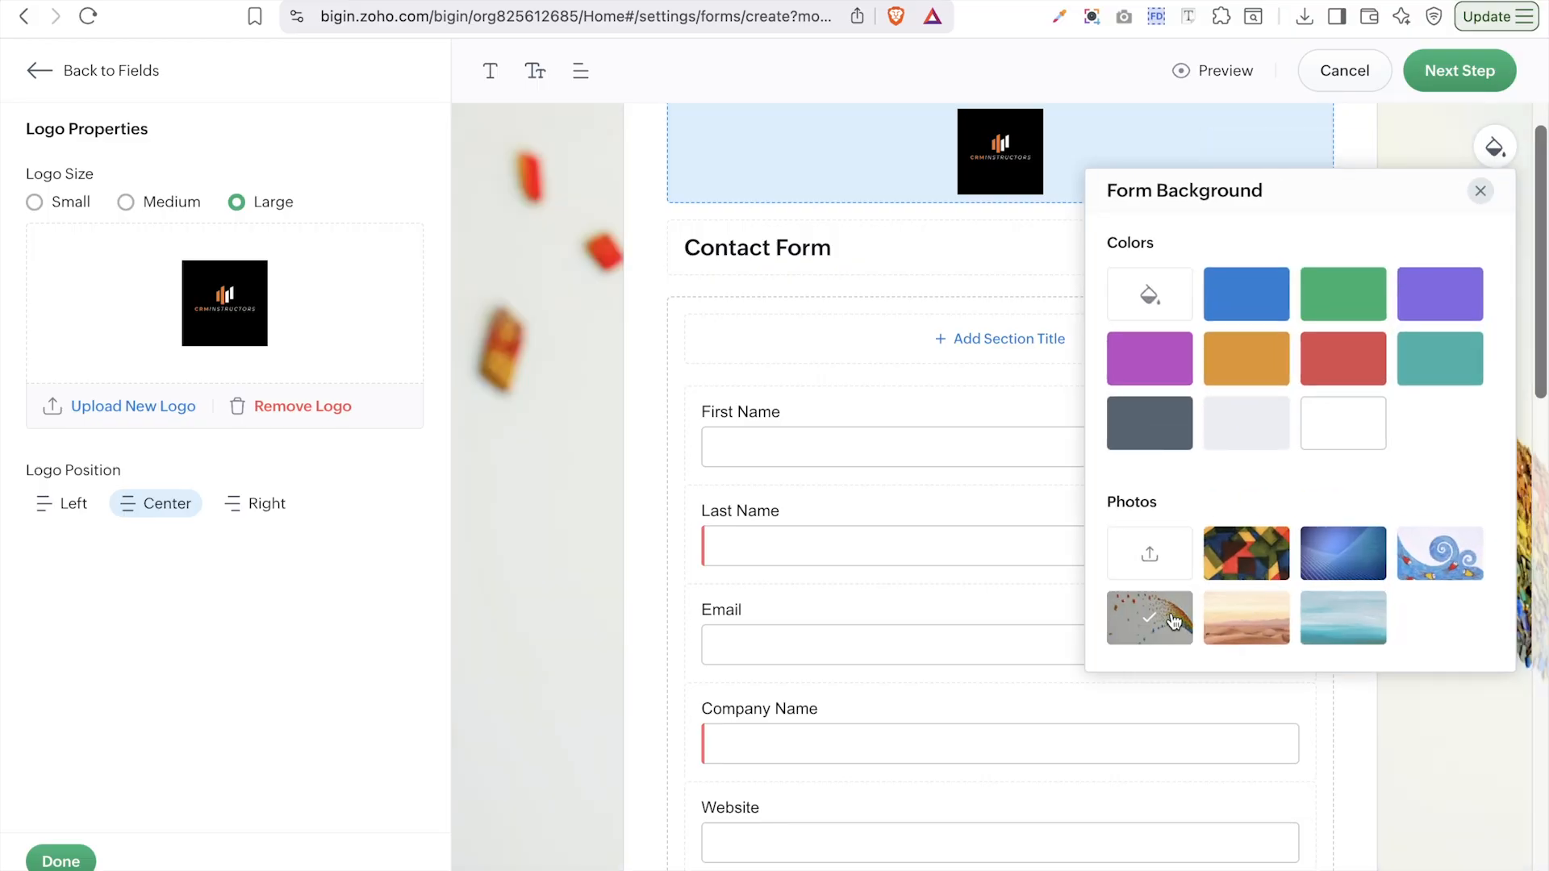
left_click(1425, 764)
scroll(1426, 589, "up", 1)
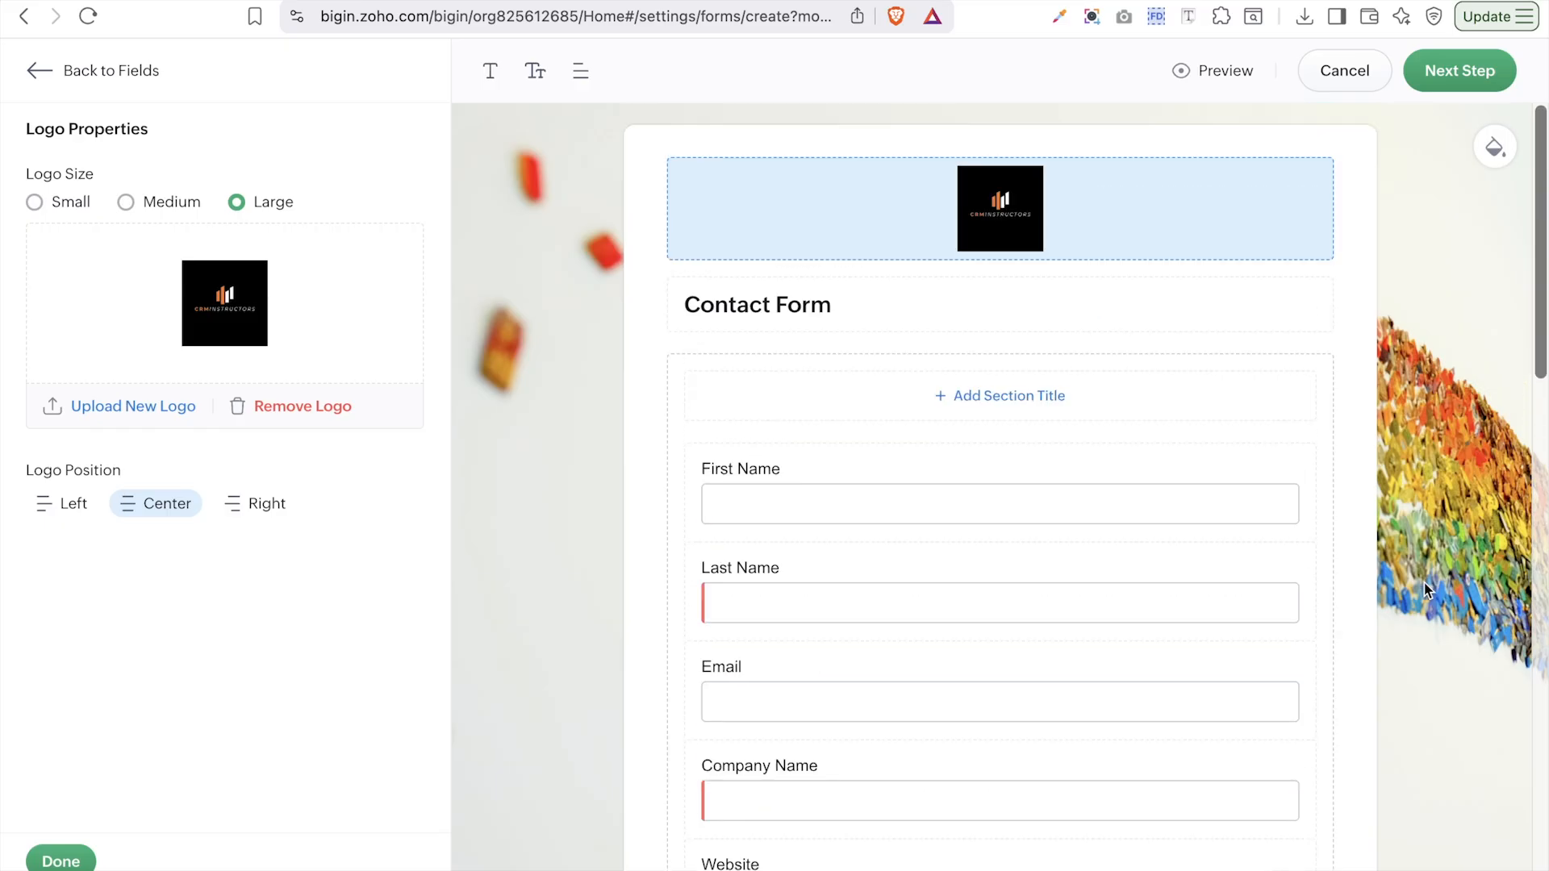
left_click(79, 857)
left_click(1253, 71)
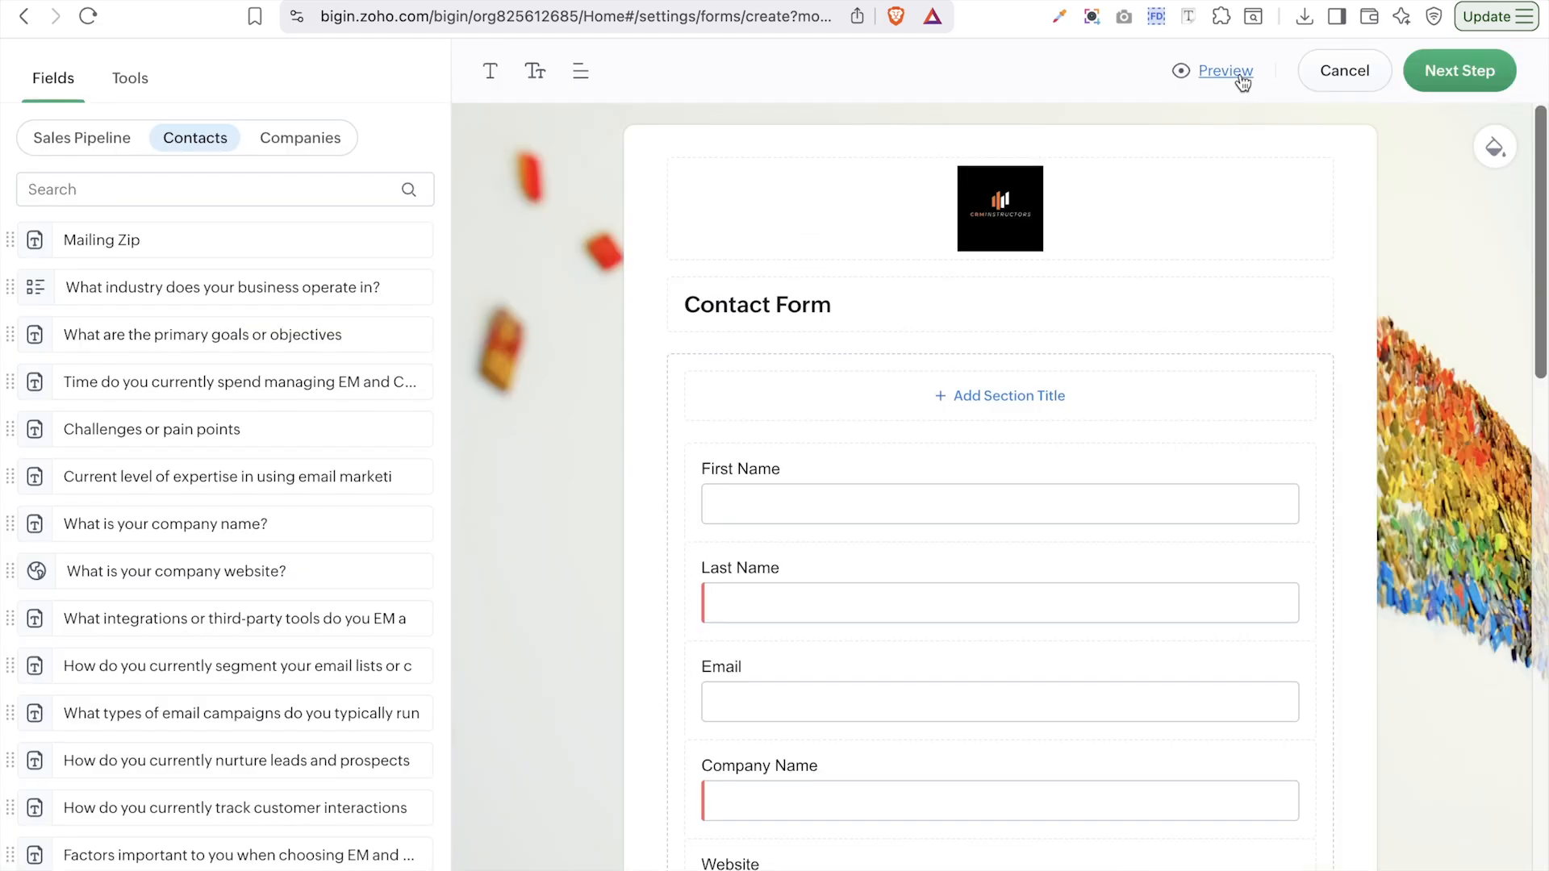
- Preview the Contact Form at tablet and mobile widths, then return to the editor
left_click(1242, 80)
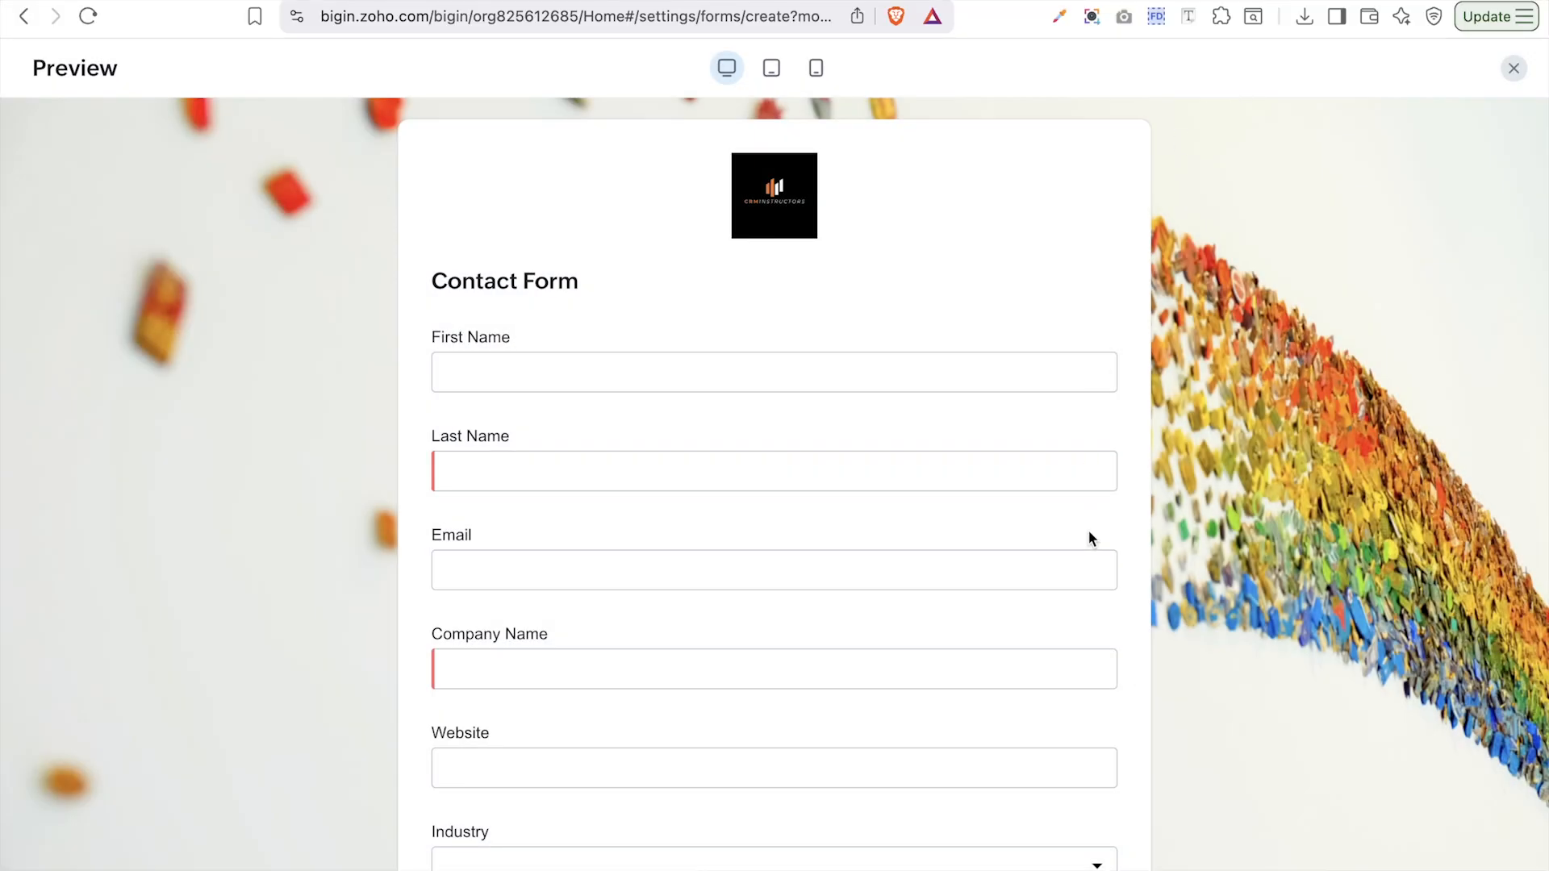
scroll(1089, 538, "down", 15)
scroll(1088, 537, "up", 15)
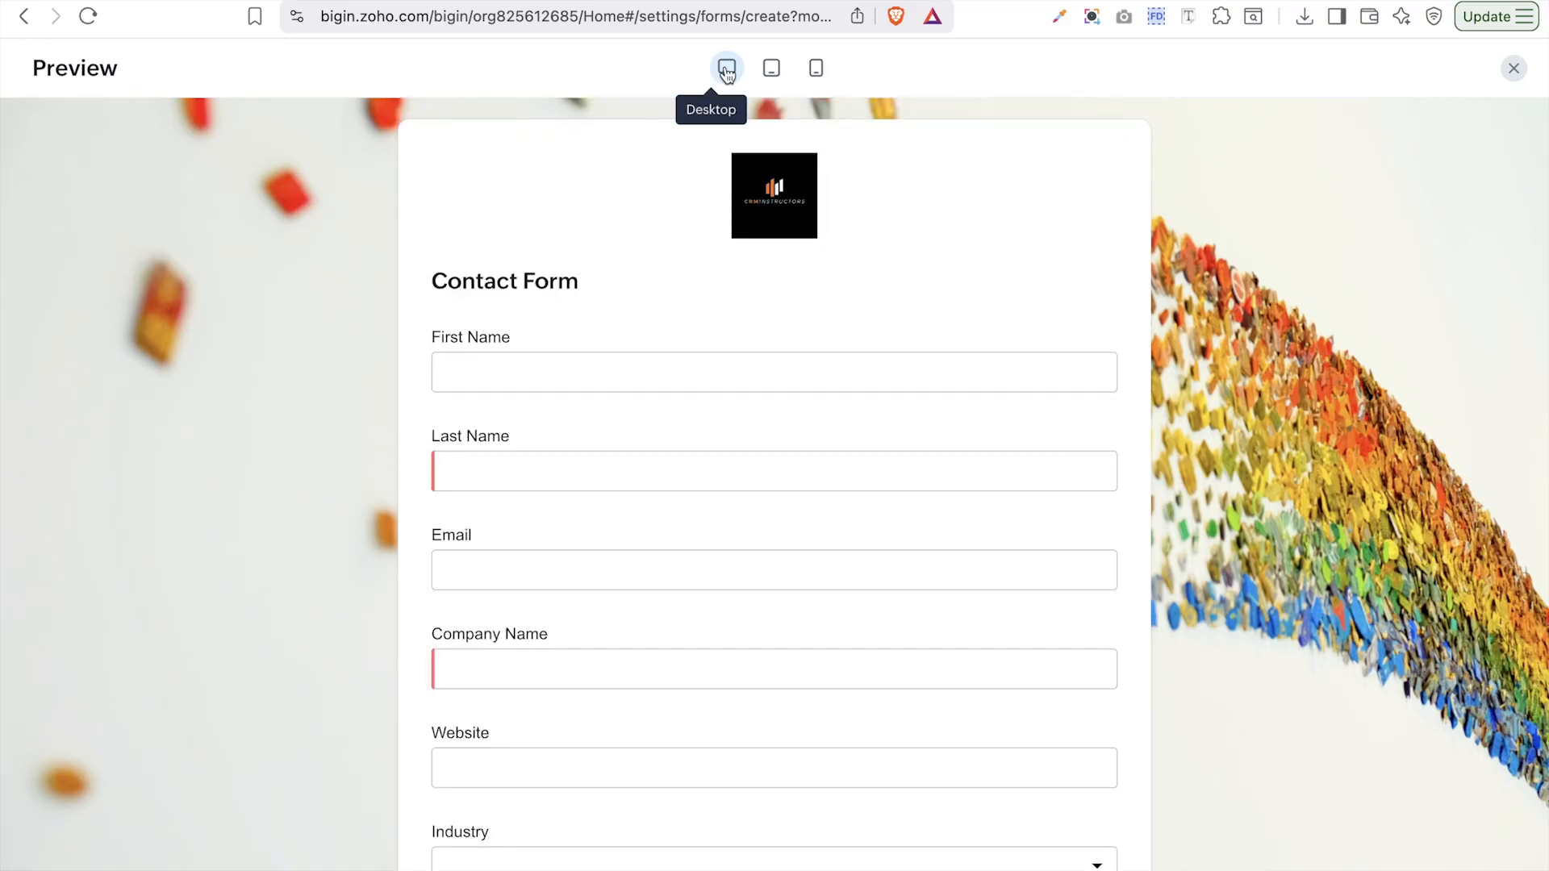
left_click(771, 71)
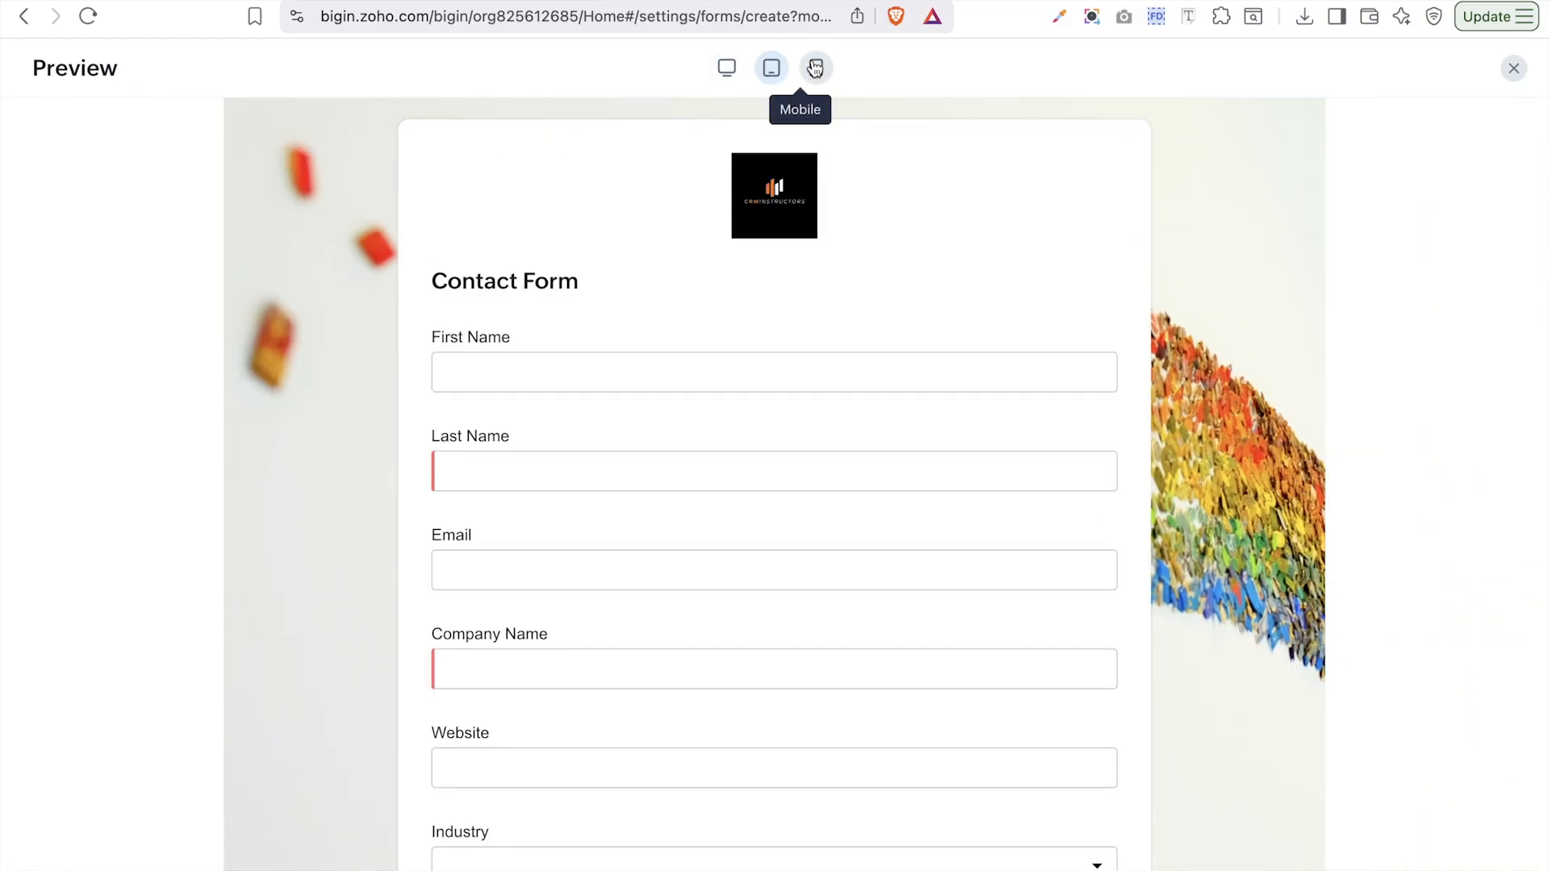
left_click(816, 69)
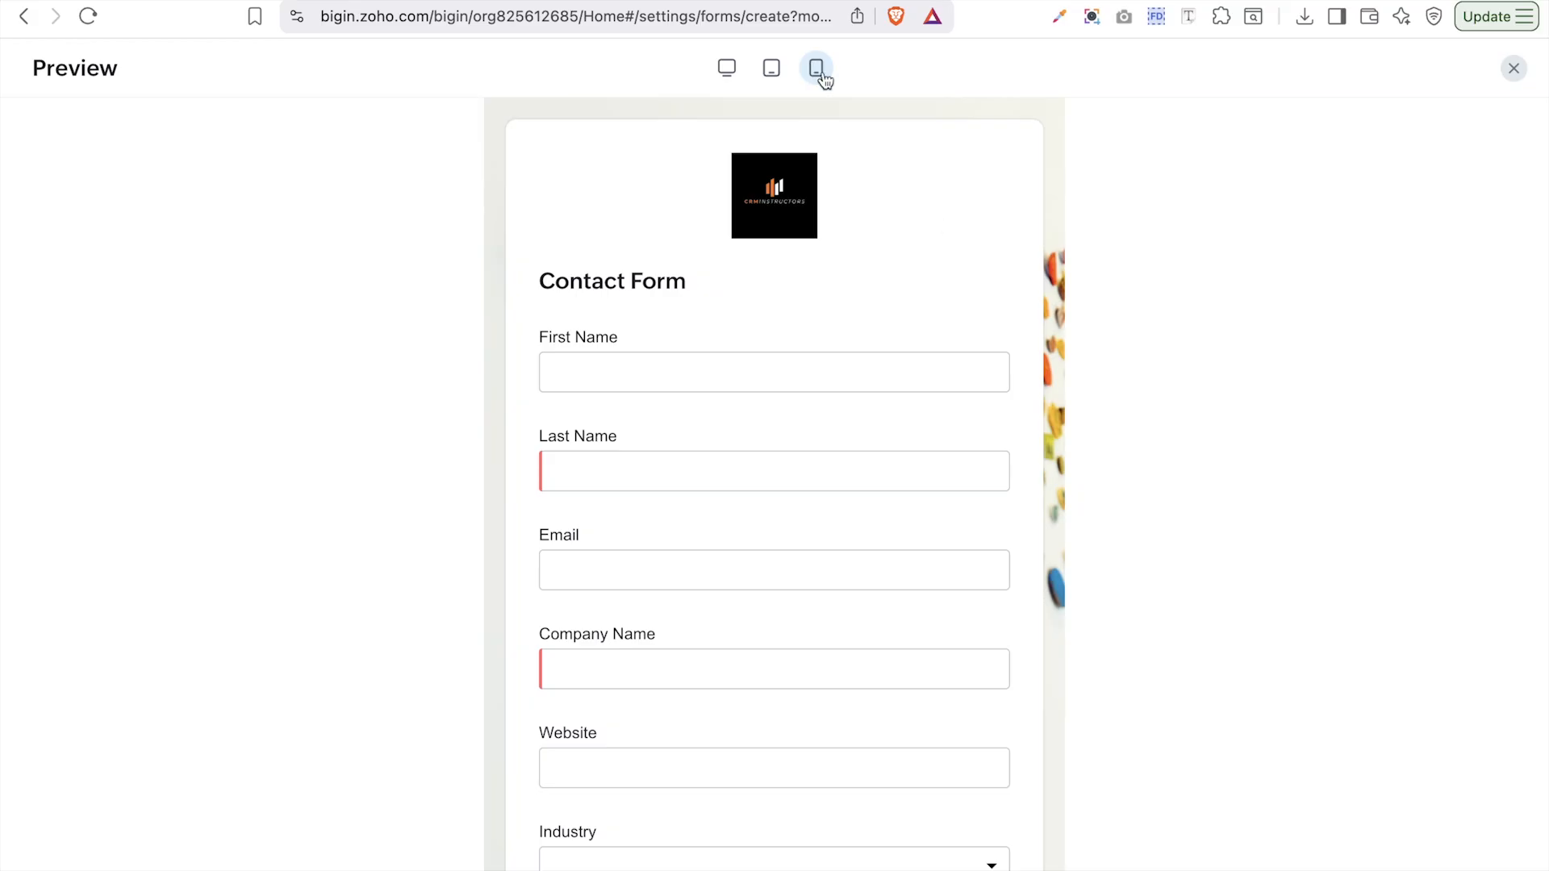
left_click(1514, 68)
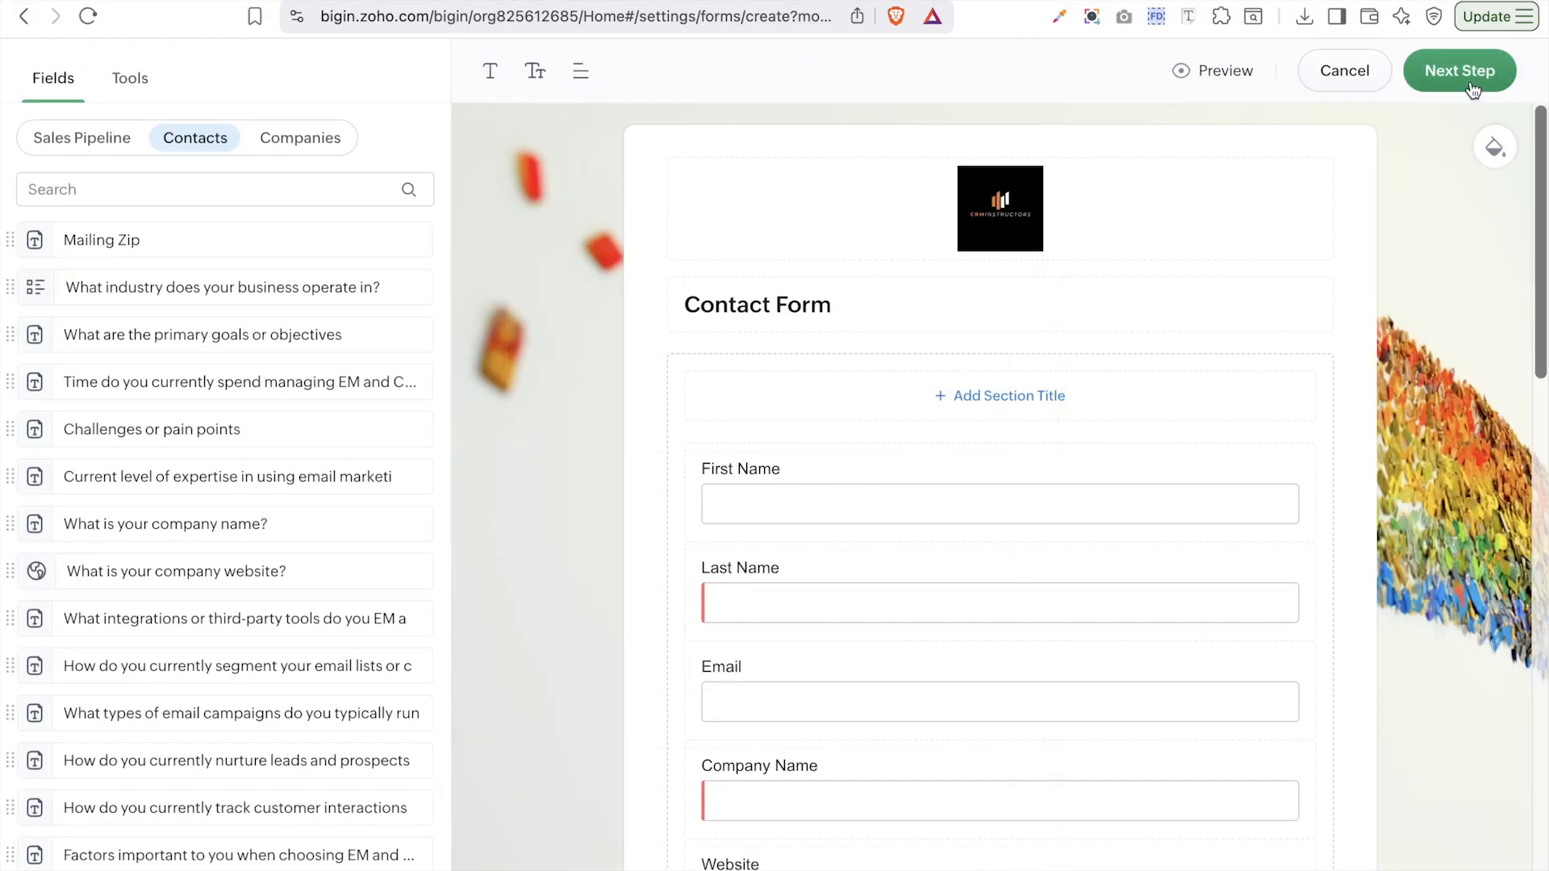
left_click(1500, 148)
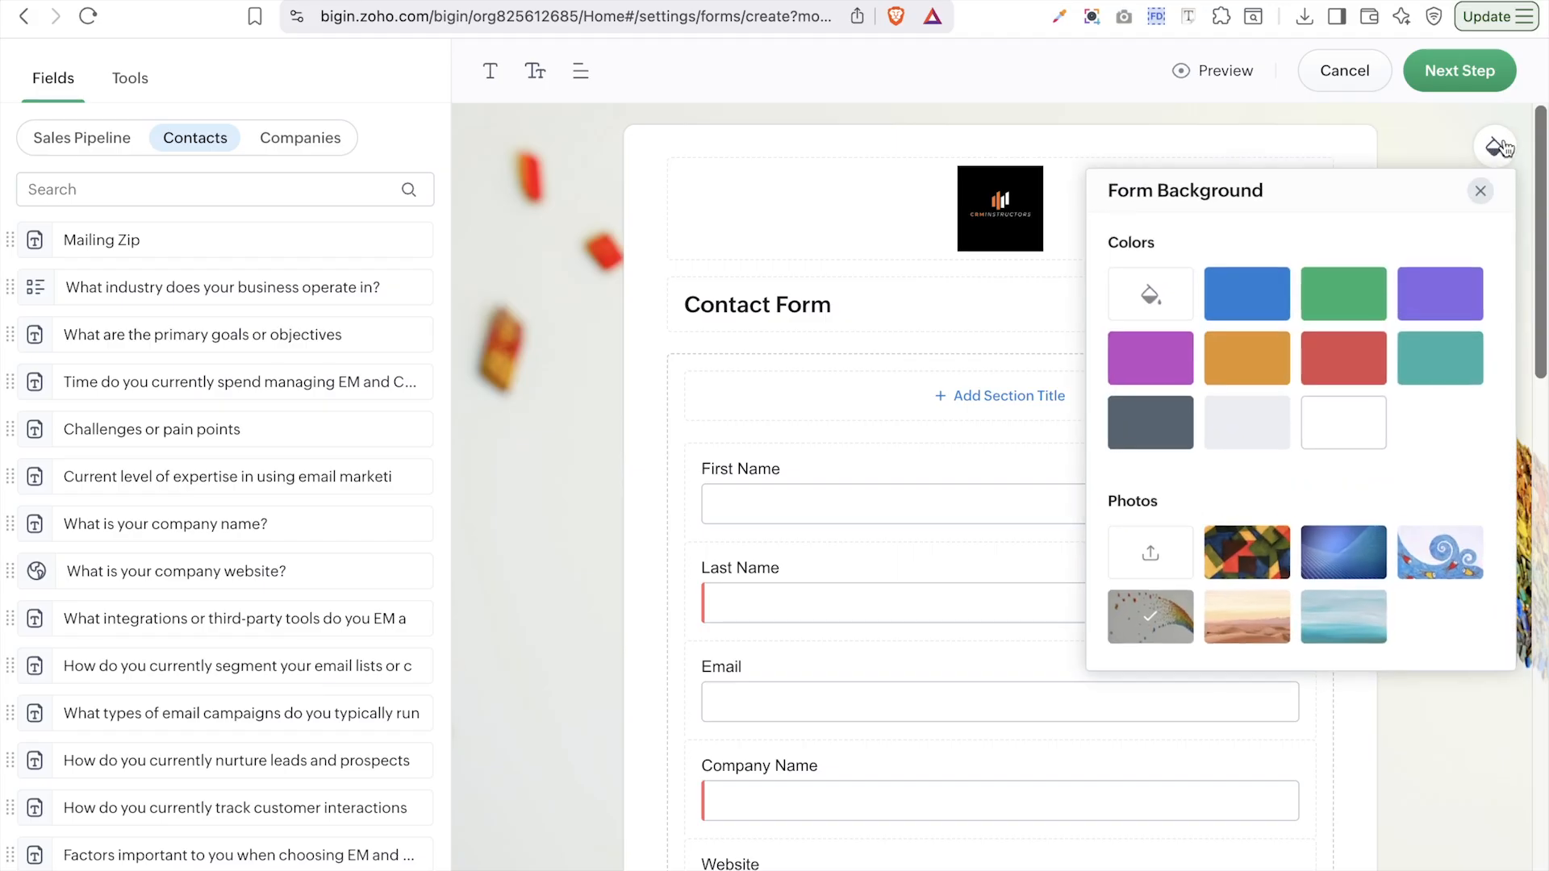
left_click(1005, 100)
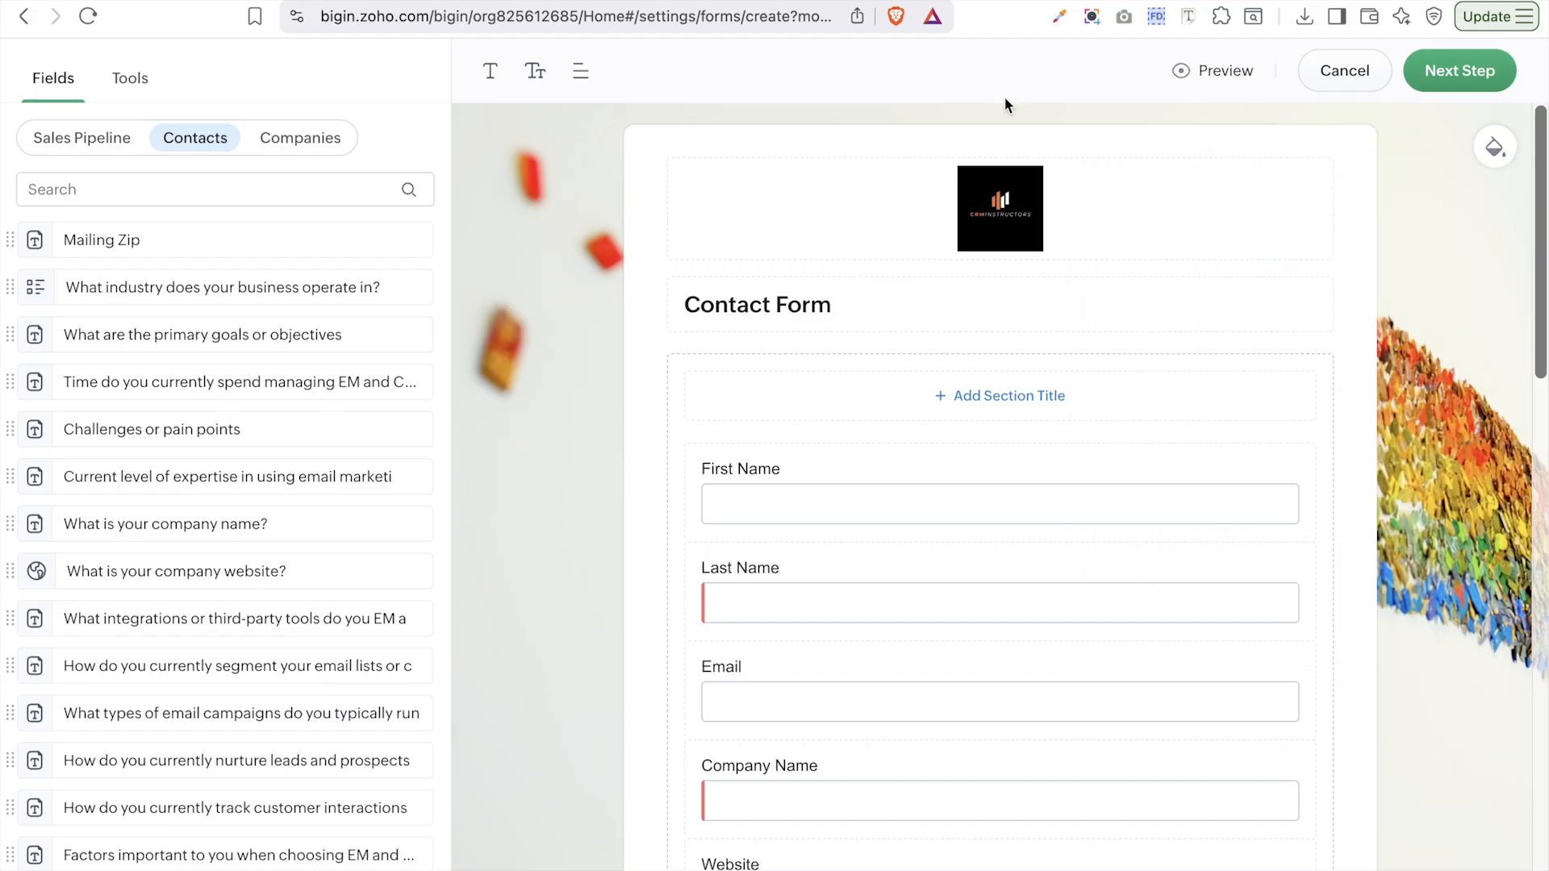
- On the submission rules, keep the record owner and rename the form link to contact-form-for-project
left_click(1474, 81)
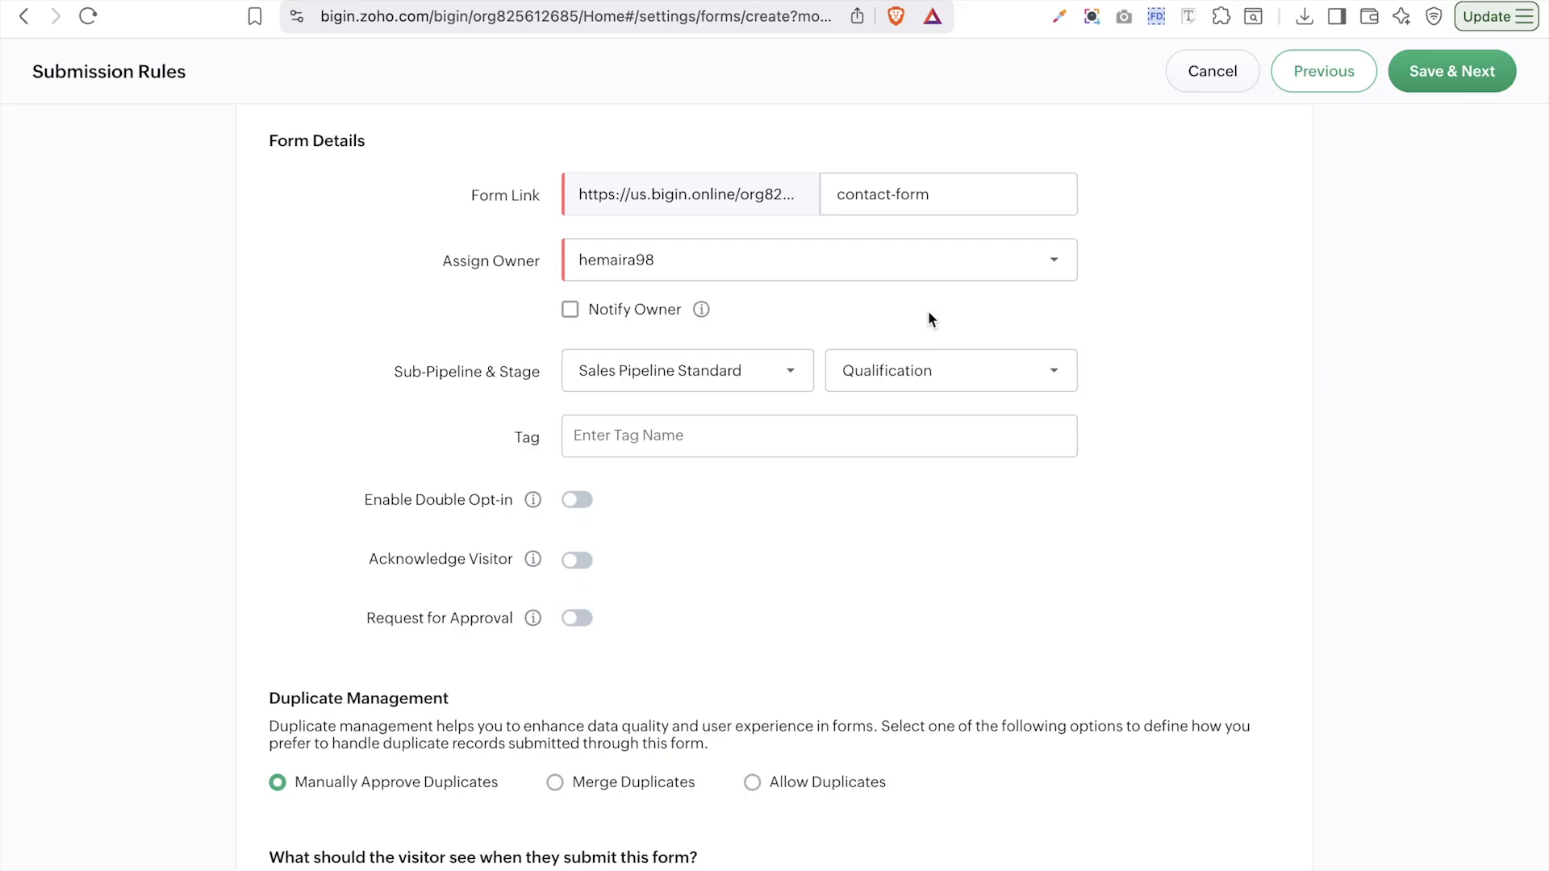
left_click(880, 278)
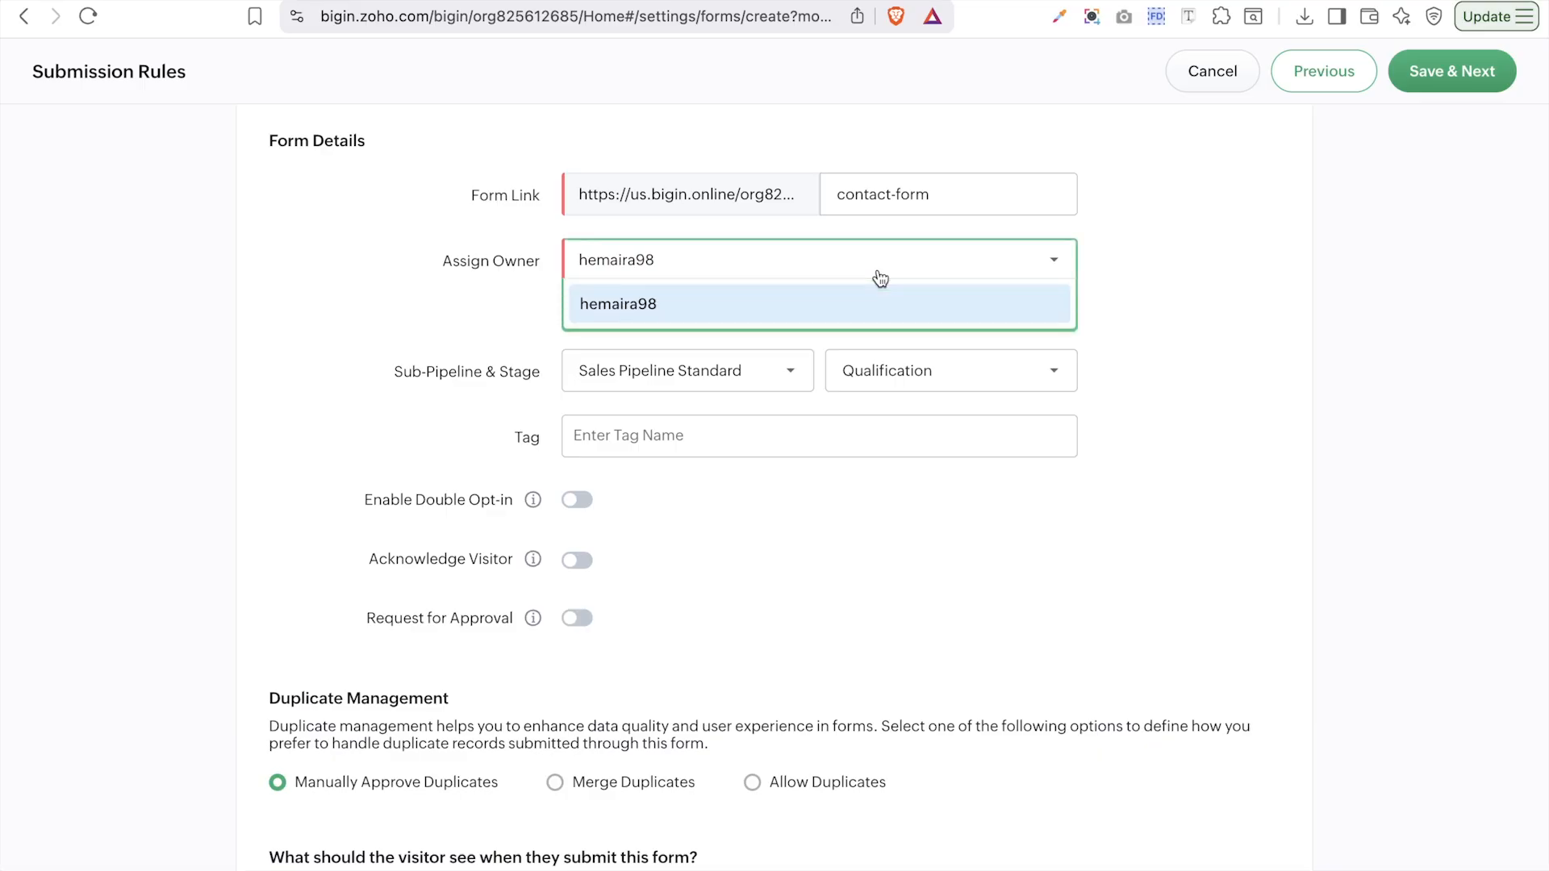
left_click(836, 317)
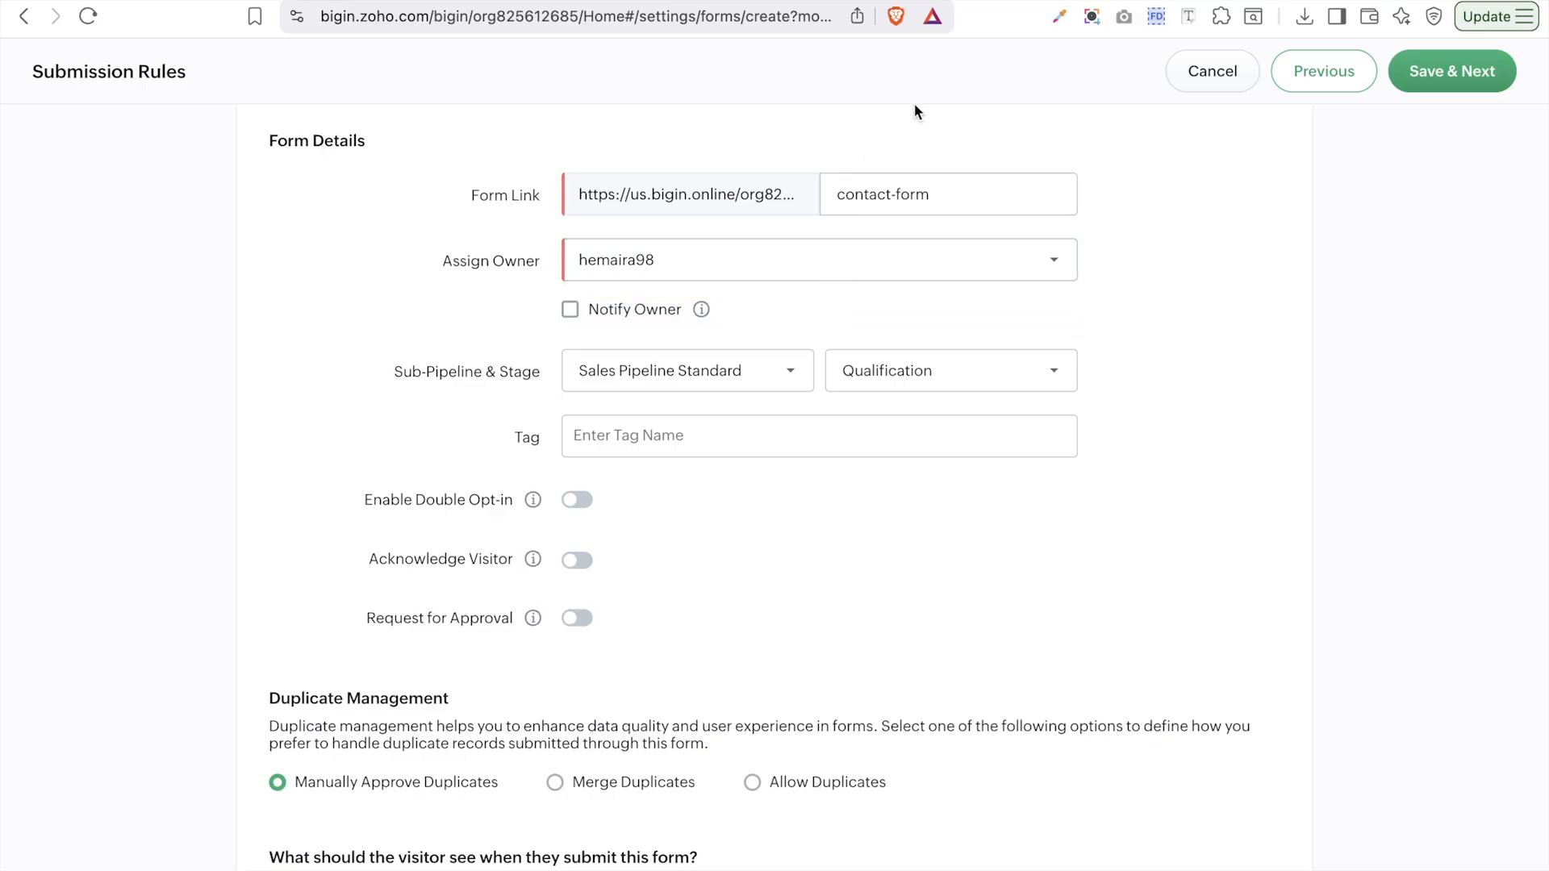
left_click(931, 187)
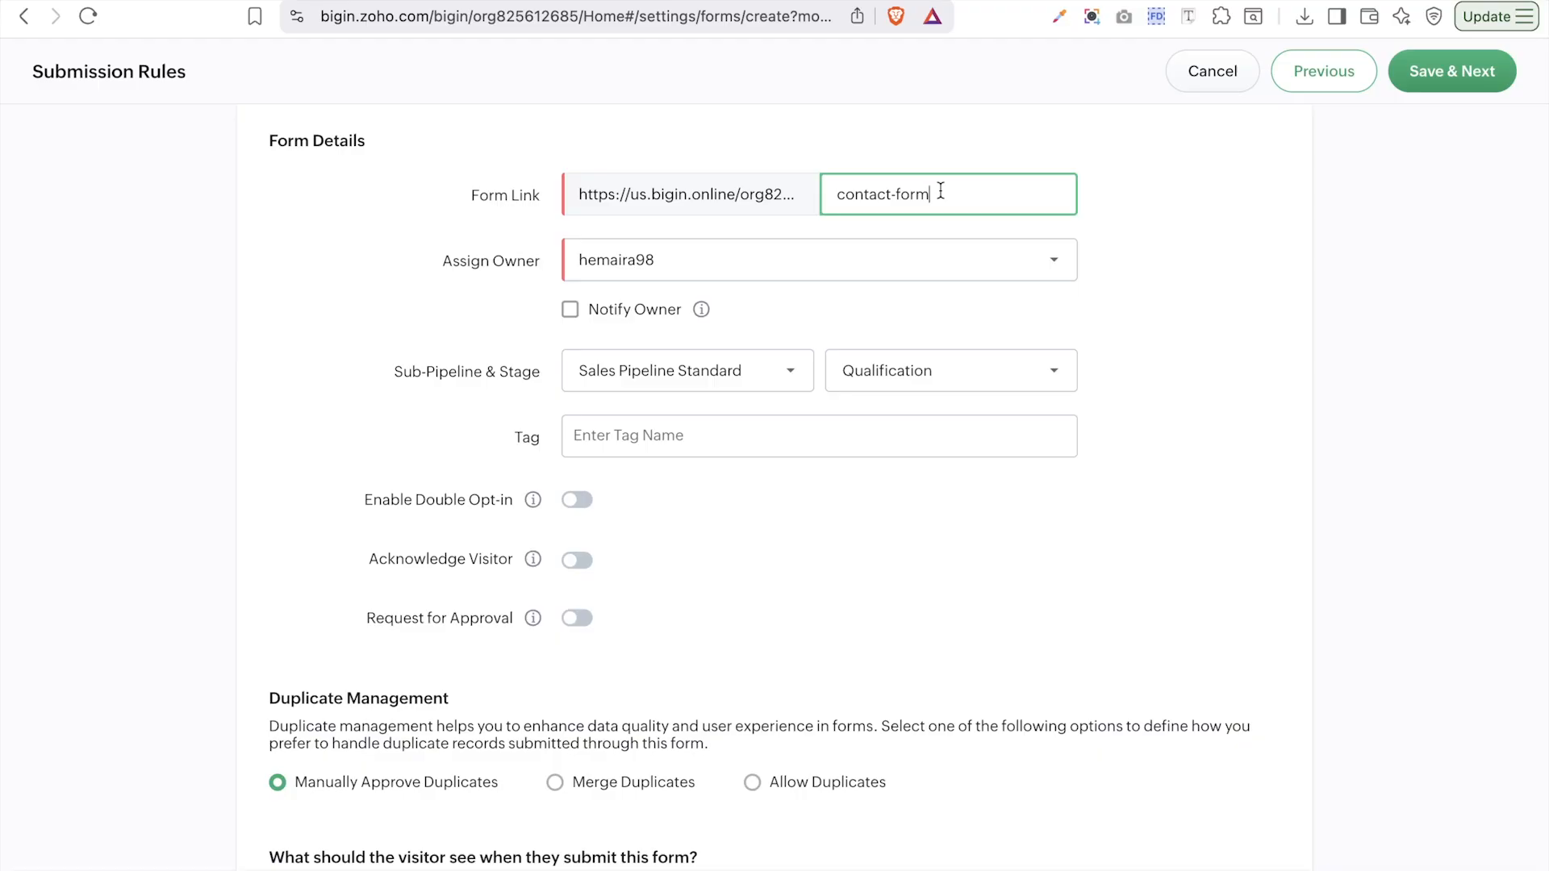
type("for-project")
left_click(929, 195)
type("-")
left_click(961, 225)
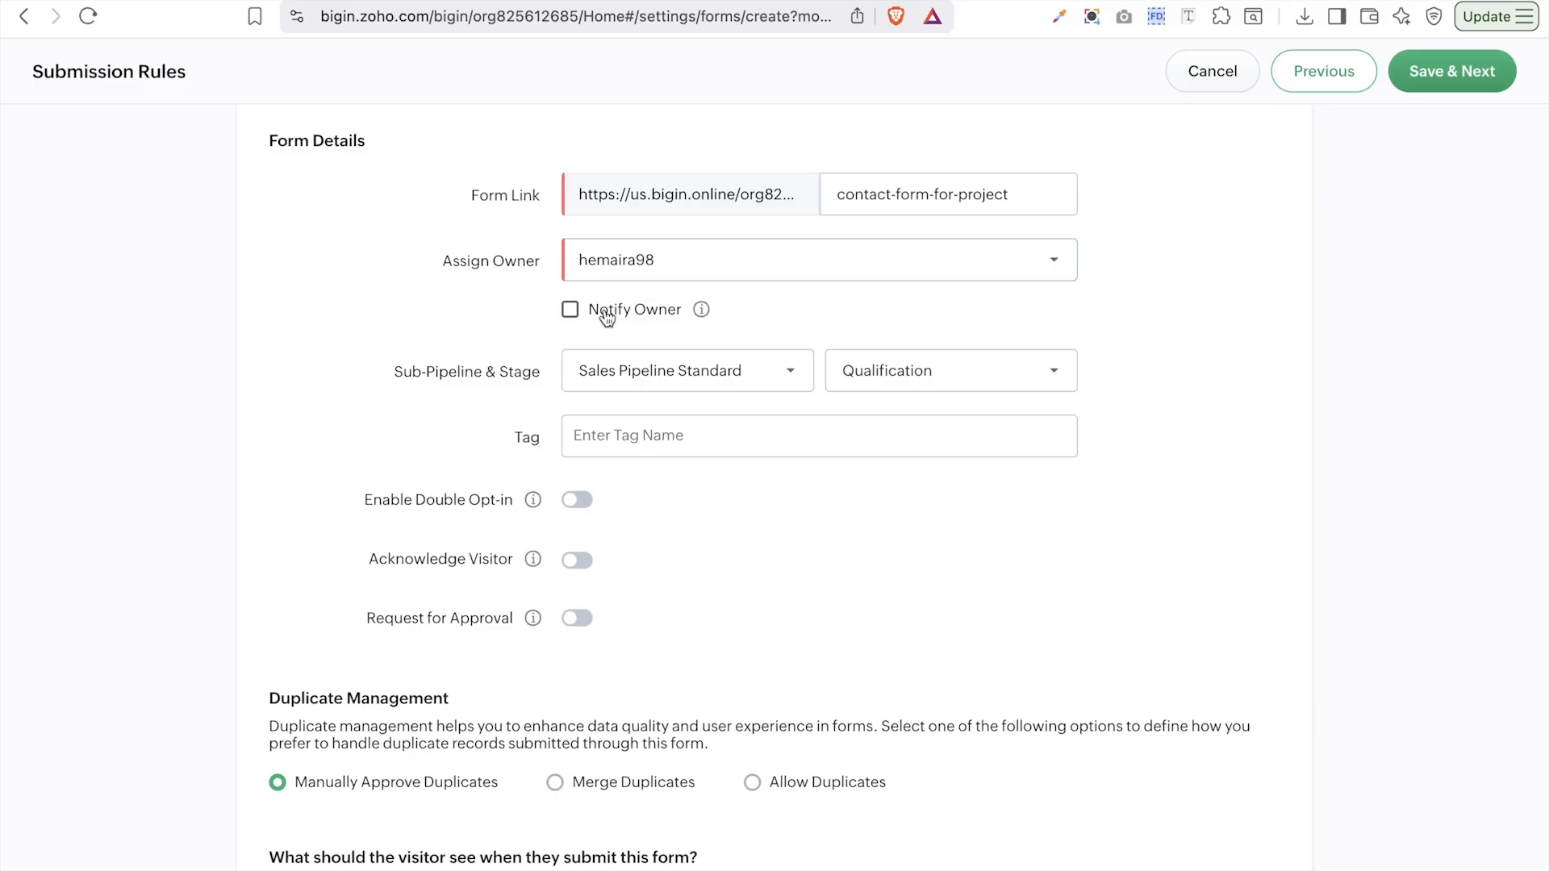
- Keep Sales Pipeline Standard at the Qualification stage and tag submissions NEW Deal
left_click(687, 386)
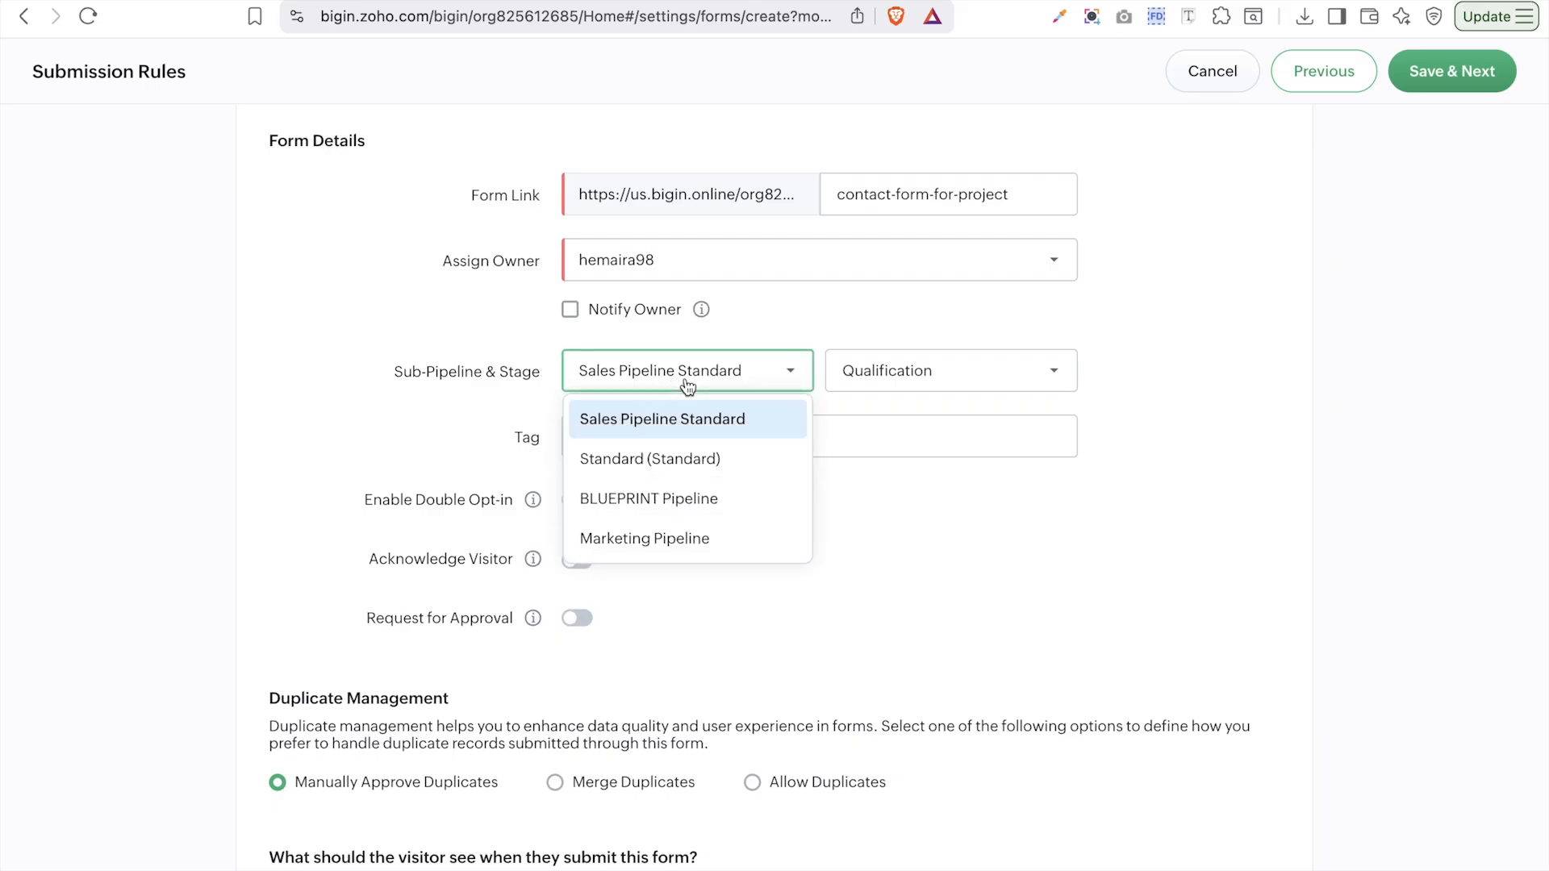
left_click(665, 436)
left_click(958, 383)
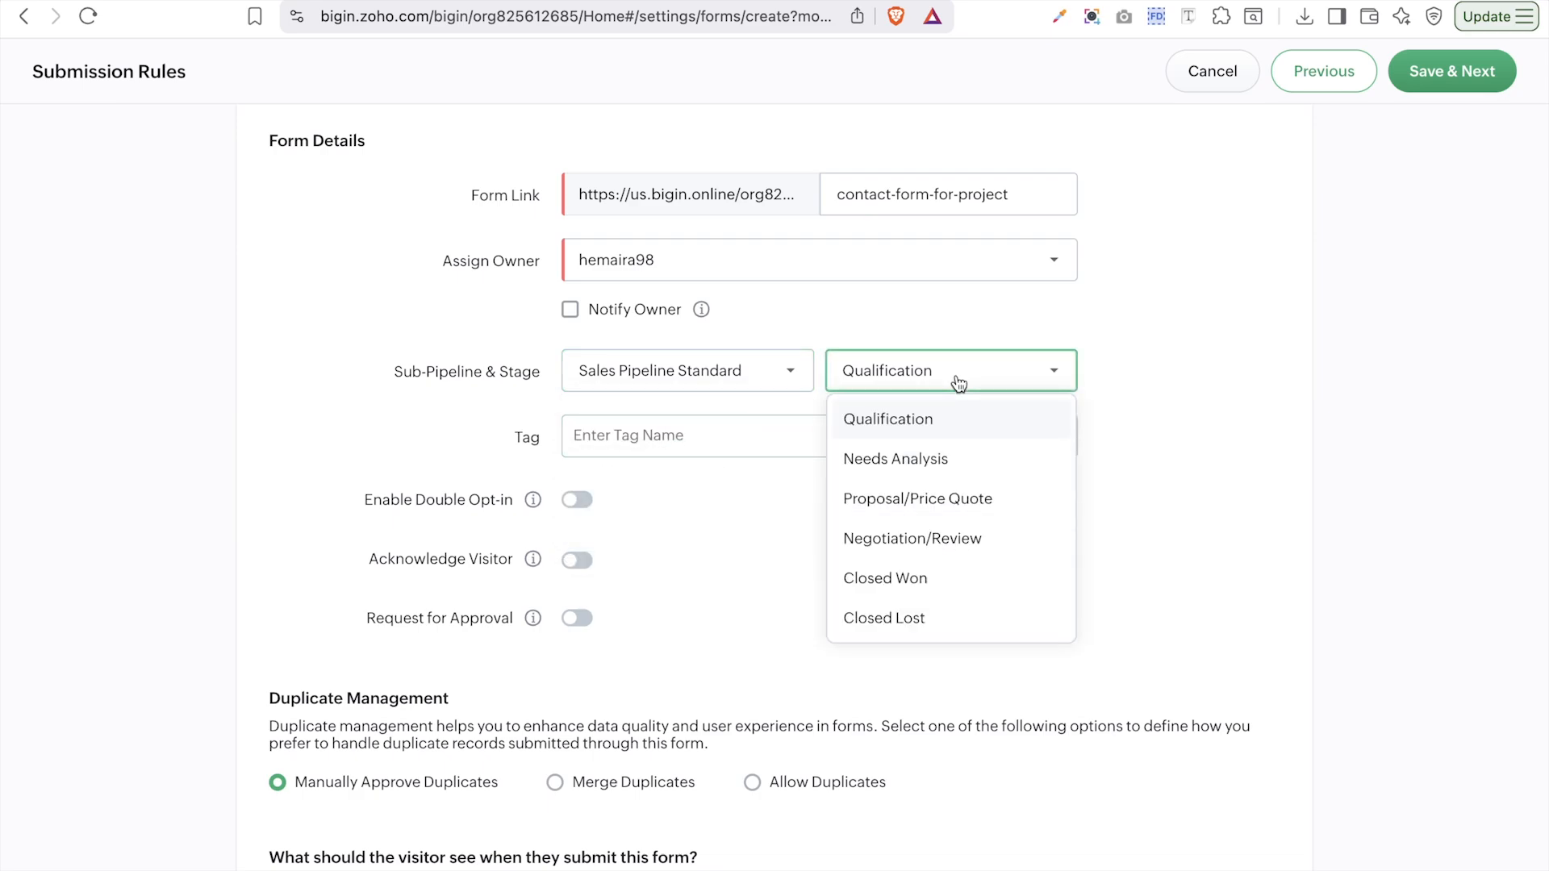
left_click(672, 364)
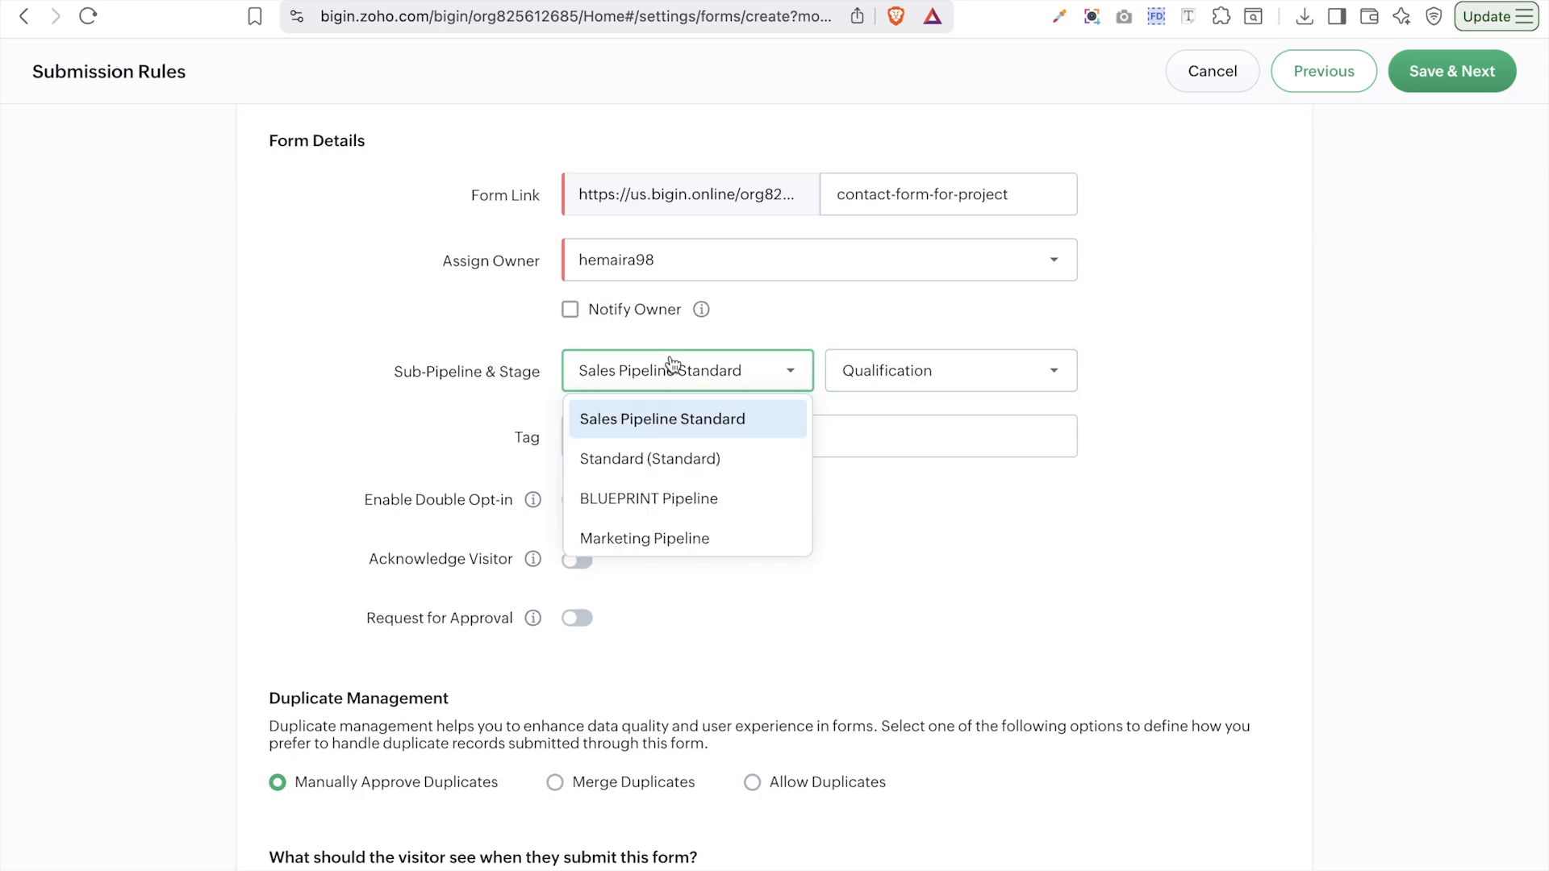
left_click(717, 460)
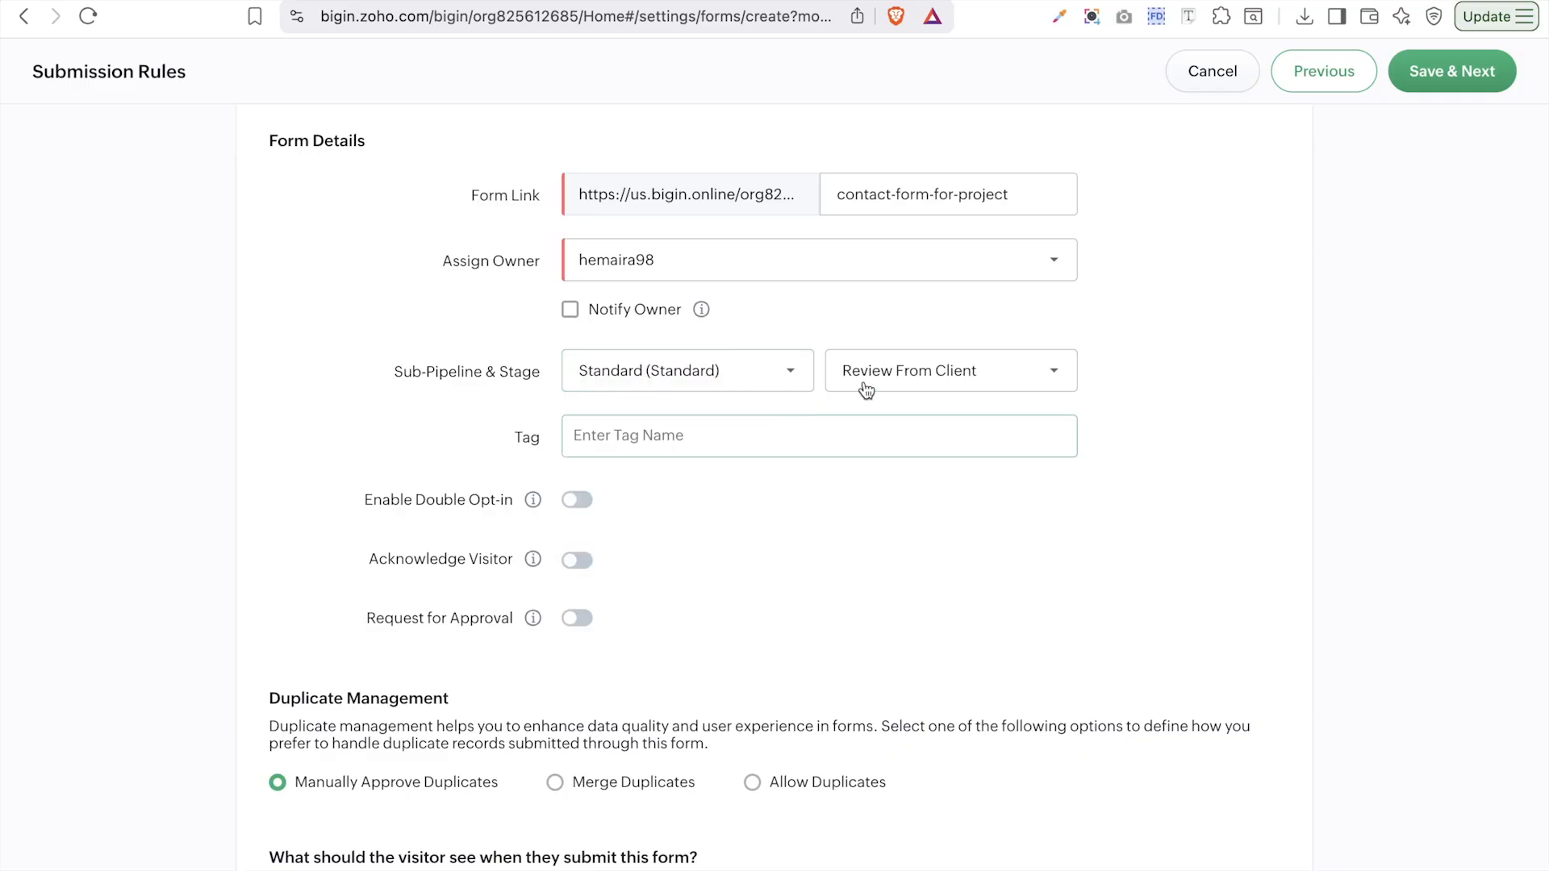
left_click(951, 375)
left_click(737, 384)
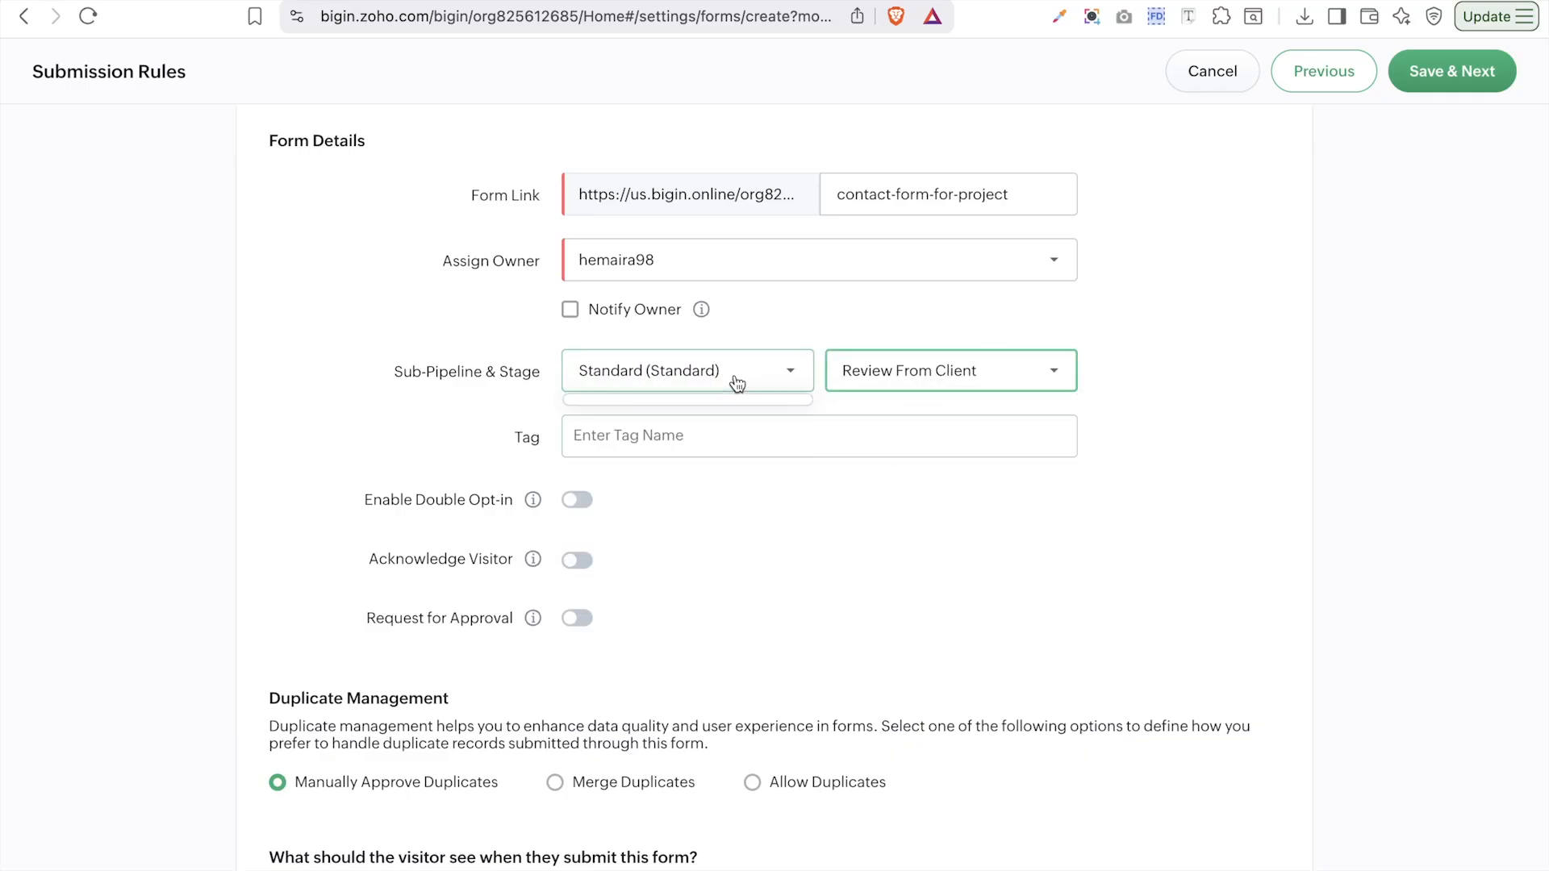
left_click(712, 413)
left_click(953, 371)
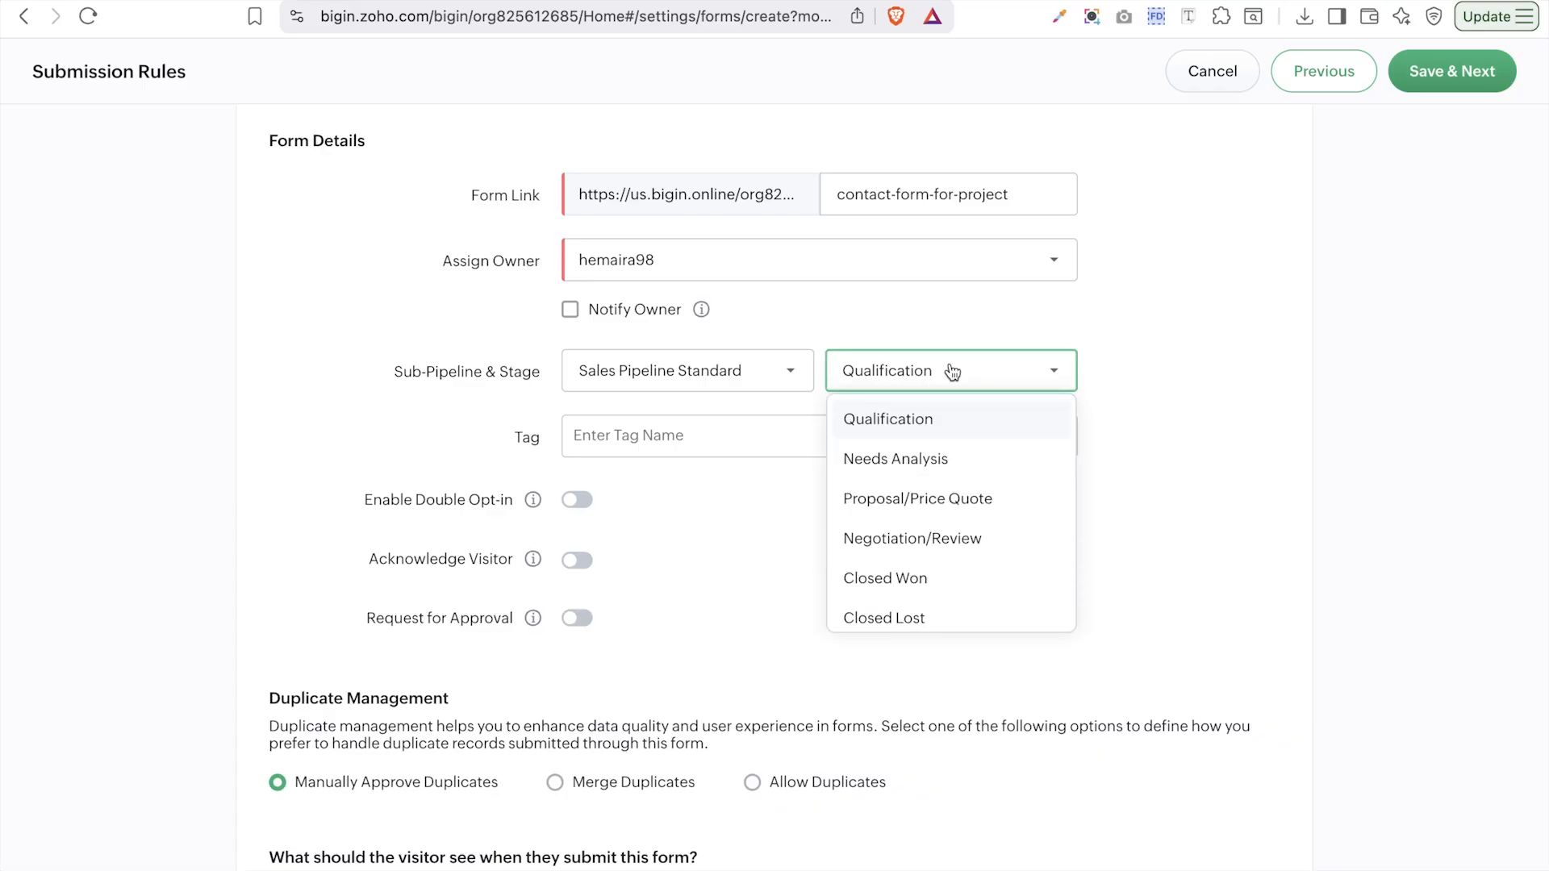
left_click(928, 428)
left_click(650, 455)
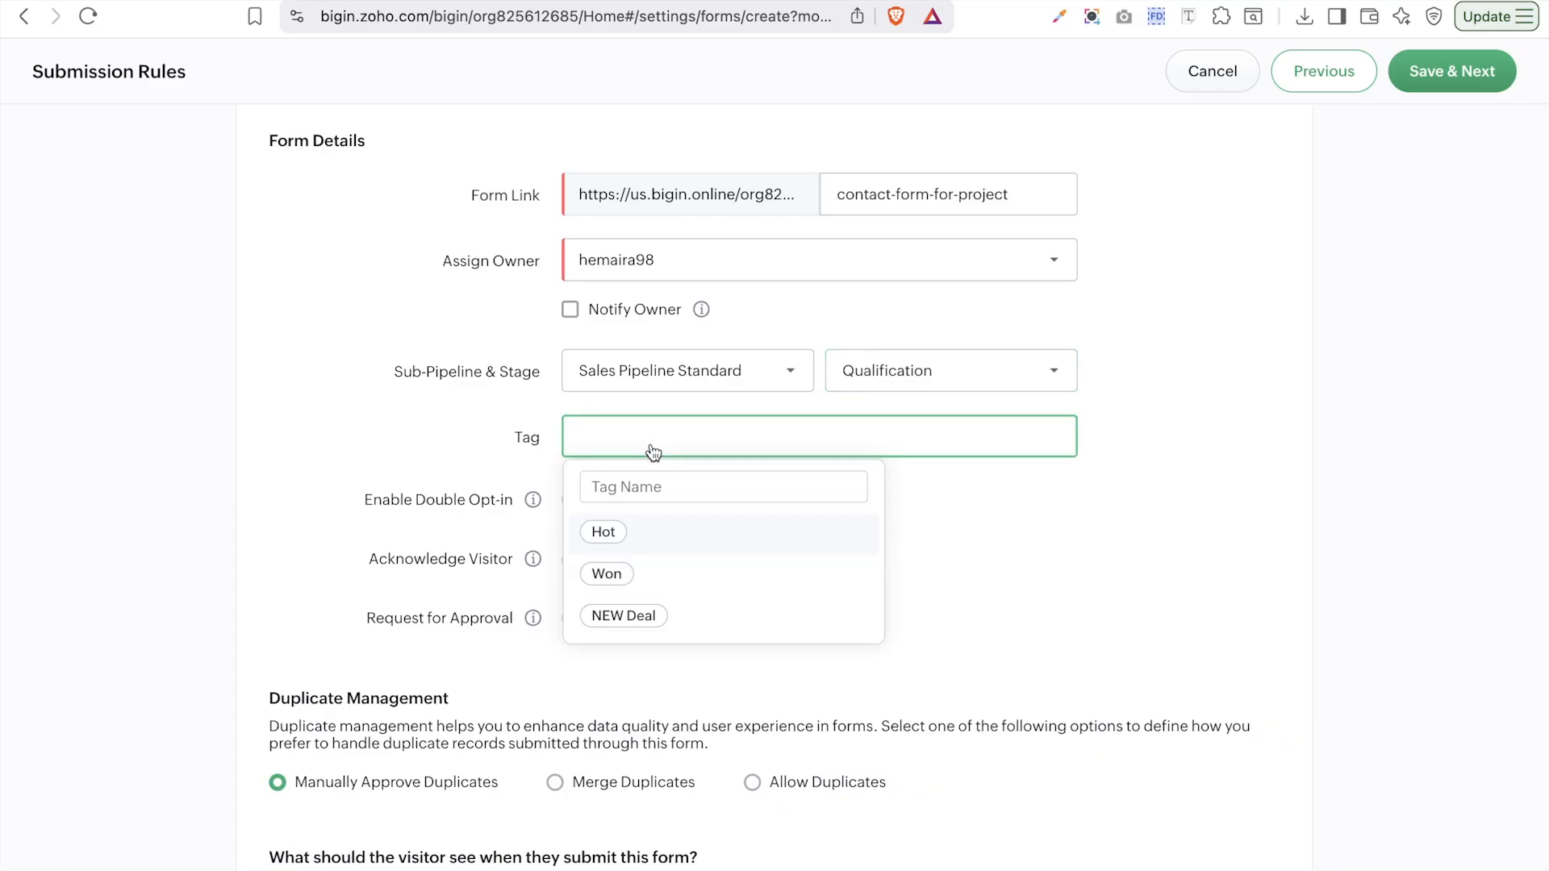
left_click(706, 620)
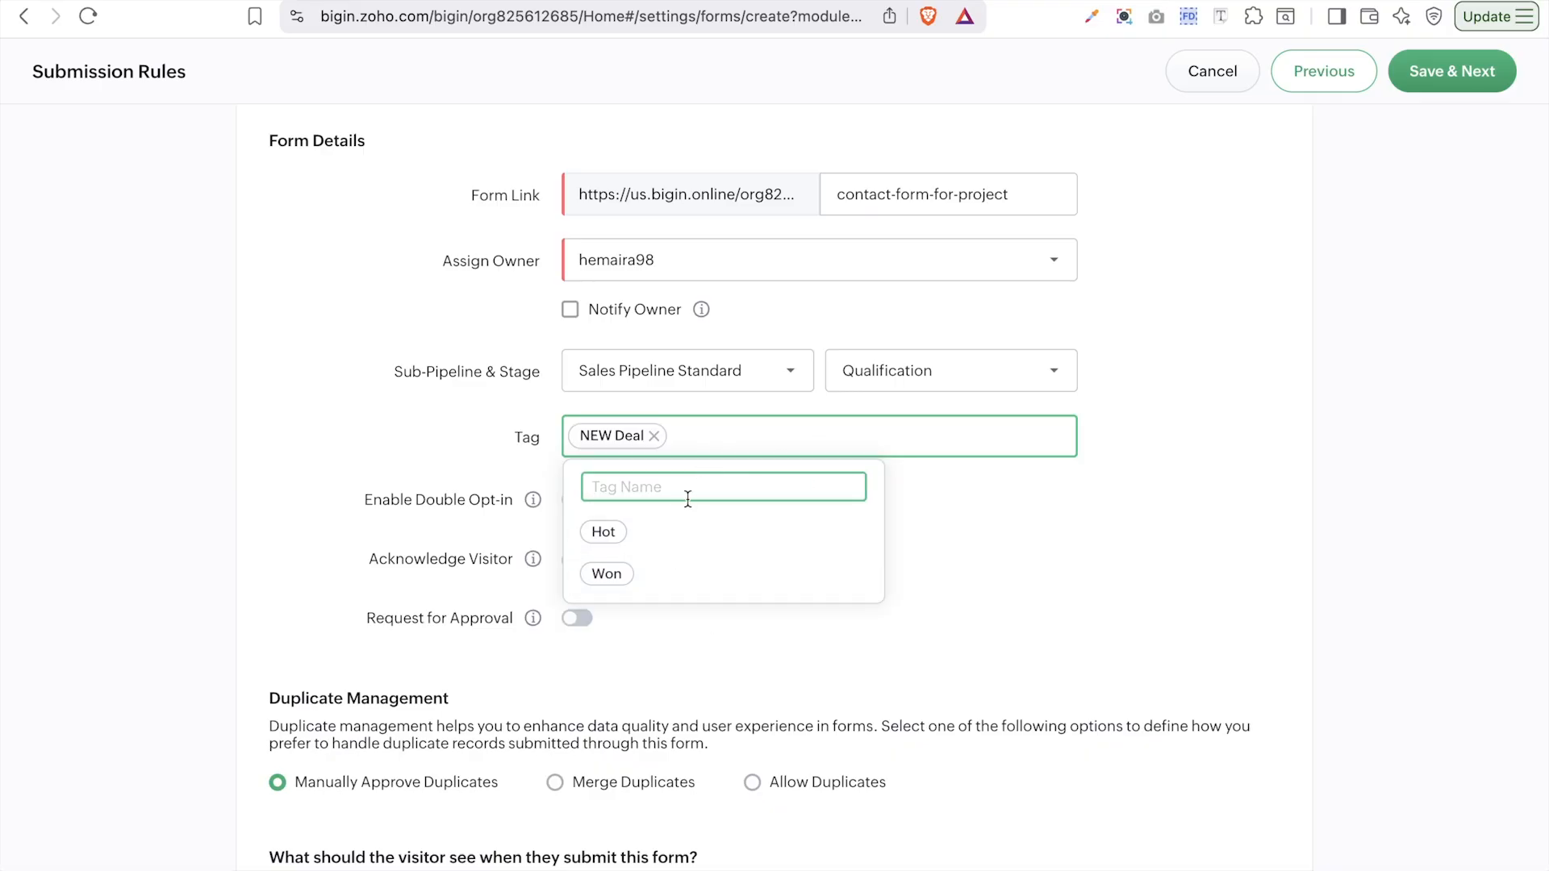
left_click(1016, 554)
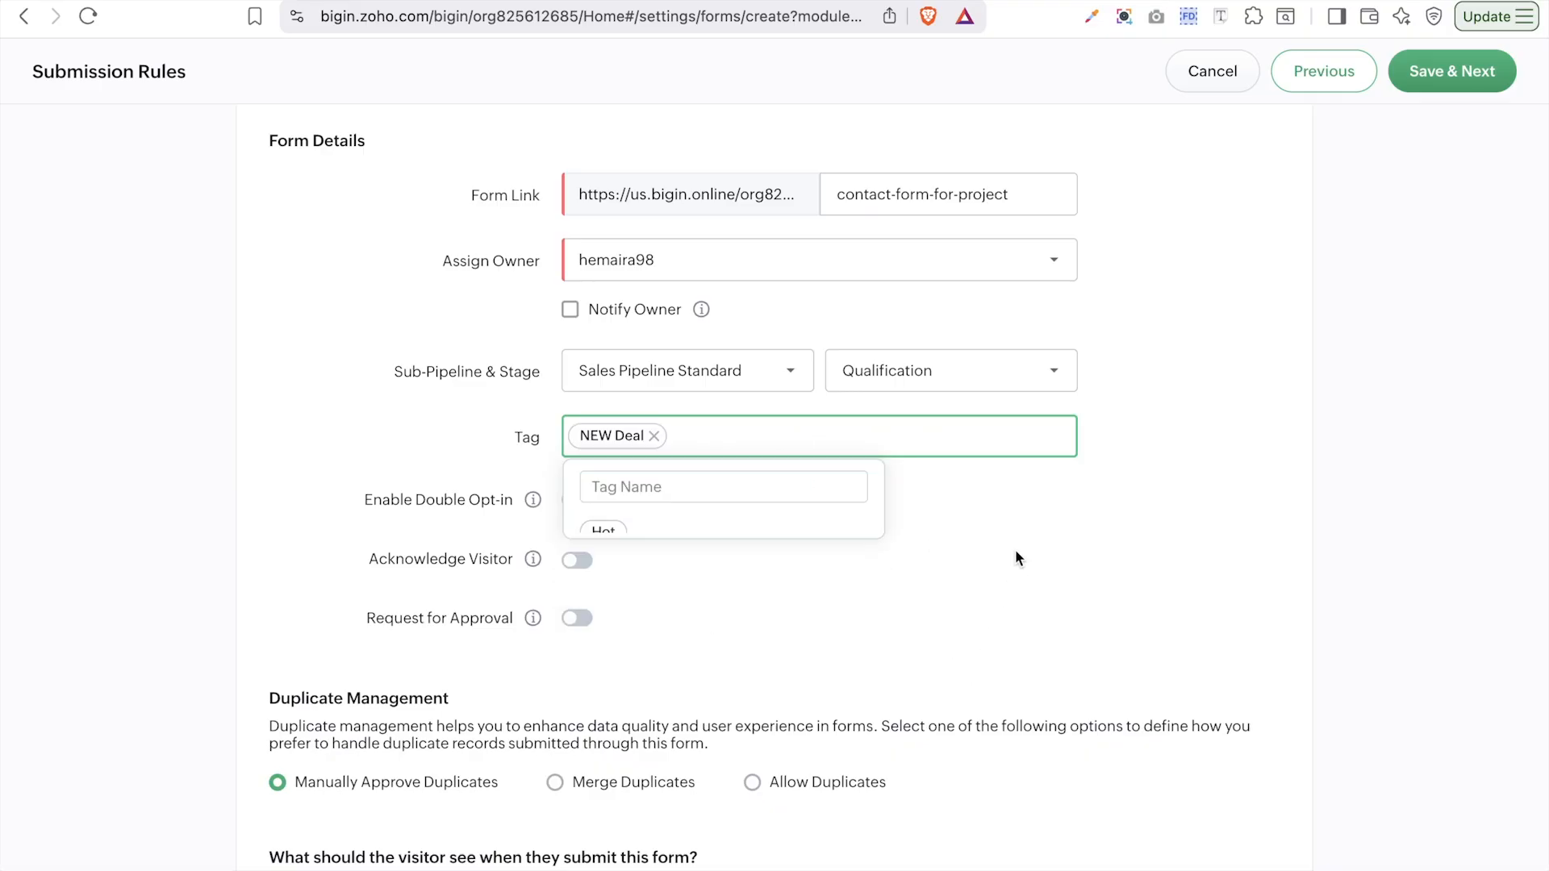
- Switch to Merge Duplicates and paste a thank-you message to show after submission
scroll(1016, 554, "down", 4)
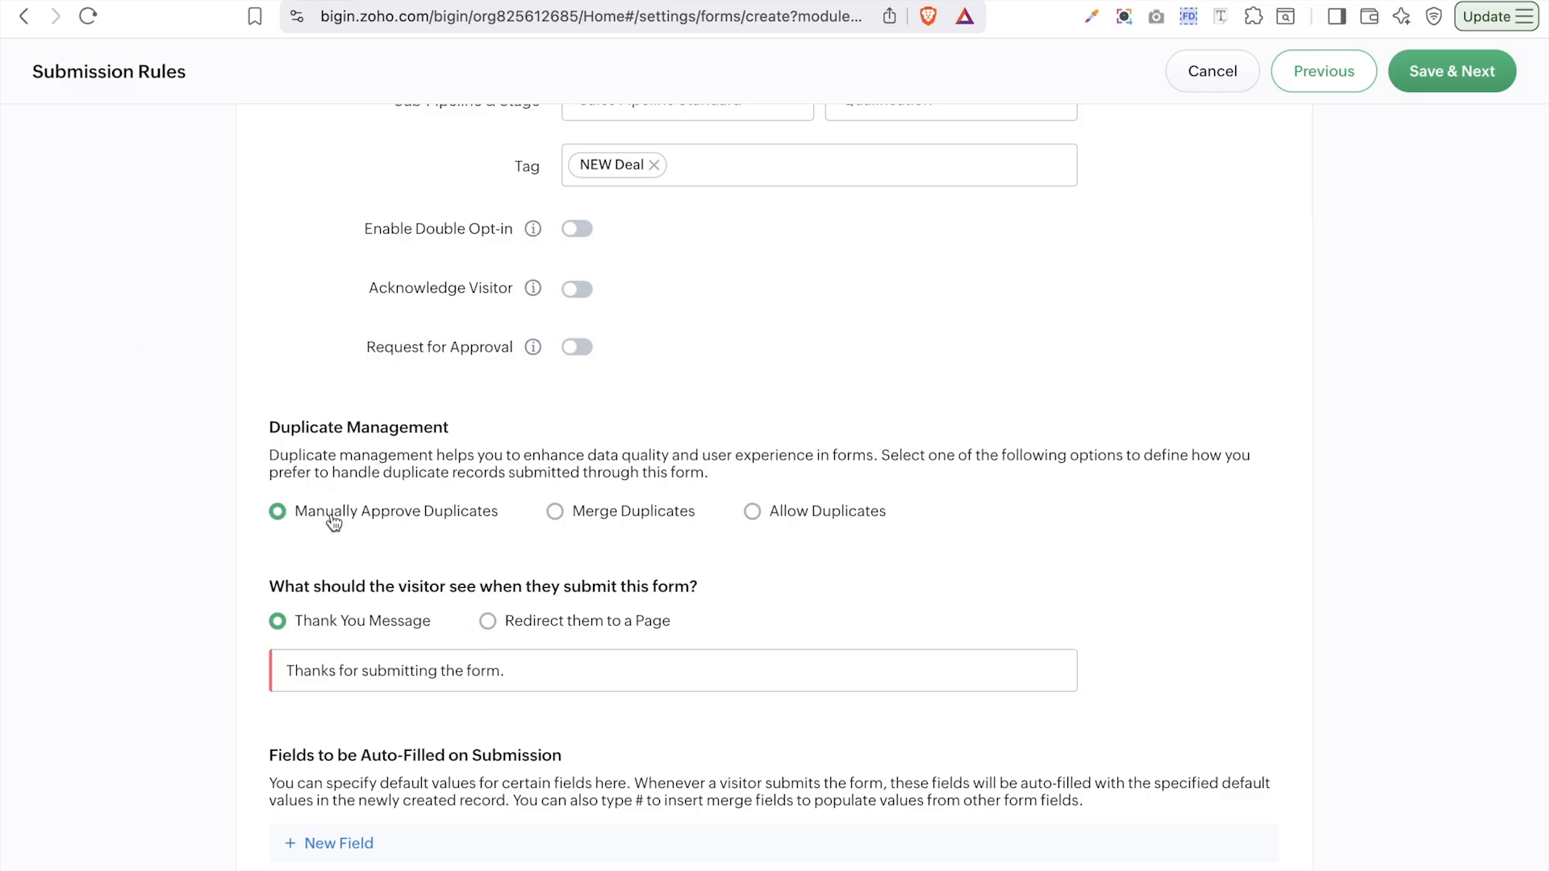
left_click(587, 519)
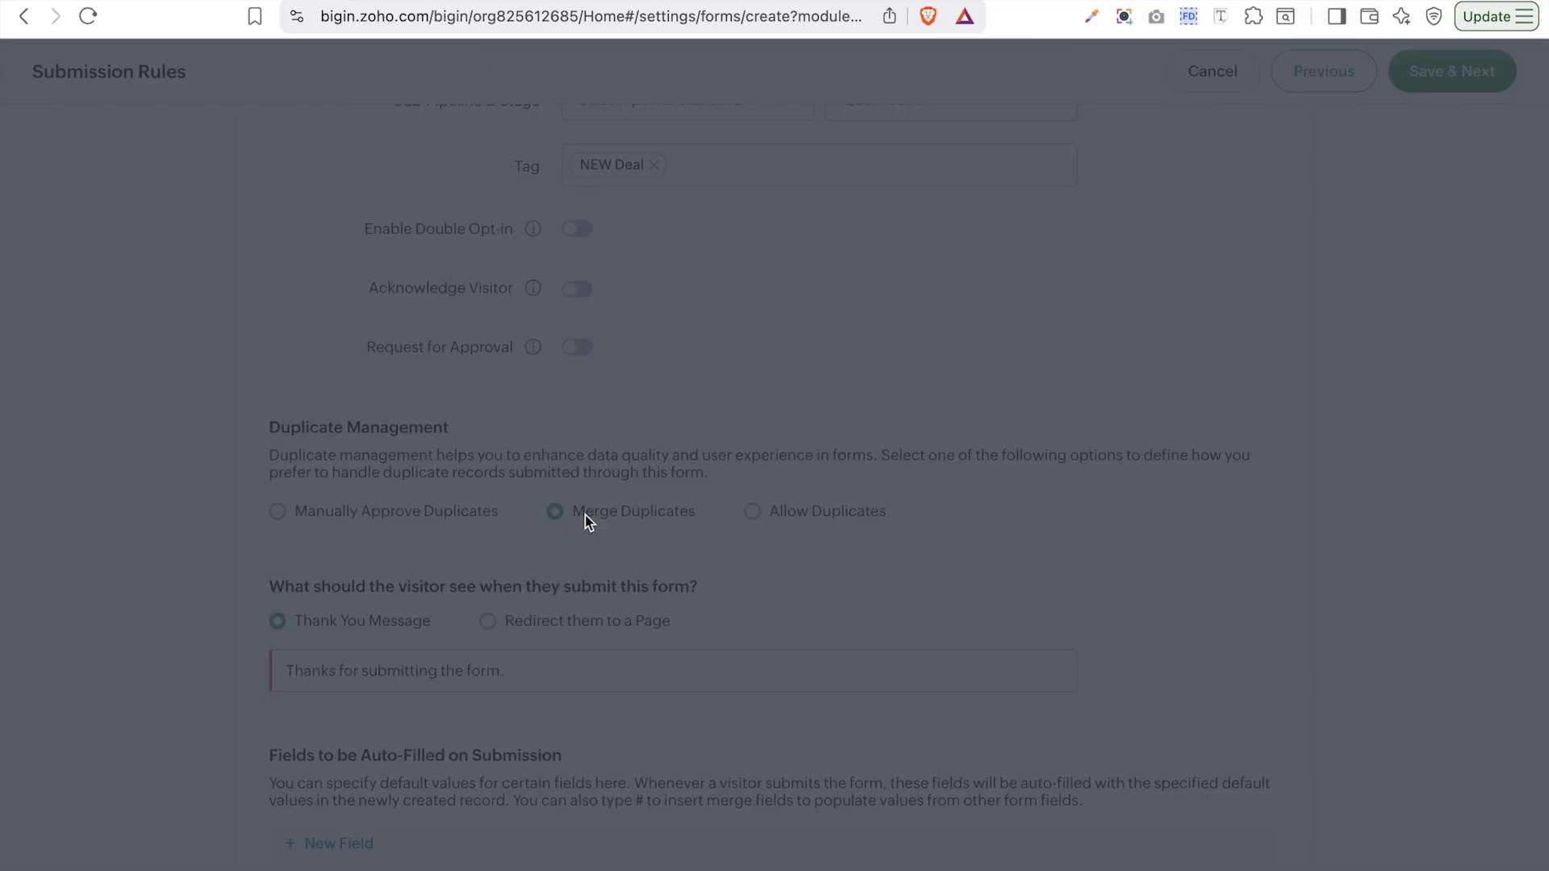
left_click(1018, 268)
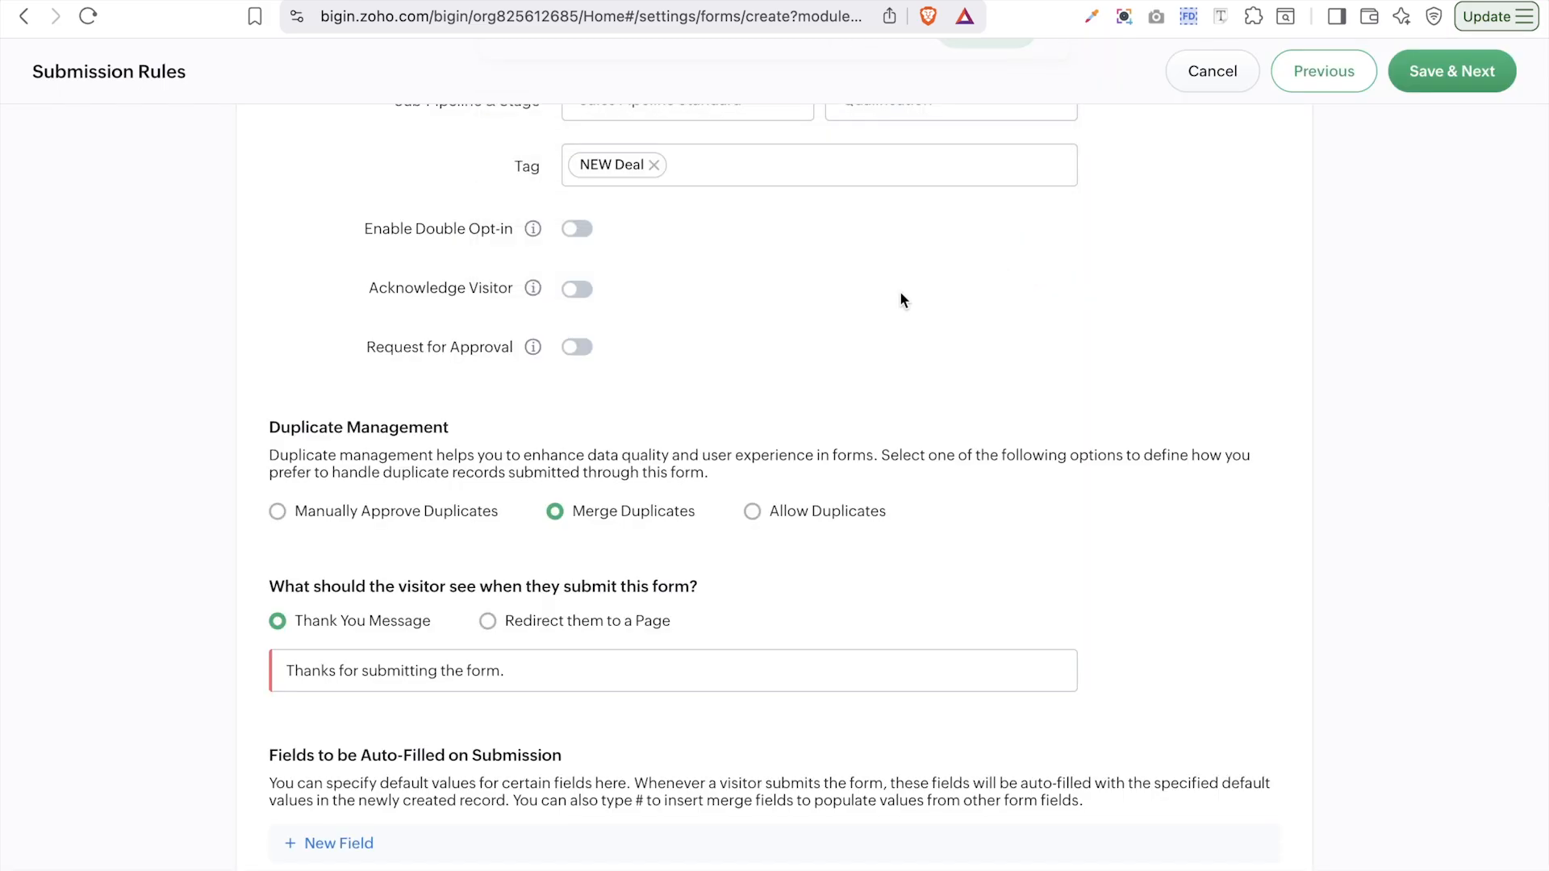
left_click(488, 622)
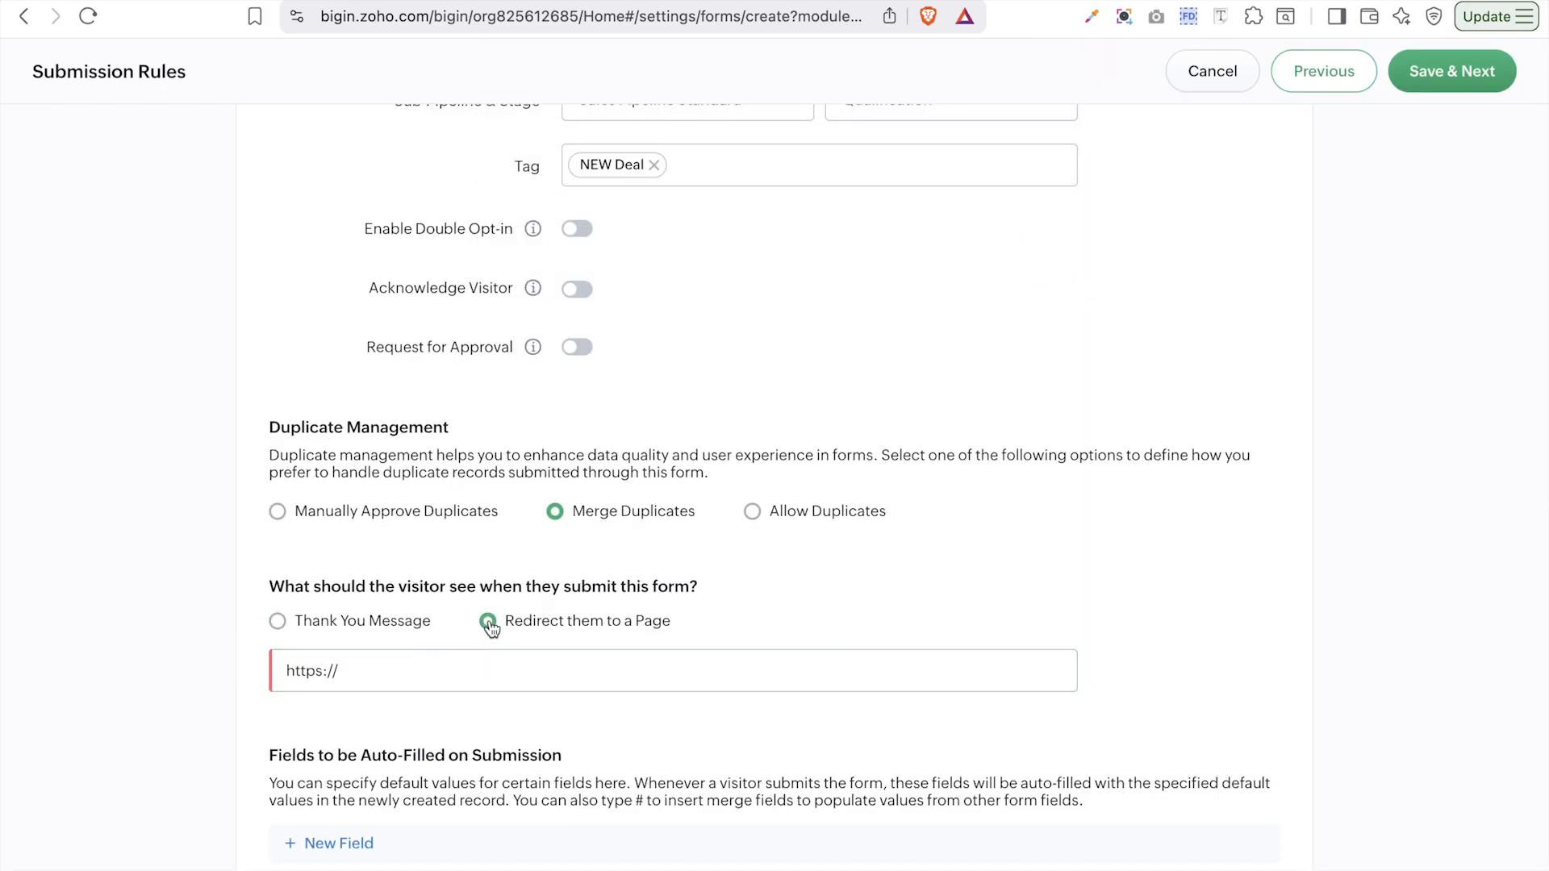
left_click(297, 623)
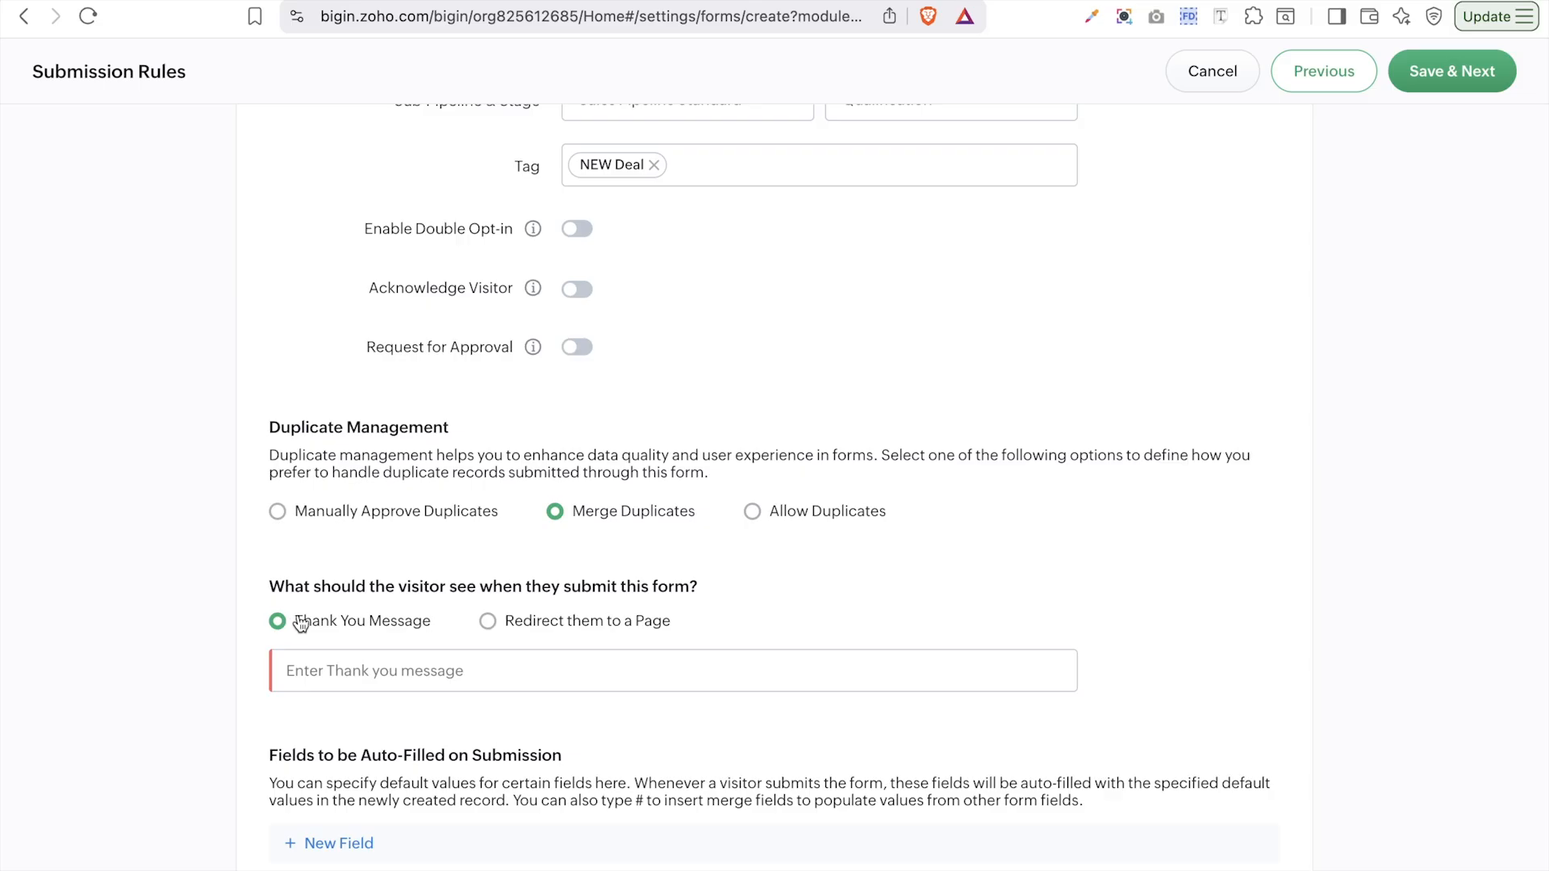
left_click(395, 664)
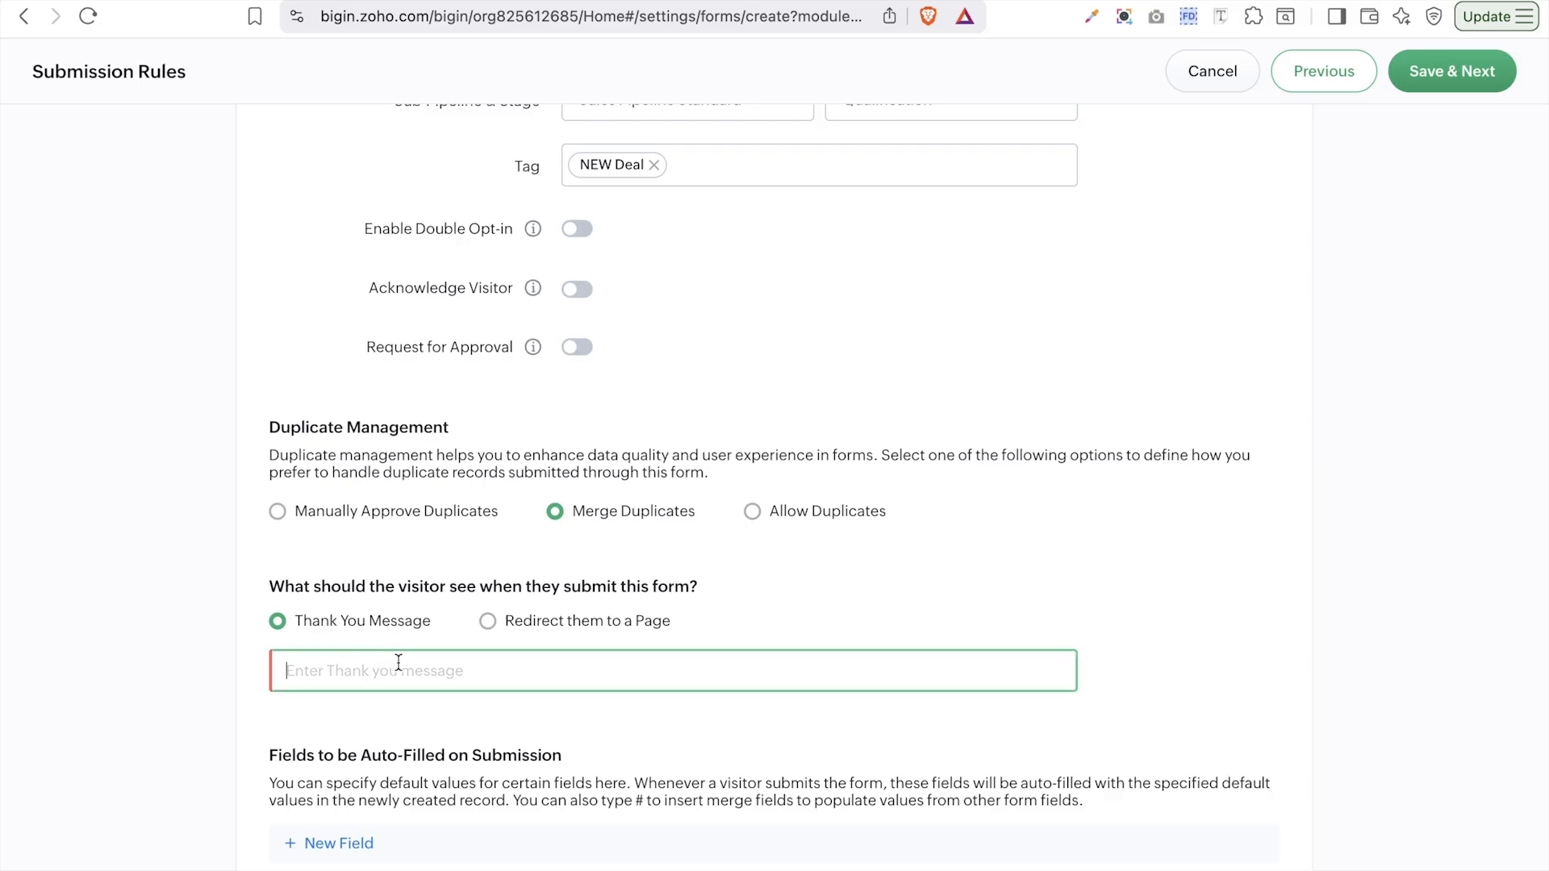
type("Thank you for filling the form!")
left_click(339, 844)
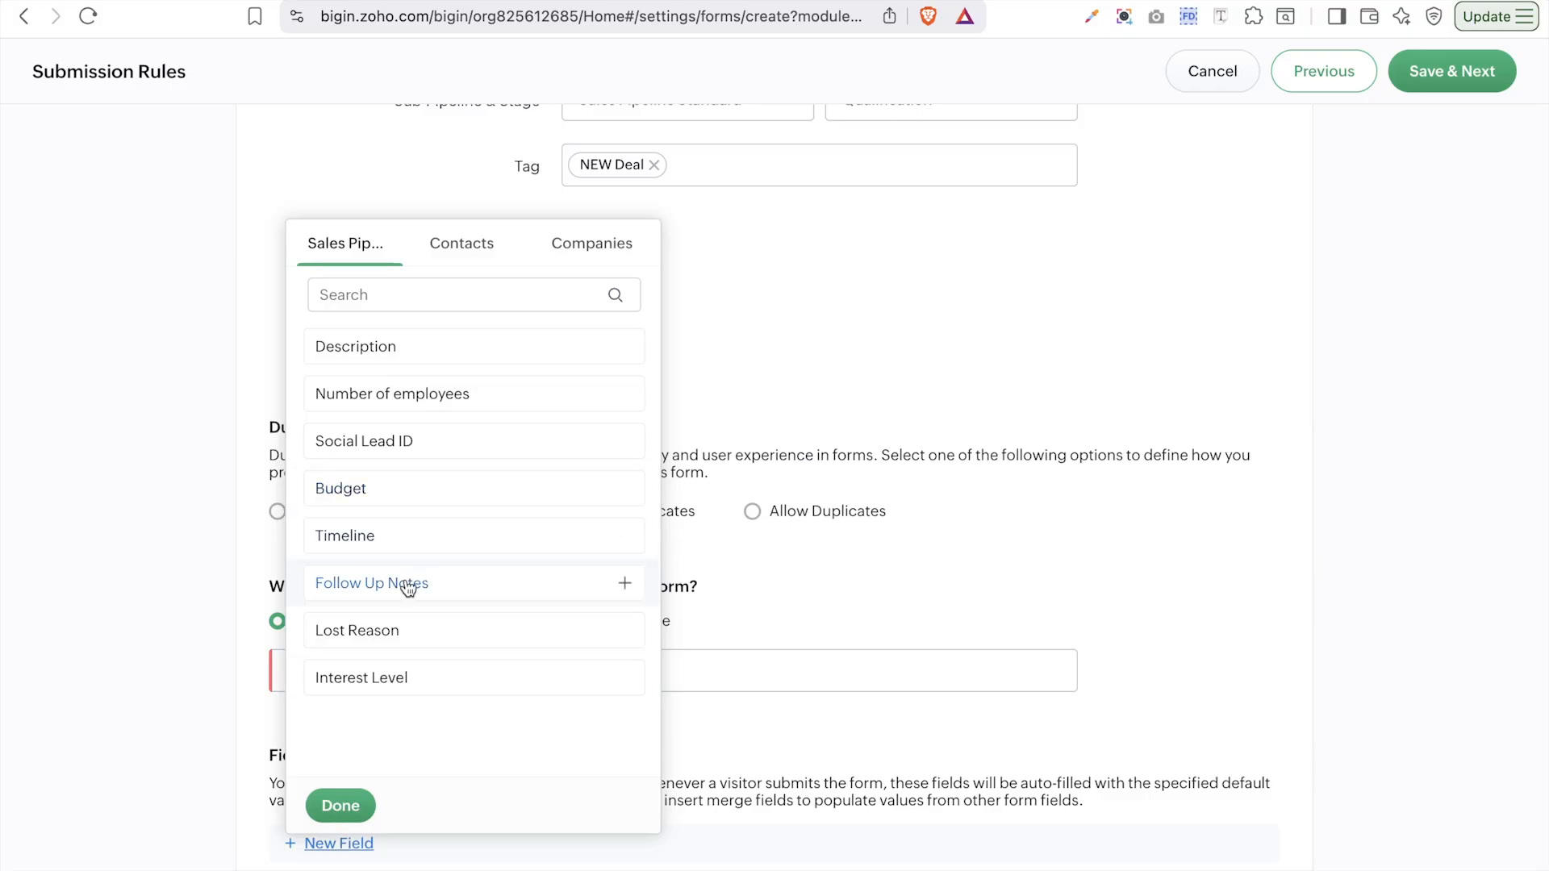
- Add the Contacts Lead Source field as an auto-fill value set to Online Store
left_click(476, 254)
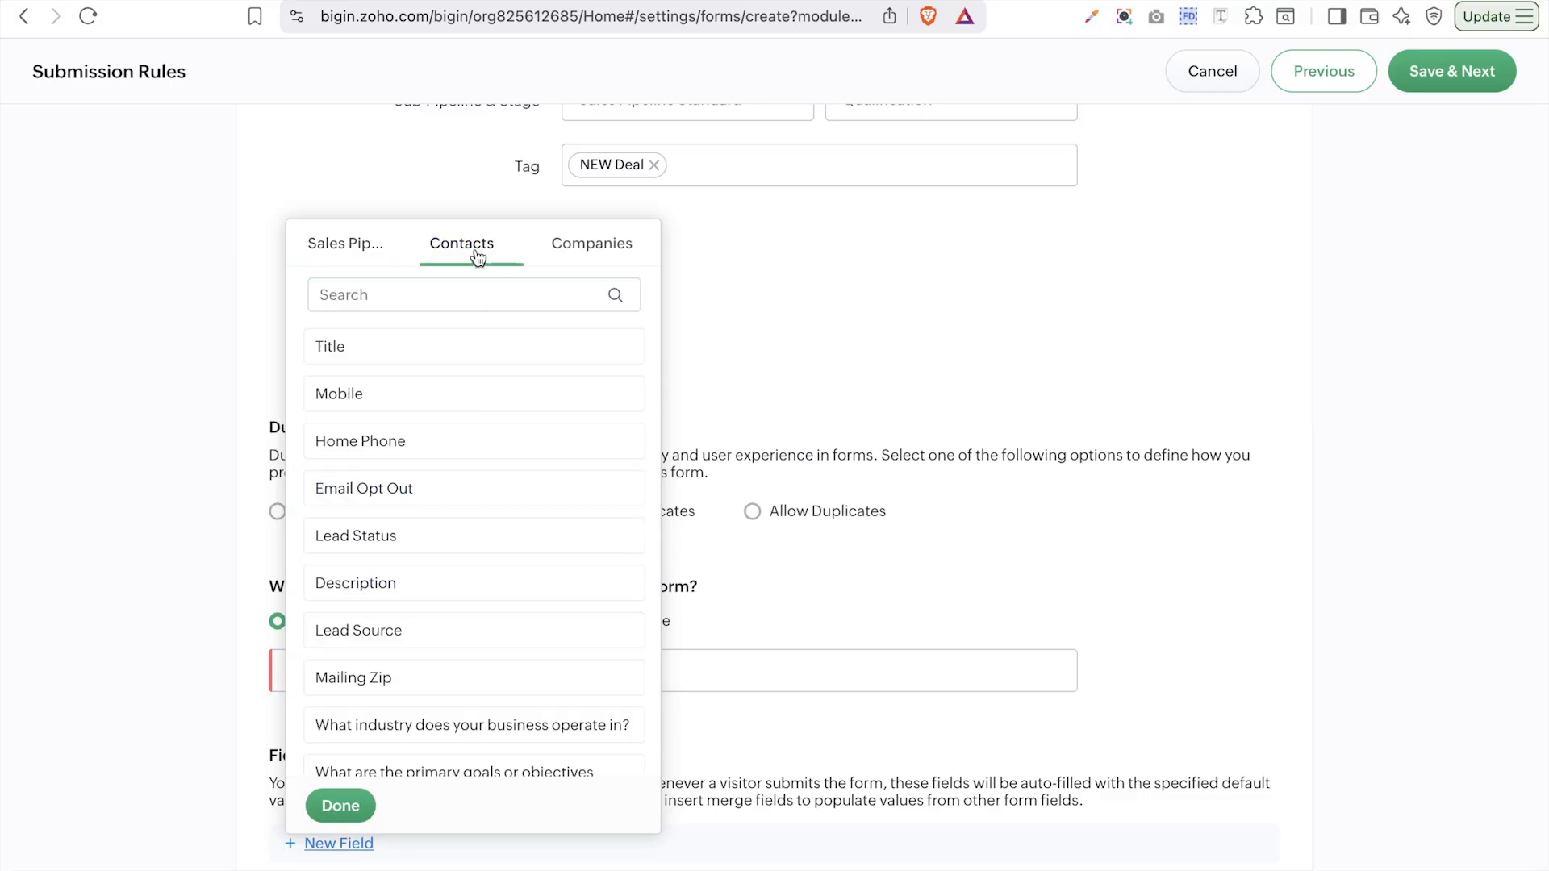
left_click(406, 643)
left_click(796, 606)
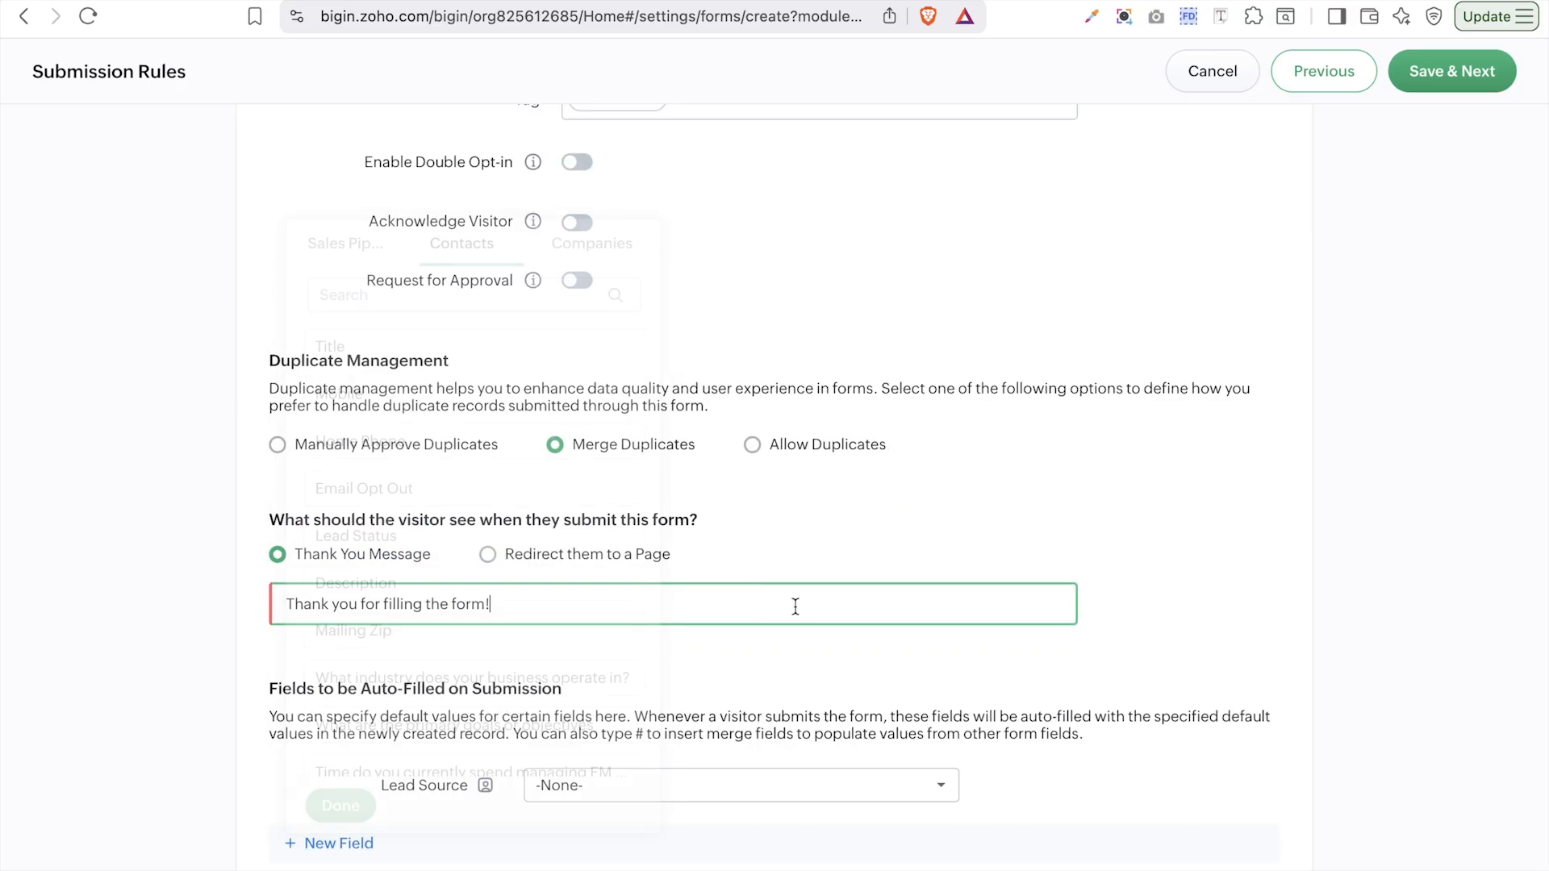
left_click(693, 783)
scroll(695, 678, "down", 10)
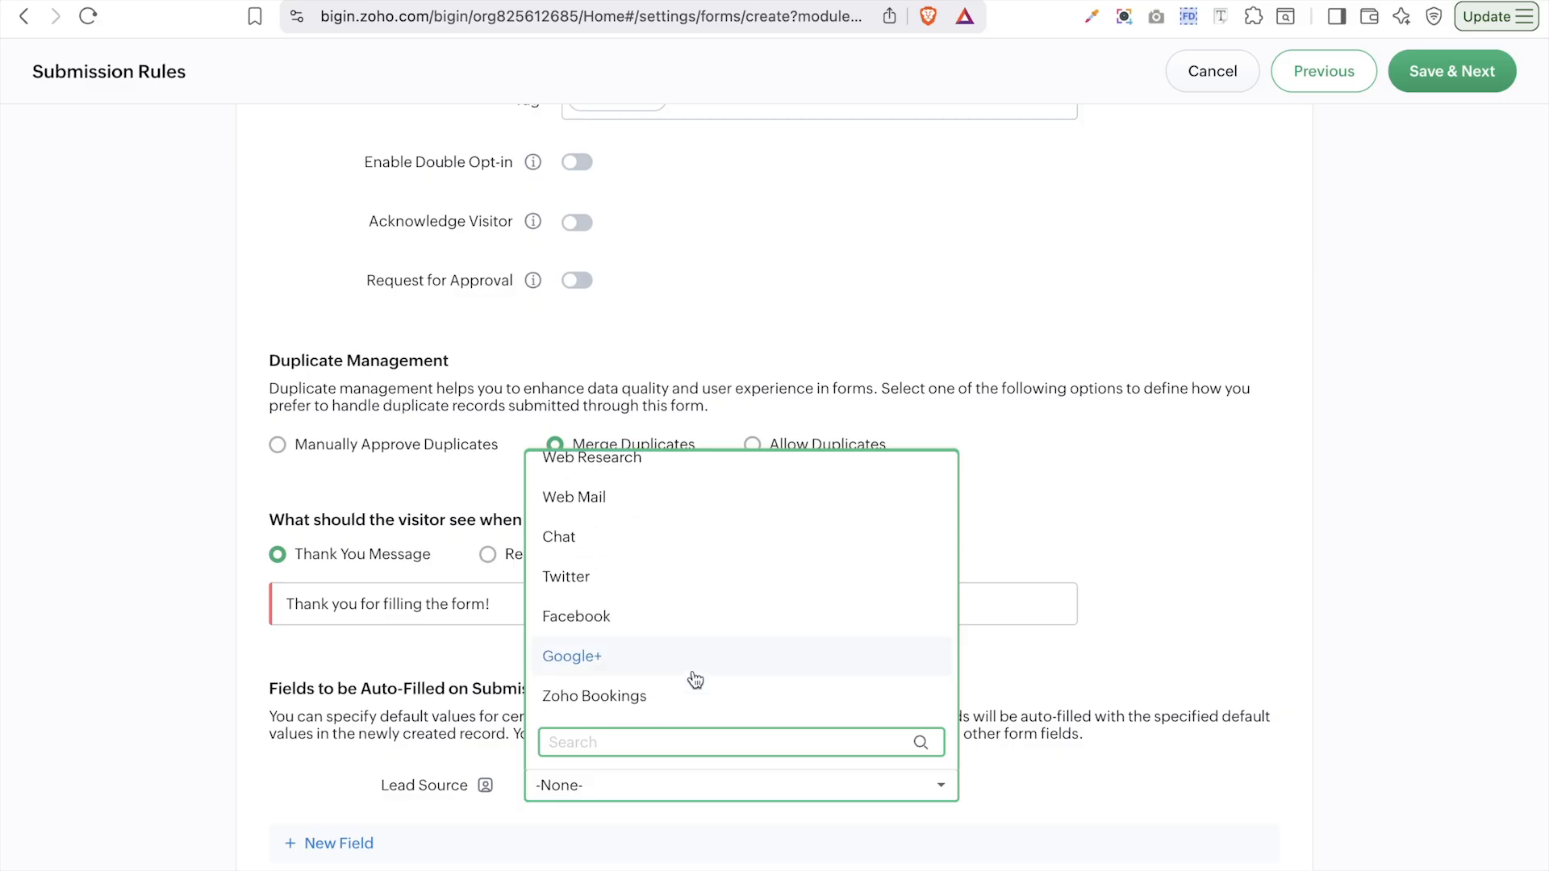
scroll(703, 622, "up", 6)
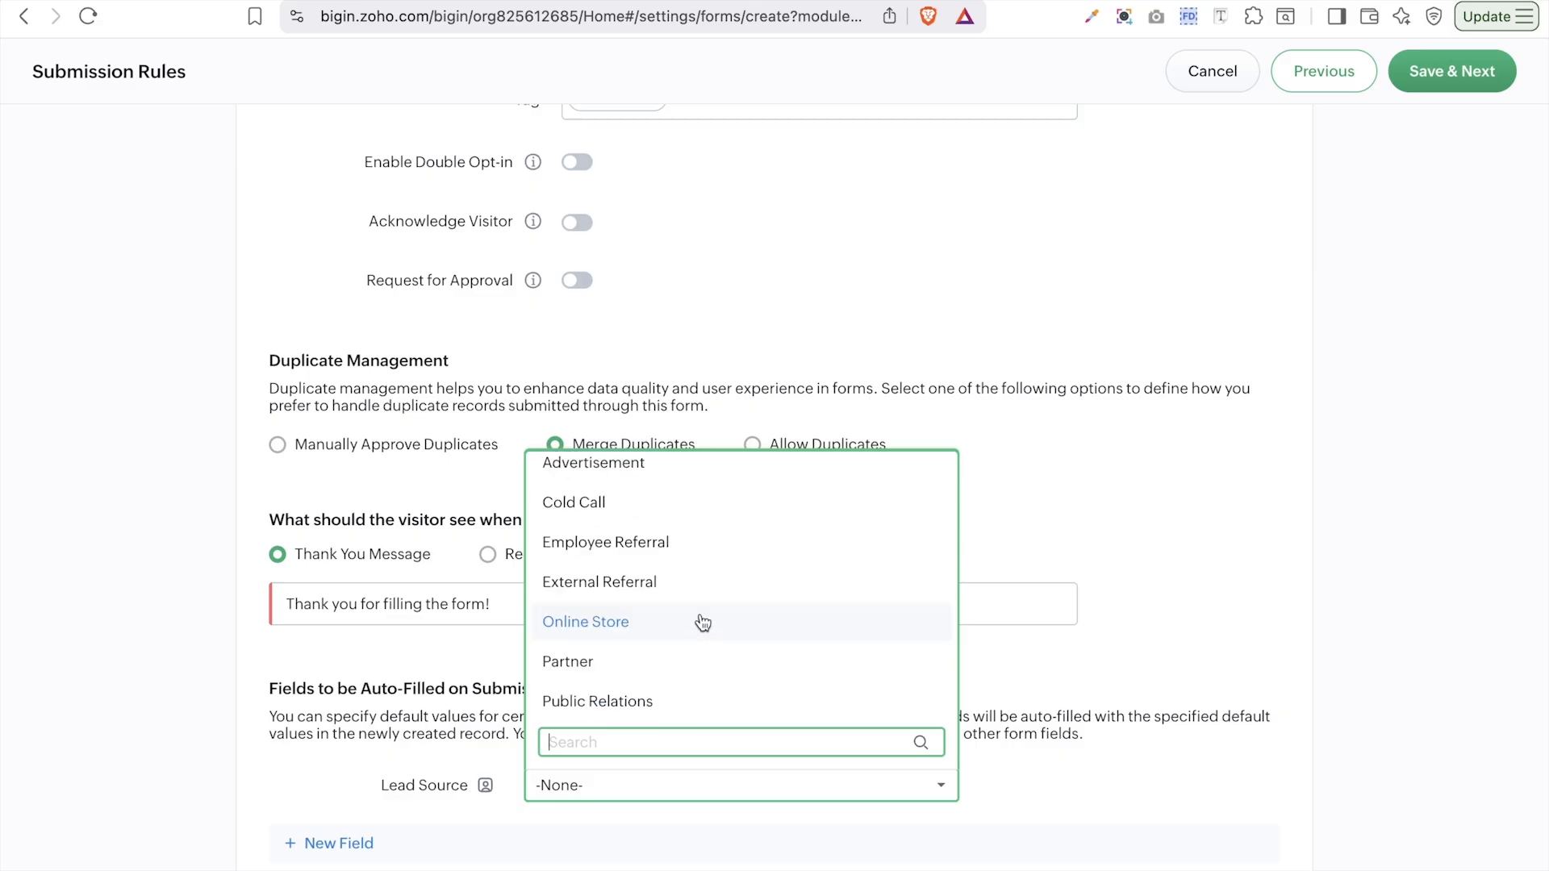
left_click(607, 631)
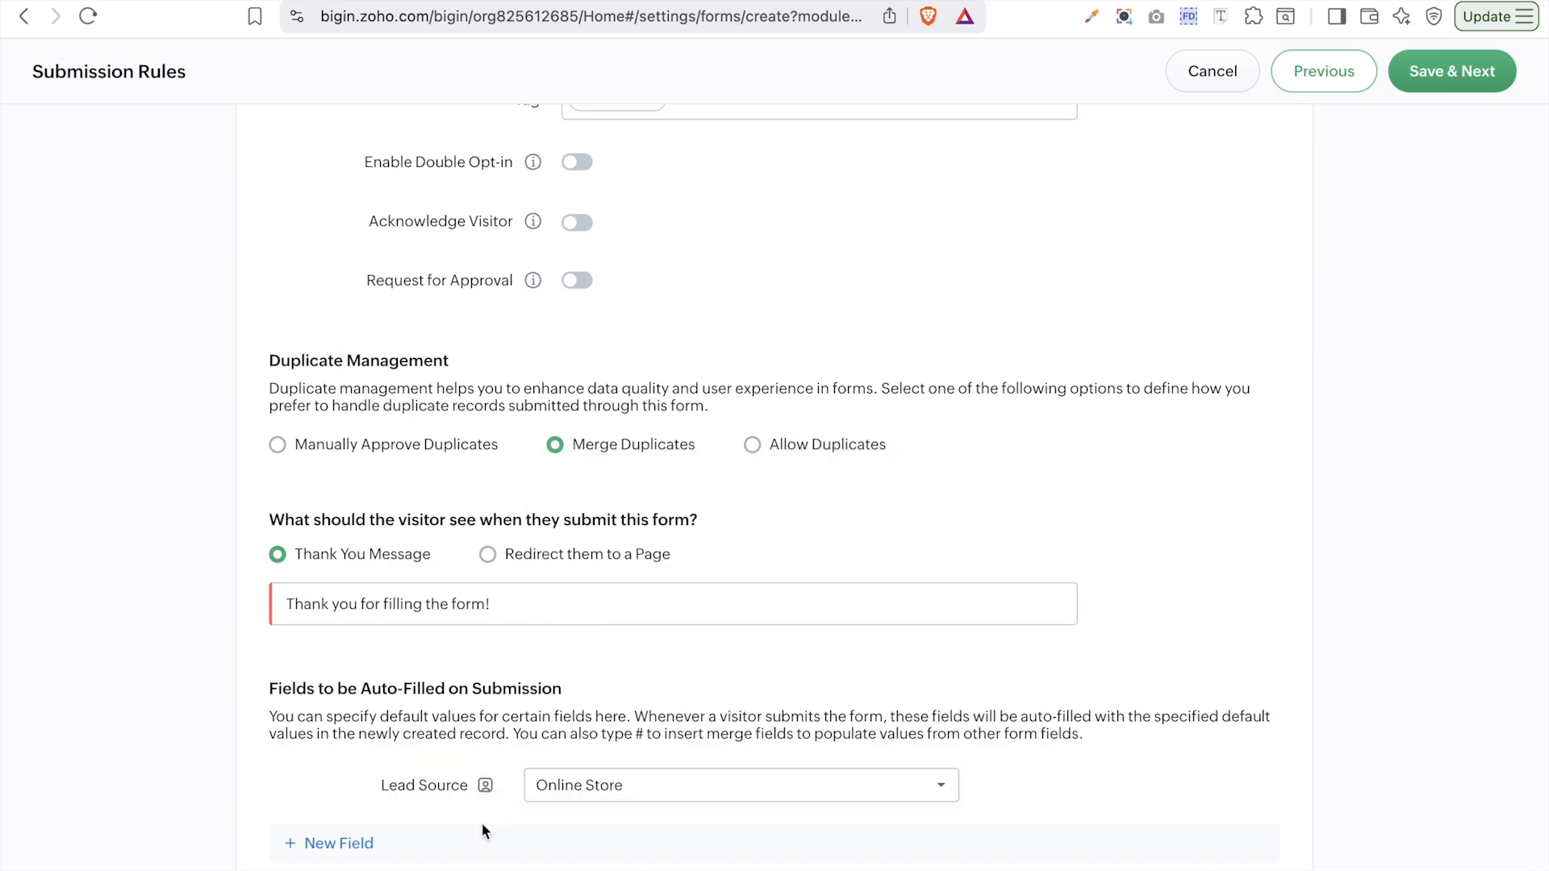
left_click(353, 845)
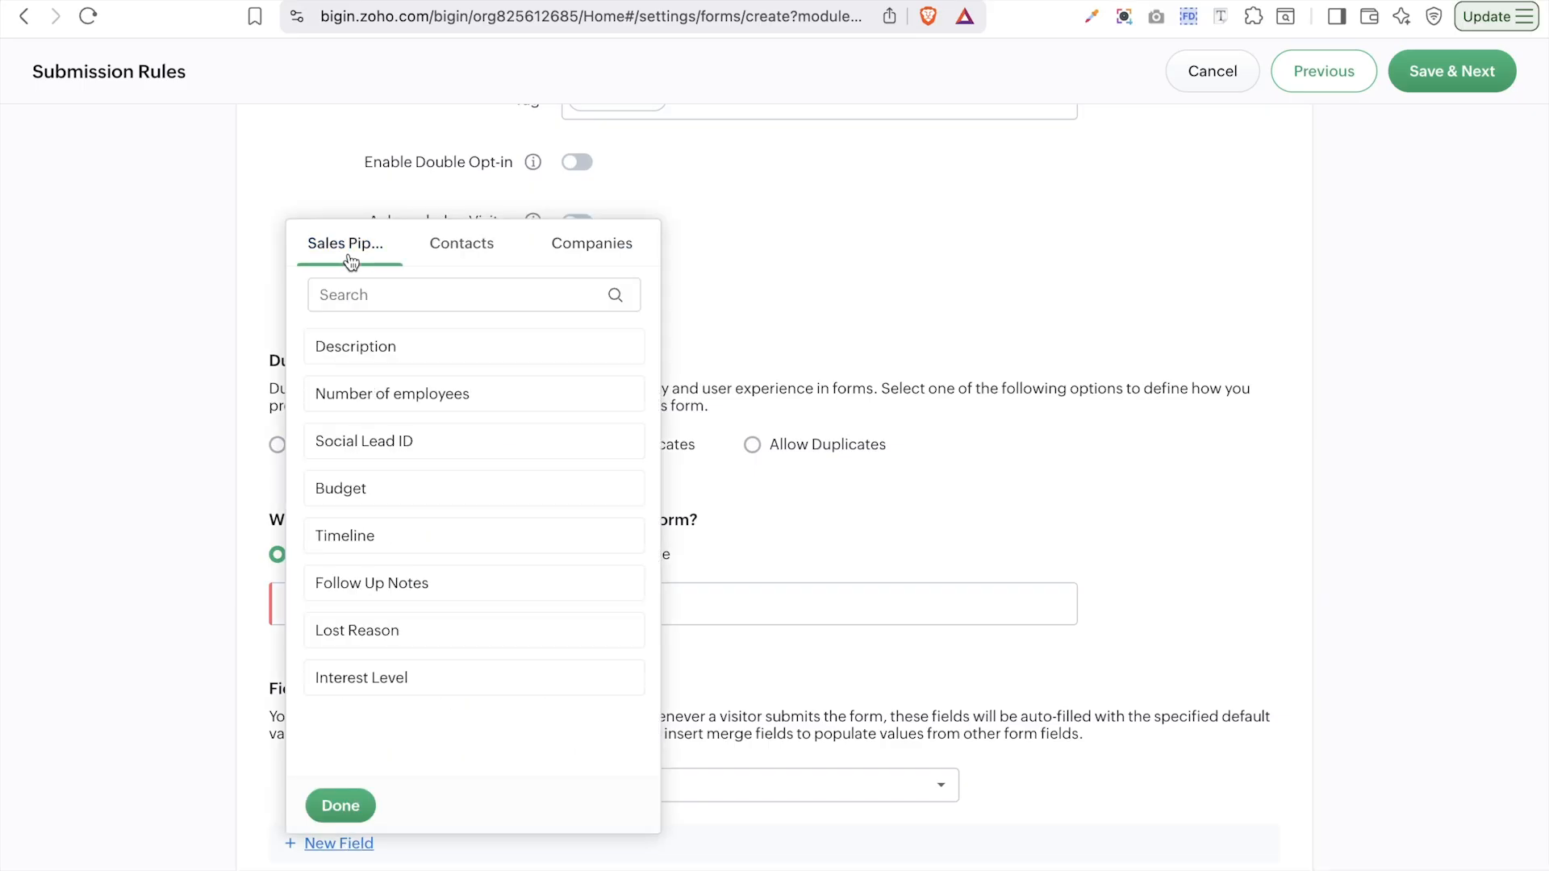
left_click(464, 251)
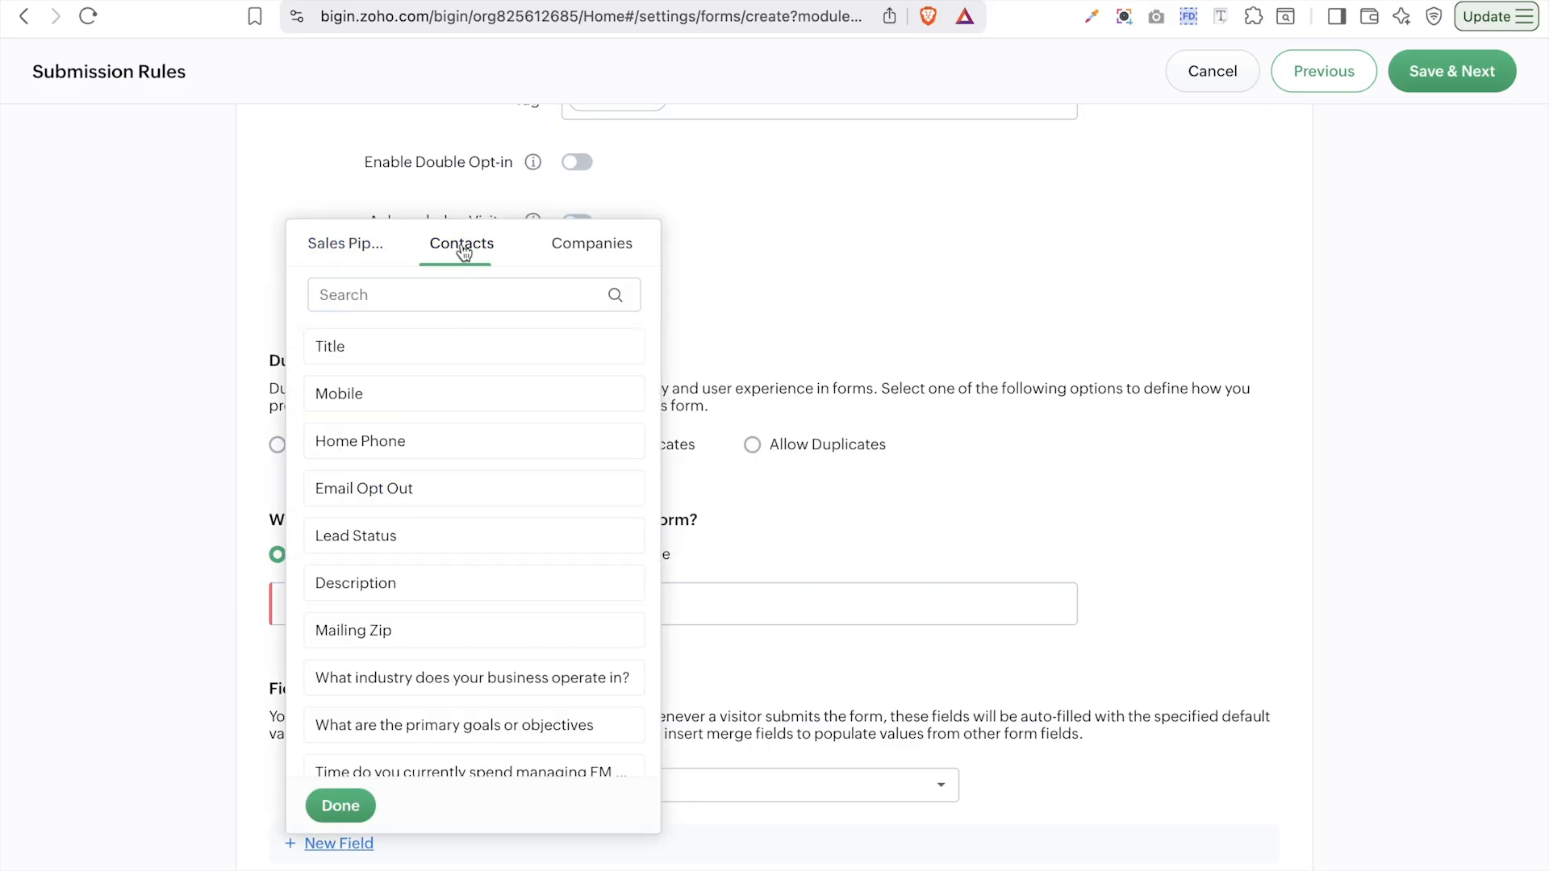
left_click(573, 256)
left_click(347, 810)
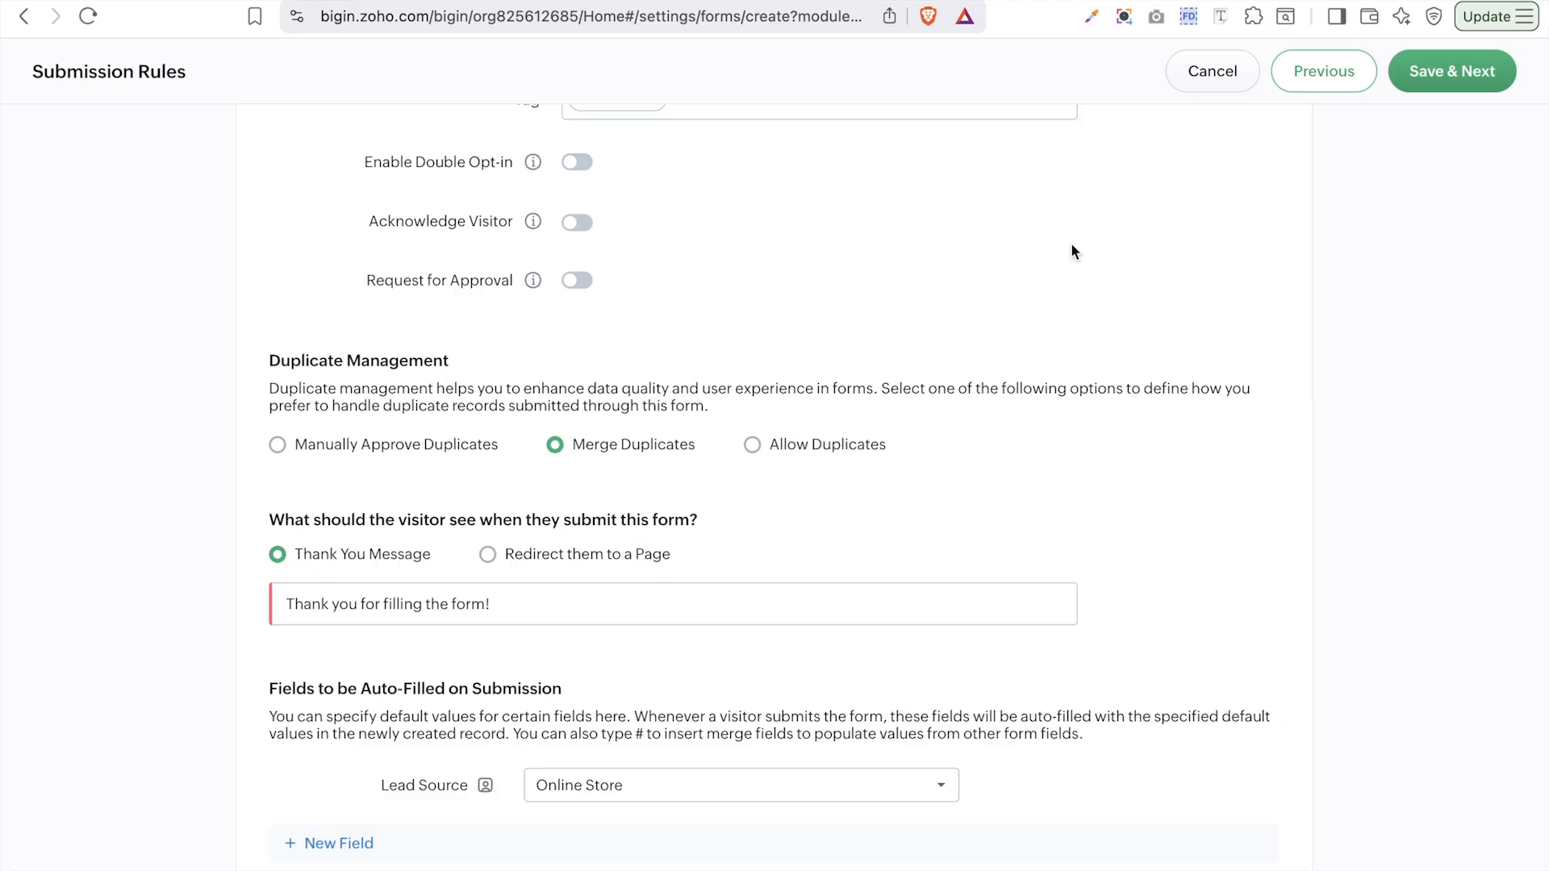
scroll(1333, 339, "up", 5)
- Save the submission rules, copy the published form's public link, and open a new browser tab
left_click(1480, 69)
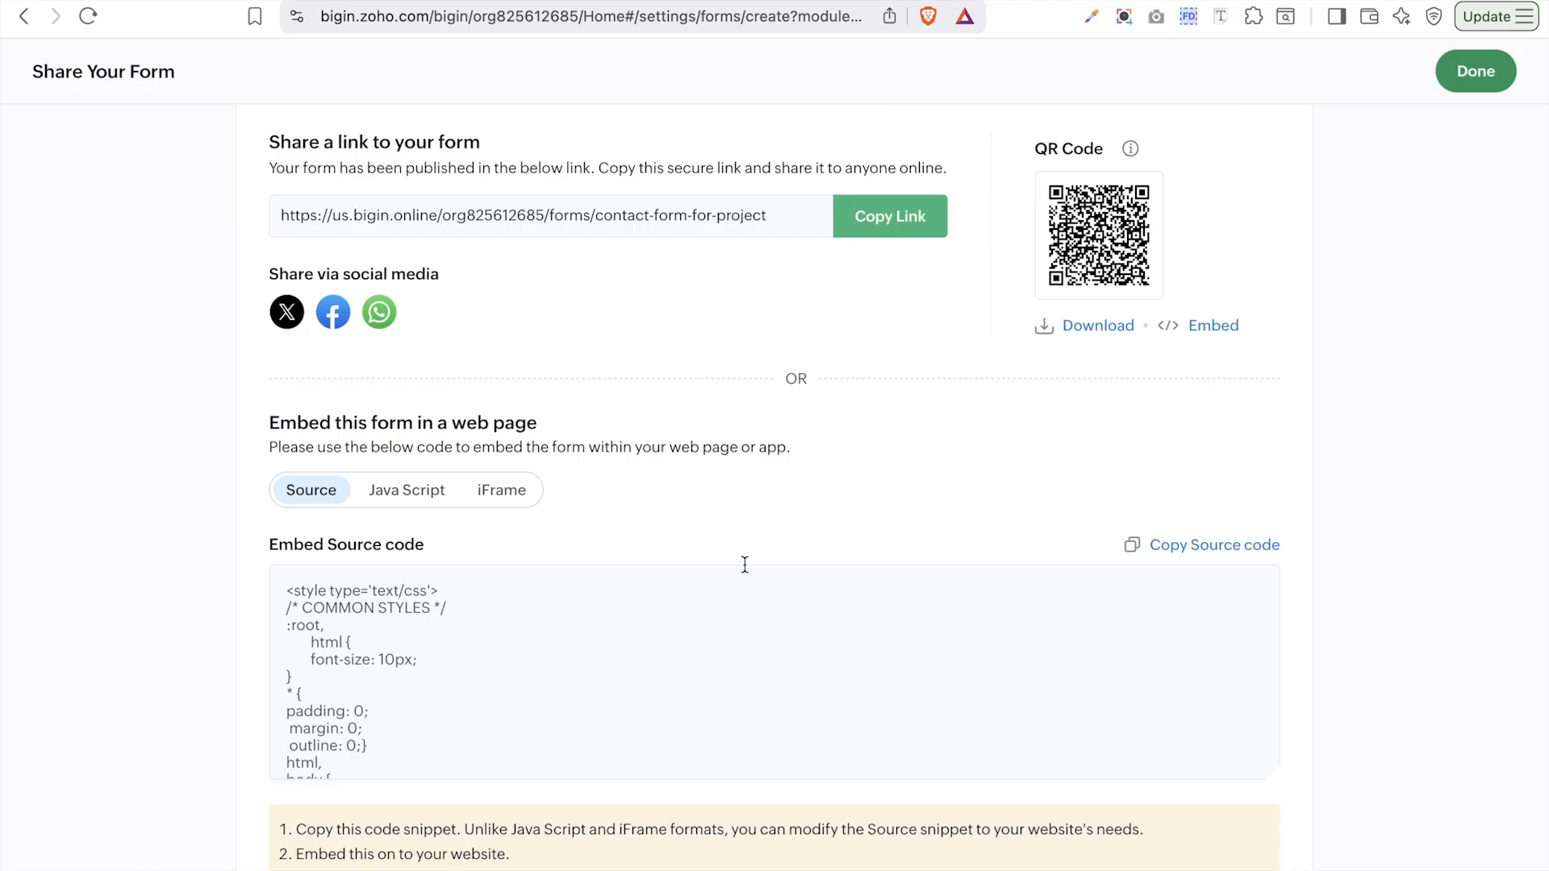
left_click(876, 222)
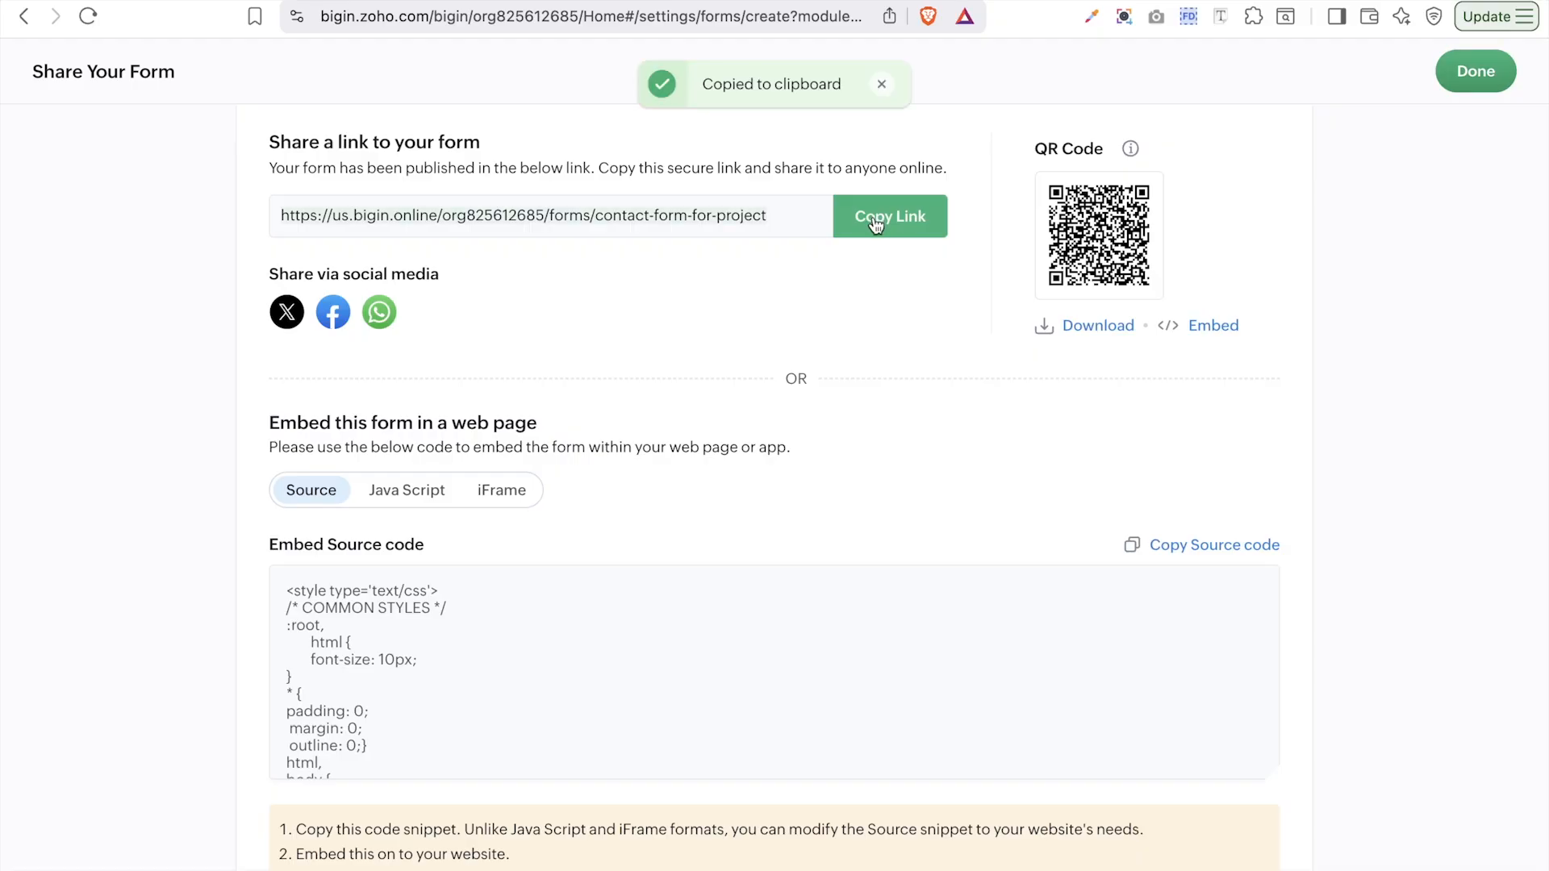
key("super+t")
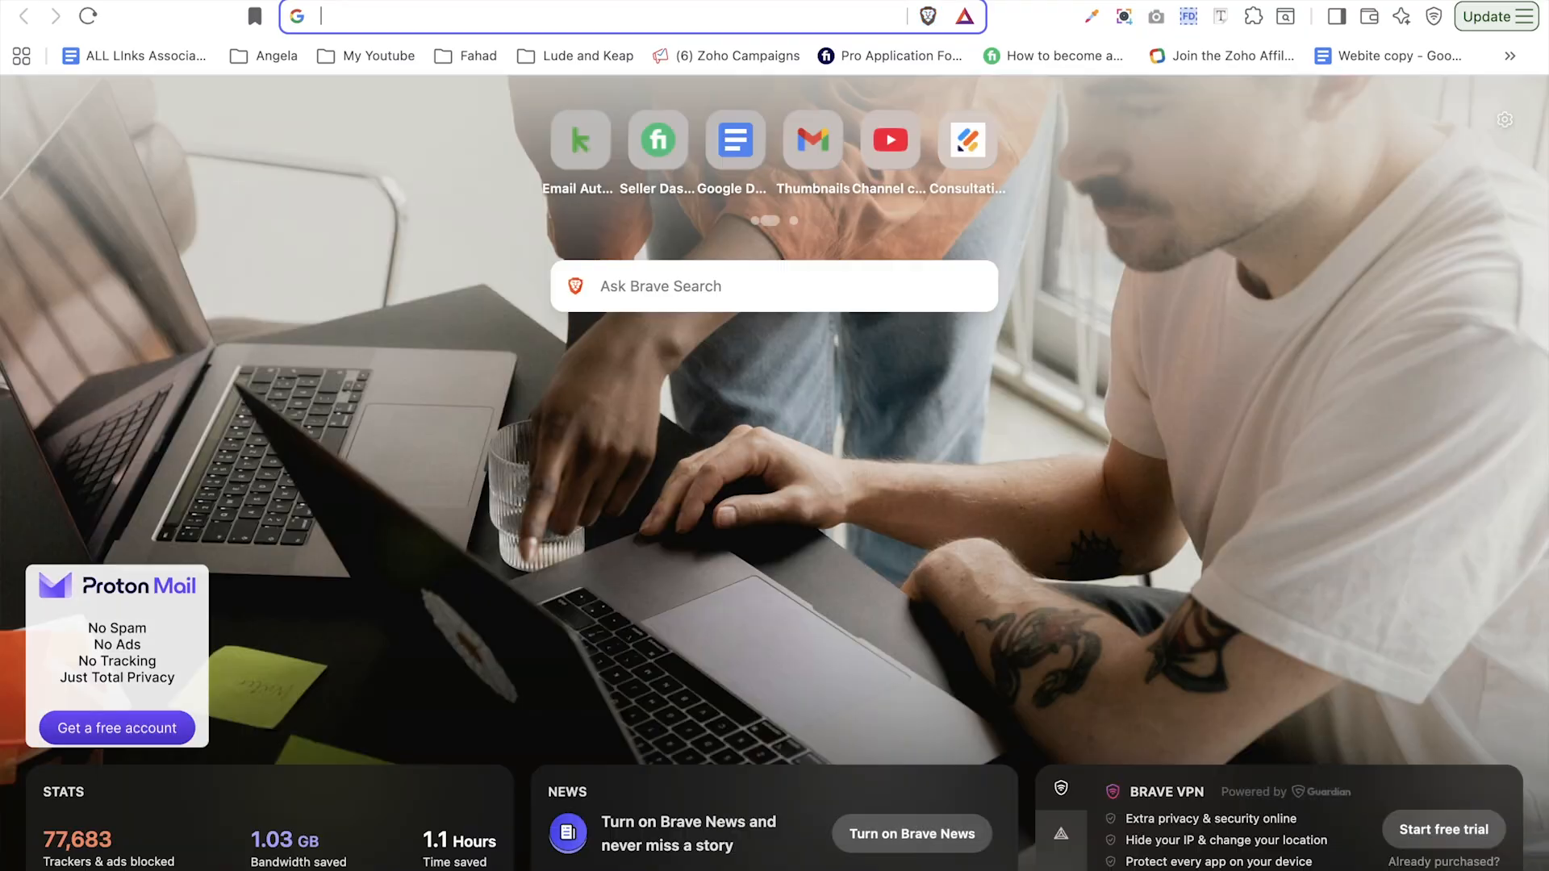
- Load the copied contact form link in the browser and scroll through the live form's fields
key("super+v")
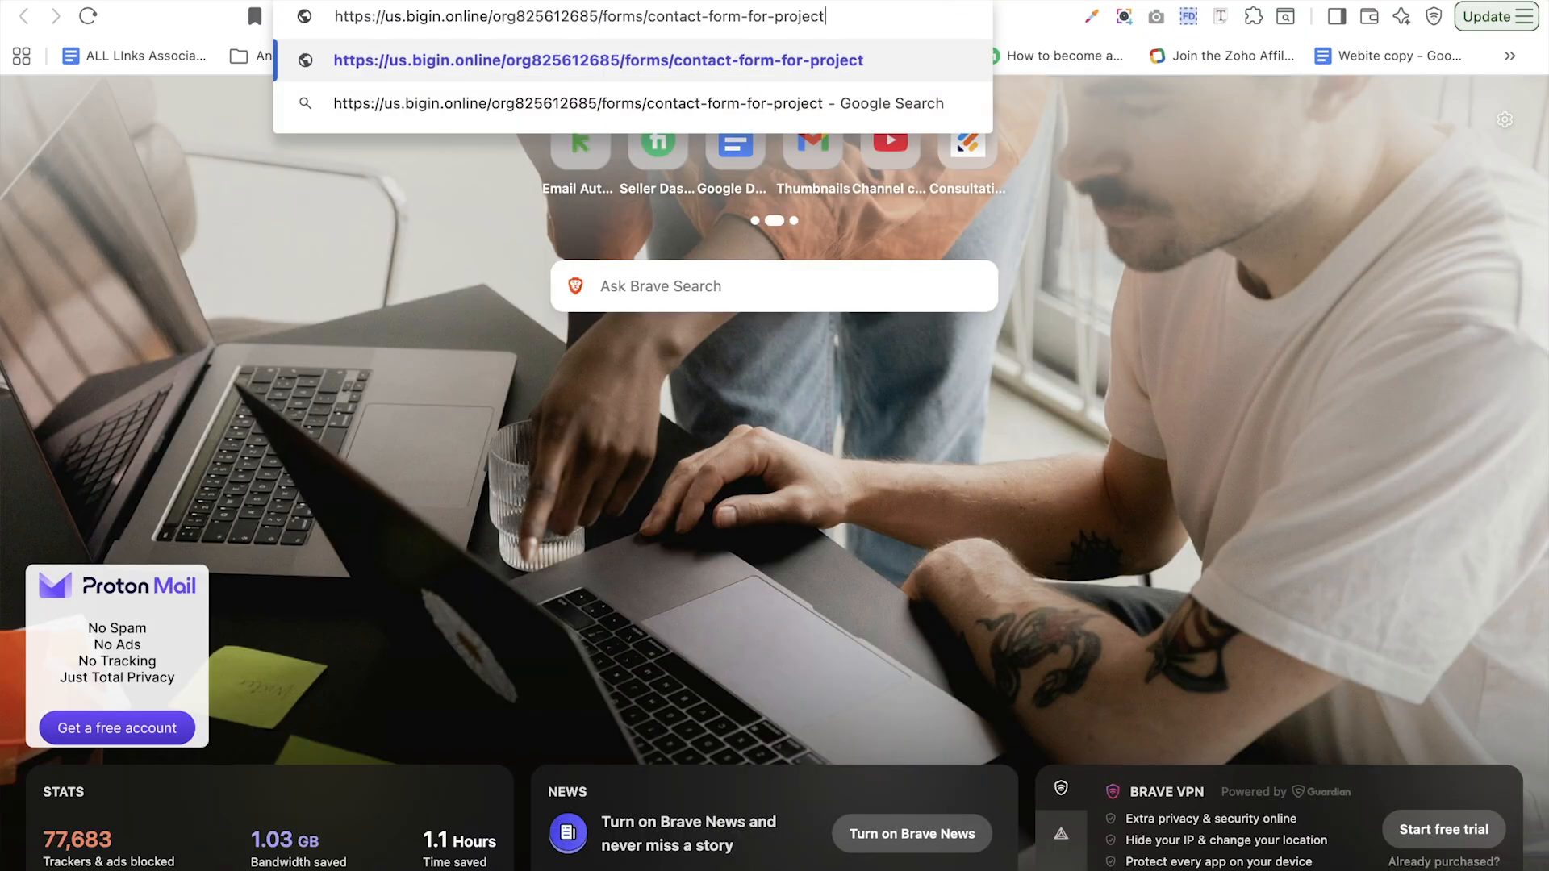
key("Return")
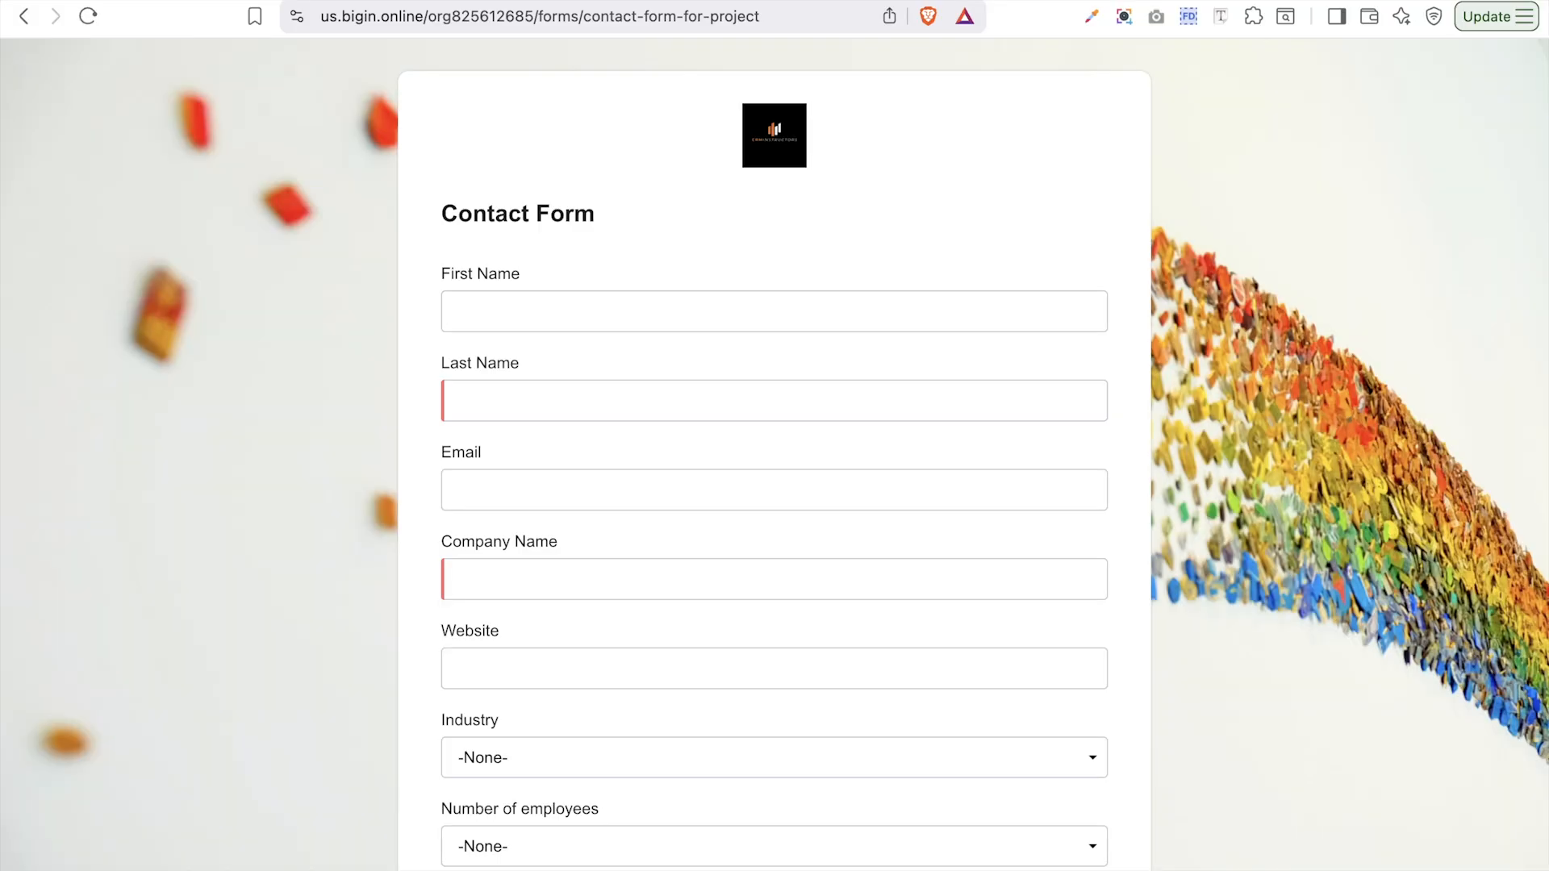
scroll(1344, 500, "down", 7)
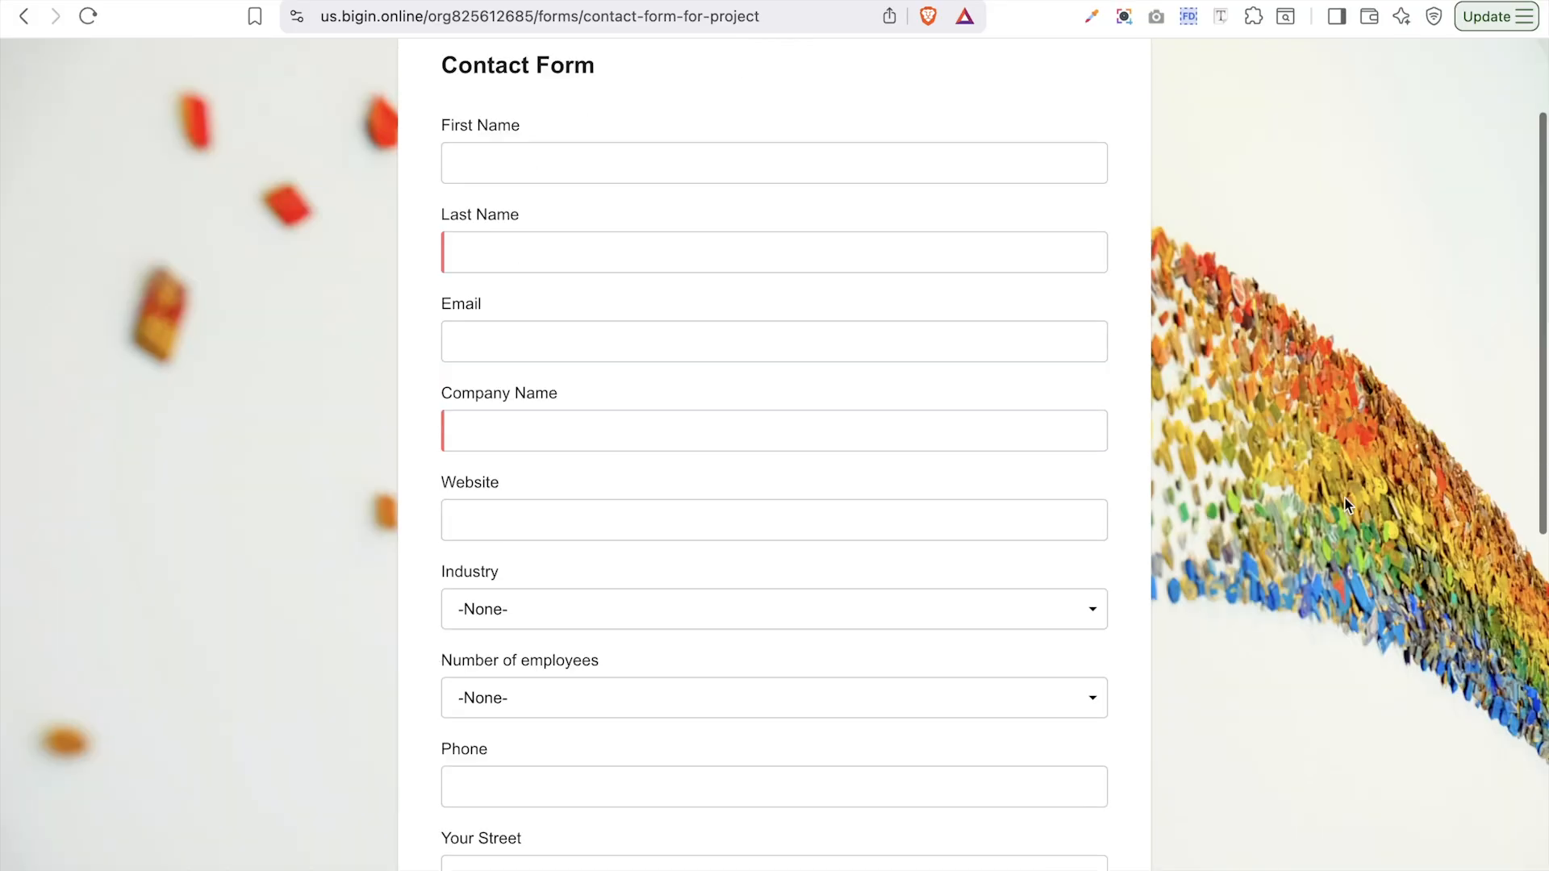
scroll(1344, 497, "down", 4)
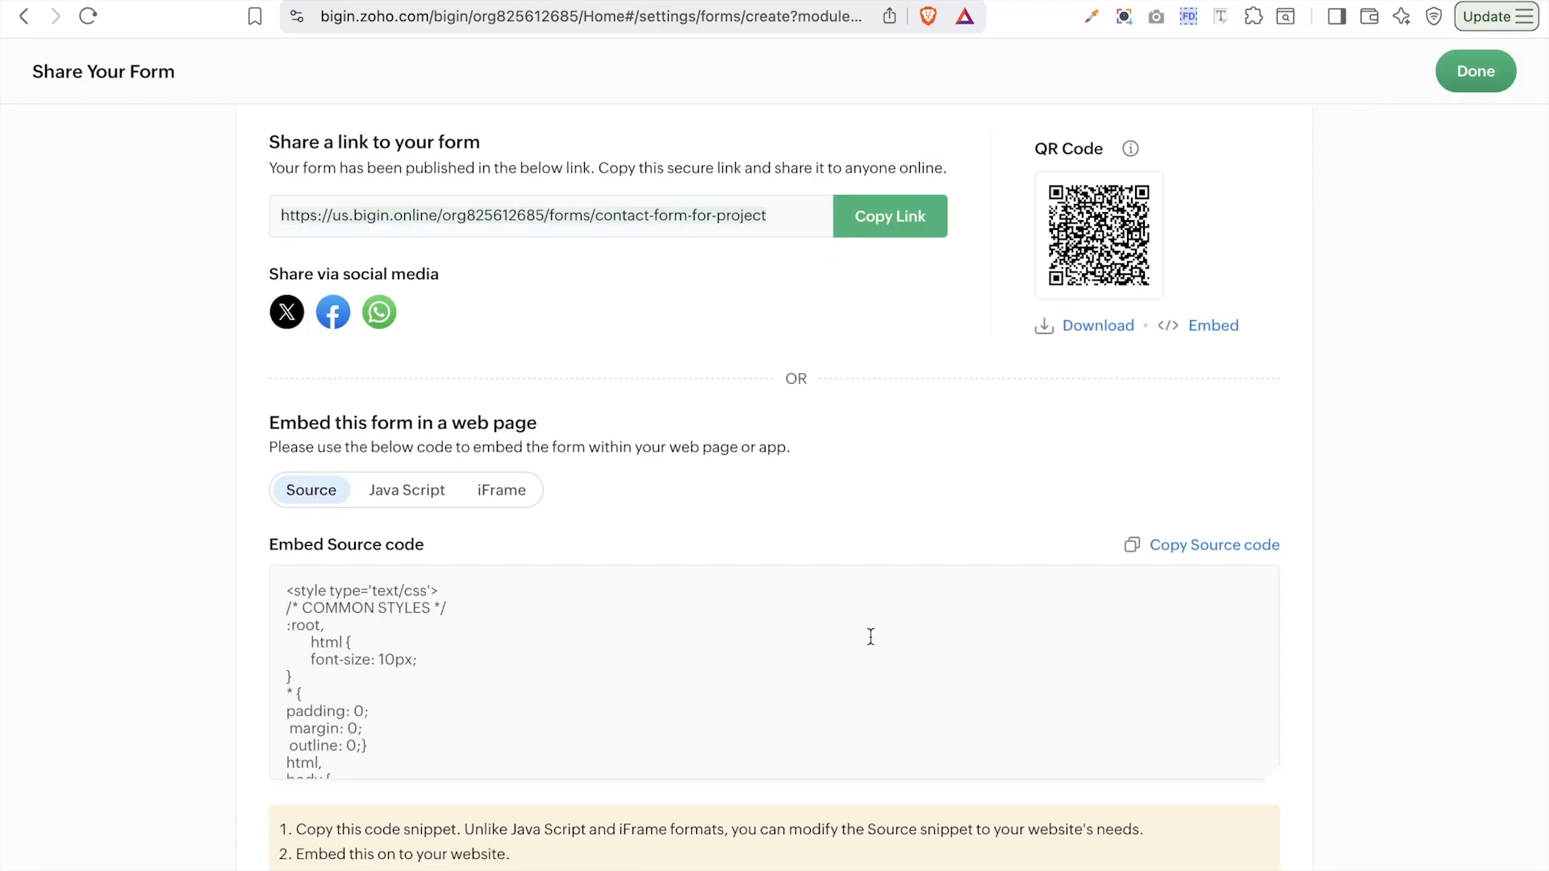
- Close the sharing page and open the Sales Pipeline Contact Form for editing
scroll(870, 637, "down", 2)
scroll(870, 636, "down", 3)
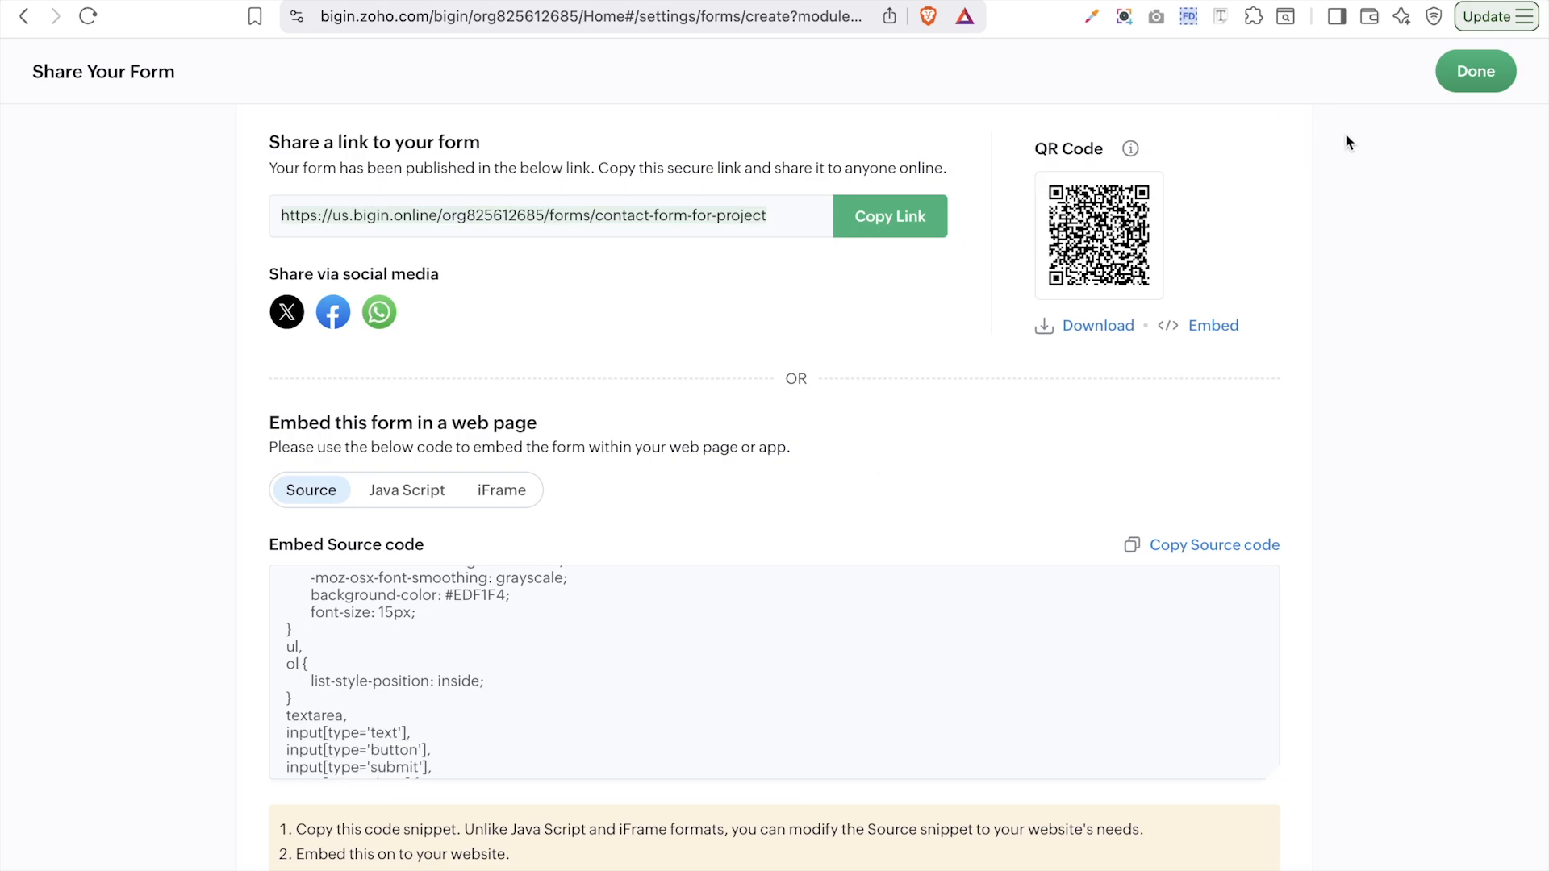
left_click(1480, 71)
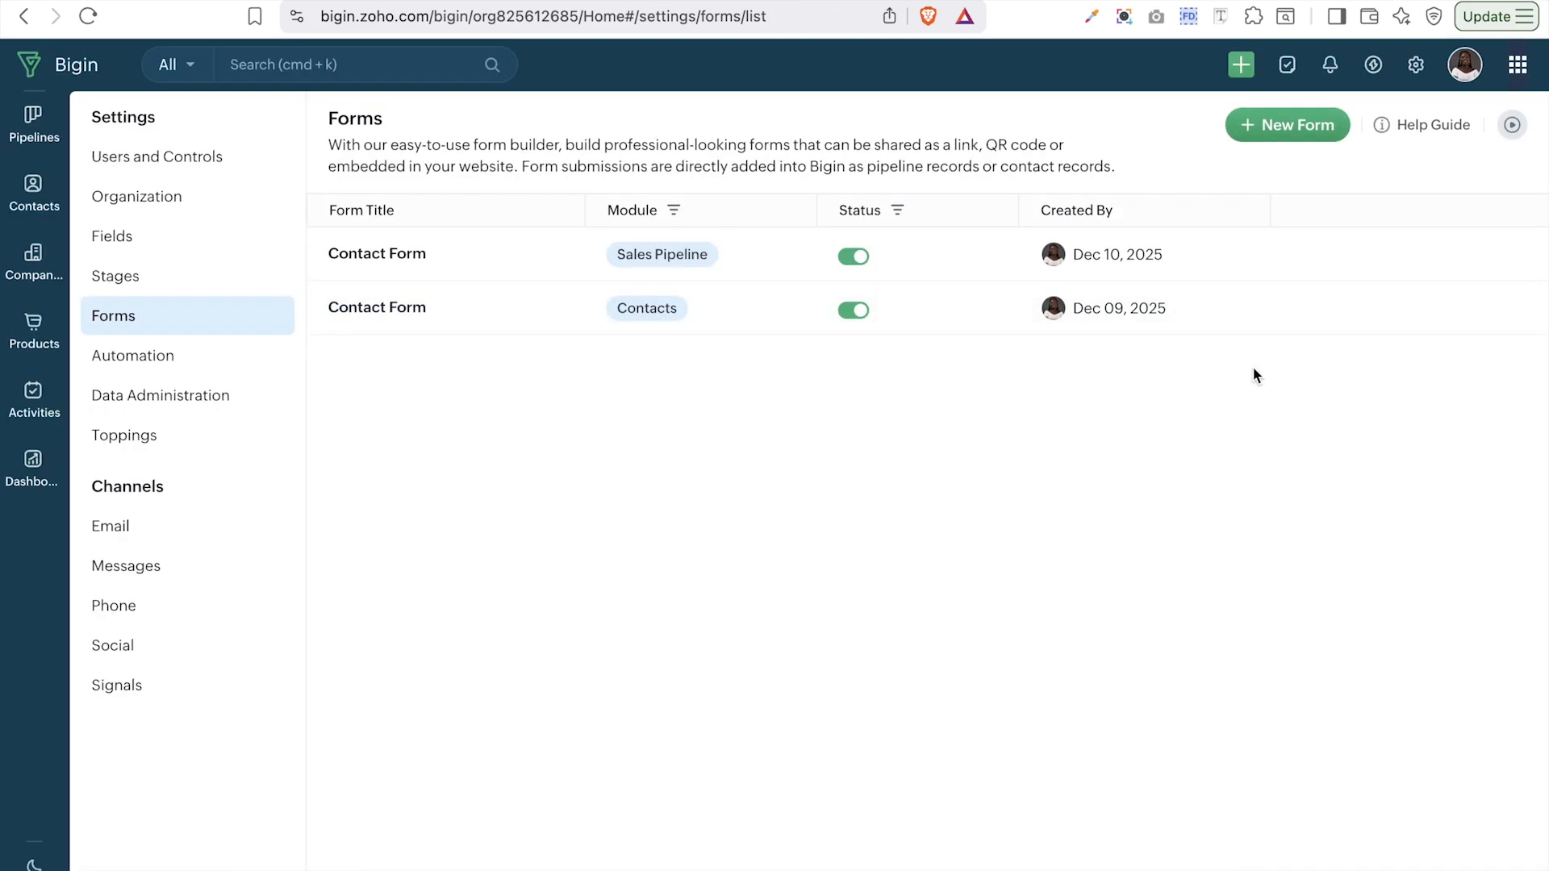
left_click(387, 258)
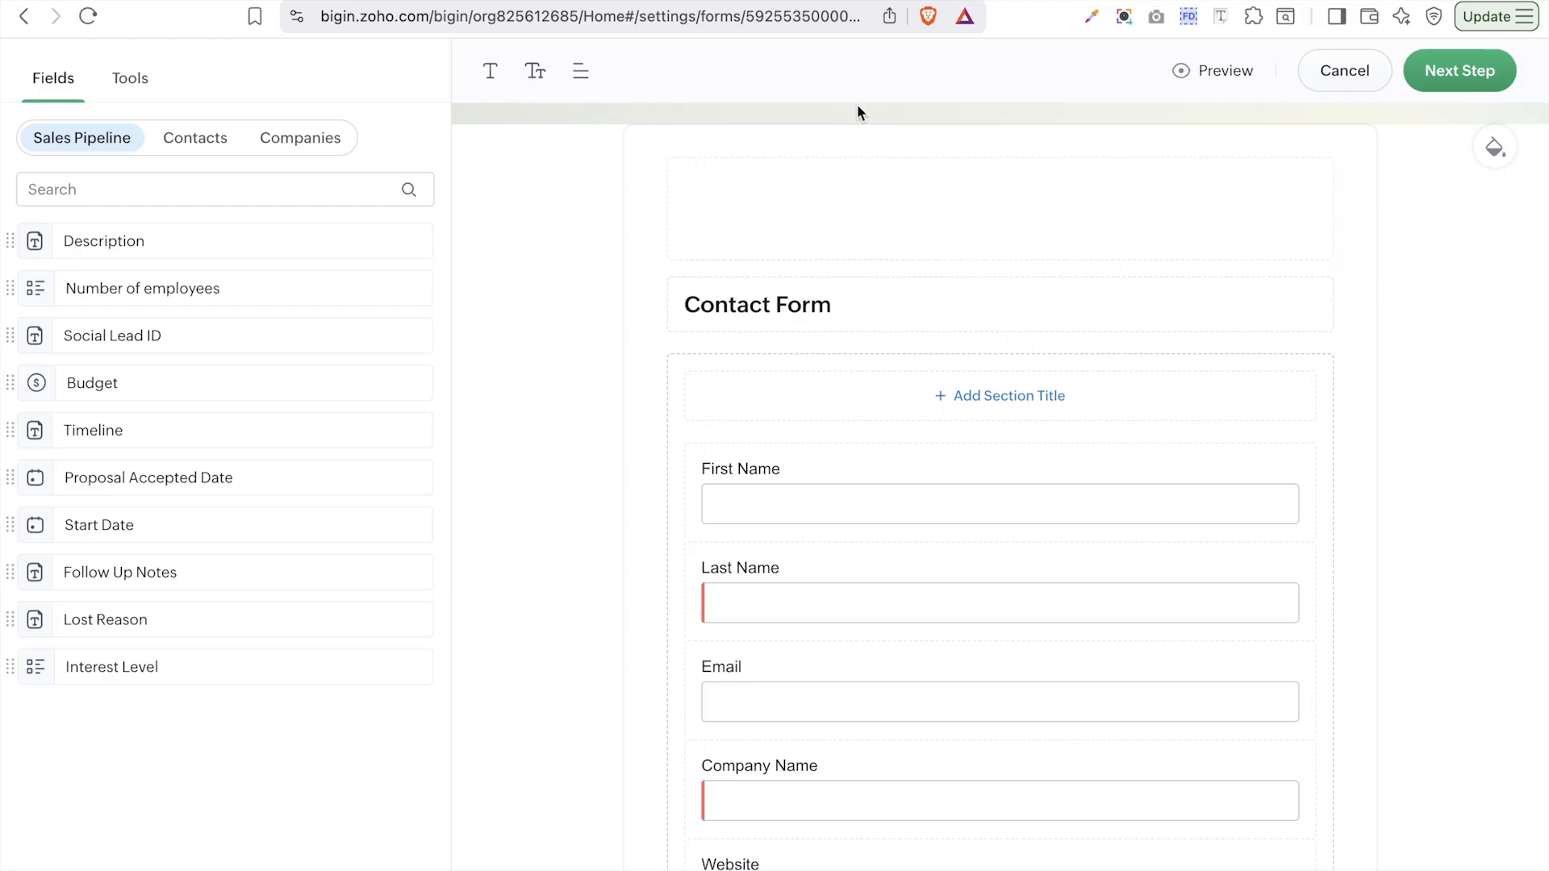
- Switch off Show Bigin Branding and save the form through its submission rules
scroll(1048, 577, "down", 10)
scroll(1048, 577, "down", 5)
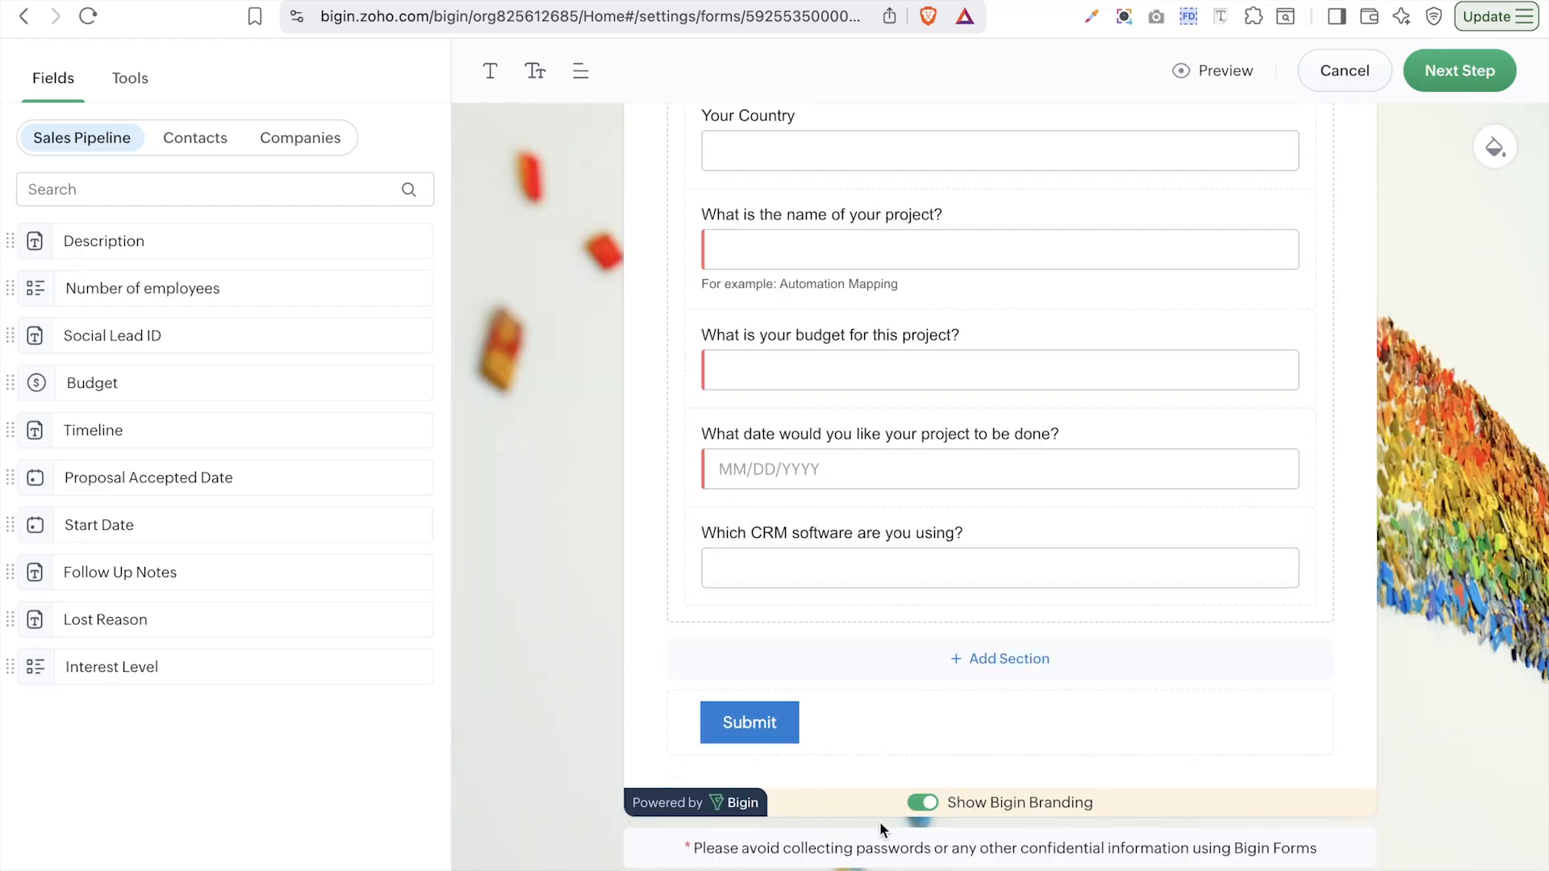
left_click(920, 805)
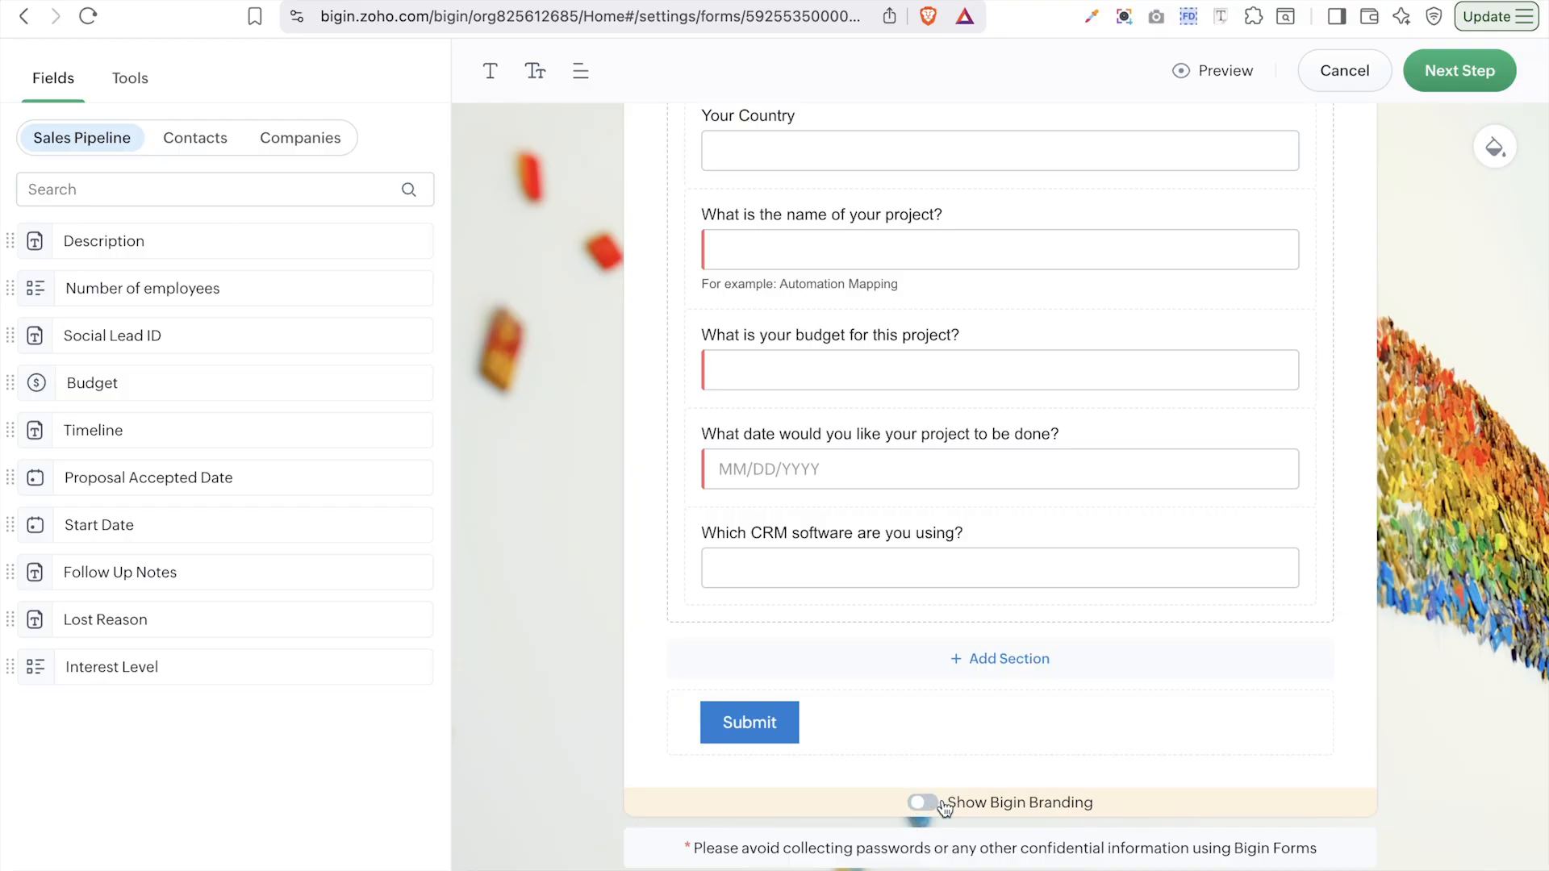
left_click(1464, 73)
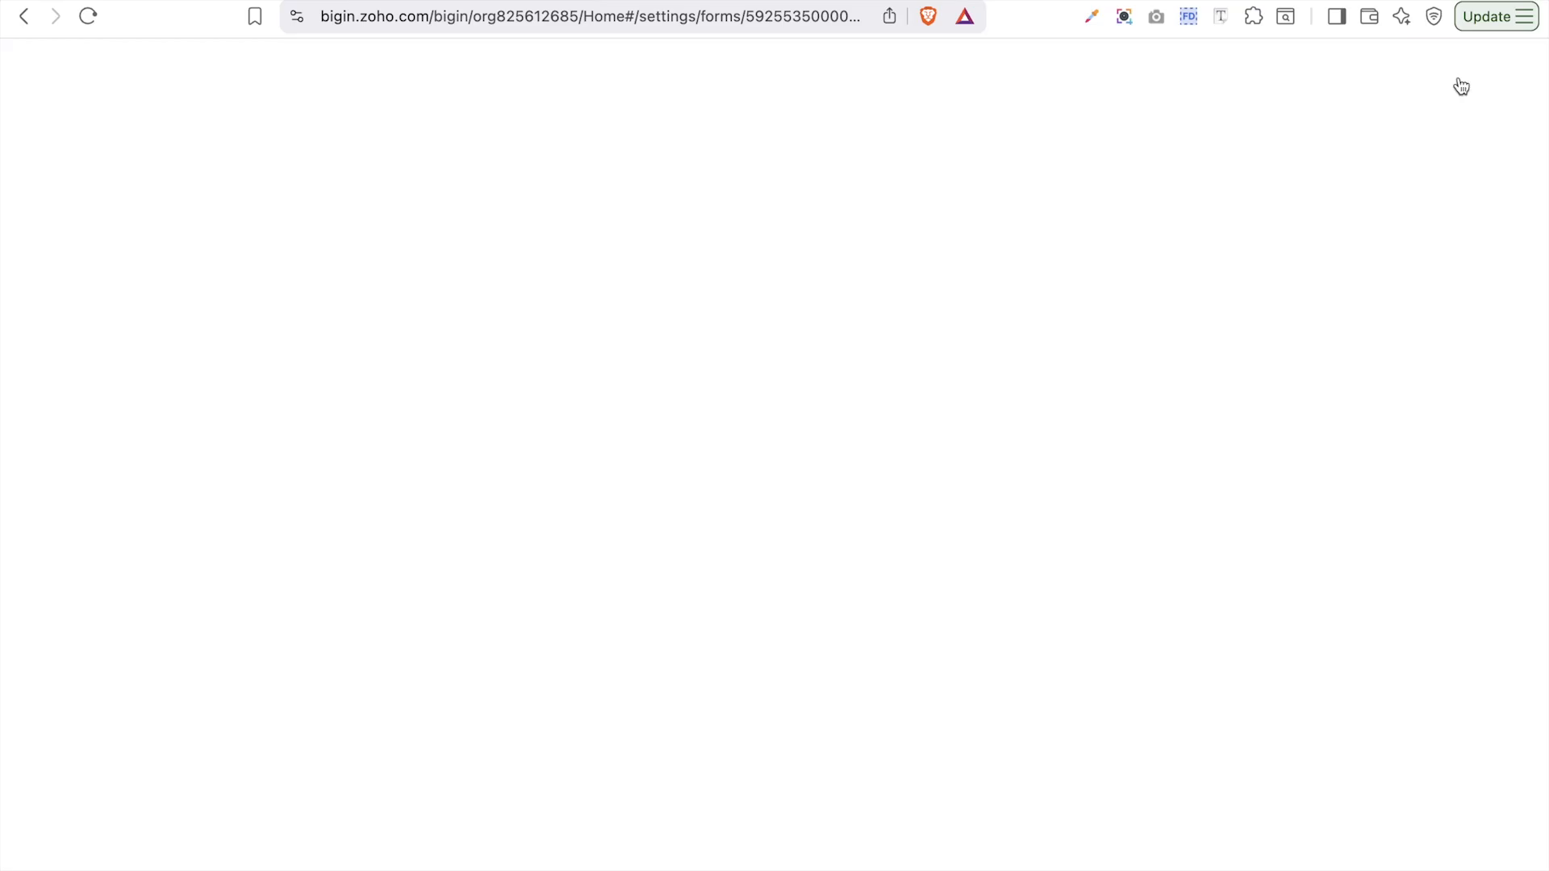
left_click(1459, 77)
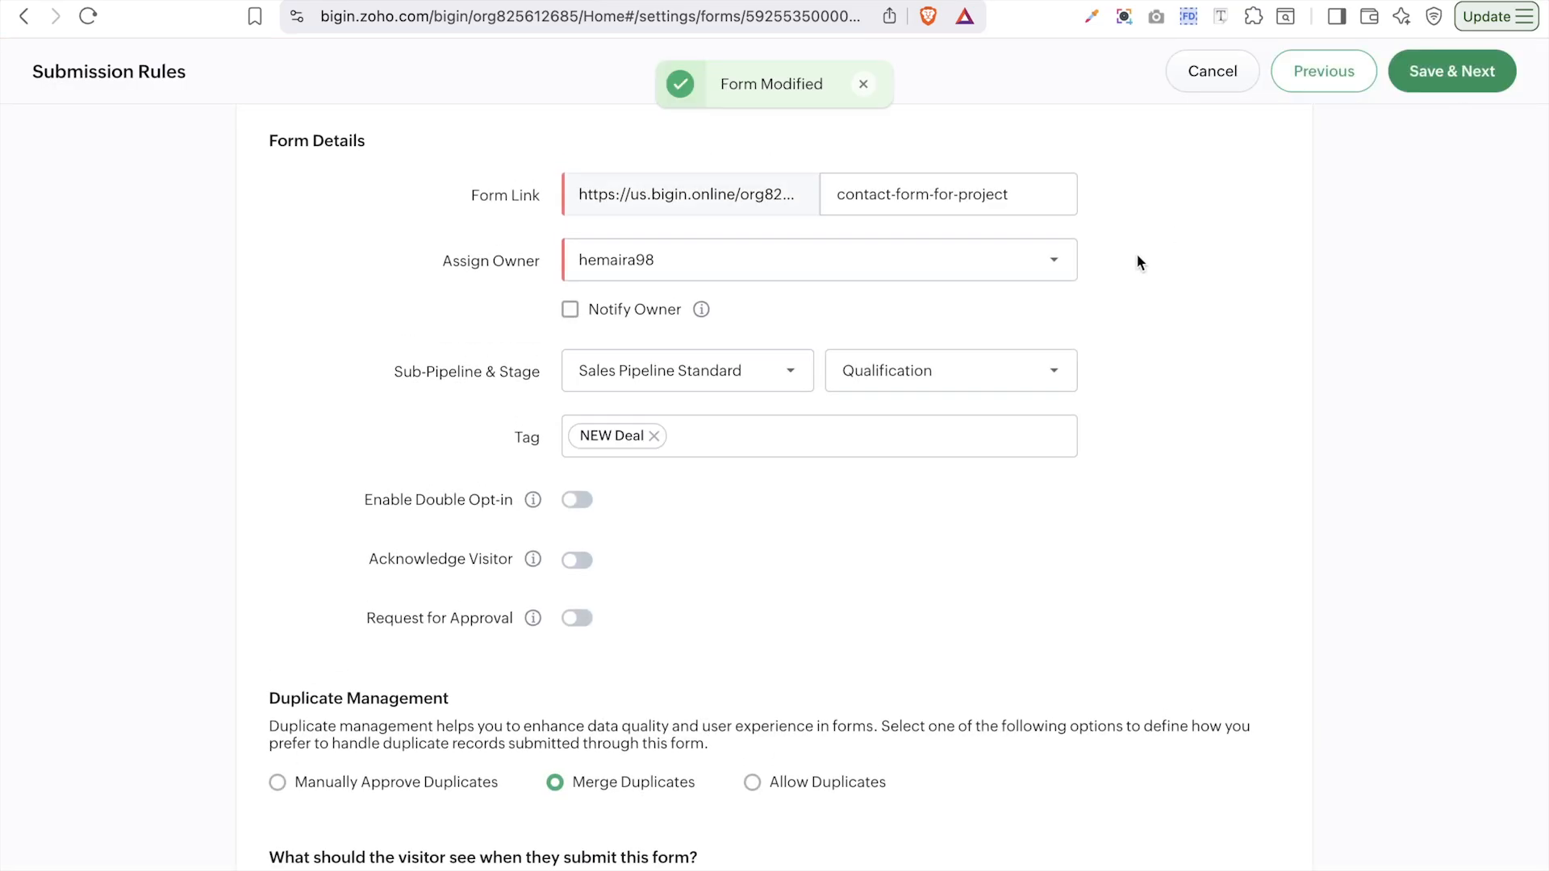
- Review the embed code on Share Your Form, then close it with Done
scroll(663, 582, "down", 2)
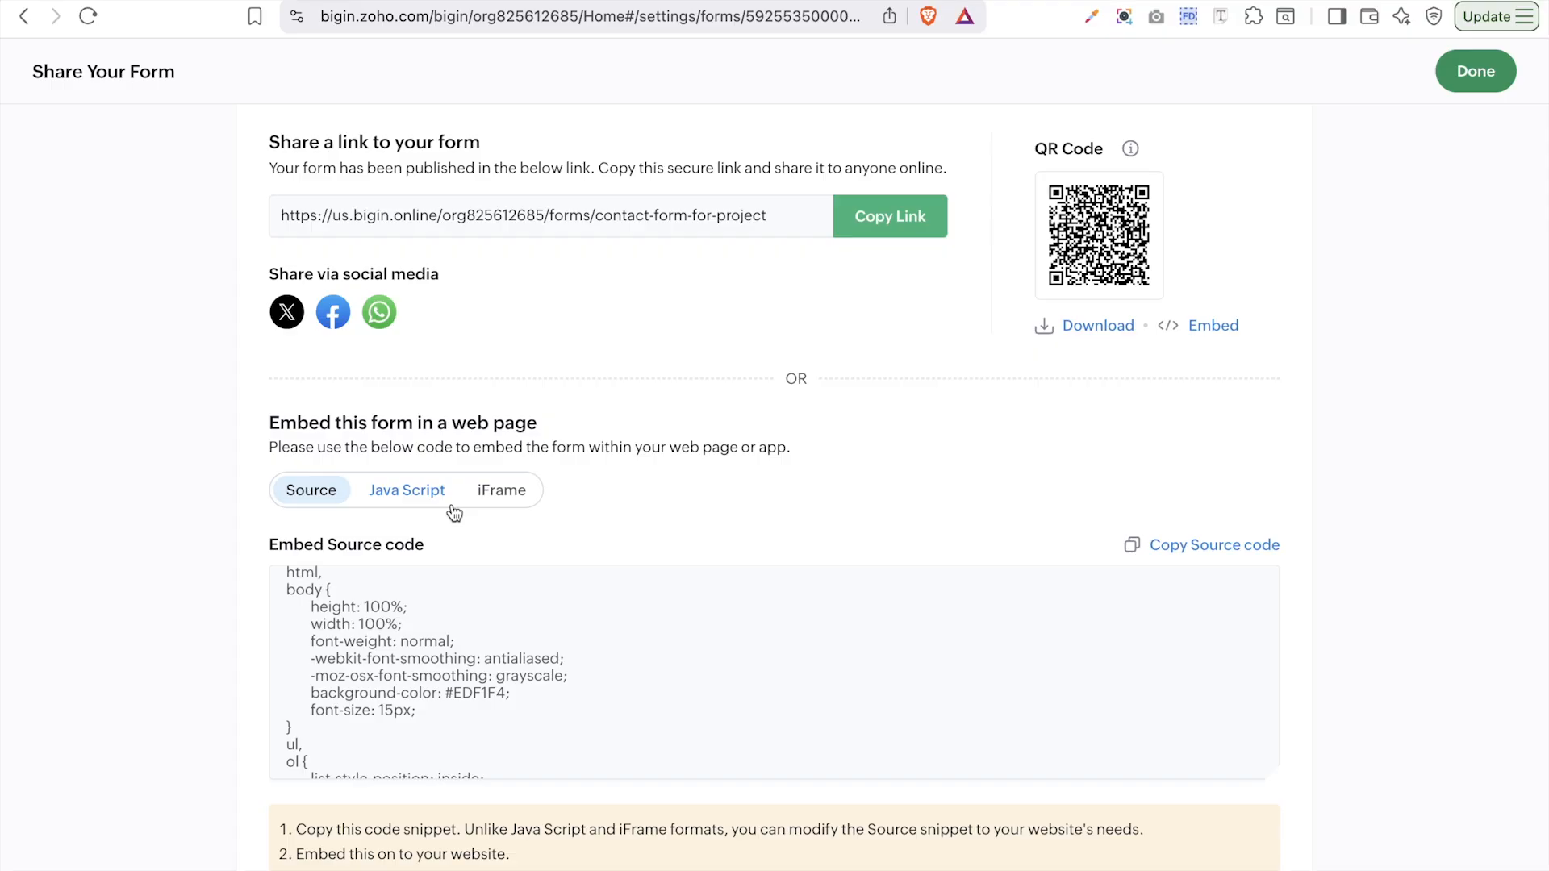
scroll(453, 512, "down", 1)
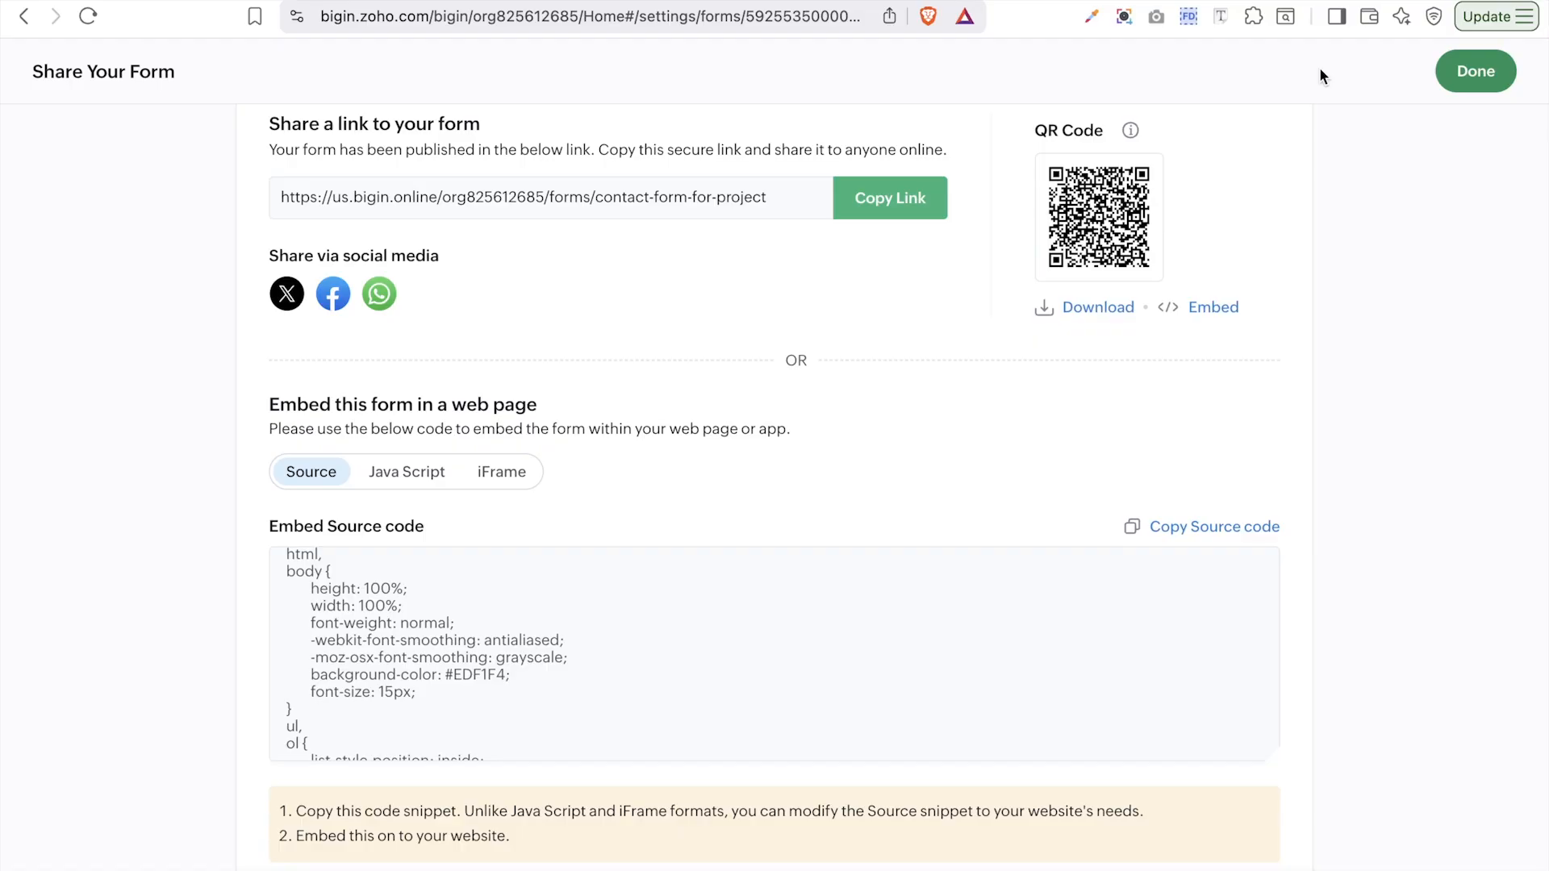
left_click(1476, 71)
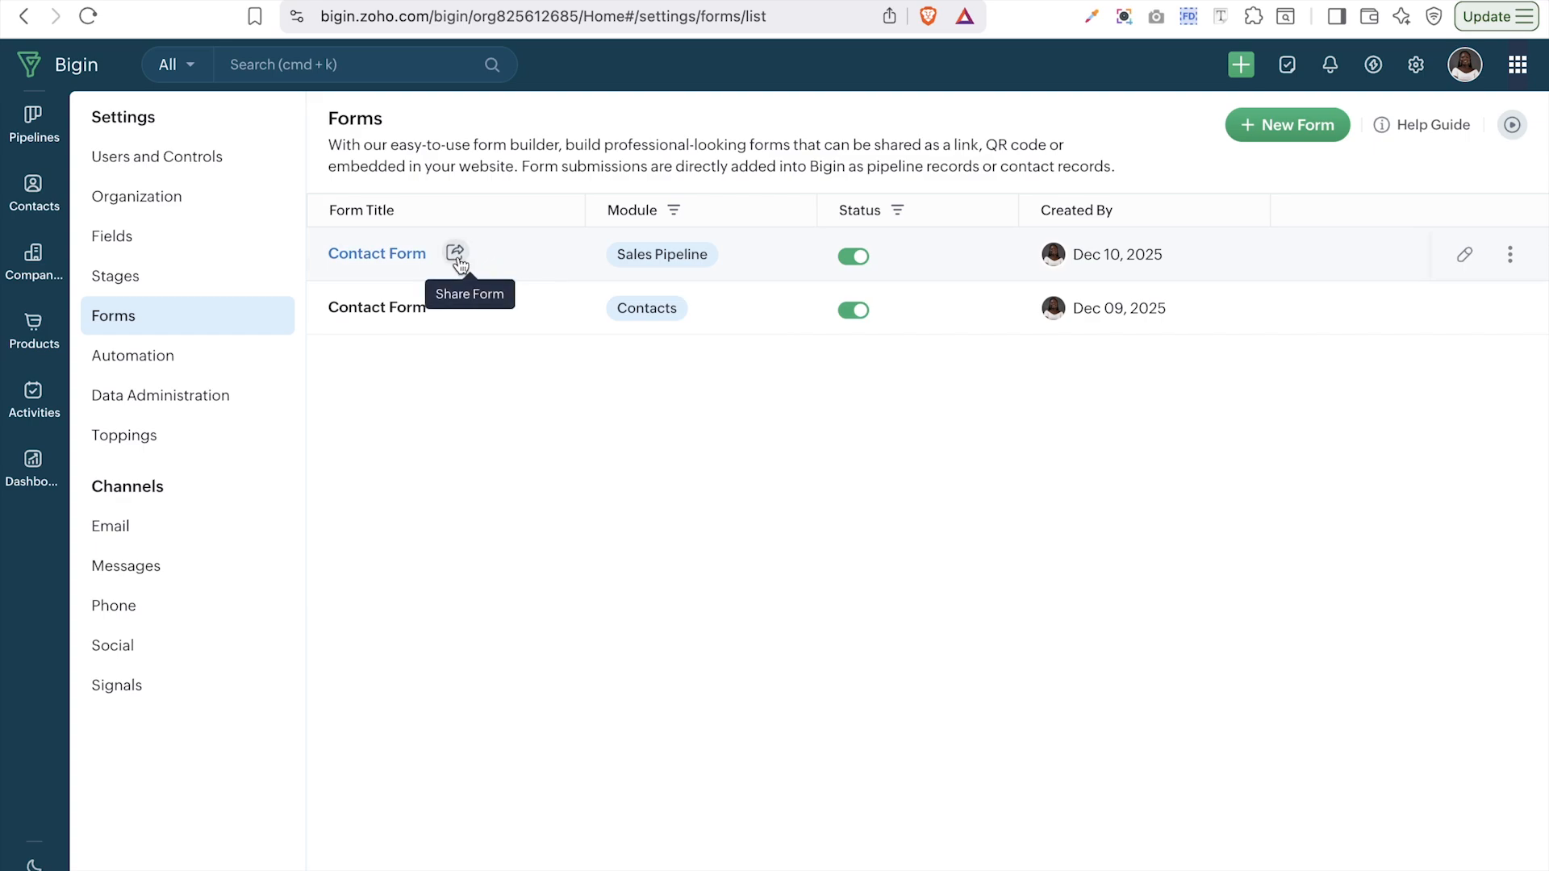
left_click(459, 259)
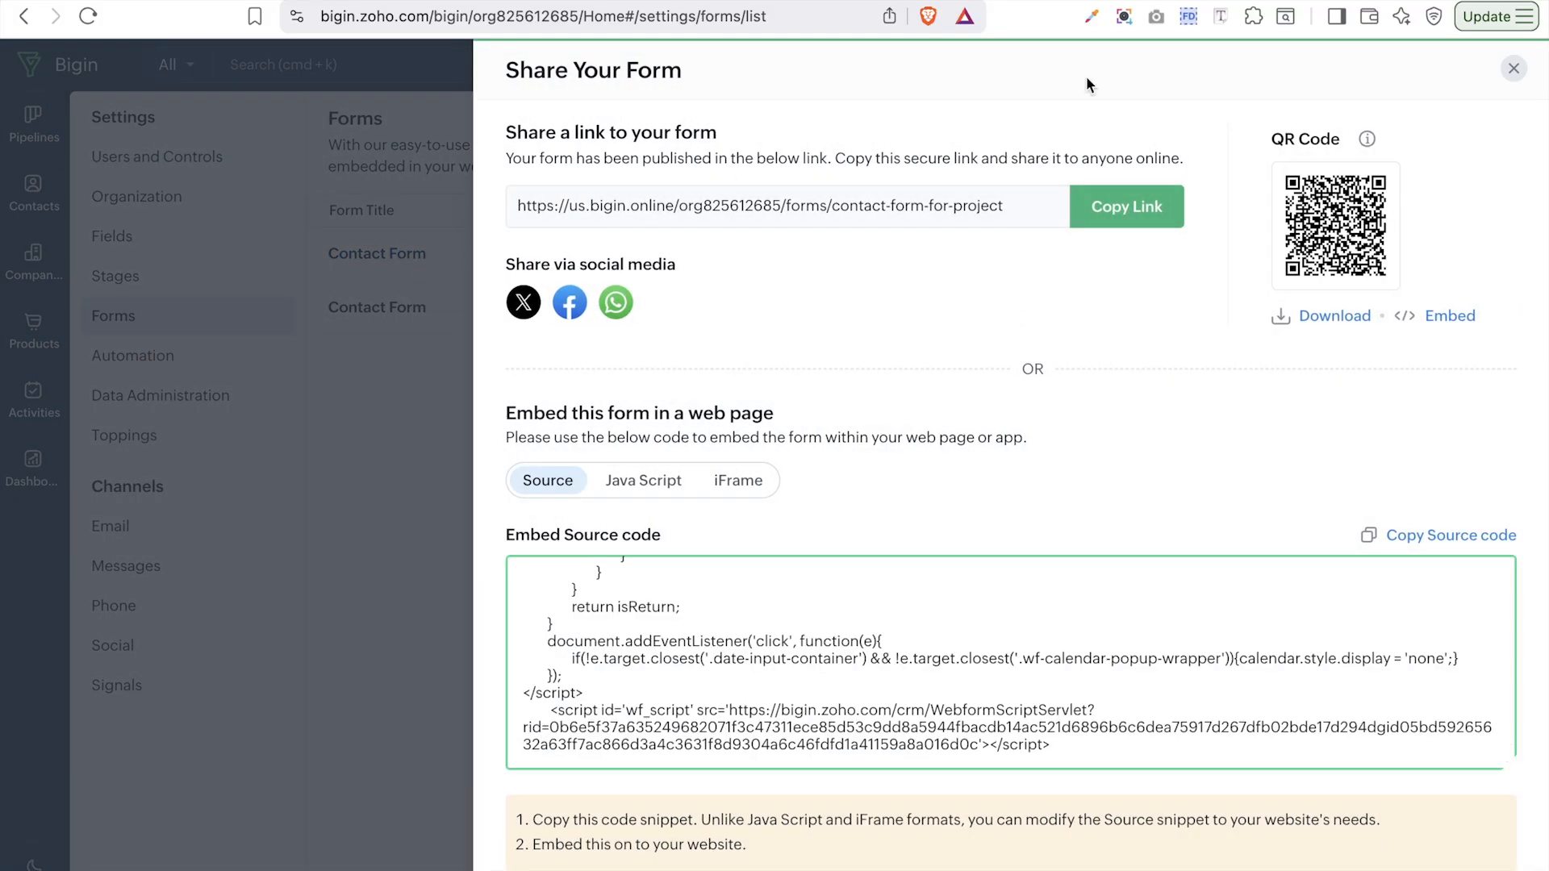
left_click(1514, 68)
mouse_move(1310, 253)
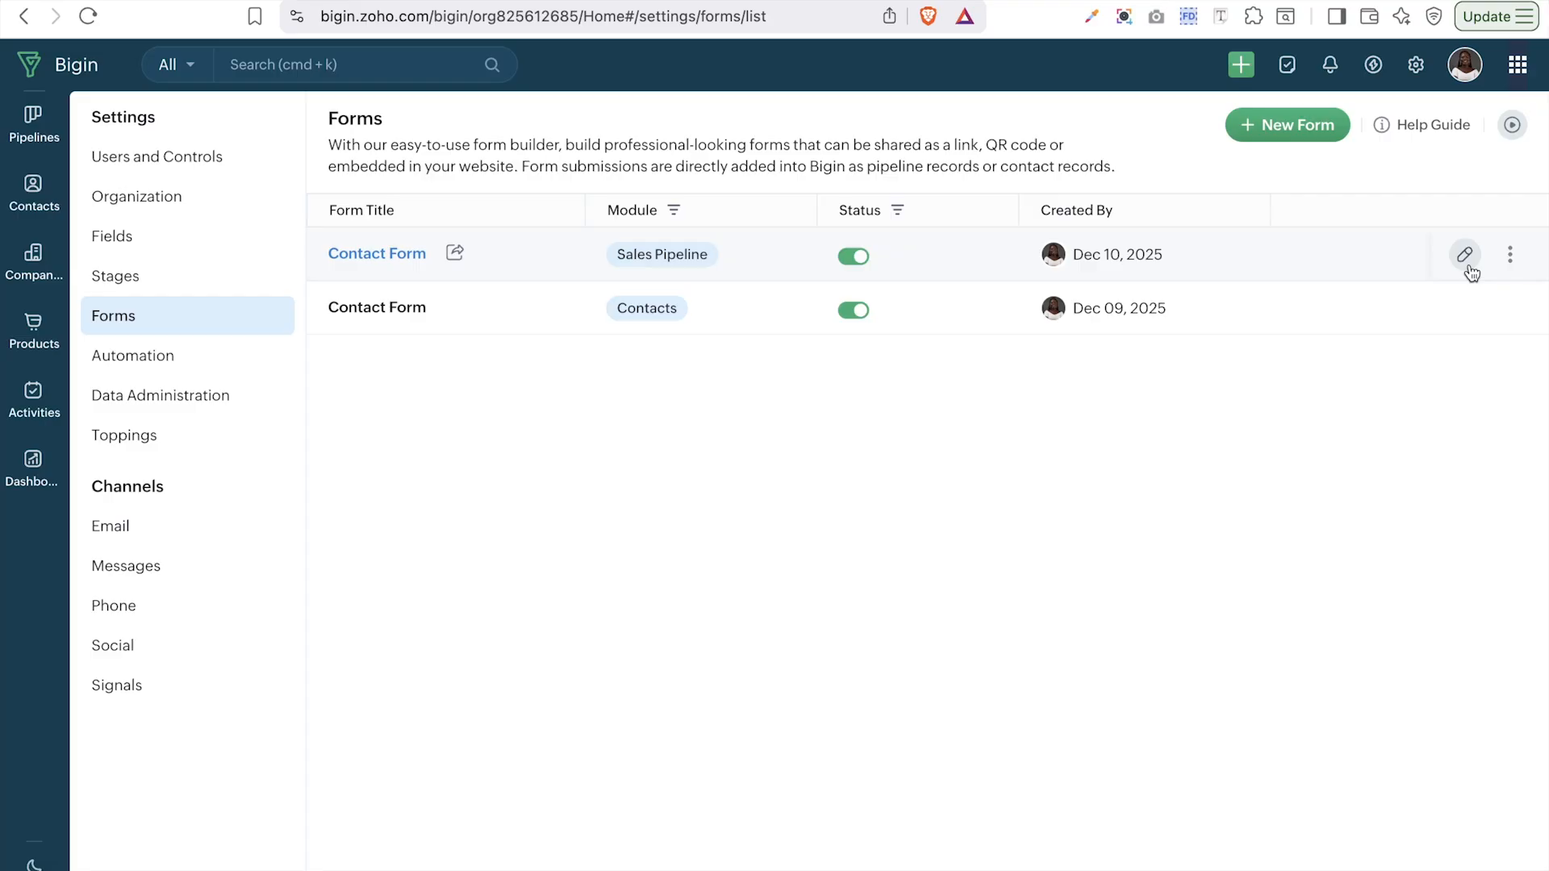
left_click(1509, 266)
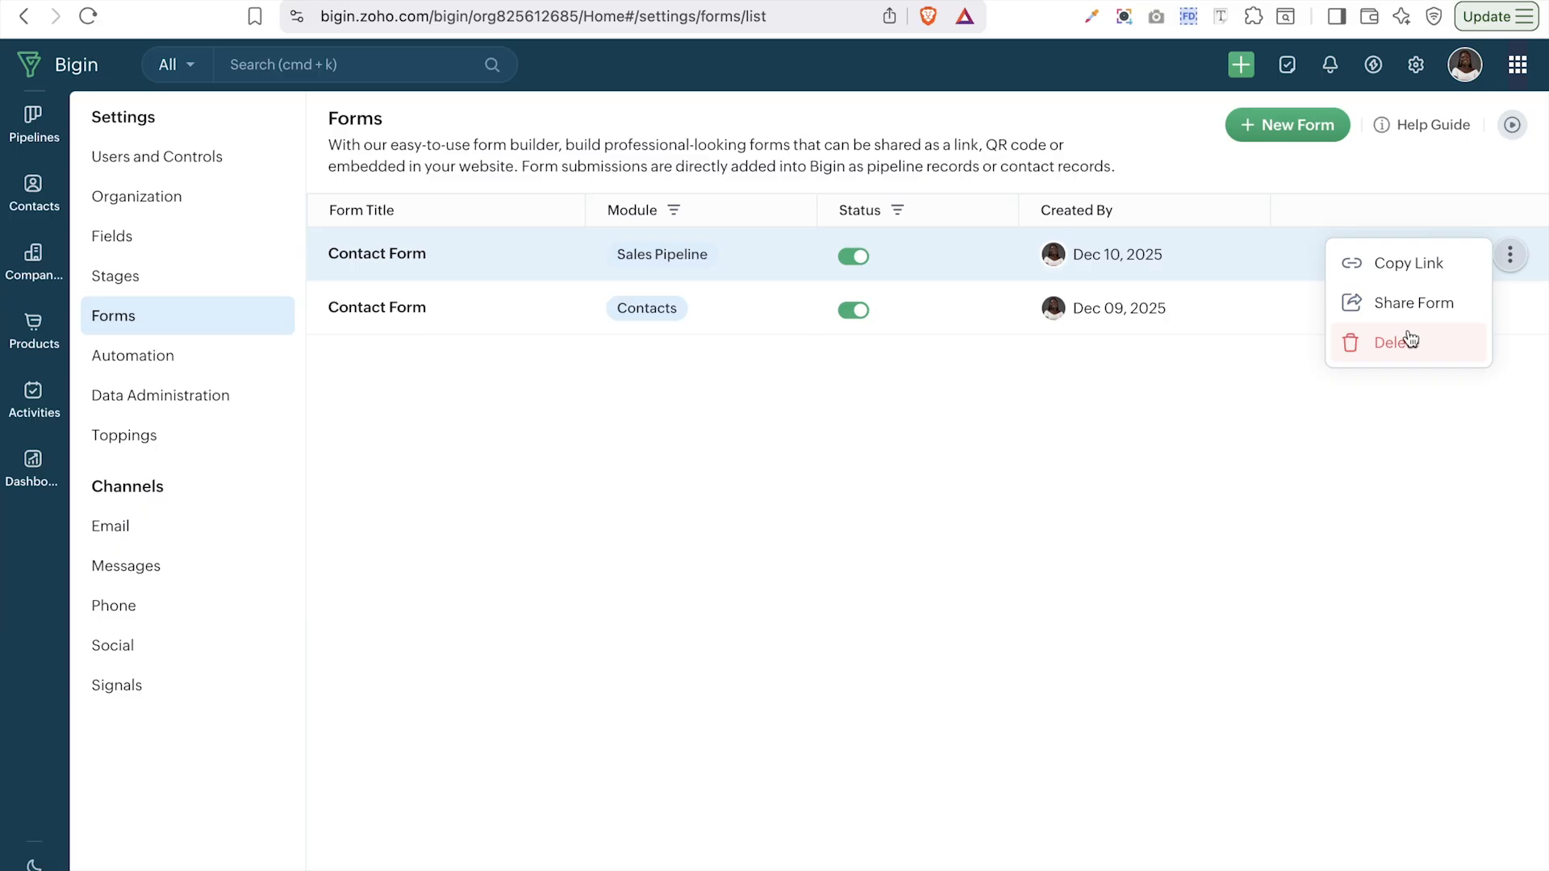
left_click(1180, 592)
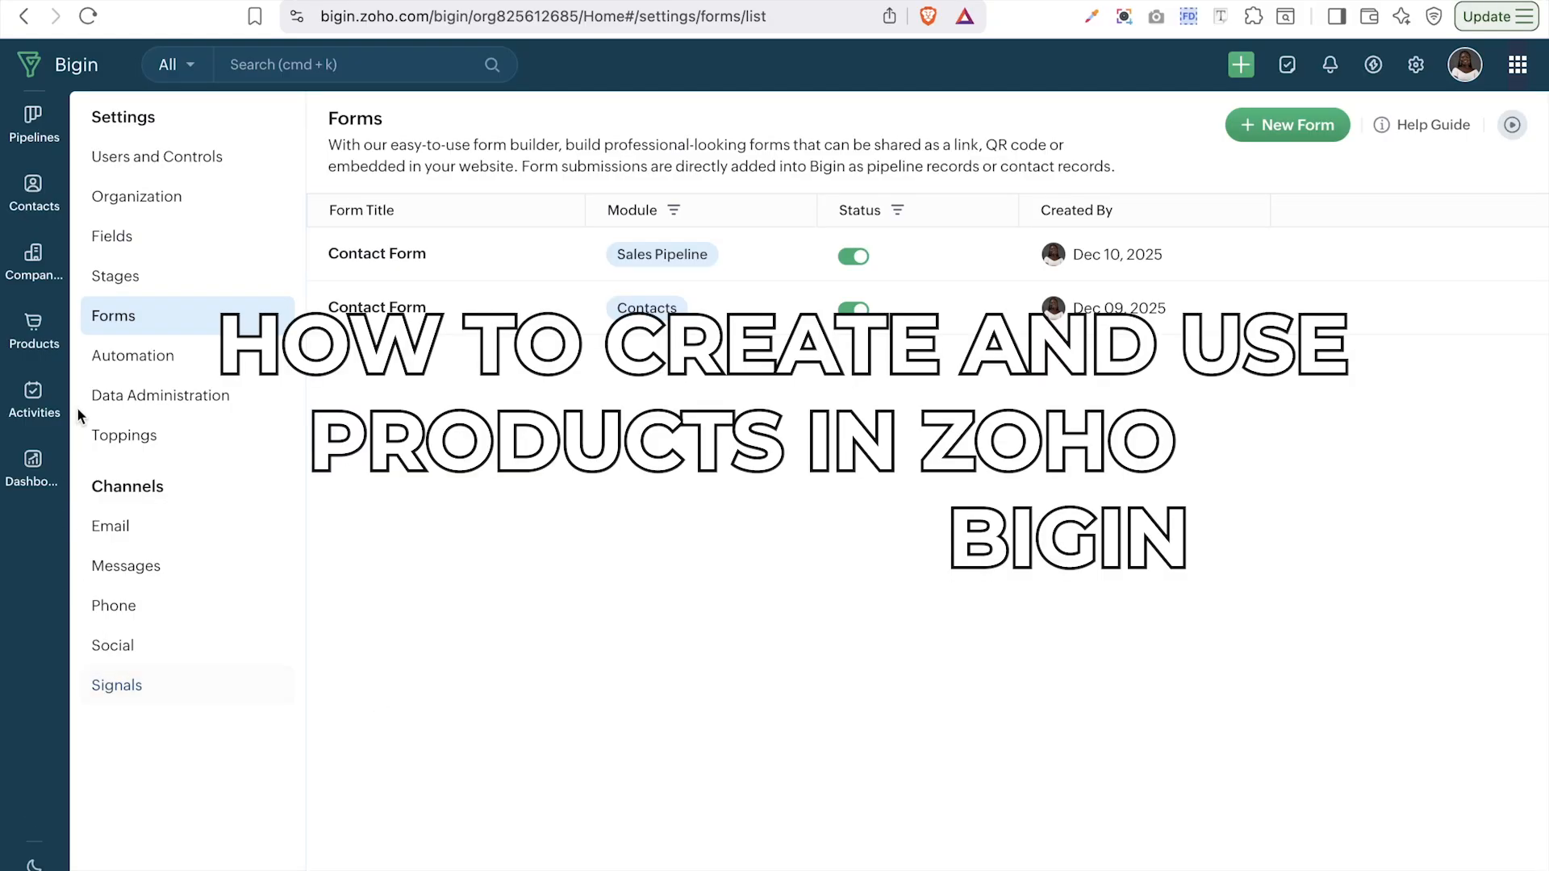
- In Products, cancel a new product form, start Import From a File, then go to Google Sheets
left_click(33, 335)
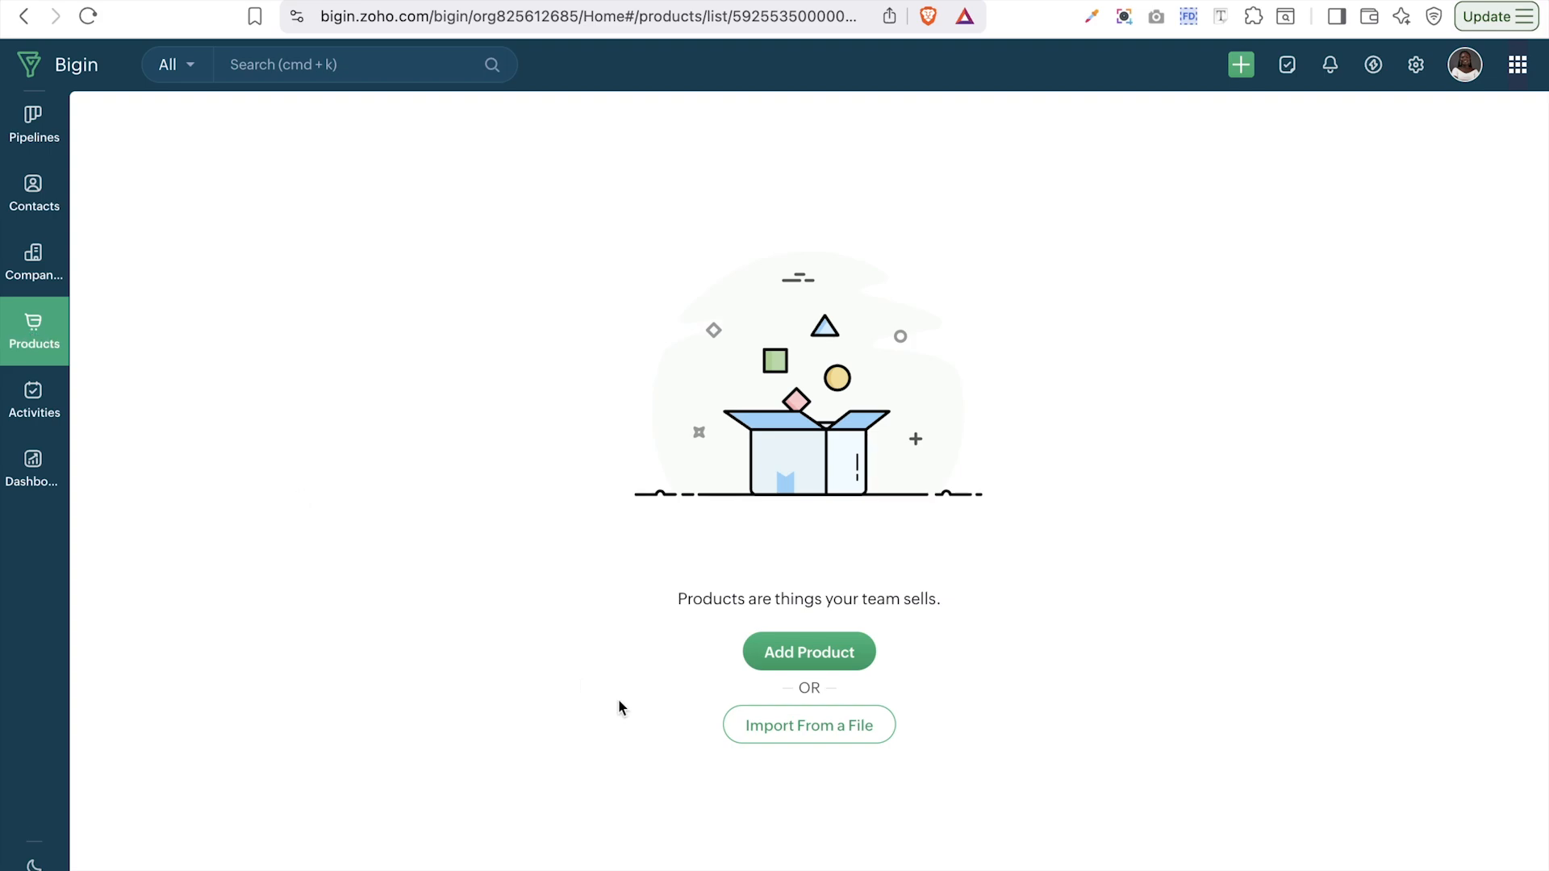
left_click(777, 652)
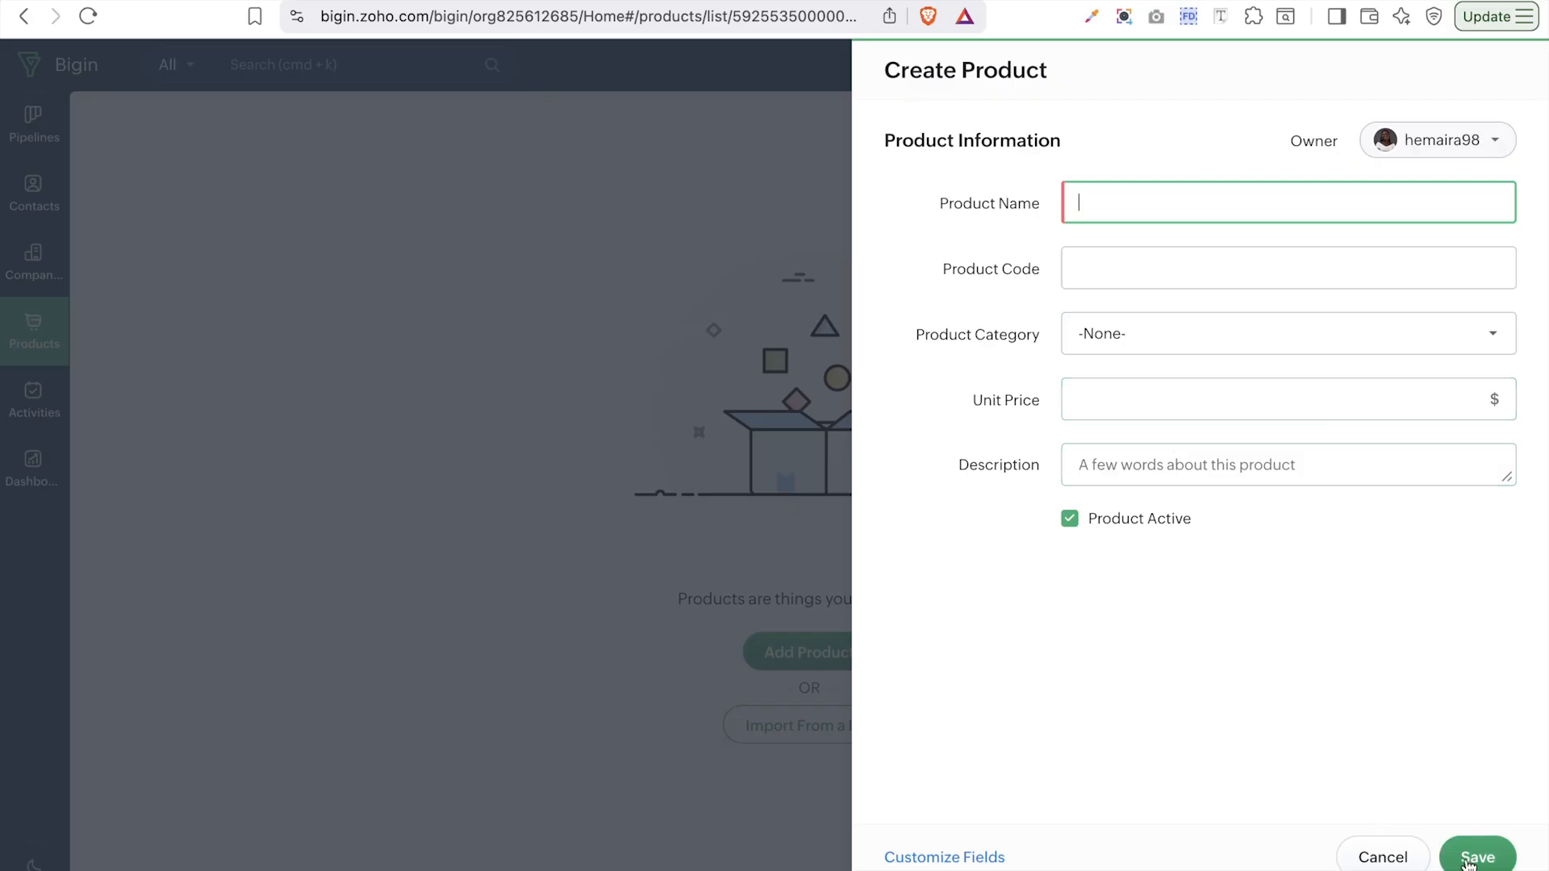
left_click(1418, 858)
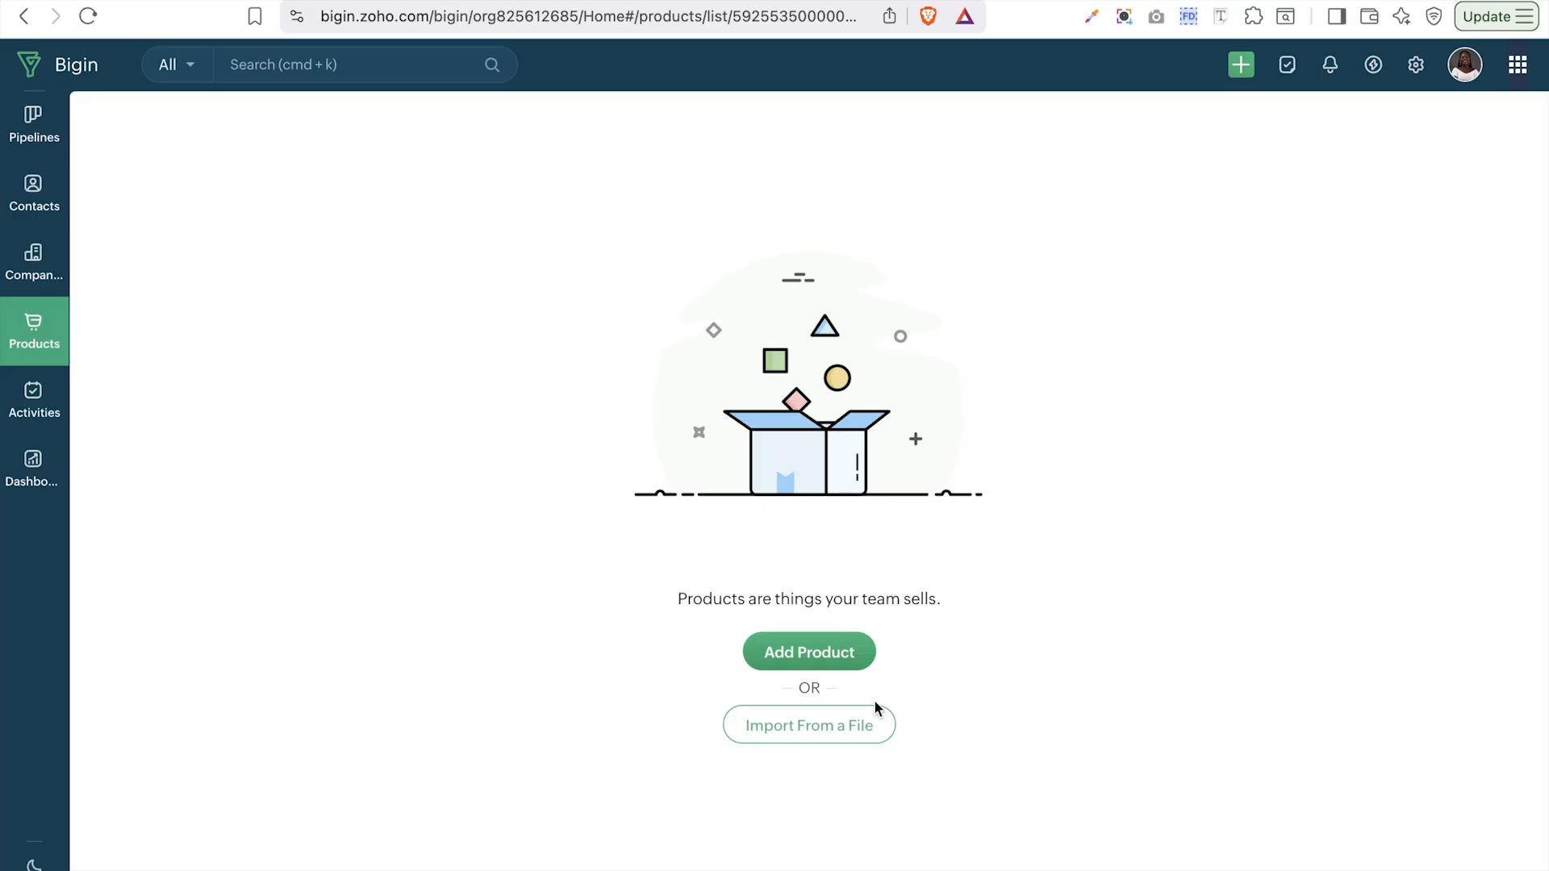
left_click(857, 731)
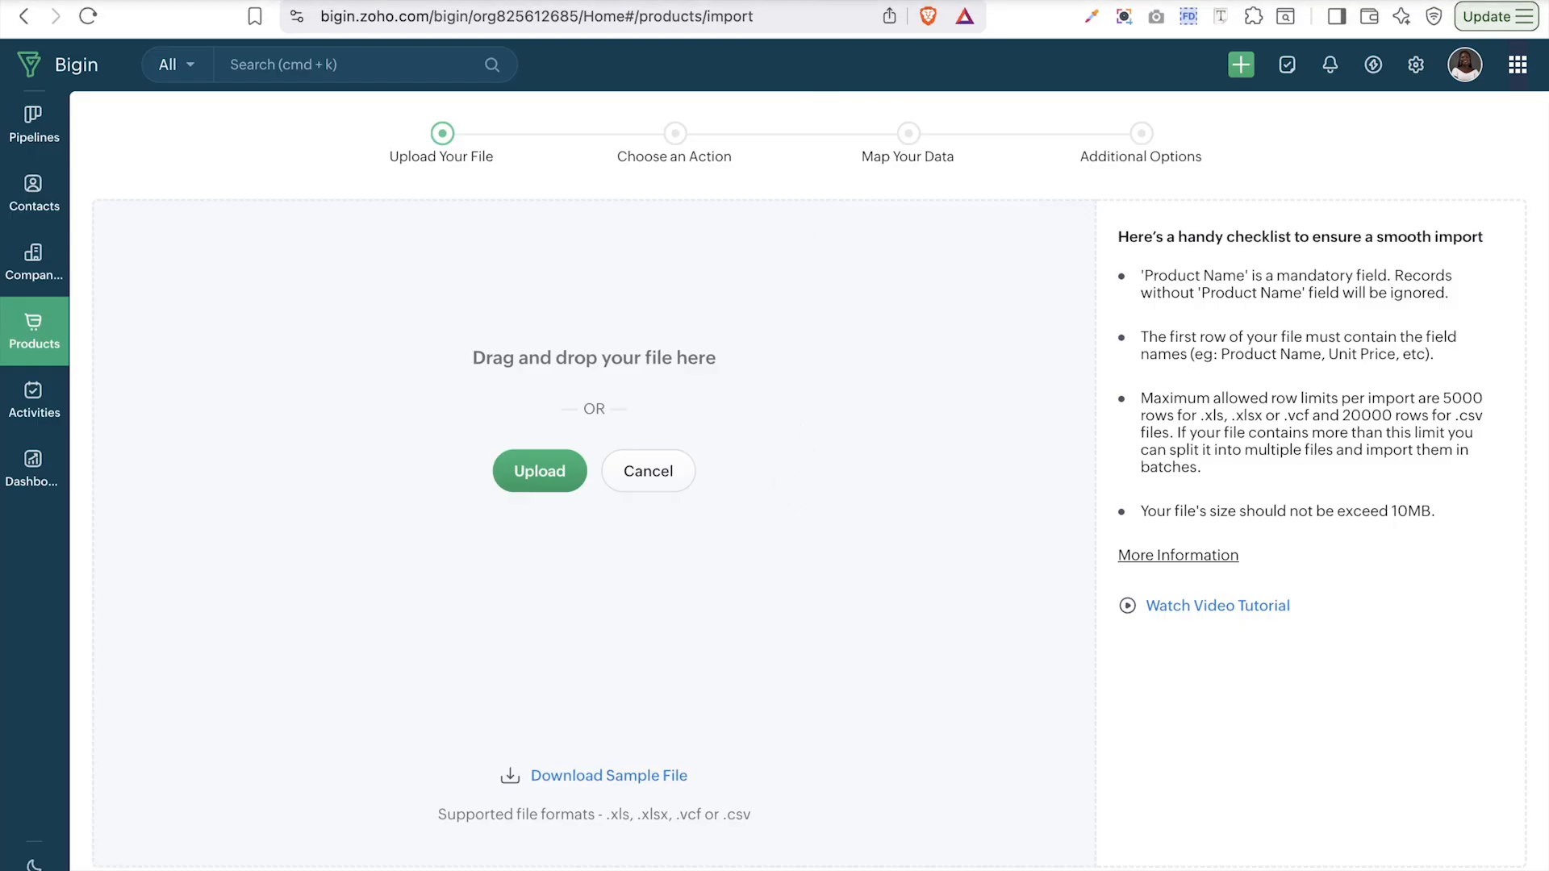
left_click(1017, 1)
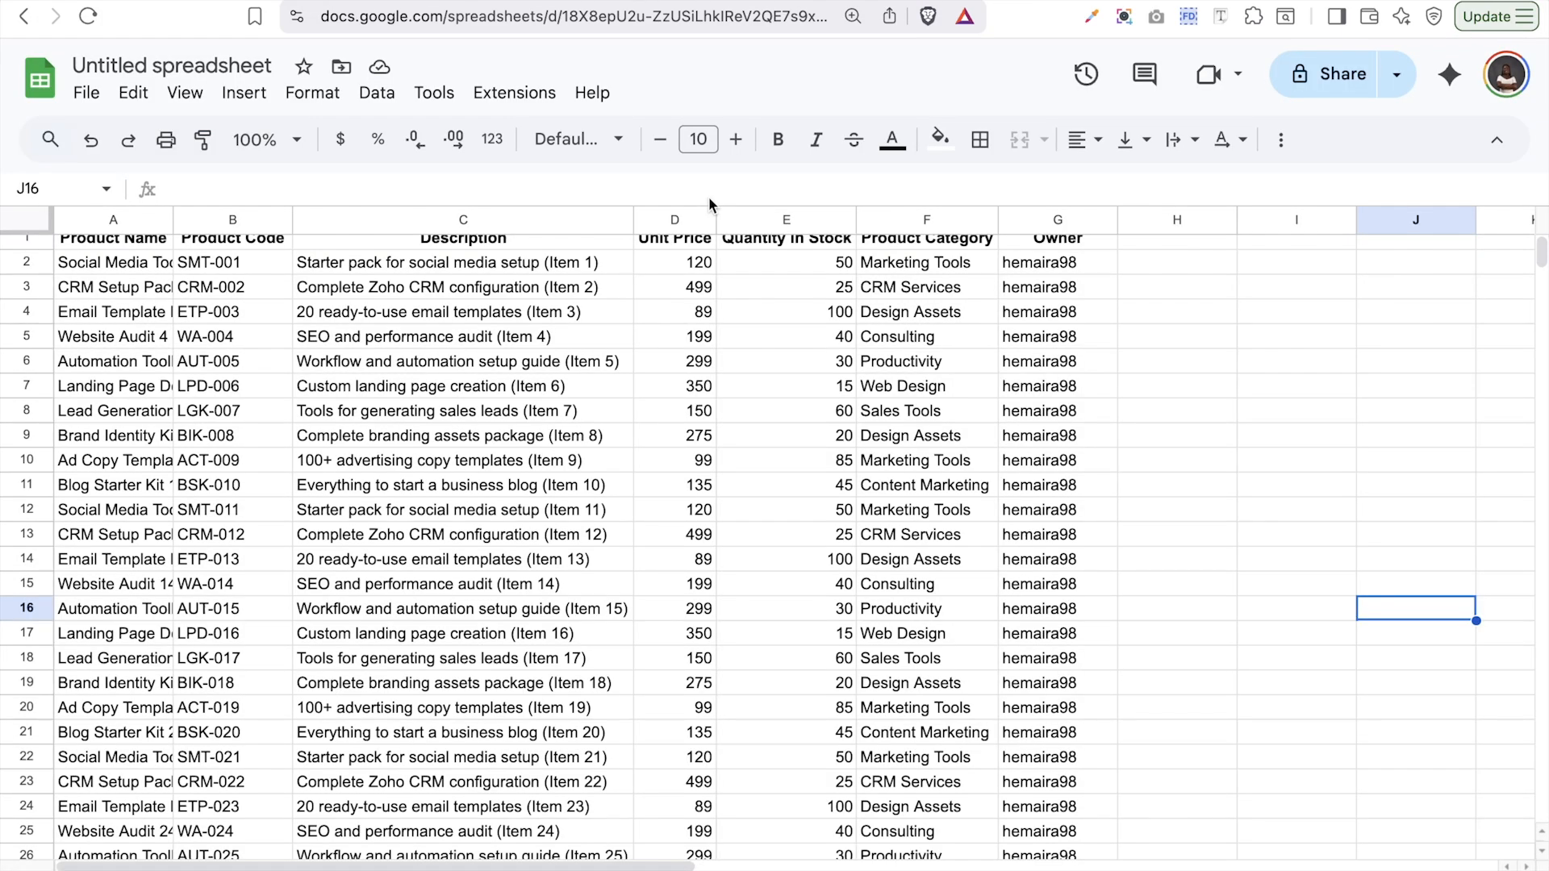
- Check the Description and Quantity in Stock columns in the sheet, then open Bigin's Settings
scroll(551, 620, "up", 1)
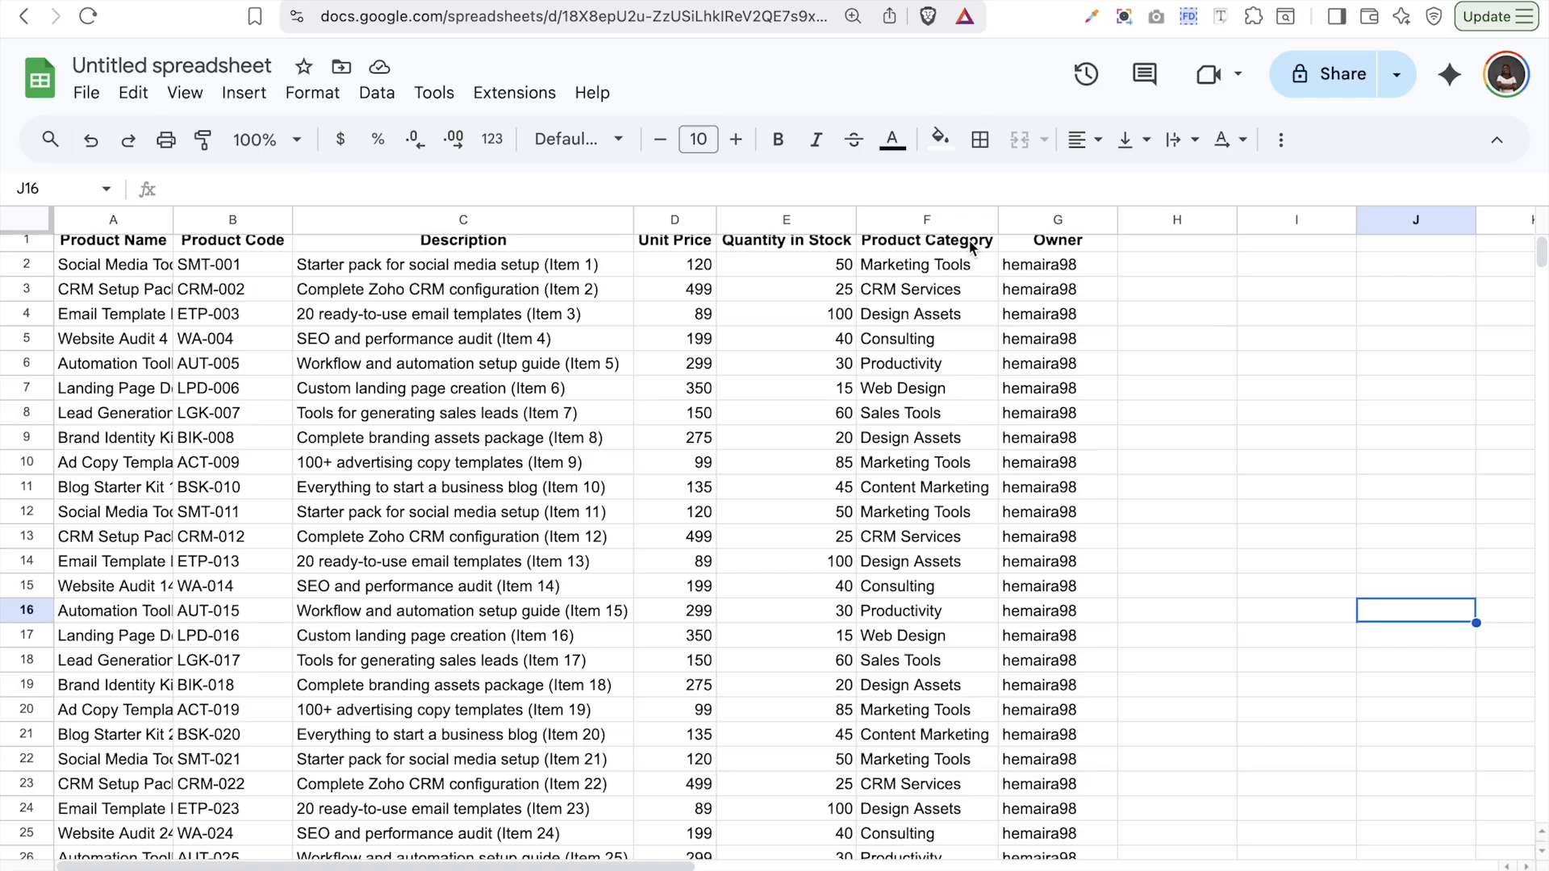
left_click(403, 217)
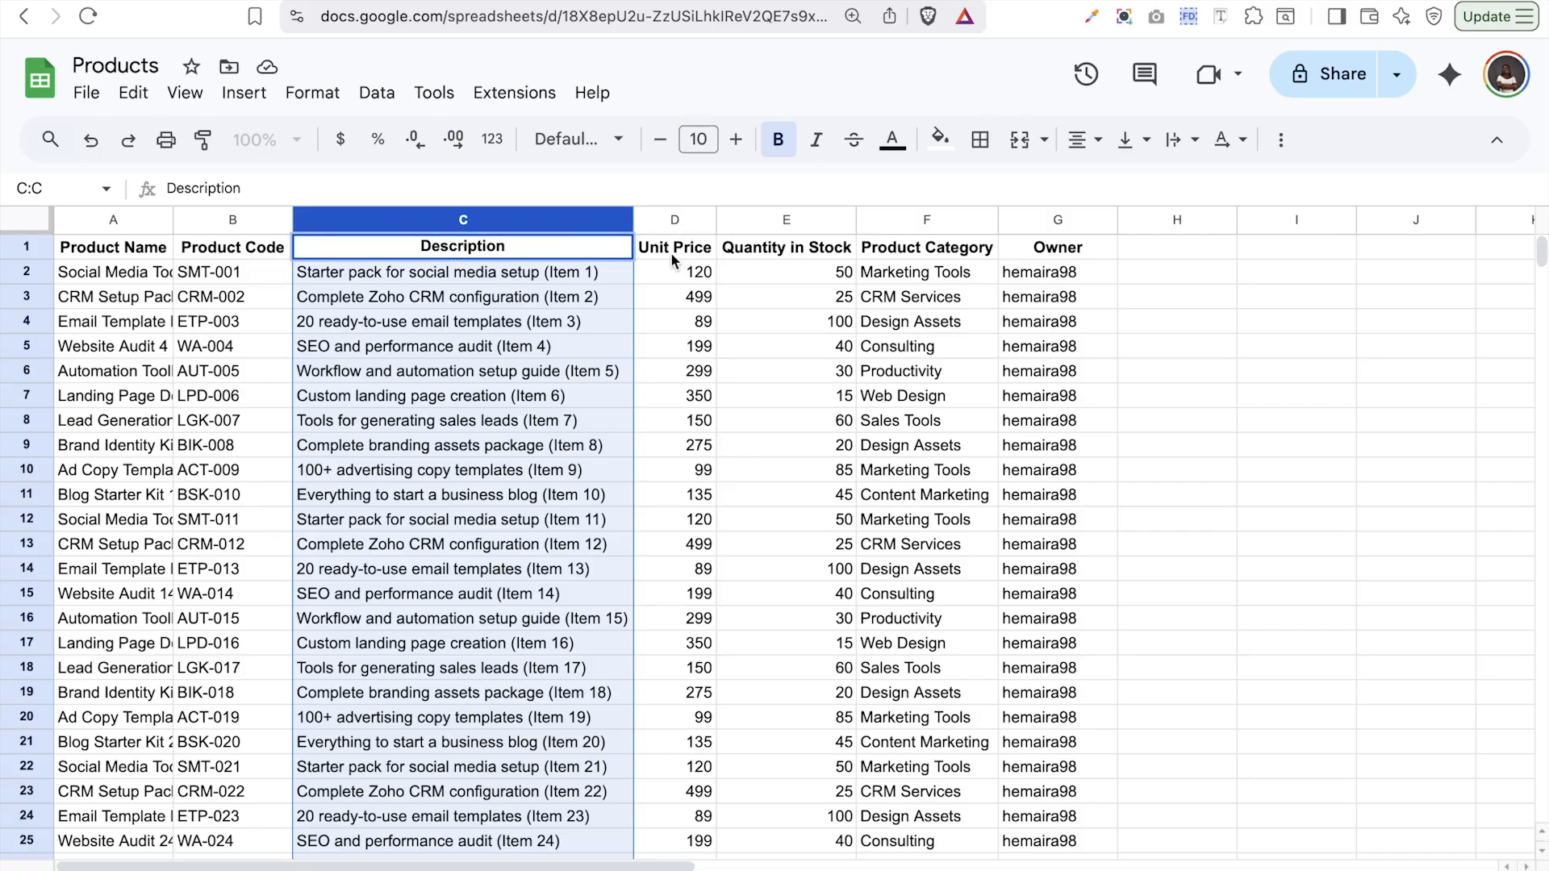
left_click(756, 247)
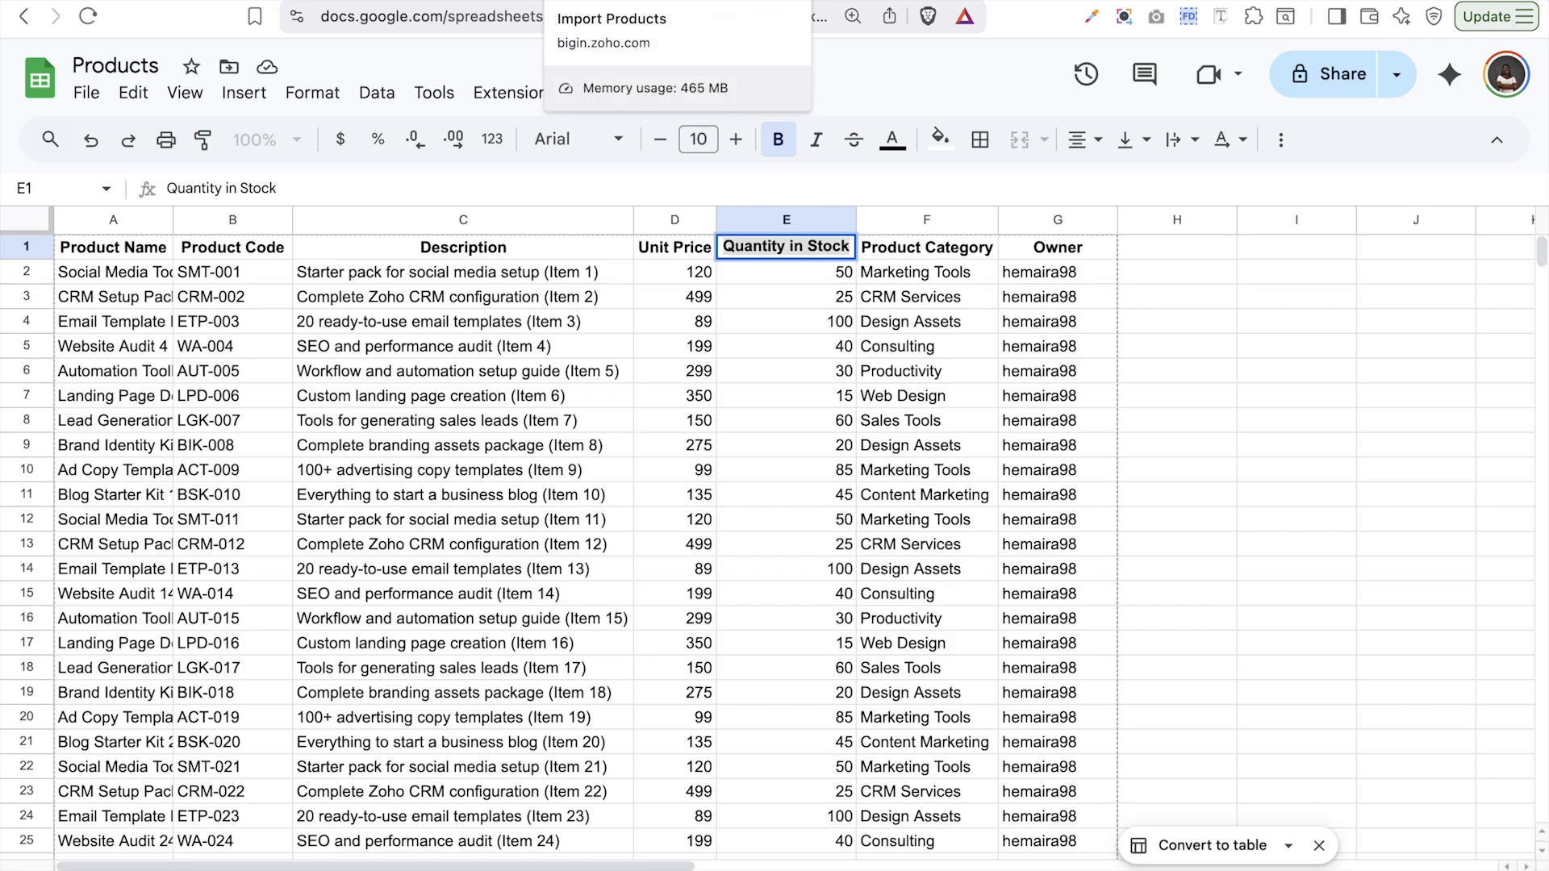
left_click(629, 1)
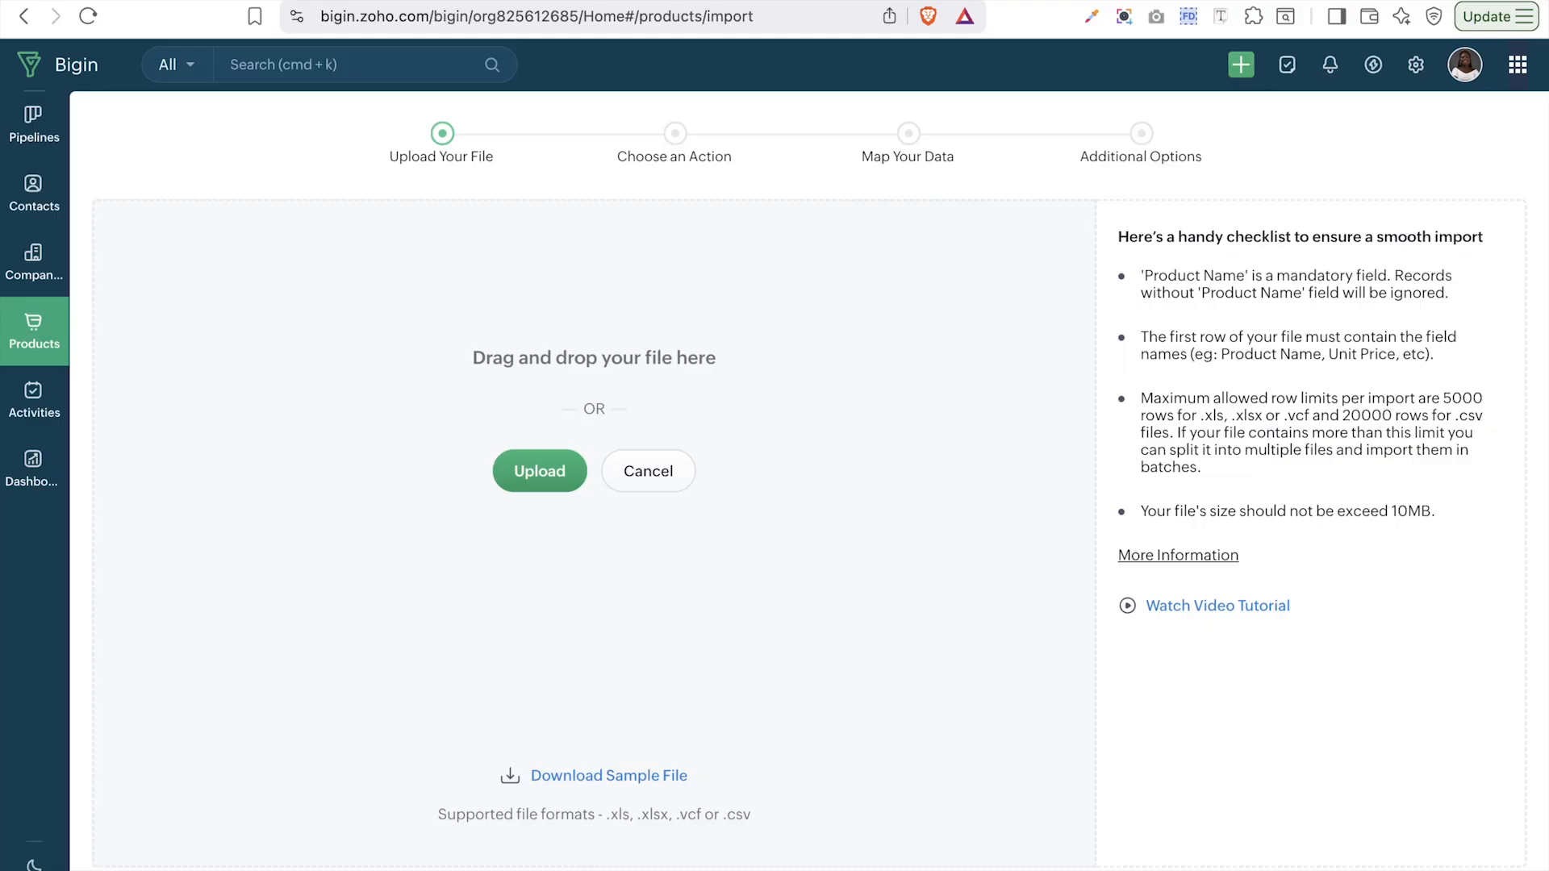
left_click(1425, 80)
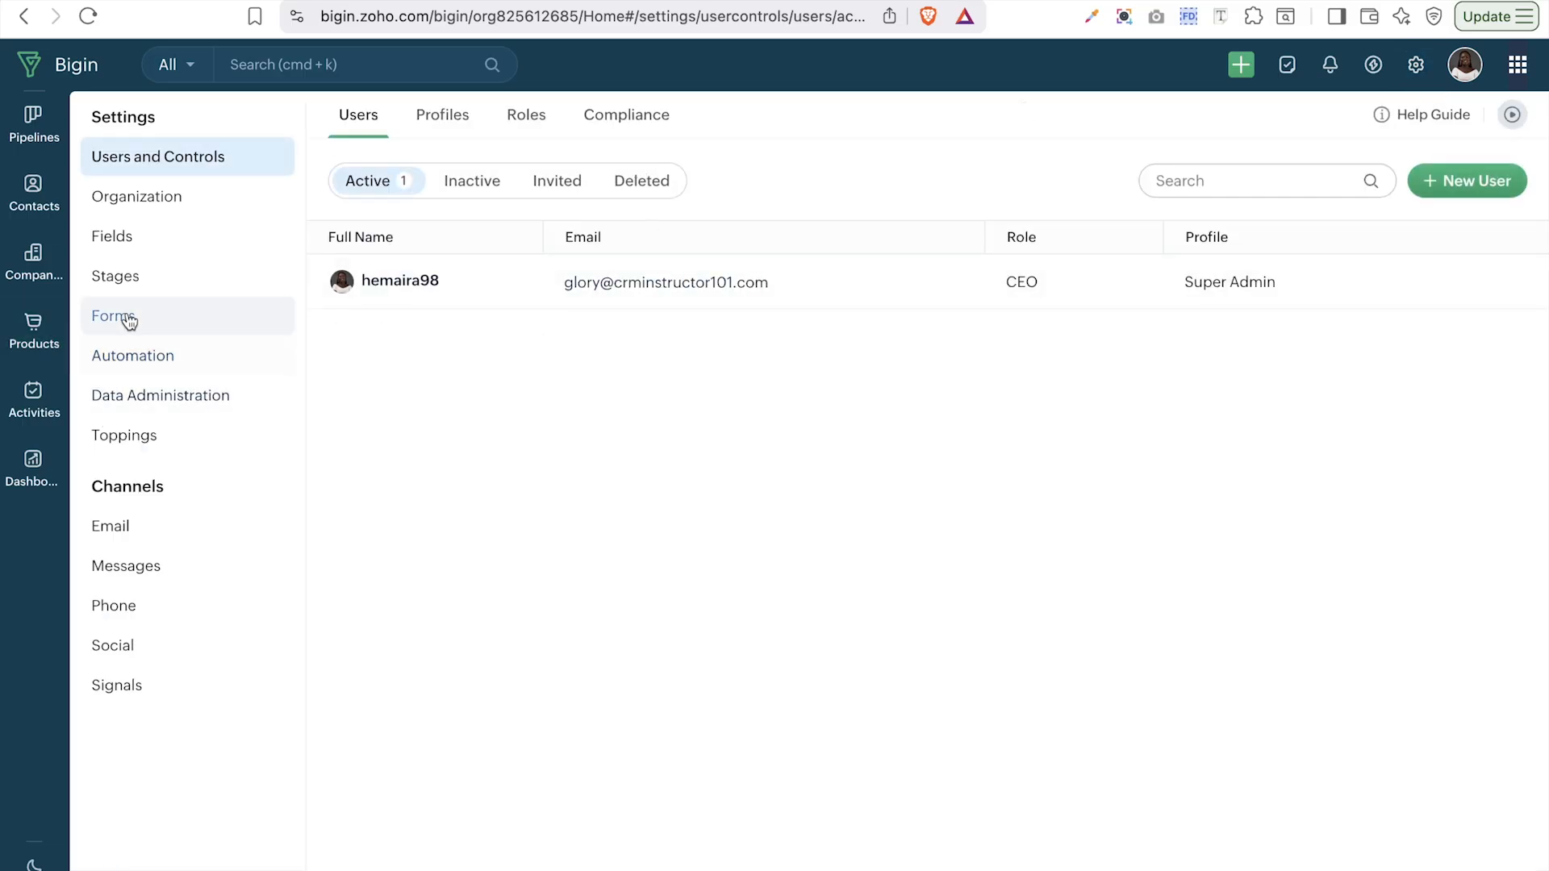
- Open field customization for the Products module from Settings > Fields
left_click(120, 238)
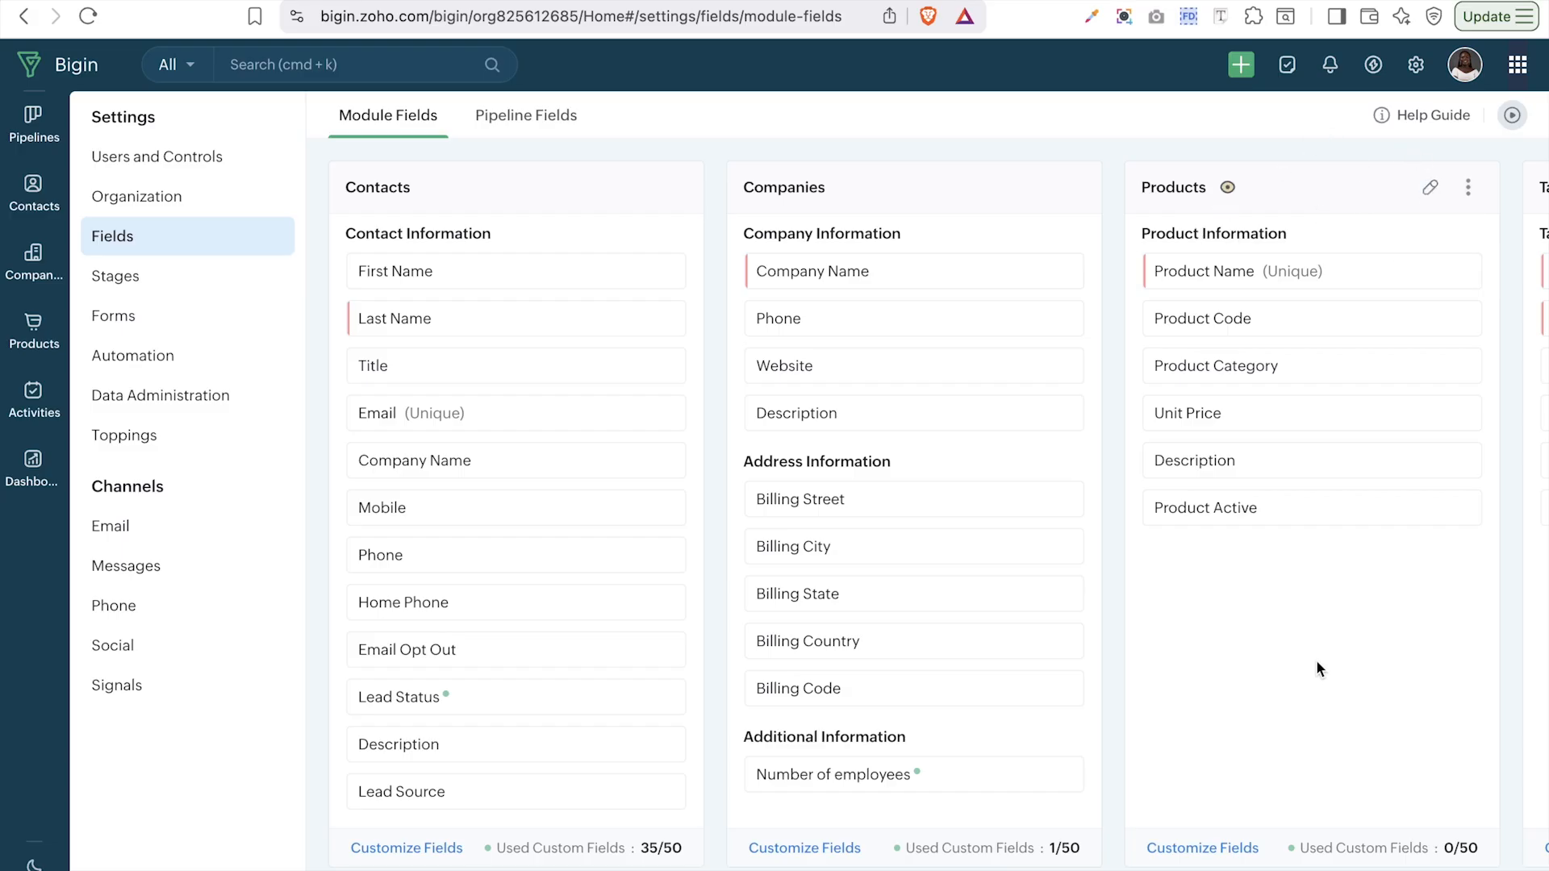
left_click(1204, 848)
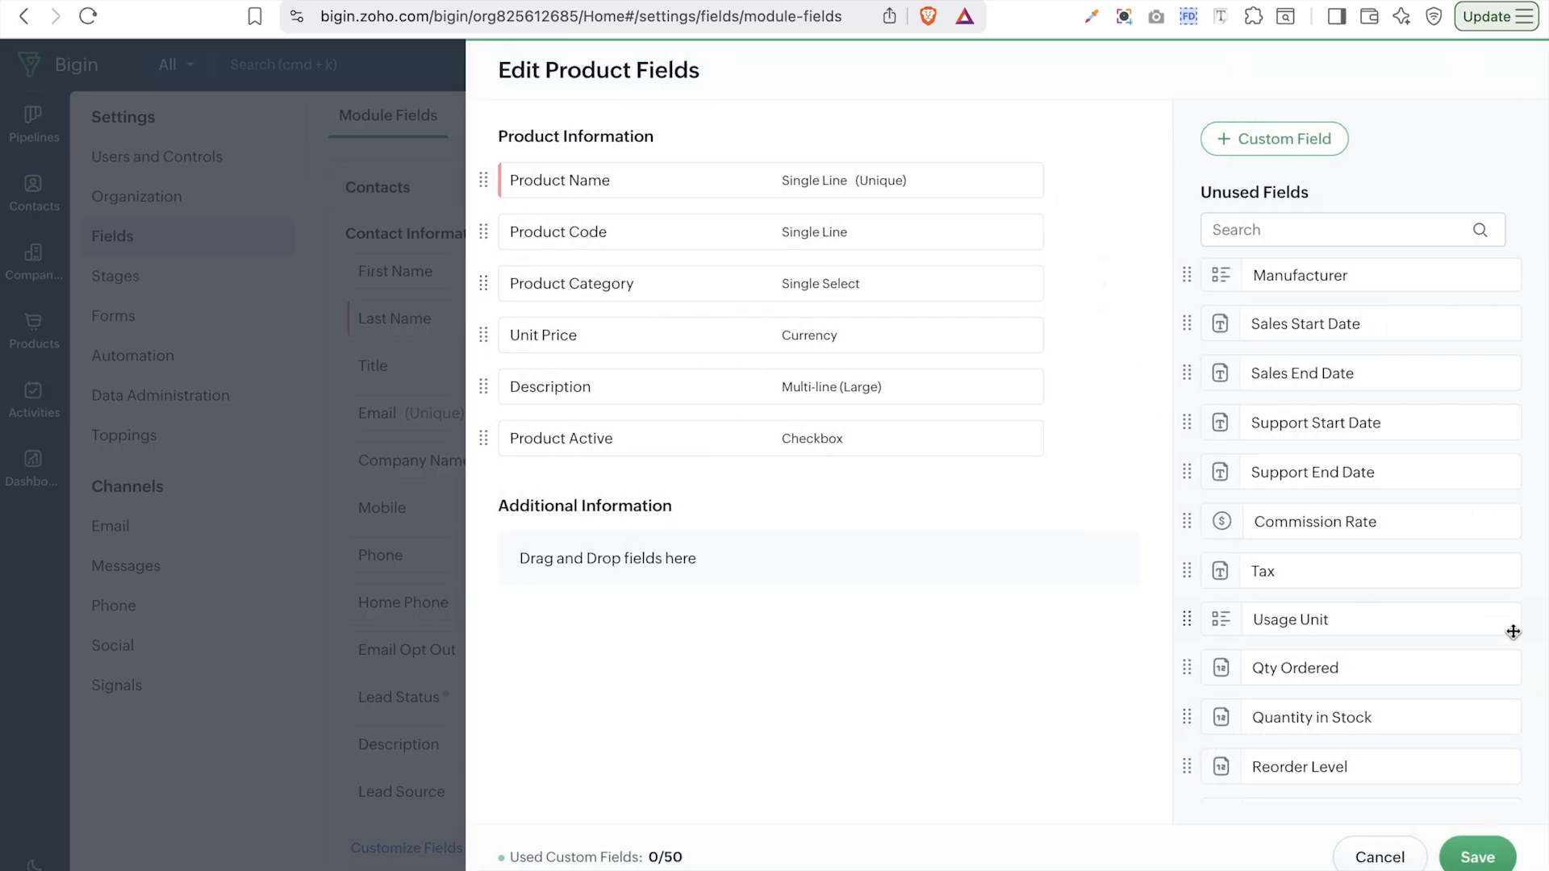
scroll(1513, 632, "down", 3)
scroll(1513, 632, "up", 3)
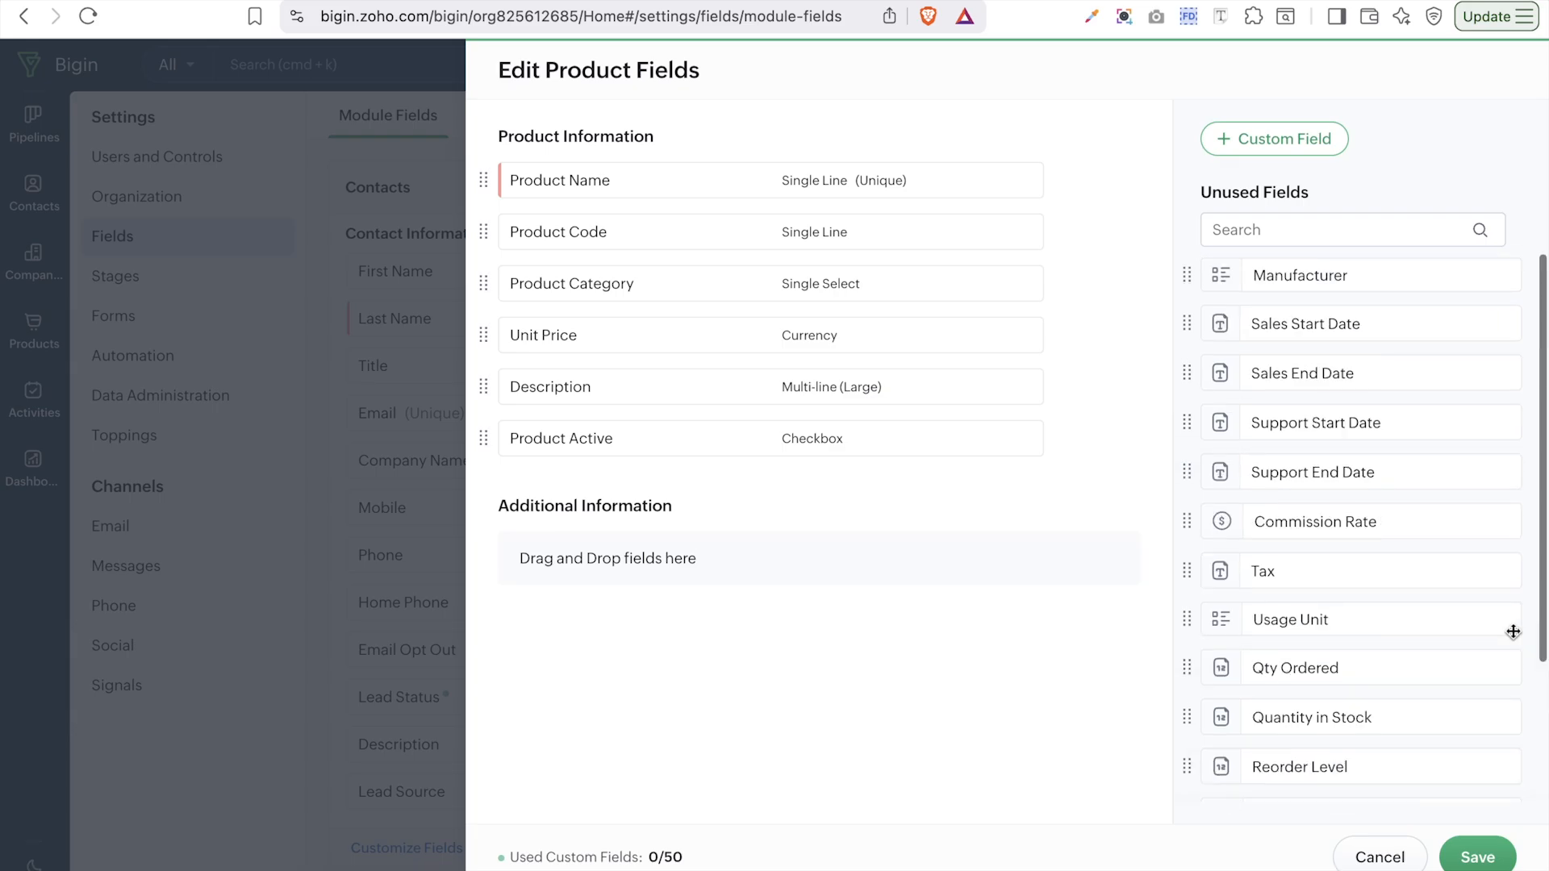
- Cancel a duplicate 'Quantity in Stock' field and drag the existing one into Additional Information
left_click(1244, 150)
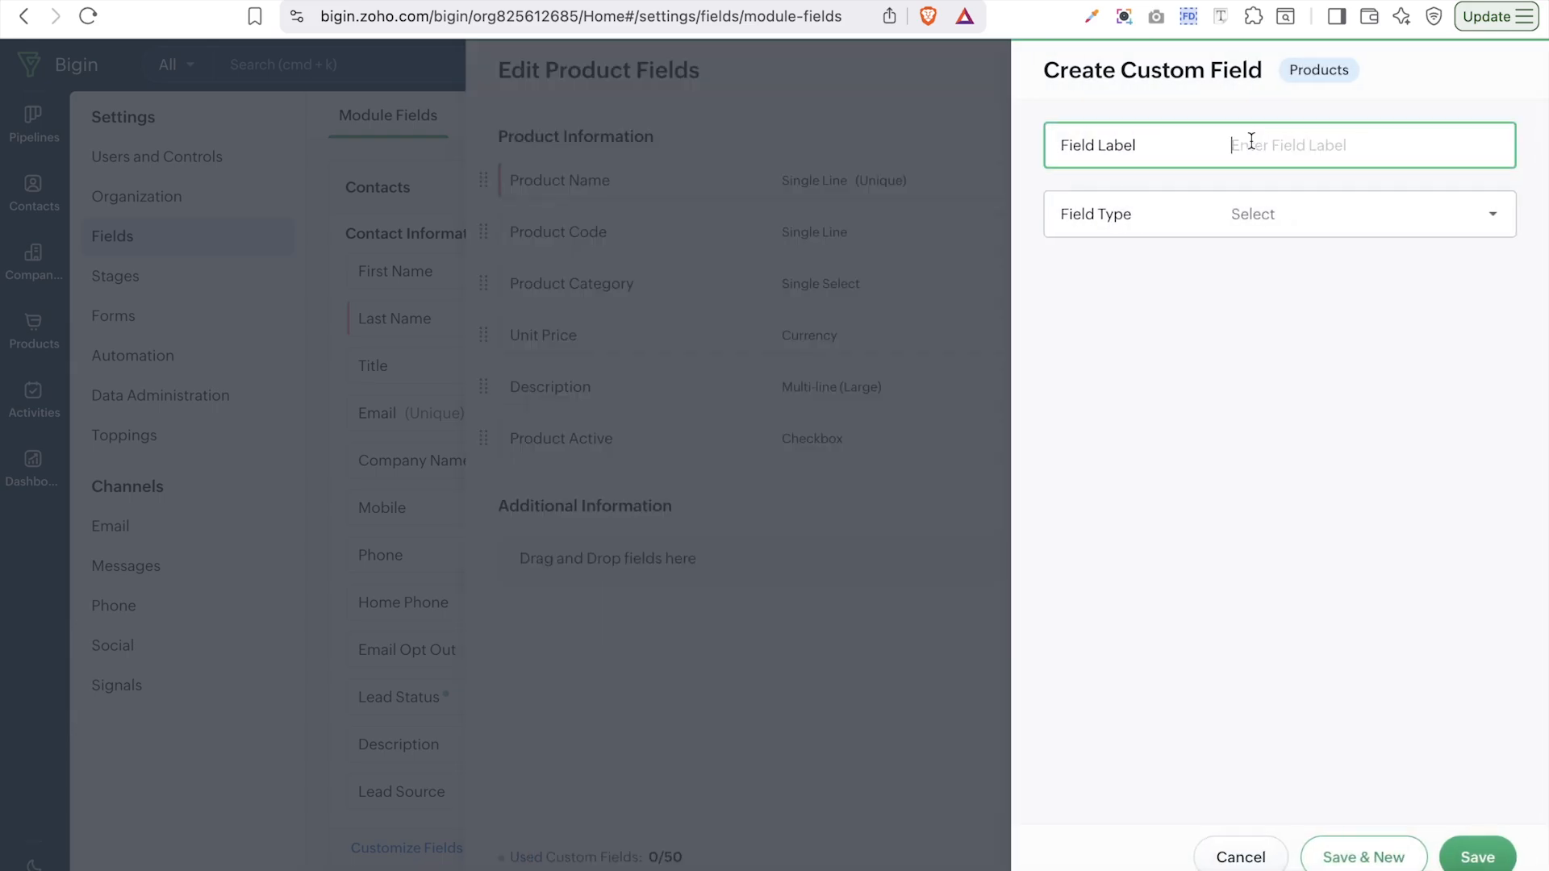
type("Quantity in Stock")
left_click(1265, 215)
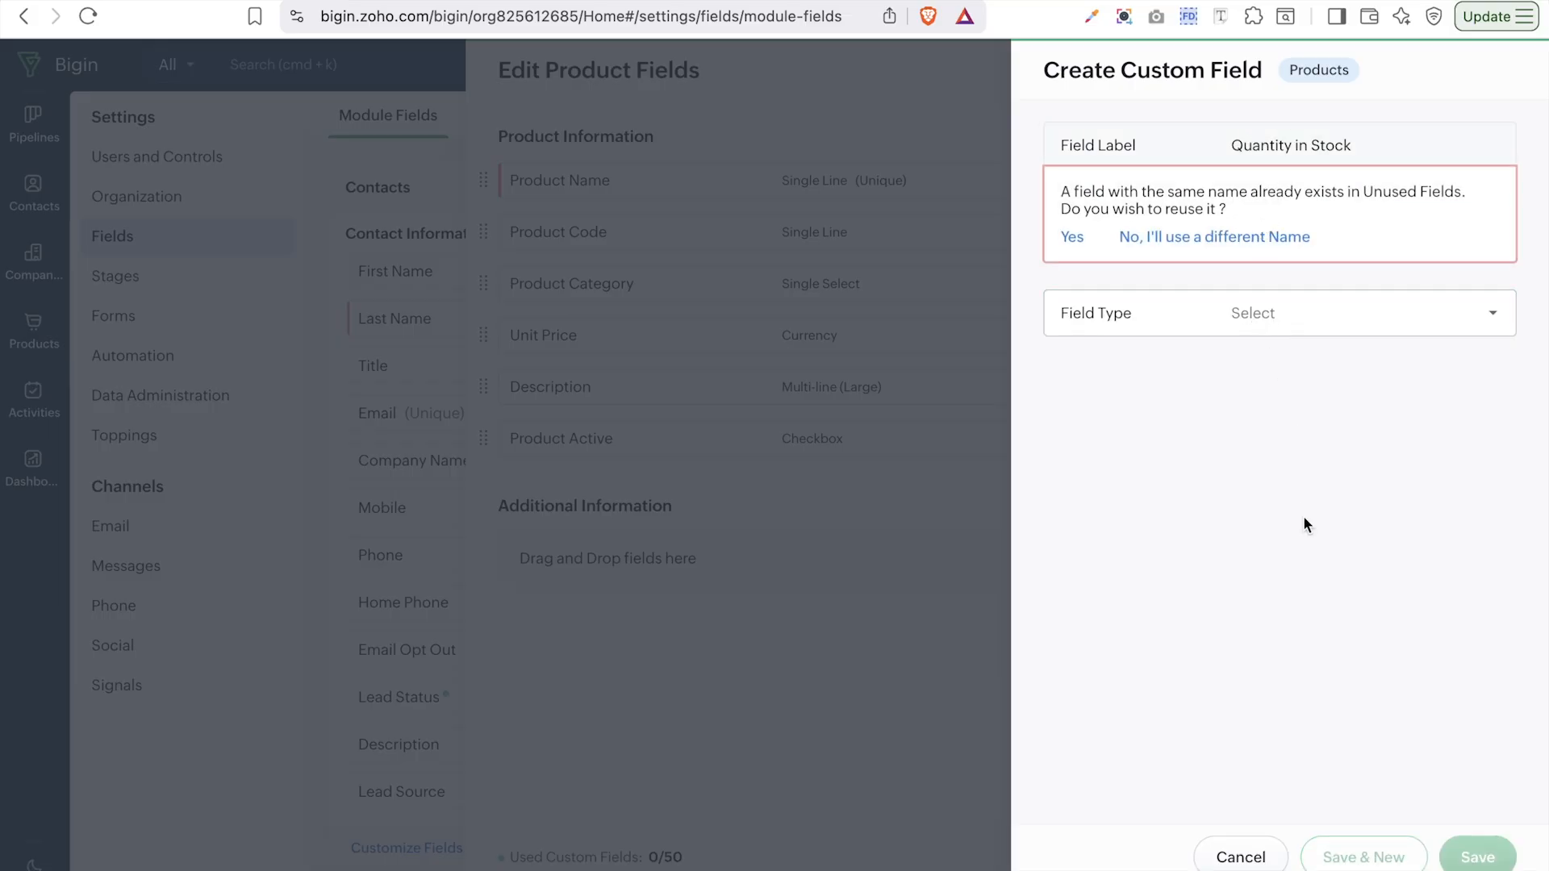
left_click(1263, 857)
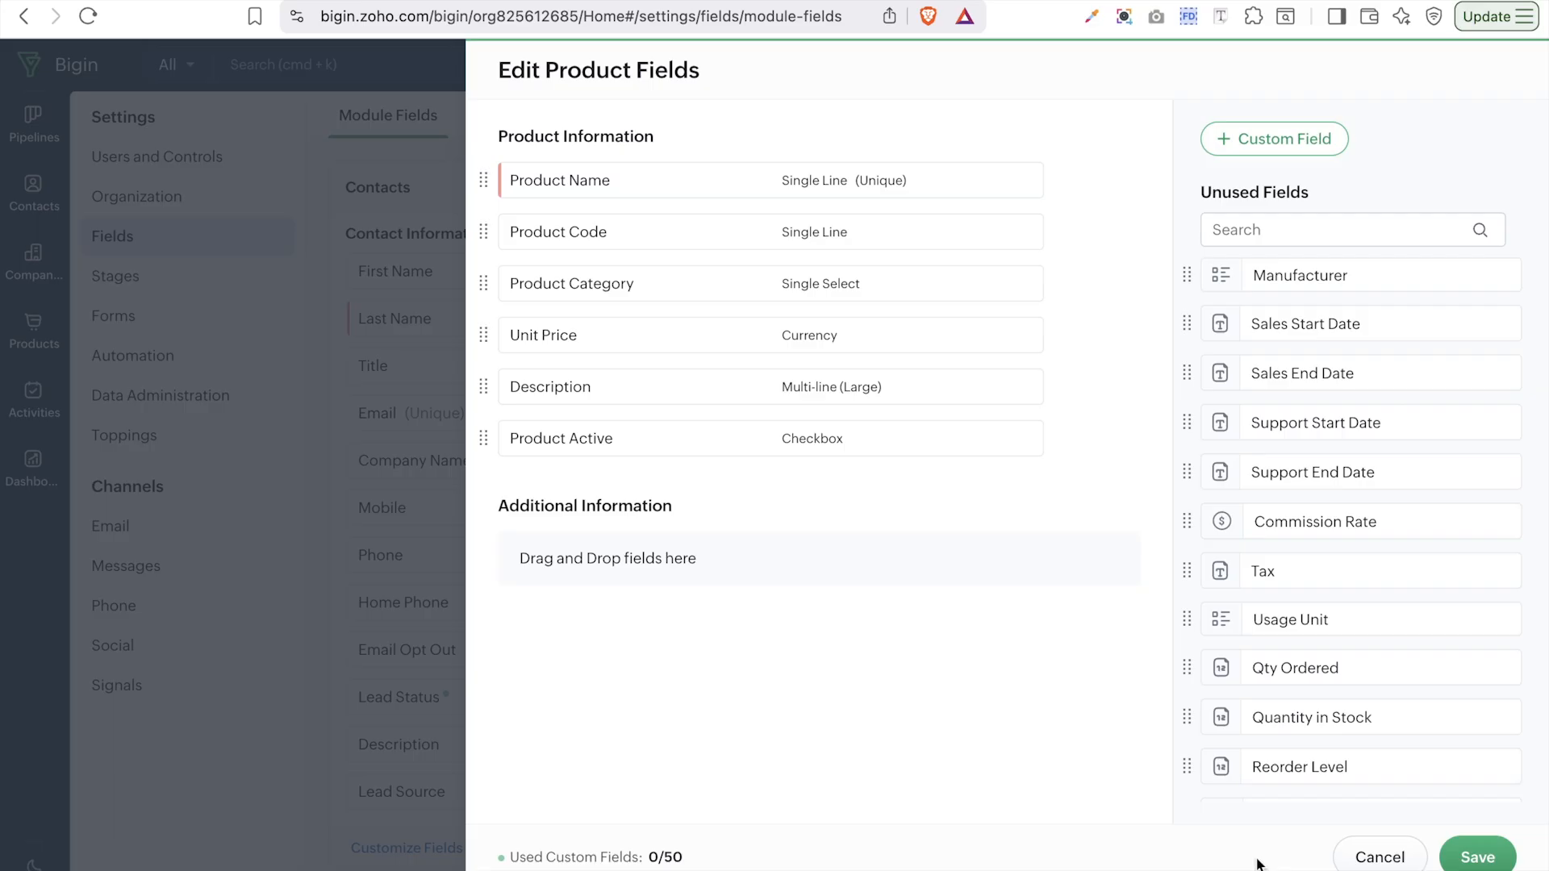
left_click_drag(1321, 720, 740, 573)
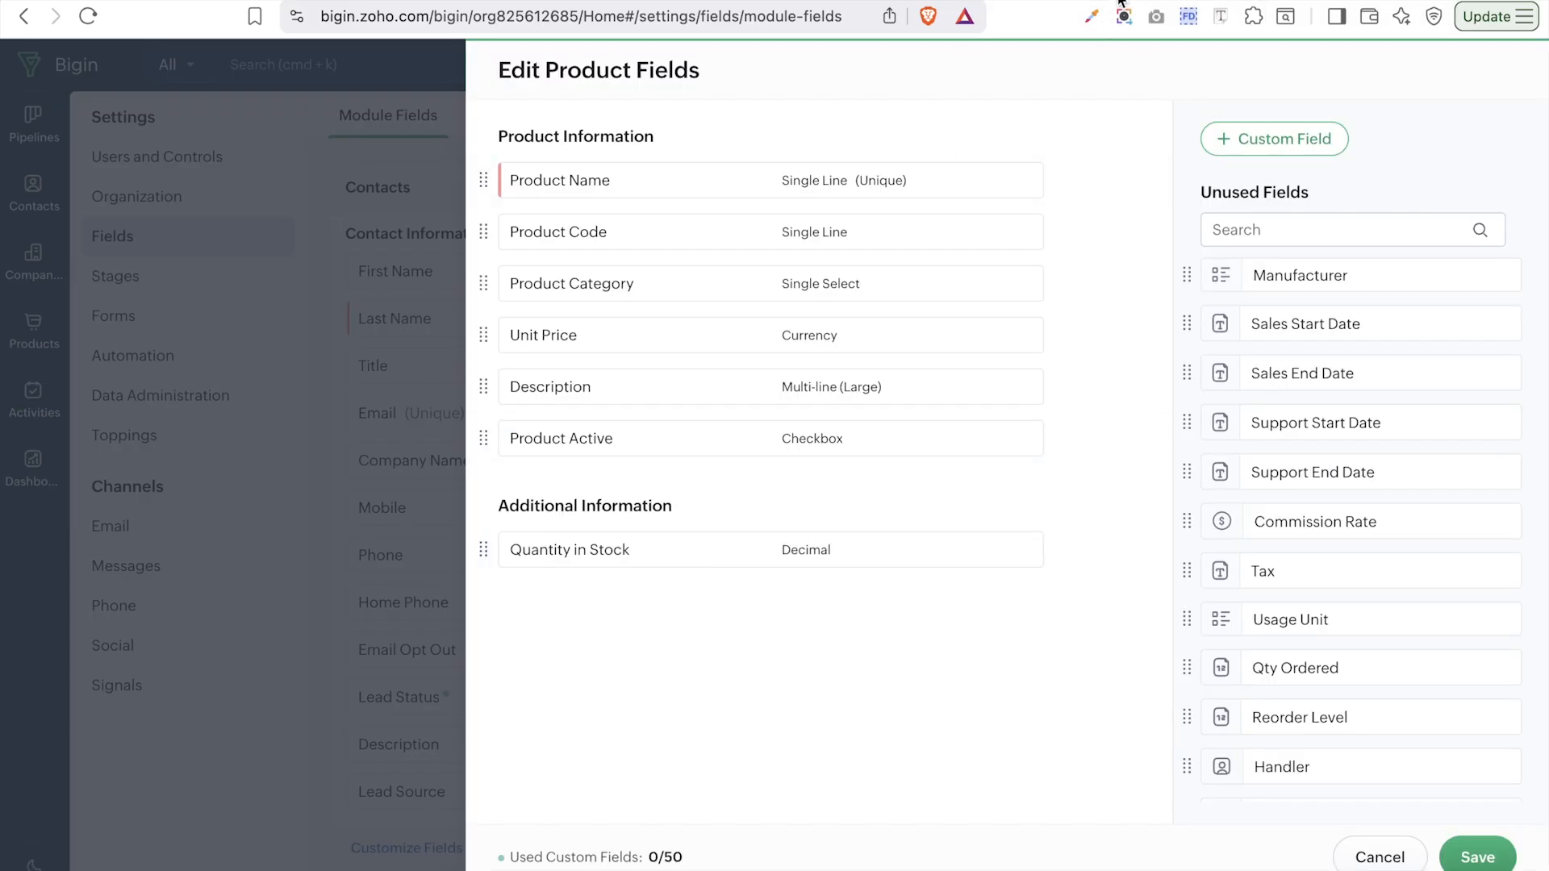
left_click(1056, 1)
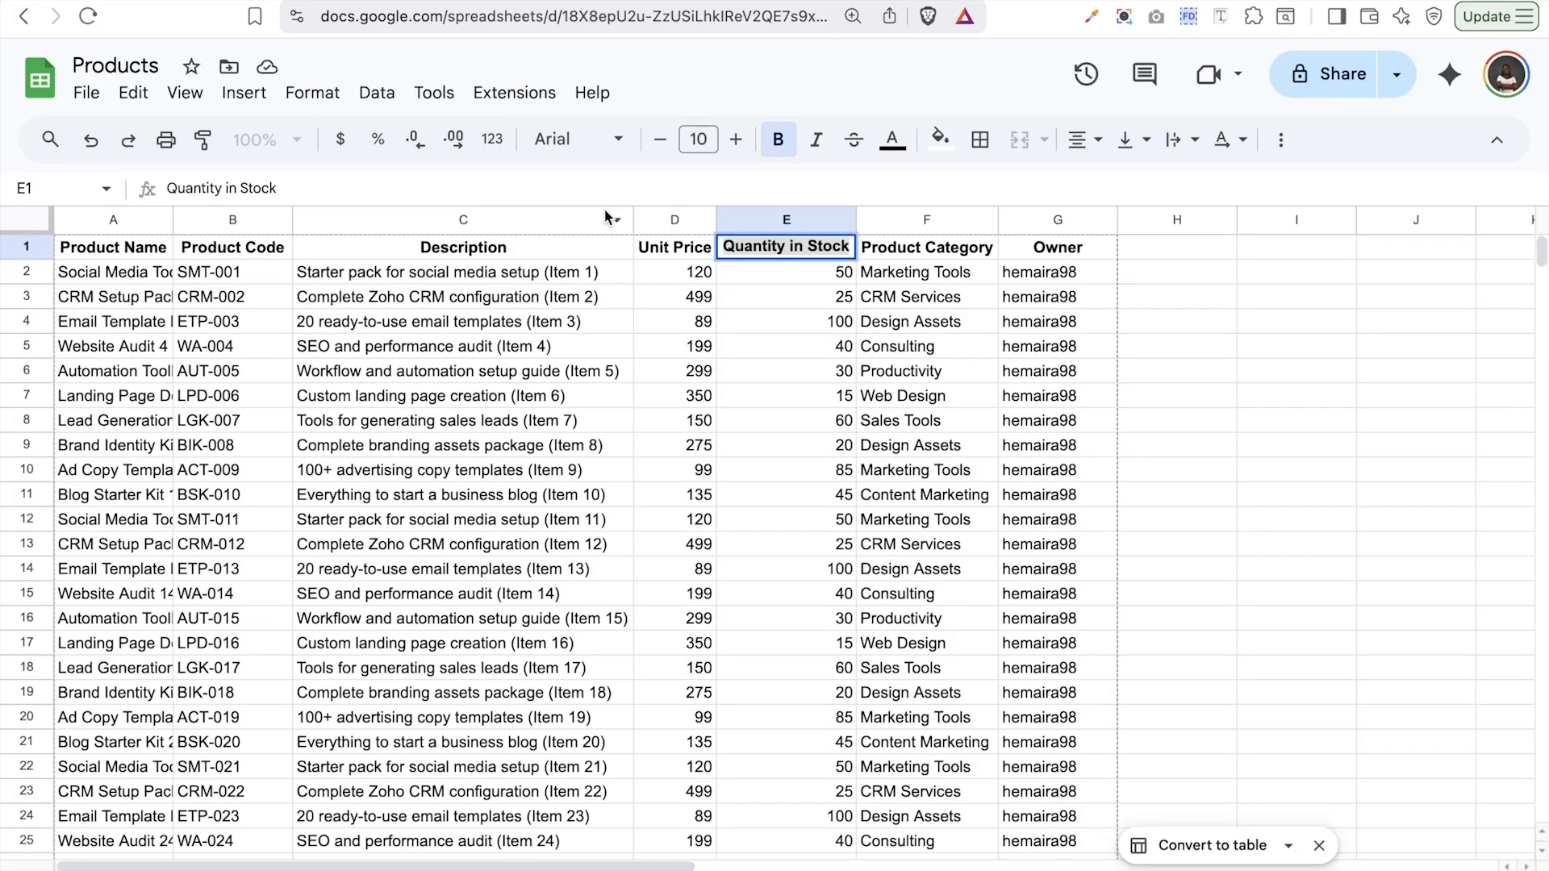
- Open Bigin's Product Category field to edit its picklist options
left_click(894, 249)
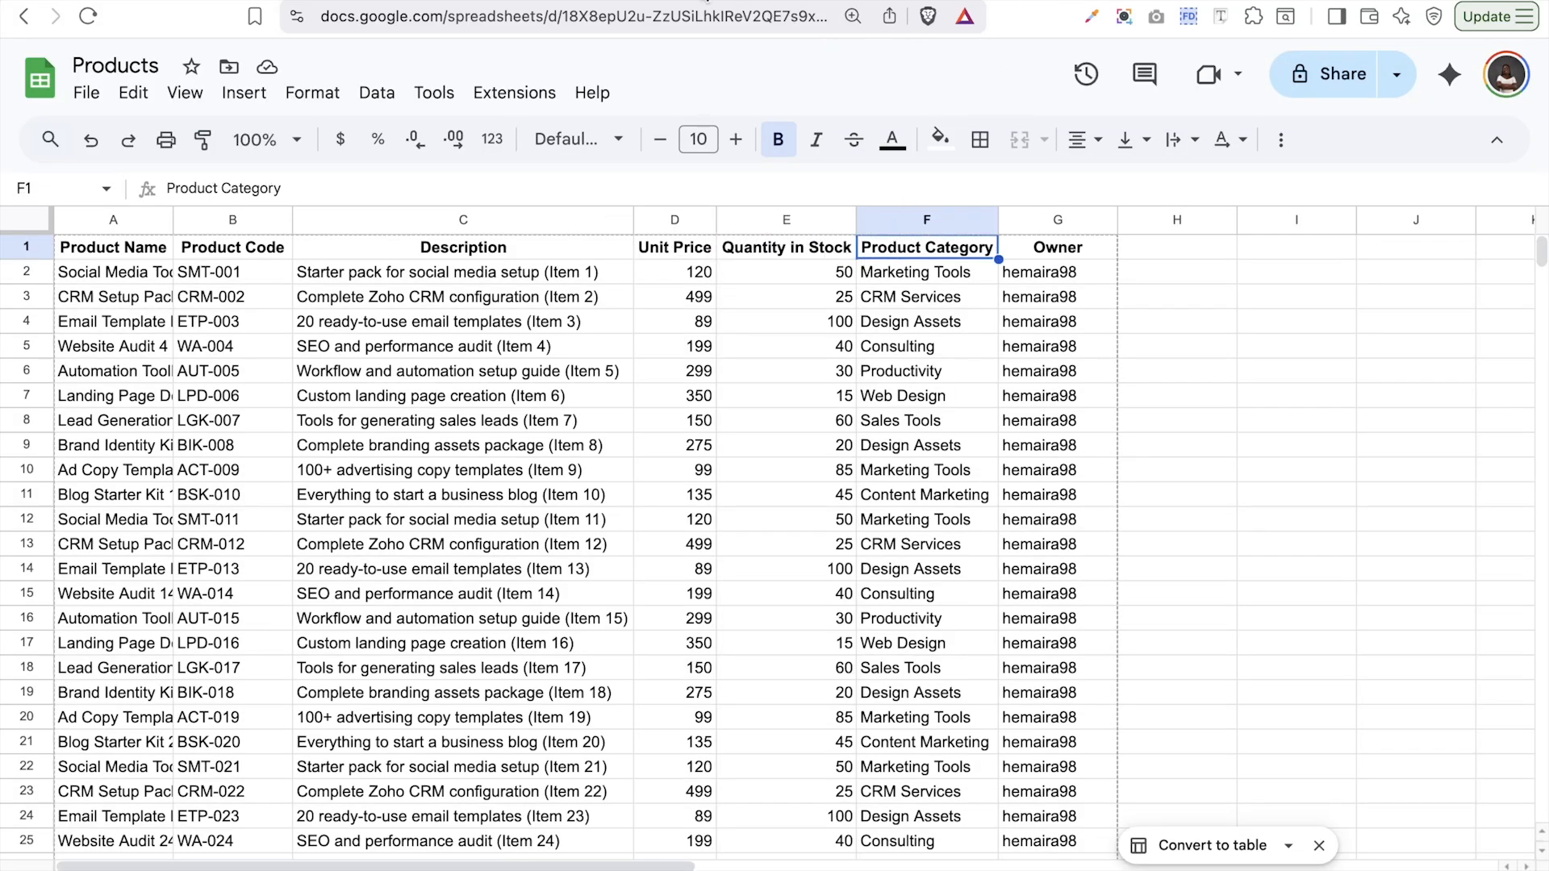
left_click(687, 1)
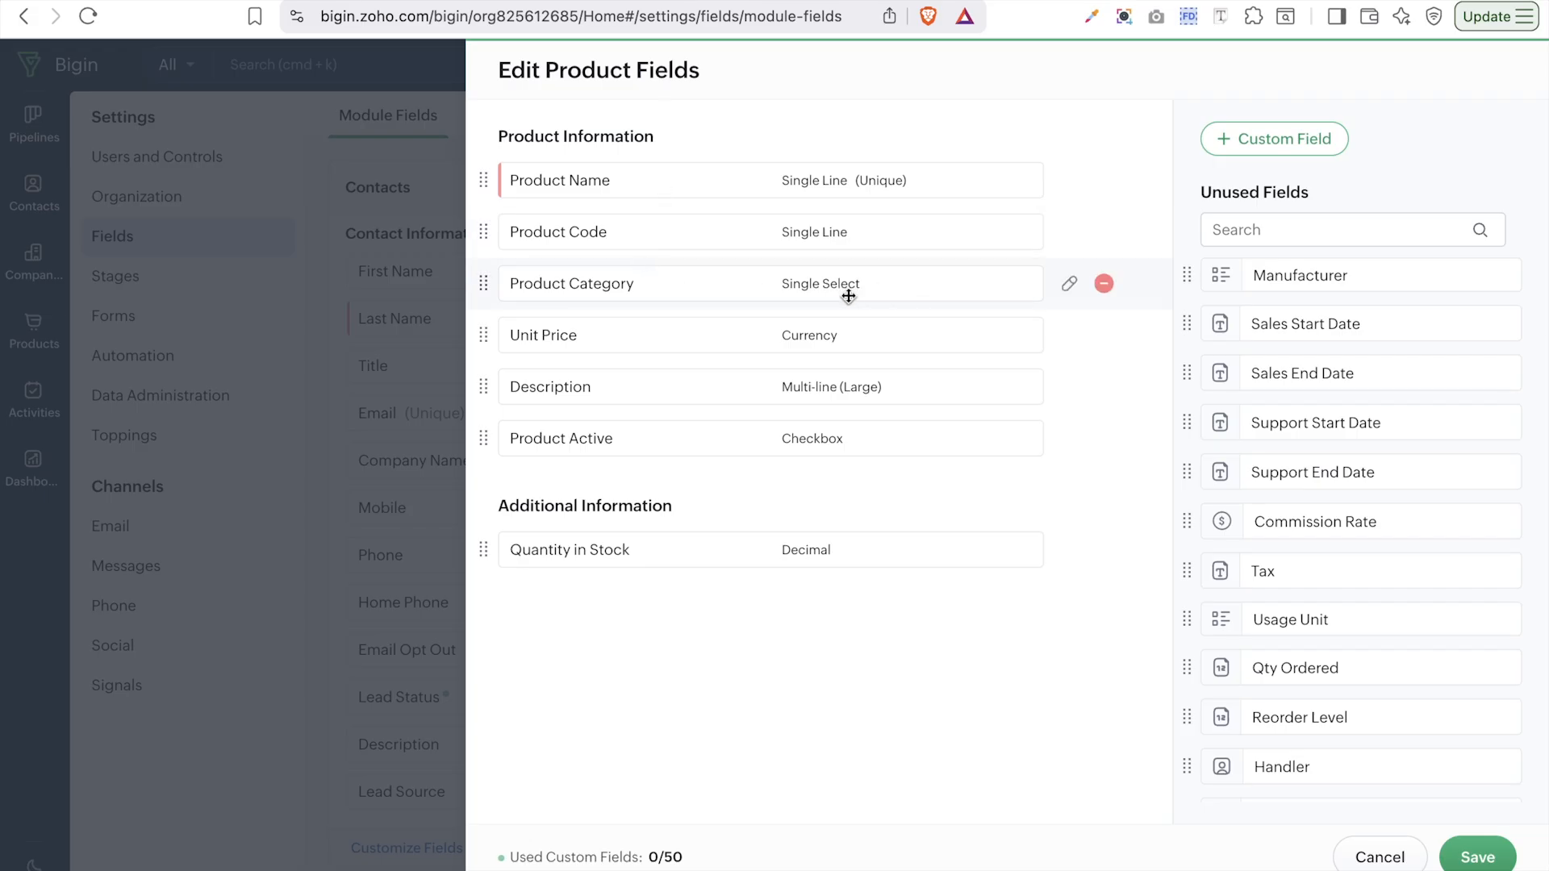
left_click(1068, 285)
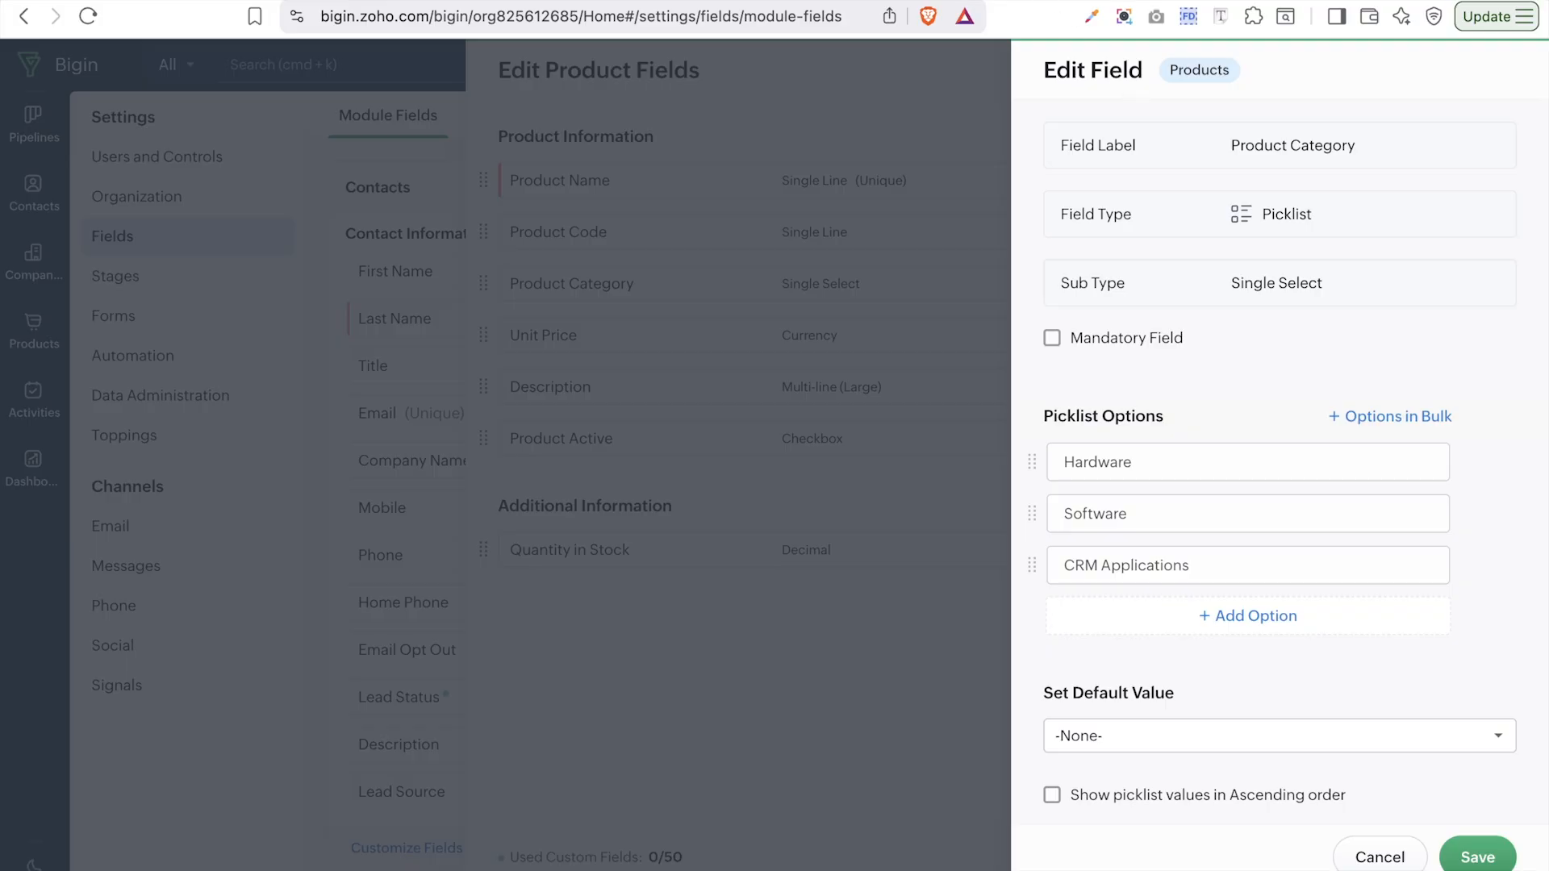
- Convert the Sheets Product Category column into dropdowns to gather its category values
left_click(1033, 1)
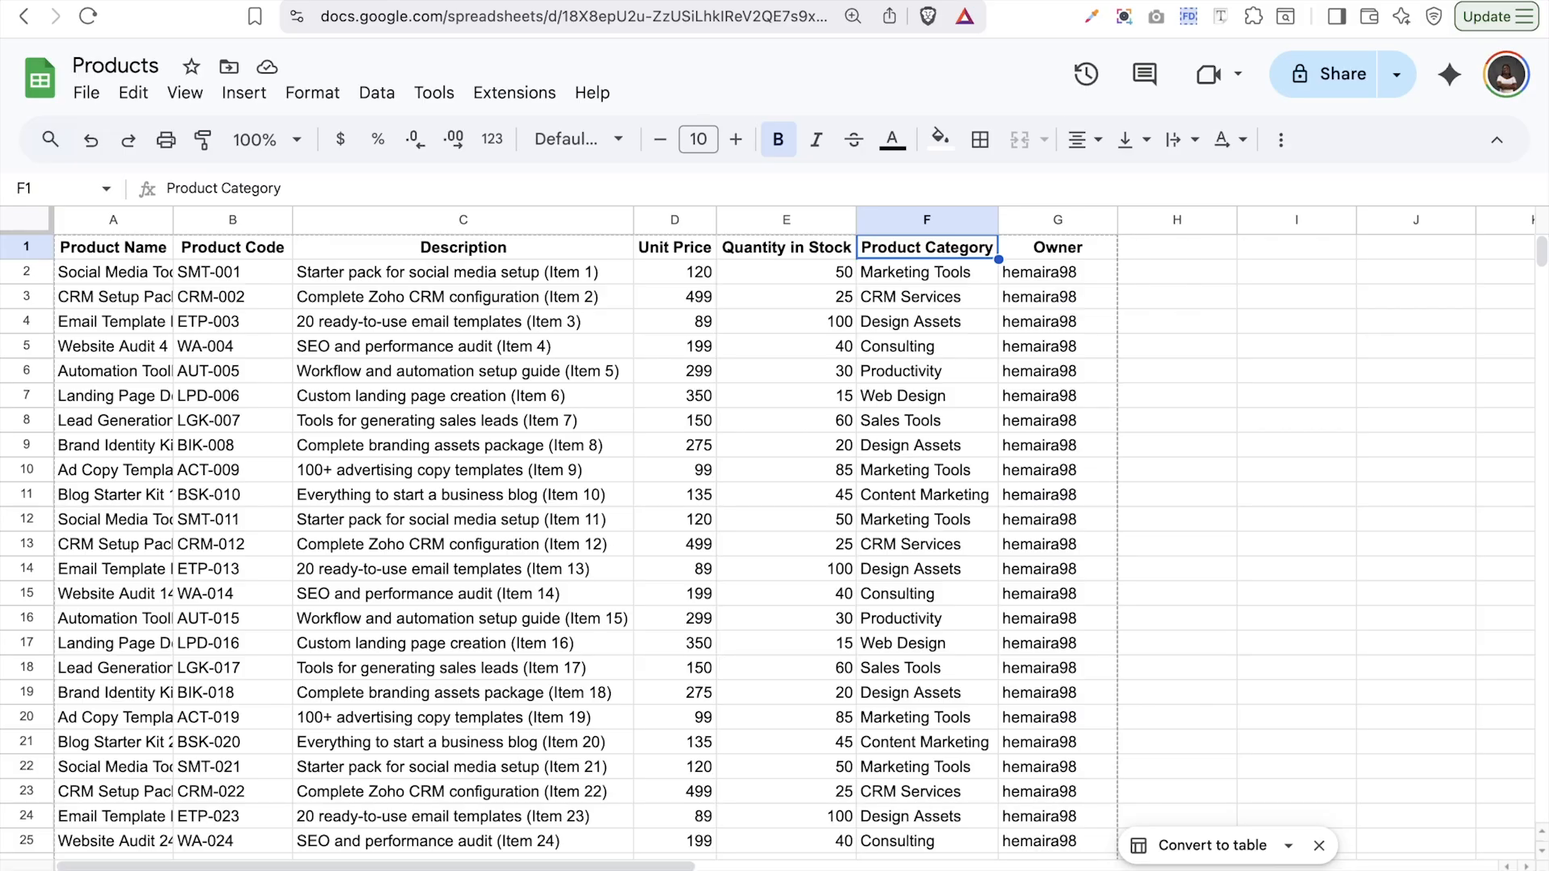
left_click(976, 218)
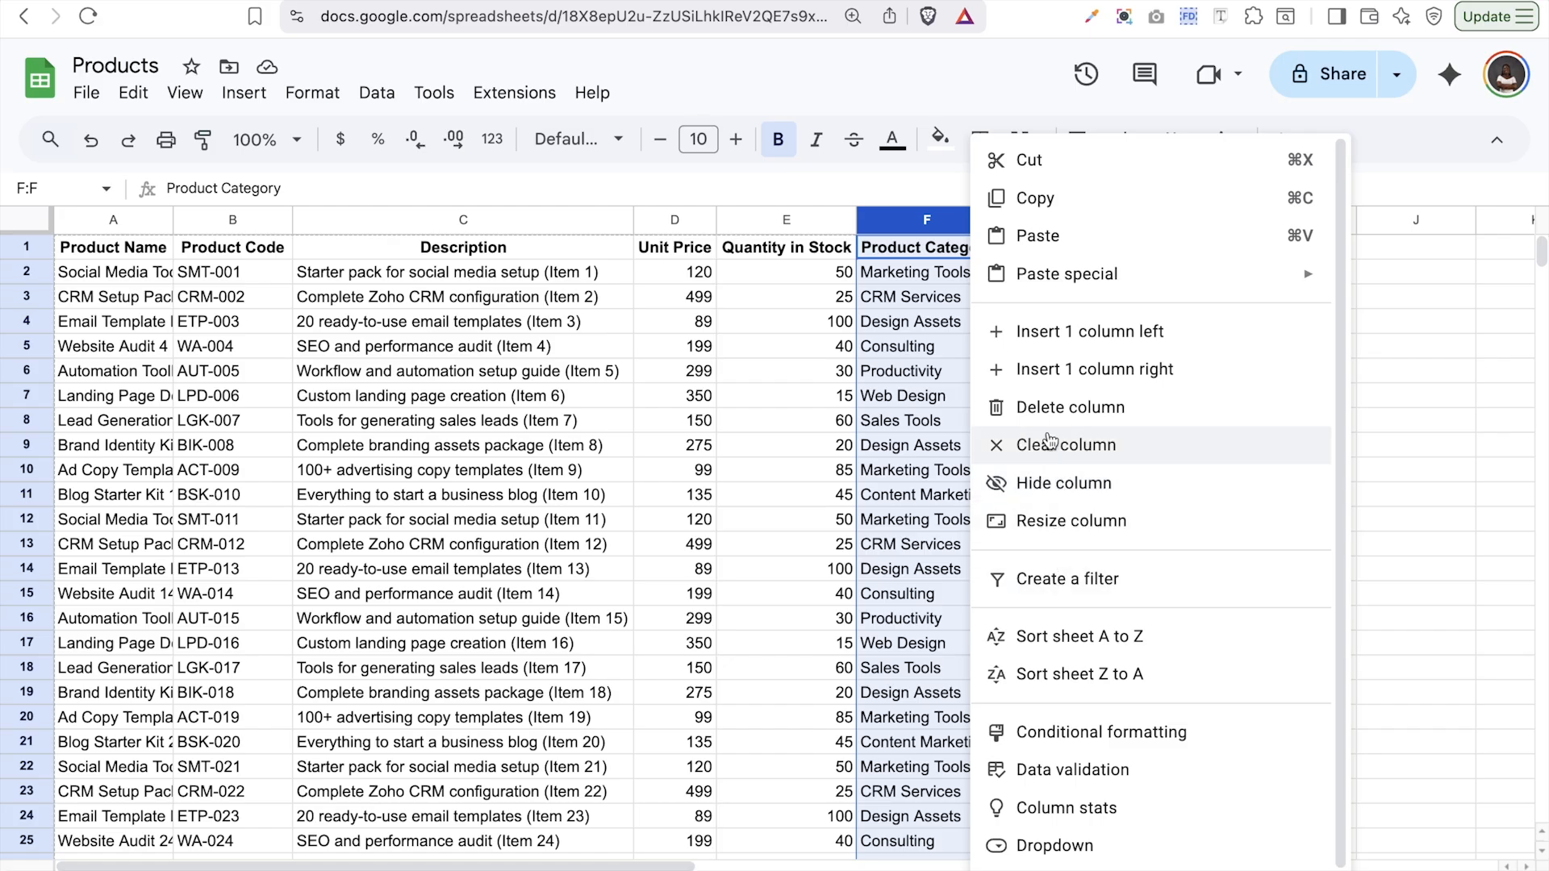
scroll(1051, 746, "down", 1)
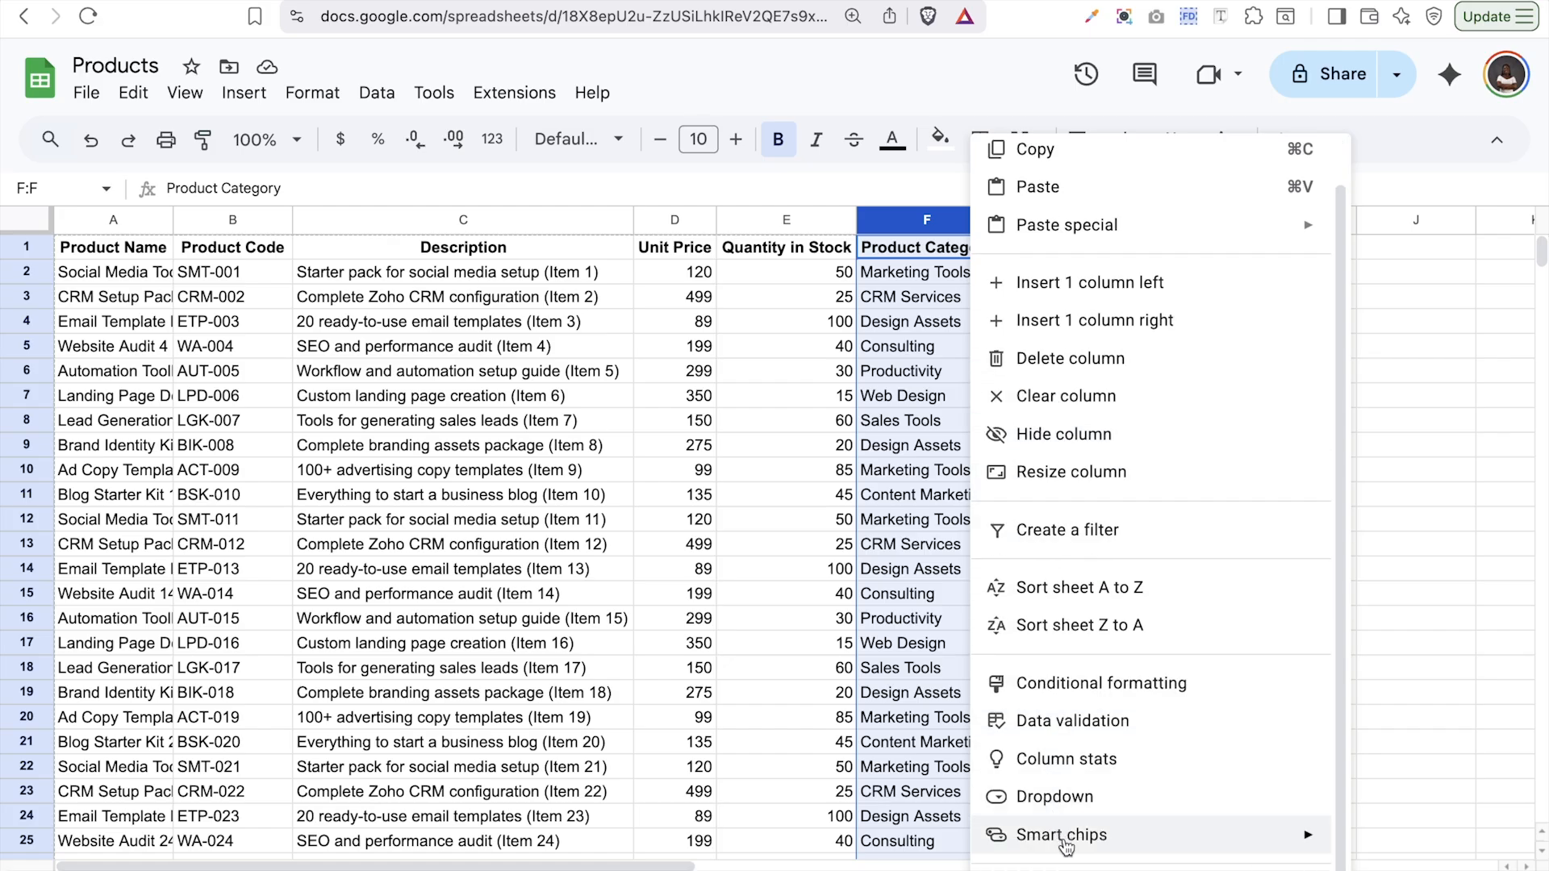
left_click(1055, 797)
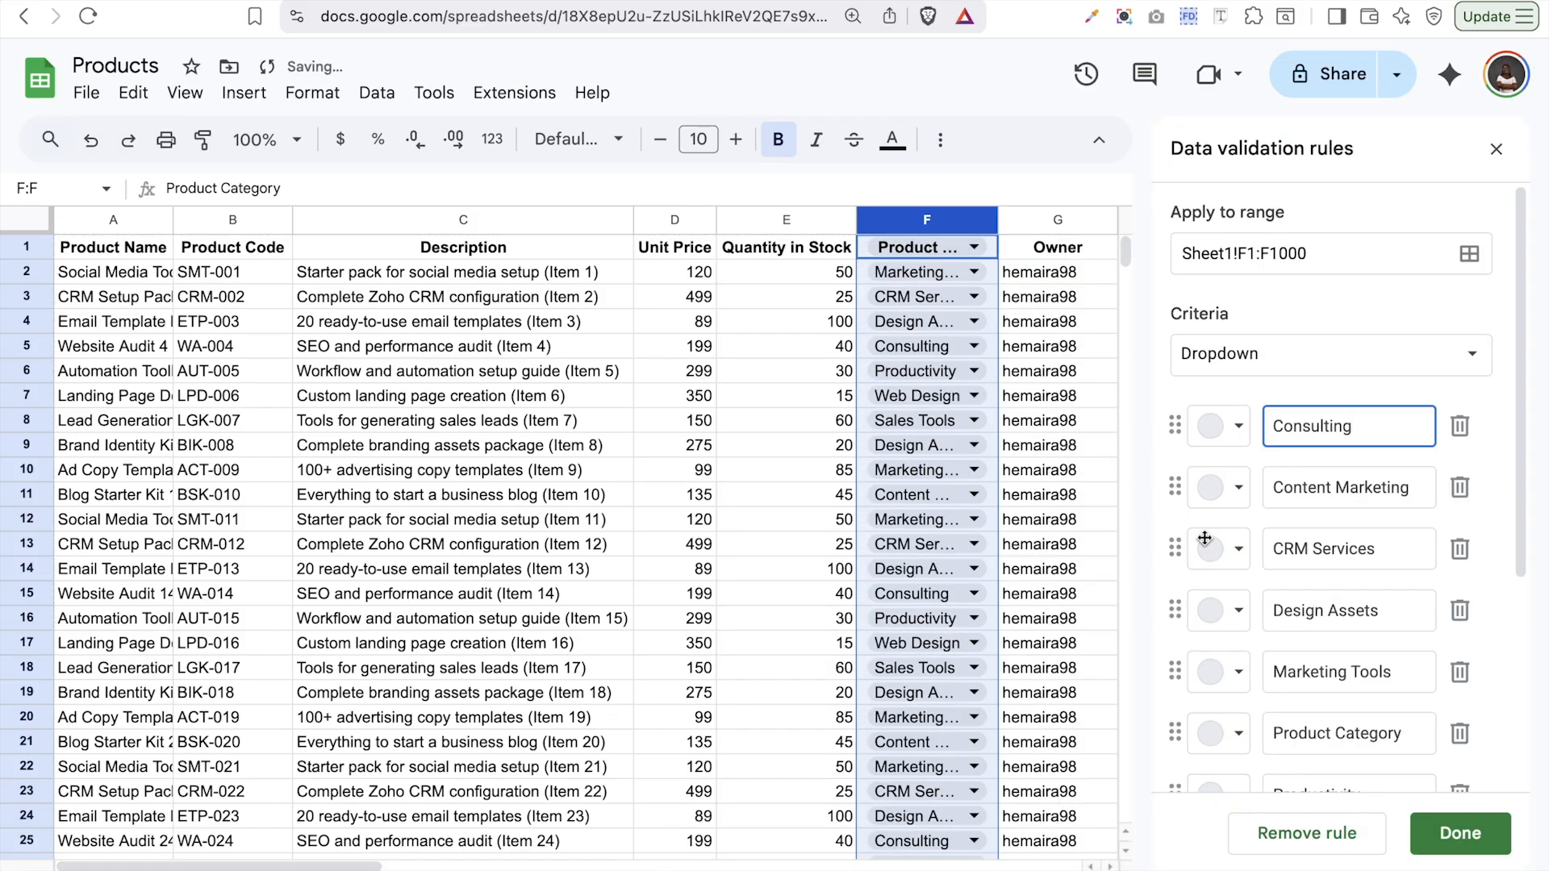
scroll(1324, 555, "down", 5)
scroll(1328, 563, "up", 2)
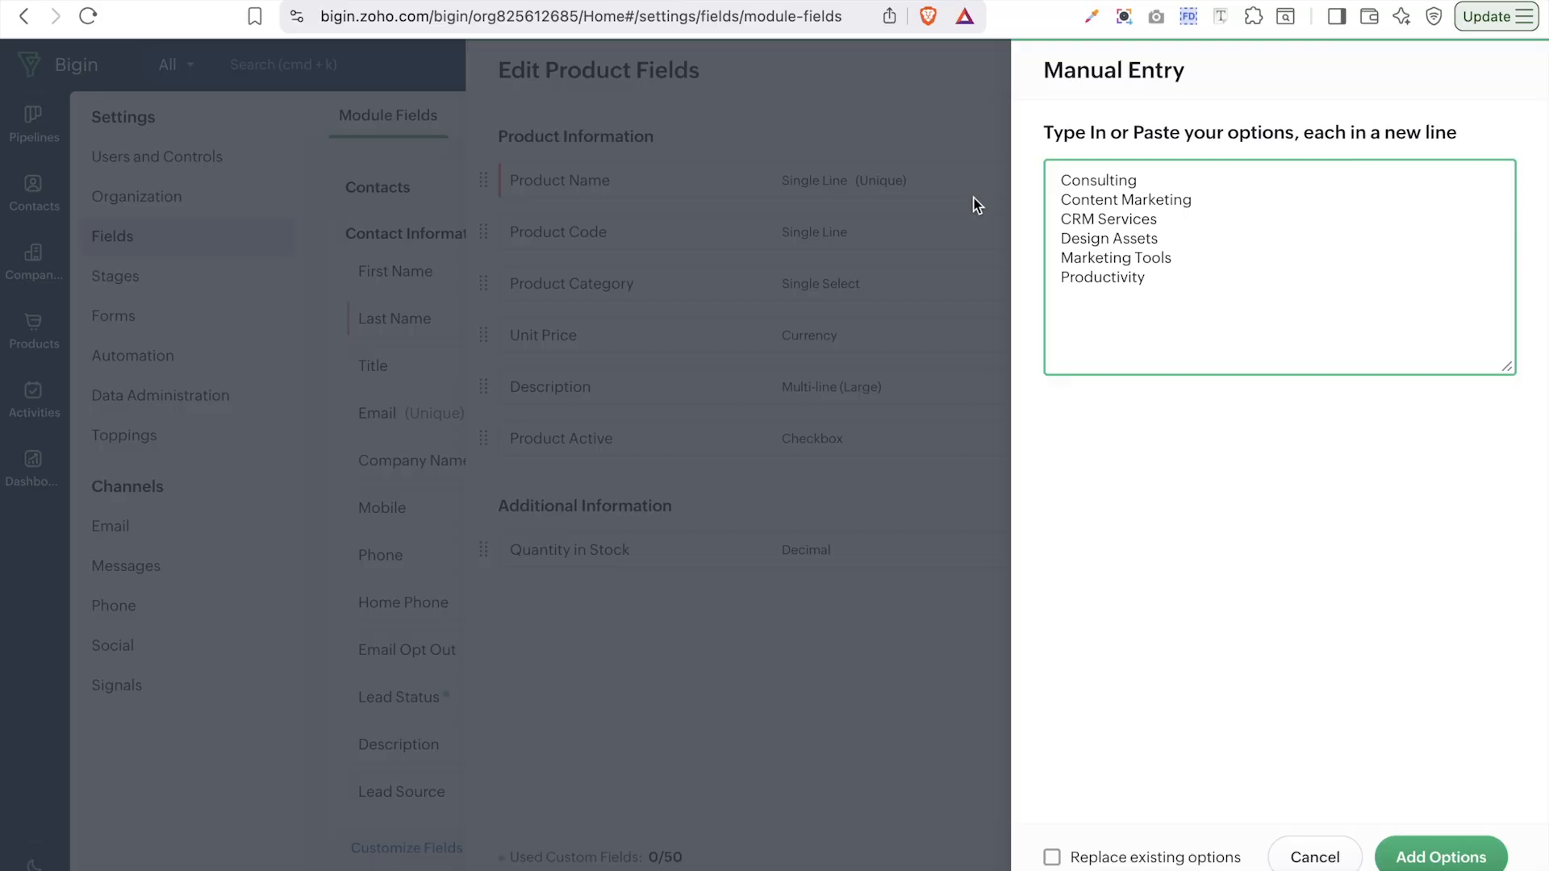
- Add the pasted categories, through Sales Tools and Web Design, to the Product Category picklist and save
type("Sales Tools")
key("super+shift+c")
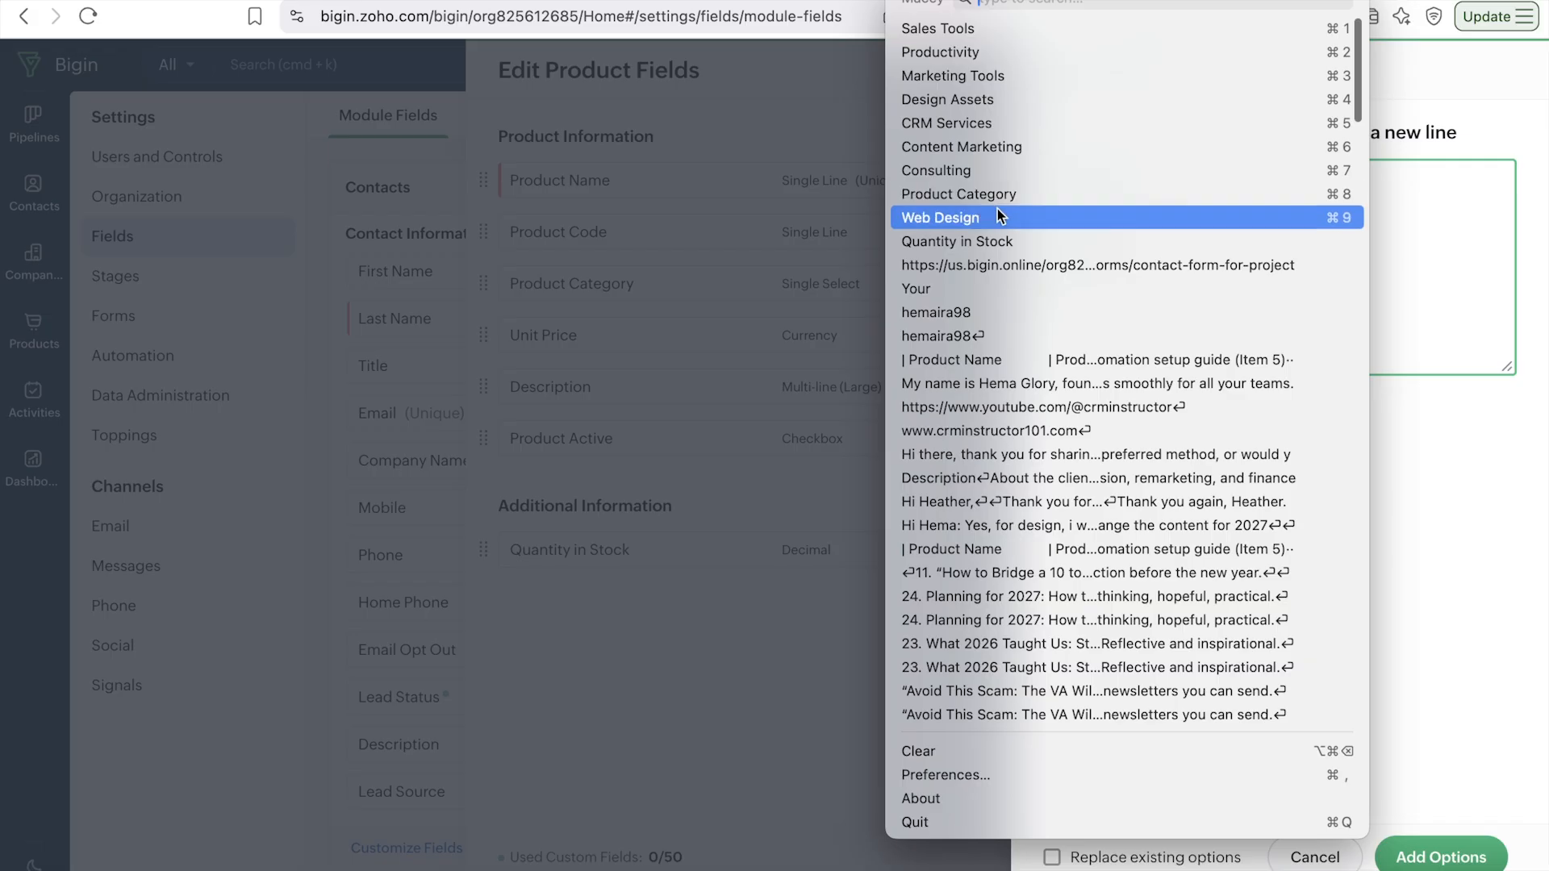
key("Escape")
key("Return")
key("super+v")
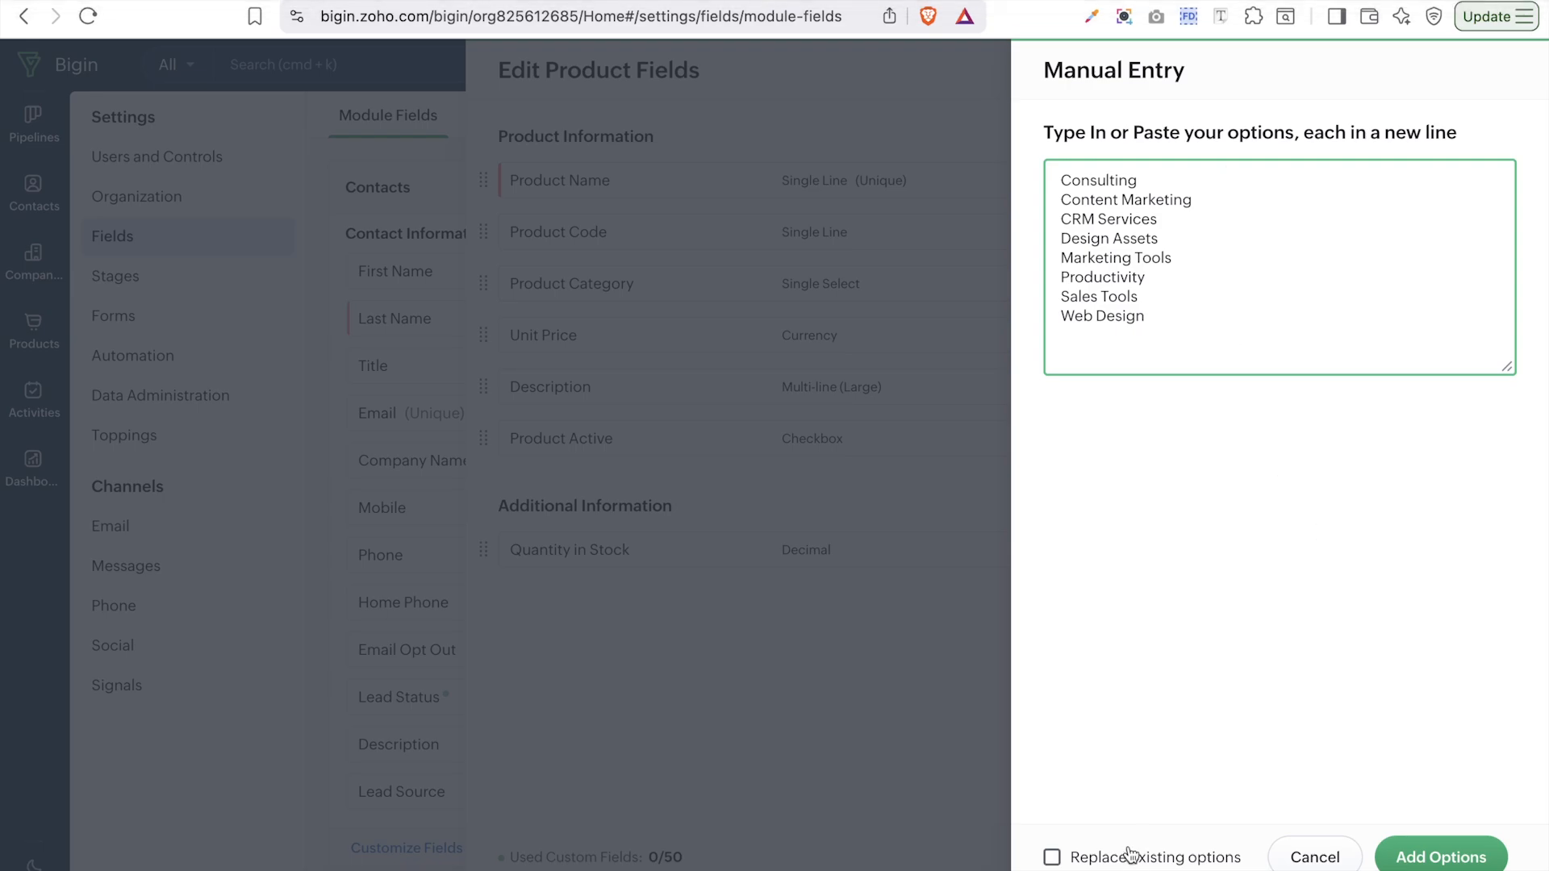
left_click(1408, 862)
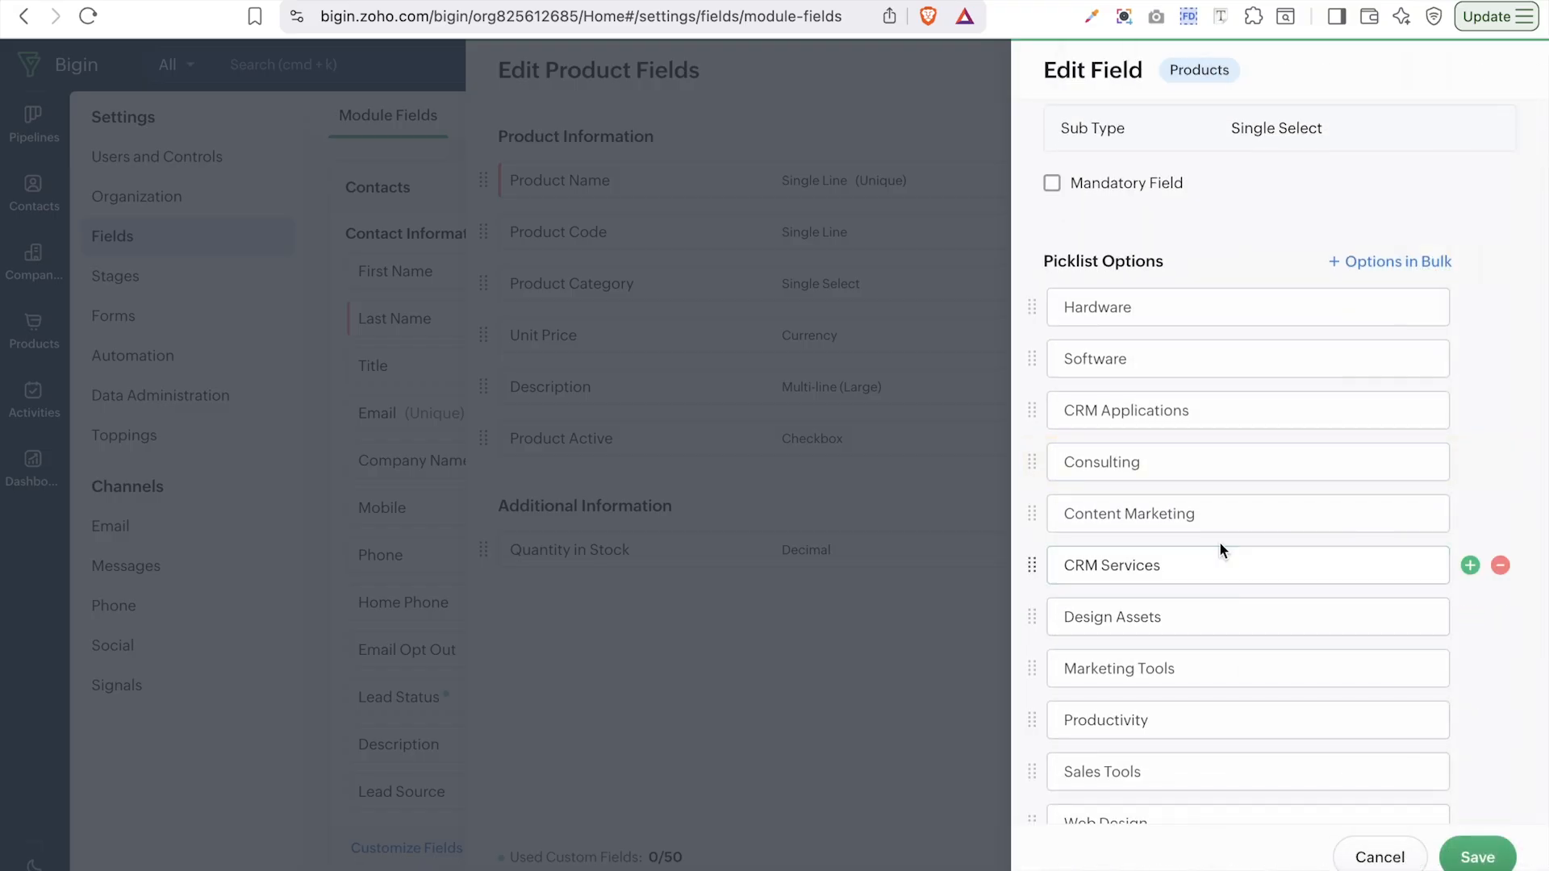
scroll(1251, 555, "down", 5)
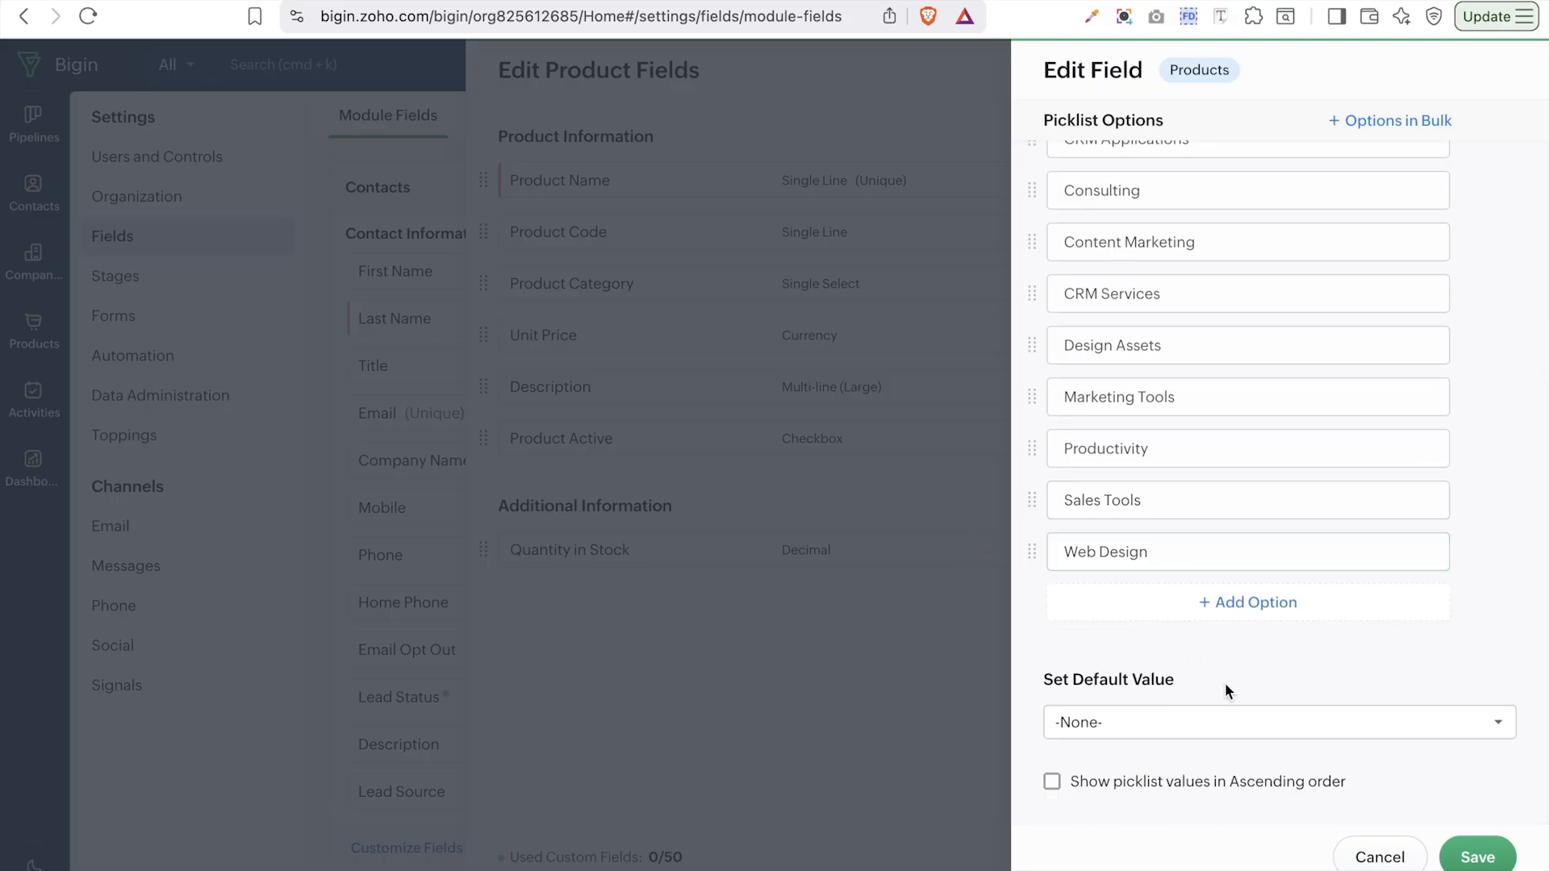
left_click(1473, 855)
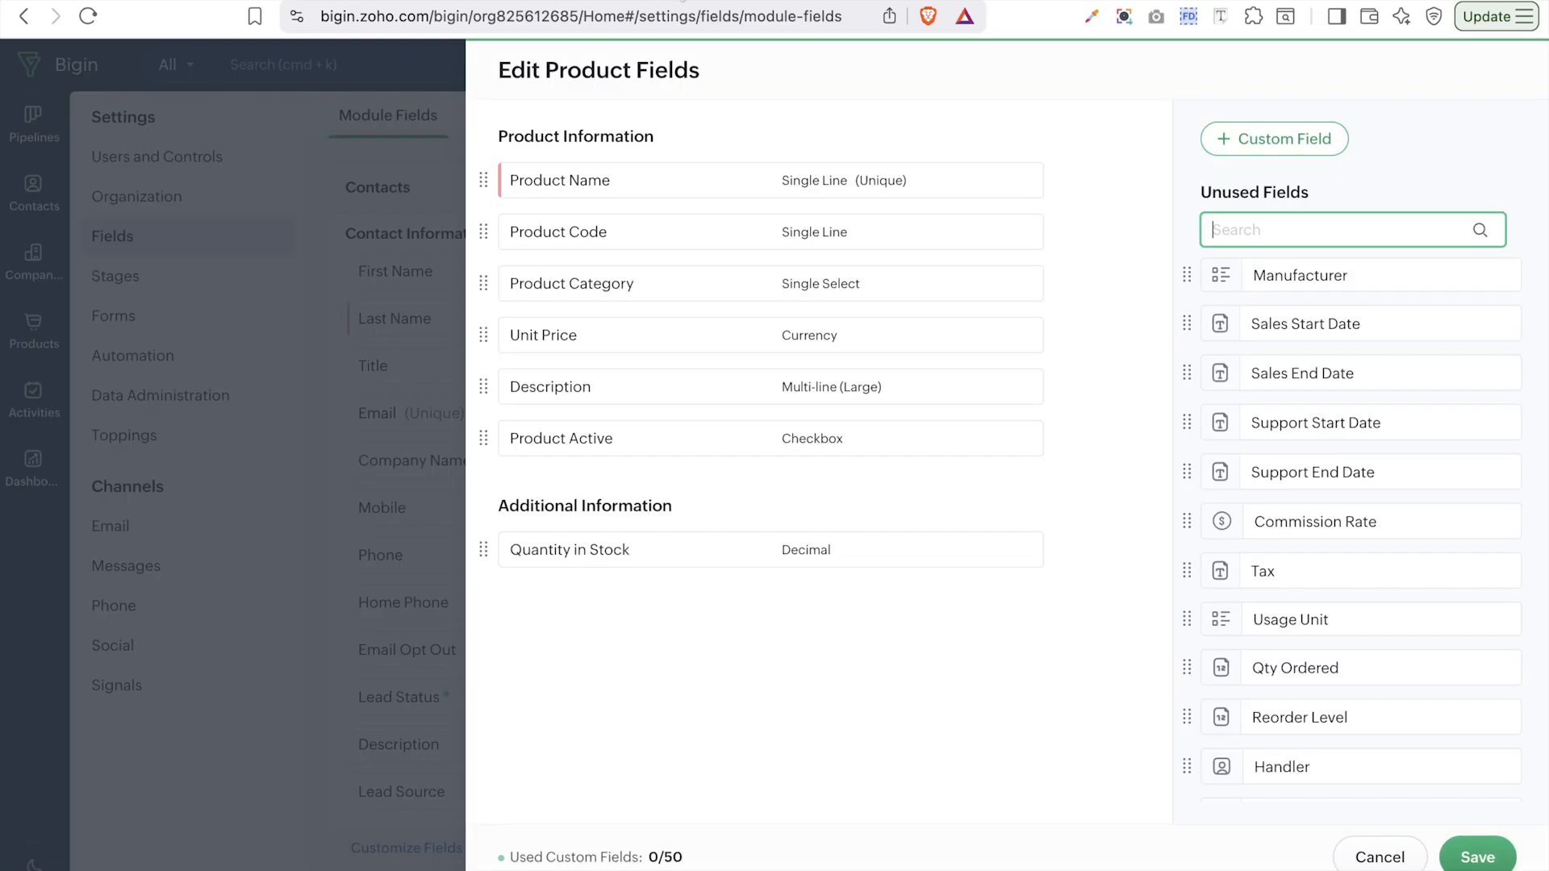
- Save the Products field layout and open Import From a File on the Products list
left_click(1493, 858)
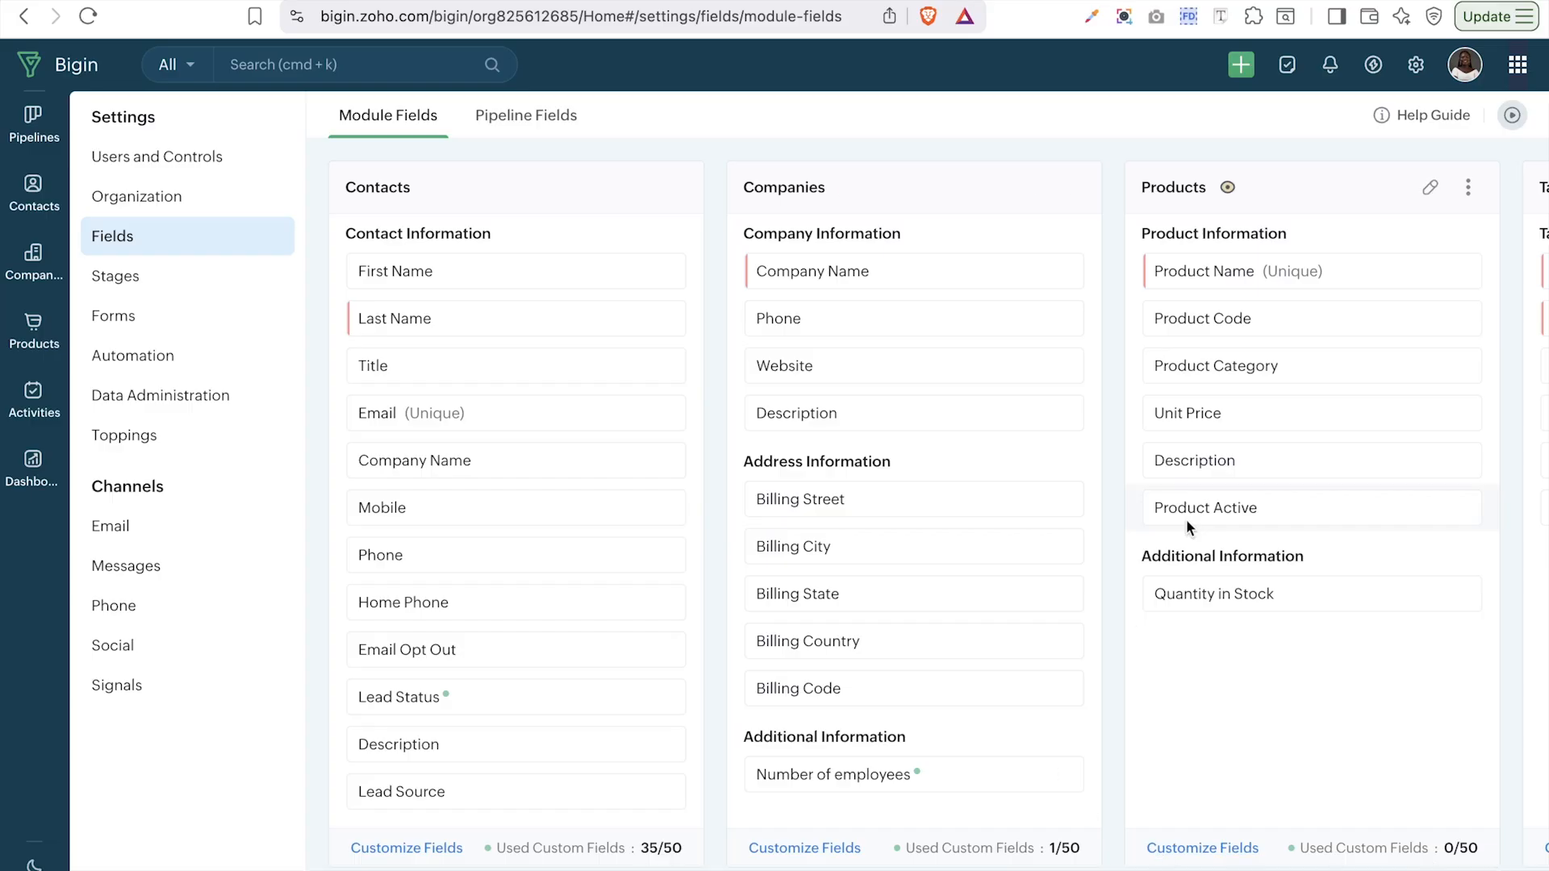
left_click(36, 337)
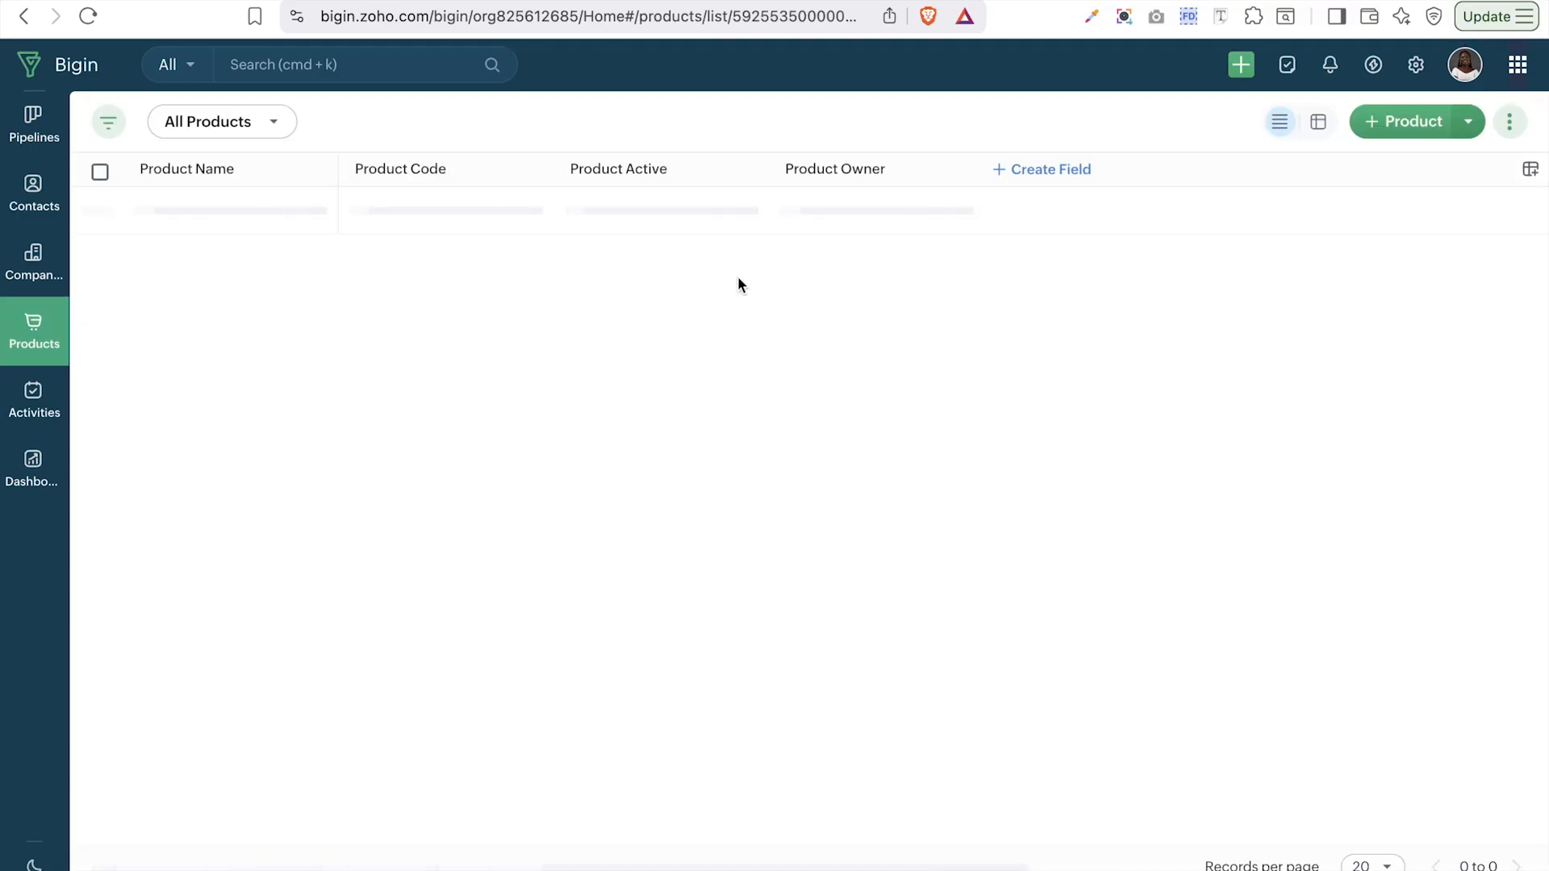
left_click(834, 729)
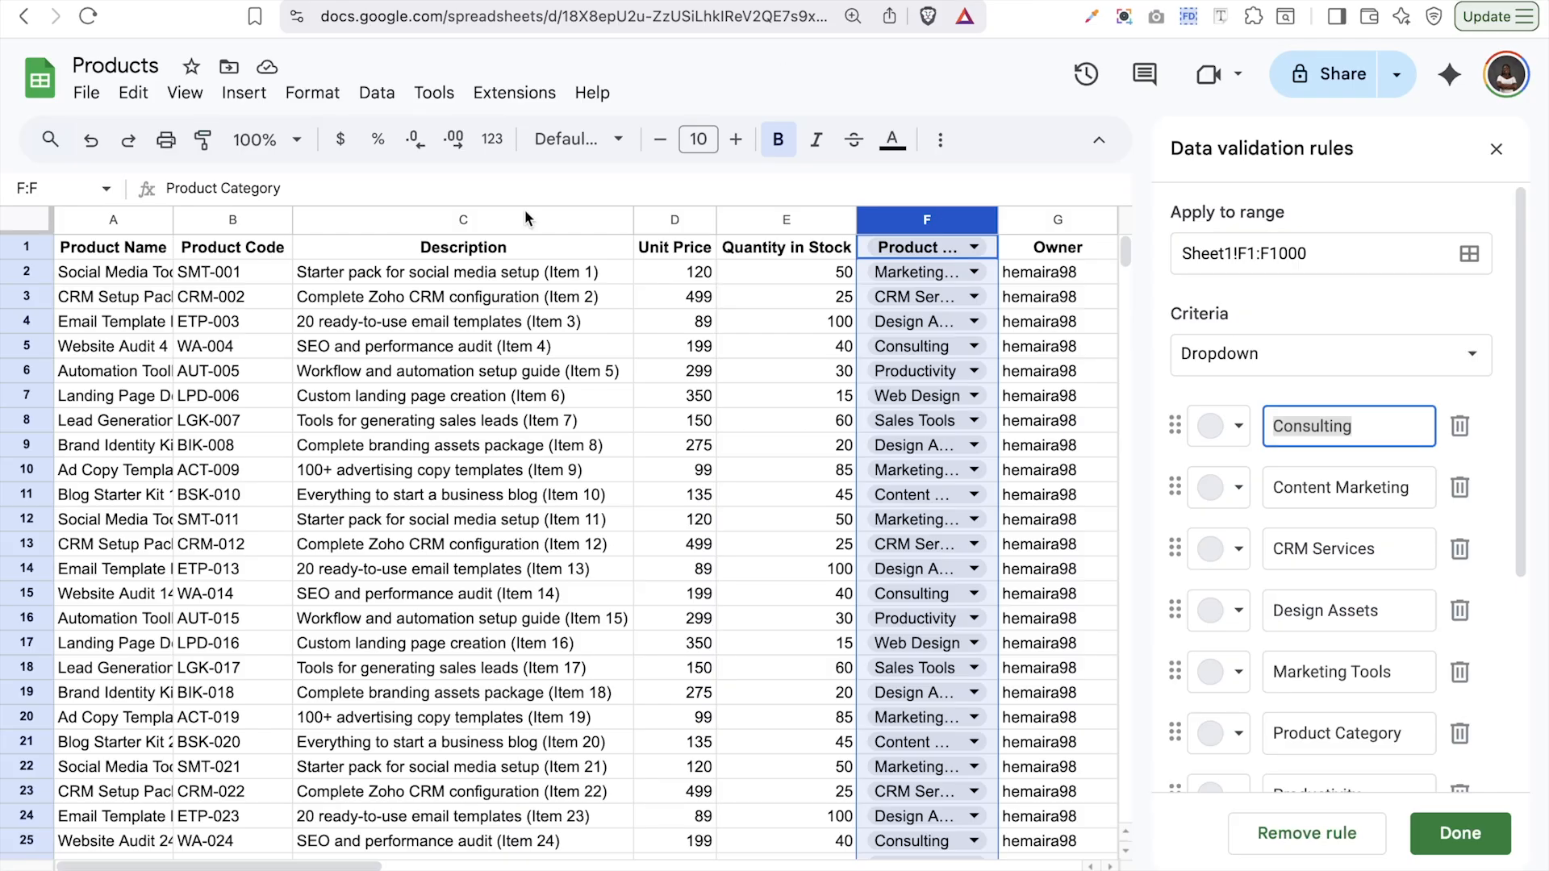
left_click(96, 95)
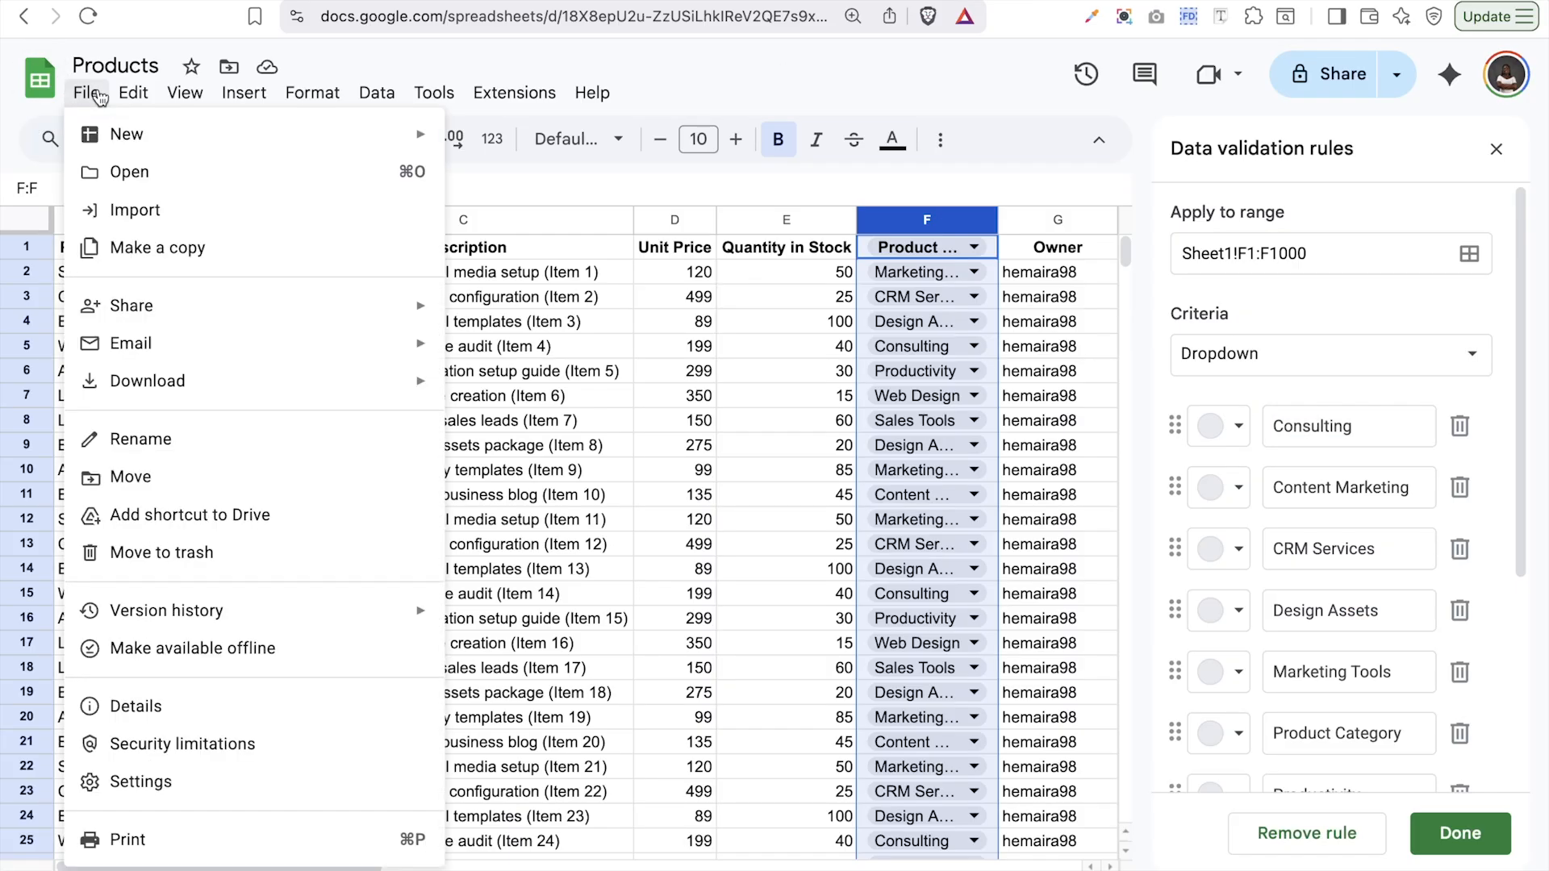
- Download the sheet as CSV via File > Download, saving Products - Sheet1 into Downloads
mouse_move(235, 358)
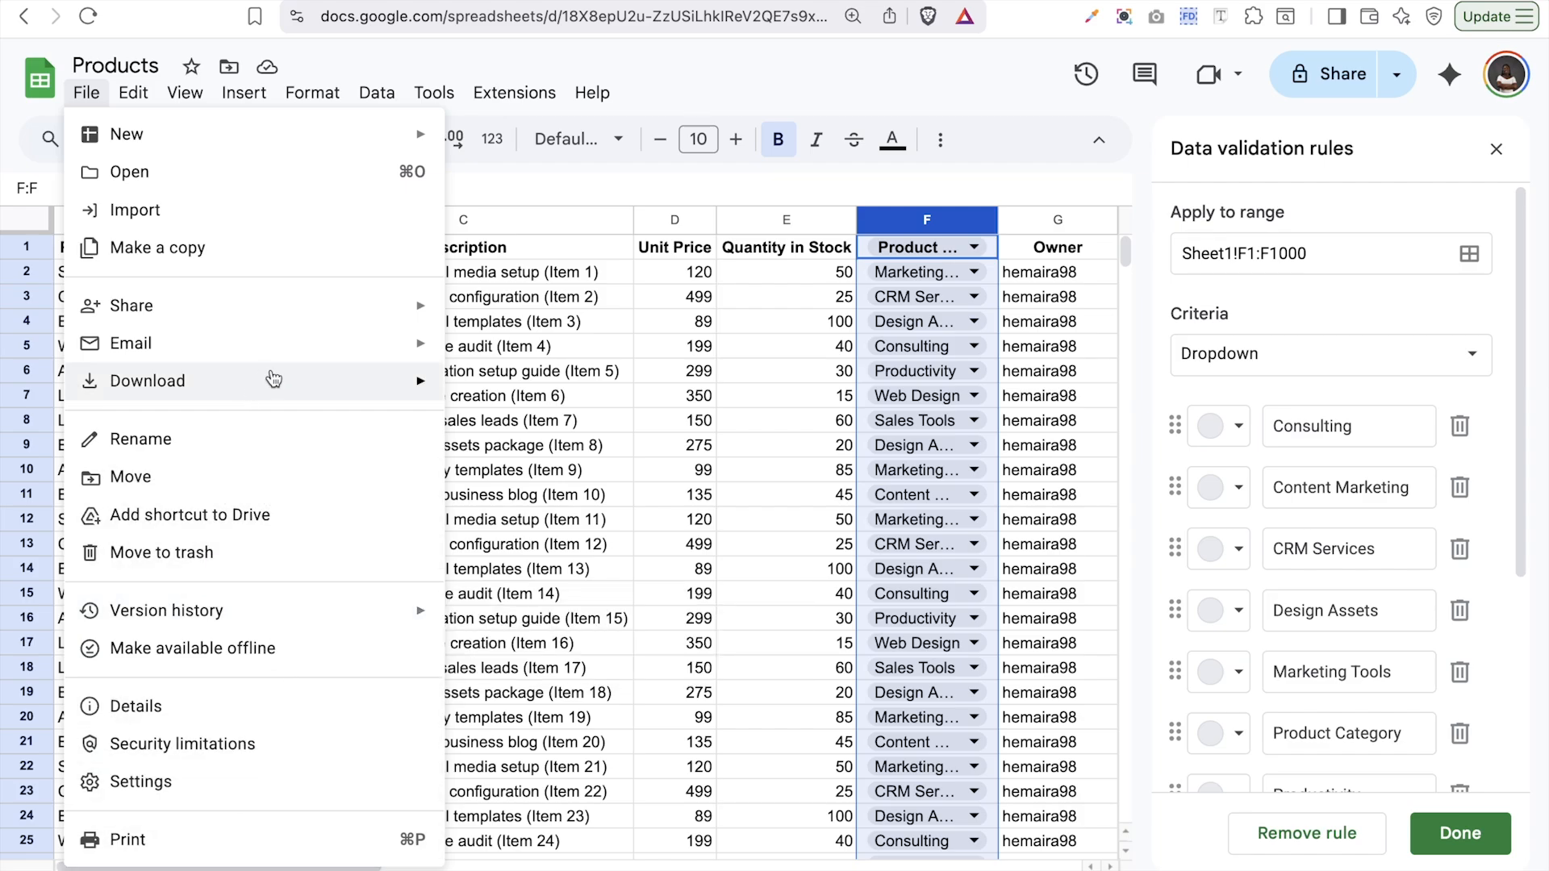
mouse_move(274, 379)
left_click(555, 549)
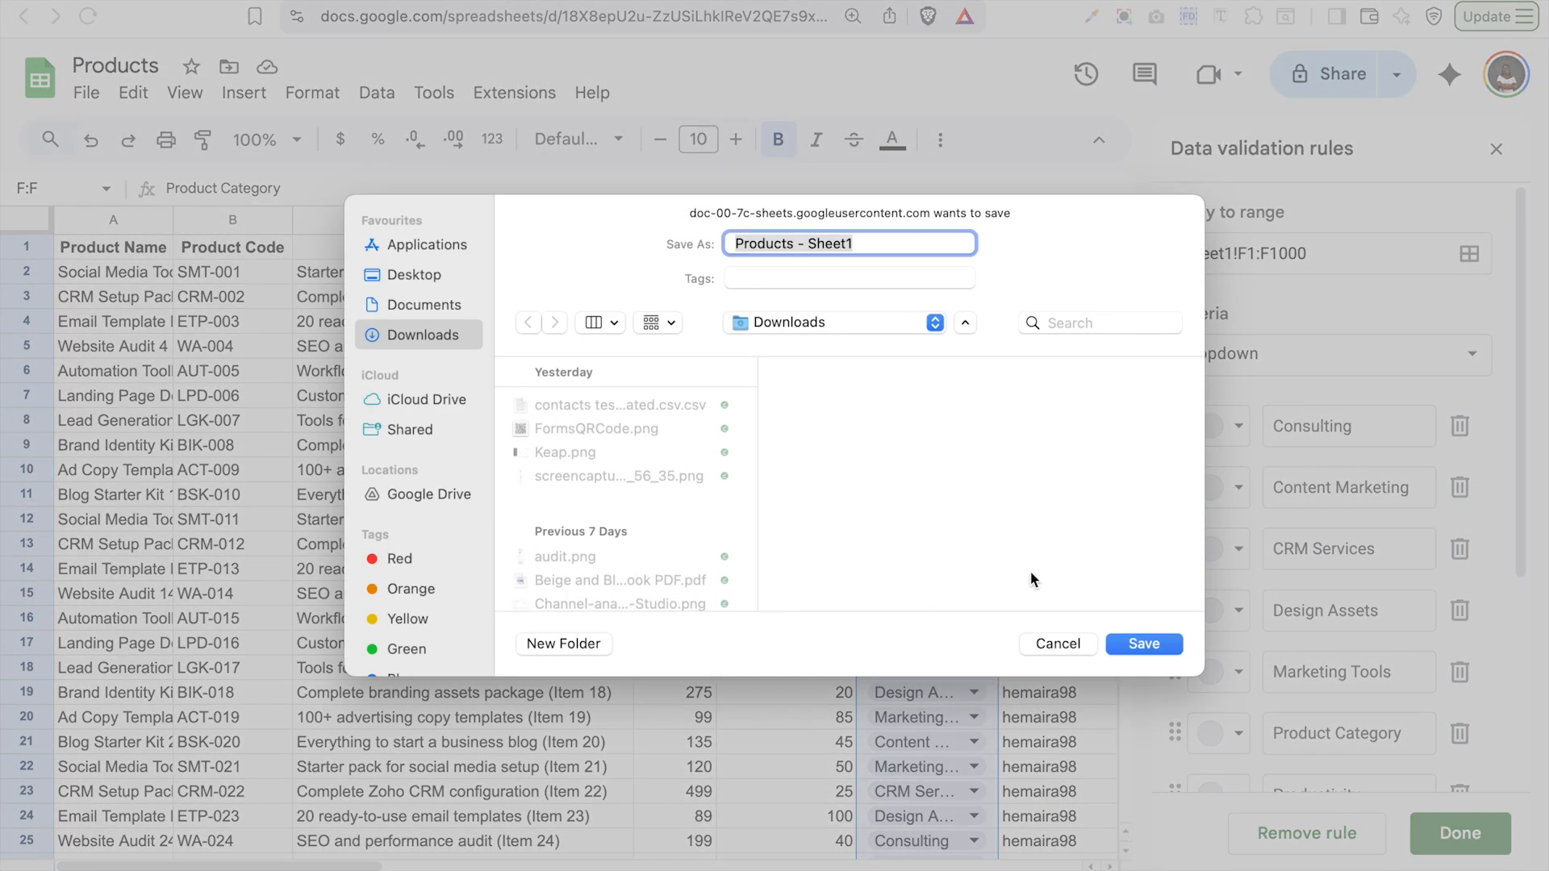
left_click(1144, 644)
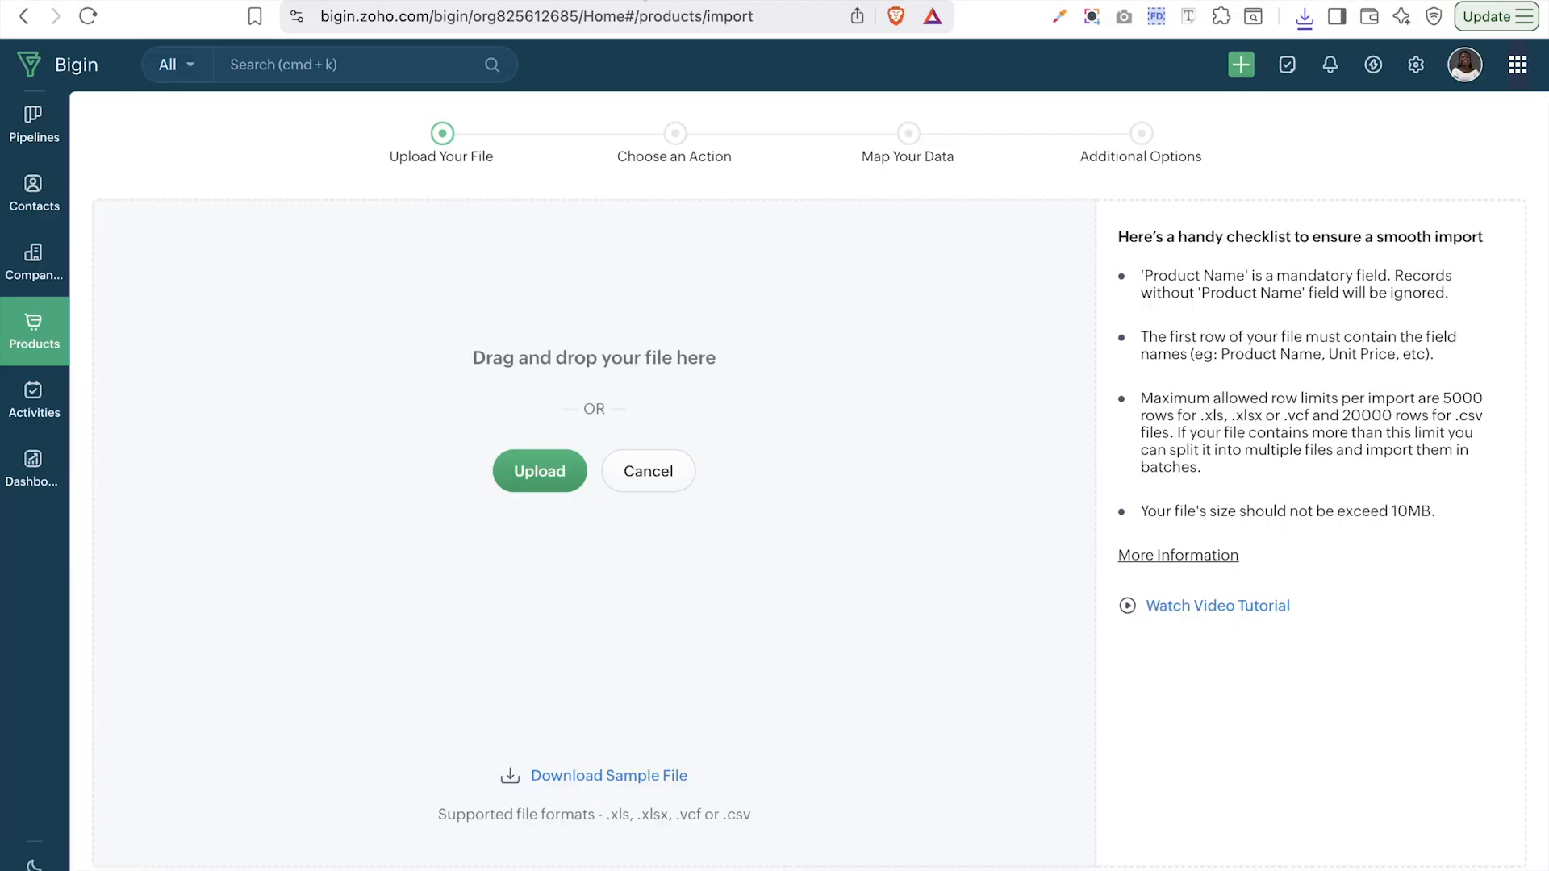
- Upload Products - Sheet1.csv to the product import and continue
left_click(565, 481)
left_click(624, 275)
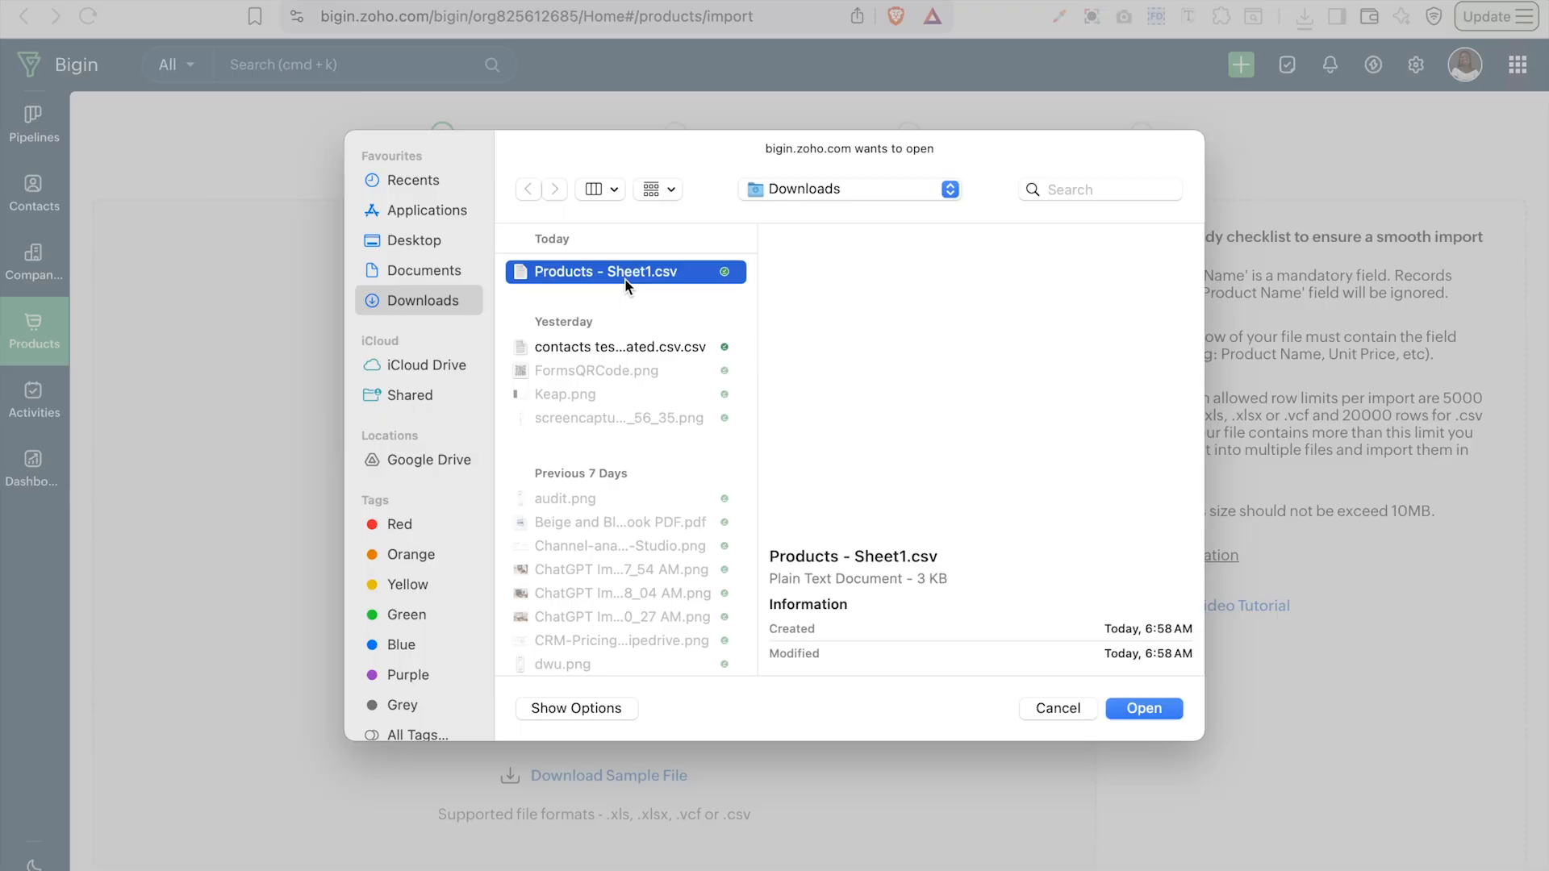
left_click(1139, 713)
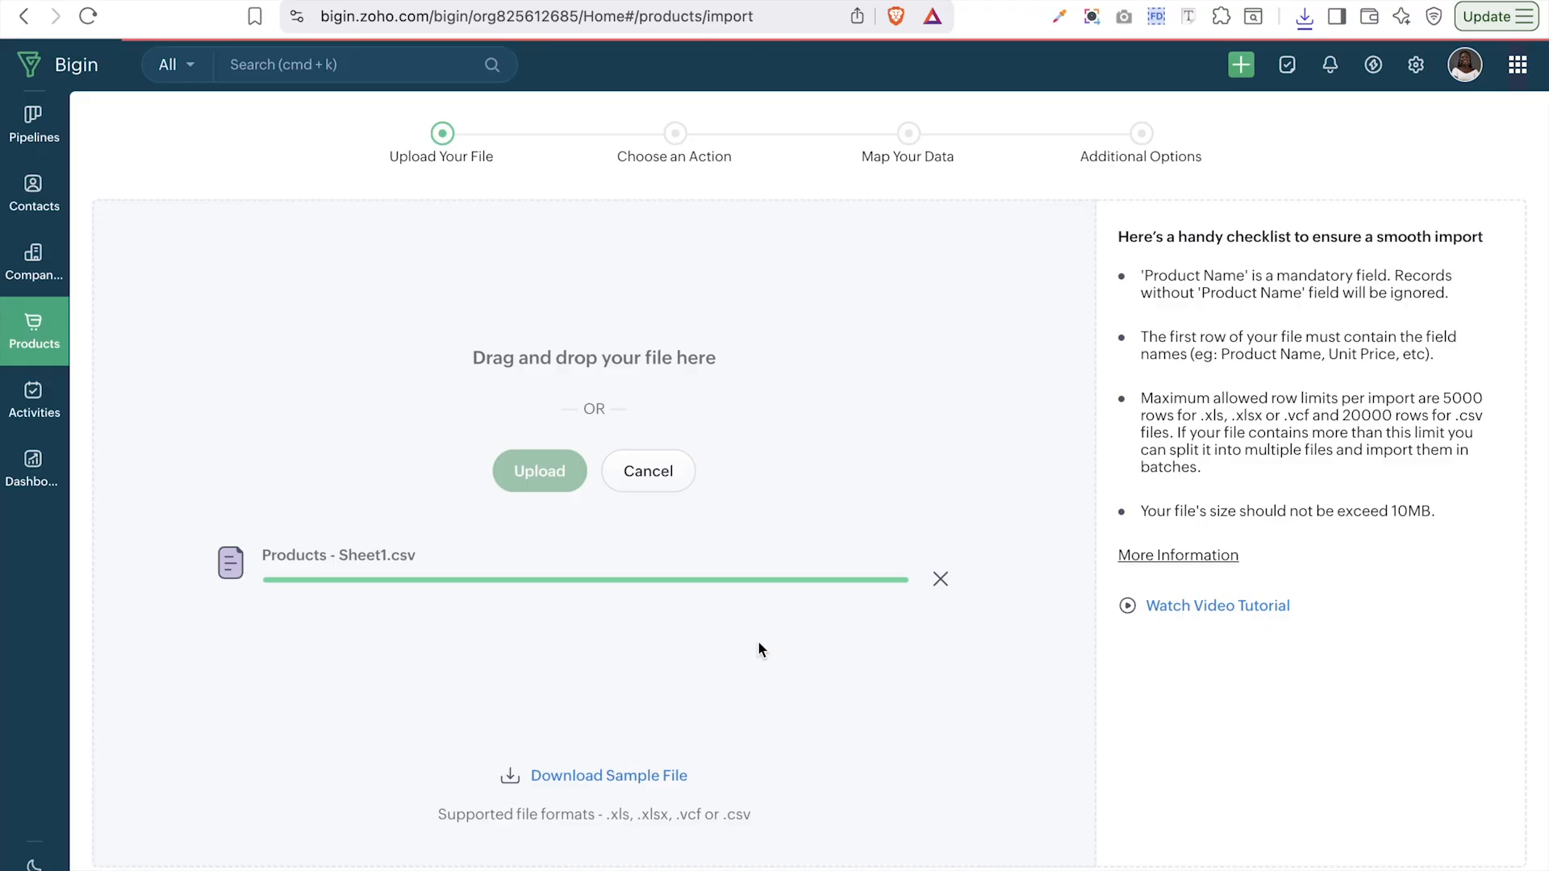
left_click(670, 660)
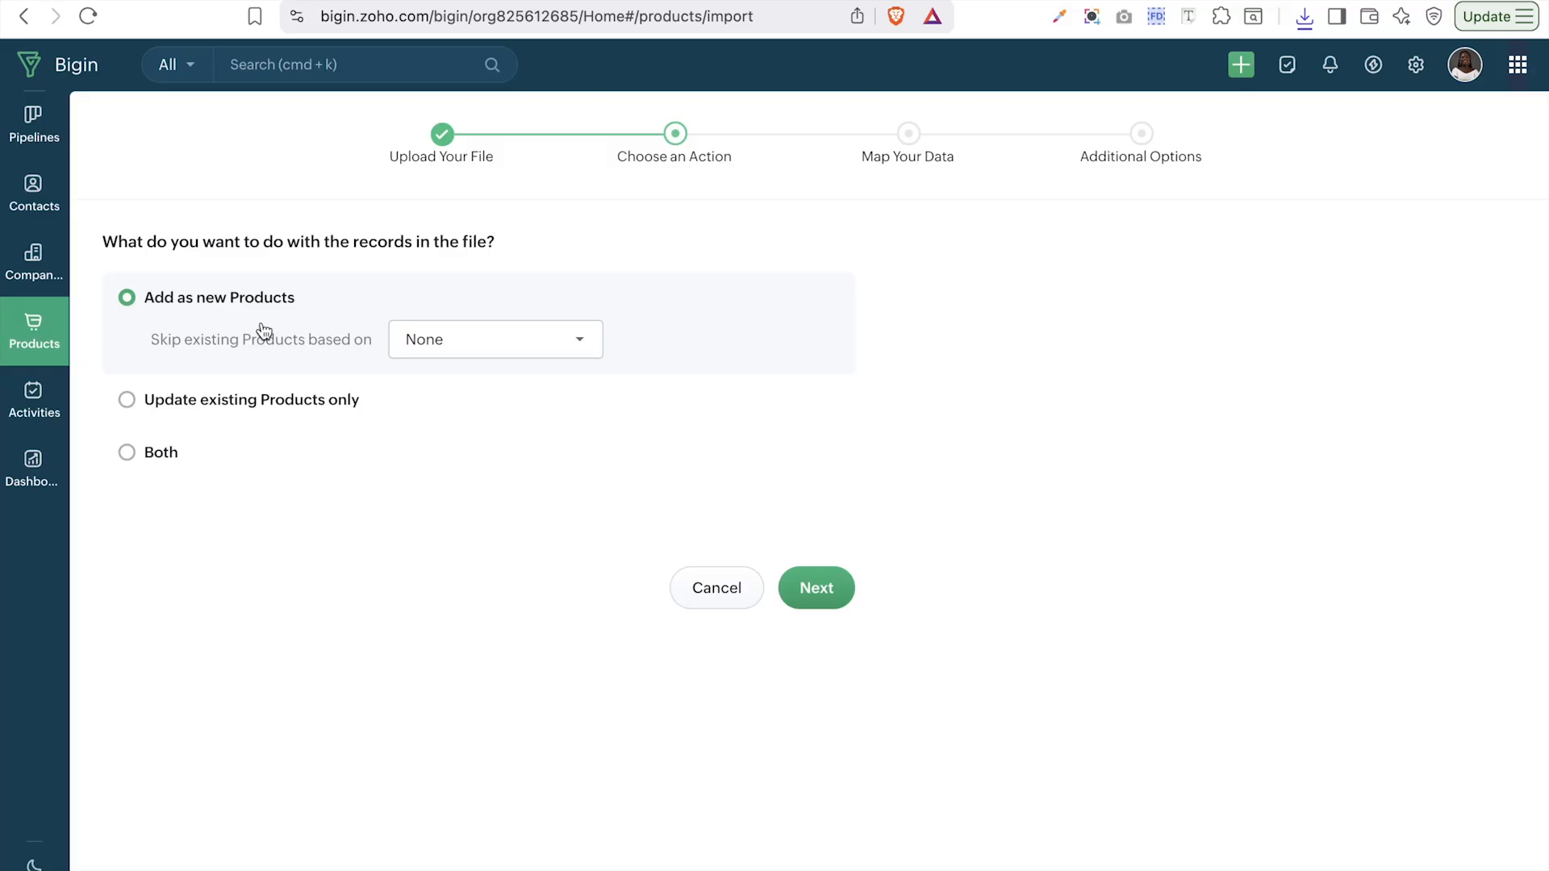
- Choose Add as new Products, skipping existing ones matched by Product Name, and proceed to mapping
left_click(252, 403)
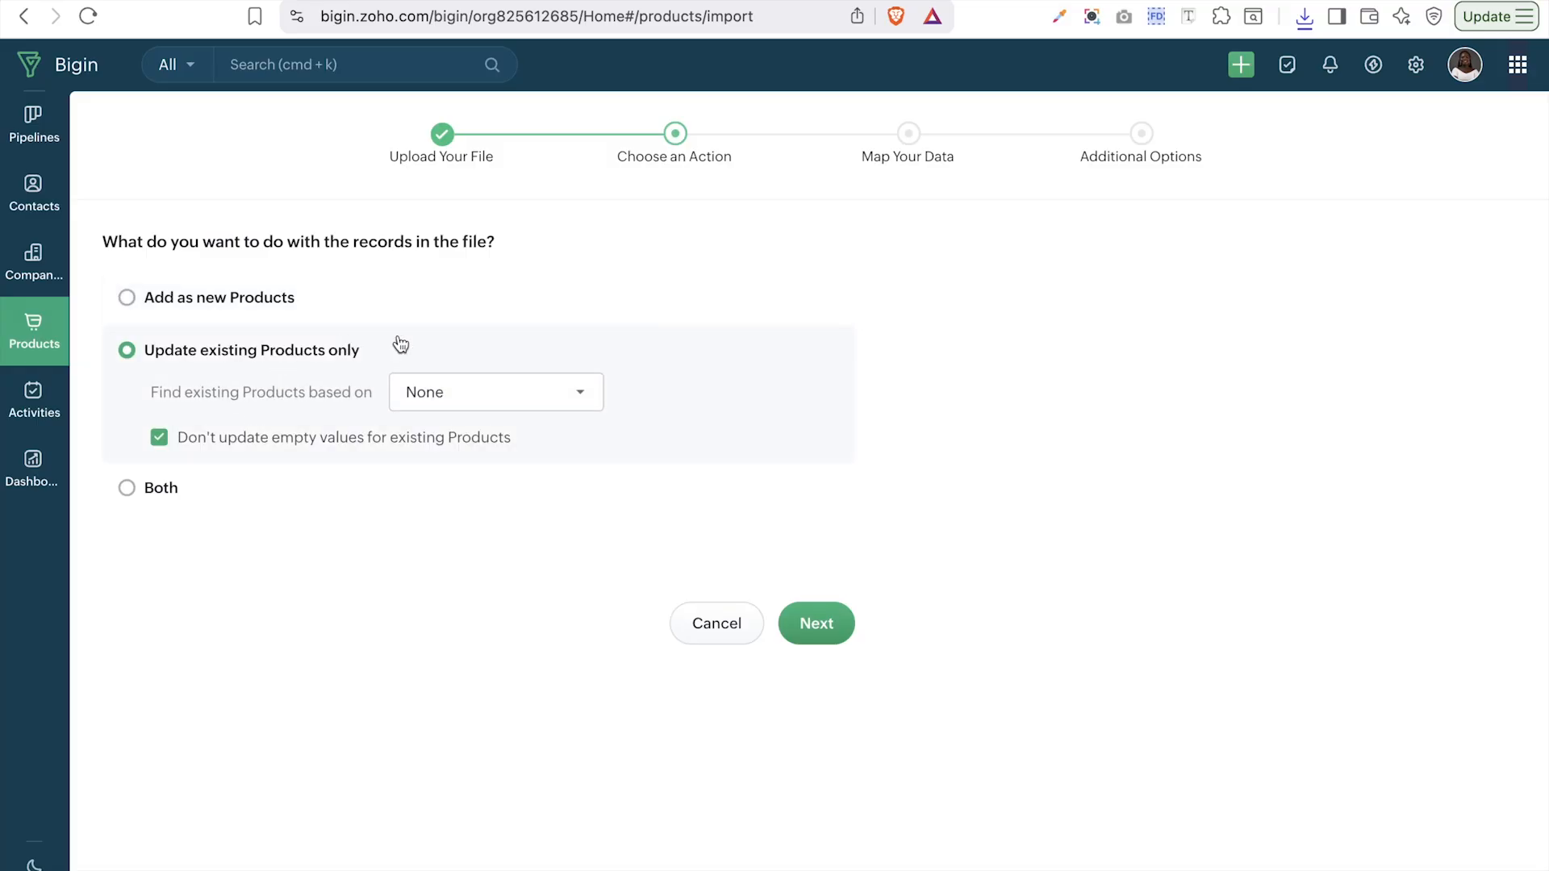
left_click(474, 410)
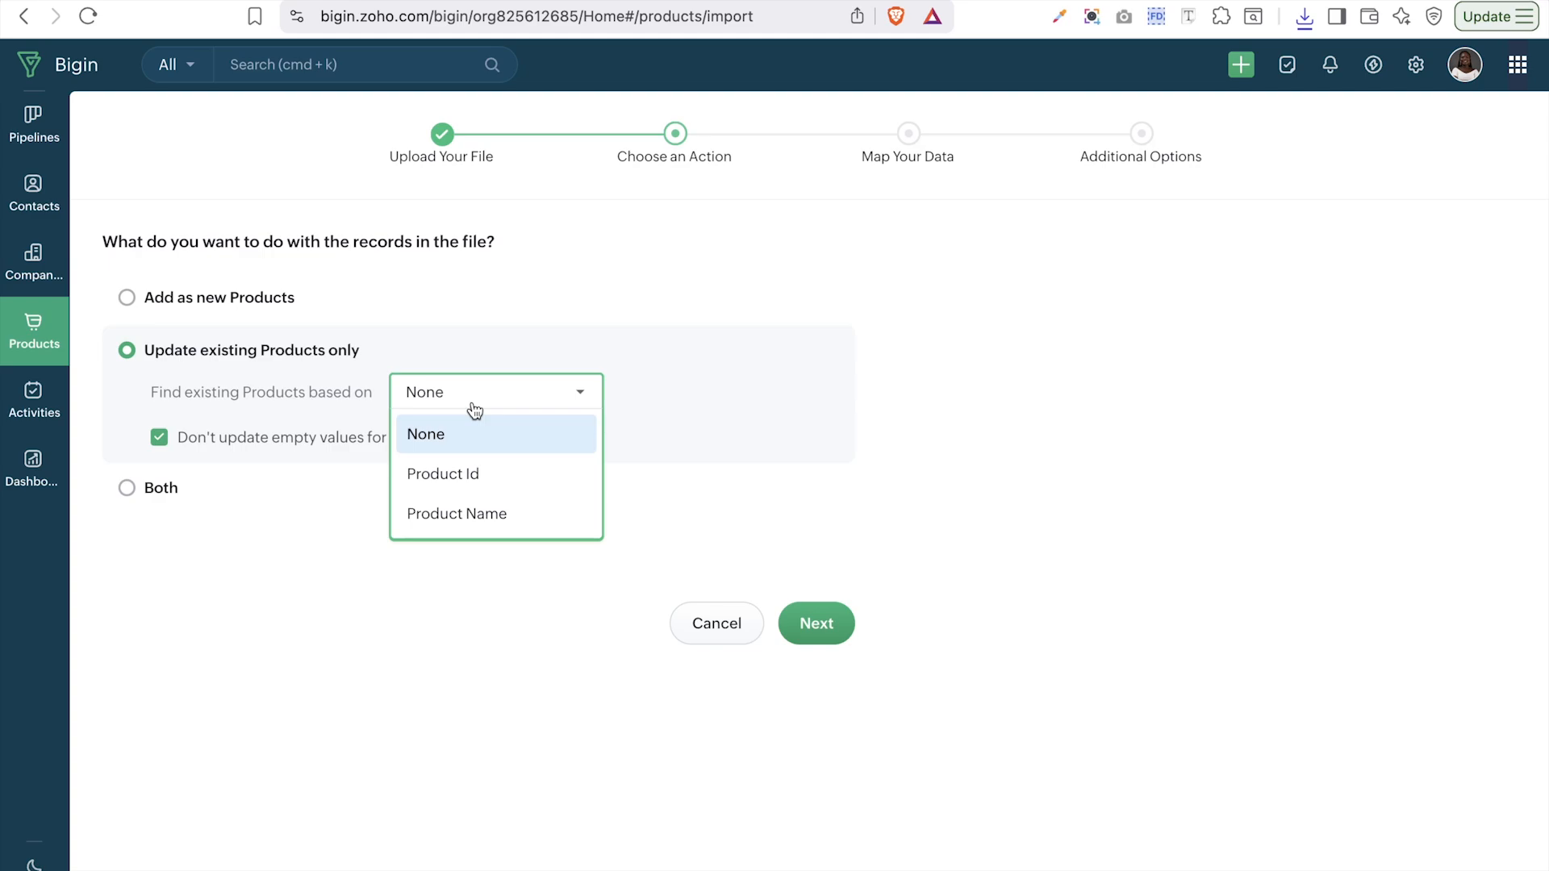
left_click(179, 491)
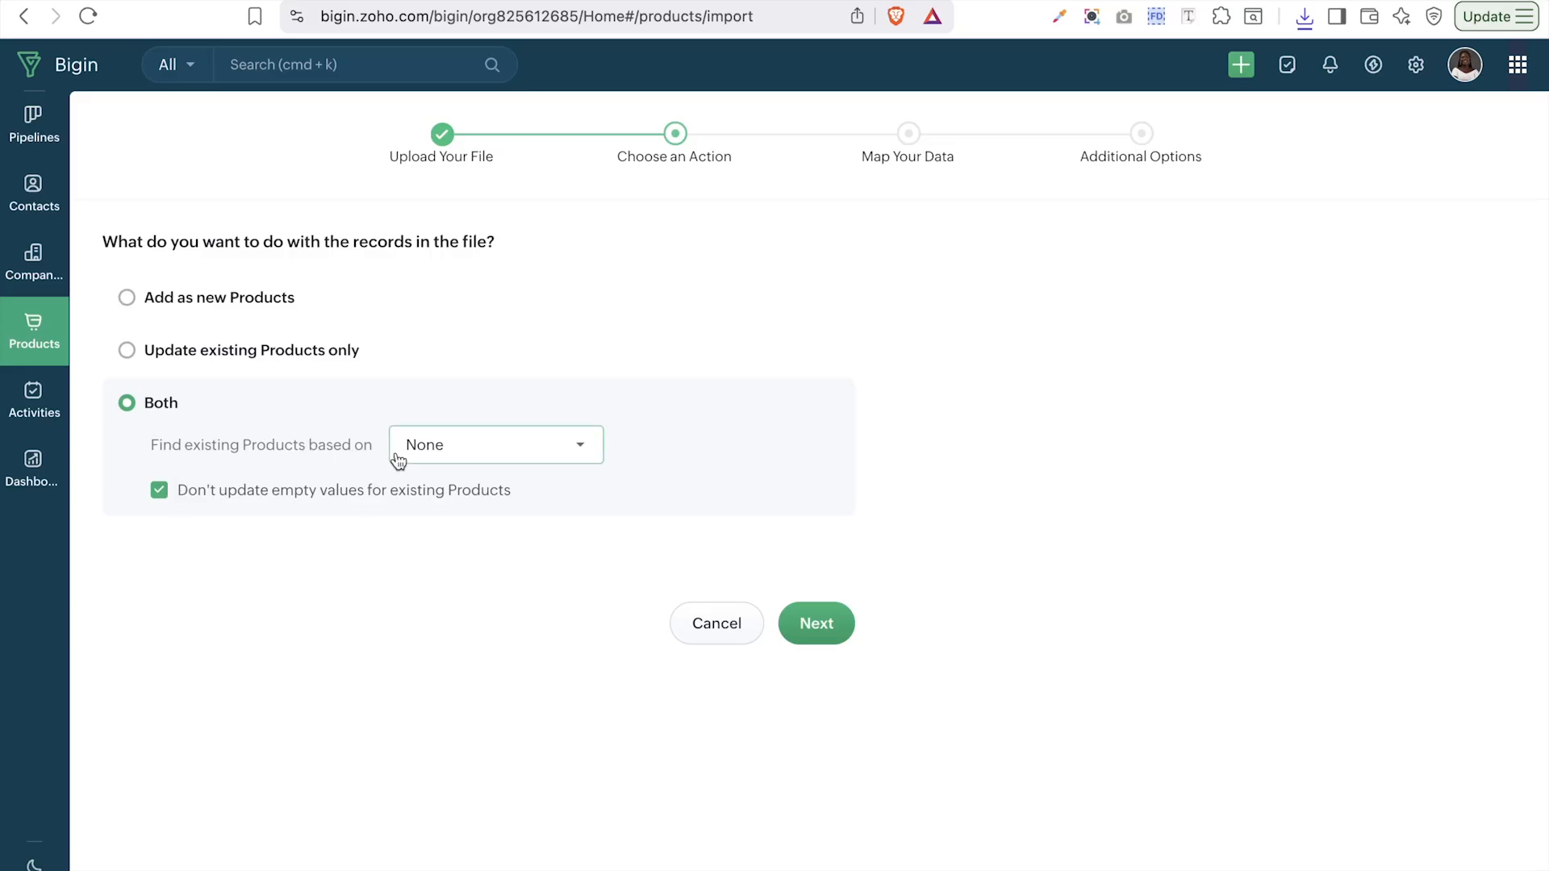
left_click(222, 297)
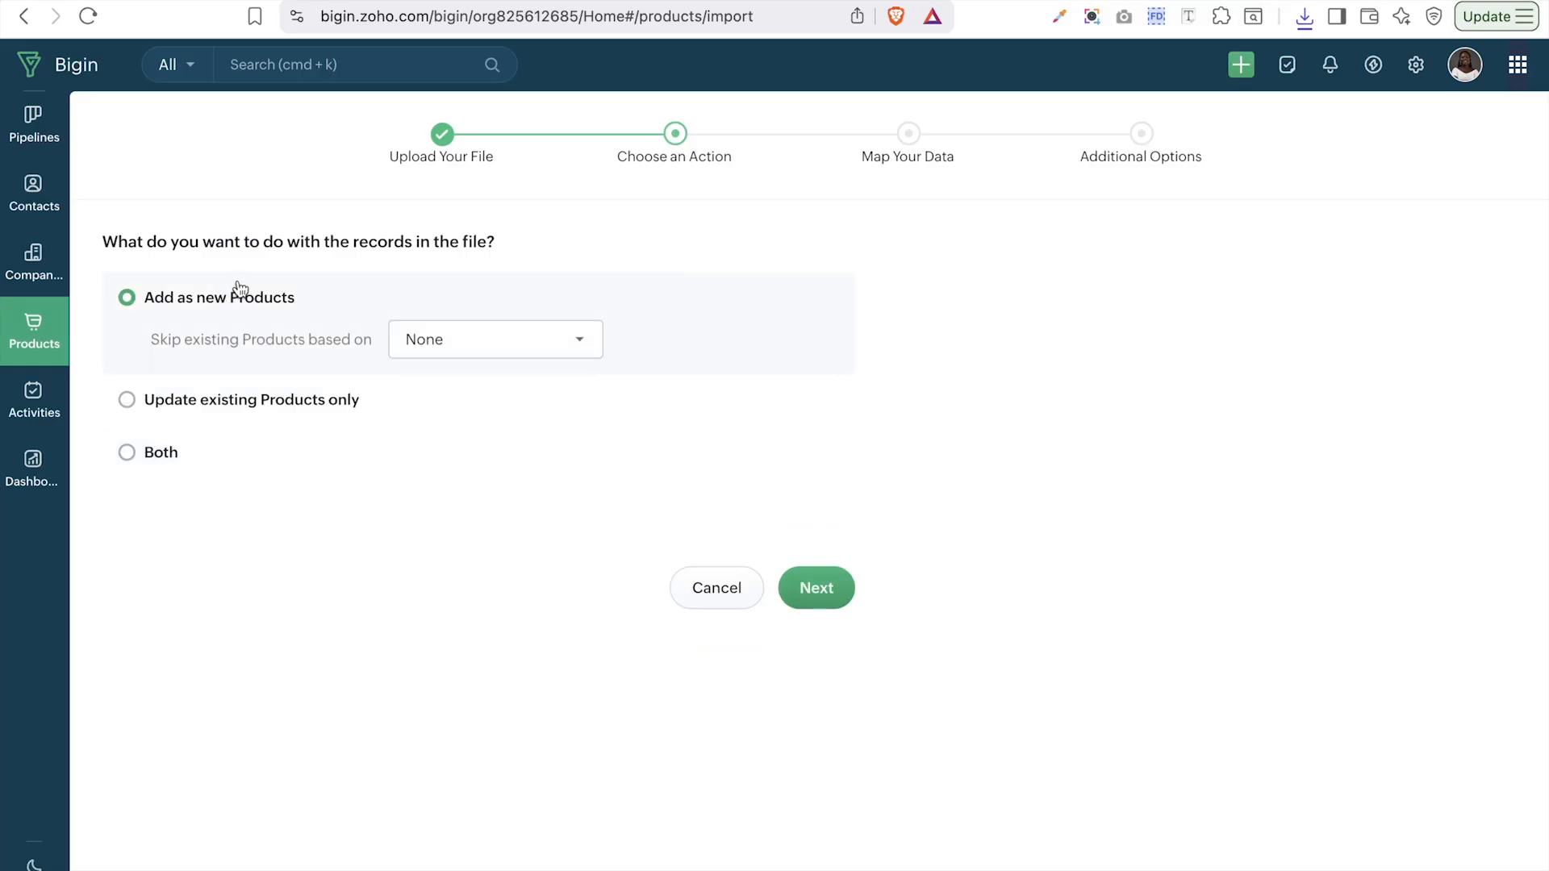
left_click(468, 331)
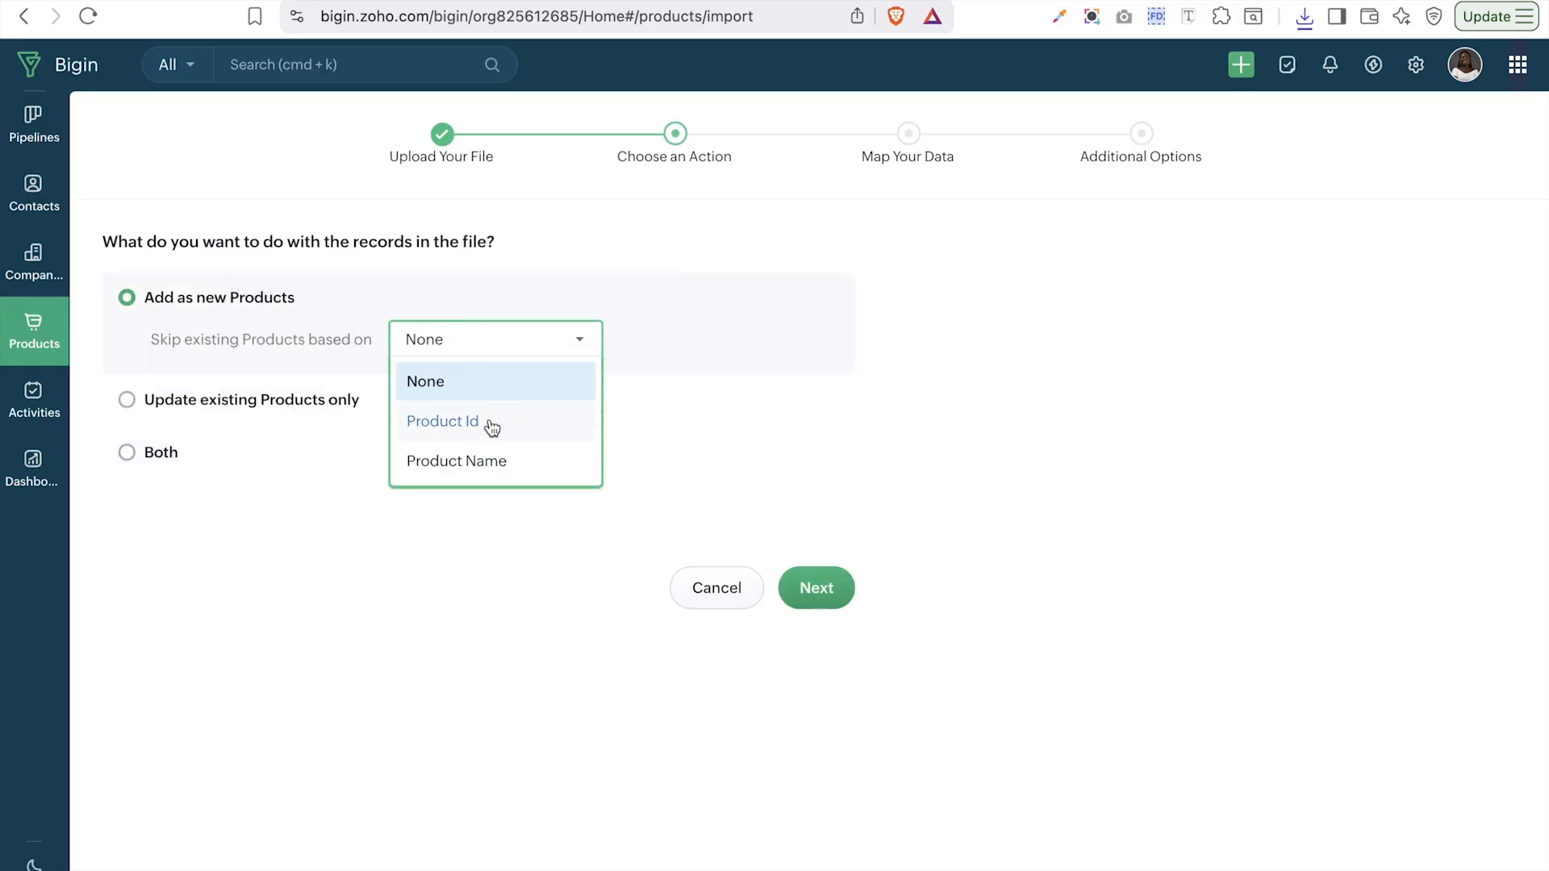
left_click(494, 461)
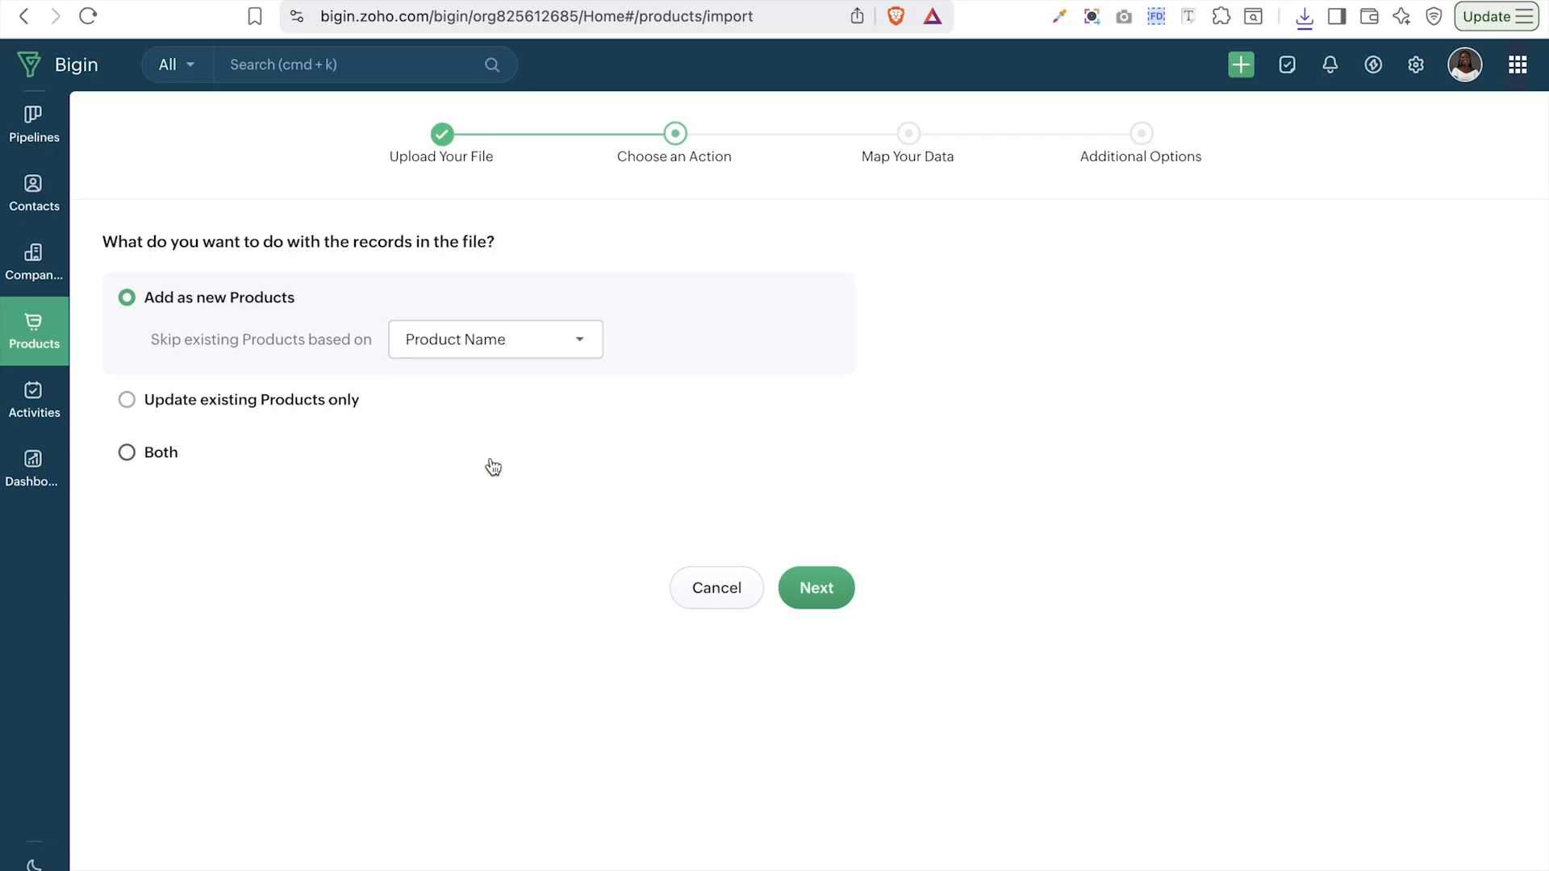
left_click(821, 589)
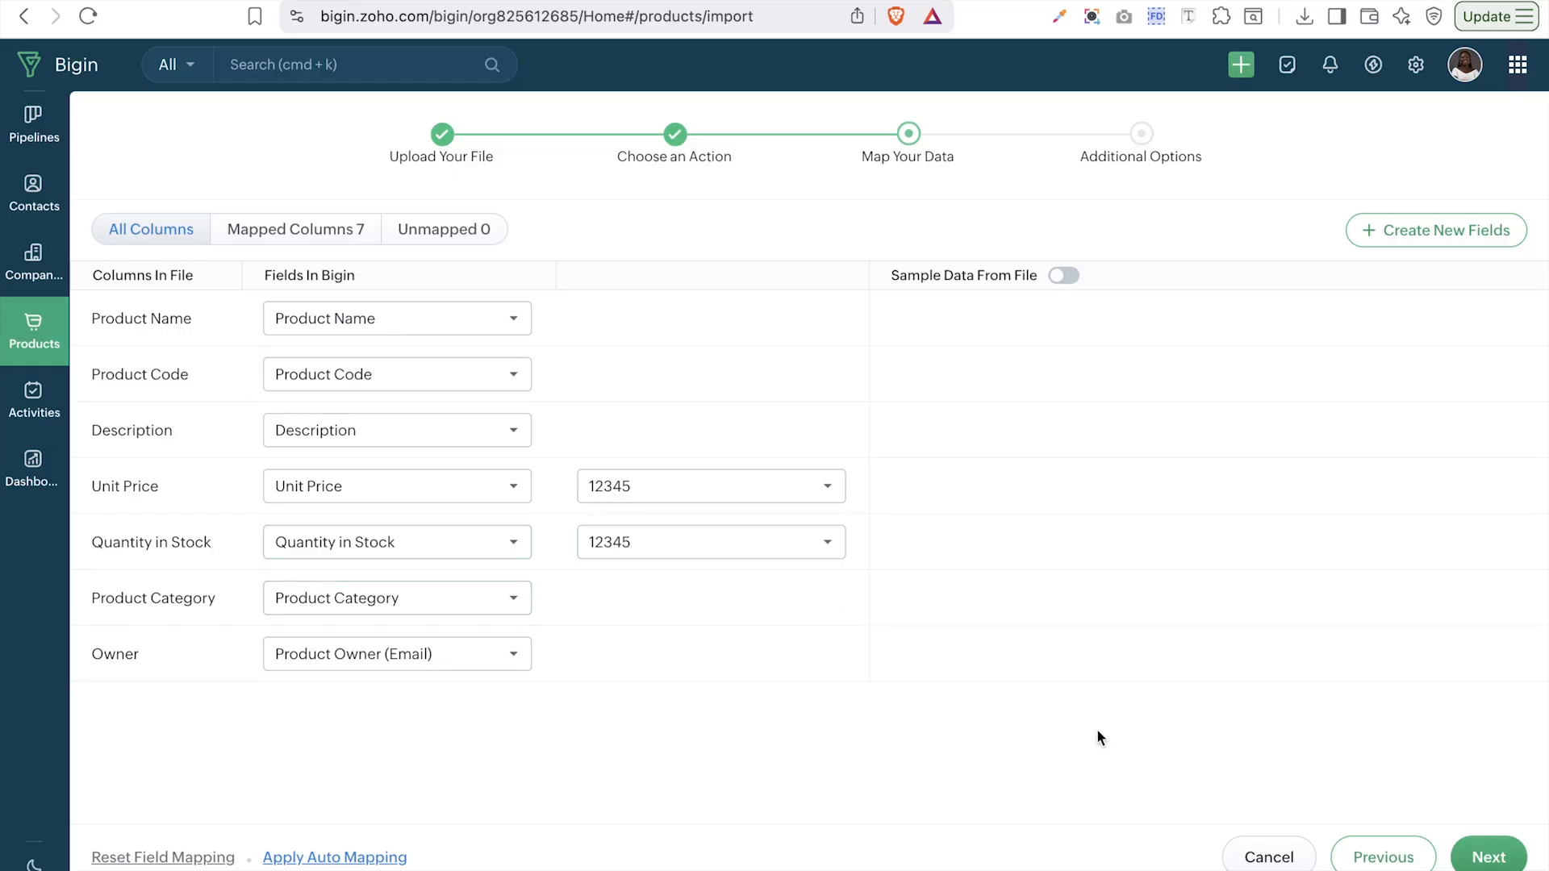
- Back on the column mapping, set the Owner column's field to -None- so it stays unmapped
left_click(1473, 847)
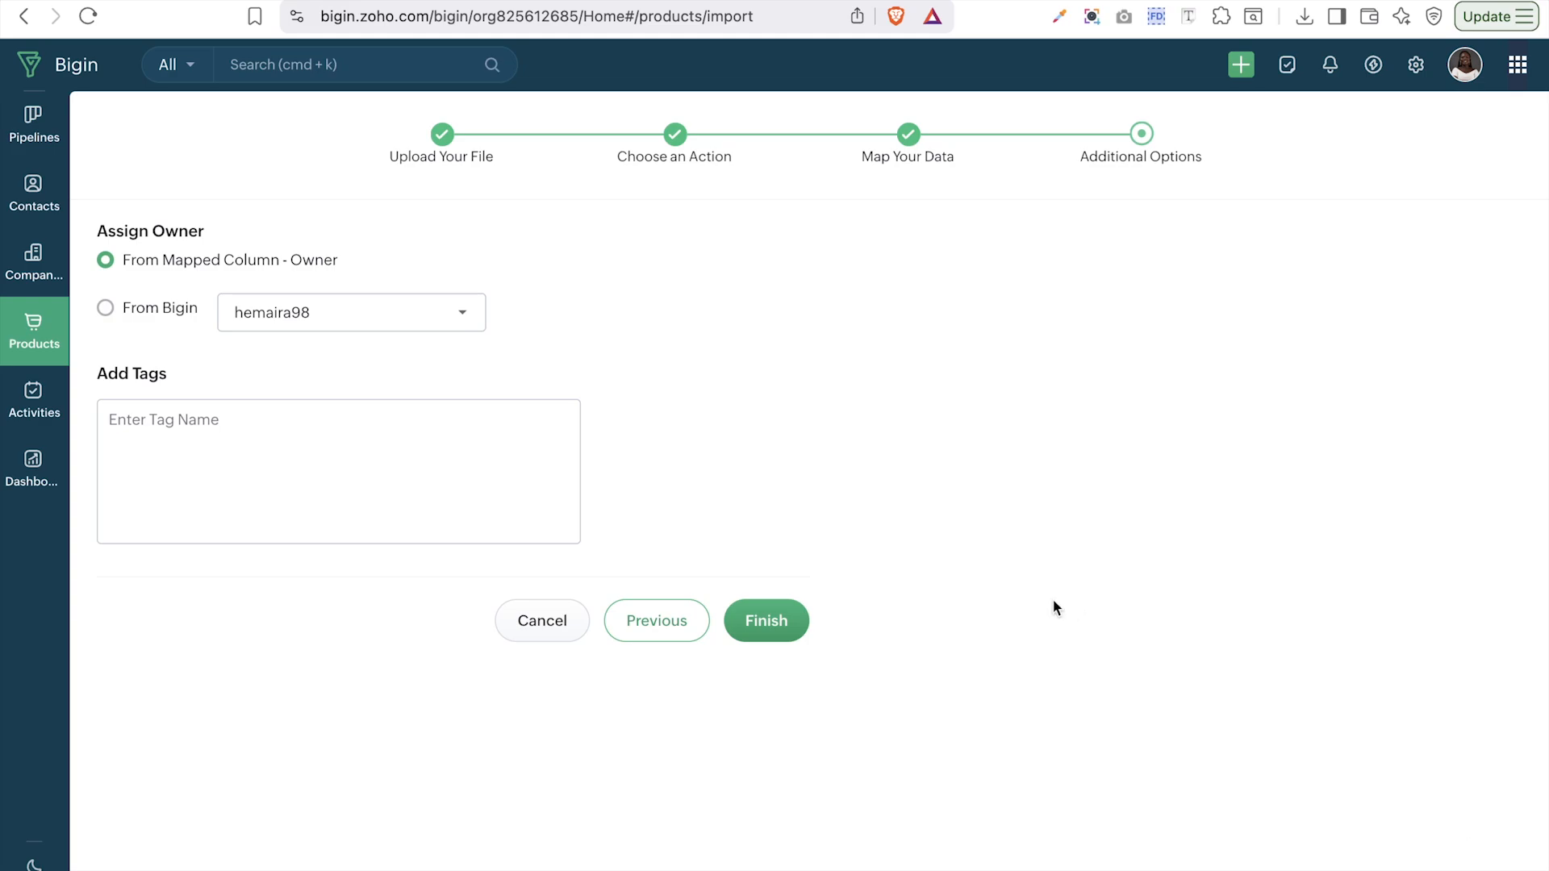
left_click(664, 632)
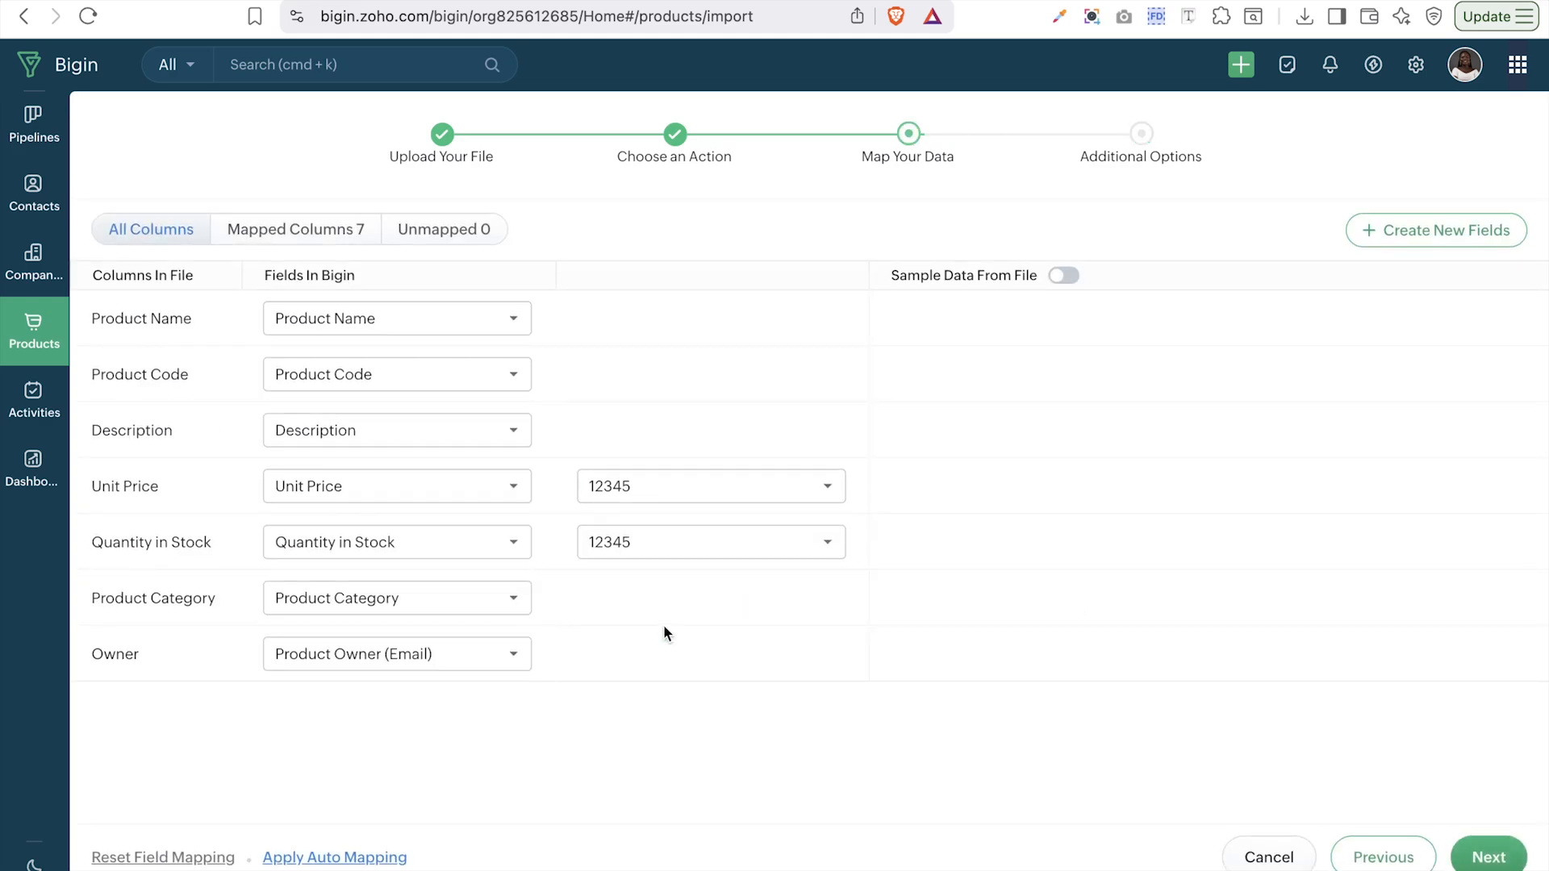
left_click(401, 655)
left_click(322, 347)
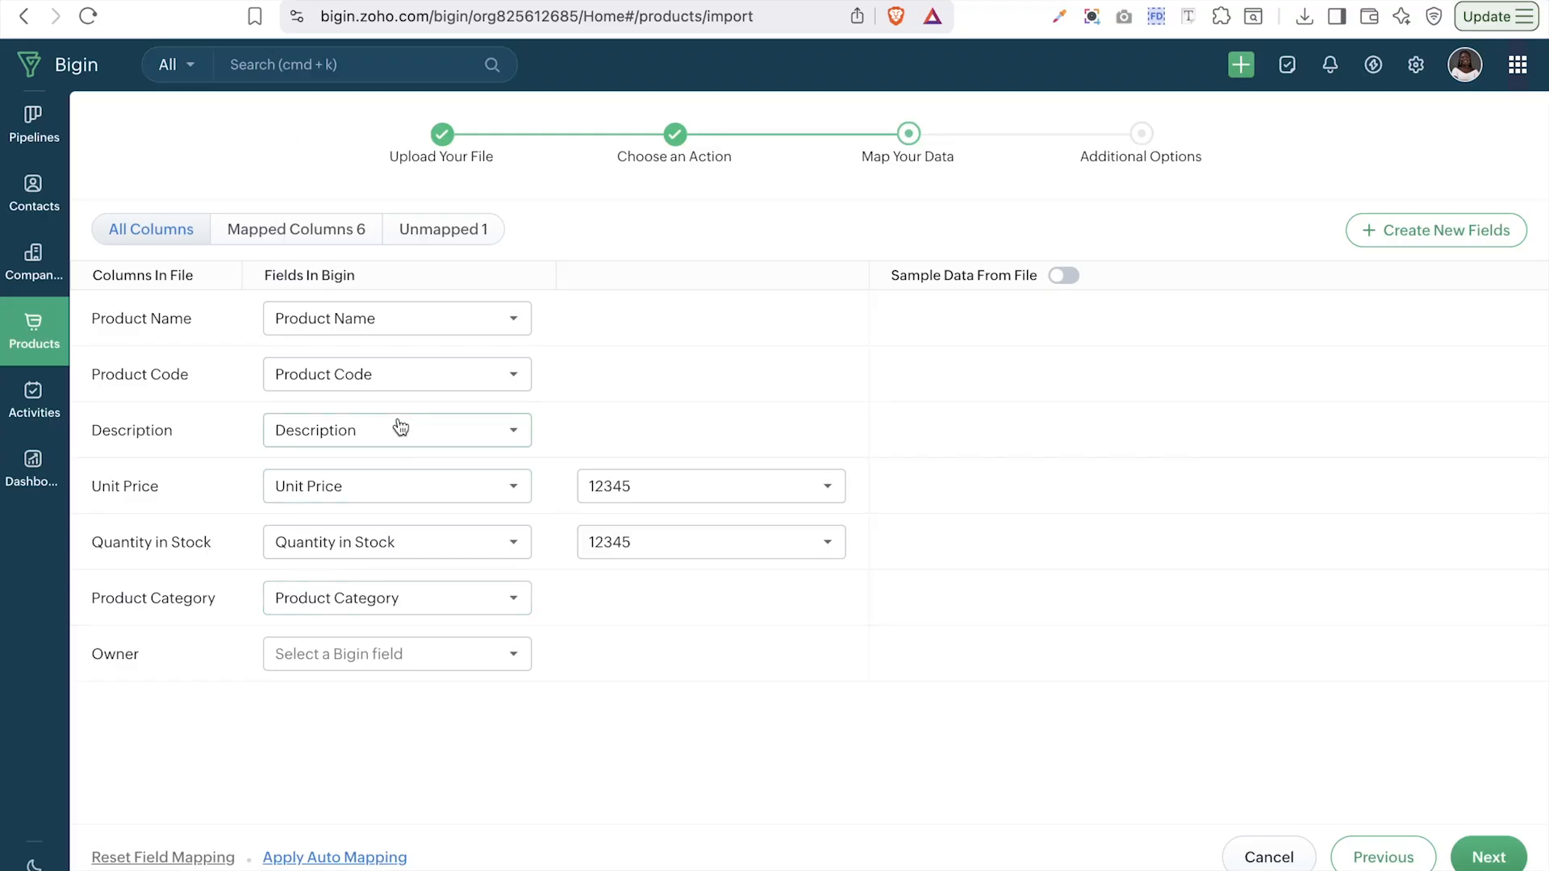
- Look through the Product Owner field options without choosing one, then turn on Sample Data From File
left_click(363, 665)
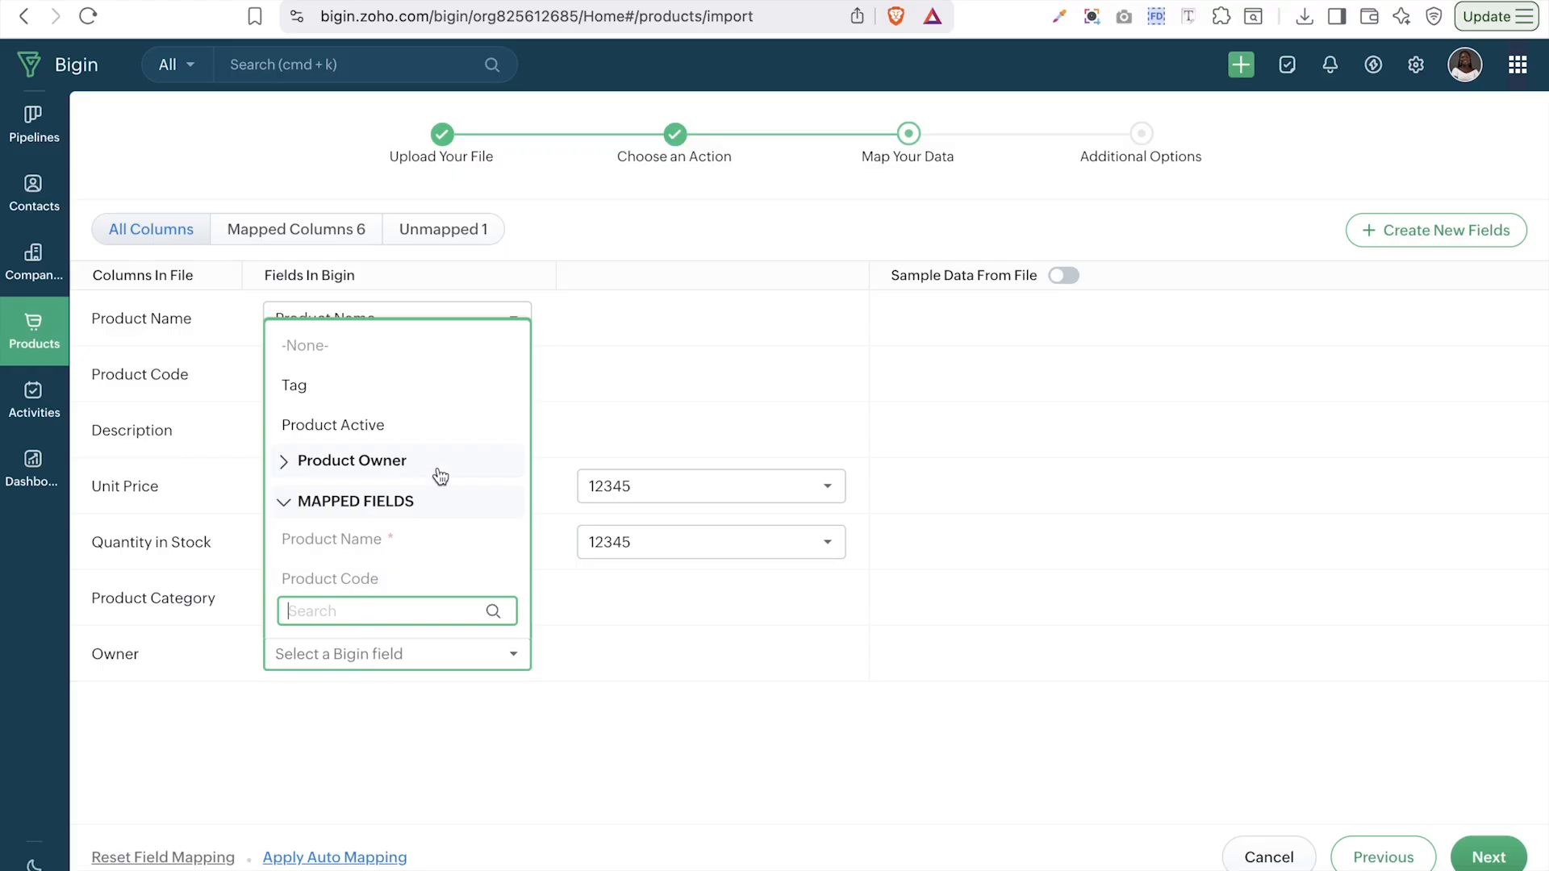
left_click(377, 461)
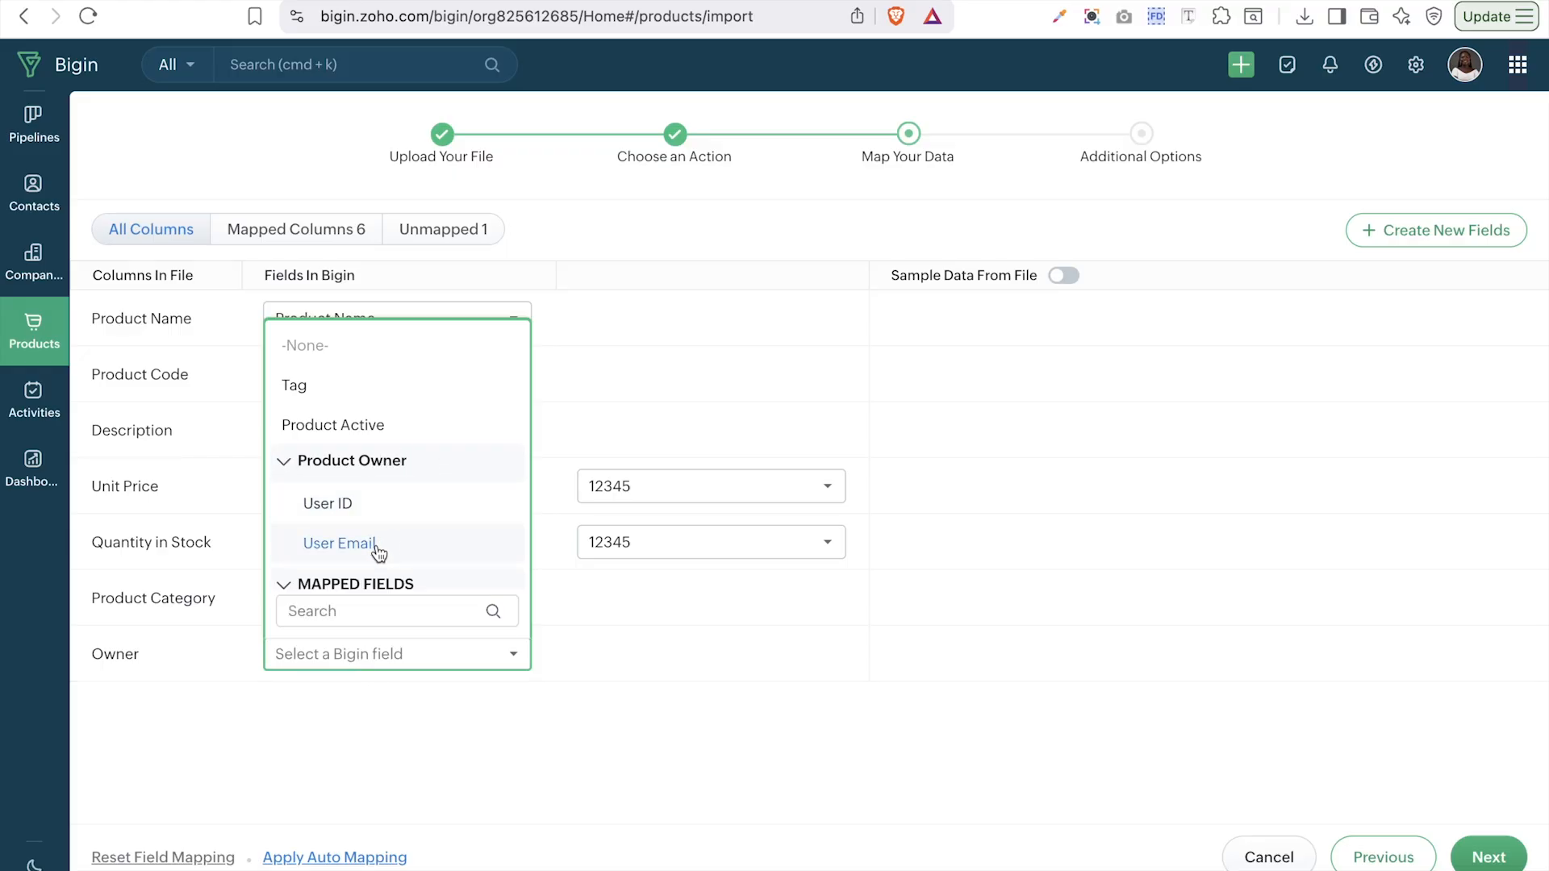
left_click(360, 707)
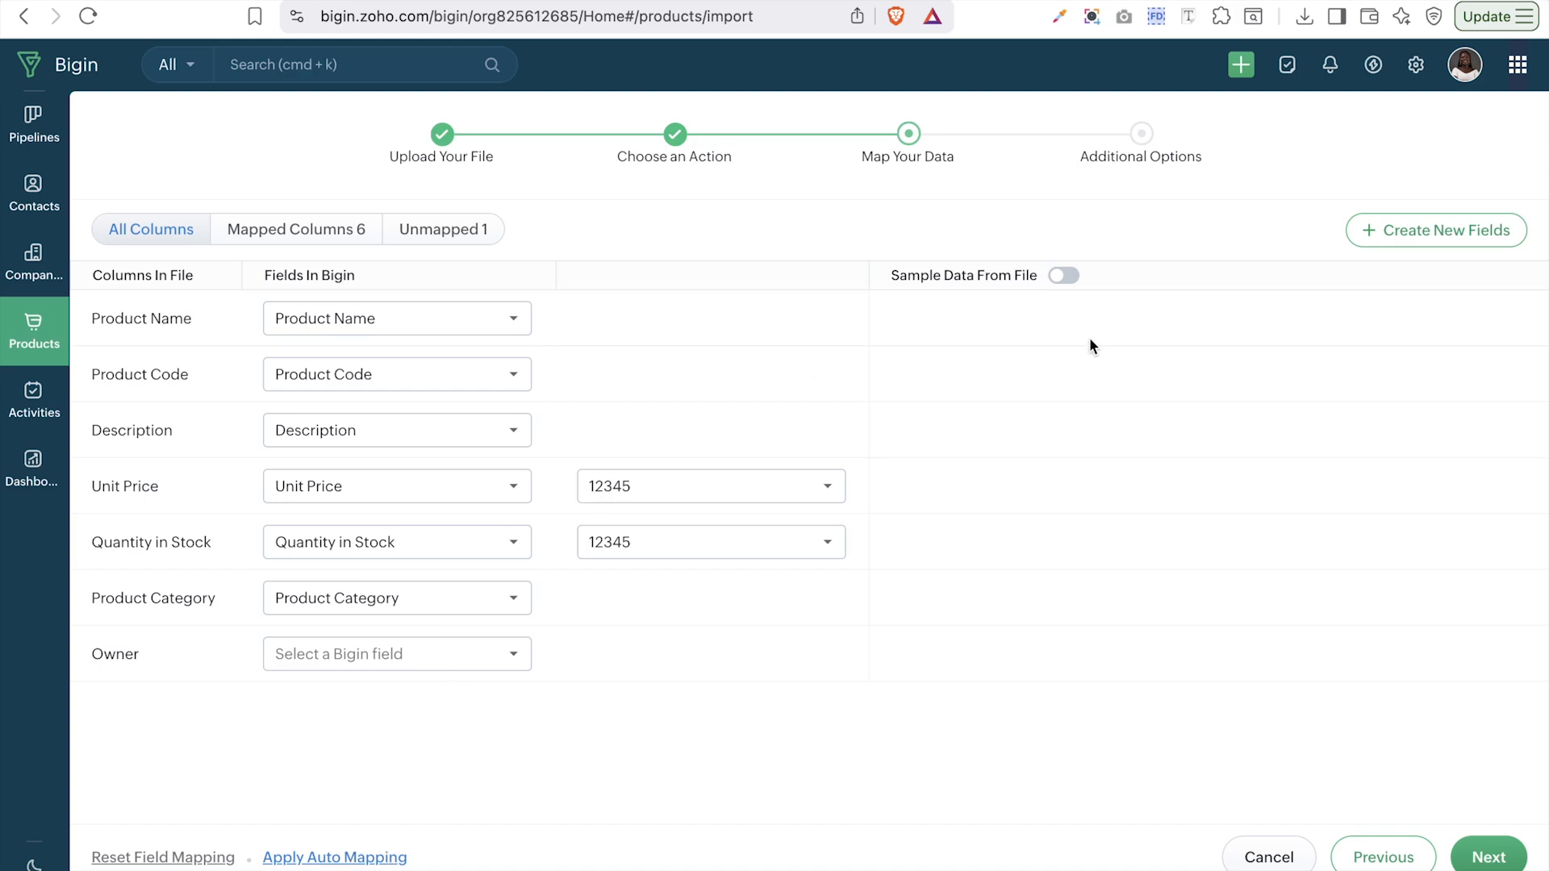
left_click(1065, 277)
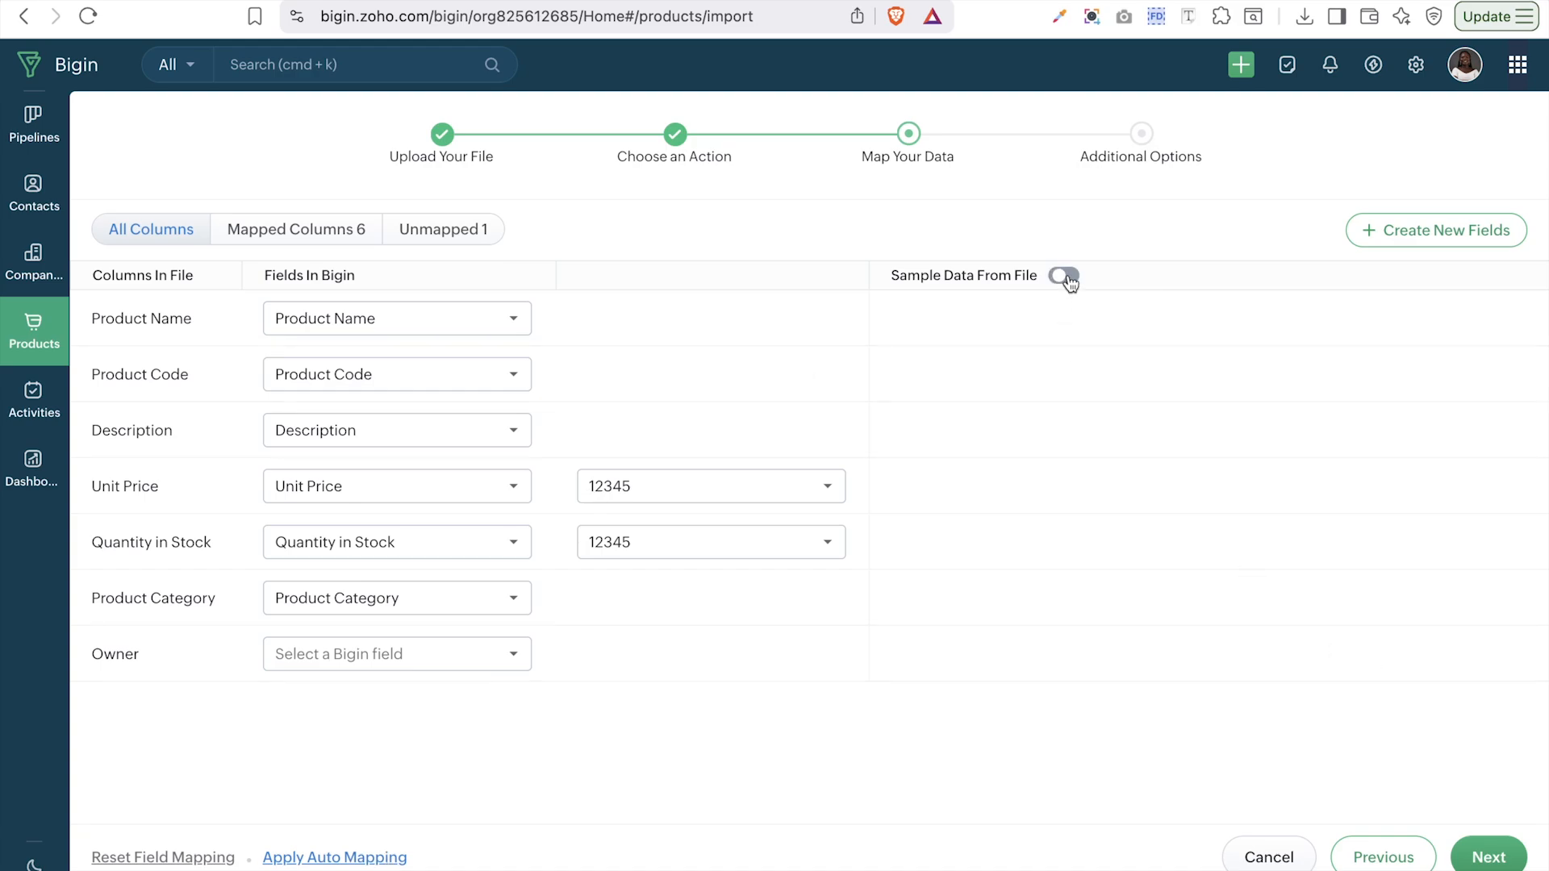
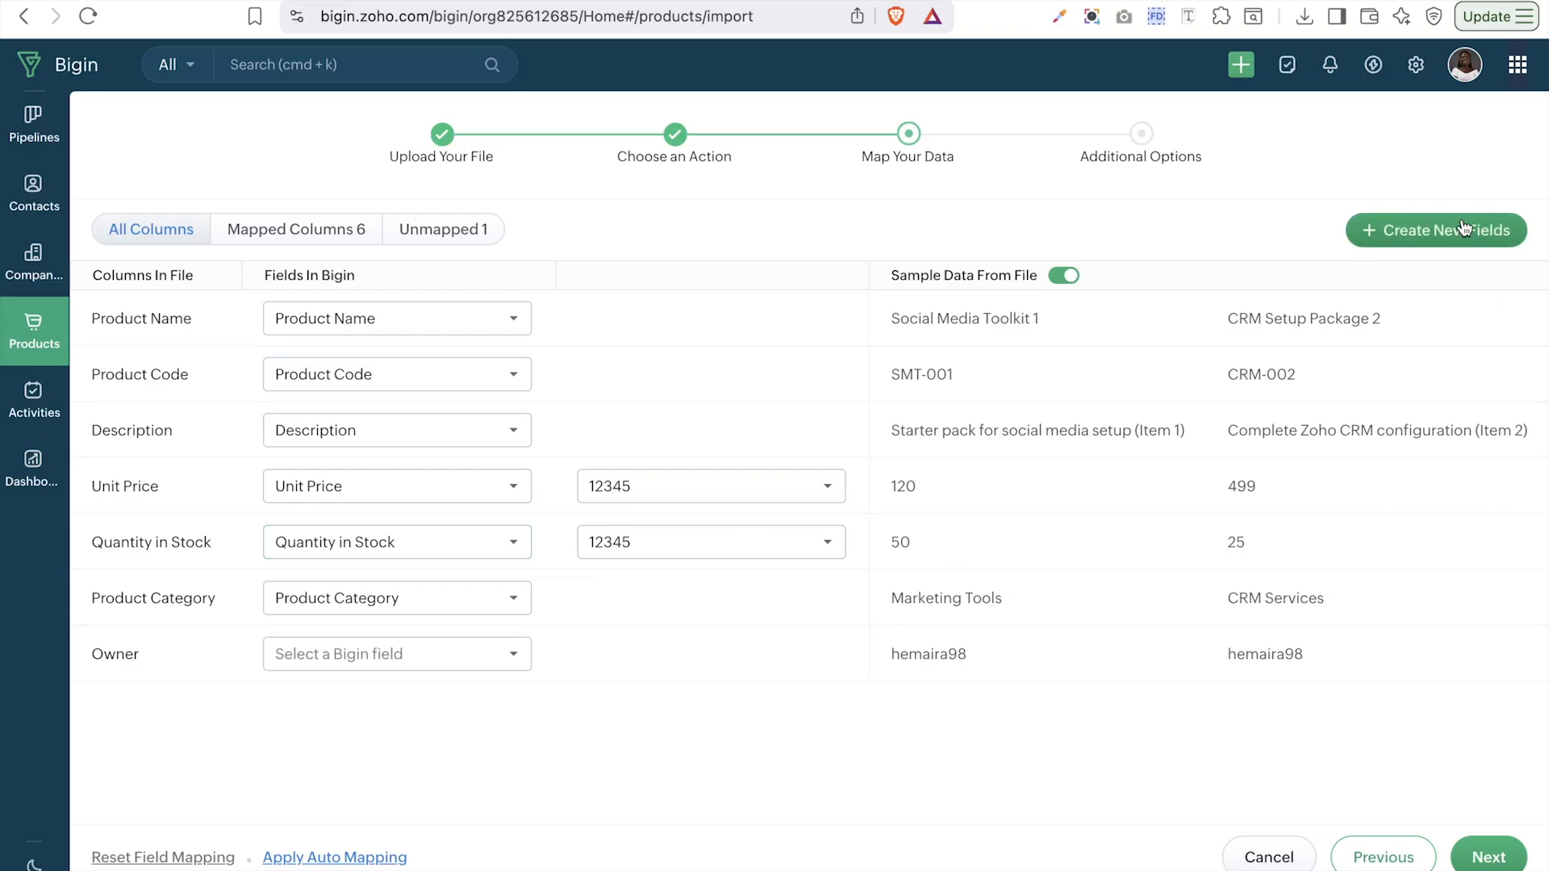
- Advance past the product field mapping with the Owner column still unmapped
left_click(1489, 858)
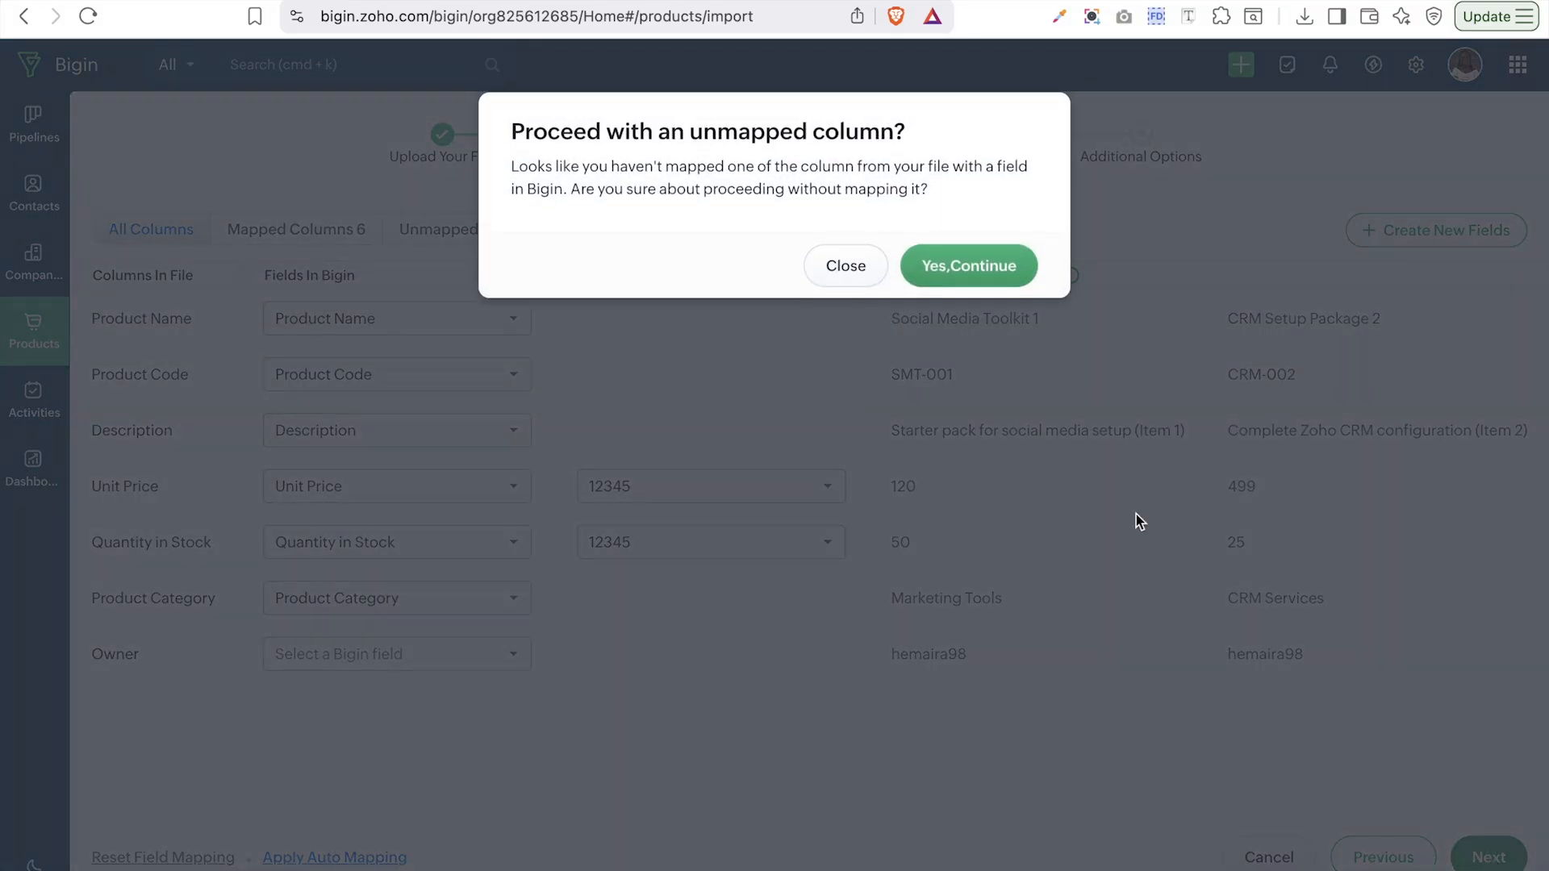
- Accept the unmapped Owner warning, keep the default owner, add no tags, and finish the import
left_click(961, 258)
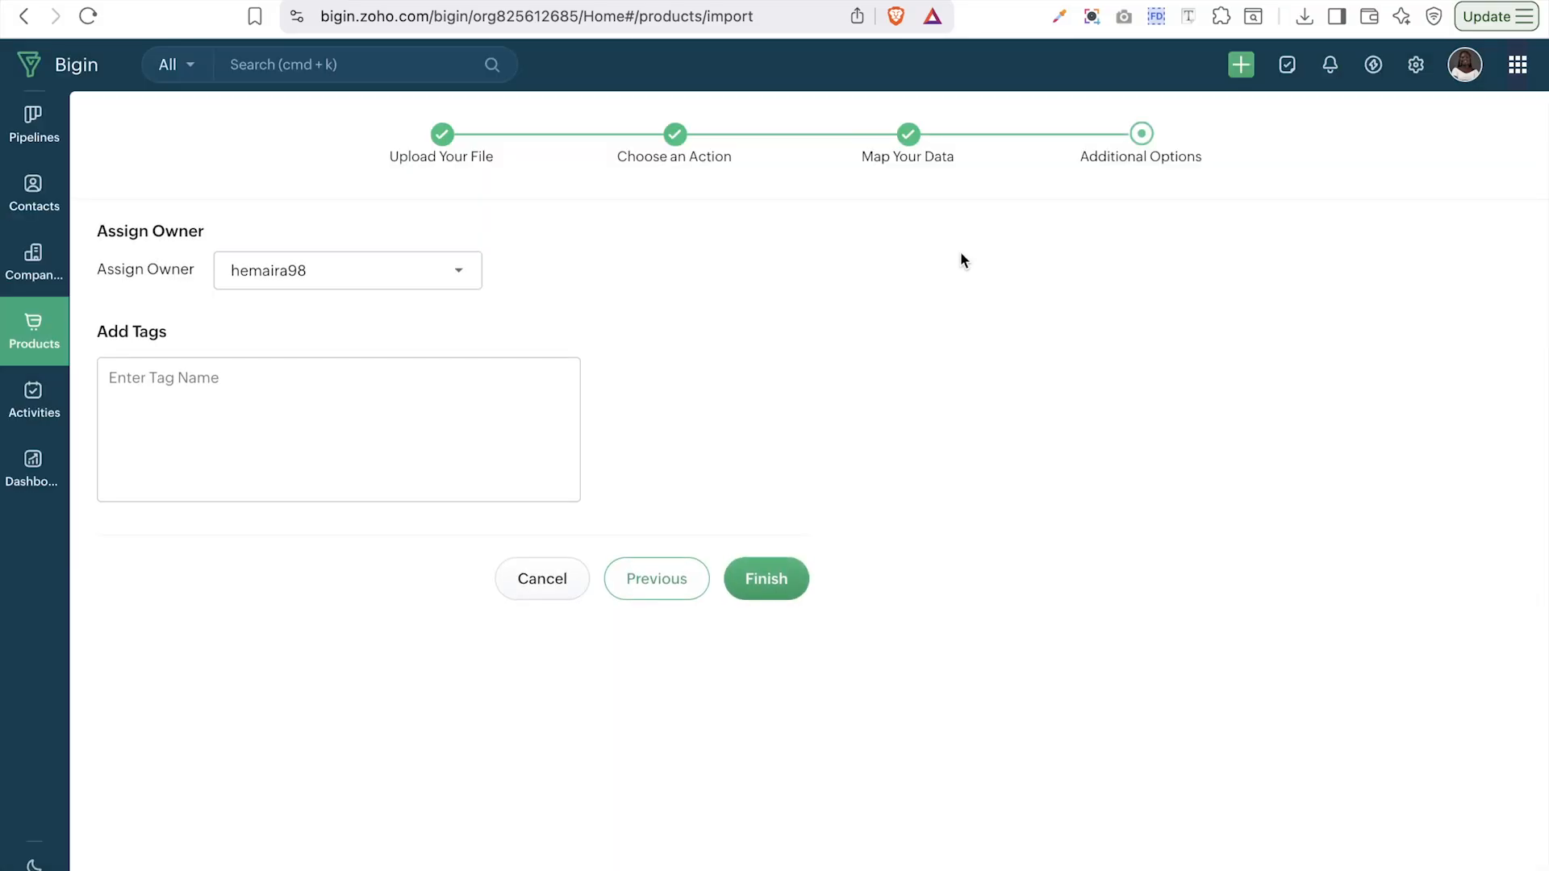
left_click(369, 286)
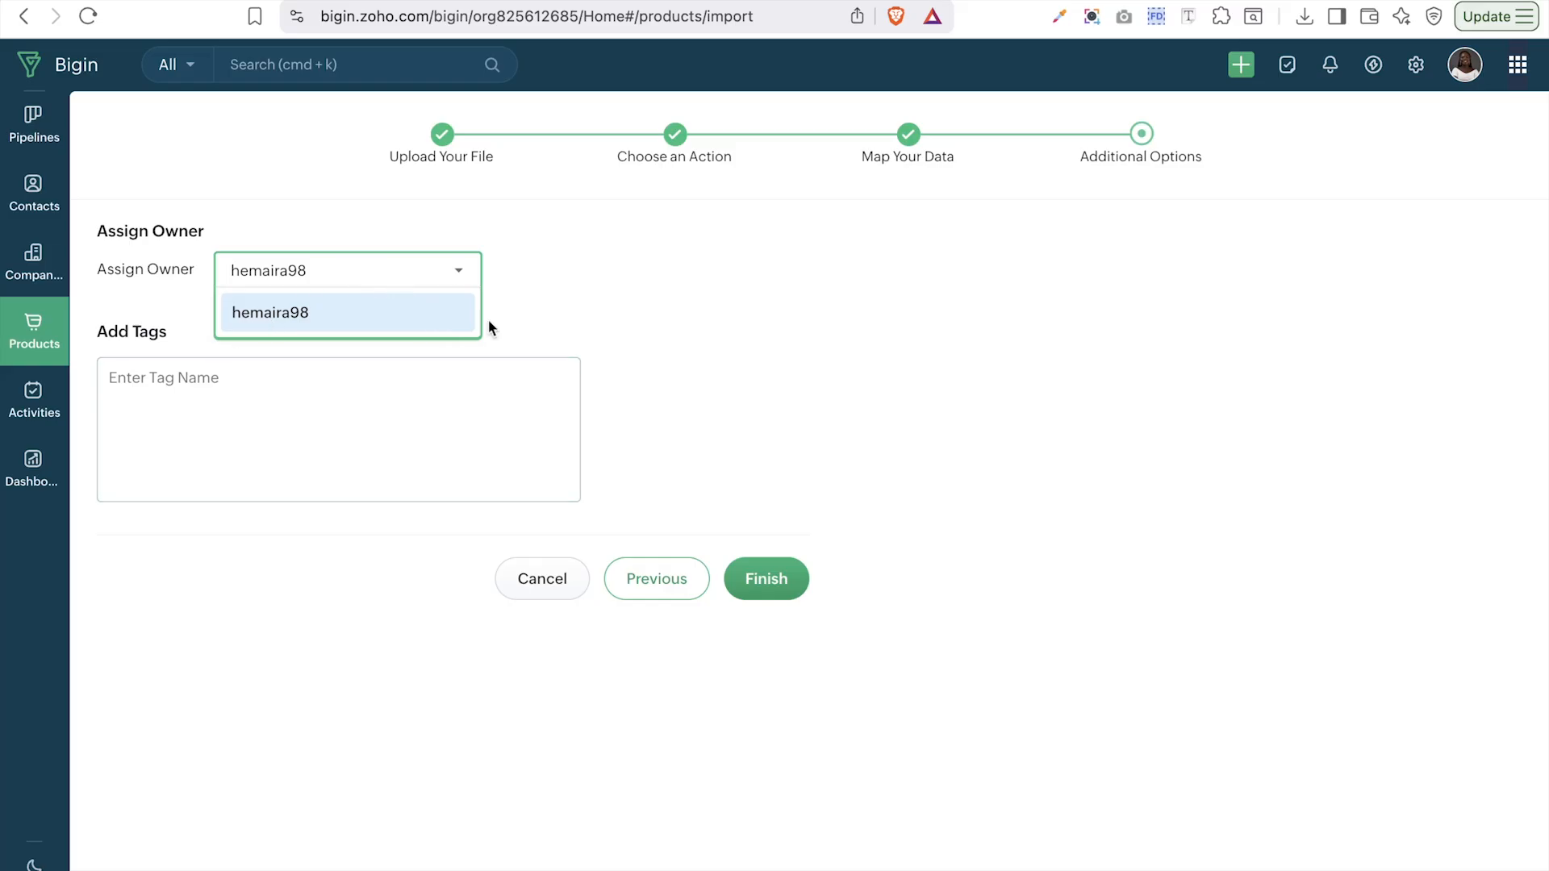
left_click(531, 329)
left_click(458, 405)
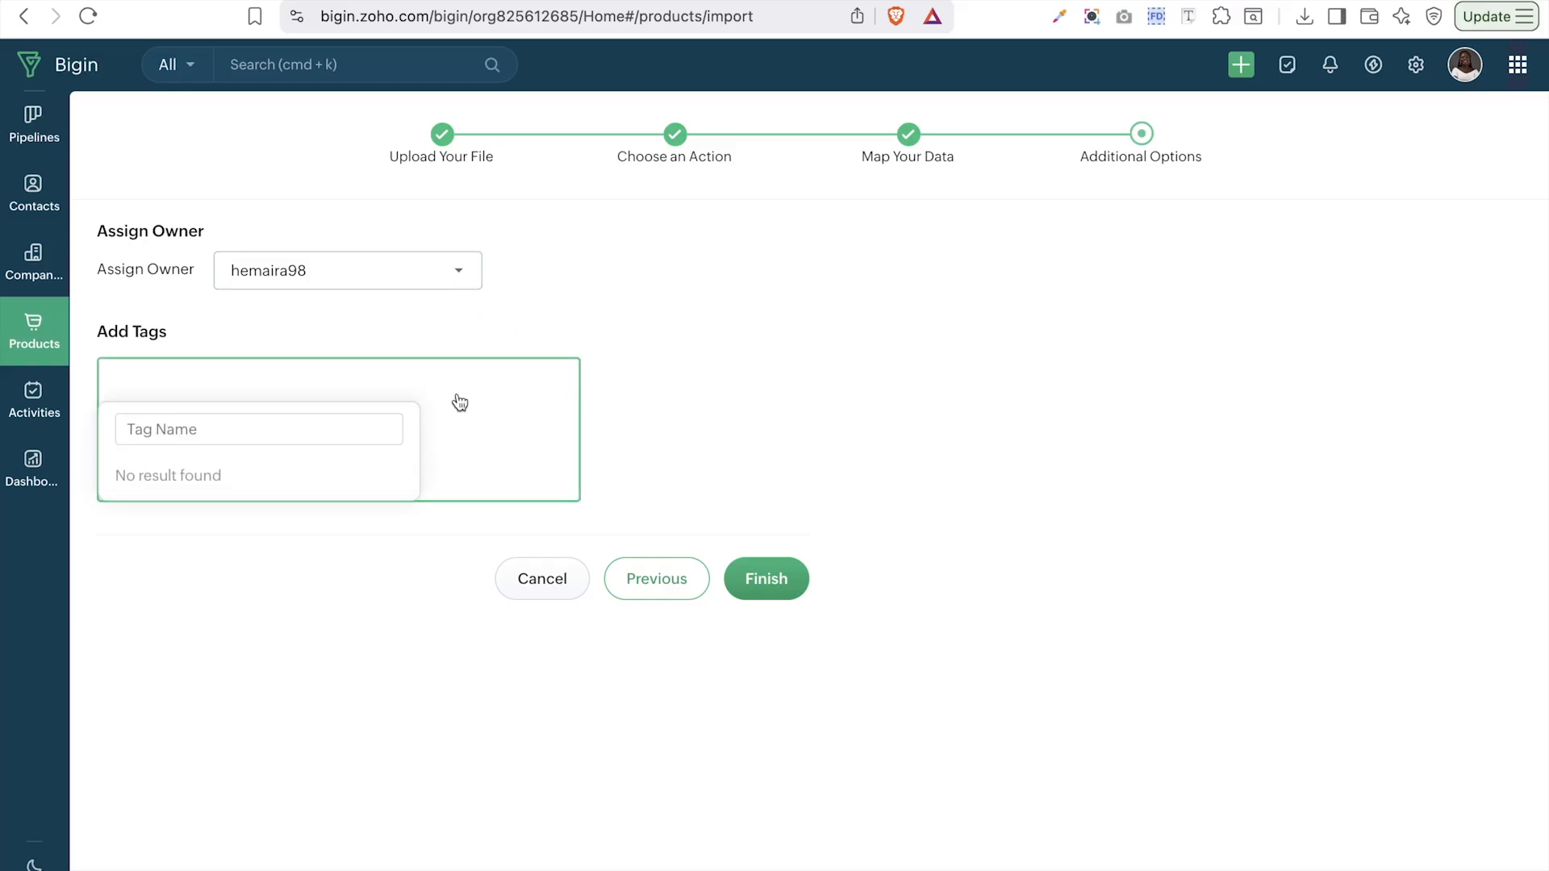
left_click(694, 317)
left_click(768, 580)
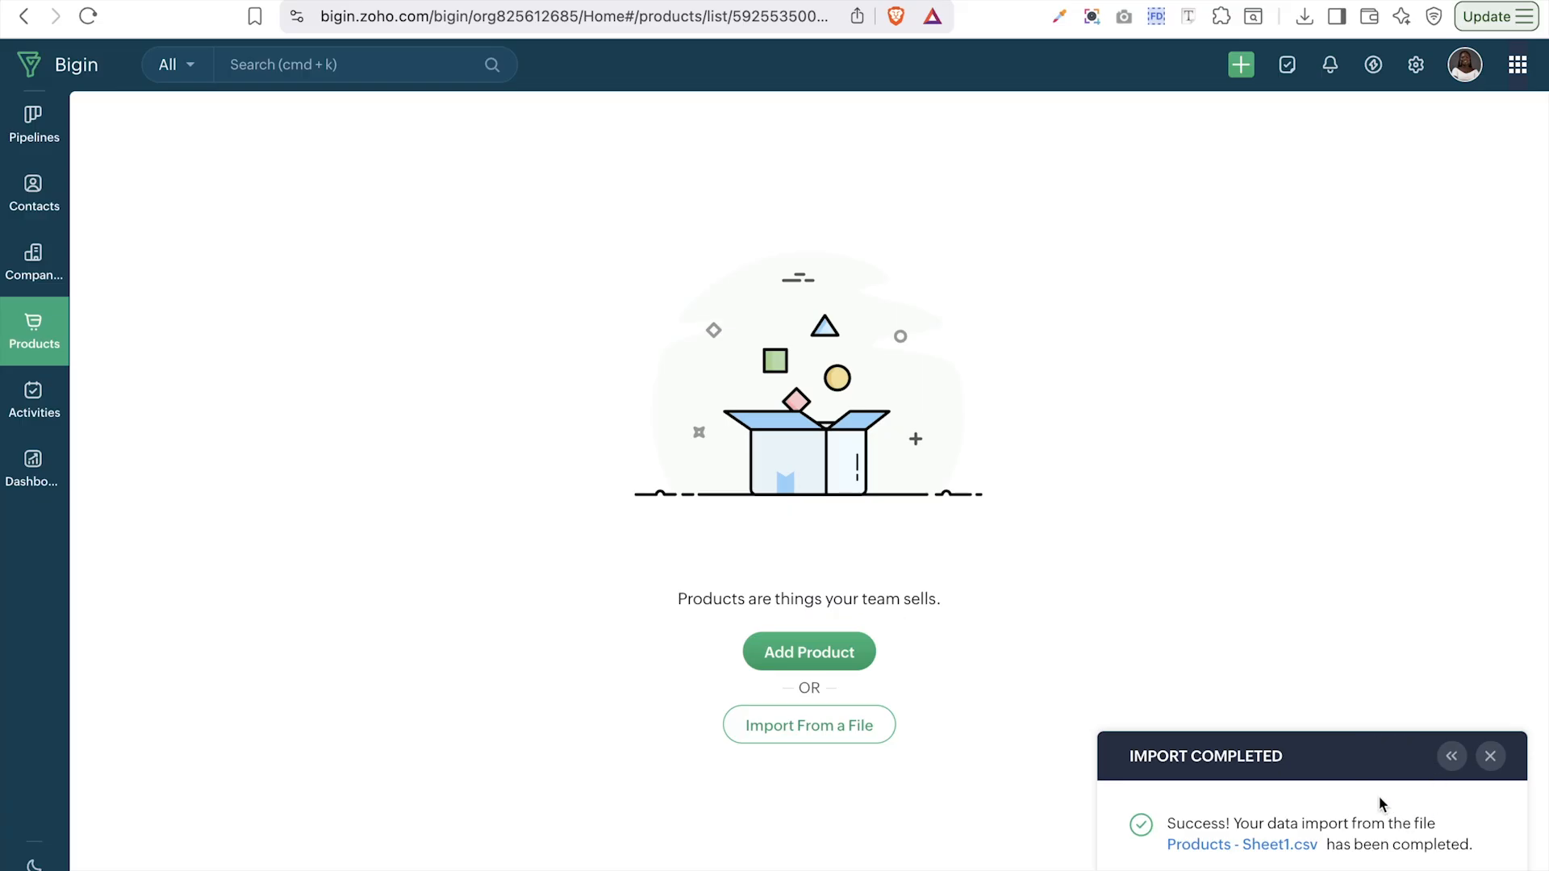
- Review the Products - Sheet1.csv summary showing 30 added and none skipped, then close it and reload
left_click(1269, 845)
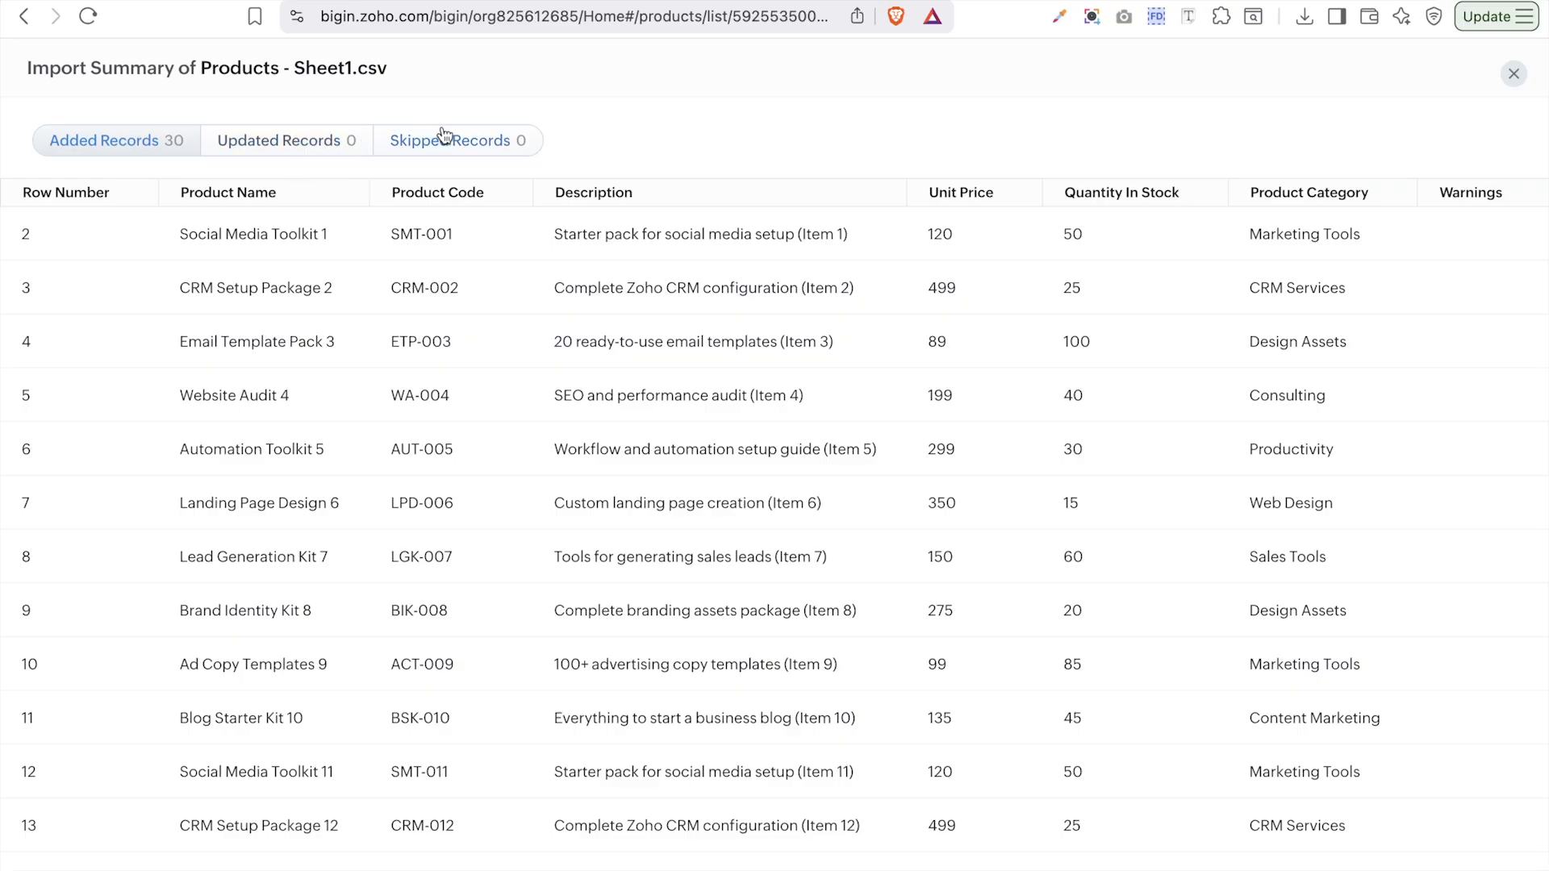
scroll(1282, 411, "down", 10)
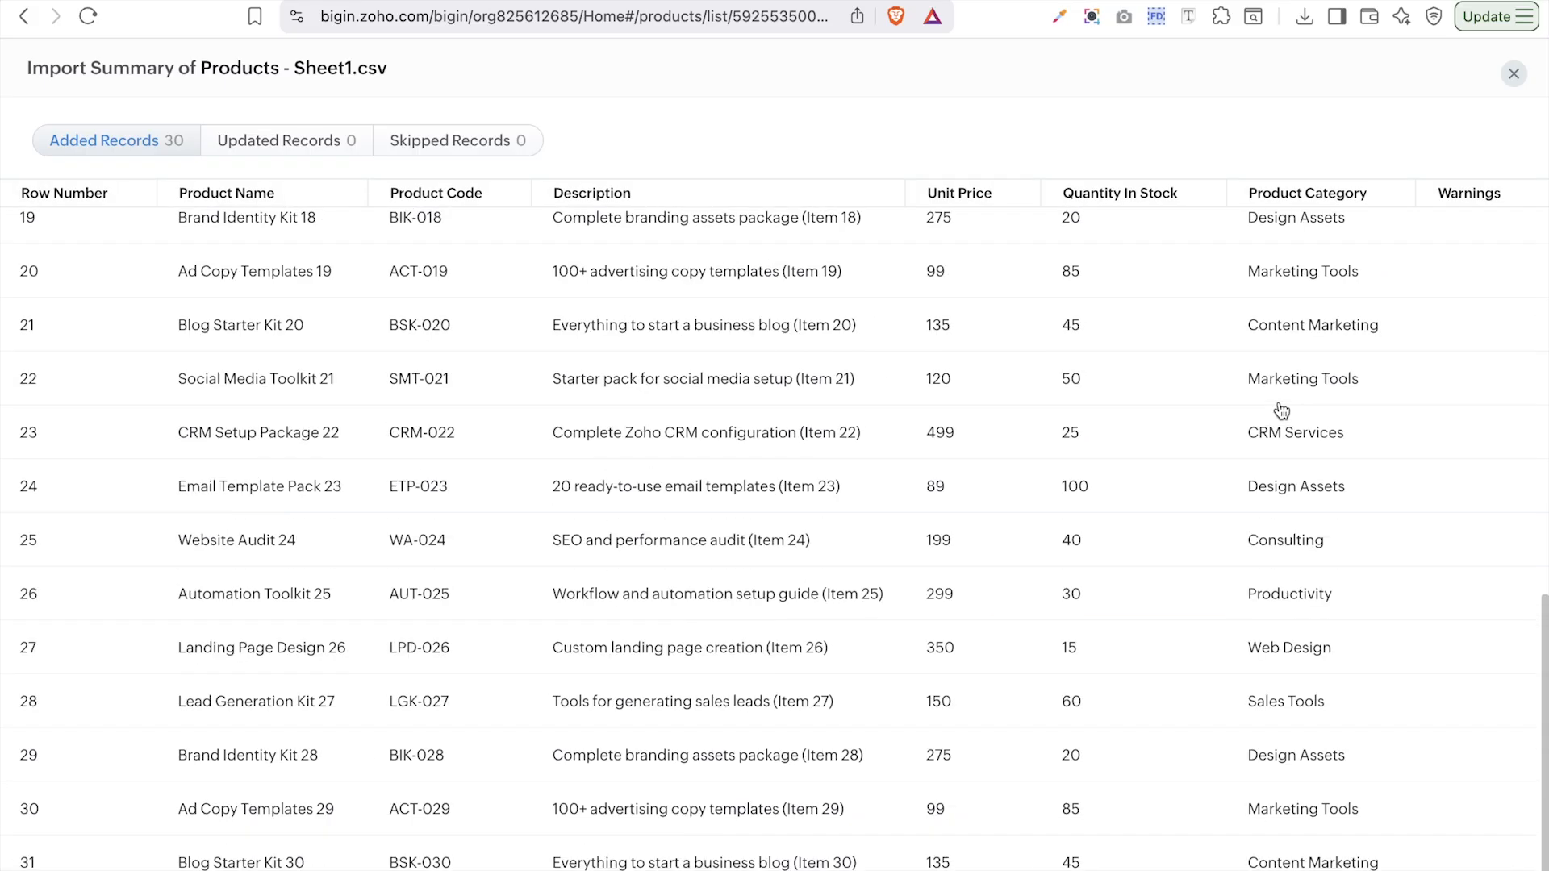
scroll(1282, 411, "up", 10)
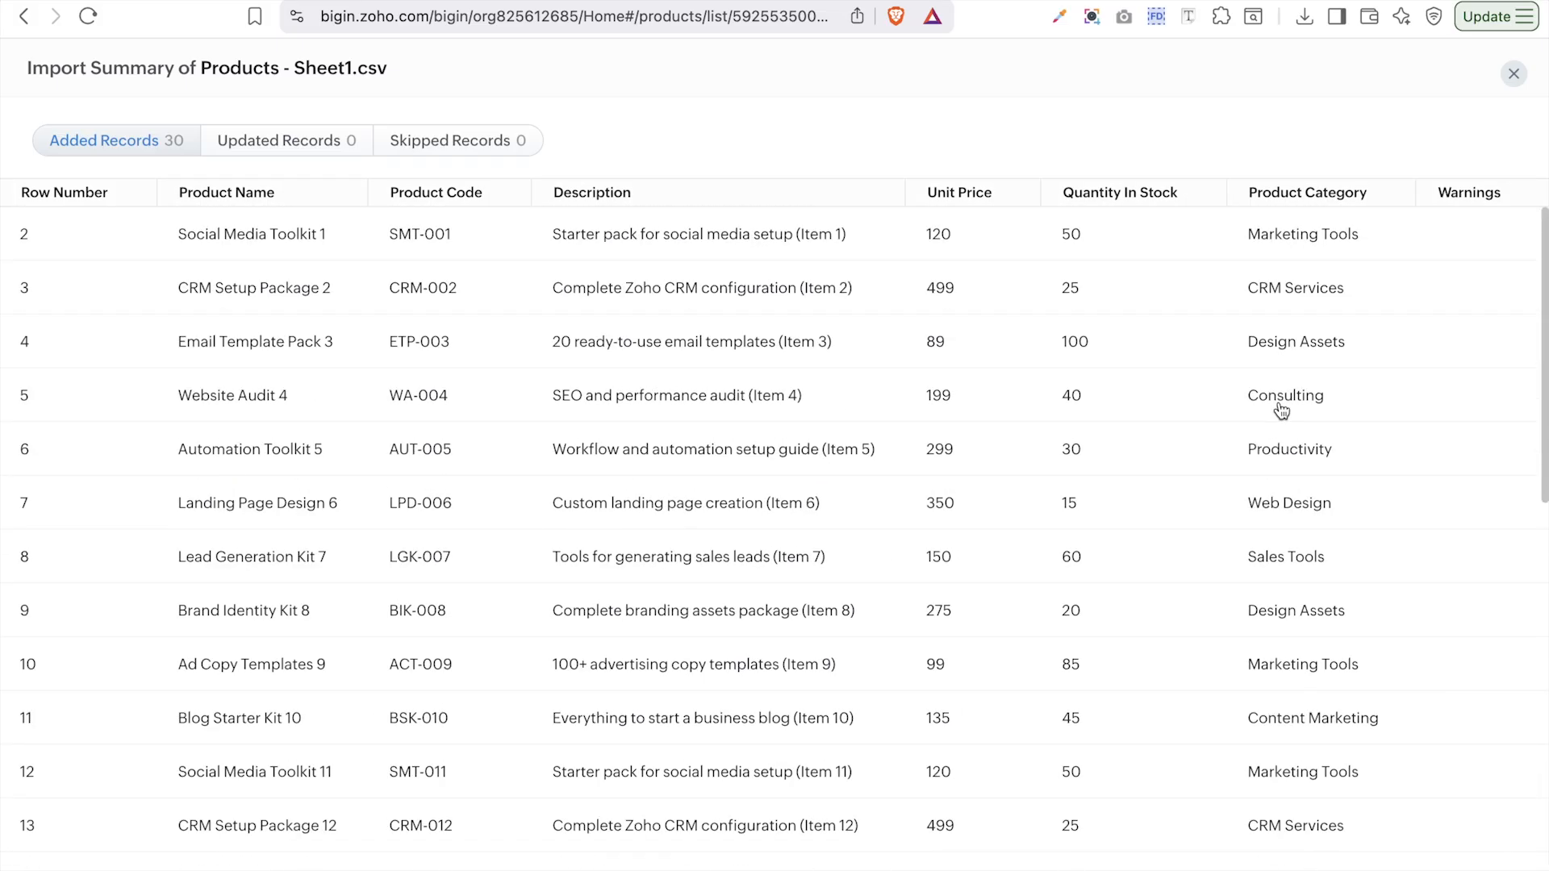
left_click(449, 157)
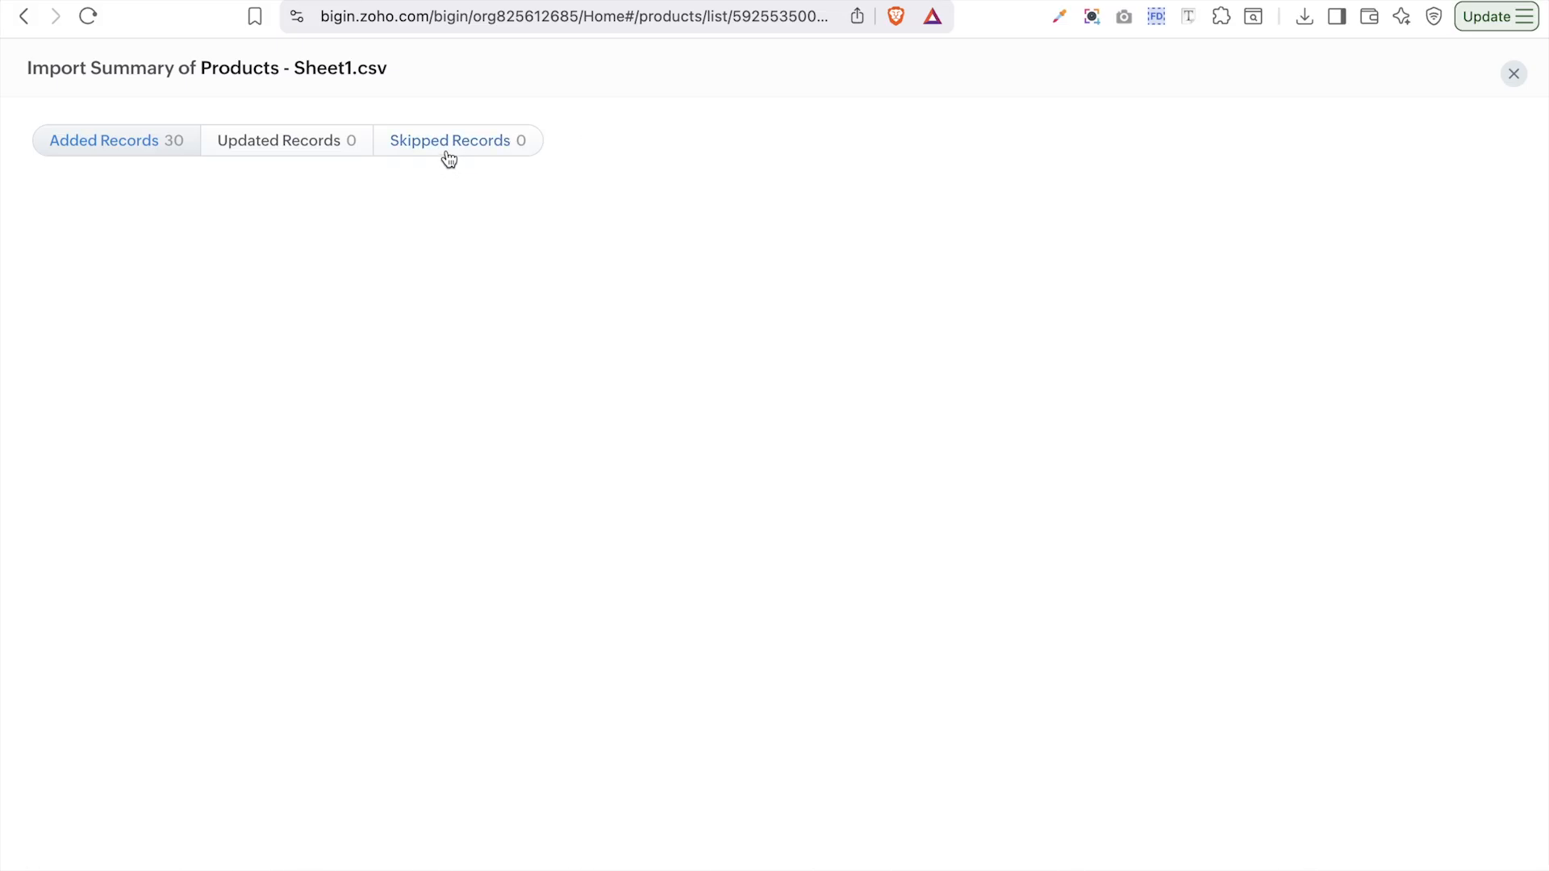
left_click(148, 145)
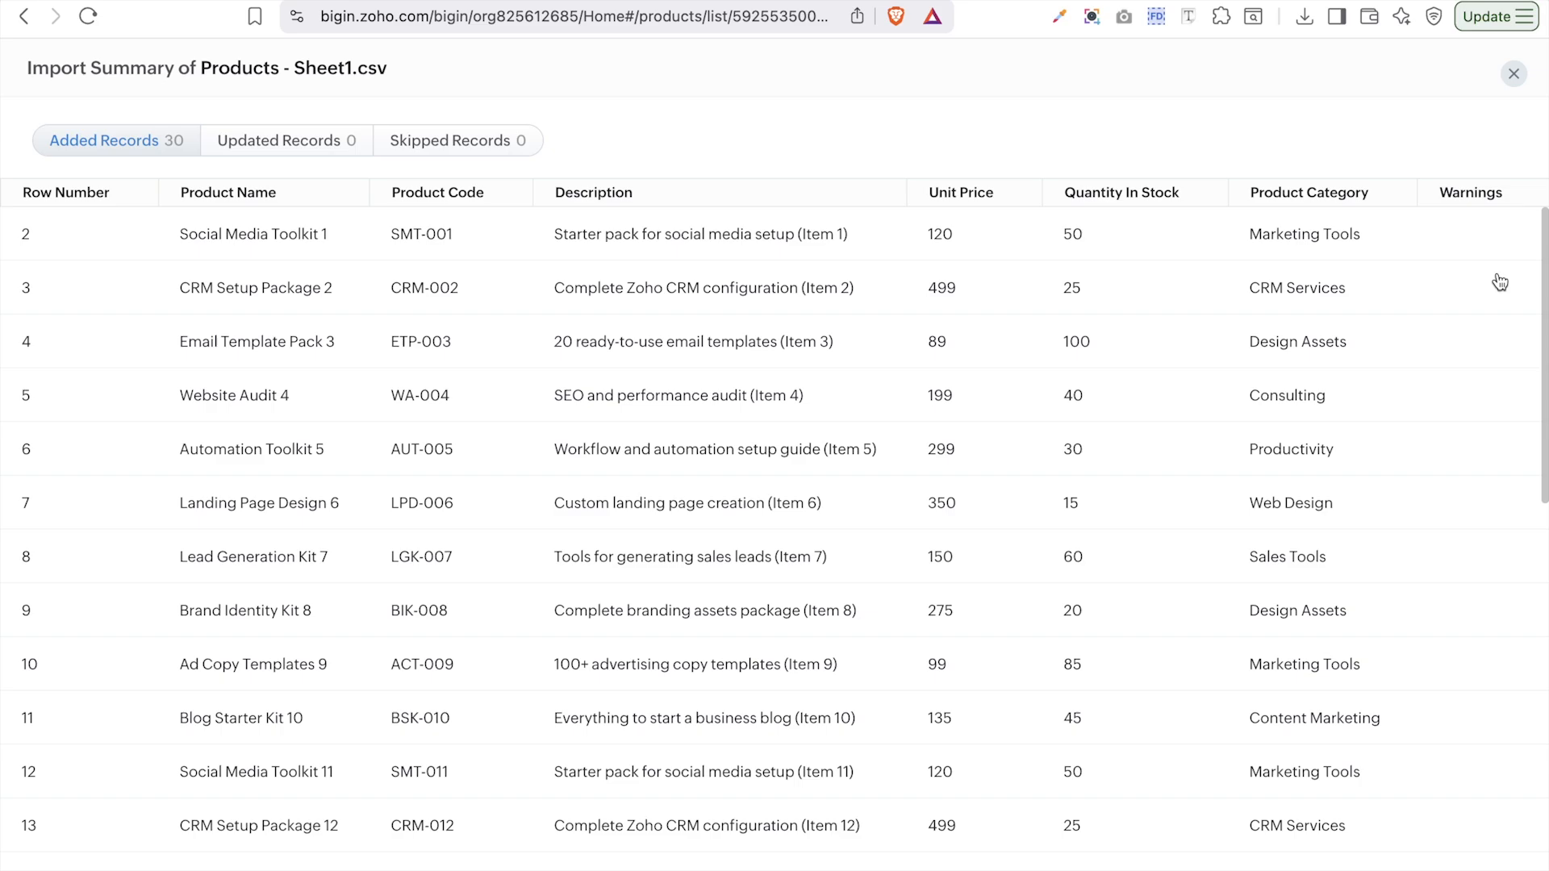
scroll(1500, 282, "down", 1)
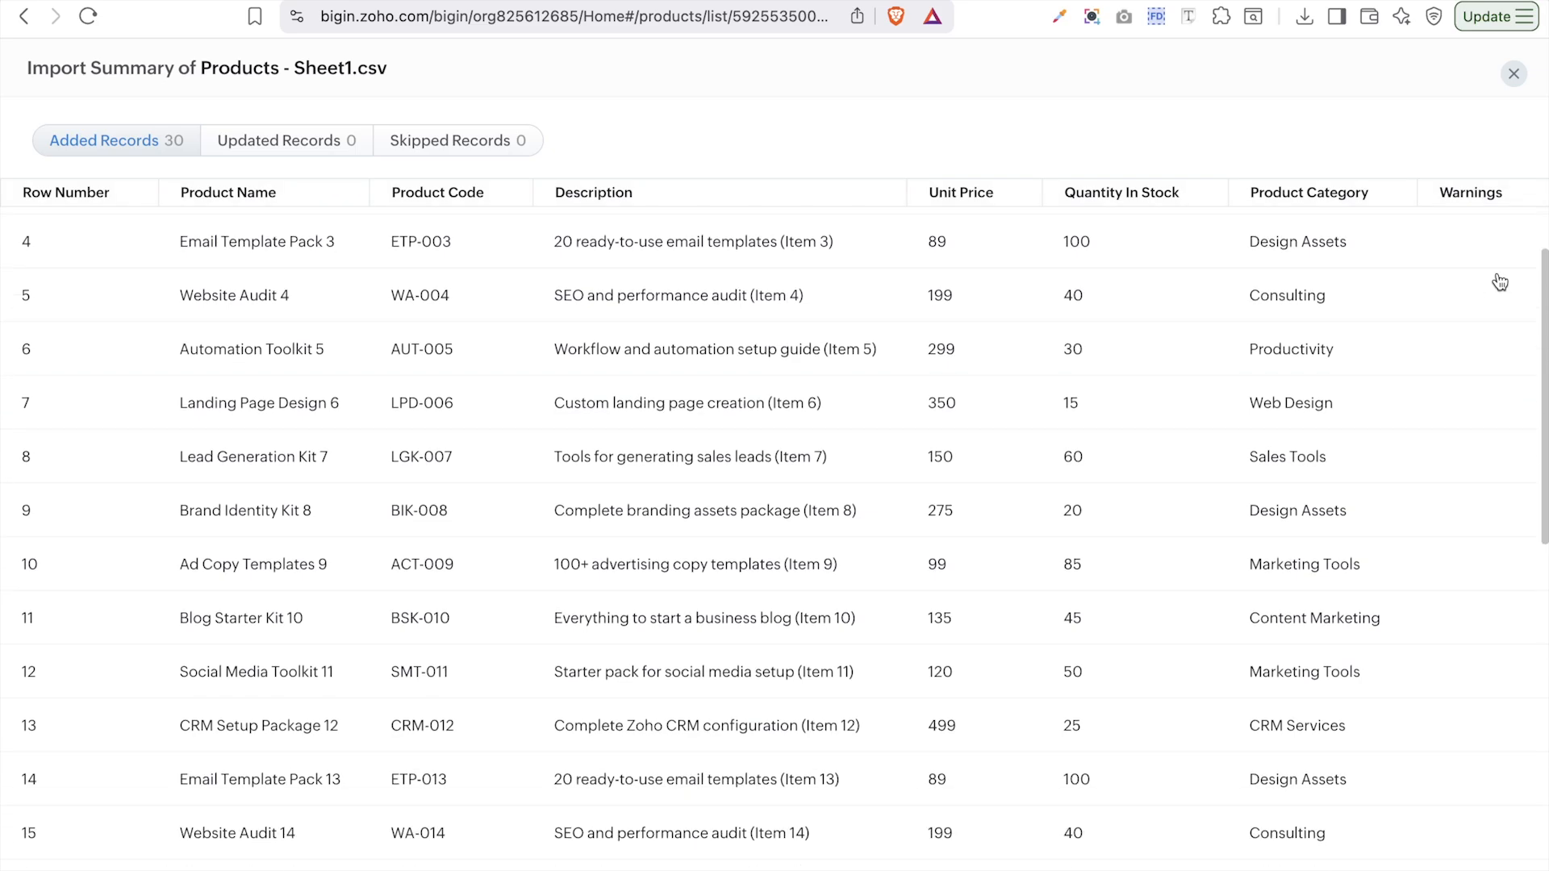
left_click(1511, 74)
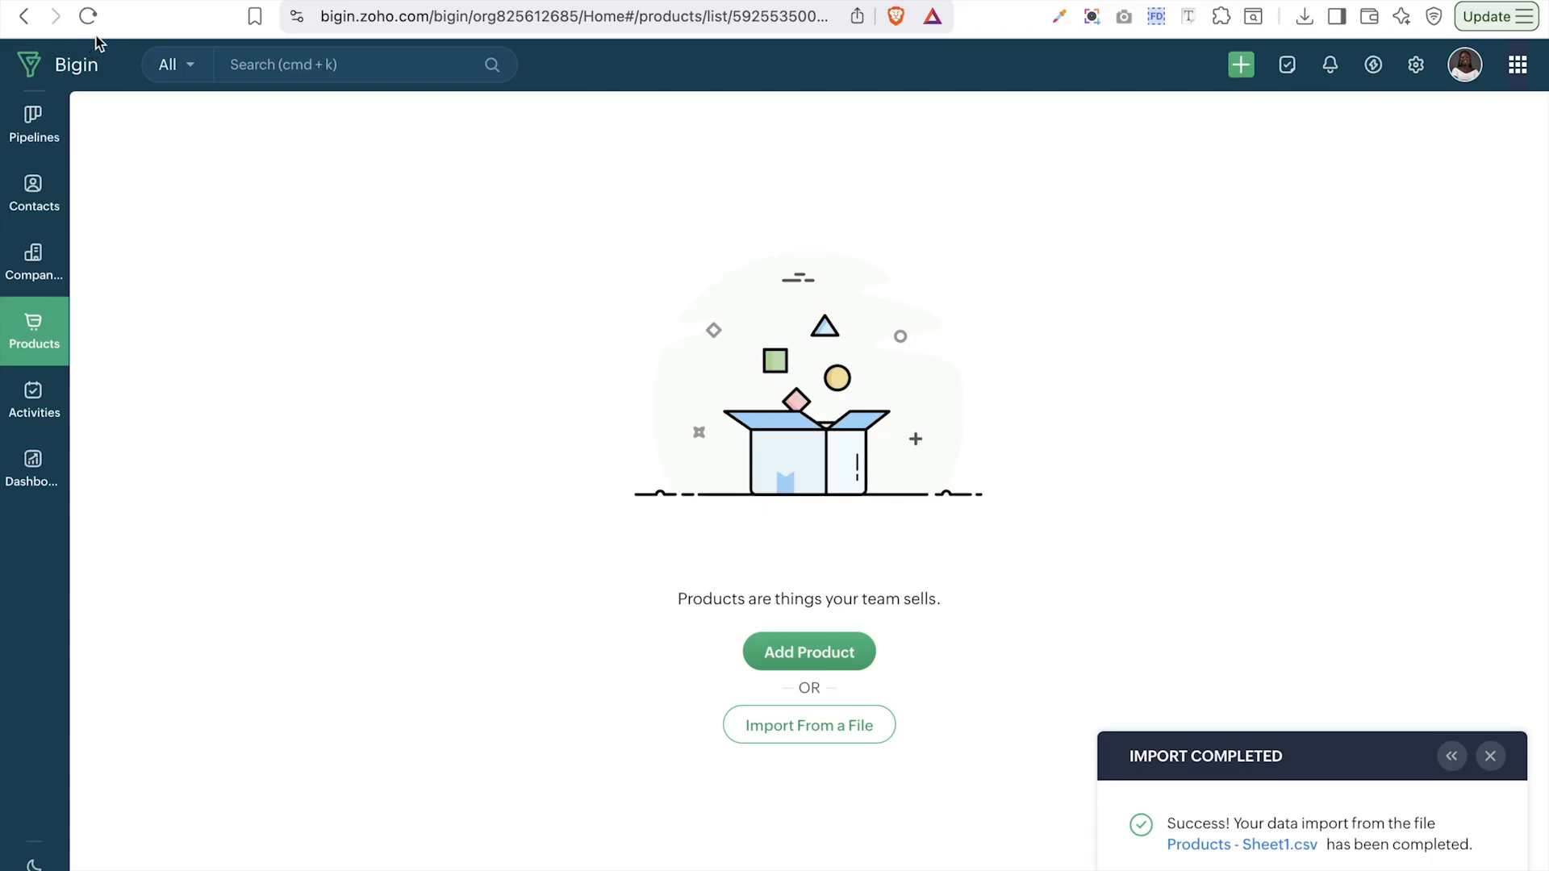
left_click(87, 16)
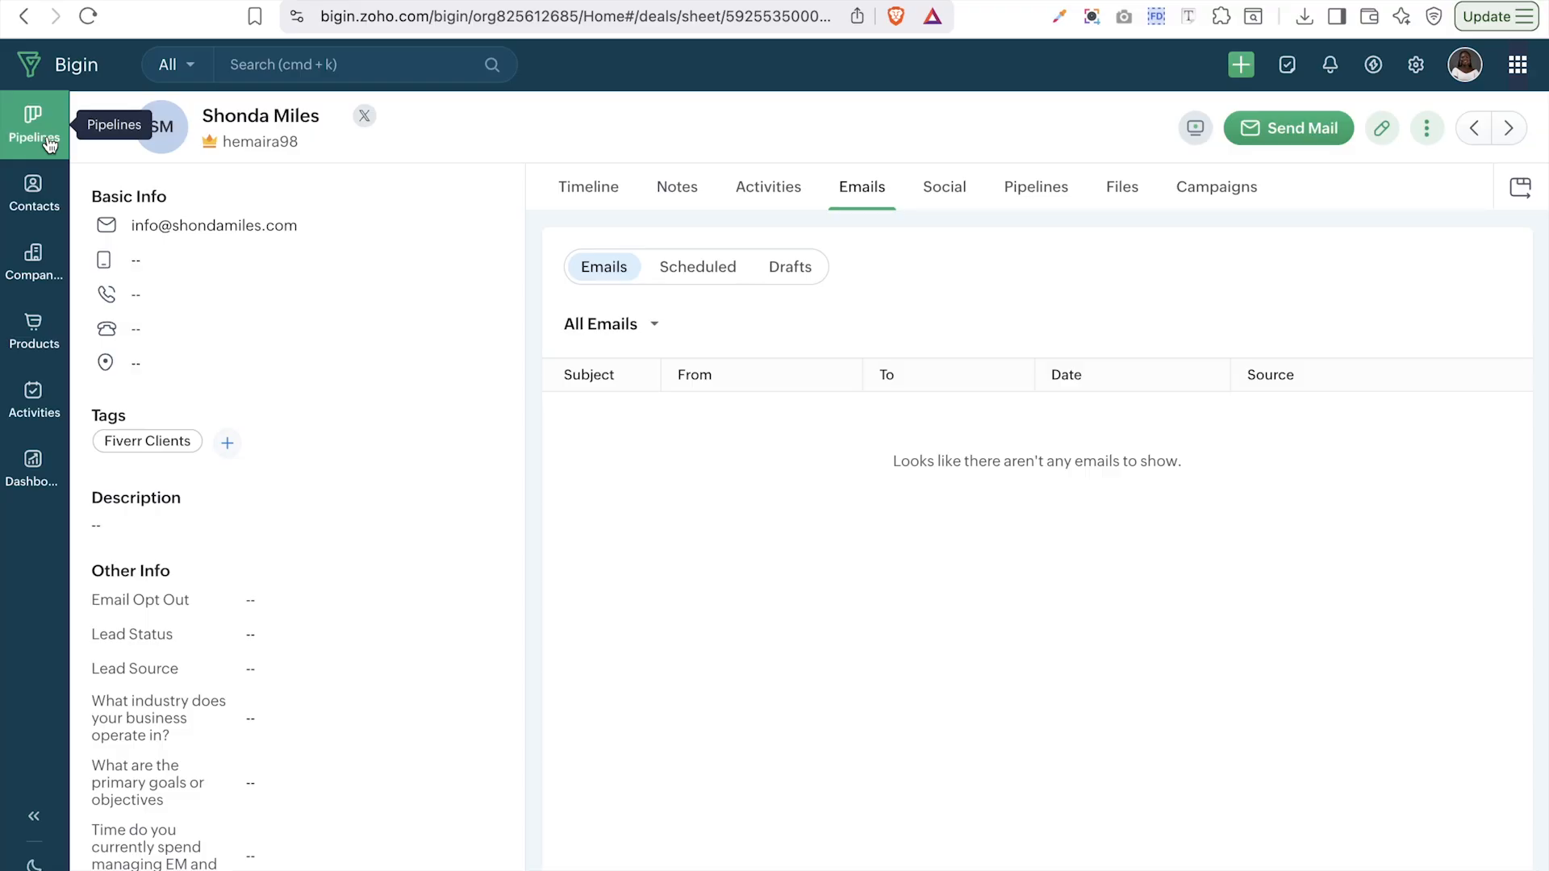
- Open the CRMinstructor deal in Pipelines and attach Website Audit 24 at $199 as a product
left_click(49, 140)
left_click(474, 211)
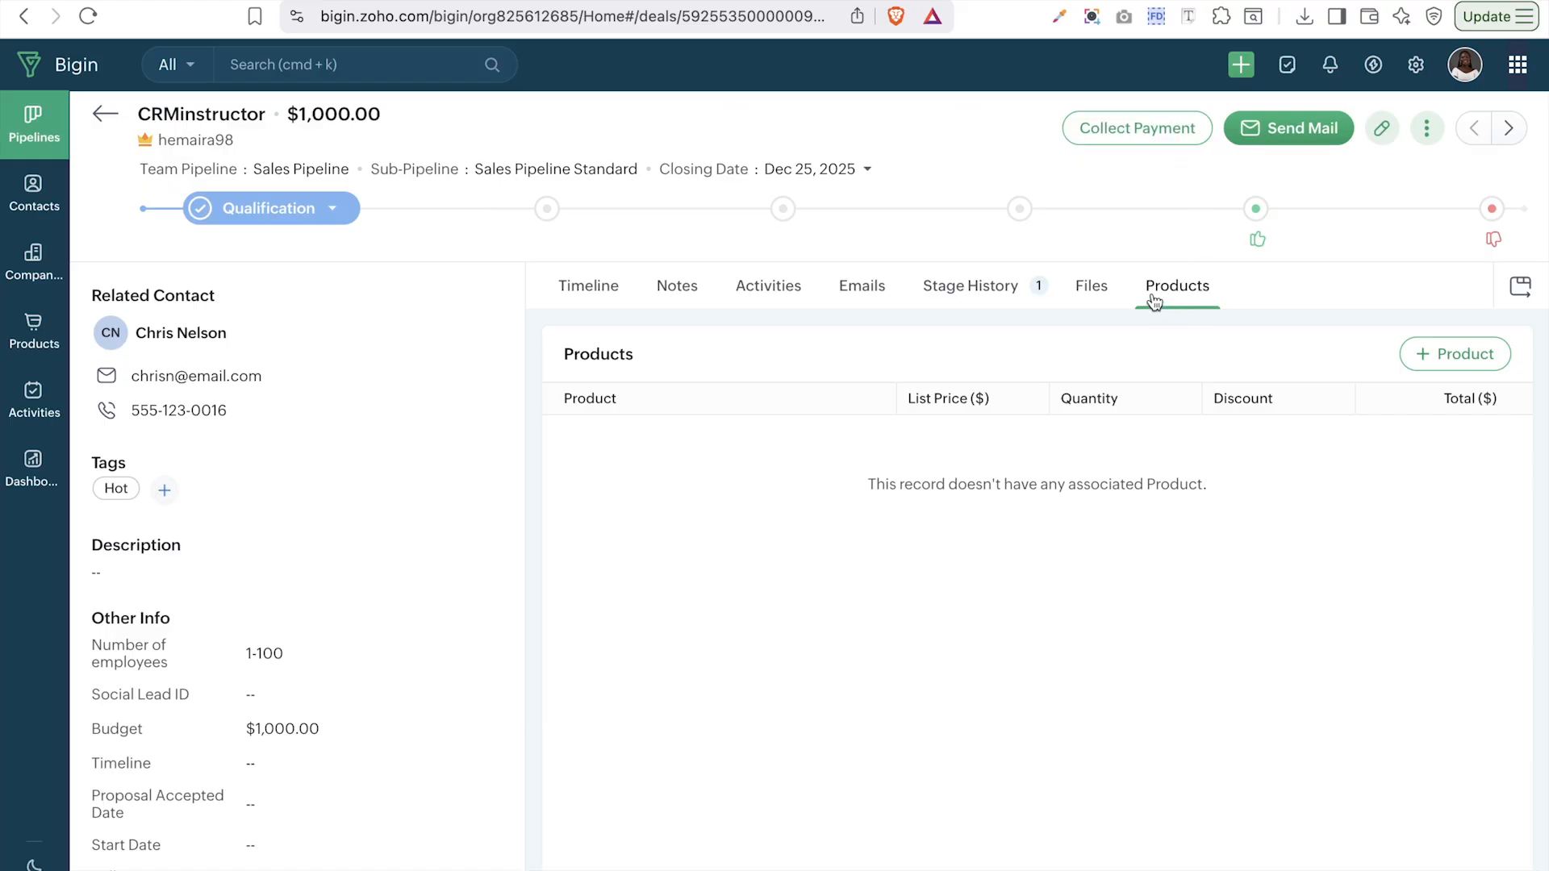
left_click(1469, 353)
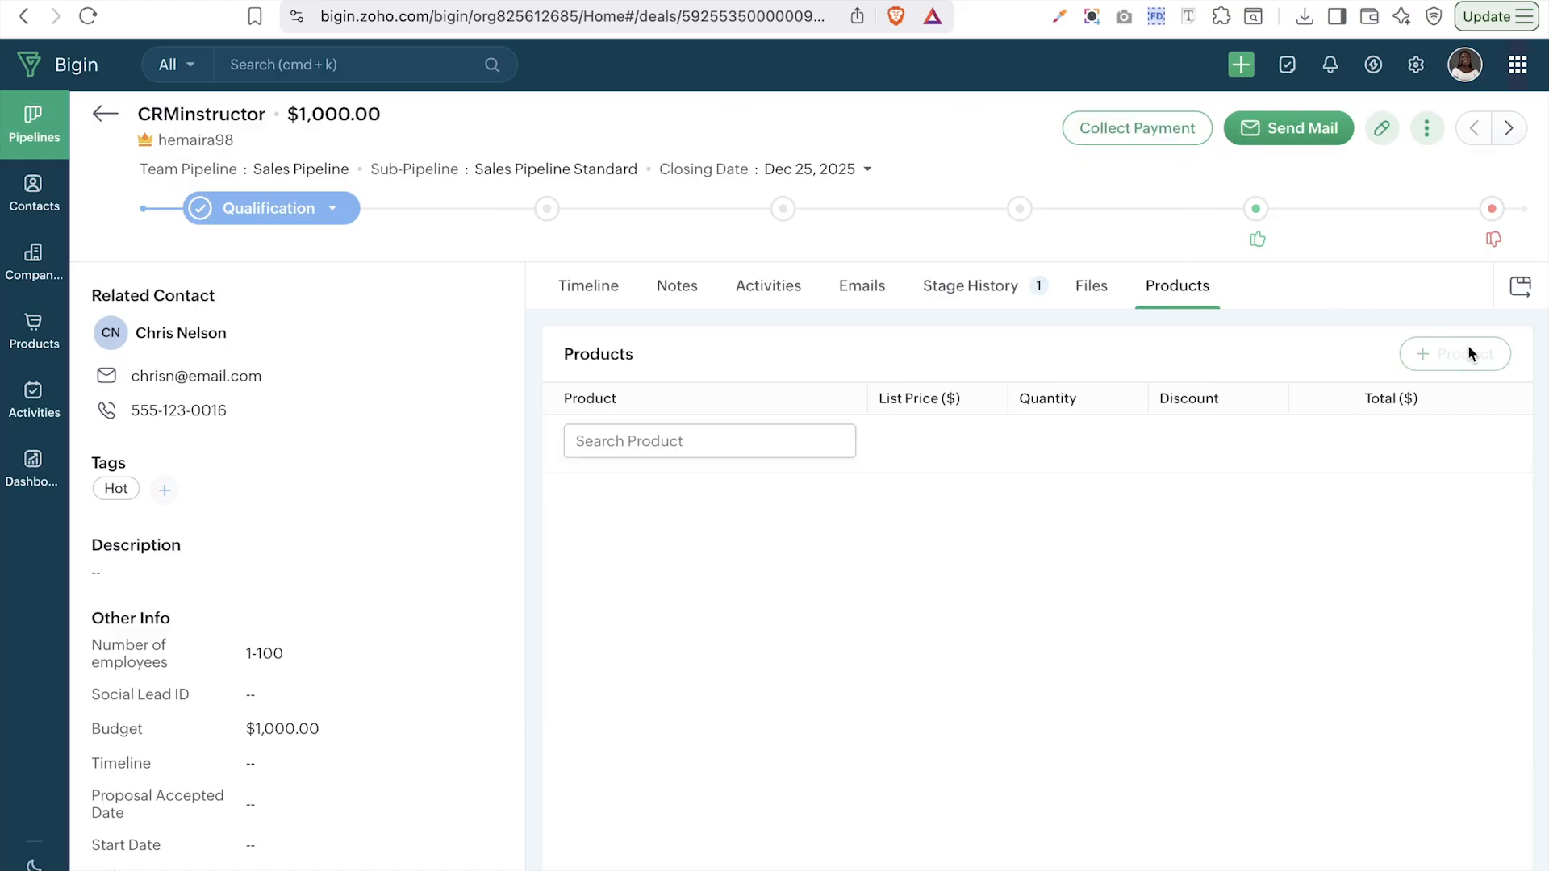
left_click(750, 443)
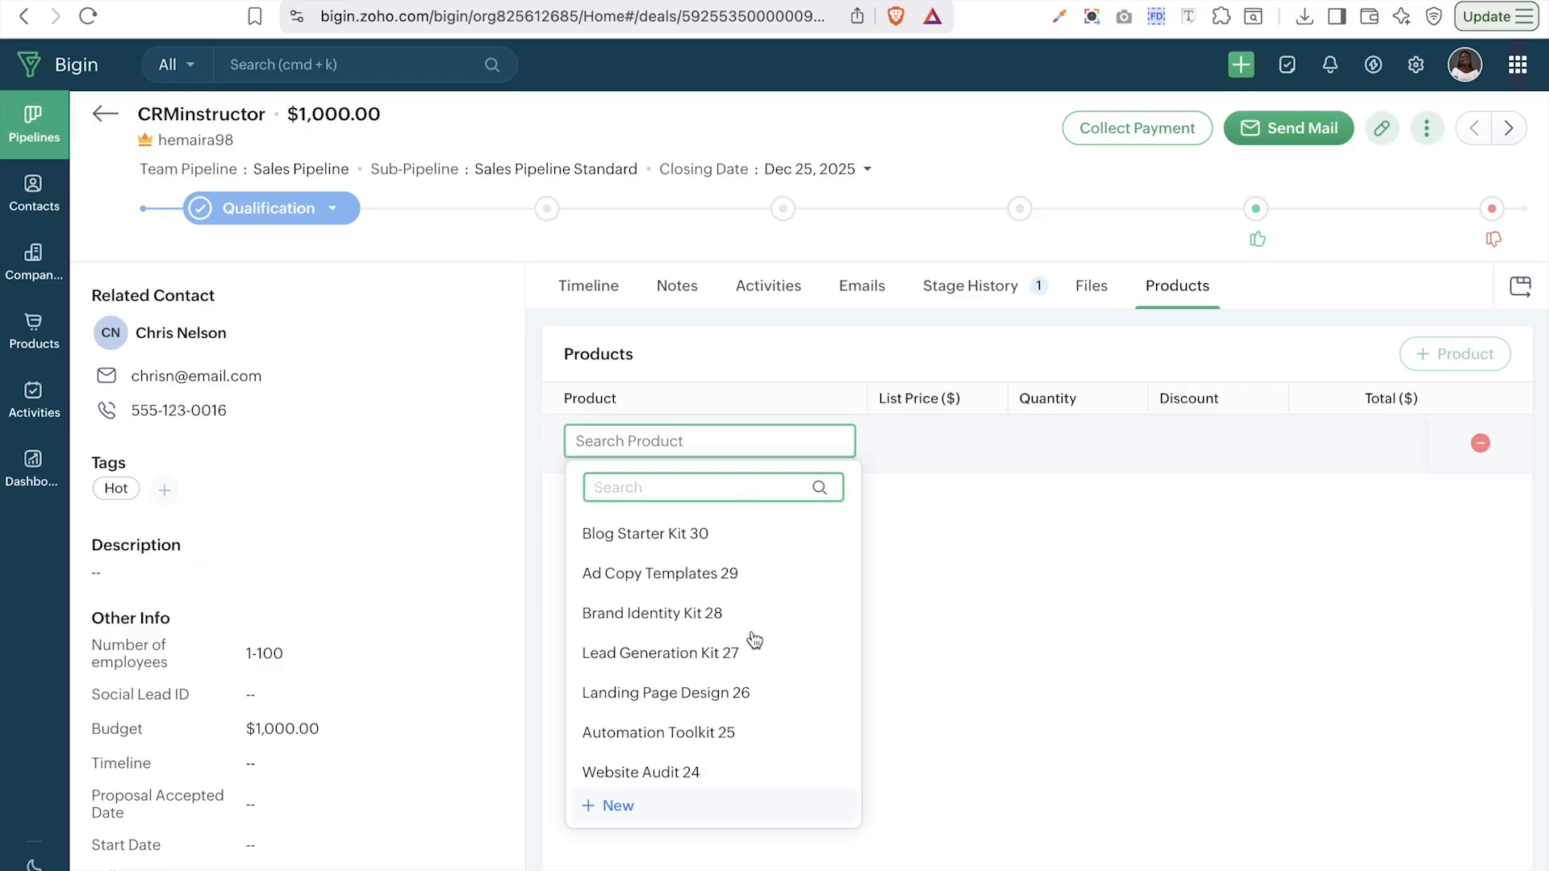
scroll(757, 651, "down", 3)
left_click(678, 609)
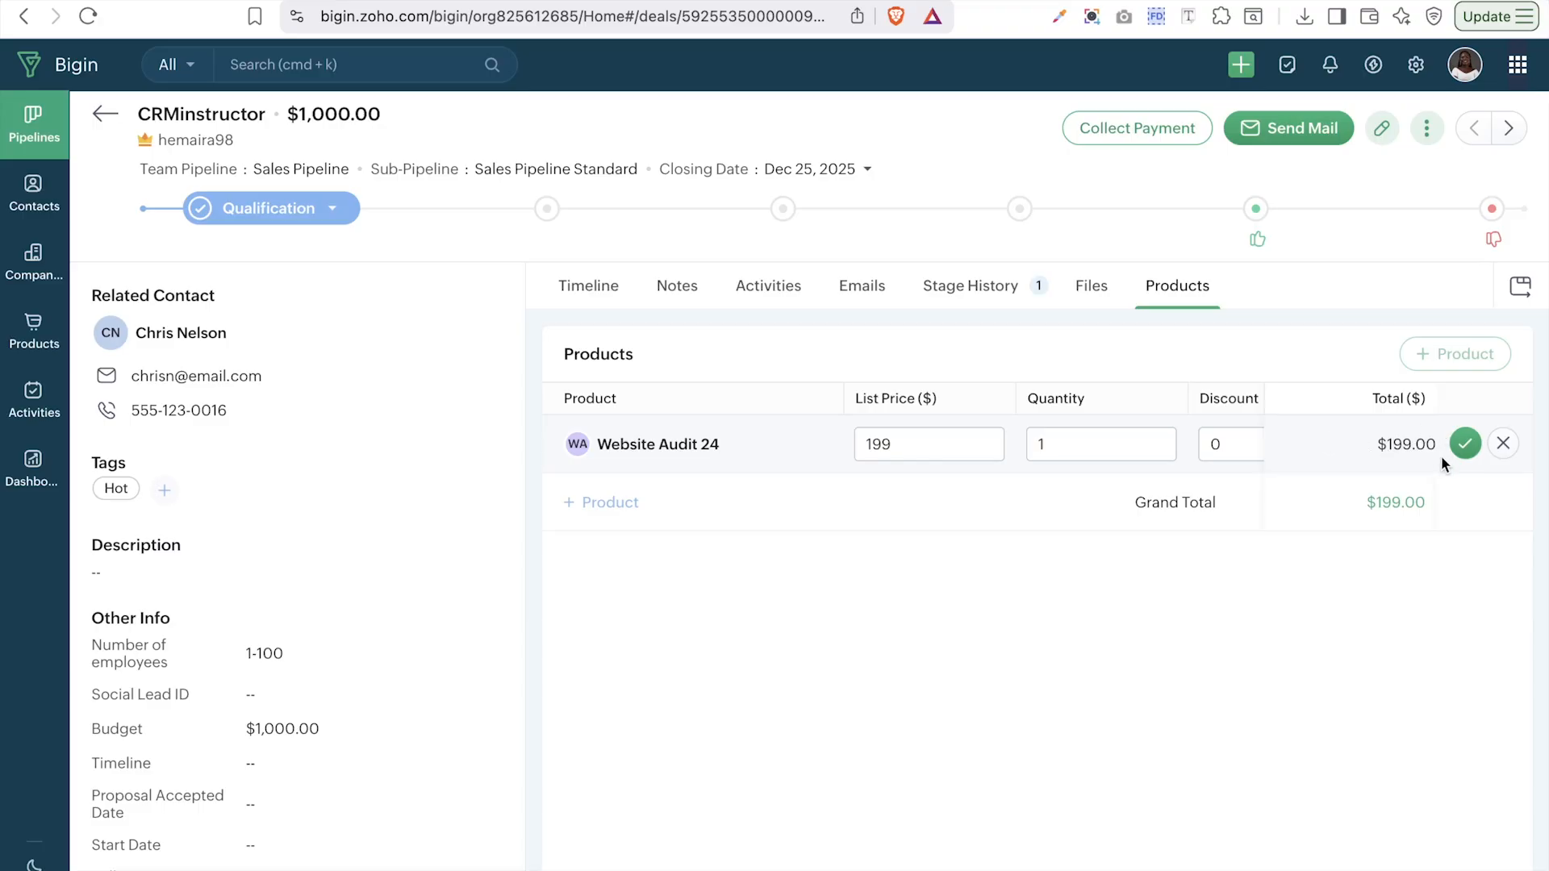
left_click(1467, 444)
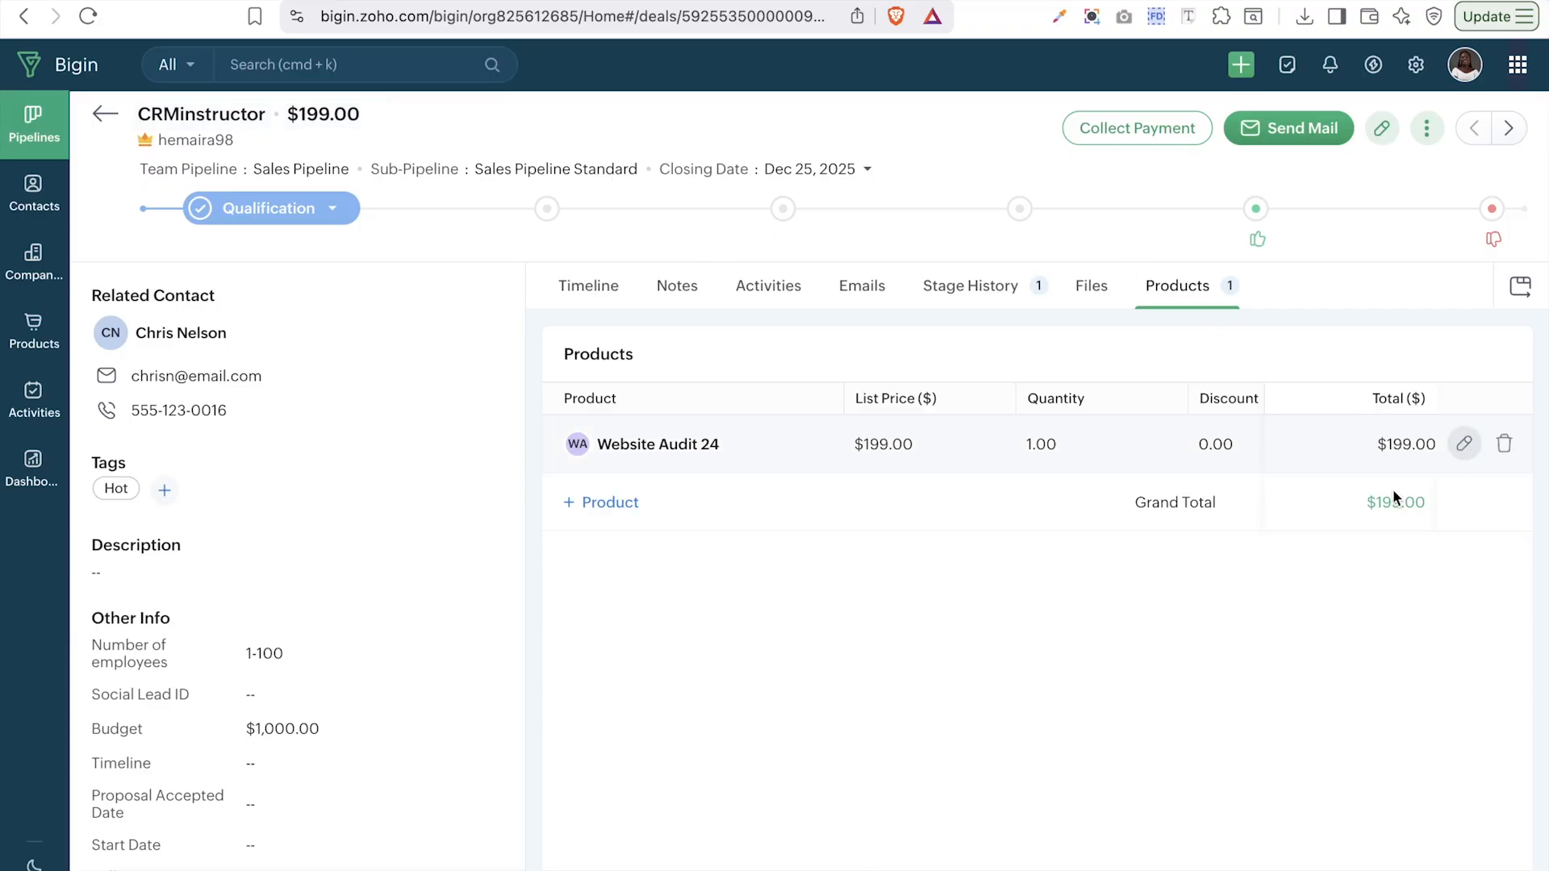
left_click(618, 506)
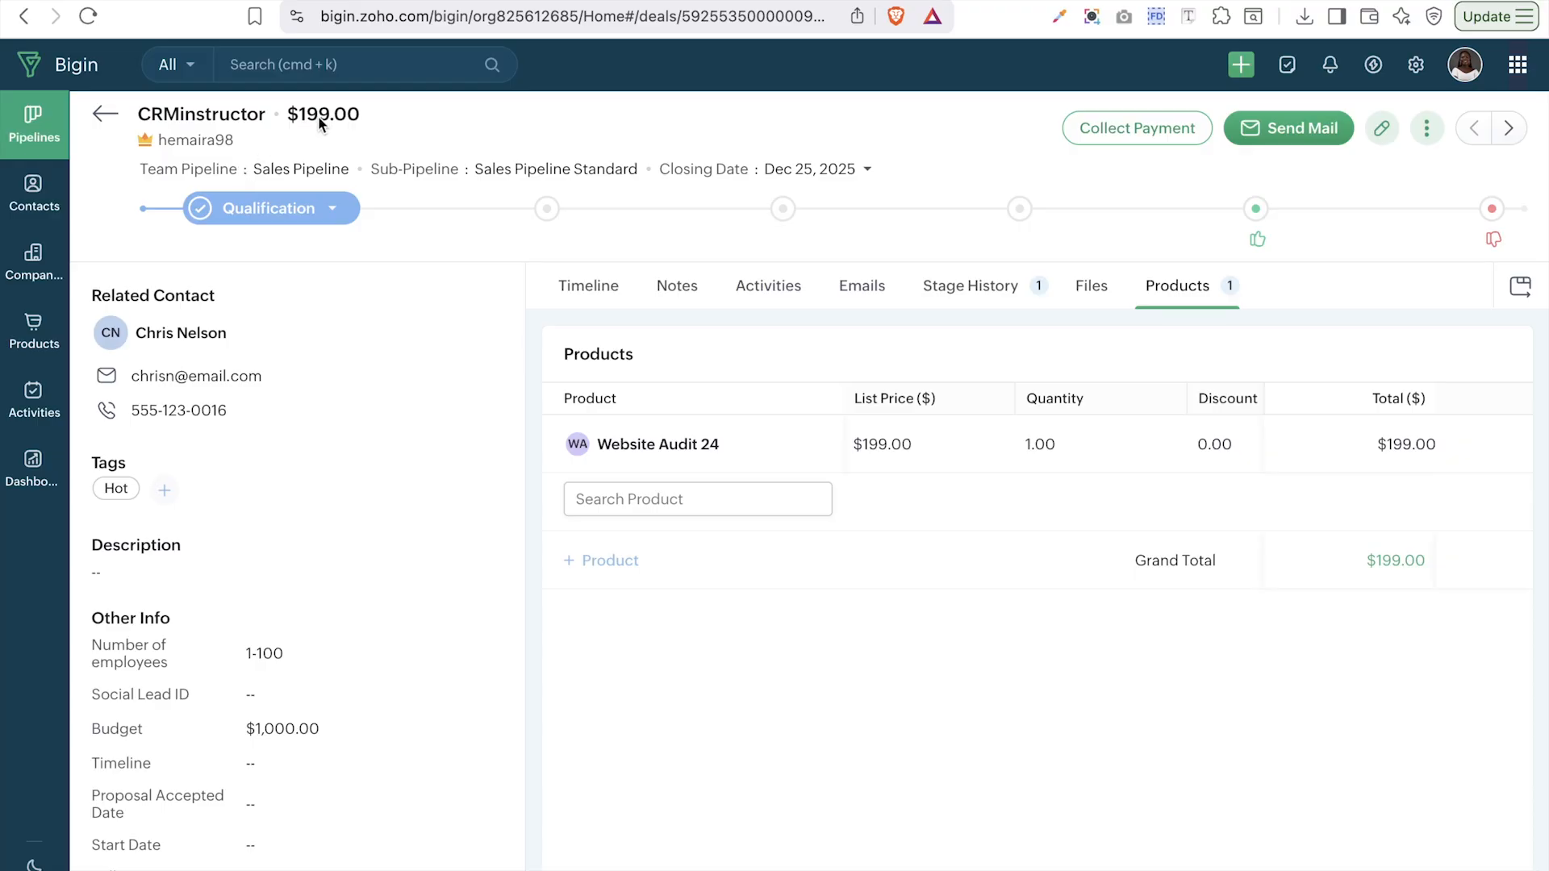
- Add Lead Generation Kit 27 with quantity 3 and discount 10, a $405.00 line
left_click(684, 502)
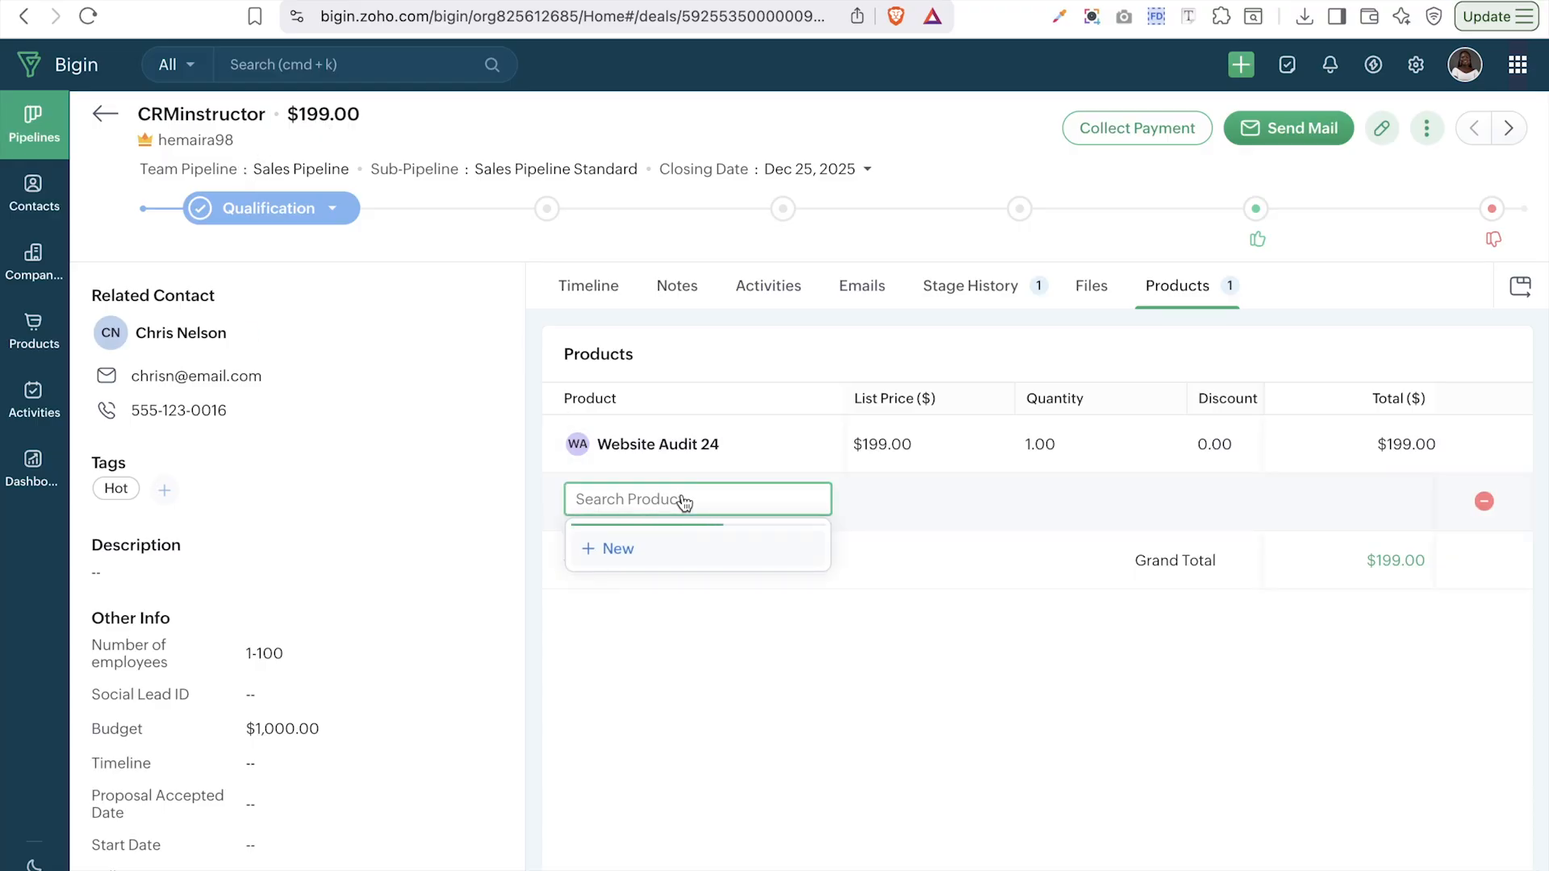
left_click(643, 613)
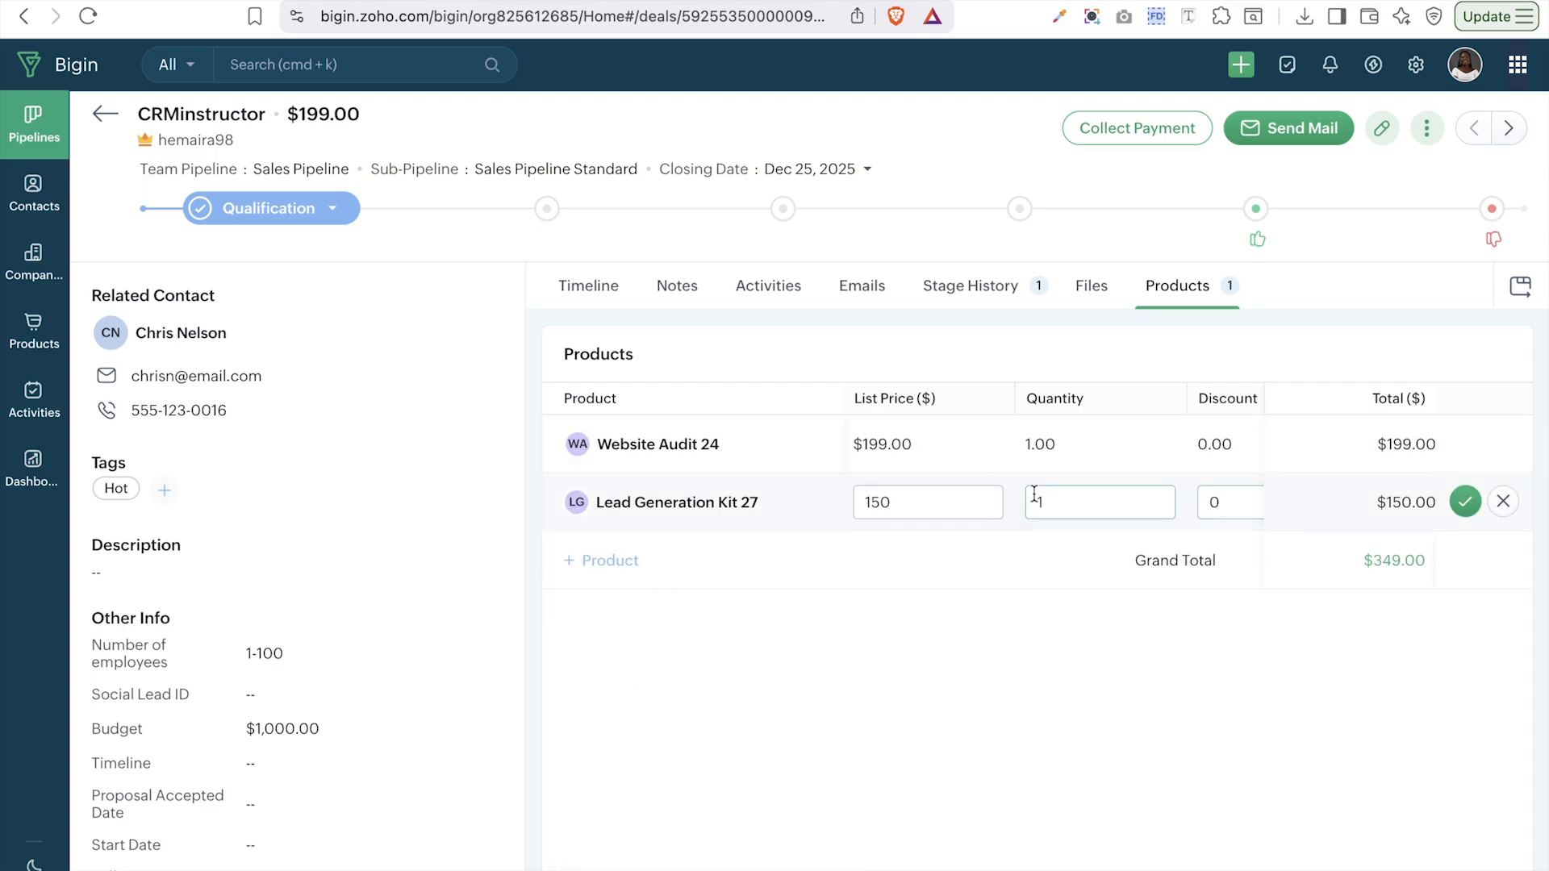
left_click(1084, 497)
key("BackSpace")
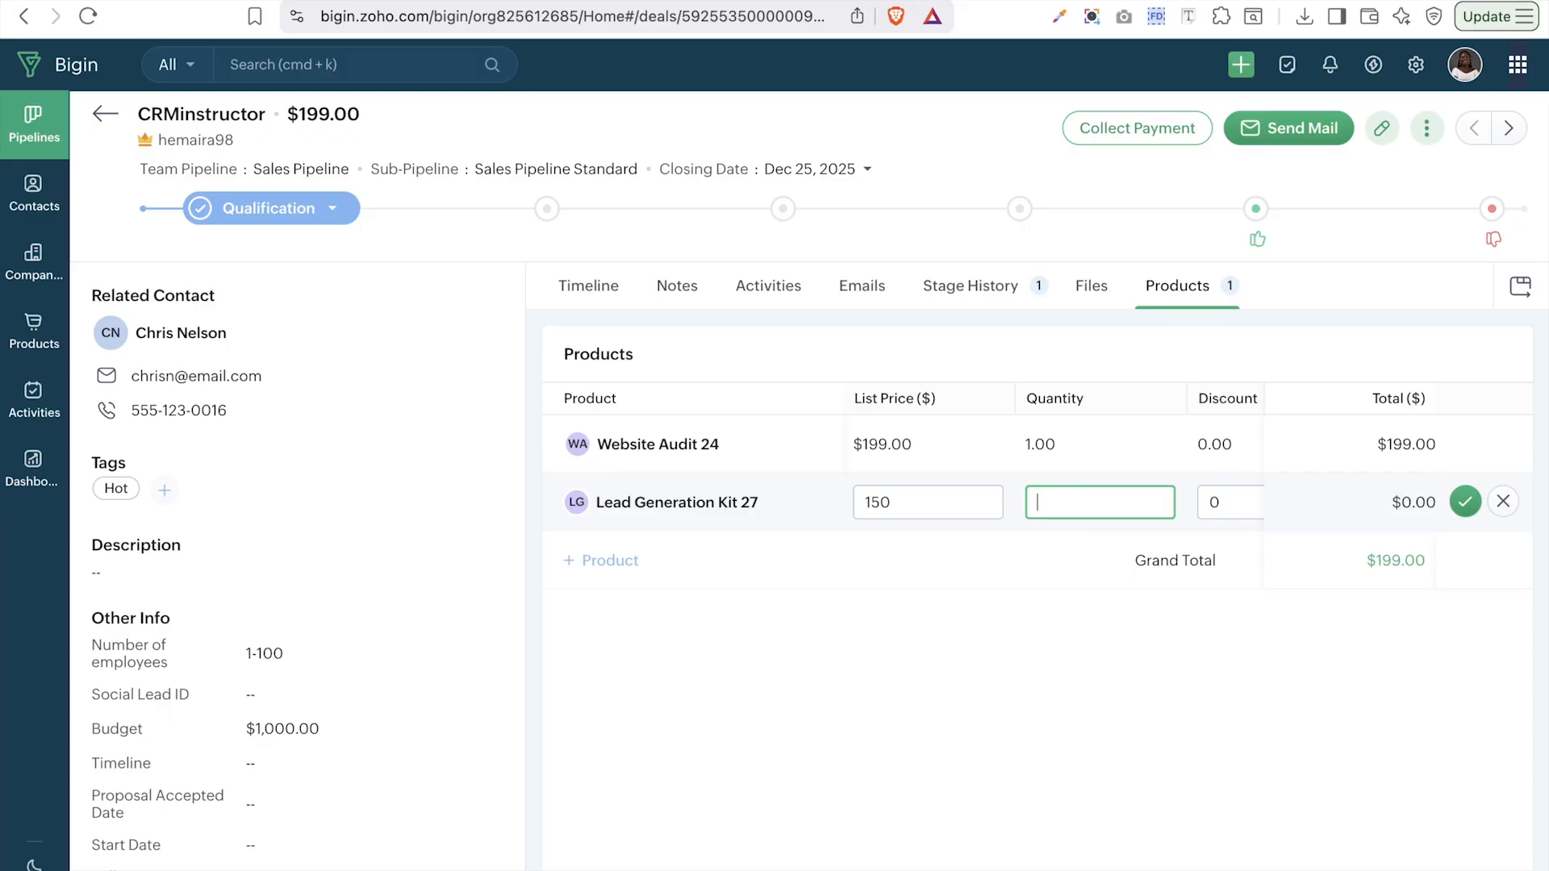
type("3")
left_click(1241, 506)
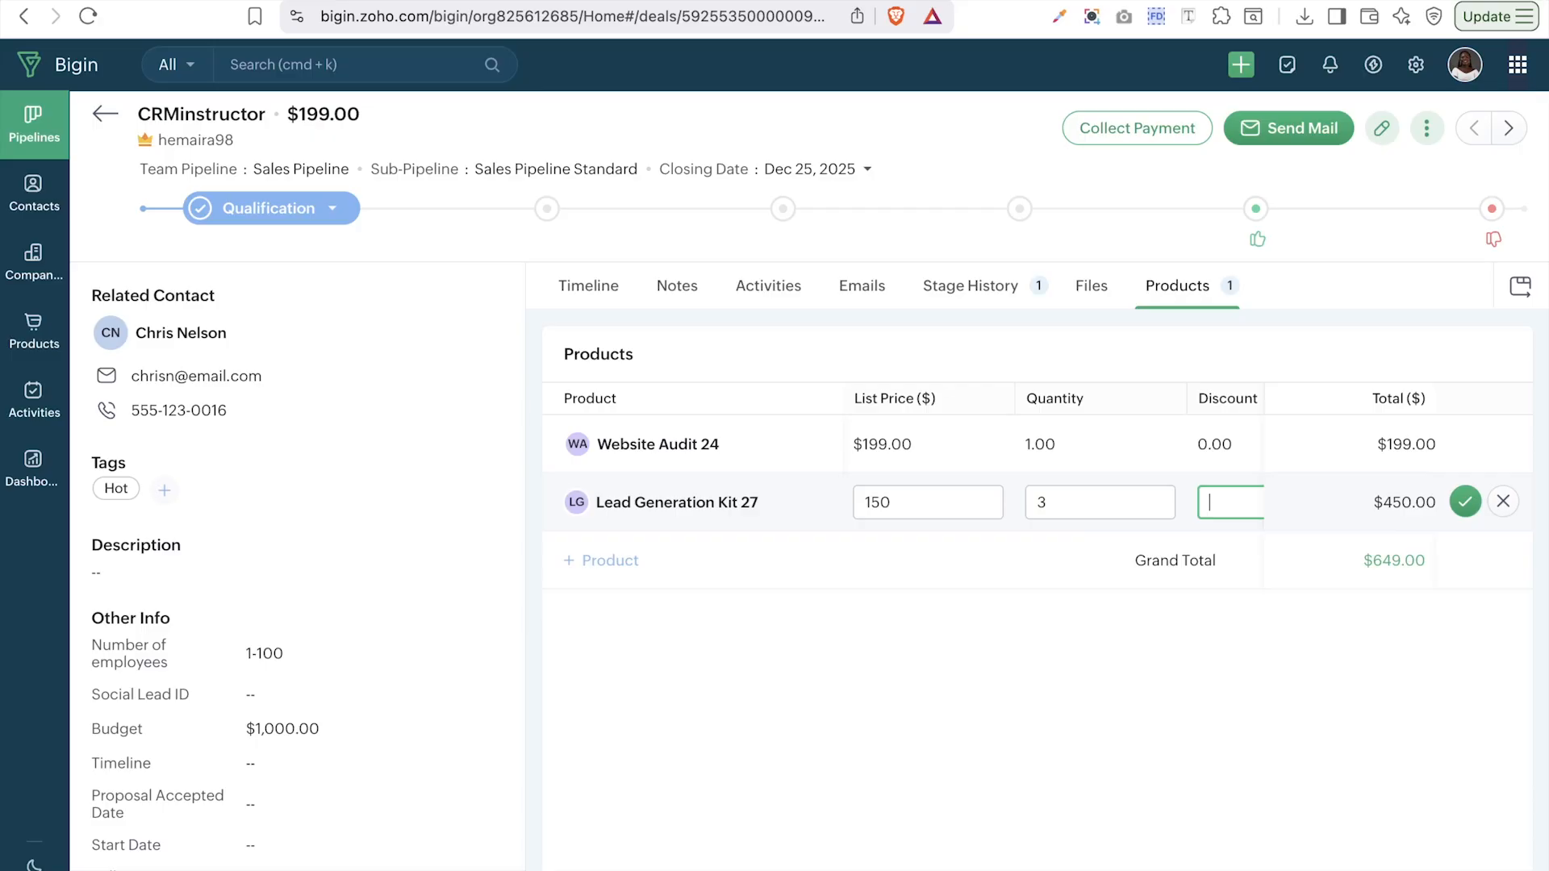
type("10")
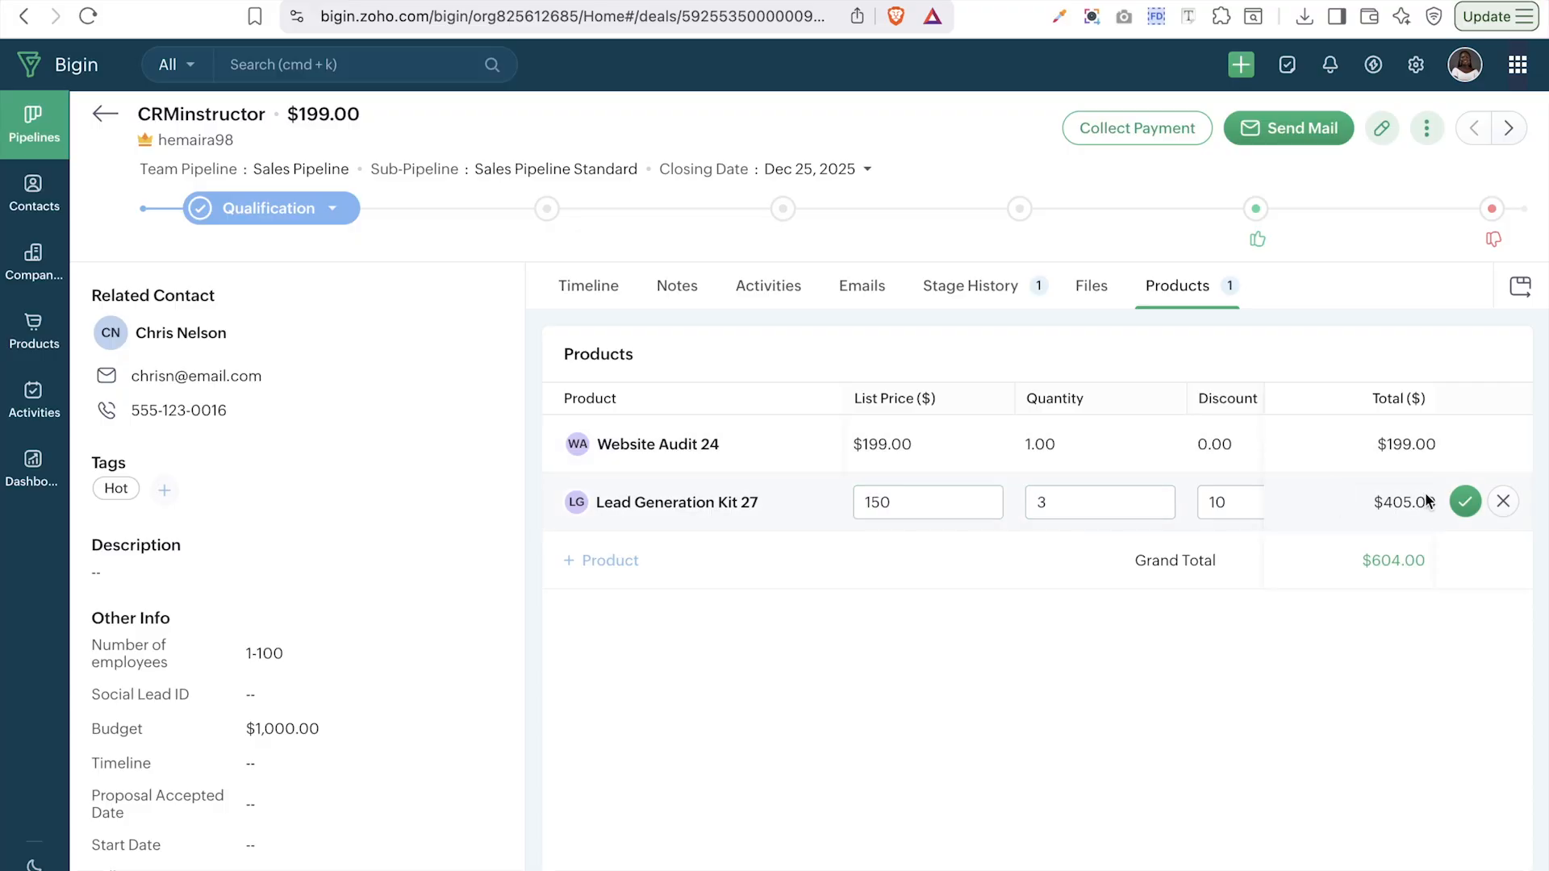
left_click(978, 505)
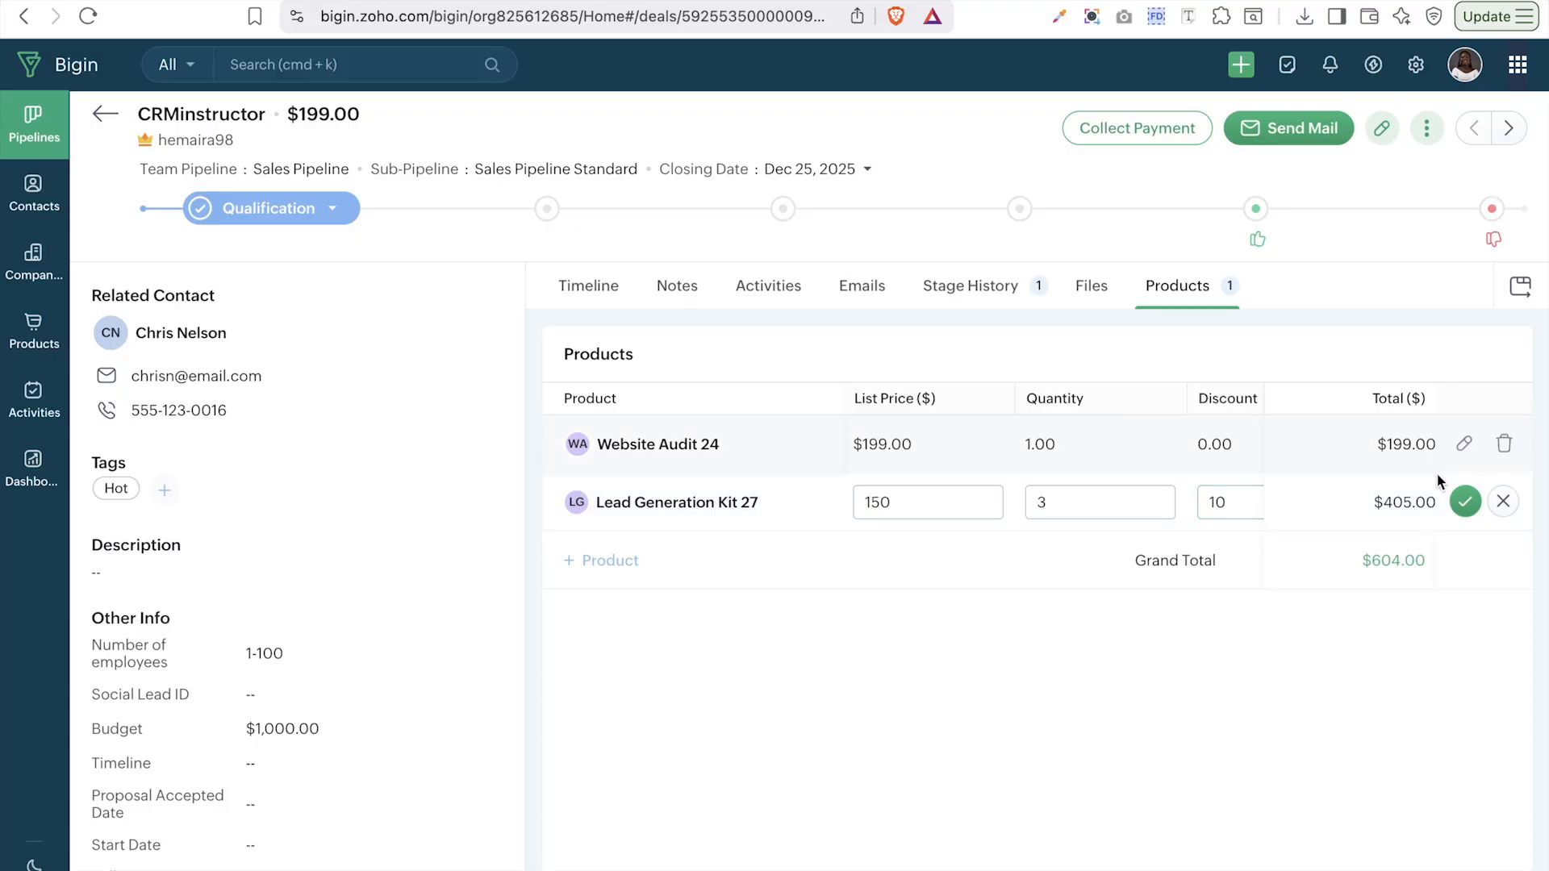
left_click(1466, 504)
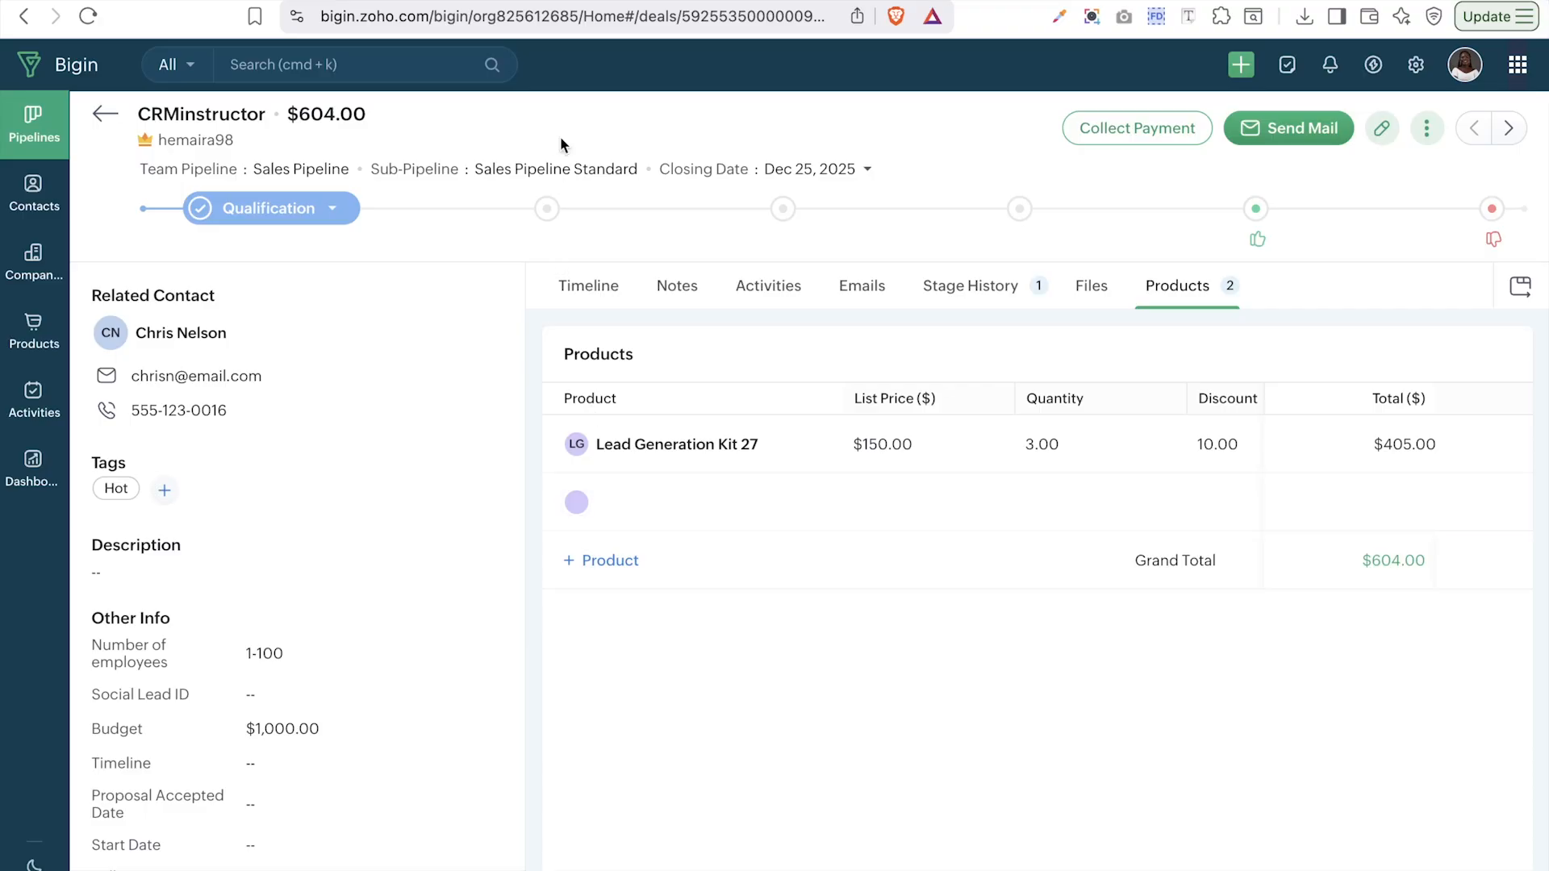
- Go from the deal to Products and start creating a new custom product view
left_click(106, 119)
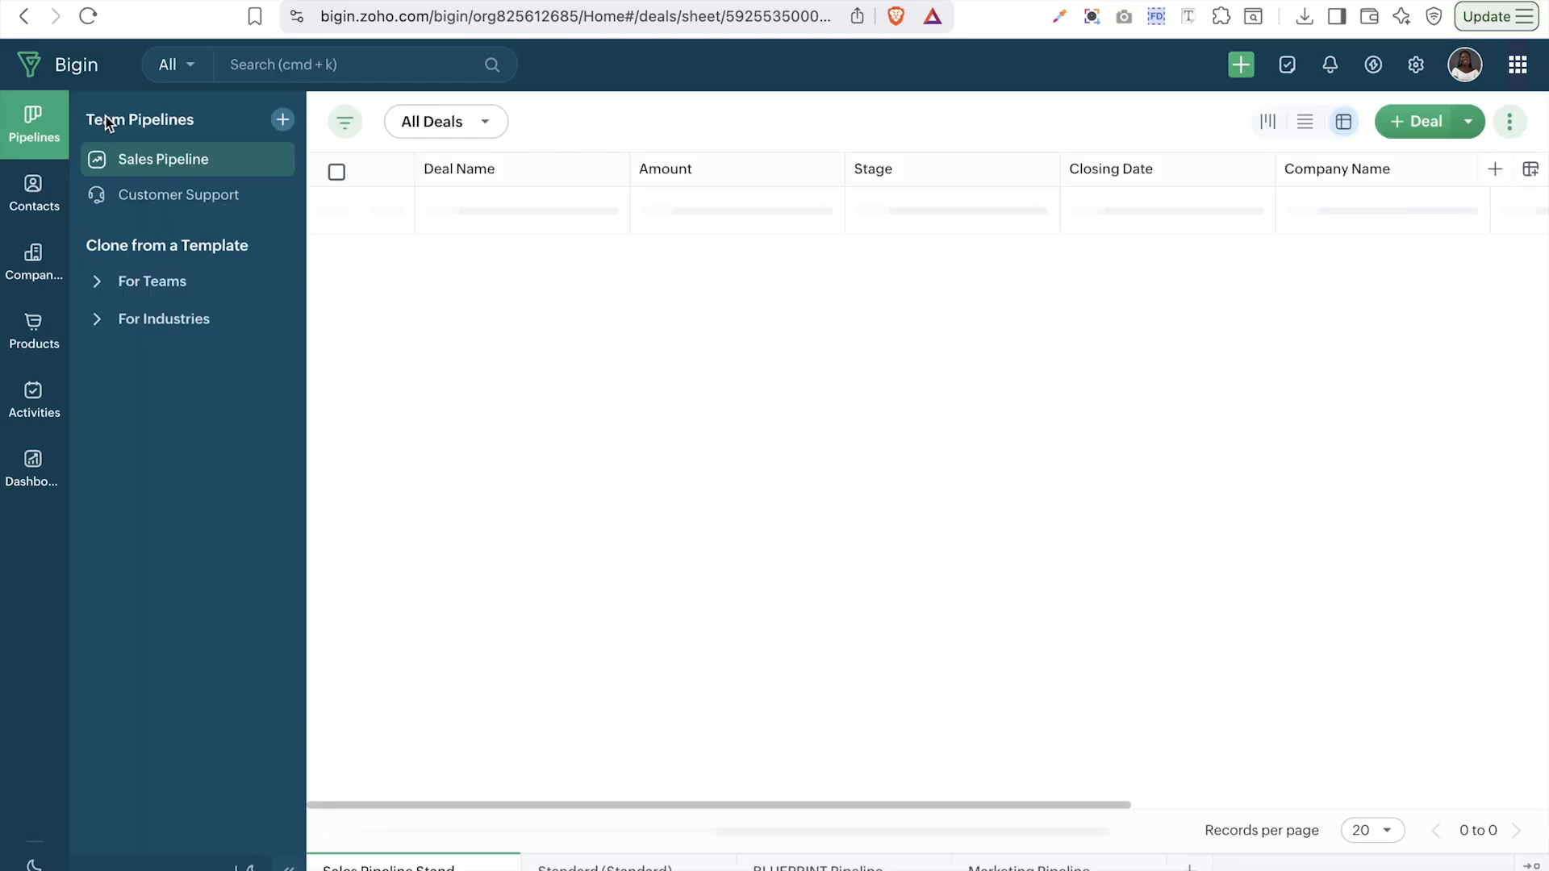
left_click(33, 338)
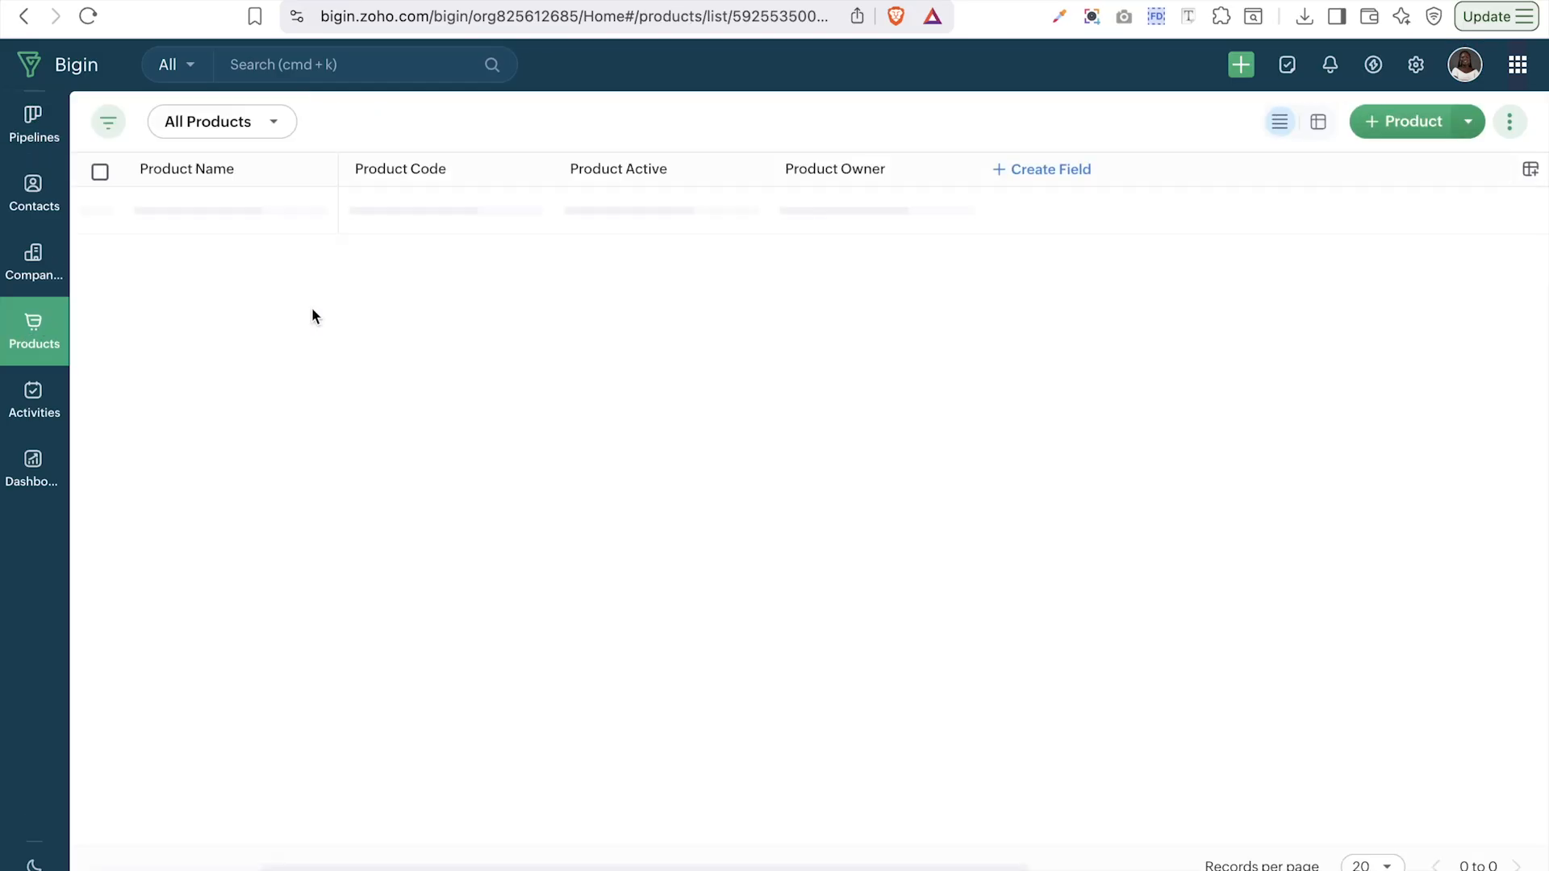
left_click(228, 127)
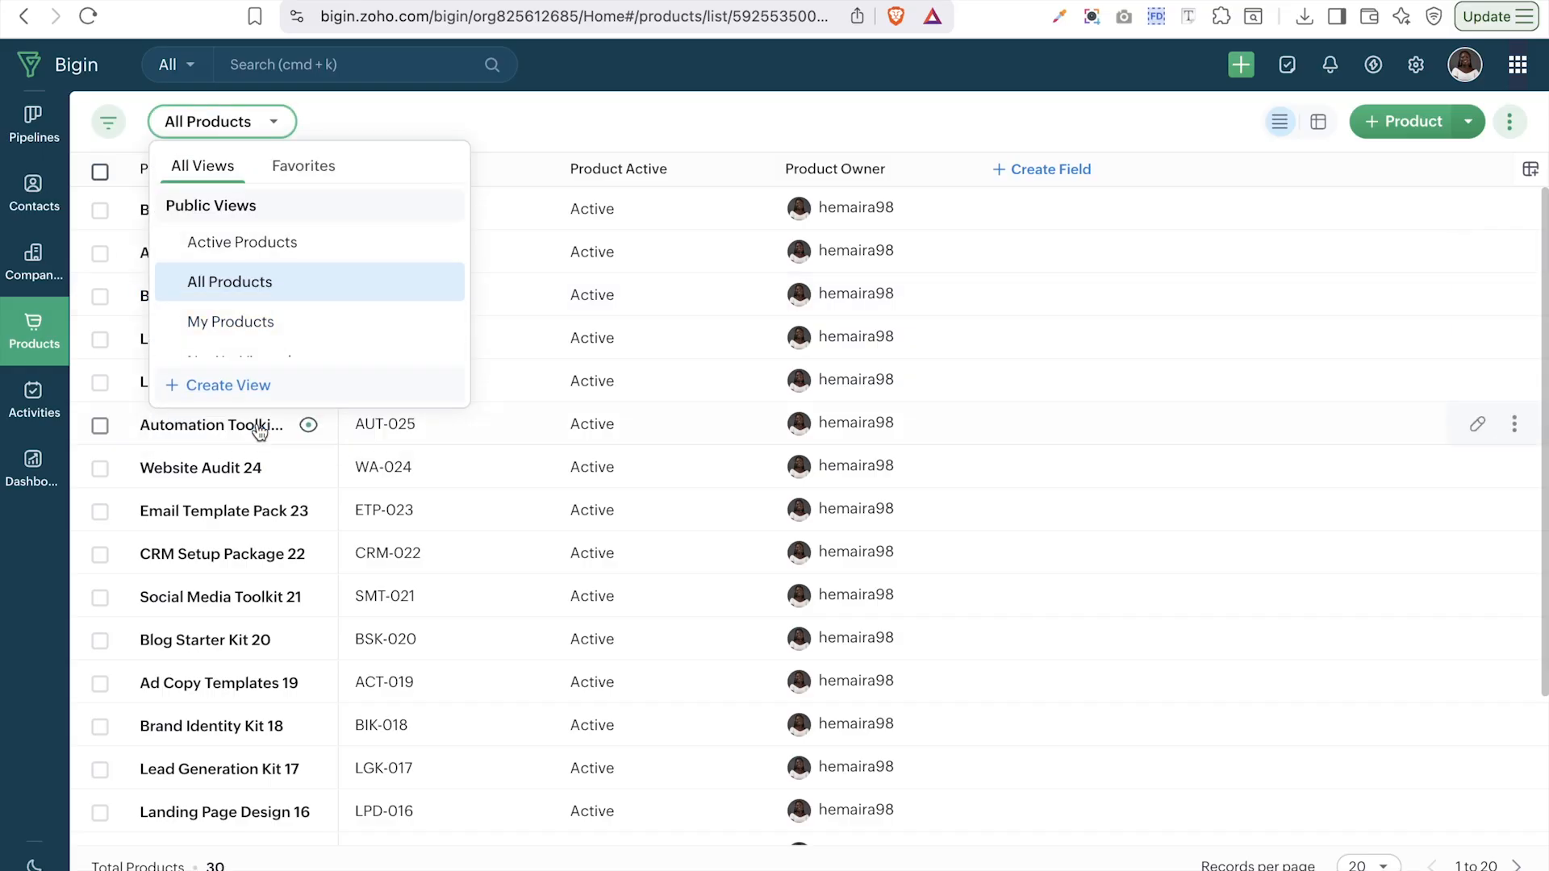
left_click(256, 426)
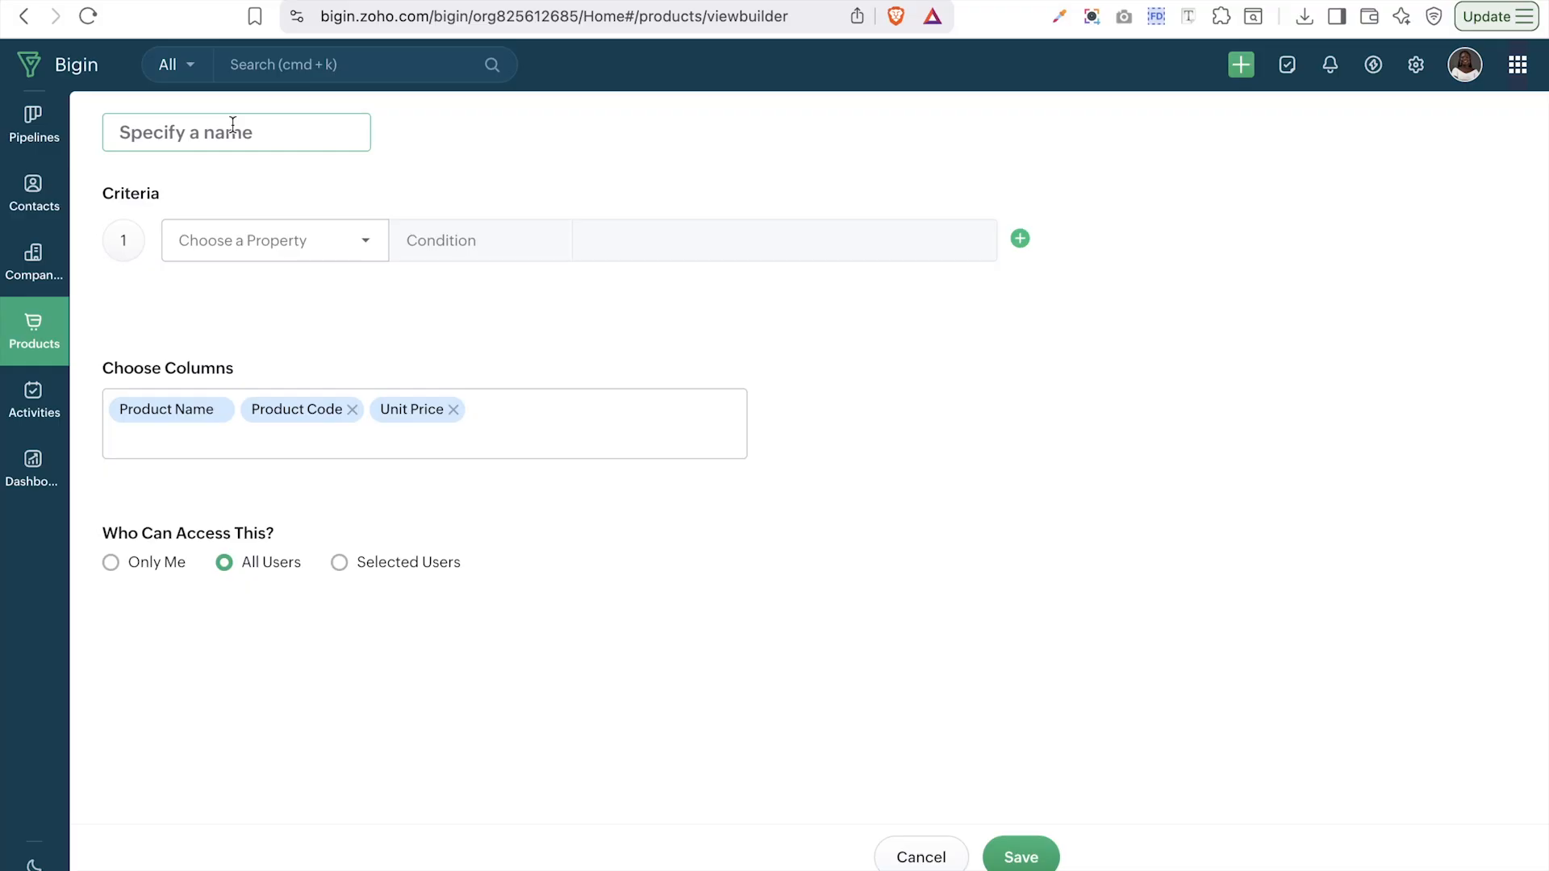
- Set the criteria Product Category is CRM Services or CRM Applications and name the view 'Crm services'
left_click(301, 239)
scroll(288, 419, "down", 2)
scroll(288, 436, "down", 2)
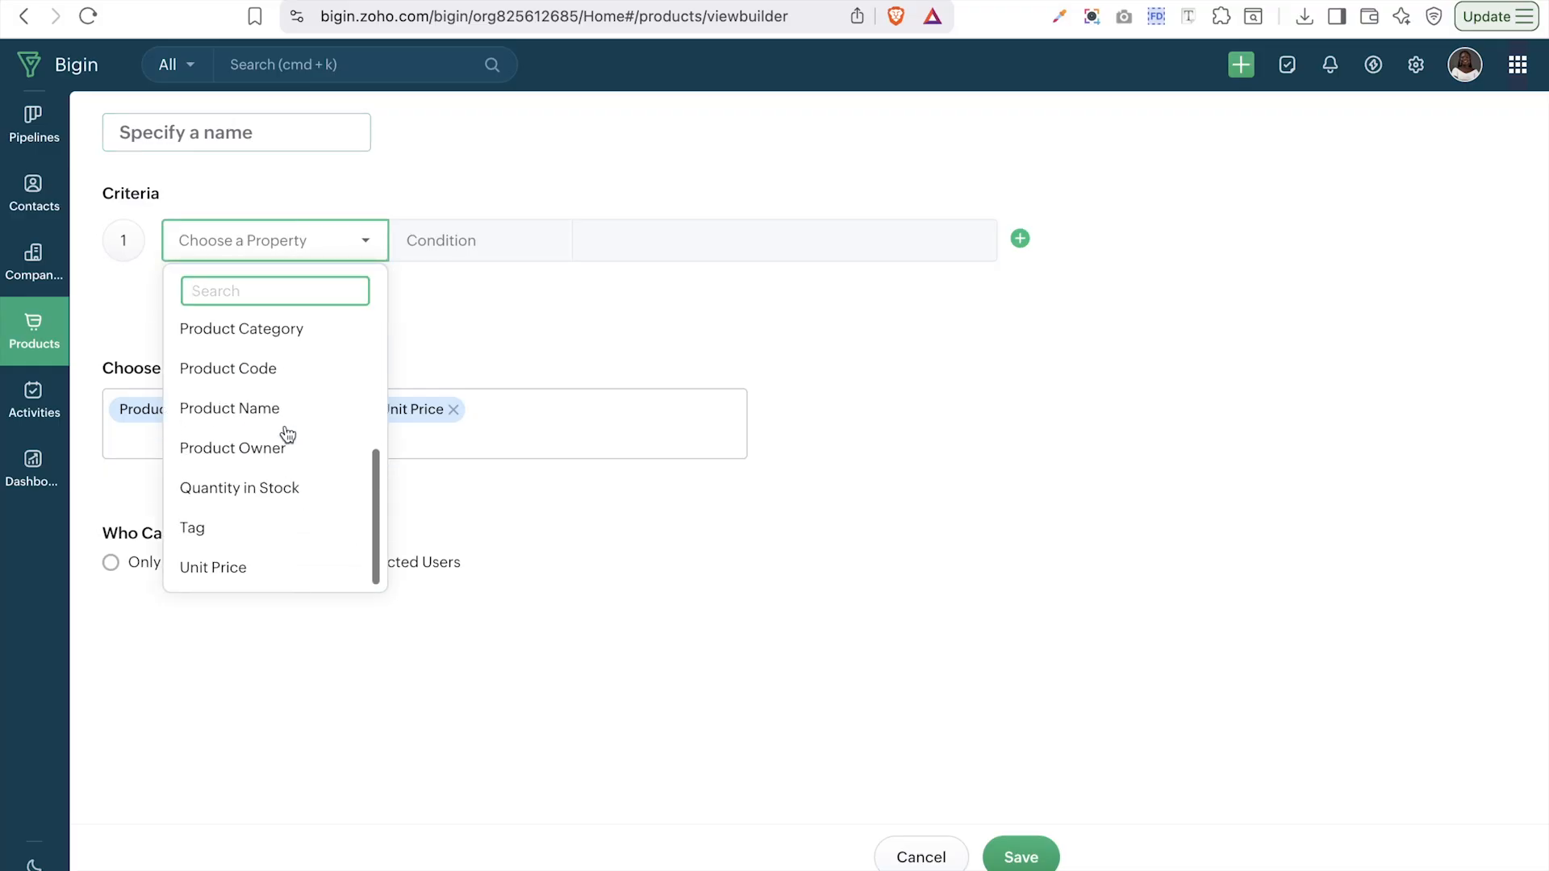
left_click(279, 328)
left_click(615, 250)
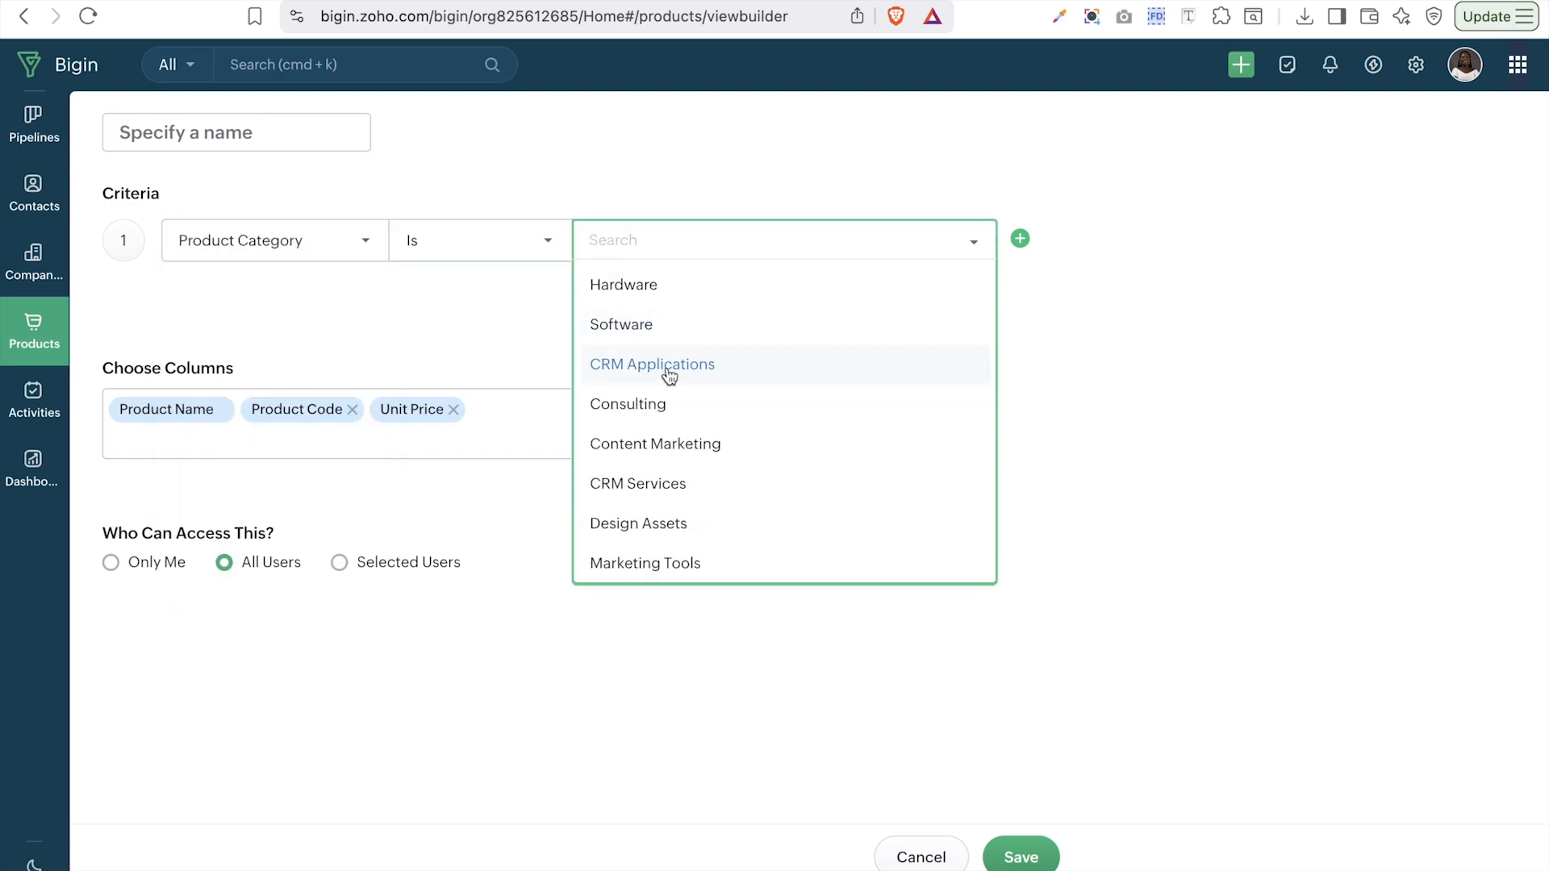
left_click(679, 491)
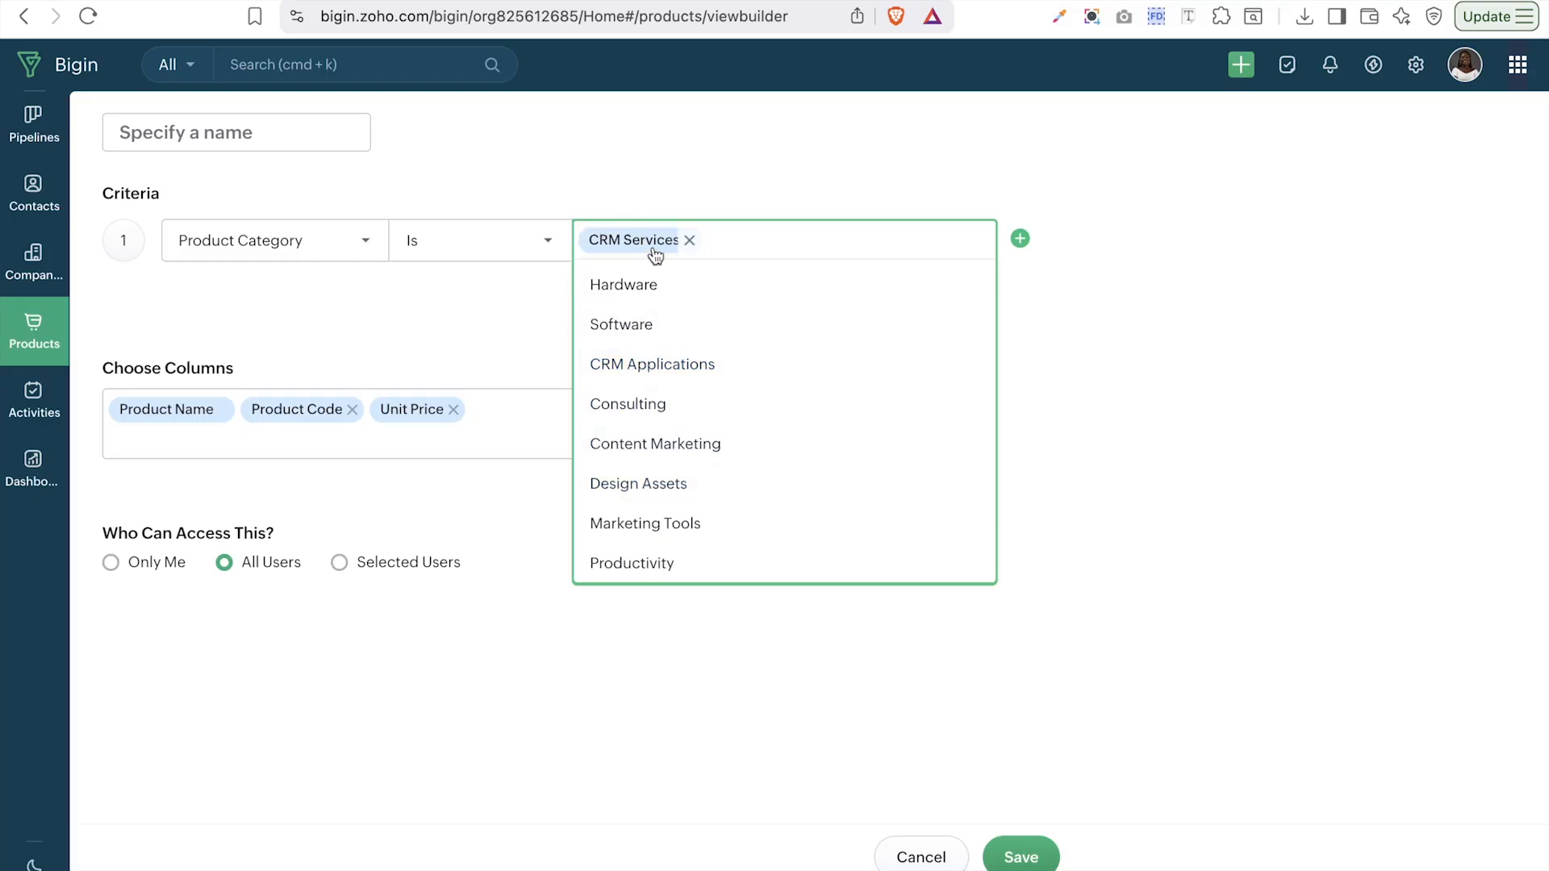
left_click(655, 365)
scroll(745, 452, "down", 1)
scroll(746, 468, "up", 1)
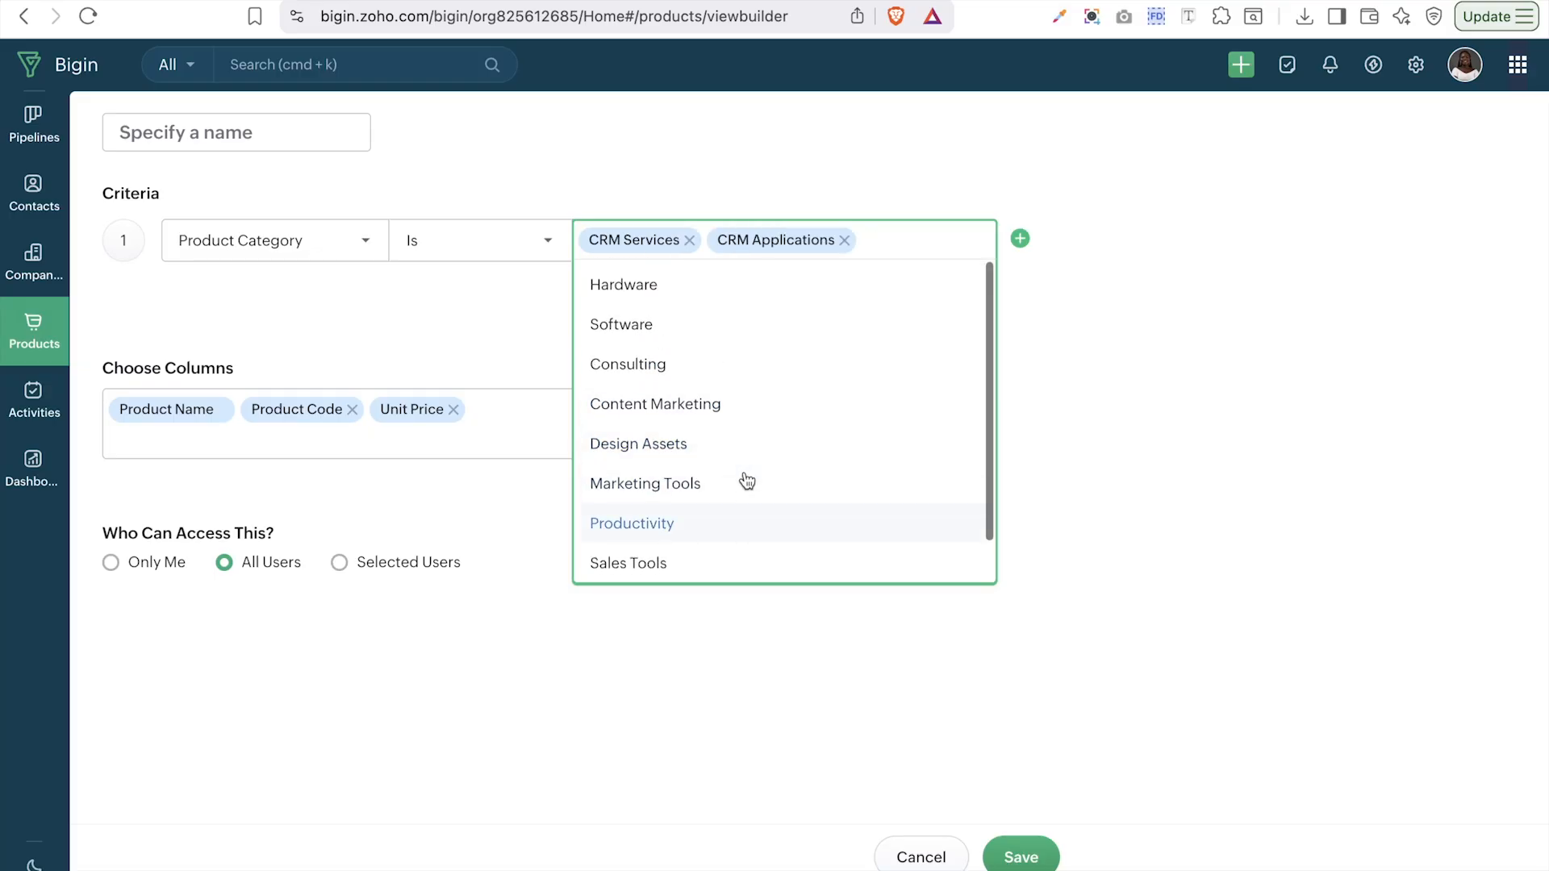
left_click(471, 359)
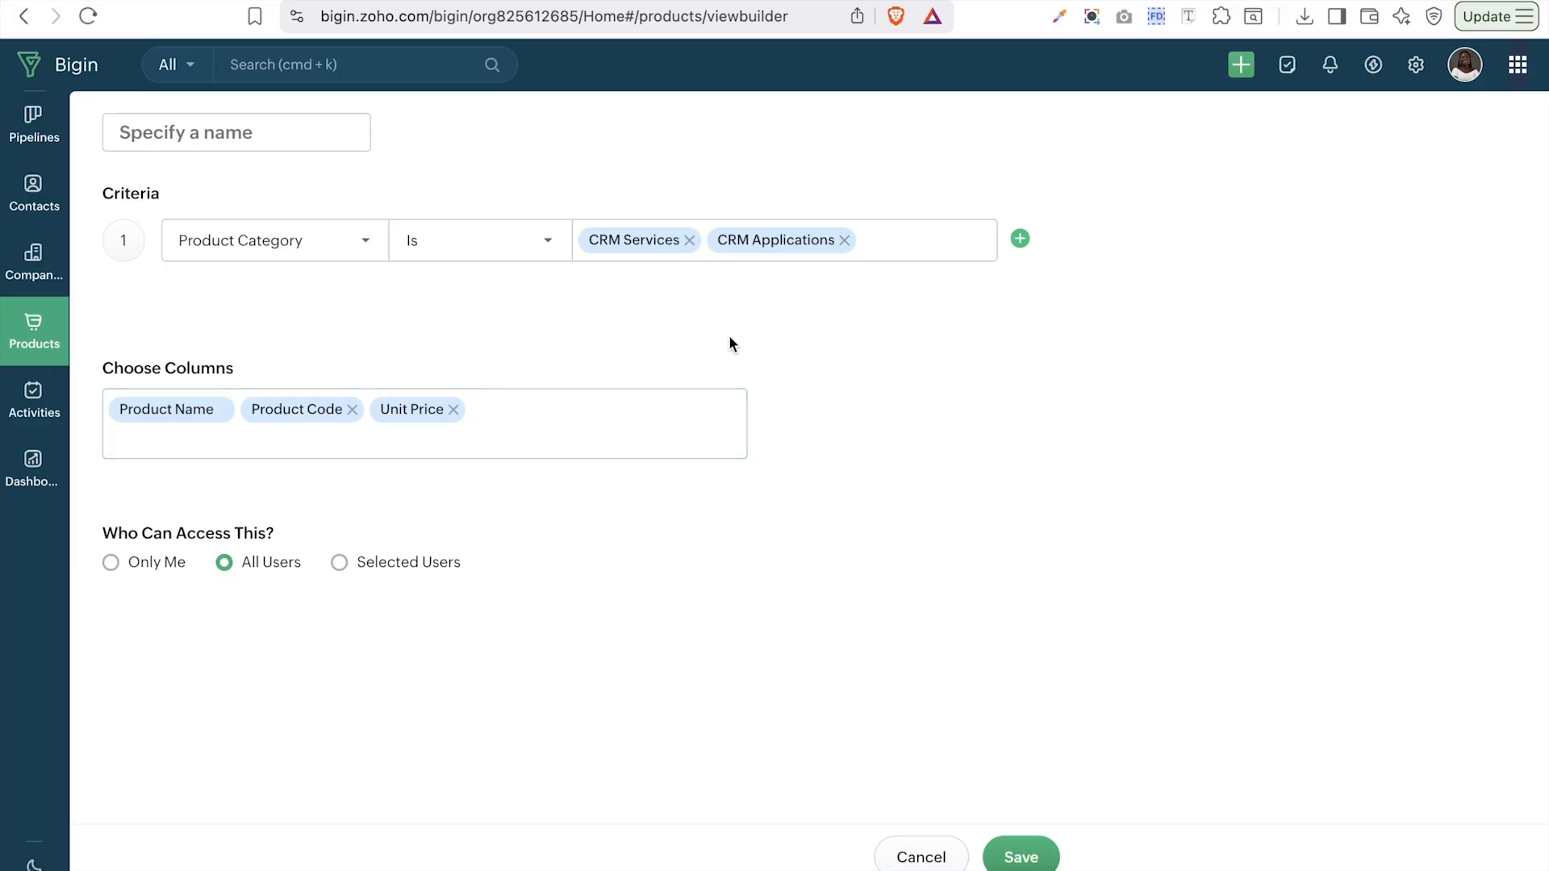
left_click(251, 141)
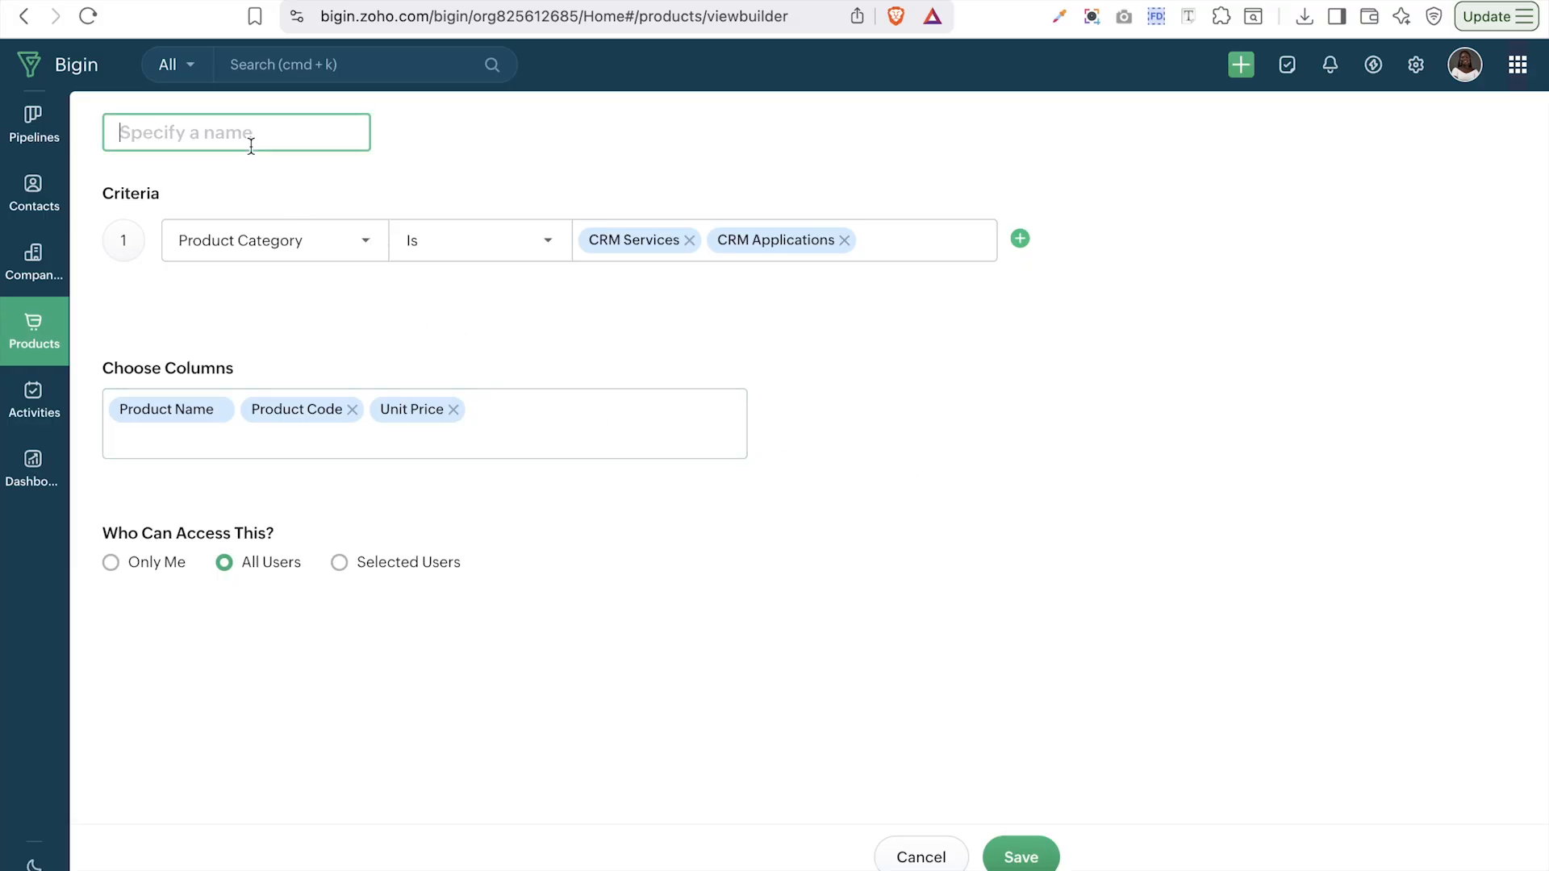
type("Crm services")
- Save the Crm services view, then switch the Products list back to Active Products
left_click(1033, 859)
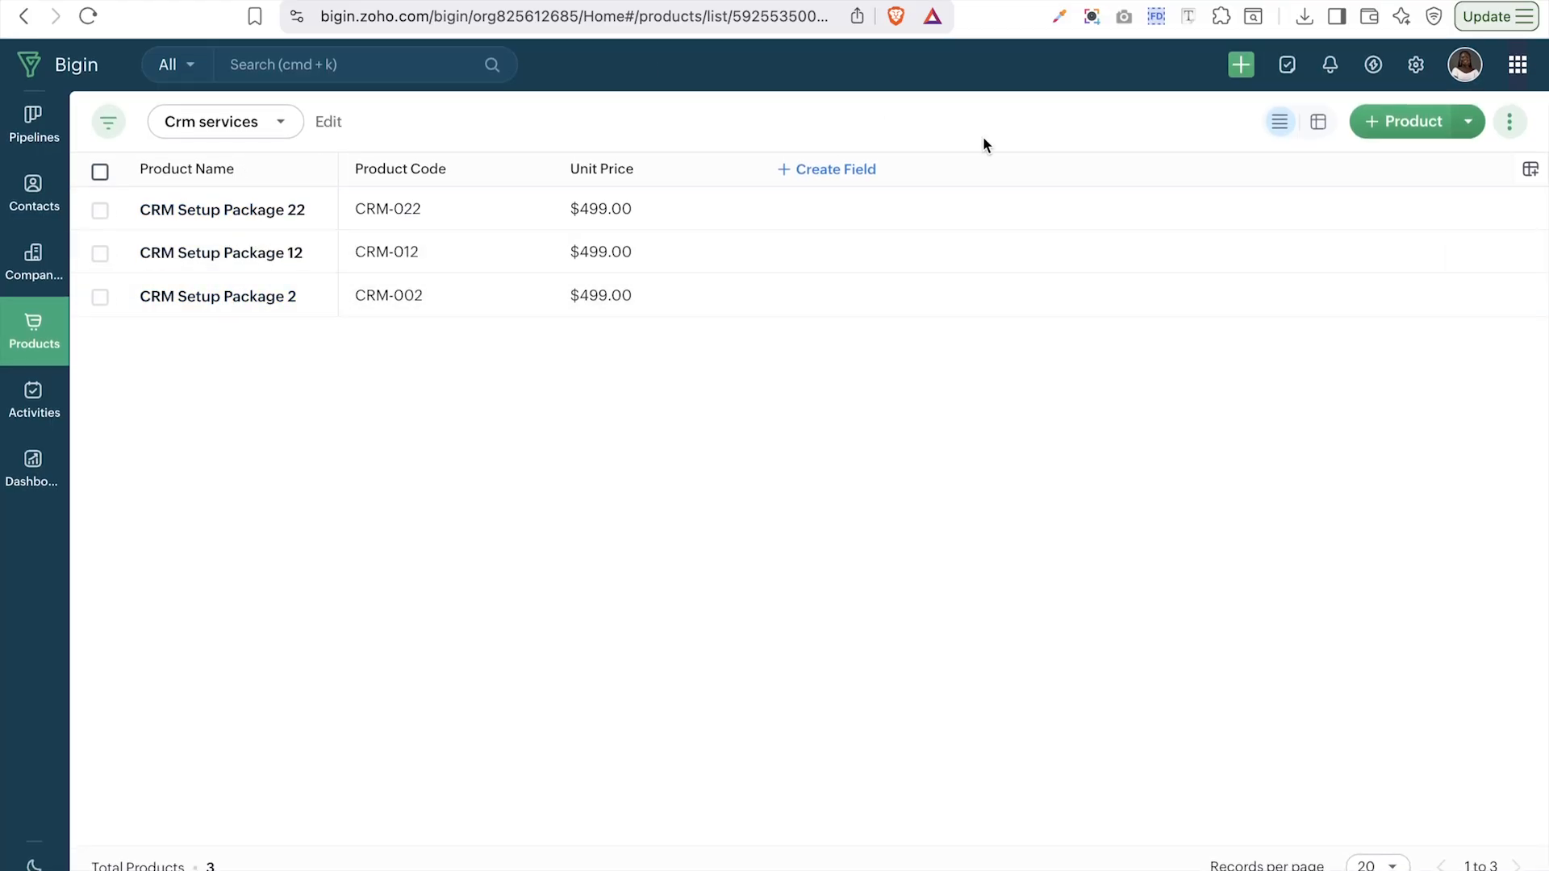
left_click(229, 135)
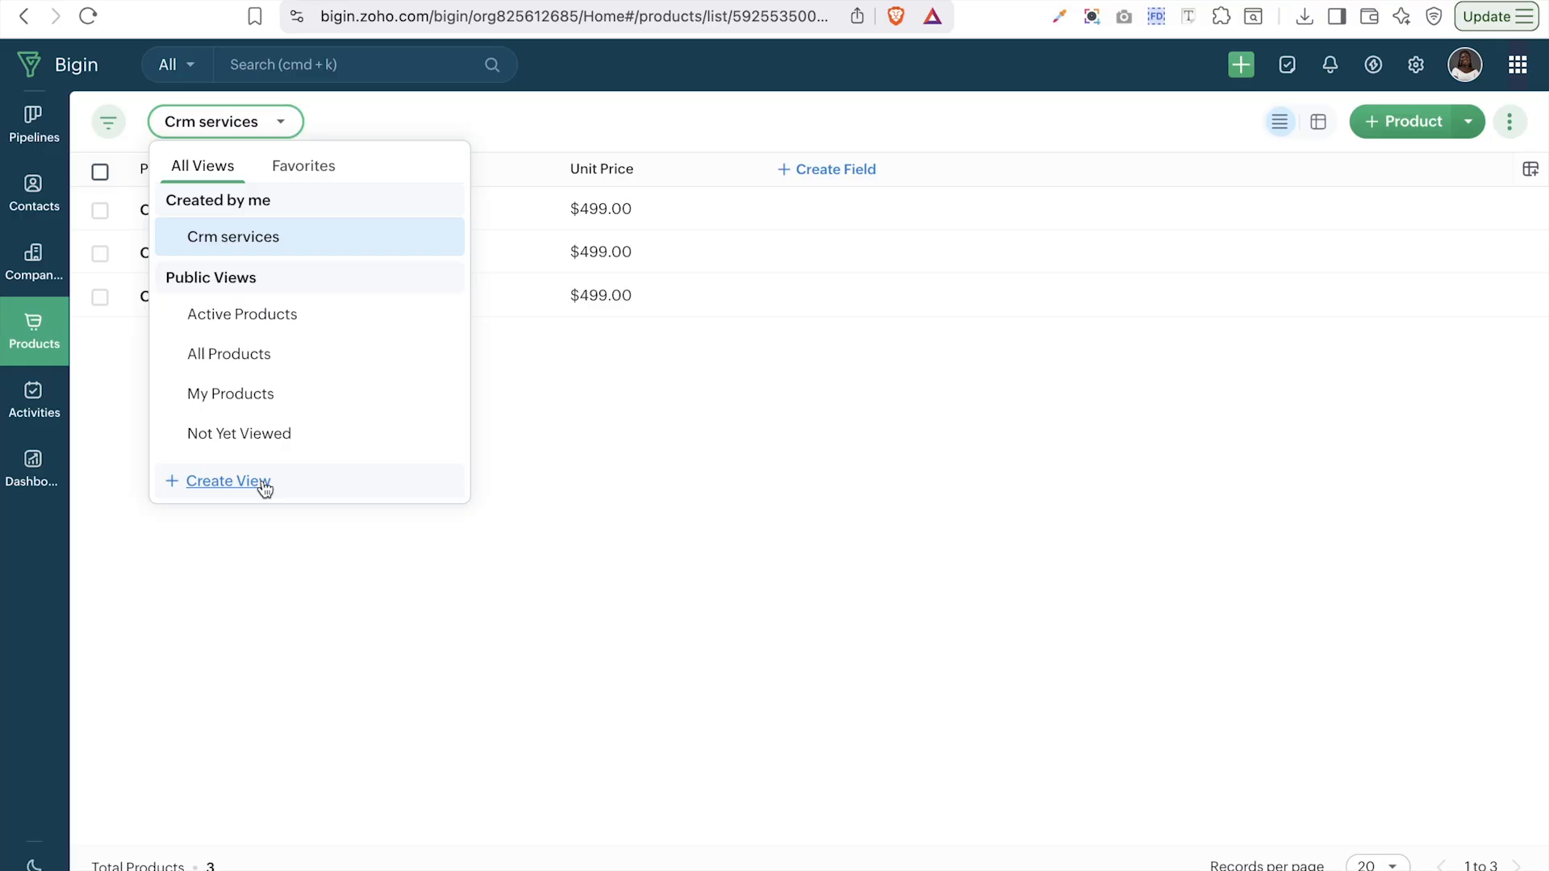
left_click(110, 127)
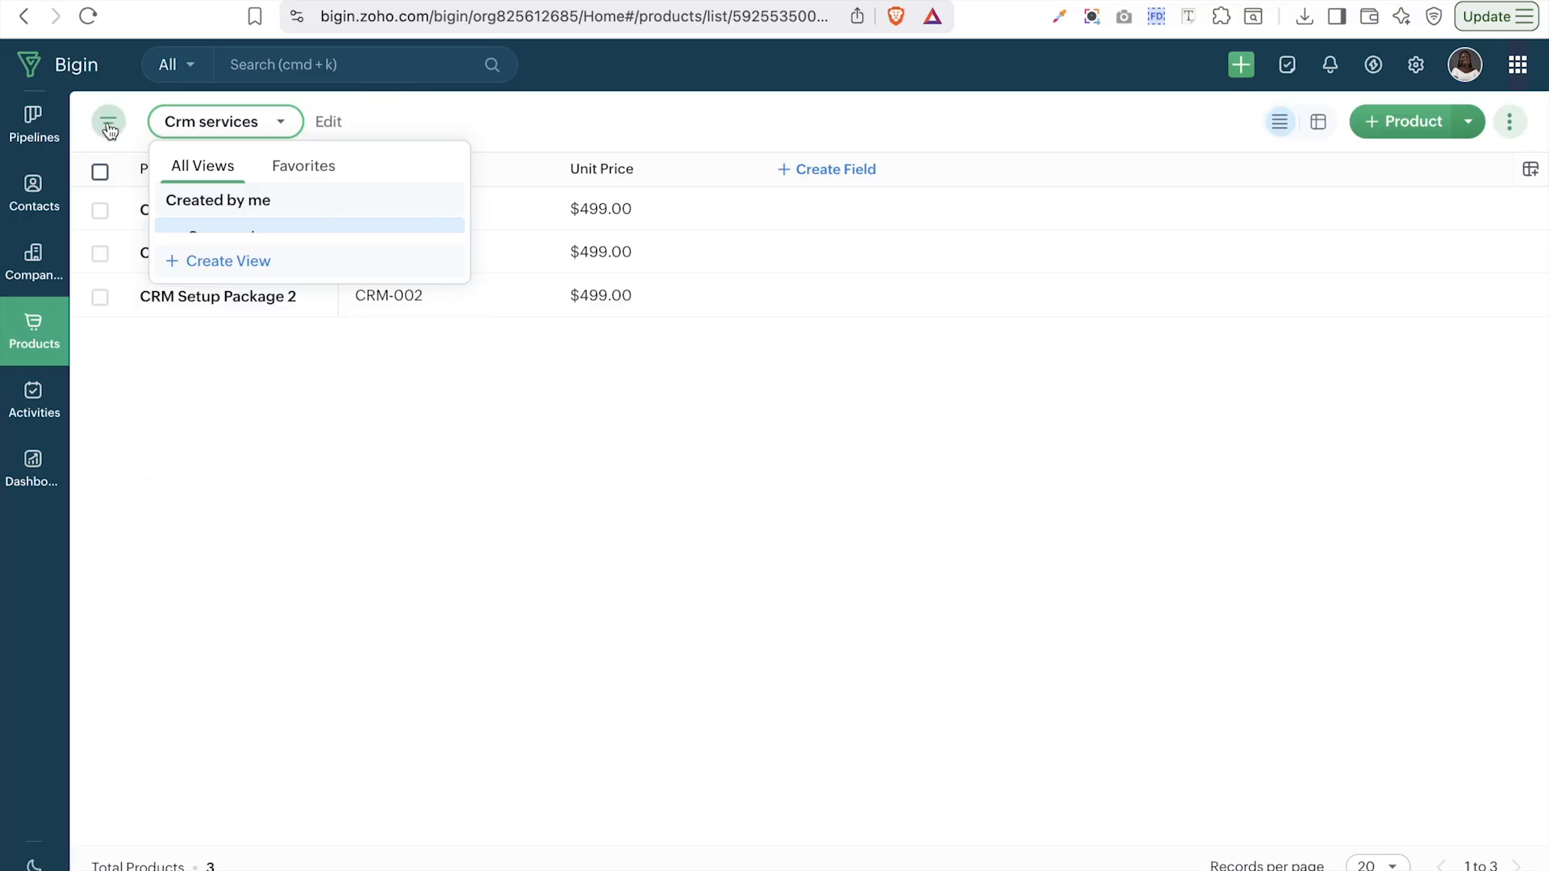
left_click(211, 149)
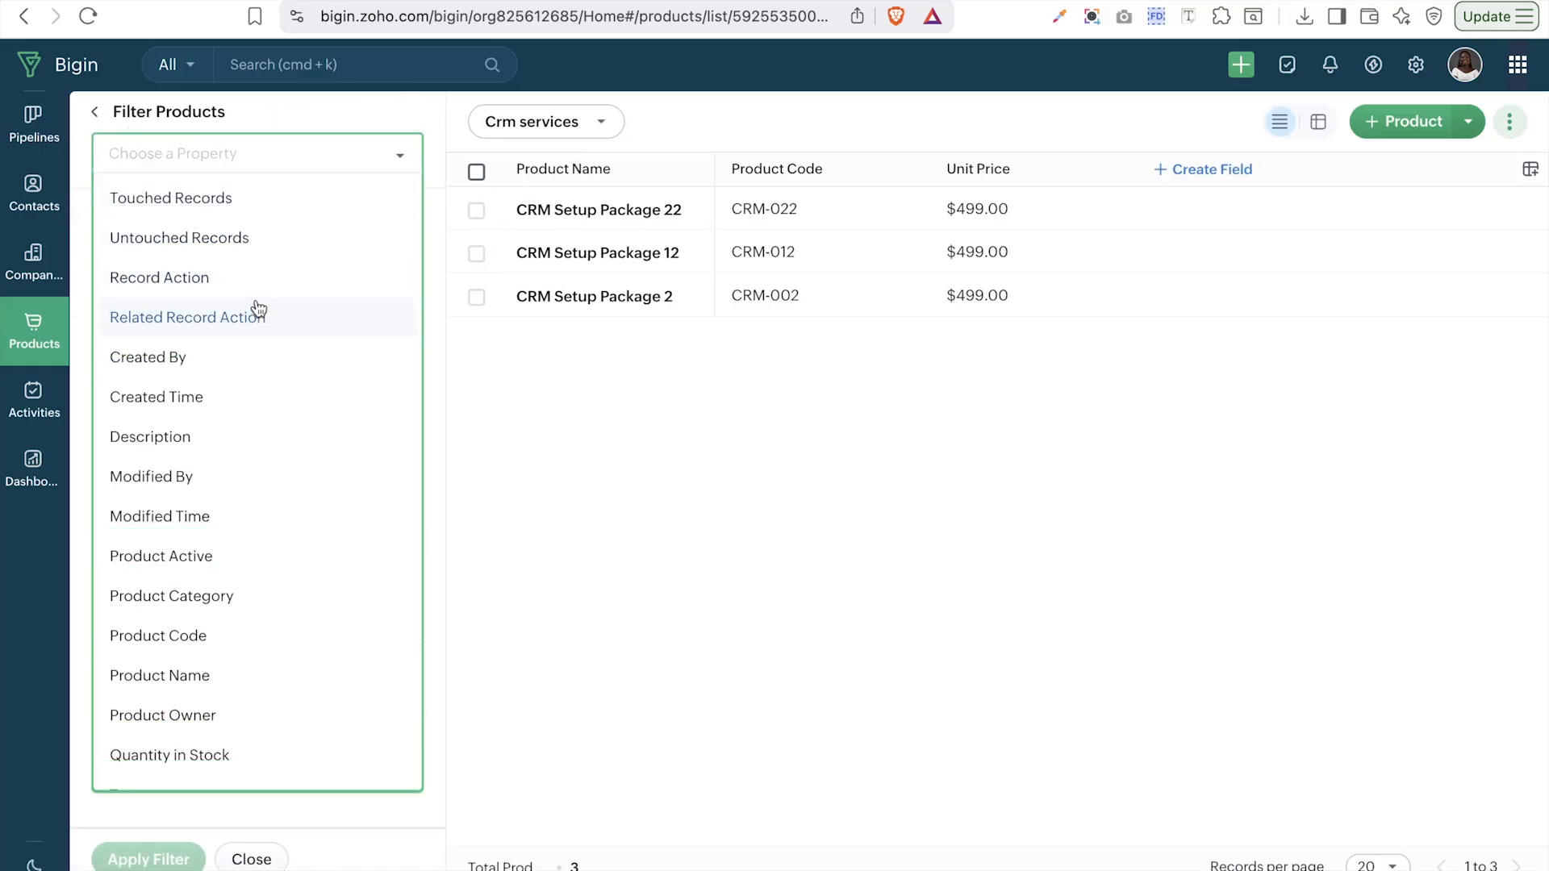
scroll(277, 564, "down", 2)
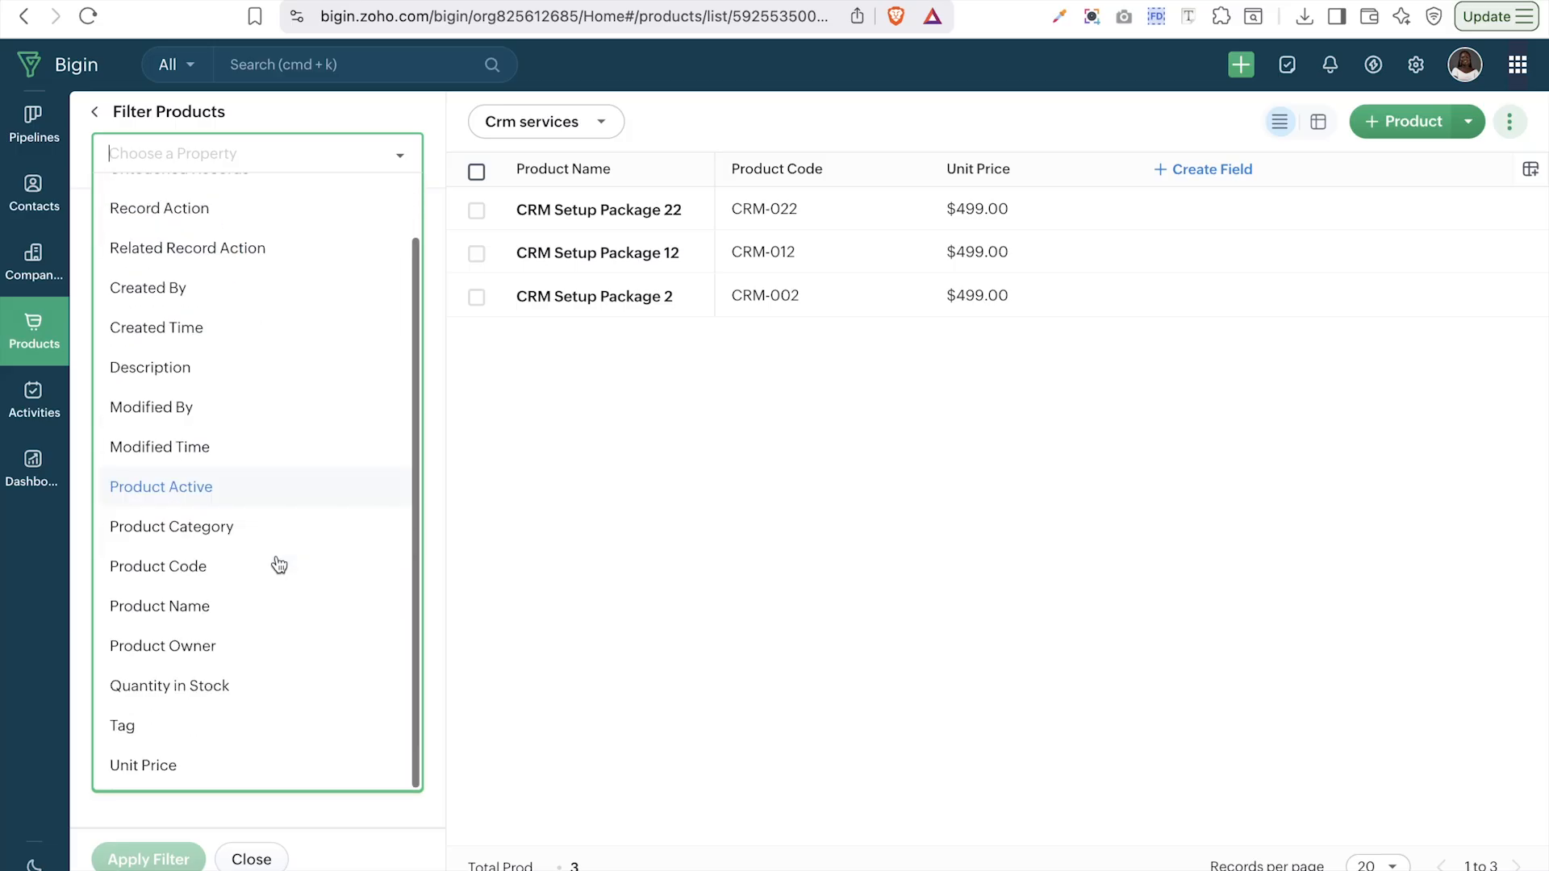
left_click(525, 122)
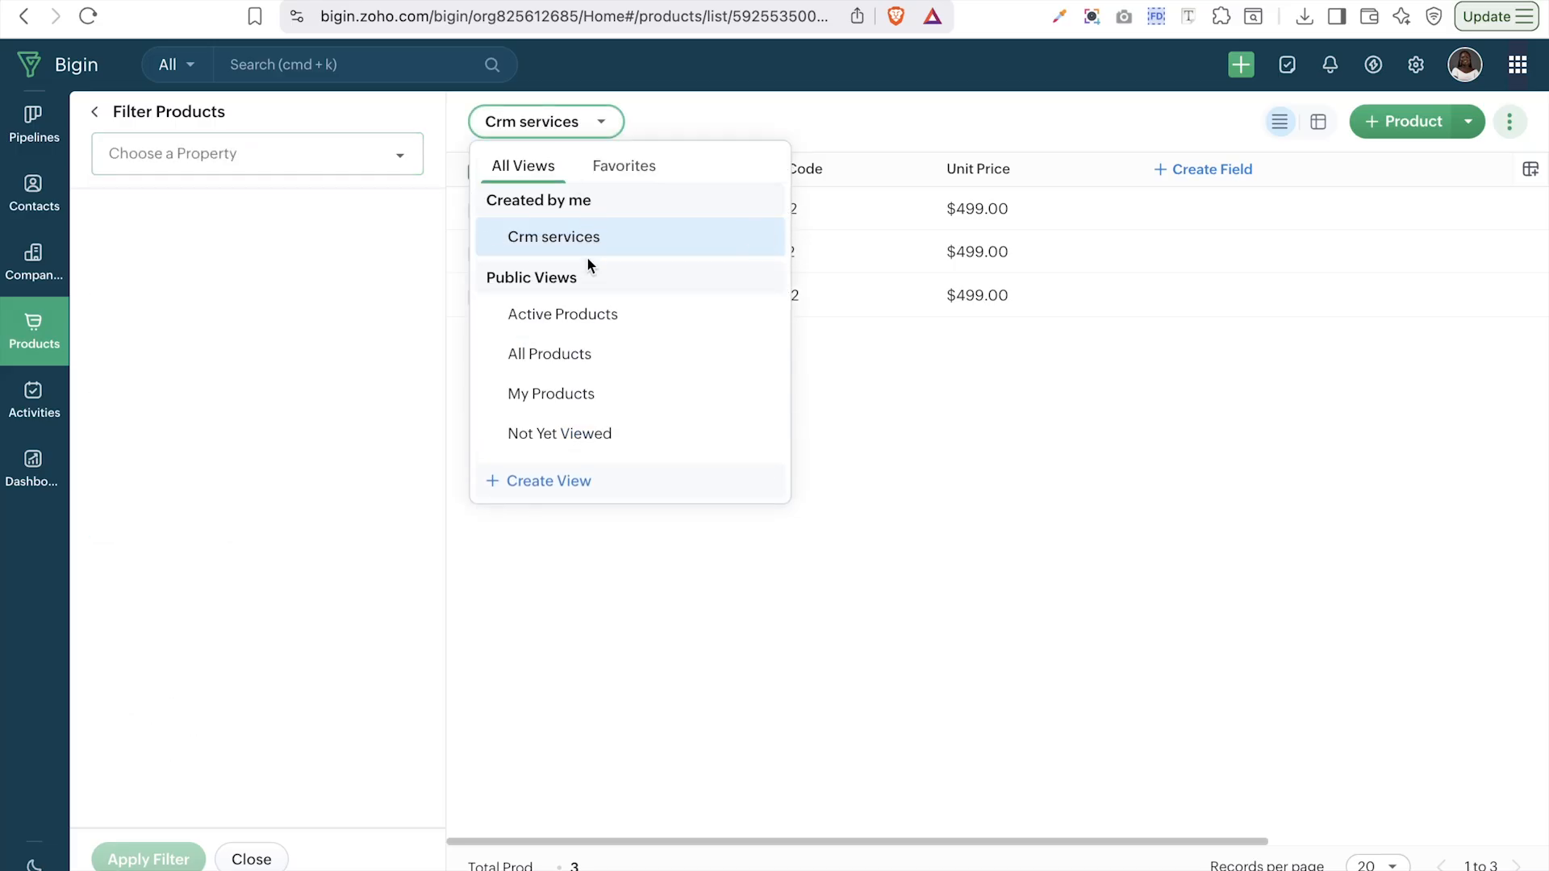
left_click(569, 314)
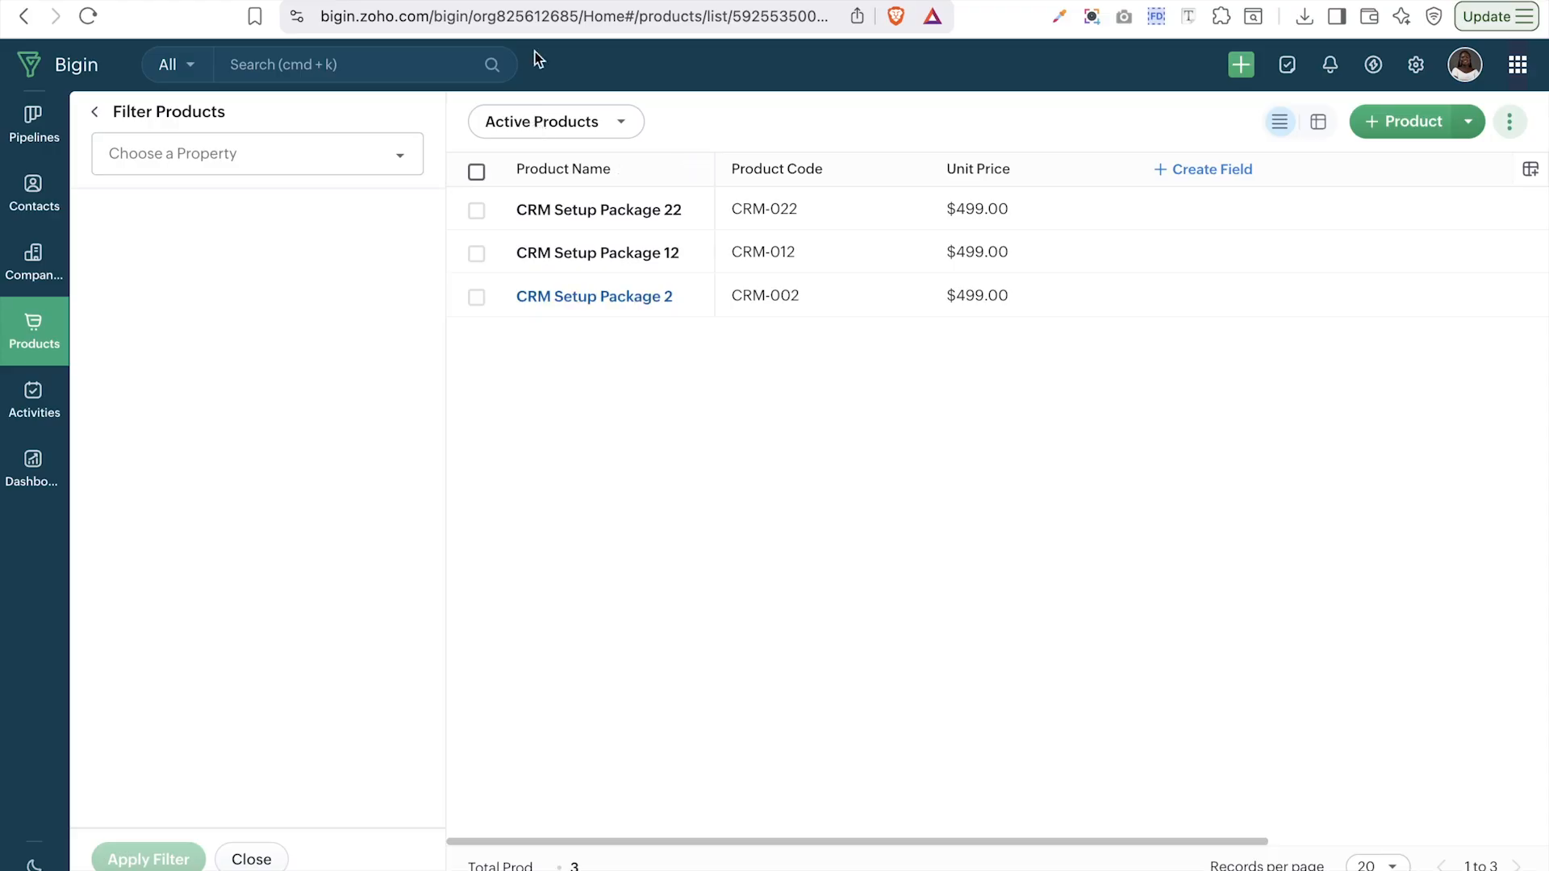
- Browse the Product Category filter values, then close the filter panel without applying a filter
left_click(108, 126)
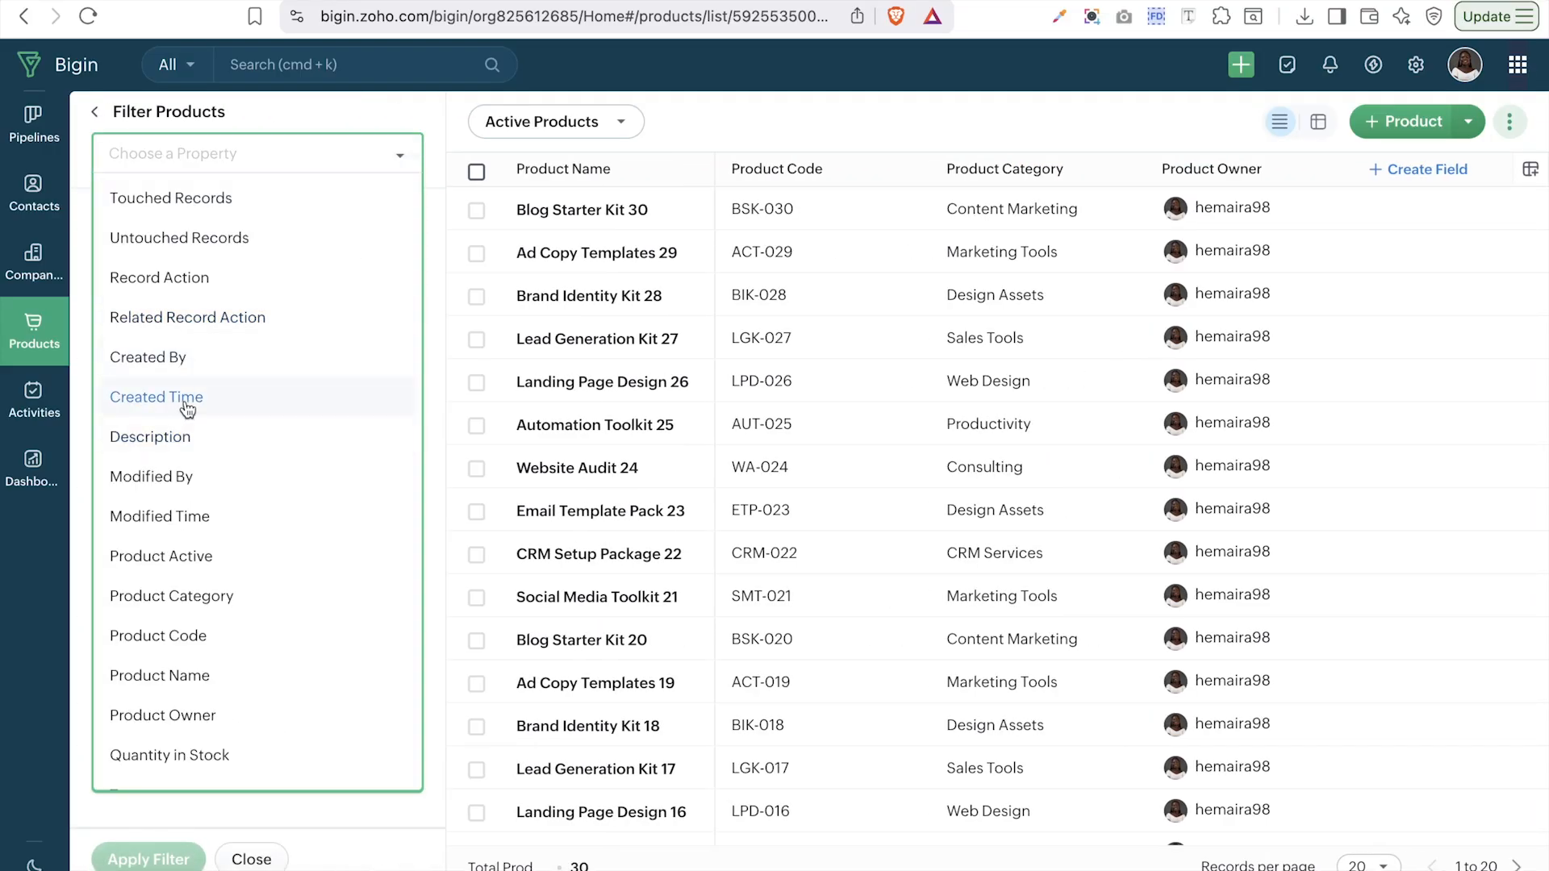
scroll(186, 414, "down", 1)
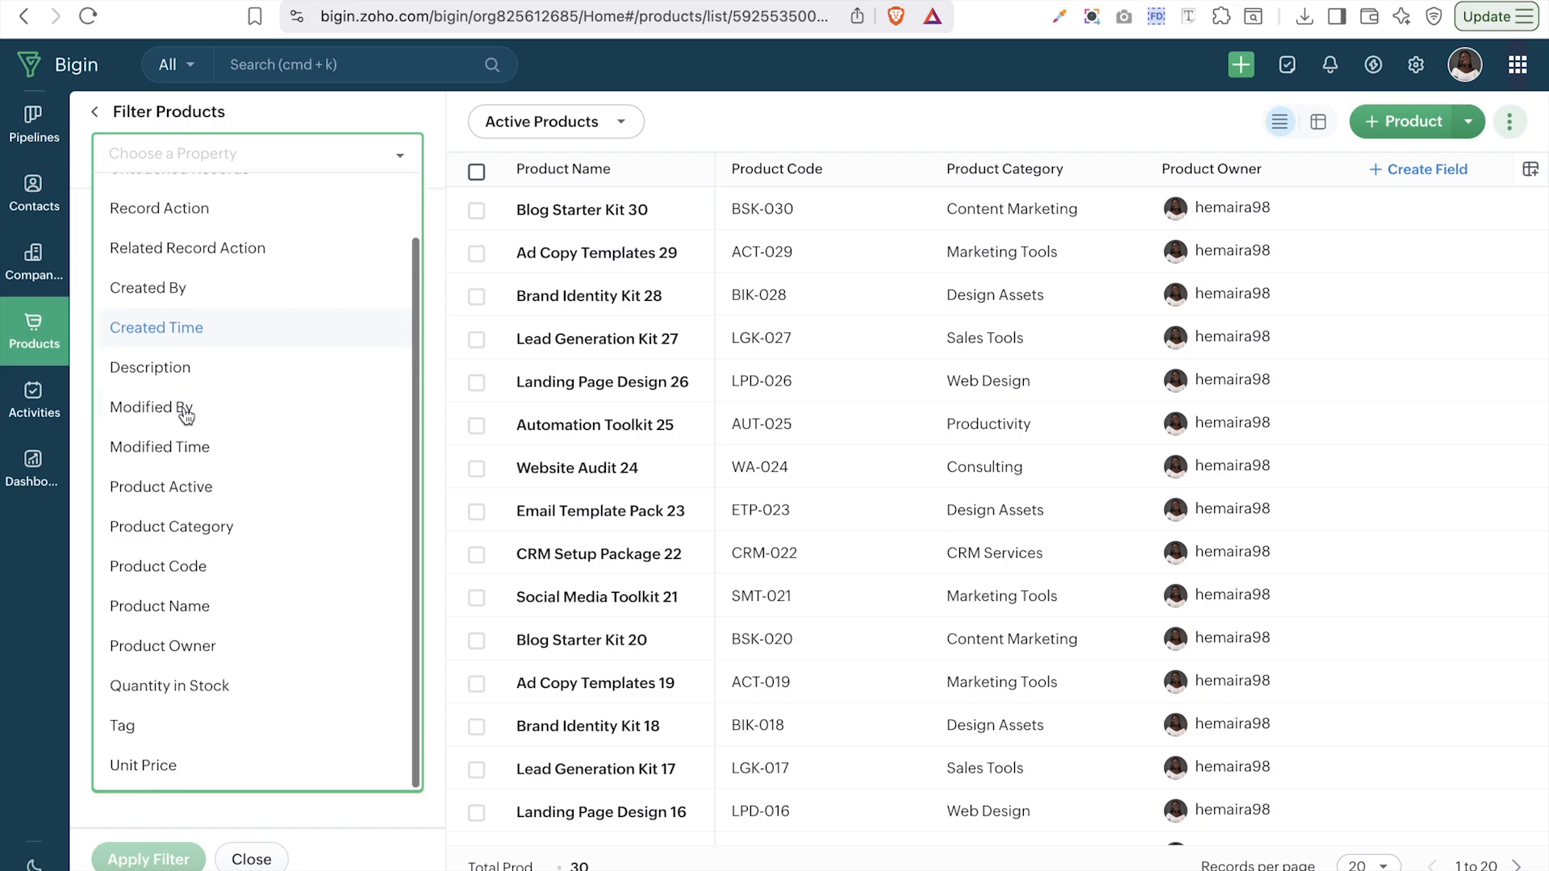
left_click(196, 526)
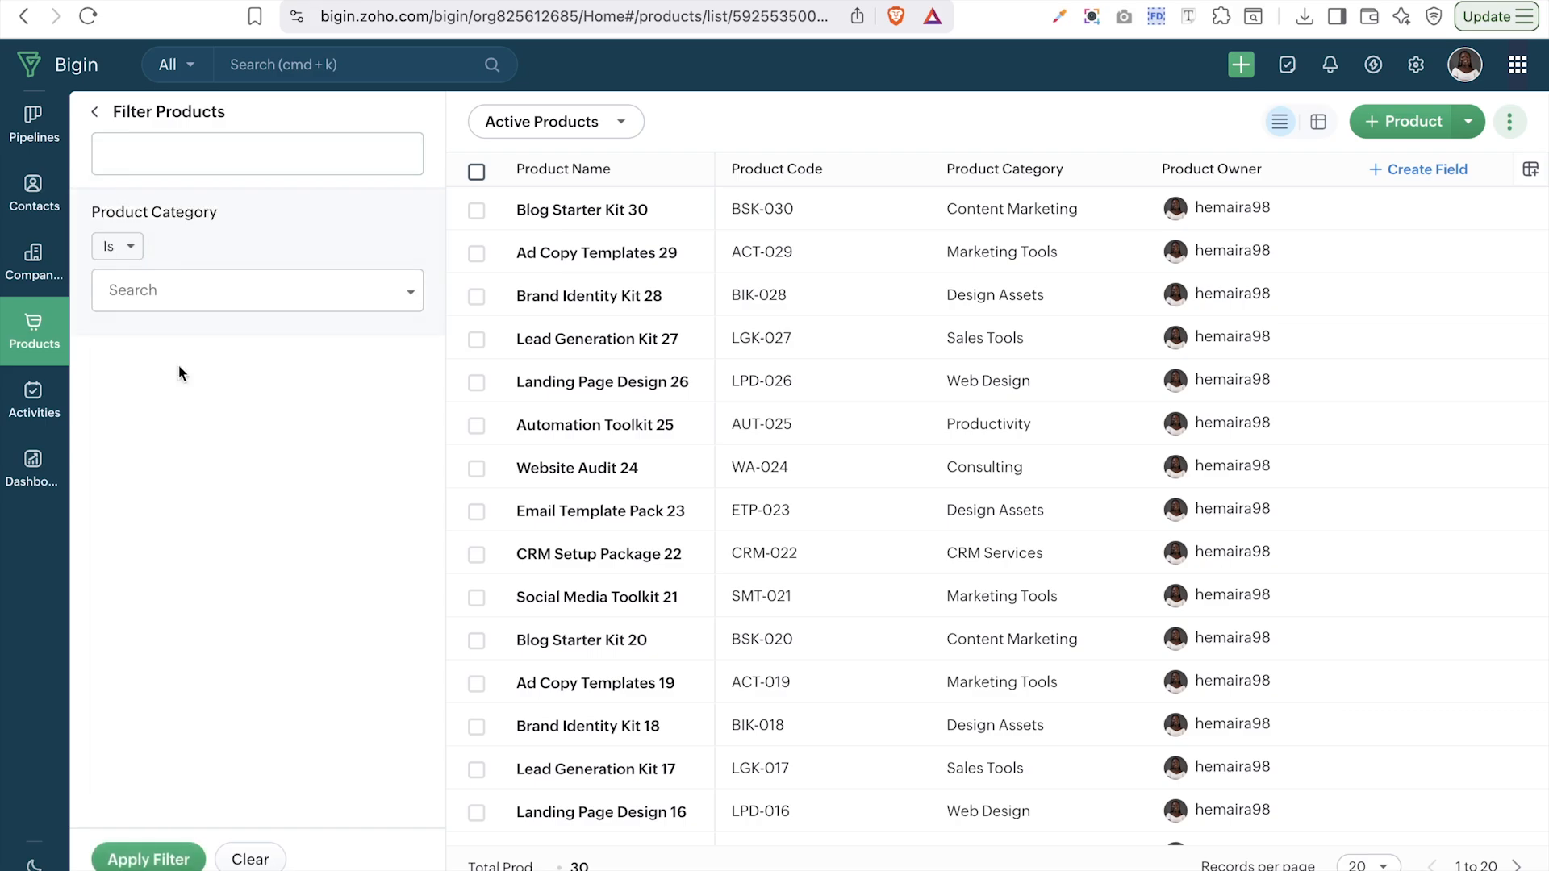
left_click(166, 290)
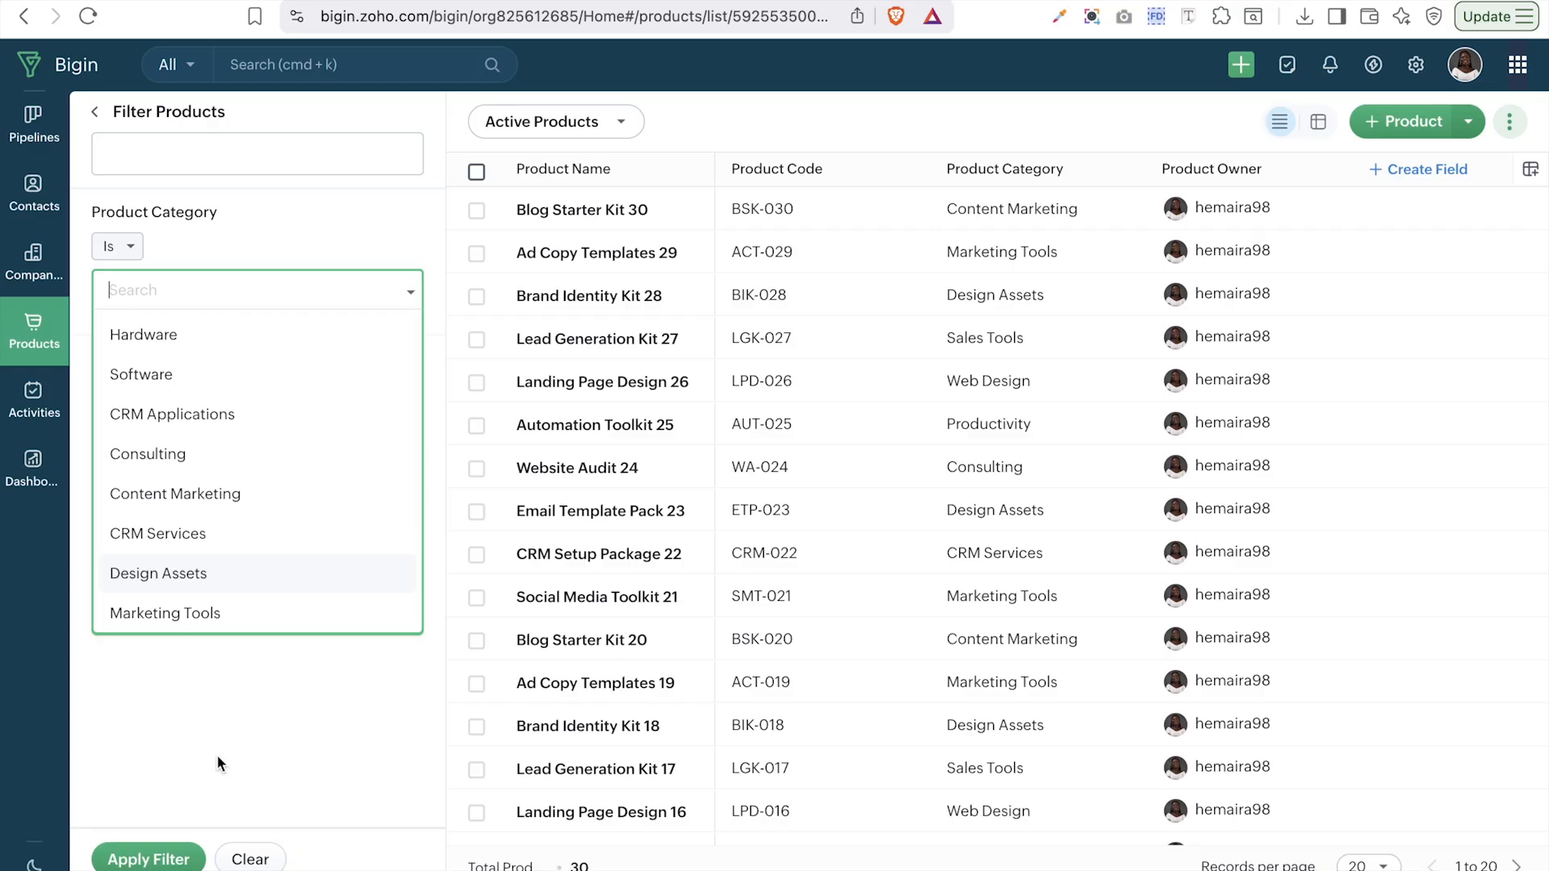
left_click(94, 113)
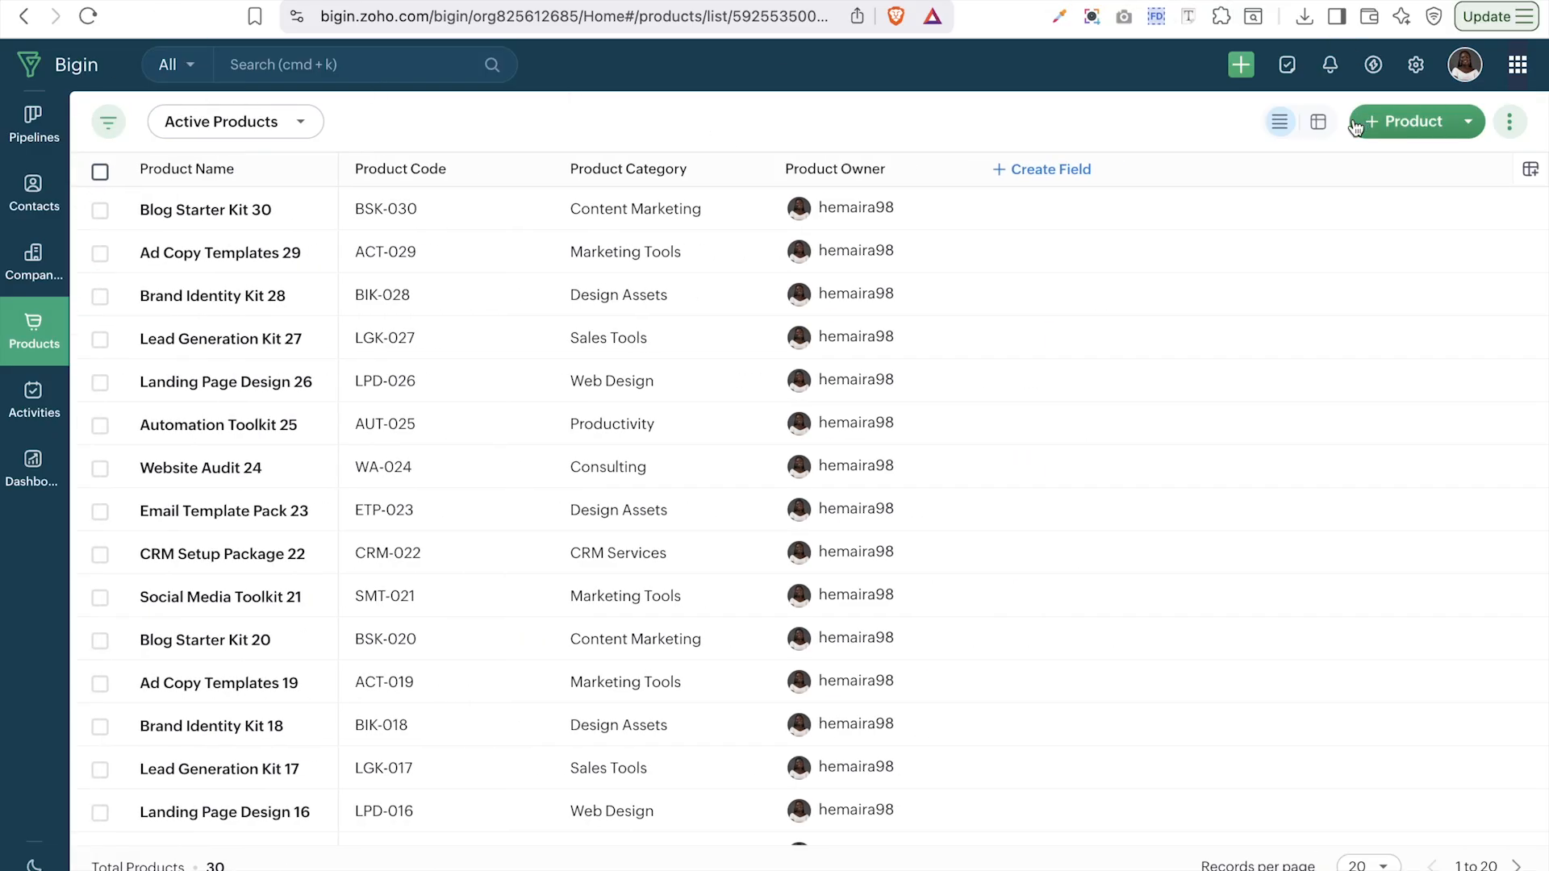
- In Sheet View, add Unit Price, Quantity in Stock and Tag columns and move Product Owner last
left_click(1315, 129)
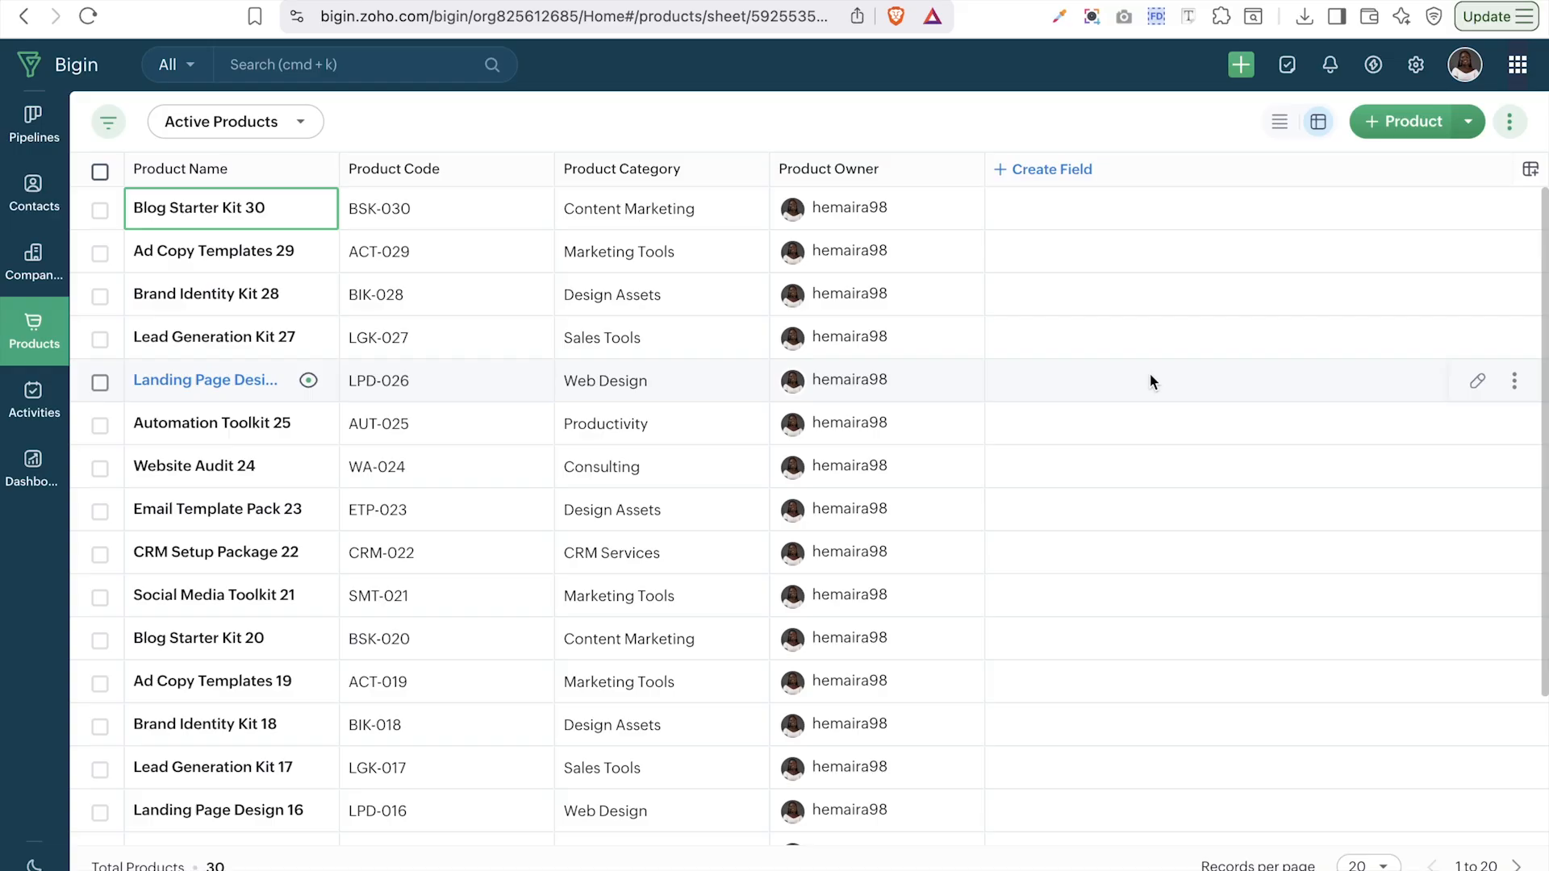
left_click(1027, 173)
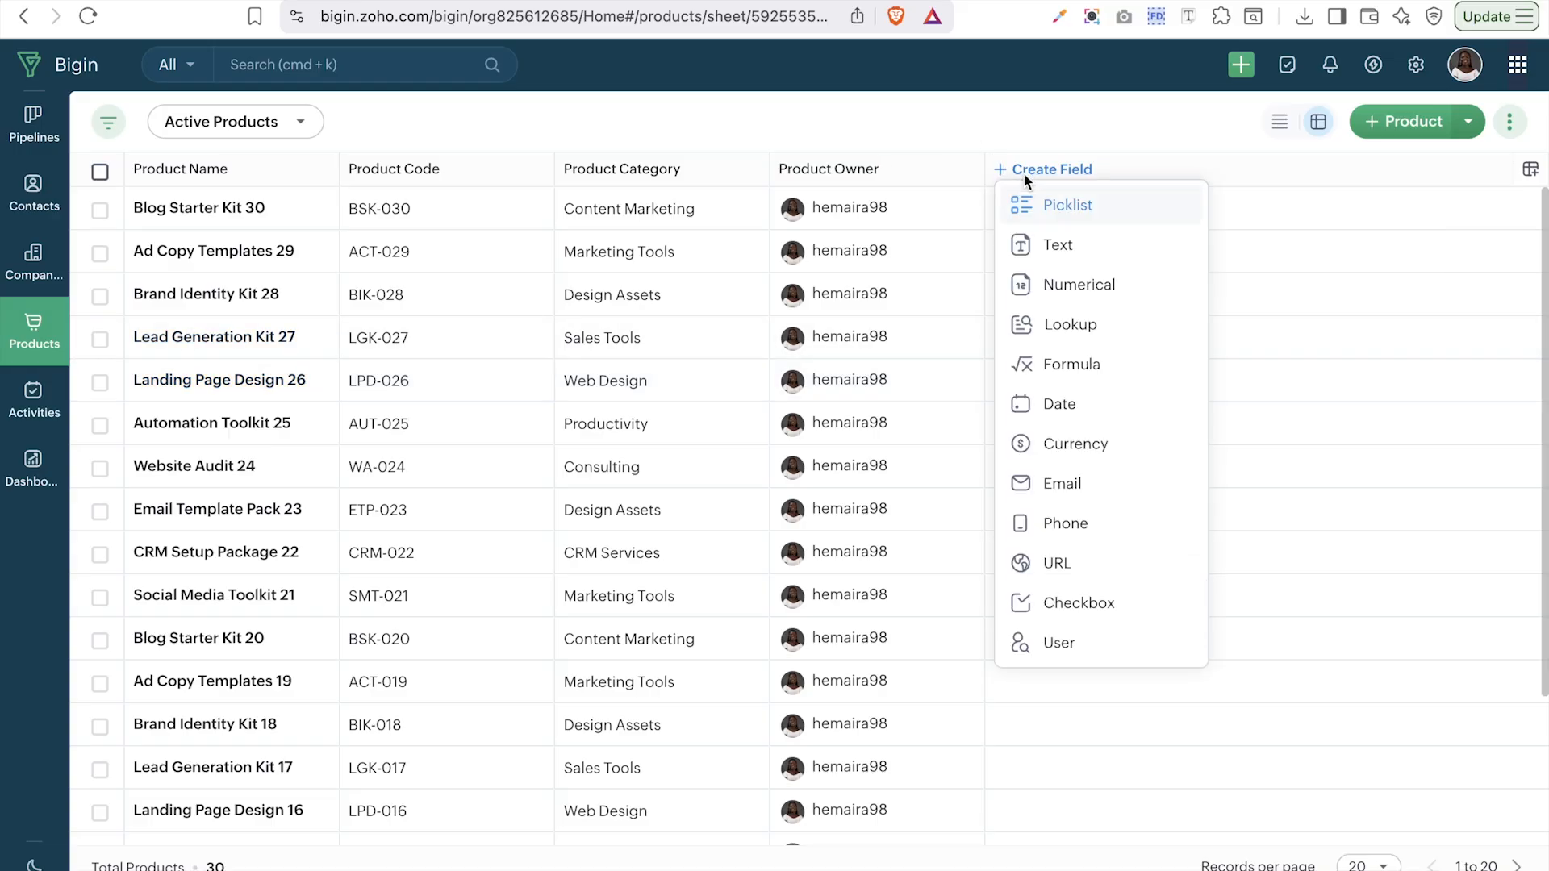
left_click(1530, 171)
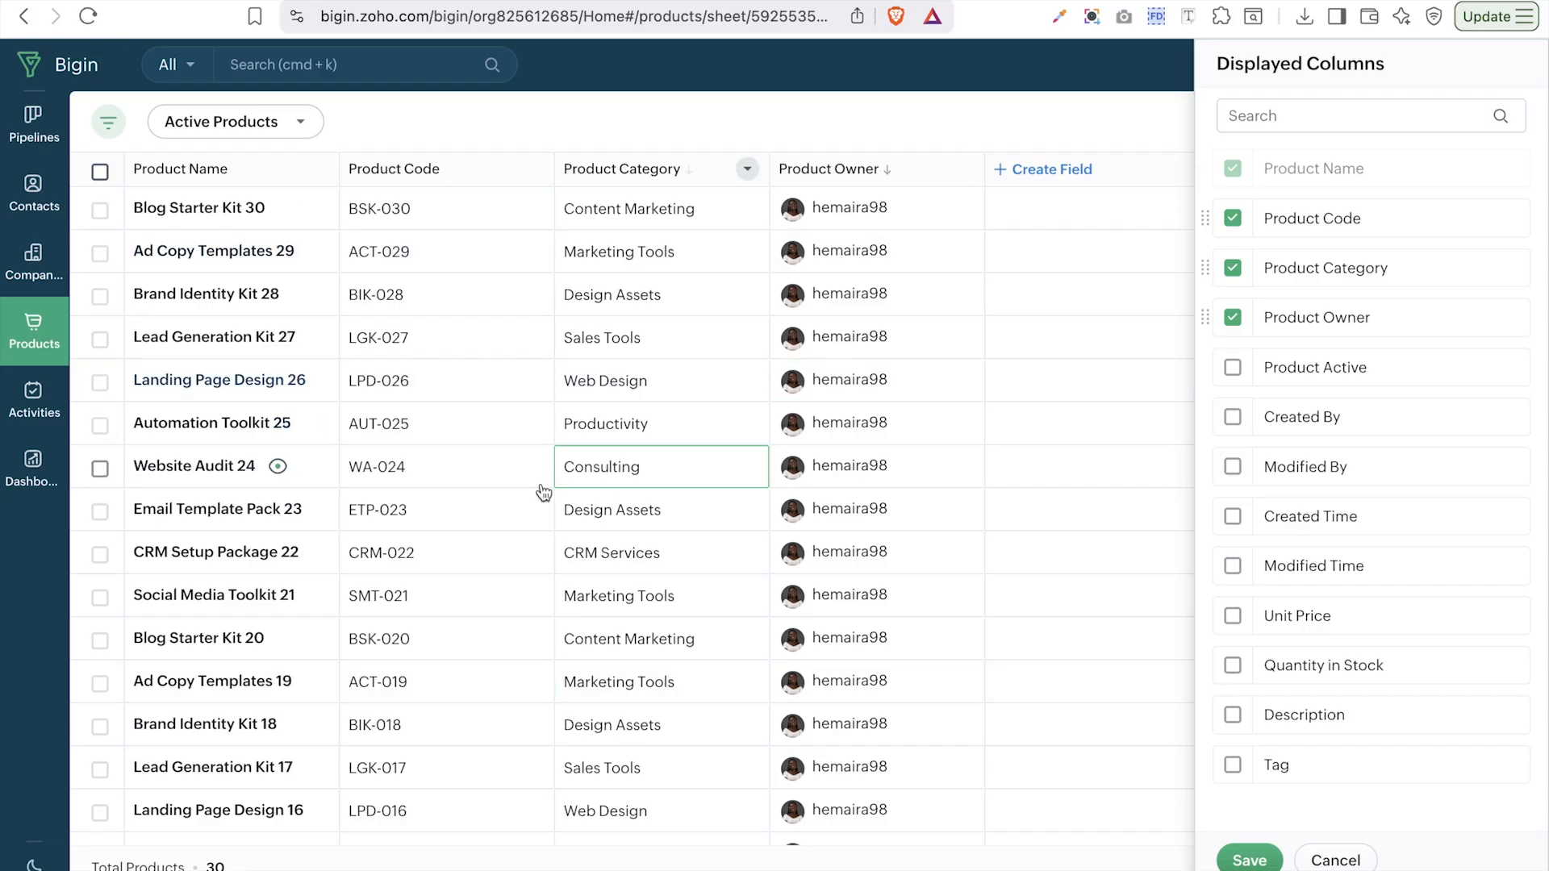
scroll(1359, 518, "down", 1)
scroll(1360, 518, "up", 1)
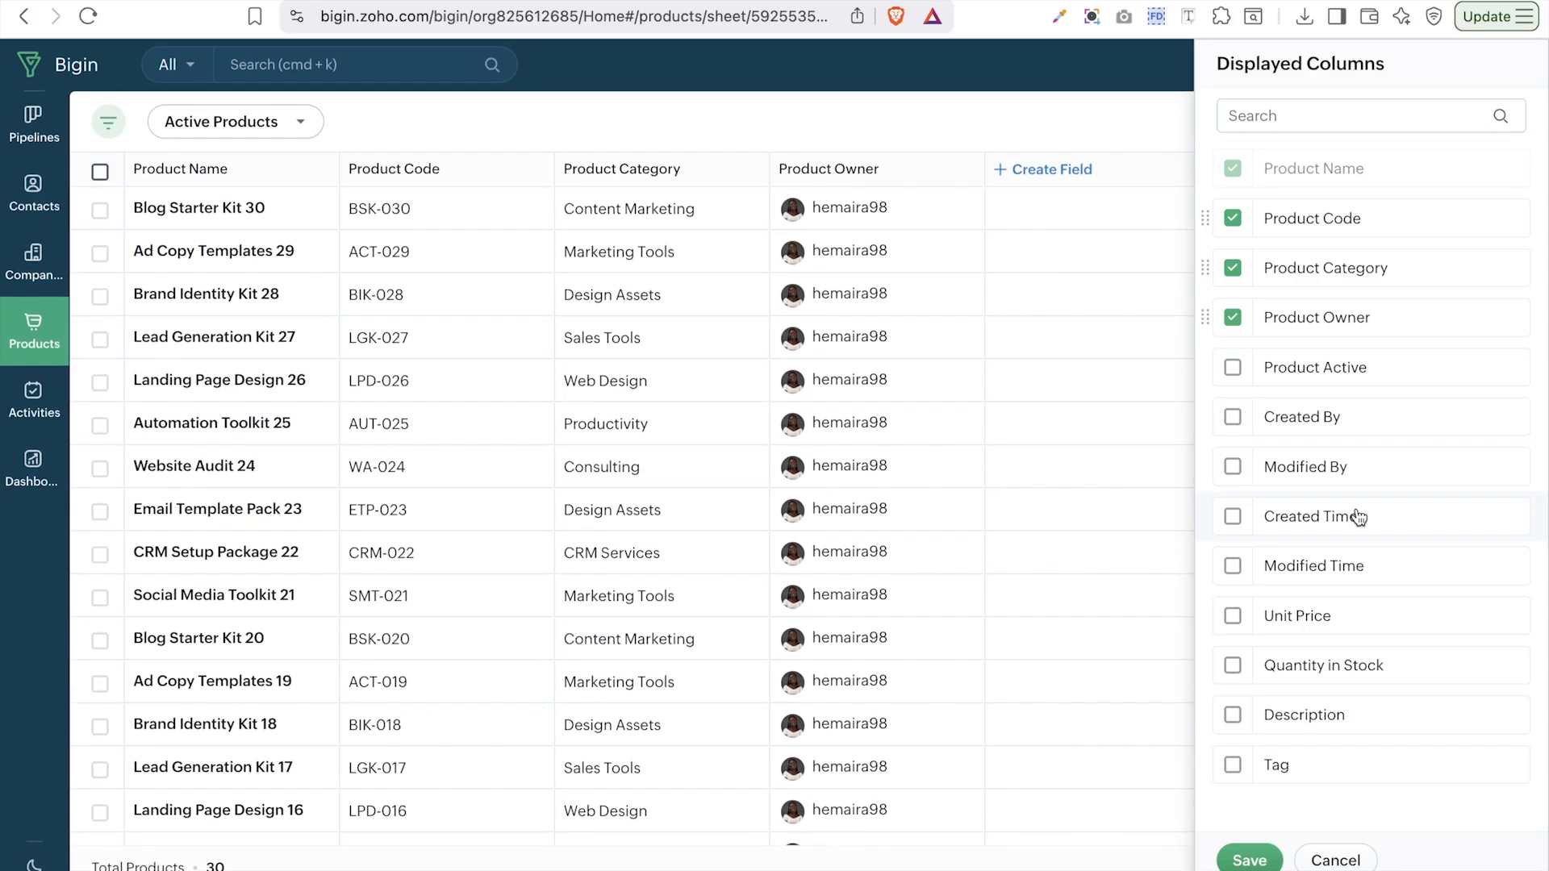
left_click(1234, 616)
left_click(1235, 667)
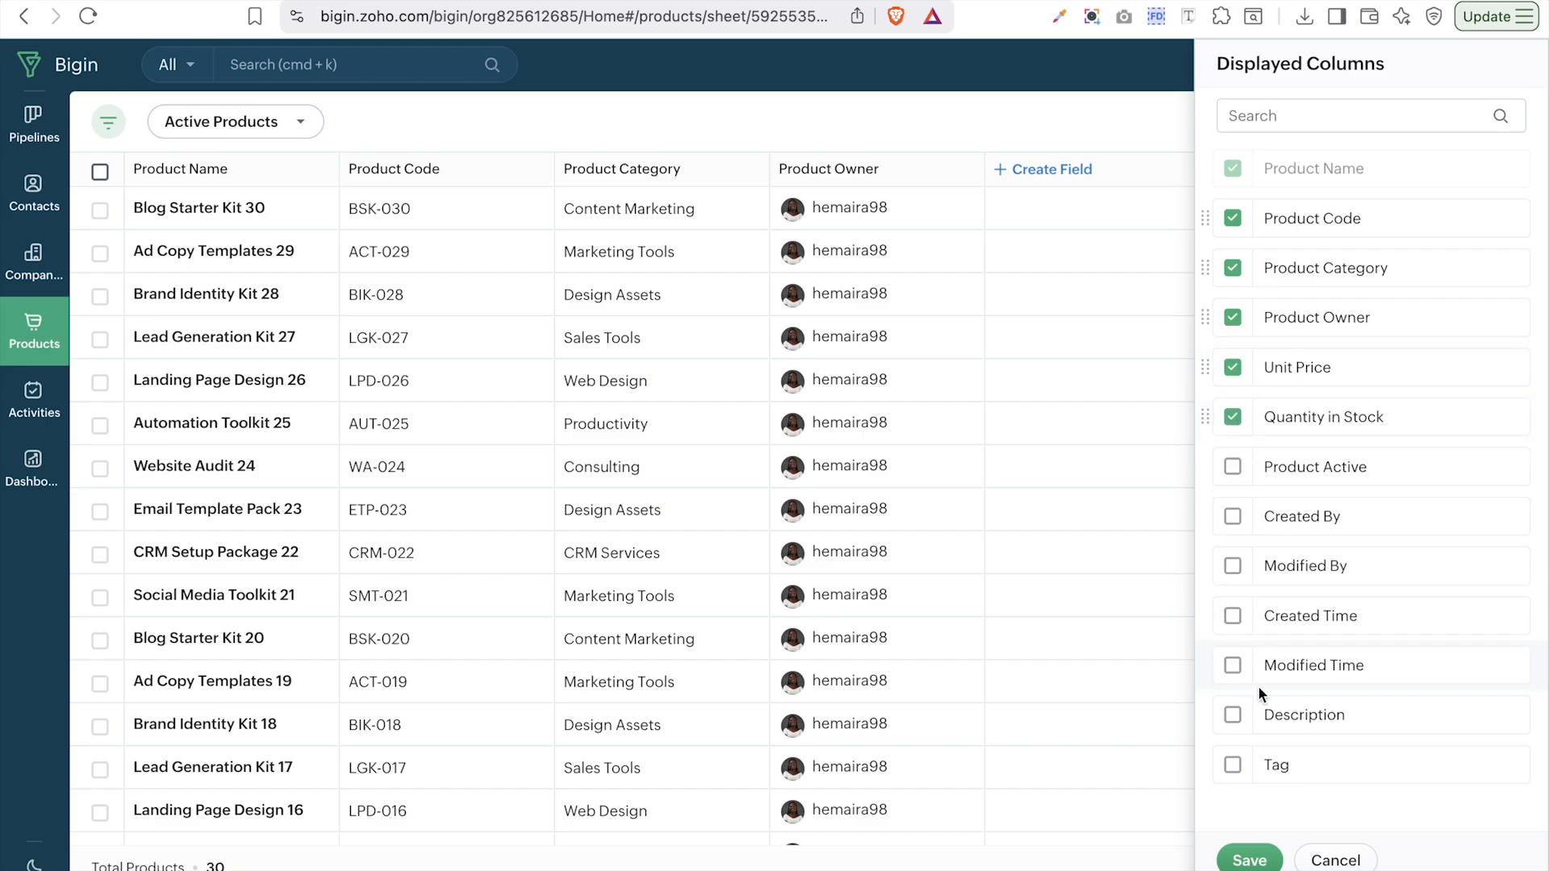
left_click(1233, 765)
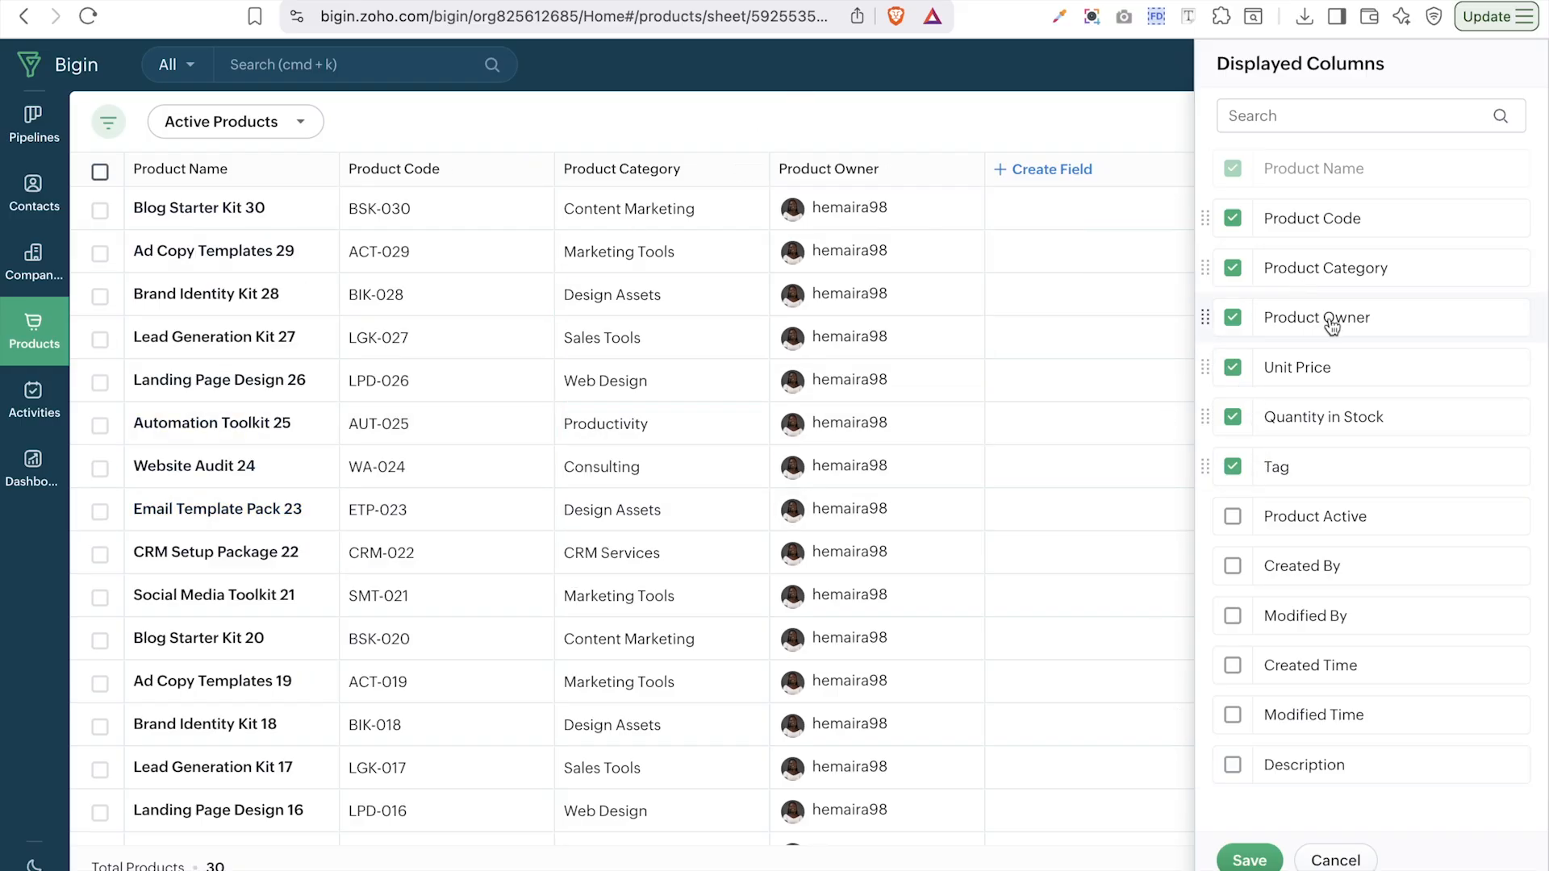
left_click_drag(1332, 325, 1284, 471)
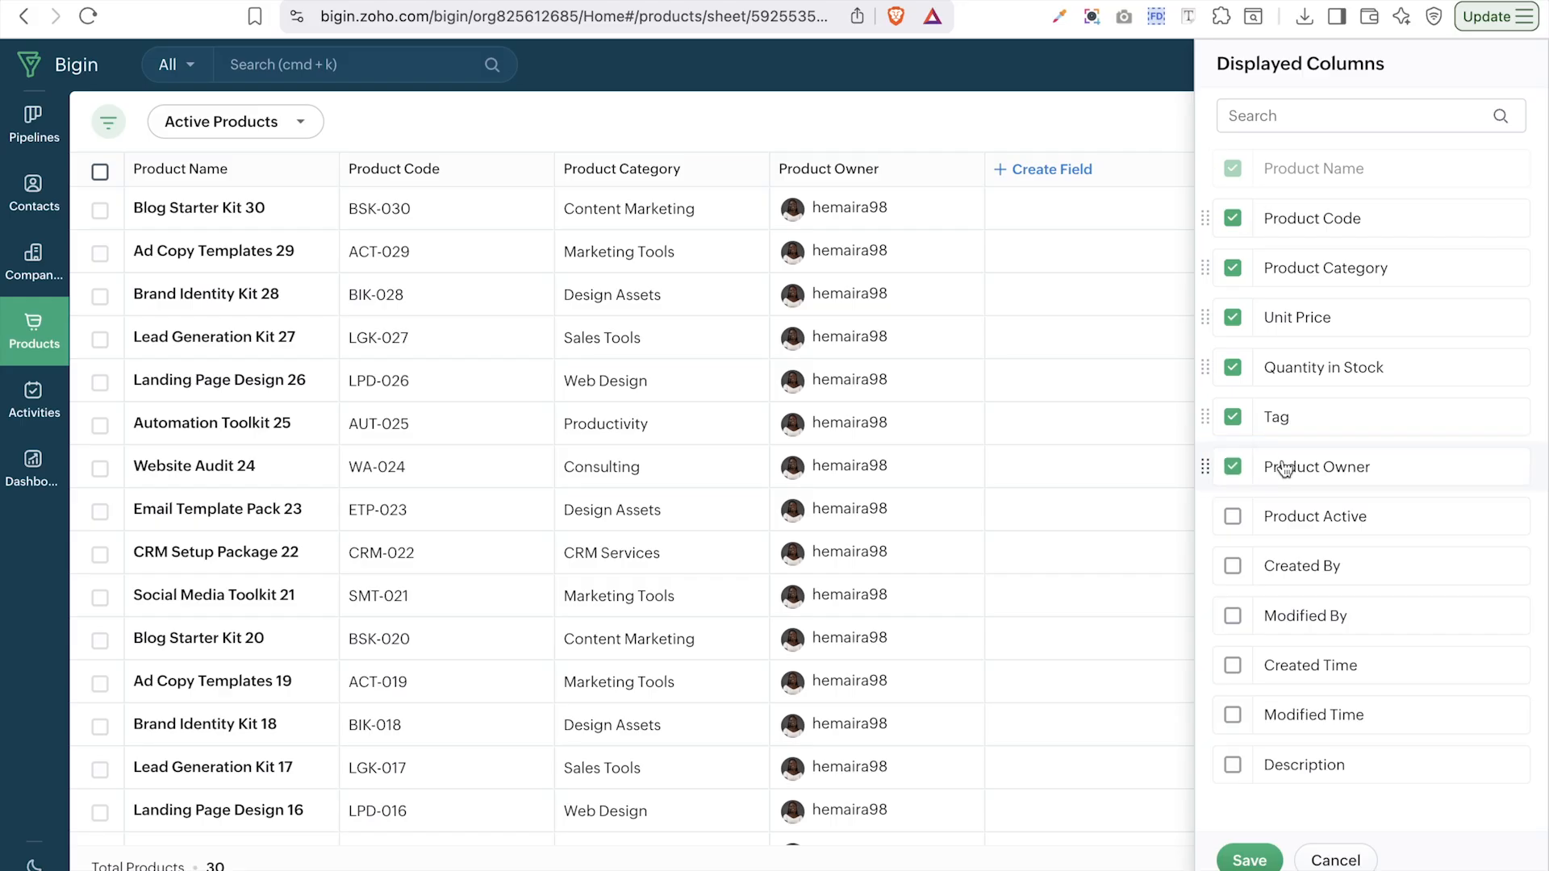
left_click(1253, 862)
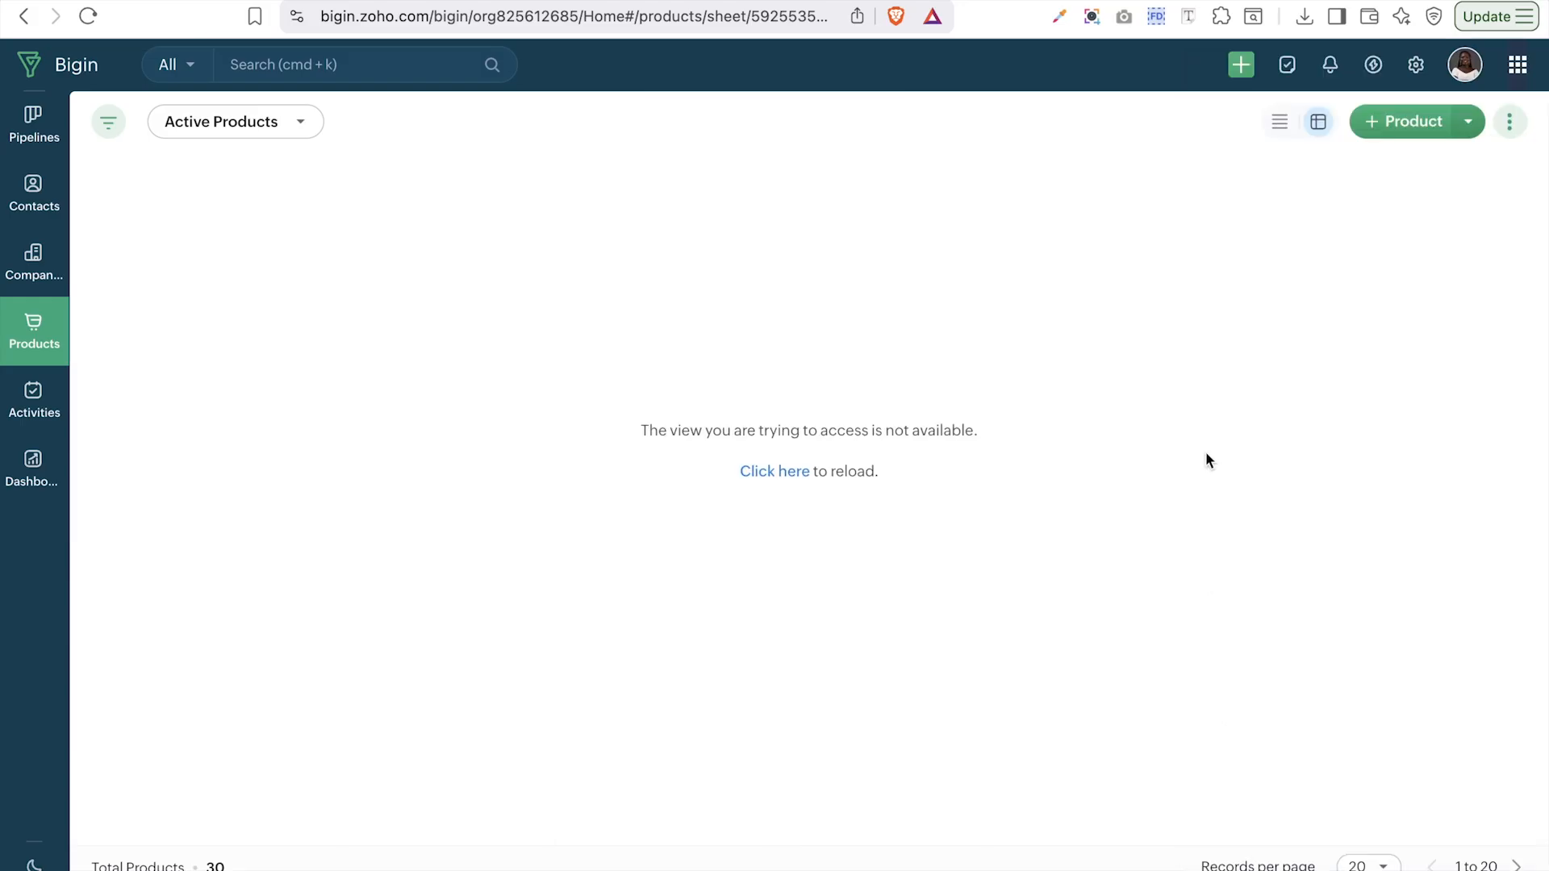
- Reload the product sheet to see the new columns, then open the Activities calls list
left_click(776, 473)
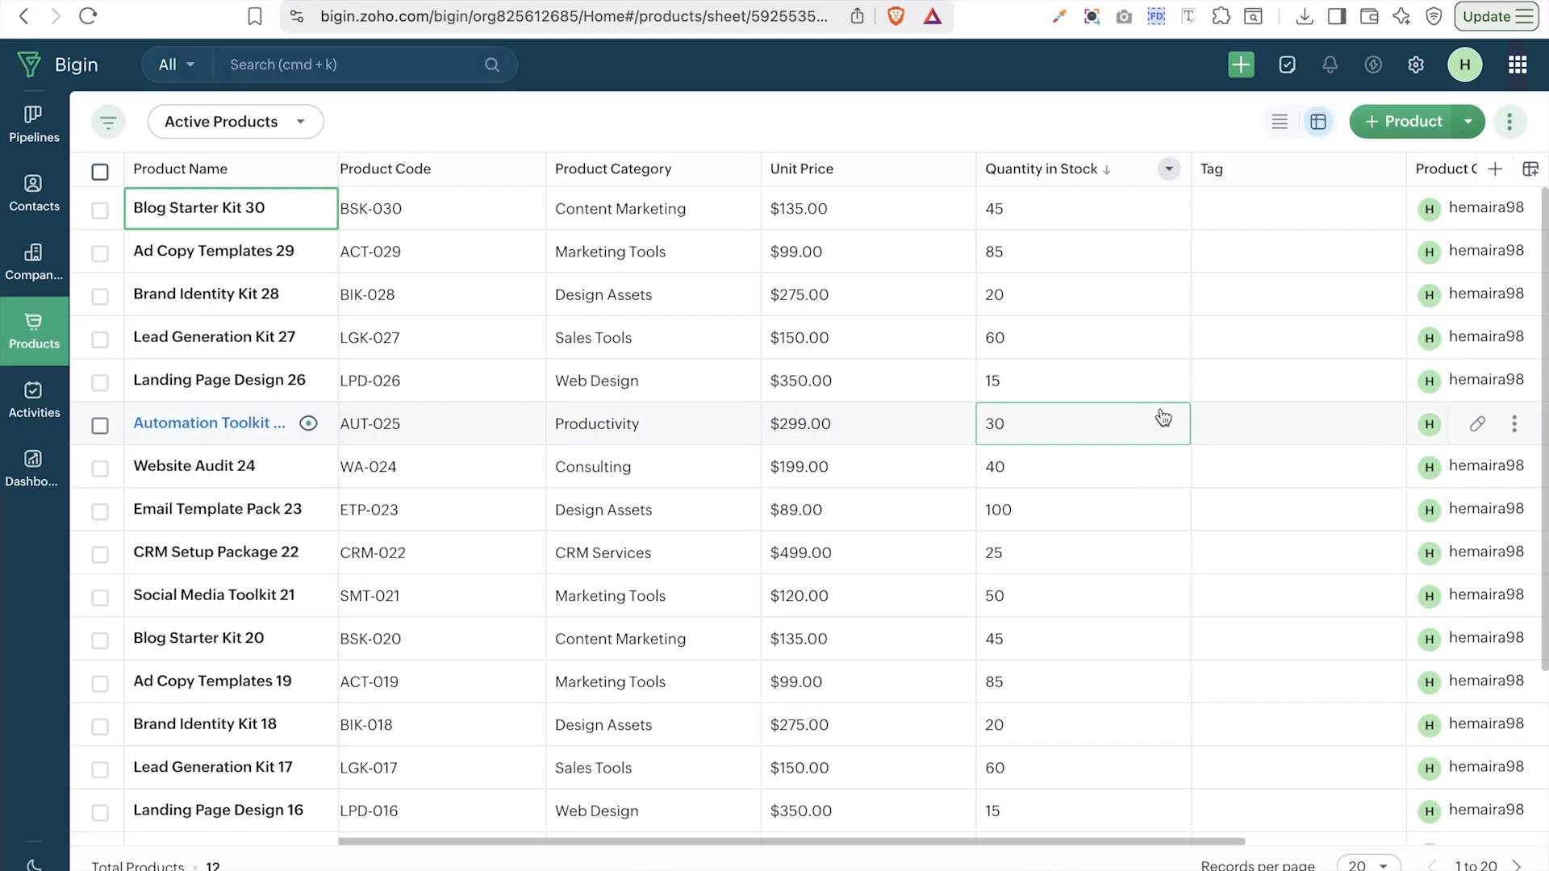
scroll(1163, 417, "right", 5)
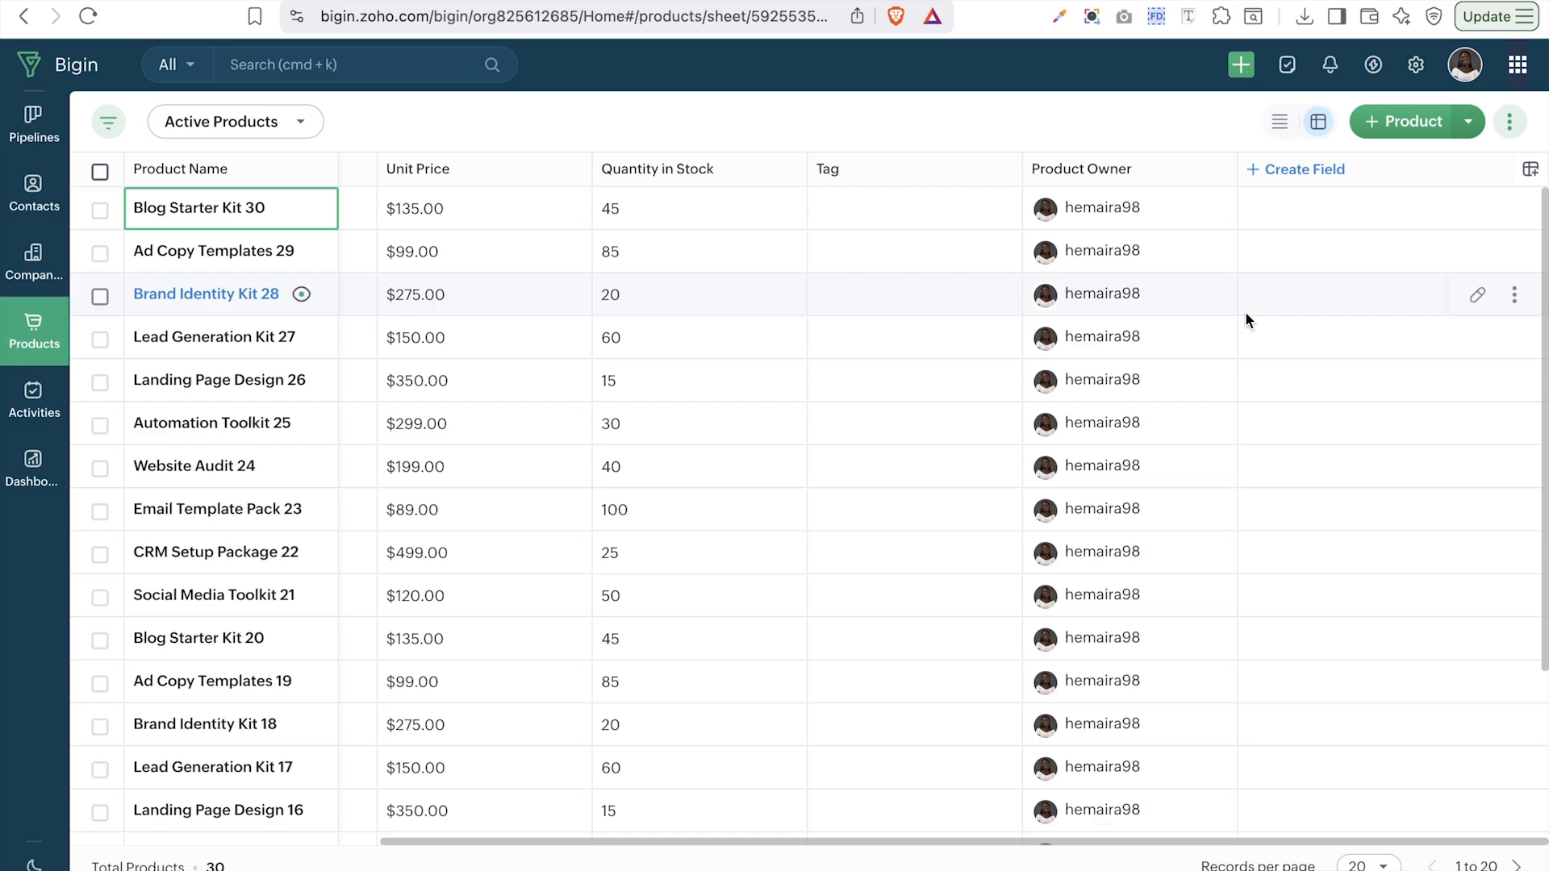
left_click(414, 482)
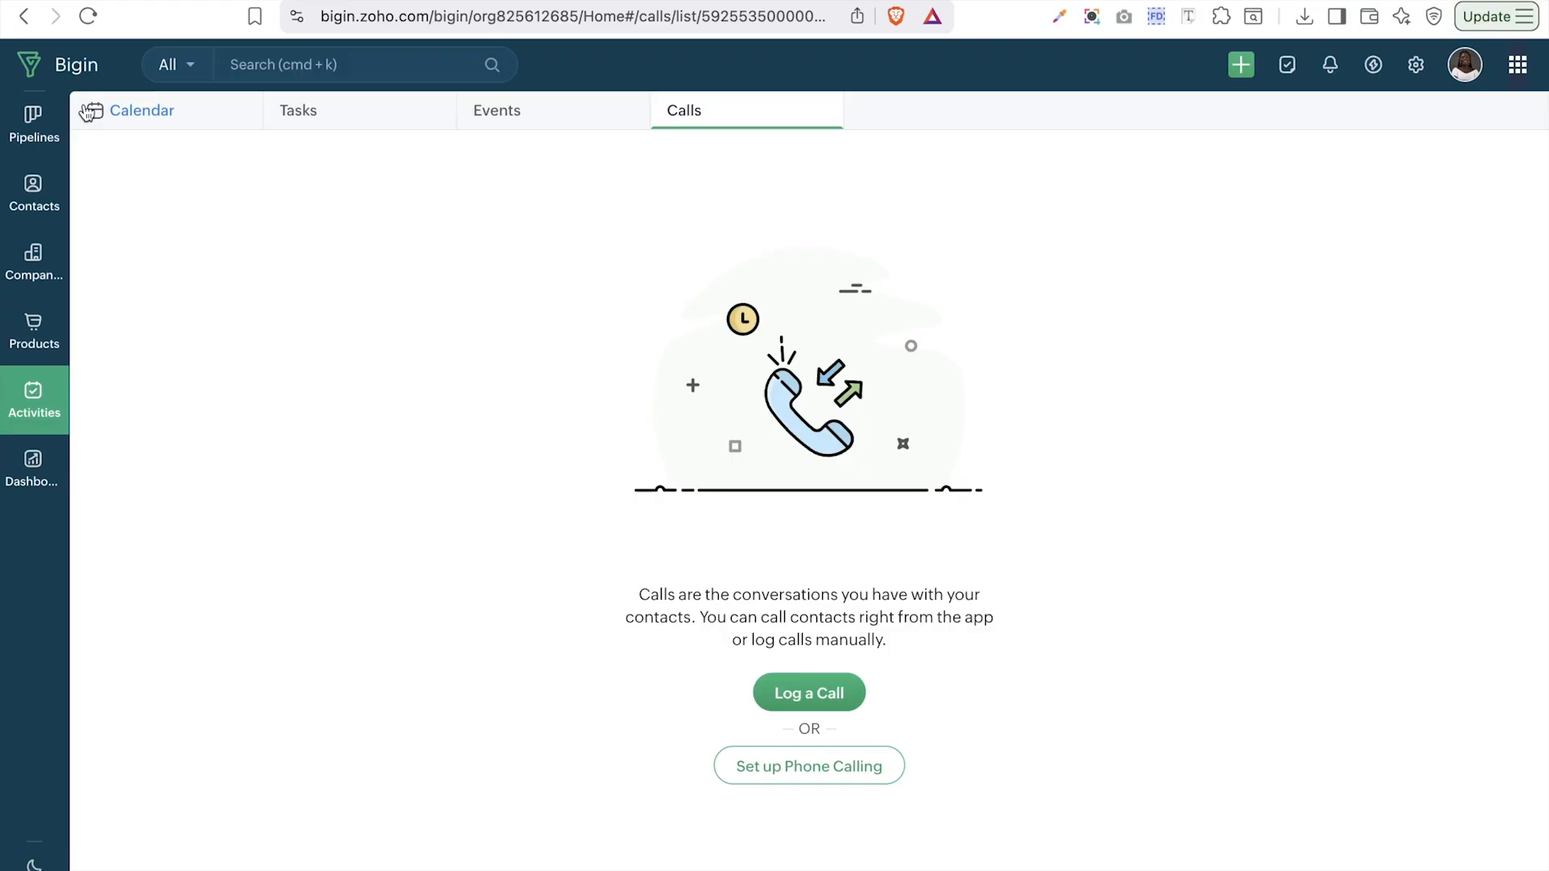
- Check the empty Tasks, Events and Calls lists, then return to the December 2025 calendar
left_click(304, 125)
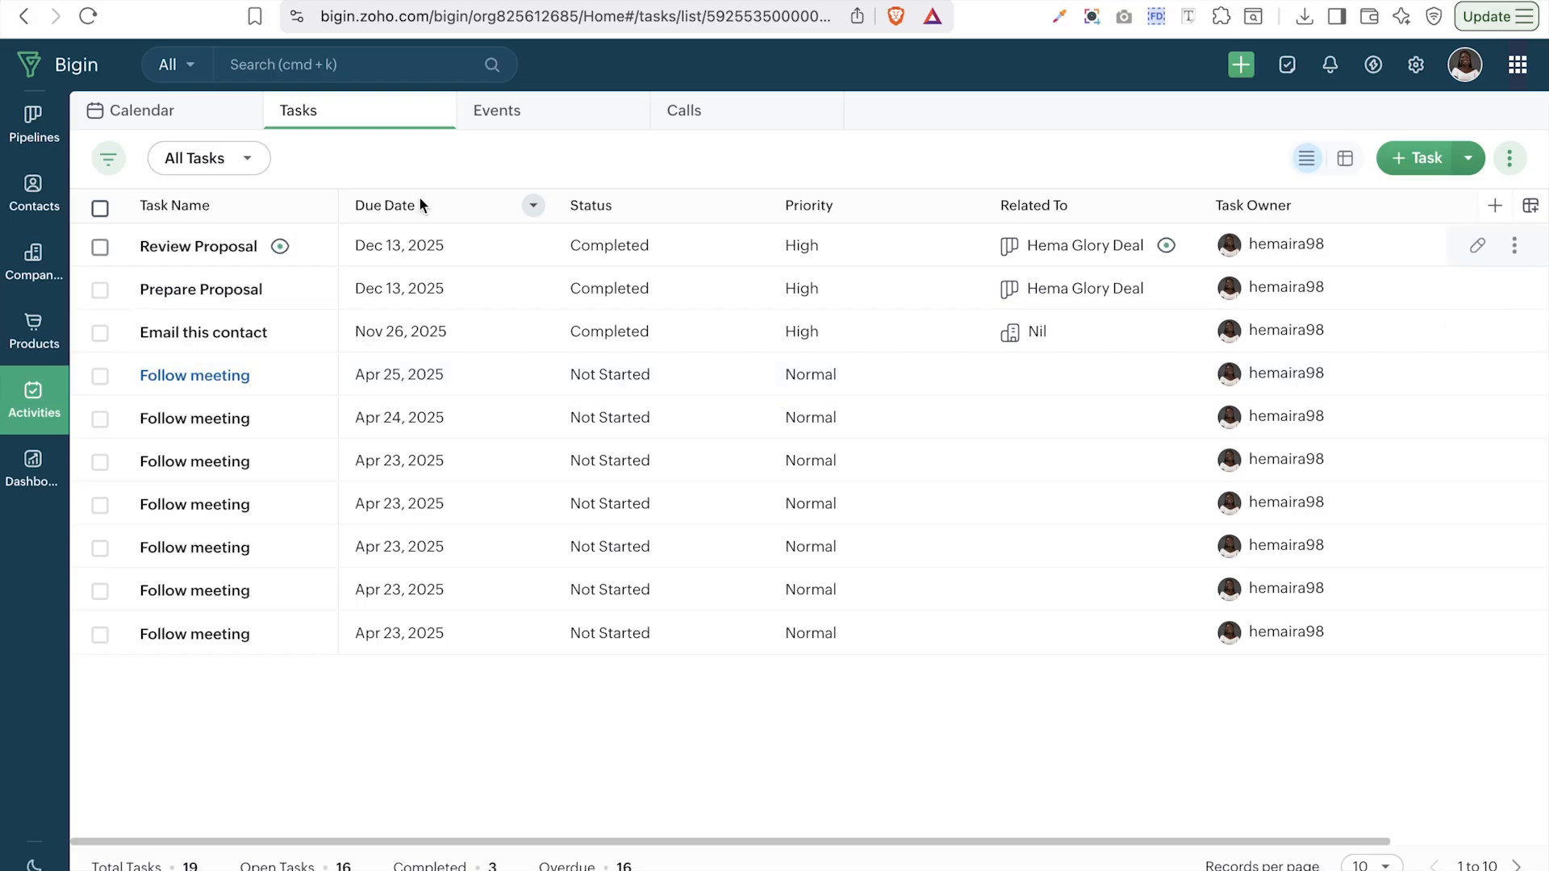
left_click(502, 117)
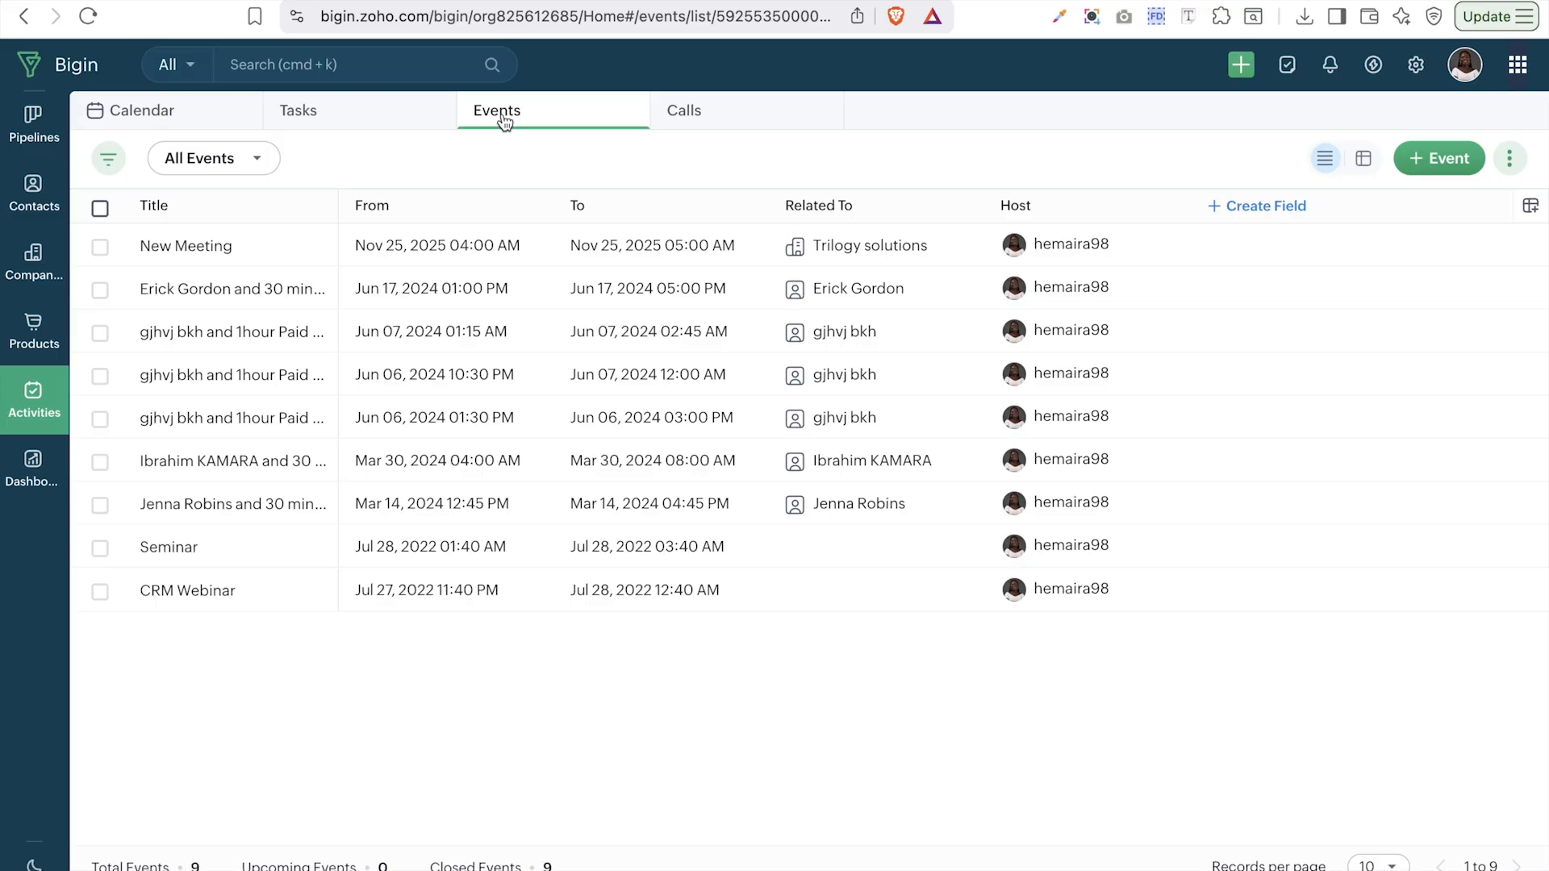
left_click(680, 115)
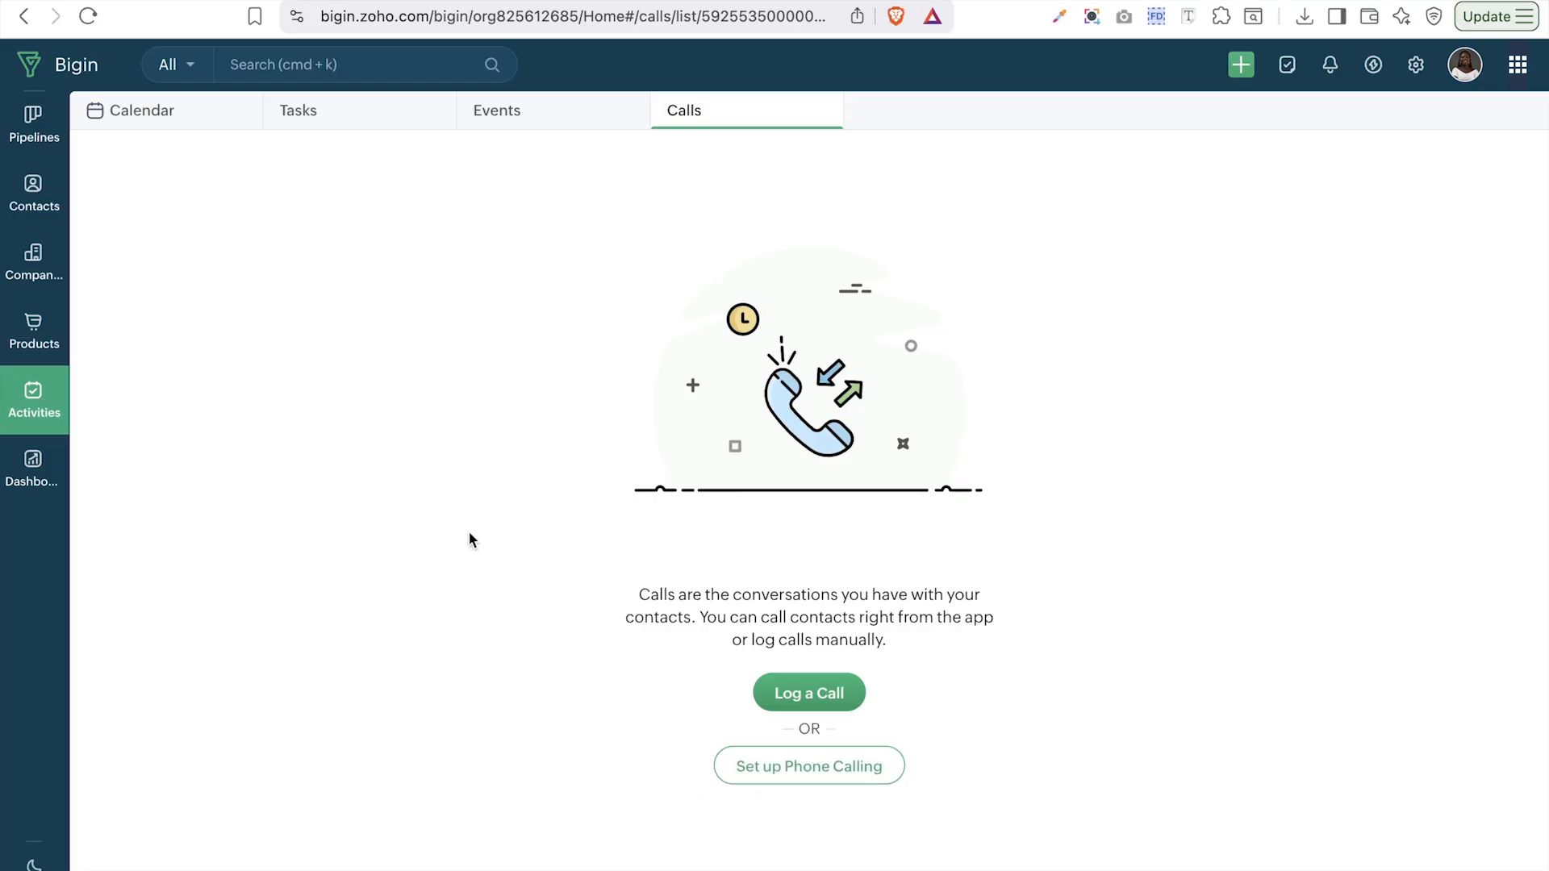
left_click(300, 113)
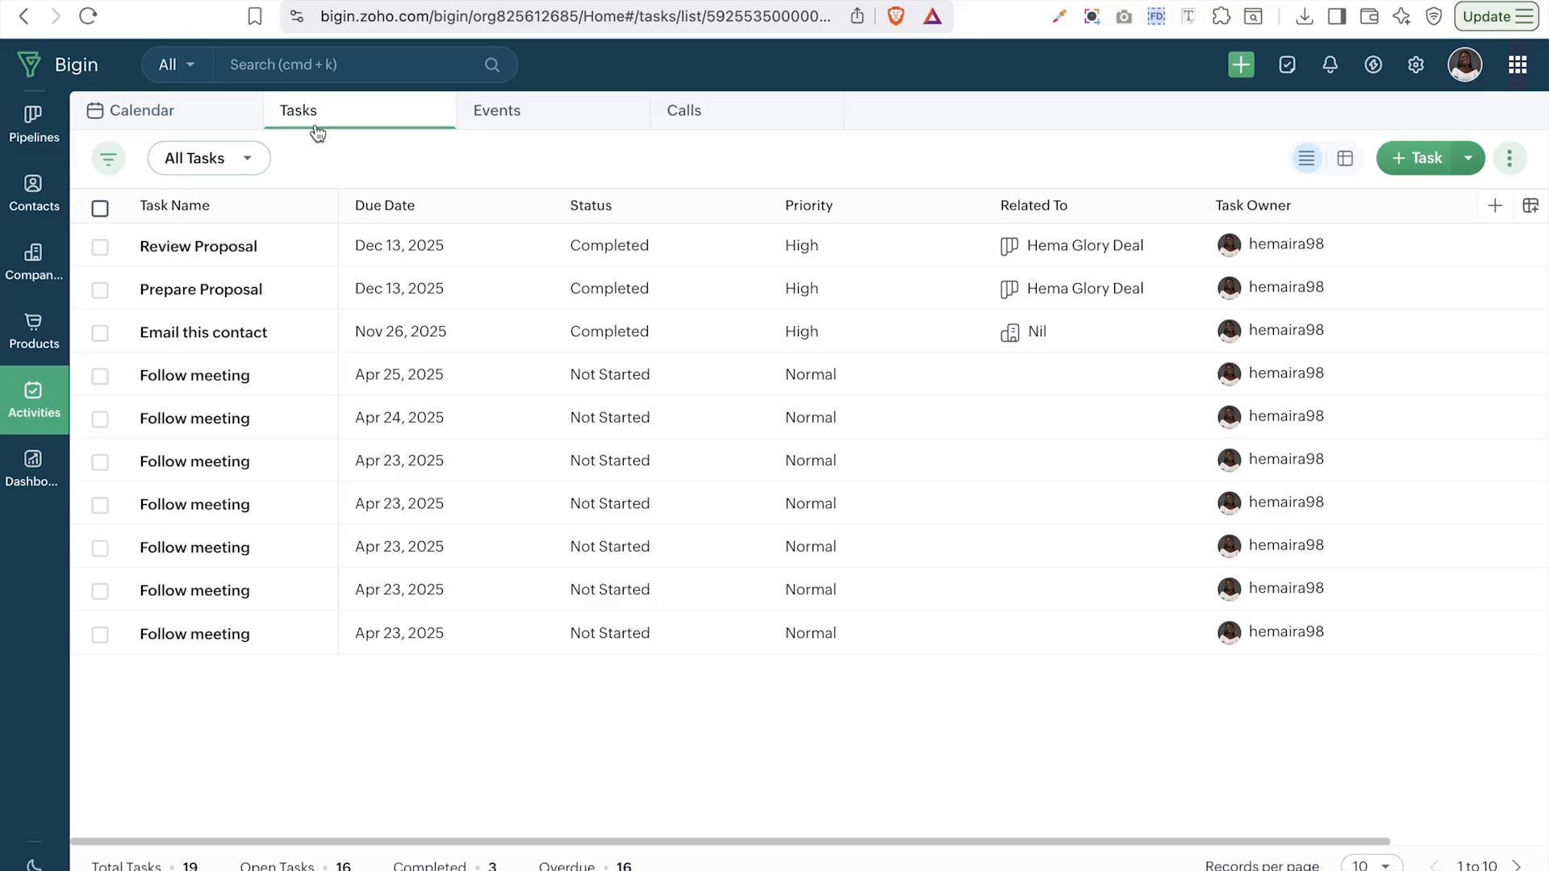
left_click(495, 123)
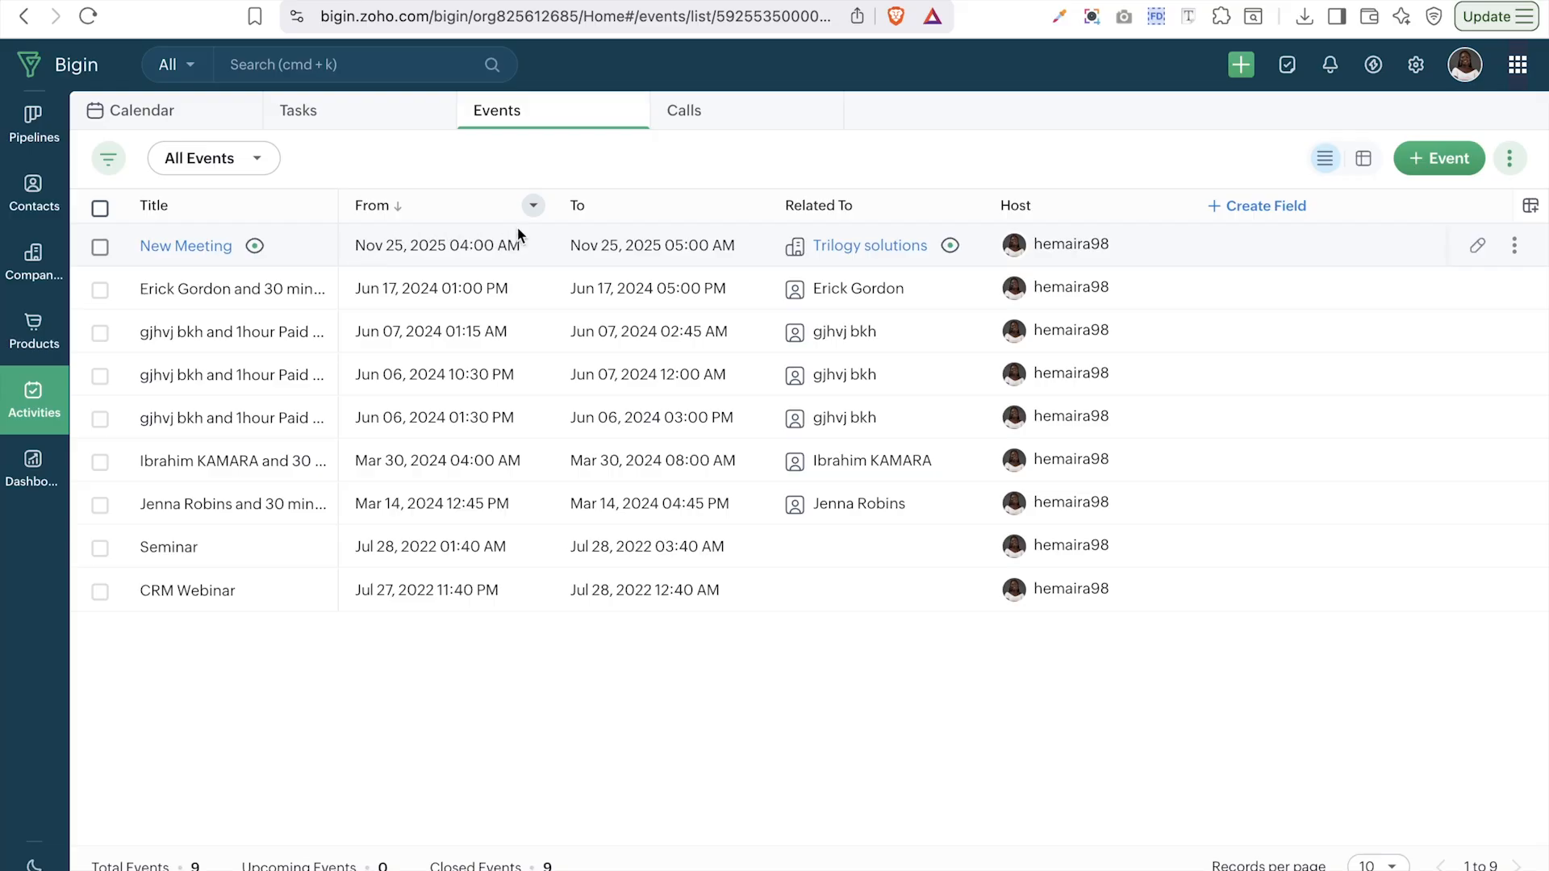
left_click(691, 129)
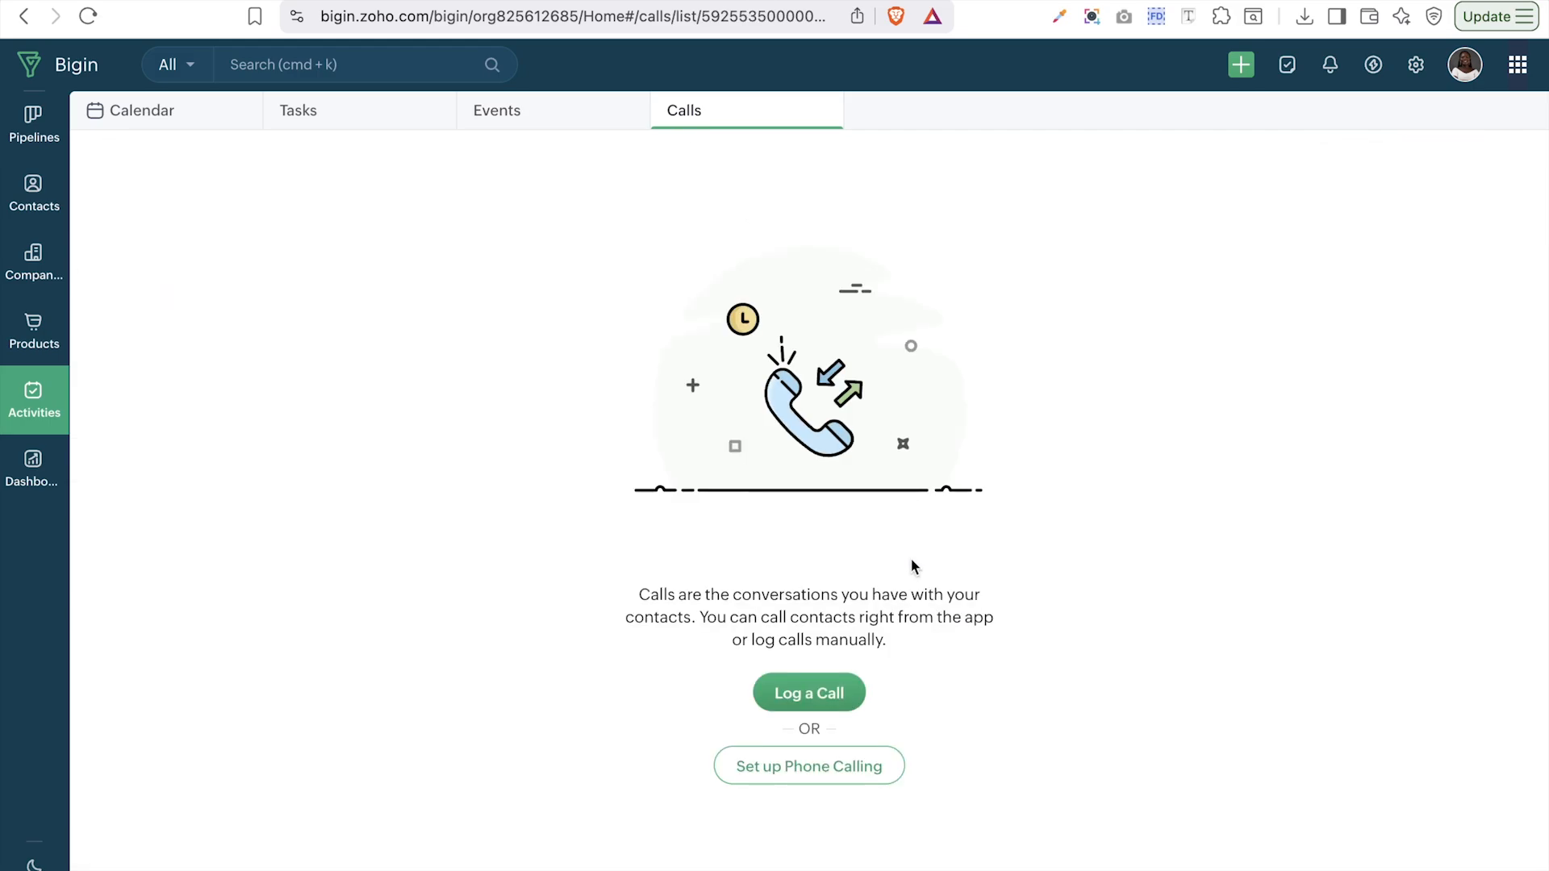
left_click(116, 125)
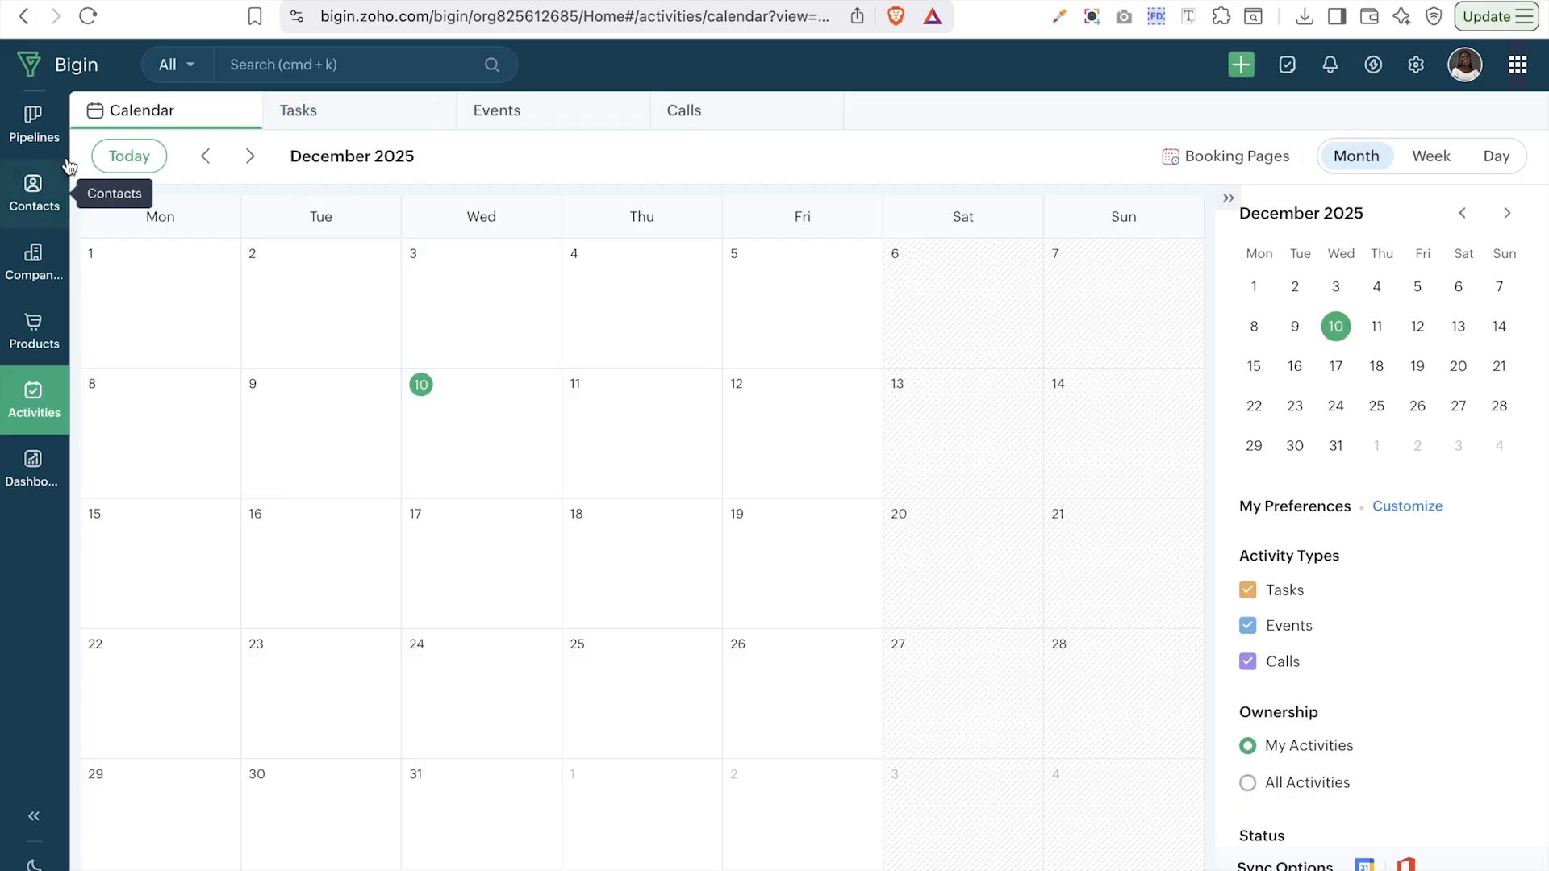
- Browse the months and settle on Week view for December 1–7
left_click(207, 161)
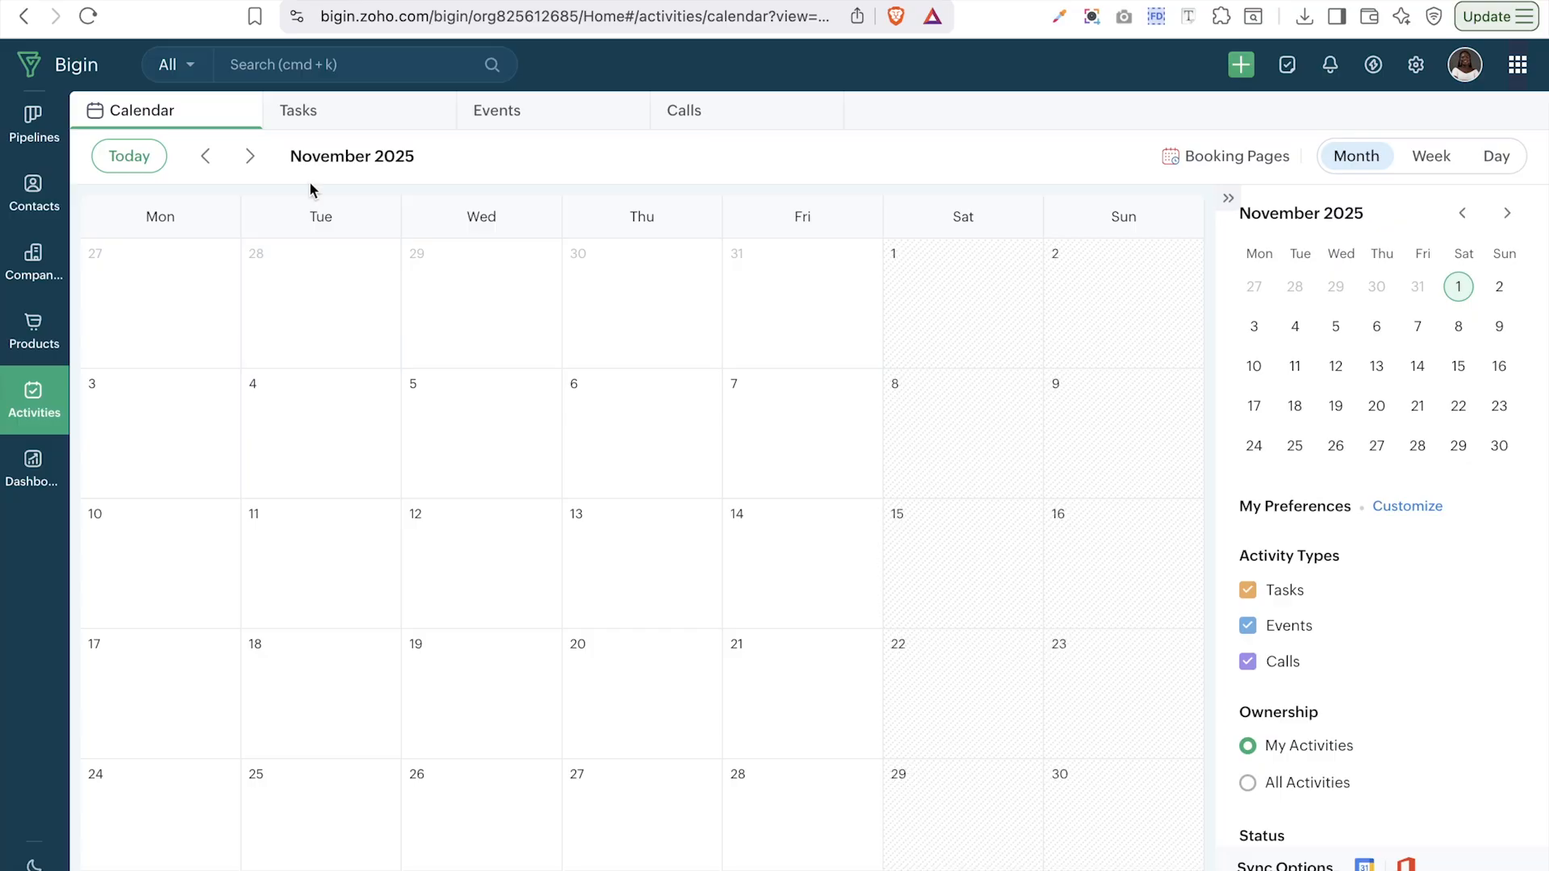
left_click(255, 169)
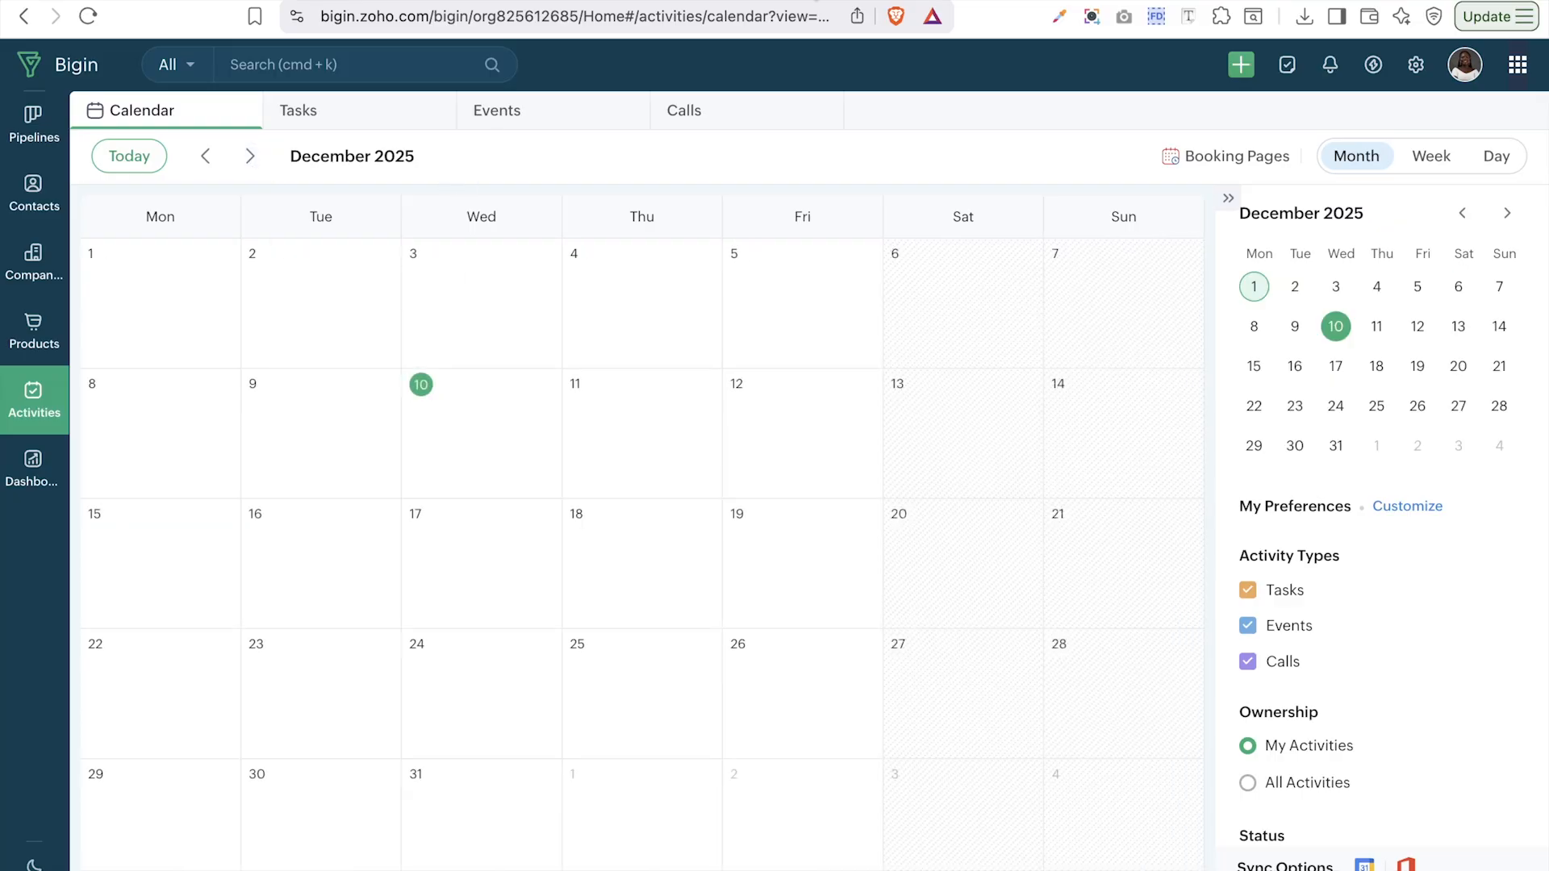
left_click(1428, 174)
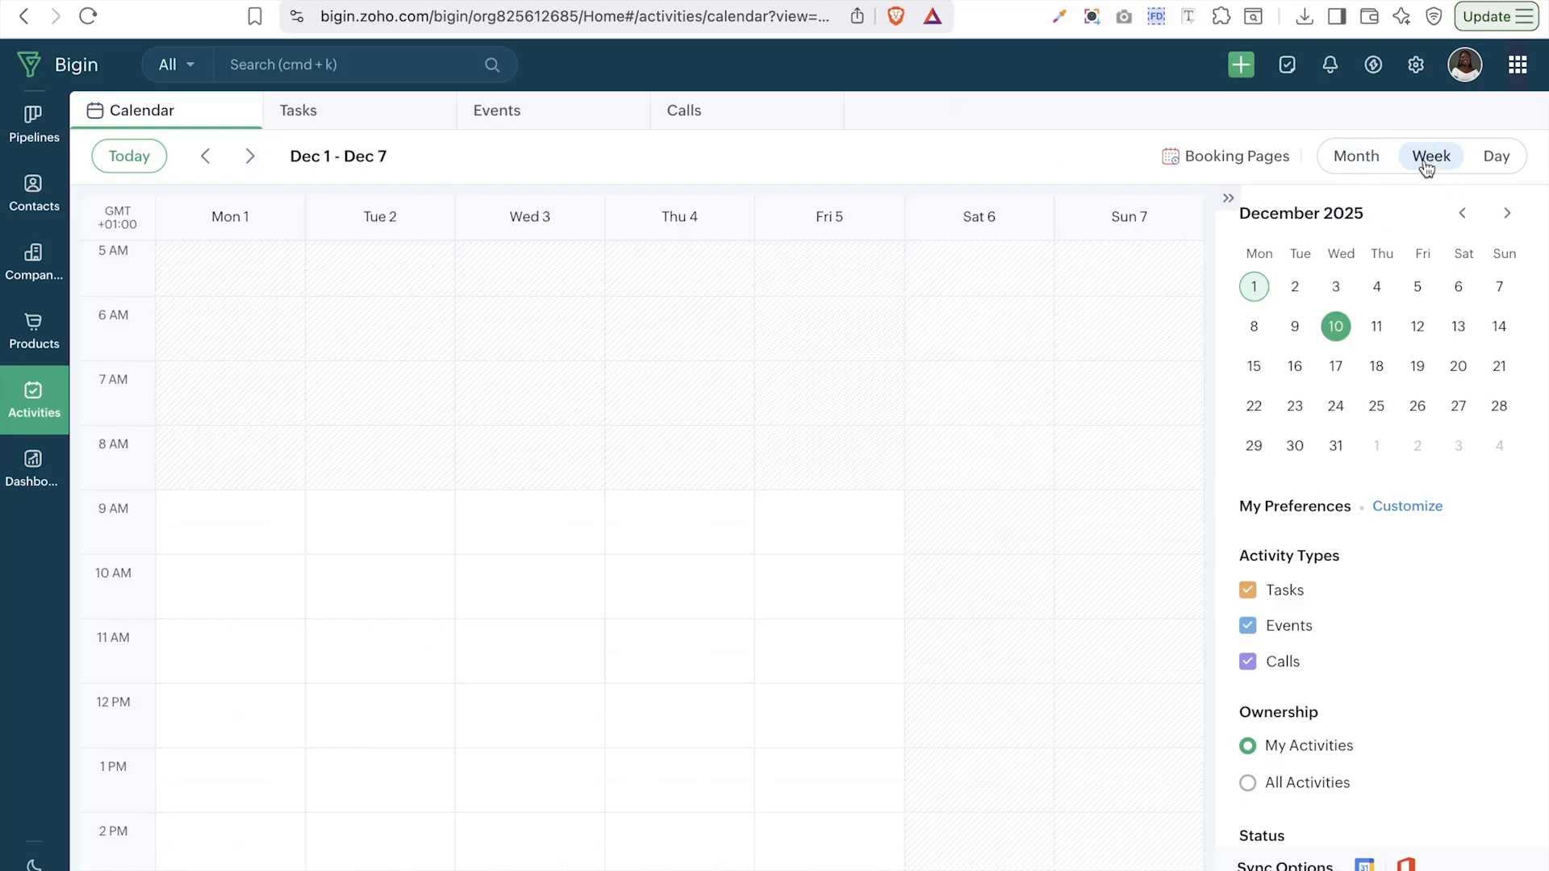
left_click(1491, 173)
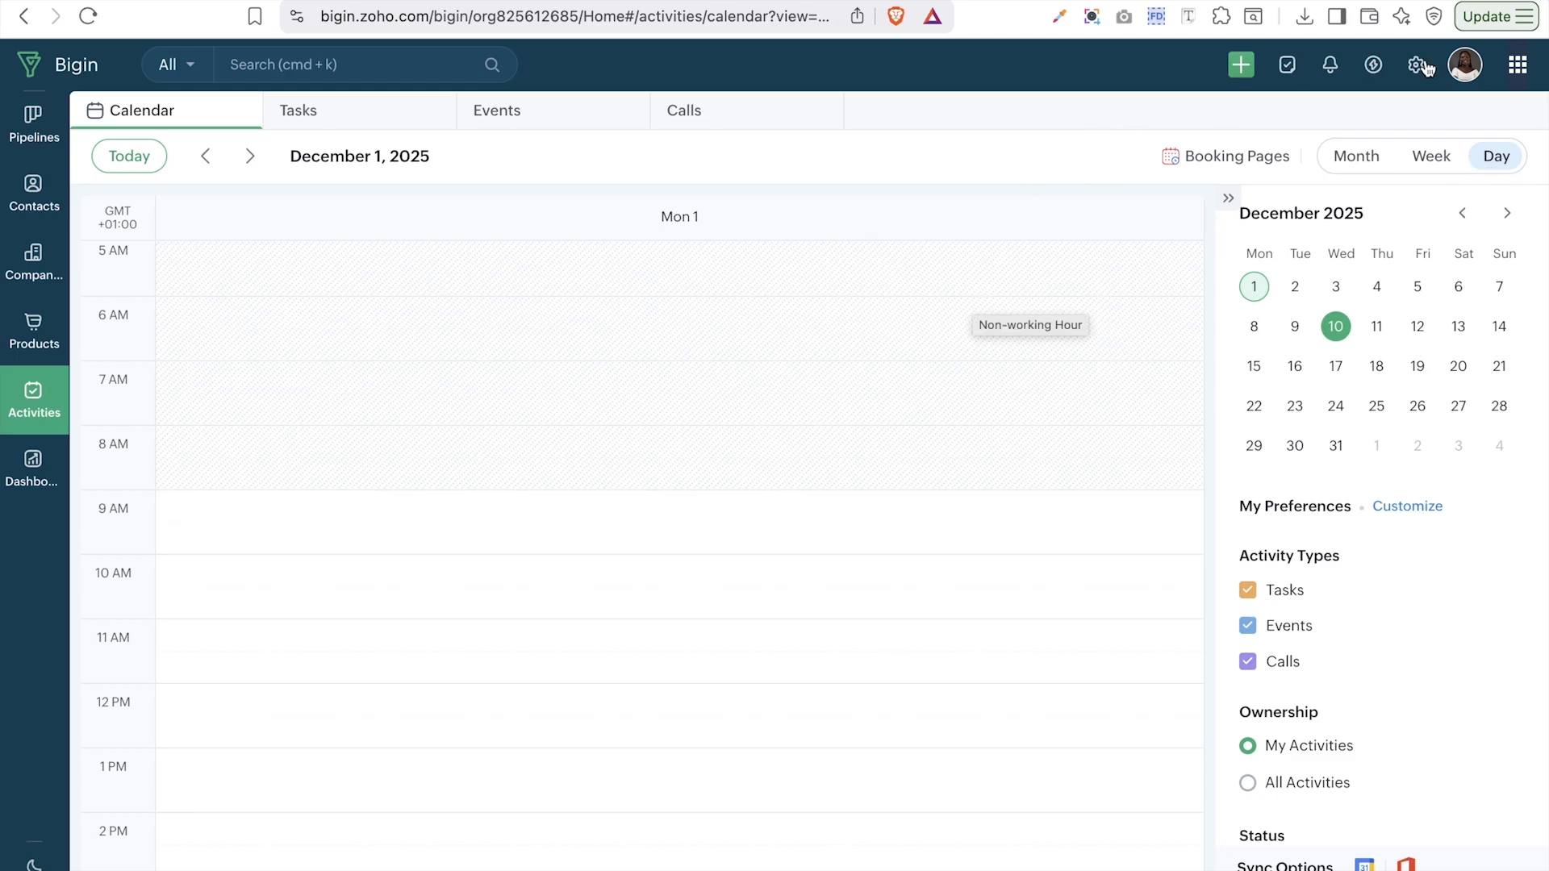
left_click(1463, 170)
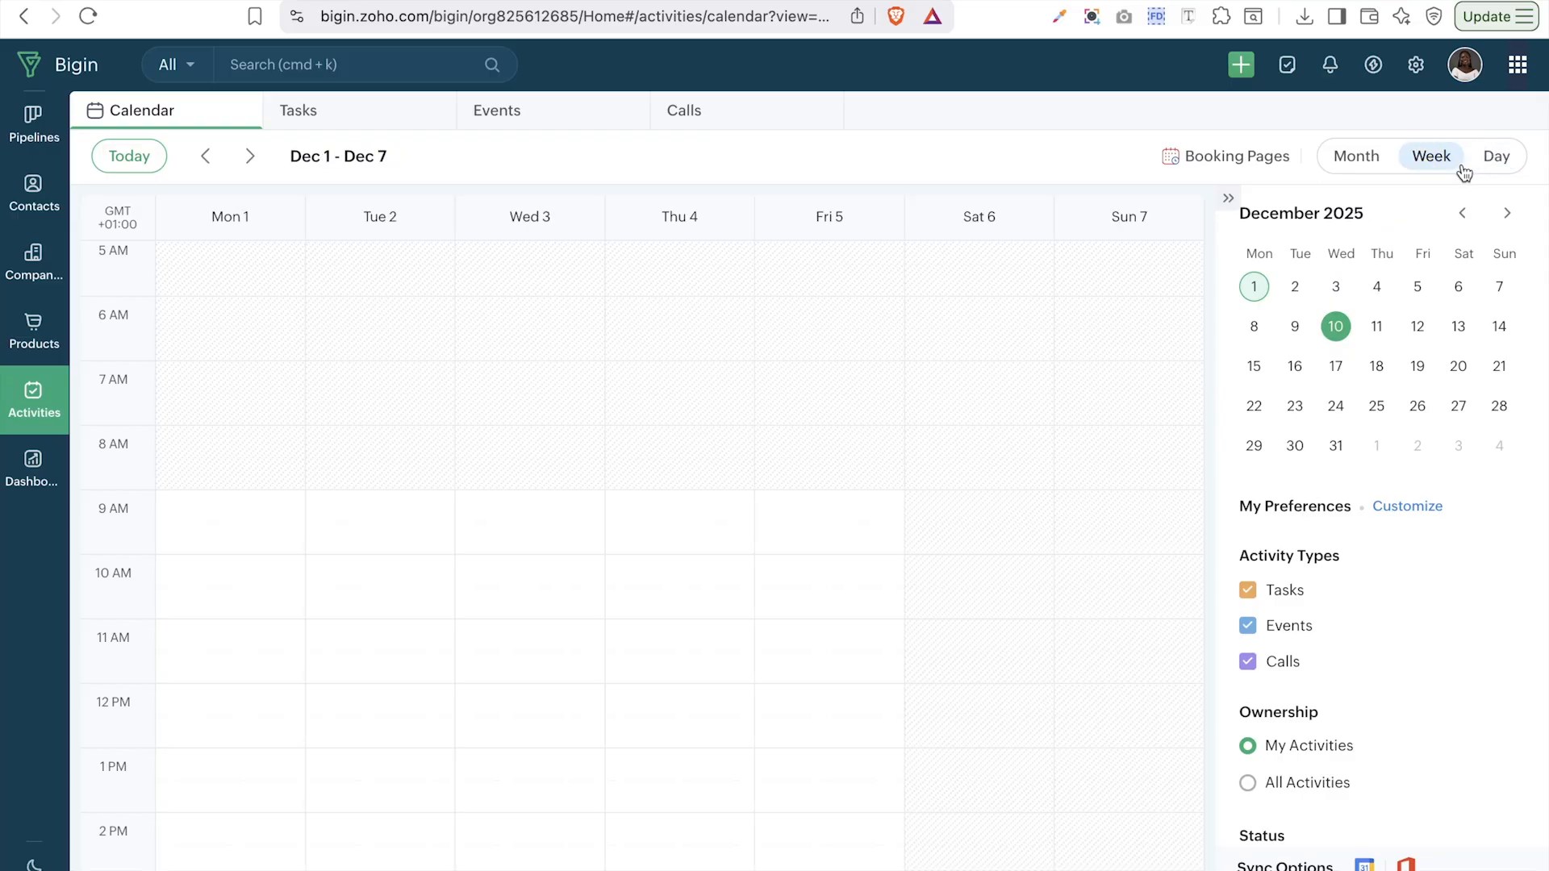
- Show tasks and events but hide calls, for All Activities ownership
scroll(1332, 496, "down", 3)
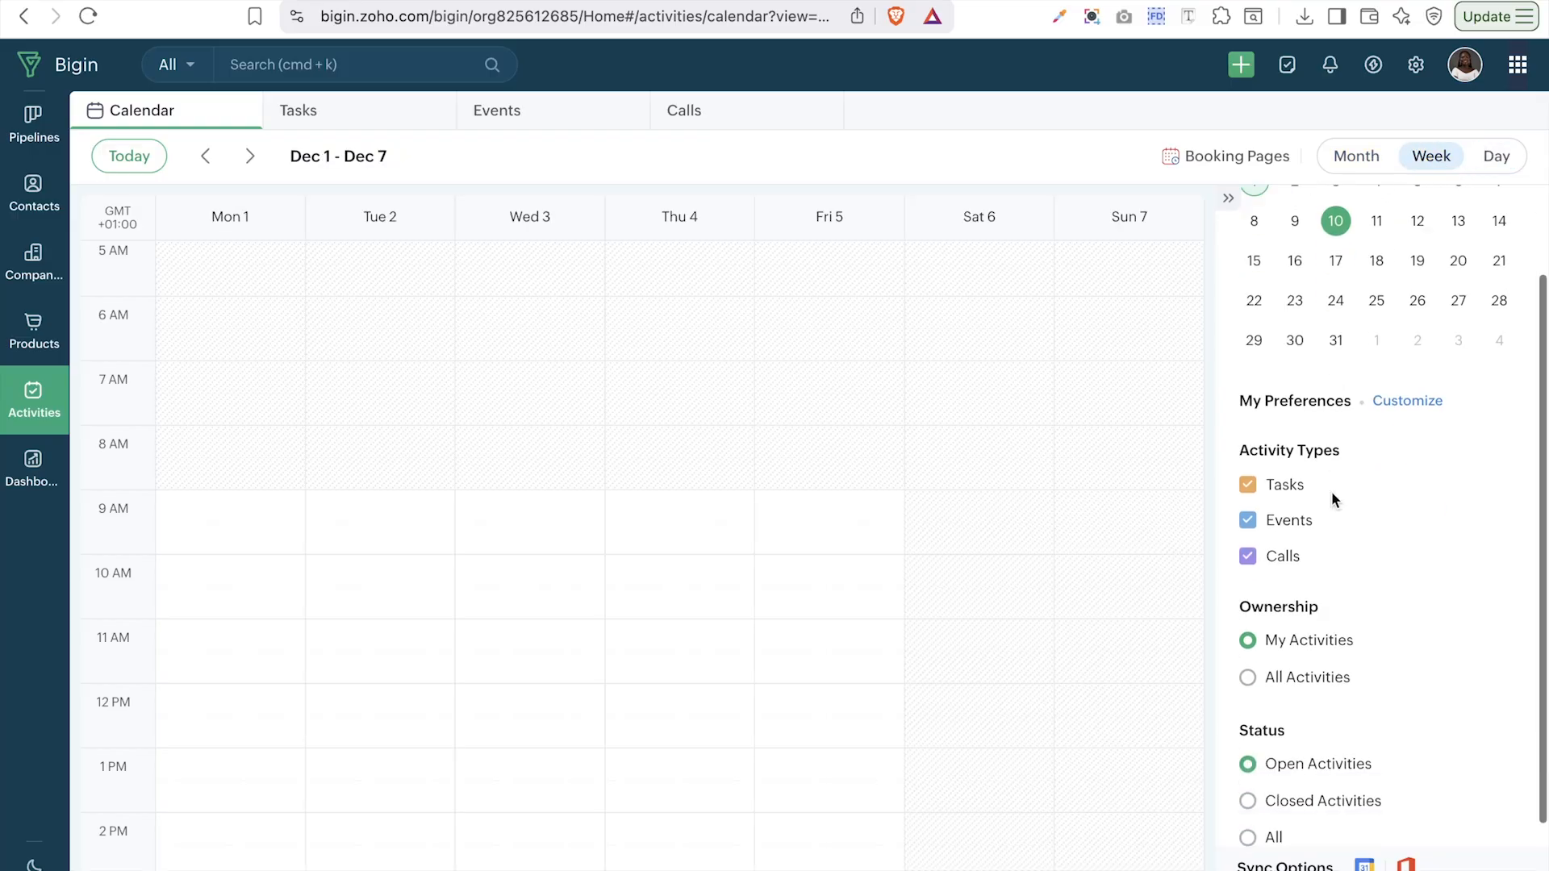
left_click(1250, 463)
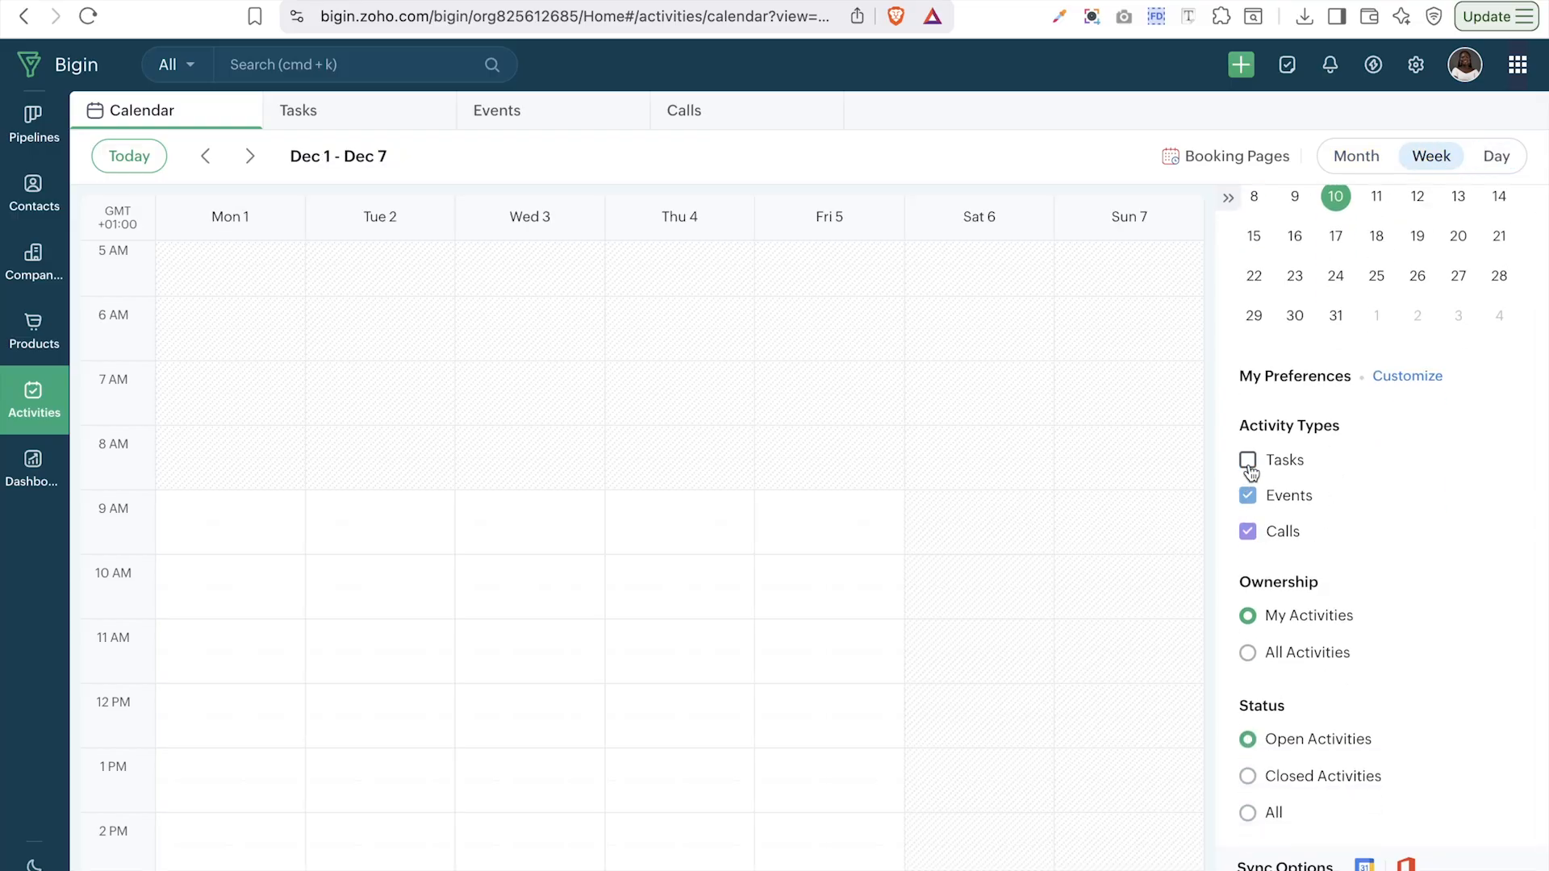
left_click(1248, 497)
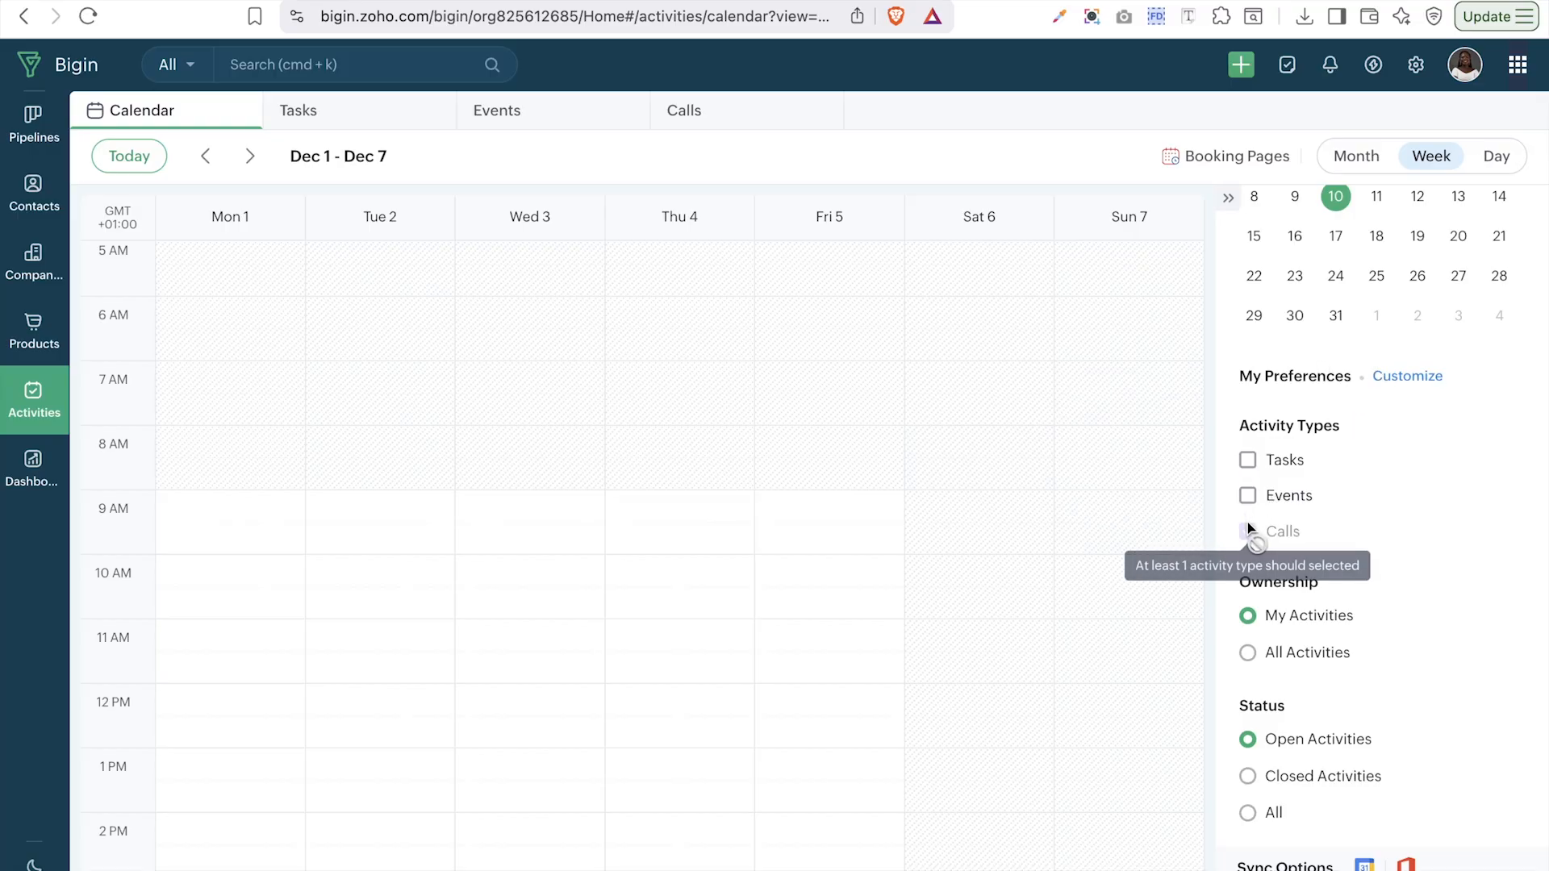
left_click(1249, 501)
left_click(1249, 533)
left_click(1249, 461)
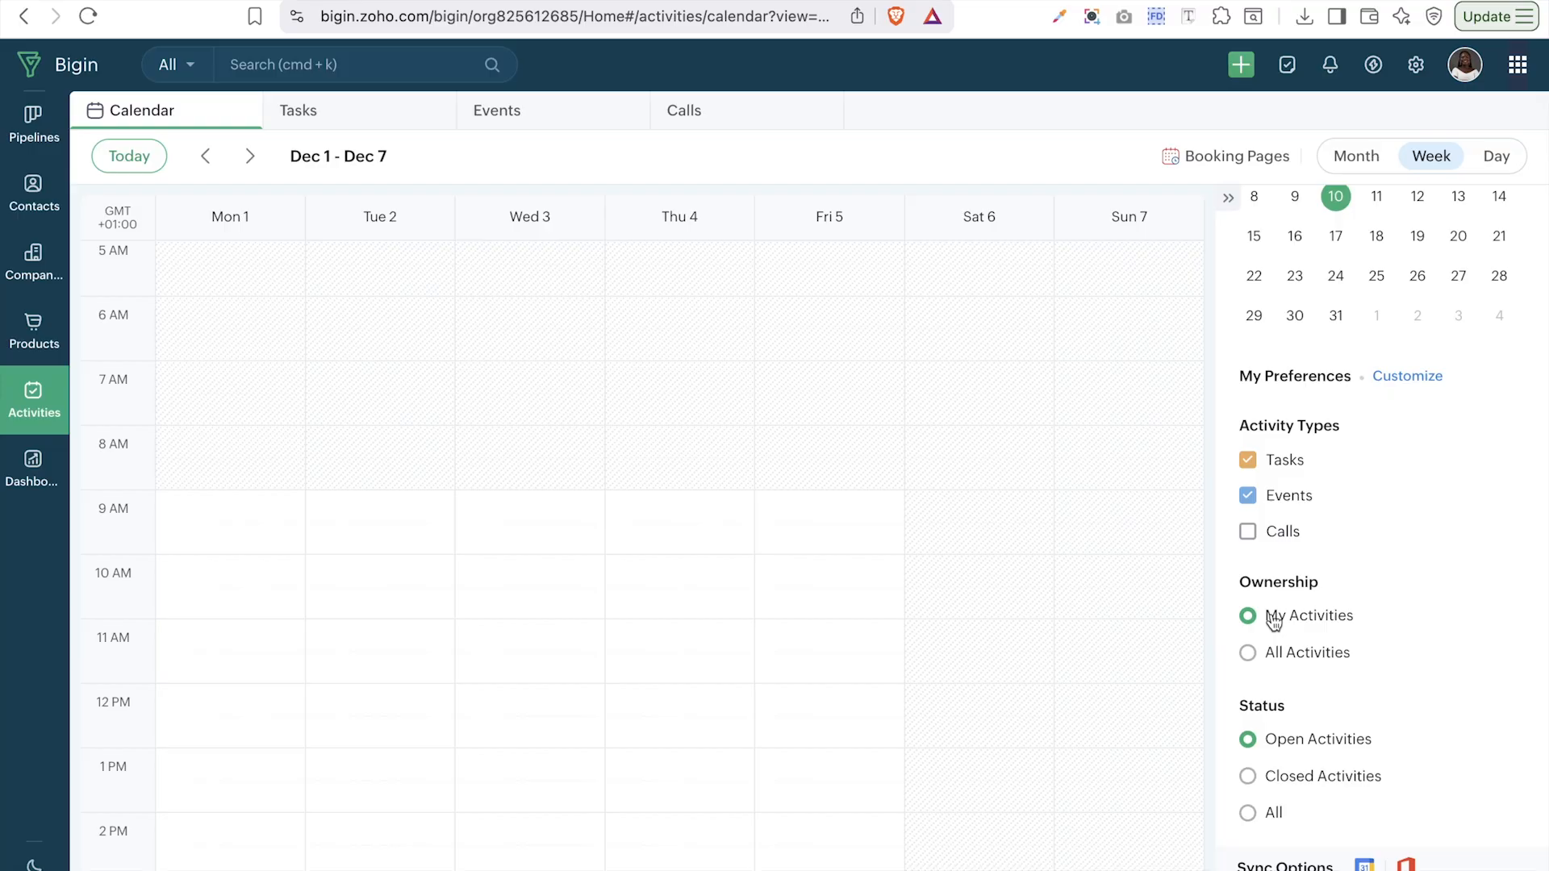
left_click(1295, 655)
scroll(1359, 436, "up", 3)
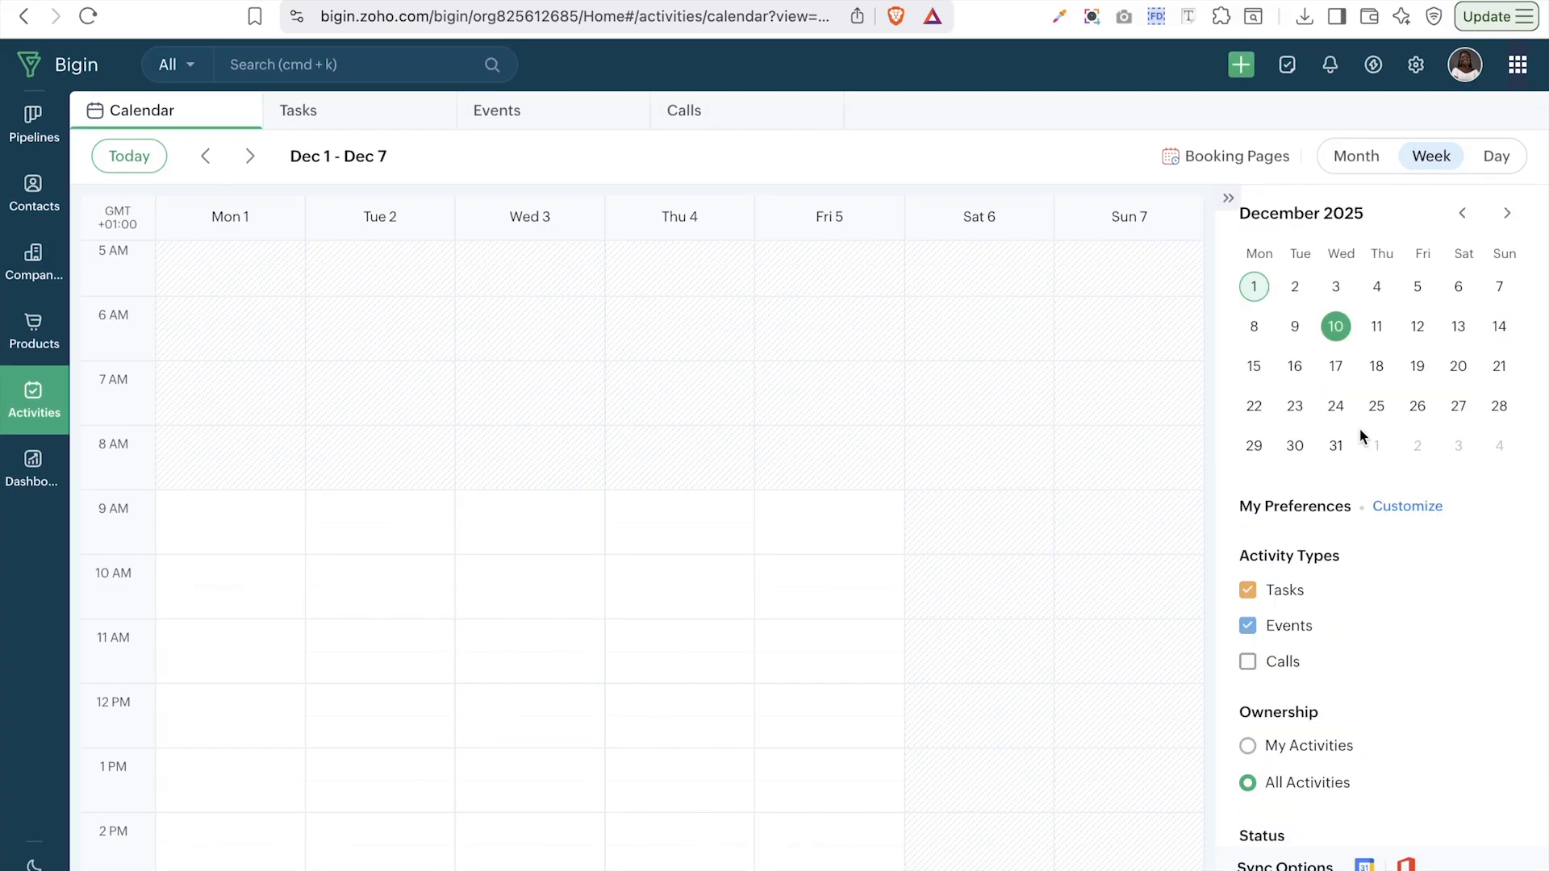
- Open Booking Pages and begin a new page to see the One-on-One and Group types
left_click(1199, 162)
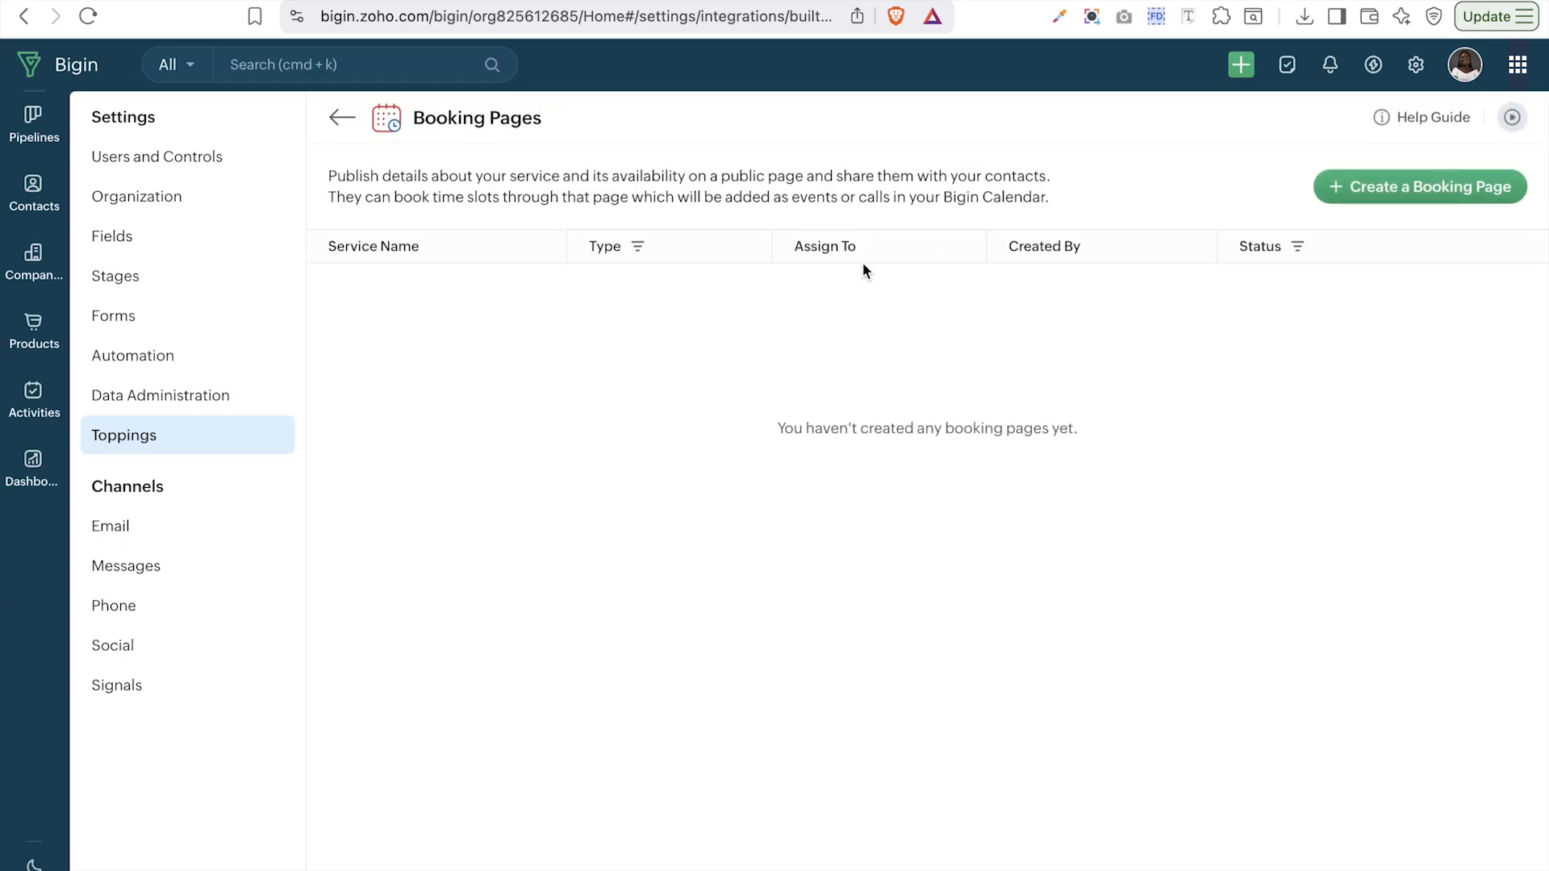
left_click(1430, 187)
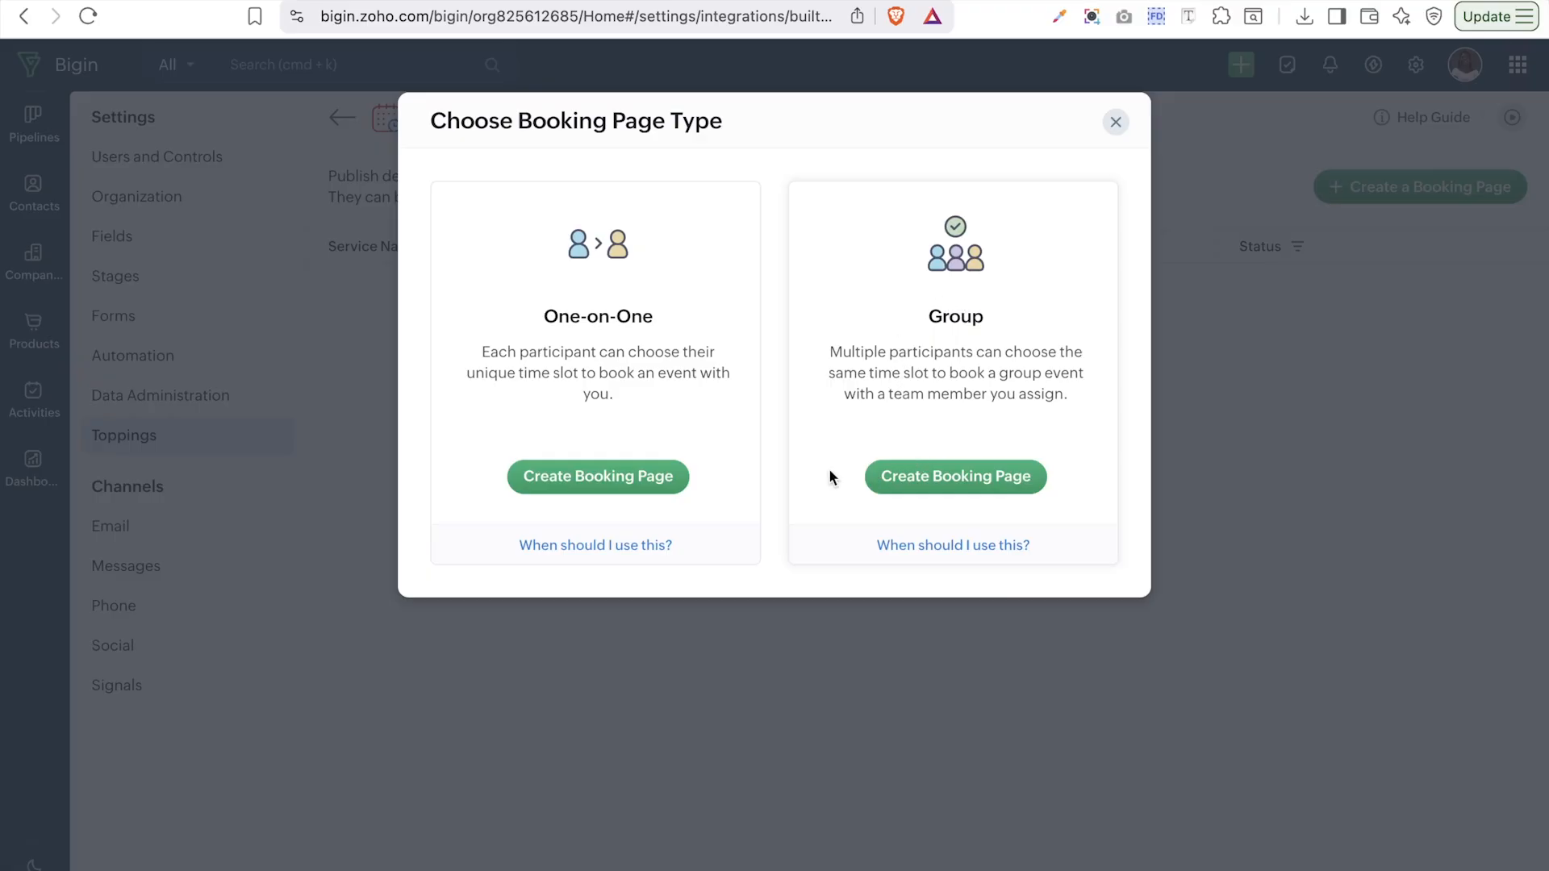
- Start a One-on-One booking page and upload crminstru logo.png as its service image
left_click(627, 488)
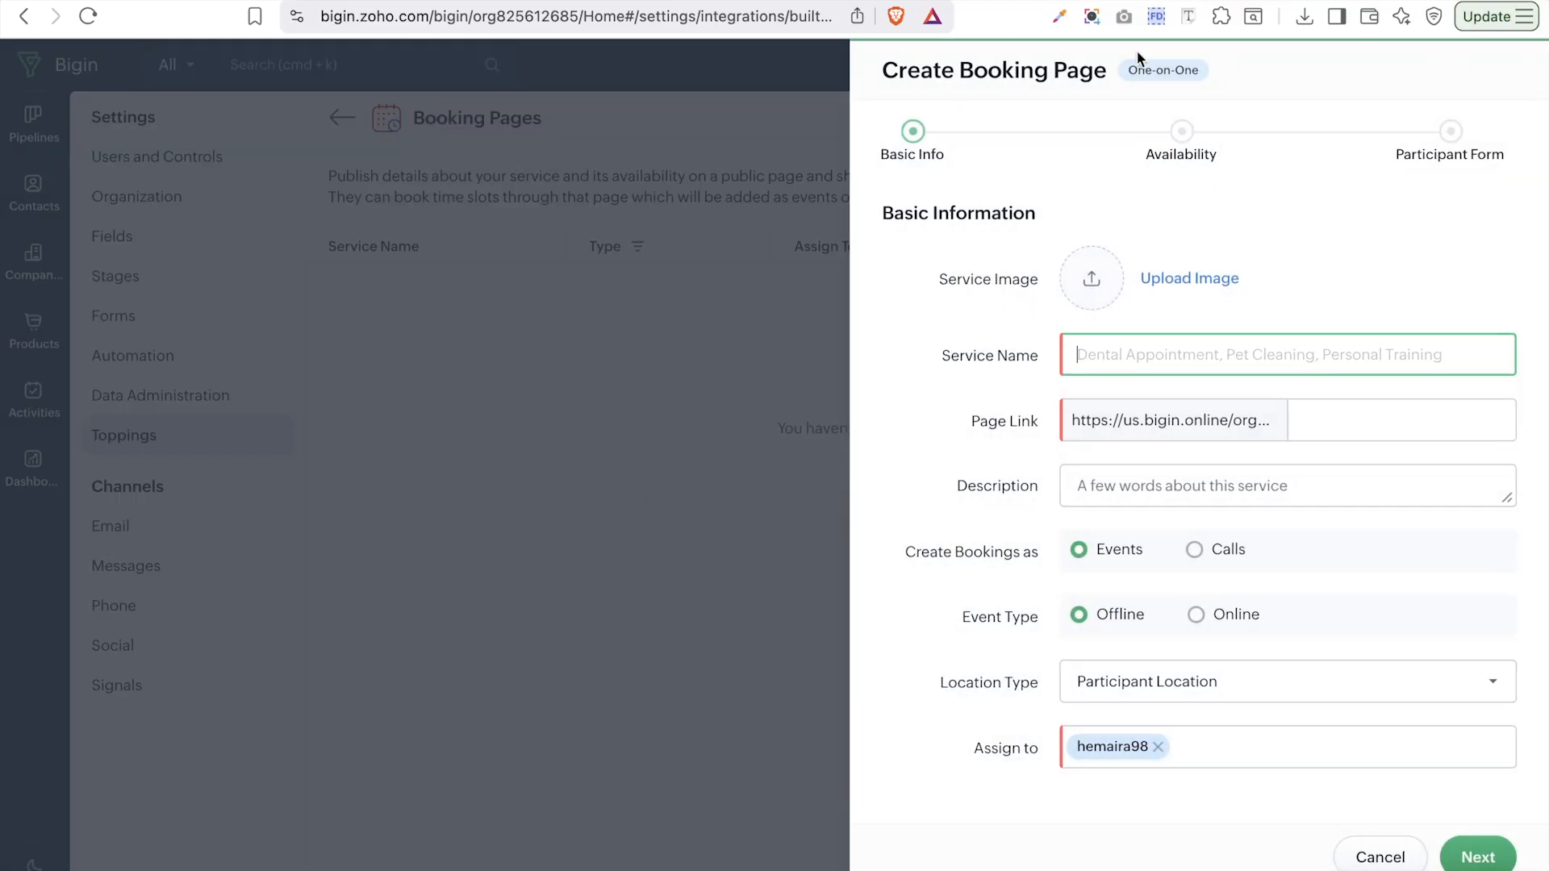
scroll(1184, 258, "down", 1)
left_click(1190, 259)
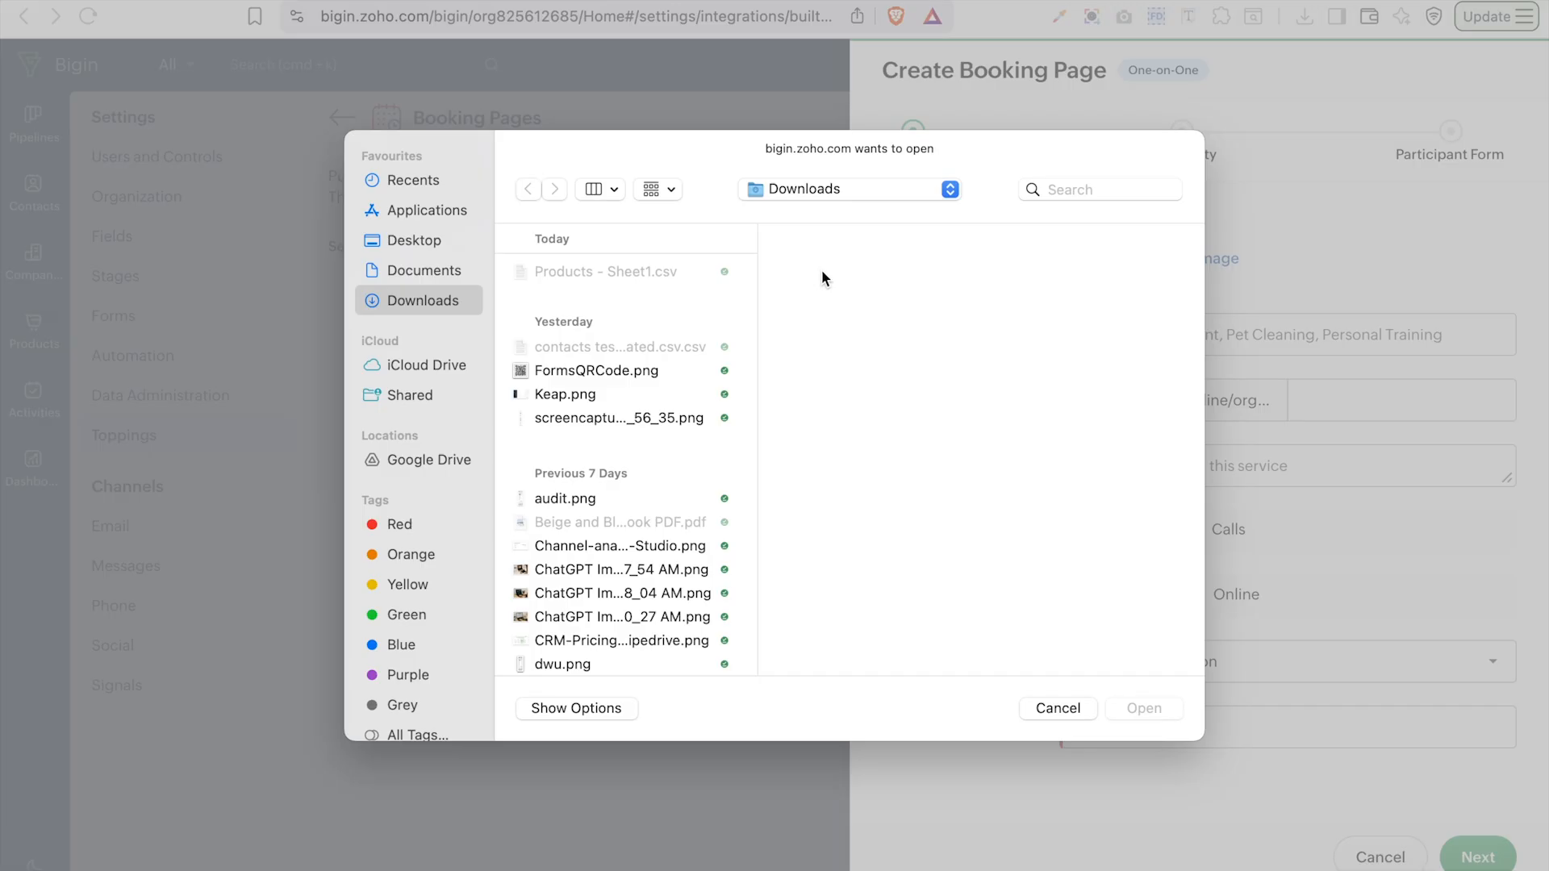
left_click(1059, 188)
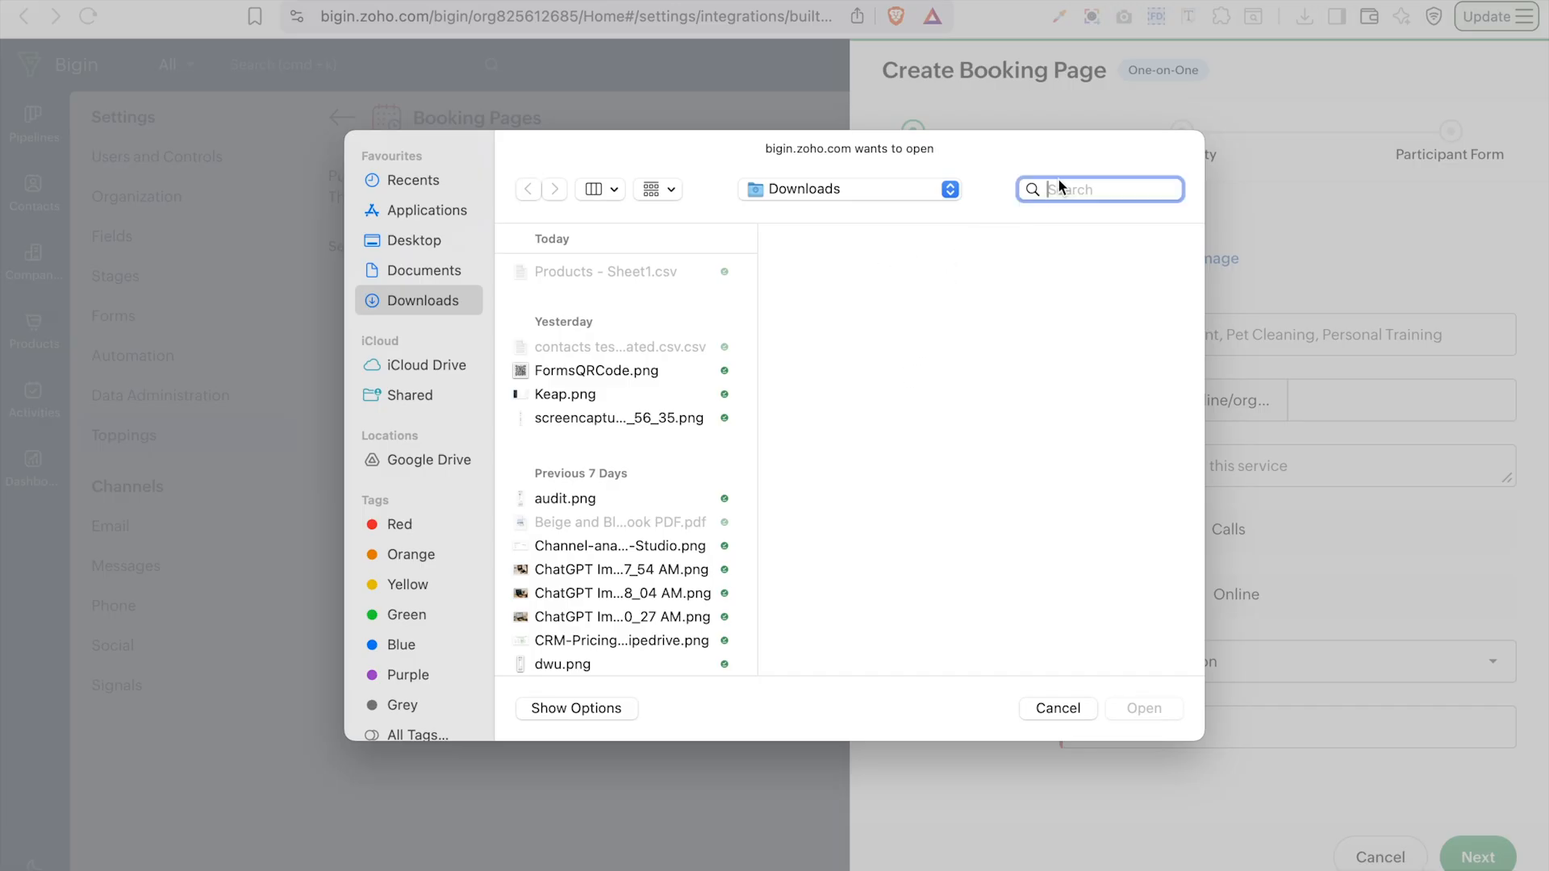
type("lo")
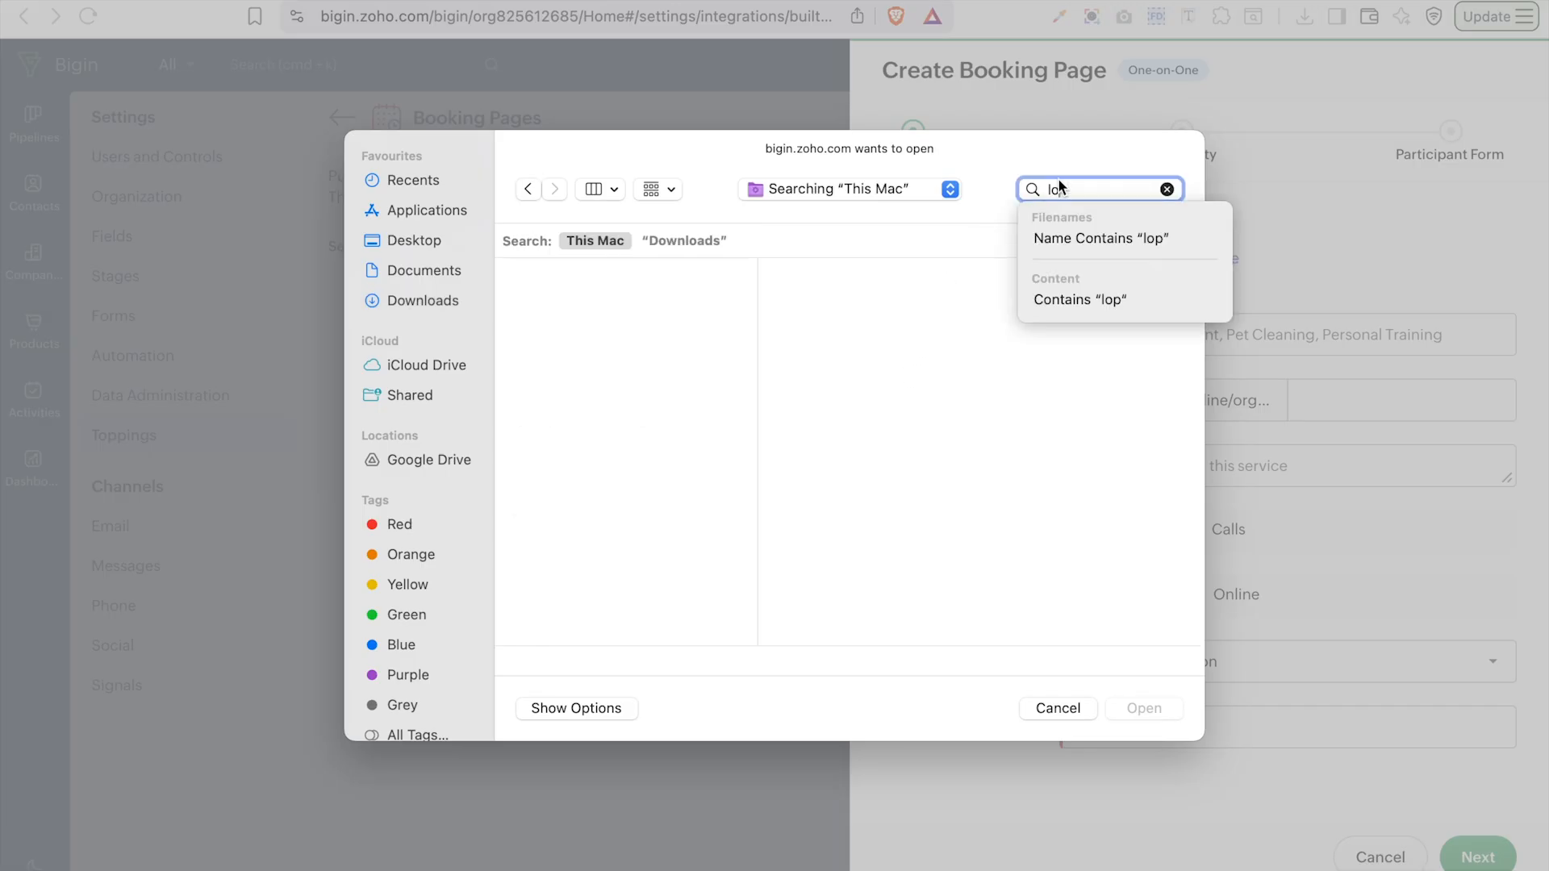
type("go")
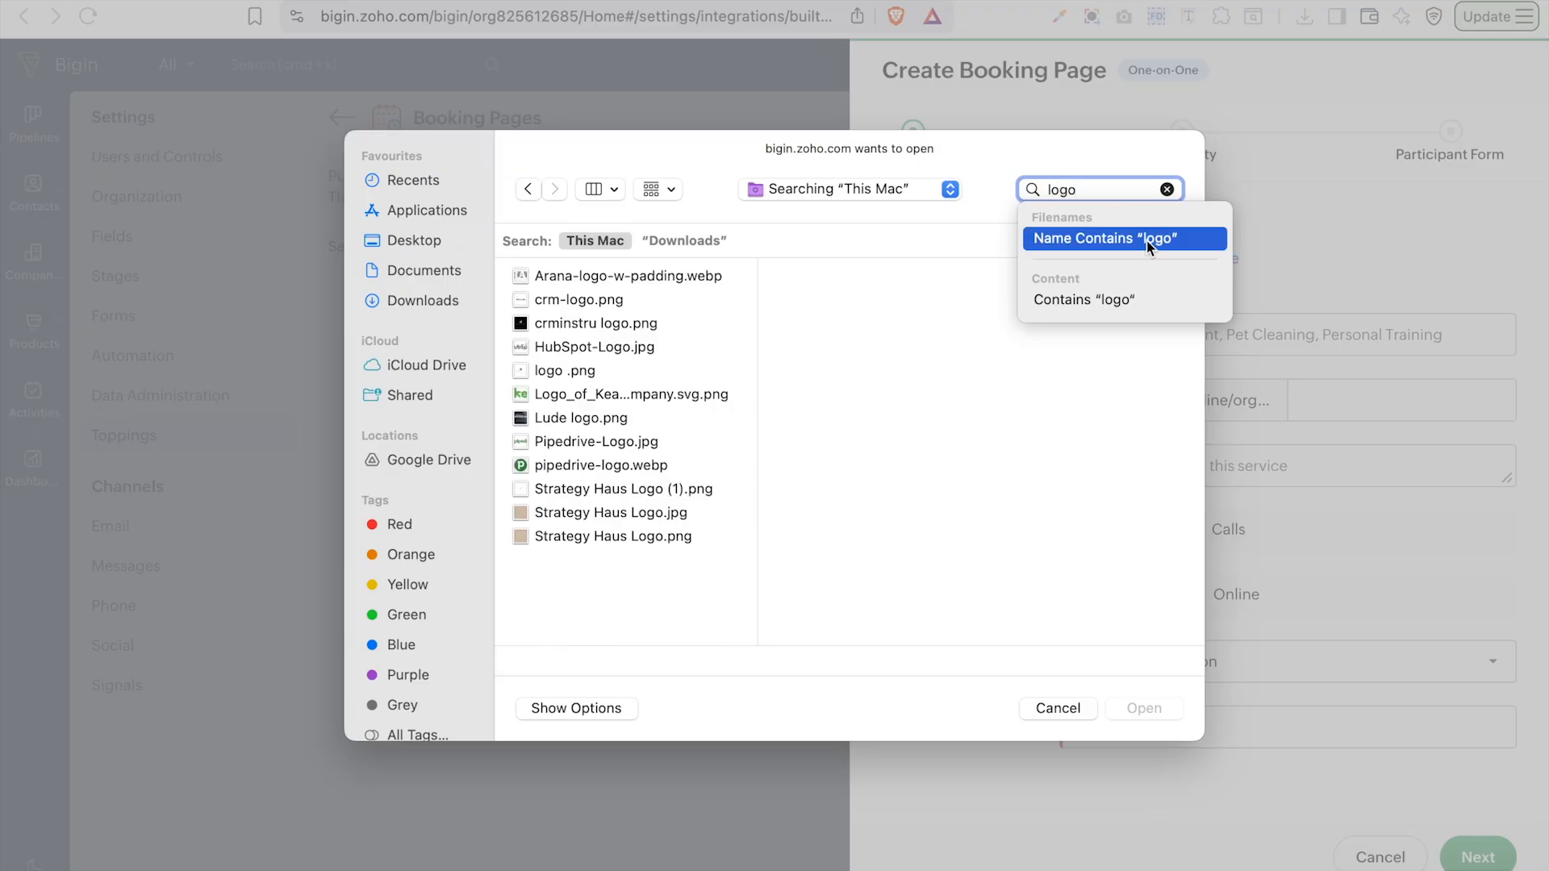
left_click(588, 316)
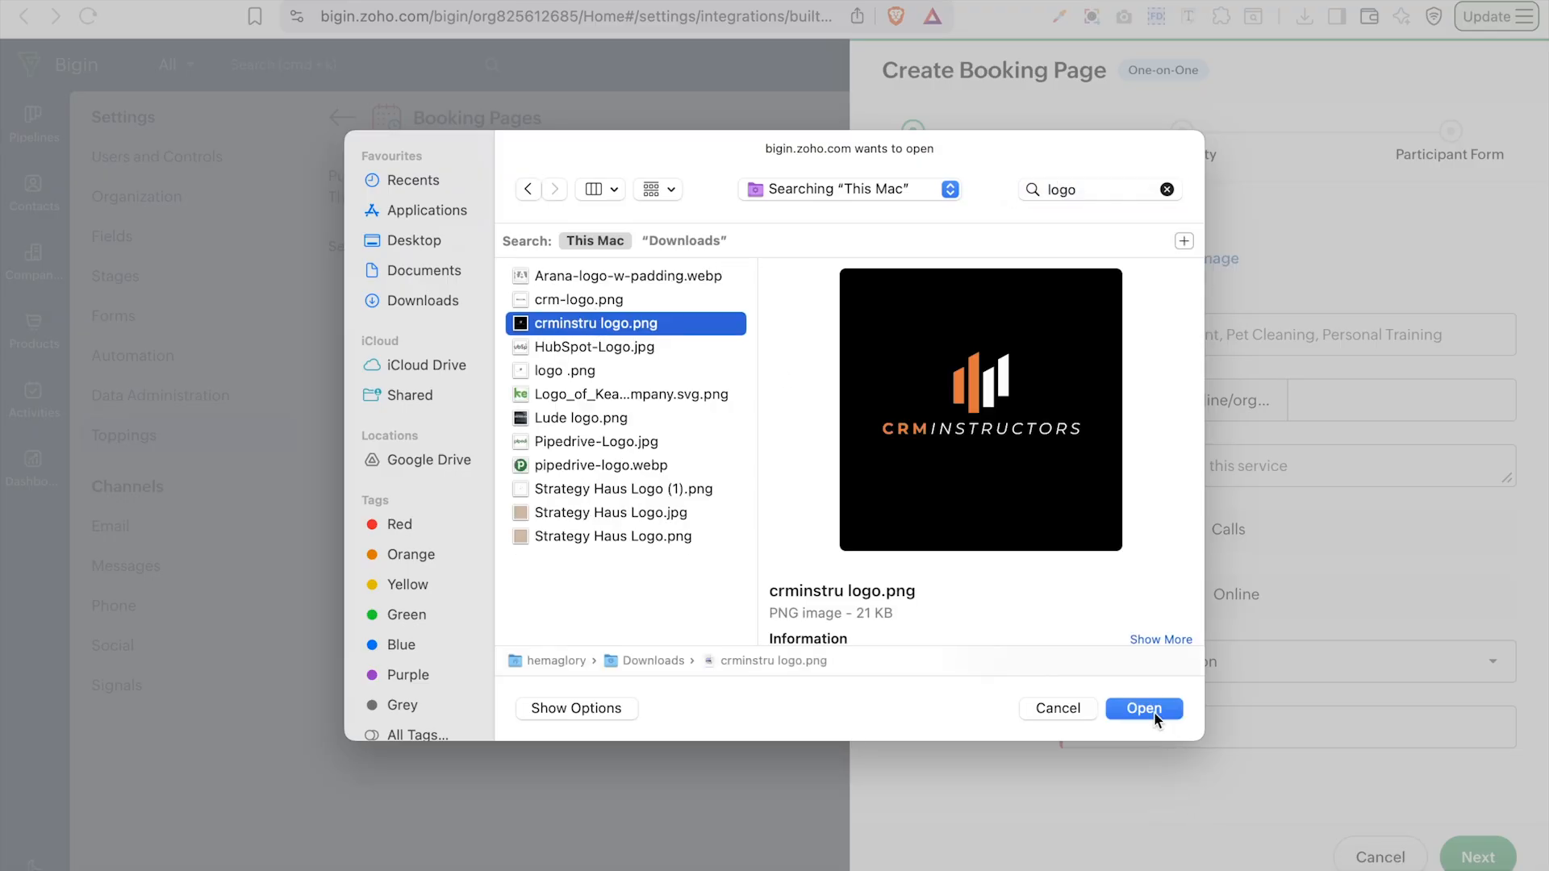
left_click(1144, 709)
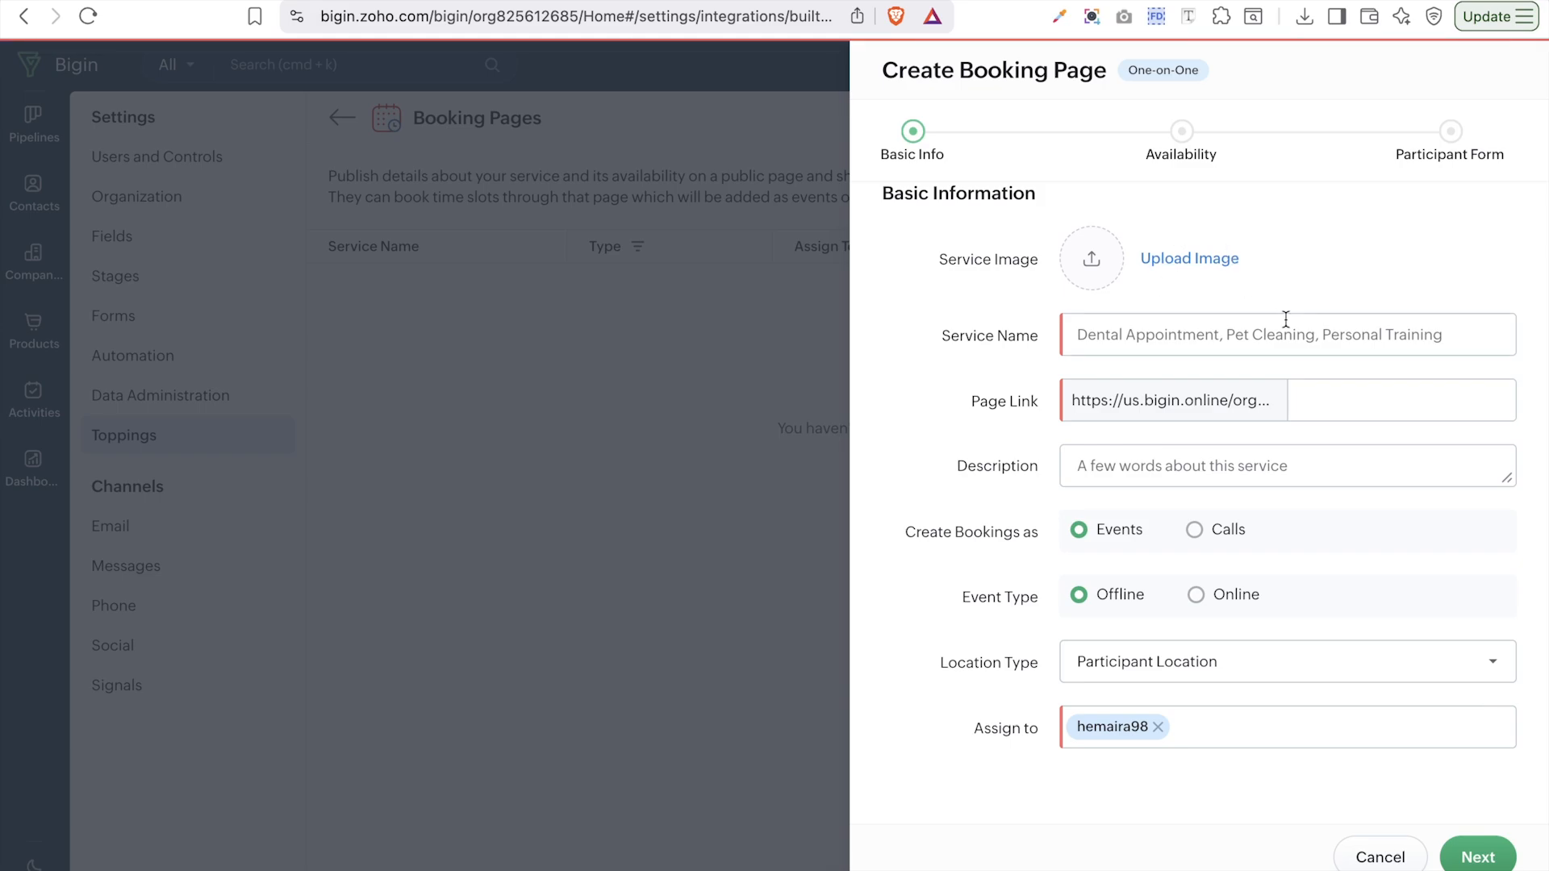
- Name the service 'Consultation Call', keeping the generated page link consultation-call
left_click(1271, 350)
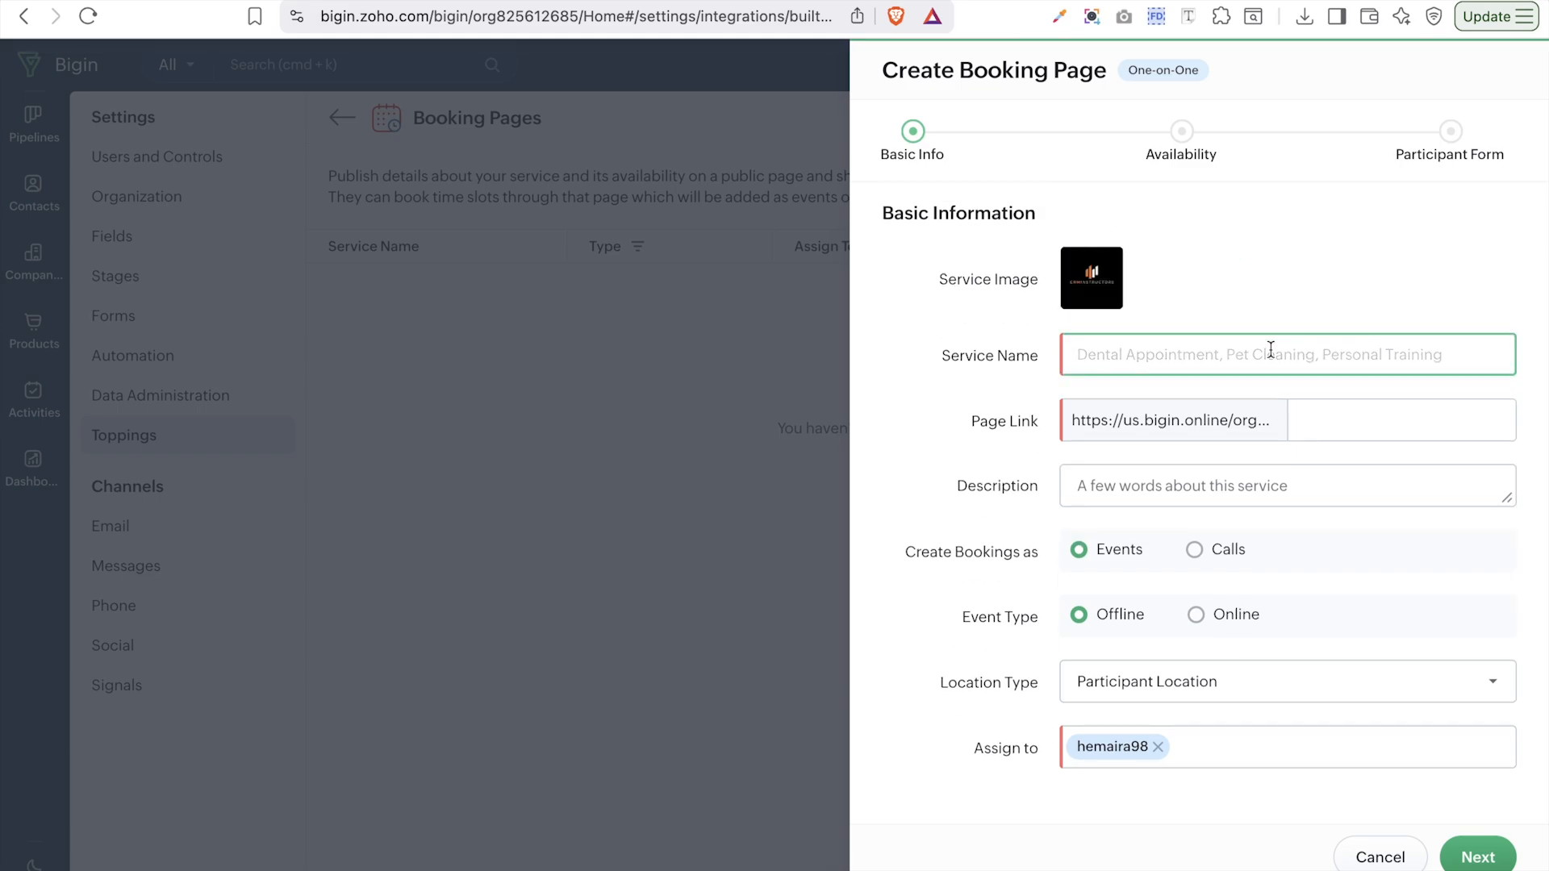
type("Con")
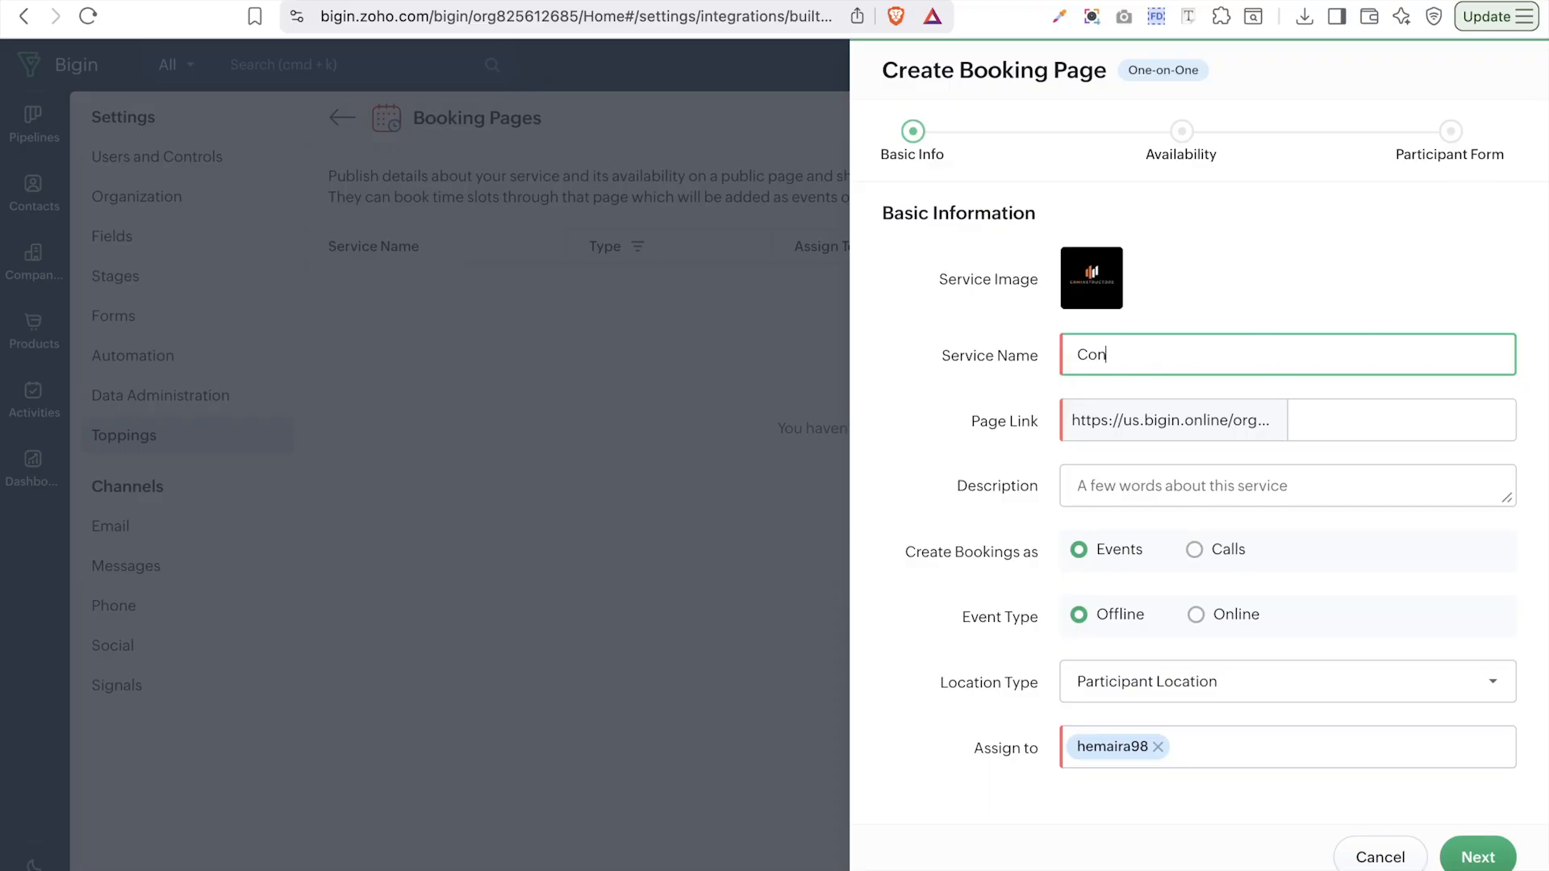
type("sultation c")
key("BackSpace")
key("BackSpace")
key("Caps_Lock")
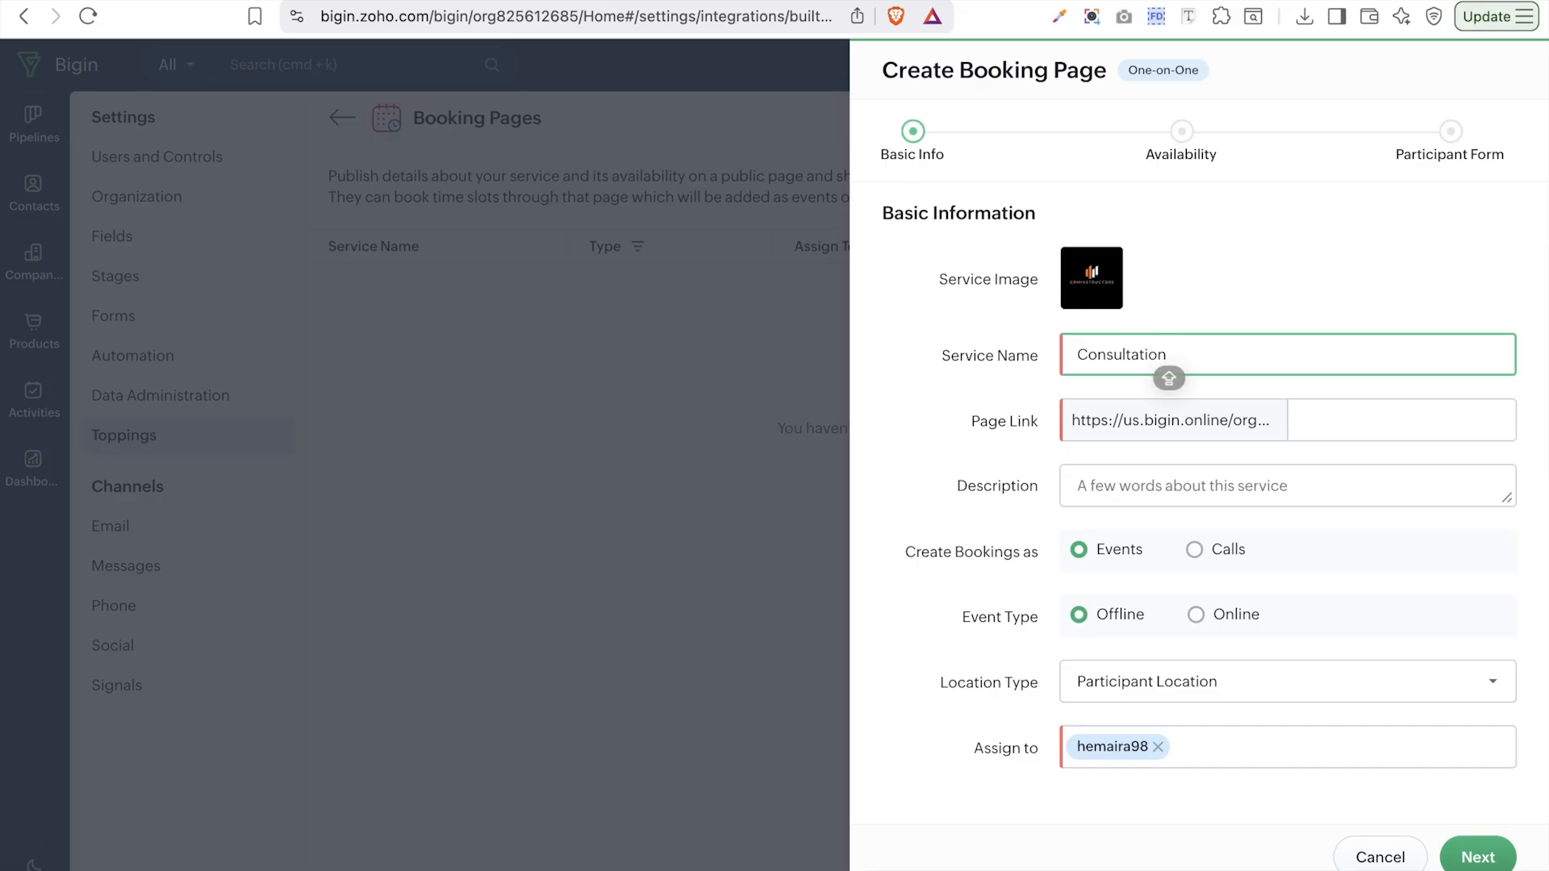
type("Call")
left_click(1429, 419)
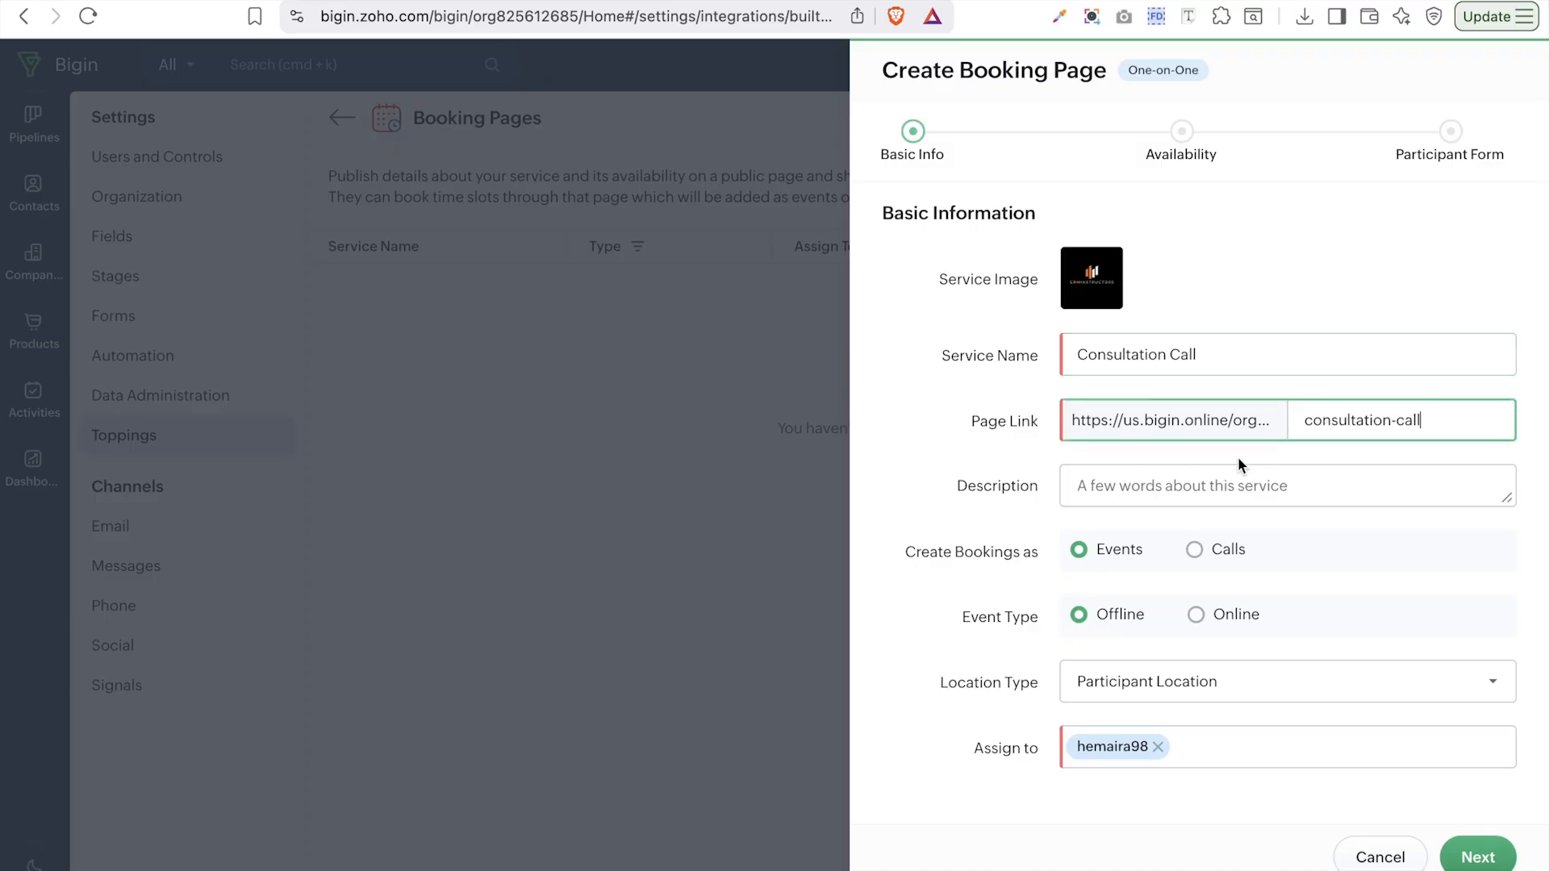
- Enter the description 'This is a call that will help us understand what you need'
left_click(1216, 472)
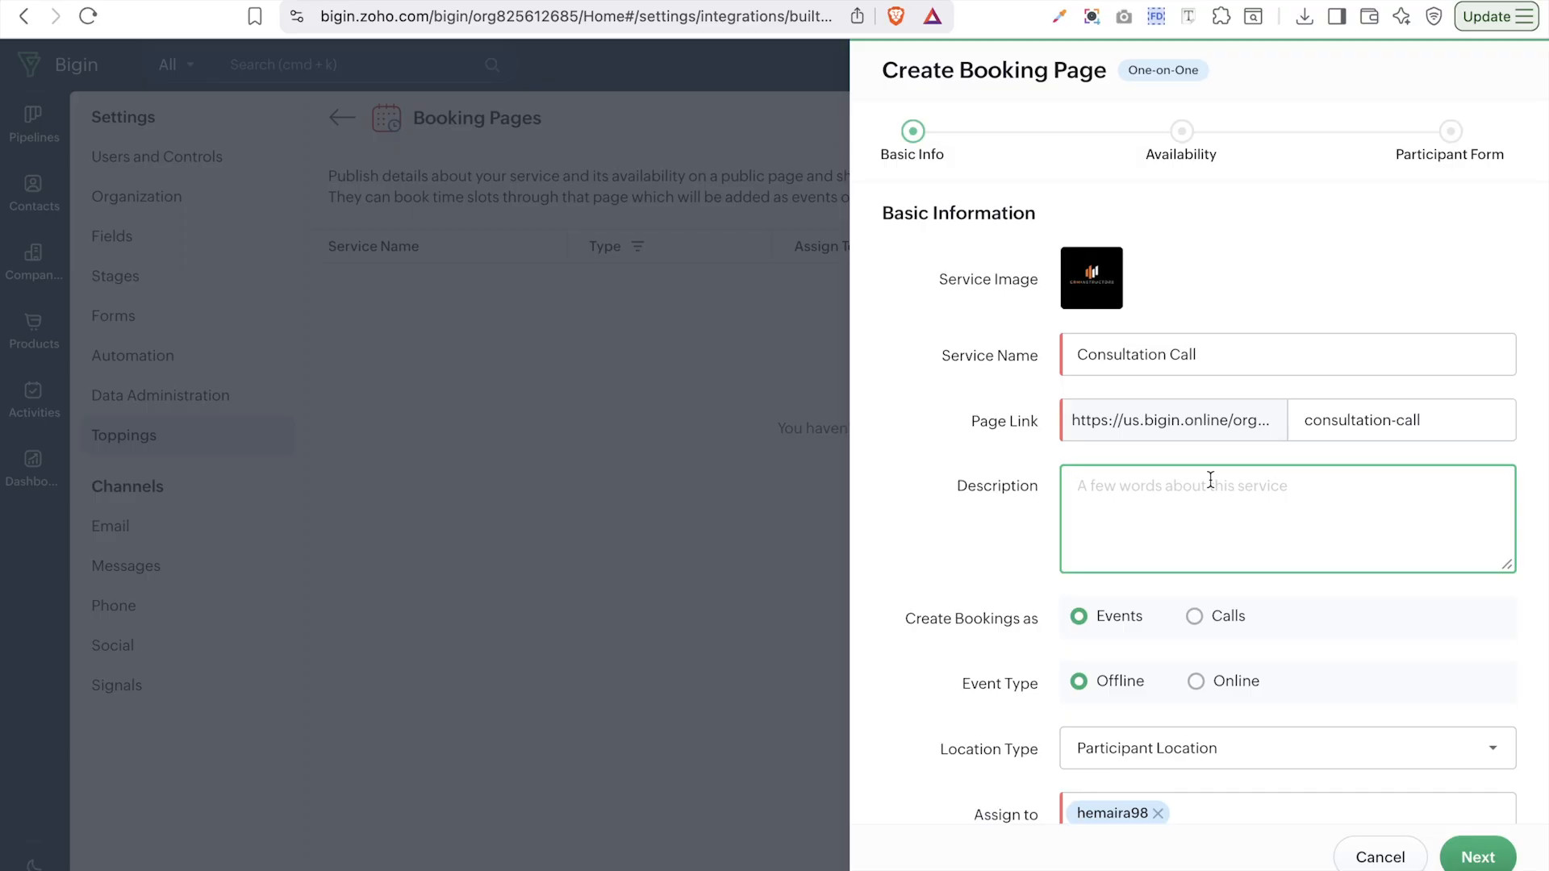
type("This is a c")
type("all that will help us understand what you need")
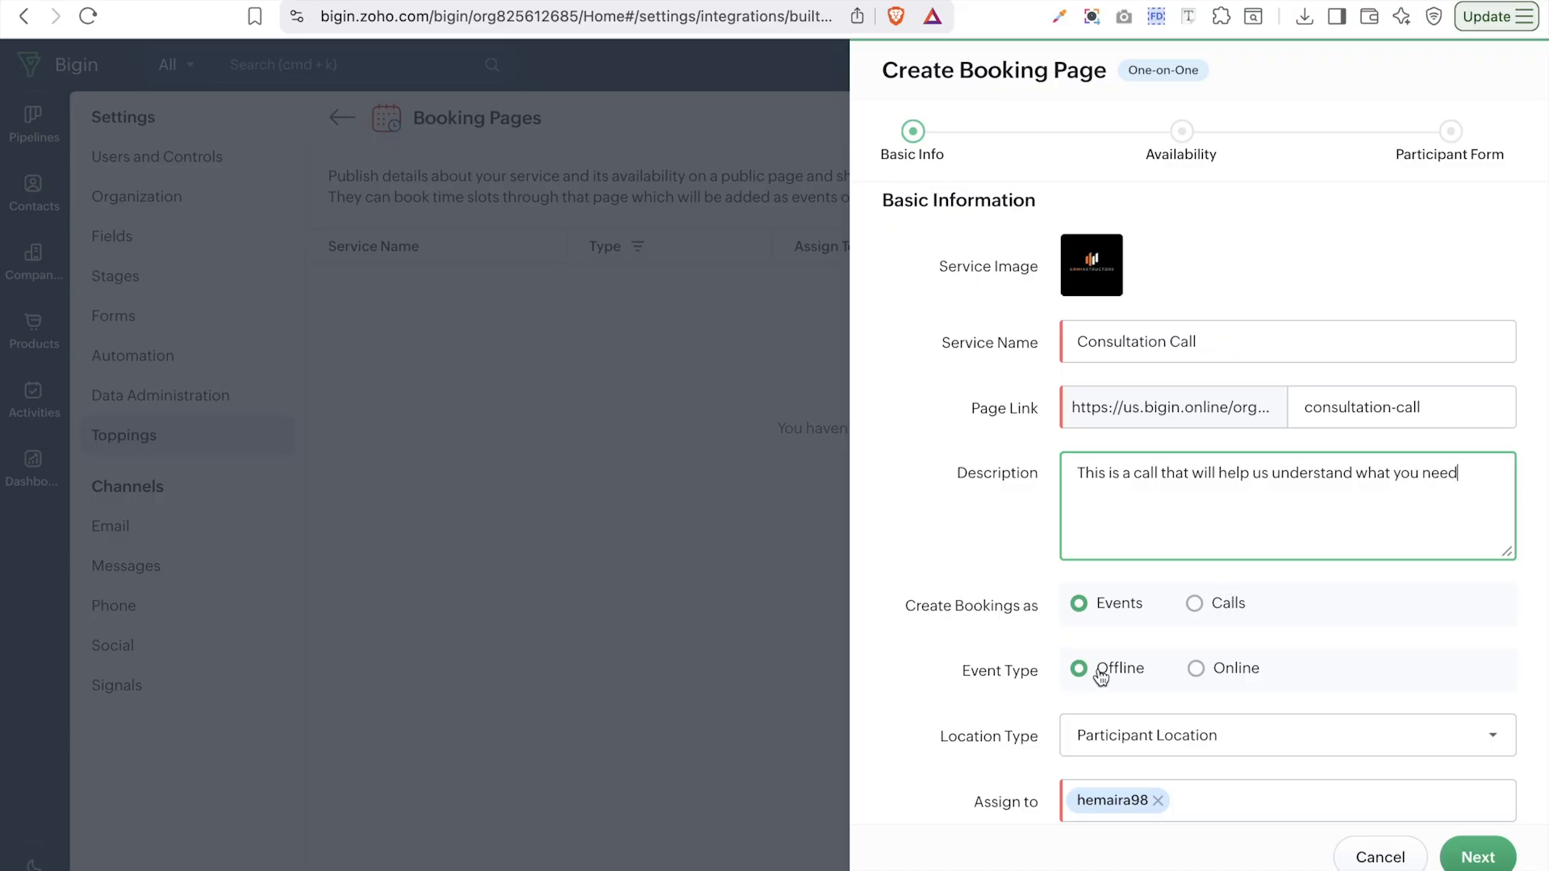
scroll(1101, 676, "down", 1)
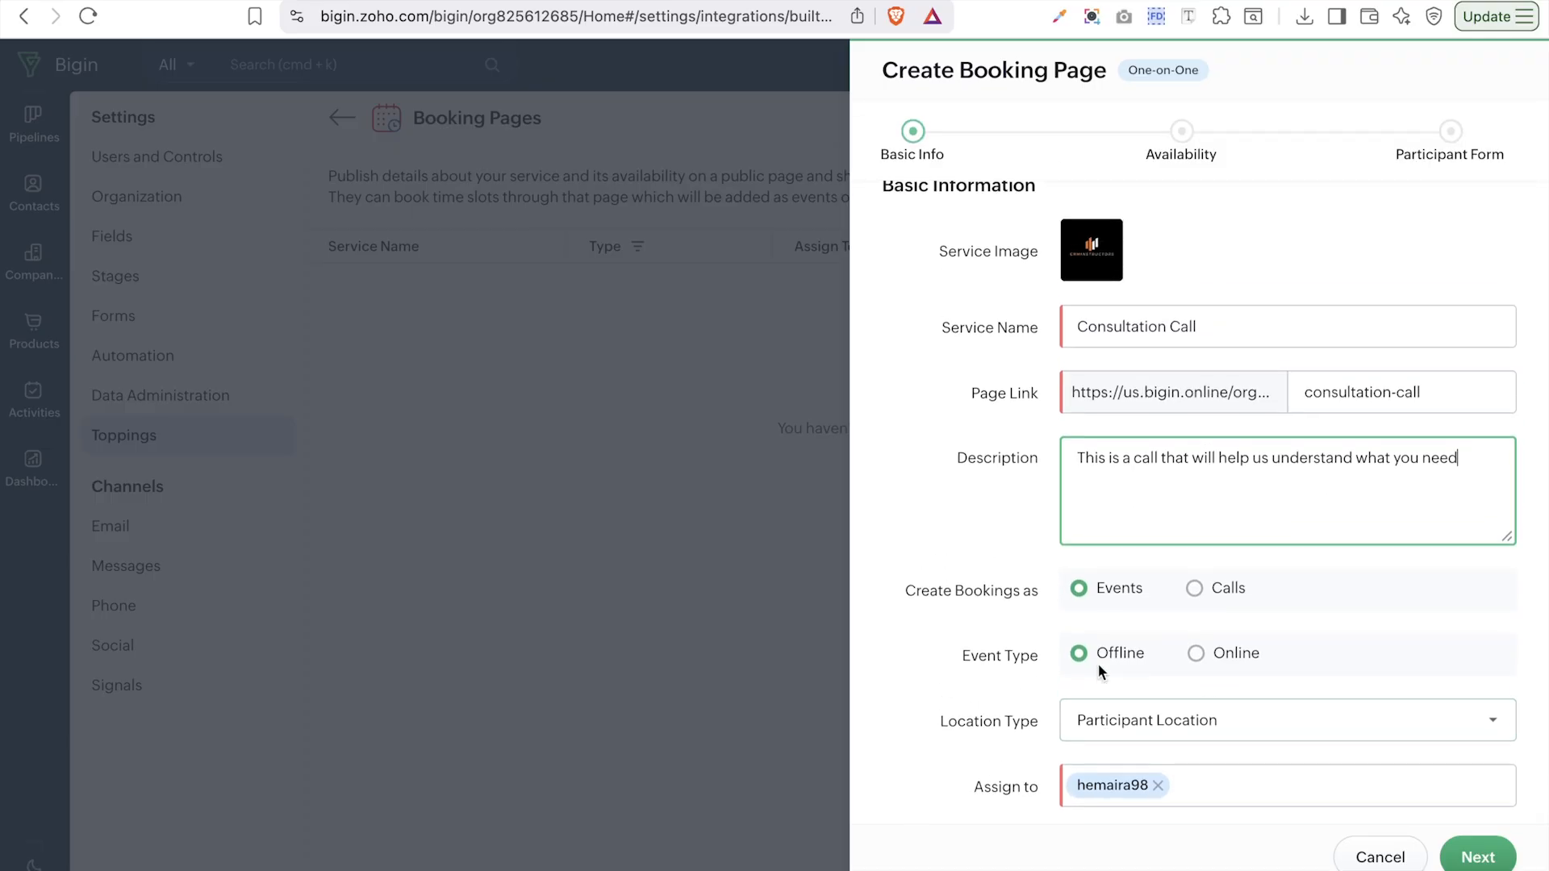
- Make the booking an online meeting, first choosing Zoom Meeting as provider
left_click(1203, 740)
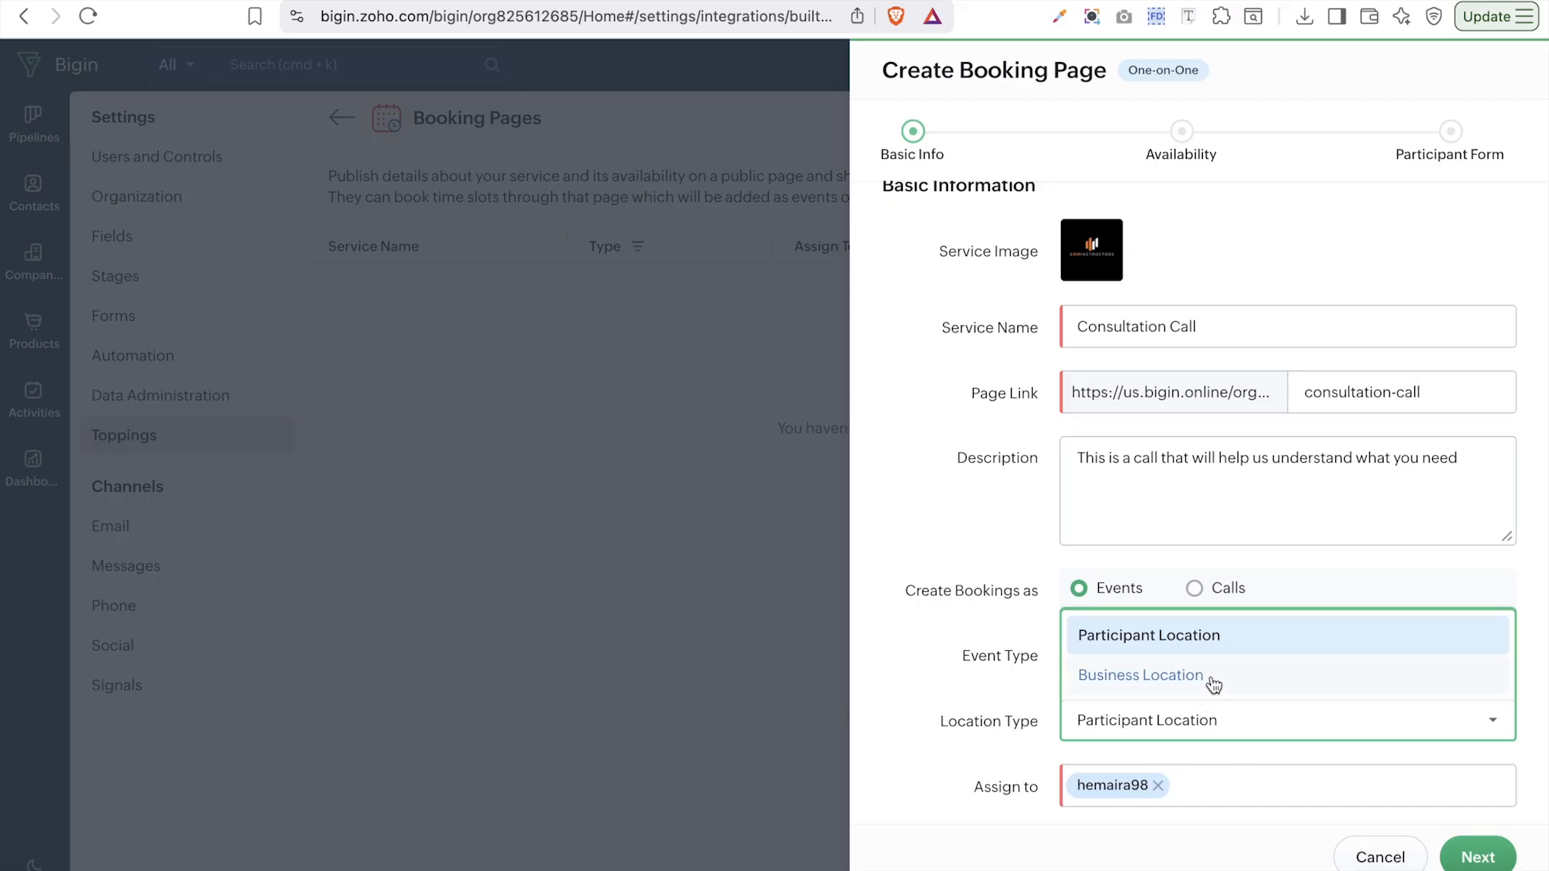
left_click(1203, 635)
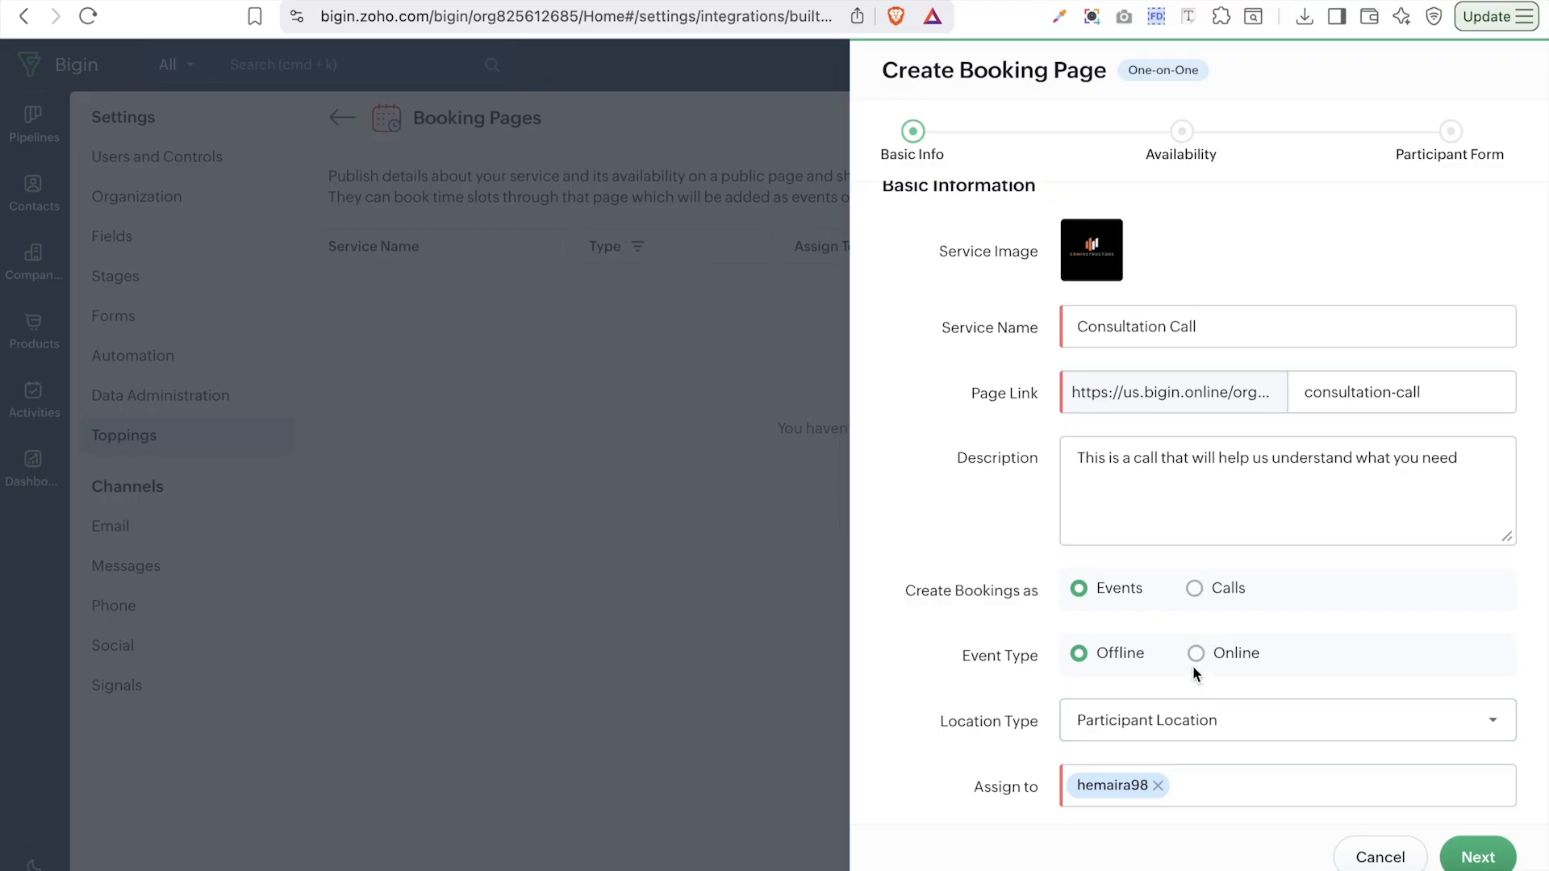
left_click(1195, 652)
left_click(1225, 736)
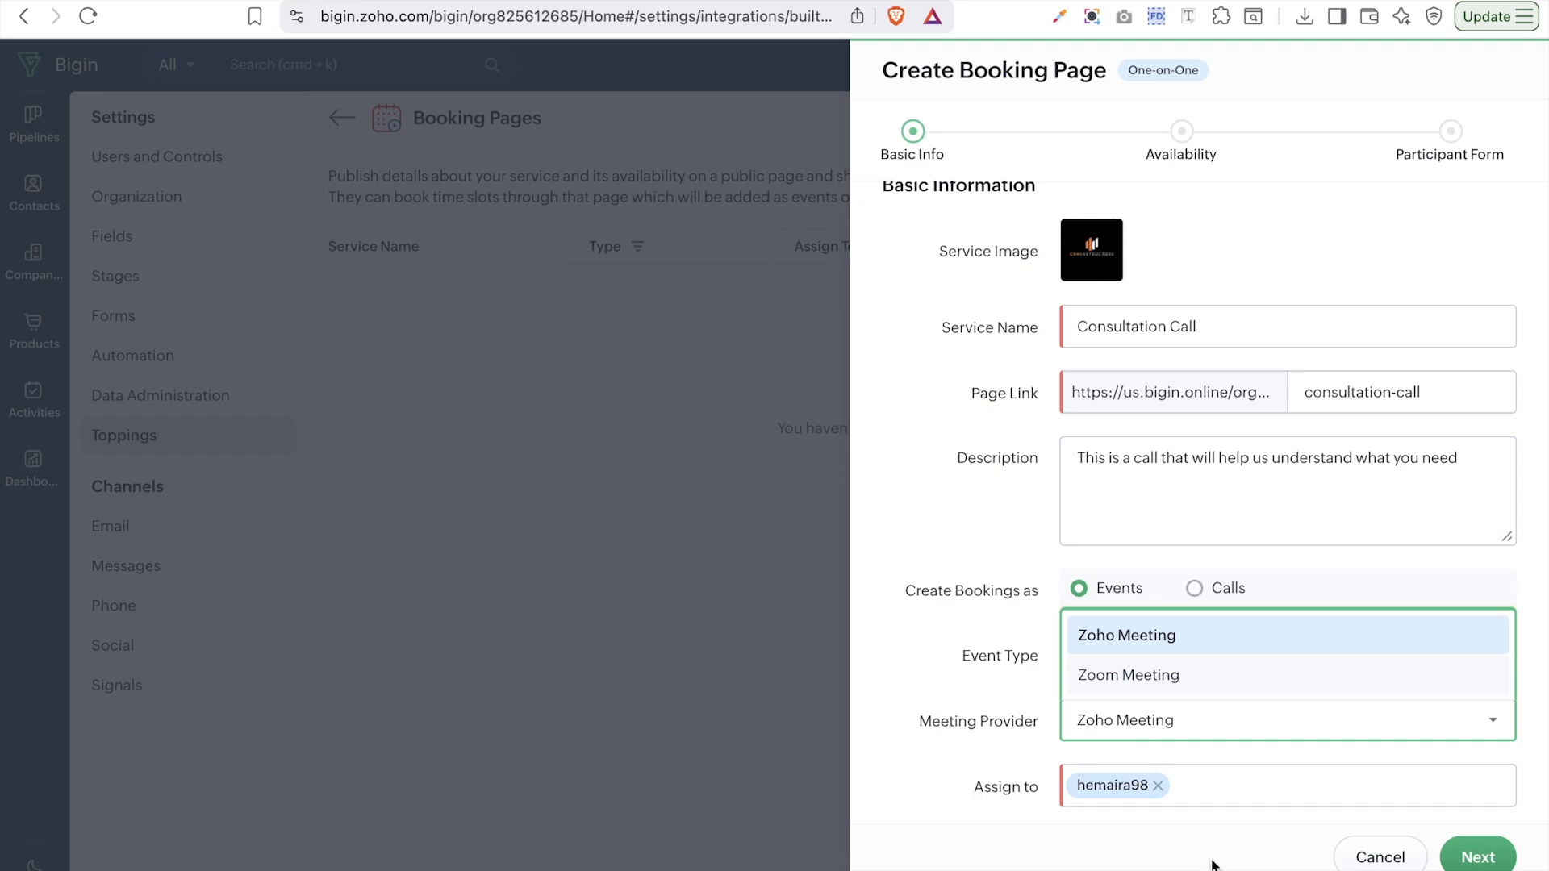
left_click(1188, 678)
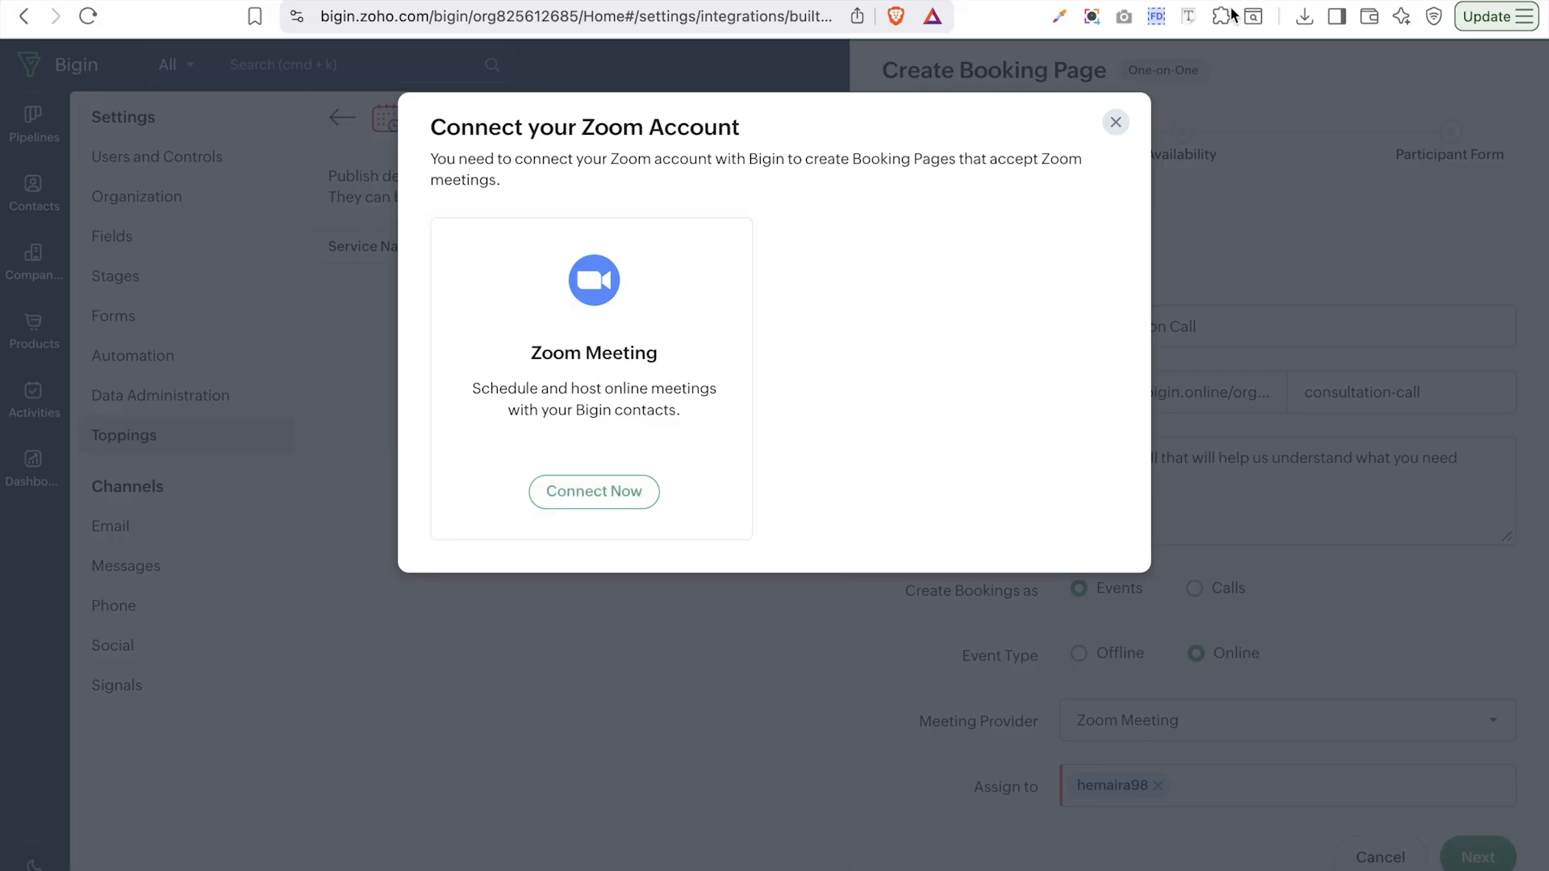
- Dismiss the Zoom connect prompt, switch the provider to Zoho Meeting, and continue to Availability
left_click(1116, 122)
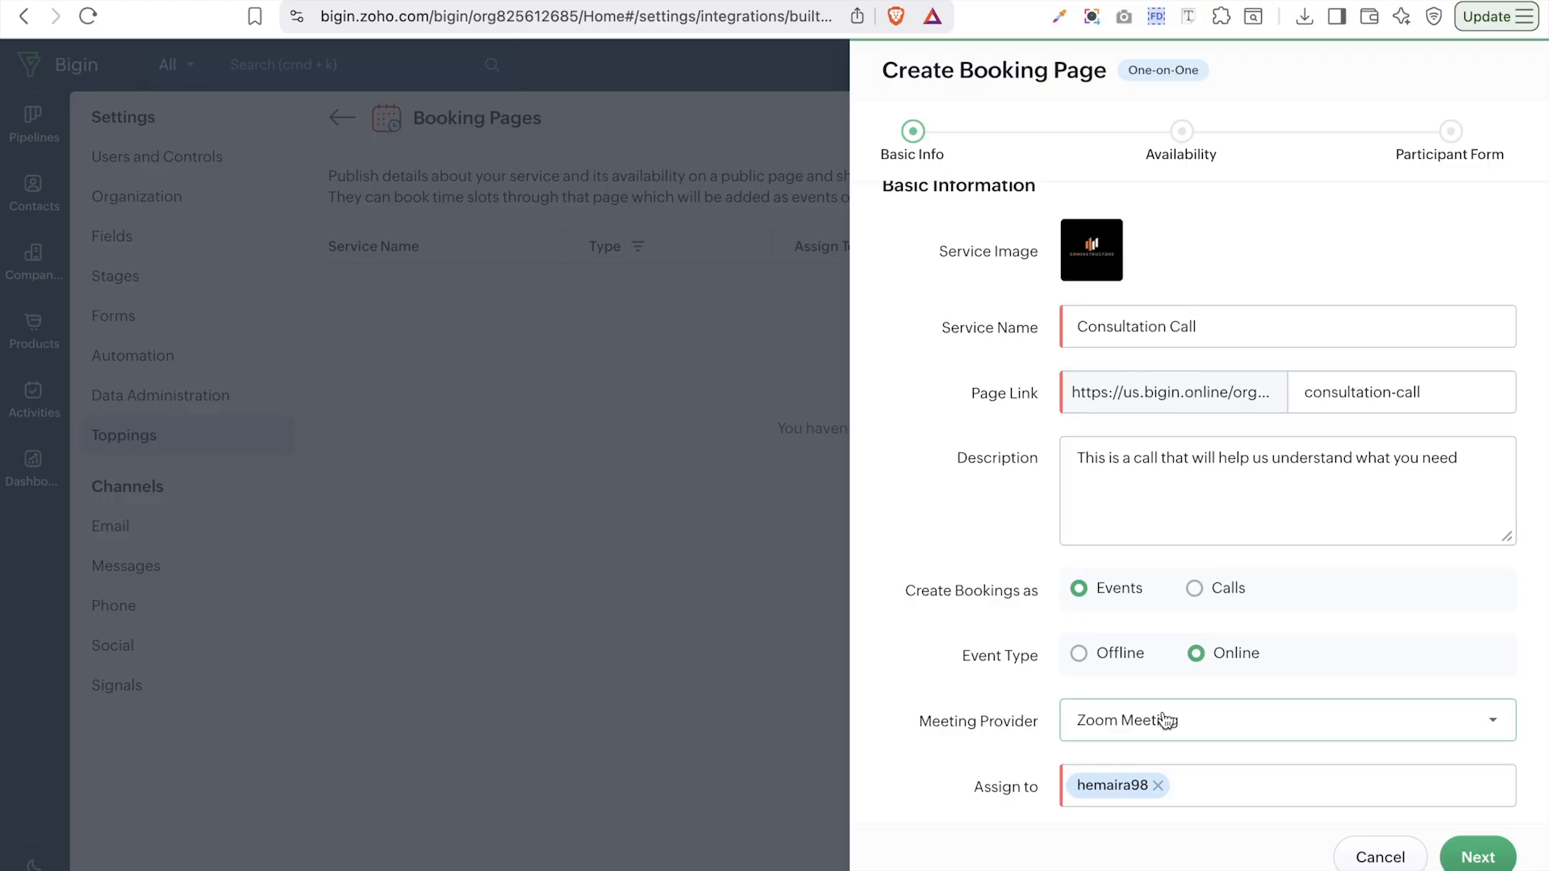
left_click(1165, 724)
left_click(1152, 638)
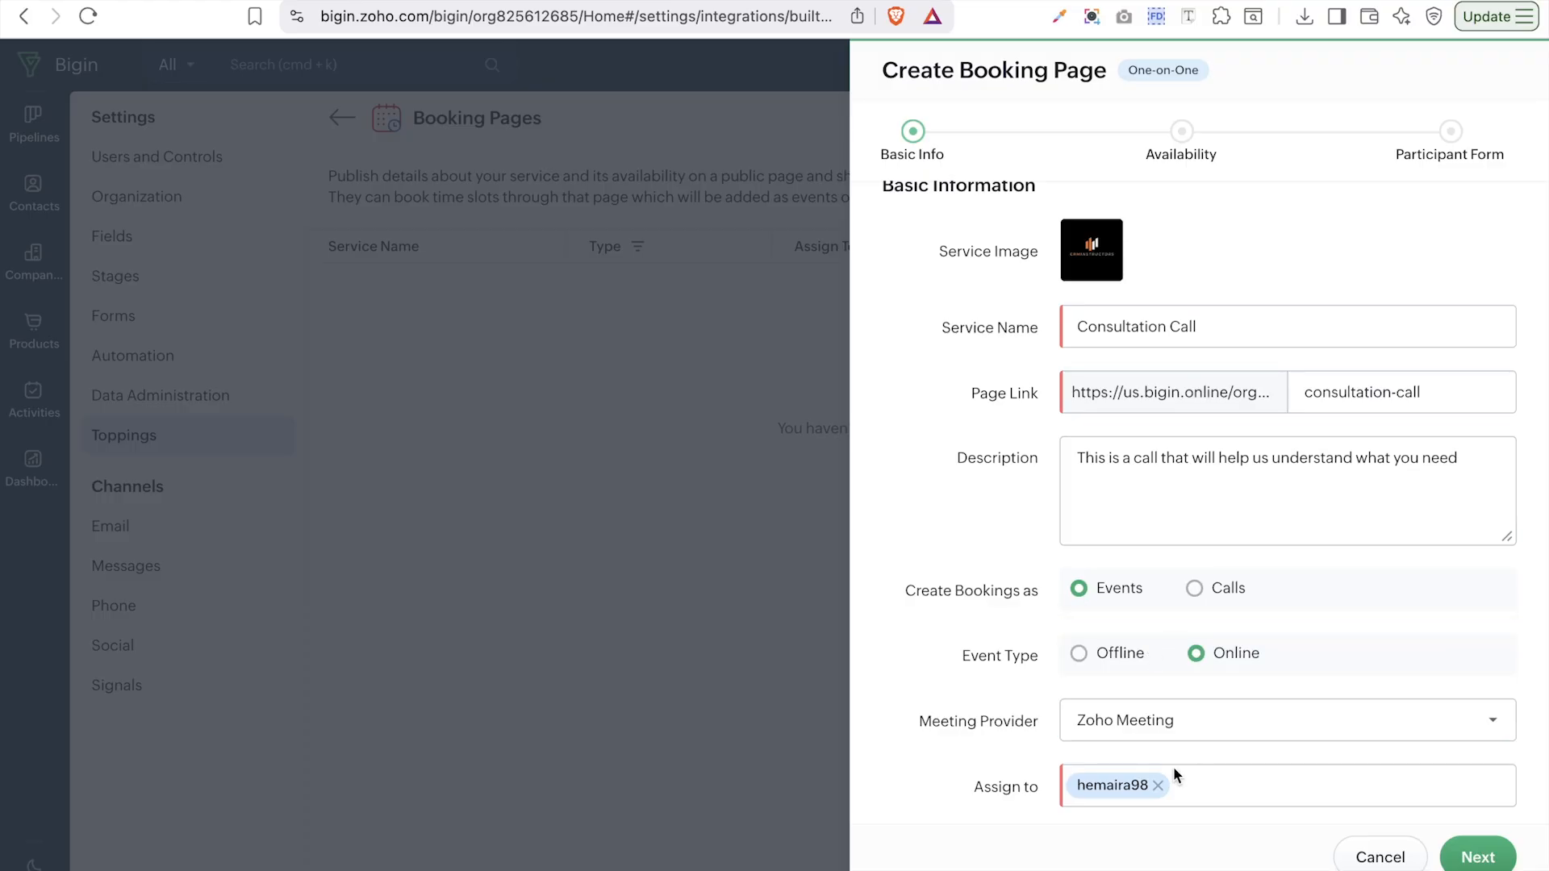
left_click(1189, 787)
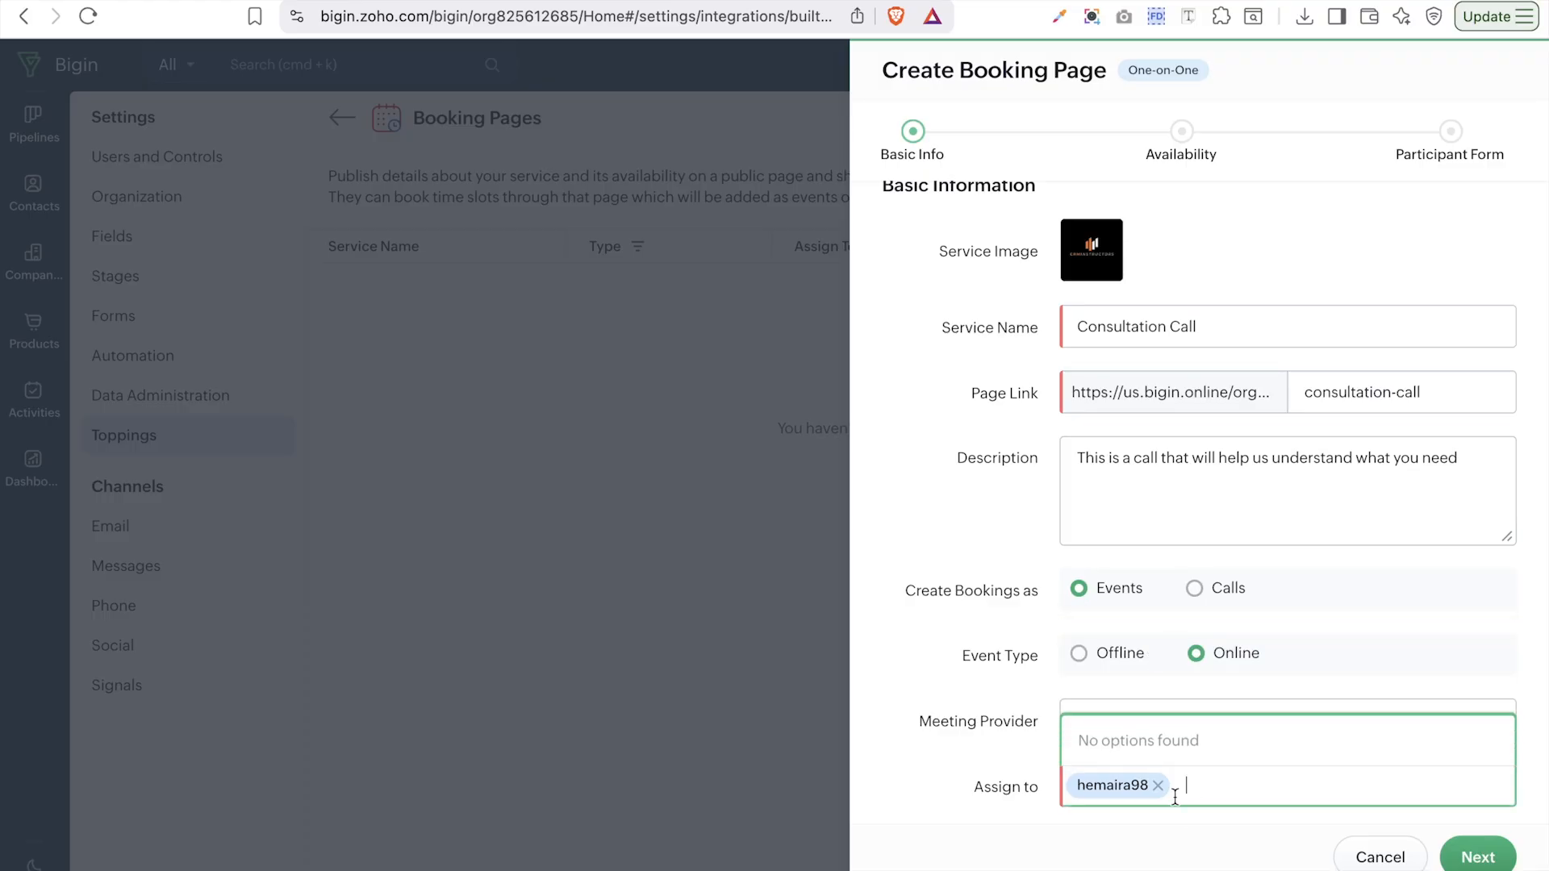
left_click(1479, 856)
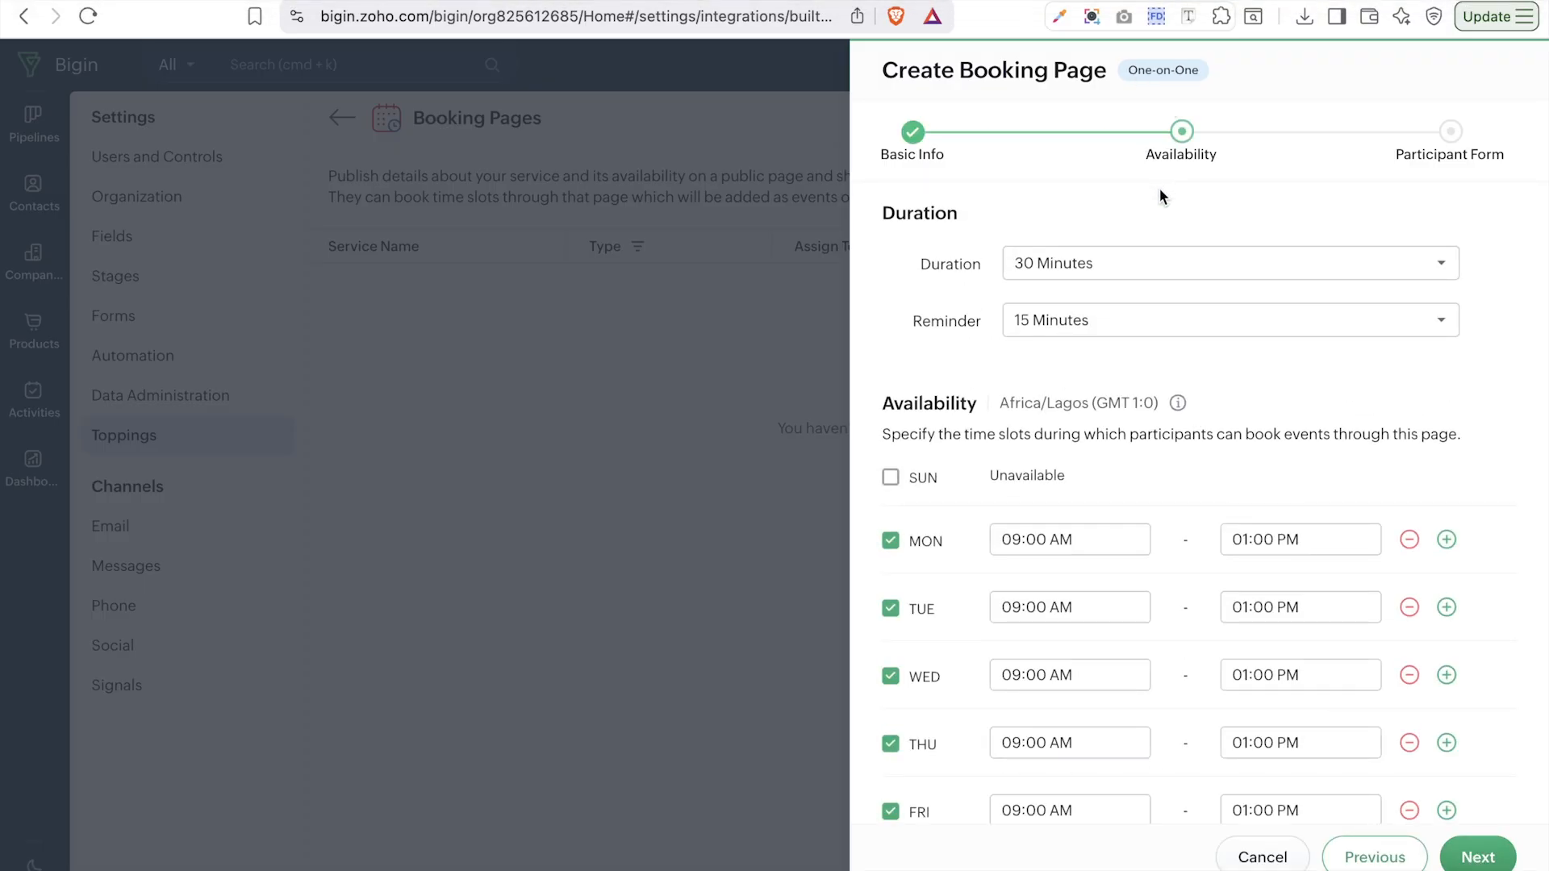
left_click(1105, 273)
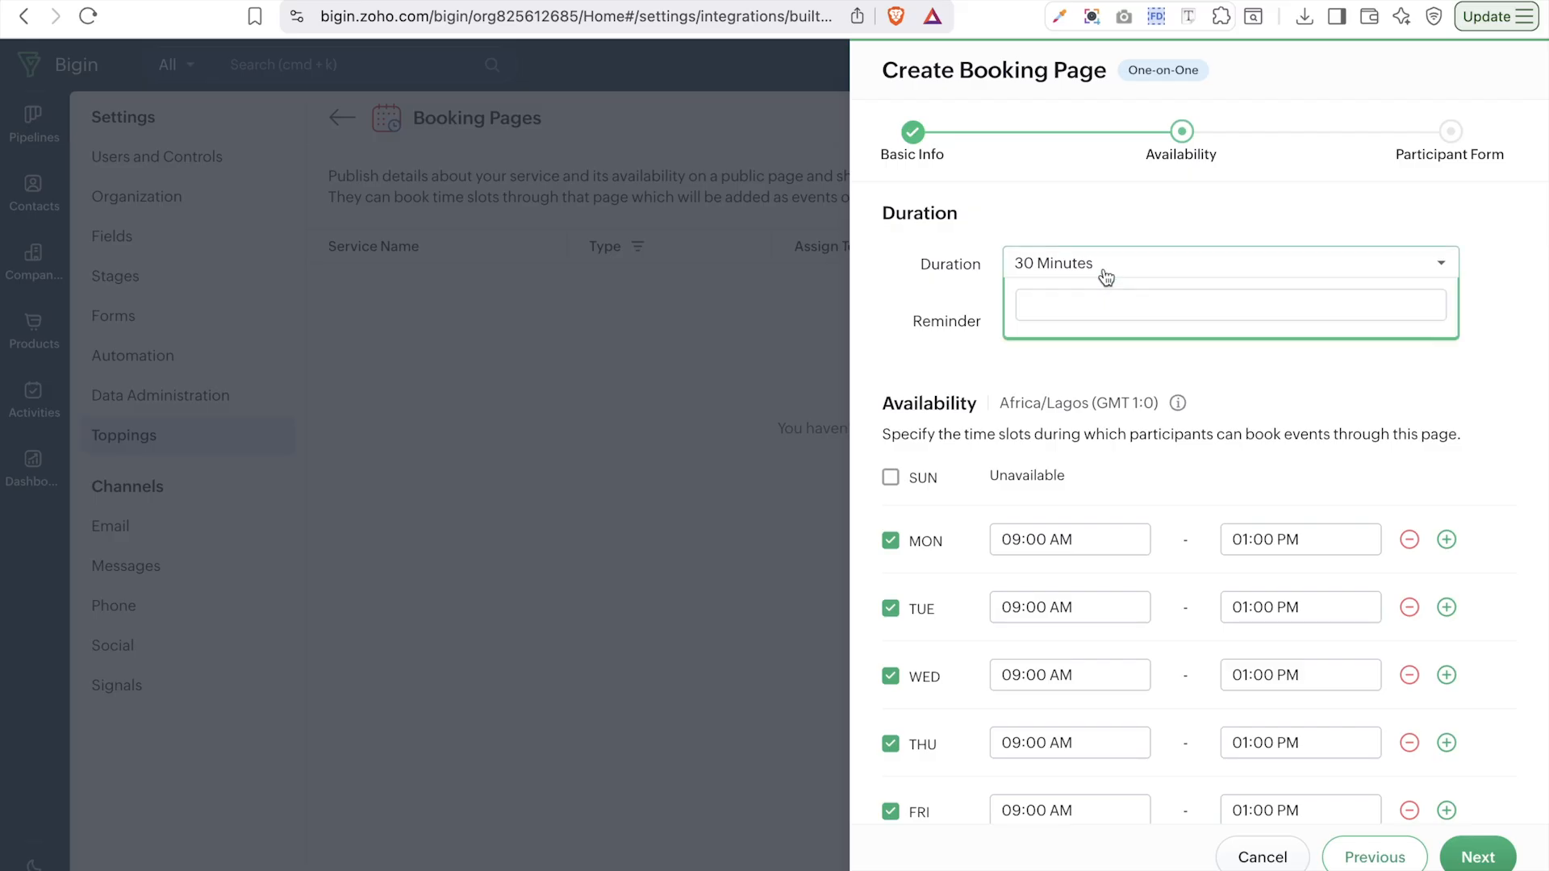
scroll(1037, 528, "down", 1)
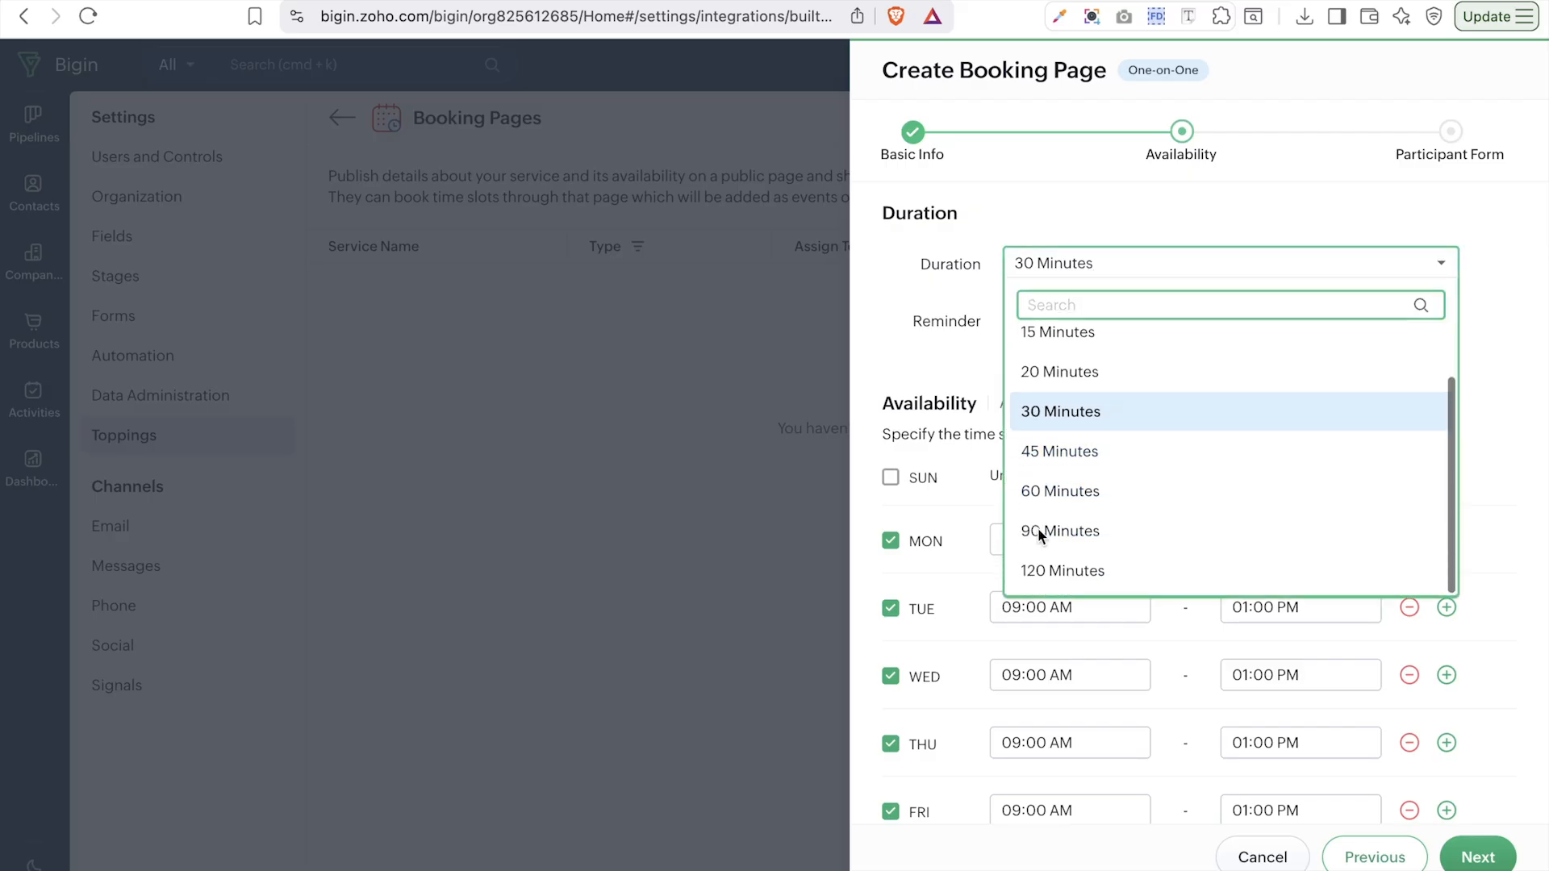
left_click(1087, 204)
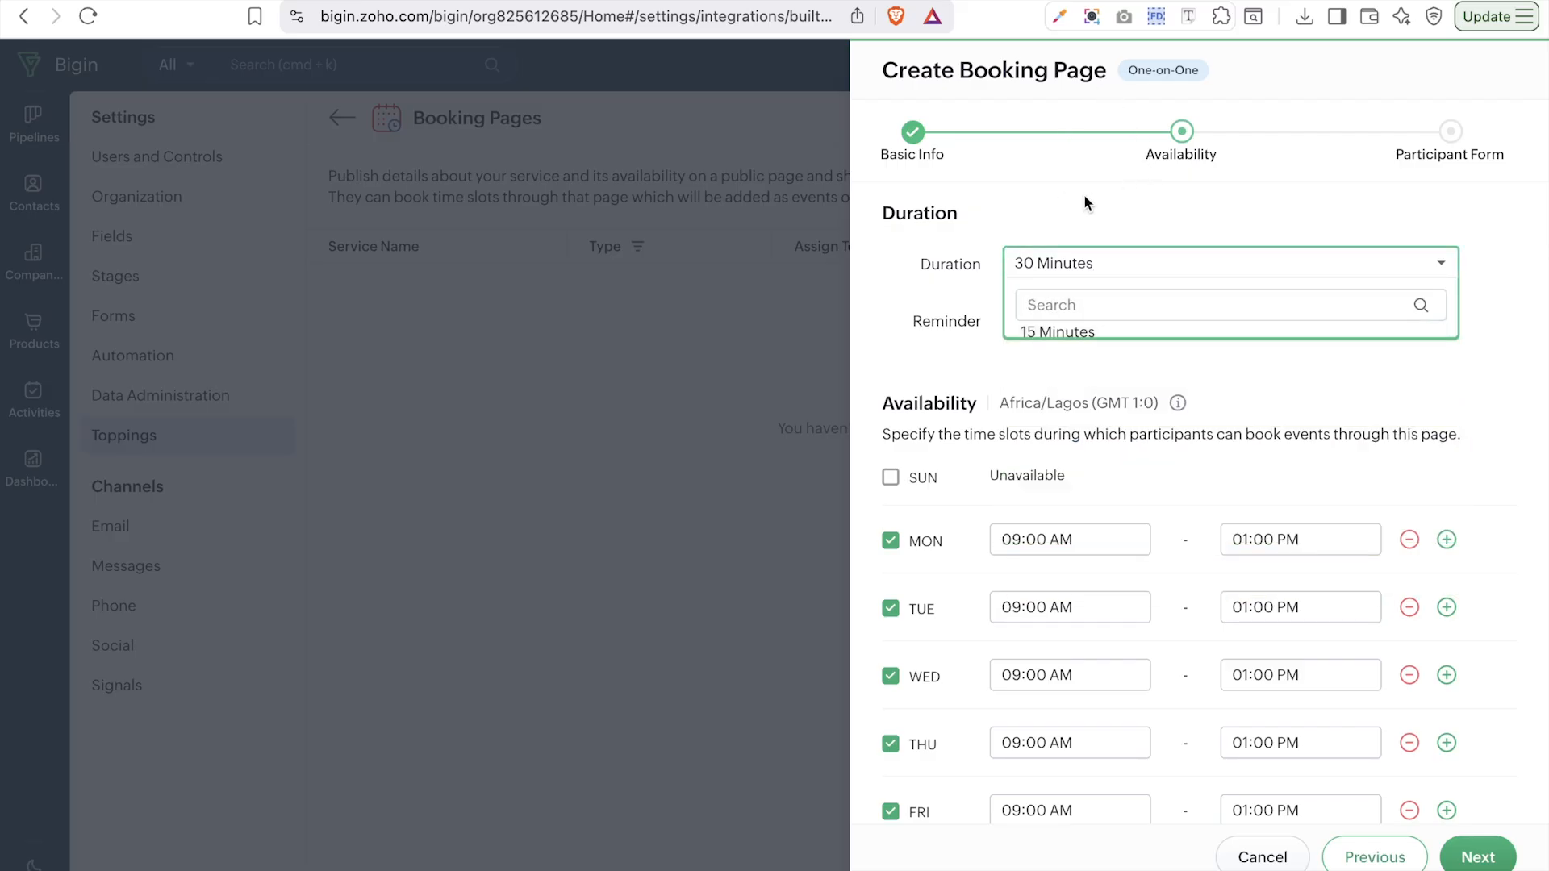
left_click(1090, 323)
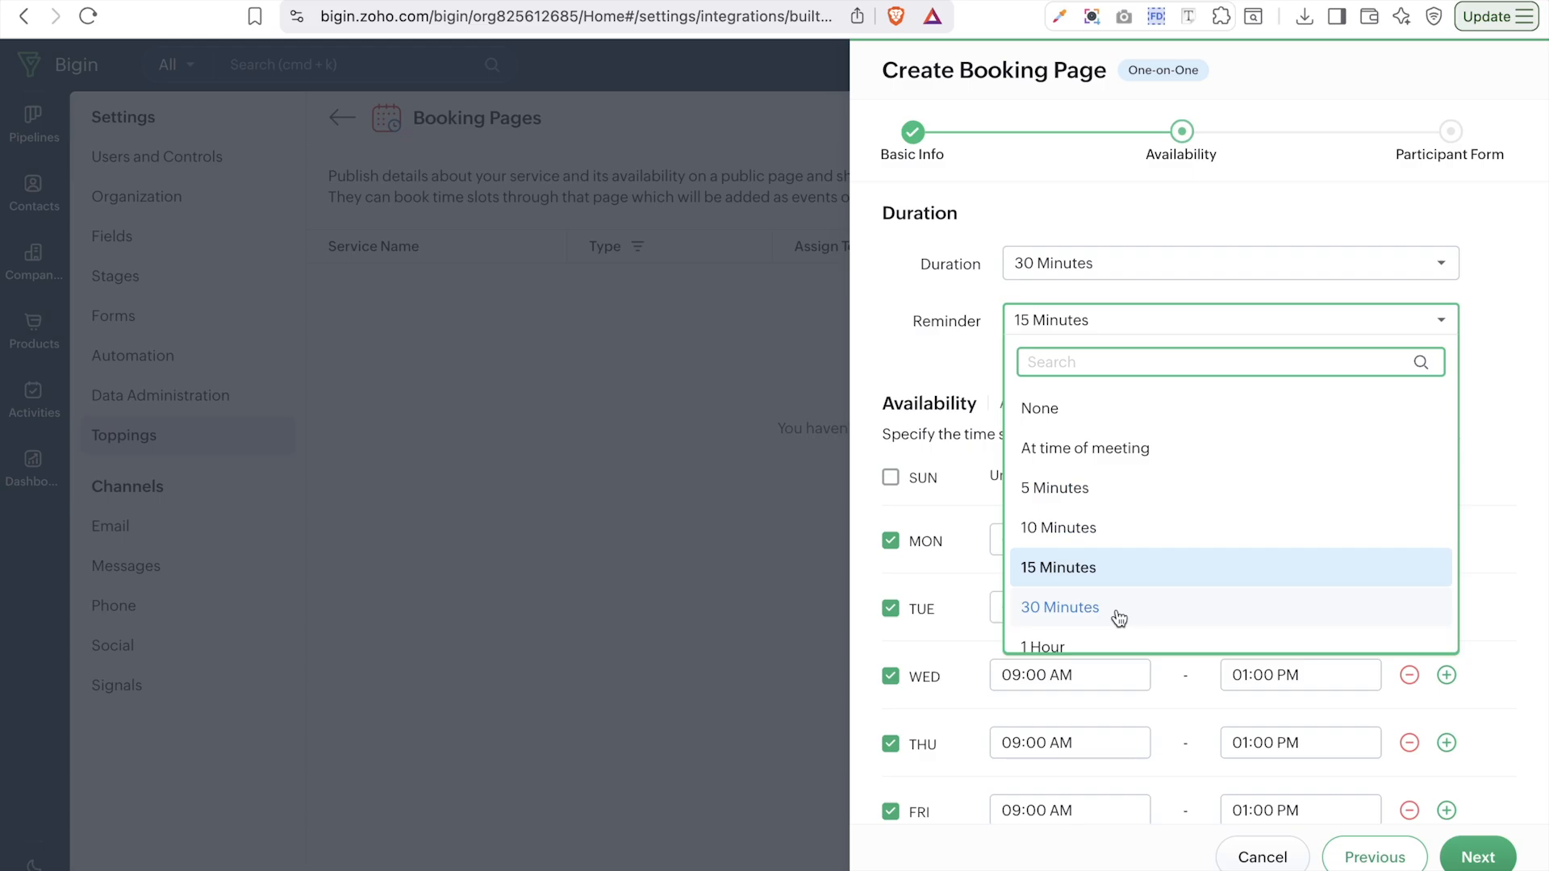
left_click(931, 352)
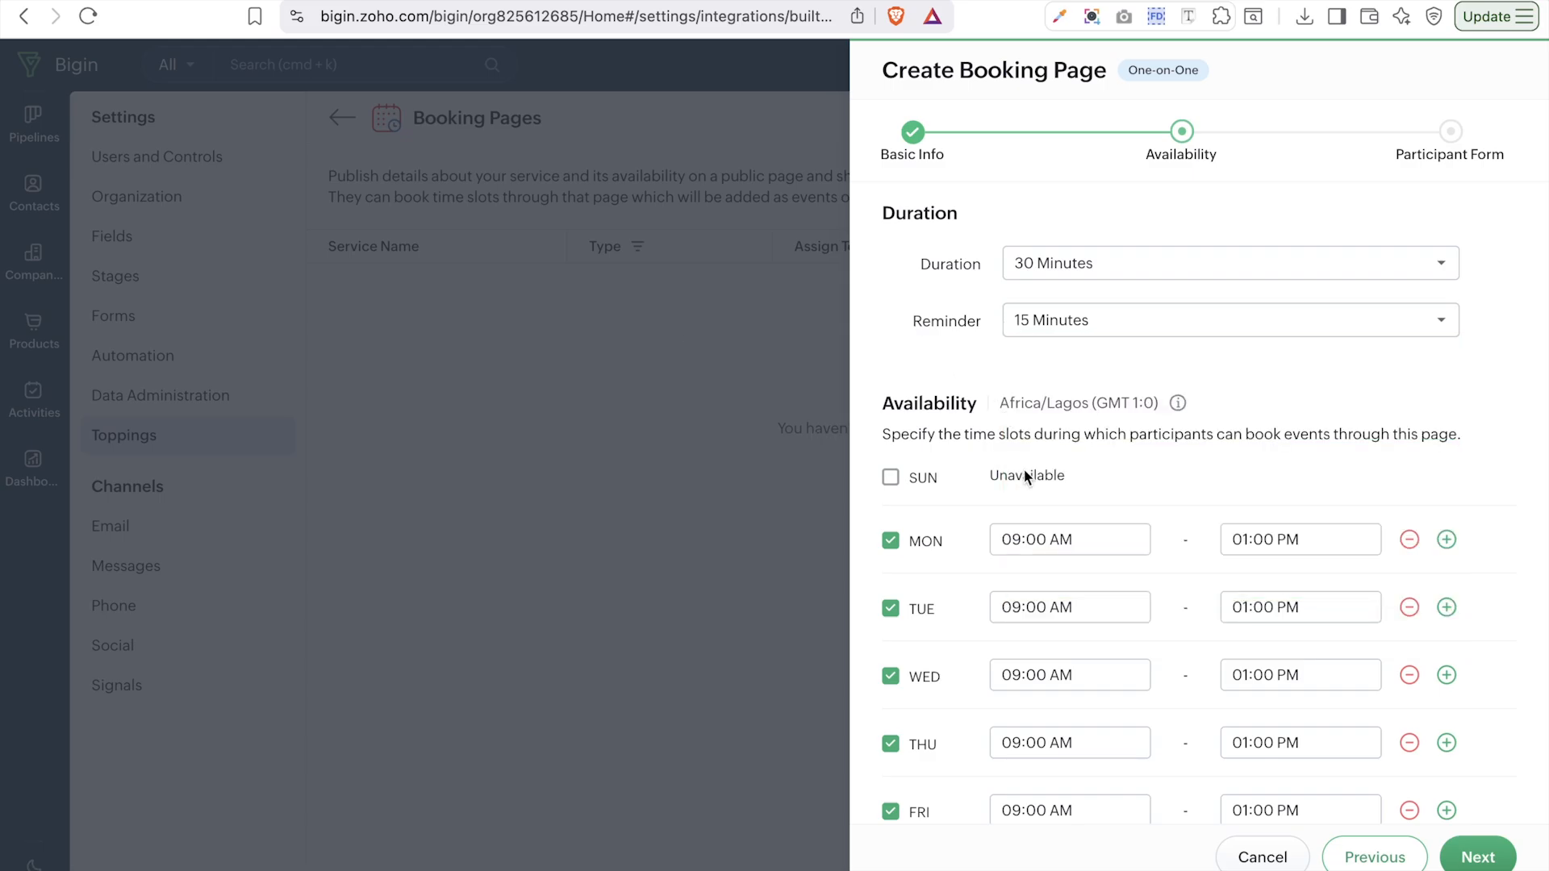
scroll(1025, 475, "down", 3)
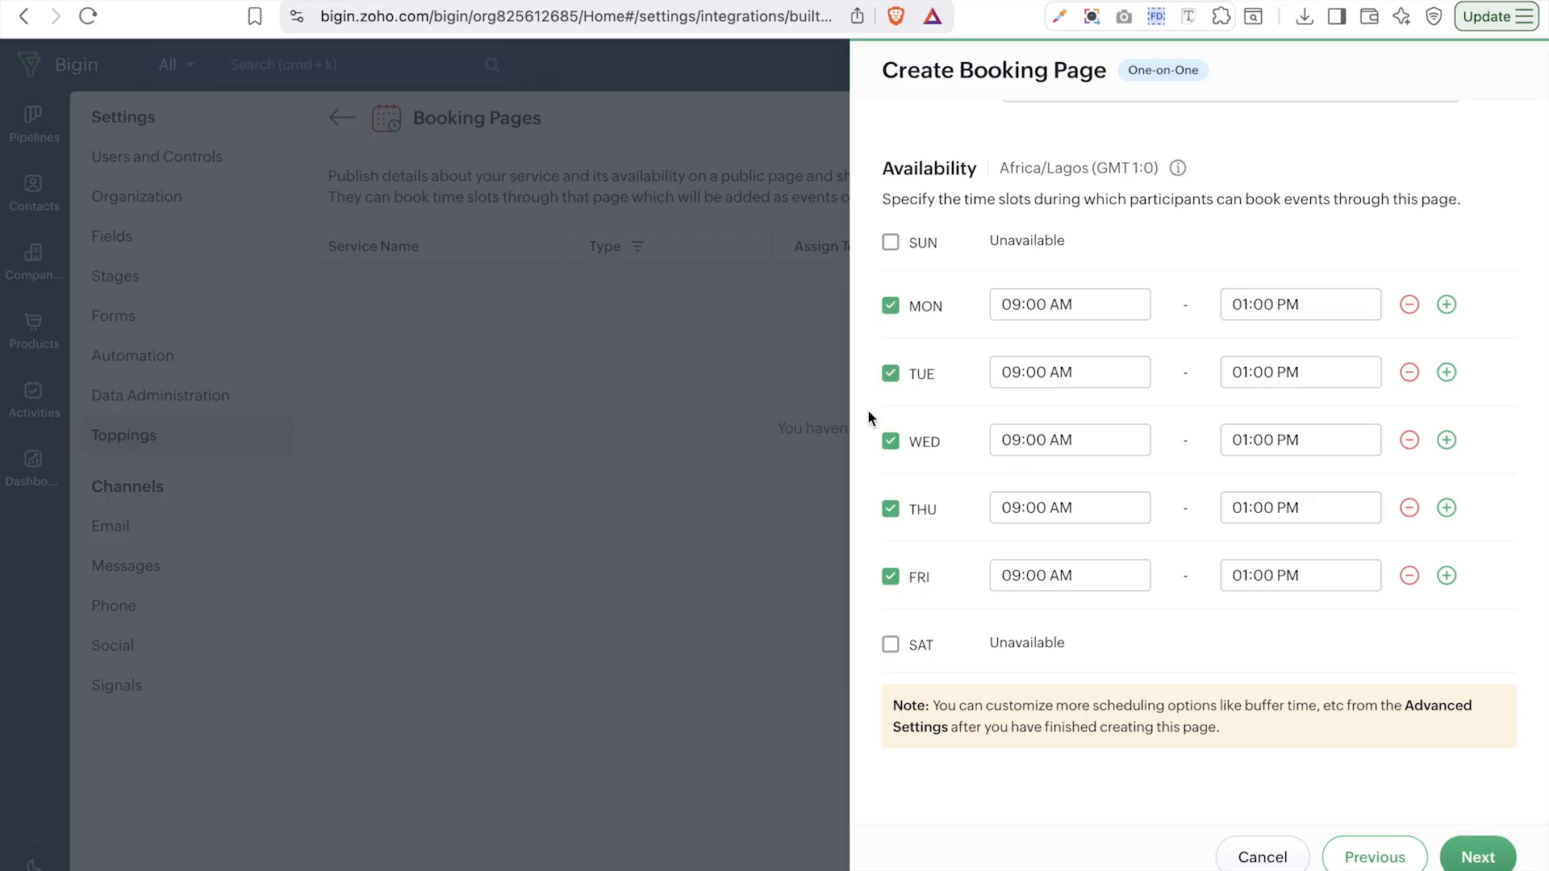
- Make Friday unavailable and set Monday's hours to 10:00 AM–03:30 PM
left_click(891, 577)
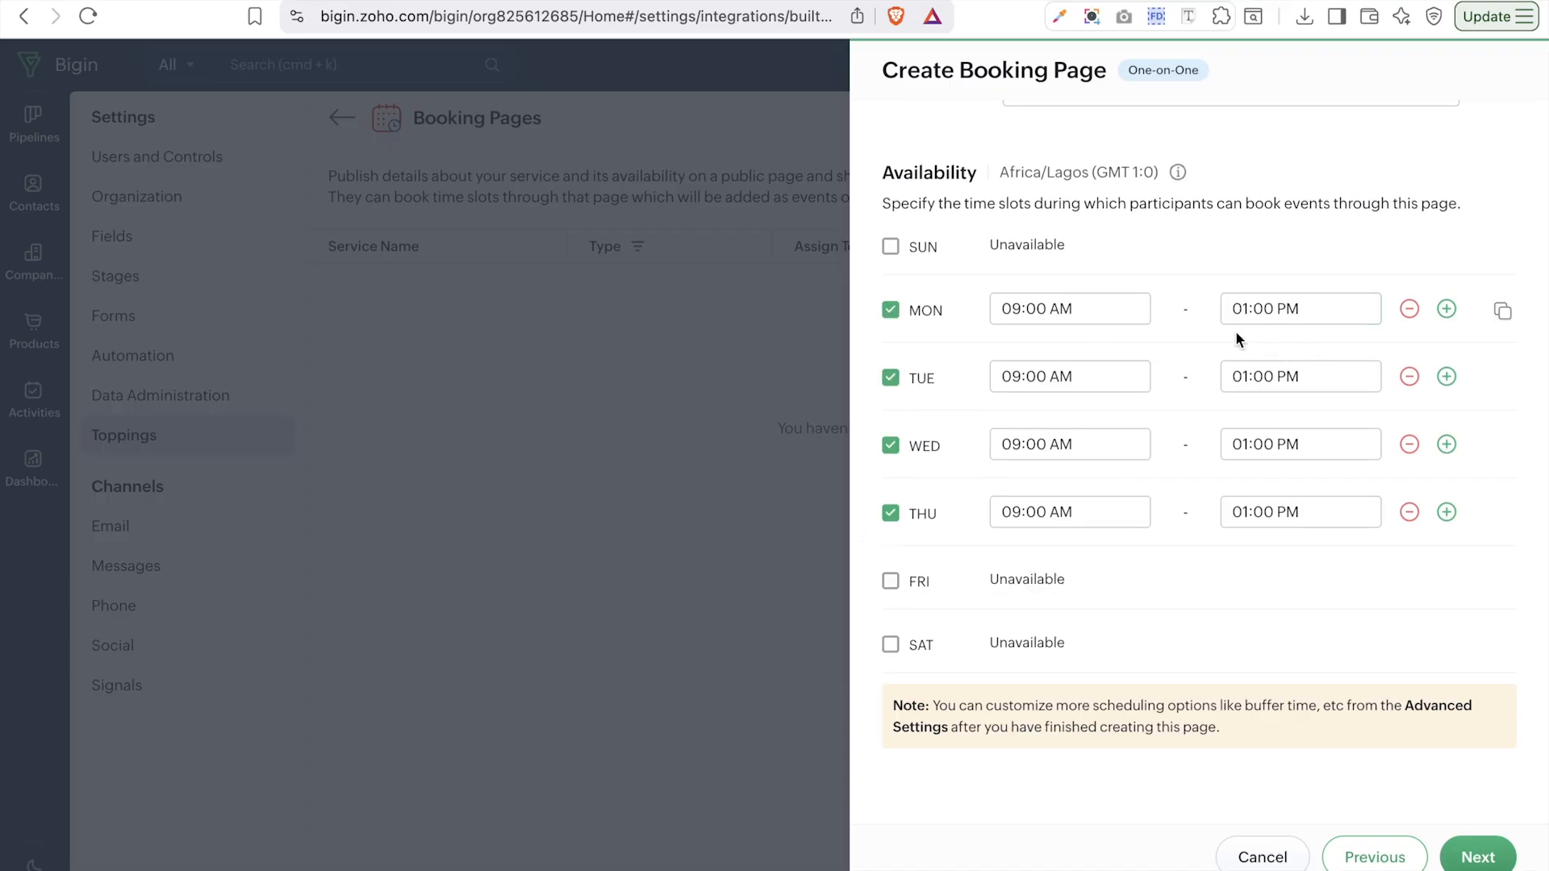
left_click(1089, 303)
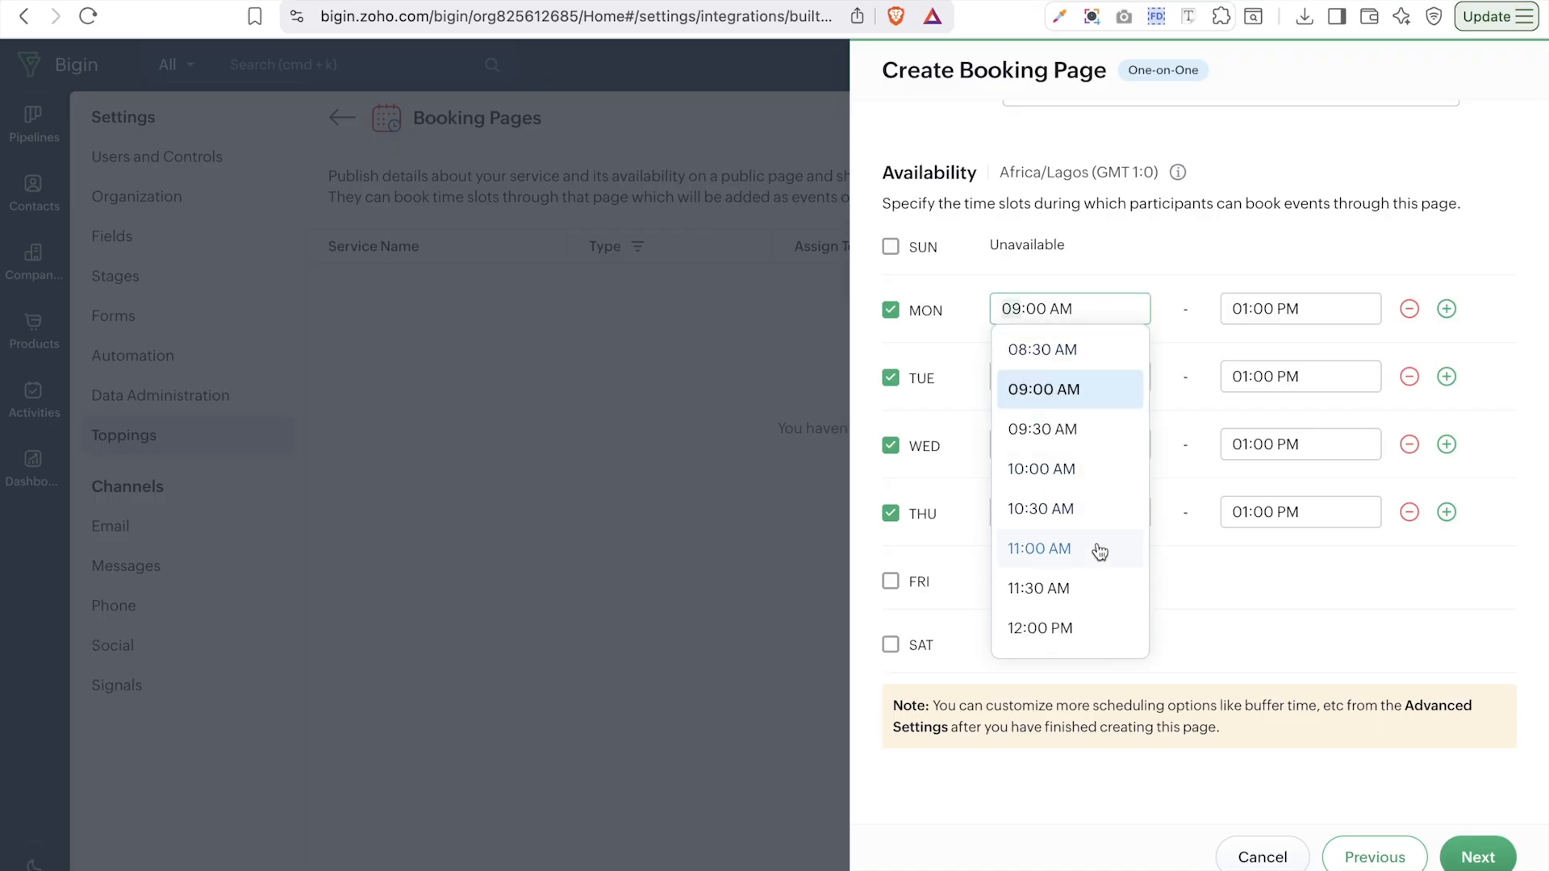
left_click(1059, 477)
left_click(1275, 315)
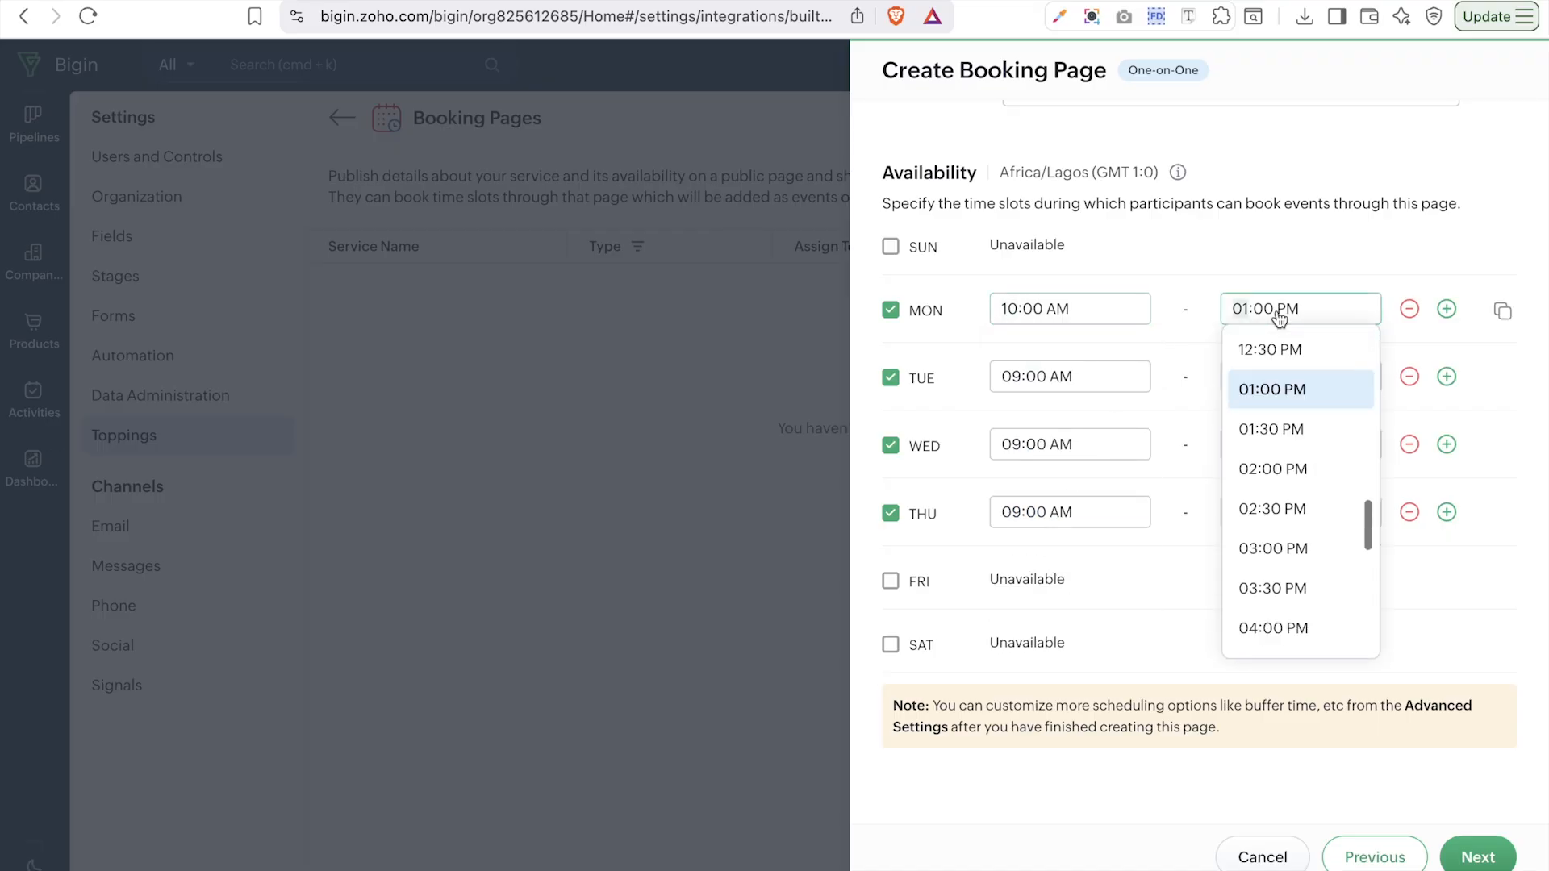
scroll(1319, 573, "down", 2)
left_click(1286, 444)
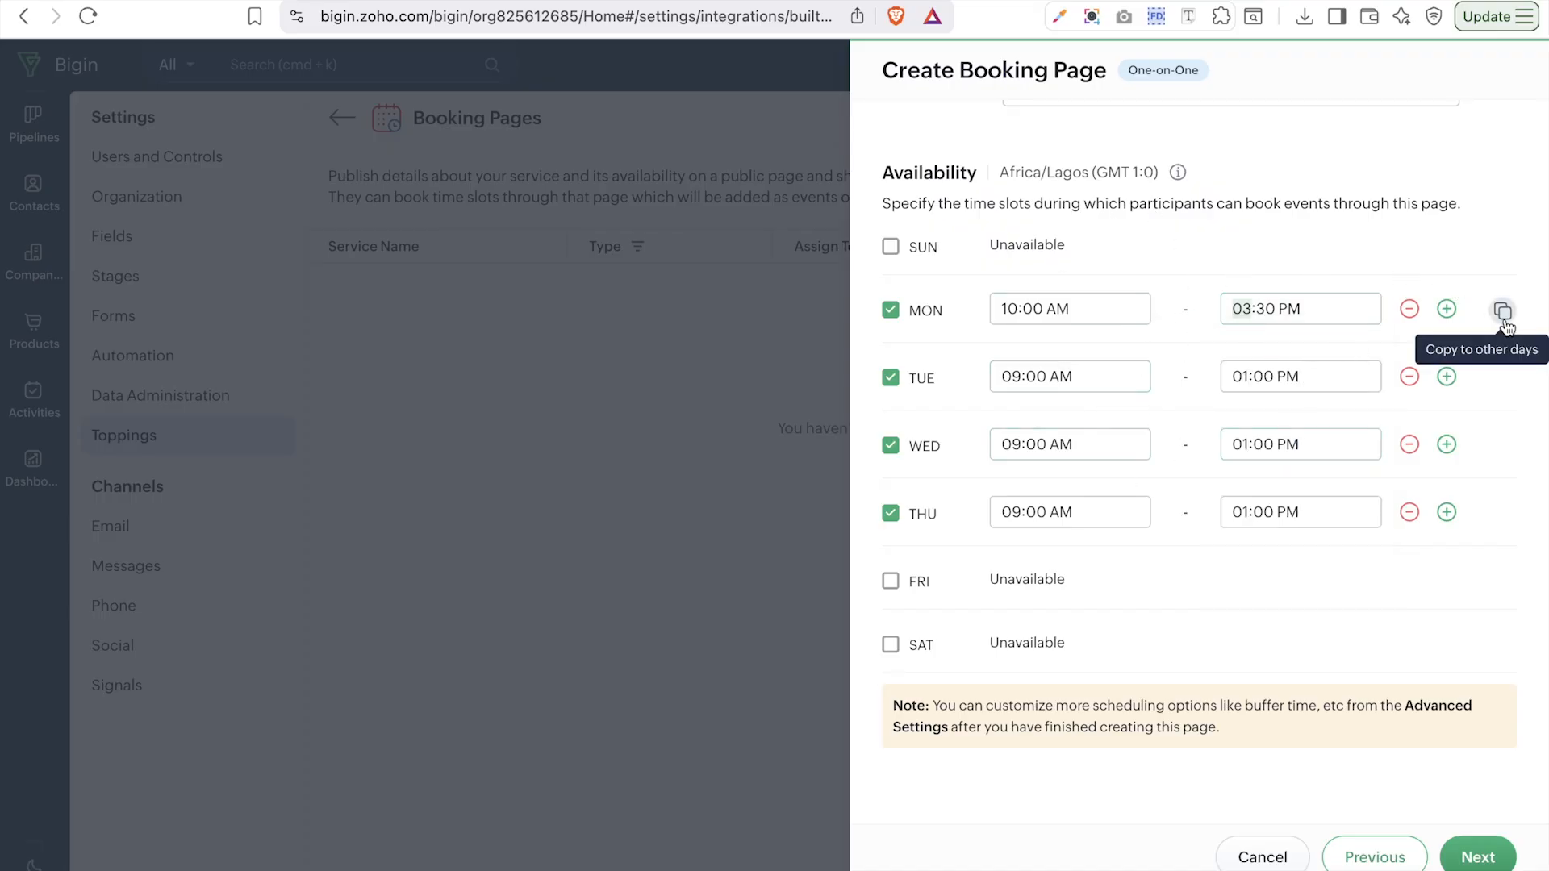
- Copy Monday's hours to Tuesday, Wednesday and Thursday
left_click(1502, 312)
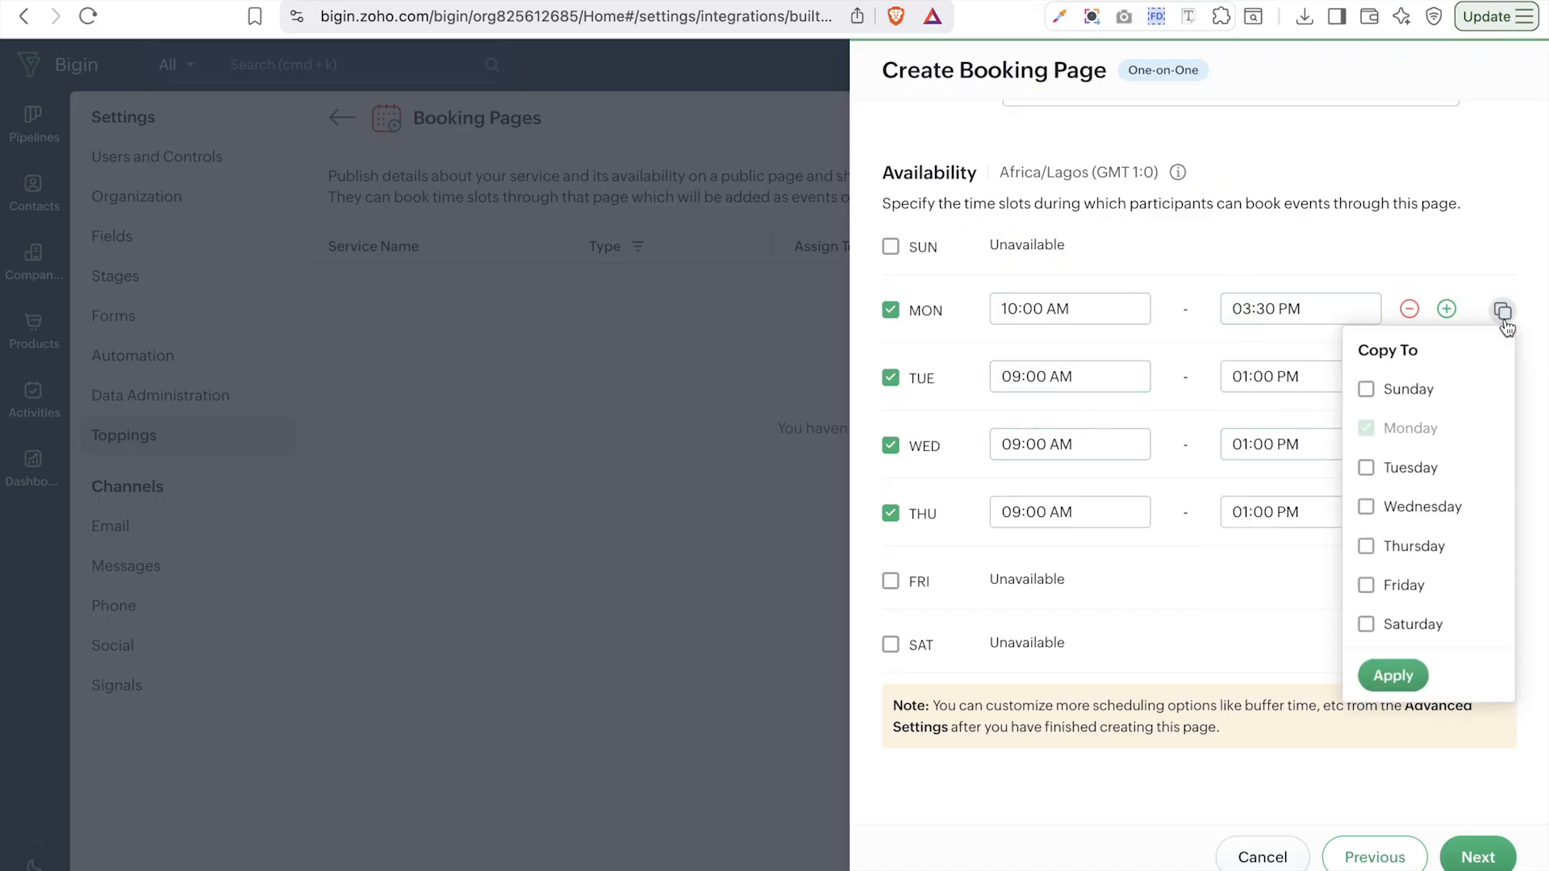
left_click(1360, 477)
left_click(1360, 517)
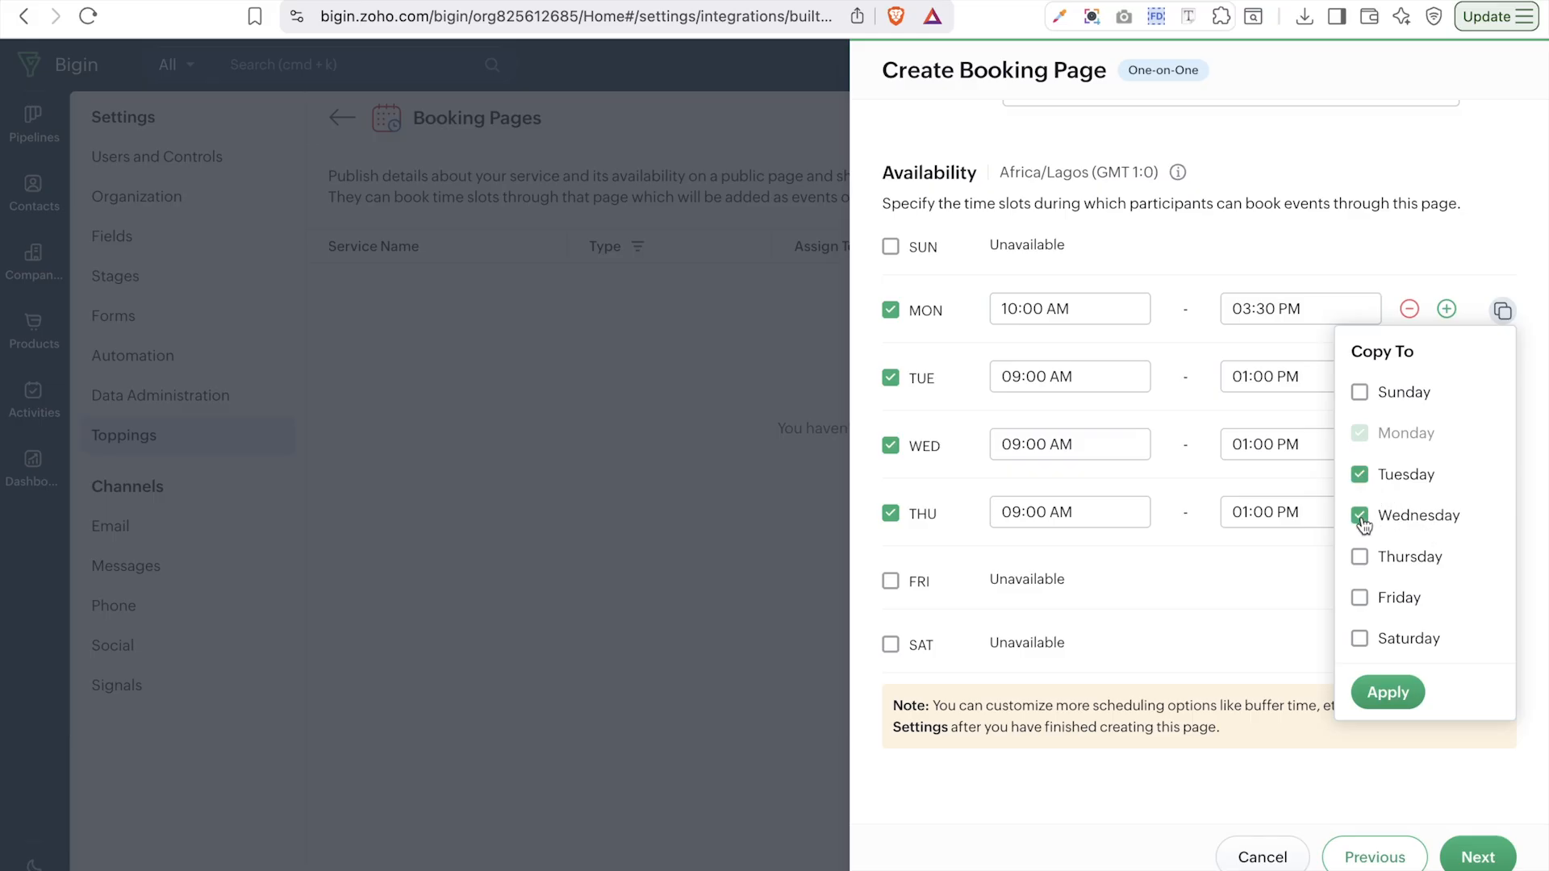
left_click(1360, 558)
left_click(1377, 700)
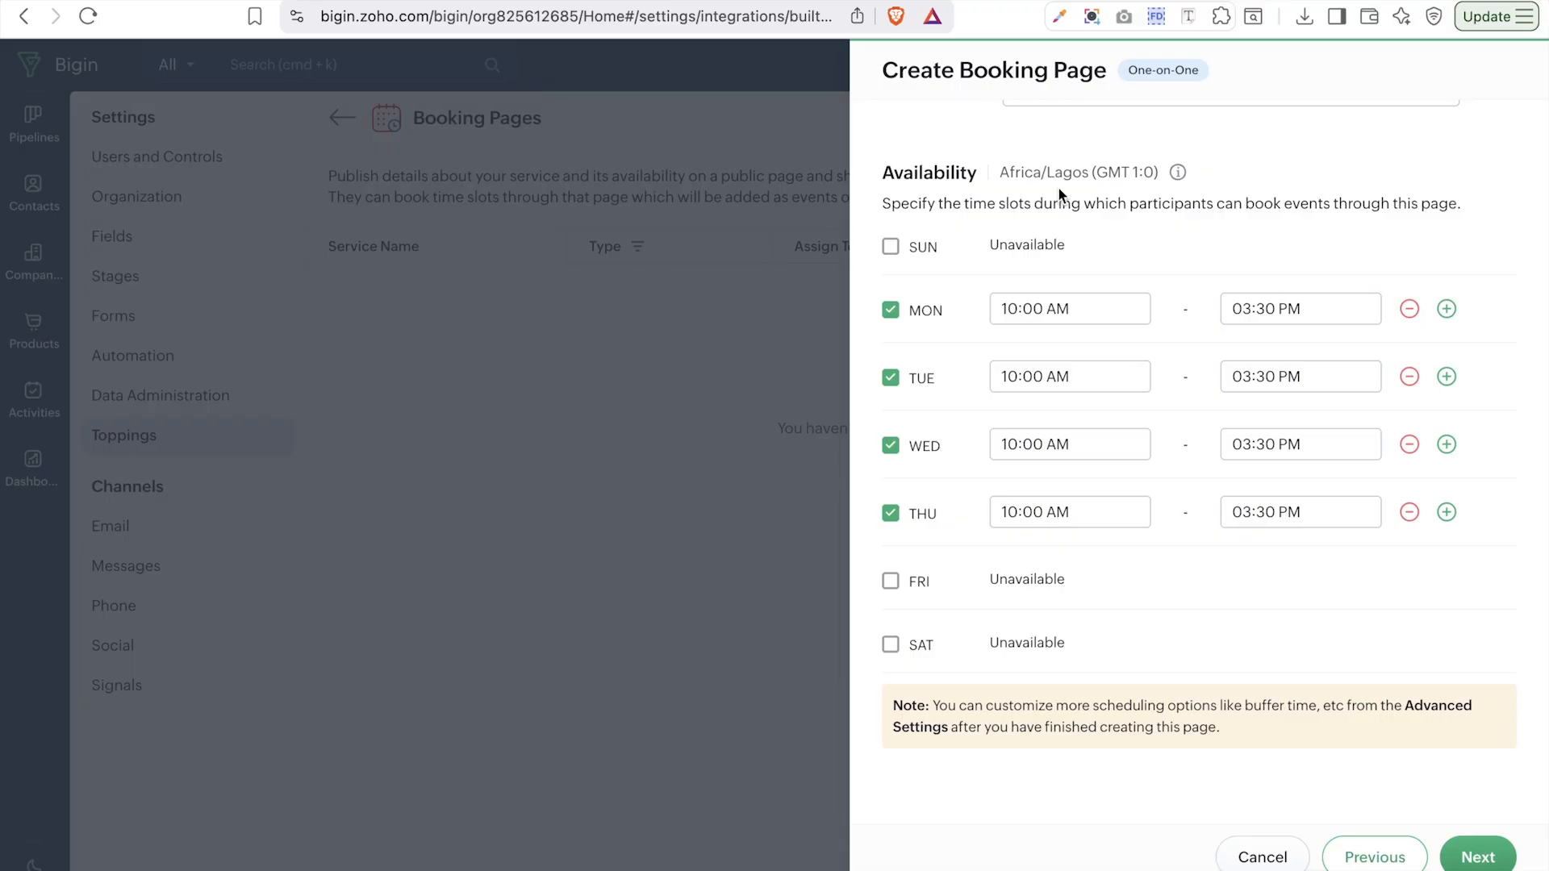
mouse_move(1176, 175)
- Add First Name, Challenges or pain points, the CRM software question, Industry and Website to the participant form
left_click(1474, 858)
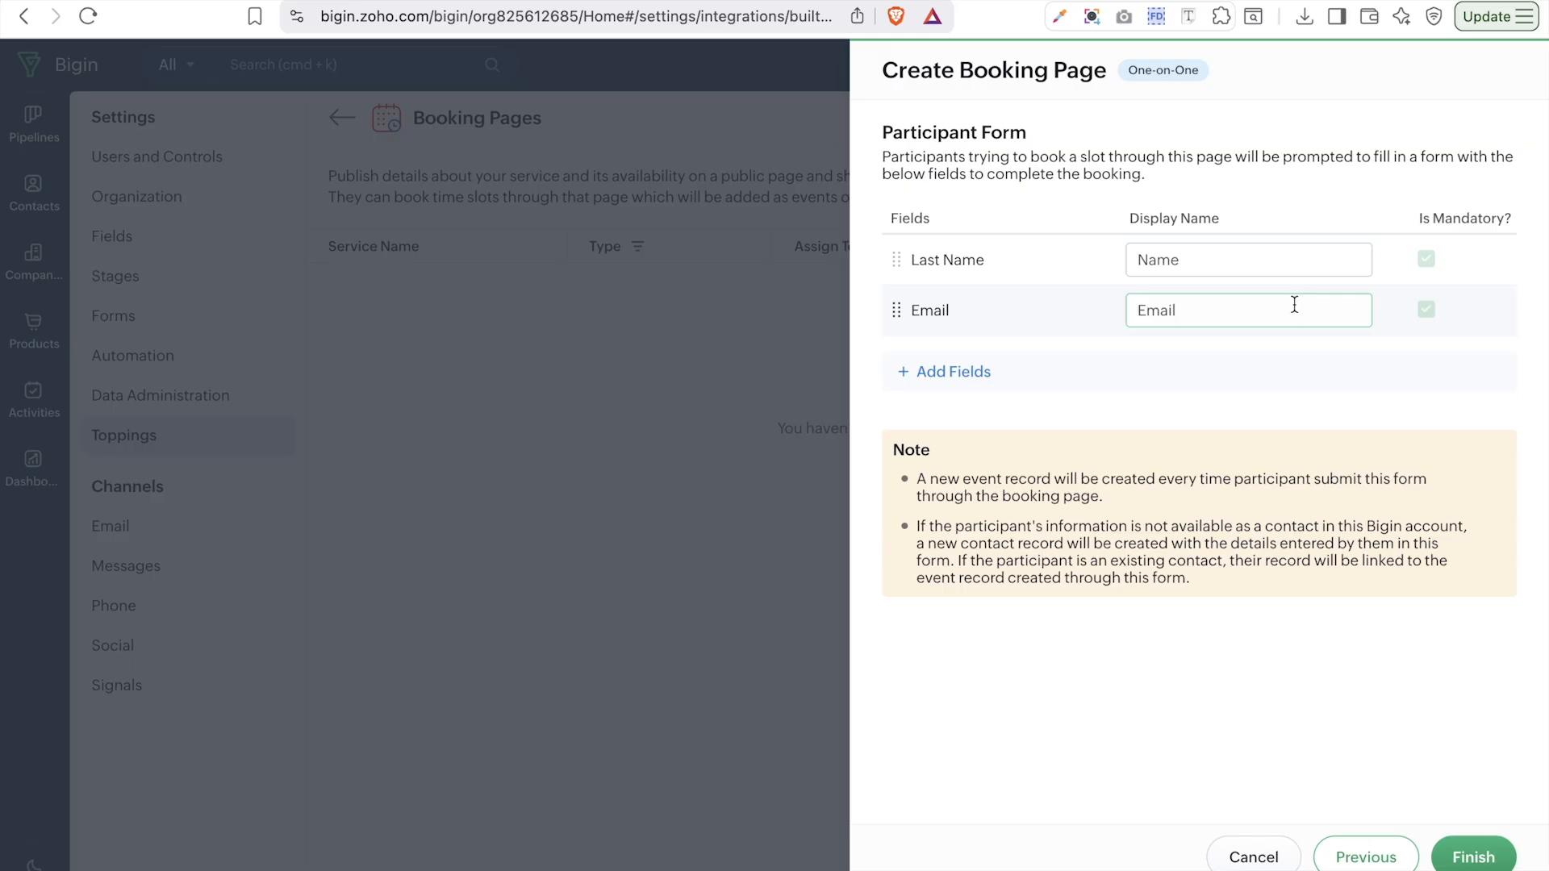
left_click(967, 376)
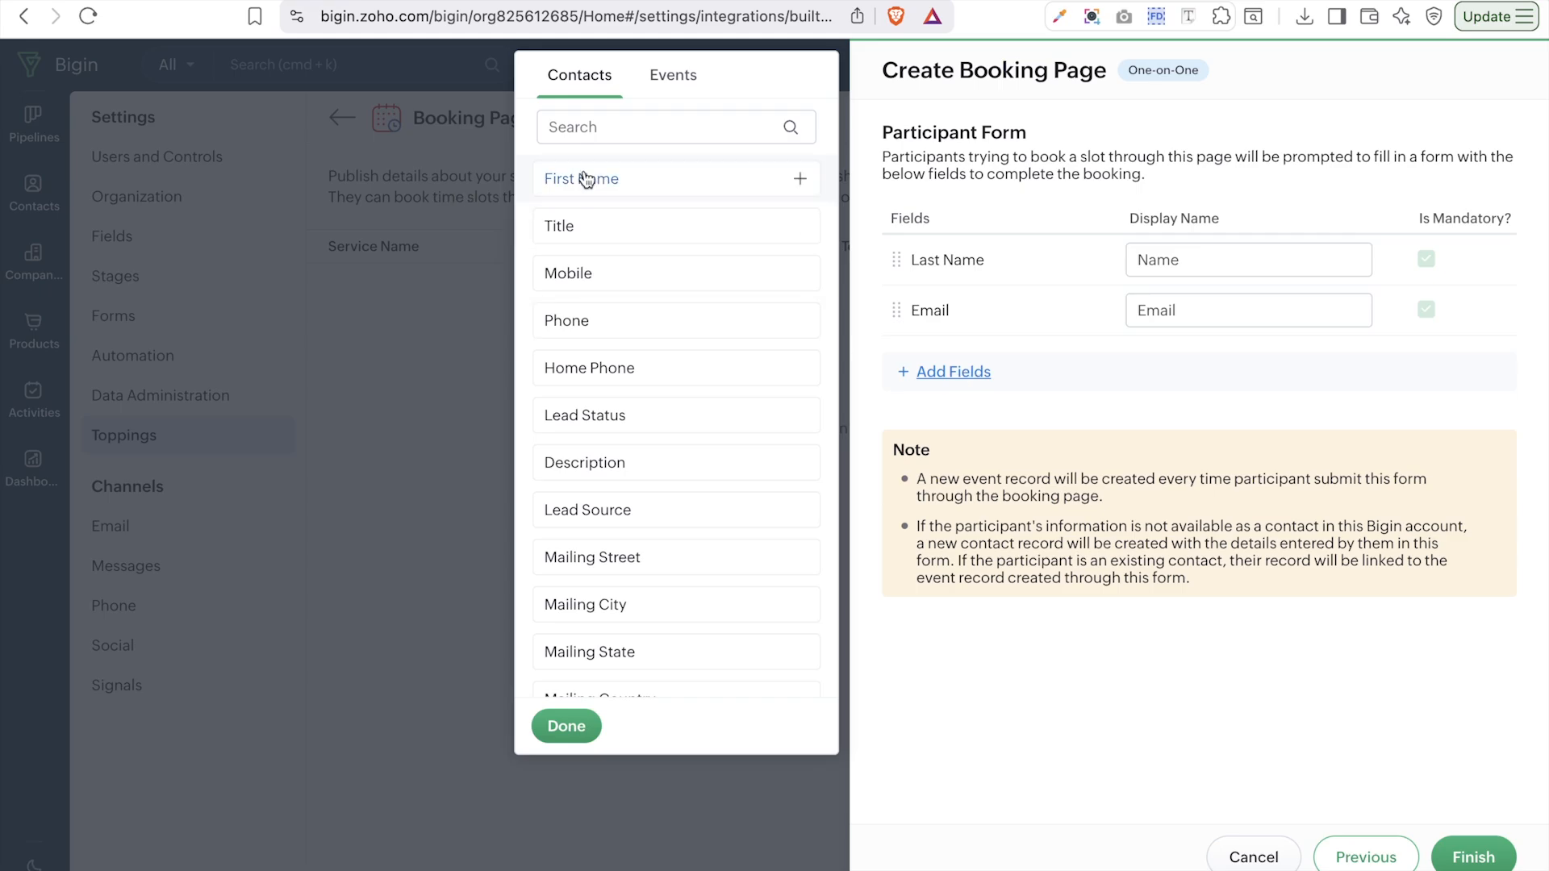
scroll(578, 270, "down", 5)
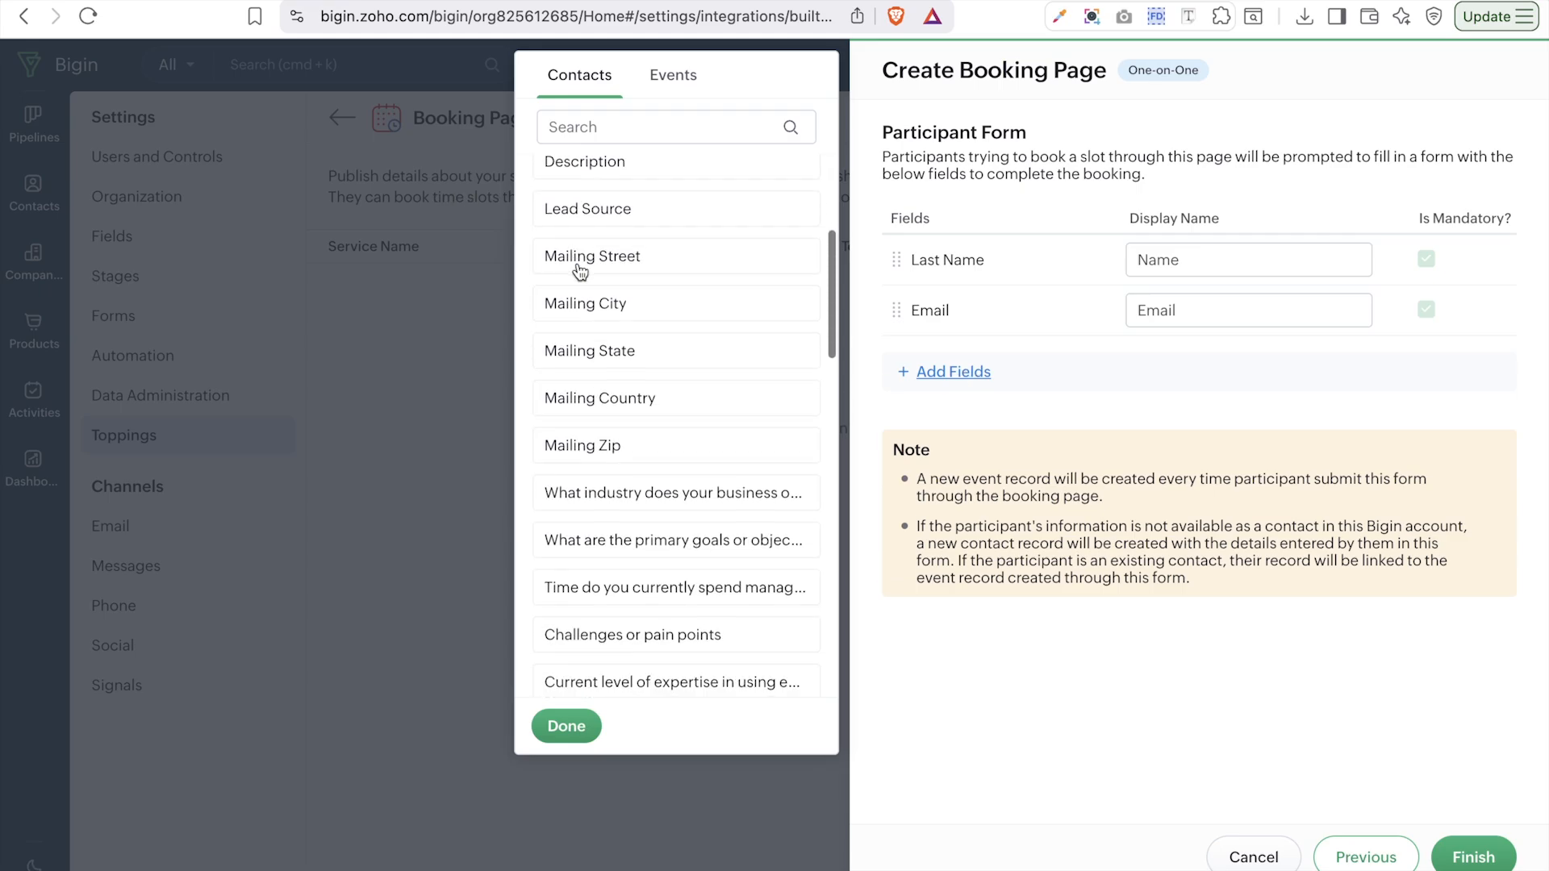
scroll(577, 272, "up", 5)
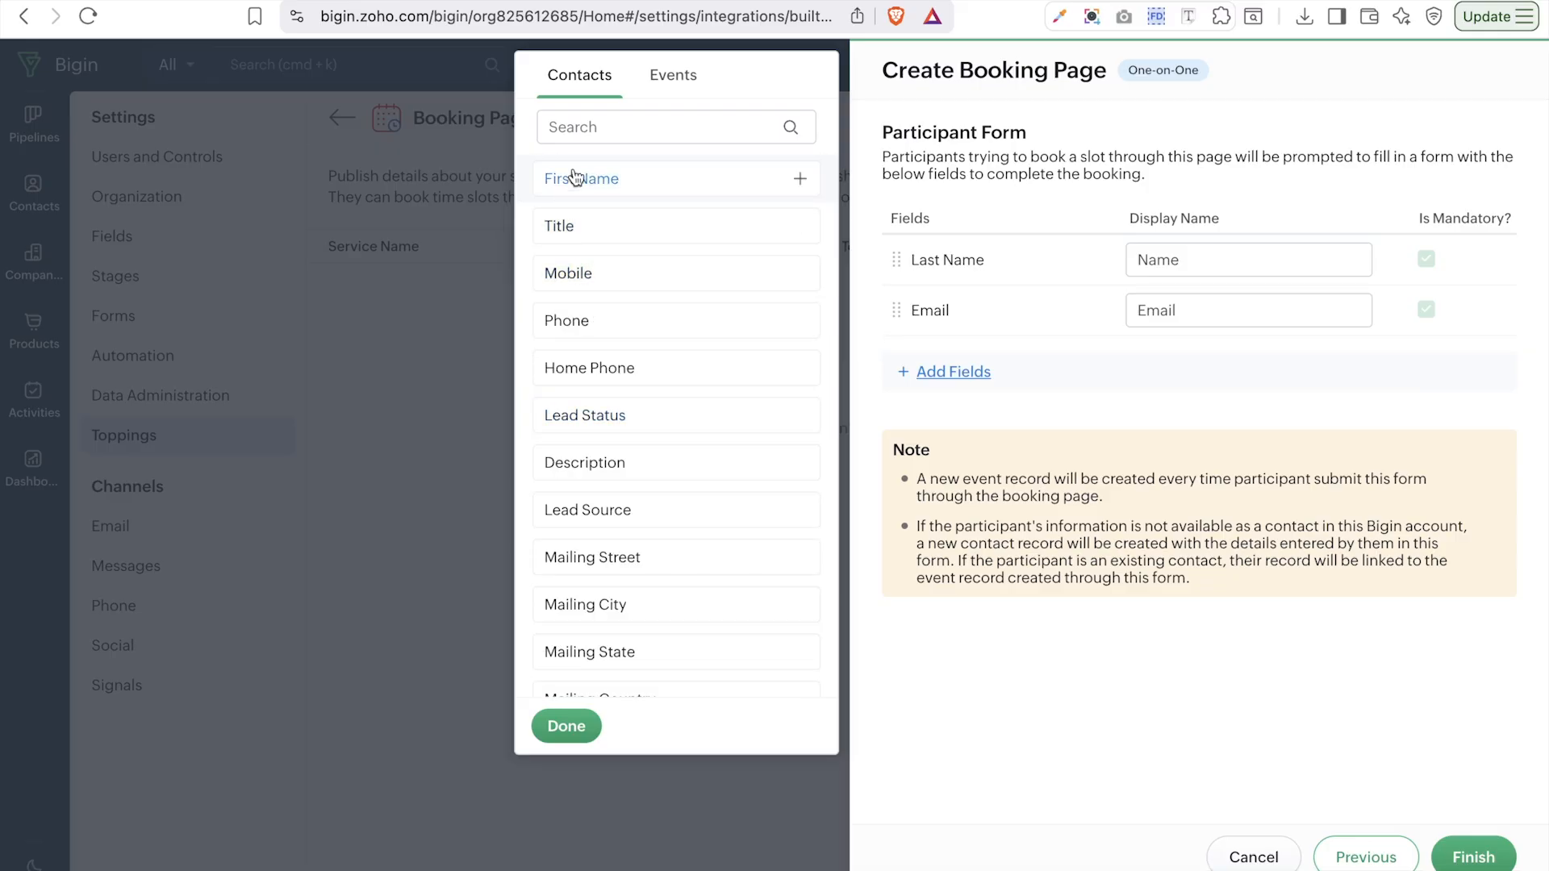
left_click(1069, 373)
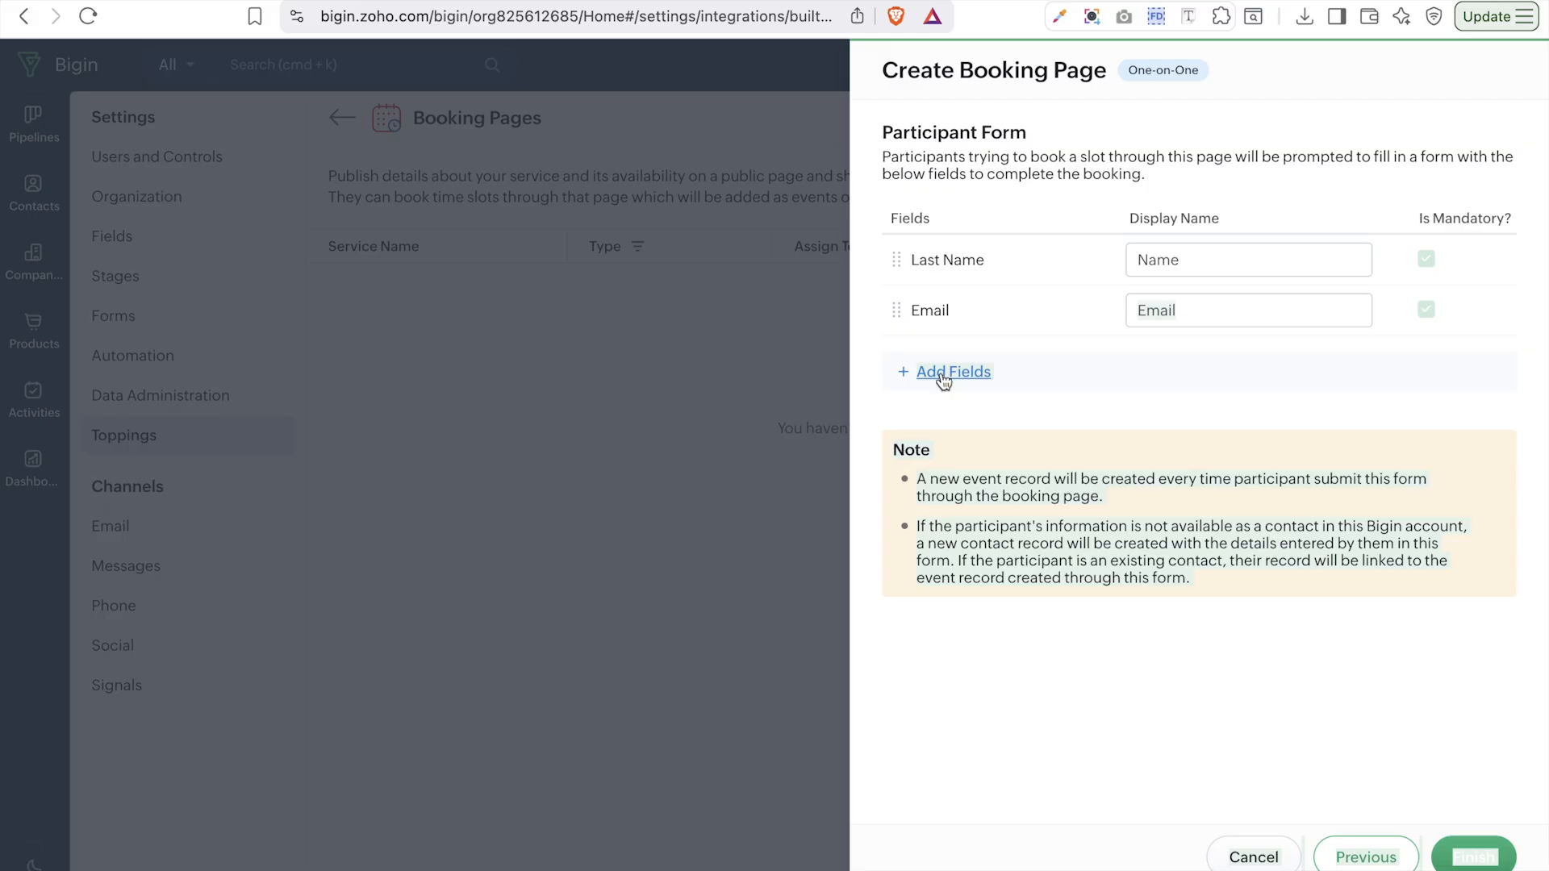
left_click(942, 379)
left_click(597, 179)
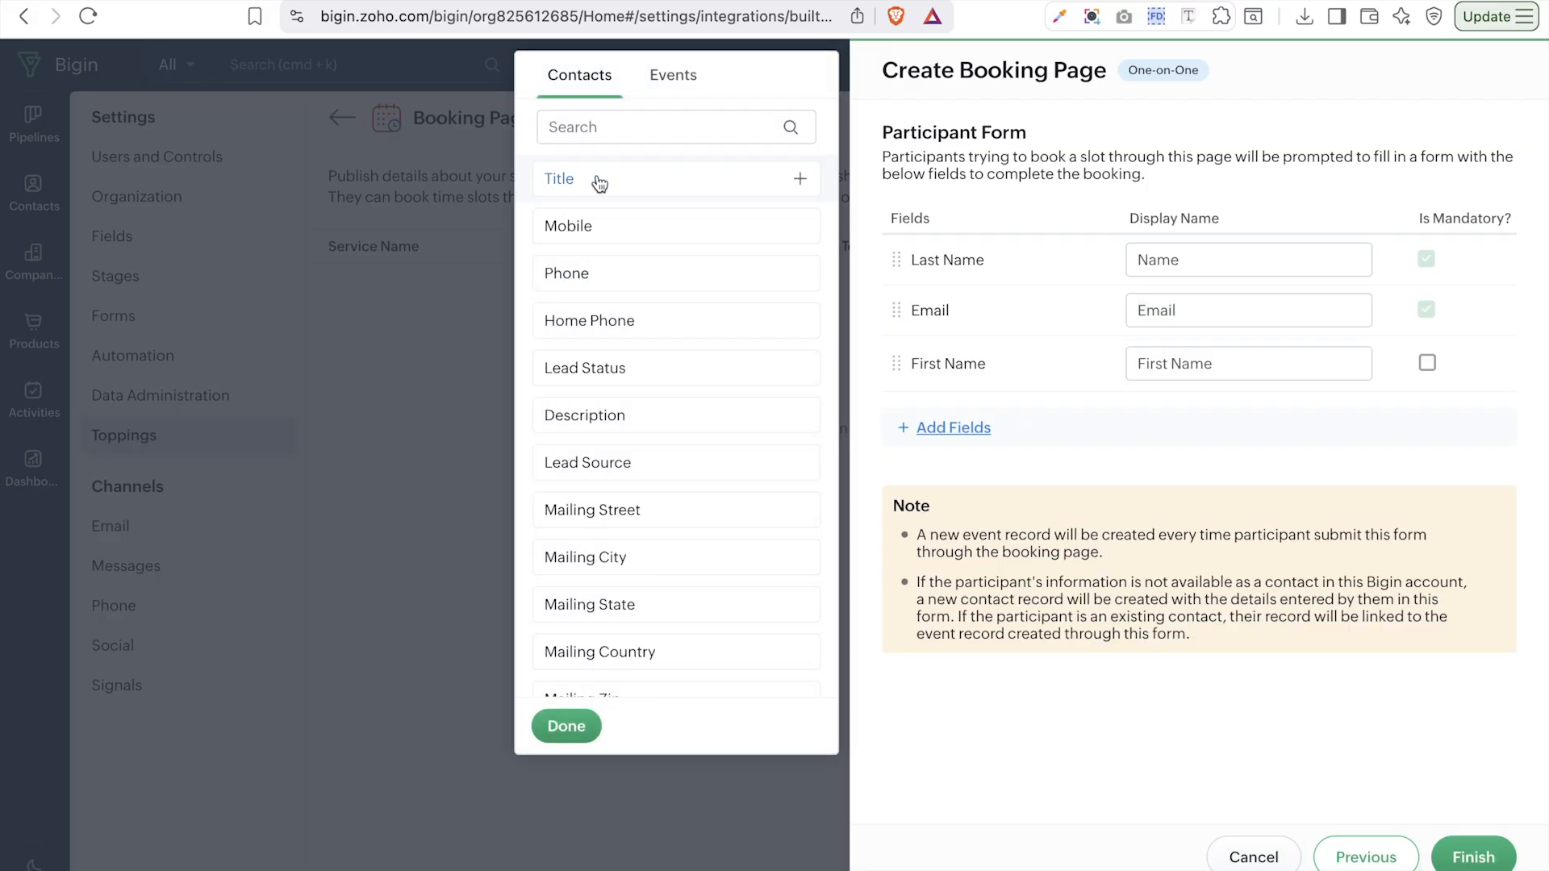
scroll(665, 361, "down", 5)
scroll(667, 359, "down", 5)
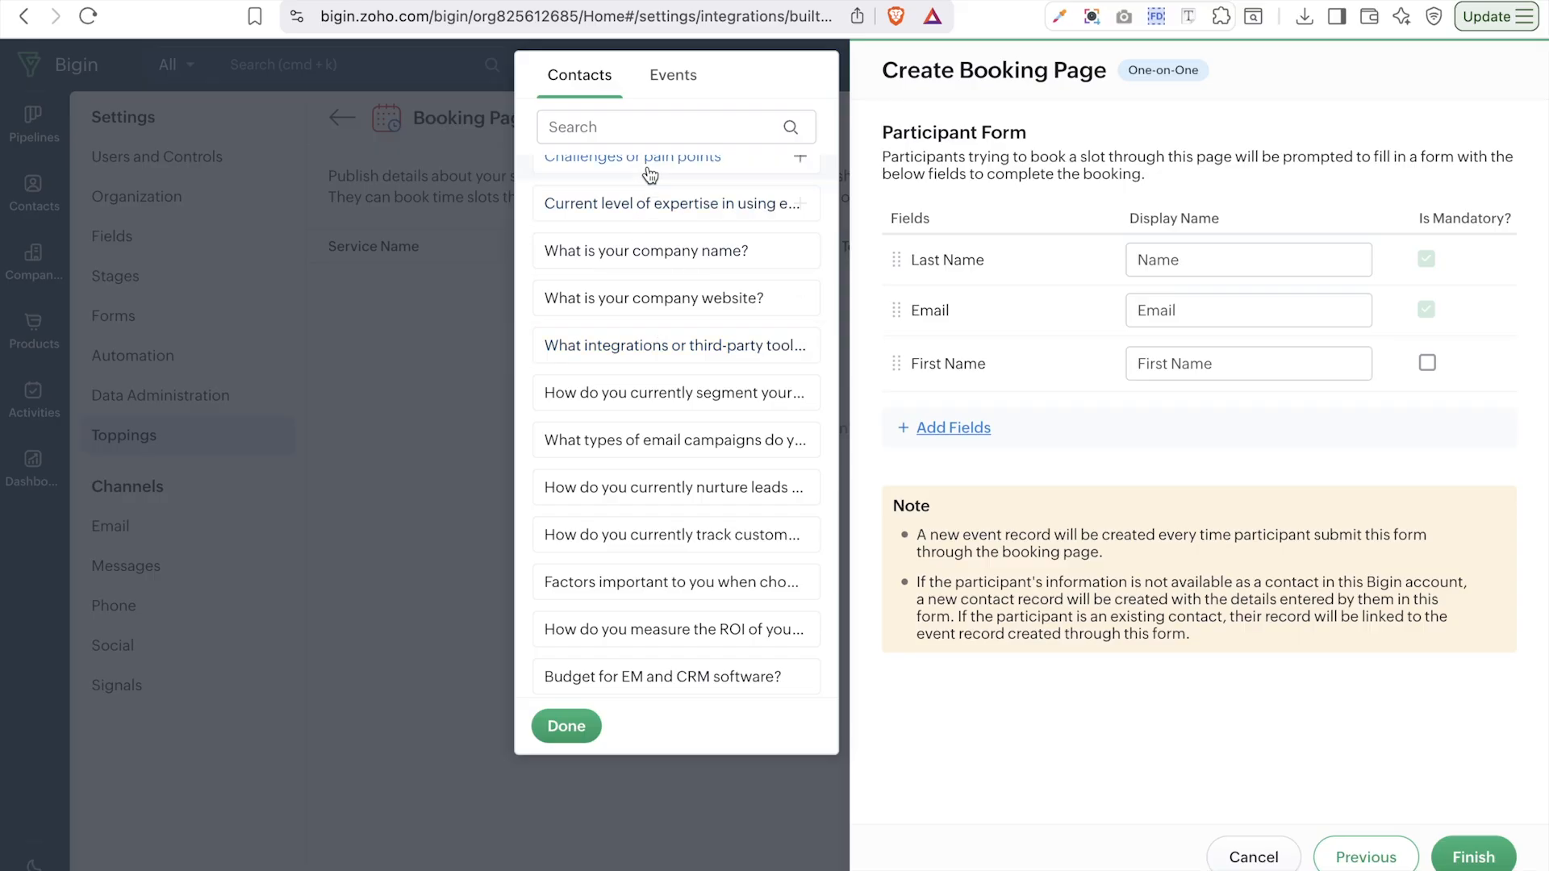
left_click(651, 168)
scroll(698, 387, "down", 5)
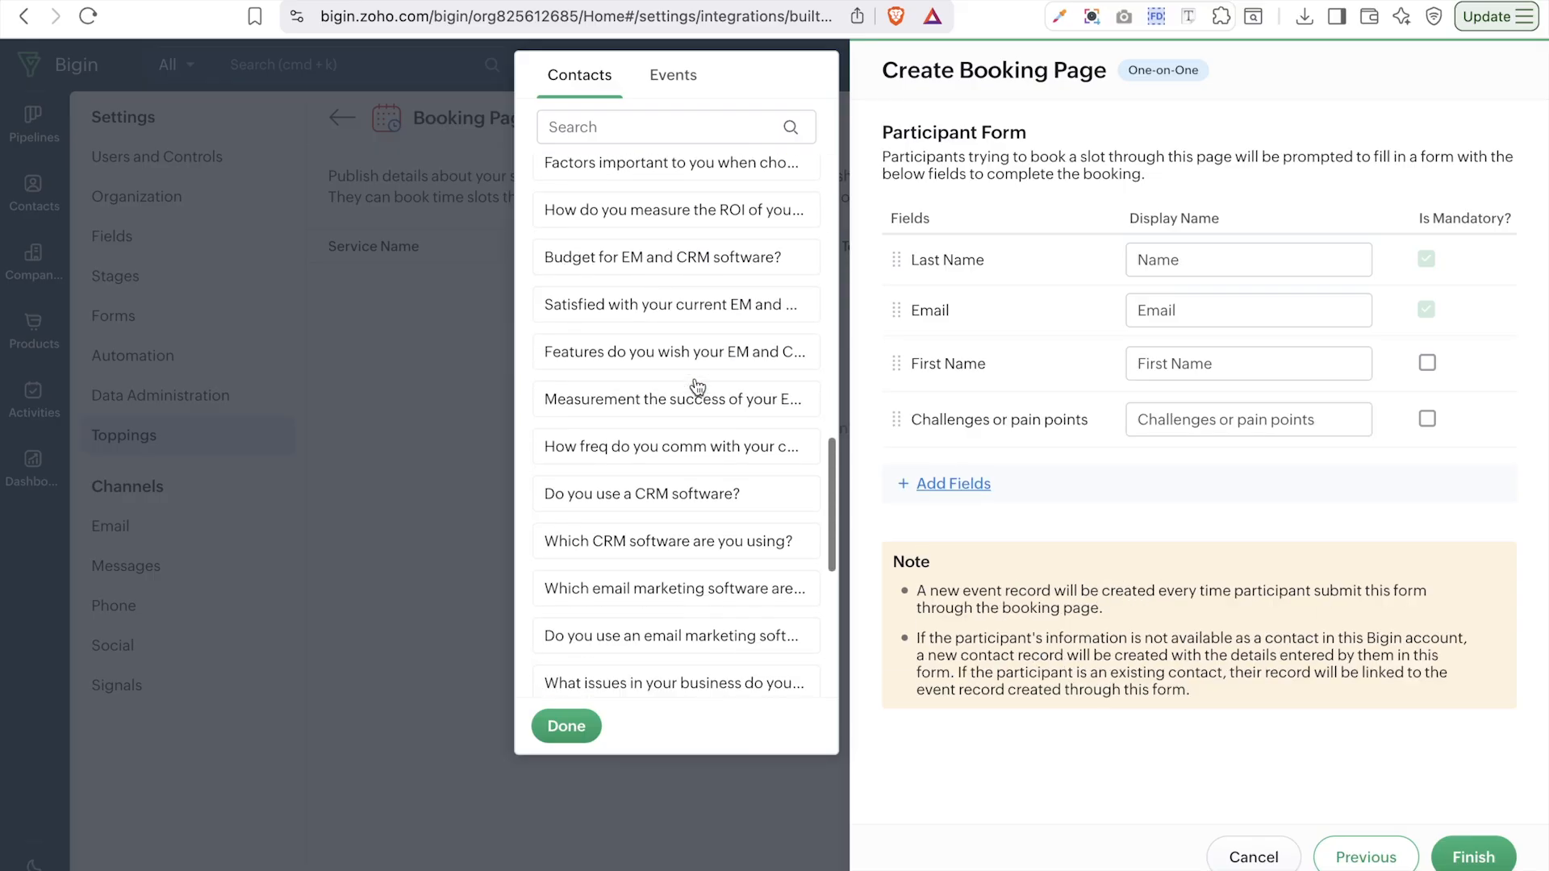
scroll(694, 176, "down", 1)
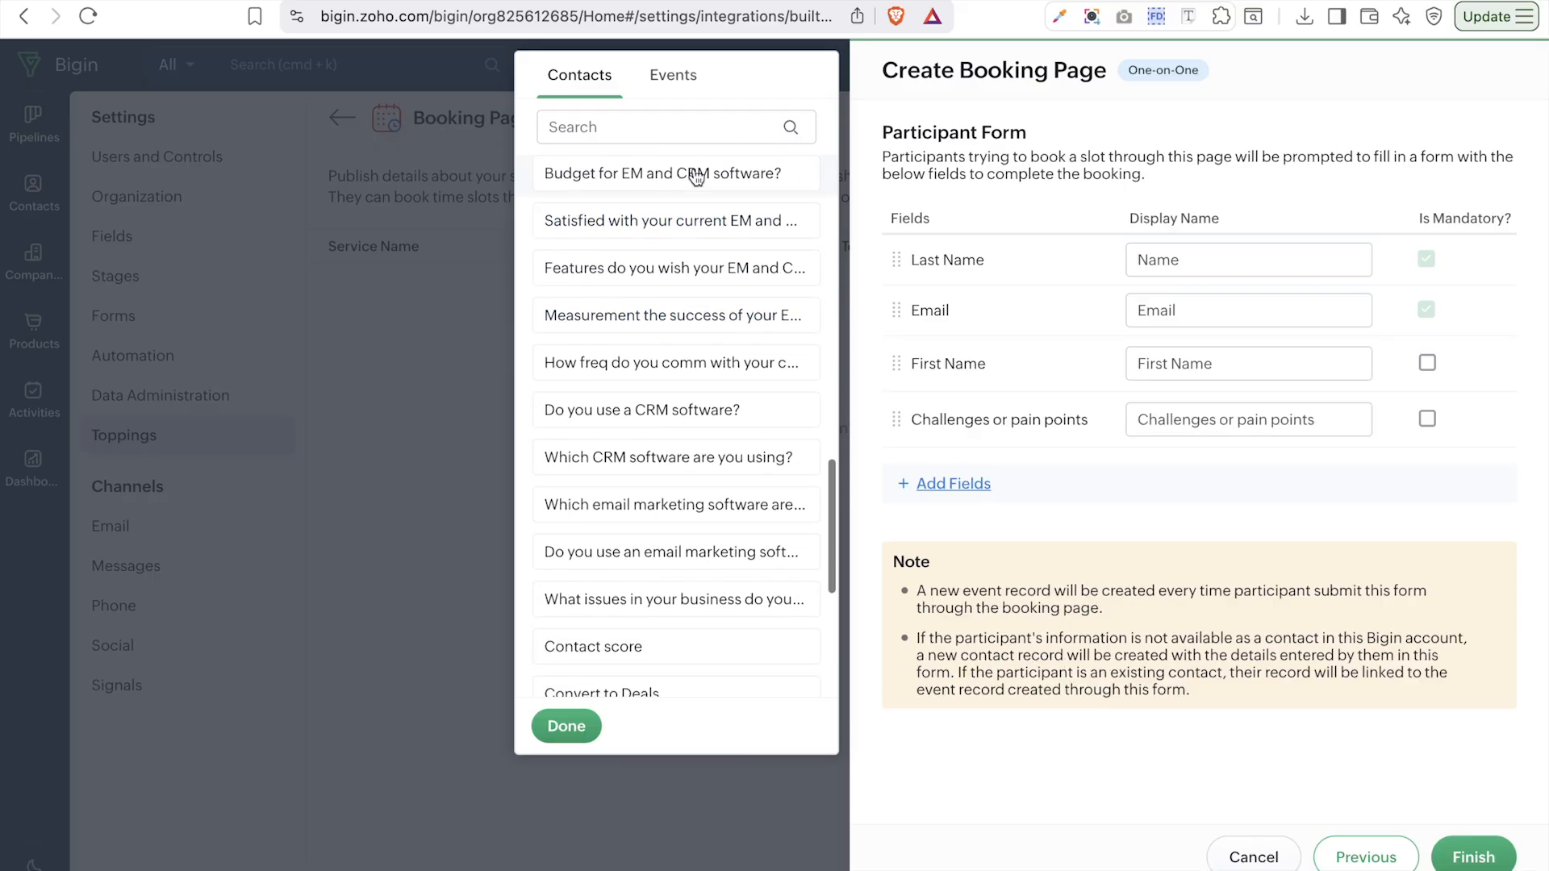
left_click(660, 419)
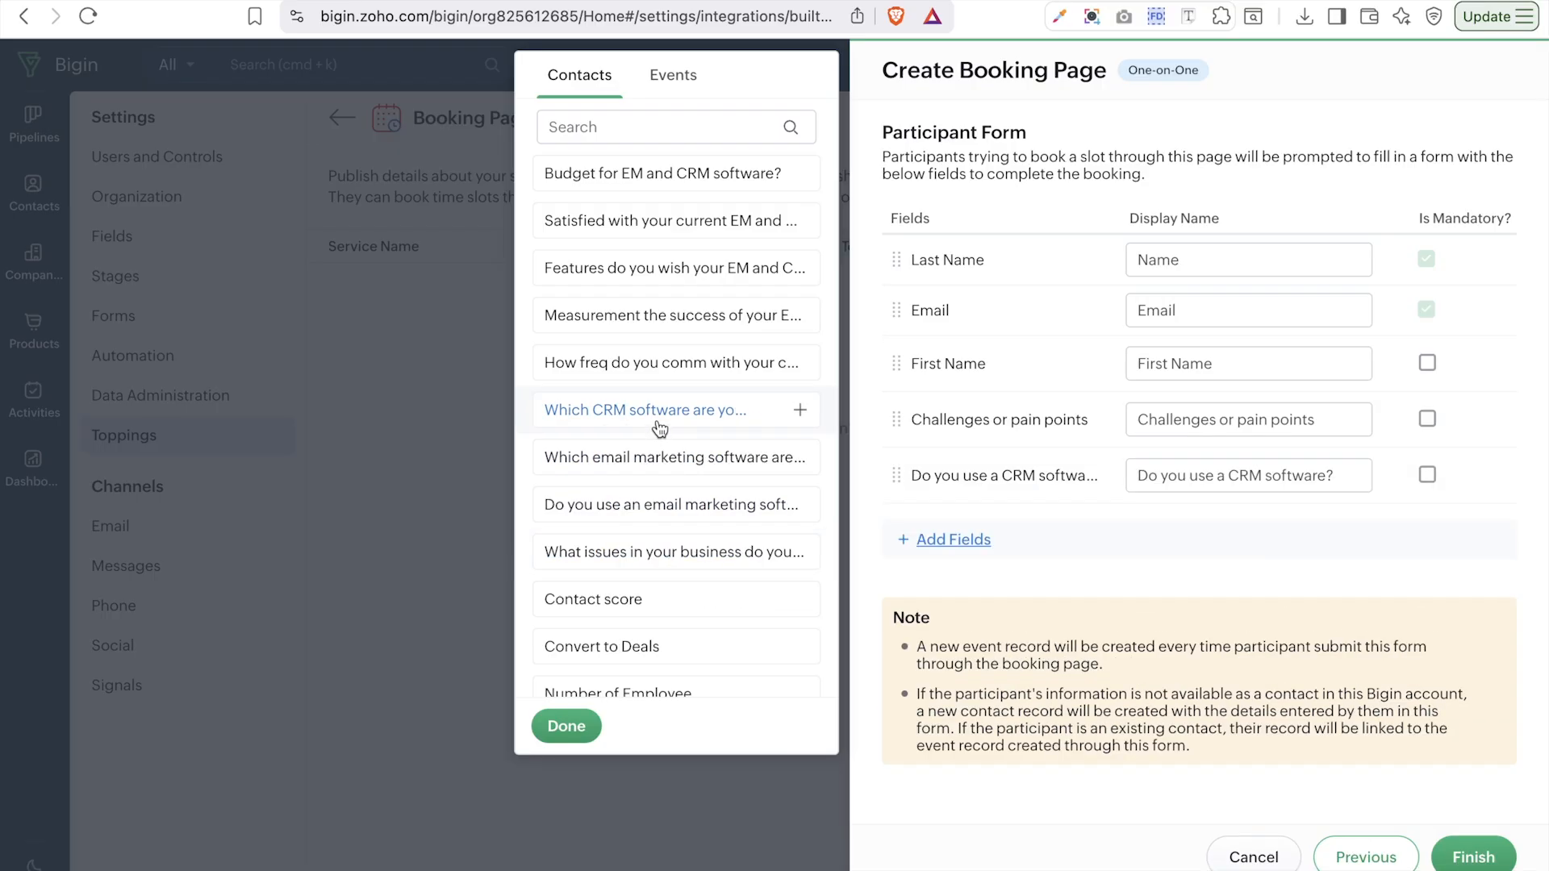
scroll(721, 597, "down", 4)
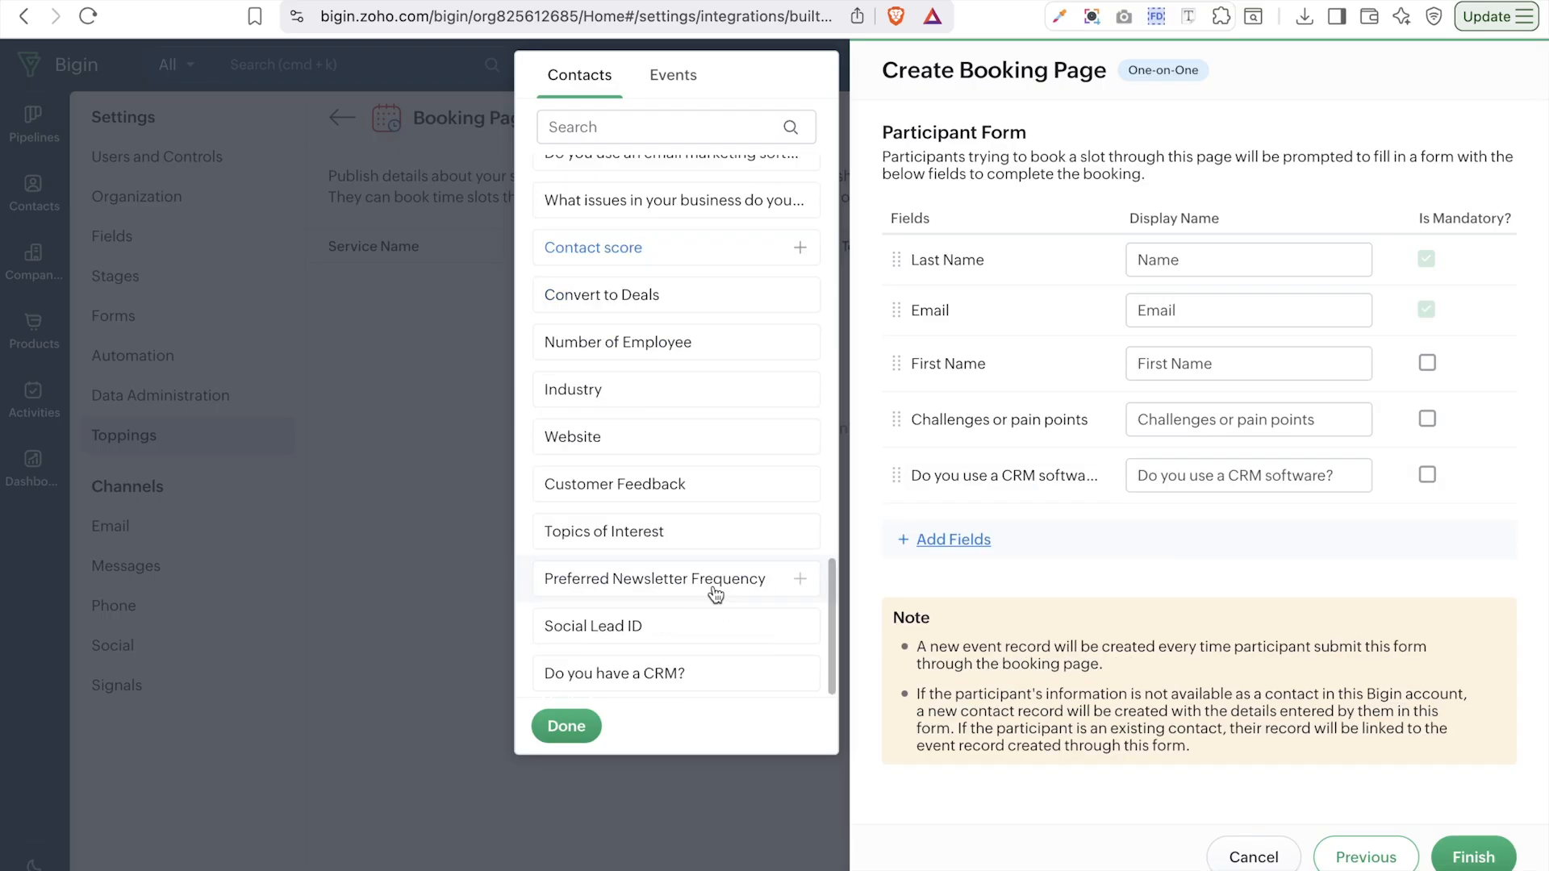
left_click(588, 392)
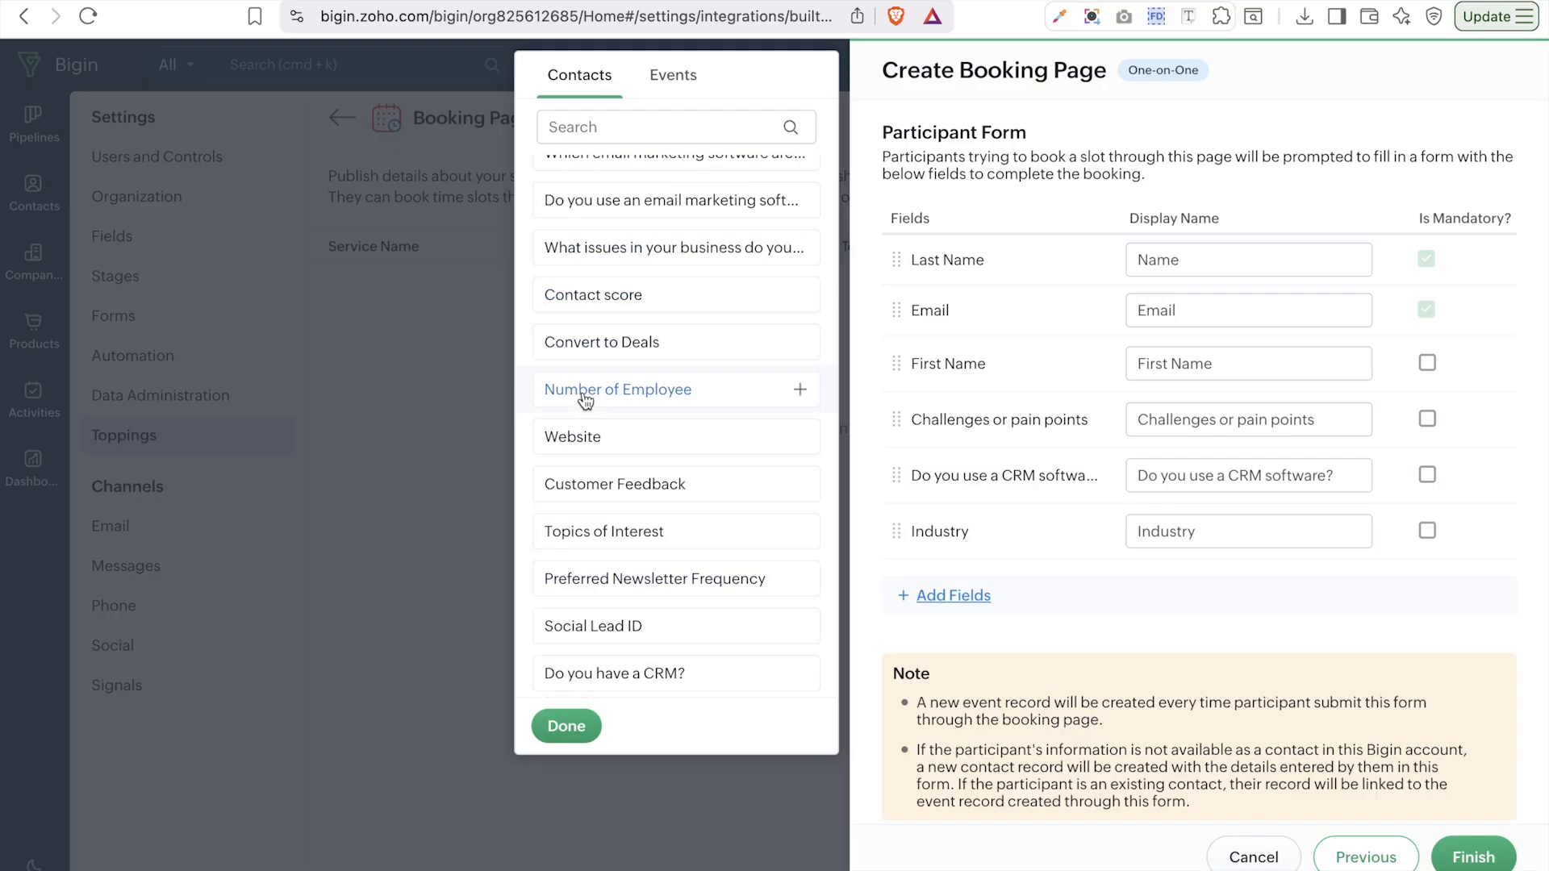
left_click(598, 440)
left_click(1355, 682)
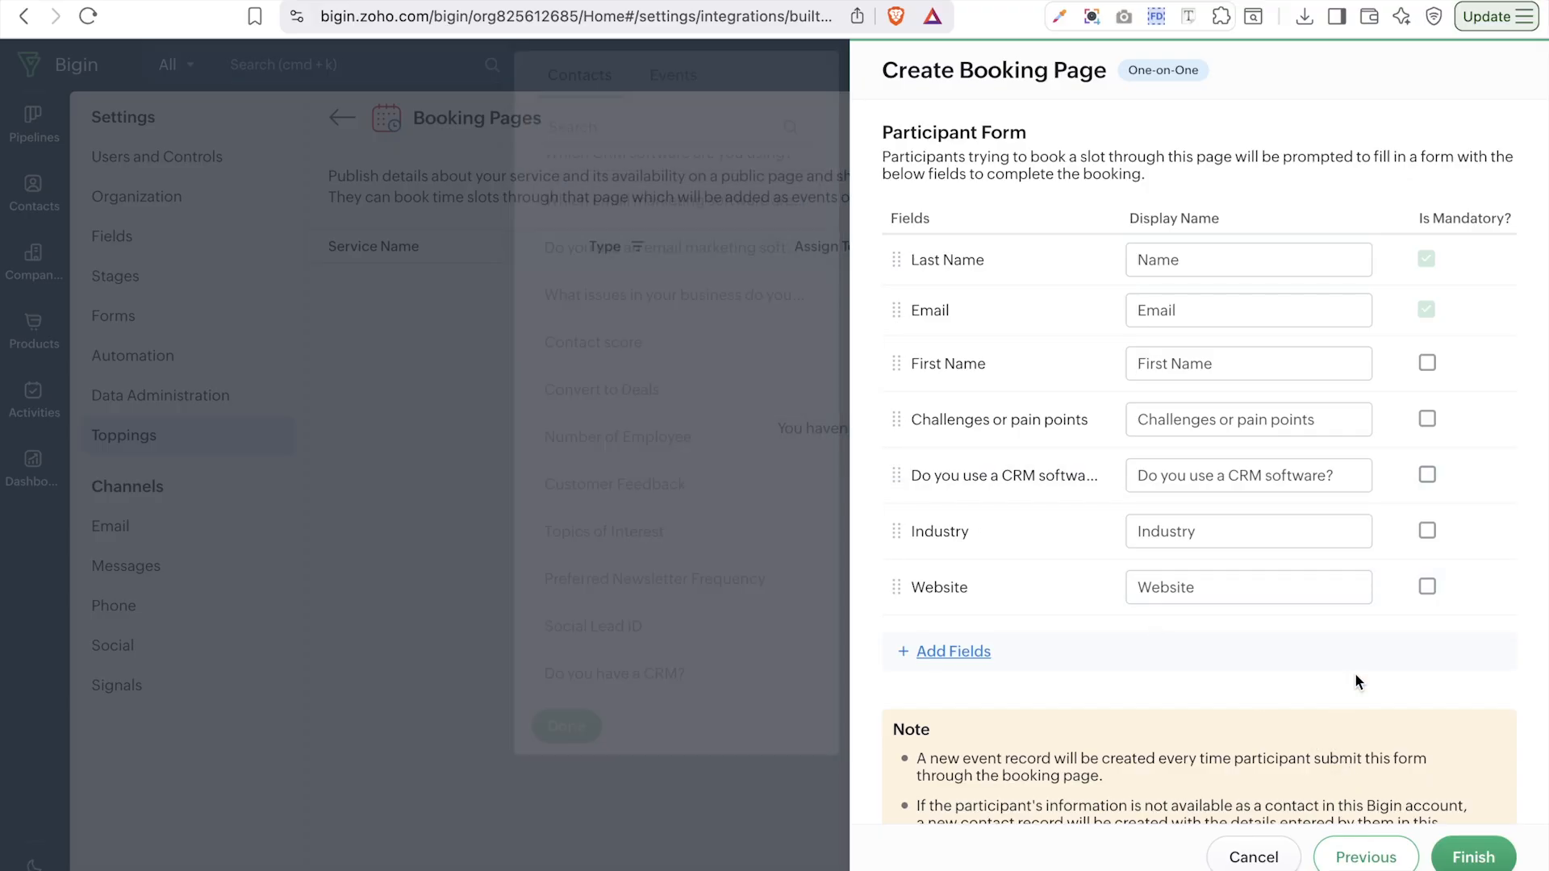
- Make Website, the CRM question and Challenges mandatory, then finish the booking page
left_click(1427, 590)
left_click(1427, 478)
left_click(1428, 420)
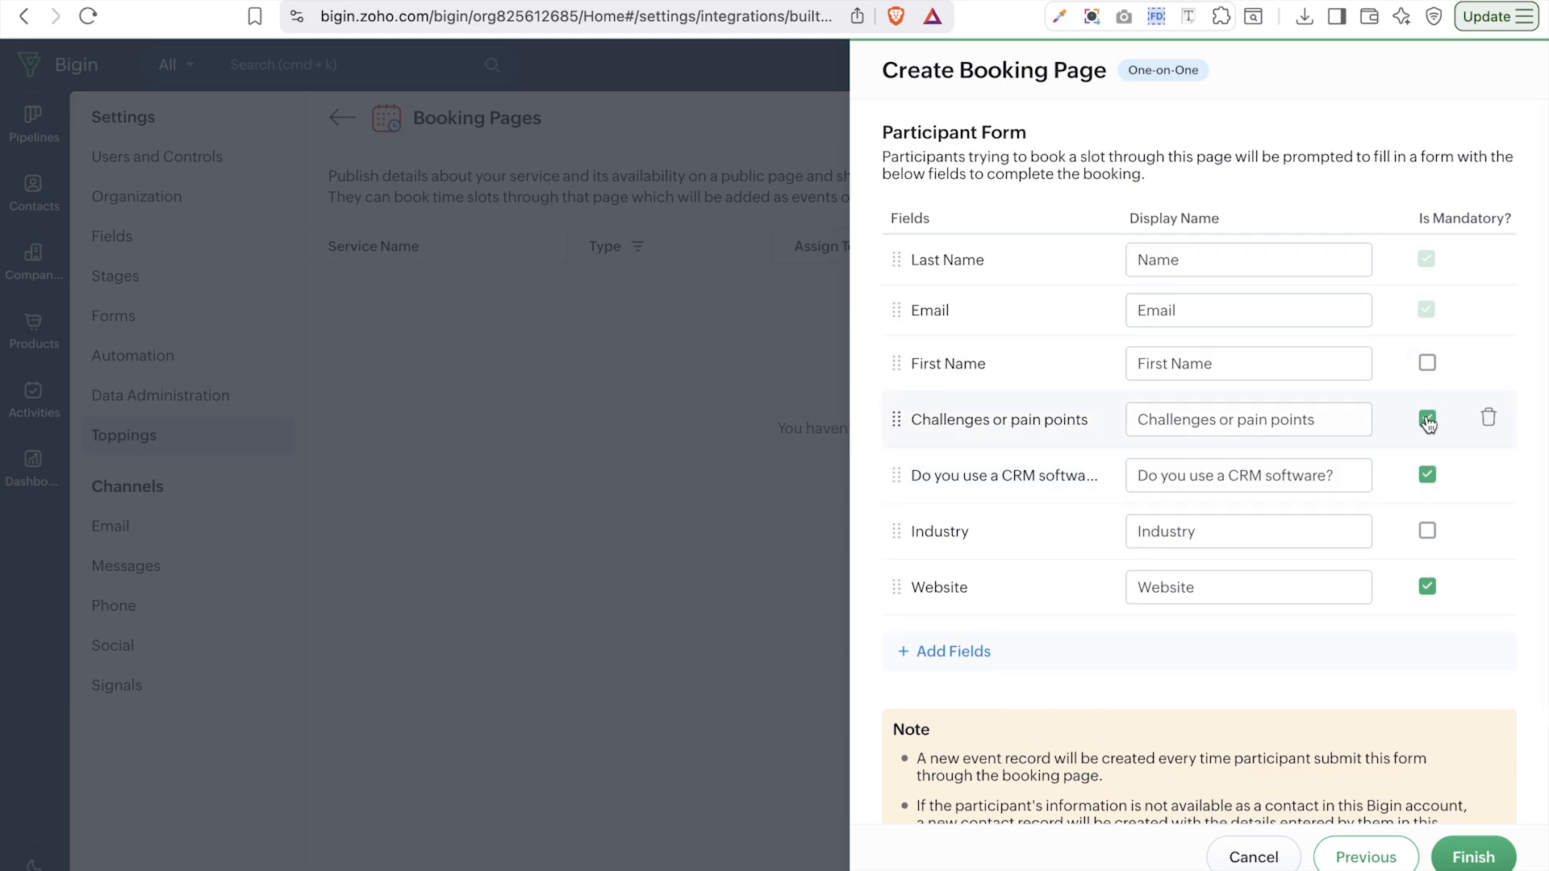
scroll(1428, 422, "up", 2)
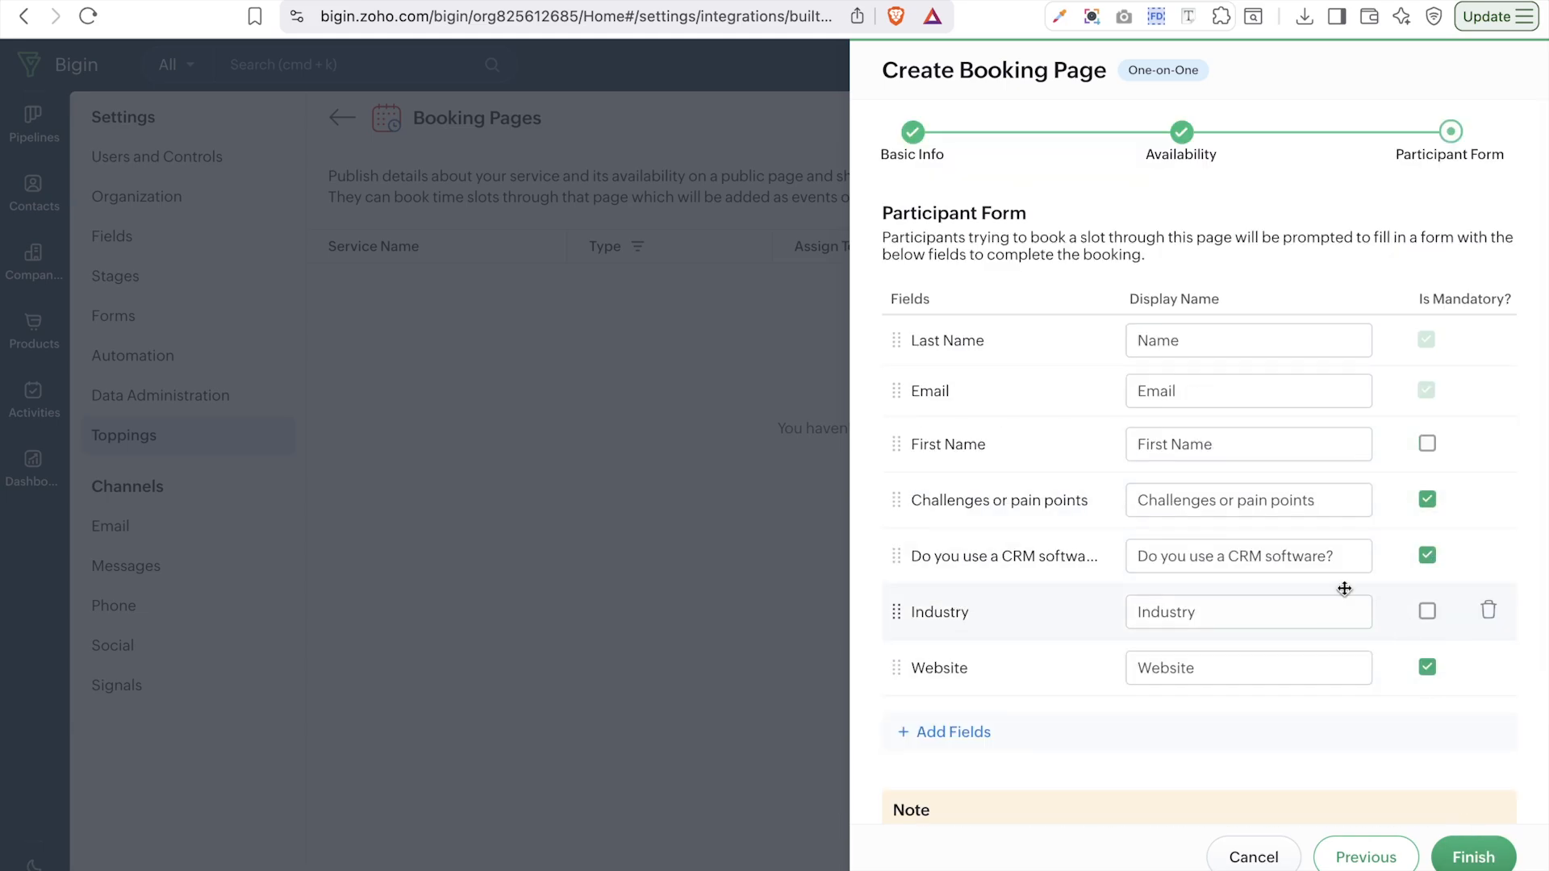
left_click(1475, 852)
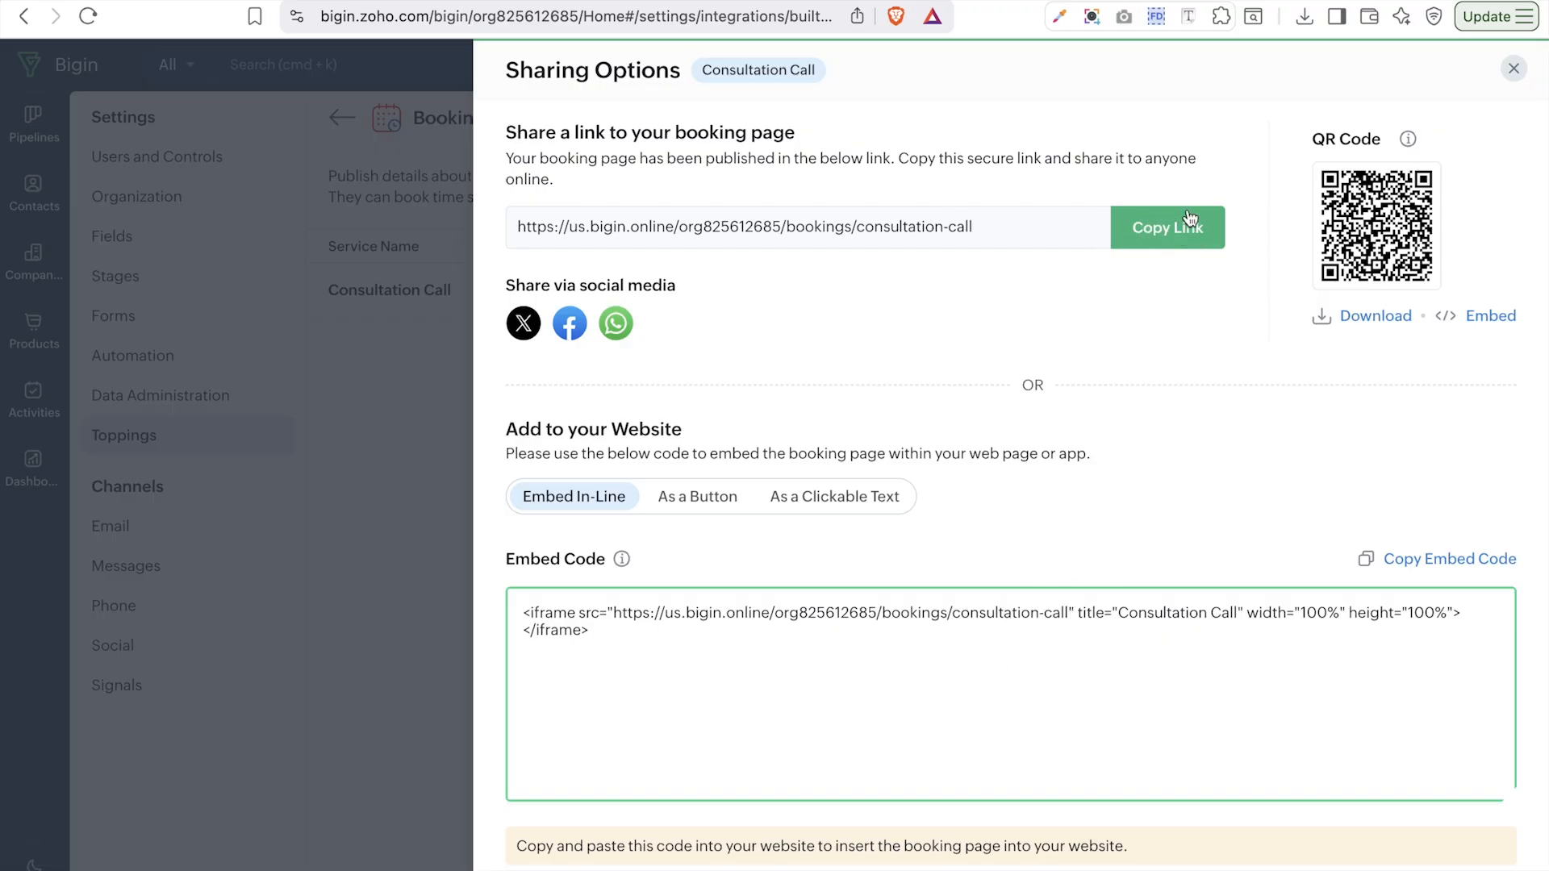
- Copy the Consultation Call link and load it in a new browser tab
left_click(1135, 221)
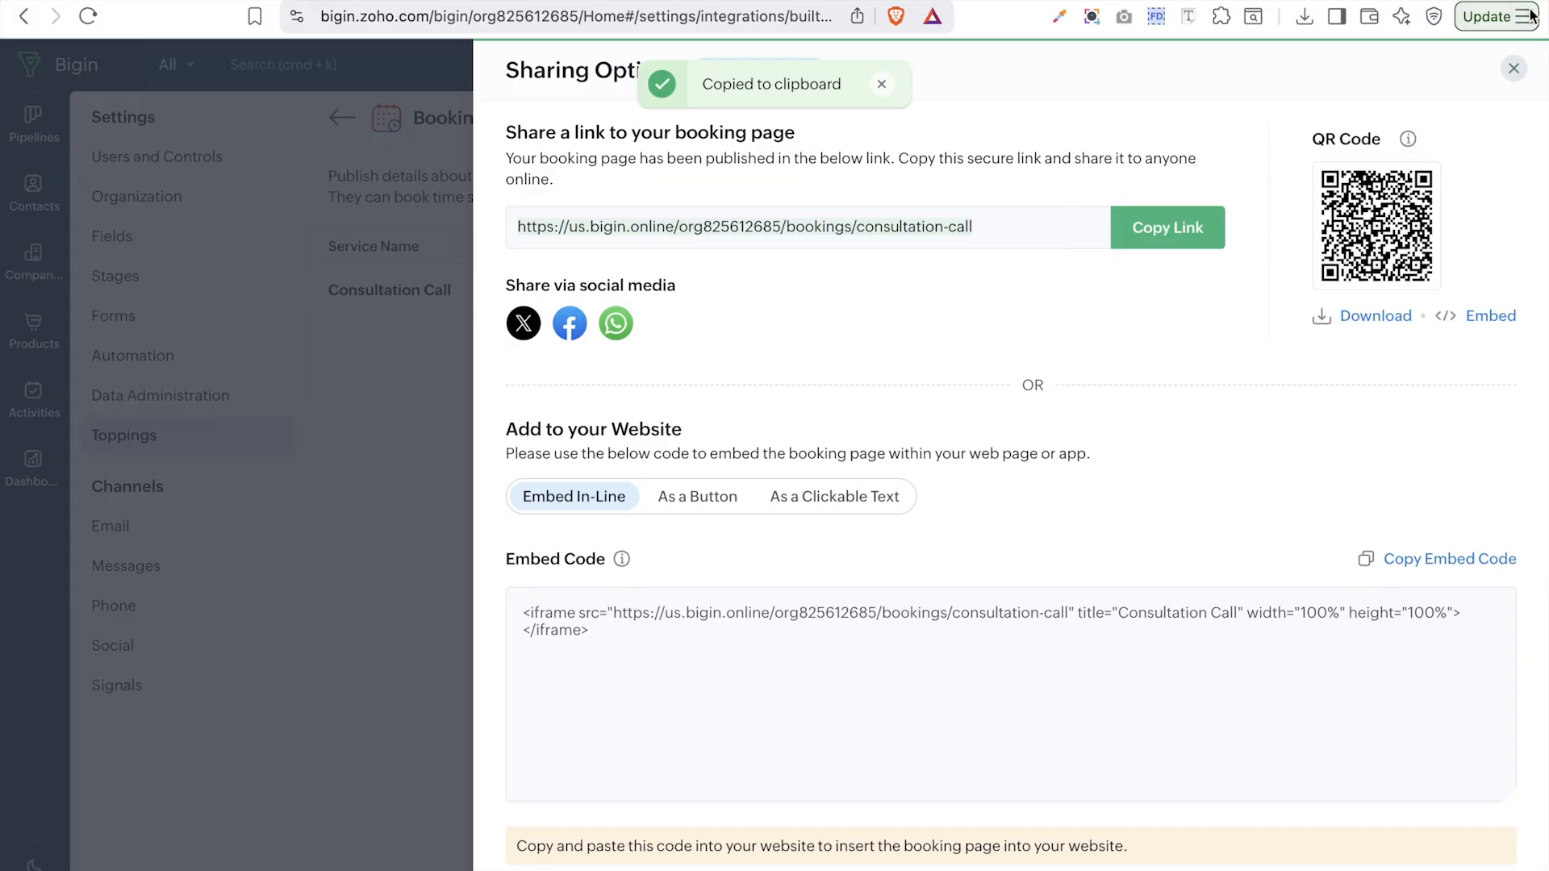
key("super+t")
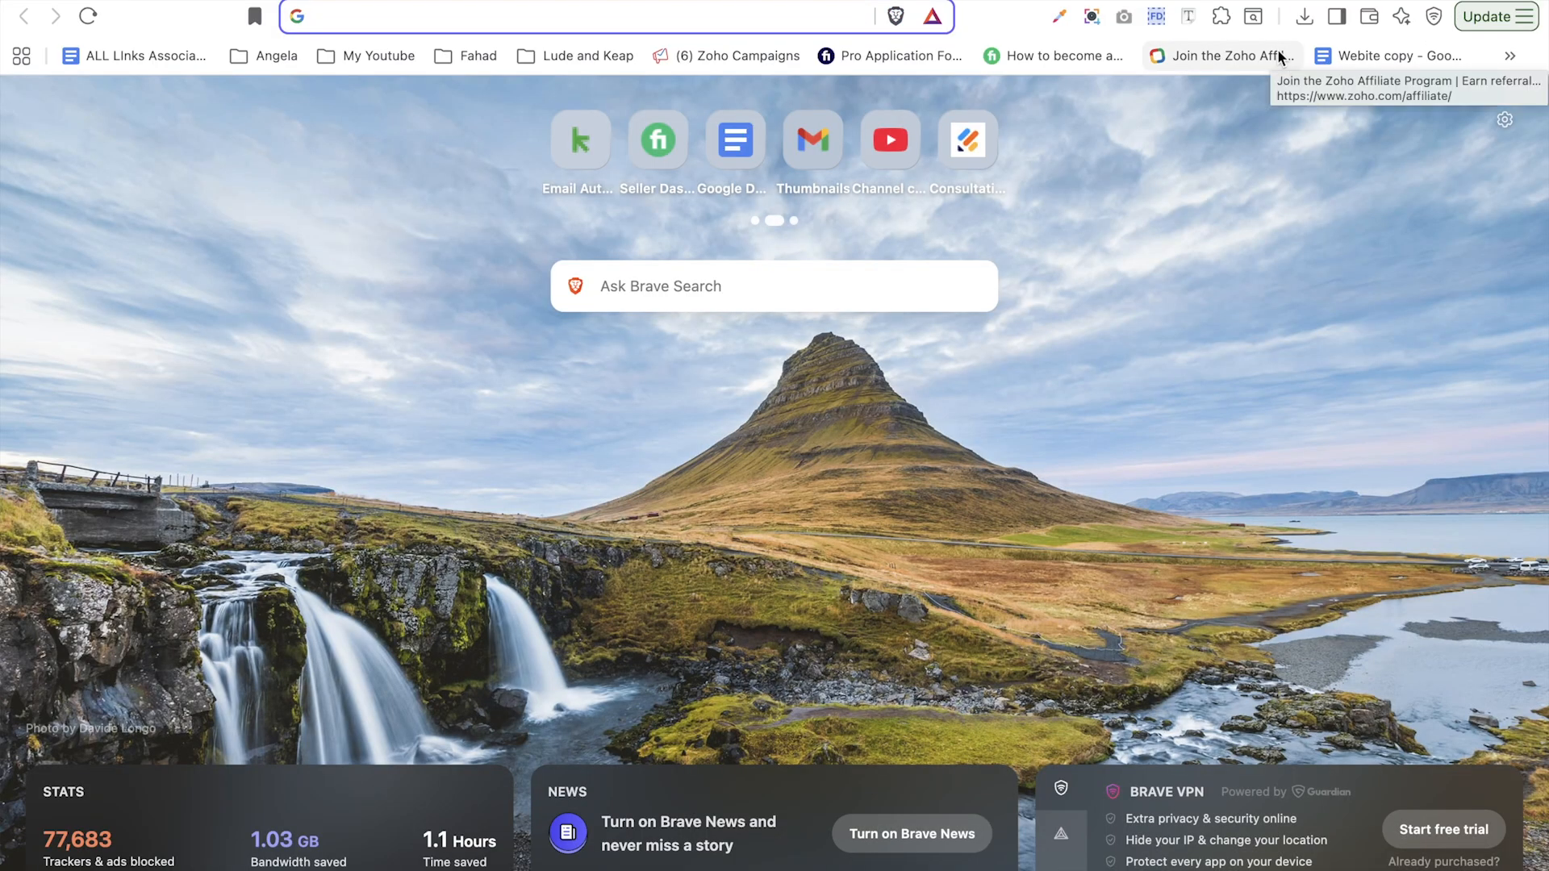
key("super+v")
key("Return")
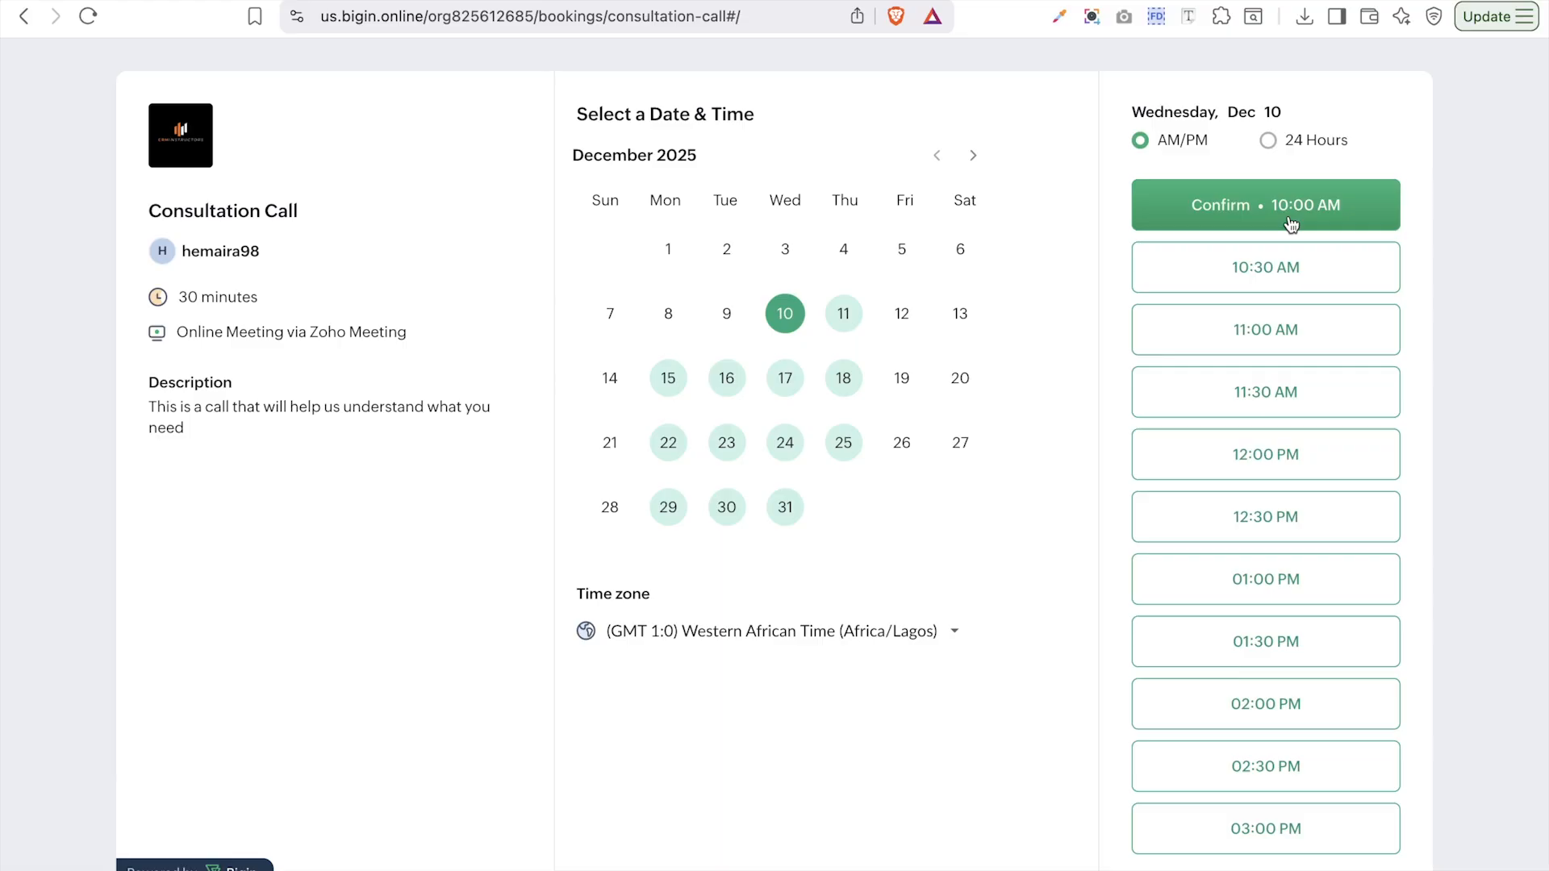
- Check December 18 slots and toggle the 24-hour format on and back off
left_click(847, 389)
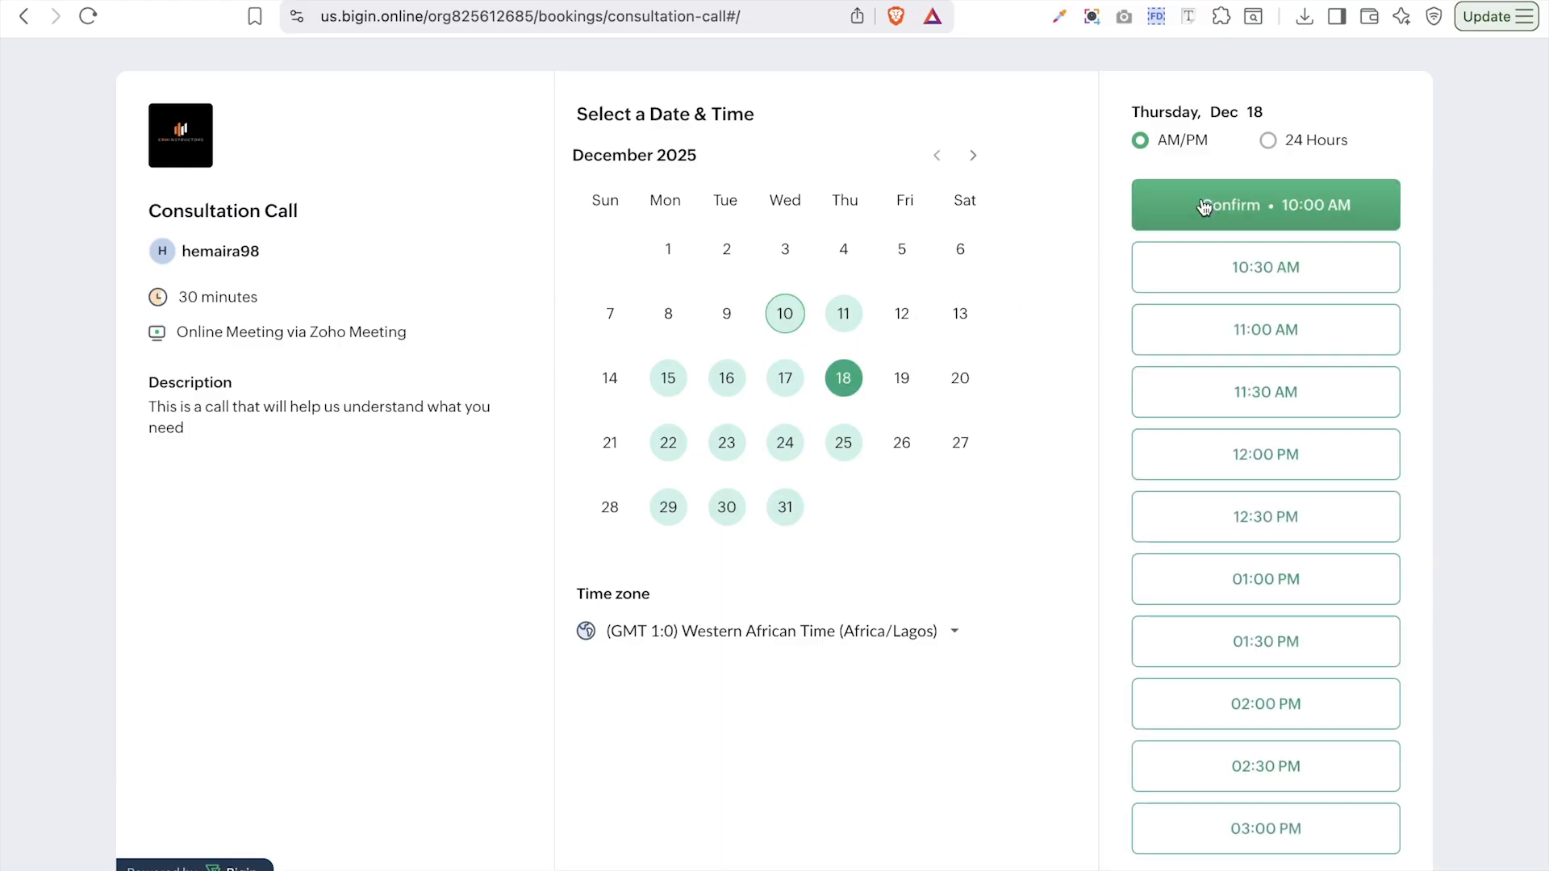
left_click(1271, 146)
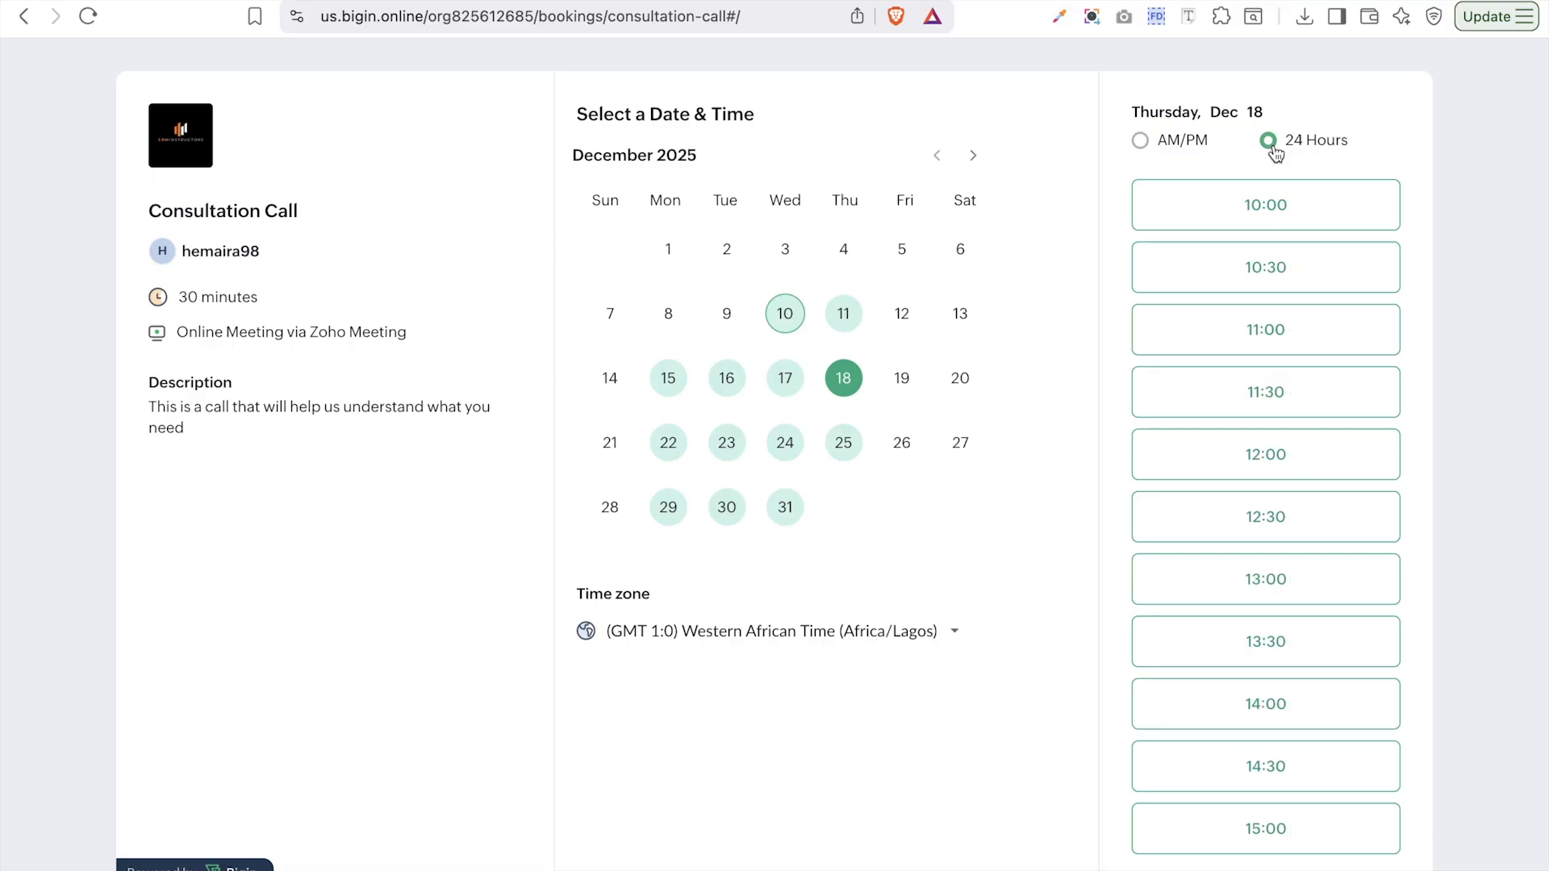
left_click(1138, 144)
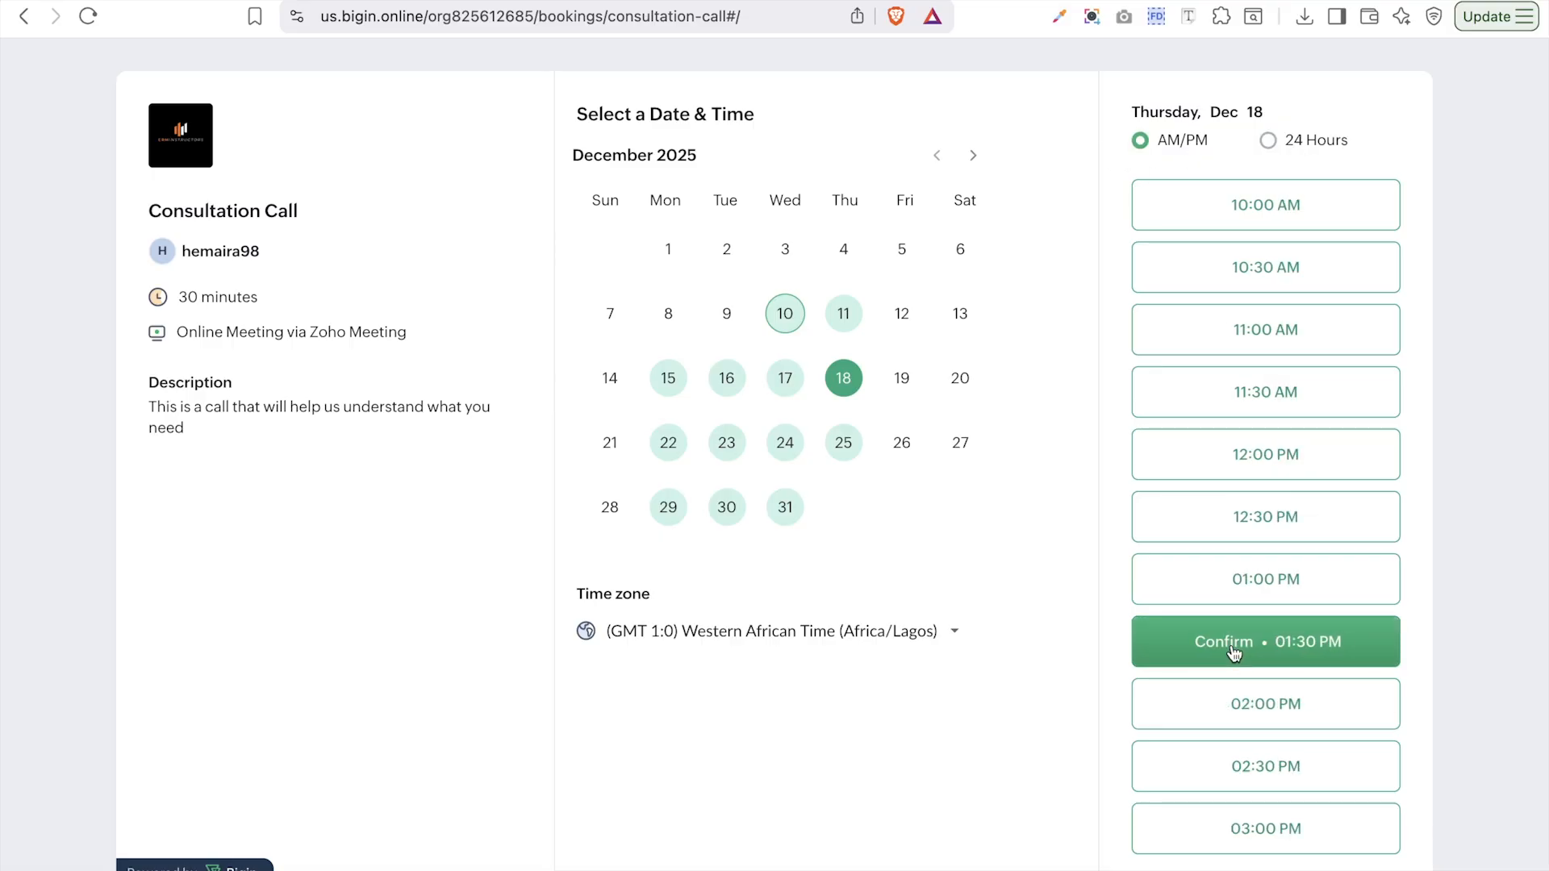
- Switch the time zone to Eastern Standard Time (EST) and confirm the Dec 10 09:00 AM slot
scroll(1232, 663, "down", 1)
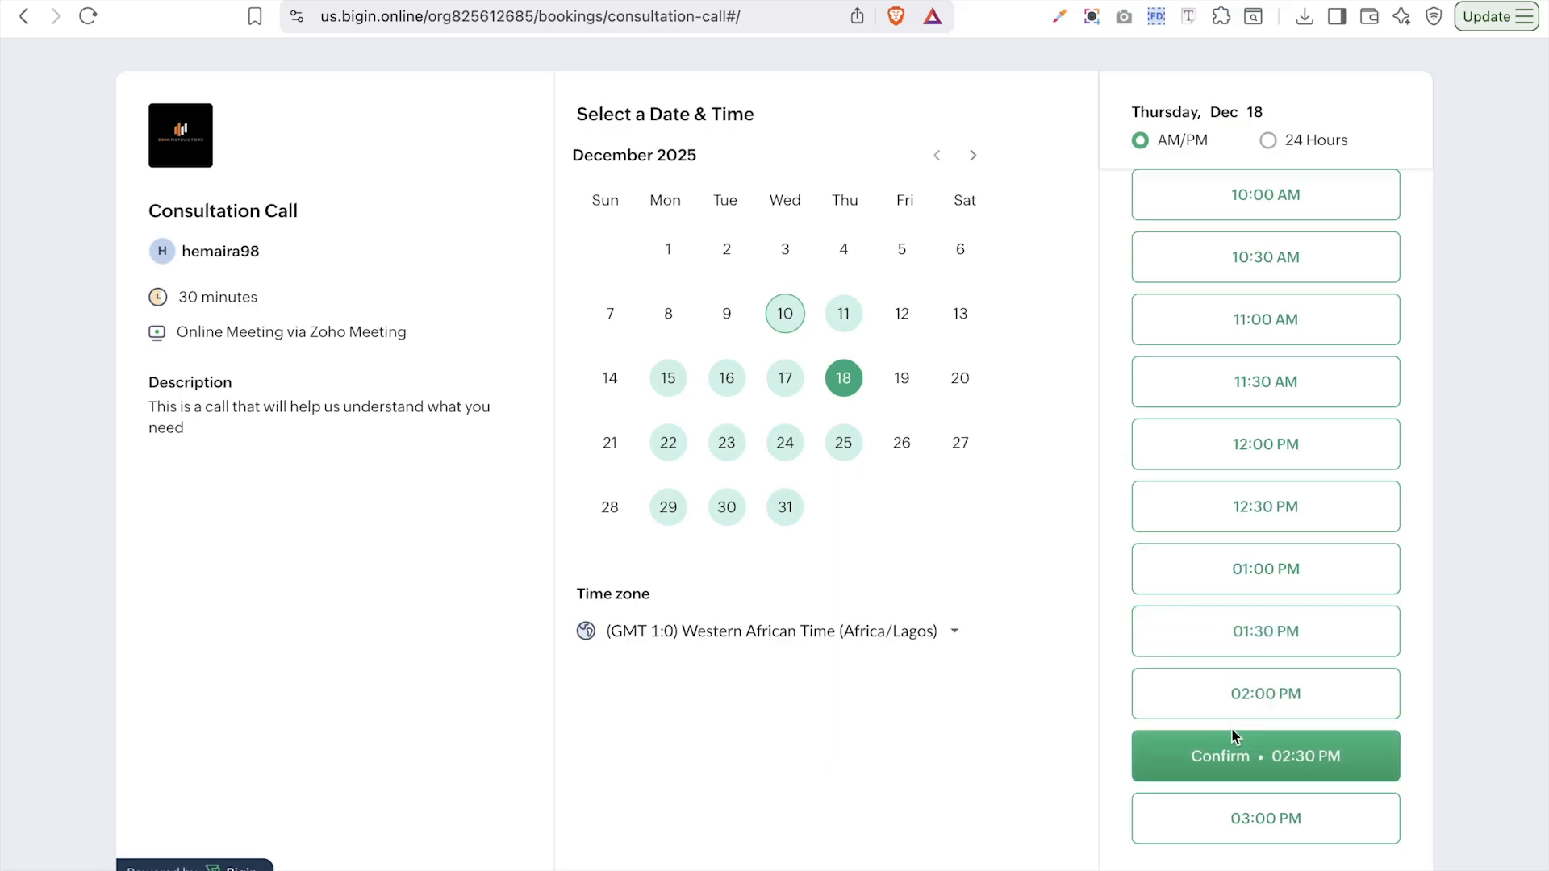
left_click(847, 636)
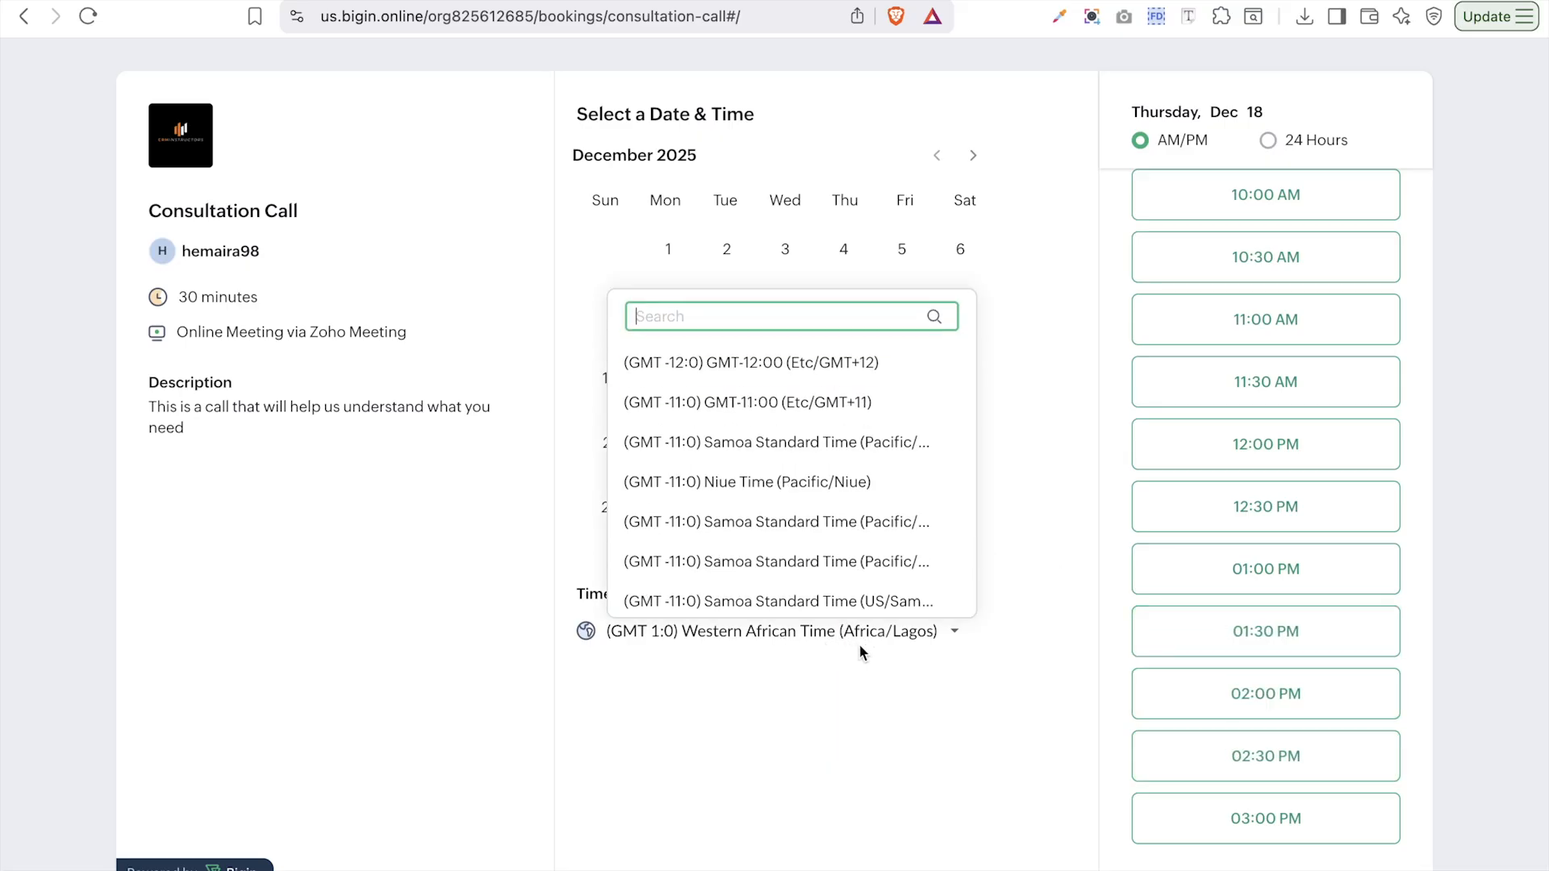
type("est")
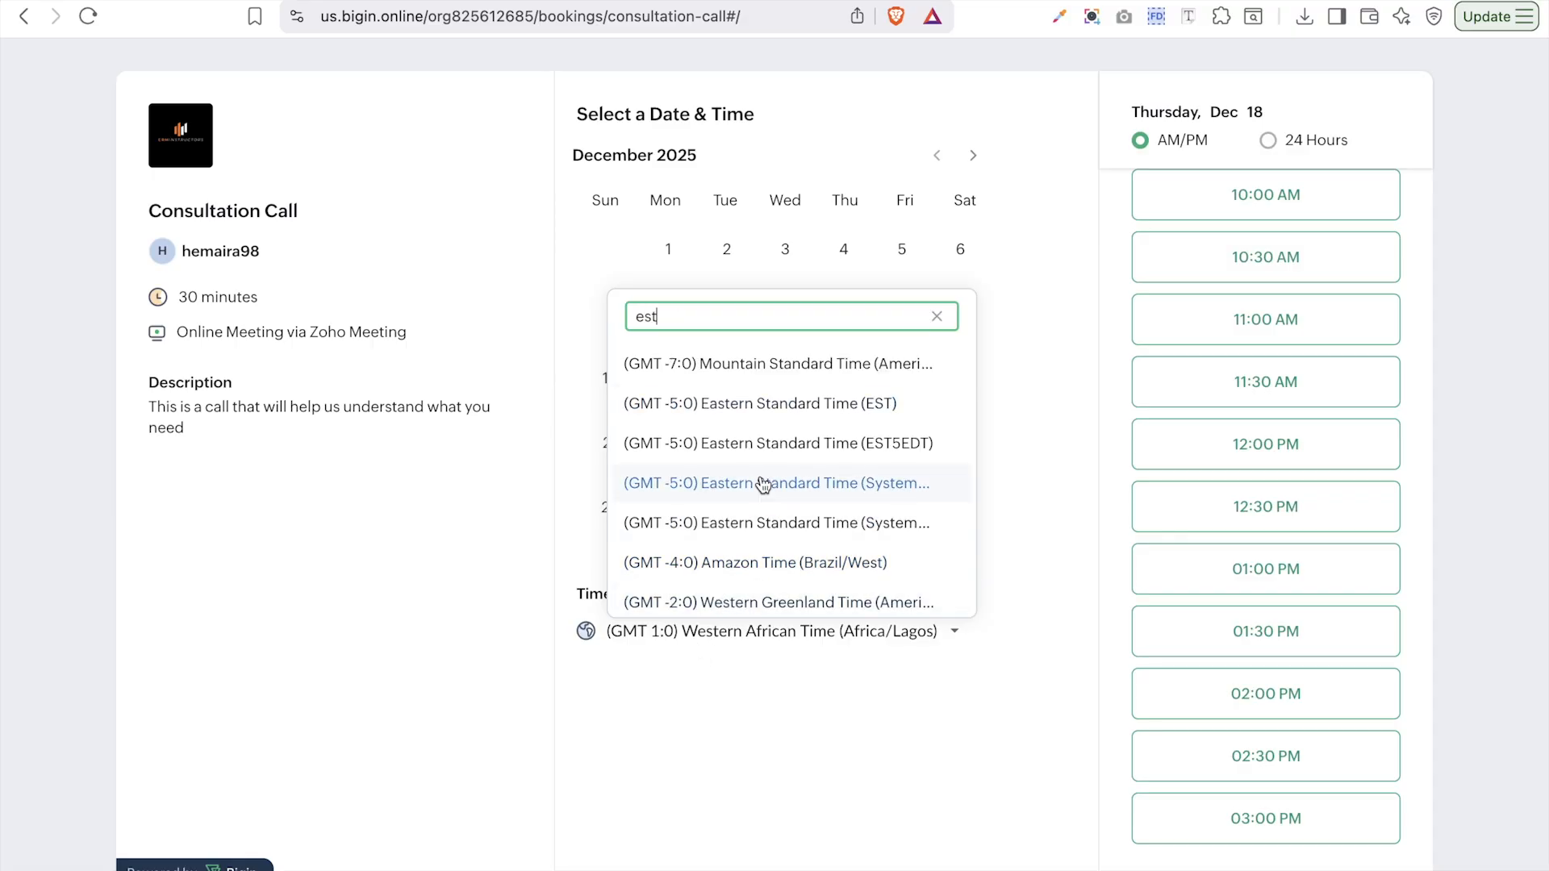
left_click(782, 404)
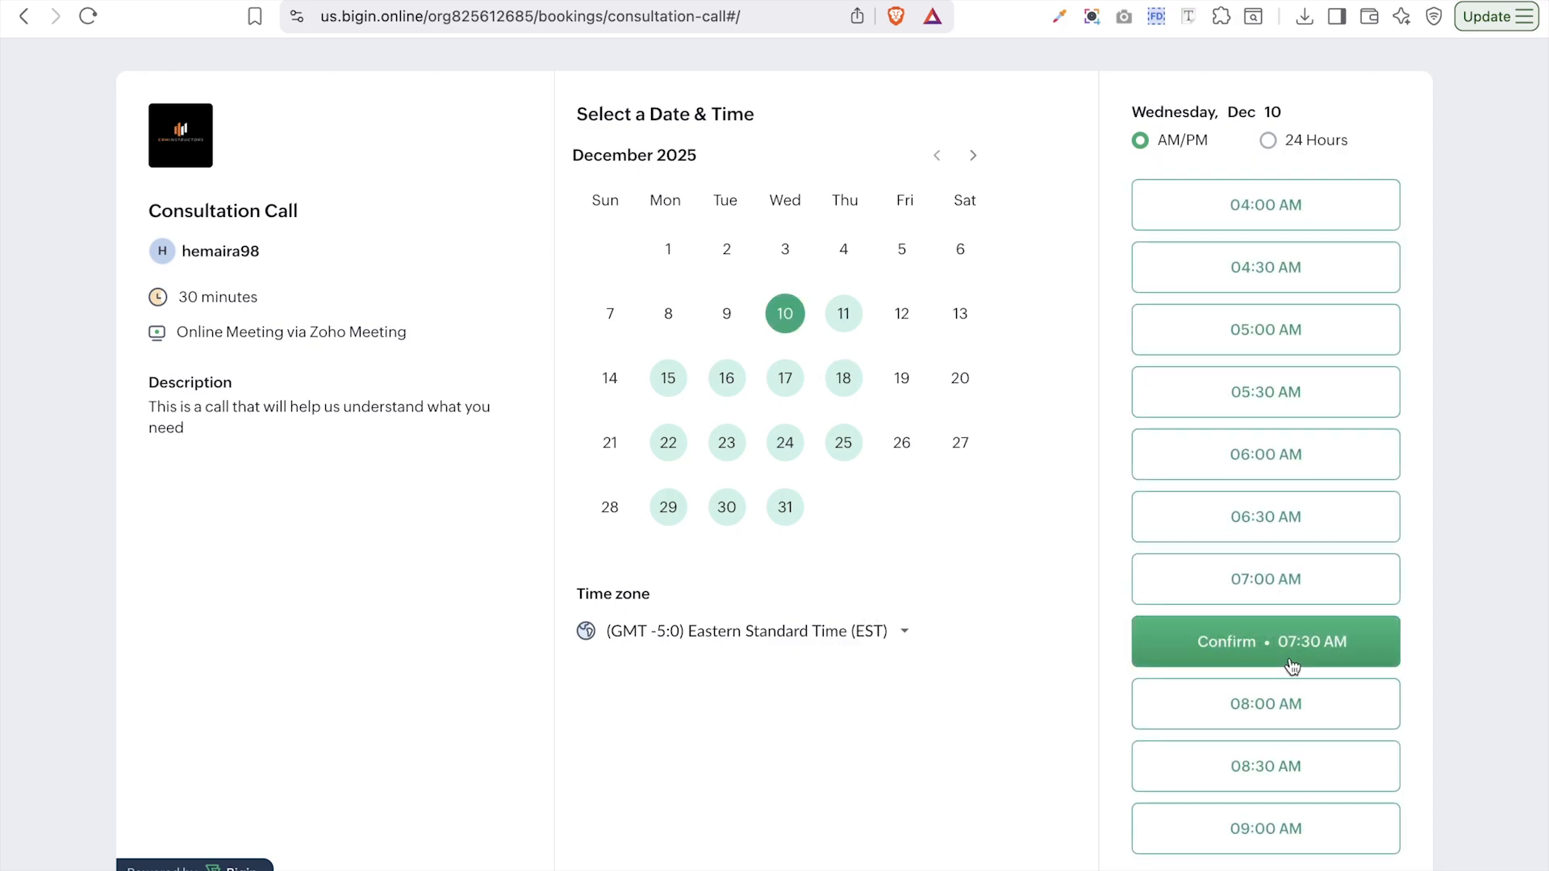
scroll(1202, 662, "down", 1)
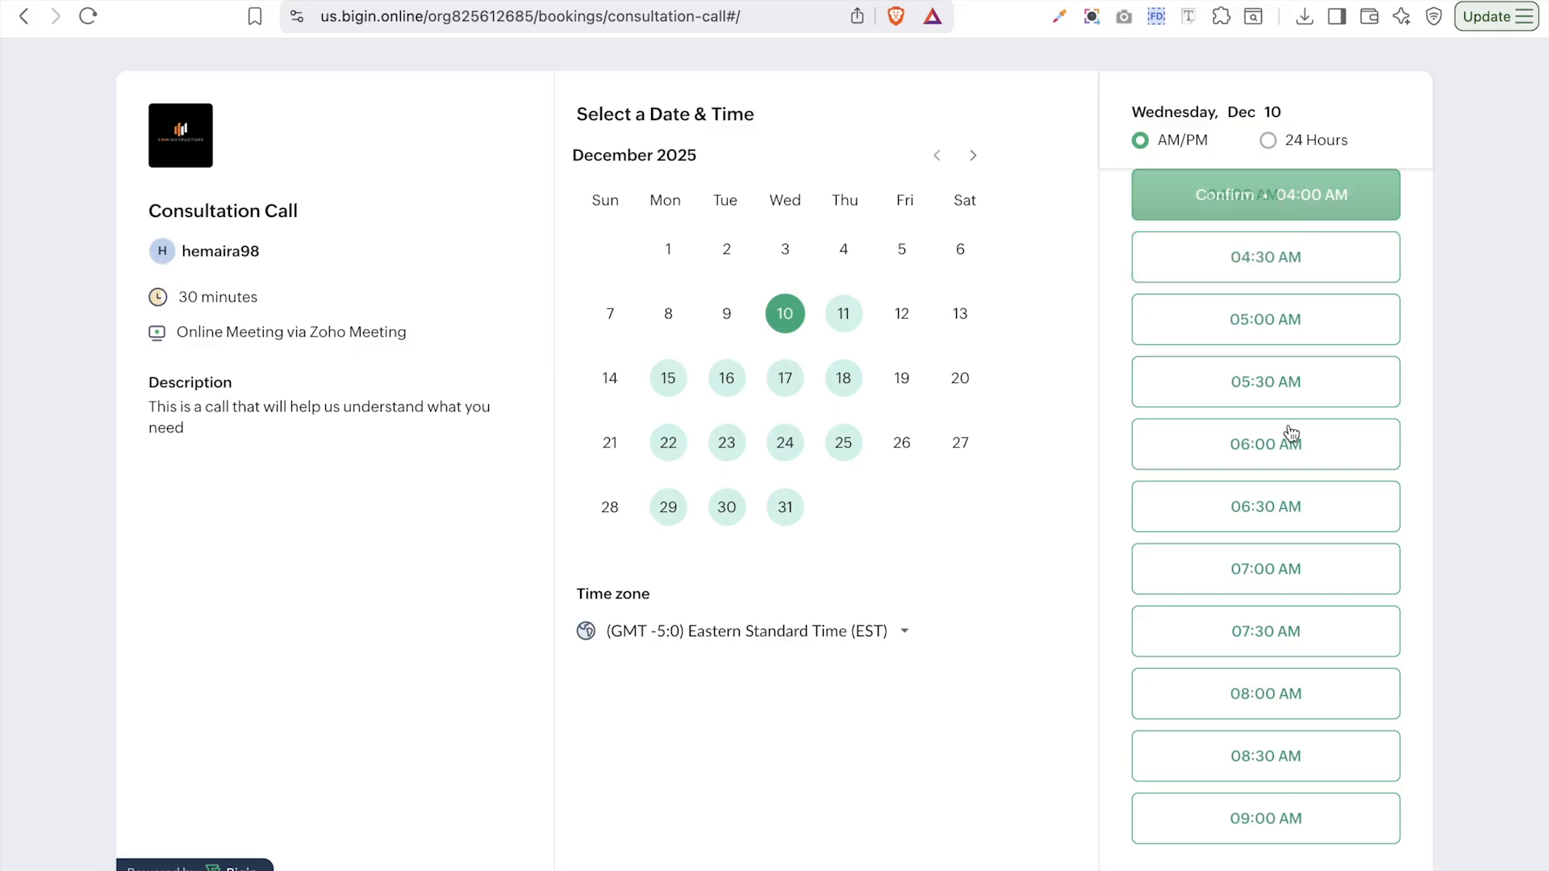
left_click(1283, 822)
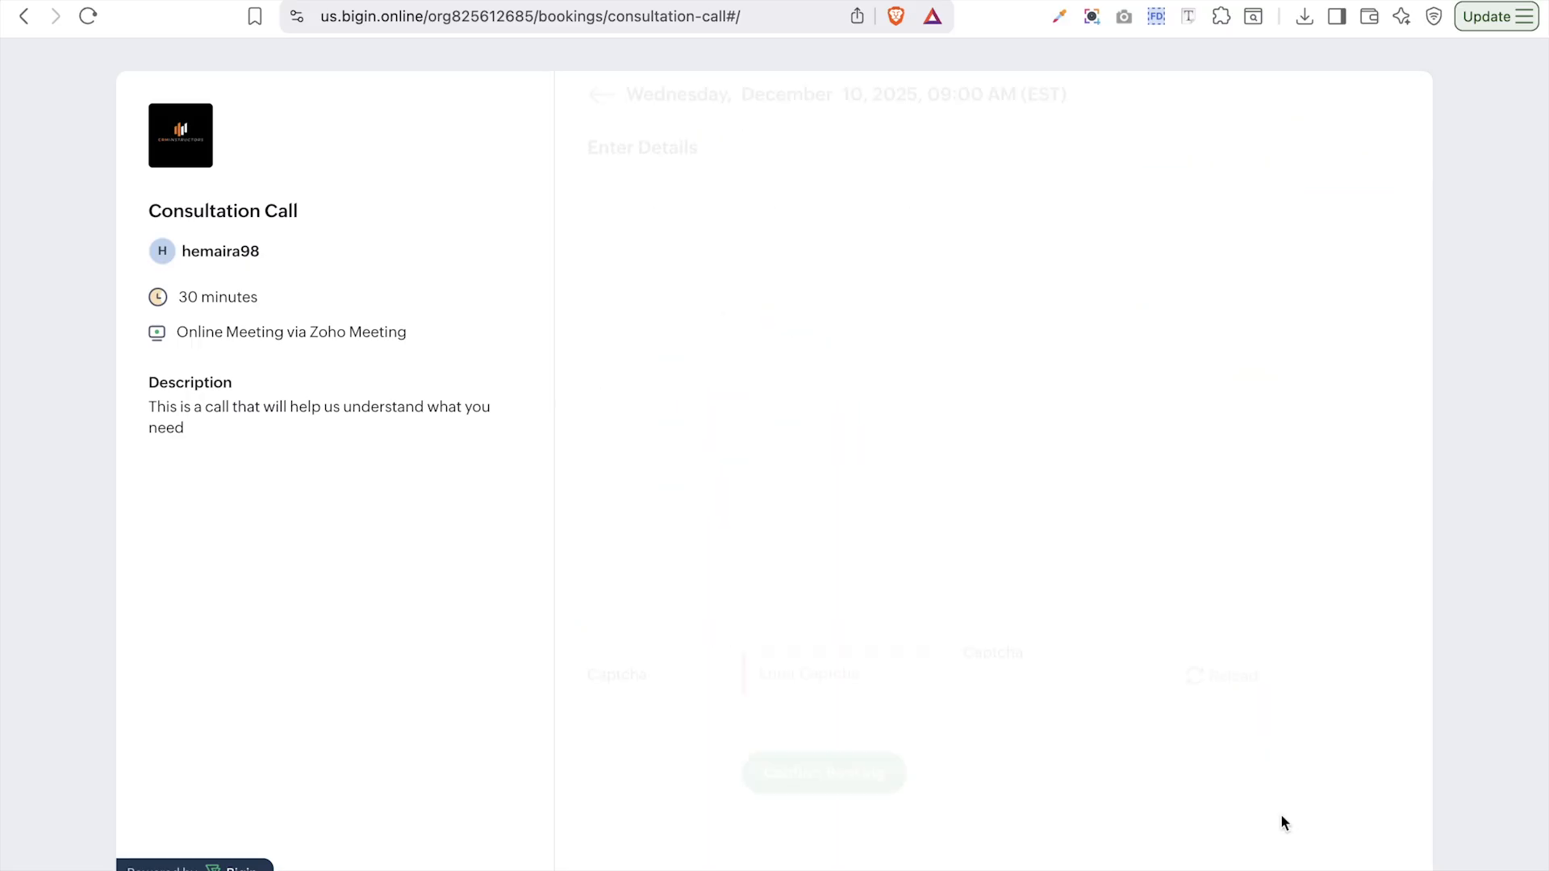
- Enter the visitor's full name, first name and email address
left_click(872, 237)
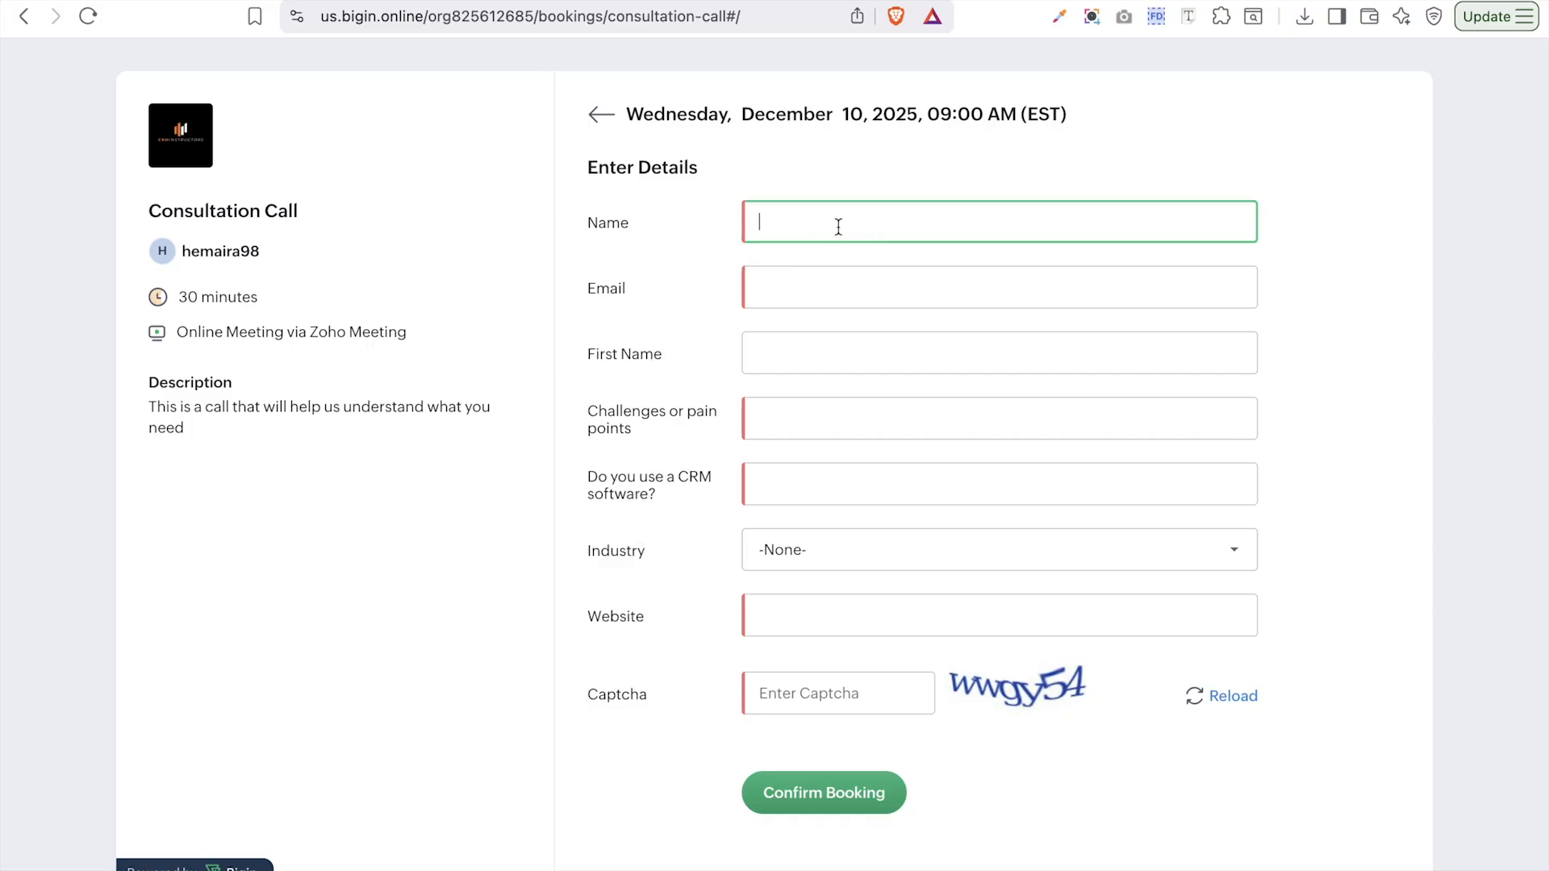
key("Caps_Lock")
type("Glory")
double_click(781, 220)
left_click(810, 356)
type("Hema")
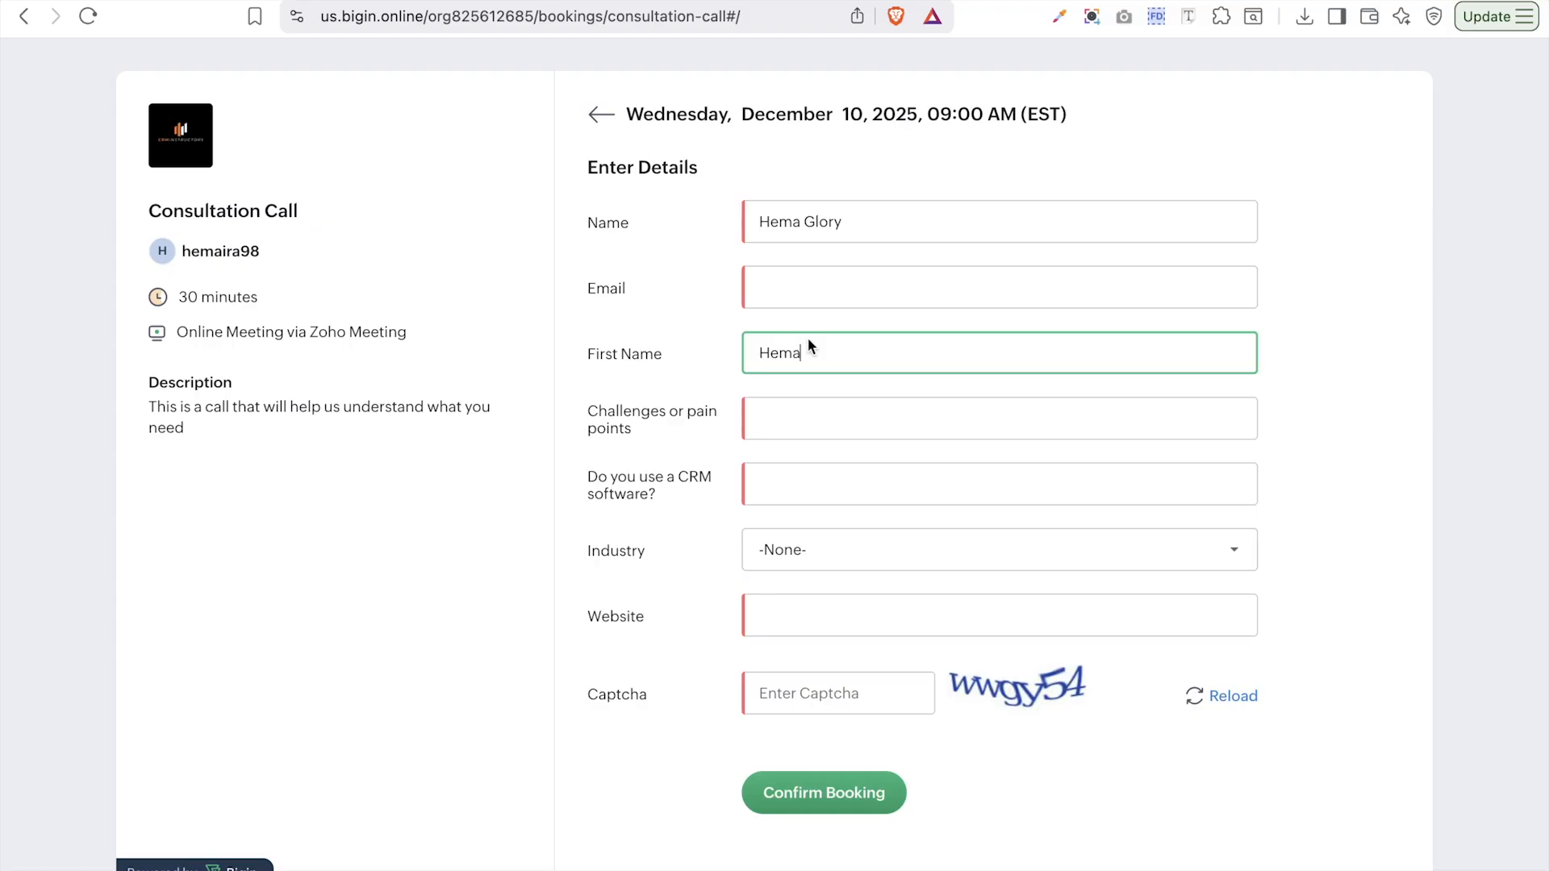
left_click(810, 286)
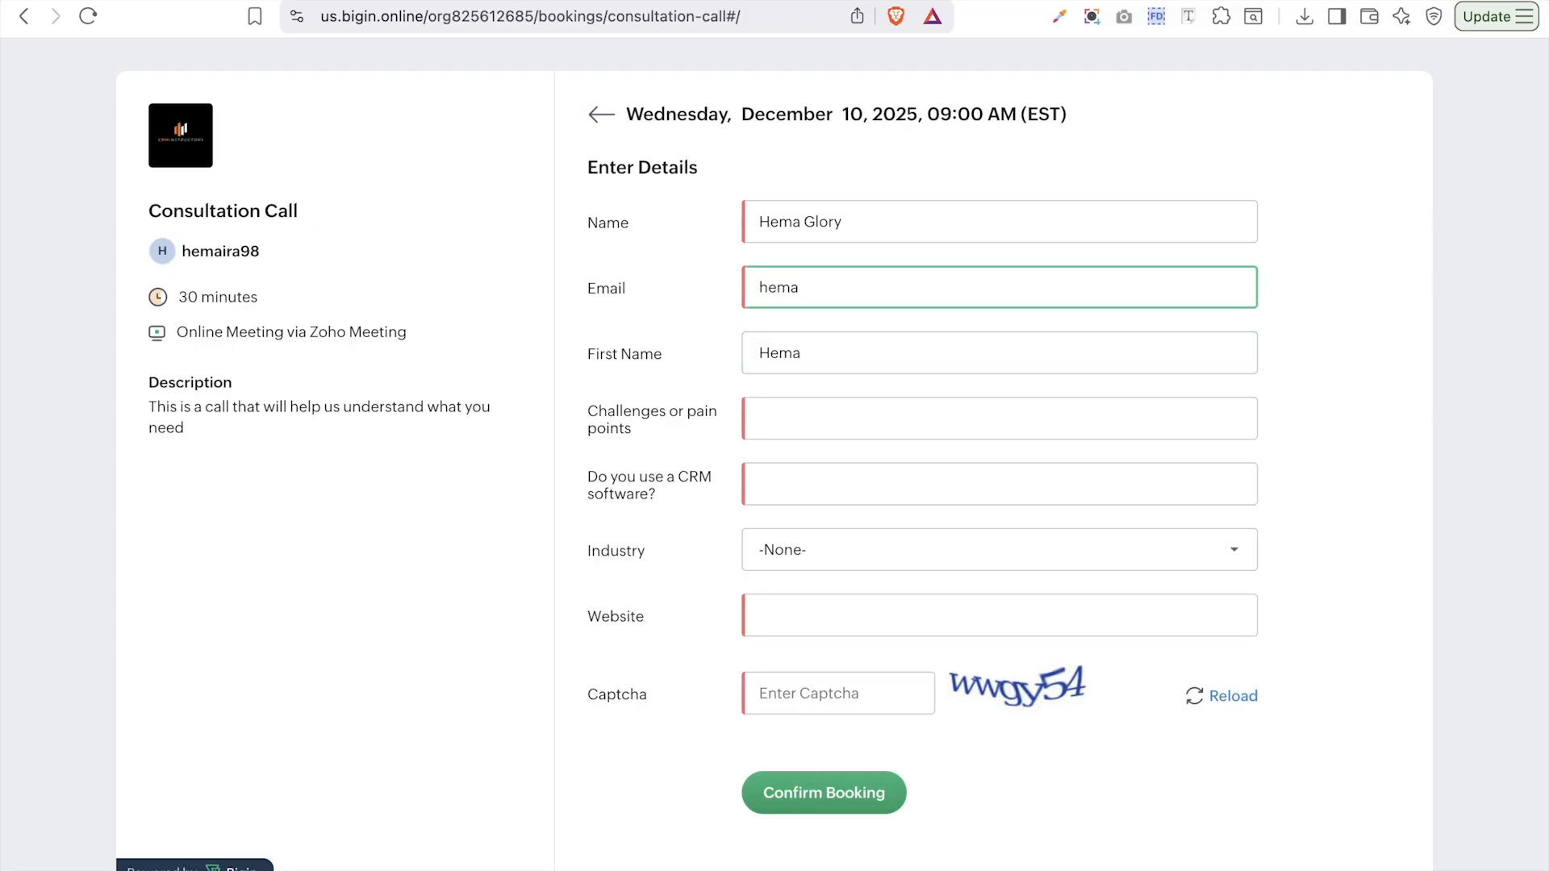
- Answer challenges with 'I need help with my crm', CRM use 'yes', and pick Consulting industry
left_click(801, 421)
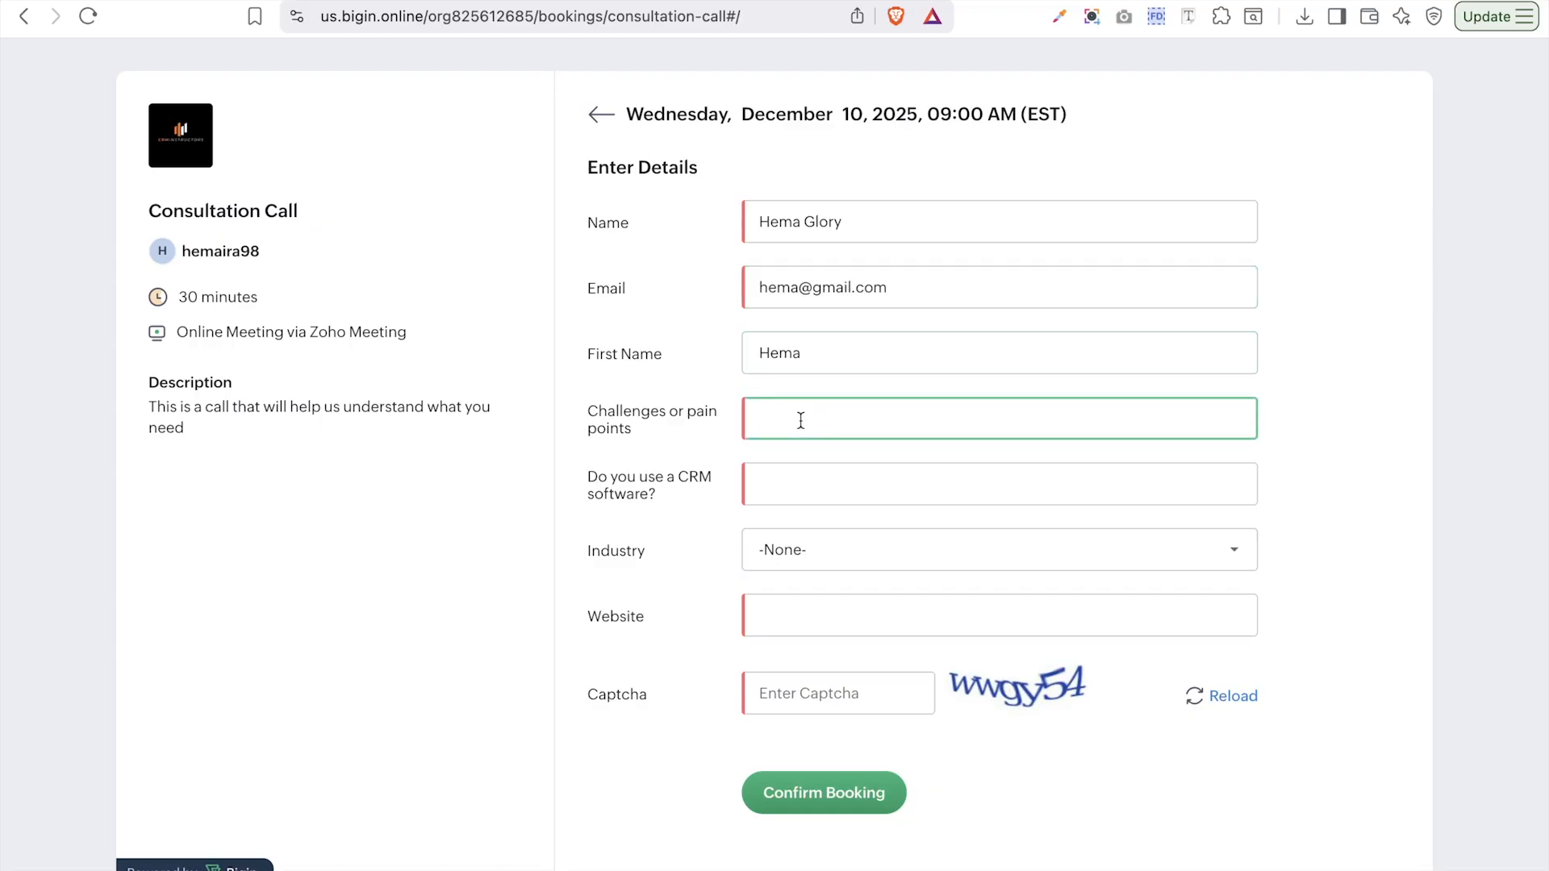
type("I need help with my crm")
left_click(821, 486)
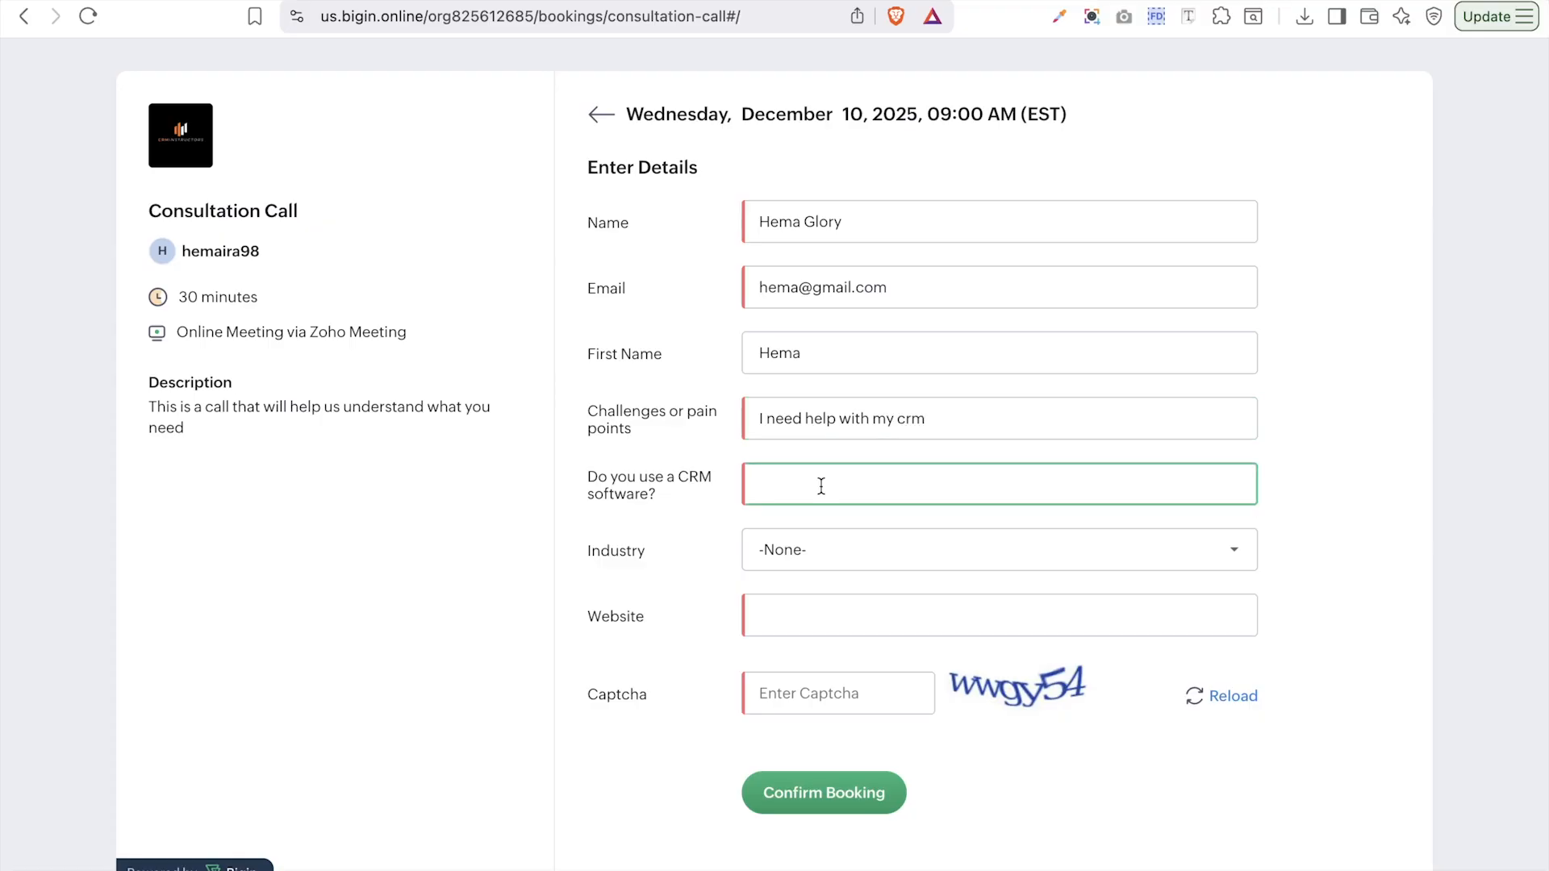
type("yes")
left_click(854, 562)
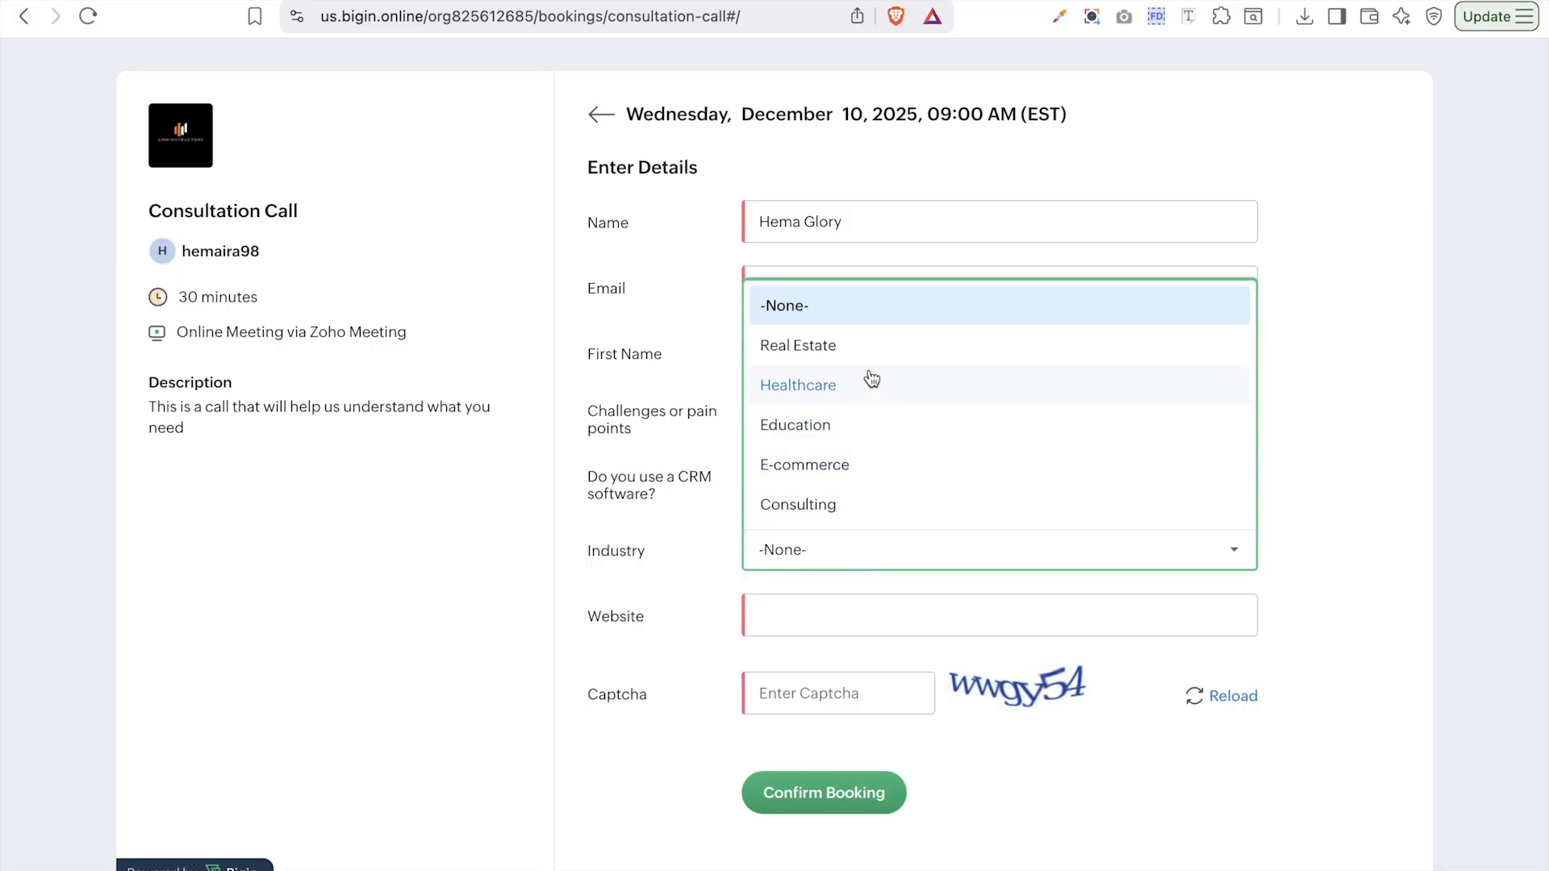
left_click(871, 509)
- Enter website crminstructor.com and the captcha code, then confirm the booking
left_click(832, 628)
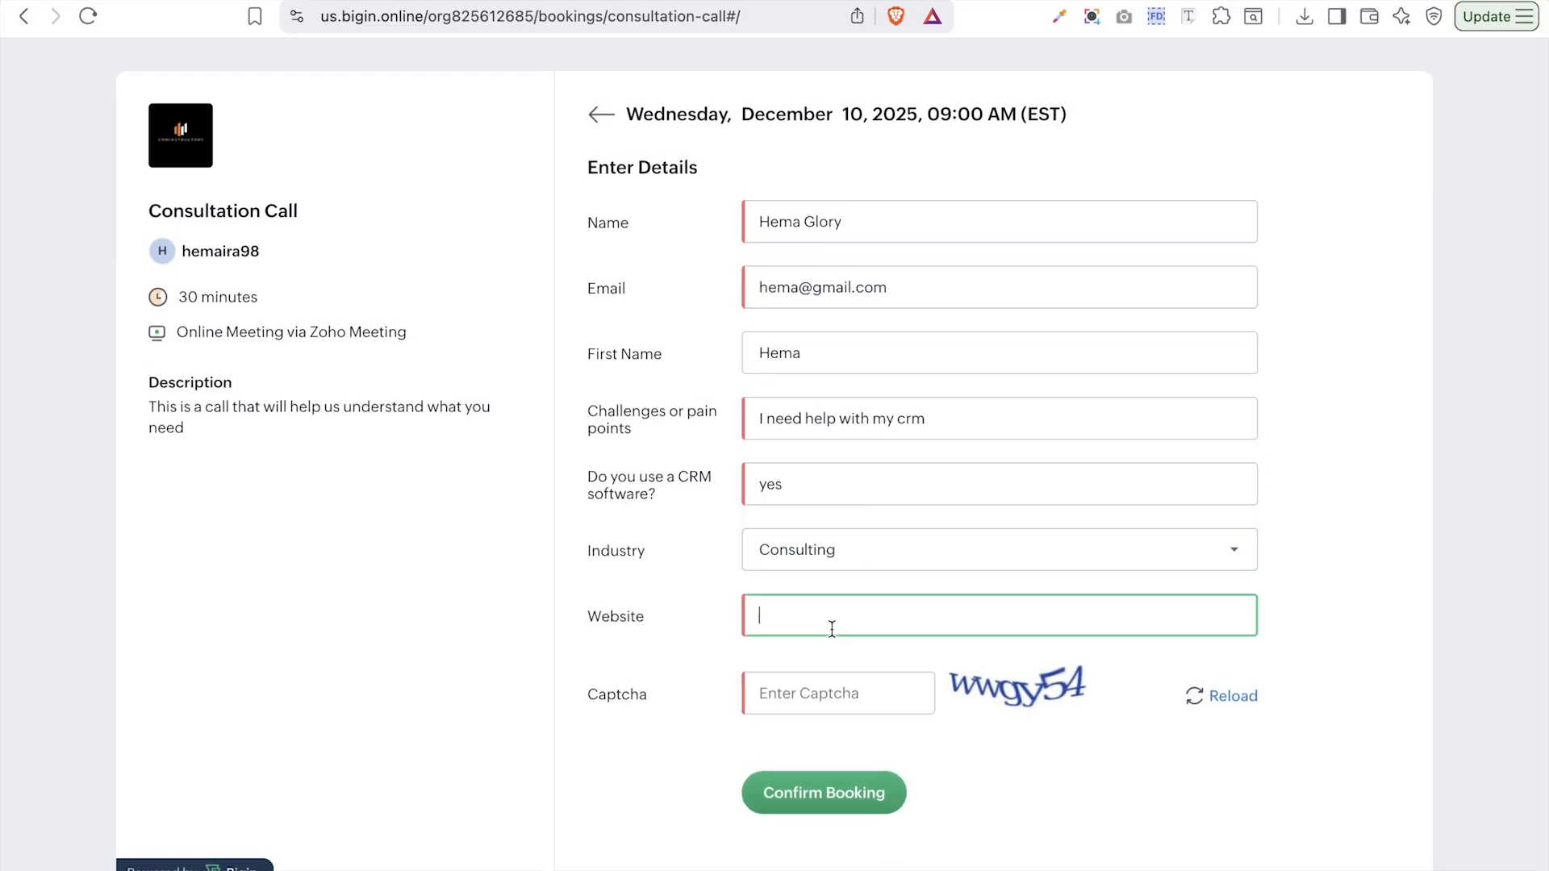
type("crminstructor.com")
left_click(844, 696)
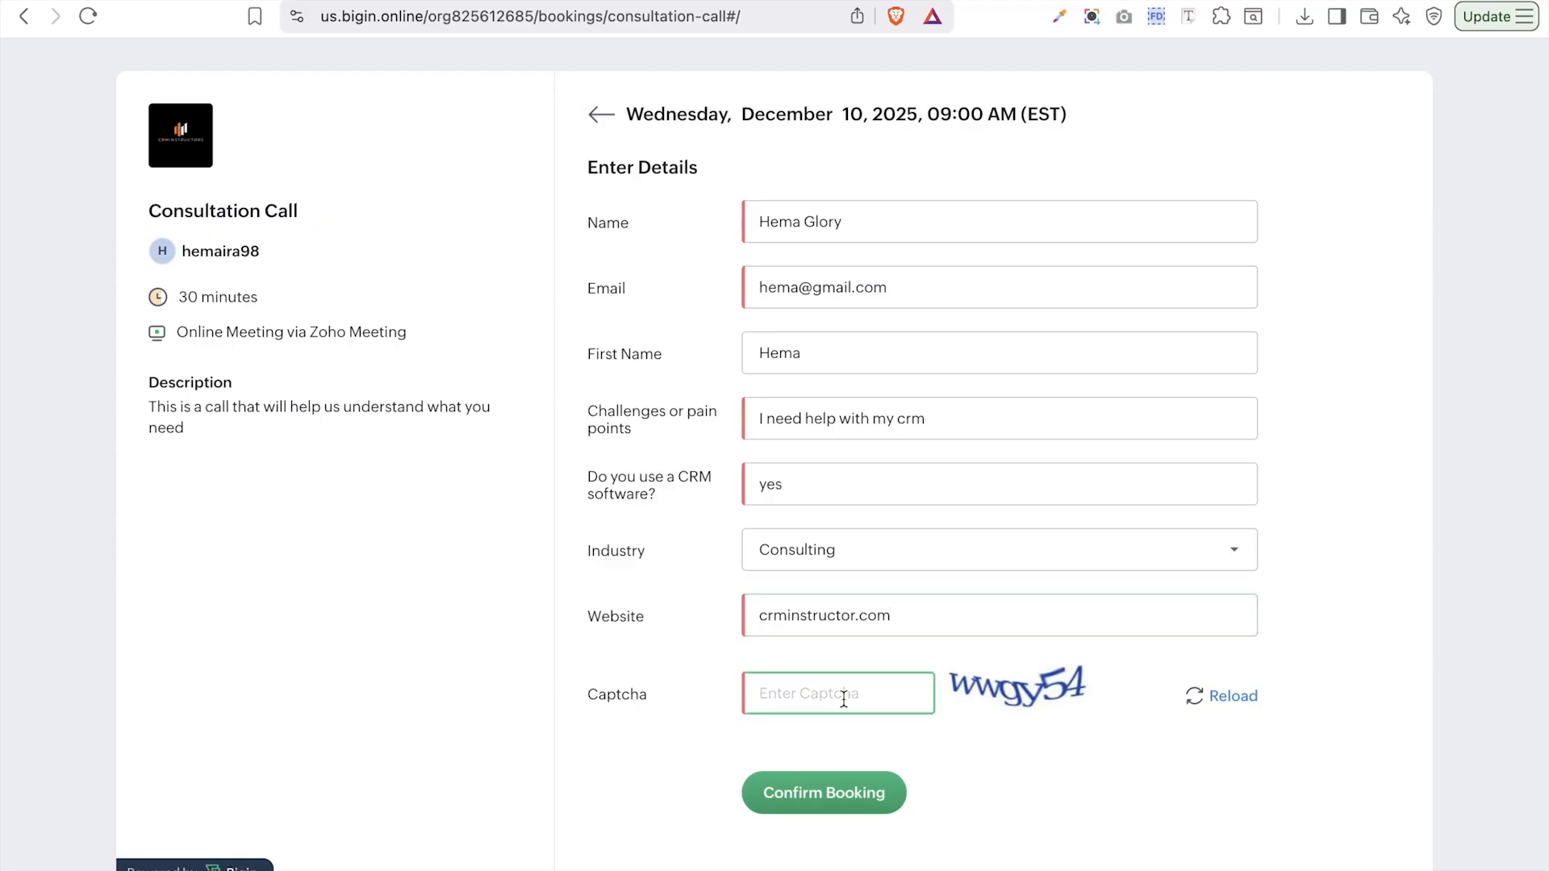
type("wwgy54")
left_click(845, 802)
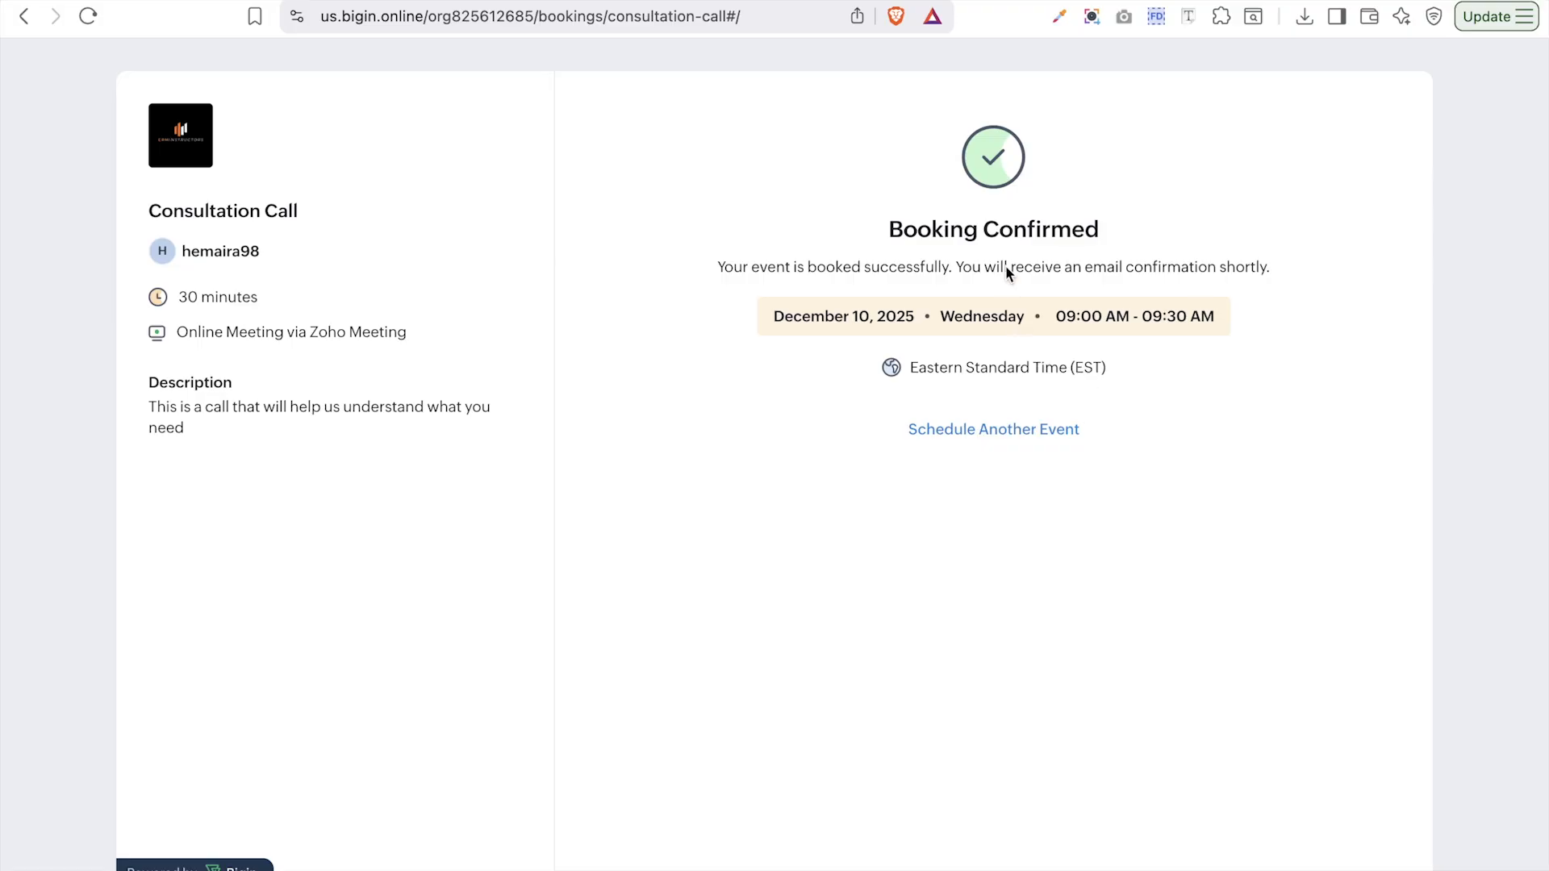
- Start another booking, check availability on December 18 and 30, then return to Bigin's sharing options
left_click(954, 434)
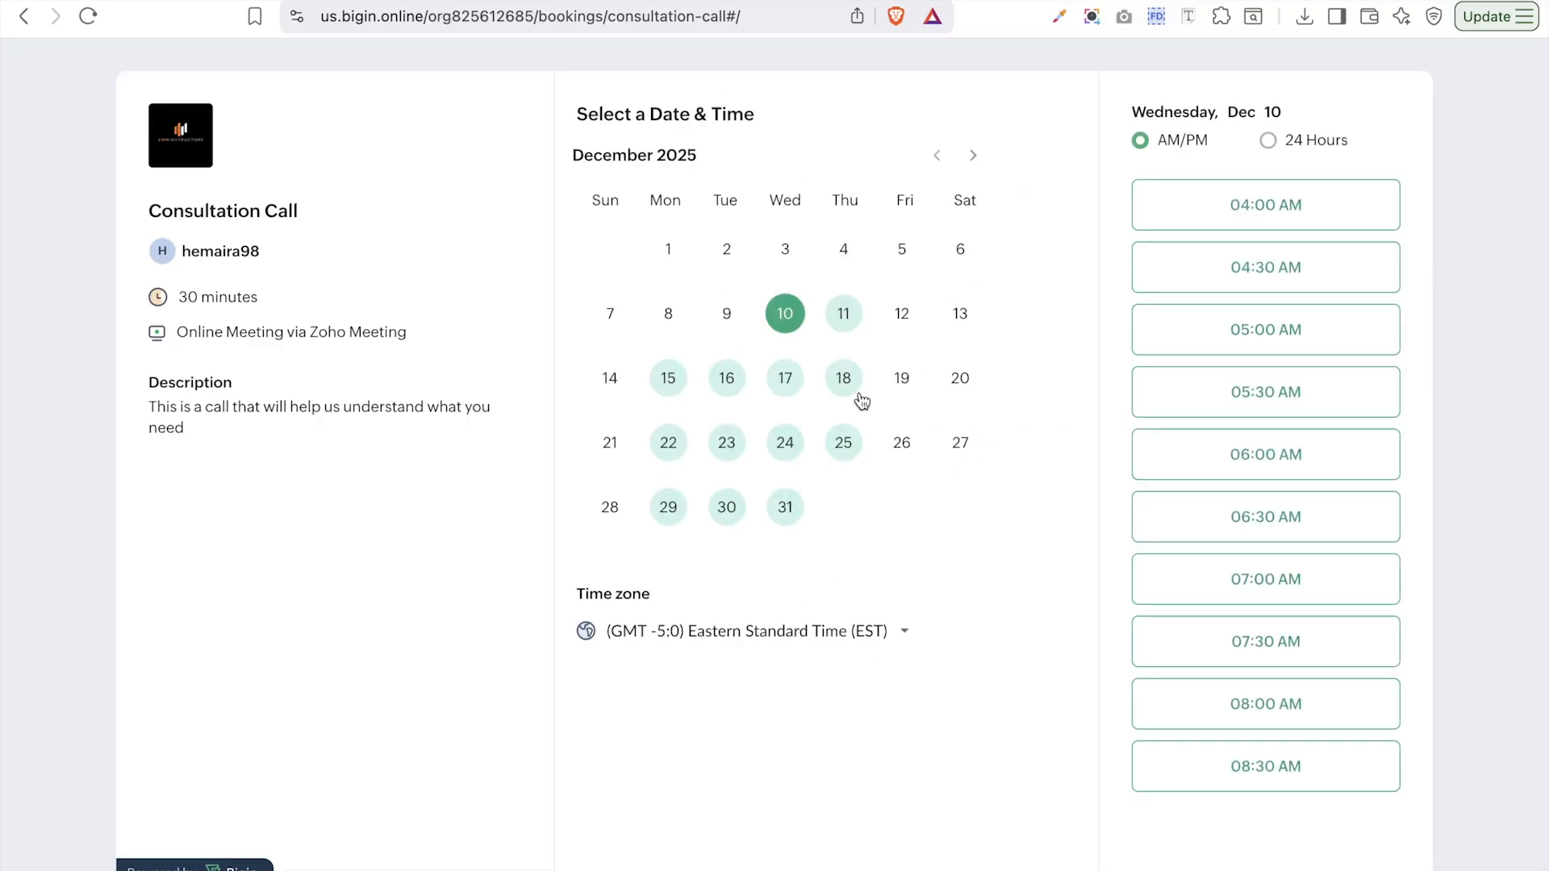
left_click(840, 383)
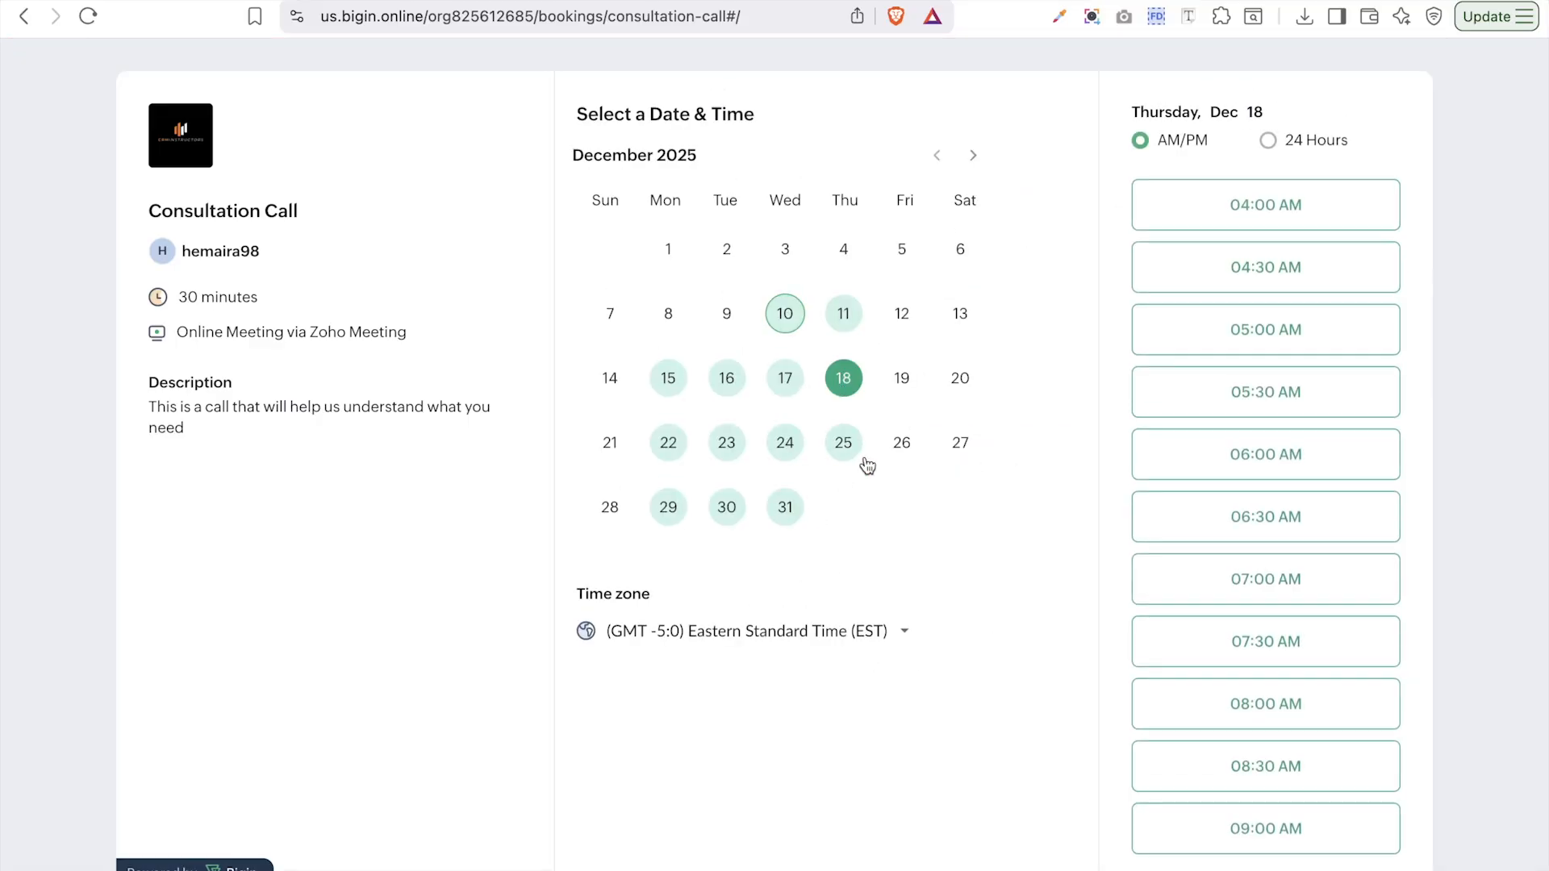
left_click(740, 507)
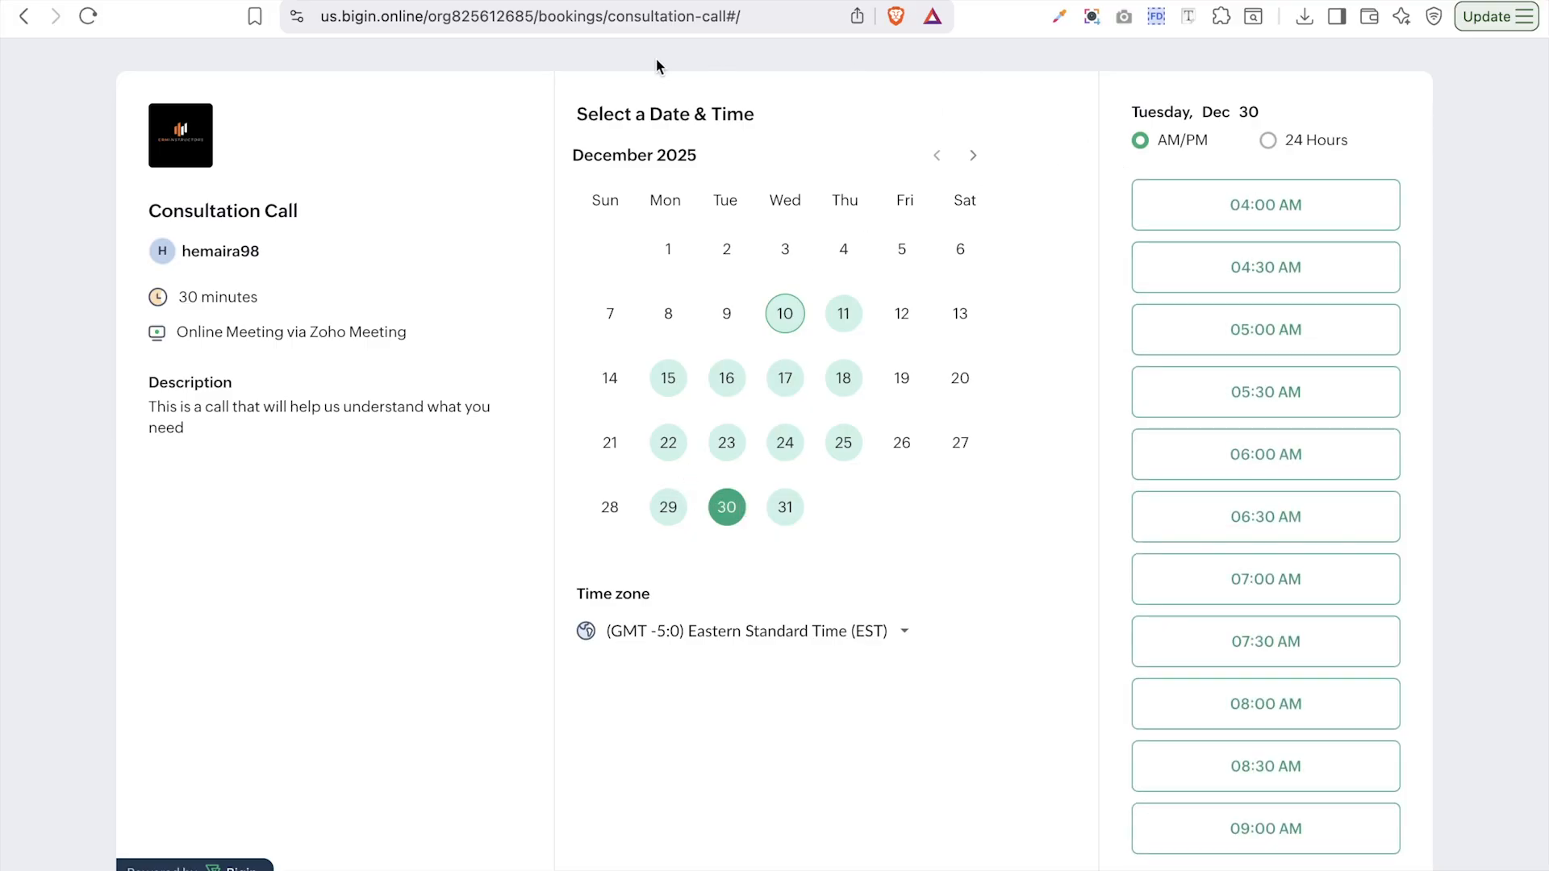
left_click(565, 0)
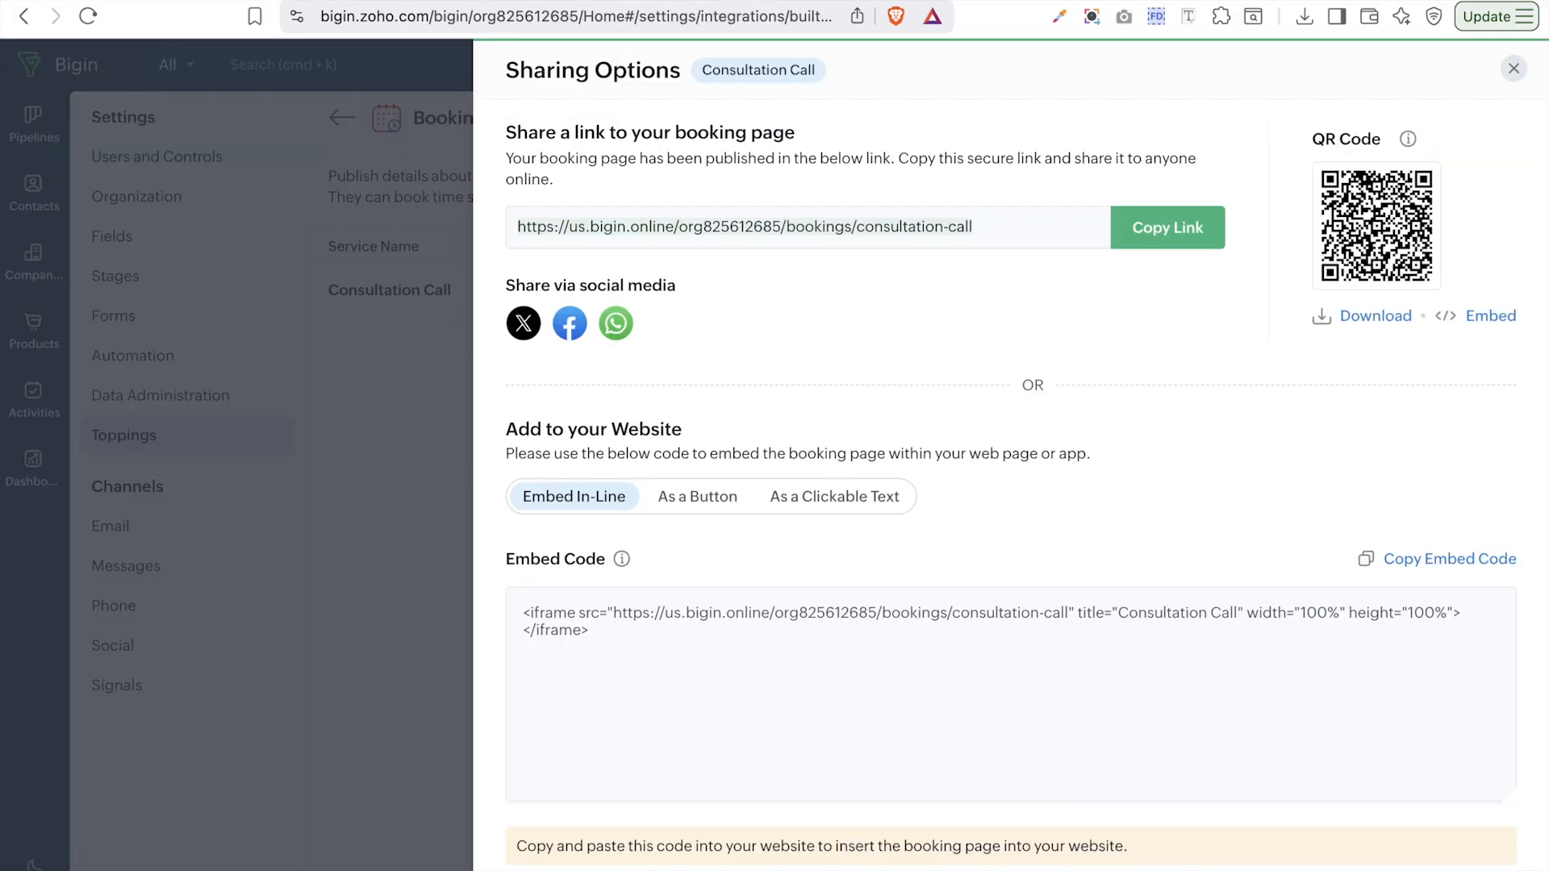
- Close the sharing options and open the Consultation Call event from the activities calendar
left_click(1513, 68)
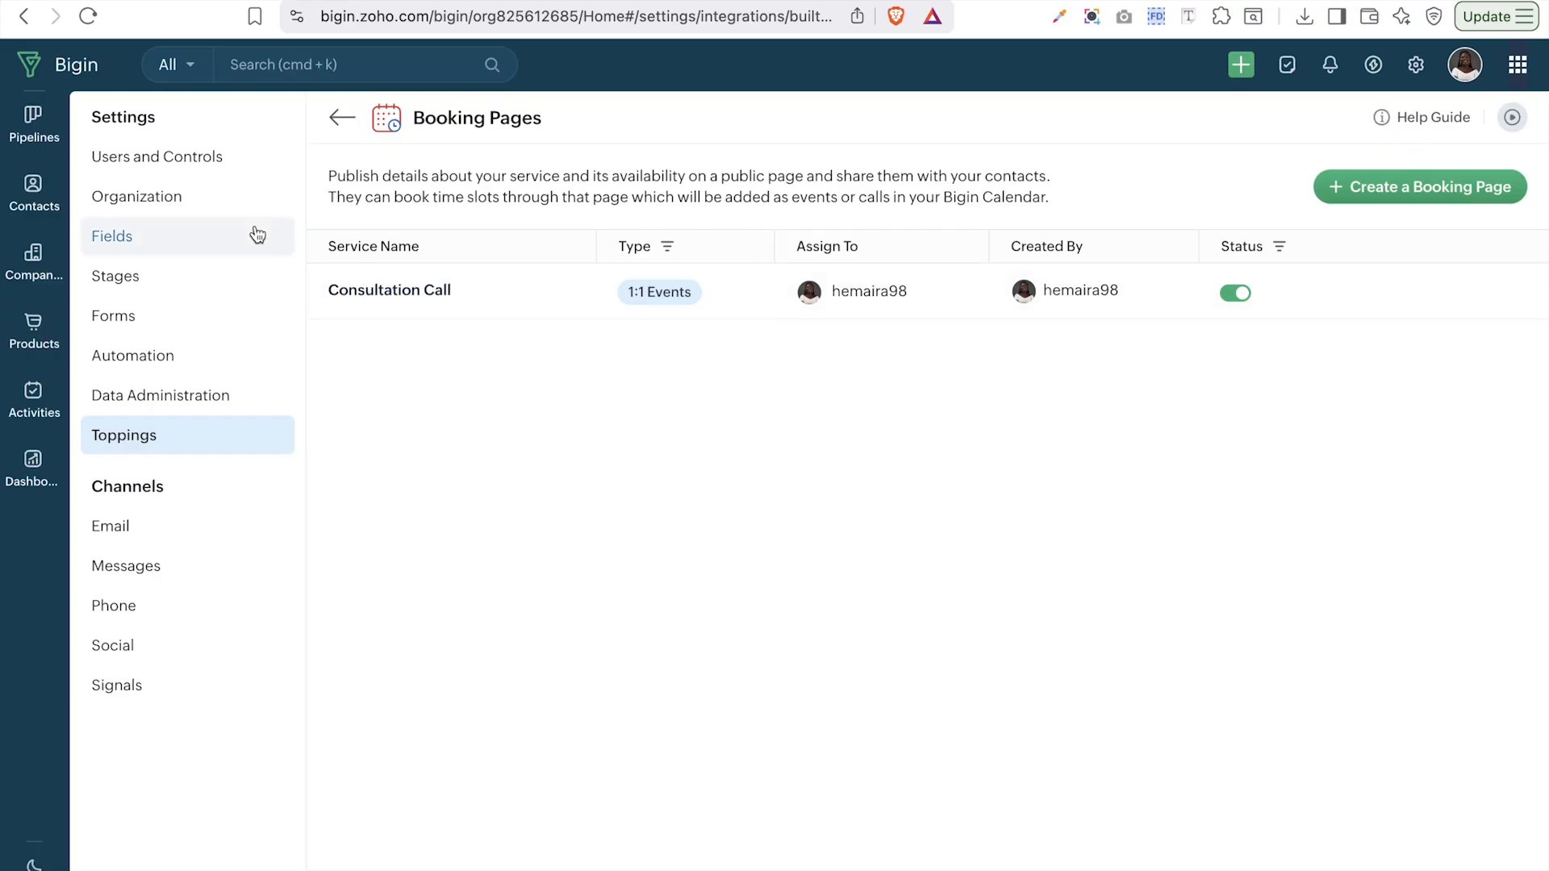
left_click(46, 413)
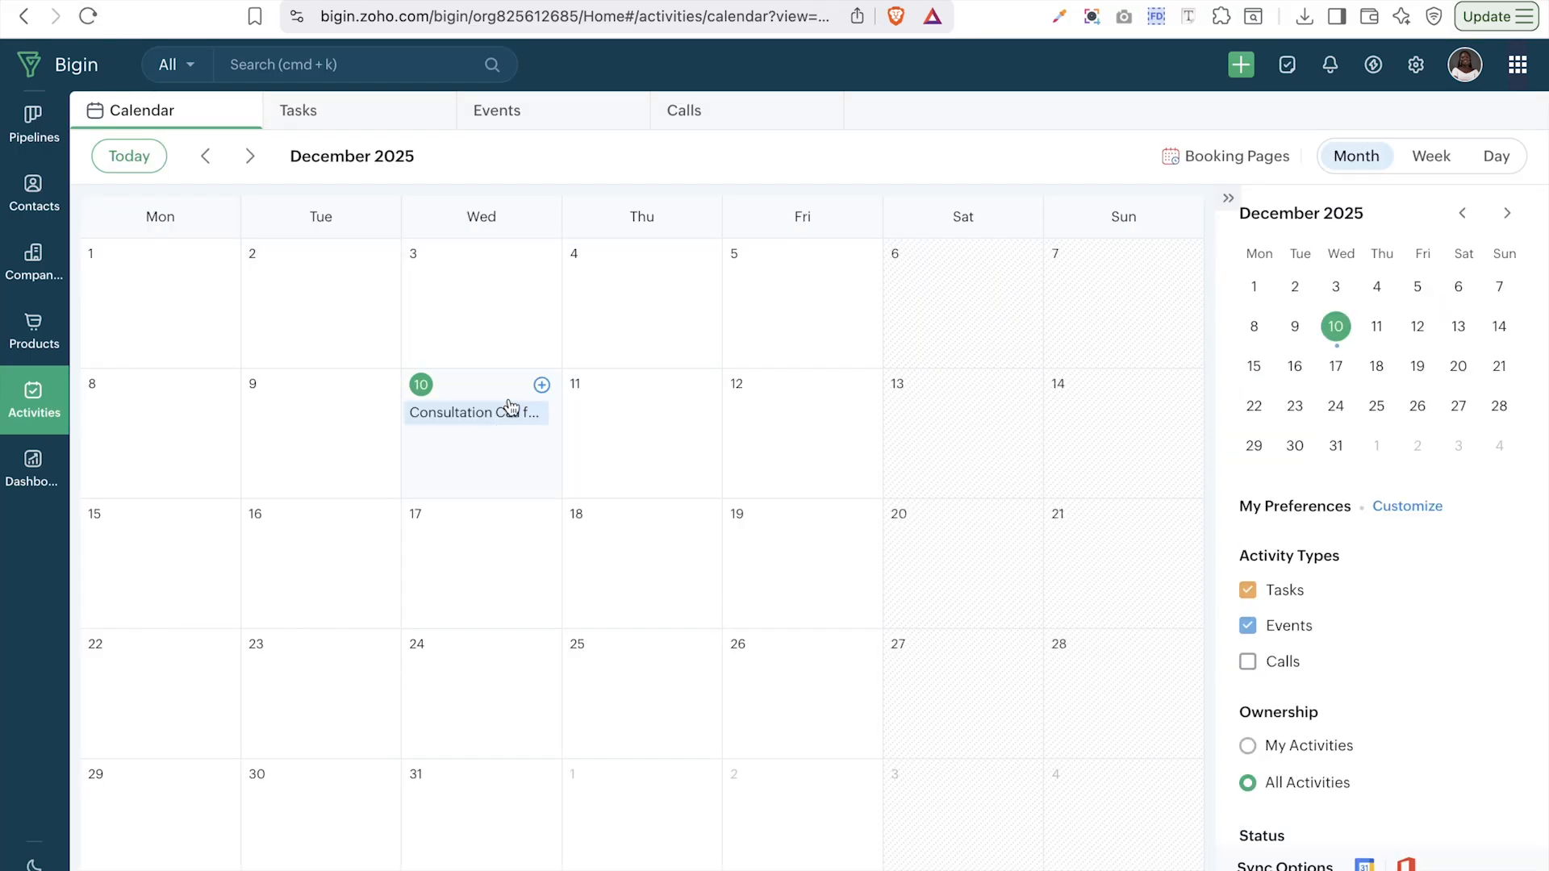
mouse_move(489, 423)
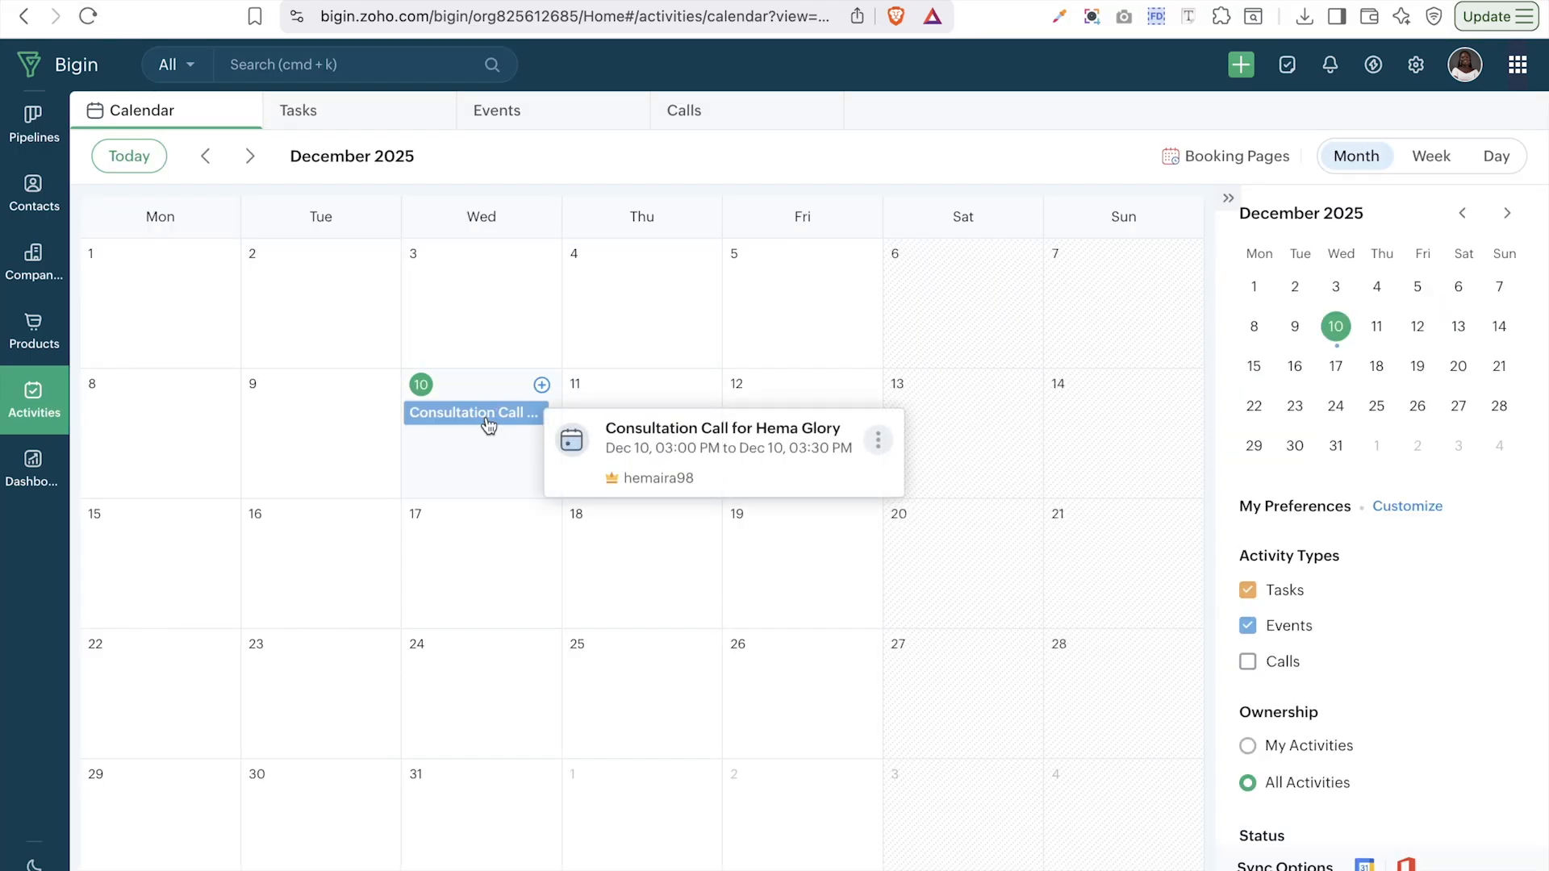
left_click(486, 418)
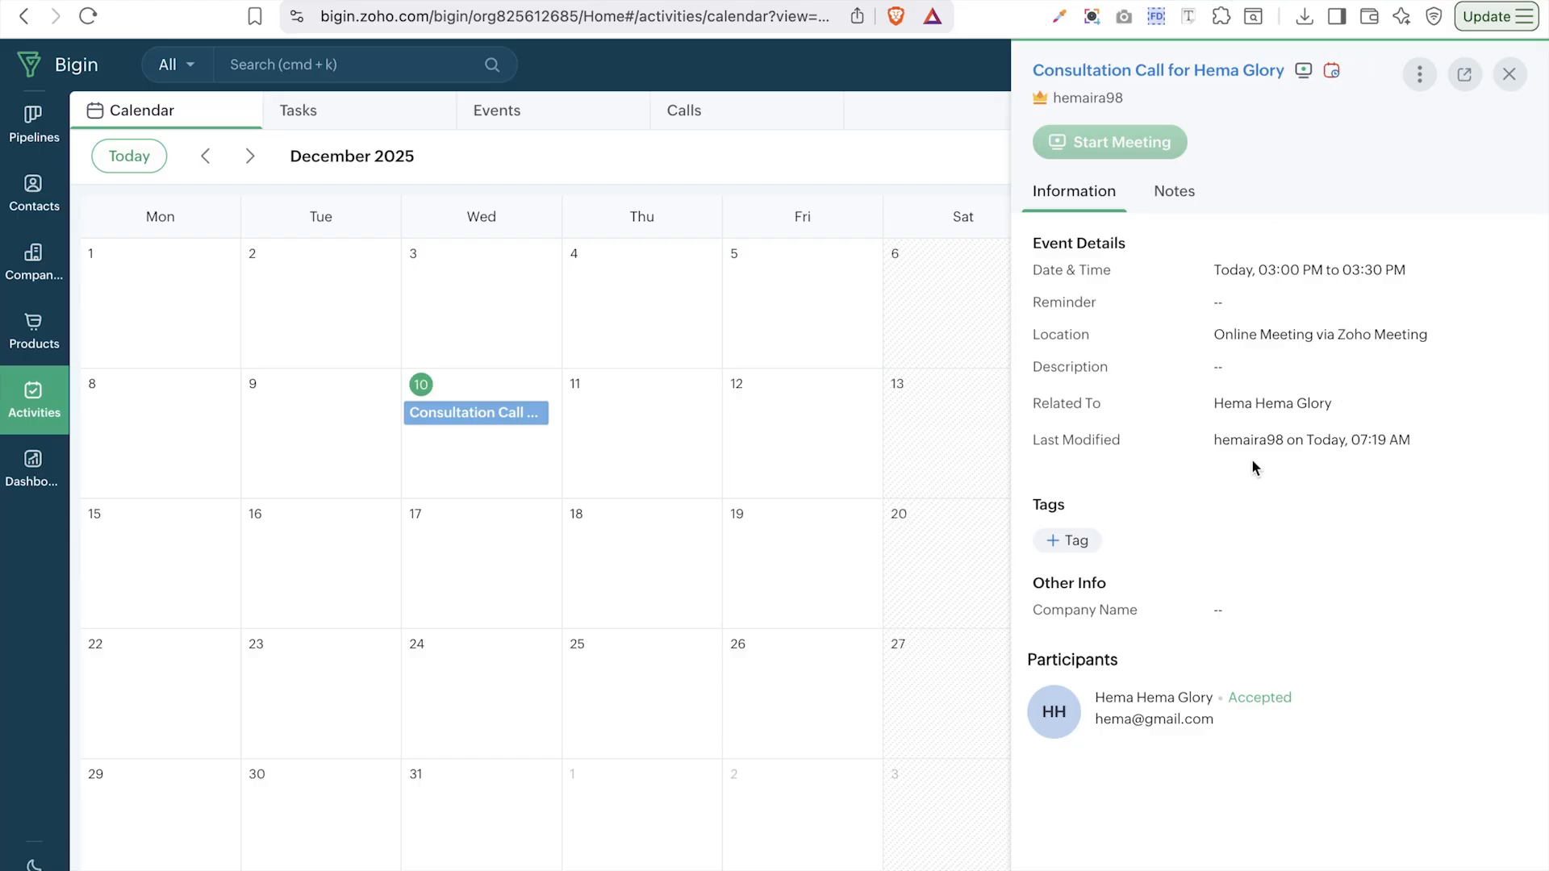
- Open the event's full record, copy its meeting invitation link, and return to the calendar
left_click(1170, 74)
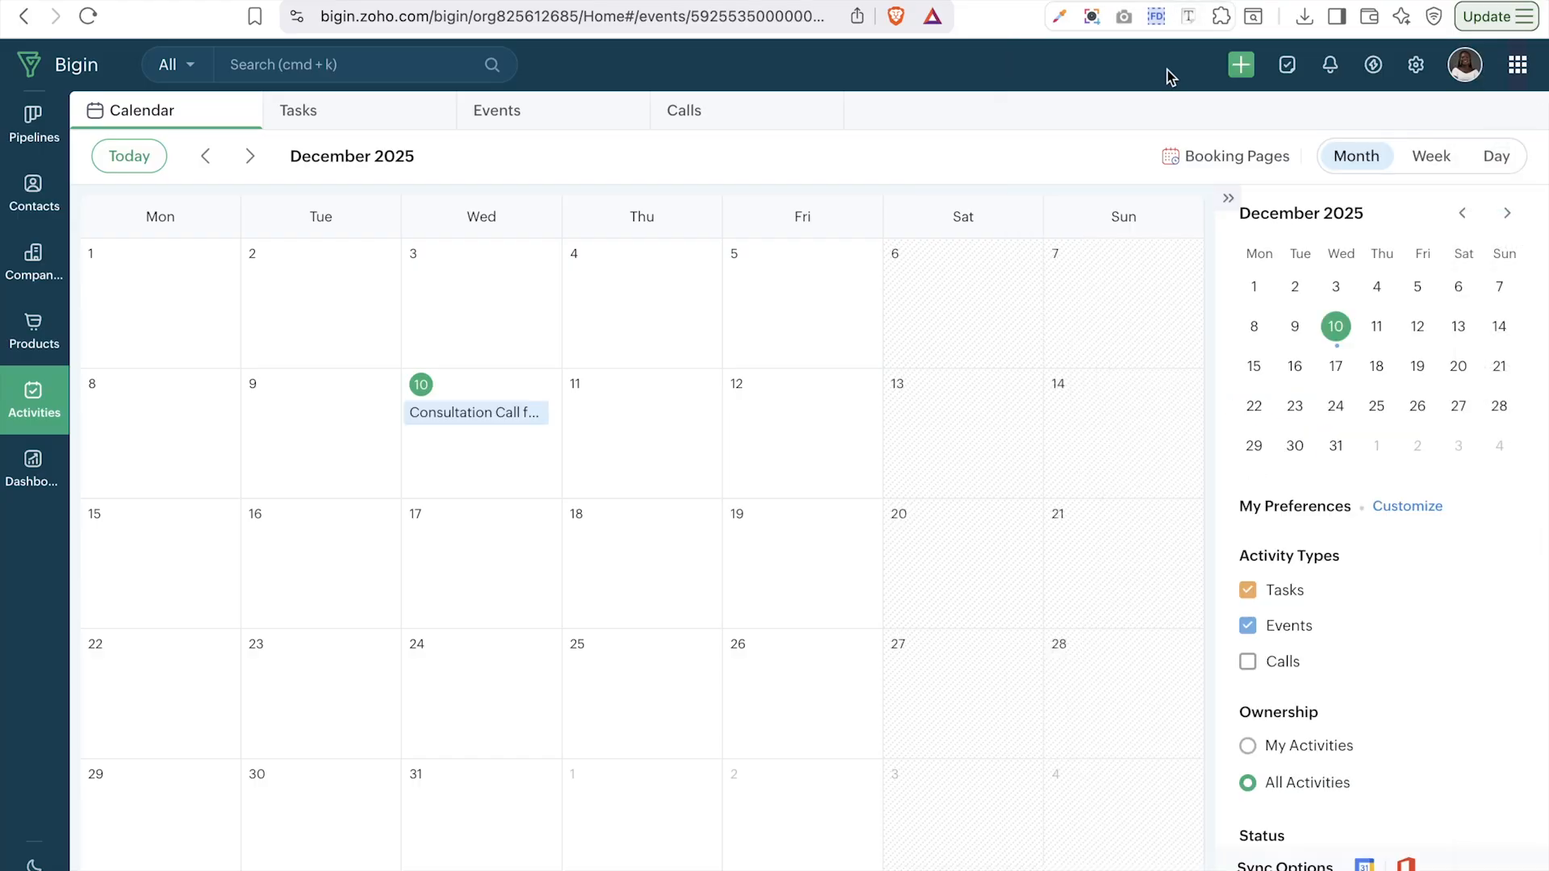
scroll(952, 539, "down", 3)
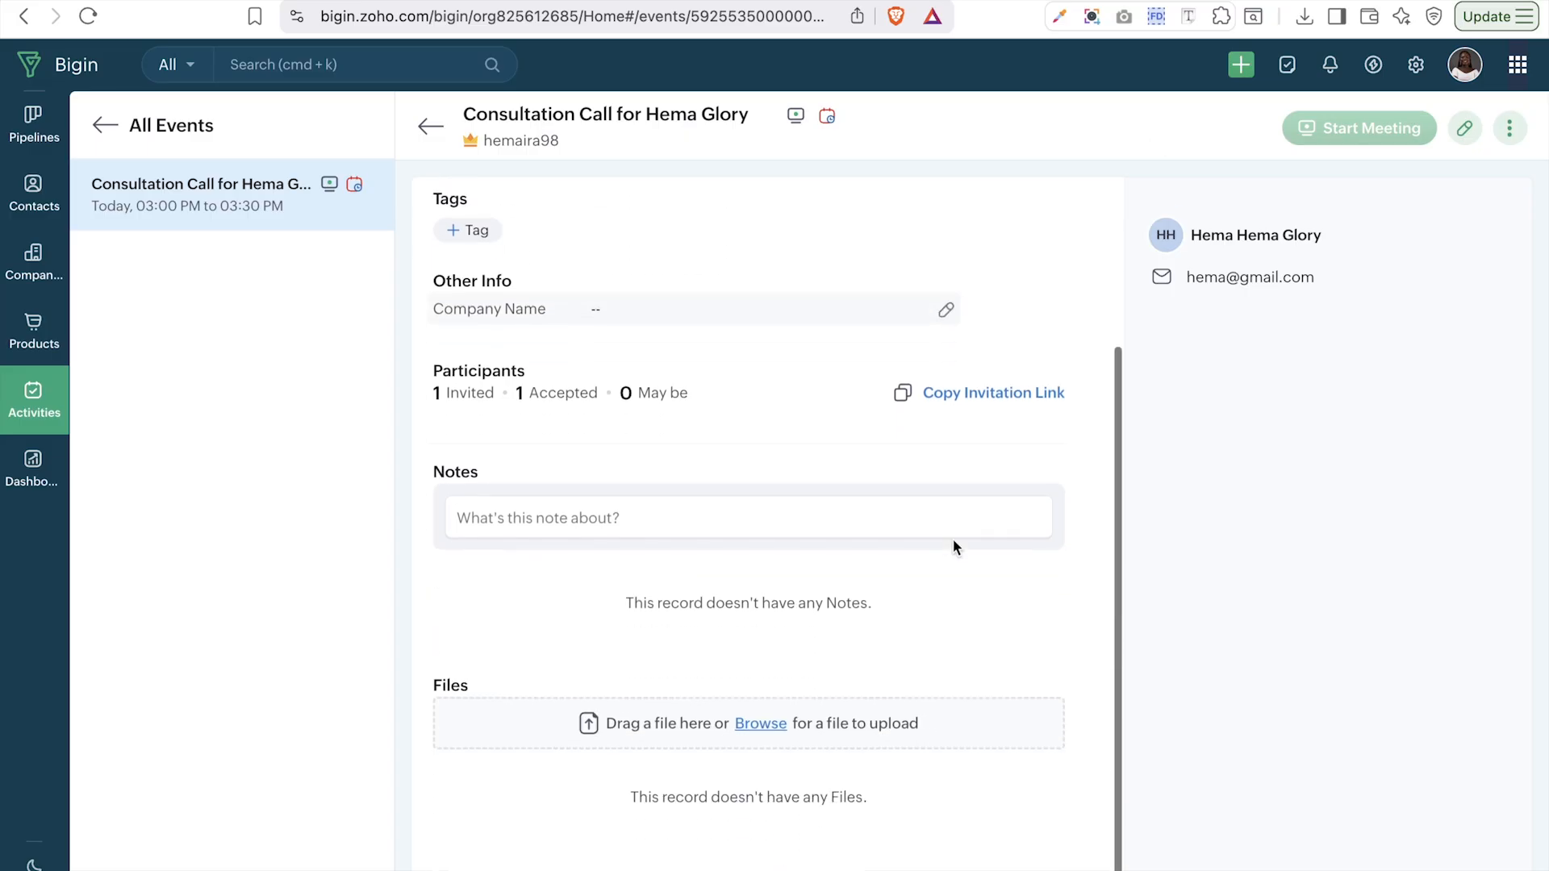
left_click(985, 401)
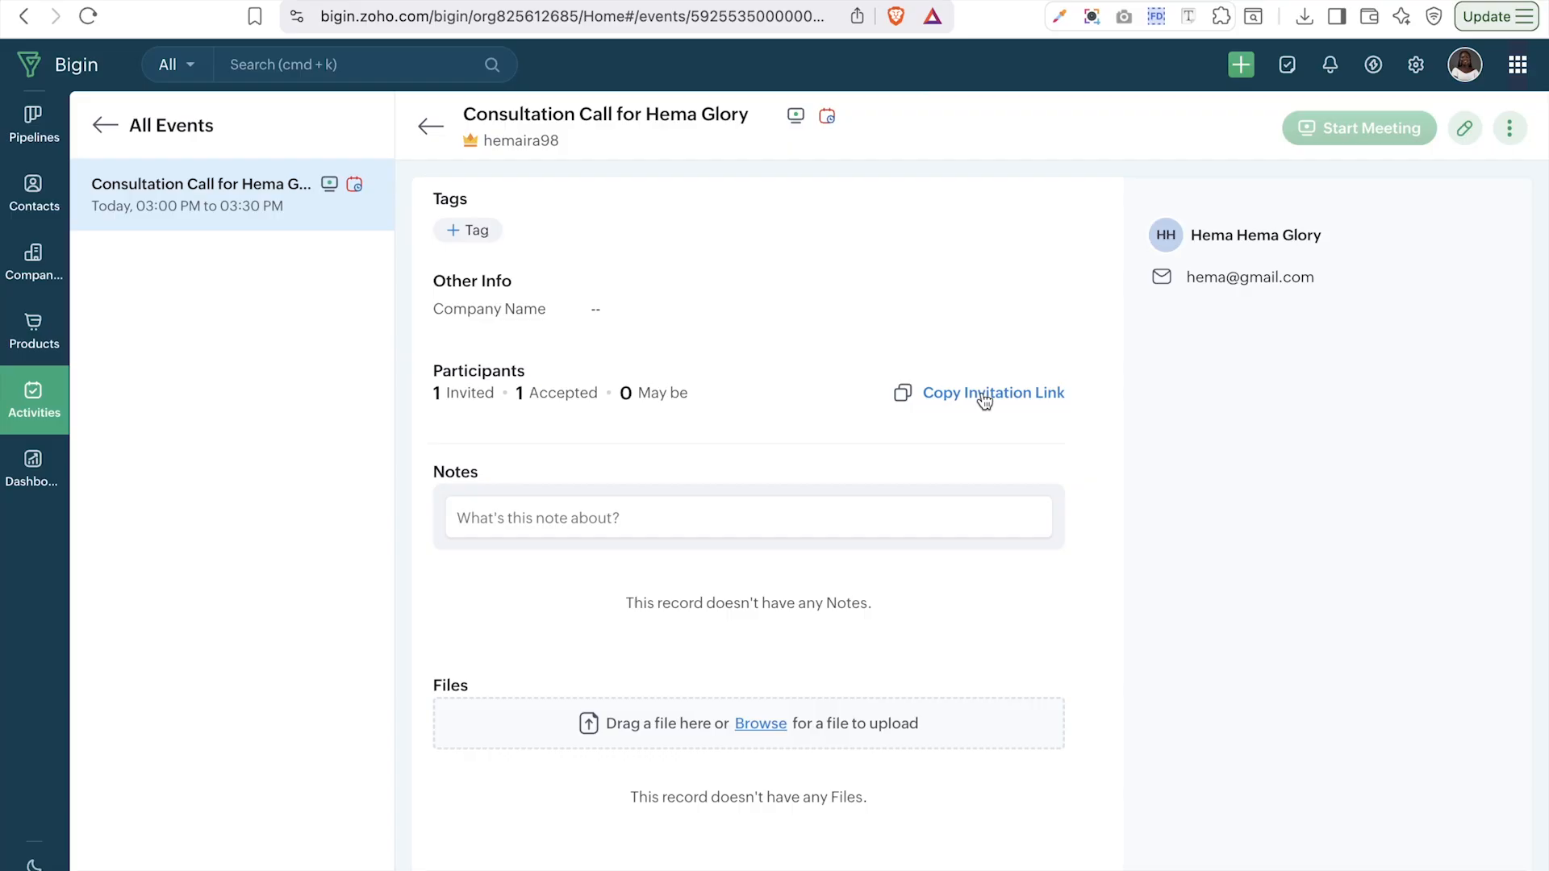
scroll(985, 401, "up", 3)
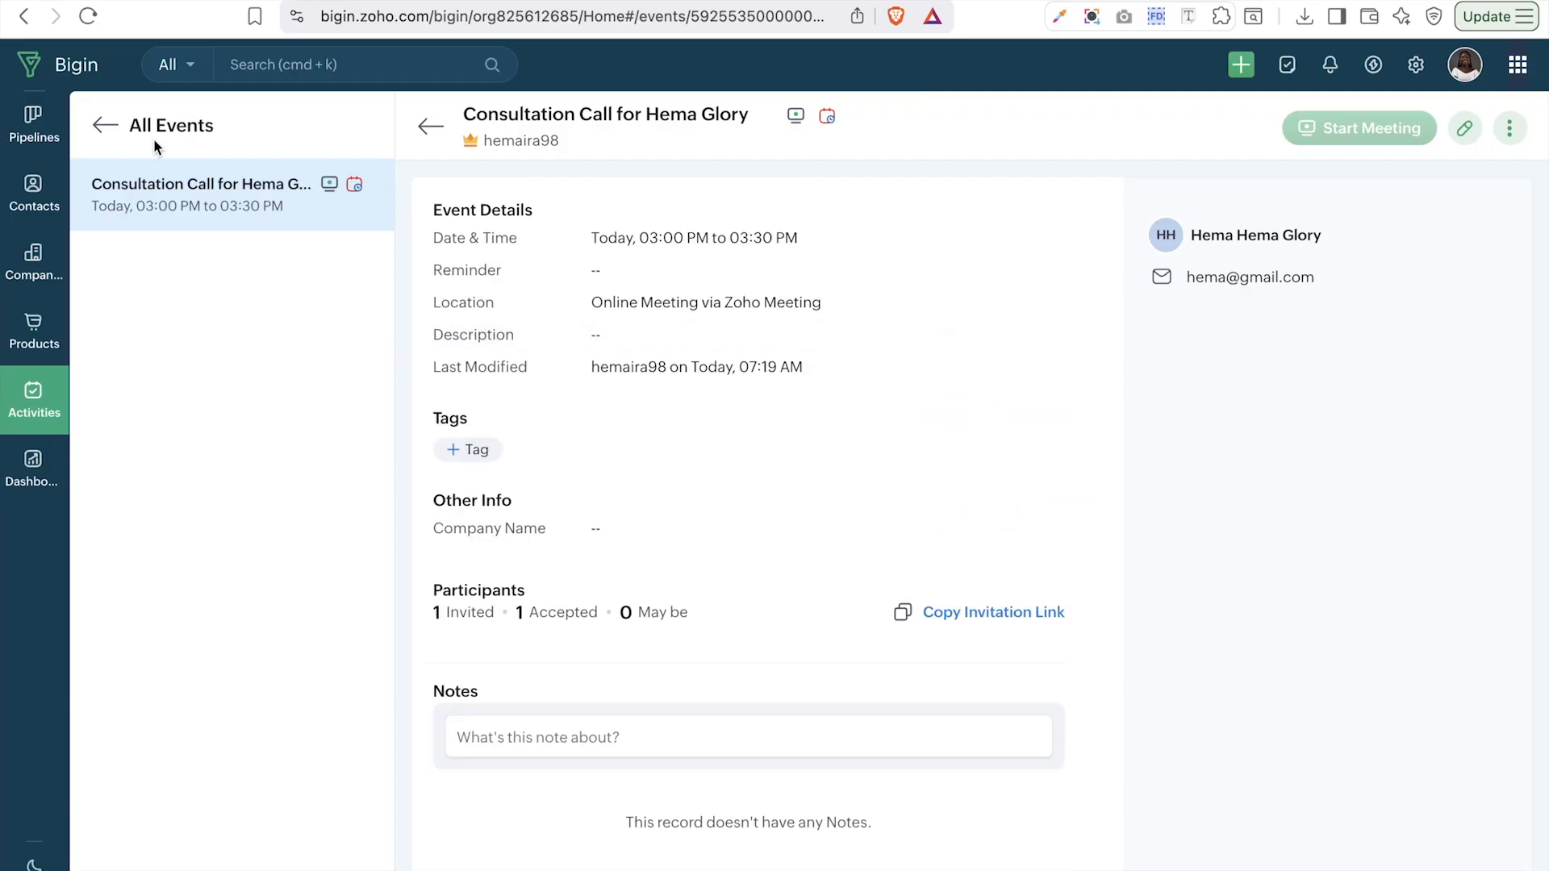
left_click(67, 131)
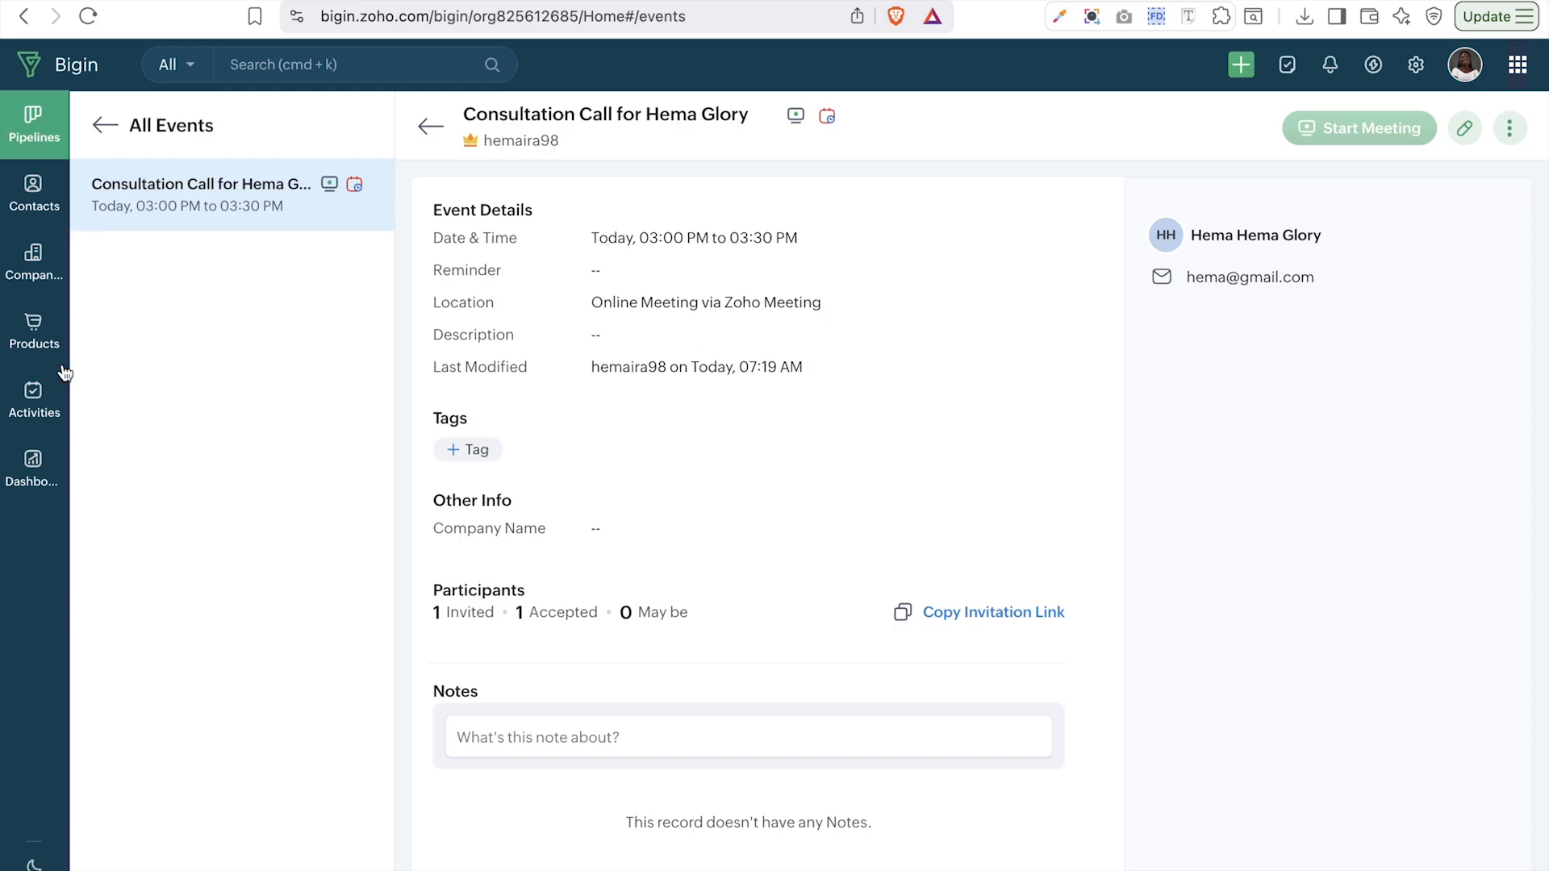
left_click(38, 396)
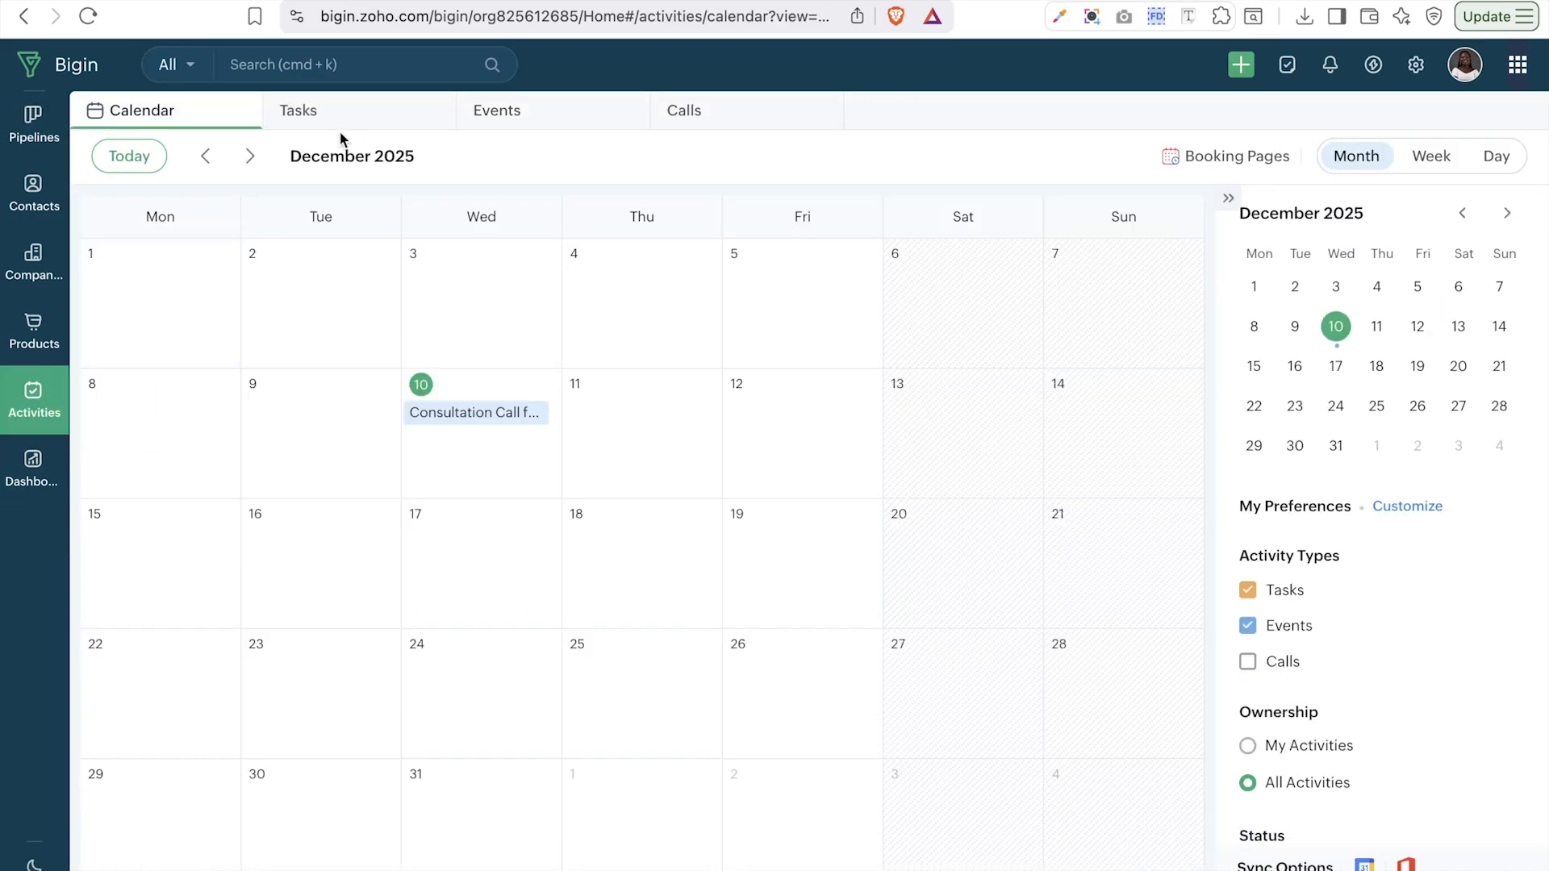
- From the Tasks list, start a new task named 'Create Contract'
left_click(319, 127)
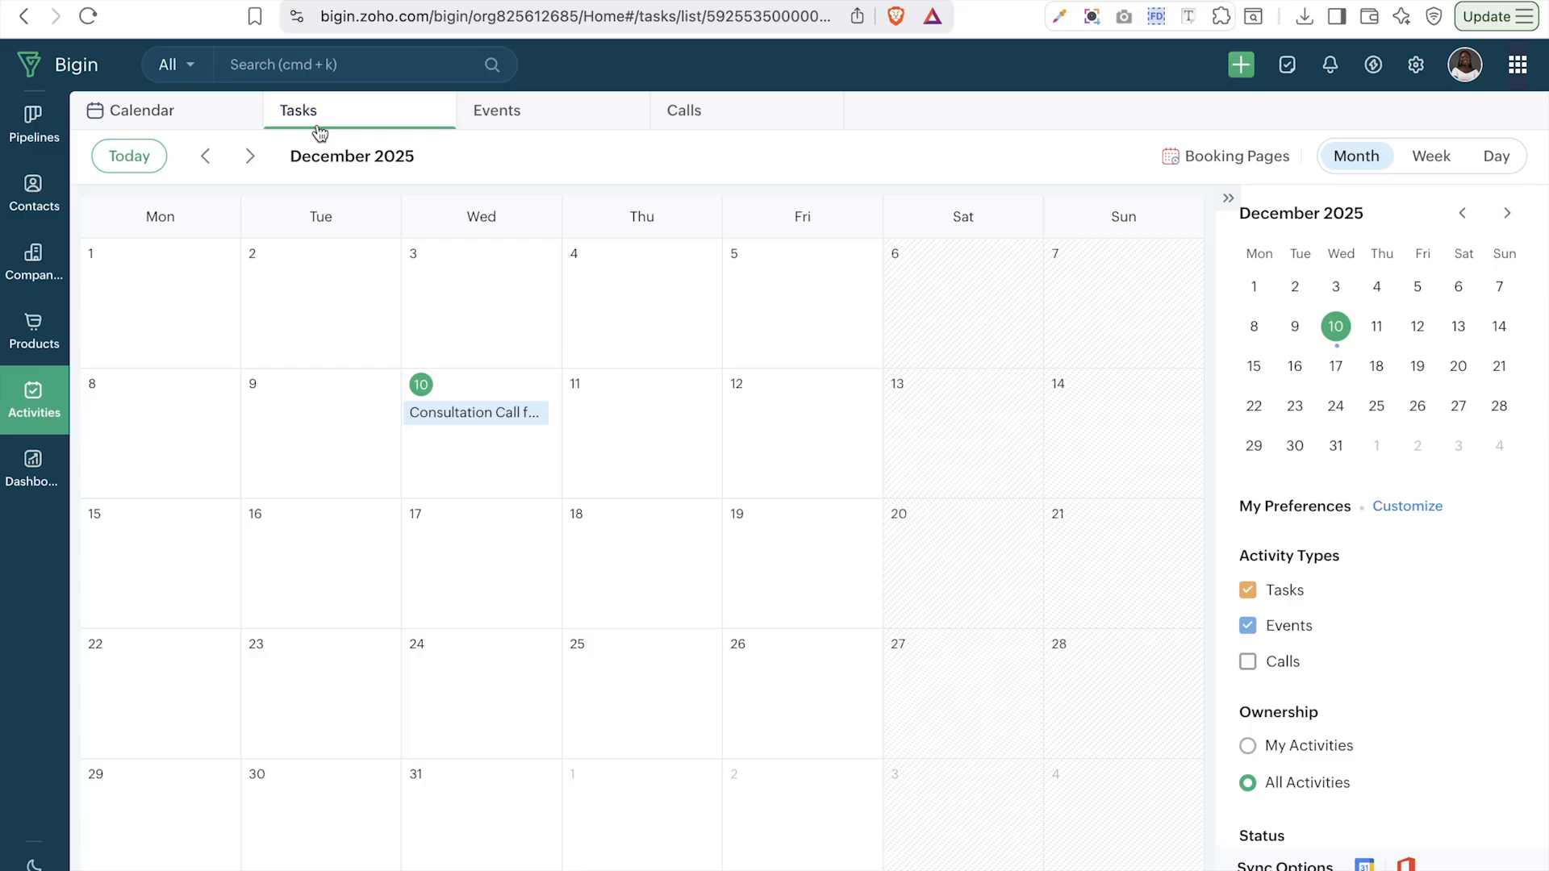
left_click(1404, 165)
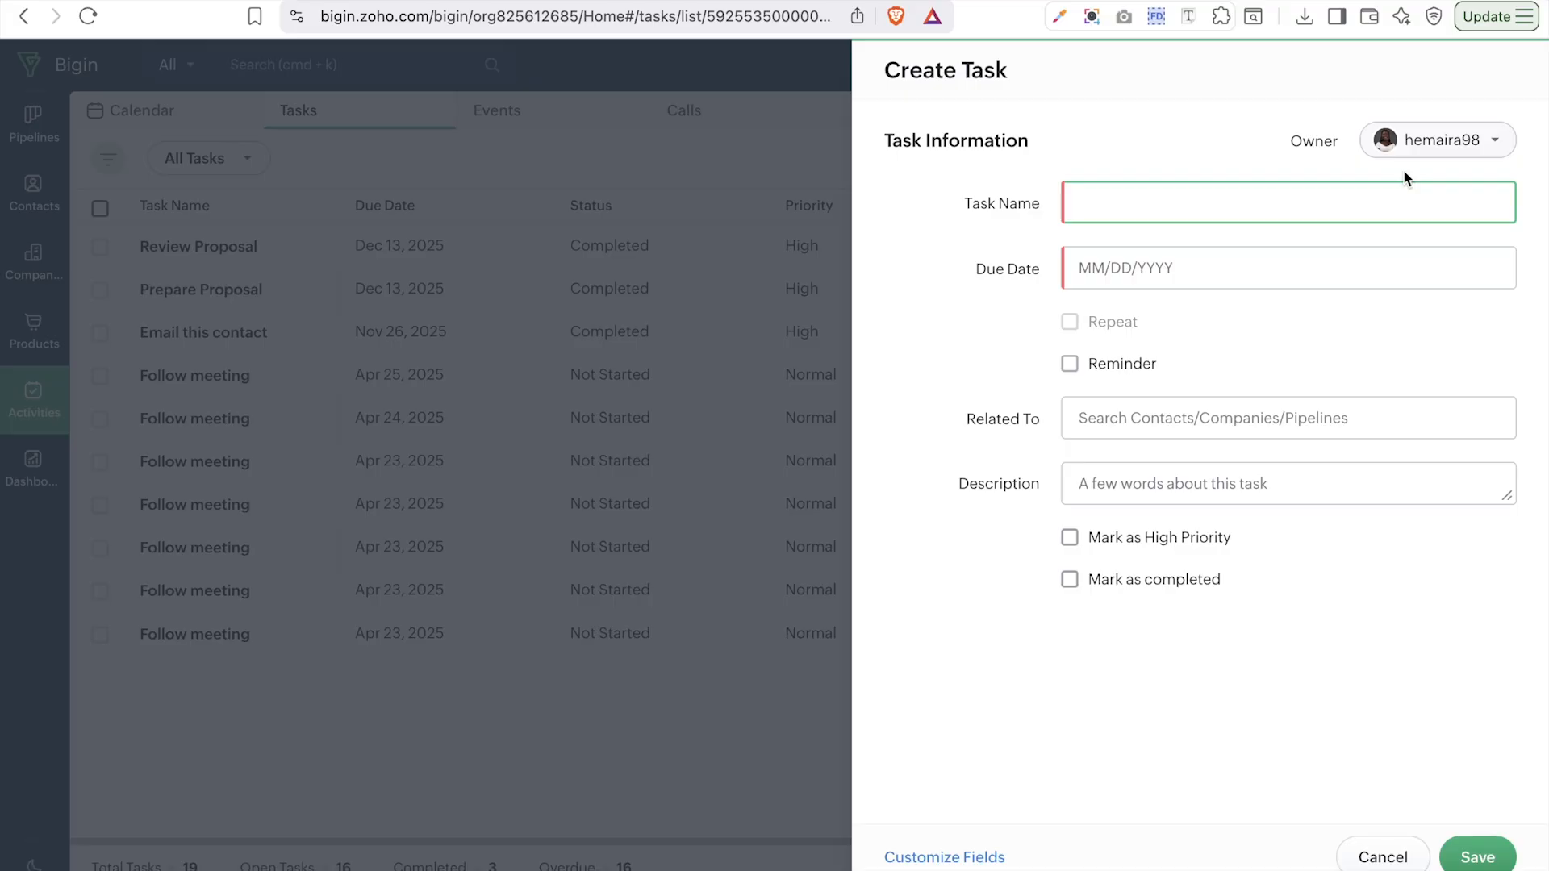
key("Caps_Lock")
type("C")
key("Caps_Lock")
type("reate")
key("Caps_Lock")
type("Contro")
type("t")
key("BackSpace")
key("BackSpace")
key("BackSpace")
type("act")
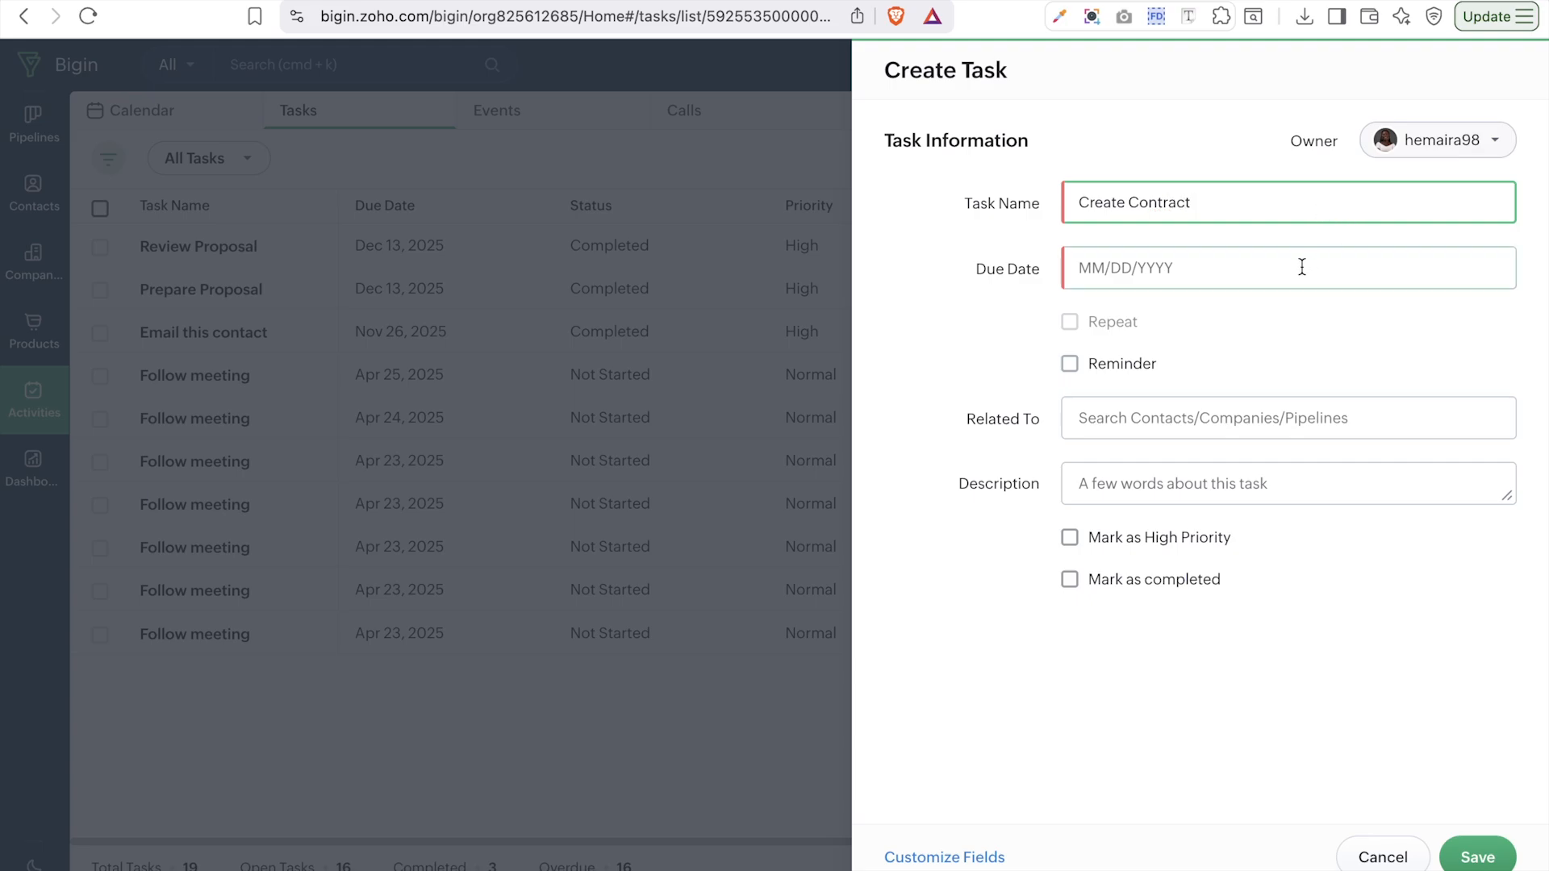
- Set the task's due date to December 16, leaving the reminder off
left_click(1302, 268)
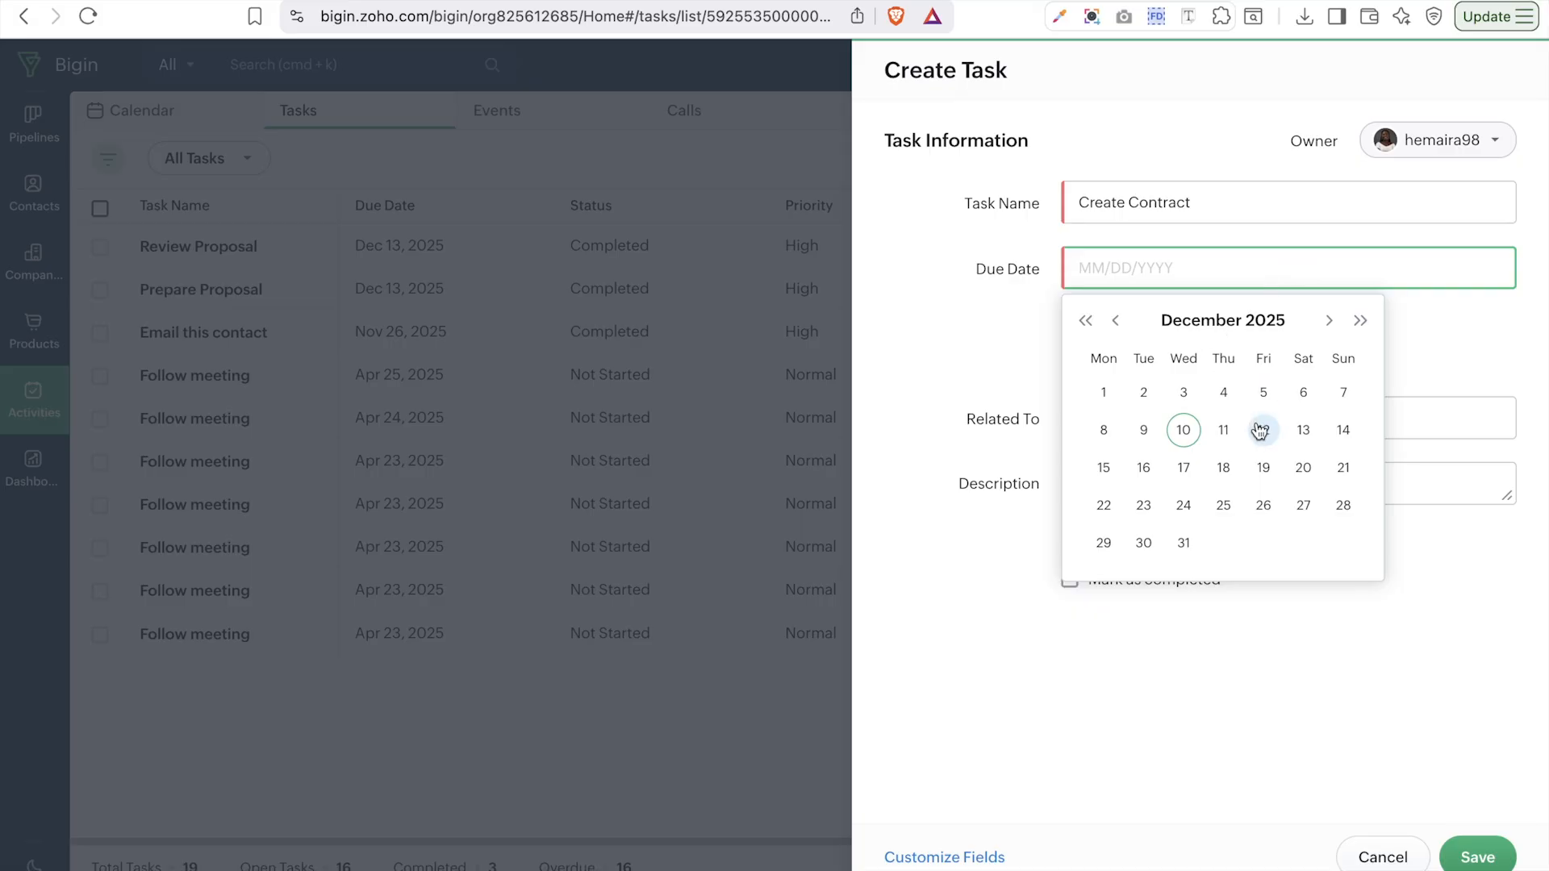
left_click(1146, 470)
left_click(1070, 364)
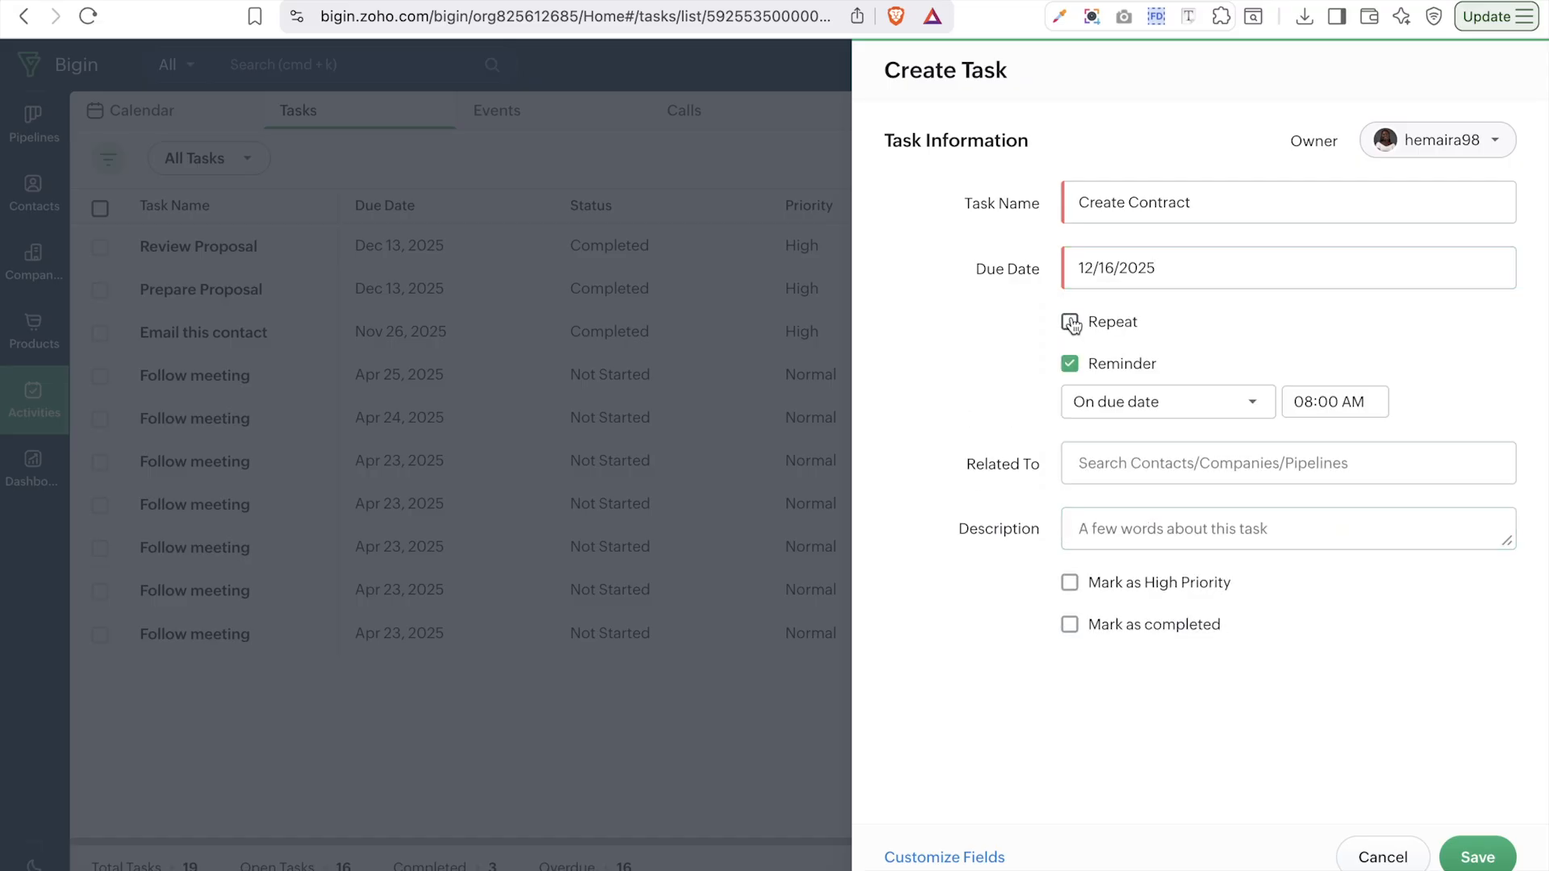
left_click(1071, 366)
left_click(1071, 366)
left_click(1245, 407)
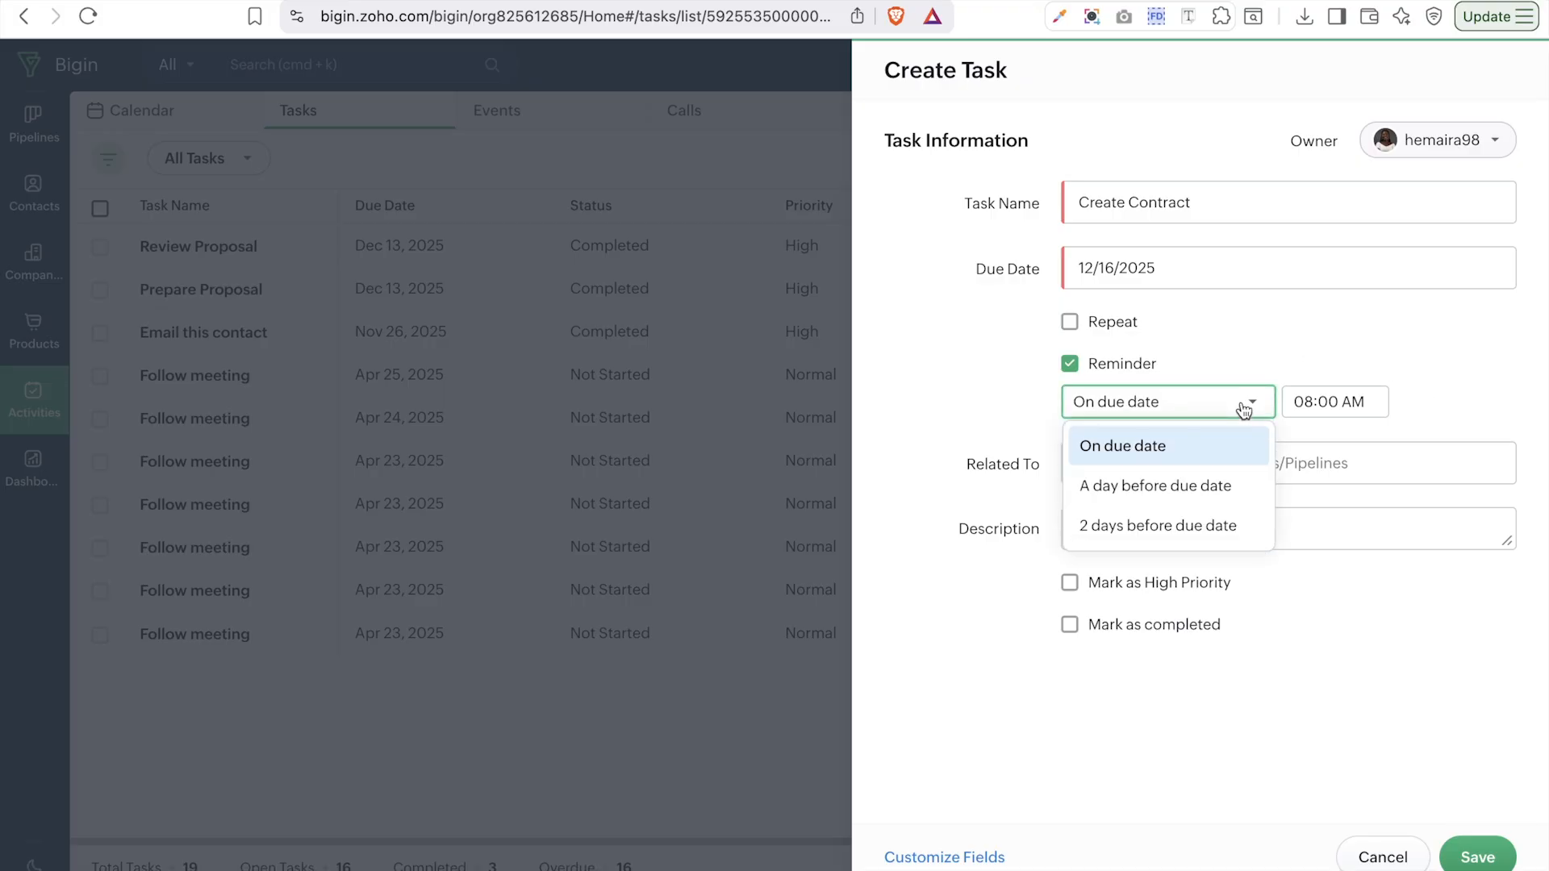
left_click(1028, 397)
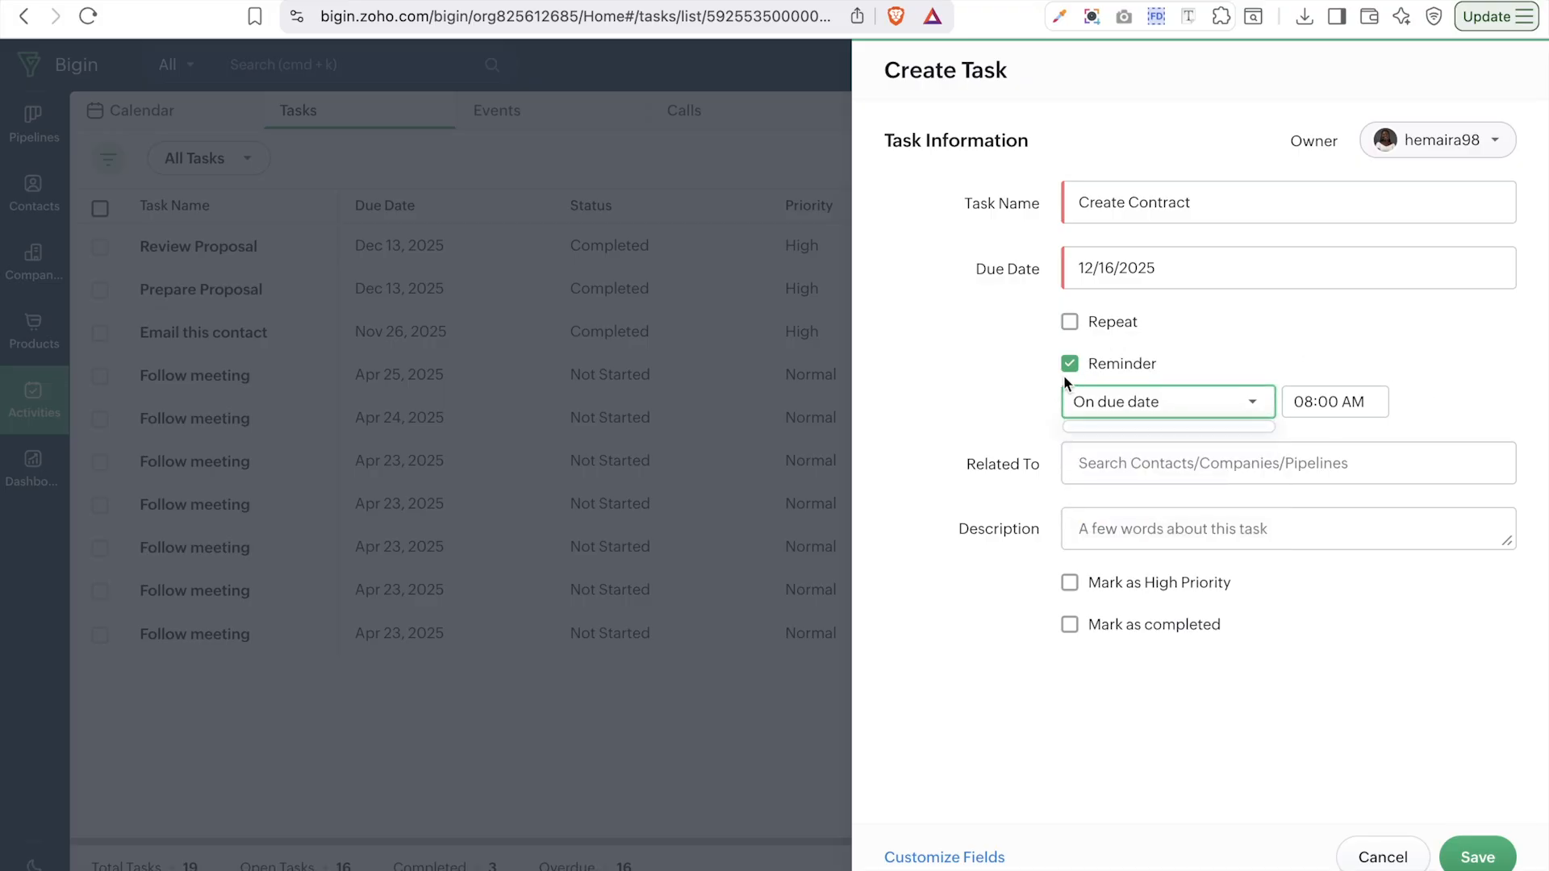
left_click(1070, 364)
- Relate the task to the consultation contact, mark it high priority, and save
left_click(1129, 417)
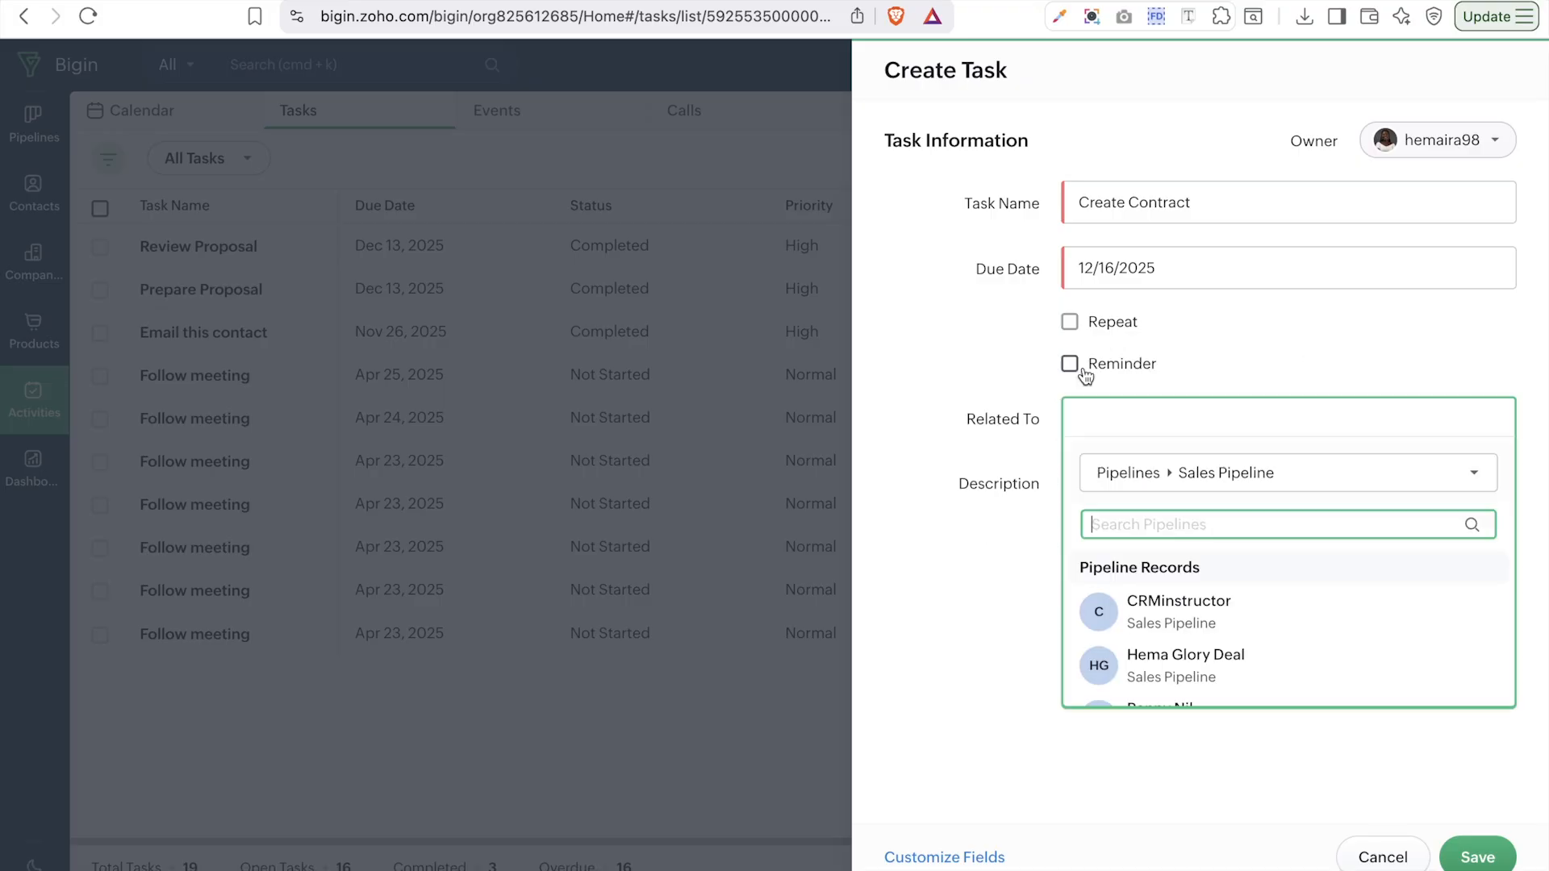
left_click(1174, 475)
mouse_move(1118, 365)
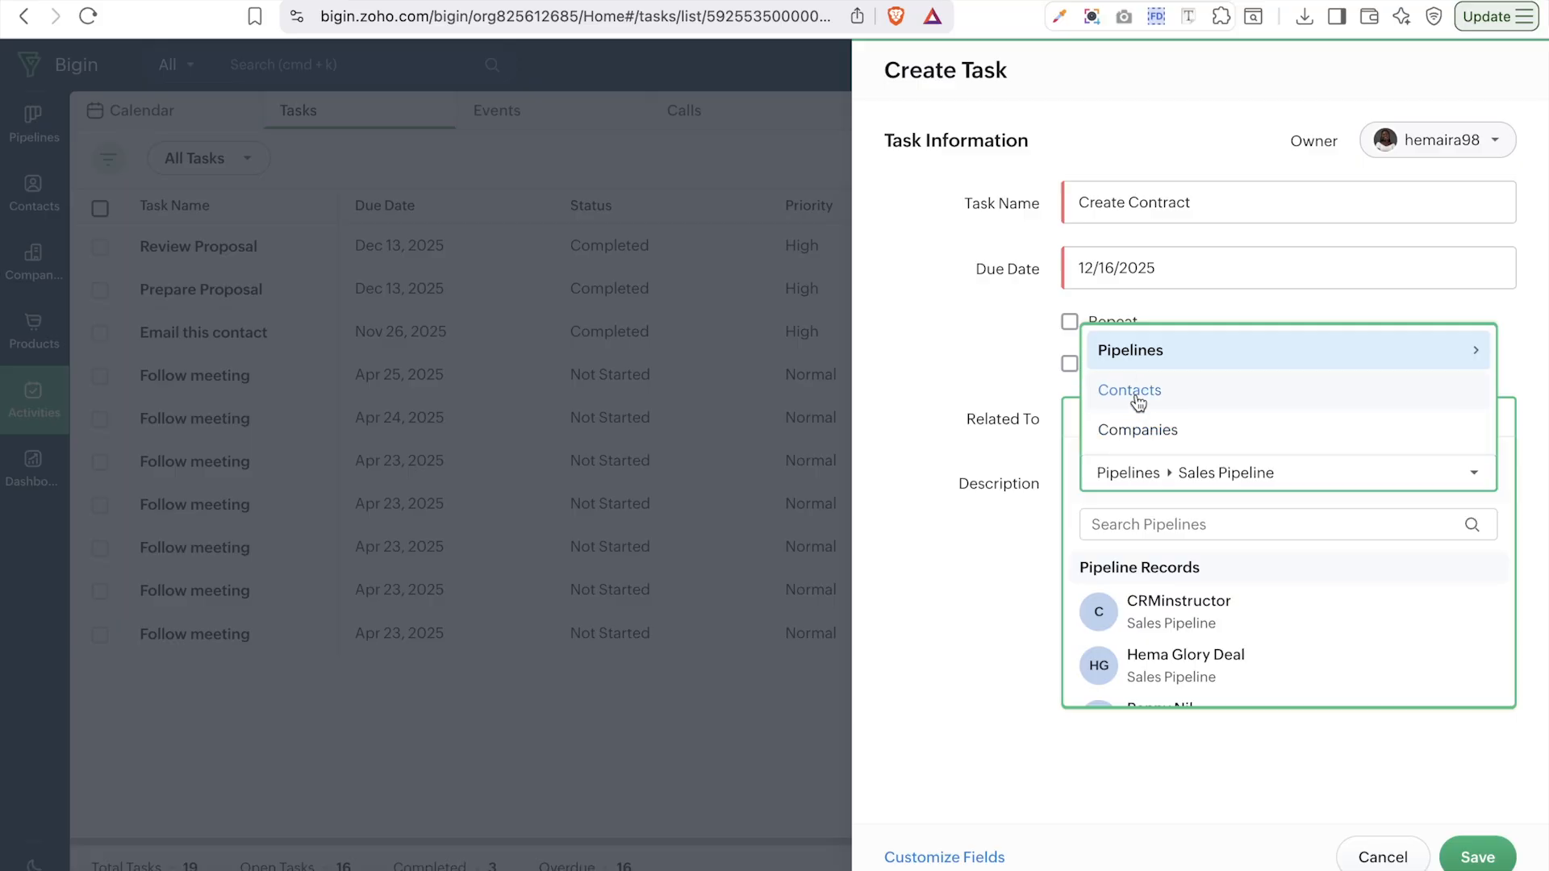
left_click(1135, 394)
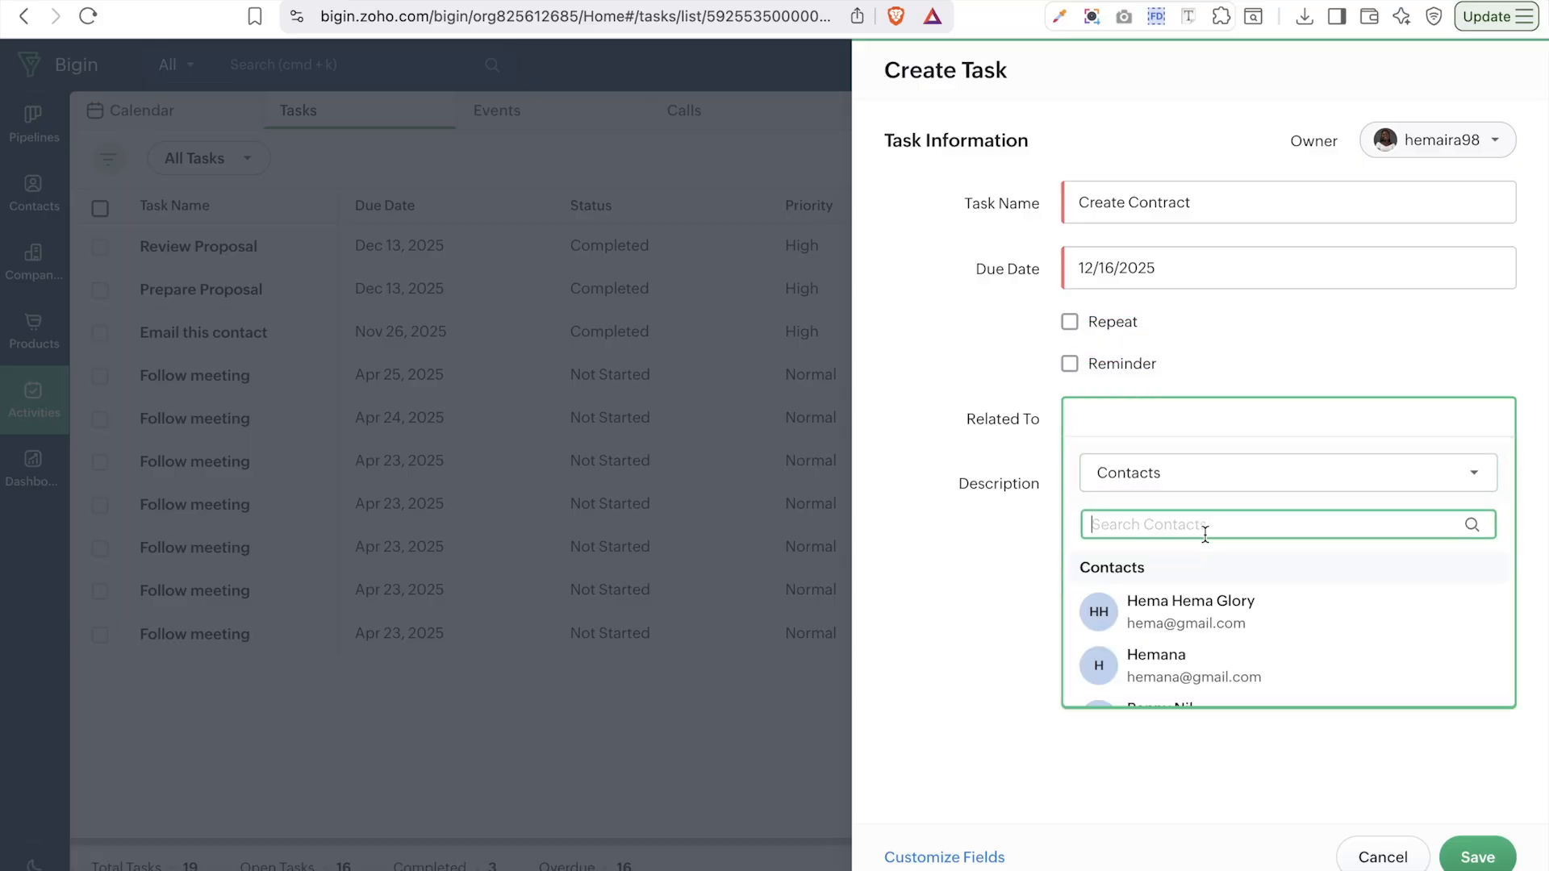
left_click(1218, 623)
left_click(1262, 486)
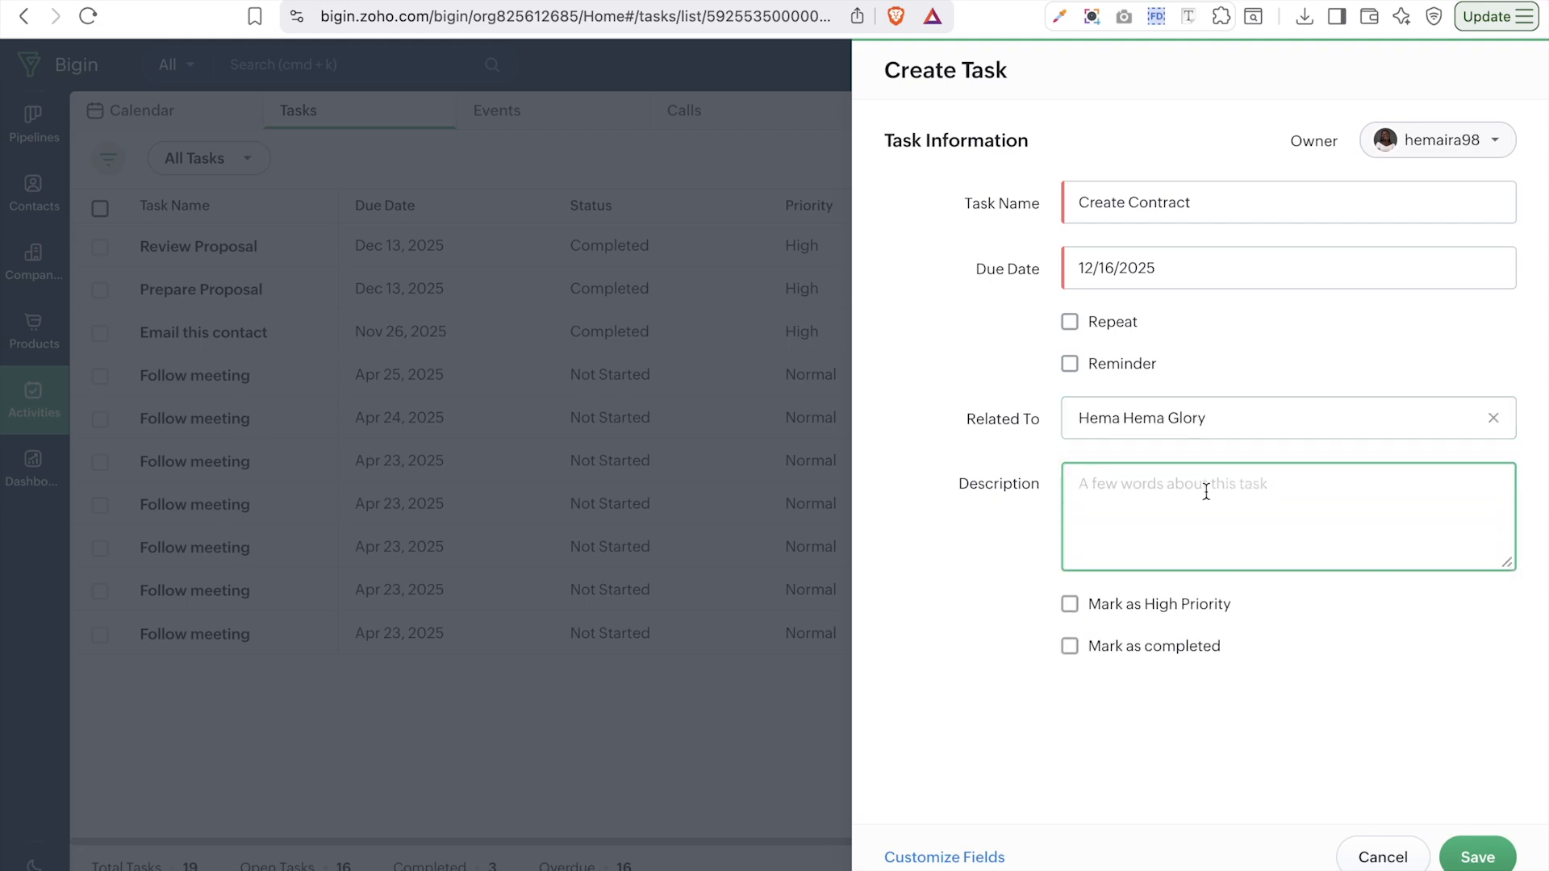
left_click(1116, 607)
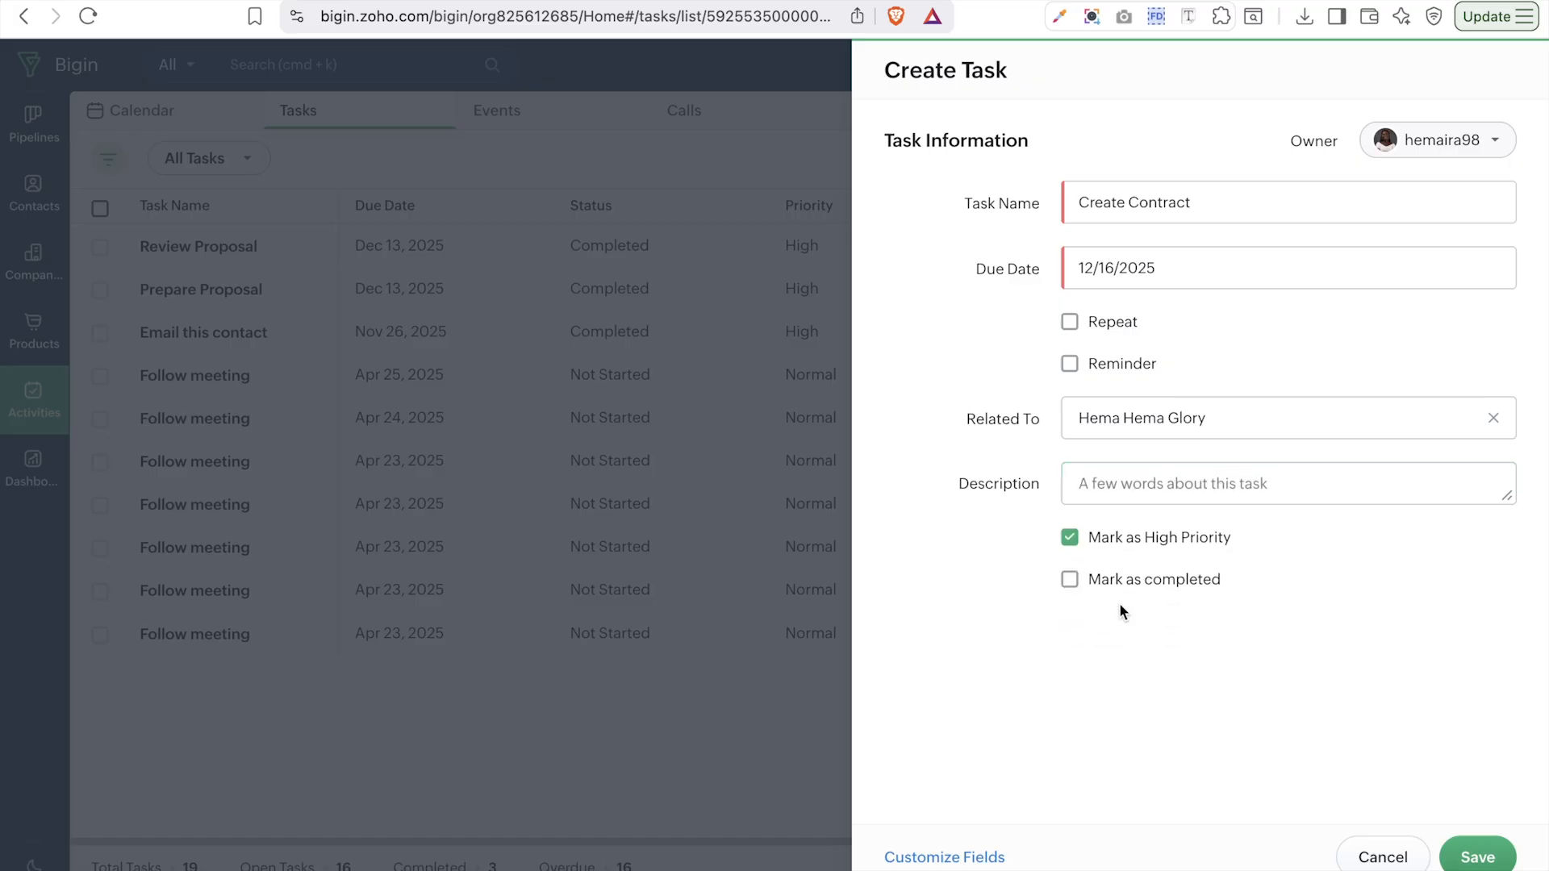
left_click(1478, 857)
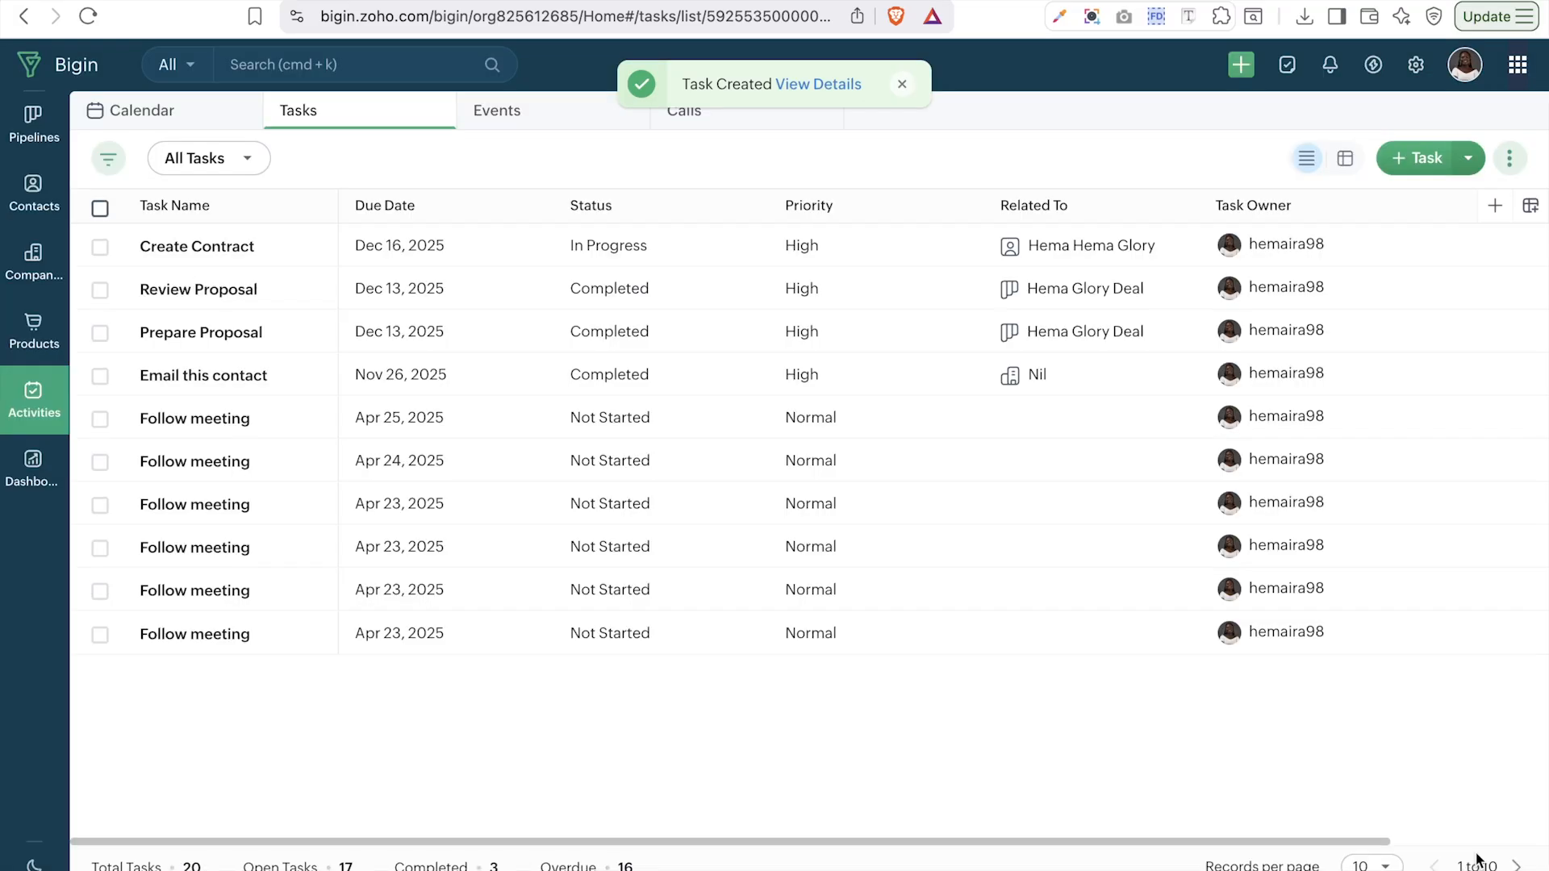
- View the Create Contract task on December 16 in the calendar, then show the Events list
left_click(152, 119)
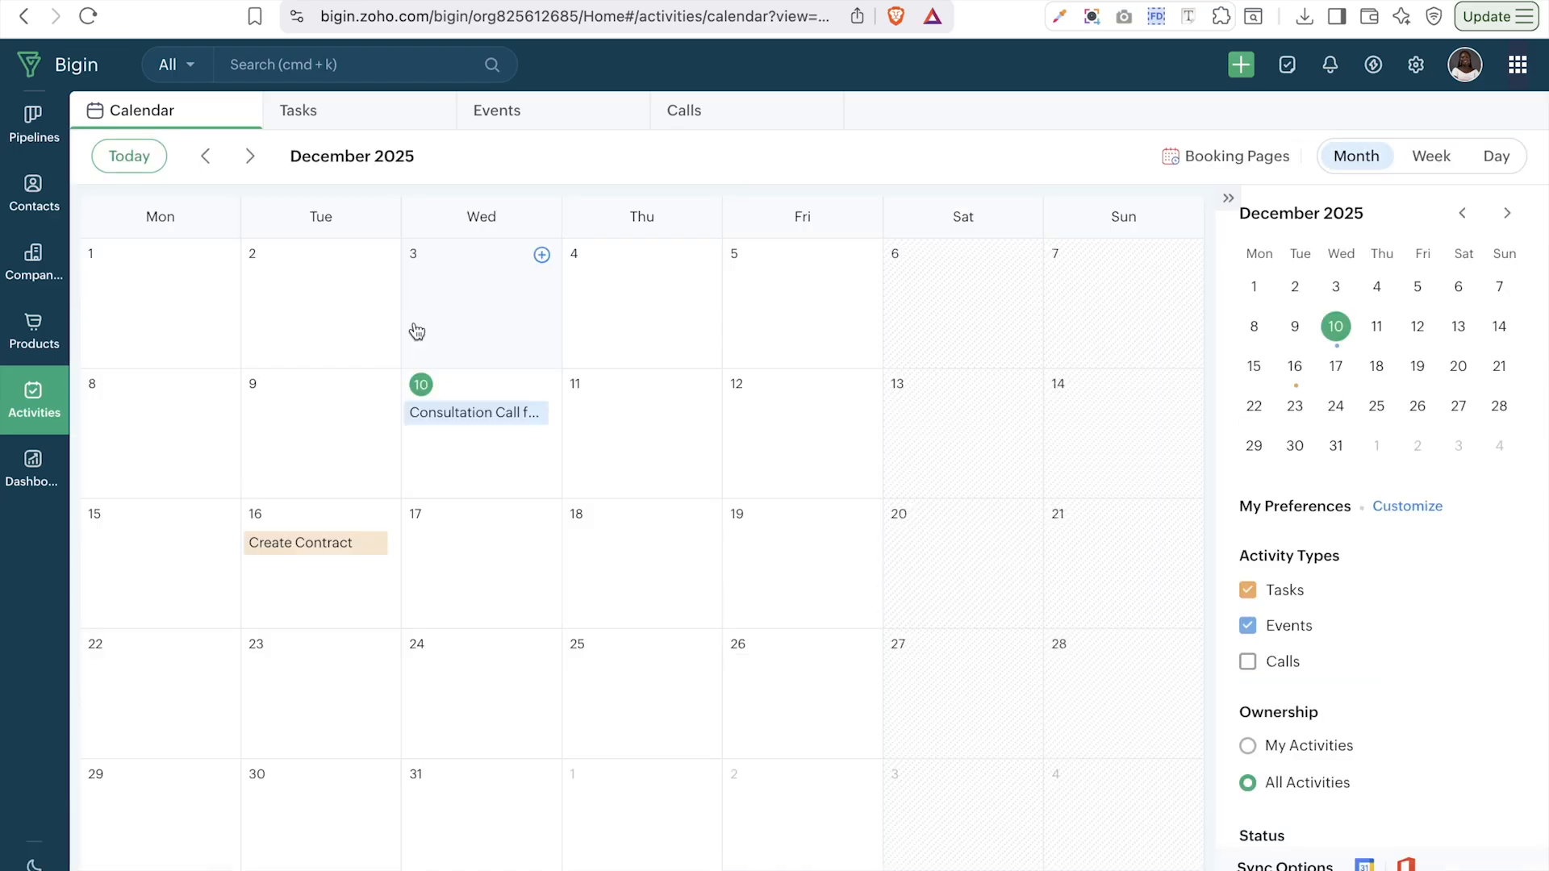
left_click(308, 548)
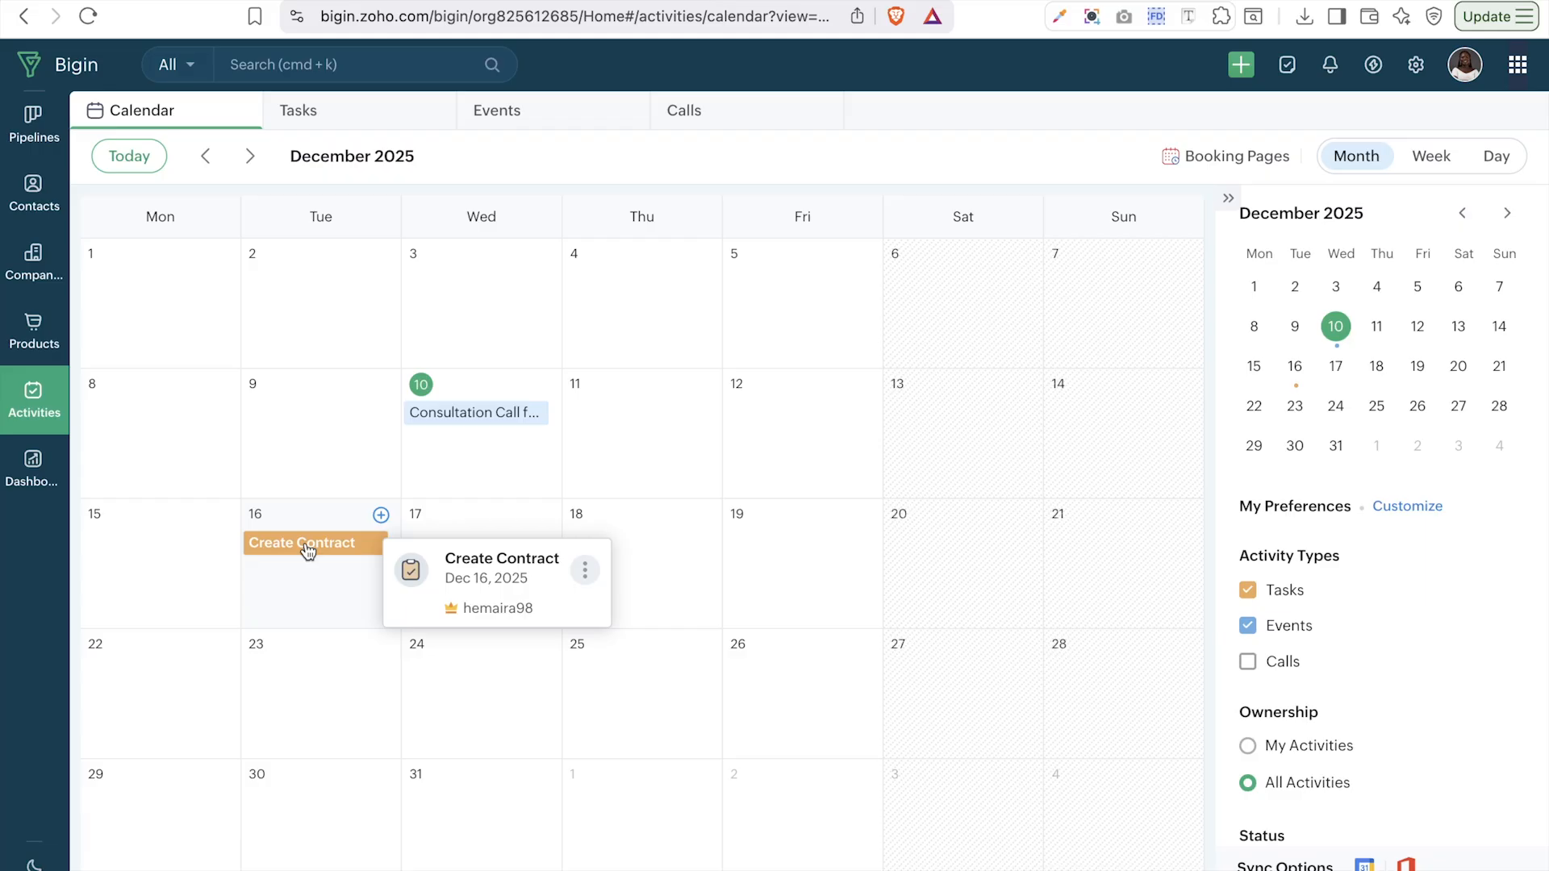
left_click(496, 115)
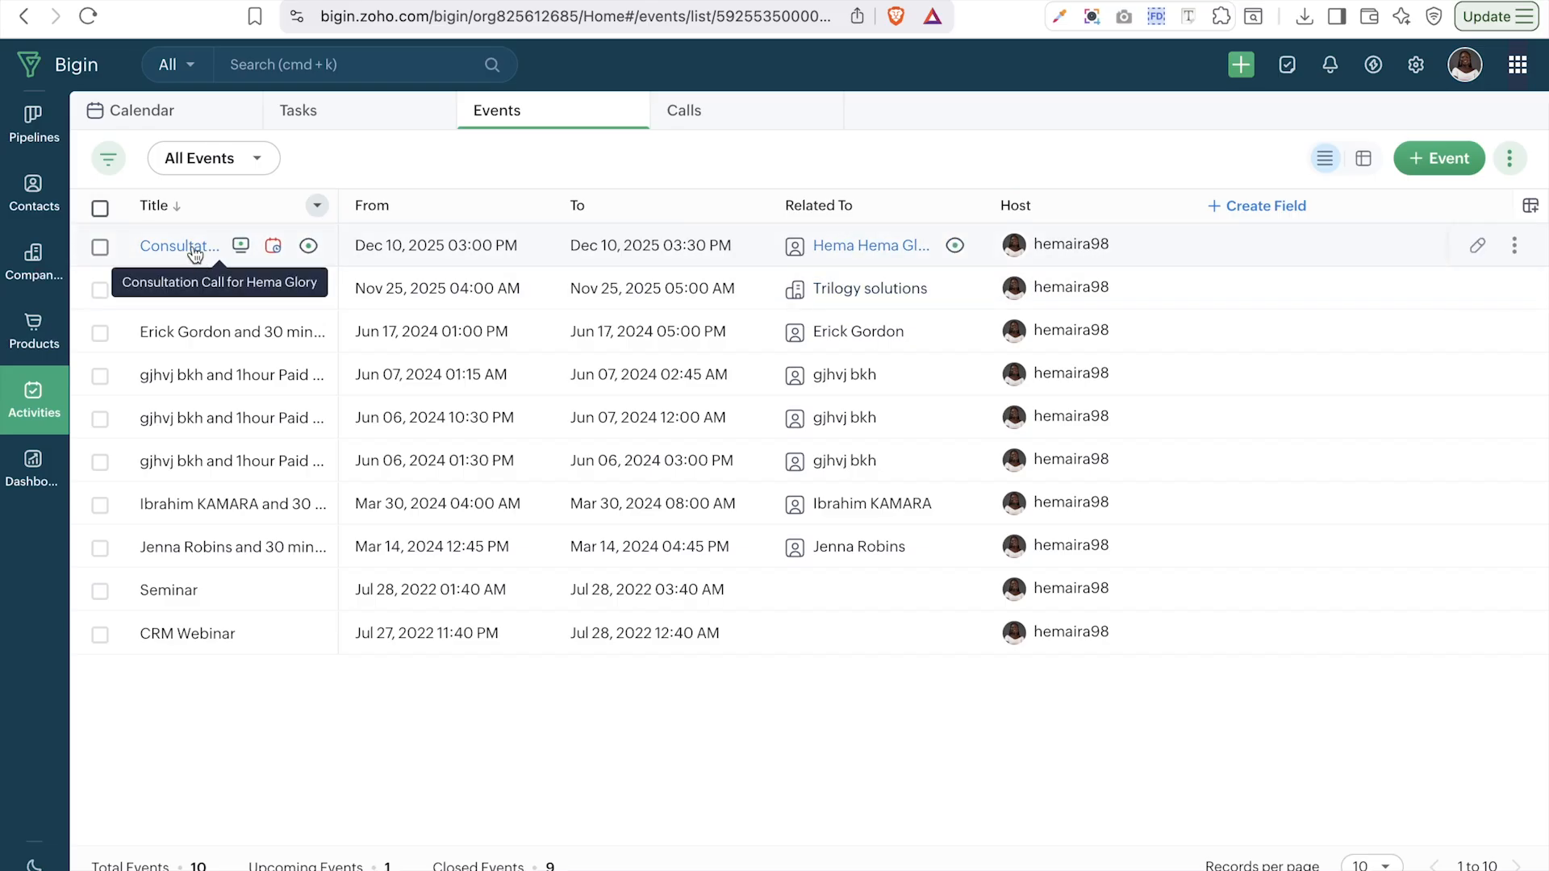
mouse_move(279, 252)
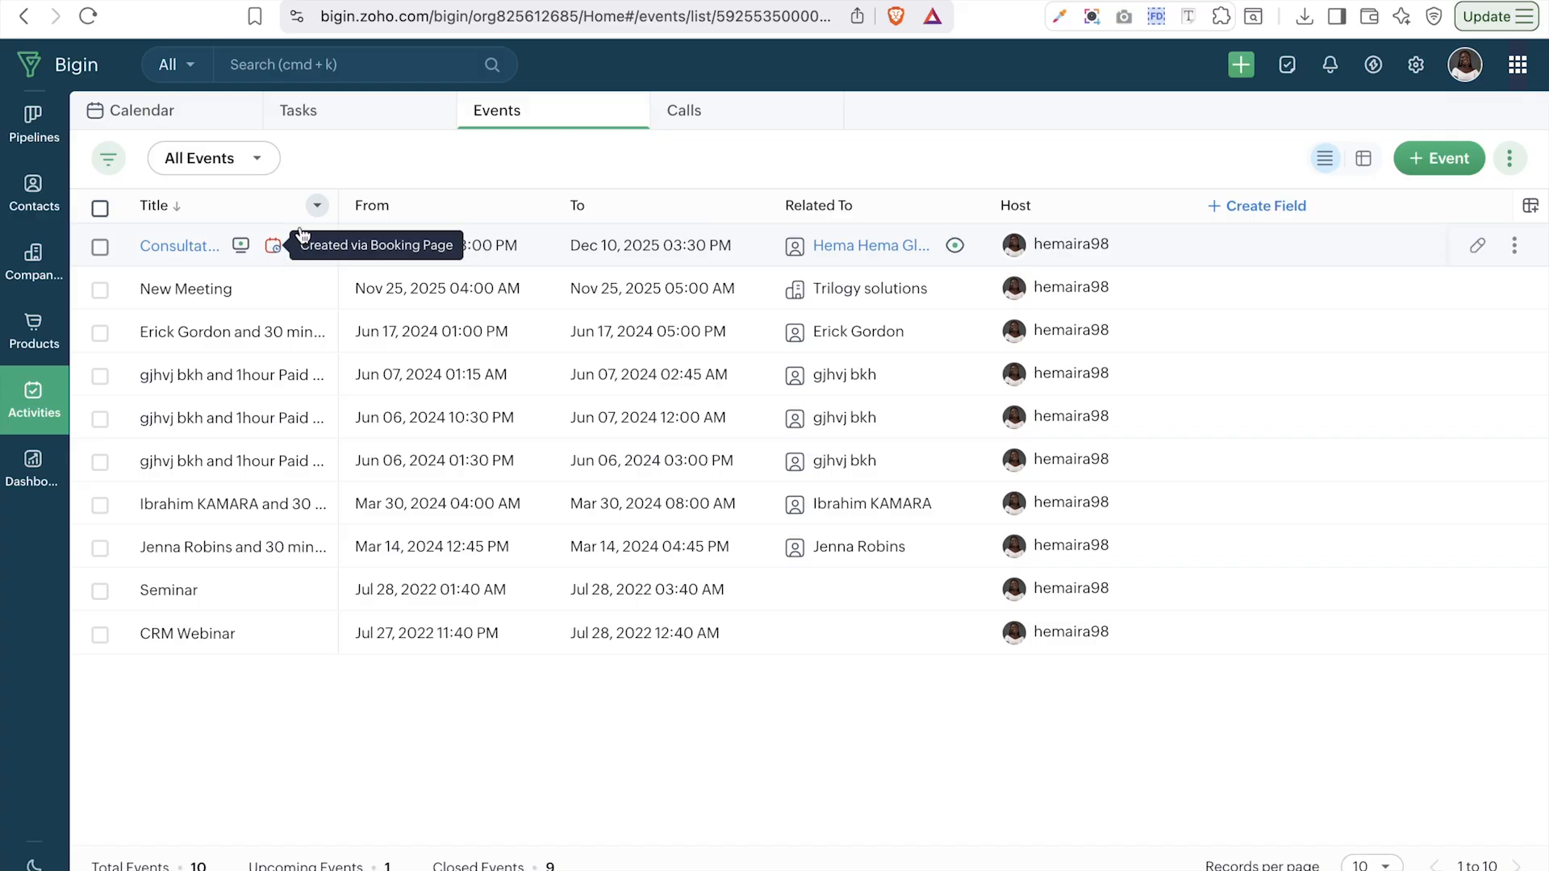
- Create a new event titled 'Discovery Call'
left_click(1441, 161)
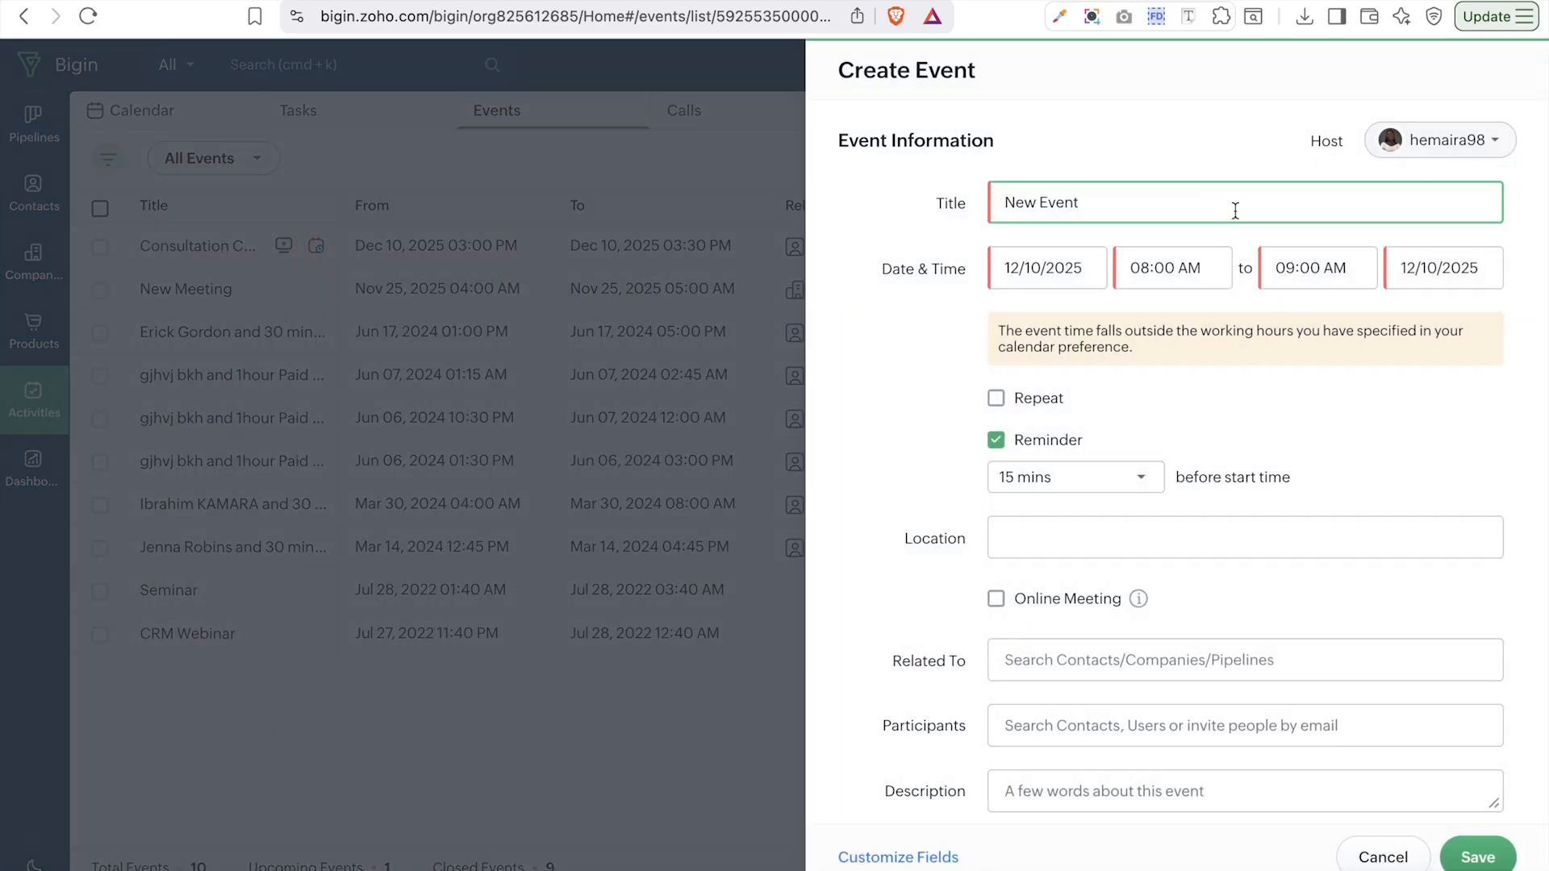
triple_click(1231, 208)
key("Caps_Lock")
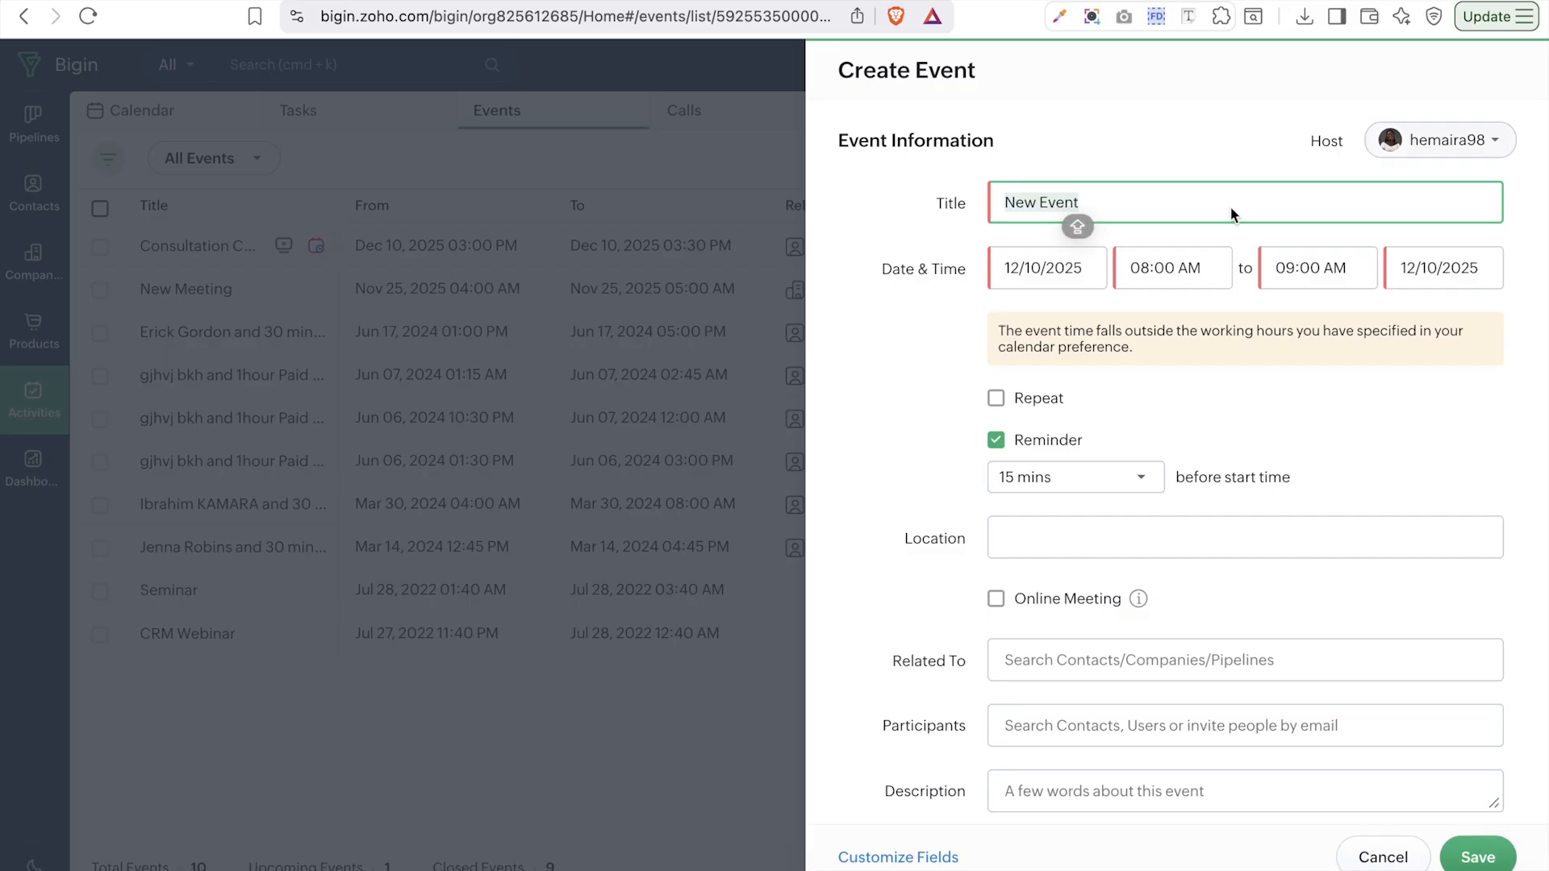
type("Dis")
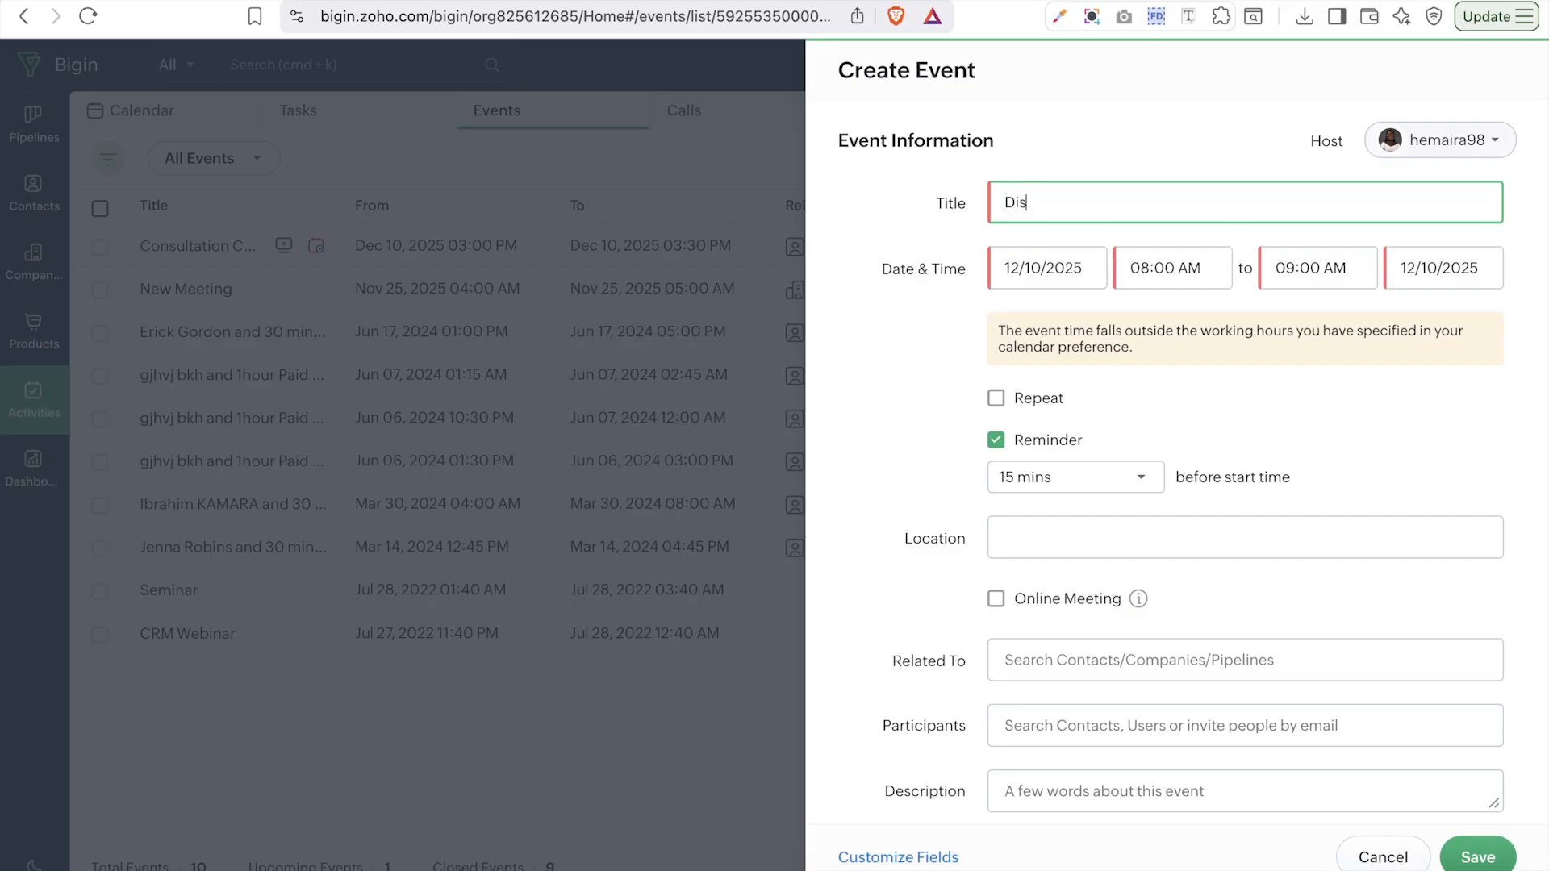
type("covery")
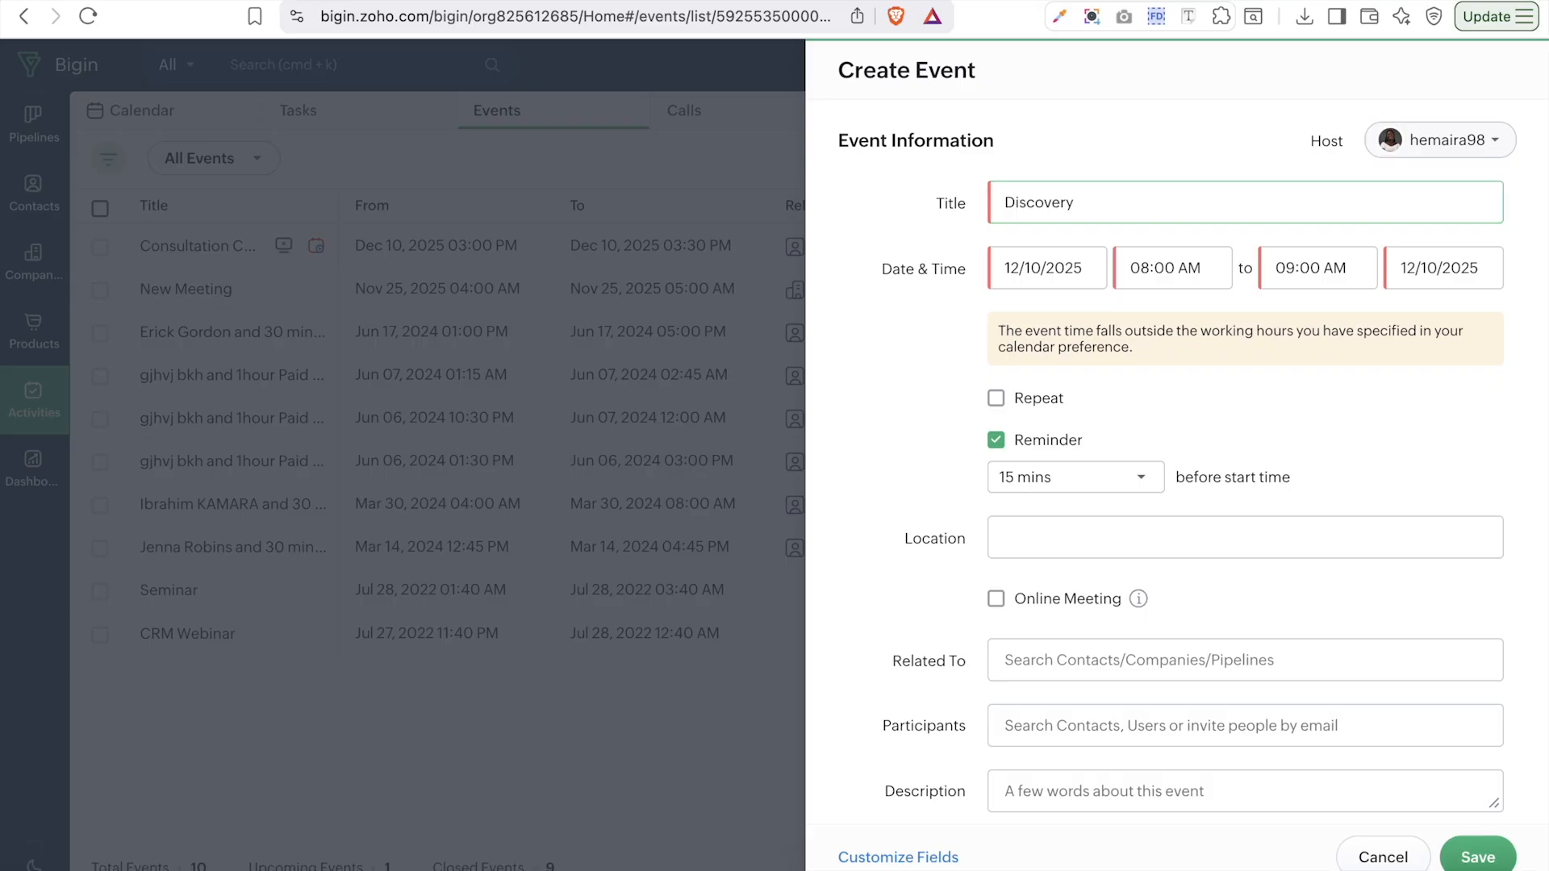
left_click(1199, 194)
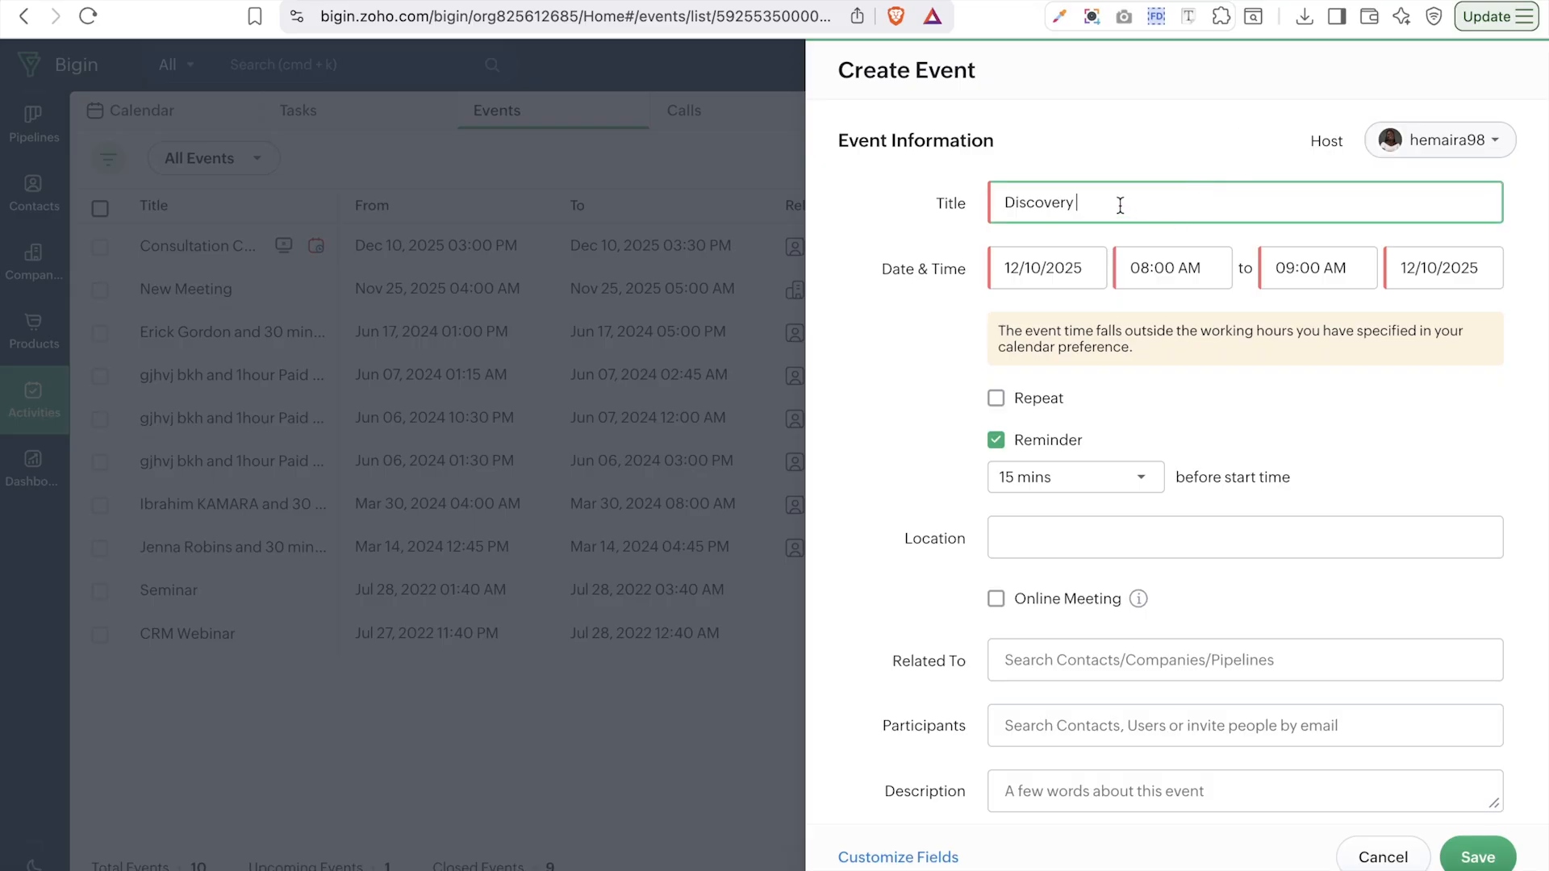
type("Call")
- Set the event to start December 19, 2025 at 10:00 AM
left_click(1084, 271)
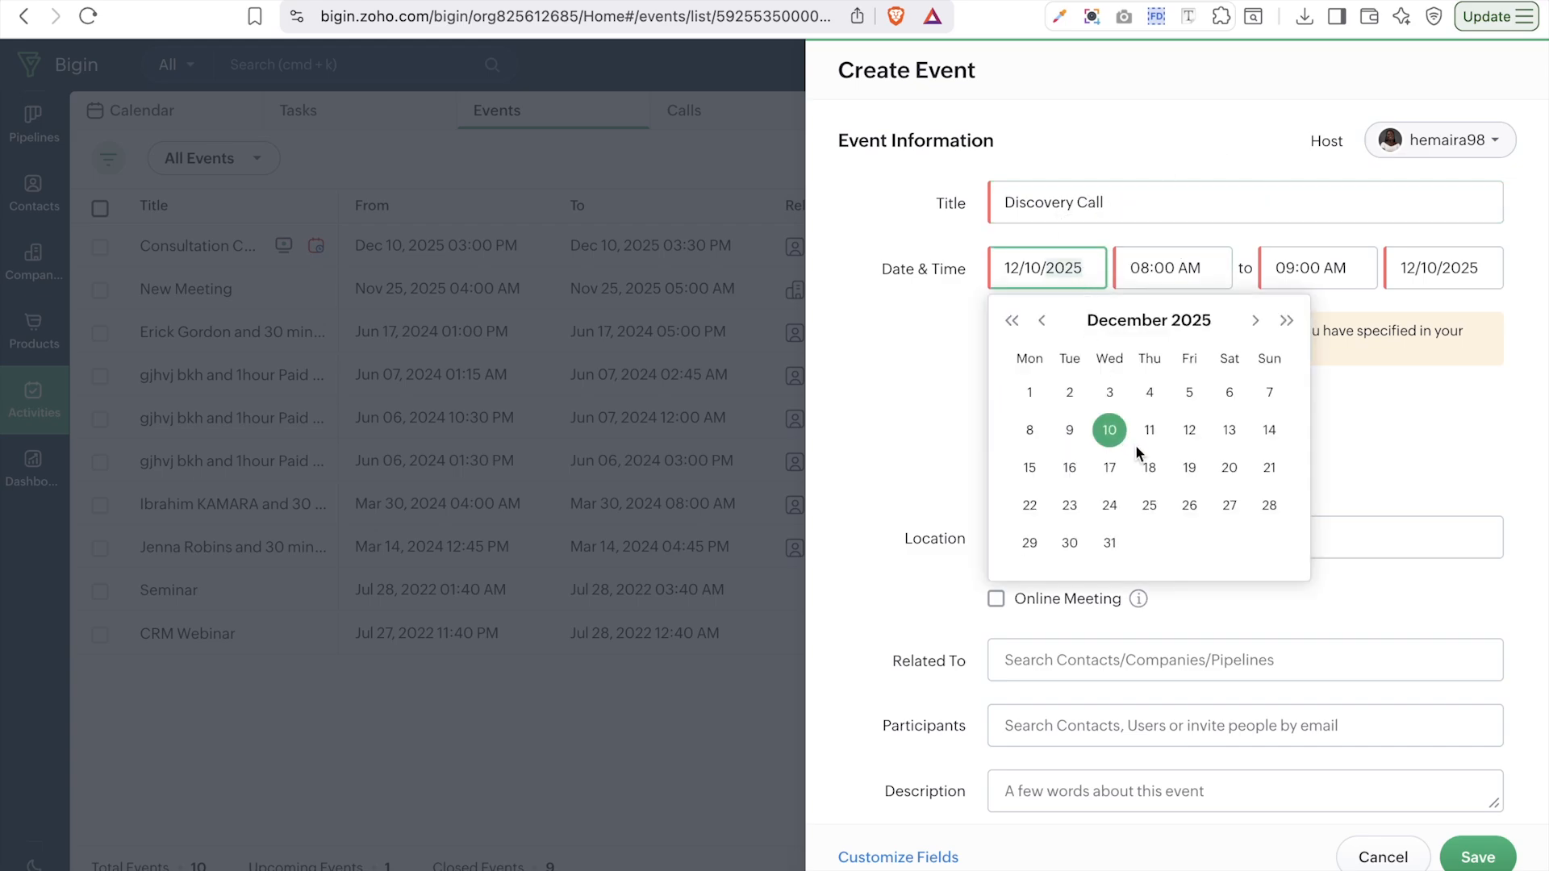
left_click(1190, 468)
left_click(1202, 266)
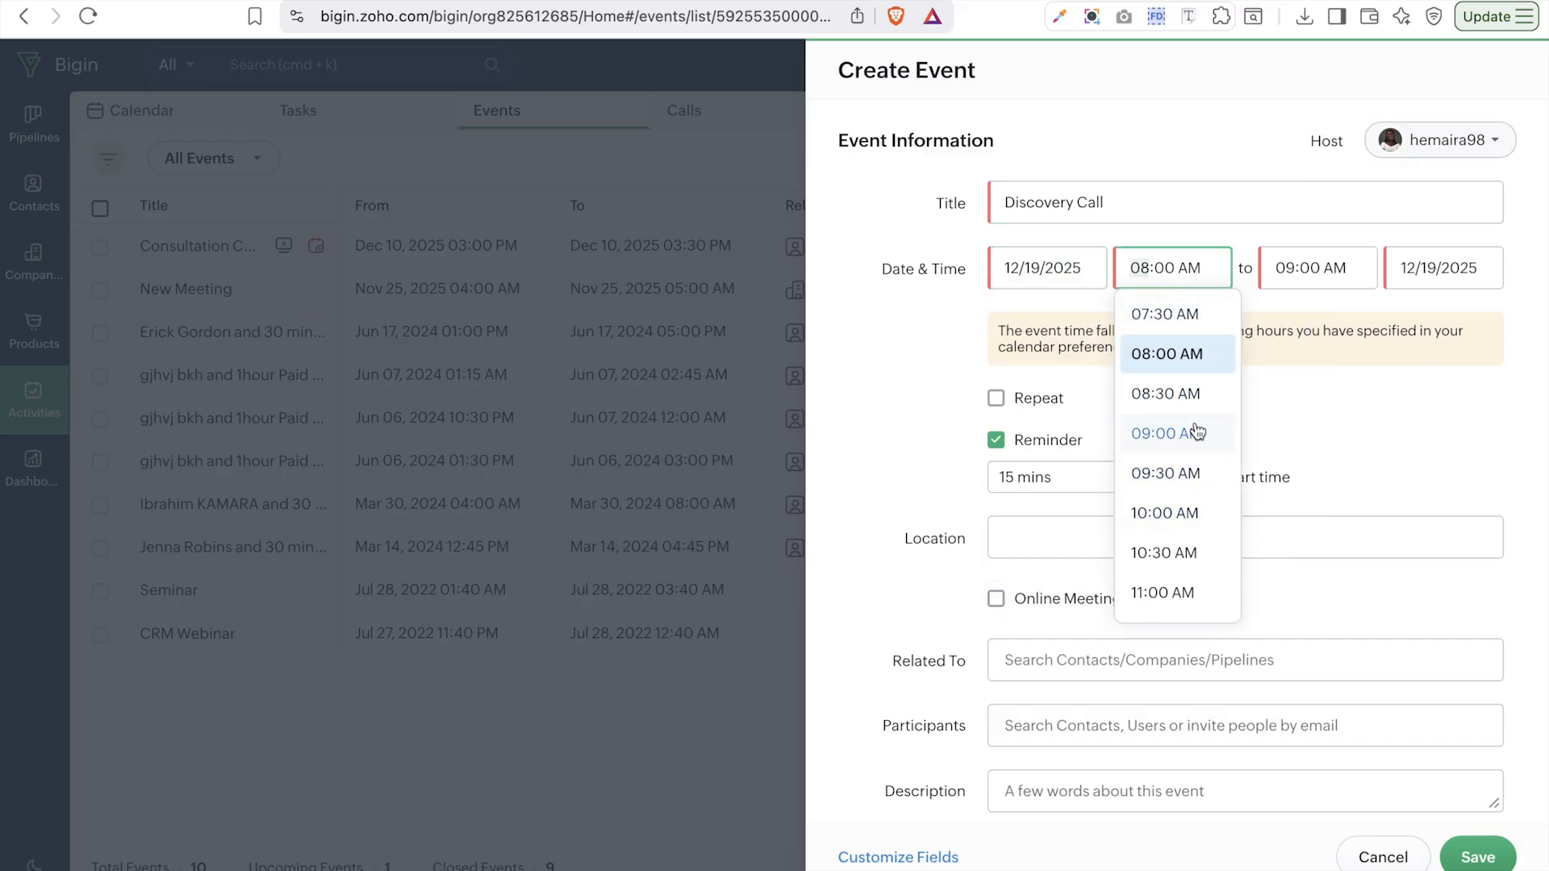
left_click(1180, 519)
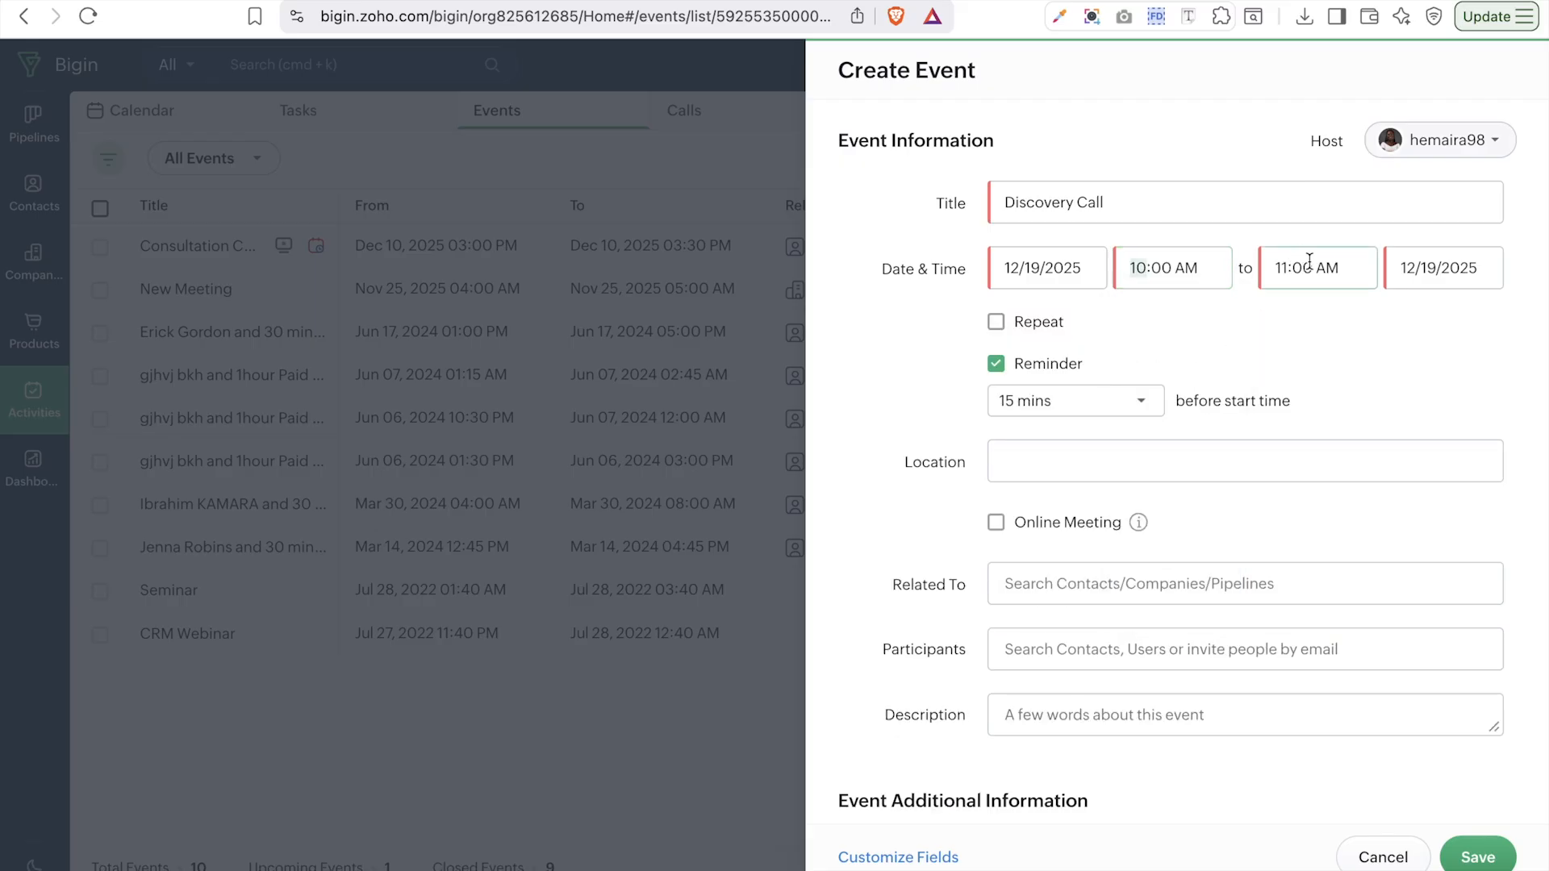
left_click(1463, 267)
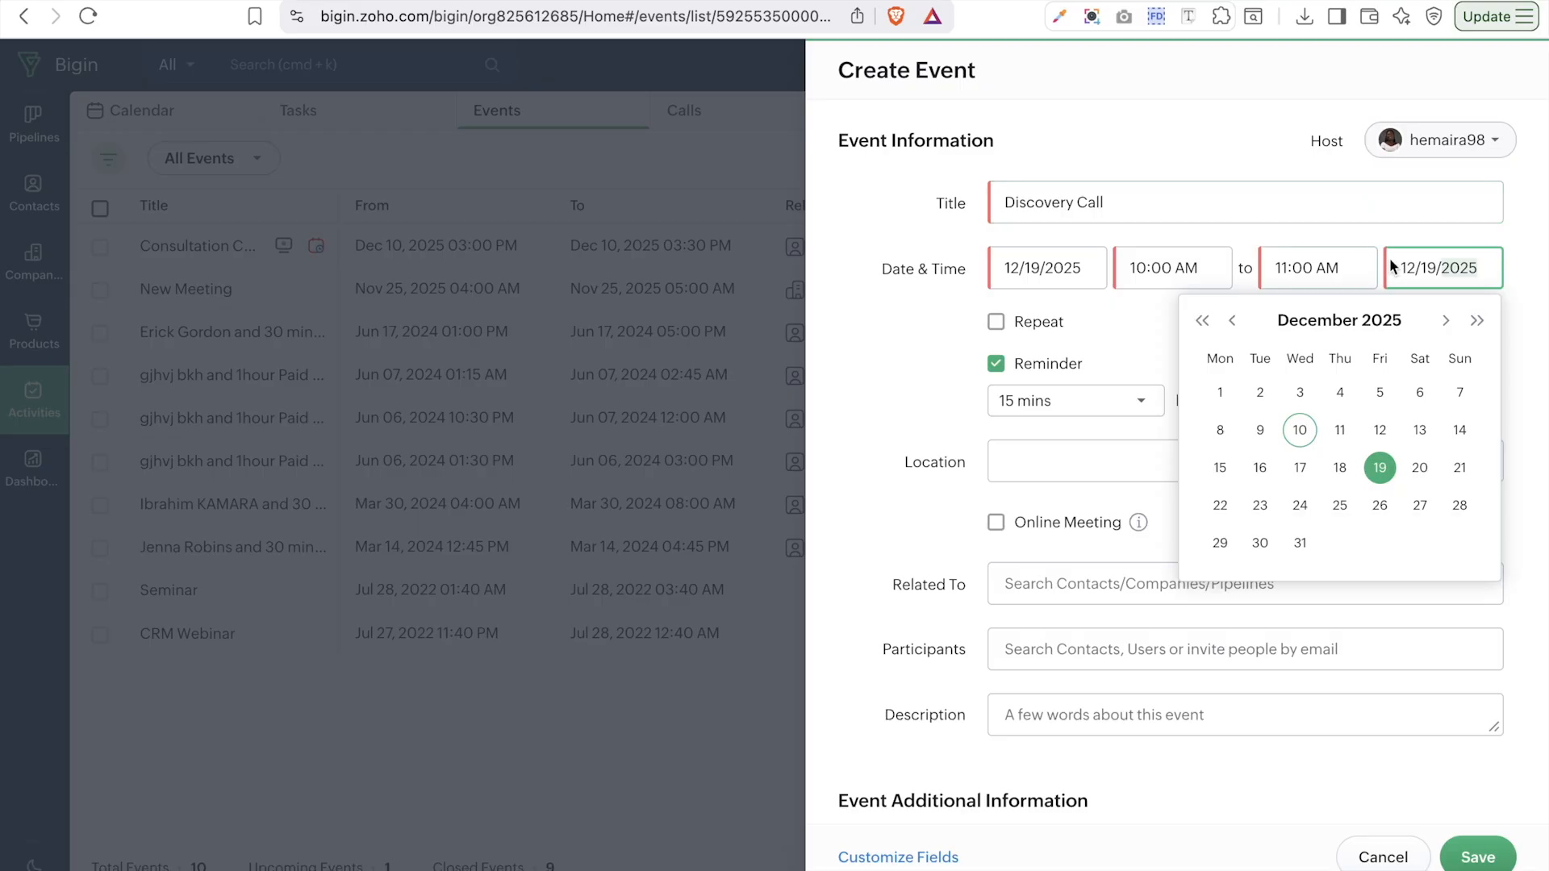
- Keep the end date unchanged and make the event an online meeting
left_click(1508, 332)
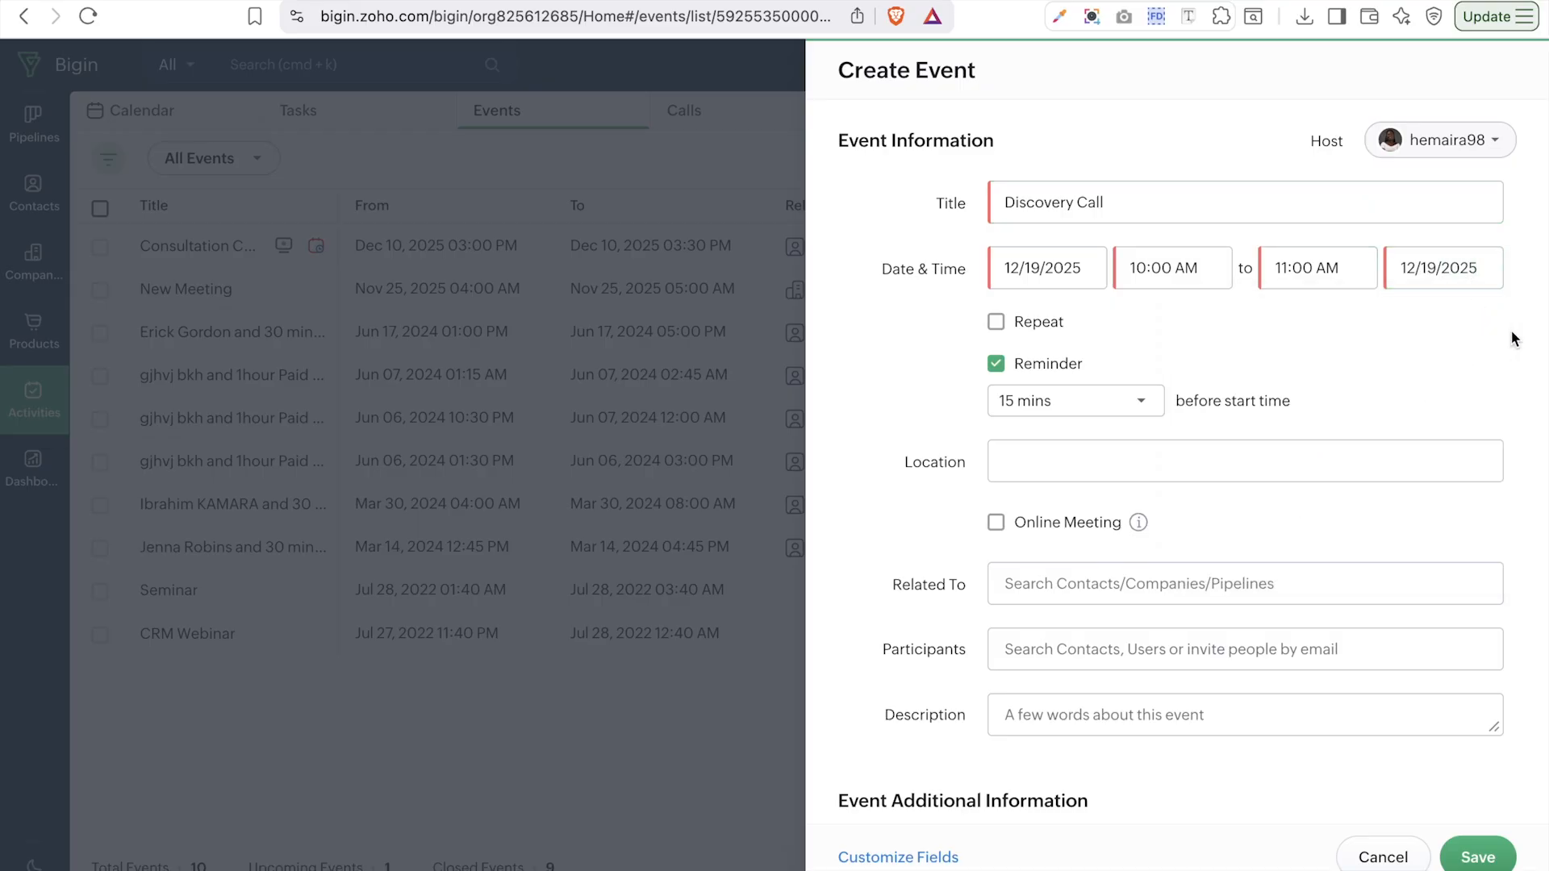
scroll(1073, 396, "down", 2)
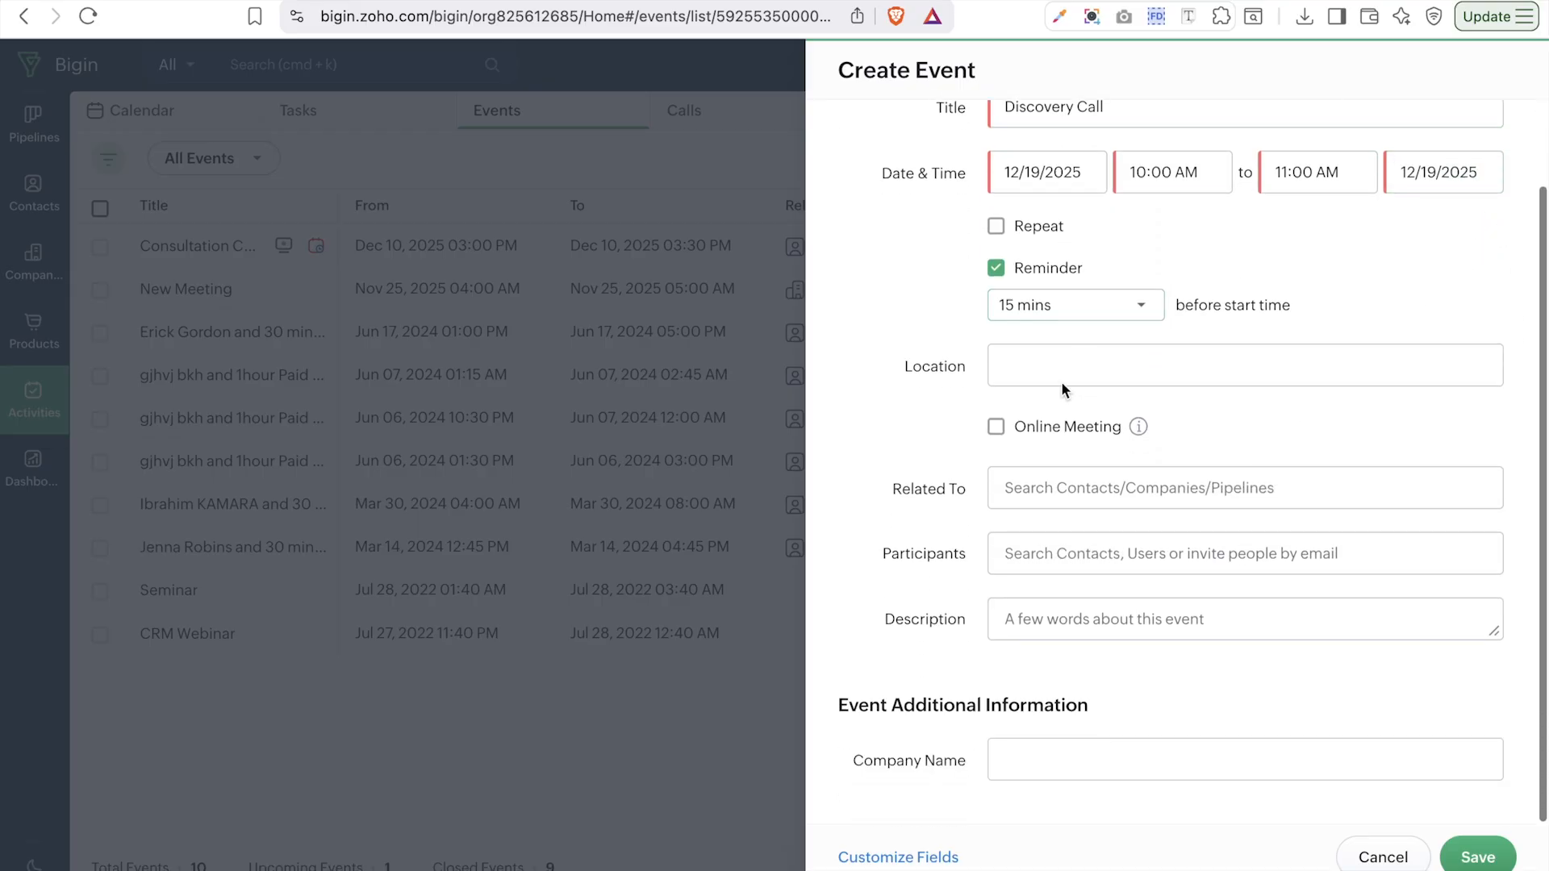
left_click(1046, 358)
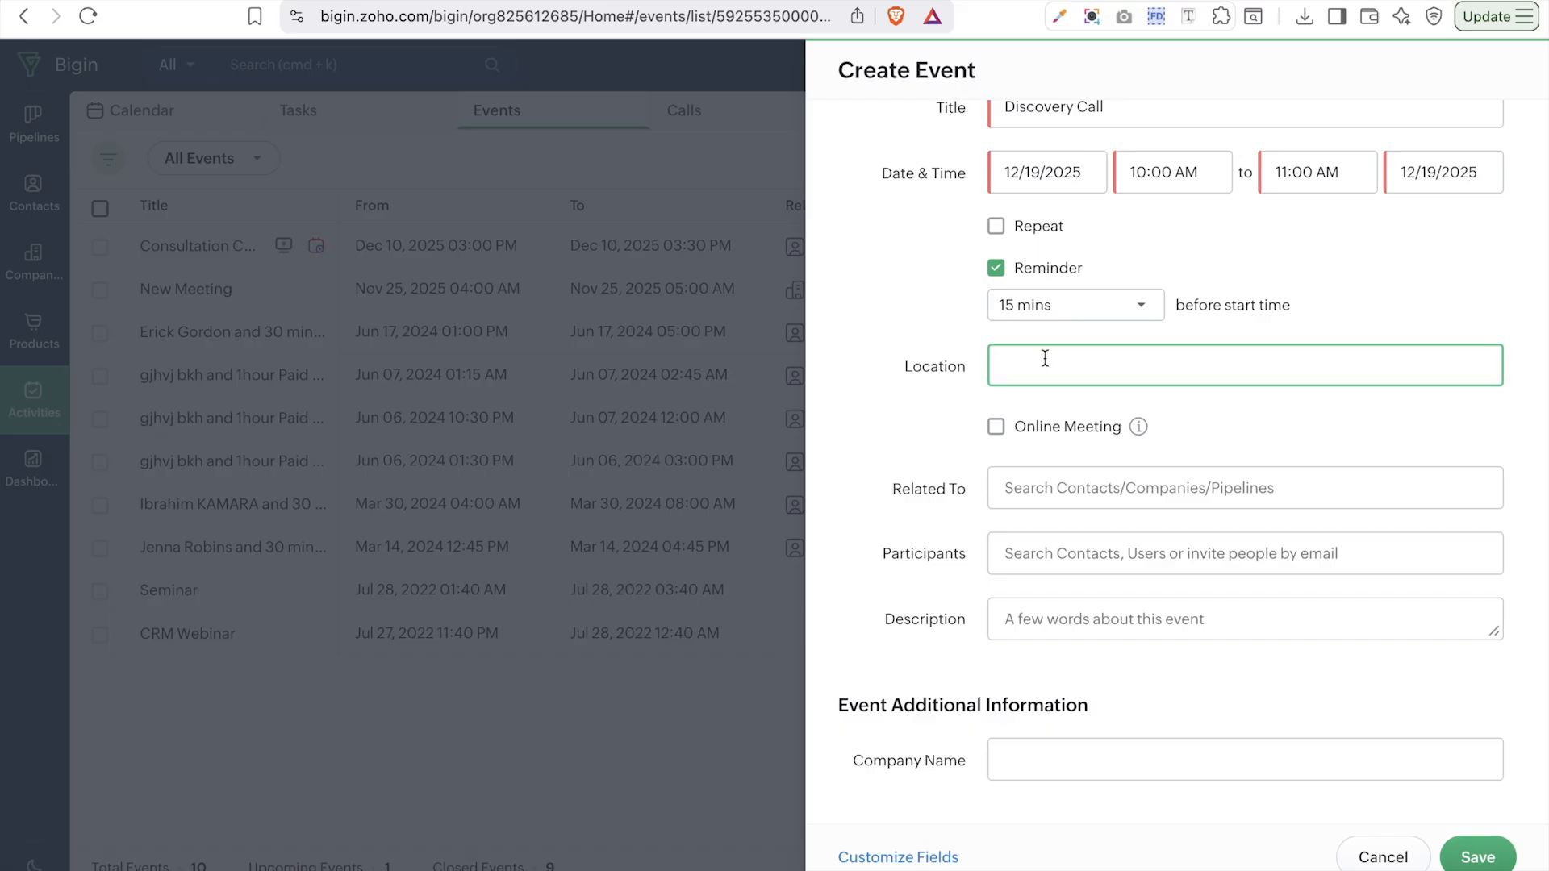
left_click(996, 427)
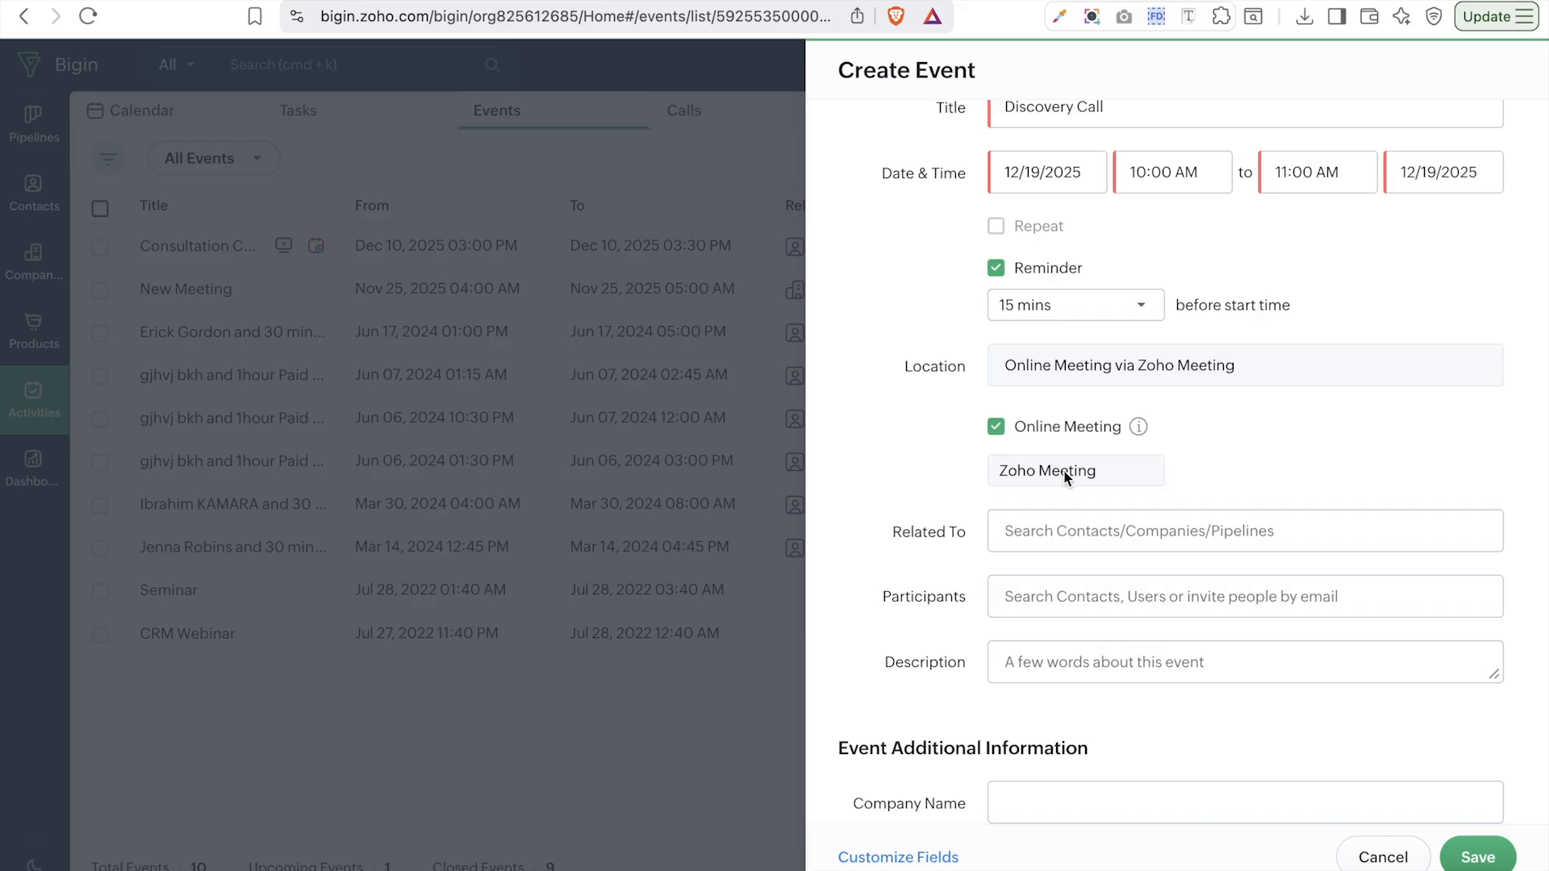
- Change Related To from a pipeline deal to the chosen contact
left_click(1086, 529)
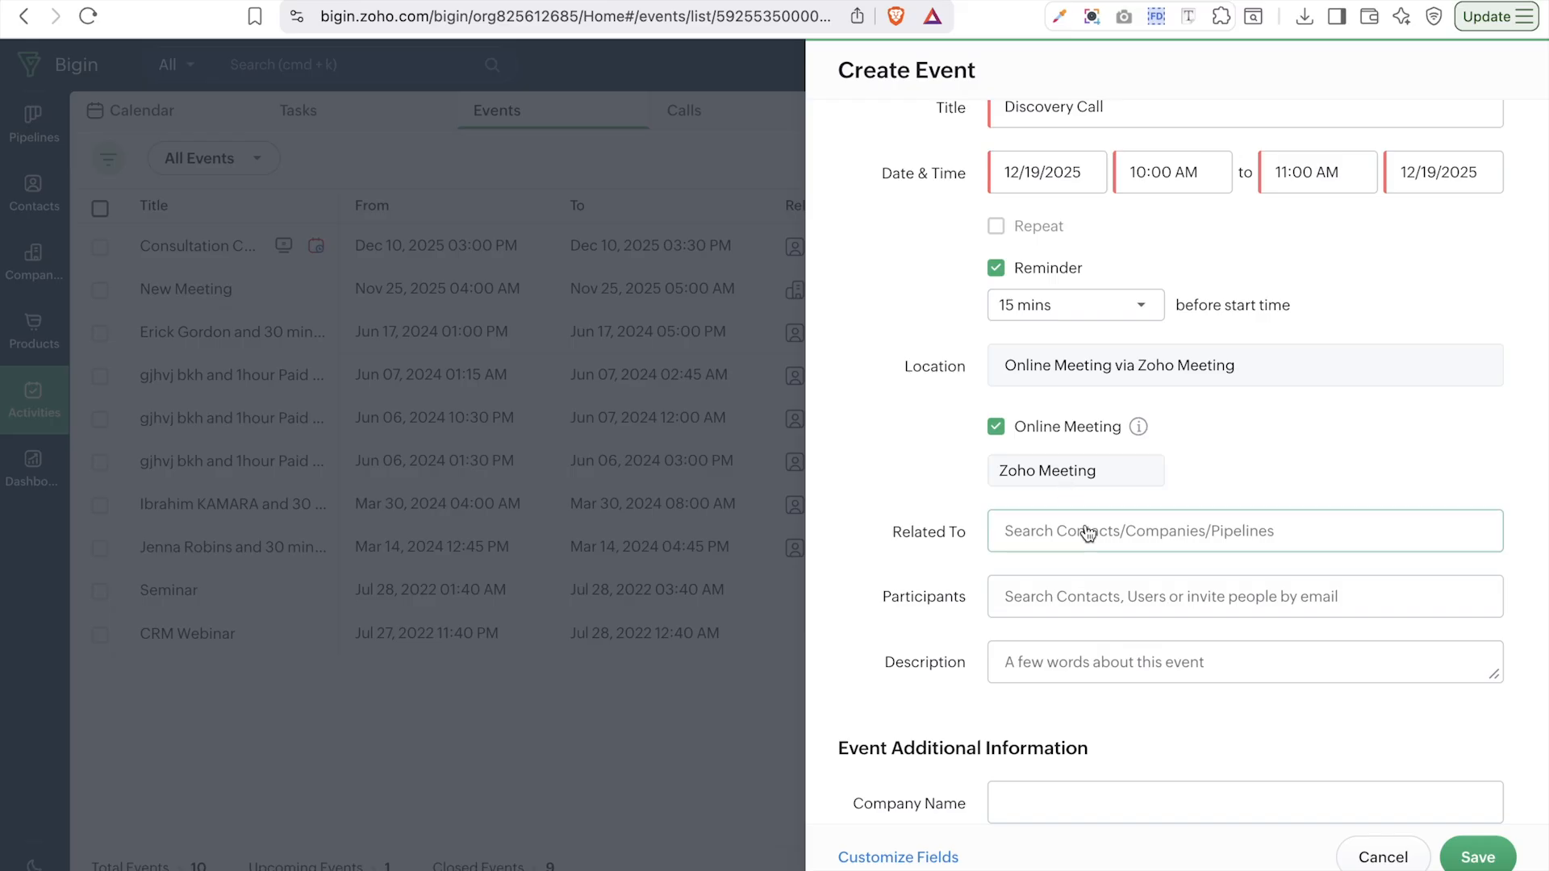
scroll(1082, 807, "down", 1)
left_click(1098, 502)
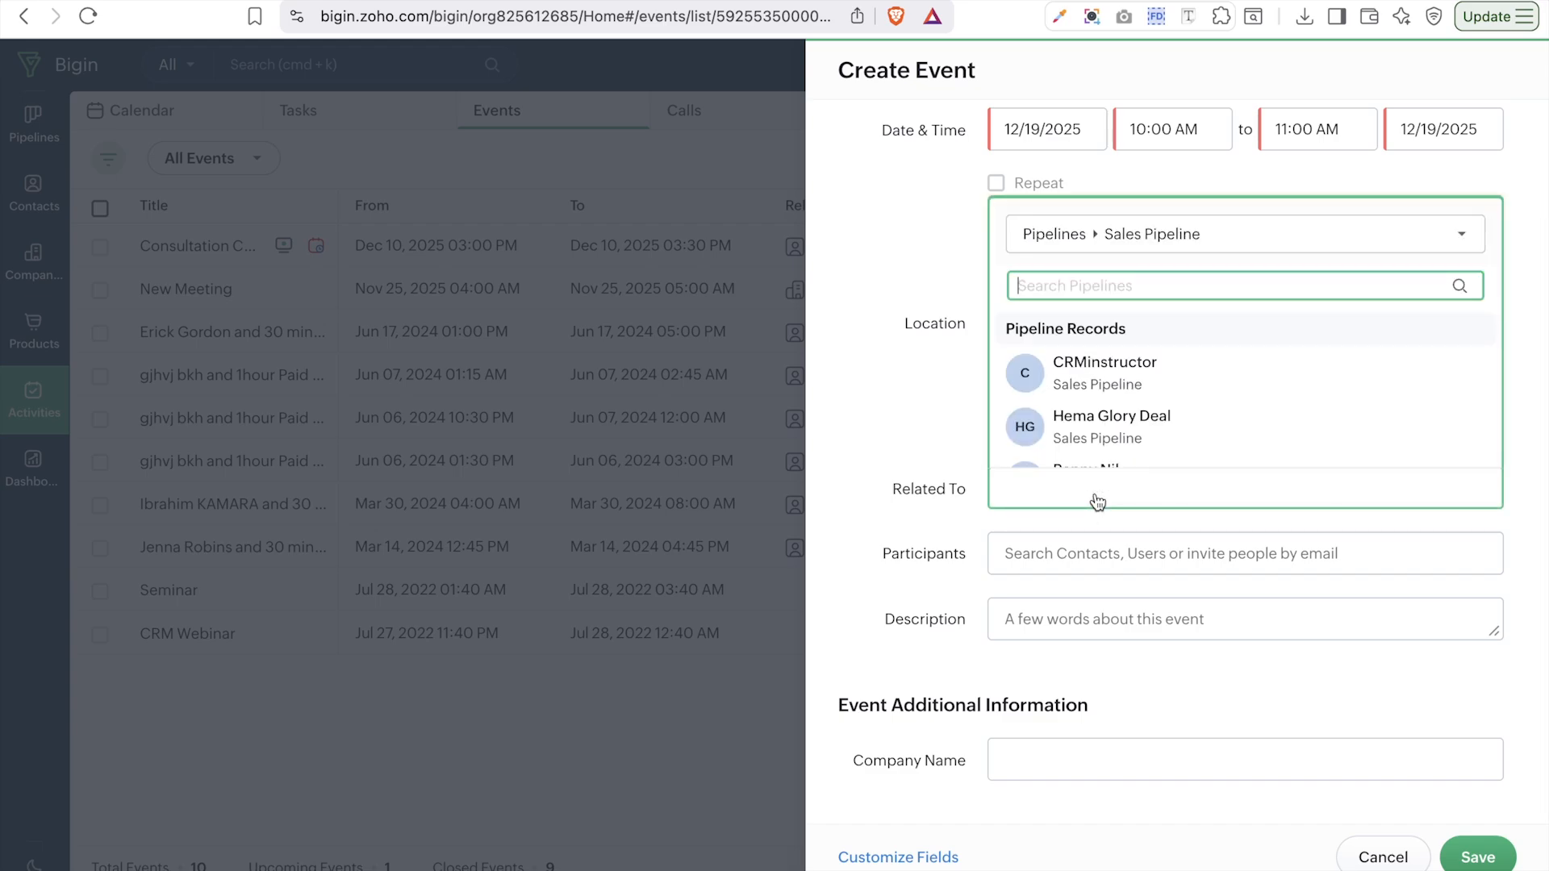
left_click(1096, 433)
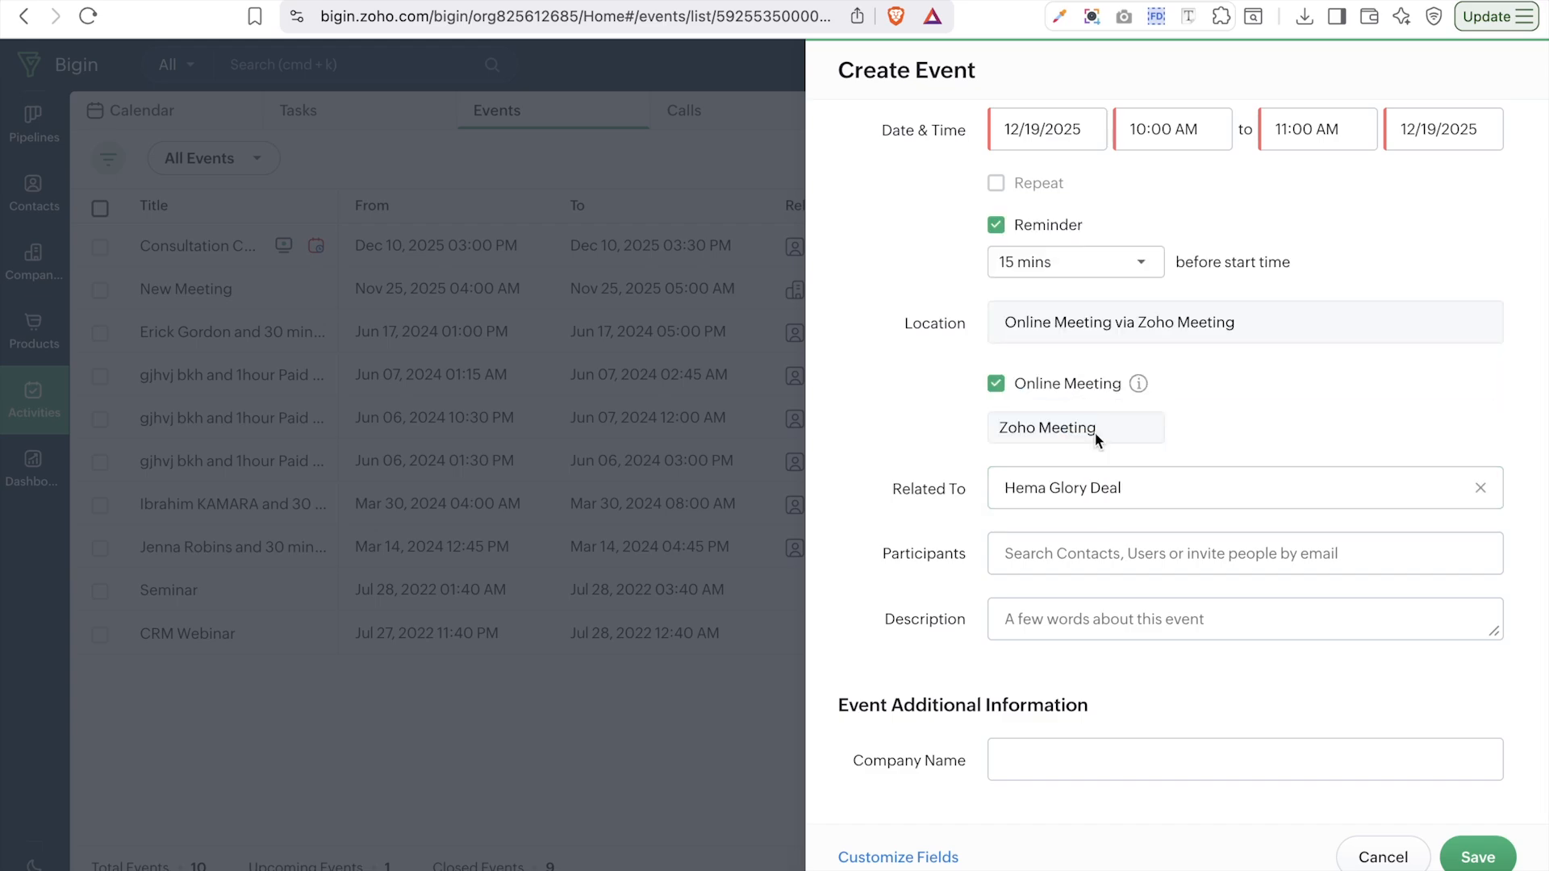
left_click(1090, 494)
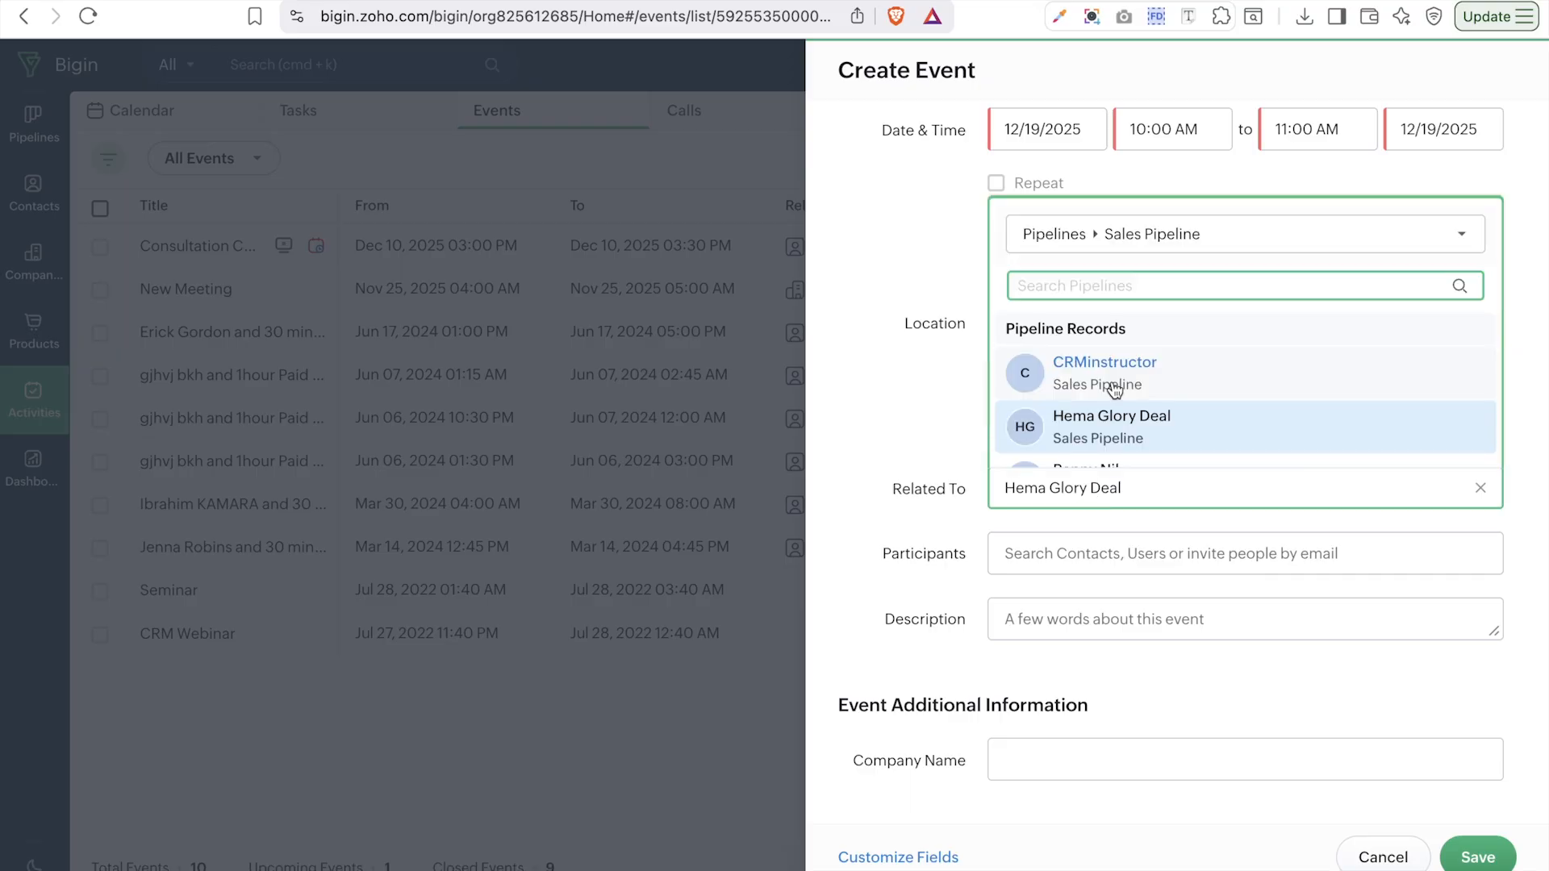
left_click(1109, 242)
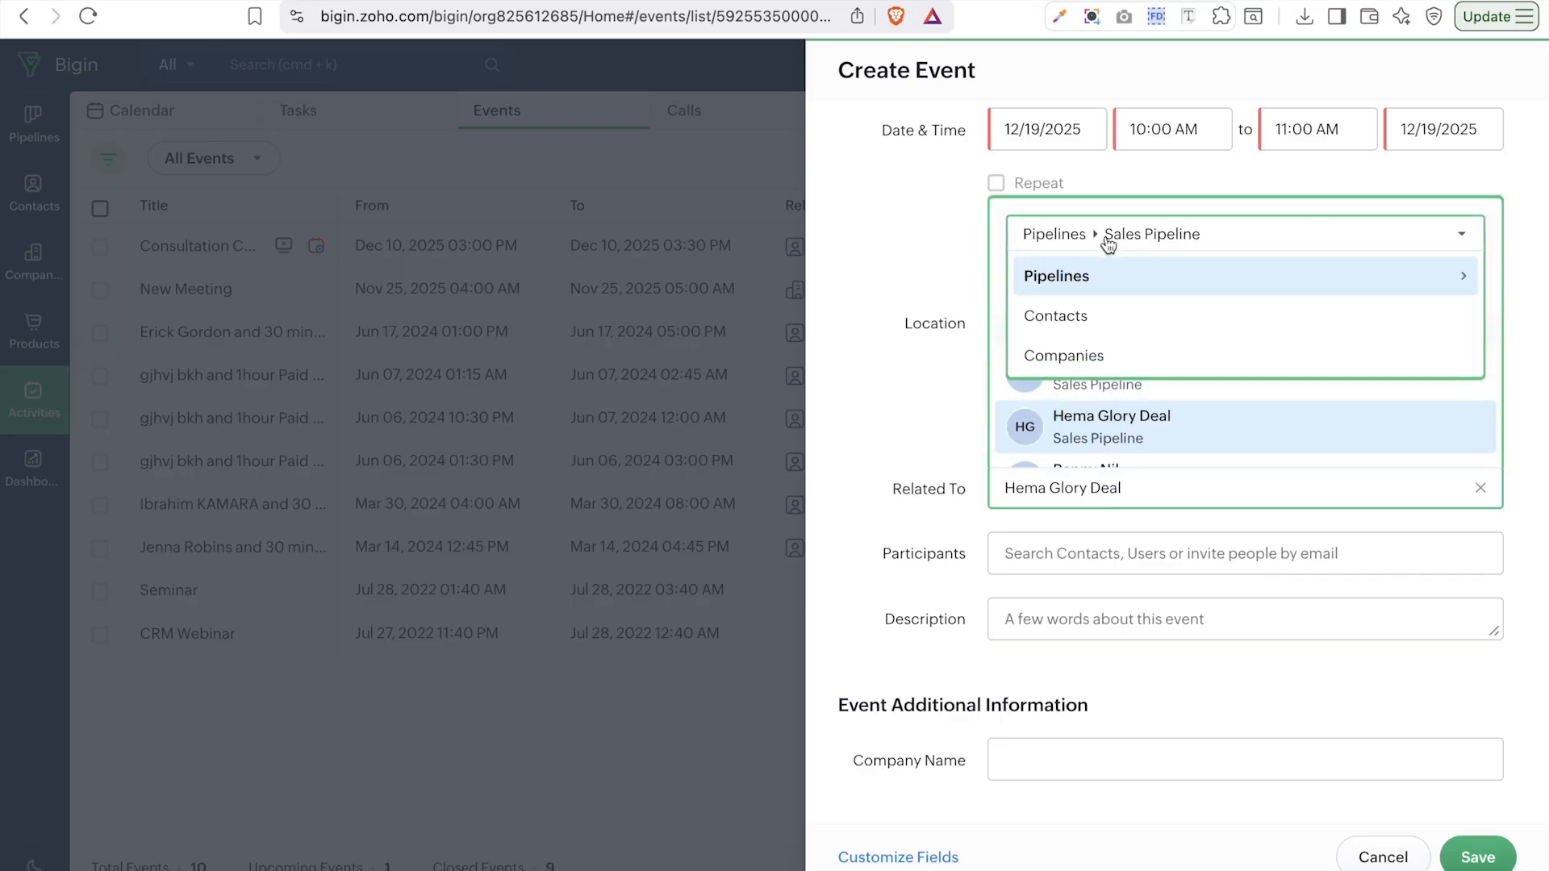
left_click(1085, 316)
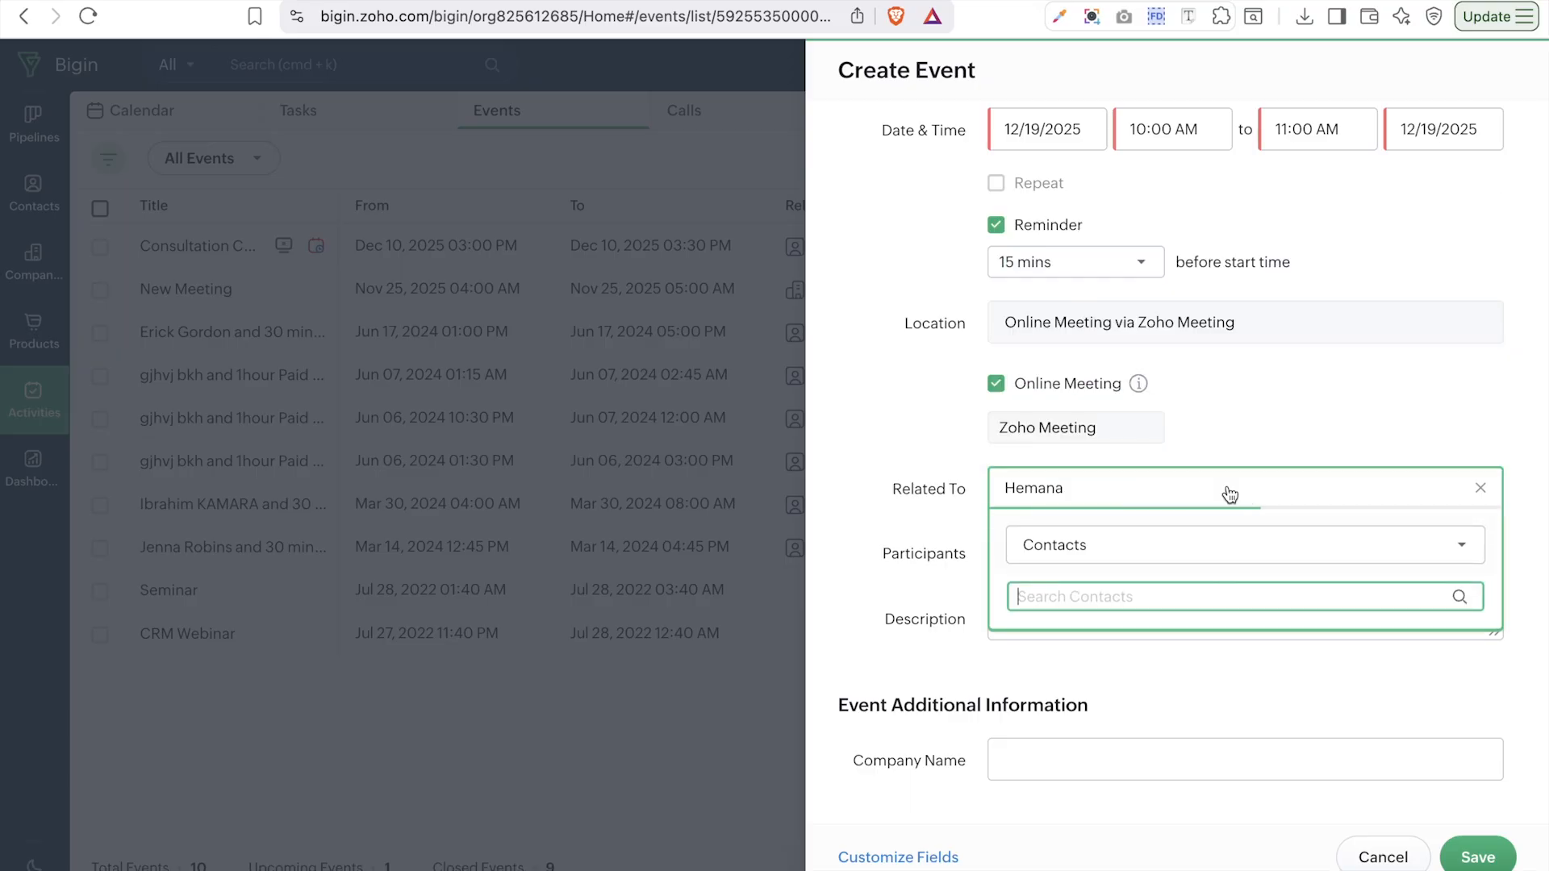
left_click(1301, 387)
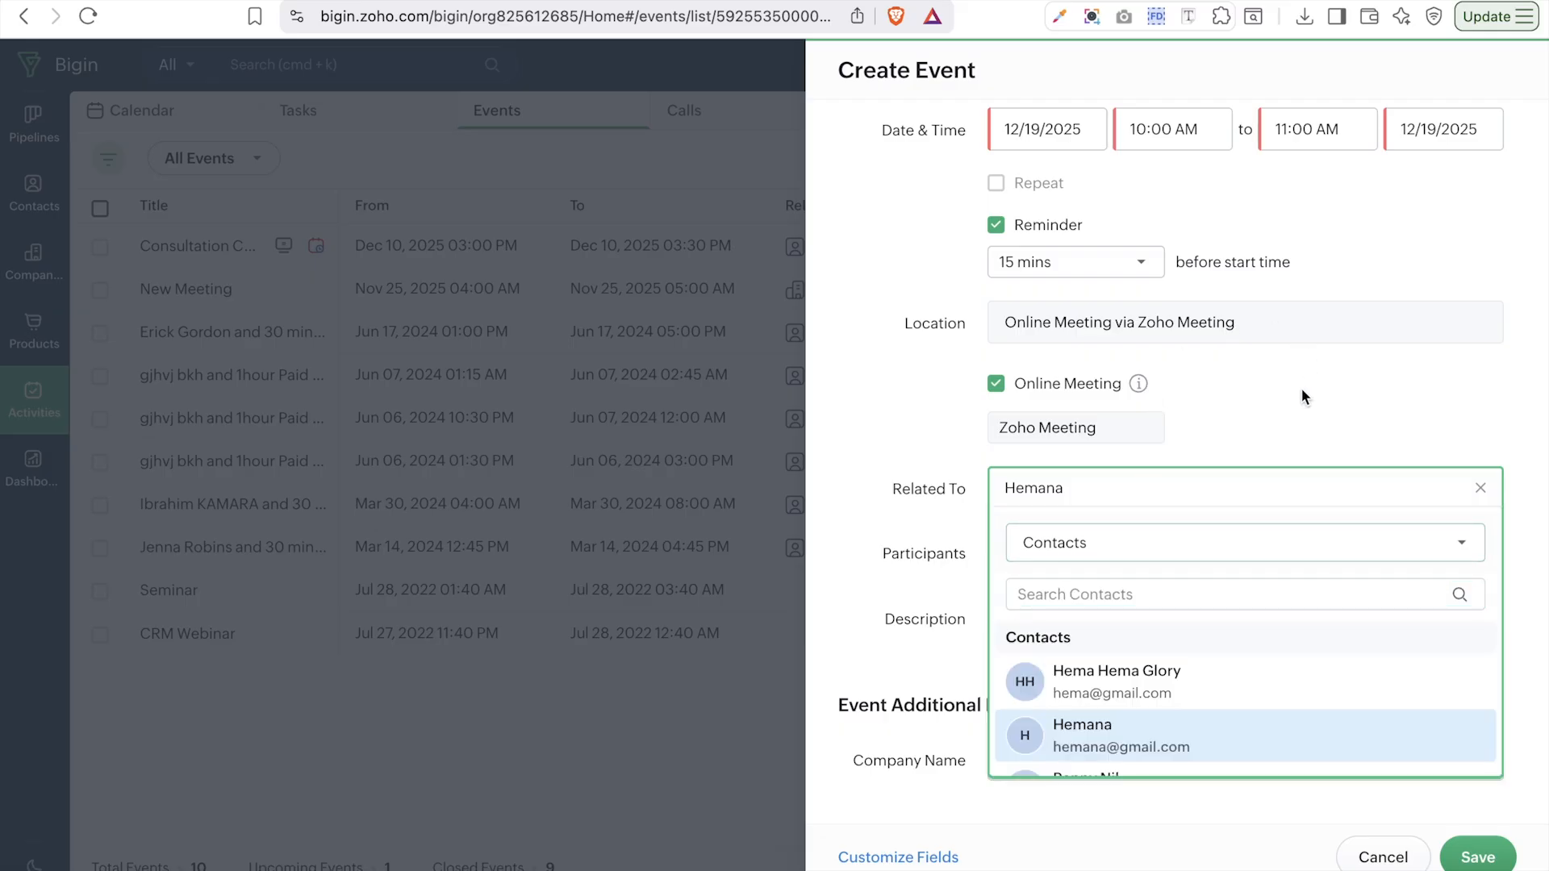
left_click(1112, 502)
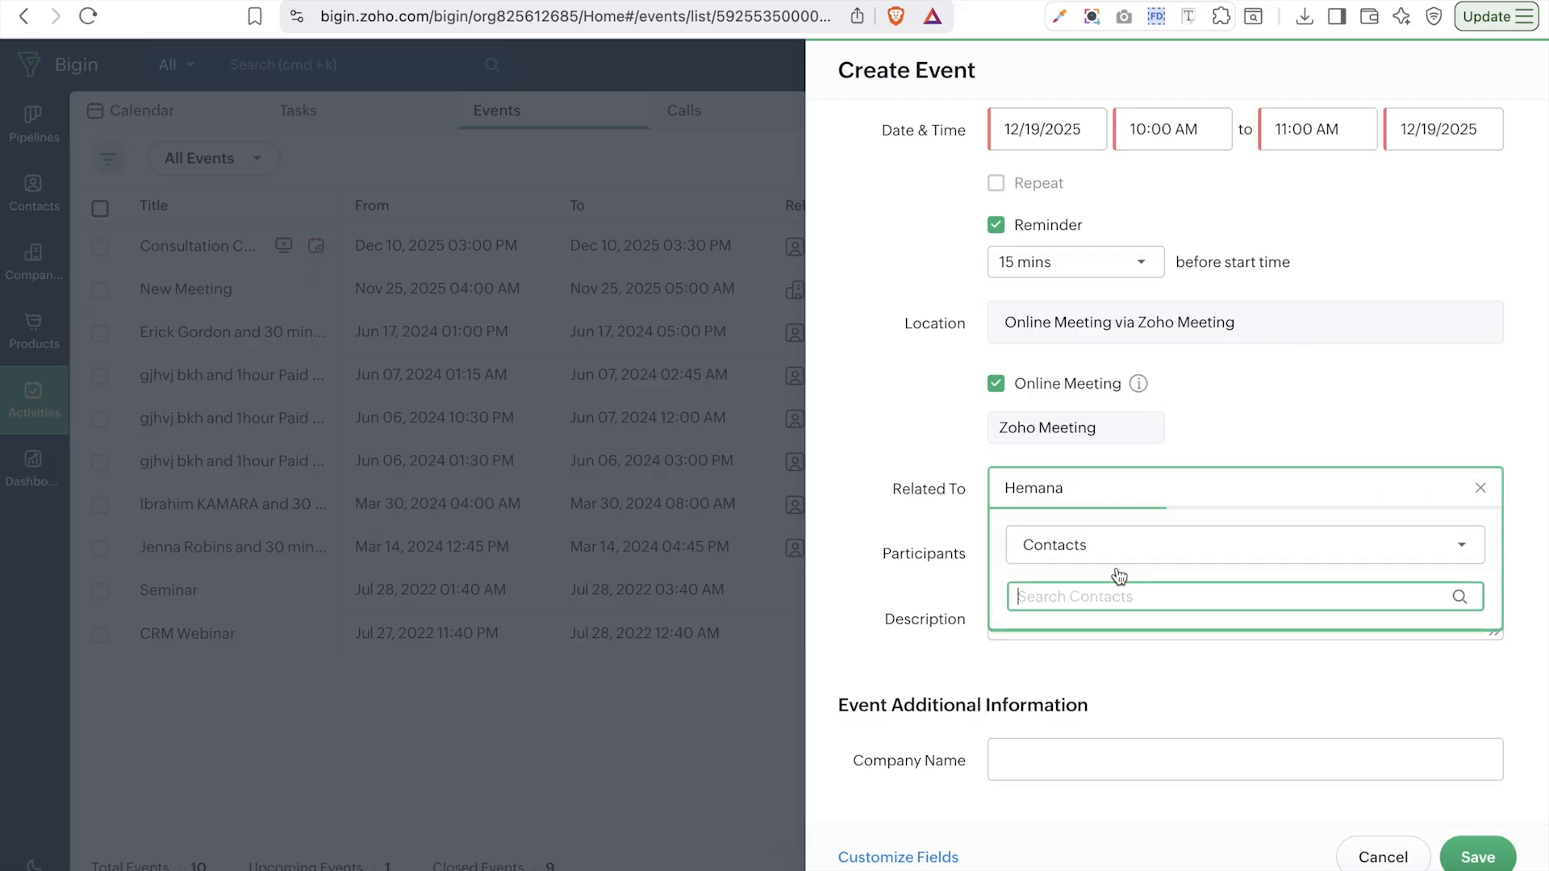
left_click(1126, 684)
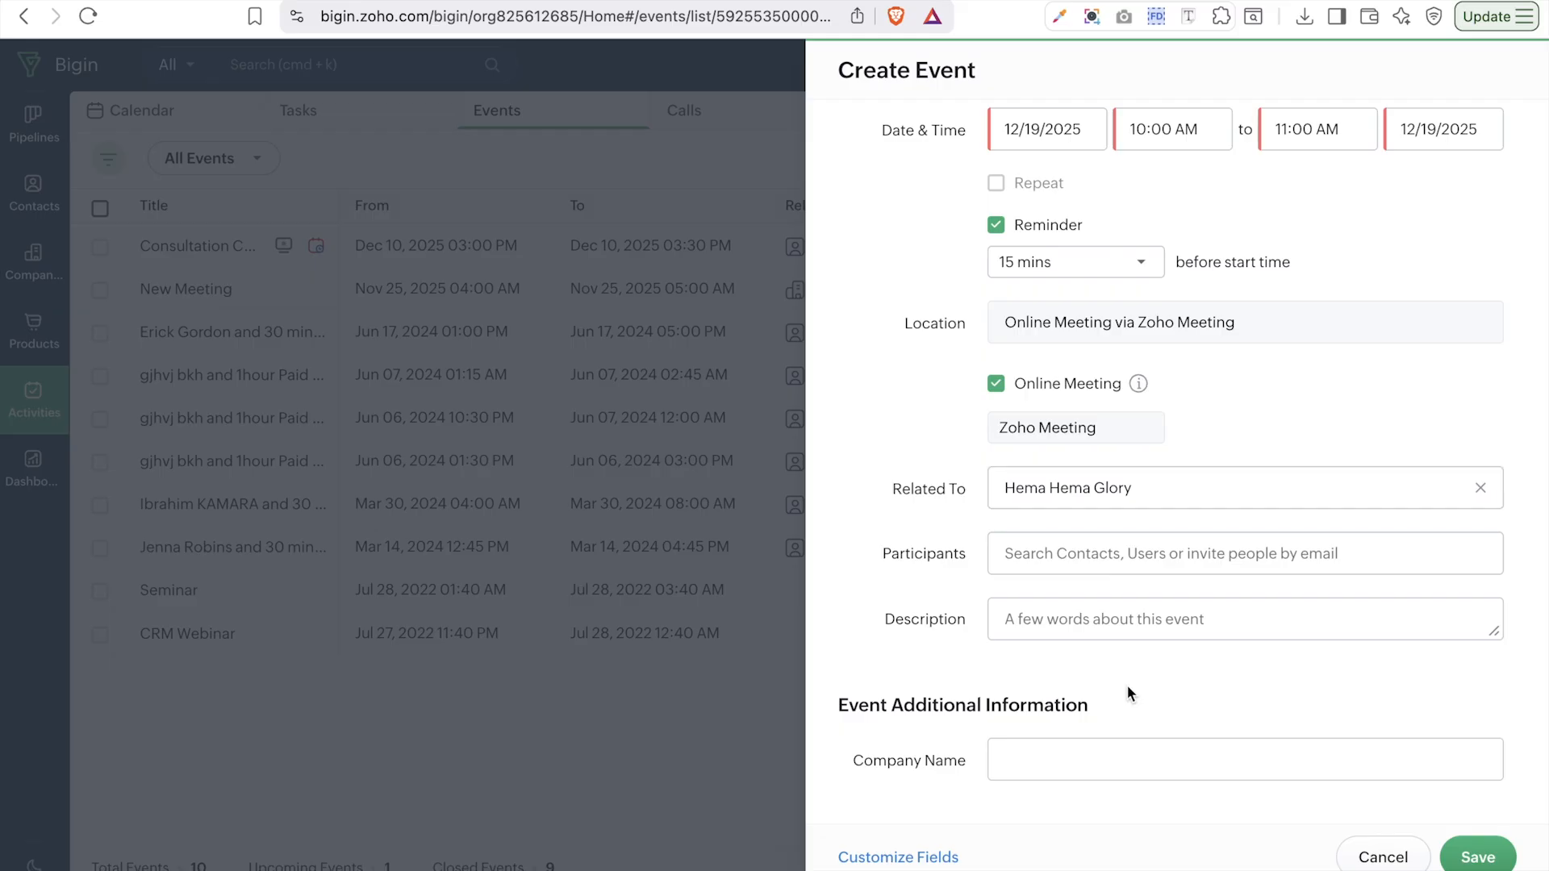
- Add three contacts as participants, searching 'he' and 'hema'
left_click(1053, 564)
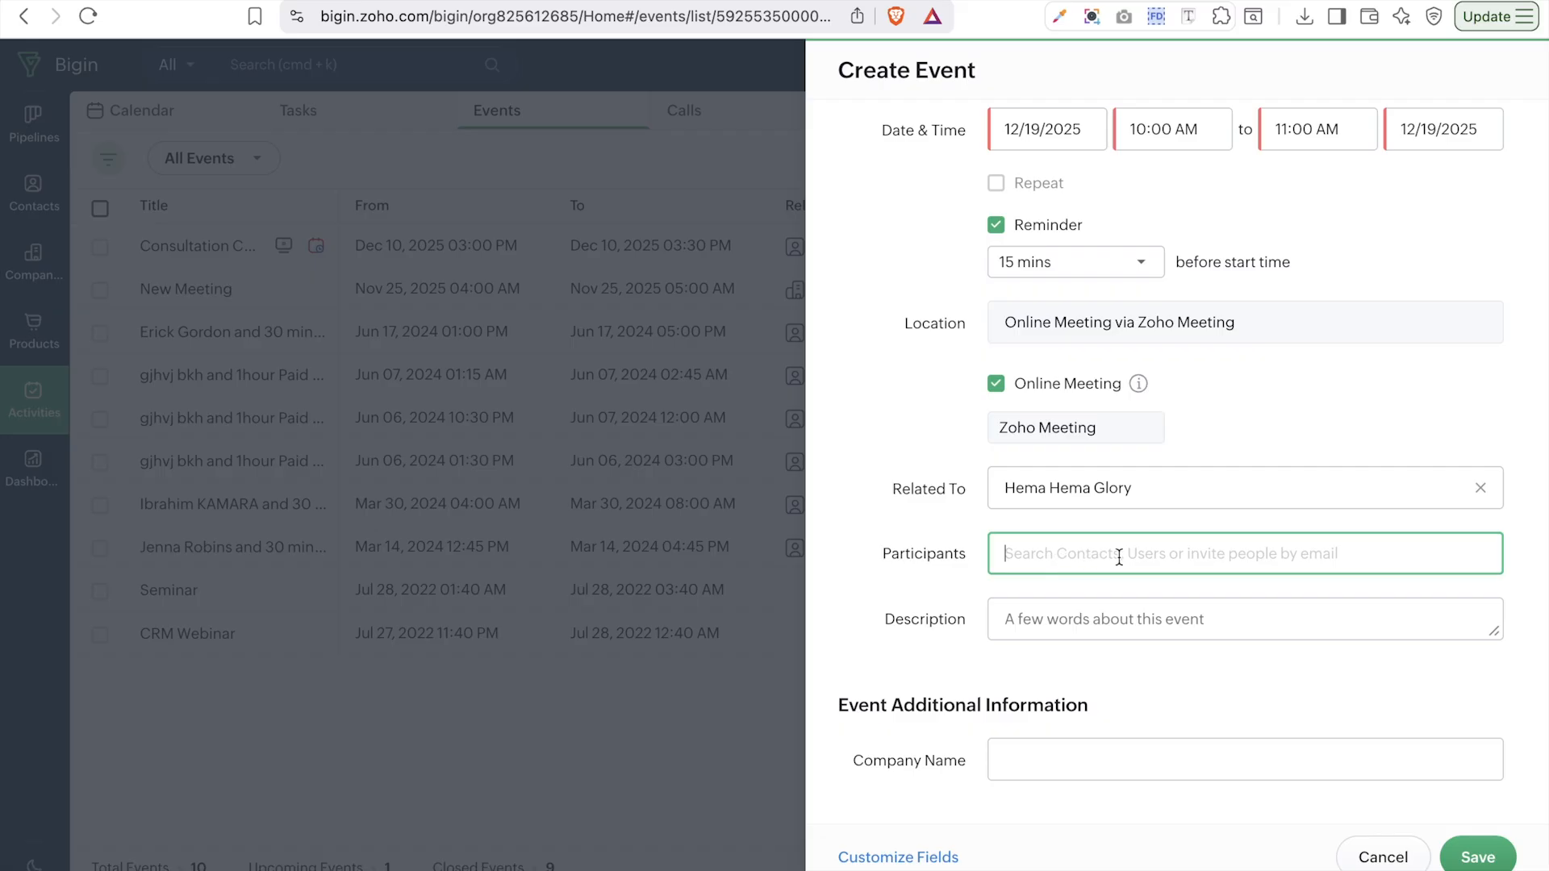
type("he")
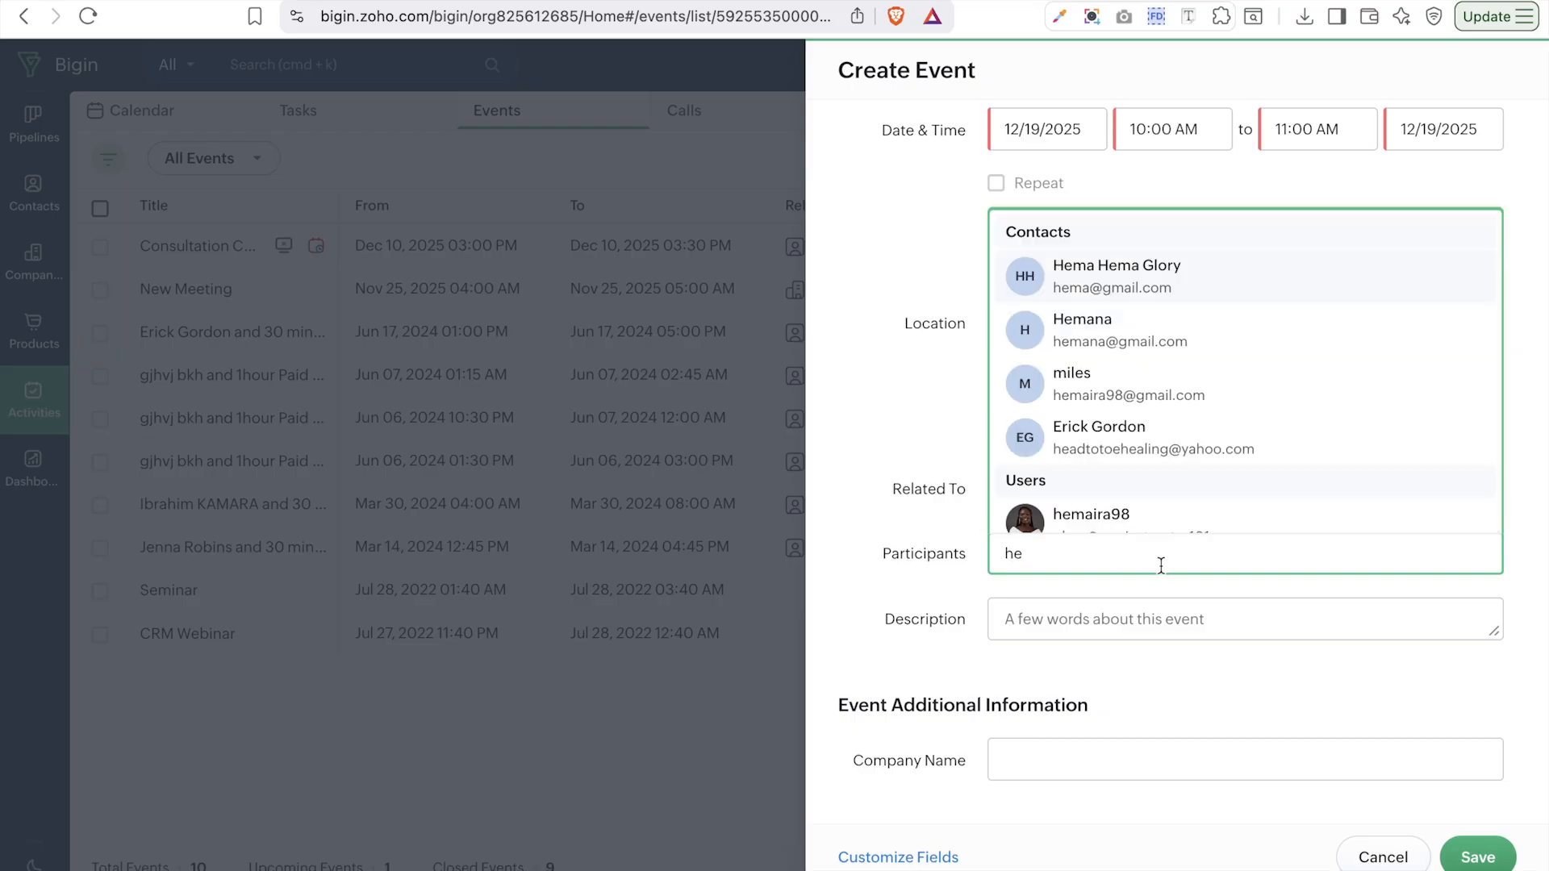
left_click(1131, 284)
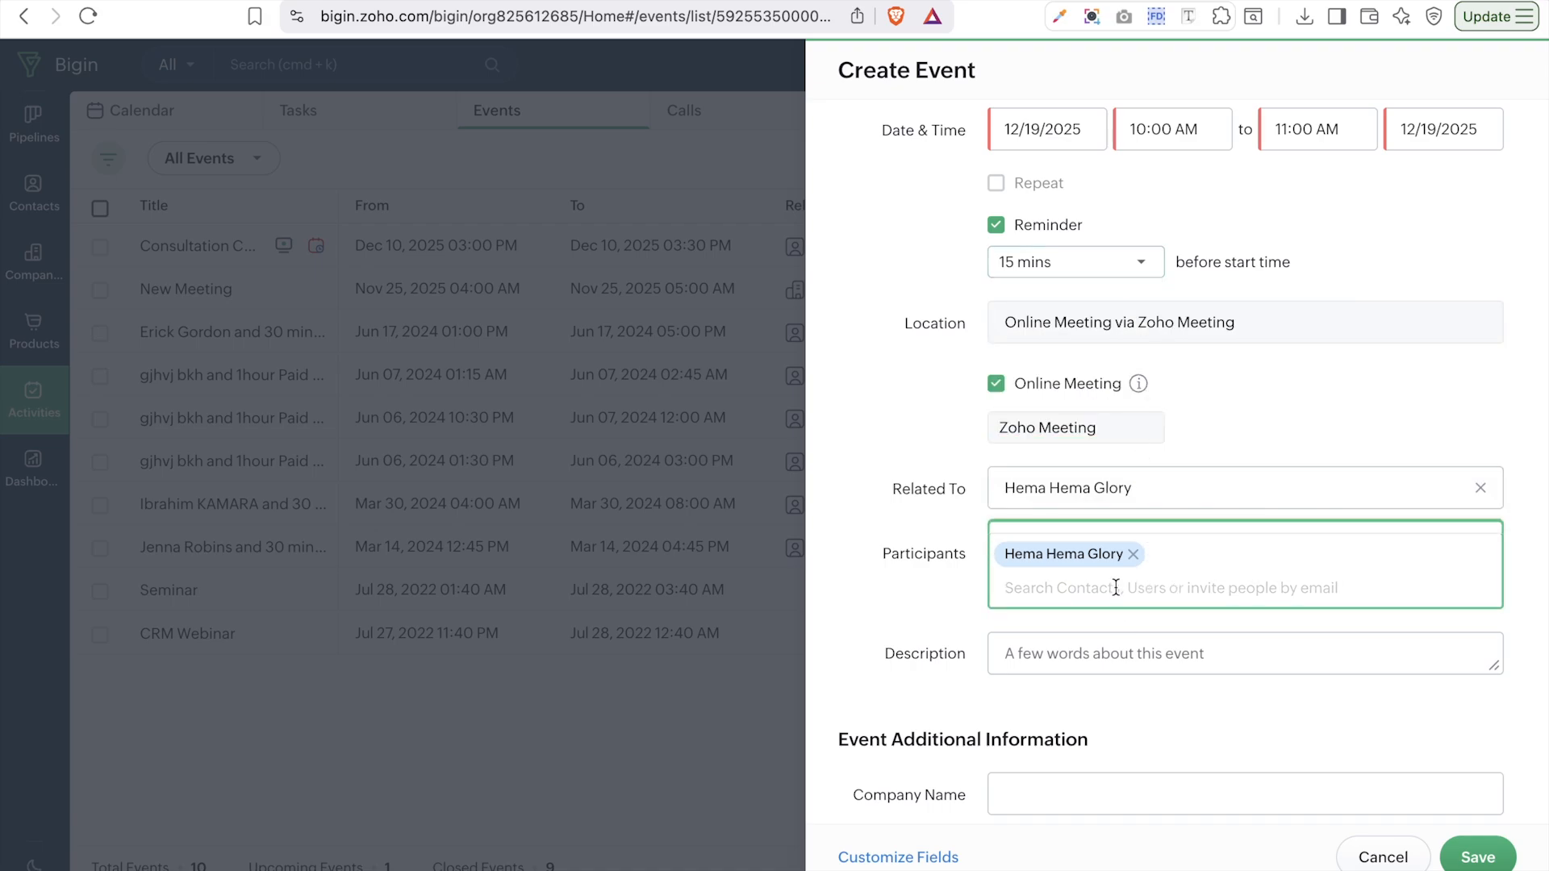
type("hema")
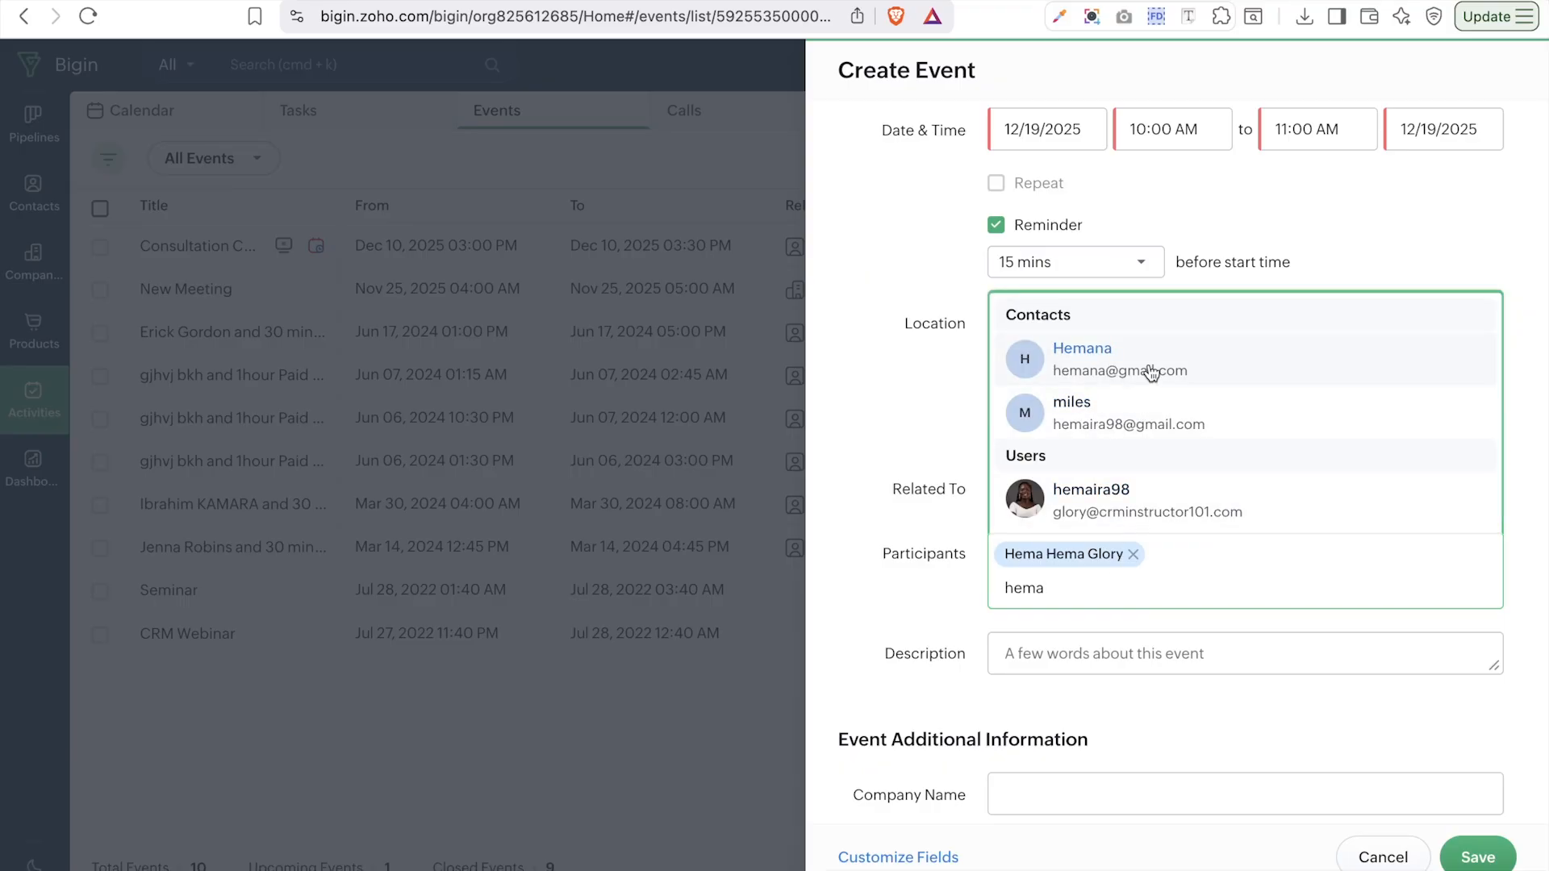
left_click(1144, 365)
type("hema")
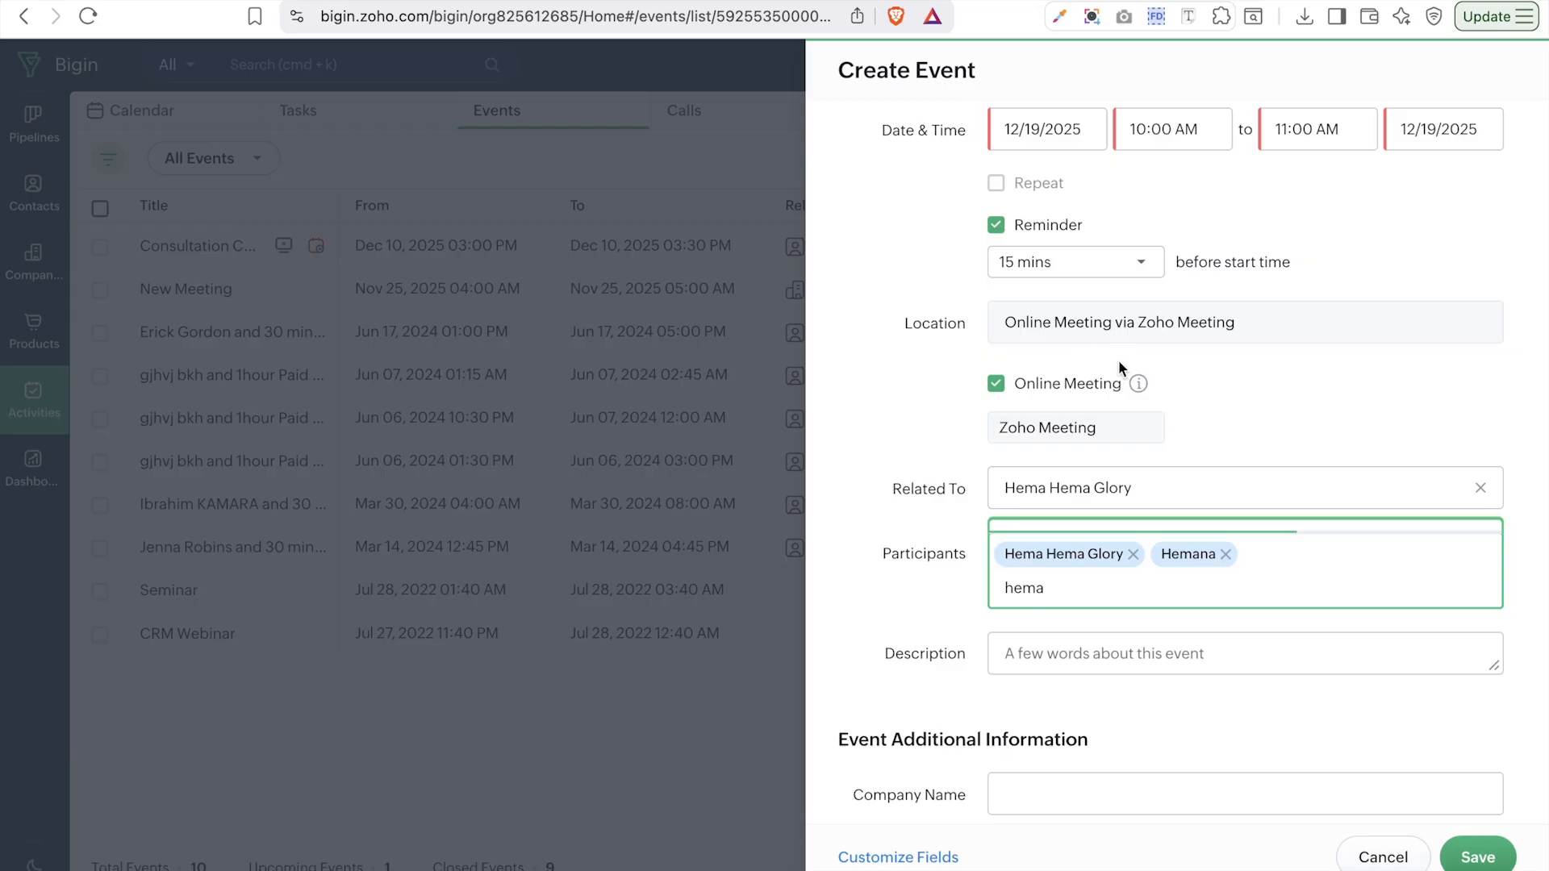
left_click(1107, 419)
left_click(1184, 655)
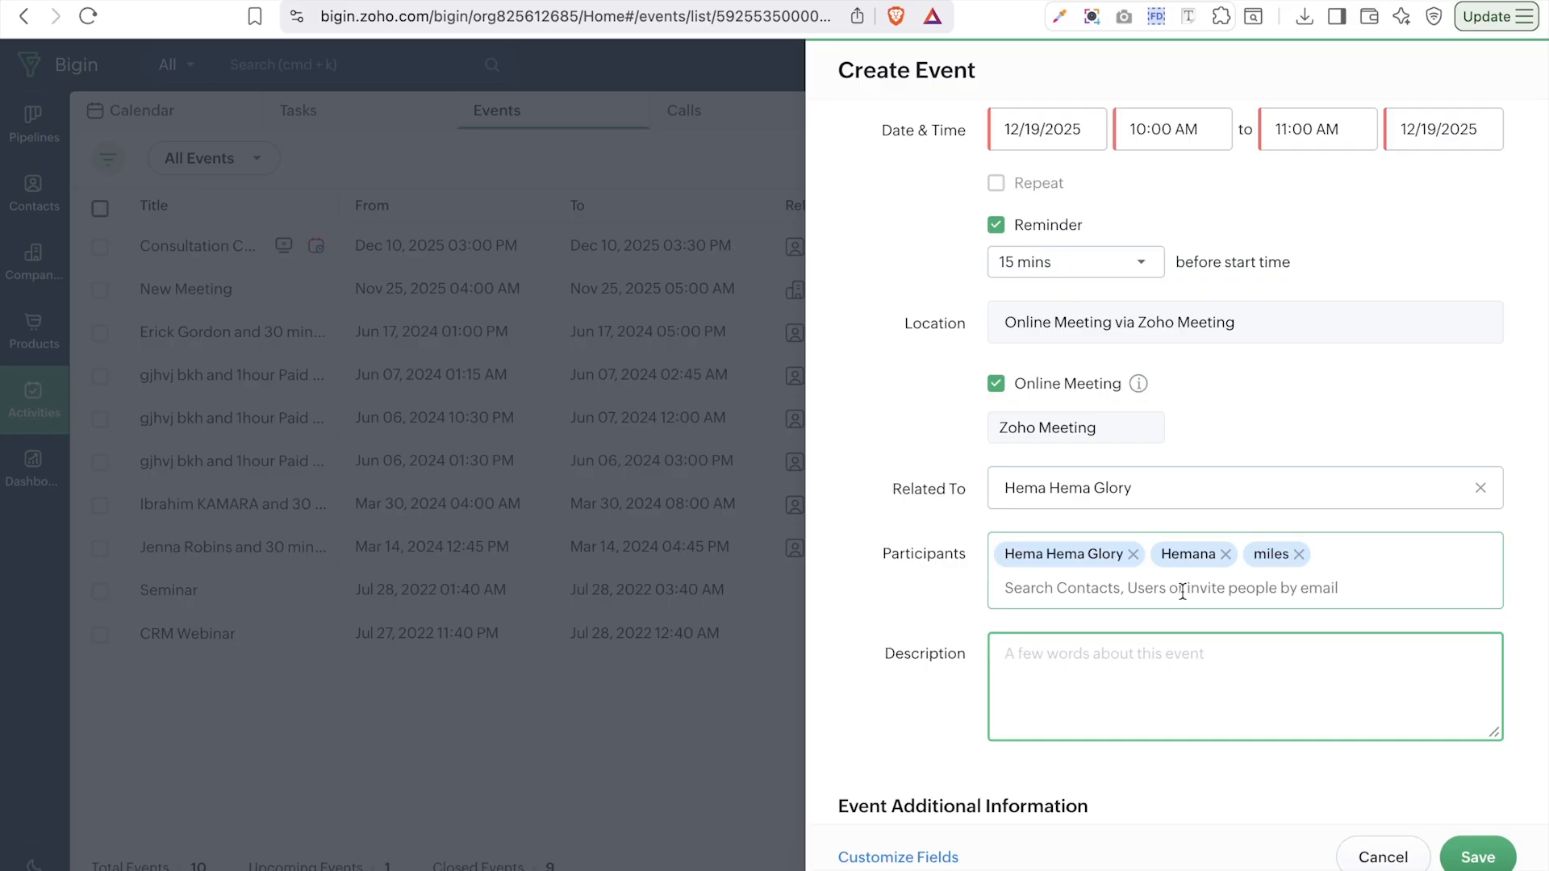
- Invite an external participant by typing their Gmail e-mail address
left_click(1183, 592)
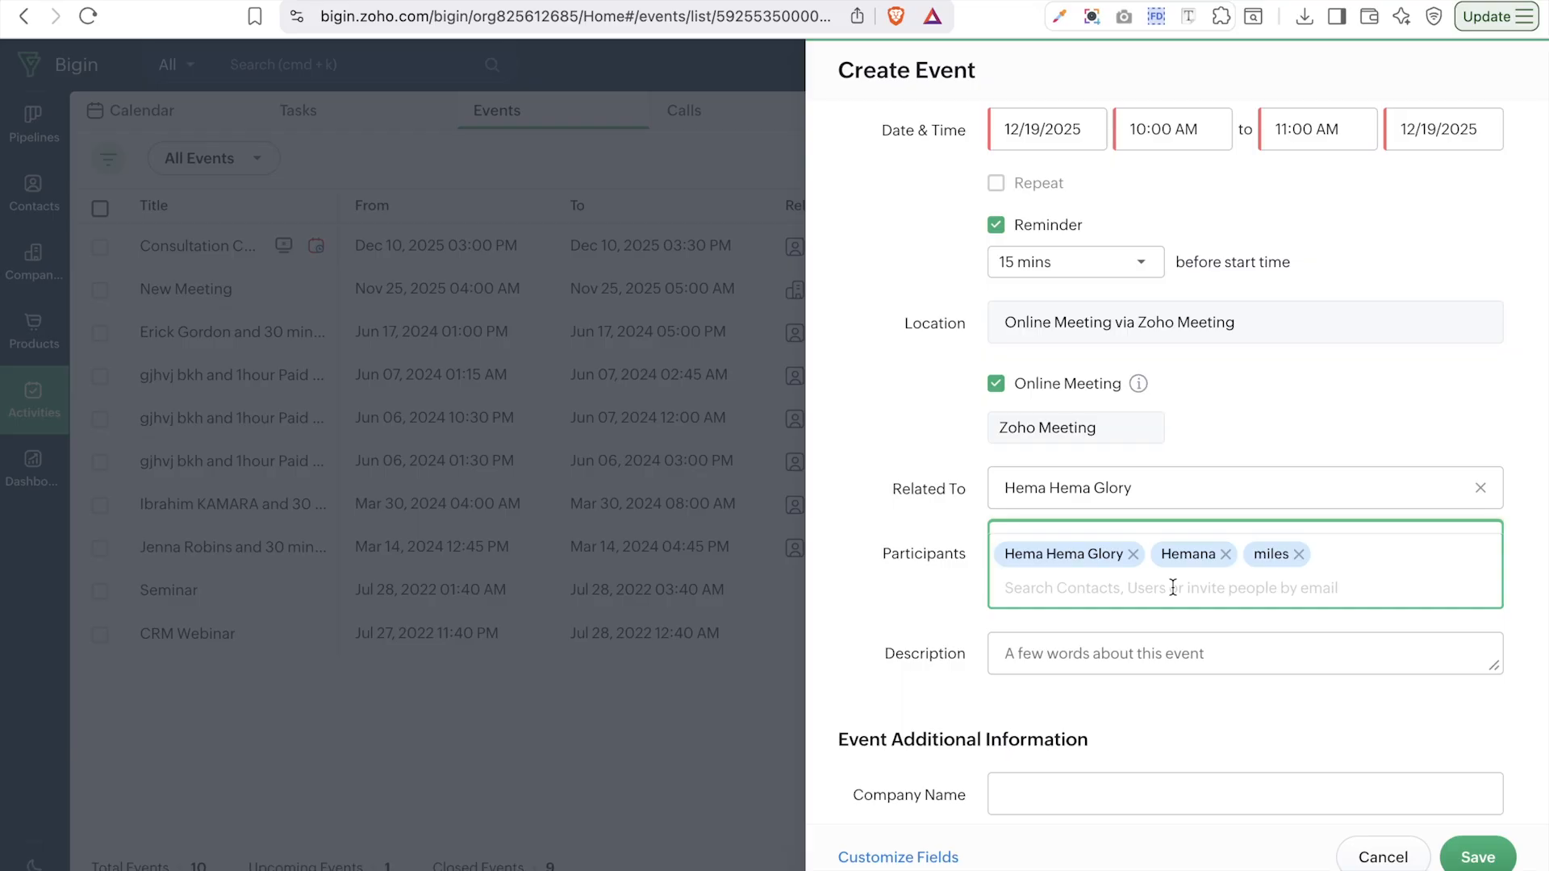
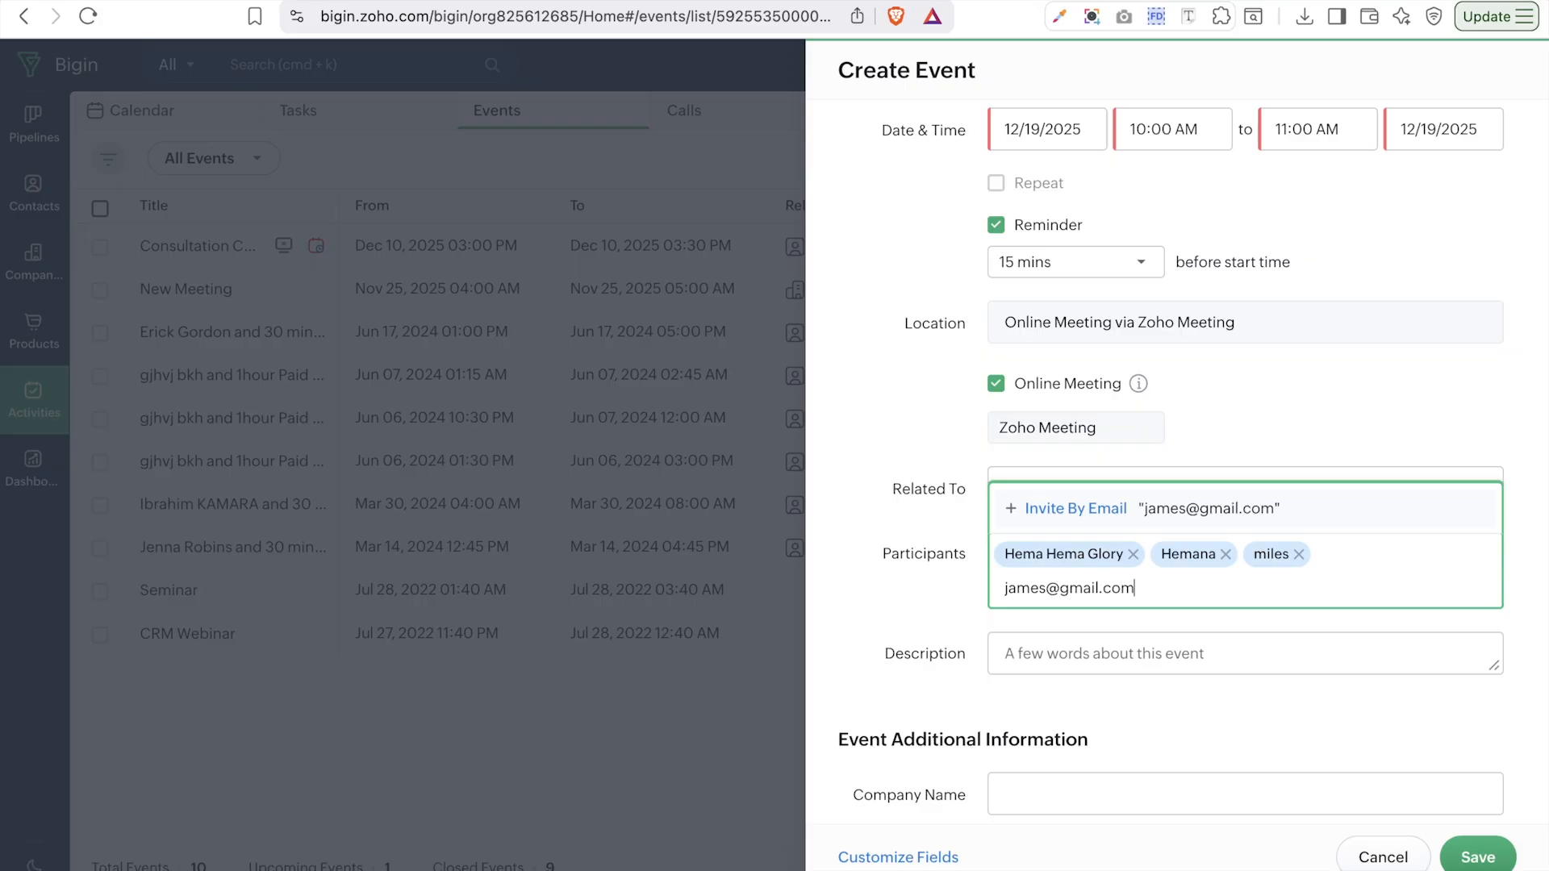
left_click(1136, 665)
scroll(1135, 692, "down", 2)
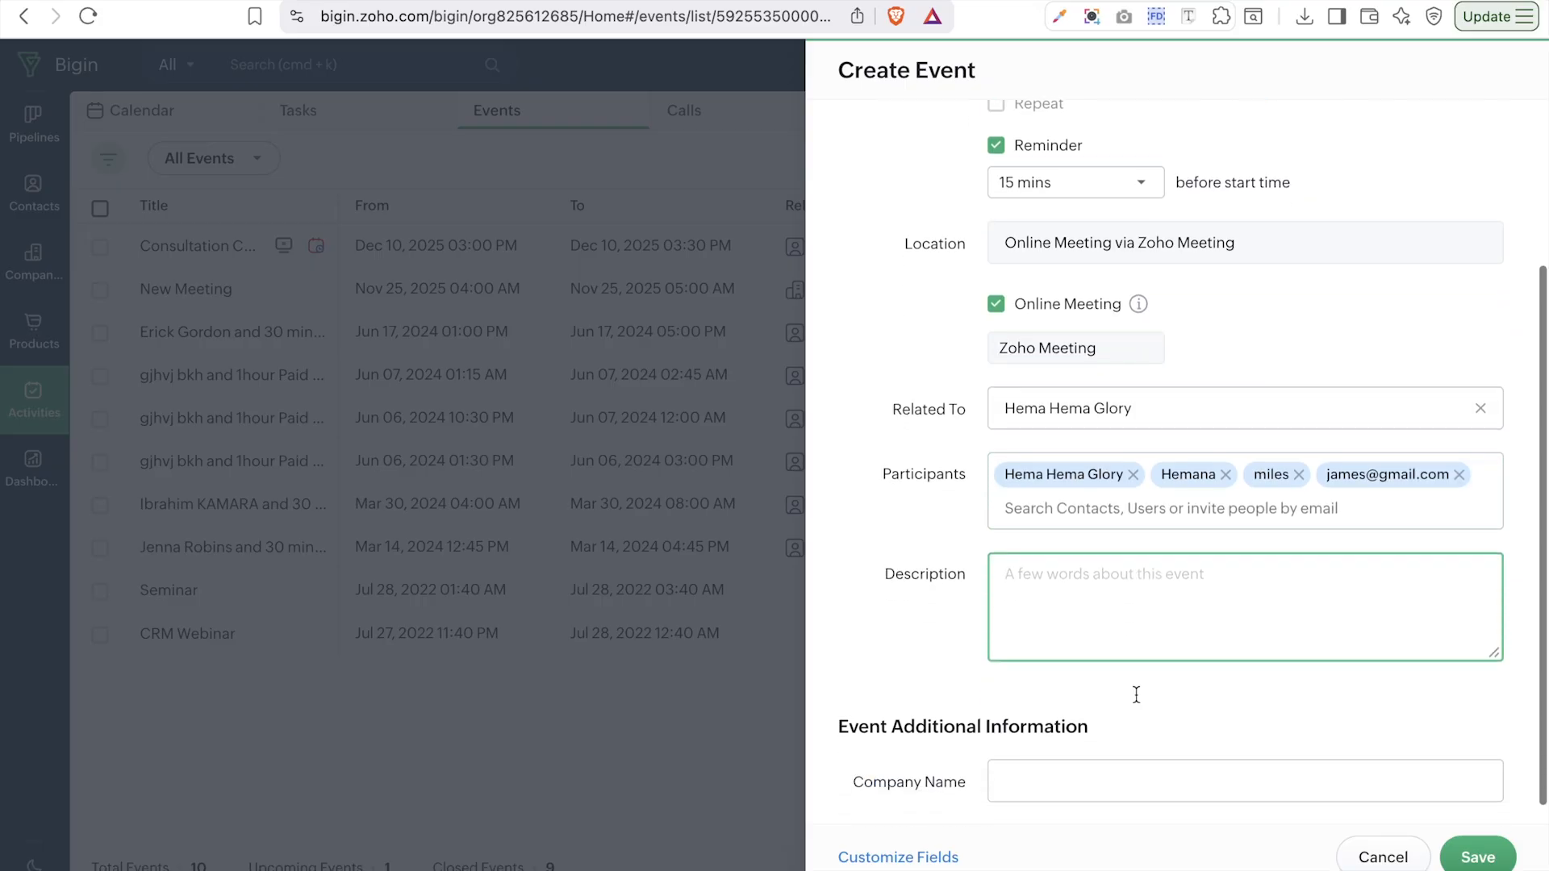
- Add the team user found by 'hem' as a participant and close the participants list
left_click(1175, 516)
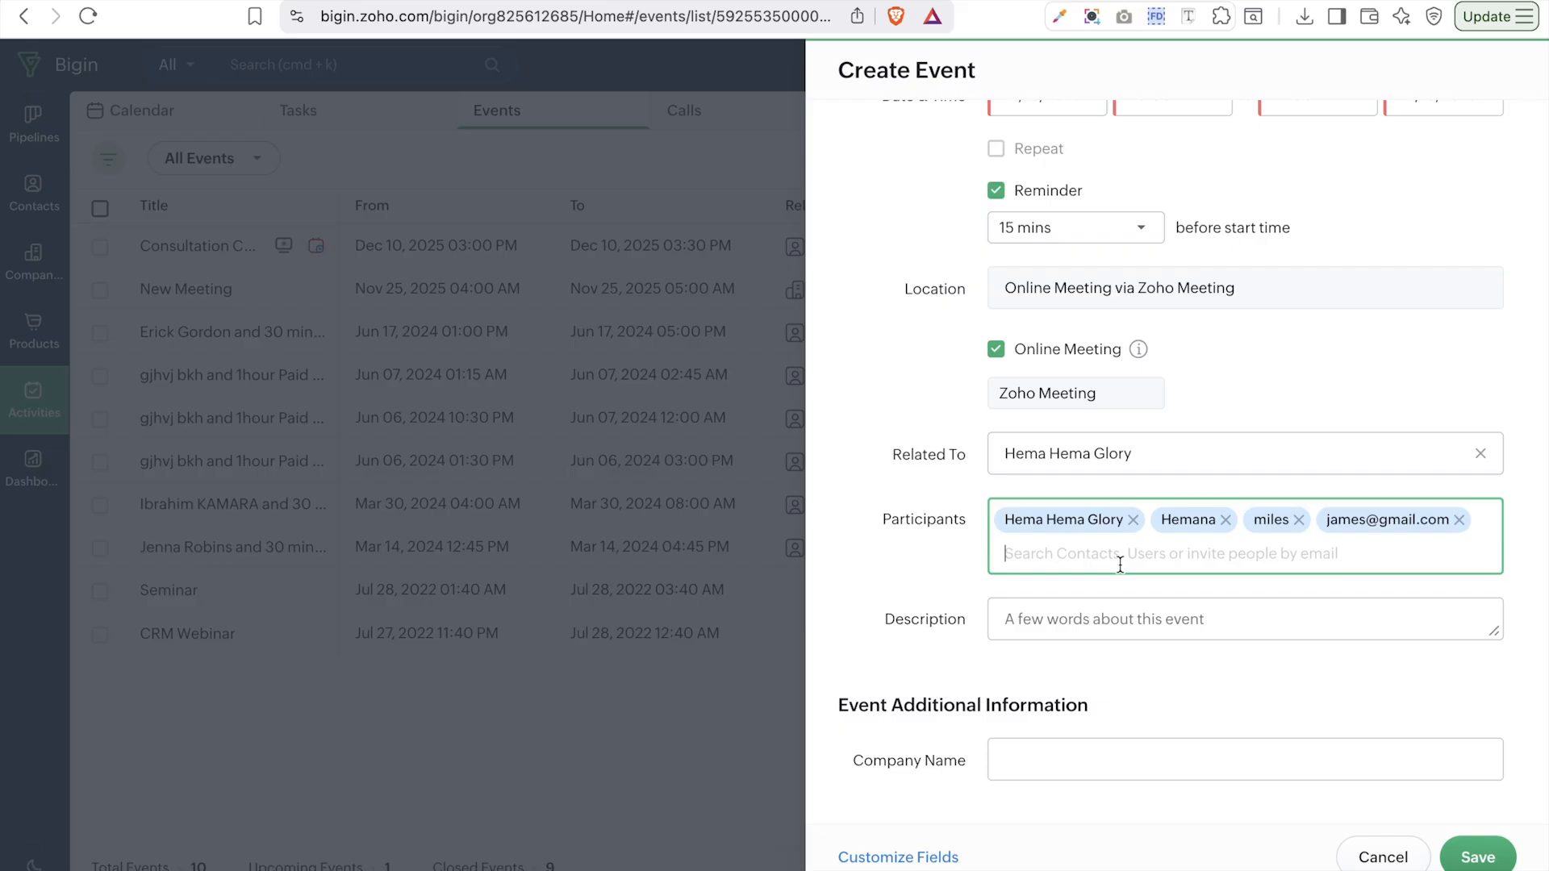
type("hem")
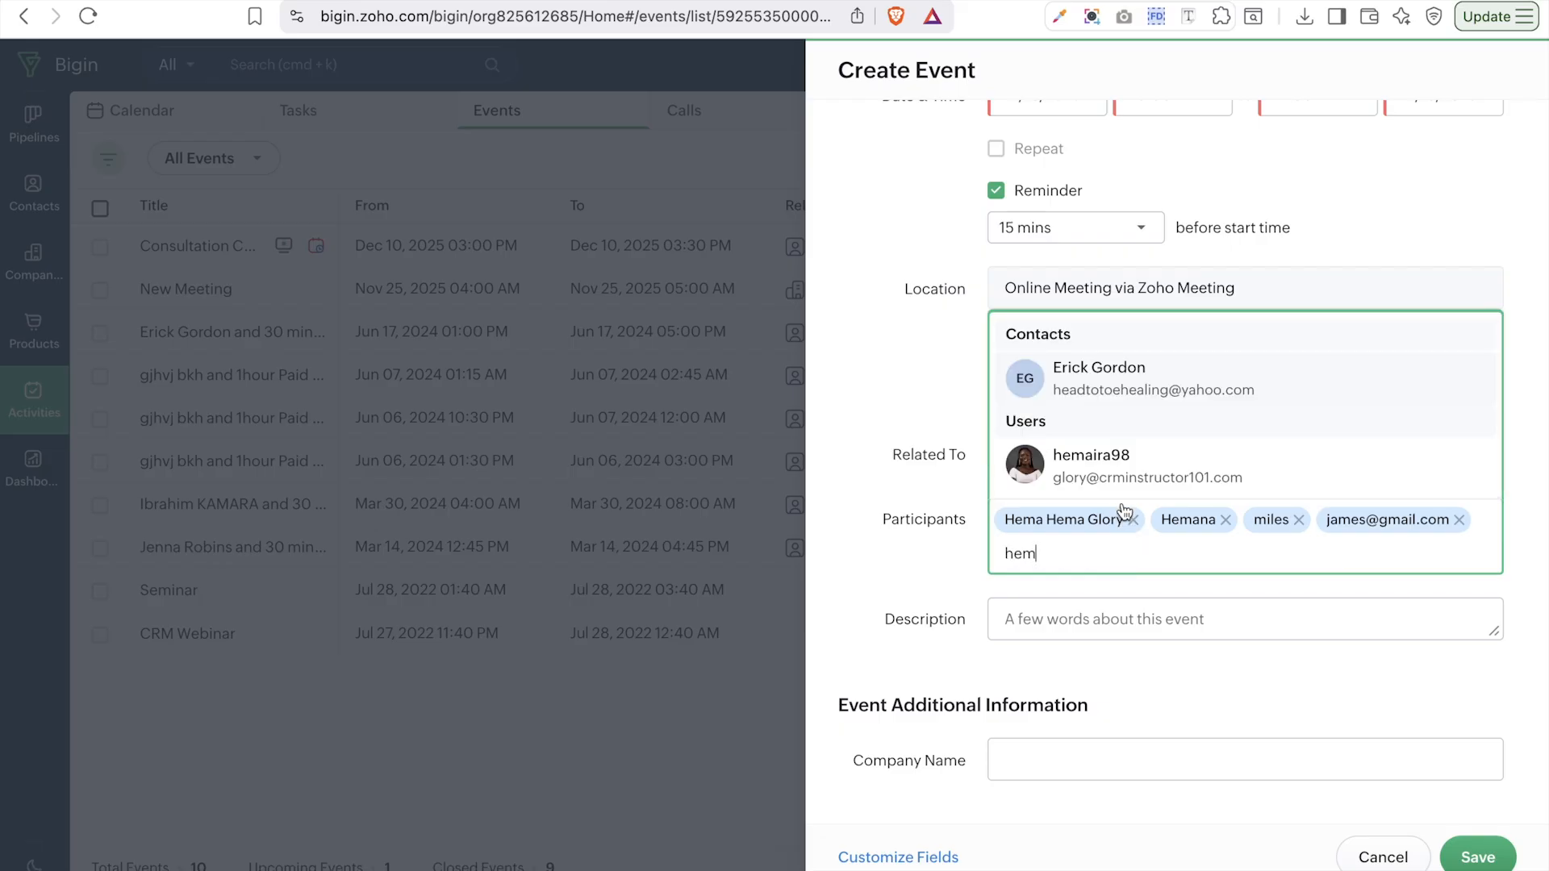
left_click(1149, 470)
left_click(1097, 652)
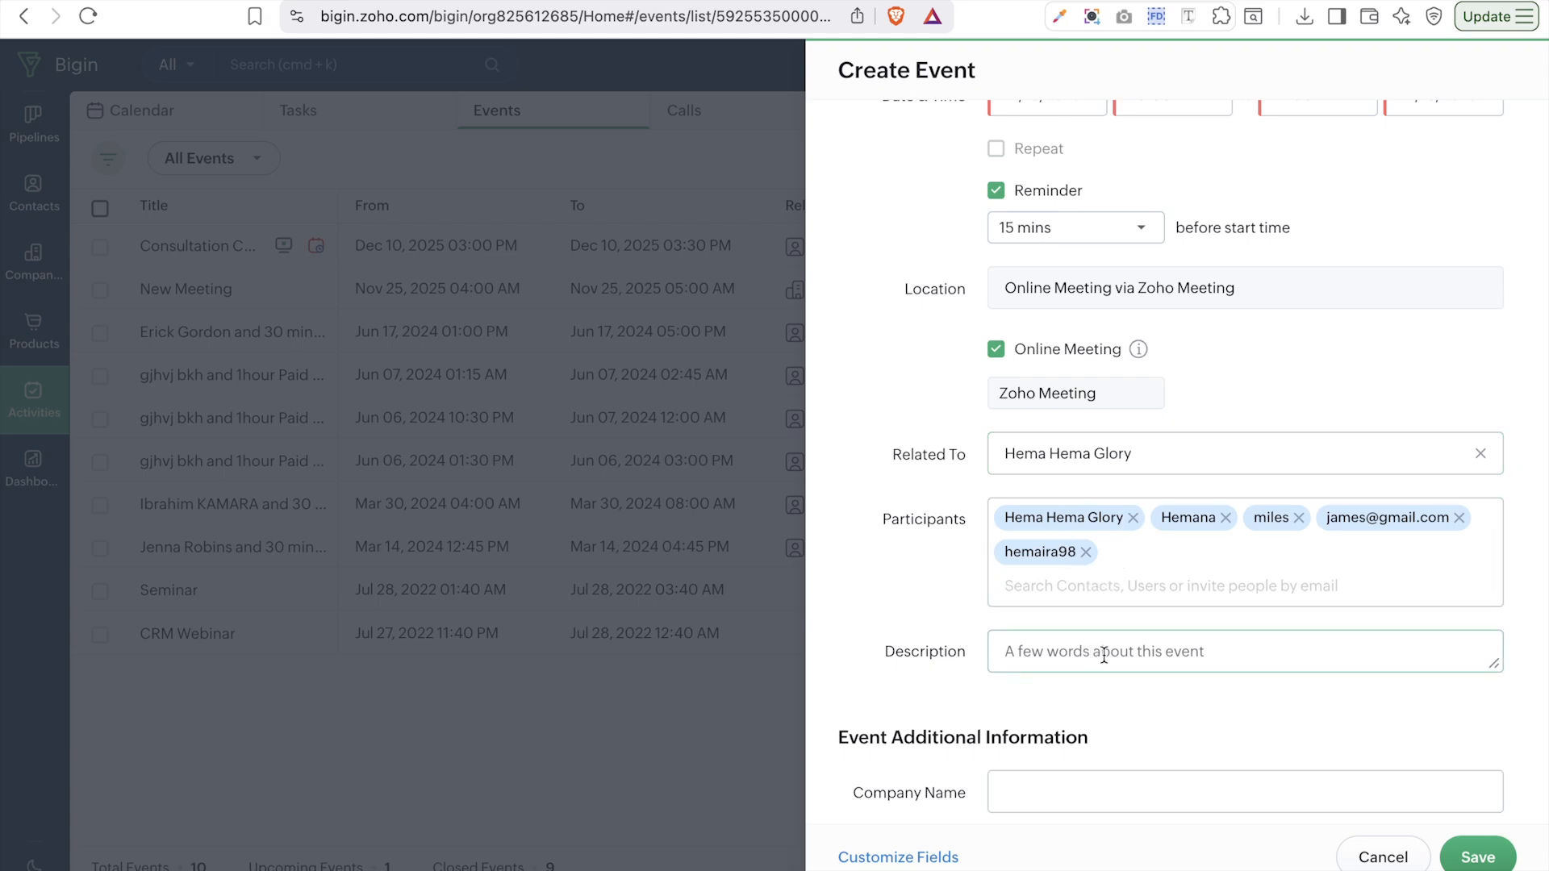
scroll(1127, 668, "down", 1)
left_click(1051, 762)
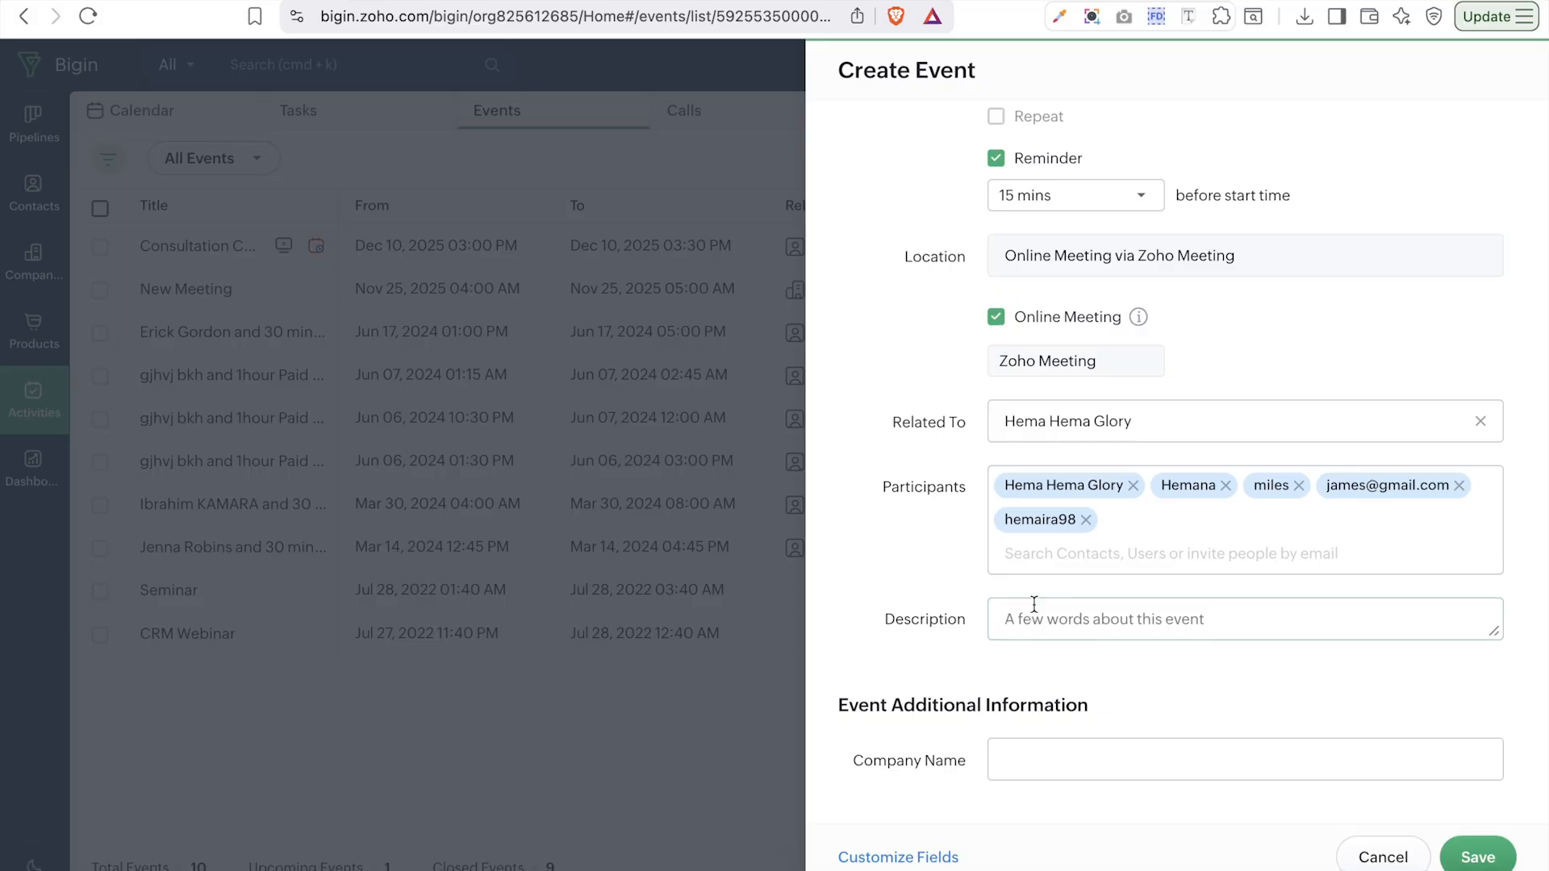
left_click(1130, 763)
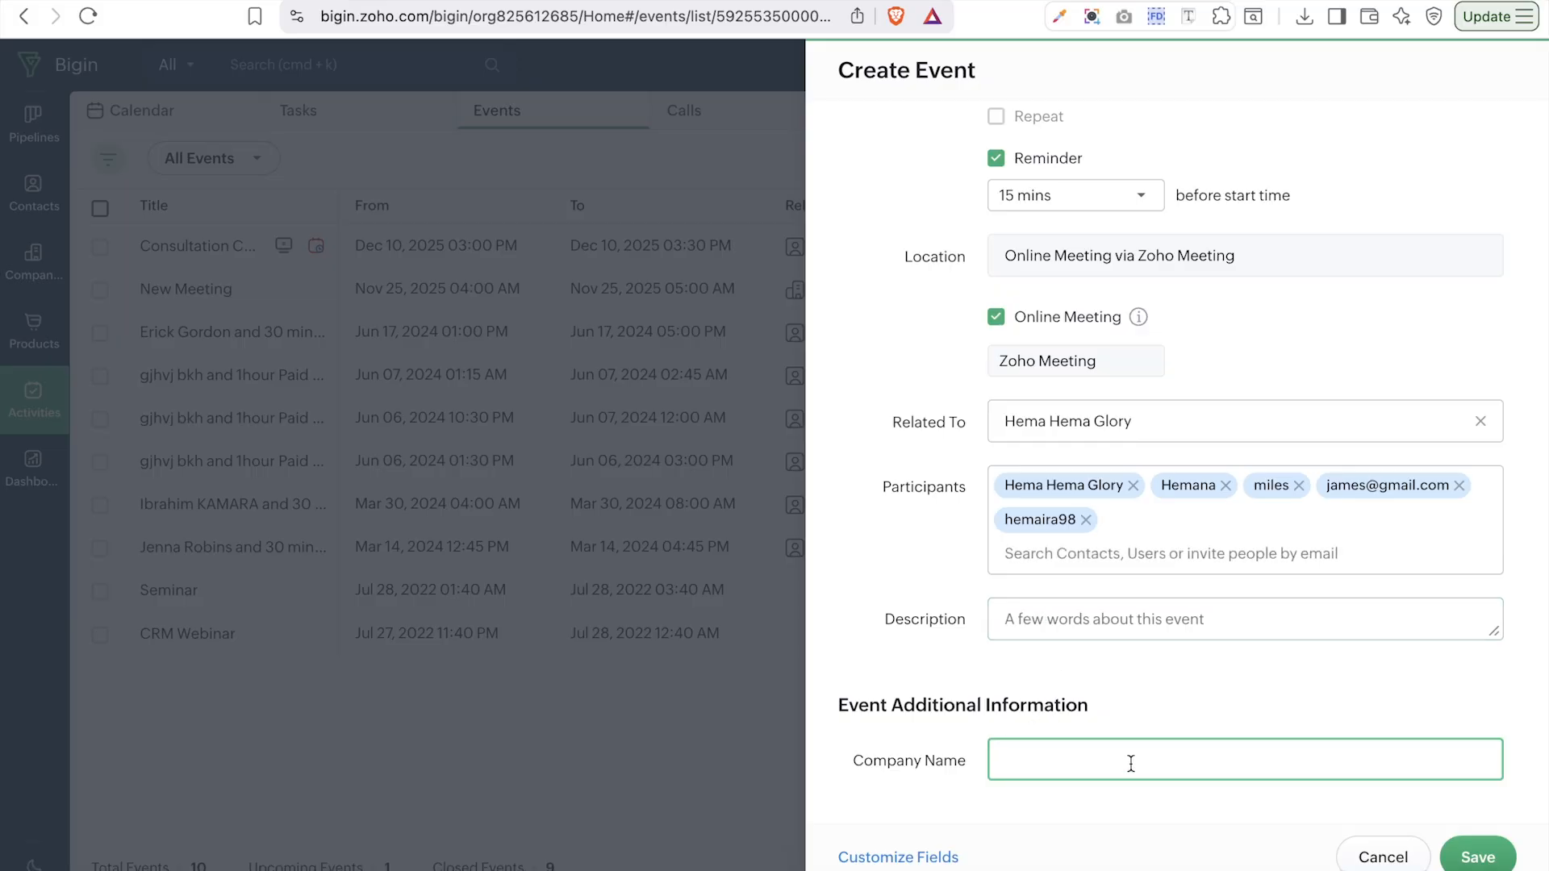
- Save the Discovery Call event, then view the Calls tab's phone calling setup and go back
left_click(1479, 857)
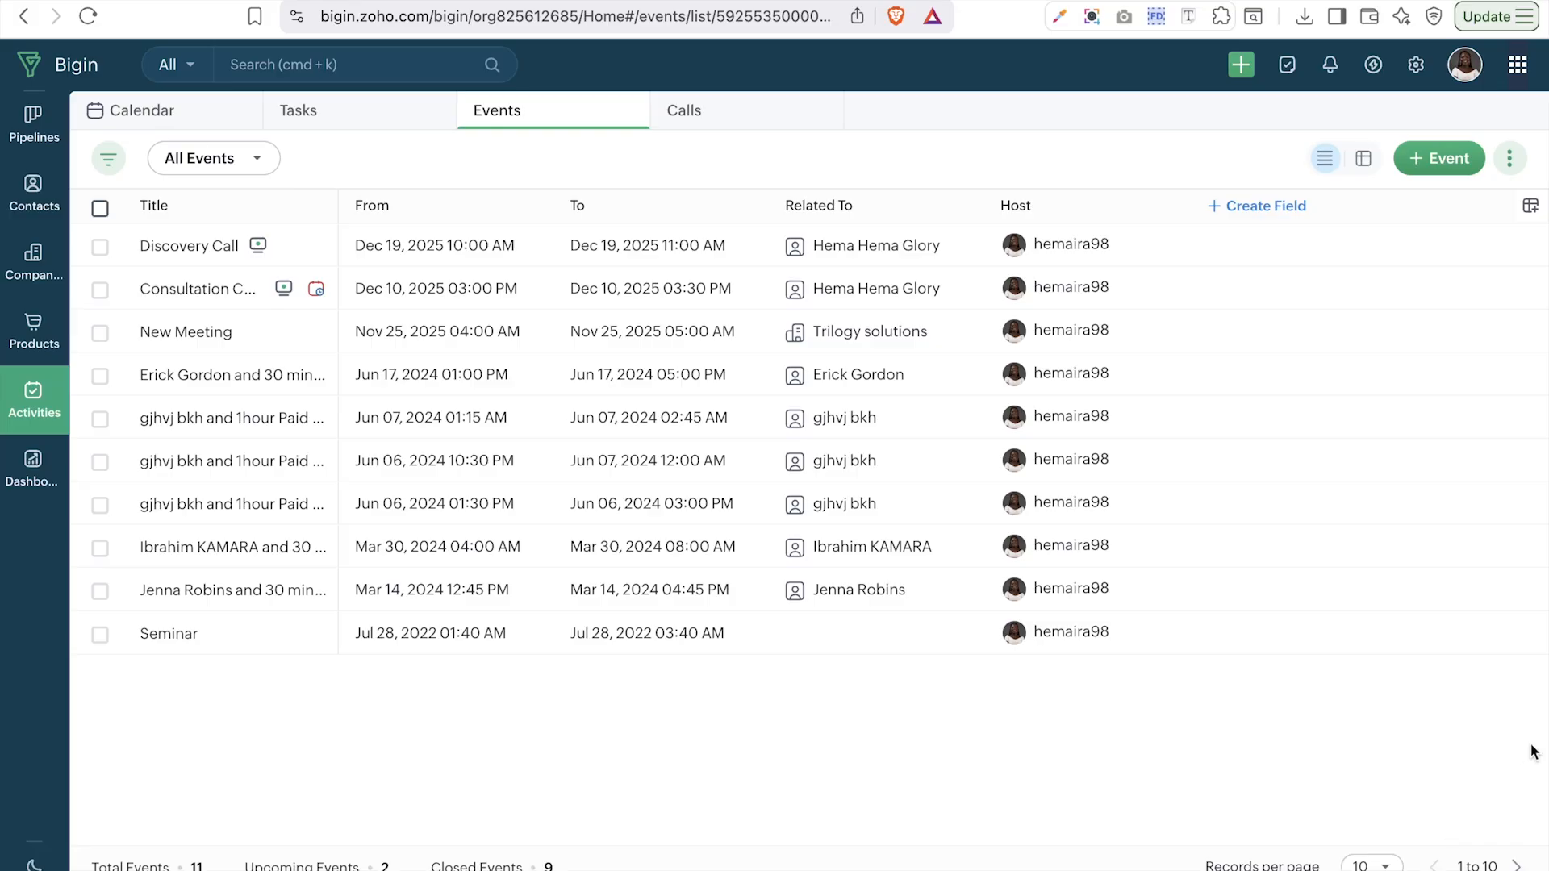
left_click(683, 125)
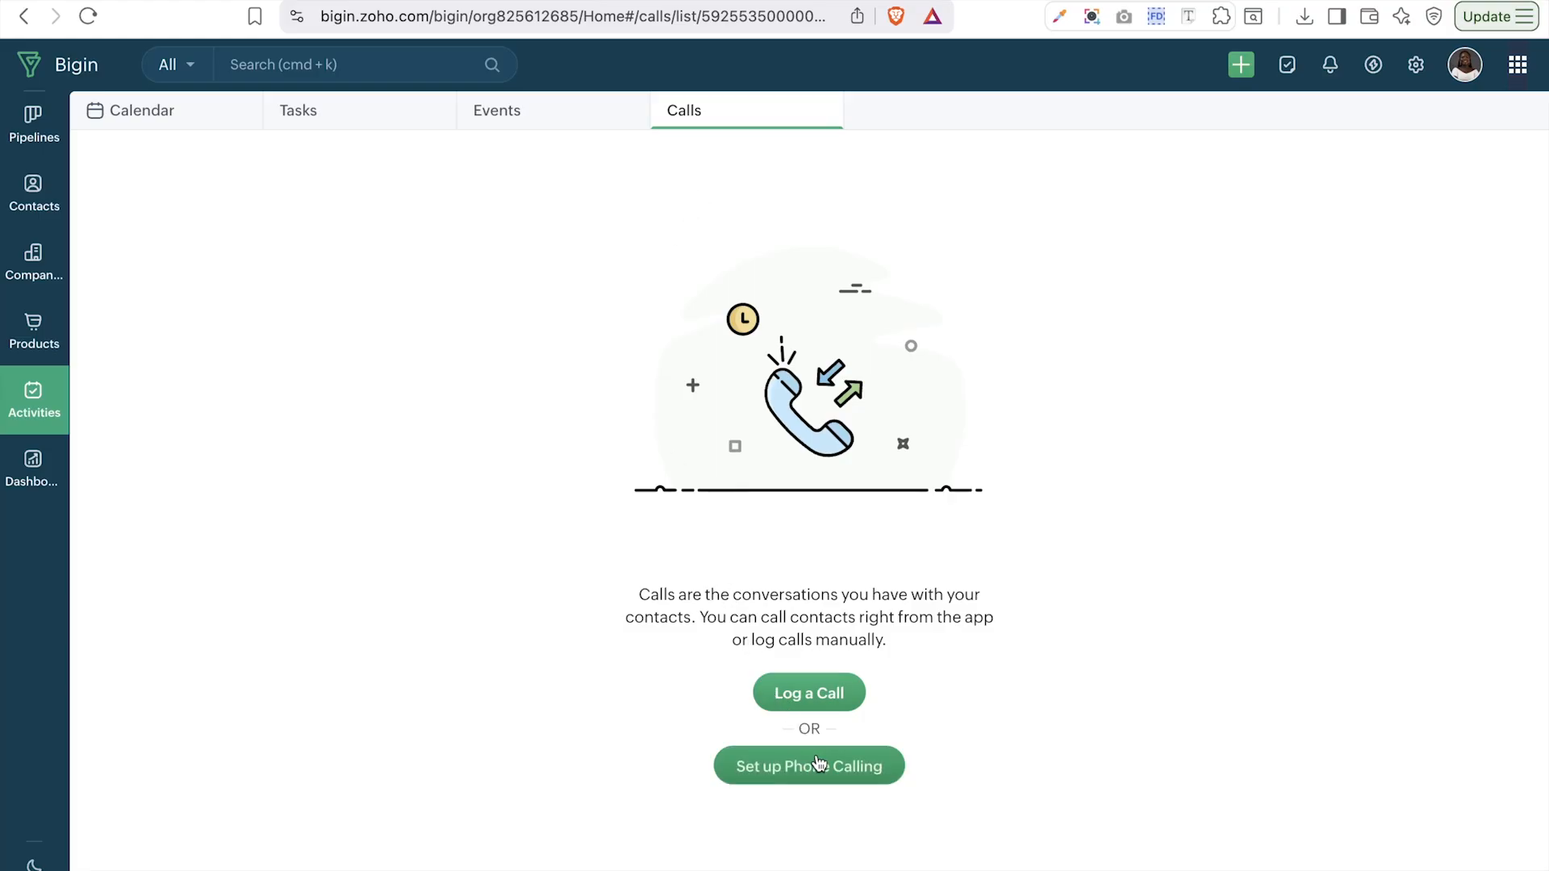
left_click(819, 762)
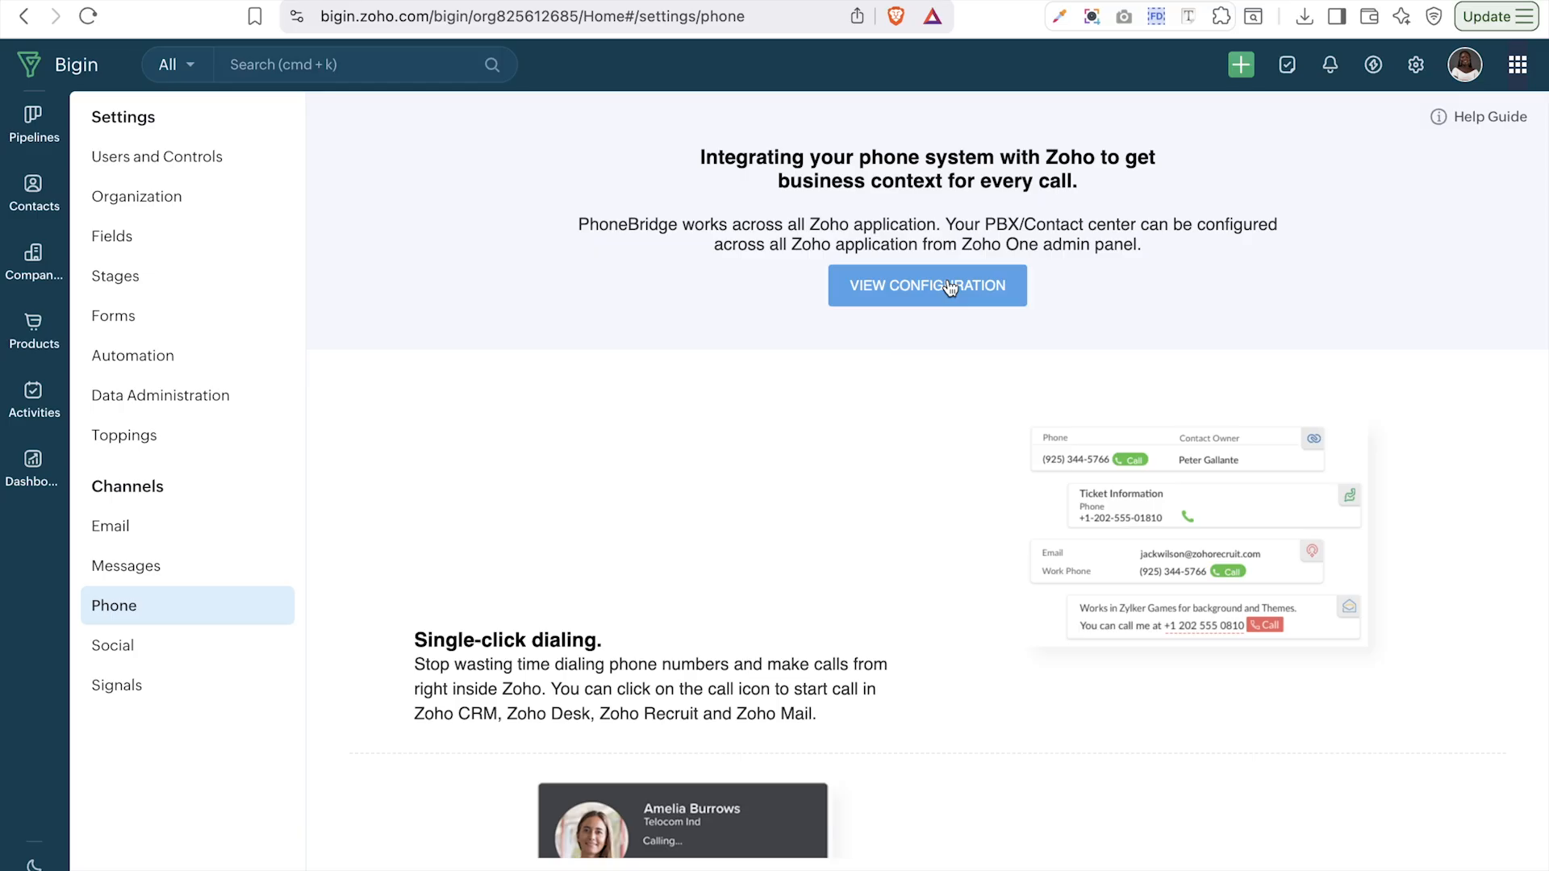
left_click(18, 24)
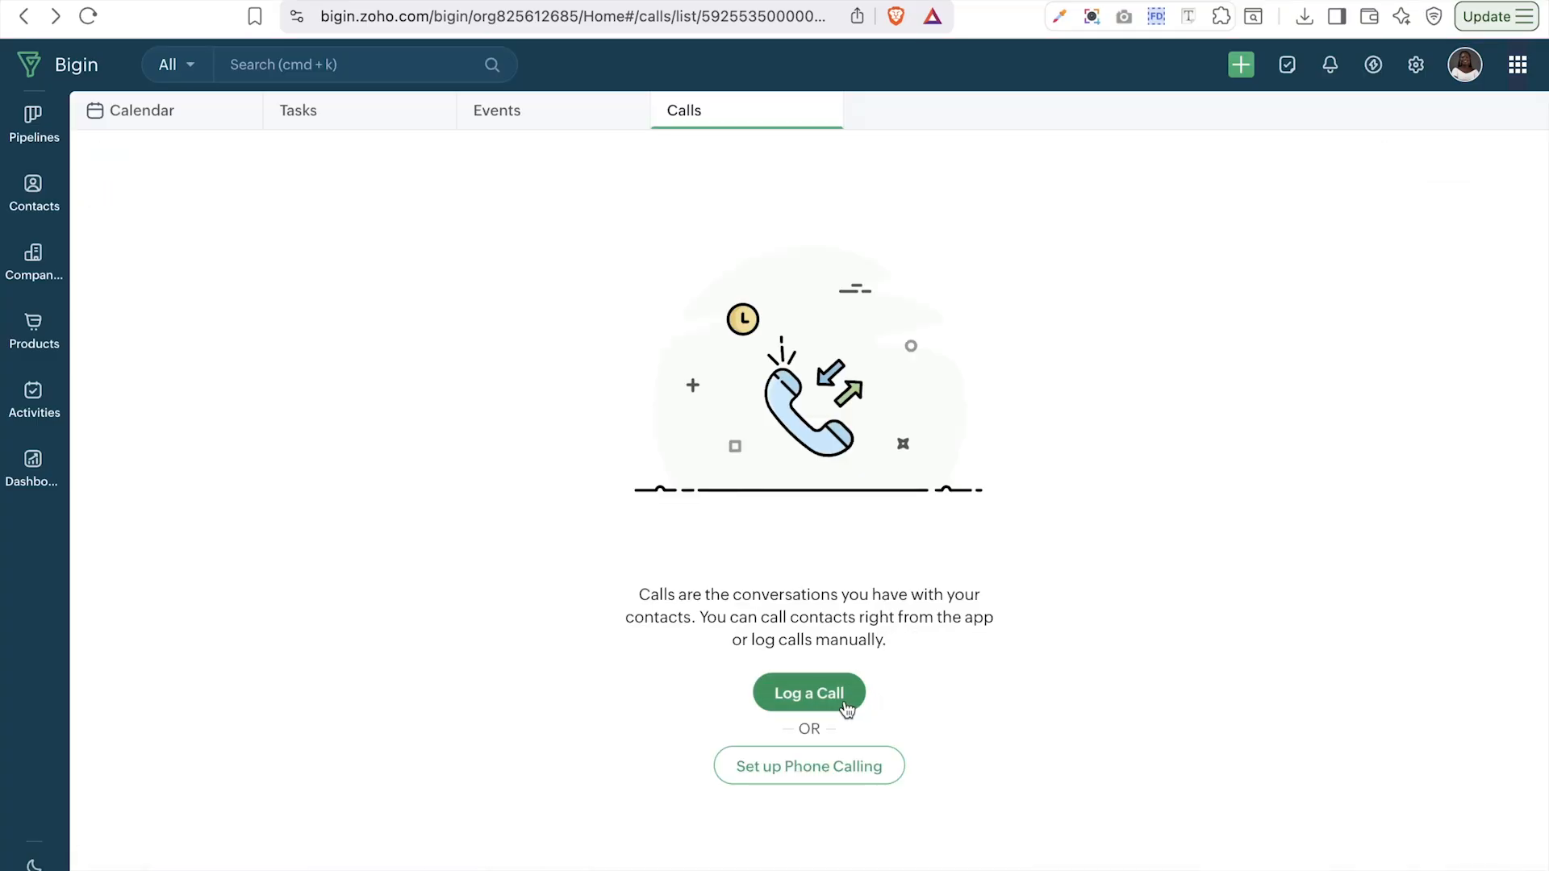
- Start a new call with the contact, keeping 12/10/2025 at 08:00 AM
left_click(787, 695)
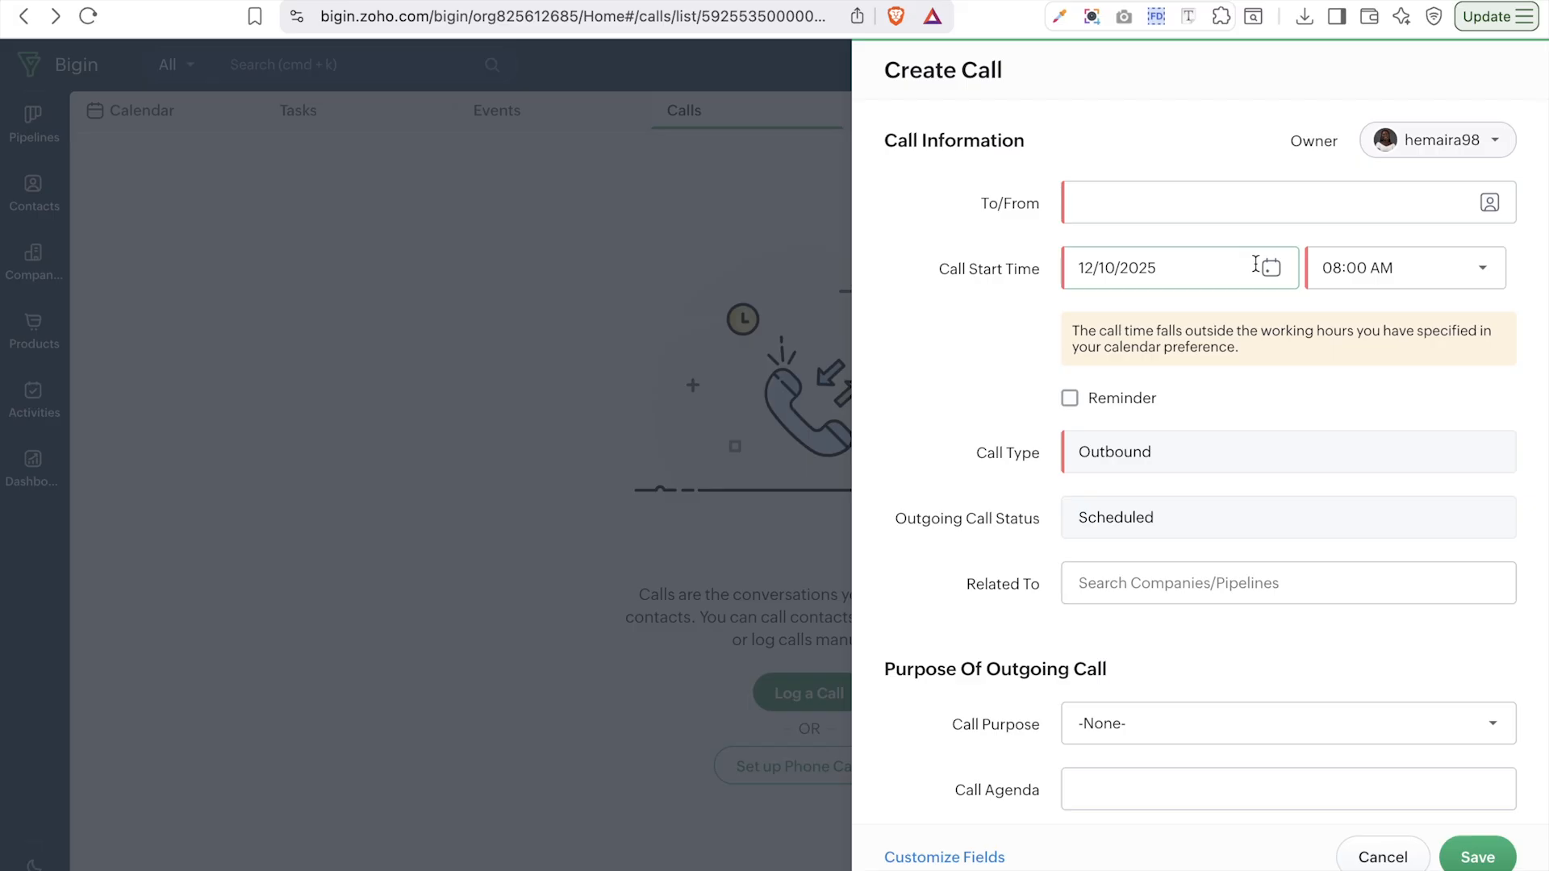
left_click(1201, 221)
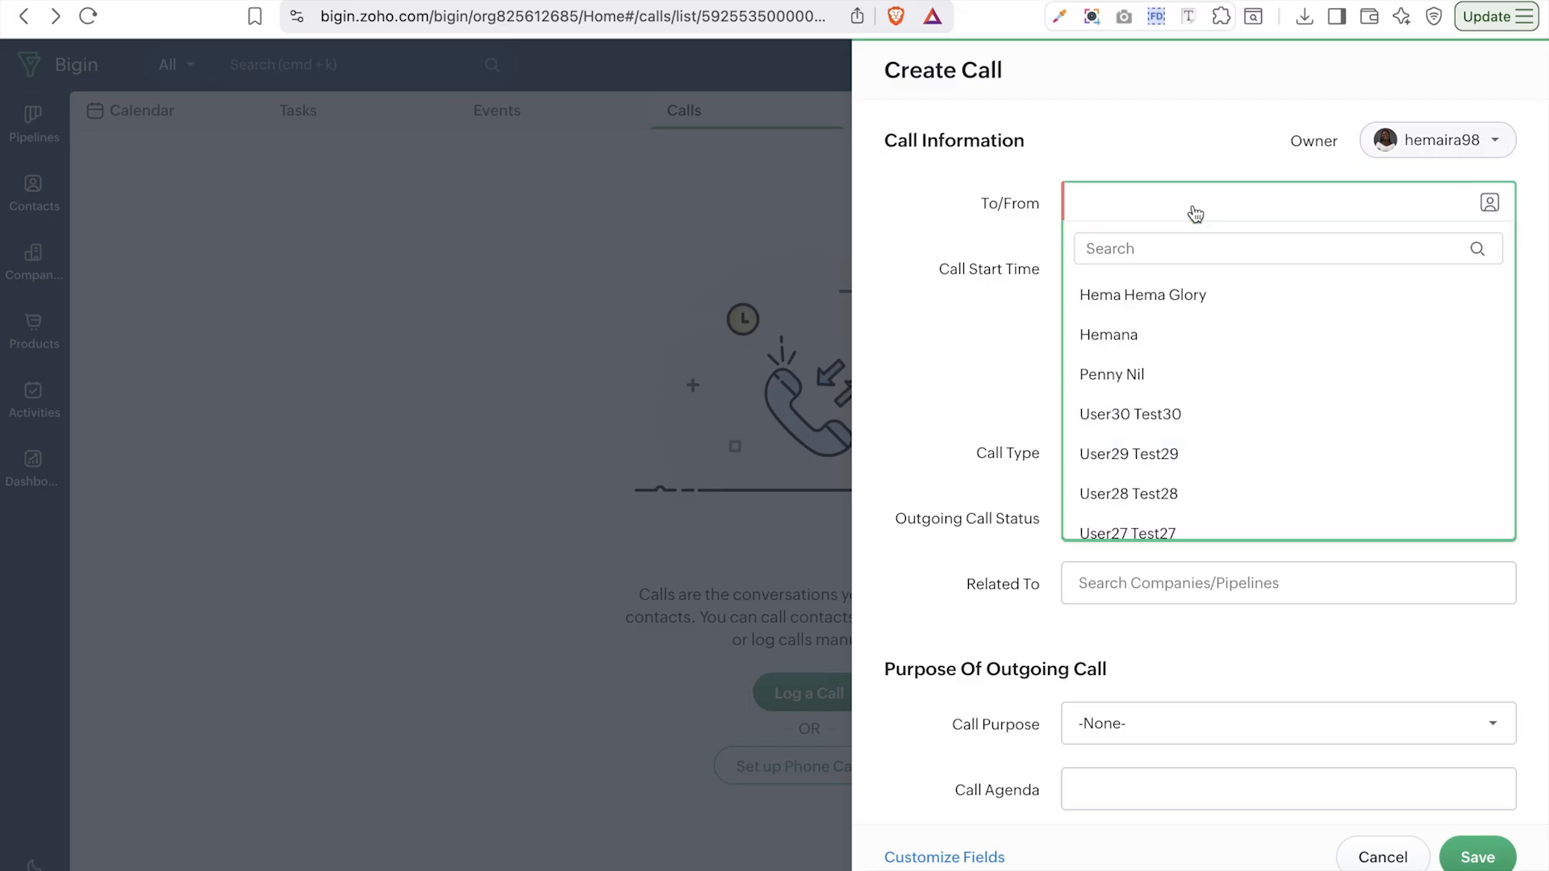
scroll(1219, 452, "down", 15)
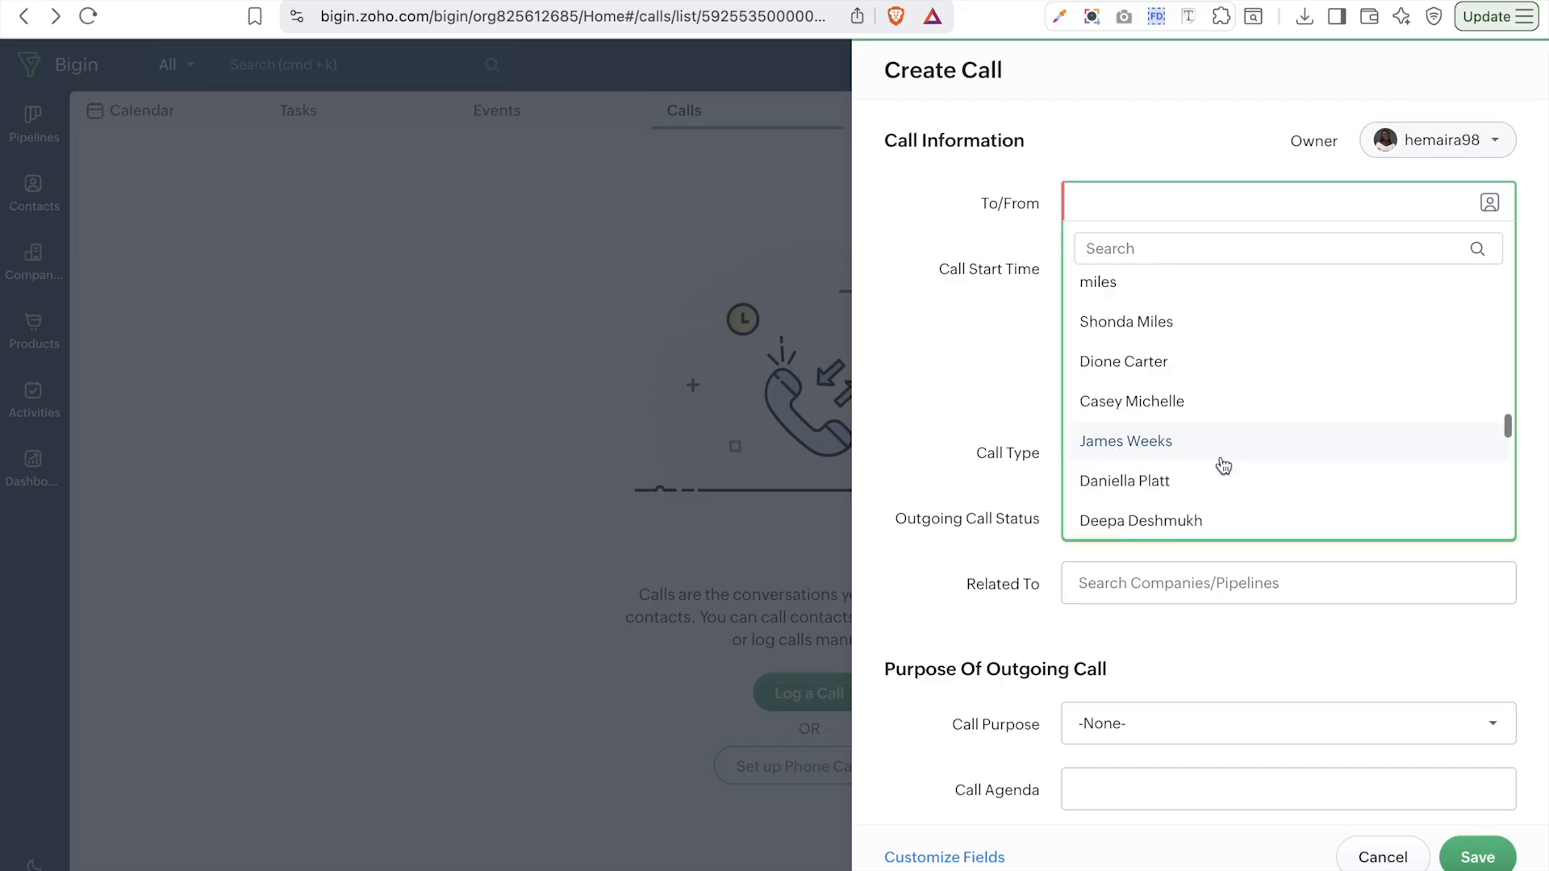
left_click(1136, 387)
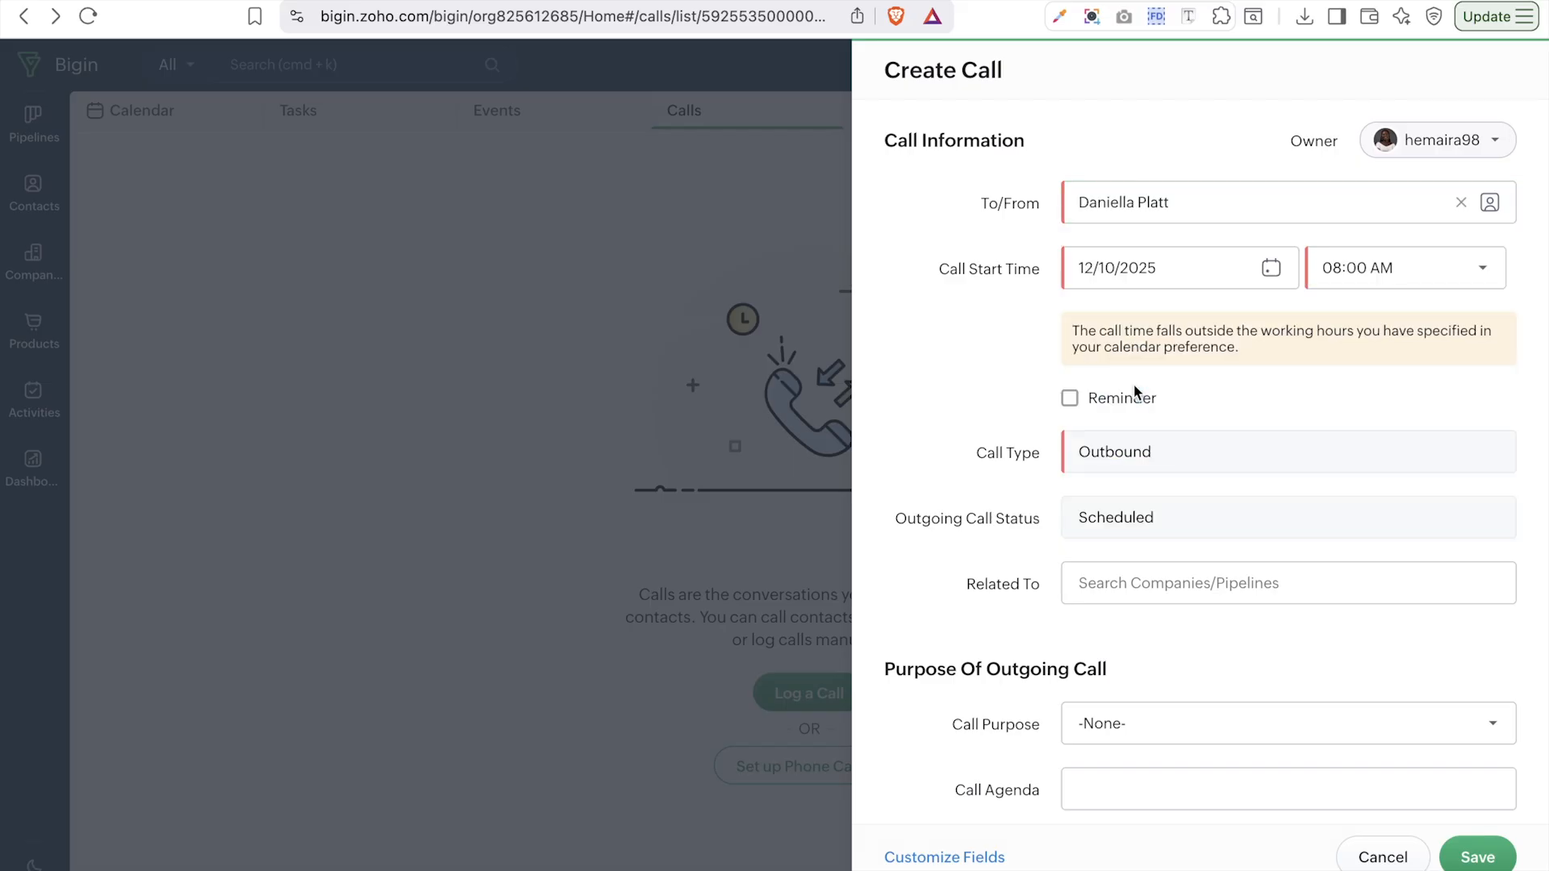
left_click(1174, 265)
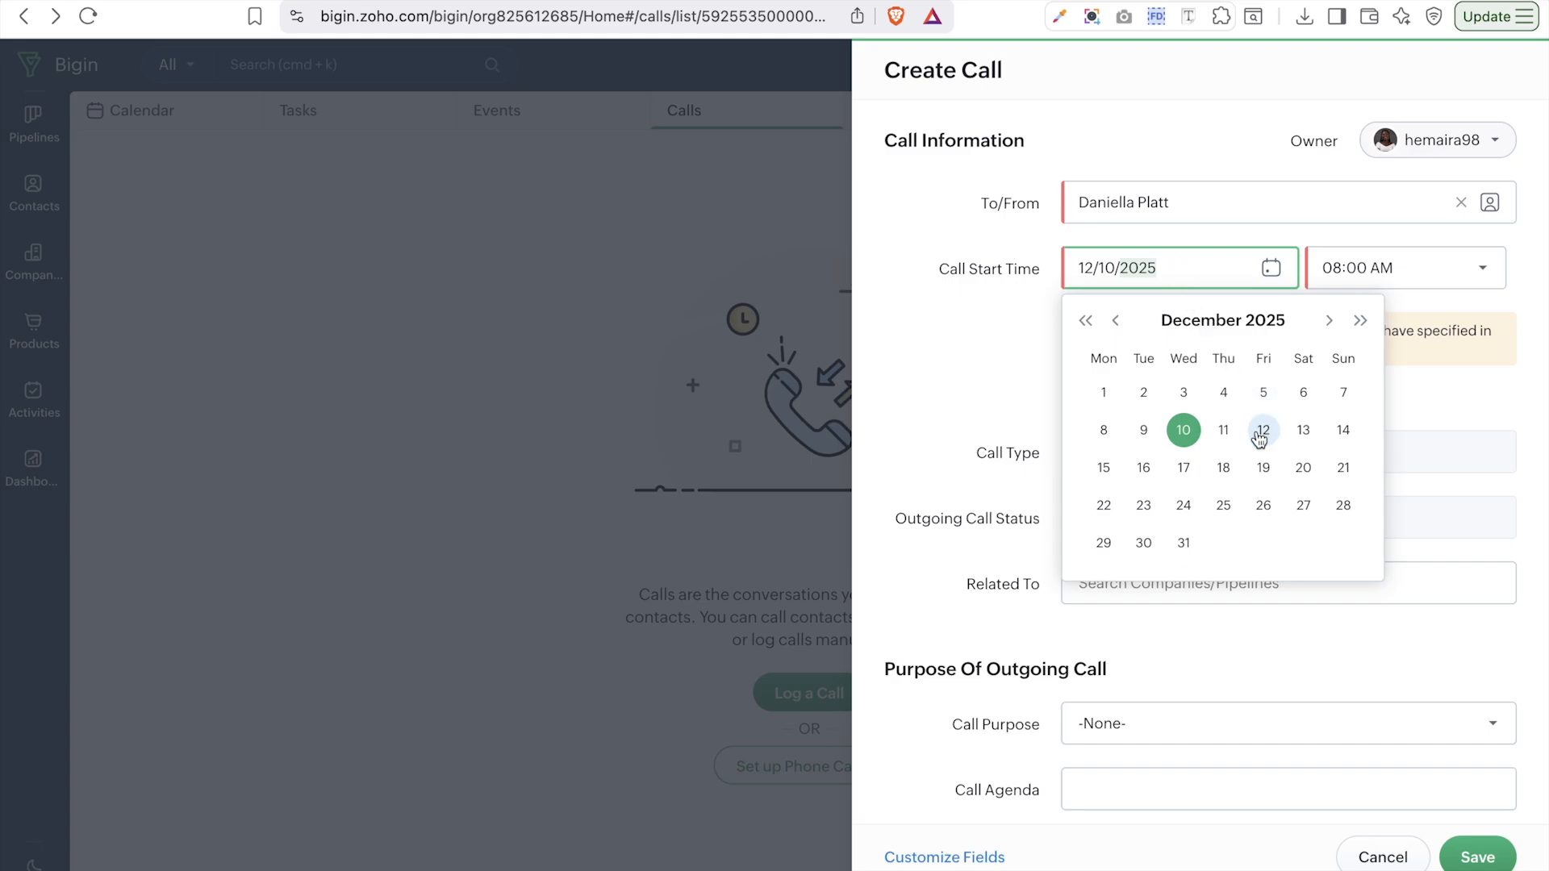
left_click(1416, 272)
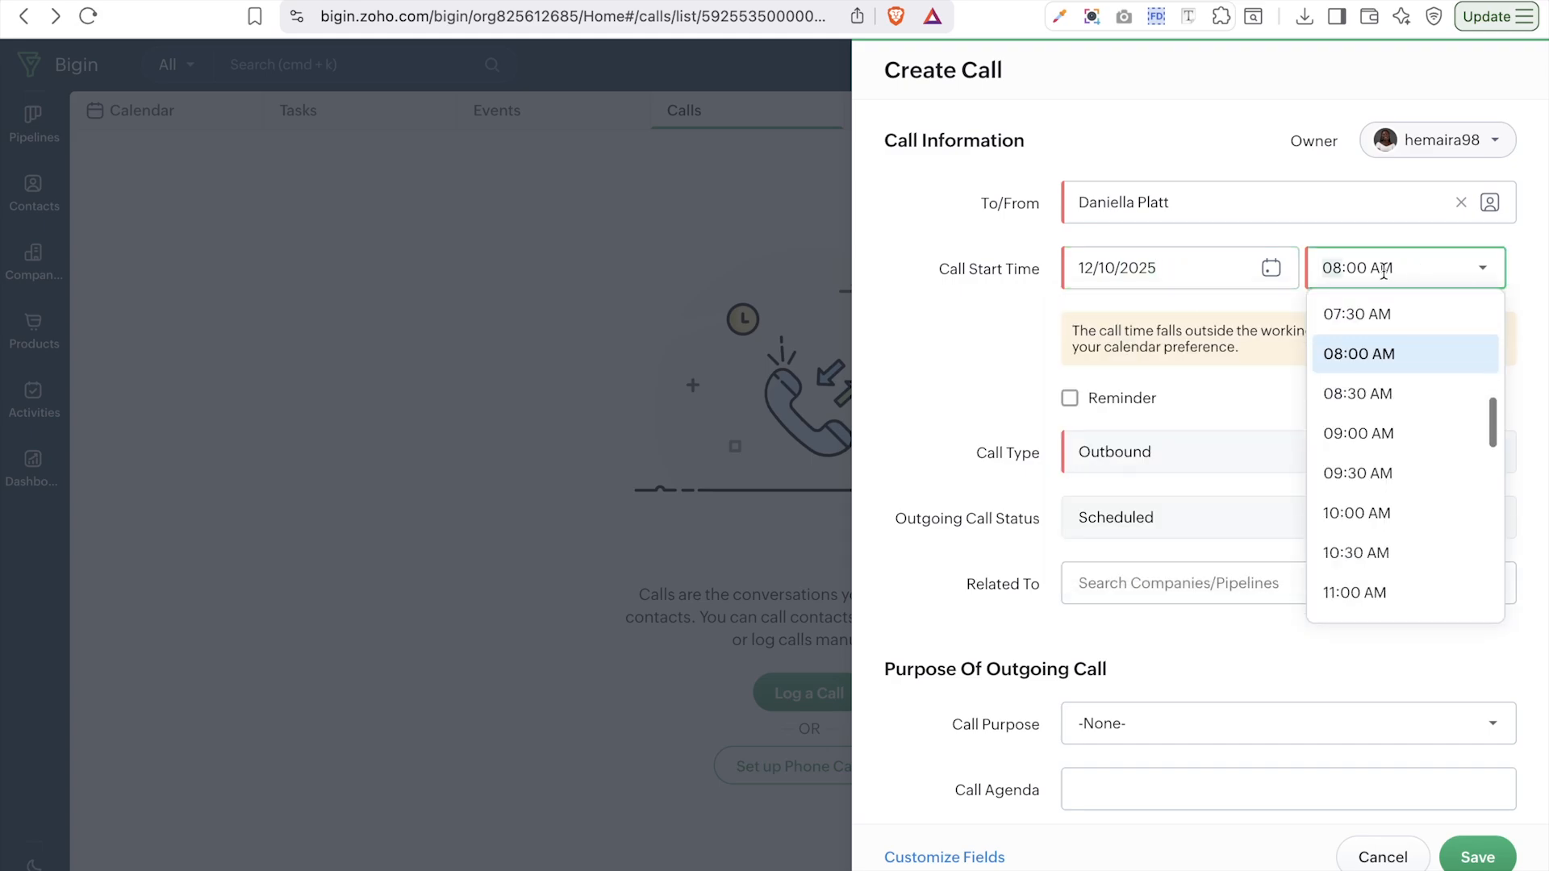
left_click(1251, 406)
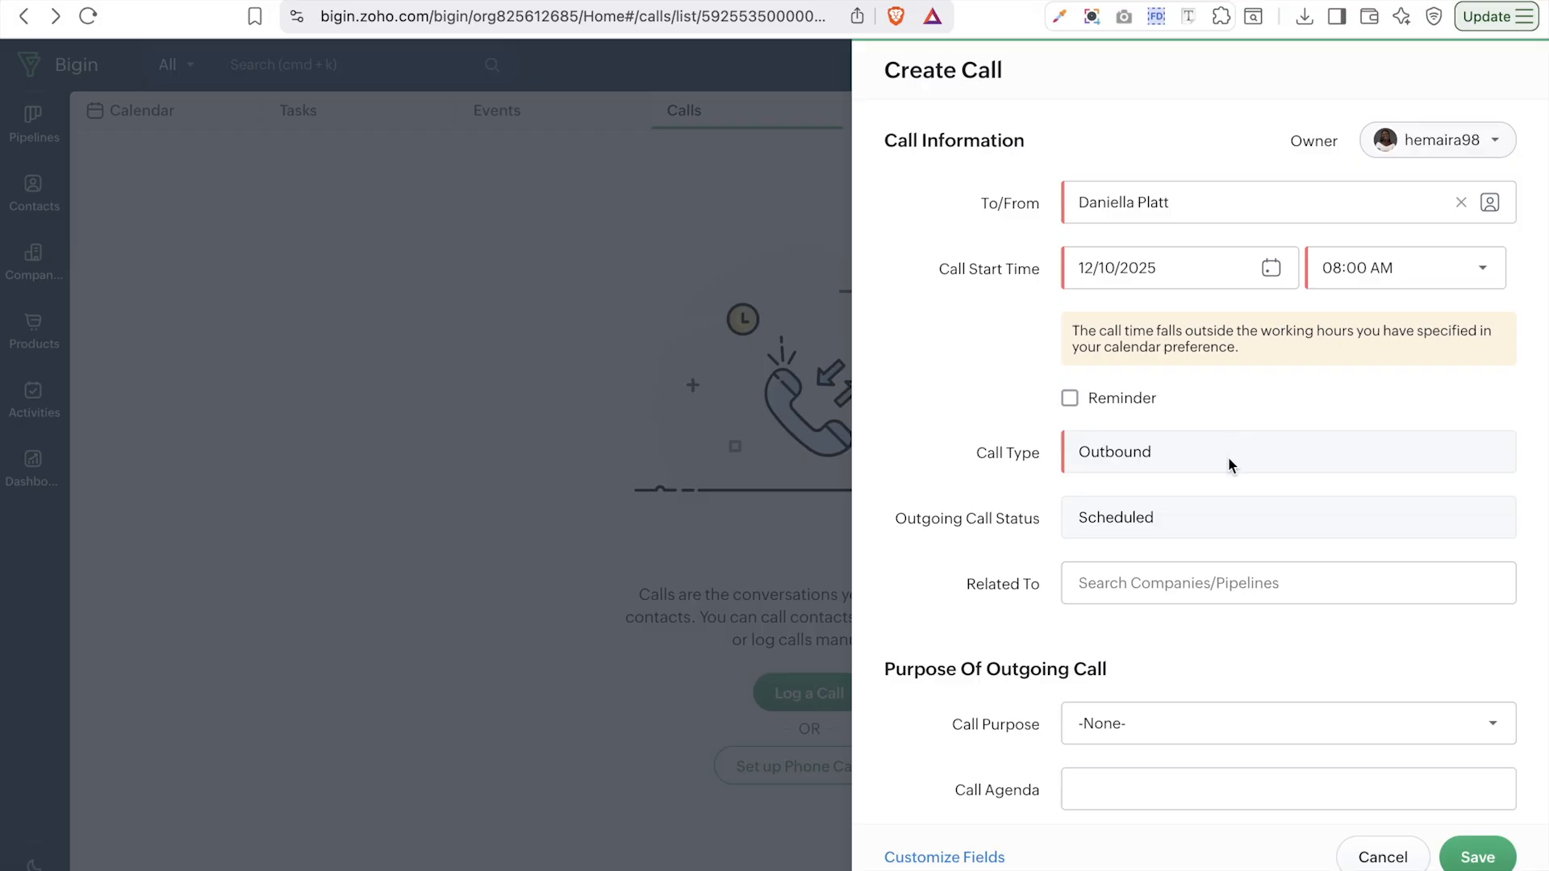
- Relate the call to the company Trilogy solutions, set purpose Prospecting, and save
scroll(1158, 462, "down", 3)
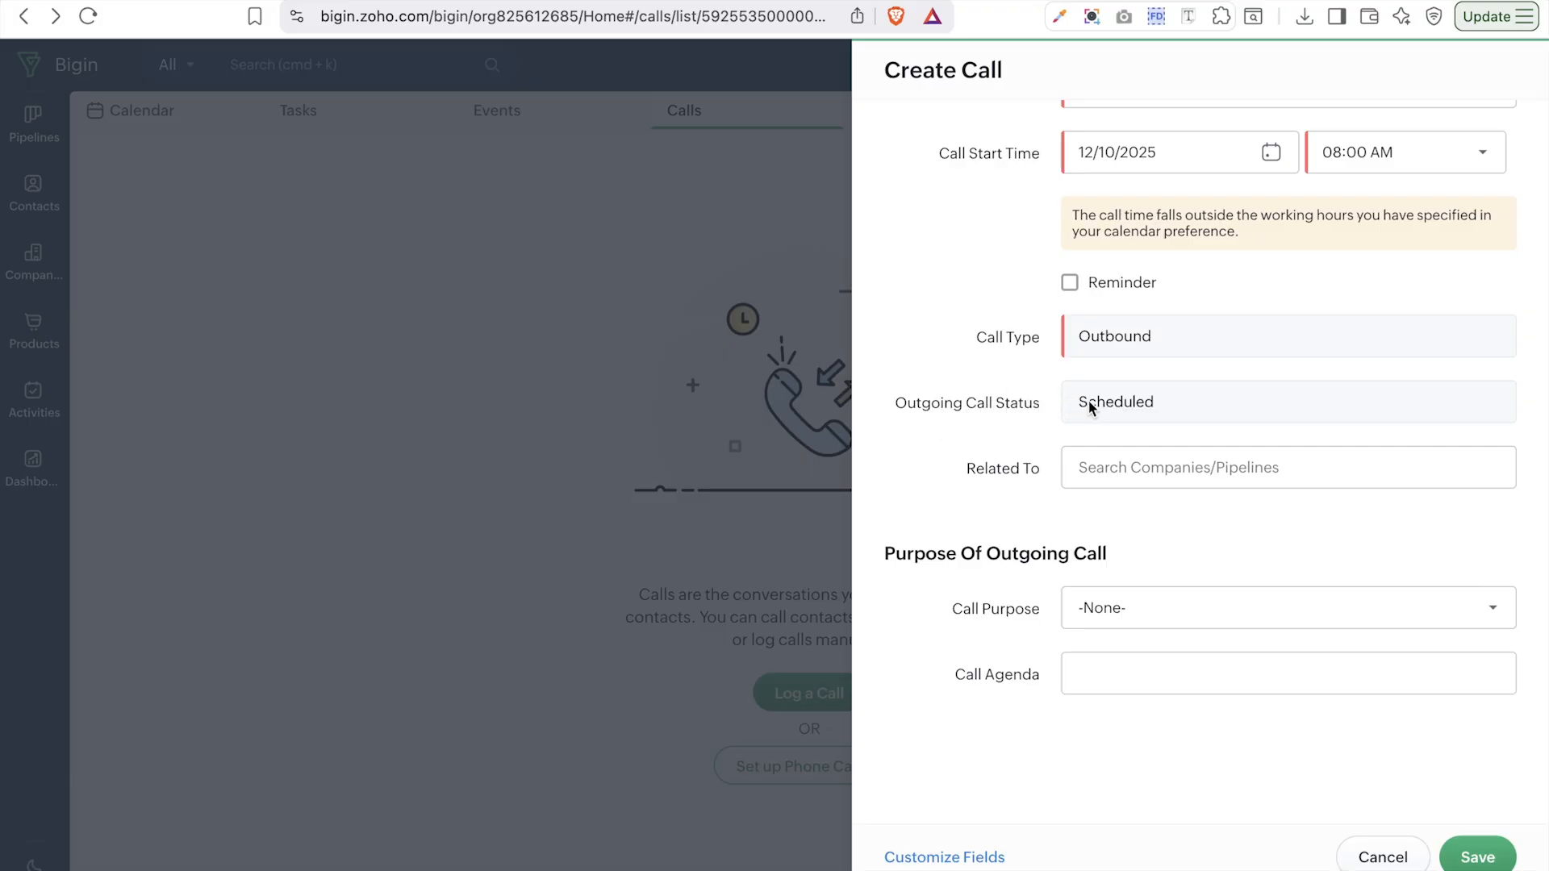
left_click(1177, 482)
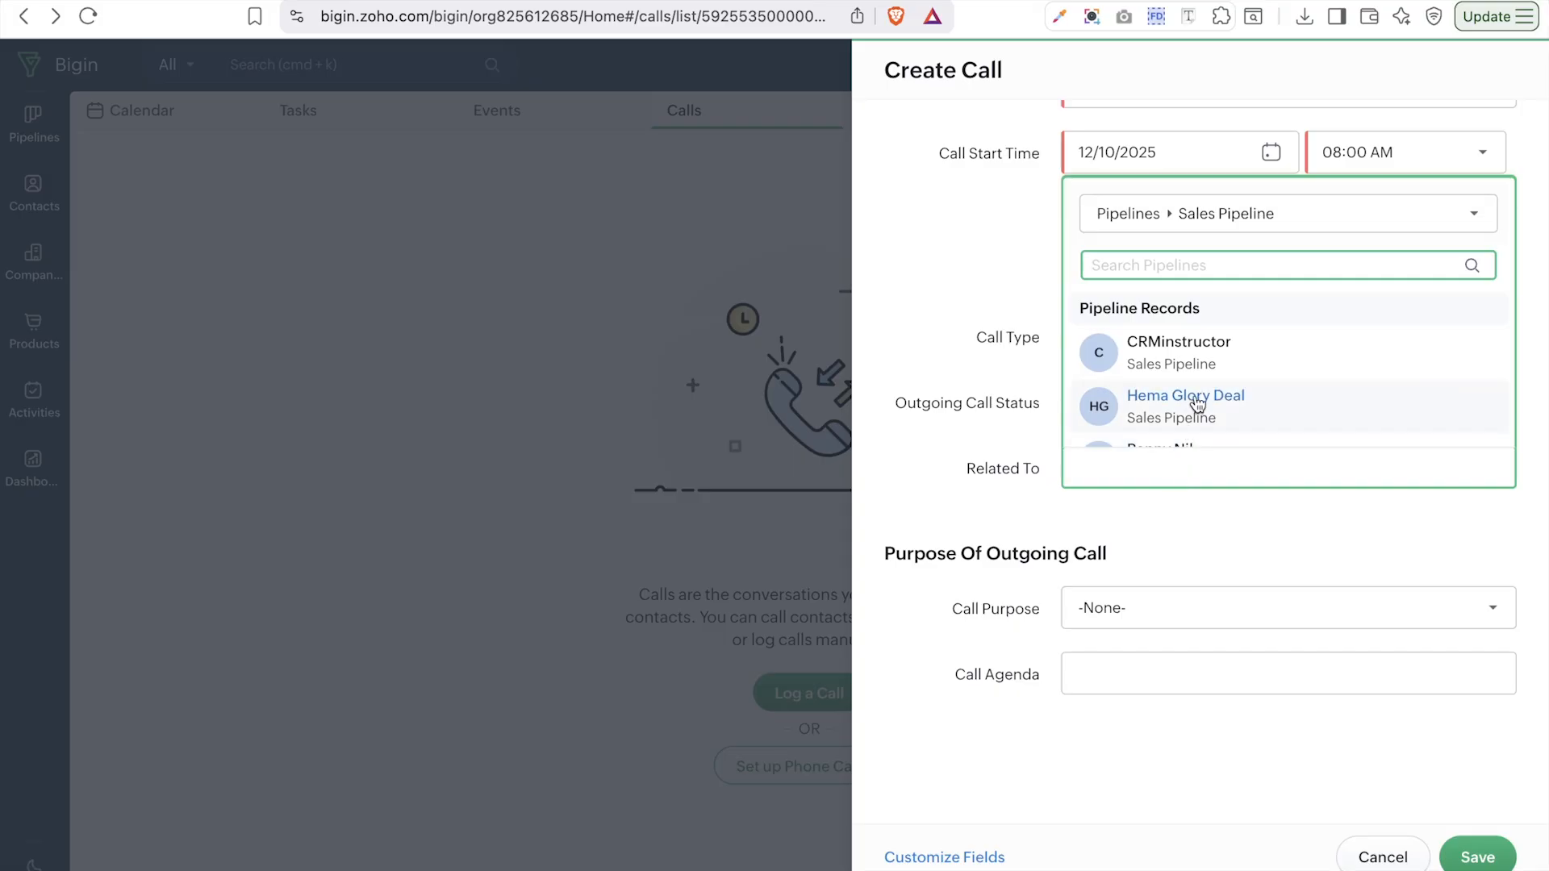
left_click(1219, 217)
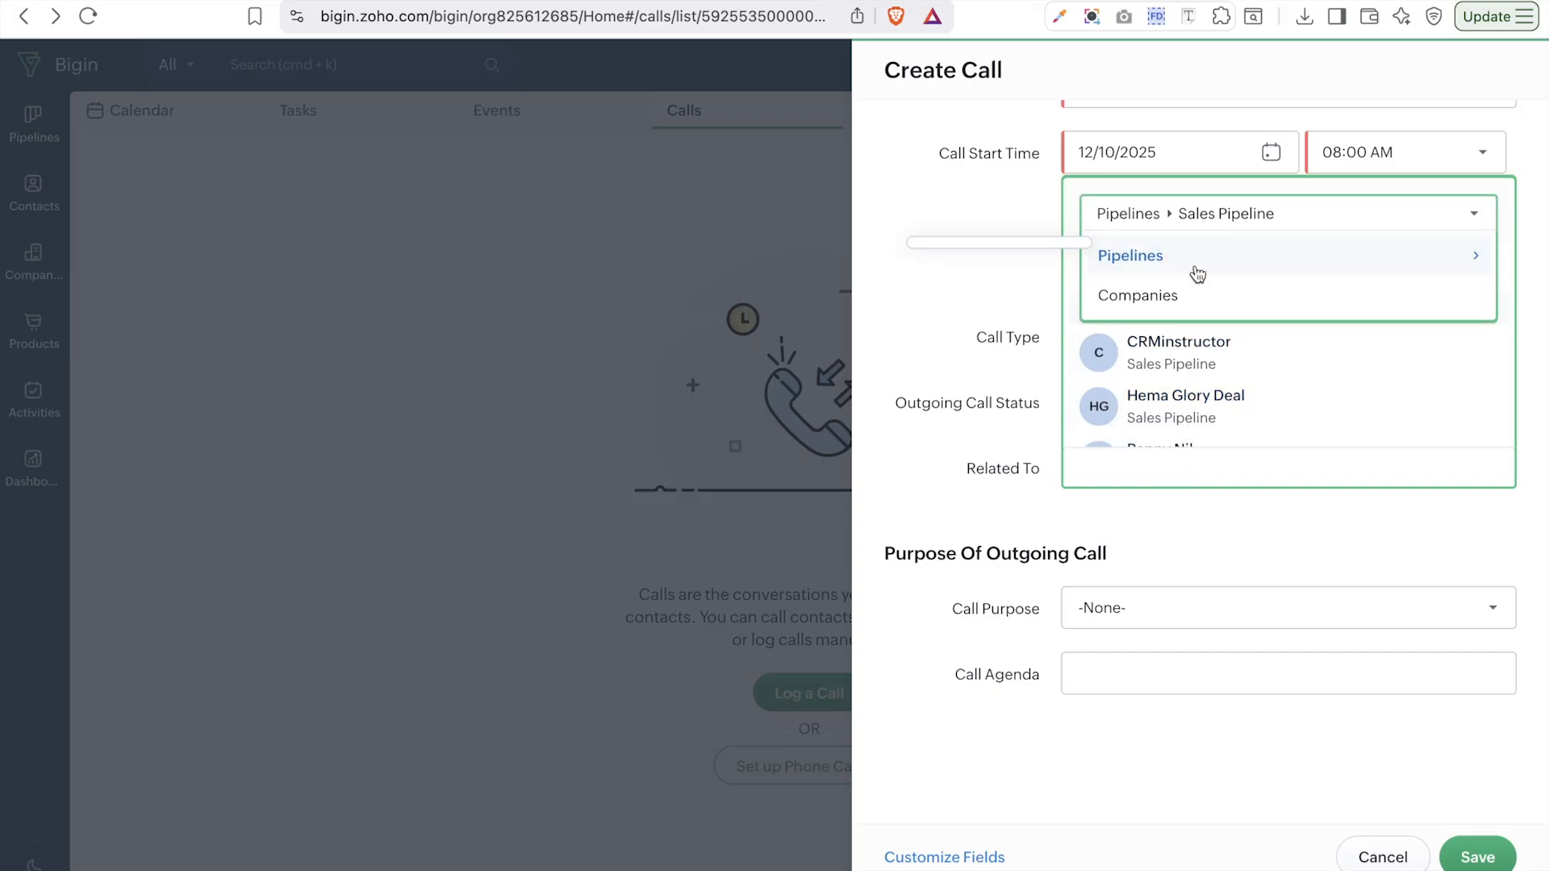
left_click(1193, 292)
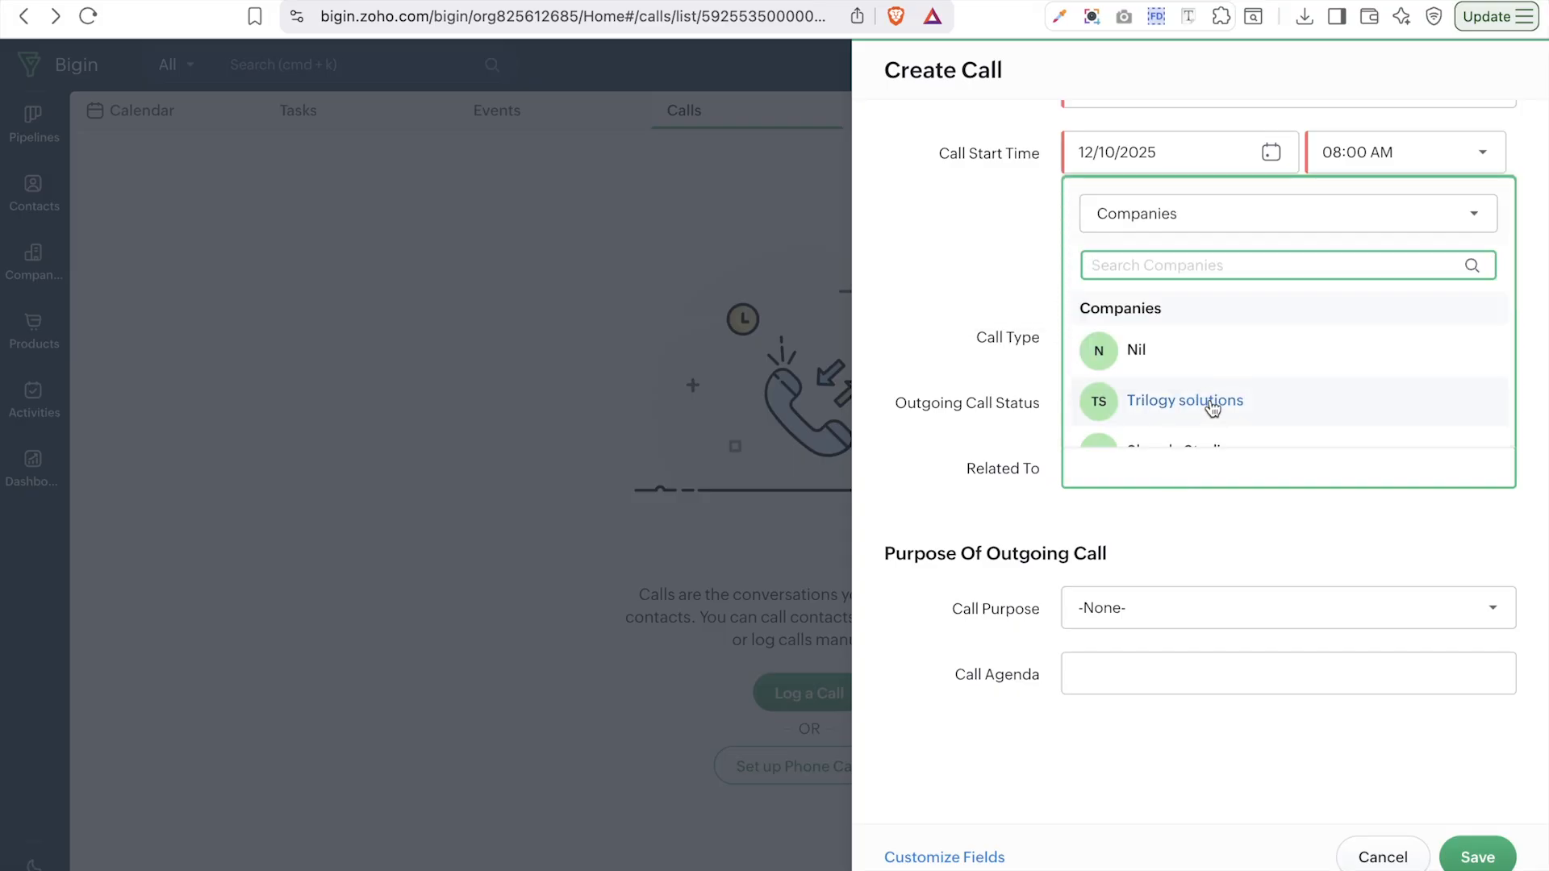
scroll(1213, 410, "down", 1)
left_click(1174, 329)
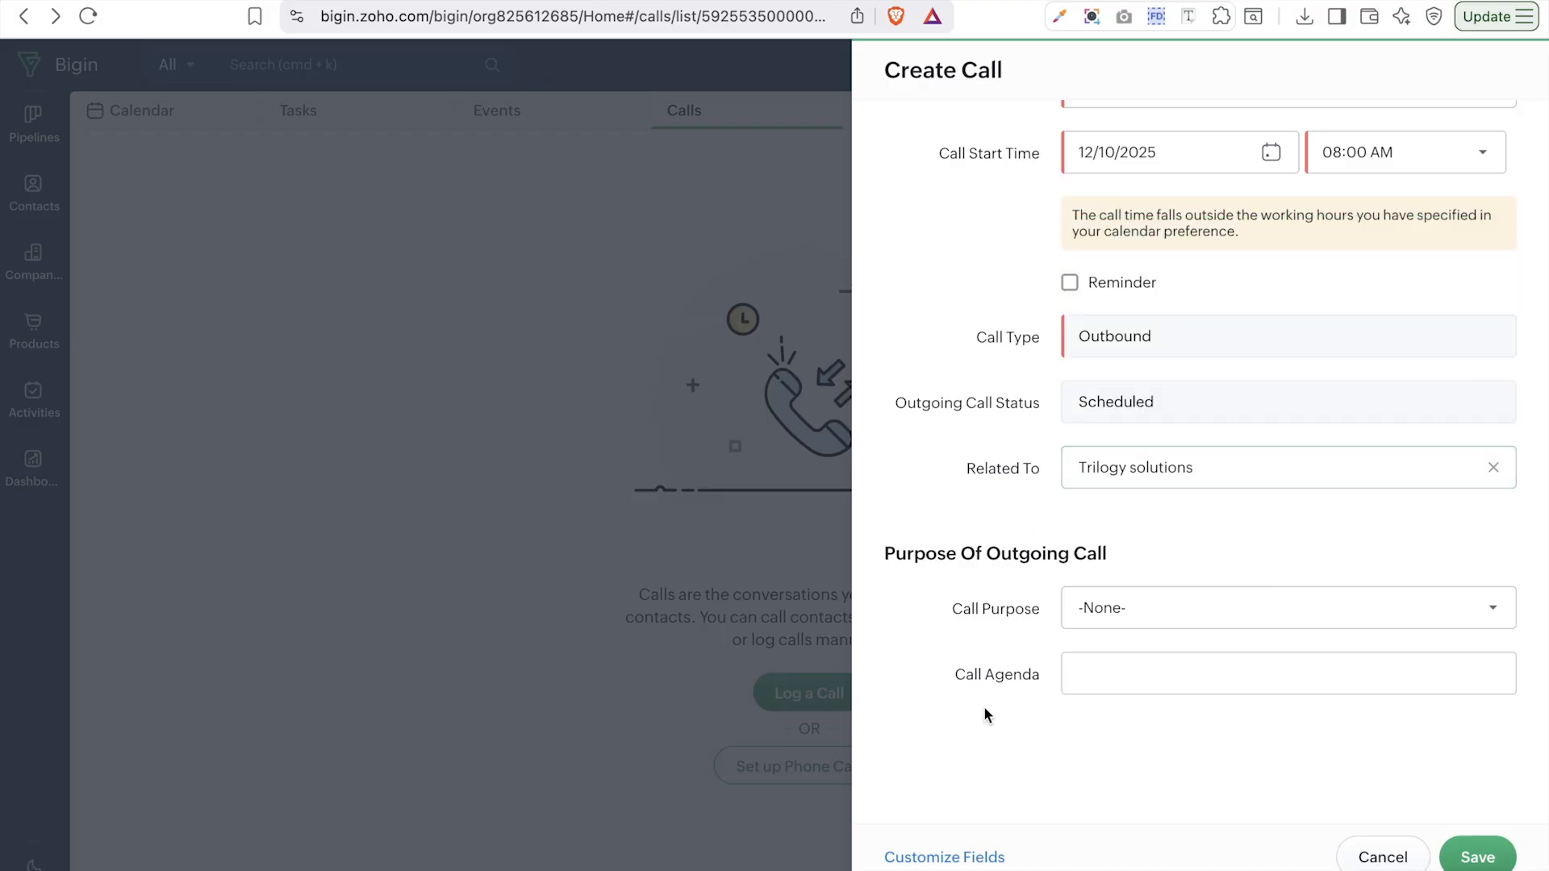
left_click(1115, 610)
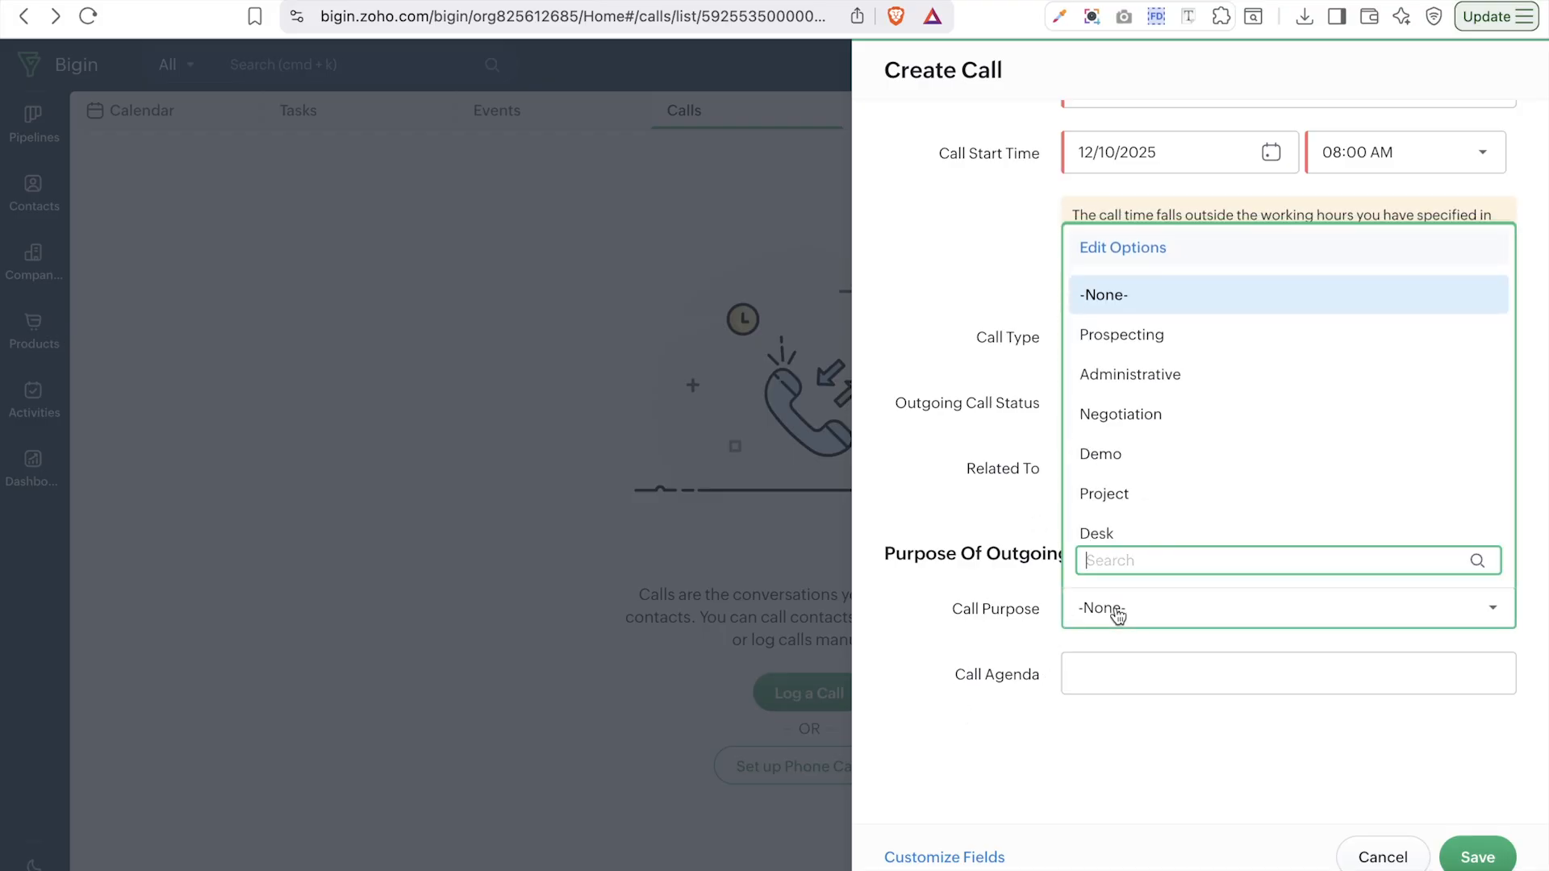
left_click(1171, 347)
left_click(1120, 661)
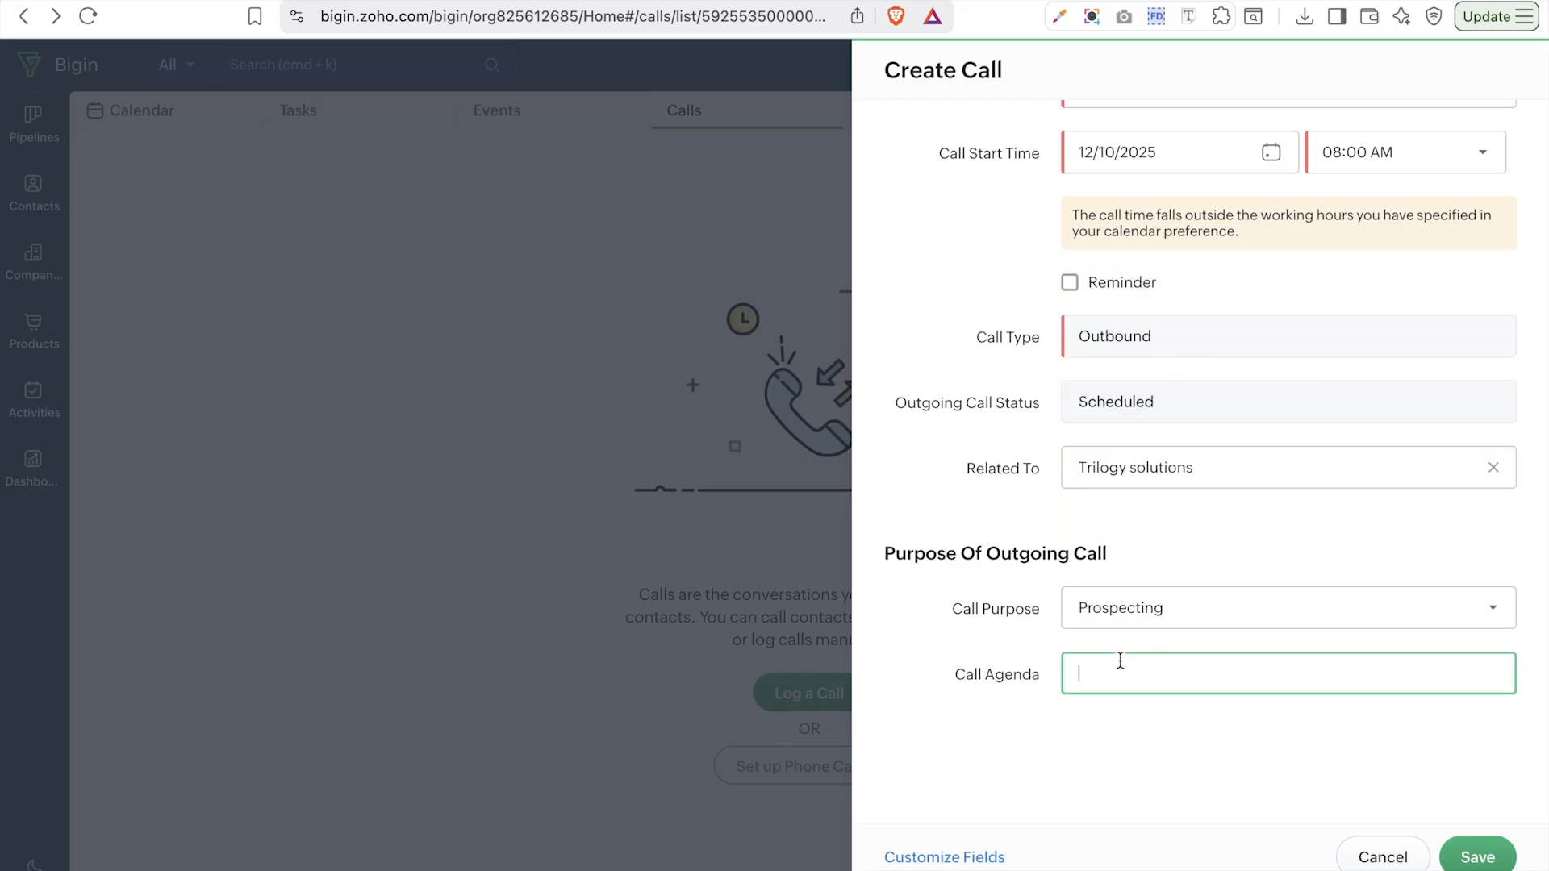
left_click(1478, 857)
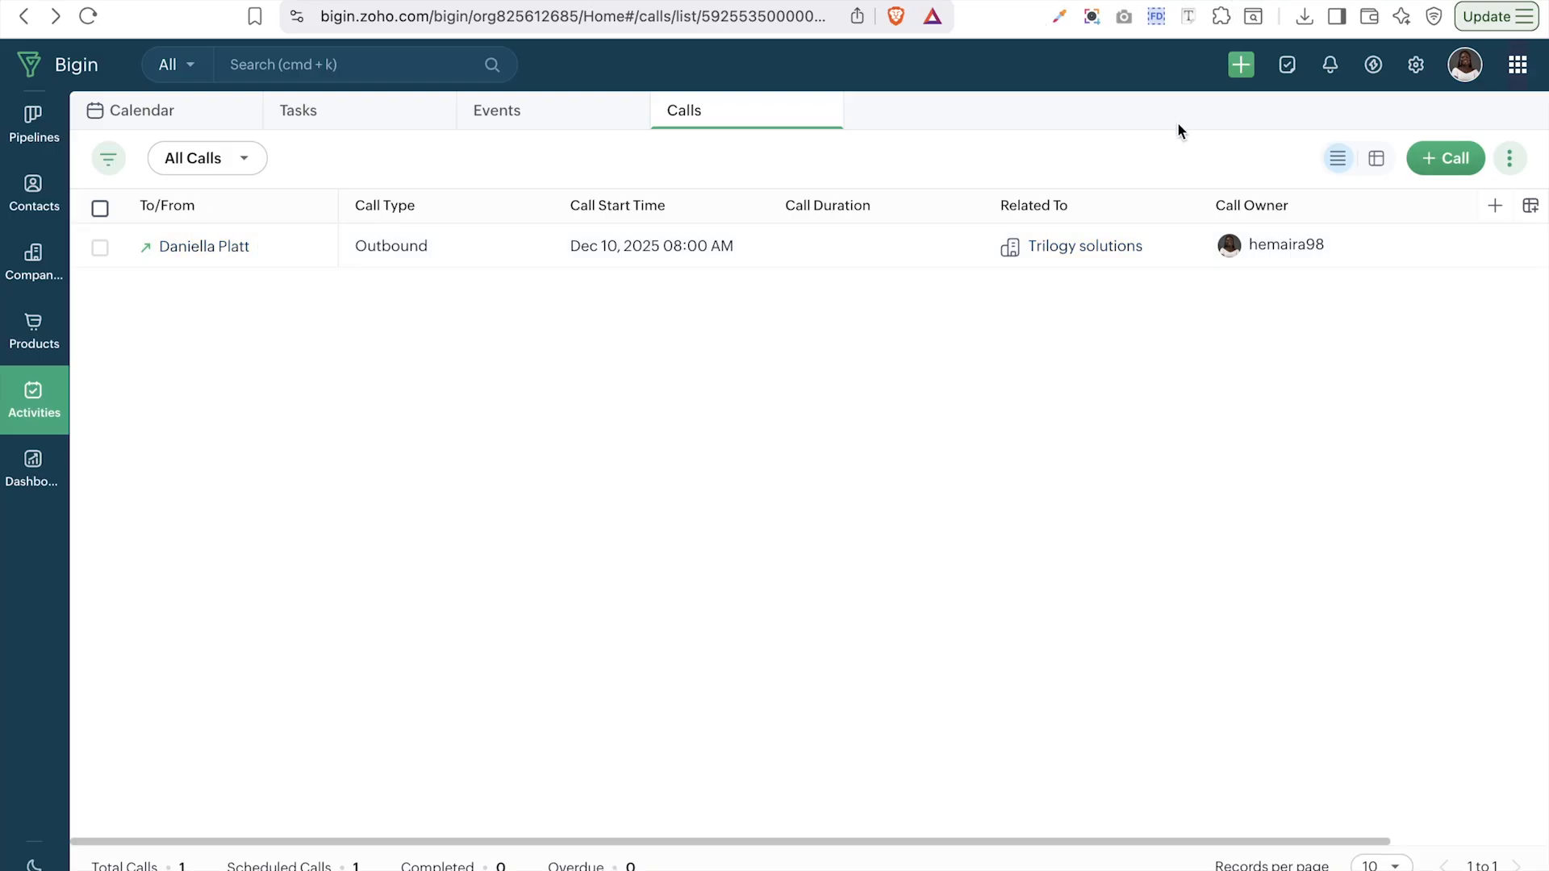
- Include Calls in the activity calendar's Activity Types
left_click(170, 122)
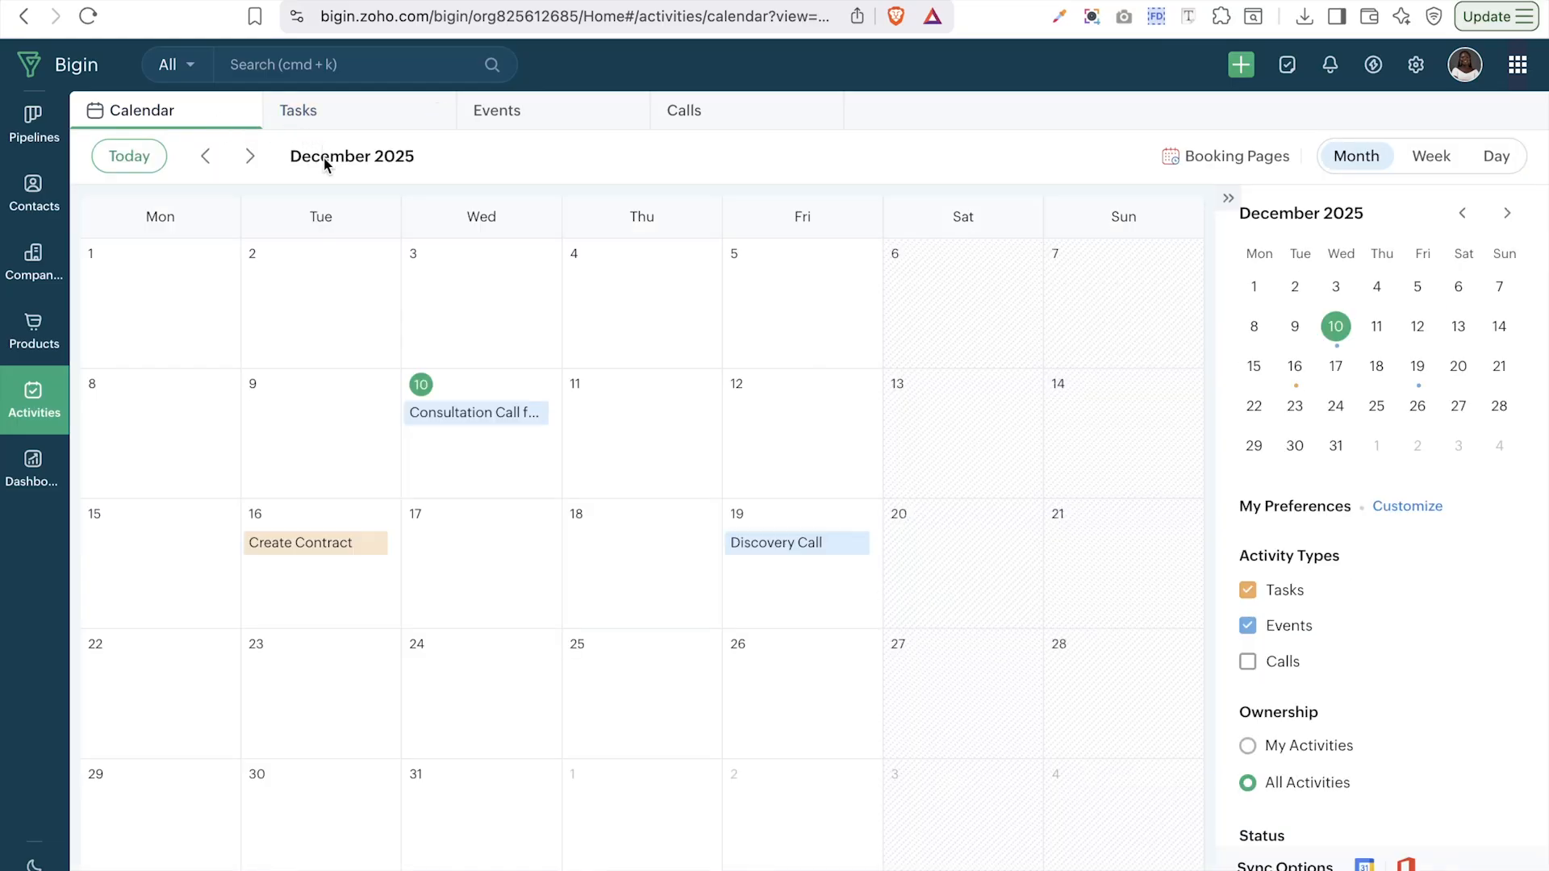
mouse_move(452, 528)
left_click(1248, 665)
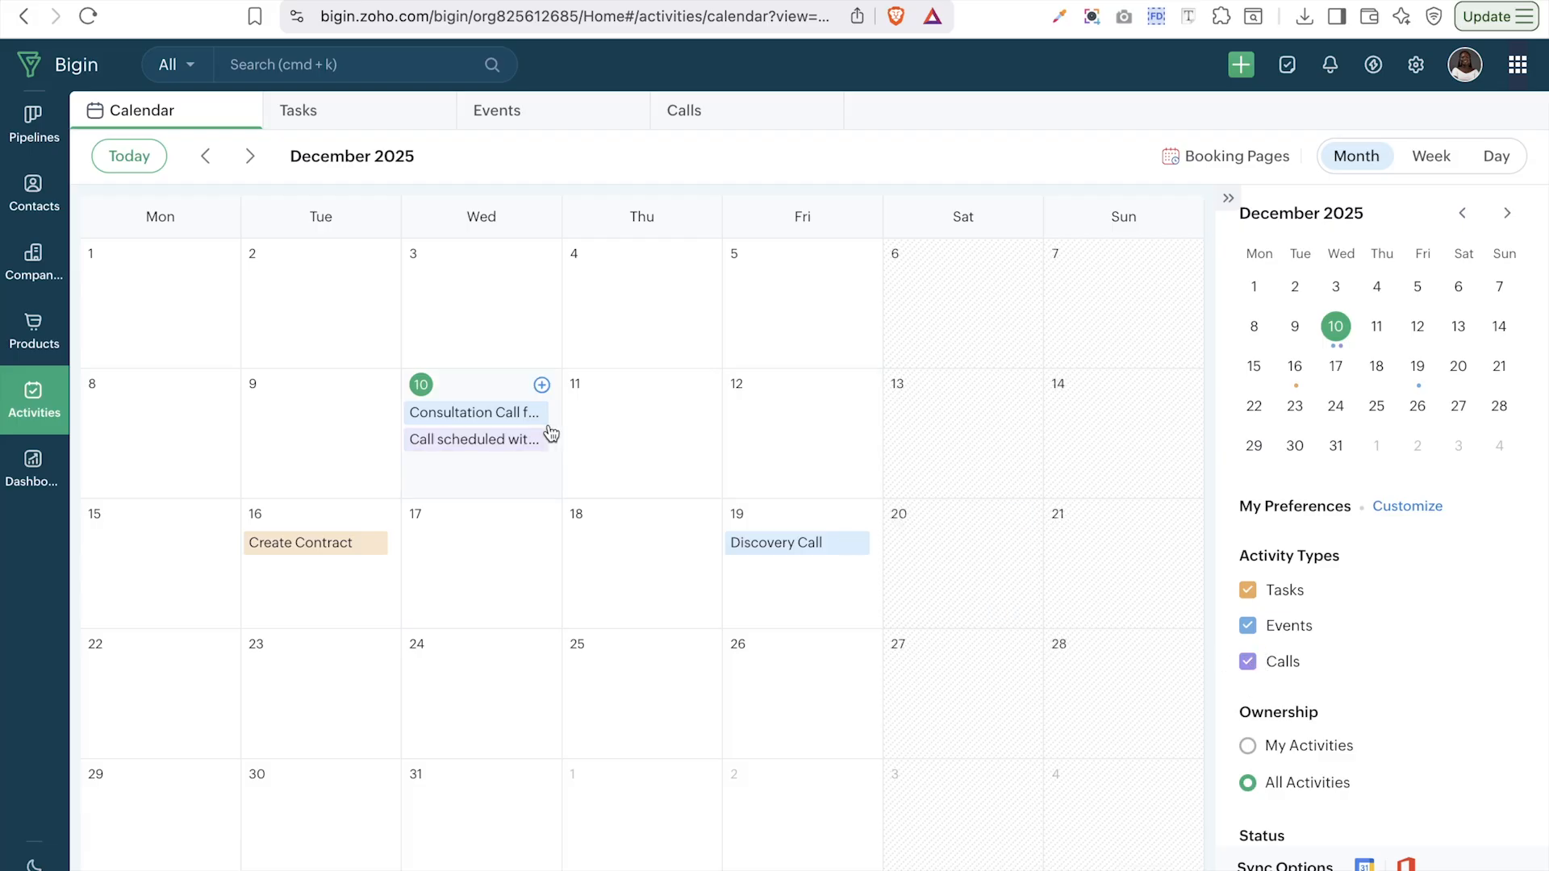
- Review the 8 AM call and 3 PM Consultation Call in Day and Week views, then return to Month view
left_click(1487, 159)
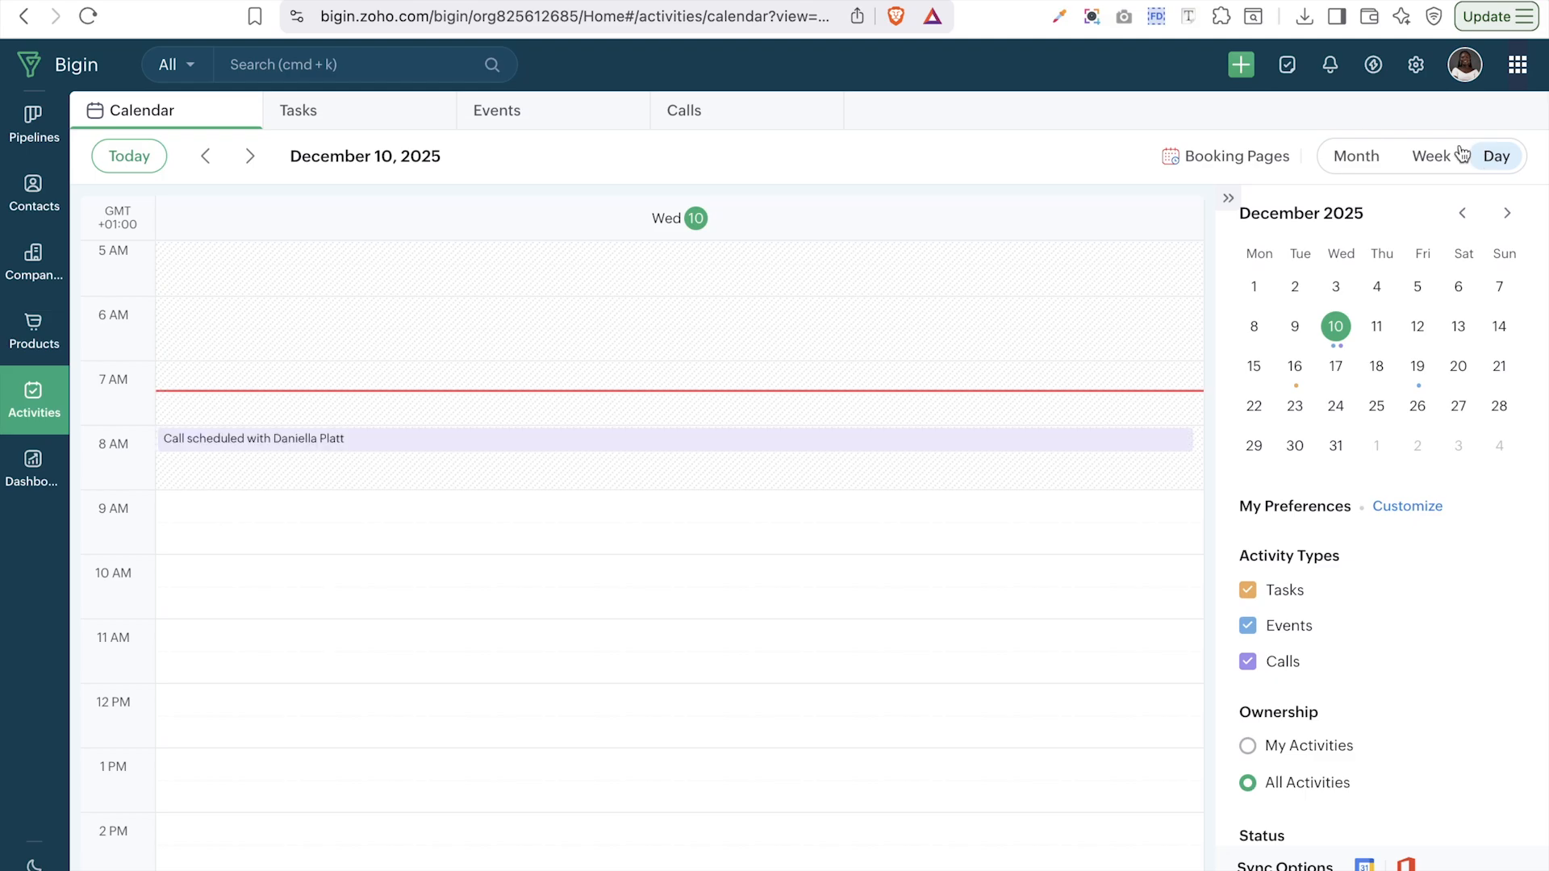
left_click(484, 445)
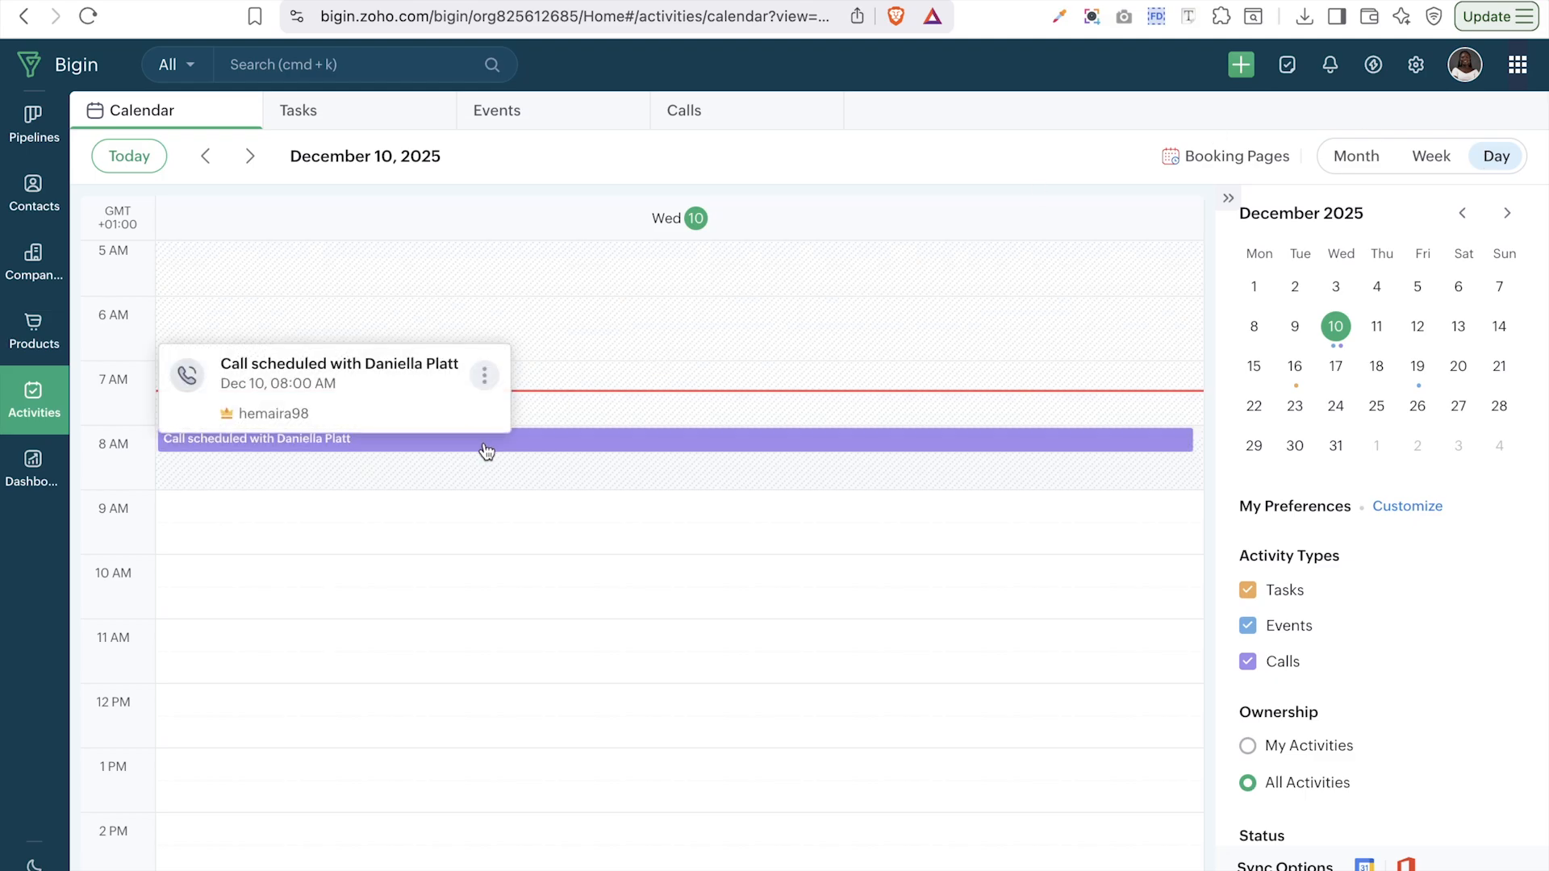
scroll(486, 451, "down", 5)
scroll(486, 451, "down", 1)
left_click(394, 565)
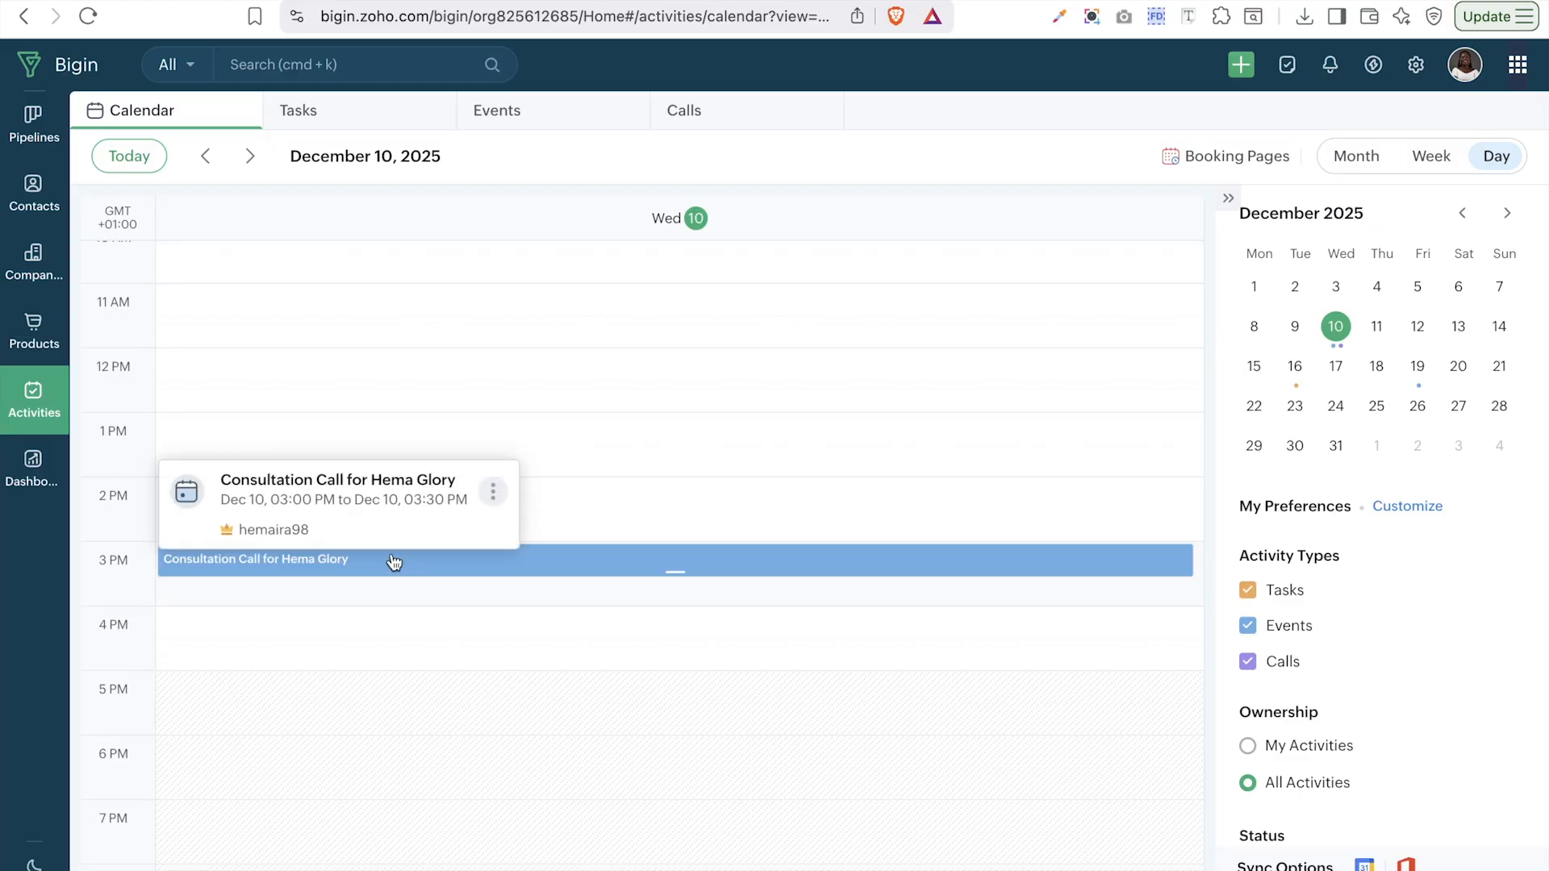
left_click(1432, 155)
scroll(1093, 559, "down", 7)
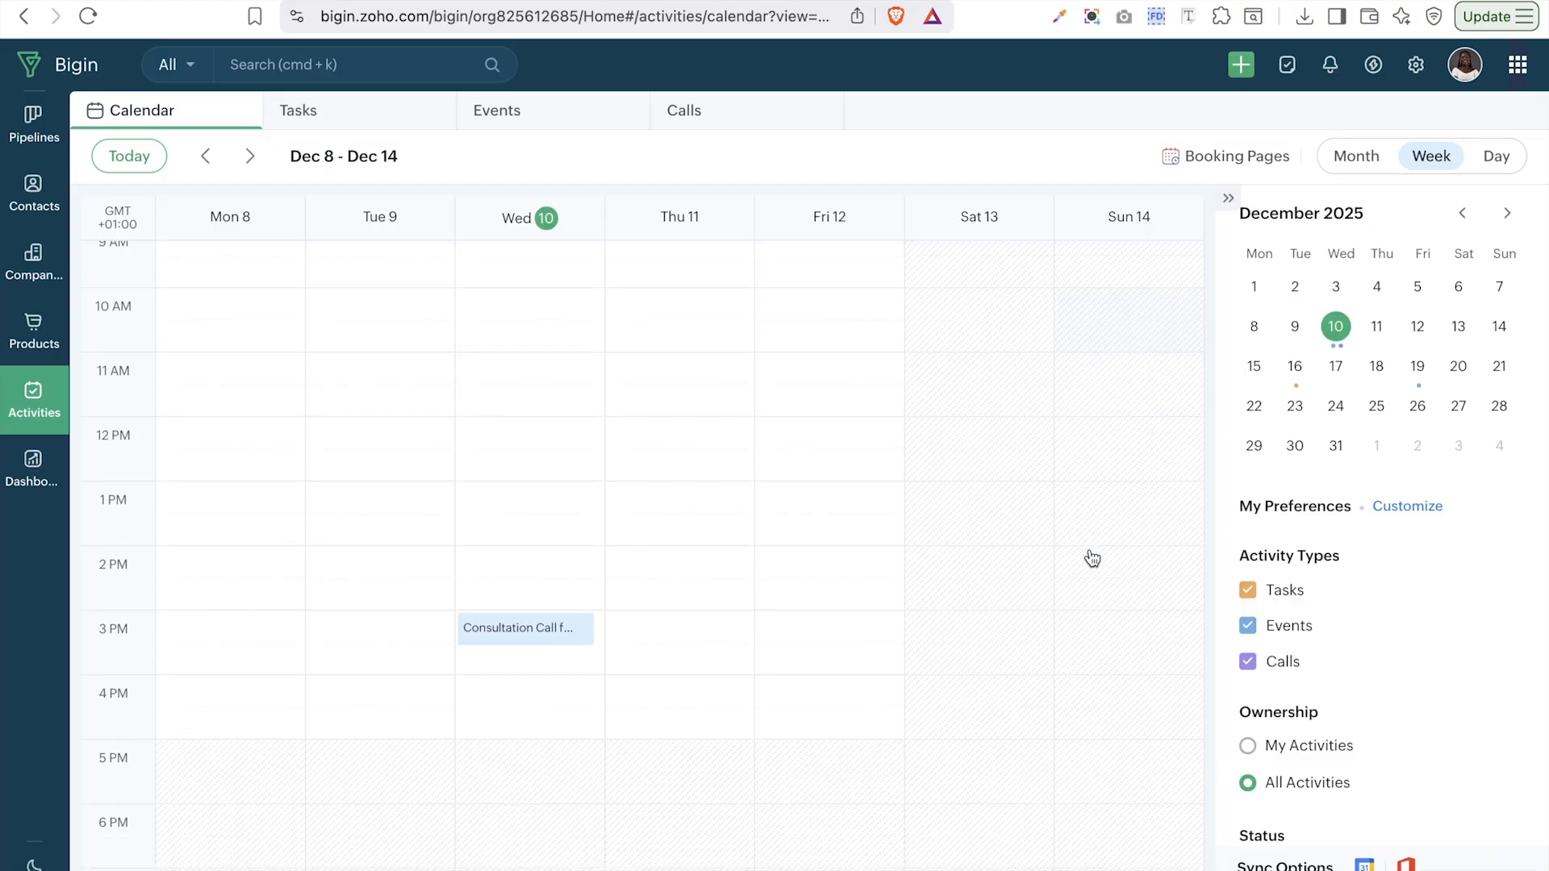
left_click(1358, 158)
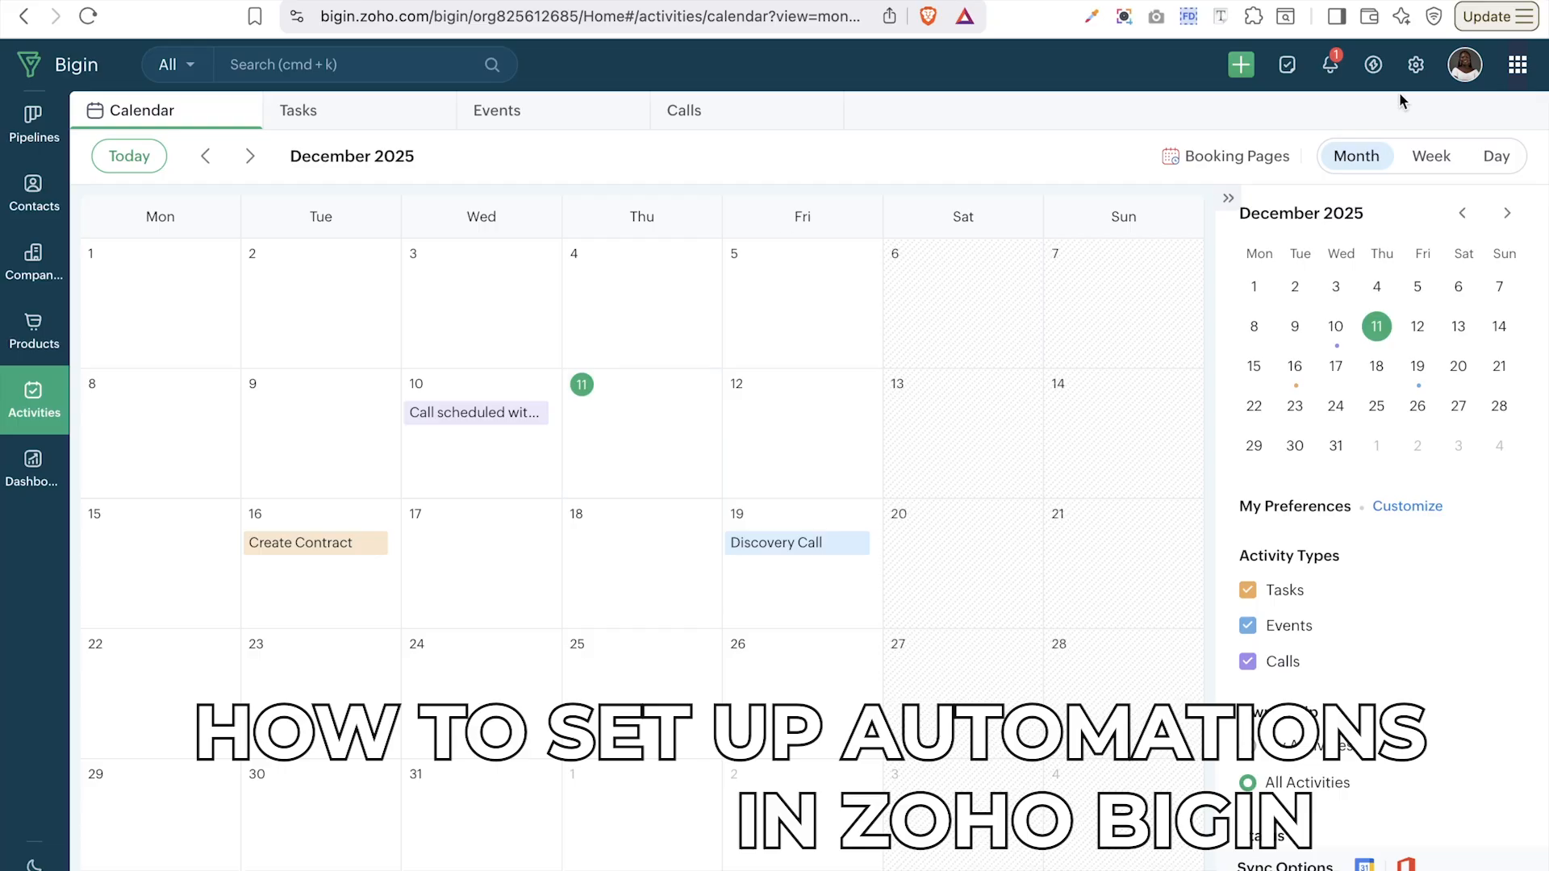
- In Automation settings, review the Stage Automation and Zoho Flow Actions tabs, ending on Automation Rules Workflows
left_click(1416, 64)
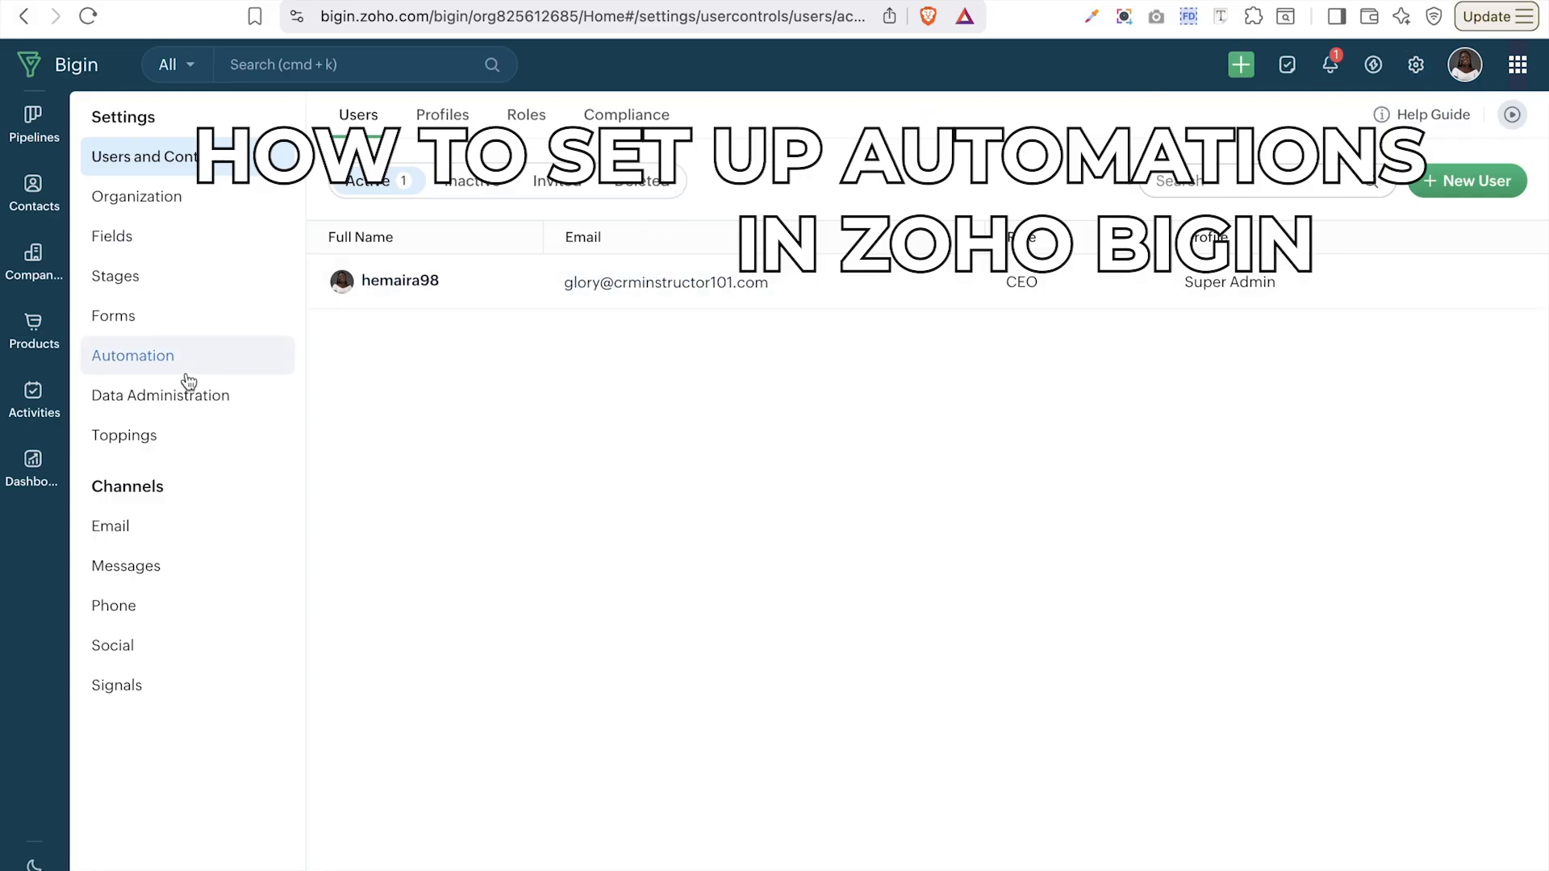
left_click(122, 360)
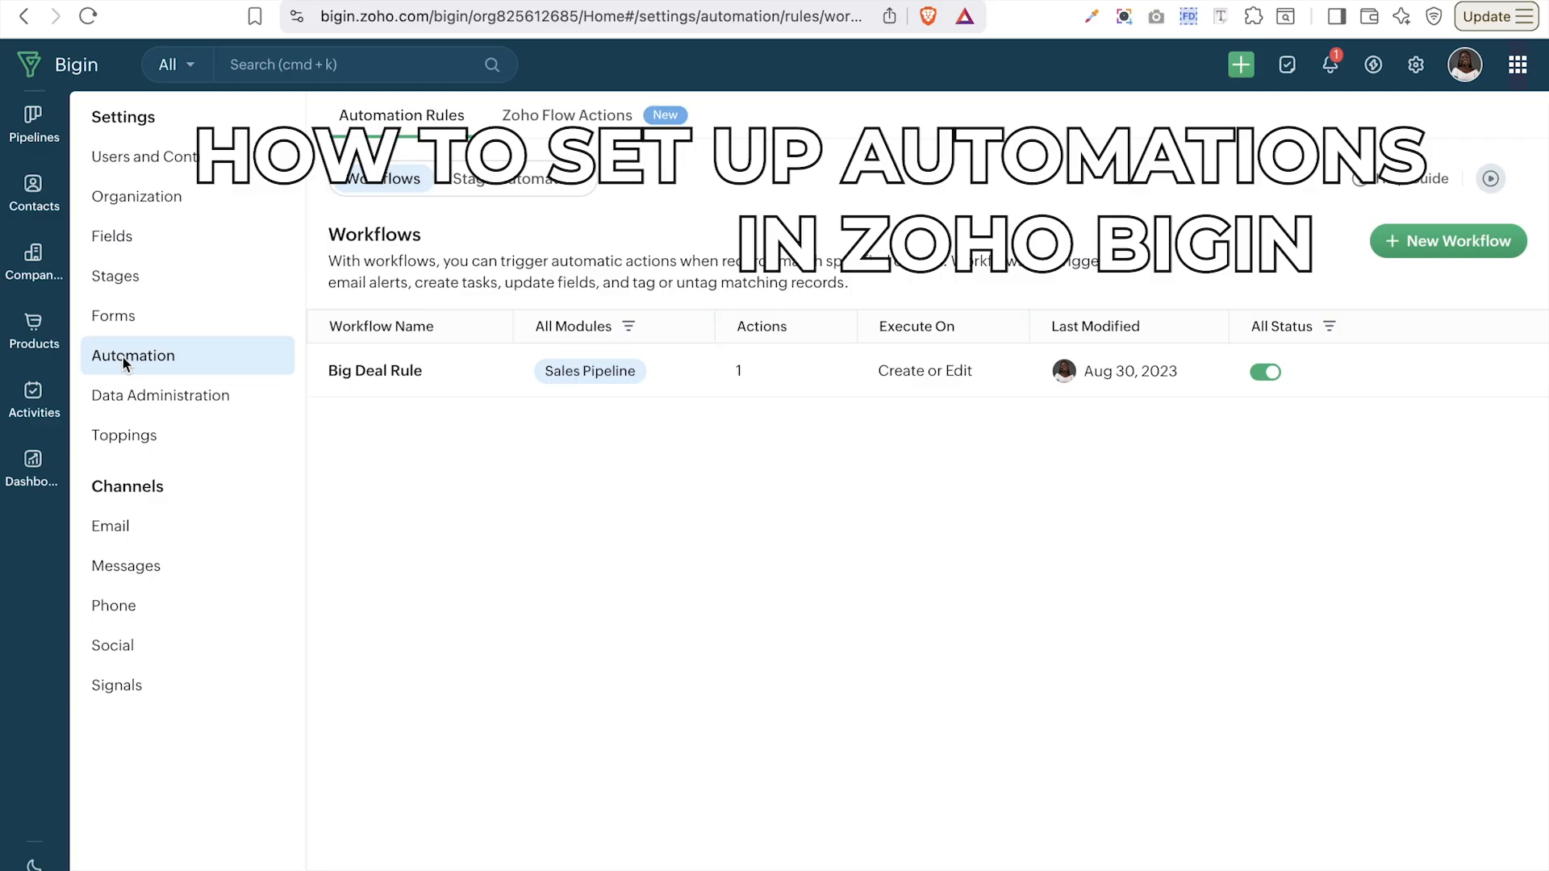
left_click(541, 196)
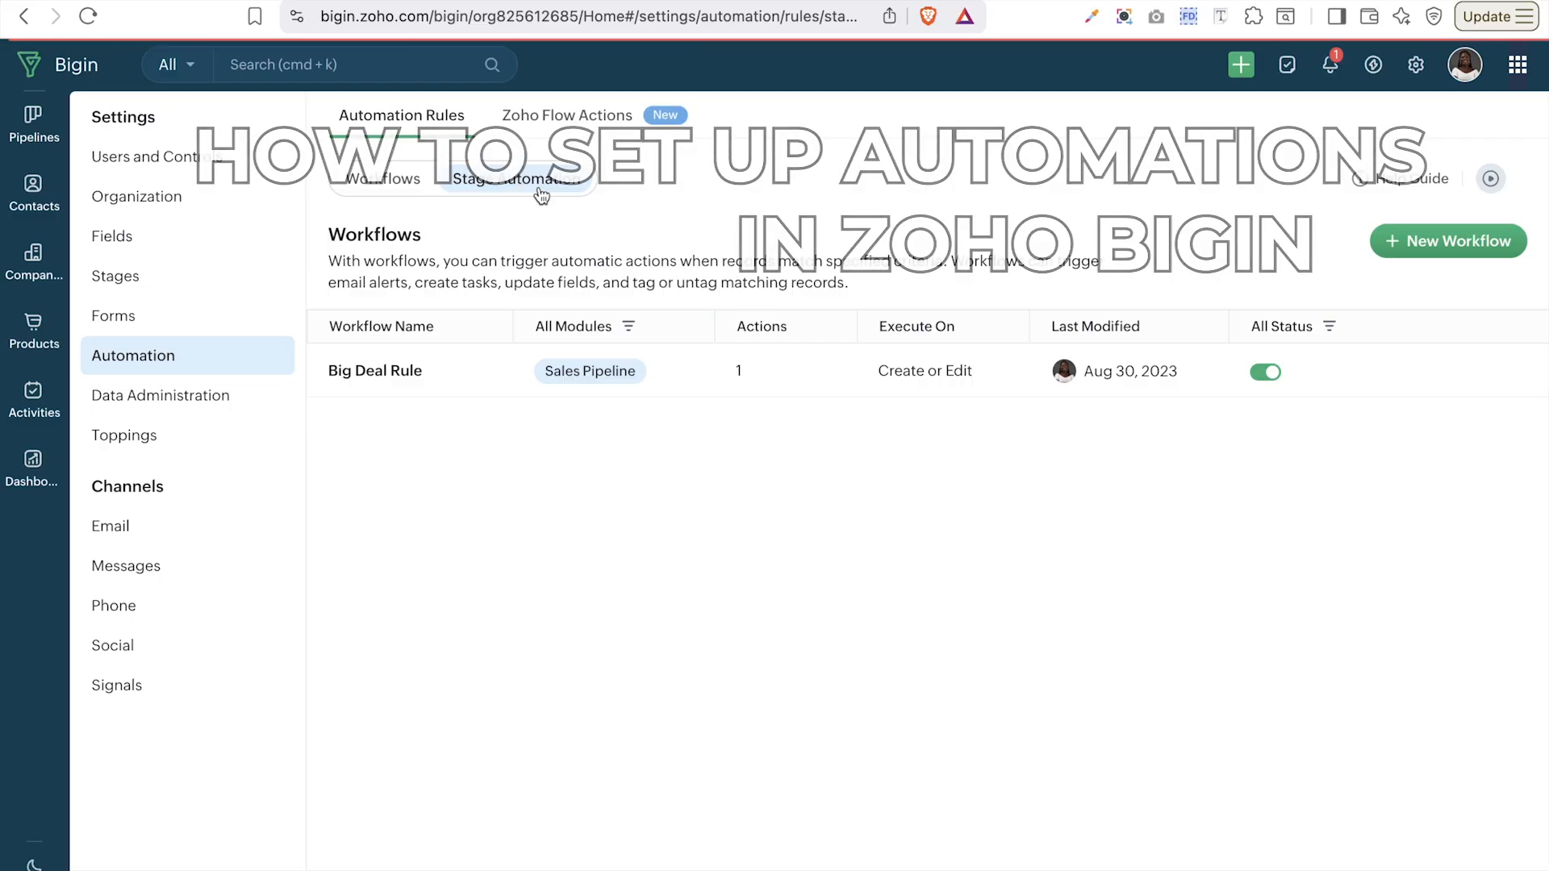
left_click(535, 139)
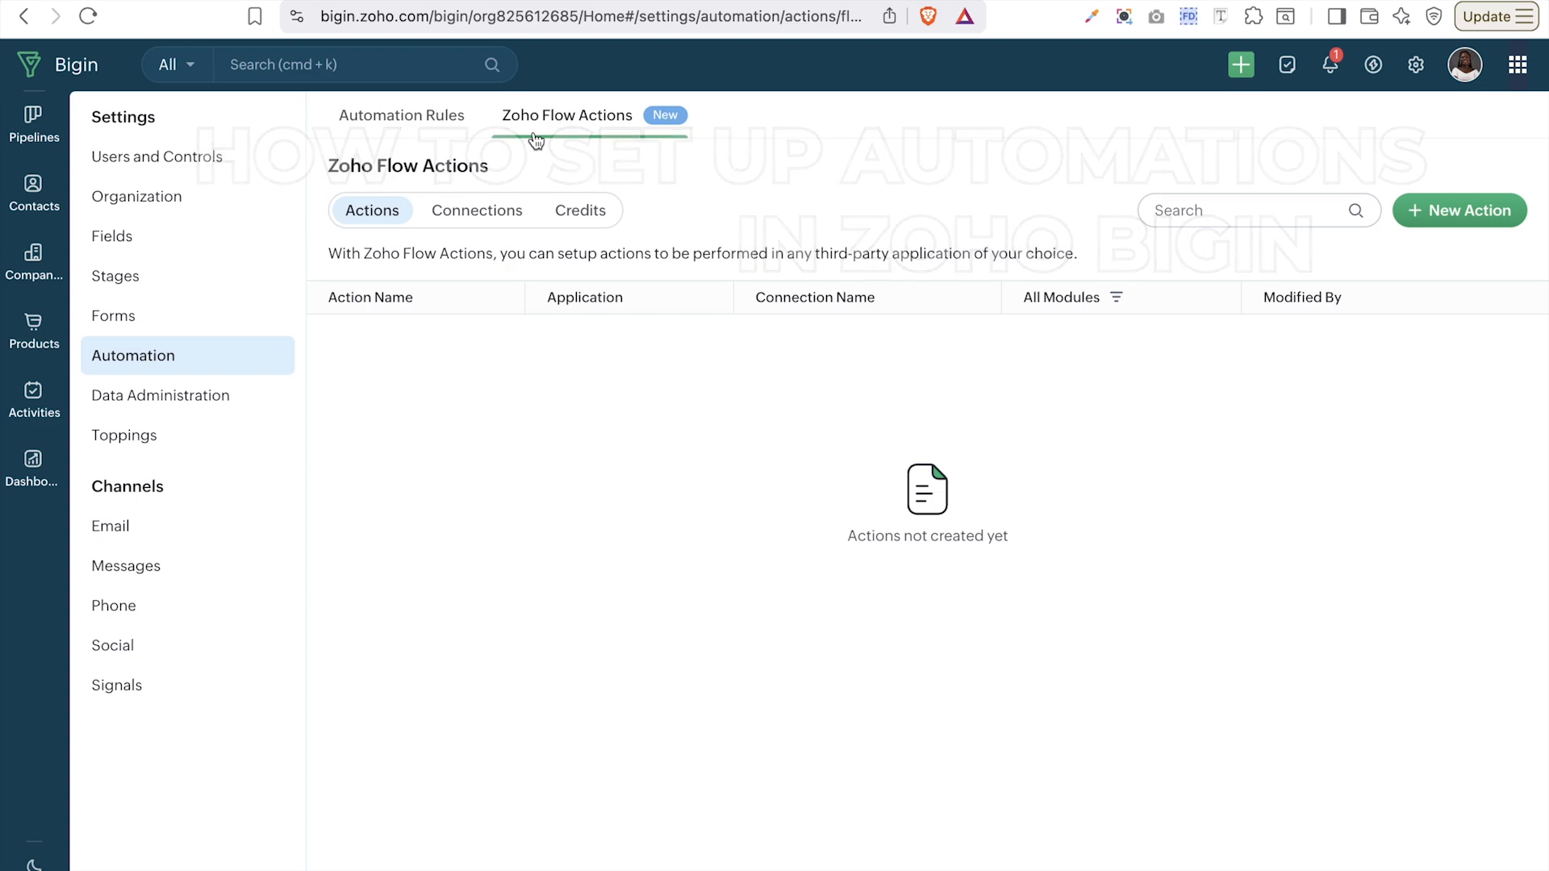
left_click(415, 119)
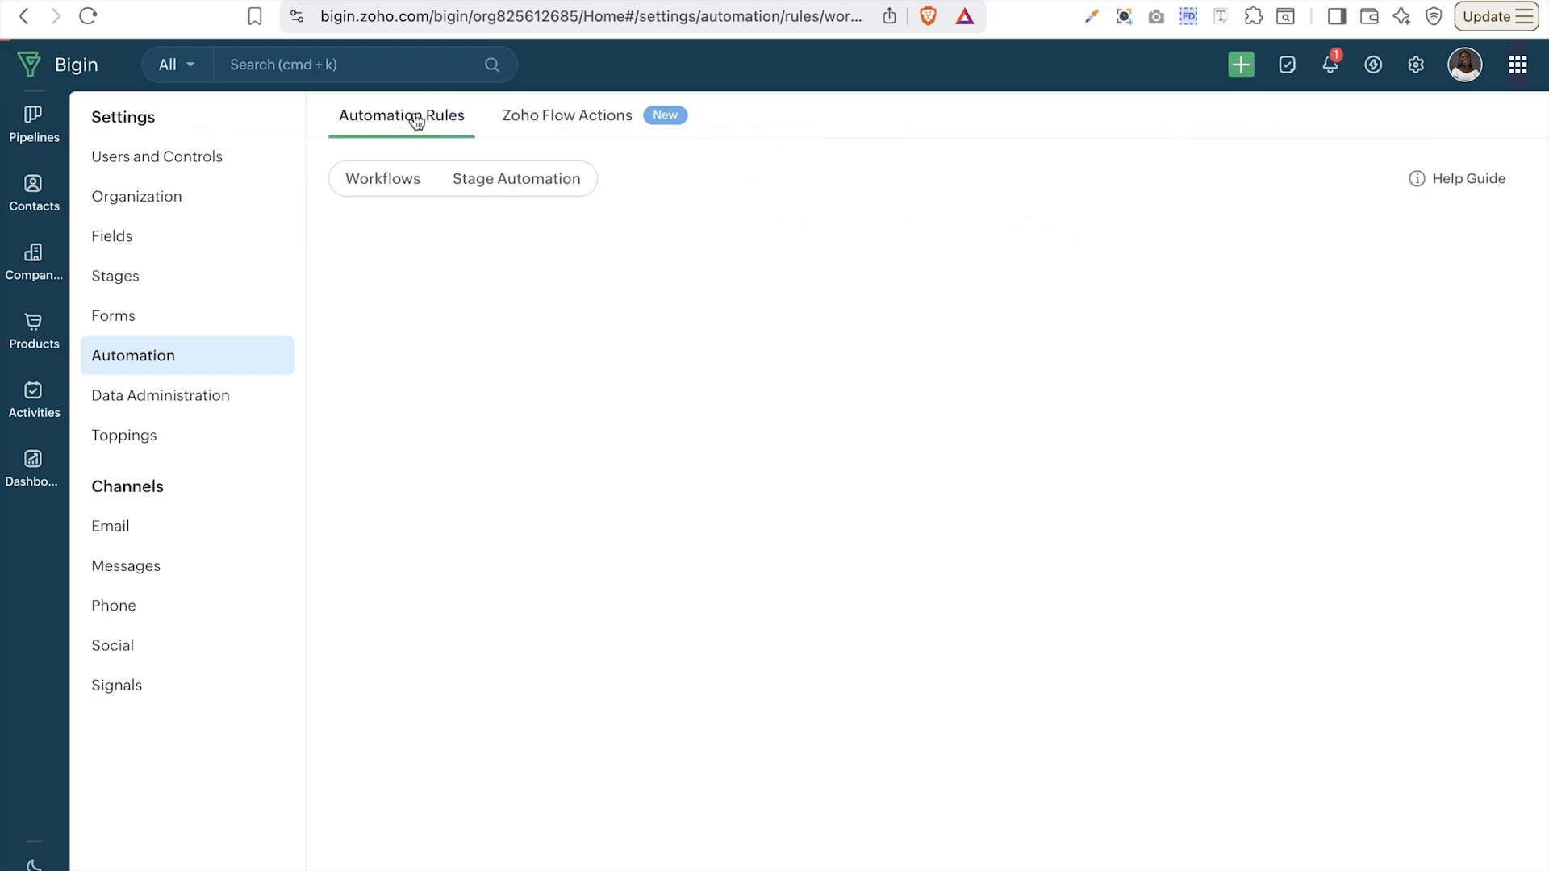
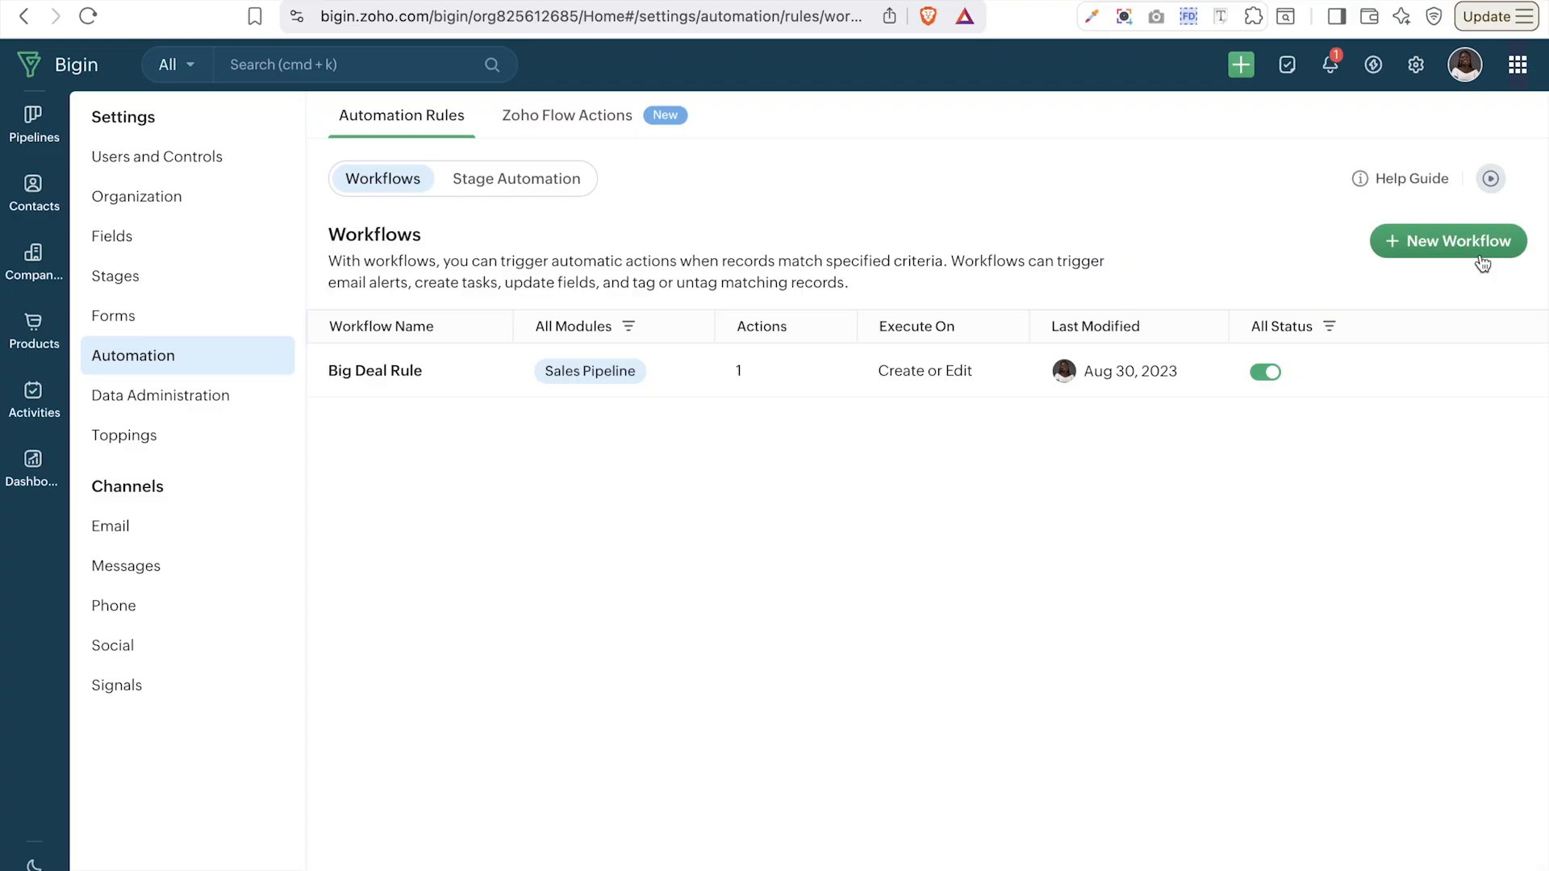
- Begin a new workflow from the Automation Workflows page
left_click(1484, 260)
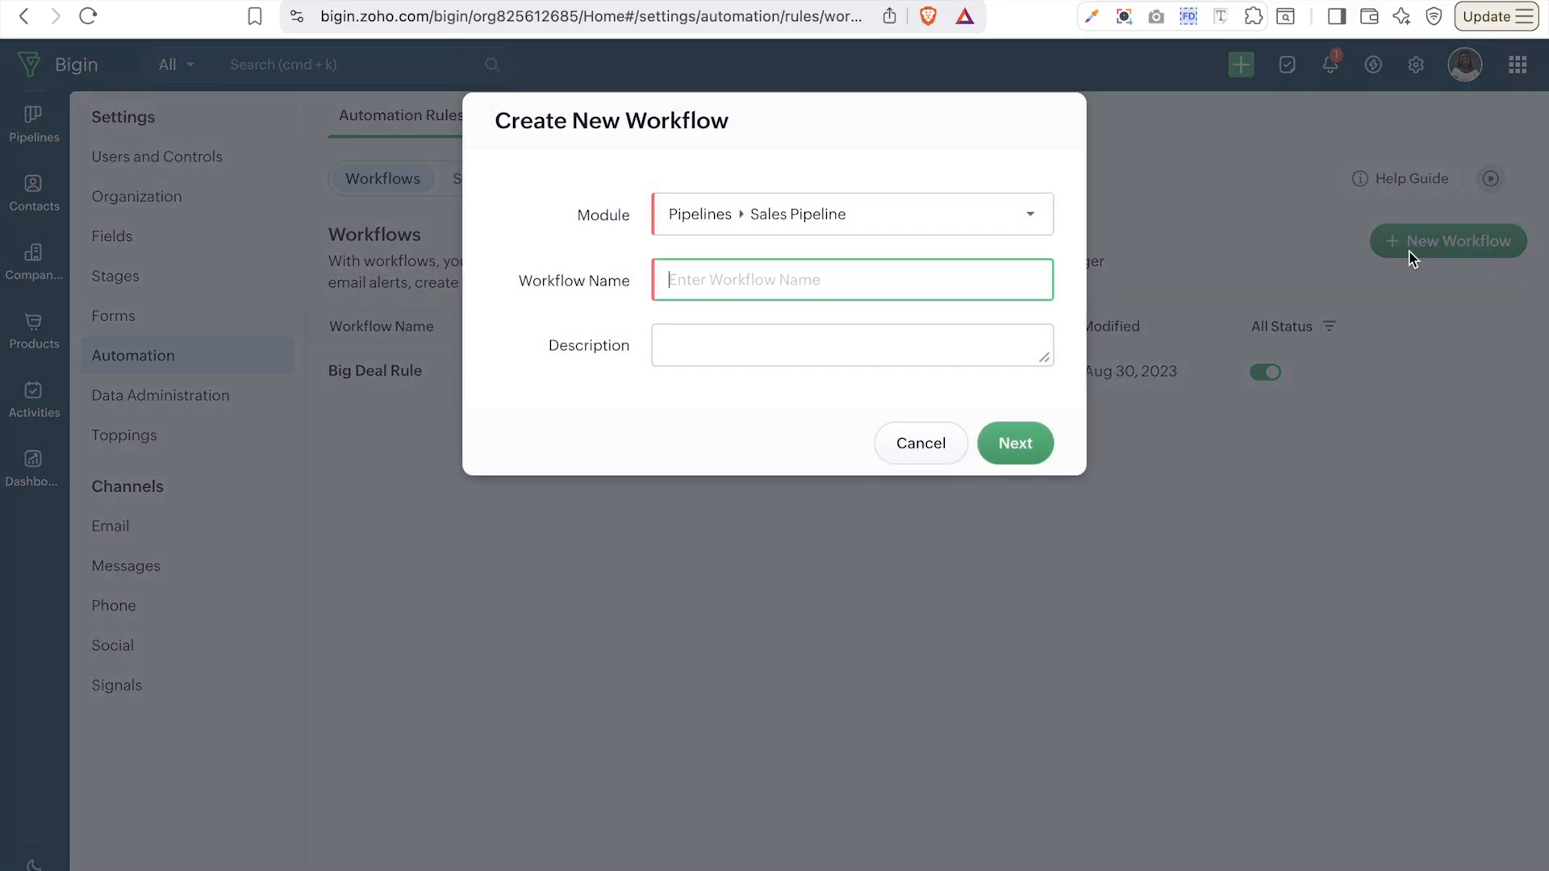
- Create a workflow named 'Contact Automation' on the Contacts module and proceed to its setup
left_click(839, 215)
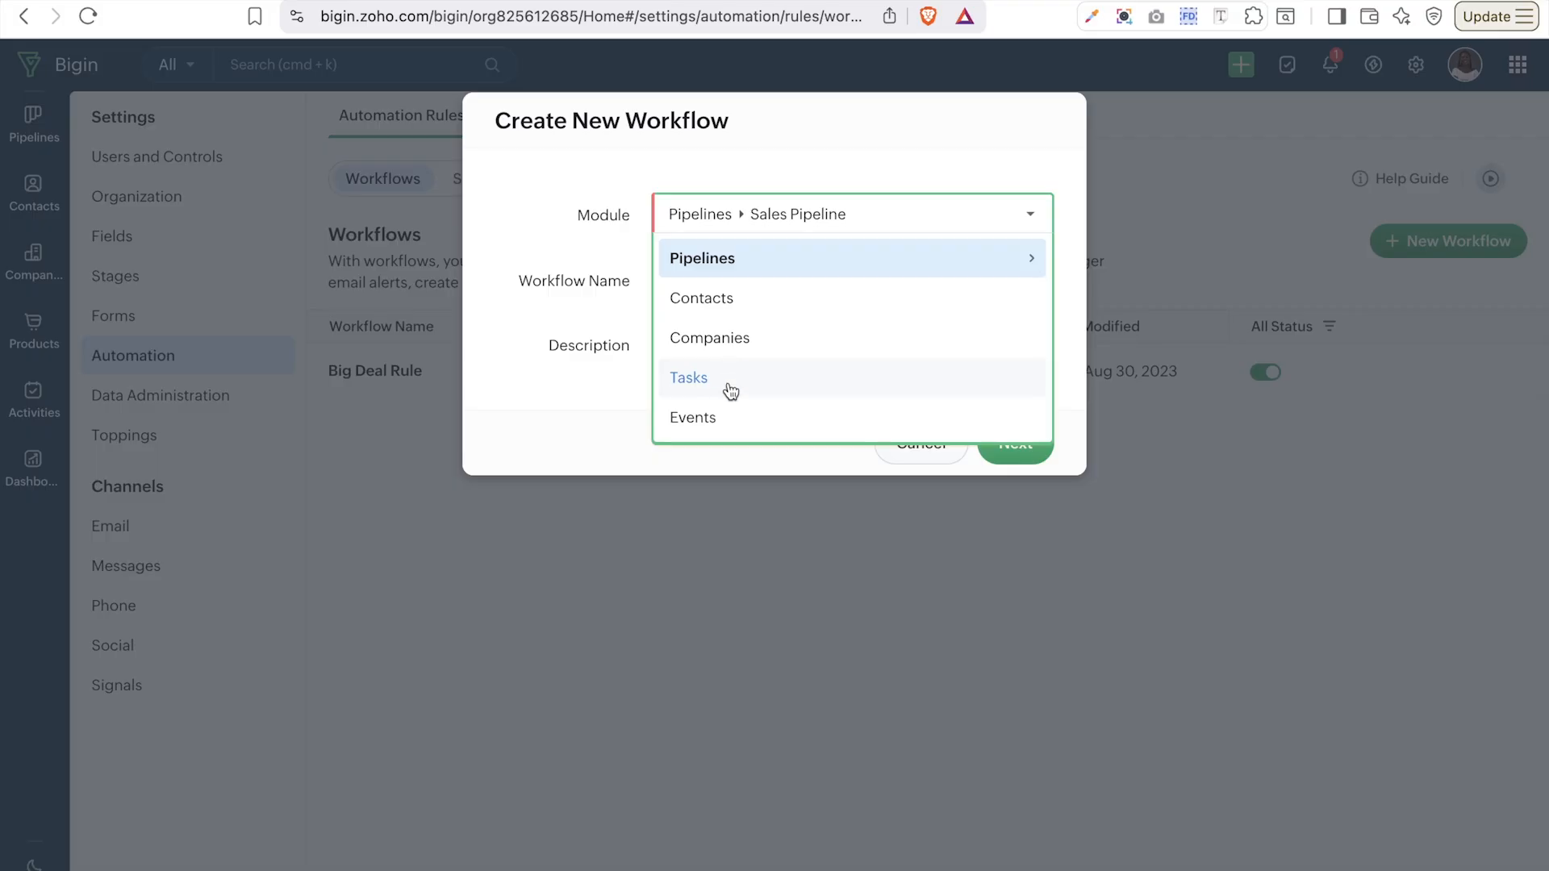
mouse_move(759, 263)
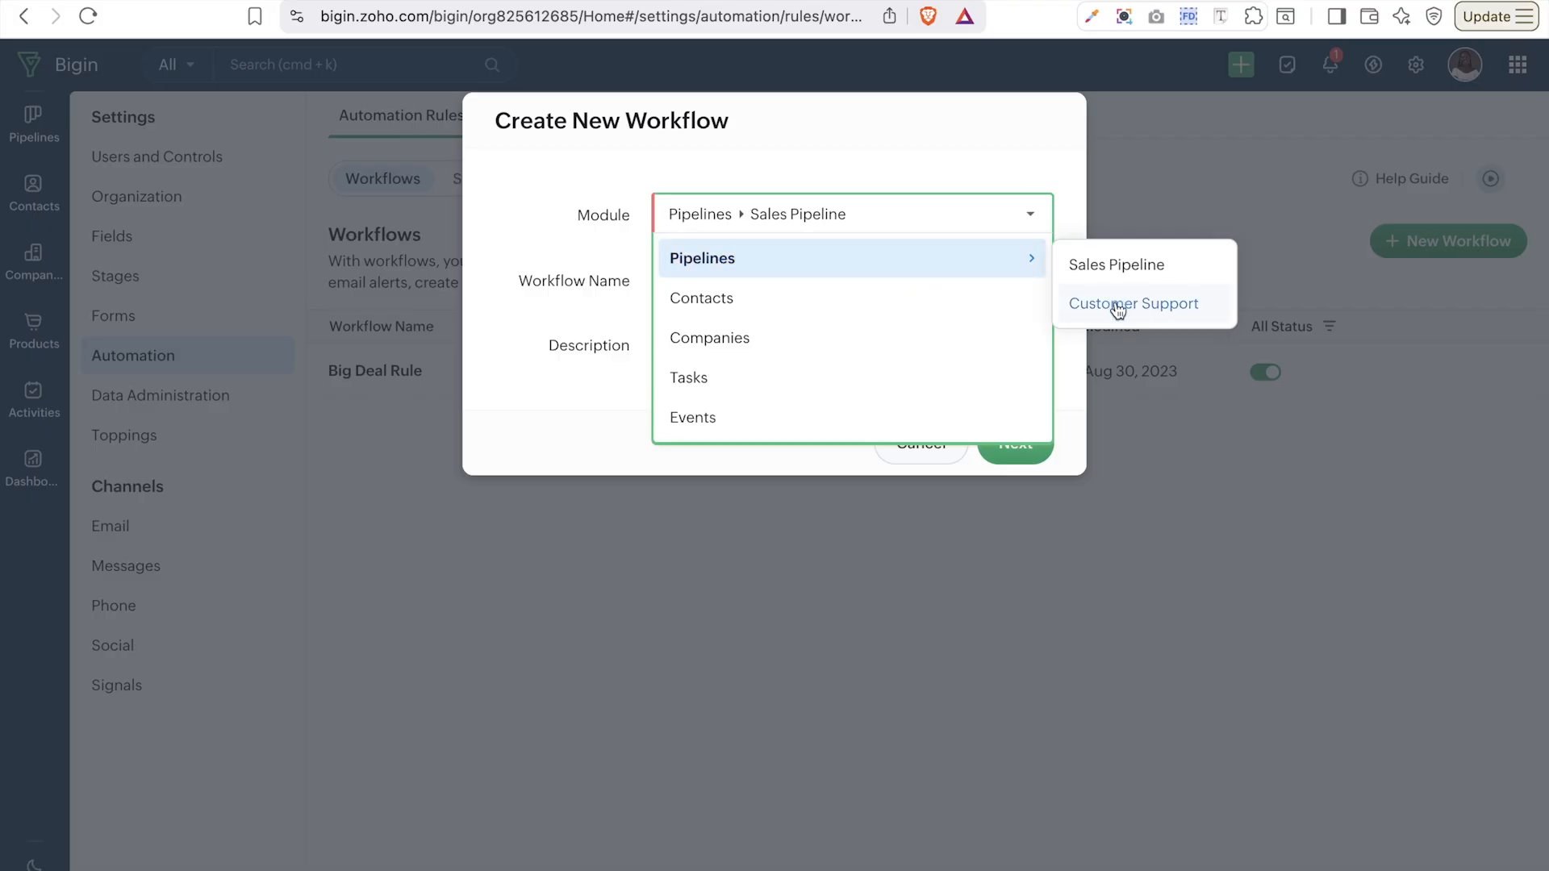
left_click(744, 309)
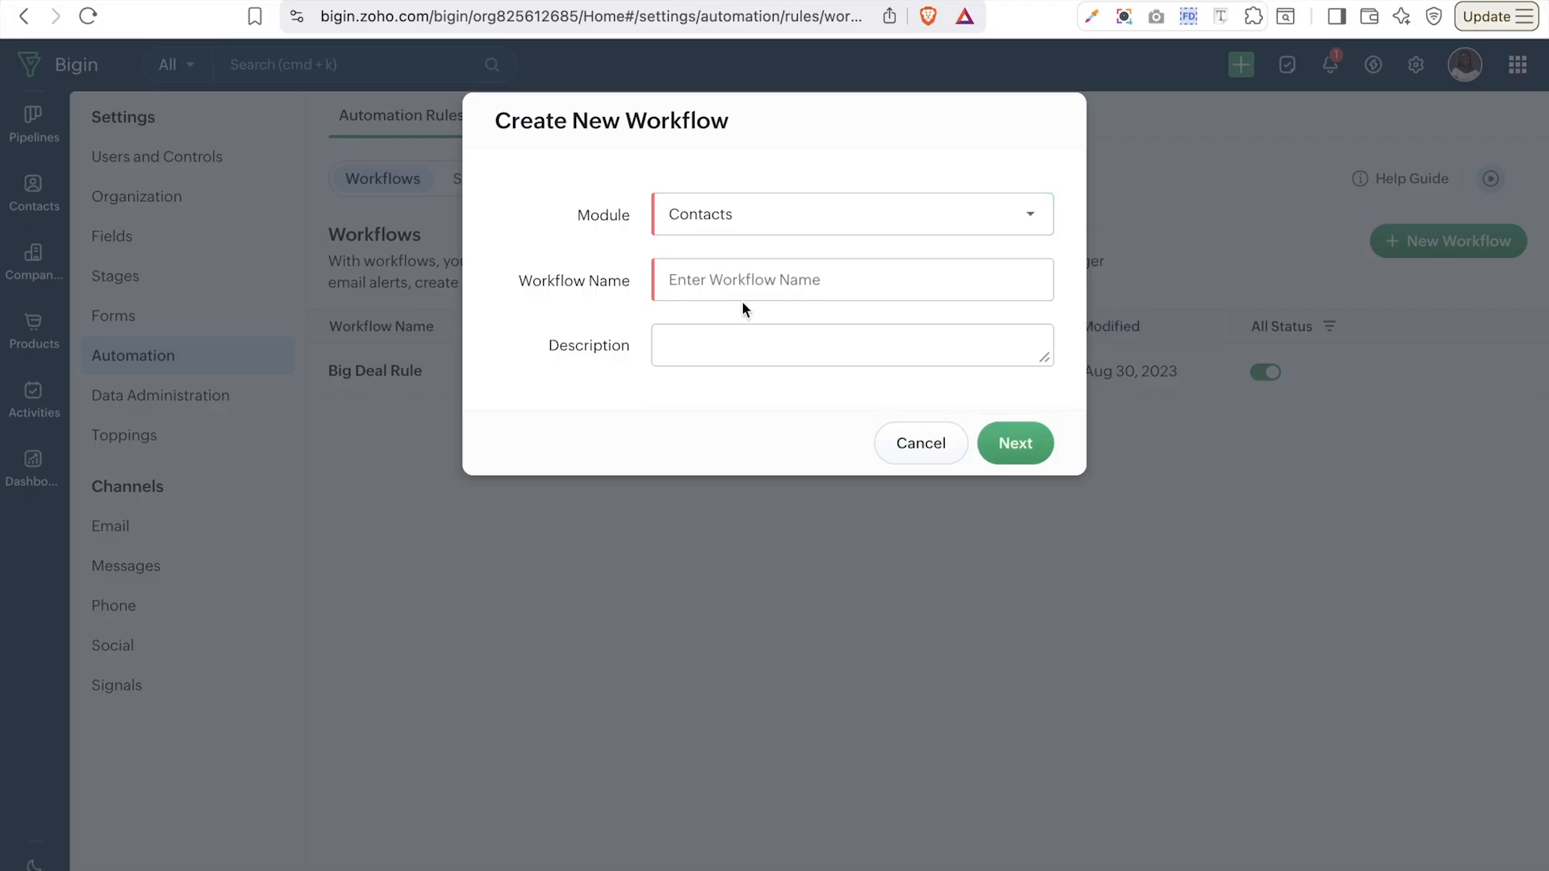
left_click(749, 279)
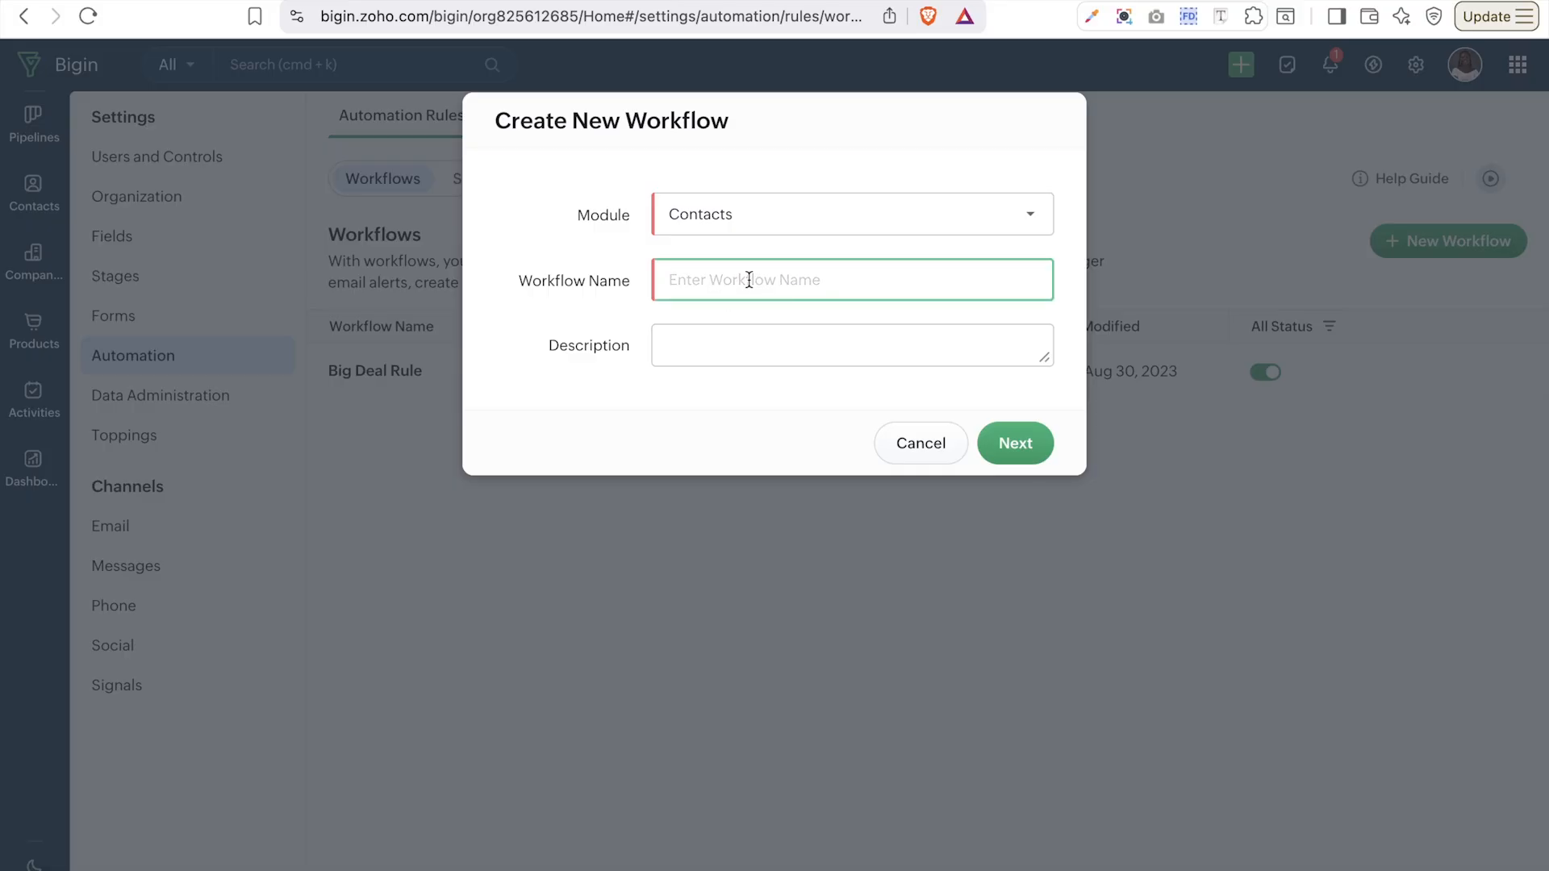
type("Contact")
key("Caps_Lock")
type("Automation")
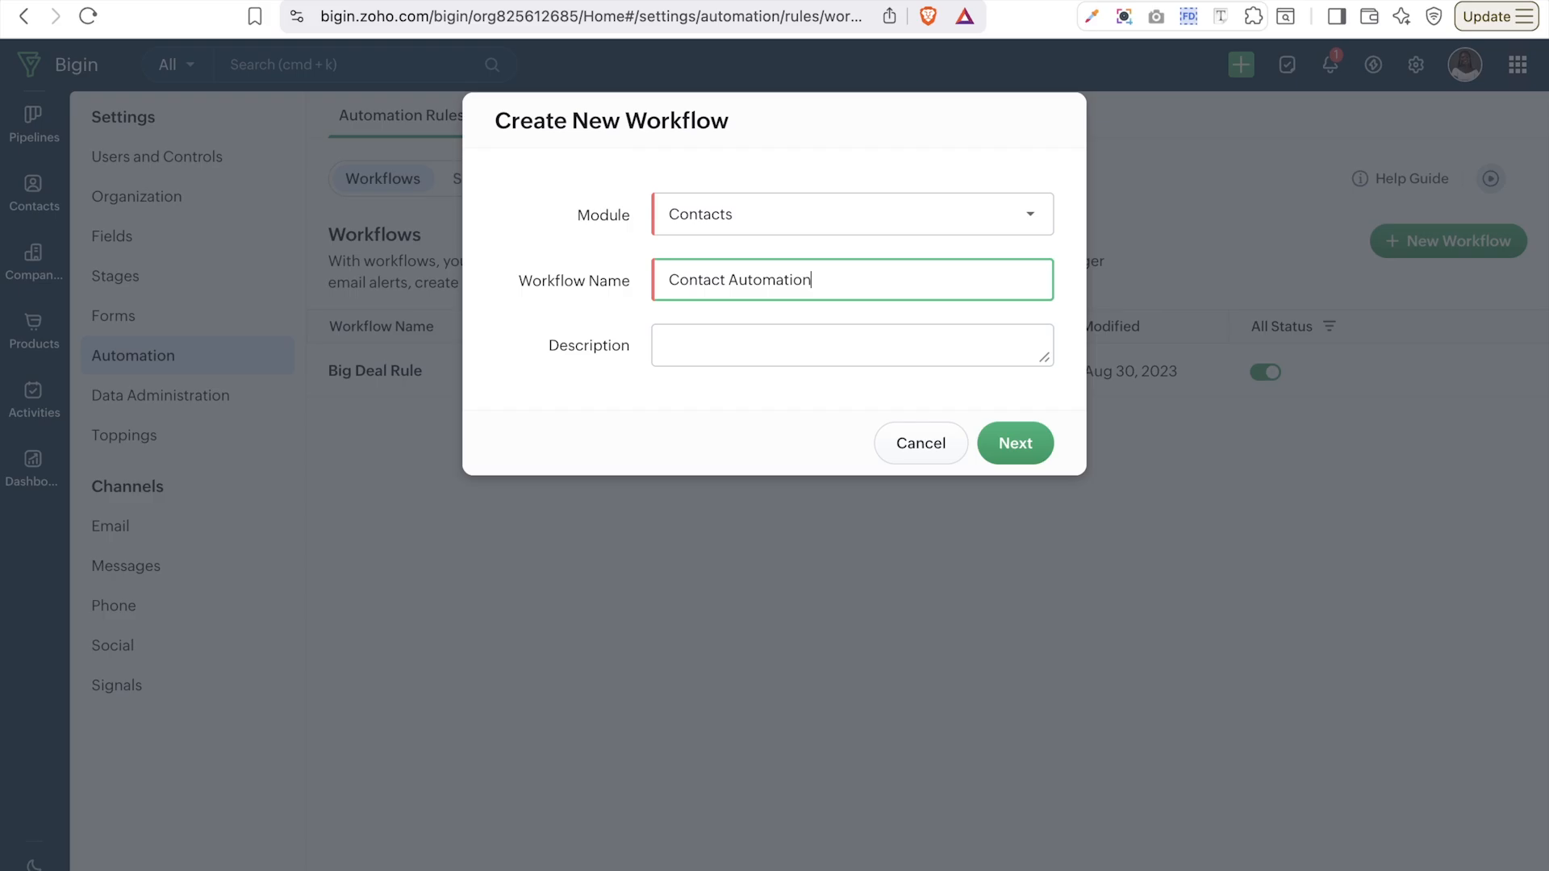
left_click(1014, 446)
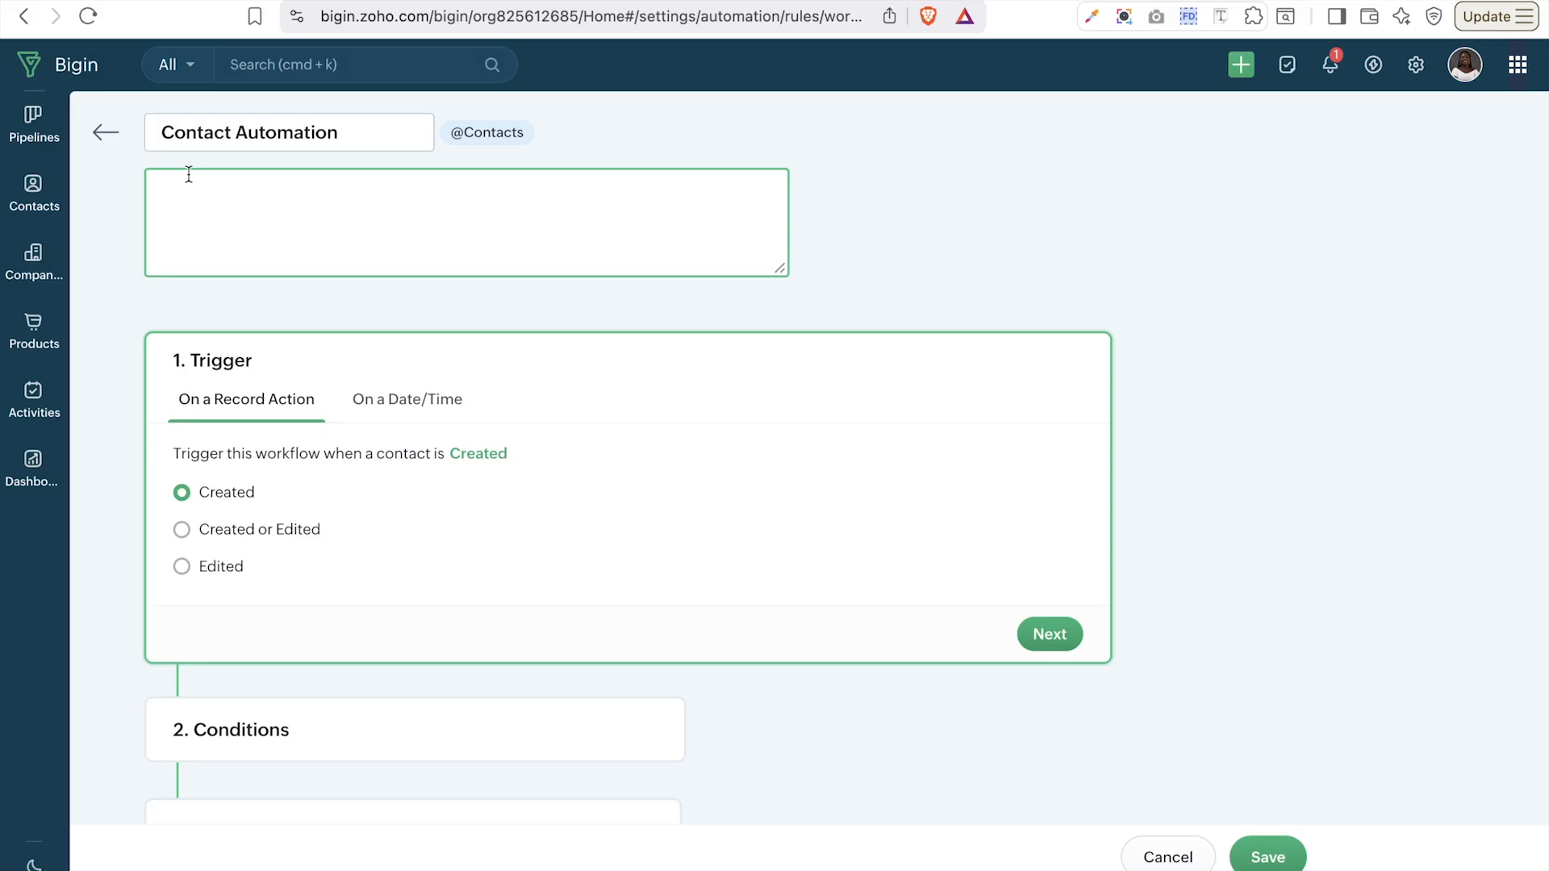
left_click(1125, 193)
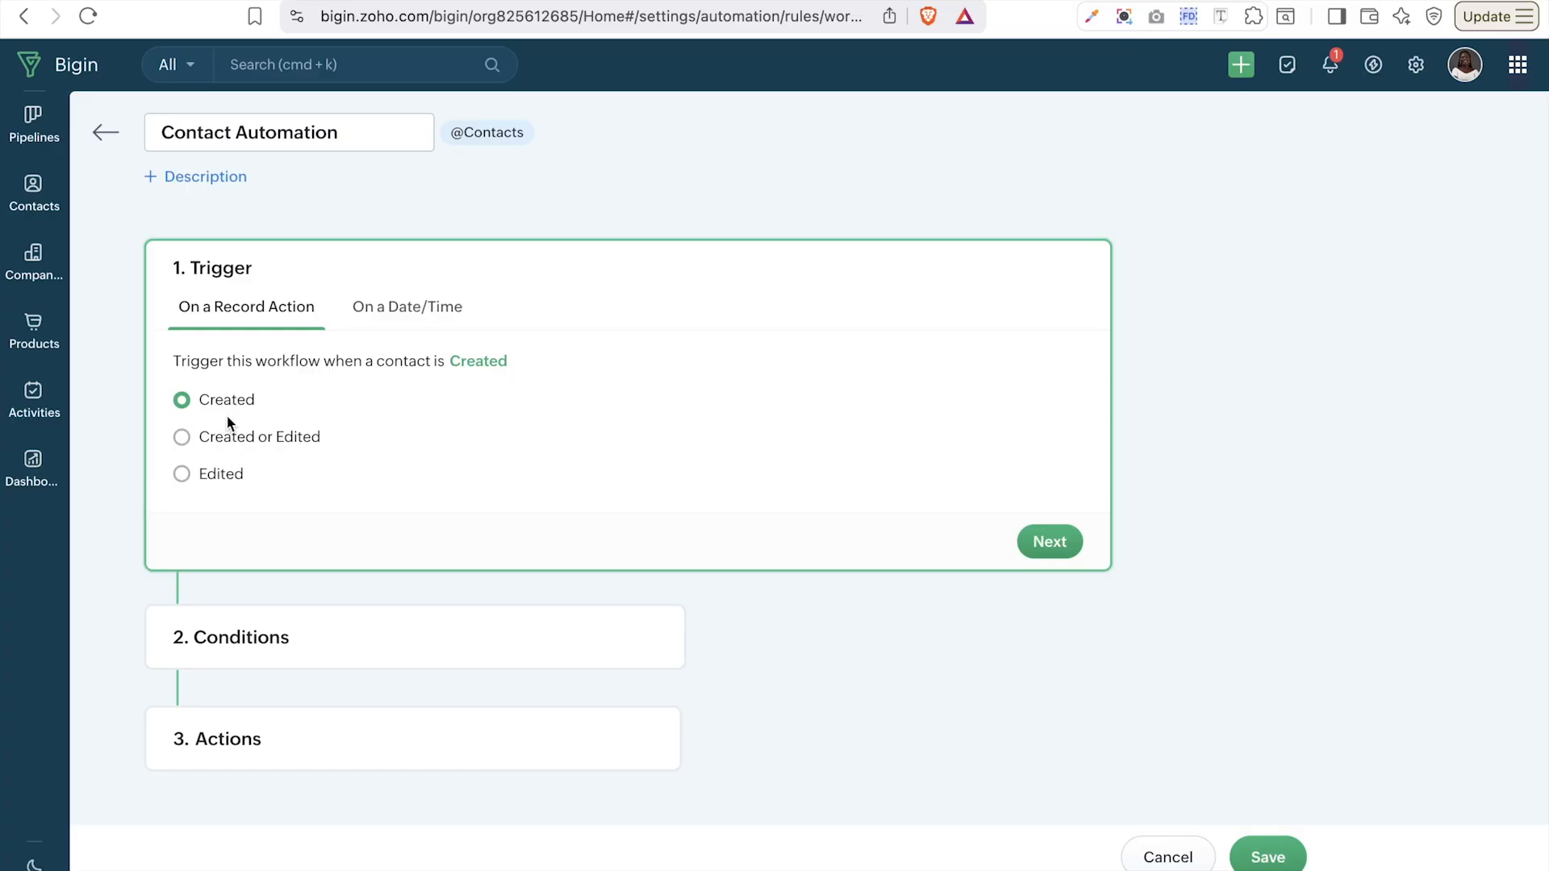
left_click(201, 448)
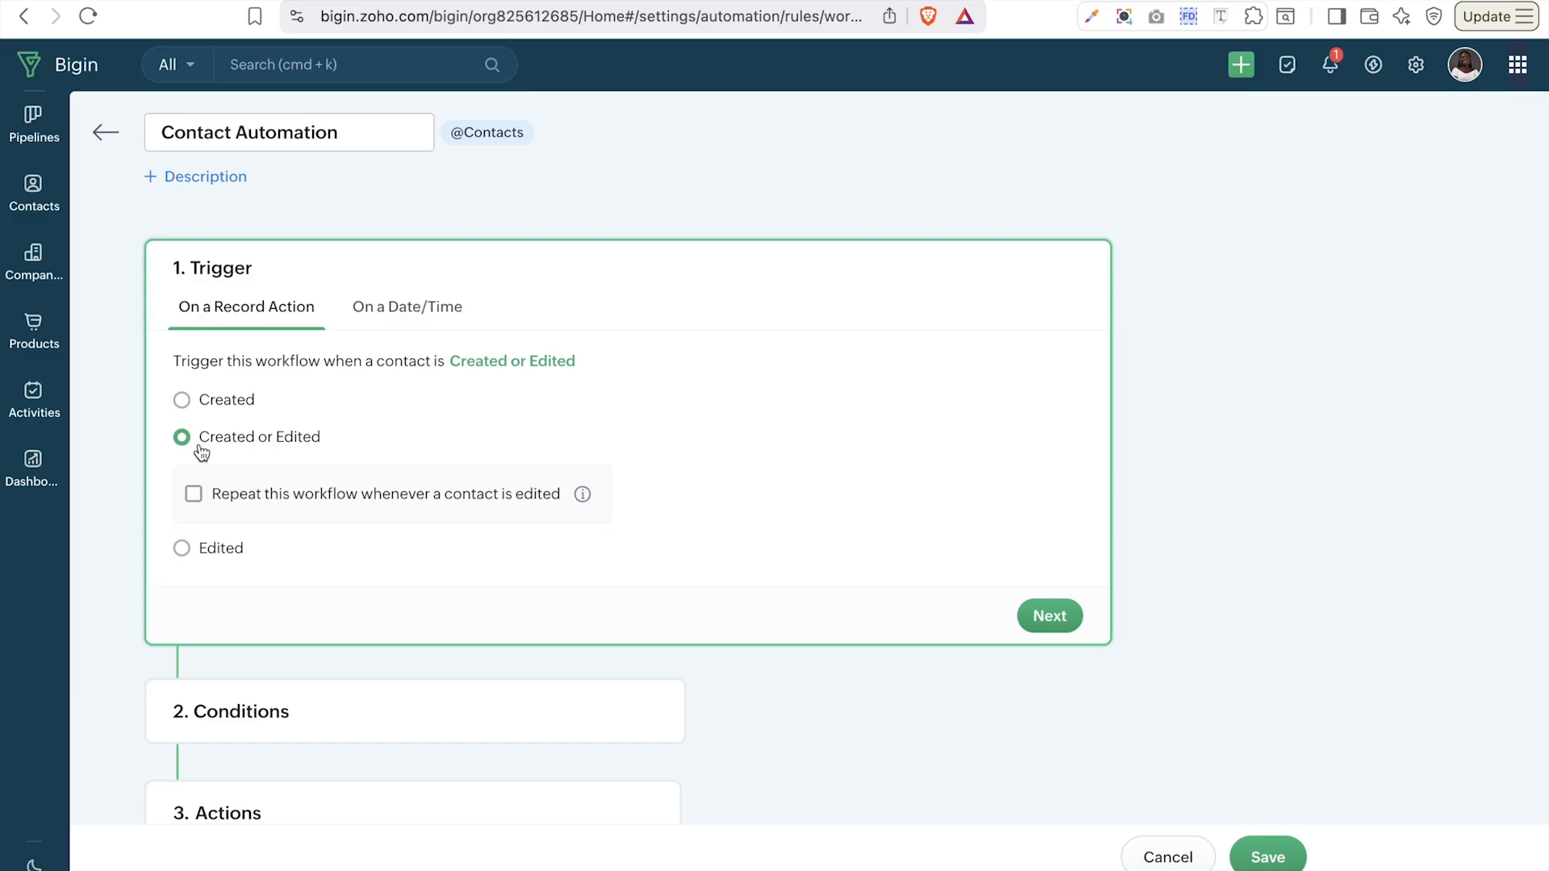
left_click(216, 549)
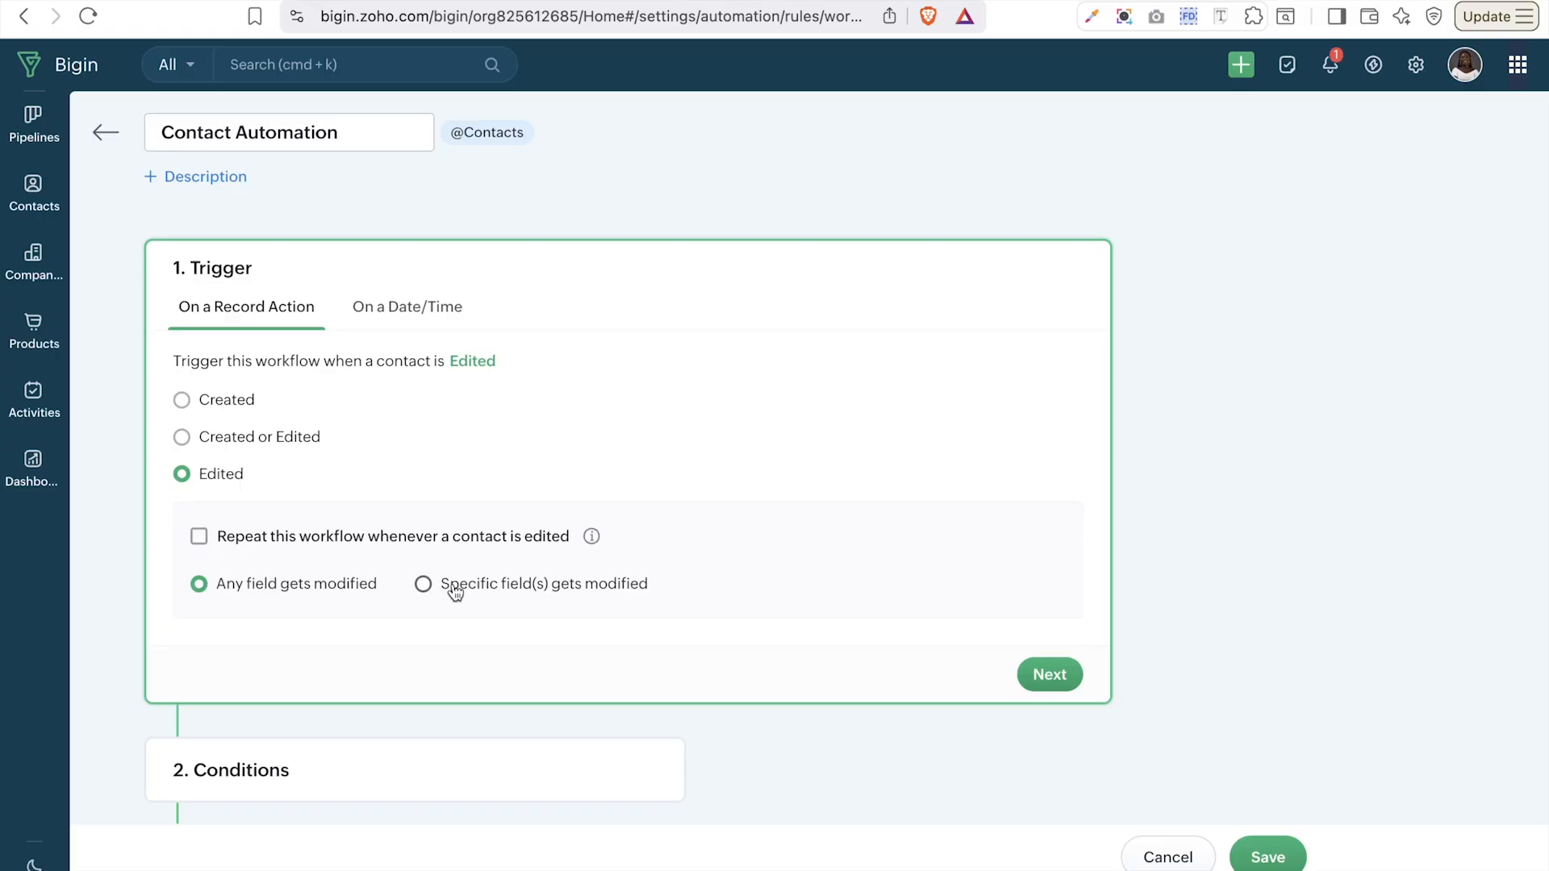
left_click(405, 314)
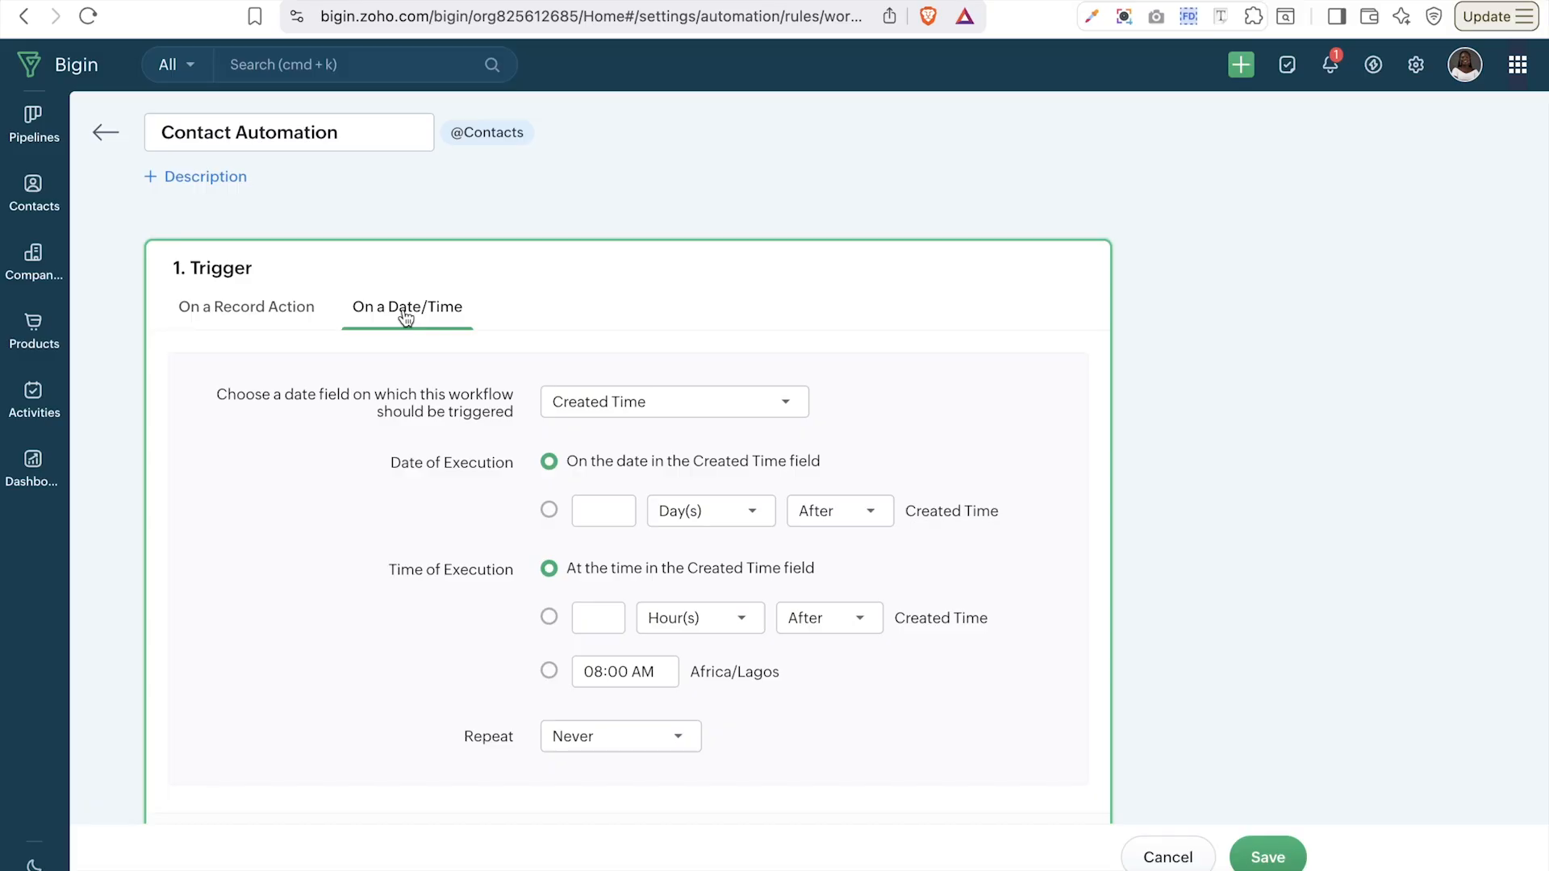
scroll(492, 400, "down", 2)
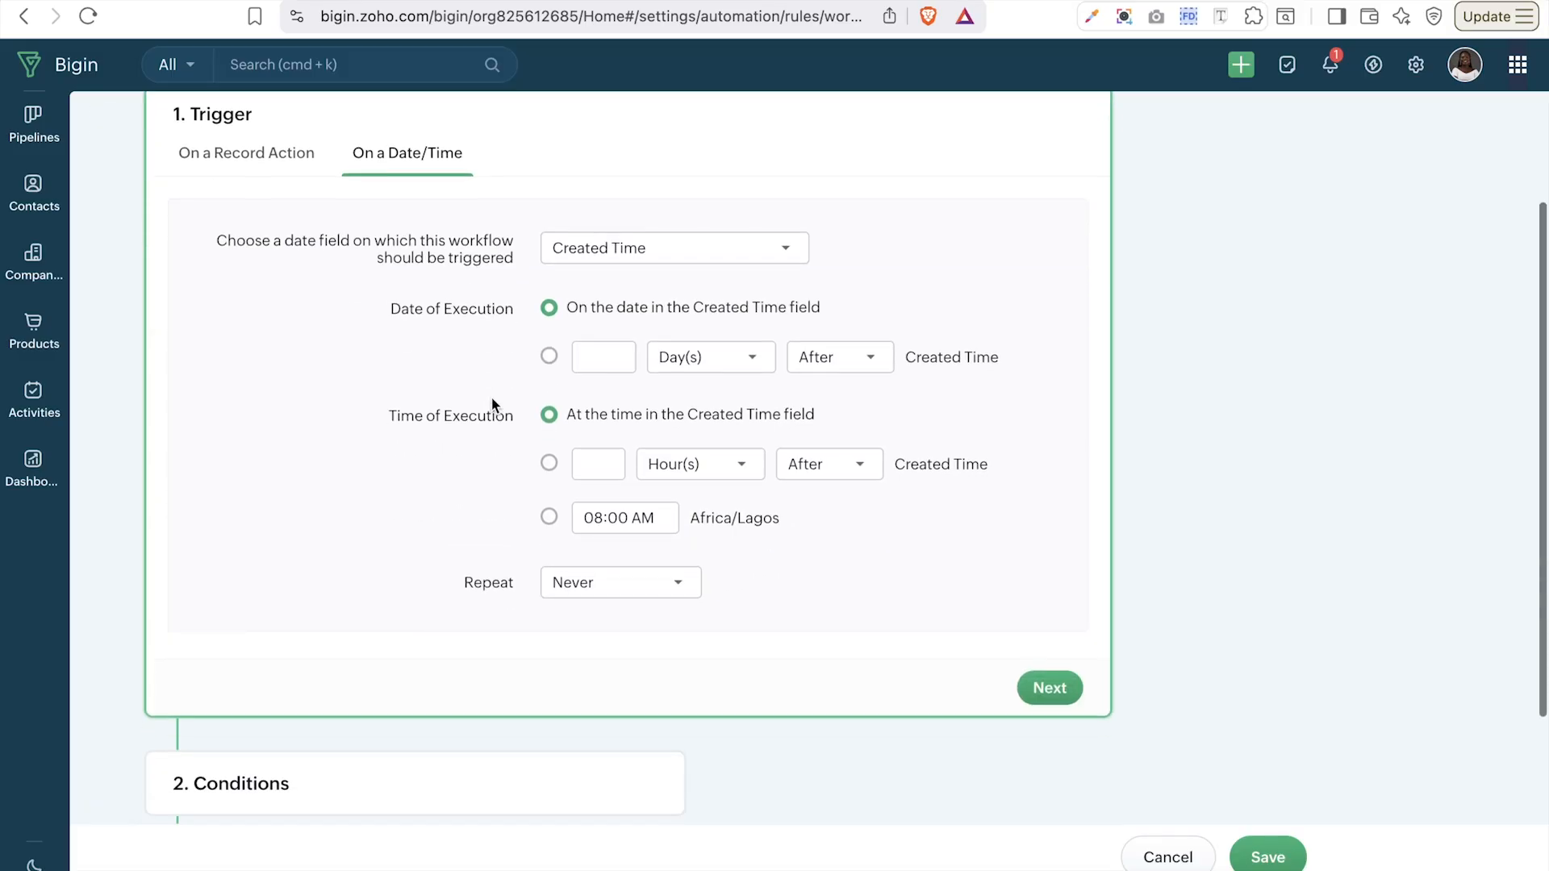
scroll(492, 404, "up", 1)
scroll(492, 403, "up", 1)
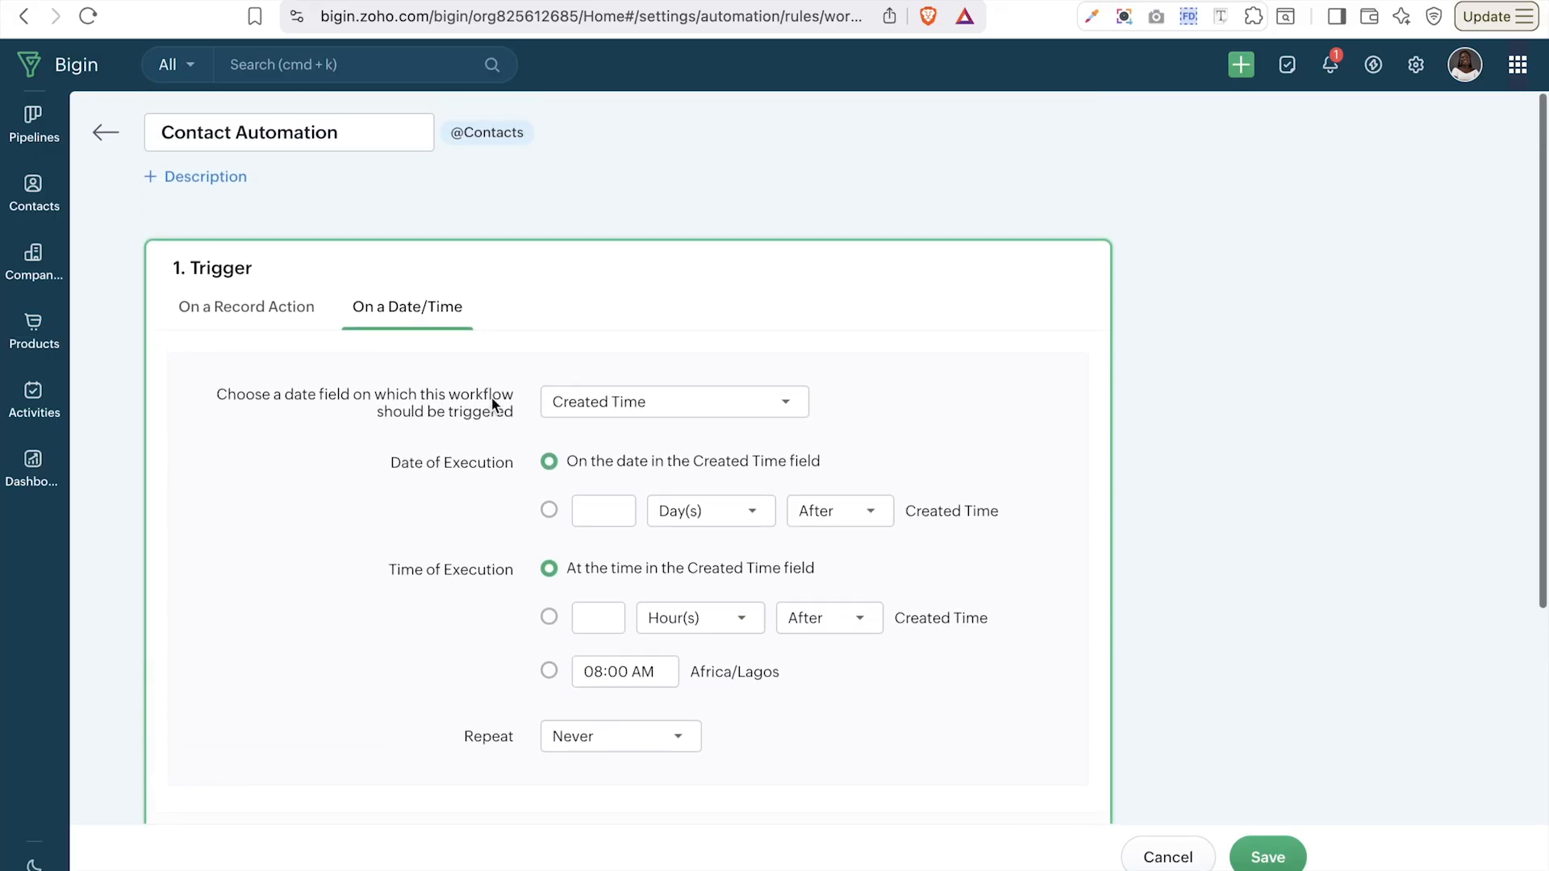
left_click(603, 405)
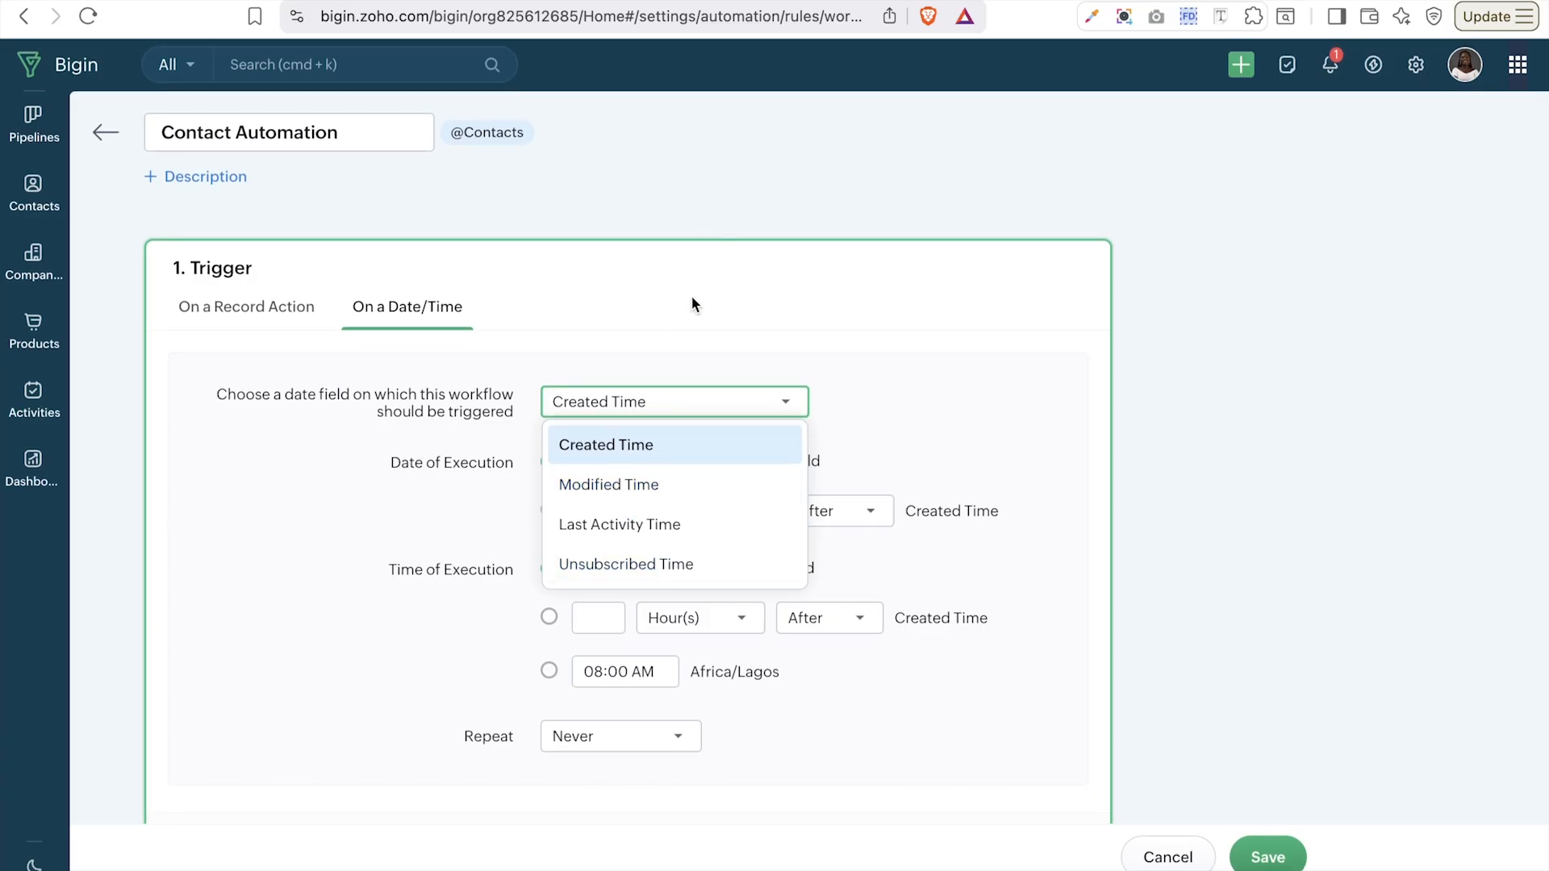
left_click(638, 304)
left_click(222, 307)
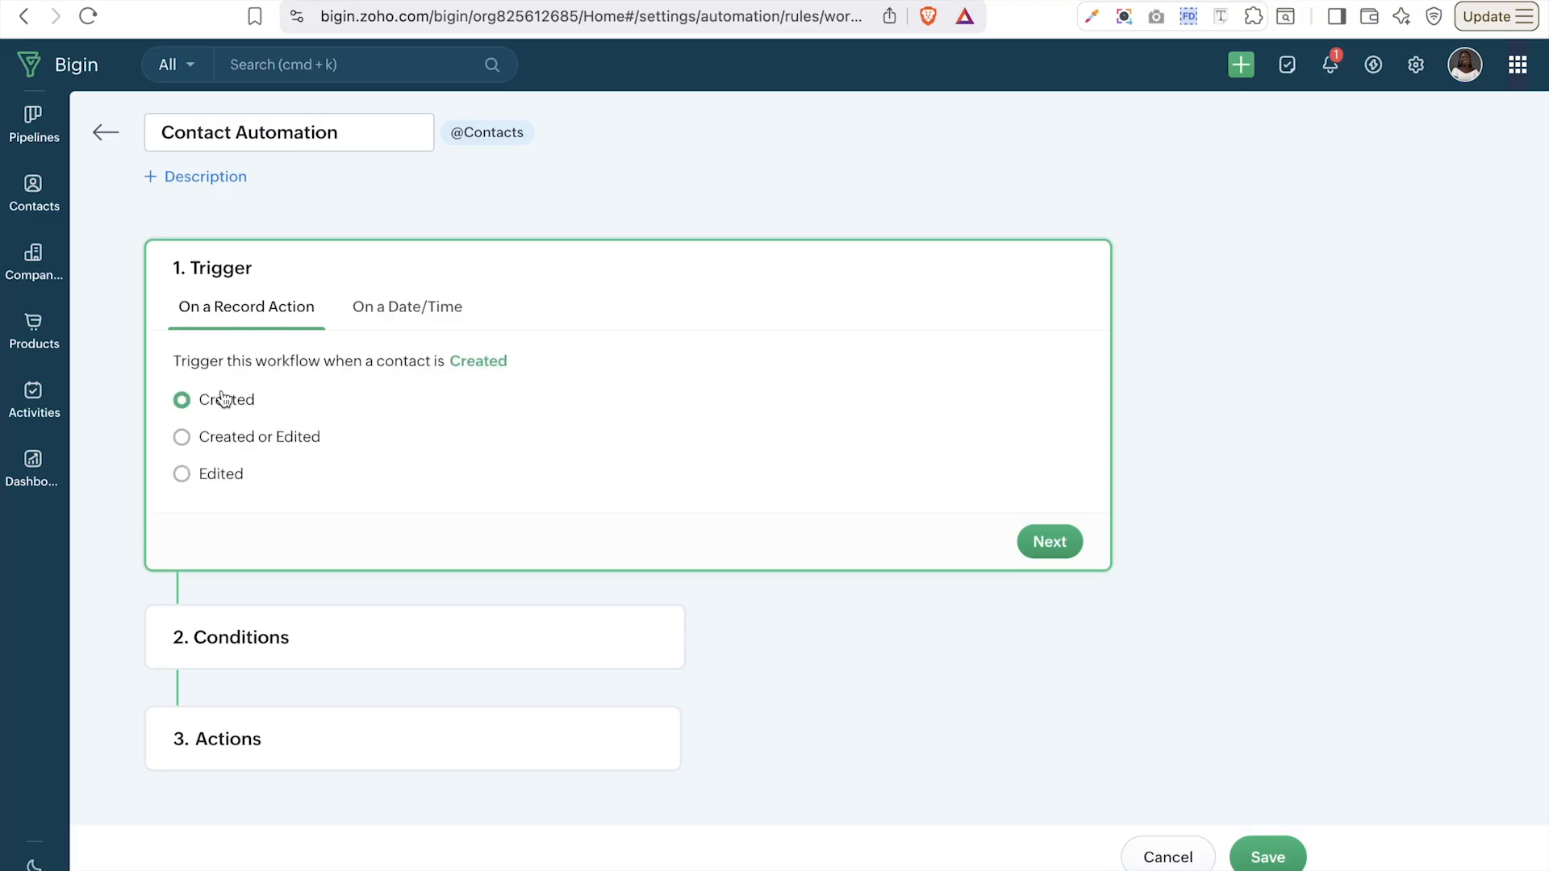
- Set the trigger to contact Edited, limited to specific field(s) being modified, and list the properties
left_click(243, 446)
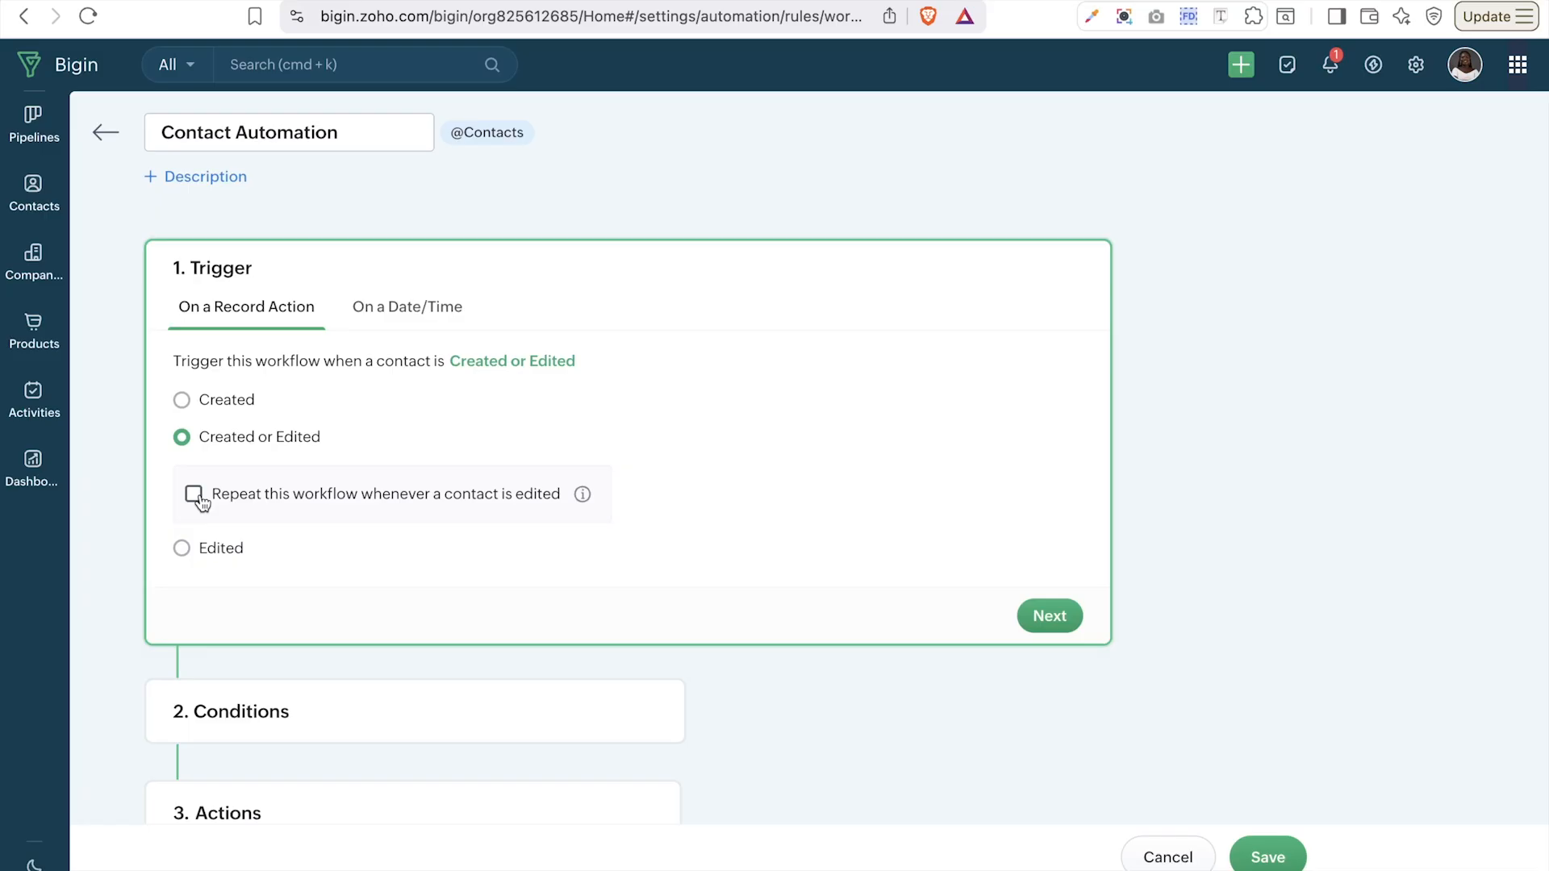
left_click(220, 554)
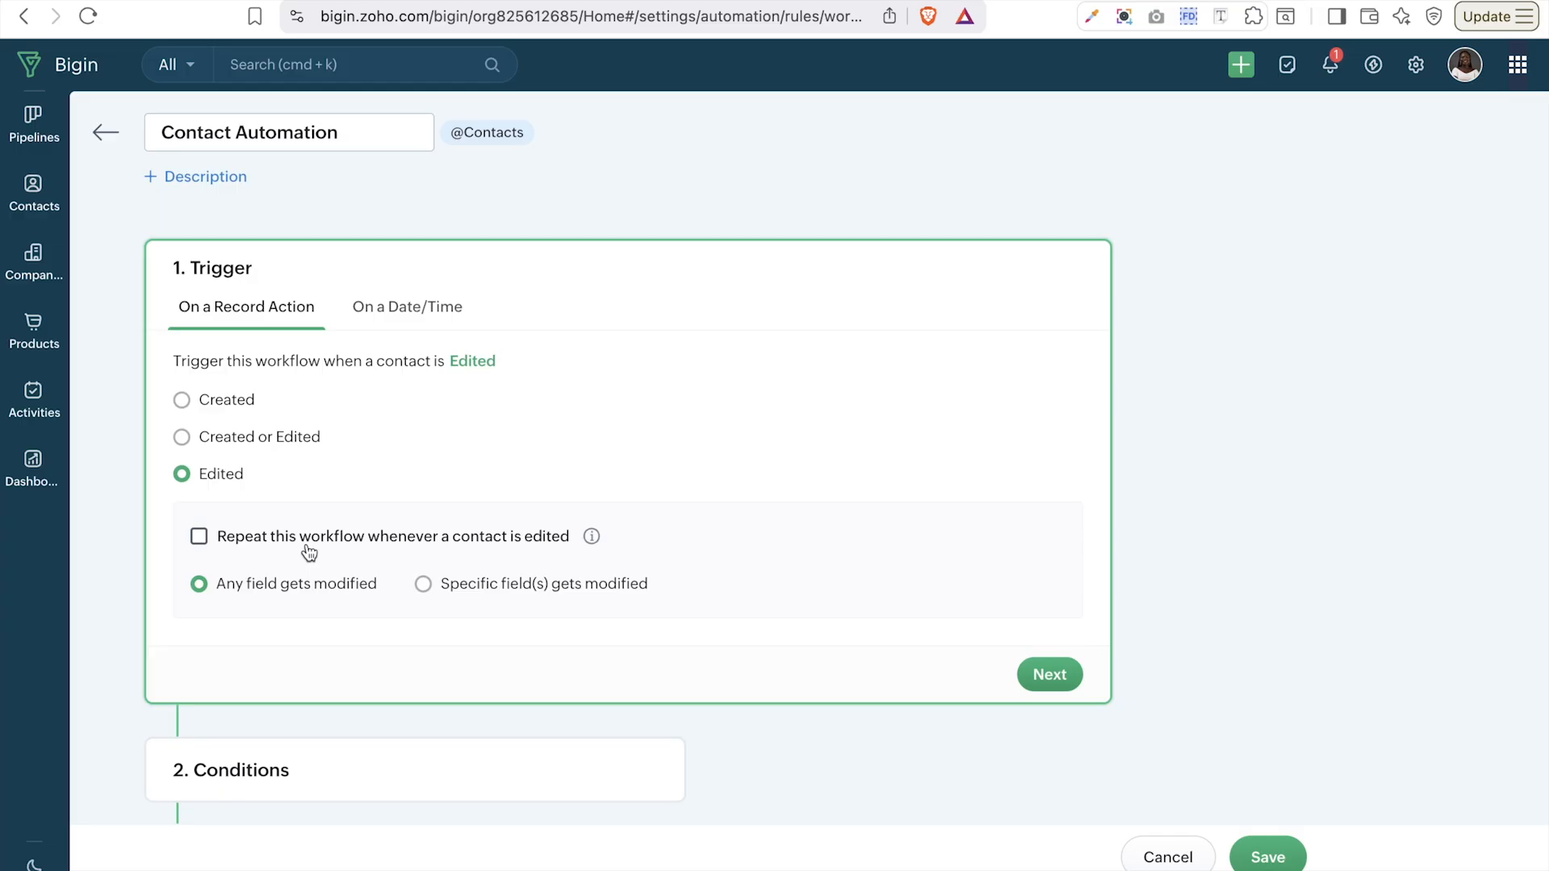
left_click(457, 587)
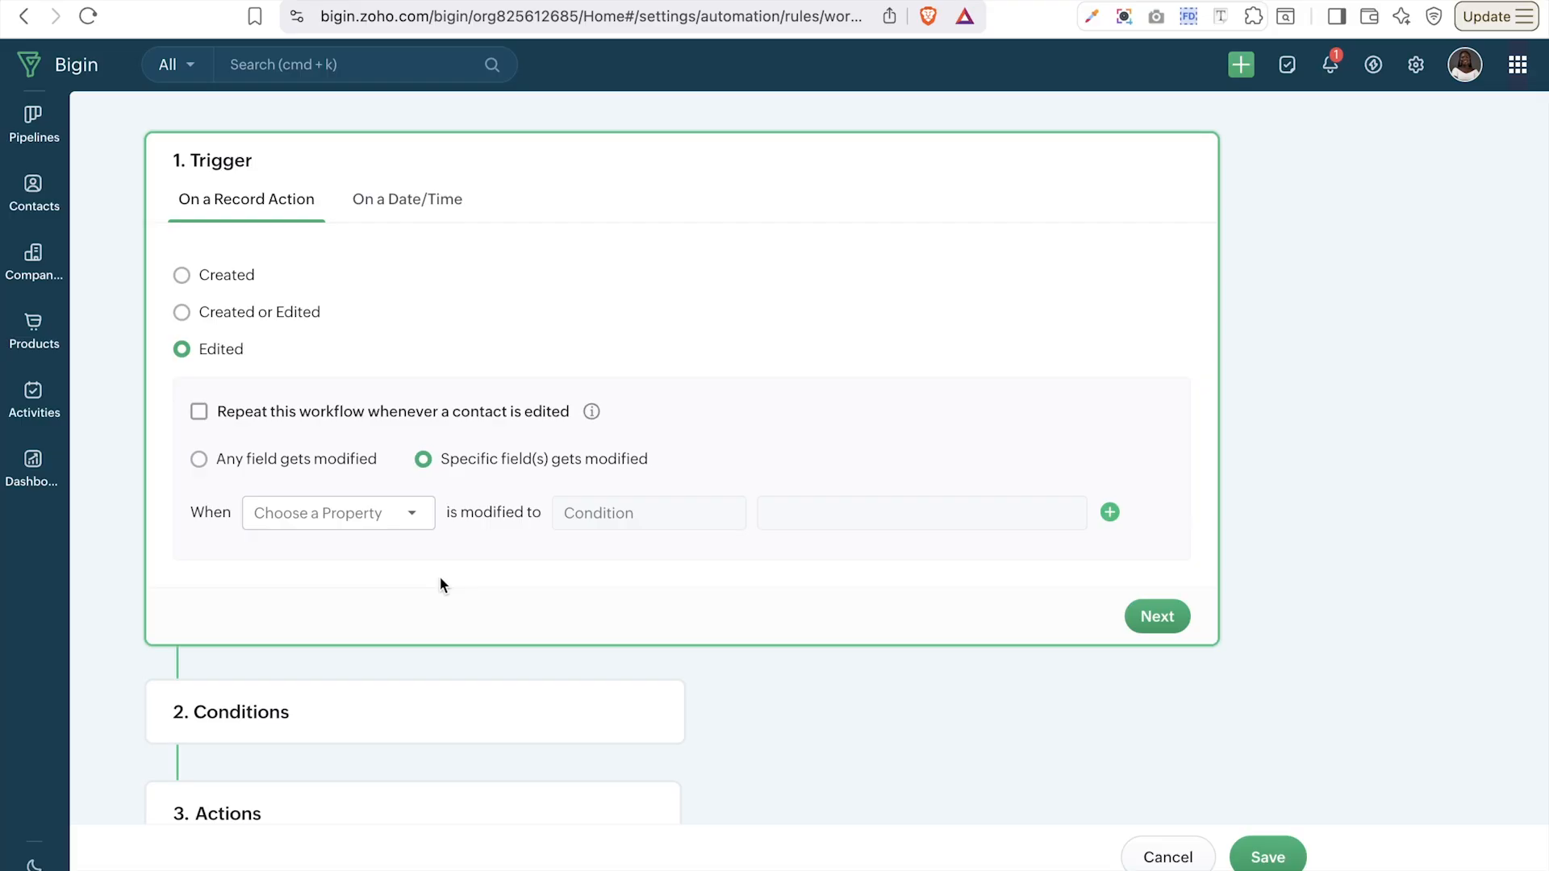
left_click(373, 524)
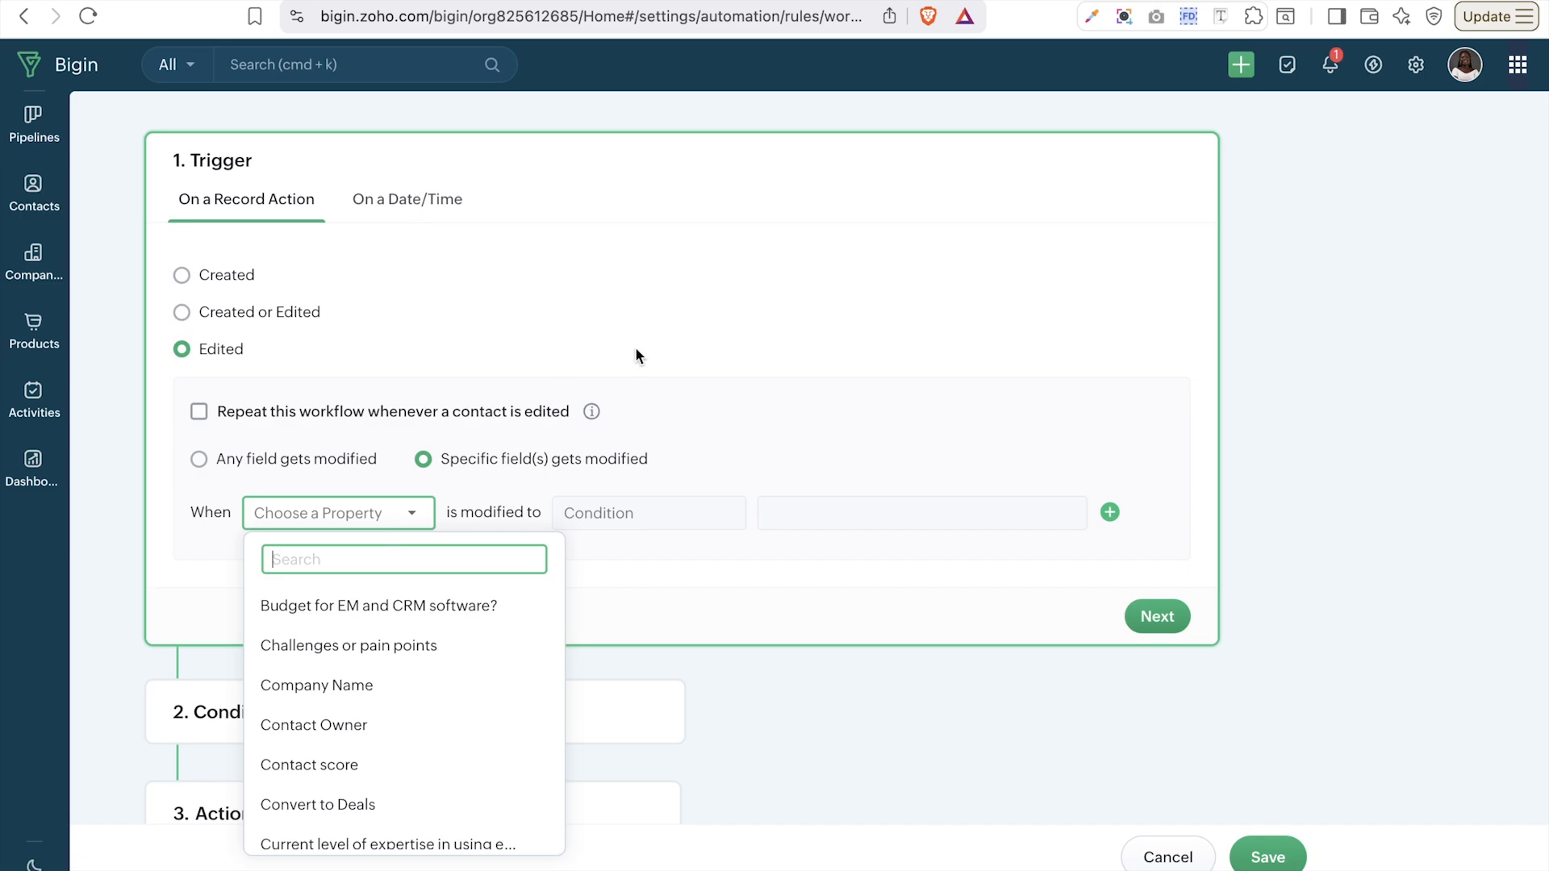
- Try a date trigger 1 day after Created Time repeating monthly, then revert to record-action Created
left_click(387, 200)
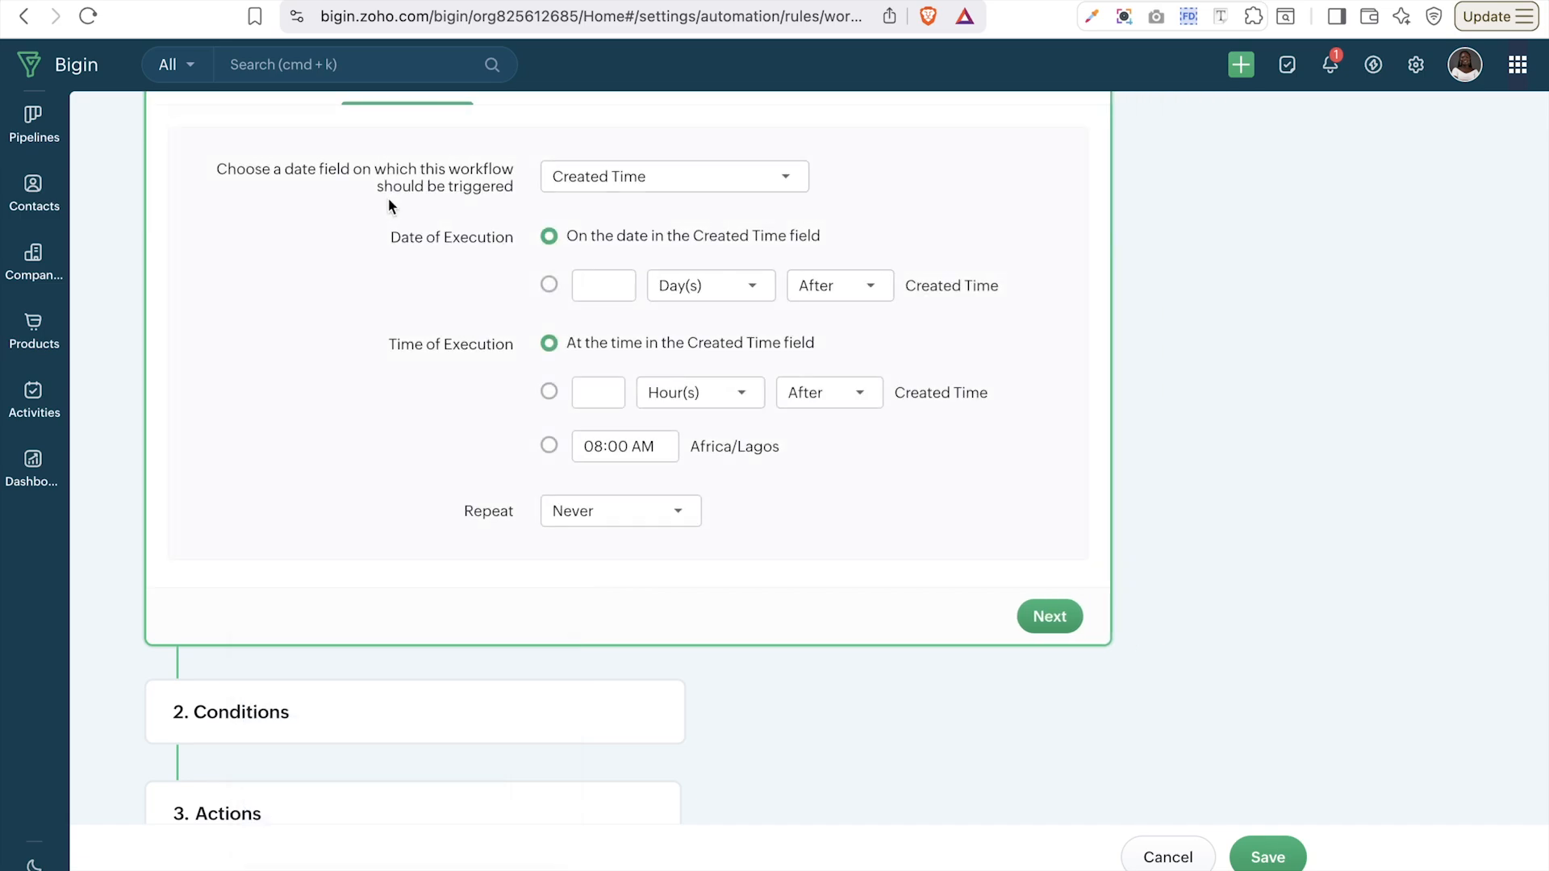
scroll(388, 199, "up", 2)
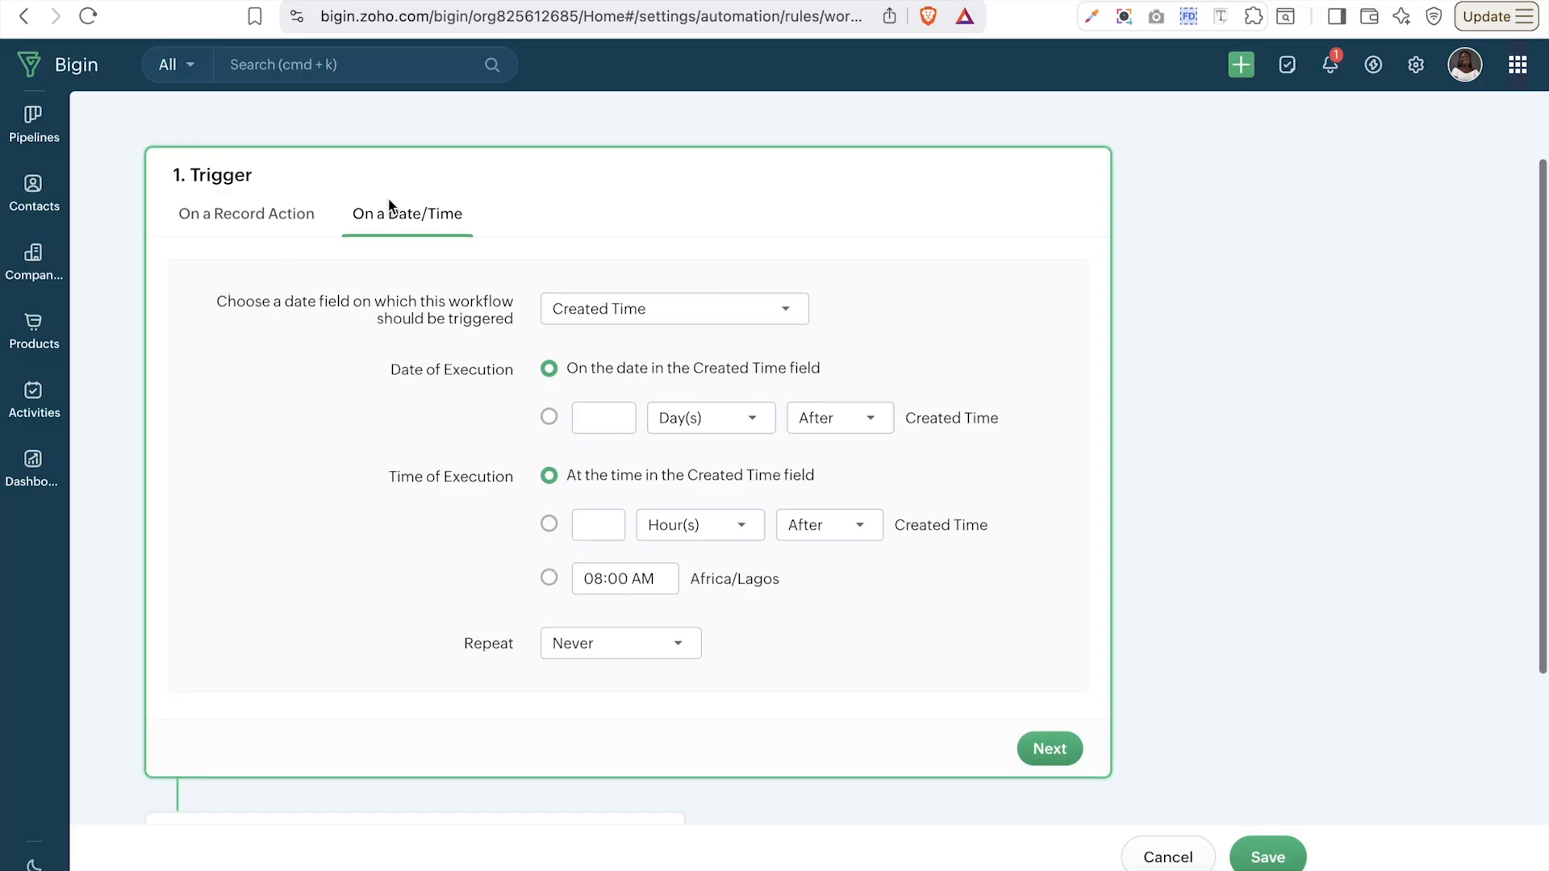
left_click(638, 316)
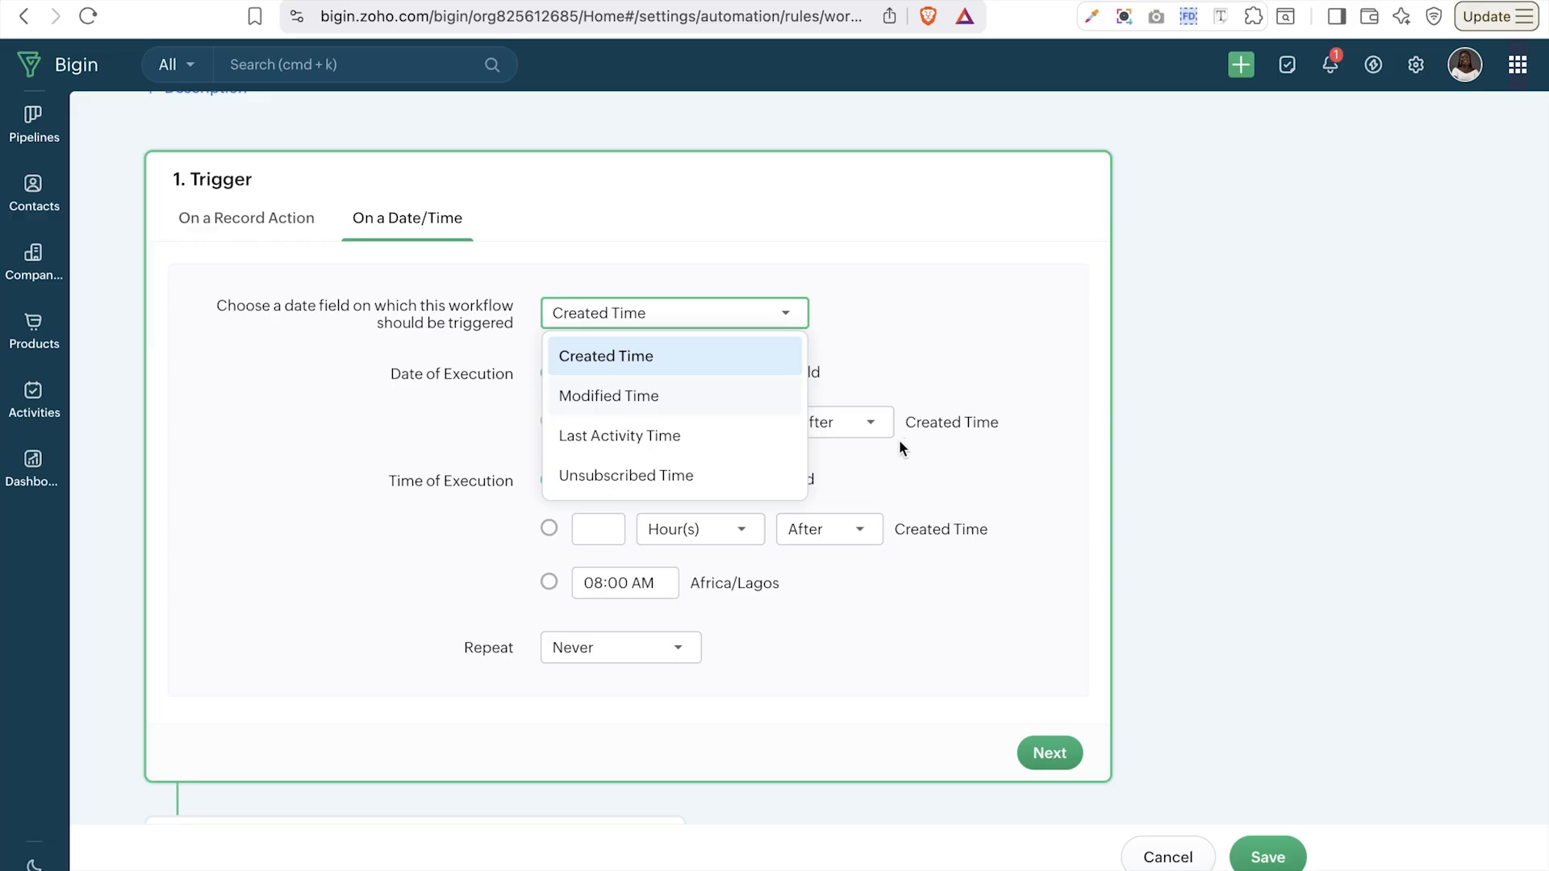
left_click(912, 460)
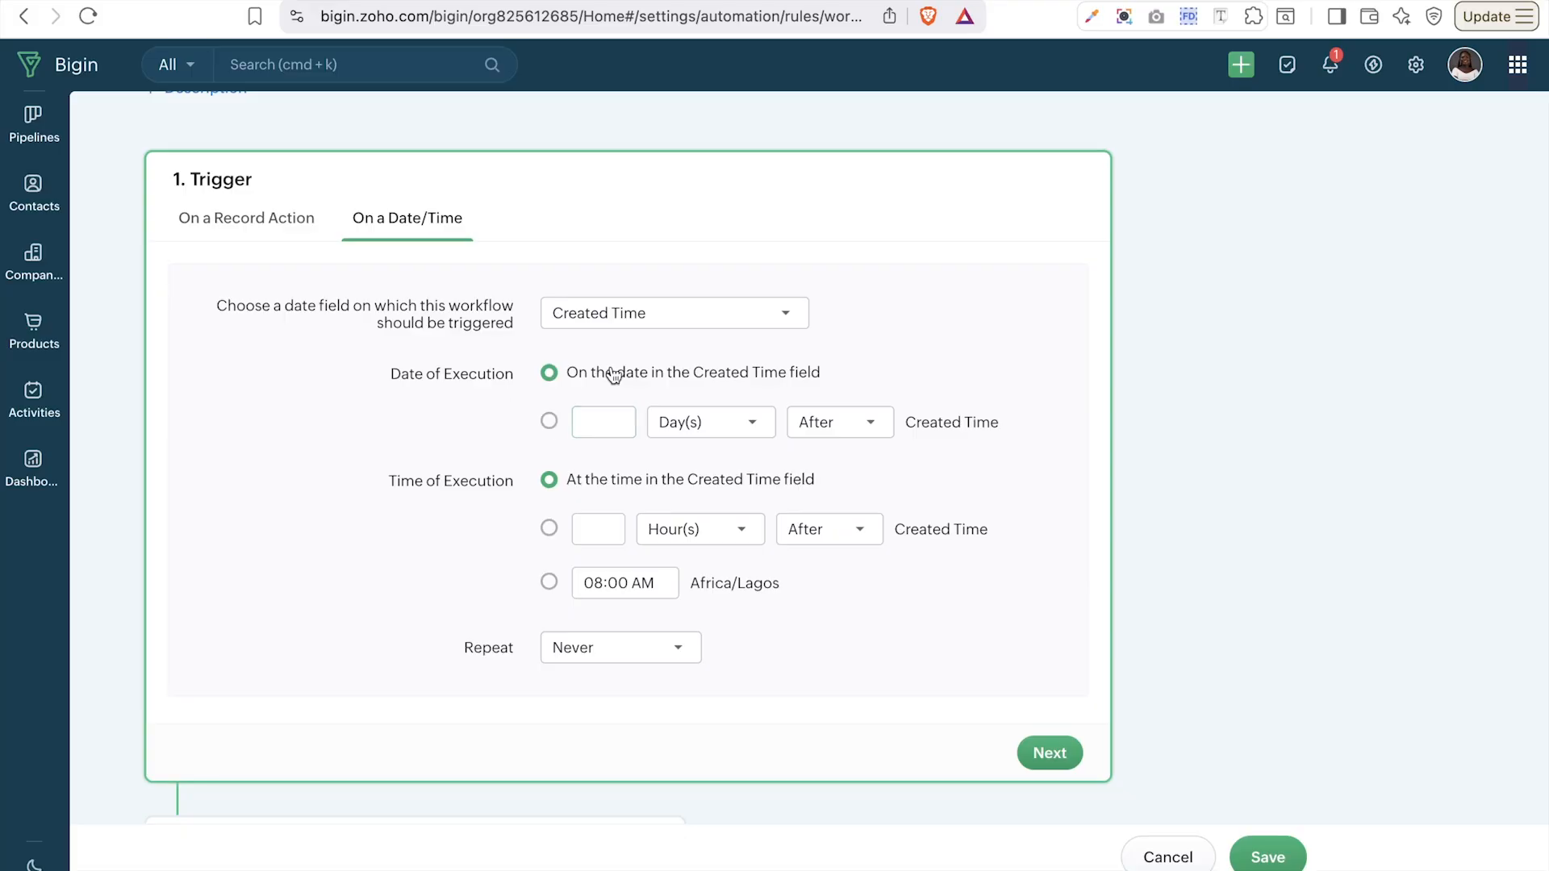
left_click(550, 421)
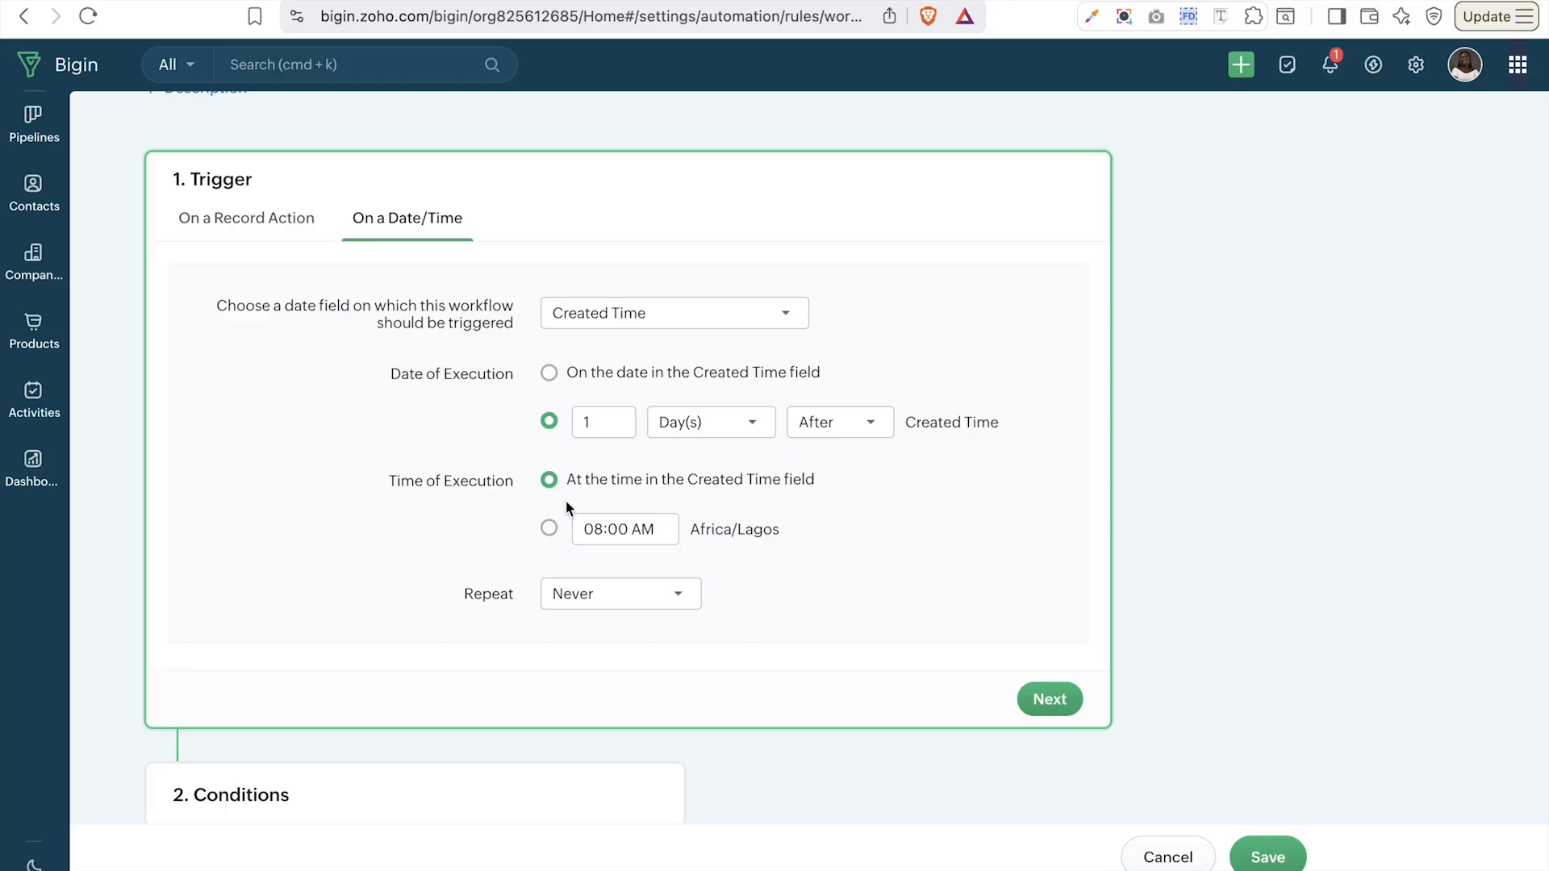
left_click(627, 600)
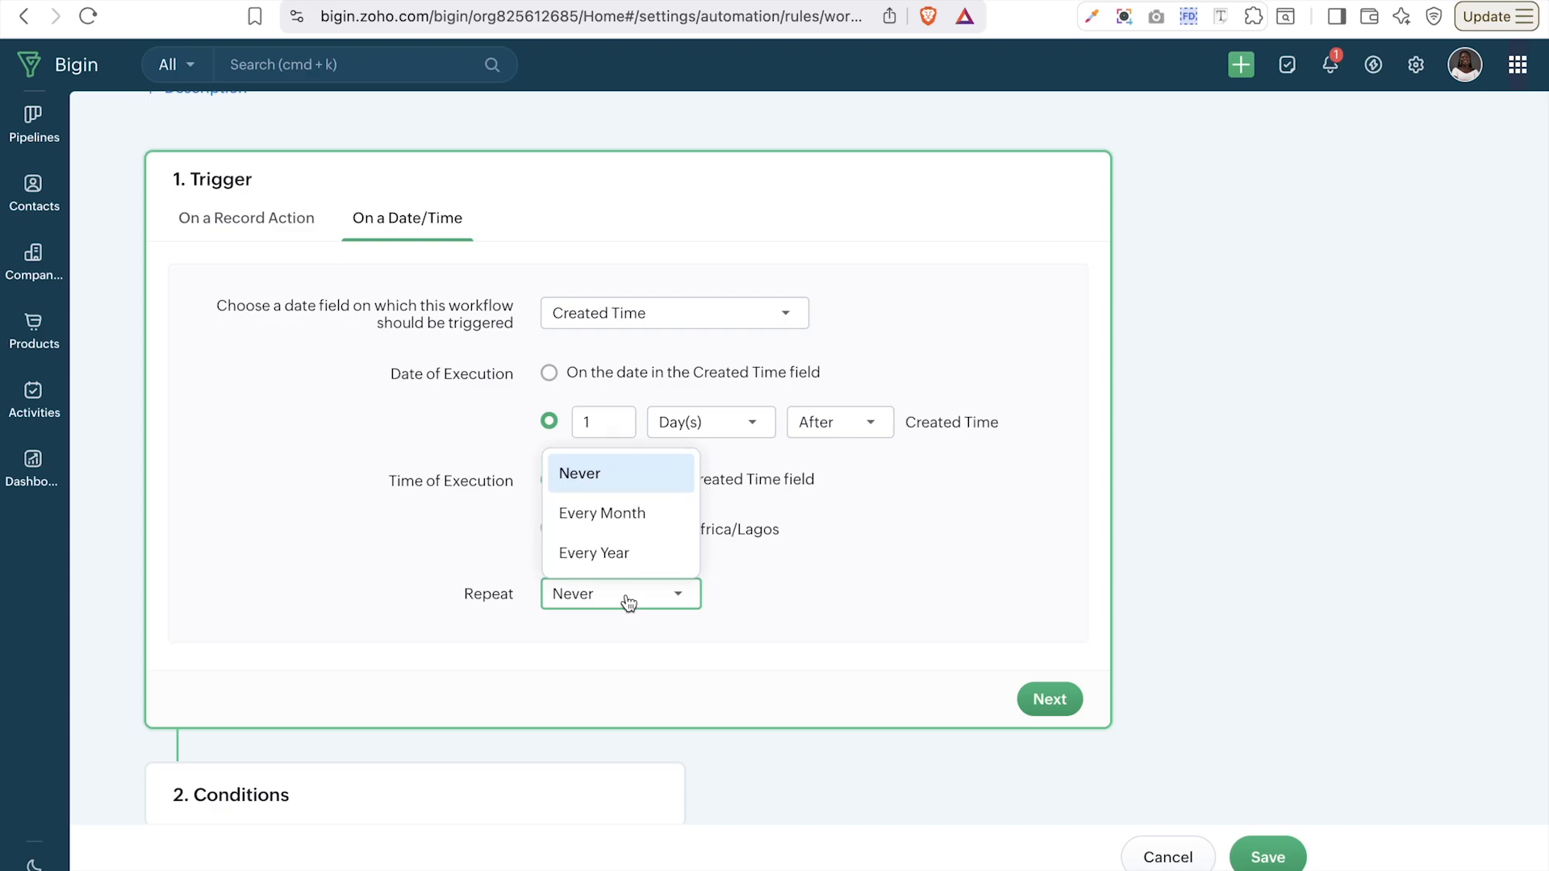
left_click(635, 521)
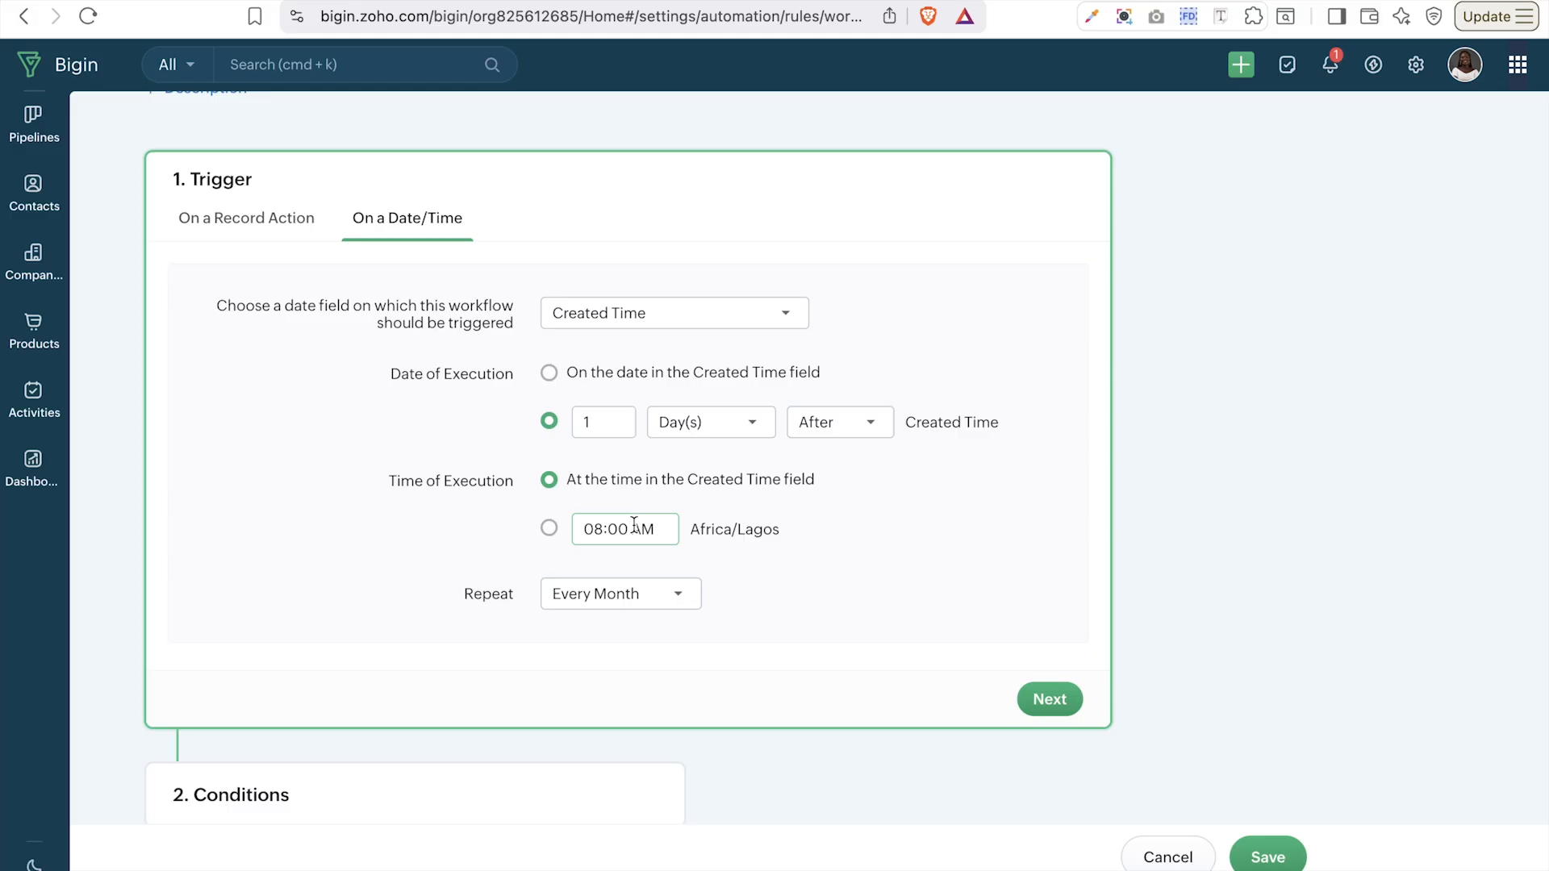
left_click(273, 220)
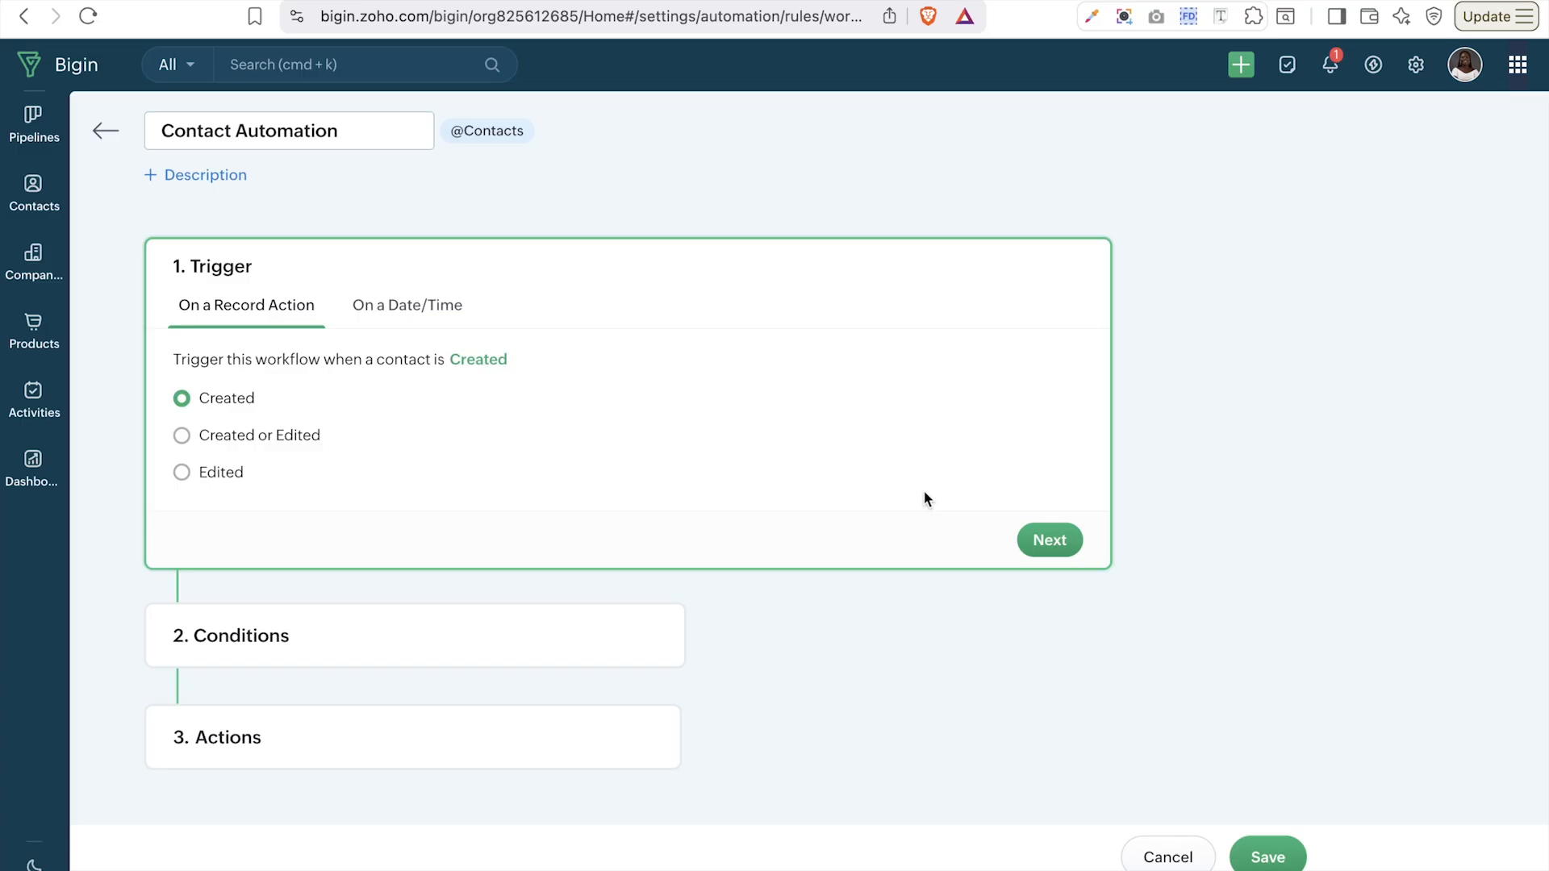
- Confirm the contact-Created trigger and proceed to the Conditions step
left_click(1049, 540)
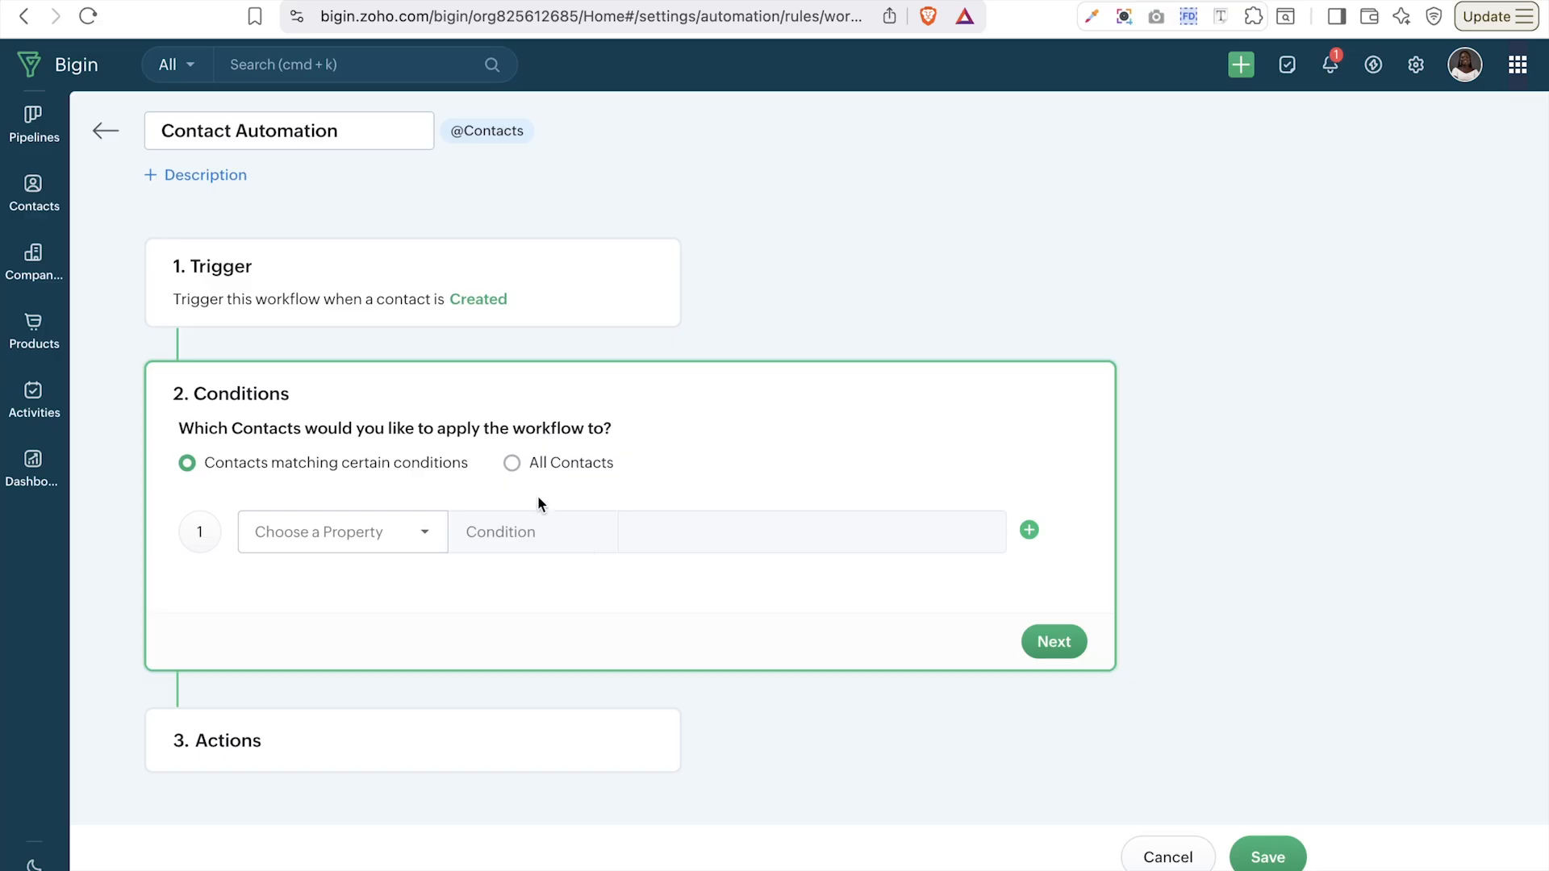
- Limit the workflow to contacts matching certain conditions and browse the contact property list
left_click(514, 464)
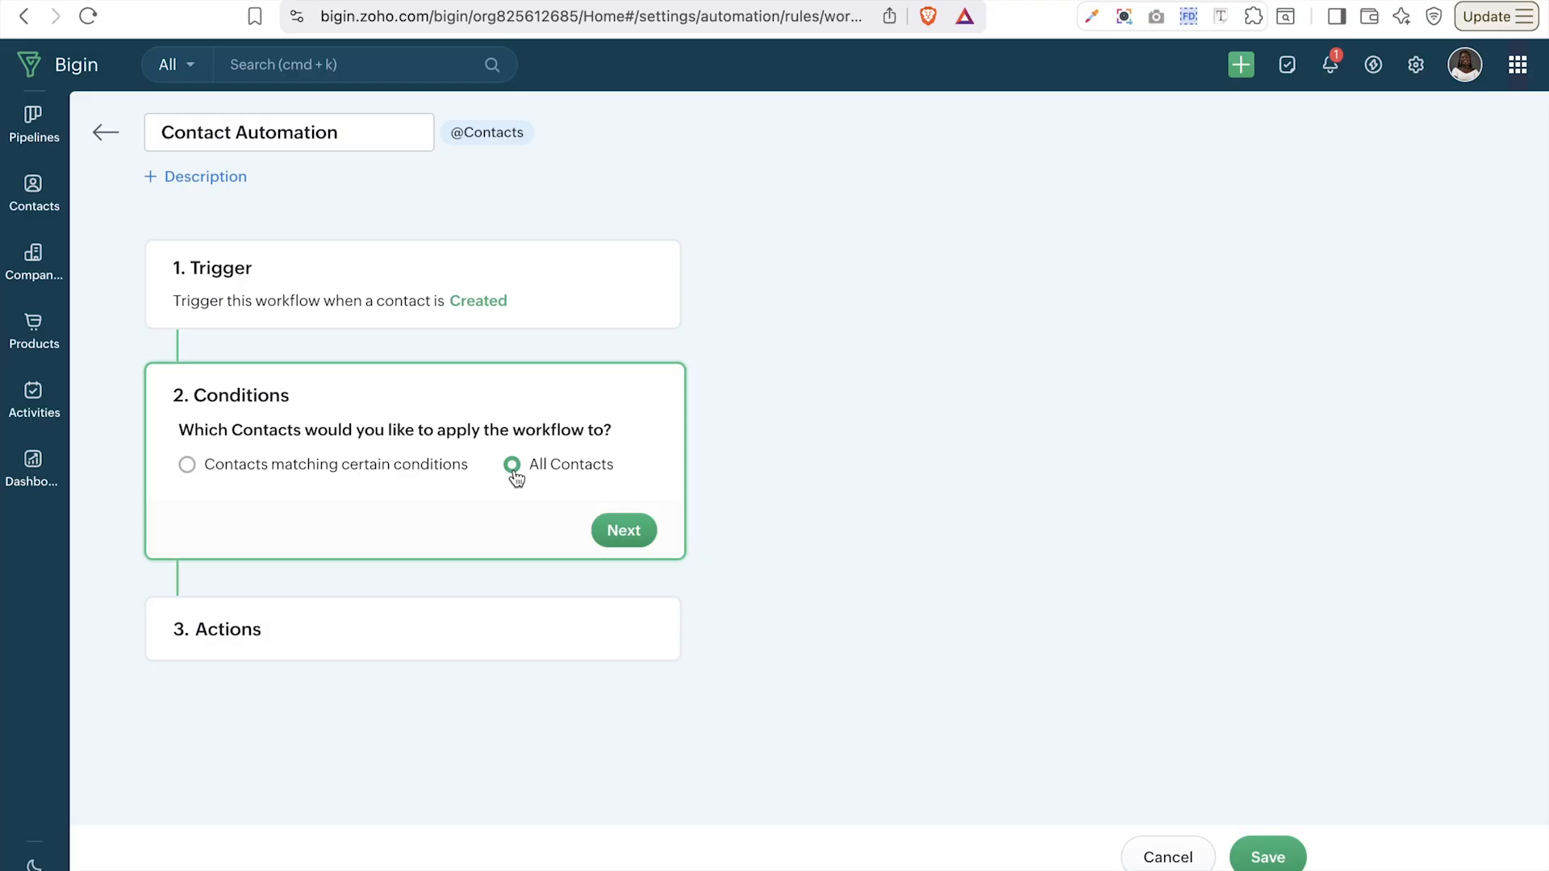
left_click(418, 466)
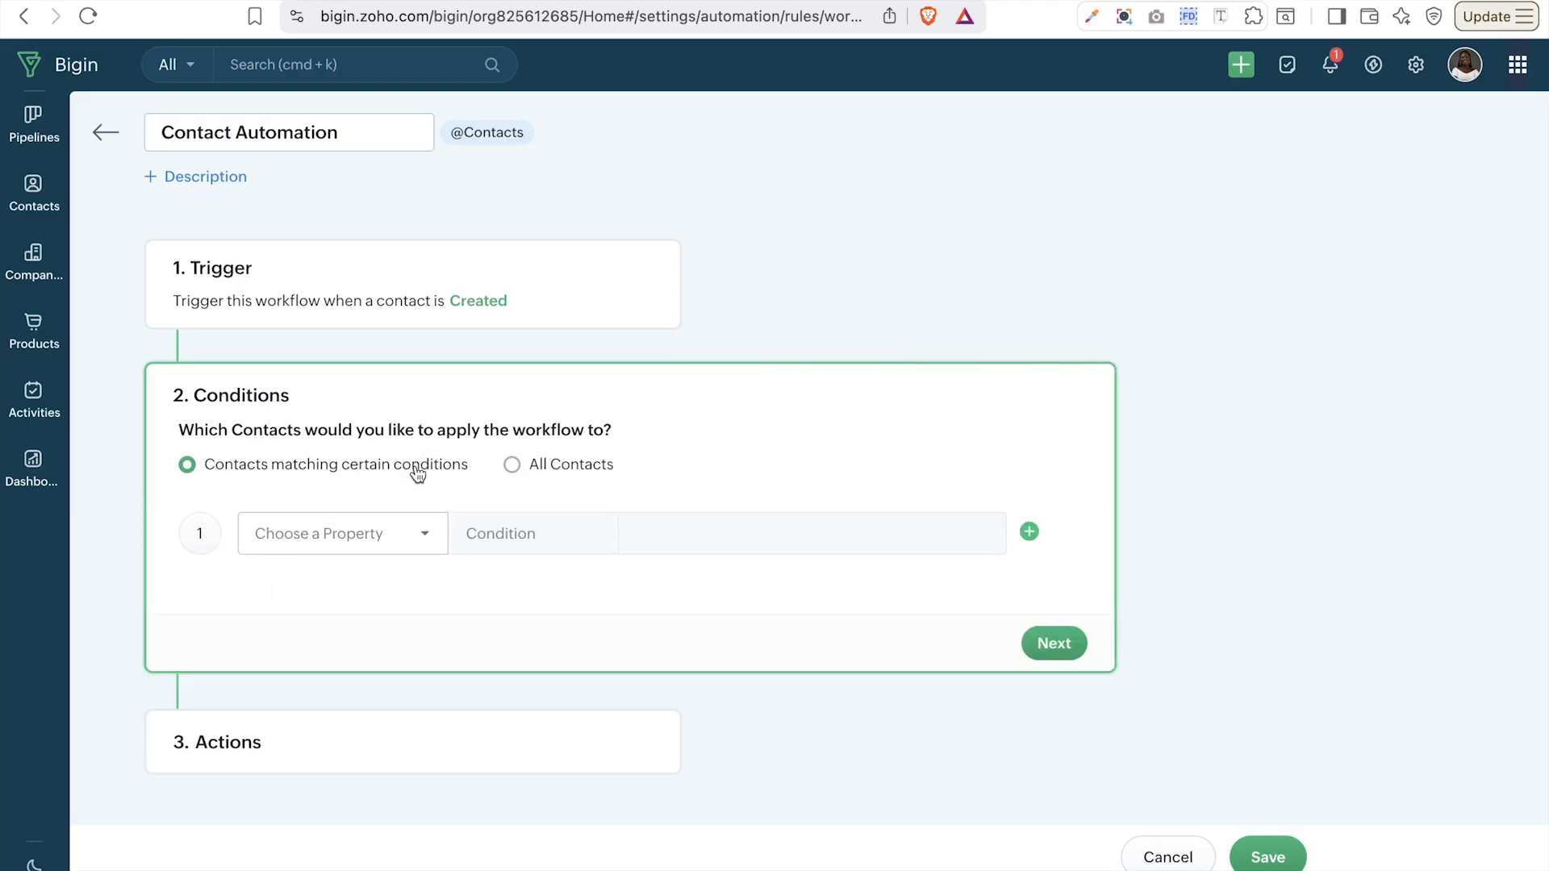
left_click(401, 541)
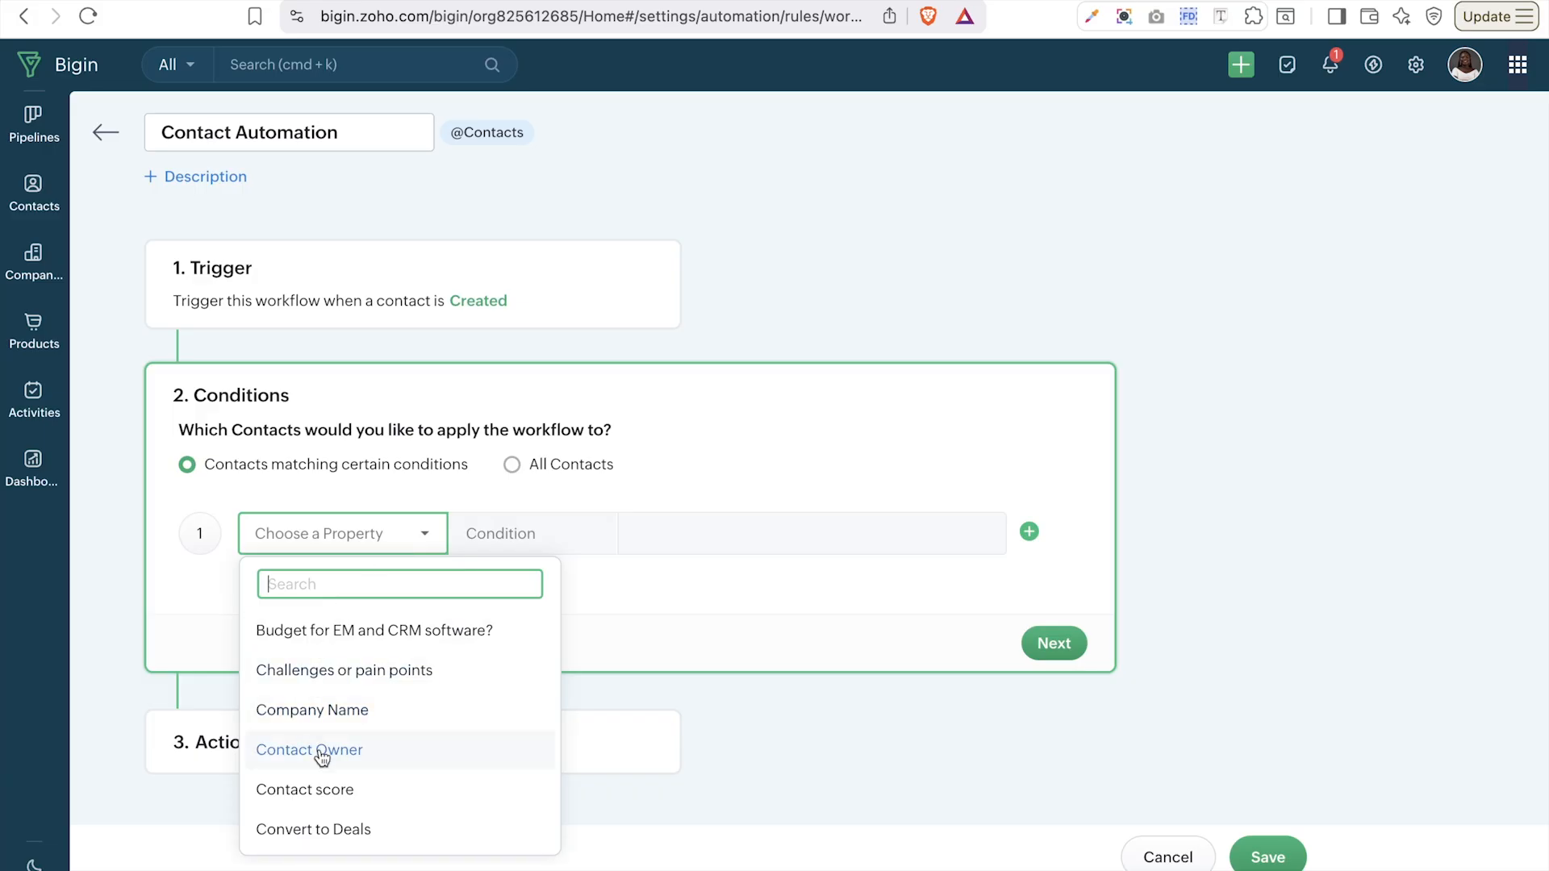
scroll(322, 757, "down", 3)
scroll(322, 757, "up", 1)
scroll(322, 757, "up", 2)
scroll(322, 757, "down", 5)
scroll(322, 756, "down", 10)
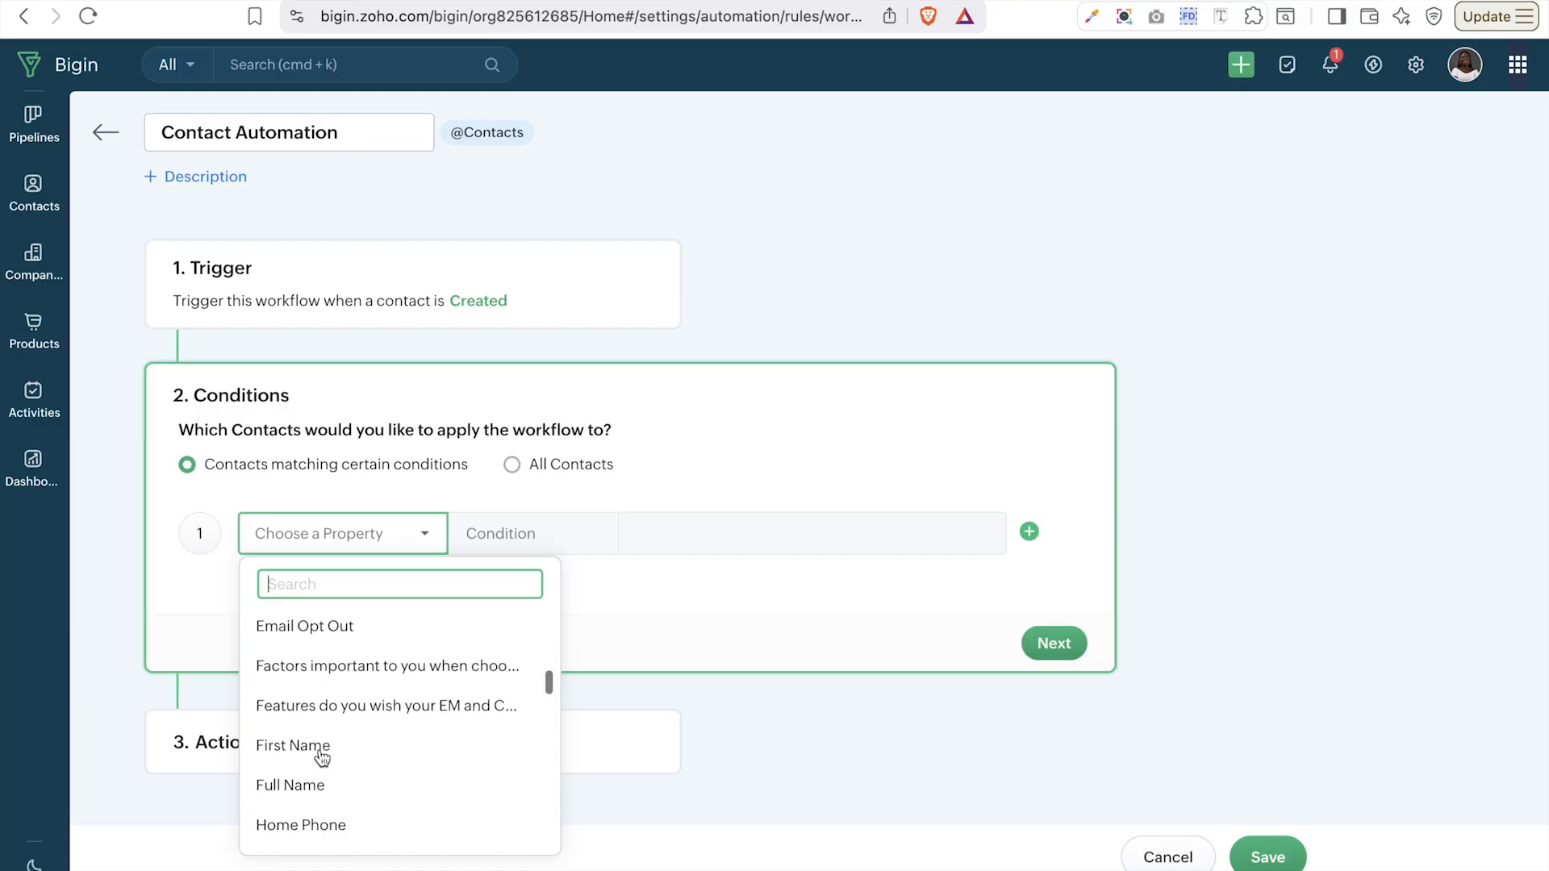
scroll(322, 757, "down", 5)
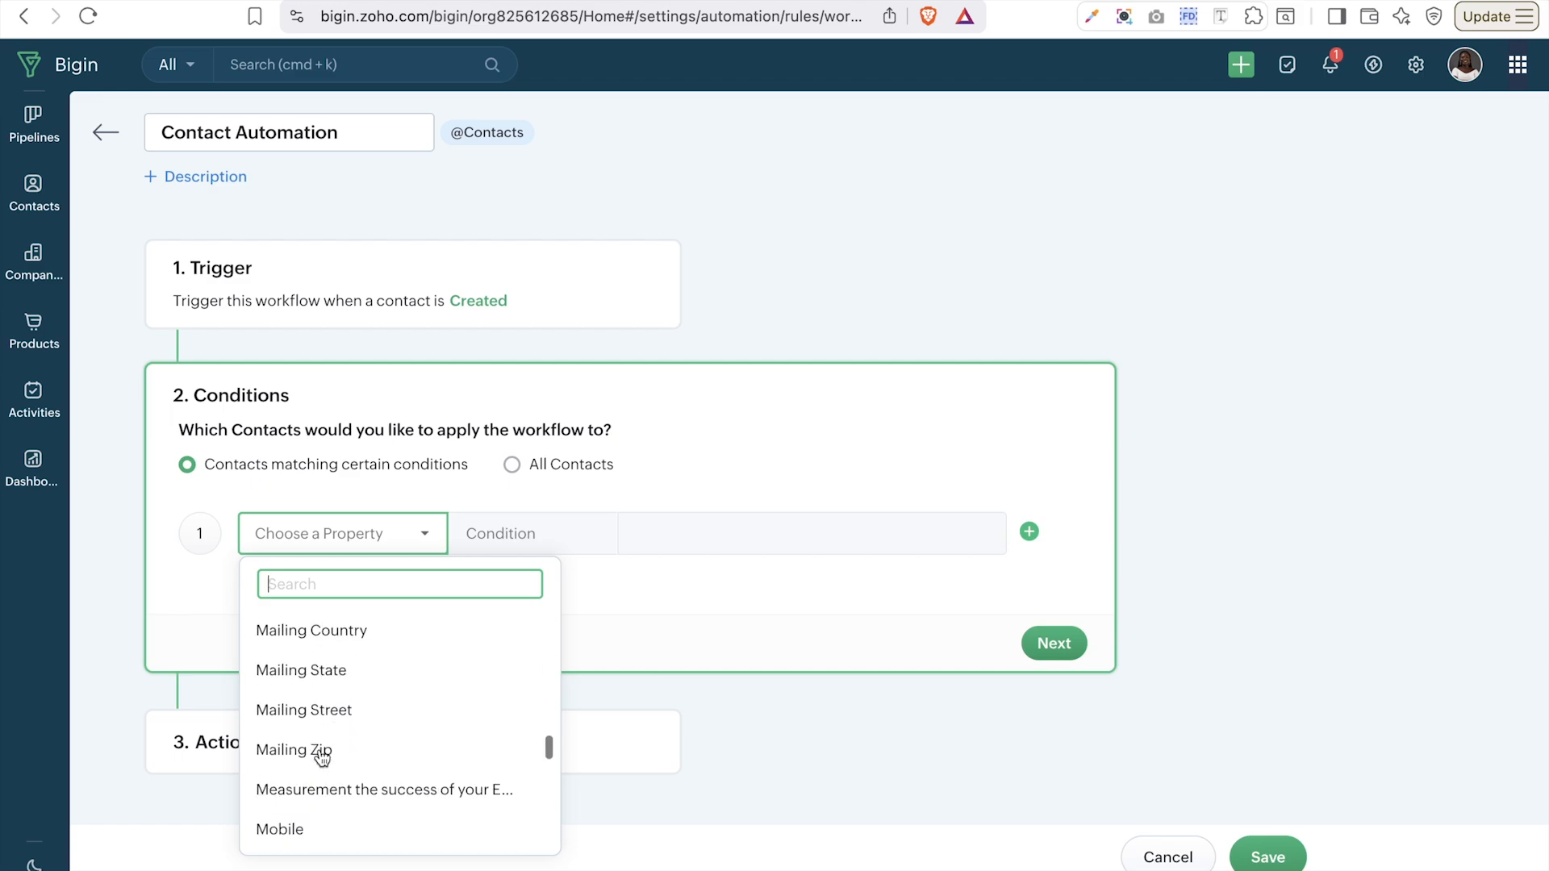
scroll(322, 757, "up", 10)
scroll(322, 757, "up", 3)
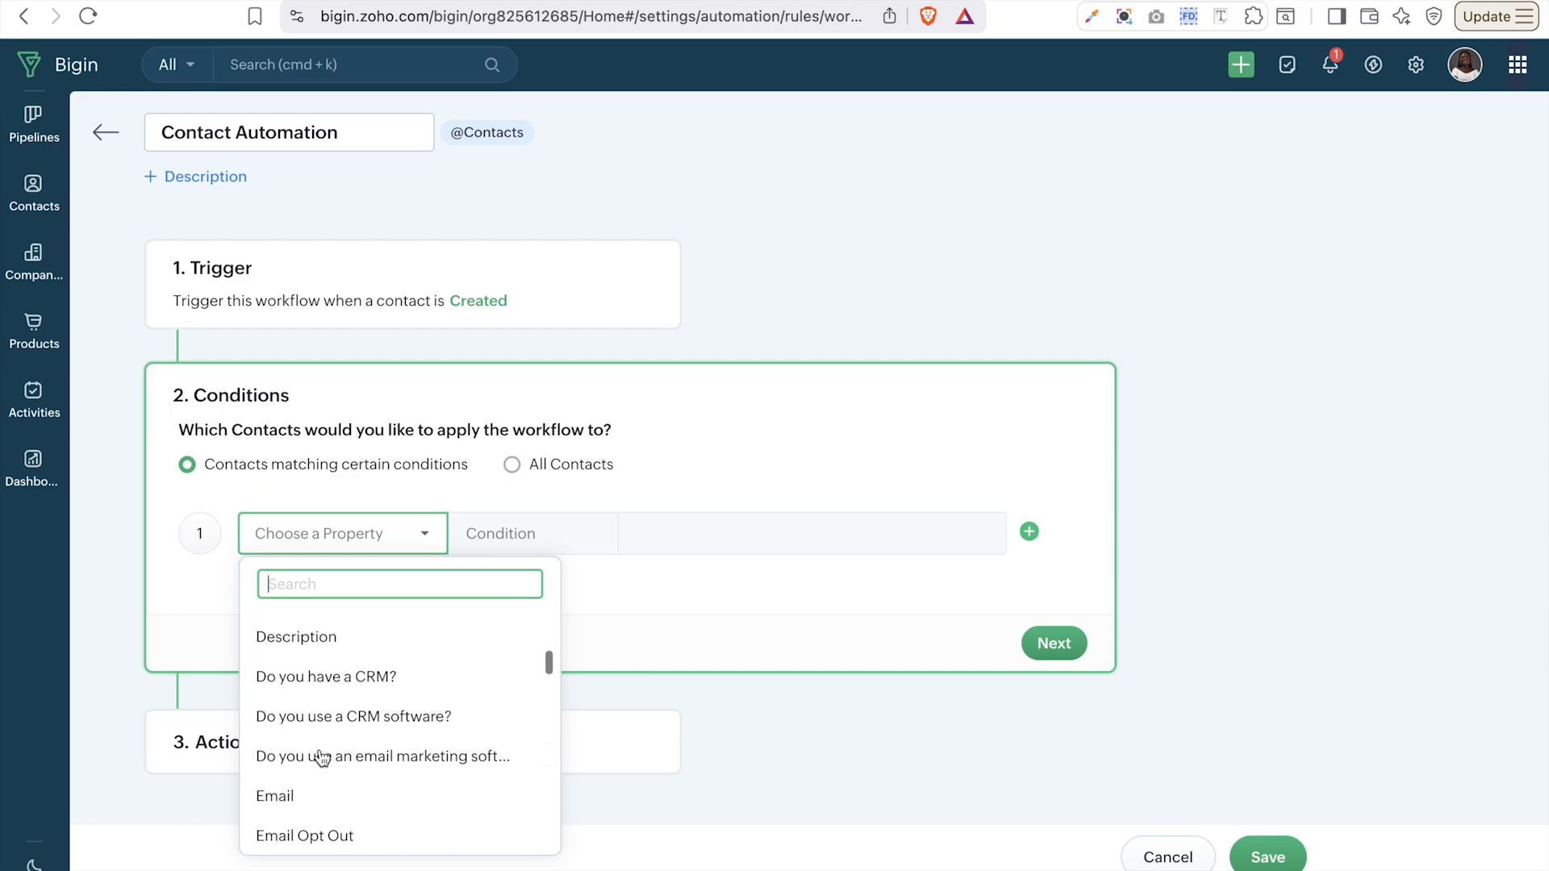
- Set condition 1 to Lead Source contains Advertisement, Employee Referral and External Referral
type("lea")
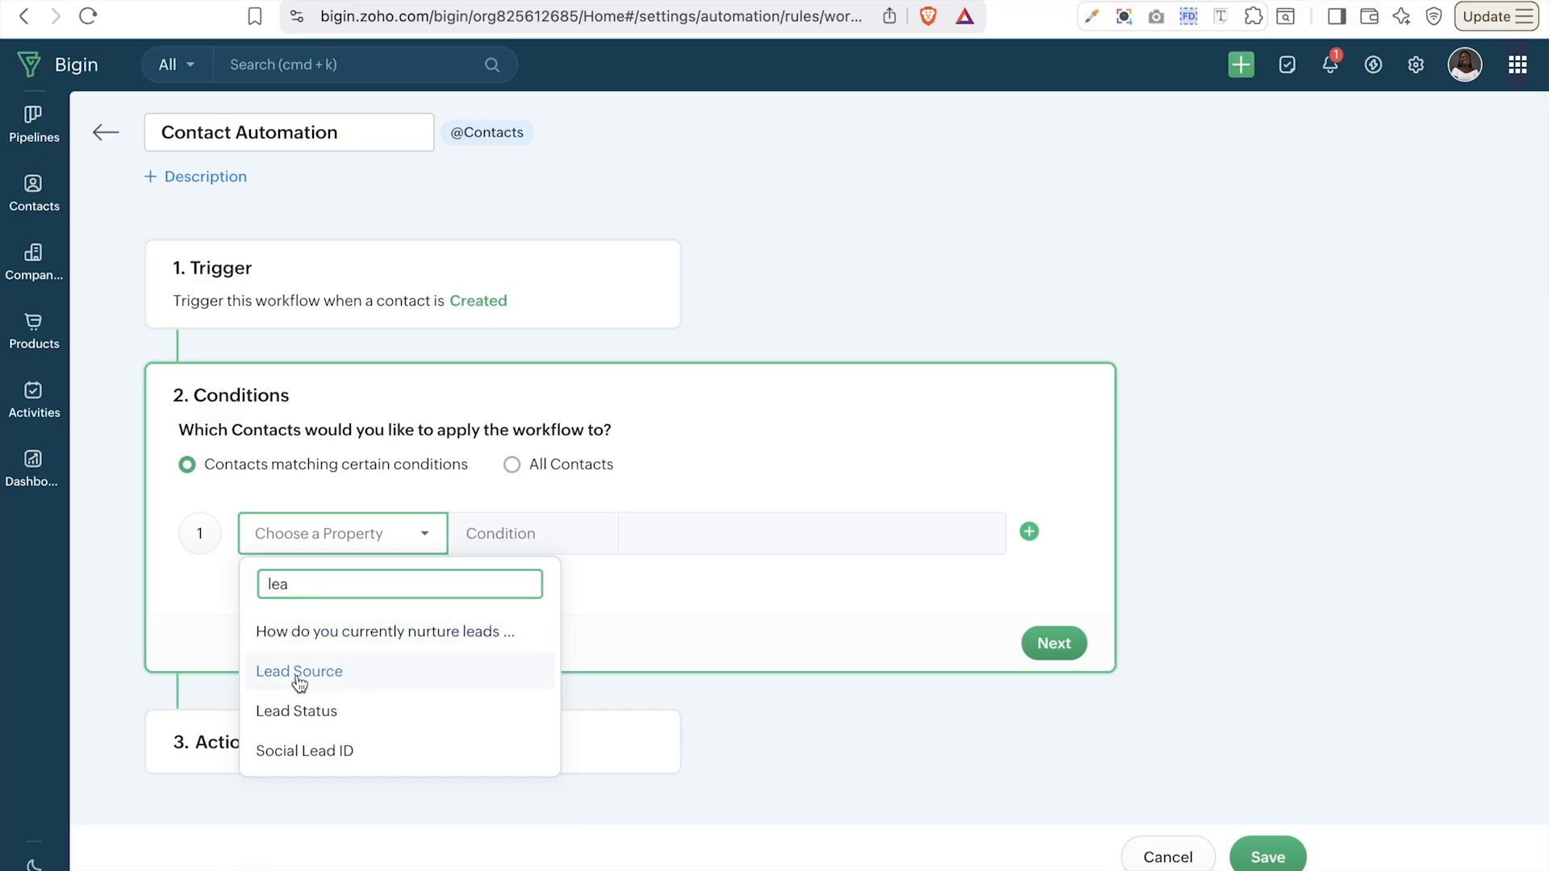
left_click(298, 678)
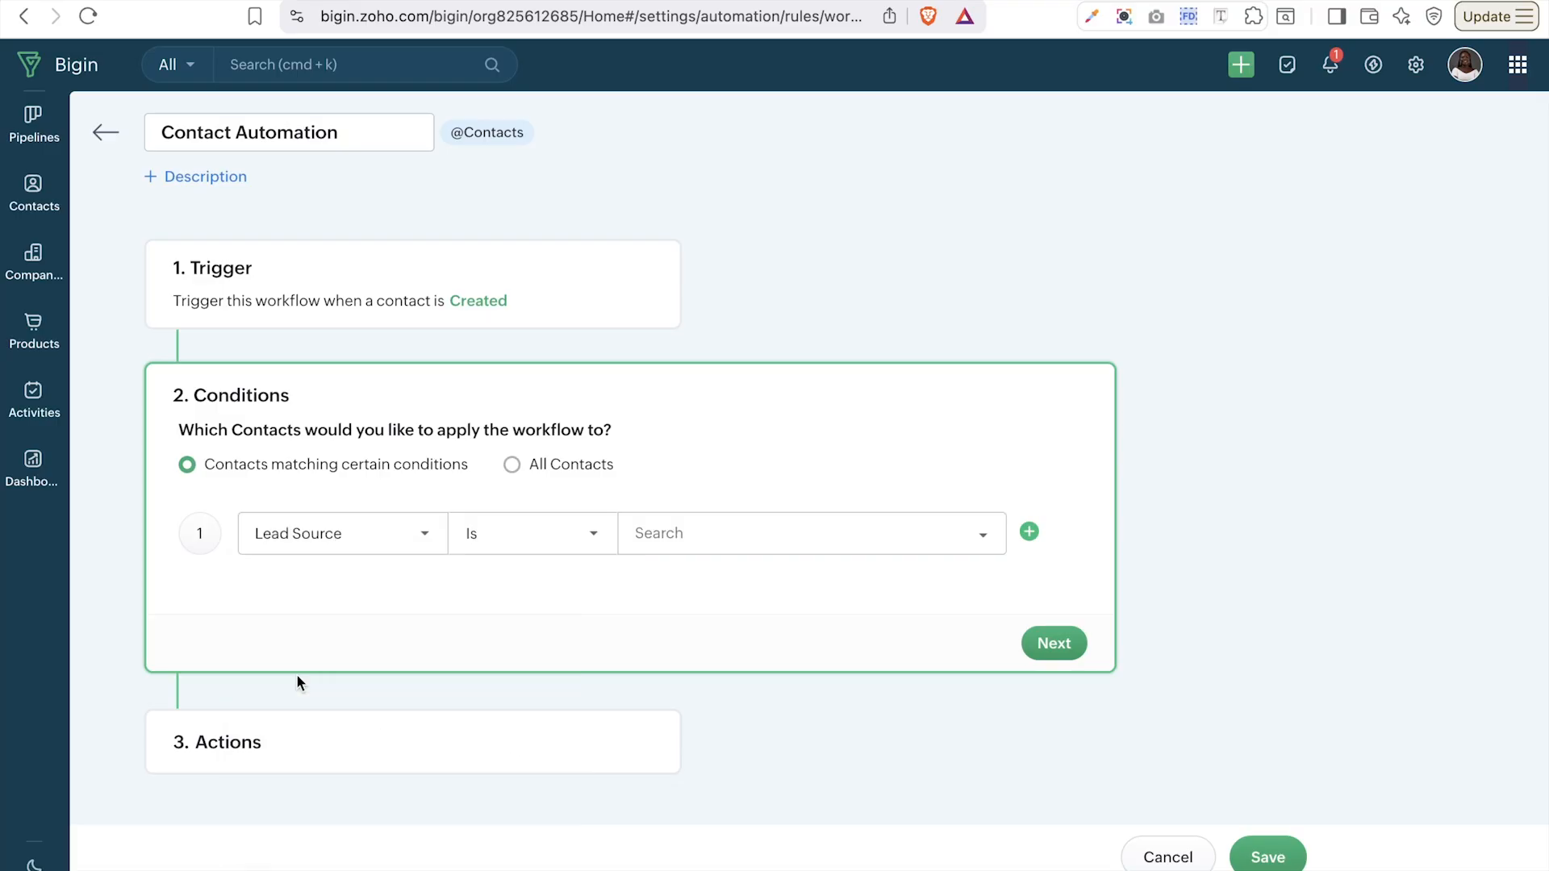
left_click(560, 539)
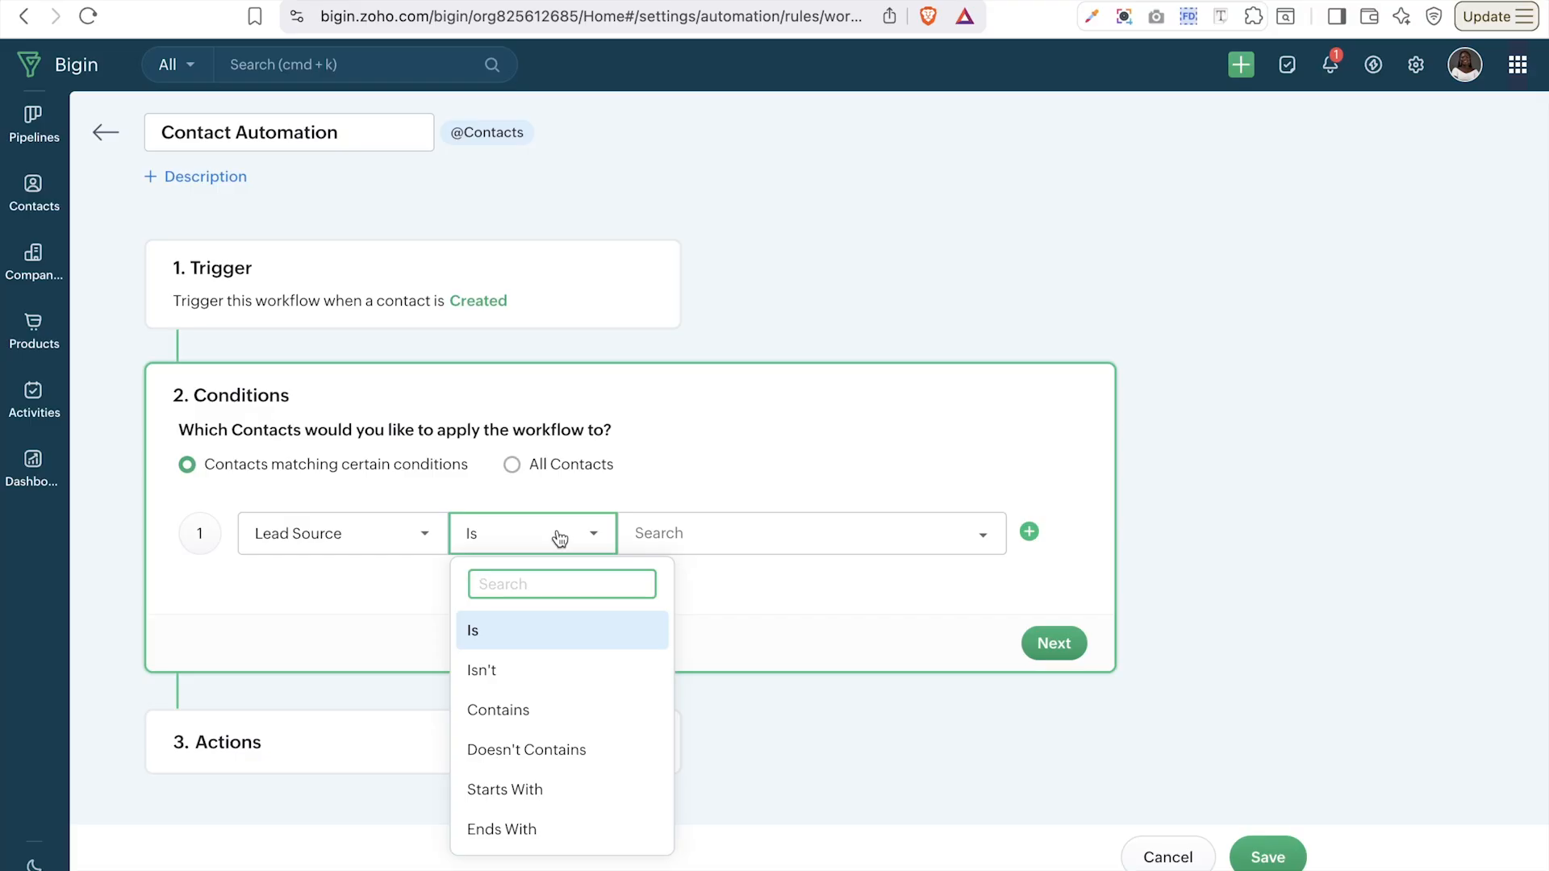
left_click(562, 713)
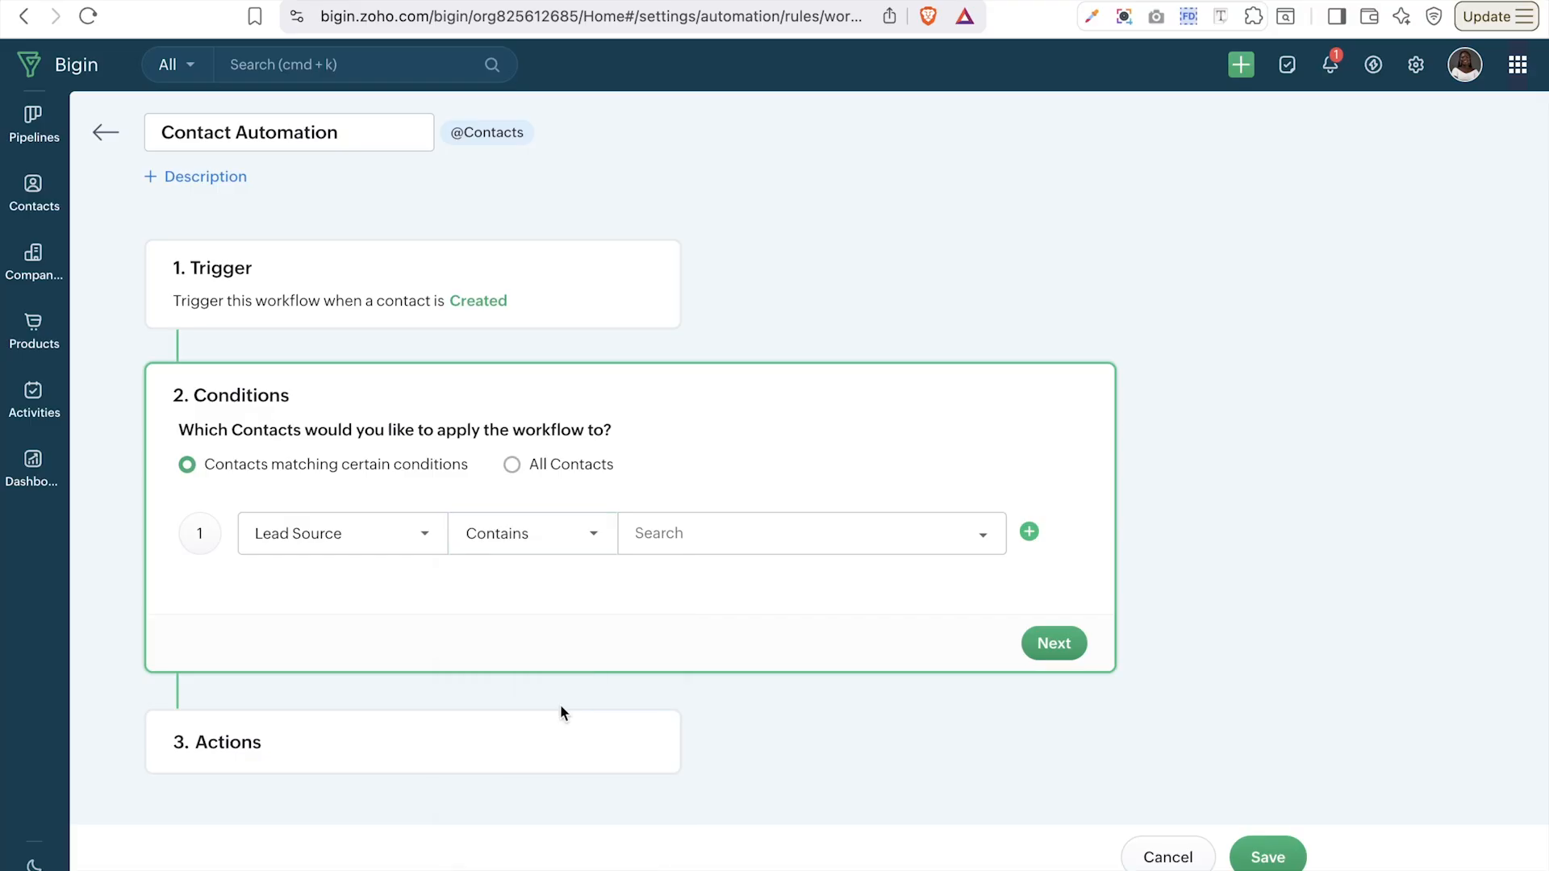
left_click(694, 533)
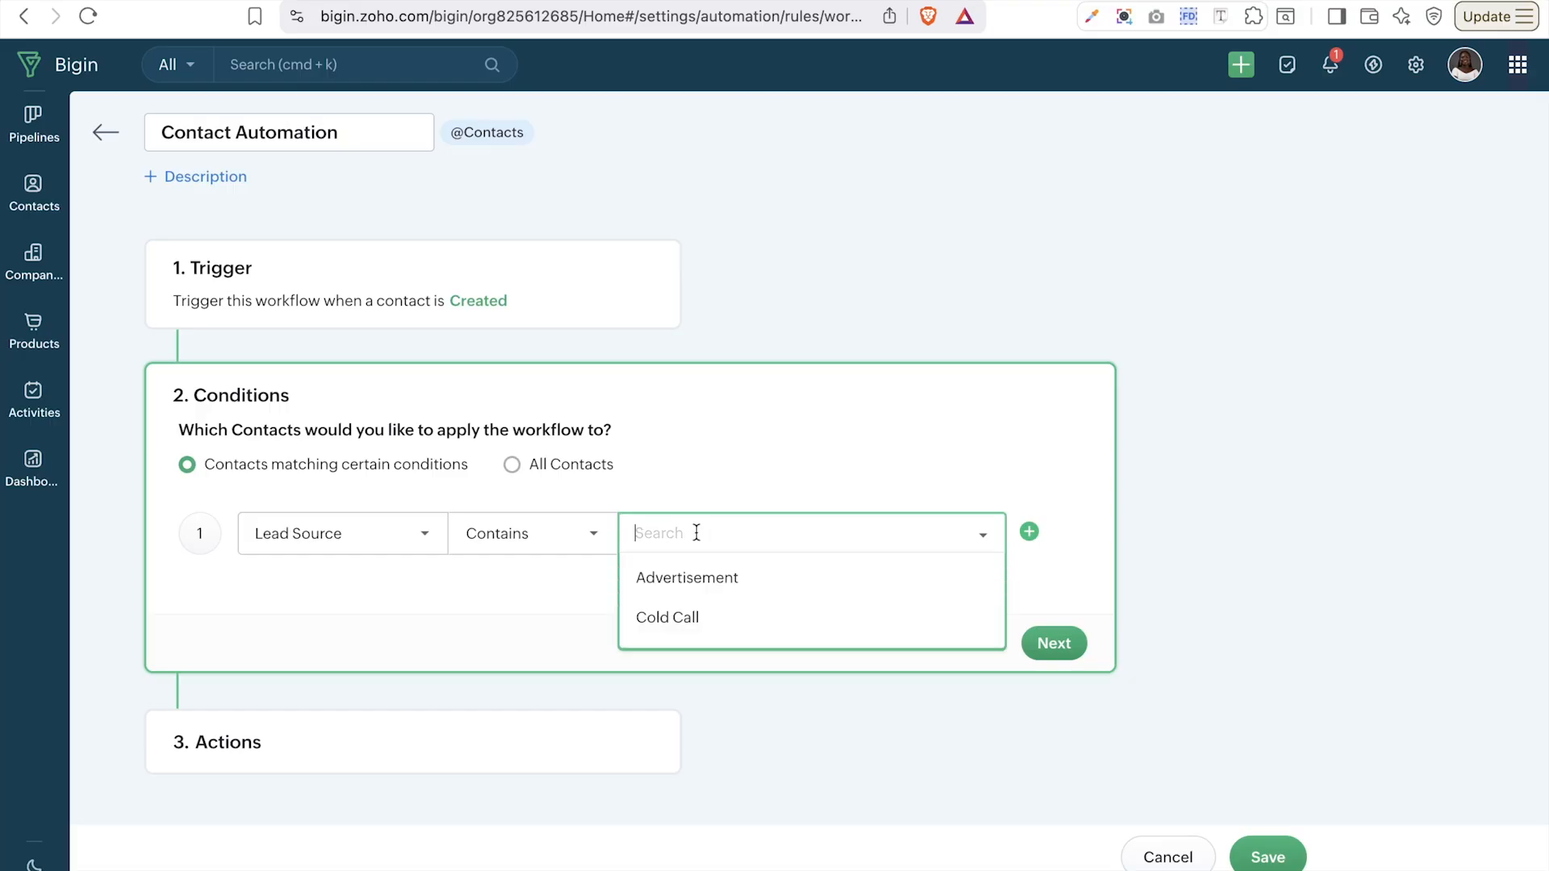
left_click(715, 581)
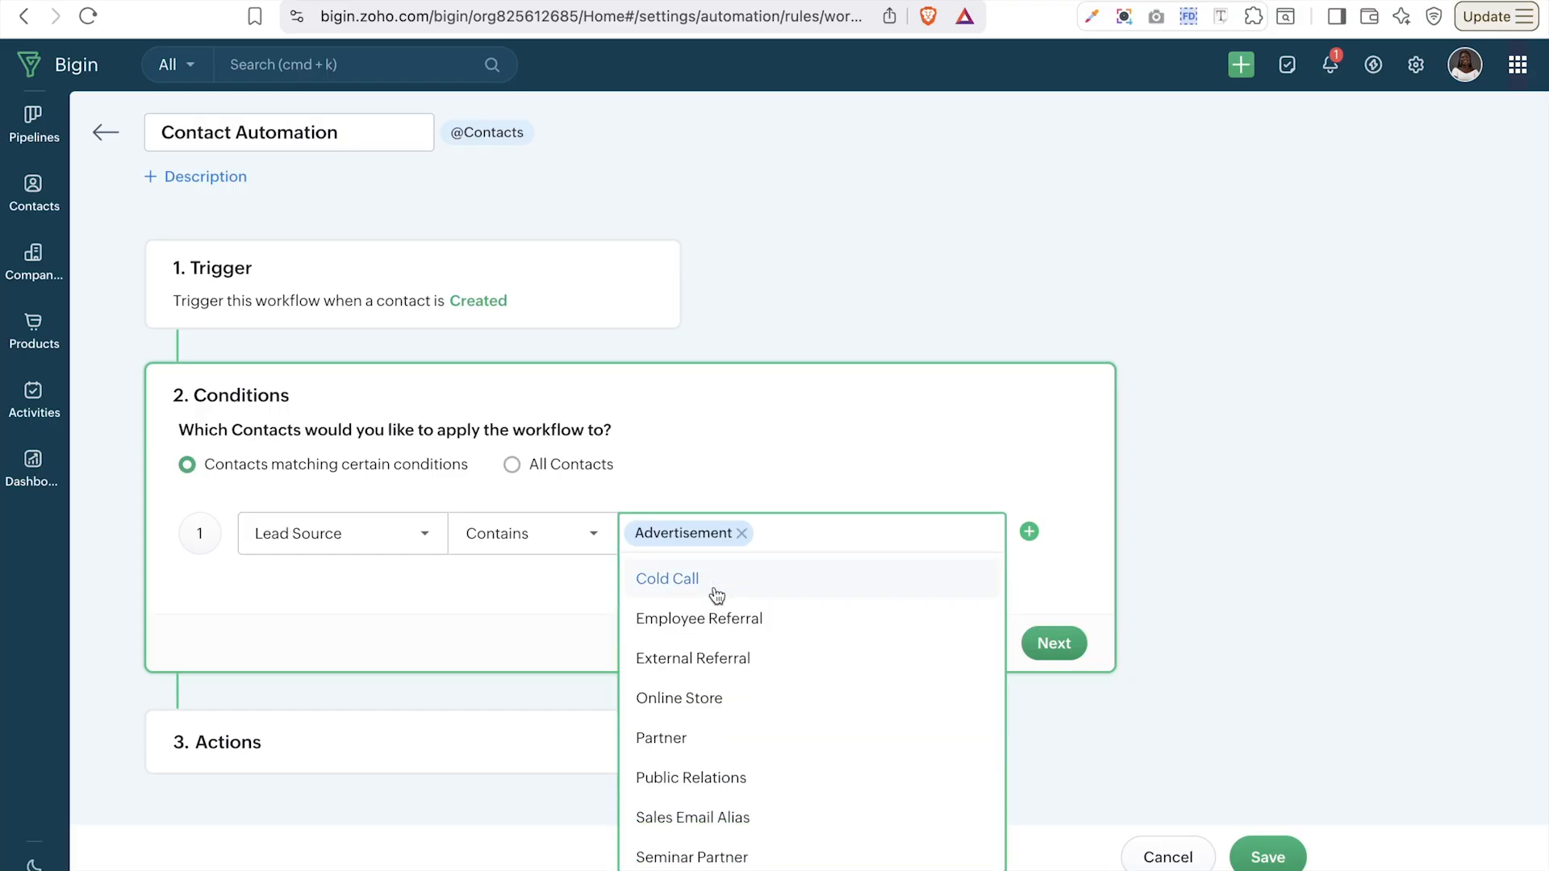
left_click(728, 620)
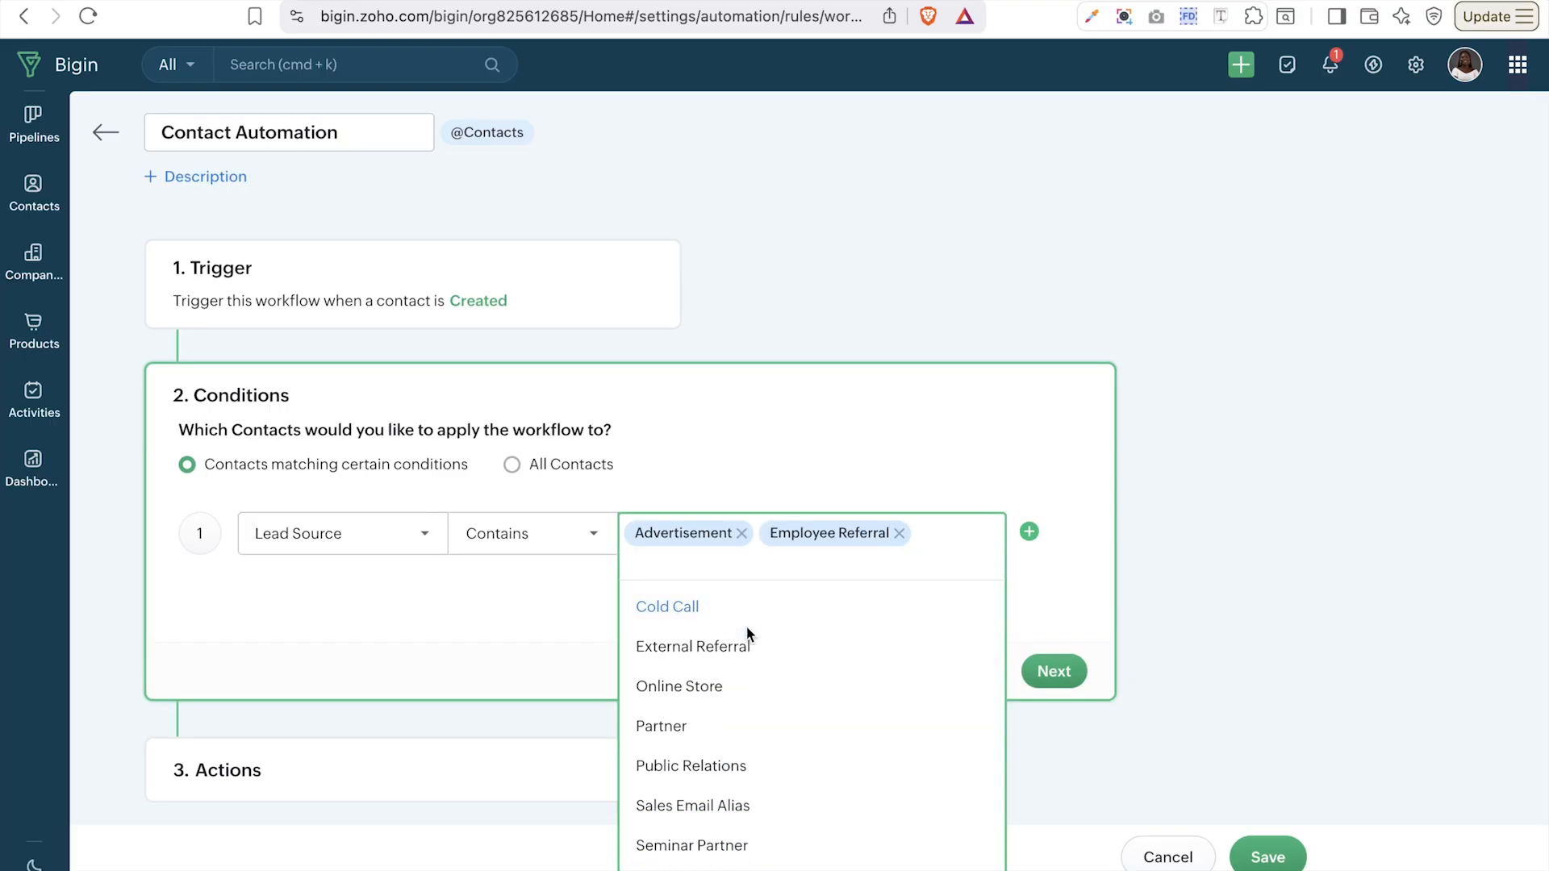
left_click(746, 648)
scroll(749, 655, "down", 4)
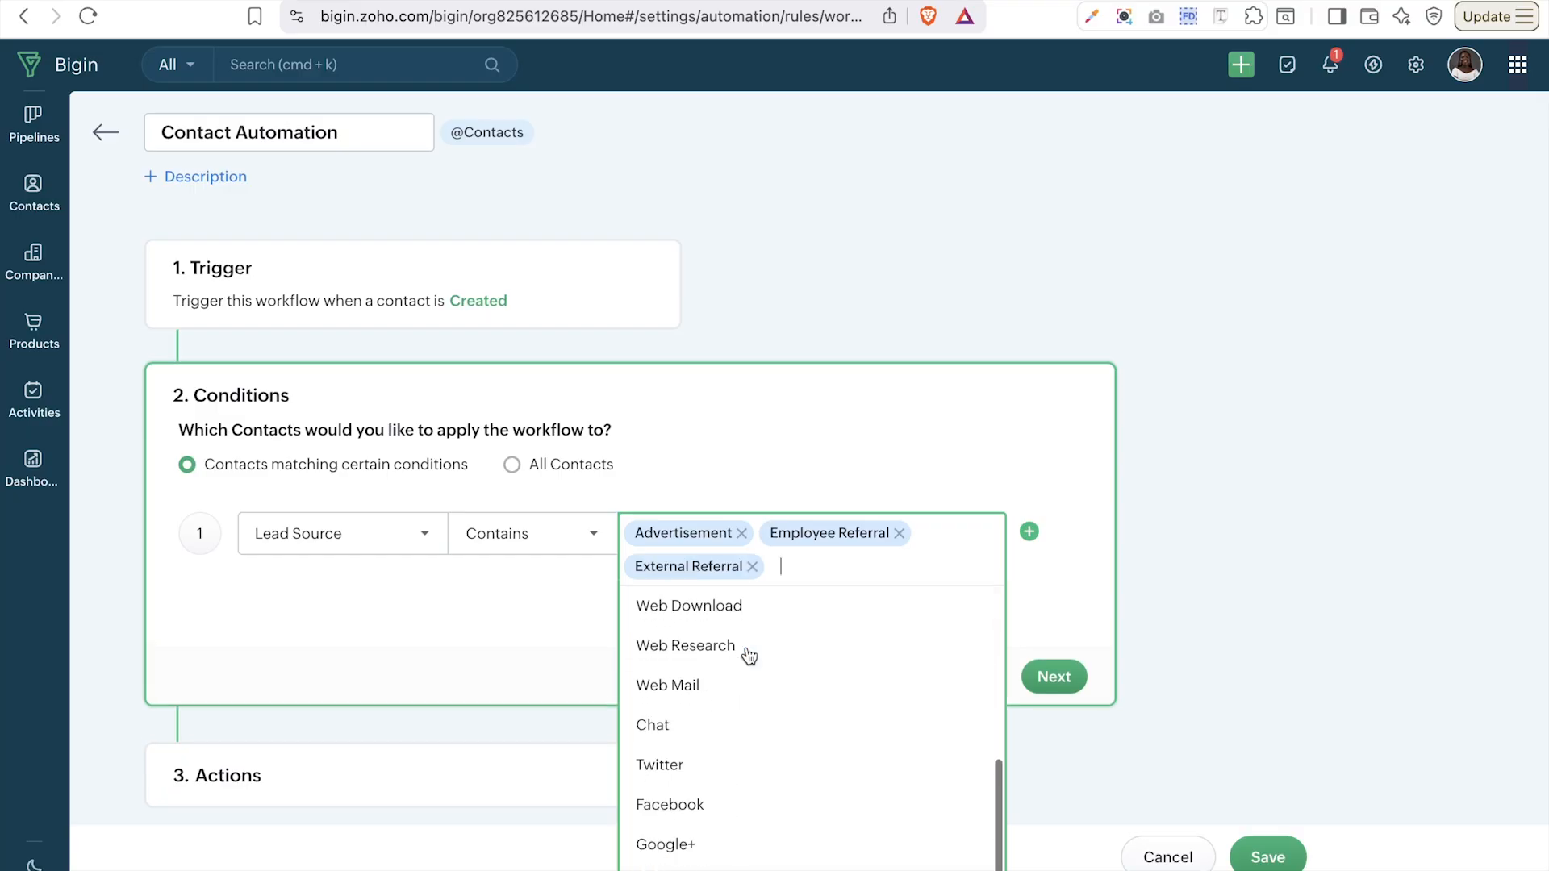
- Switch the condition's field to Contact Owner and review the selectable owners
left_click(422, 538)
scroll(367, 749, "down", 3)
scroll(365, 752, "up", 3)
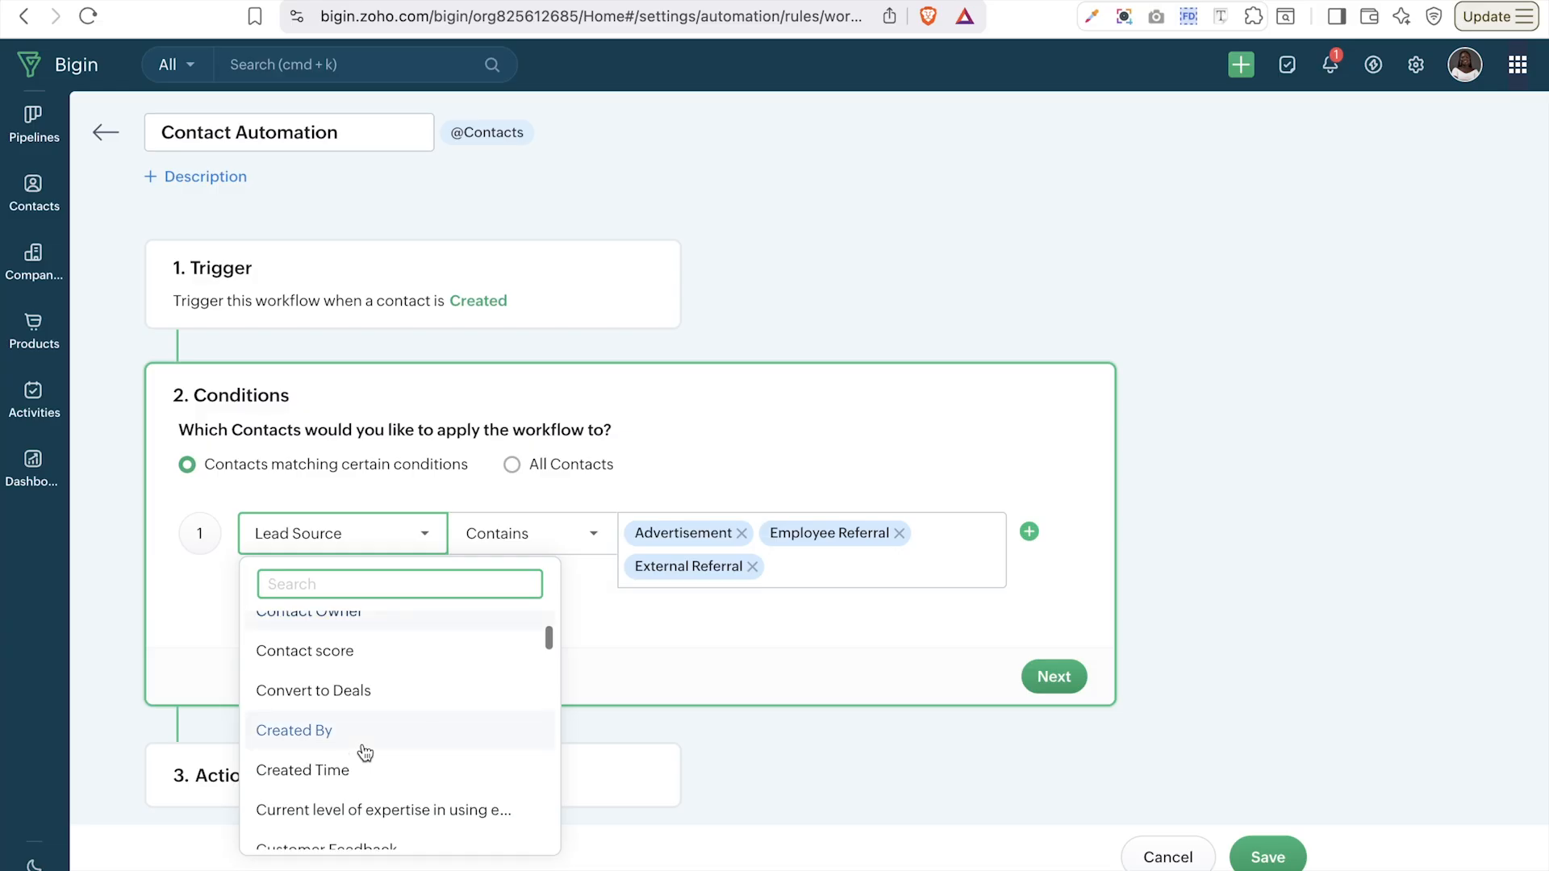
left_click(350, 752)
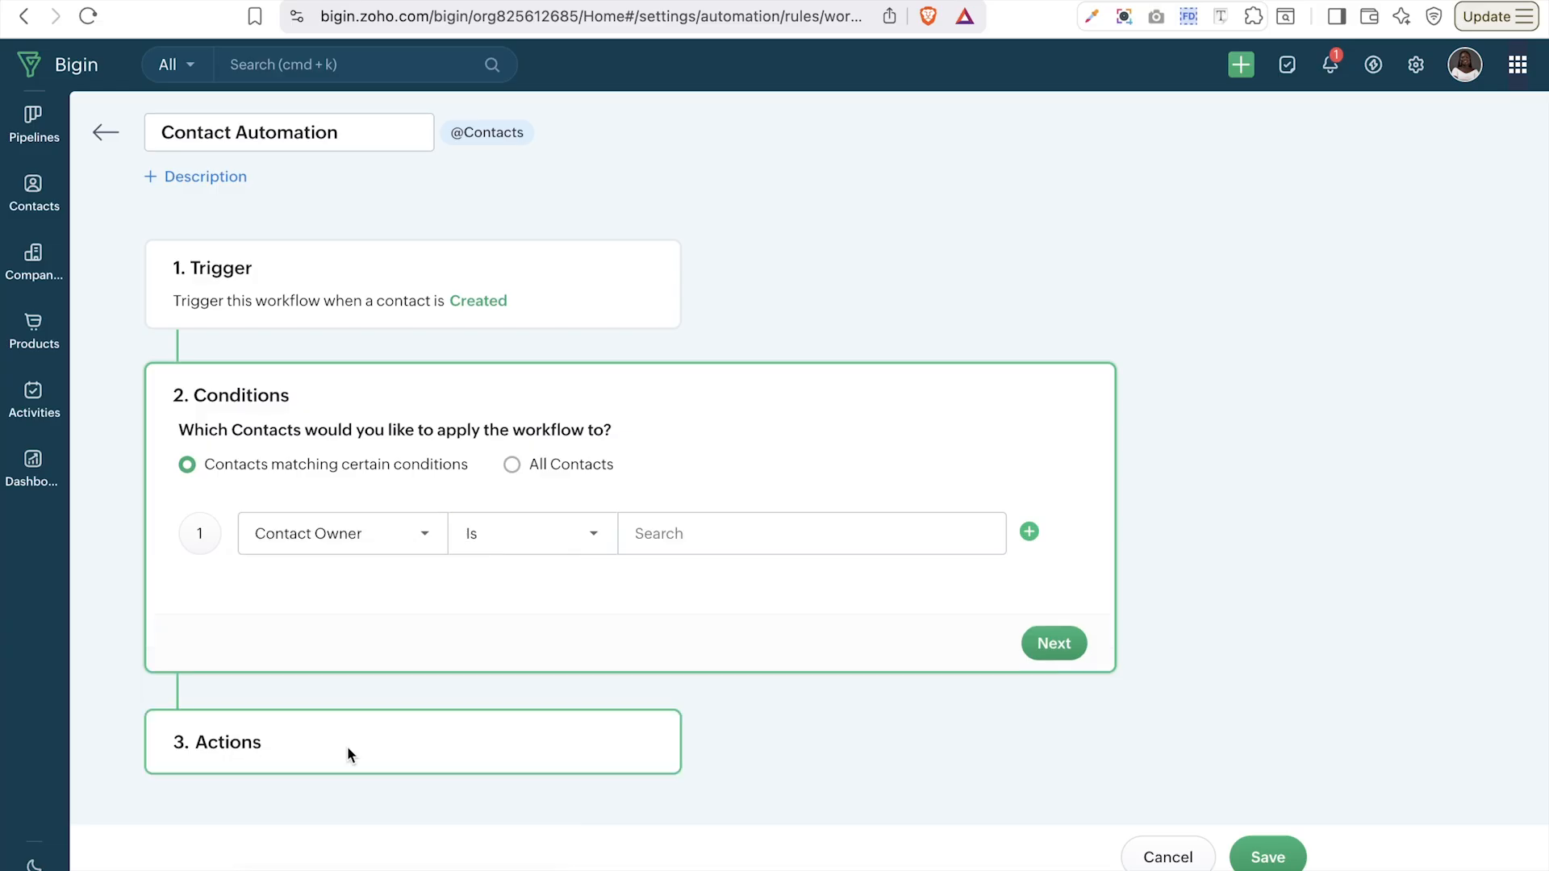
left_click(656, 535)
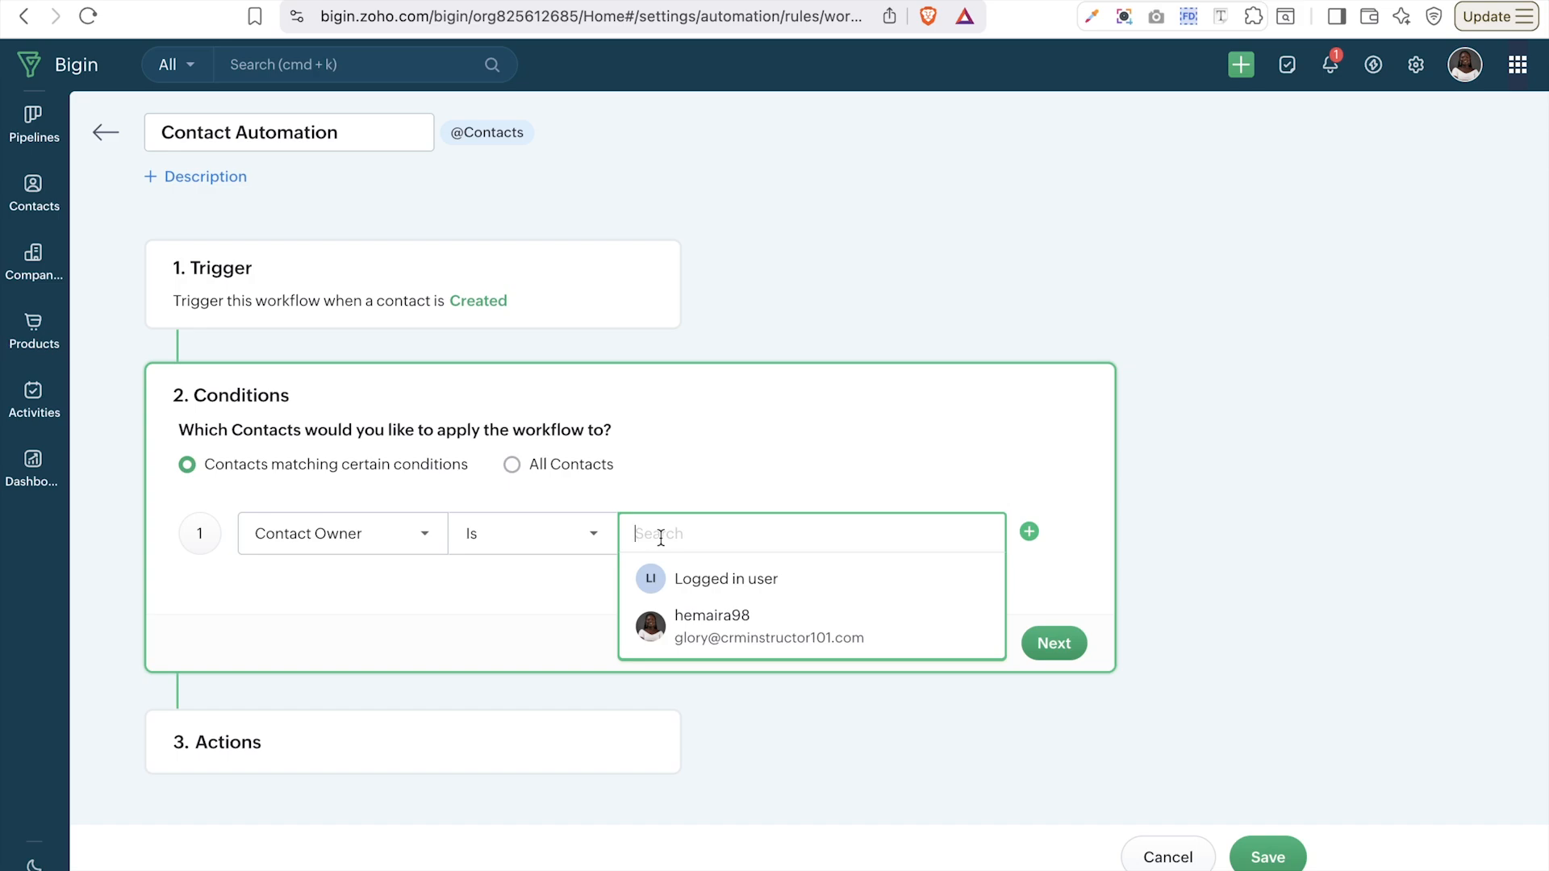
- Change the condition field to 'Which CRM software are you using?' with operator Is
left_click(384, 551)
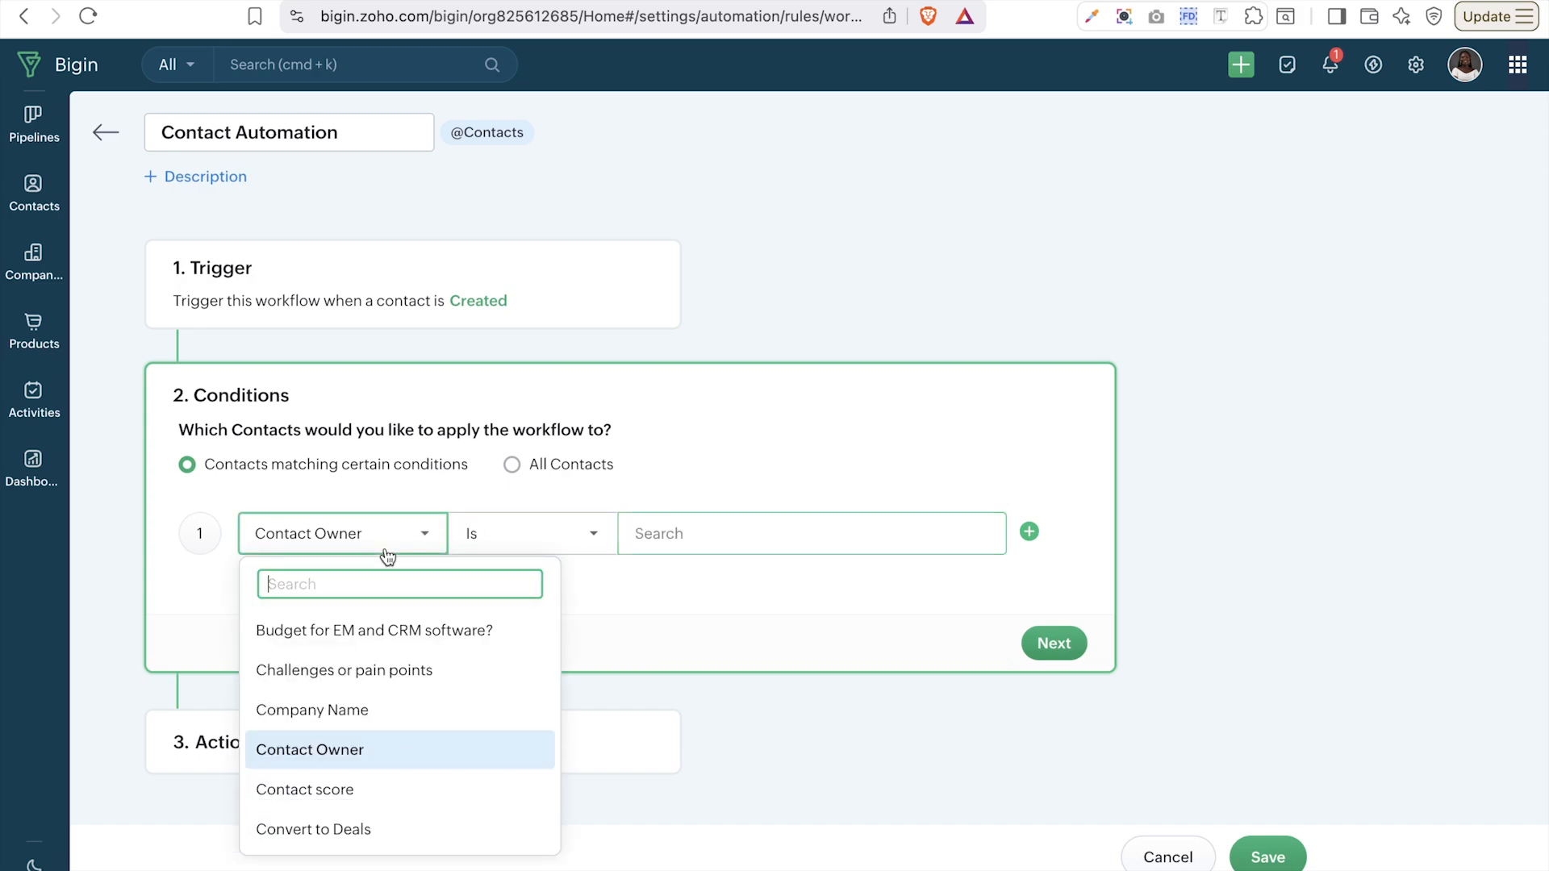
scroll(373, 778, "down", 2)
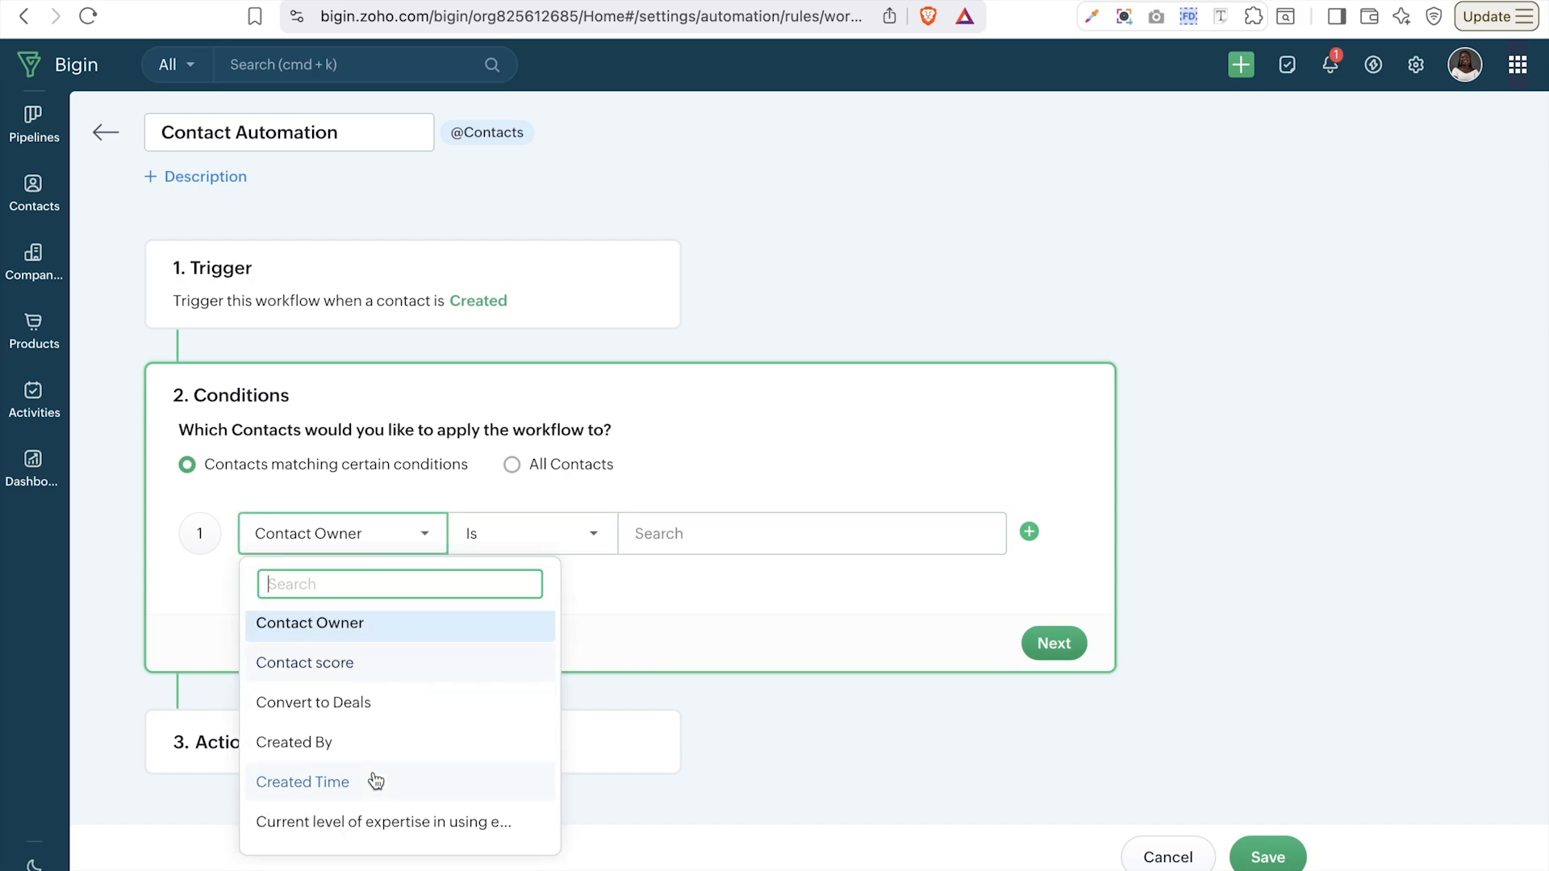
scroll(375, 779, "down", 3)
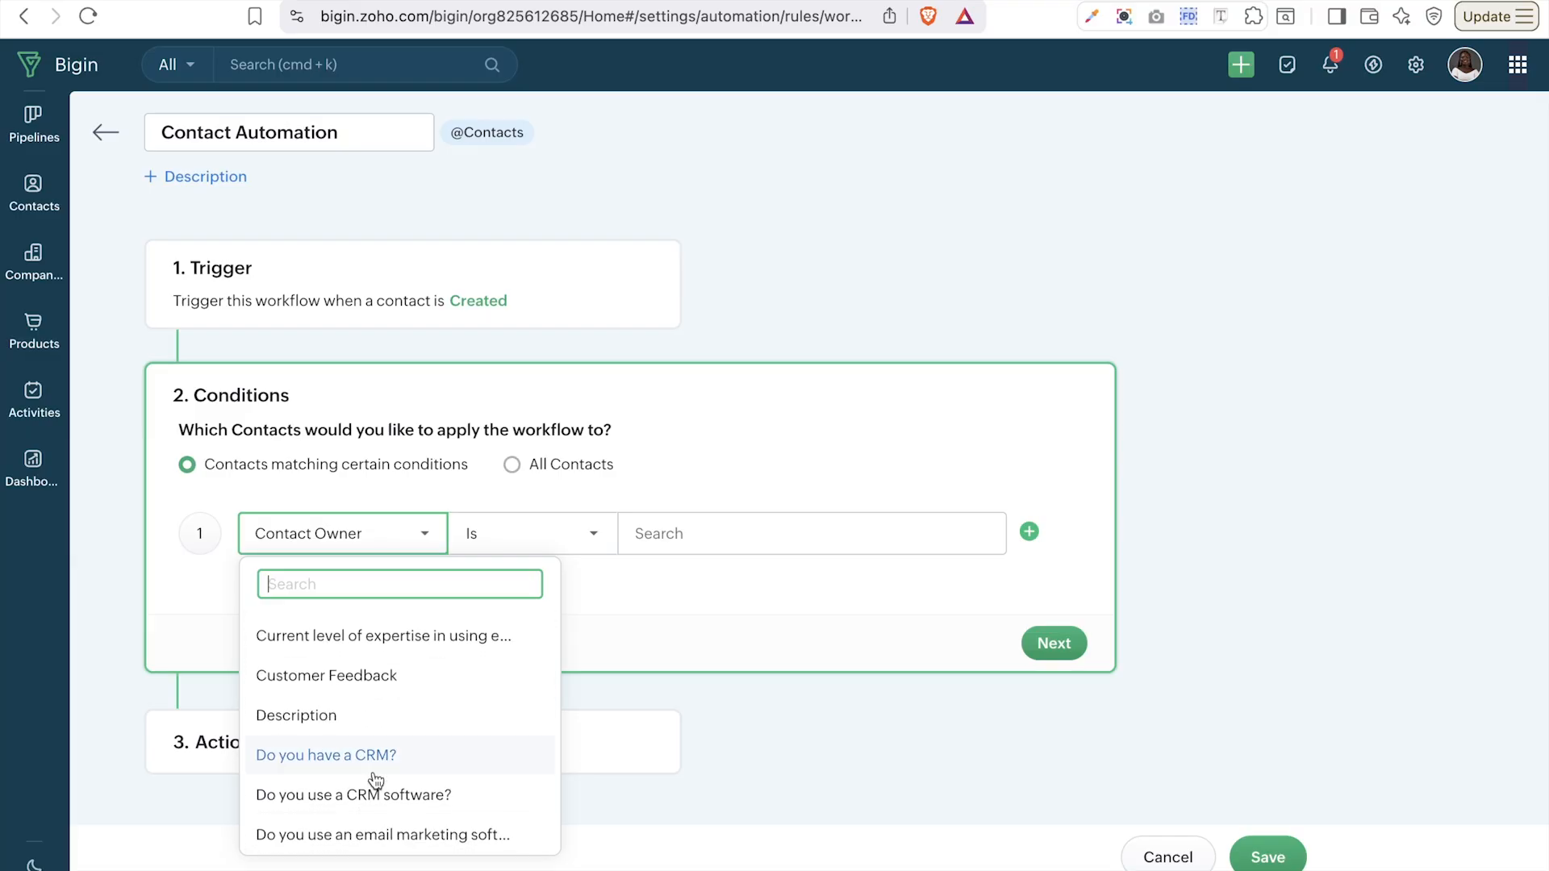
scroll(375, 779, "down", 1)
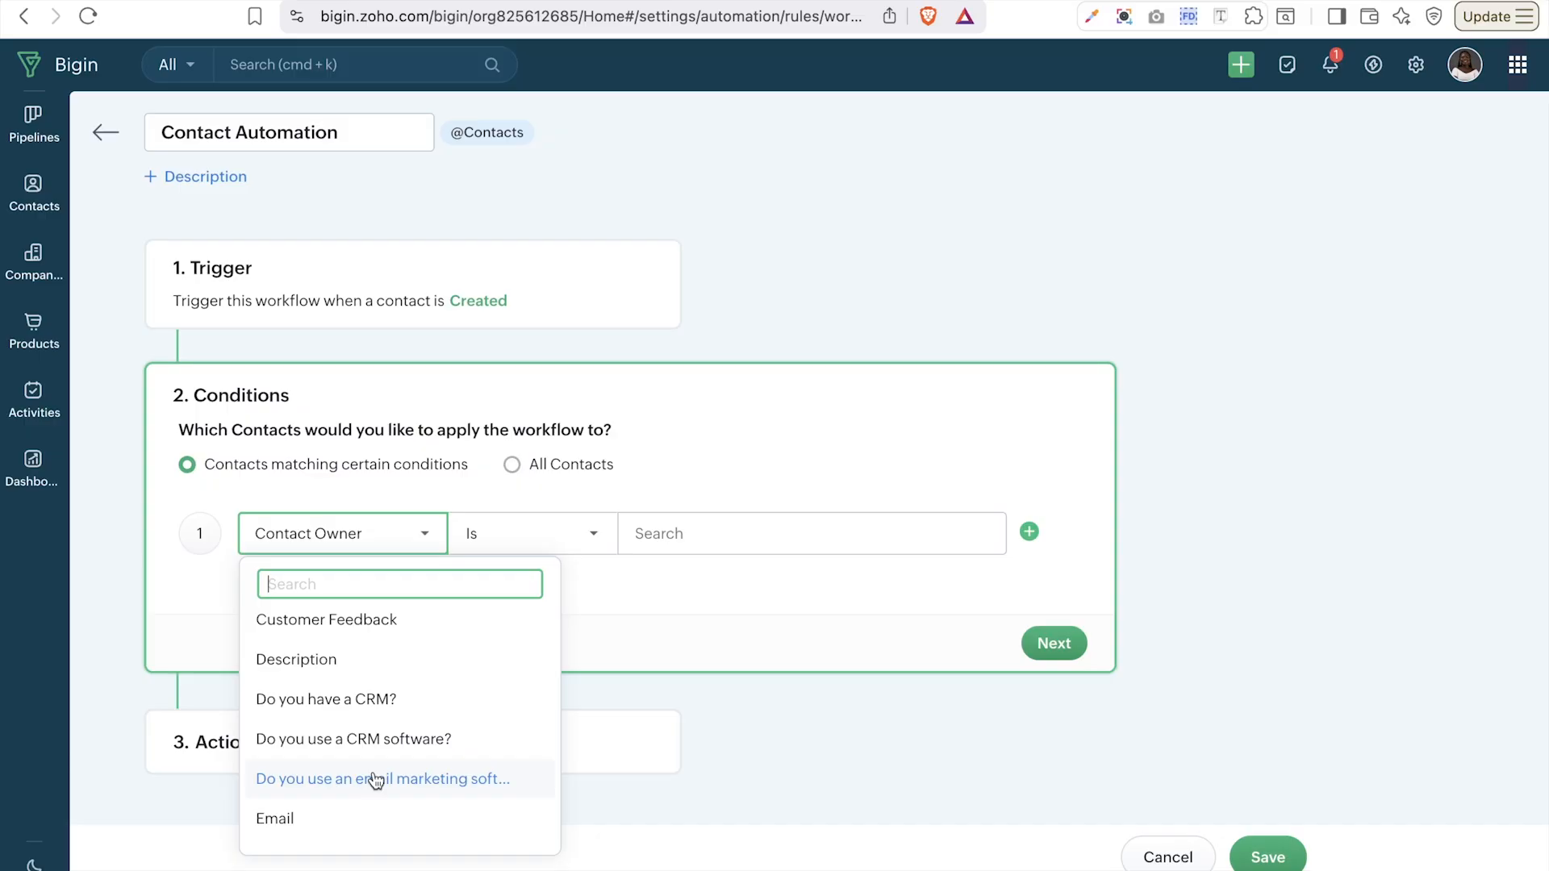
type("crm")
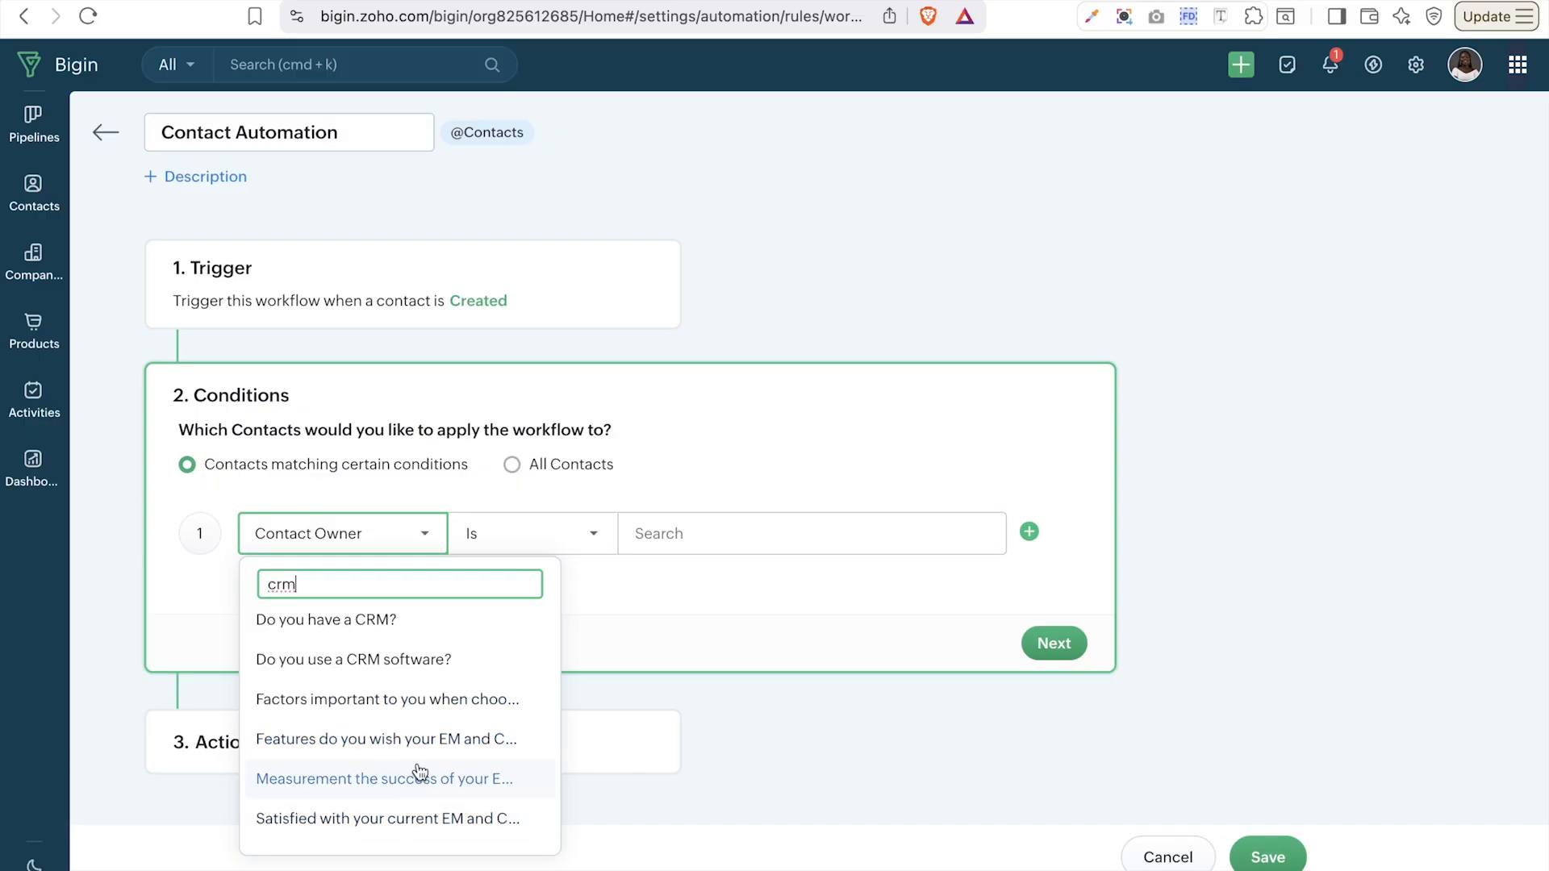
scroll(419, 773, "down", 2)
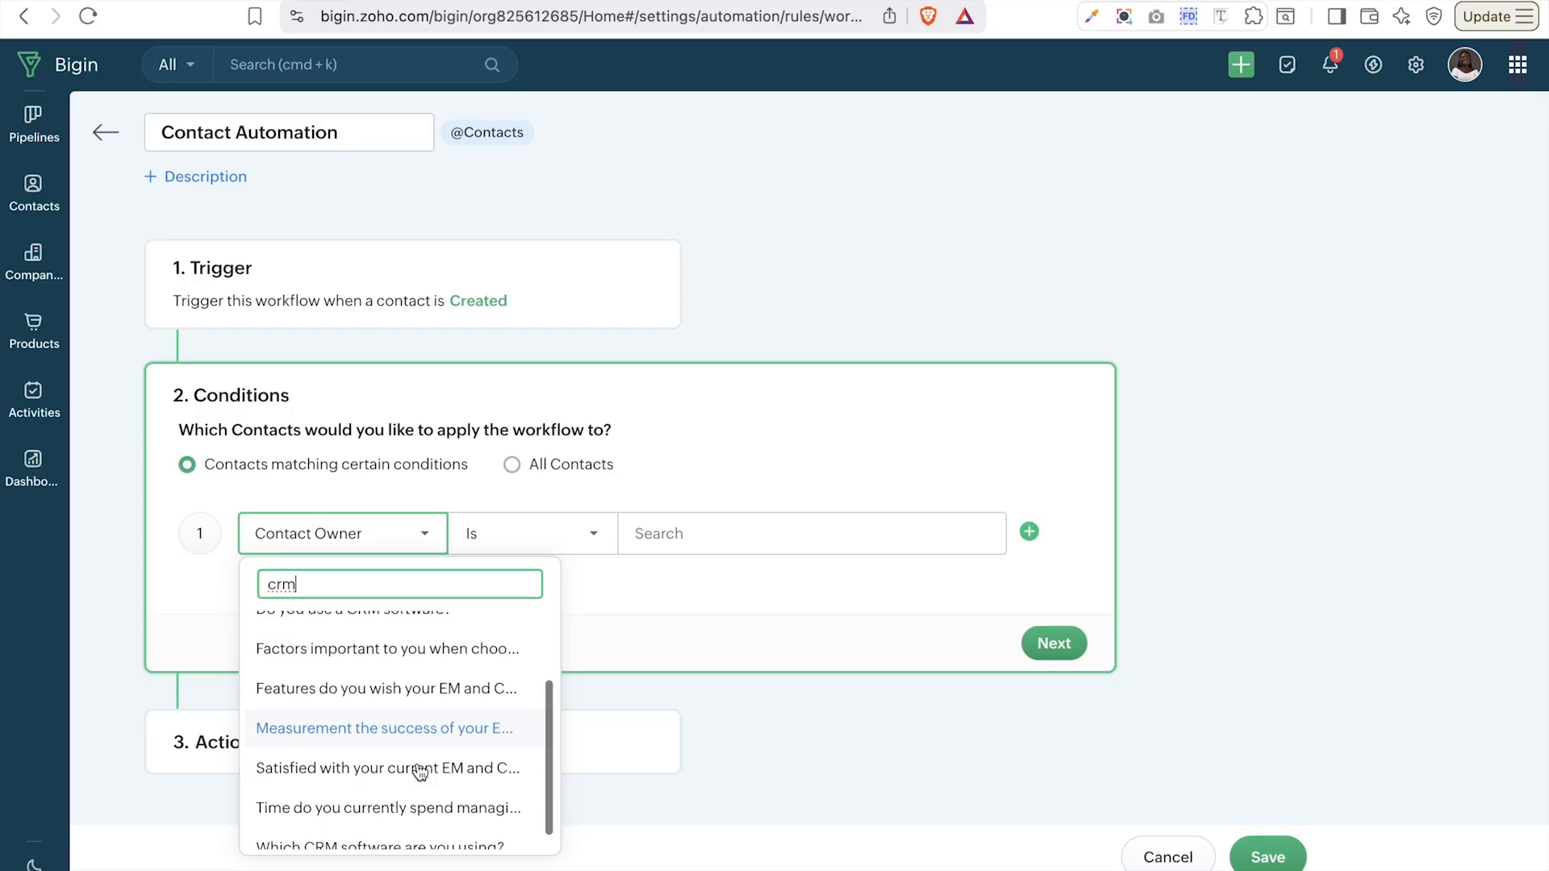
left_click(374, 838)
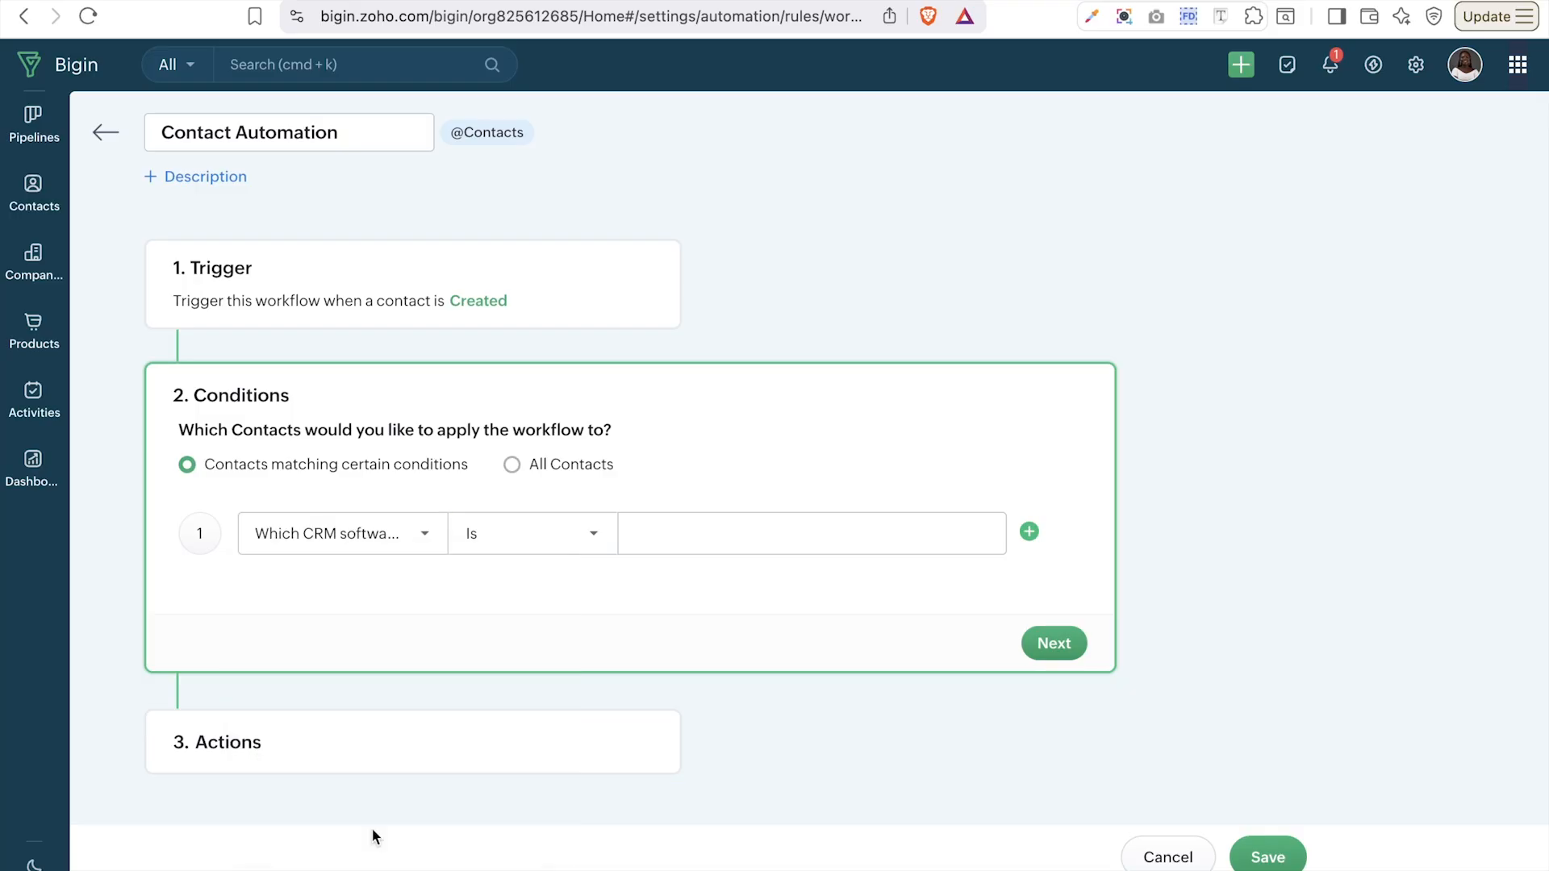
left_click(763, 529)
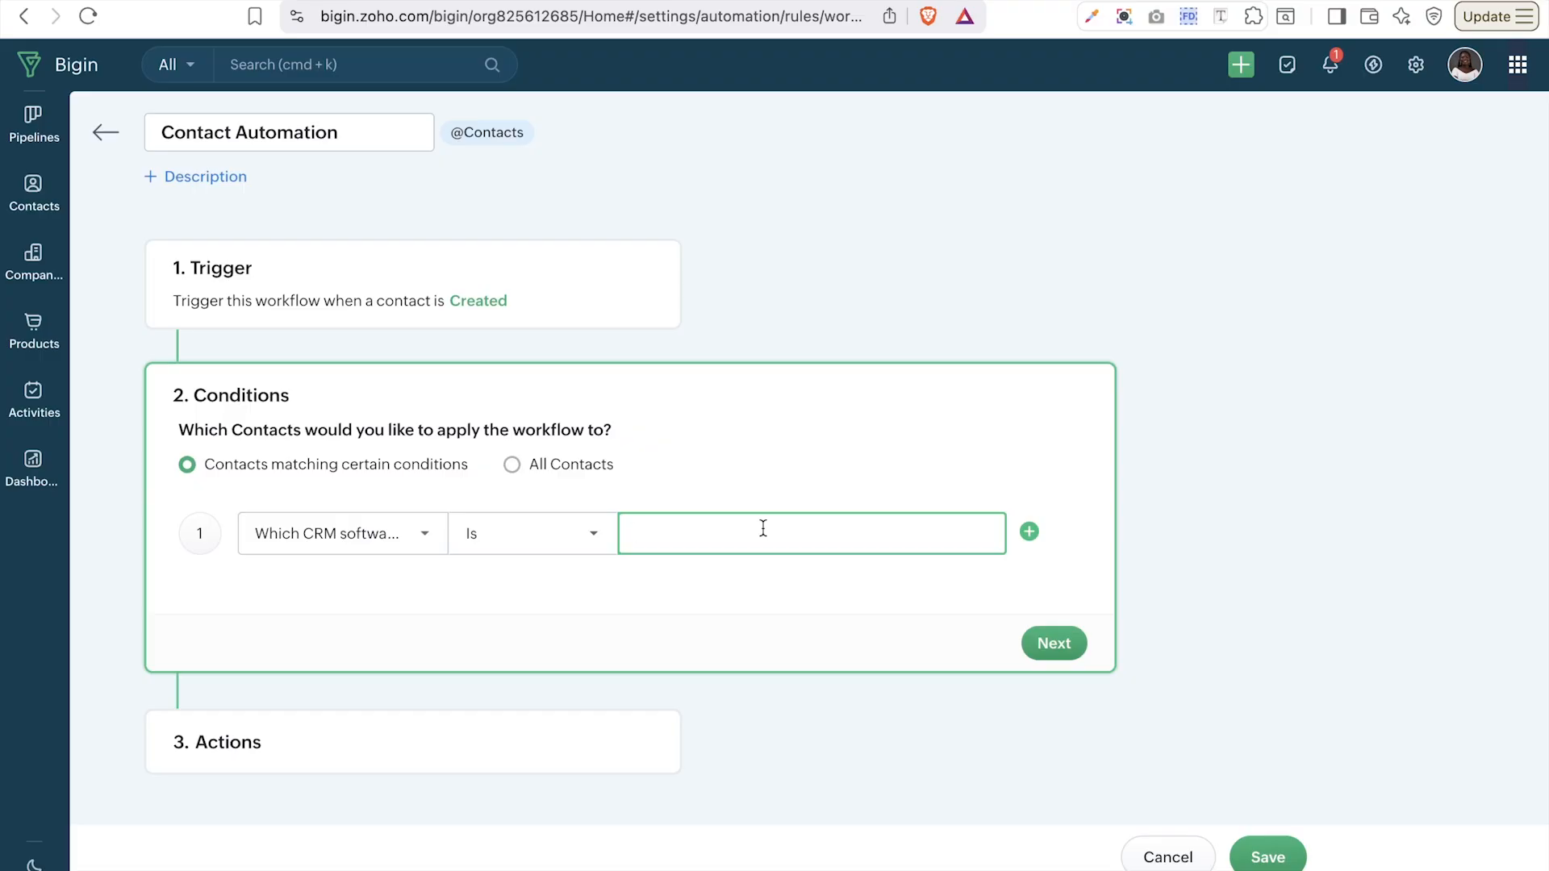
- Review the other contact properties while keeping the CRM software field
left_click(372, 539)
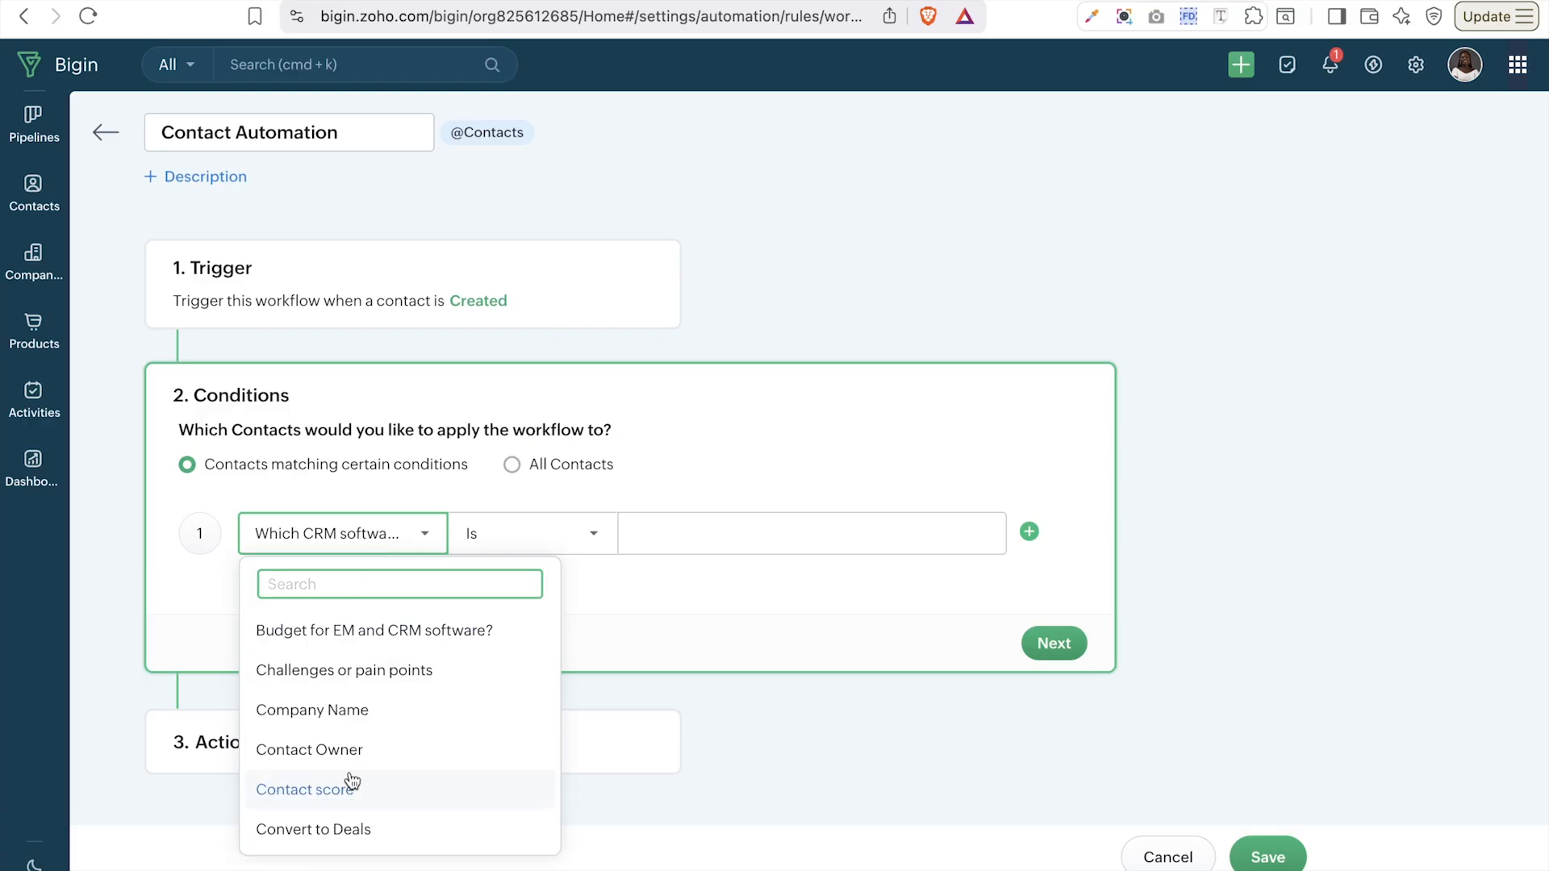
scroll(352, 781, "down", 10)
scroll(352, 781, "down", 9)
scroll(352, 780, "down", 2)
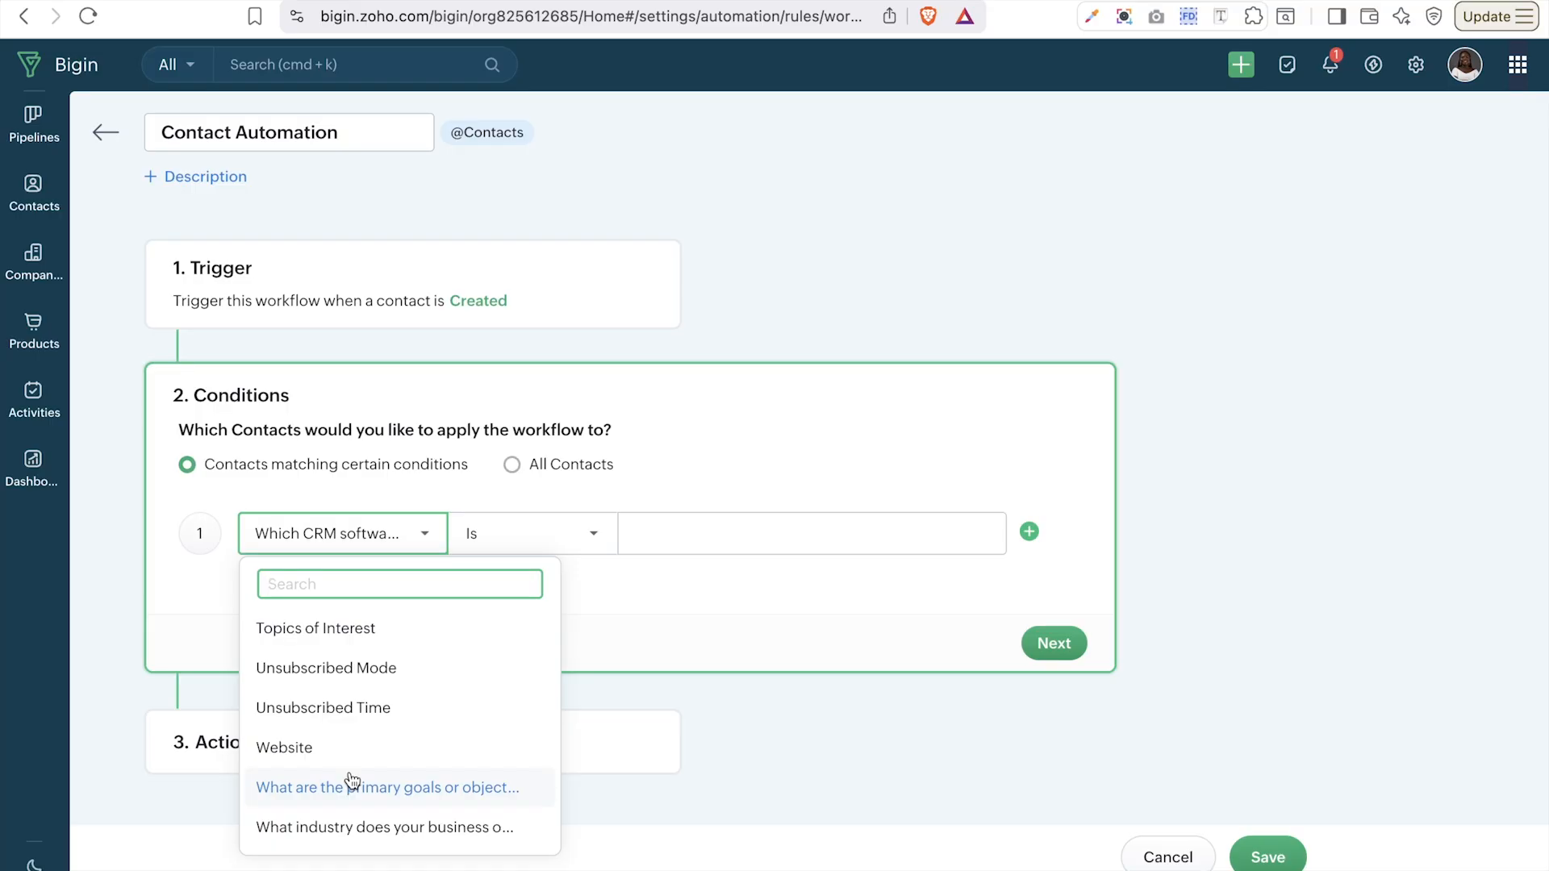
left_click(672, 594)
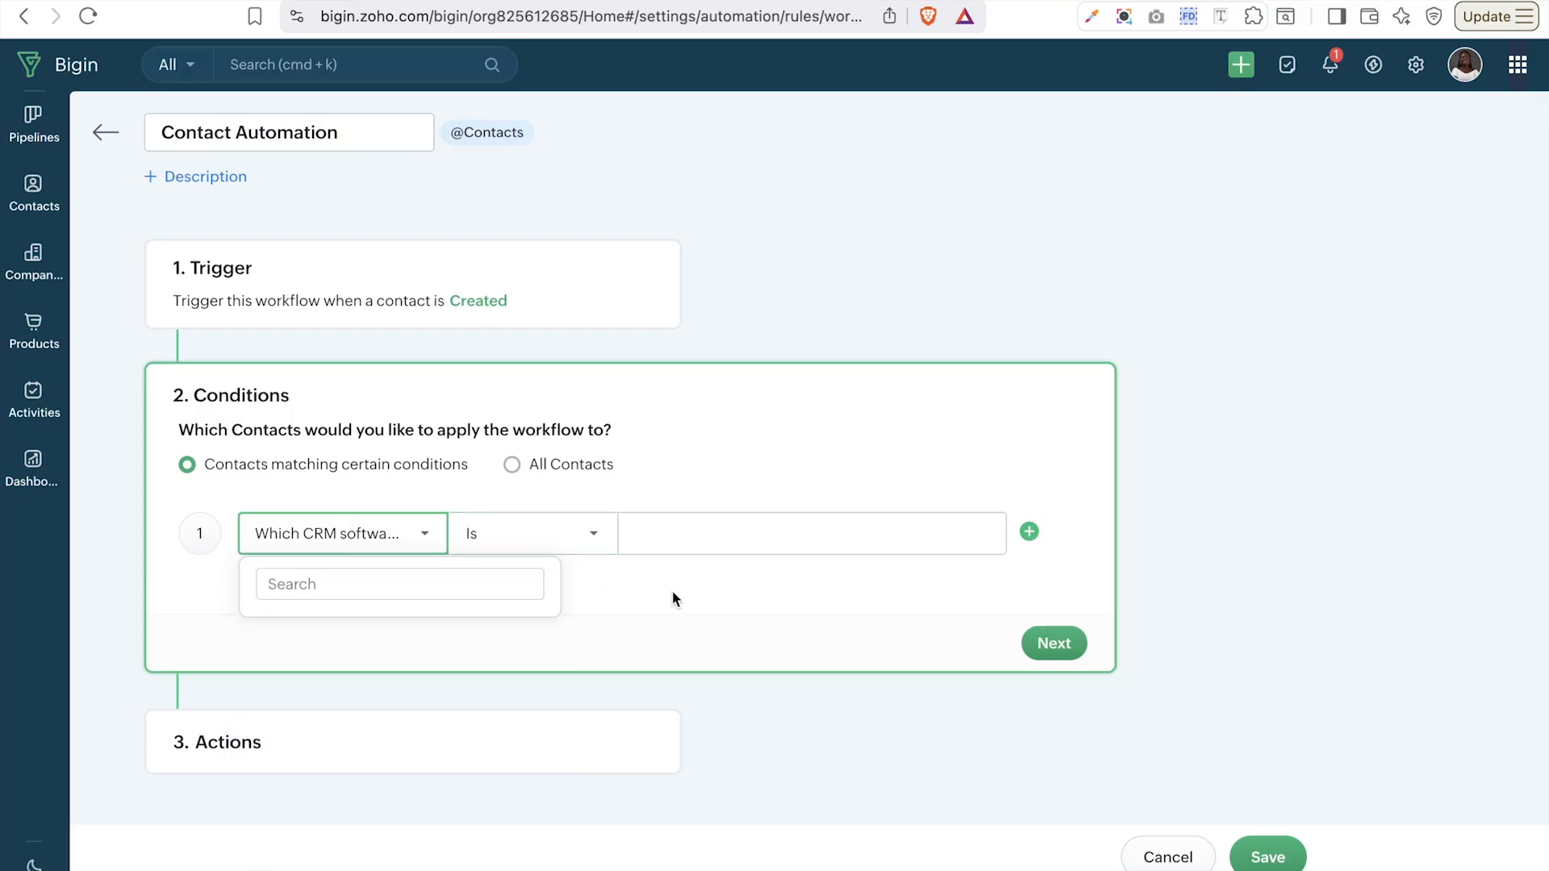
- Try the Isn't operator, review the other comparison options, and reopen the condition's field list
left_click(550, 543)
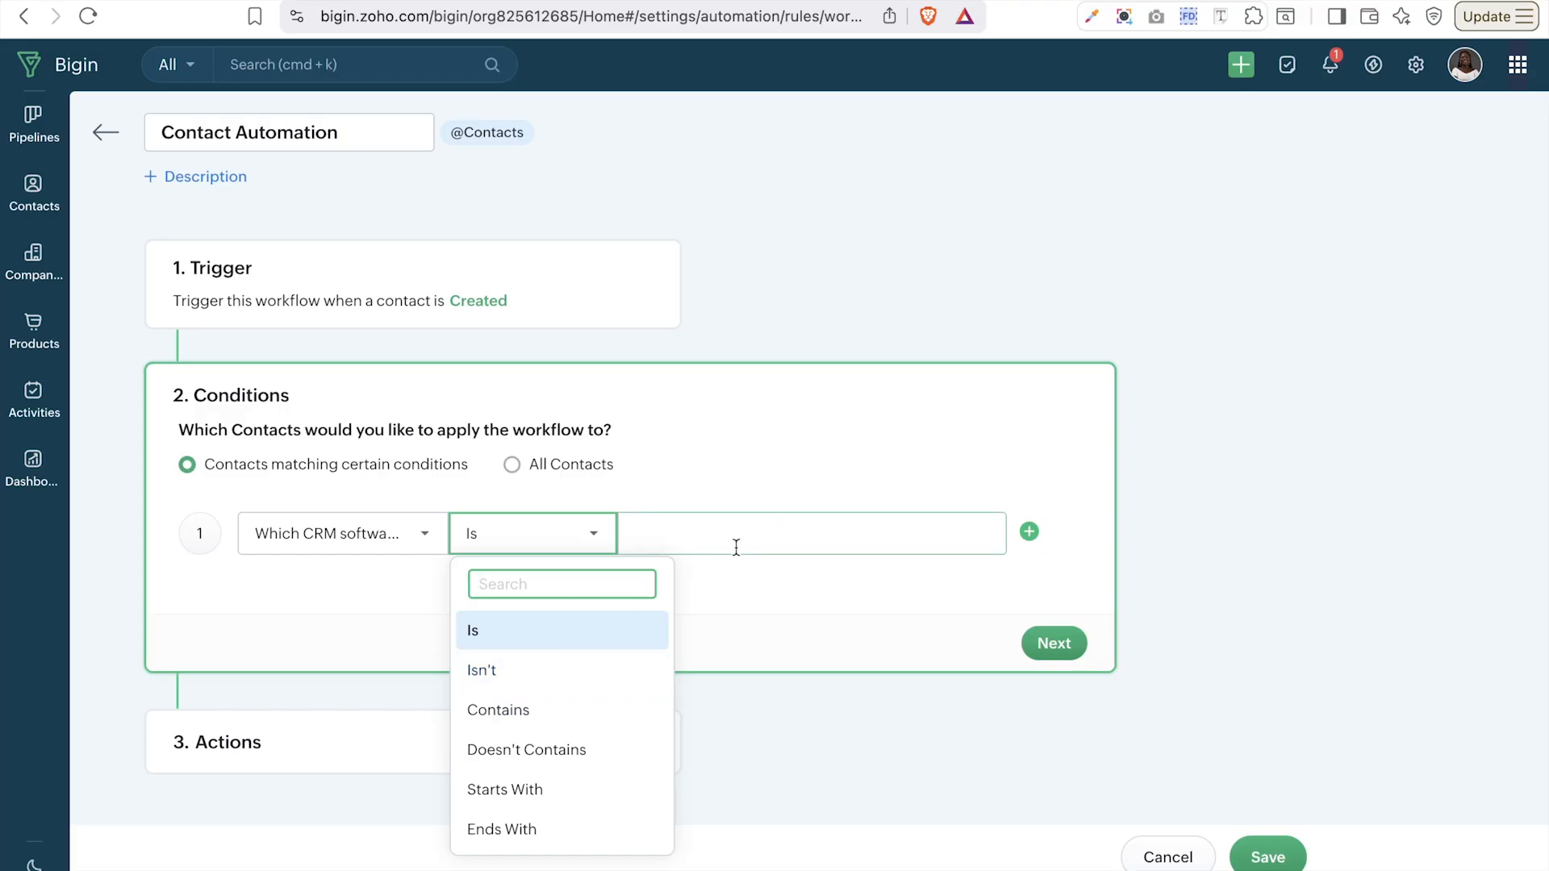
left_click(574, 670)
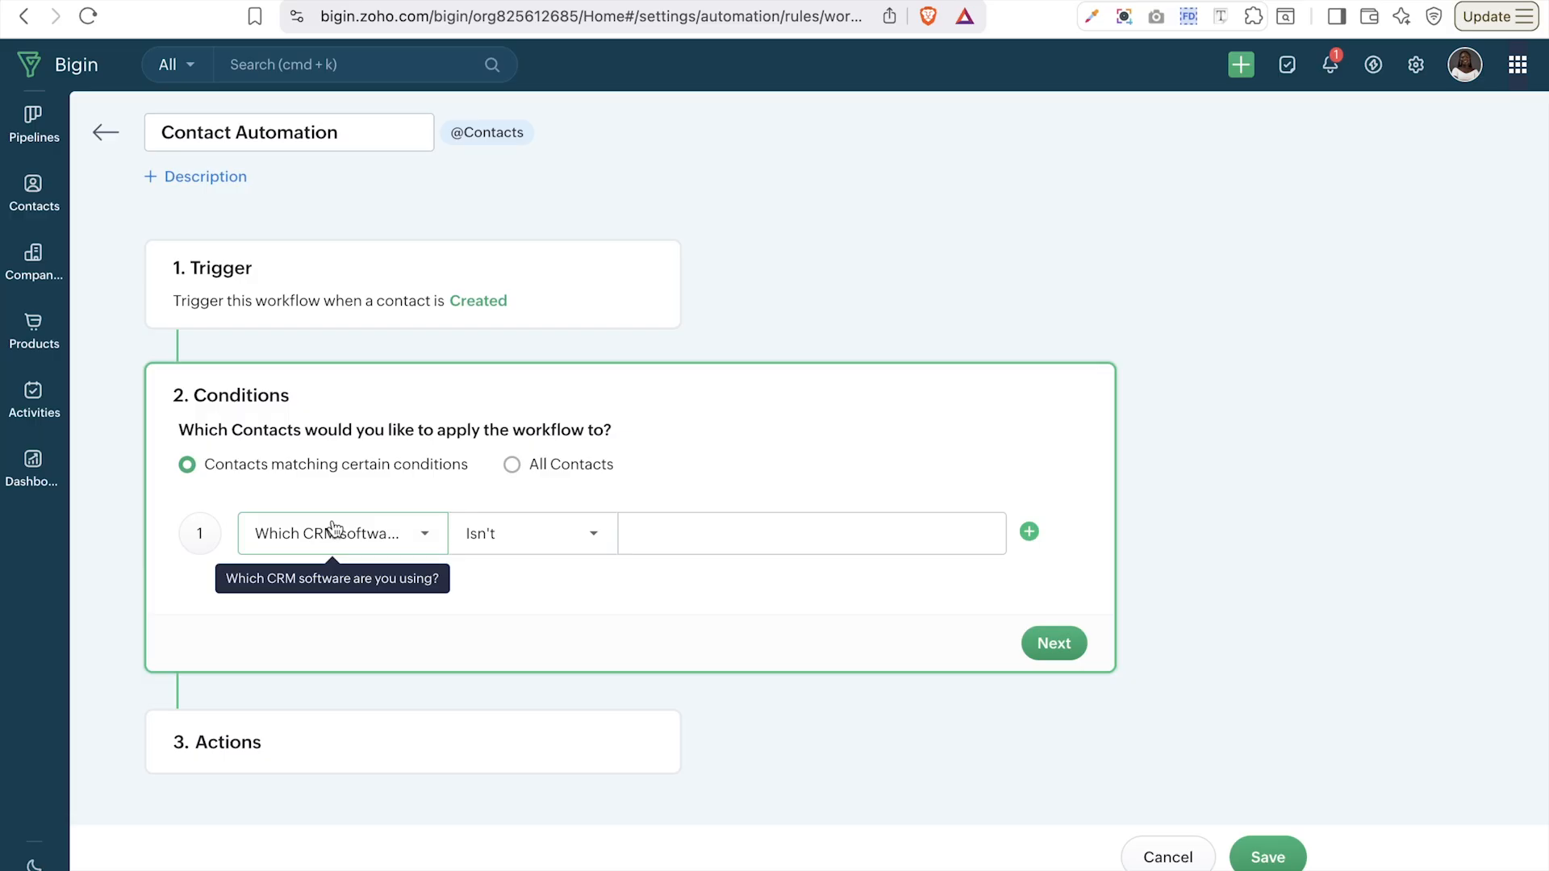
left_click(493, 535)
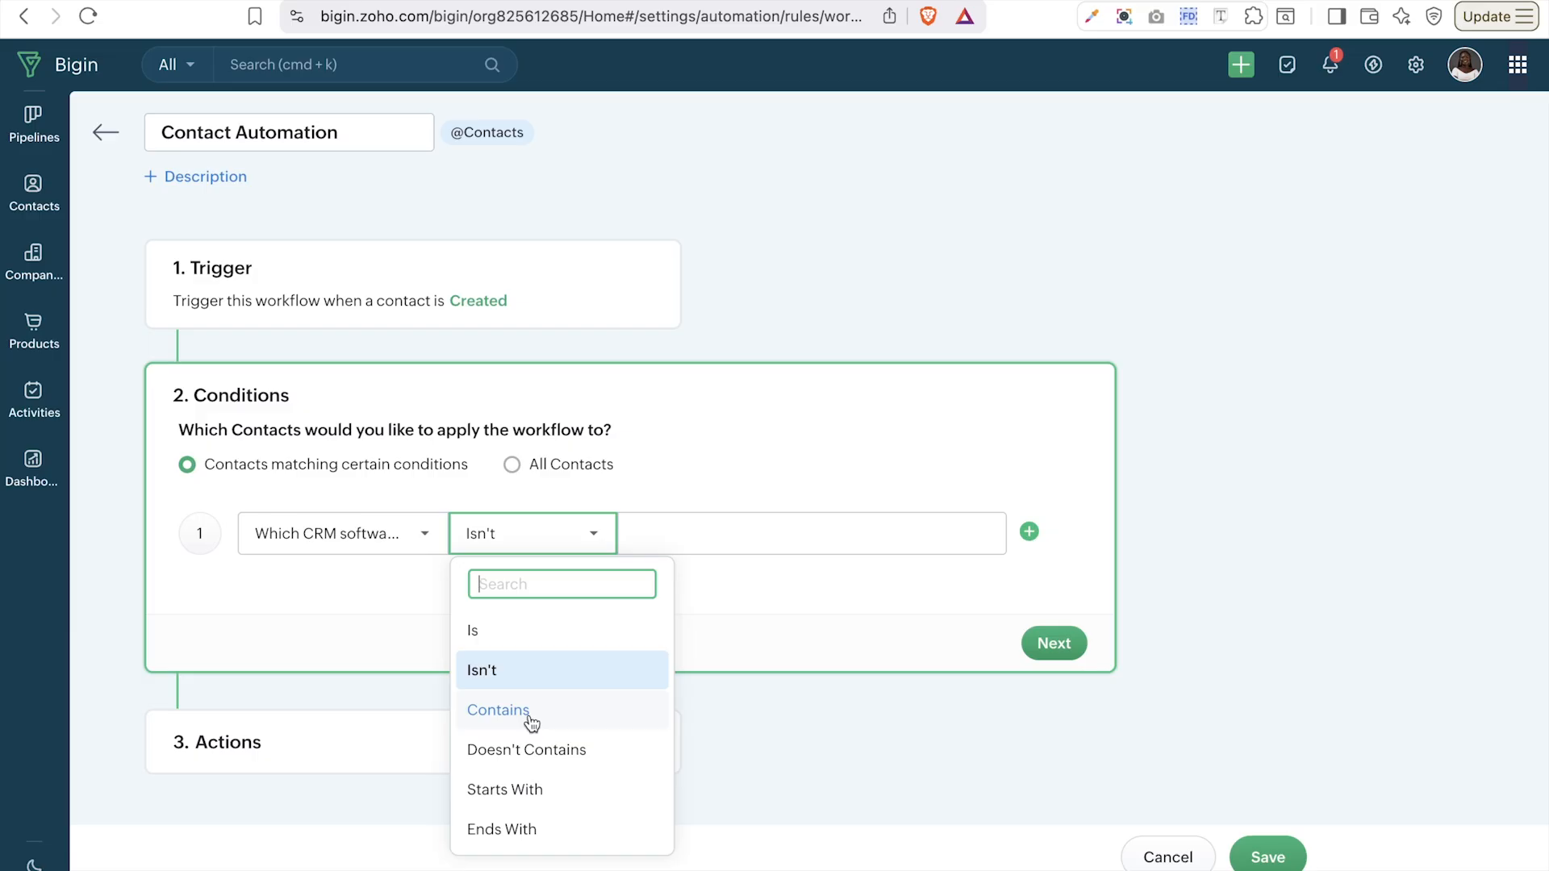
scroll(530, 723, "down", 2)
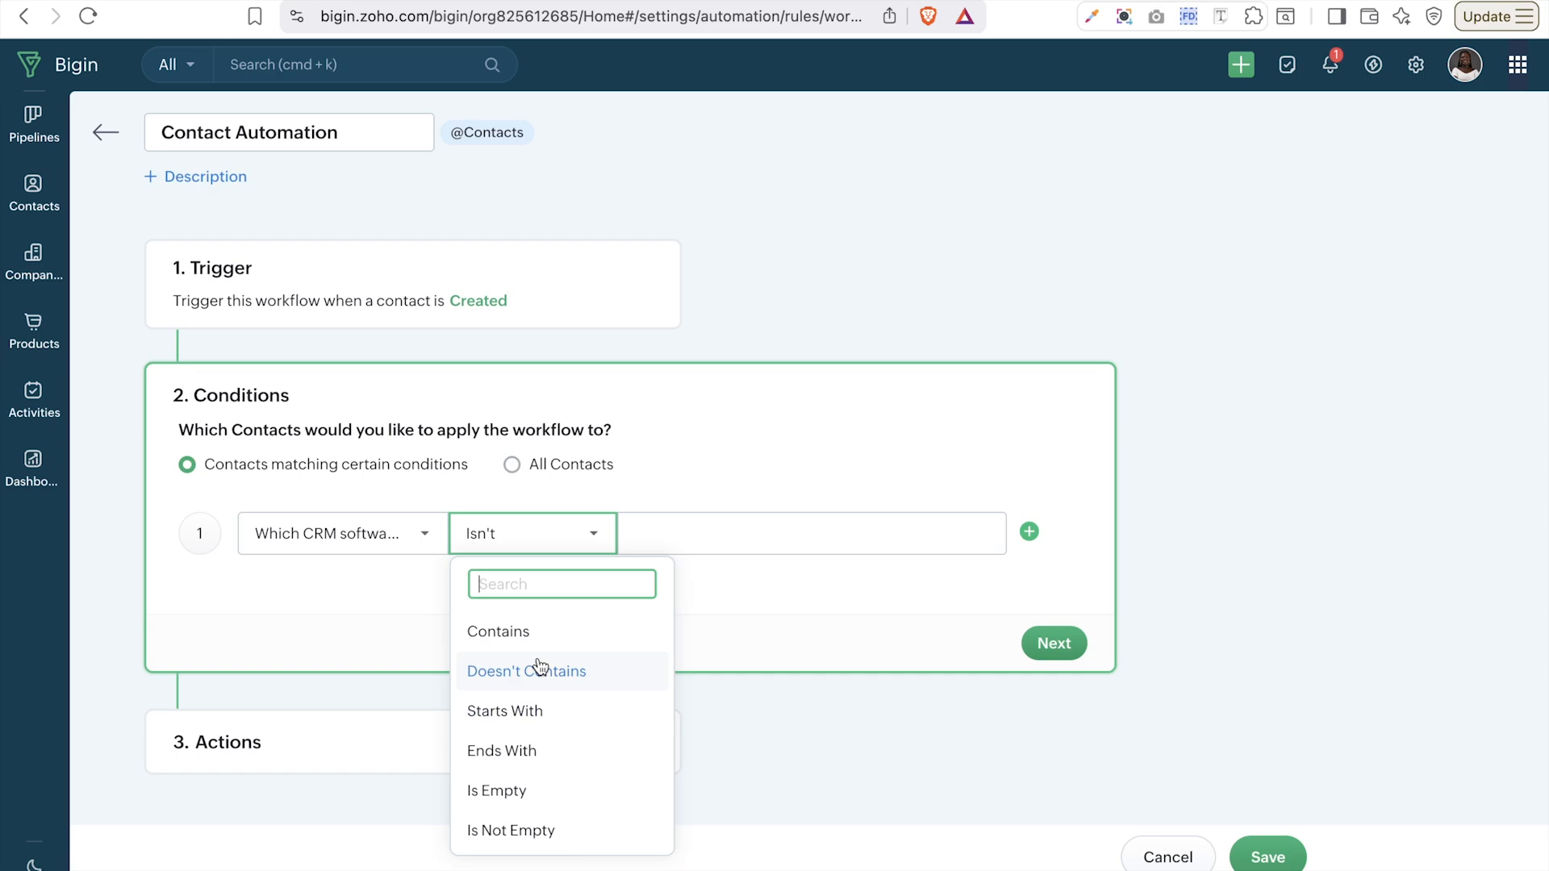
scroll(539, 666, "up", 2)
scroll(539, 667, "down", 2)
scroll(539, 668, "up", 2)
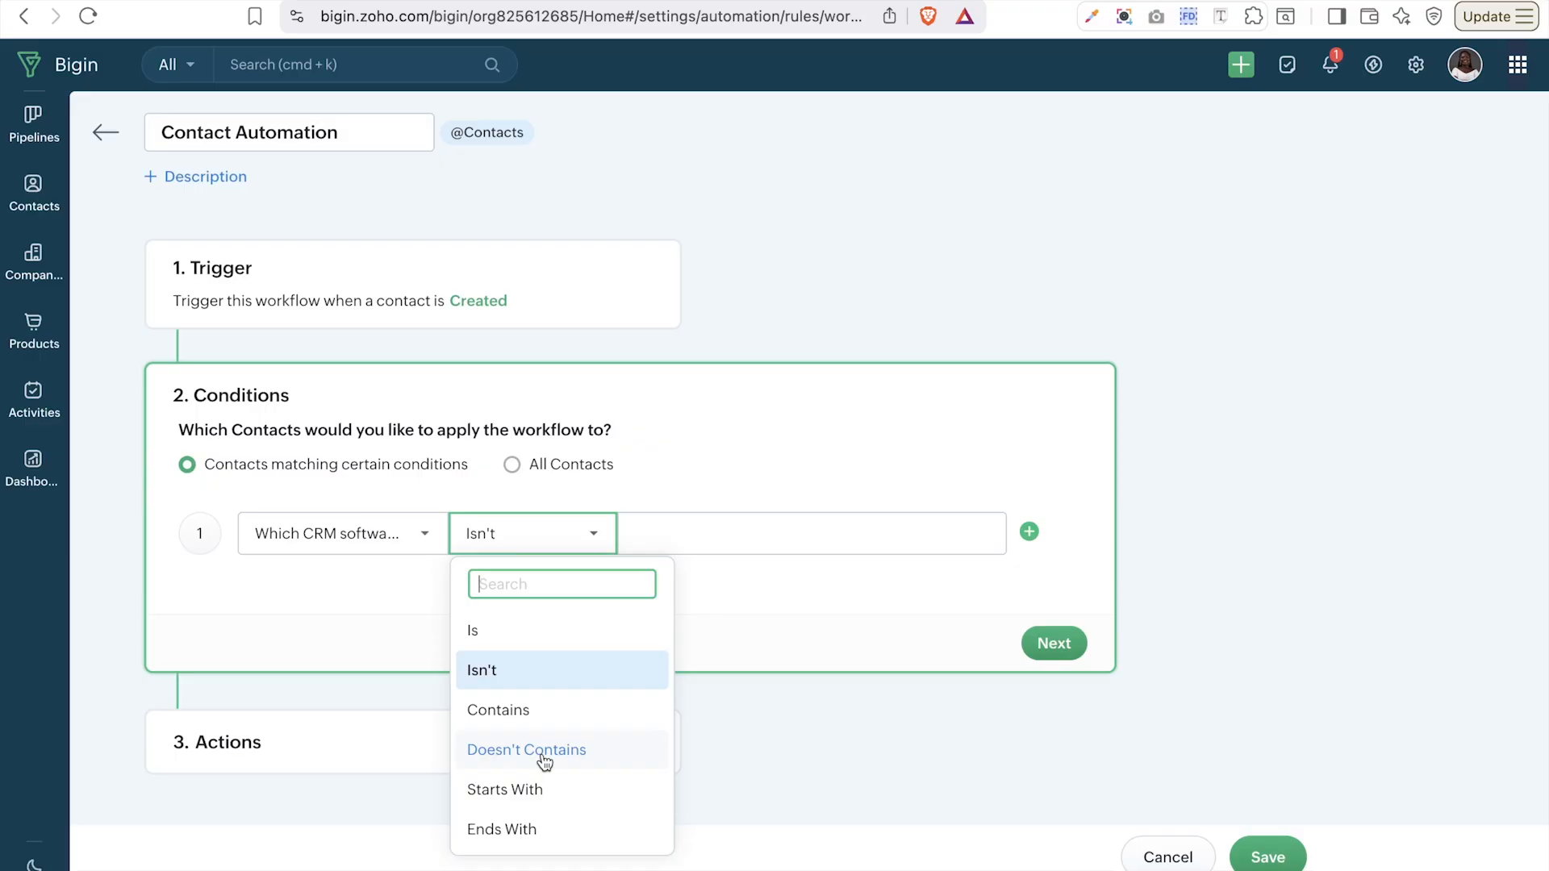
scroll(546, 762, "down", 2)
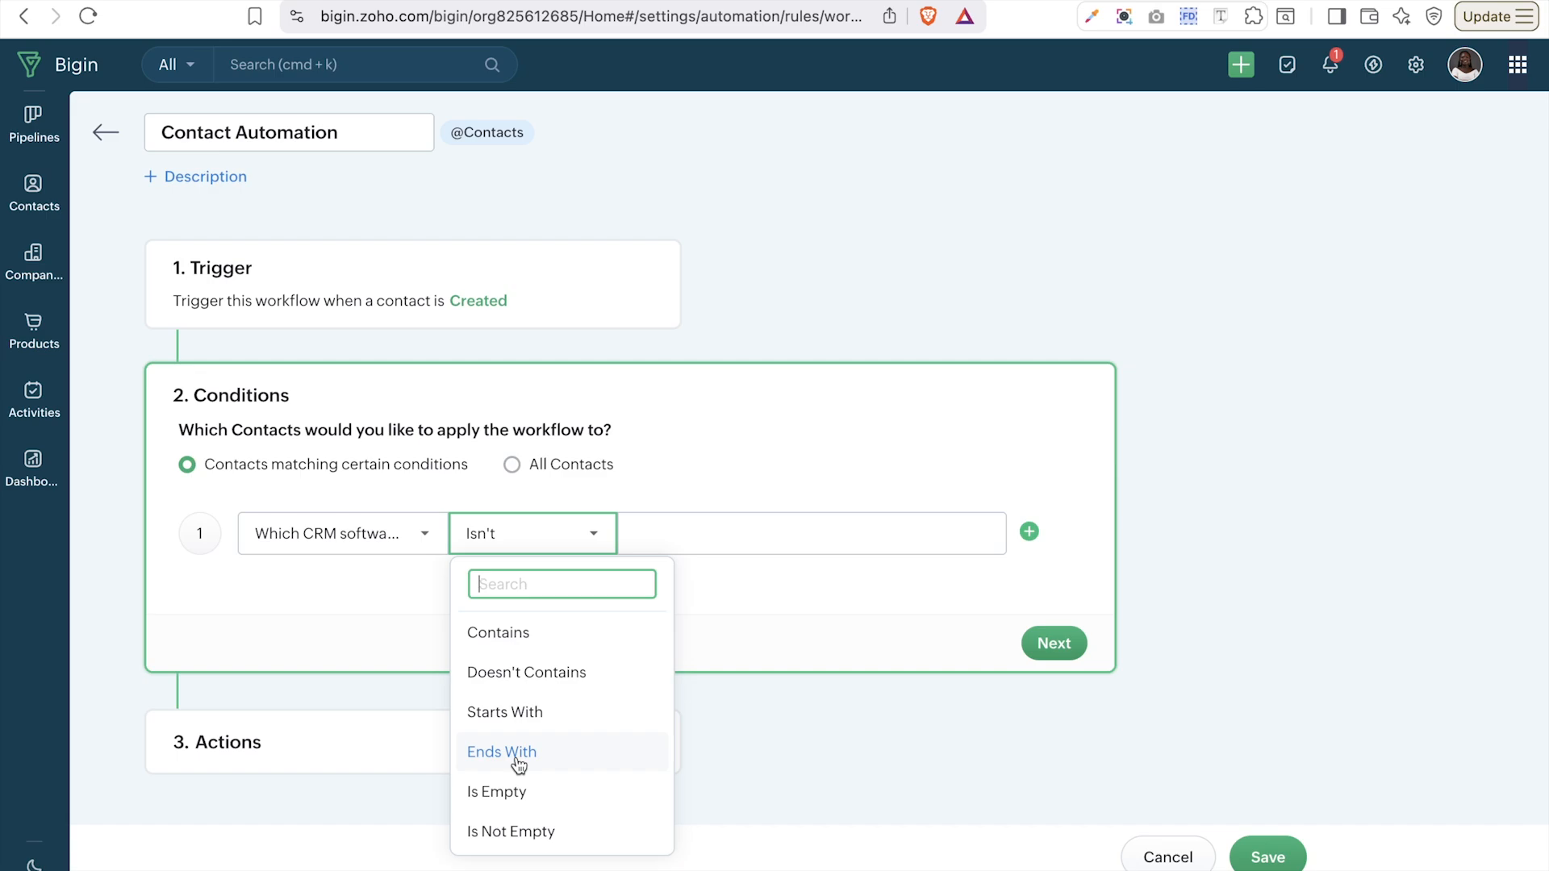
scroll(552, 811, "down", 1)
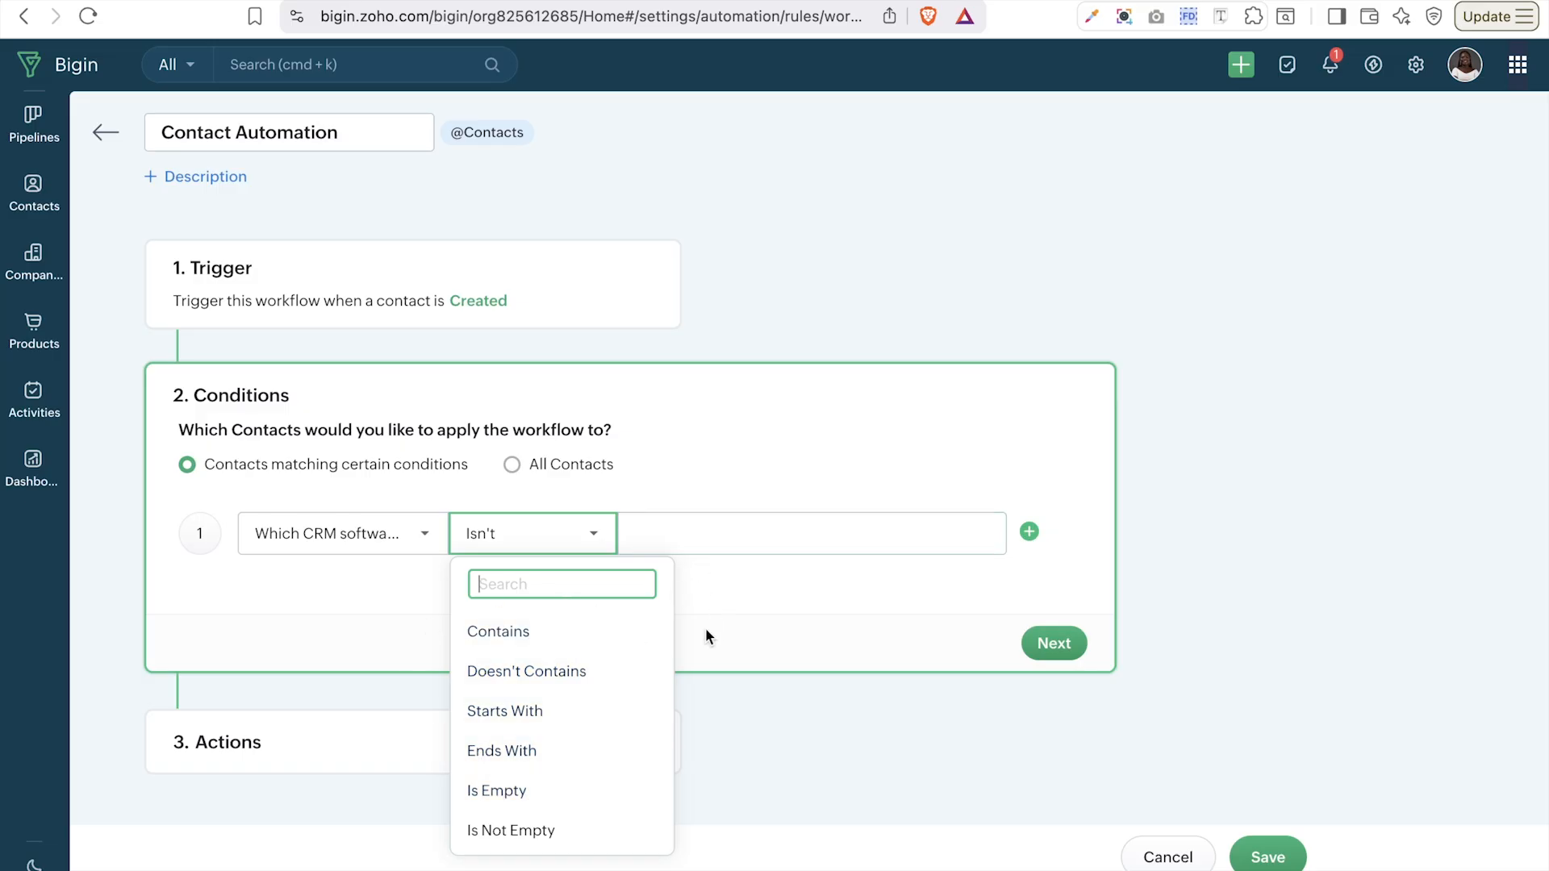
left_click(299, 543)
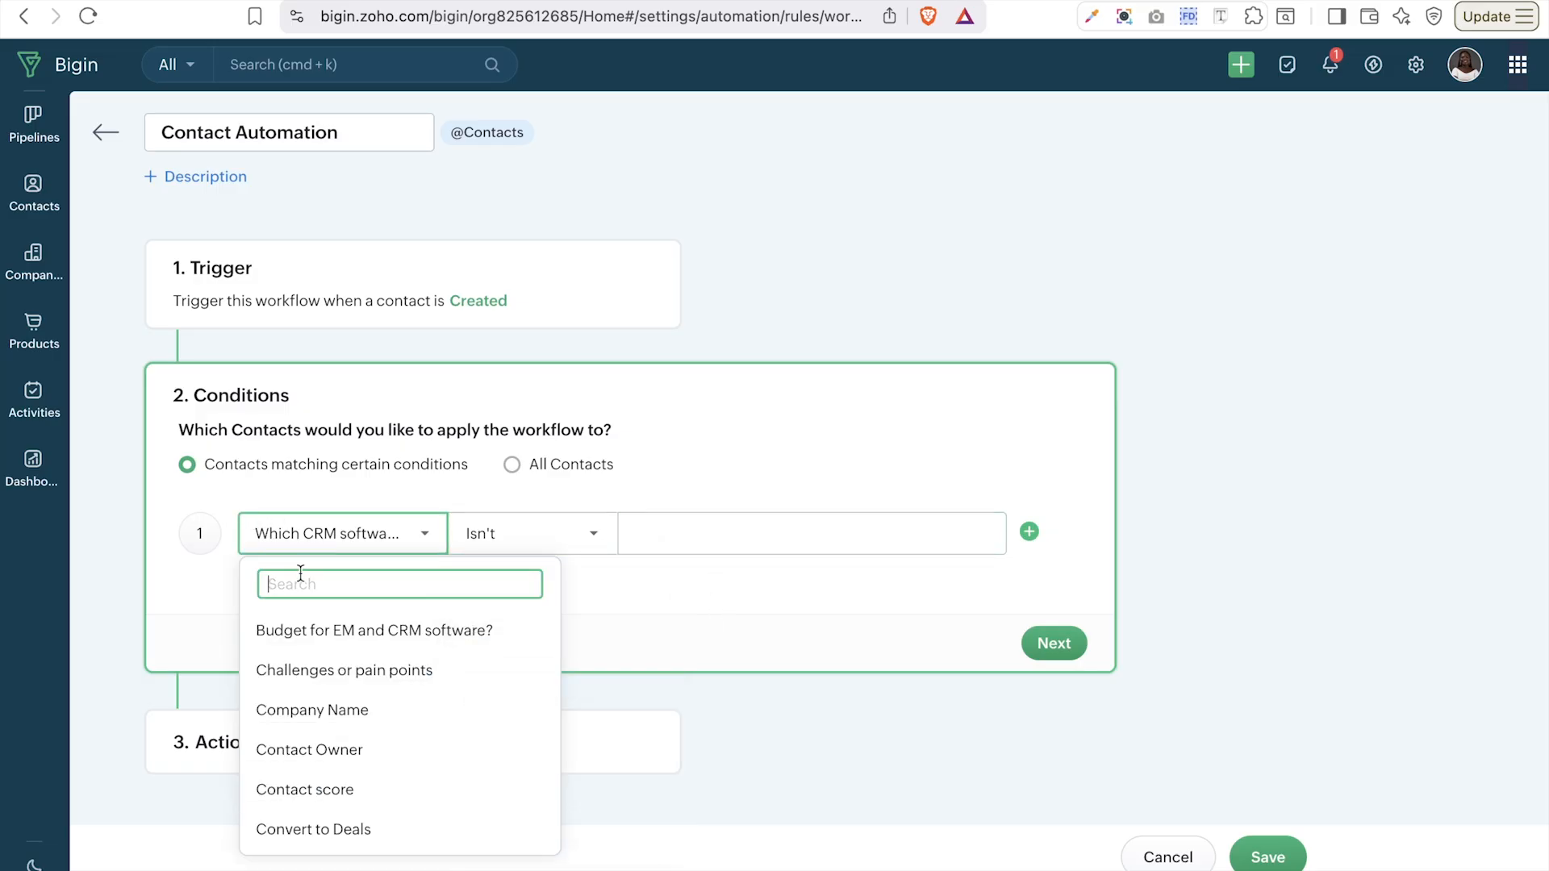
- Set condition 1's field to Lead Source, trying Contains before settling on operator Is
type("lead")
left_click(307, 664)
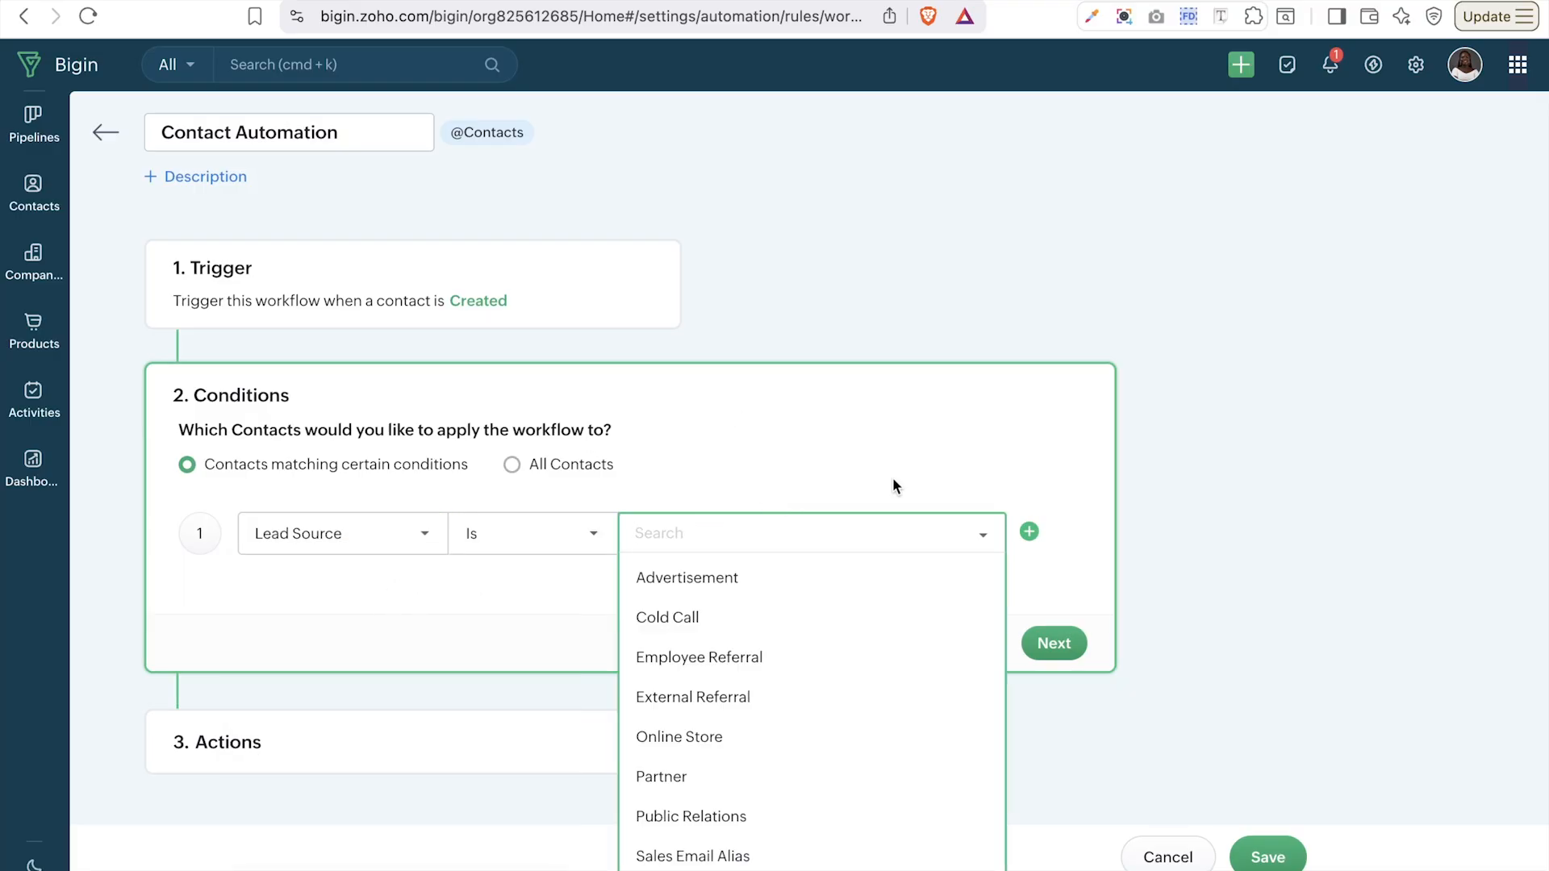
left_click(494, 535)
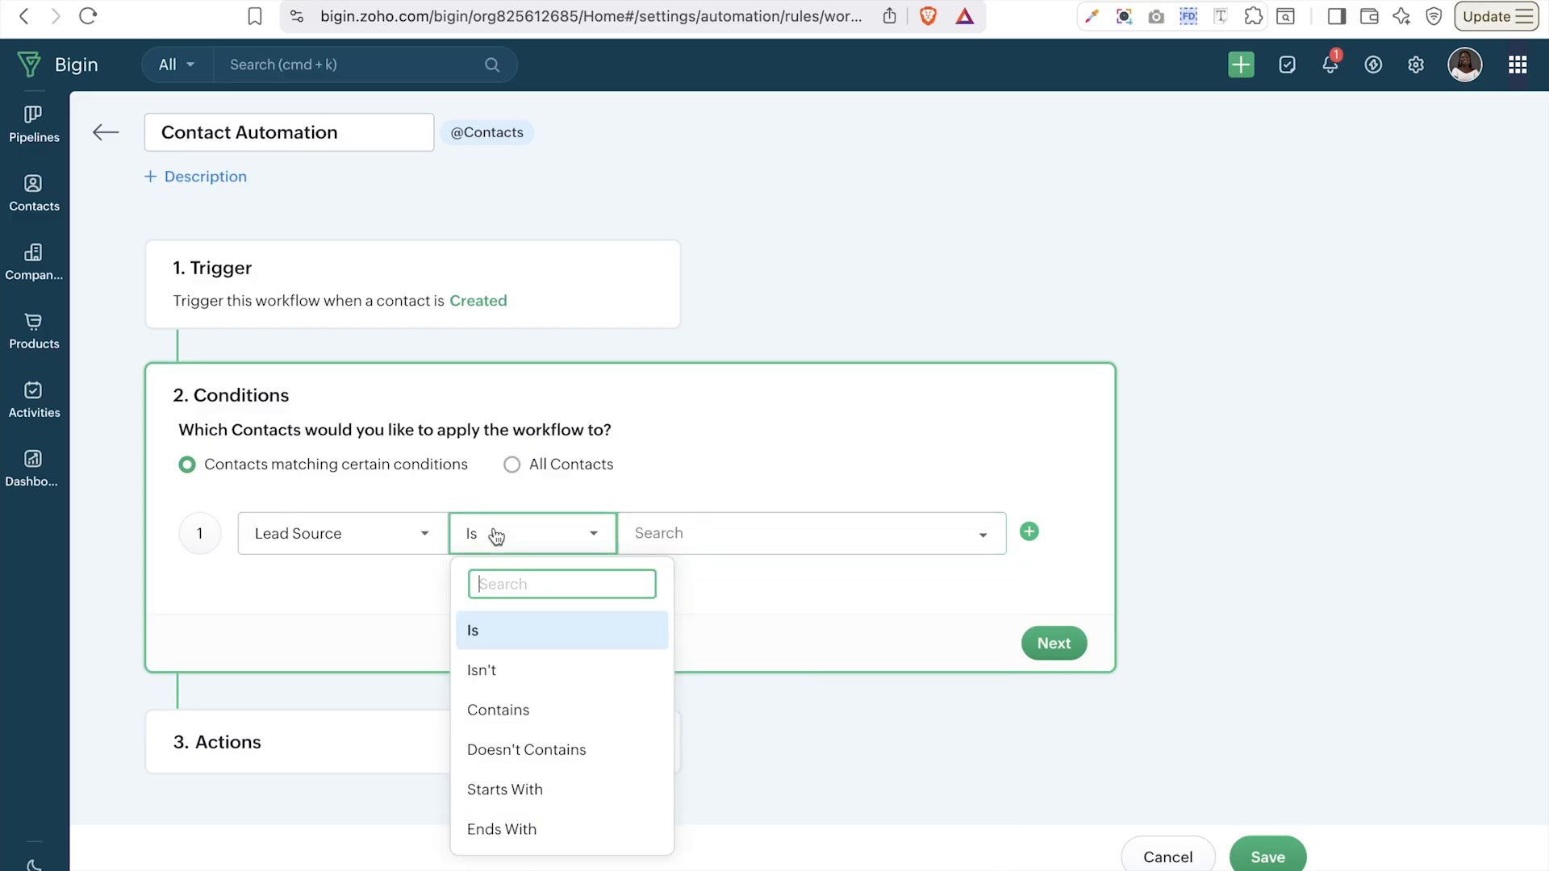
left_click(507, 712)
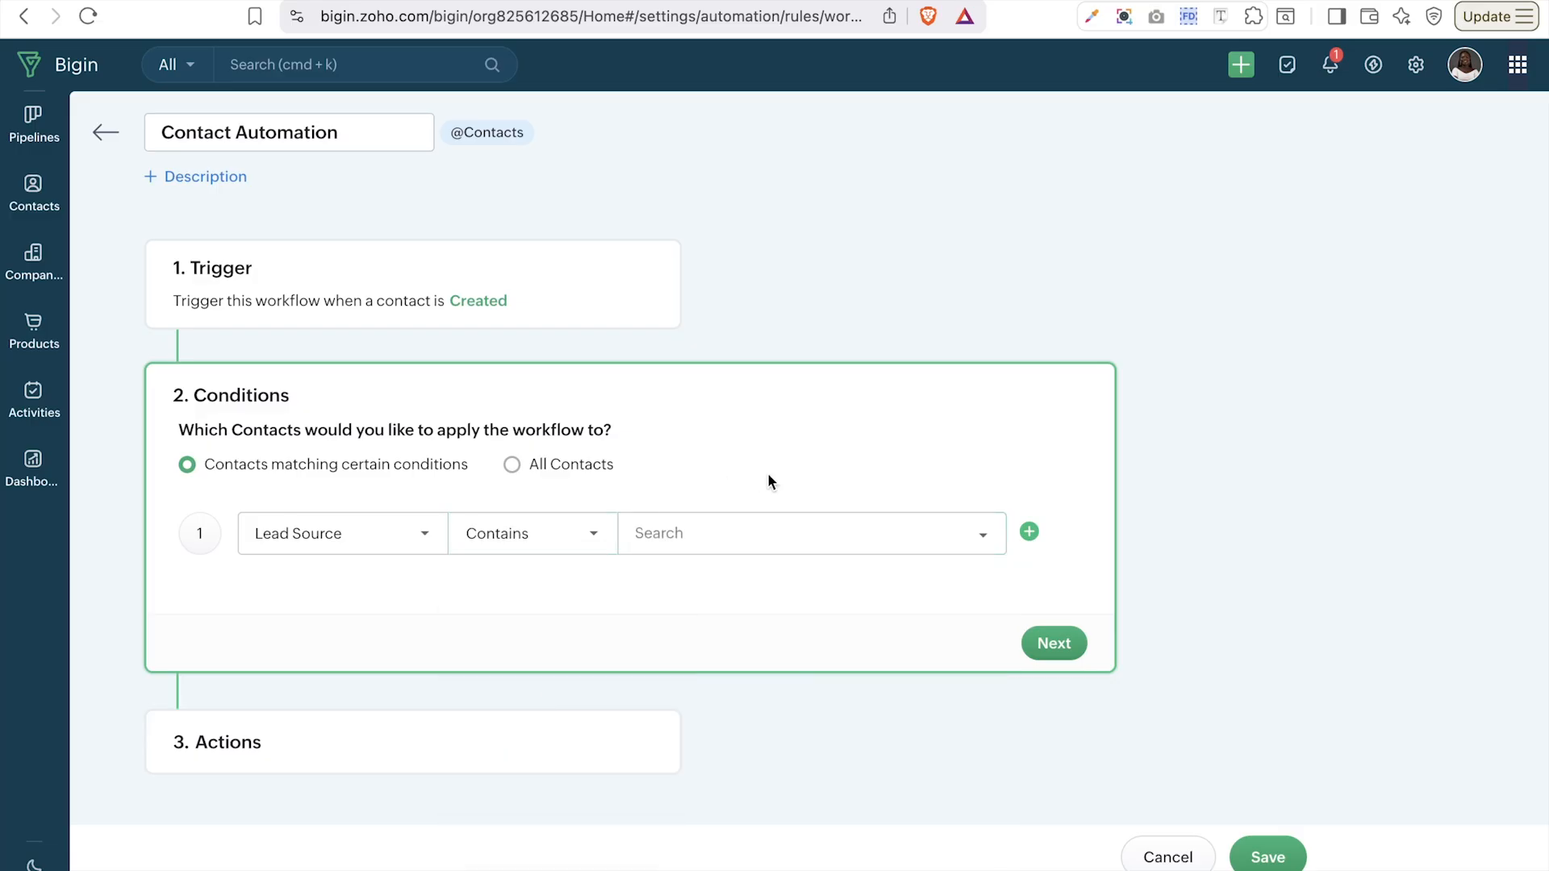
left_click(694, 548)
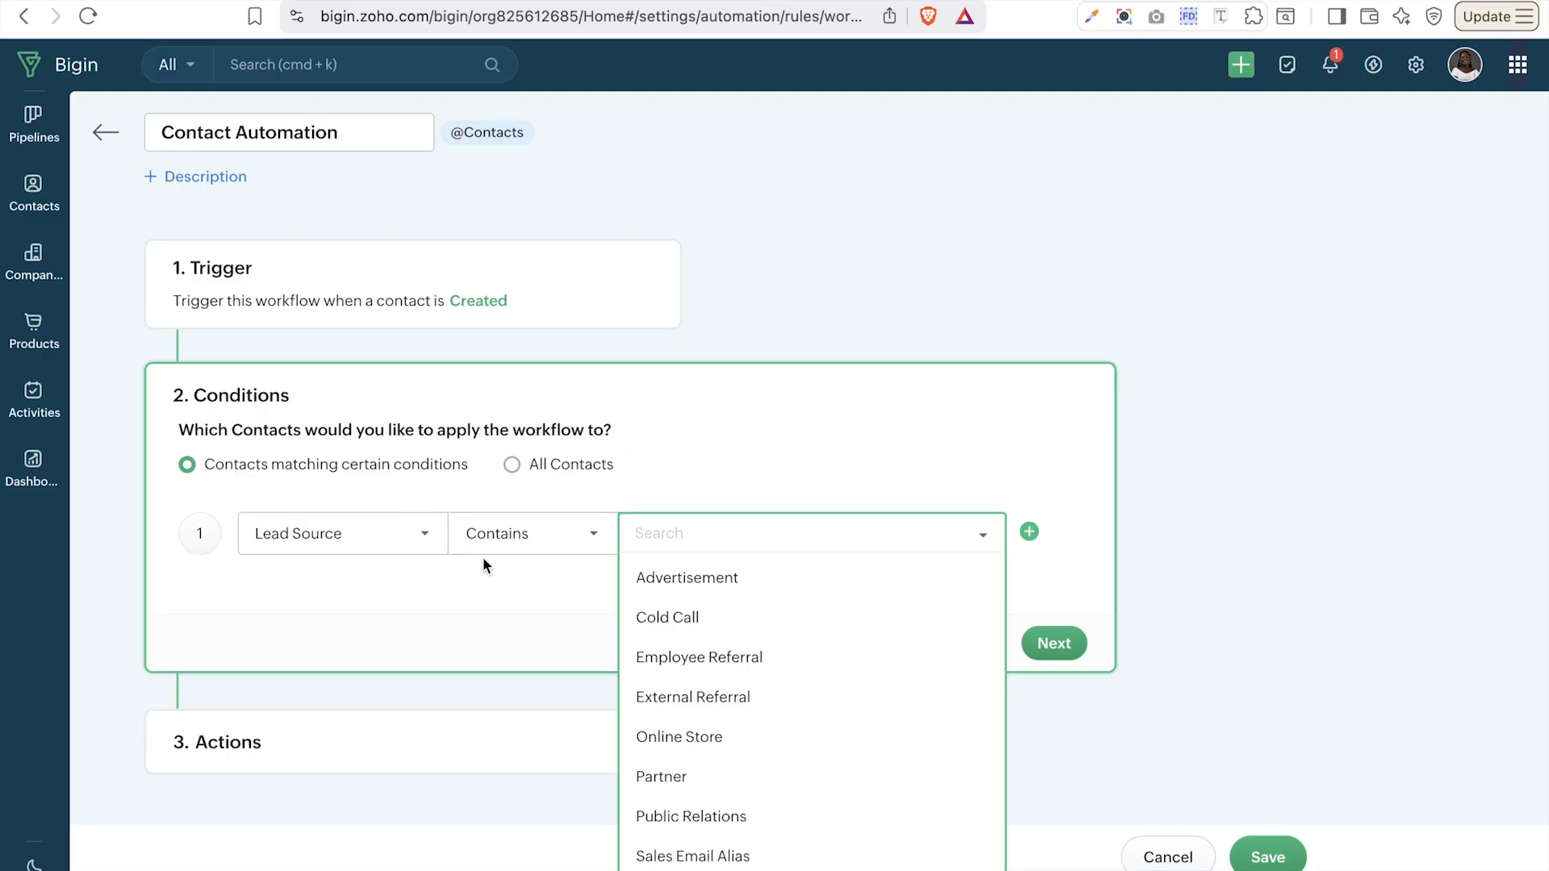
left_click(513, 542)
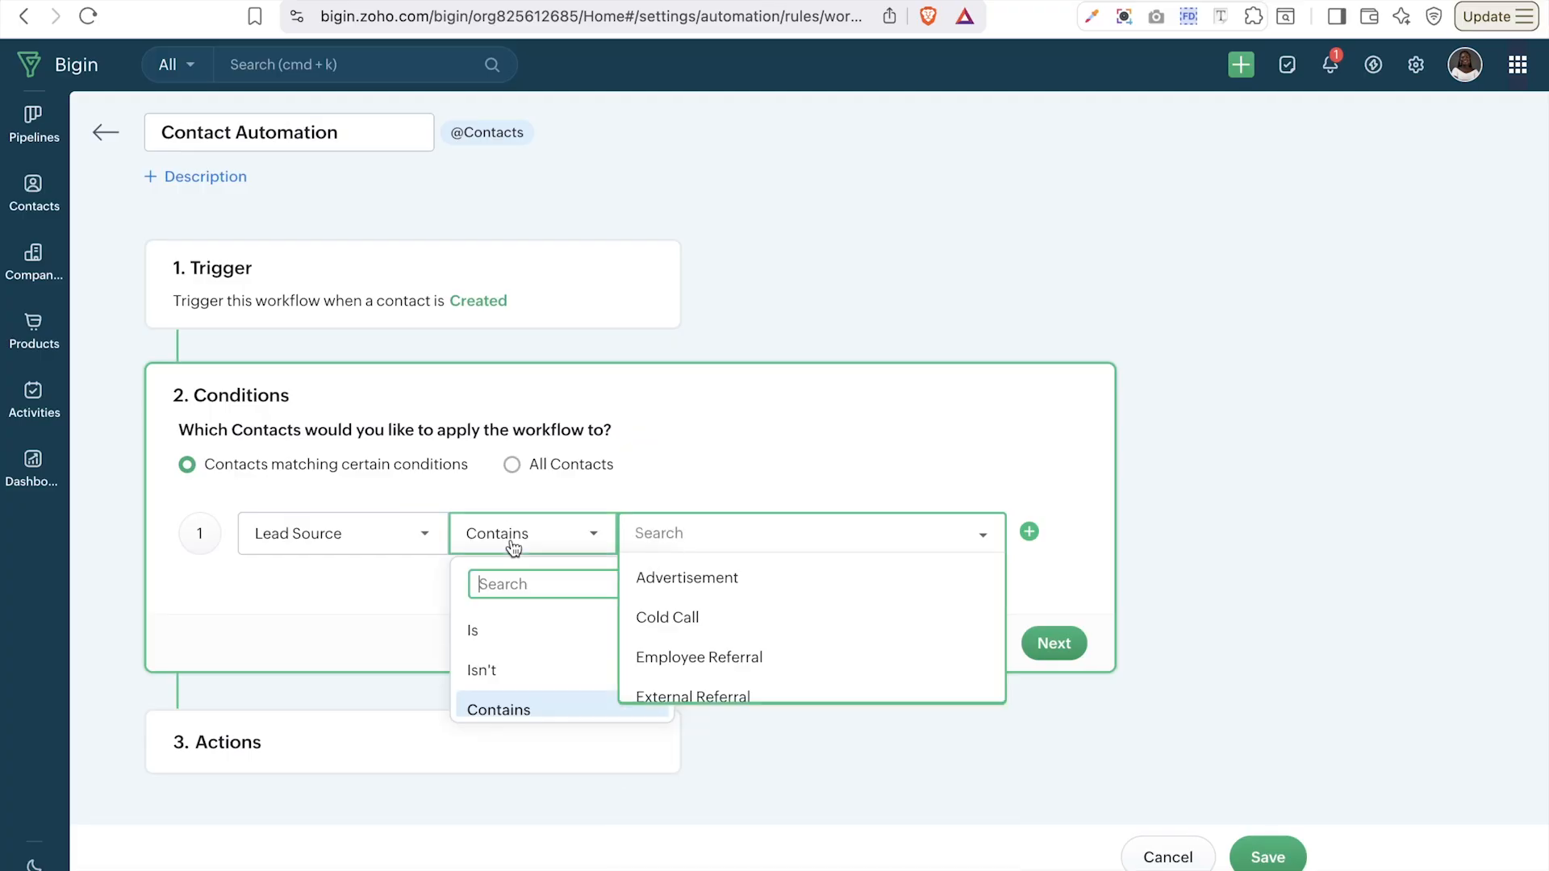
left_click(521, 637)
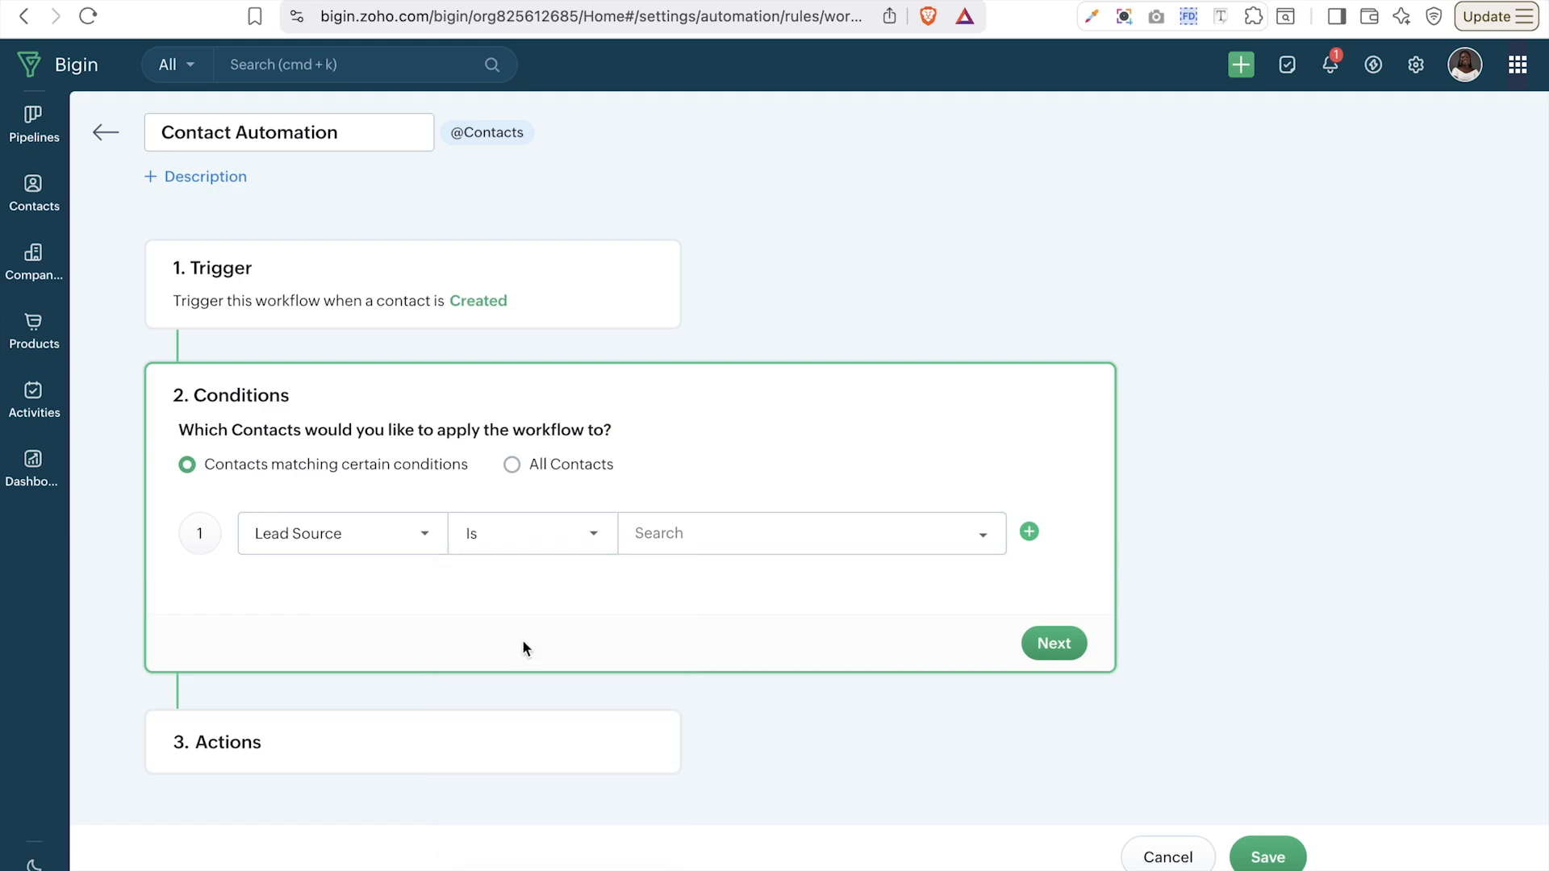
- Select Employee Referral and External Referral as the matching Lead Source values
left_click(718, 524)
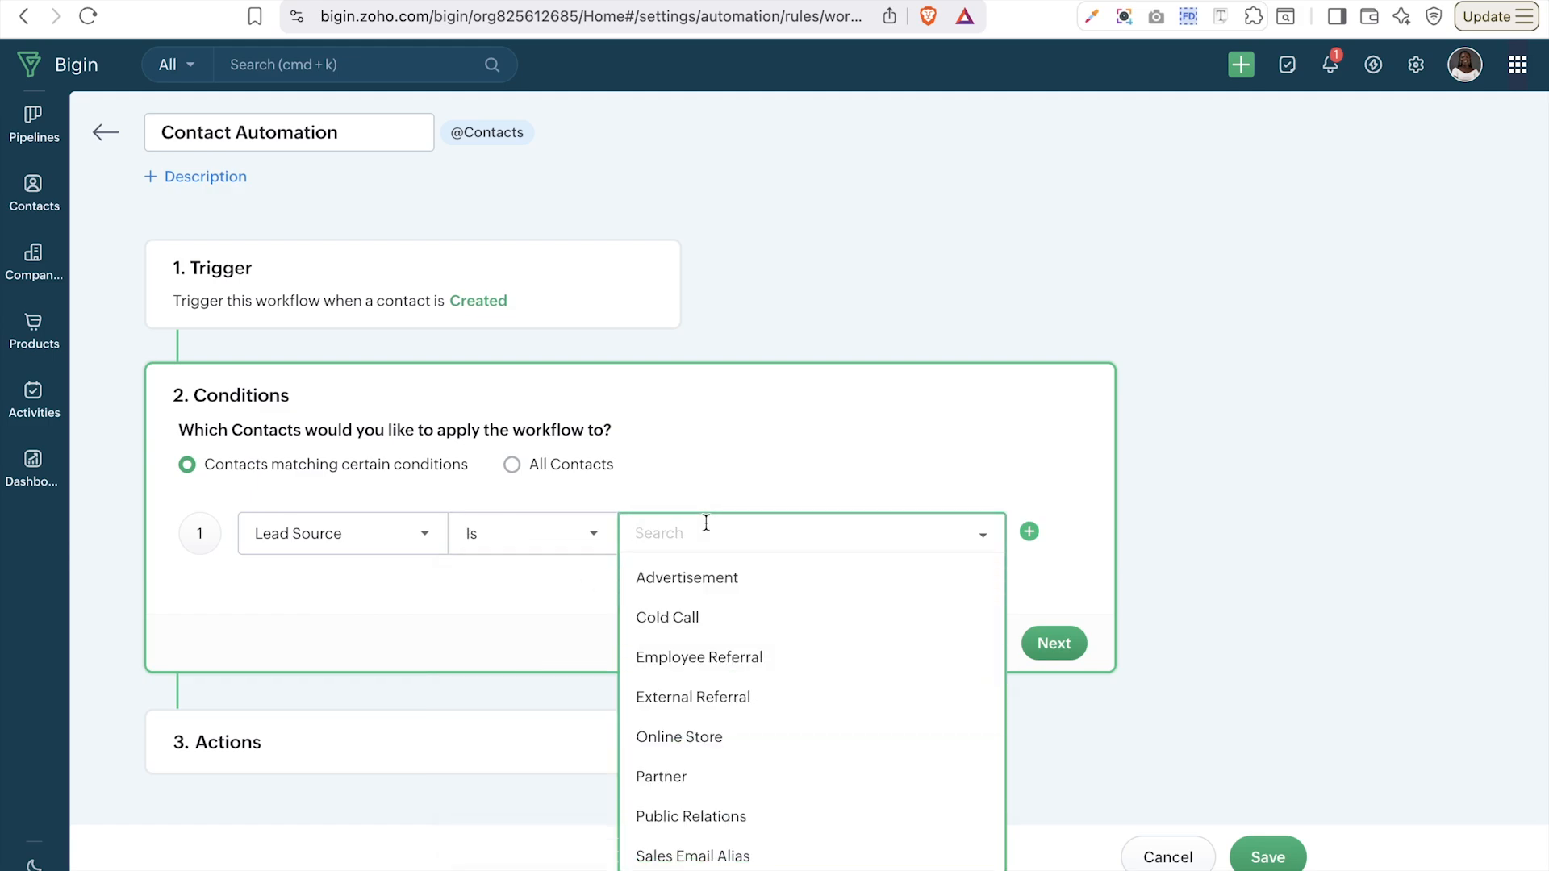
left_click(743, 659)
left_click(750, 660)
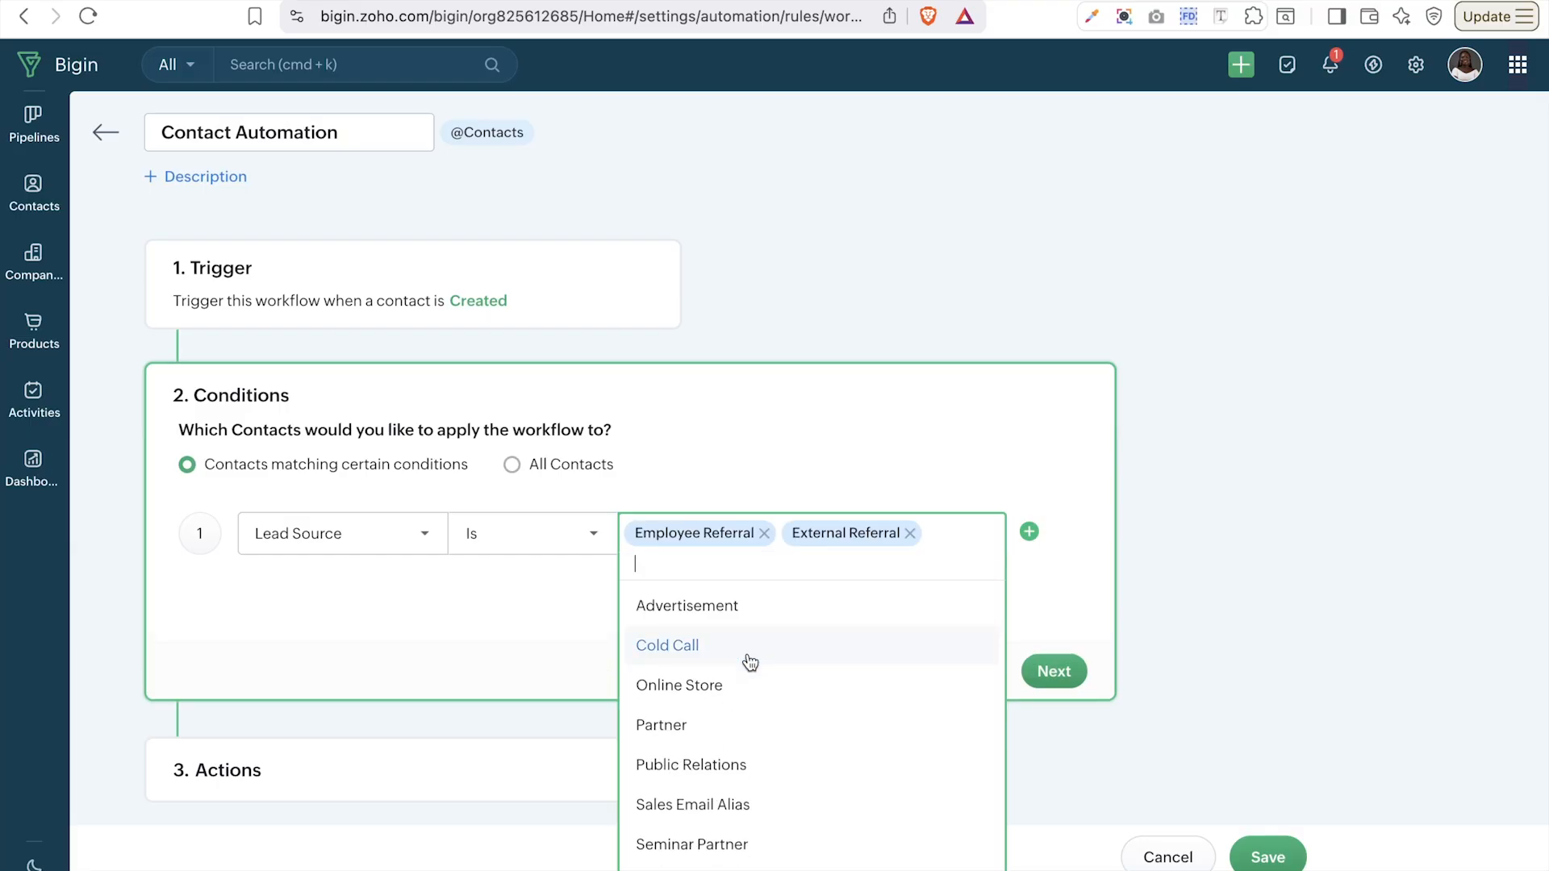
scroll(873, 722, "down", 5)
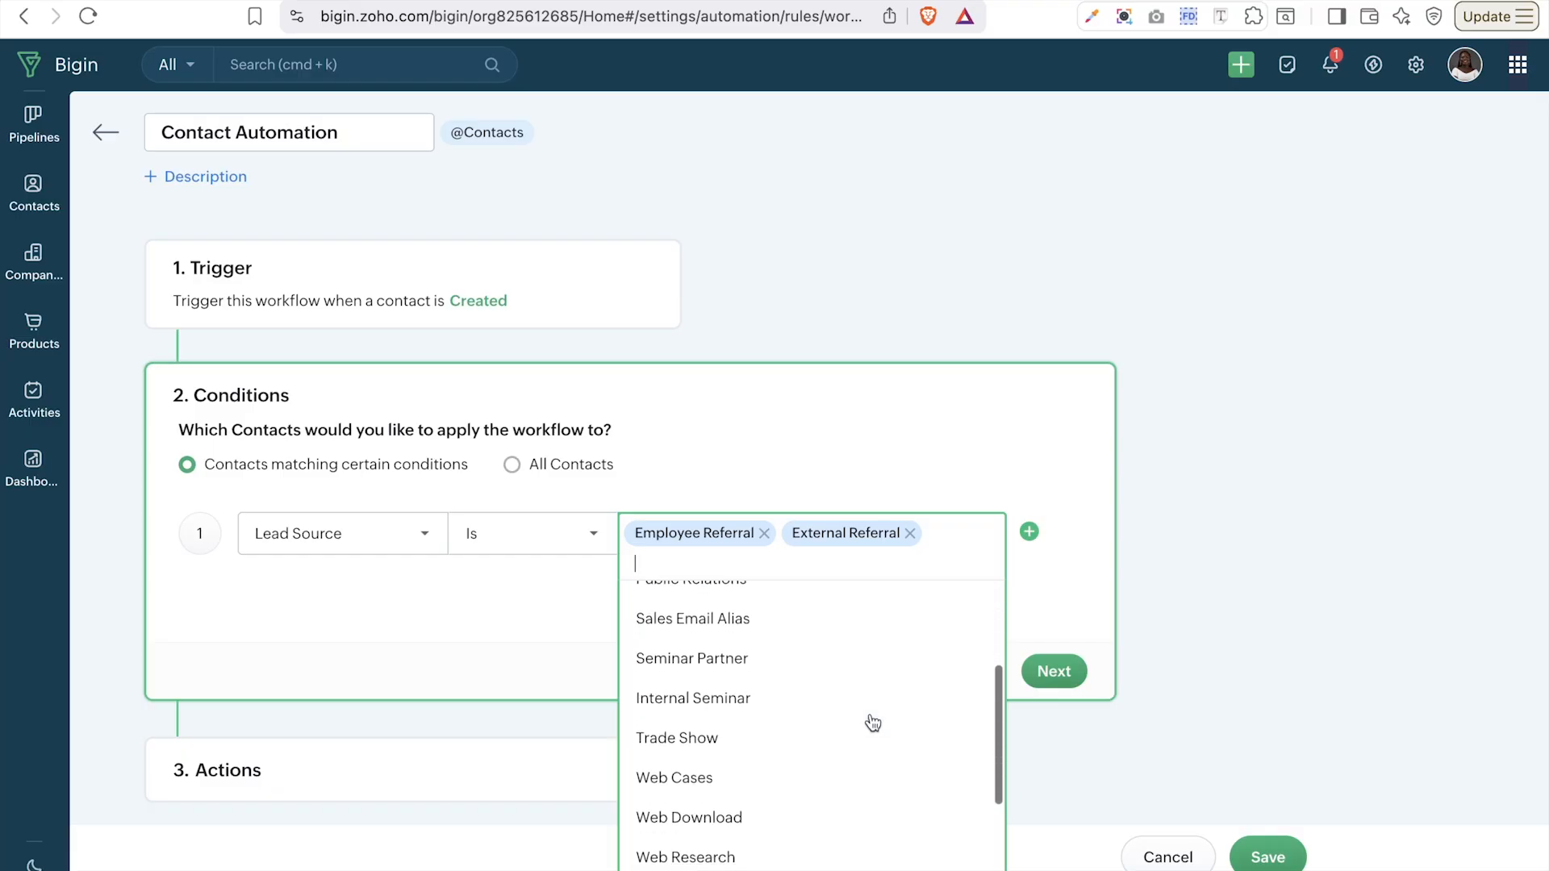
scroll(870, 723, "up", 5)
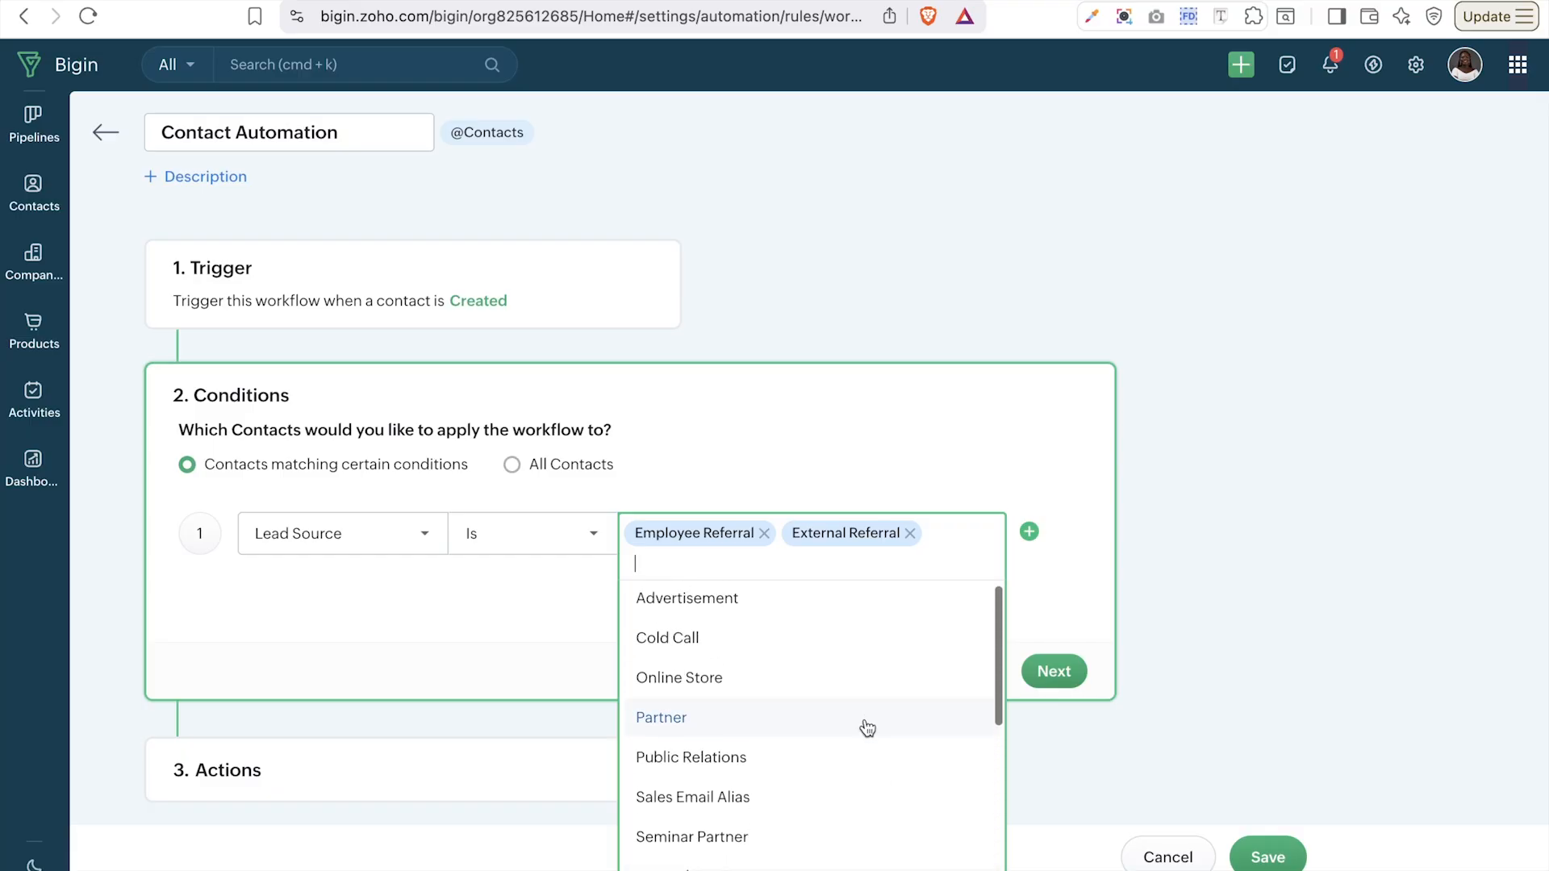
left_click(1036, 594)
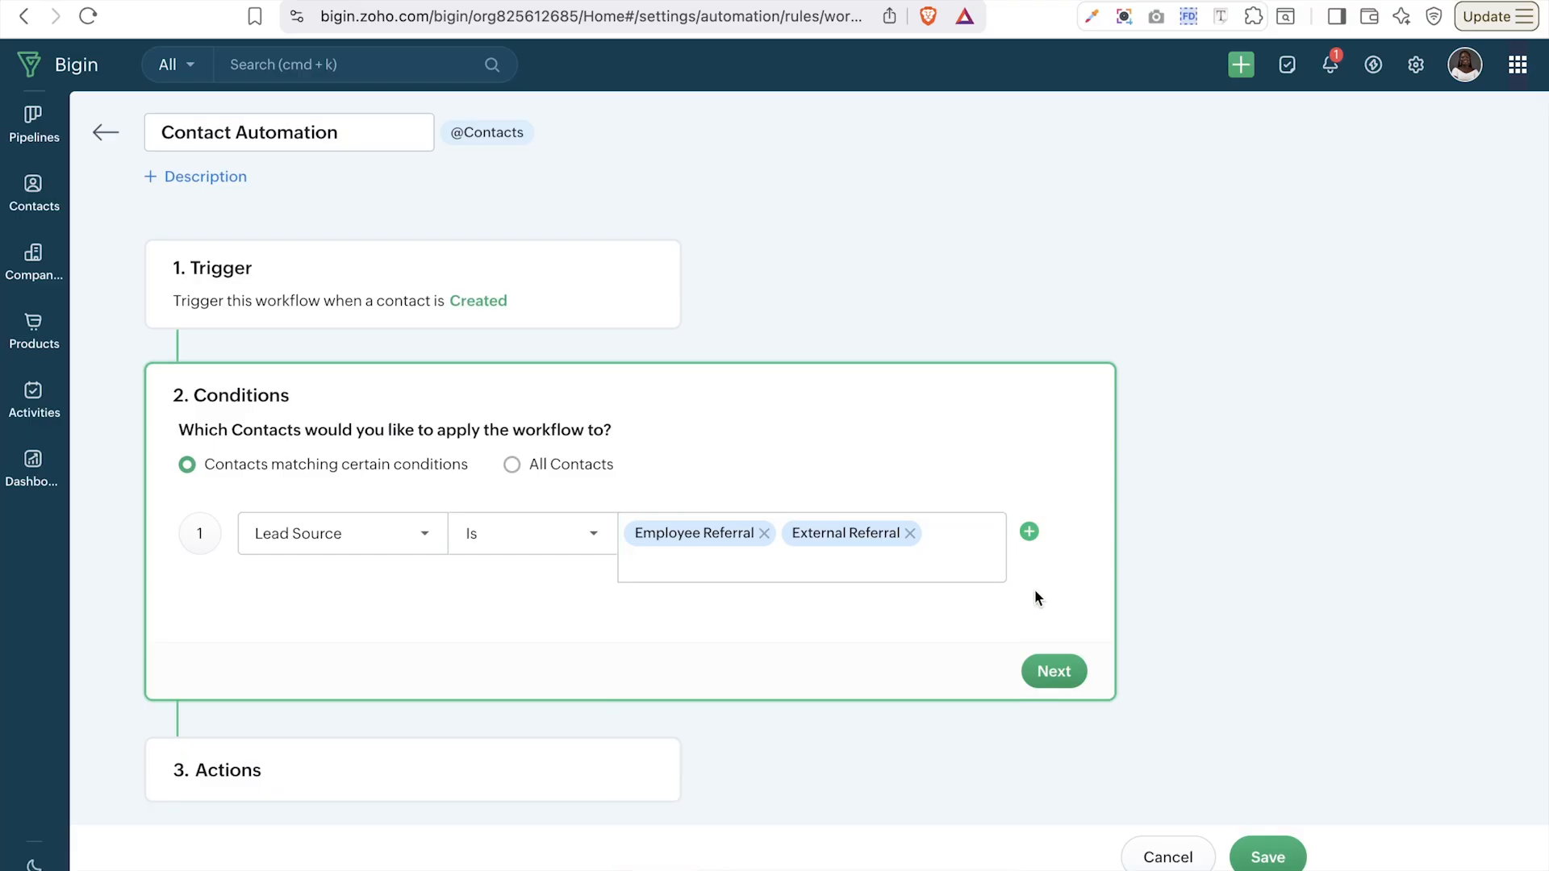
scroll(1034, 589, "down", 1)
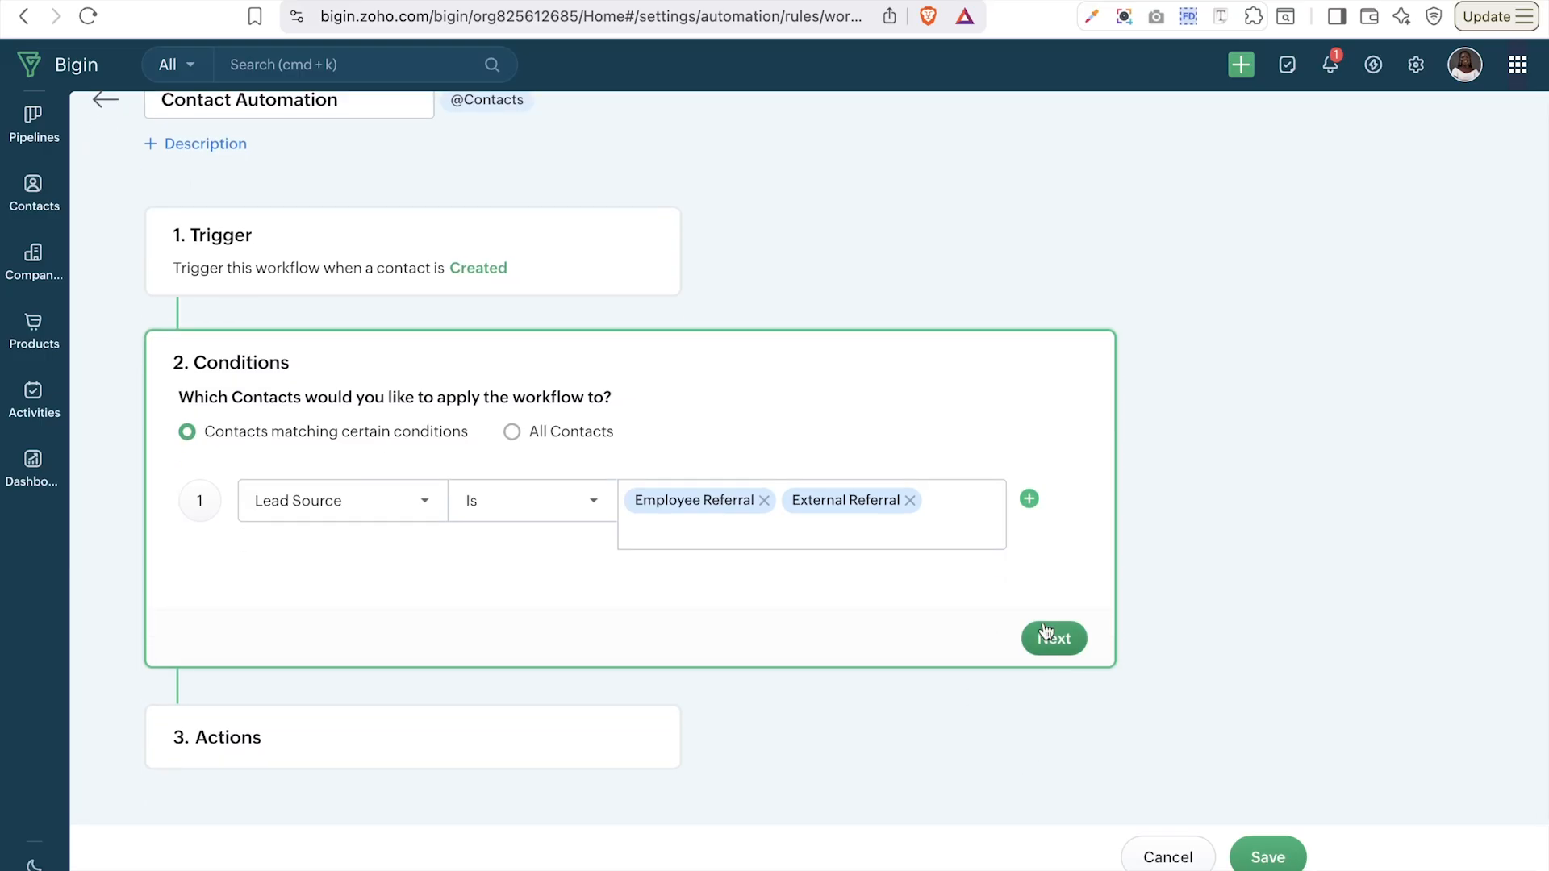
- Add a second condition: Mailing Country contains 'Nigeria'
left_click(1028, 499)
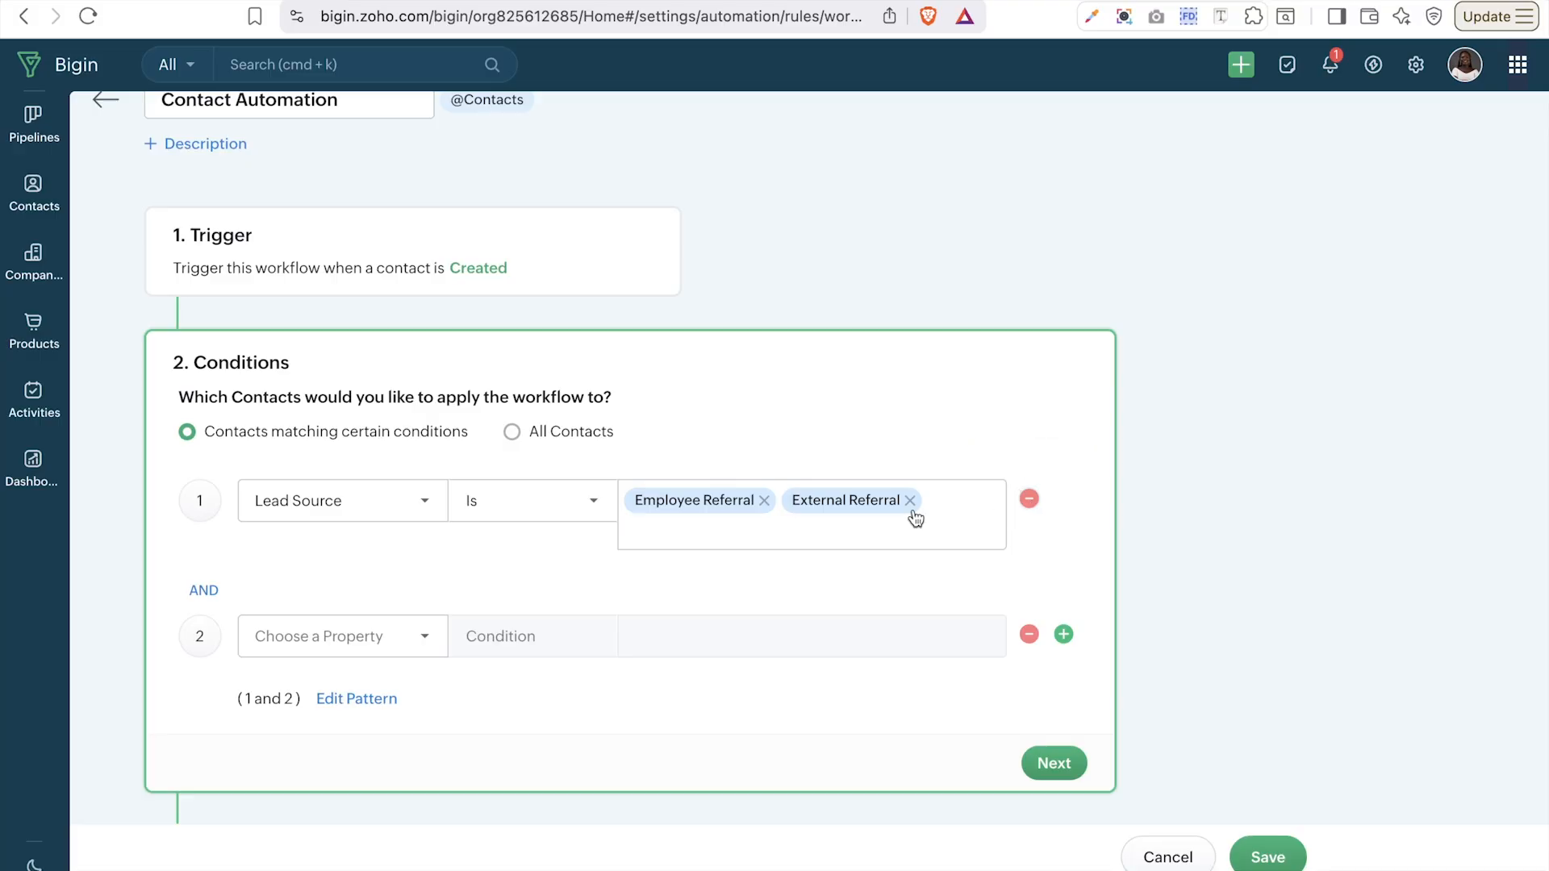
left_click(367, 652)
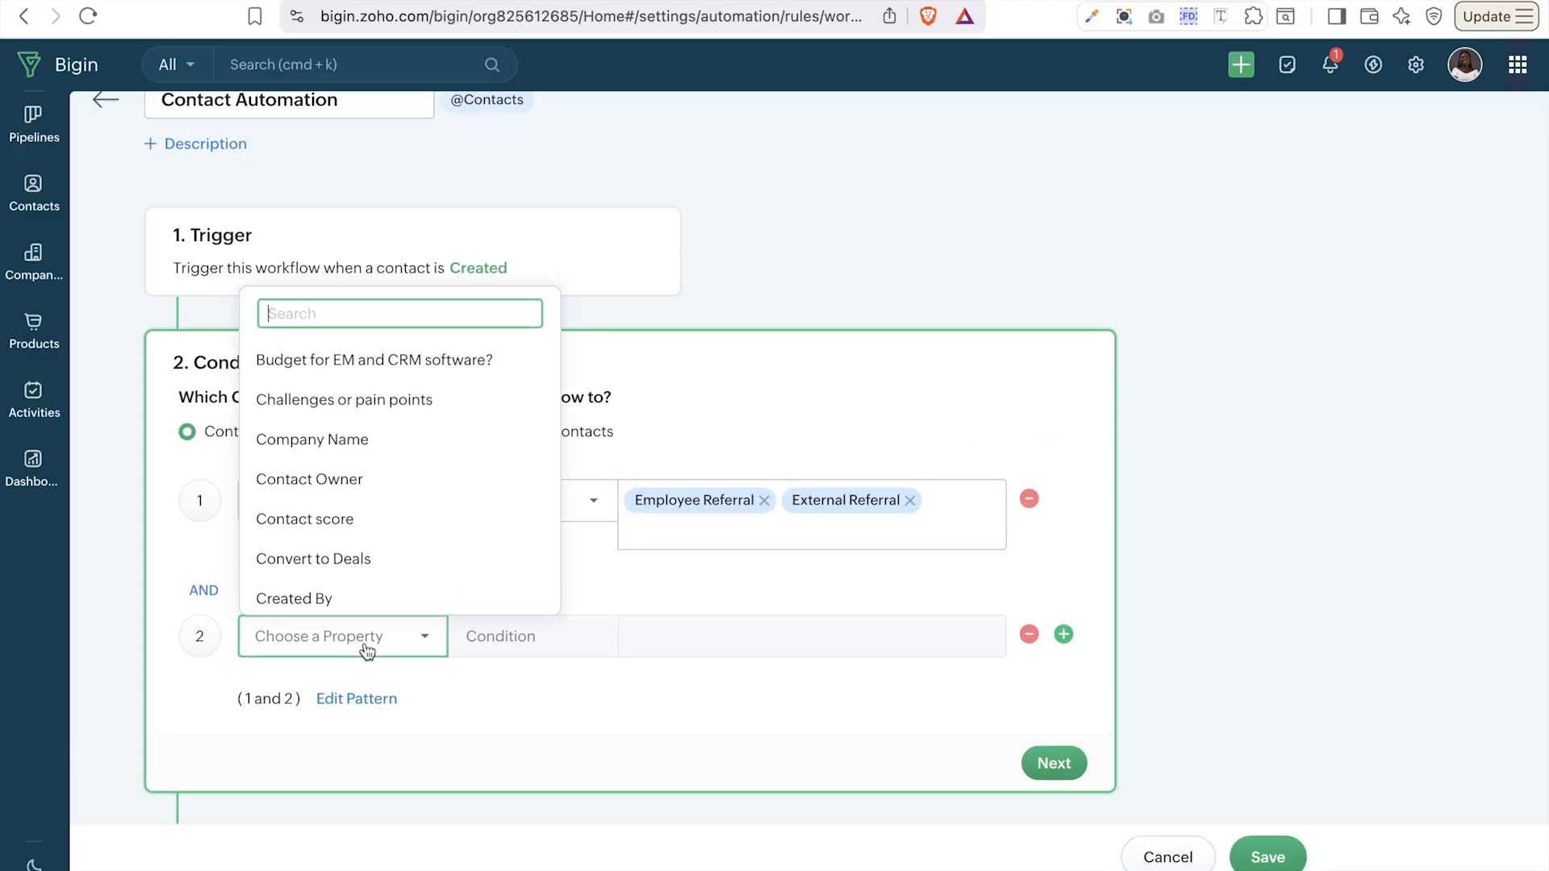
scroll(414, 449, "down", 3)
scroll(415, 449, "up", 3)
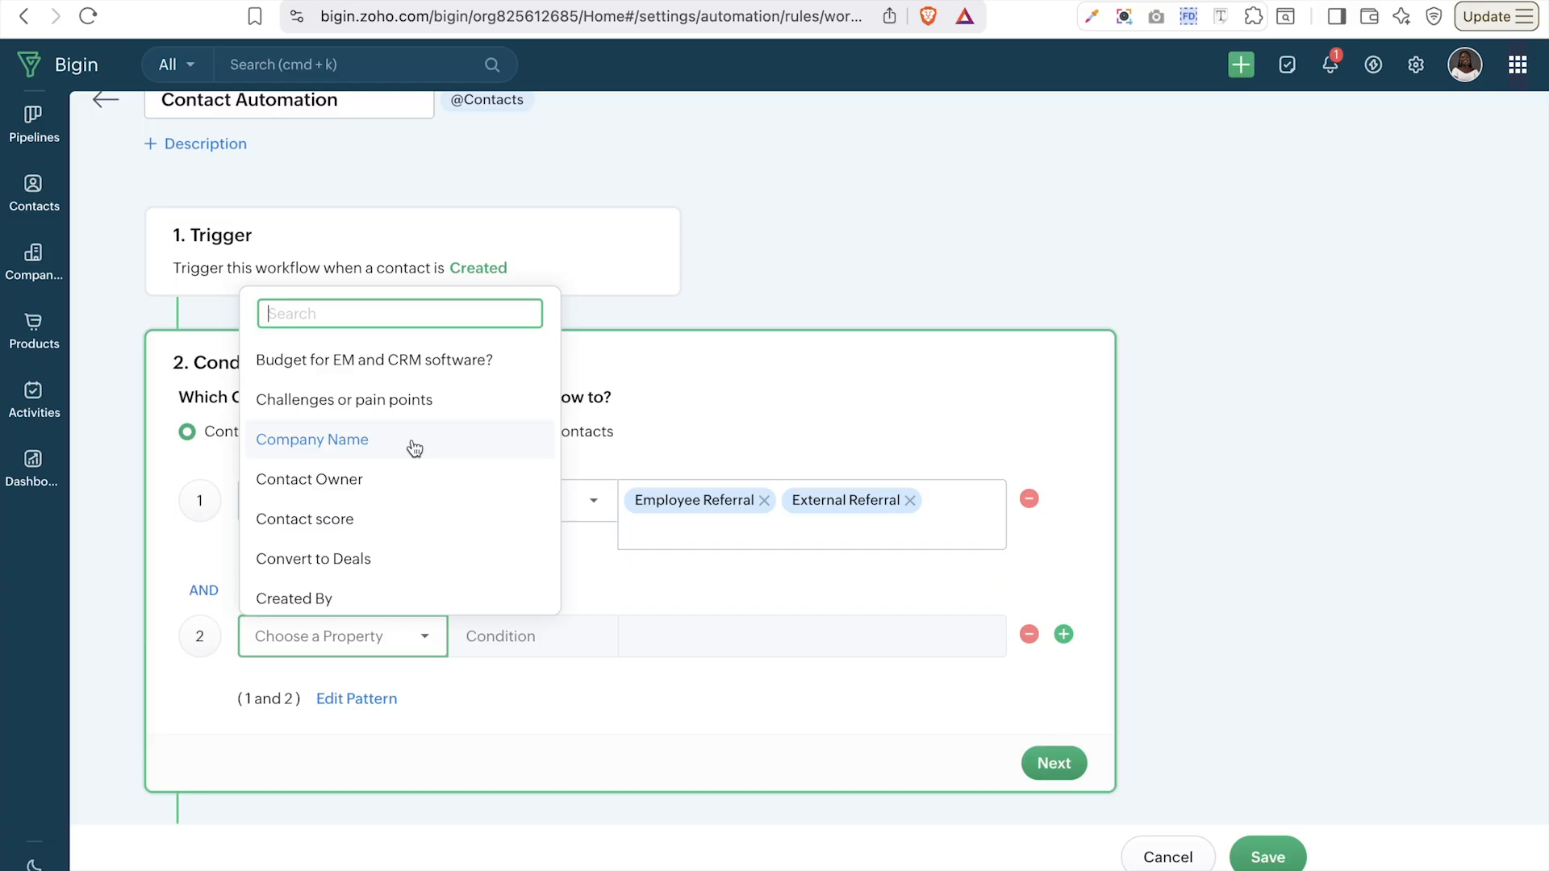
type("cou")
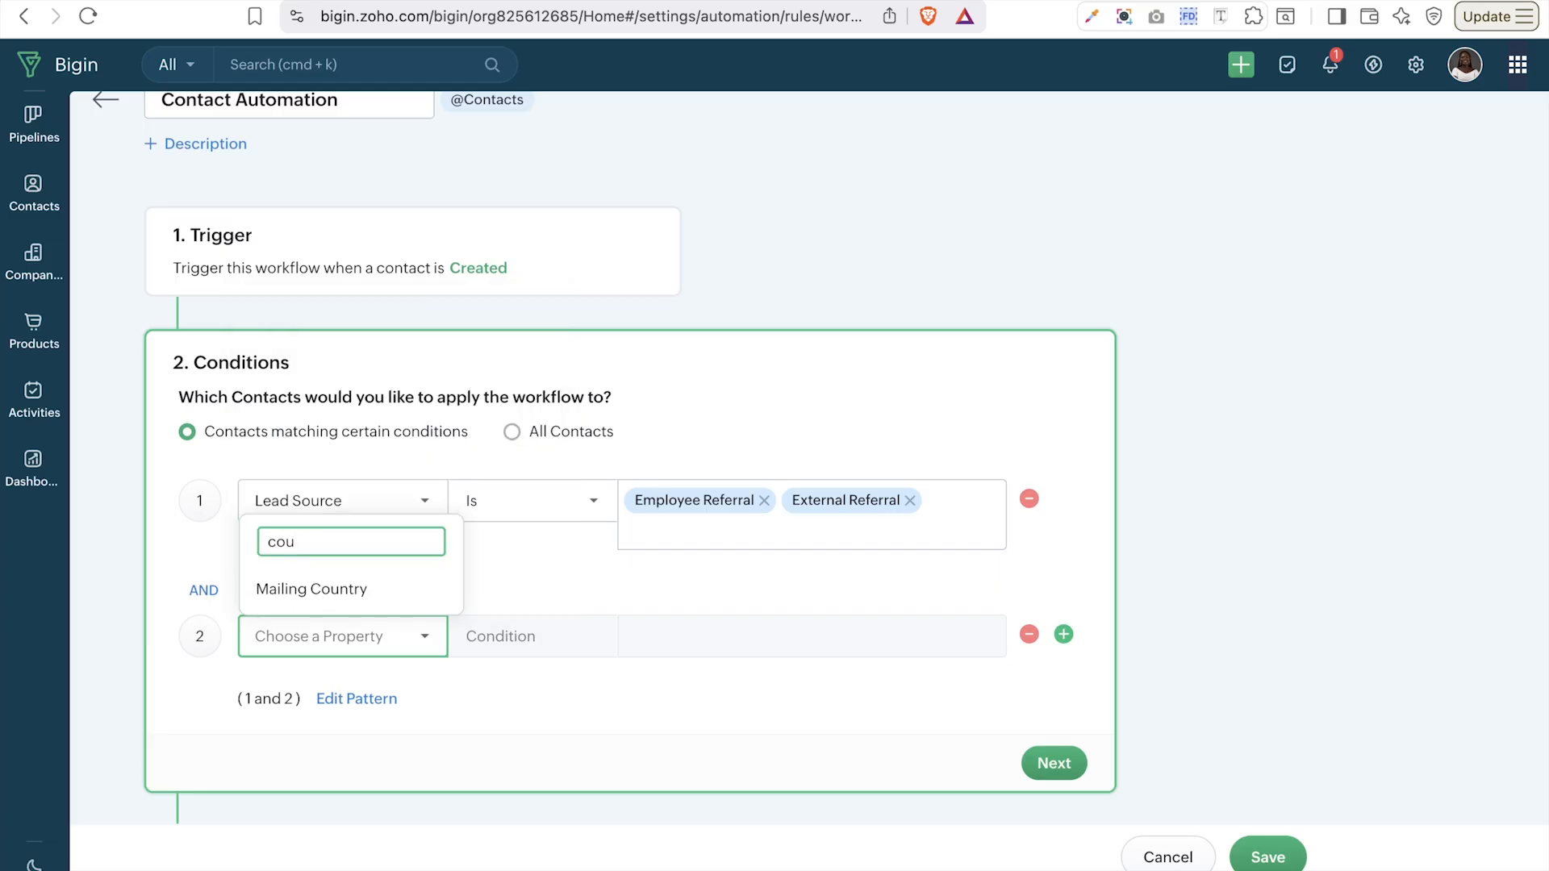
left_click(338, 586)
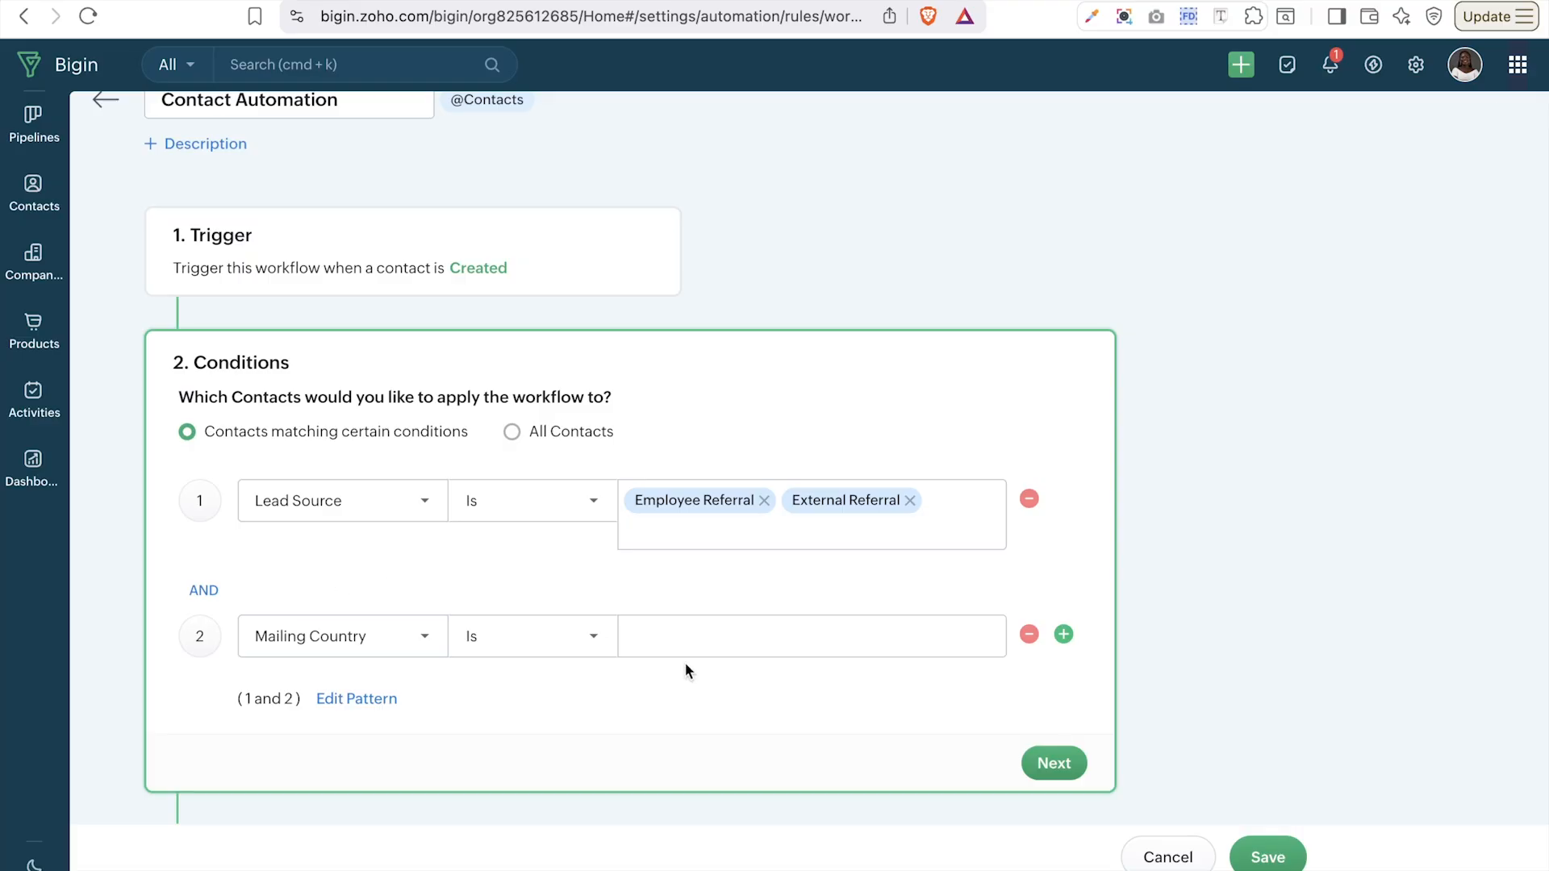
left_click(588, 646)
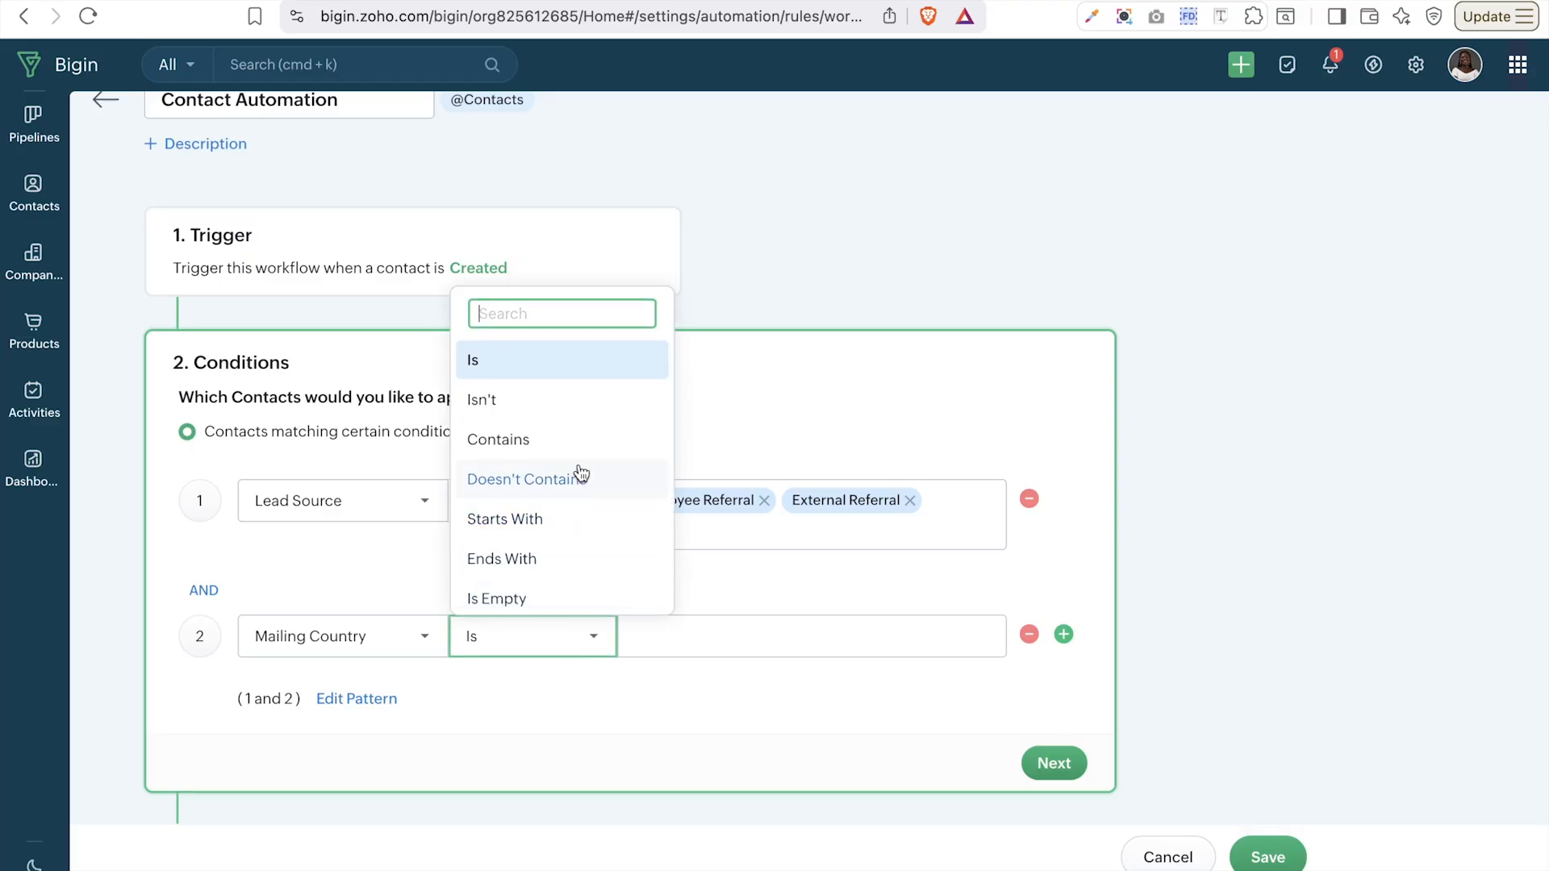
left_click(580, 440)
left_click(720, 636)
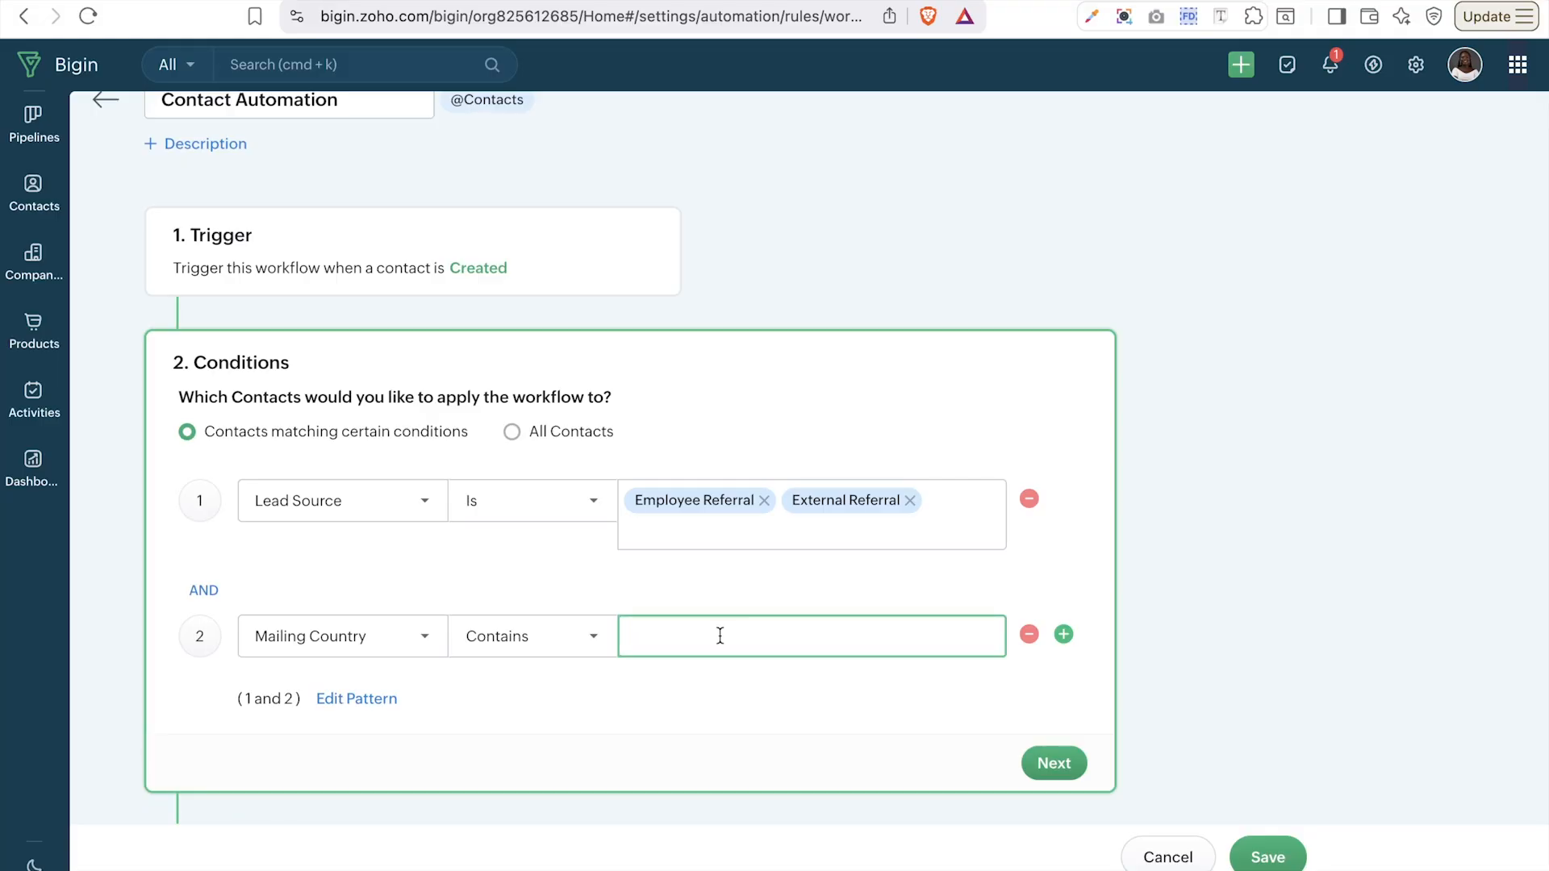
type("Nigeria")
- Try OR, then join the two conditions with AND and continue to Actions
left_click(204, 595)
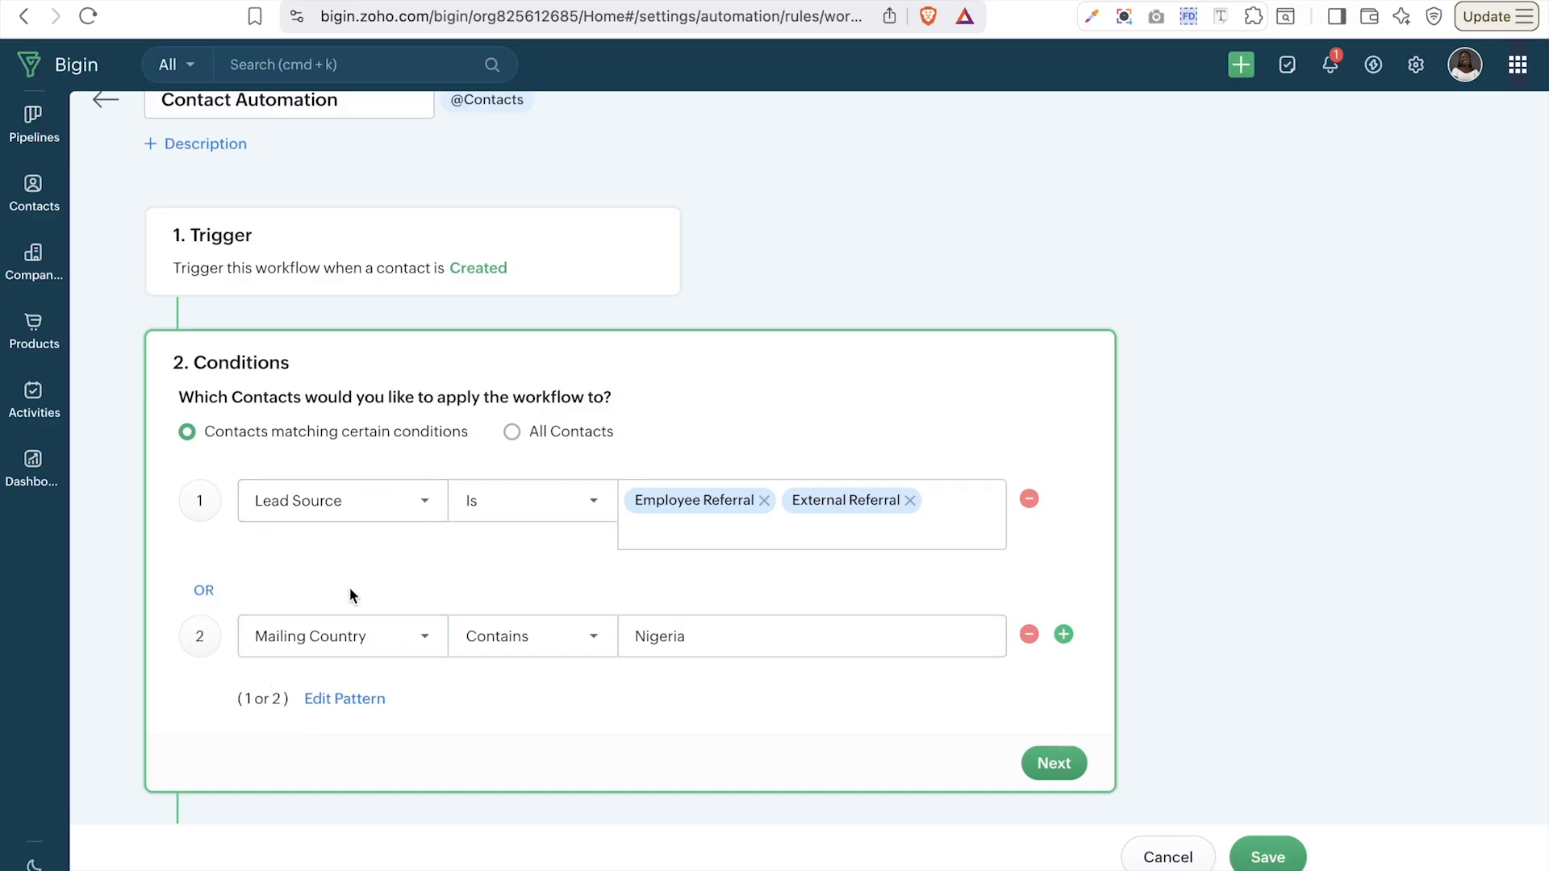
scroll(351, 596, "down", 3)
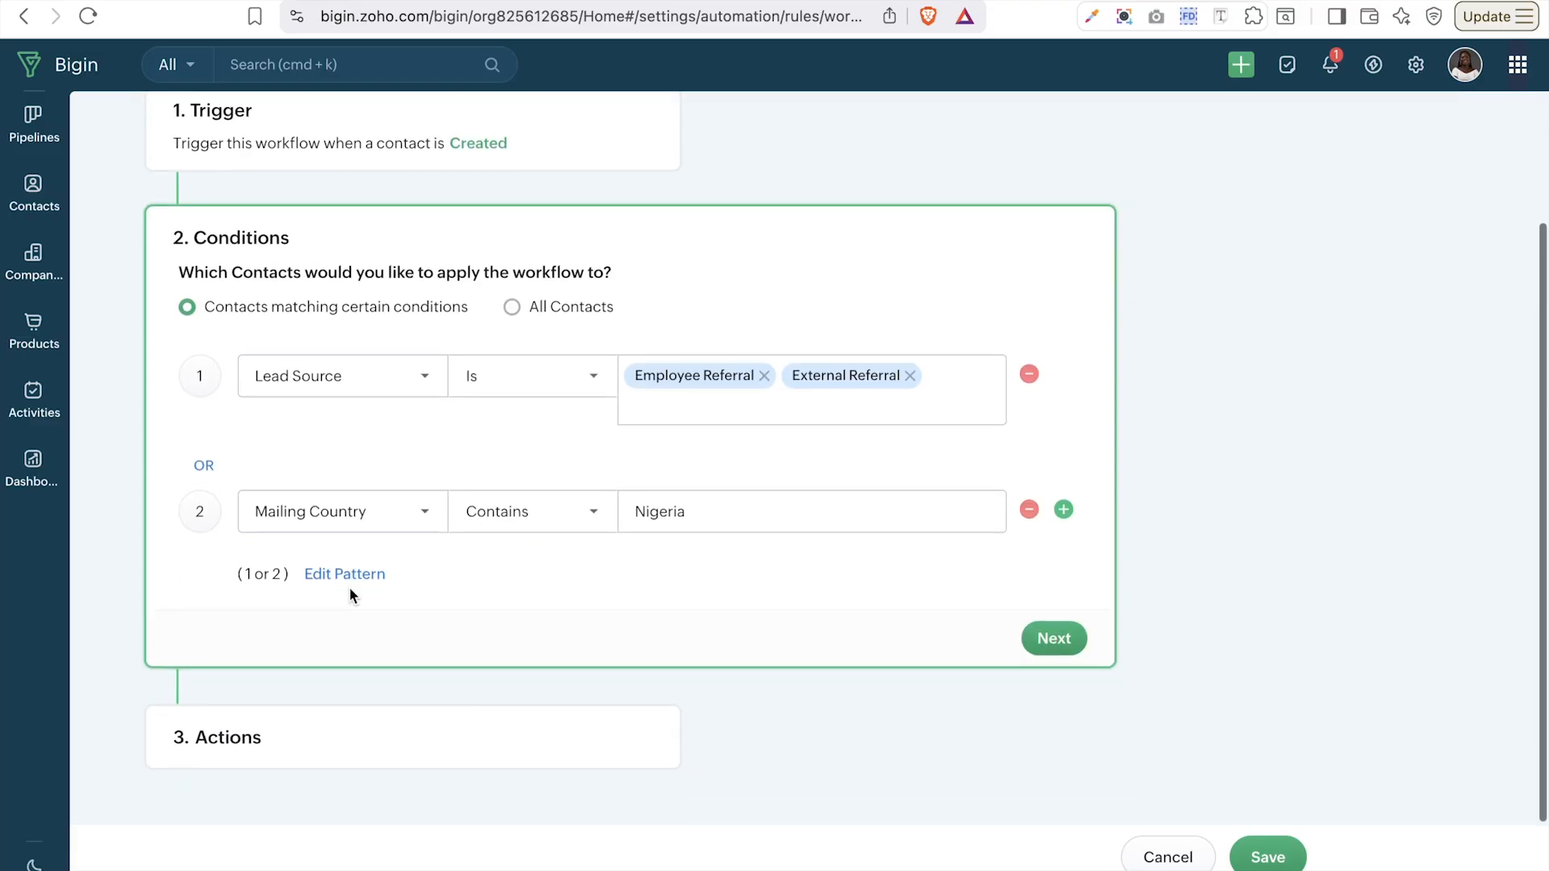
left_click(206, 471)
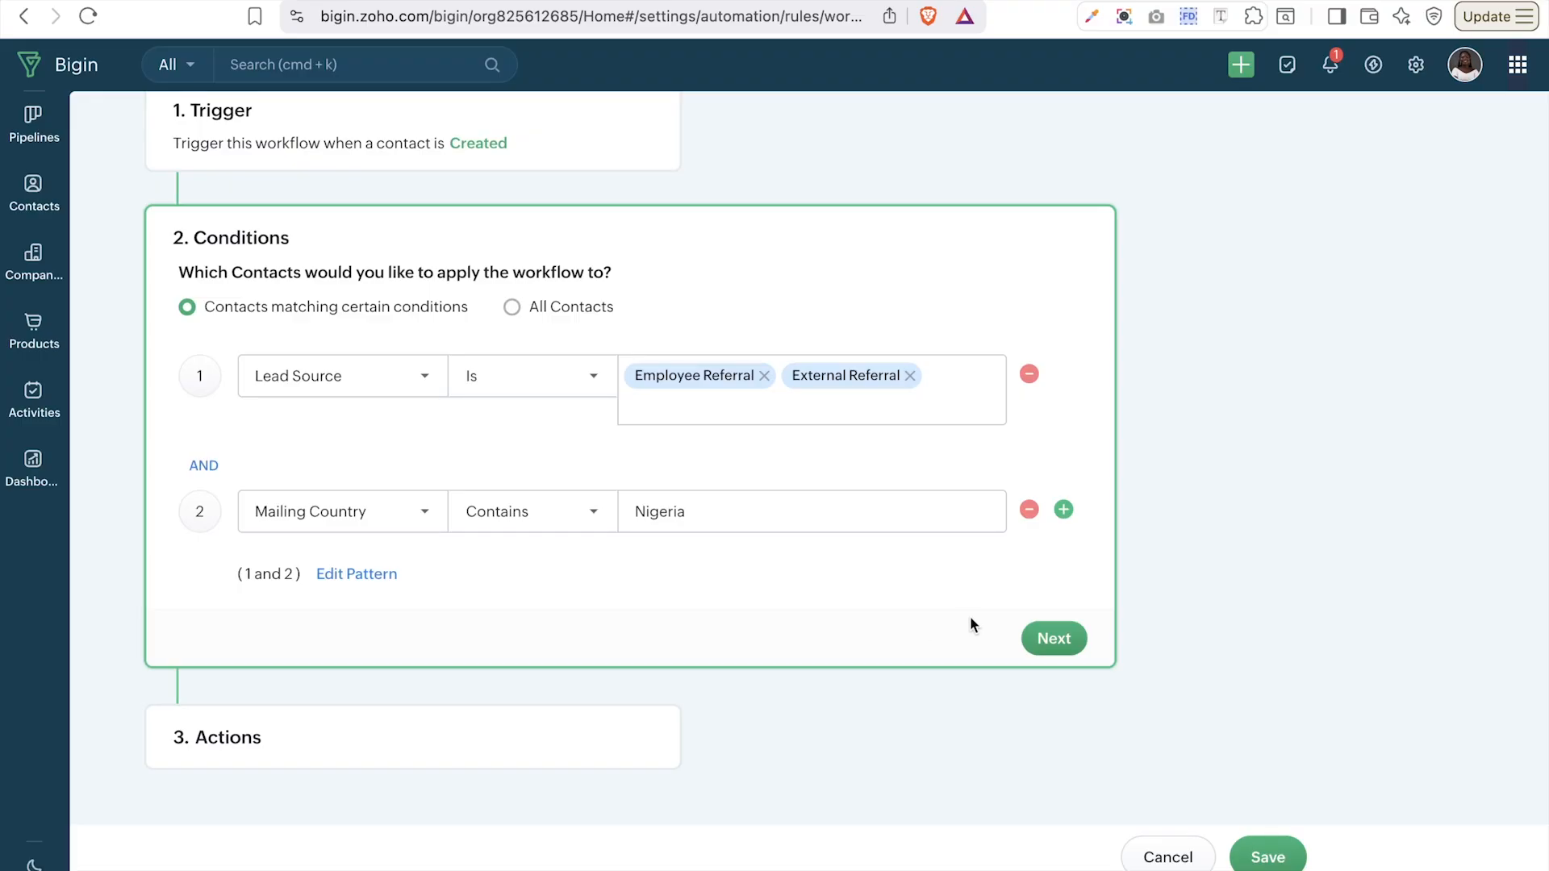
left_click(1053, 639)
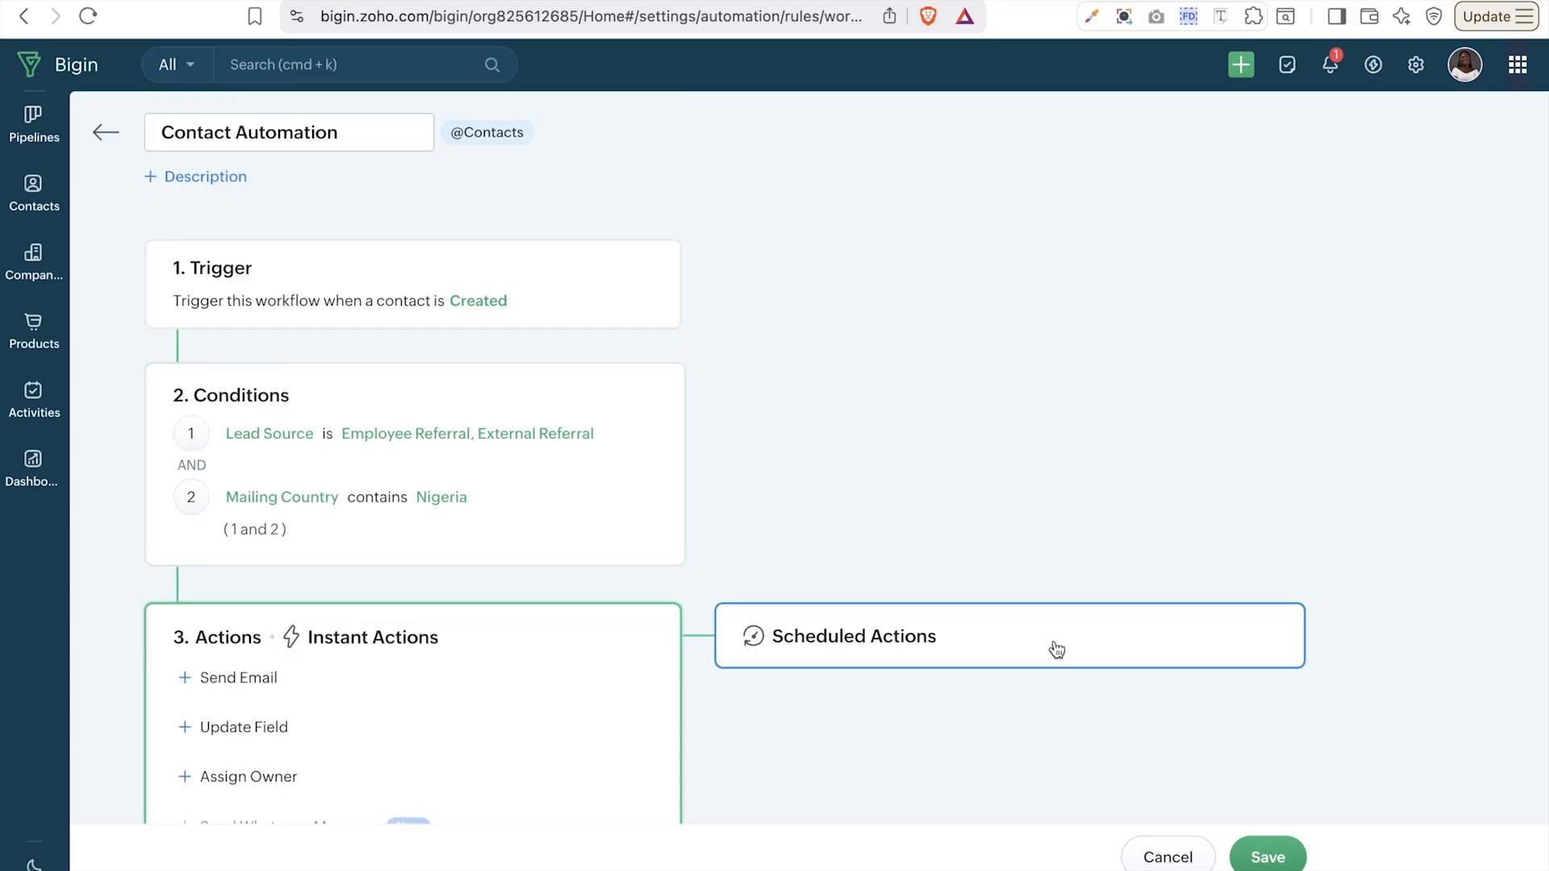
scroll(1057, 649, "down", 3)
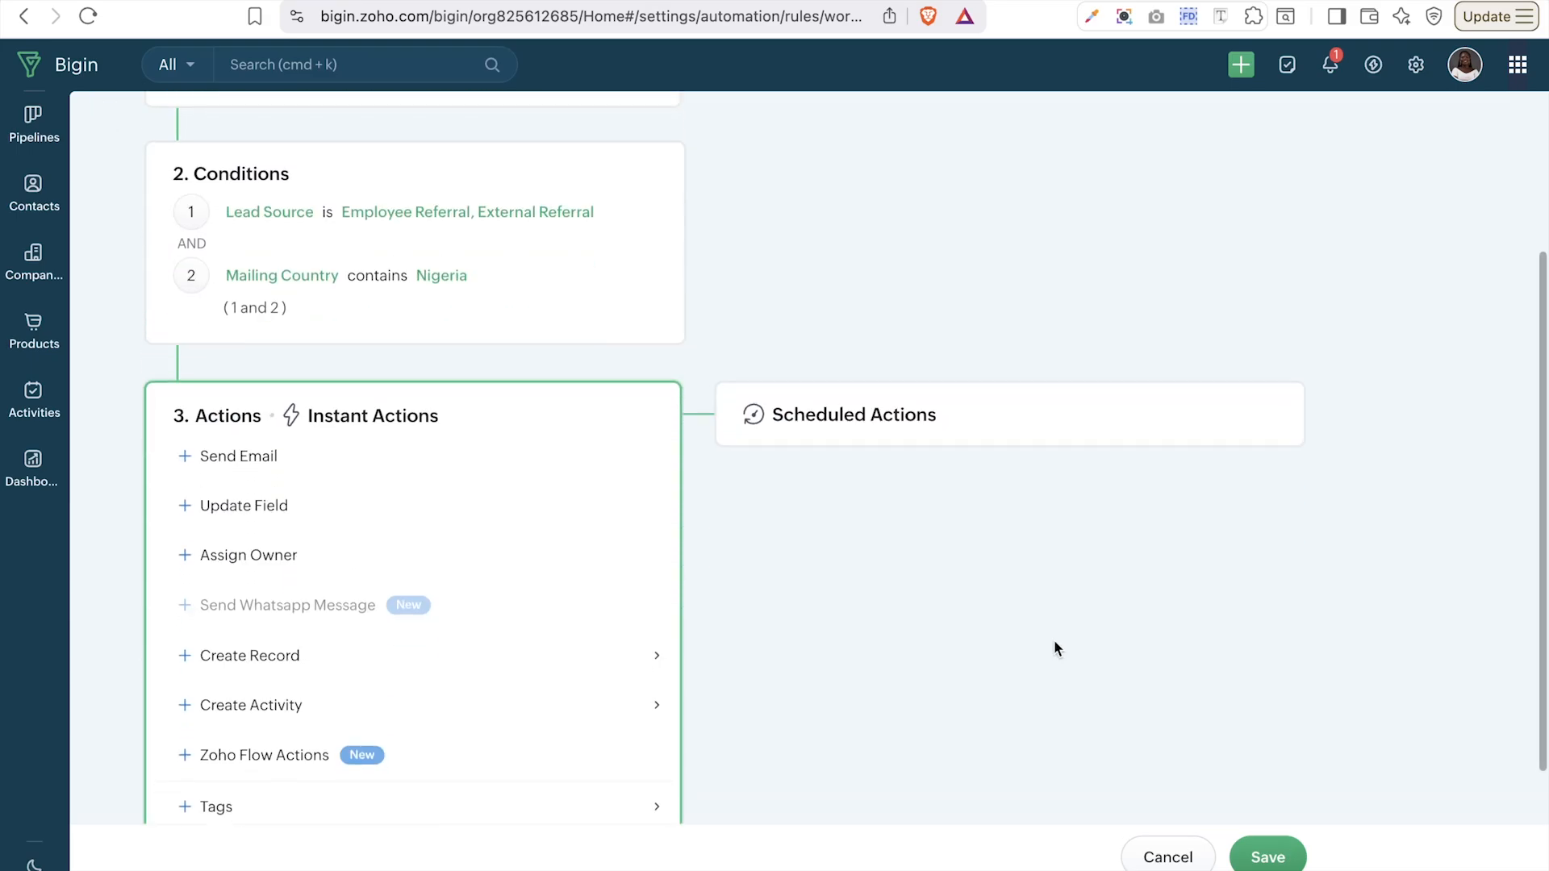
scroll(562, 604, "down", 1)
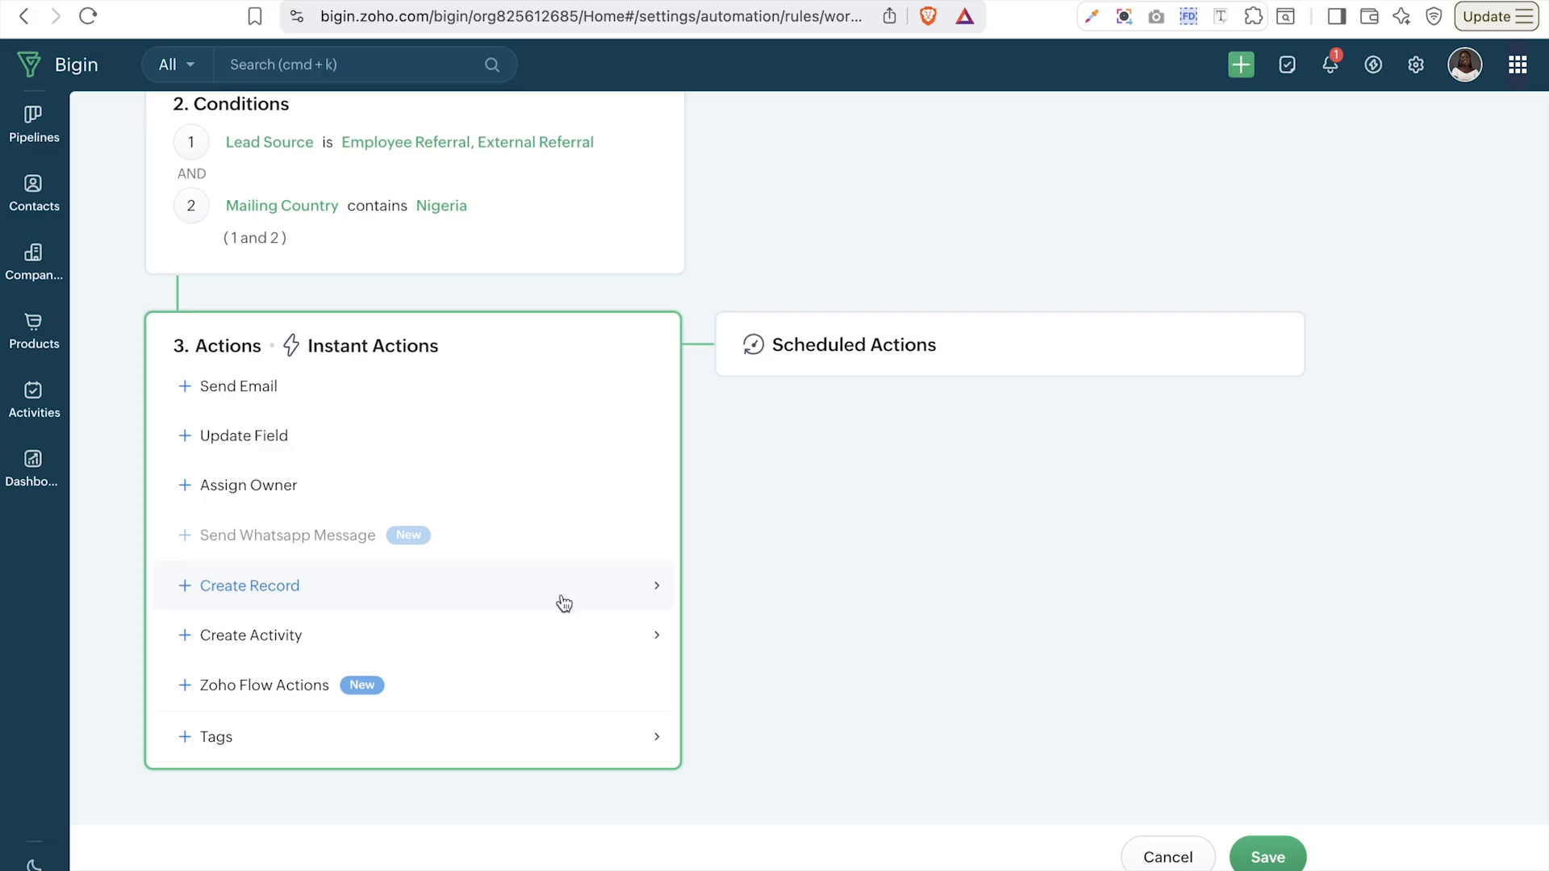
scroll(564, 604, "up", 1)
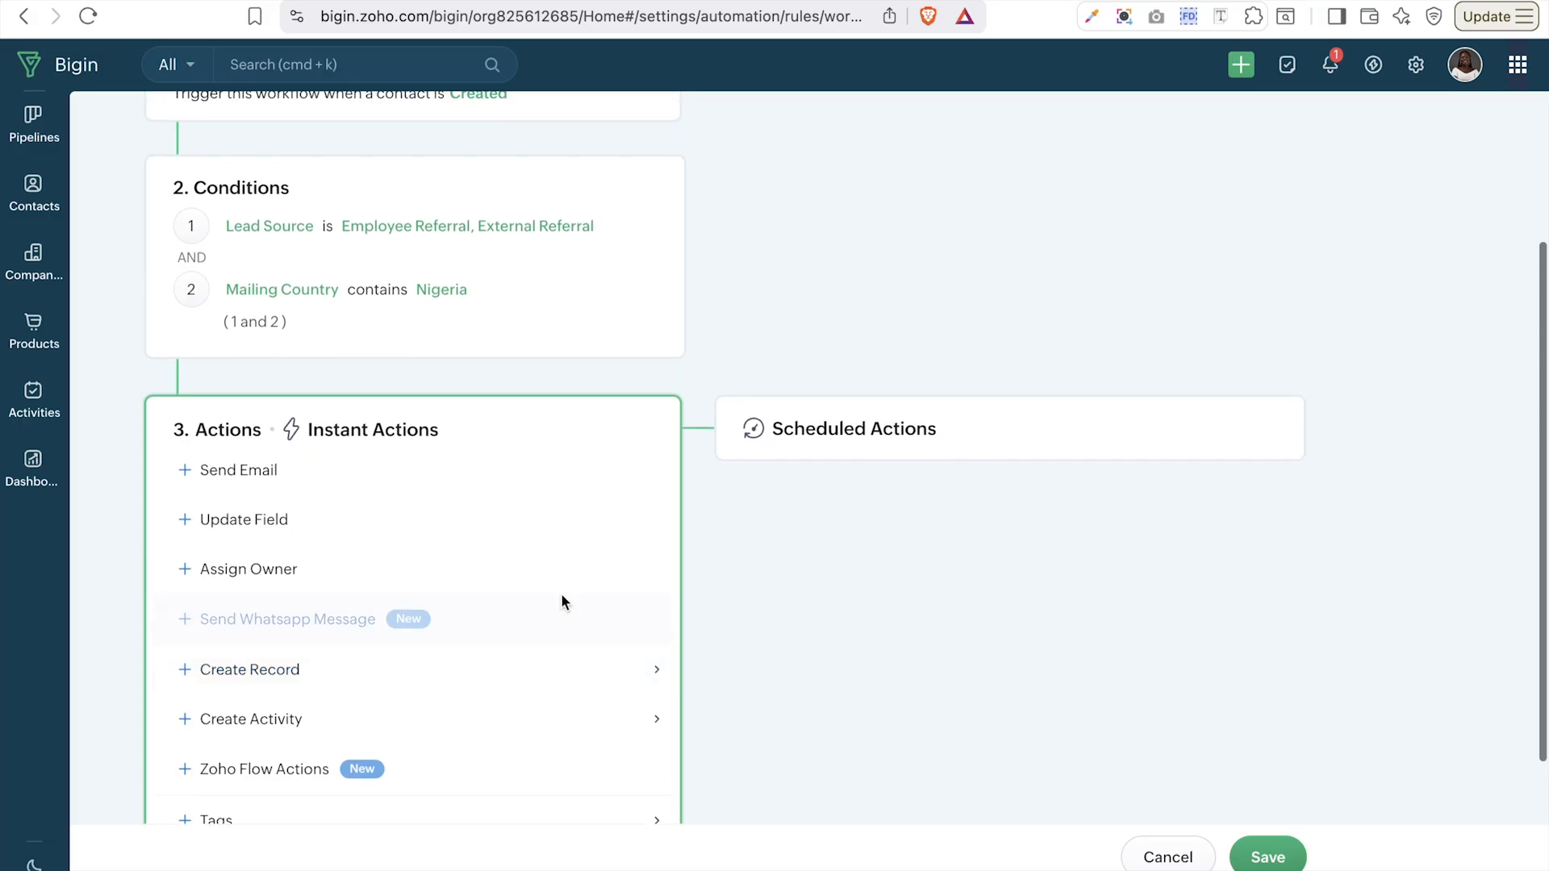
scroll(562, 601, "up", 2)
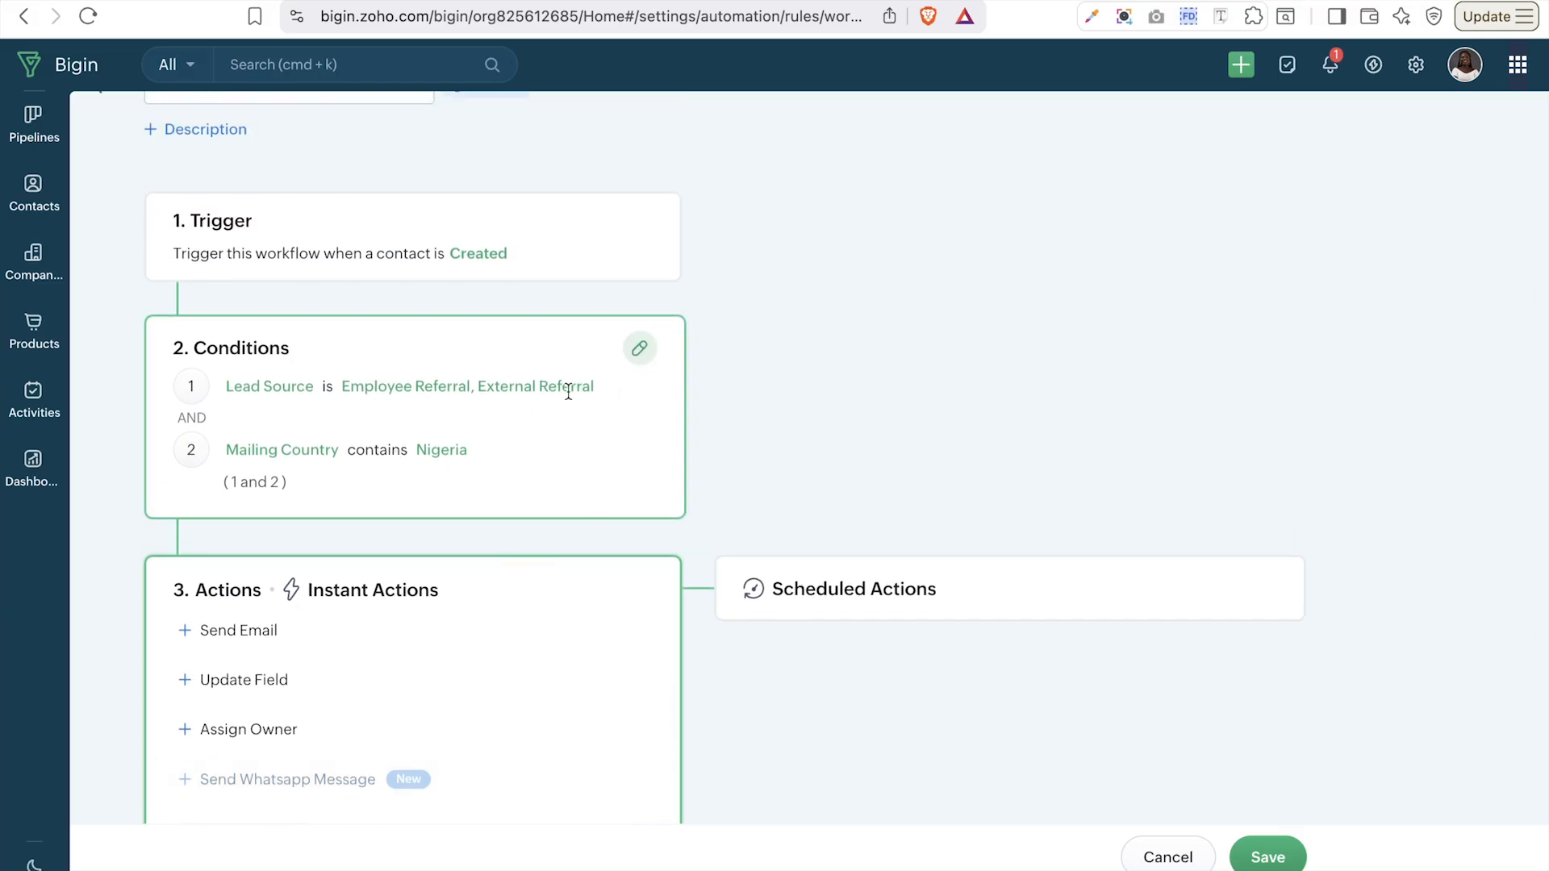
scroll(590, 413, "down", 3)
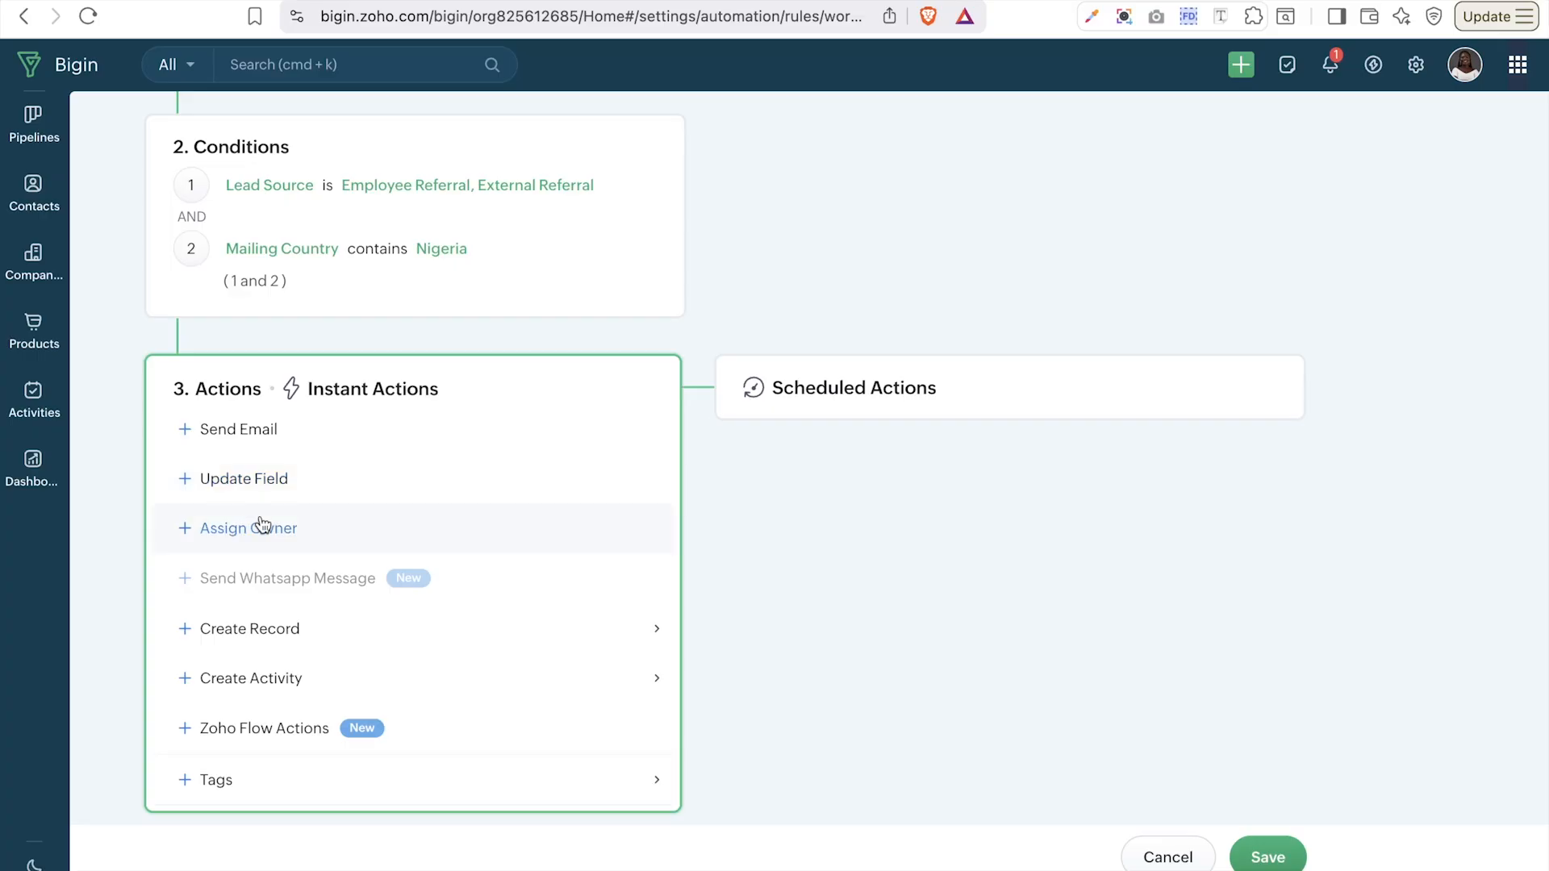
scroll(262, 525, "down", 1)
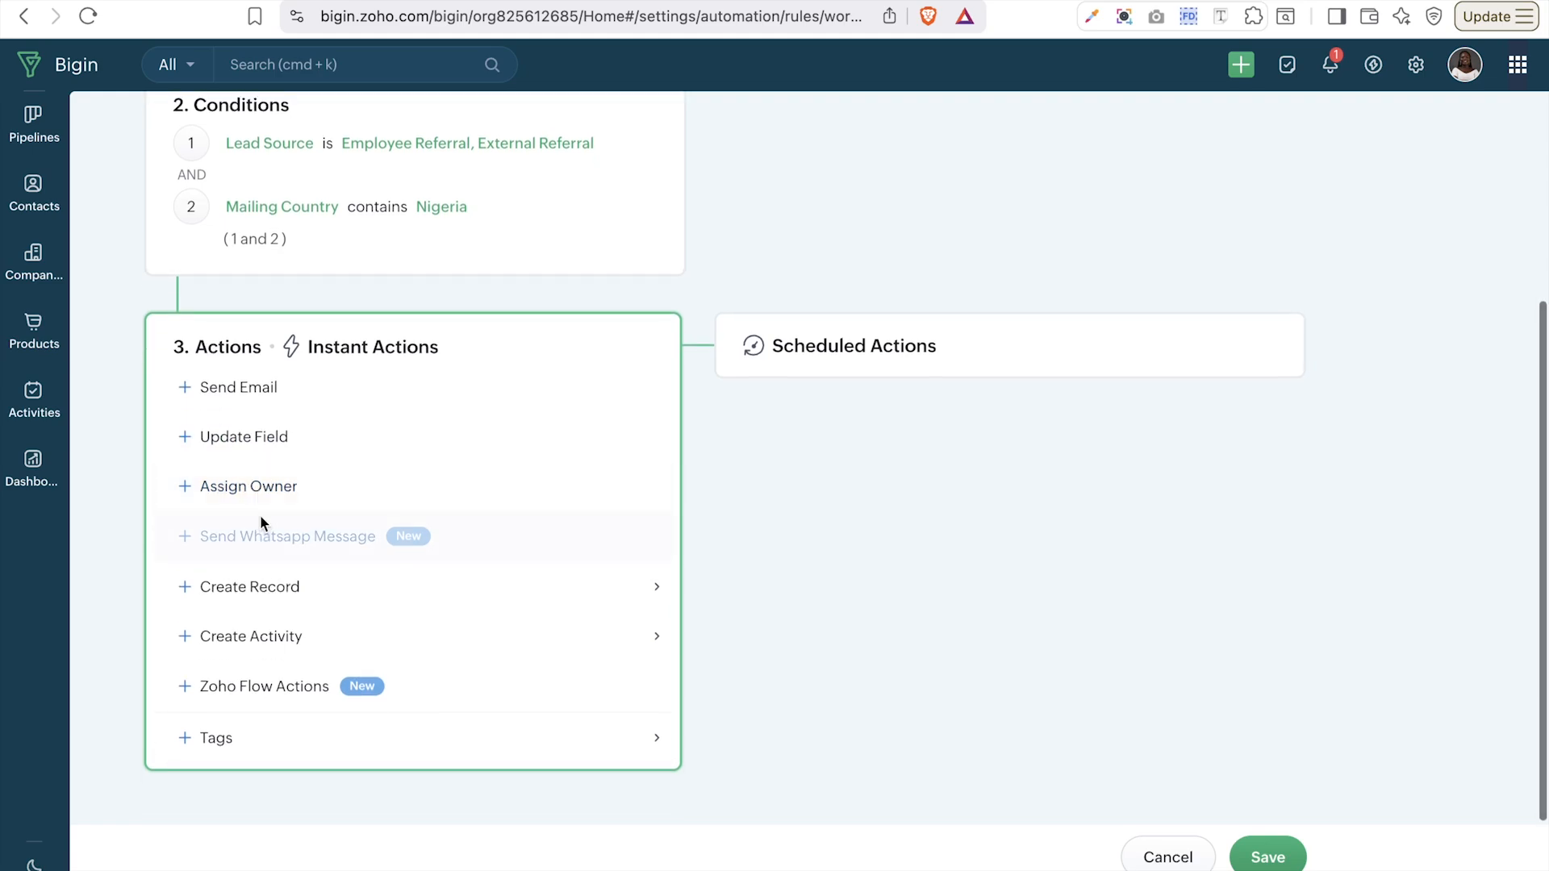
mouse_move(216, 586)
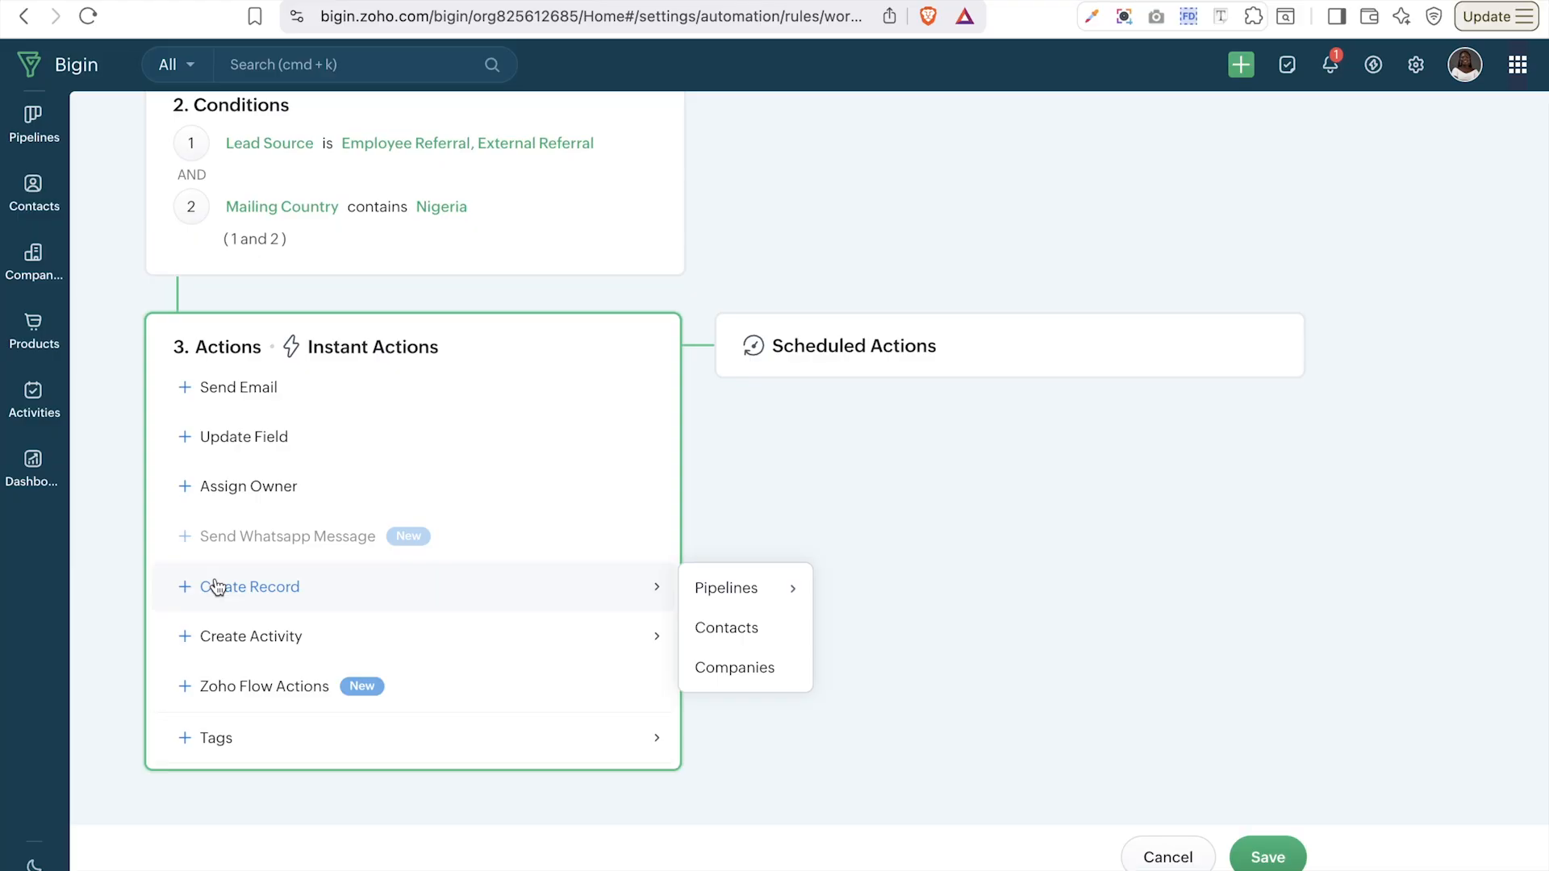
mouse_move(242, 626)
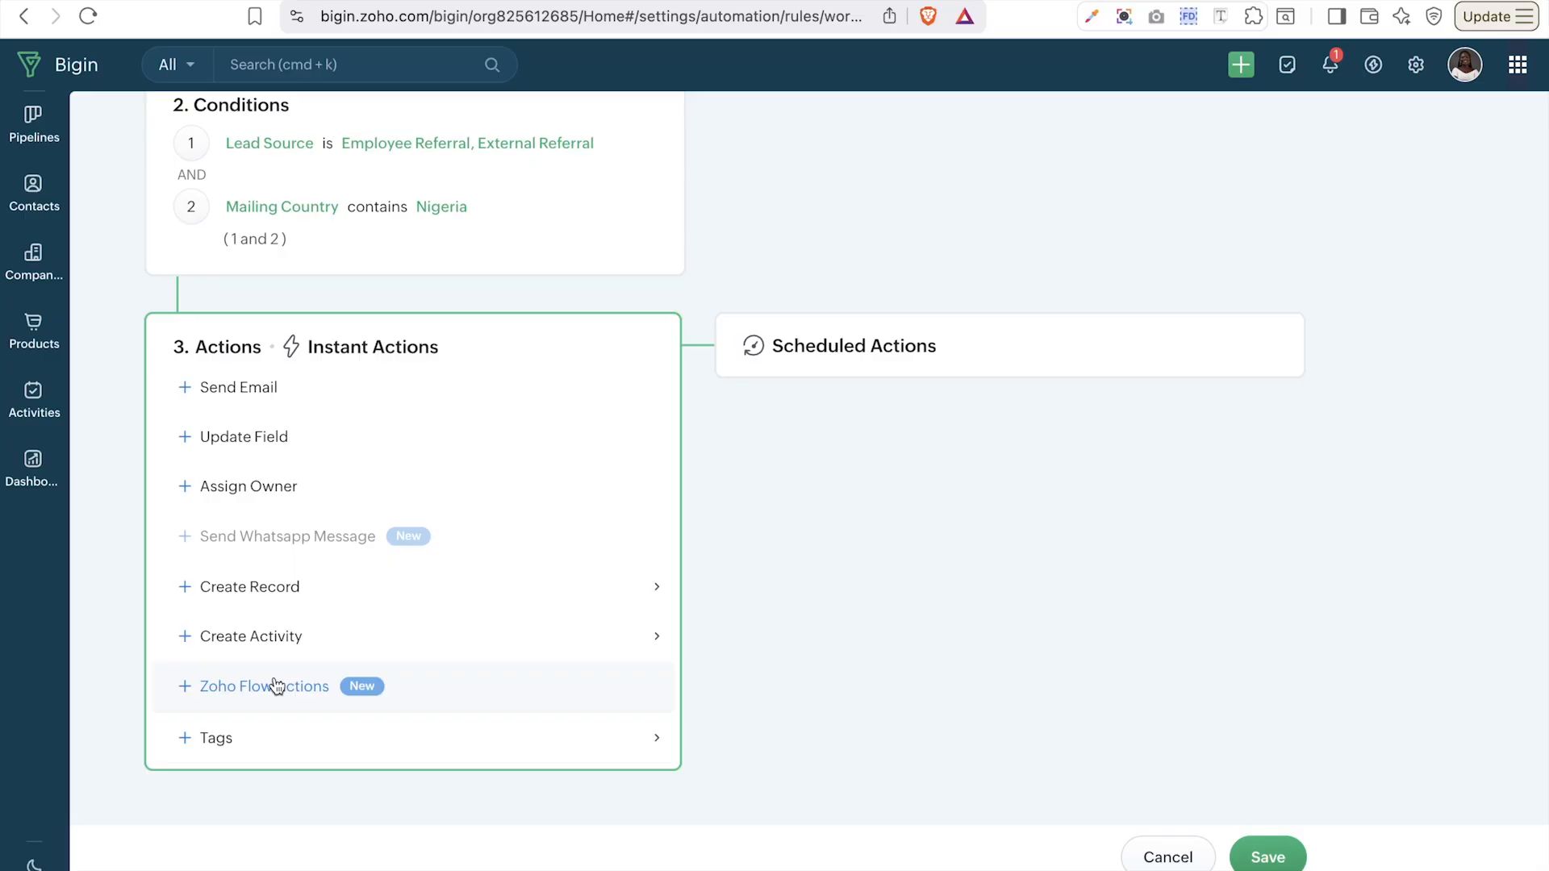
mouse_move(214, 736)
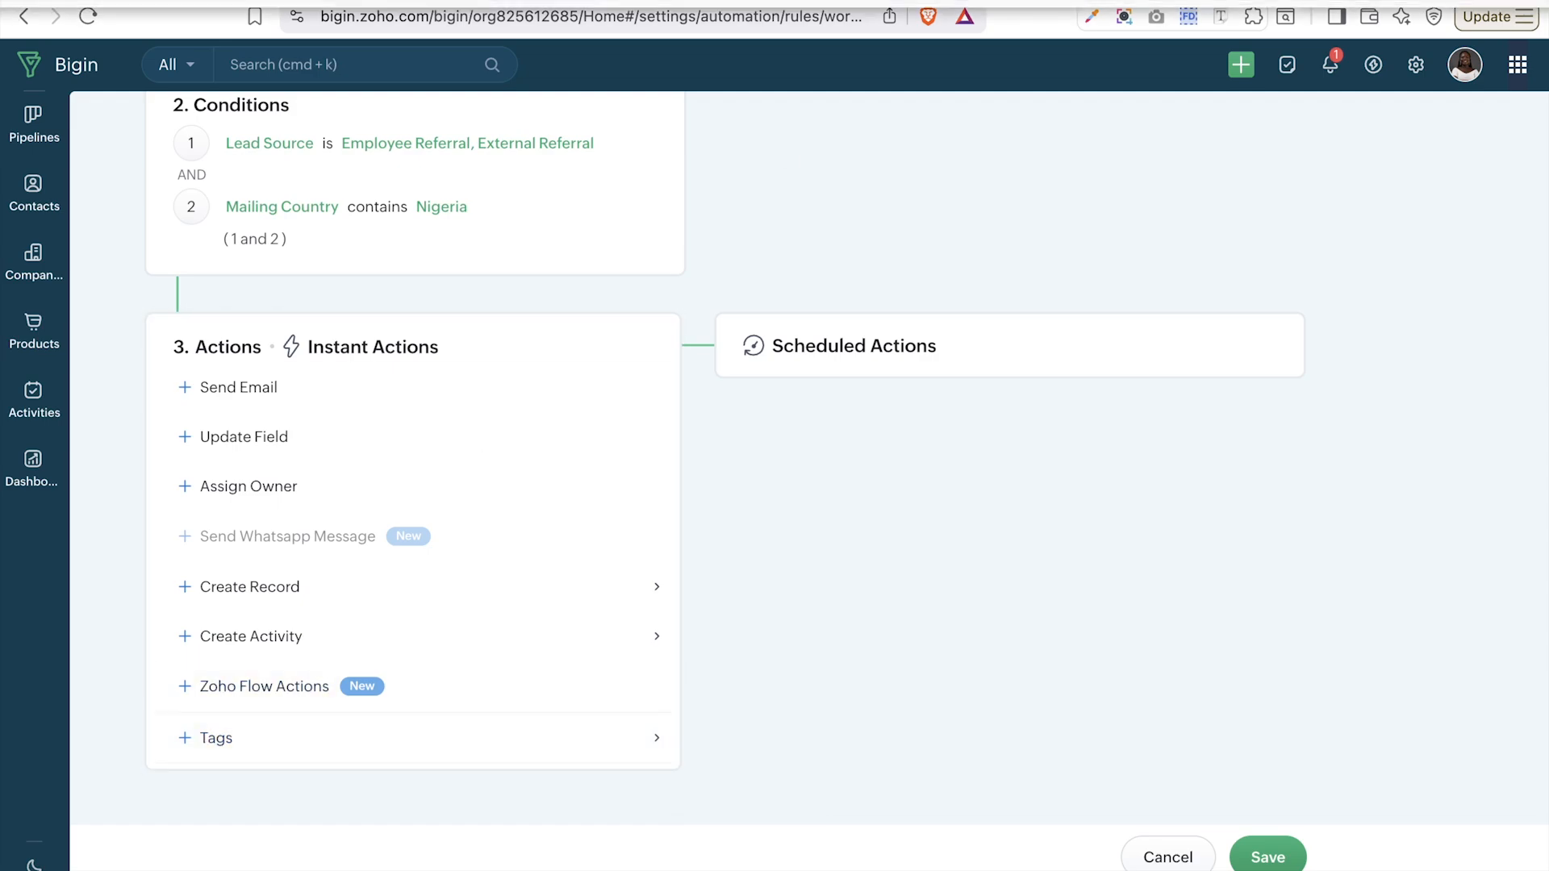
- Add a Send Email instant action named 'Follow up email' and view the recipient choices
left_click(249, 397)
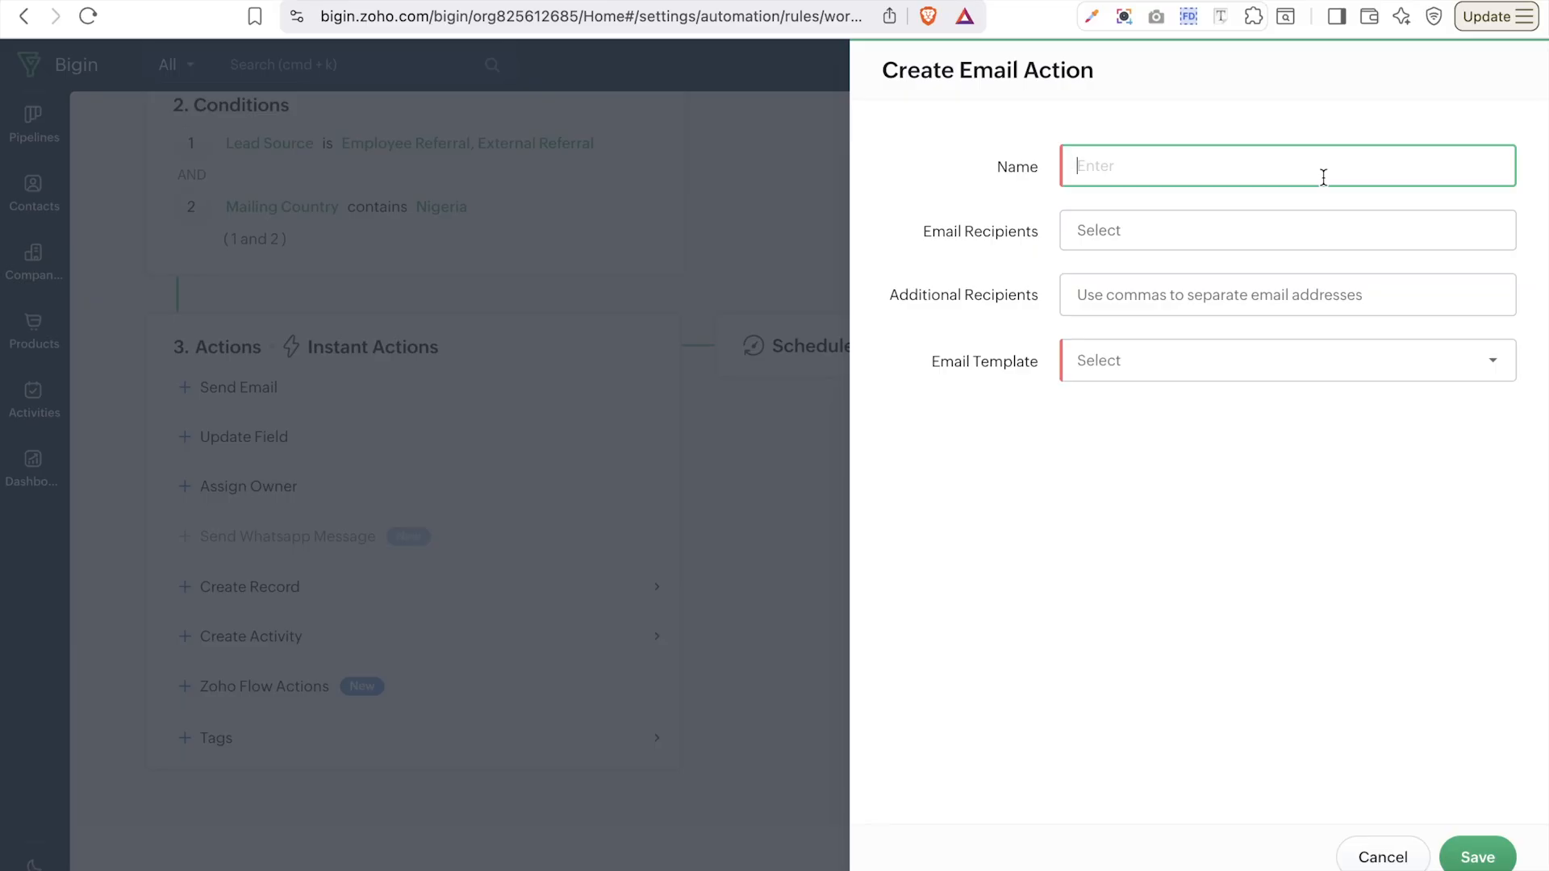
type("Follow up email")
left_click(1251, 231)
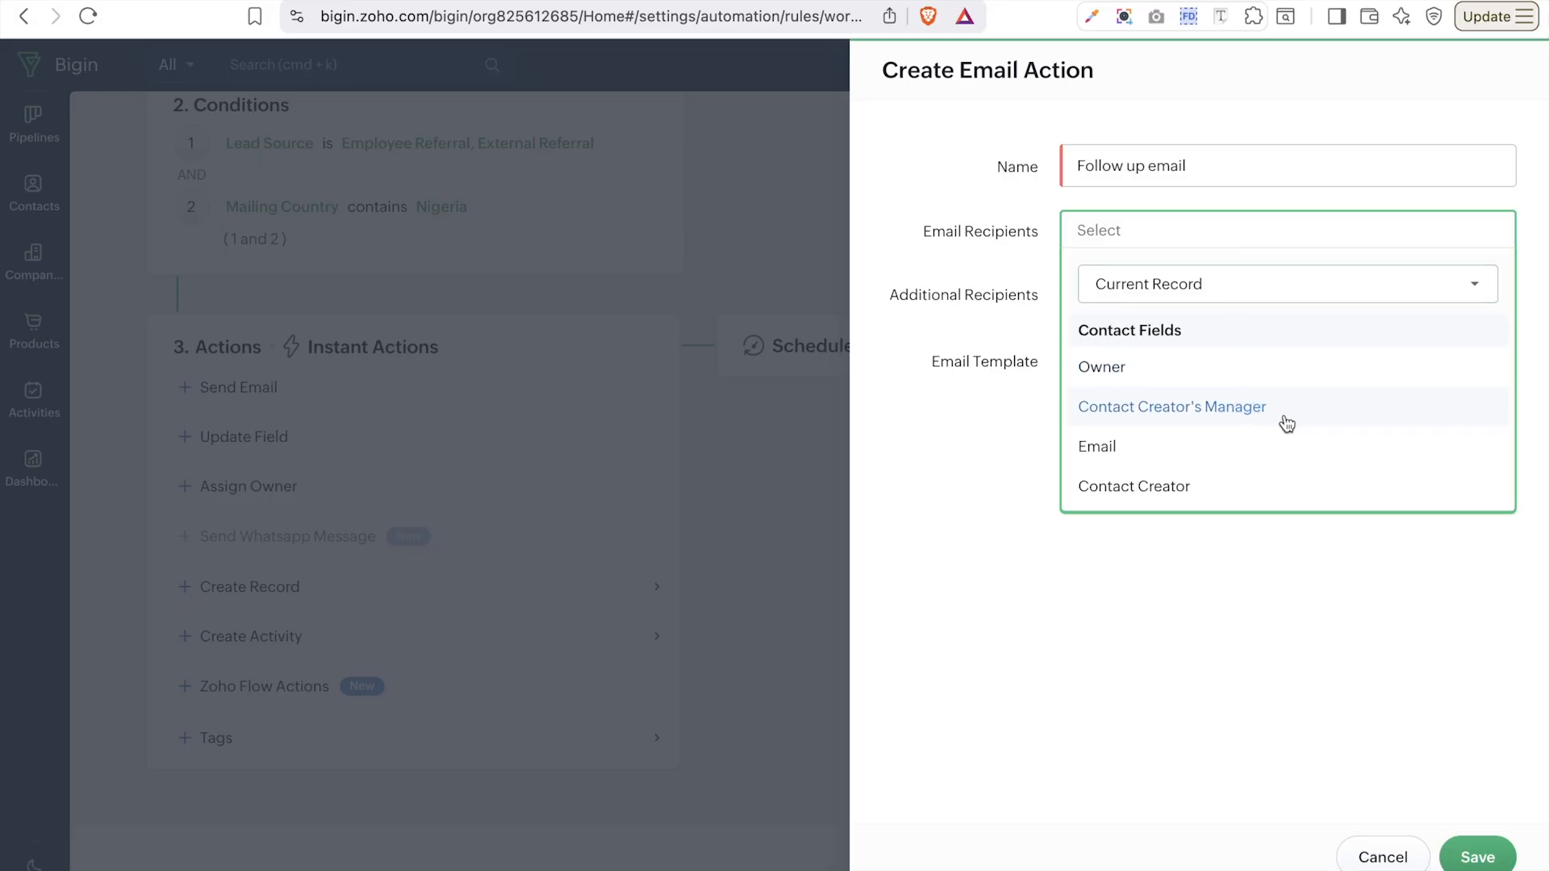
- Send the Follow up email to the contact's Email and the record's Owner
left_click(1099, 448)
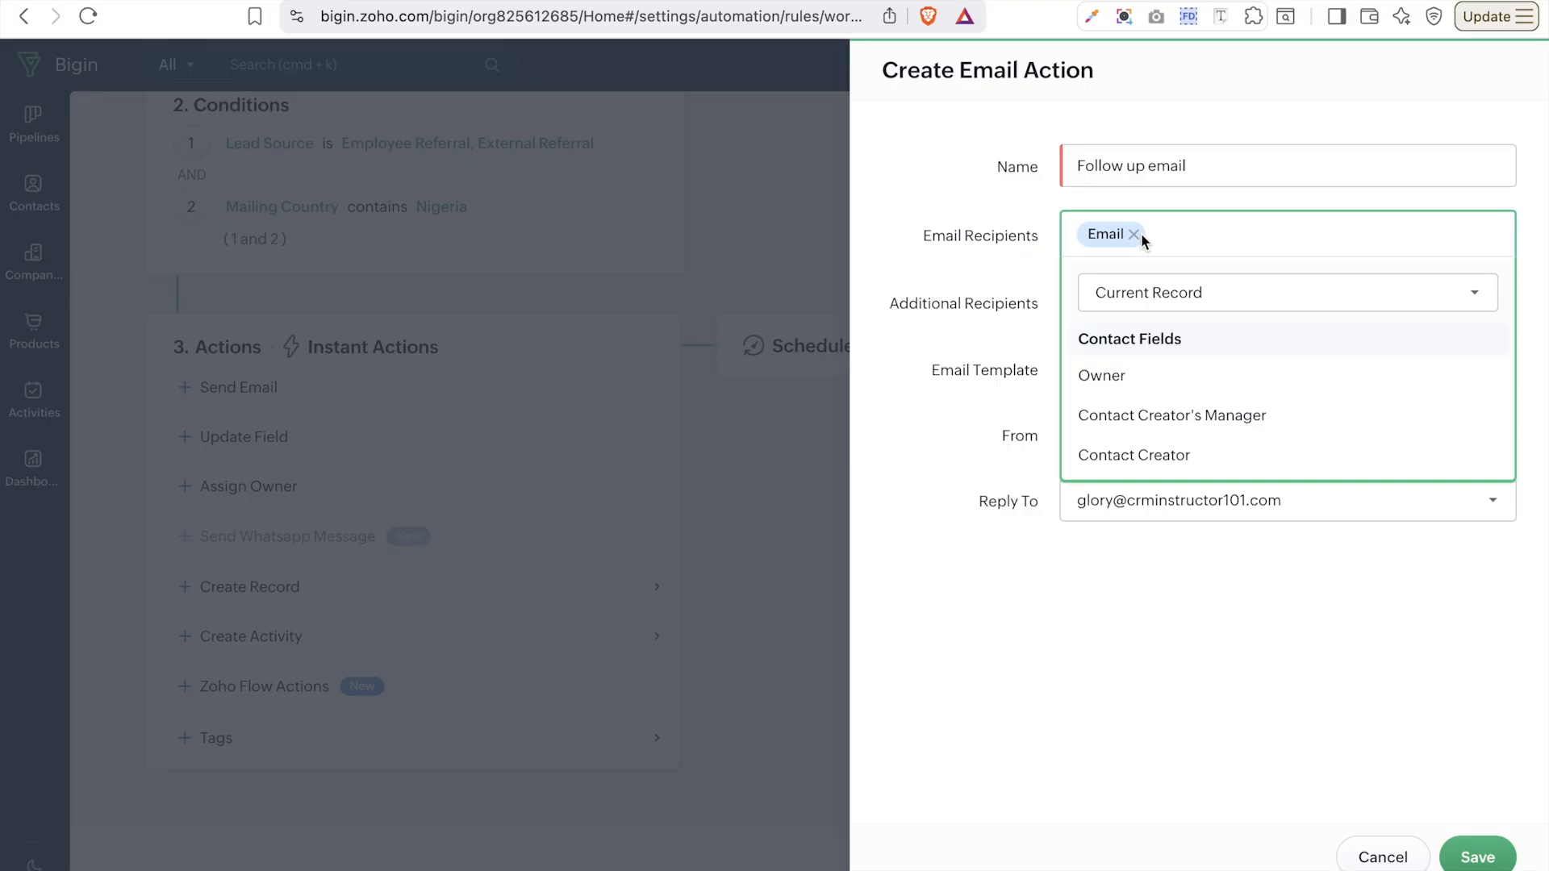
left_click(1118, 393)
left_click(1162, 294)
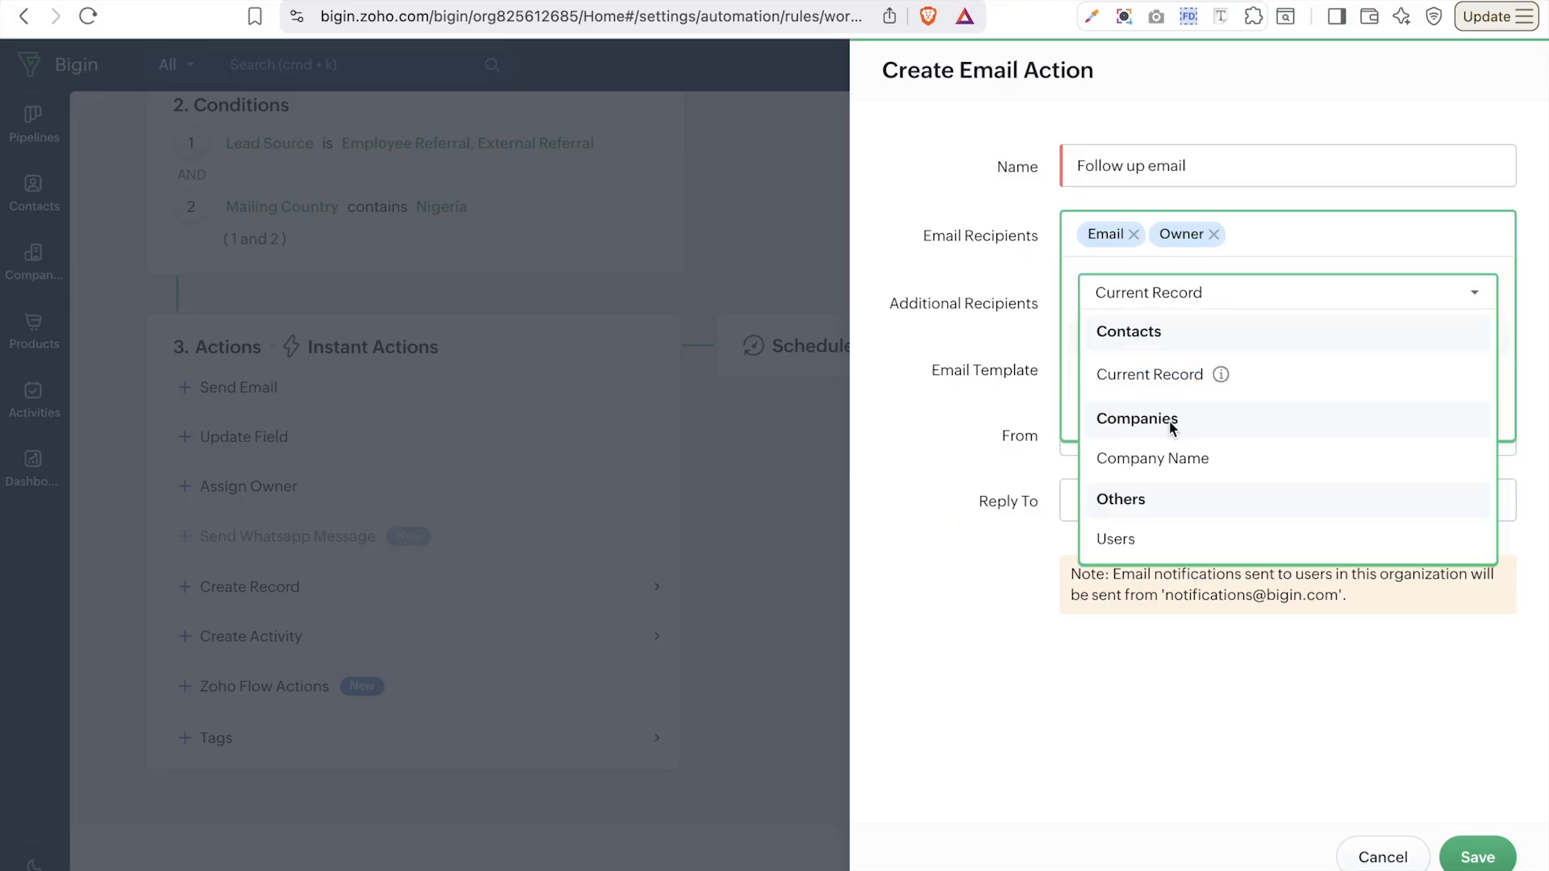
left_click(993, 696)
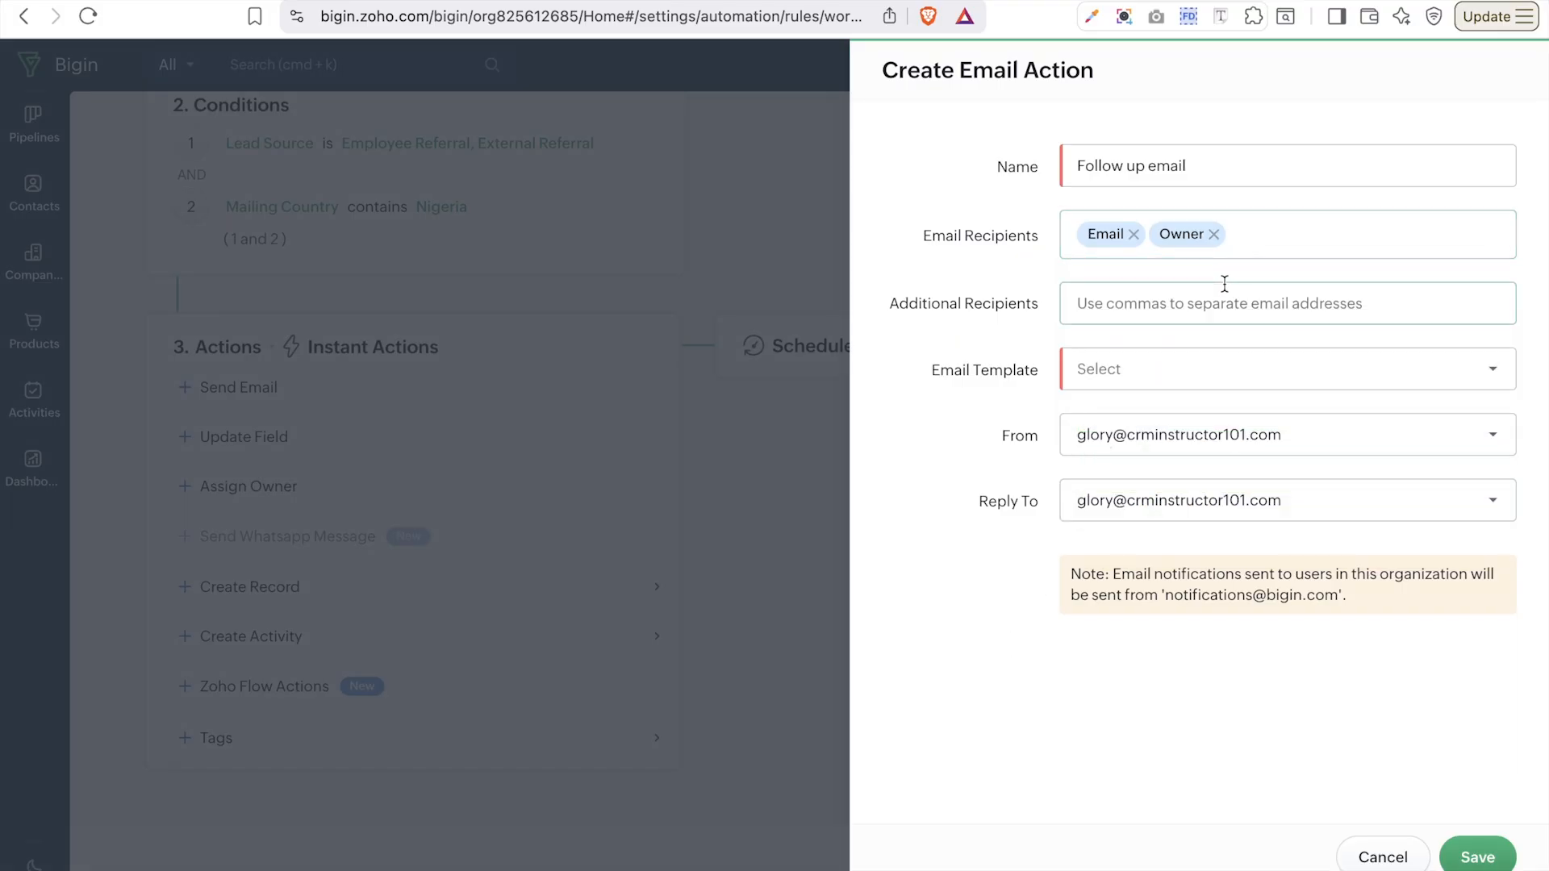
- Browse the Company Name and Users recipient sources, keeping Email and Owner as recipients
left_click(1266, 238)
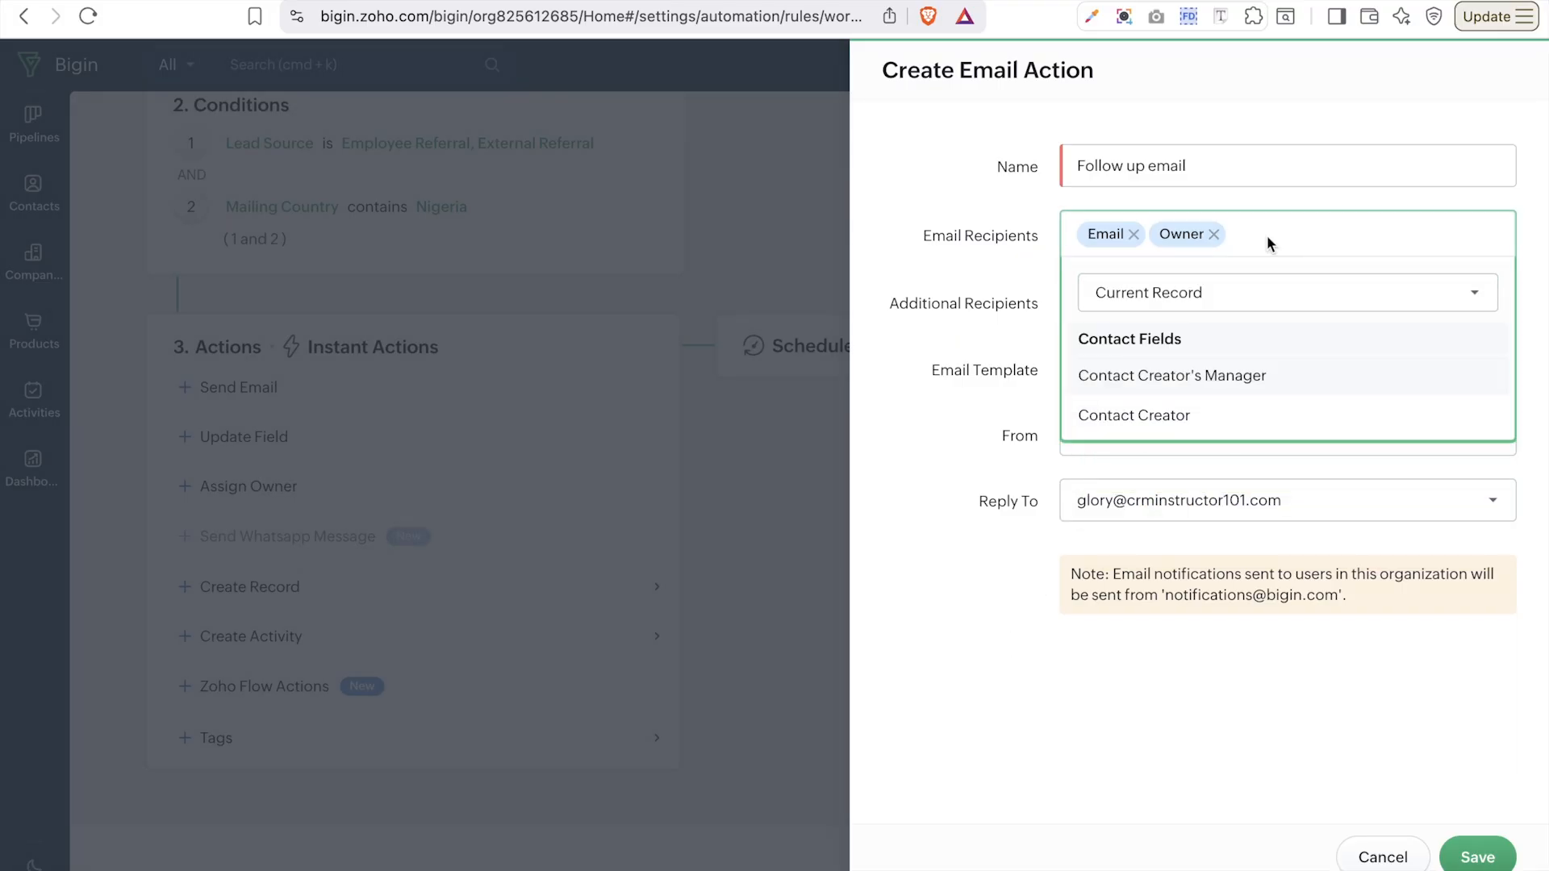
left_click(1208, 305)
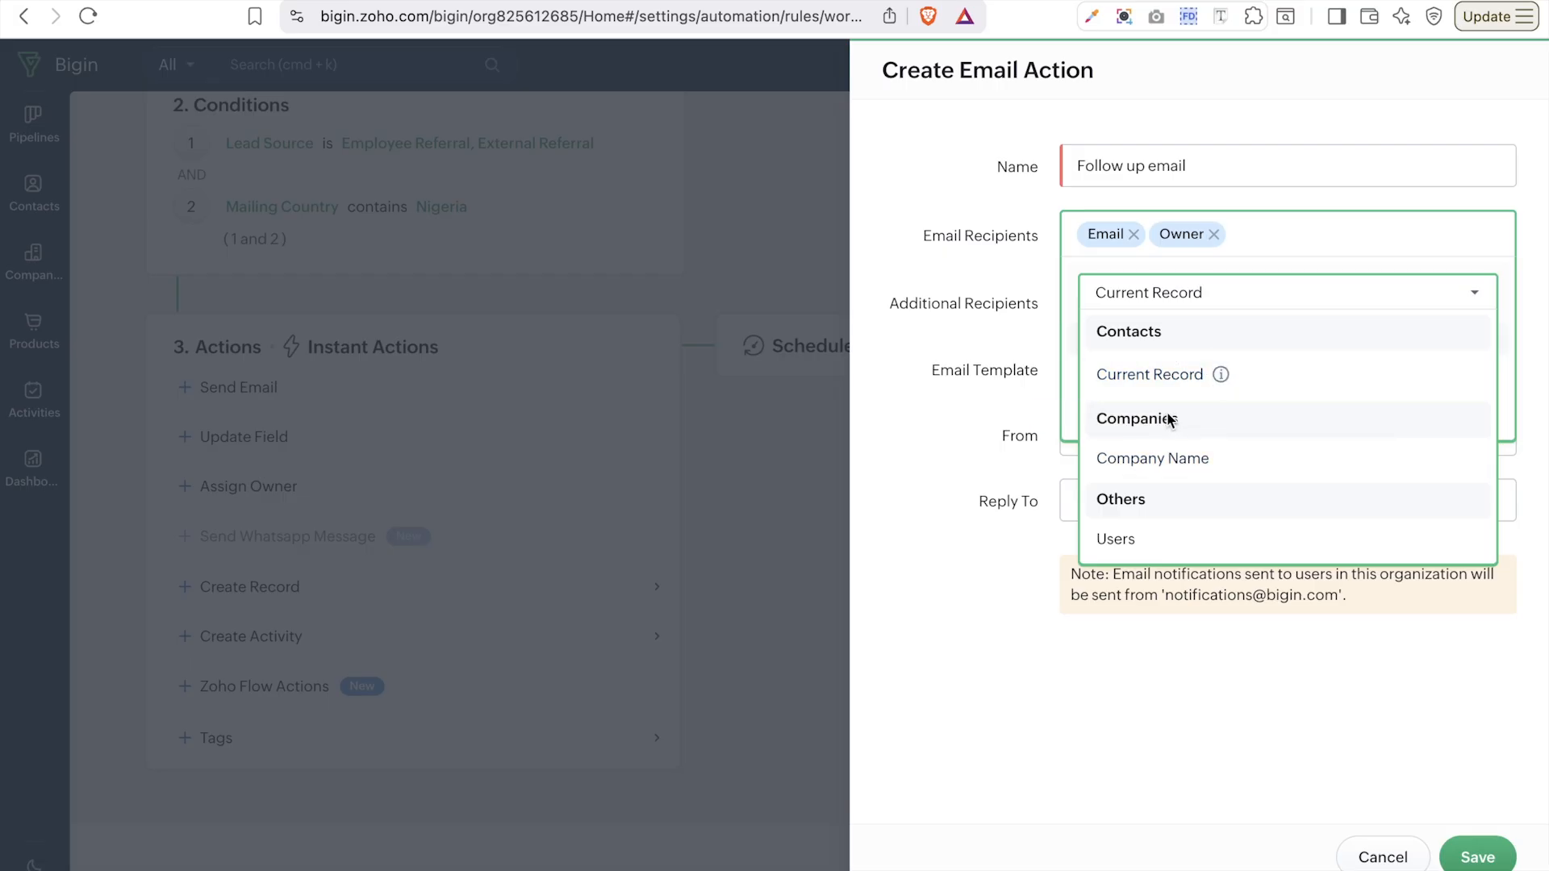
left_click(1170, 456)
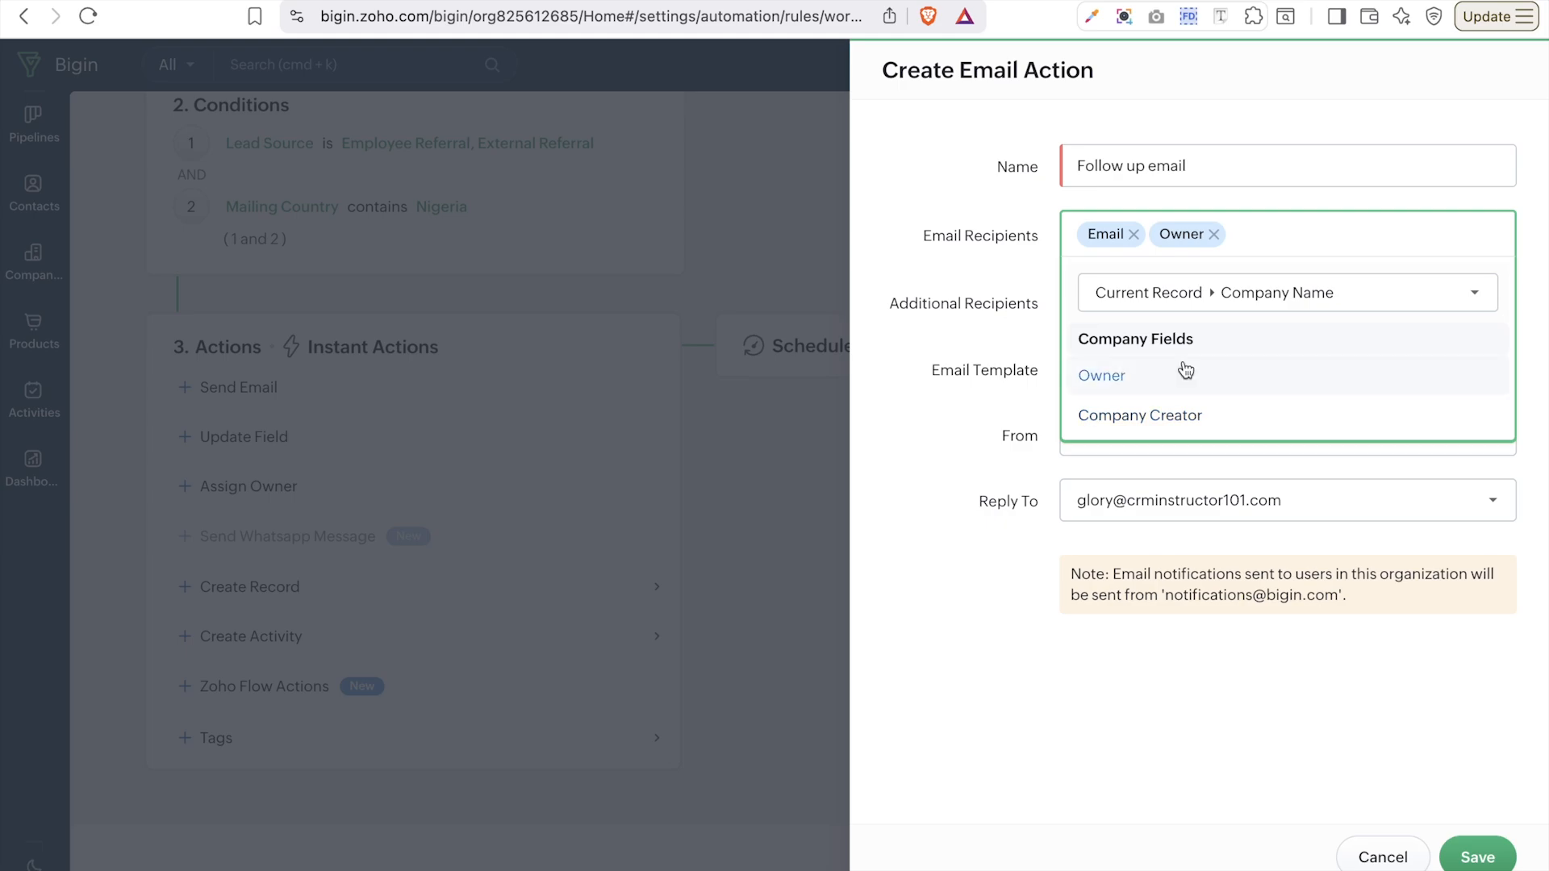
left_click(1330, 303)
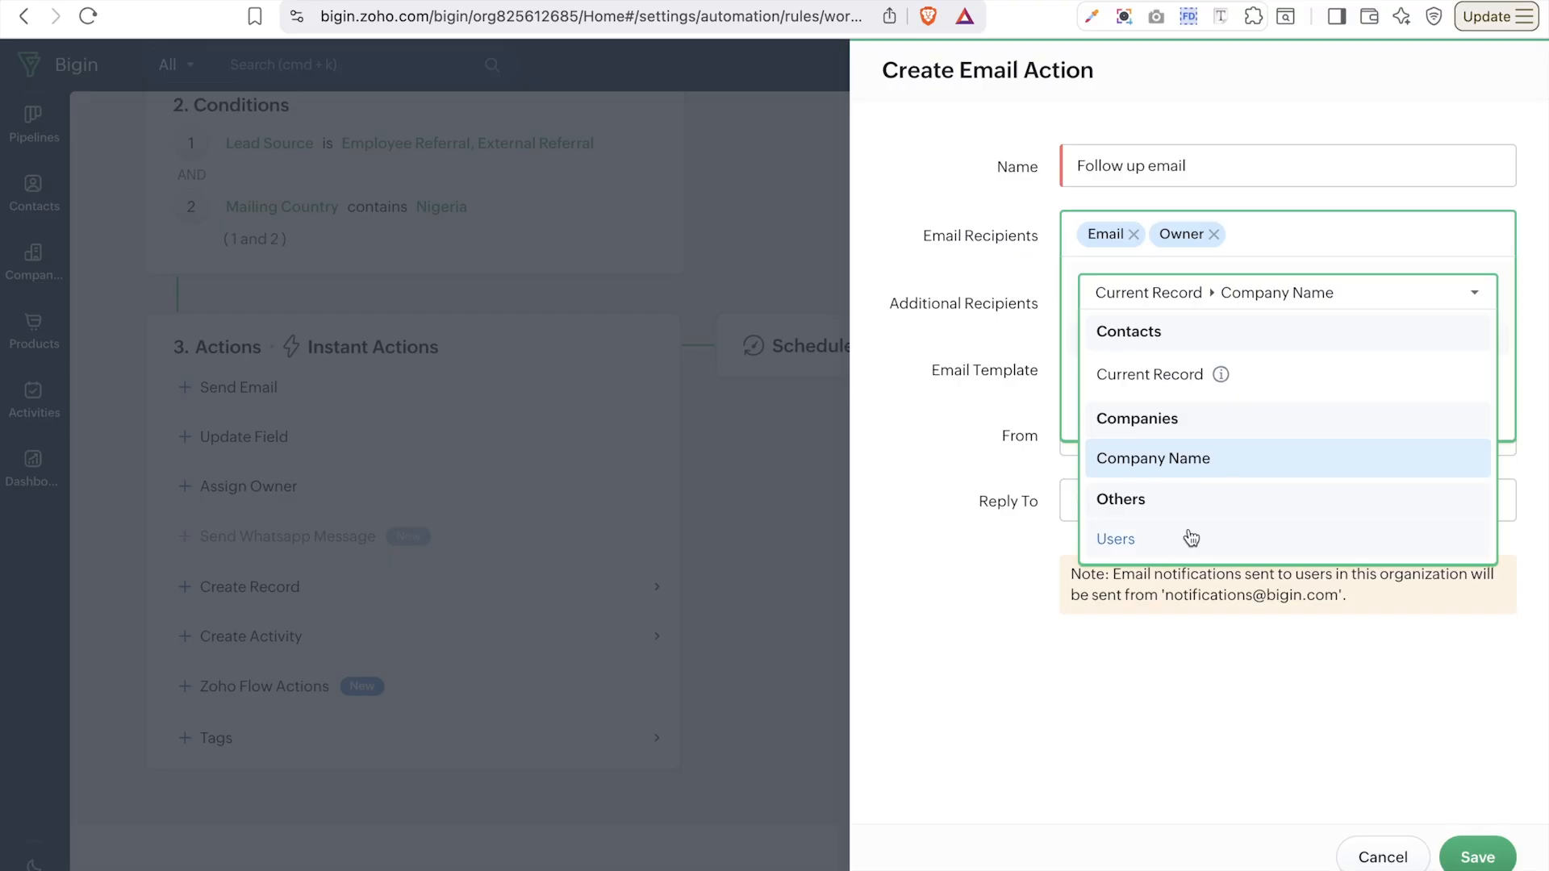
left_click(1185, 537)
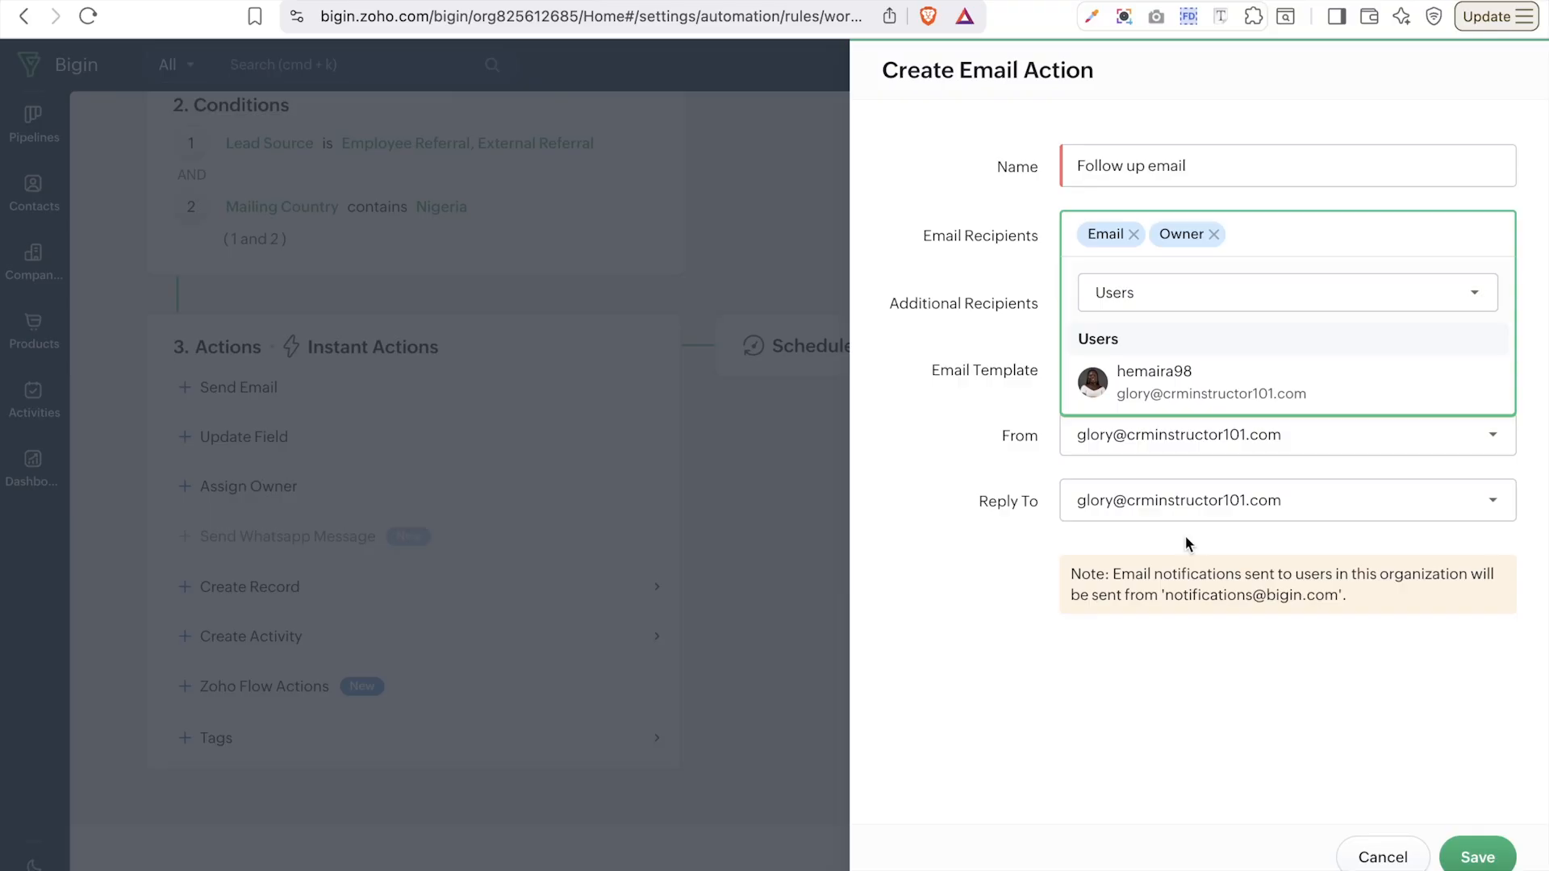
left_click(975, 607)
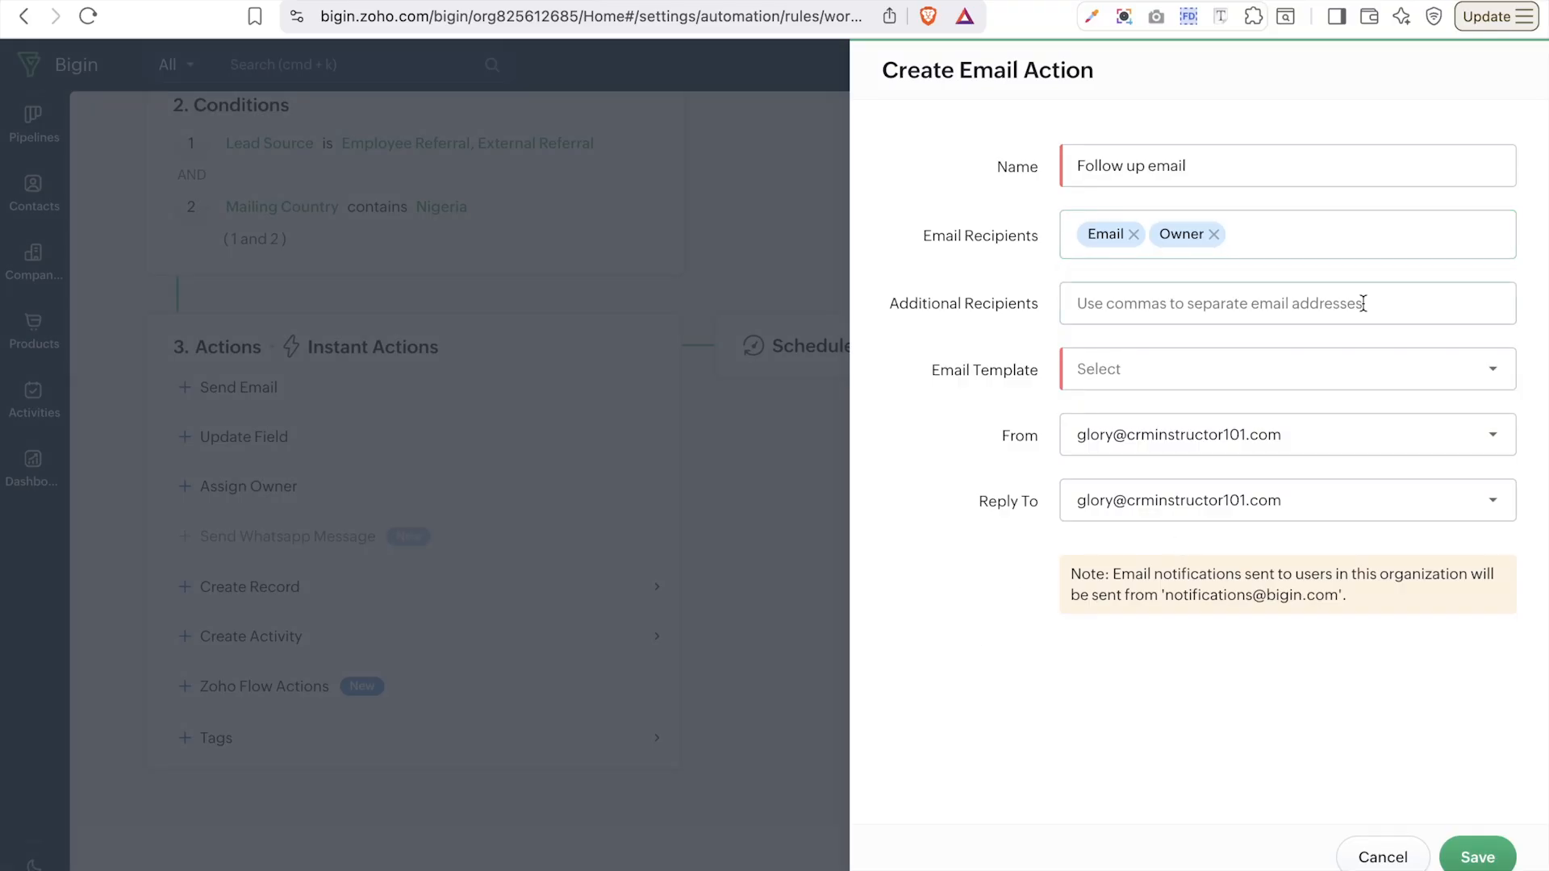
left_click(1308, 300)
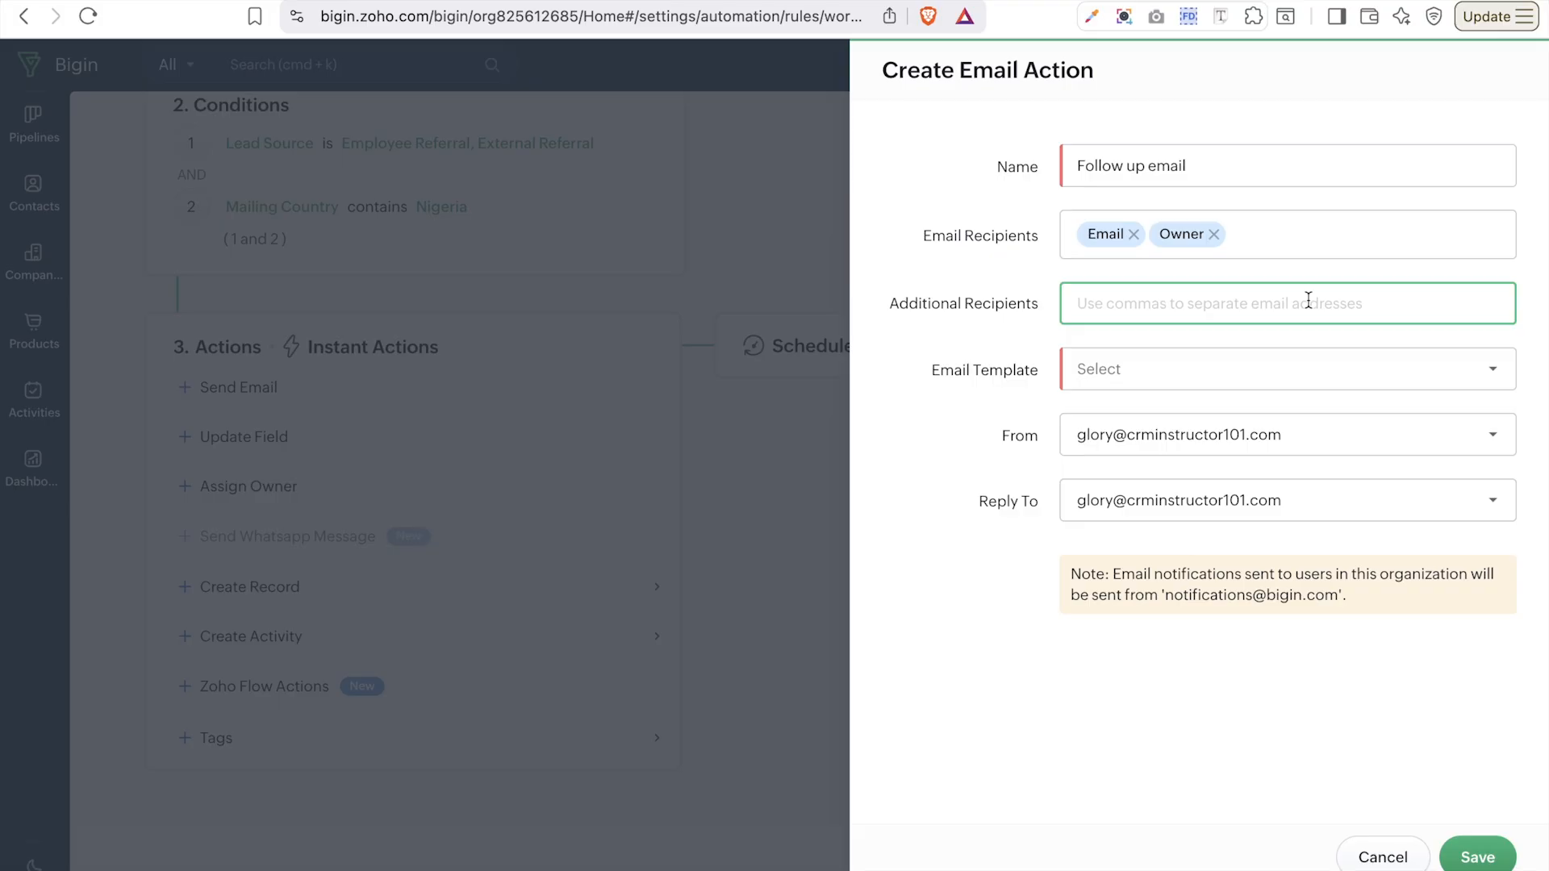
left_click(1276, 368)
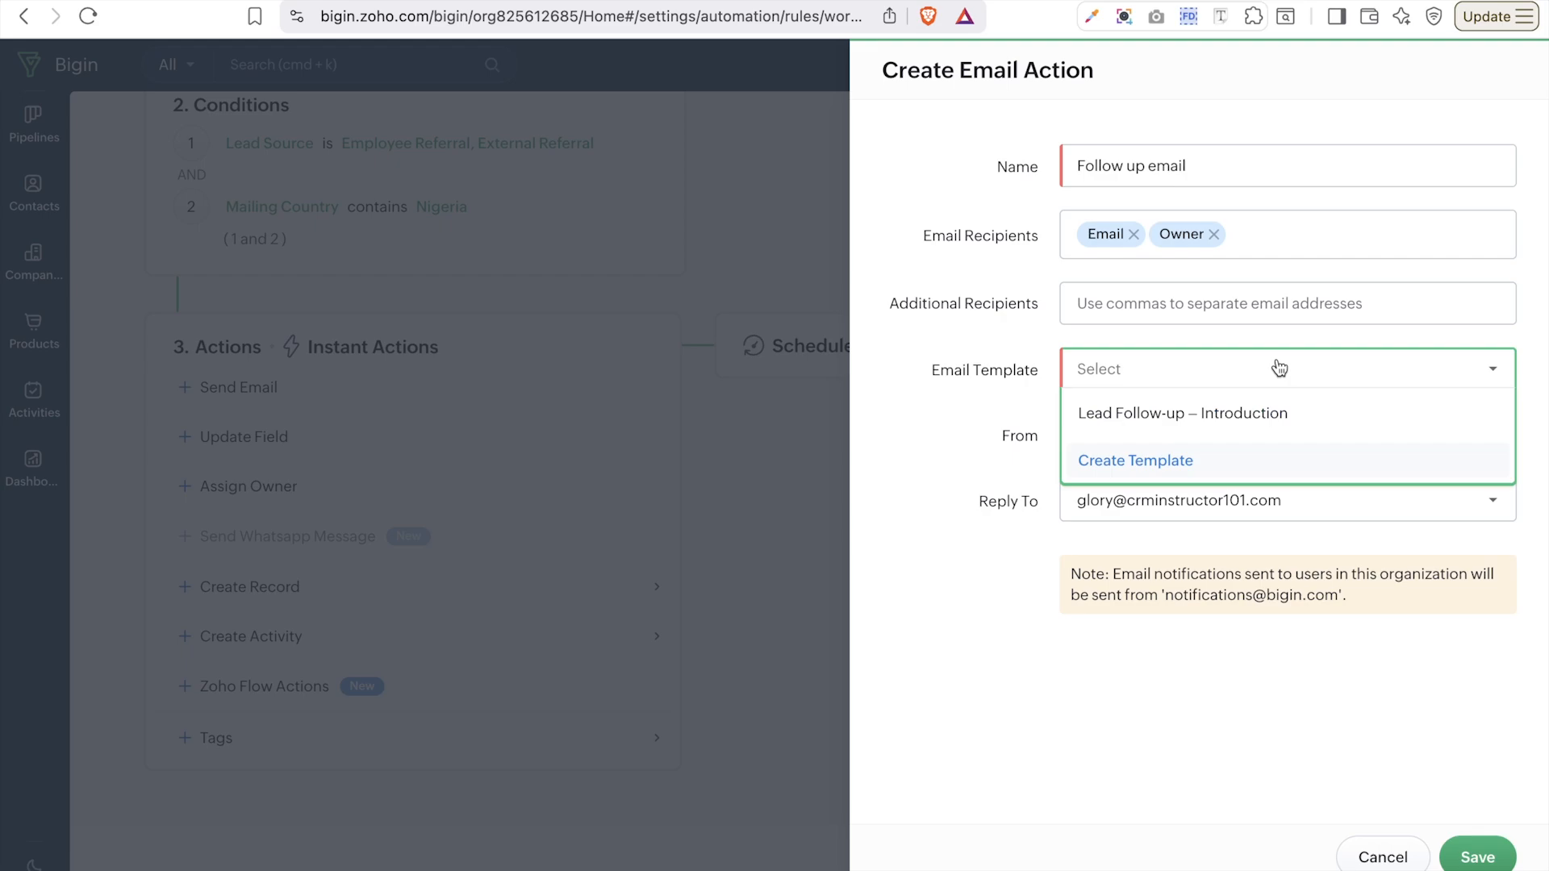
- Choose 'Lead Follow-up – Introduction' as the Follow up email's template
left_click(1133, 461)
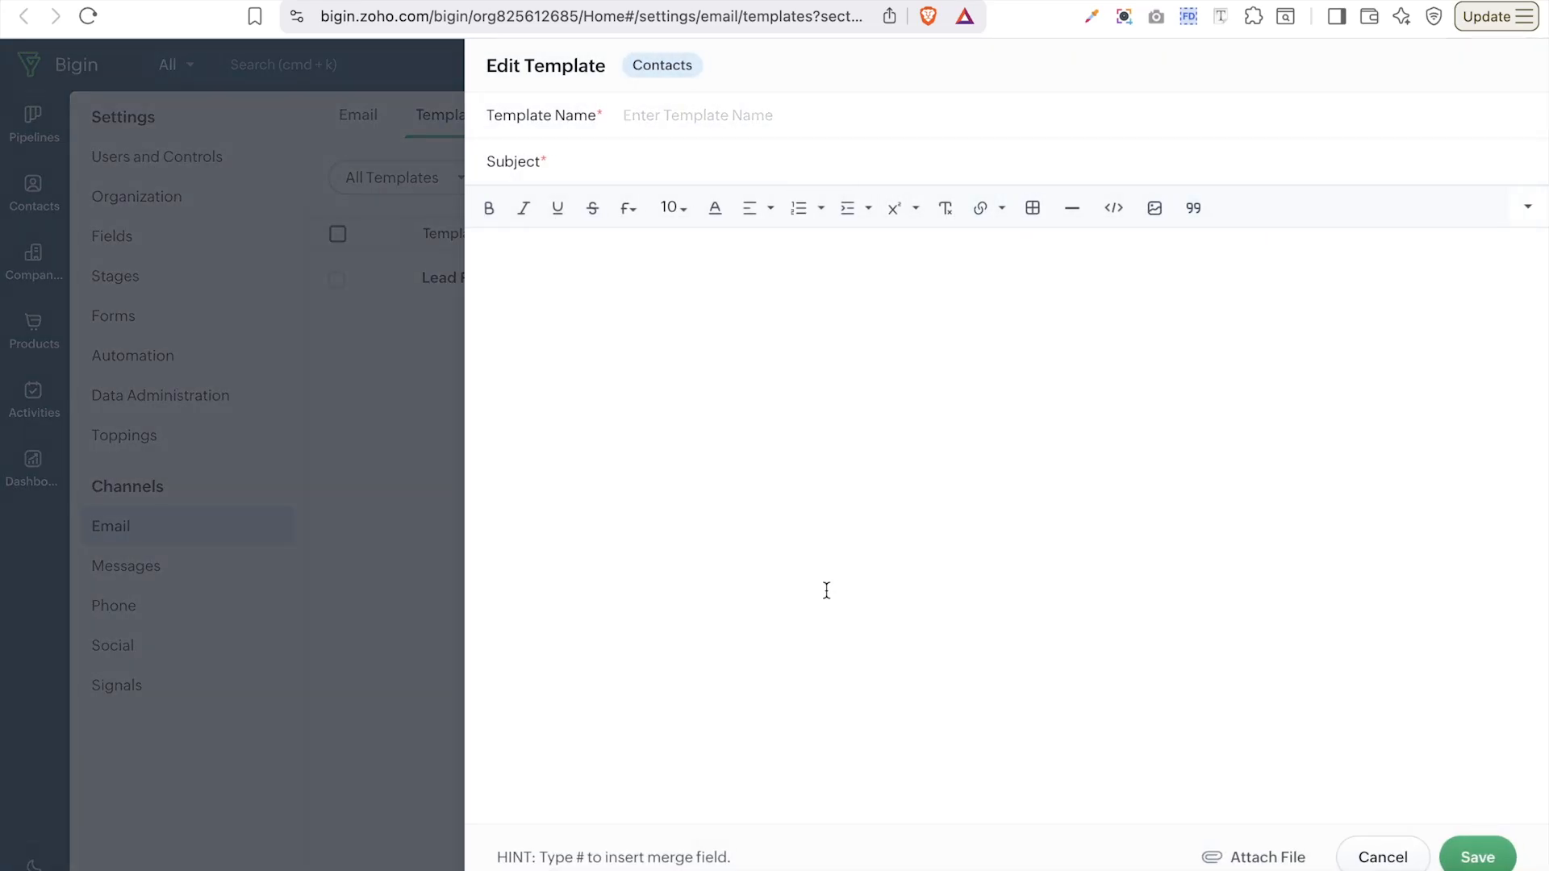
mouse_move(1022, 870)
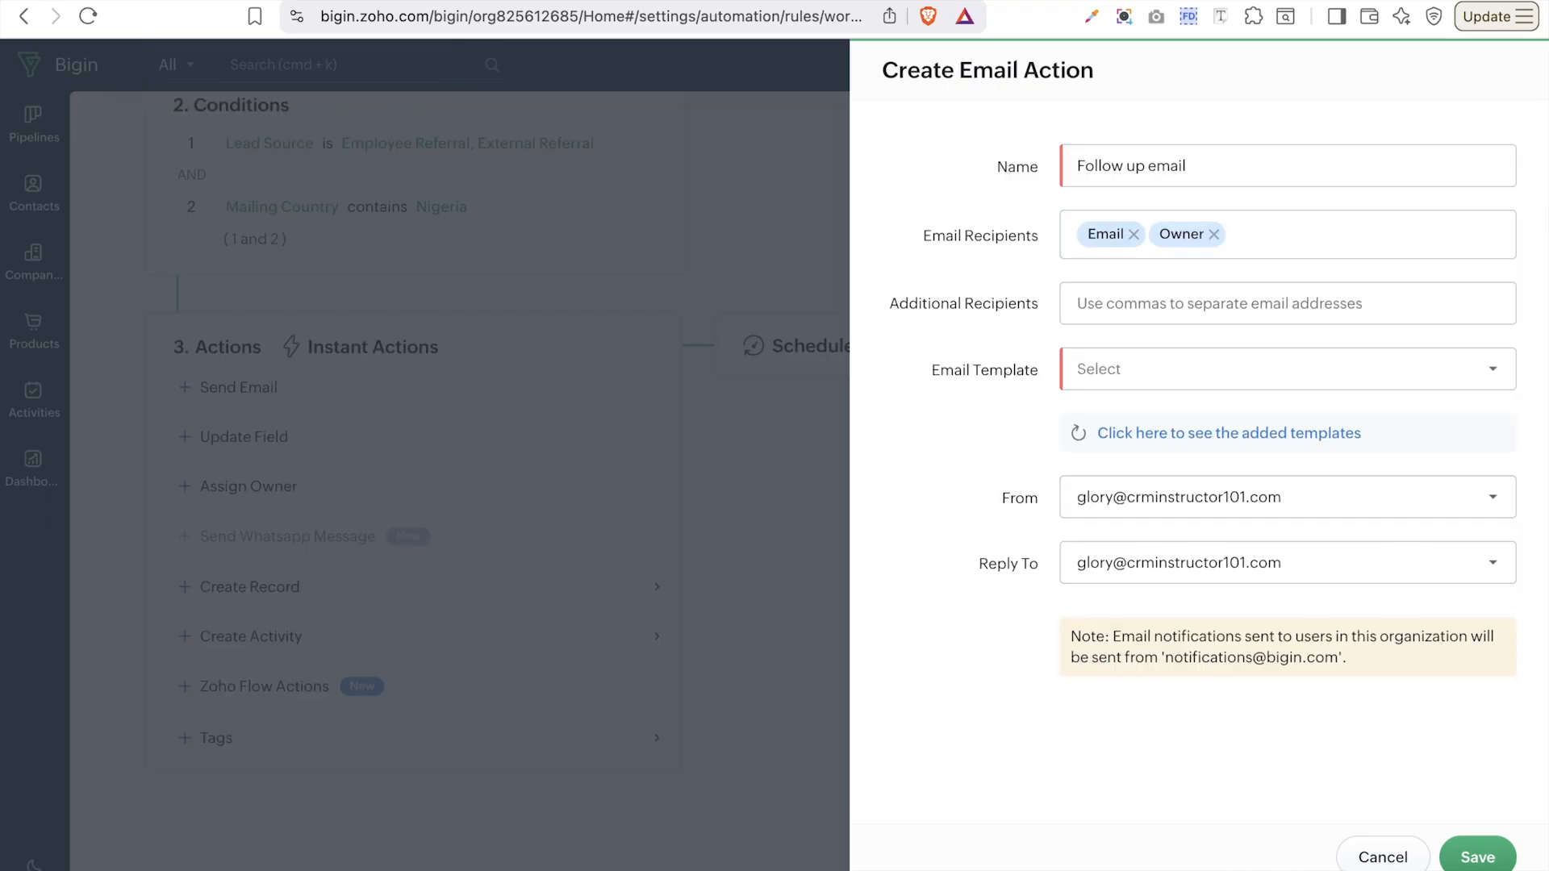
left_click(1166, 386)
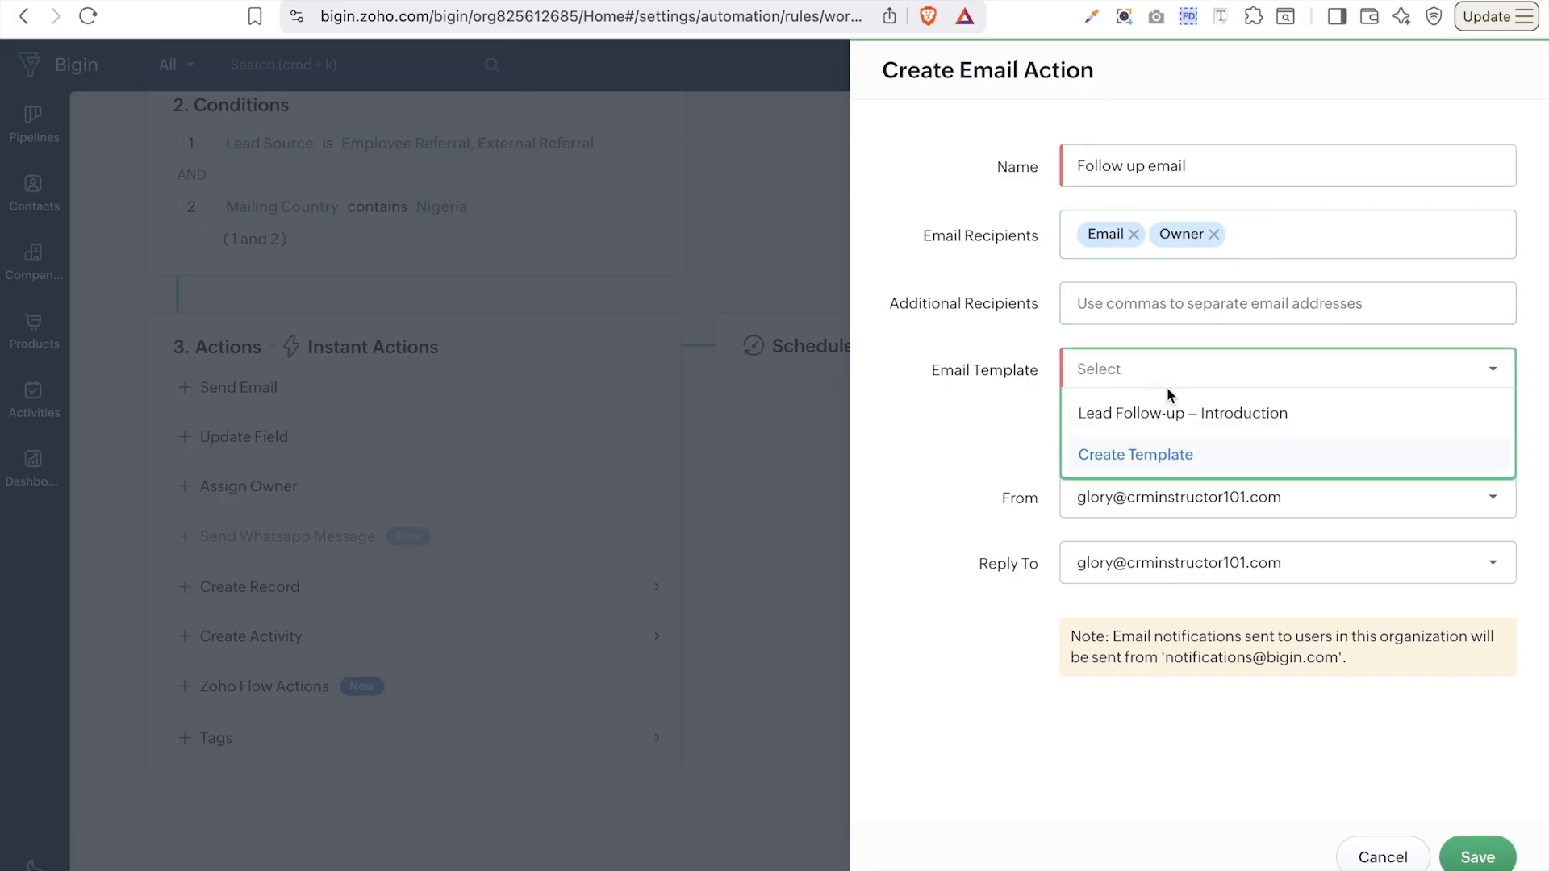
left_click(1154, 414)
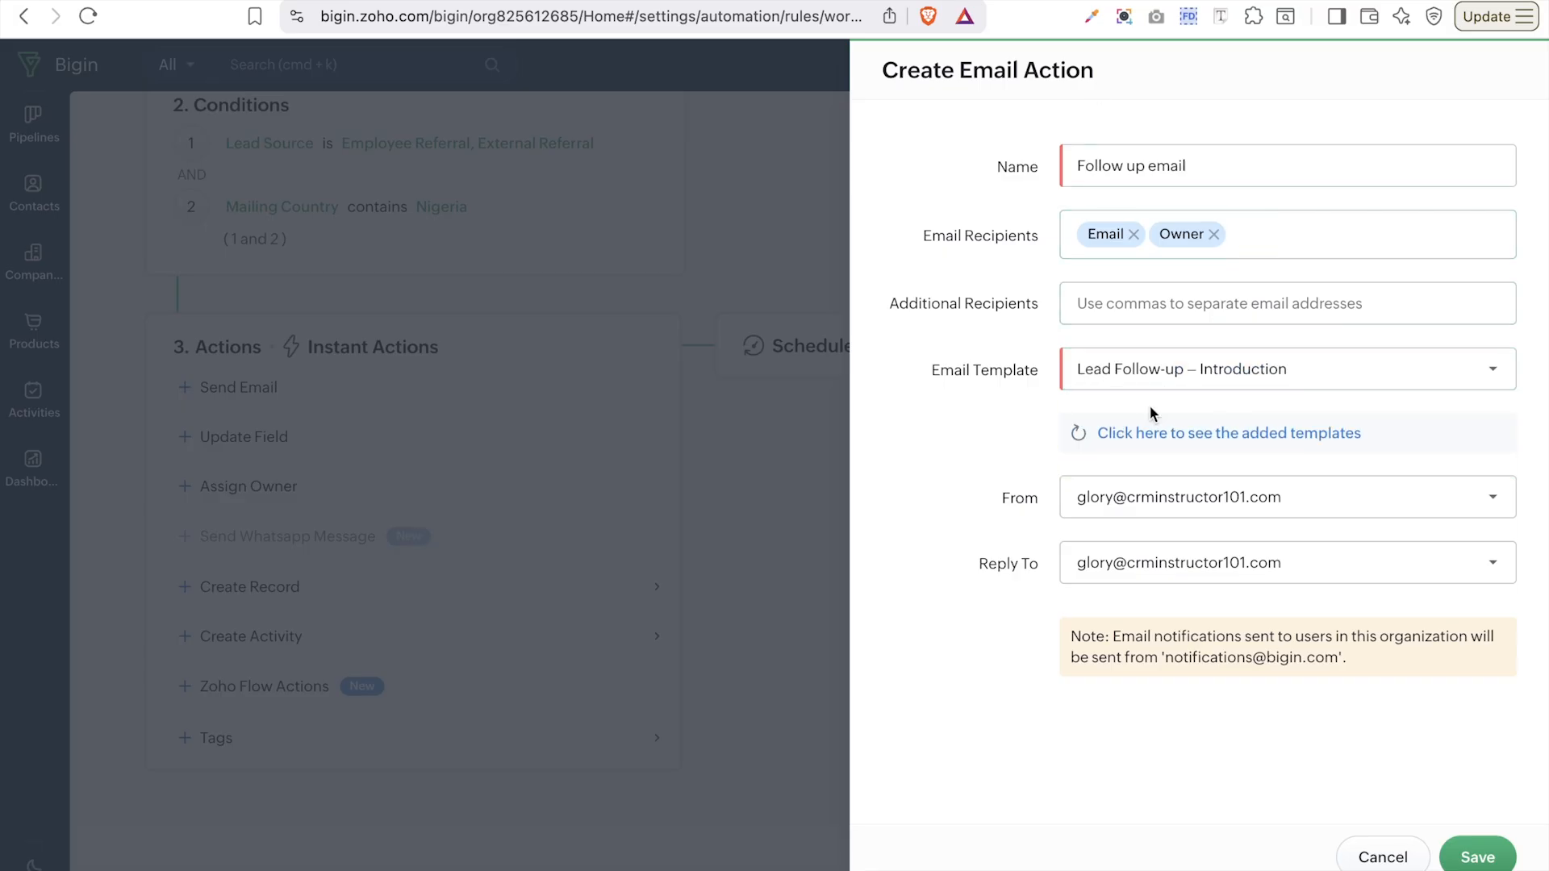
left_click(1159, 382)
left_click(1085, 414)
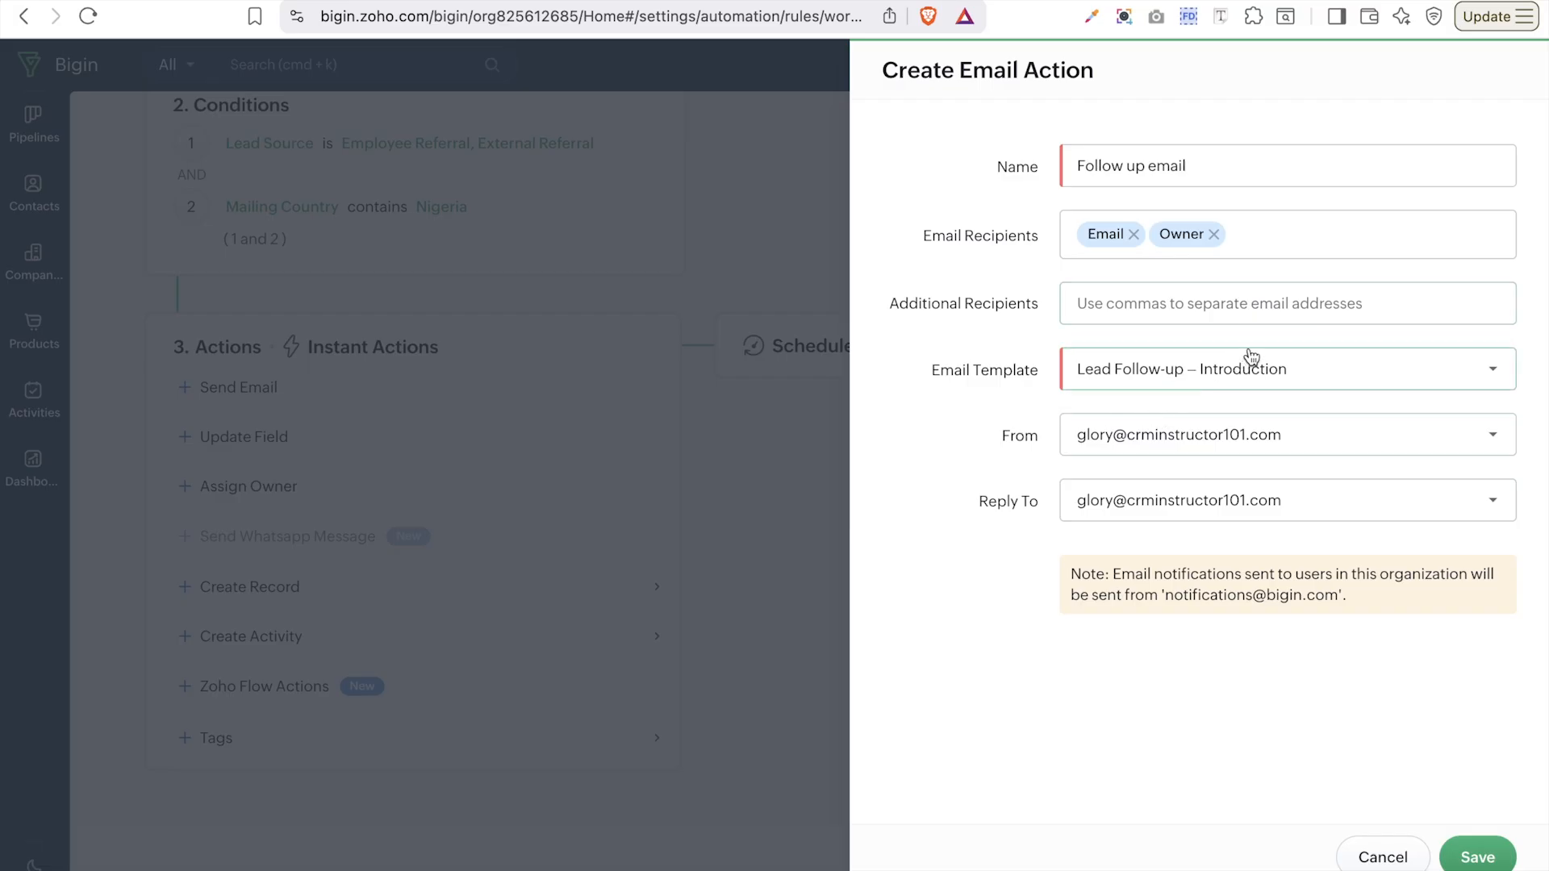
left_click(1298, 446)
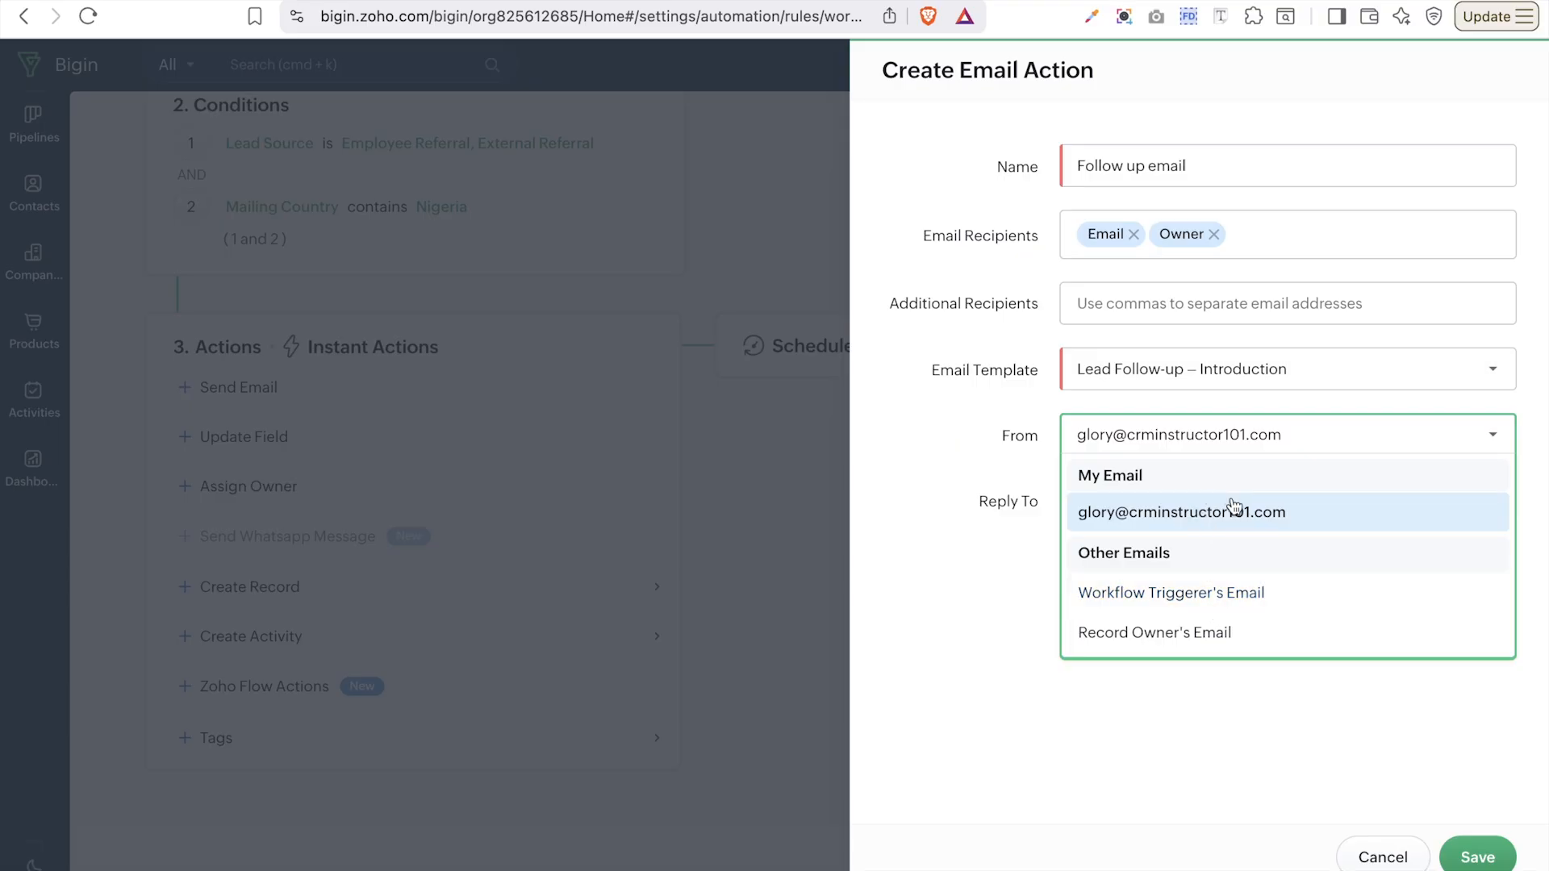
- Keep the existing From and Reply To addresses and save the Follow up email action
left_click(960, 568)
left_click(1192, 522)
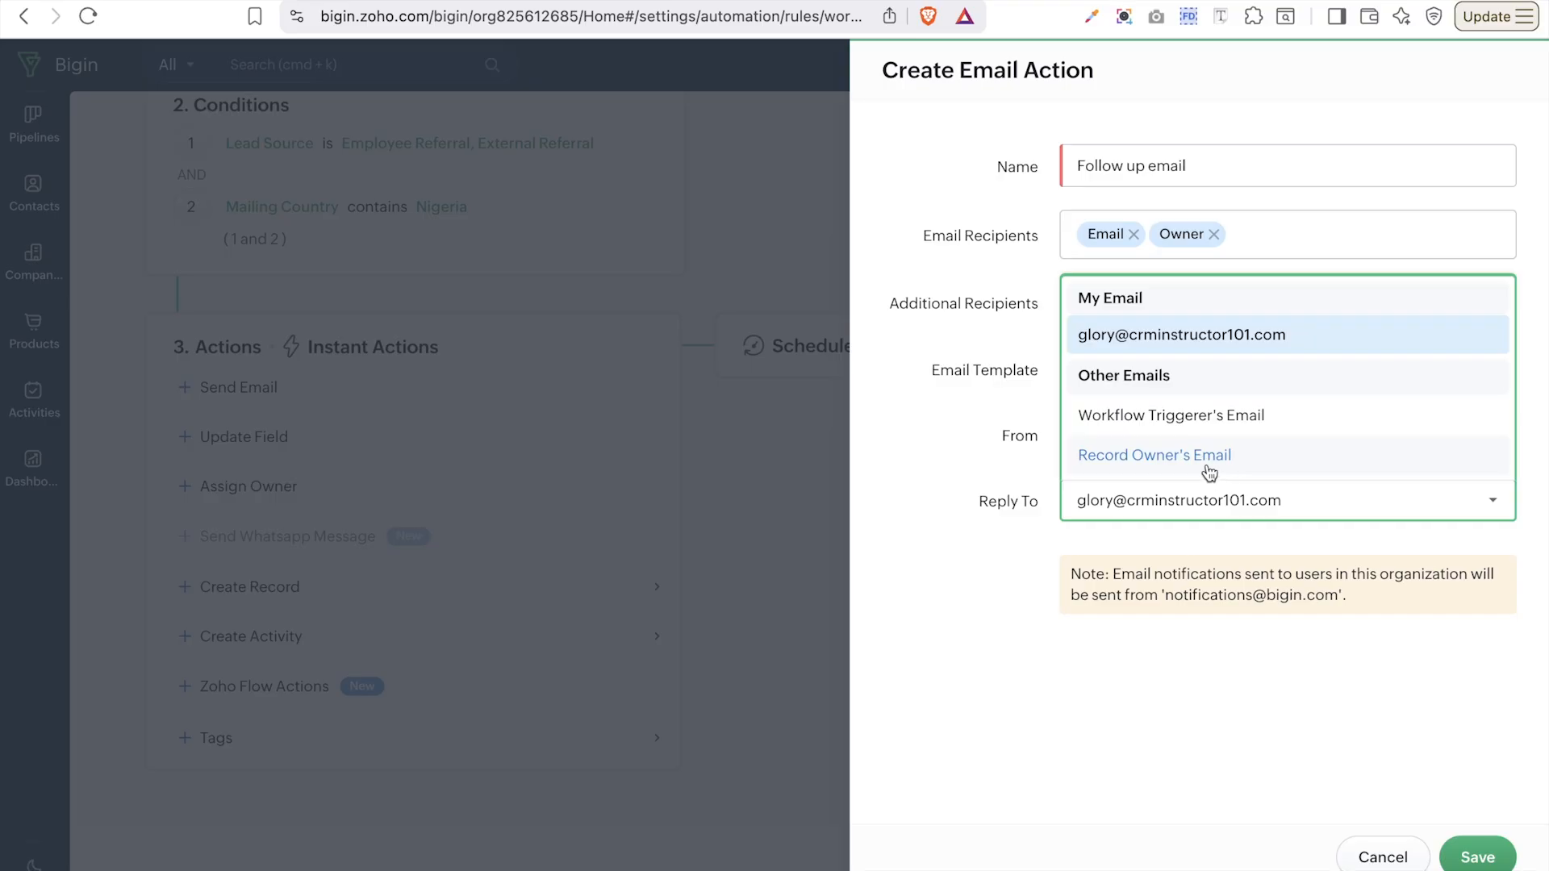
left_click(1204, 692)
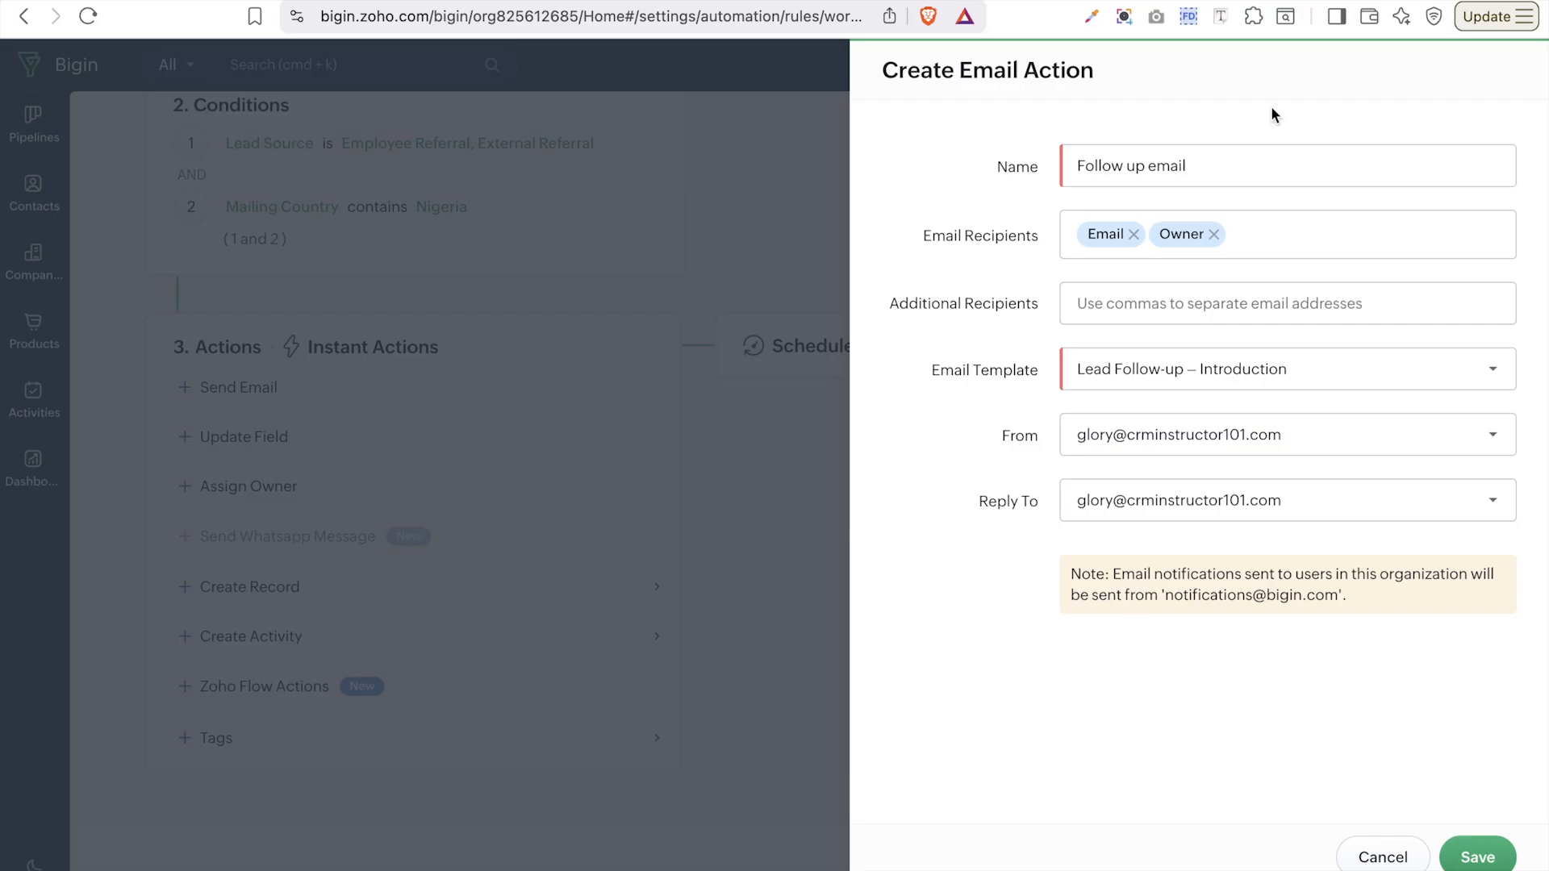
left_click(1479, 857)
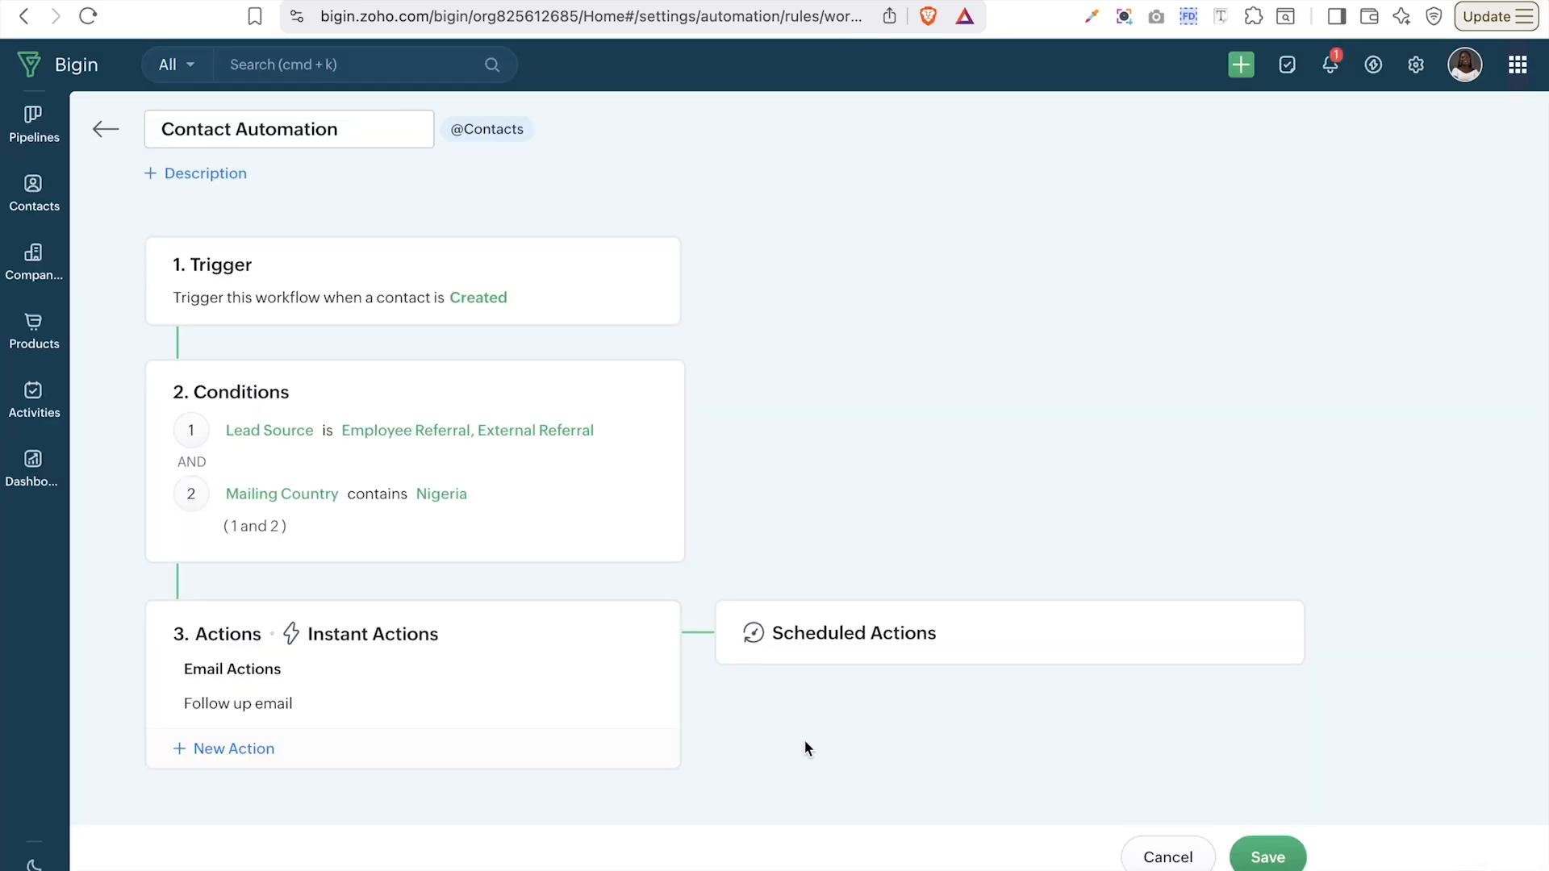
- Create an Update Field action named 'Update field' on the Contacts module
left_click(247, 749)
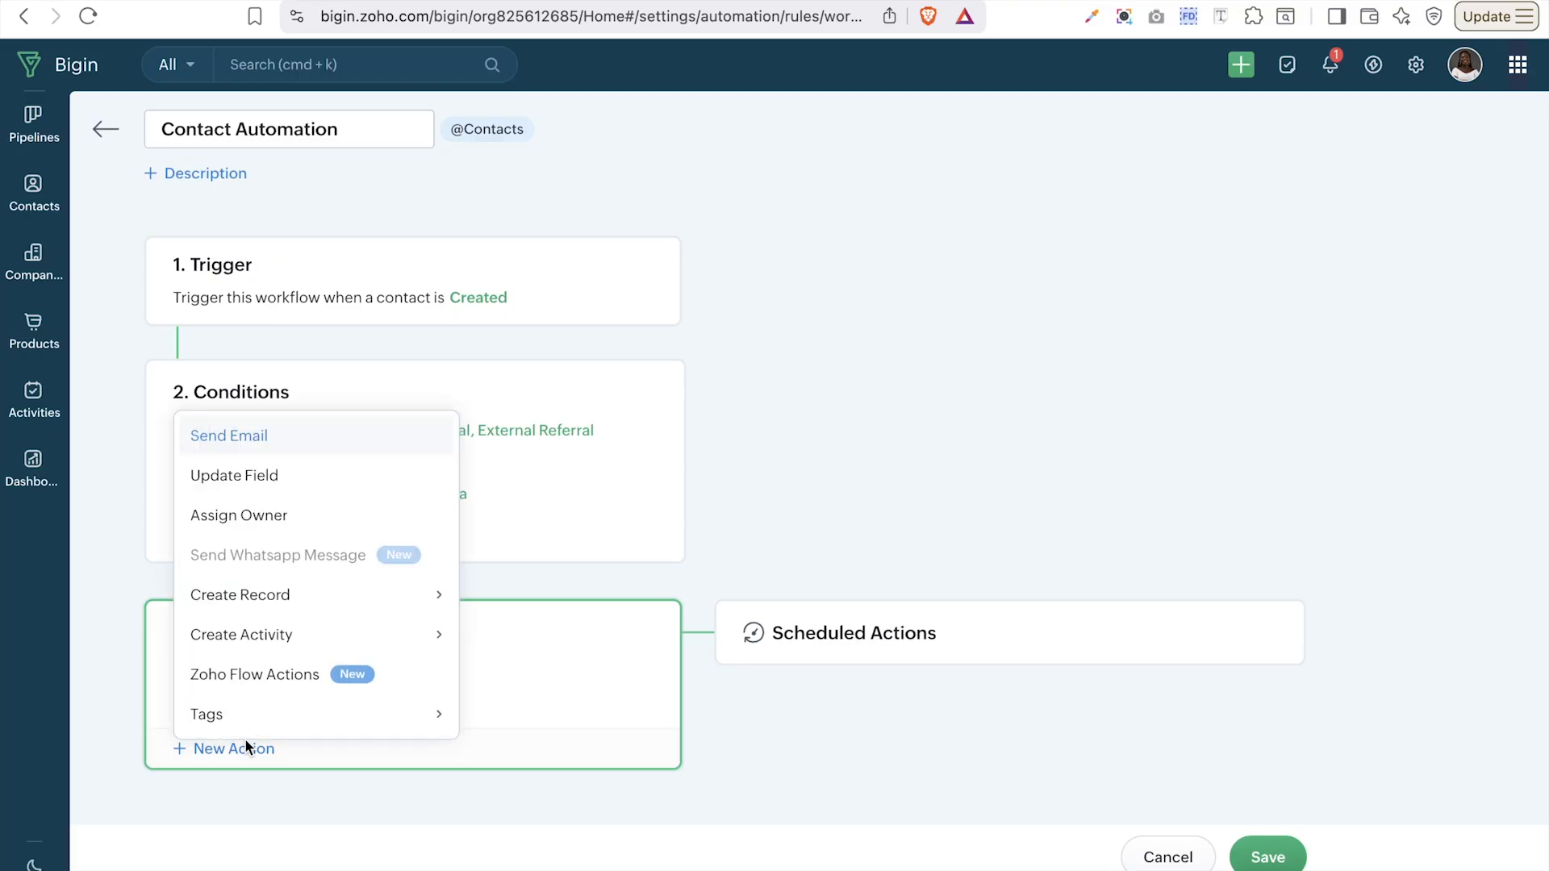
left_click(269, 480)
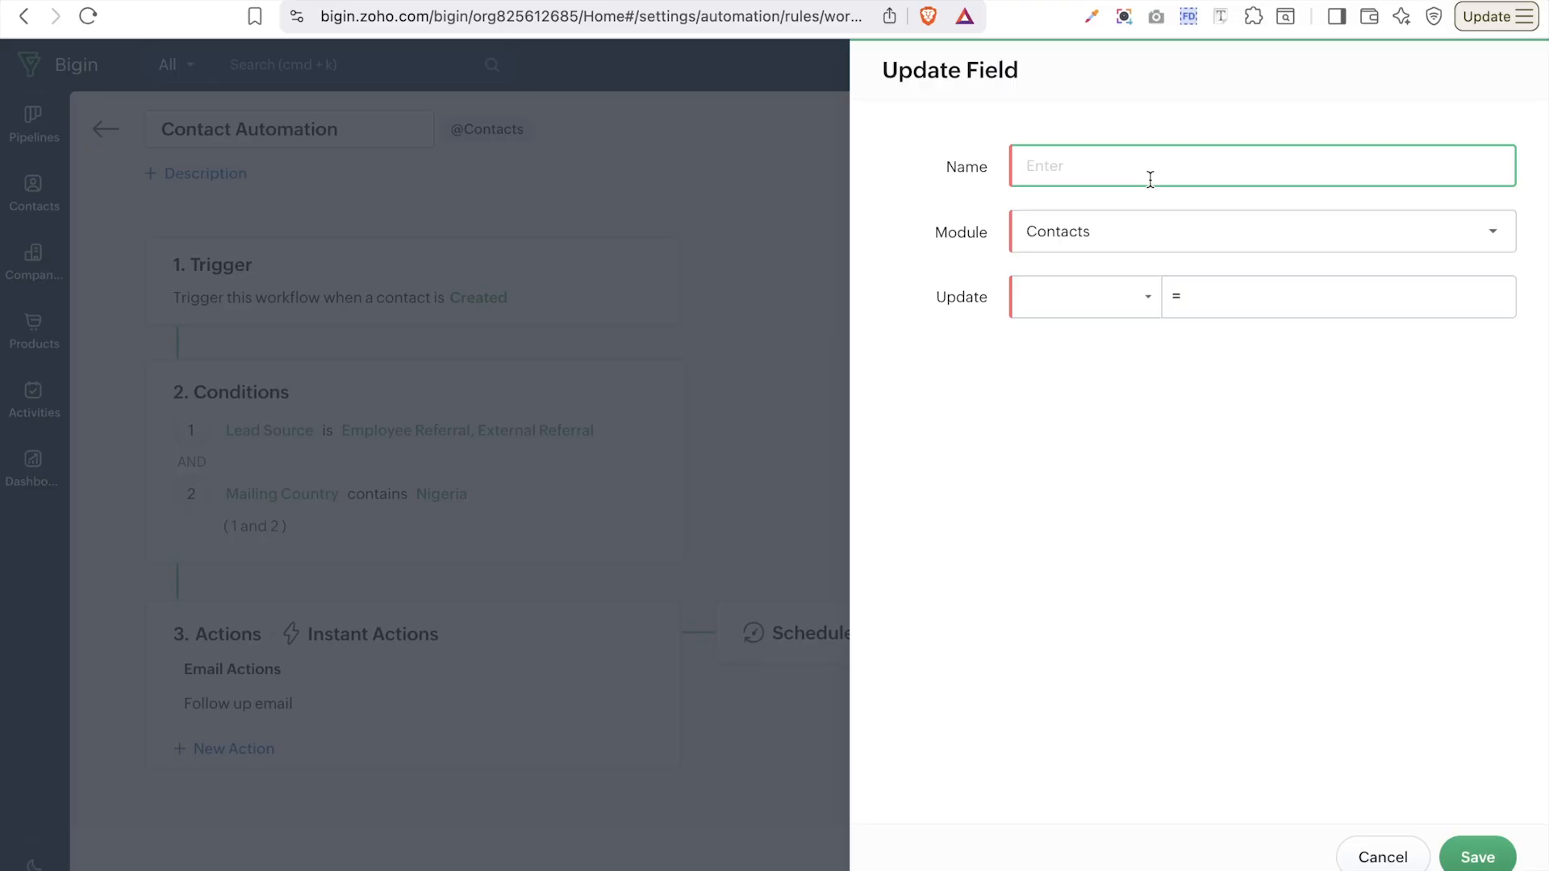
type("Update field")
left_click(1140, 221)
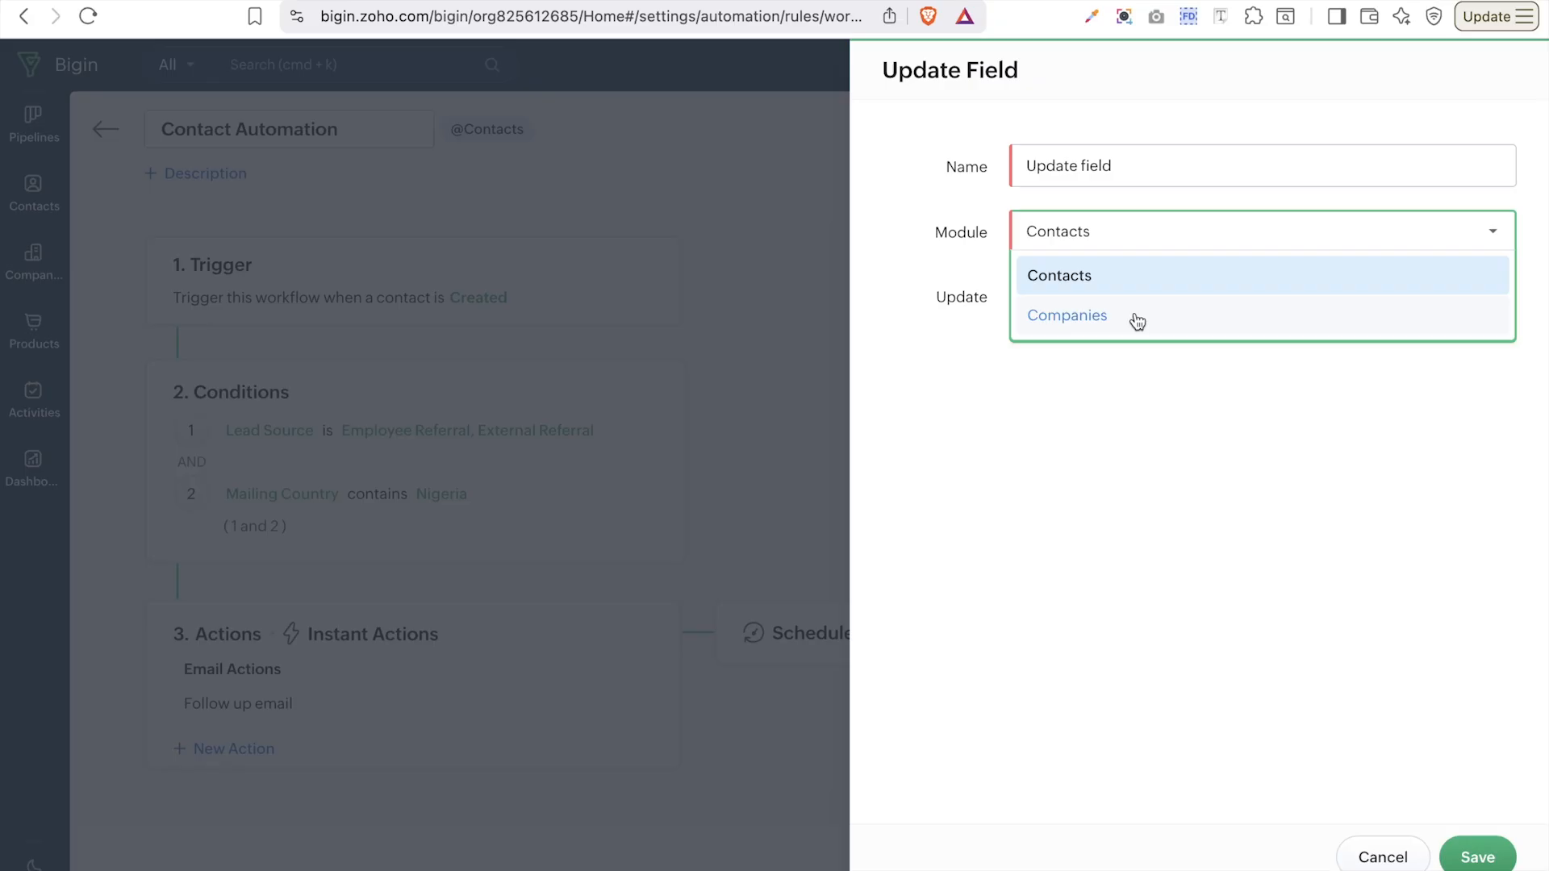
left_click(1115, 289)
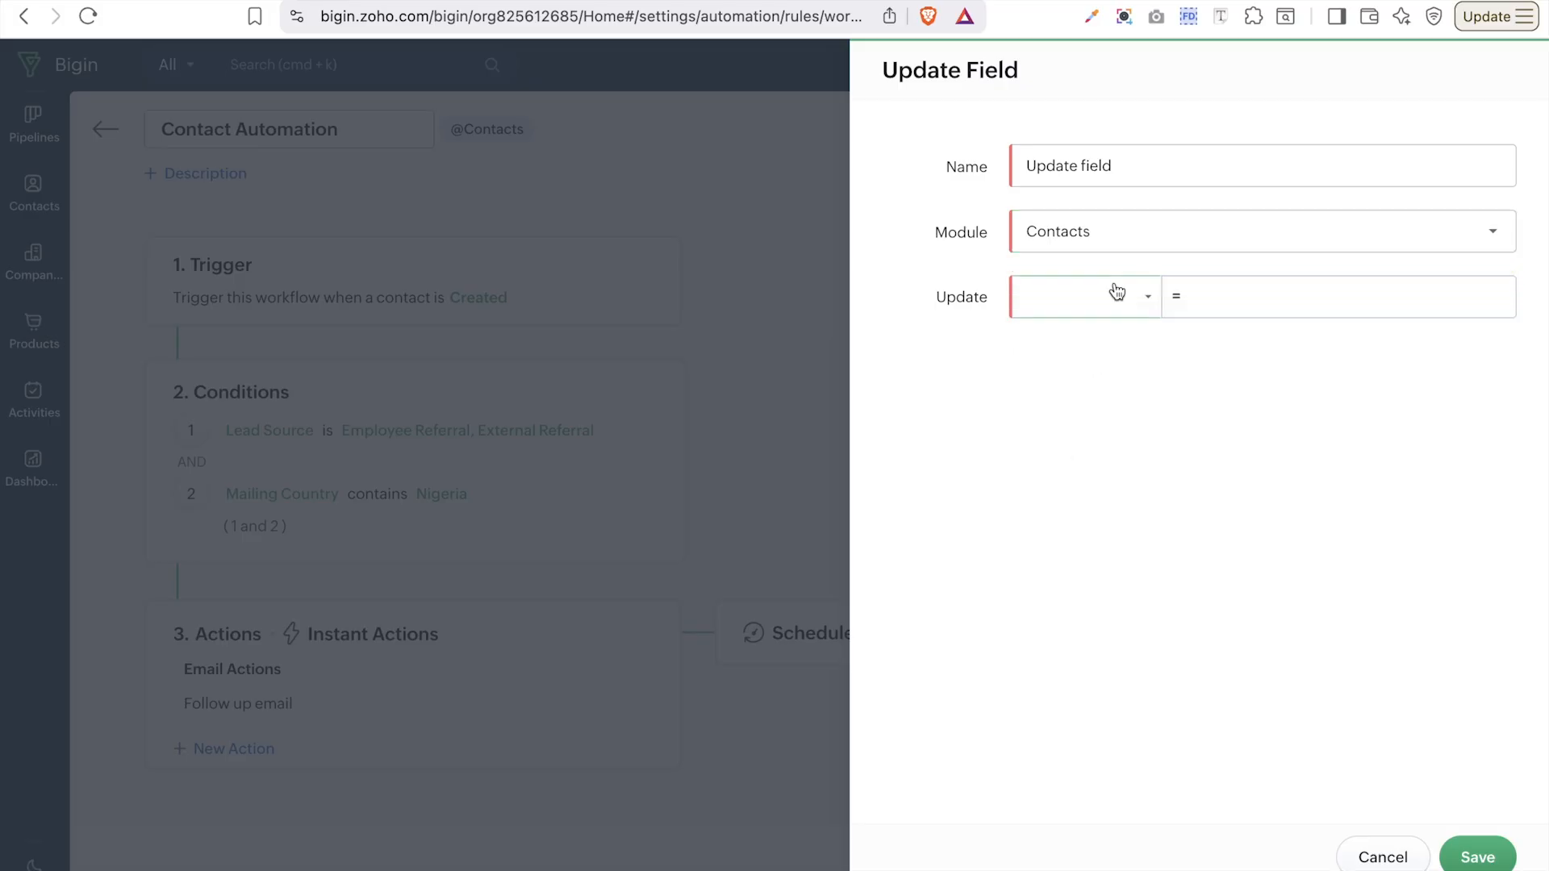
- Set Lead Status to In Progress and save the field update action
left_click(1108, 300)
scroll(1141, 516, "down", 5)
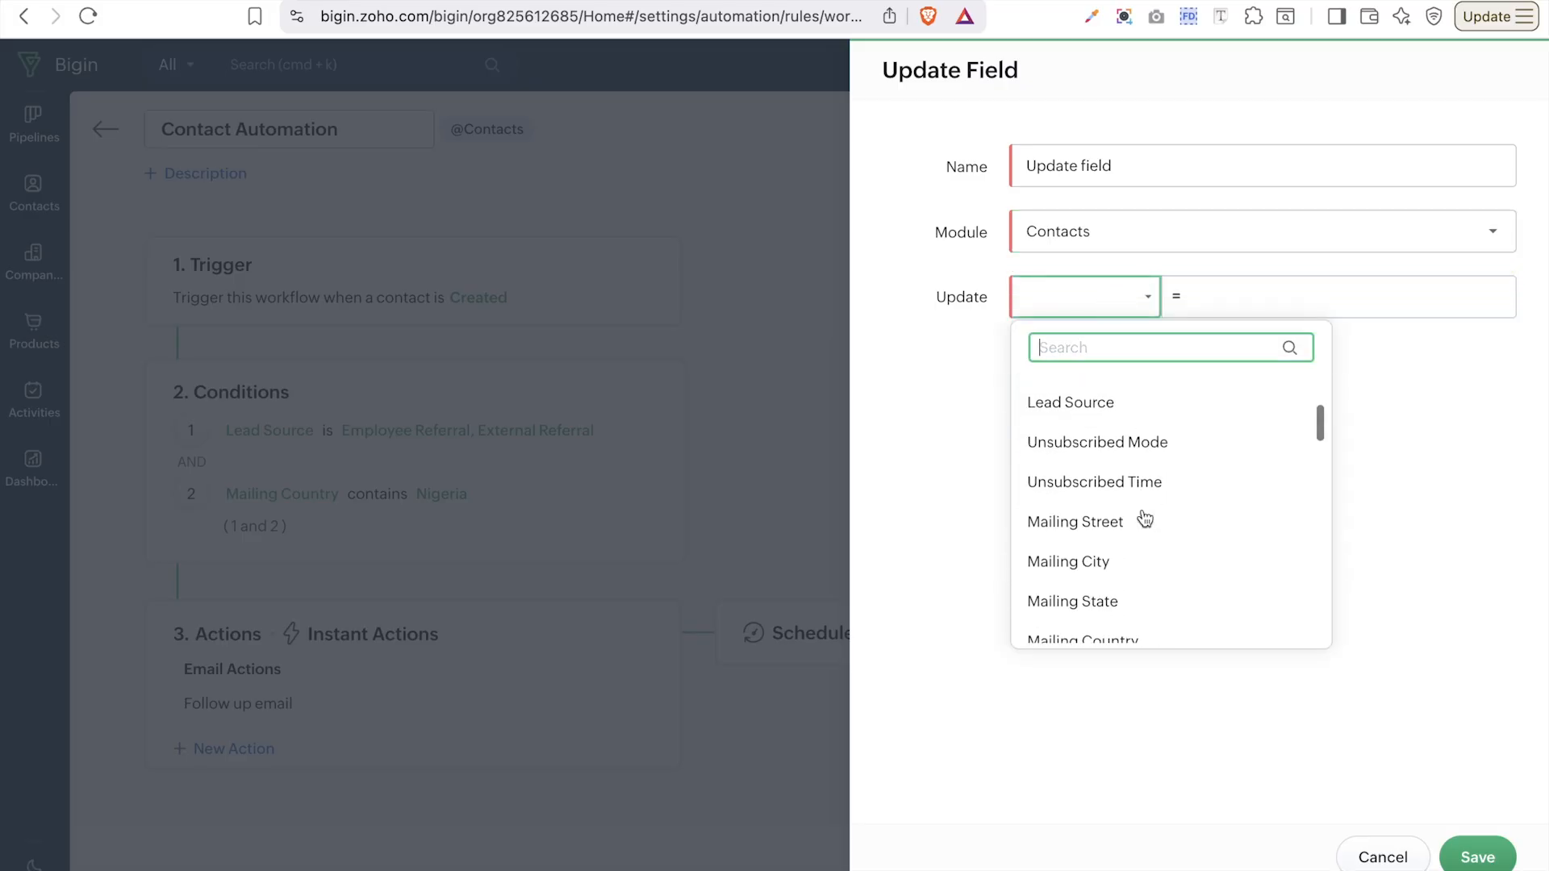
scroll(1146, 518, "down", 10)
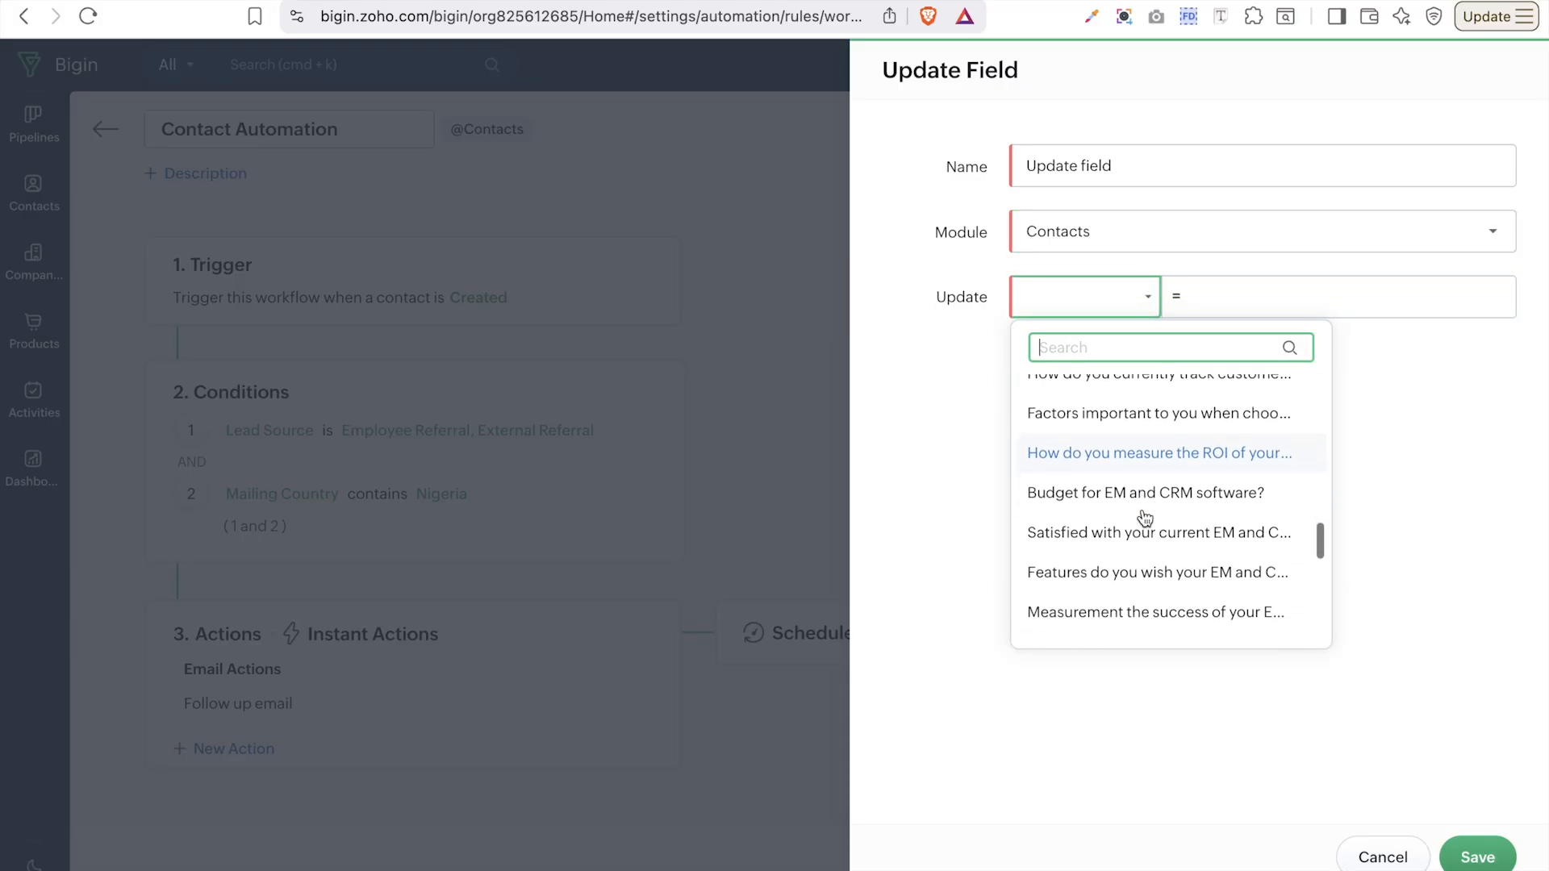
scroll(1146, 519, "down", 2)
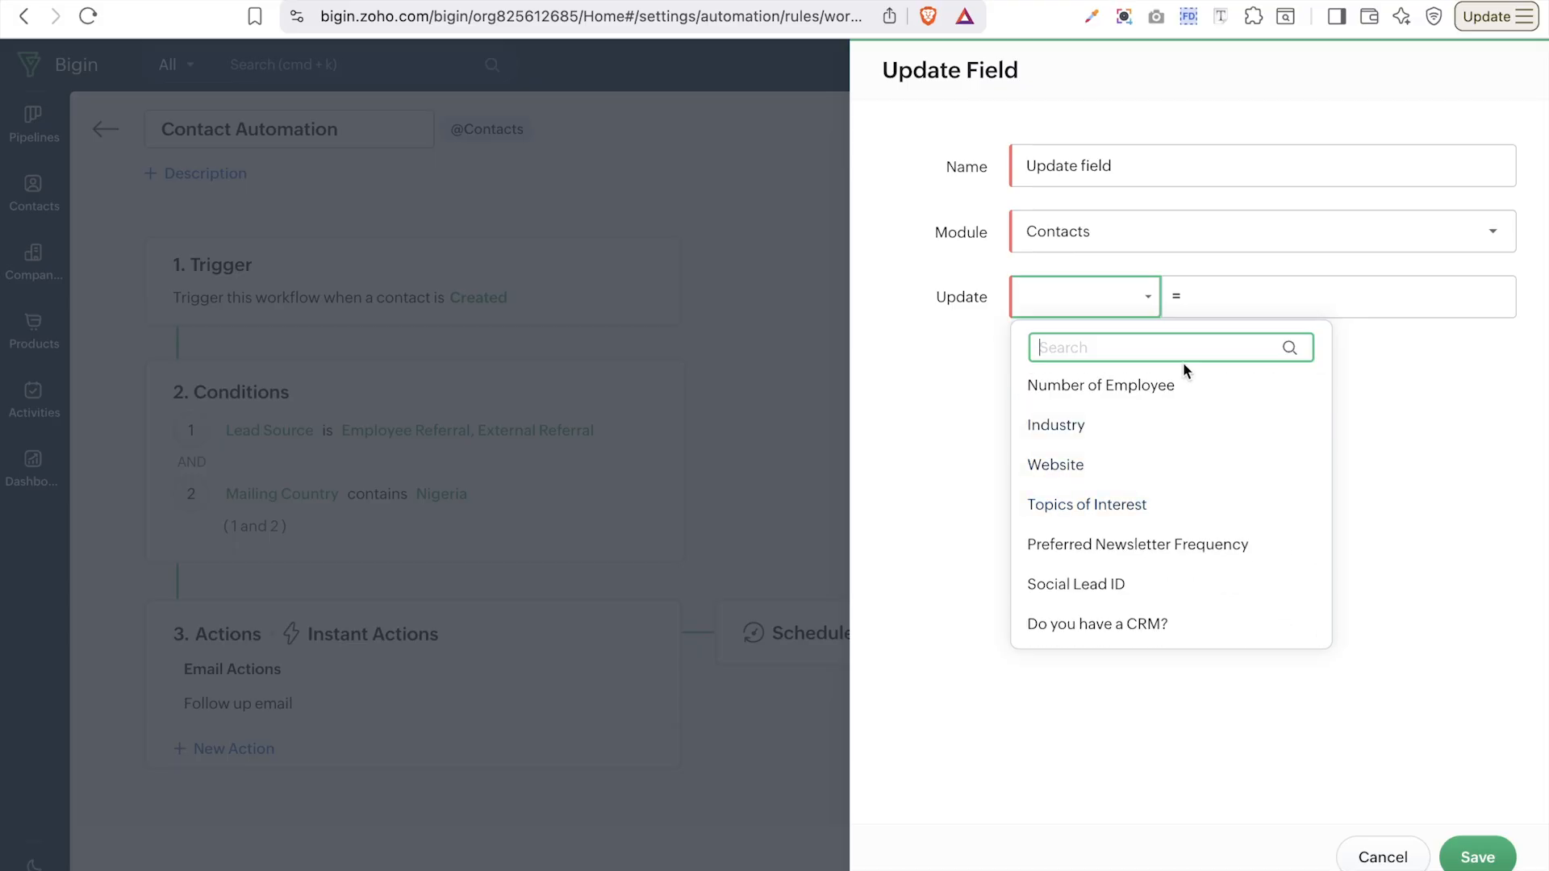
type("lead")
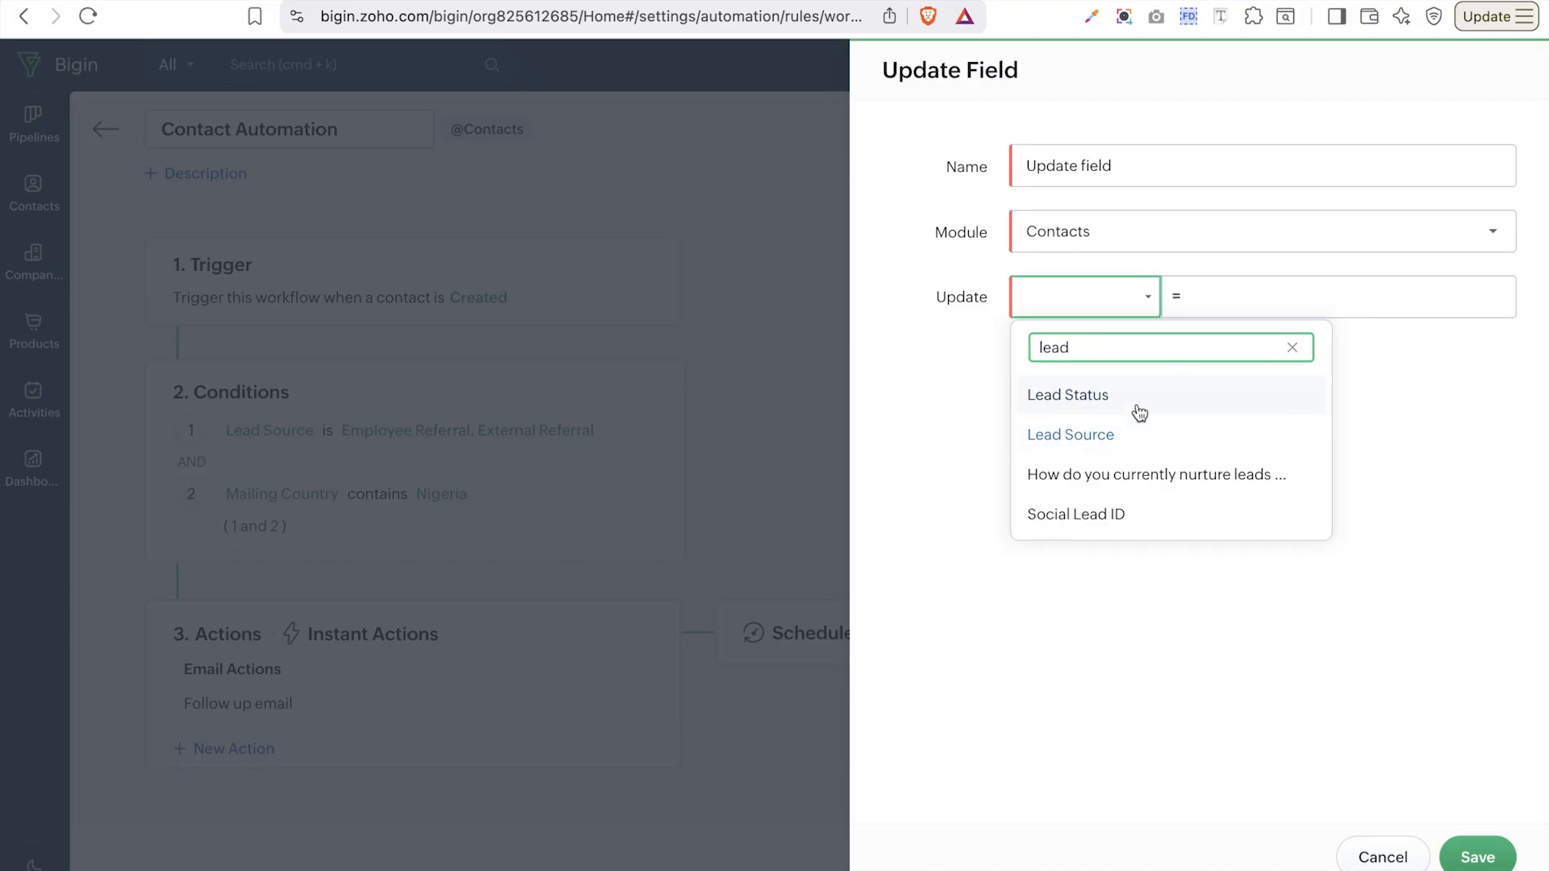
left_click(1140, 399)
left_click(1267, 295)
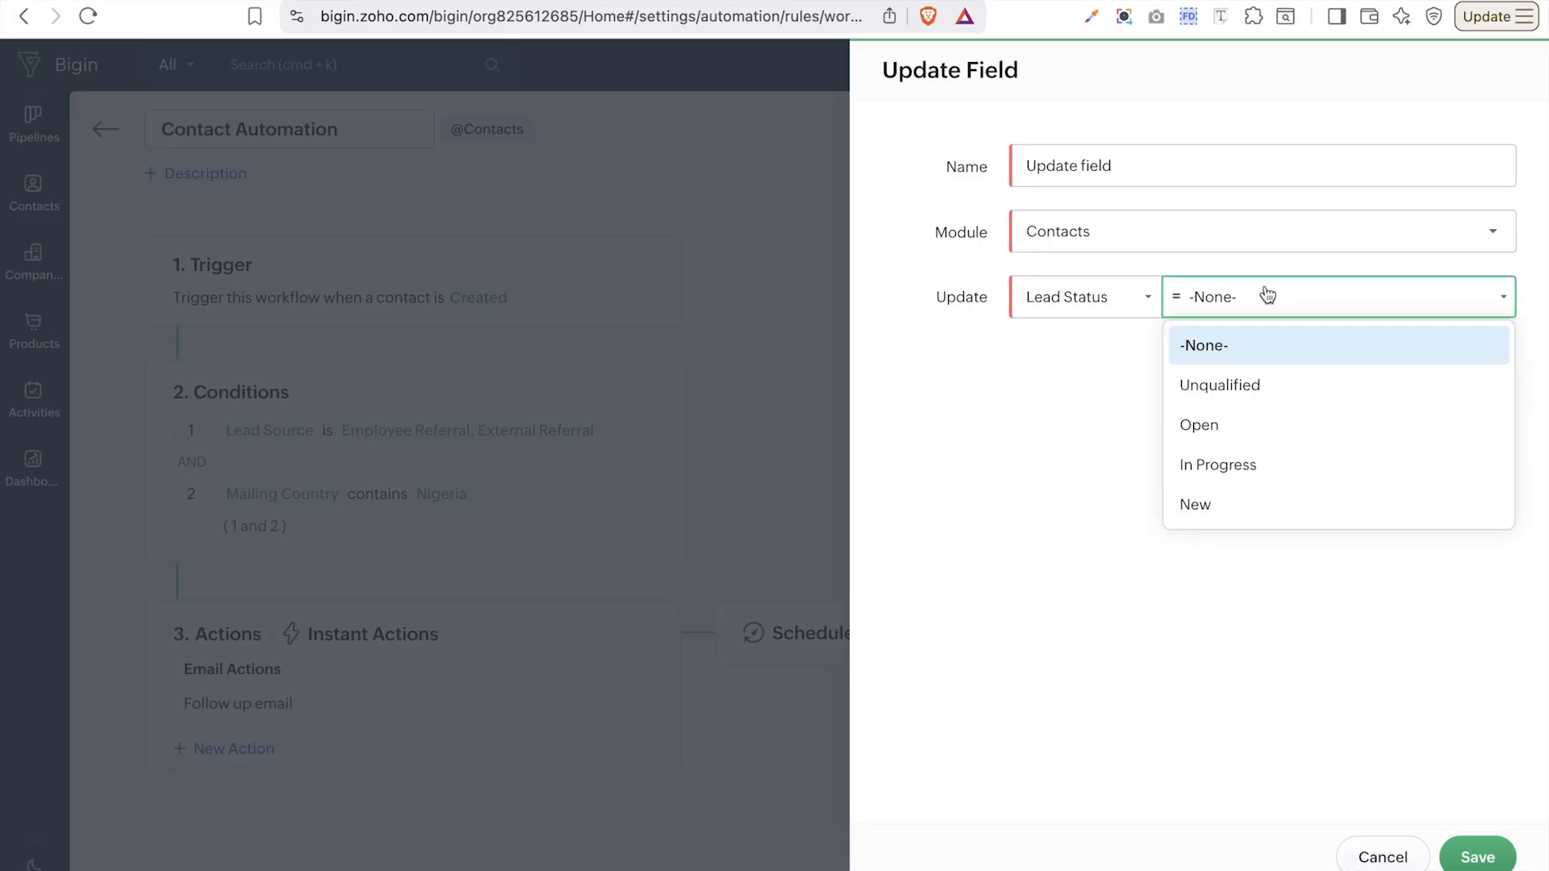
left_click(1237, 467)
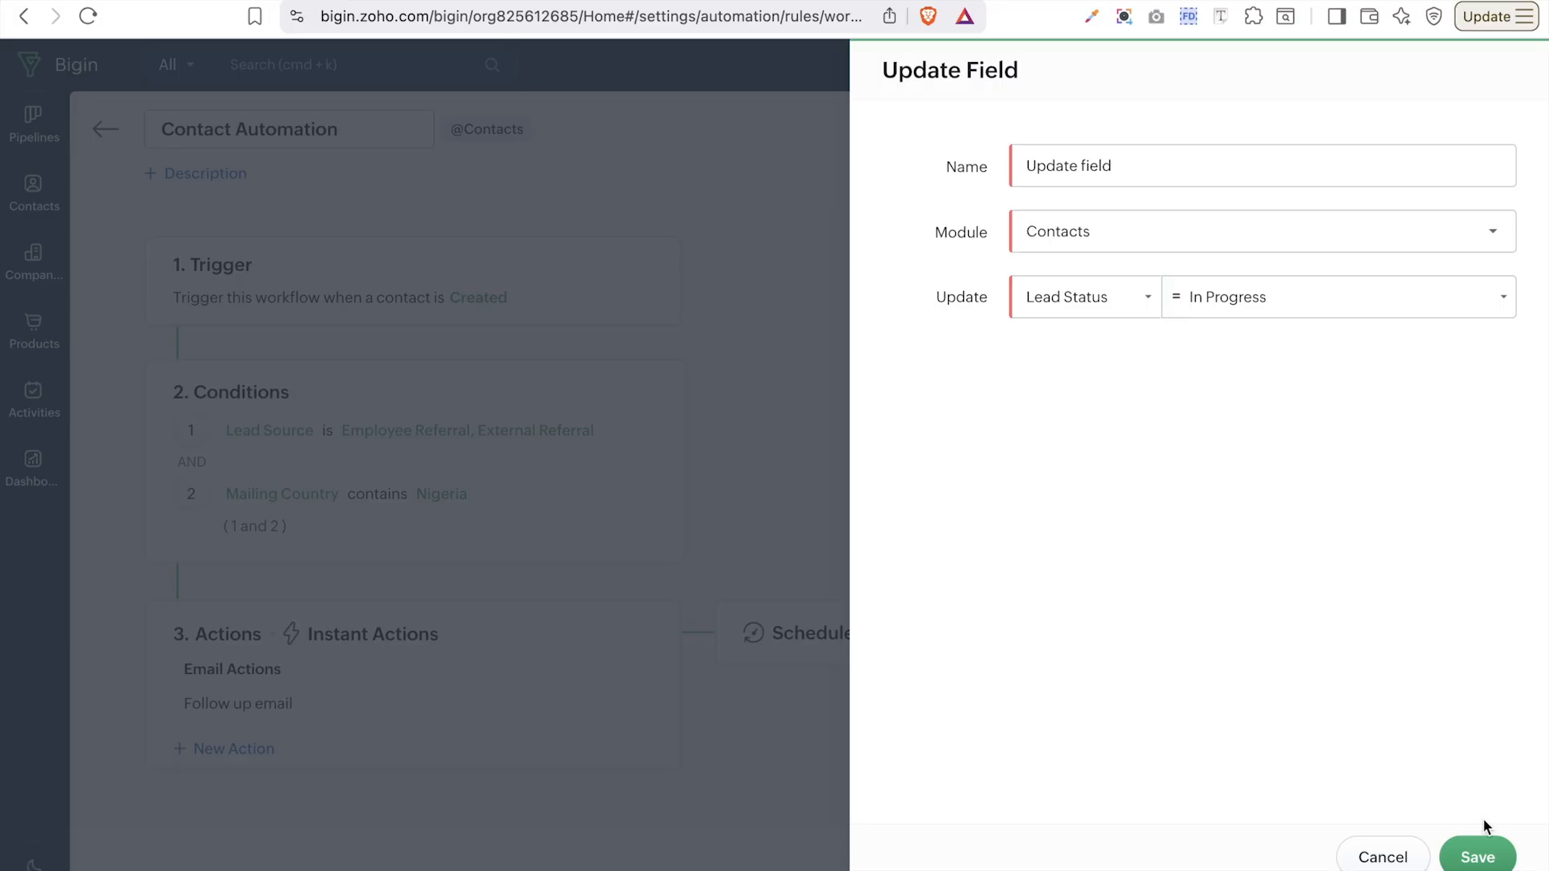
left_click(1487, 860)
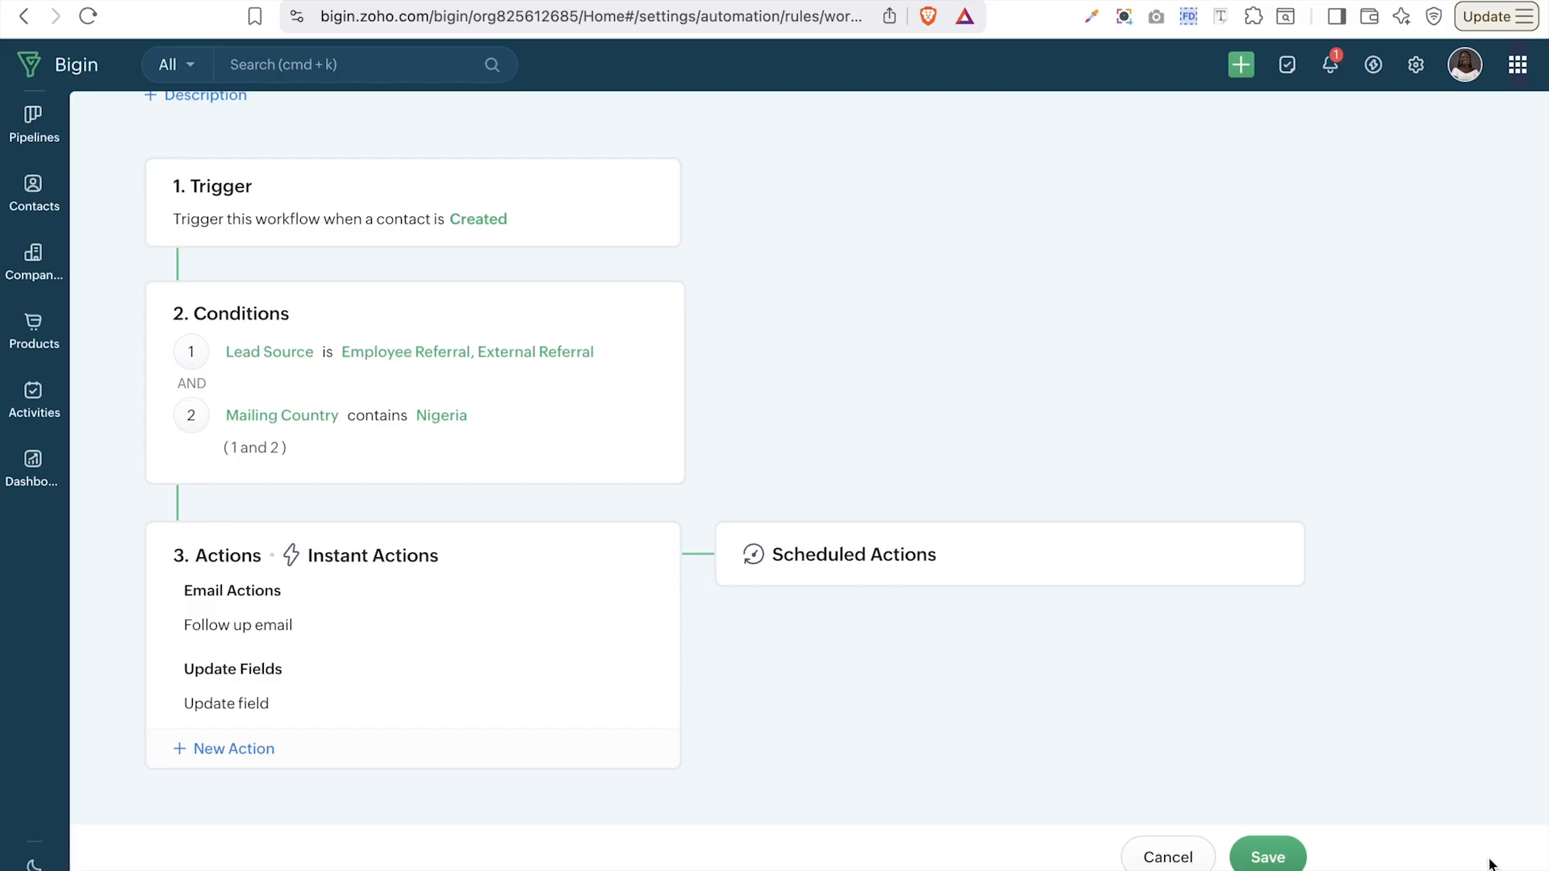
- Add an Assign Owner action for the Current Record, delegating to Users rather than Roles
left_click(246, 752)
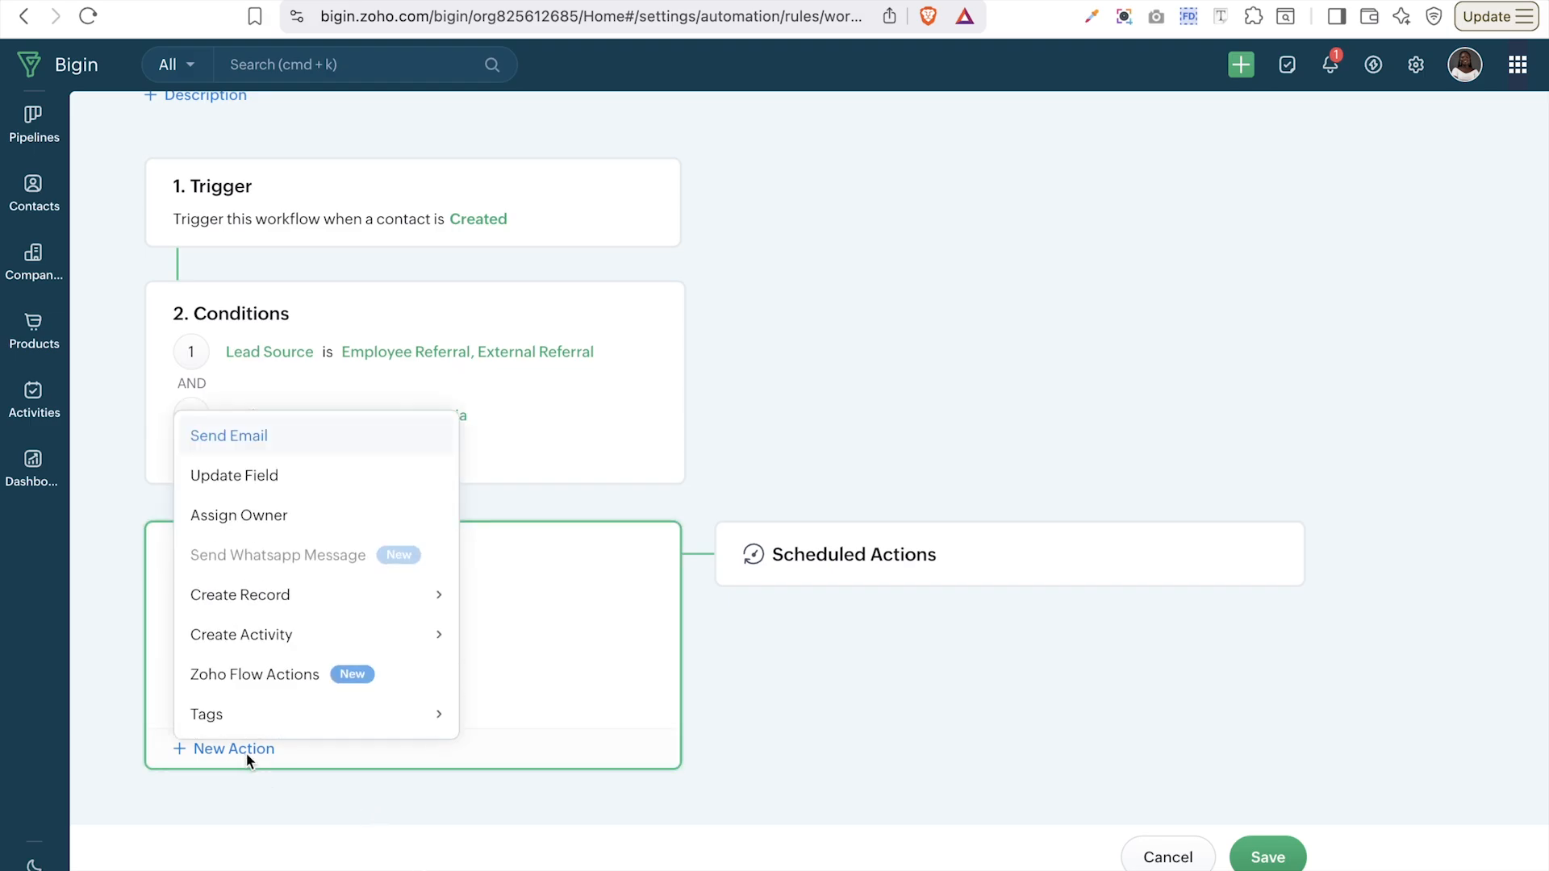
left_click(266, 521)
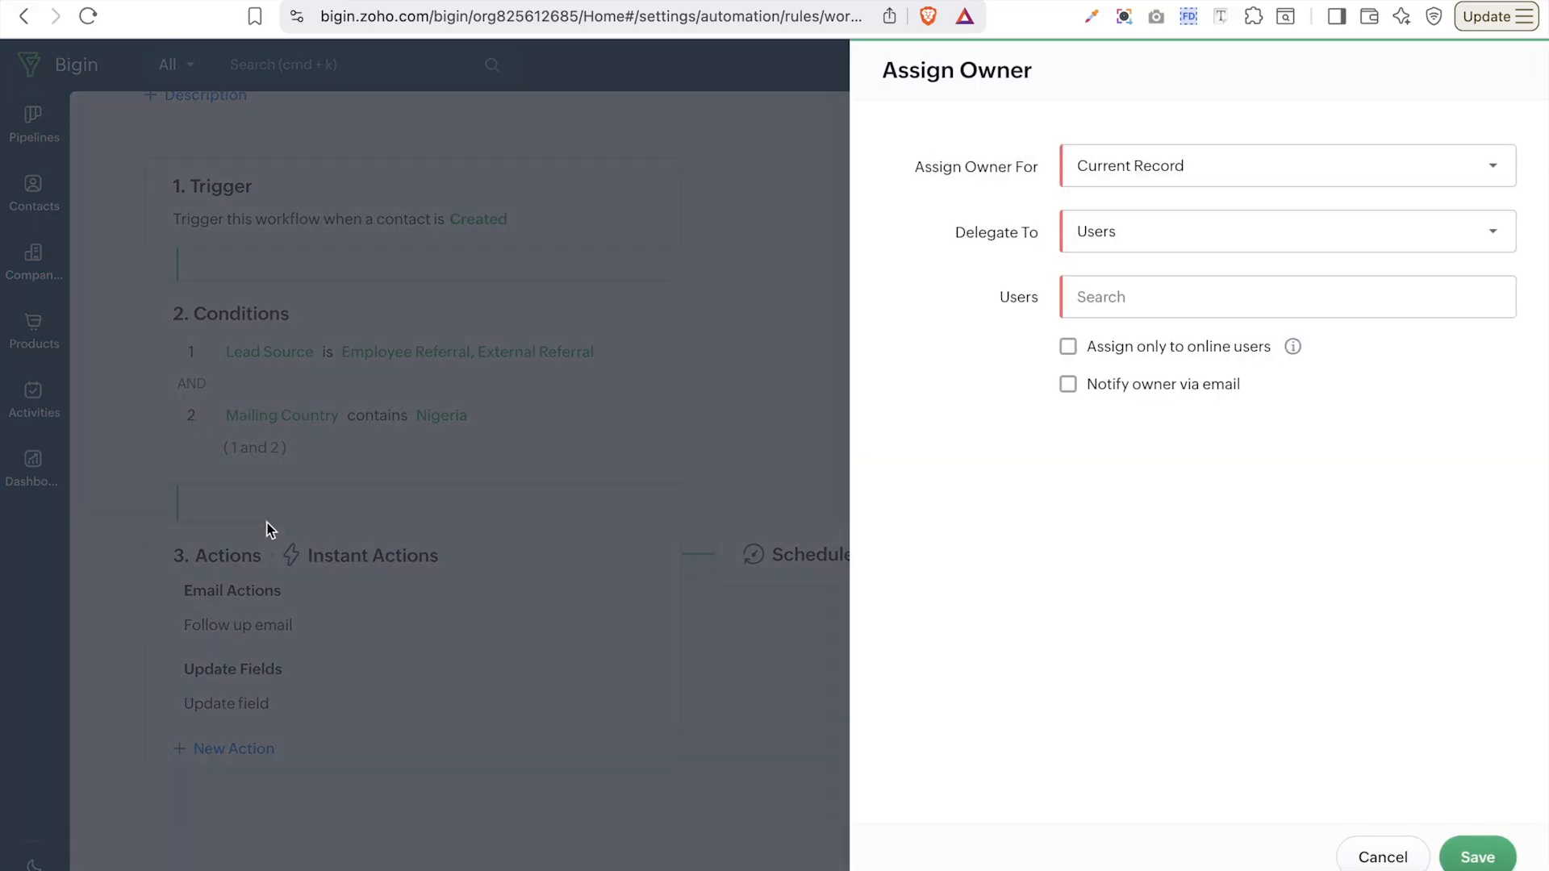
left_click(1273, 168)
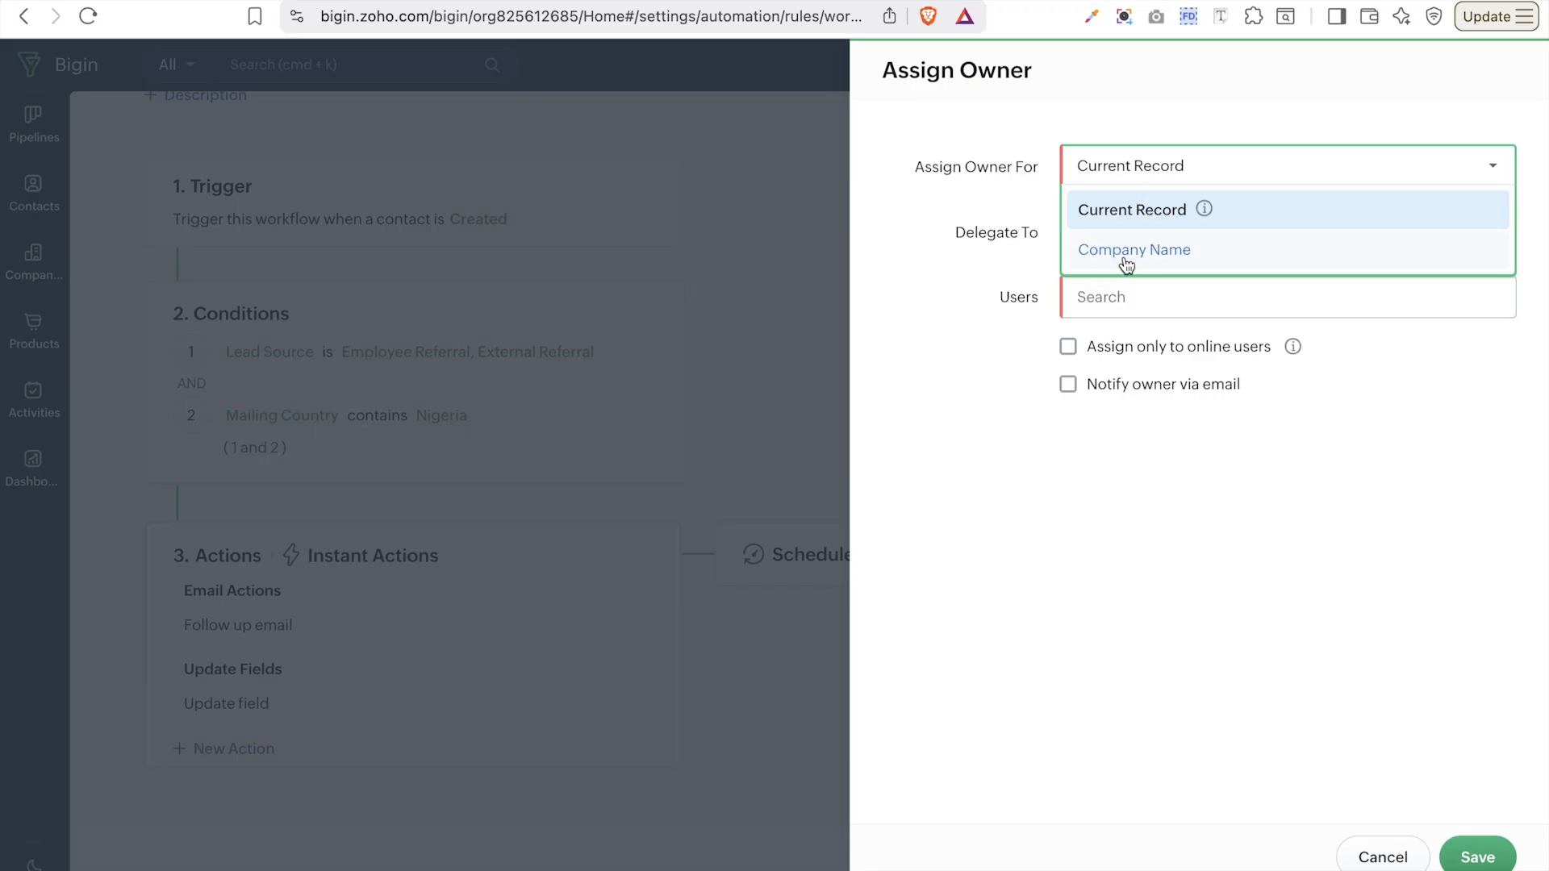
left_click(1028, 259)
left_click(1121, 234)
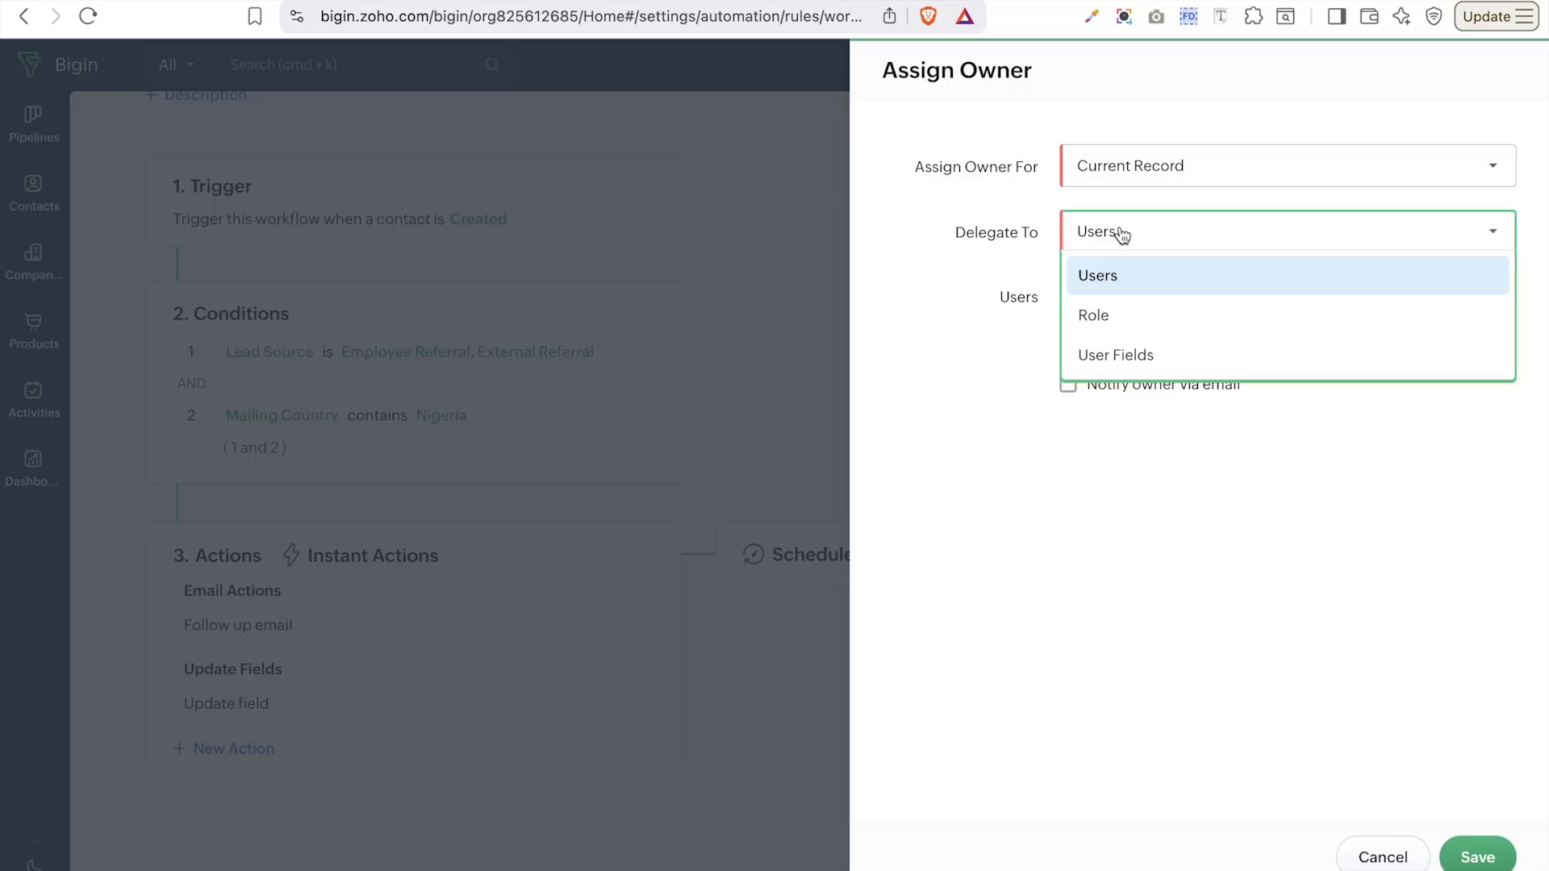
left_click(1134, 315)
left_click(1138, 317)
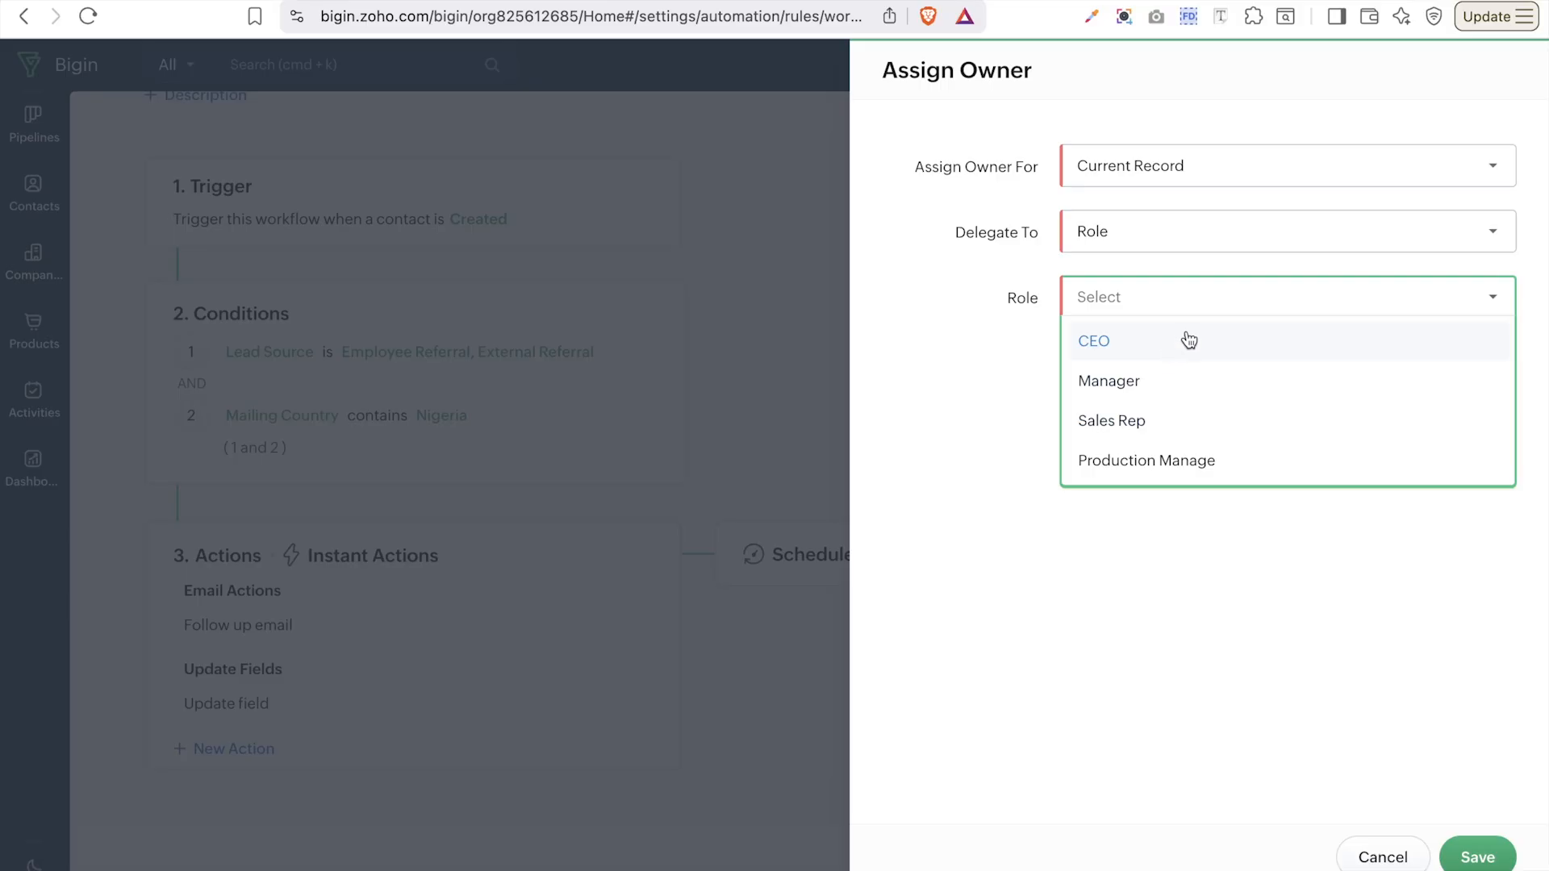
left_click(1101, 232)
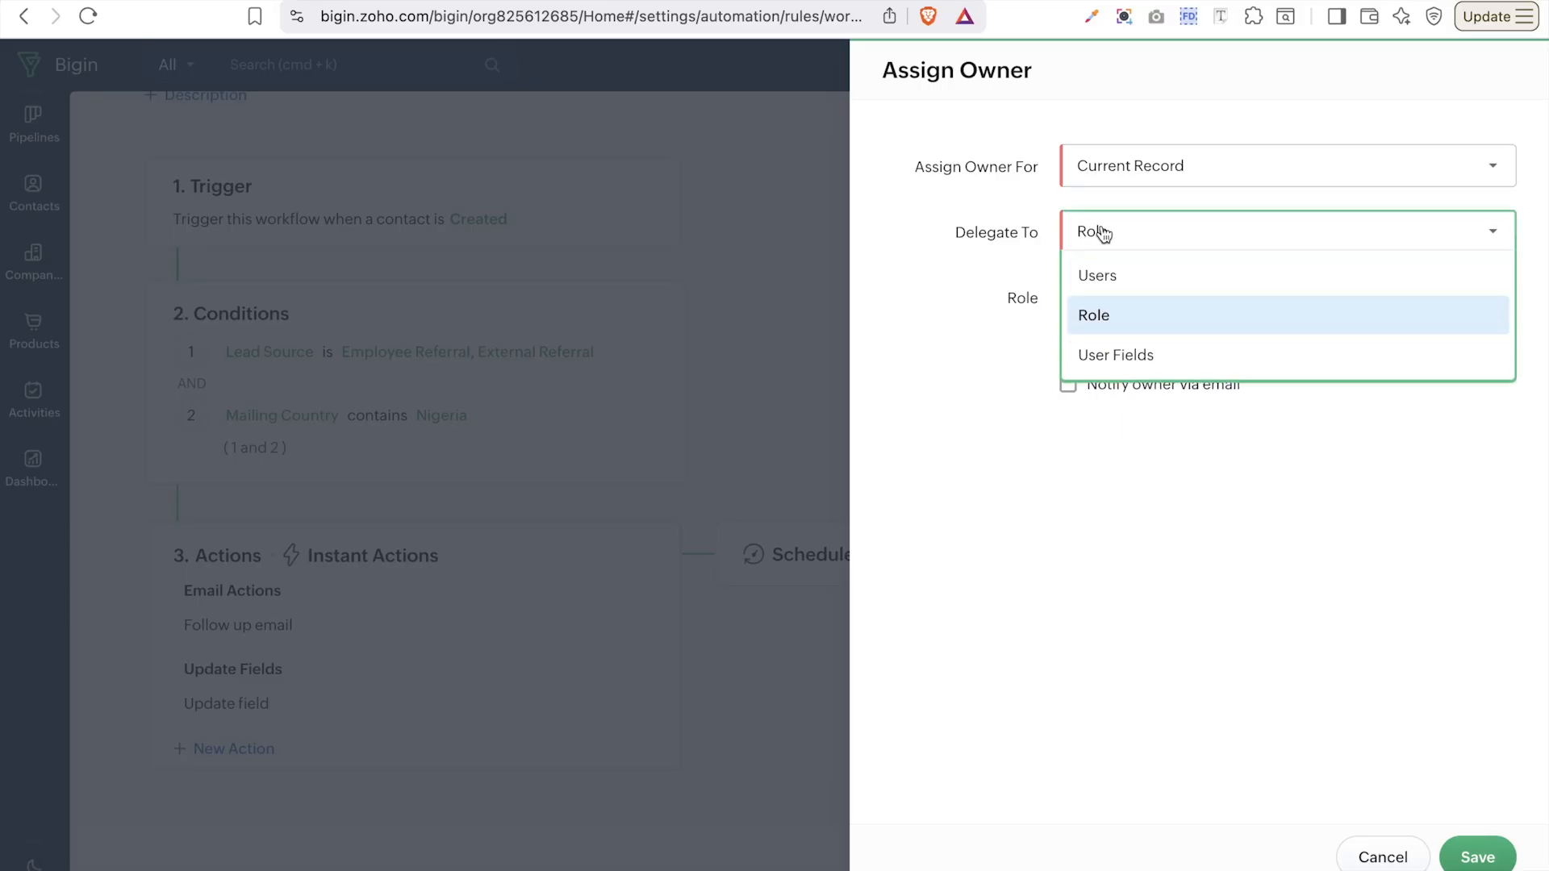
left_click(1122, 277)
- Make the only available user the owner, notify them by email, and save
left_click(1123, 279)
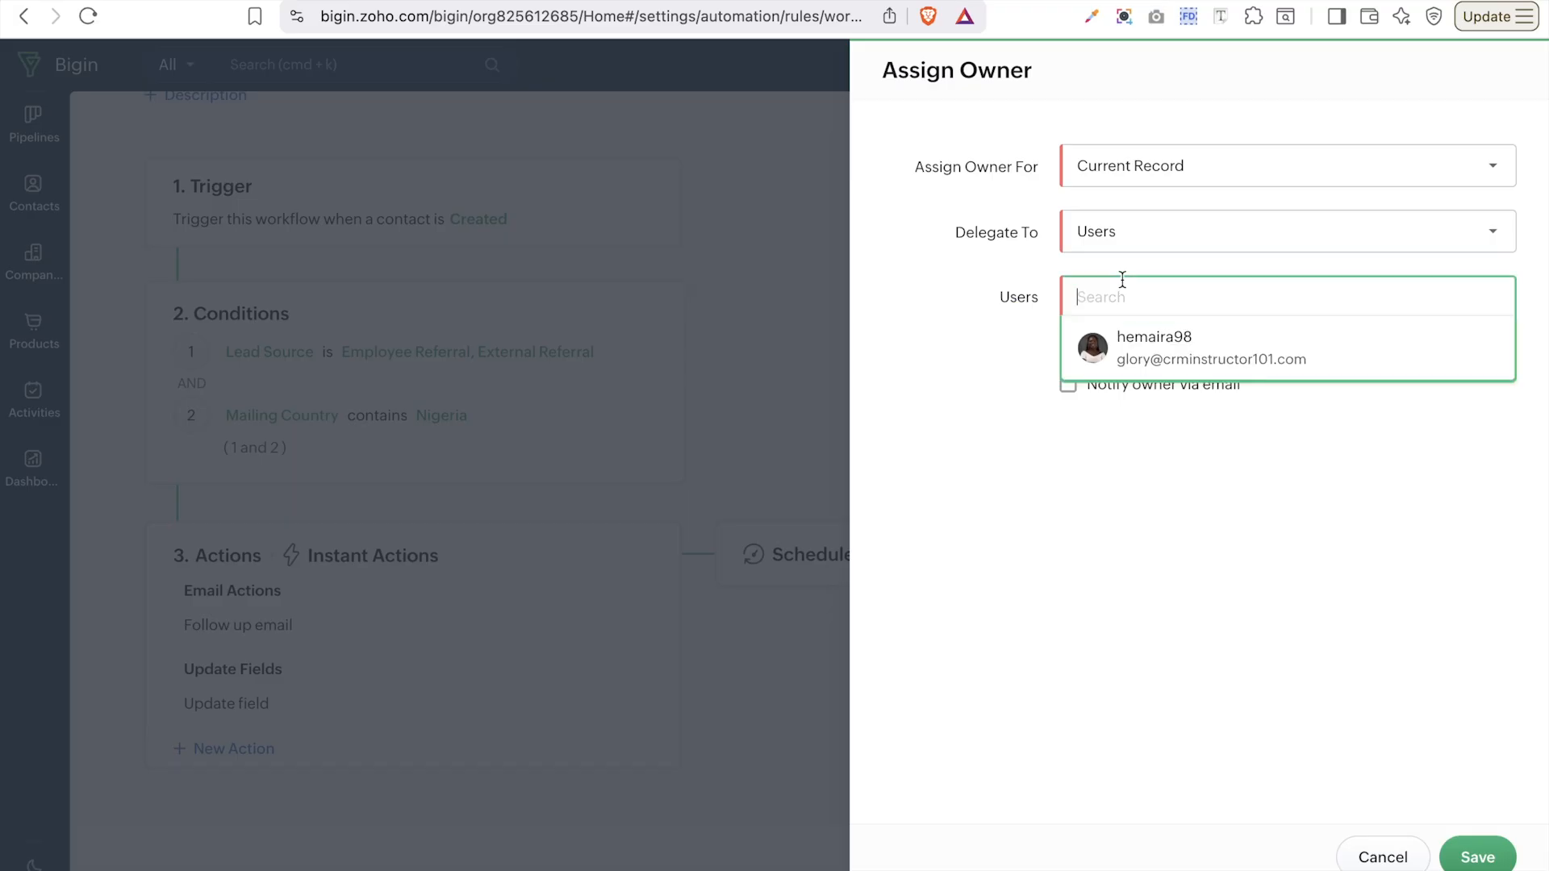
left_click(1178, 331)
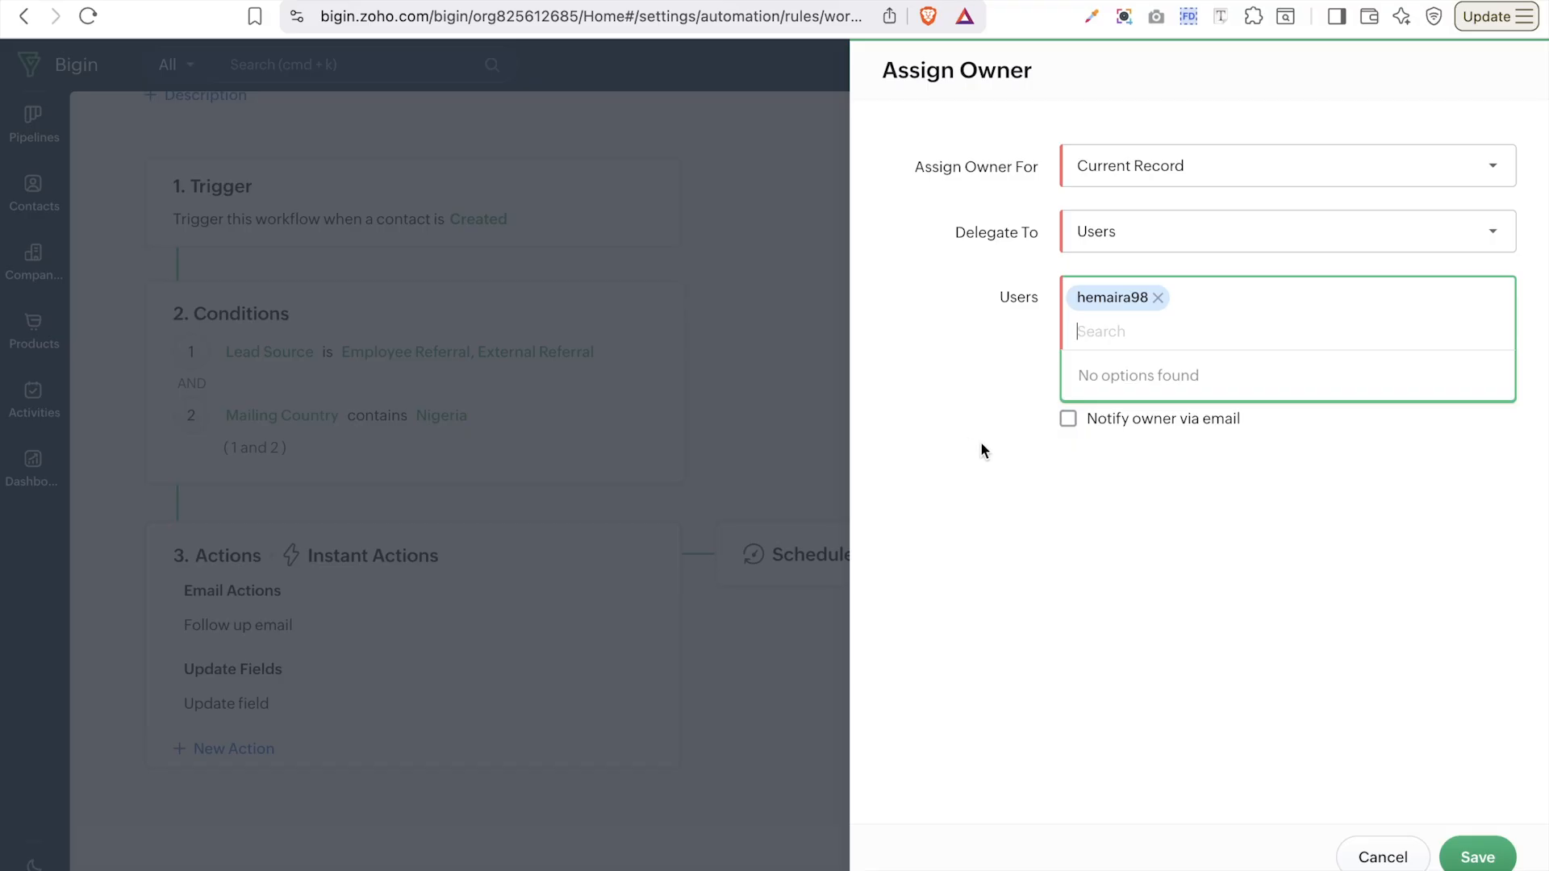
left_click(1148, 529)
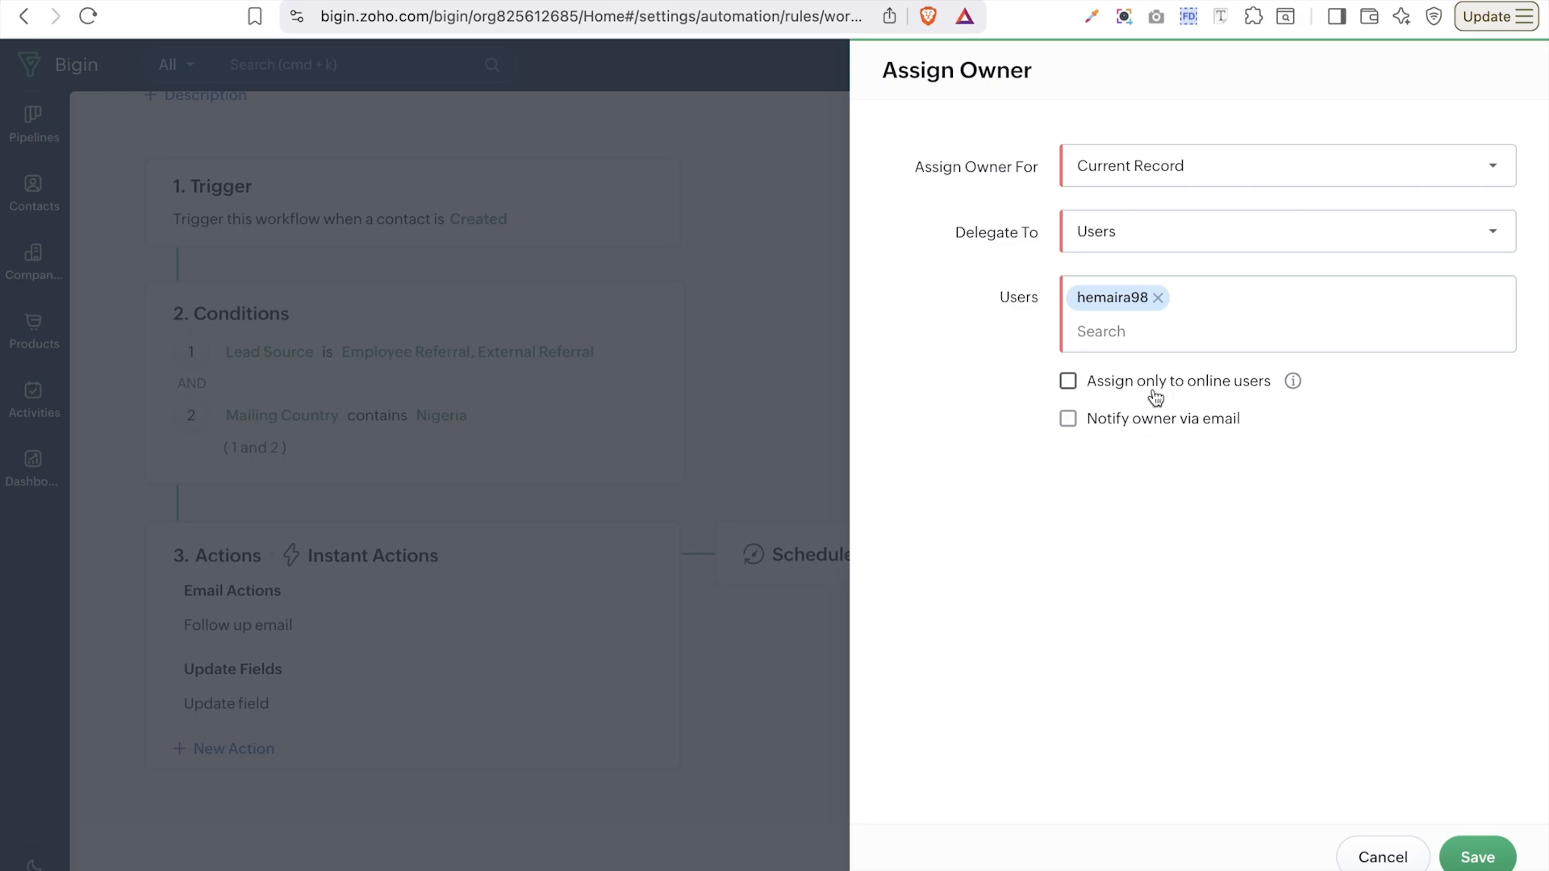
left_click(1069, 420)
mouse_move(1122, 293)
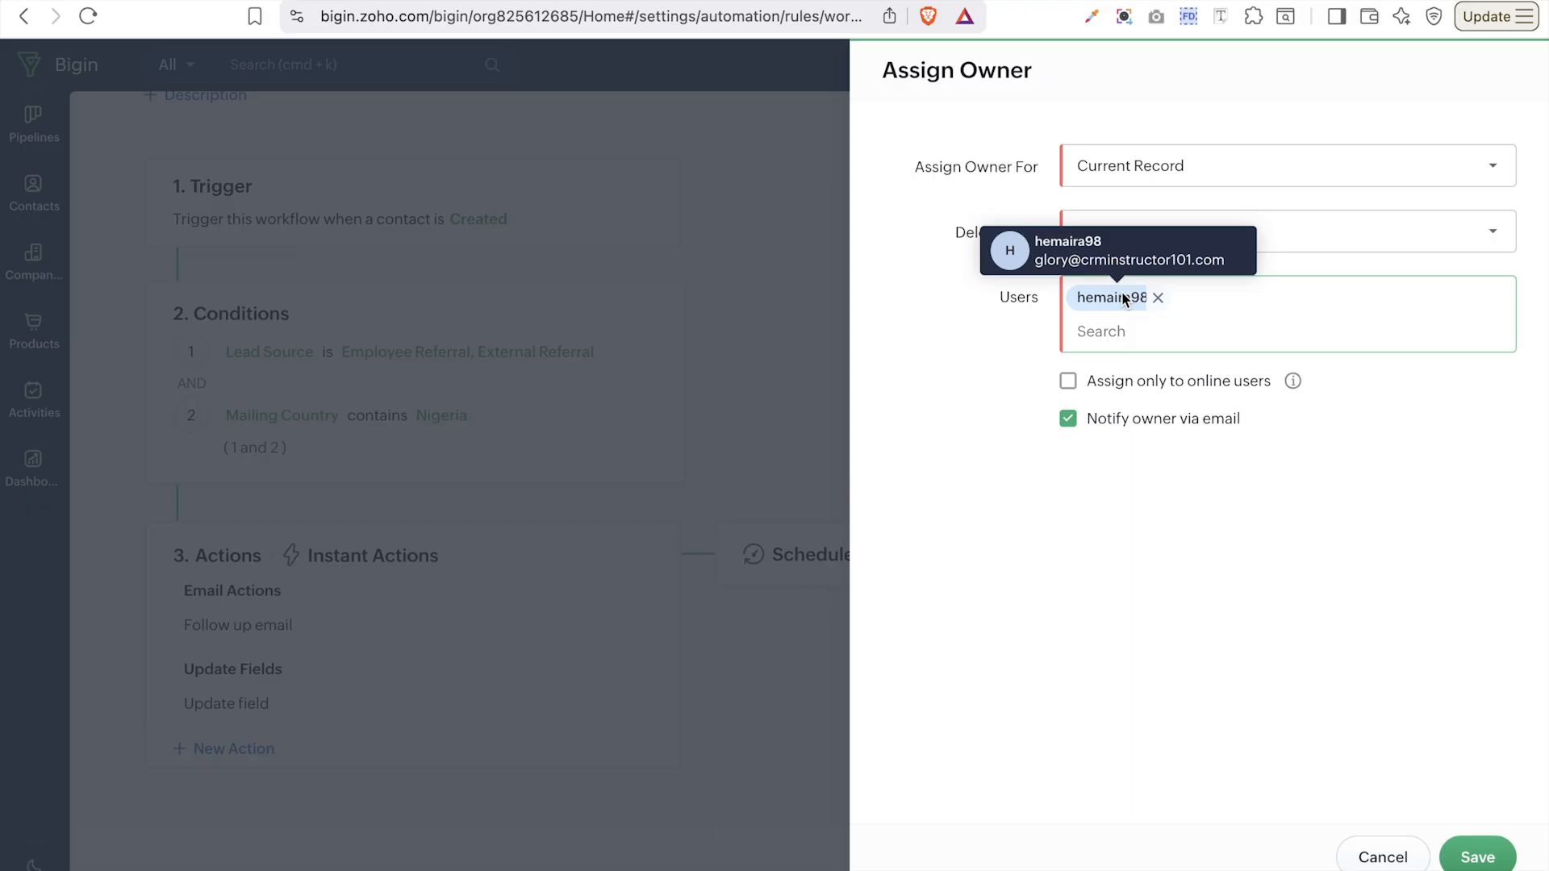
left_click(1487, 856)
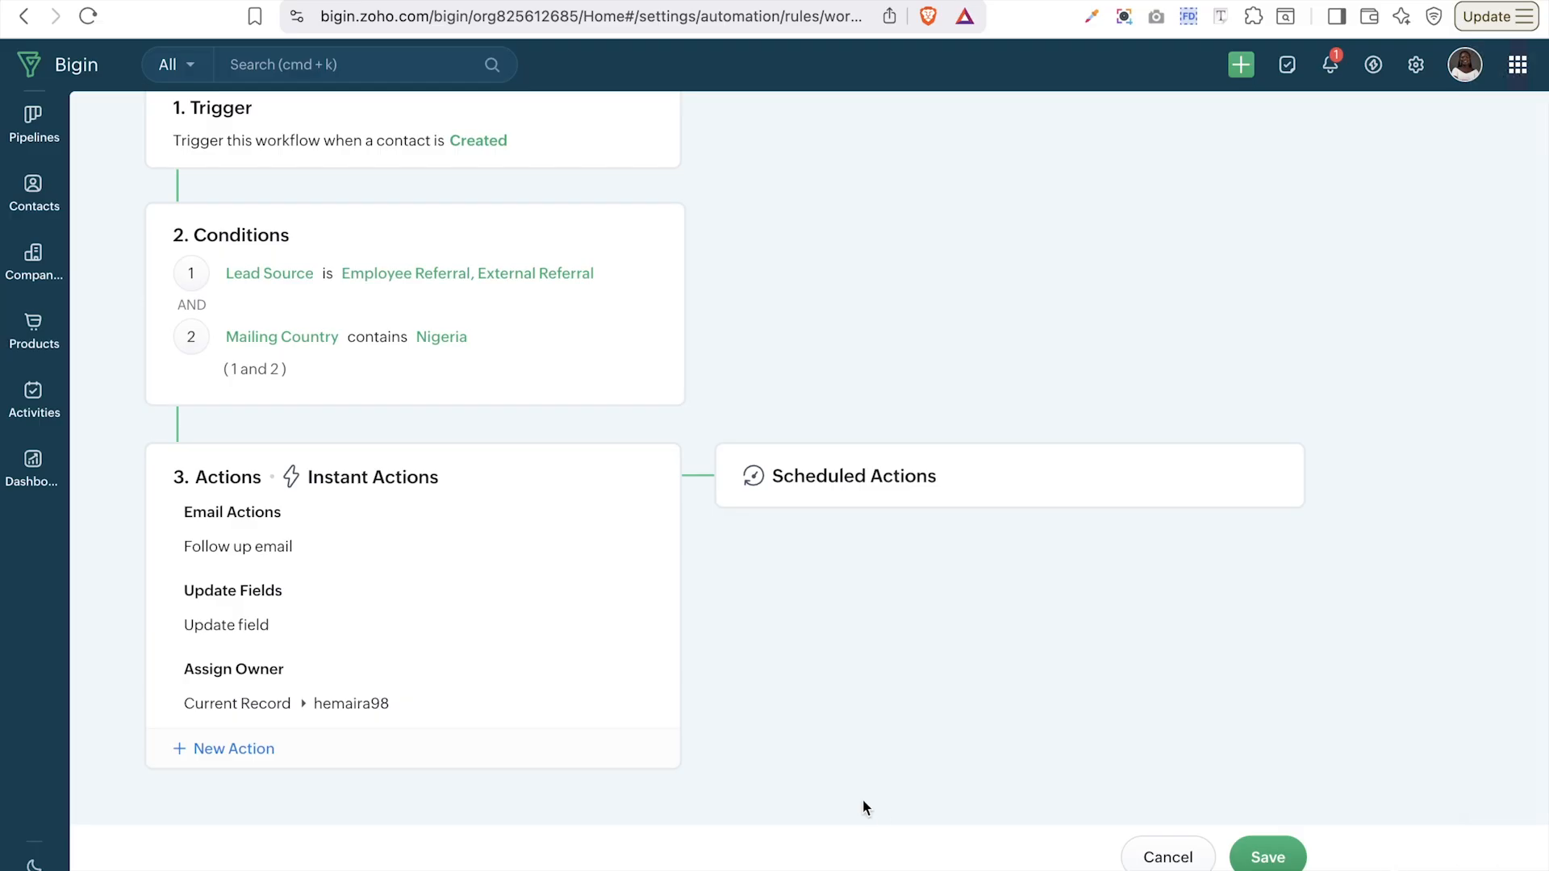
left_click(213, 749)
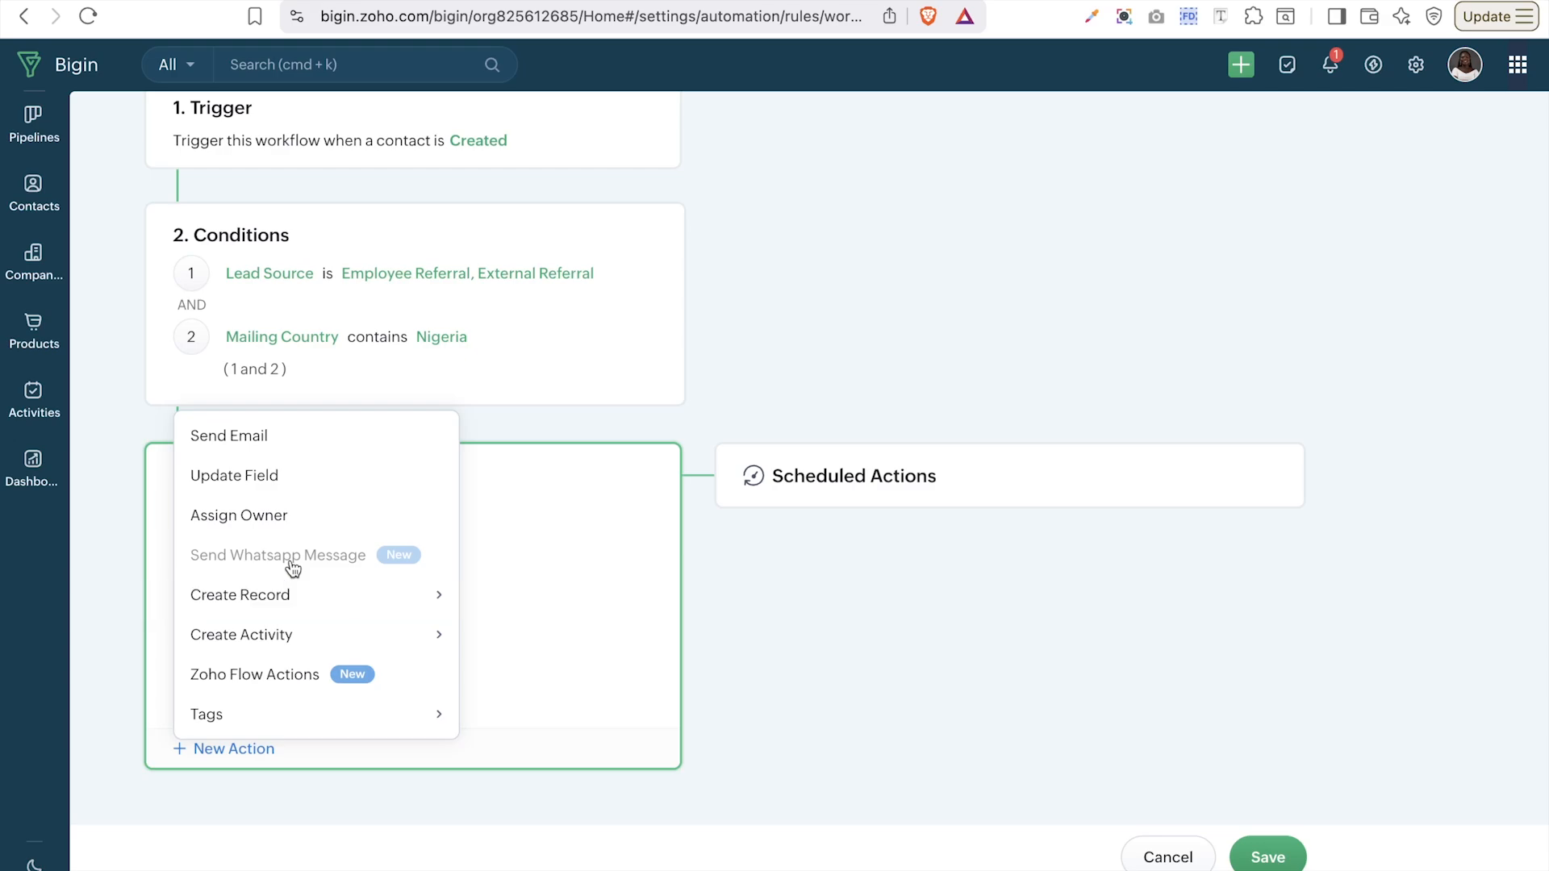
- Reveal Create Activity's Create Task, Create Event and Schedule a Call options
mouse_move(293, 569)
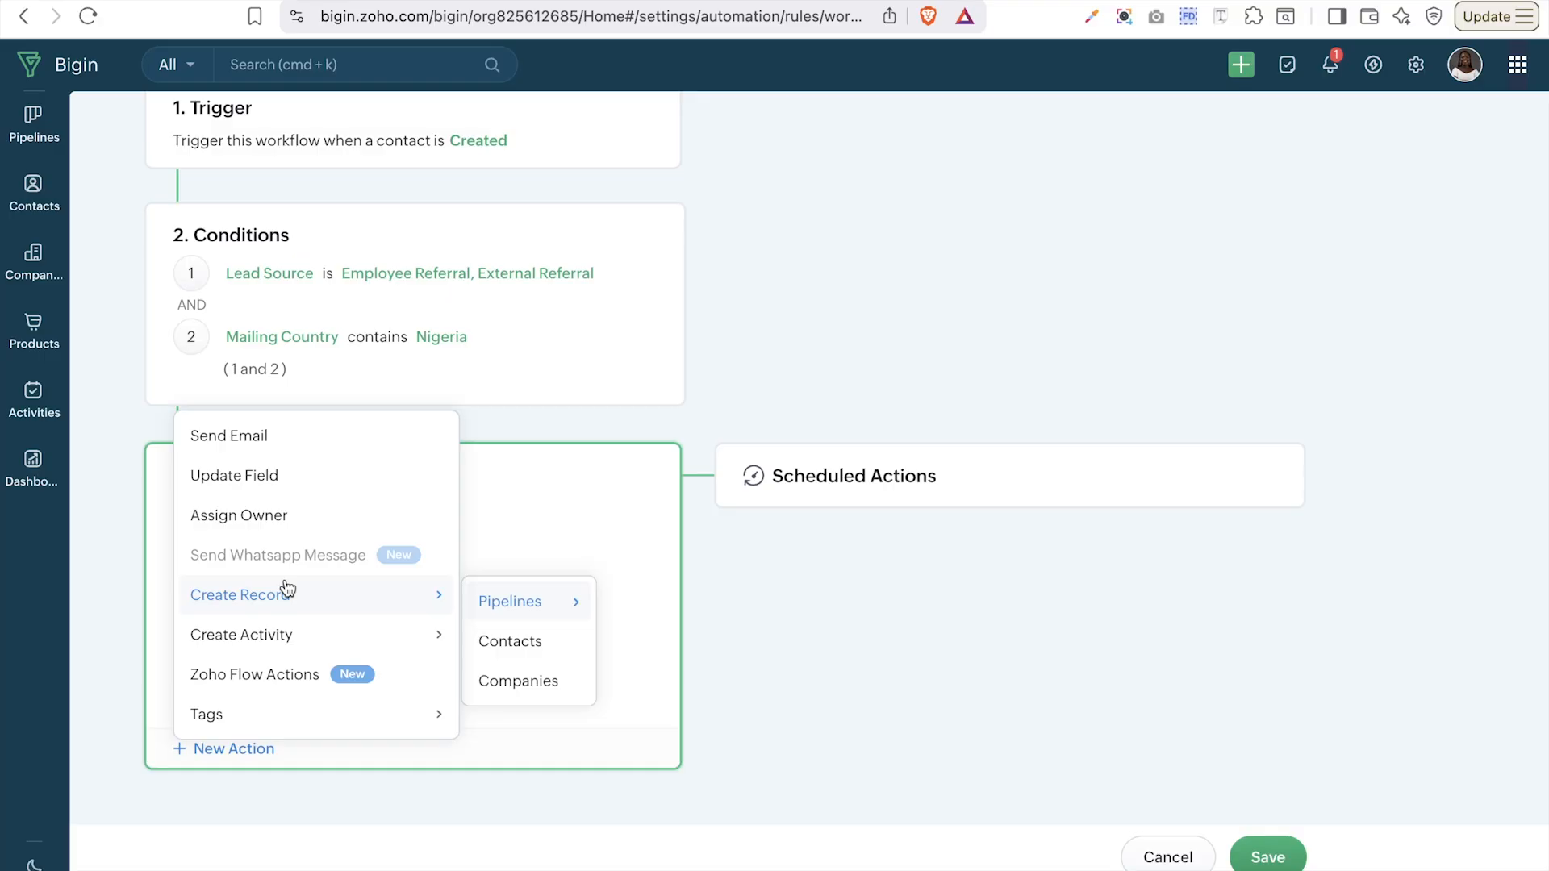
mouse_move(257, 635)
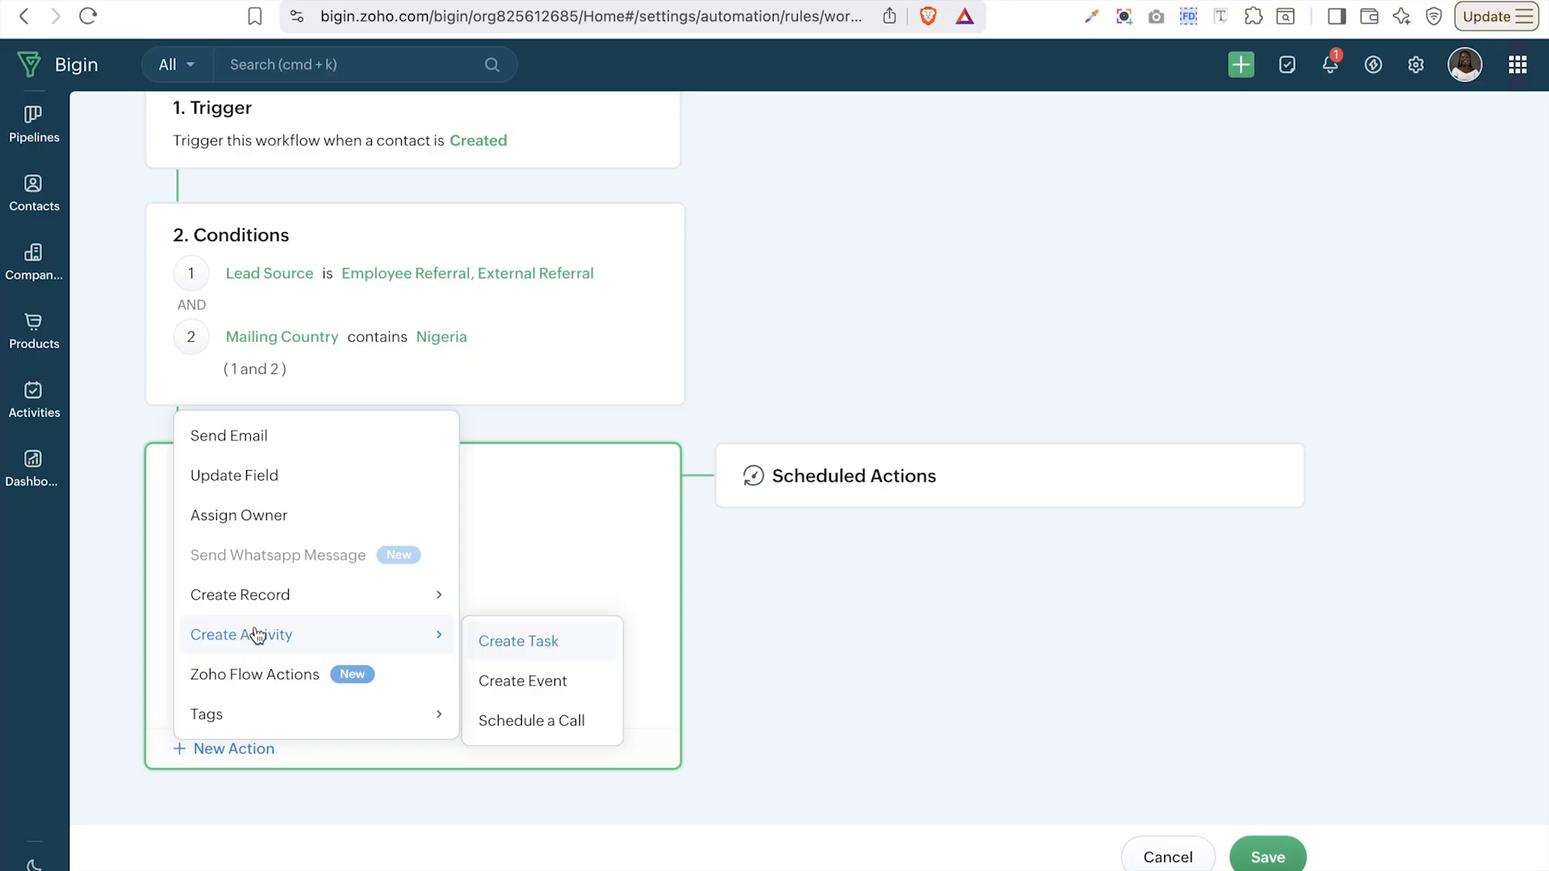
left_click(258, 636)
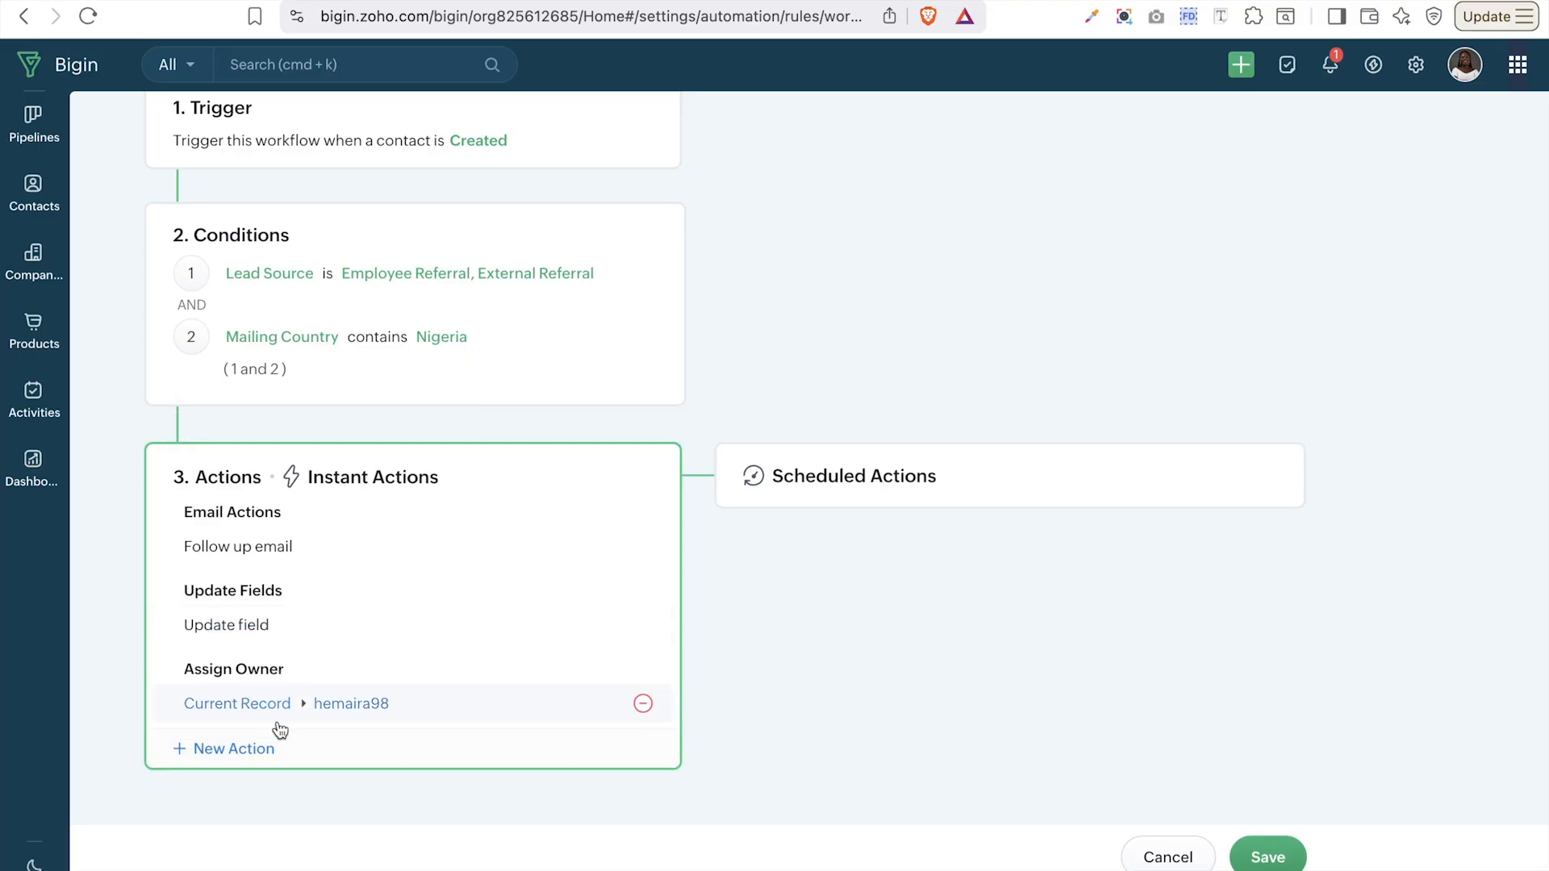
left_click(247, 757)
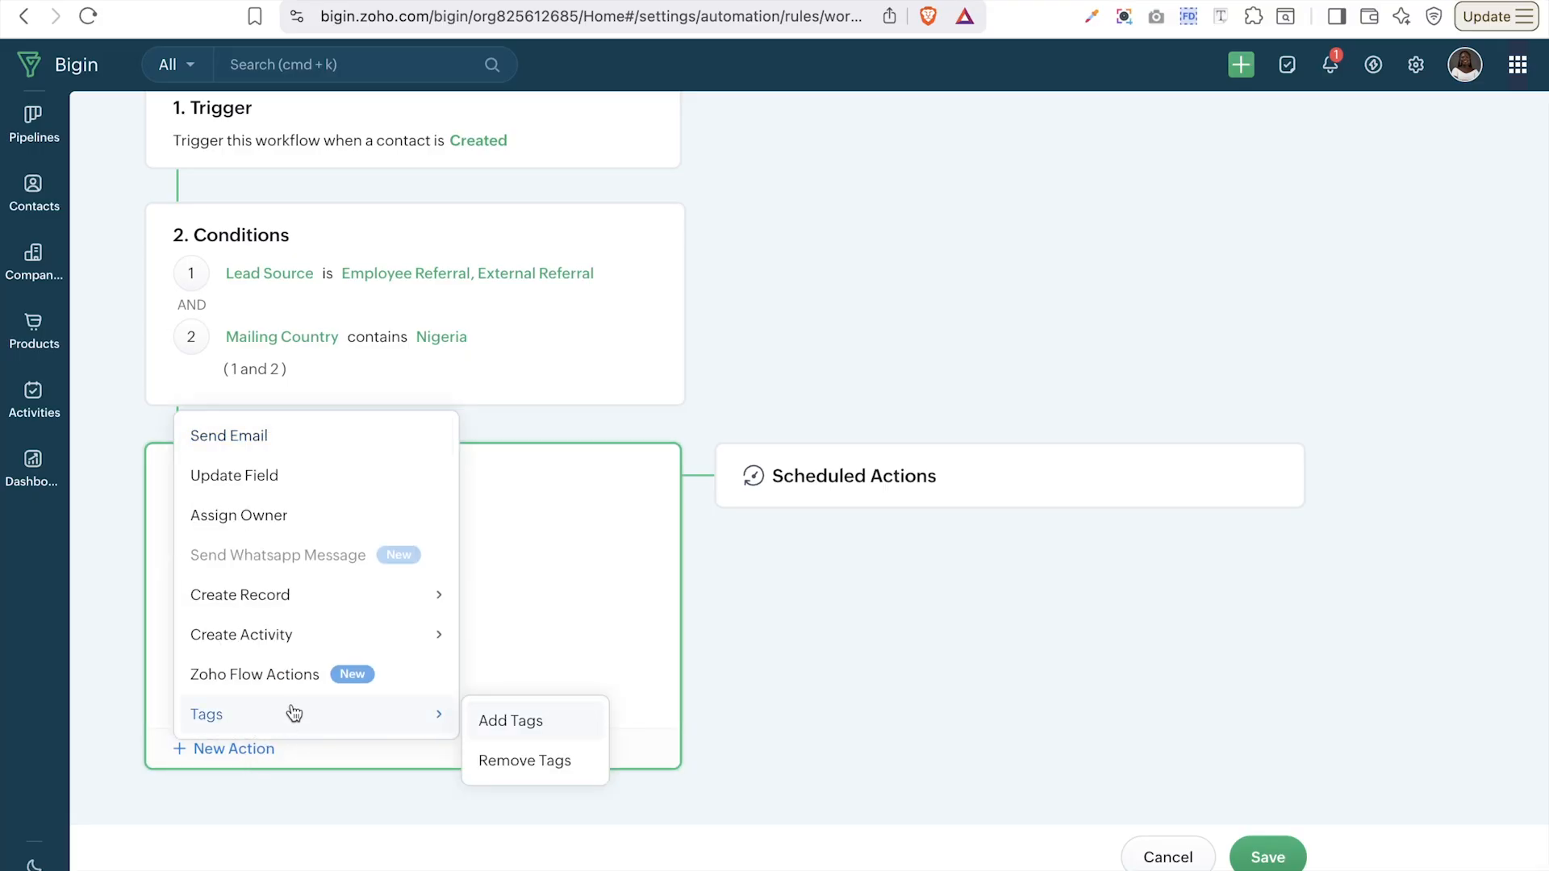
mouse_move(366, 598)
mouse_move(390, 633)
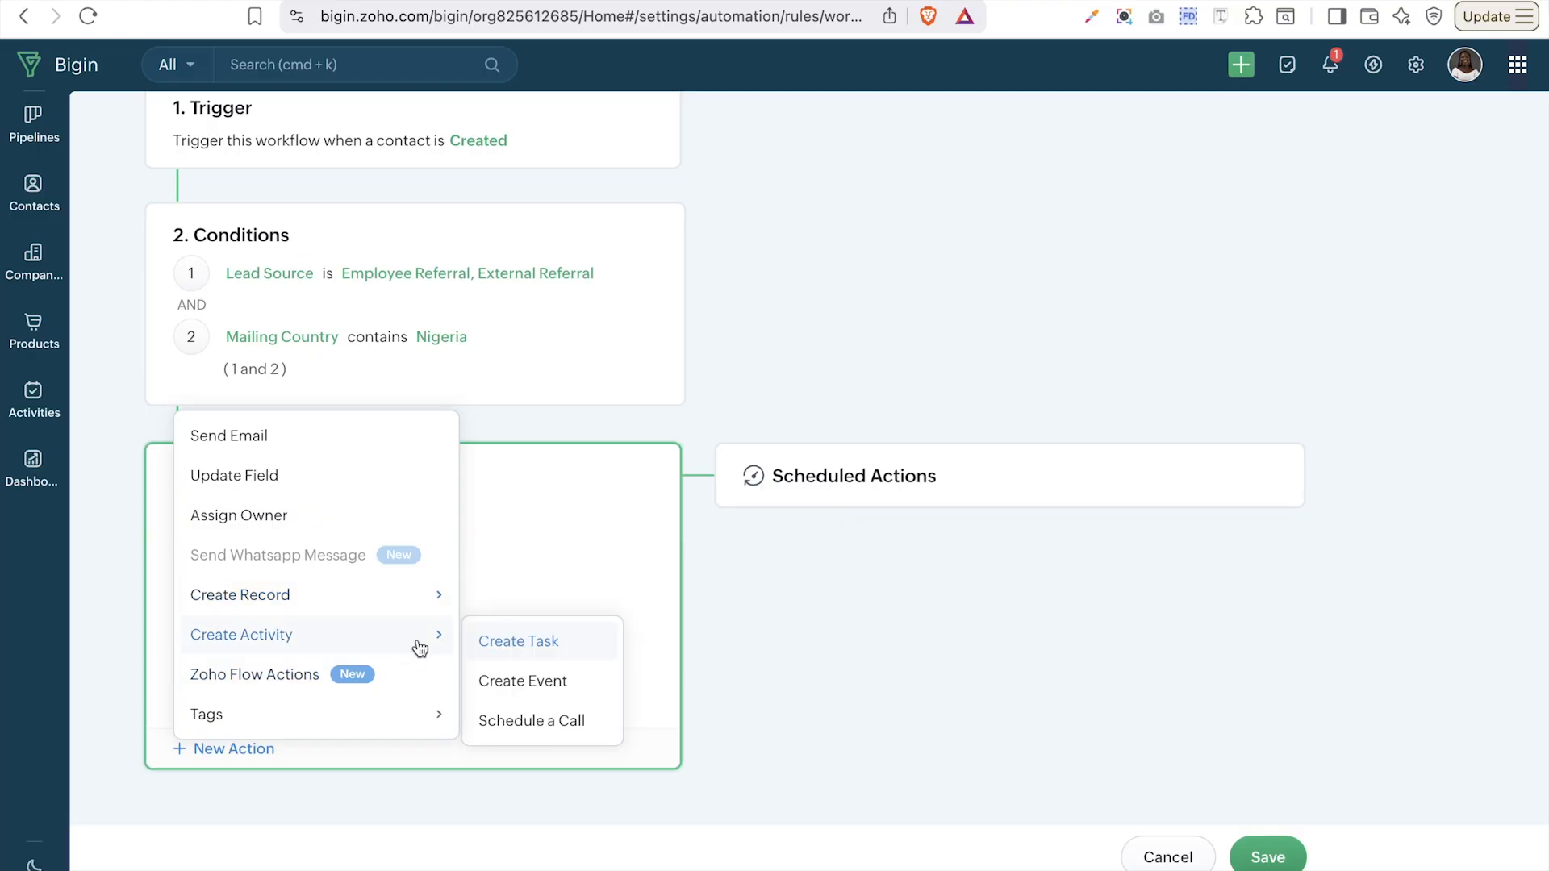
- Start a Create Task action and review its default first-and-last-name task name
left_click(495, 651)
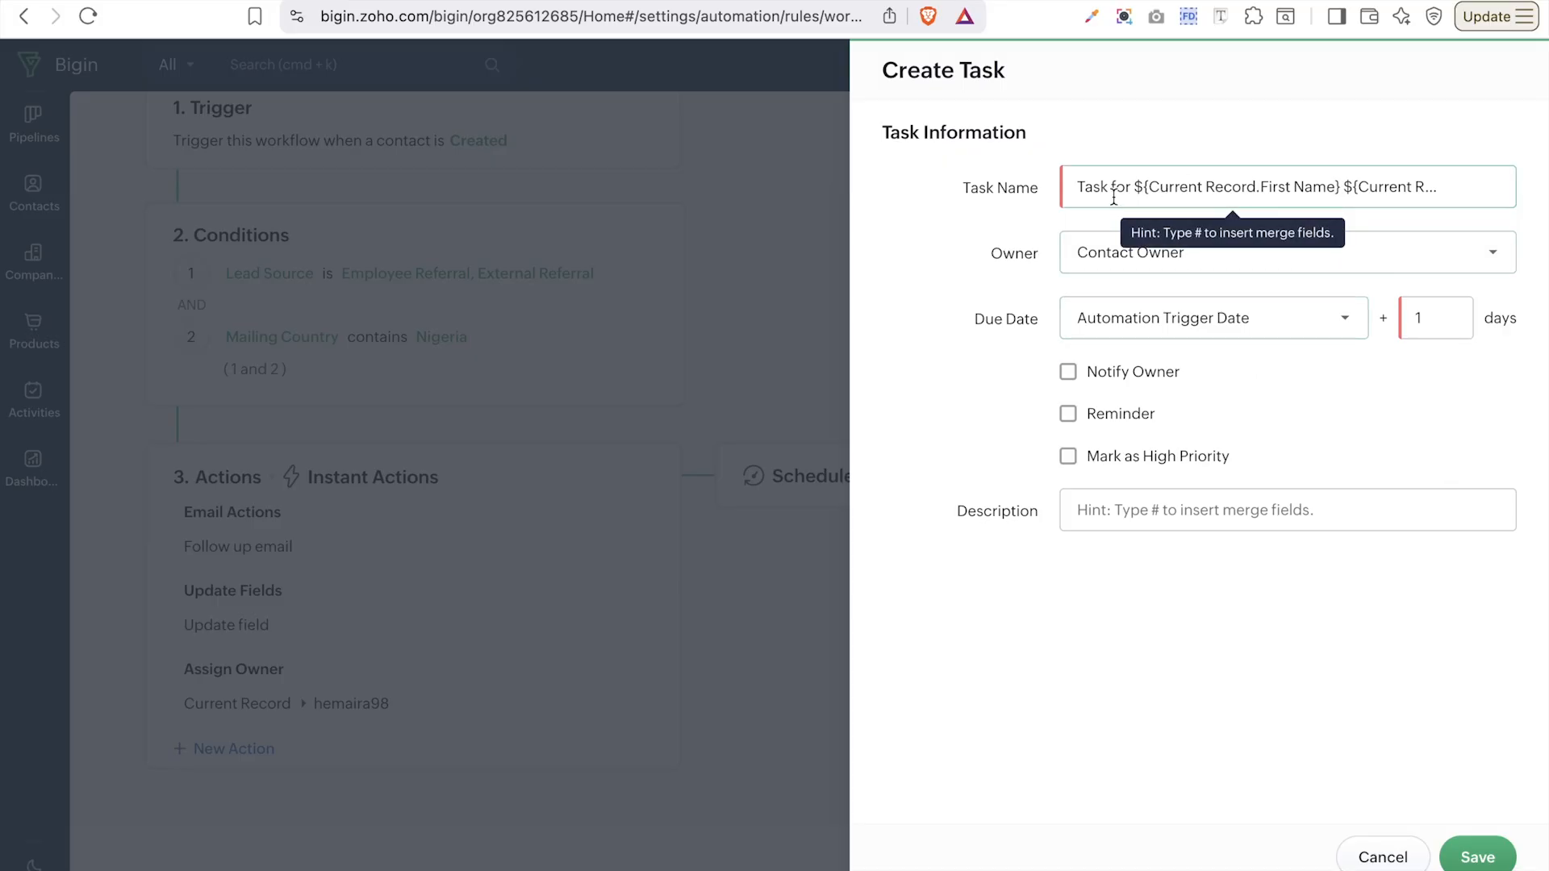
left_click(1183, 187)
key("BackSpace")
key("BackSpace")
key("BackSpace")
key("BackSpace")
key("BackSpace")
key("BackSpace")
key("BackSpace")
key("BackSpace")
key("BackSpace")
key("BackSpace")
key("BackSpace")
key("BackSpace")
key("BackSpace")
key("BackSpace")
key("BackSpace")
left_click(1313, 182)
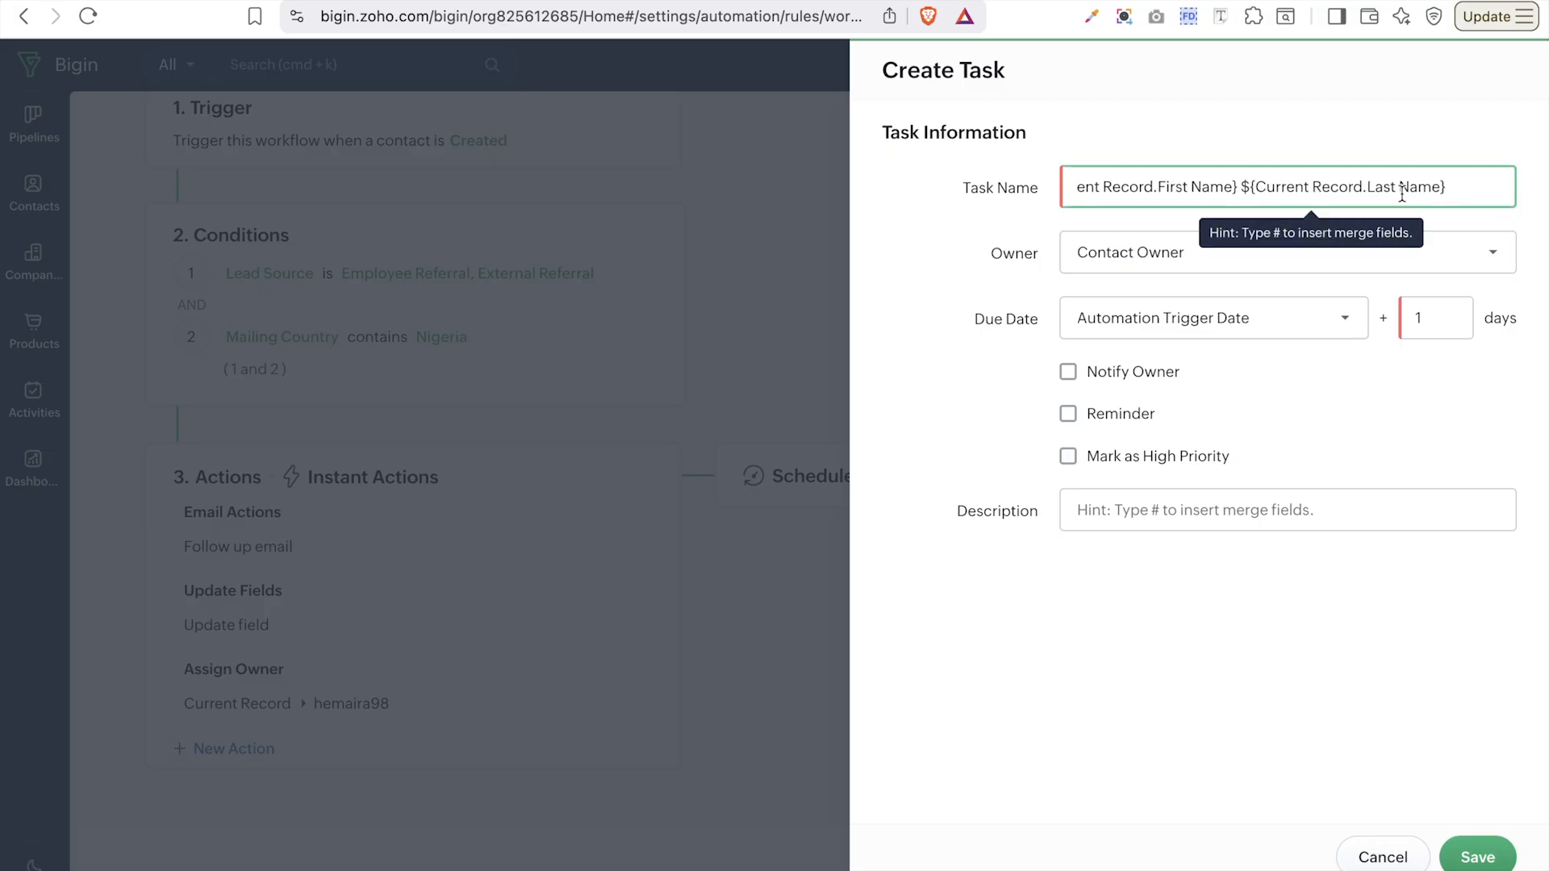
scroll(1402, 195, "left", 1)
scroll(1402, 195, "left", 1)
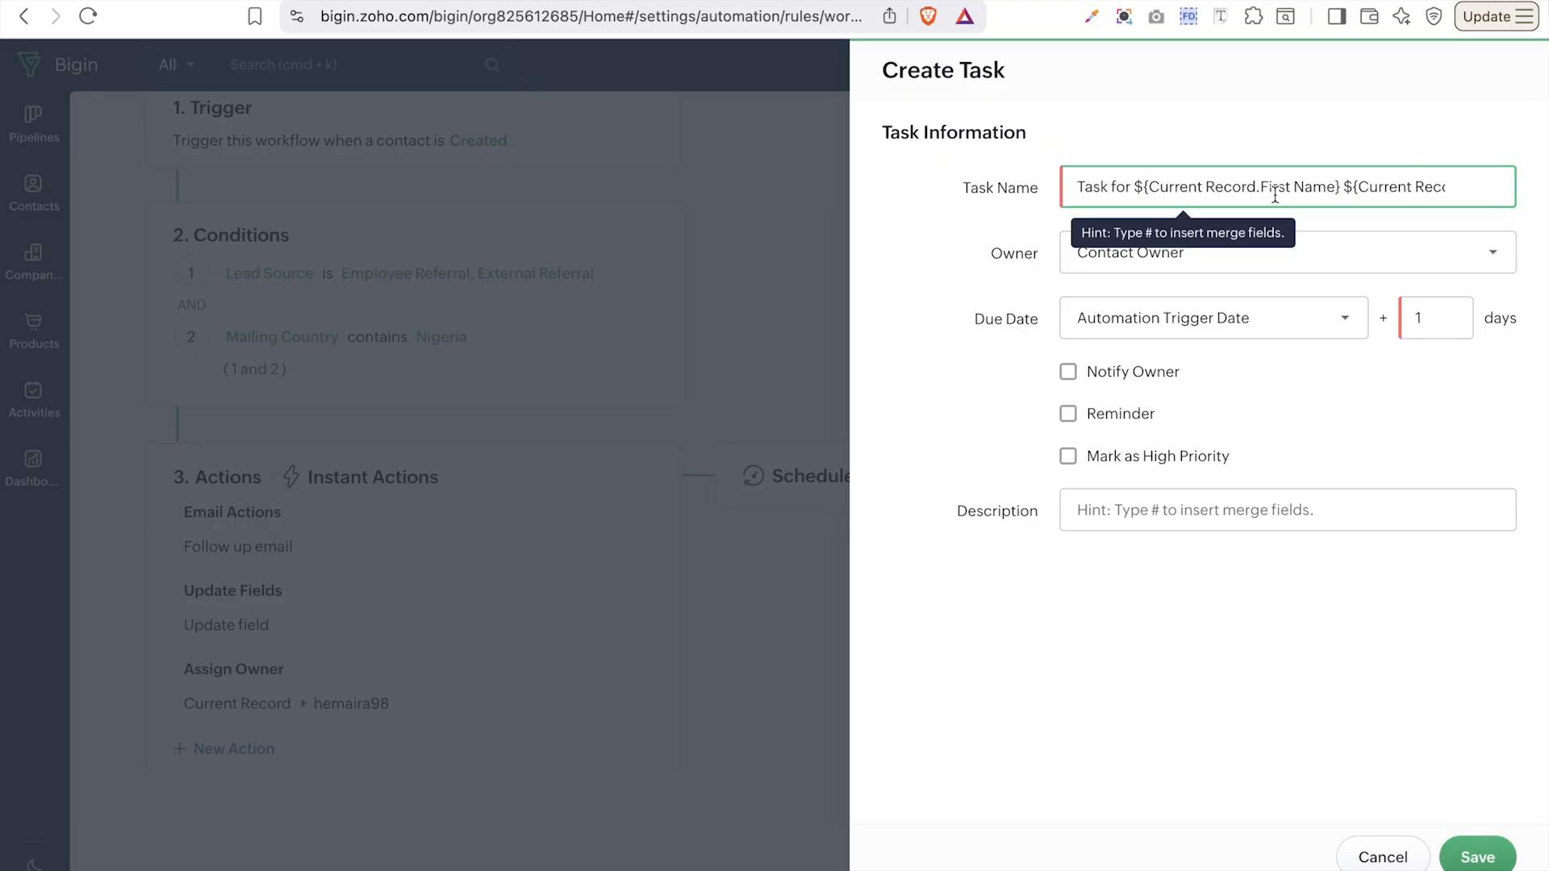
- Assign the task to Contact Owner, due 10 days after the Automation Trigger Date
left_click(1303, 250)
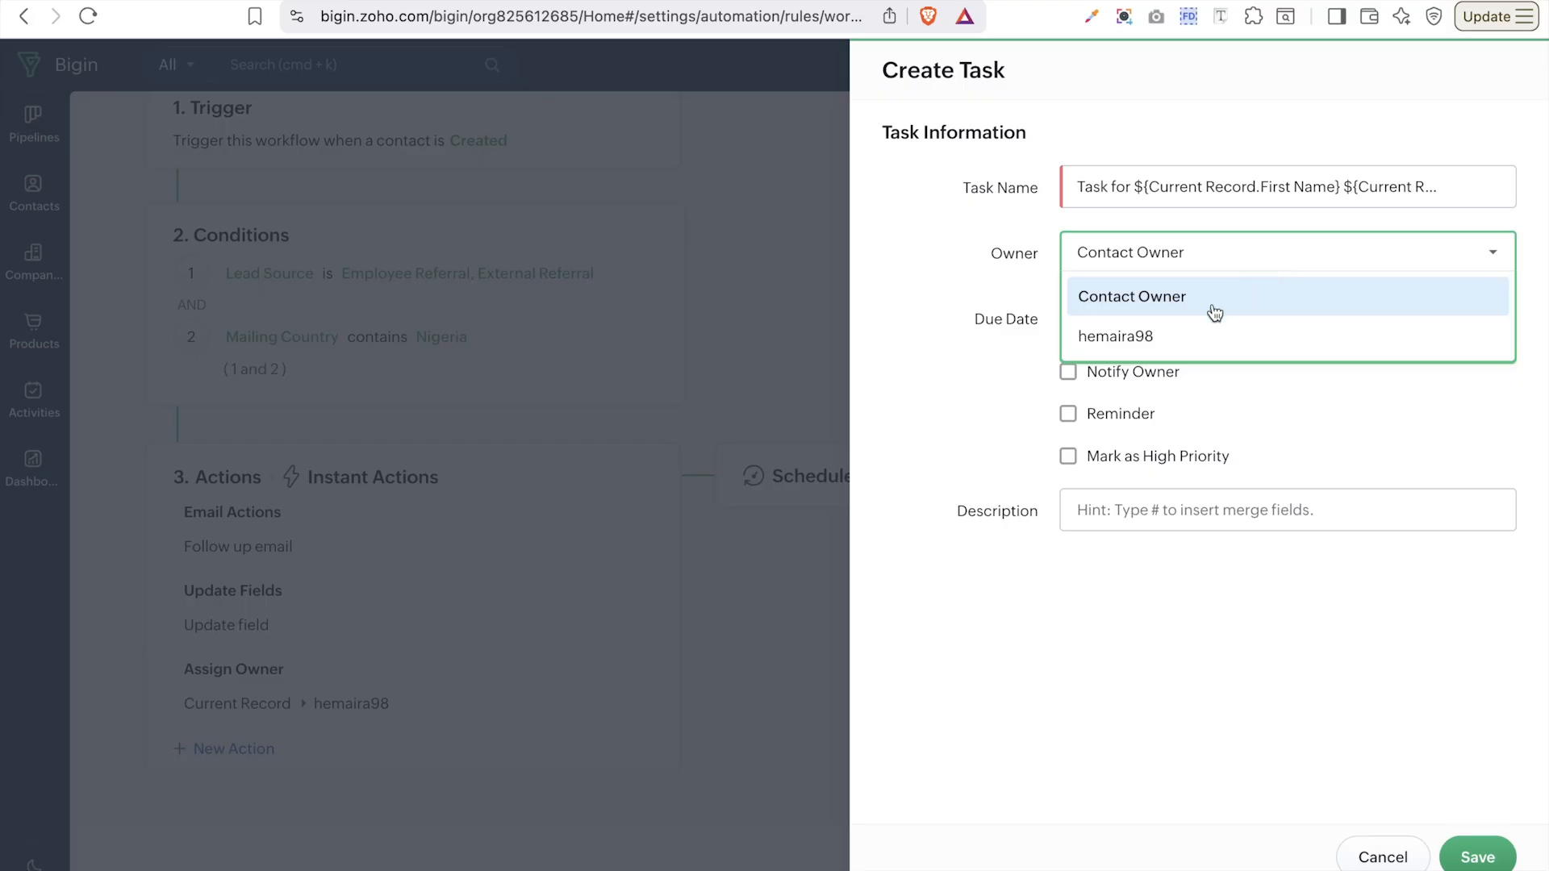
left_click(973, 391)
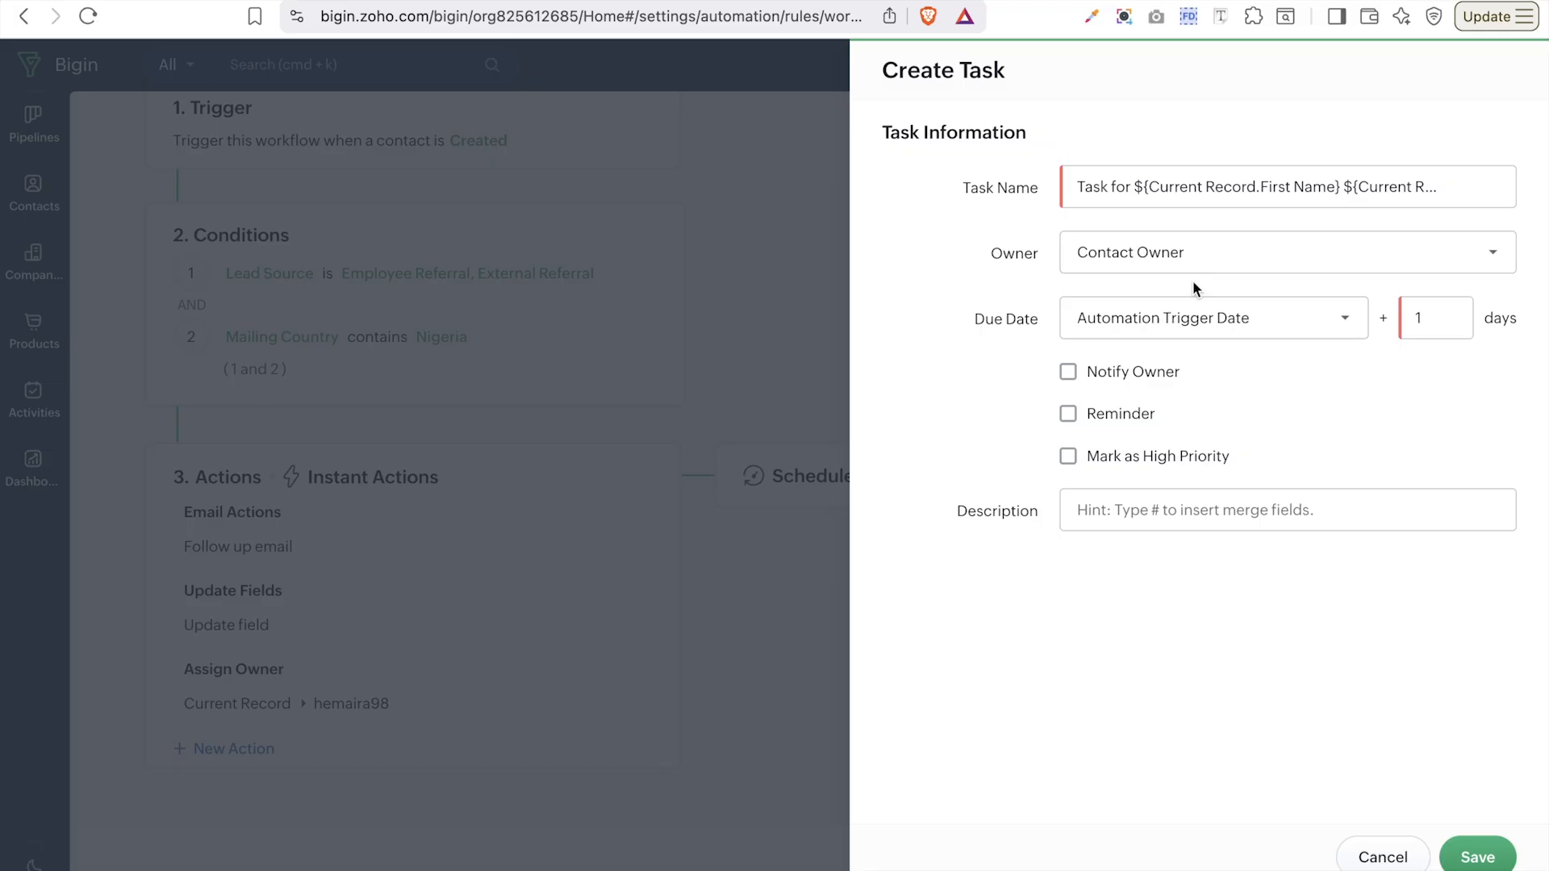
left_click(1204, 320)
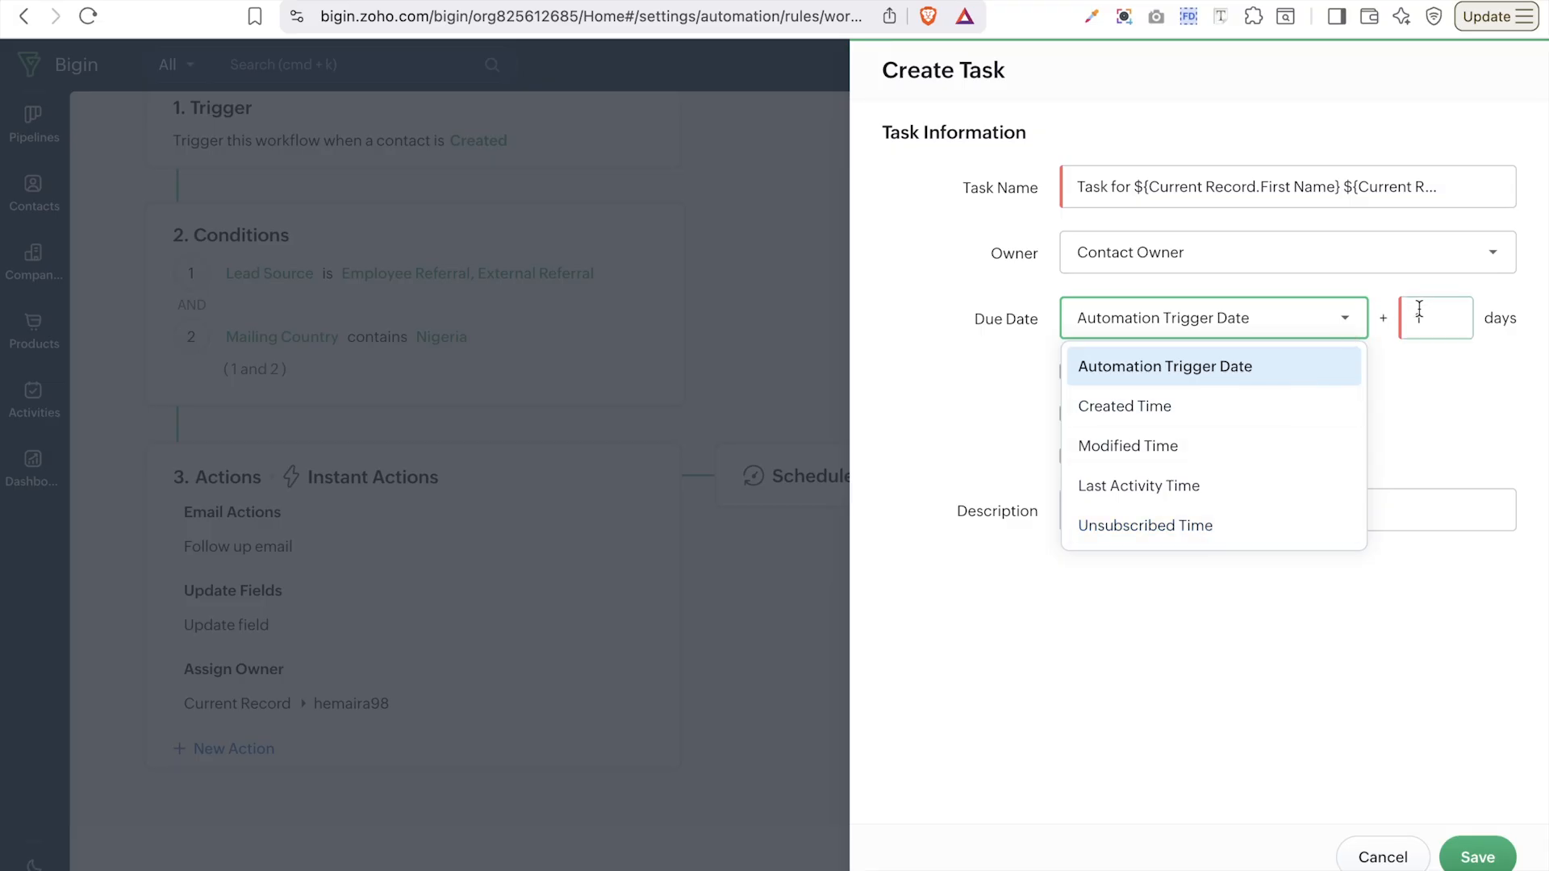
left_click(1276, 365)
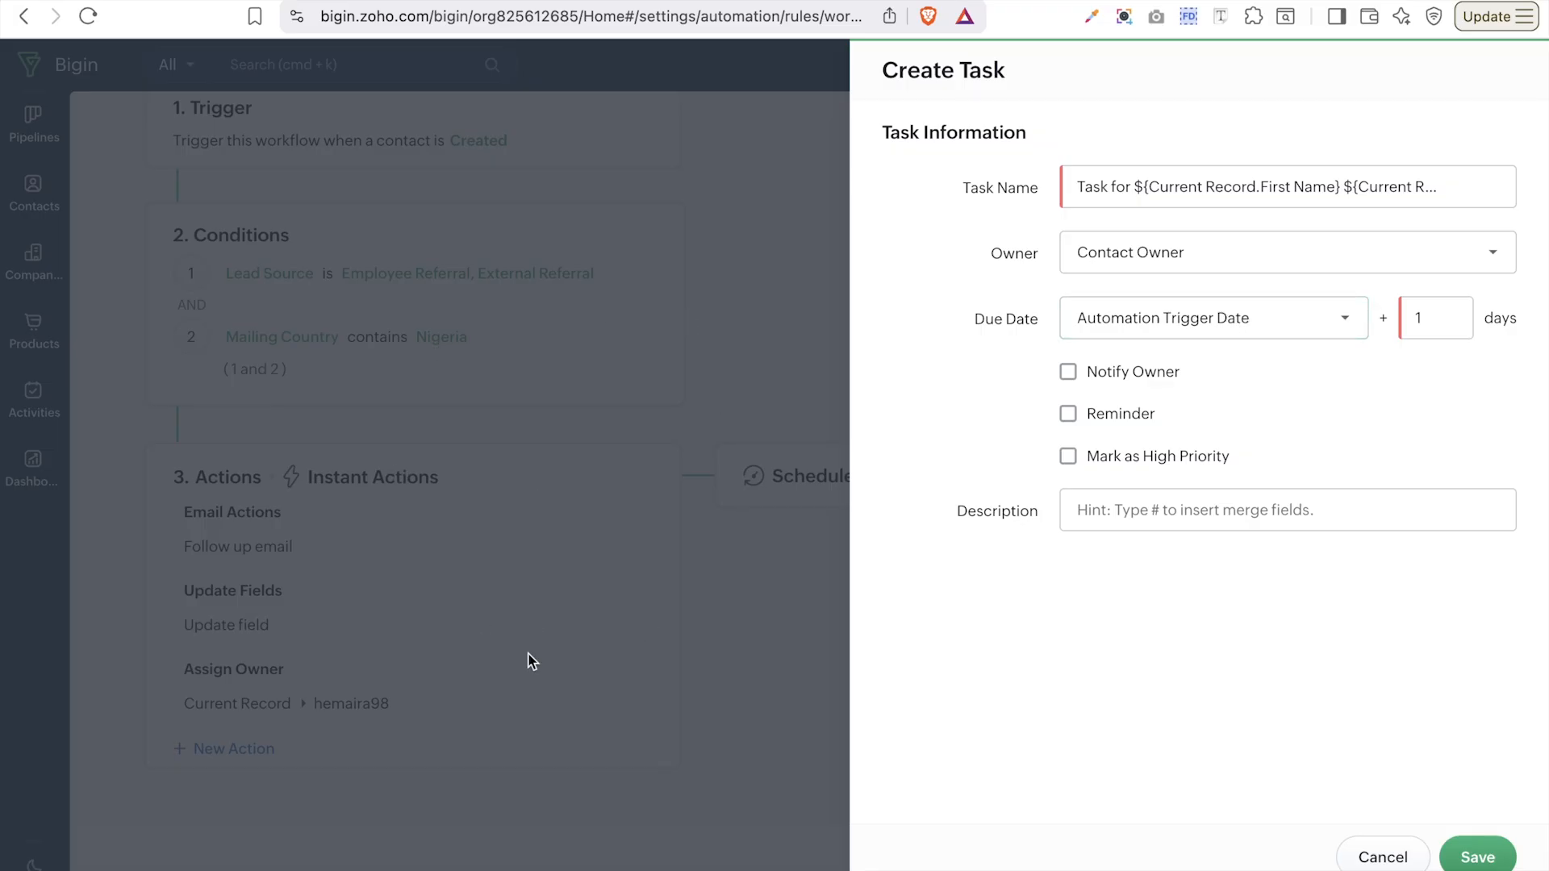
left_click(1430, 333)
type("0")
- Notify the owner, remind a day before due date, mark High Priority, and save
left_click(1120, 381)
left_click(1123, 419)
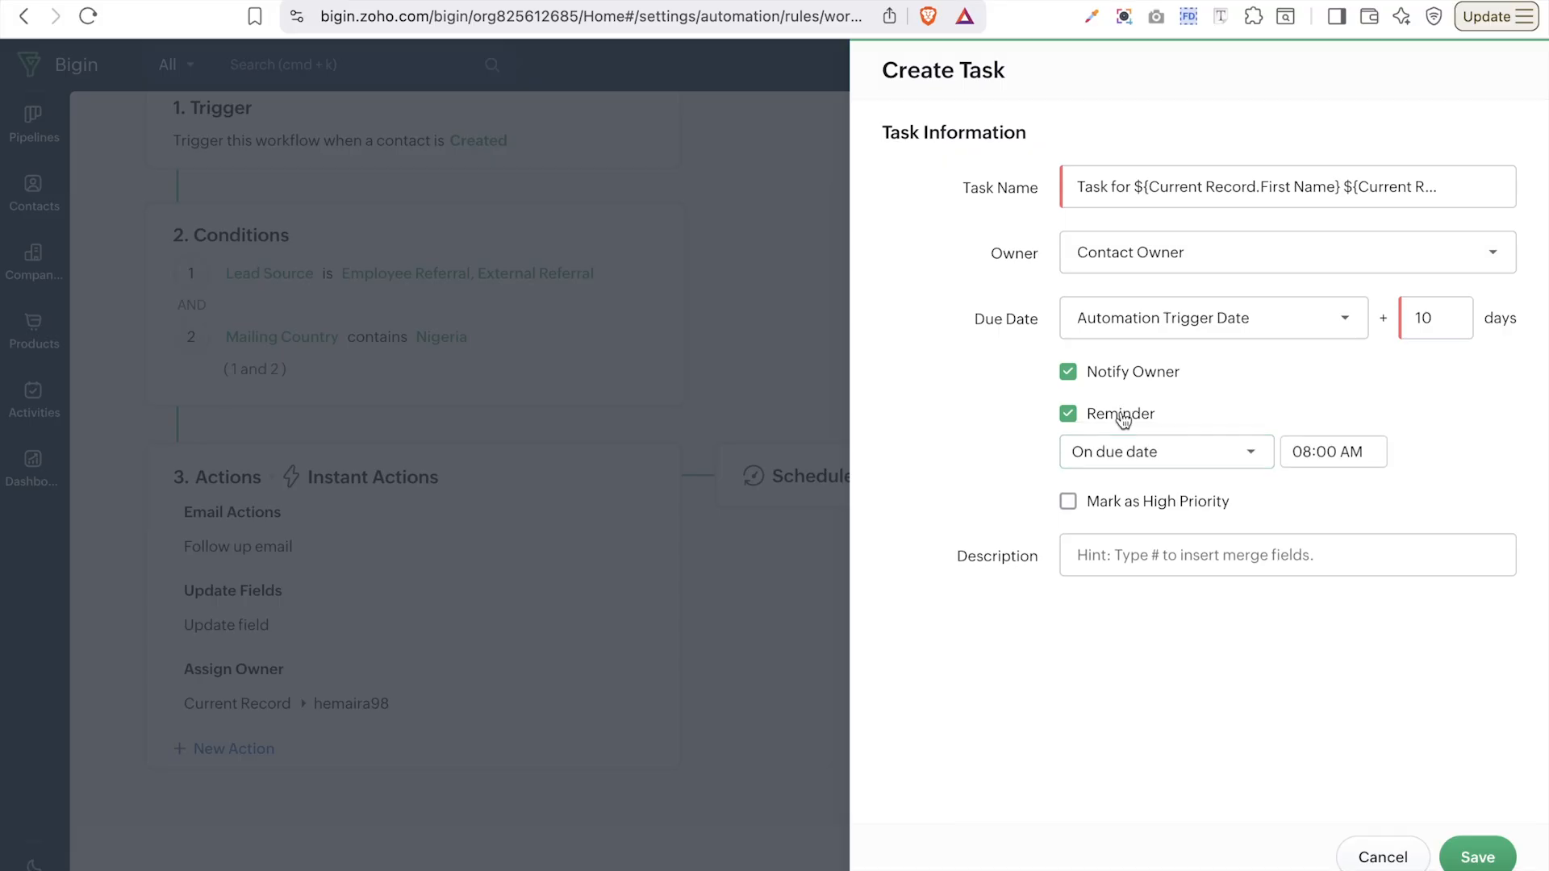
left_click(1170, 457)
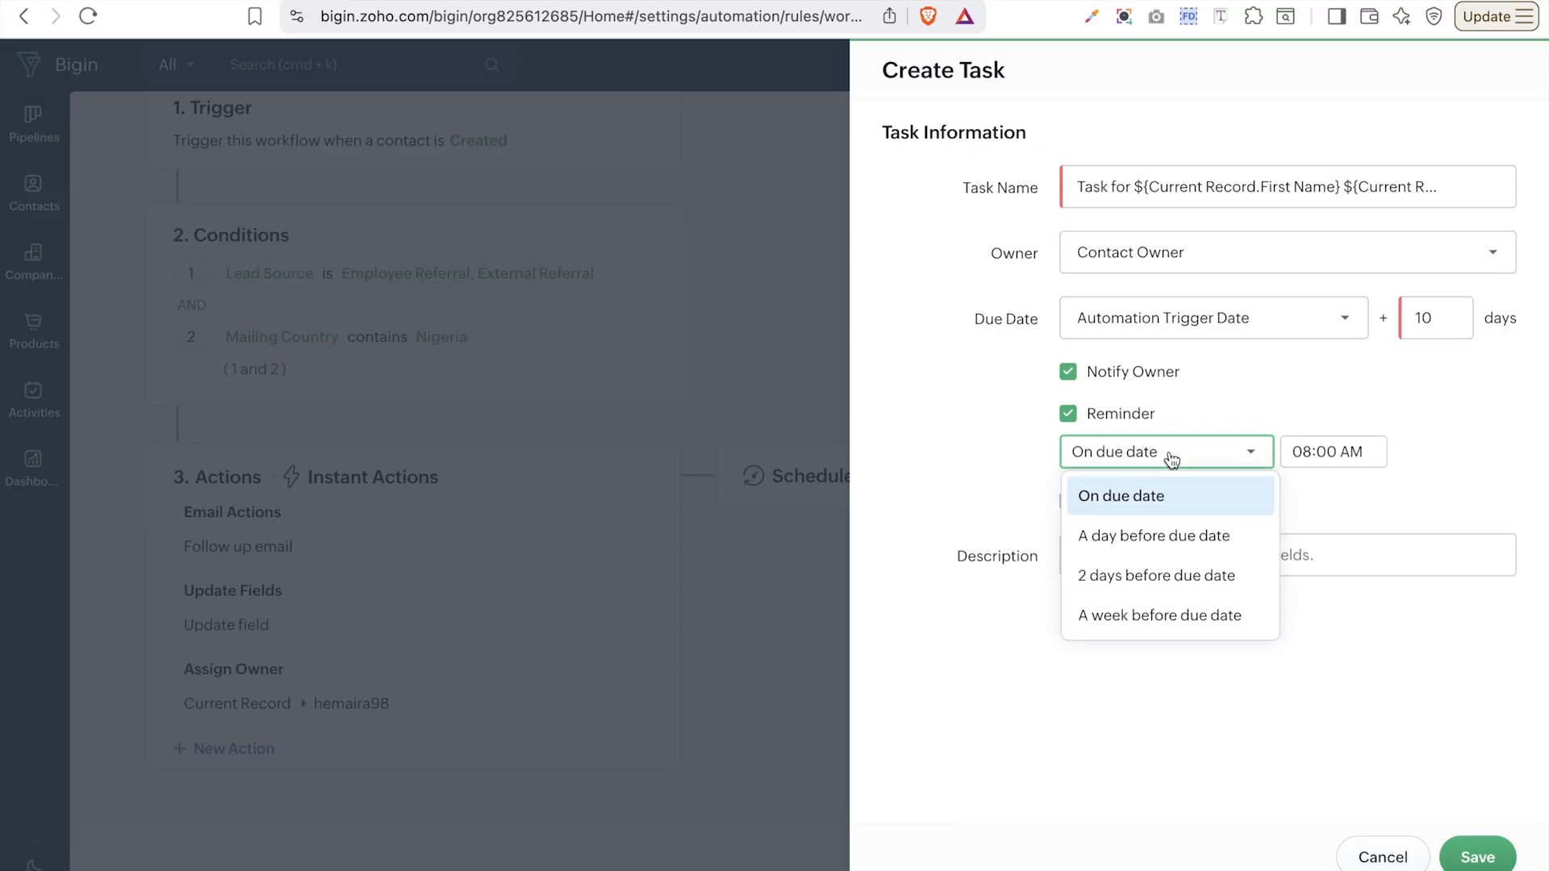
left_click(1181, 539)
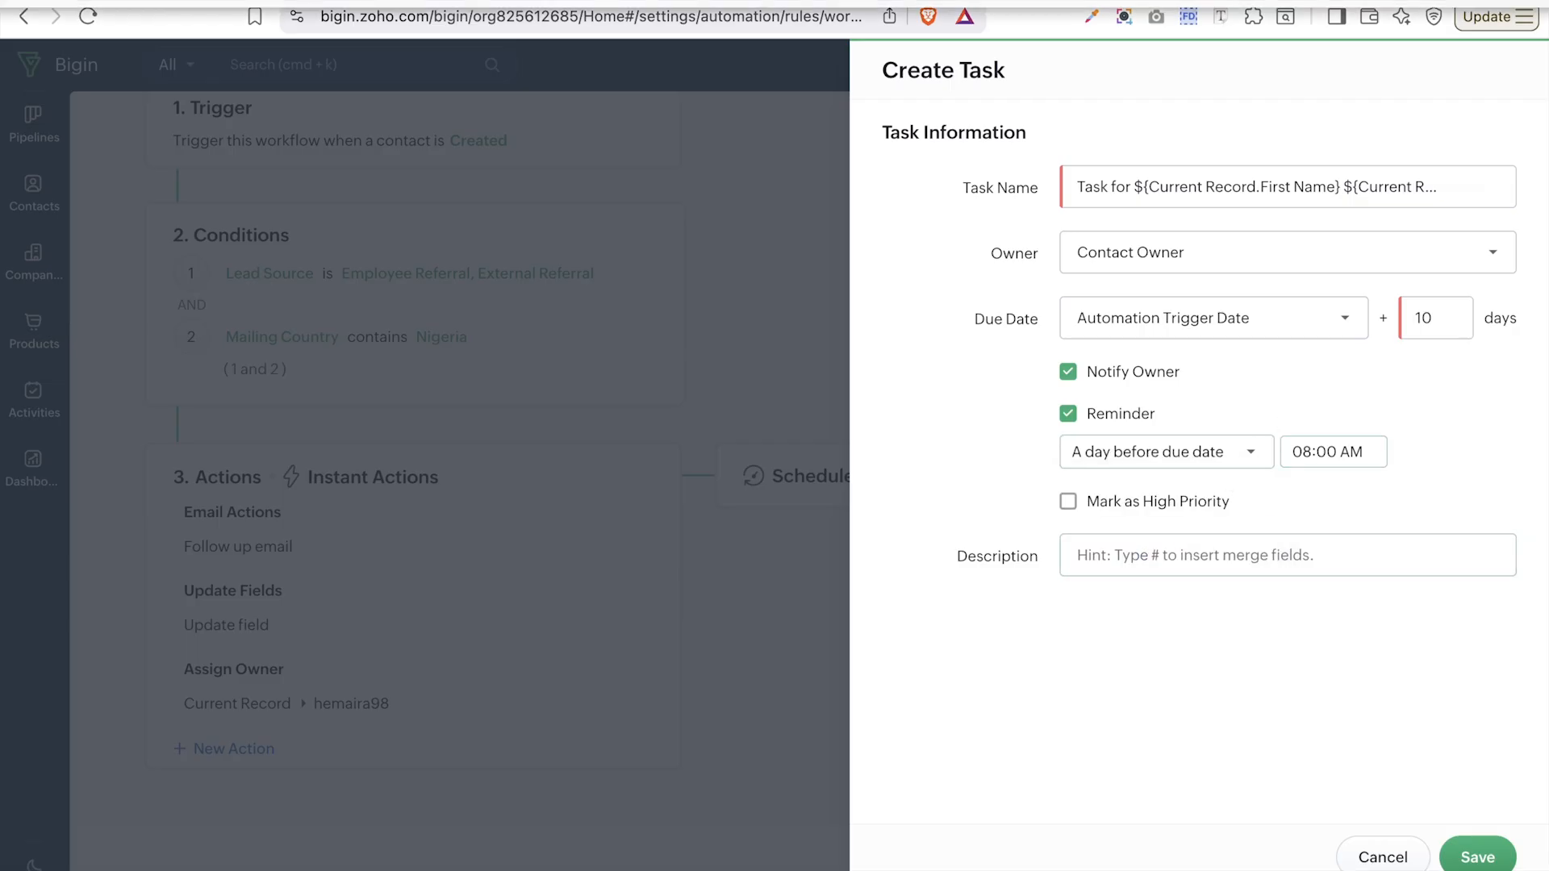
left_click(1156, 513)
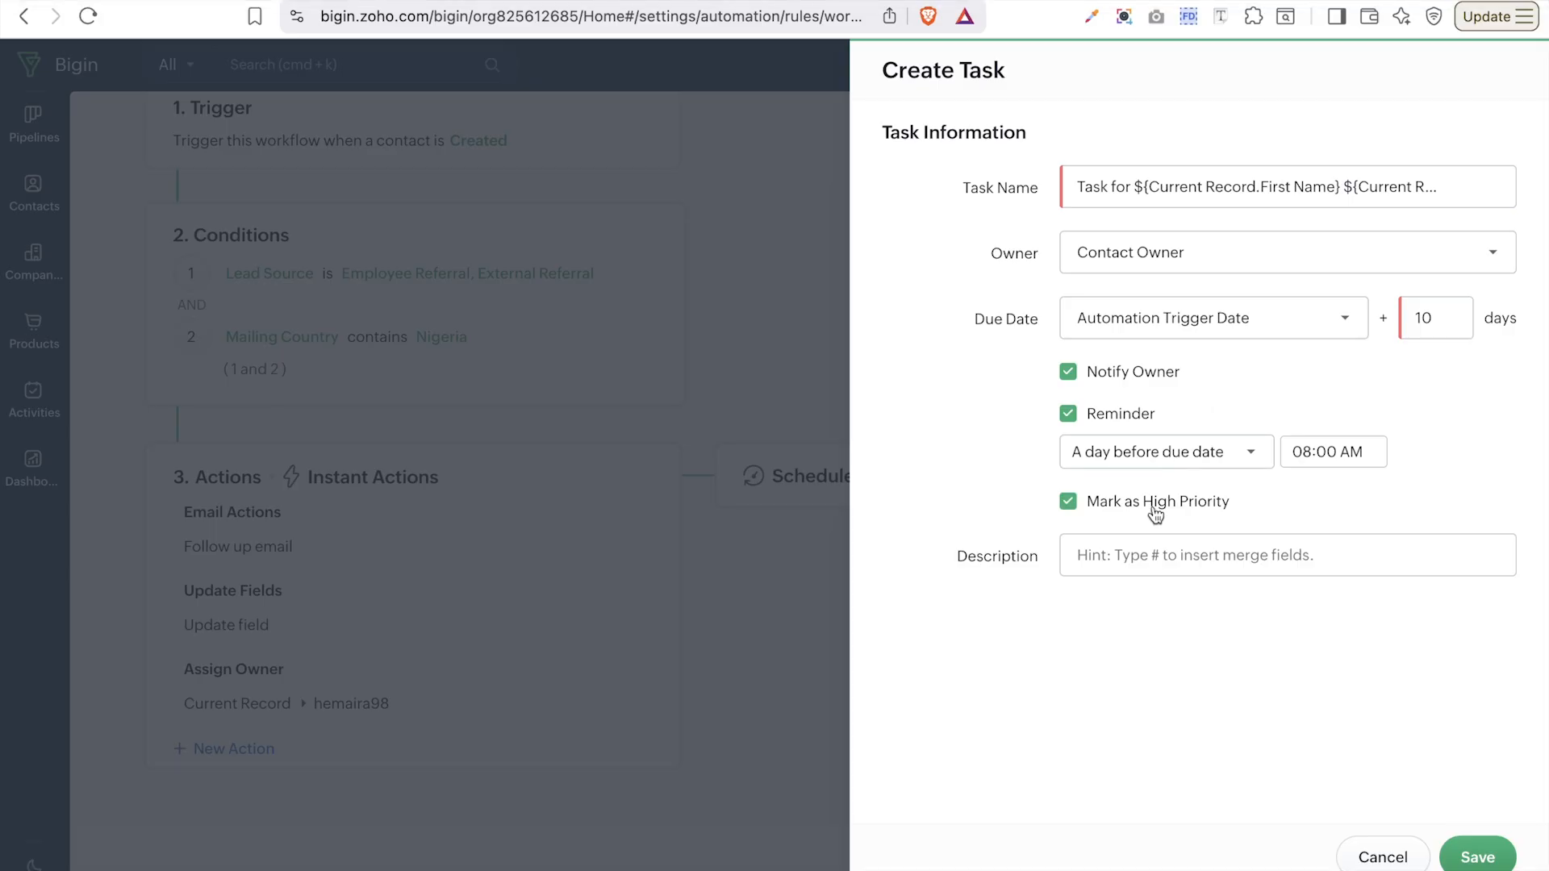
left_click(1154, 538)
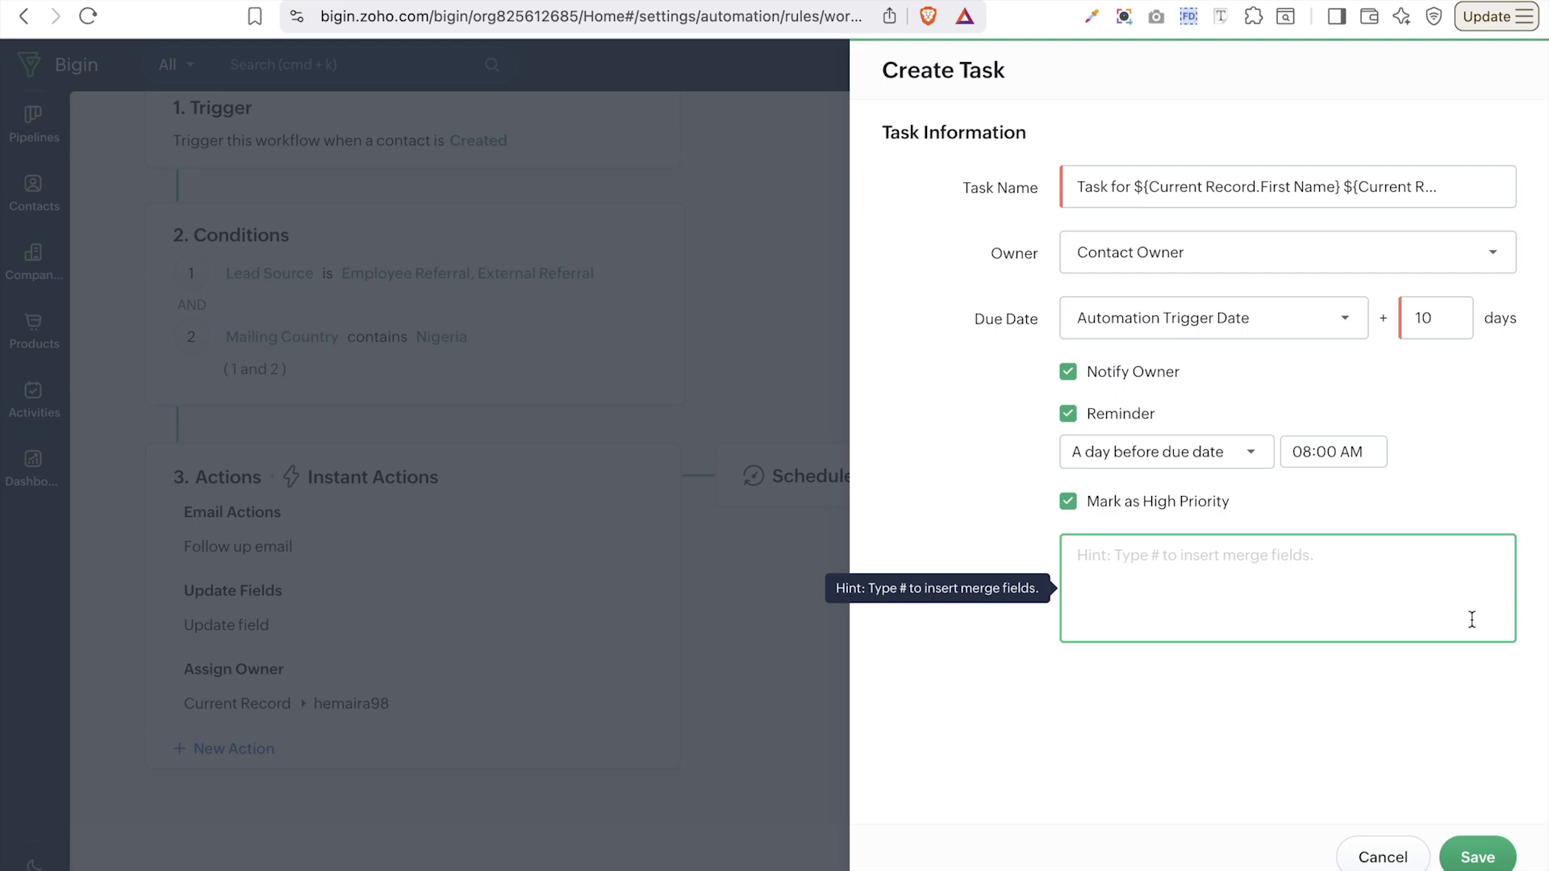
left_click(1479, 852)
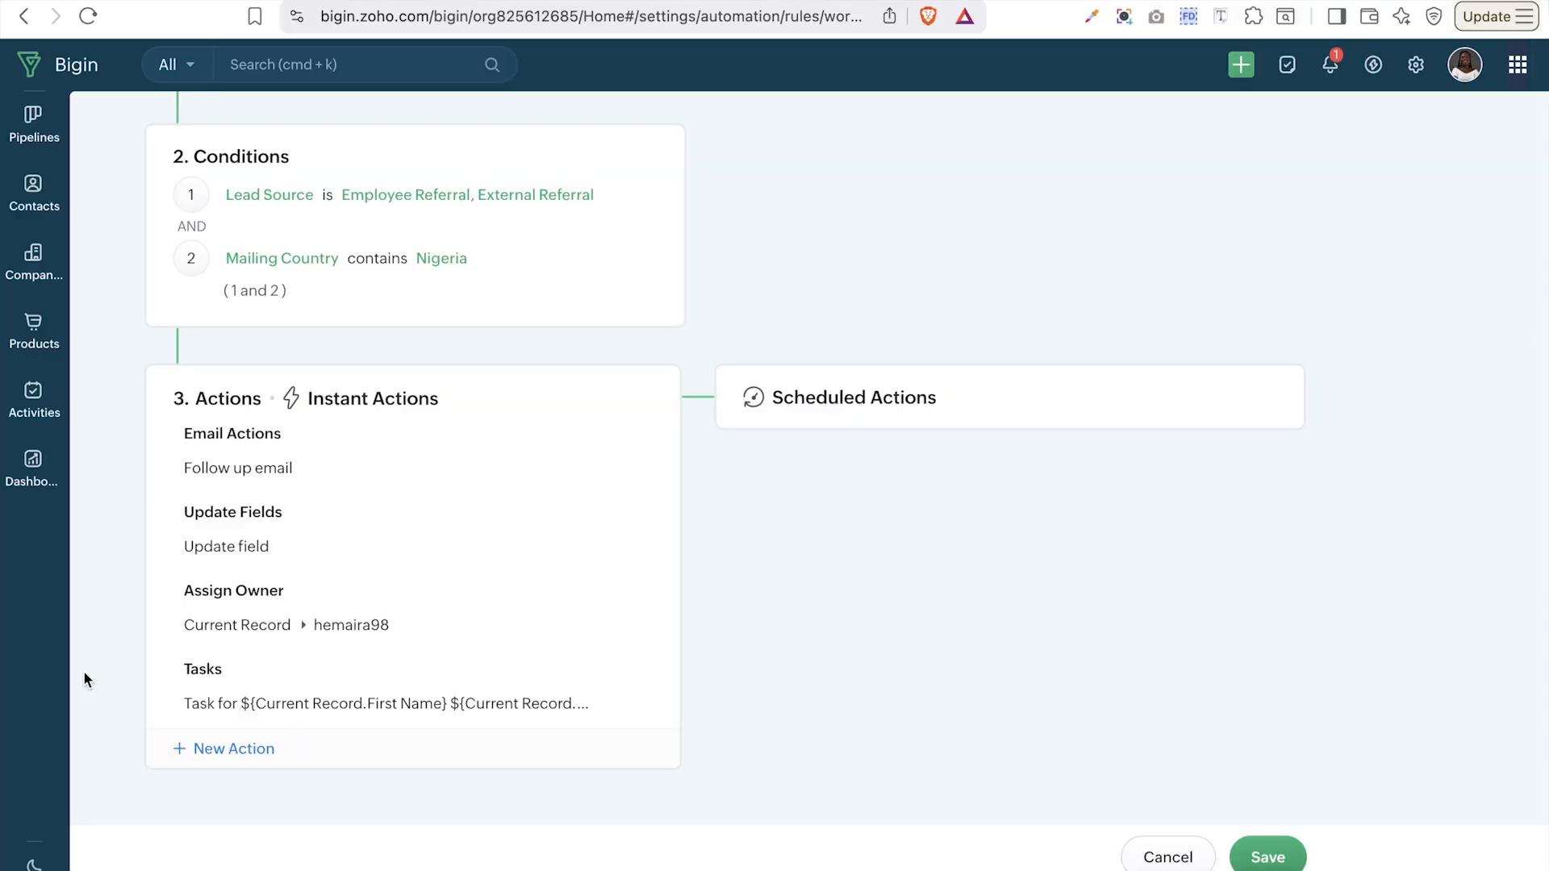
- Start an Add Tags action and enter the new tag name 'Referral'
left_click(230, 749)
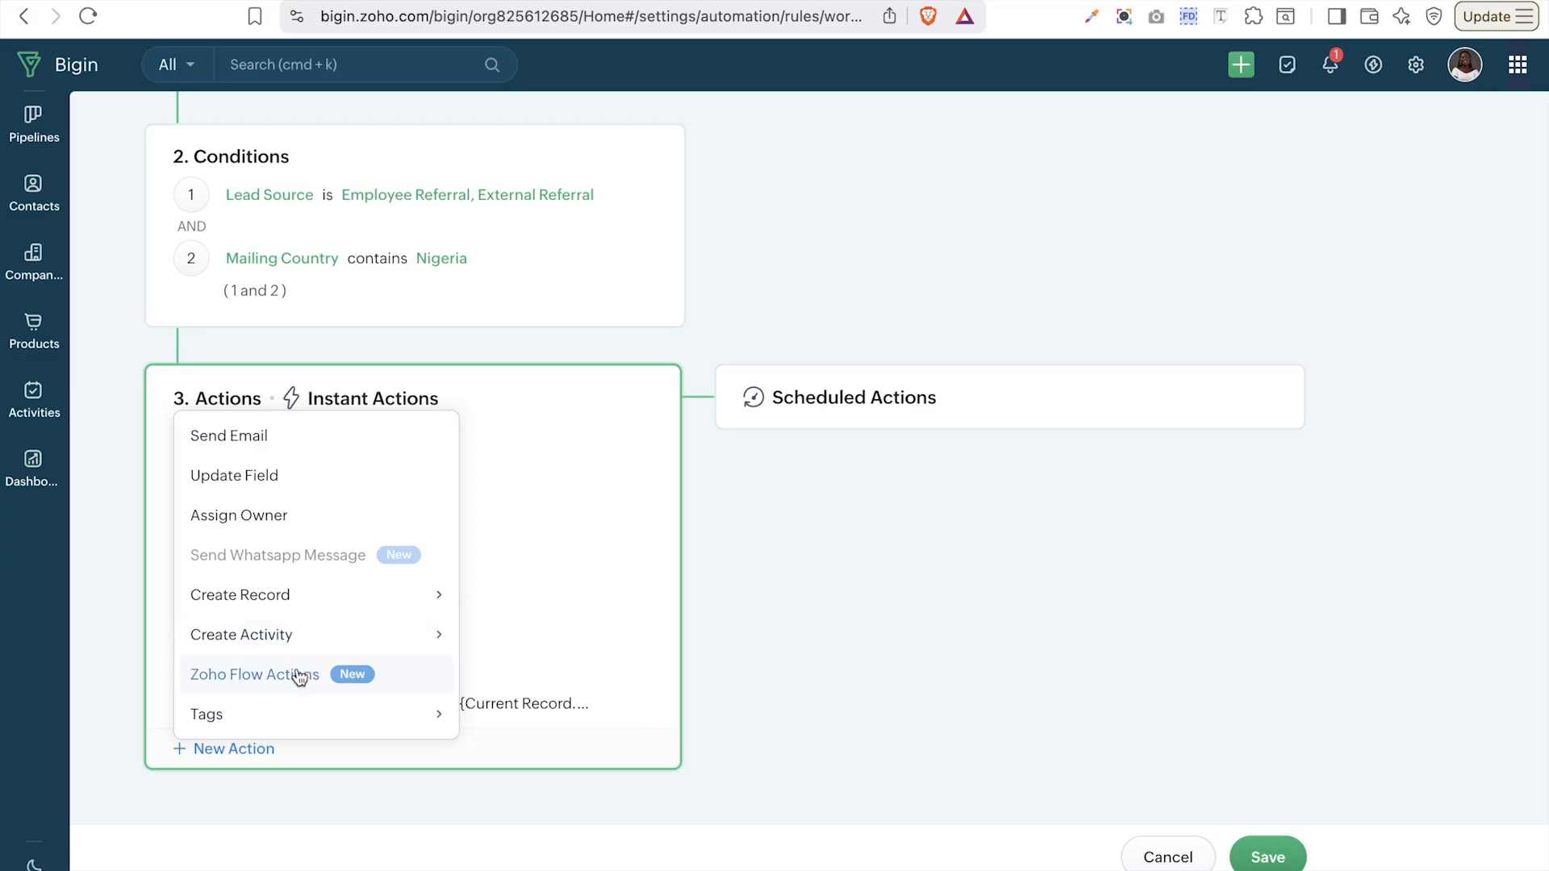
left_click(241, 711)
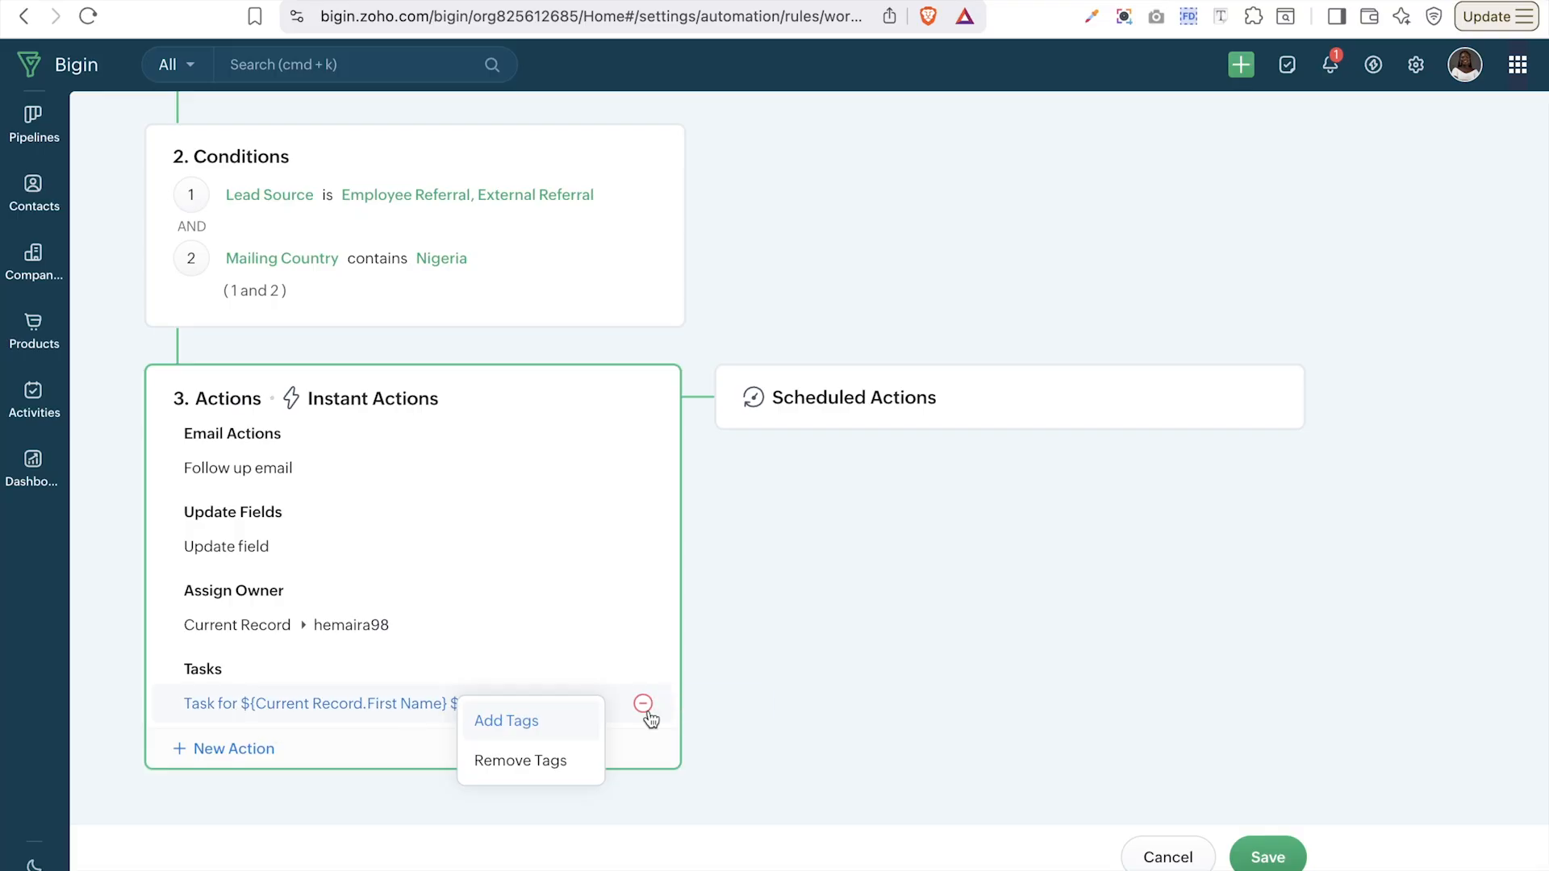
left_click(544, 726)
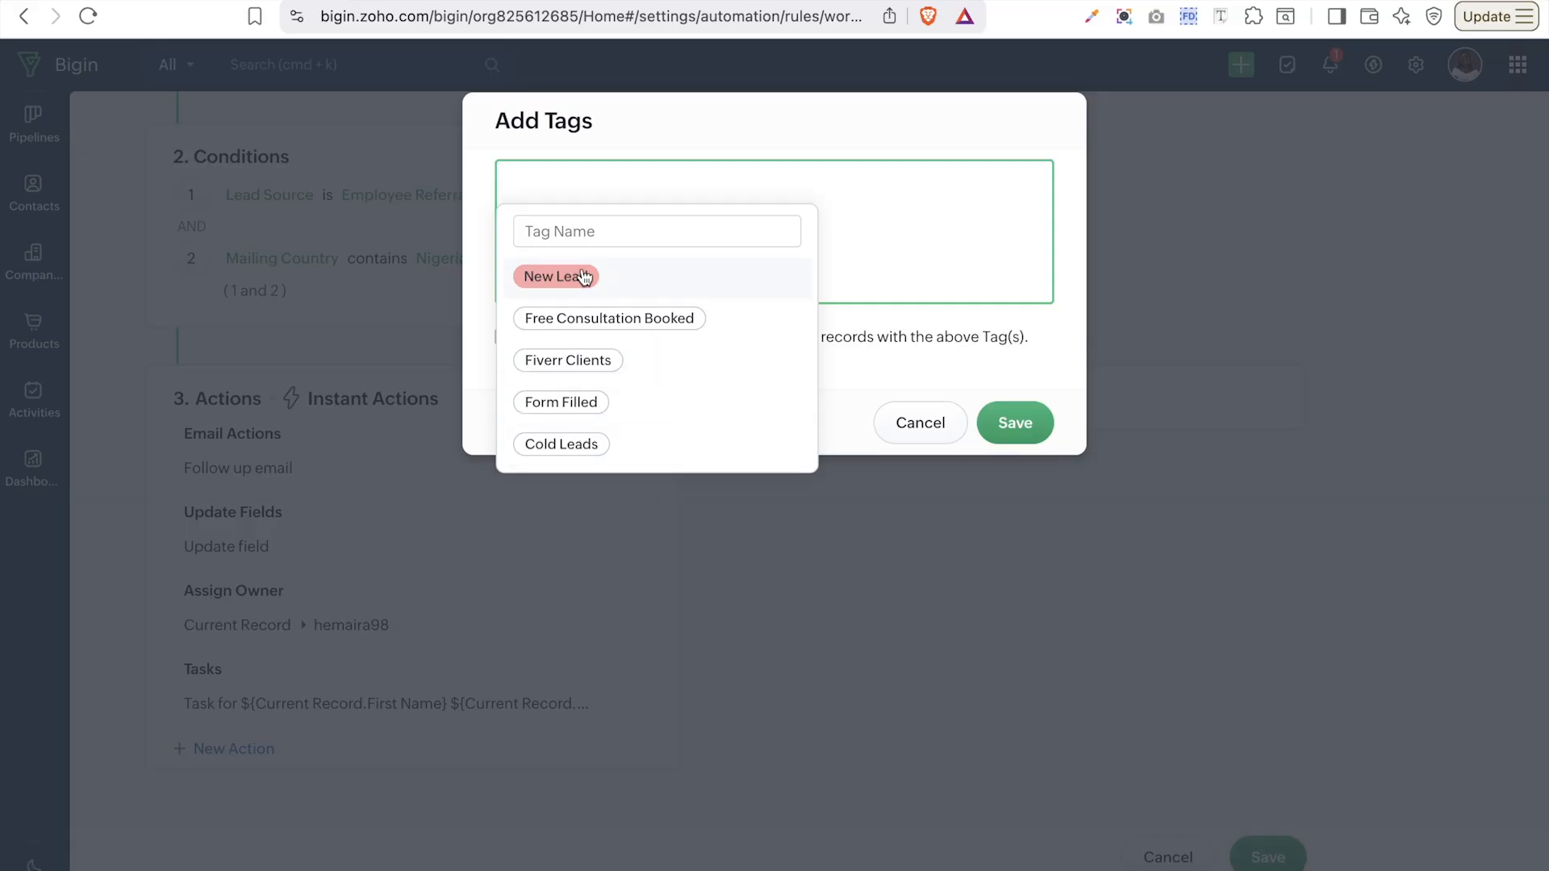
left_click(615, 233)
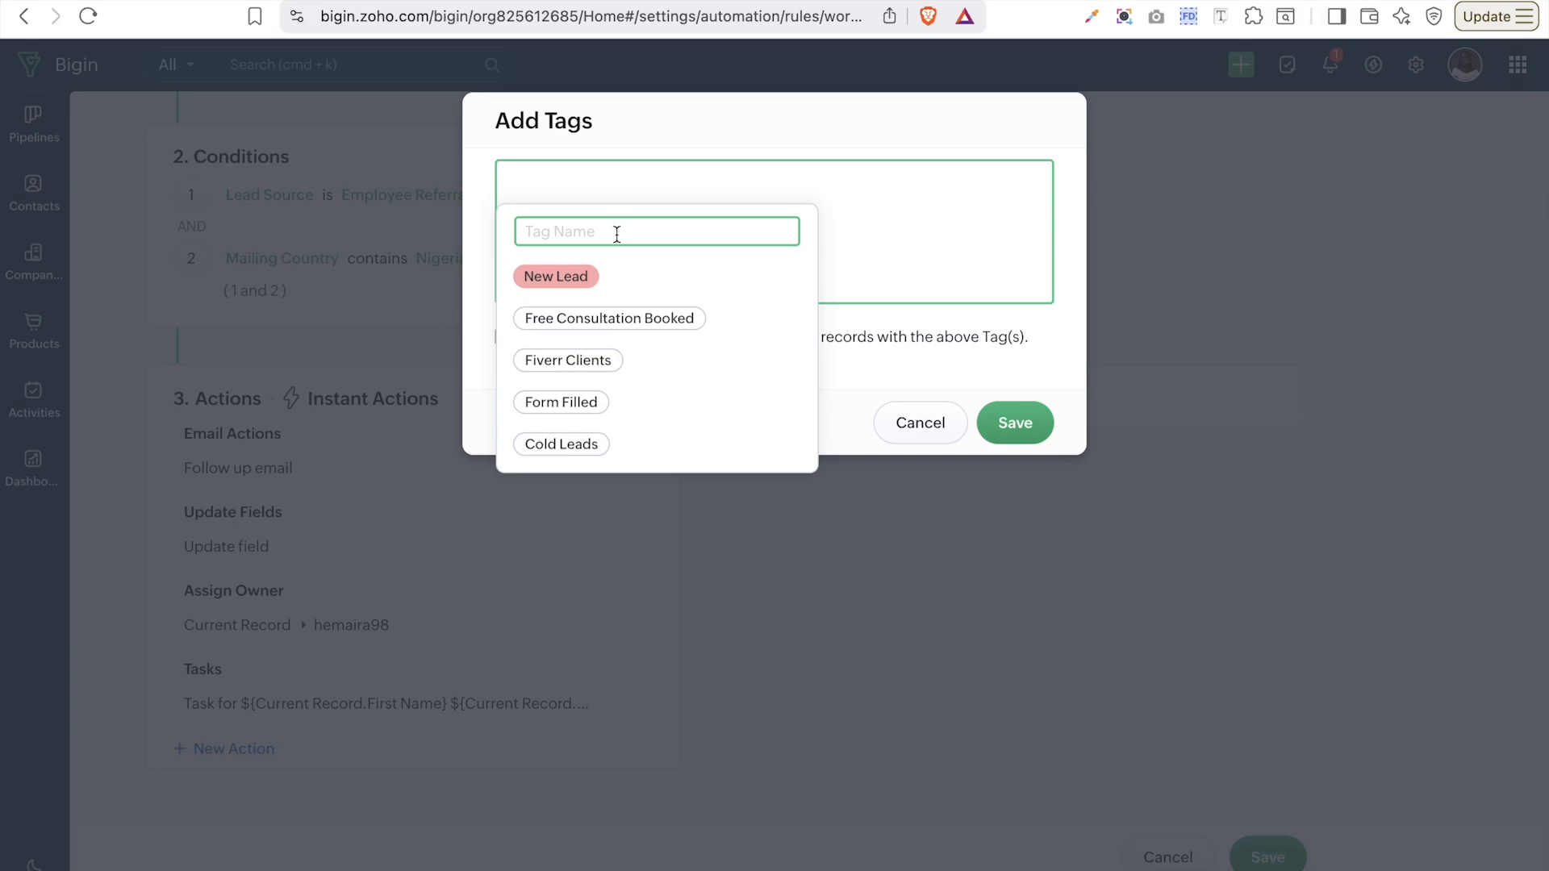
type("Re")
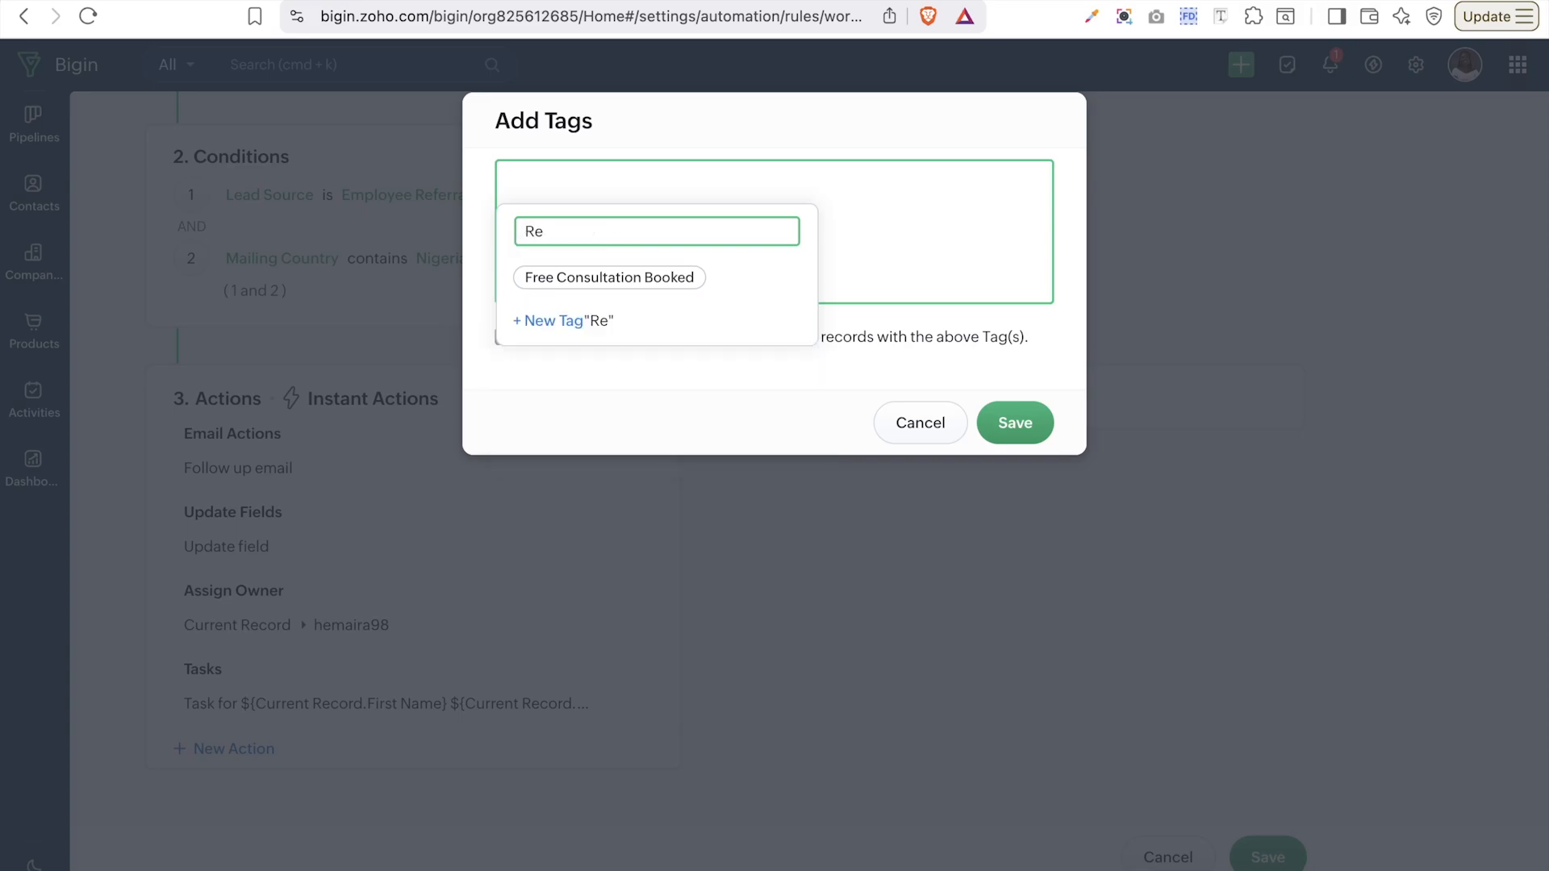
type("f")
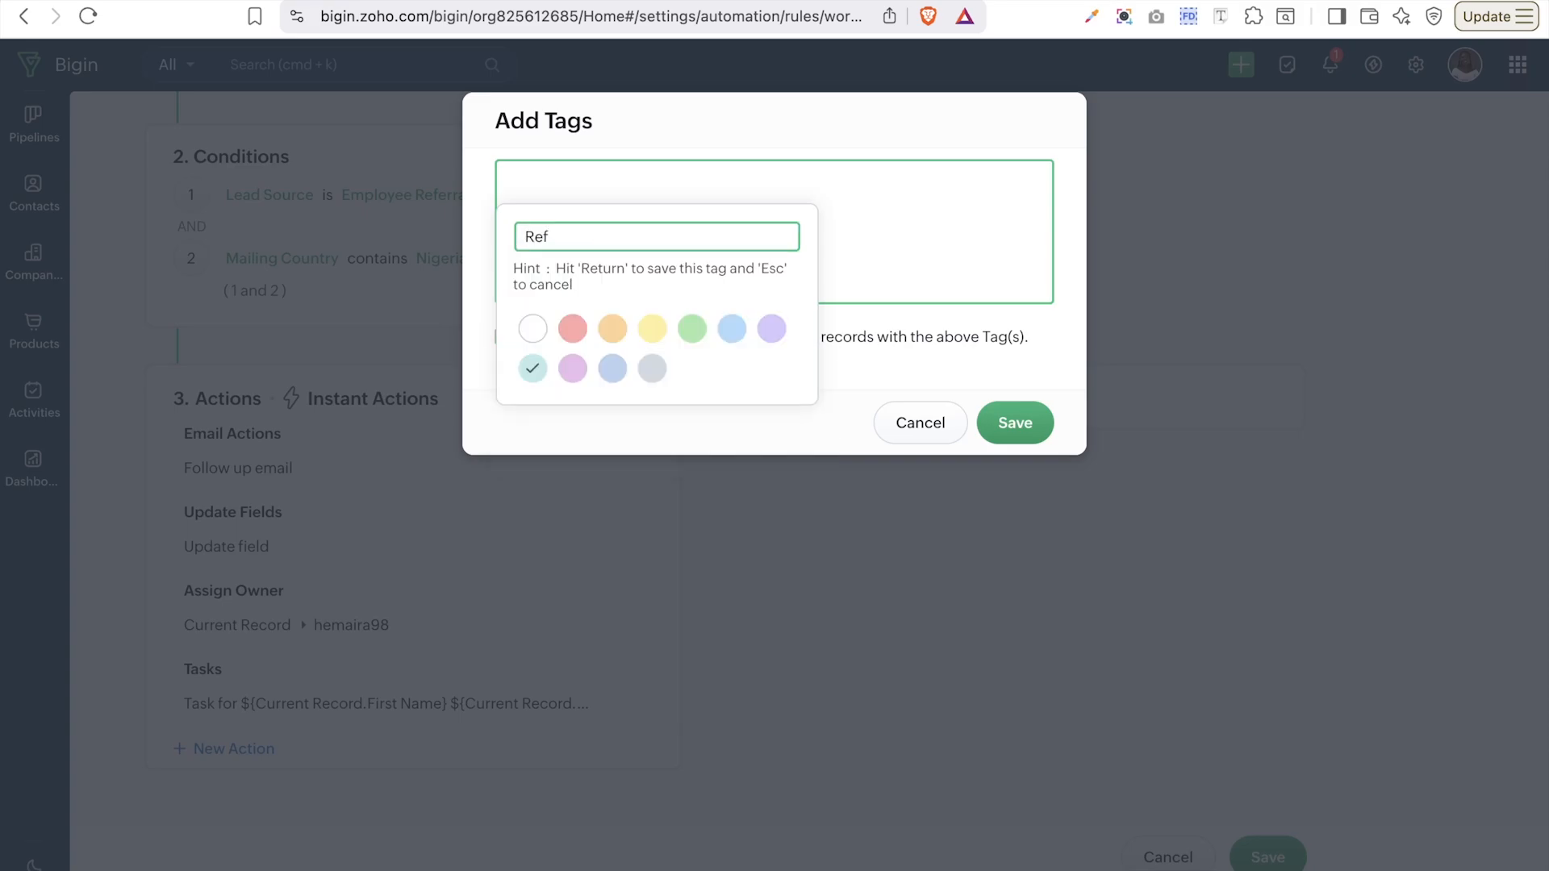
type("erral")
- Add a Tags action applying Referral, Form Filled and Fiverr Clients, overwriting existing tags, and save it
left_click(574, 328)
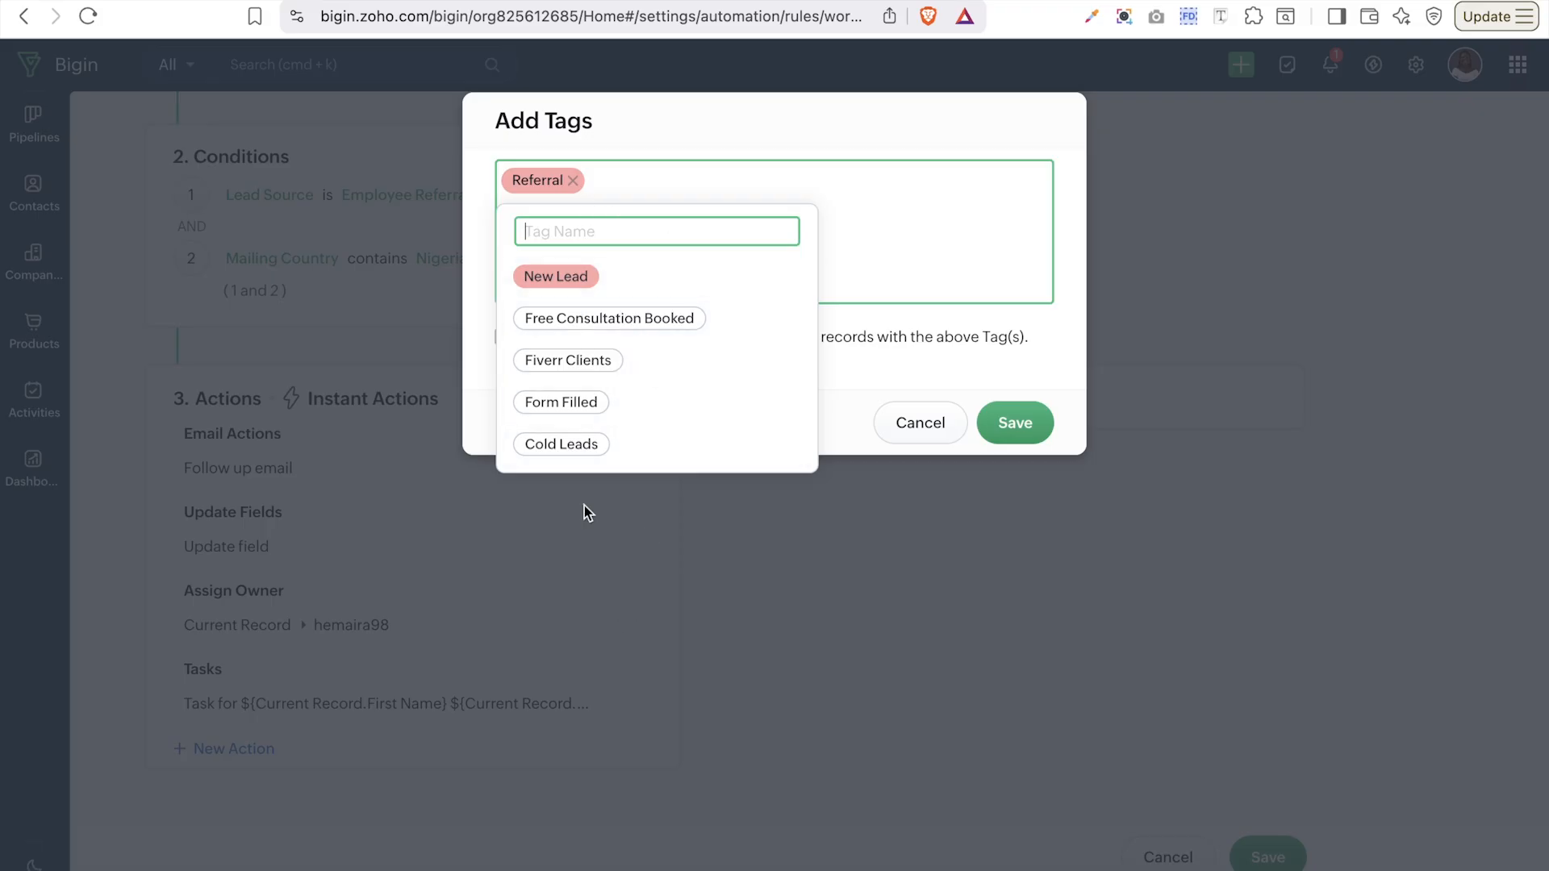
left_click(657, 406)
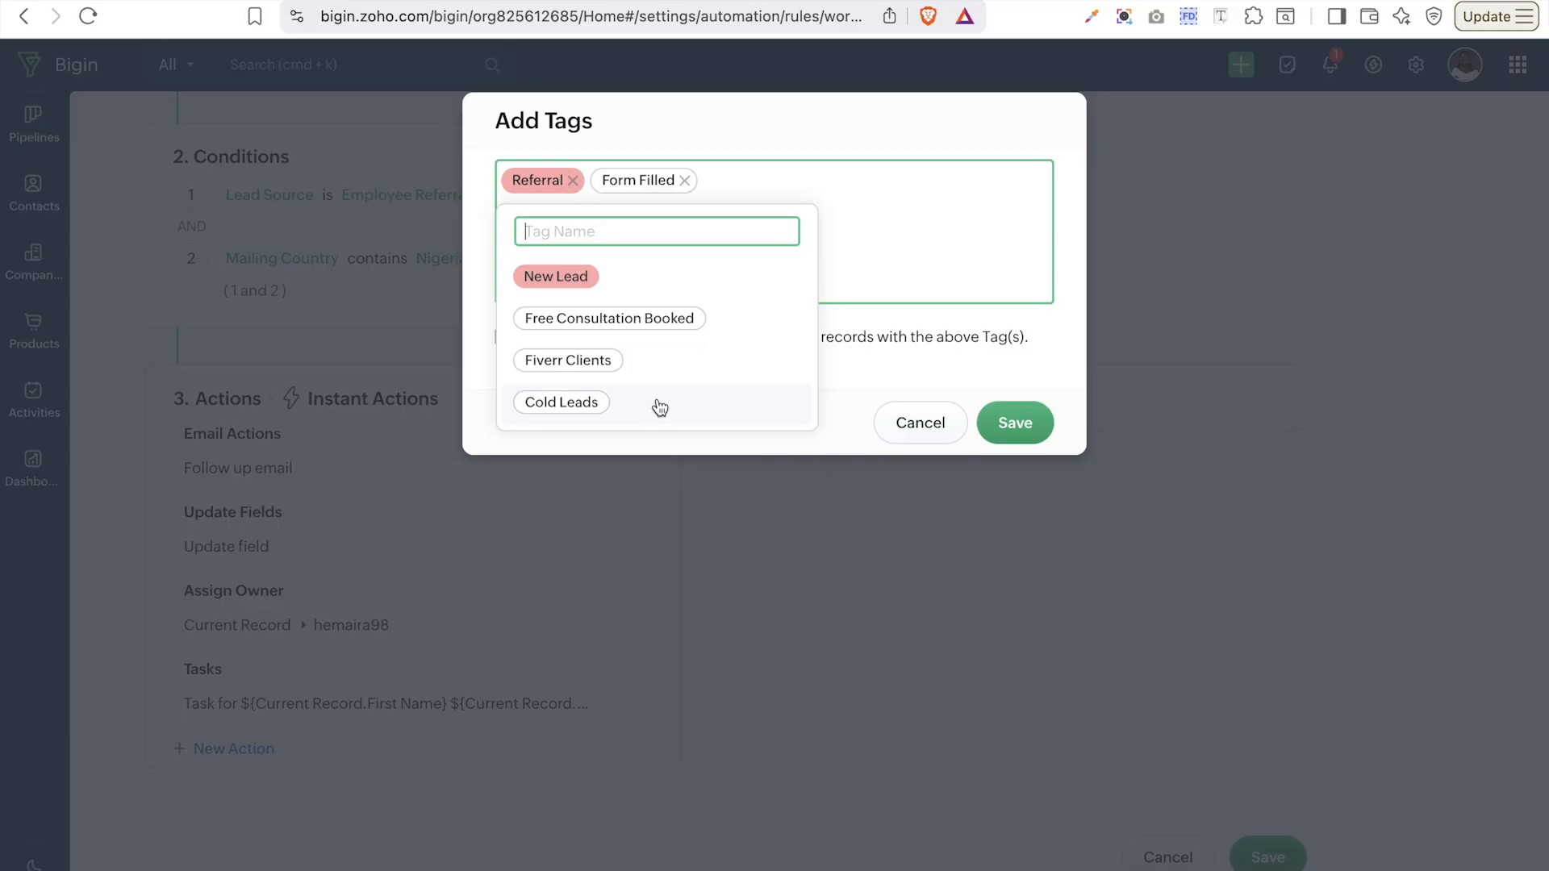
left_click(670, 363)
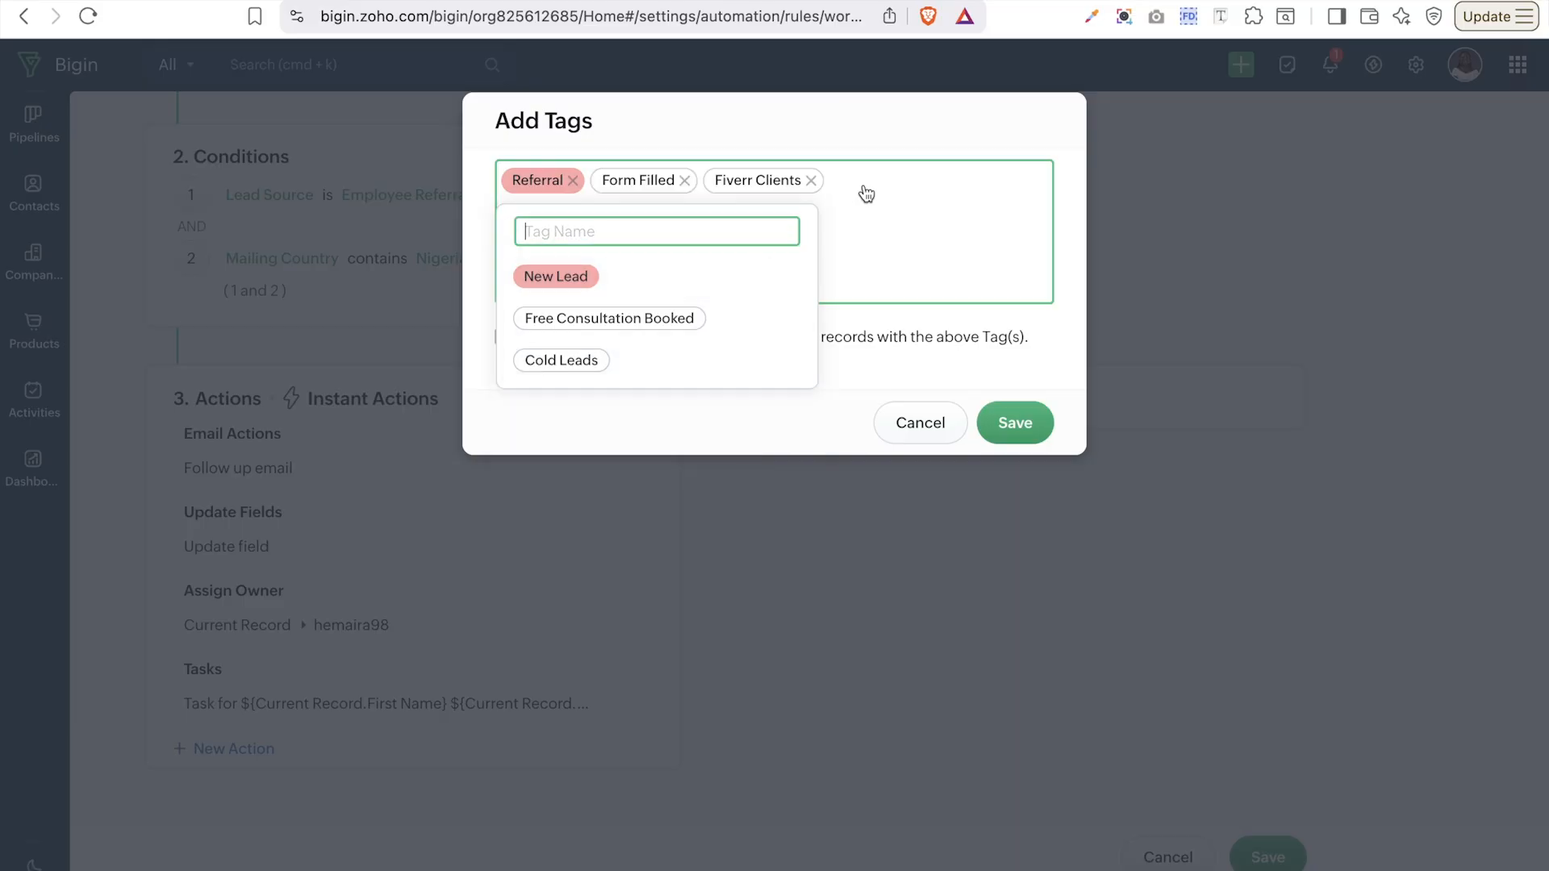
left_click(948, 368)
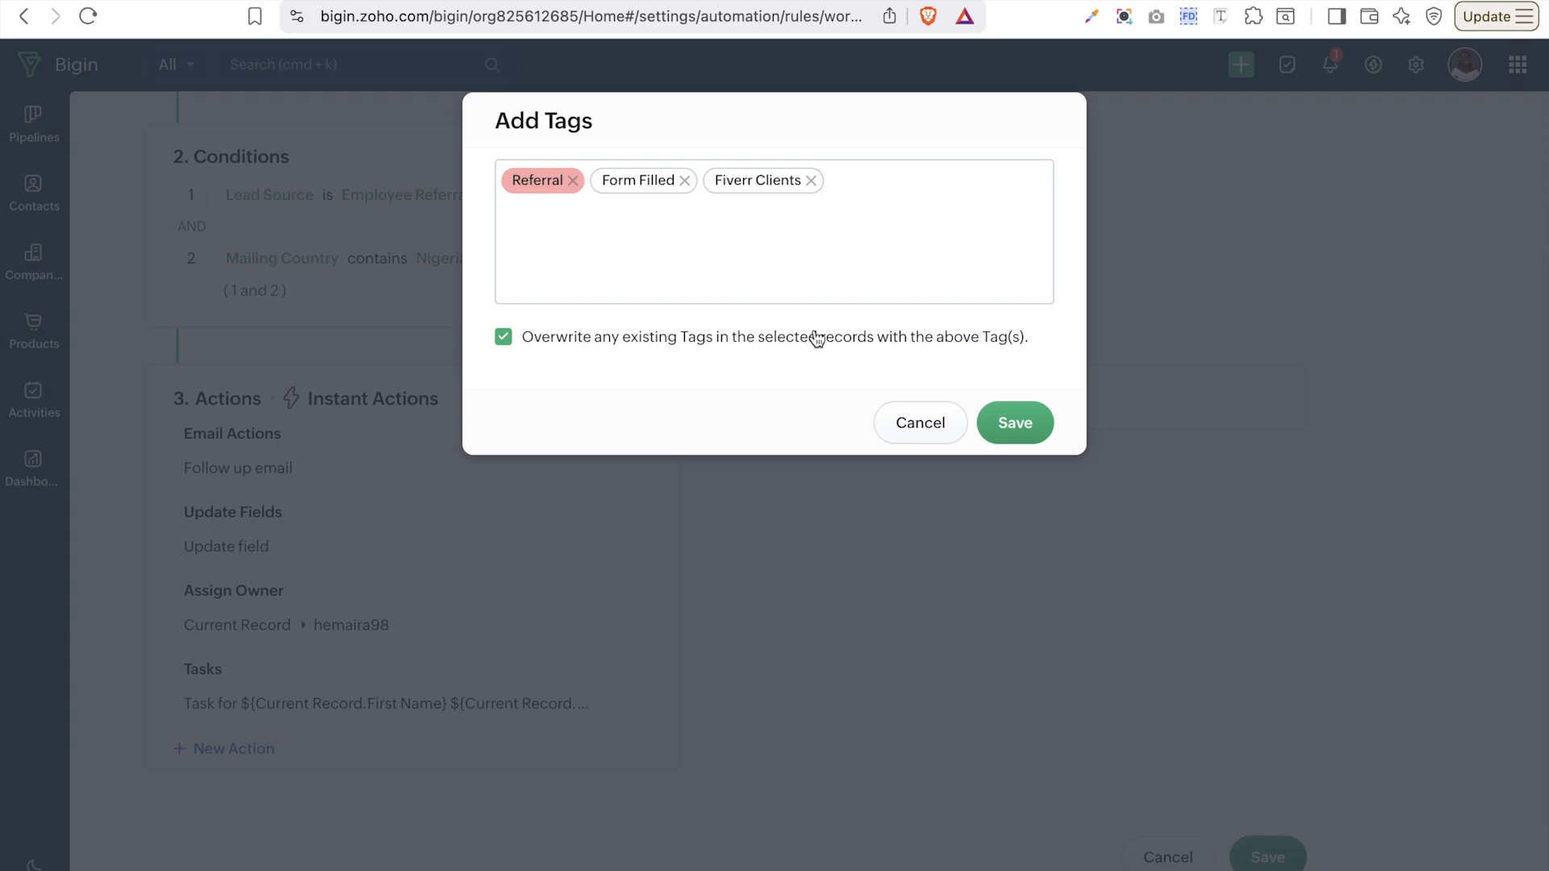
left_click(504, 340)
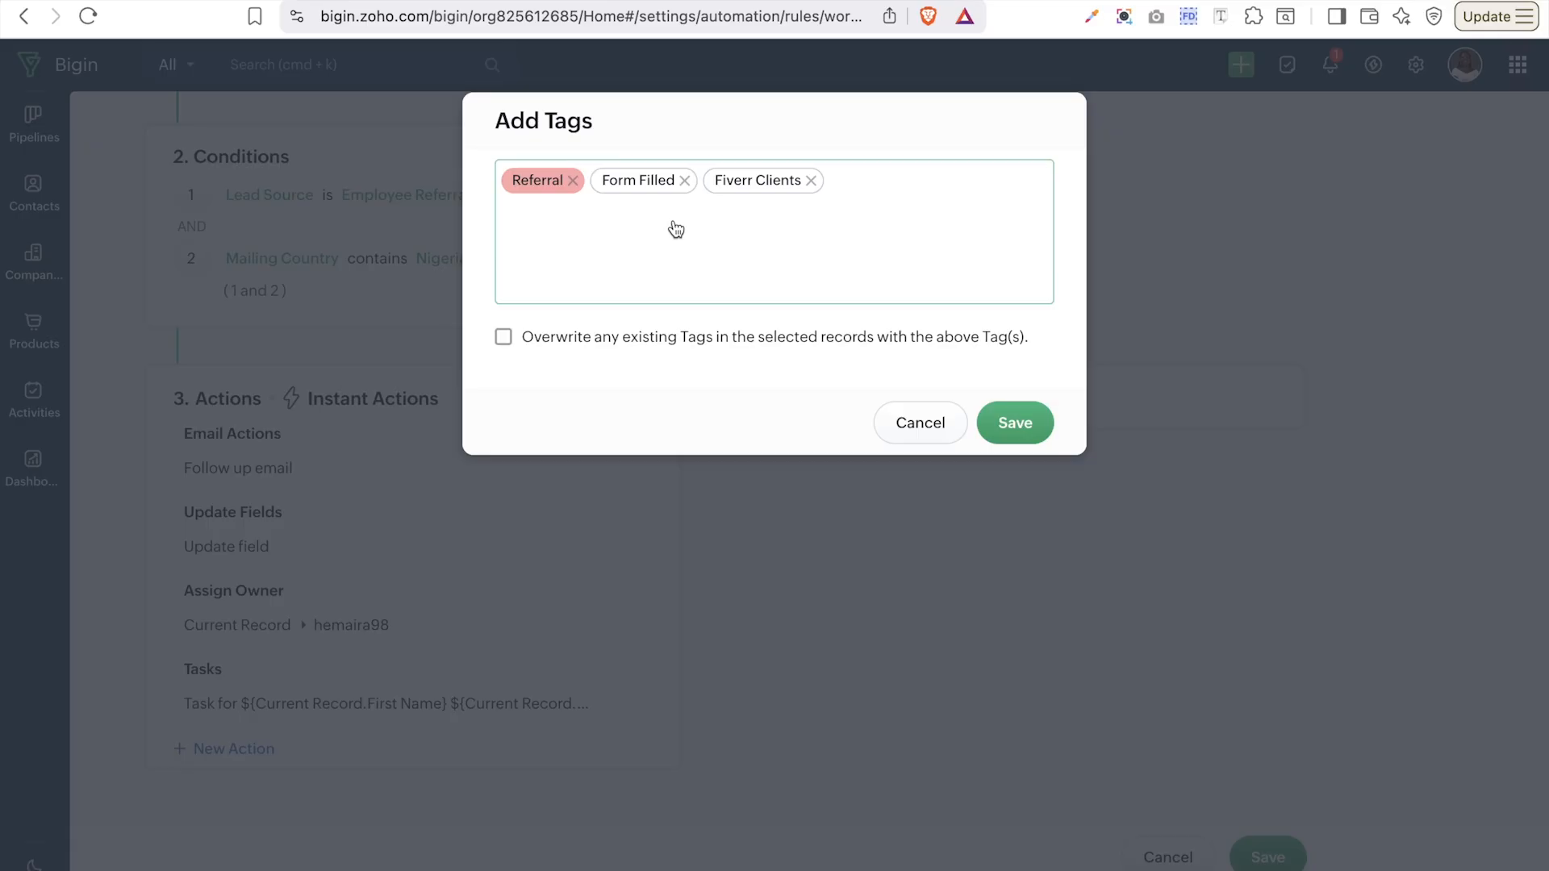
left_click(652, 313)
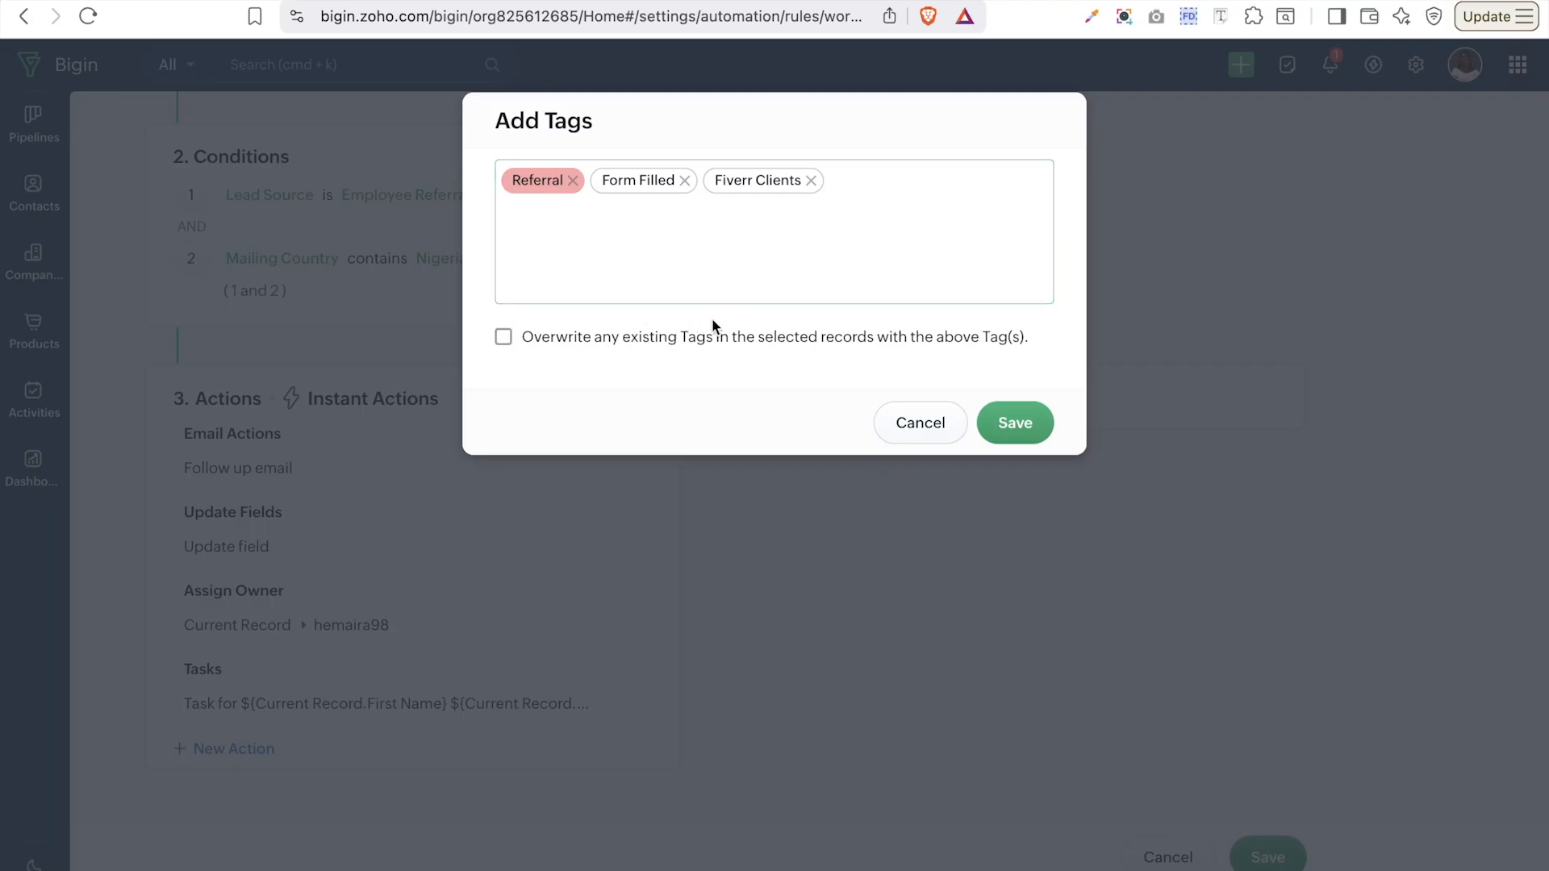
left_click(654, 339)
left_click(1032, 428)
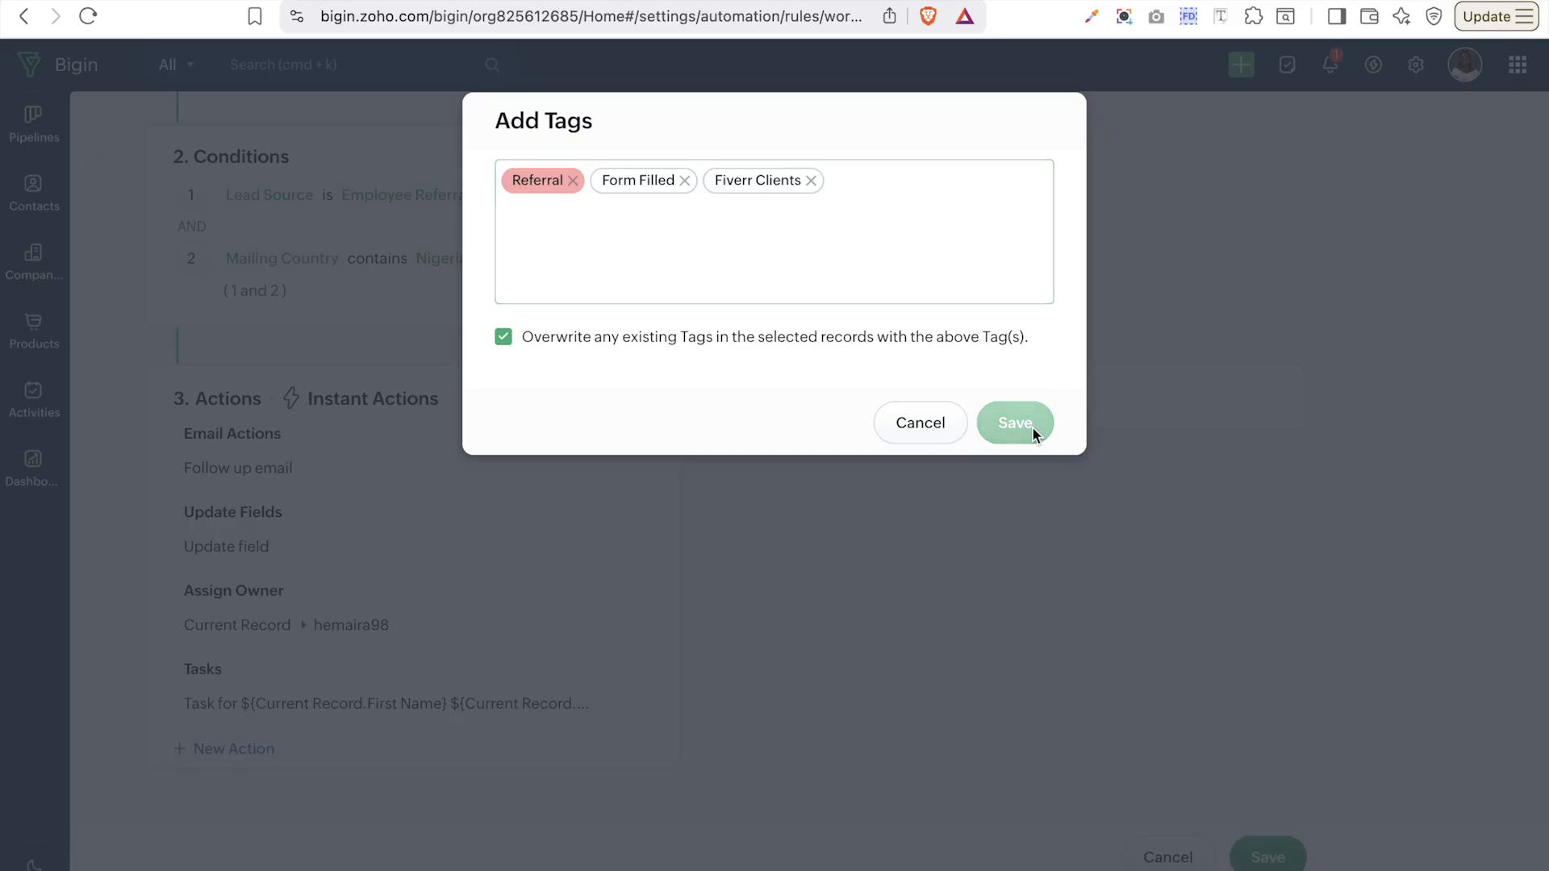
scroll(484, 621, "down", 1)
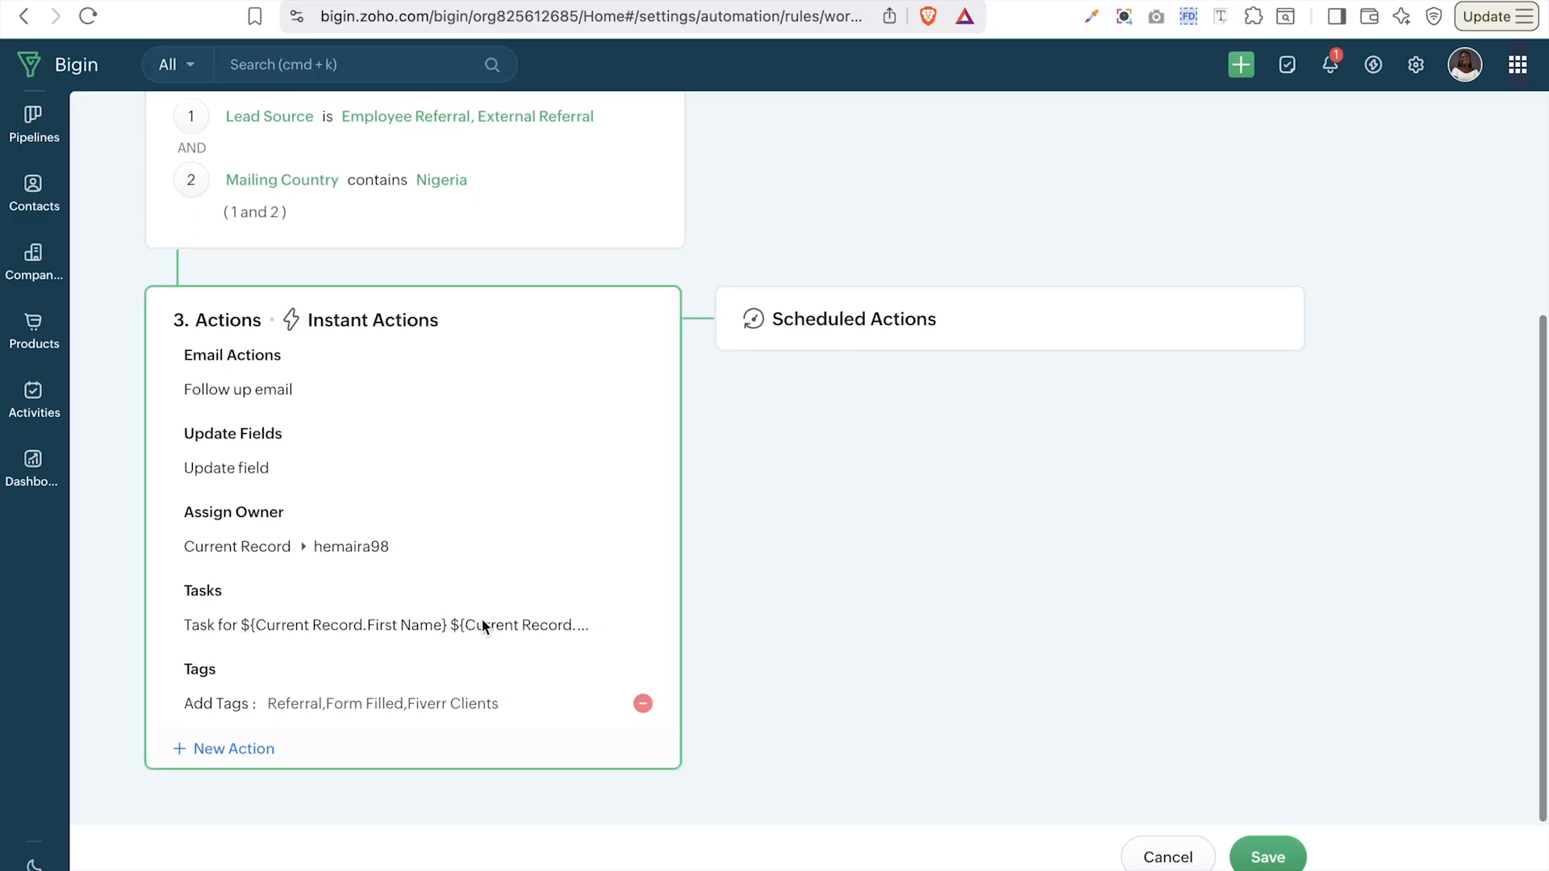
- Add a Create Record > Pipelines > Sales Pipeline action to open the Create Deal panel
left_click(236, 748)
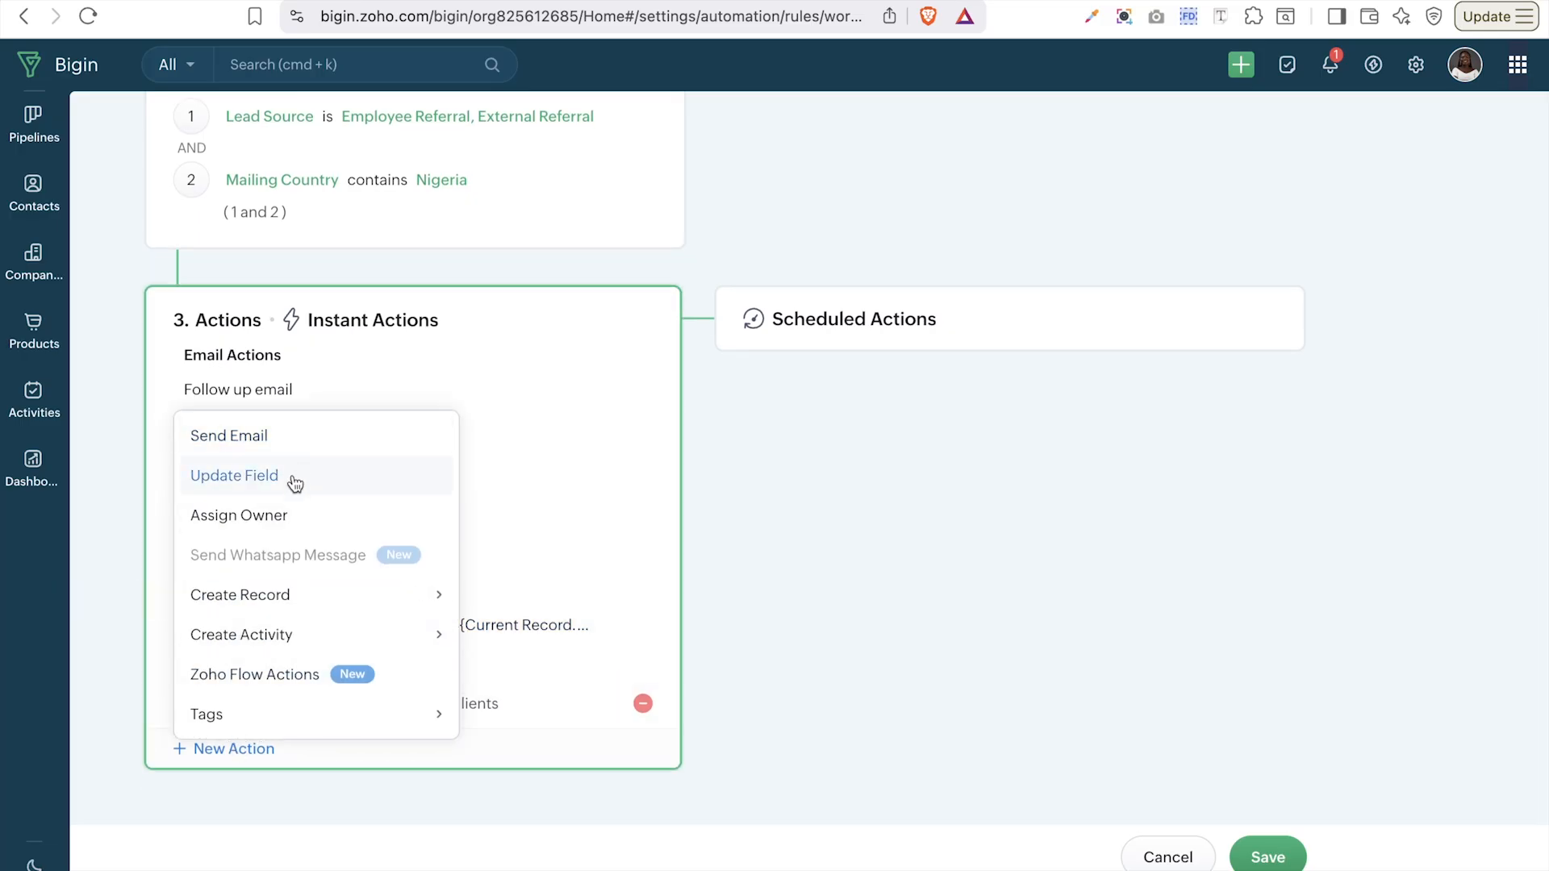
mouse_move(255, 631)
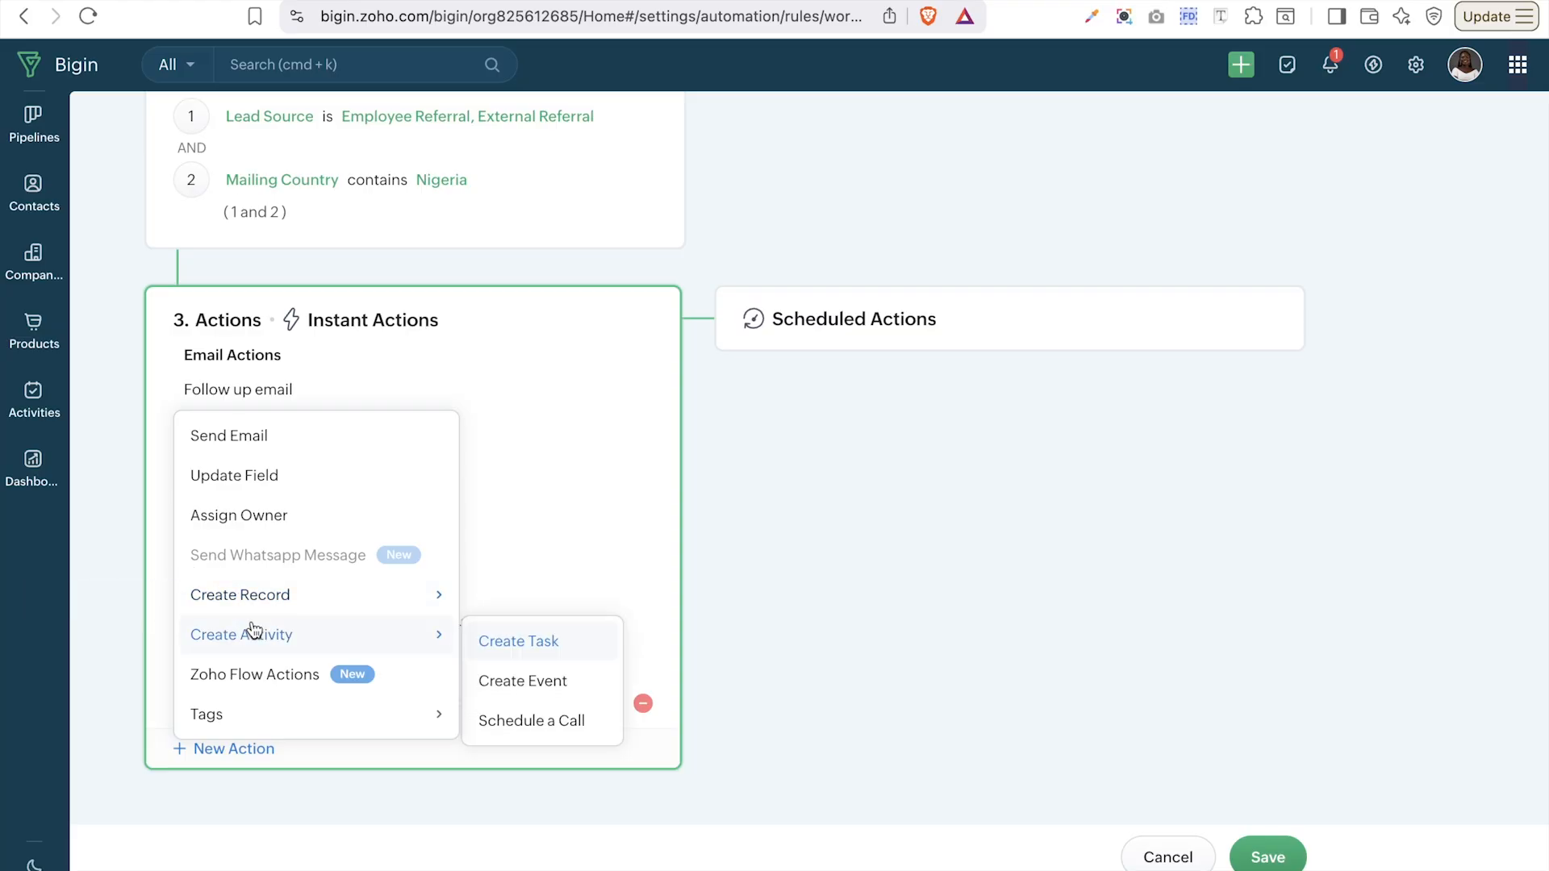
left_click(234, 748)
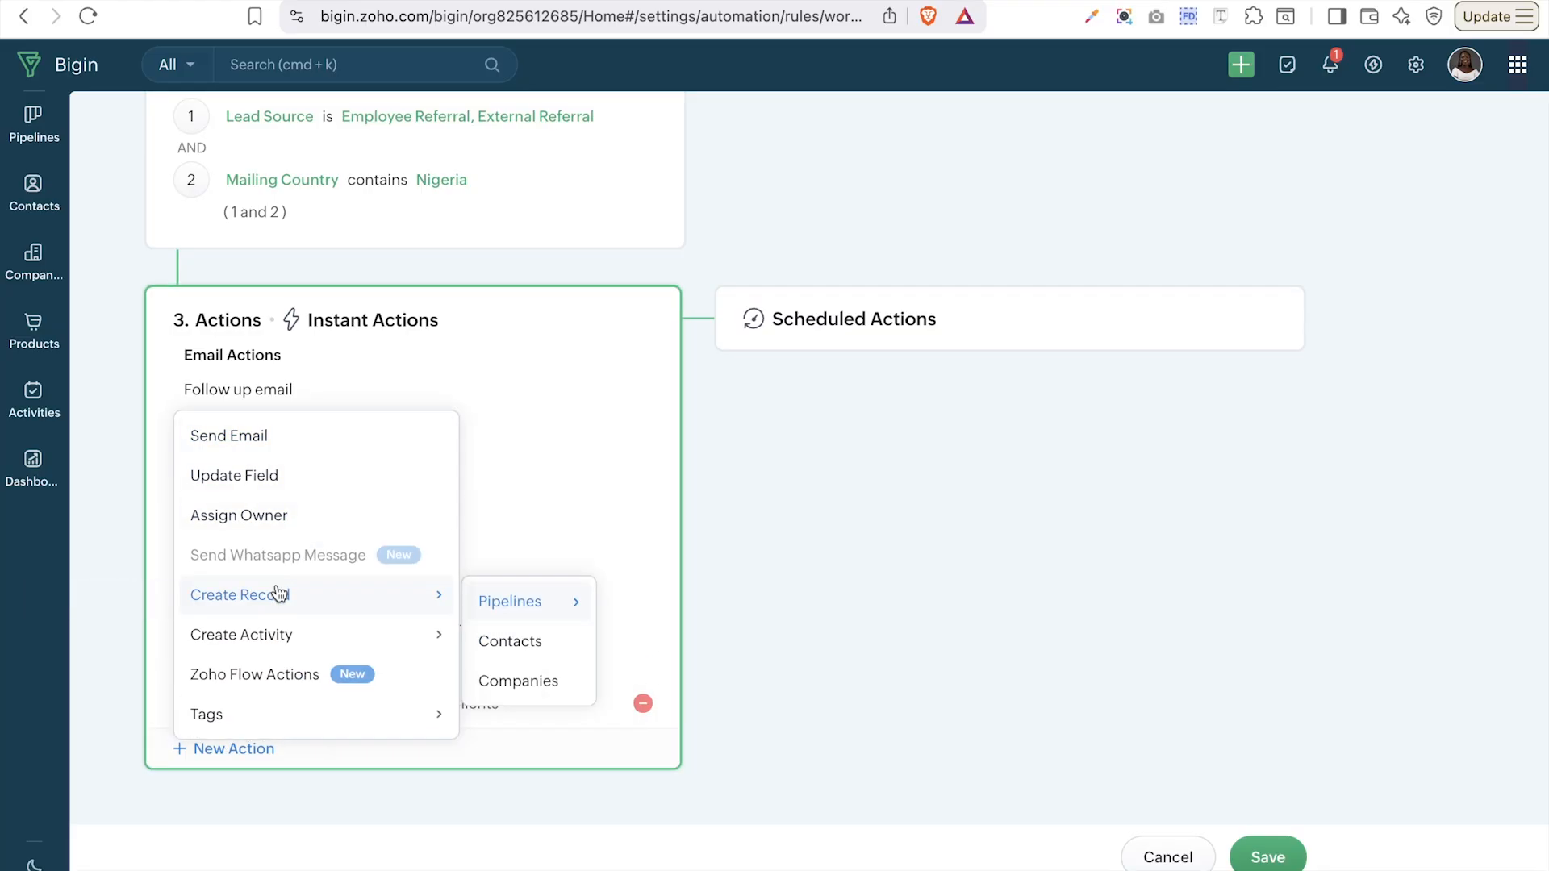
mouse_move(391, 619)
mouse_move(507, 611)
mouse_move(557, 621)
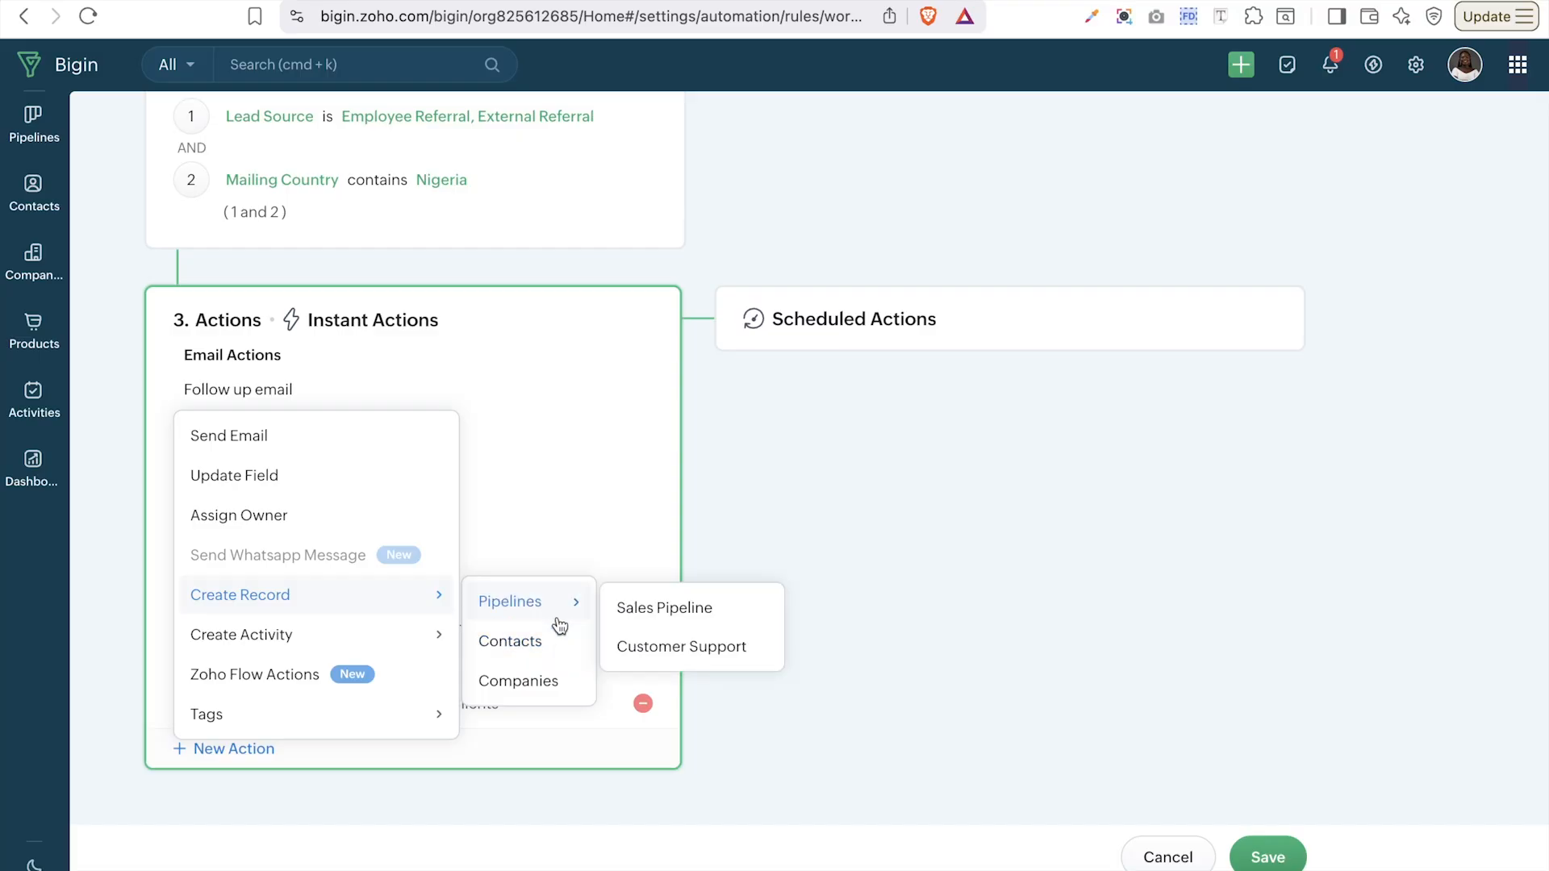
left_click(636, 609)
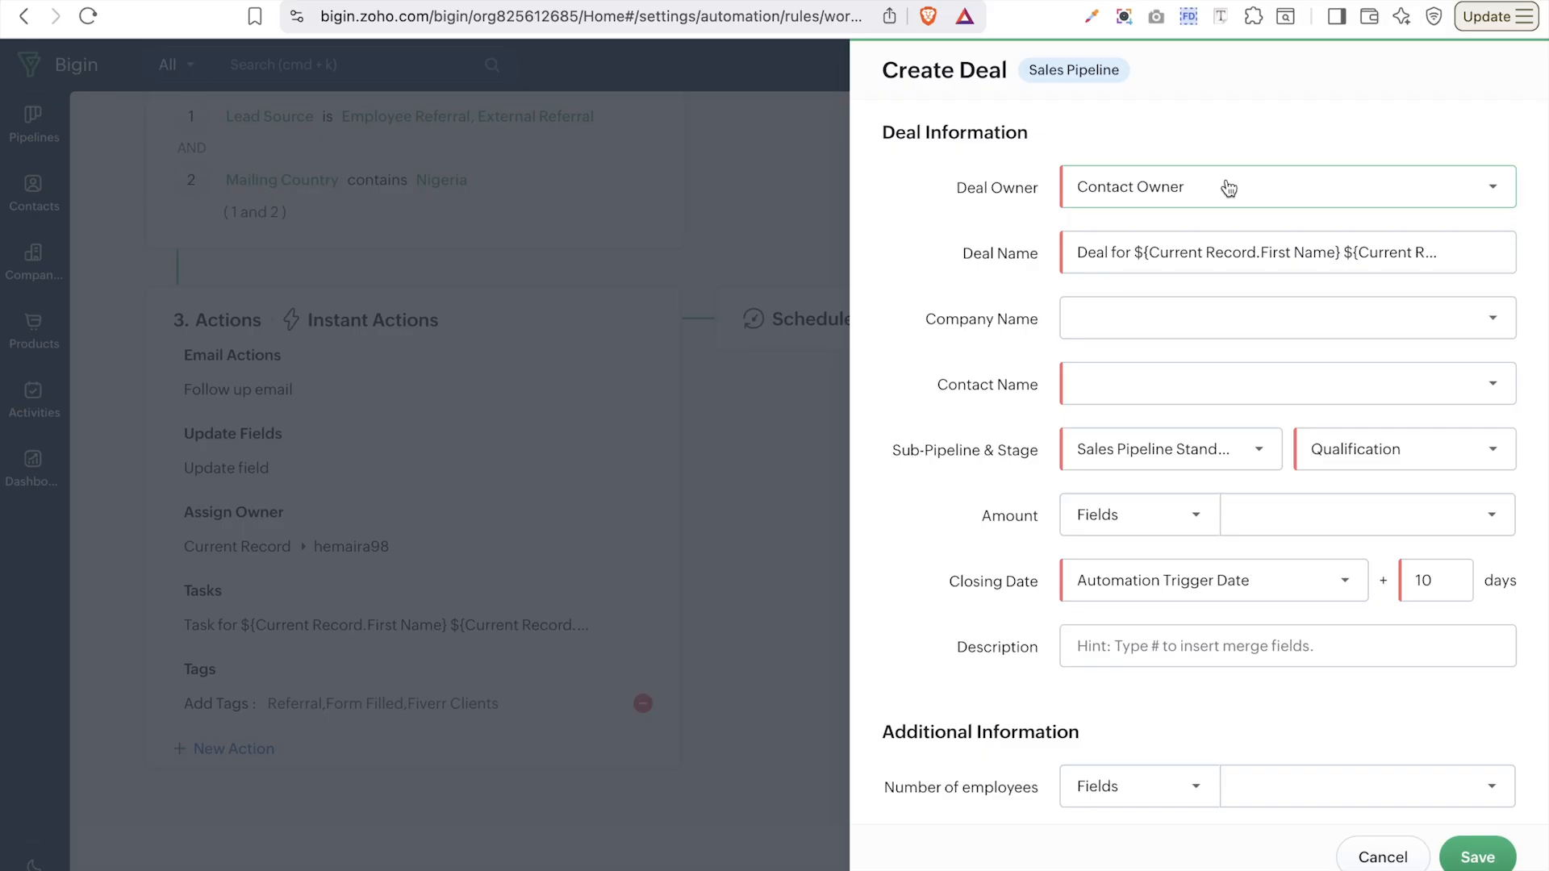
- Map the deal's Company Name and Contact Name to the current record
left_click(1078, 263)
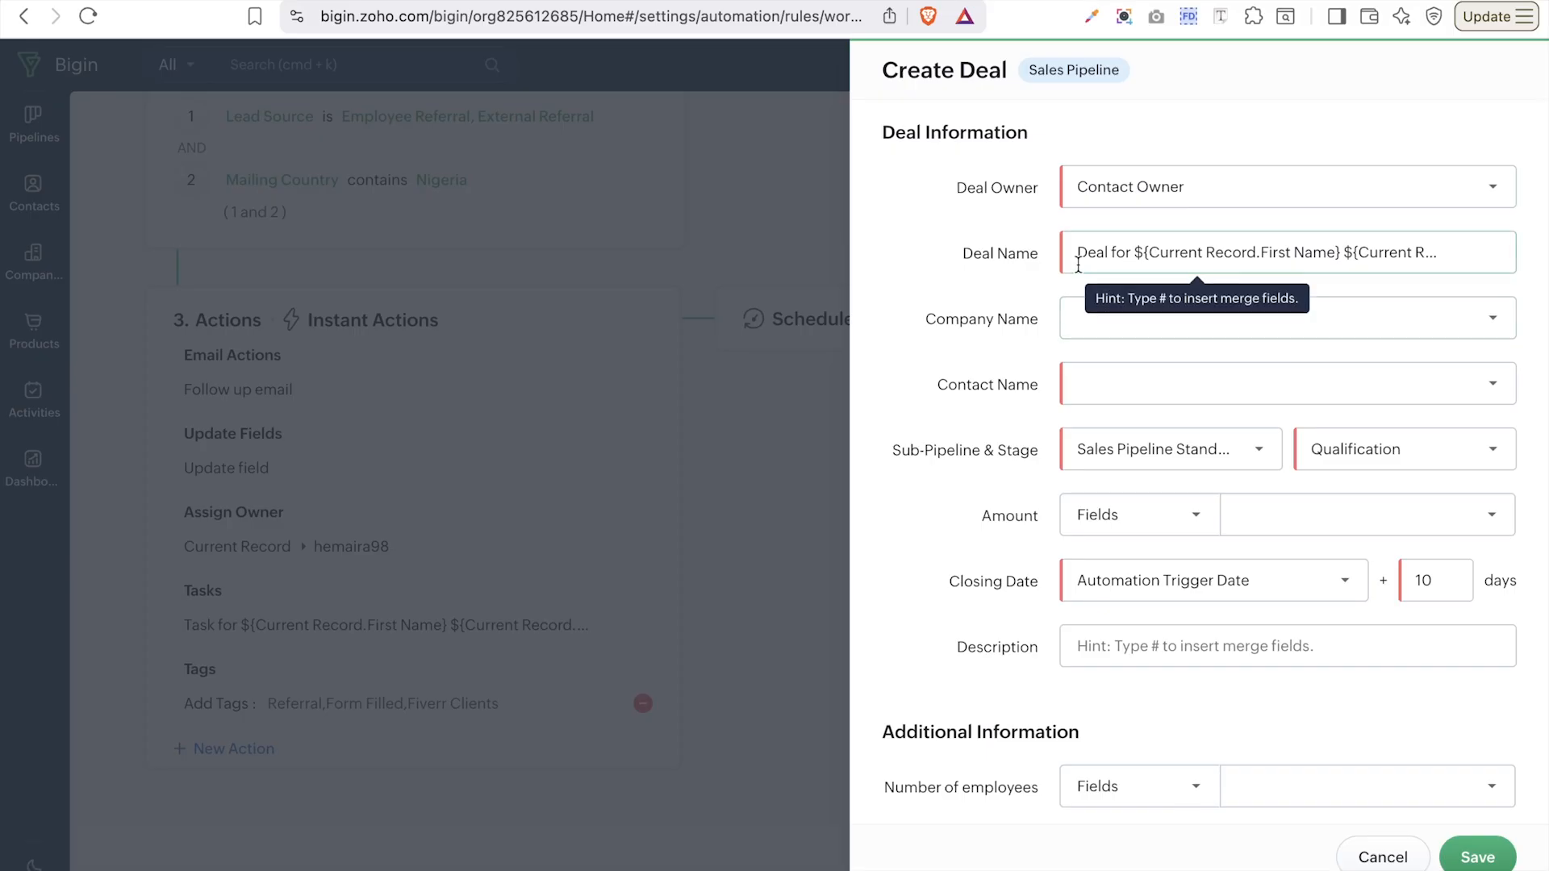
left_click(1141, 252)
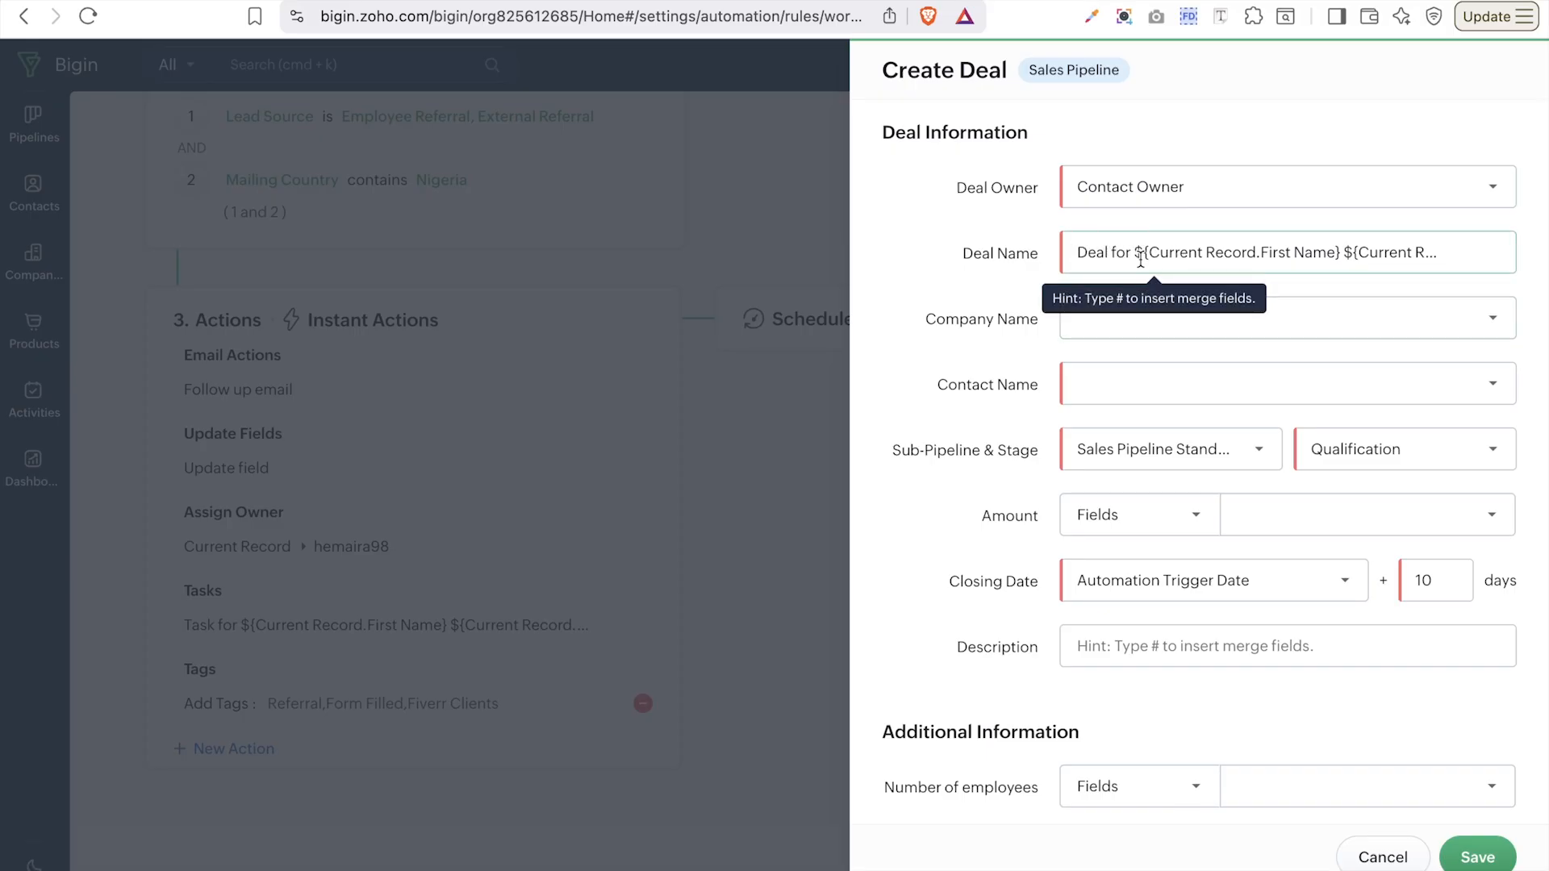
scroll(1271, 255, "right", 1)
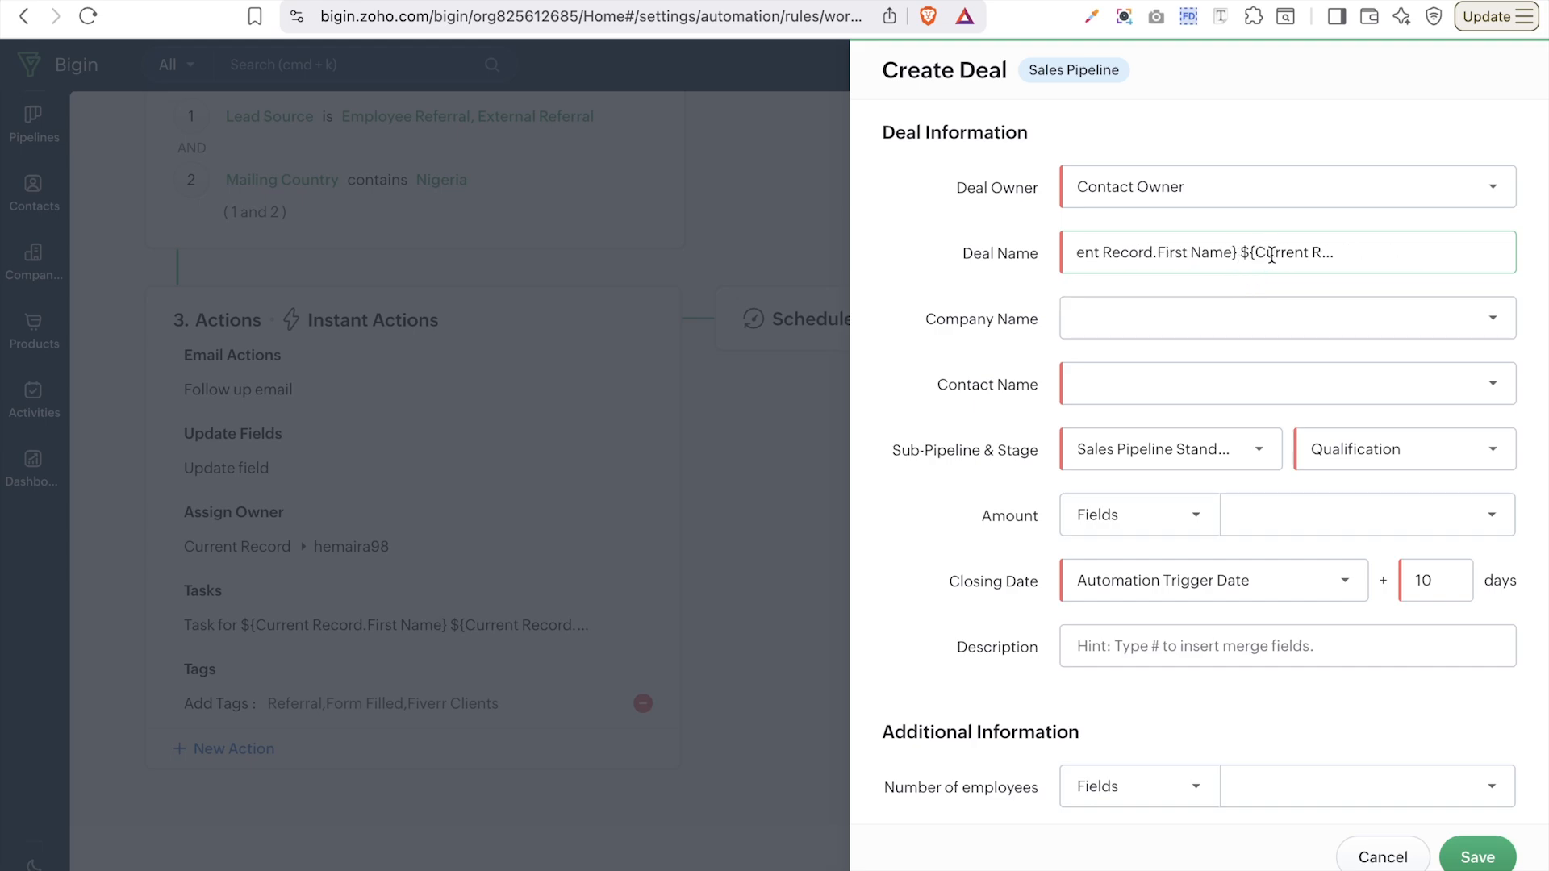
left_click(1225, 339)
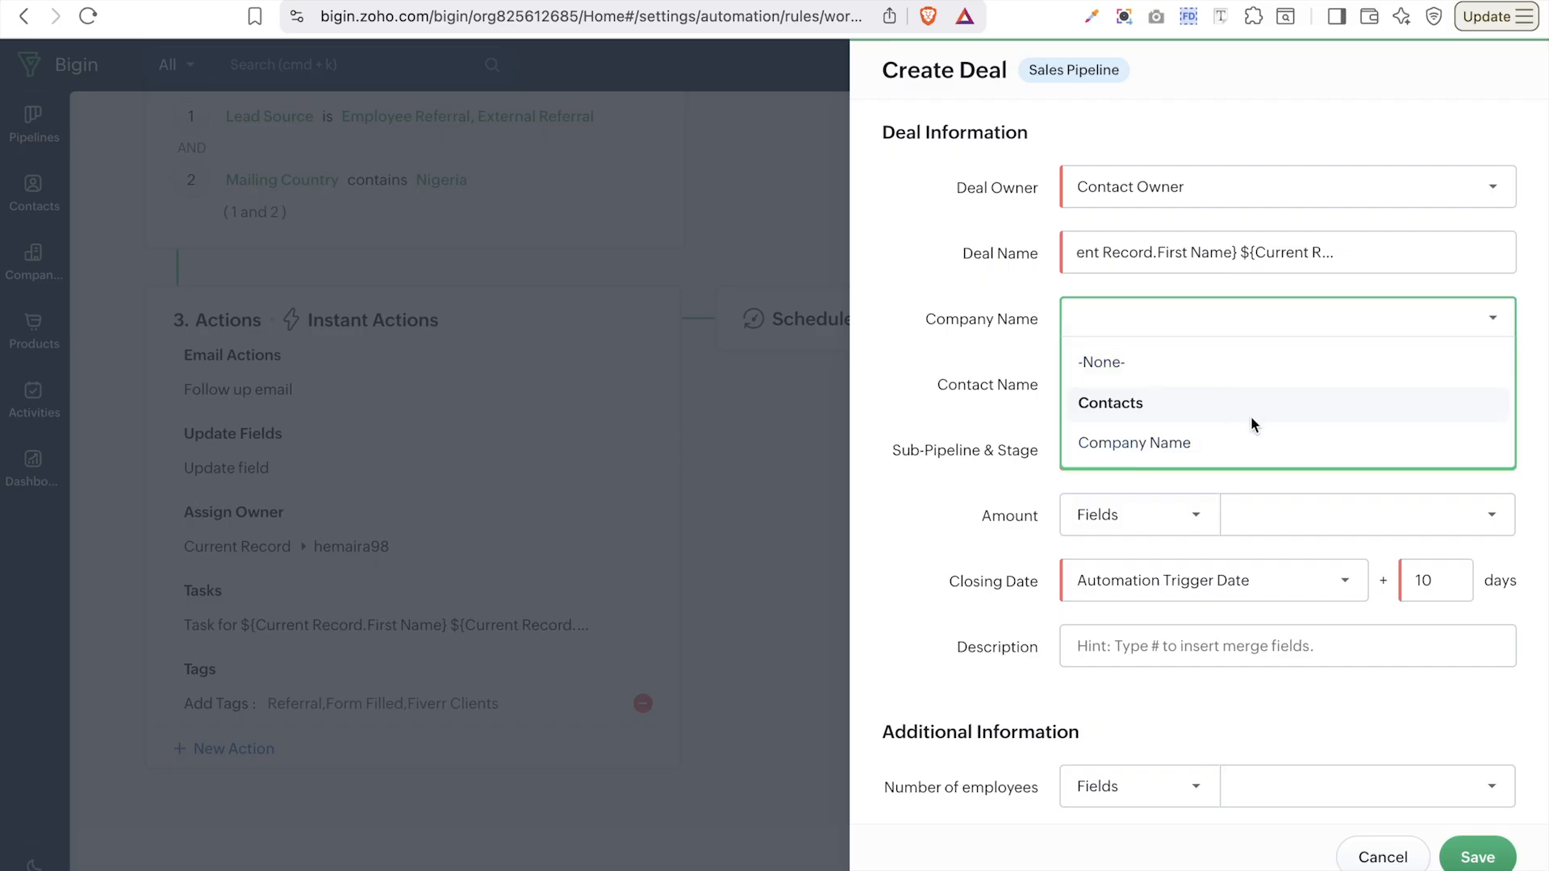
left_click(1227, 444)
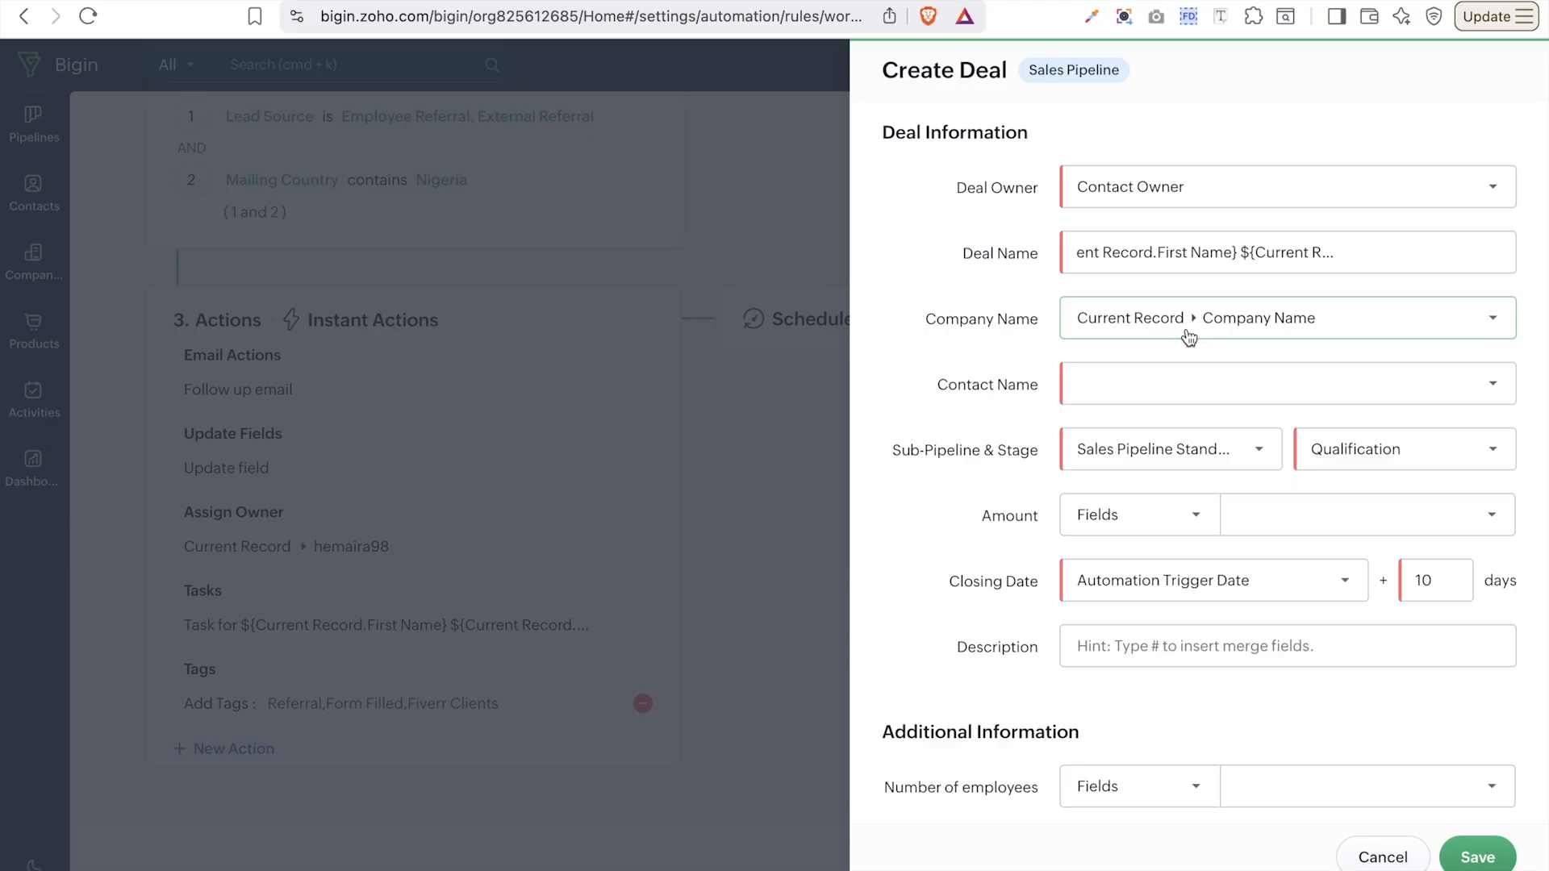
left_click(1211, 383)
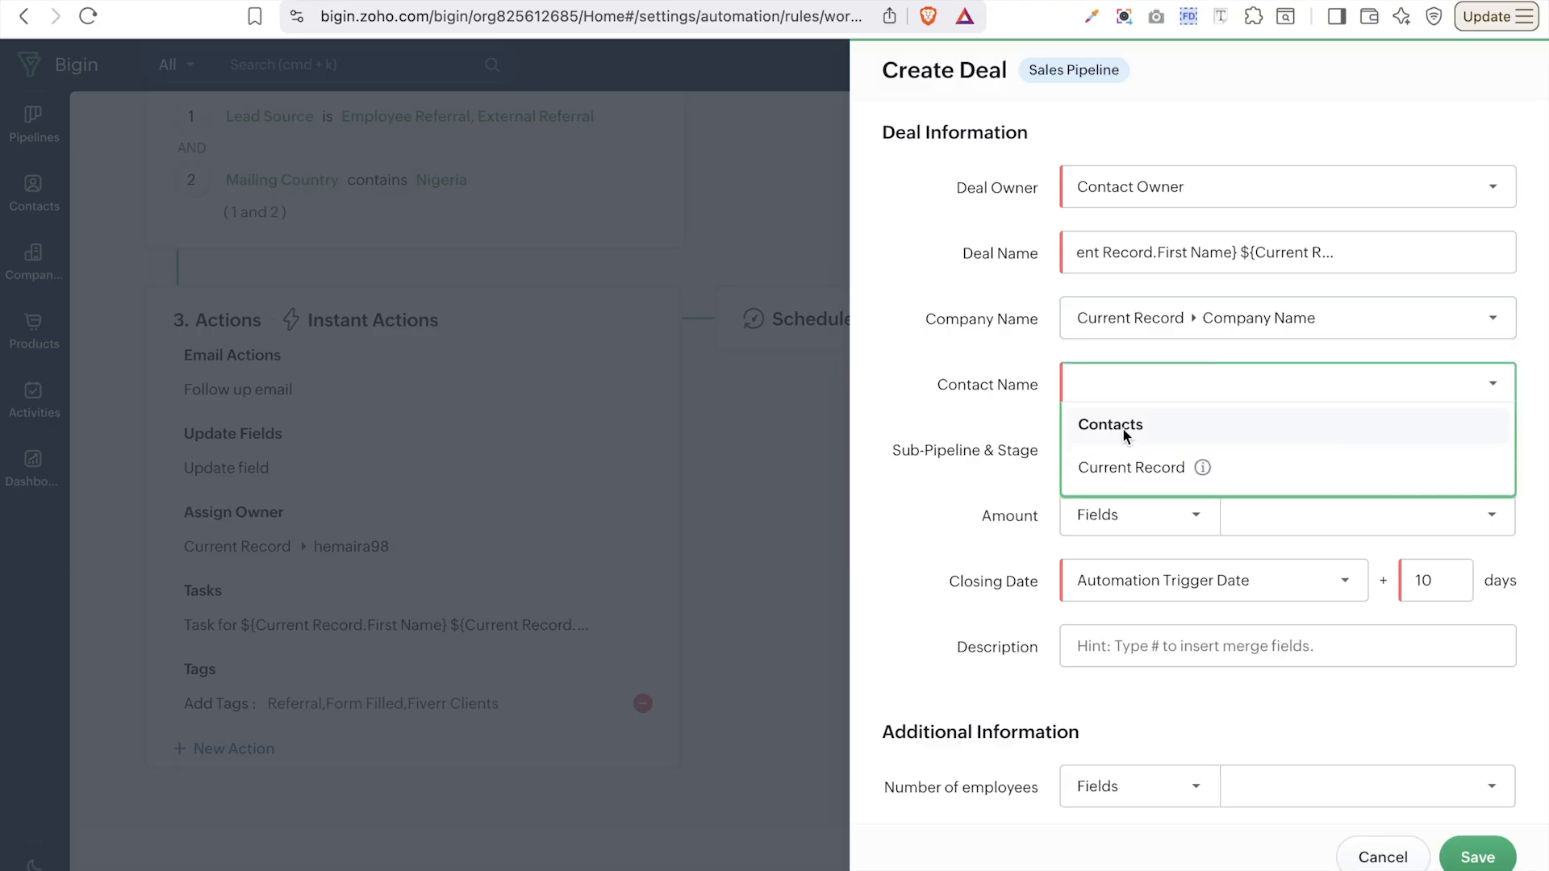
left_click(1096, 474)
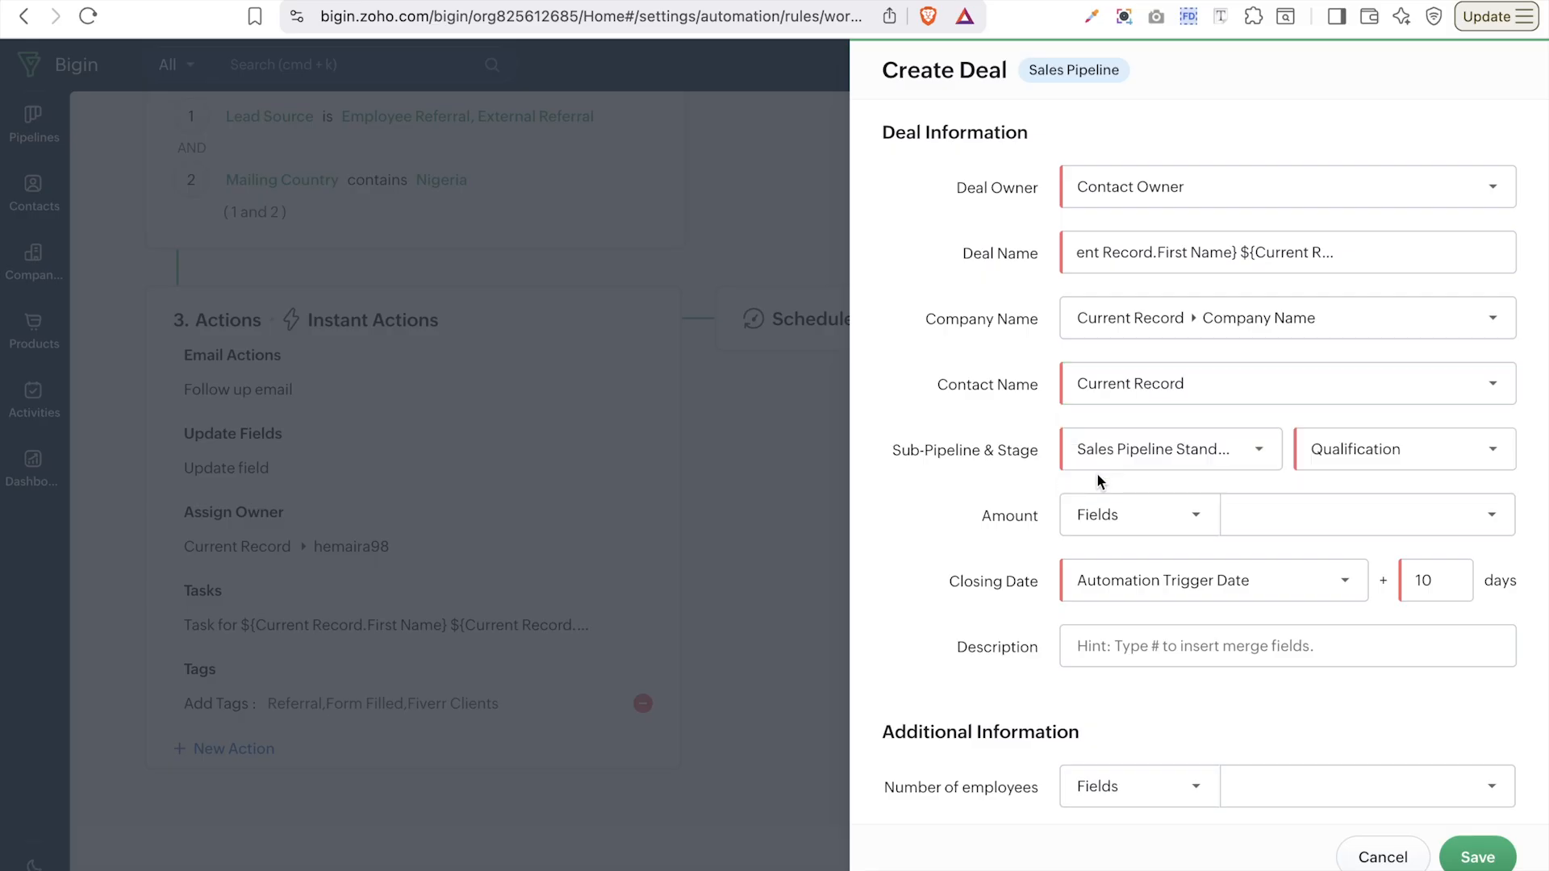
scroll(1098, 475, "down", 3)
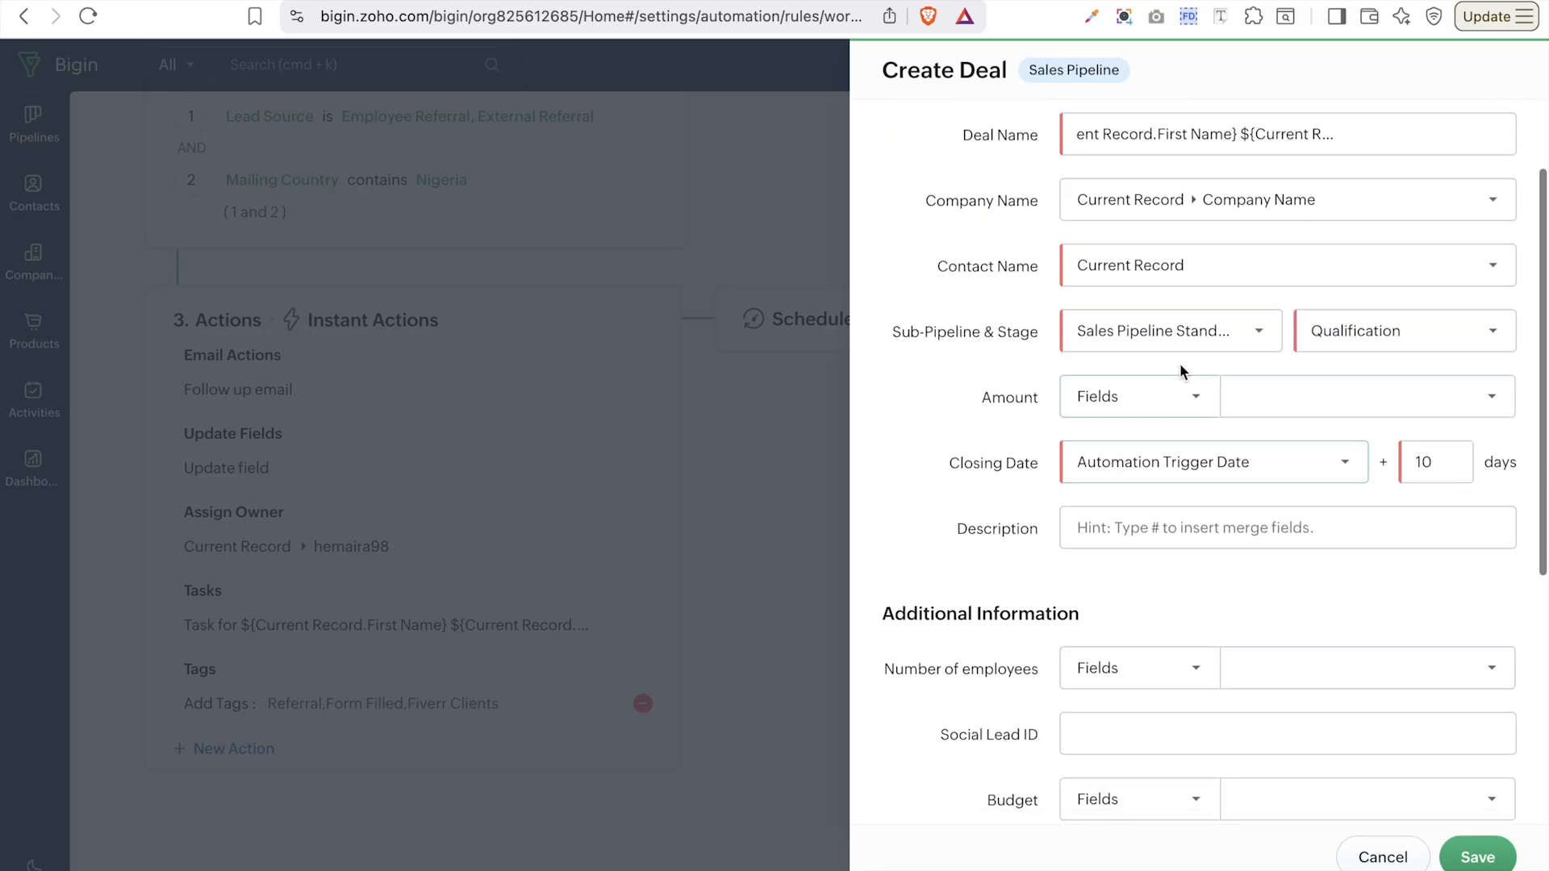
- Keep the Sales Pipeline Standard sub-pipeline and set the deal stage to Qualification
left_click(1207, 349)
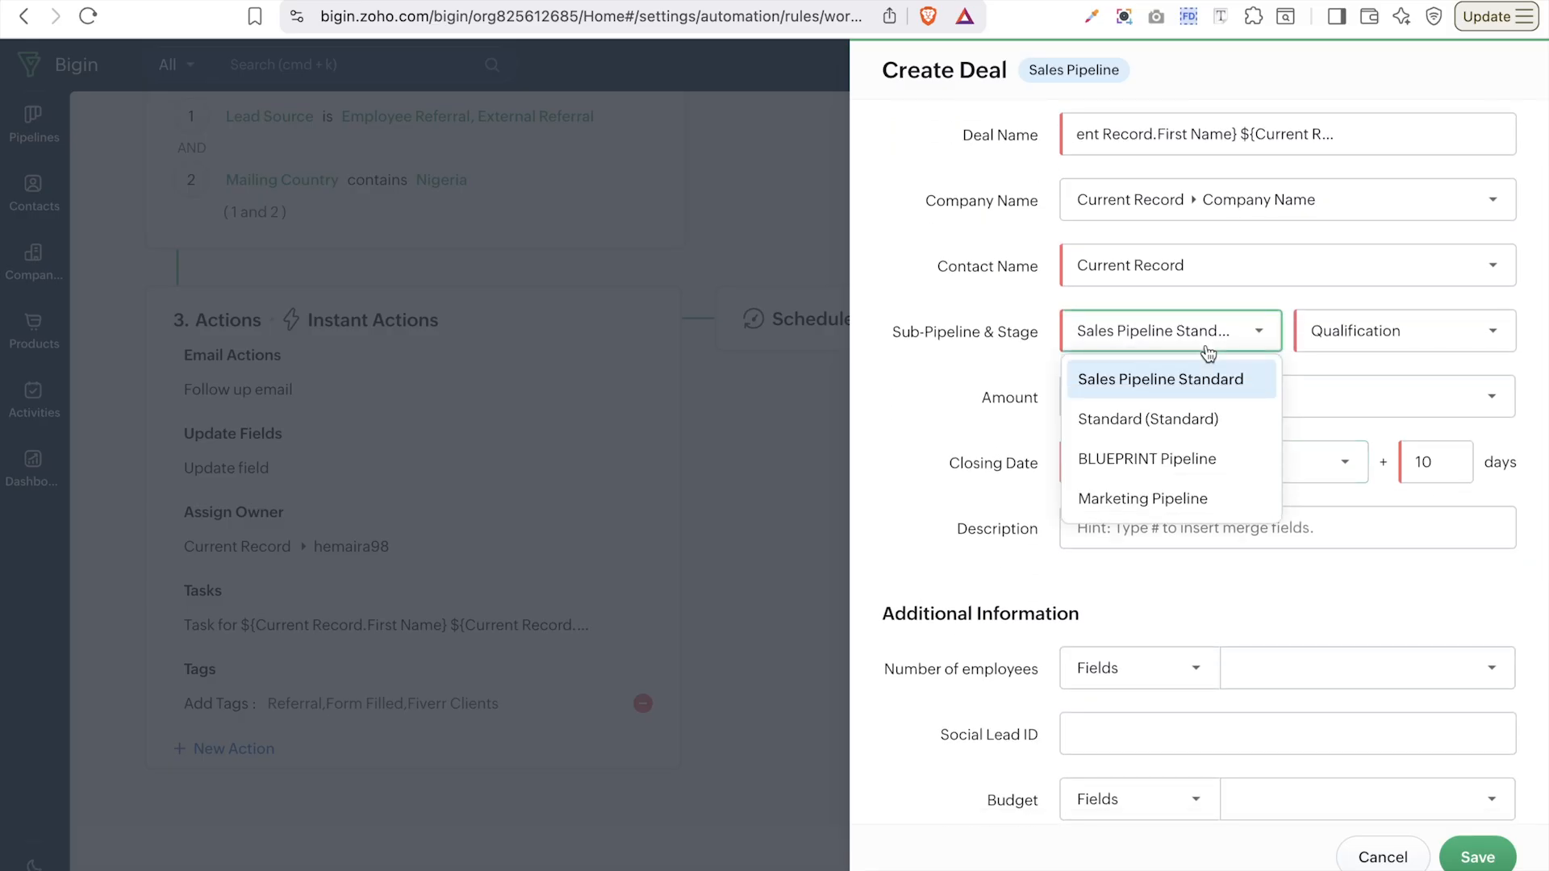
left_click(1149, 421)
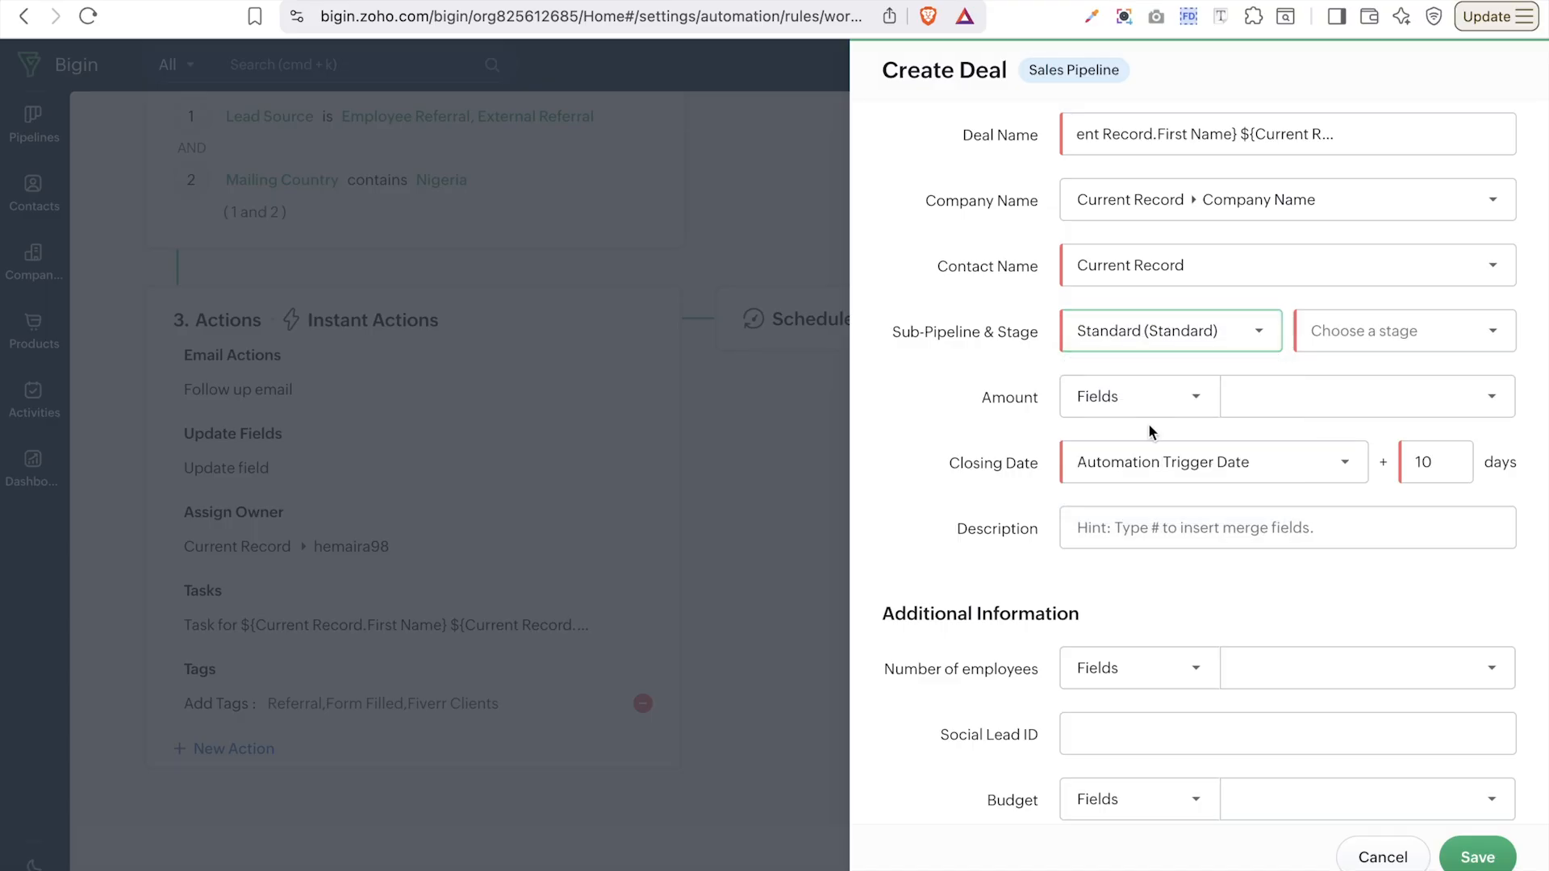
left_click(1250, 330)
left_click(1199, 381)
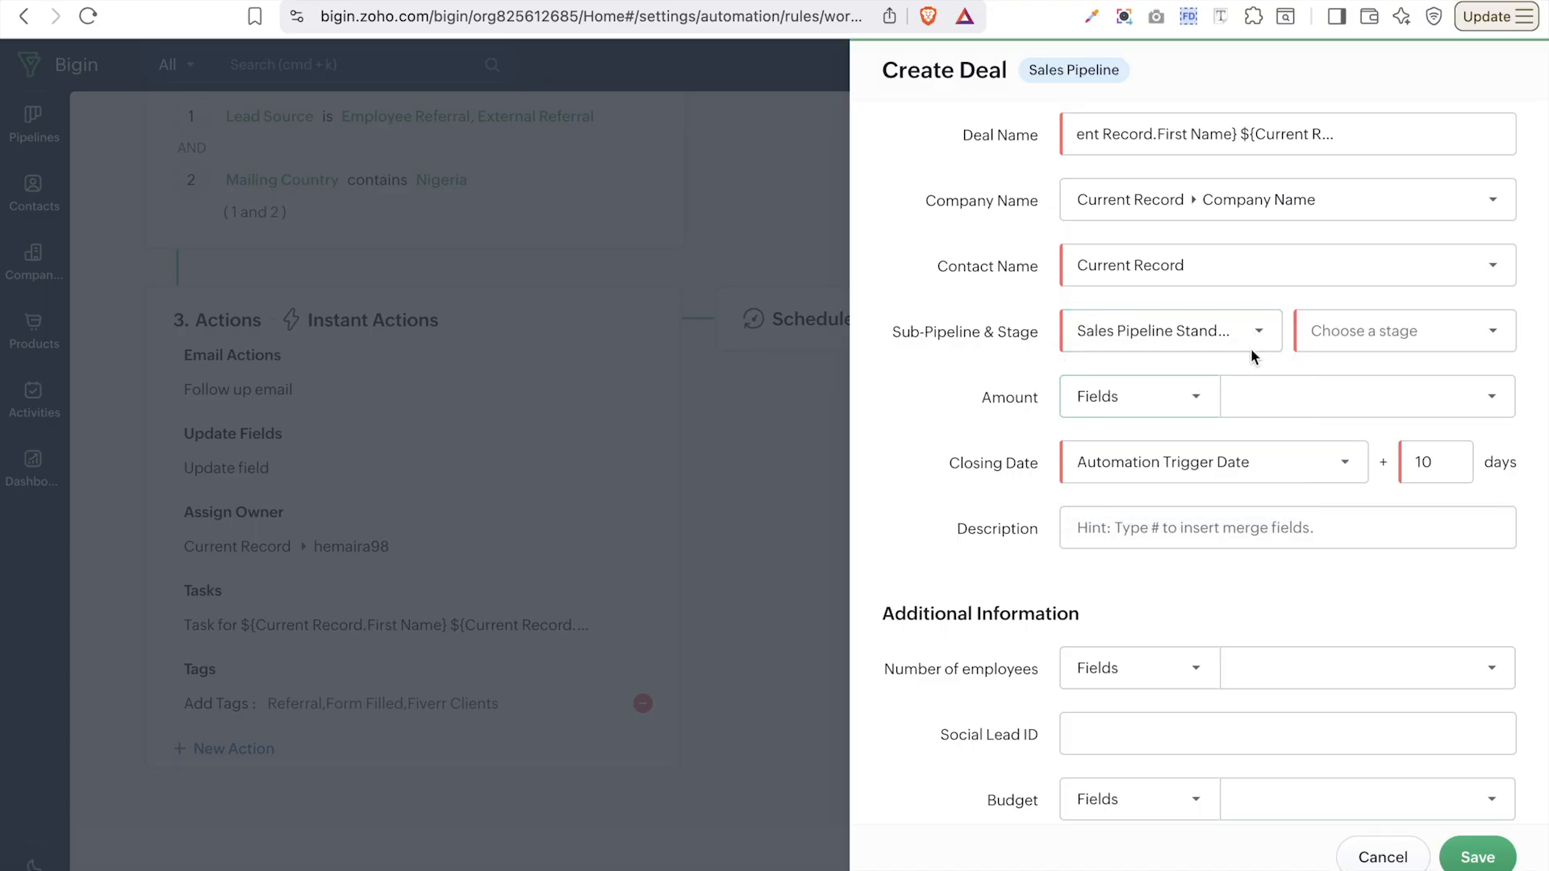
left_click(1370, 343)
left_click(1369, 376)
- Set the deal Amount to a custom value of 1000
left_click(1174, 403)
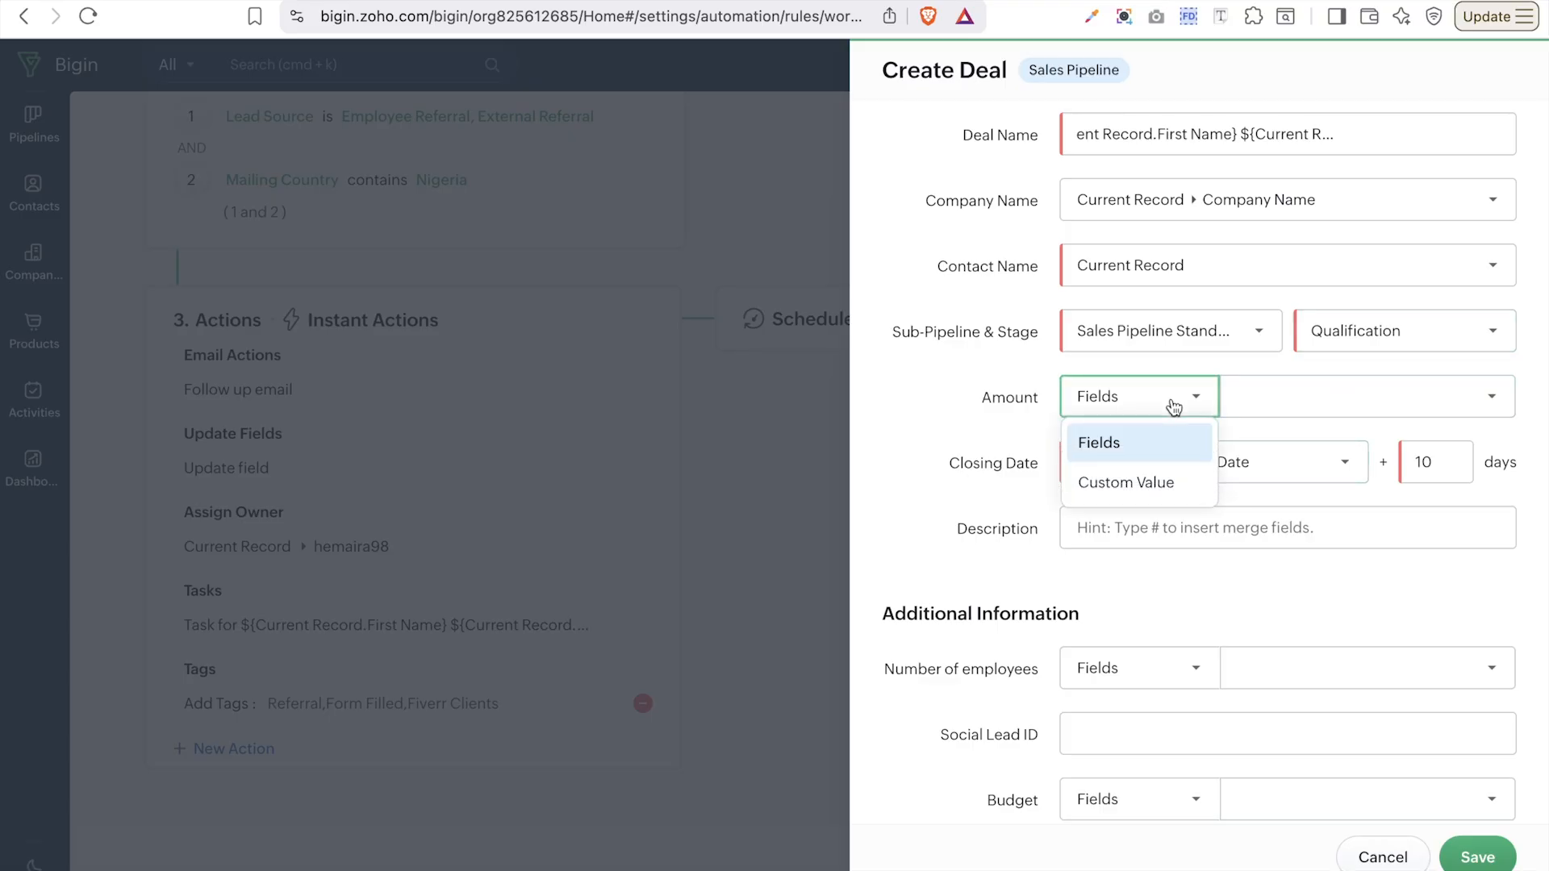
left_click(1331, 412)
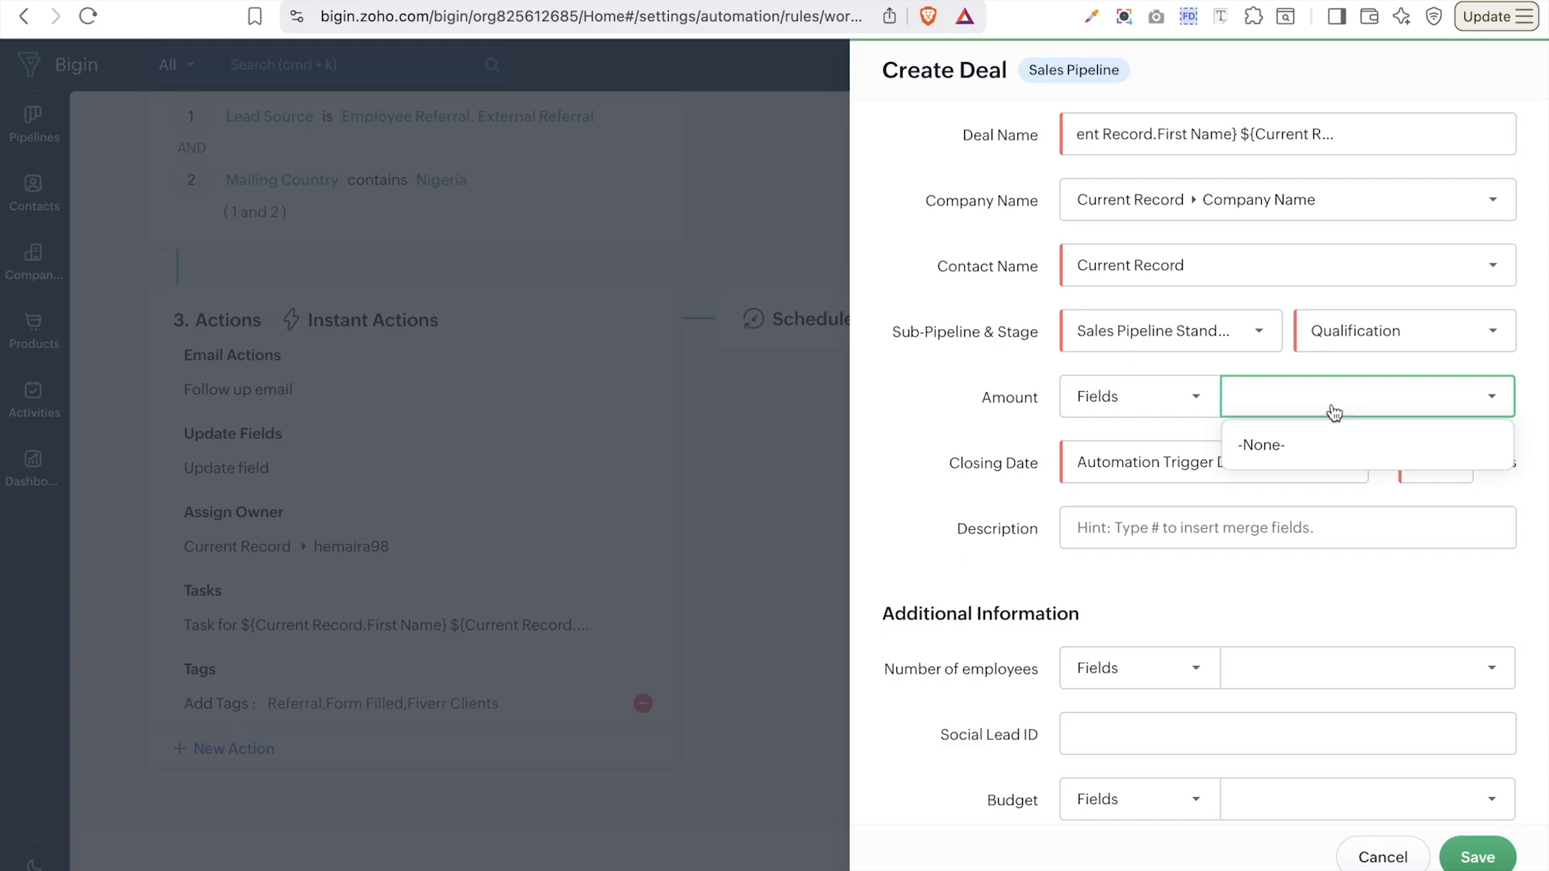
left_click(1188, 396)
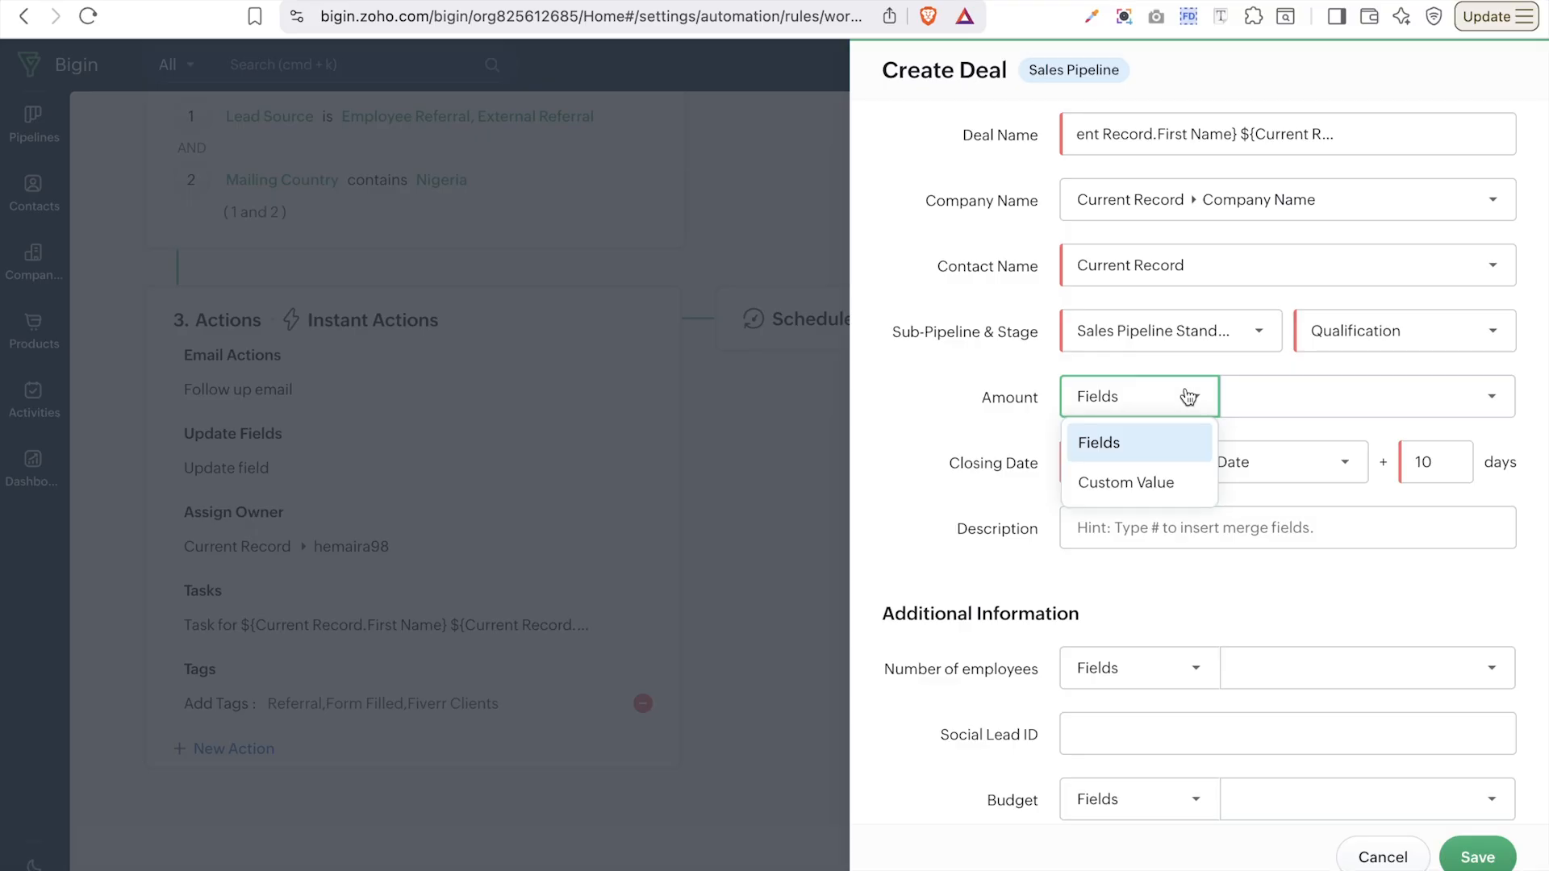
left_click(1171, 496)
left_click(1272, 400)
type("1000")
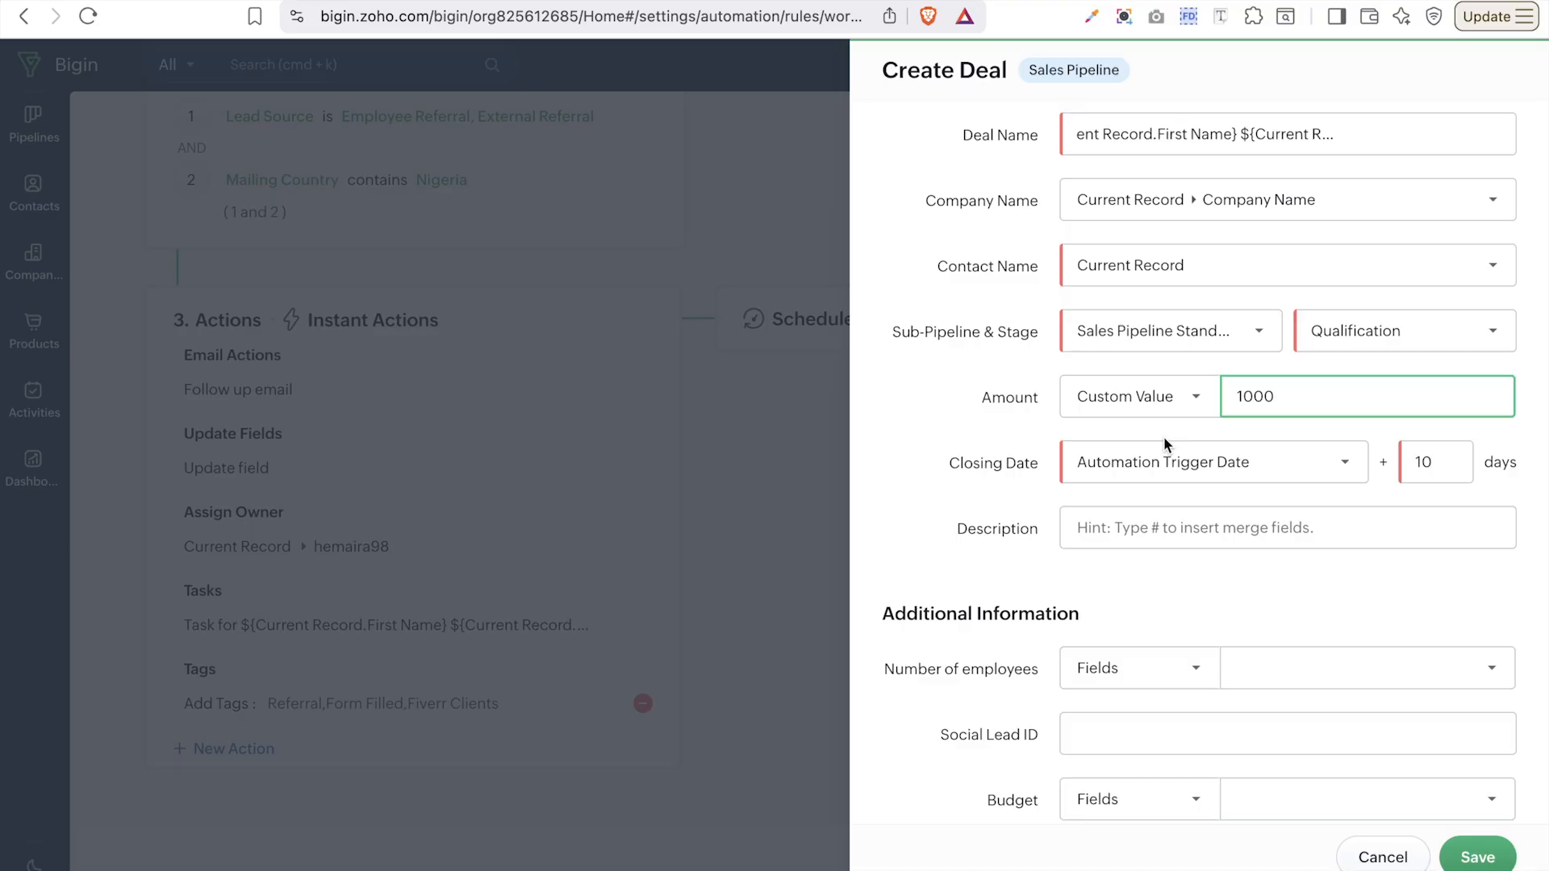
- Change the closing date offset from 10 to 30 days after the trigger
scroll(1163, 440, "down", 2)
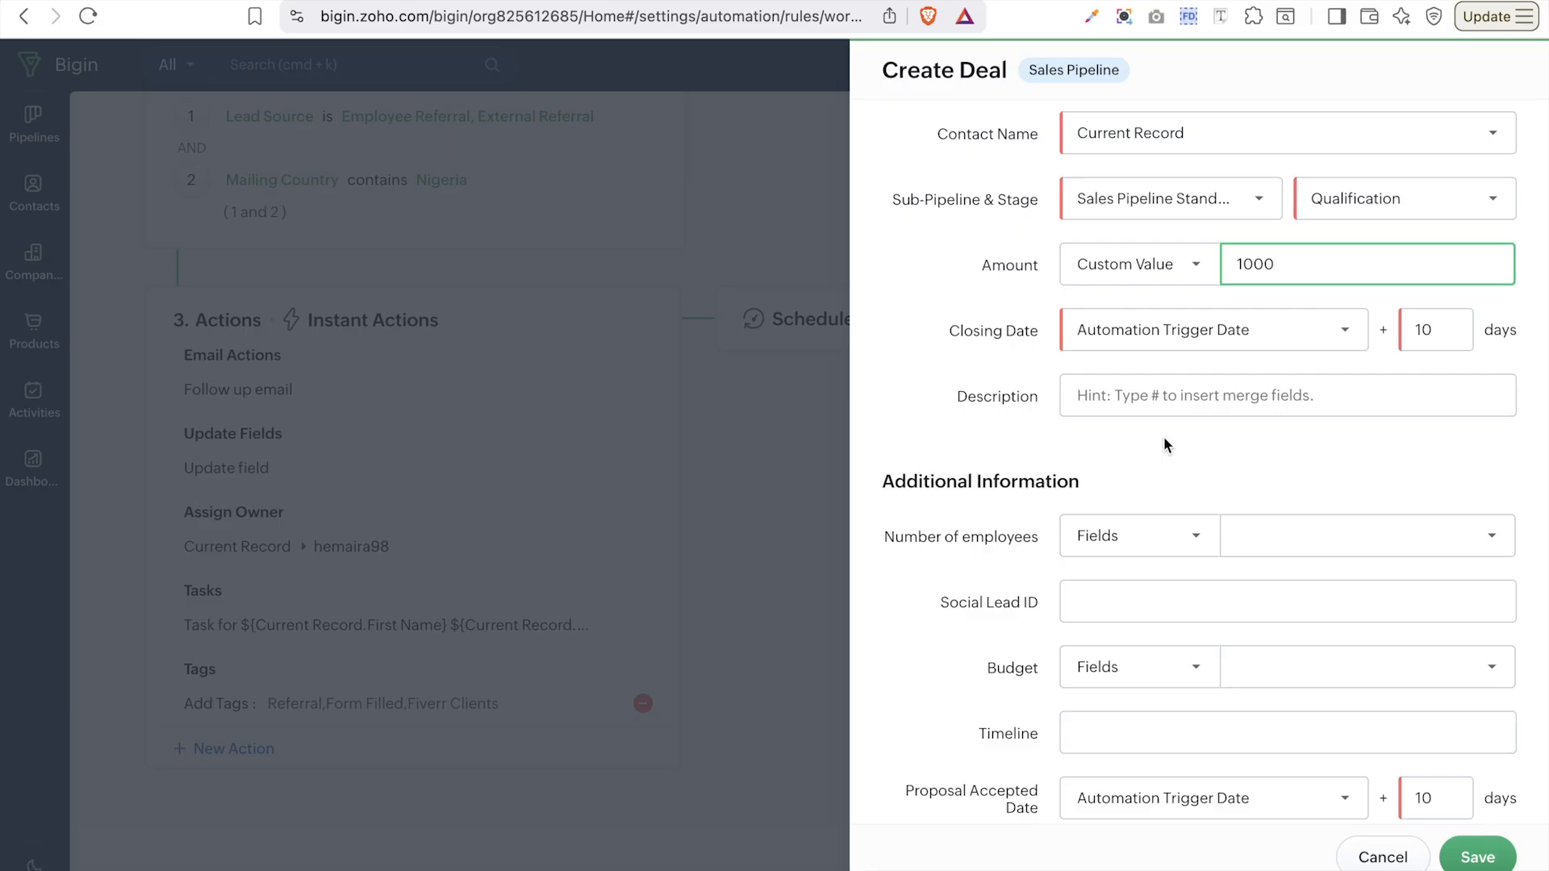
left_click(1435, 338)
key("BackSpace")
key("BackSpace")
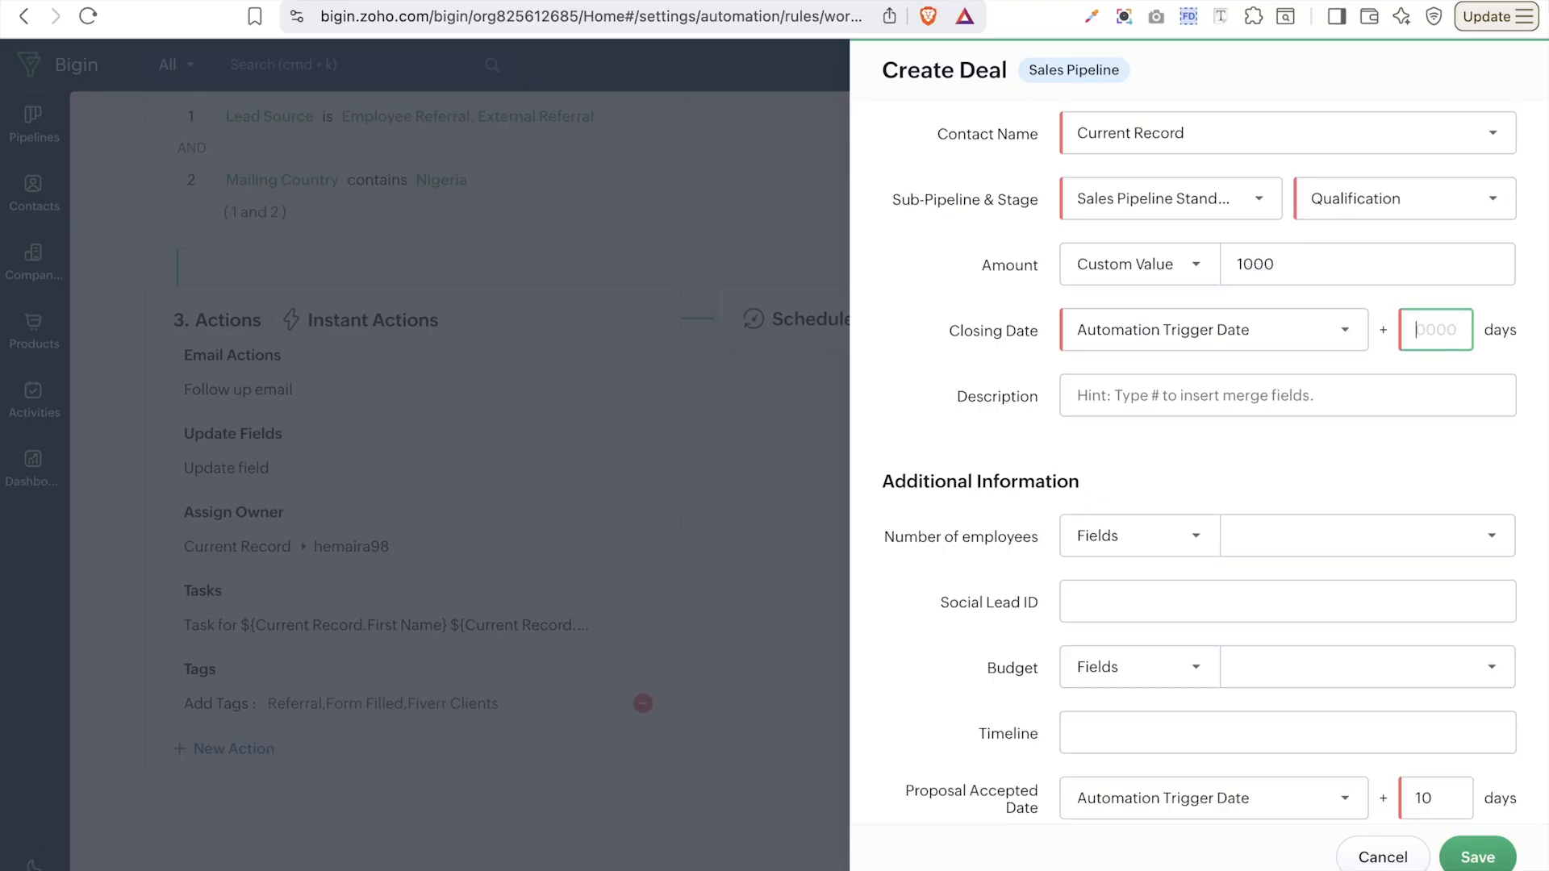
type("30")
left_click(1103, 388)
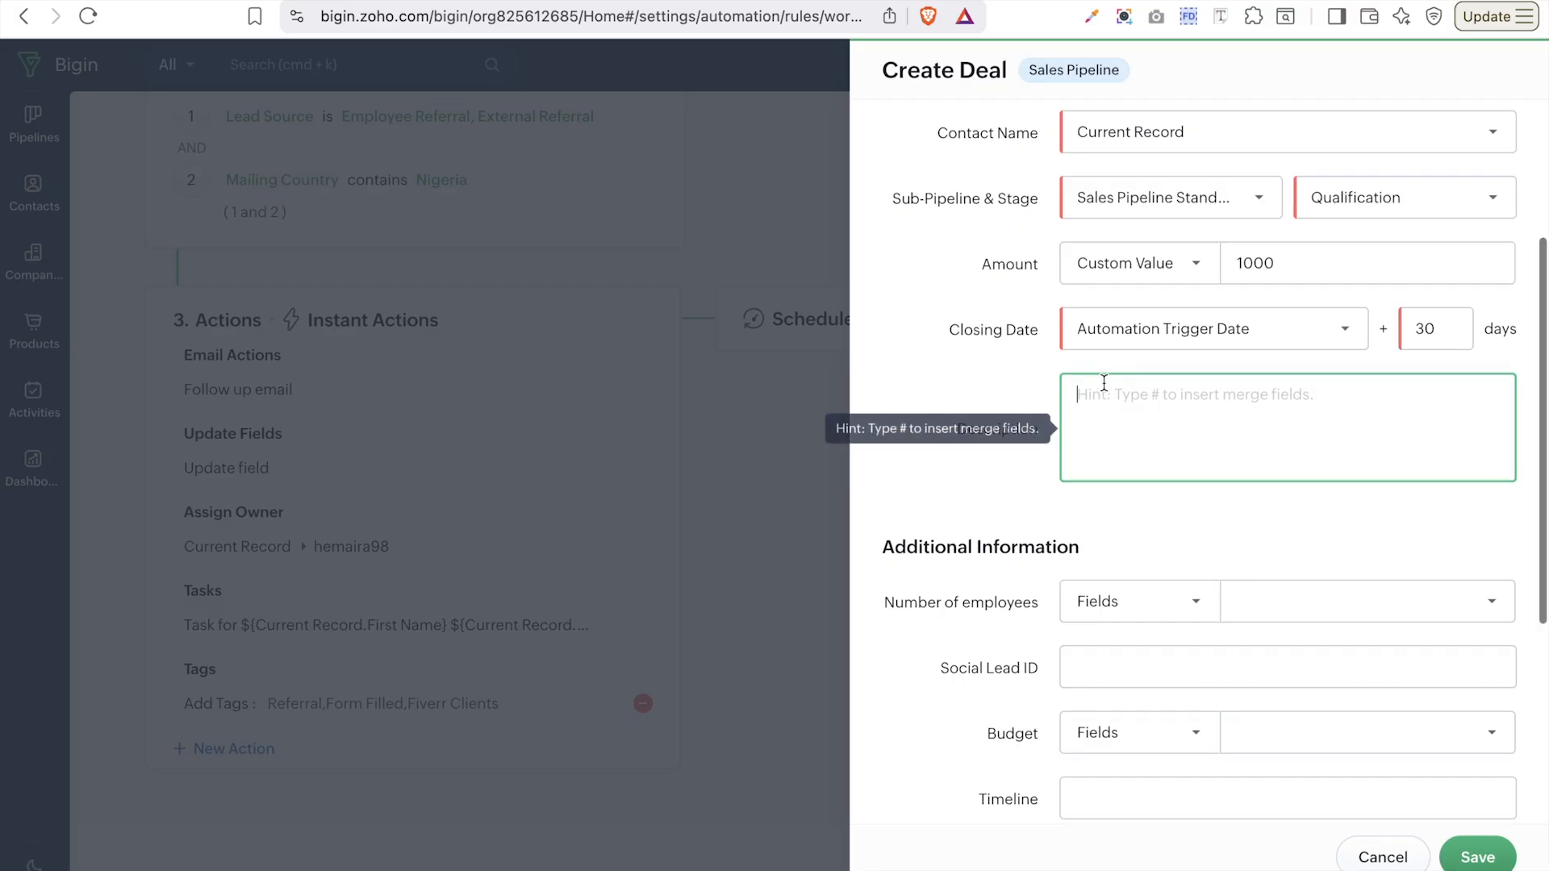
scroll(1104, 386, "down", 2)
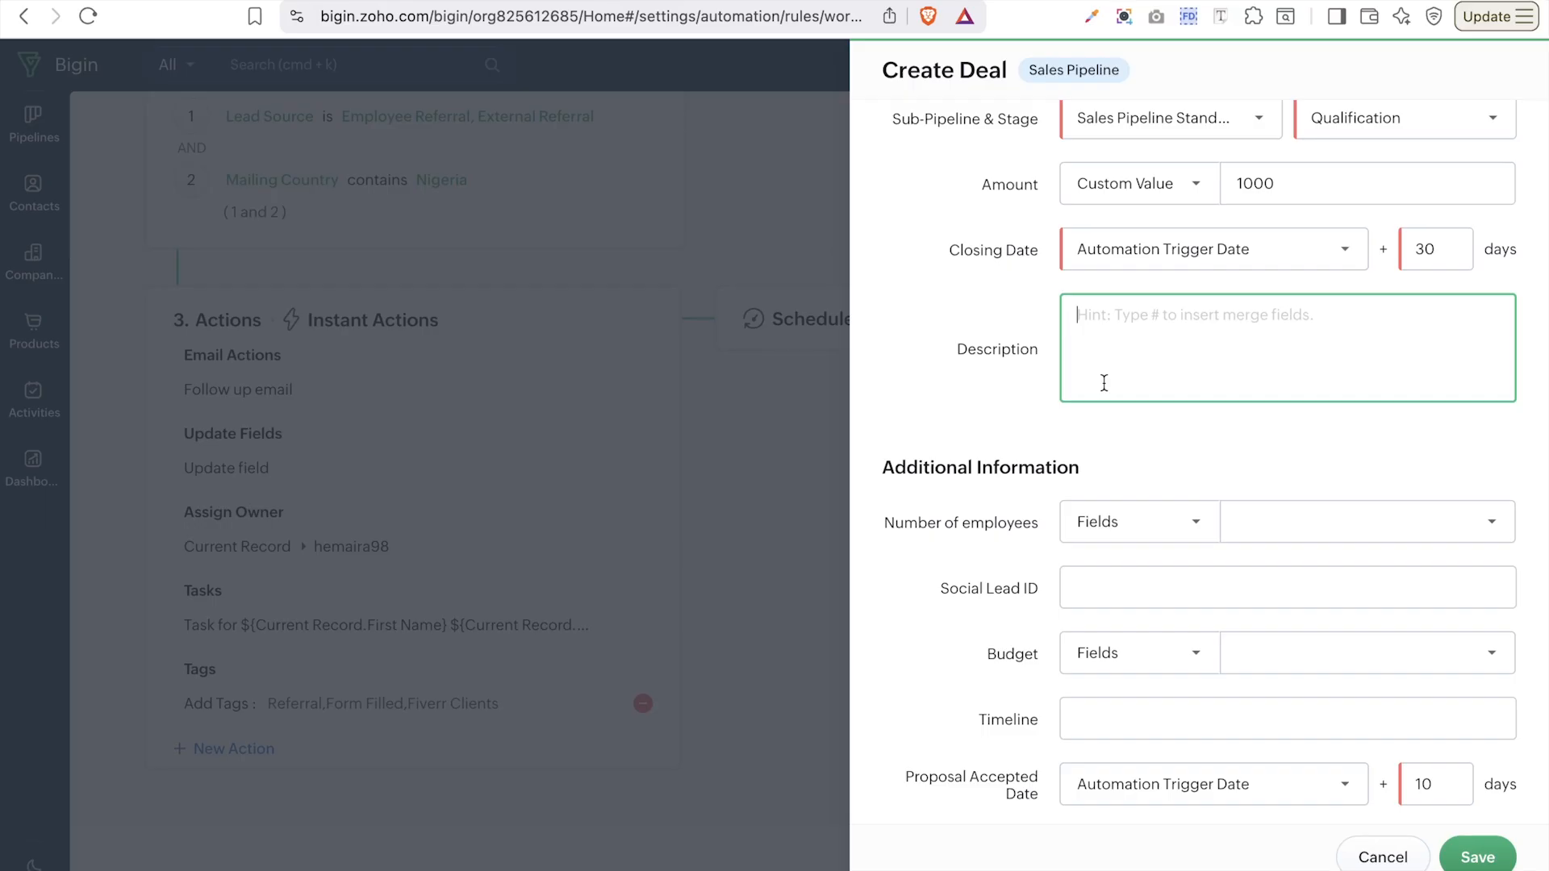
scroll(1104, 384, "down", 3)
scroll(1104, 384, "down", 1)
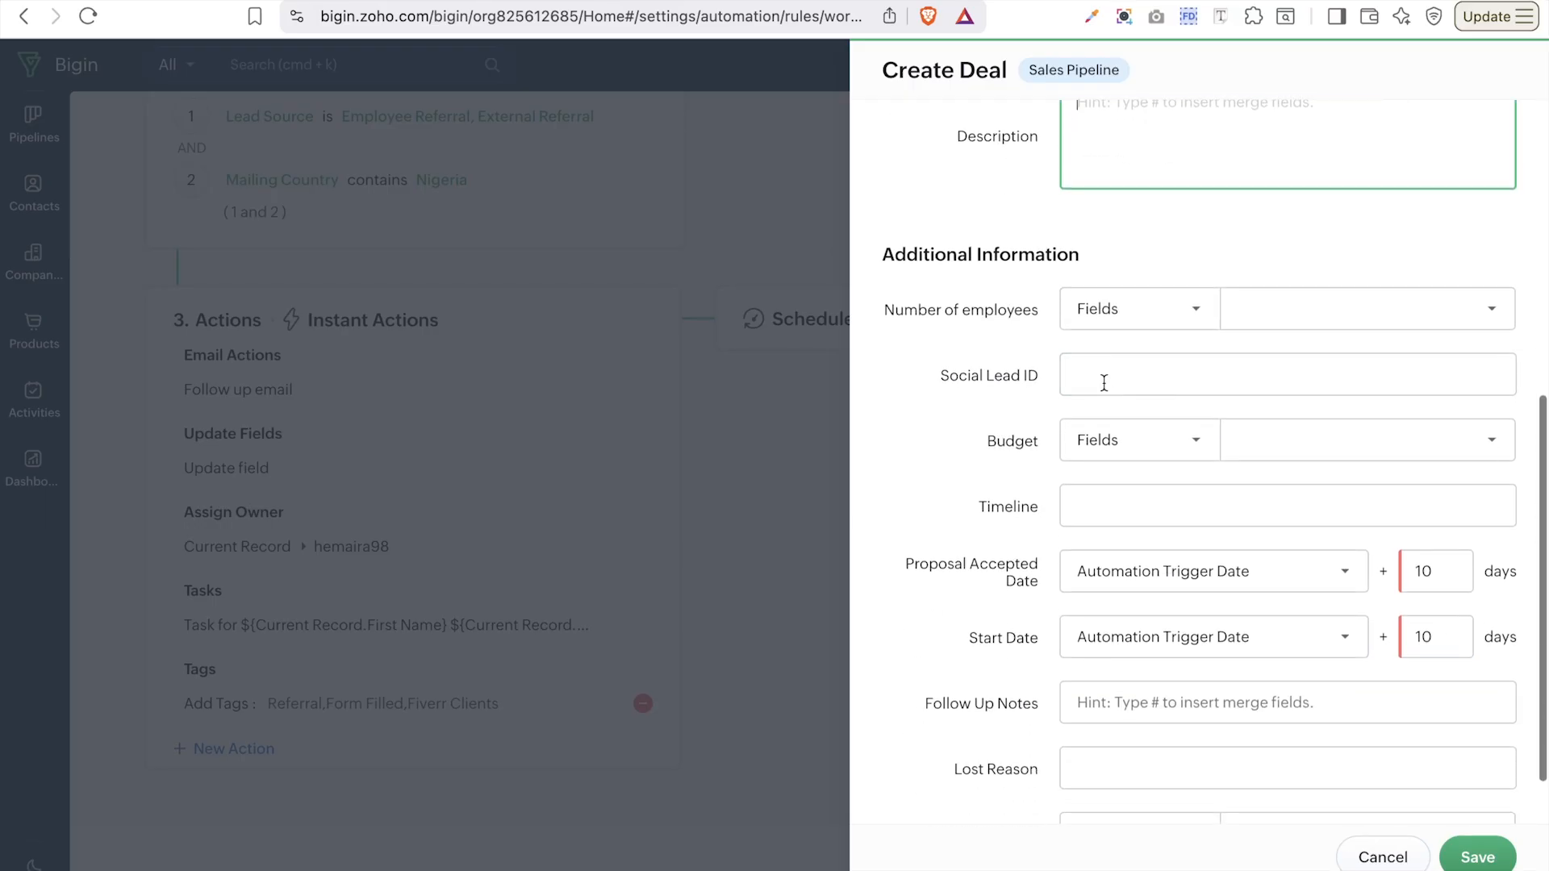
scroll(1103, 384, "down", 2)
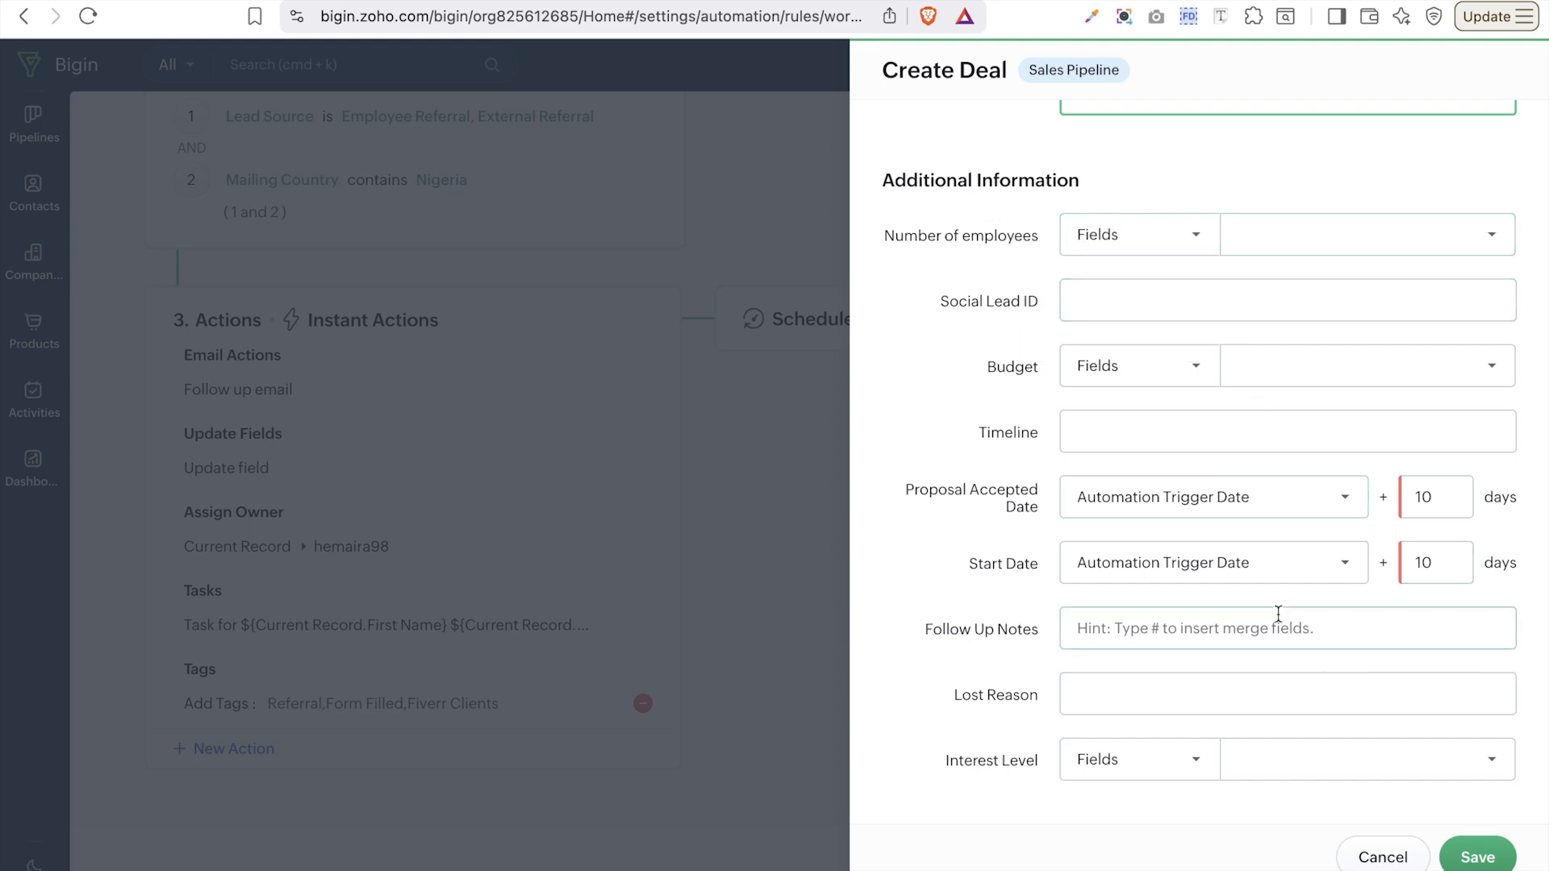
scroll(1215, 517, "up", 4)
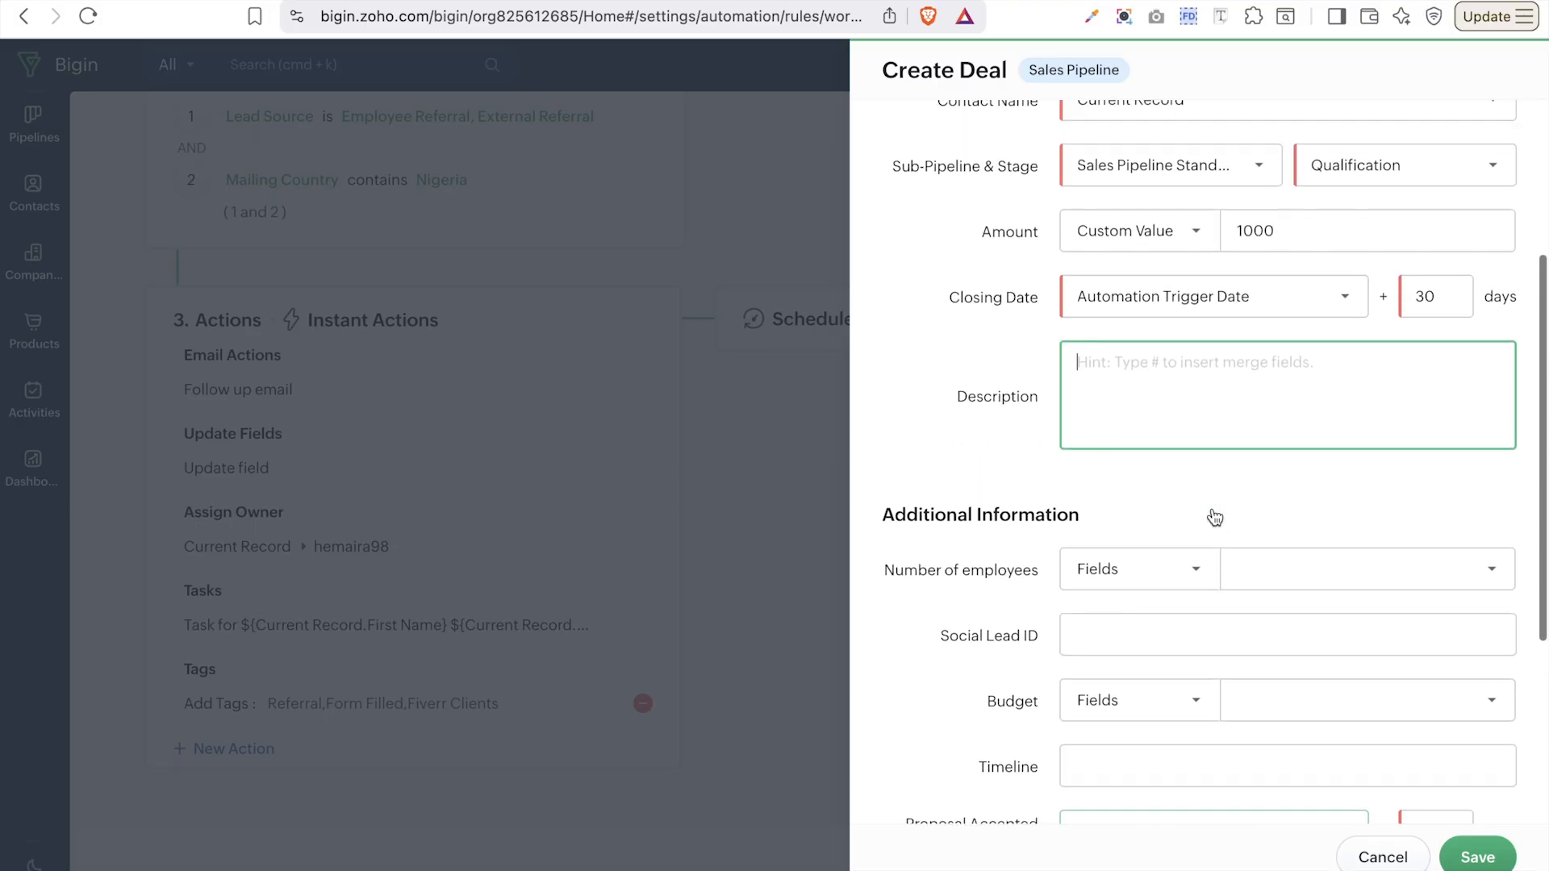
scroll(1213, 514, "down", 4)
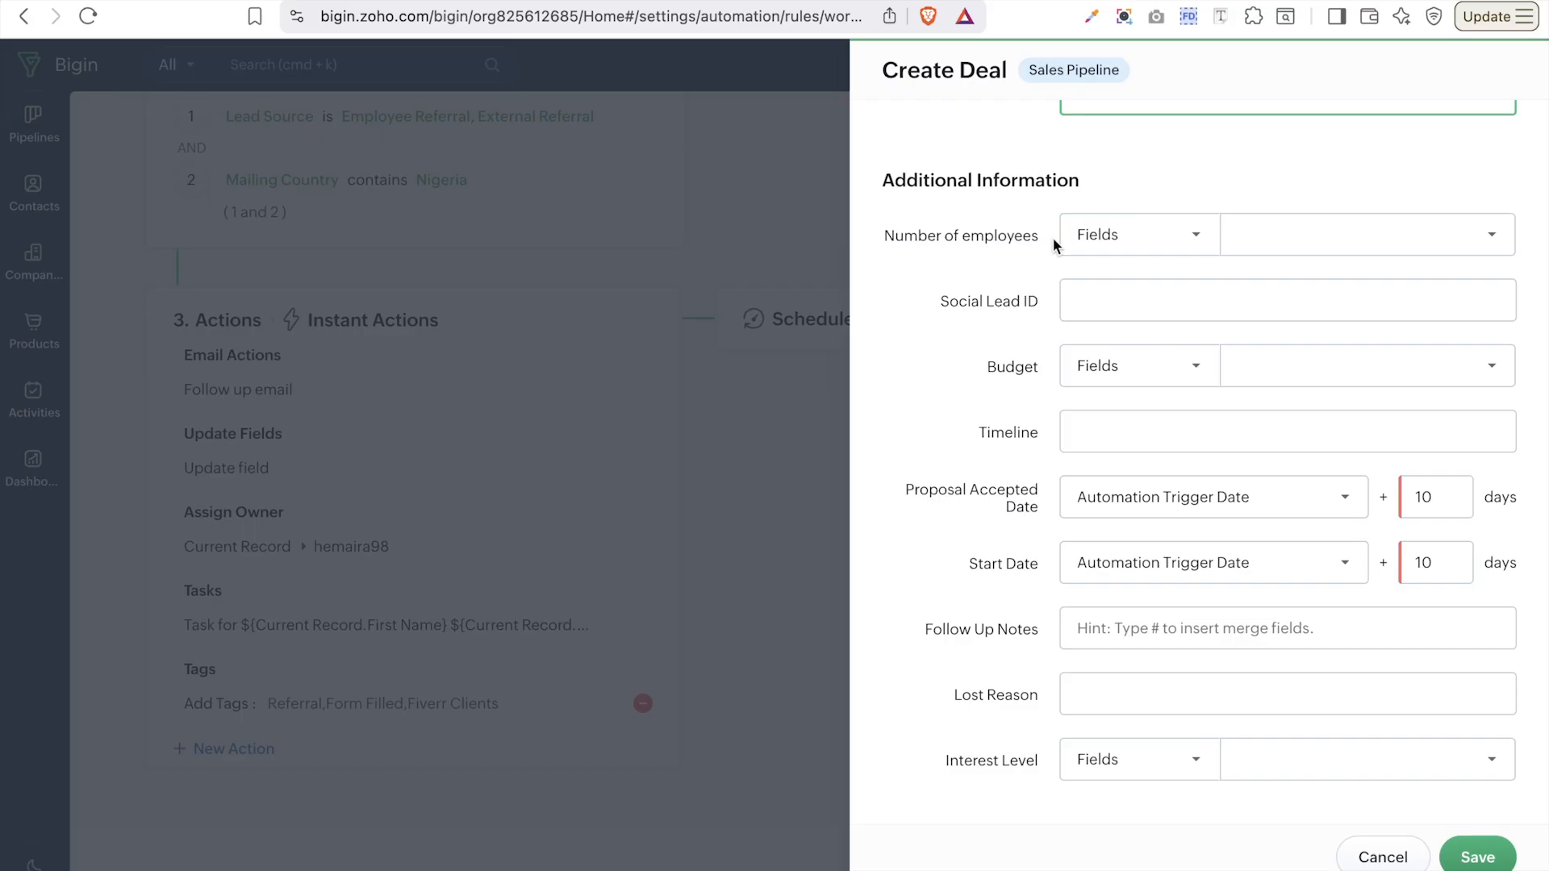
scroll(1053, 238, "up", 5)
scroll(1054, 242, "down", 2)
scroll(1054, 244, "down", 3)
scroll(1053, 242, "up", 8)
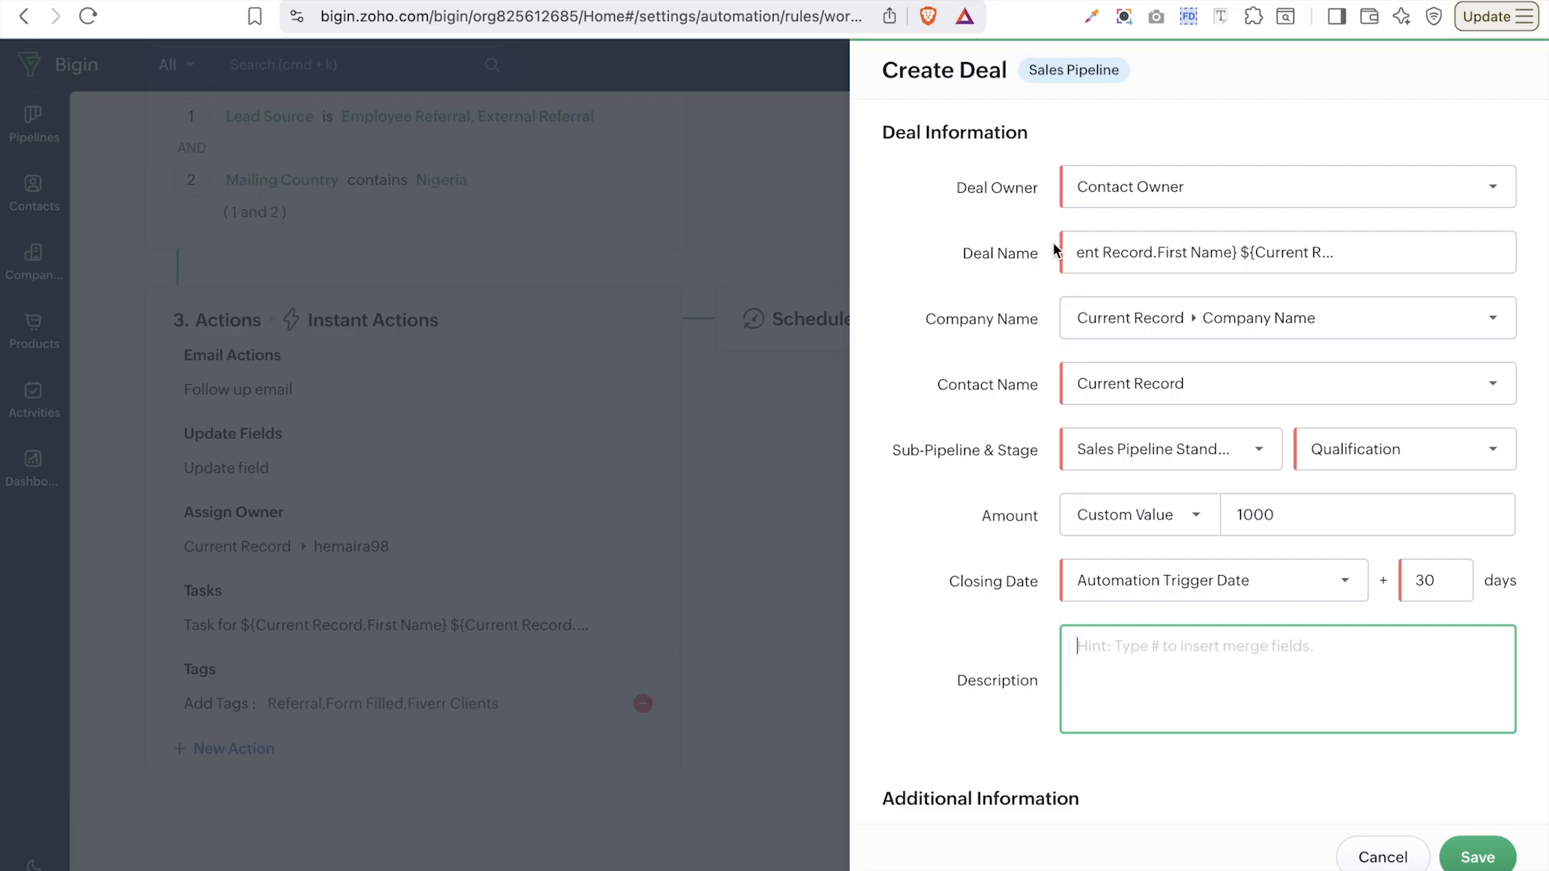
- Save the Sales Pipeline create-deal action, bringing Instant Actions to six
left_click(1483, 855)
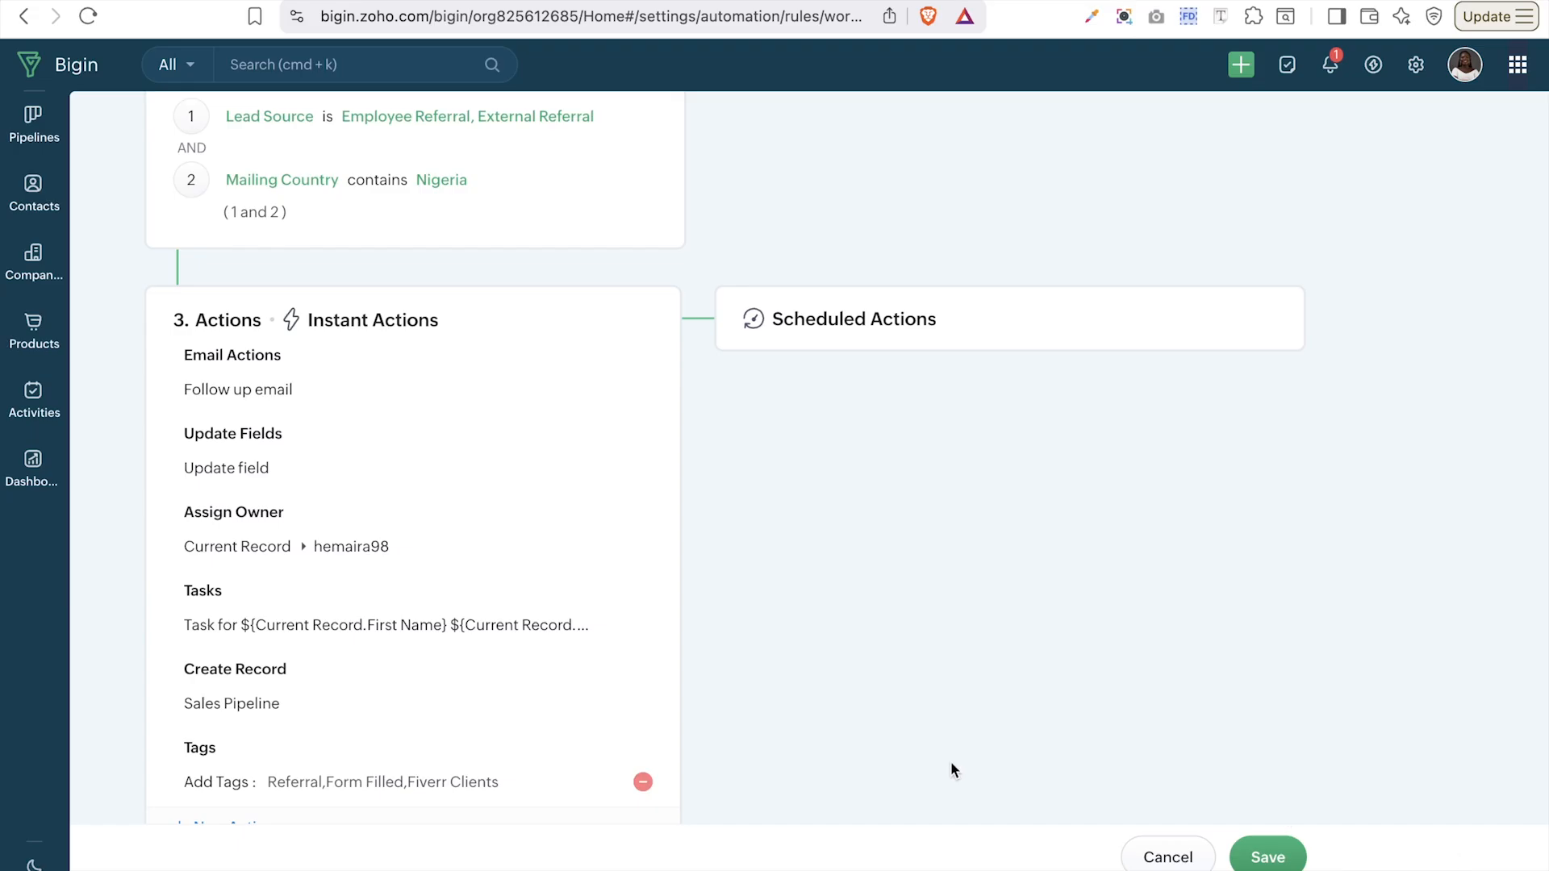
scroll(325, 733, "down", 2)
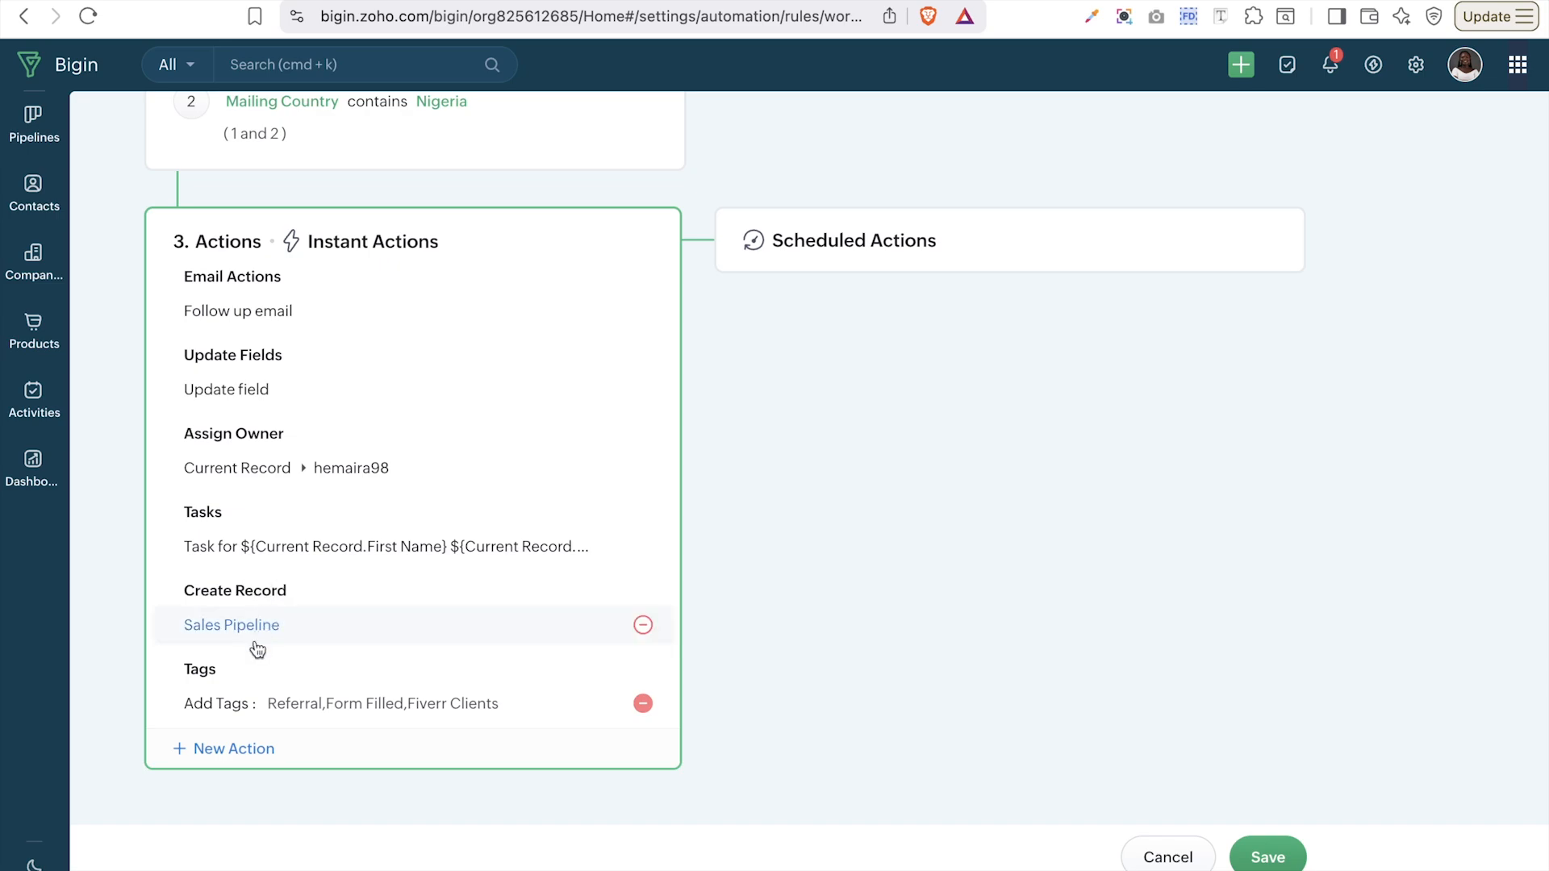
left_click(234, 749)
- Browse the New Action list of action types, closing it and reopening it
left_click(369, 815)
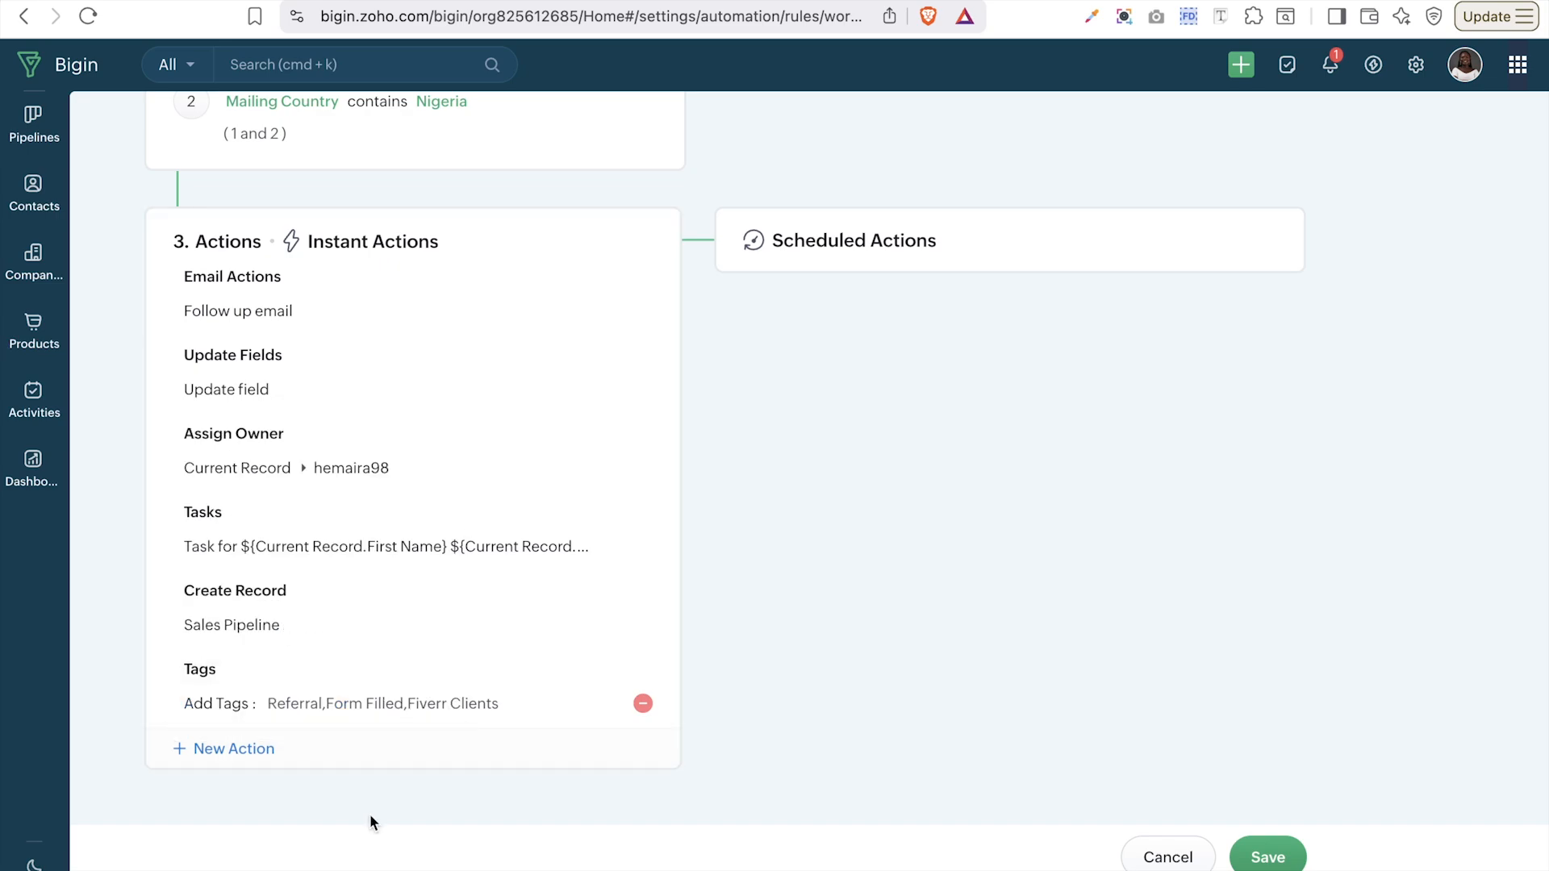
left_click(242, 750)
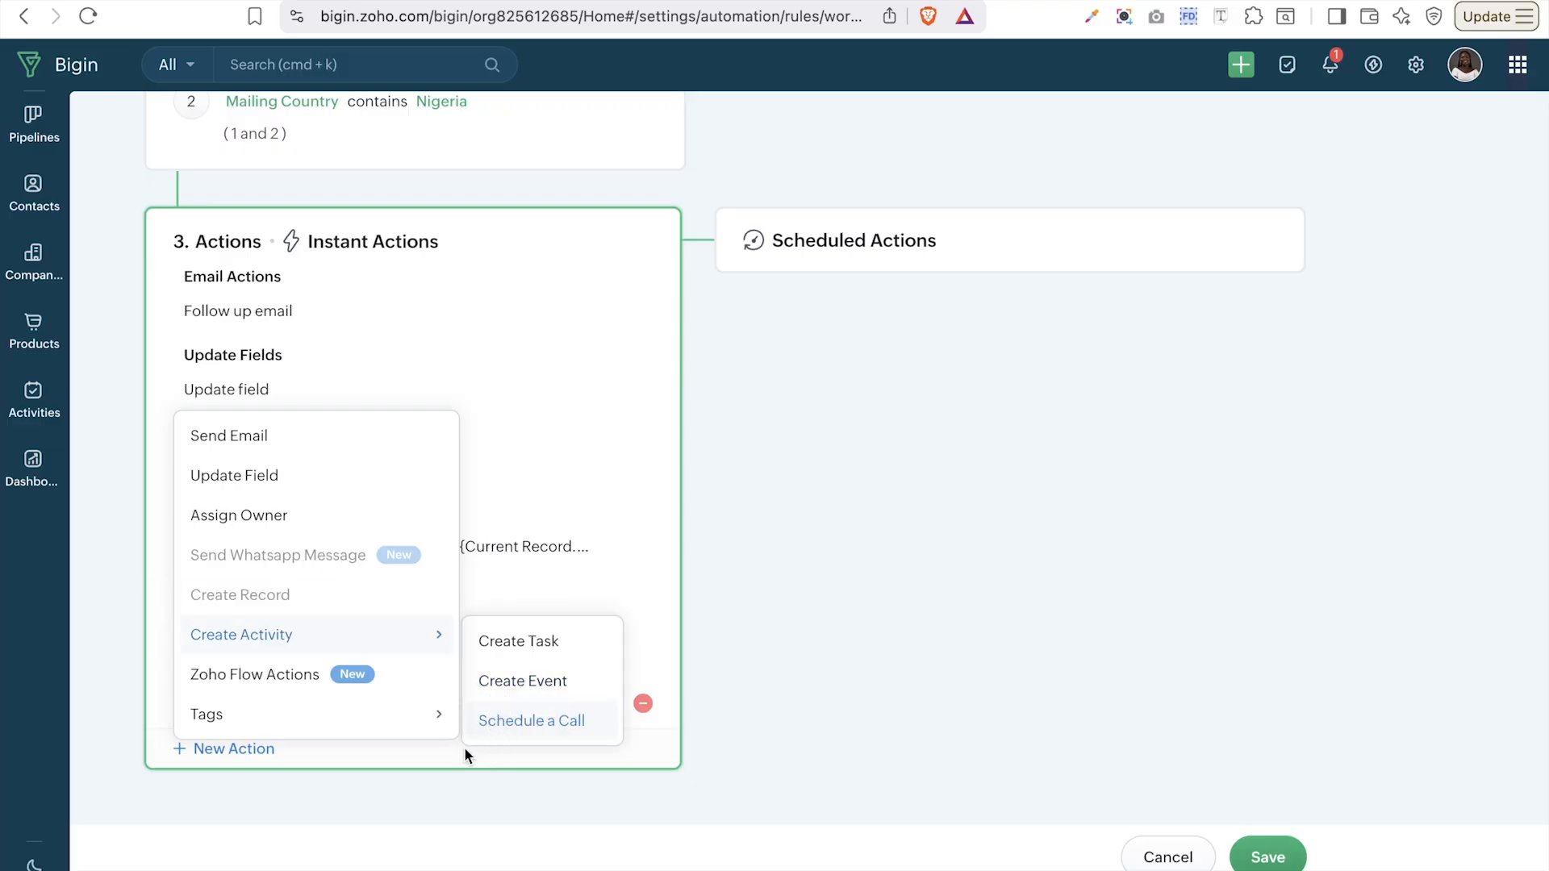
left_click(658, 498)
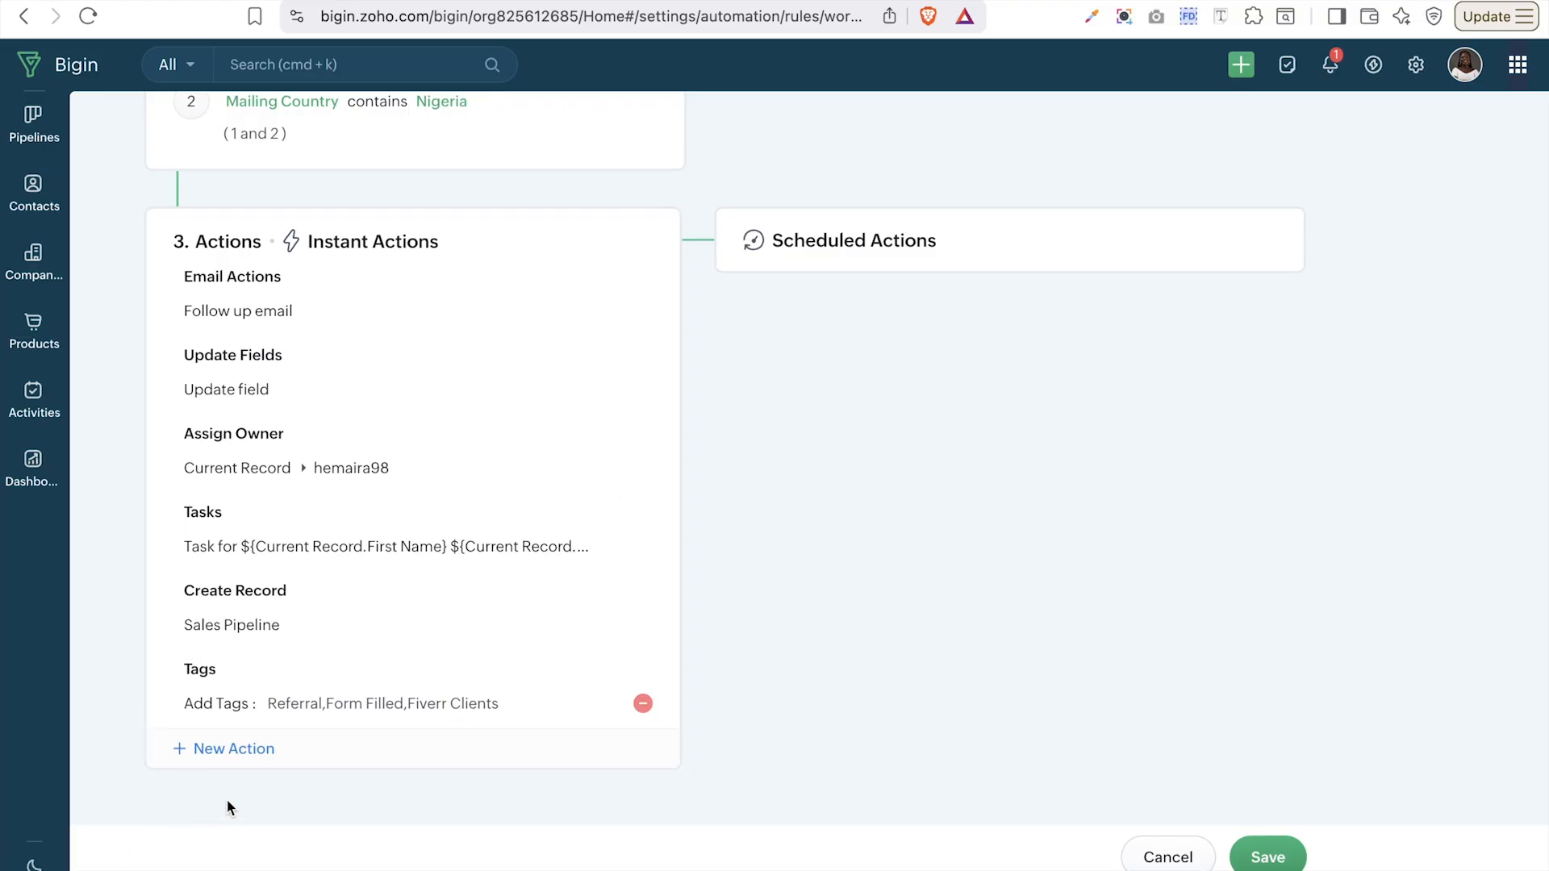
left_click(240, 750)
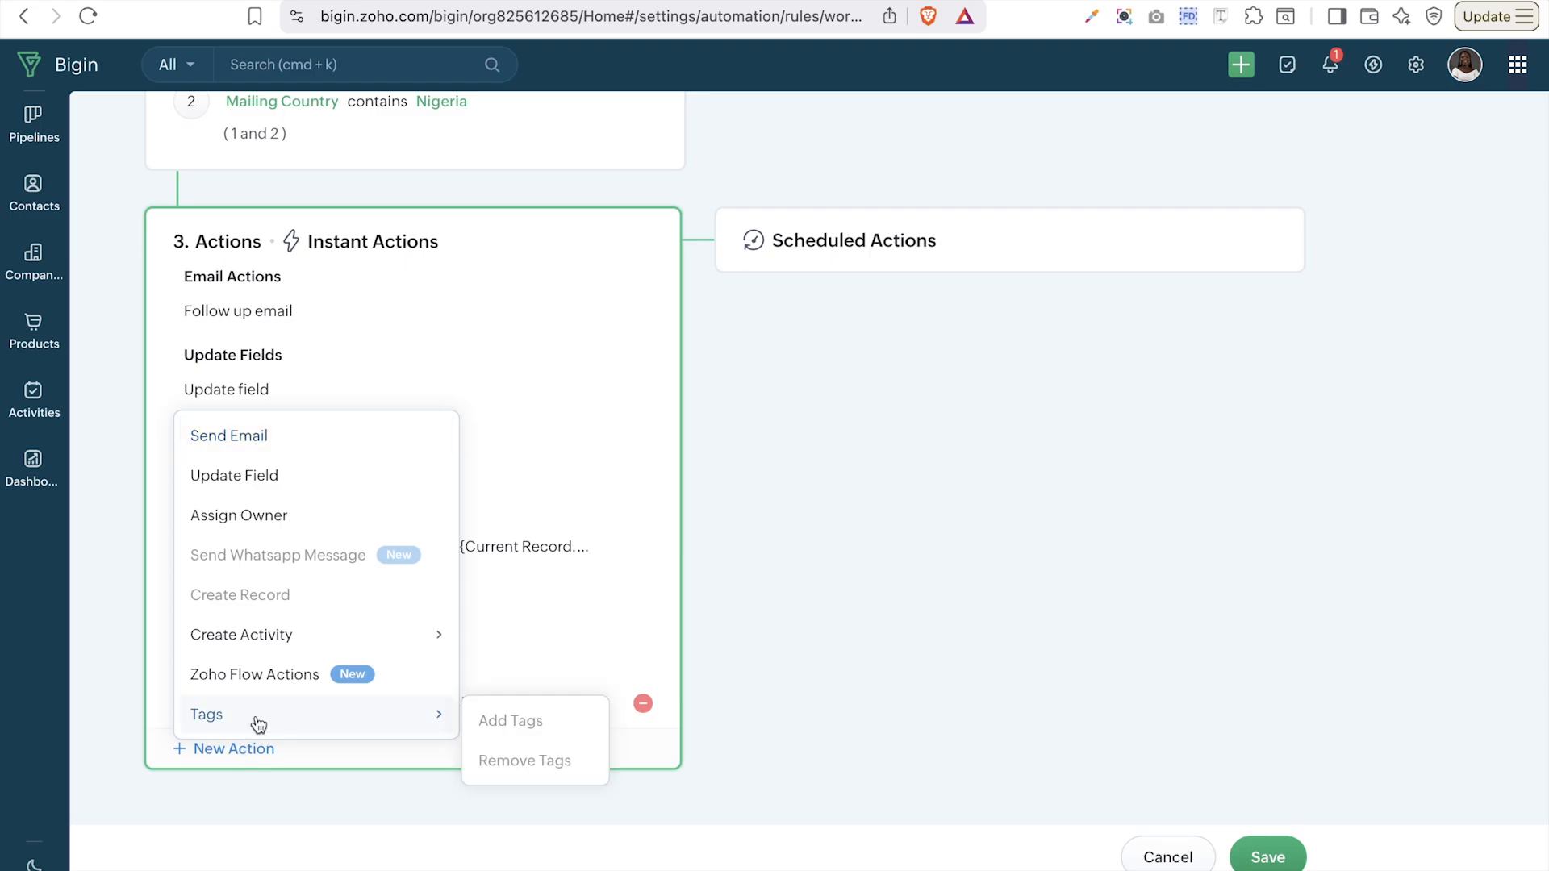
- Start a new Zoho Flow action with ActiveCampaign as the application
left_click(267, 676)
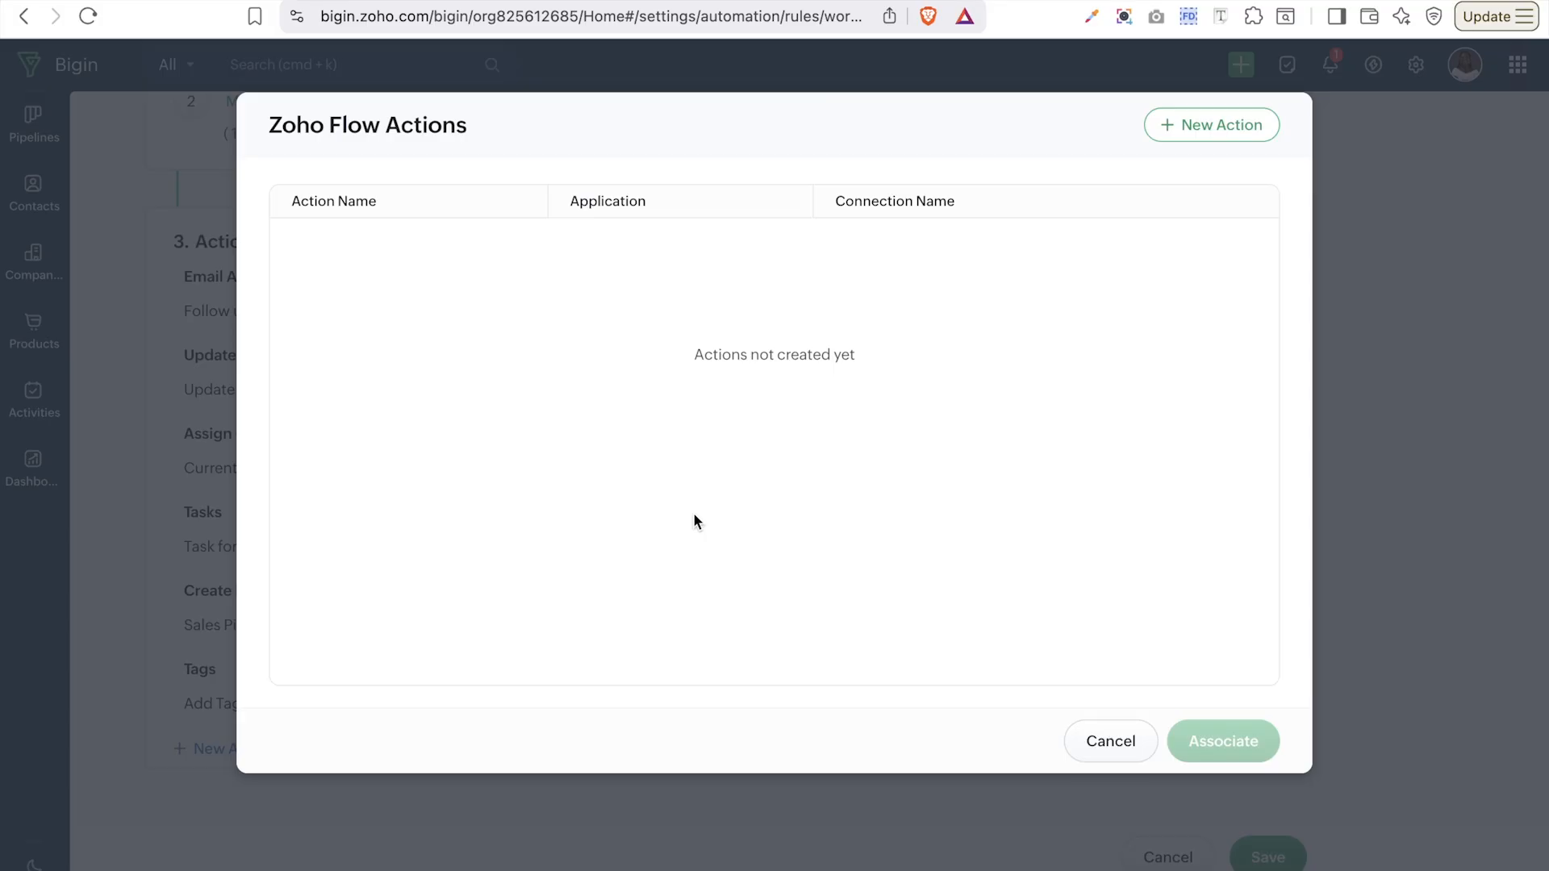
left_click(1166, 129)
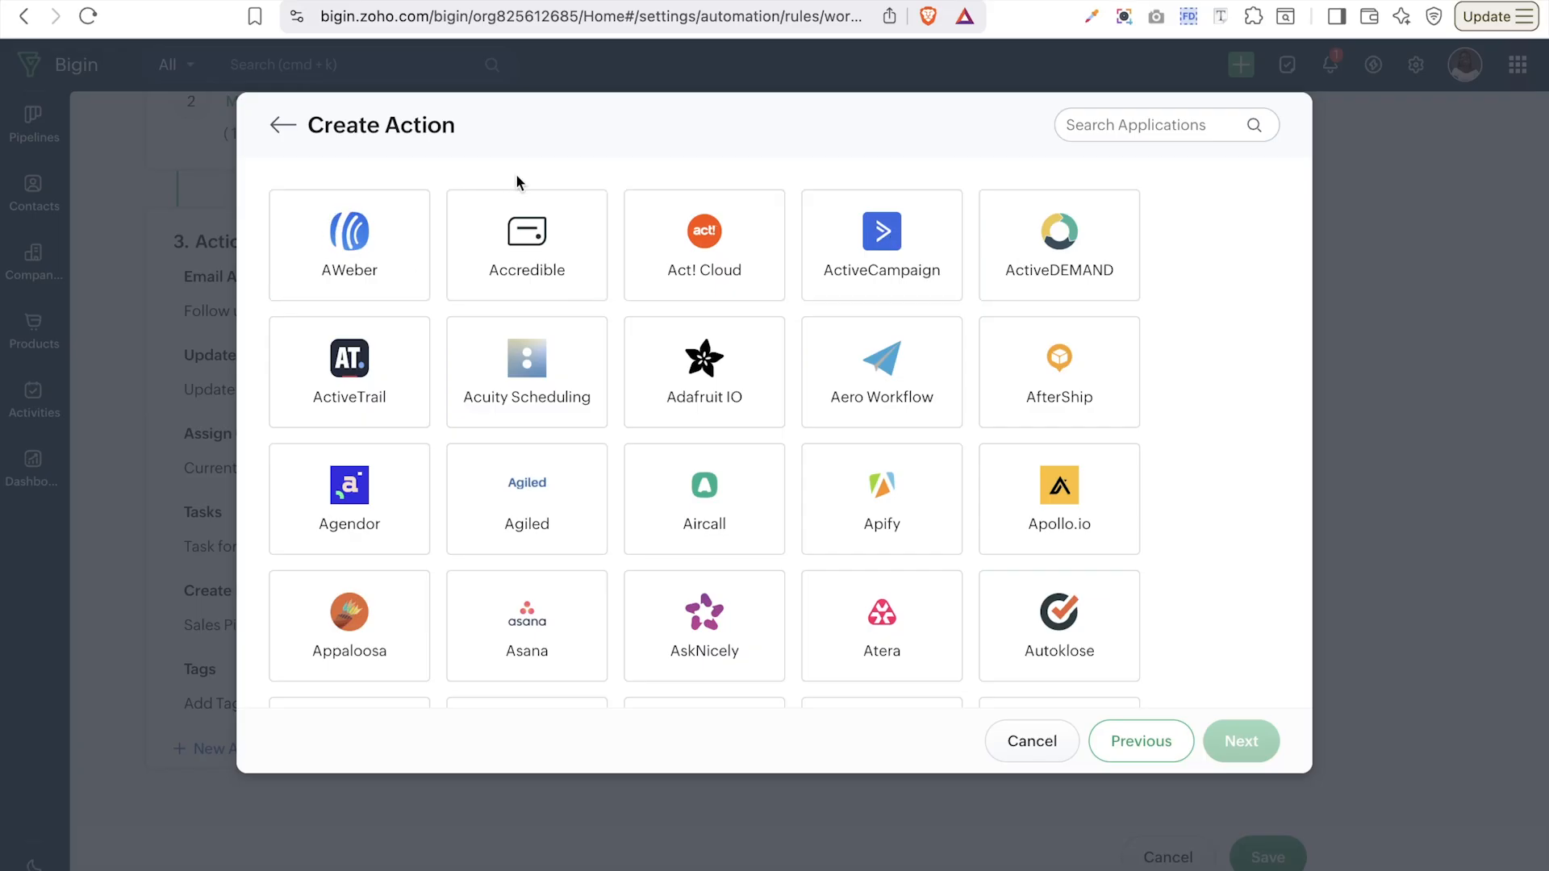
left_click(868, 260)
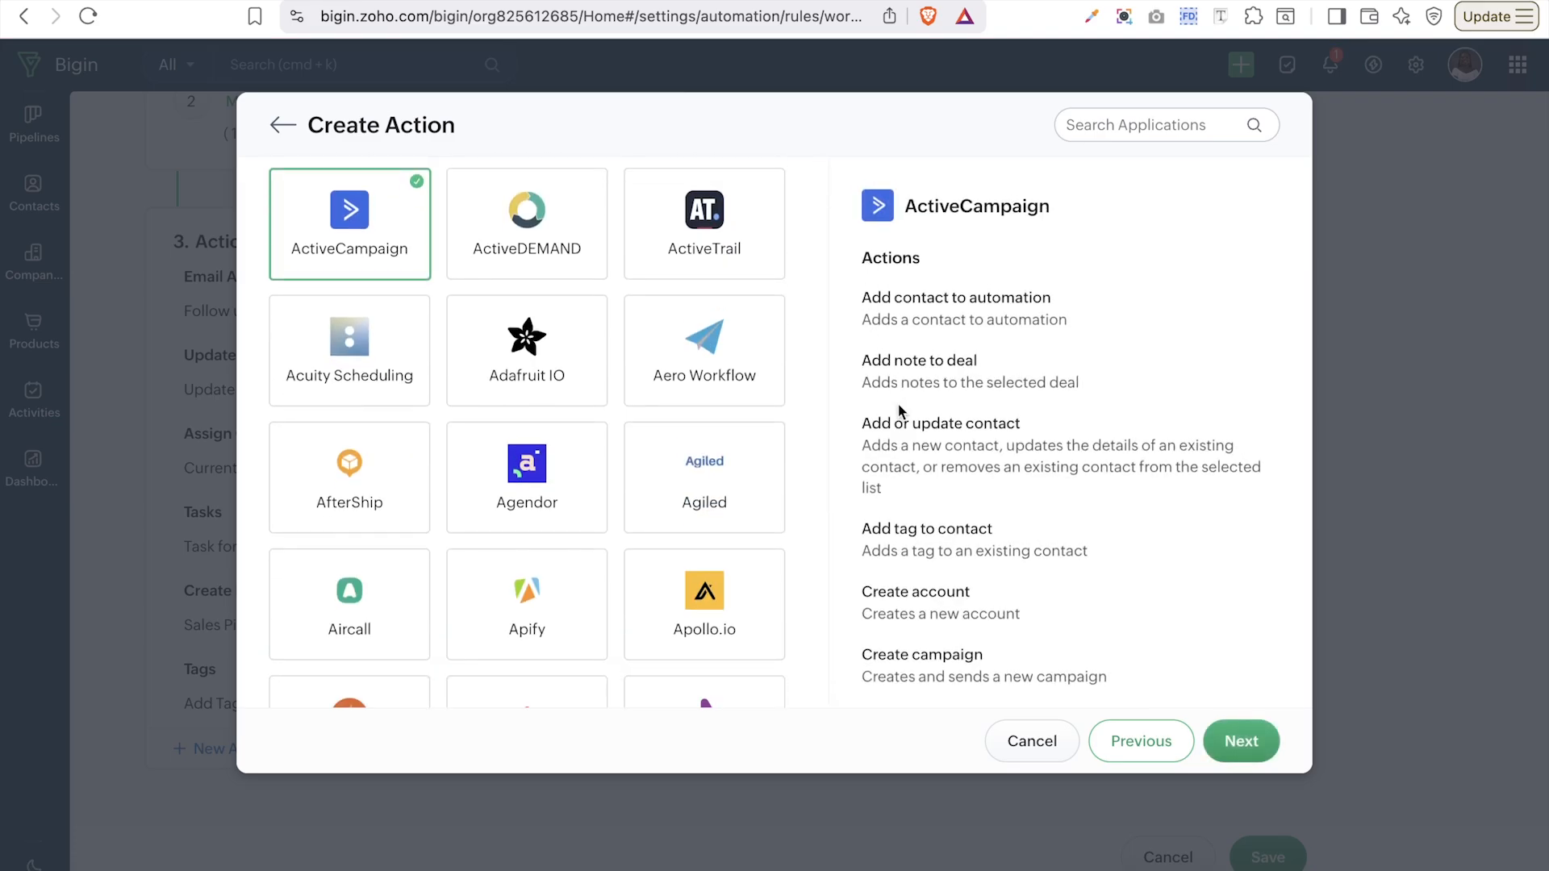
left_click(1239, 742)
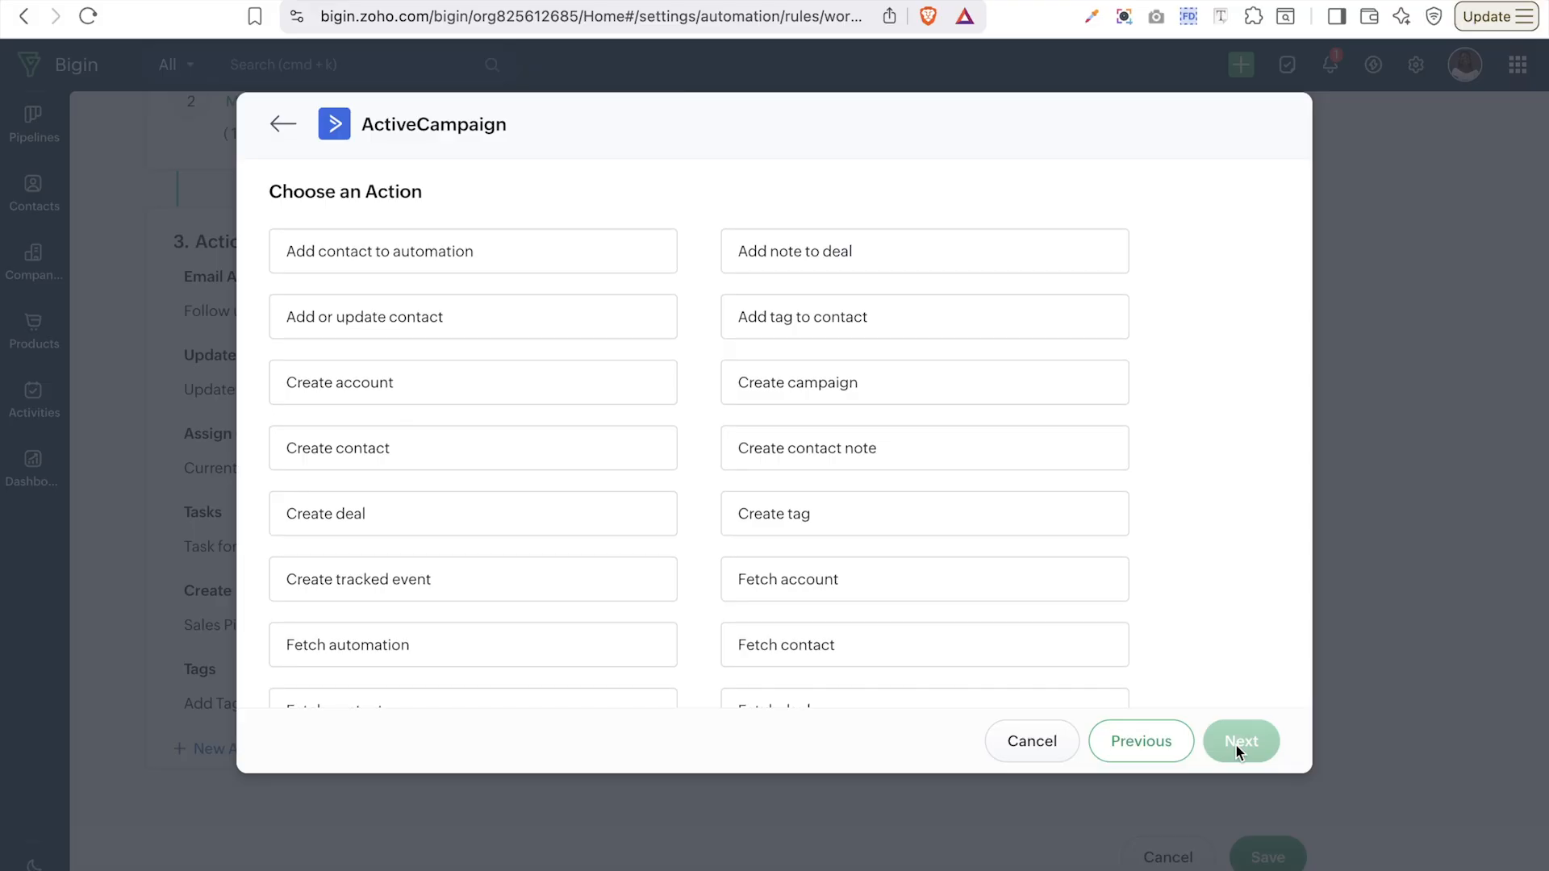
- Choose the ActiveCampaign Add or update contact action and continue to connection setup
scroll(804, 484, "down", 5)
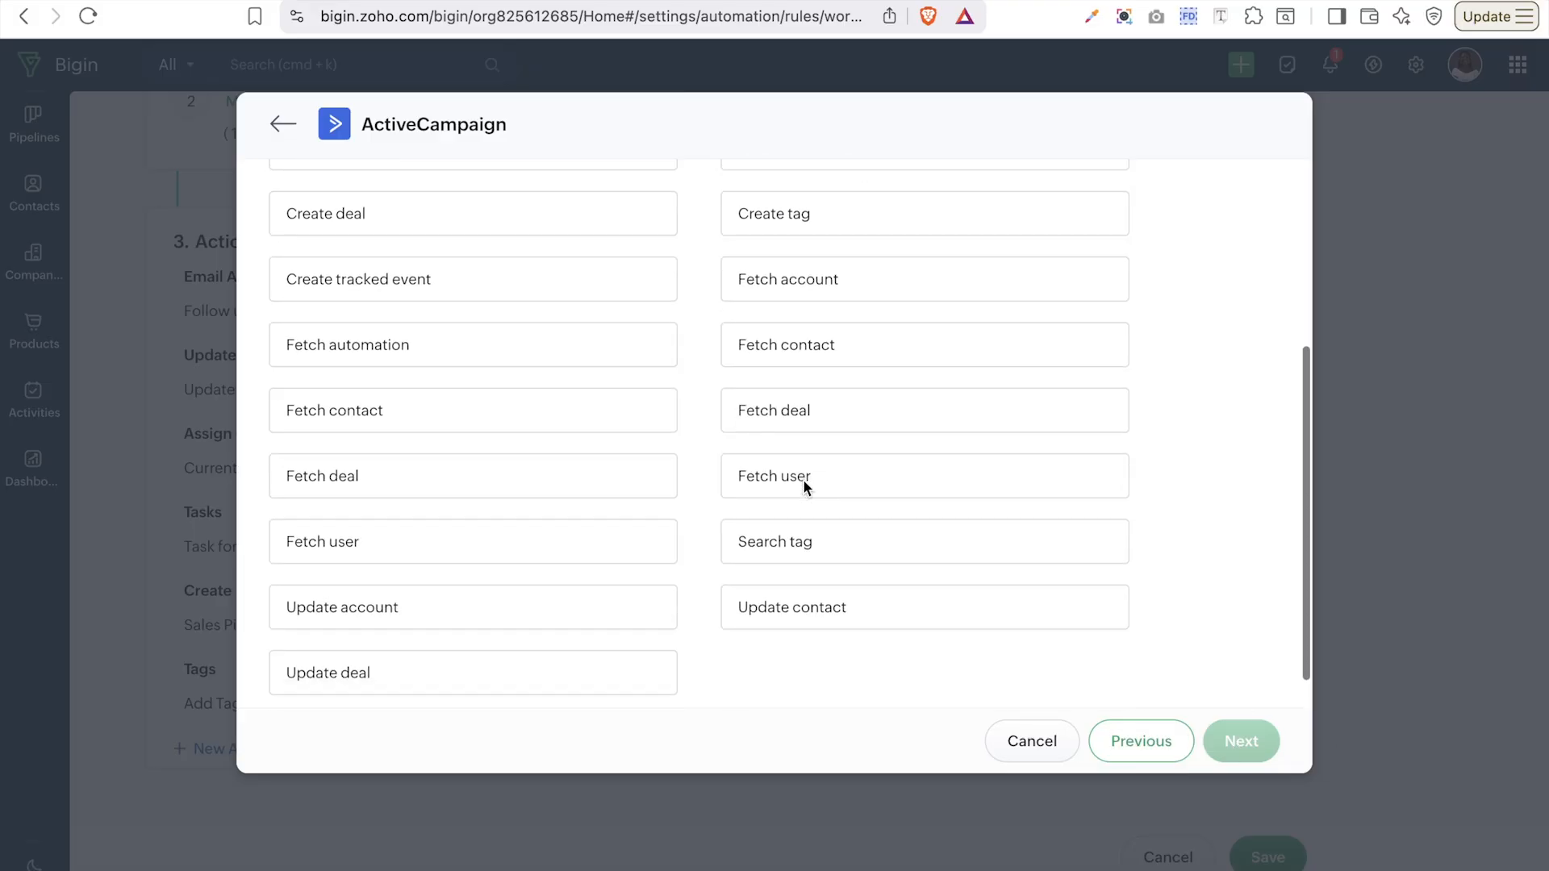
scroll(806, 488, "up", 5)
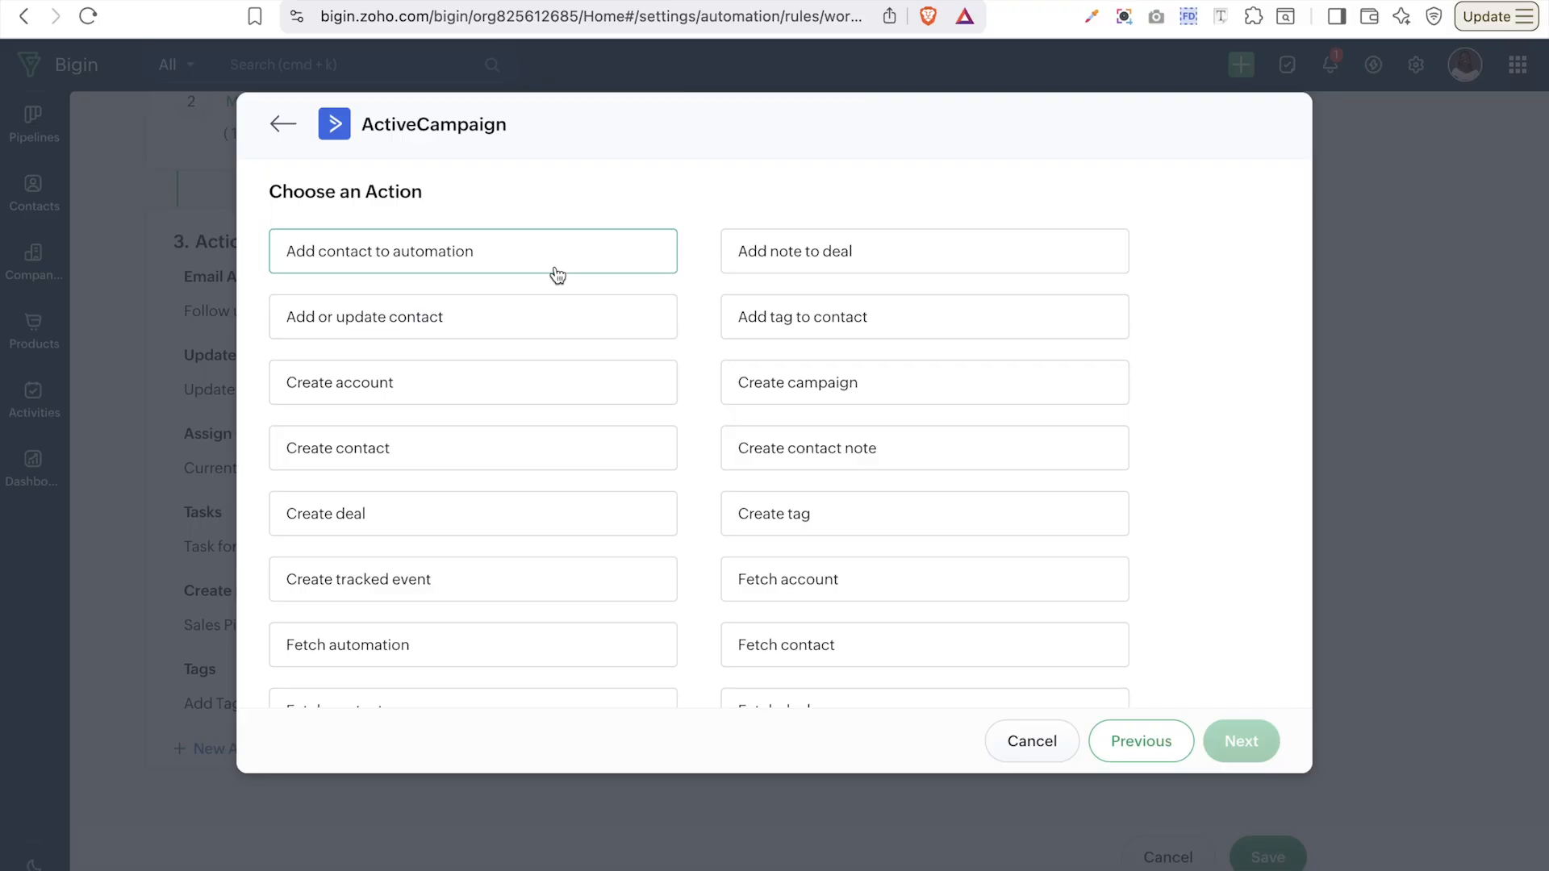
scroll(927, 702, "down", 5)
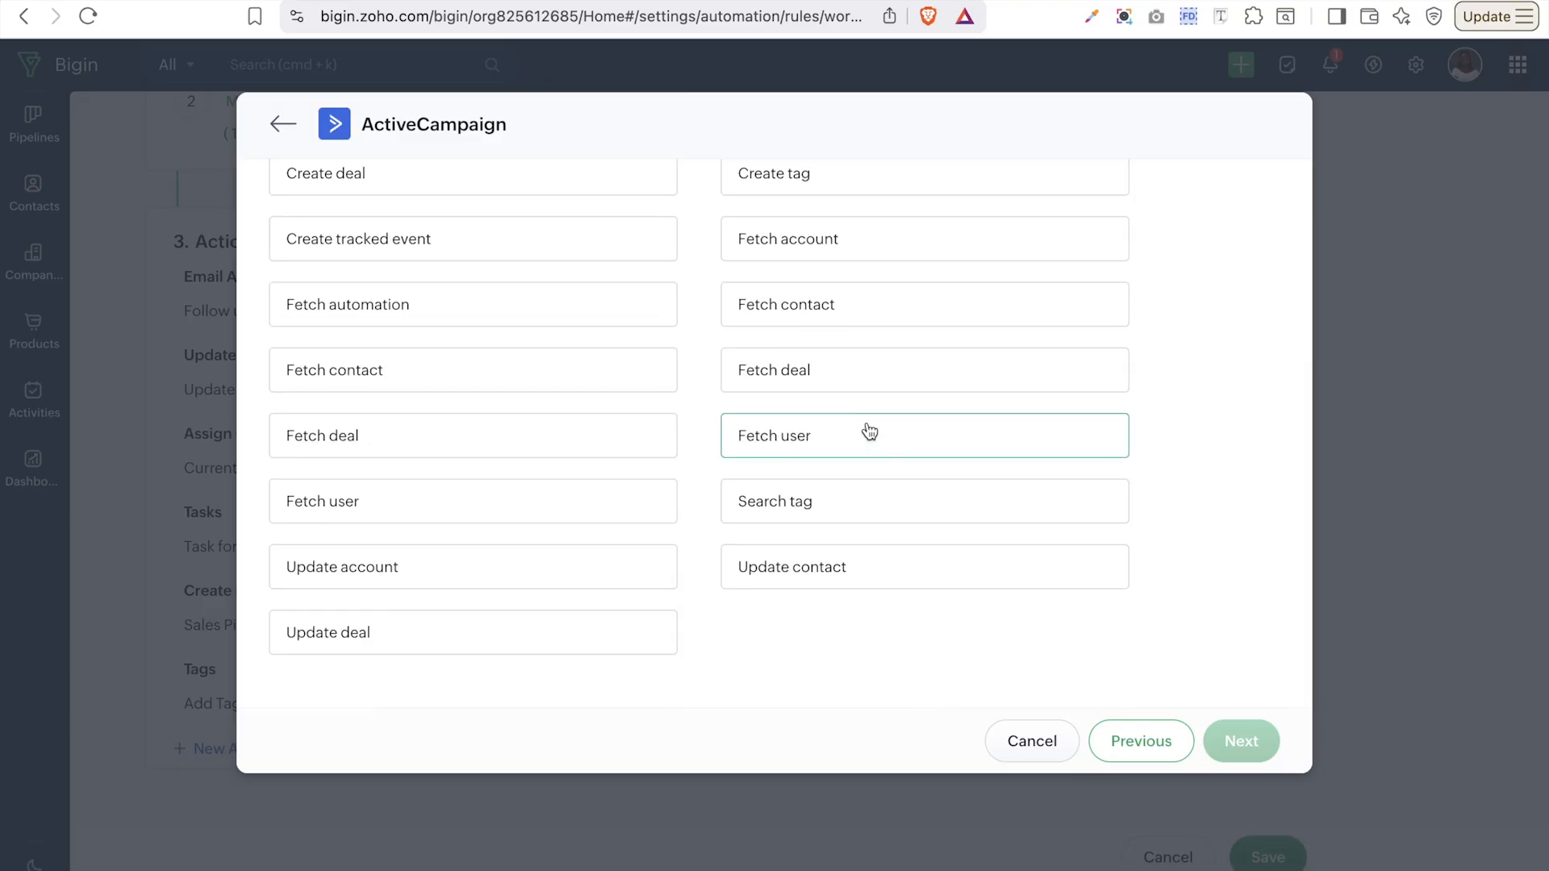
scroll(870, 432, "up", 5)
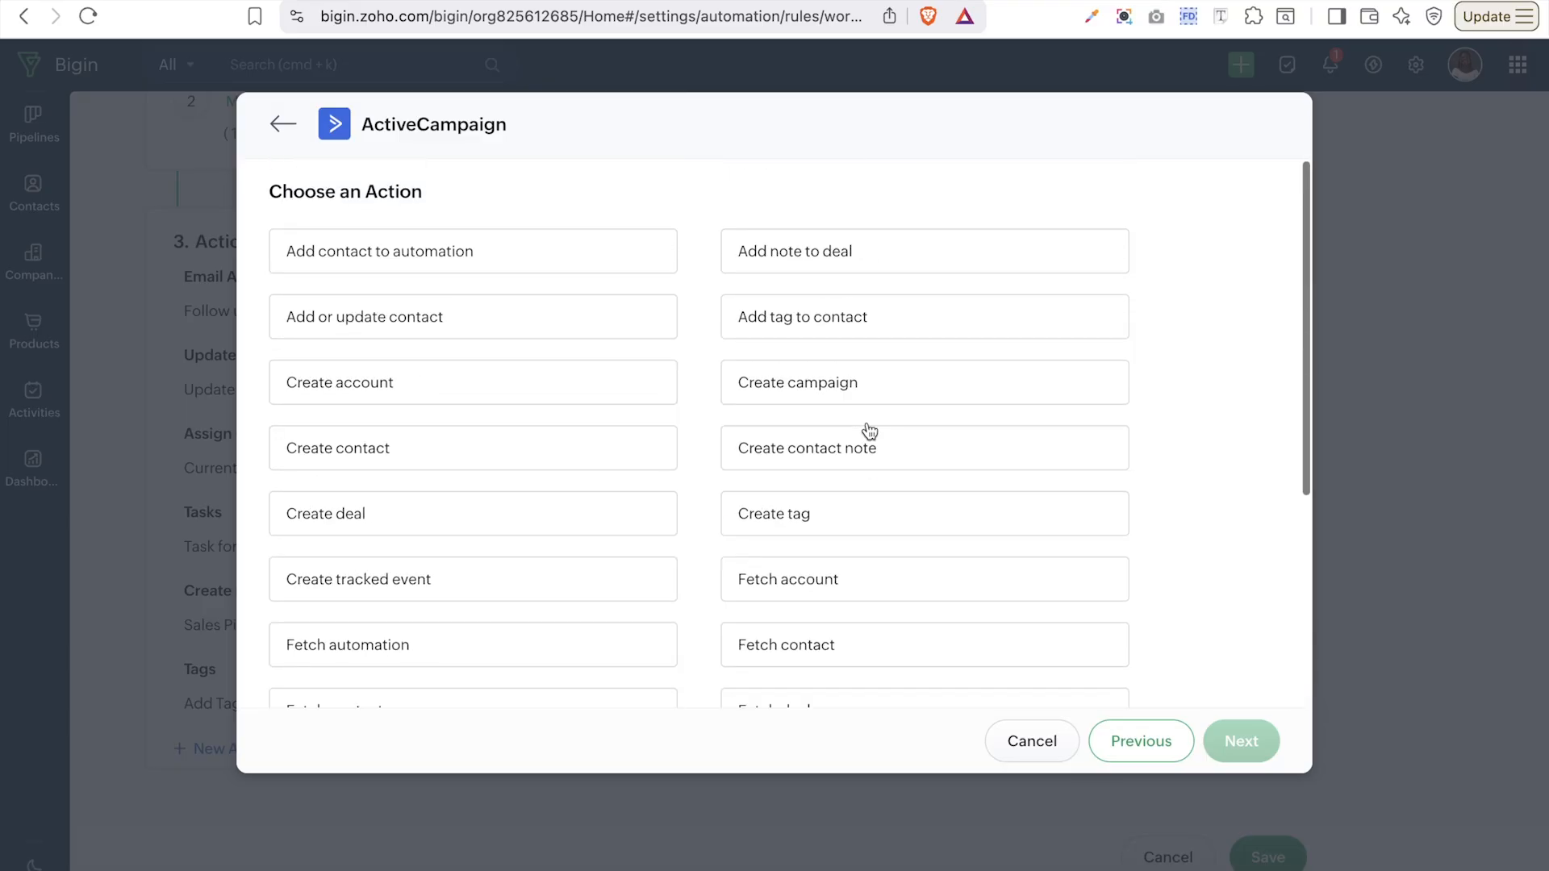
left_click(453, 330)
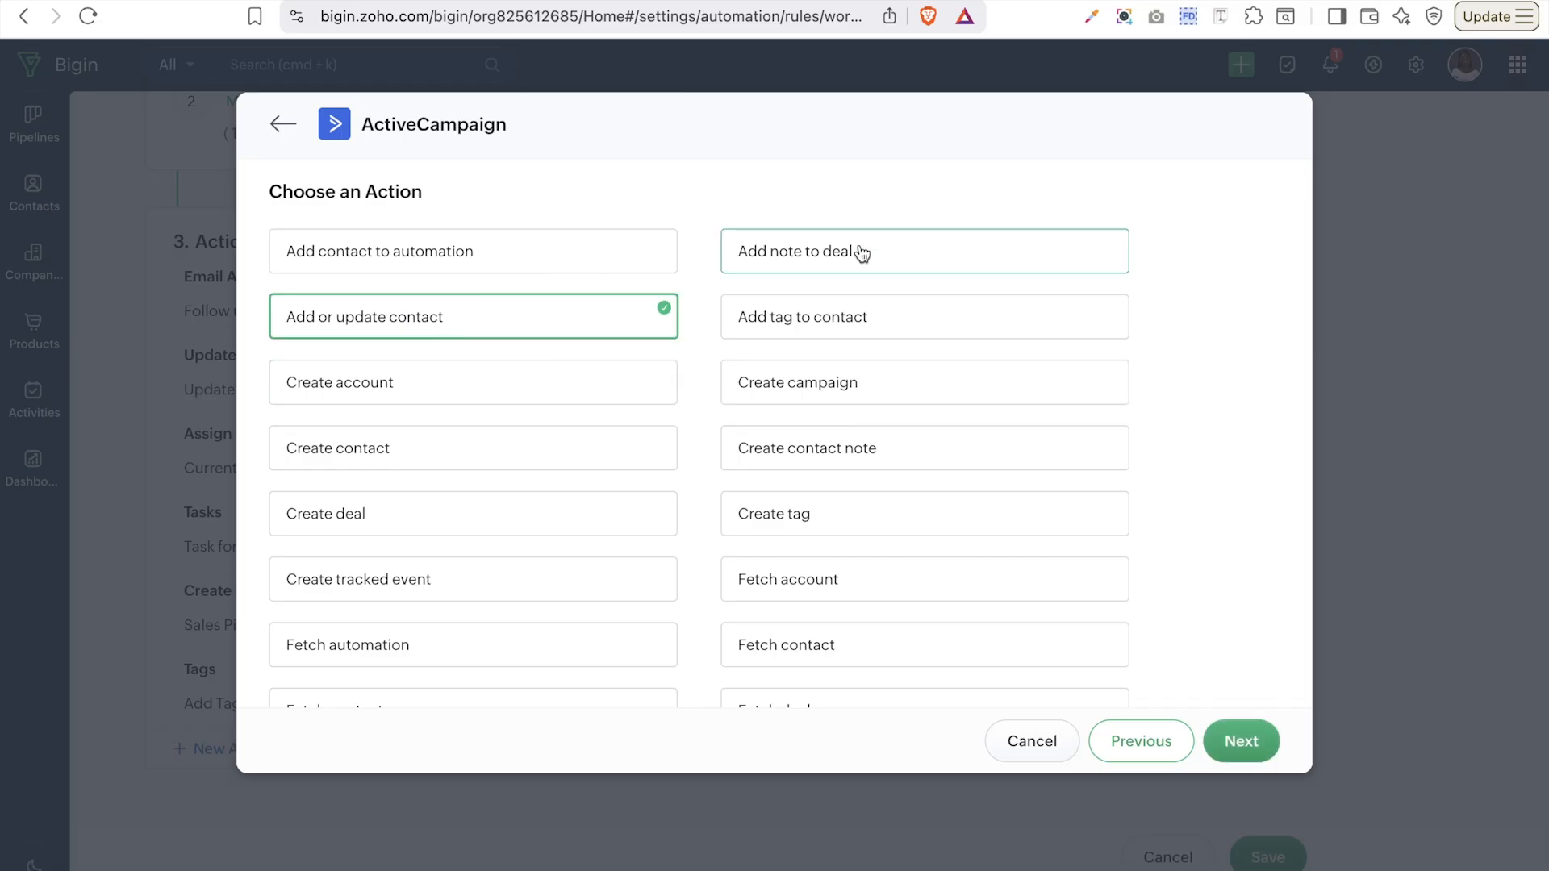
left_click(851, 333)
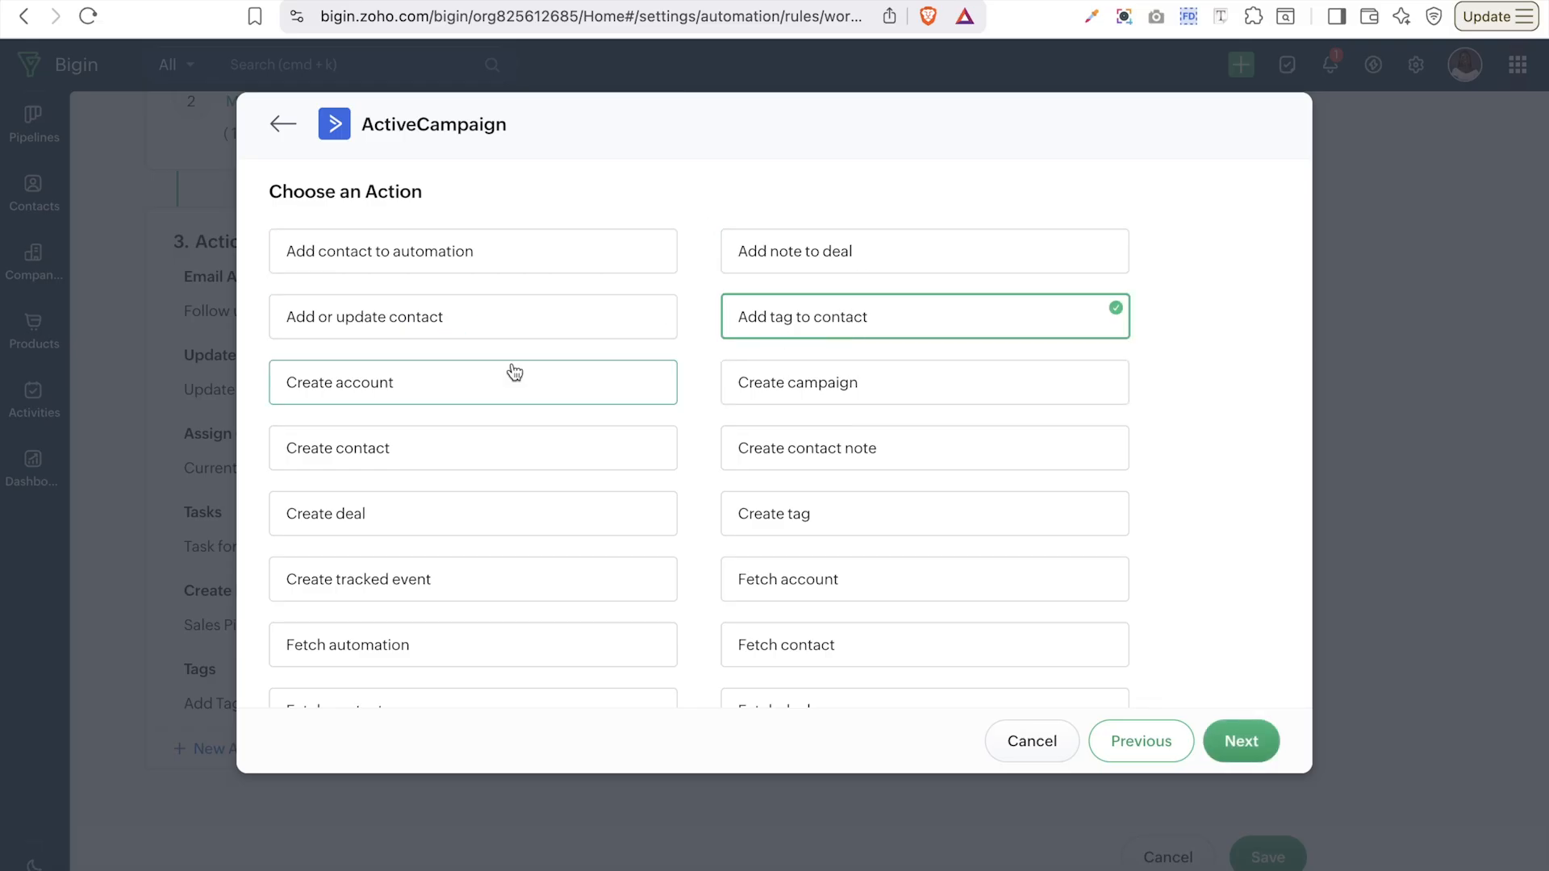
left_click(522, 329)
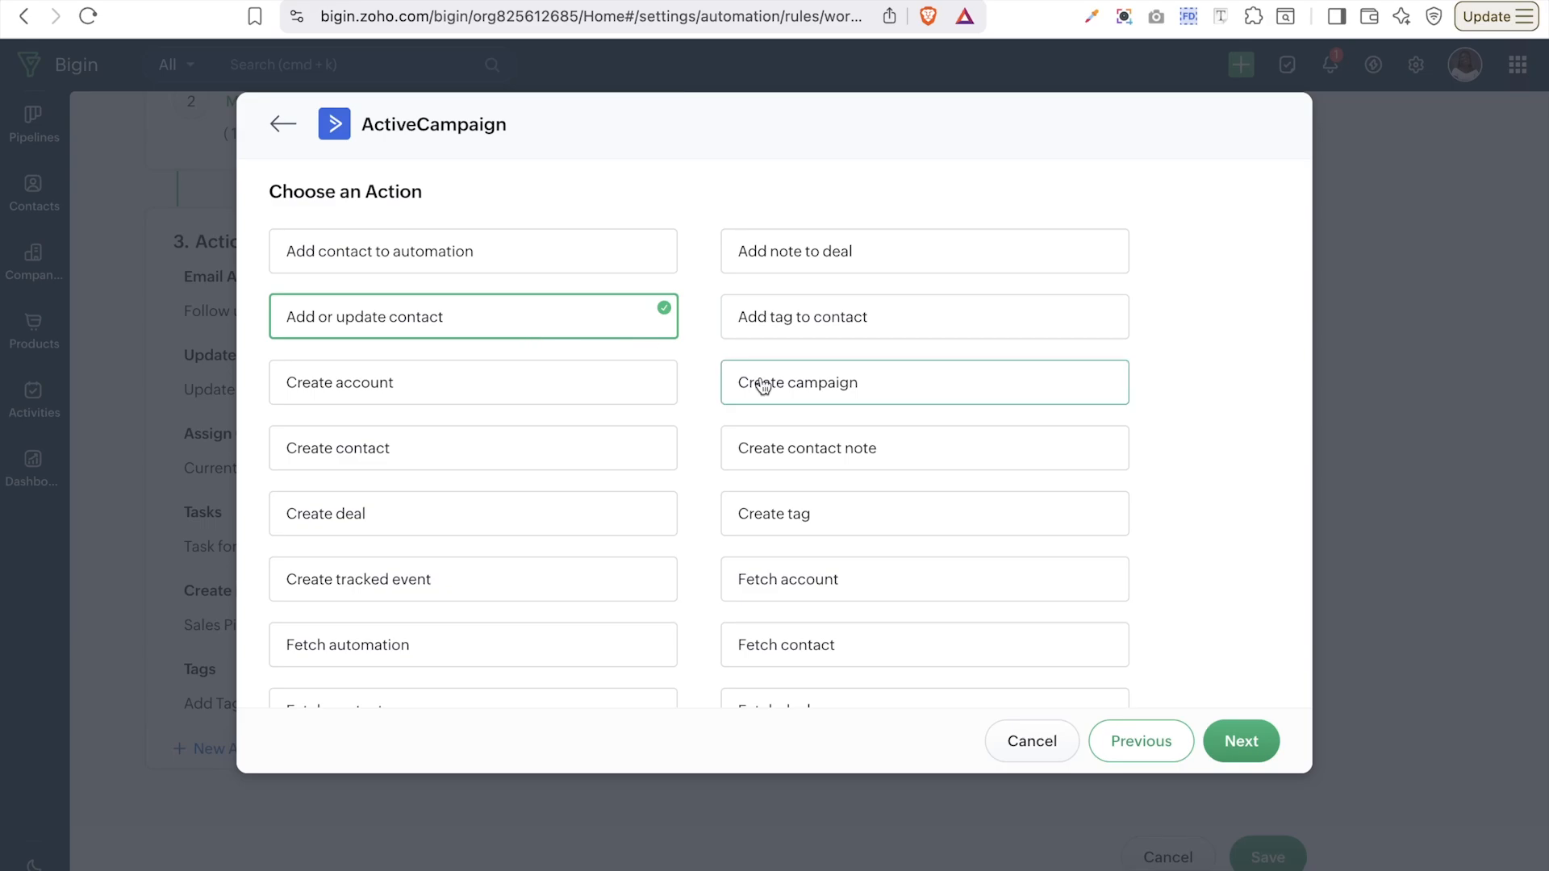
left_click(1237, 742)
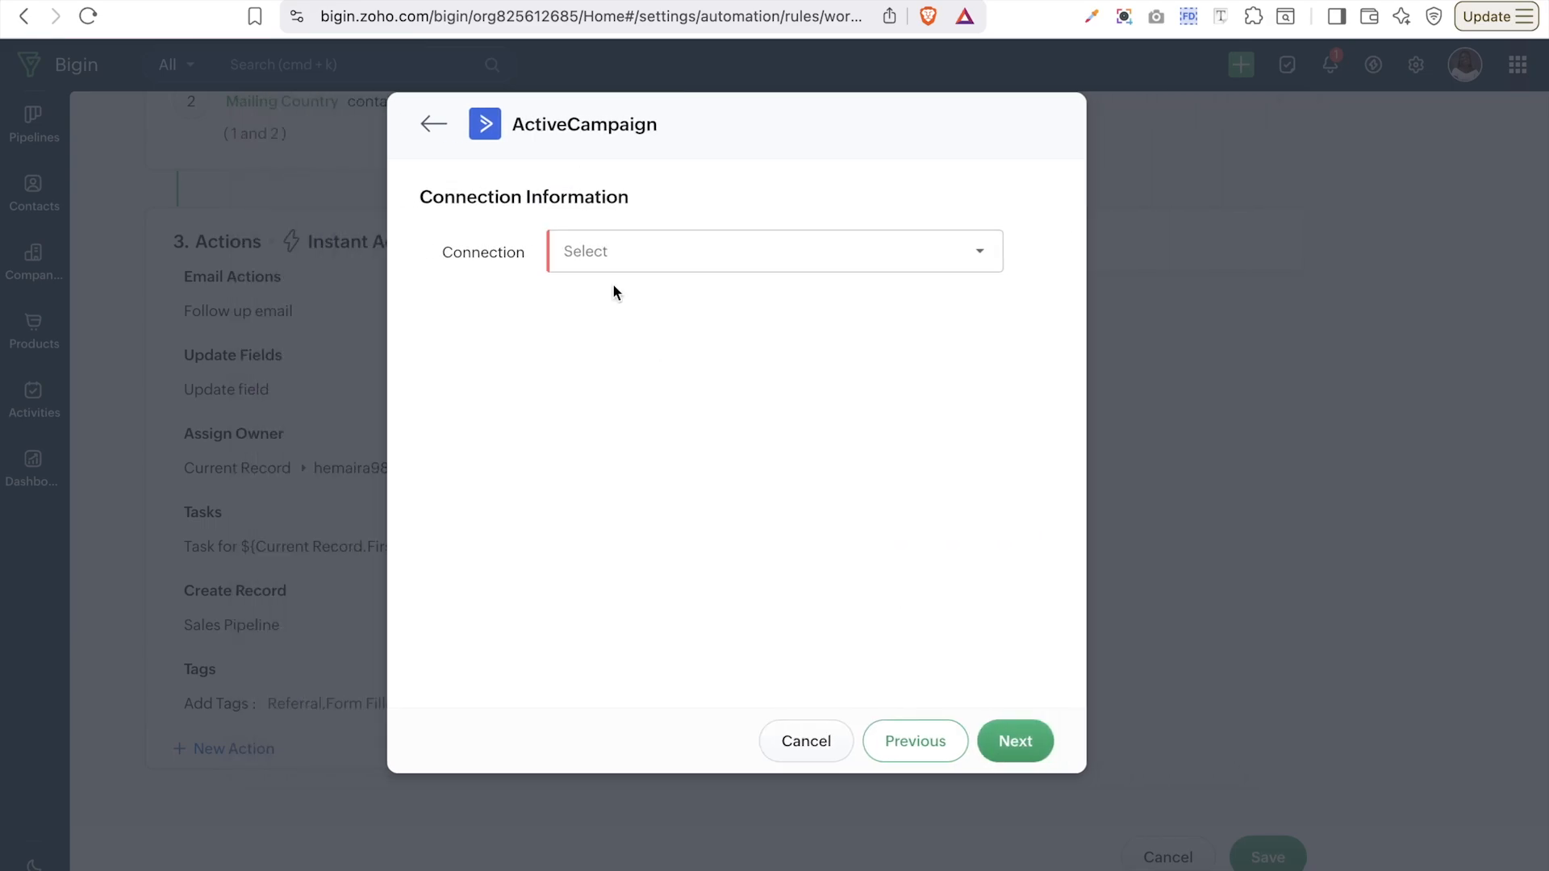
- Create a new connection named 'activecampaign'
left_click(641, 246)
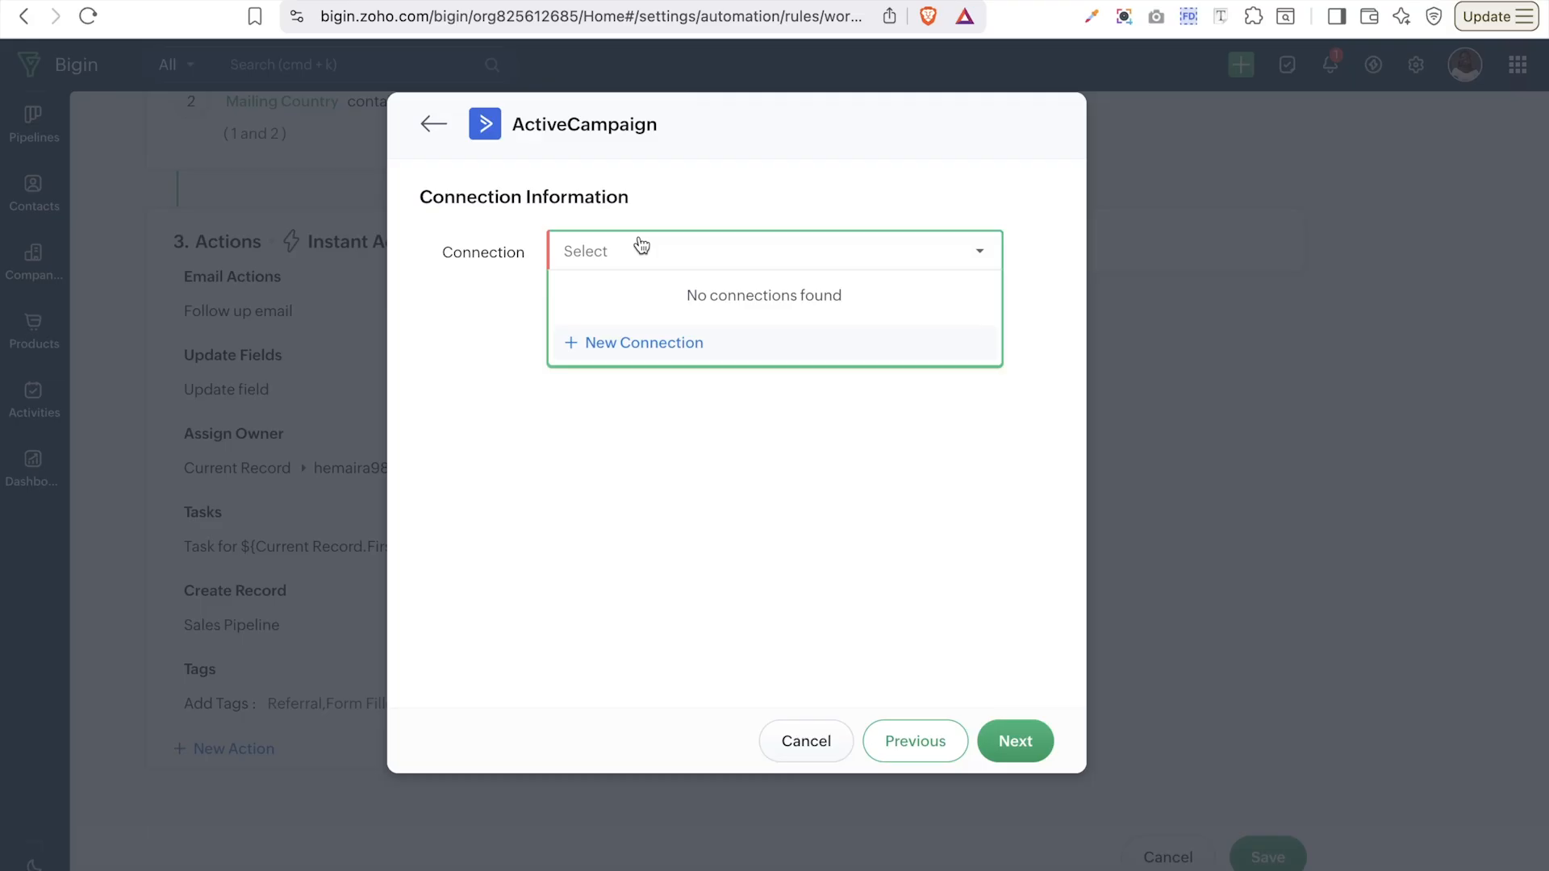
left_click(644, 343)
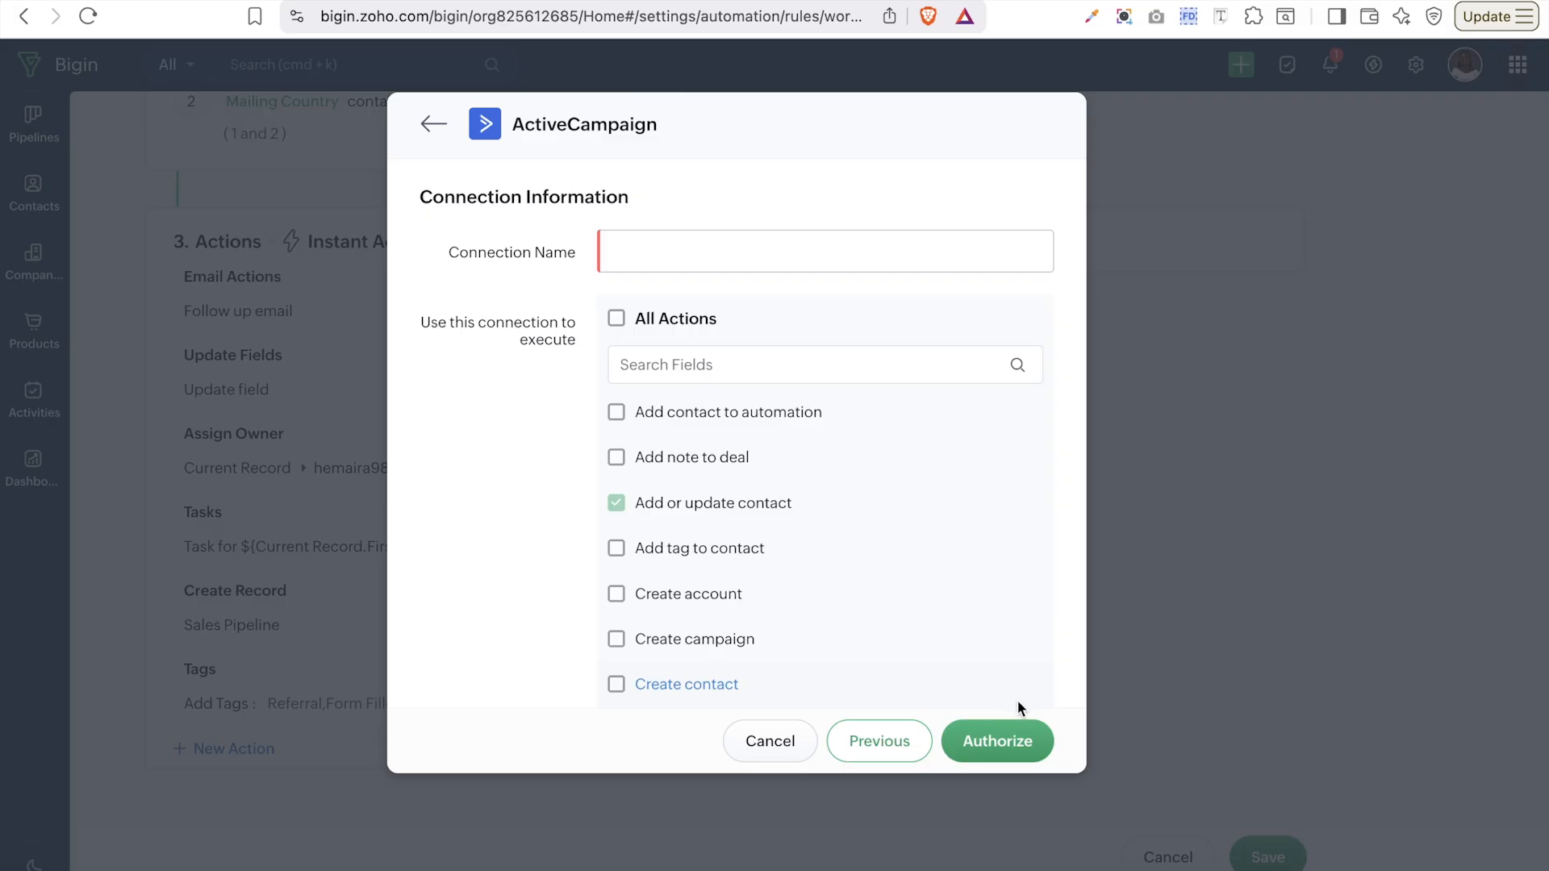
left_click(723, 262)
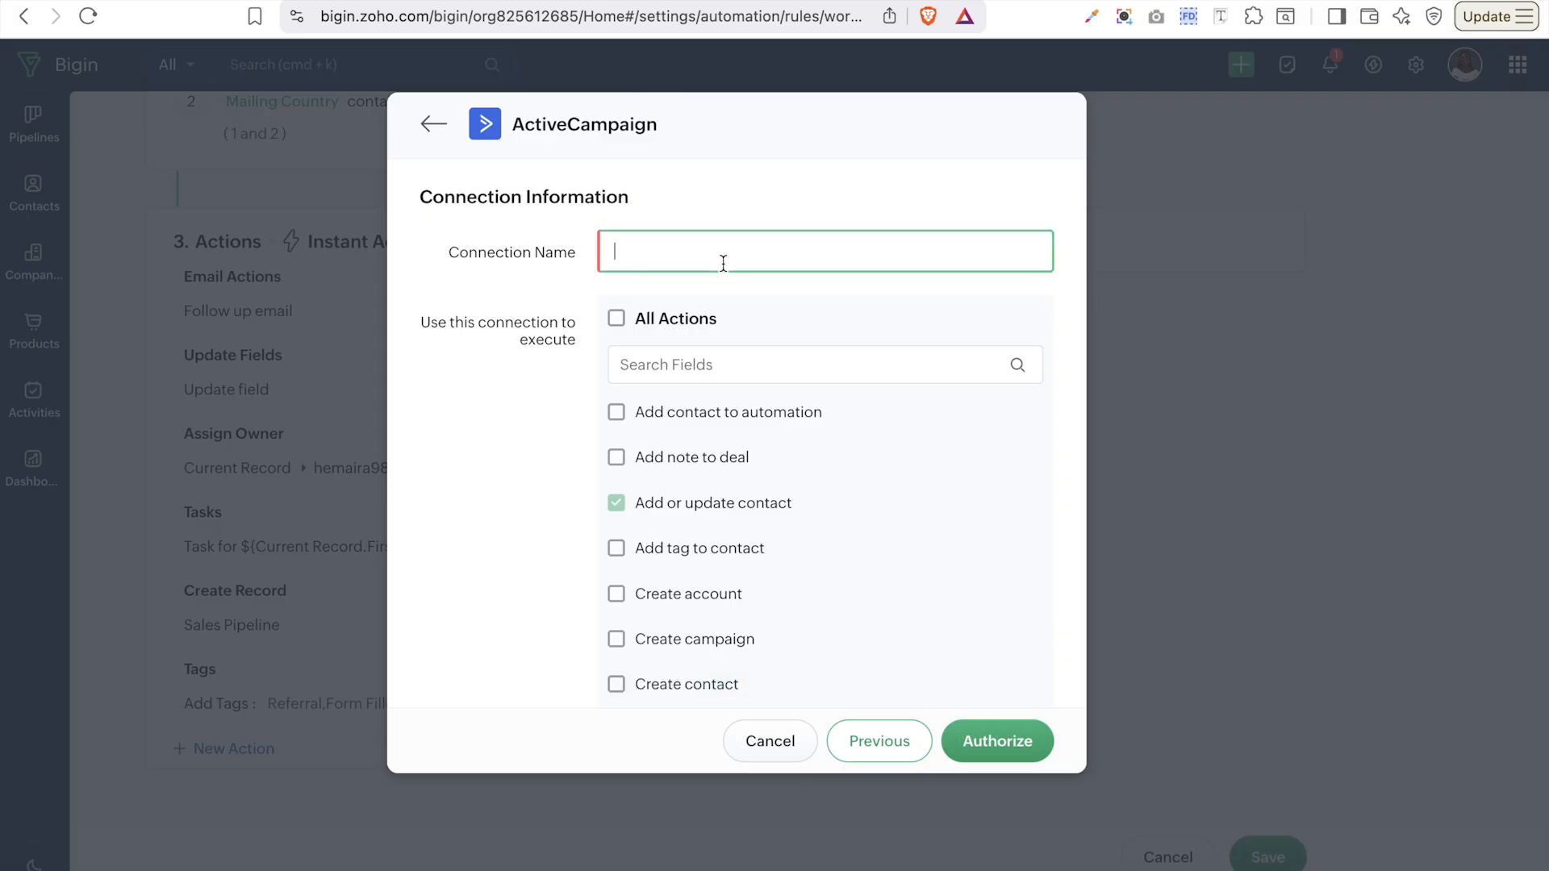
type("activecampaign")
- Leave All Actions off so the connection covers only Add or update contact, then authorize it
scroll(702, 432, "down", 1)
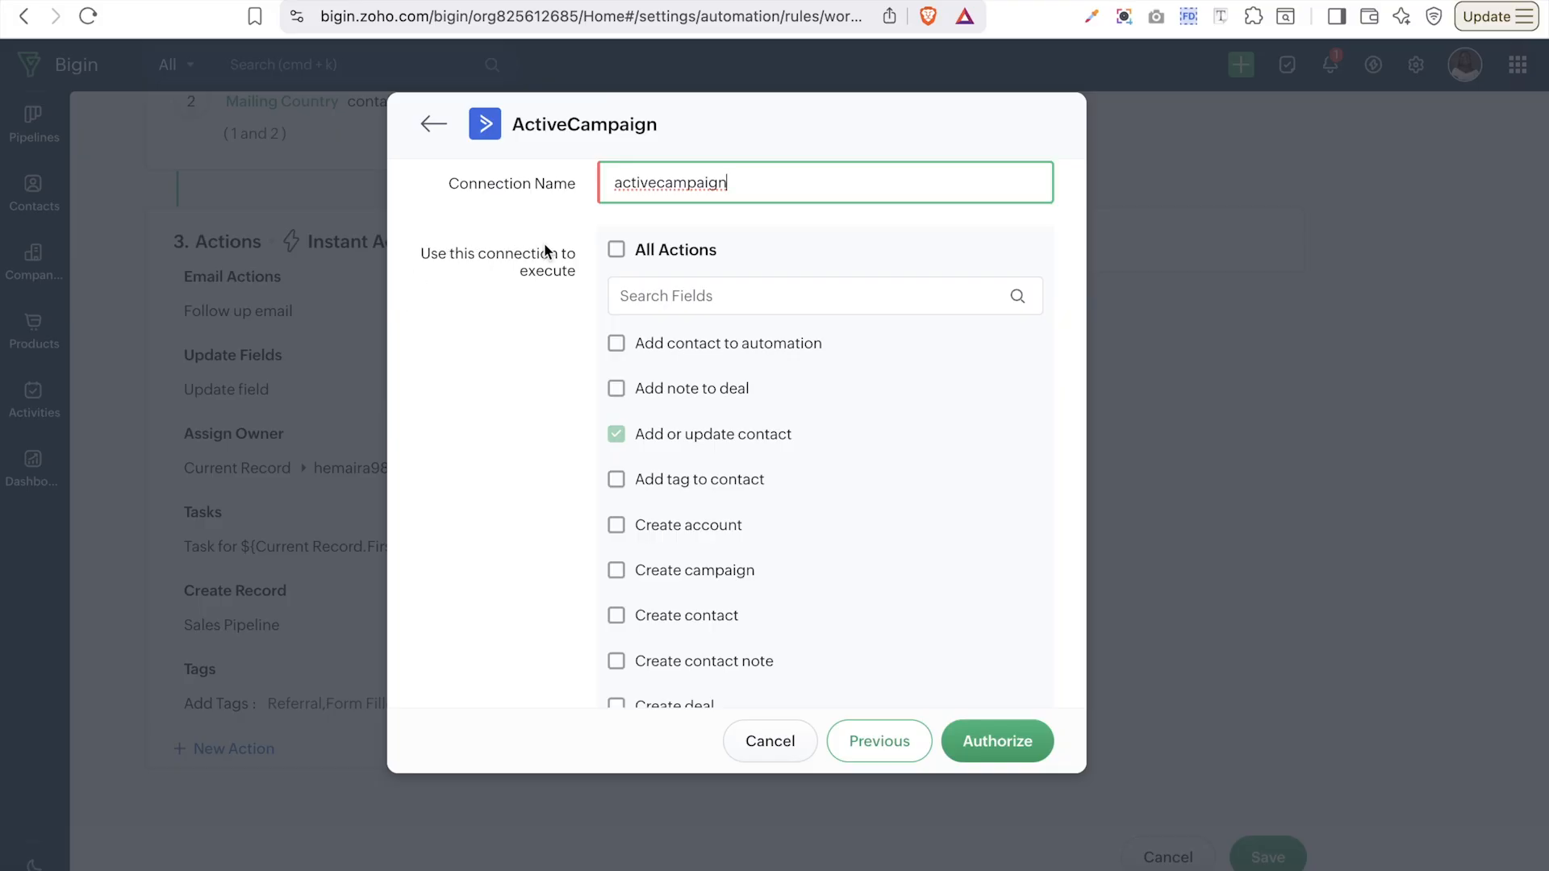
left_click(616, 251)
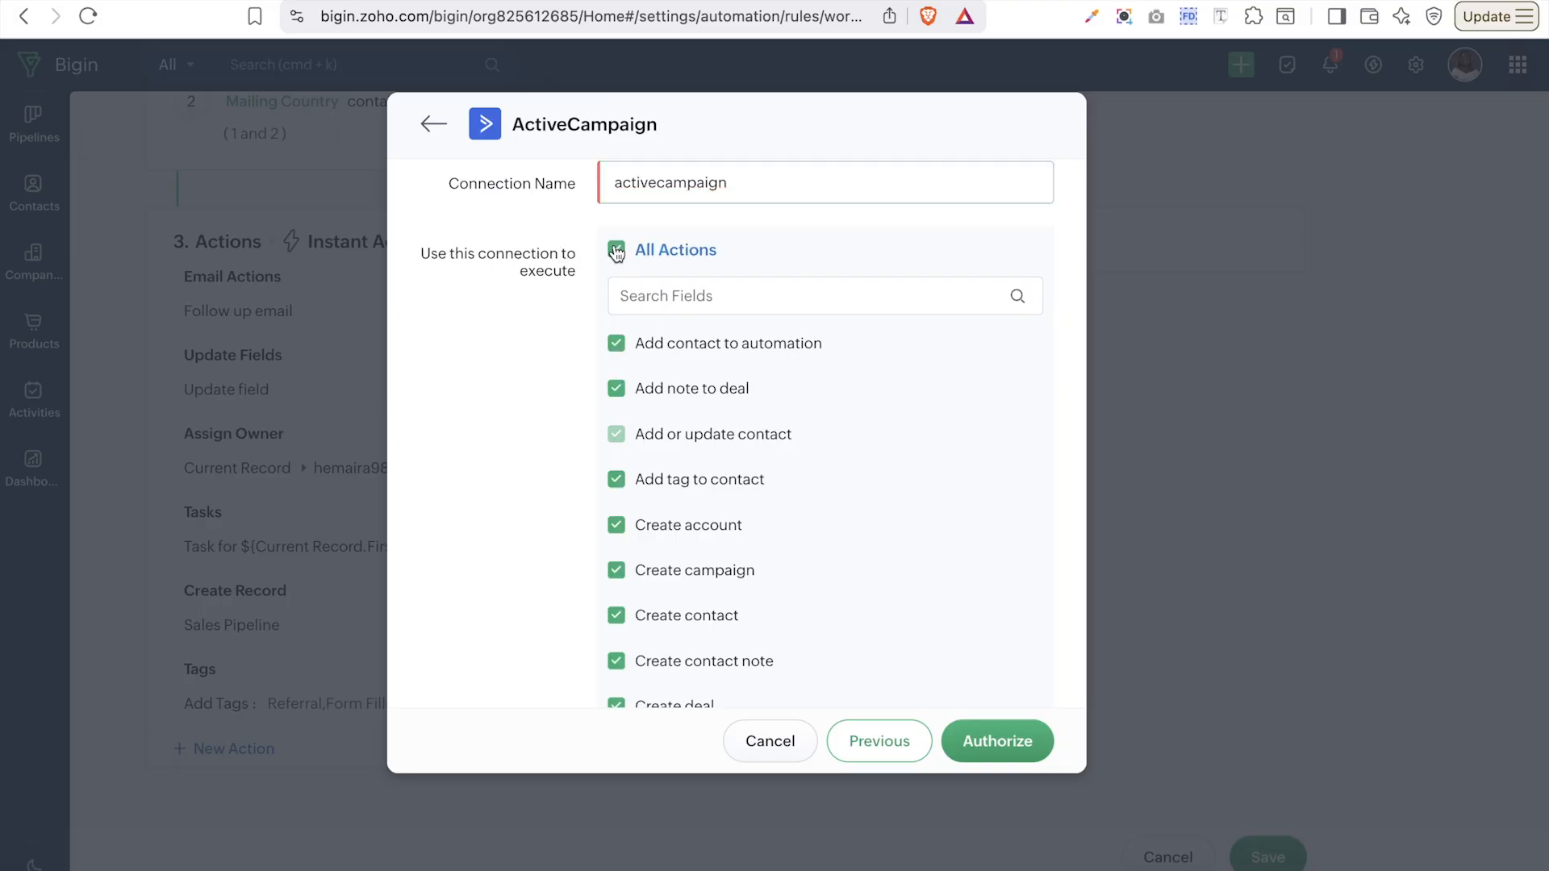
left_click(616, 251)
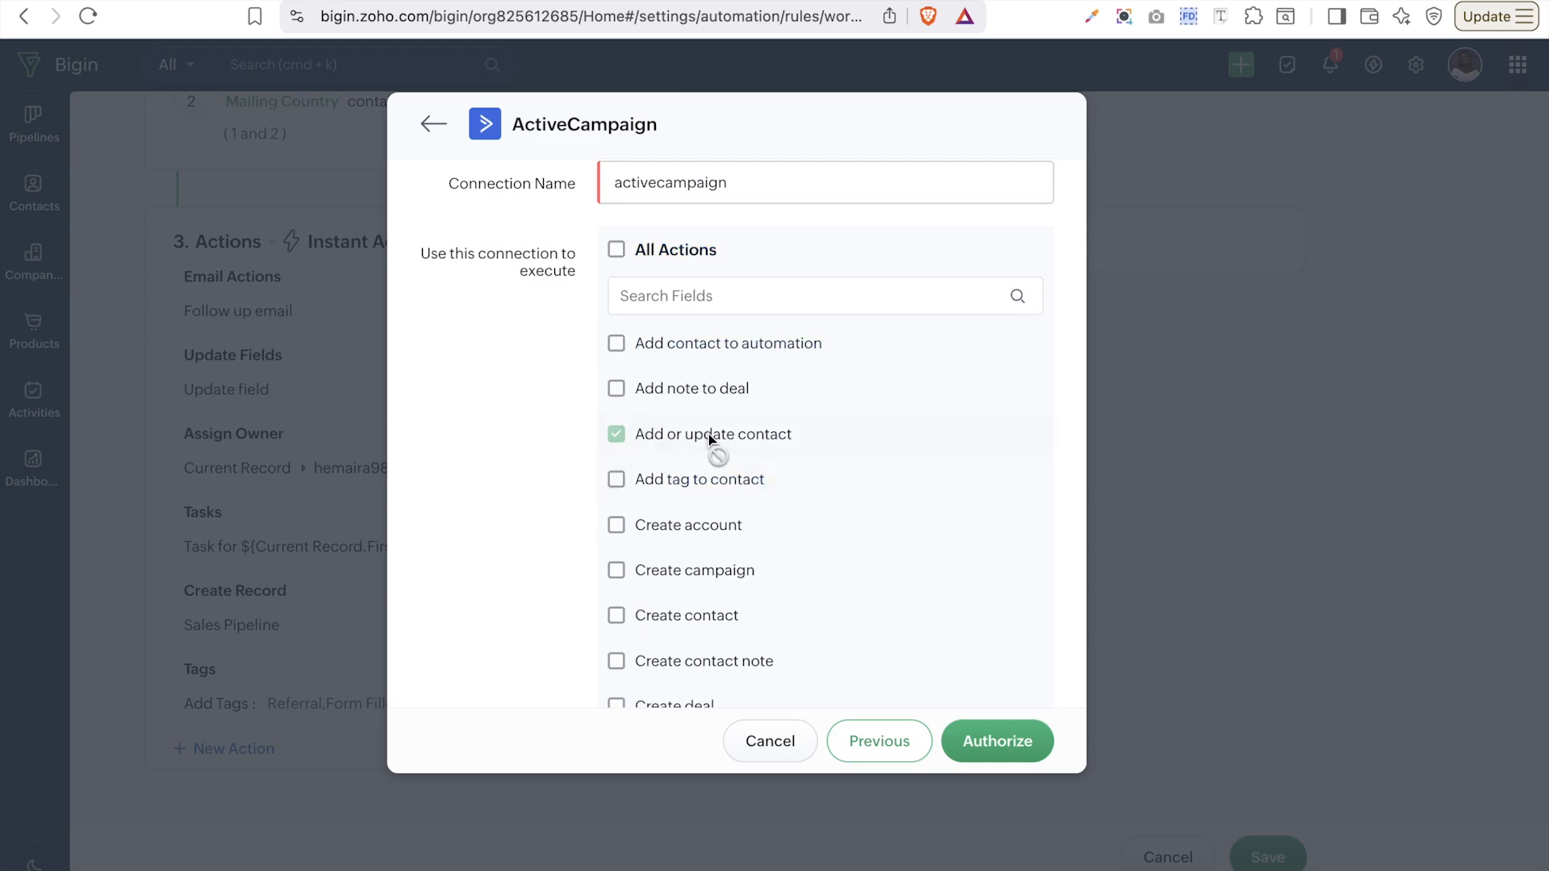
scroll(723, 434, "down", 6)
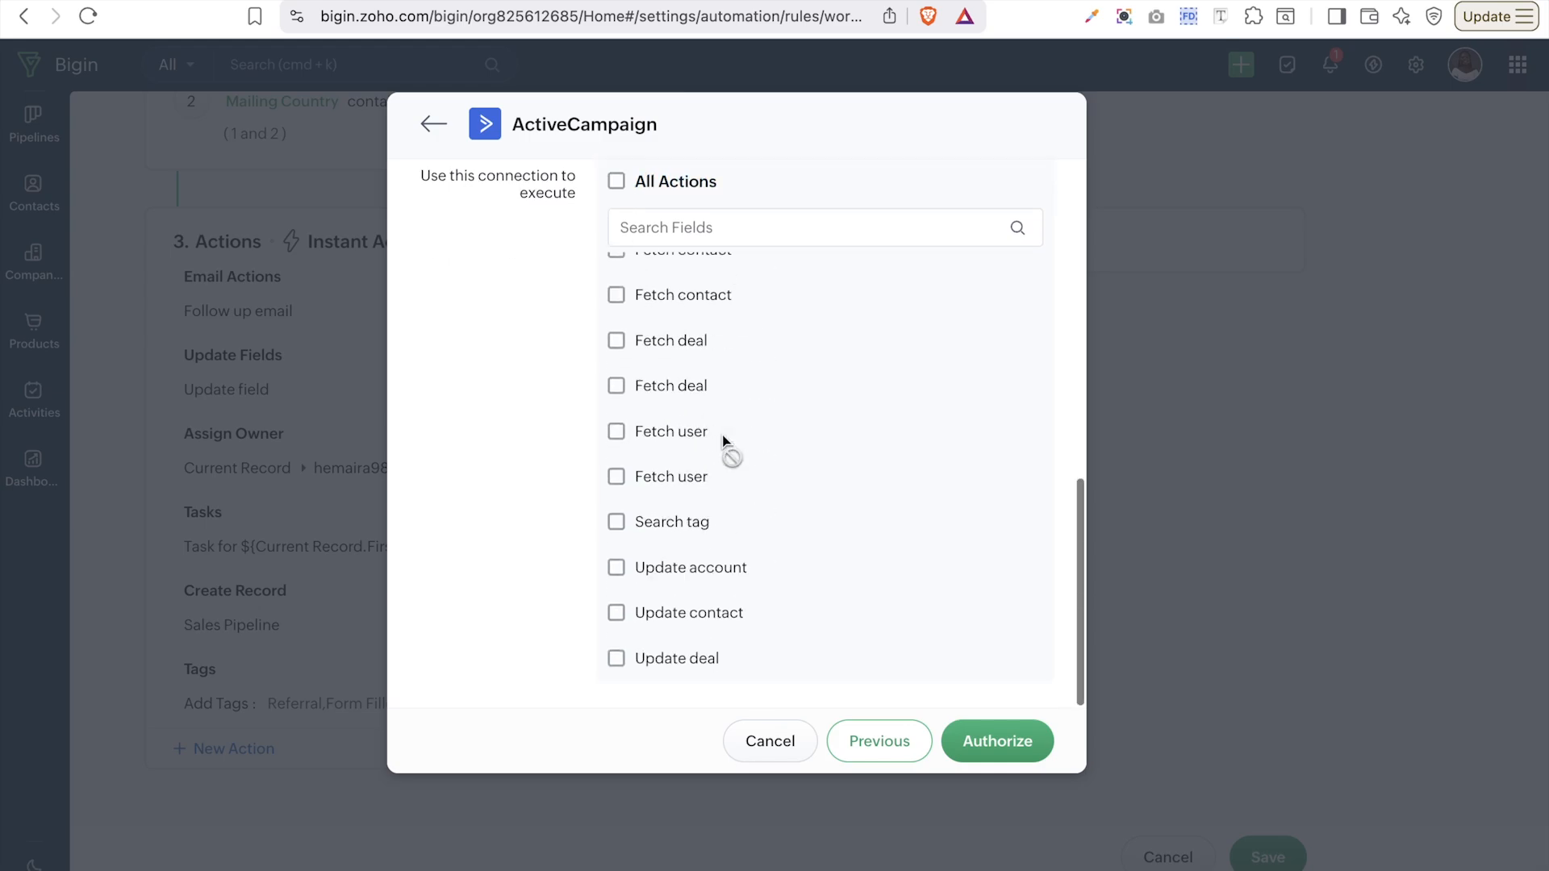
left_click(1023, 756)
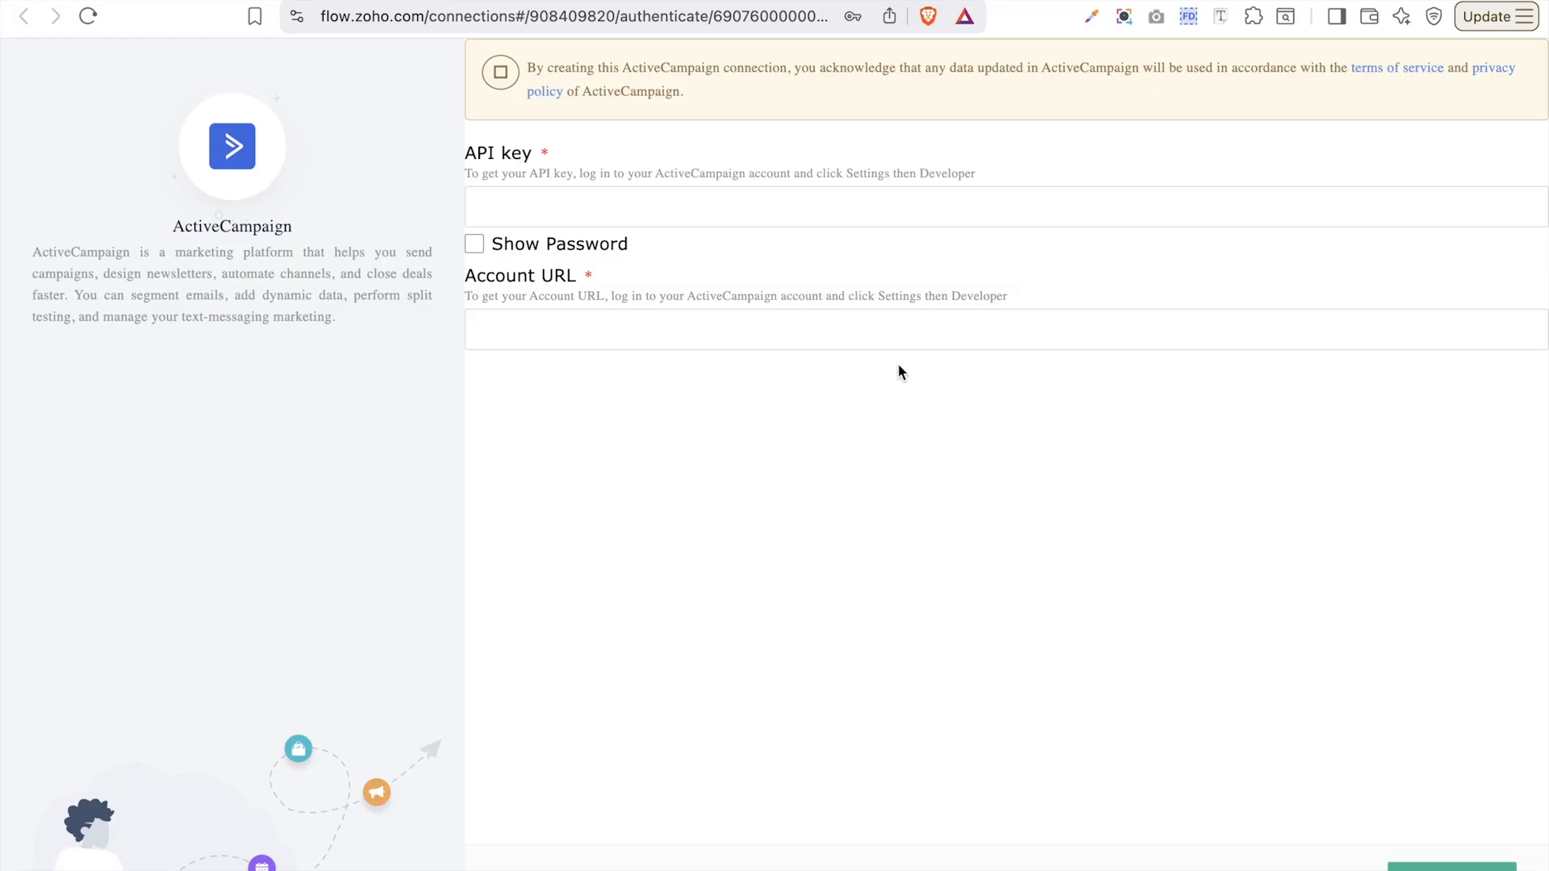
left_click(762, 212)
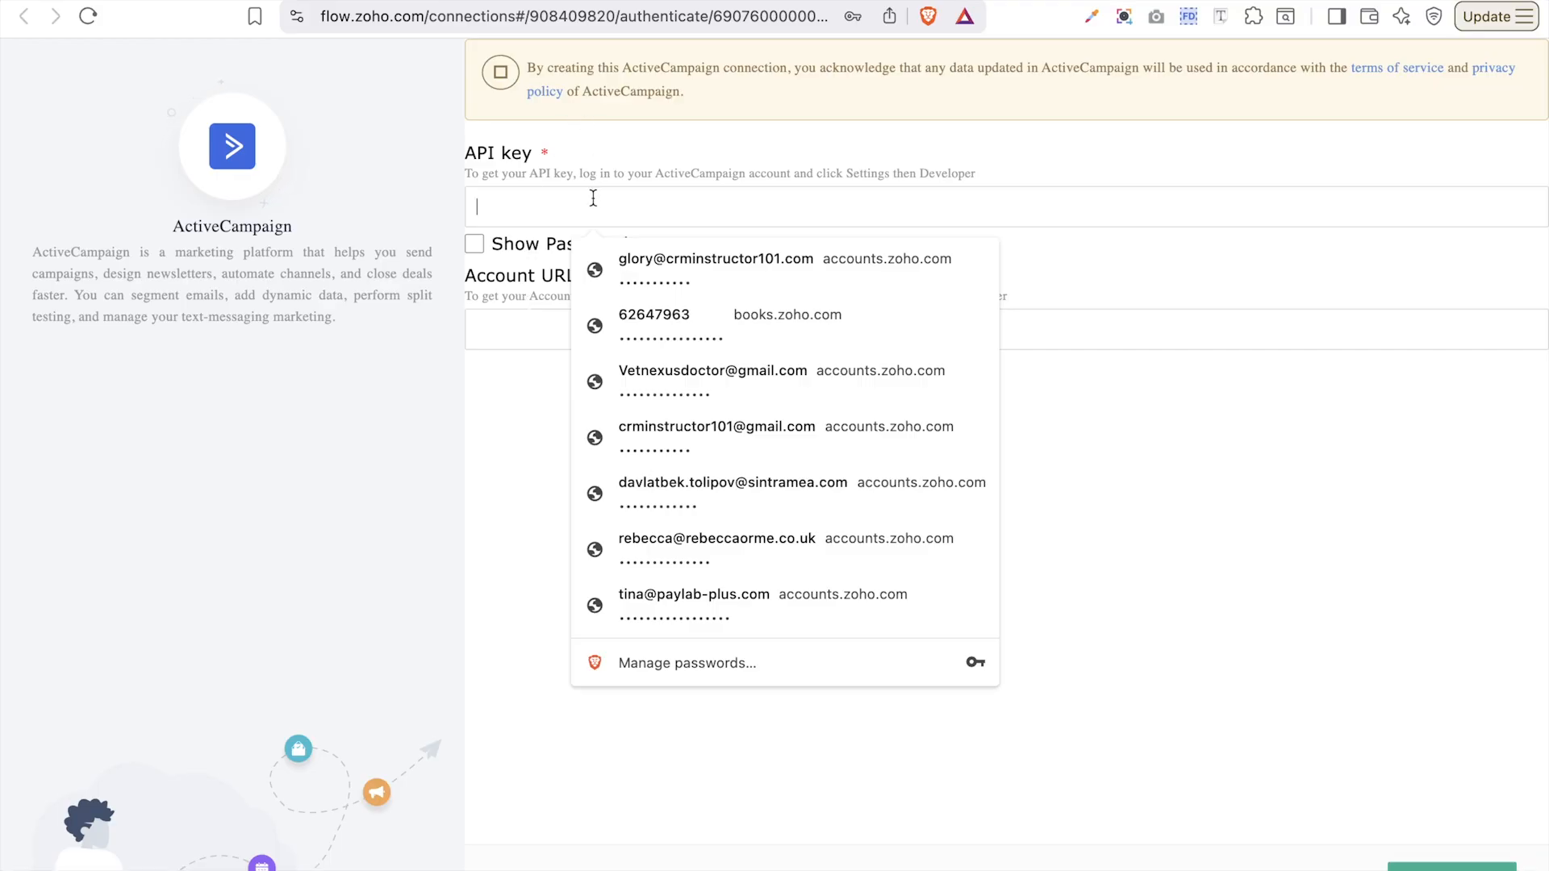
left_click(503, 337)
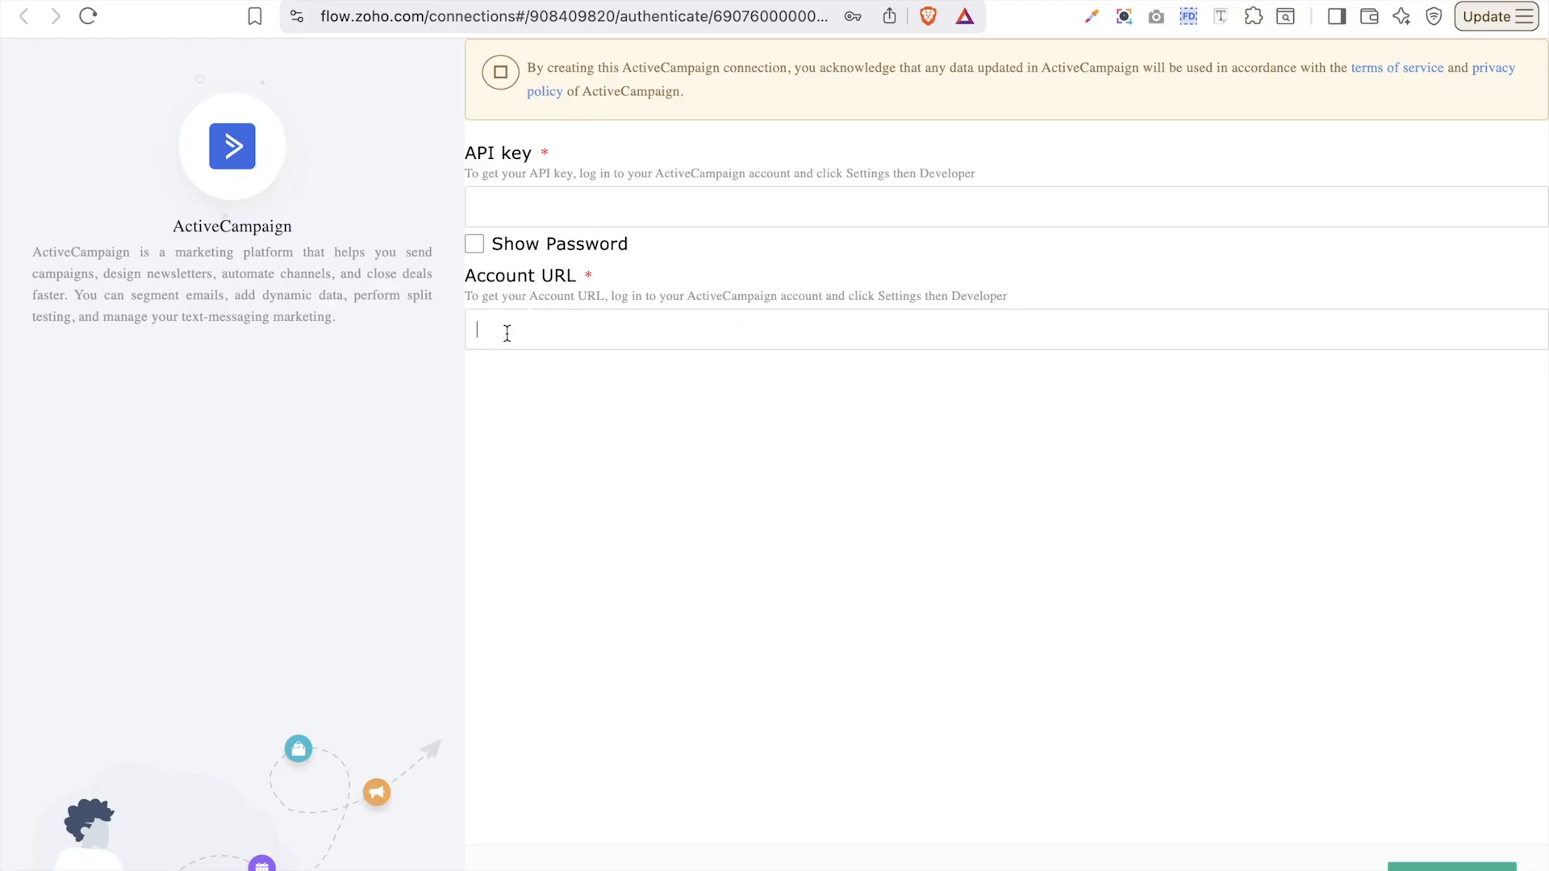
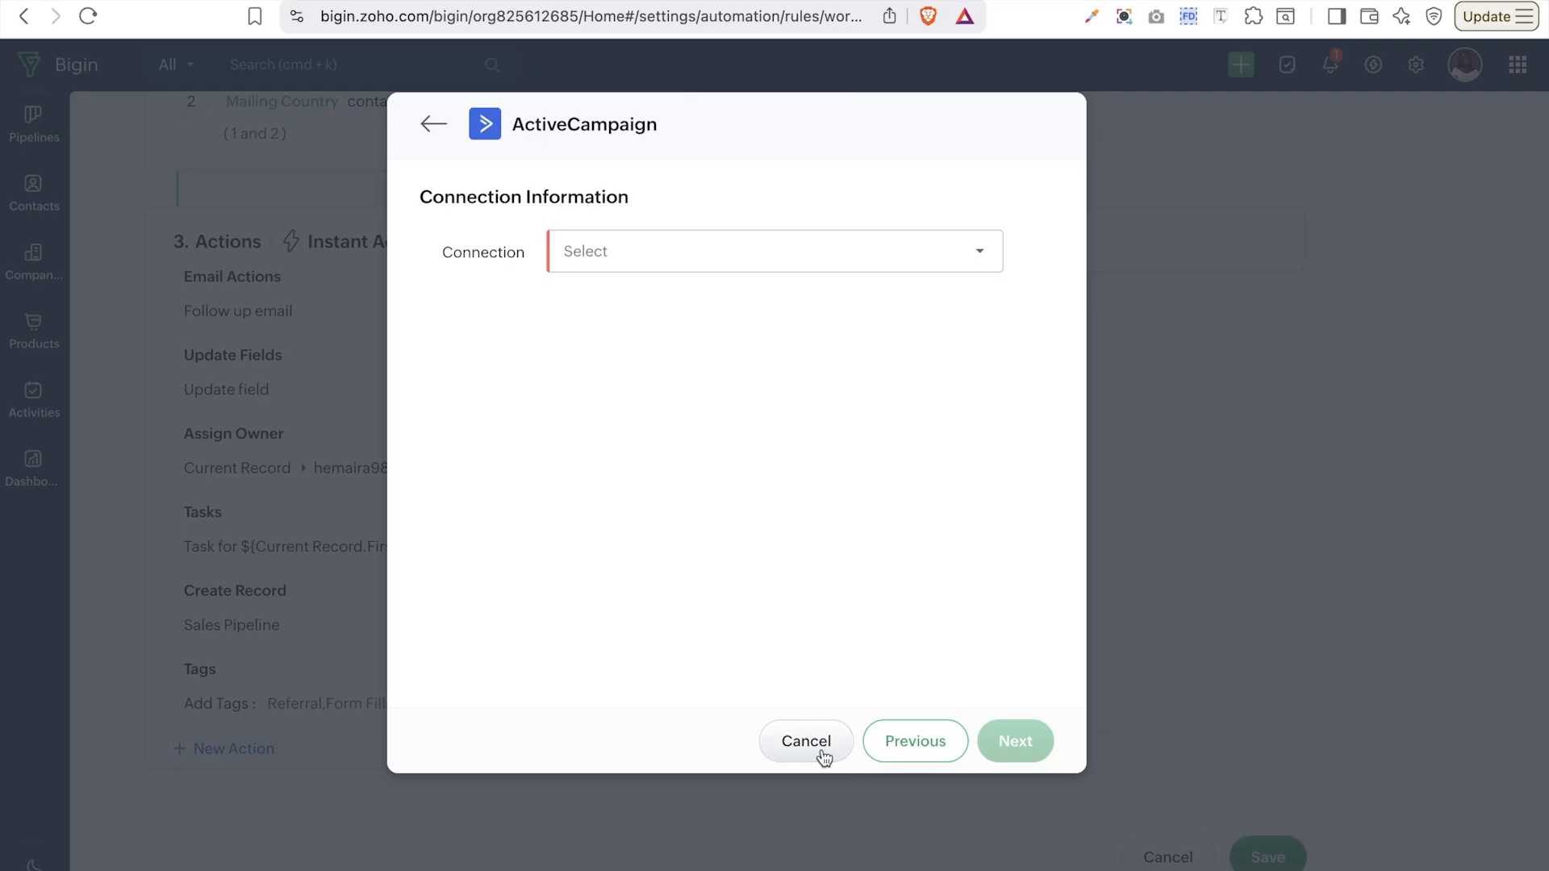
- Discard the unfinished ActiveCampaign action, leaving the workflow's existing actions unchanged
left_click(822, 754)
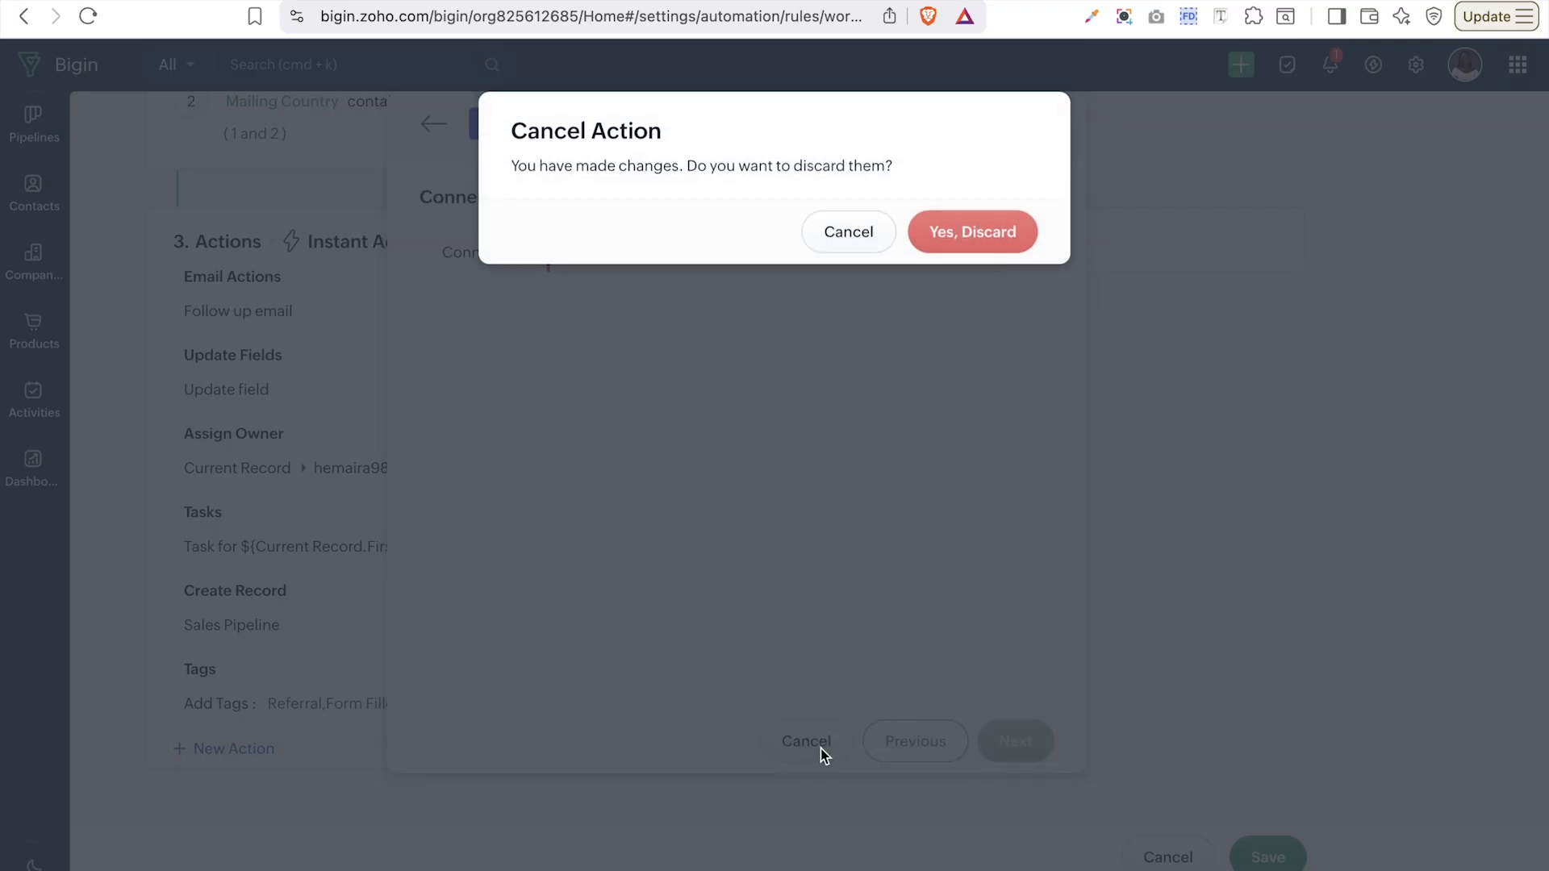
left_click(974, 233)
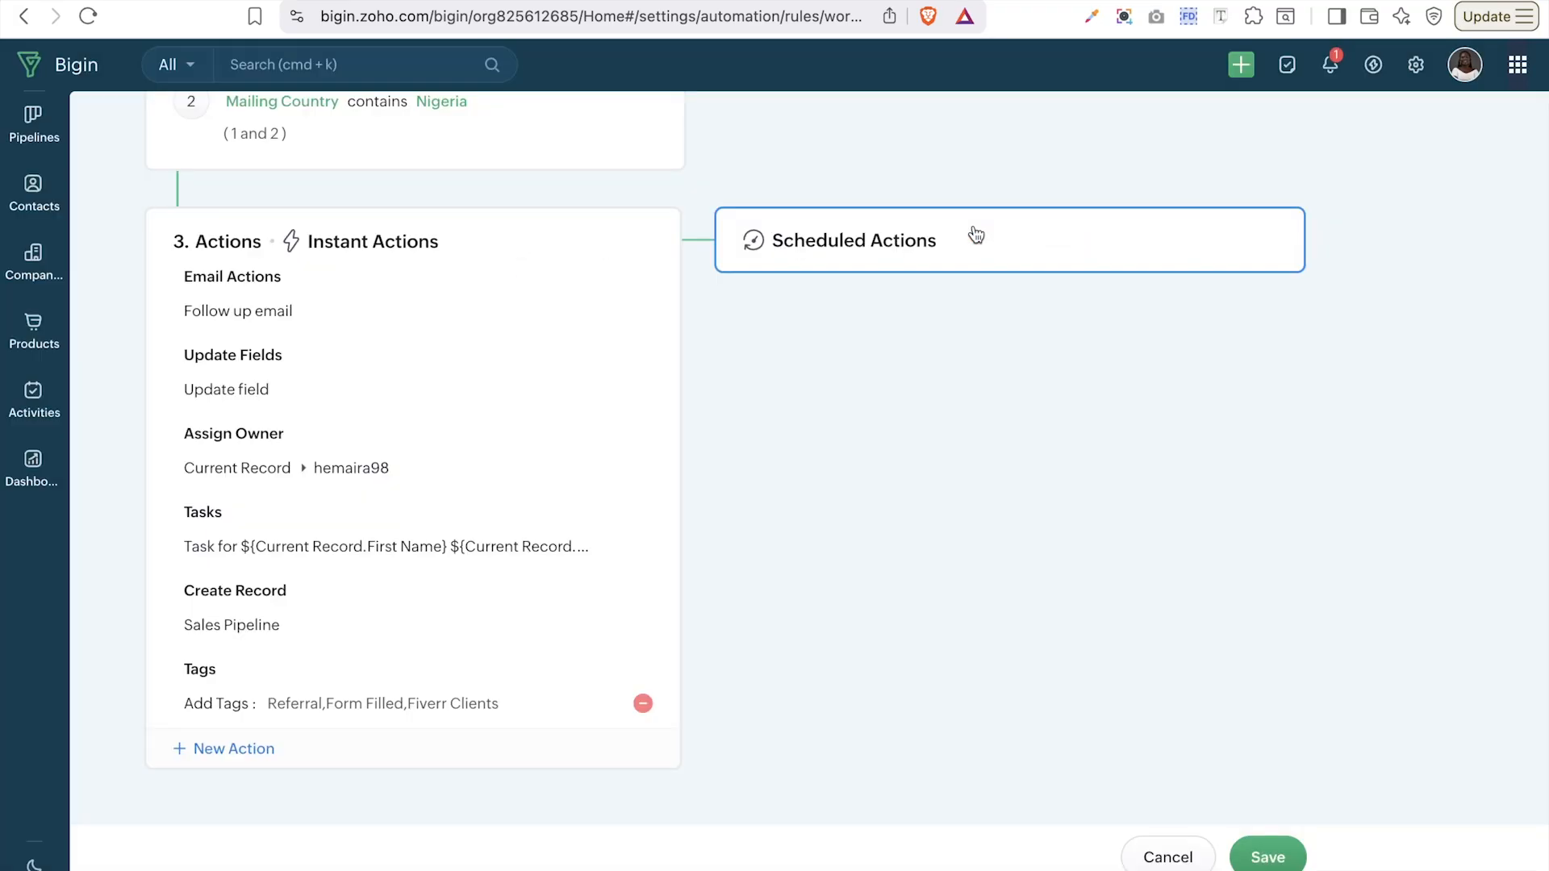
left_click(244, 751)
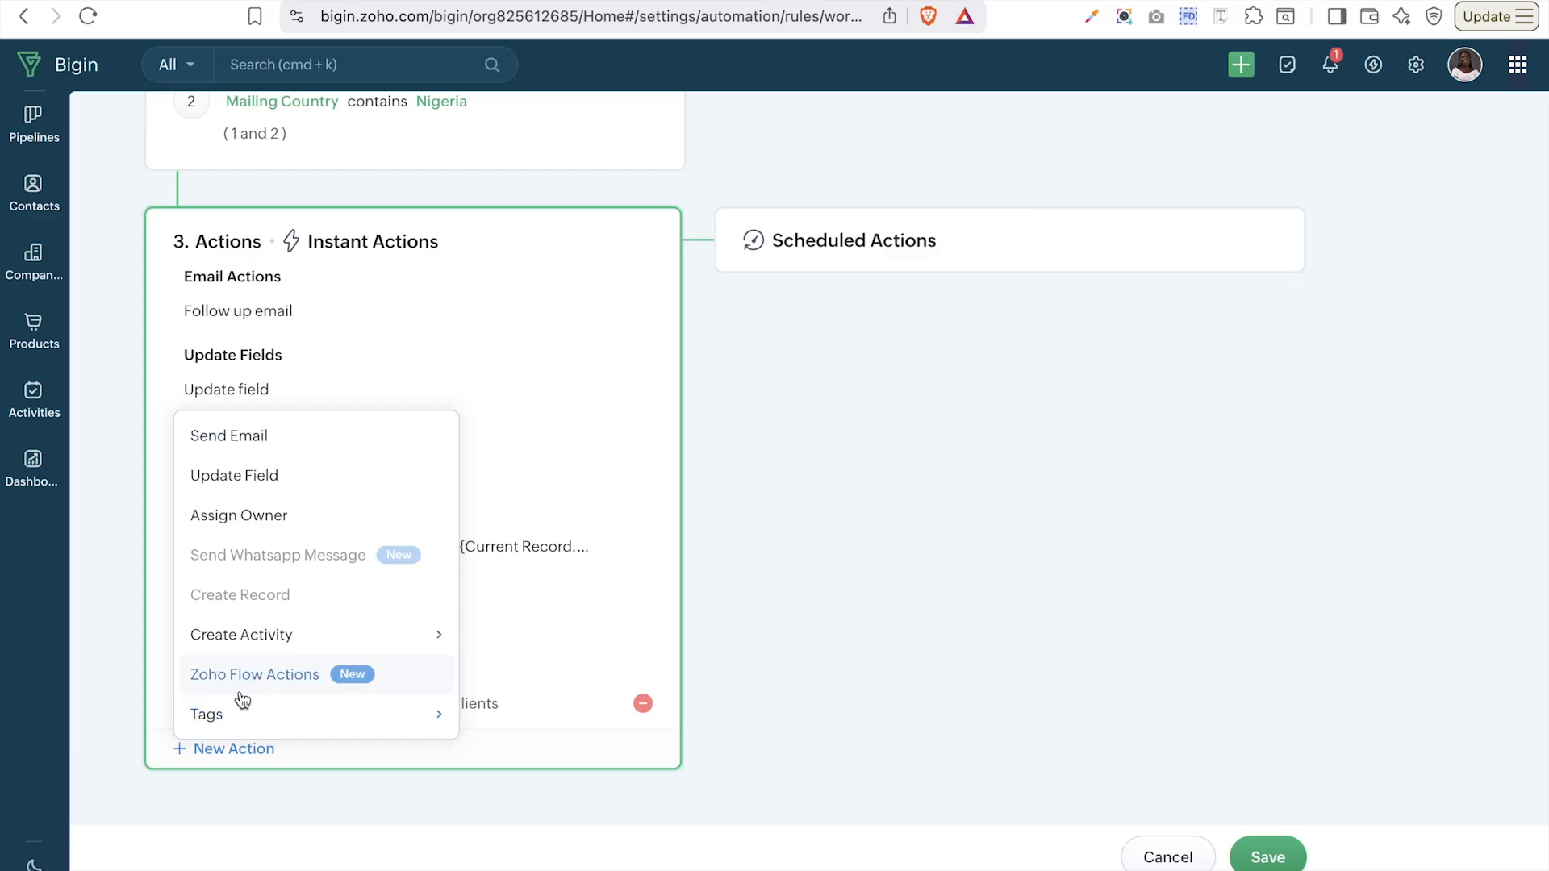
left_click(1067, 427)
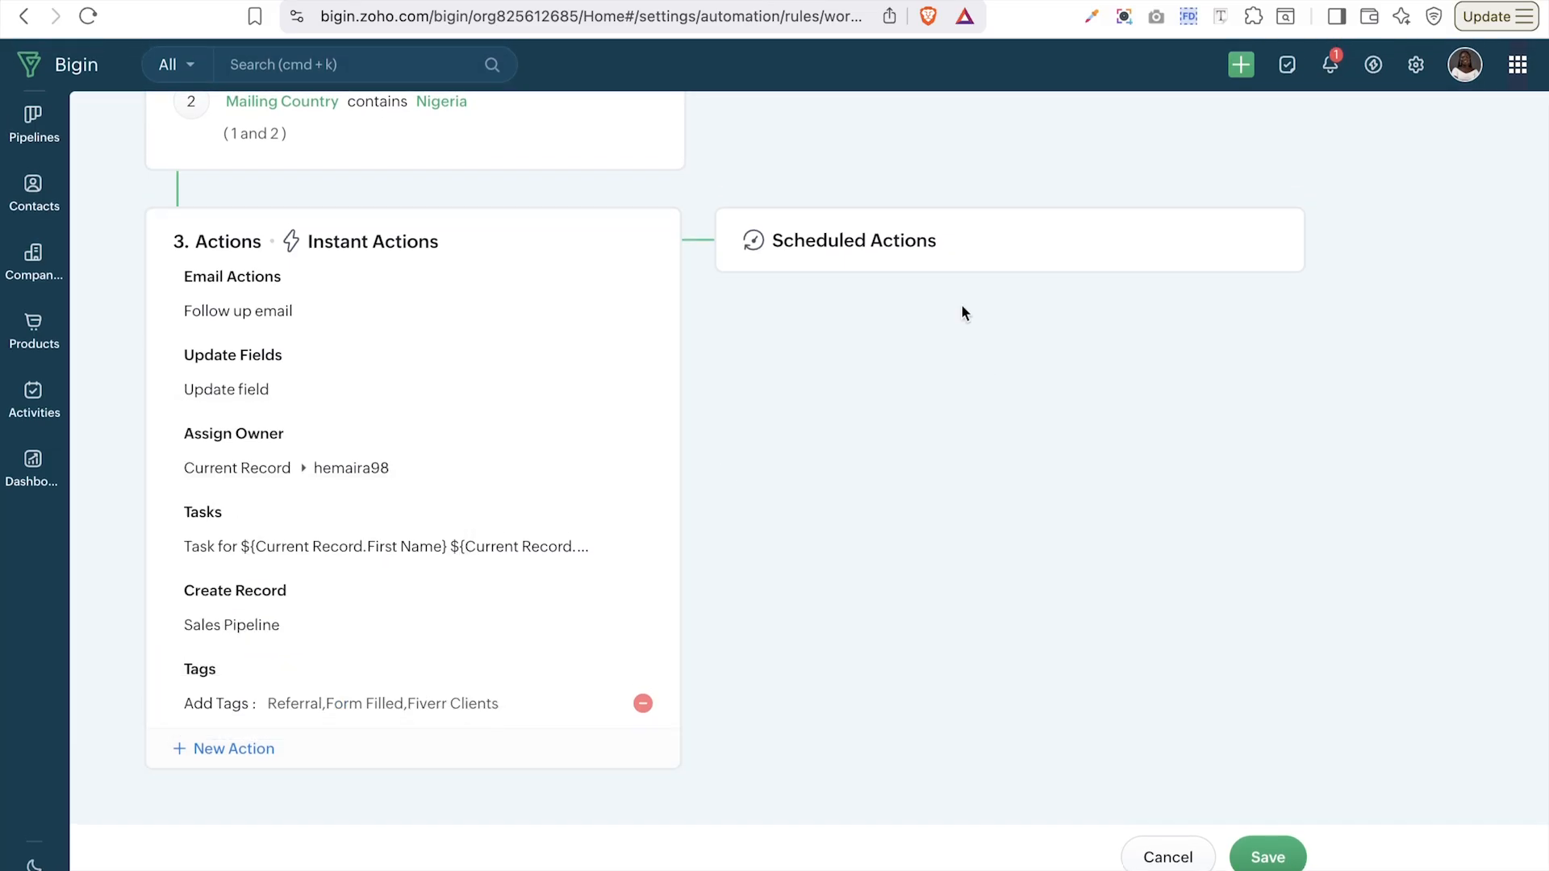
- Add a scheduled action set to execute 1 Day(s) after the workflow triggers
left_click(936, 254)
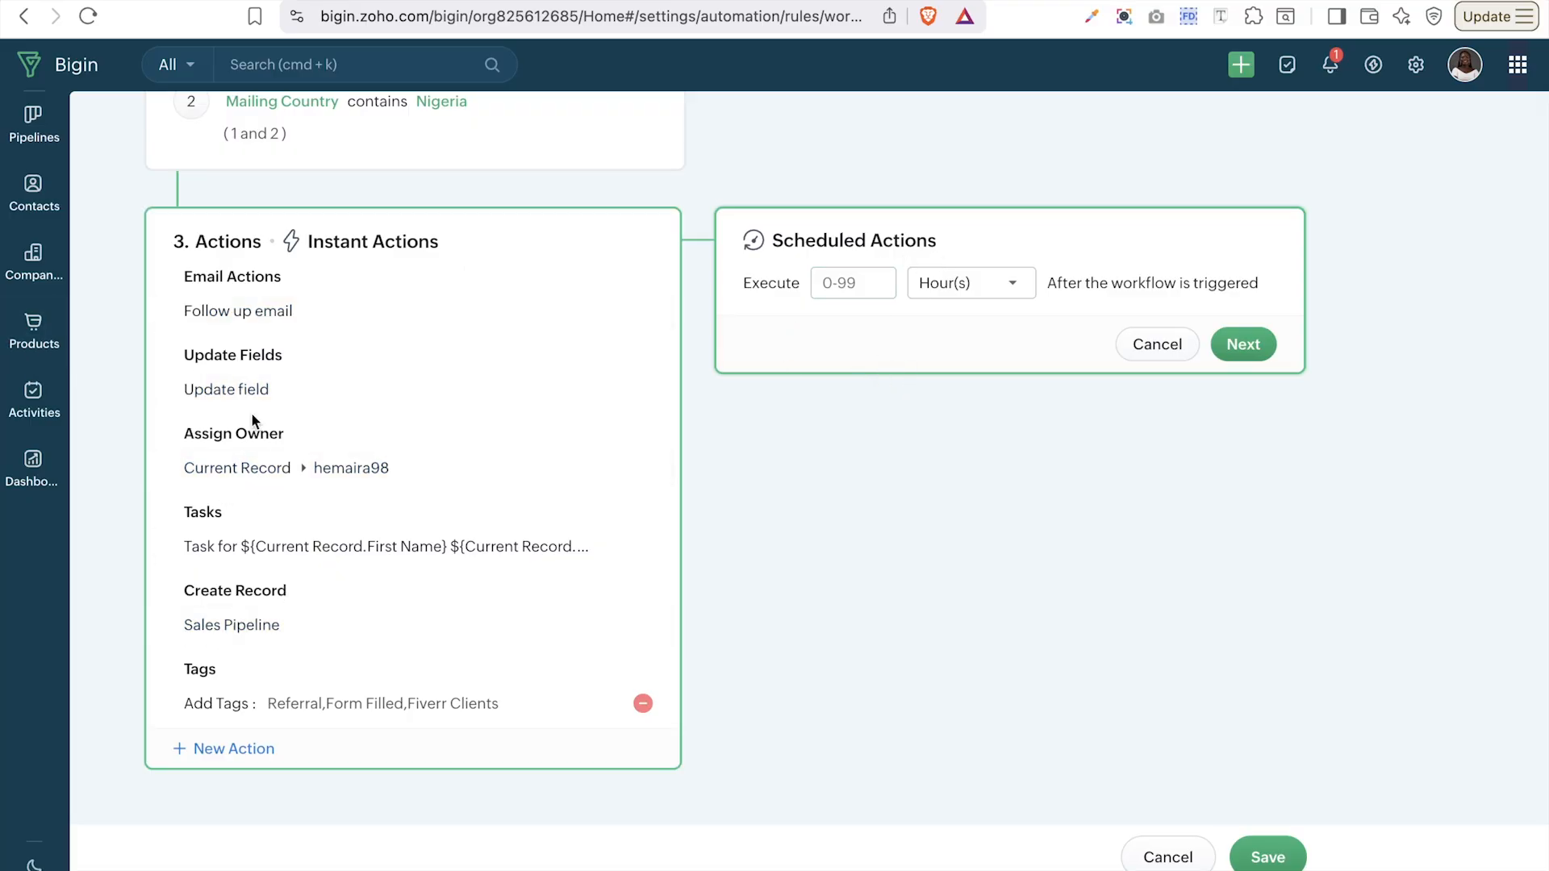
scroll(331, 494, "up", 5)
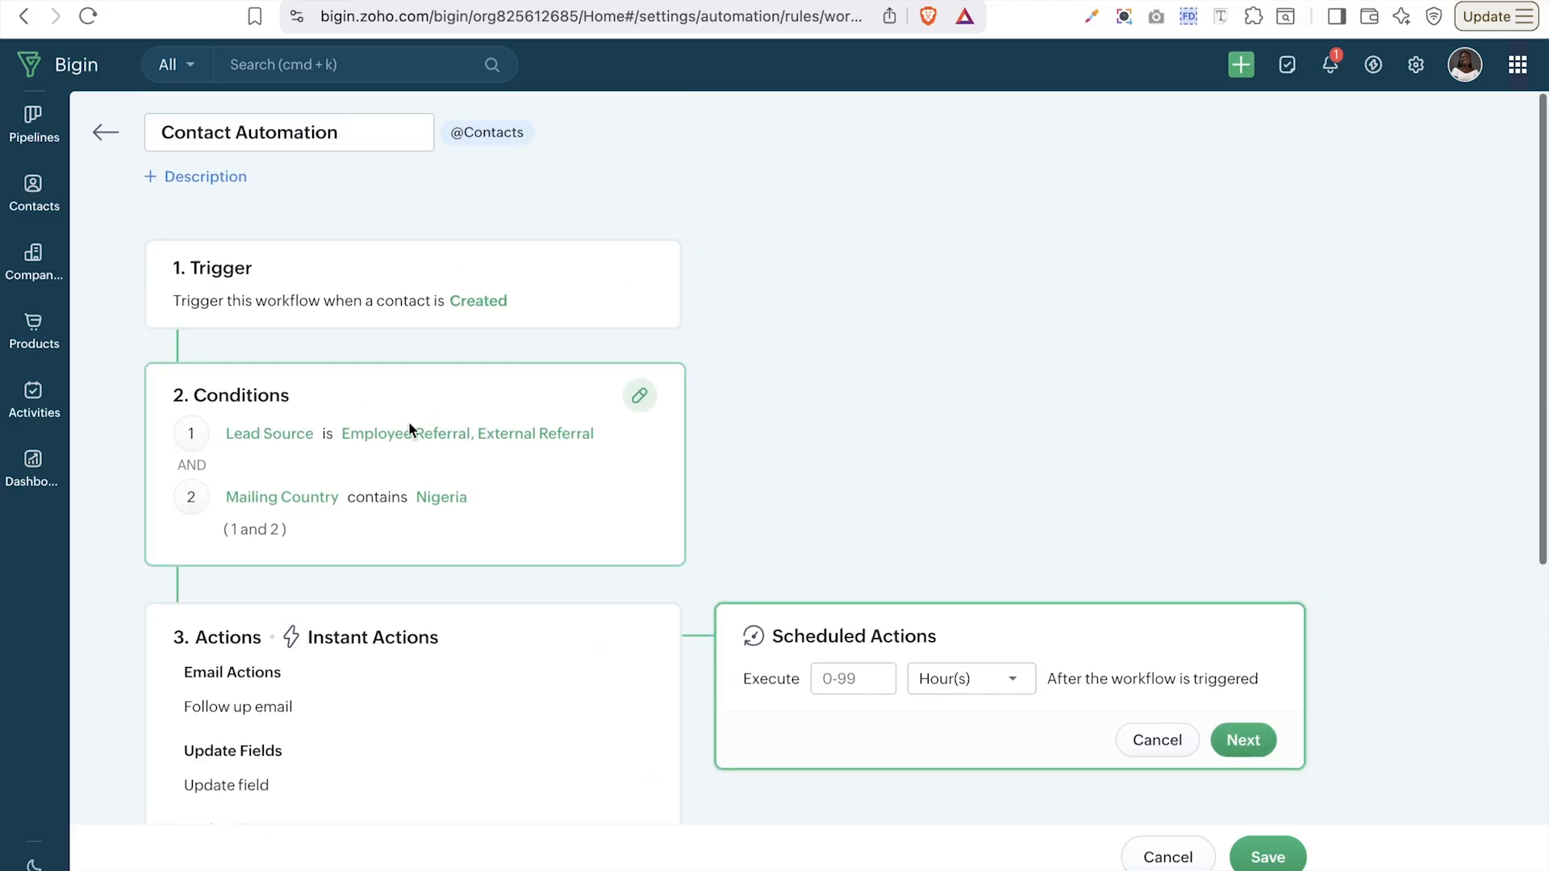
scroll(469, 526, "down", 5)
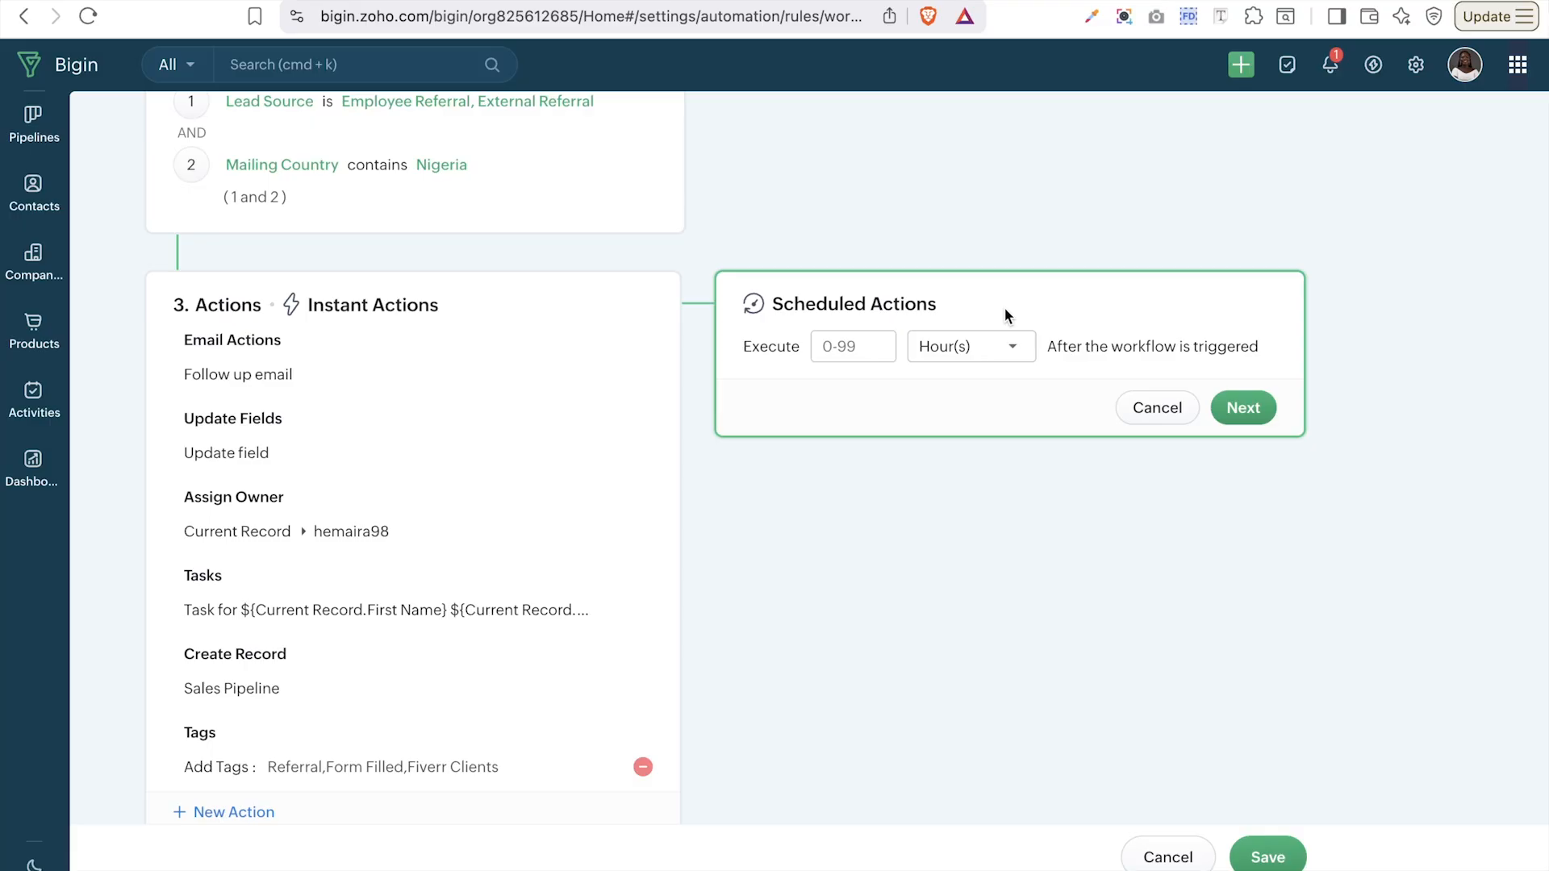
left_click(970, 358)
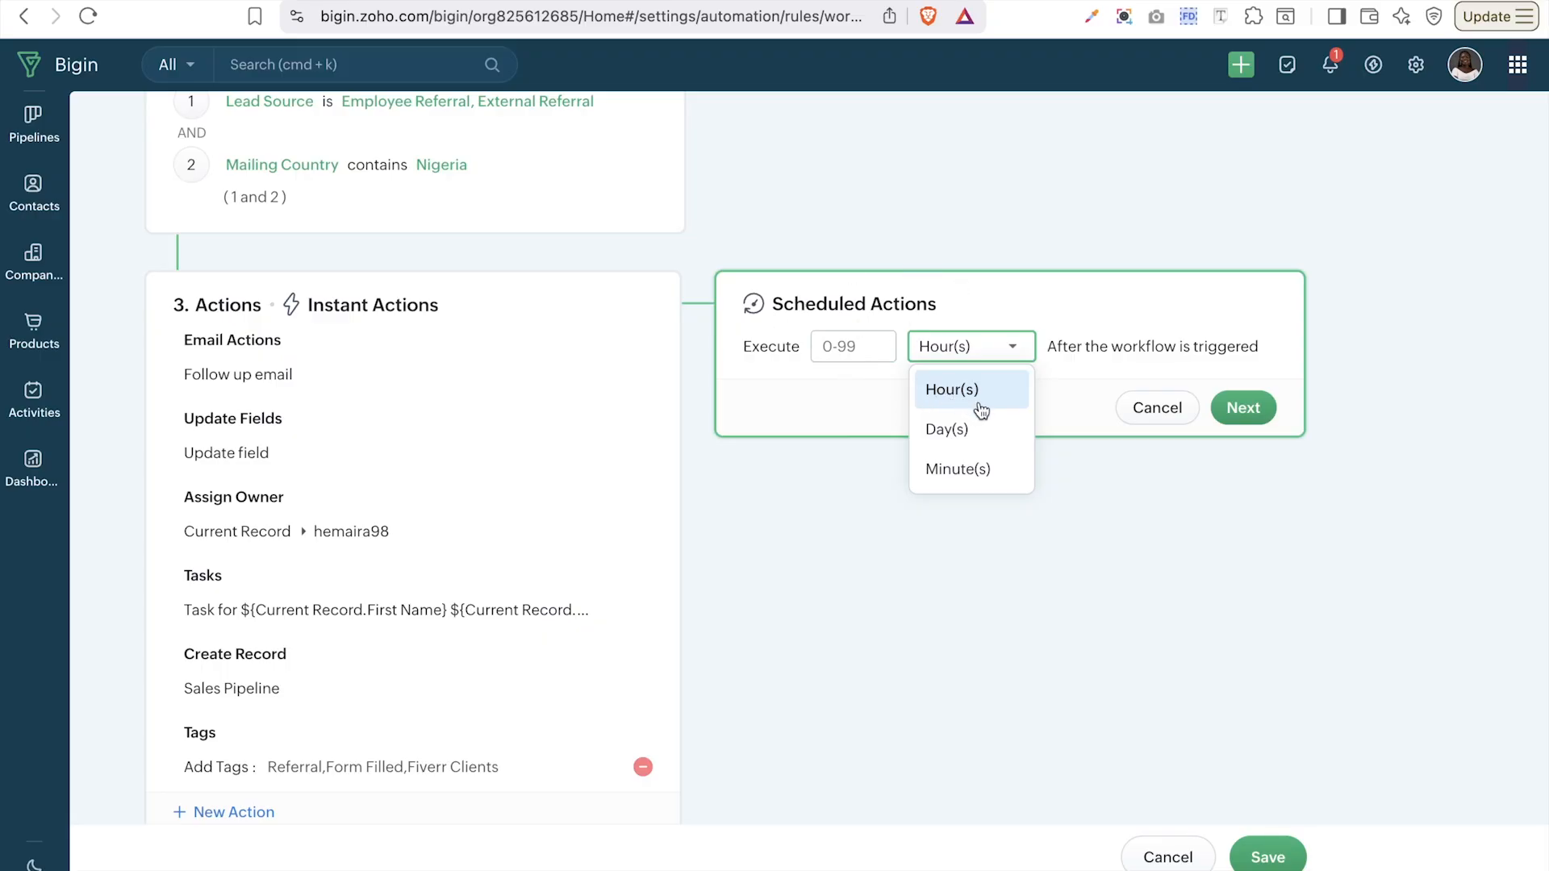
left_click(974, 446)
left_click(852, 347)
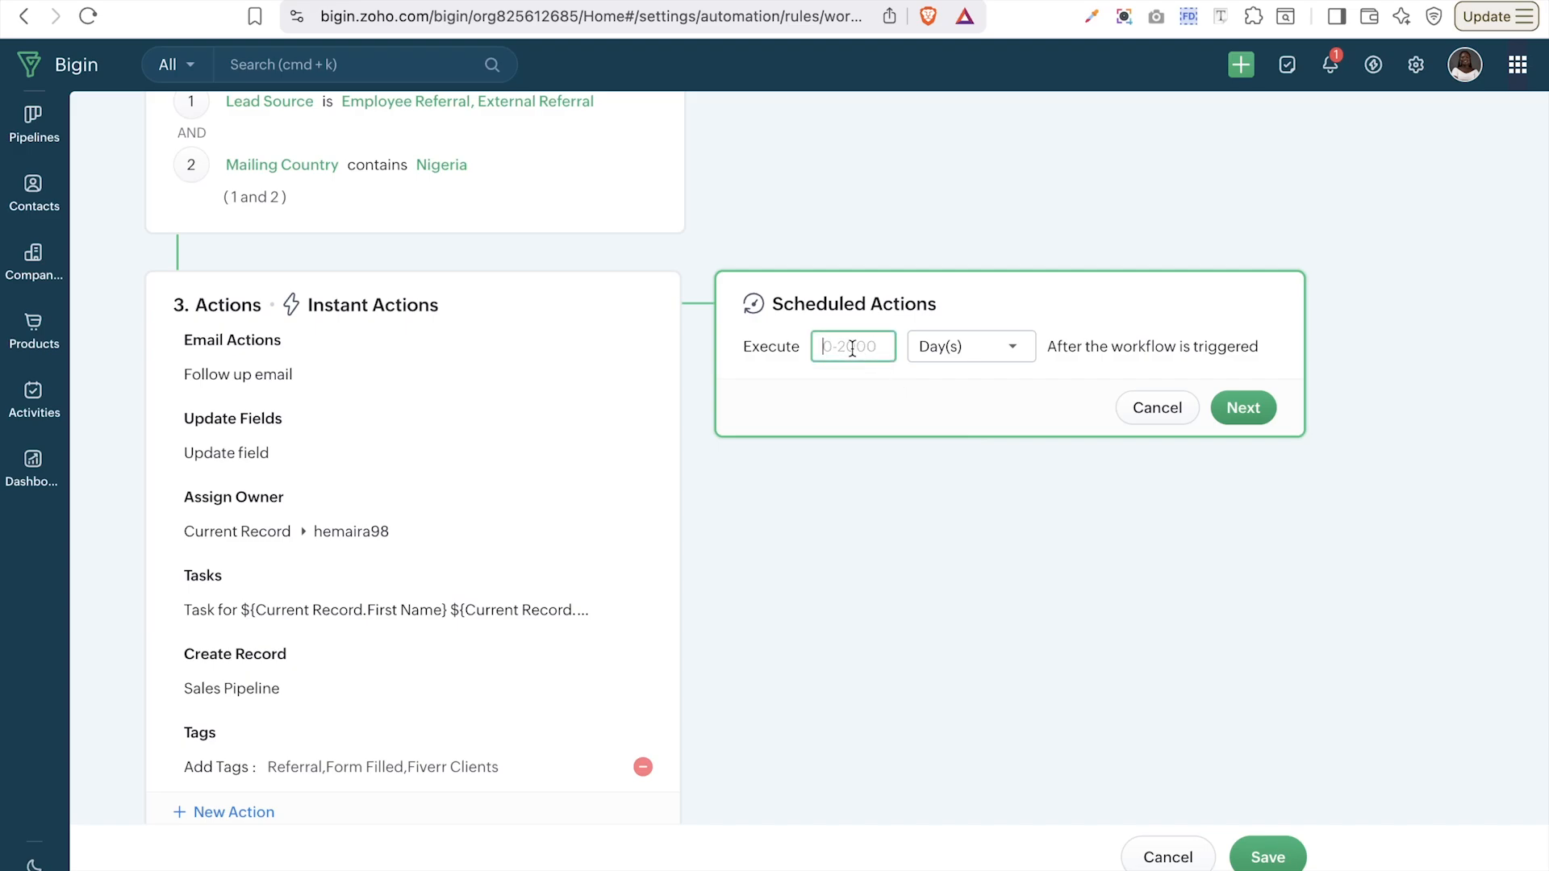
type("1")
left_click(948, 394)
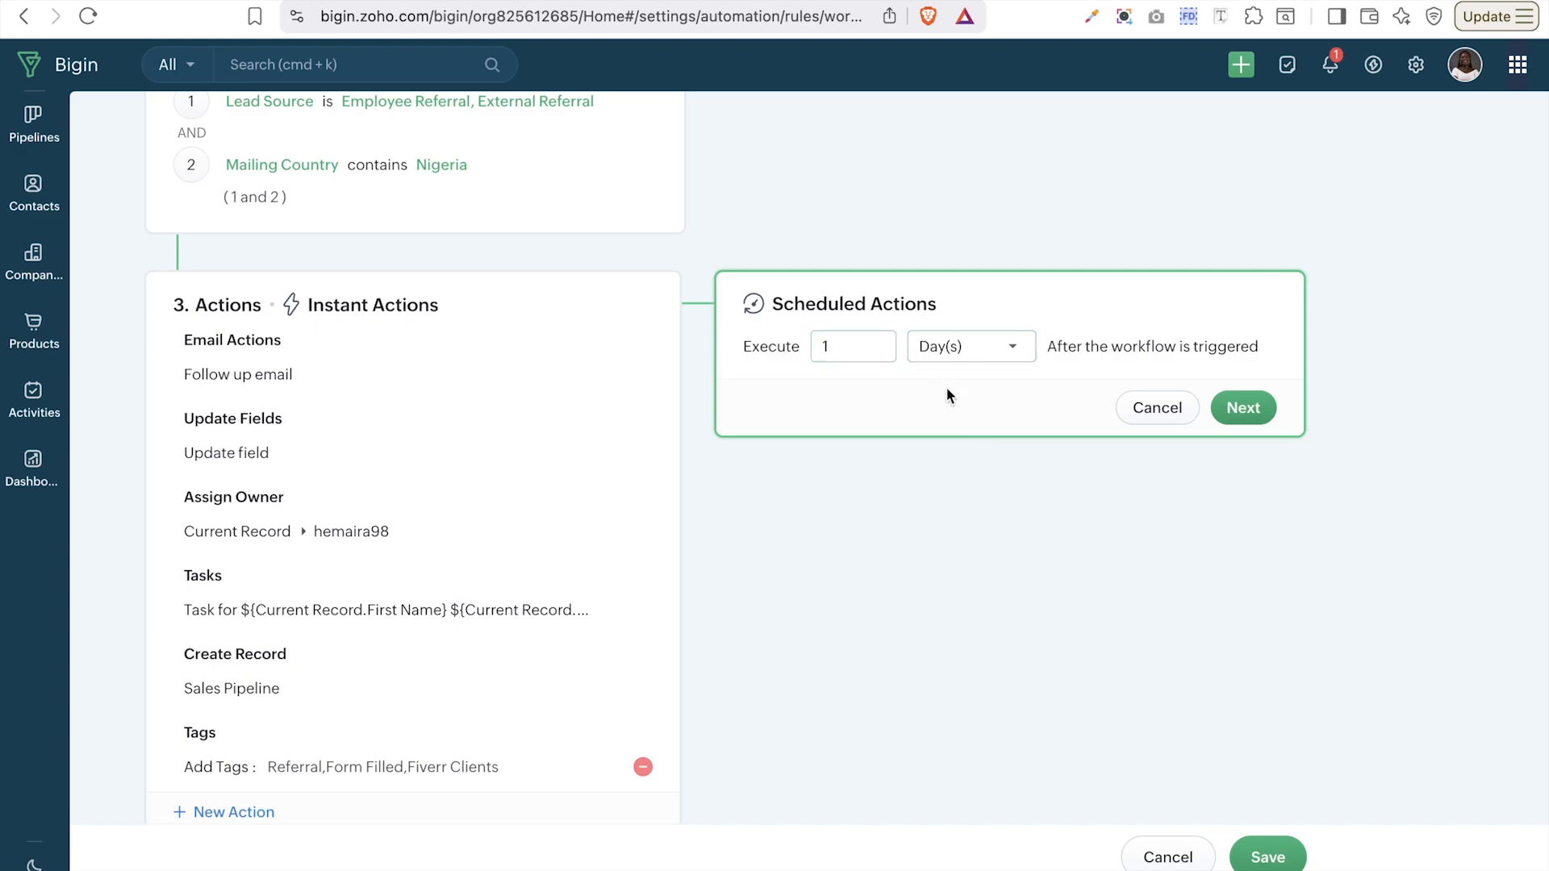
left_click(1244, 407)
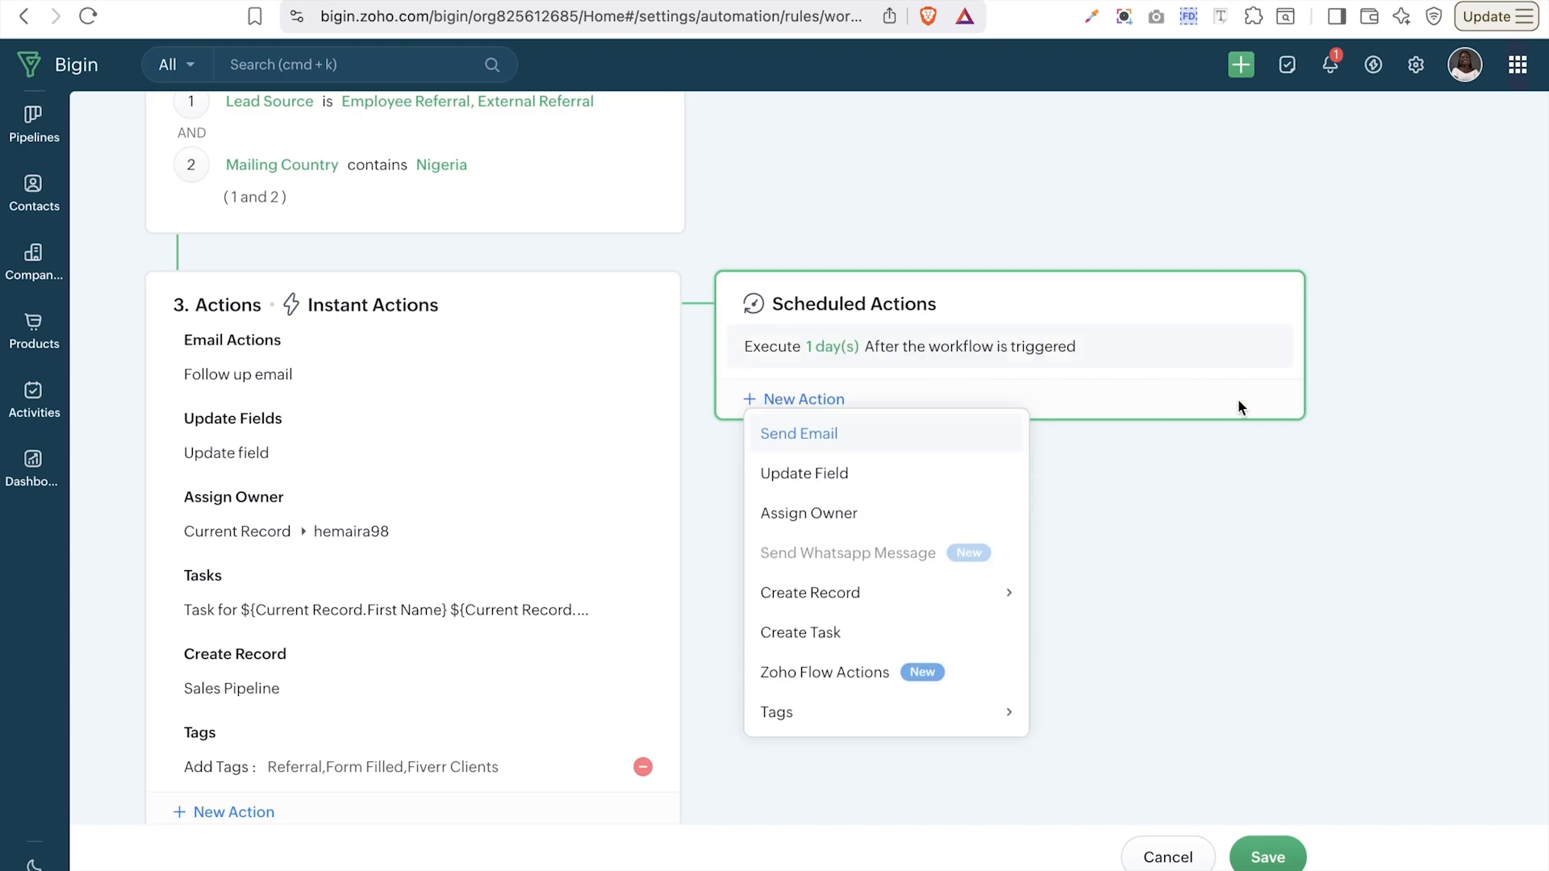
- Add a Send Email action named 'follow up' to the contact's Email using the Lead Follow-up – Introduction template
mouse_move(894, 590)
left_click(849, 439)
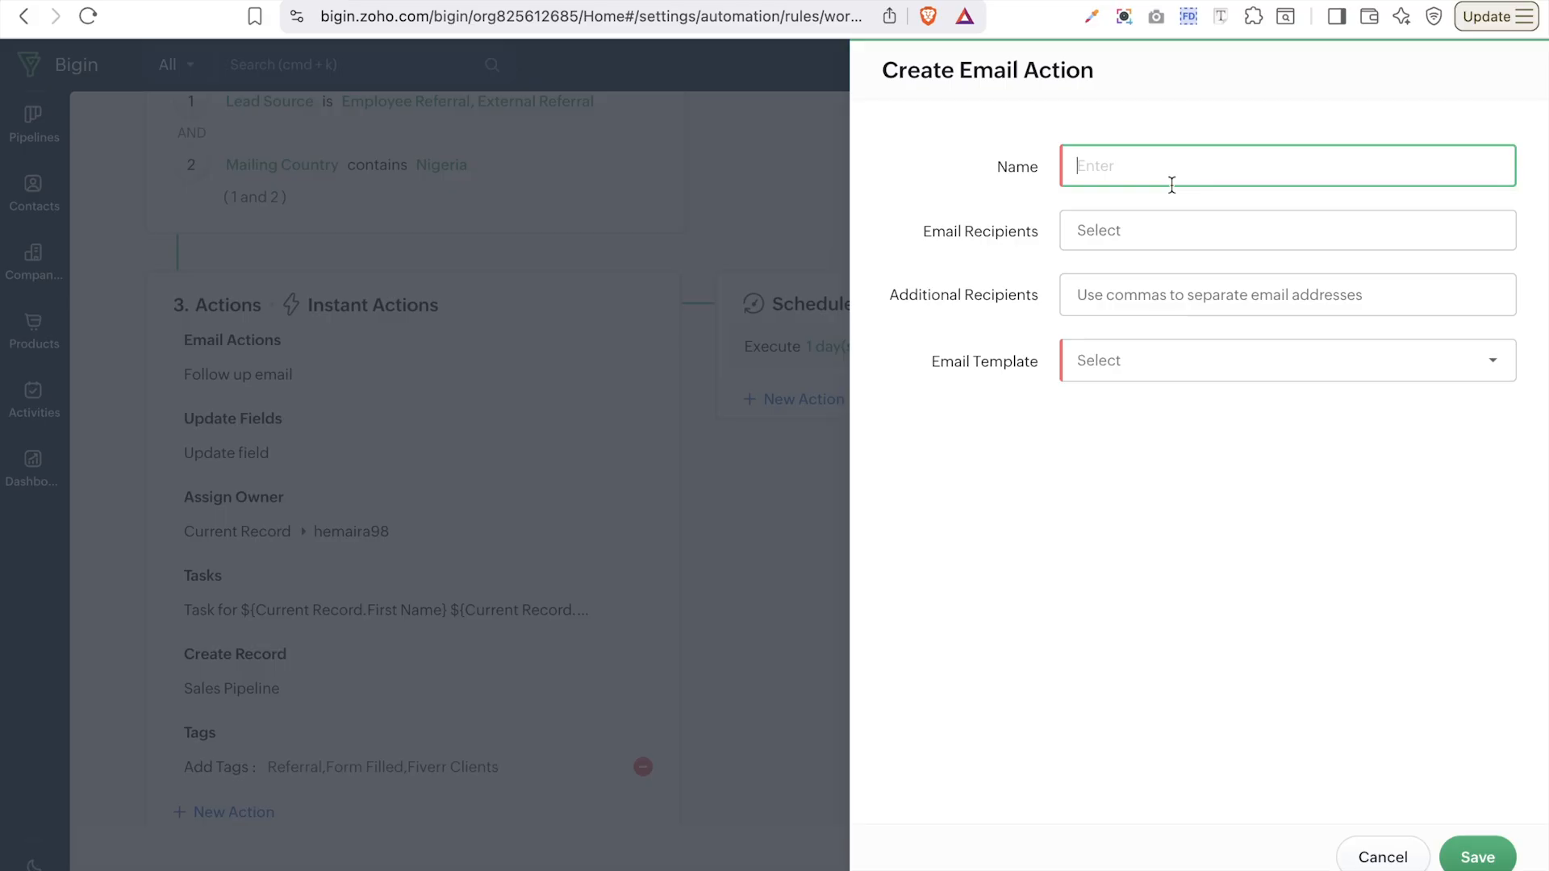
type("follow up")
left_click(1162, 232)
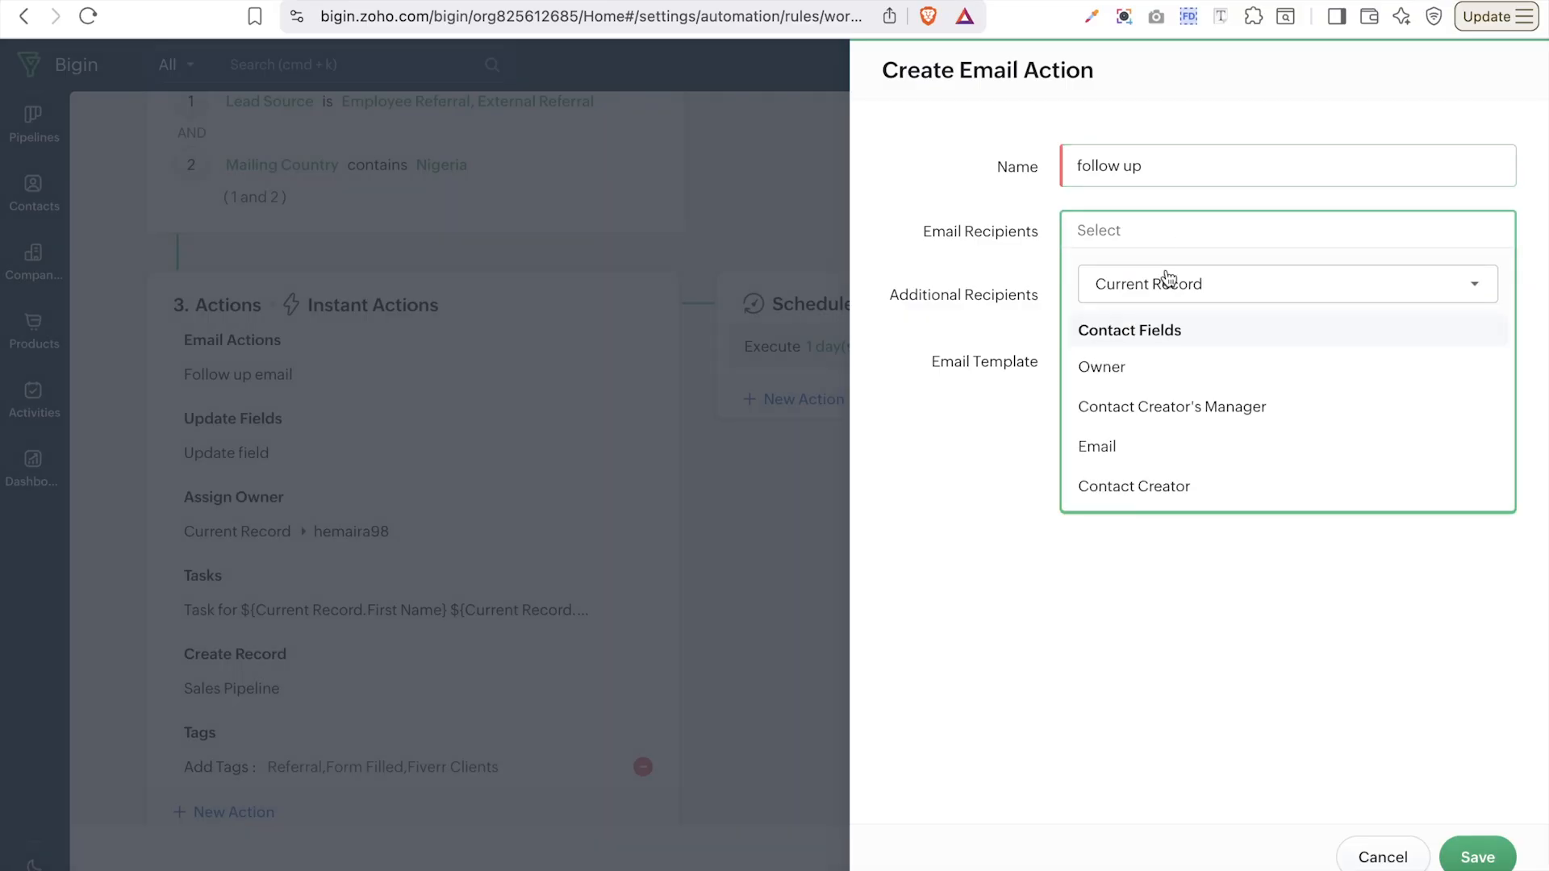
left_click(1128, 444)
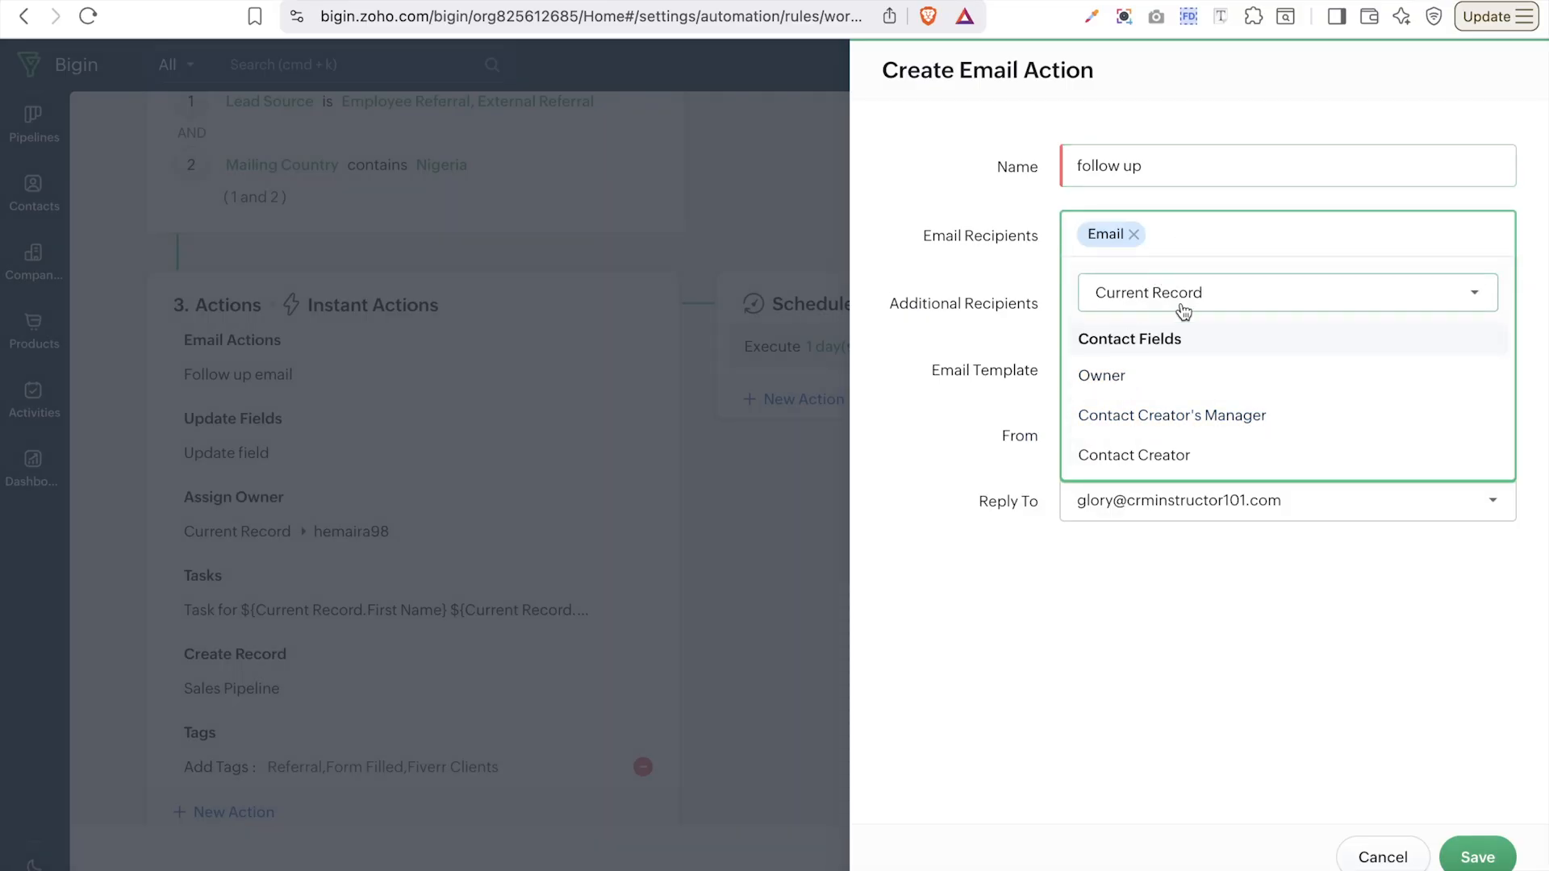
left_click(1025, 305)
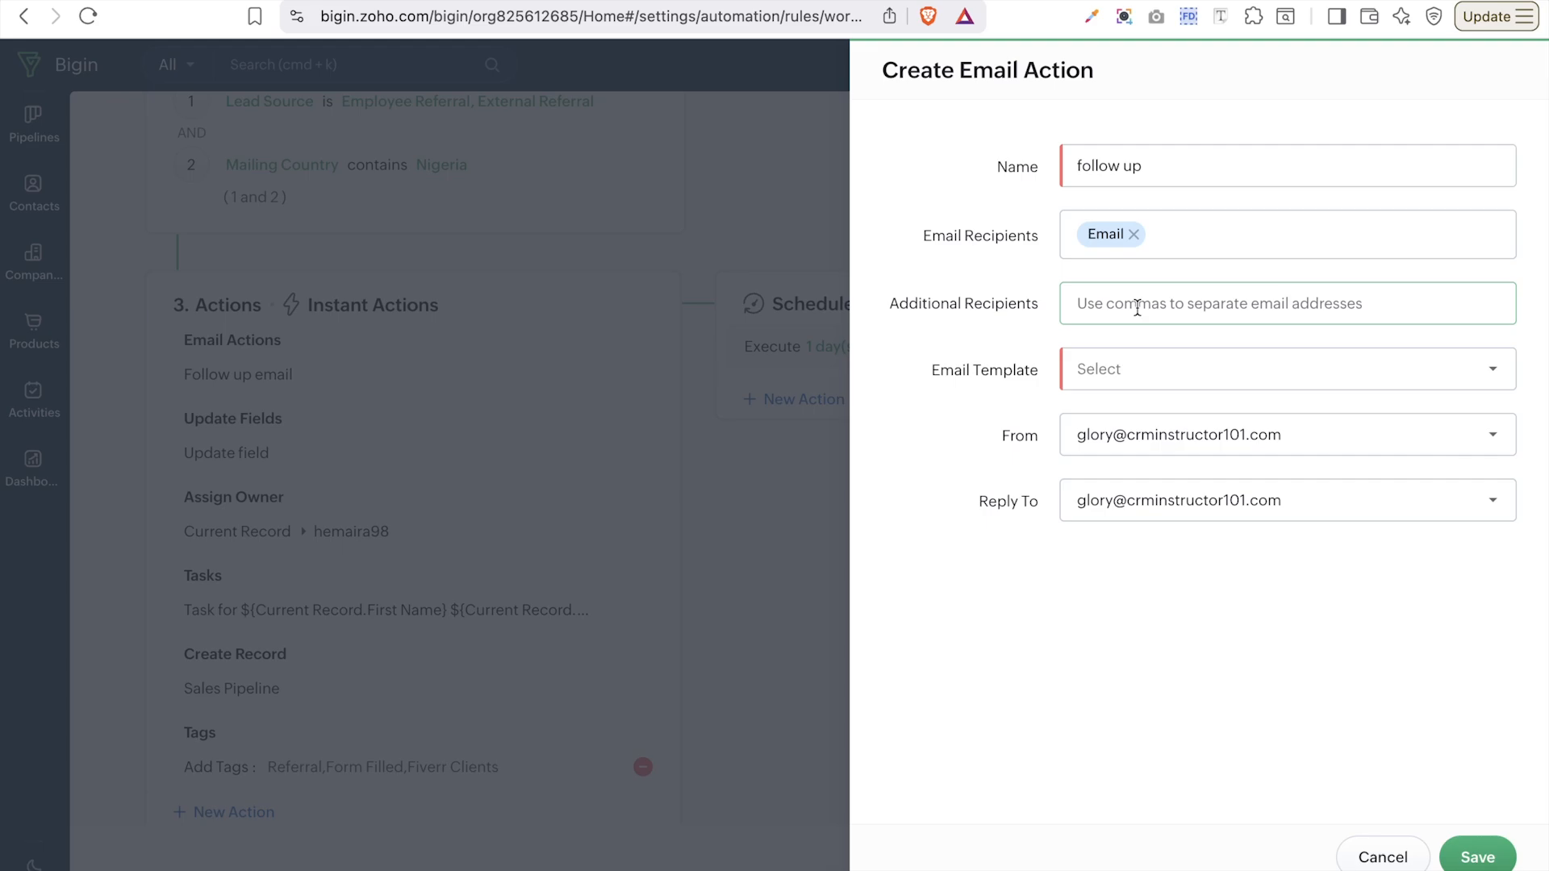
left_click(1106, 367)
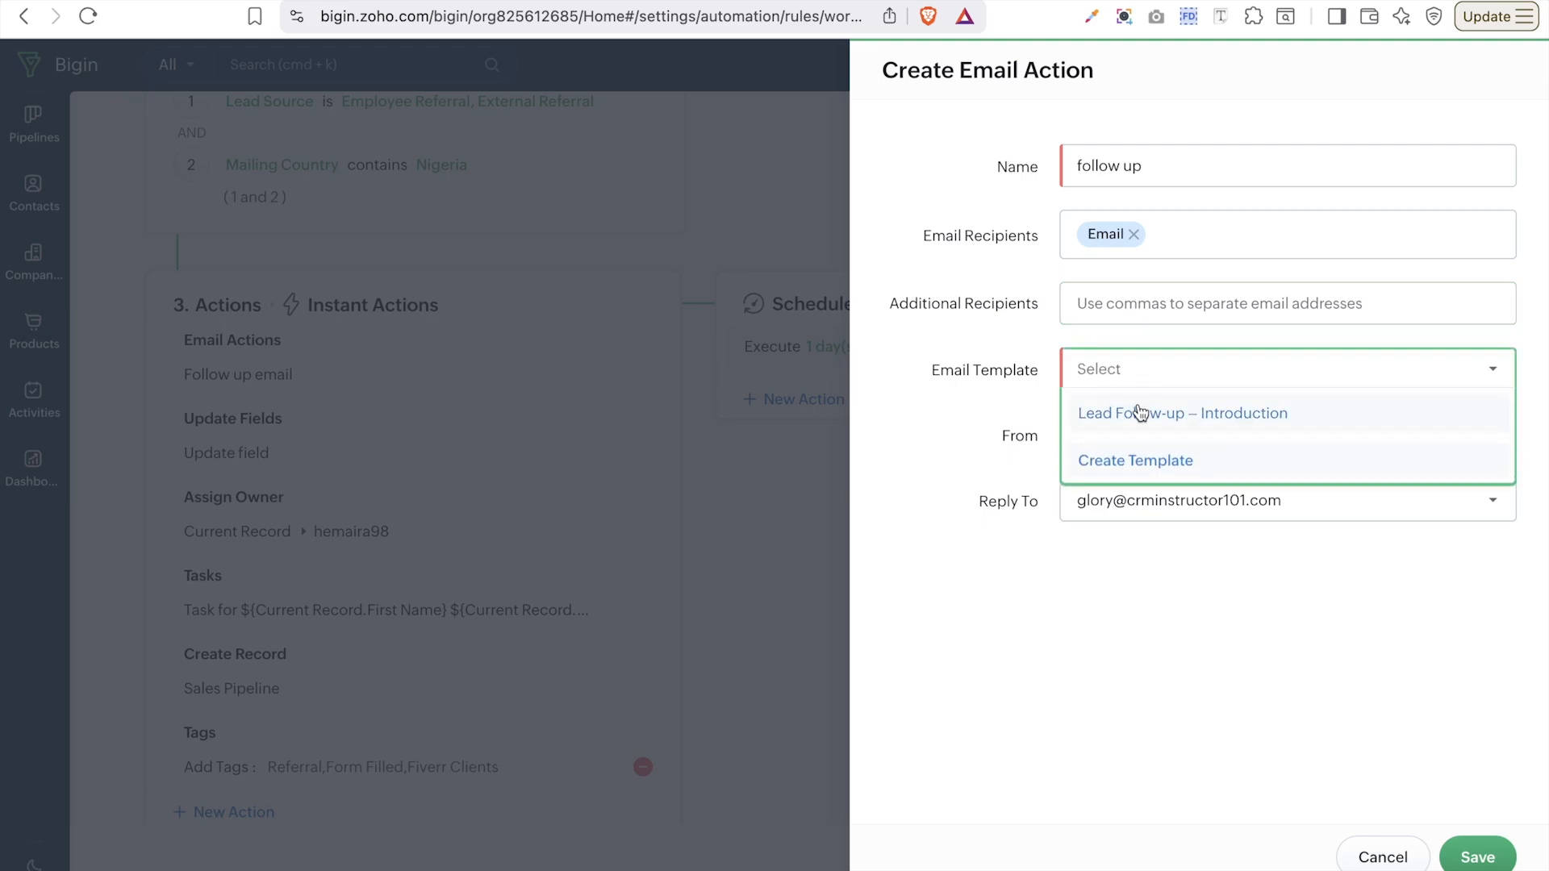
left_click(1140, 413)
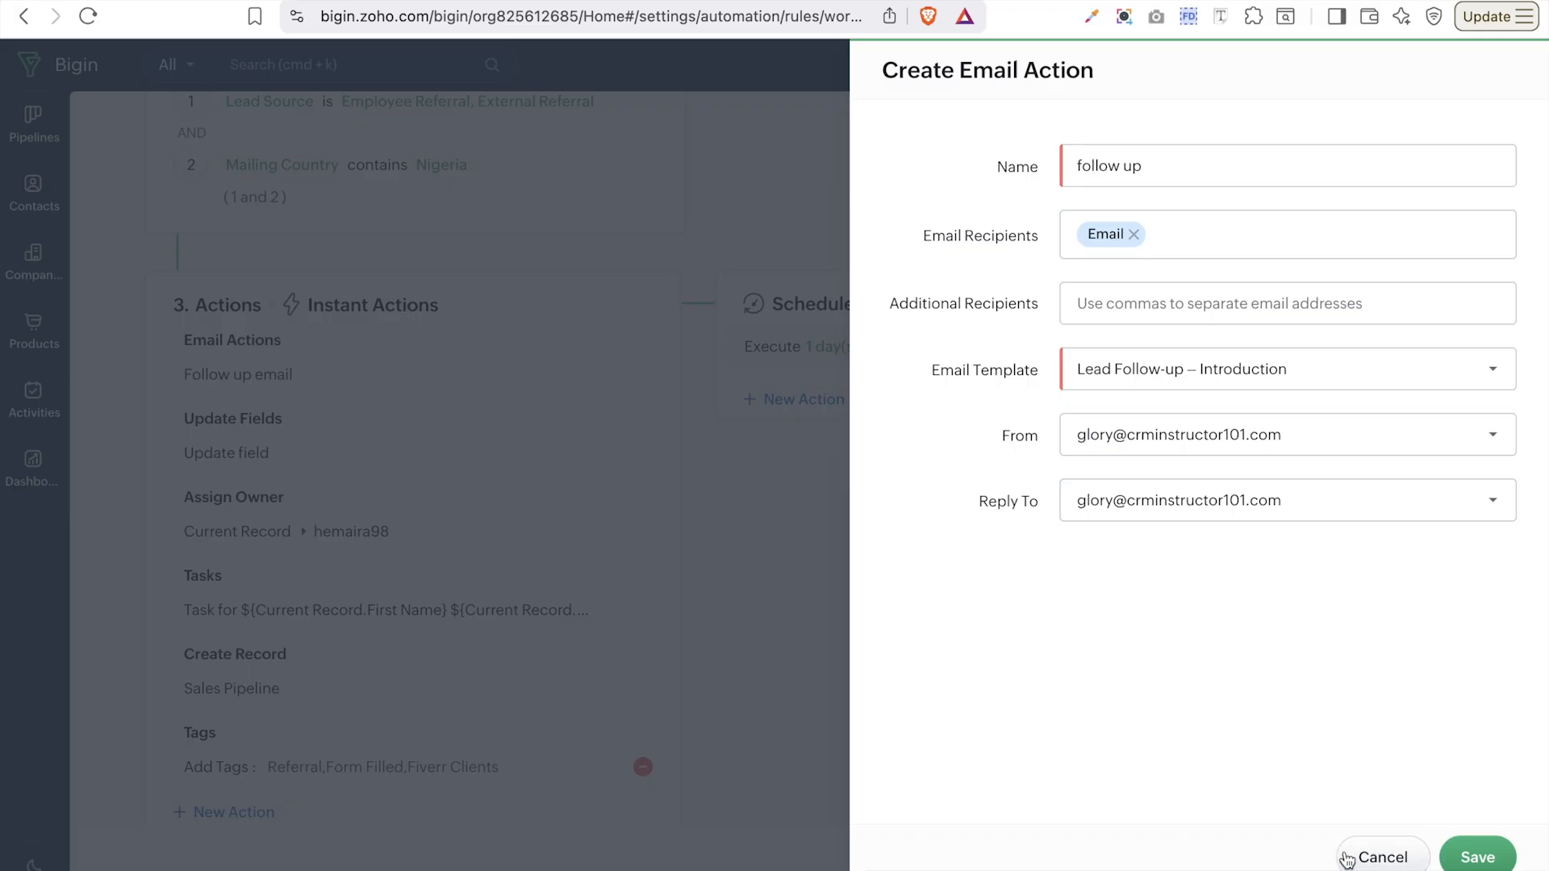
left_click(1483, 856)
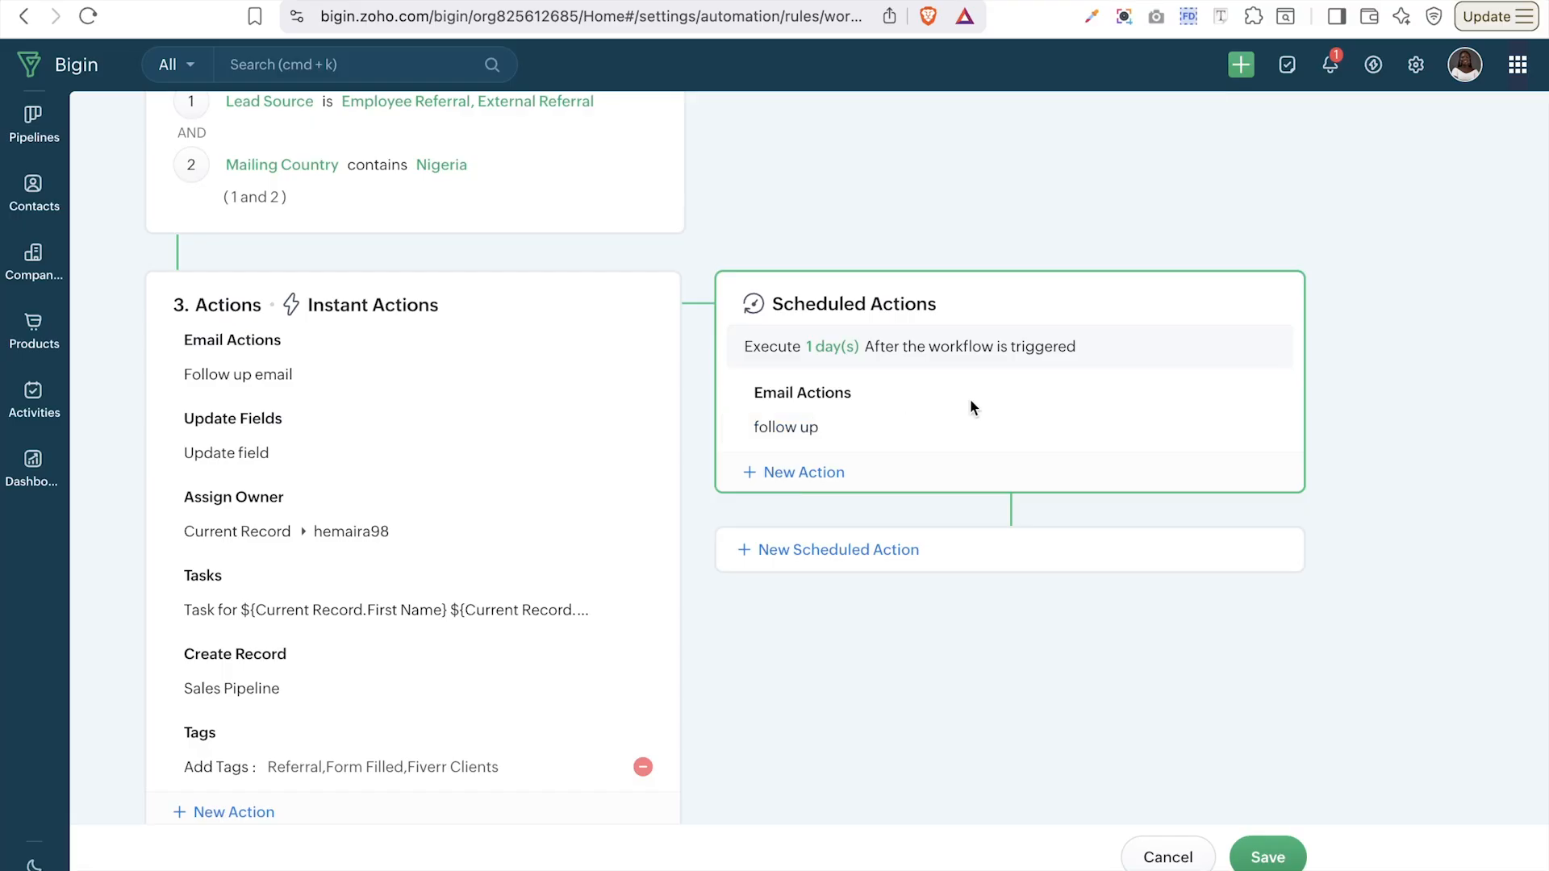
- Add a second scheduled step set to execute after 3 Day(s)
scroll(970, 398, "up", 5)
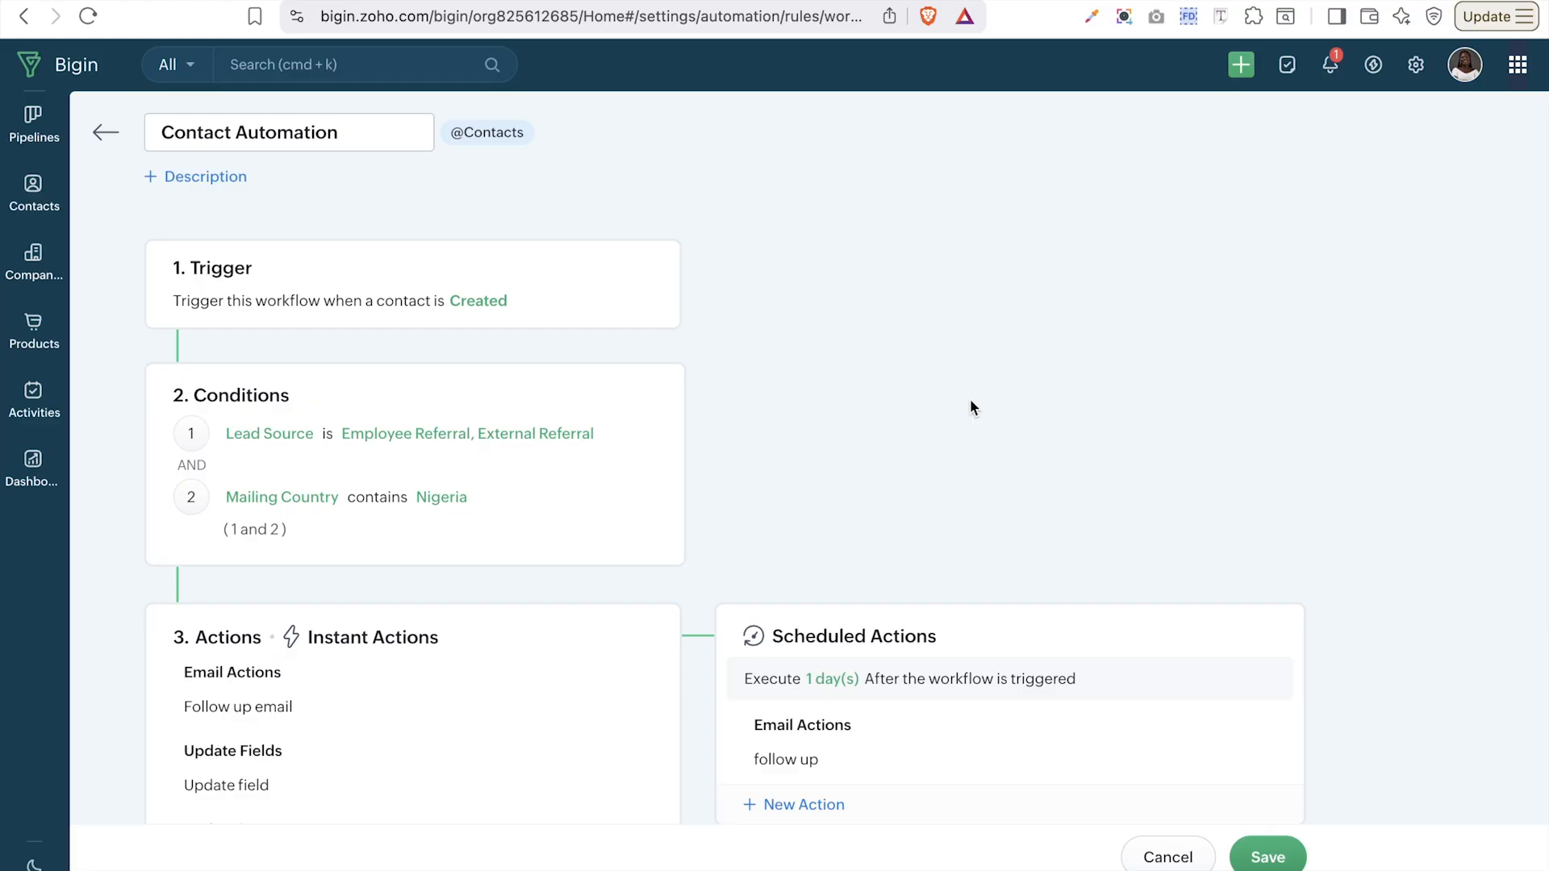
scroll(970, 399, "down", 2)
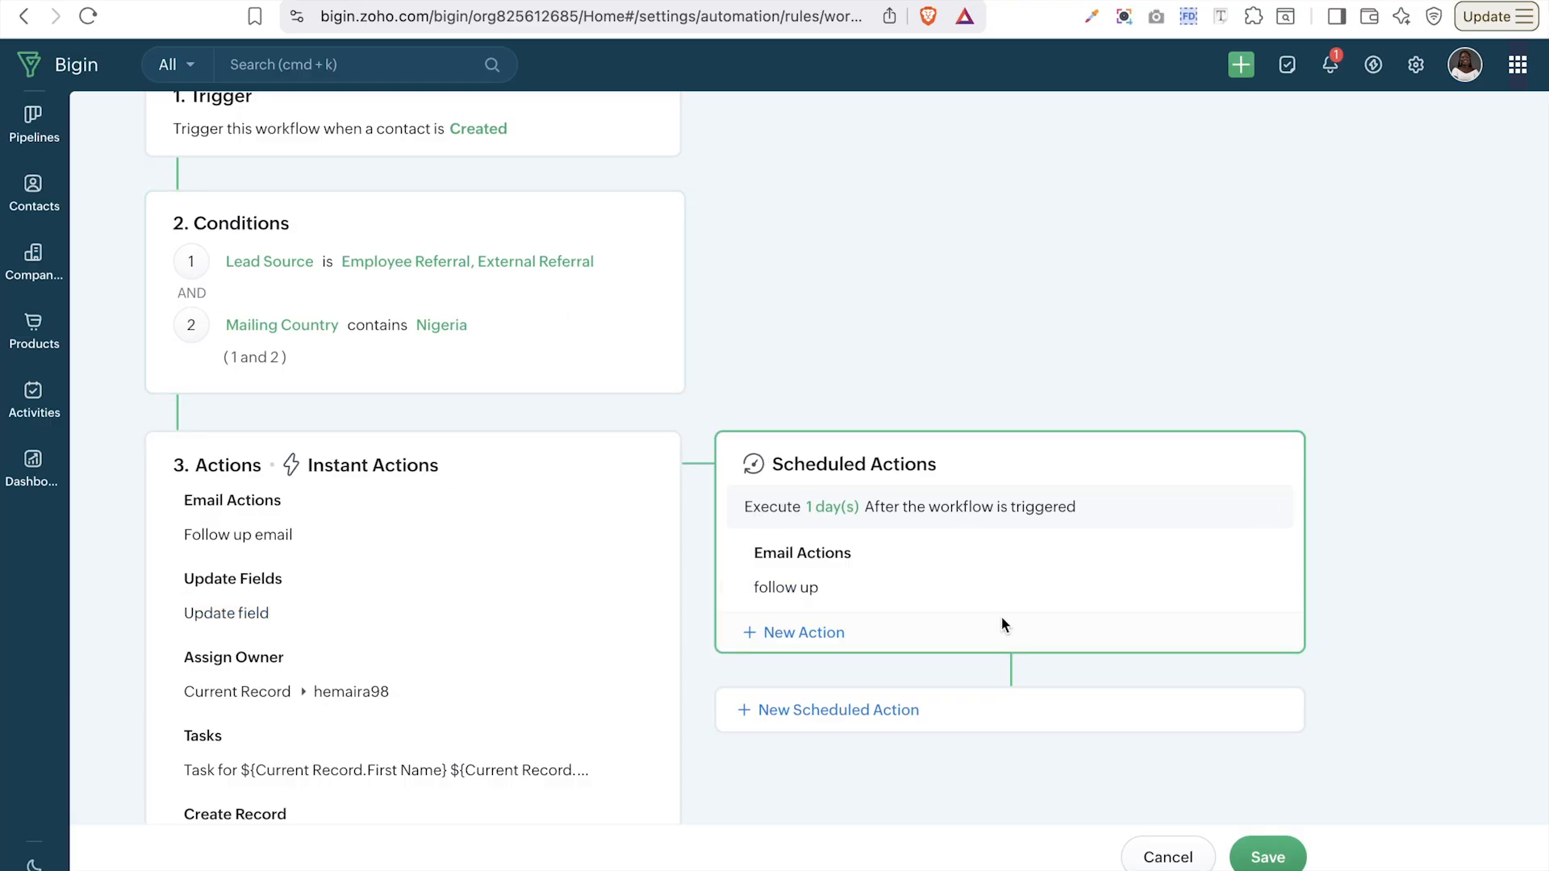
scroll(1000, 622, "down", 5)
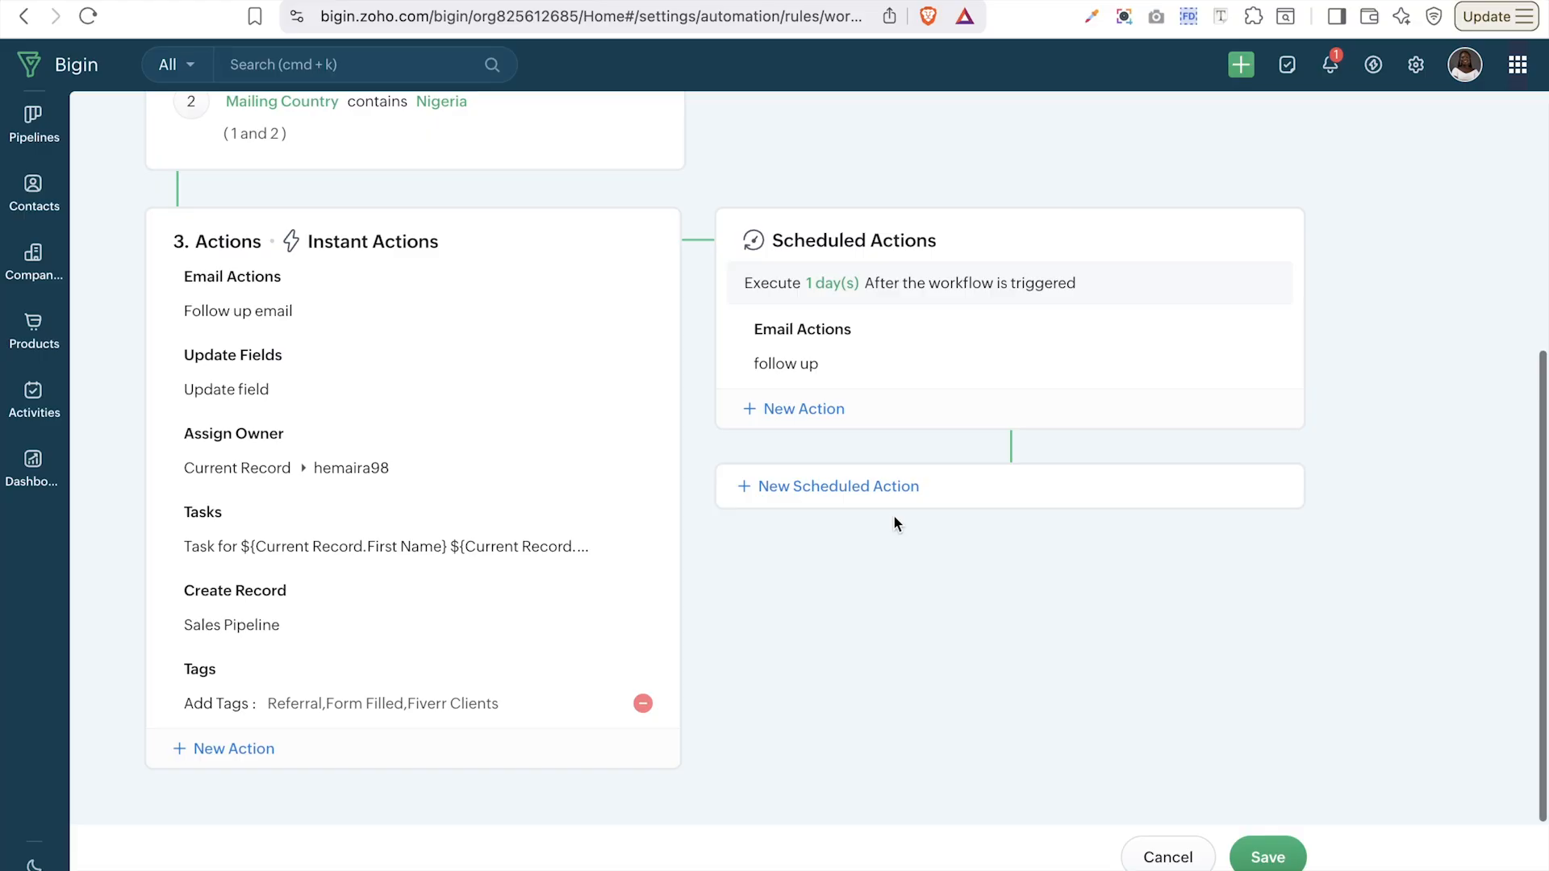
left_click(834, 486)
left_click(834, 486)
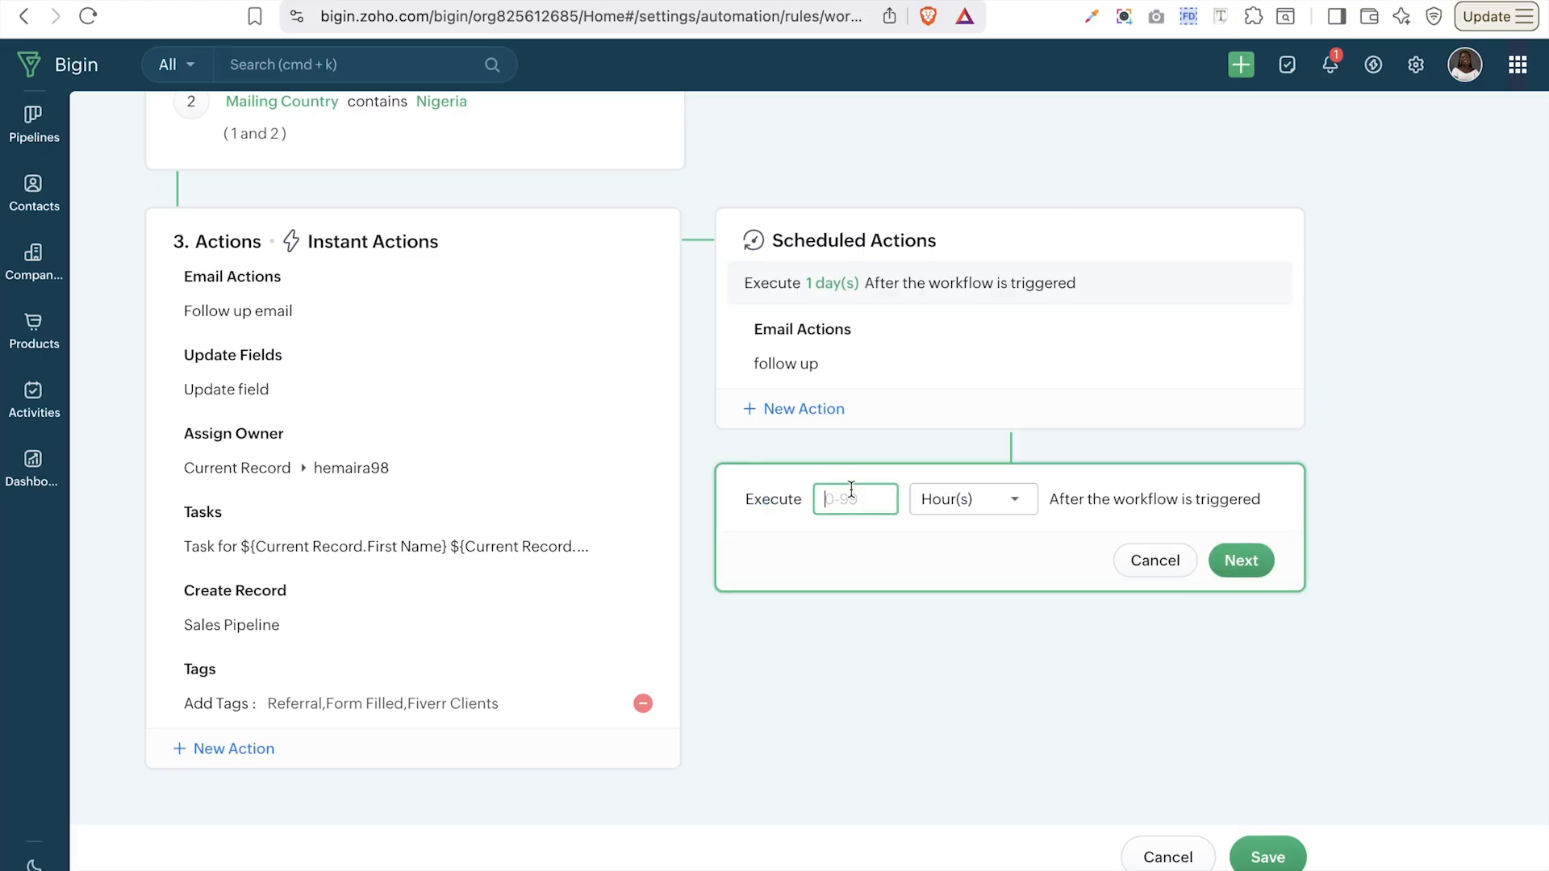
type("3")
left_click(979, 505)
left_click(995, 595)
left_click(1240, 563)
- Remove the 3-day scheduled step without giving it an action
left_click(799, 549)
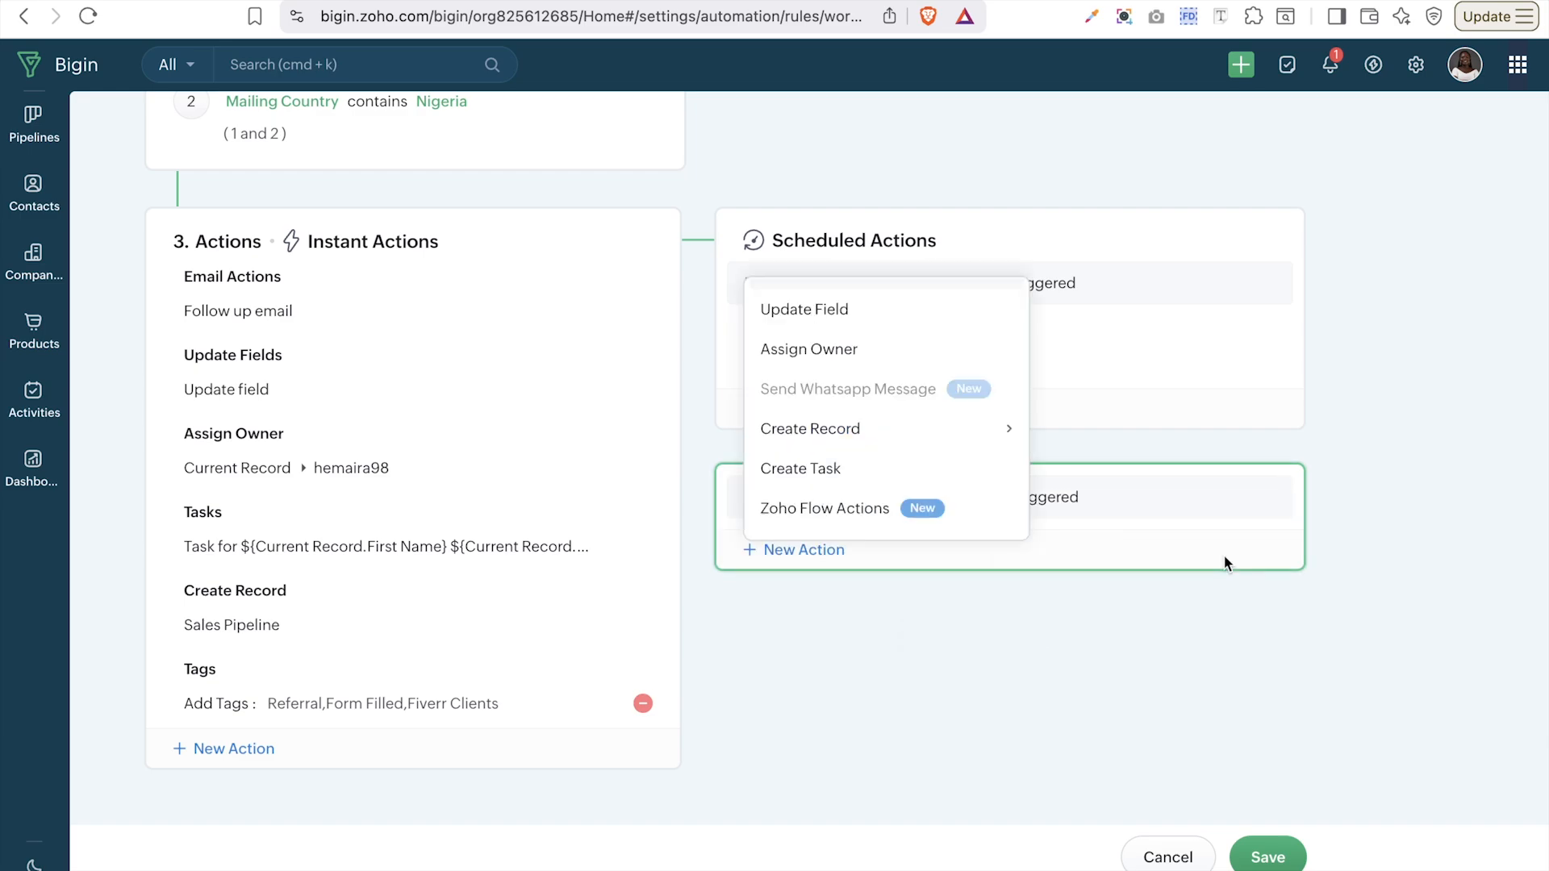
mouse_move(828, 510)
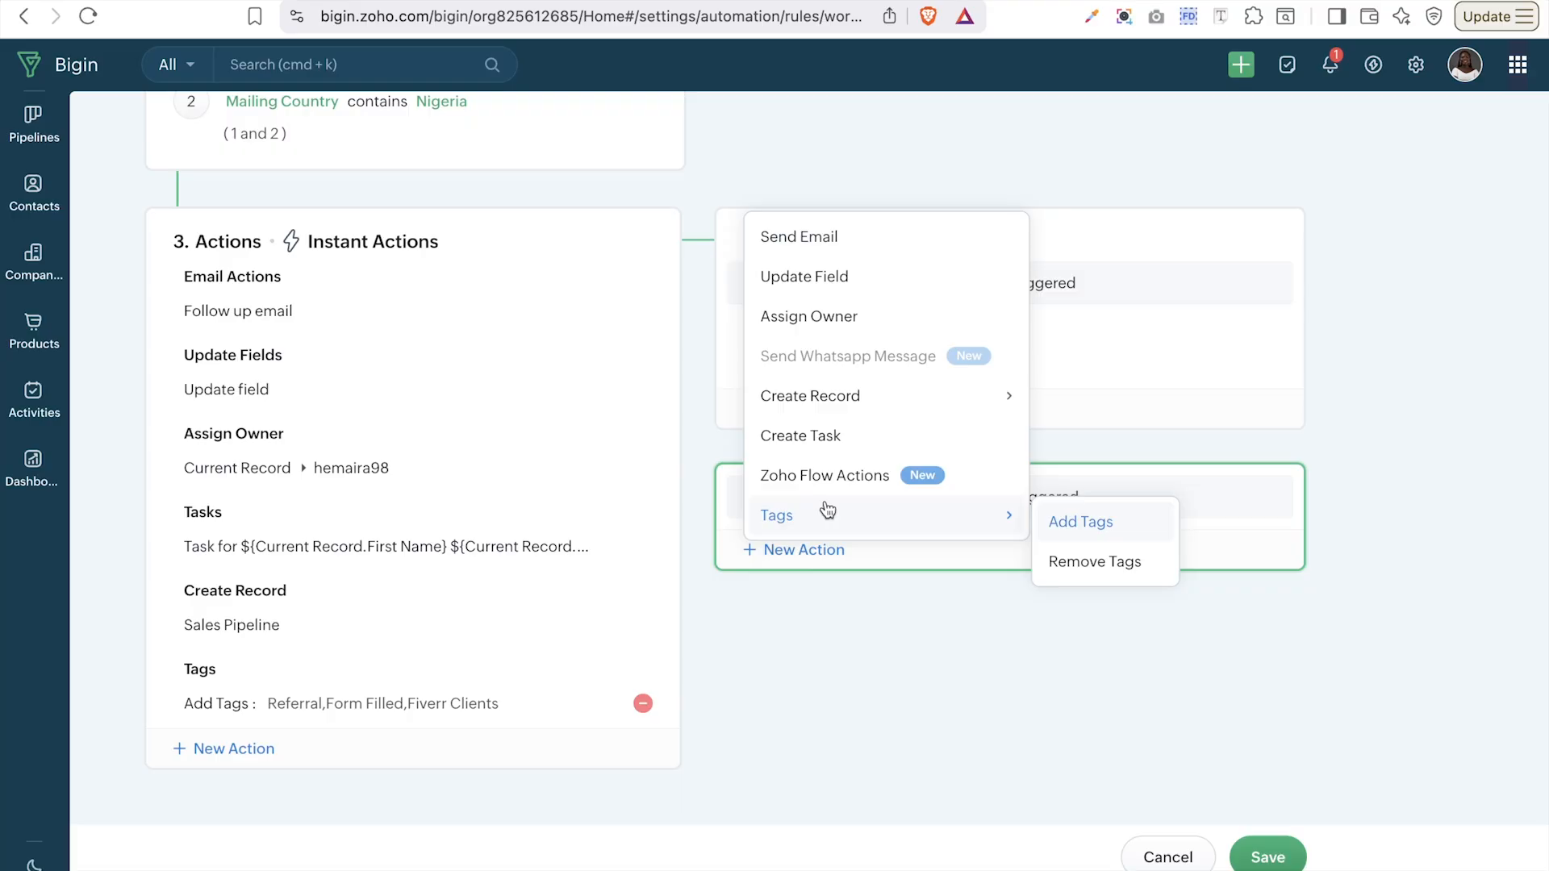
mouse_move(842, 413)
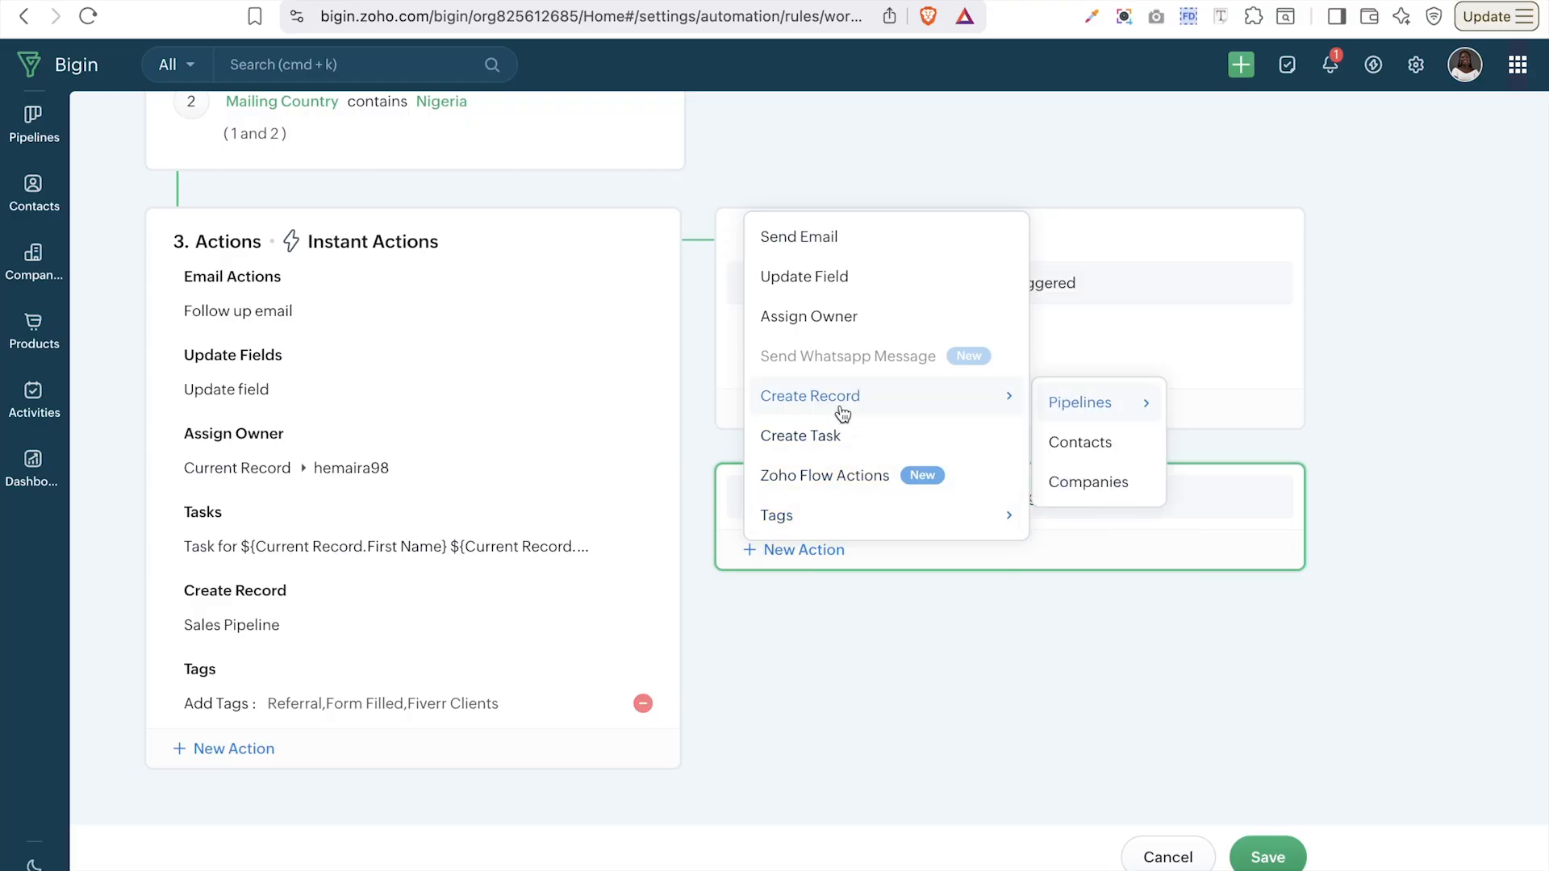
mouse_move(781, 536)
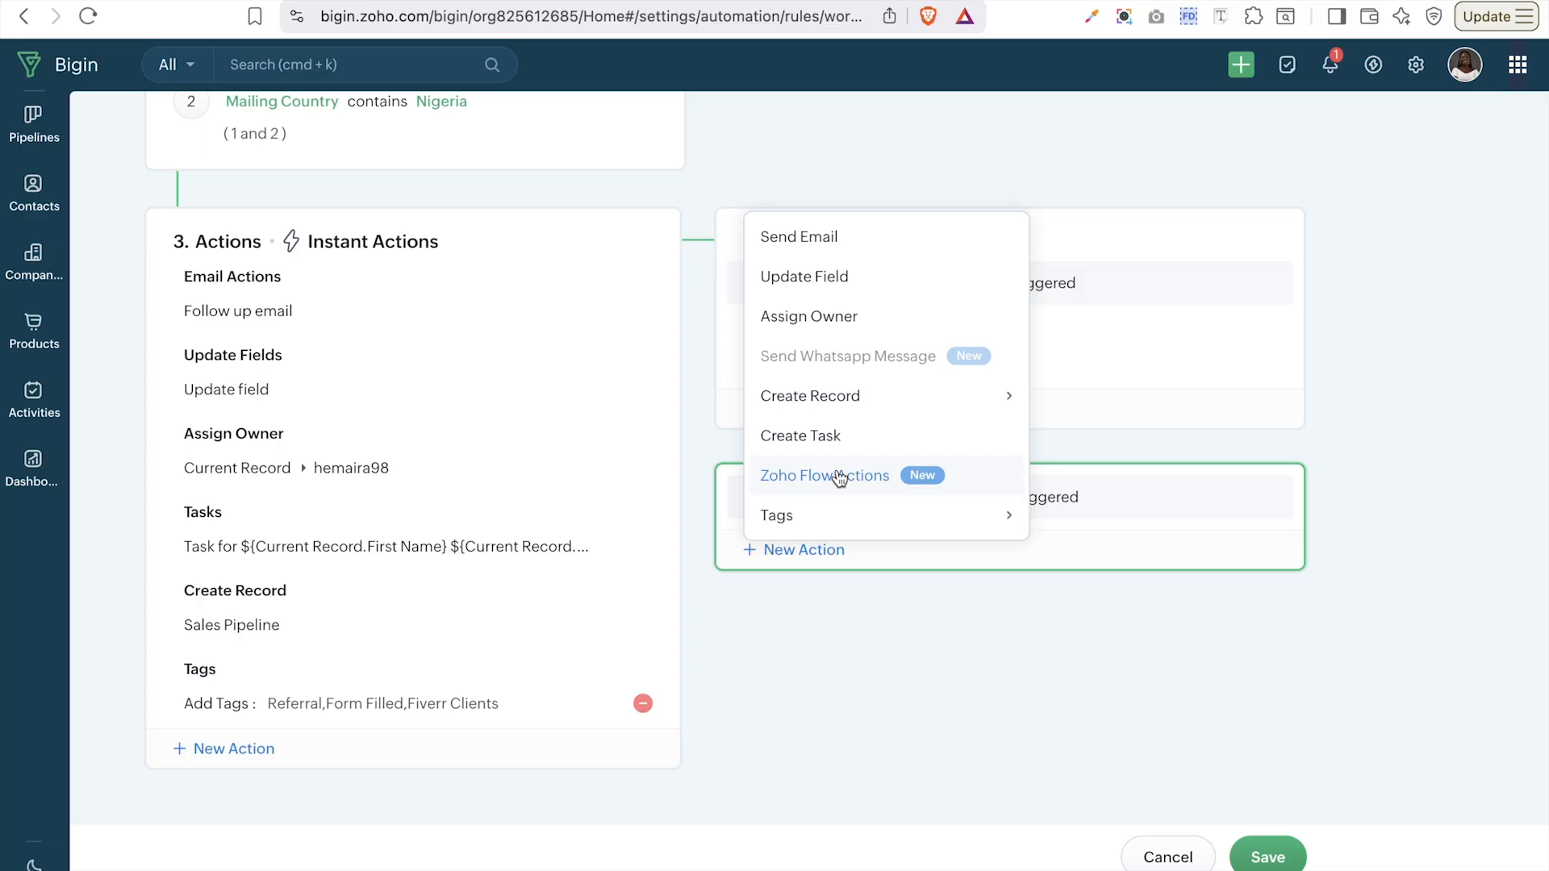
left_click(999, 670)
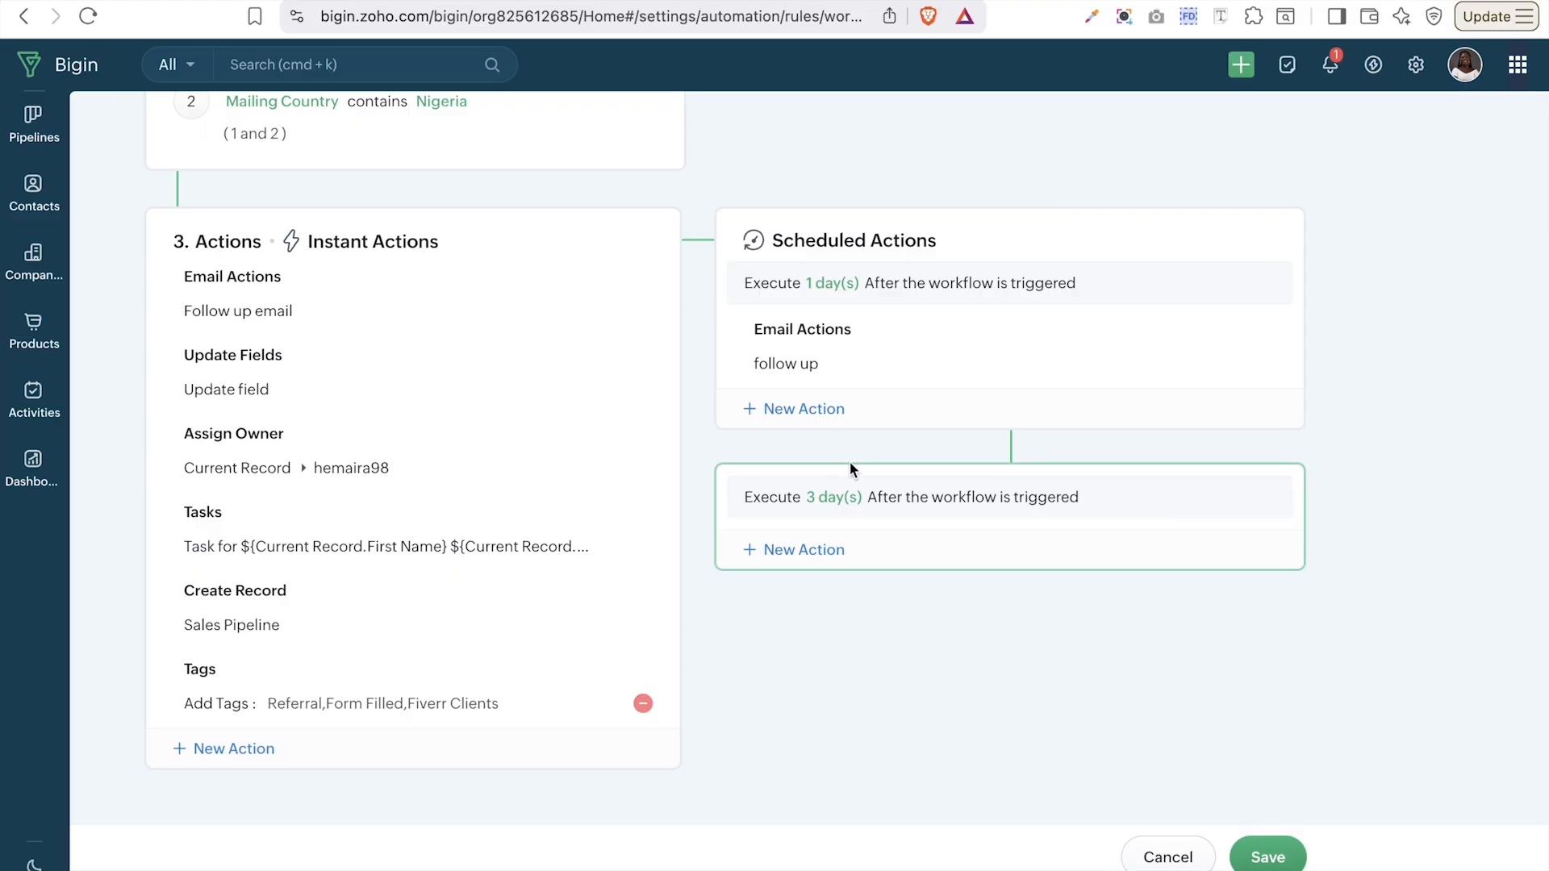
left_click(1265, 497)
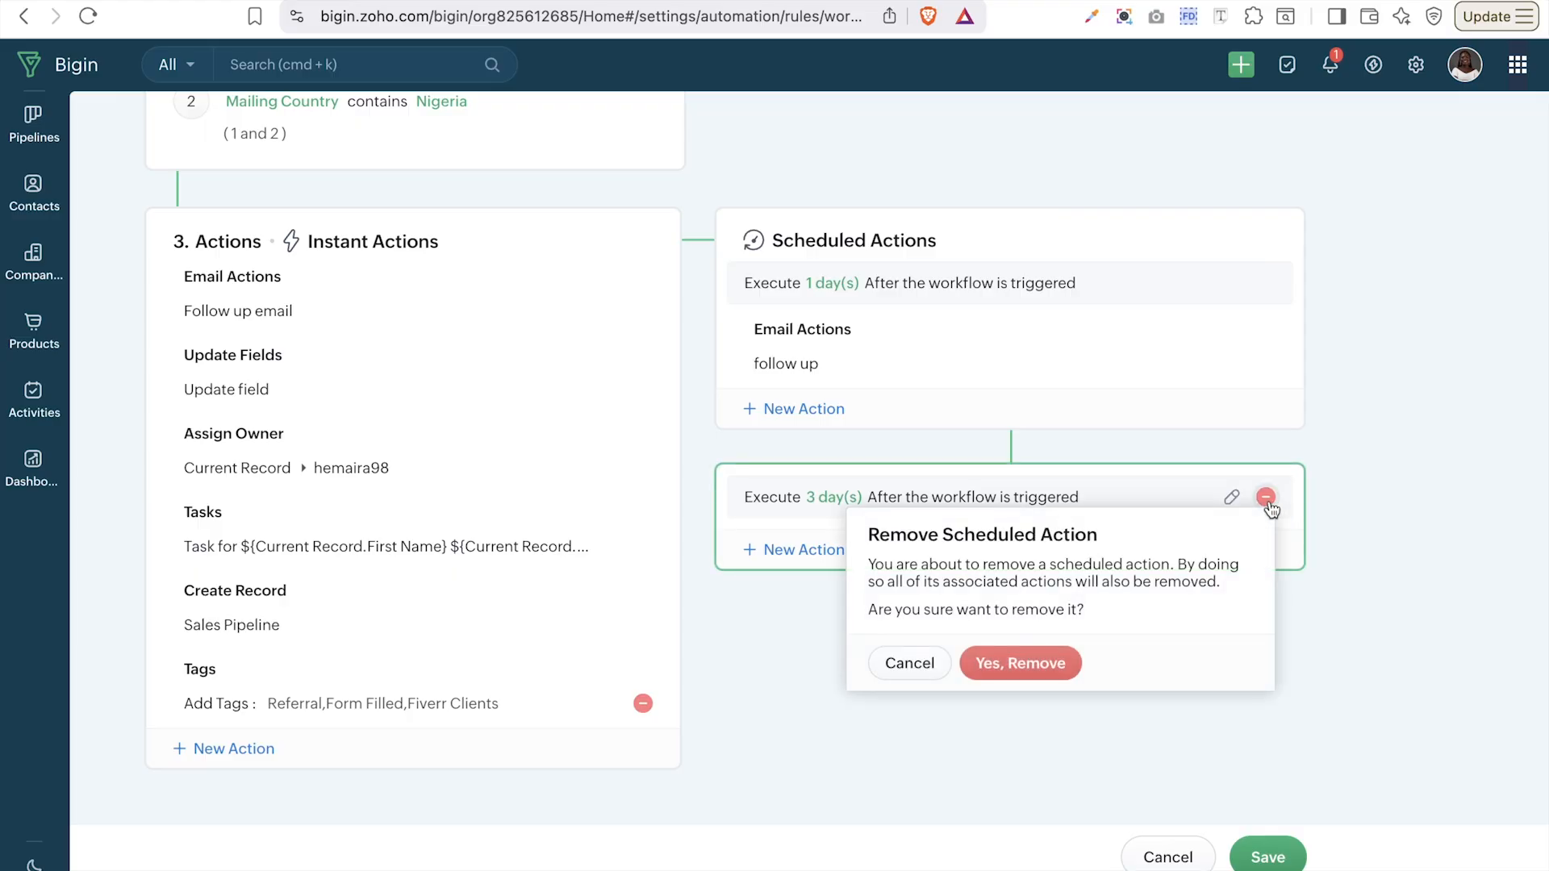
left_click(1045, 664)
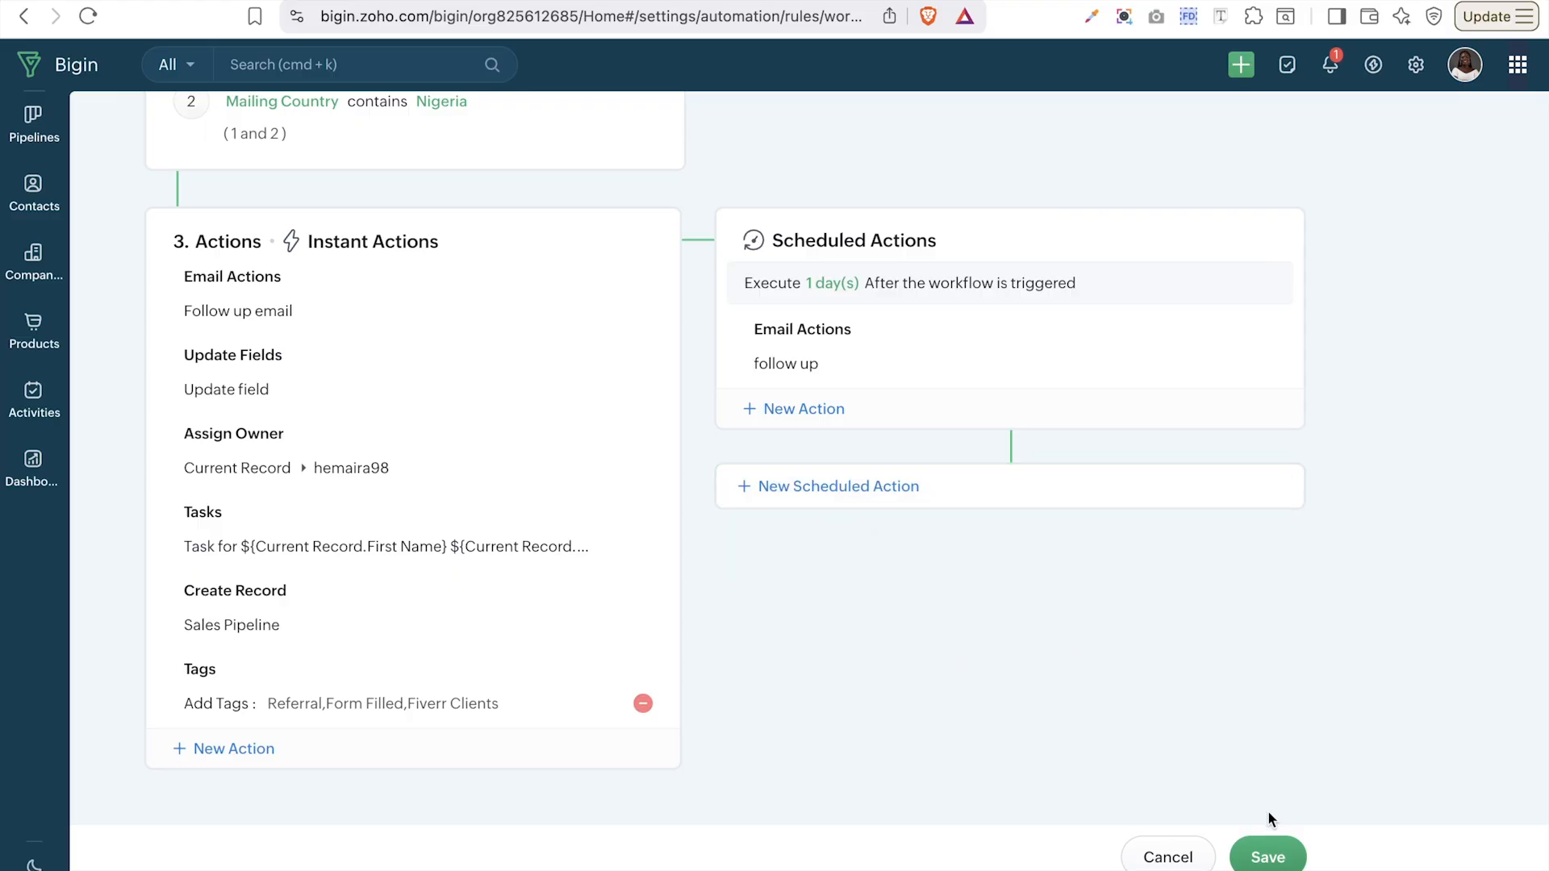
- Review the trigger, conditions and actions, then save the Contact Automation workflow
scroll(1210, 369, "up", 3)
scroll(1210, 369, "up", 2)
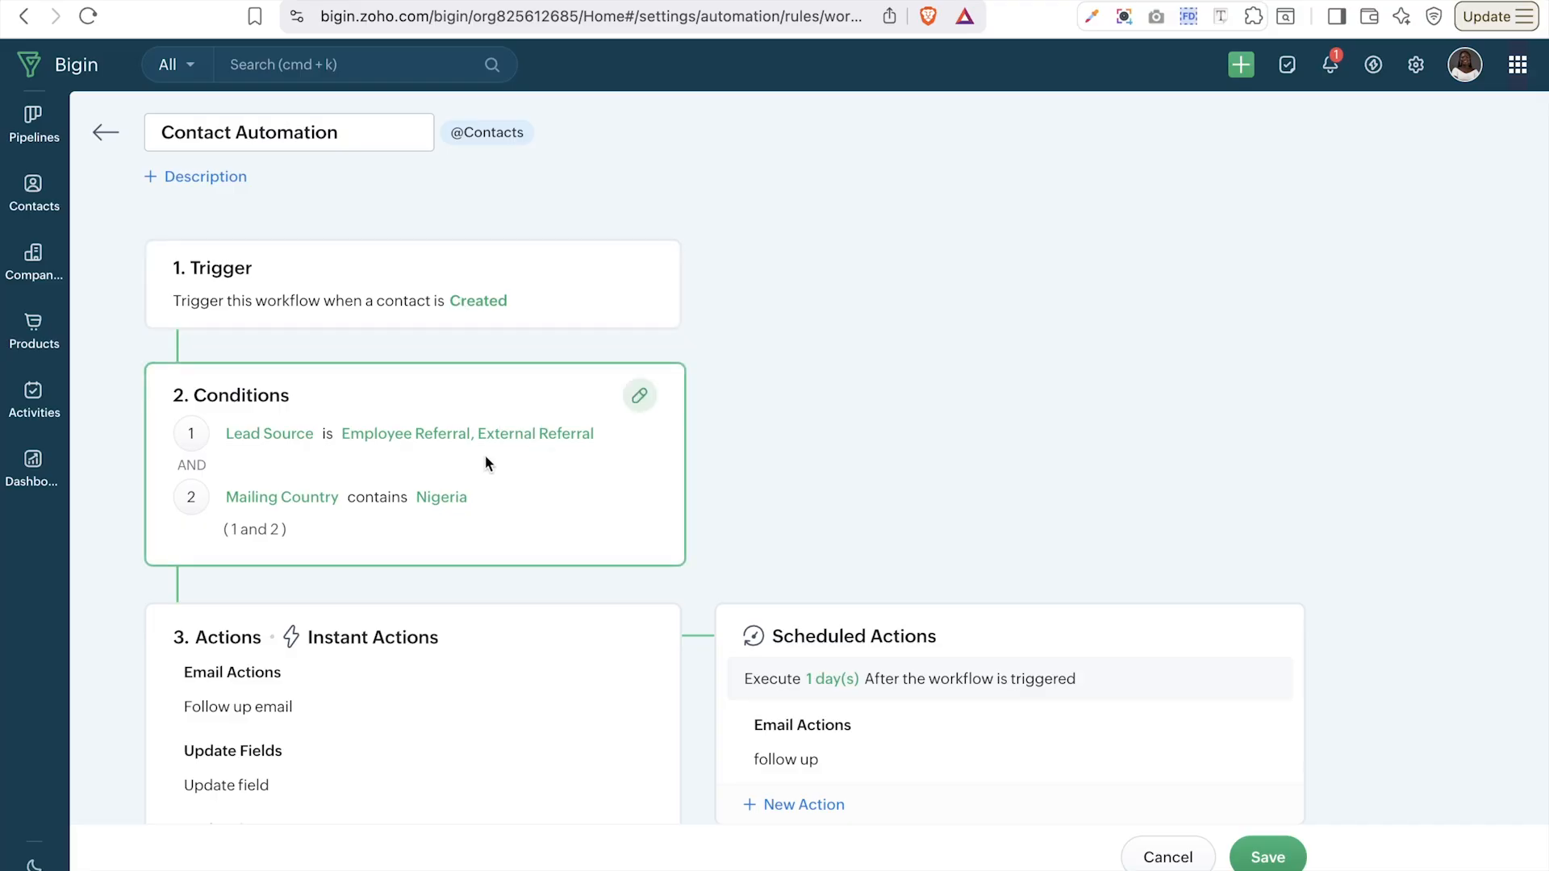
scroll(471, 462, "down", 5)
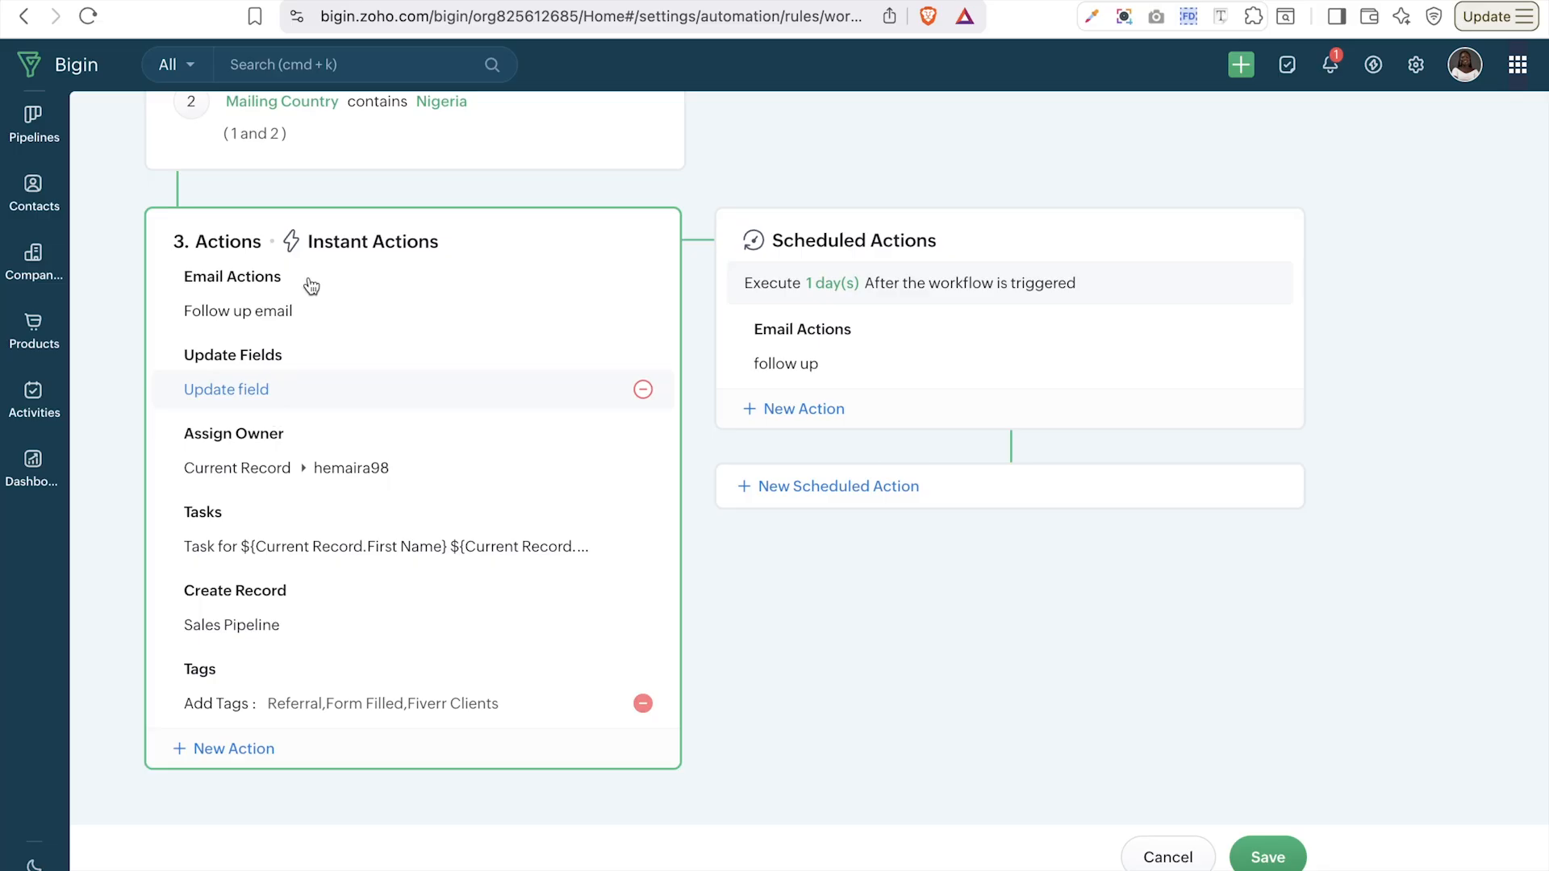
scroll(407, 144, "up", 2)
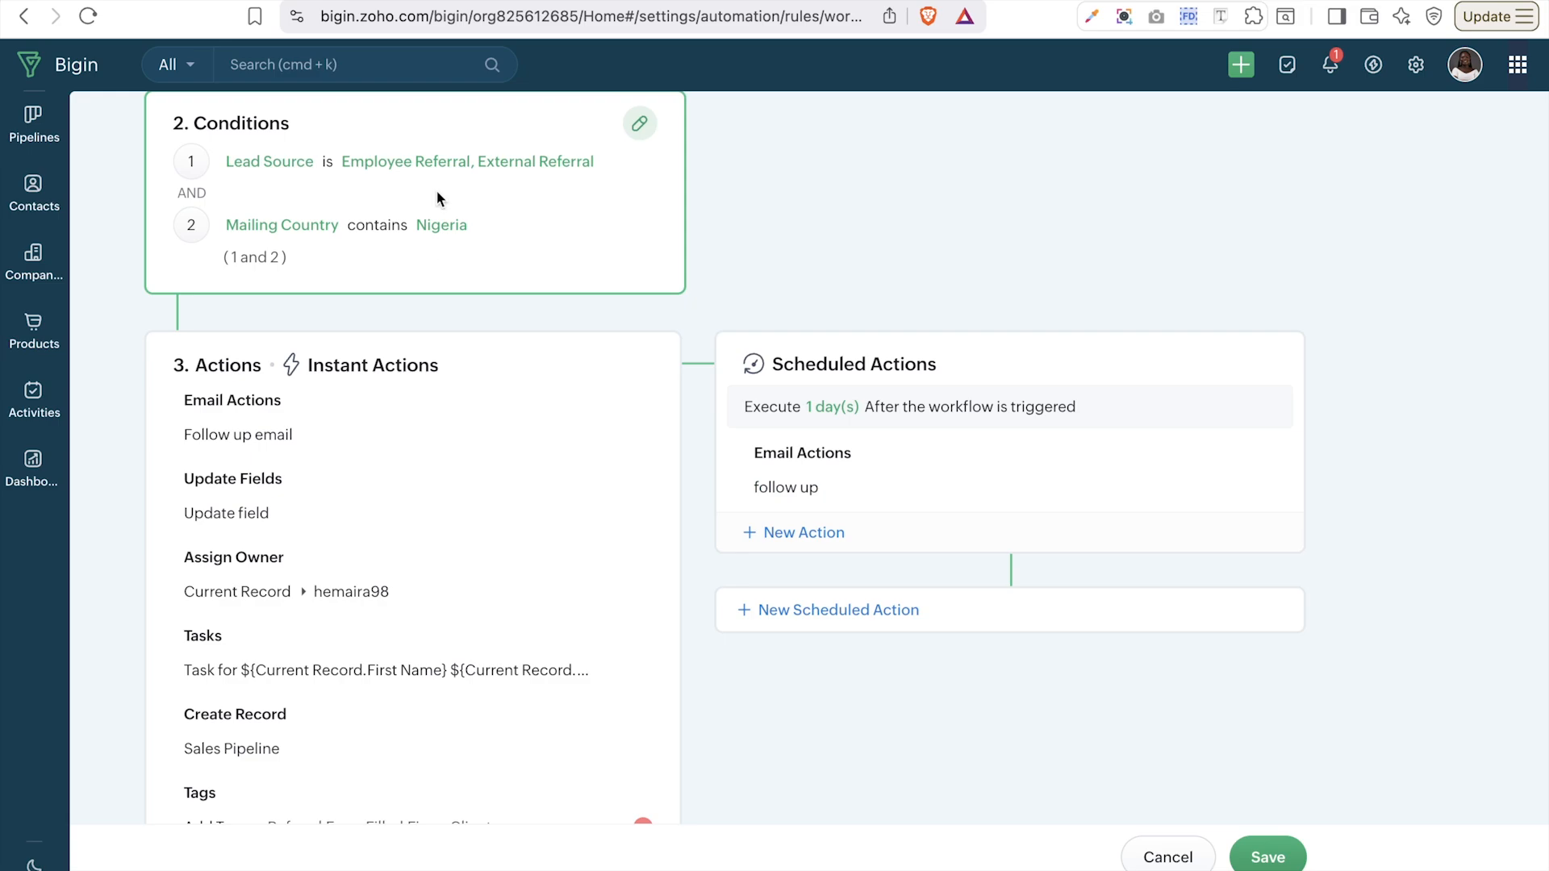
scroll(438, 190, "up", 4)
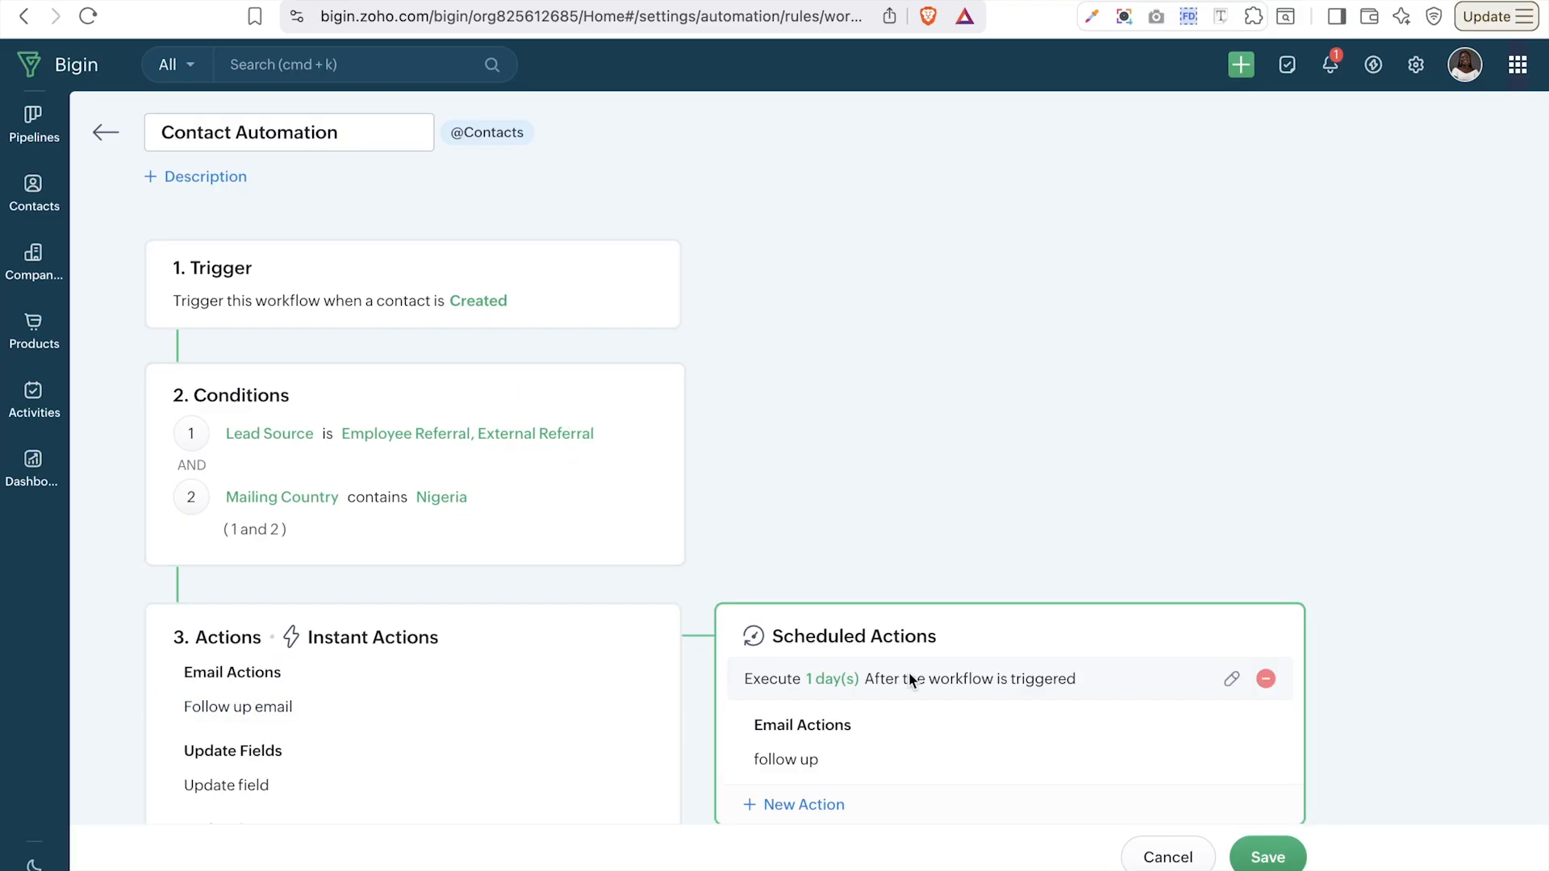
scroll(910, 676, "down", 3)
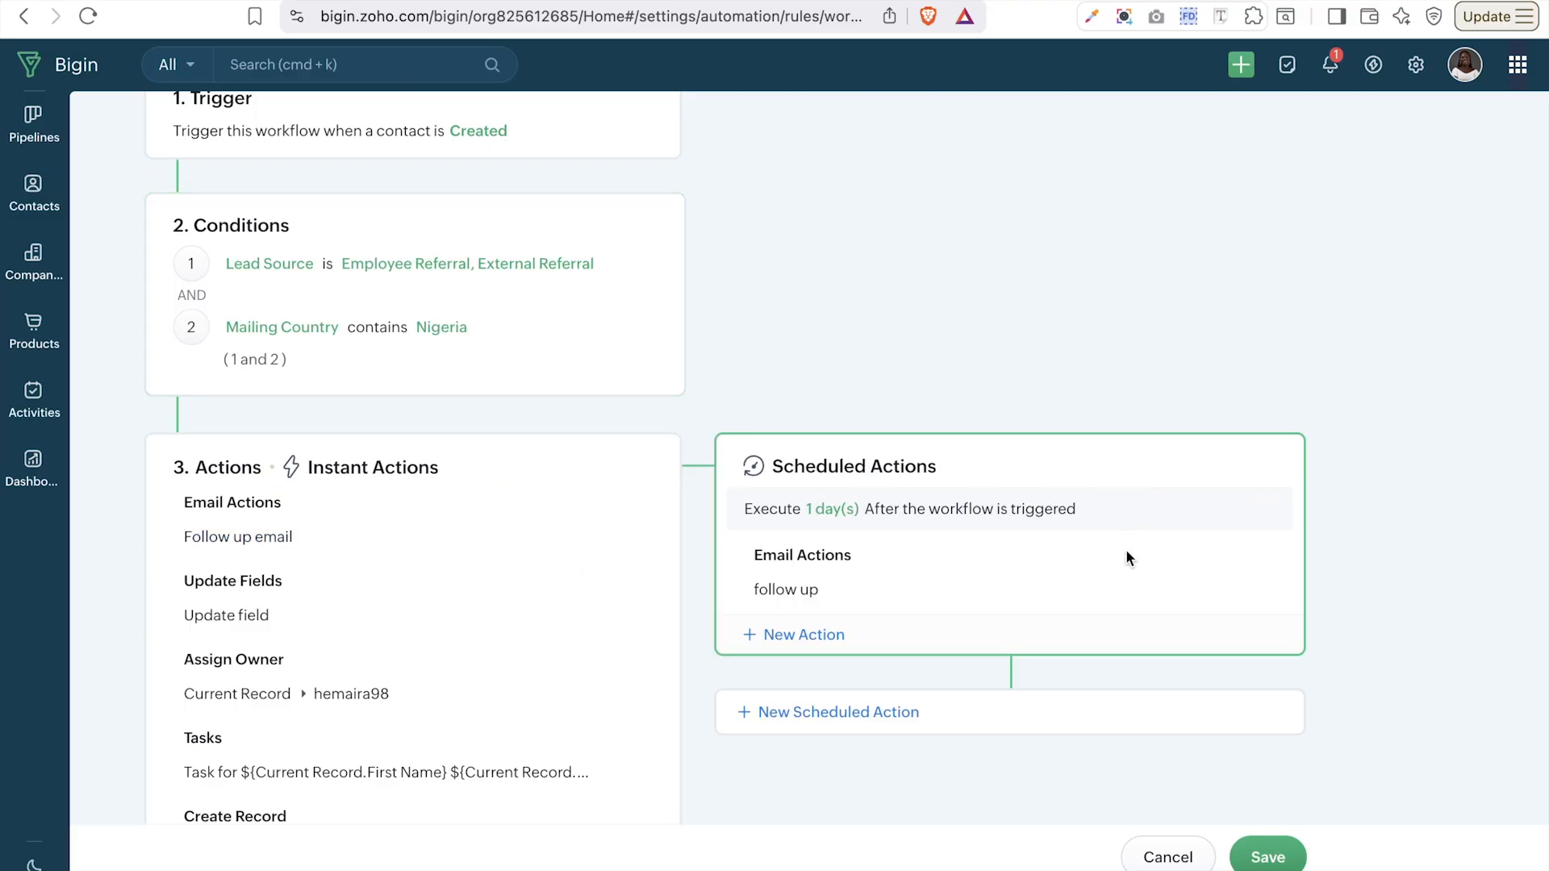
scroll(1126, 548, "down", 5)
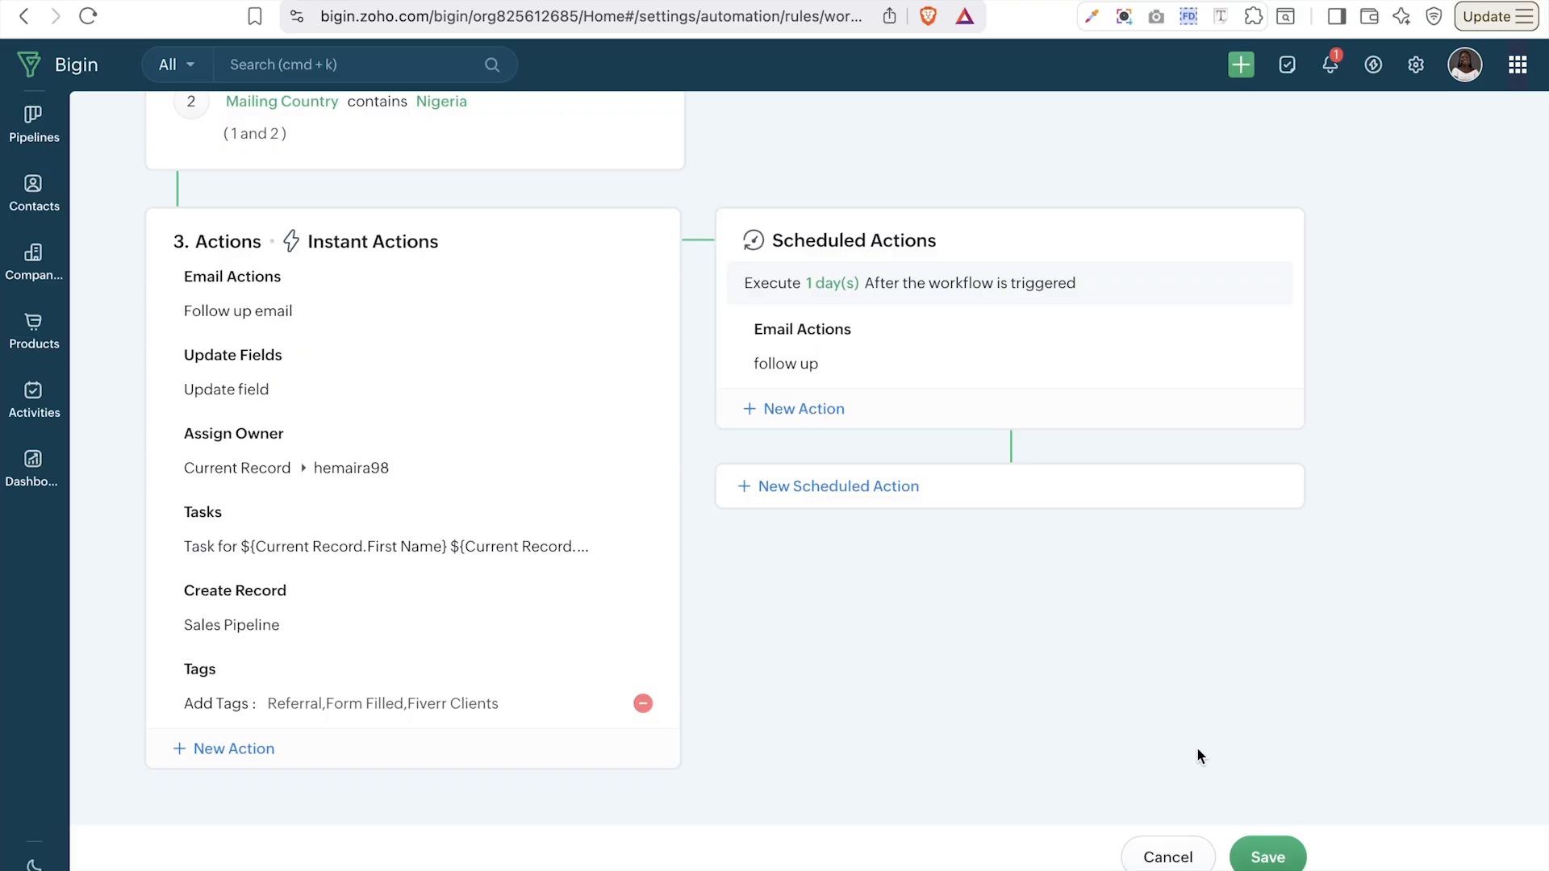
left_click(1270, 859)
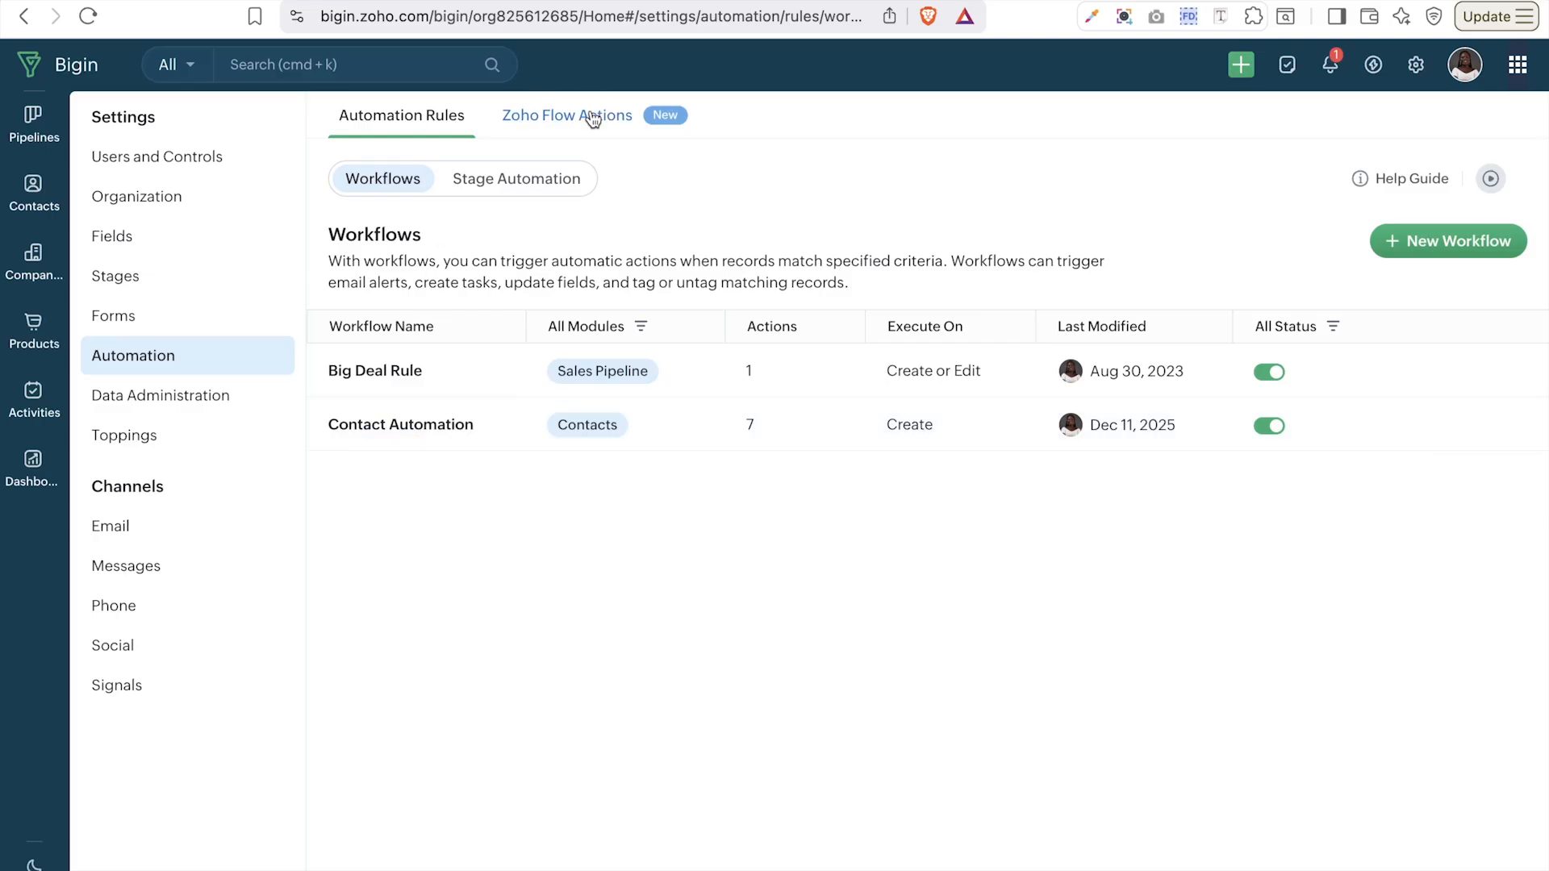
- Switch Automation Rules from Workflows to Stage Automation
left_click(537, 187)
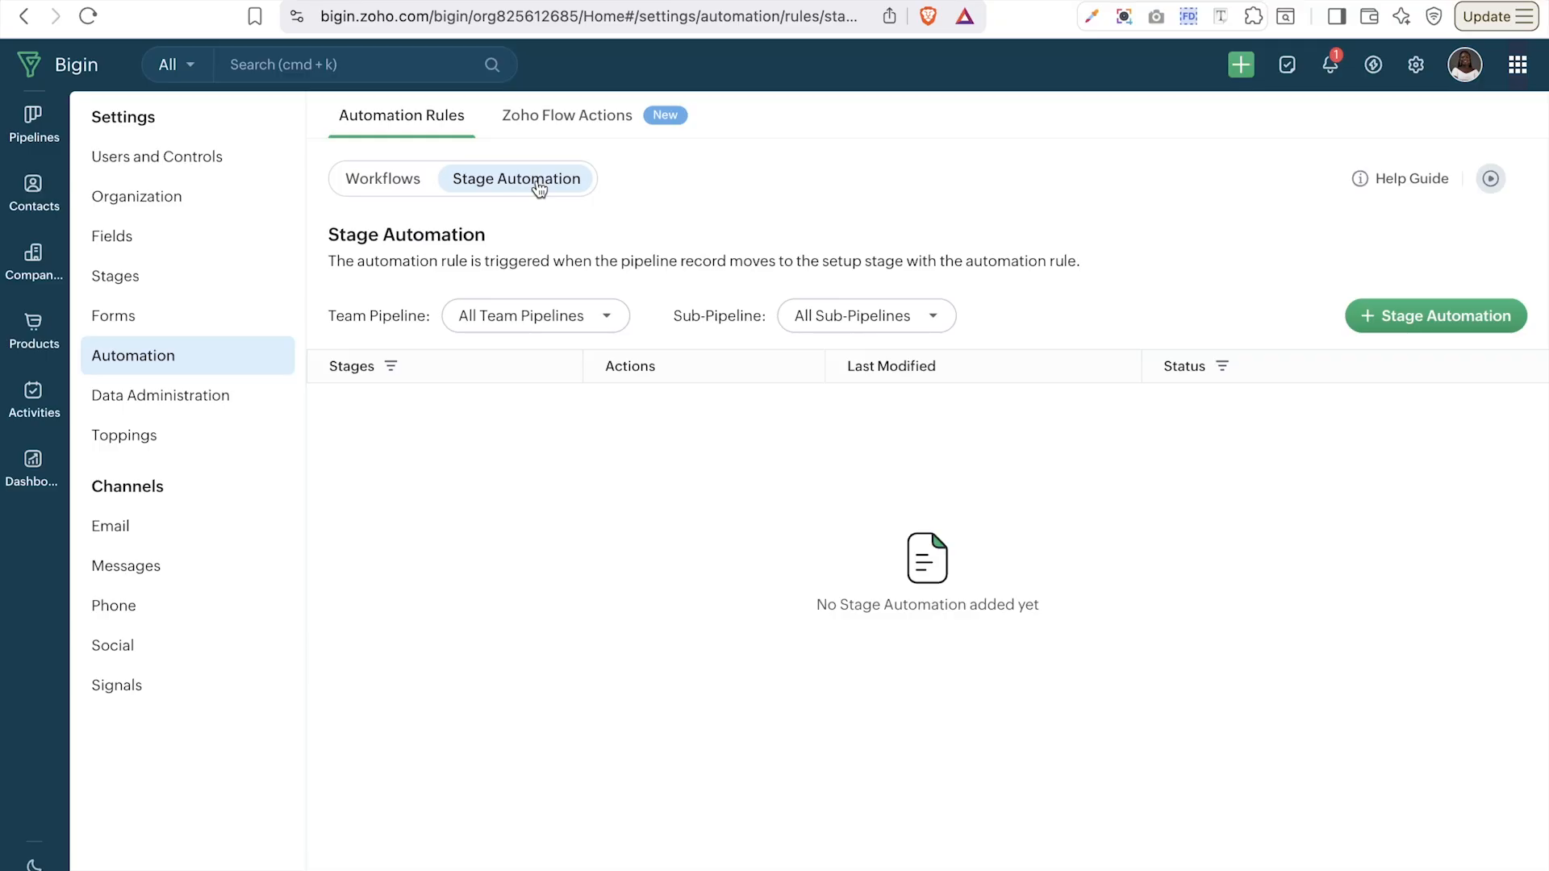
- Create a stage automation for Sales Pipeline, sub-pipeline Sales Pipeline Standard, stage Qualification
left_click(1416, 318)
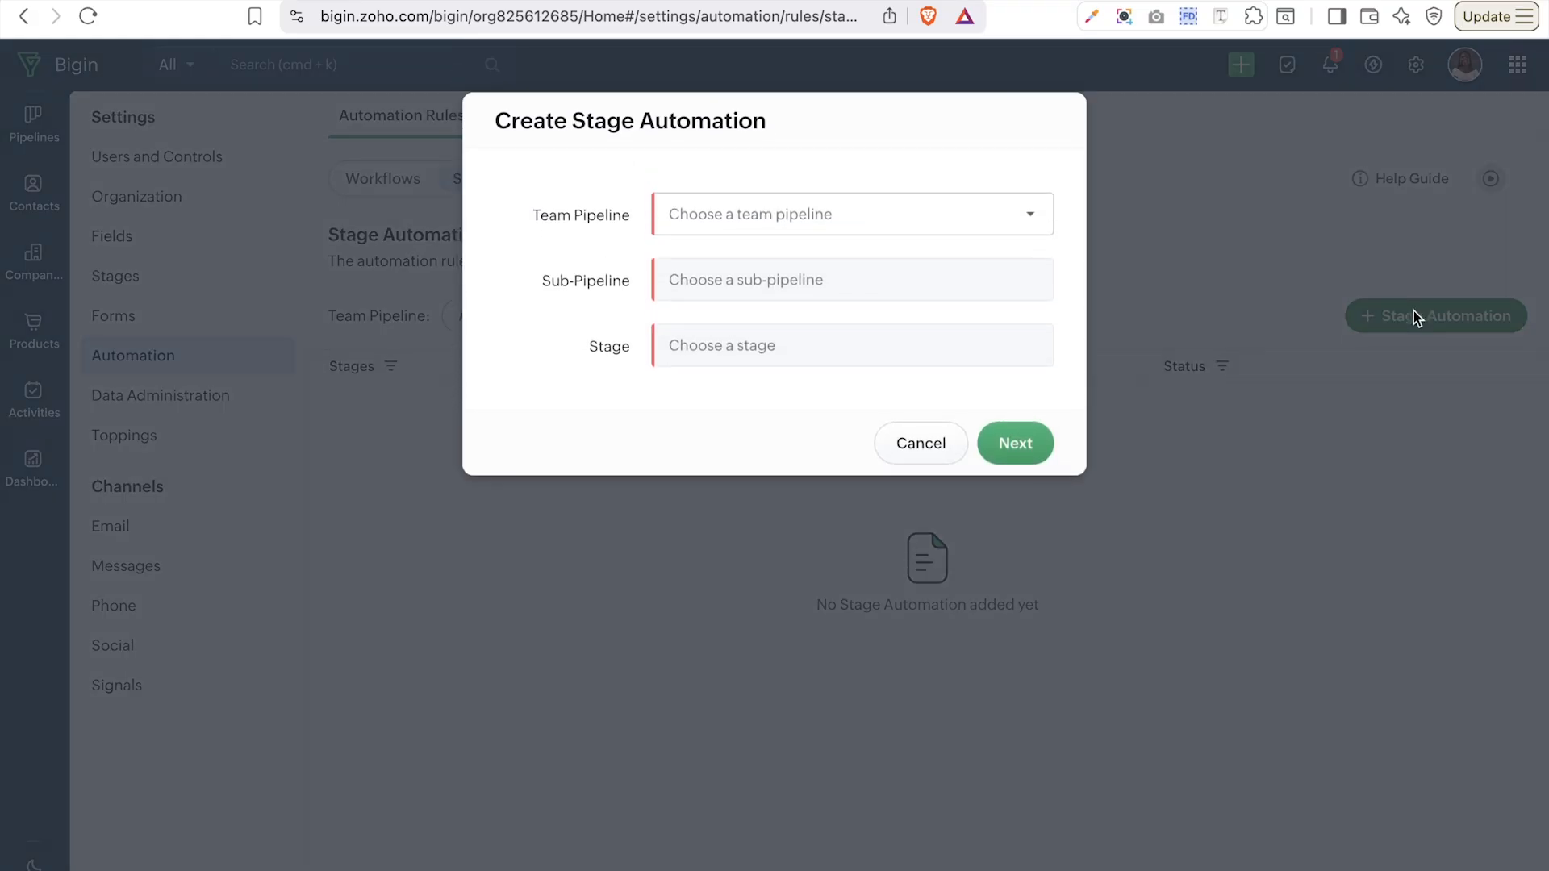
left_click(790, 212)
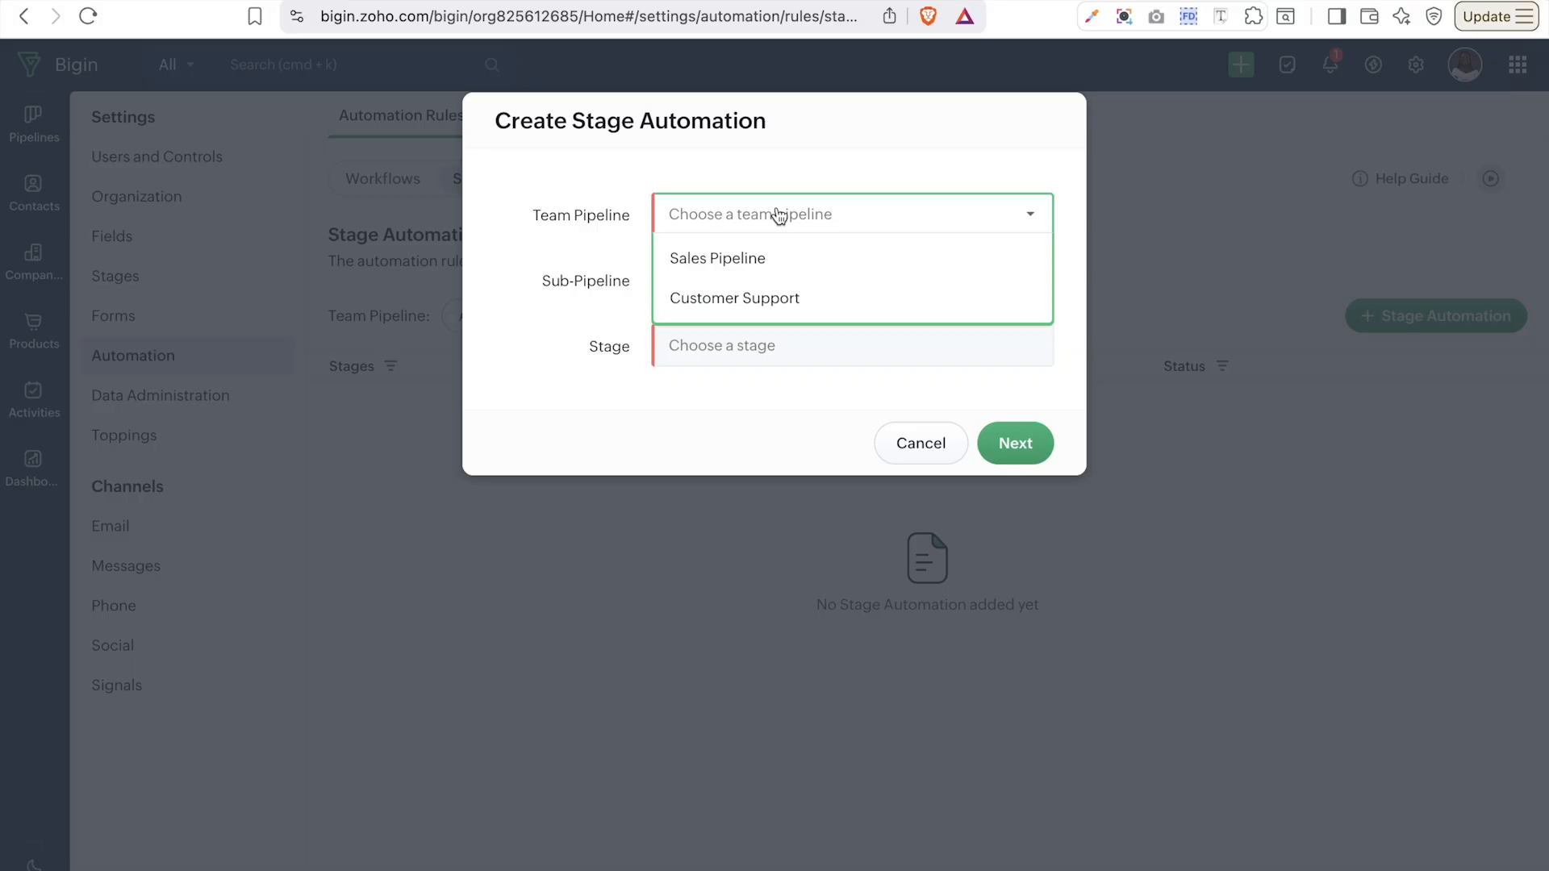
left_click(787, 260)
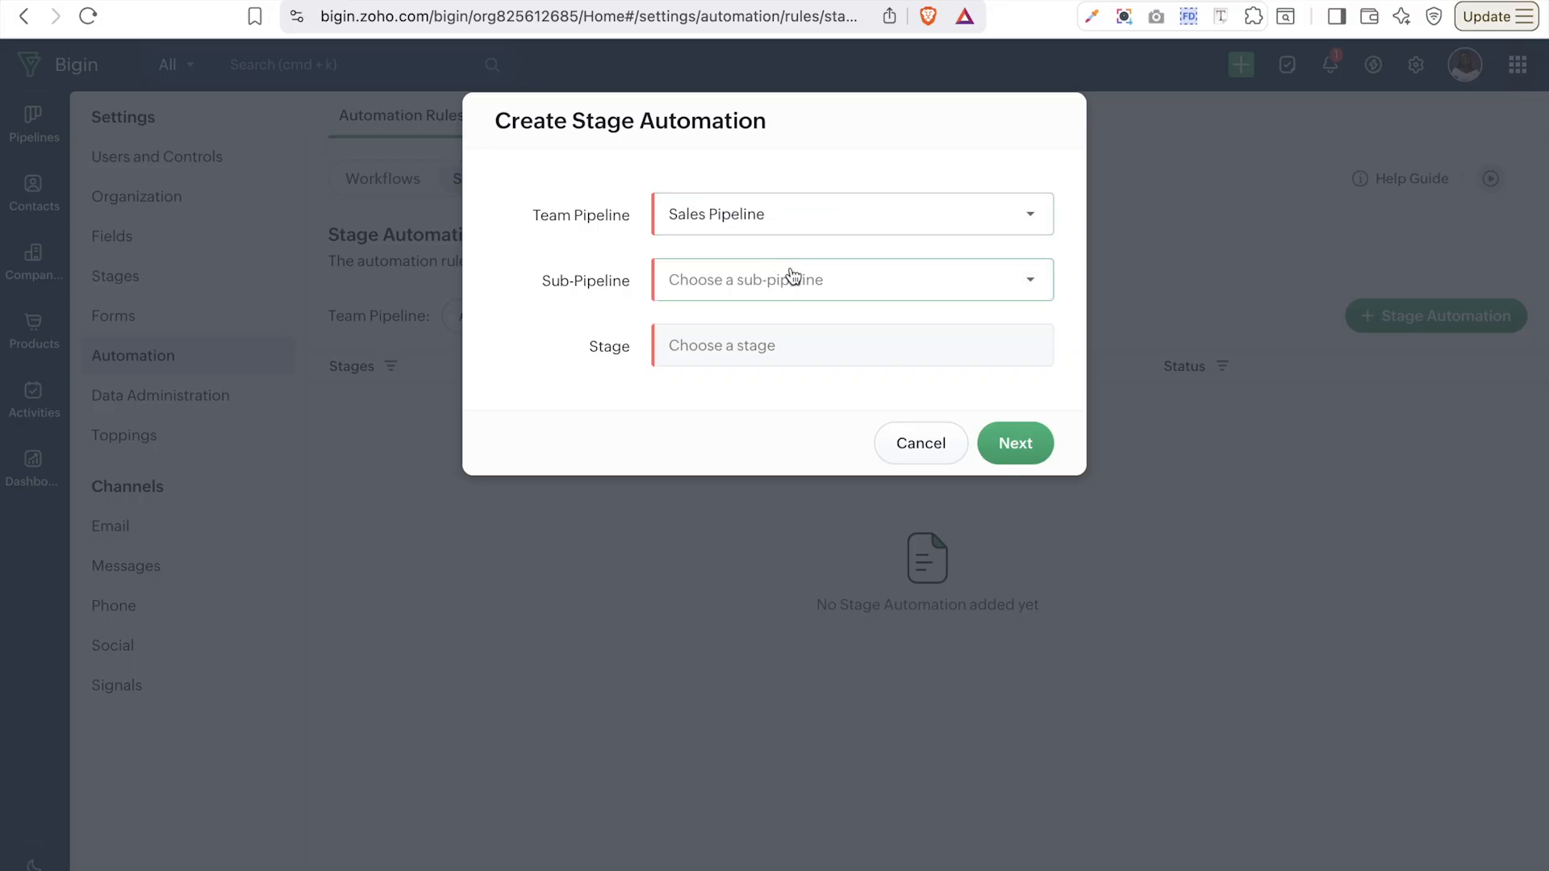
left_click(793, 277)
left_click(750, 321)
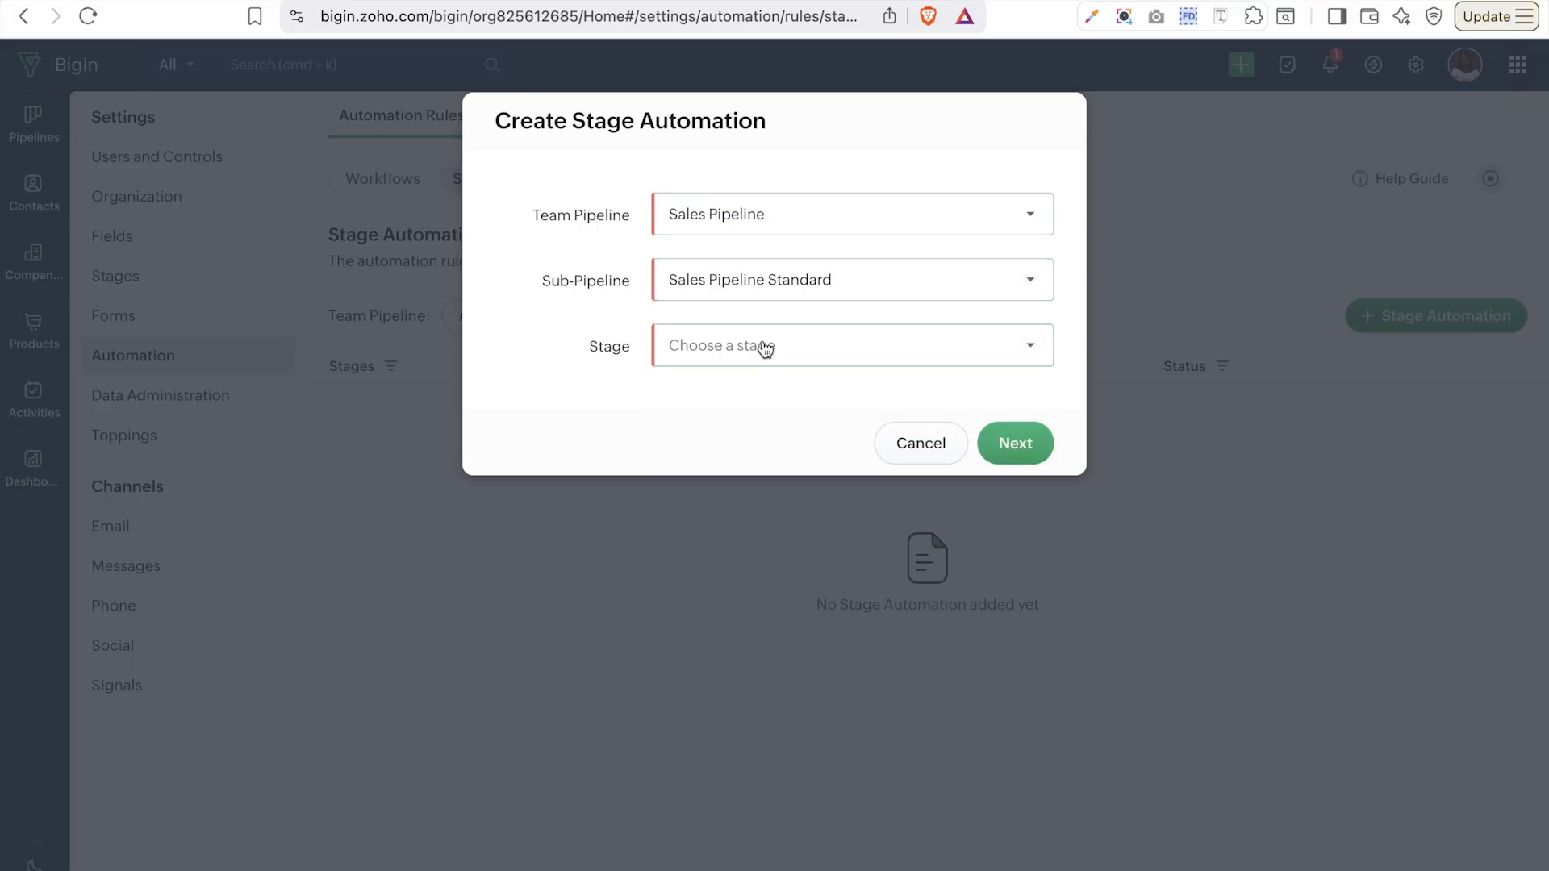
left_click(765, 348)
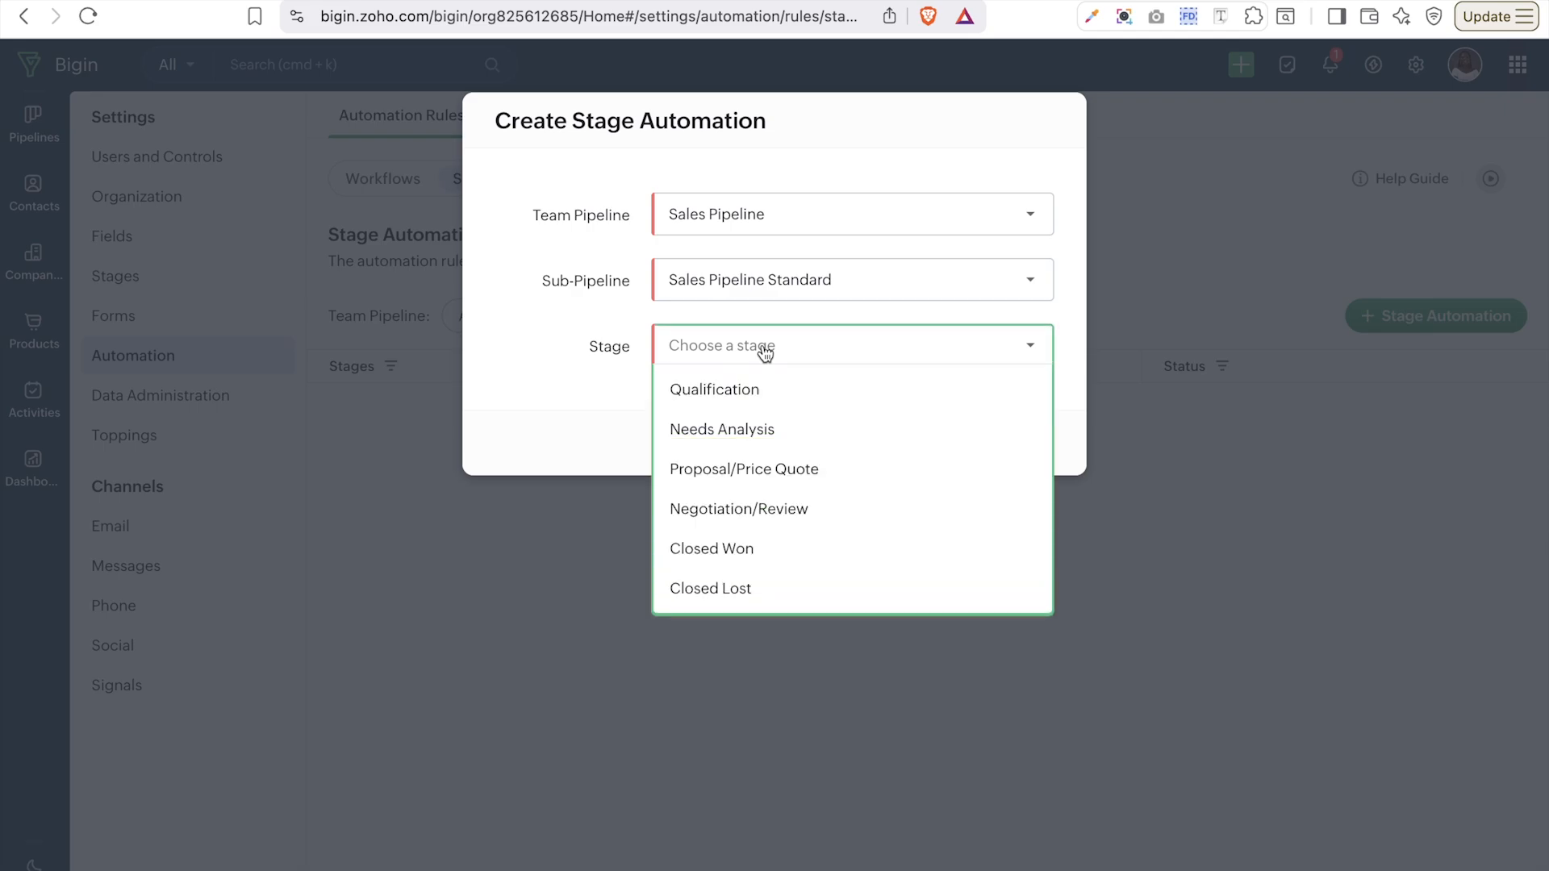
left_click(717, 402)
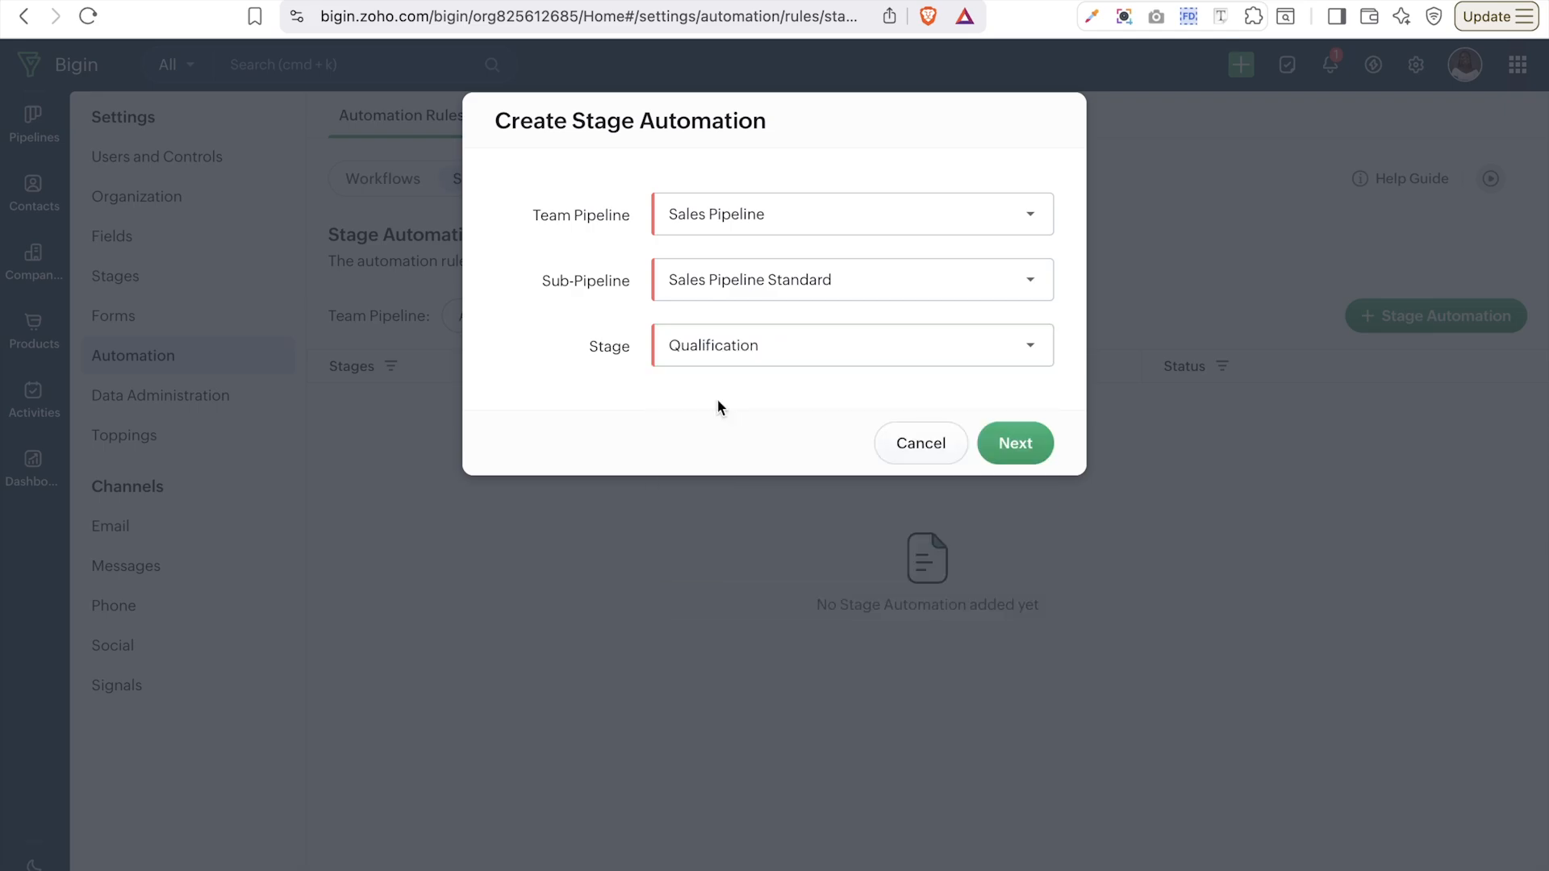
left_click(1048, 451)
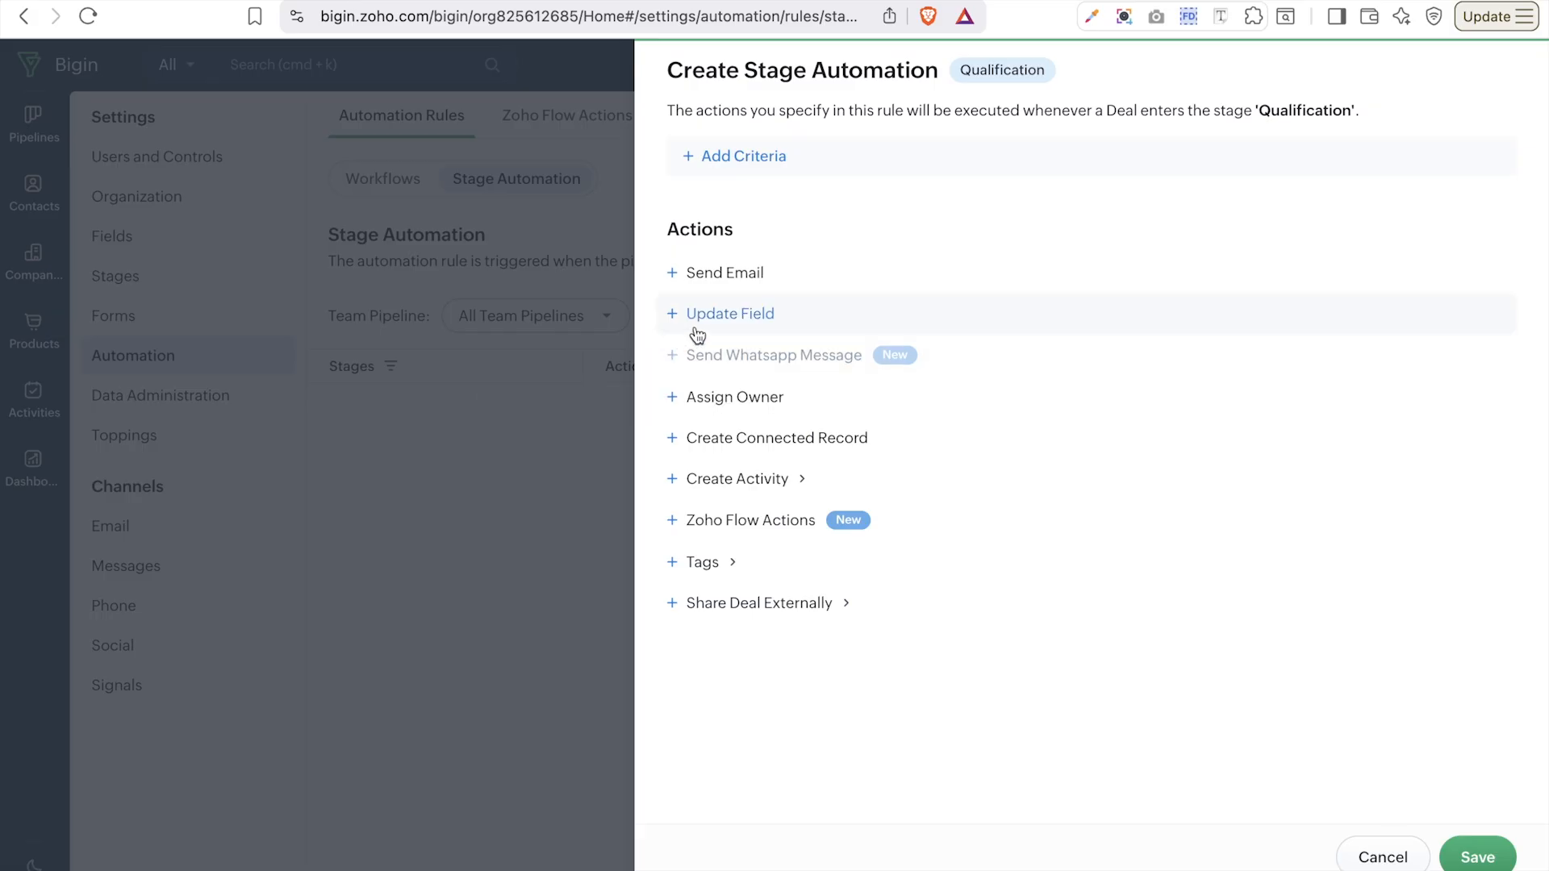
- Add an Assign Owner action that makes a selected user the deal's owner
left_click(703, 393)
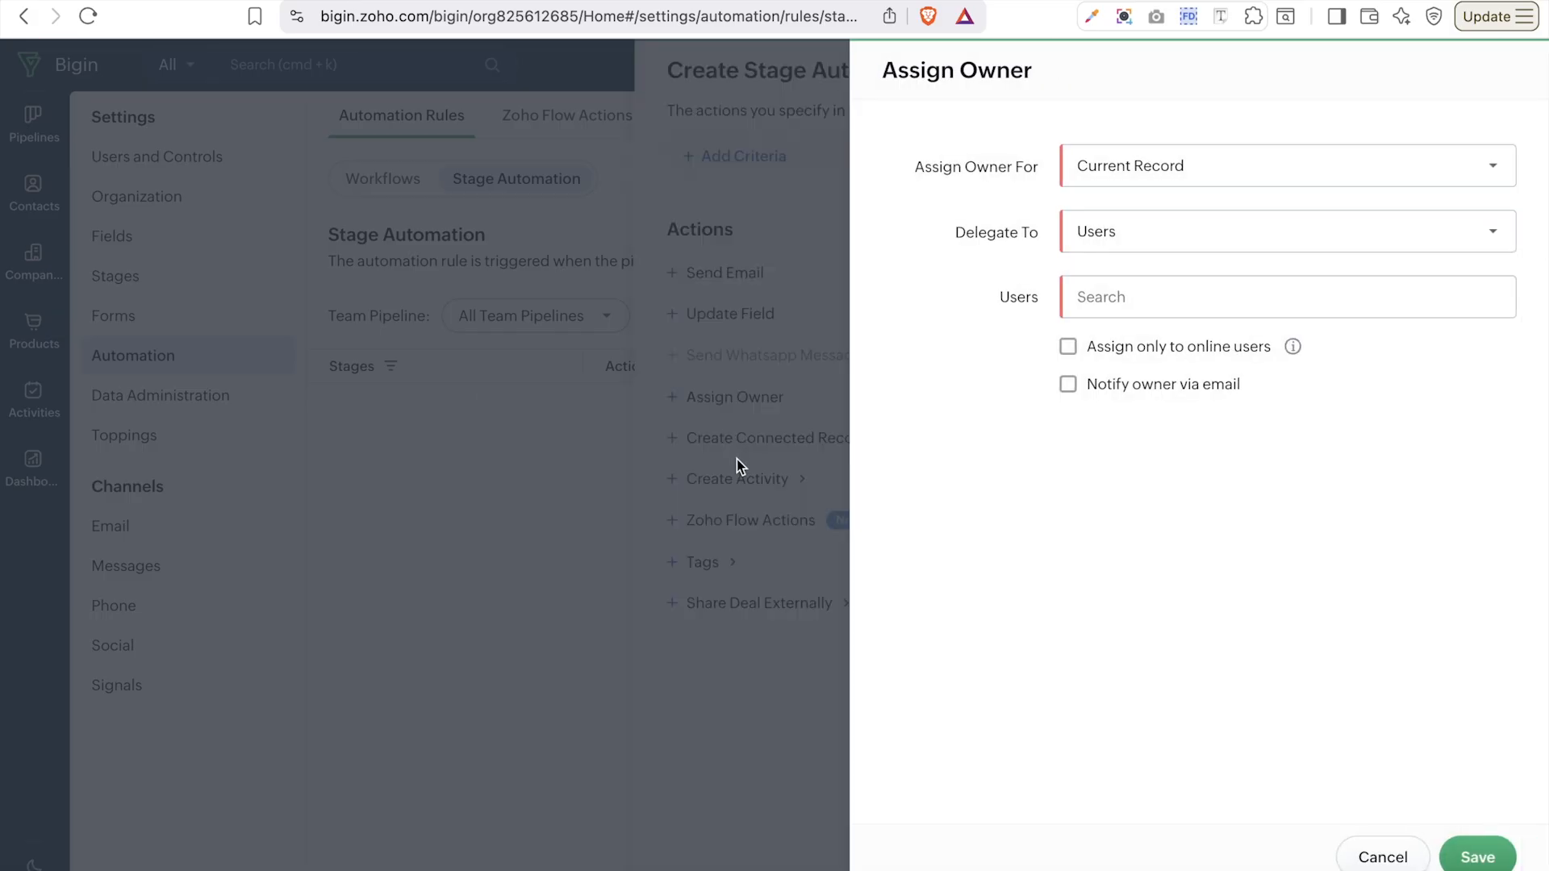
left_click(1097, 295)
left_click(1141, 365)
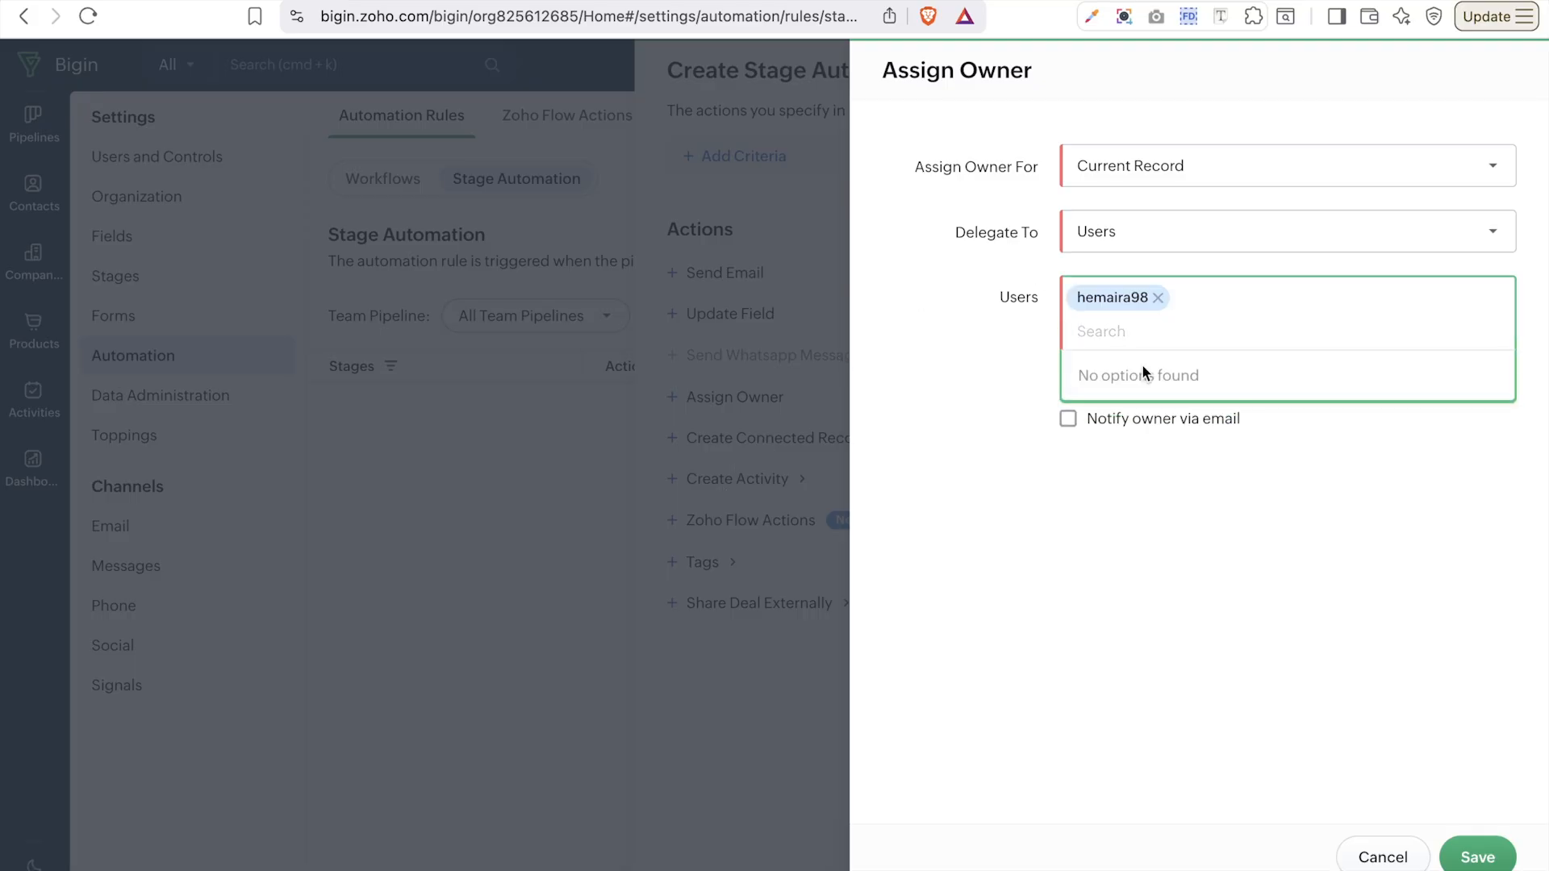
left_click(1145, 755)
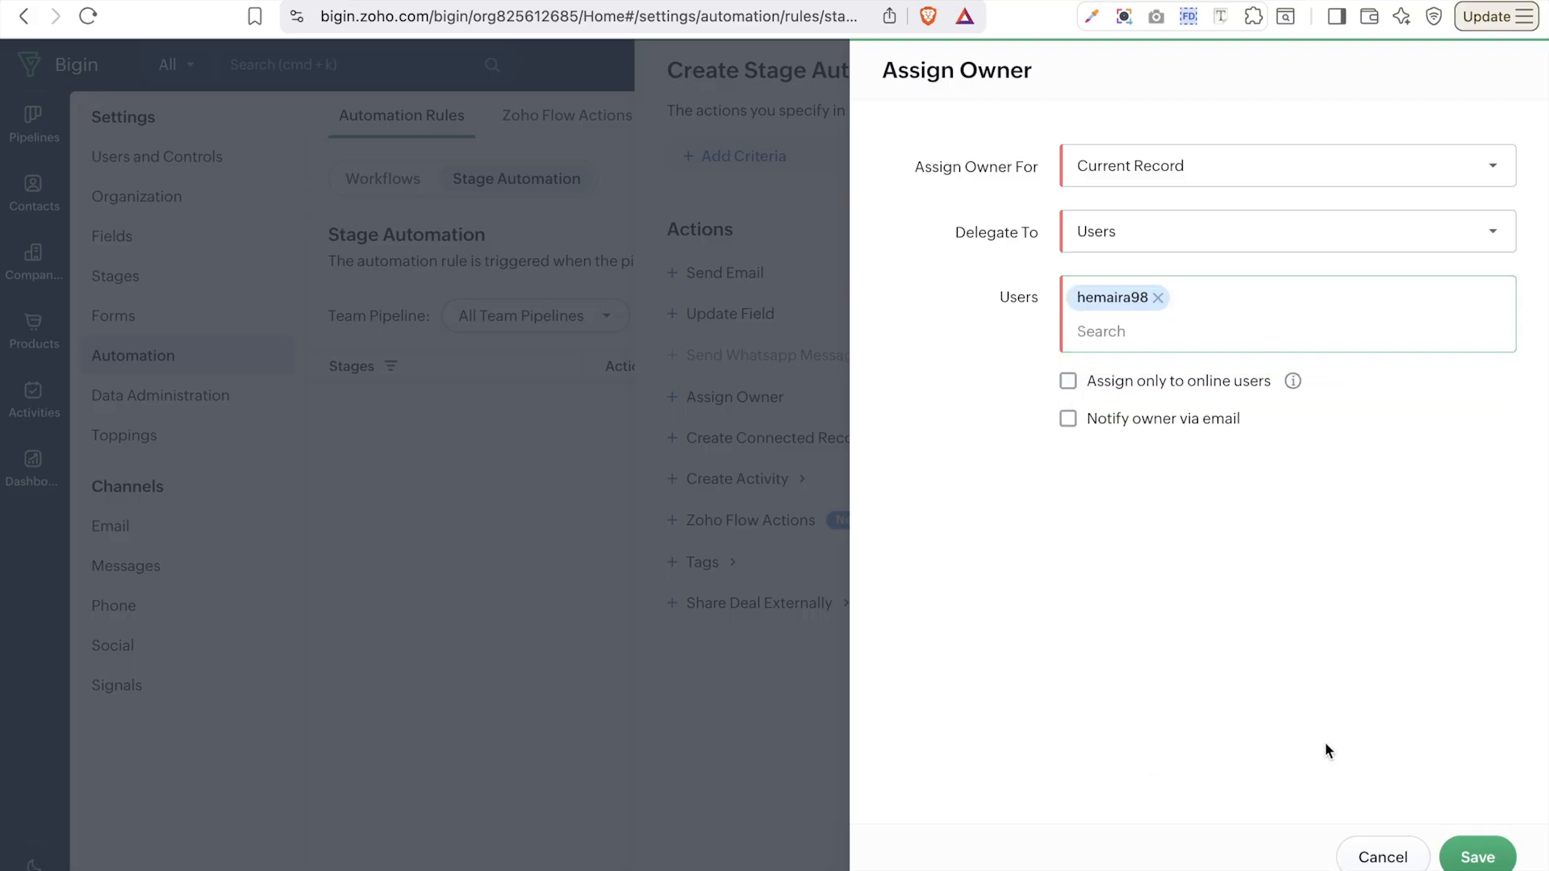
left_click(1476, 856)
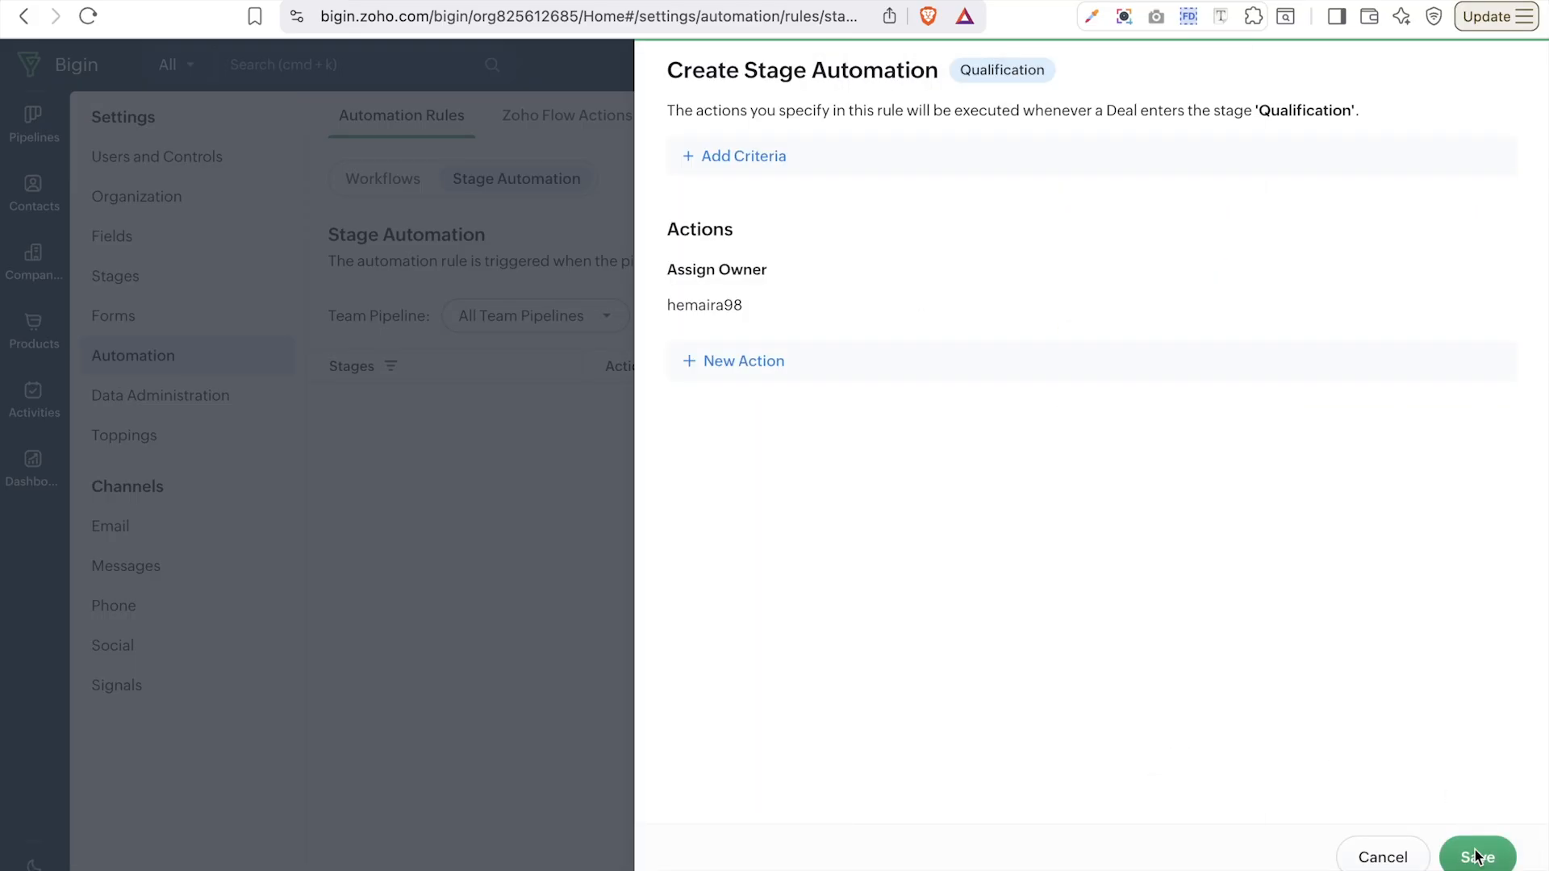
left_click(730, 360)
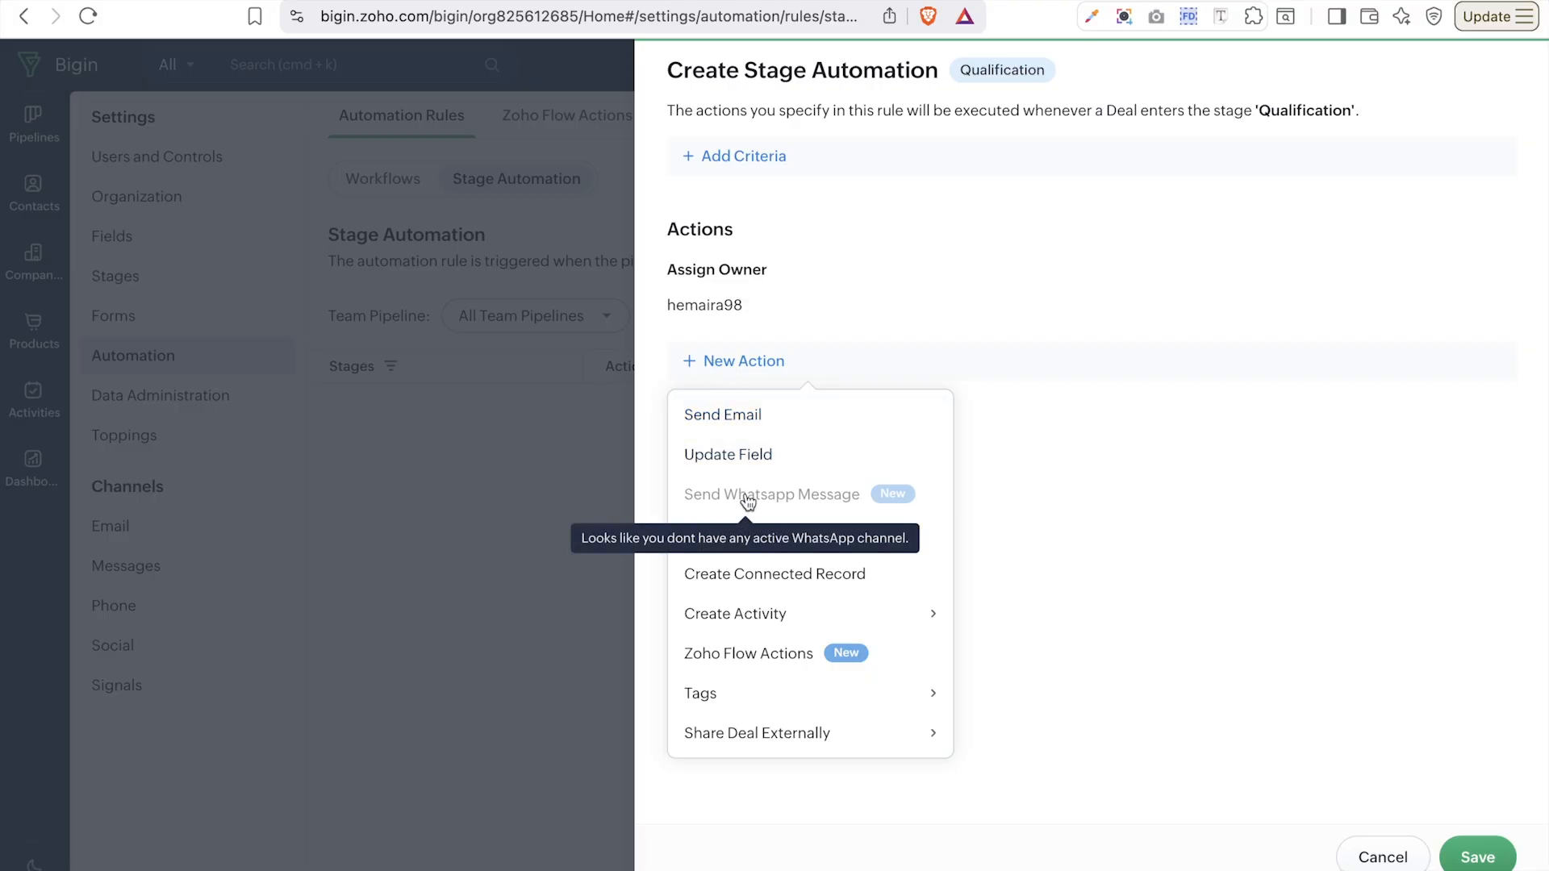
left_click(778, 618)
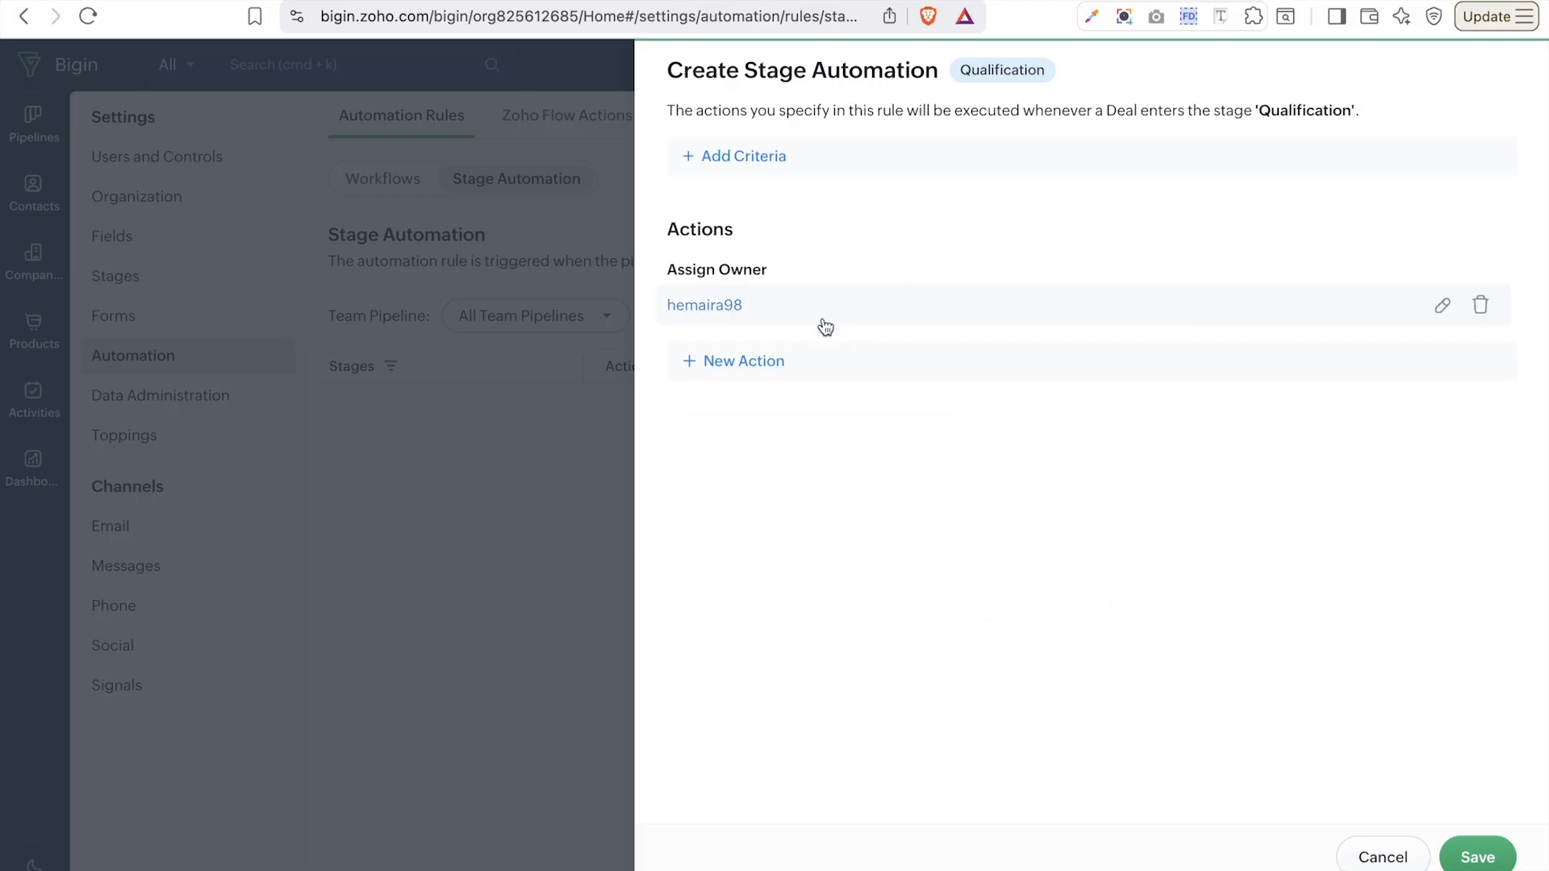
left_click(778, 372)
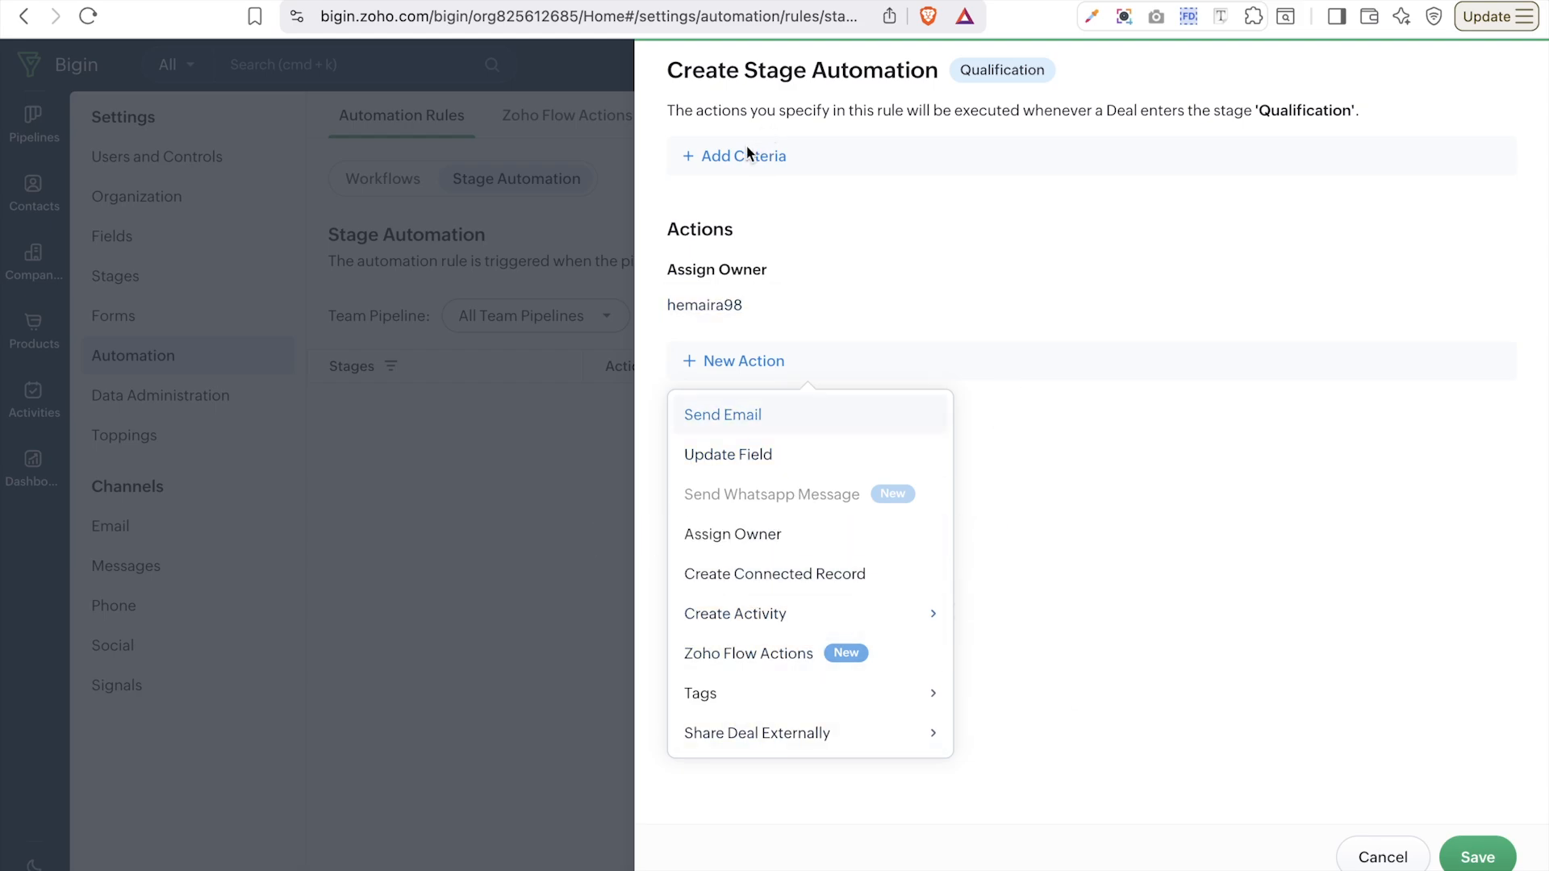
left_click(888, 170)
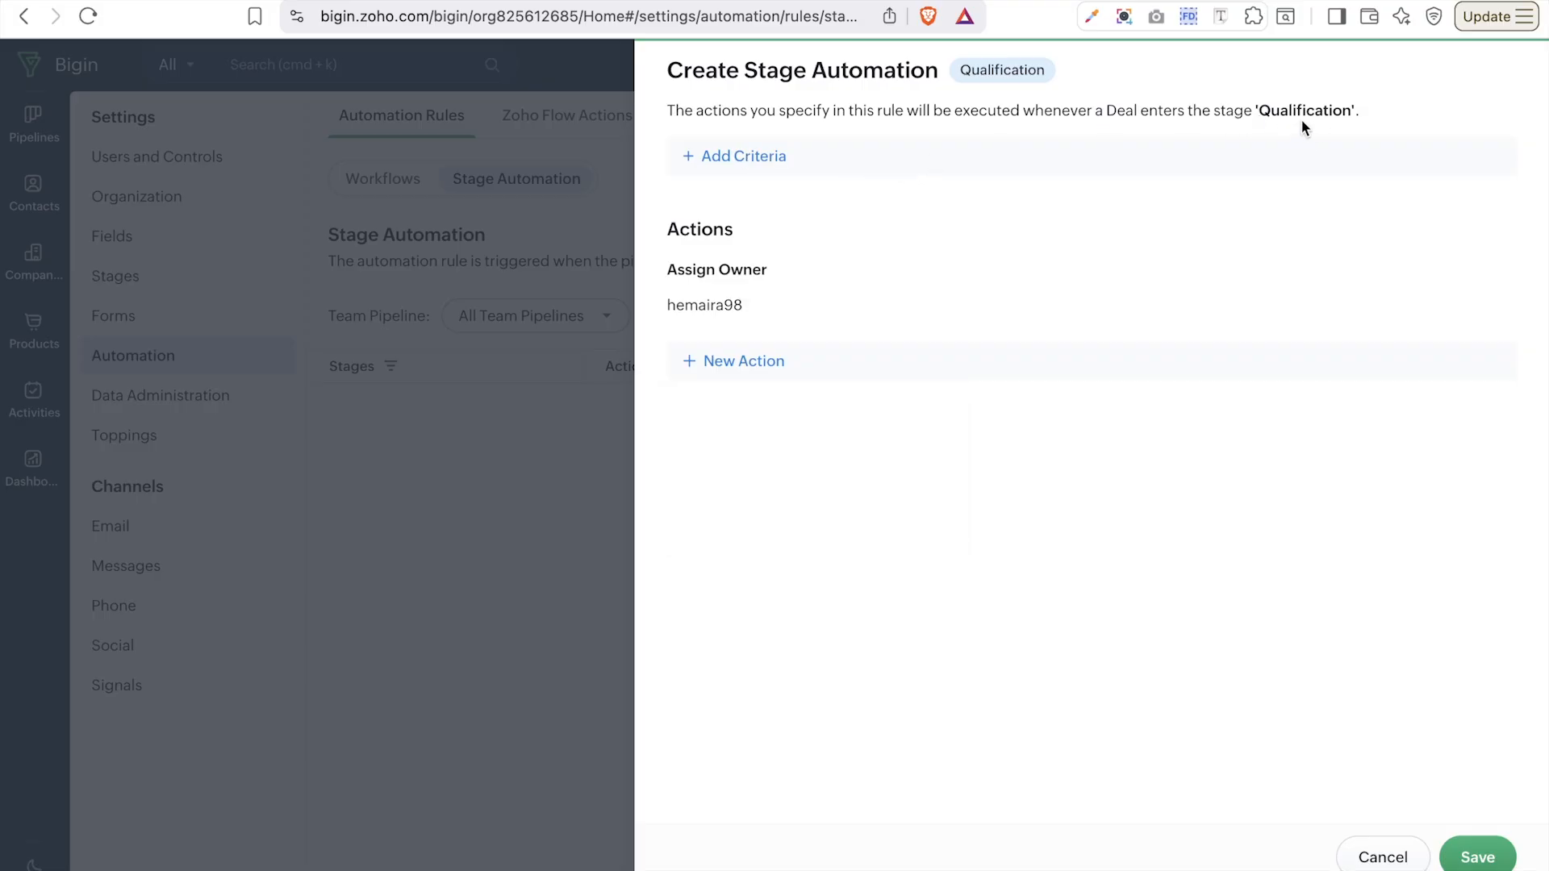
- Add an Amount >= 1000 criterion and save the Qualification stage automation
left_click(710, 158)
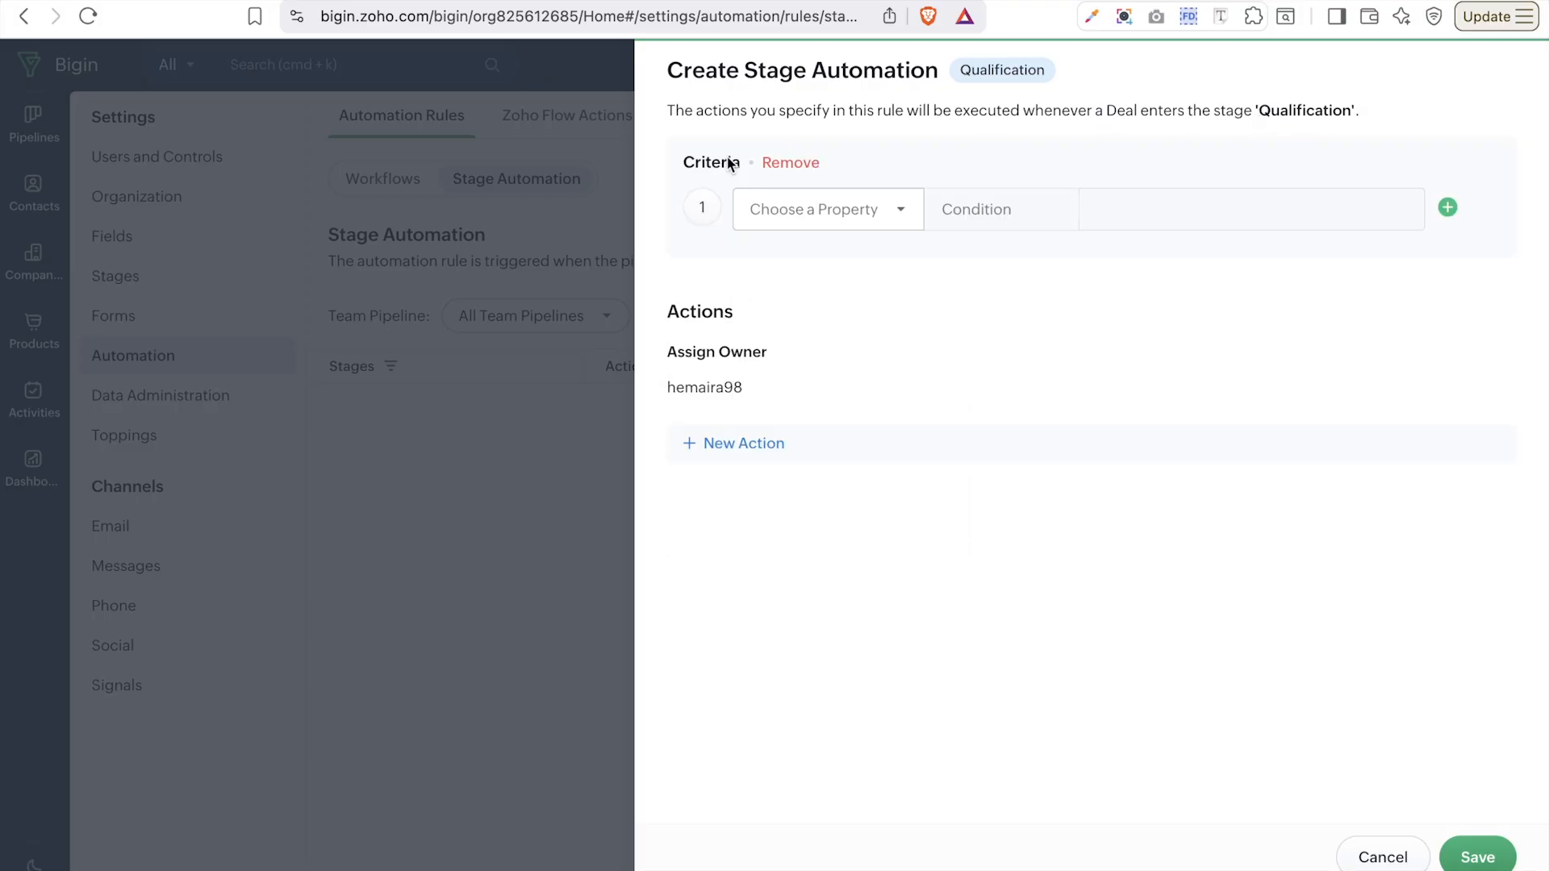
left_click(811, 203)
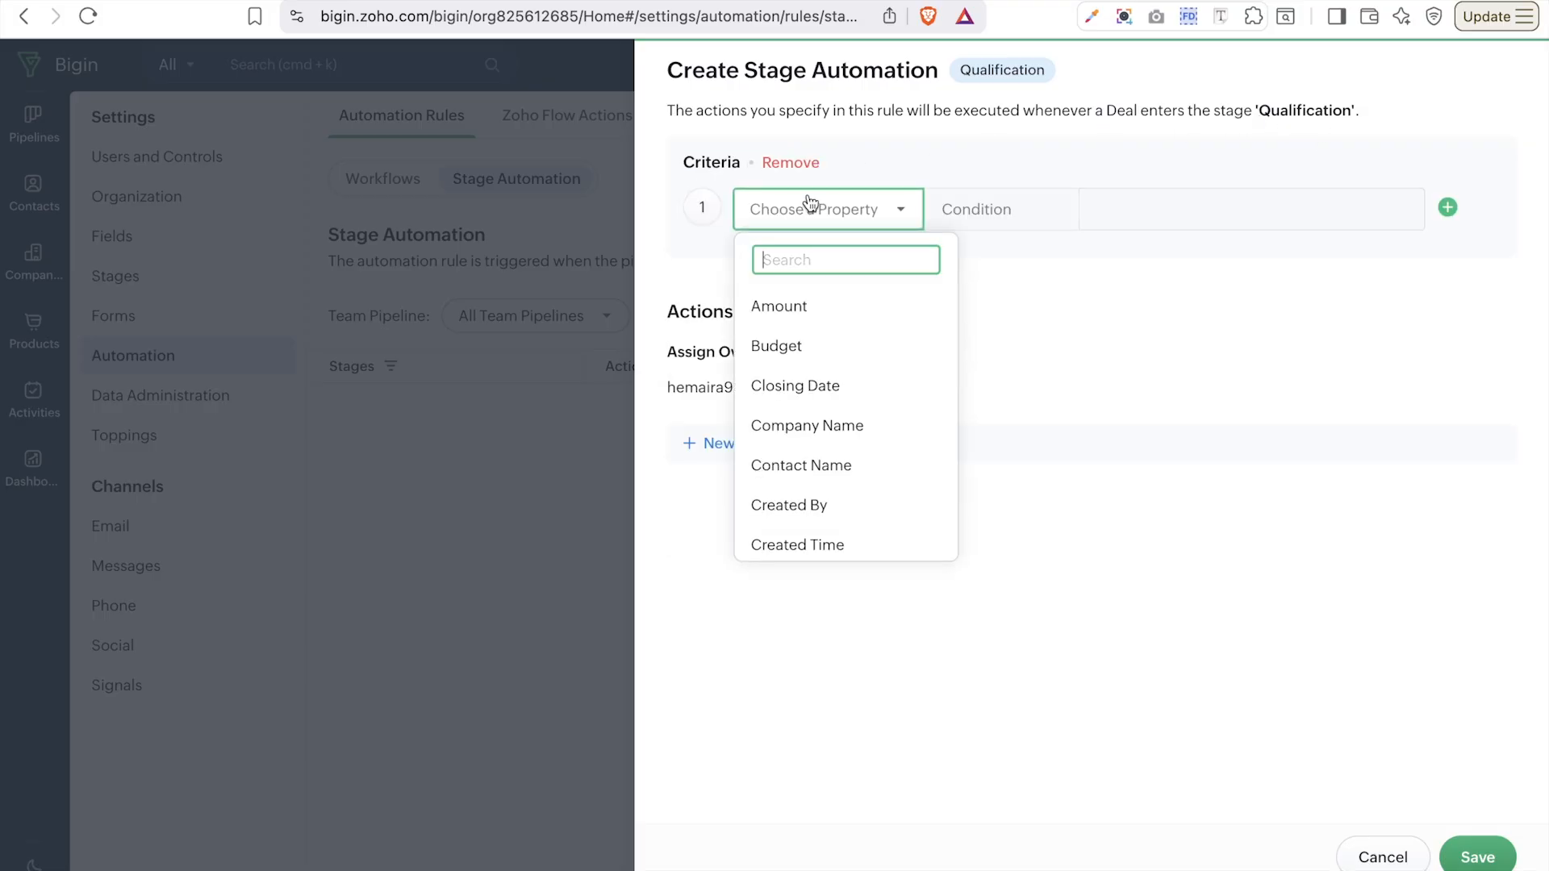
left_click(802, 317)
left_click(1033, 216)
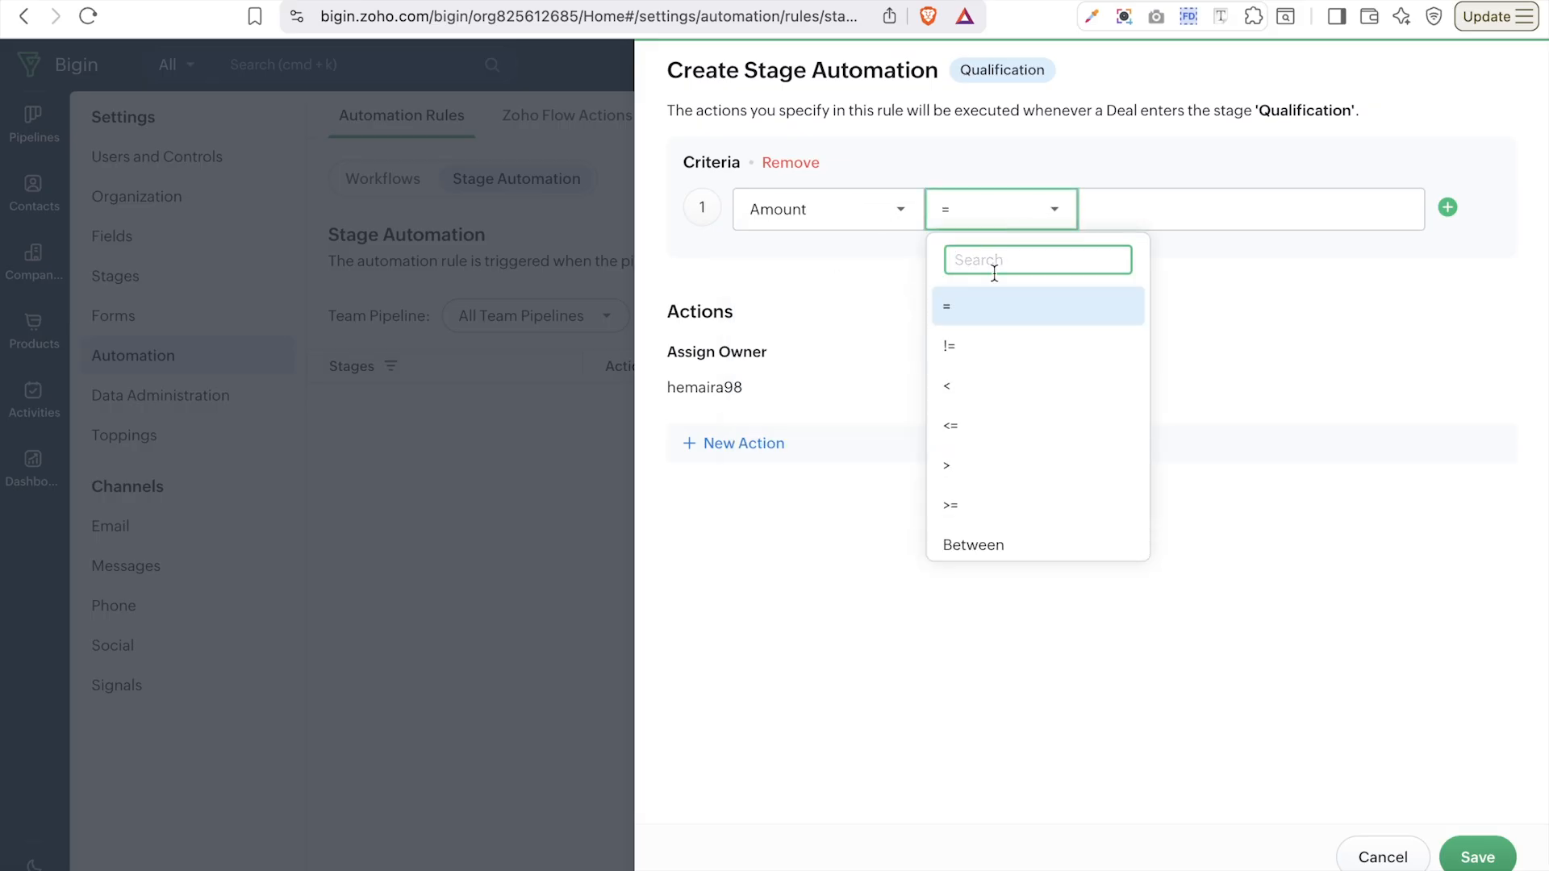
left_click(1001, 520)
left_click(1122, 212)
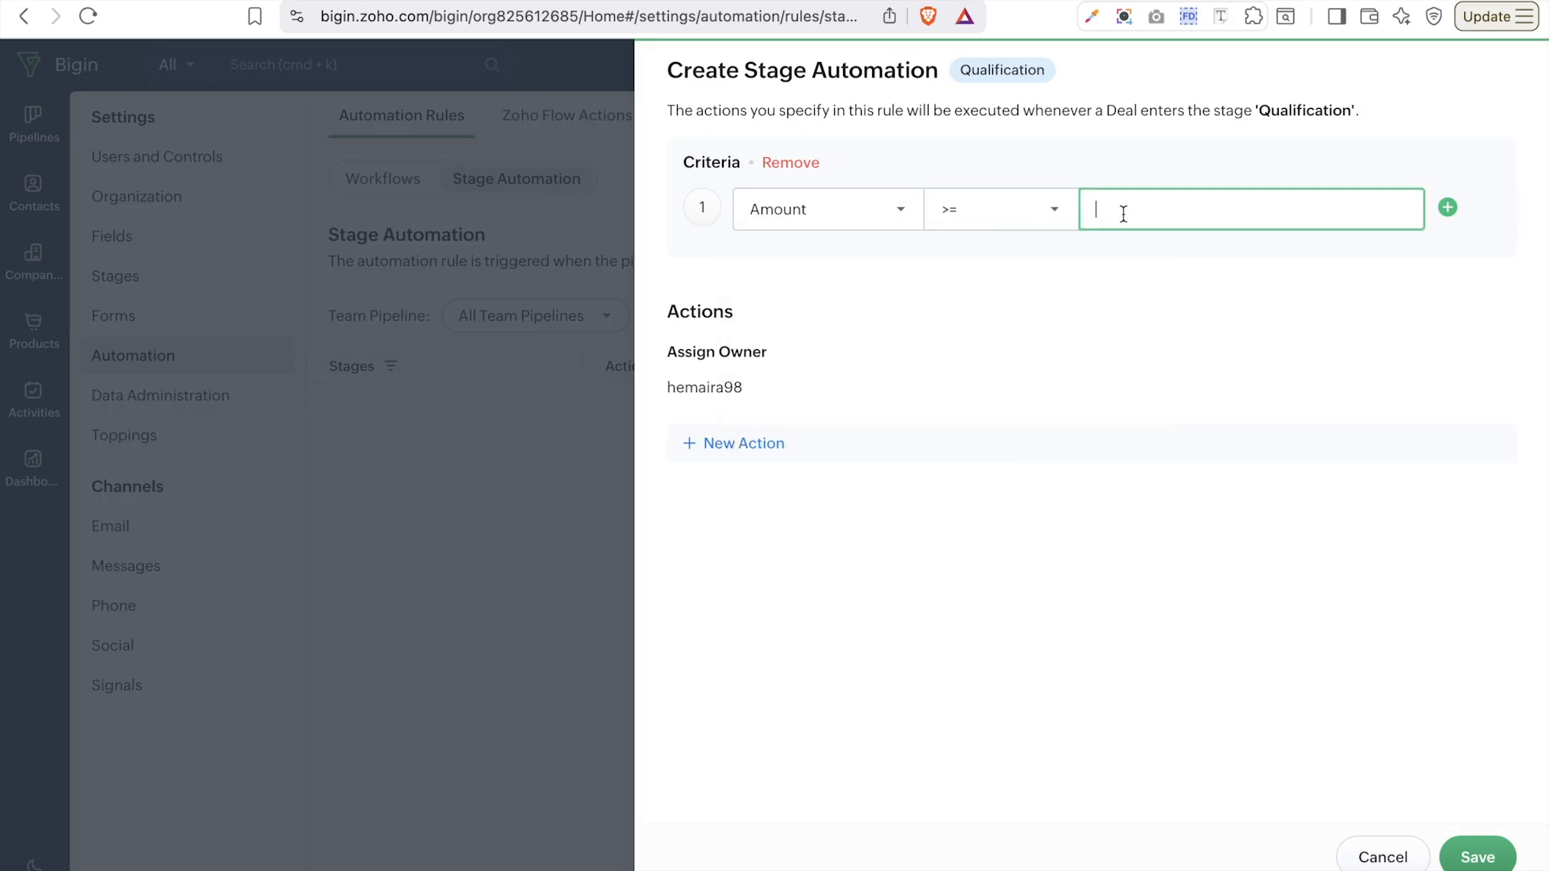
type("1000")
left_click(1478, 861)
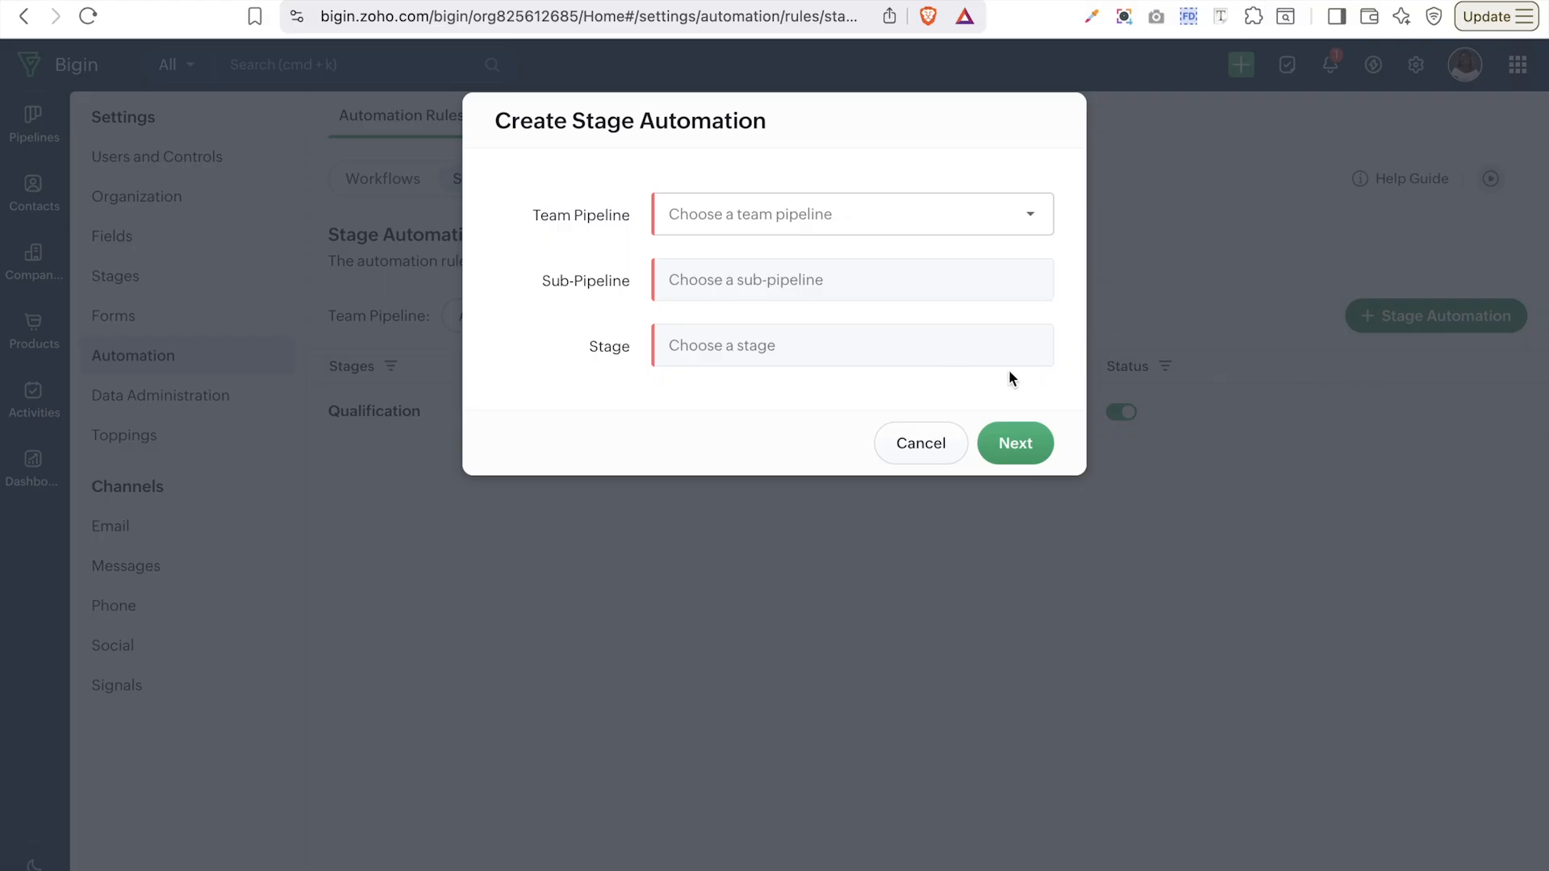
left_click(914, 452)
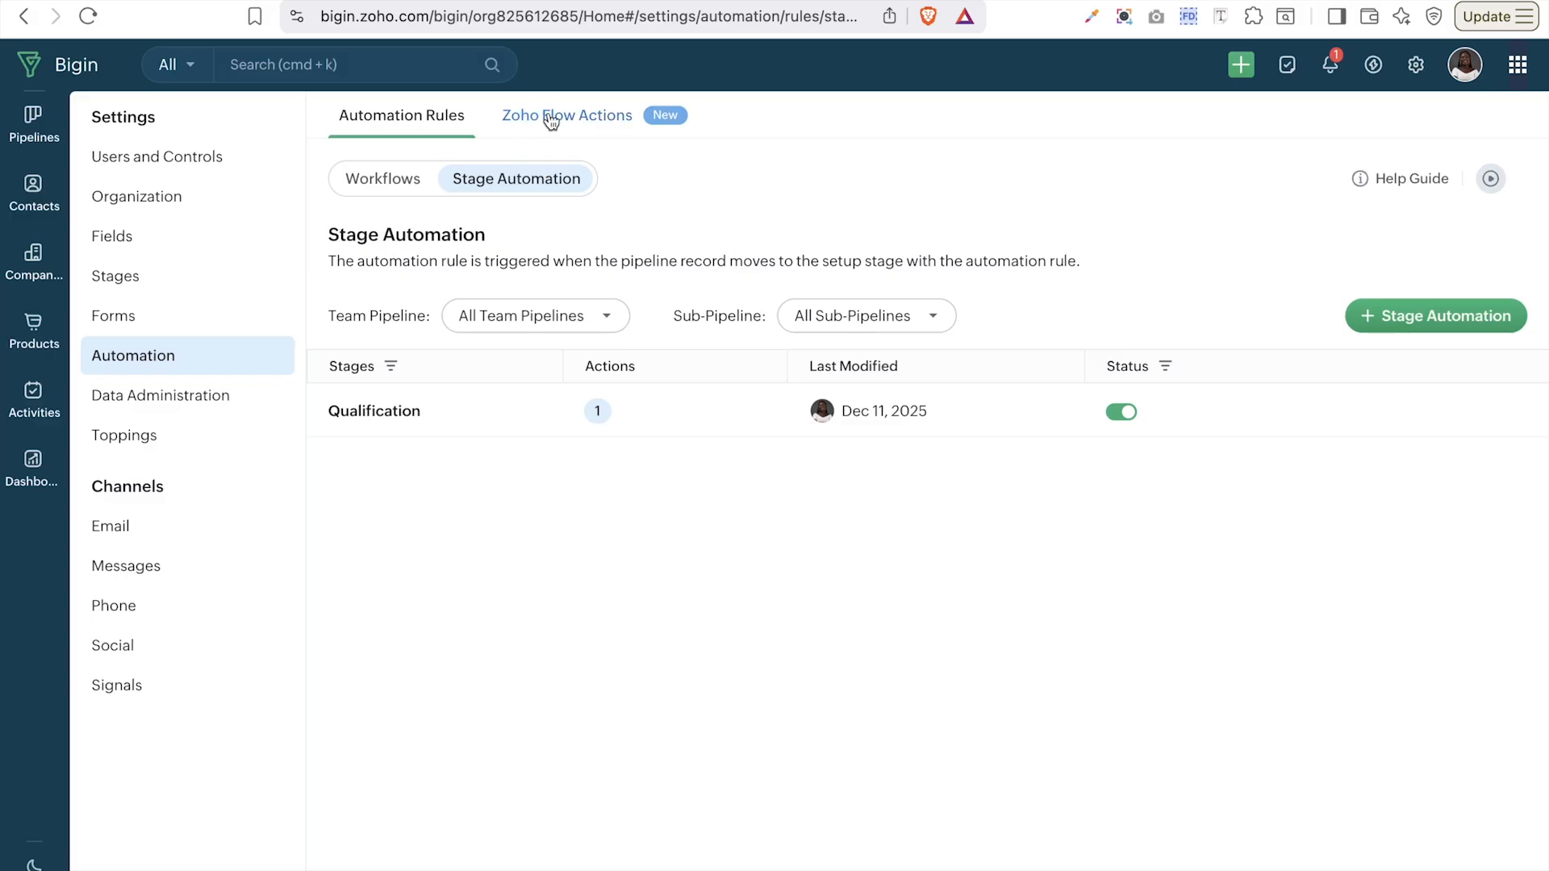
- On the Zoho Flow Actions page, start a new action
left_click(551, 119)
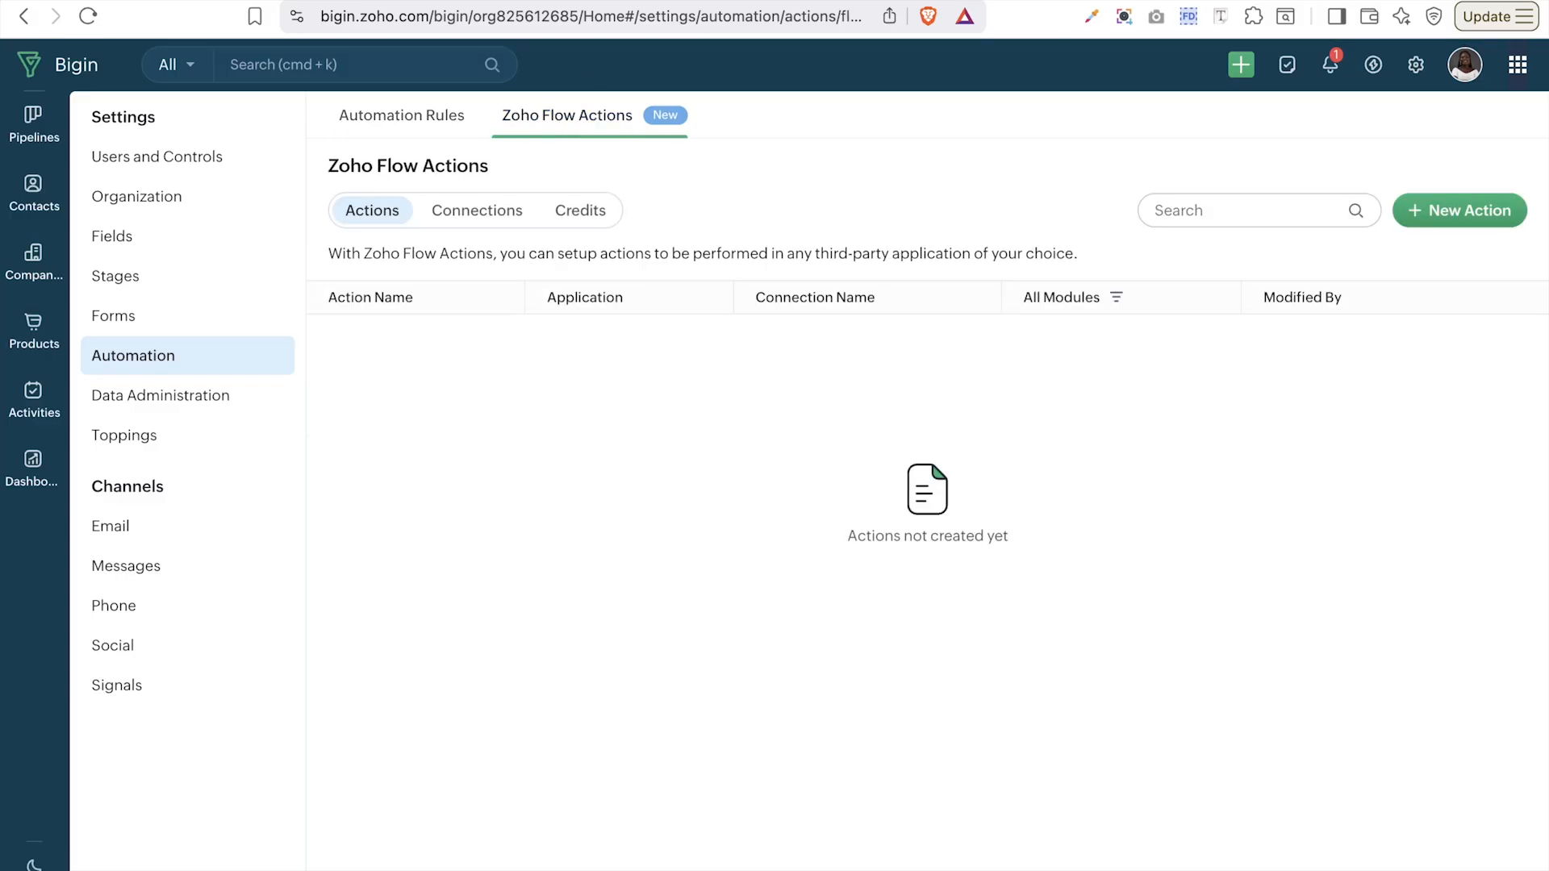
left_click(1495, 213)
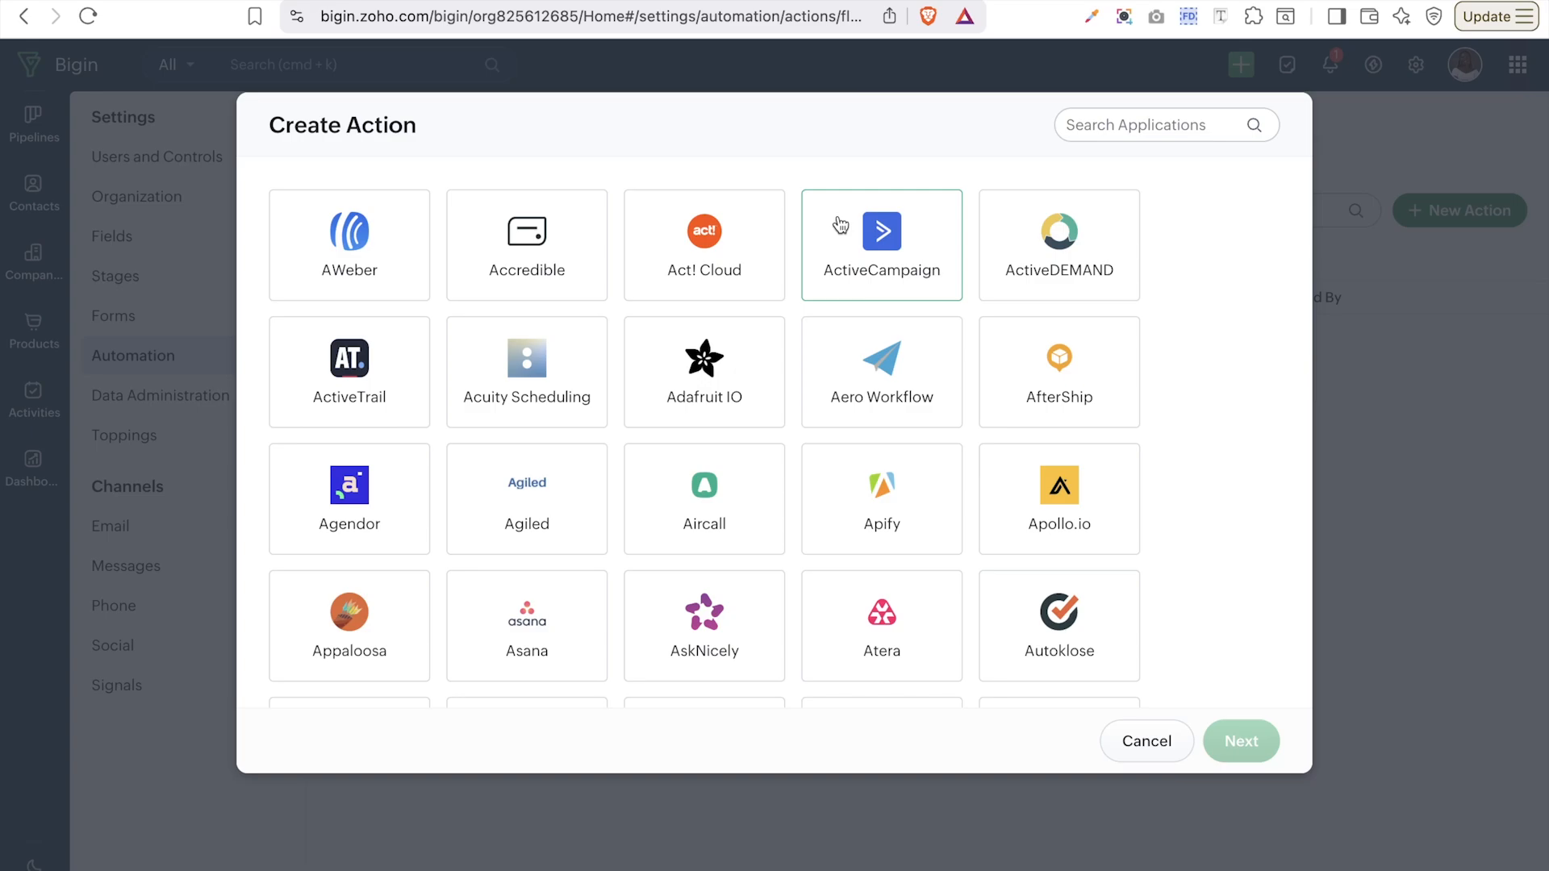
- Filter the applications by 'zoho', select Zoho CRM and proceed to its action list
scroll(845, 459, "down", 7)
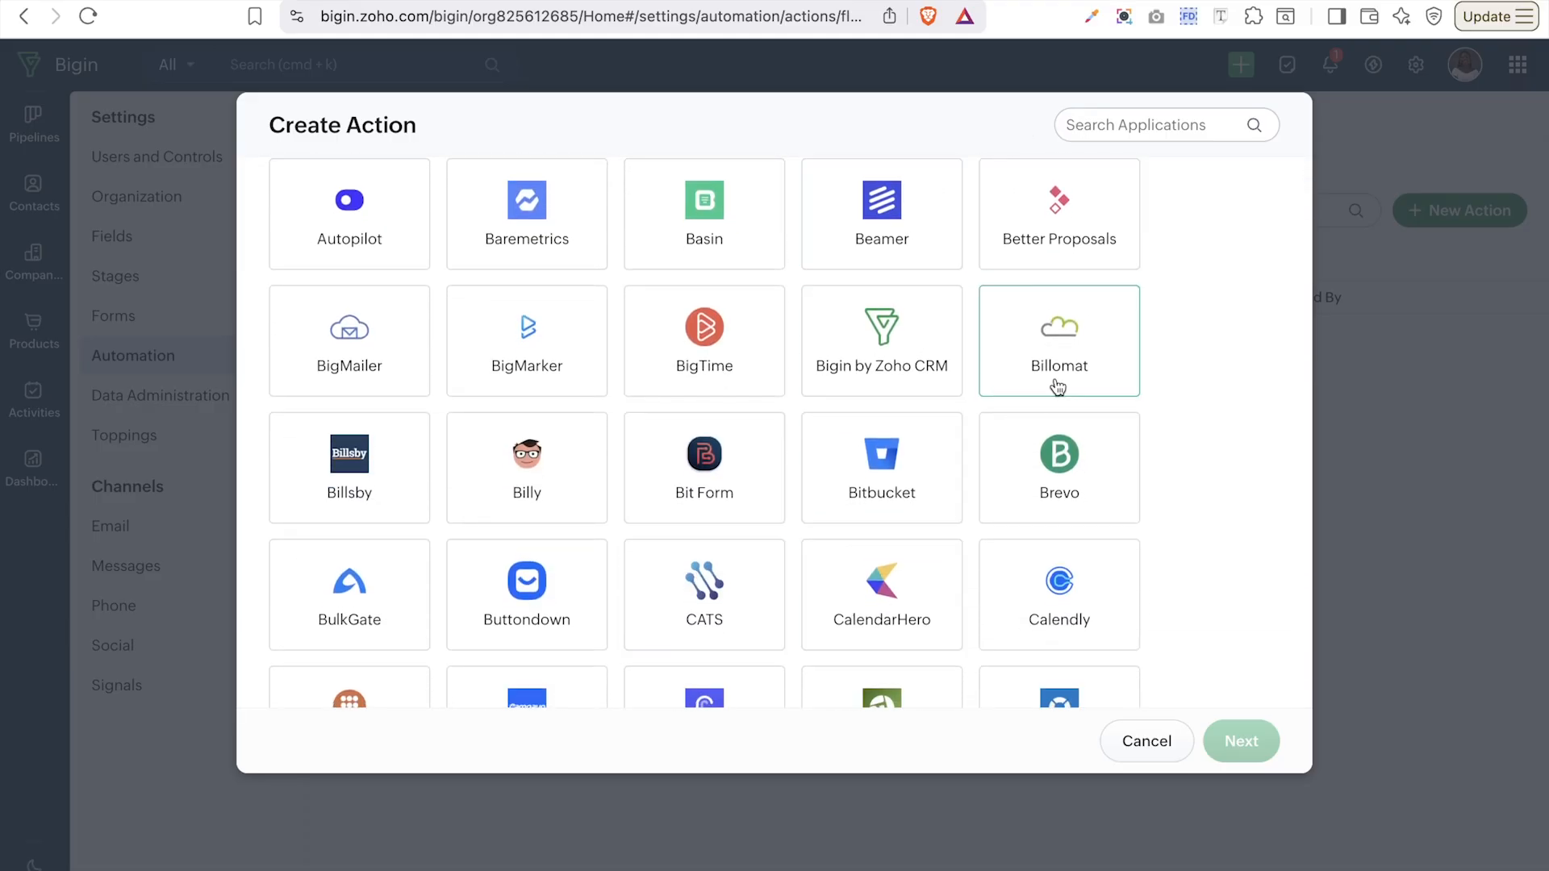
scroll(1042, 338, "up", 7)
left_click(1162, 131)
type("zo")
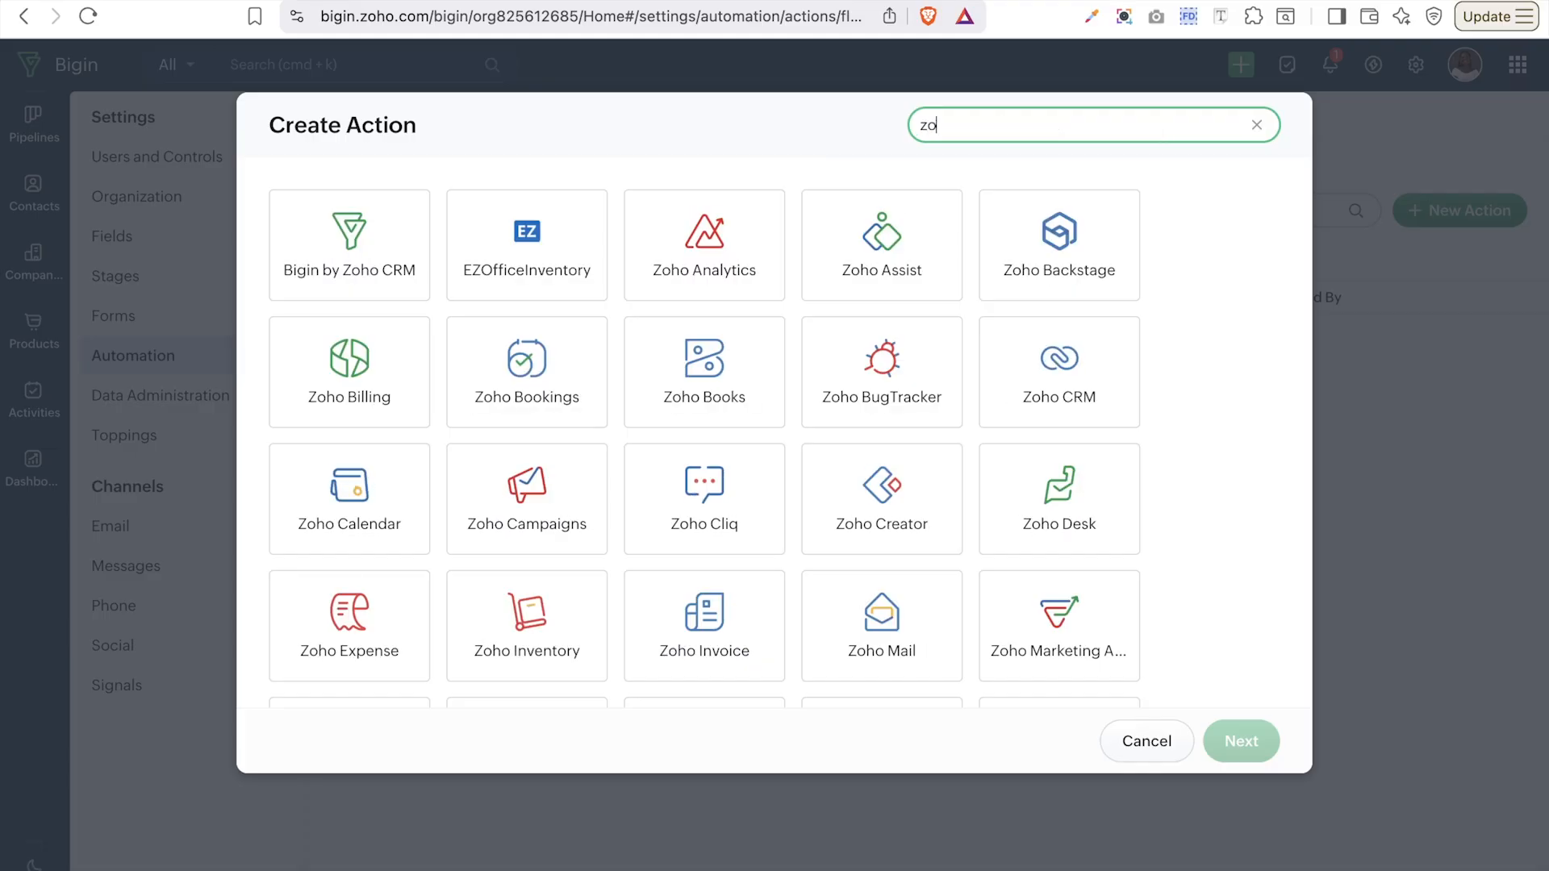
type("ho")
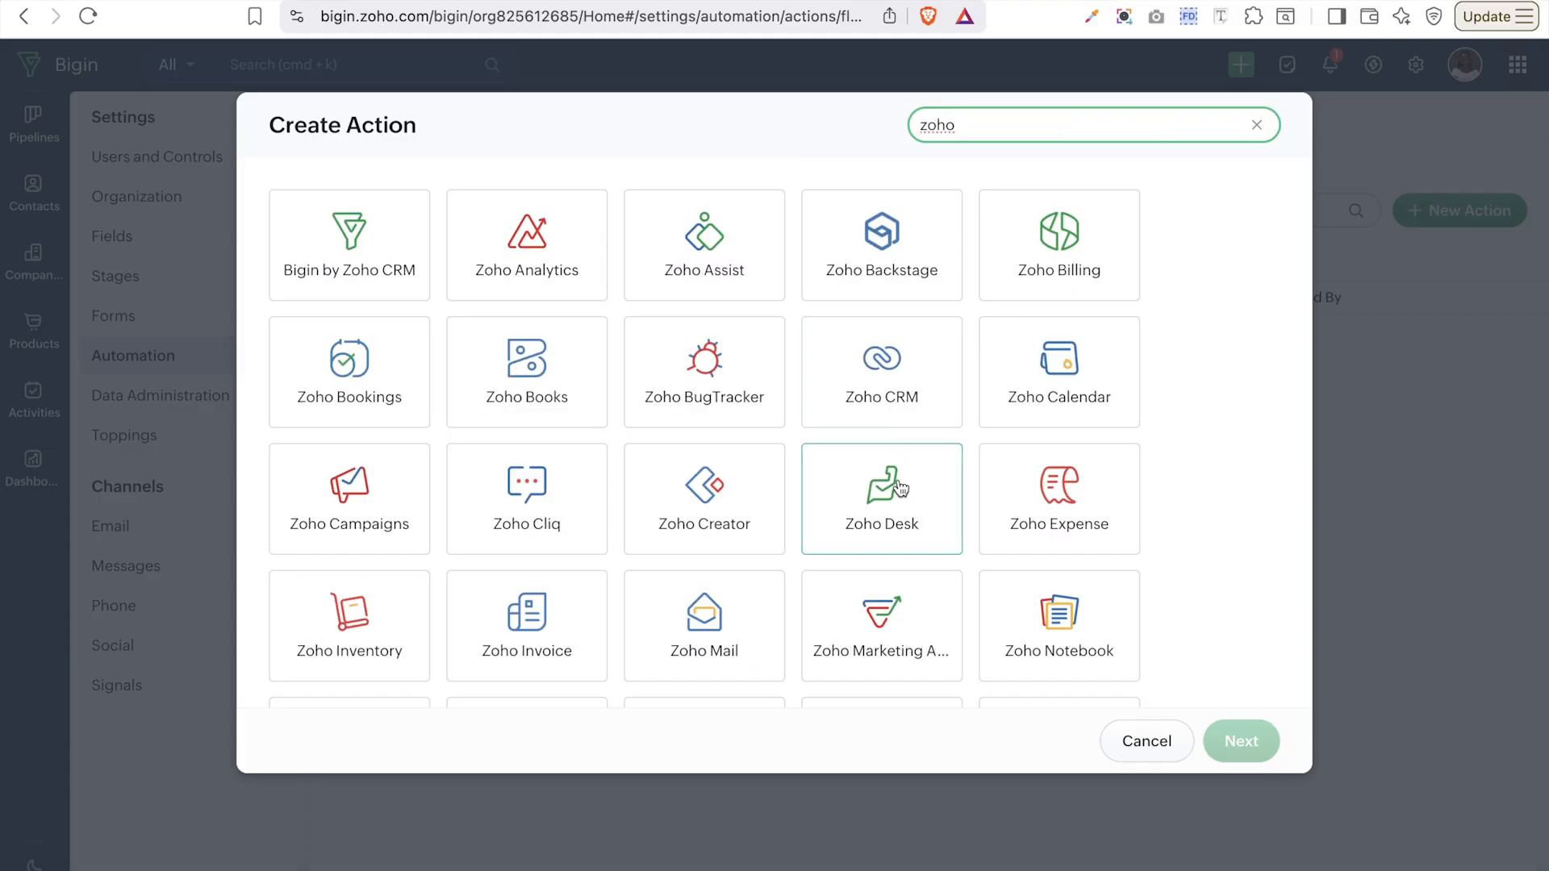
scroll(900, 488, "down", 2)
scroll(901, 488, "up", 2)
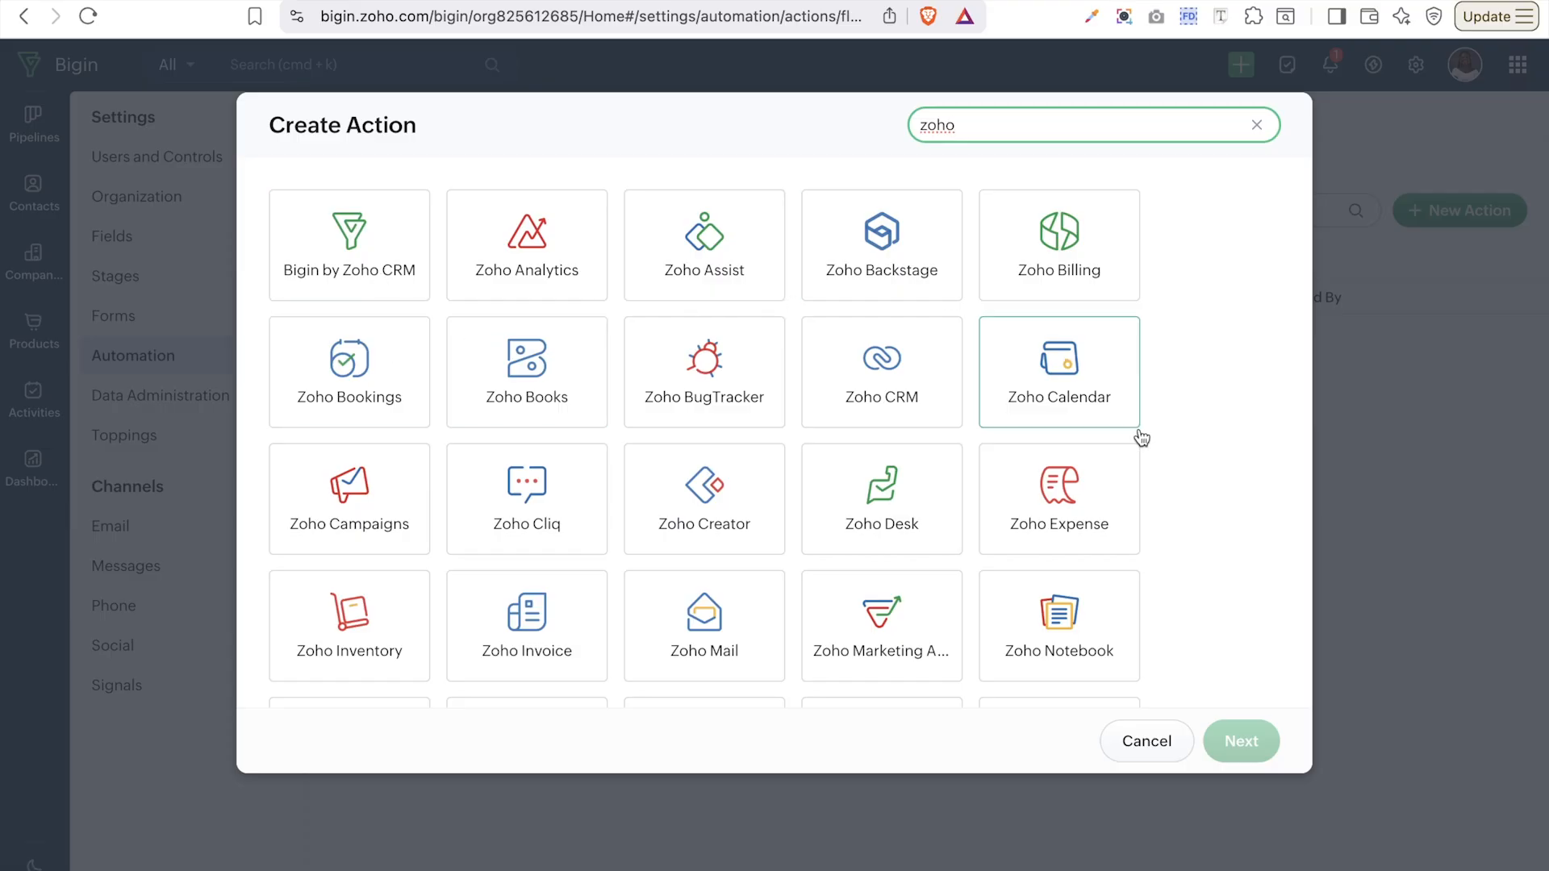
left_click(890, 360)
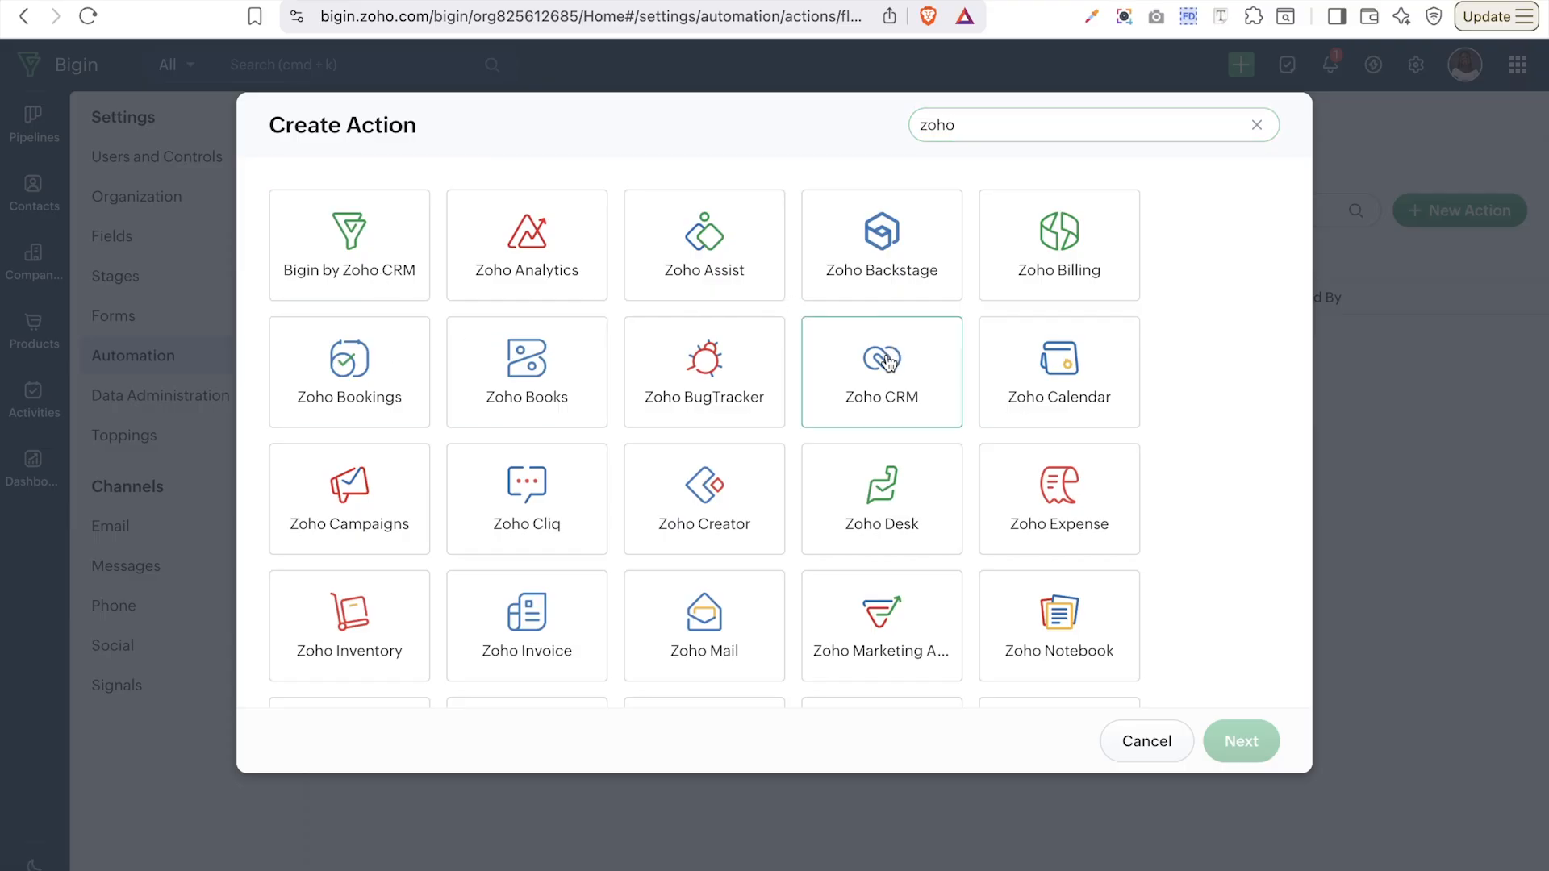
left_click(890, 360)
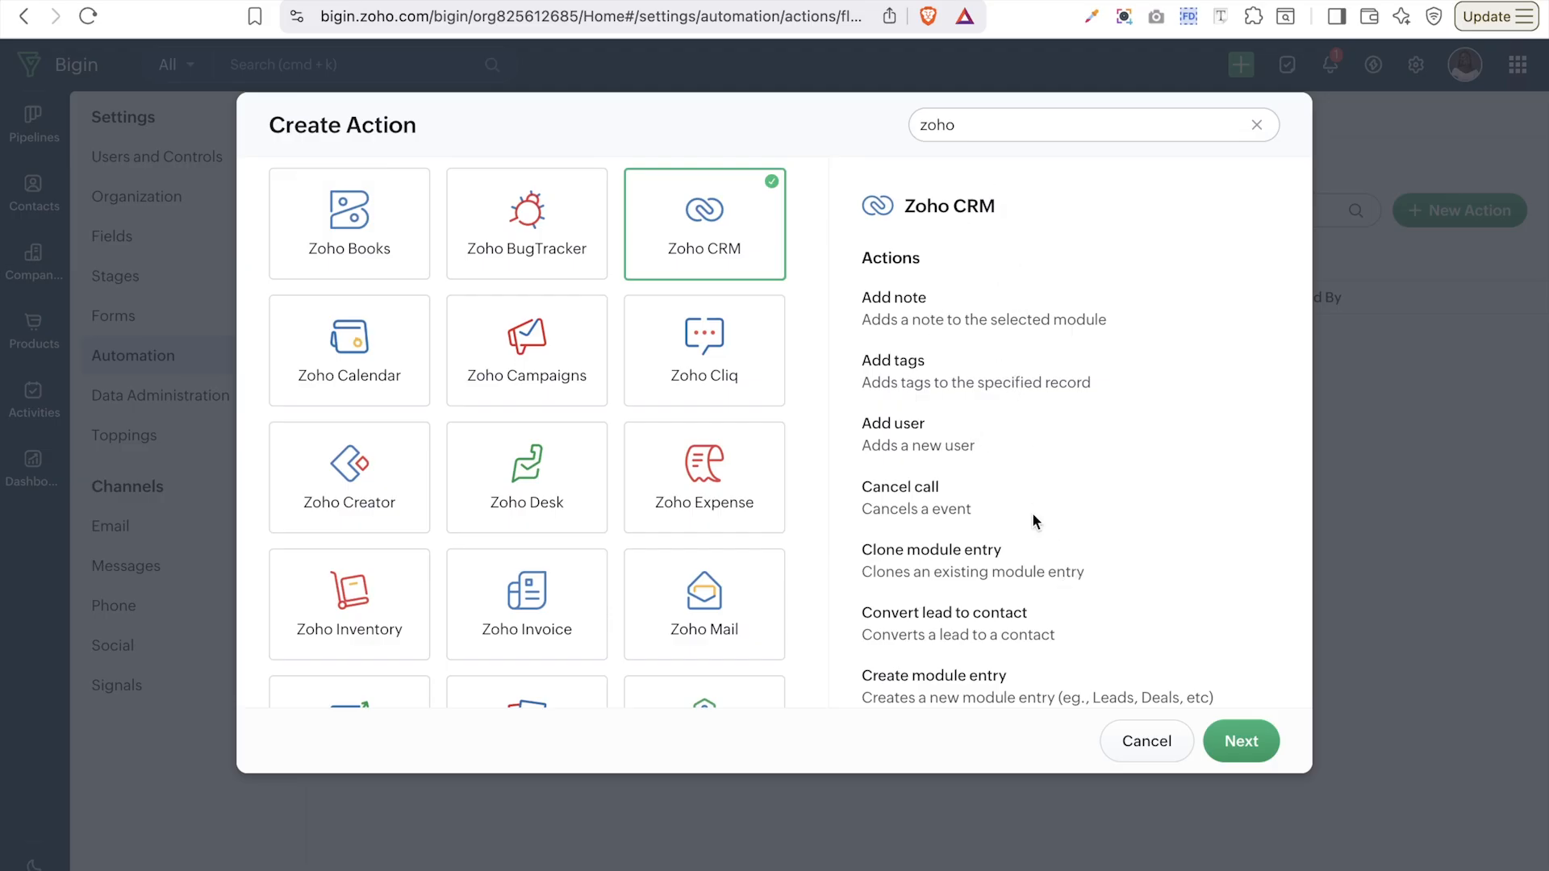
scroll(1033, 512, "down", 10)
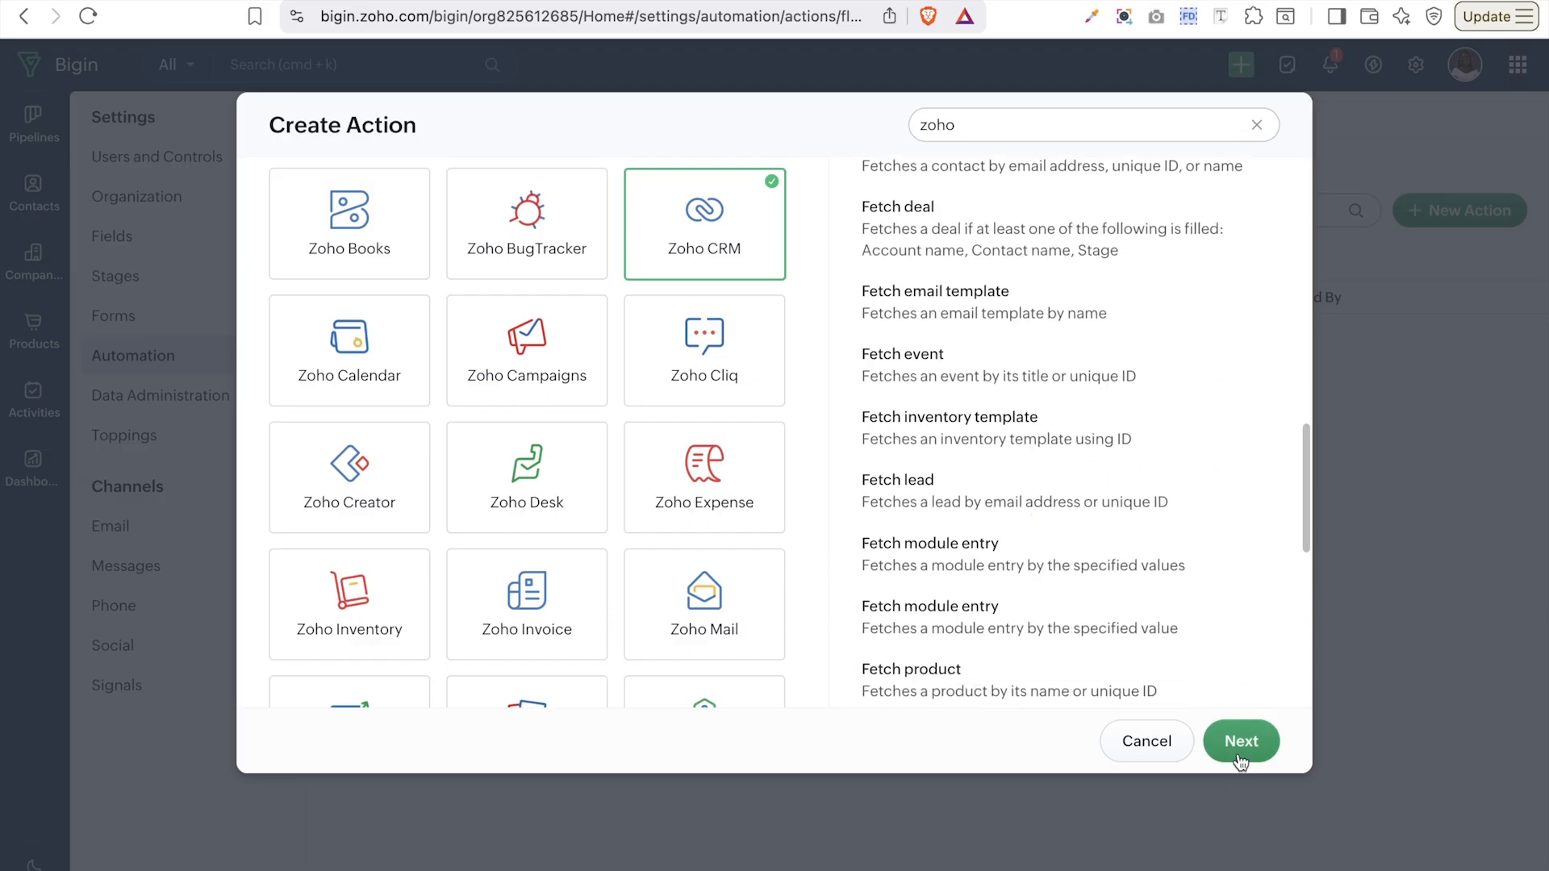
left_click(1240, 761)
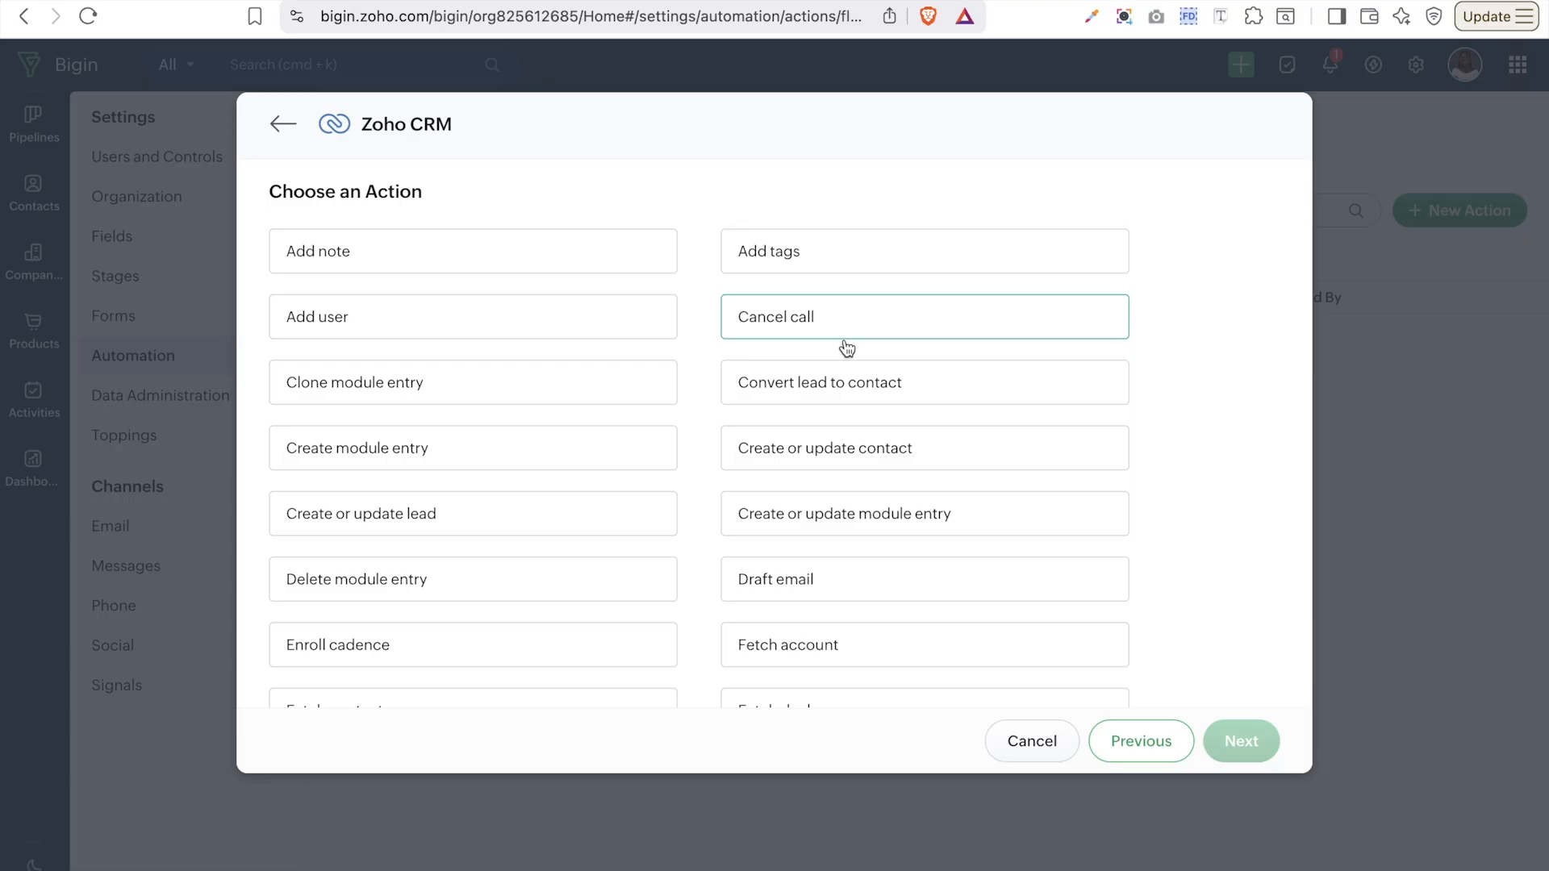
- Choose Zoho CRM's 'Create or update contact' action and check the Connection list for existing connections
scroll(802, 525, "down", 10)
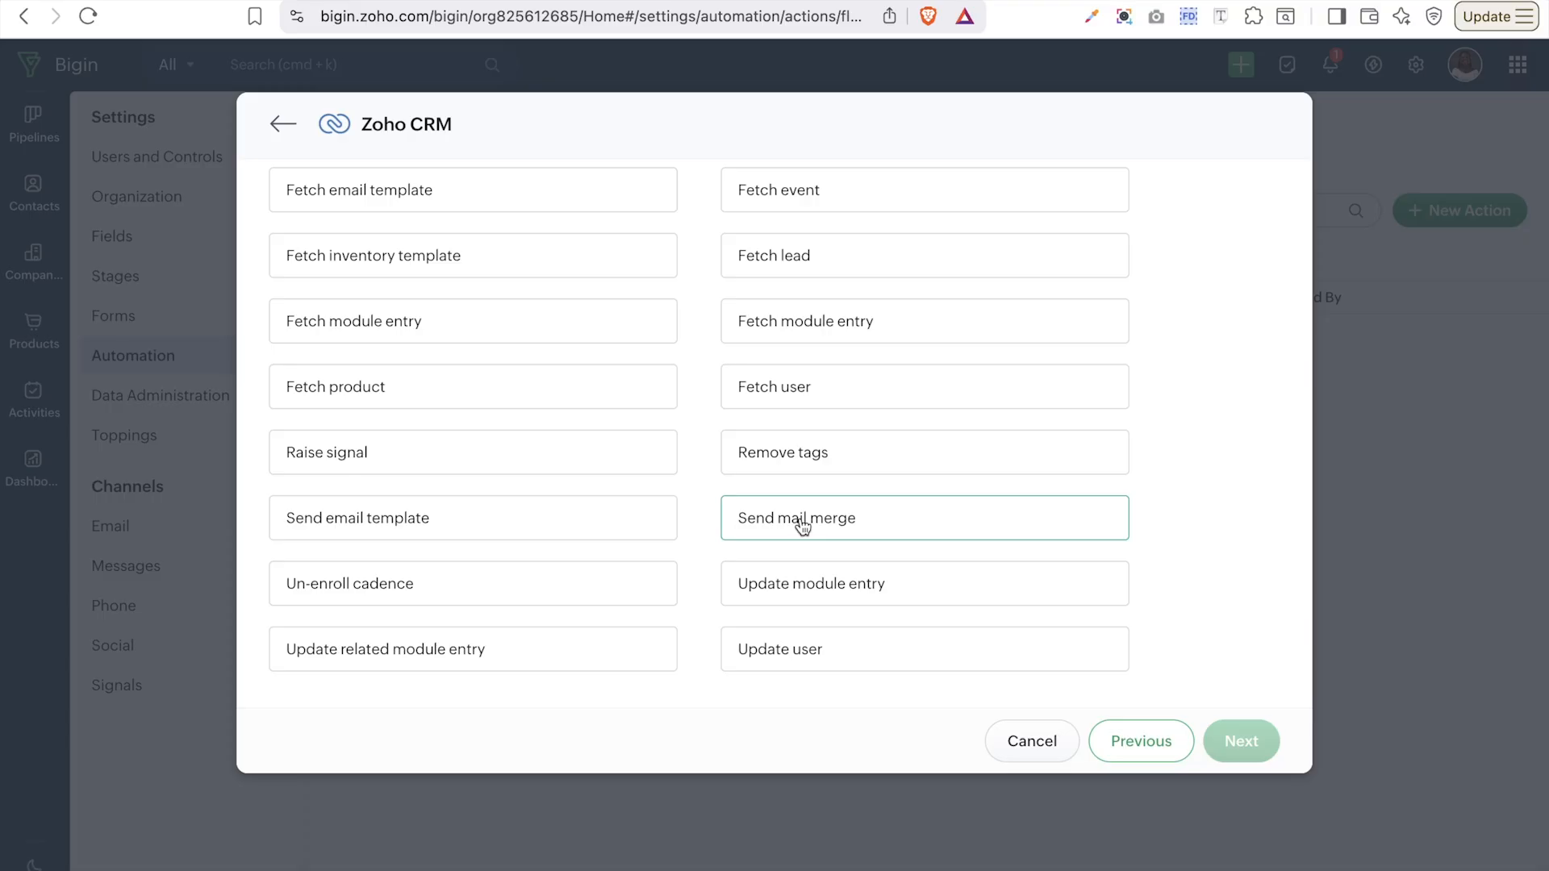
scroll(802, 525, "down", 1)
scroll(802, 522, "up", 6)
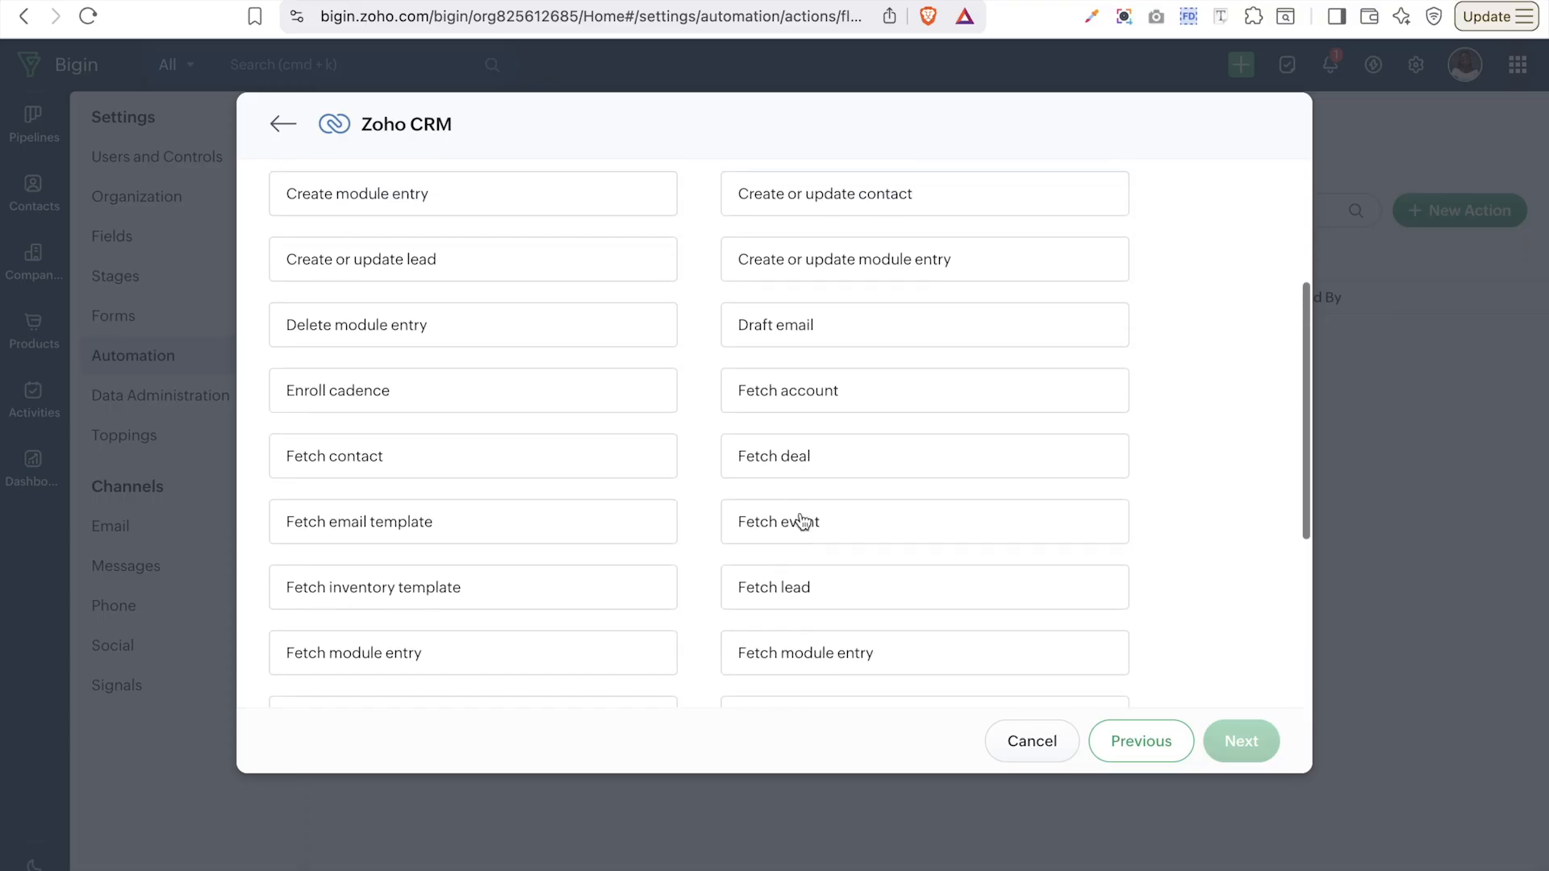
scroll(770, 473, "up", 4)
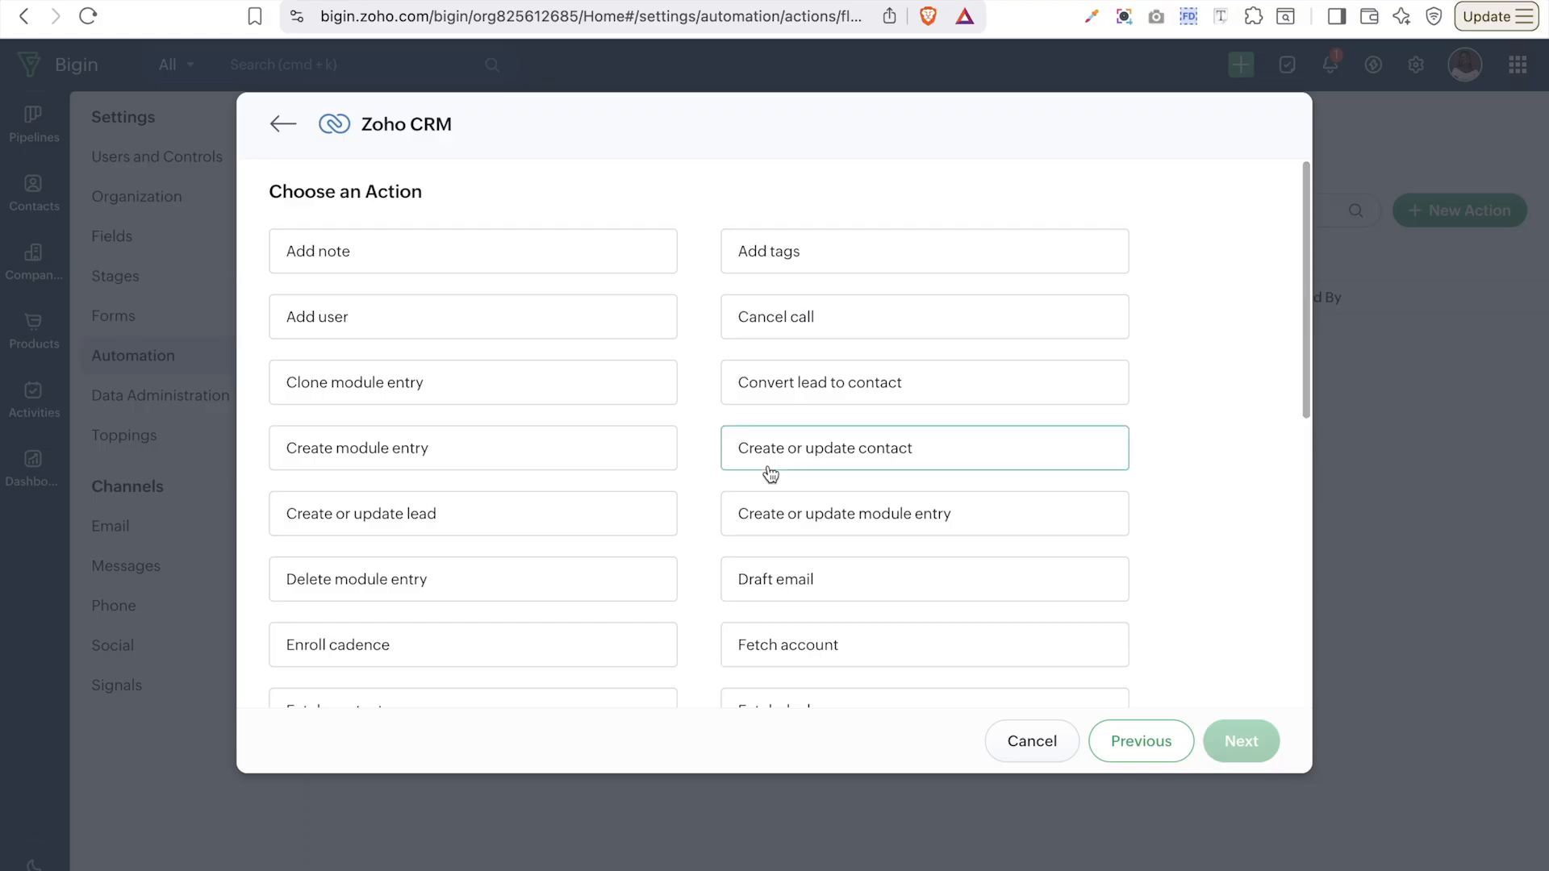
left_click(896, 472)
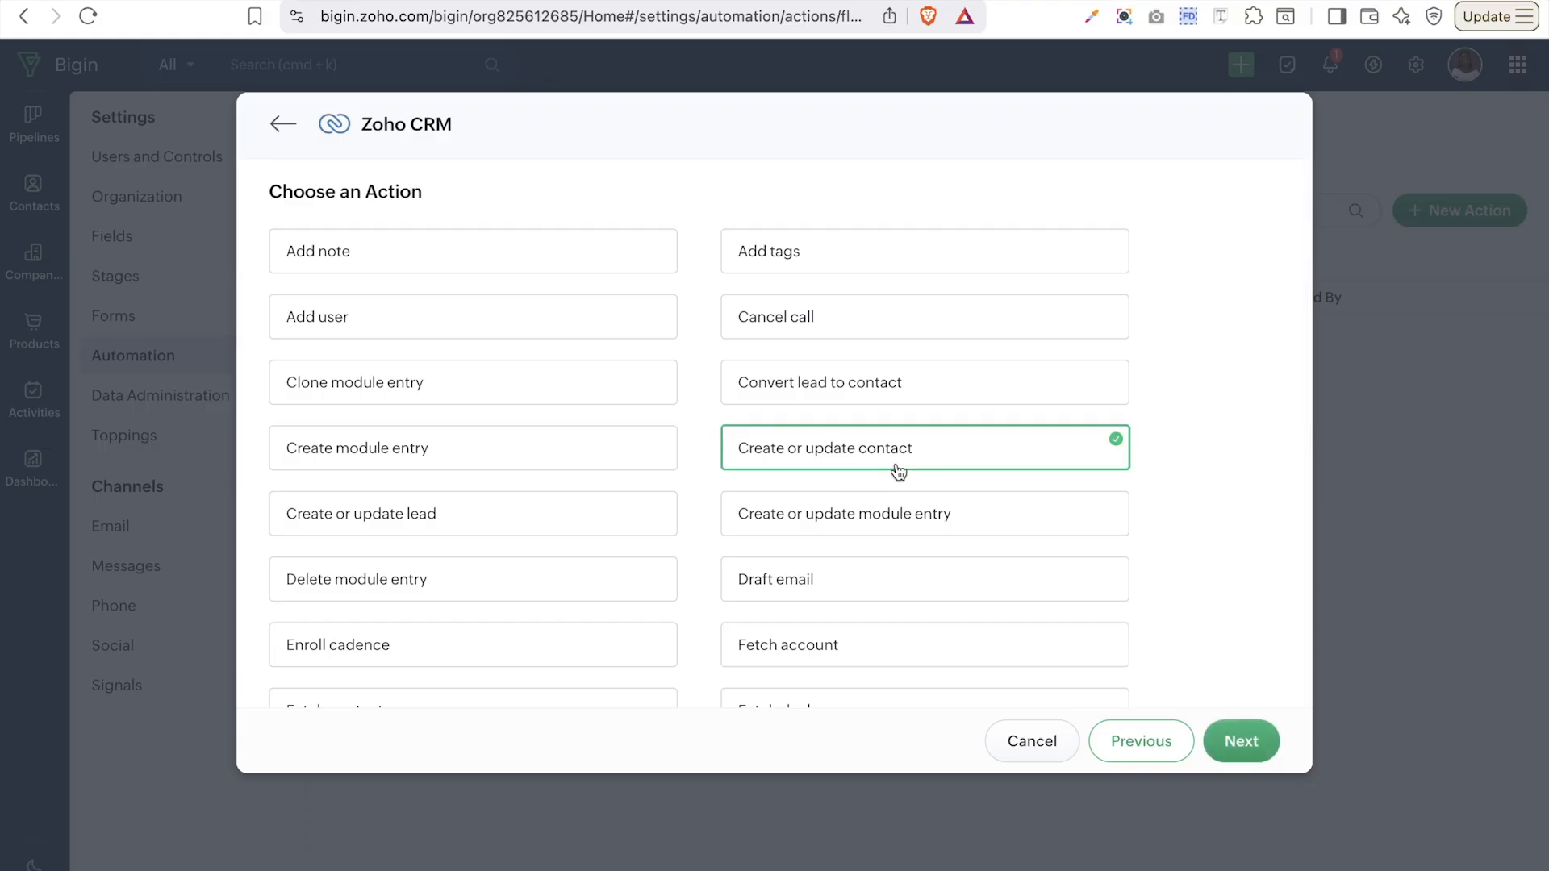
left_click(1243, 741)
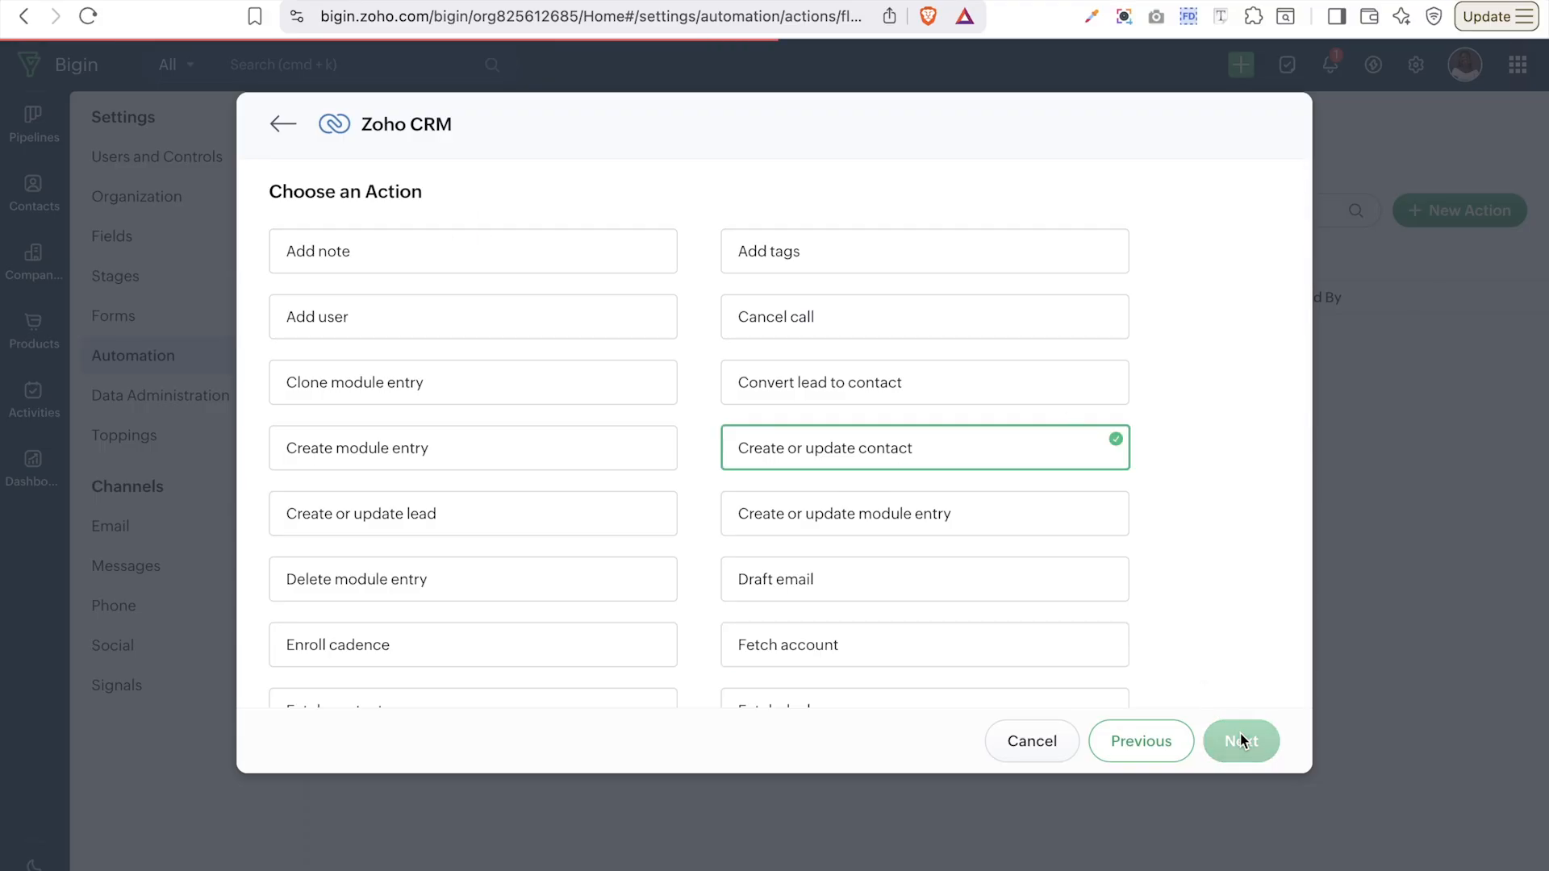
left_click(666, 267)
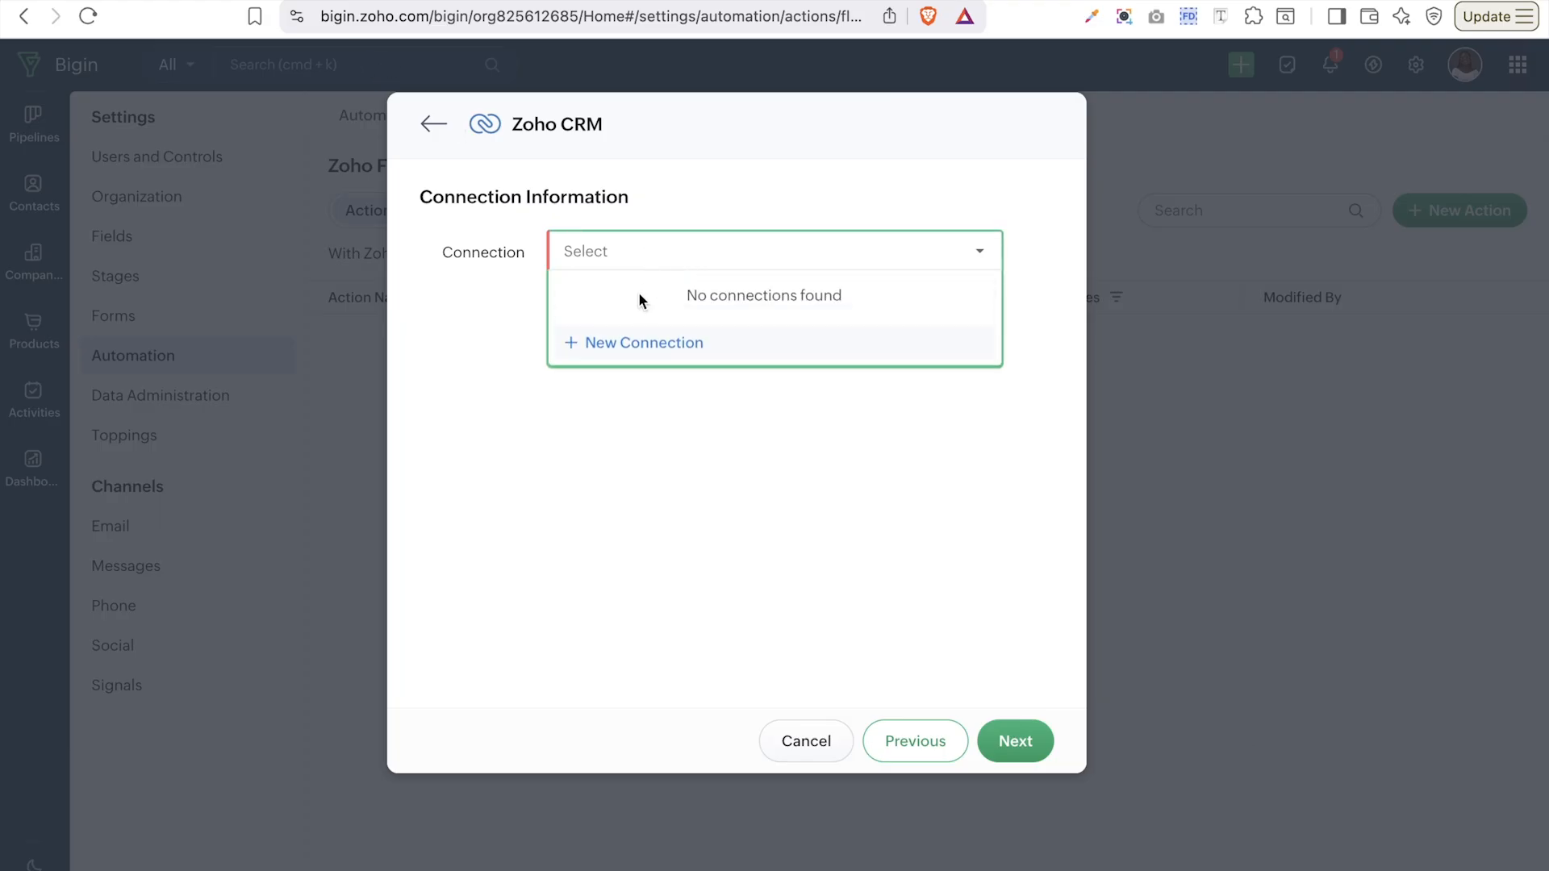
- Add a new connection named 'zoho crm' with All Actions ticked and send it for authorization
left_click(641, 343)
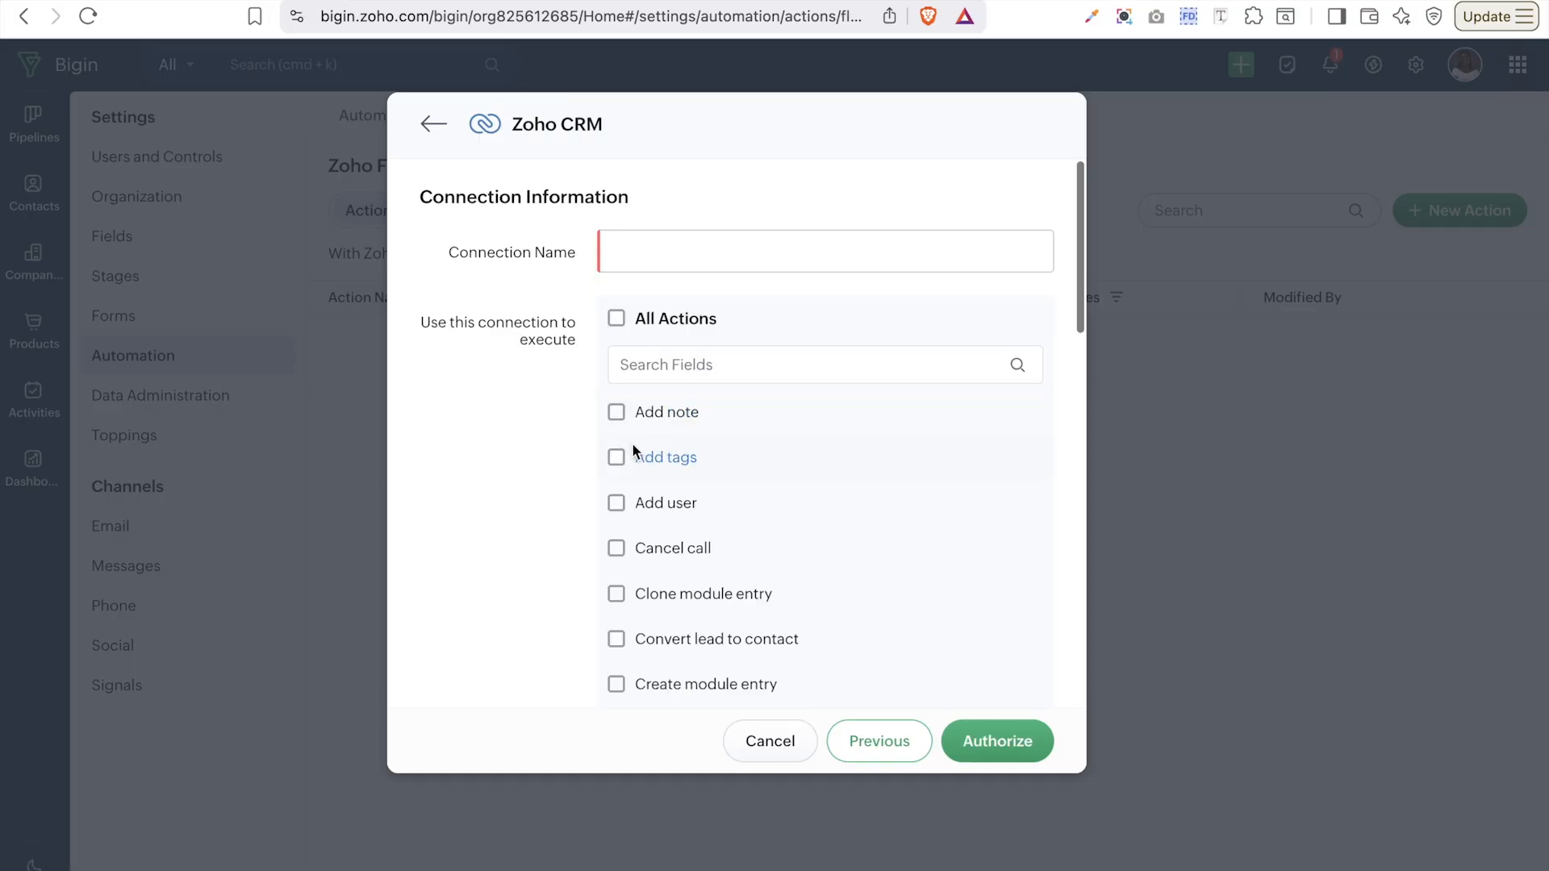
left_click(615, 321)
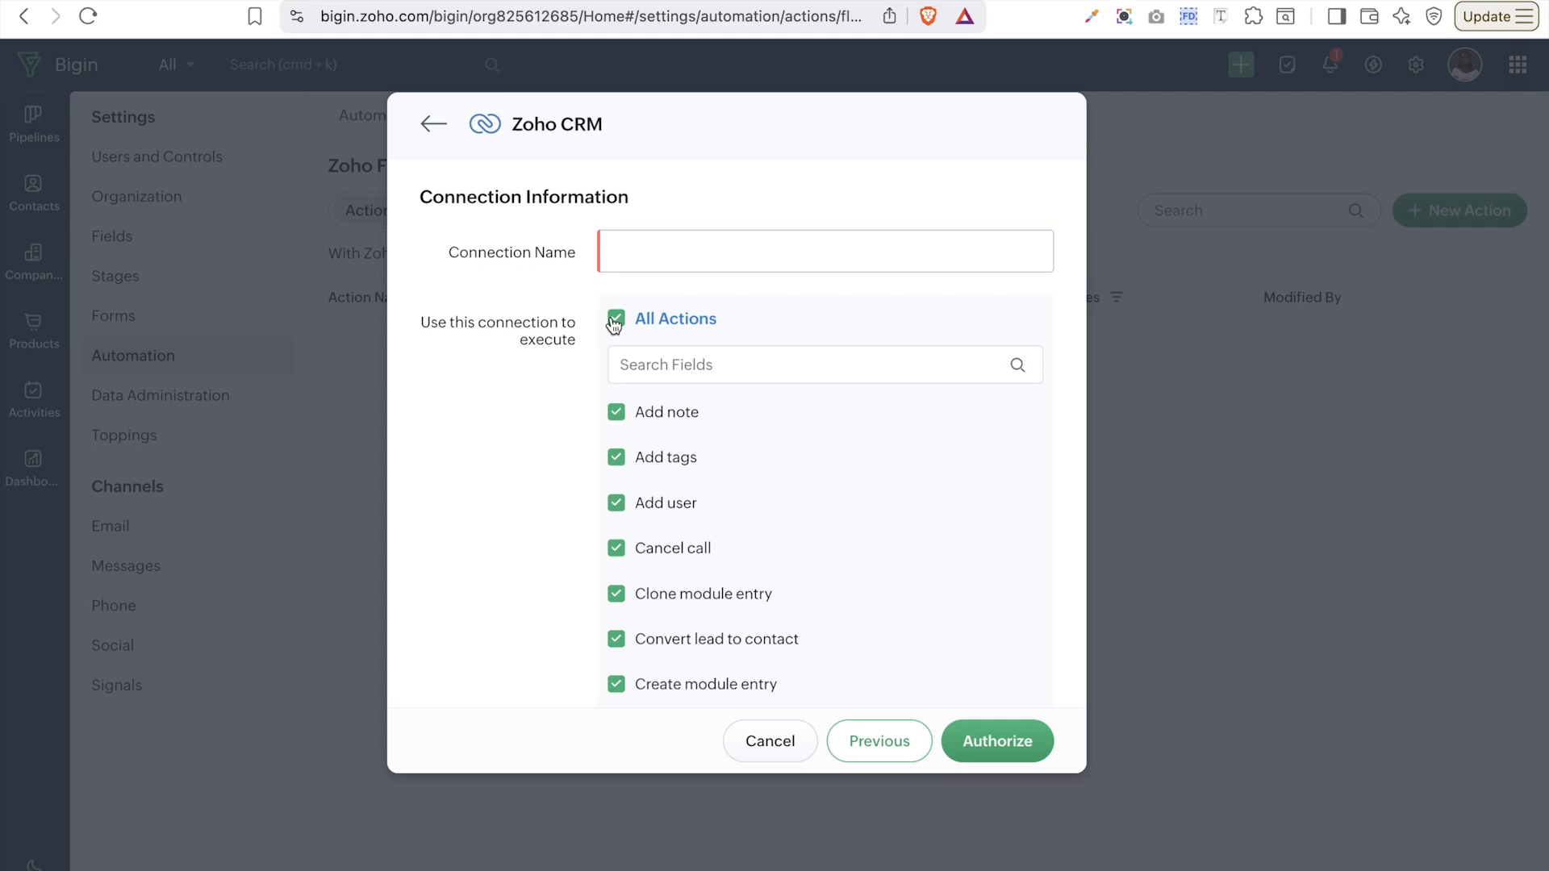
left_click(615, 321)
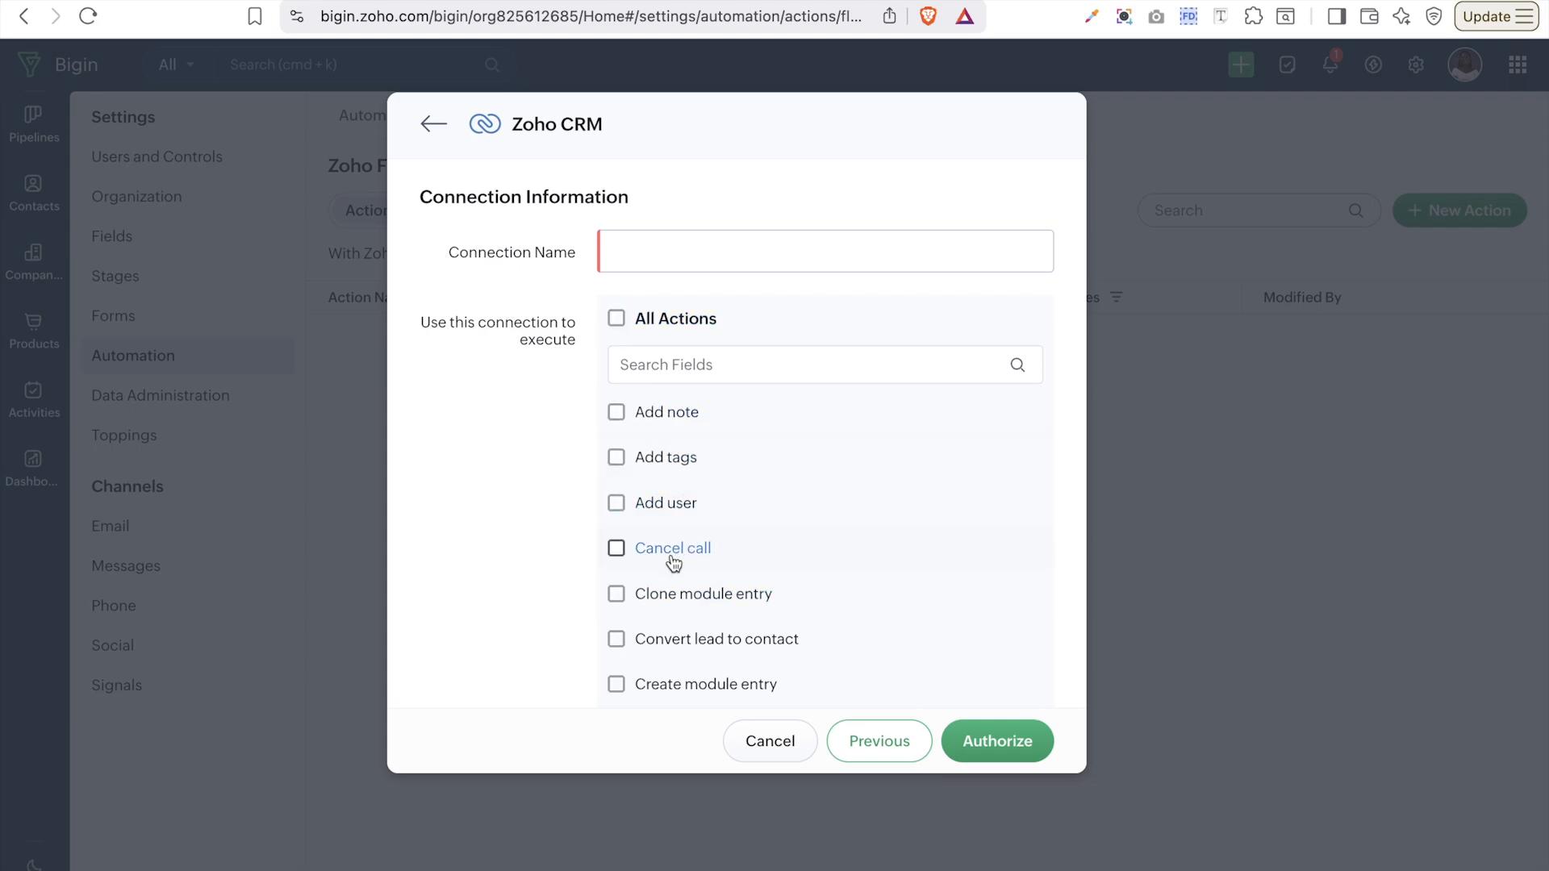
scroll(671, 557, "down", 3)
scroll(671, 557, "up", 3)
left_click(649, 253)
type("zoho crm")
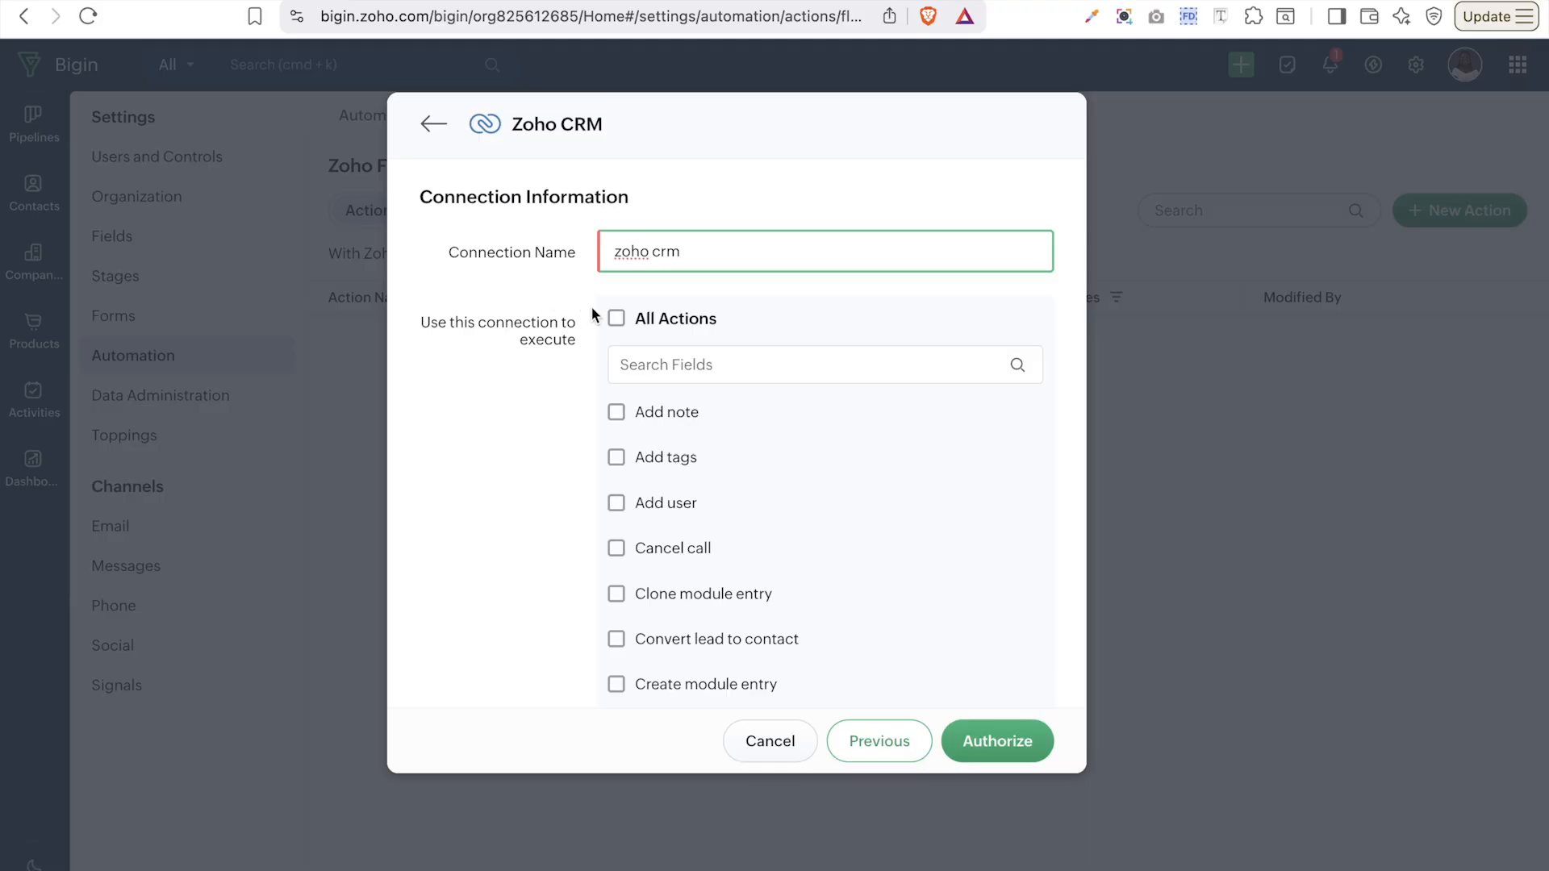
left_click(685, 321)
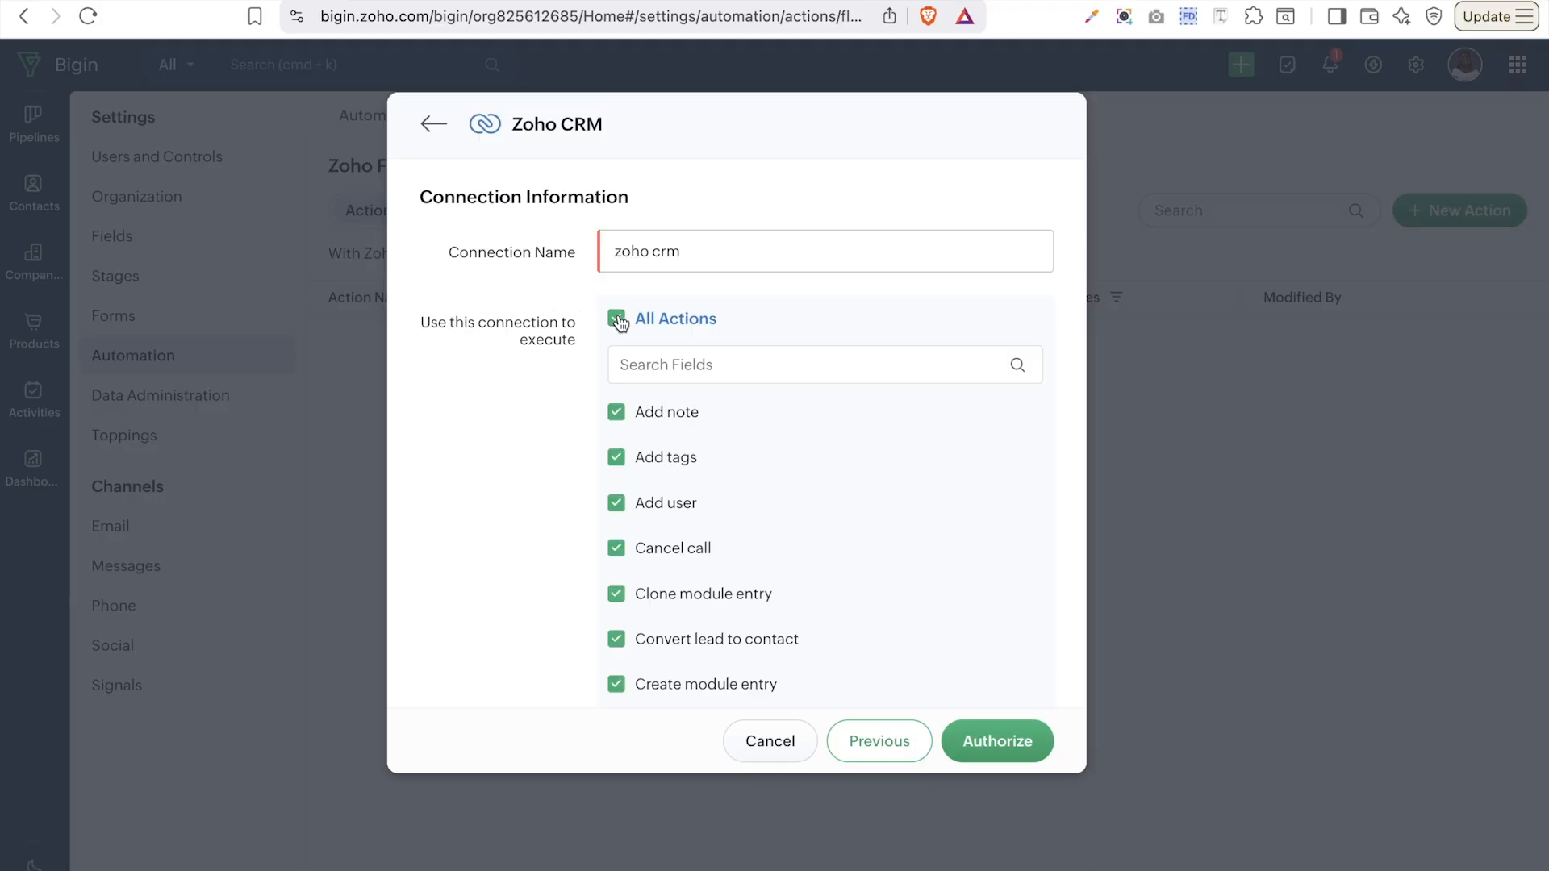
left_click(997, 739)
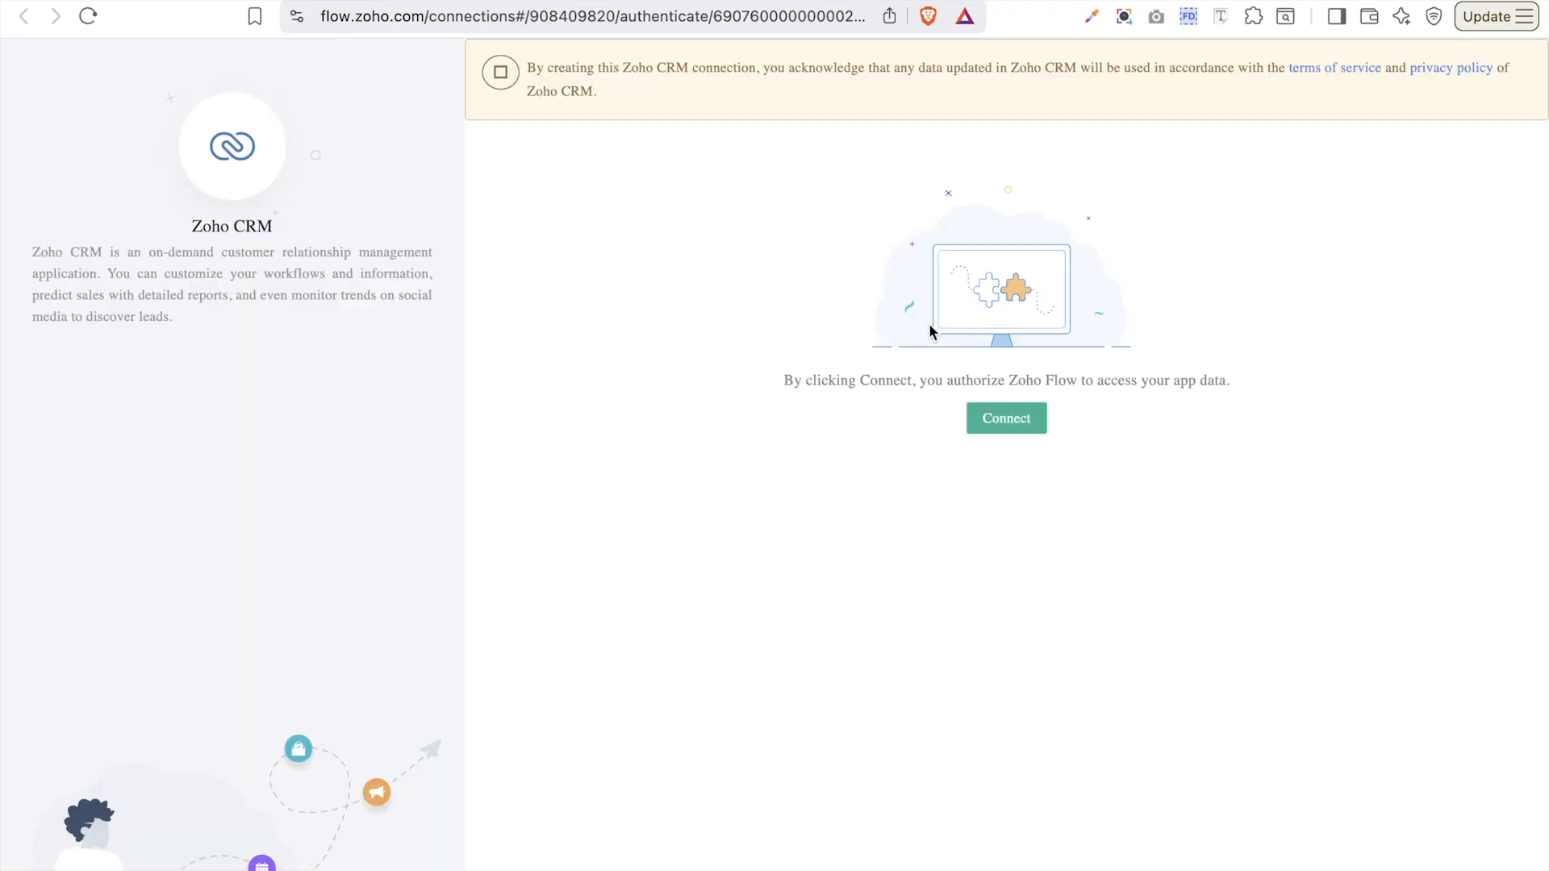
- Grant Zoho Flow access to Zoho CRM, submitting the Glory Worlds organization
left_click(1040, 427)
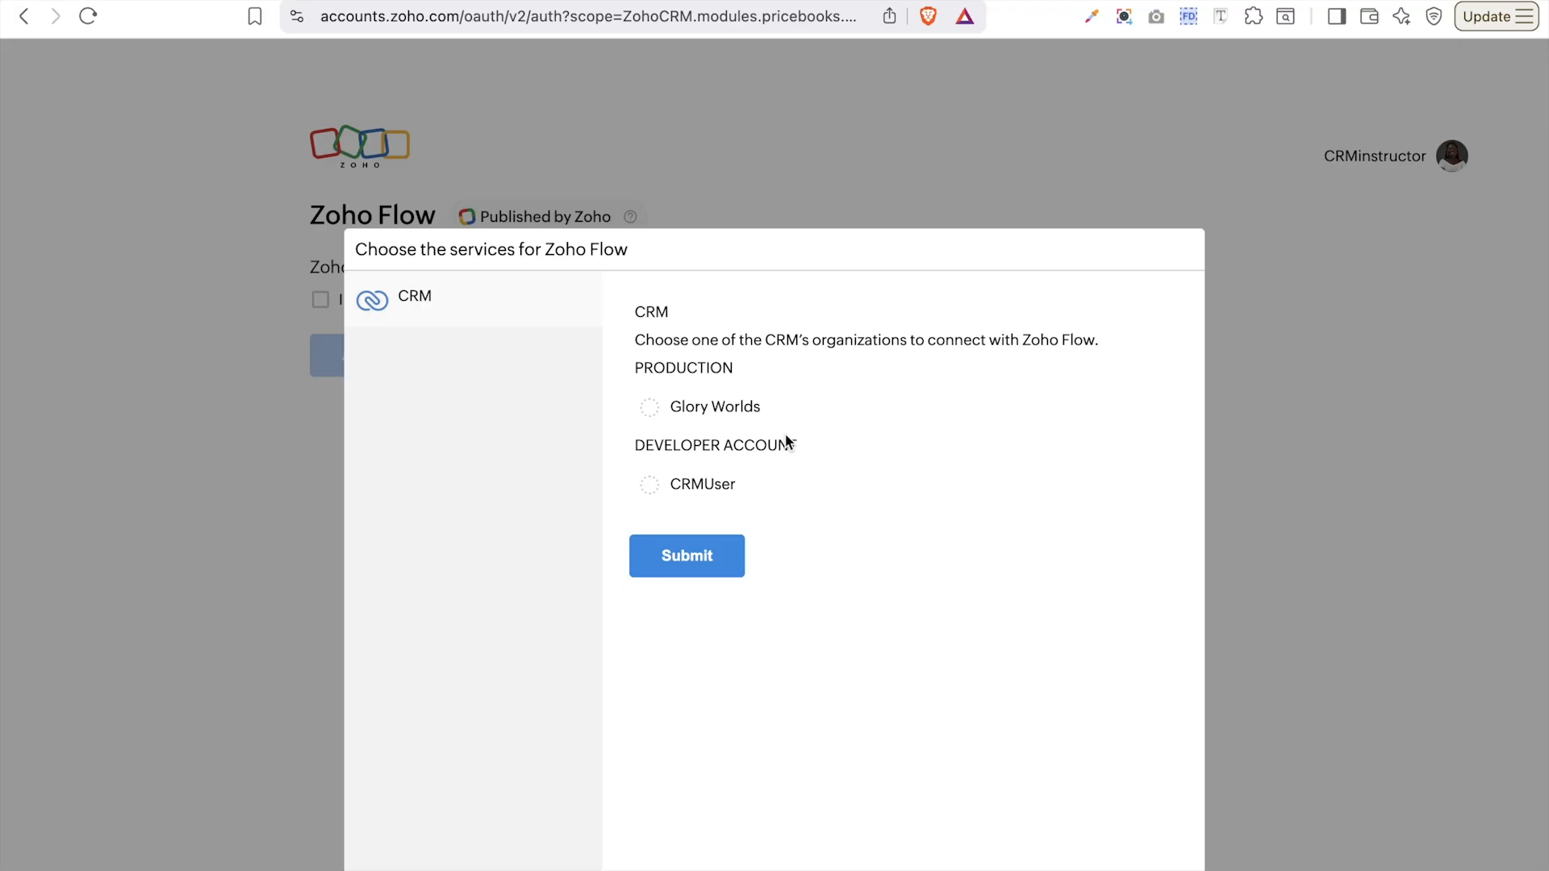
left_click(714, 416)
left_click(693, 494)
left_click(710, 426)
left_click(726, 570)
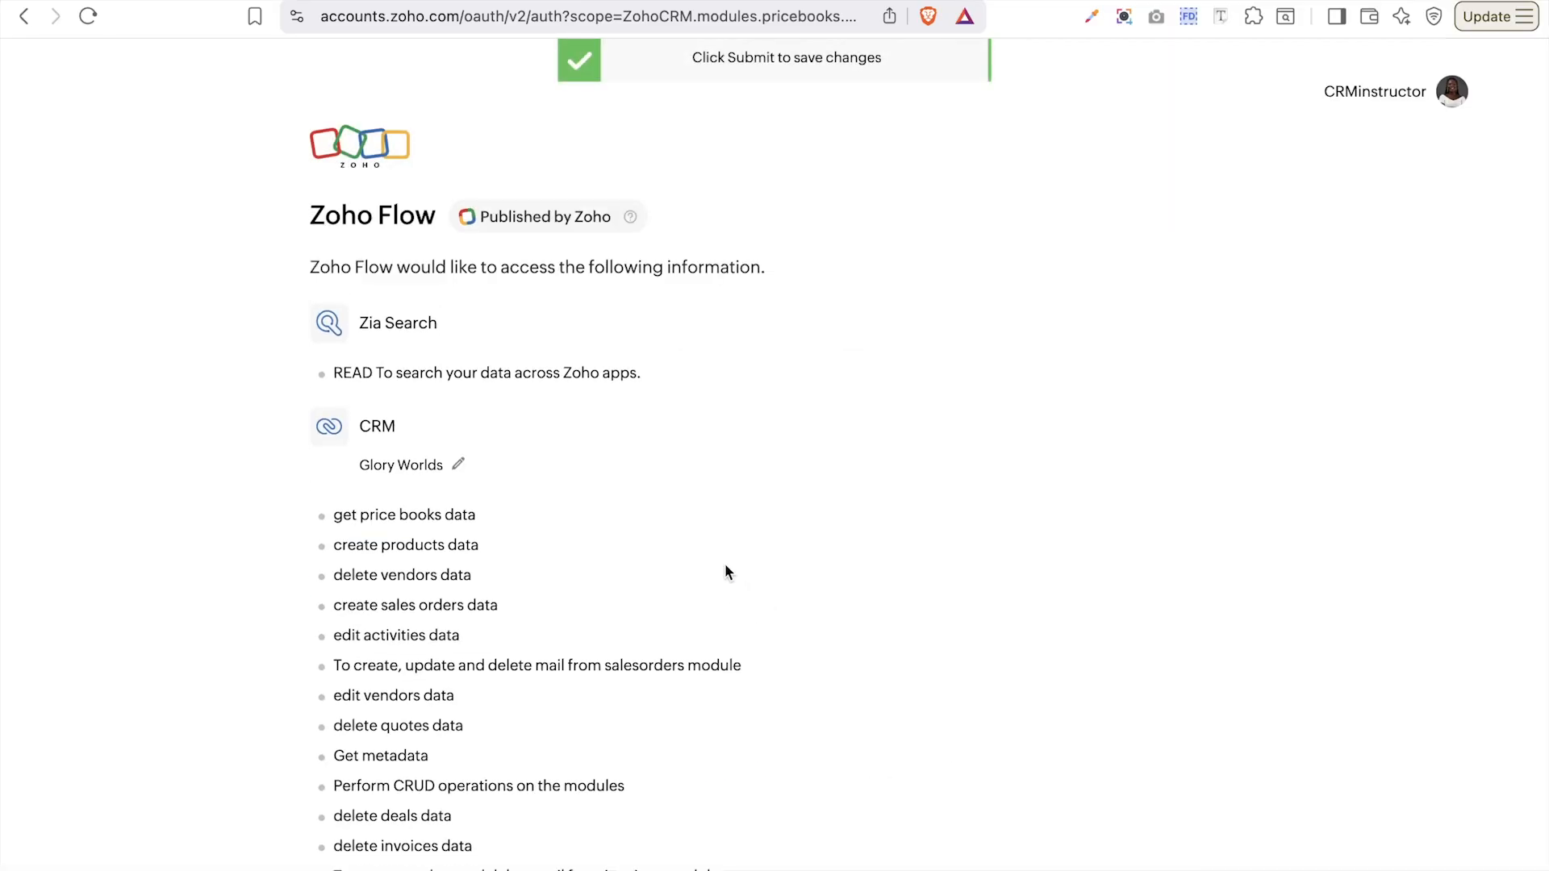
- Tick the consent allowing Zoho Flow to access the account data and accept
scroll(725, 572, "down", 2)
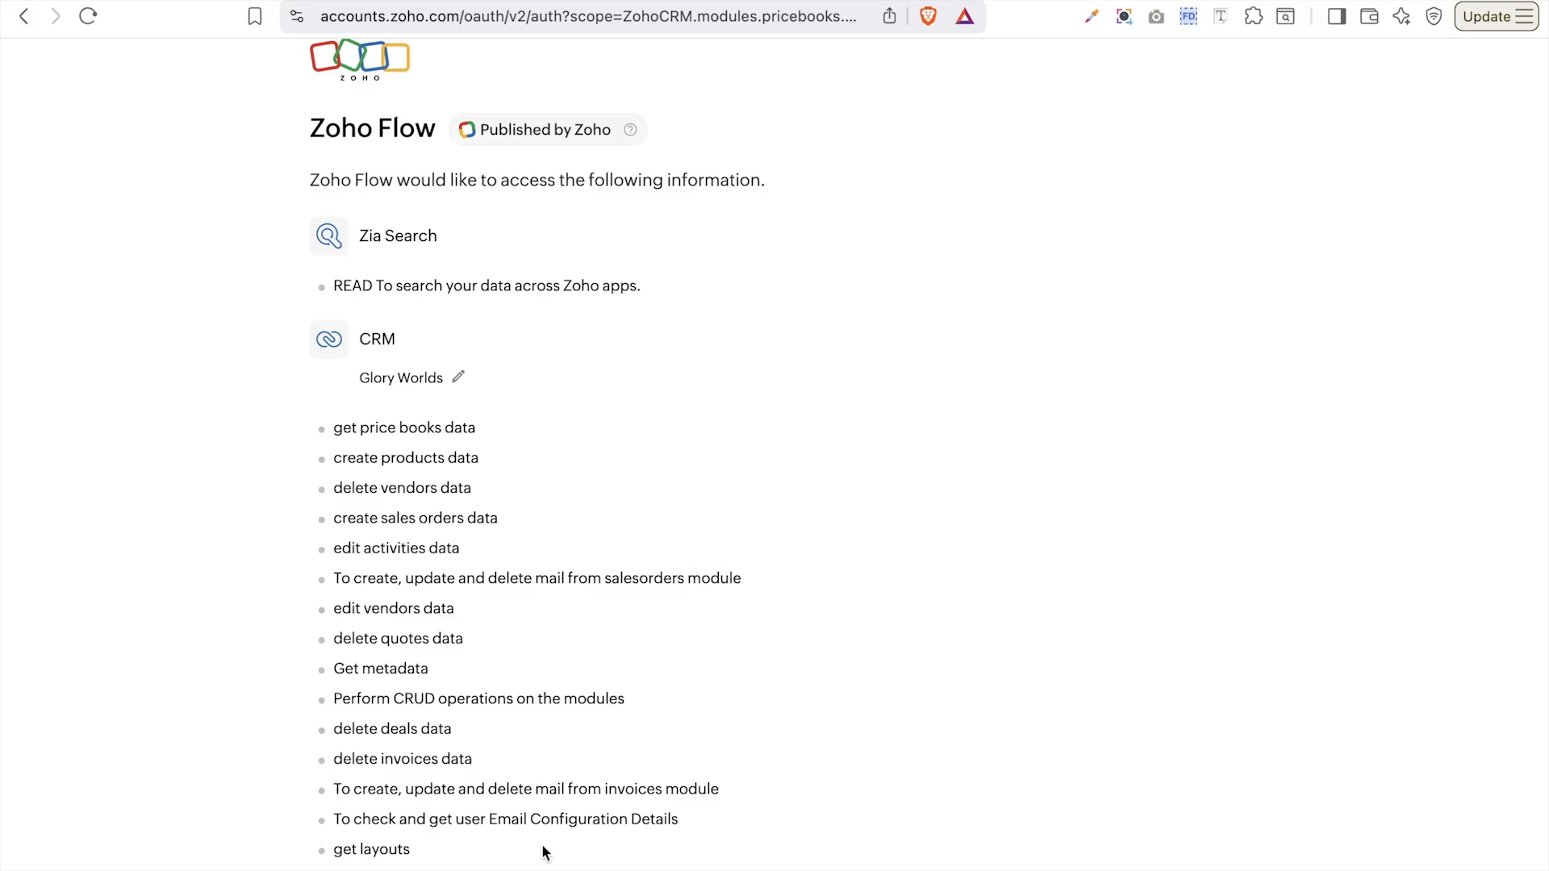
scroll(522, 714, "down", 10)
scroll(523, 717, "down", 15)
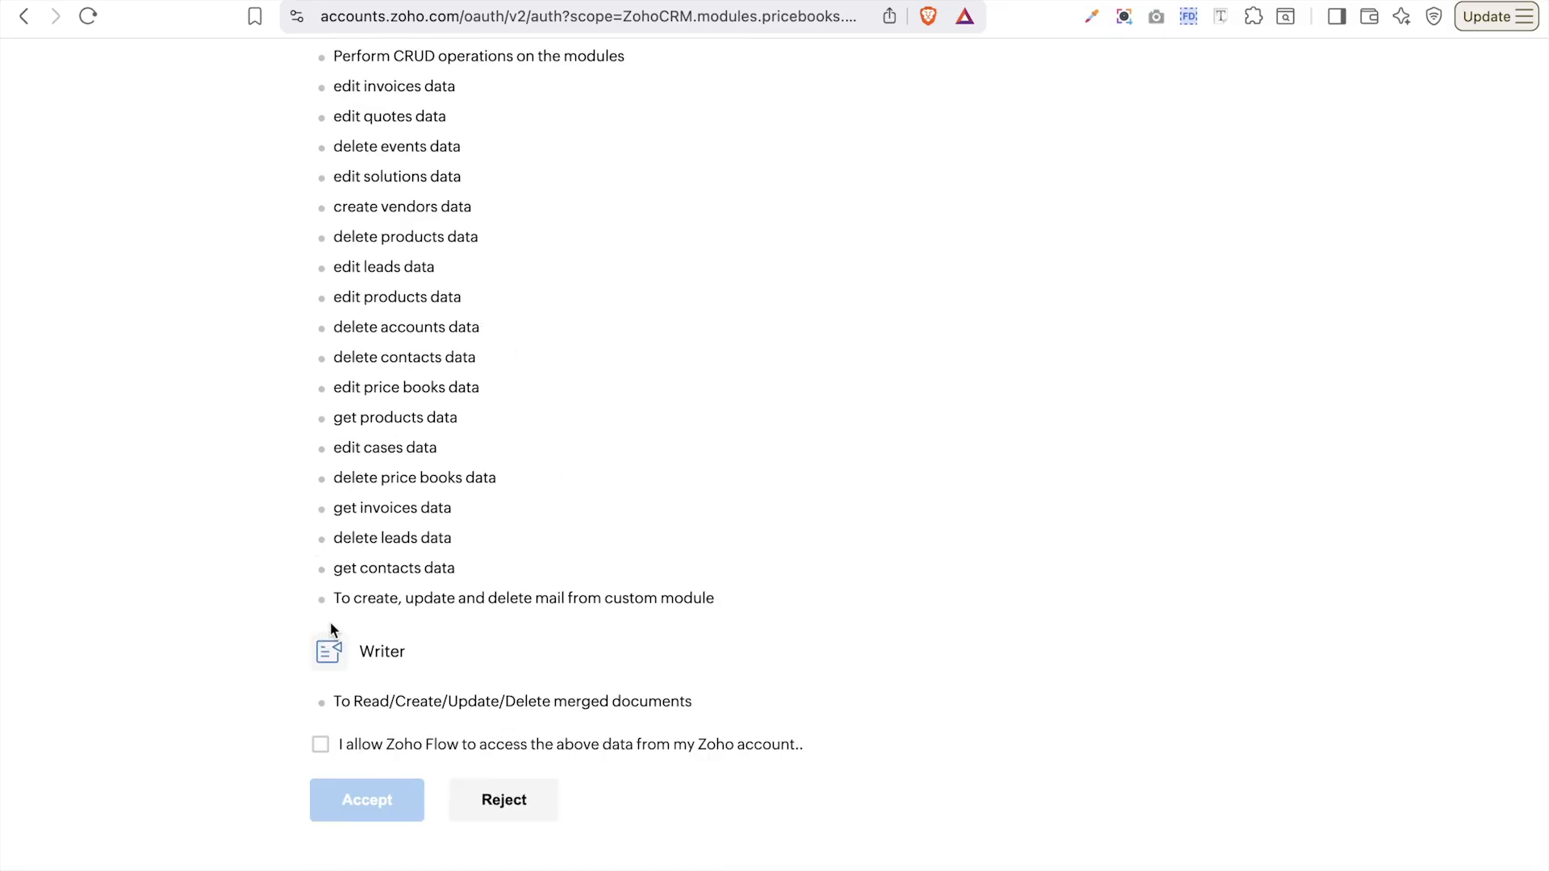
left_click(320, 746)
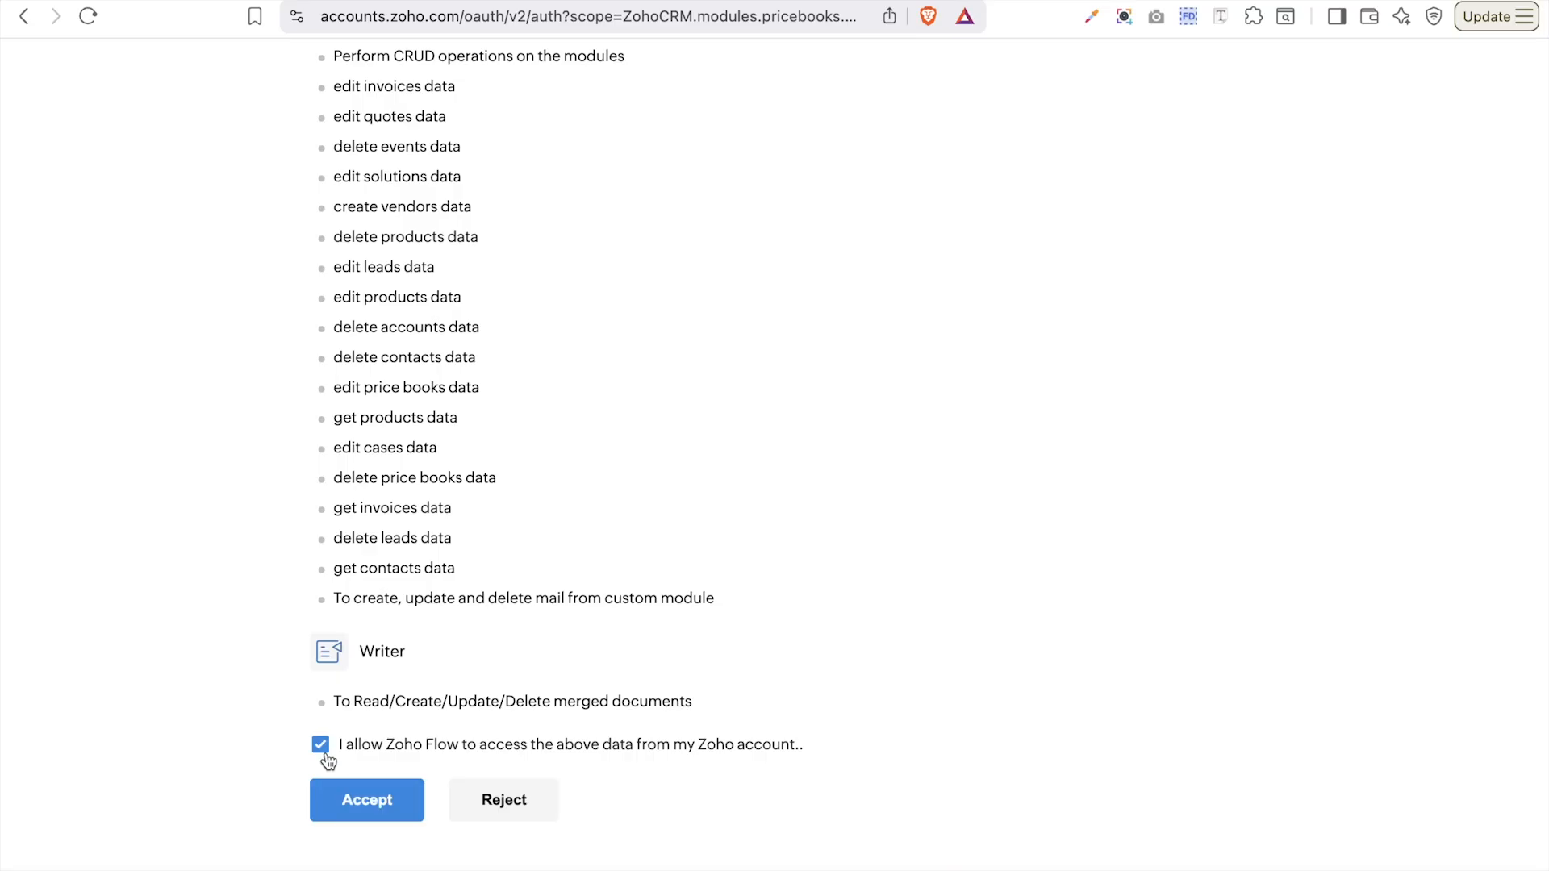
left_click(387, 803)
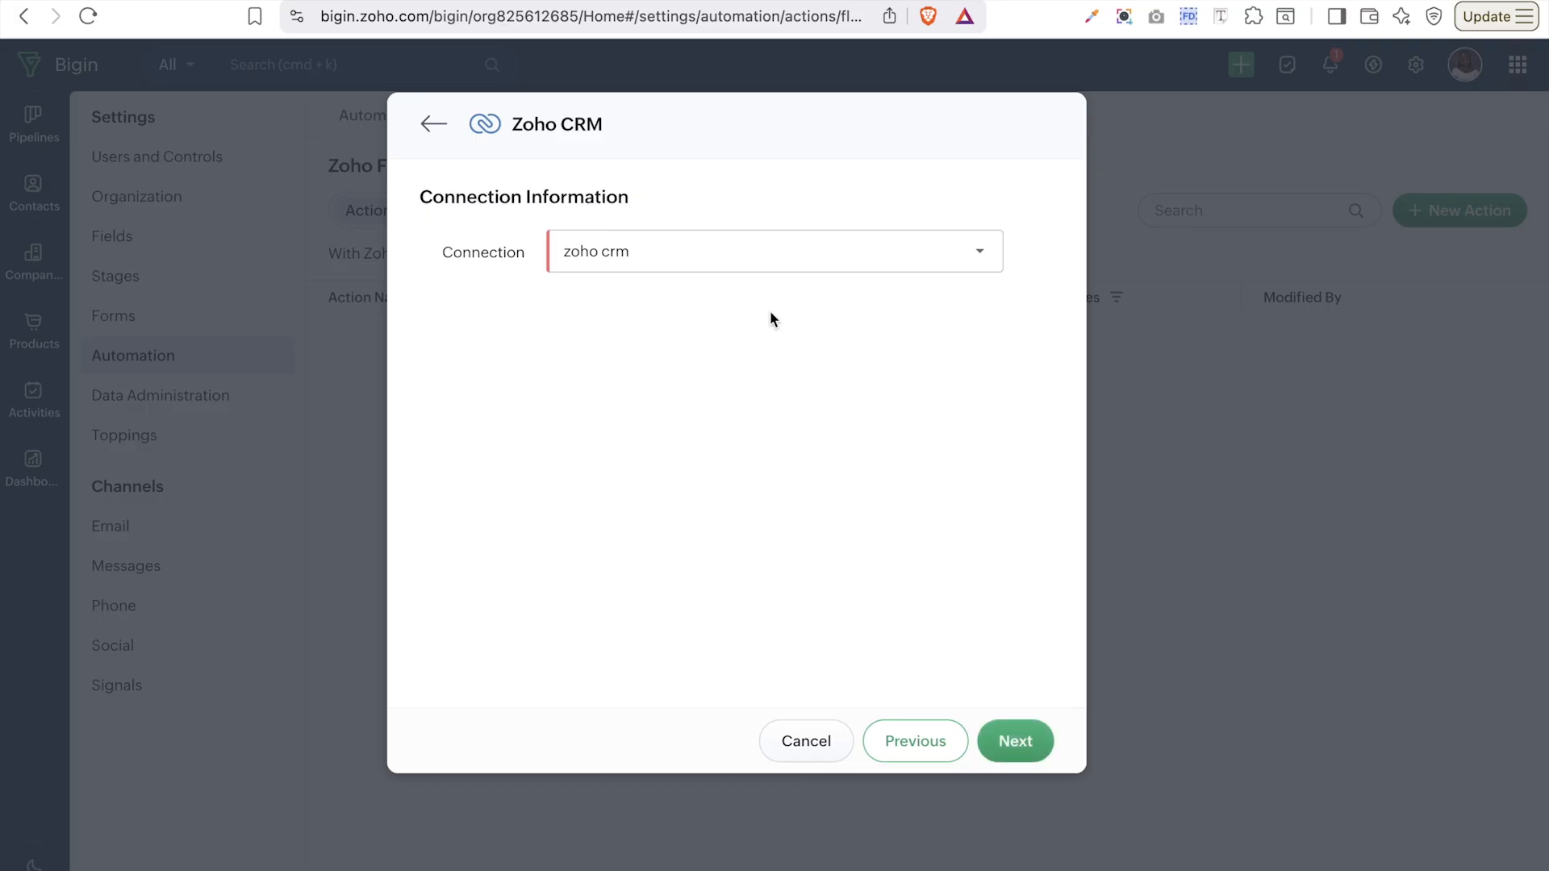
- Name the action 'zoho crm', set module to Contacts, and describe it as 'create and update contact'
left_click(1005, 752)
left_click(656, 437)
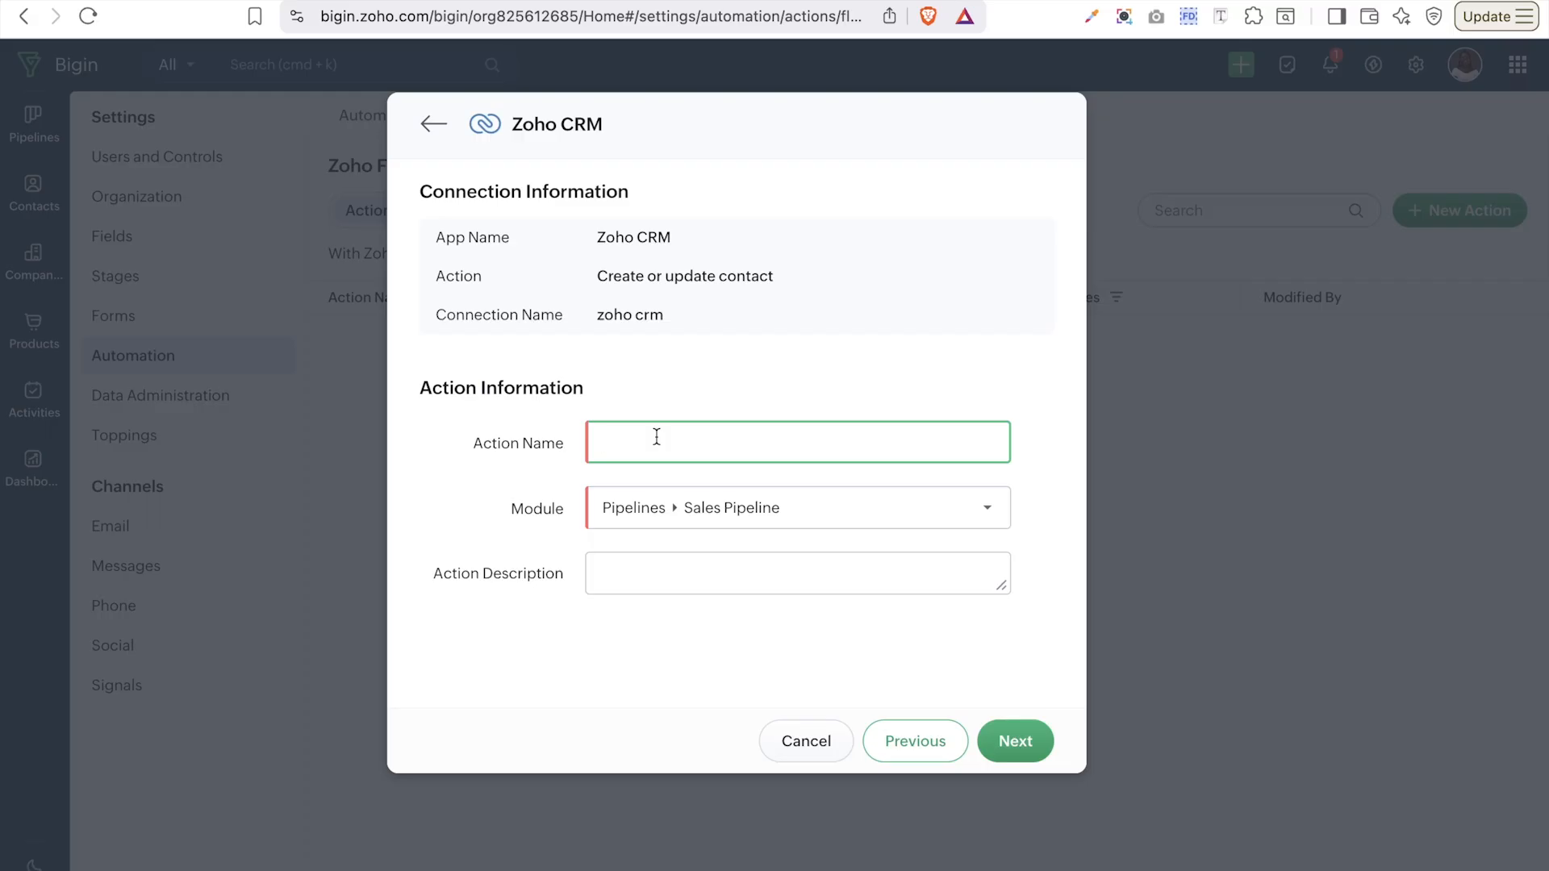
type("zoho crm")
left_click(716, 516)
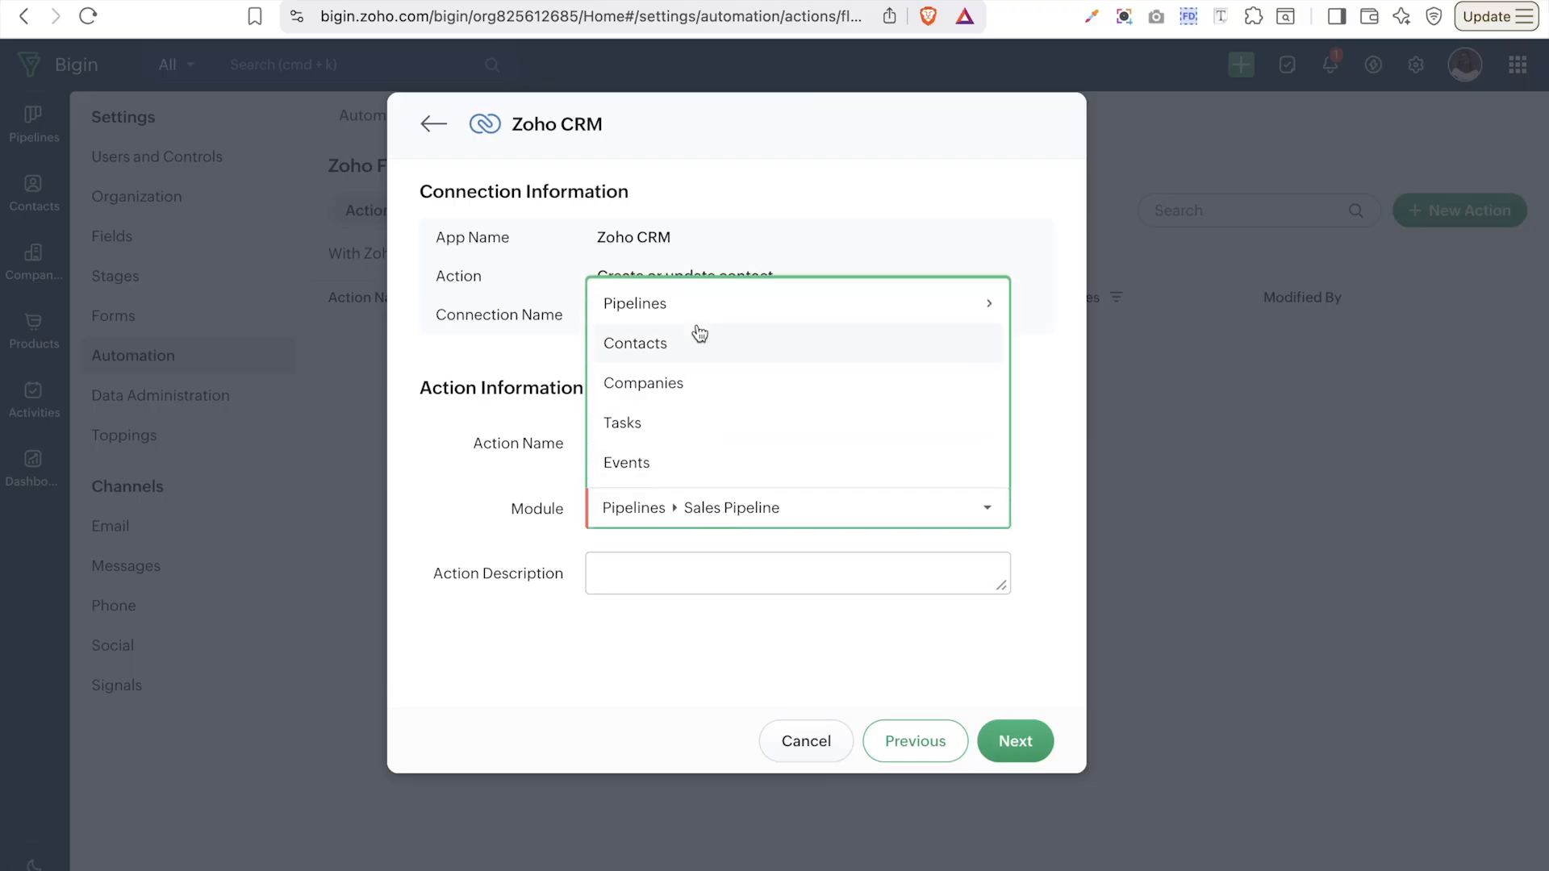
left_click(702, 335)
left_click(728, 585)
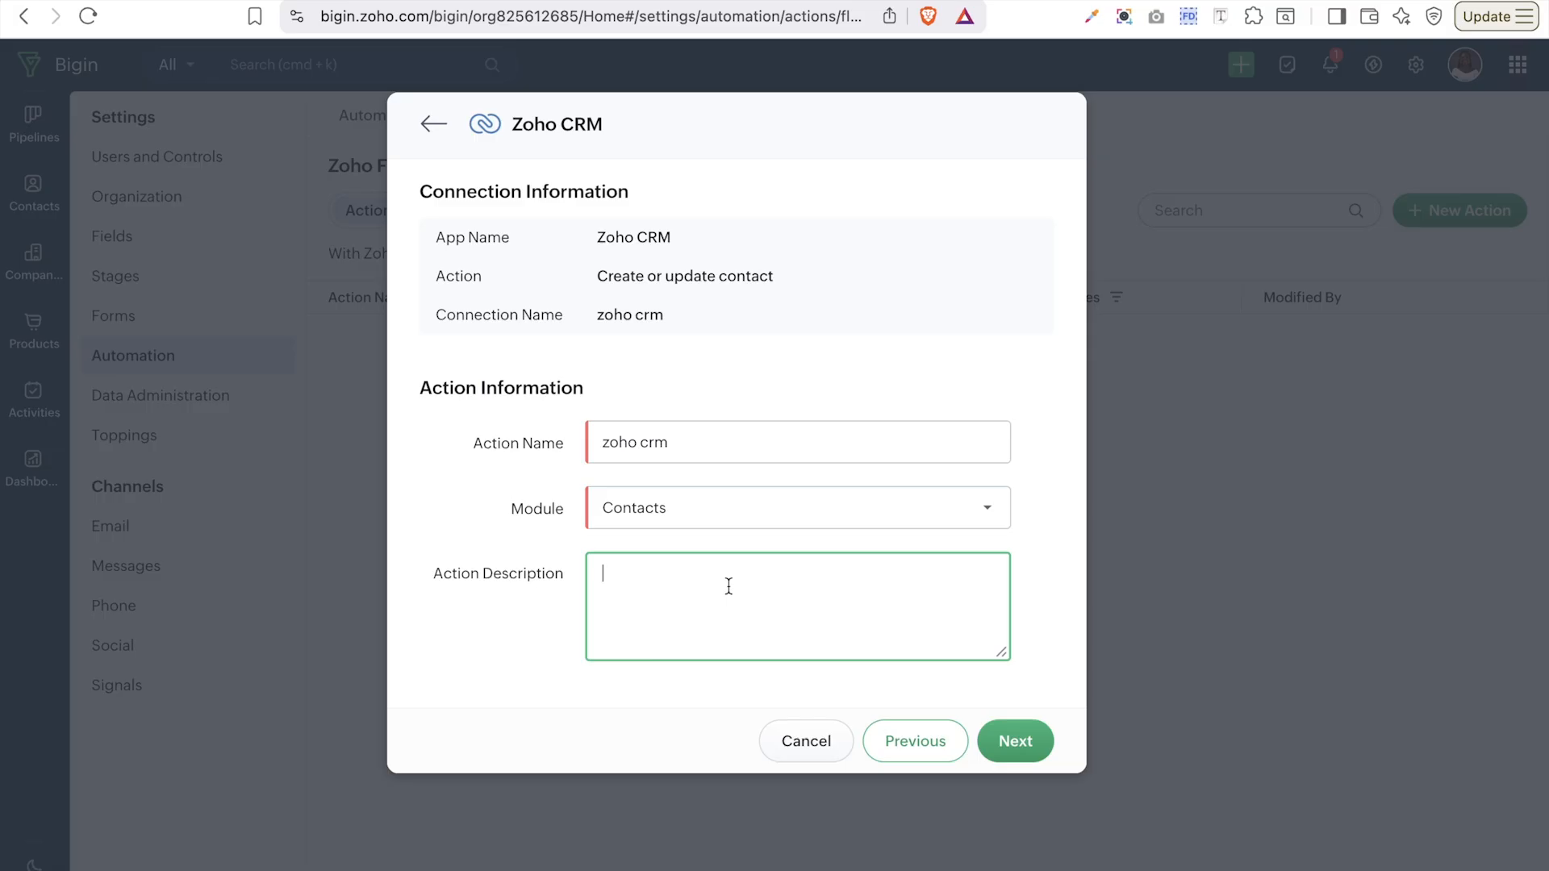
type("create and update contact")
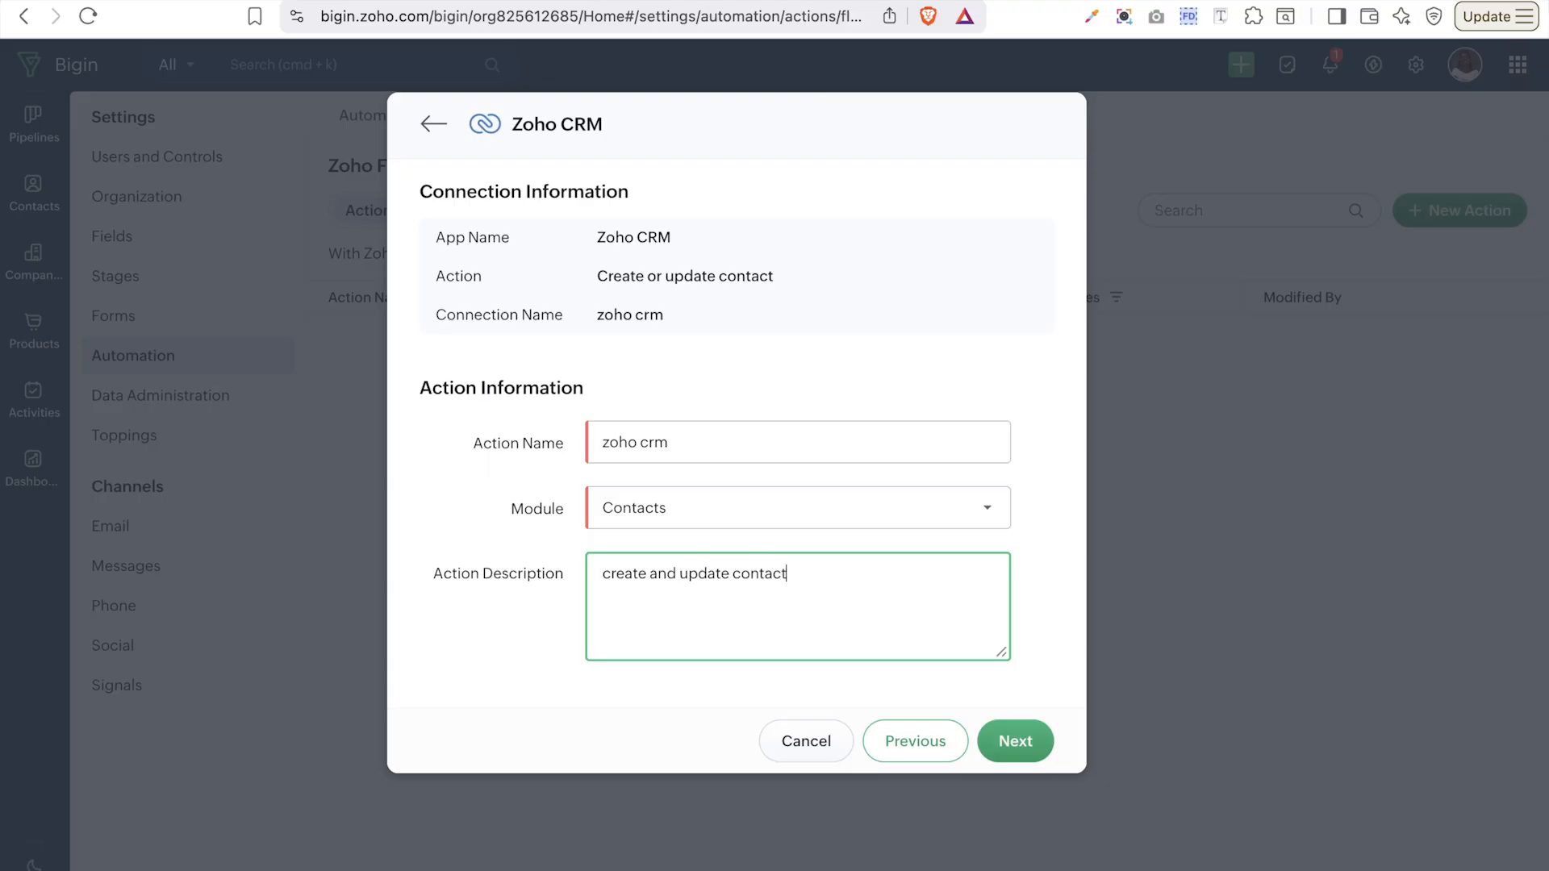
left_click(1017, 742)
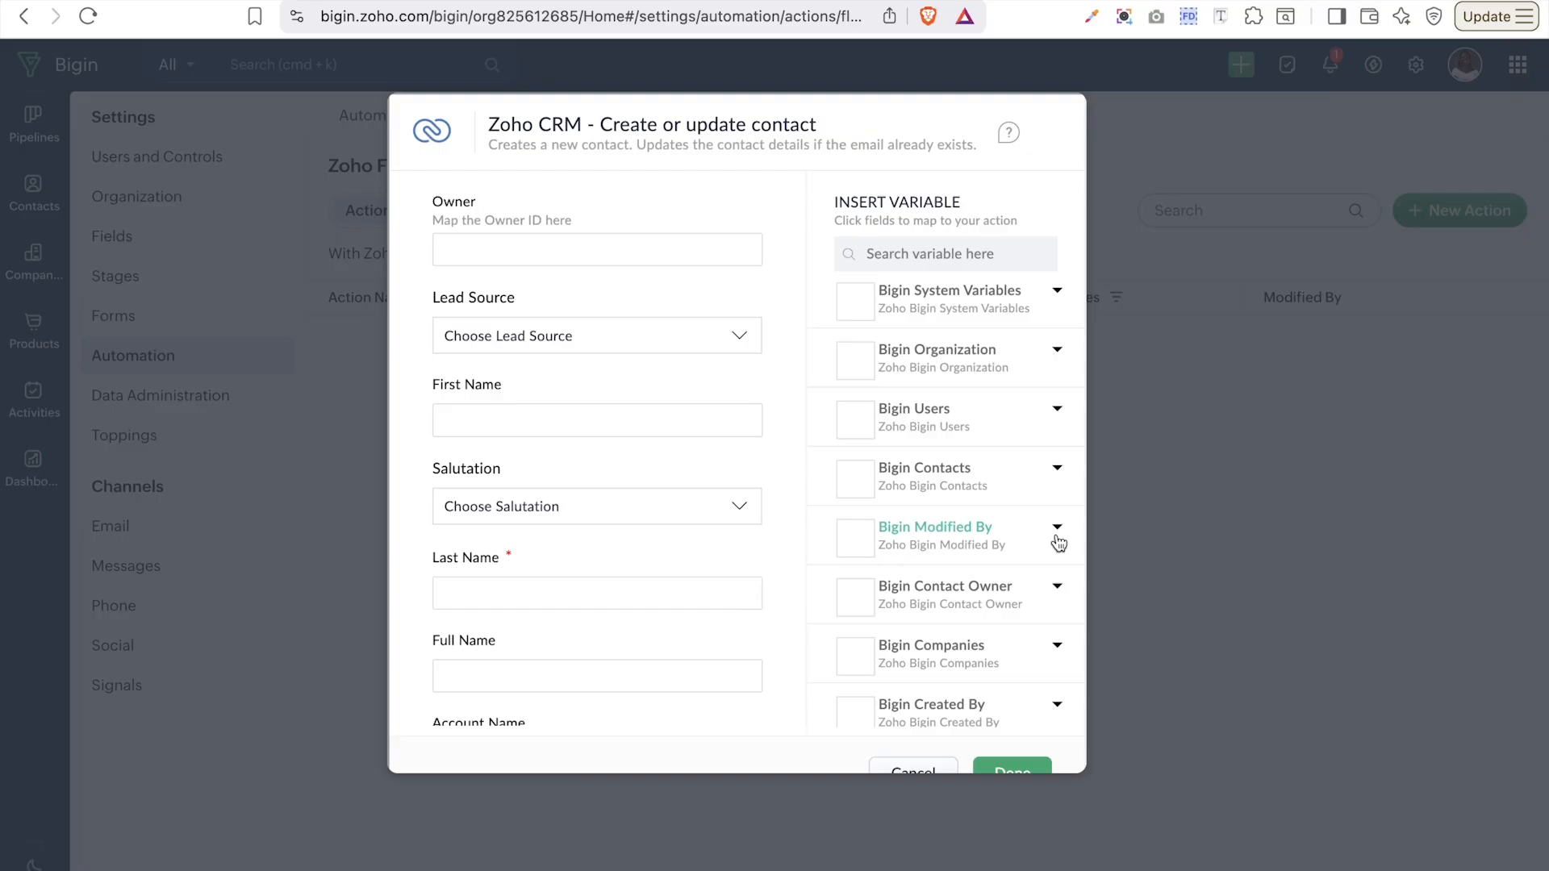
- Map the Last Name and First Name fields to the contact's last-name and first-name variables
left_click(493, 588)
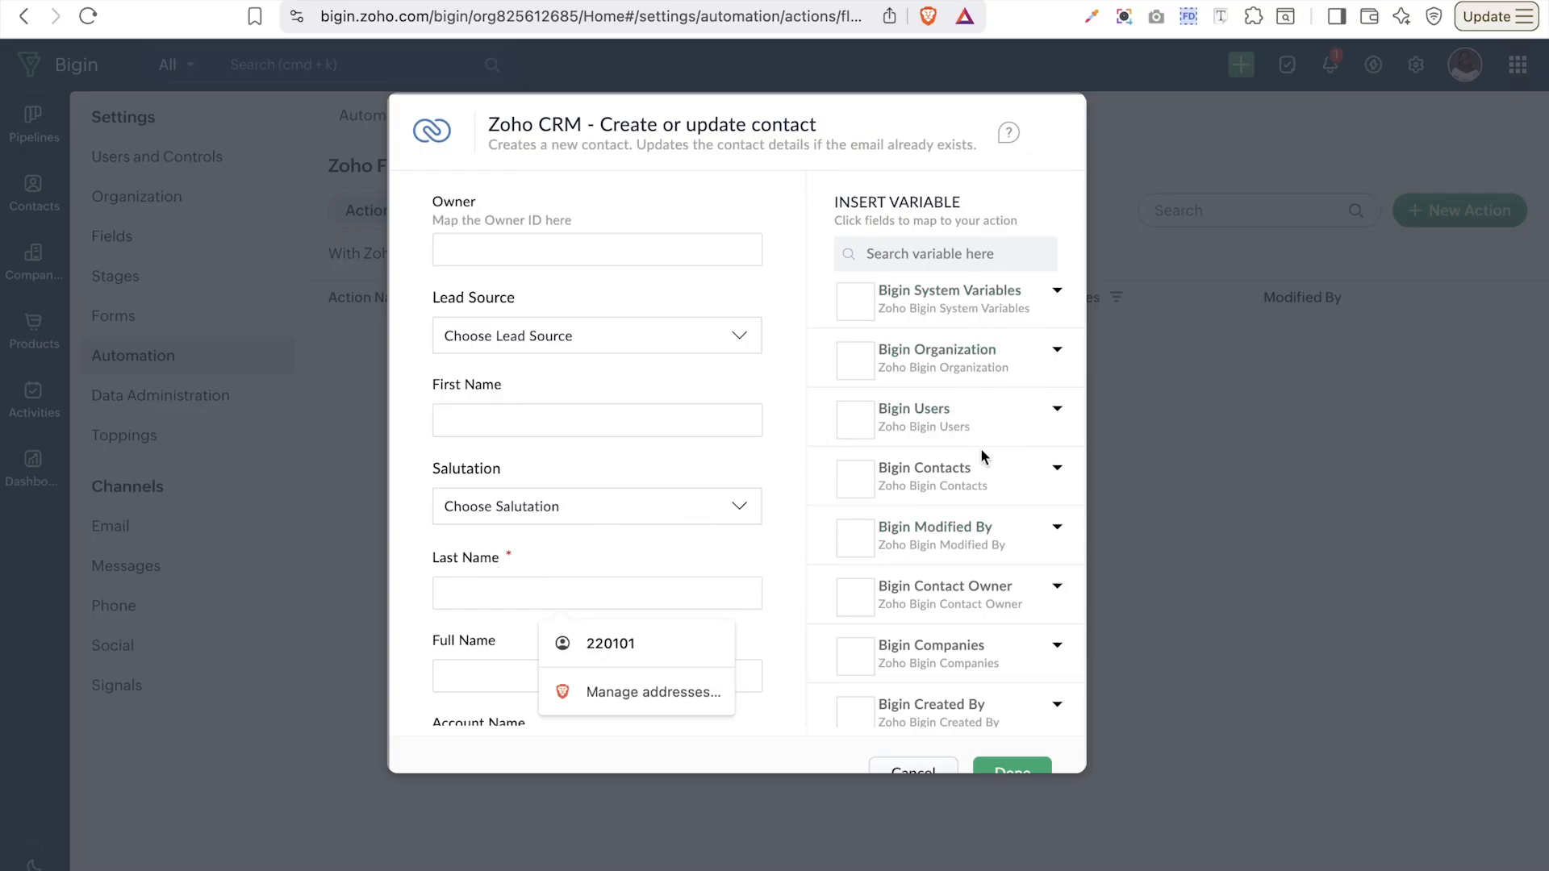
scroll(991, 413, "down", 1)
scroll(991, 413, "up", 1)
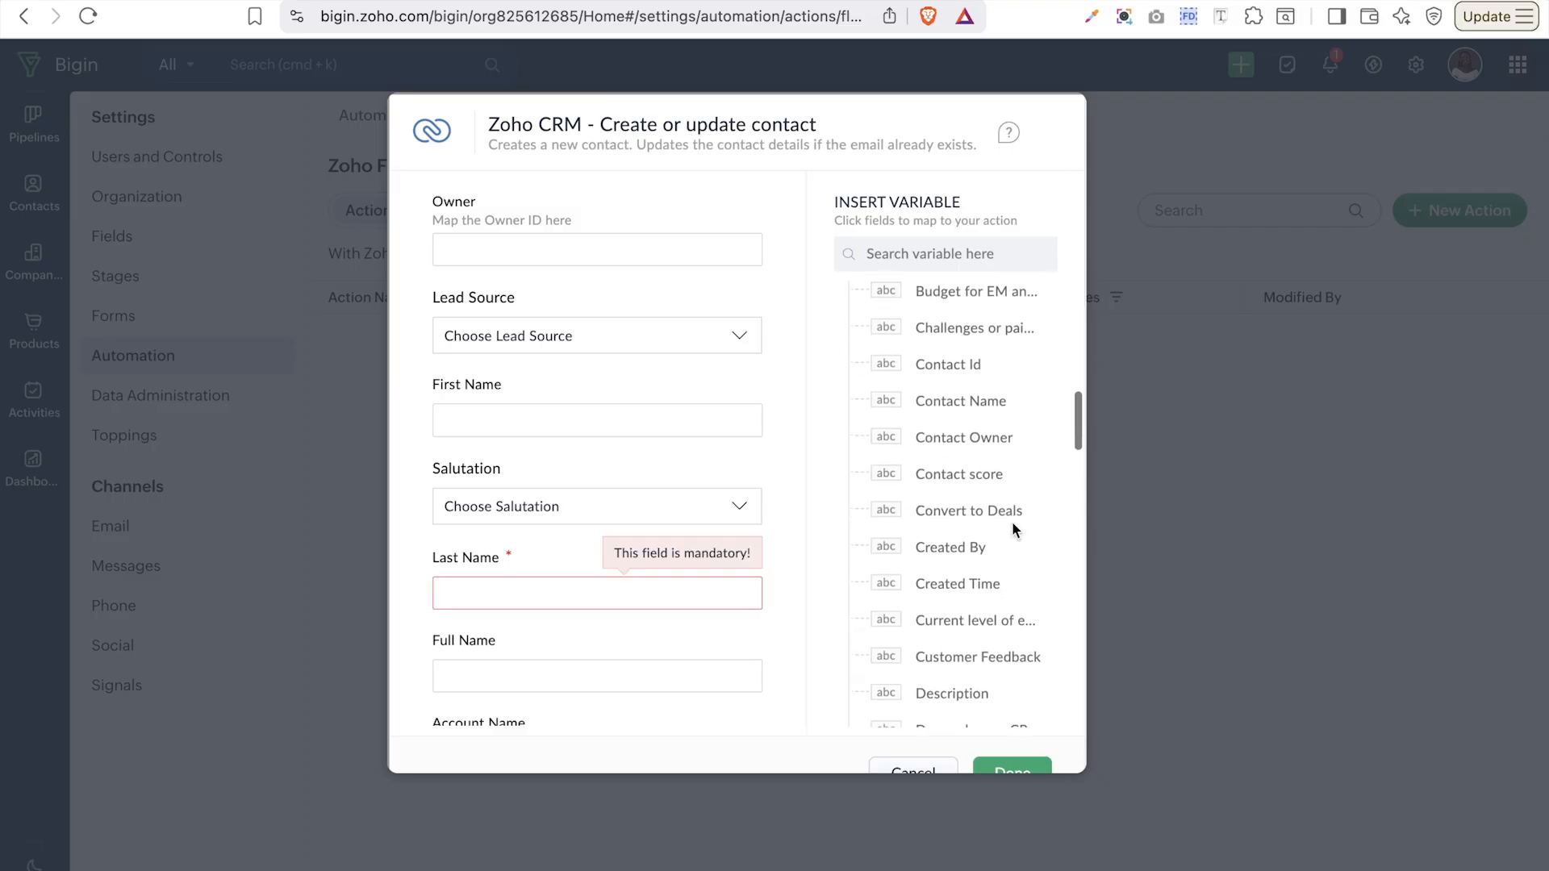
scroll(1014, 530, "down", 1)
scroll(991, 415, "down", 8)
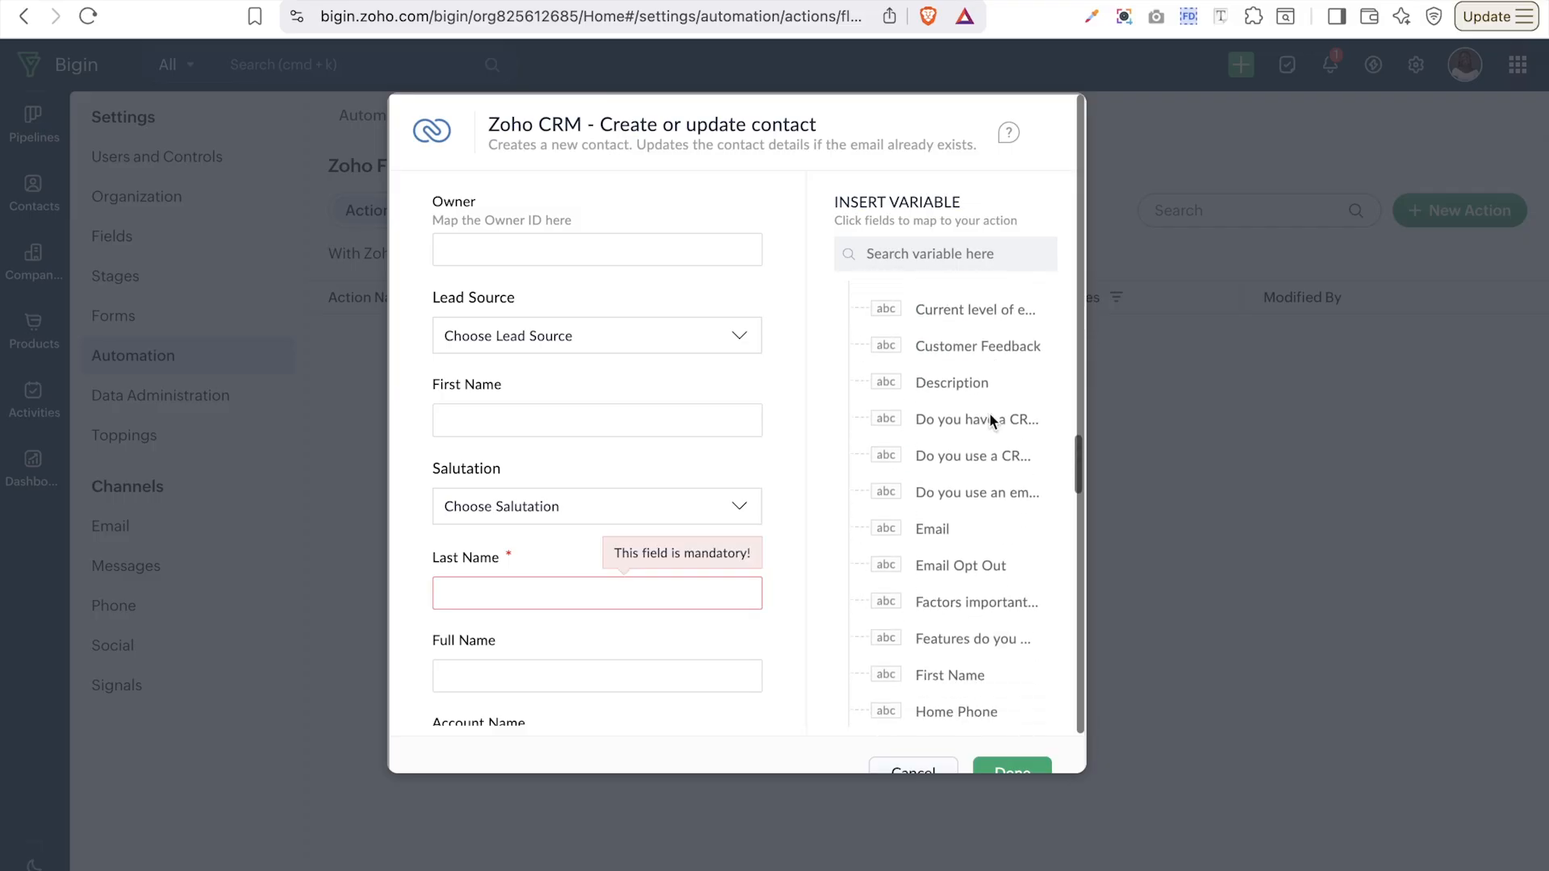
scroll(989, 413, "down", 6)
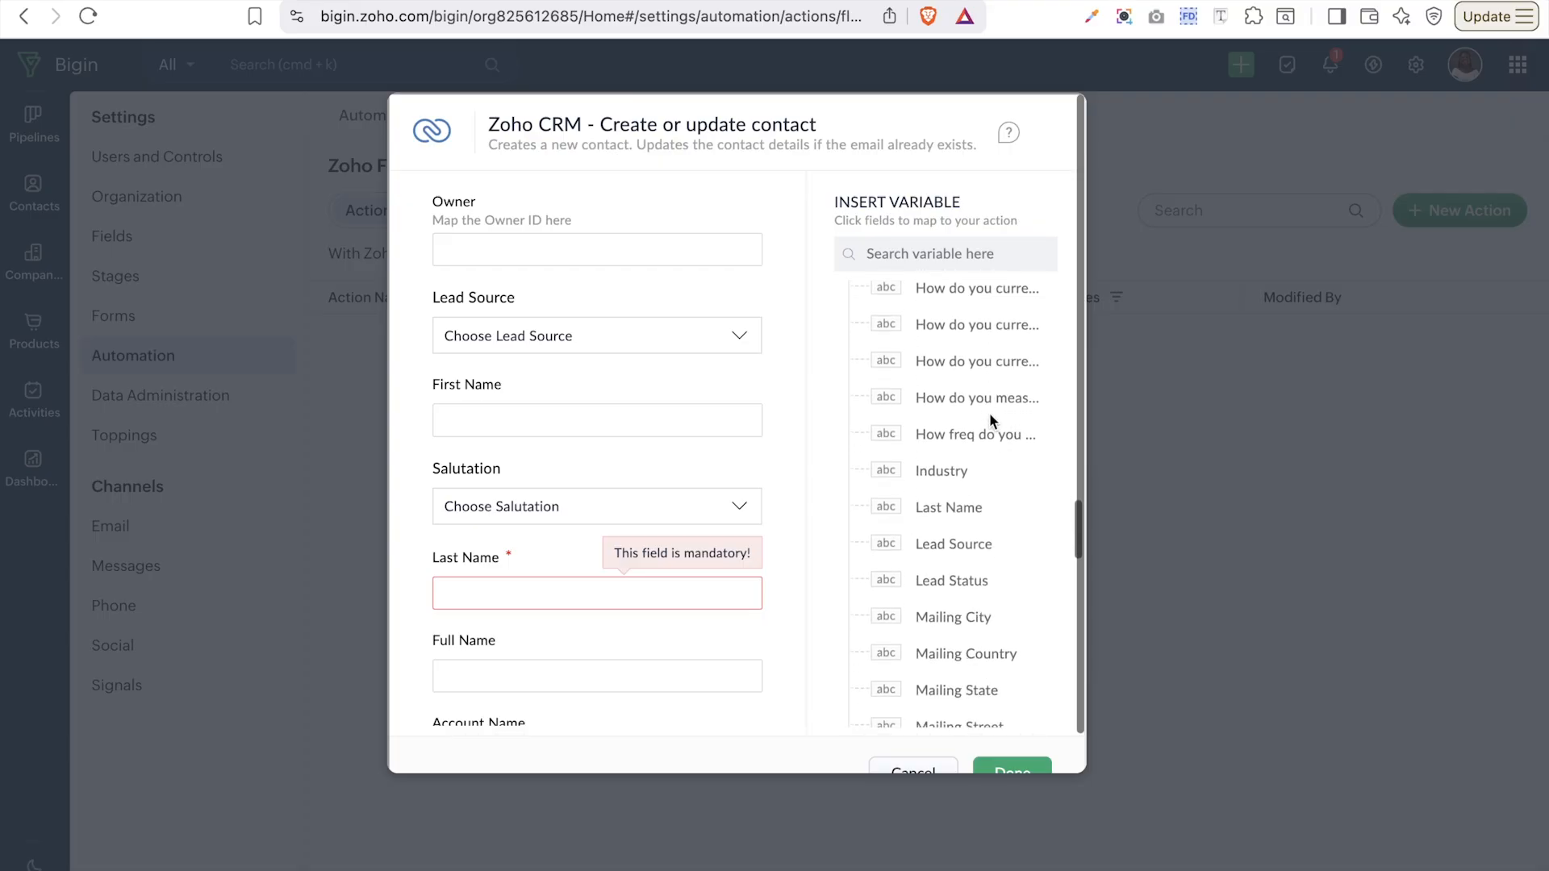
left_click_drag(936, 512, 613, 581)
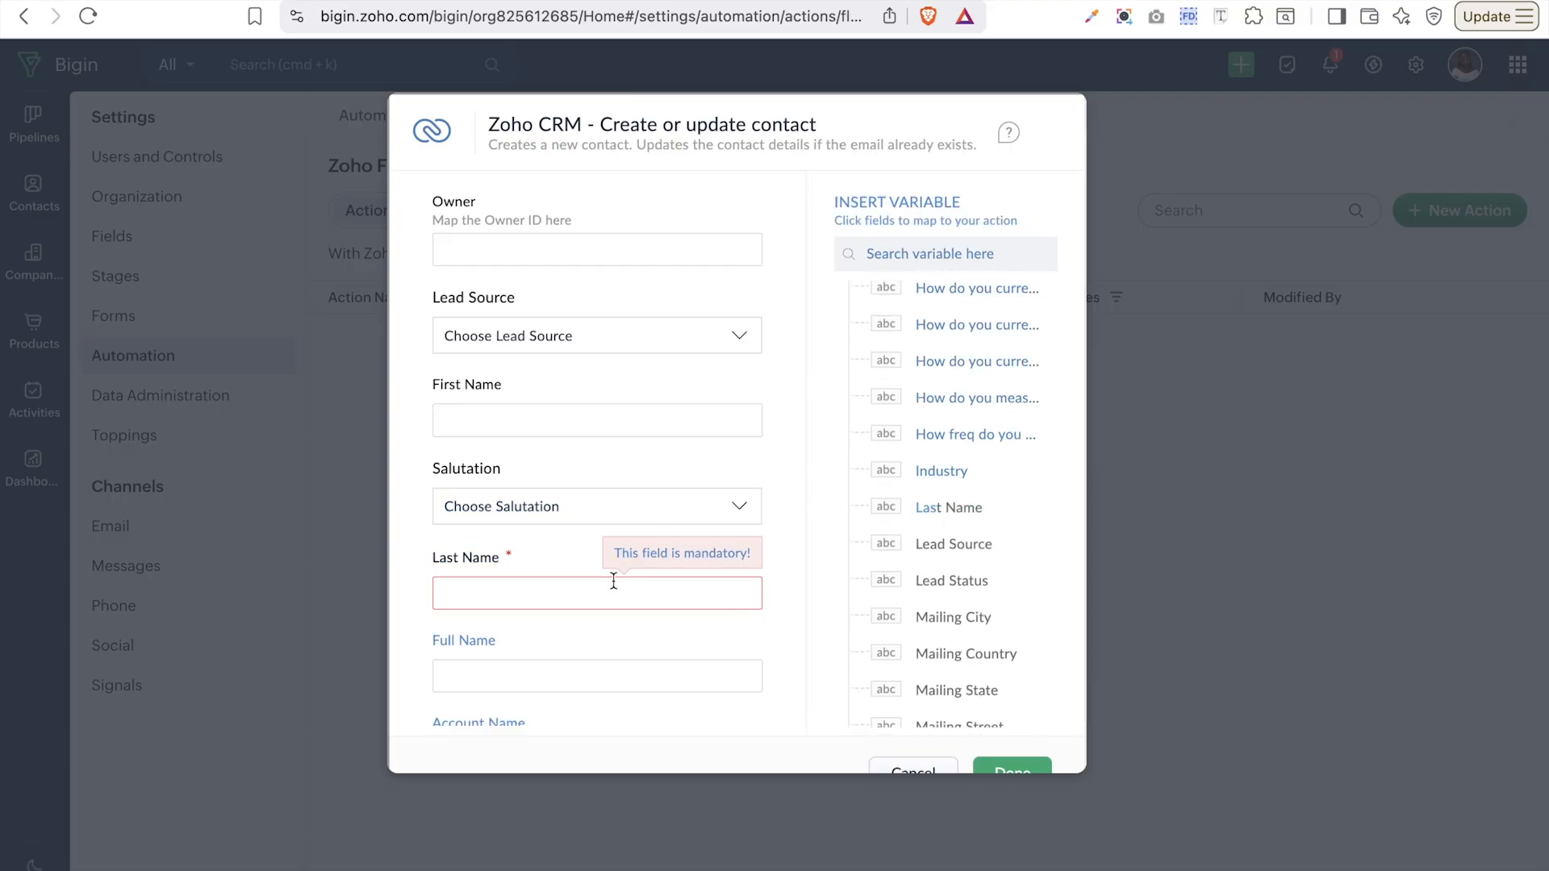
left_click(940, 509)
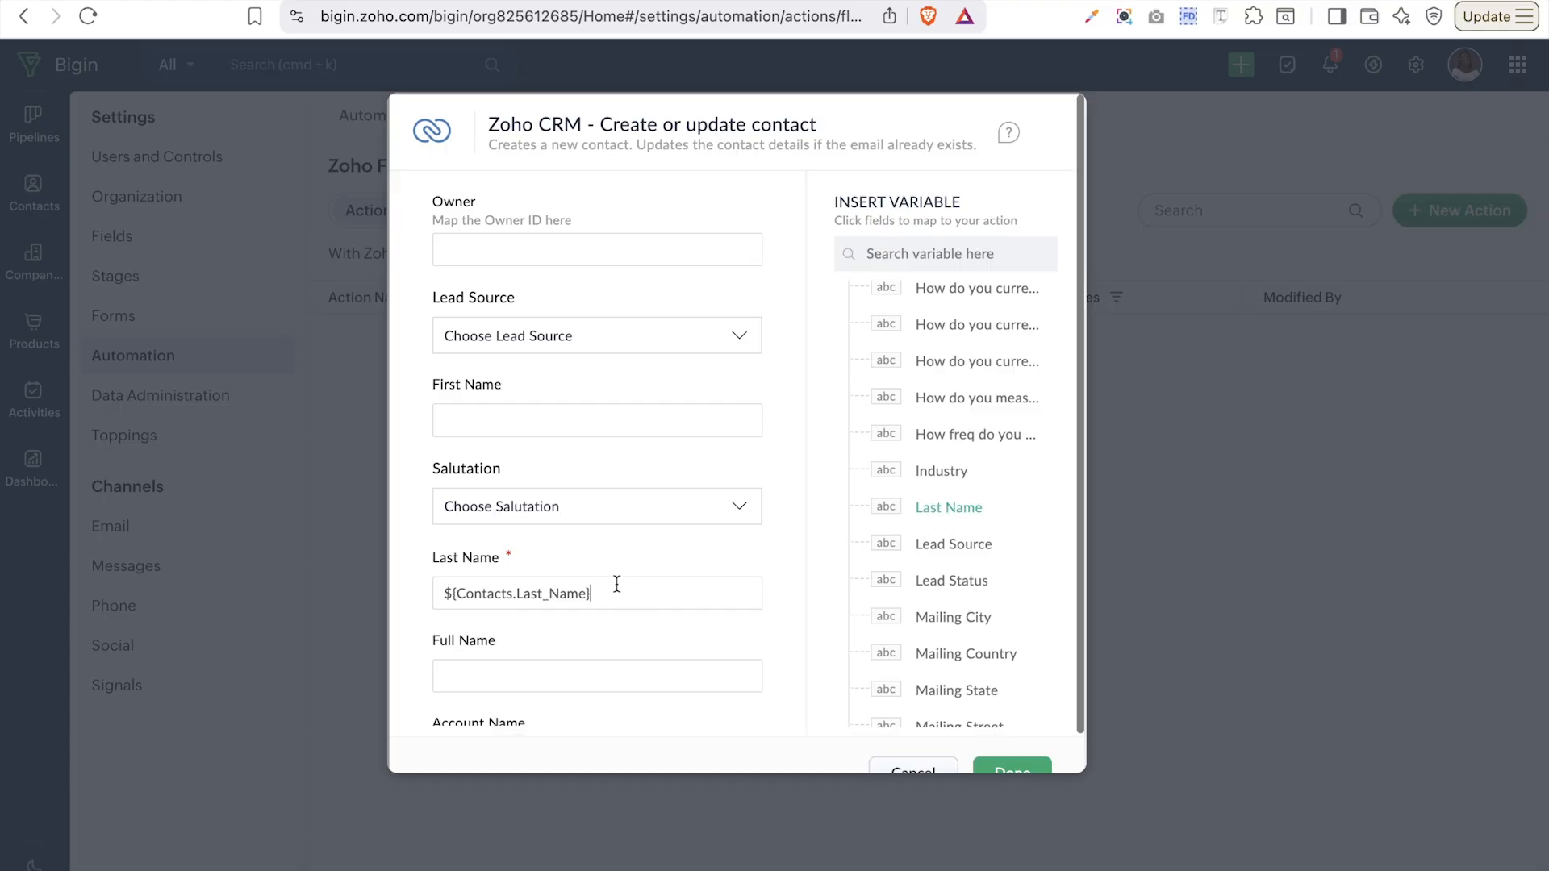
scroll(616, 584, "down", 1)
left_click(612, 395)
scroll(1035, 371, "up", 1)
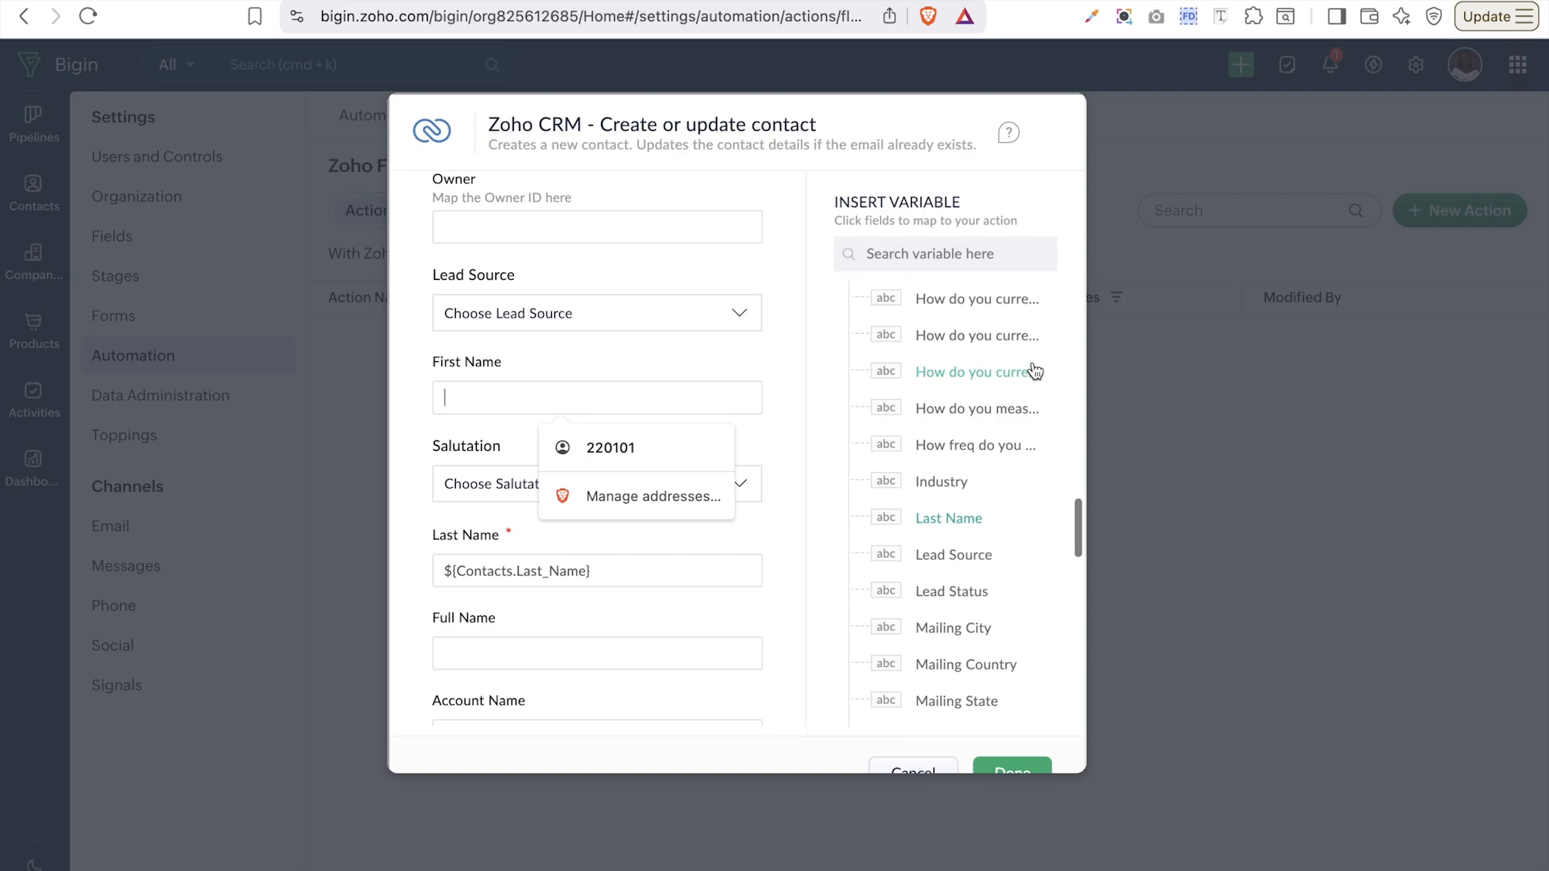
scroll(1036, 371, "up", 2)
left_click(952, 414)
scroll(729, 516, "down", 3)
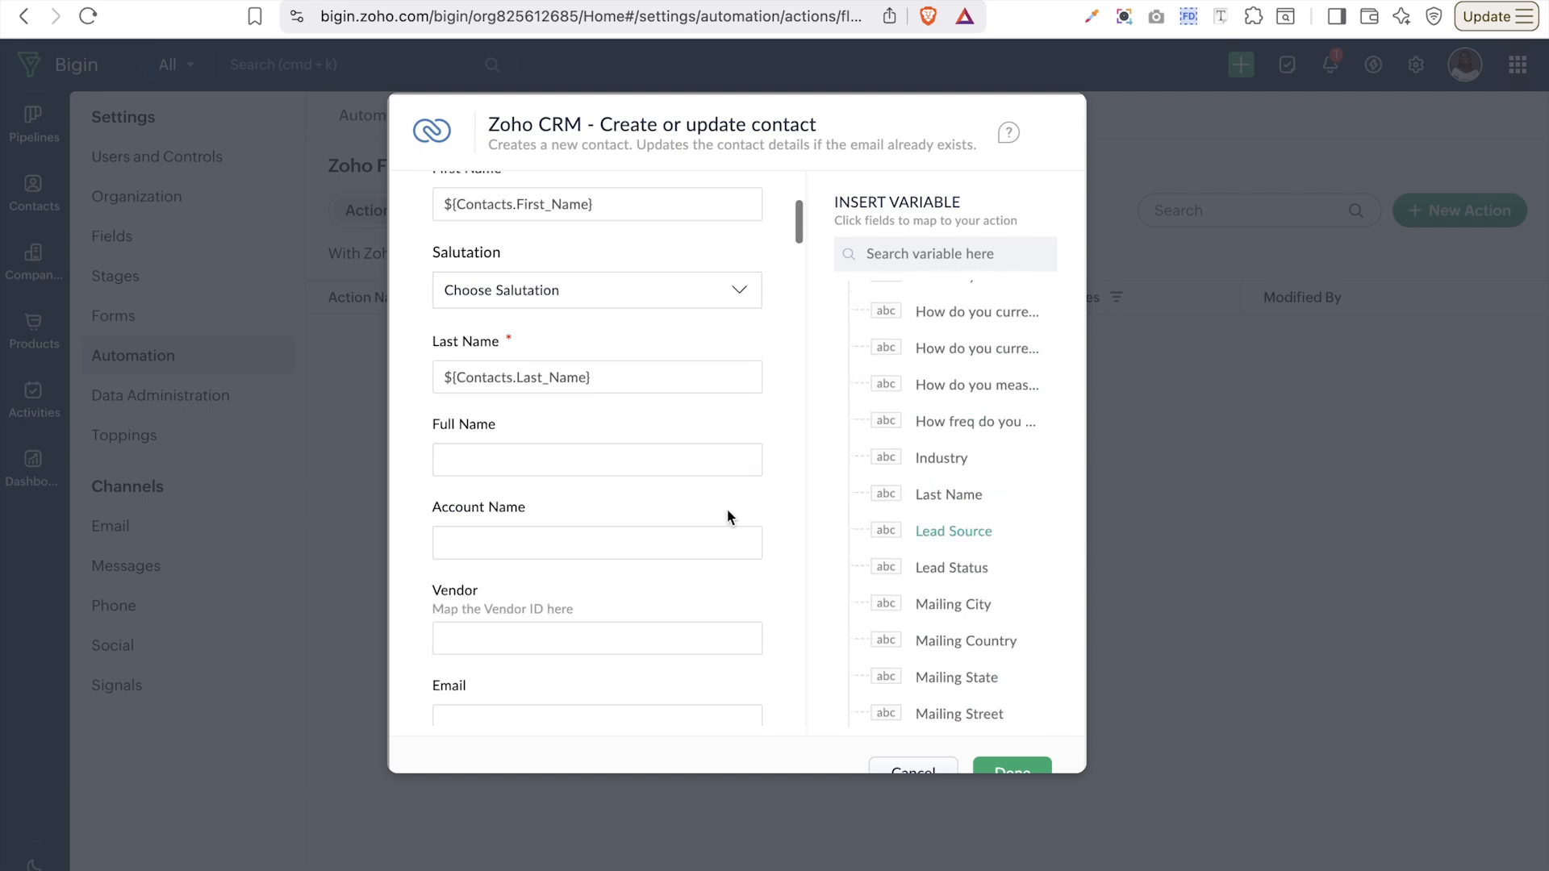
scroll(618, 434, "down", 4)
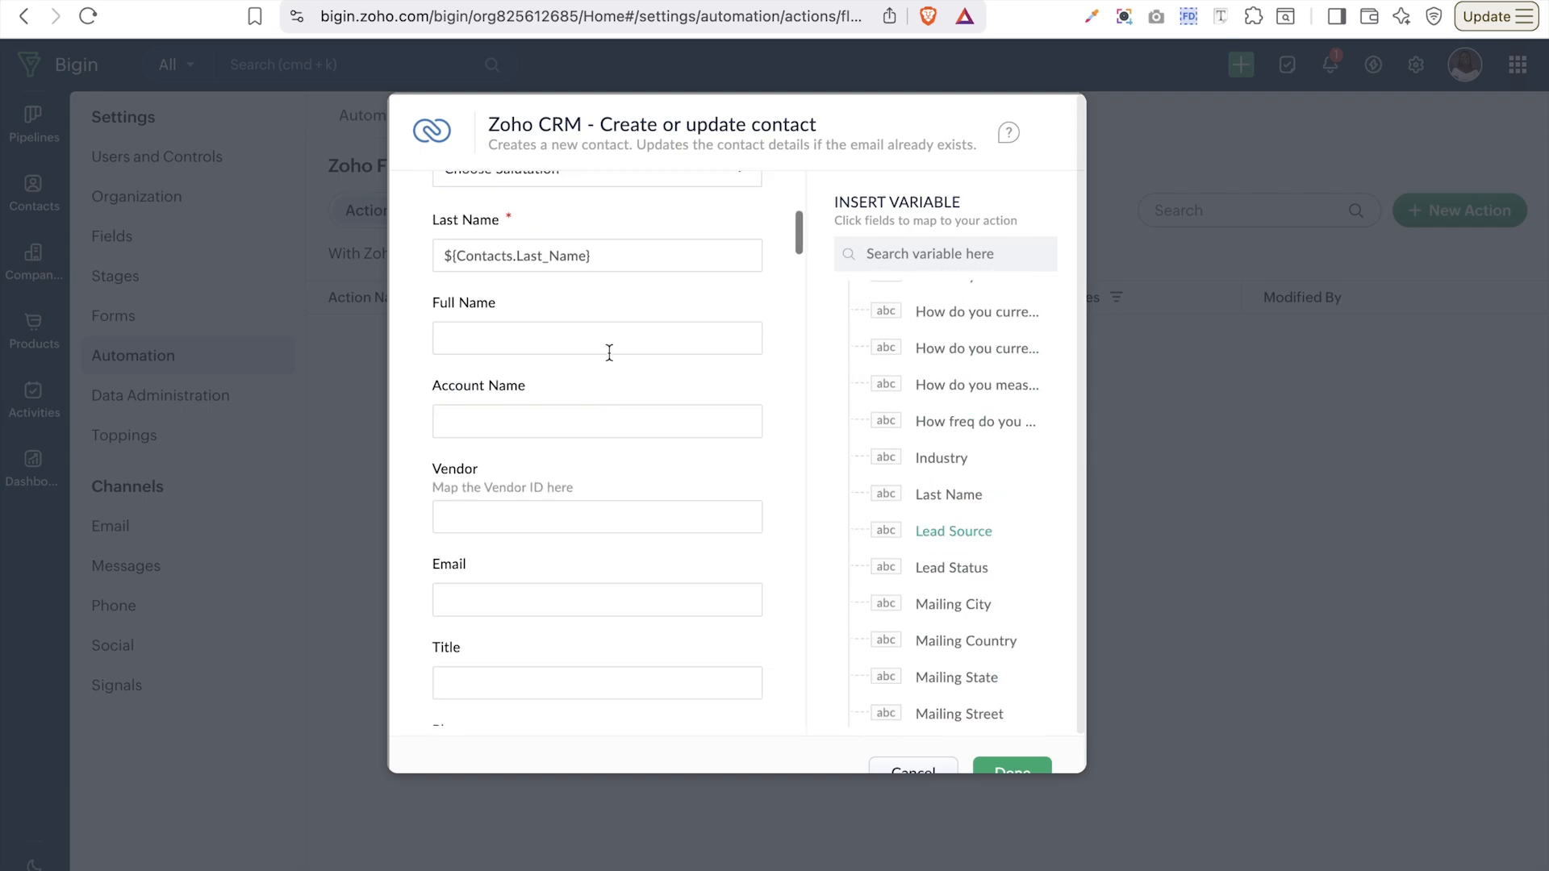
scroll(936, 399, "up", 4)
scroll(936, 403, "up", 6)
scroll(938, 415, "up", 1)
scroll(938, 415, "down", 3)
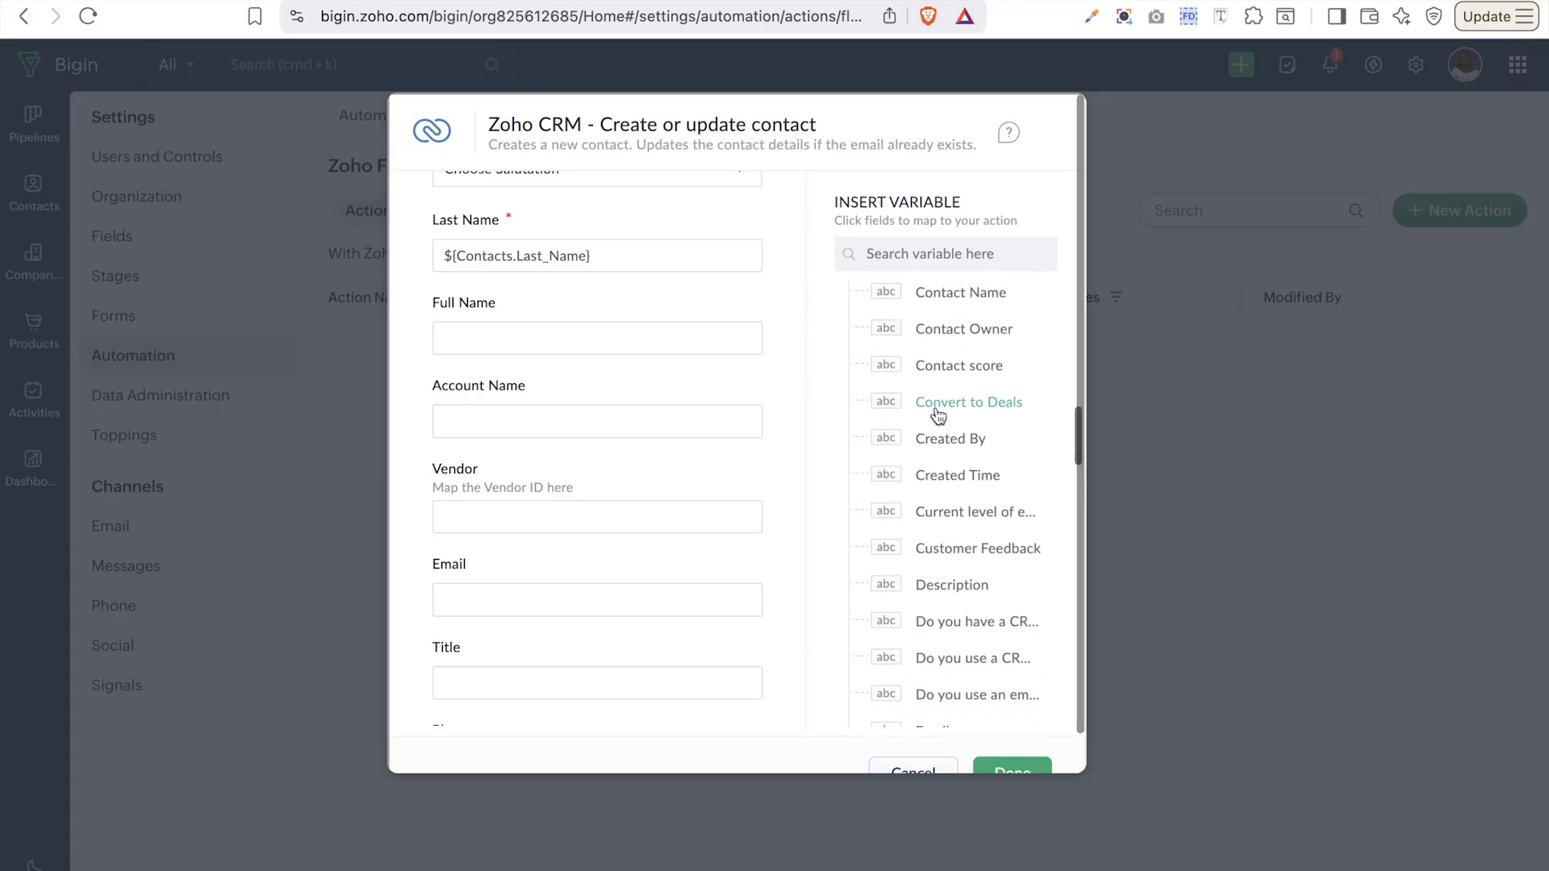
- Map Full Name to the Contact Name variable and Email to the contact's email variable
left_click(932, 298)
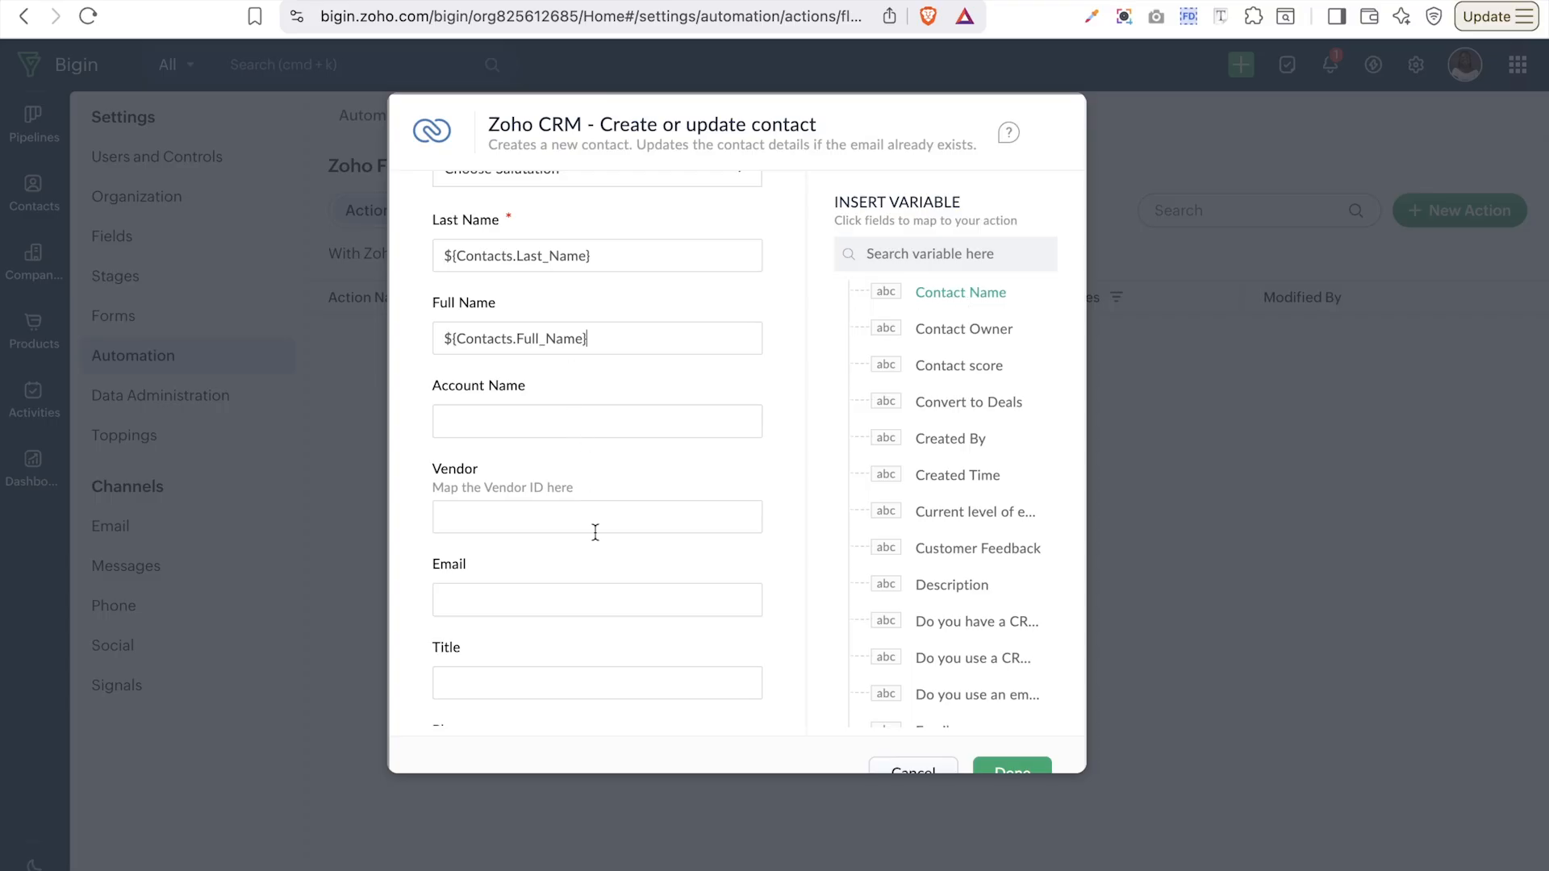
left_click(565, 593)
scroll(946, 488, "down", 1)
scroll(946, 488, "down", 5)
left_click(934, 467)
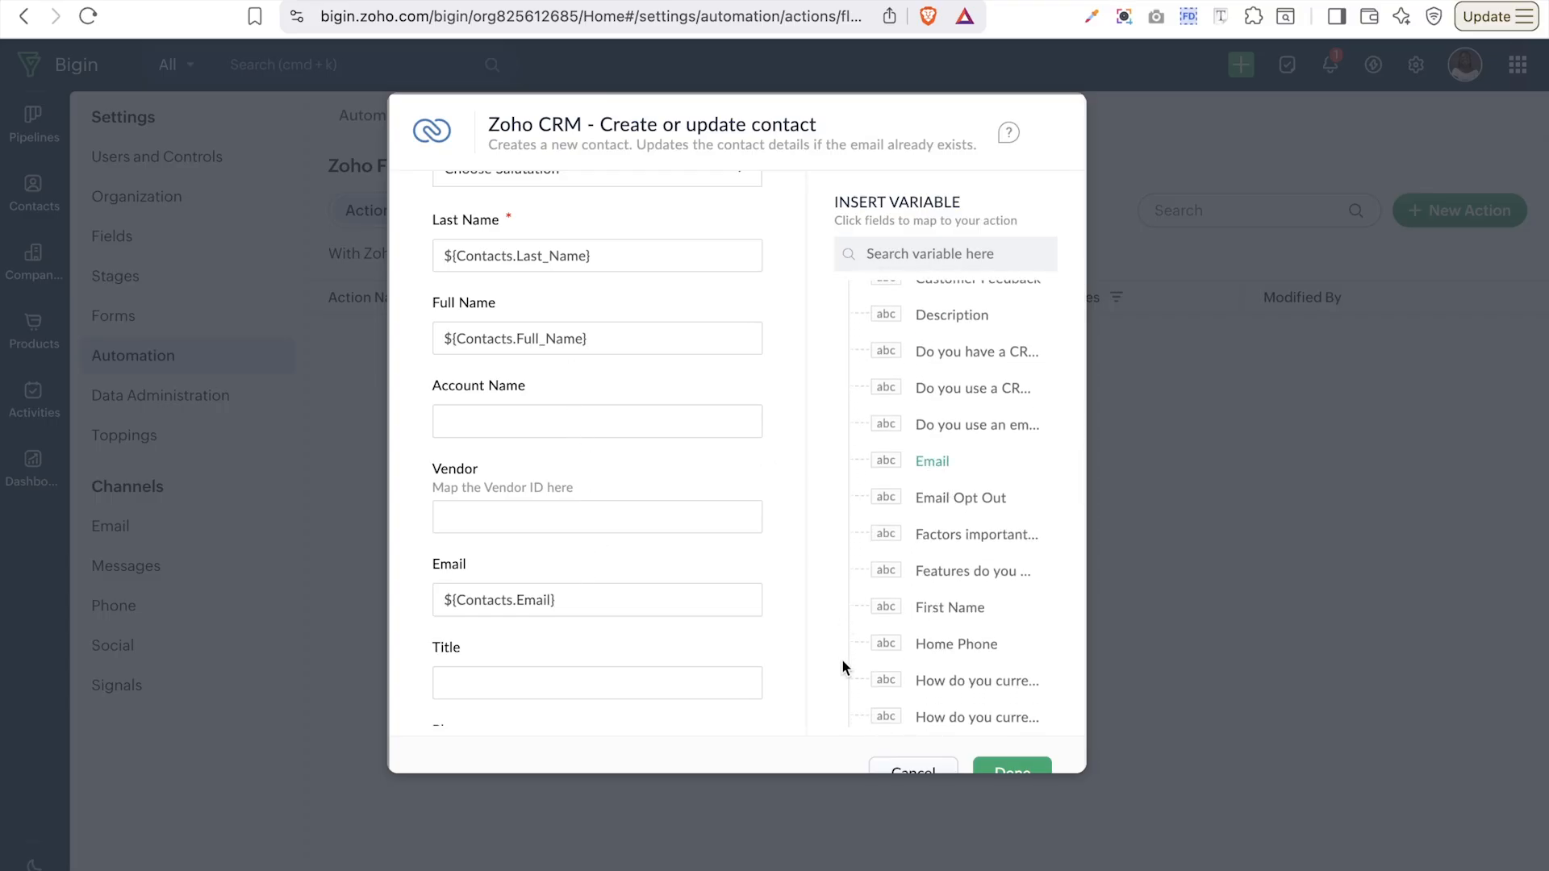
scroll(842, 666, "down", 7)
scroll(928, 740, "down", 1)
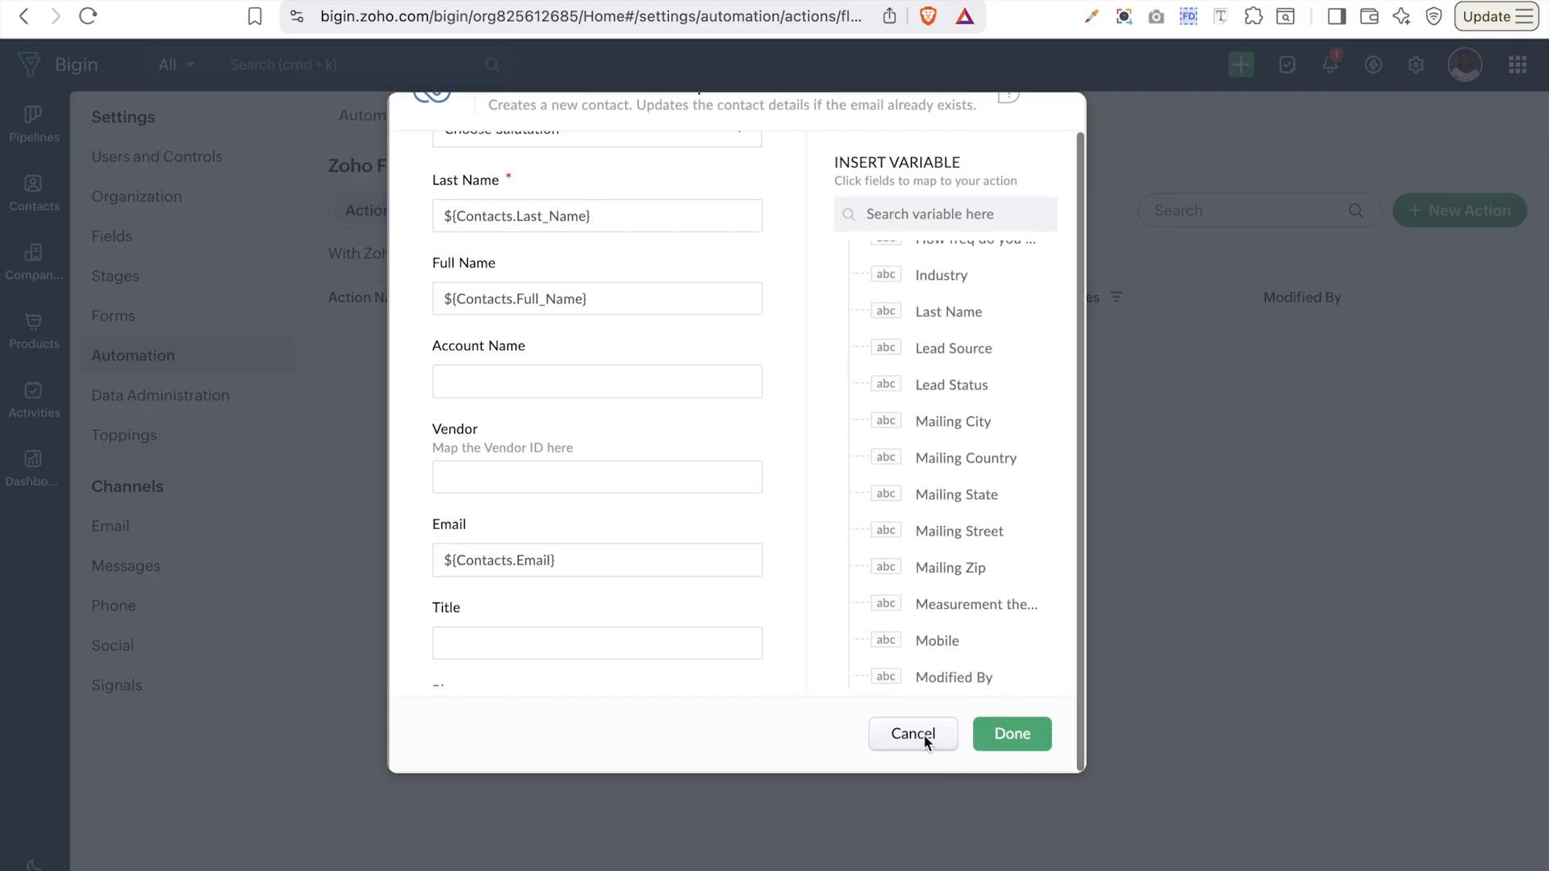
scroll(776, 617, "down", 12)
scroll(776, 617, "down", 10)
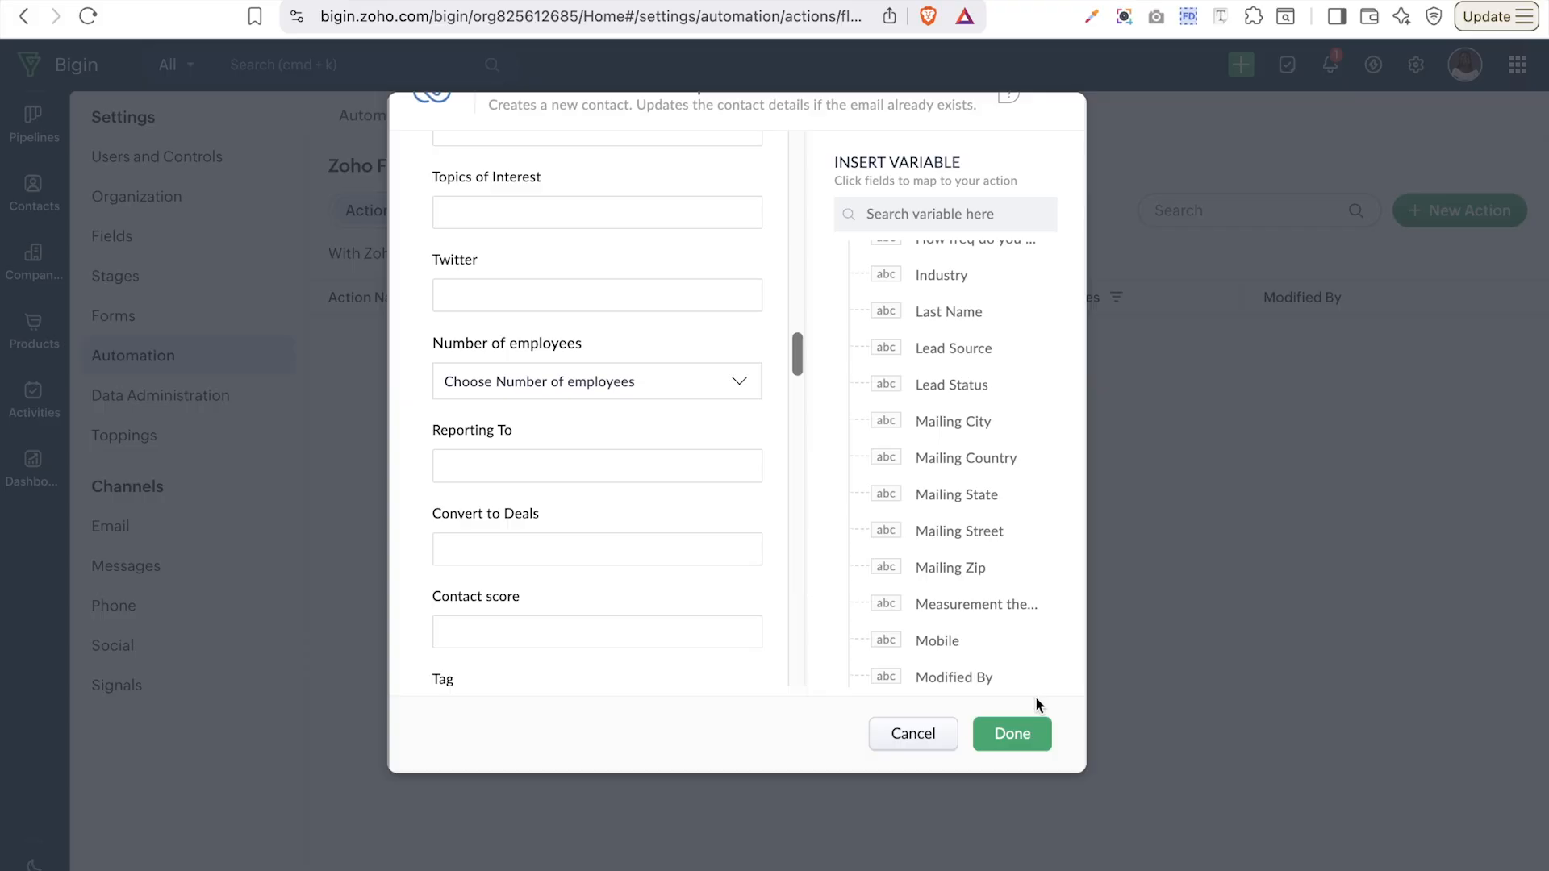
- Create the zoho crm action, then review the Overview dashboard widgets and bring up the dashboard list
left_click(1012, 736)
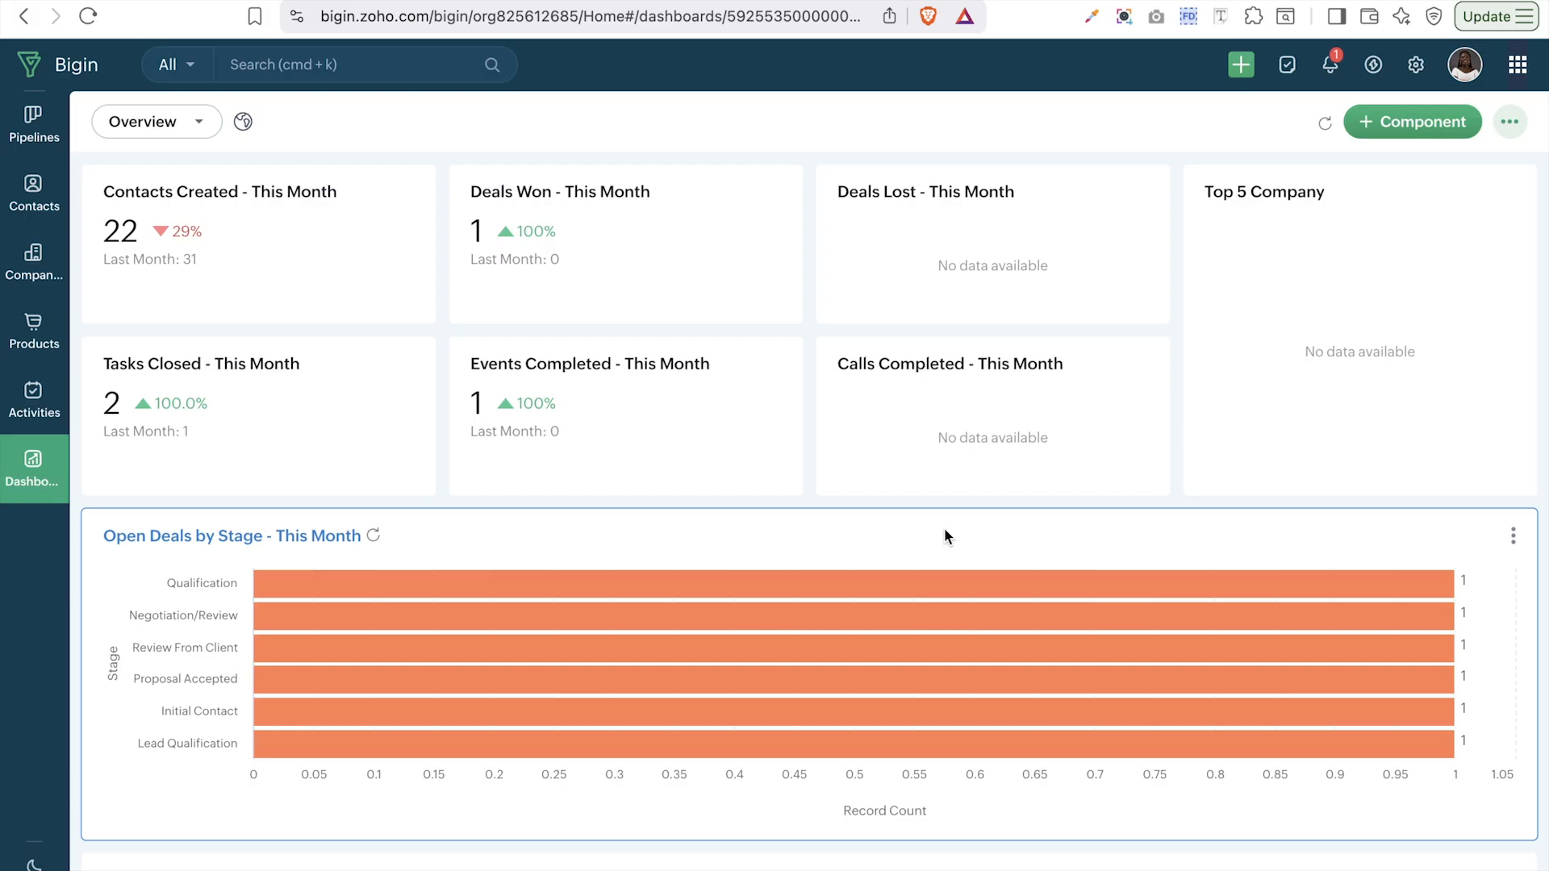
scroll(945, 529, "down", 1)
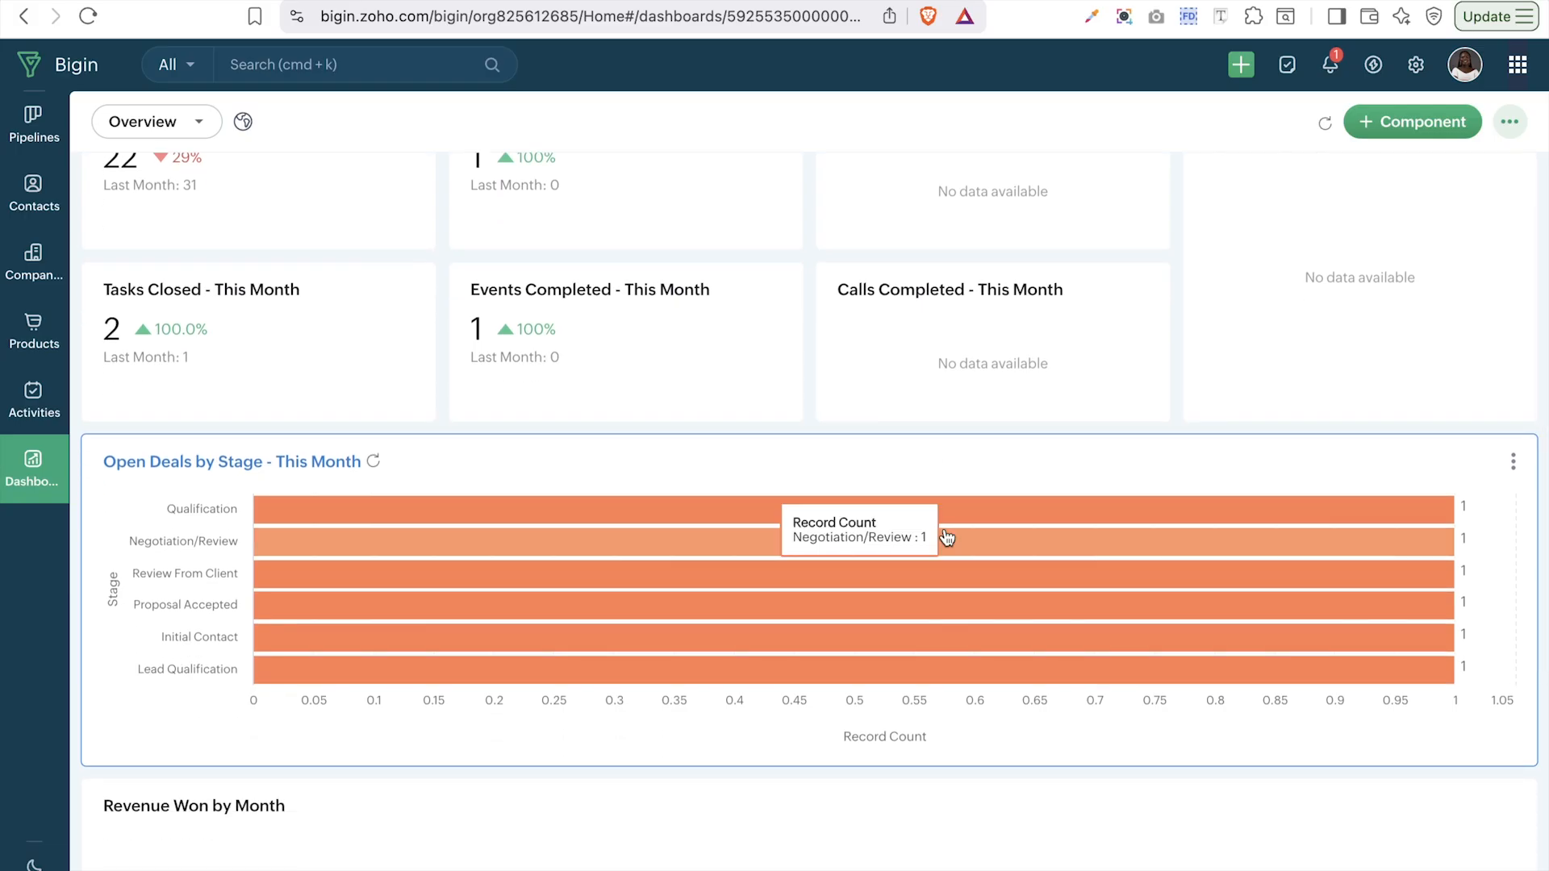
scroll(771, 395, "down", 1)
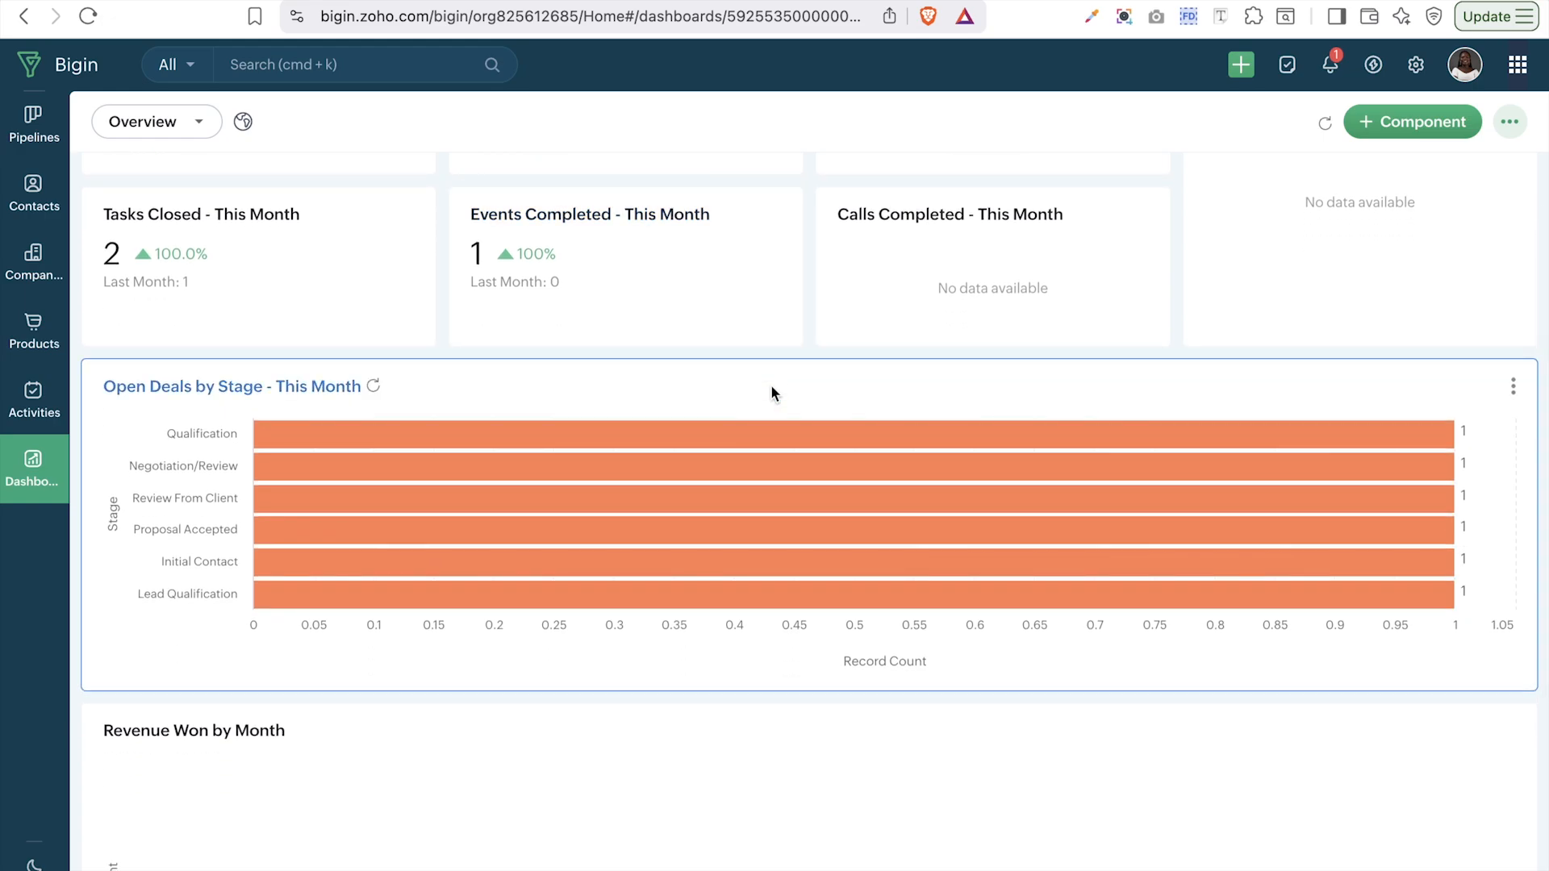
scroll(771, 390, "down", 3)
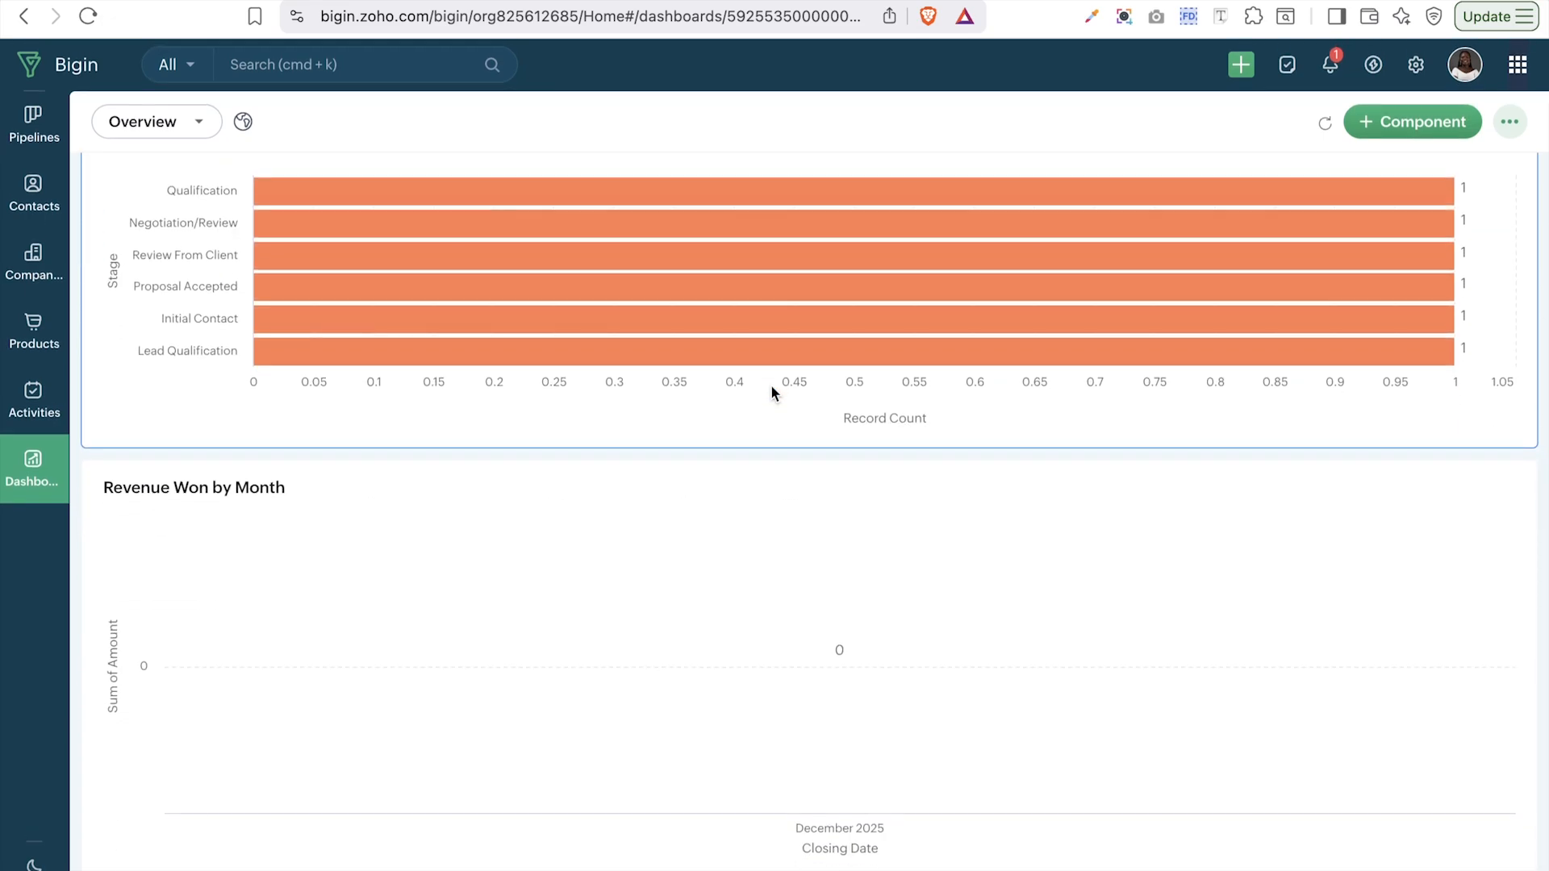
scroll(772, 390, "up", 5)
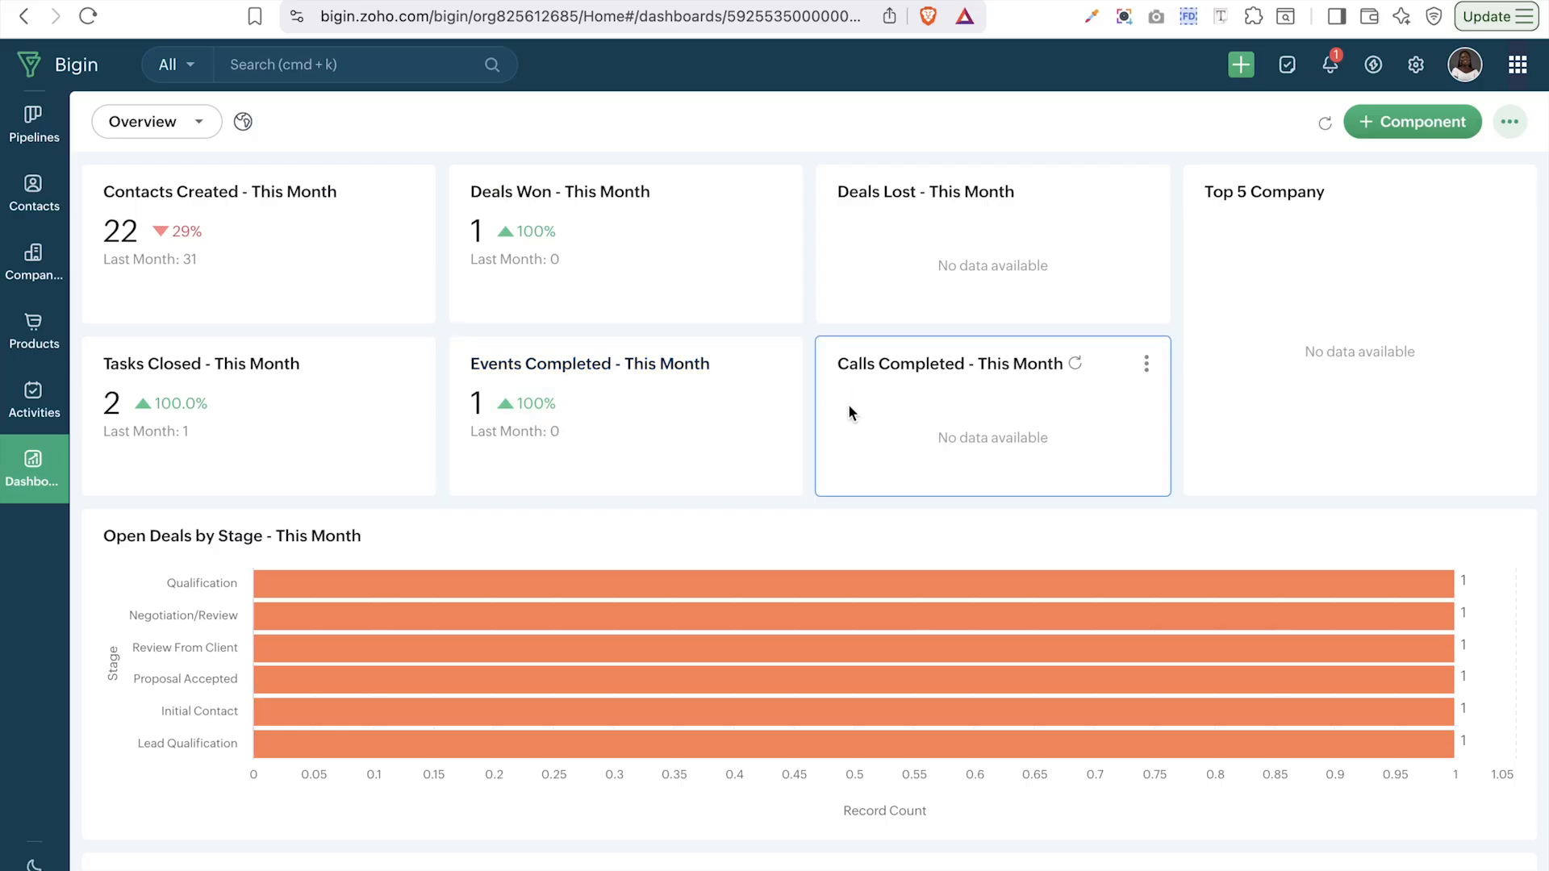
left_click(178, 131)
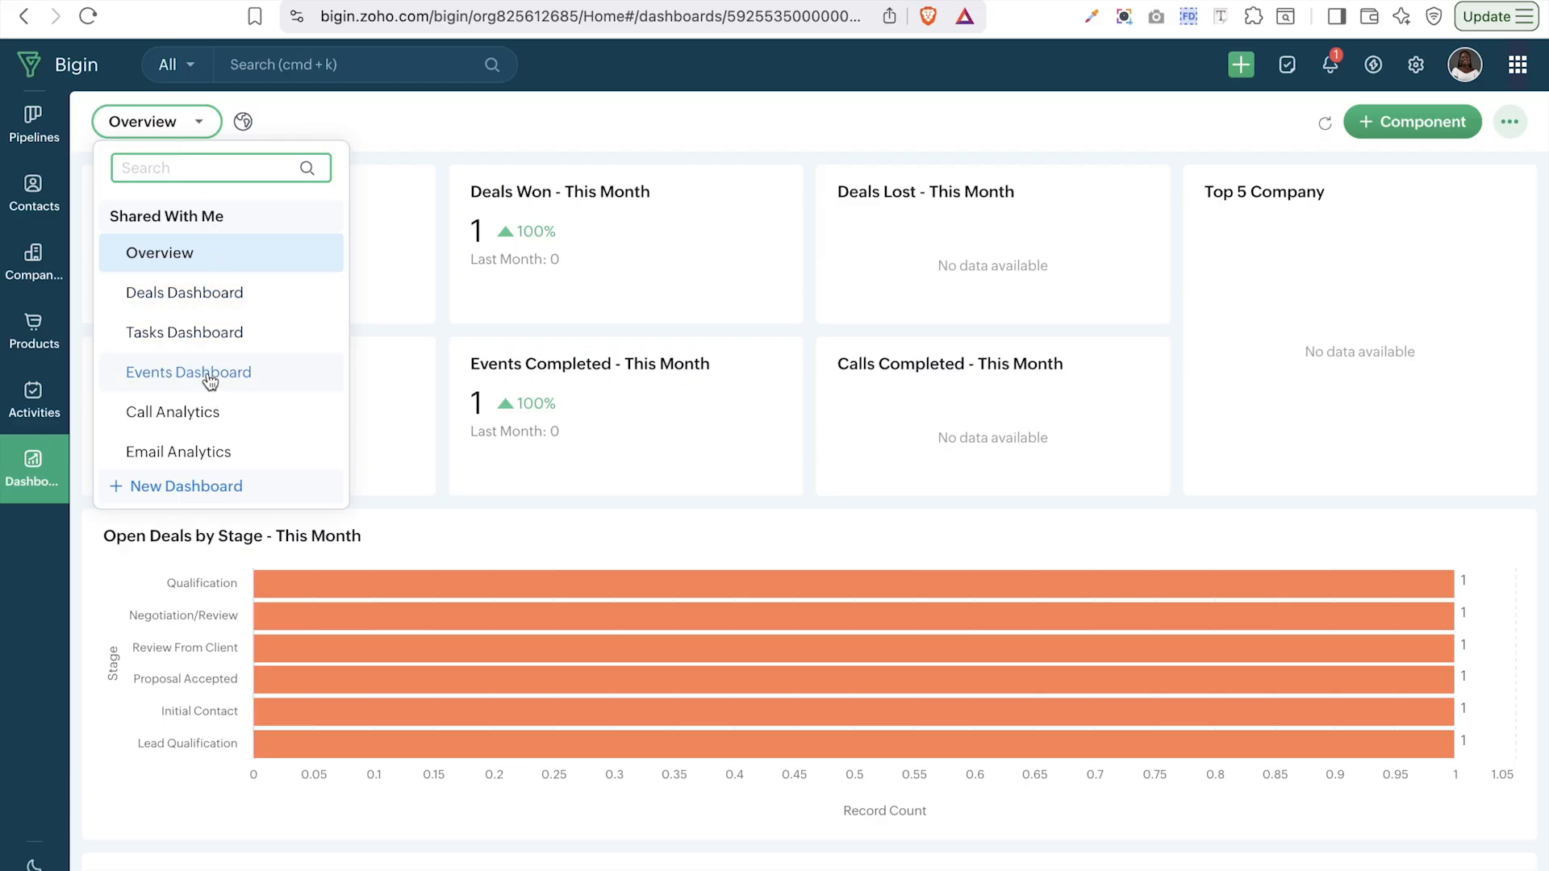
- Switch to the Deals Dashboard, glance at the Open Deals card options, and scroll through its charts
scroll(210, 380, "down", 1)
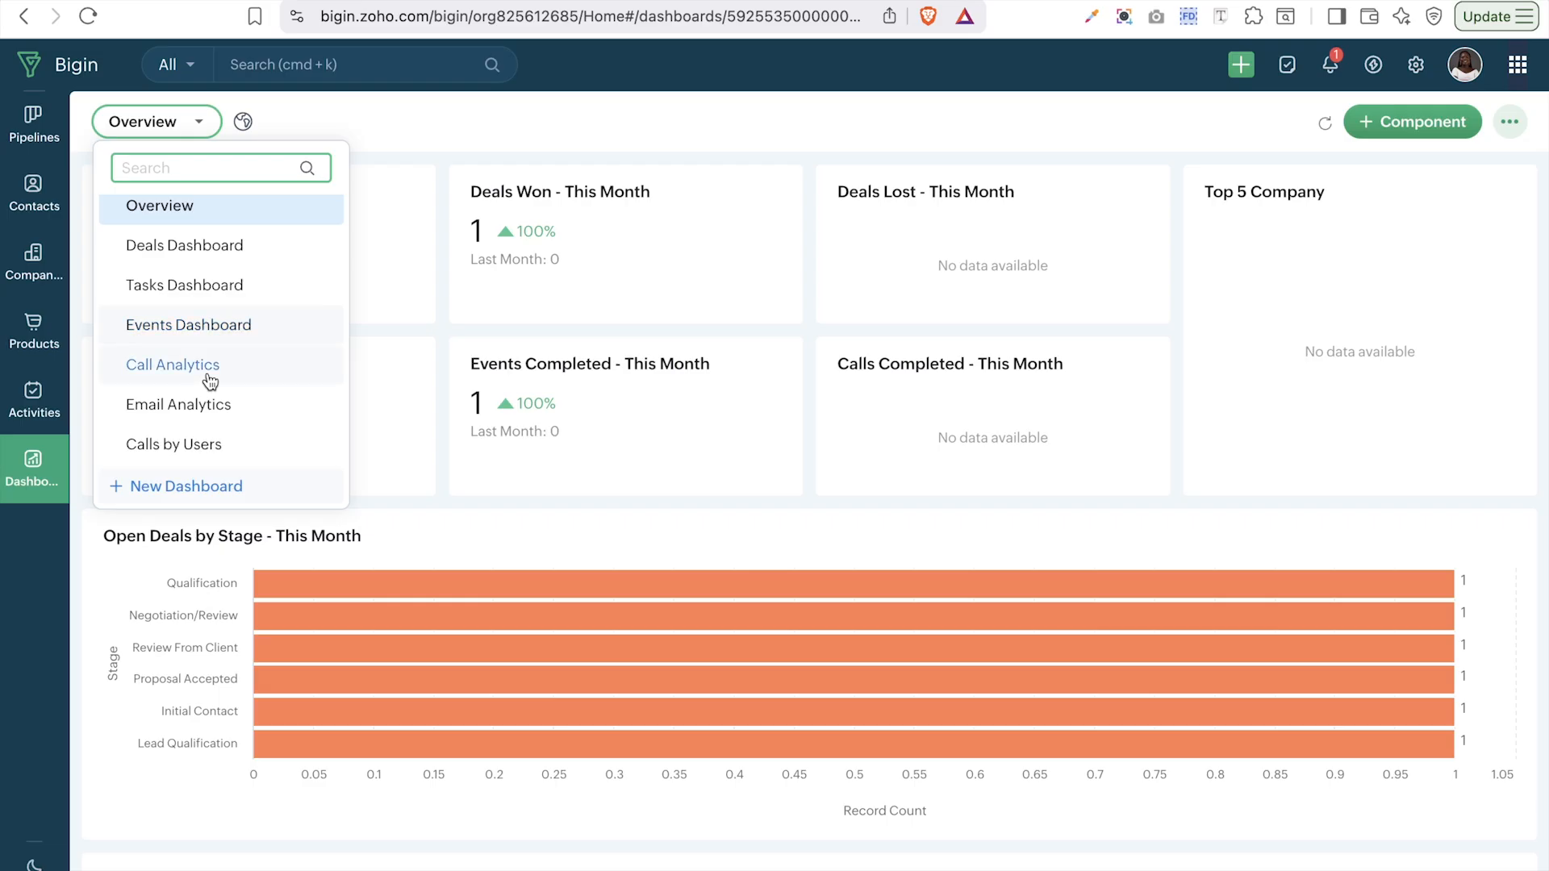
left_click(199, 246)
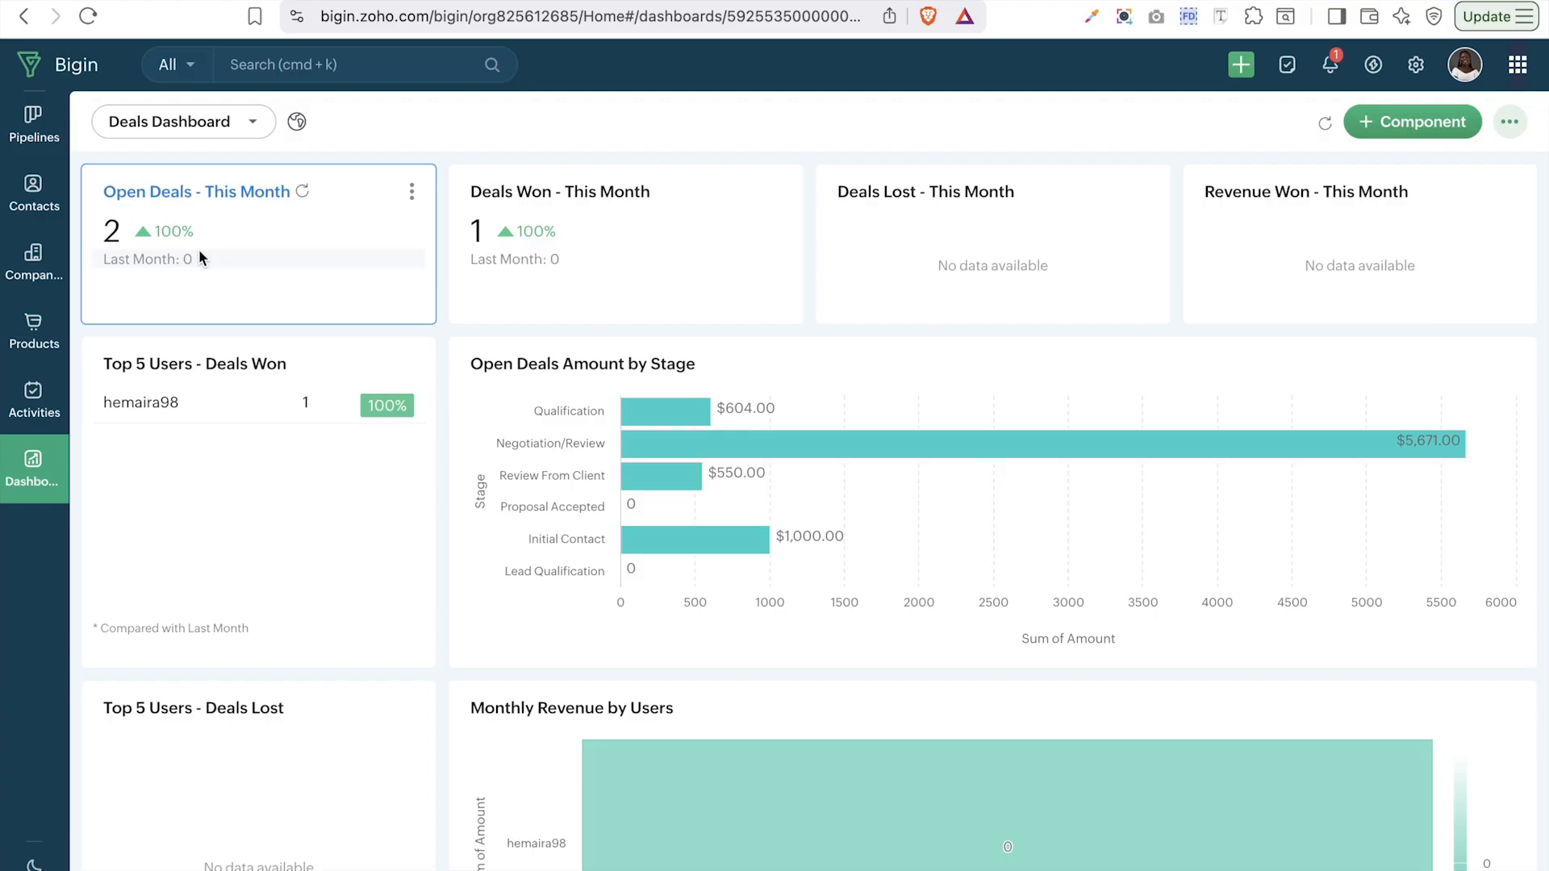
left_click(412, 192)
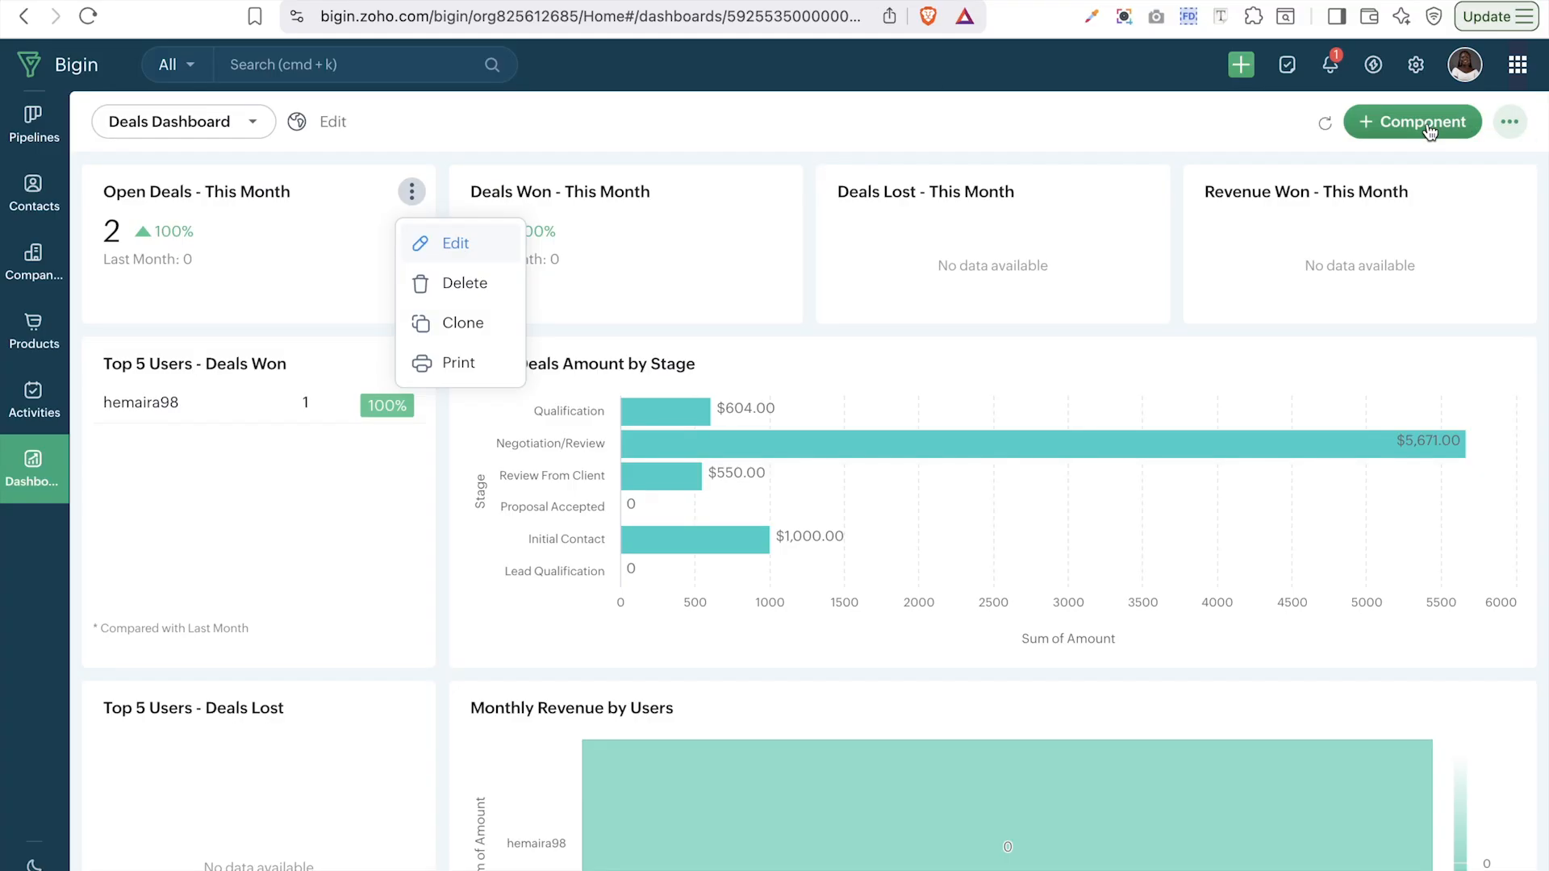
left_click(856, 141)
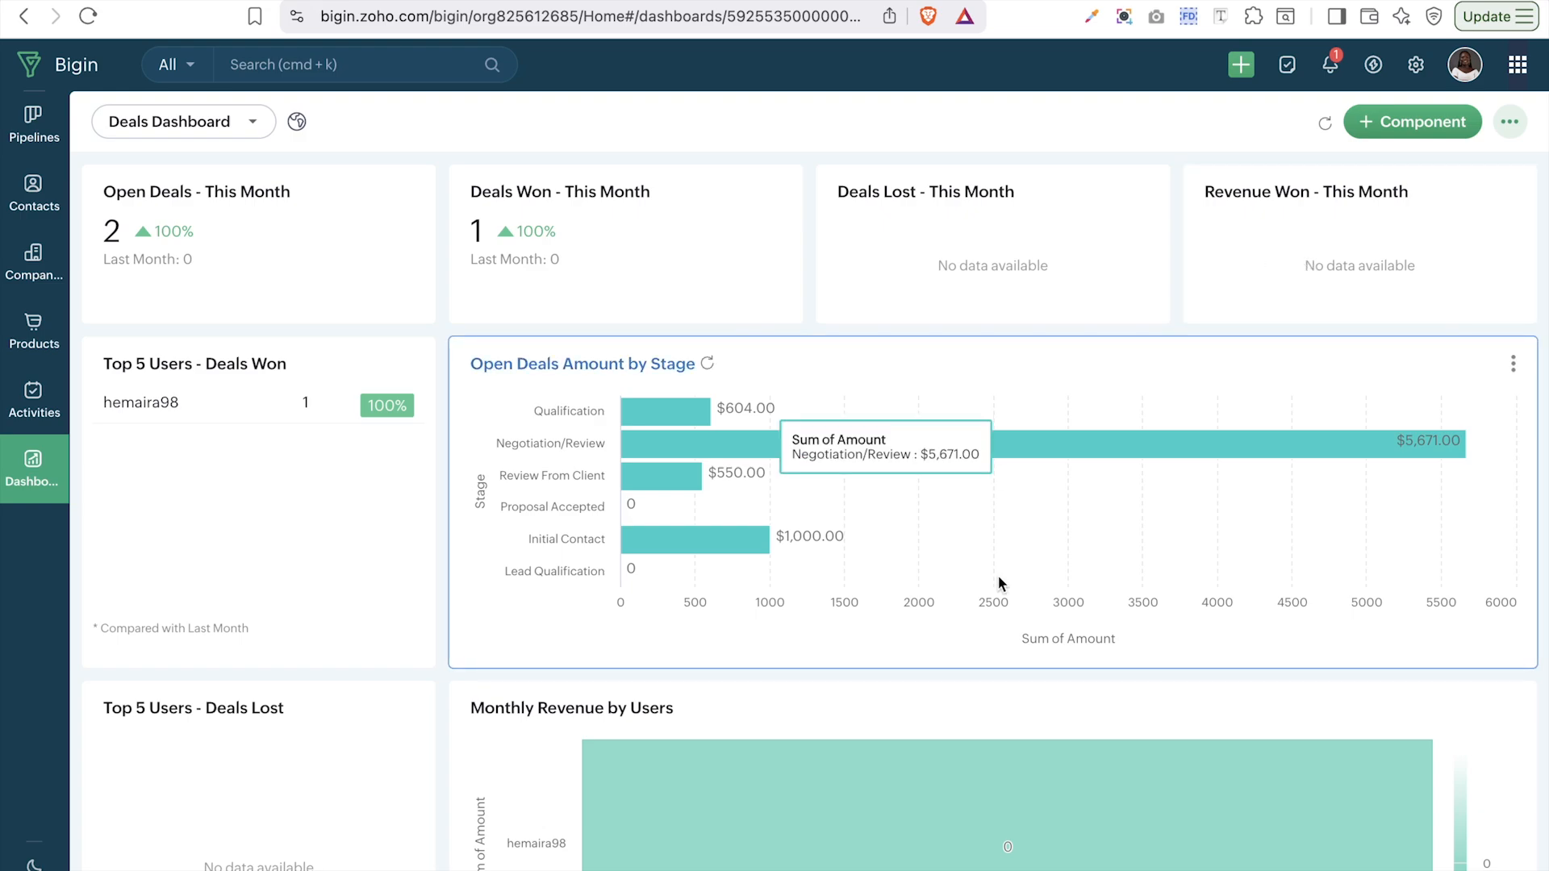
scroll(999, 574, "down", 2)
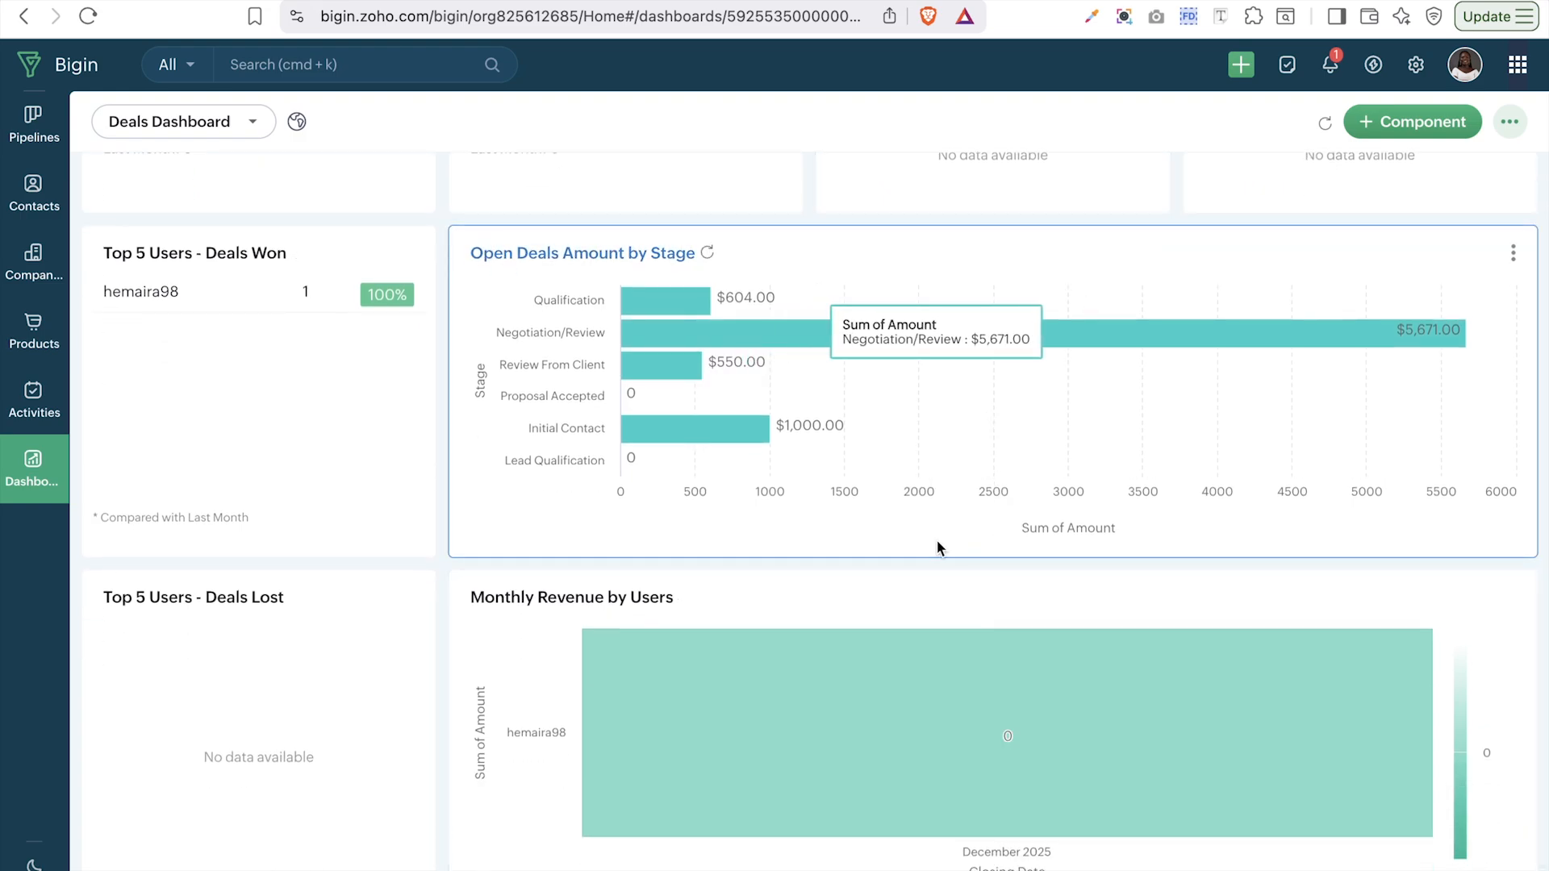
scroll(937, 540, "down", 1)
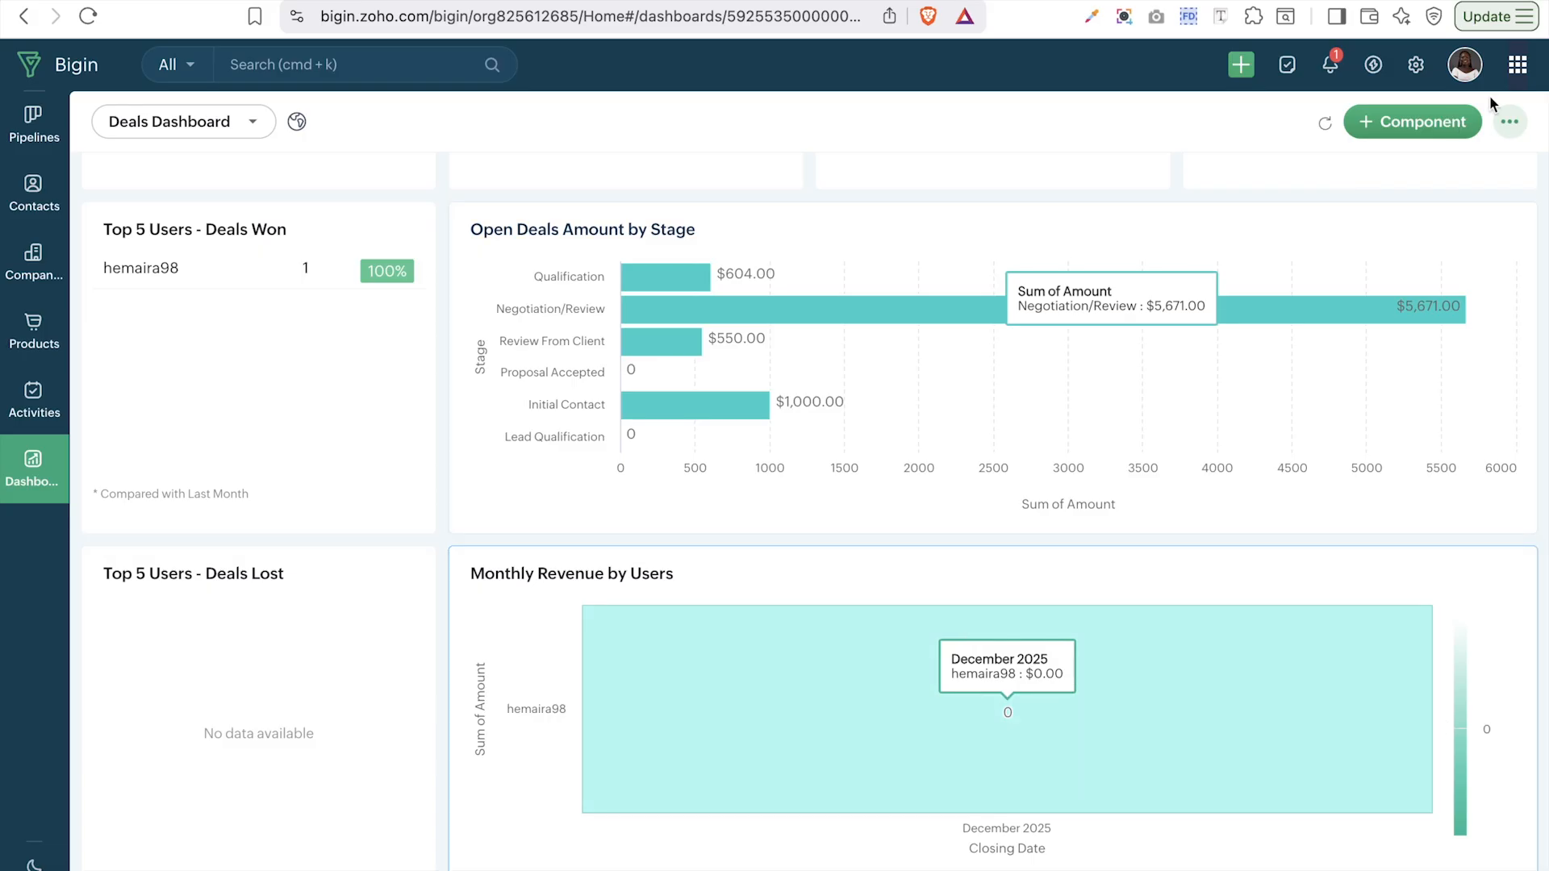
- Bring up the + Component menu and look at the available KPI styles
left_click(1425, 122)
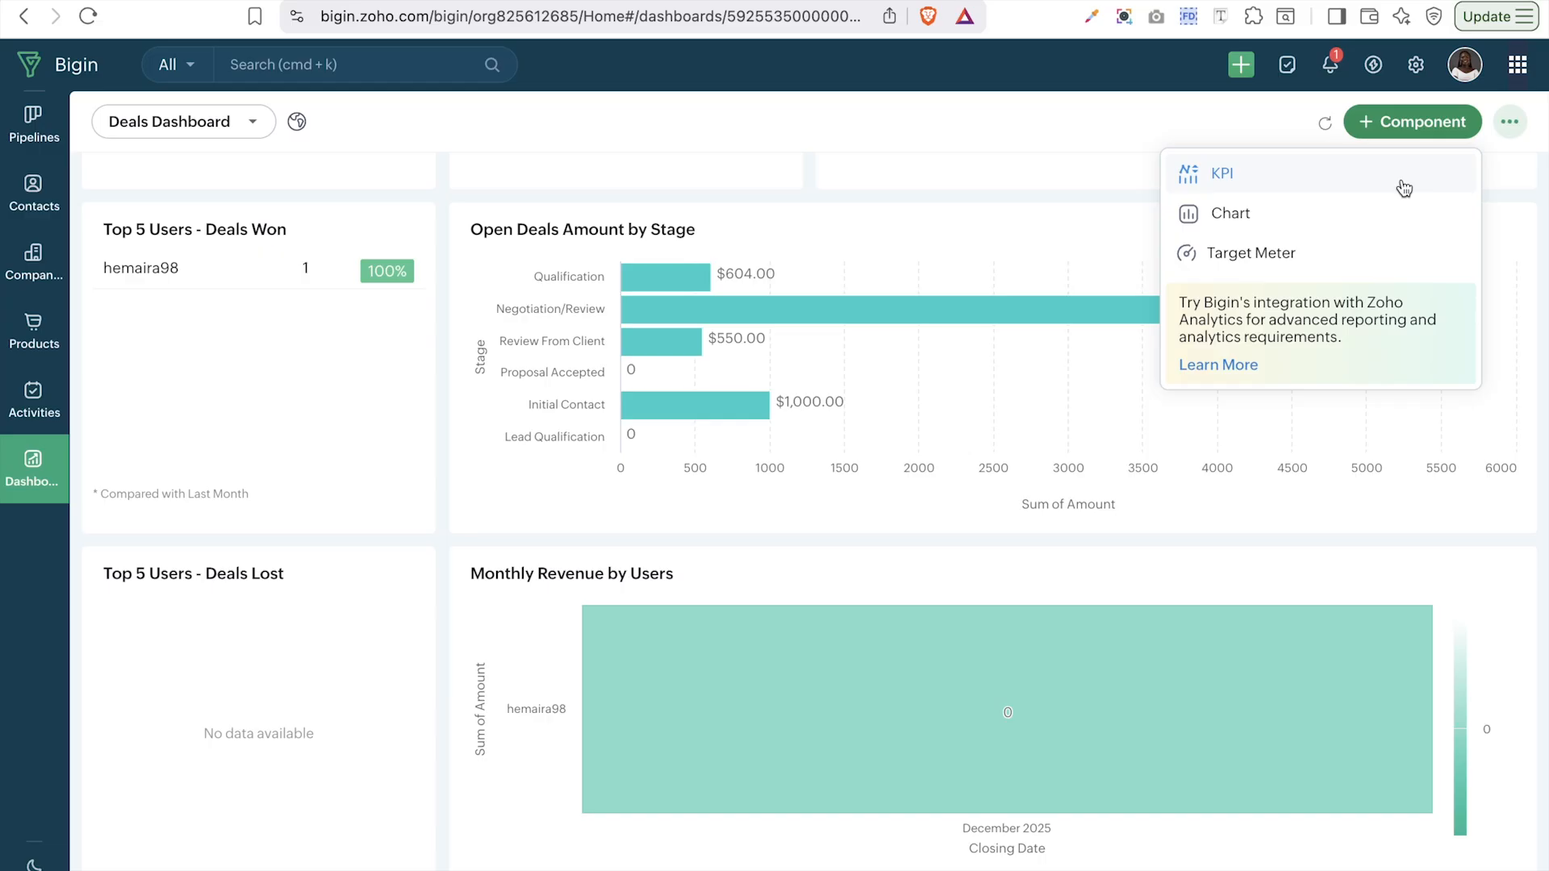
left_click(1313, 186)
left_click(1247, 212)
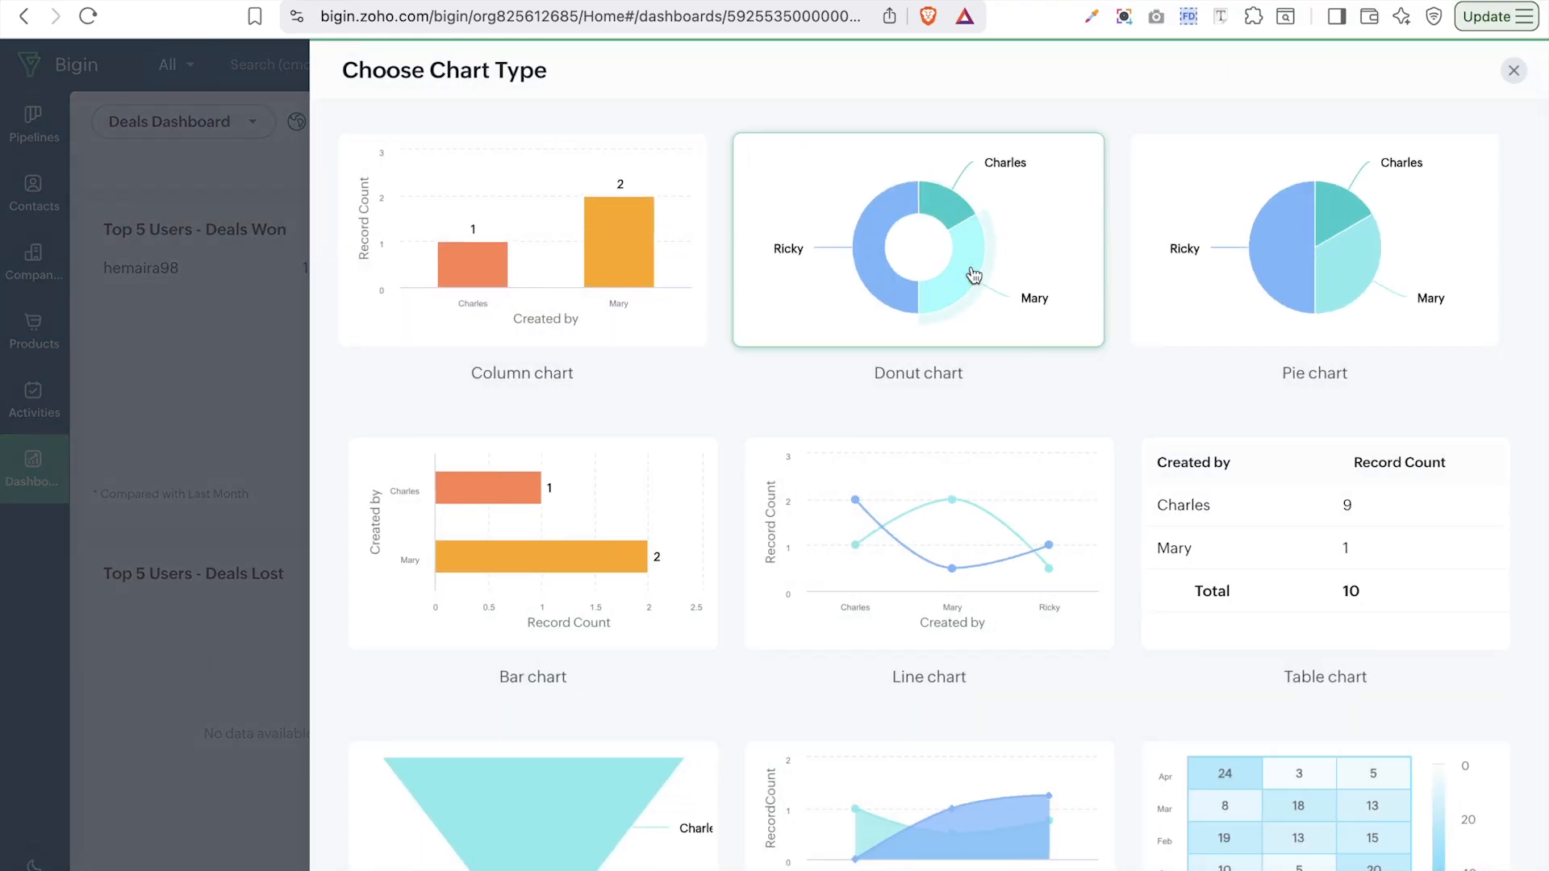
scroll(1313, 634, "down", 2)
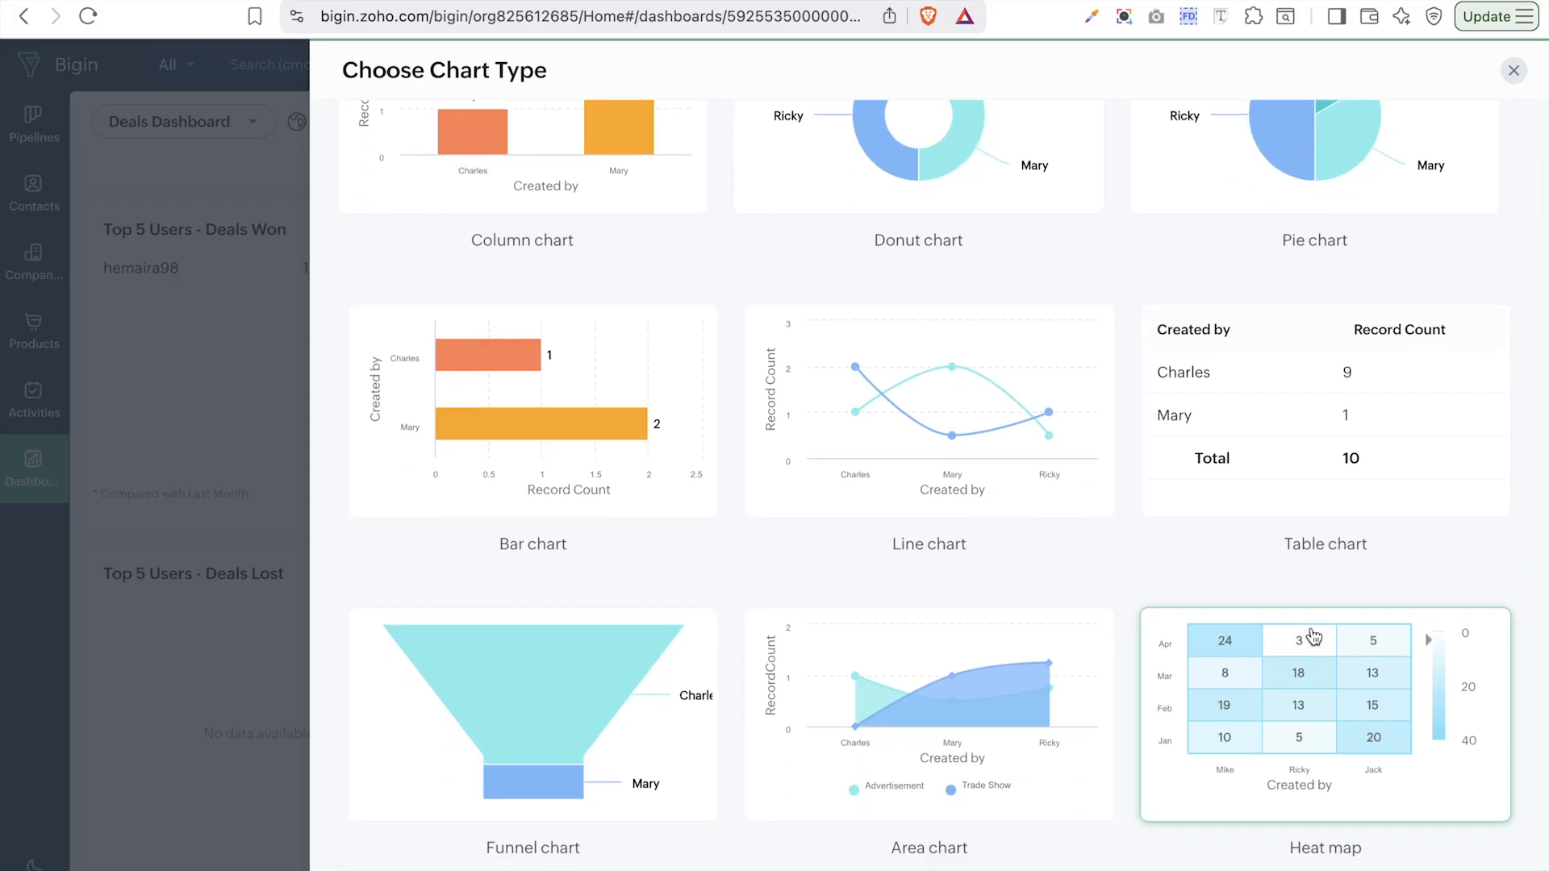
scroll(1313, 636, "up", 2)
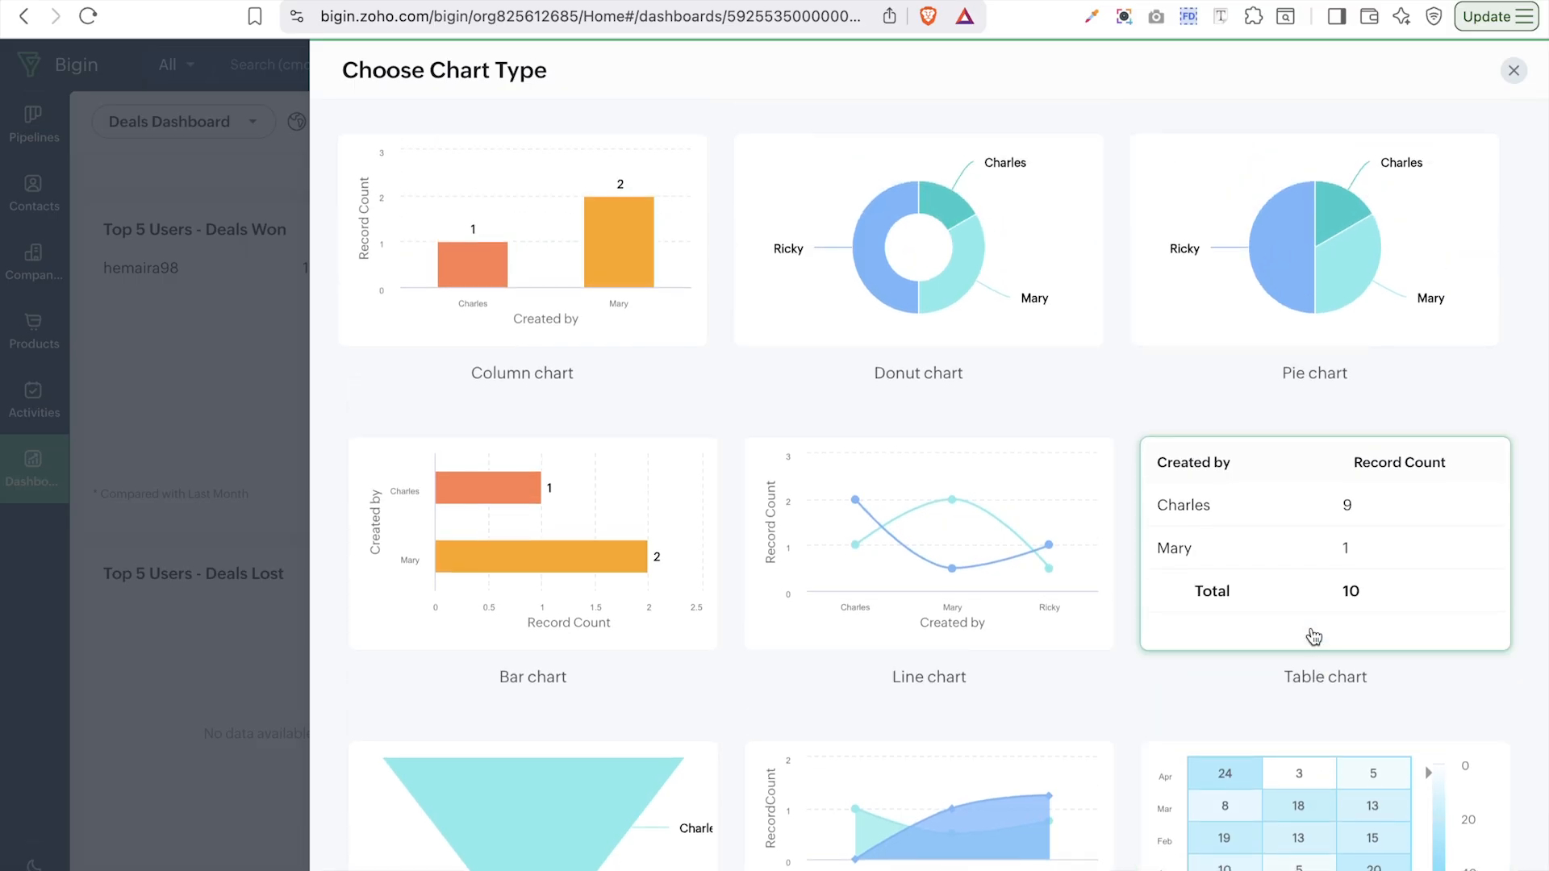
scroll(1314, 636, "down", 2)
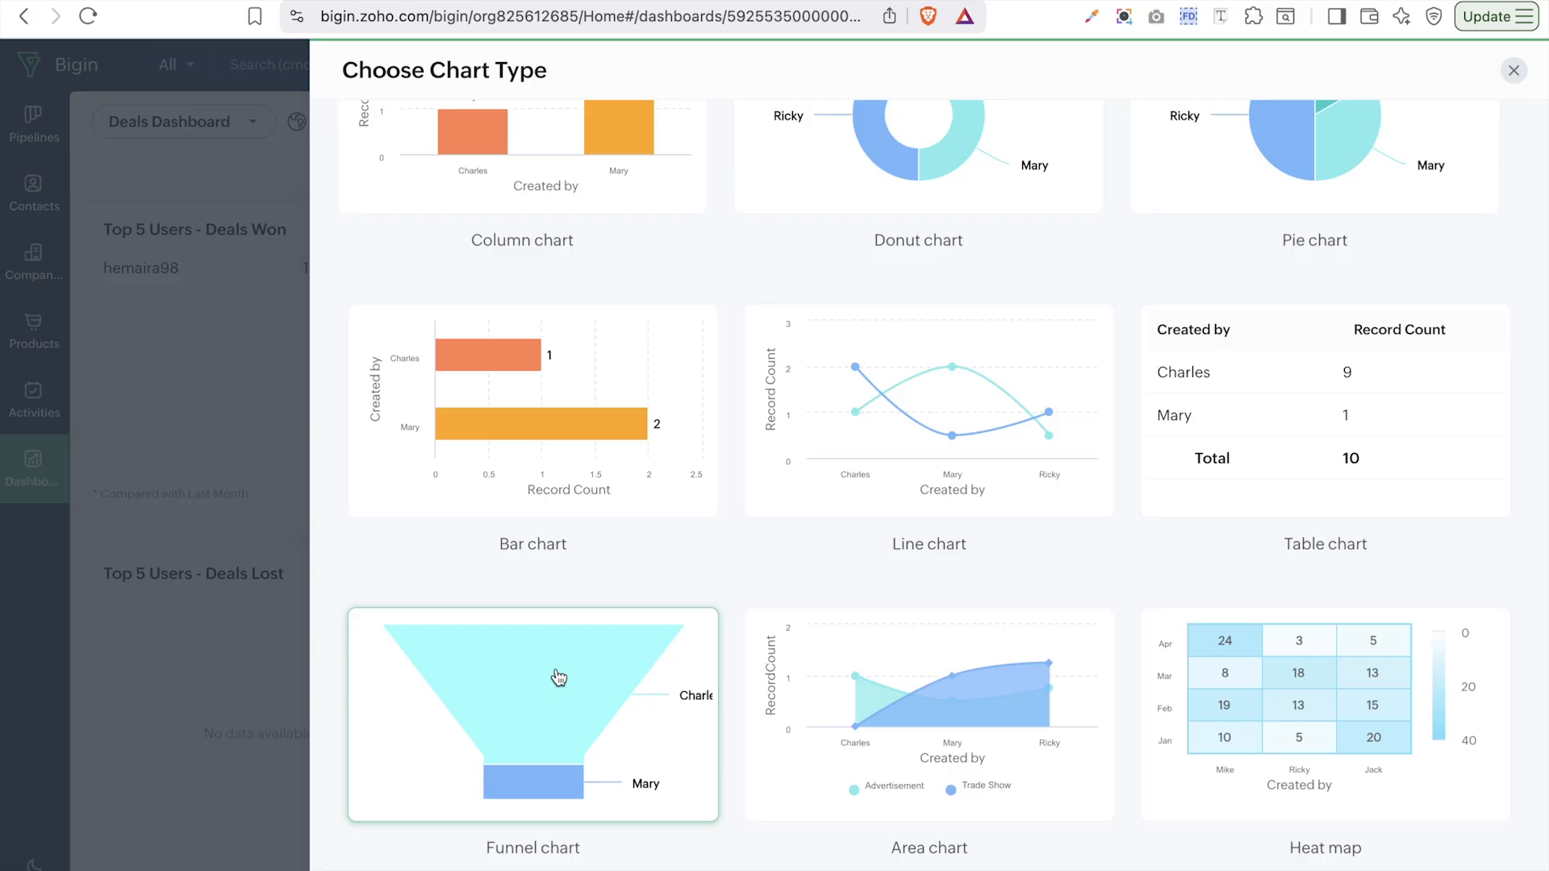
scroll(907, 450, "up", 3)
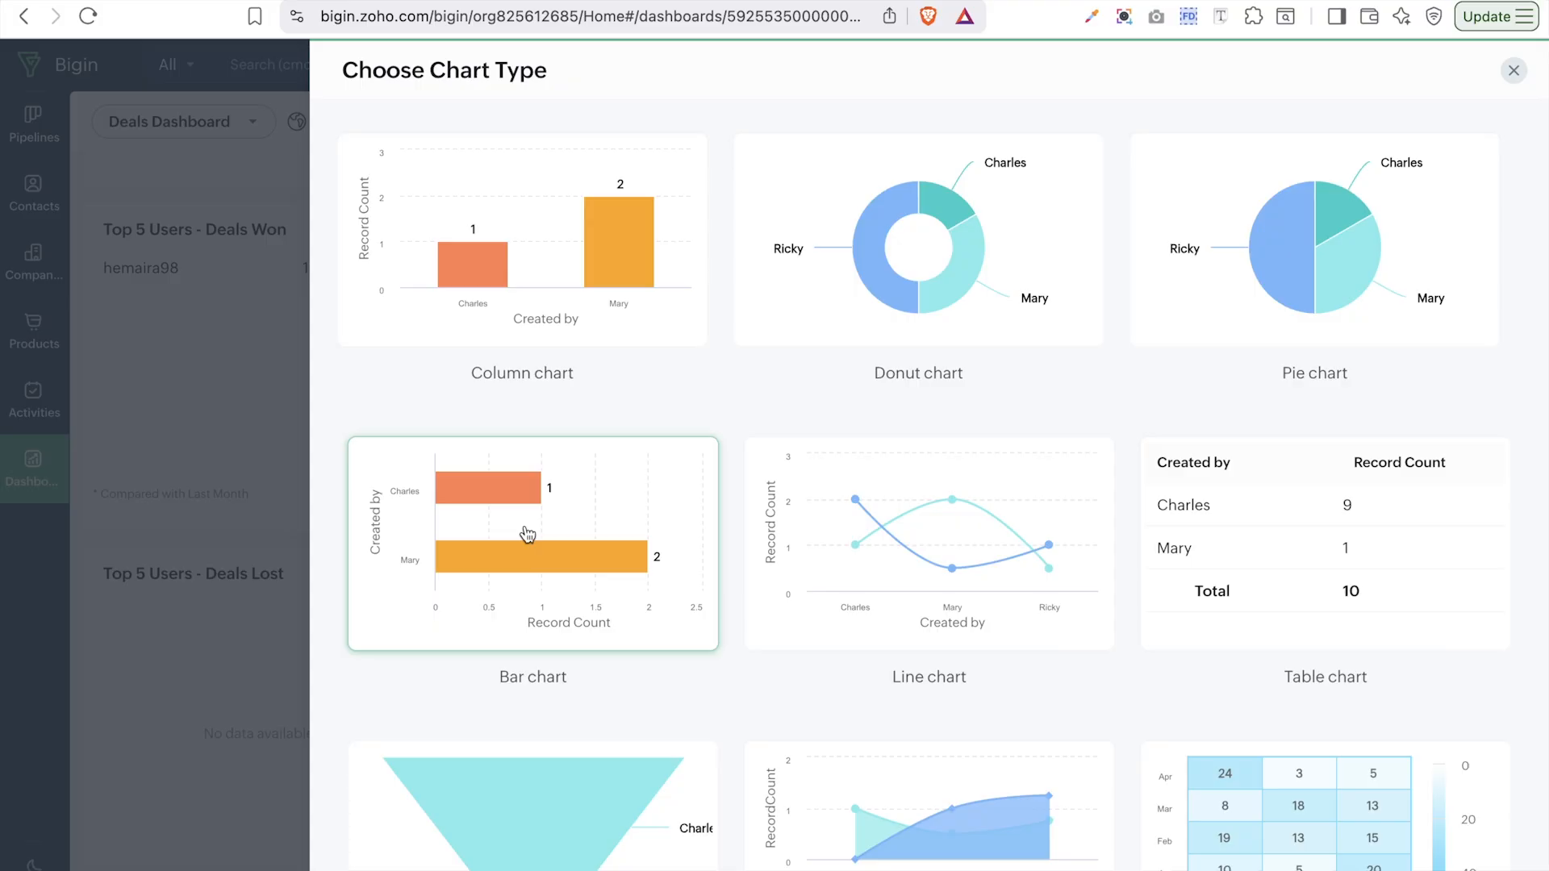
left_click(1513, 71)
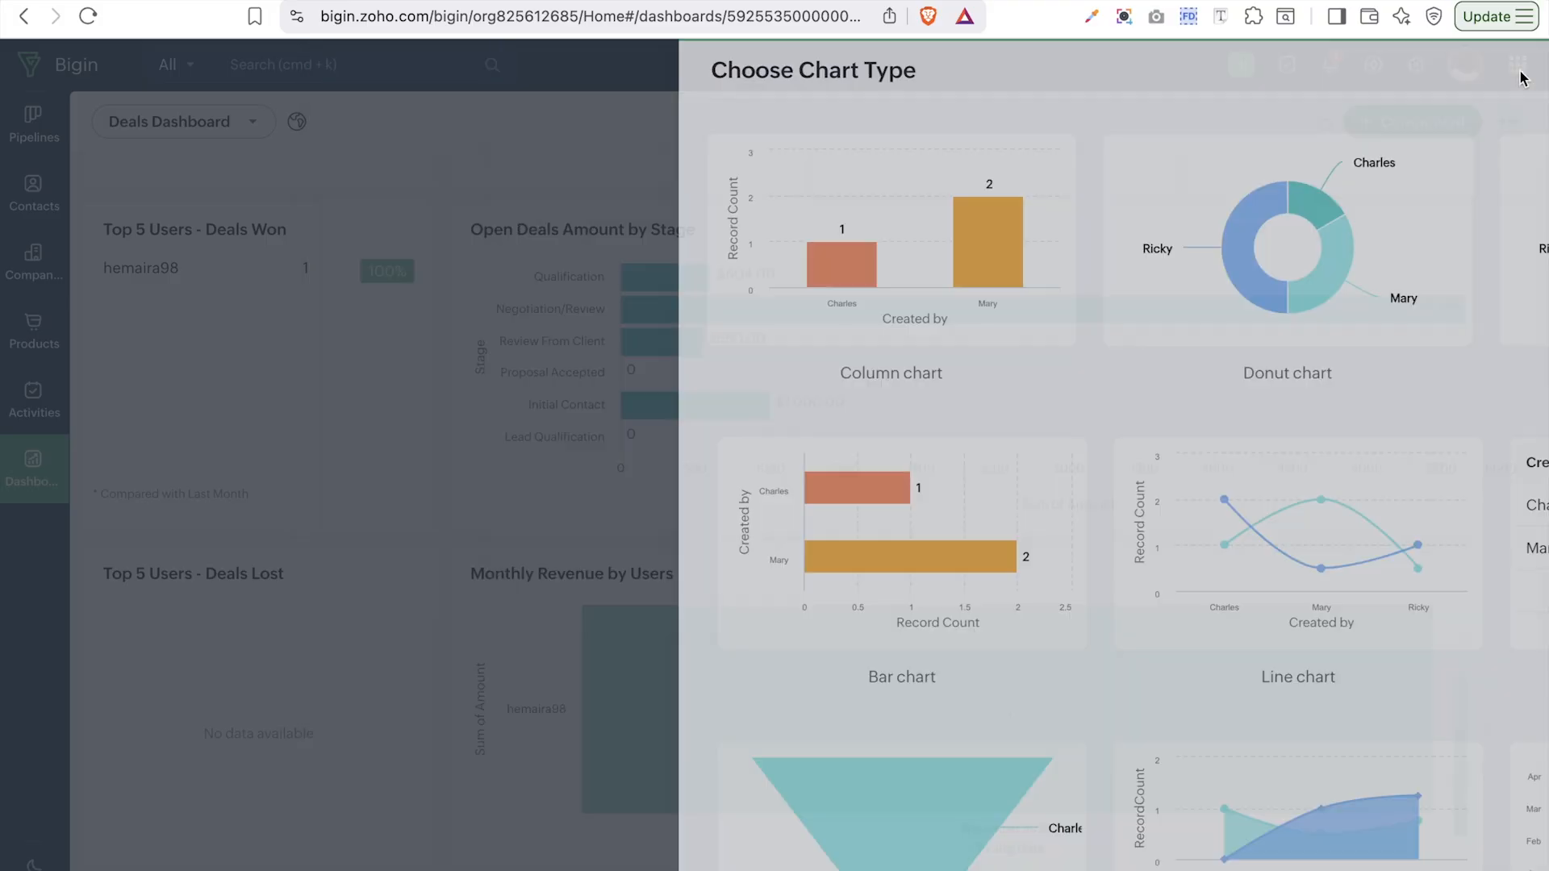
left_click(1427, 122)
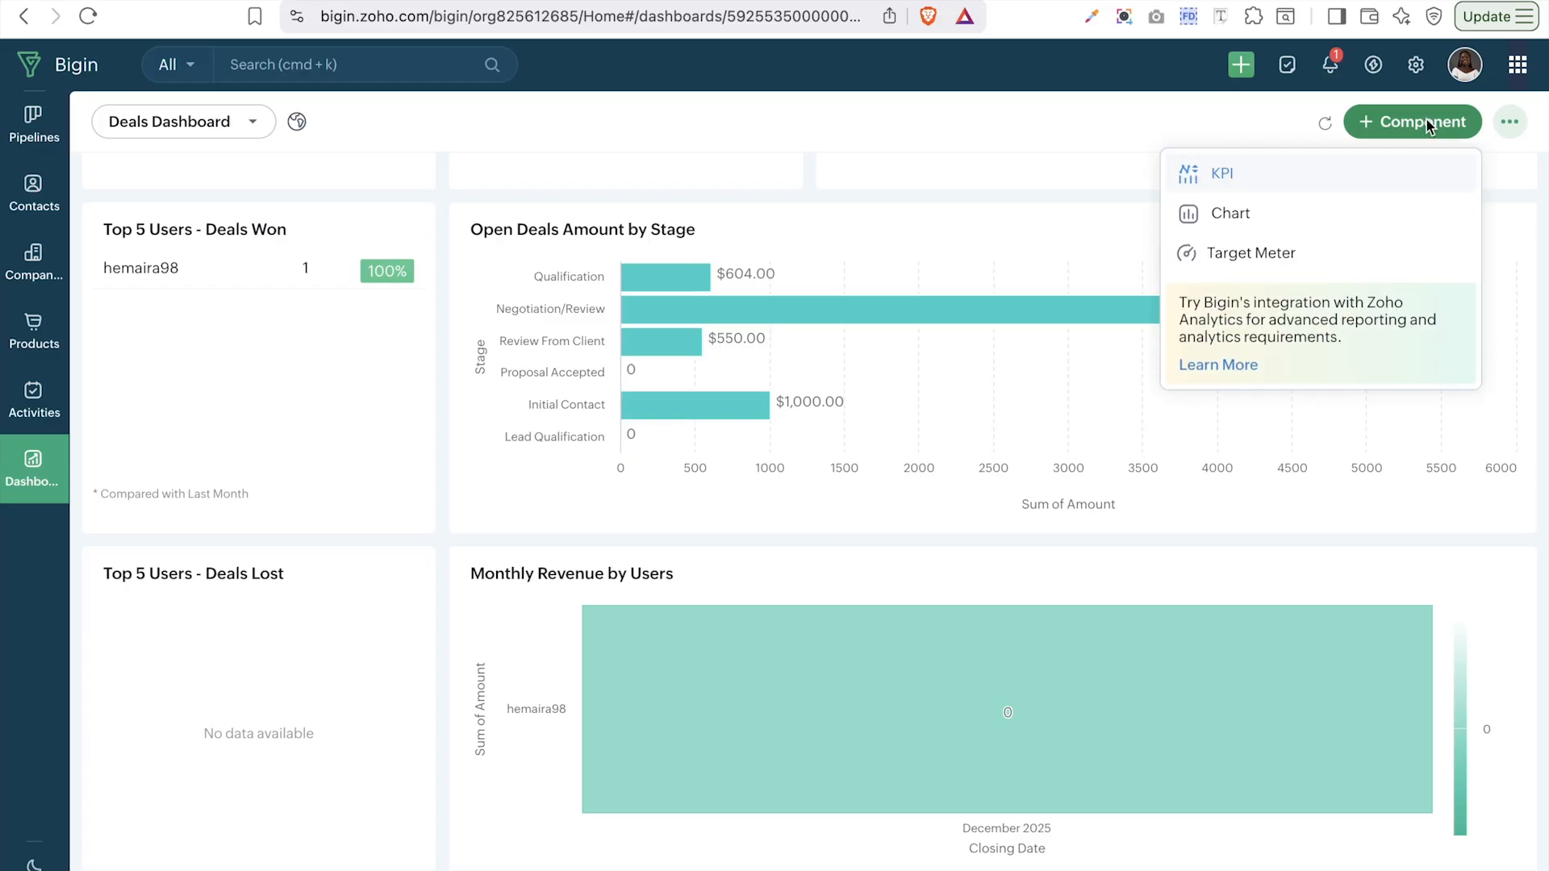
left_click(1307, 254)
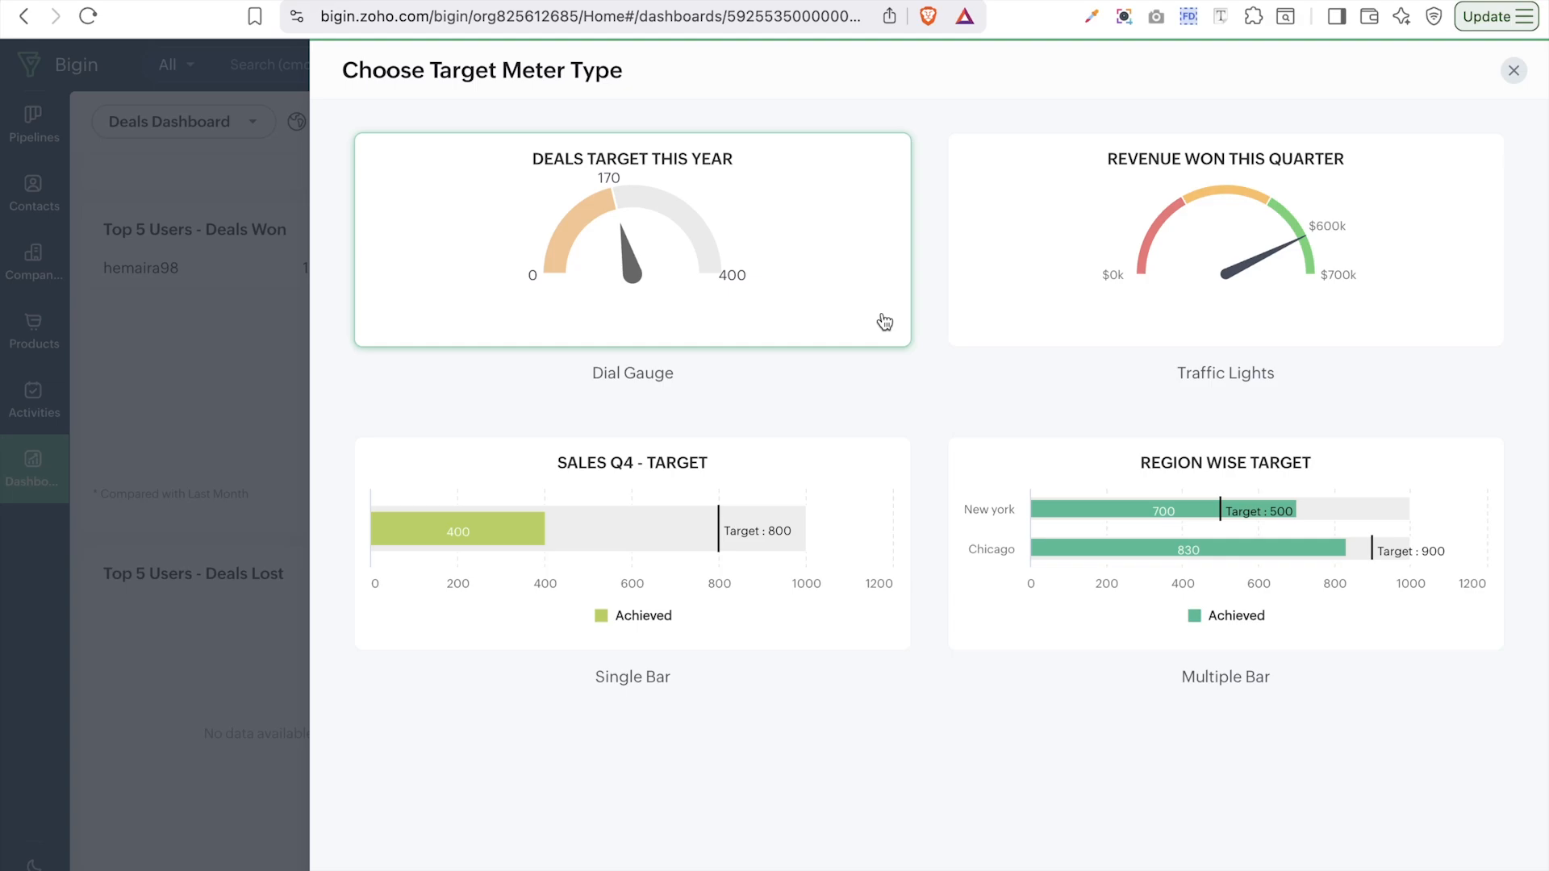
left_click(1514, 71)
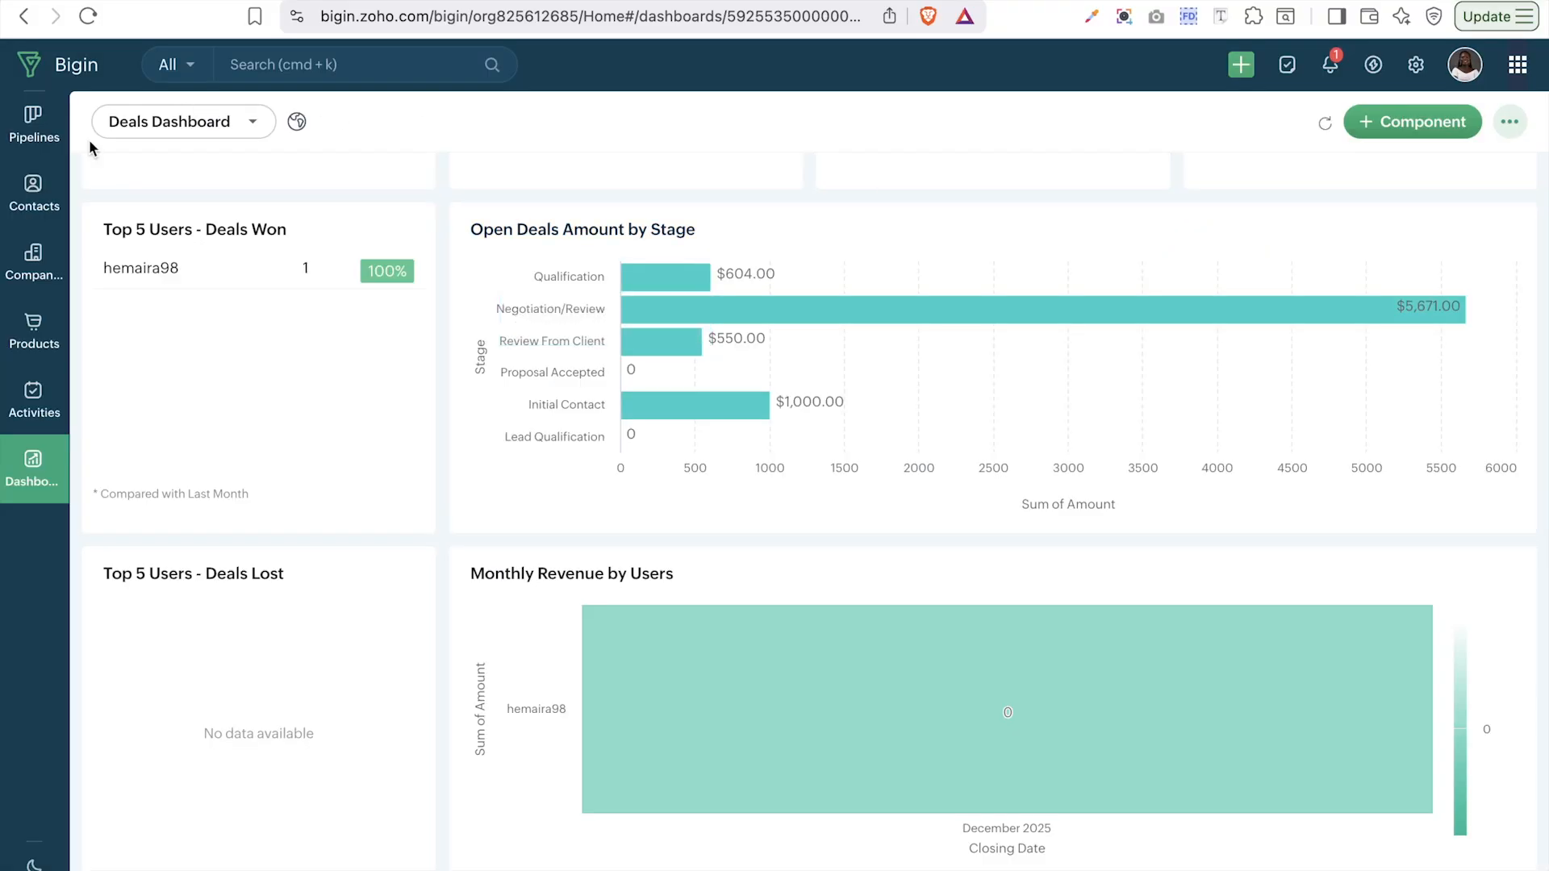
- Start a new dashboard named 'General Dashboard' and bring up its Only Me access options
left_click(167, 128)
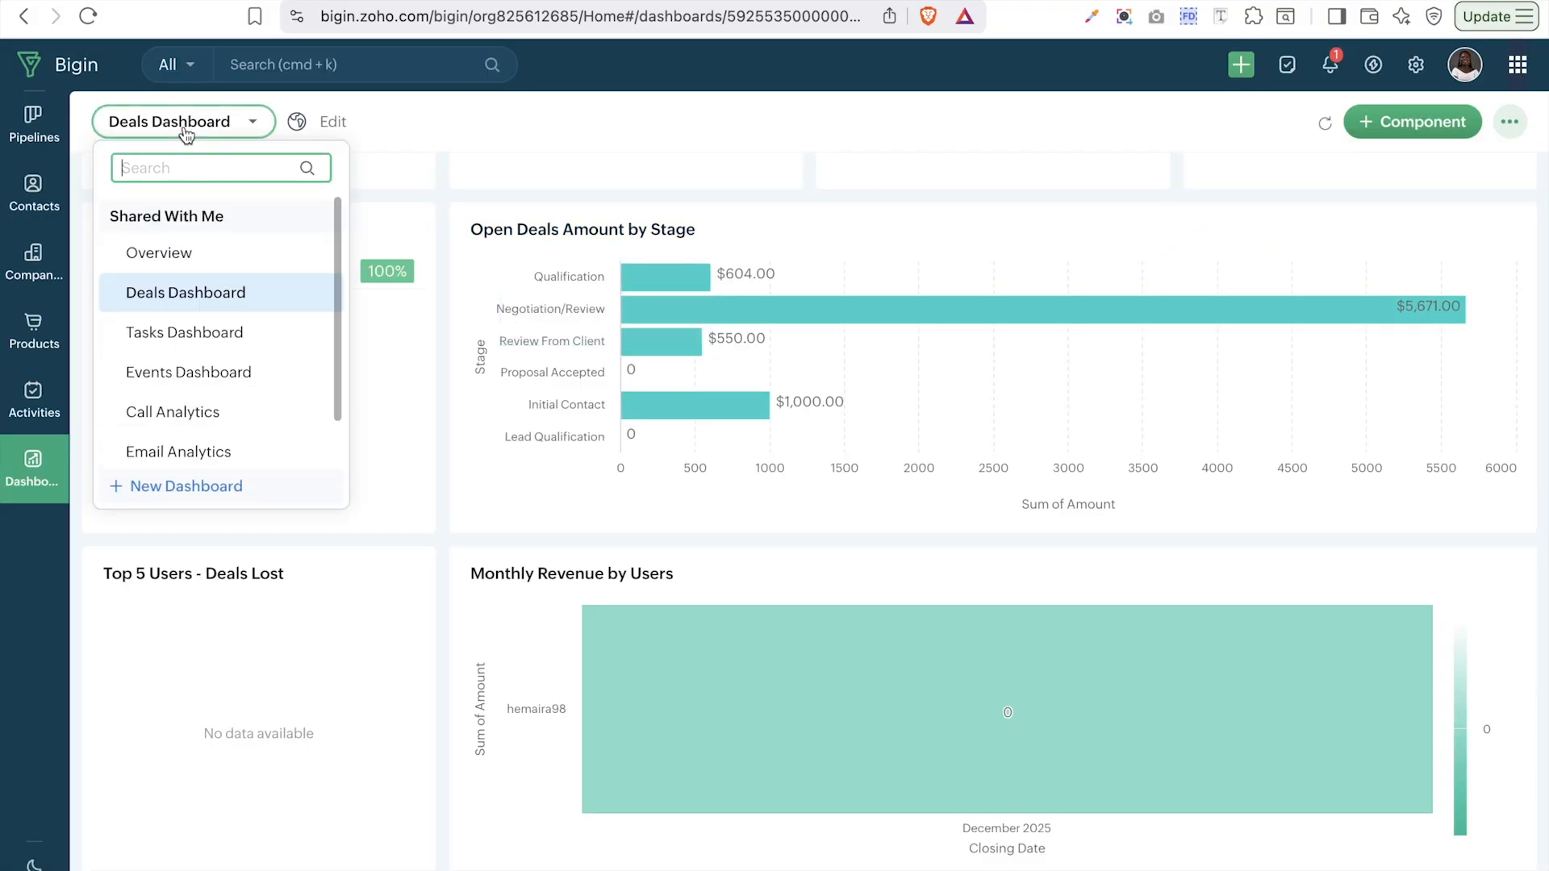
left_click(163, 487)
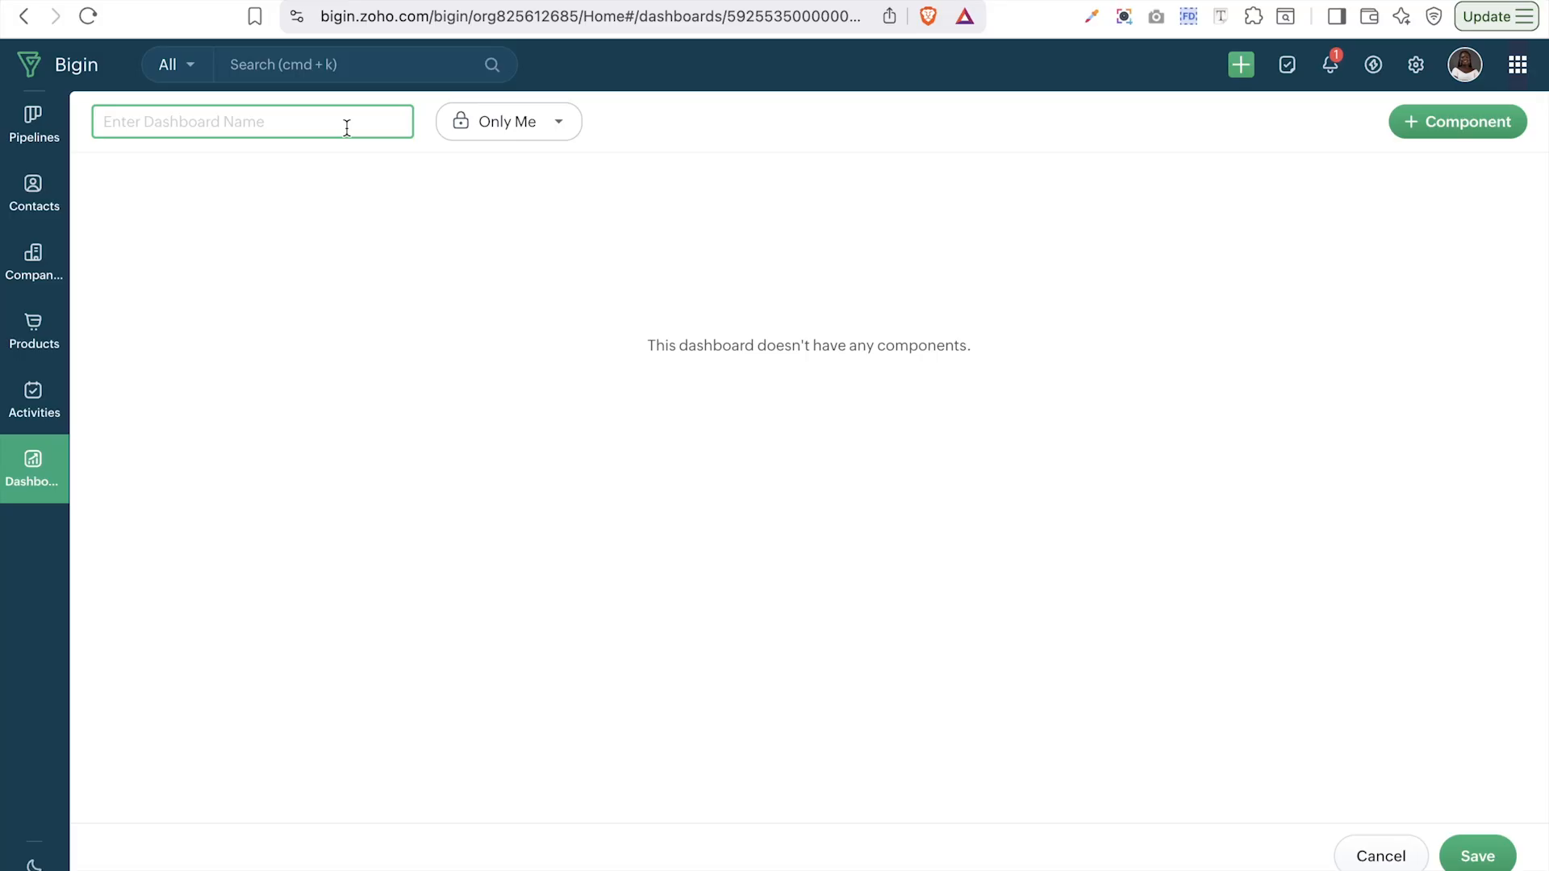
type("Genar")
key("BackSpace")
key("BackSpace")
type("eral Dashboard")
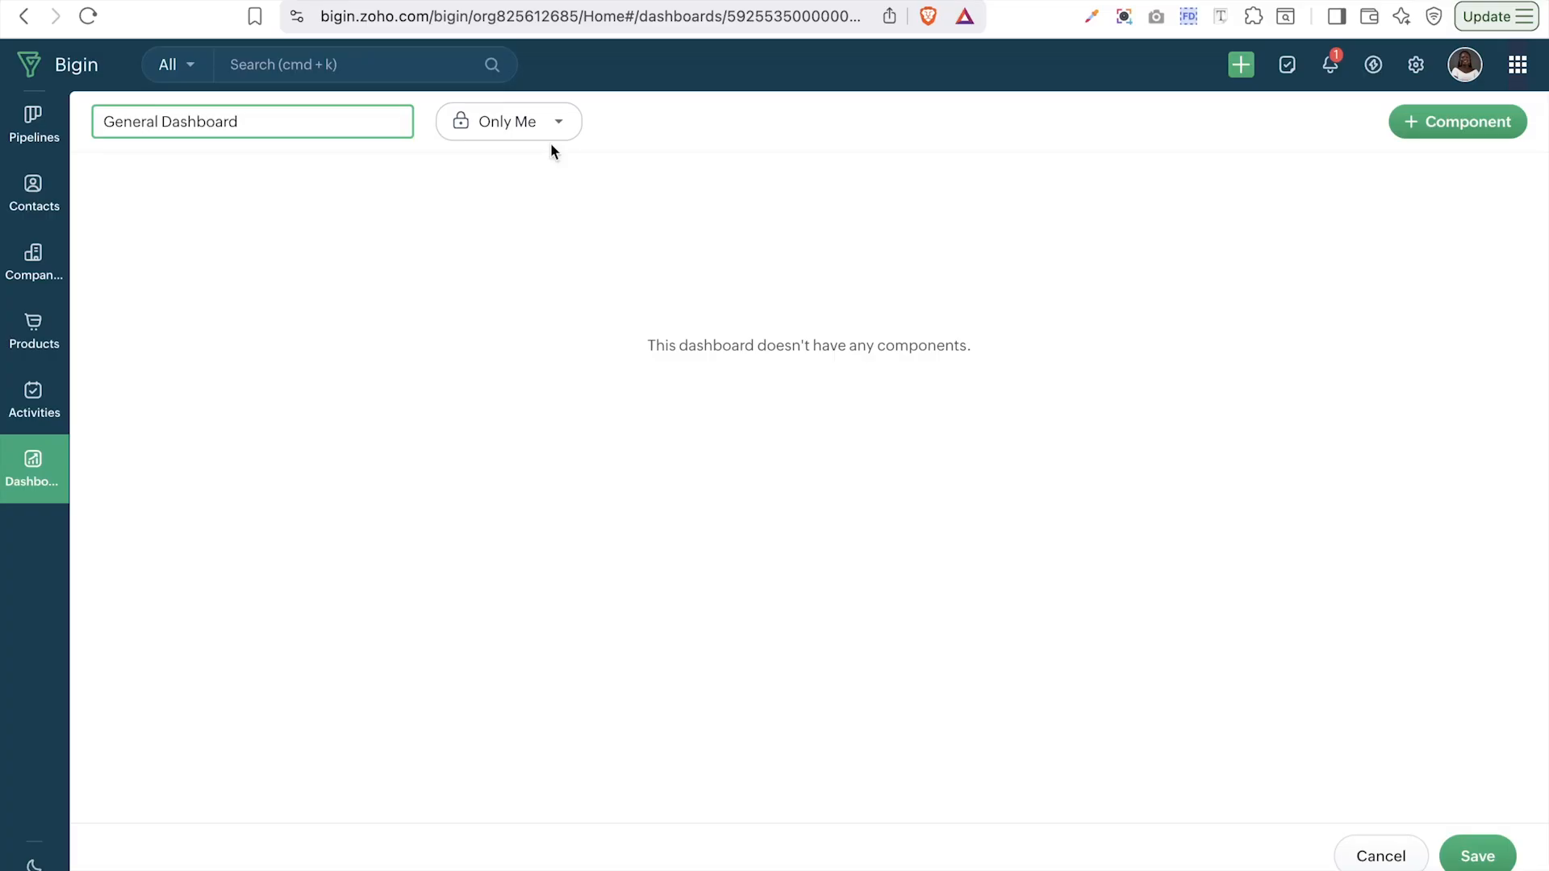
left_click(539, 138)
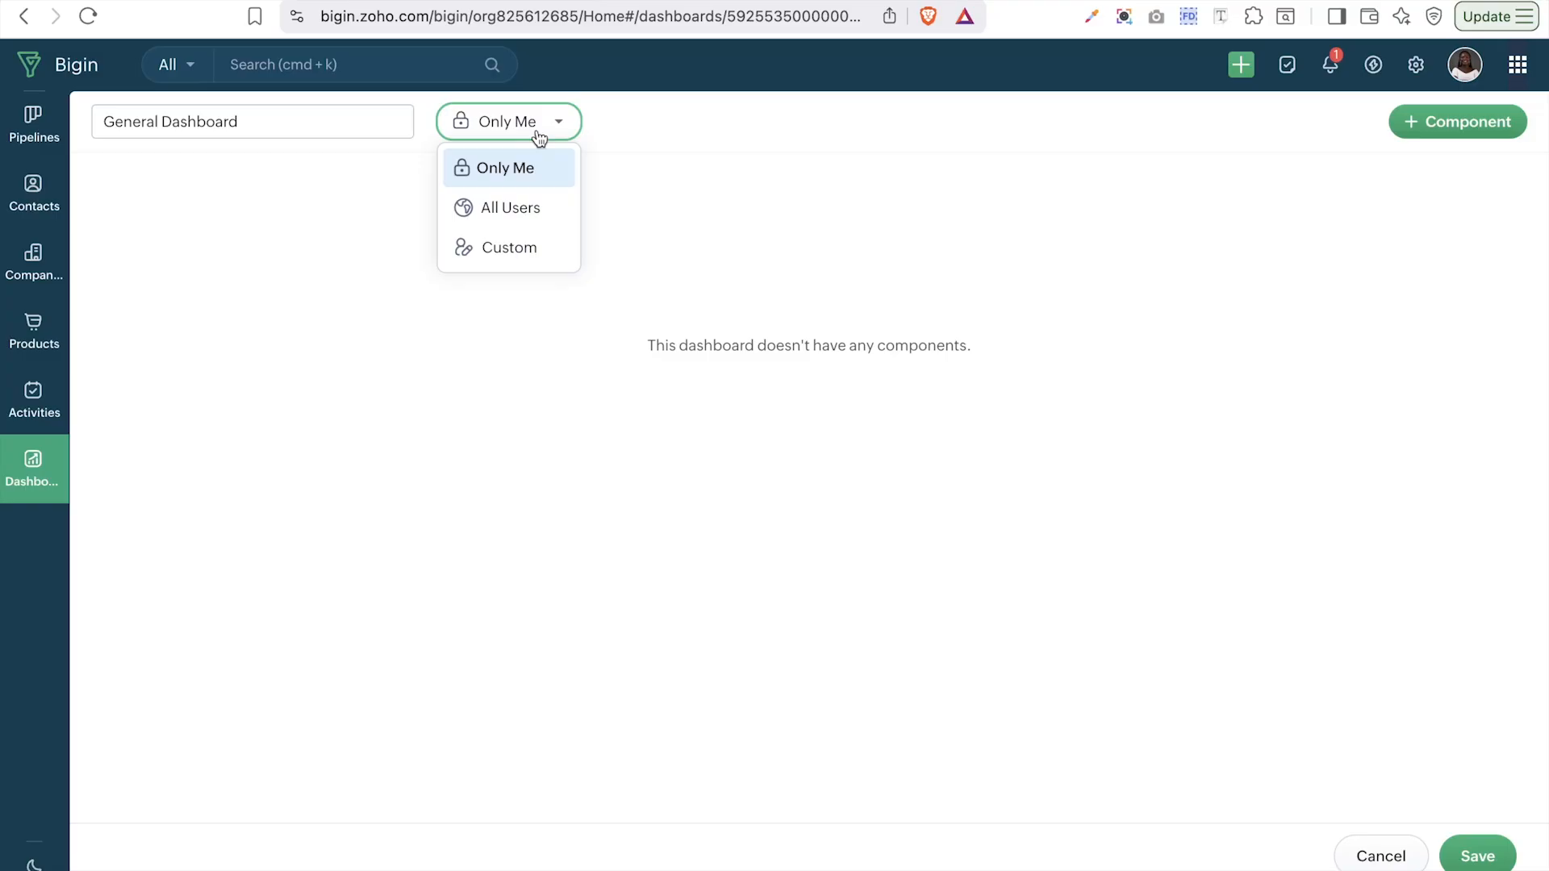
- Abandon a Custom access attempt and set the General Dashboard's access to All Users
left_click(517, 249)
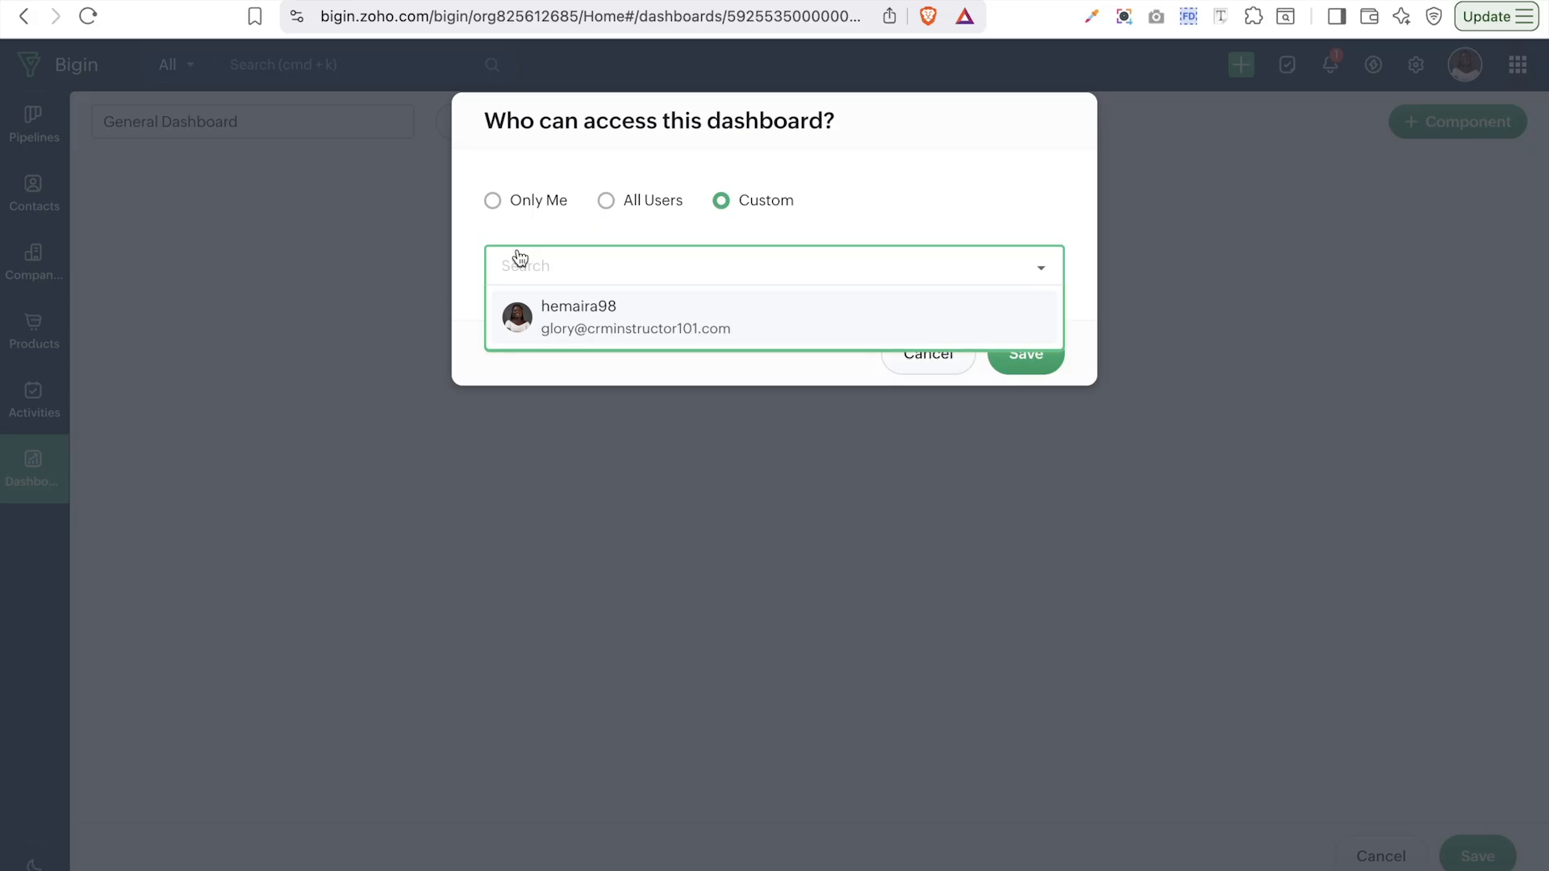
left_click(935, 139)
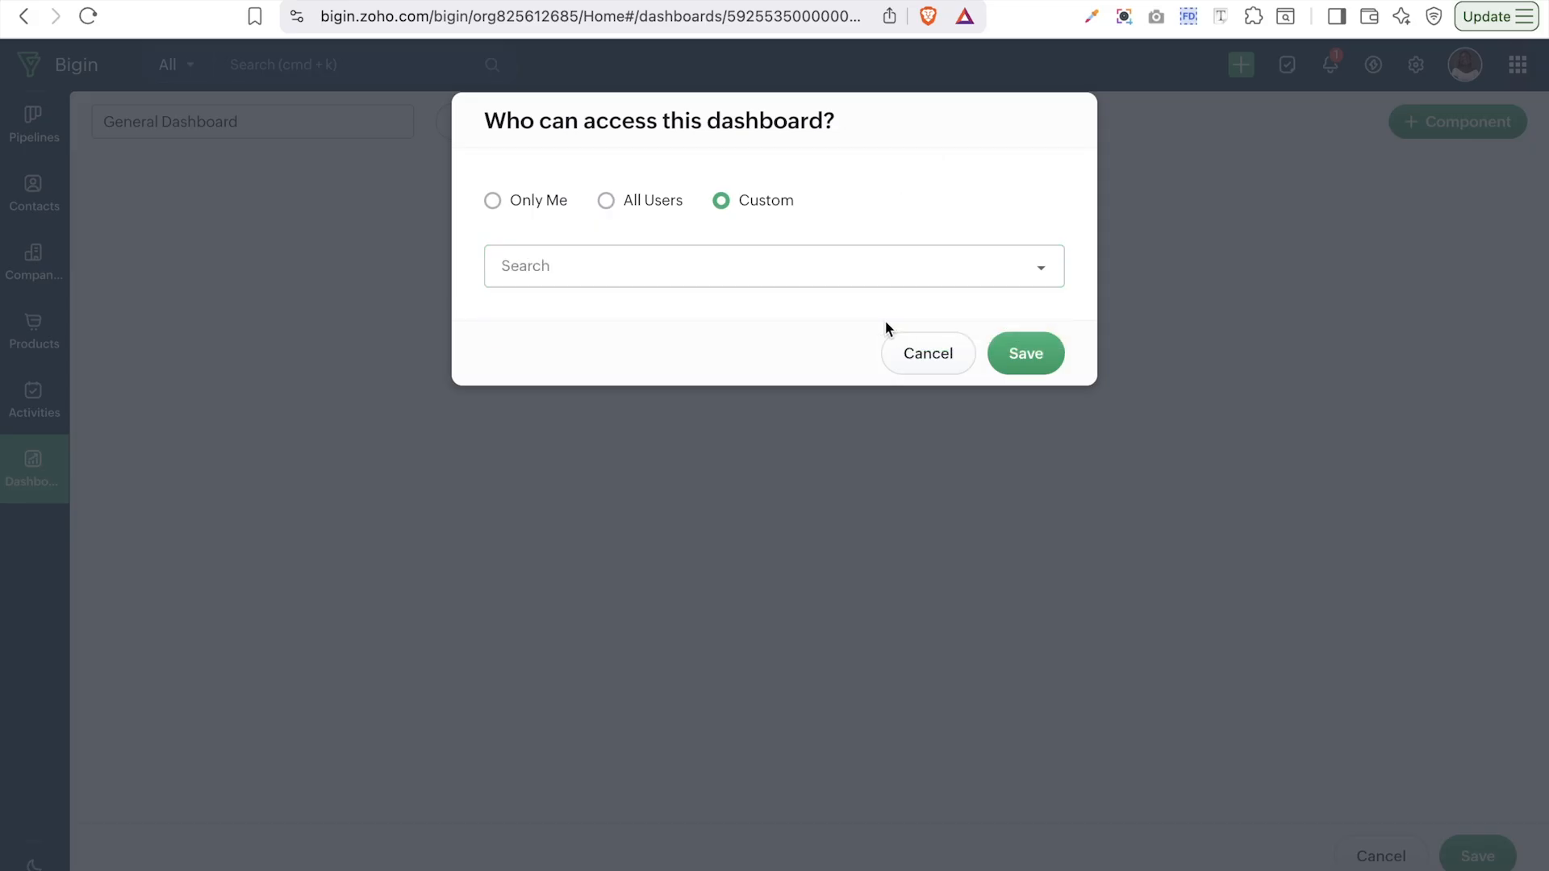
left_click(949, 358)
left_click(462, 131)
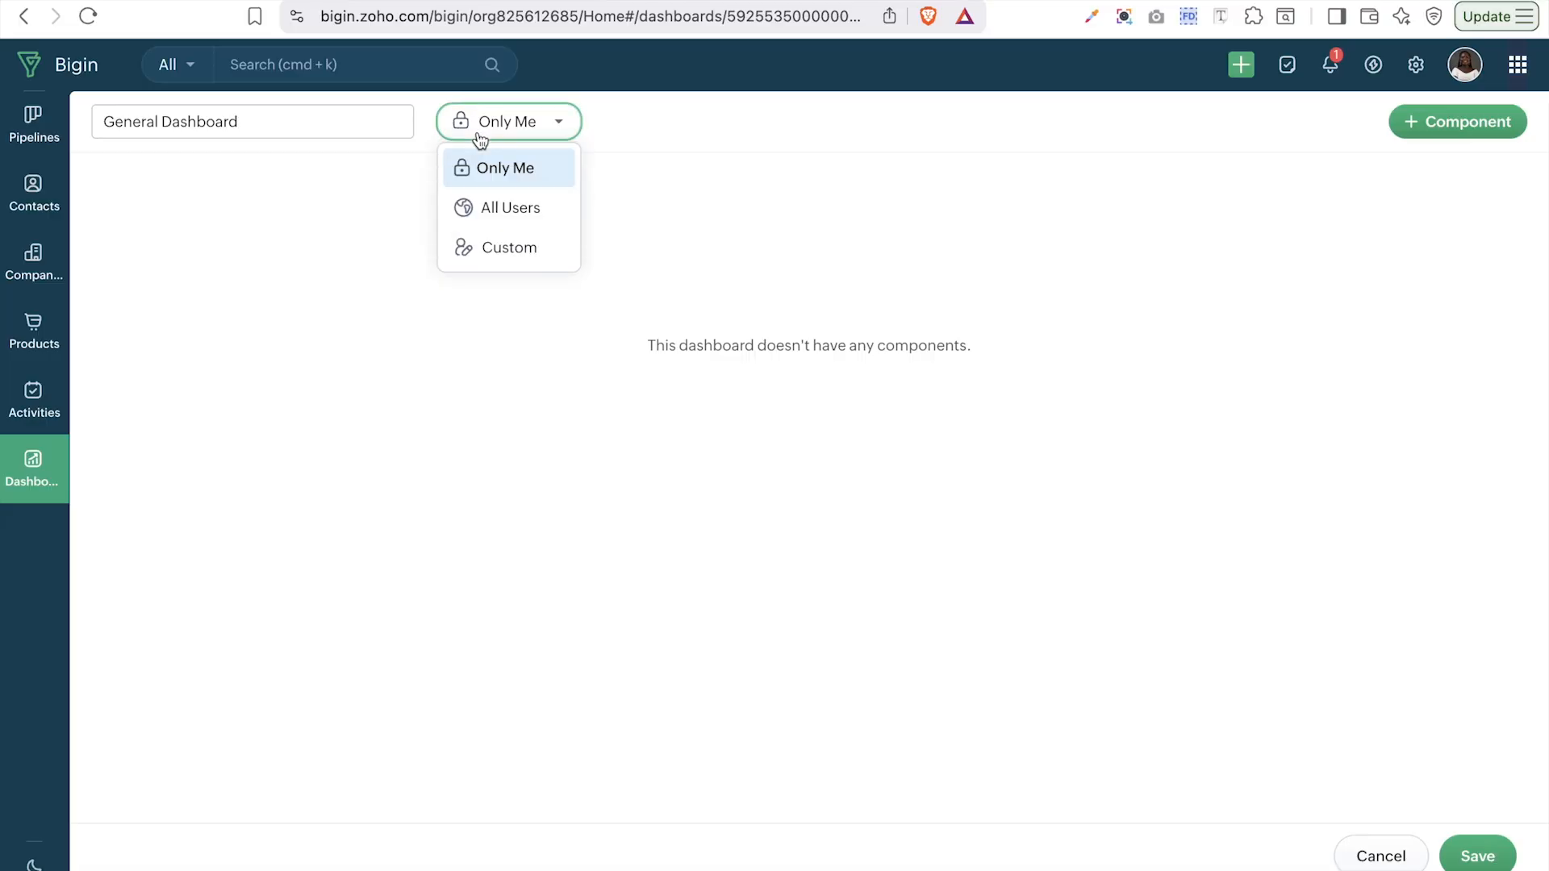
left_click(477, 205)
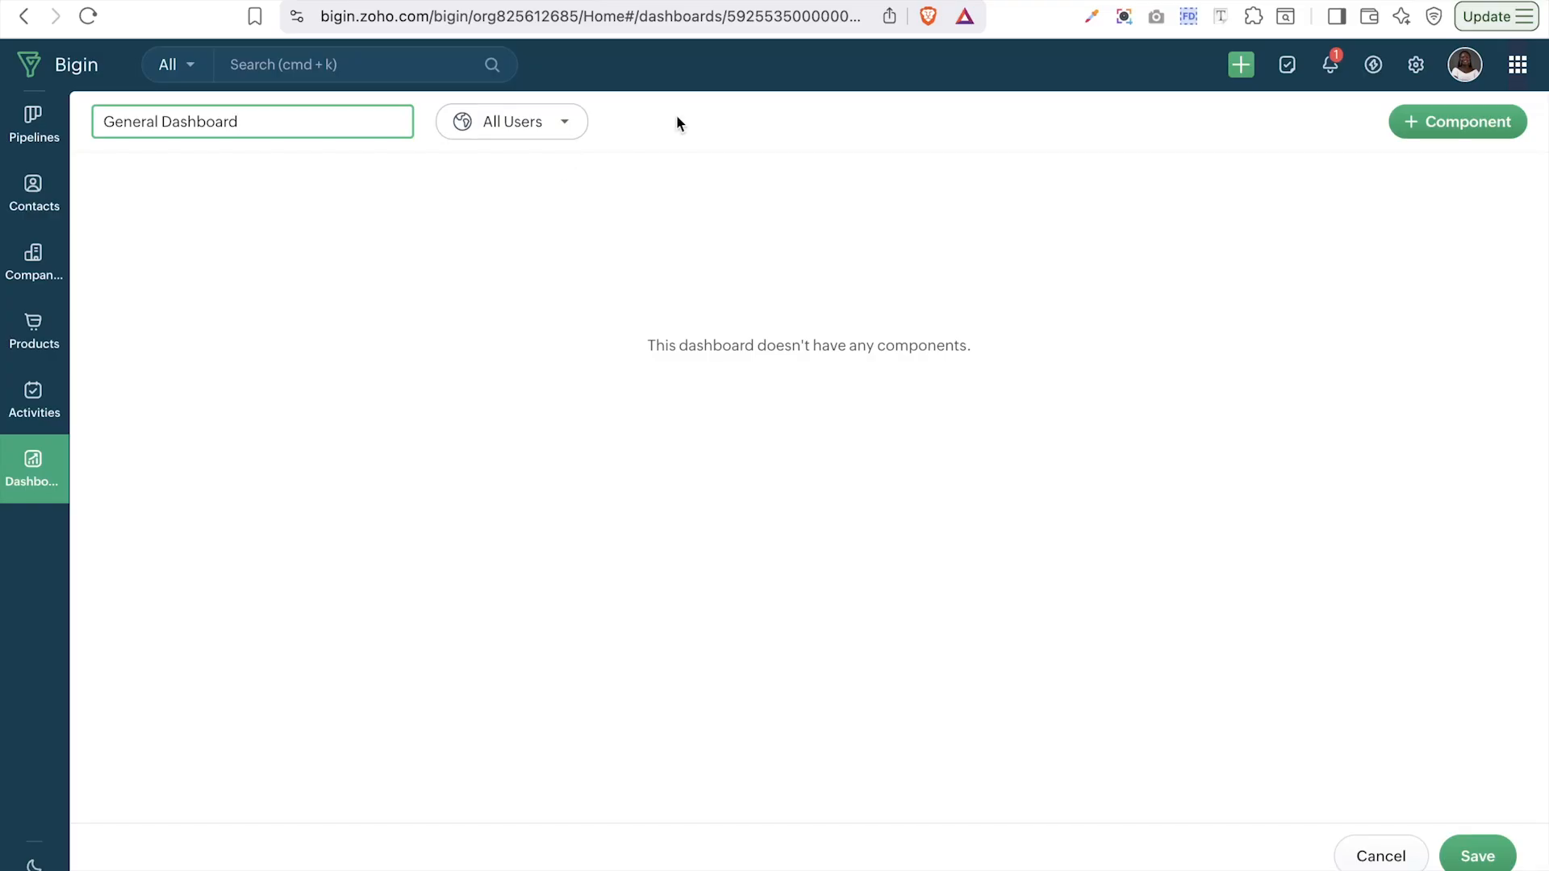
- Add a KPI component to the General Dashboard using the Standard KPI style
left_click(1494, 135)
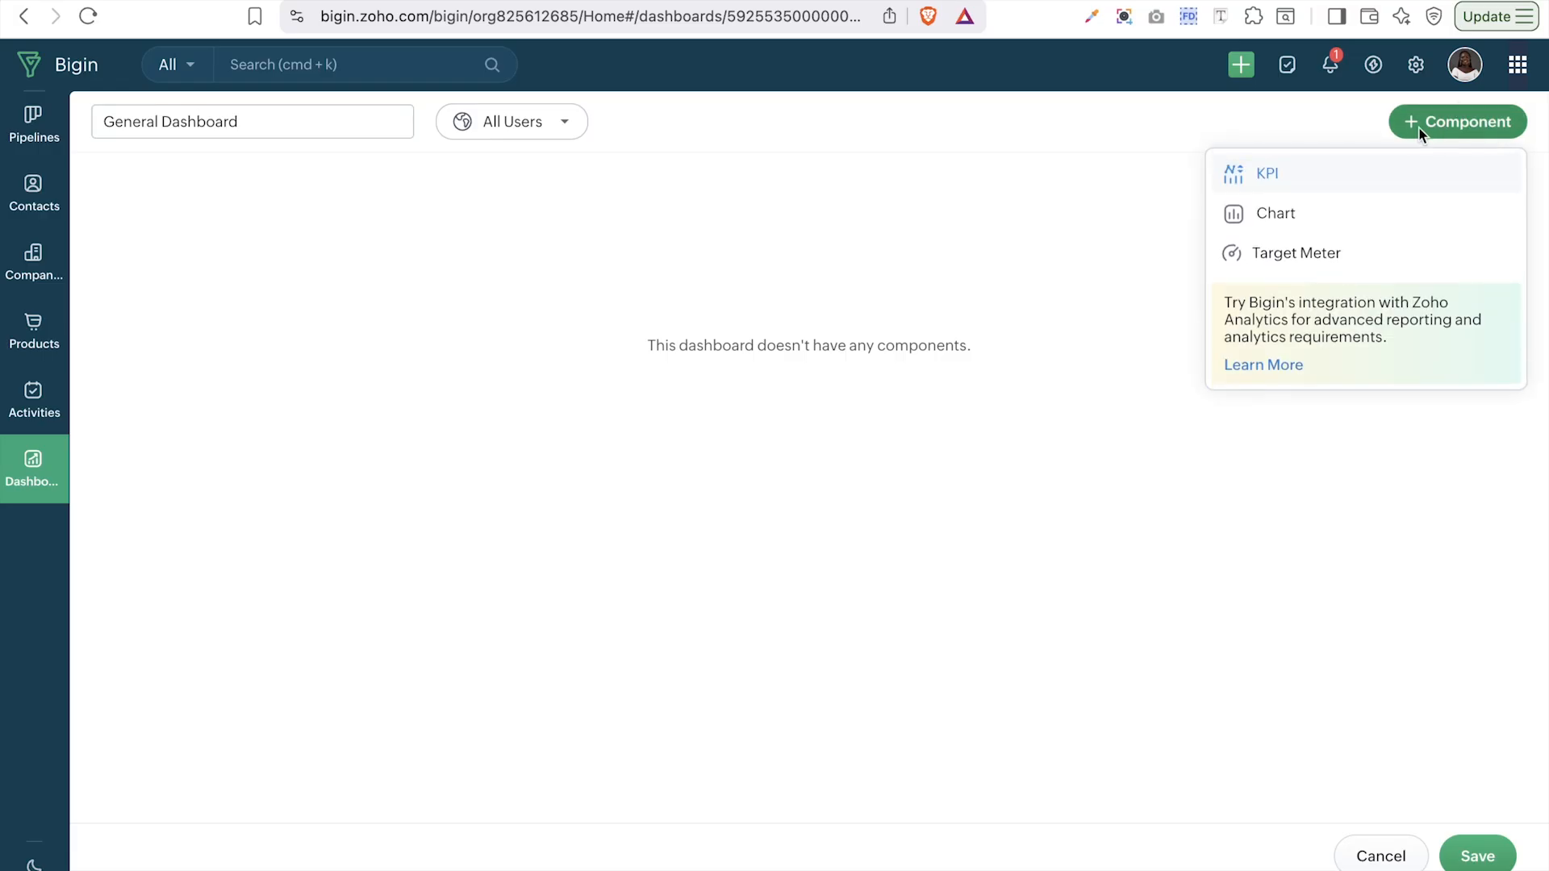
left_click(1308, 174)
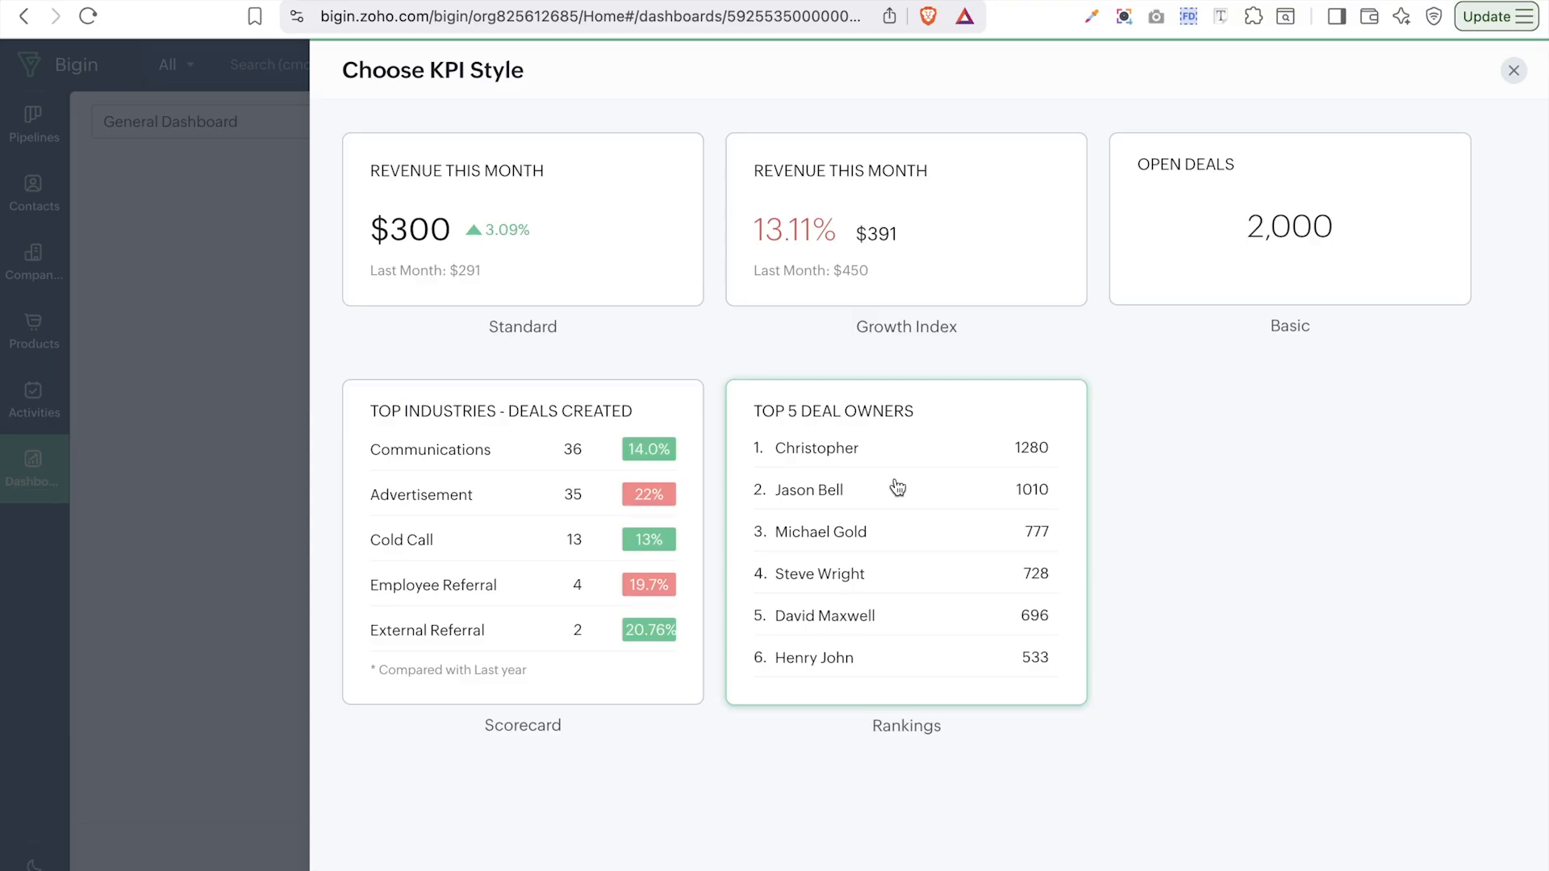
left_click(565, 226)
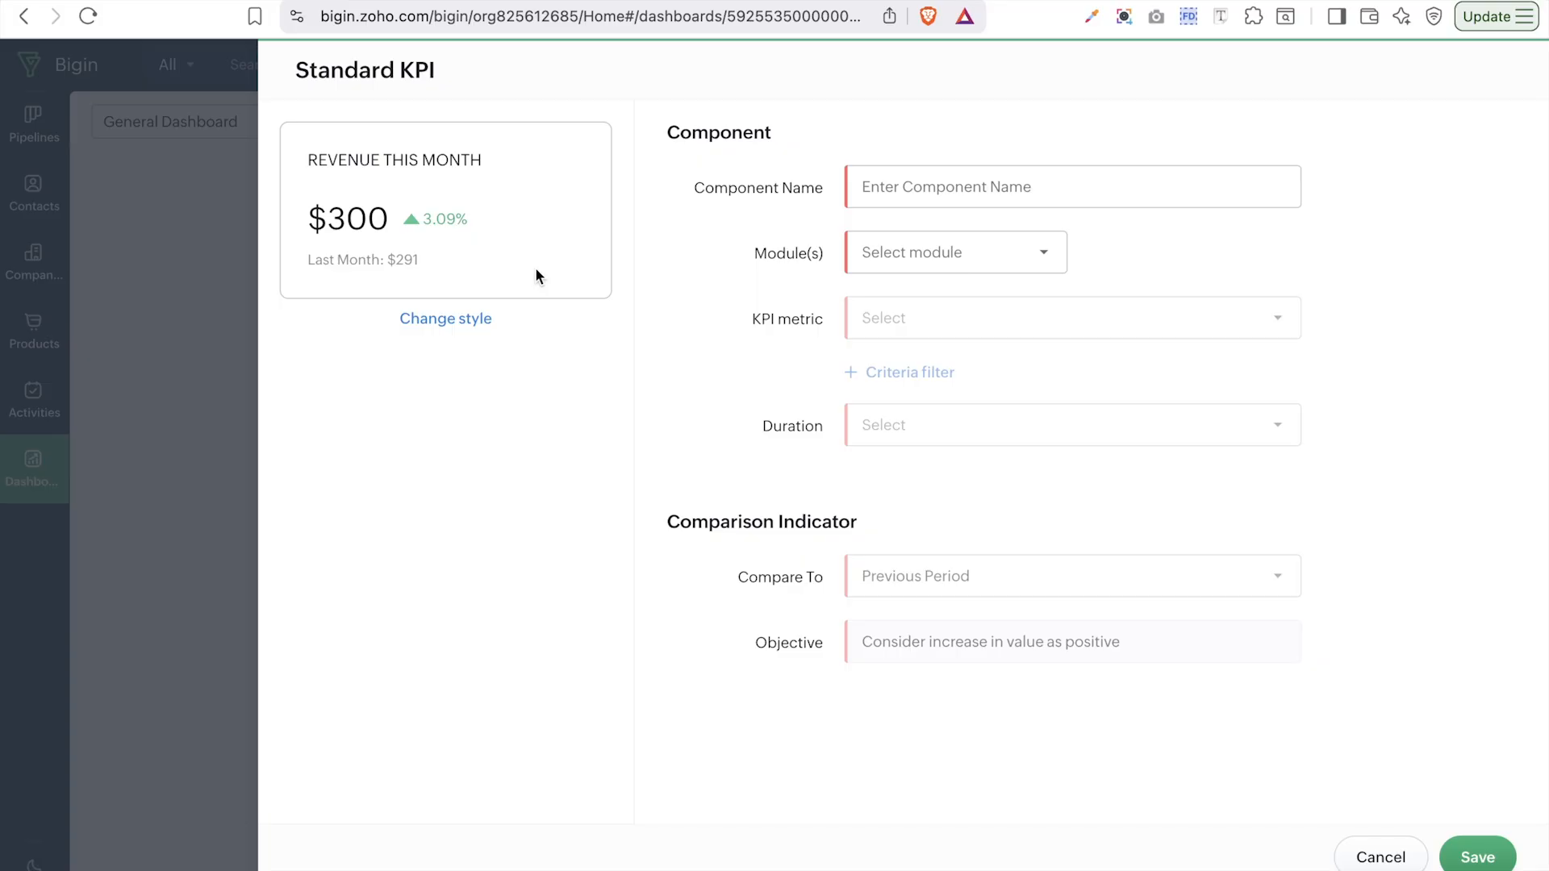
- Name the Standard KPI 'This year Contact' and base it on the Contacts module
left_click(972, 175)
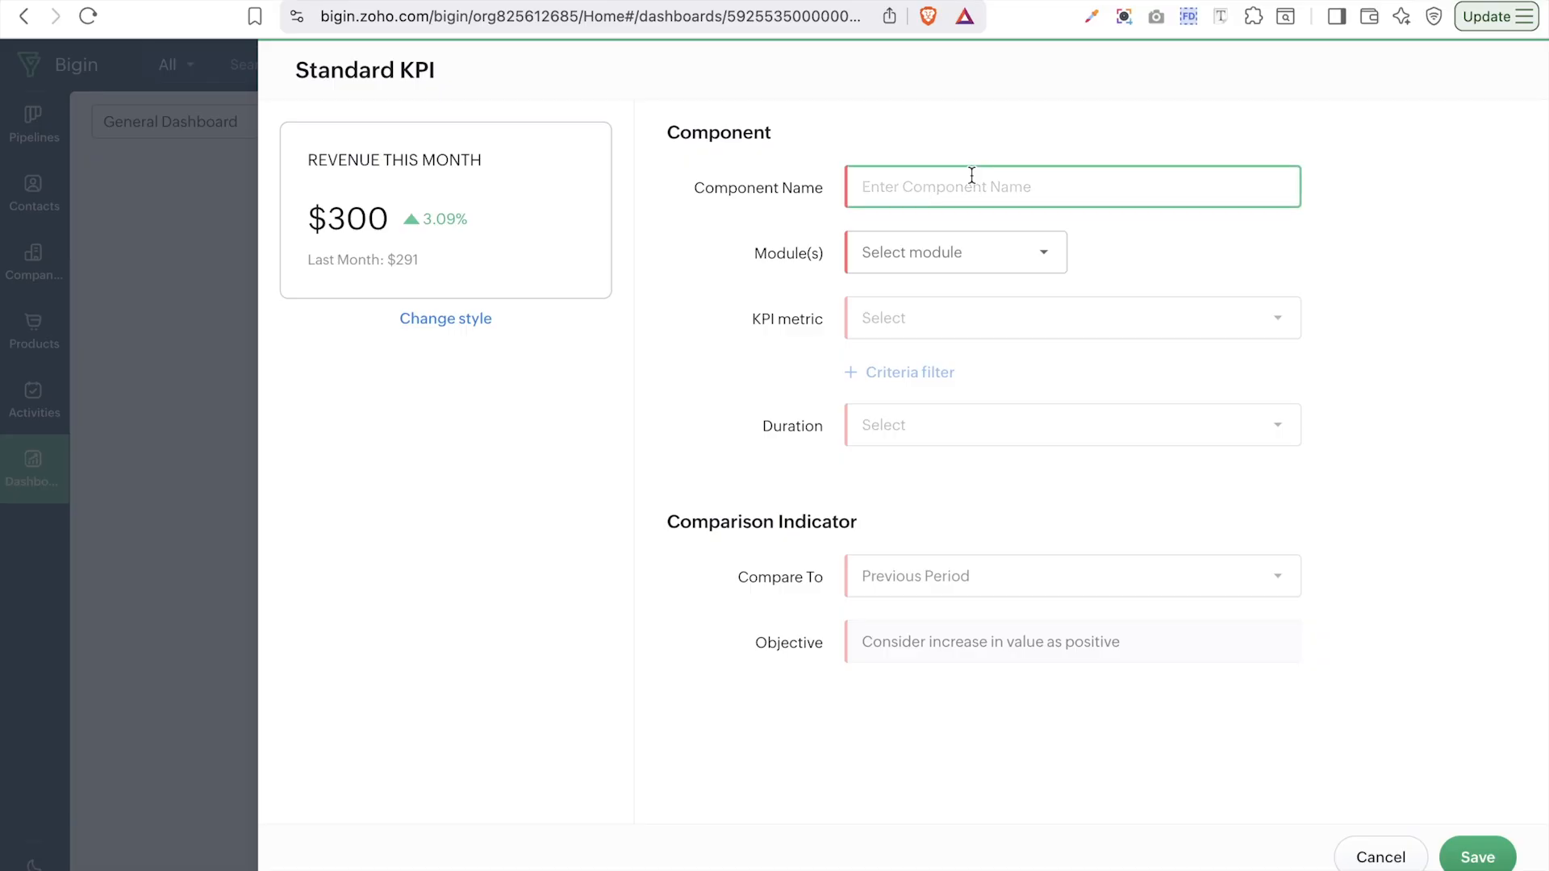
key("Caps_Lock")
type("C")
key("BackSpace")
type("TH")
key("BackSpace")
type("his year Contact")
left_click(893, 255)
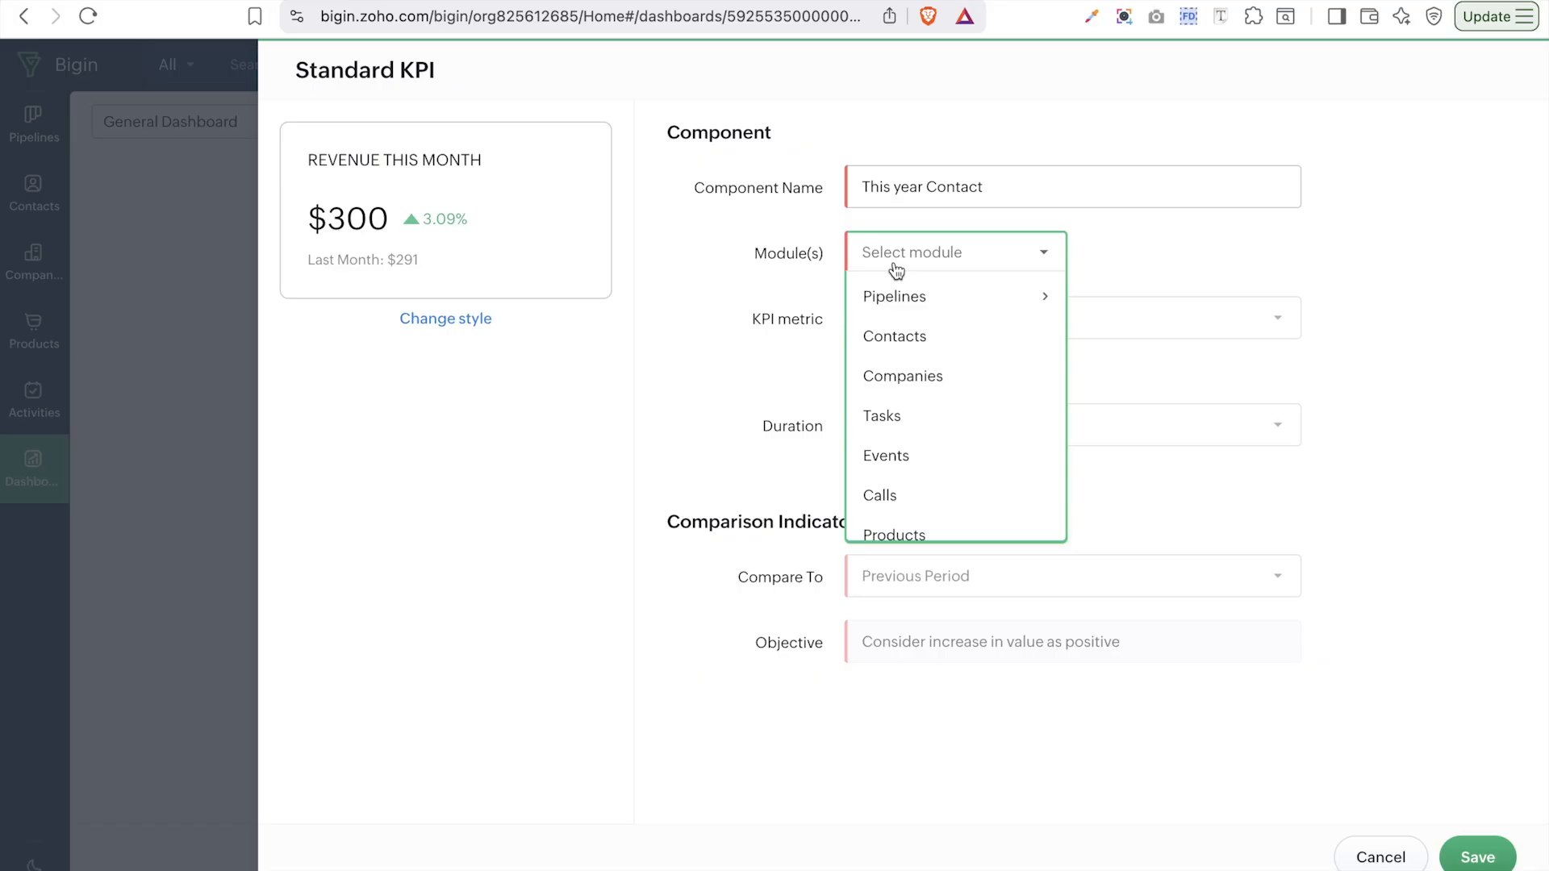
left_click(904, 337)
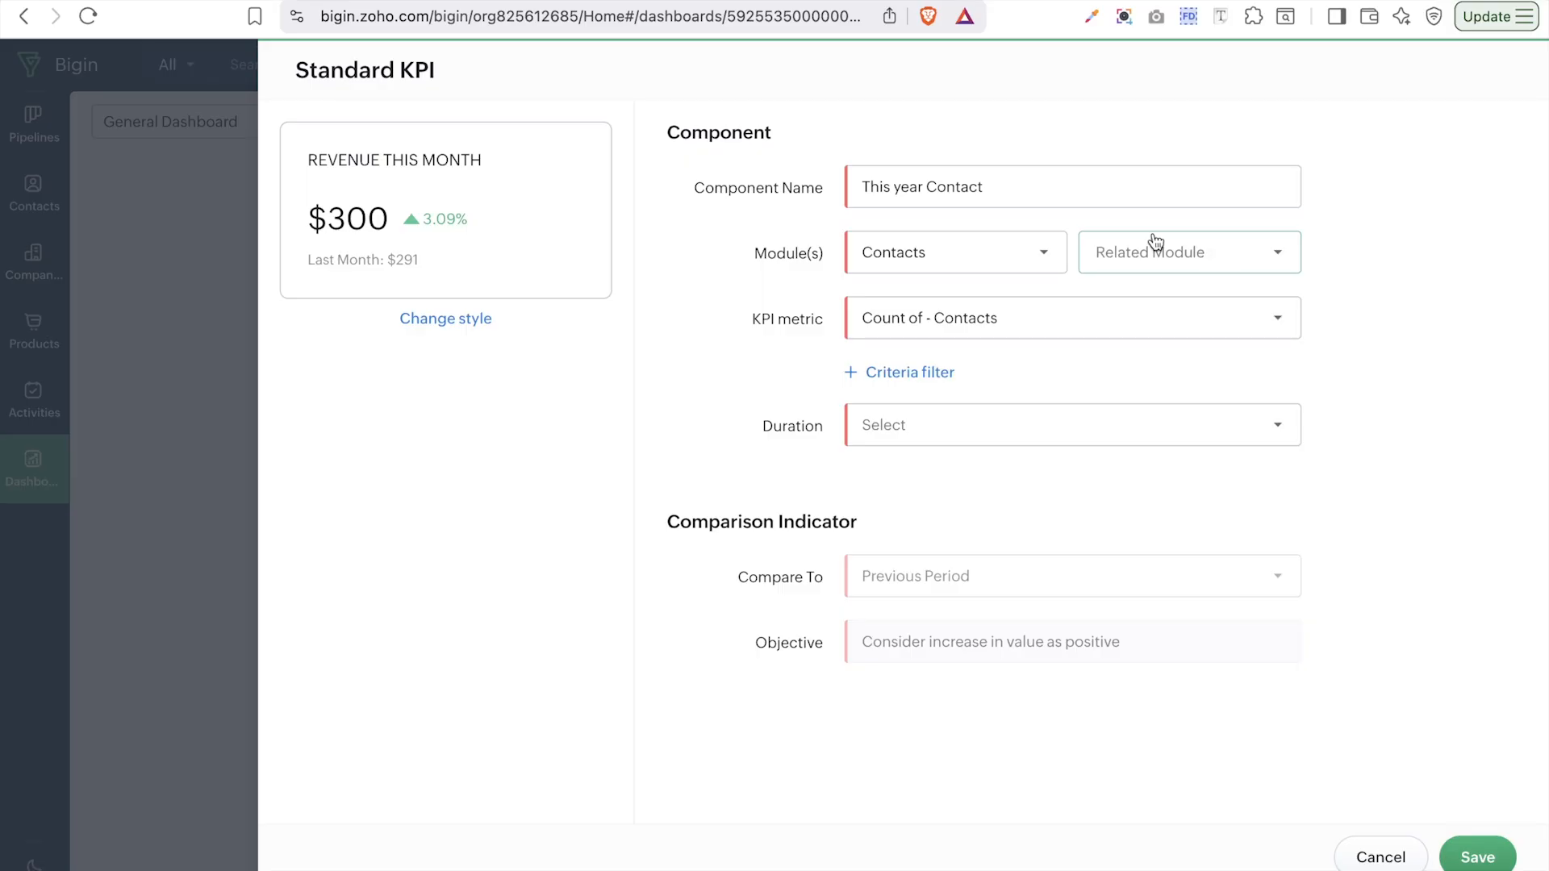
left_click(1100, 333)
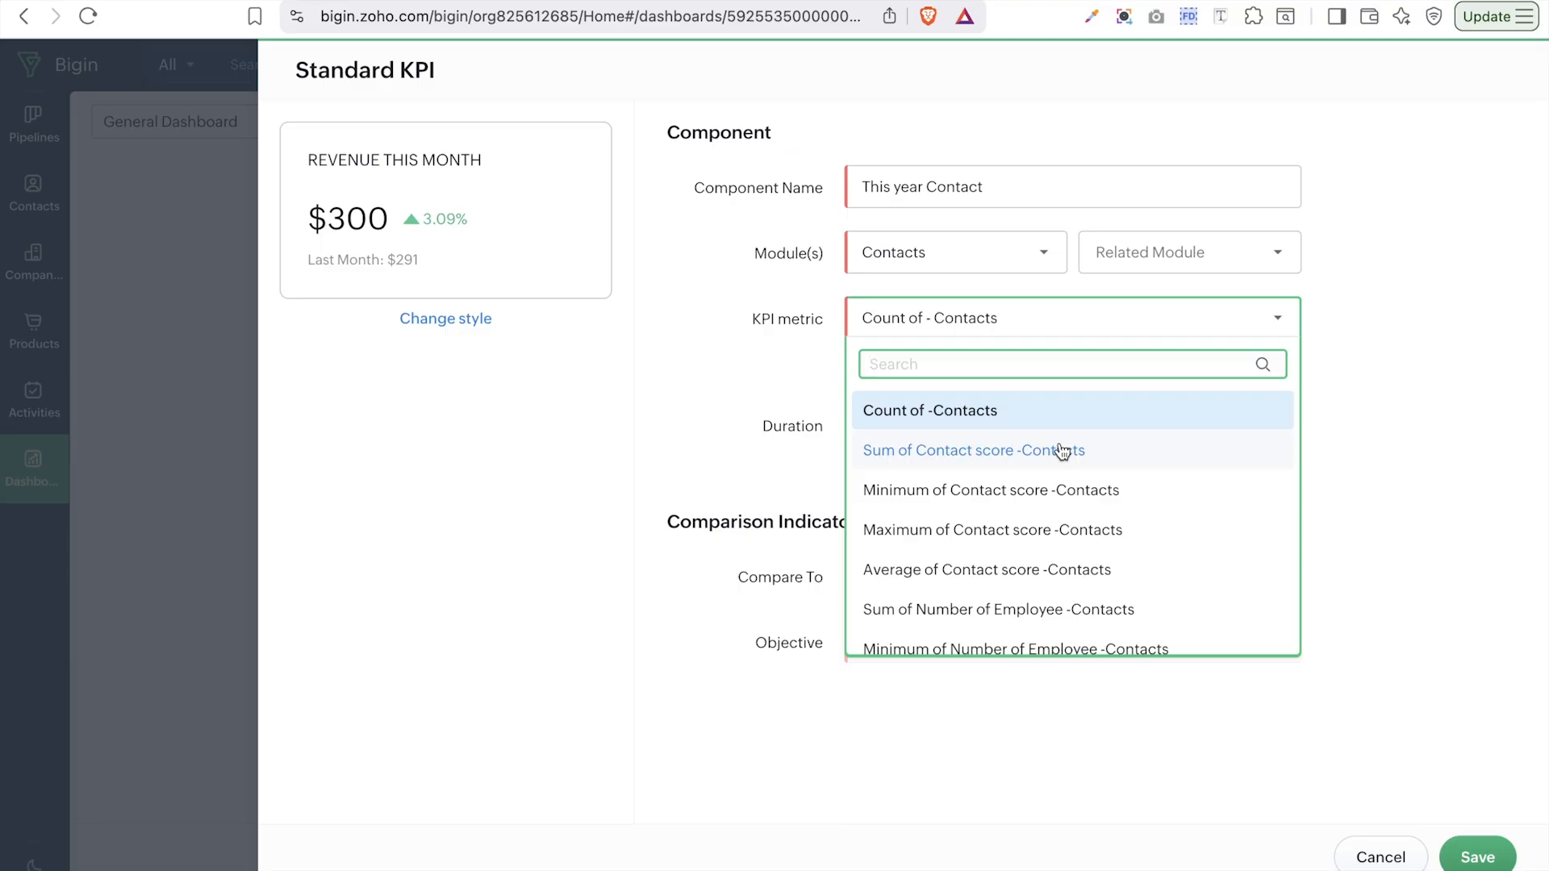
scroll(1062, 451, "down", 2)
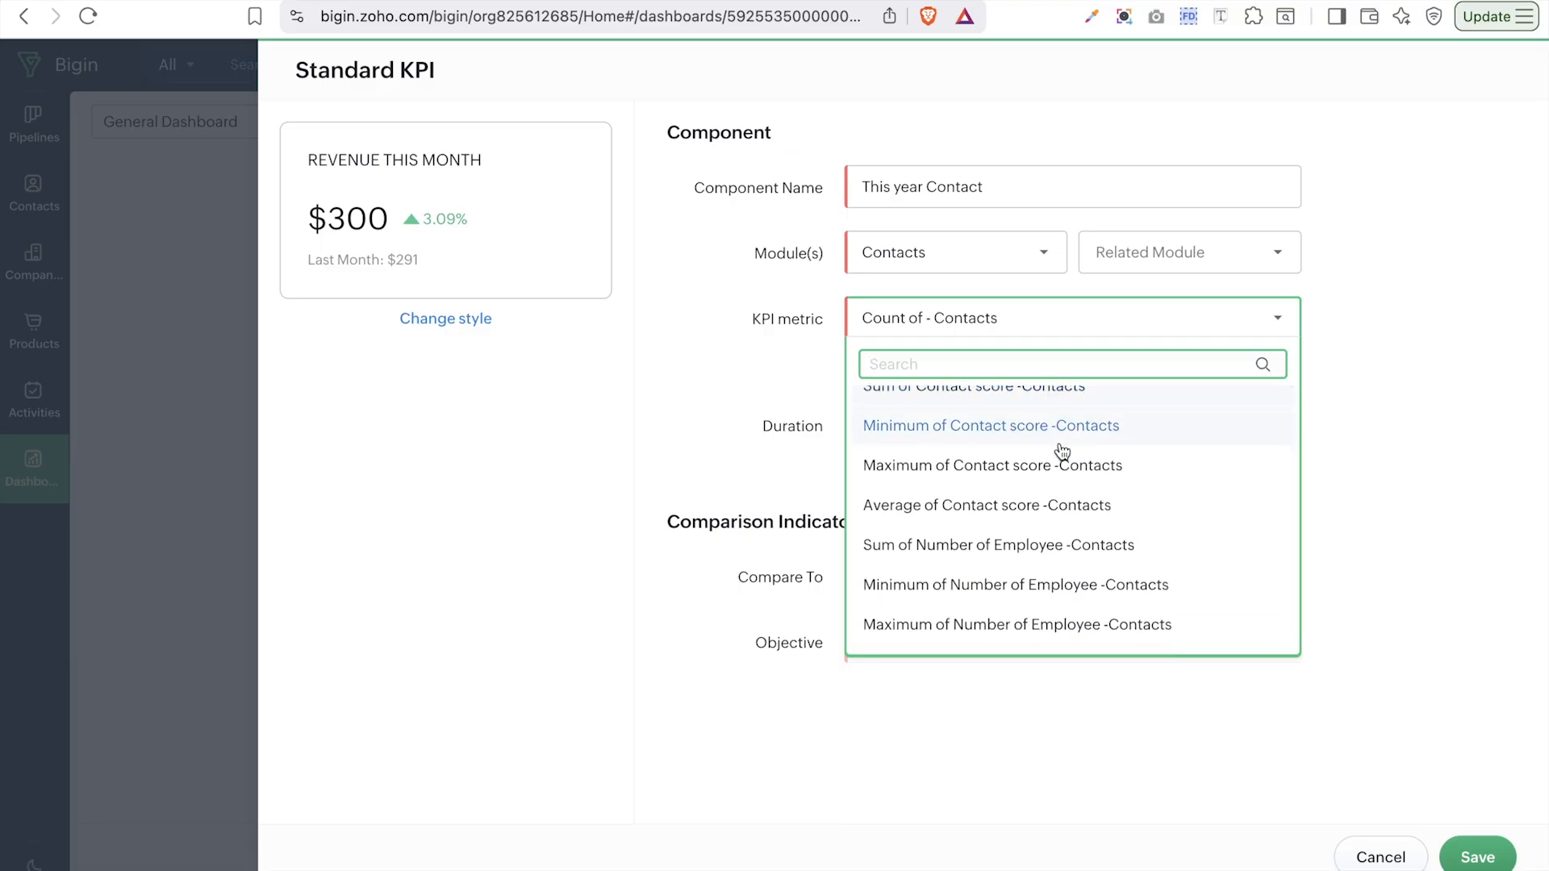
scroll(1062, 450, "down", 1)
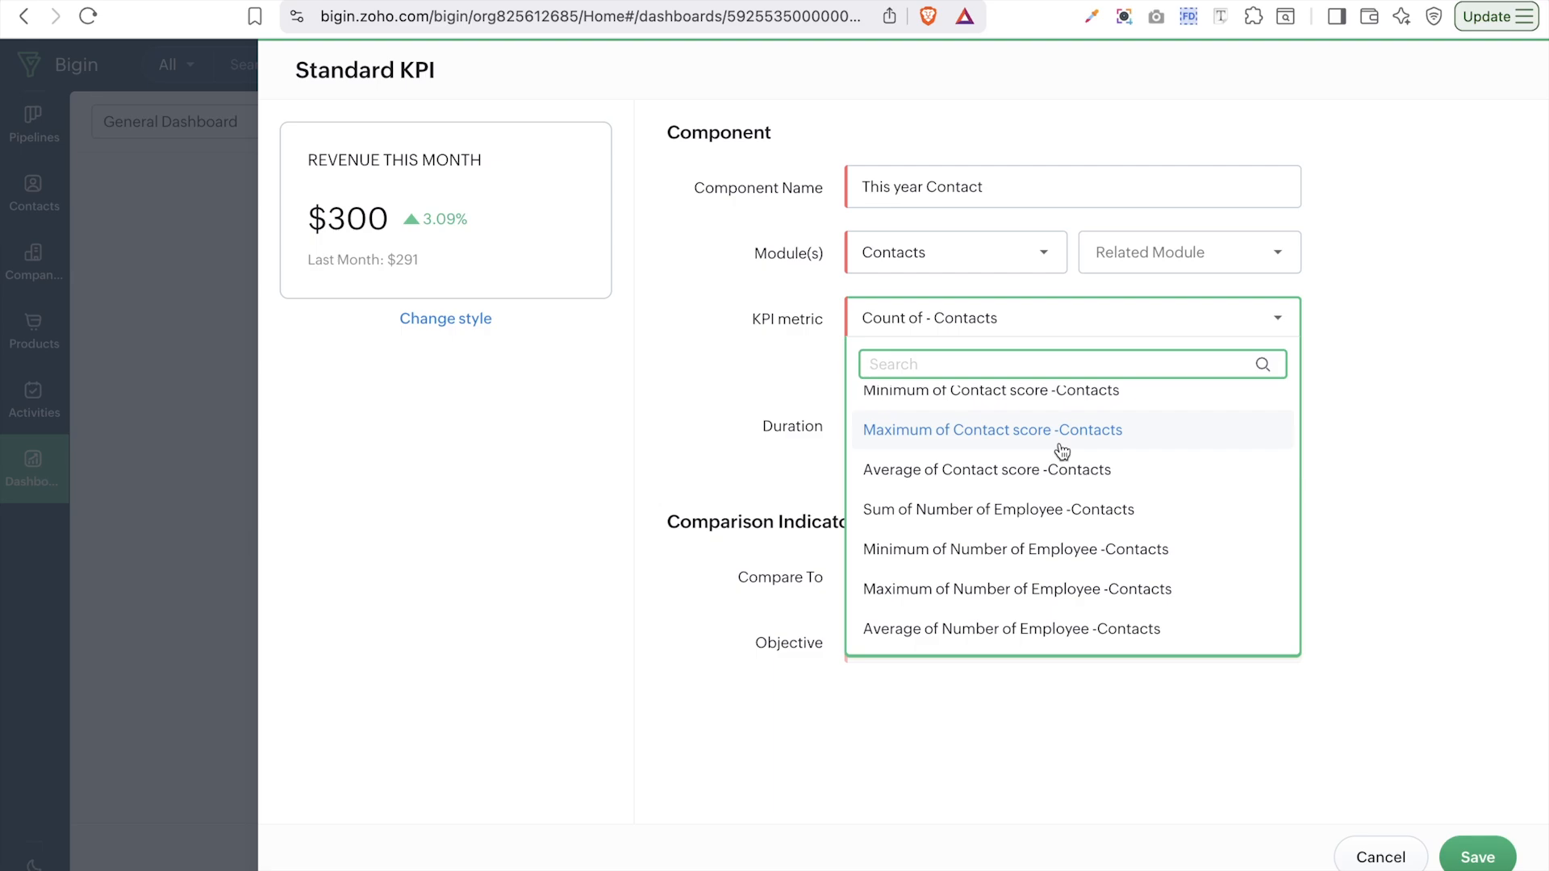
scroll(1062, 451, "up", 2)
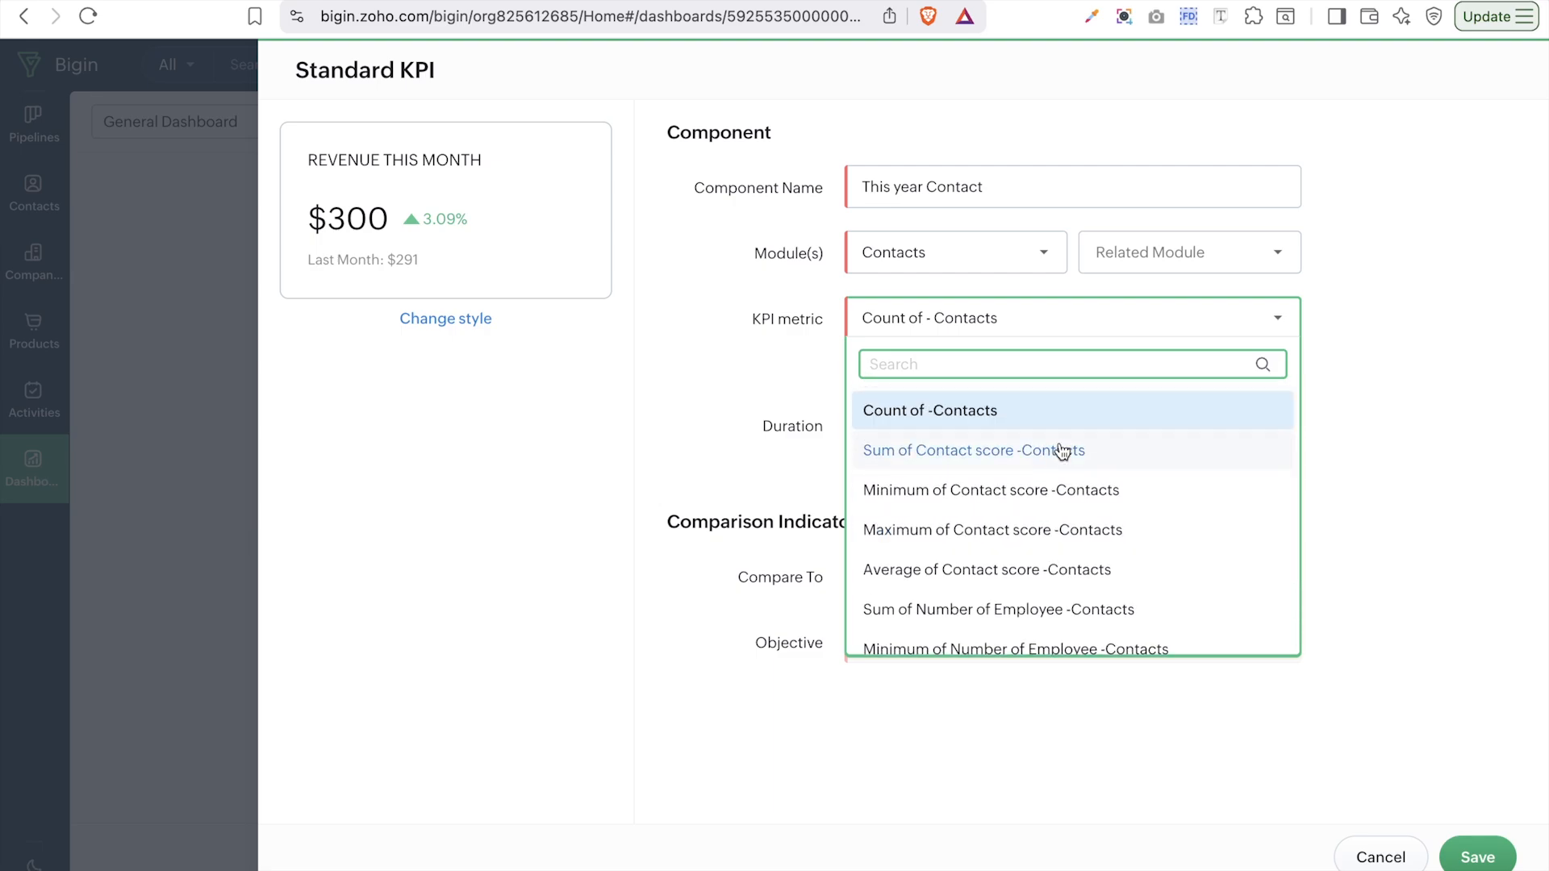
left_click(969, 412)
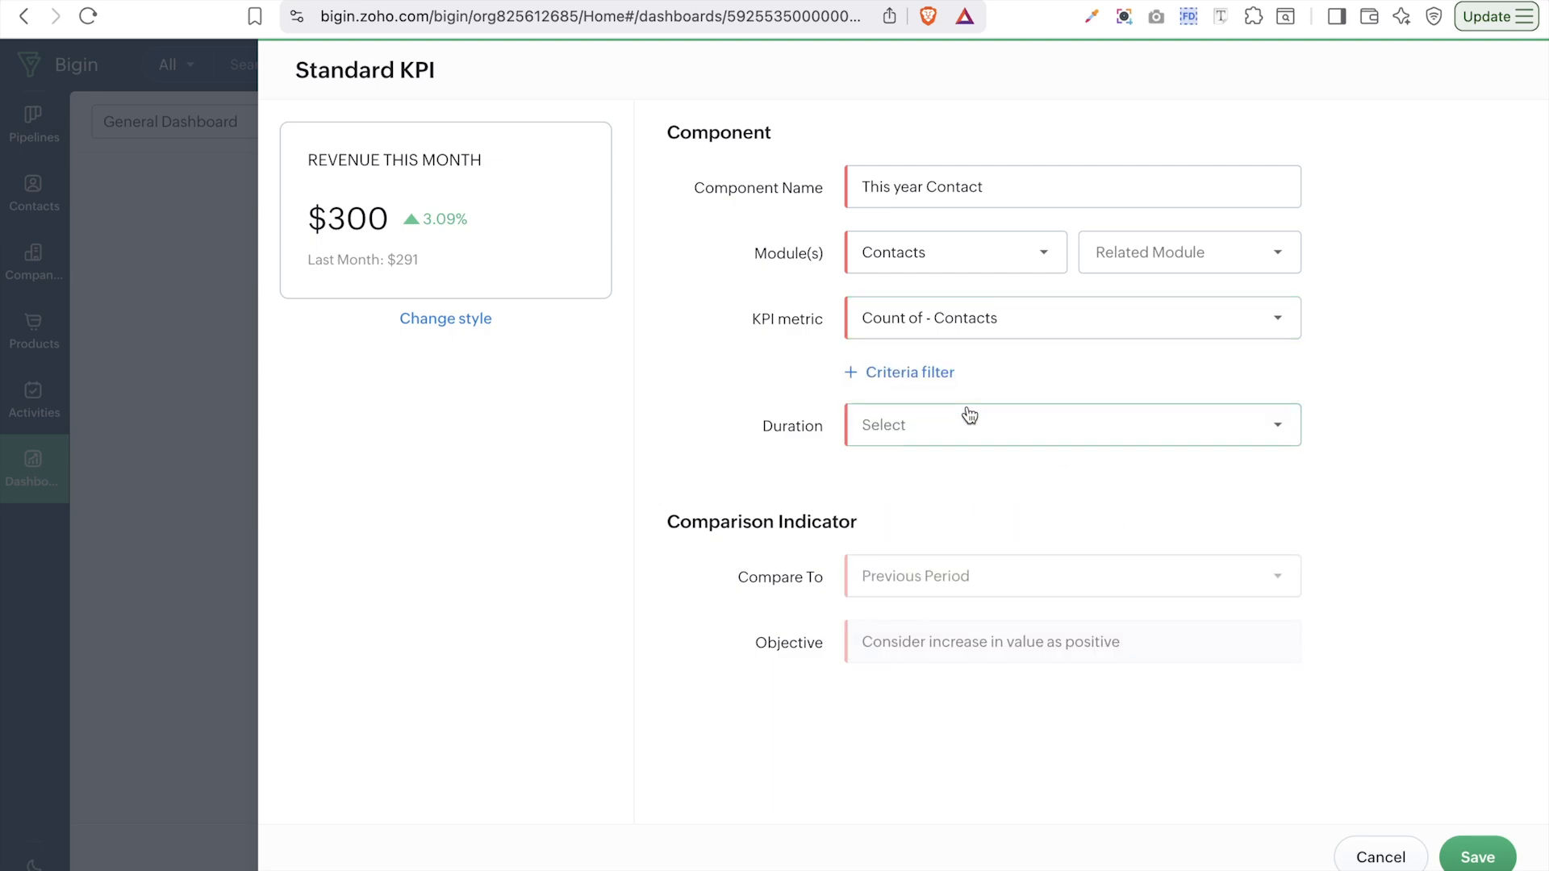
left_click(889, 373)
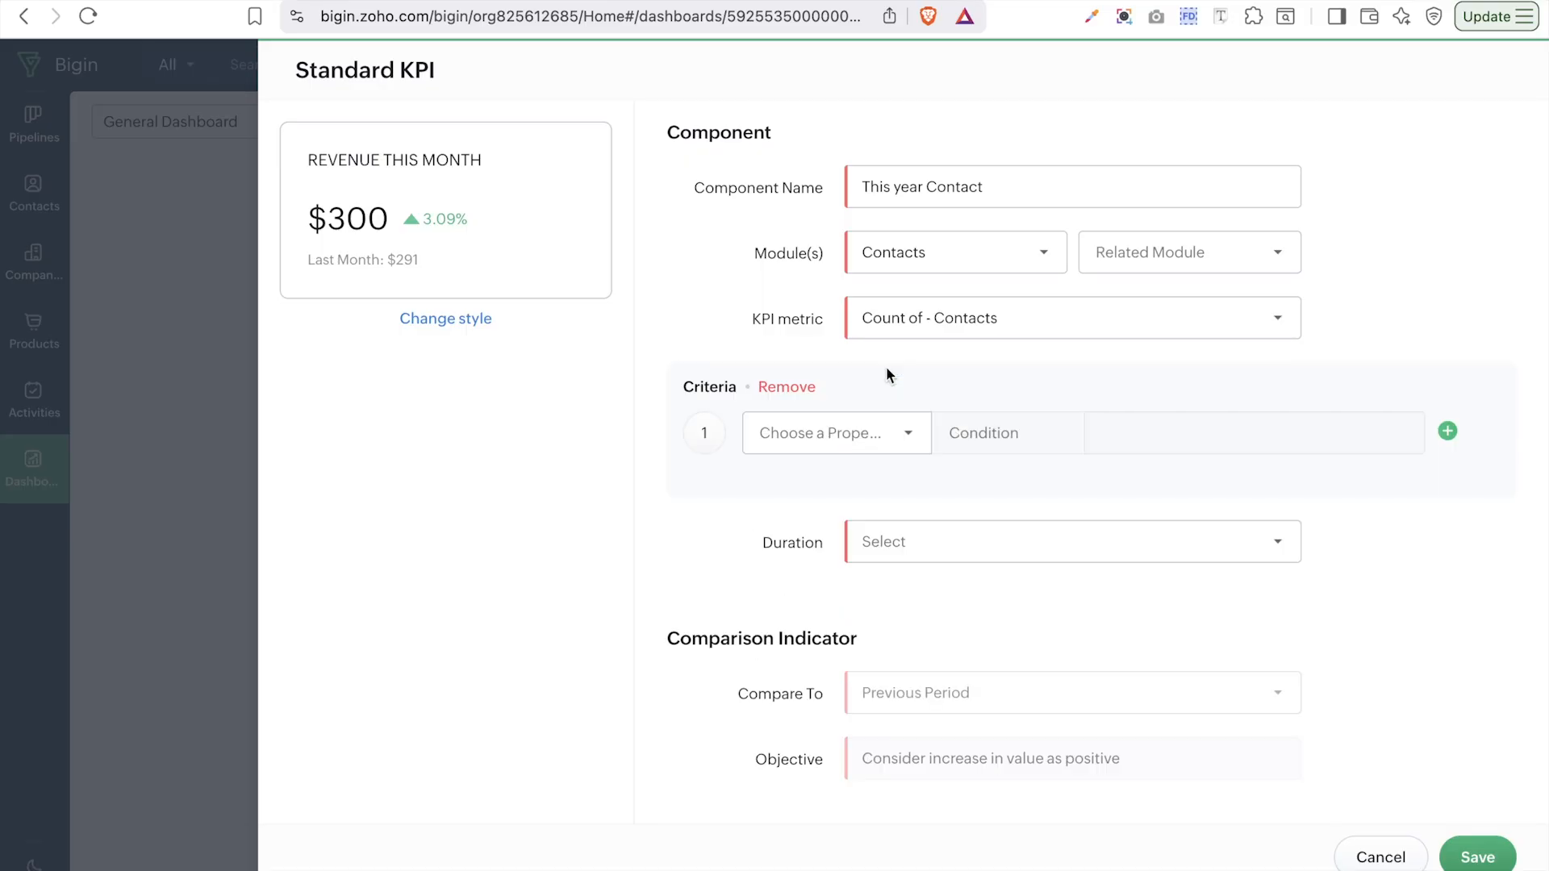
left_click(787, 437)
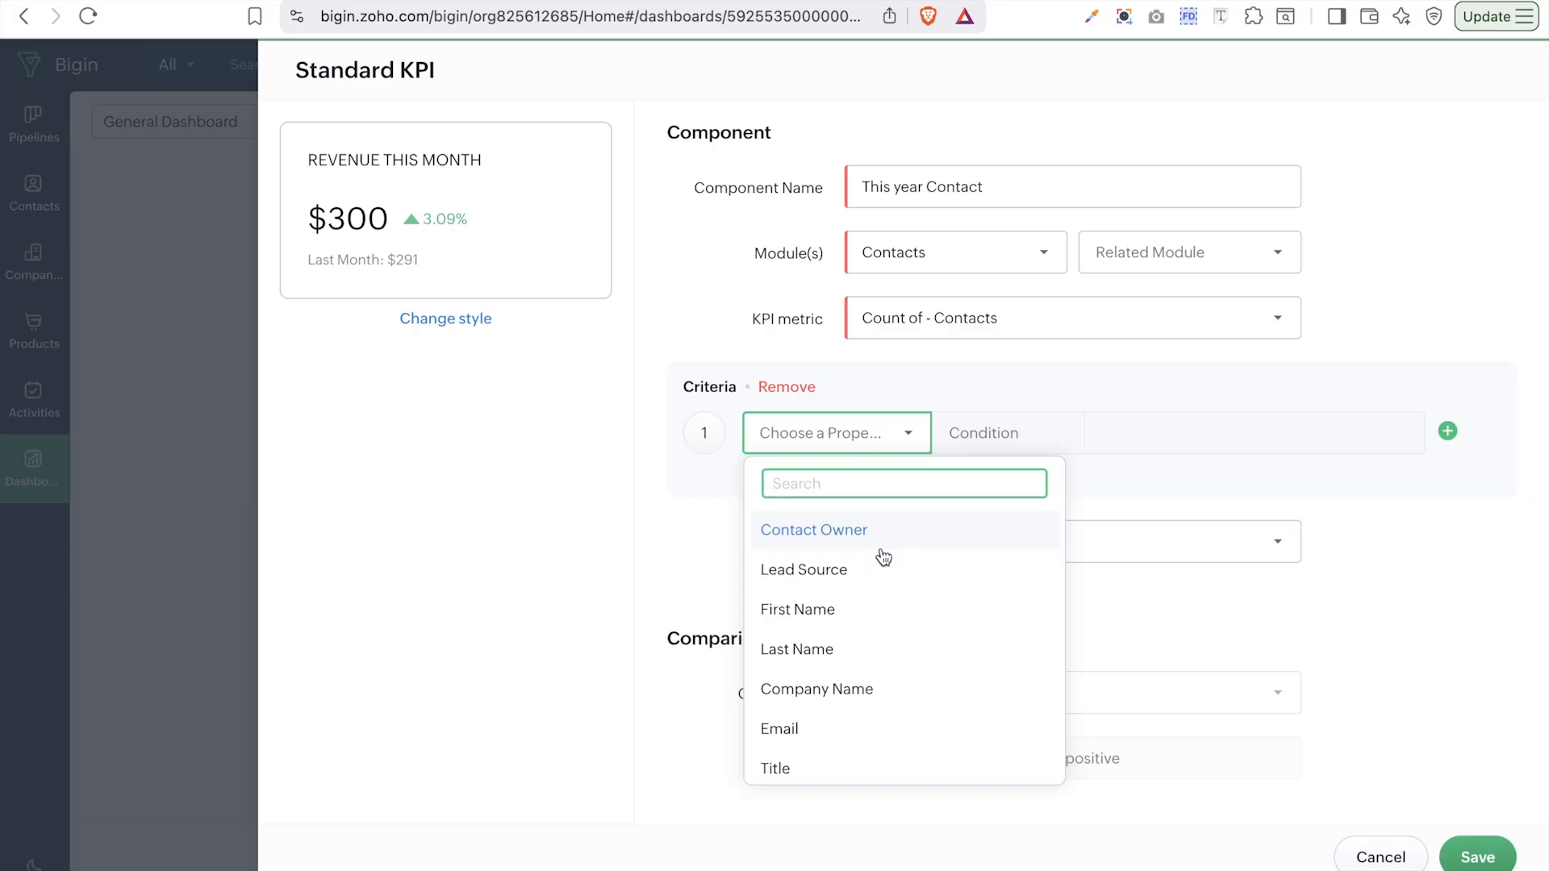
scroll(884, 556, "down", 15)
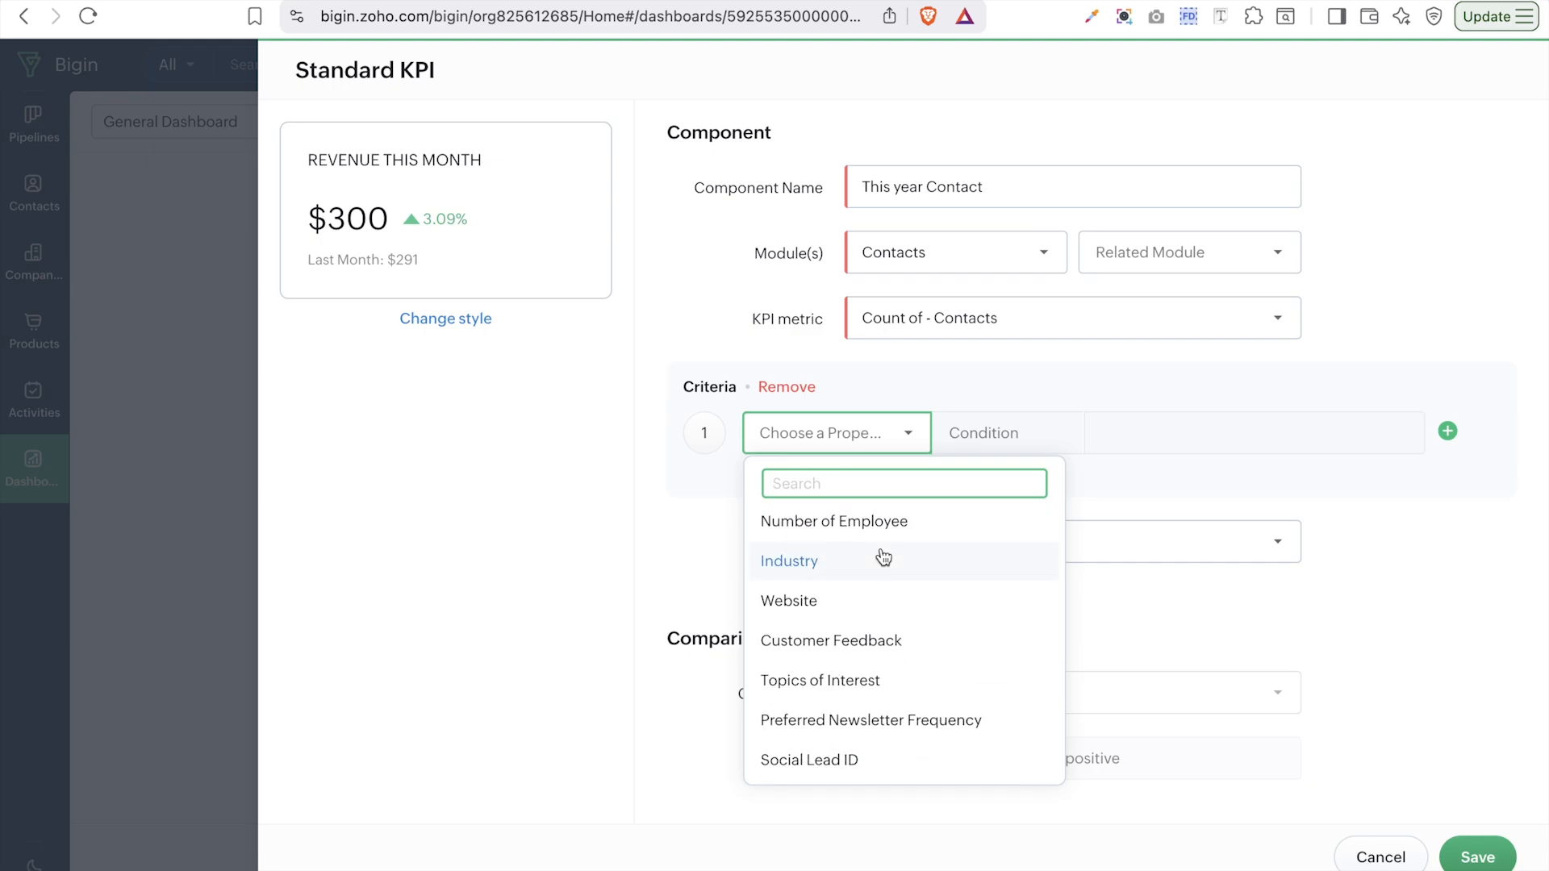
left_click(797, 578)
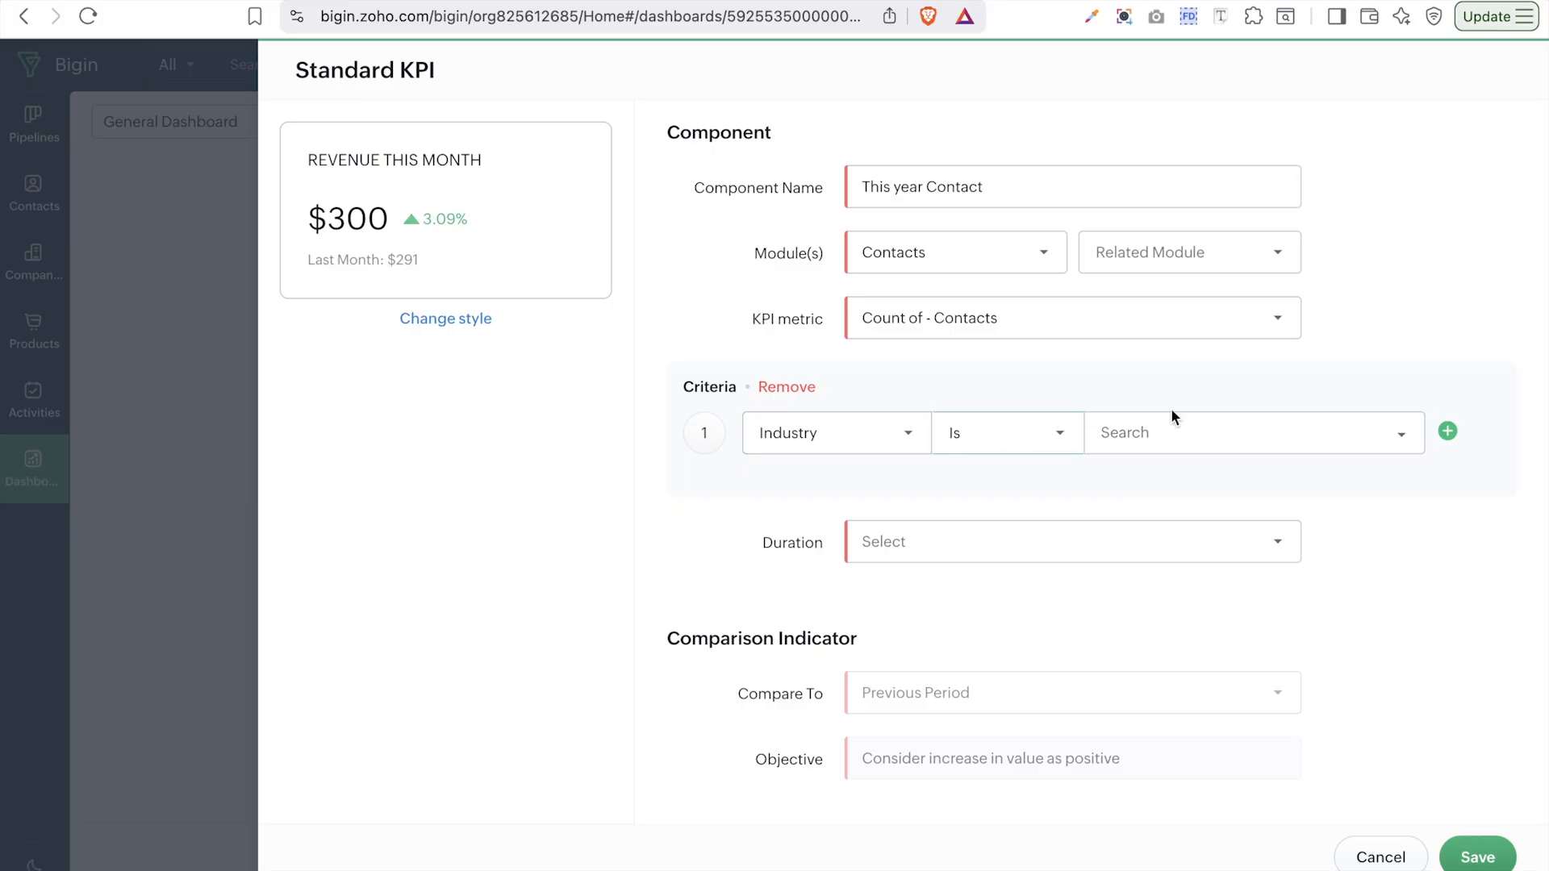
left_click(1207, 426)
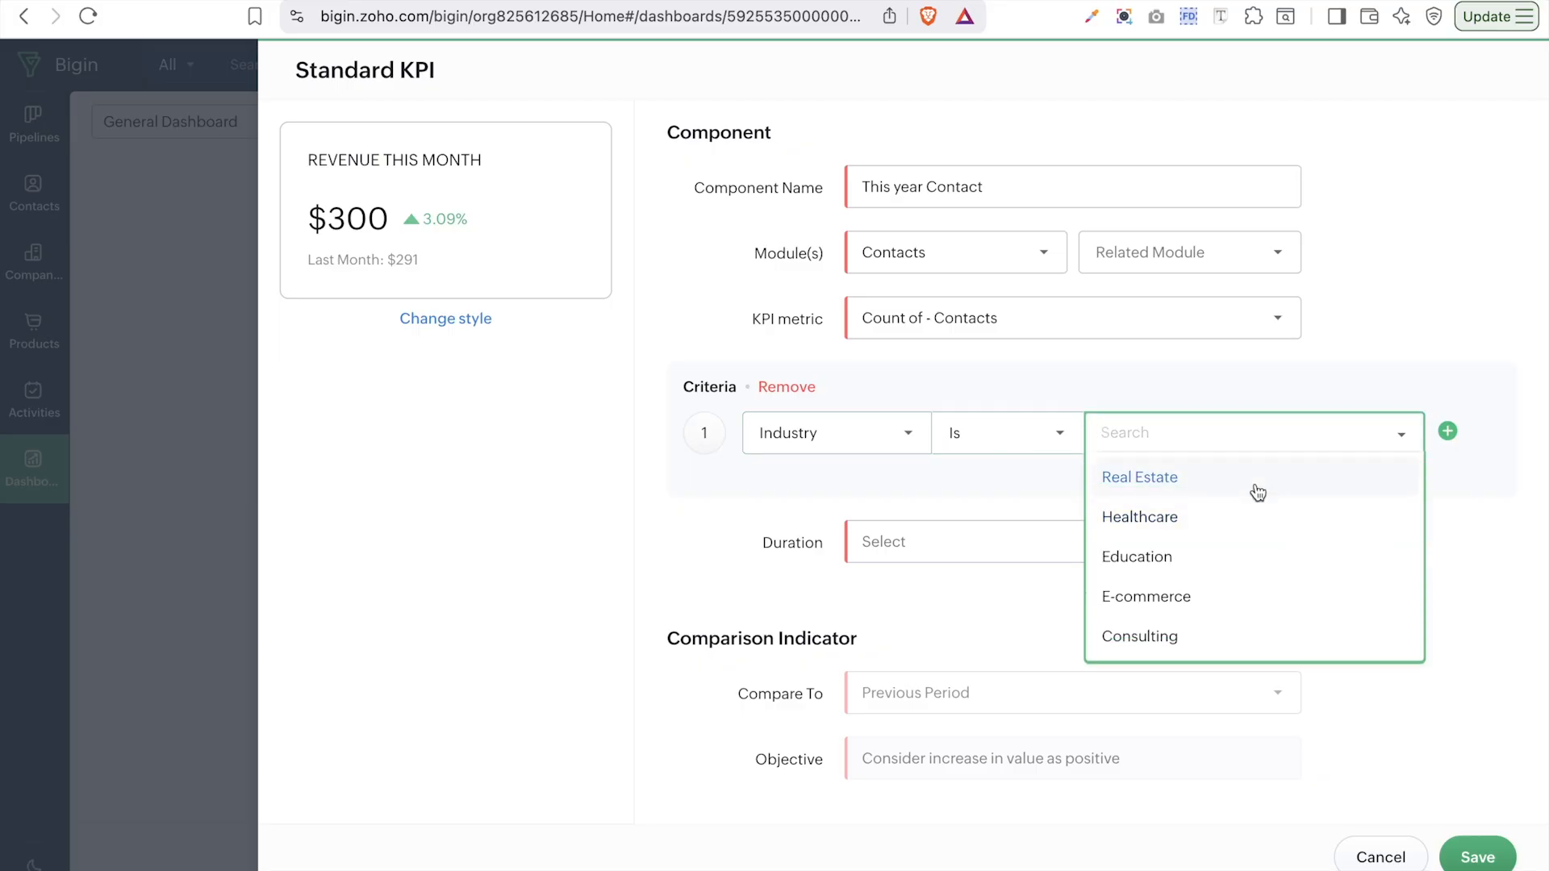
left_click(931, 496)
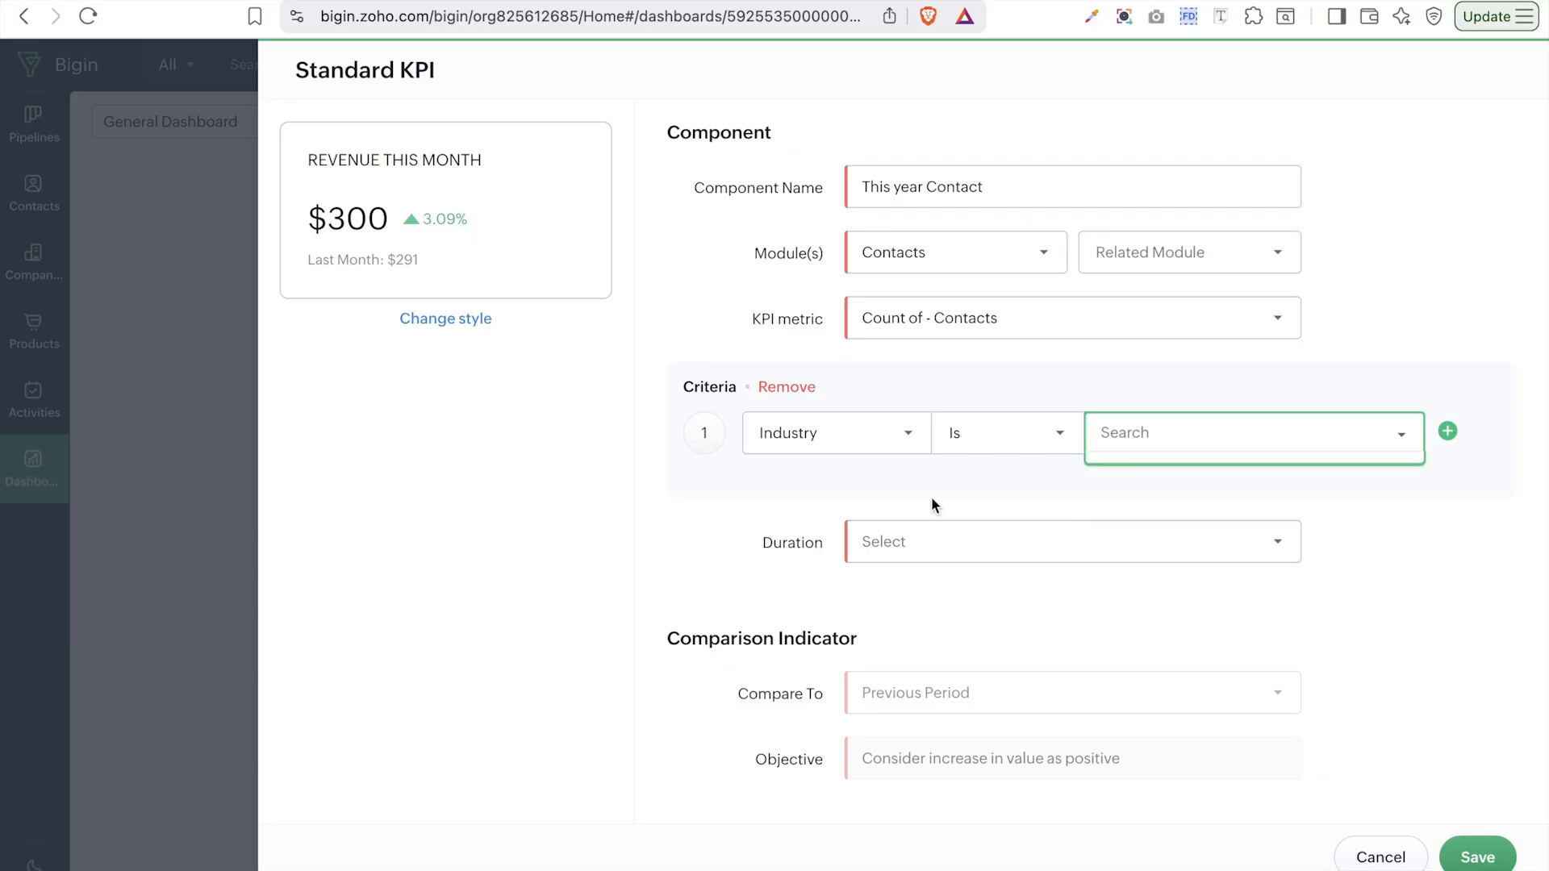
left_click(790, 387)
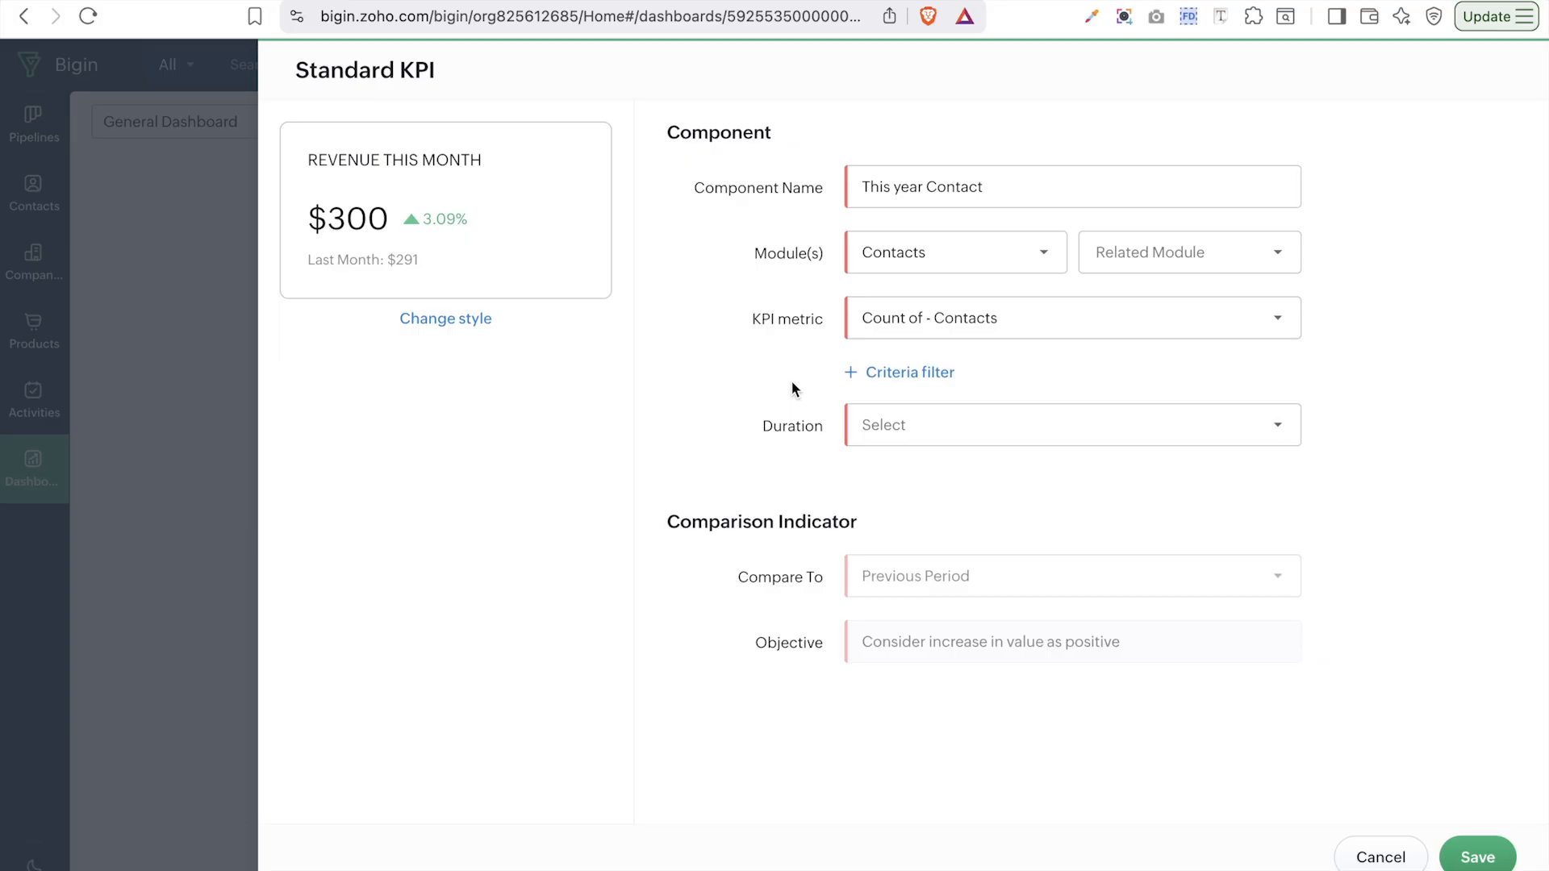
- Set the KPI duration to Created Time-Contacts This Year, after briefly trying a custom range
left_click(1000, 423)
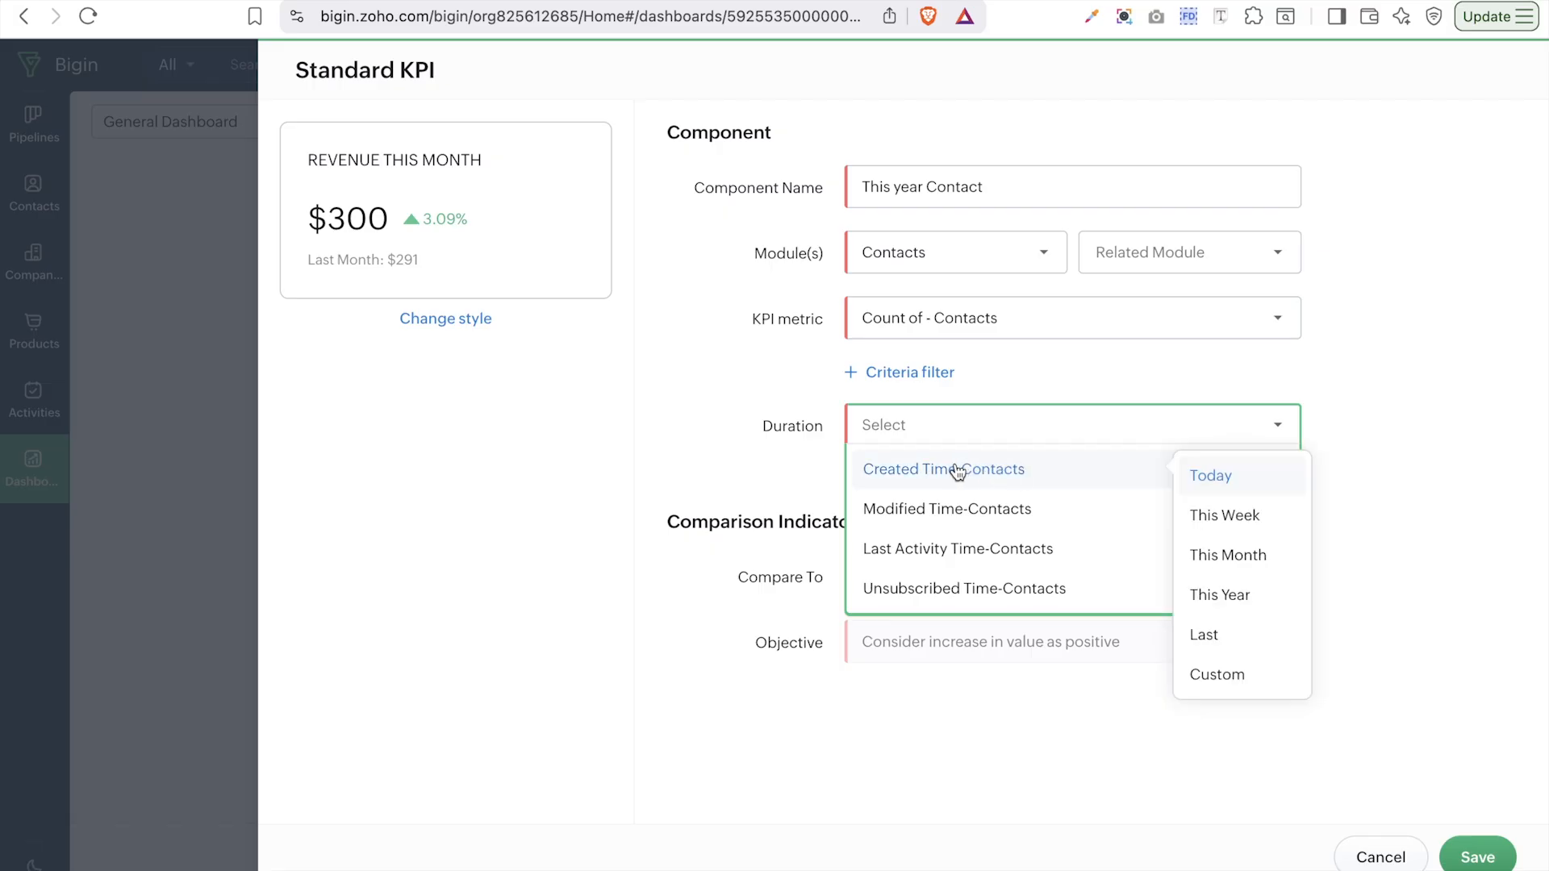
mouse_move(1162, 472)
left_click(1220, 676)
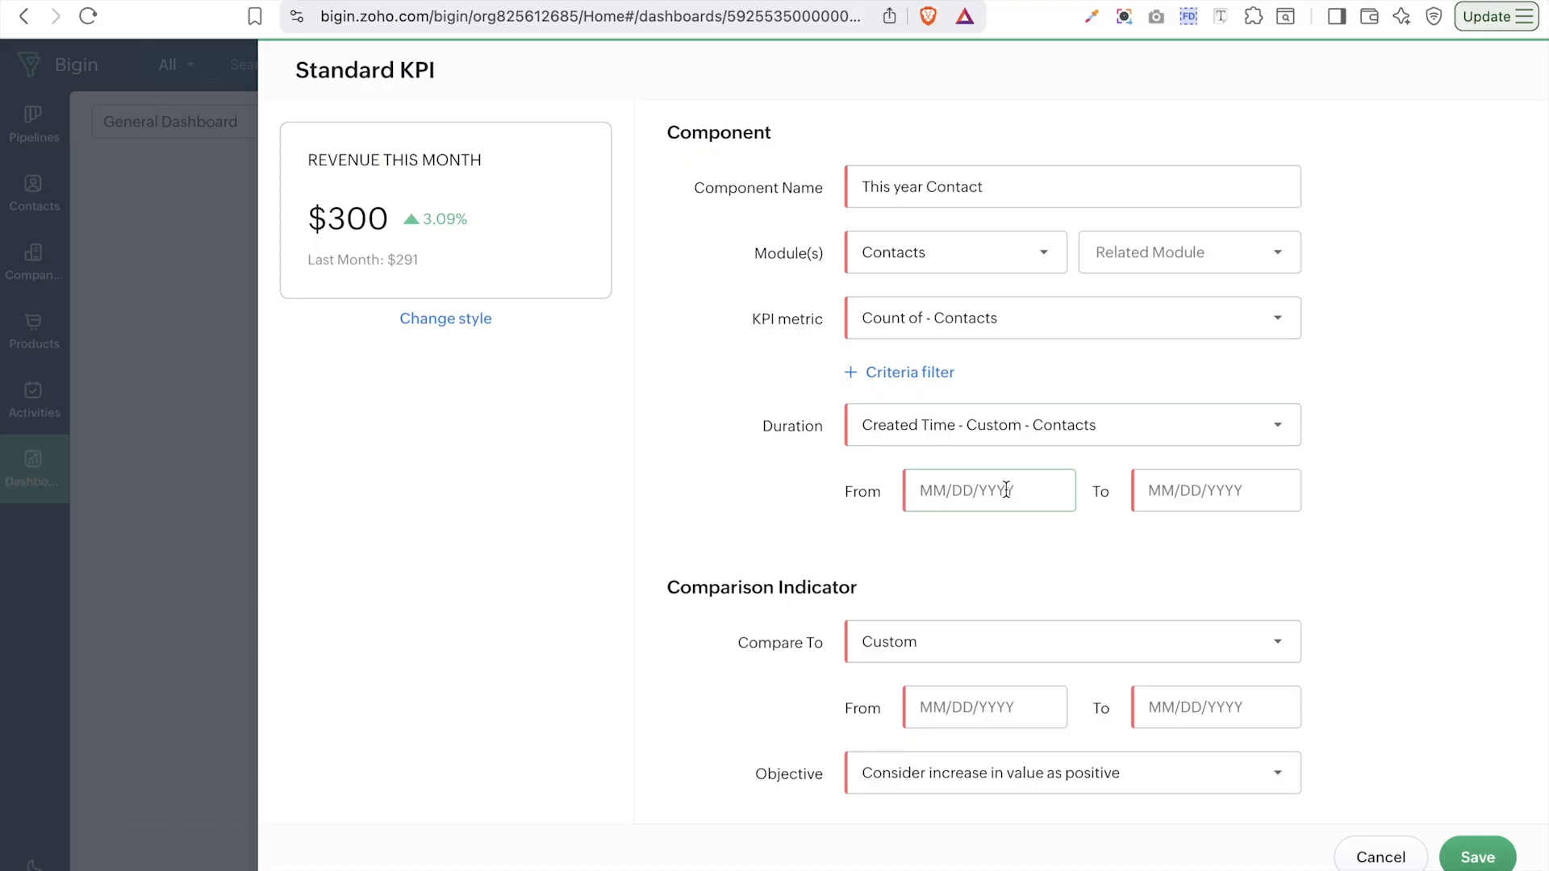
left_click(1324, 517)
left_click(1254, 502)
left_click(1198, 440)
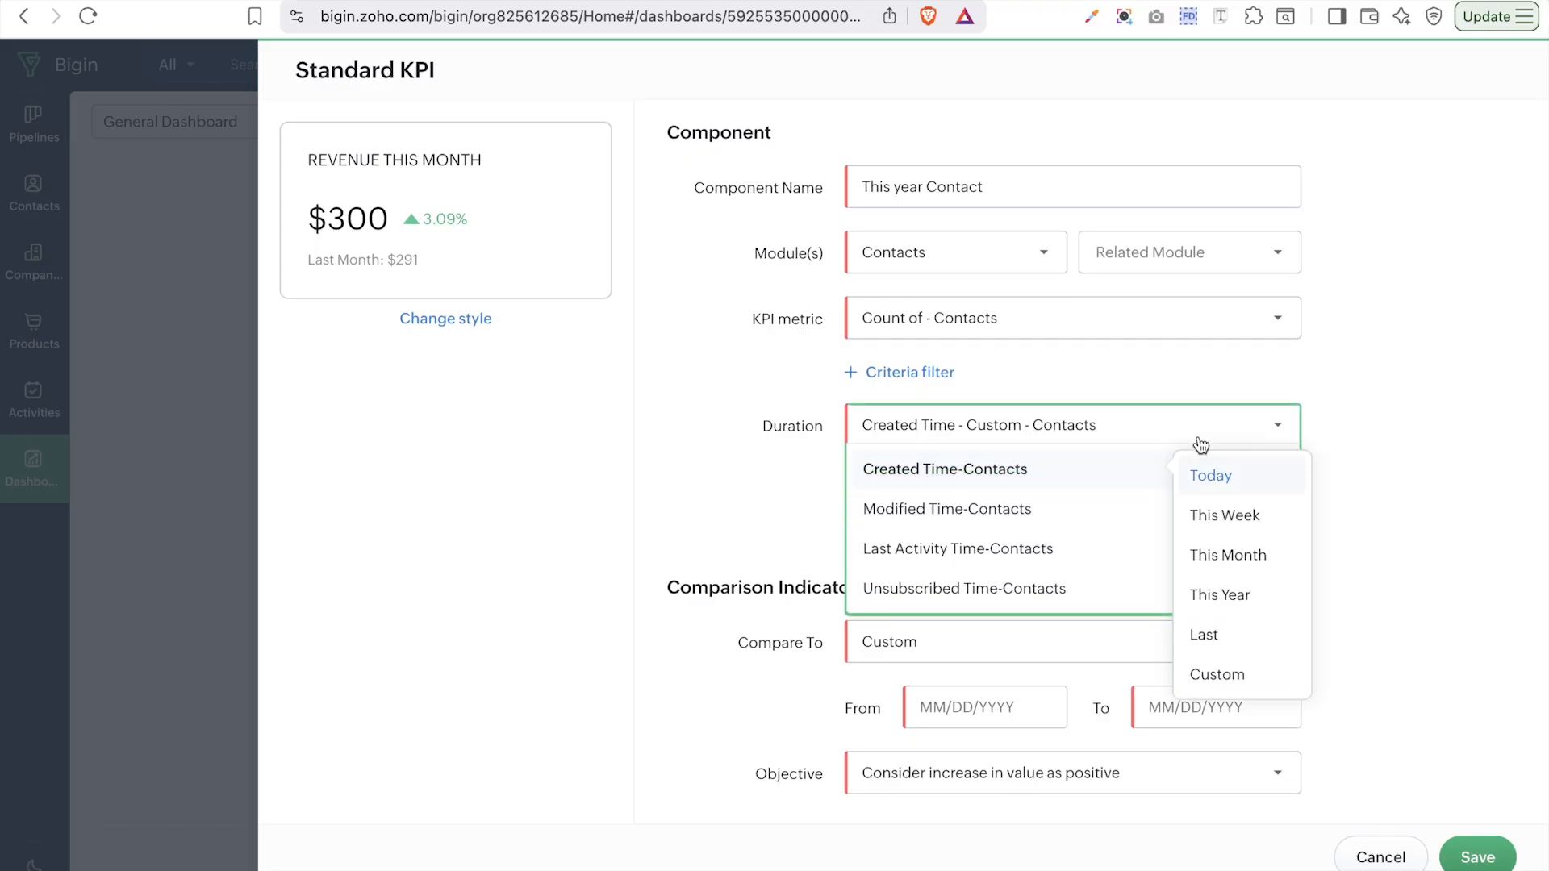
left_click(1234, 605)
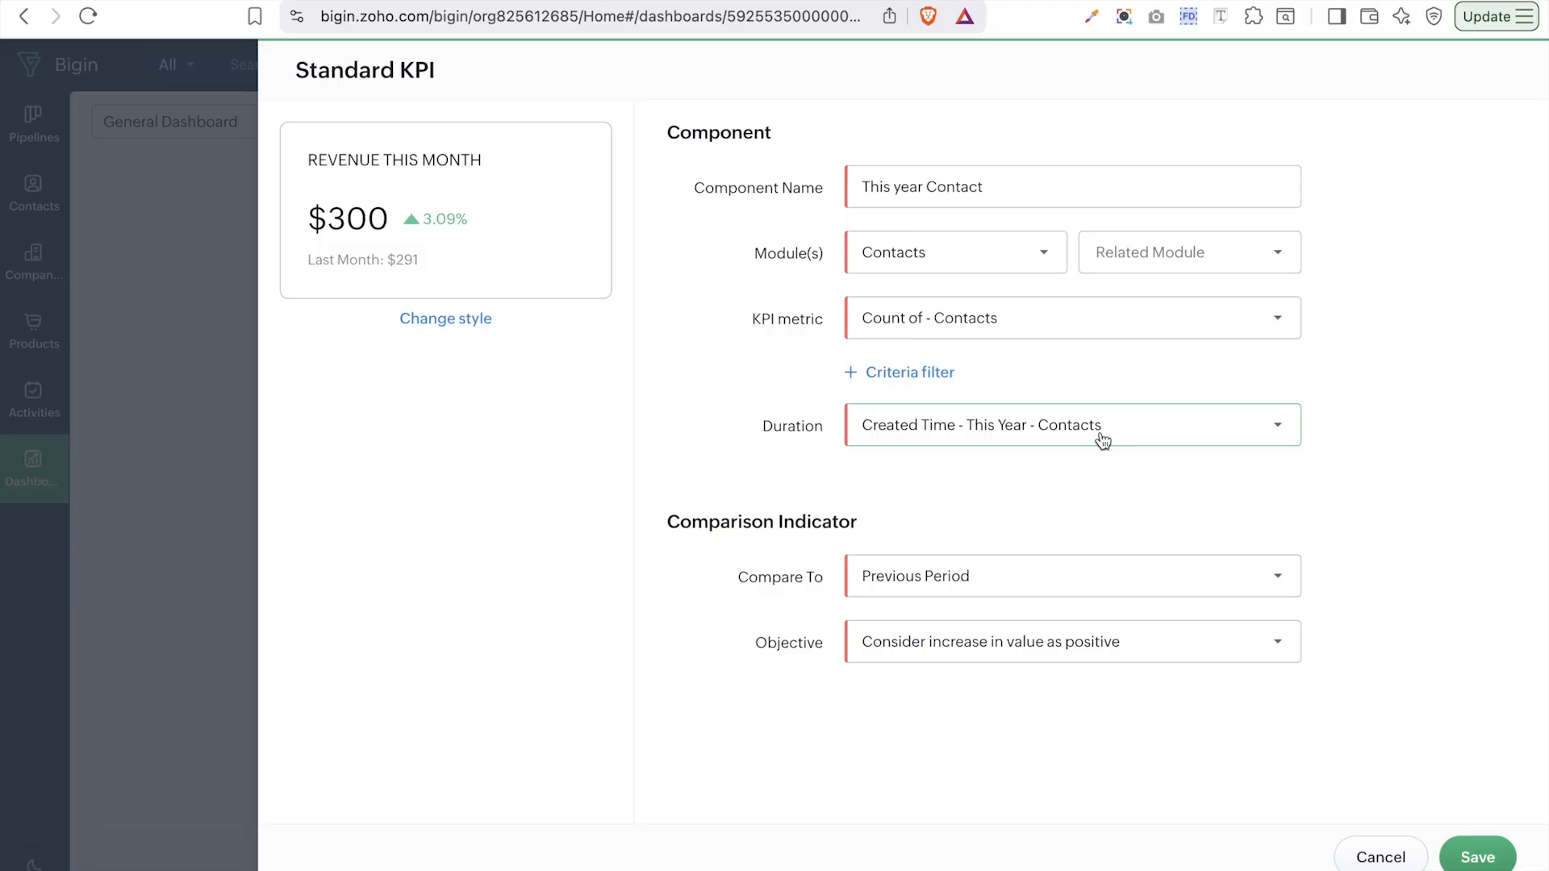
left_click(1039, 578)
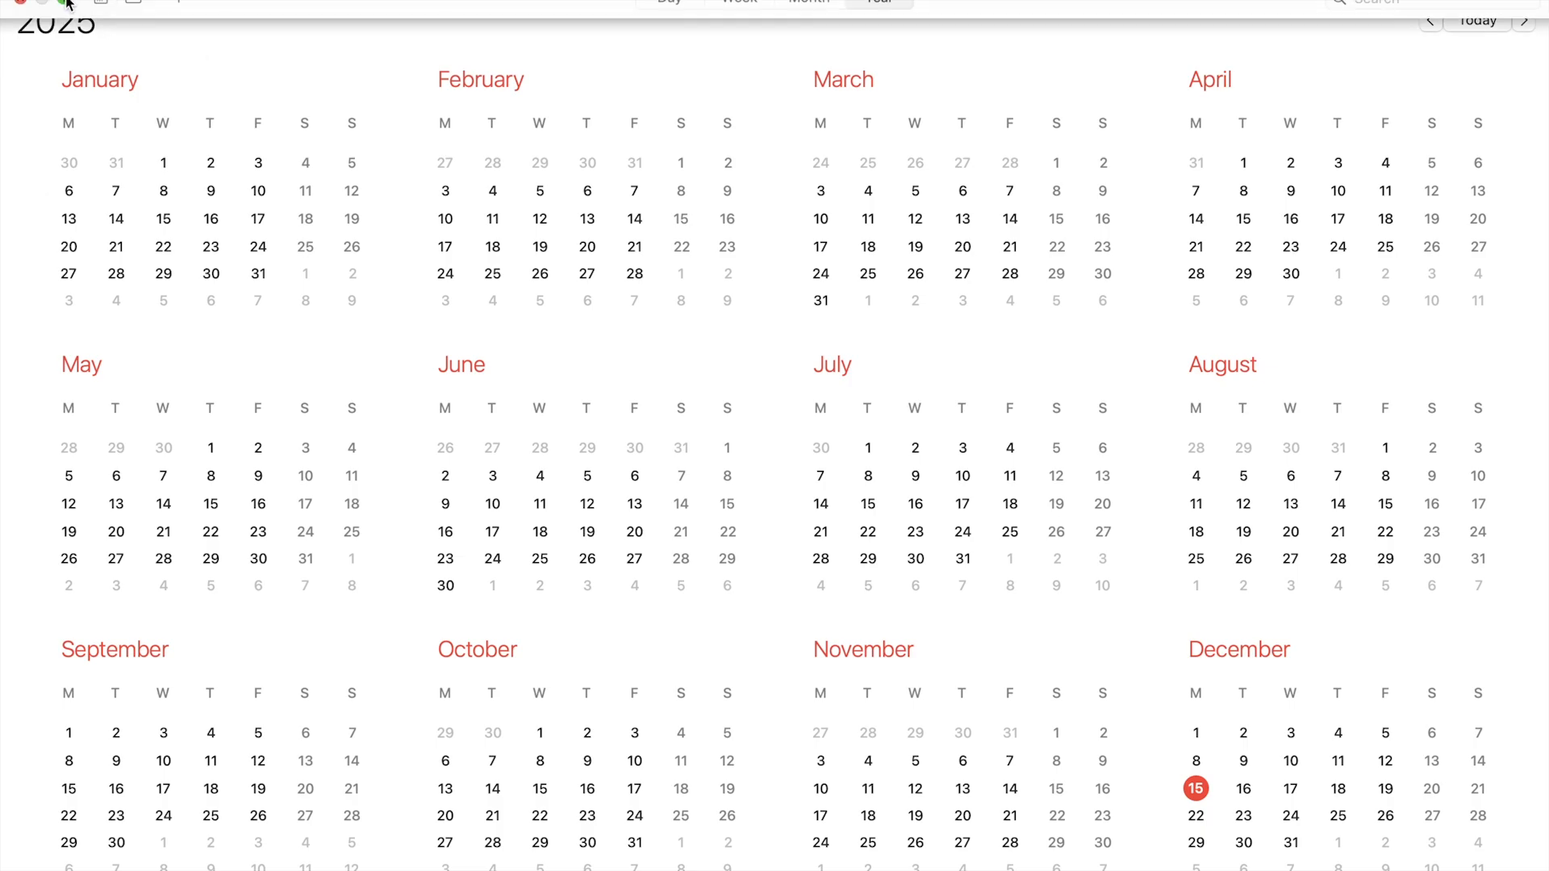
- Exit full screen in Calendar and minimise it to return to the Standard KPI form
left_click(63, 2)
left_click(255, 3)
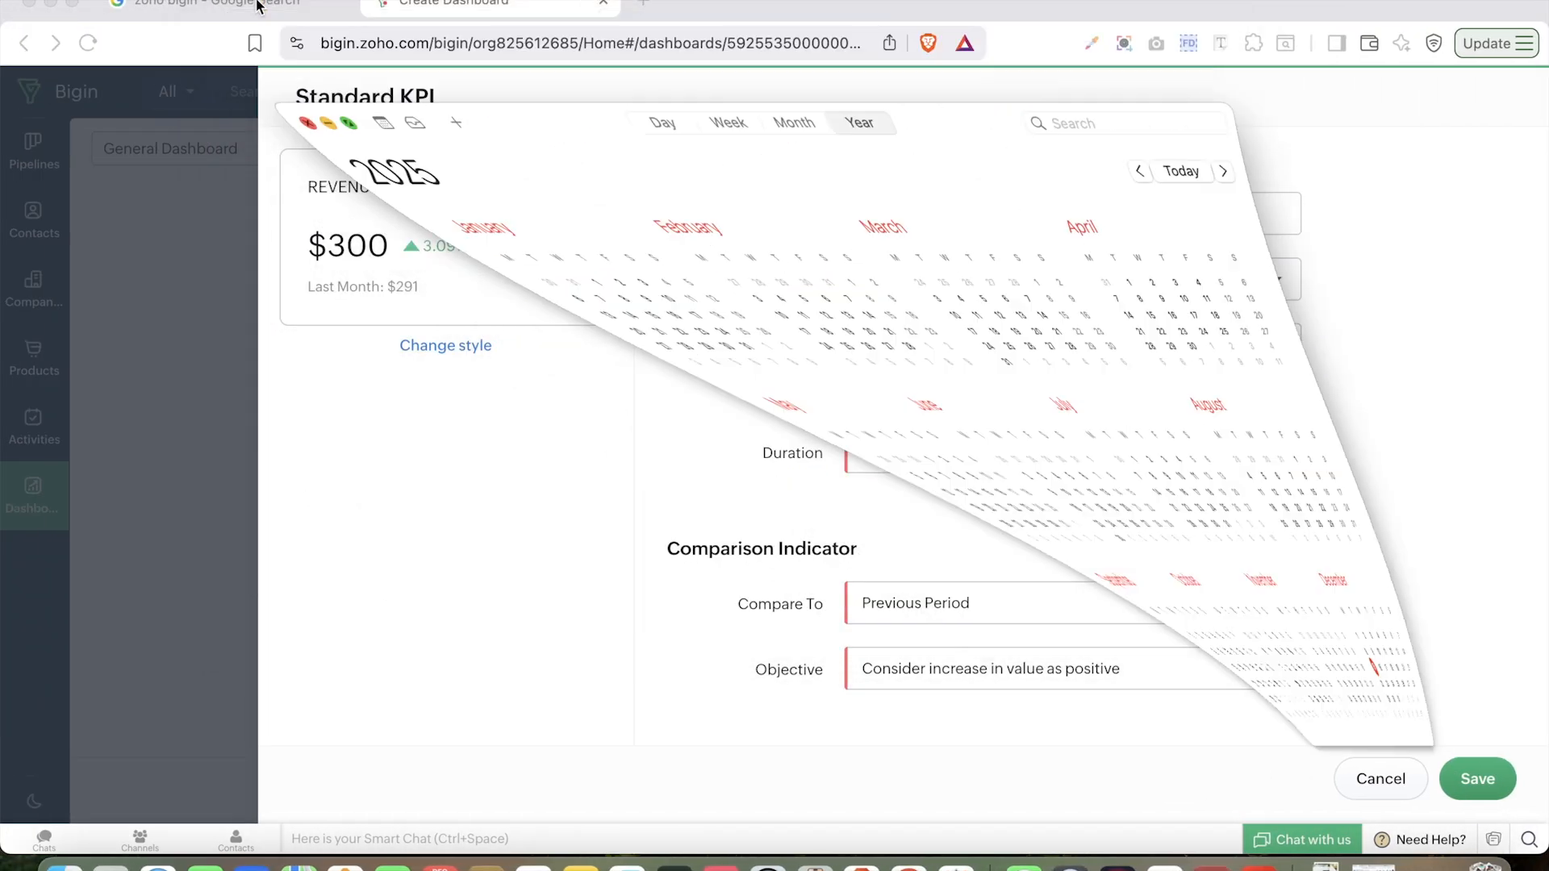
- Set Compare To to Previous Period Relative
left_click(72, 3)
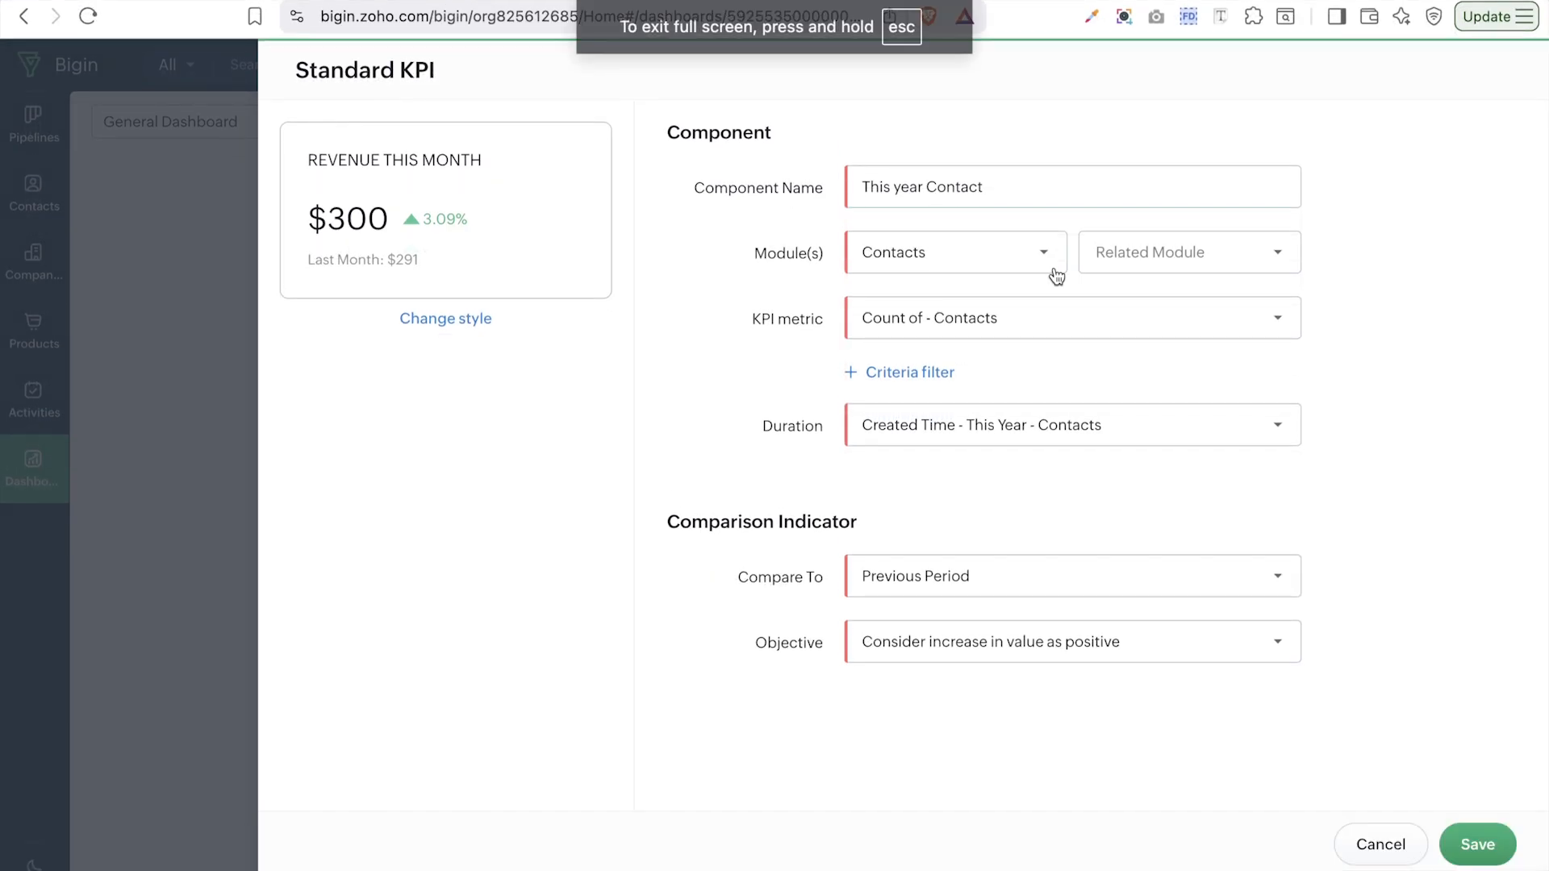
left_click(1099, 589)
left_click(1011, 457)
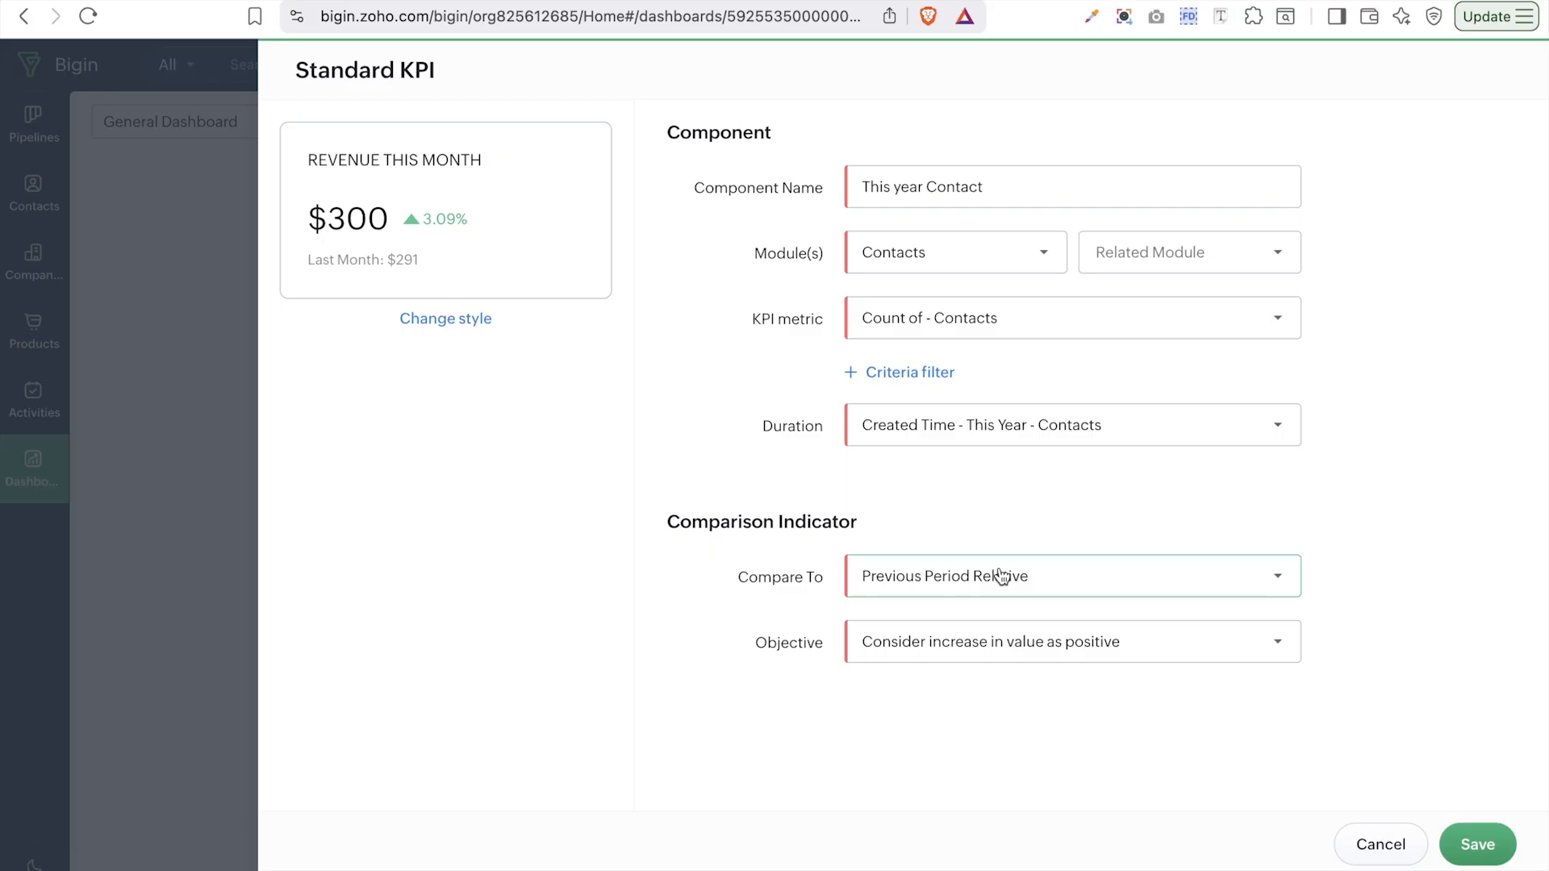
- Set the objective to treat increases as positive and save the KPI
left_click(1128, 639)
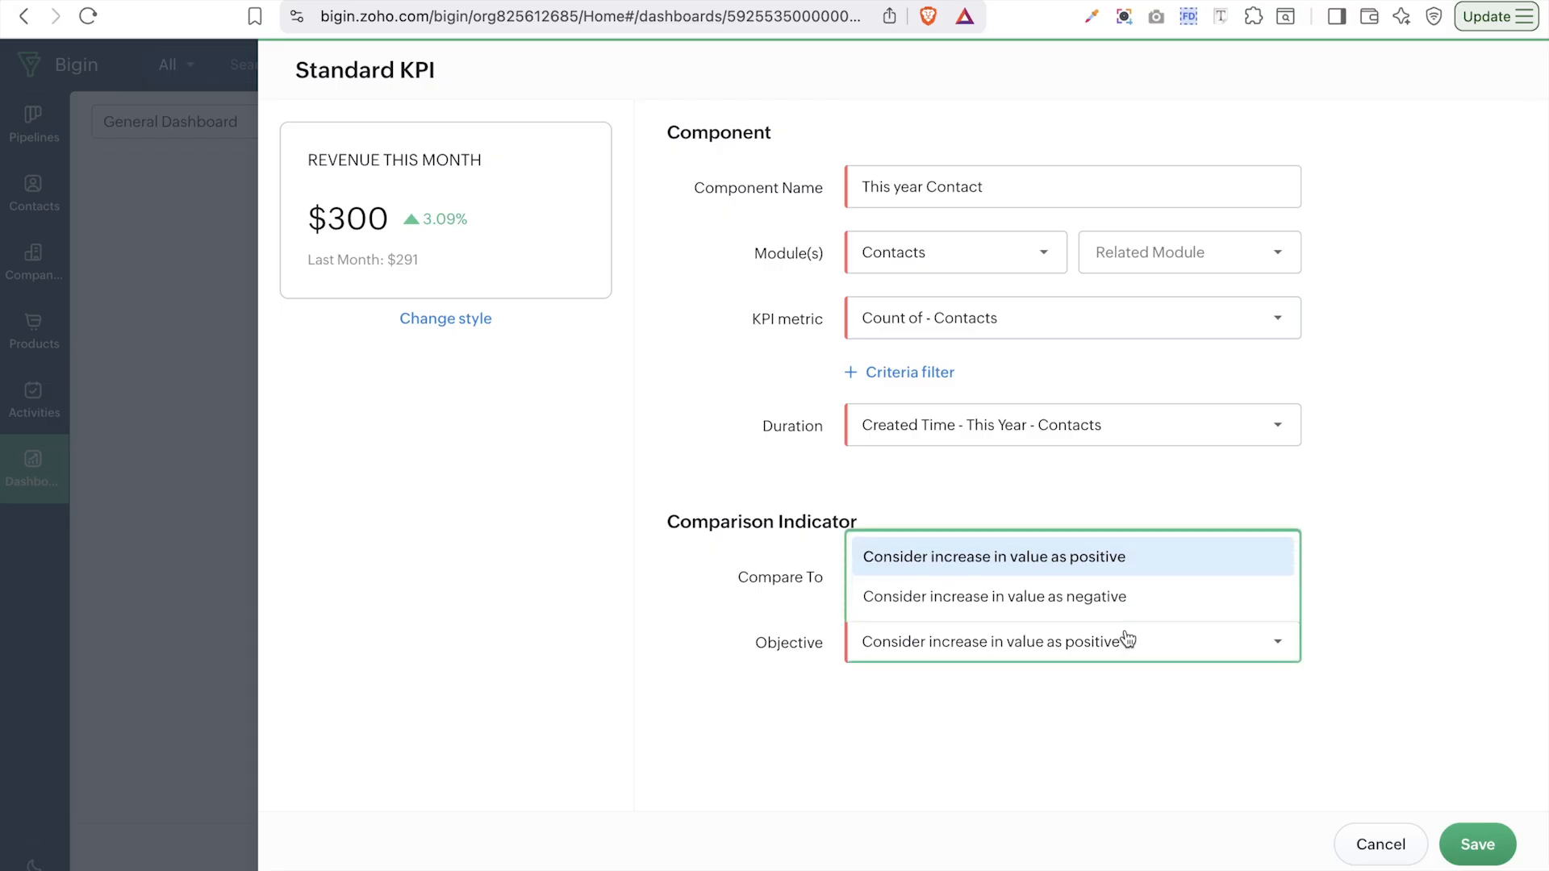
left_click(1068, 599)
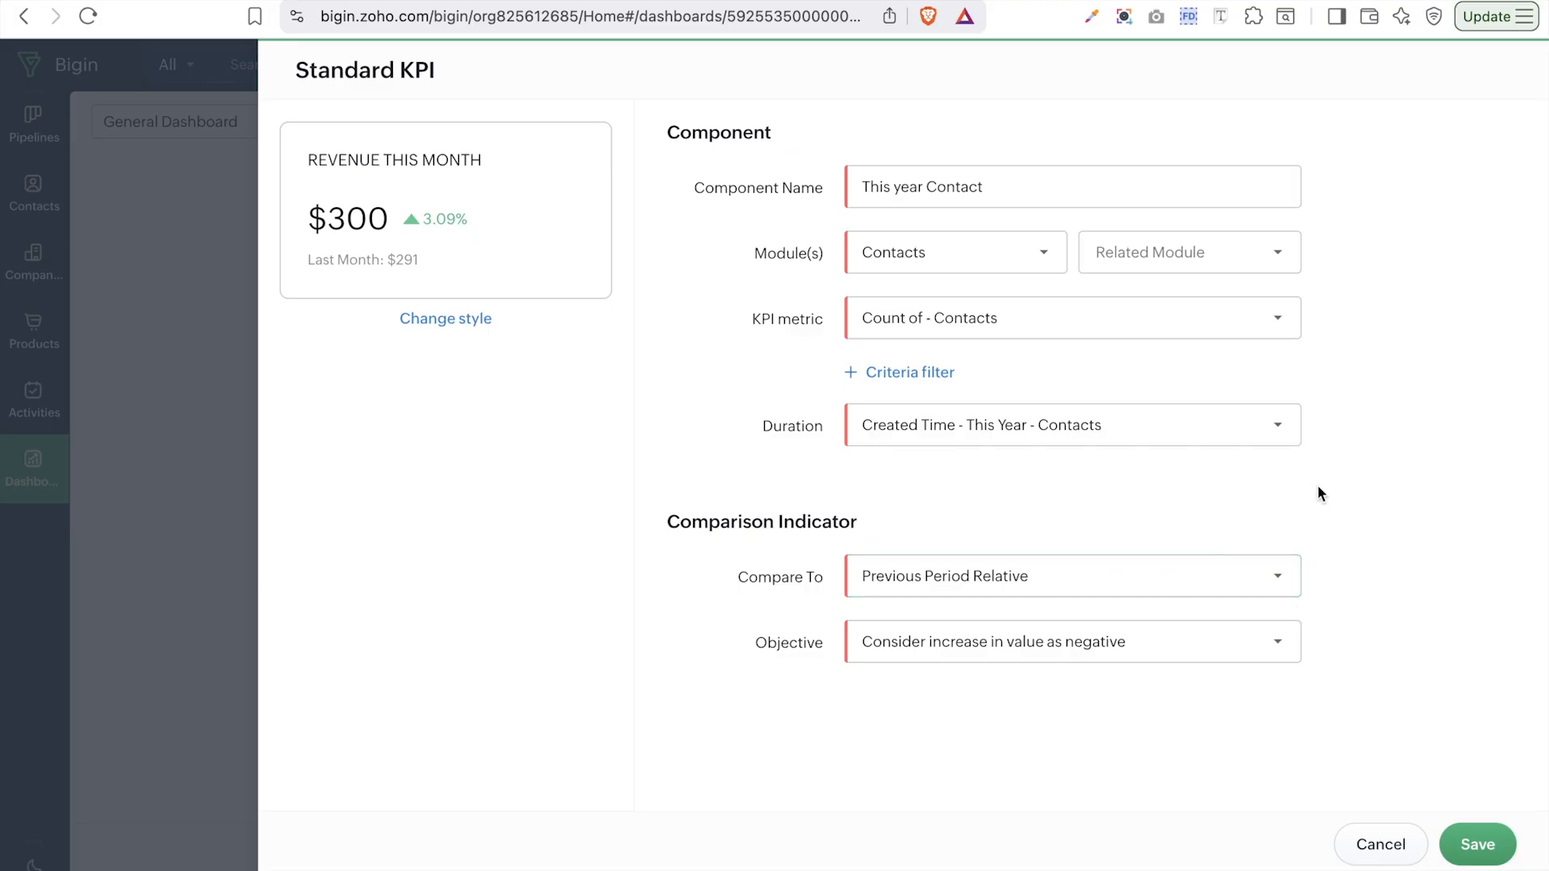
left_click(1187, 657)
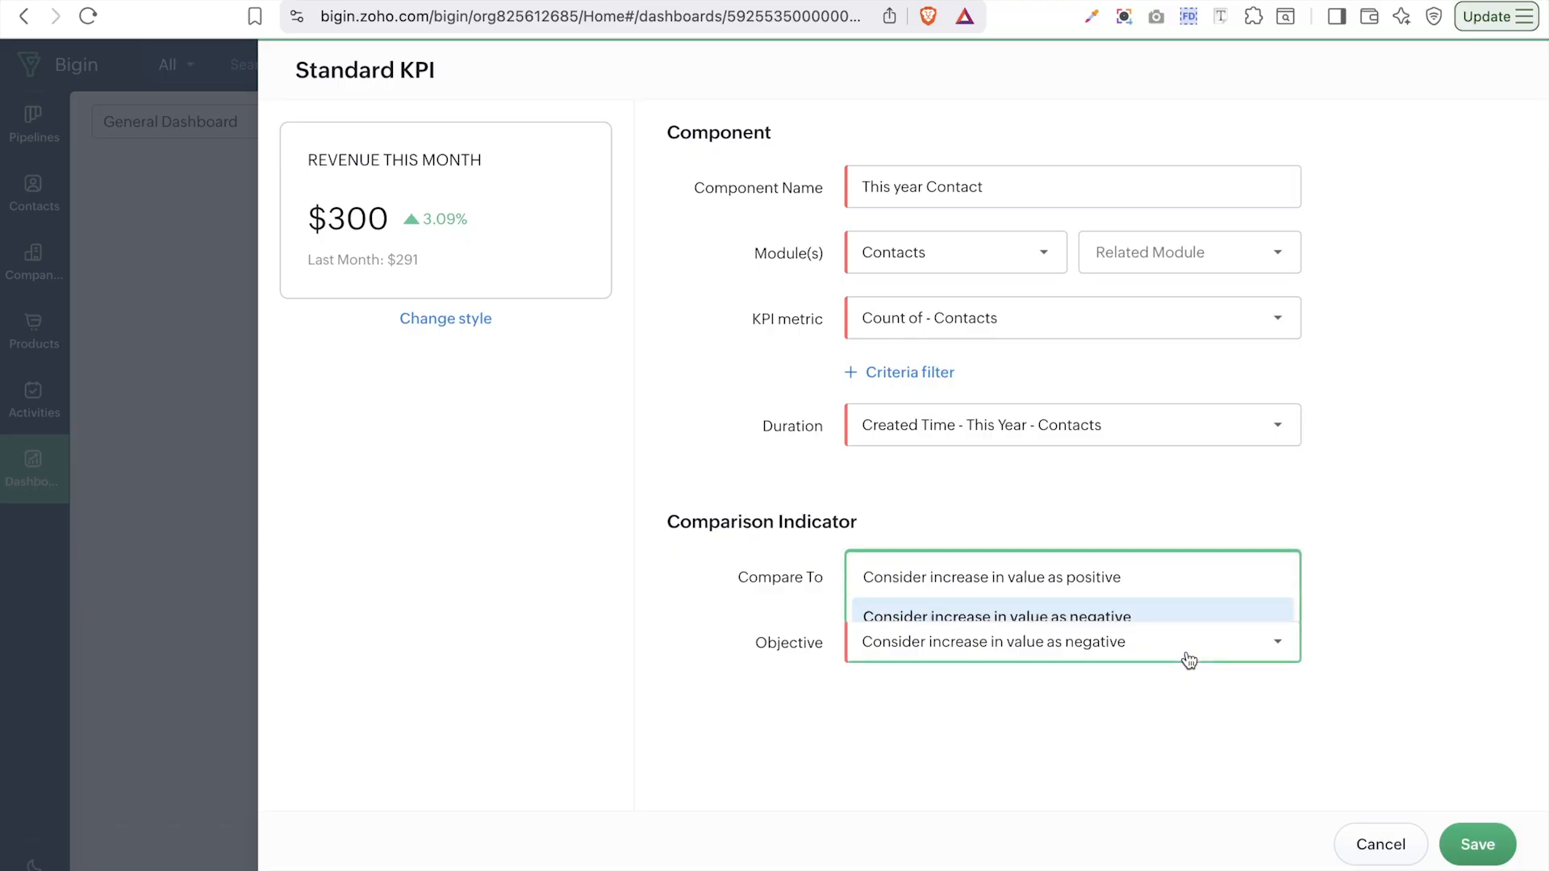
left_click(1128, 558)
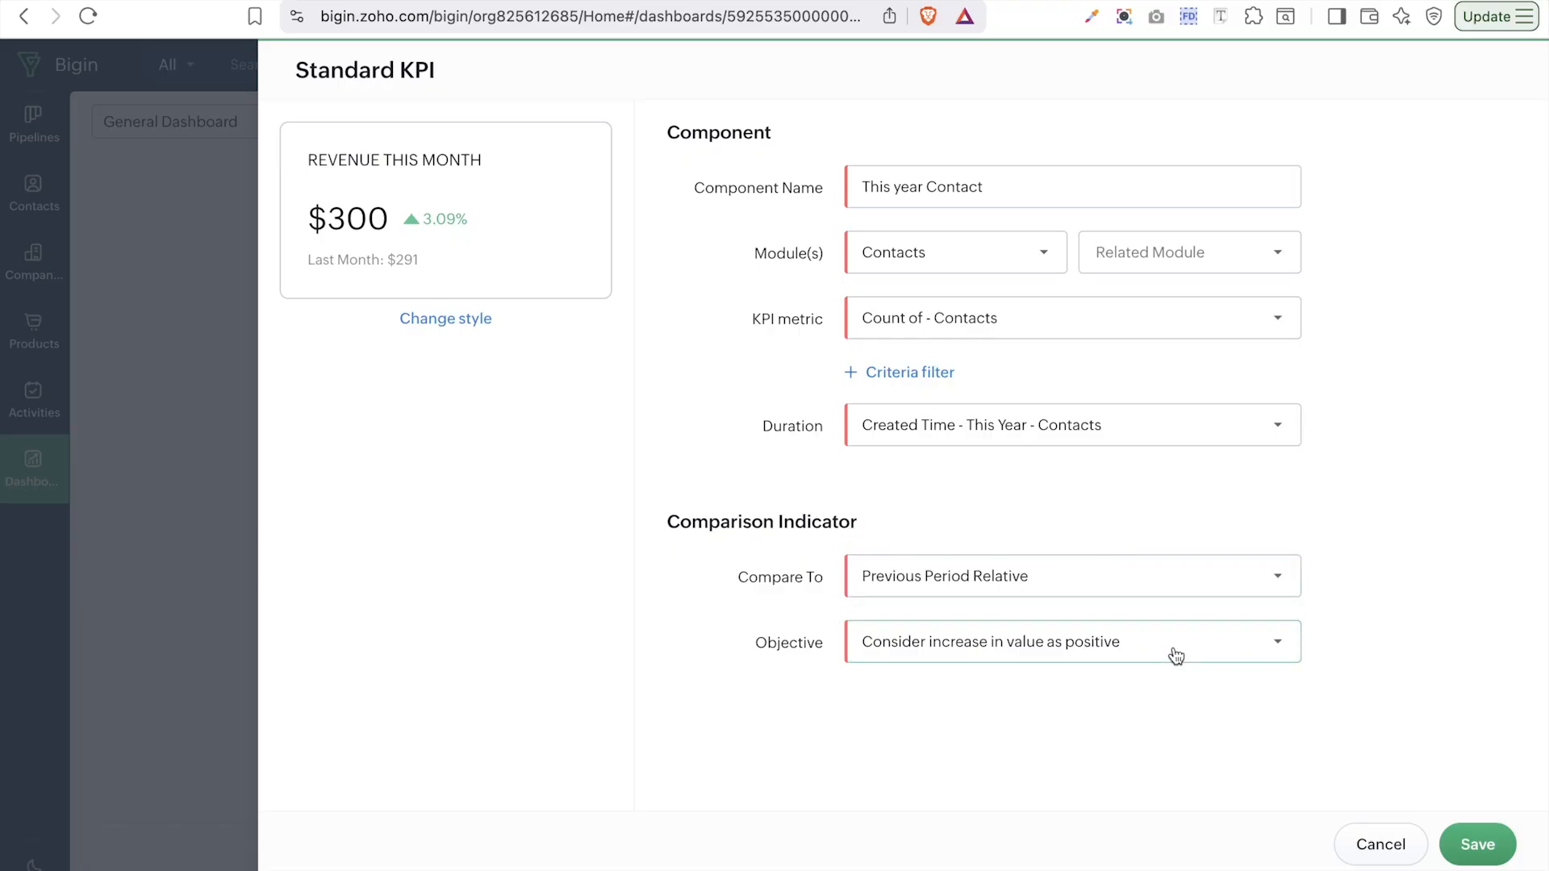
left_click(1485, 855)
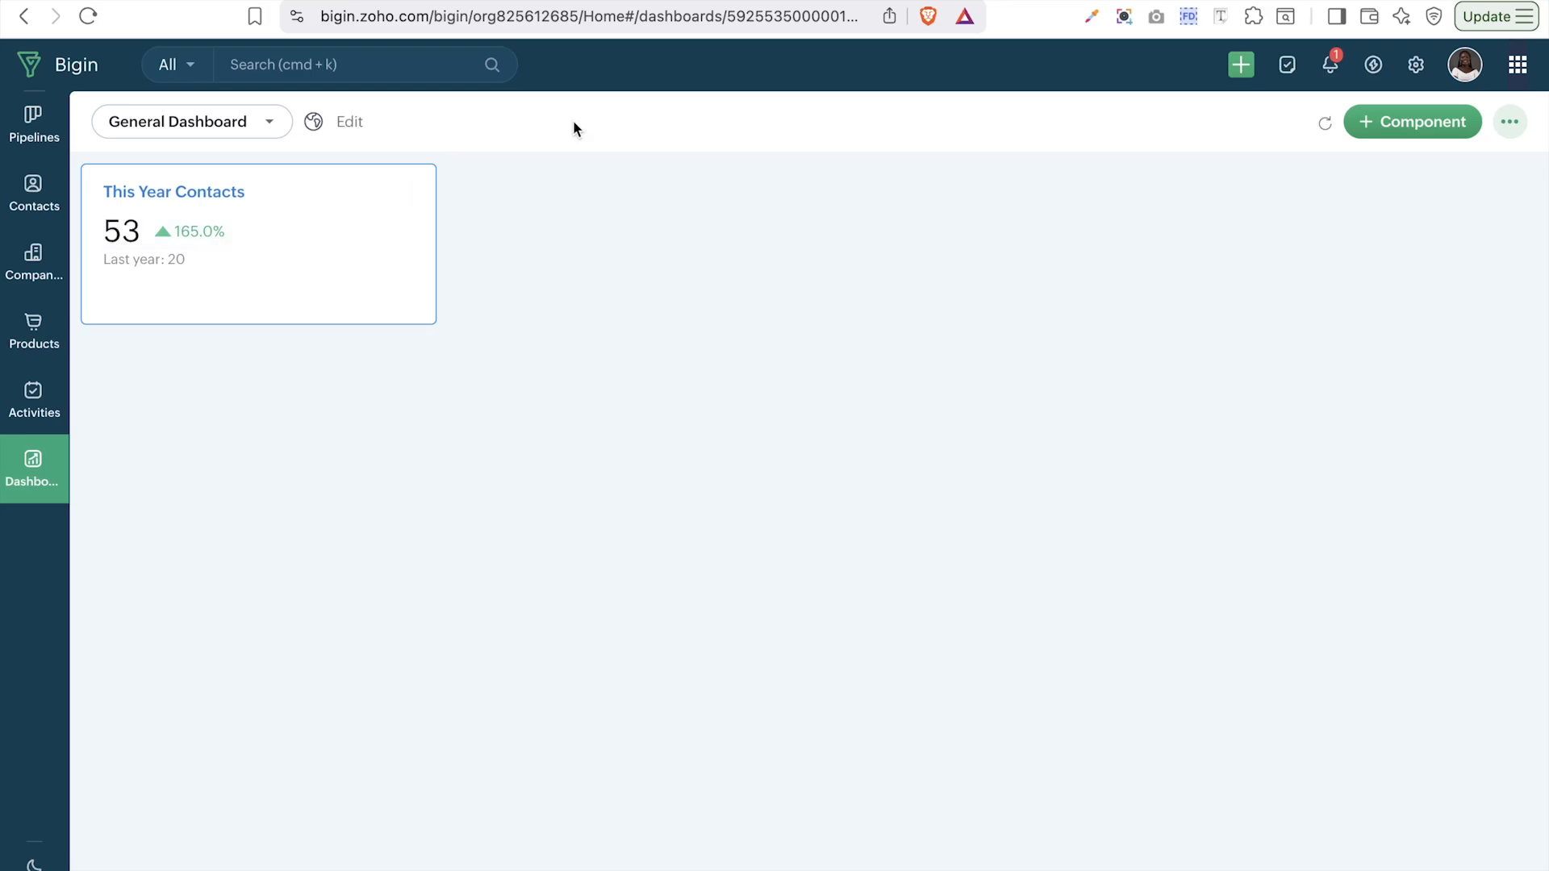
- Add another KPI component from the + Component menu
left_click(1418, 129)
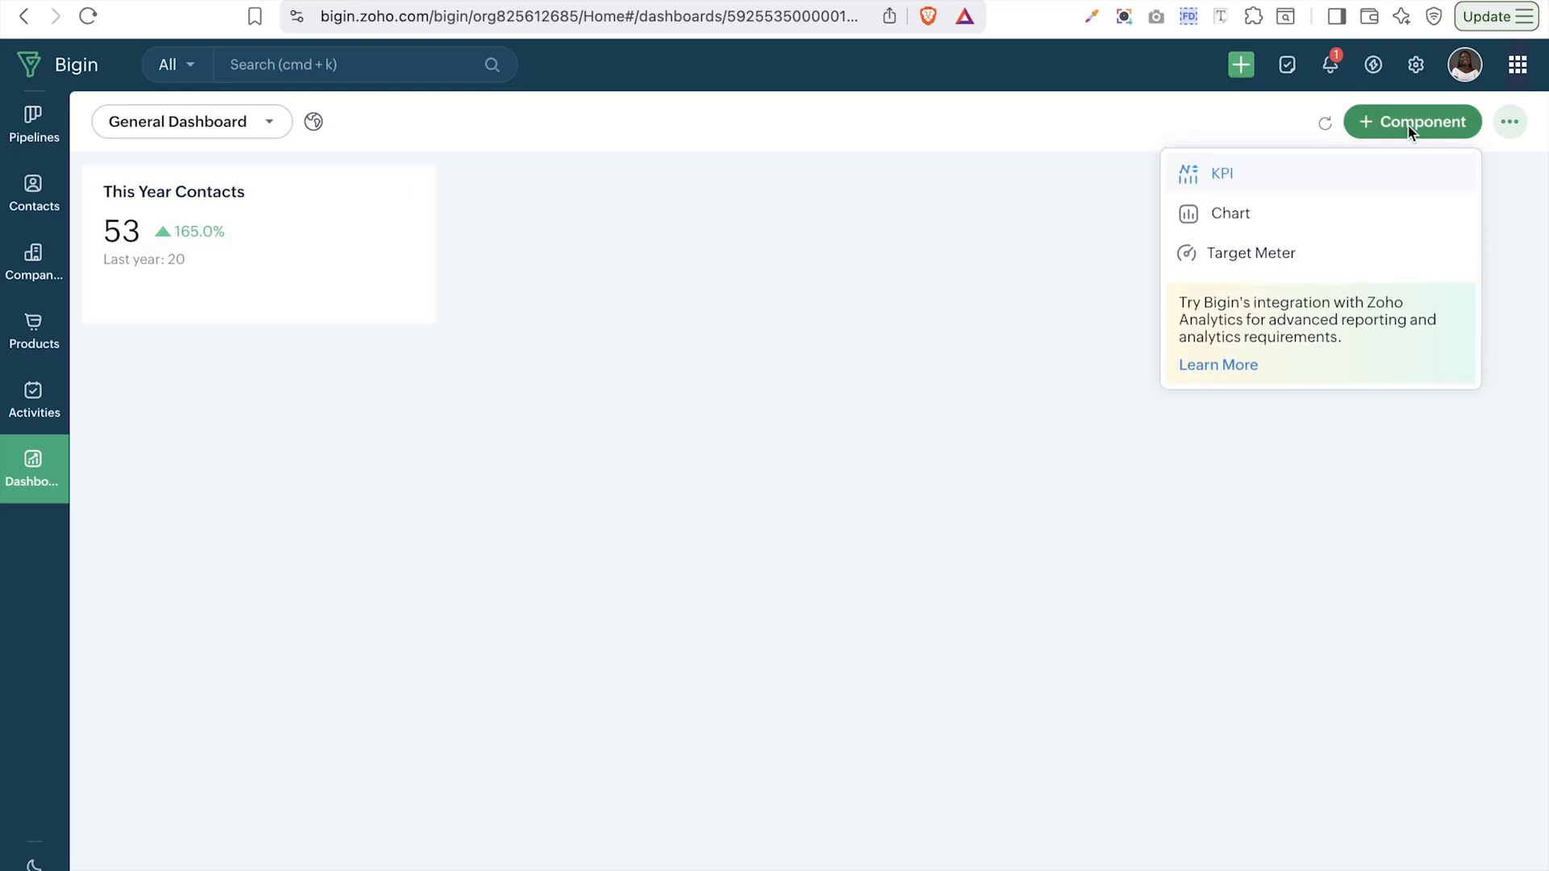
left_click(1223, 176)
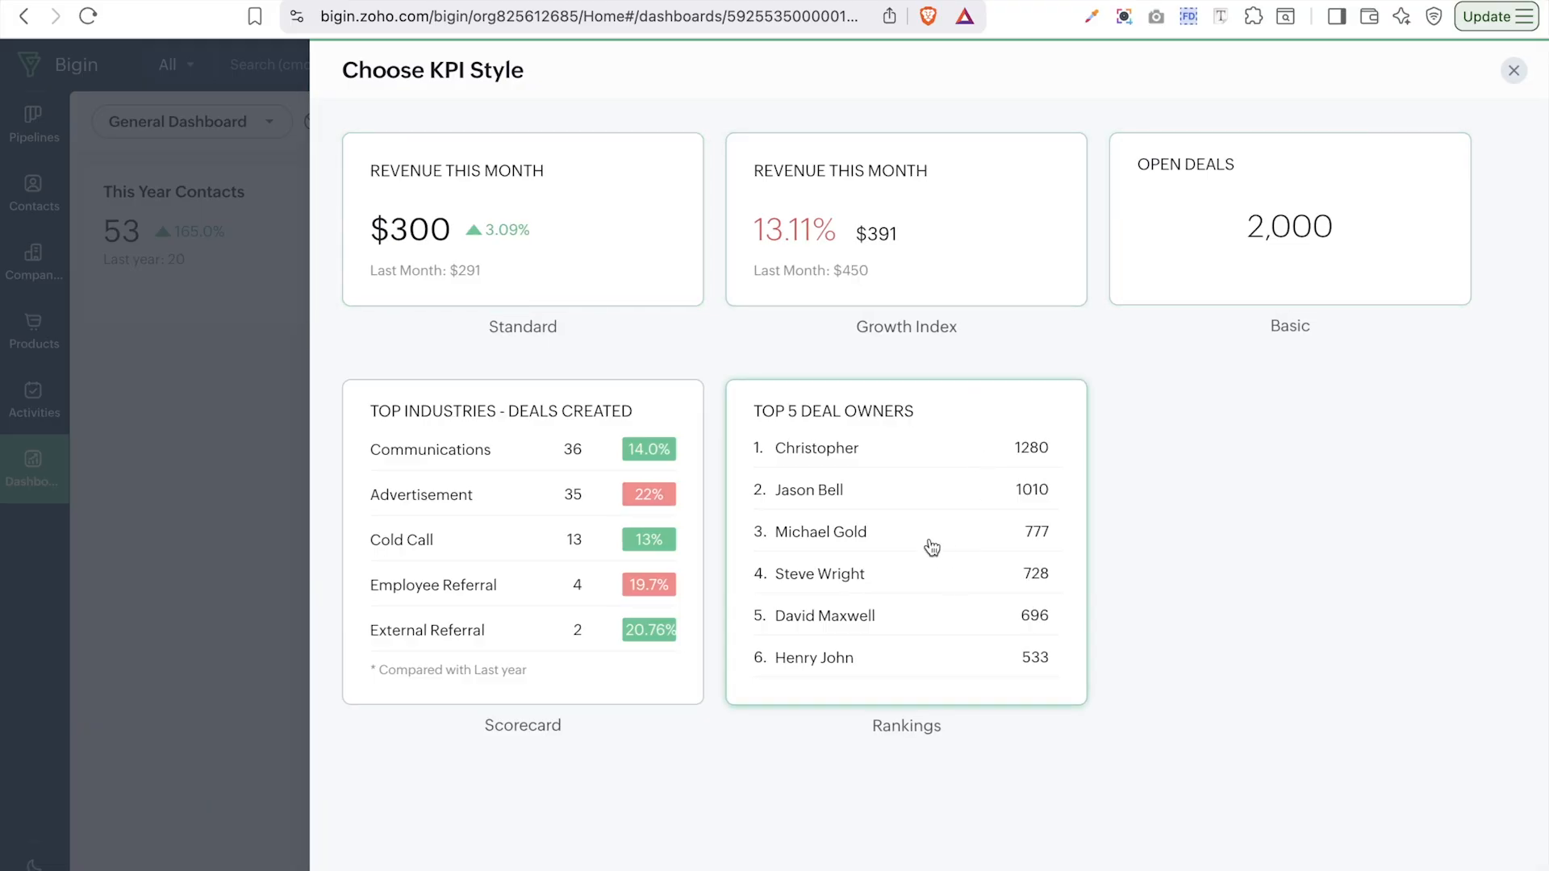
- Pick the Scorecard style and set its module to Contacts
left_click(440, 528)
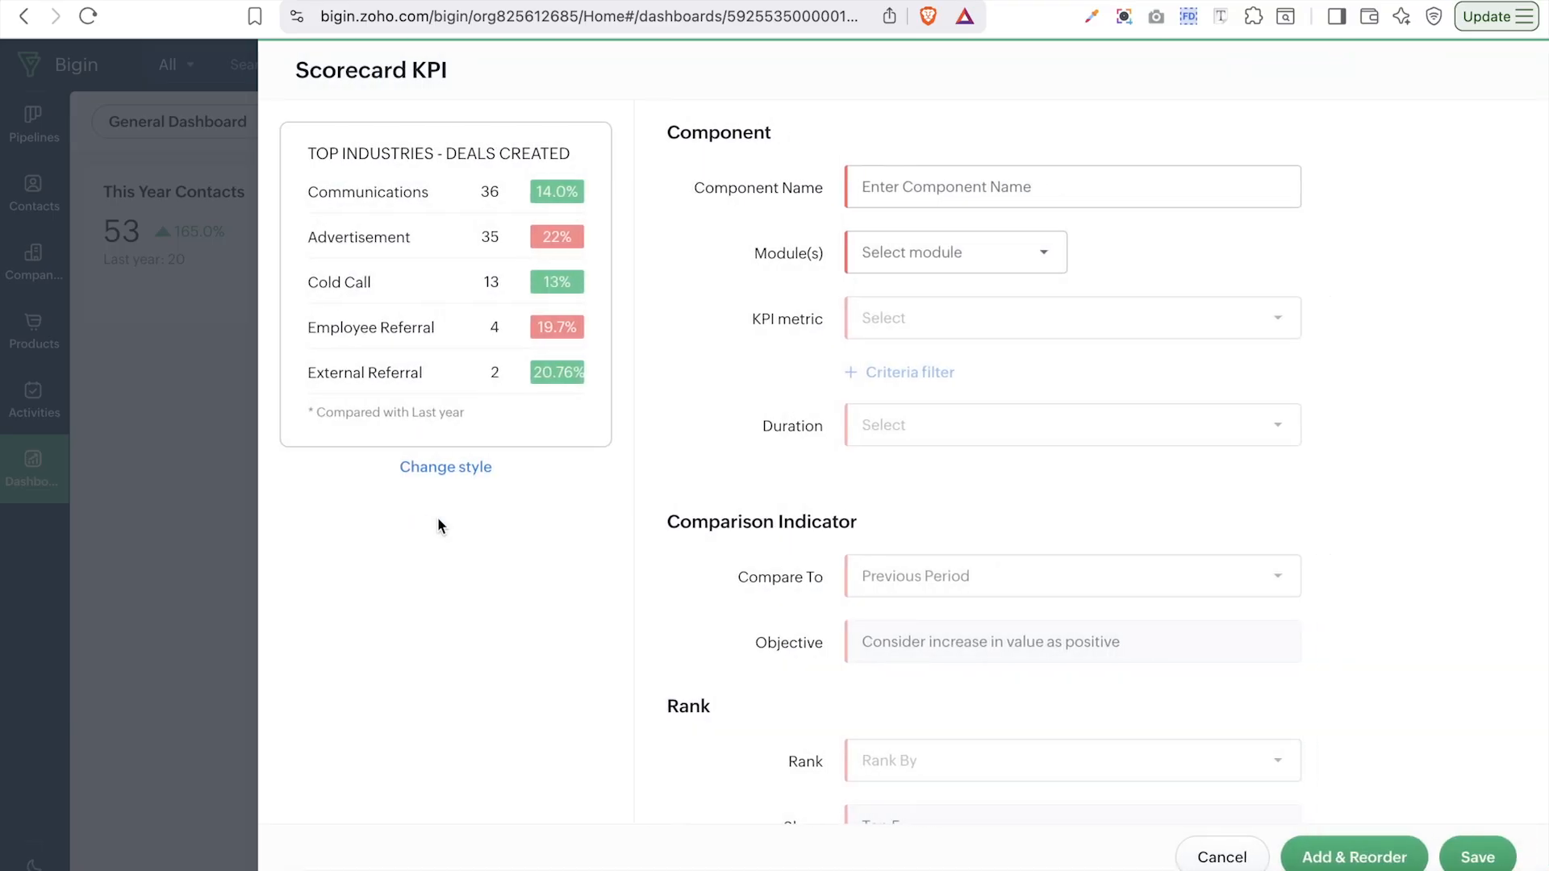
left_click(1174, 192)
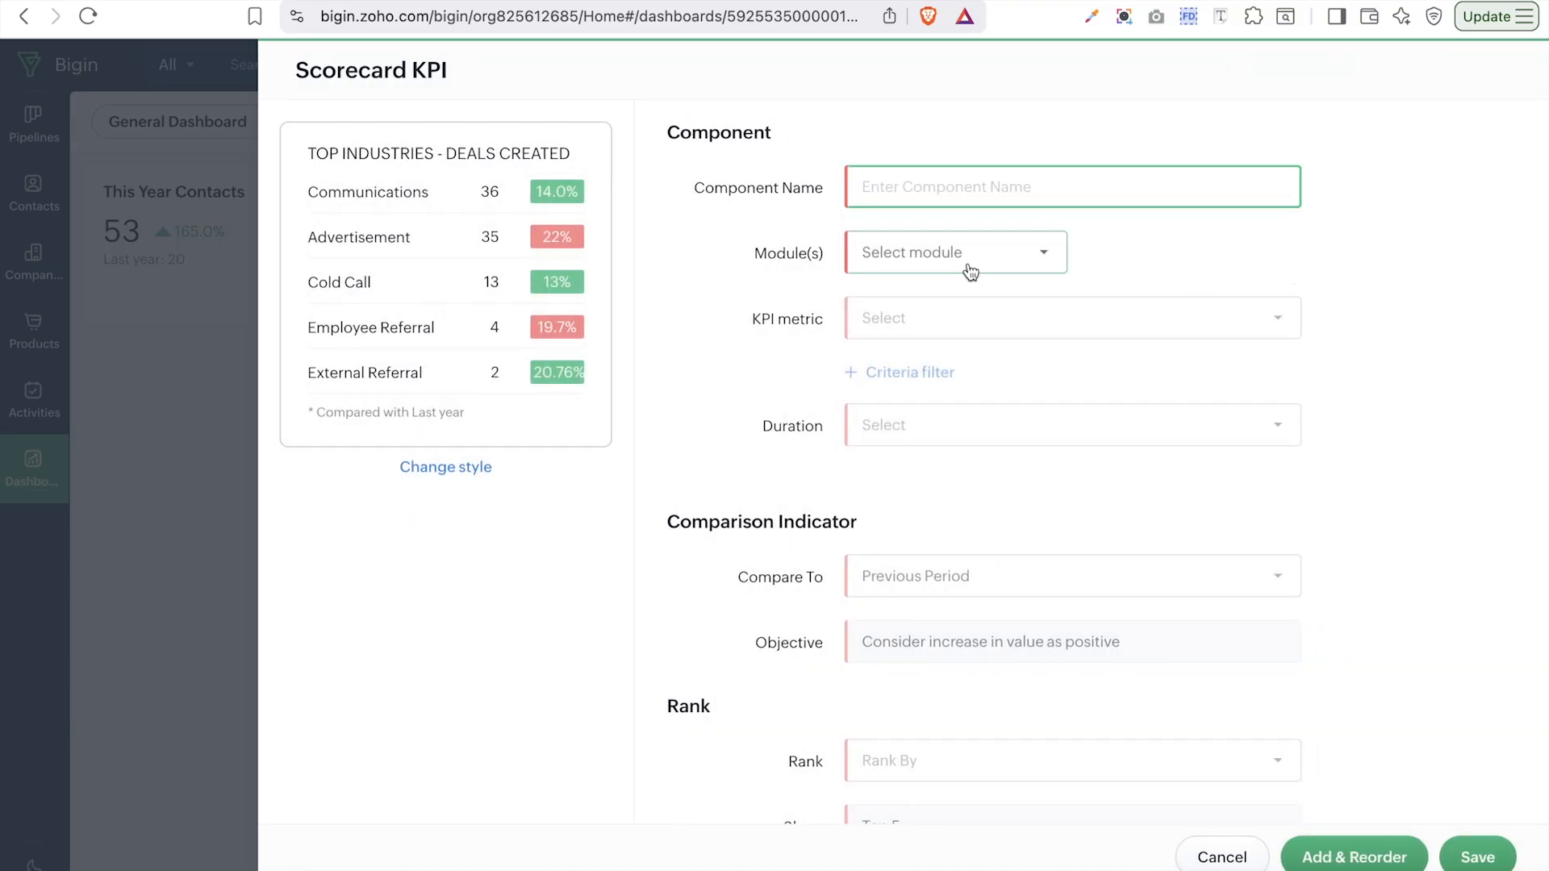
left_click(957, 268)
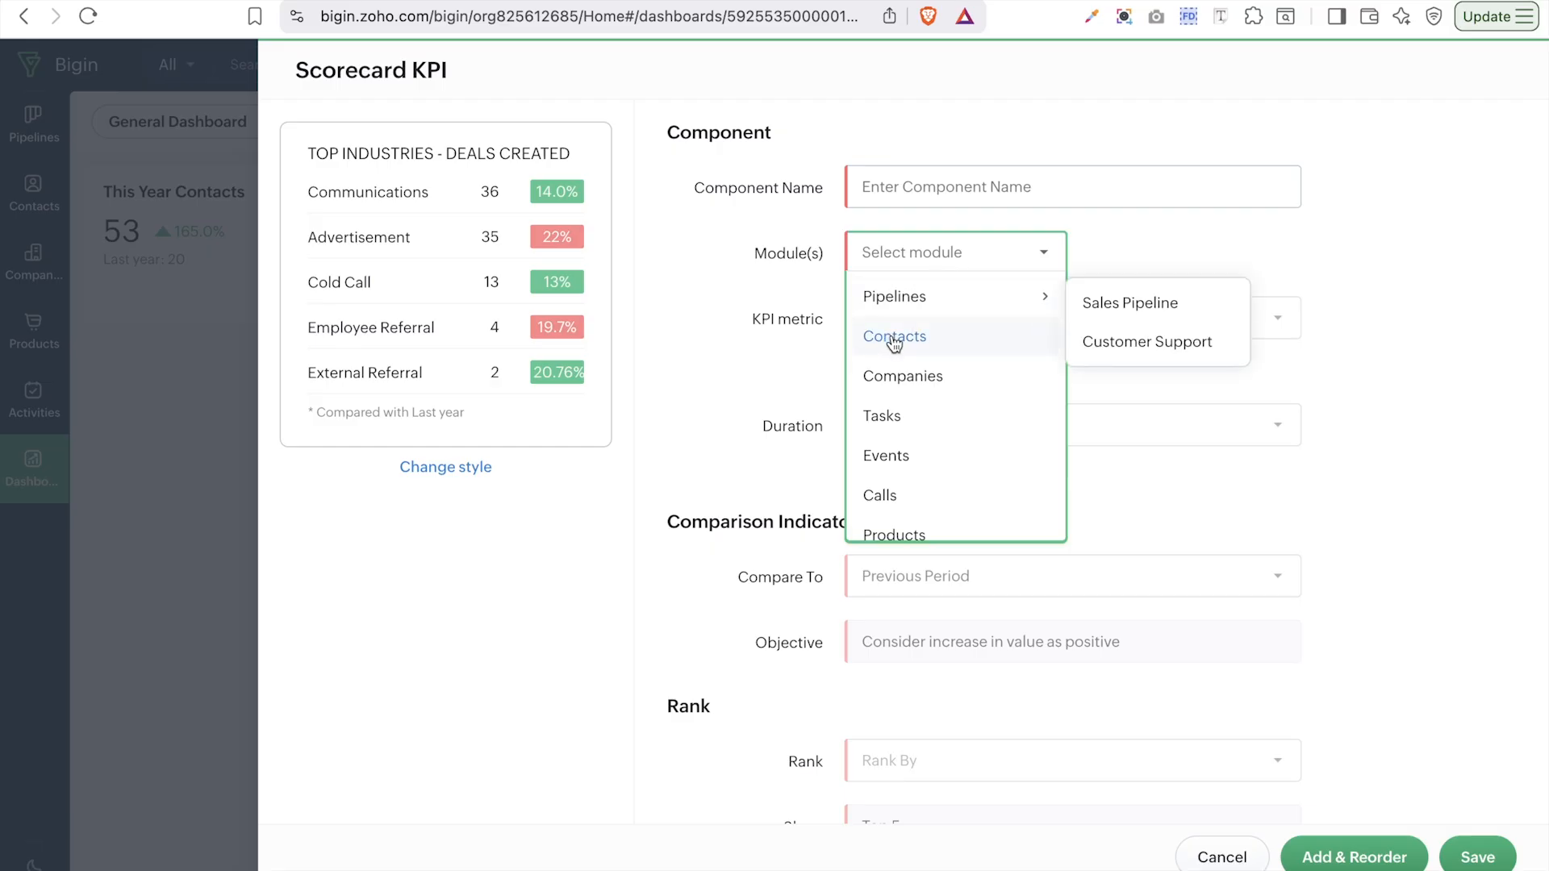
left_click(894, 339)
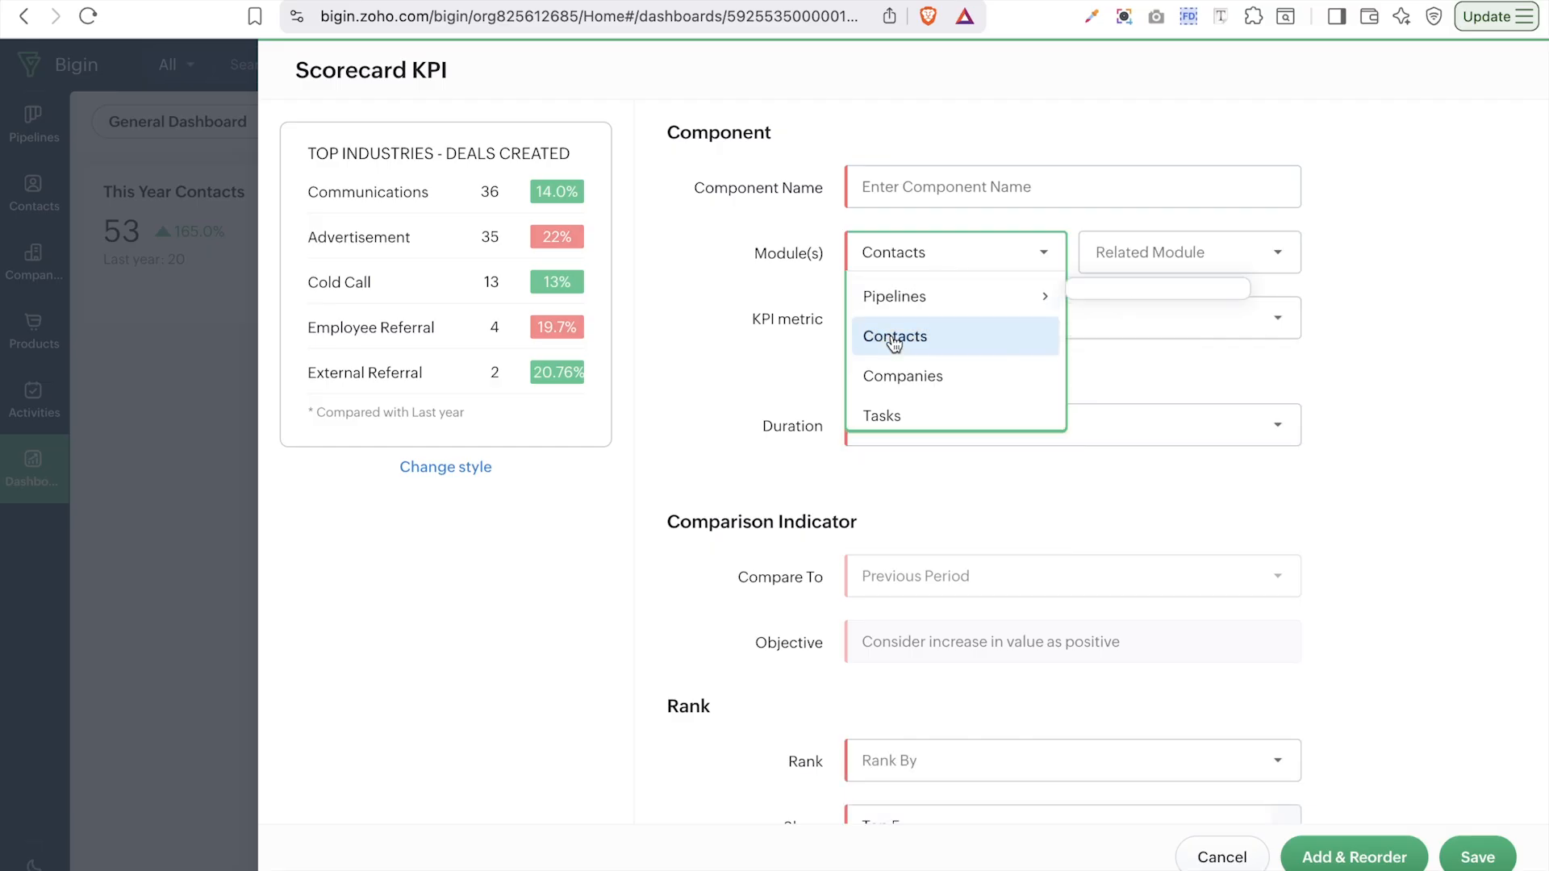
left_click(1171, 269)
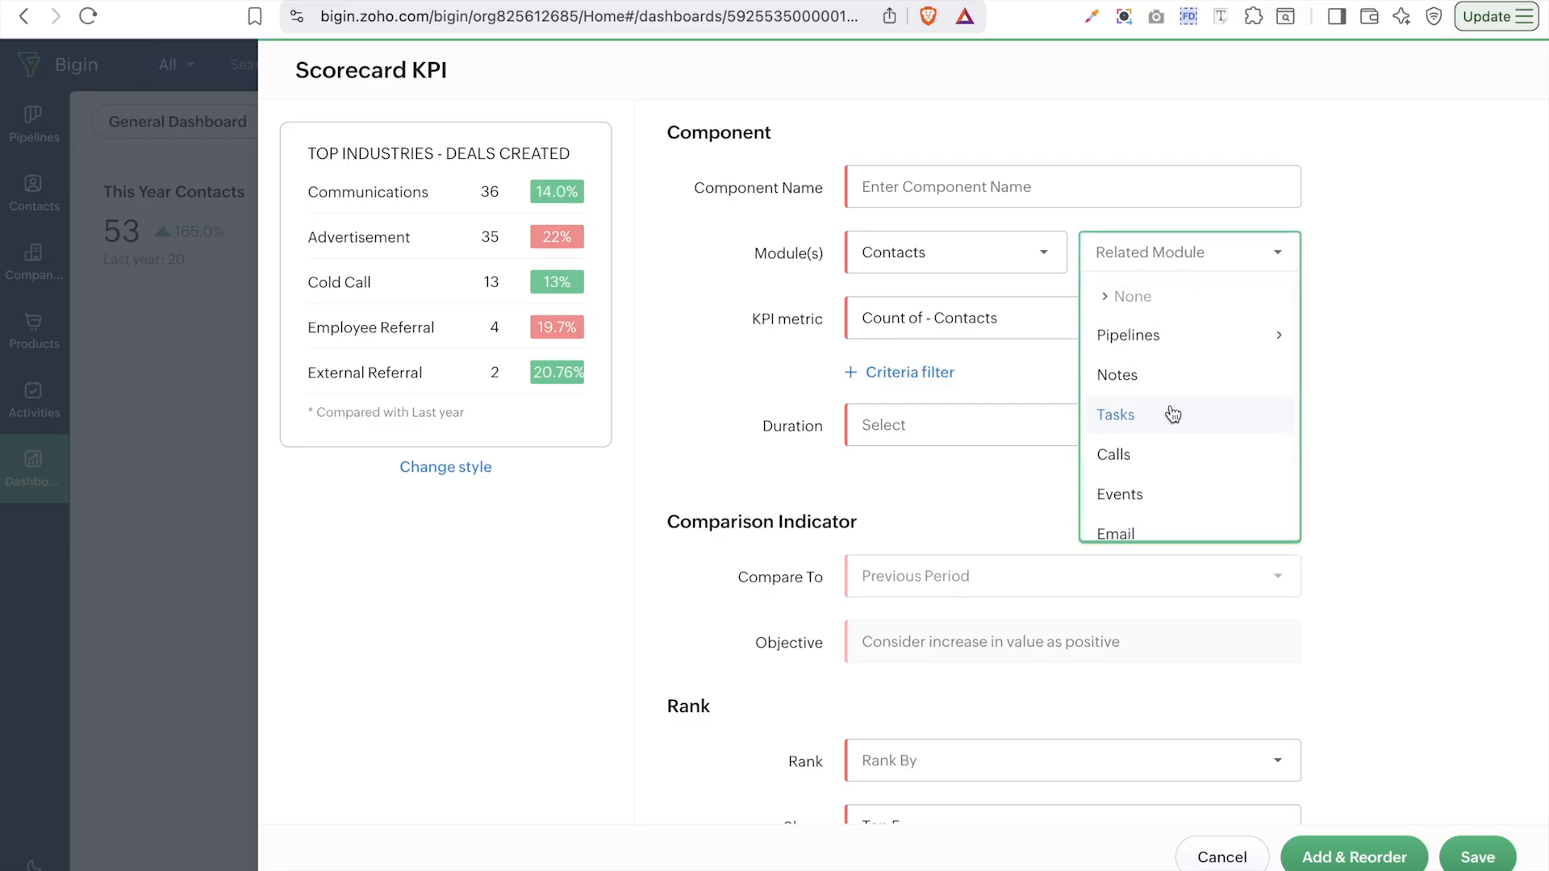
left_click(1403, 366)
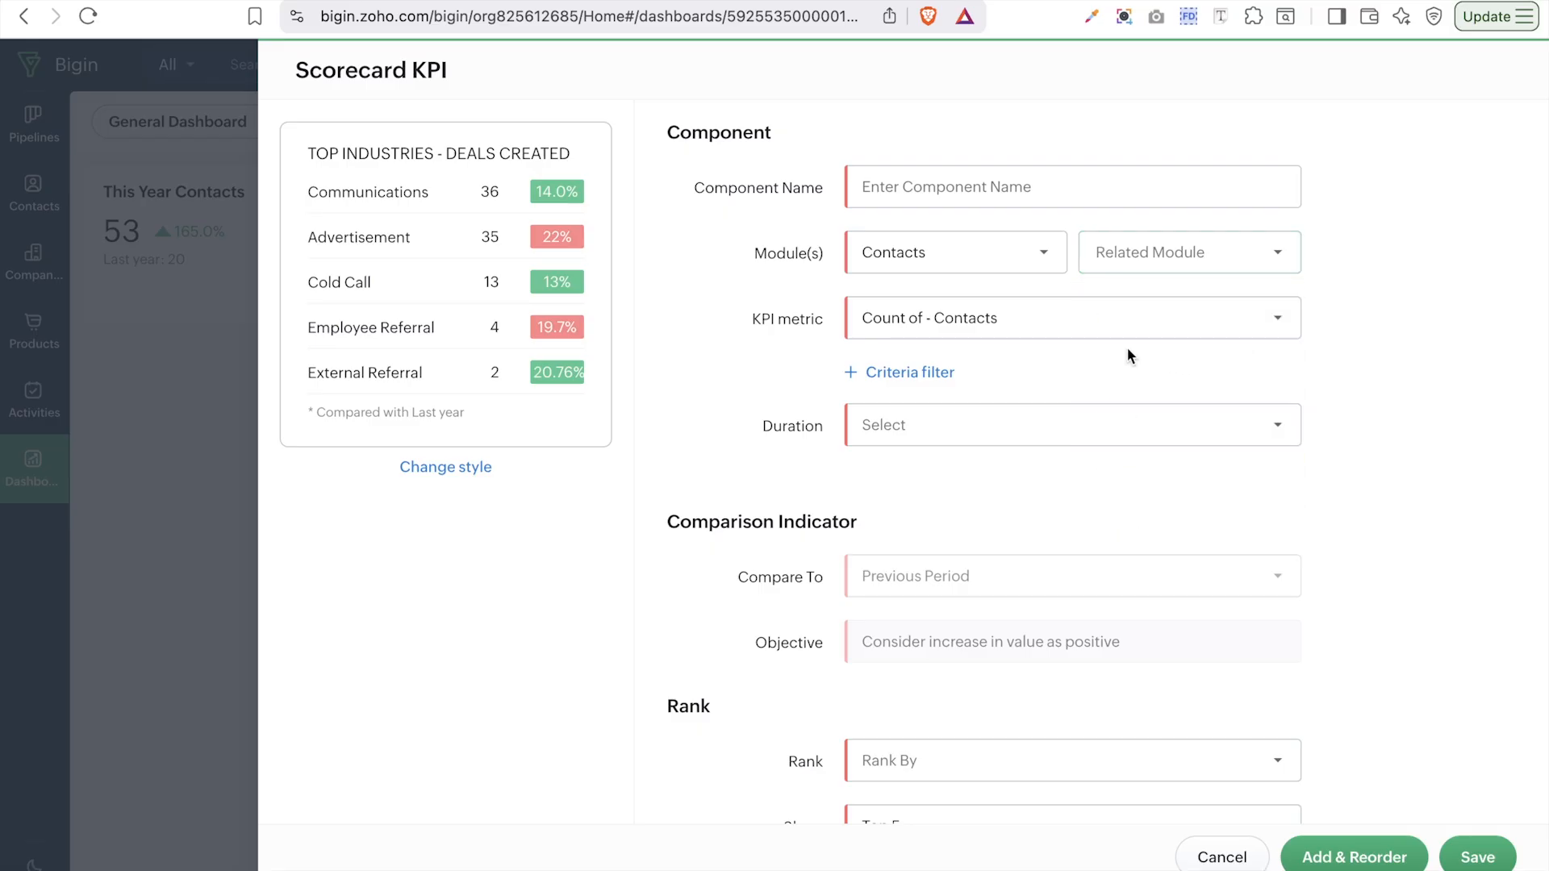
- Set the scorecard duration to Created Time-Contacts This Year
left_click(1104, 437)
mouse_move(974, 481)
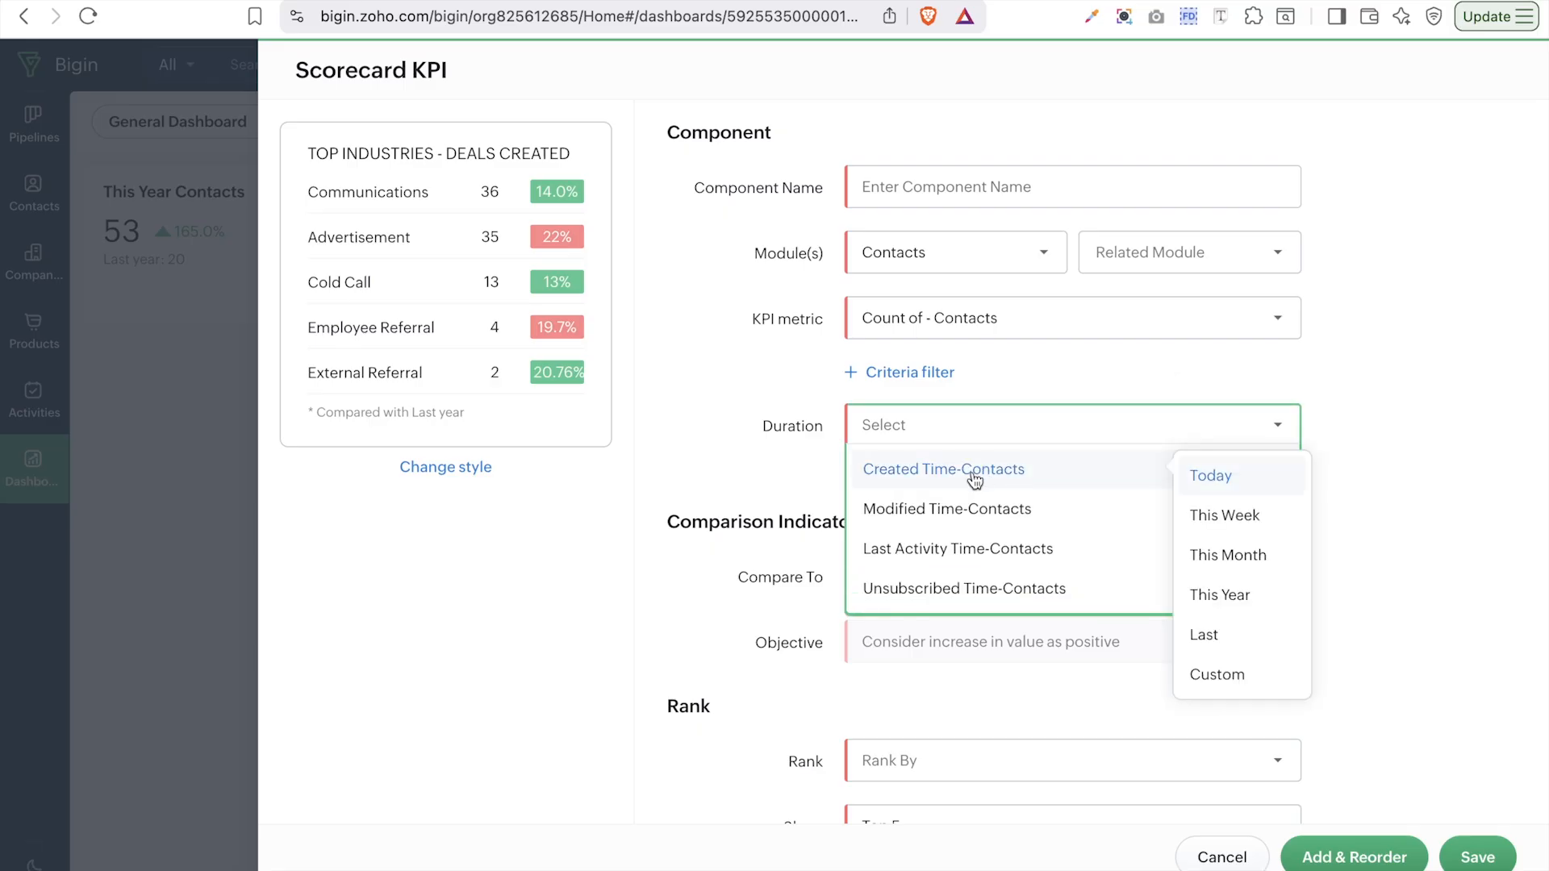
left_click(1222, 595)
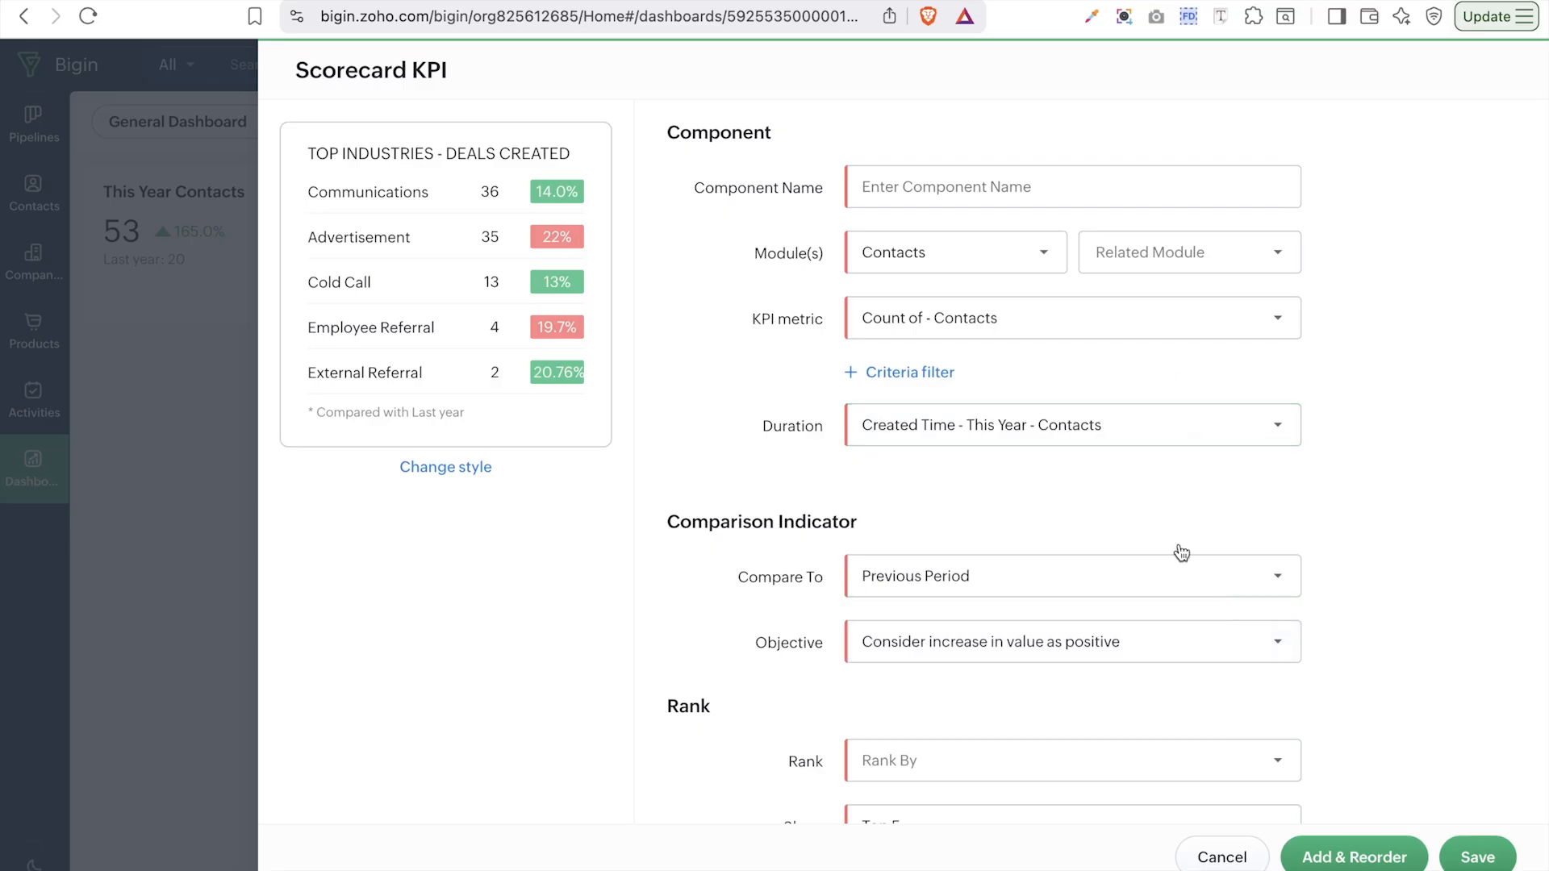
scroll(1025, 704, "down", 1)
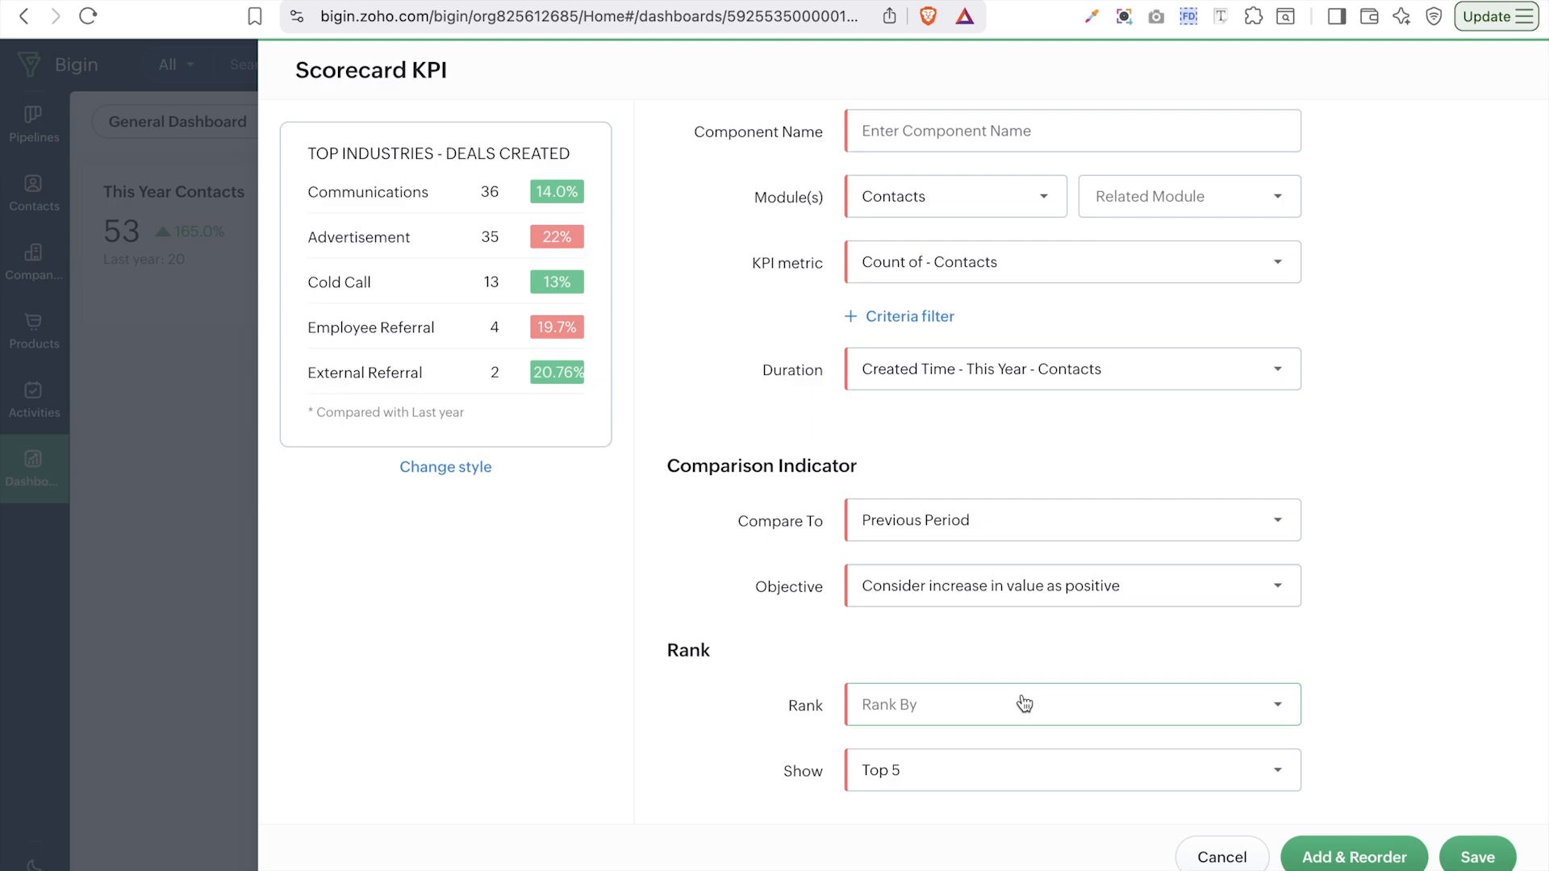
- Rank the scorecard by Lead Status - Contacts, showing the Top 10
left_click(1025, 704)
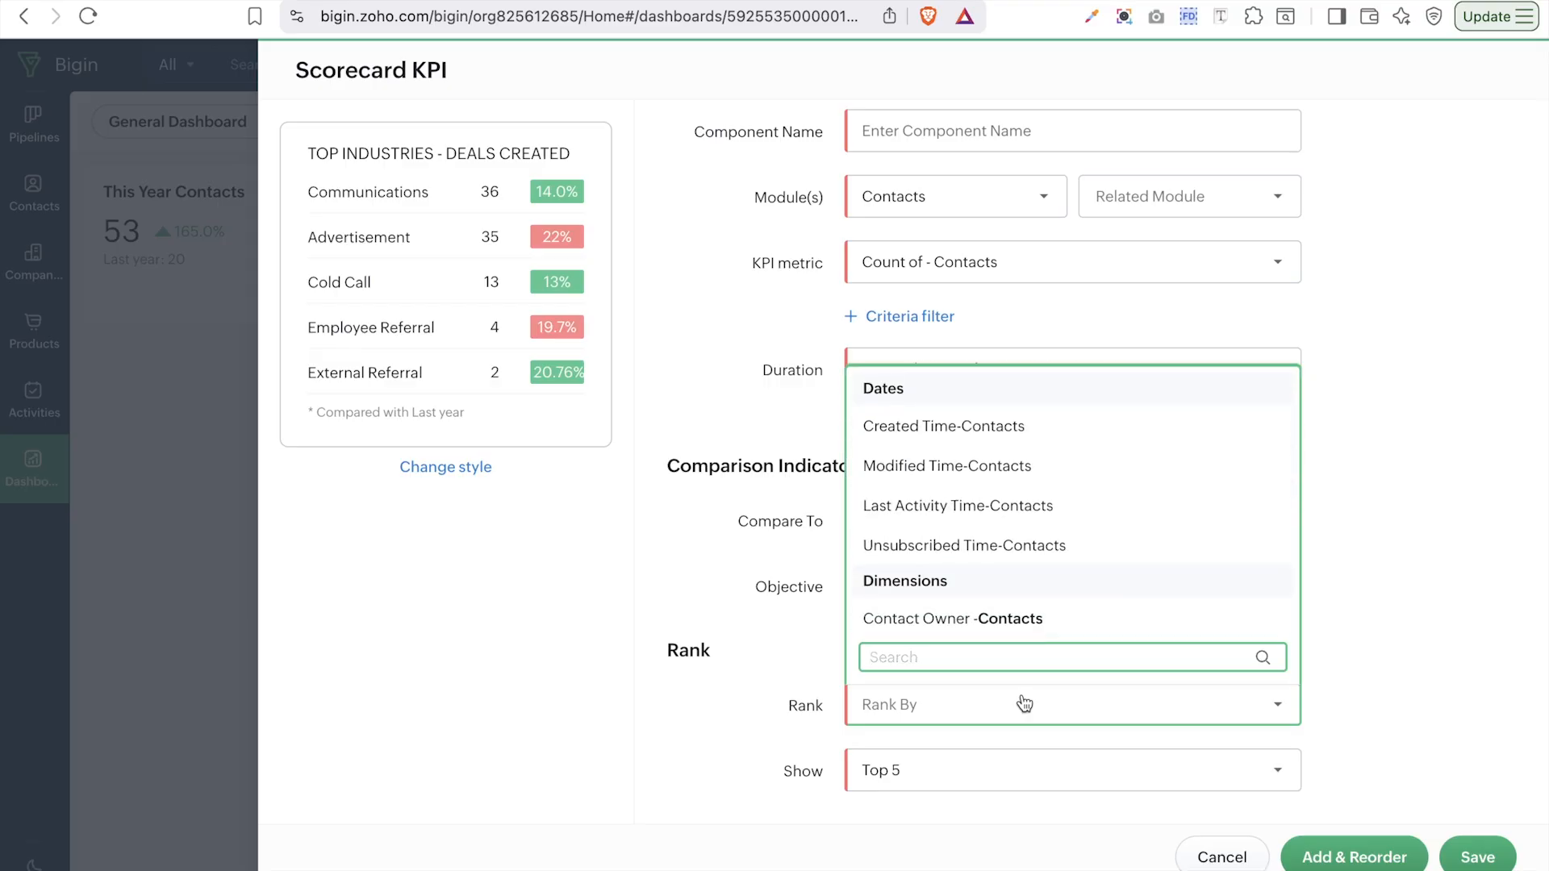
type("lead")
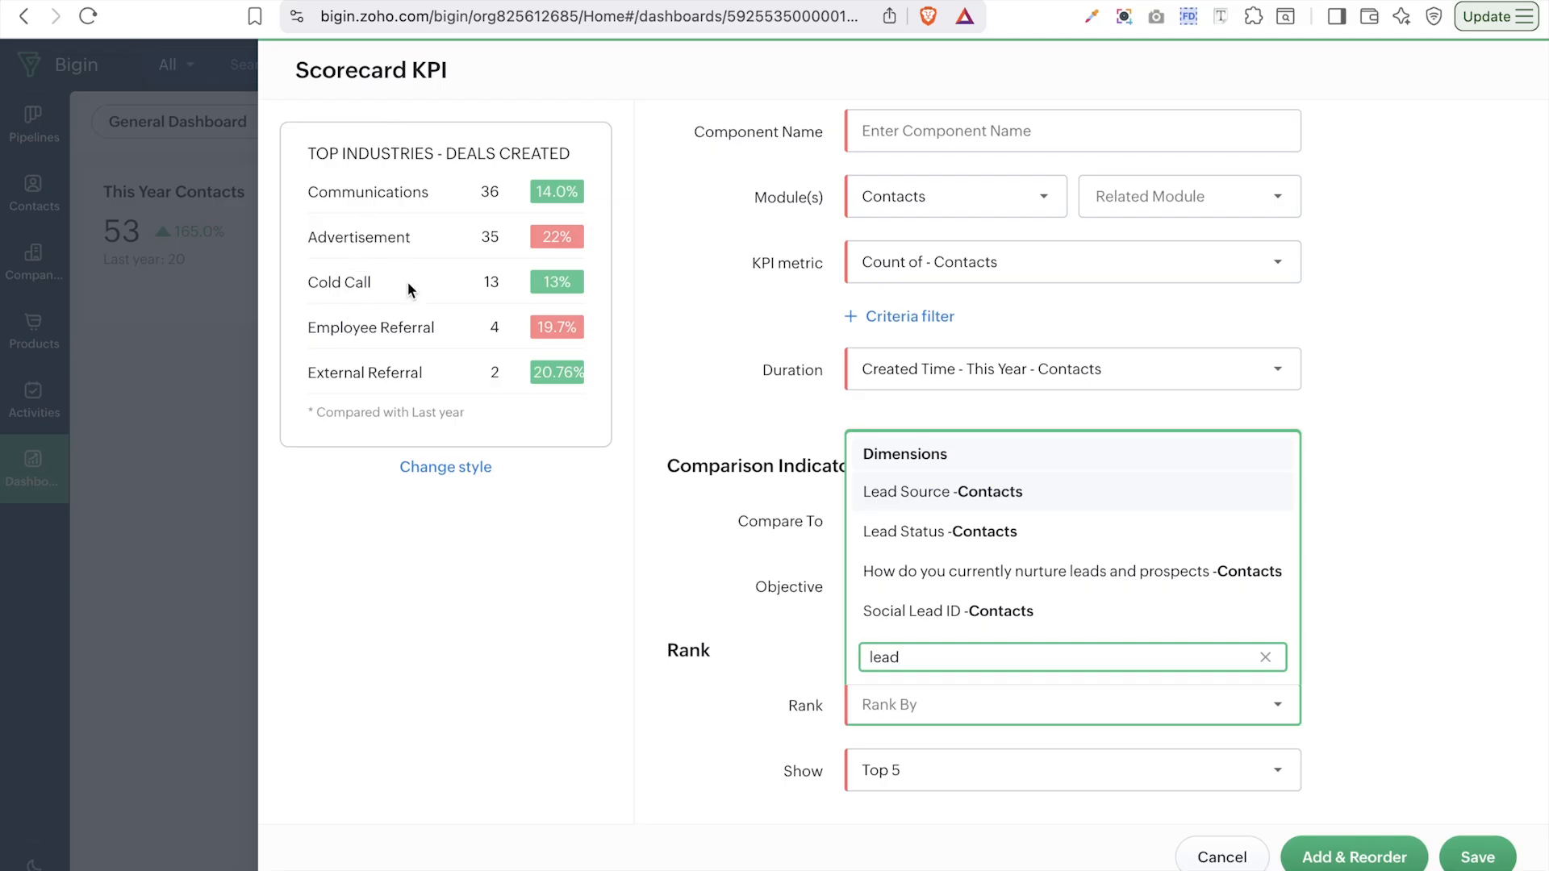
left_click(978, 536)
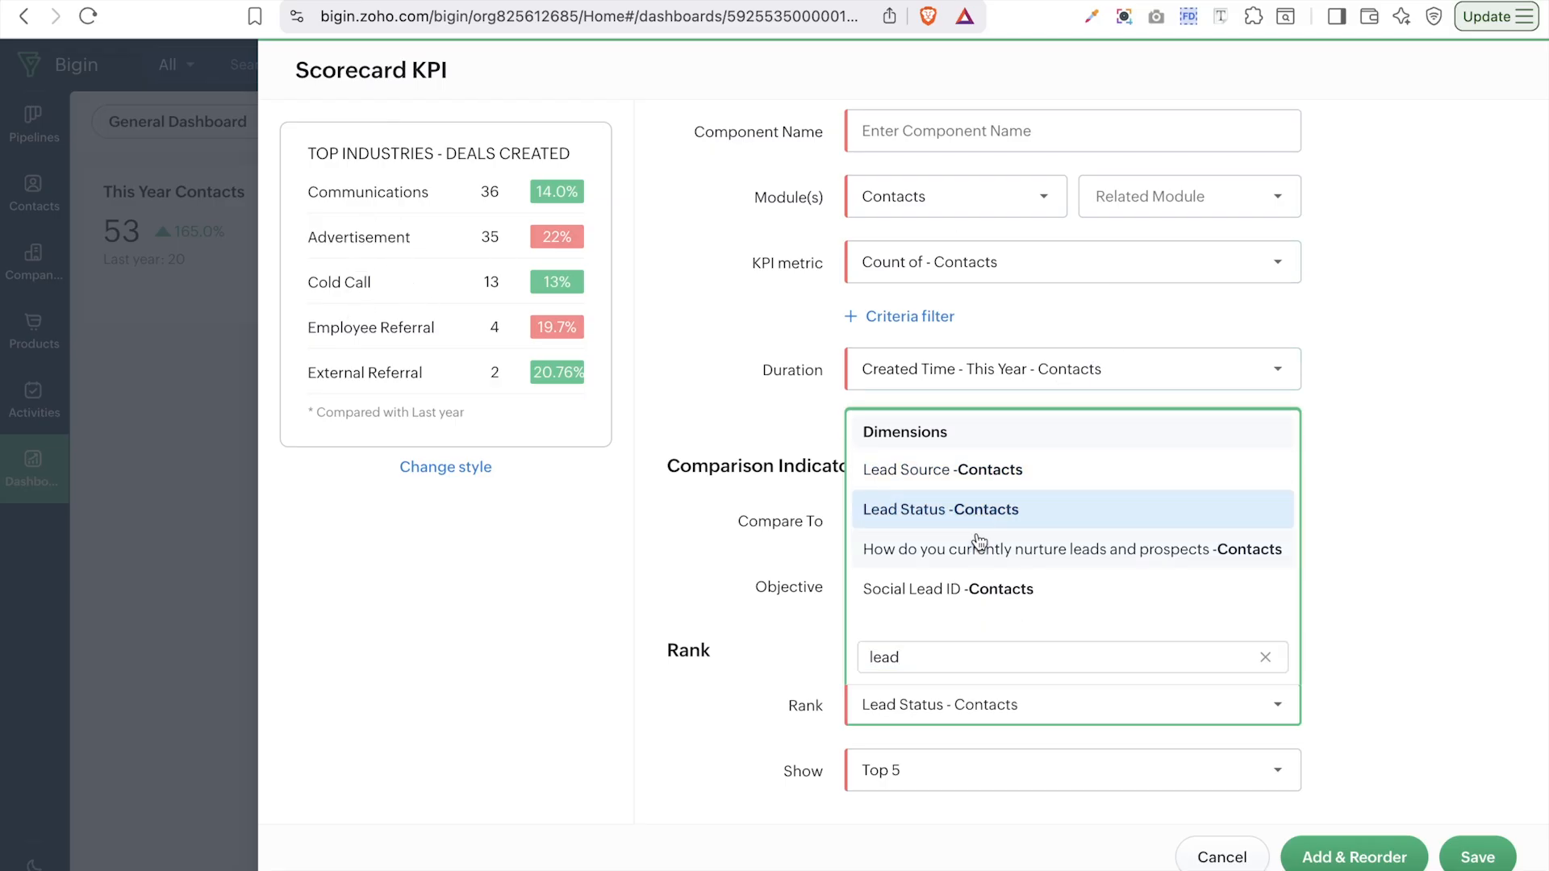
left_click(1000, 775)
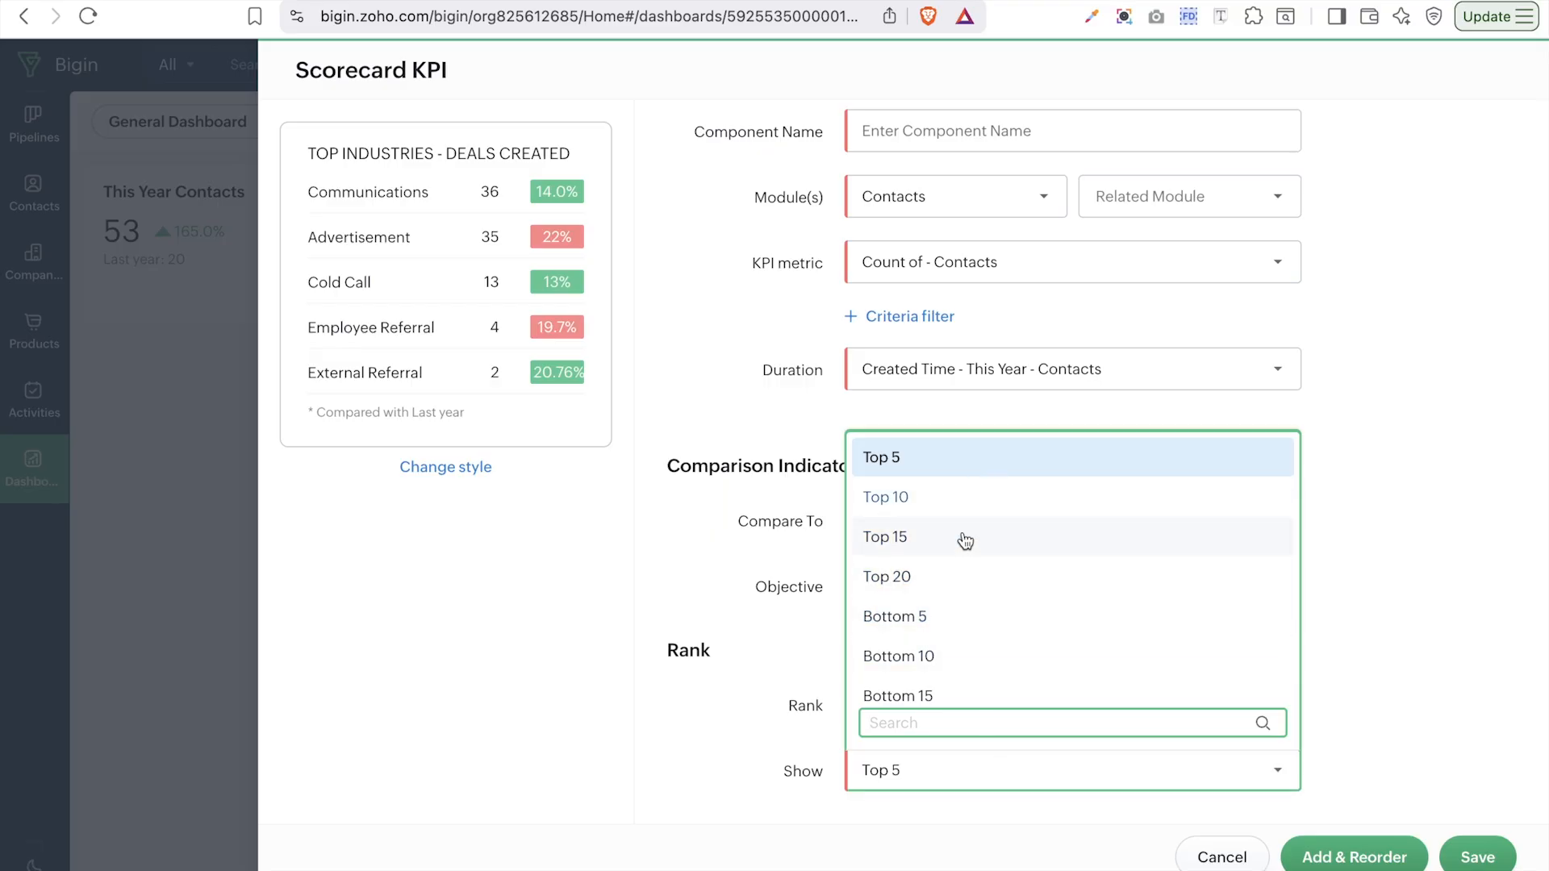
scroll(965, 557, "down", 1)
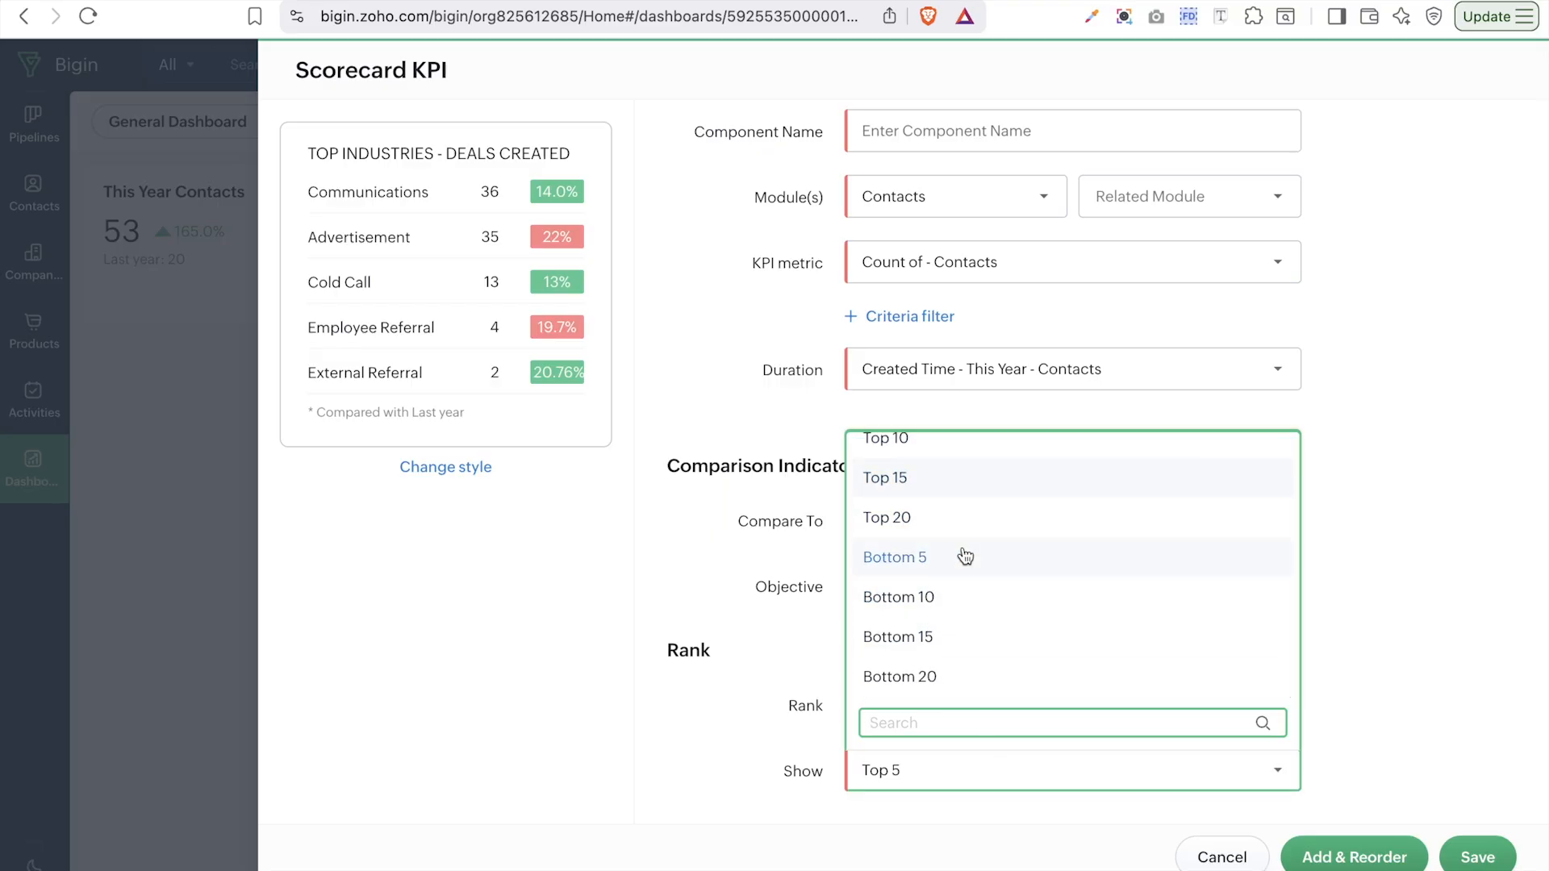
left_click(900, 448)
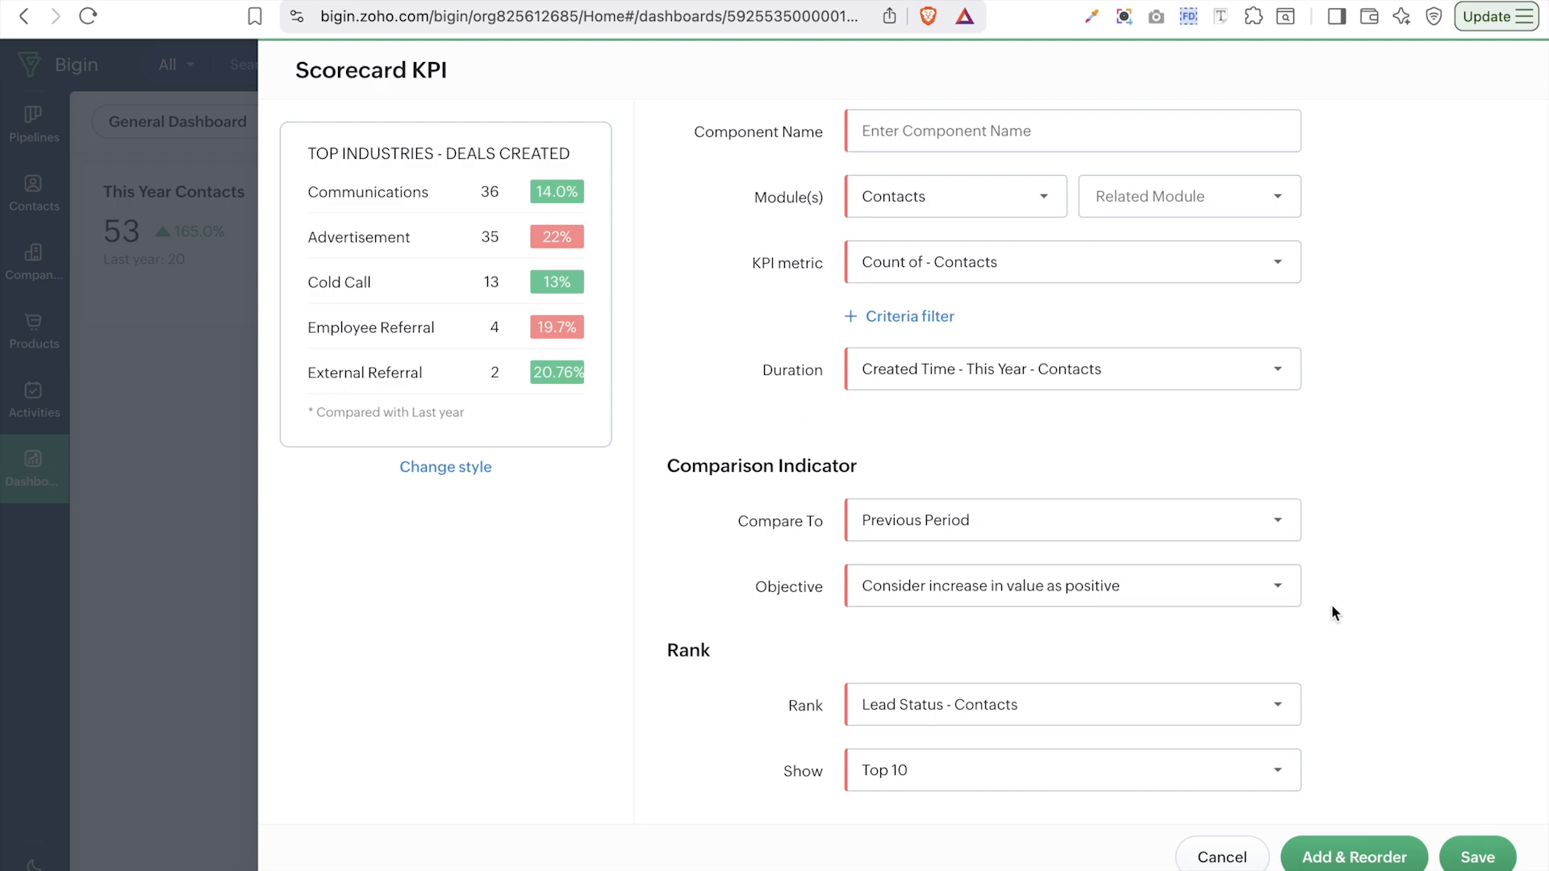
scroll(1332, 612, "up", 1)
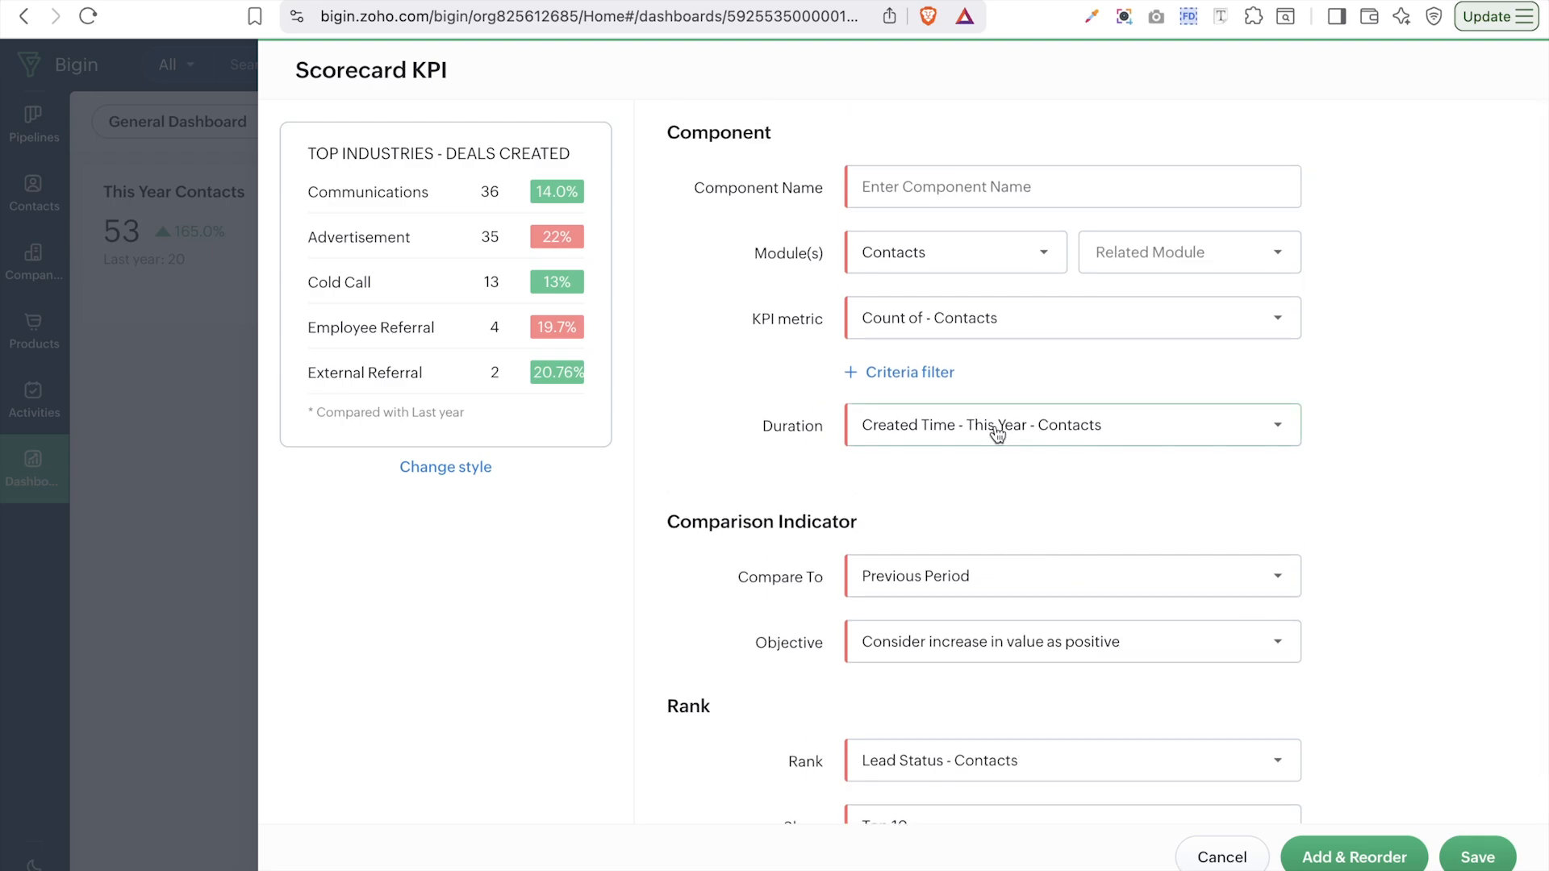
left_click(941, 581)
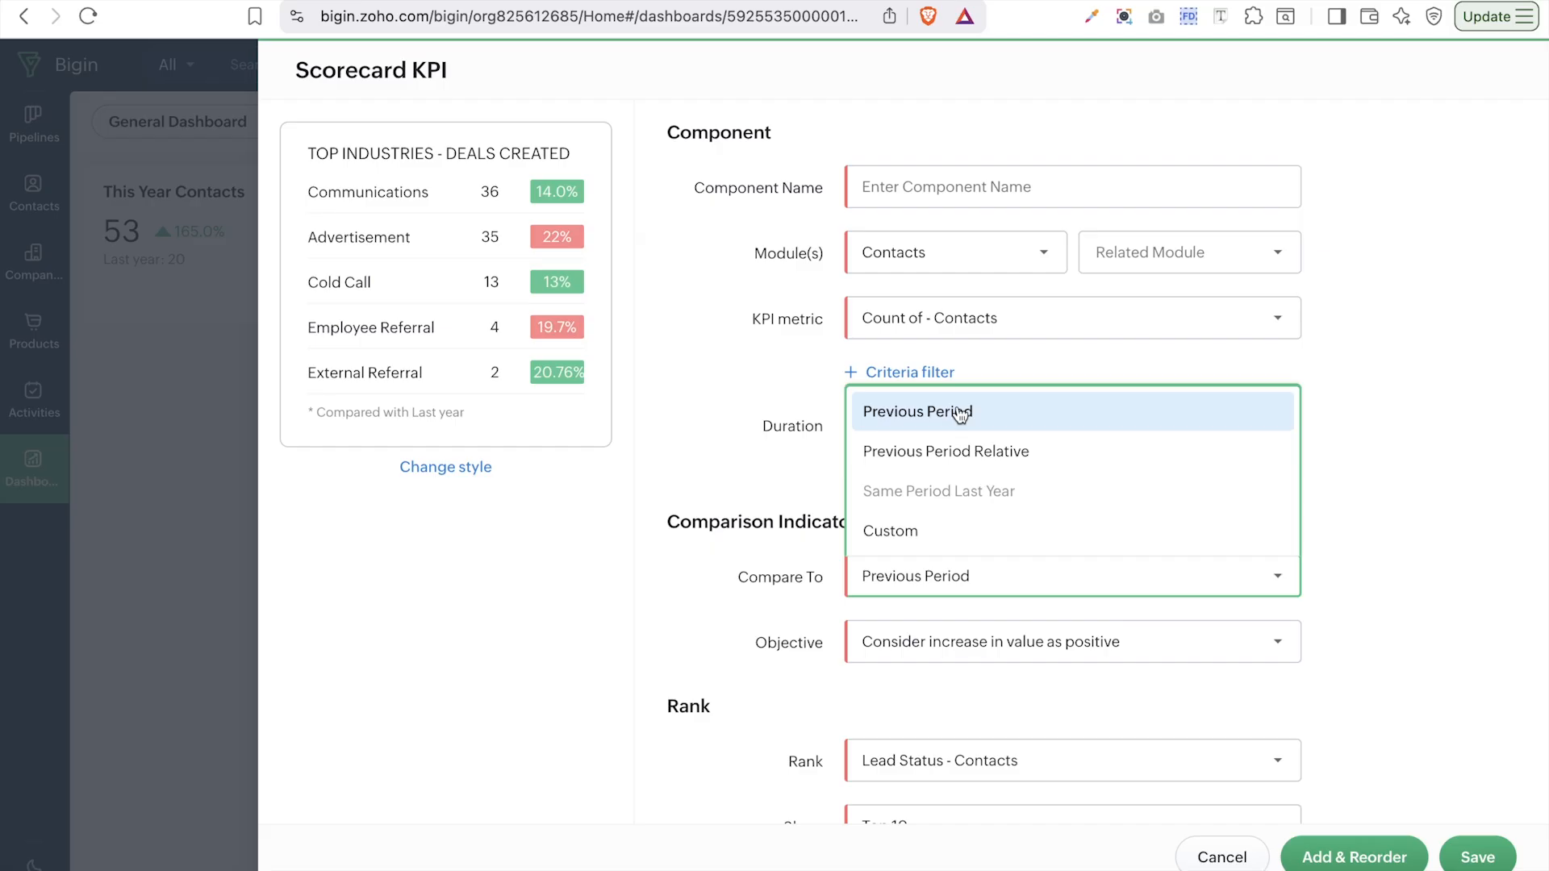
left_click(876, 682)
scroll(877, 687, "down", 2)
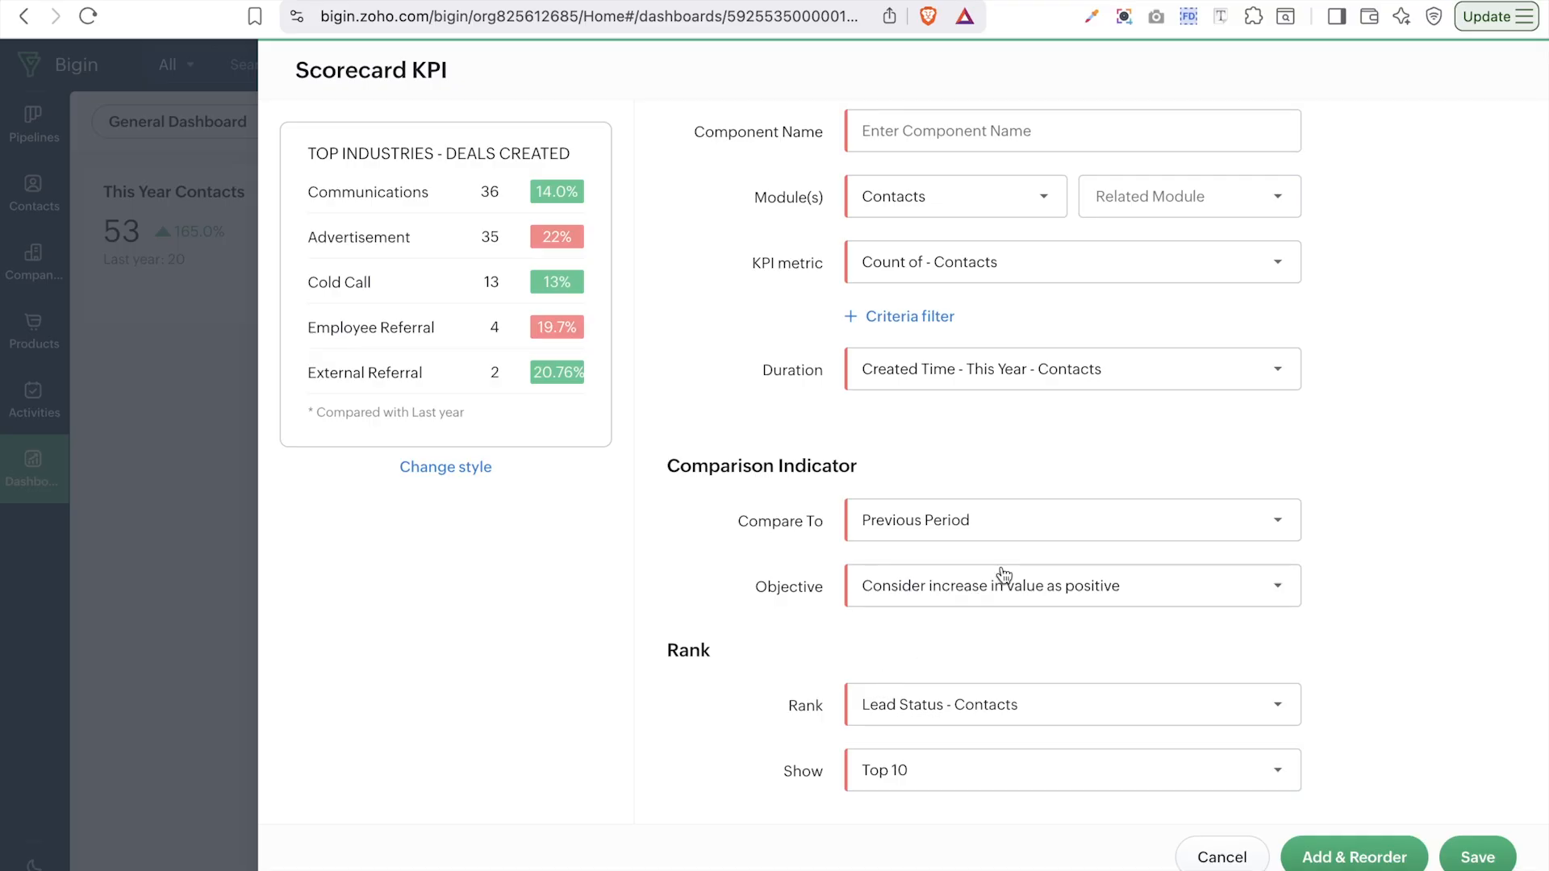
scroll(1054, 611, "up", 2)
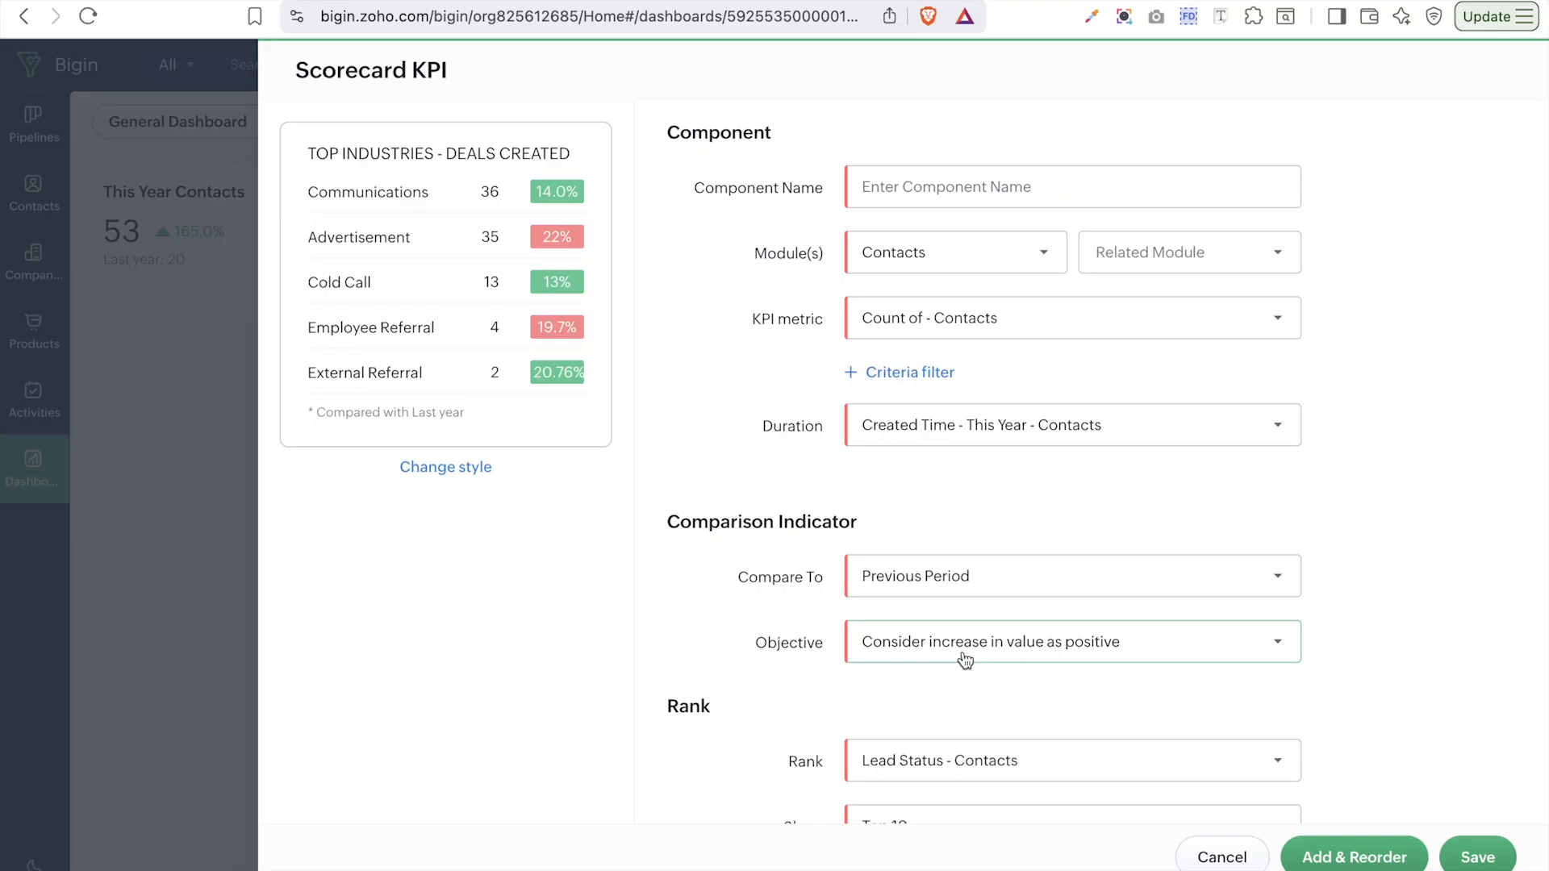
scroll(964, 660, "down", 1)
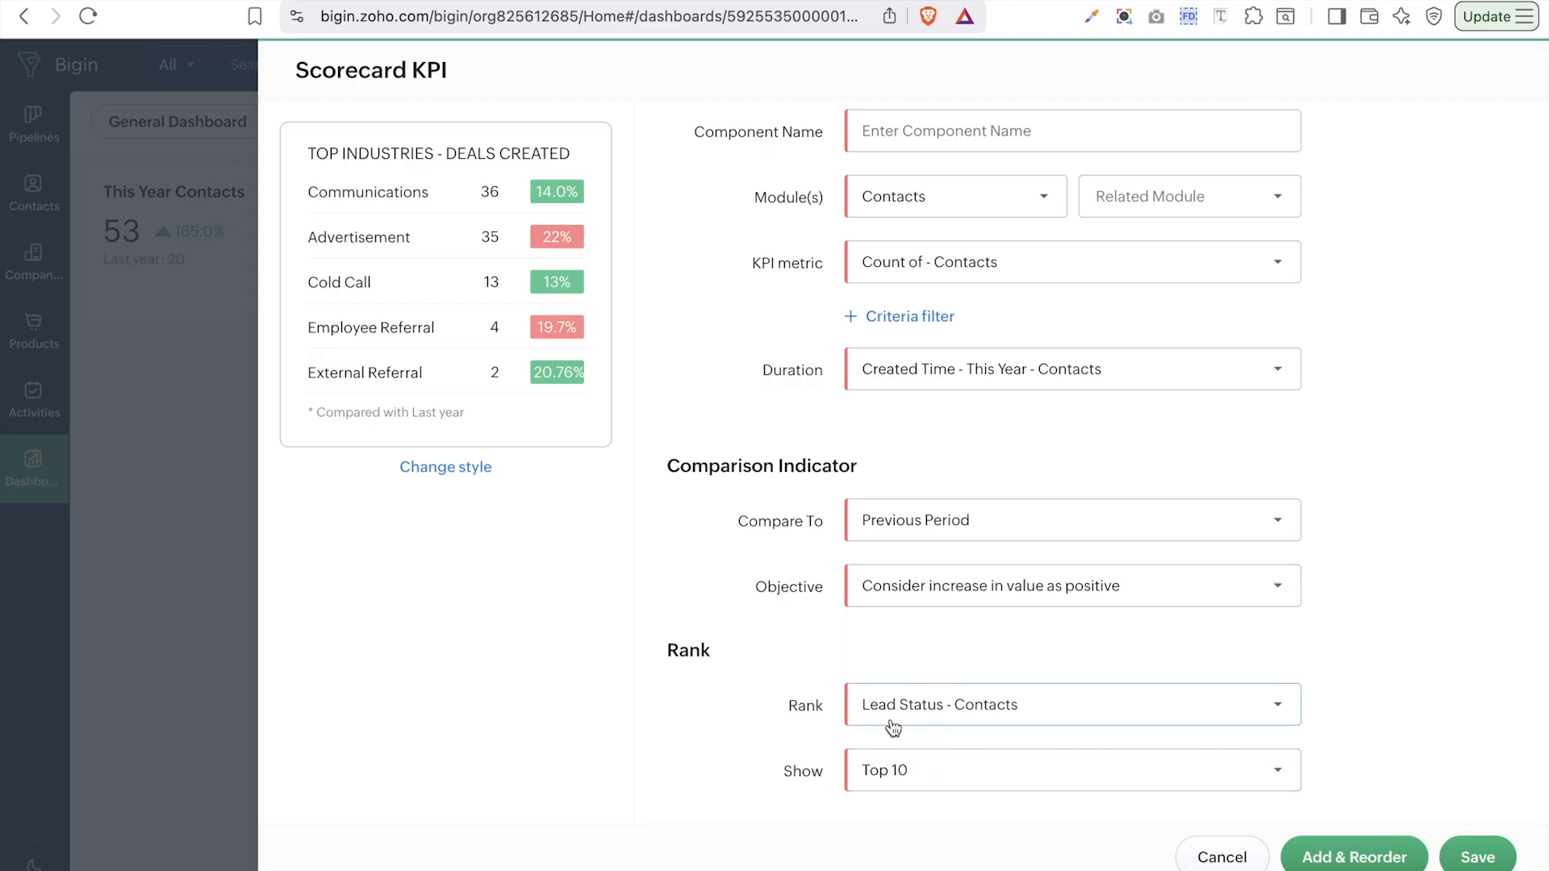
- Name the scorecard 'Contact by lead status' and save it
left_click(978, 127)
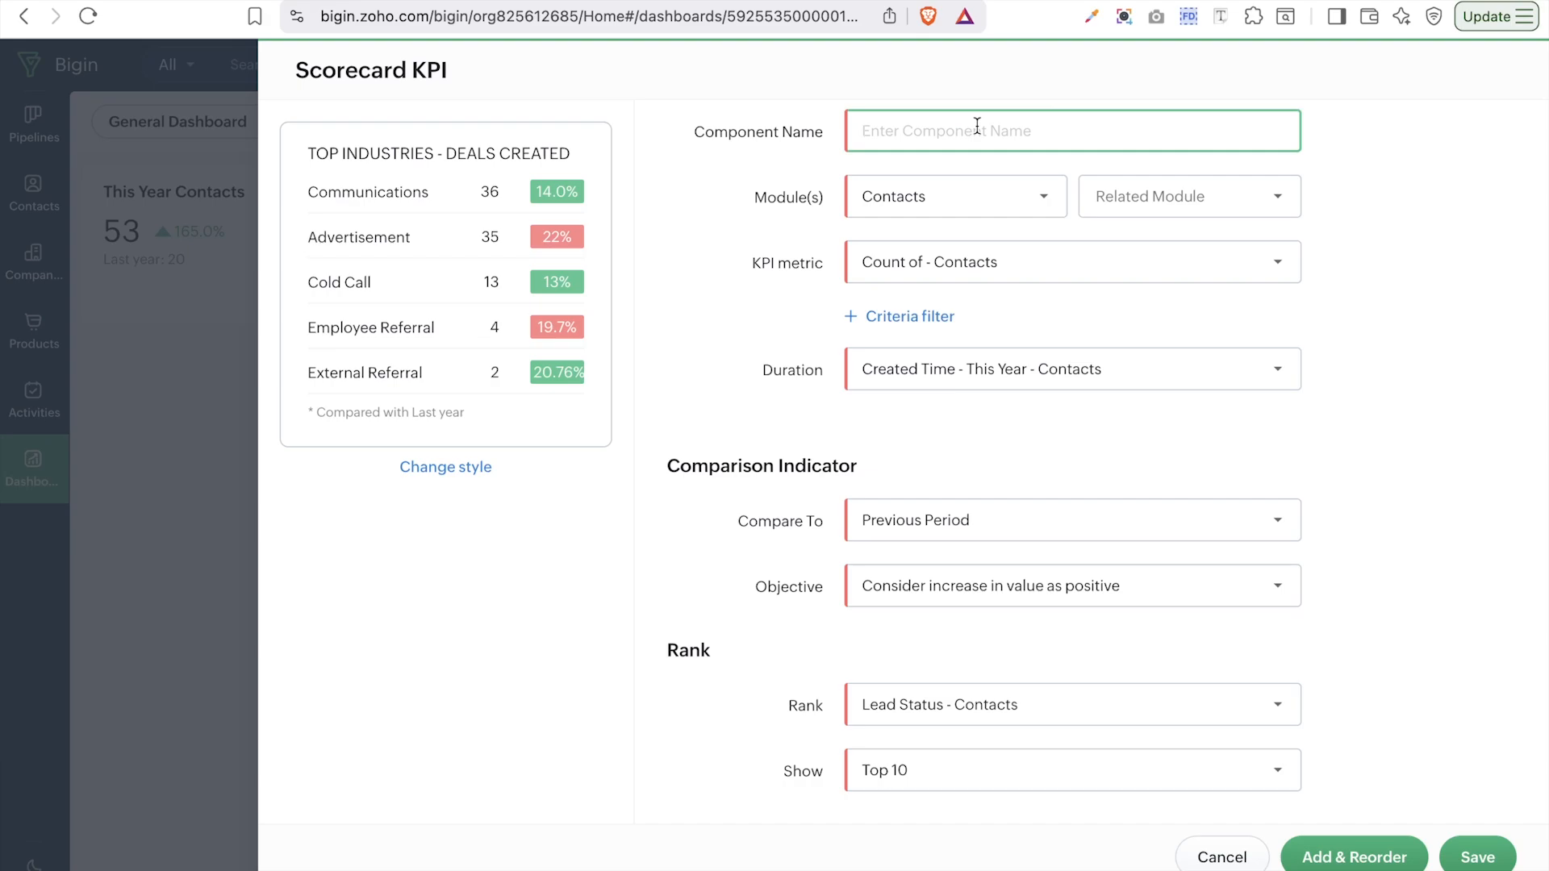
type("Contact by lead status")
left_click(1470, 864)
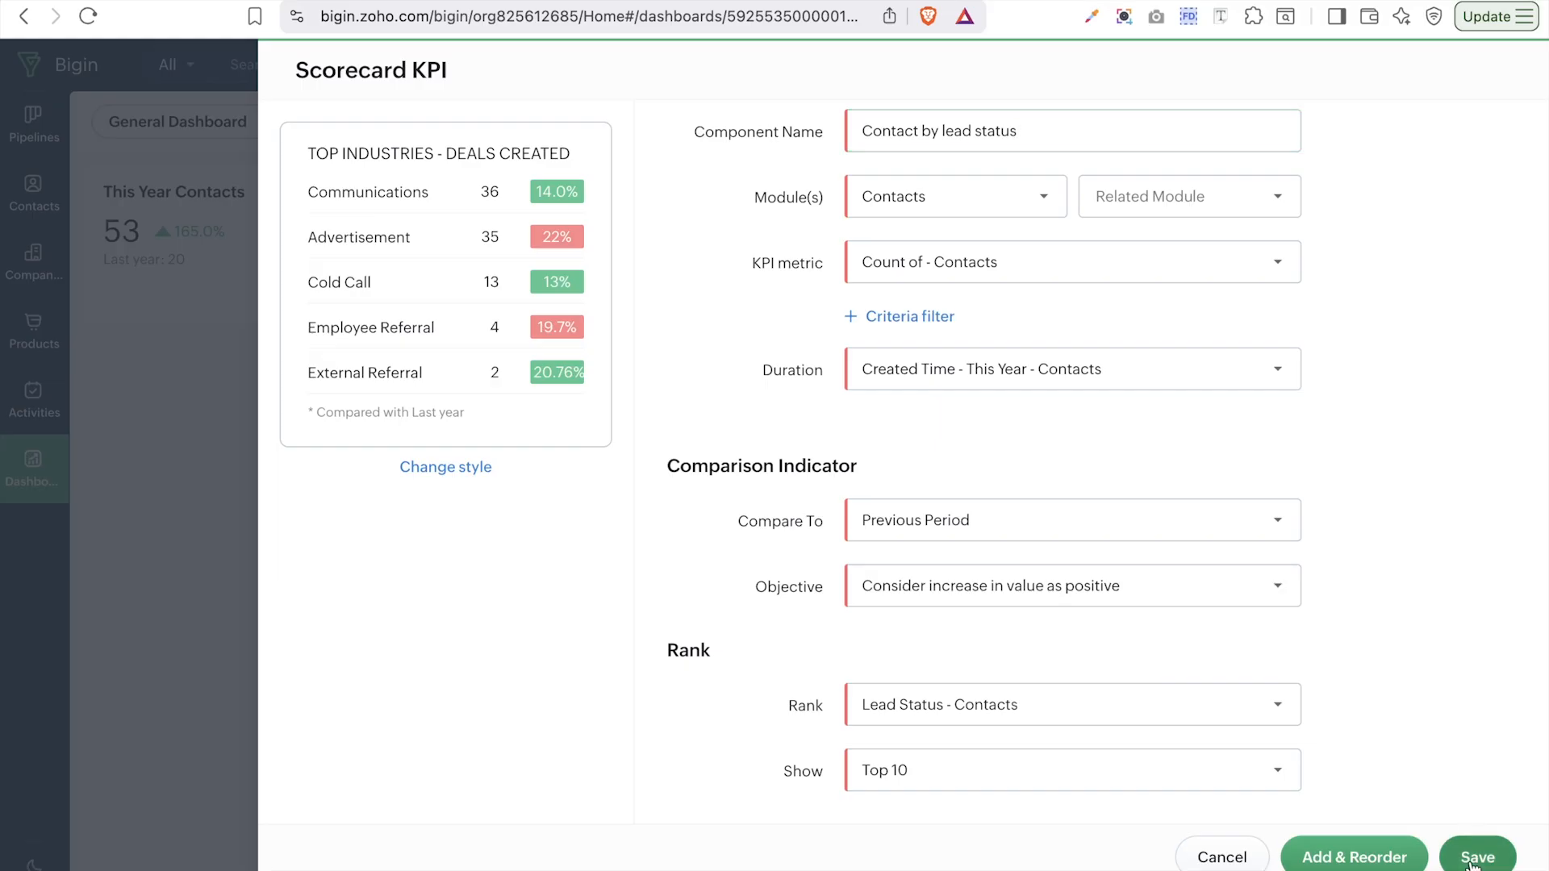
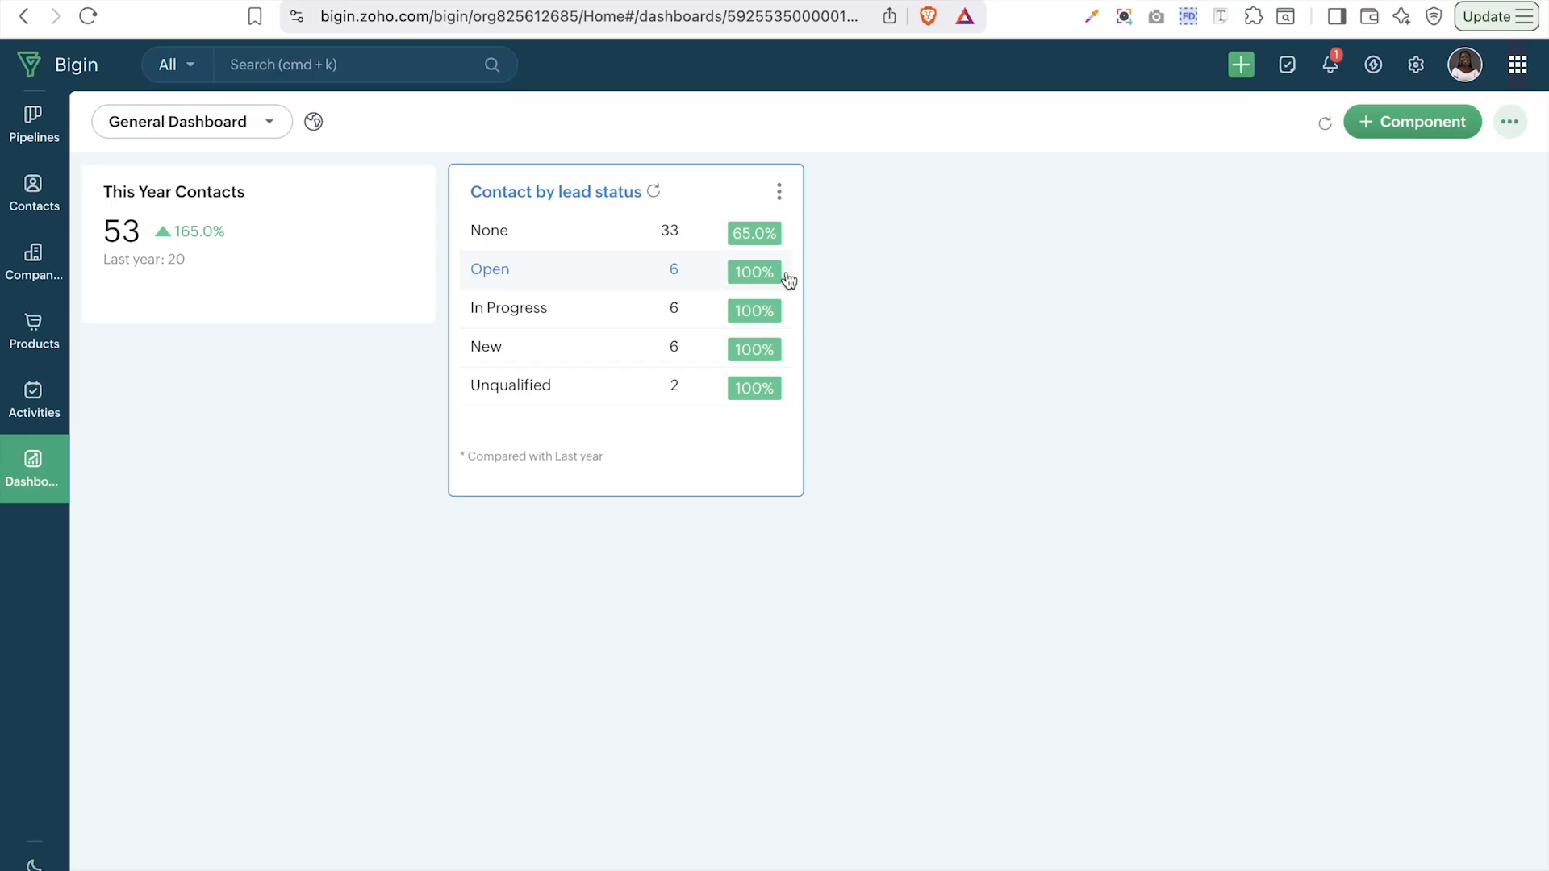
- Open the + Component menu on the General Dashboard
left_click(1436, 130)
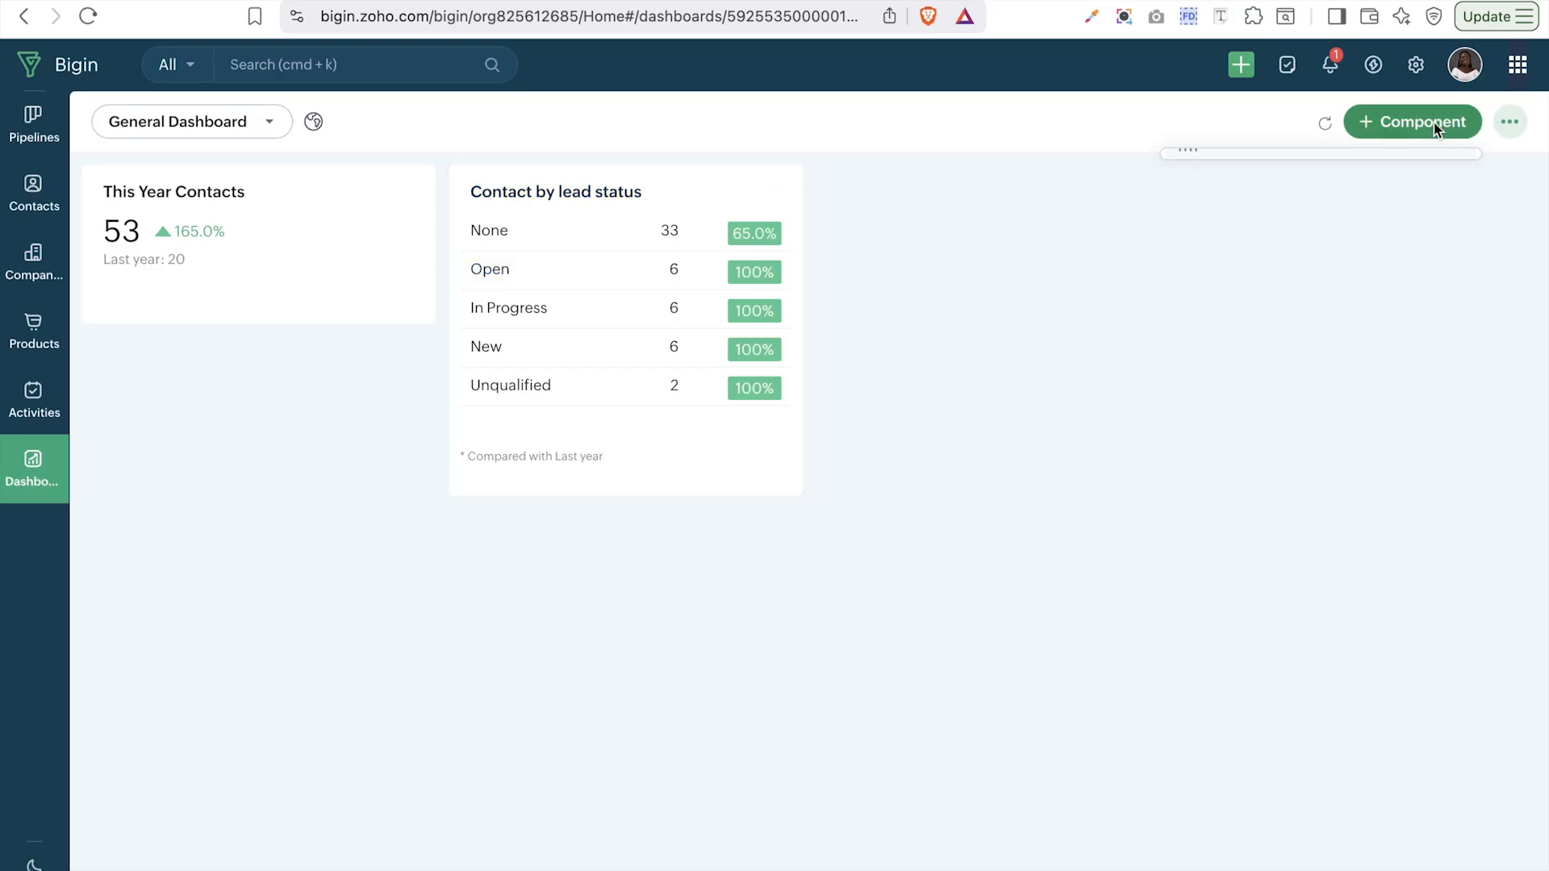
- Start a KPI component in the Growth Index style
left_click(1213, 171)
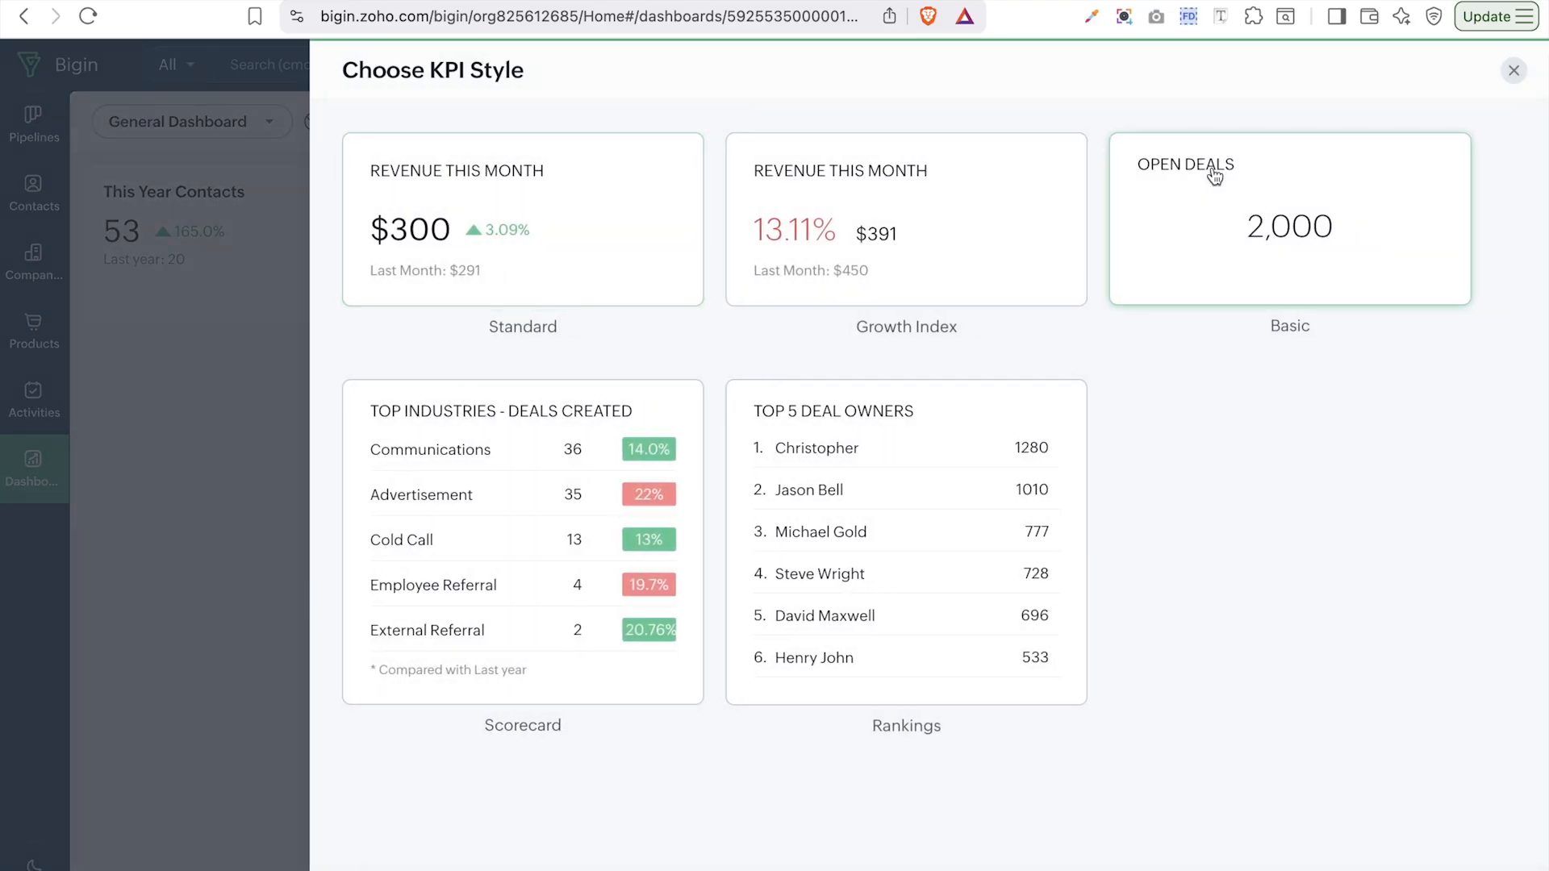
left_click(917, 232)
left_click(984, 200)
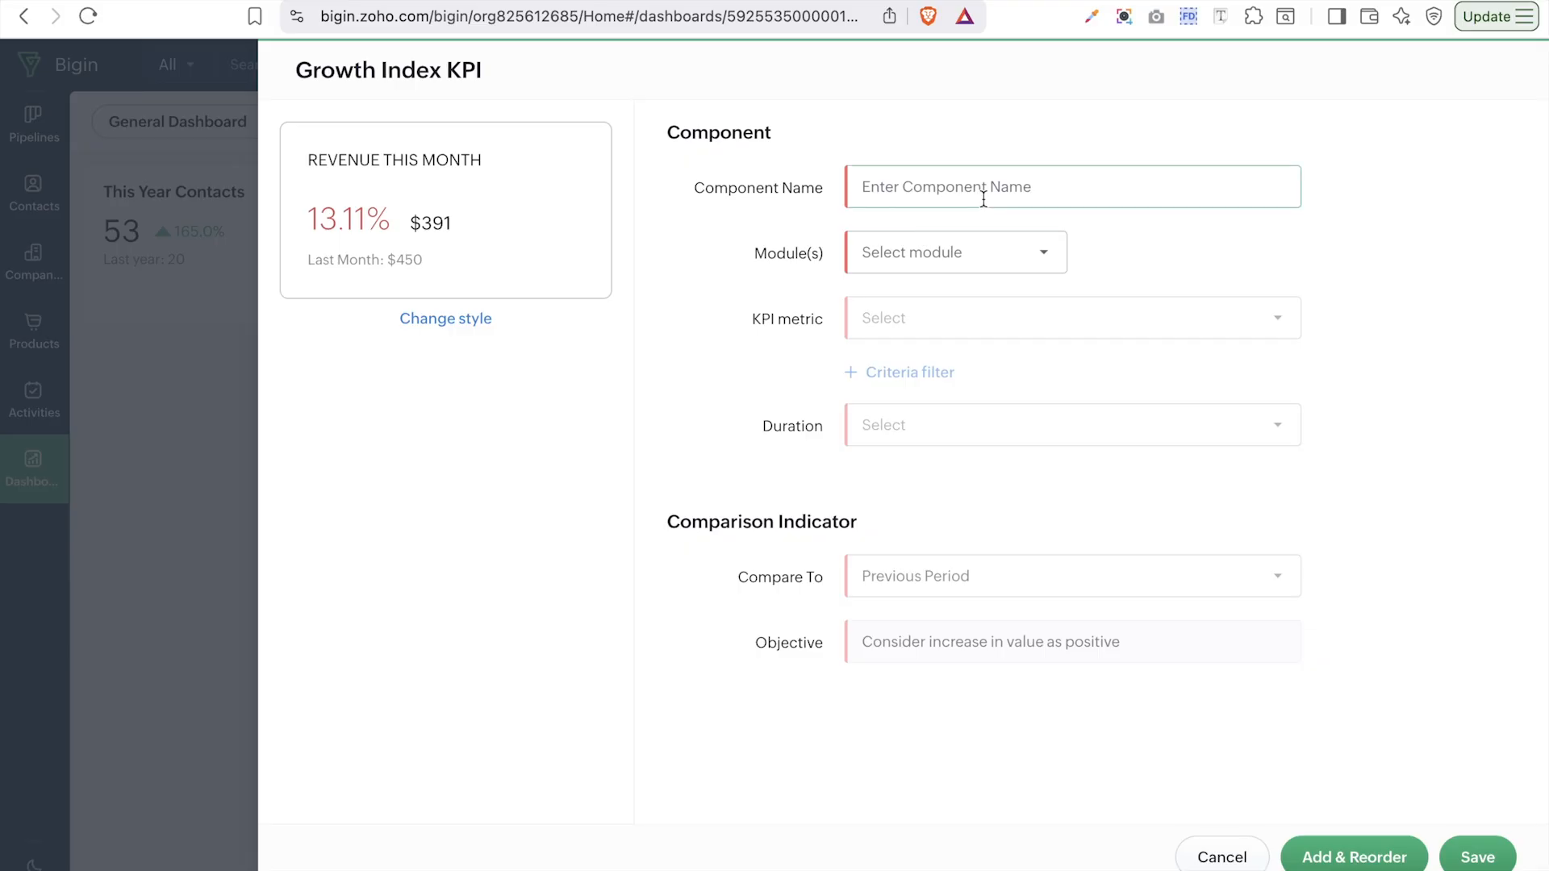
left_click(982, 245)
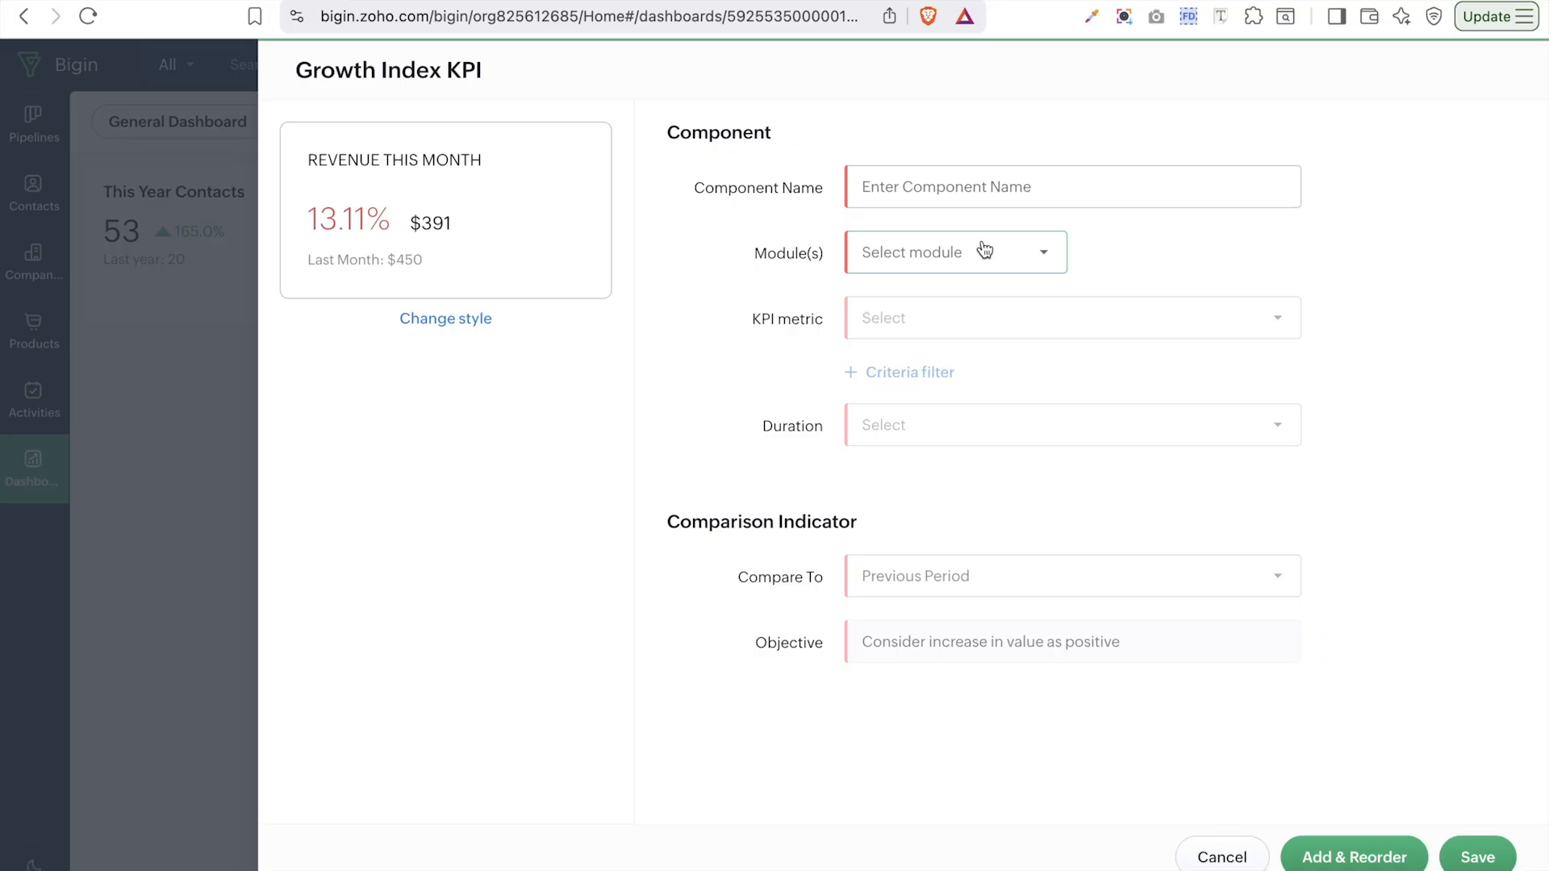
- Name the KPI 'Revenue from deals' and base it on Pipelines › Sales Pipeline
left_click(977, 187)
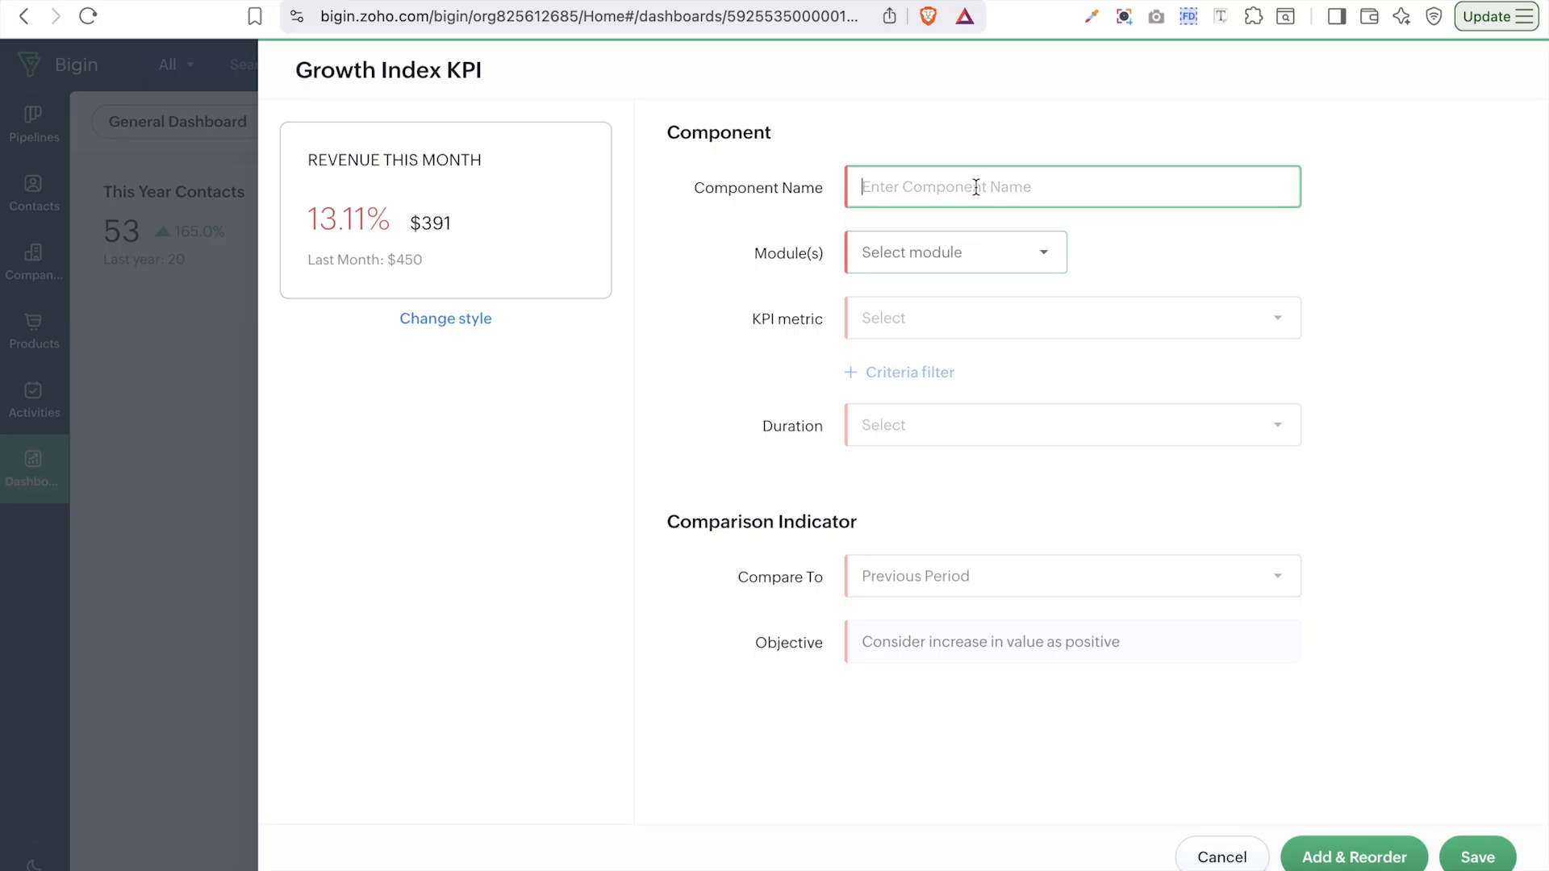
type("Deal")
key("BackSpace")
key("BackSpace")
key("BackSpace")
key("BackSpace")
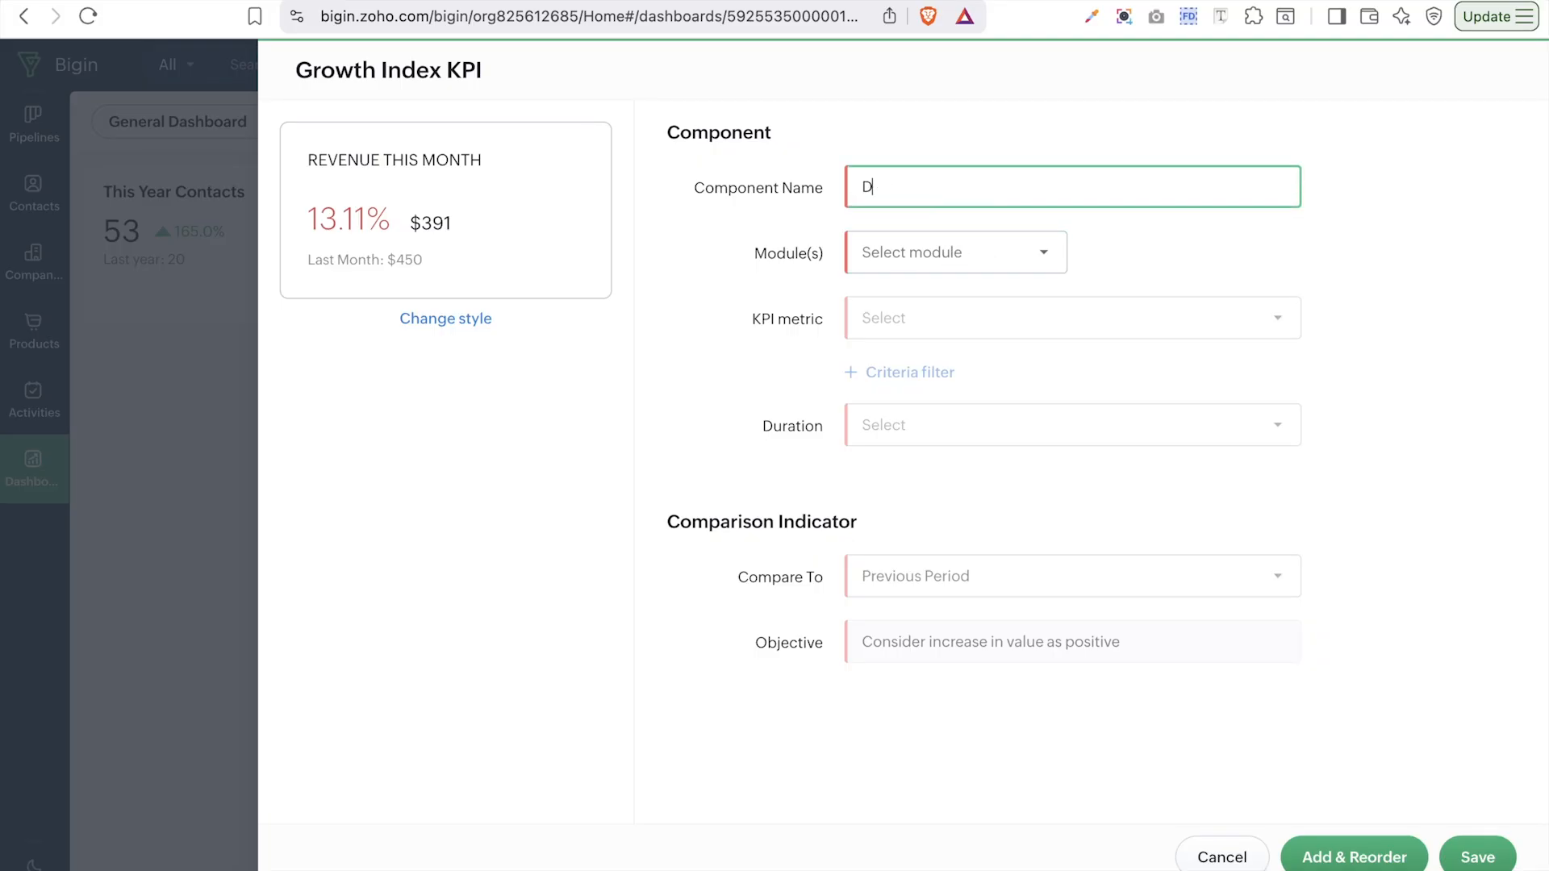
key("Caps_Lock")
type("Revenue from deals")
left_click(975, 252)
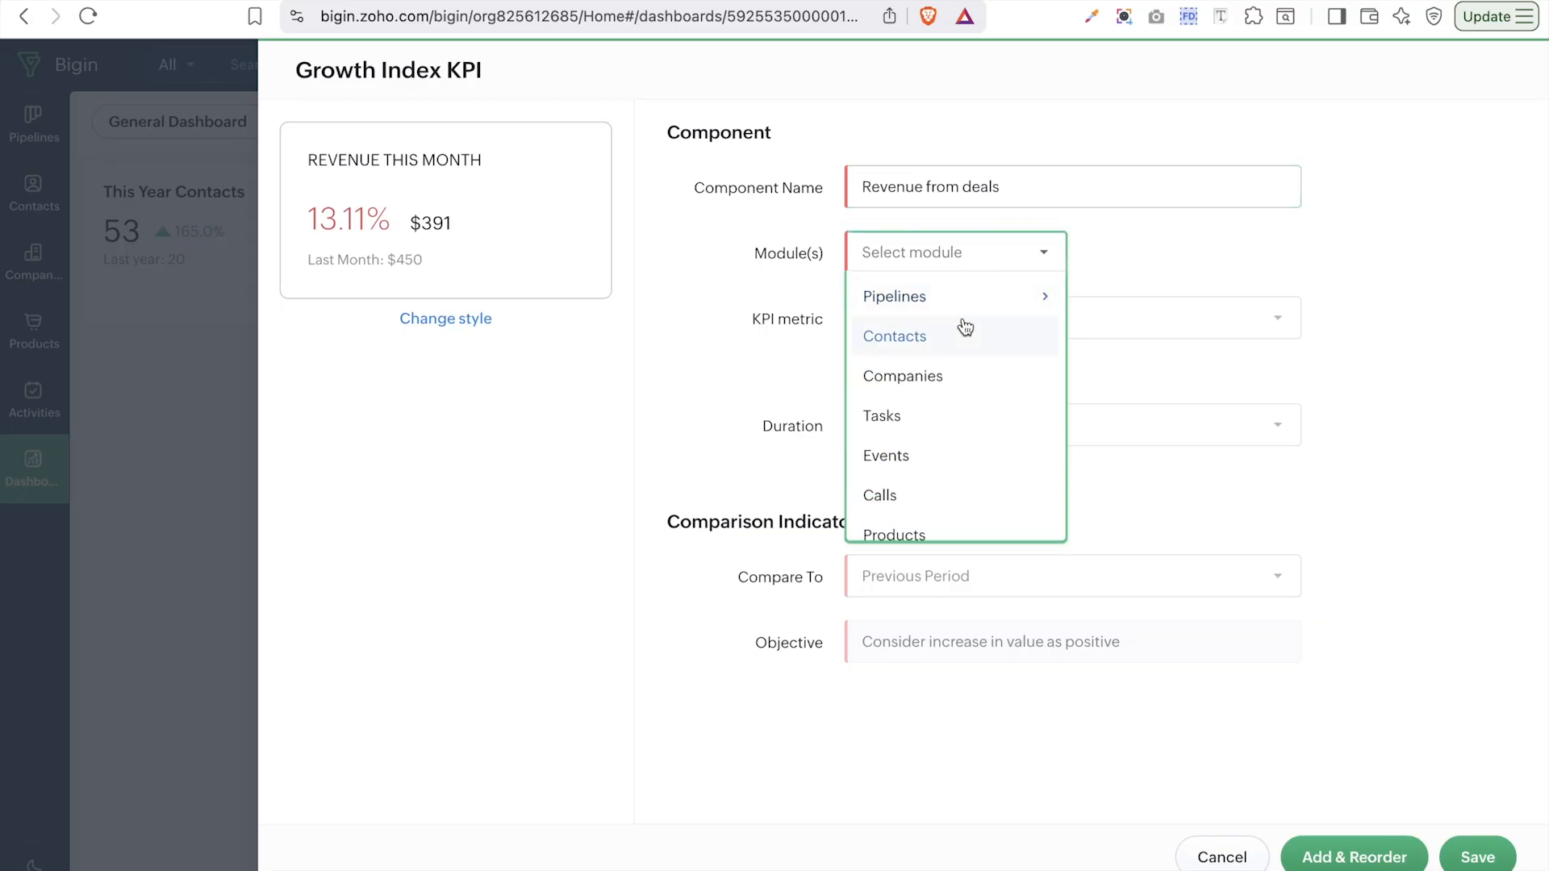
mouse_move(935, 306)
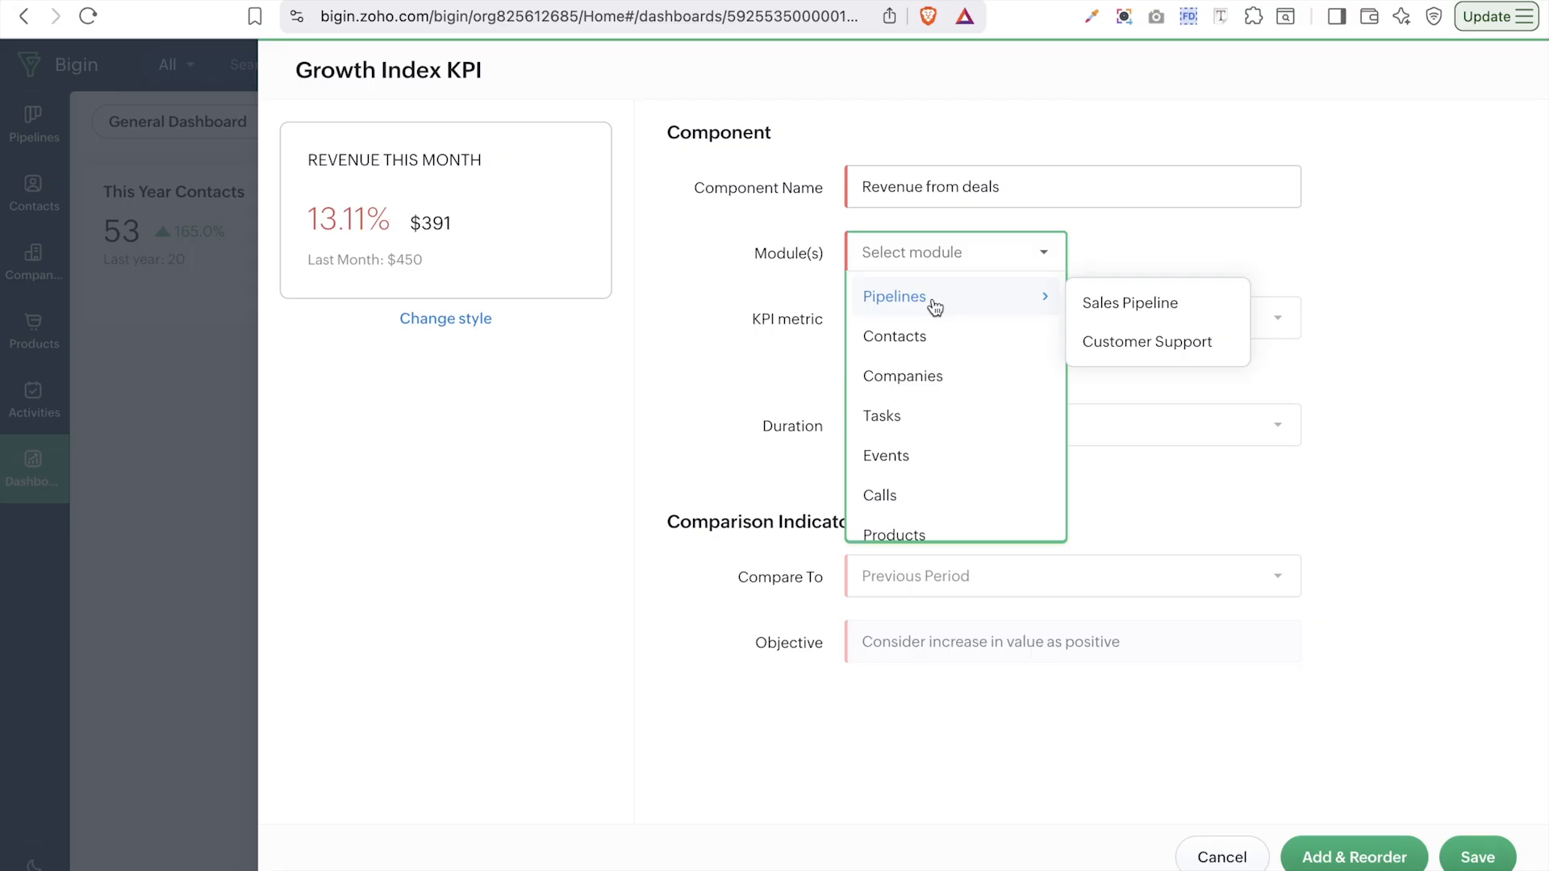
left_click(1131, 304)
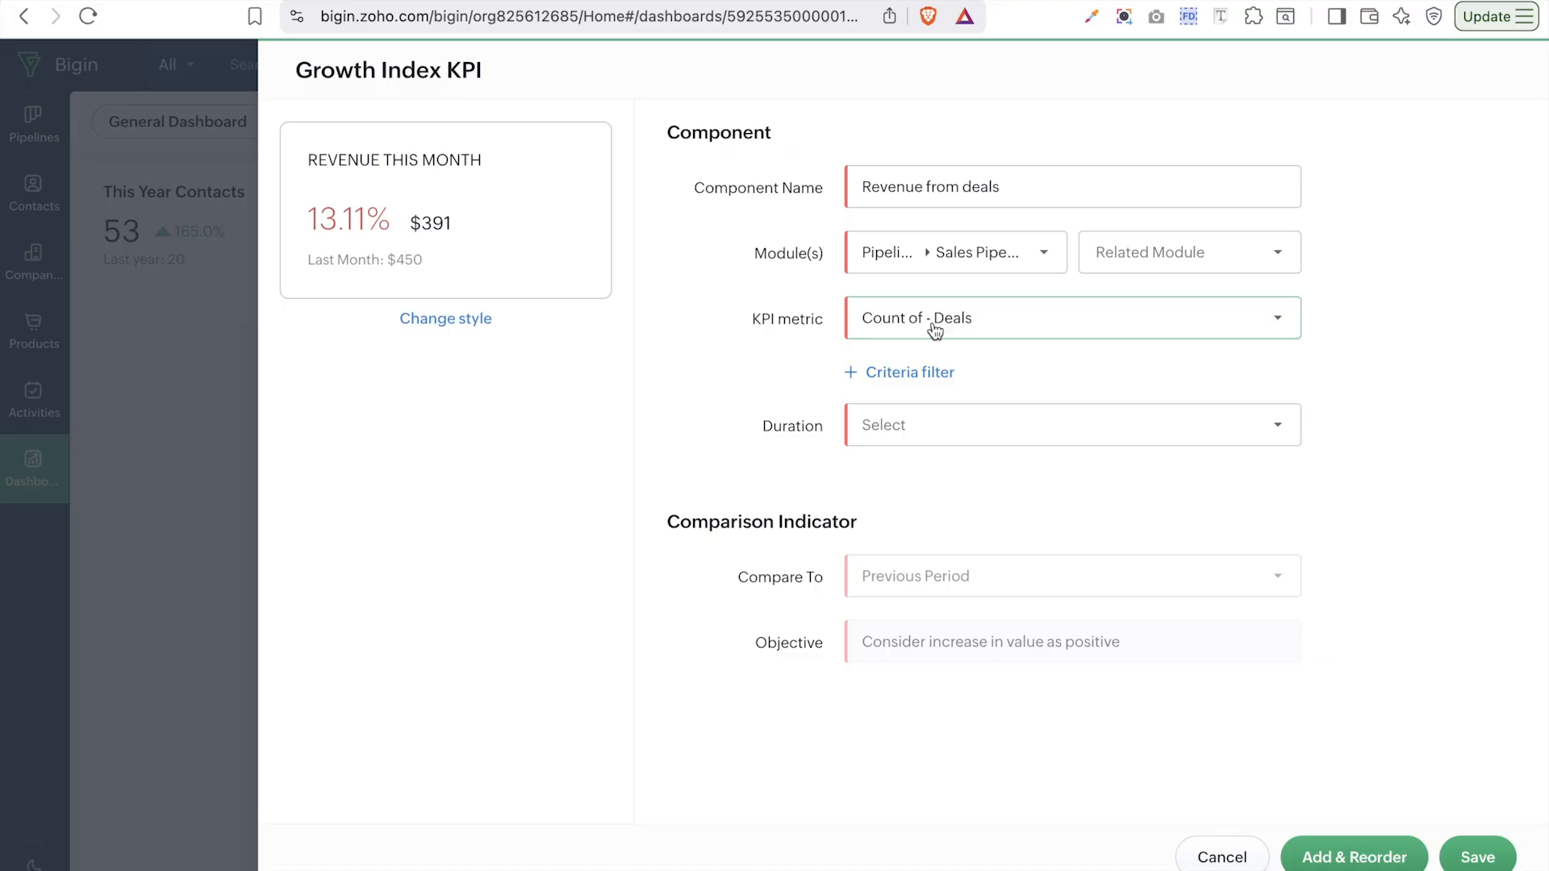
- Make the KPI sum Amount - Deals for Created Time This Year, compared with Previous Period
left_click(935, 331)
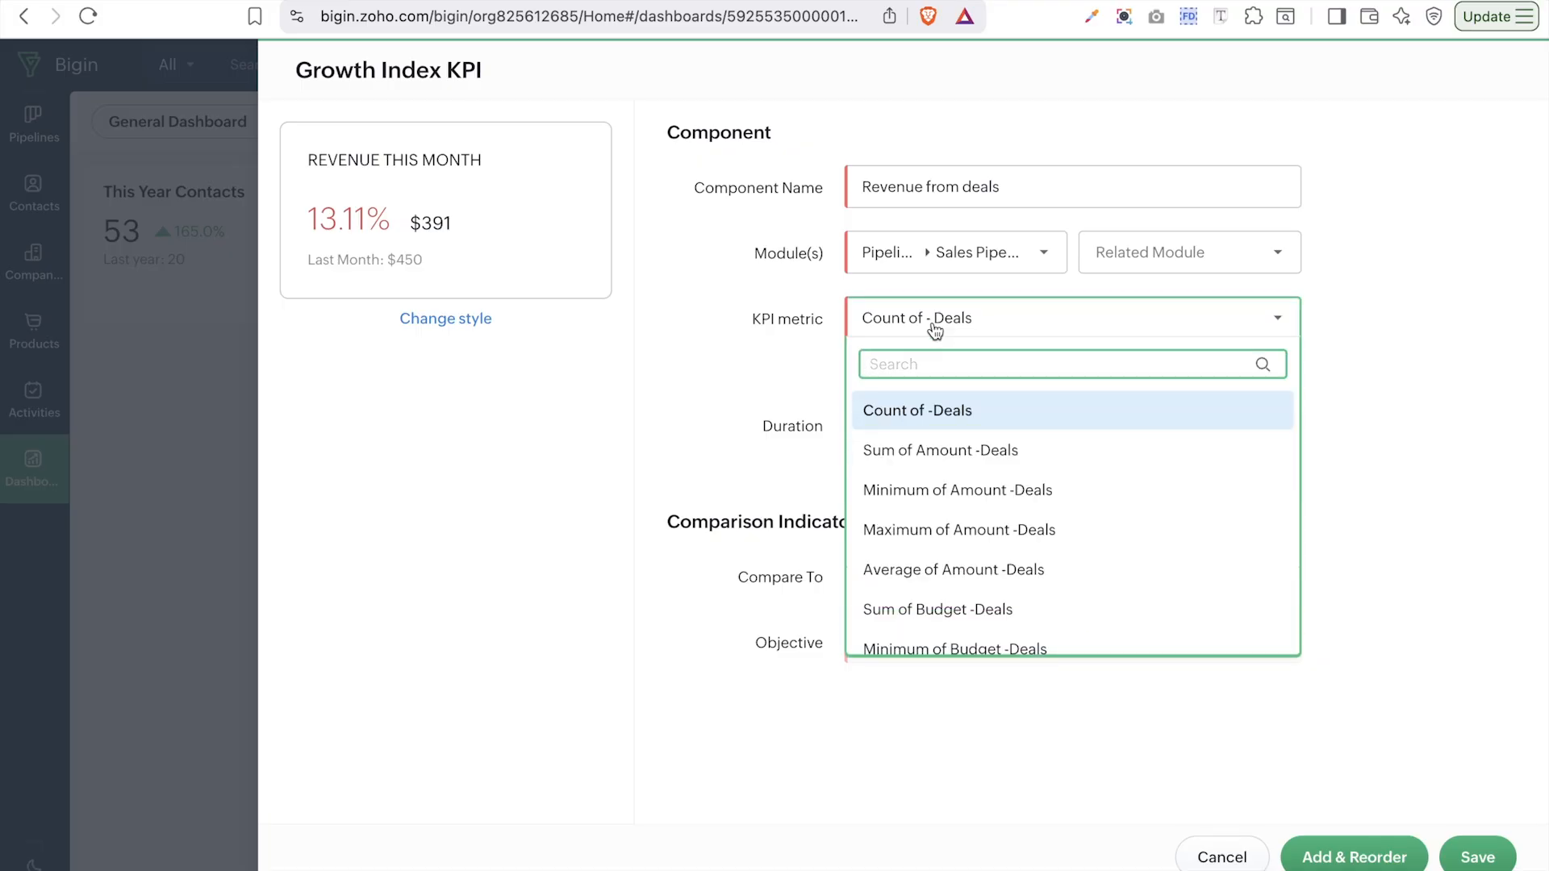
left_click(900, 452)
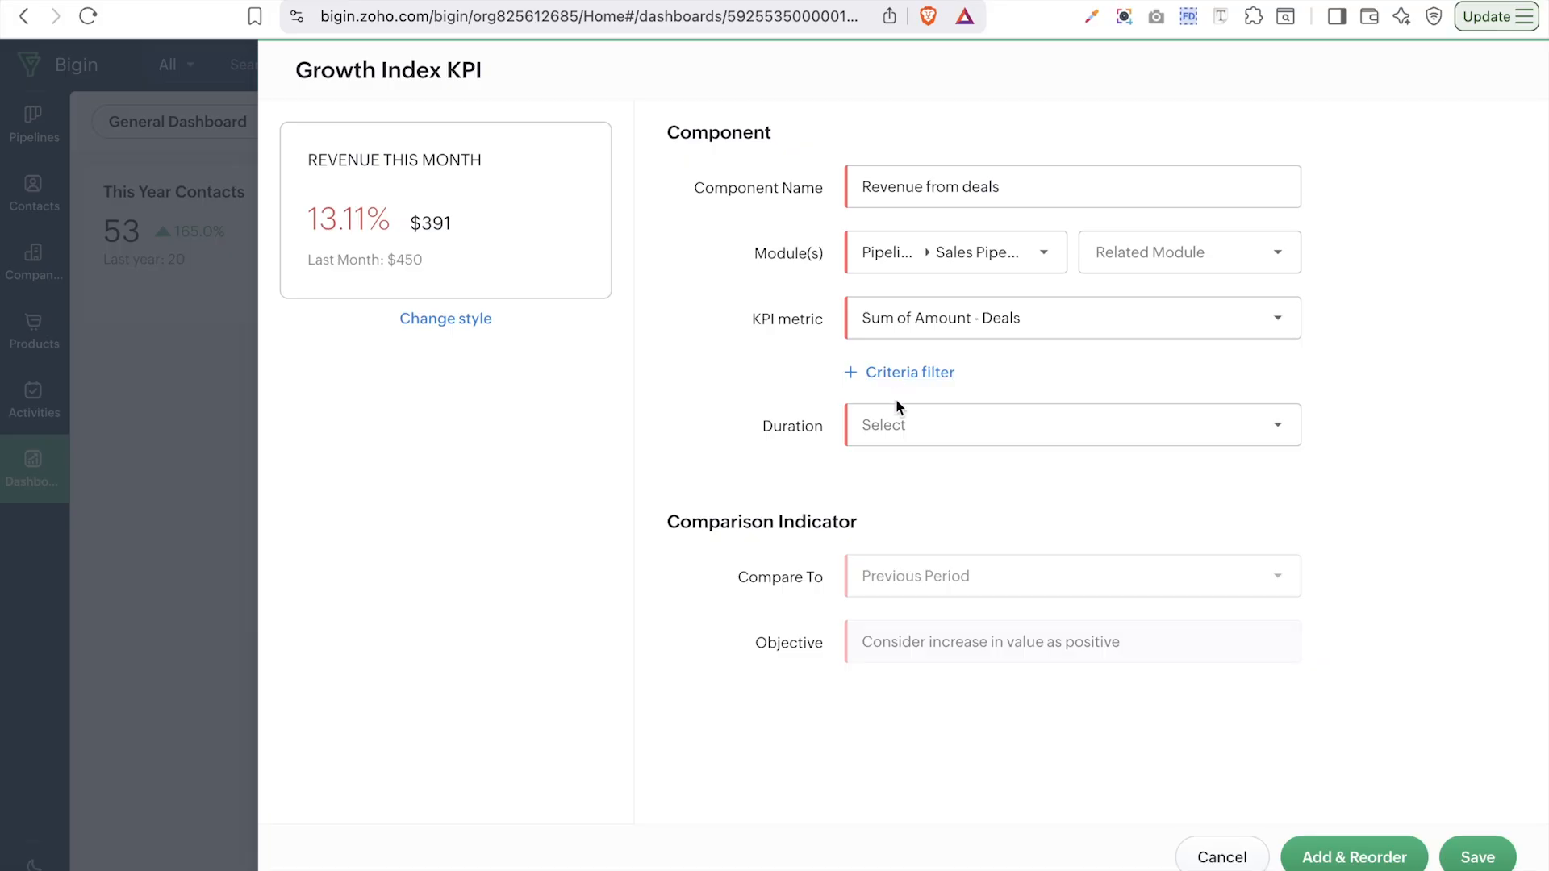
left_click(915, 440)
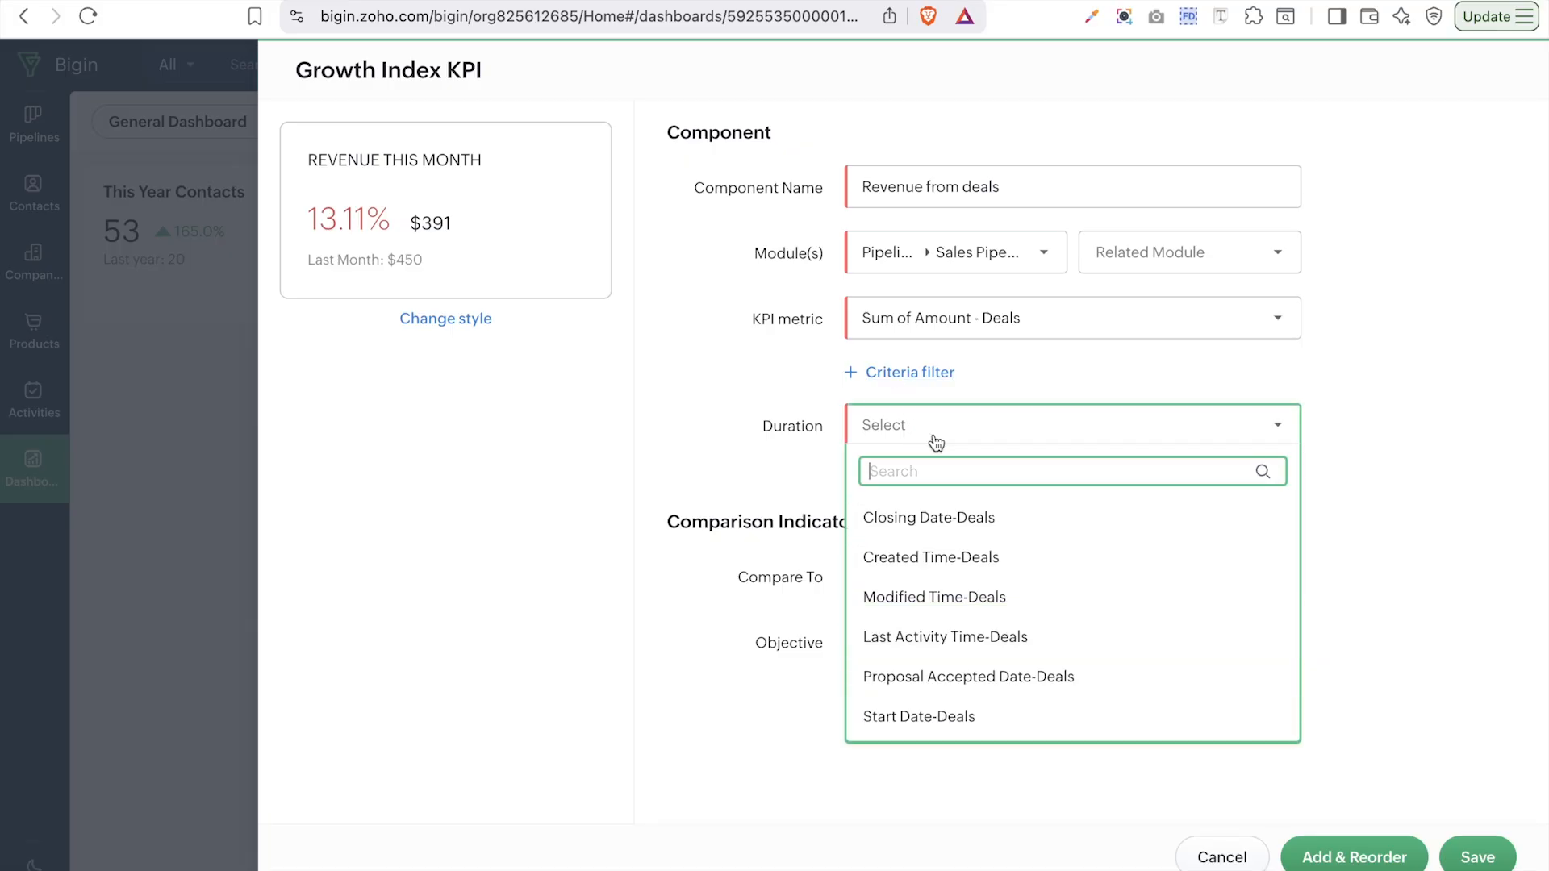
mouse_move(1001, 517)
mouse_move(960, 569)
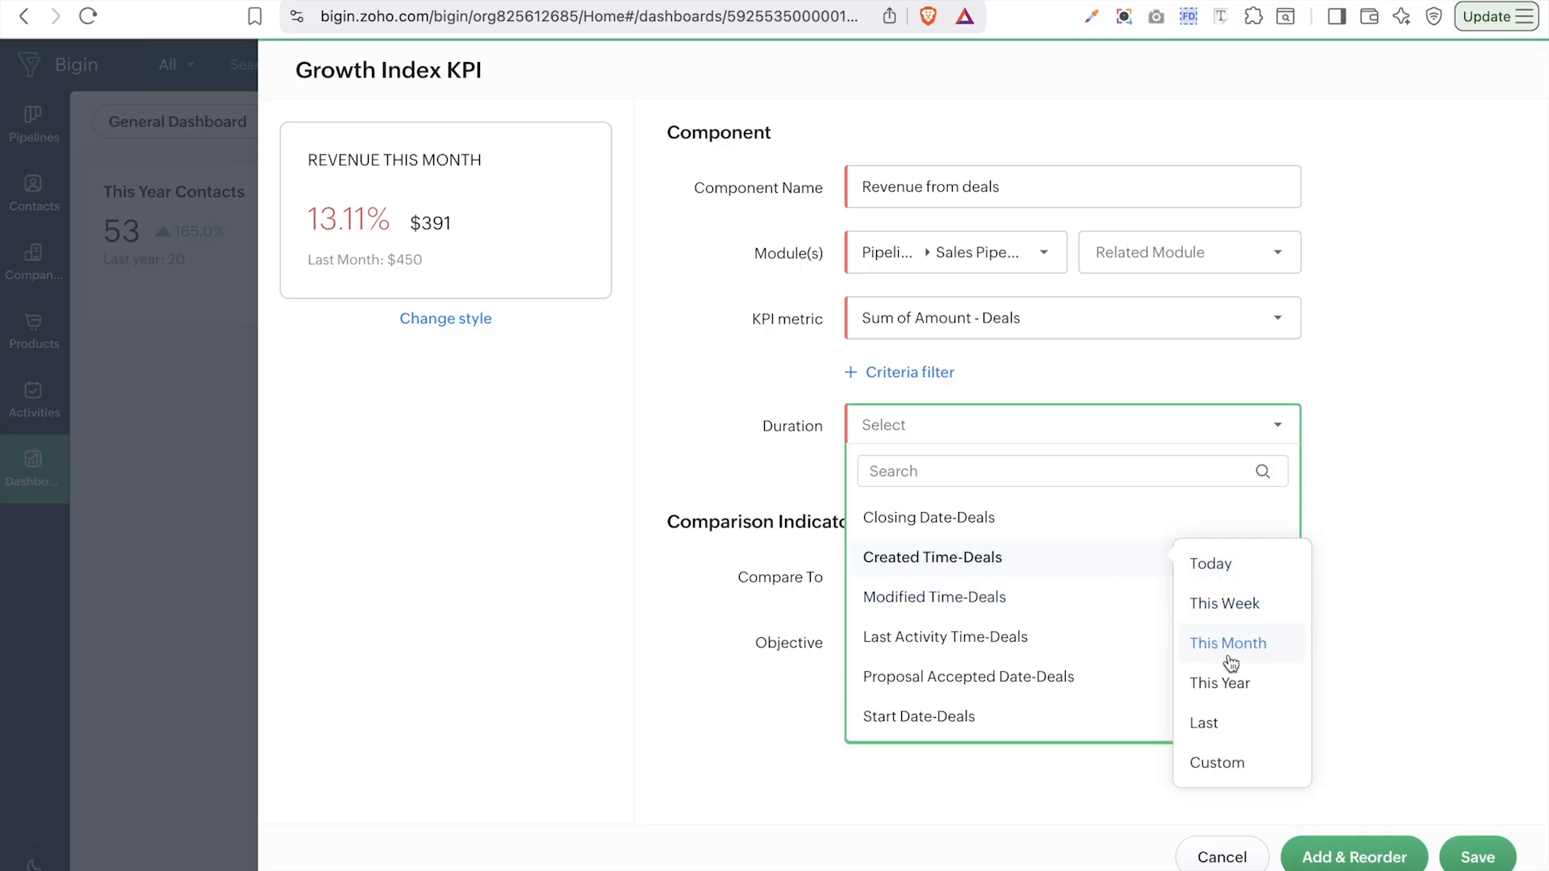
left_click(1227, 683)
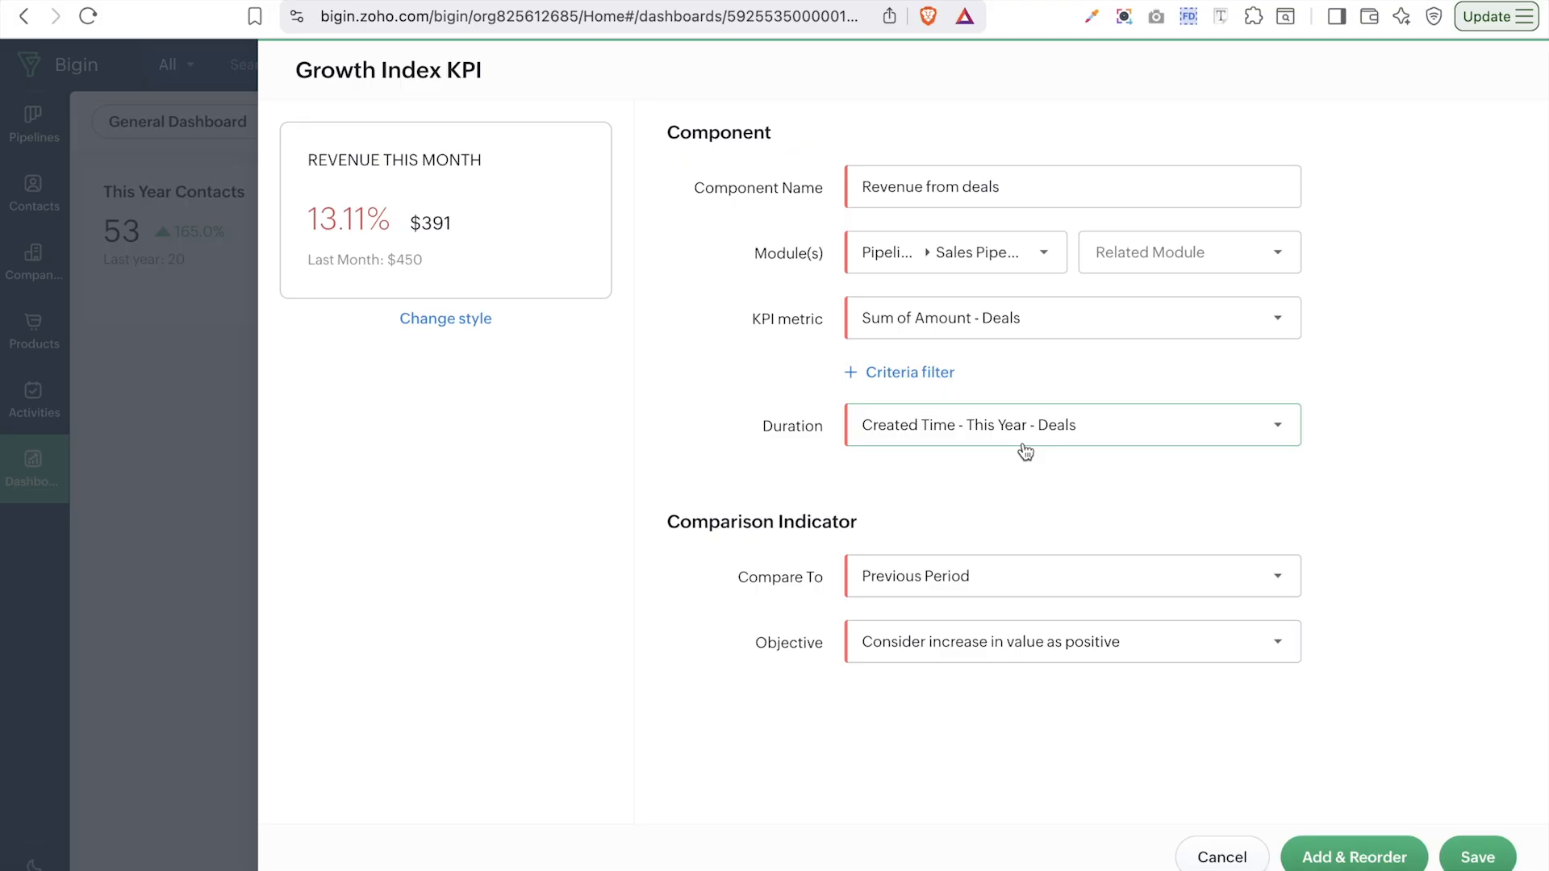
left_click(902, 593)
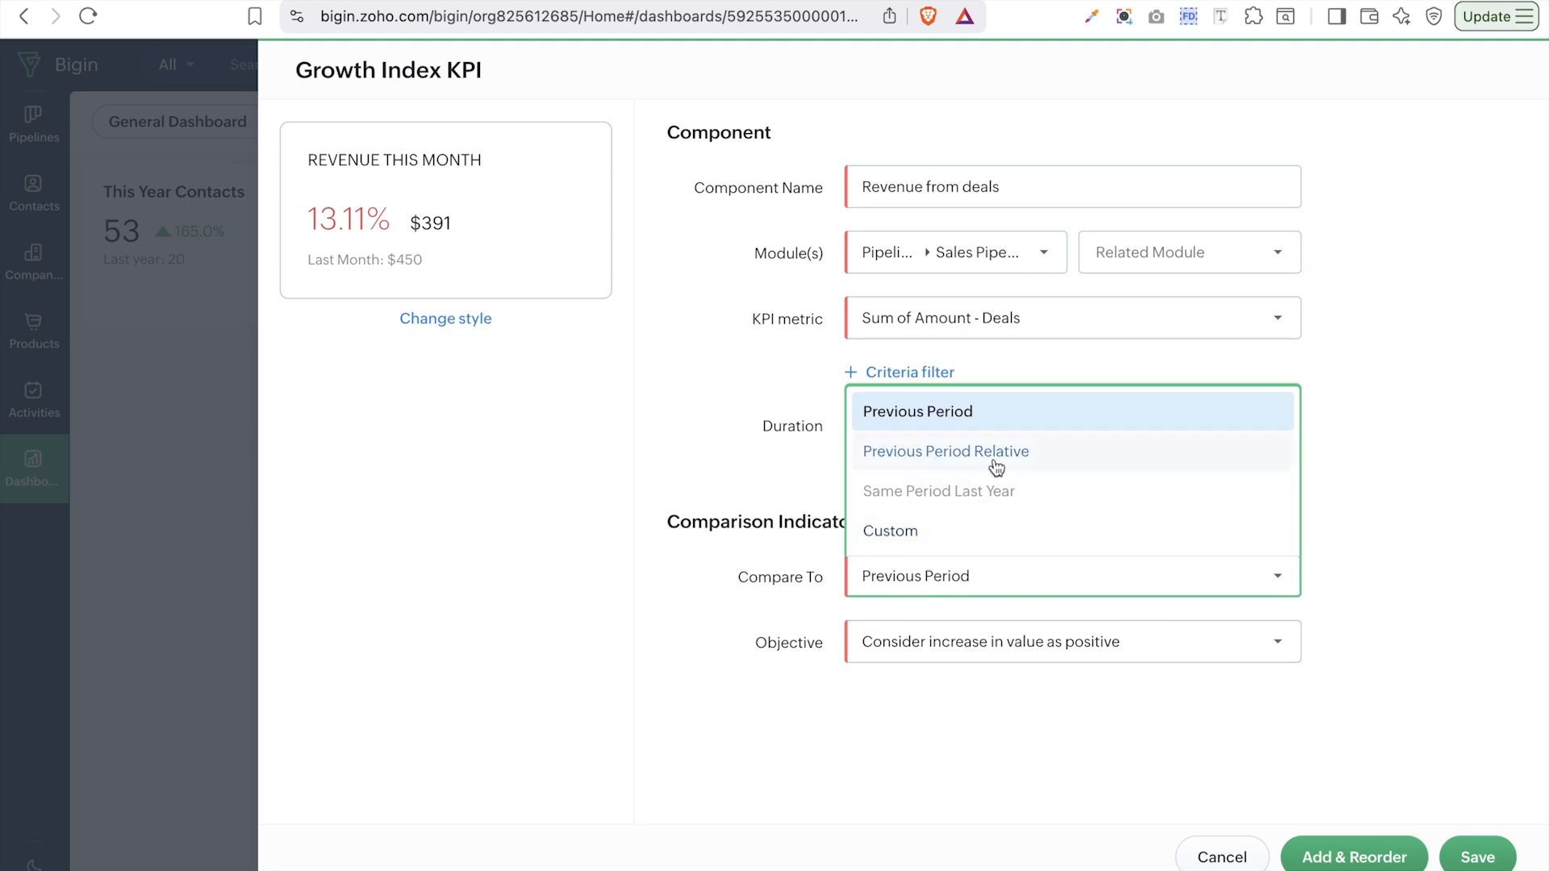
left_click(968, 417)
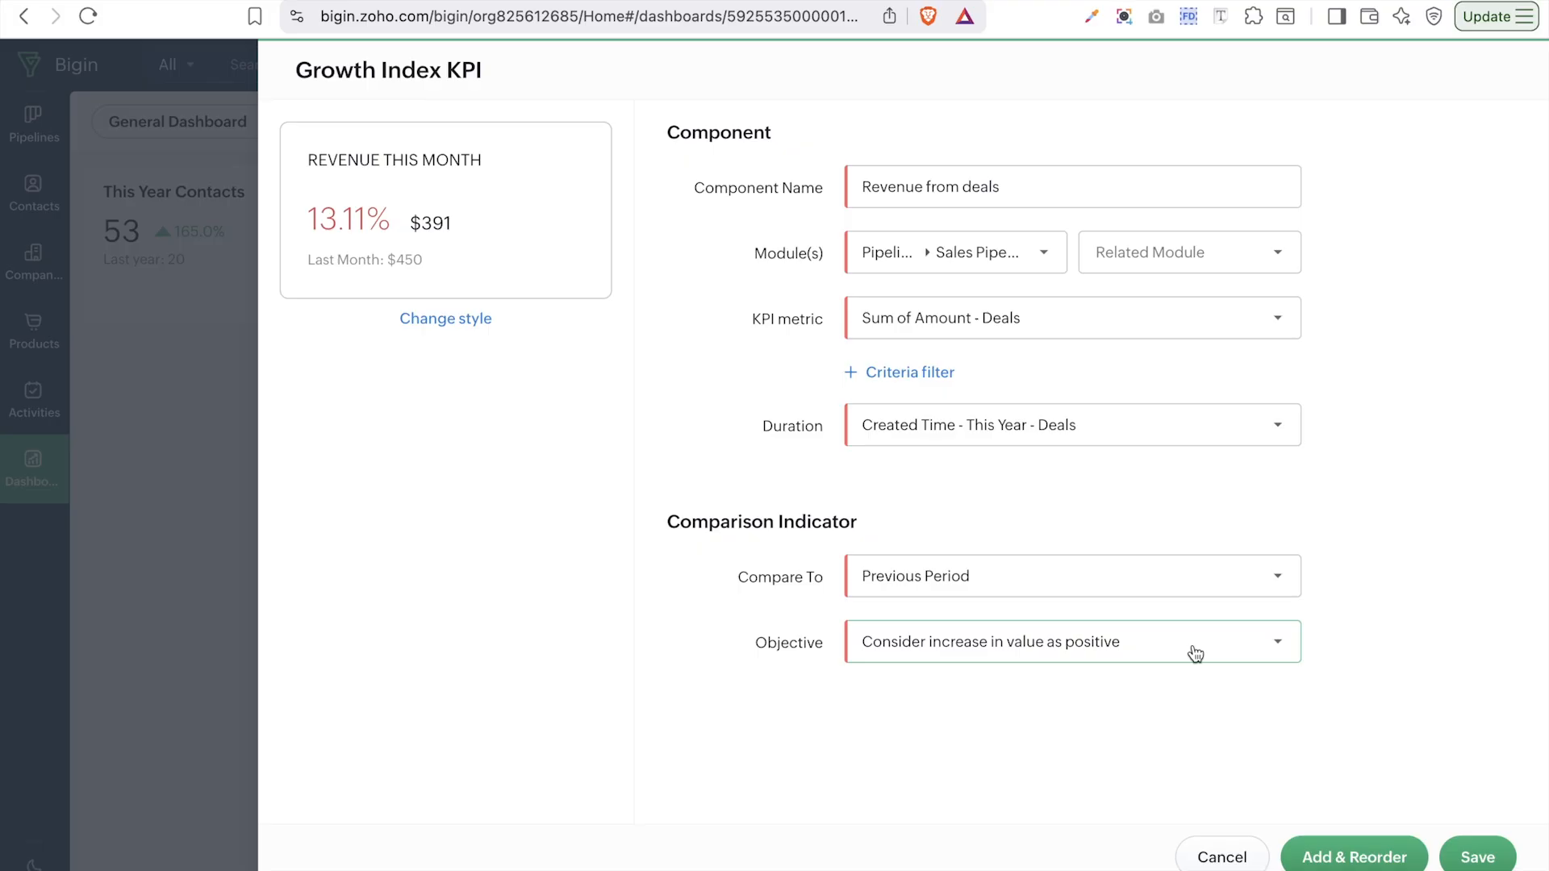
- Save the Revenue from deals KPI, showing $1,604.00 up 191.6%
left_click(1480, 860)
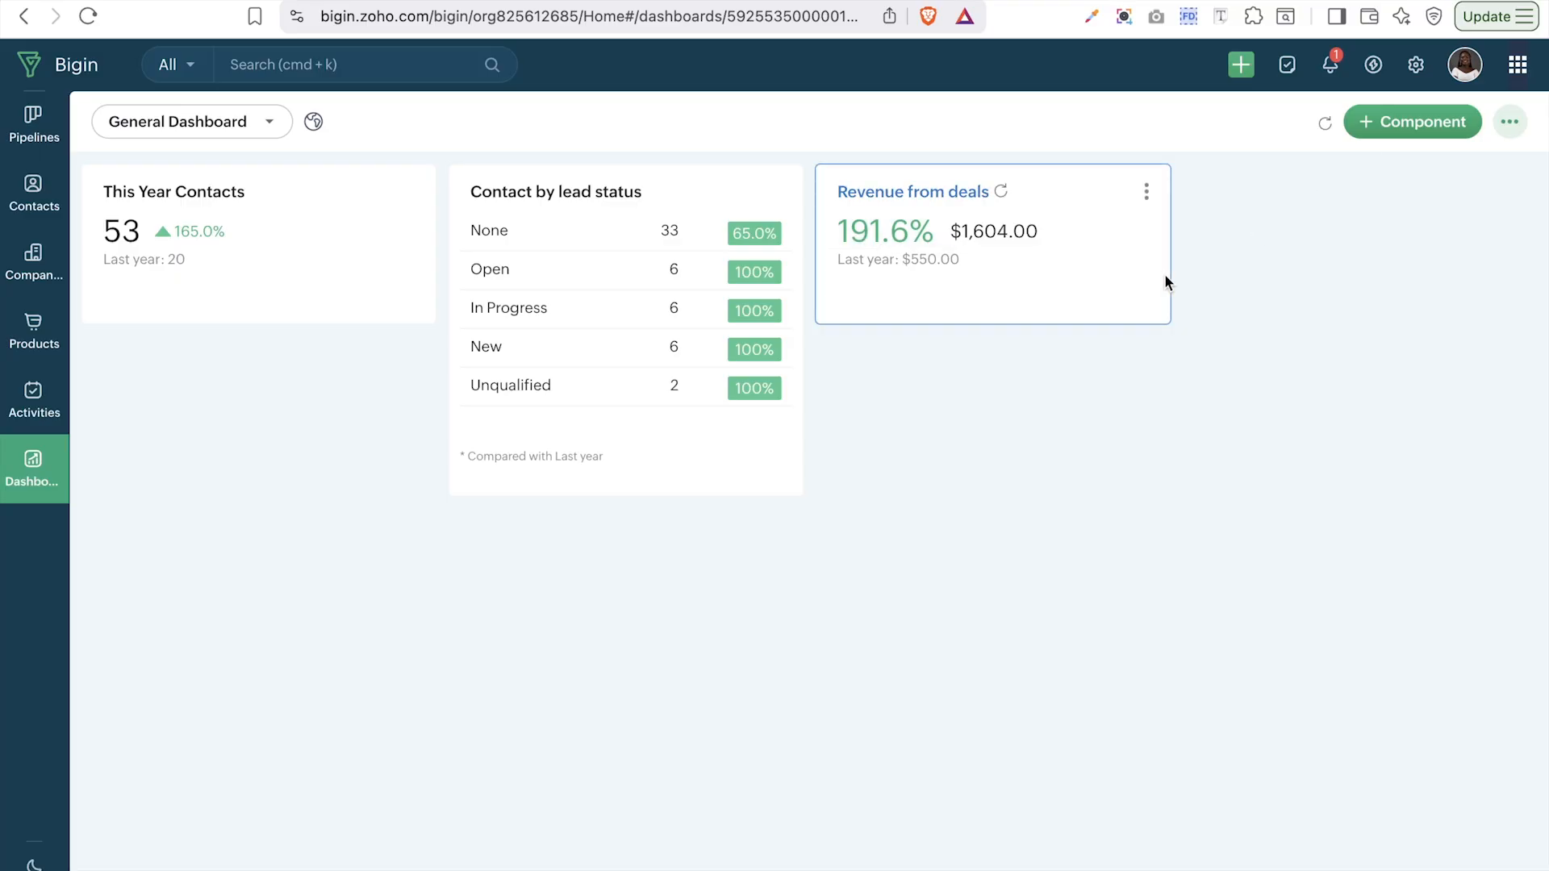
- Bring up the component types again to add another component
left_click(1380, 132)
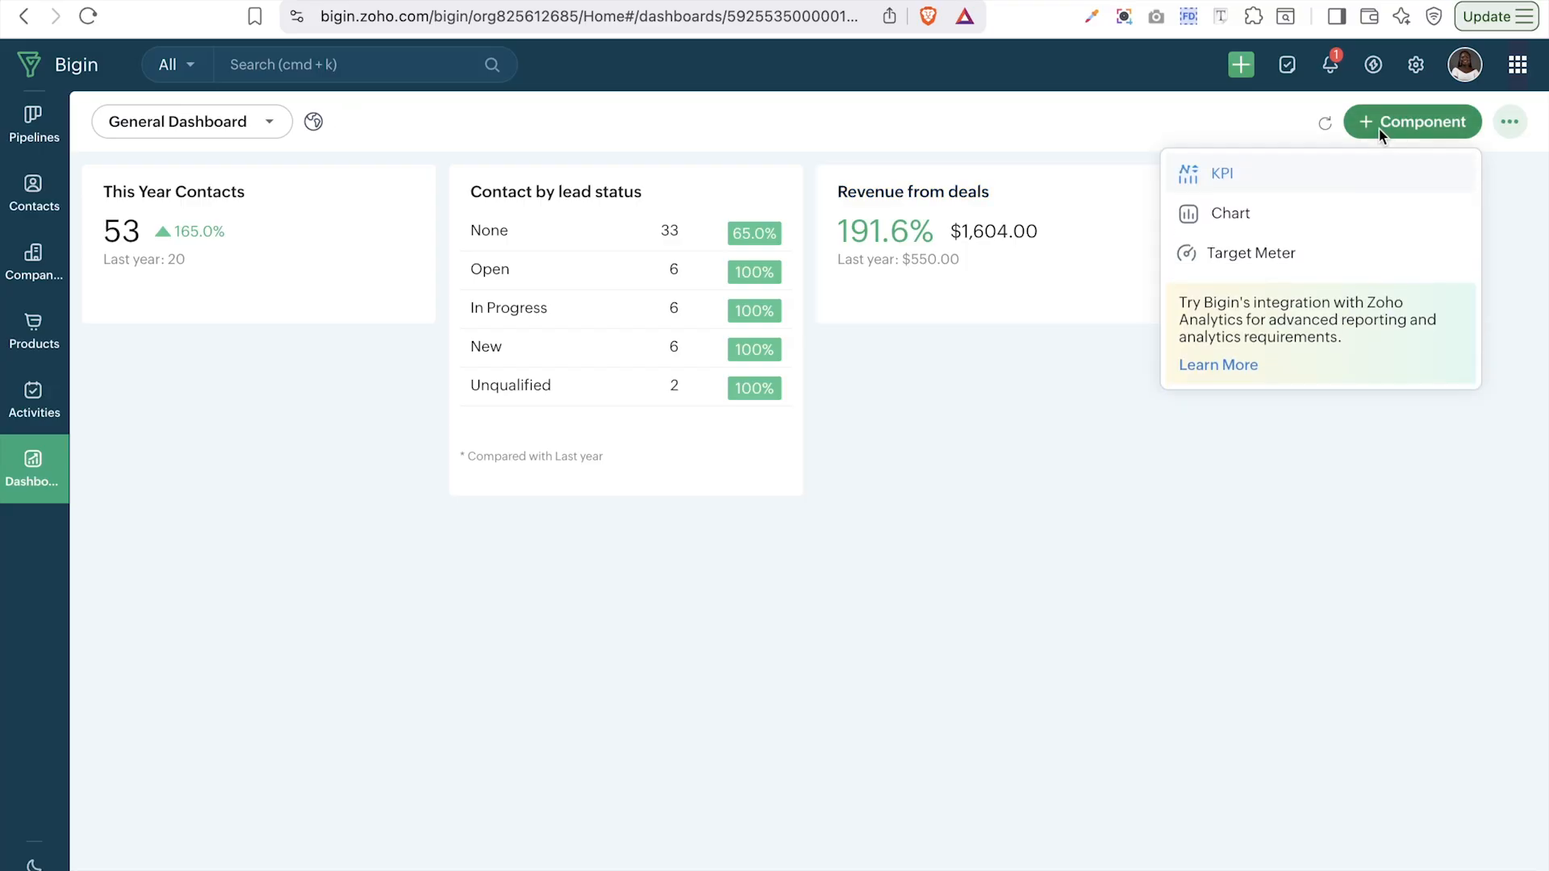
- Start a Chart component of the Column chart type
left_click(1226, 218)
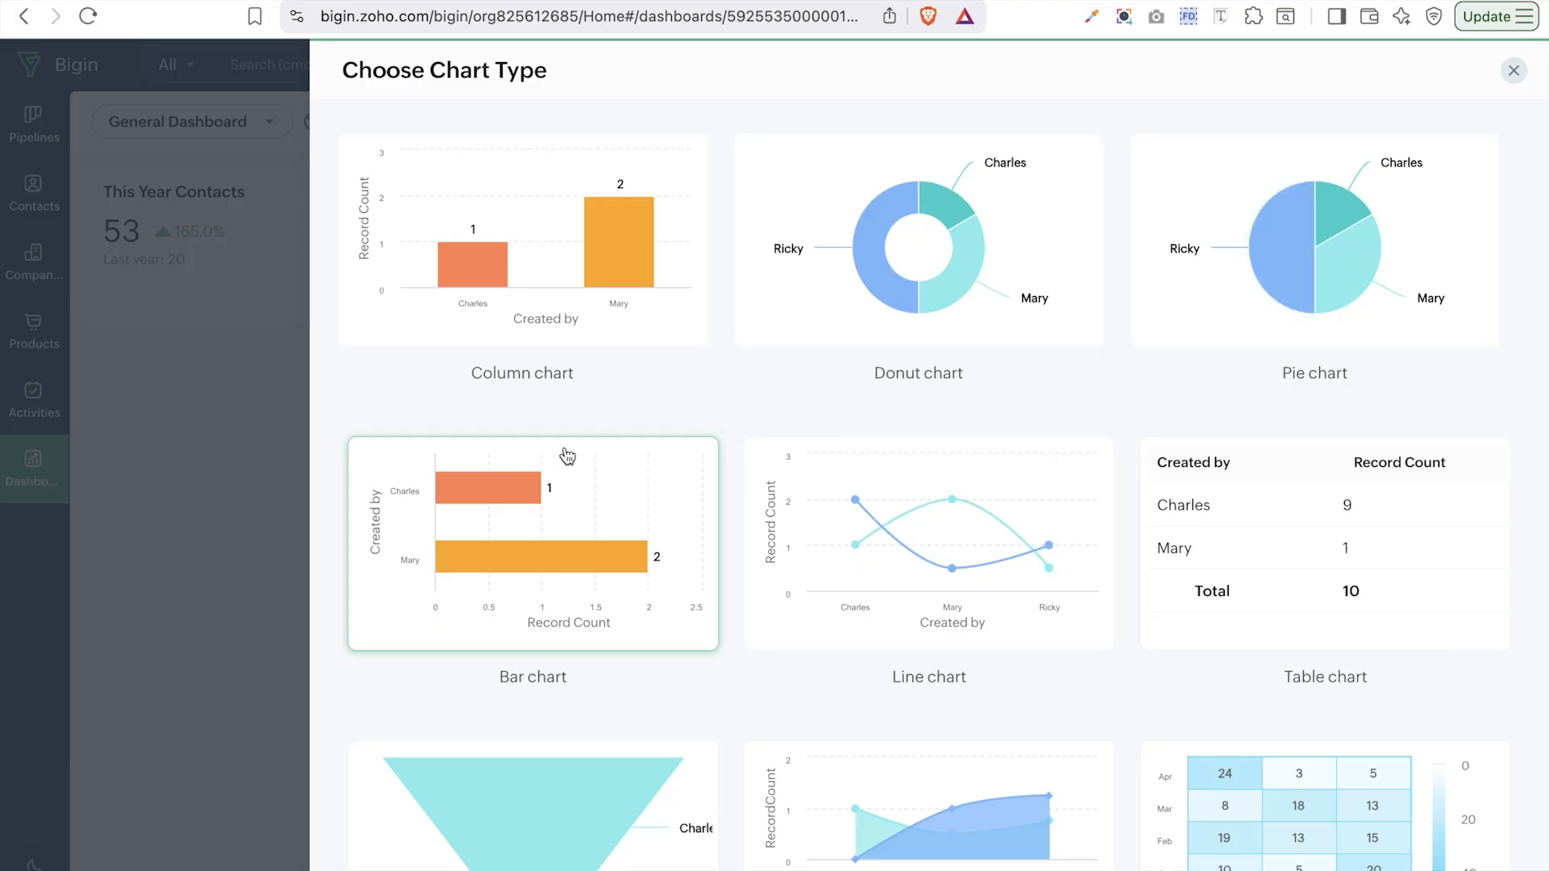
scroll(1176, 566, "down", 2)
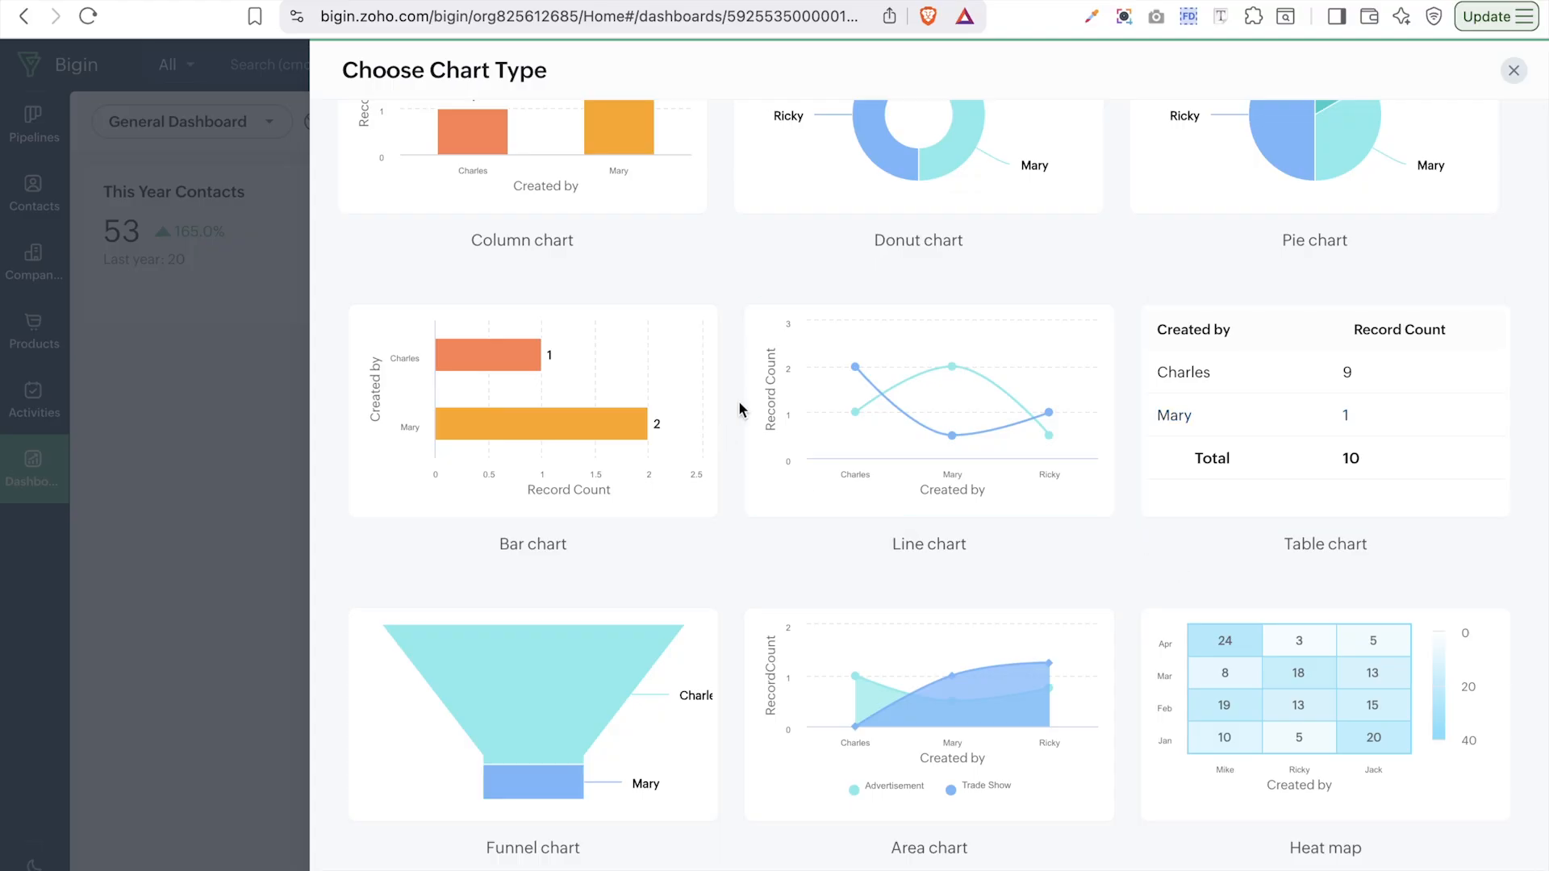
scroll(738, 407, "up", 2)
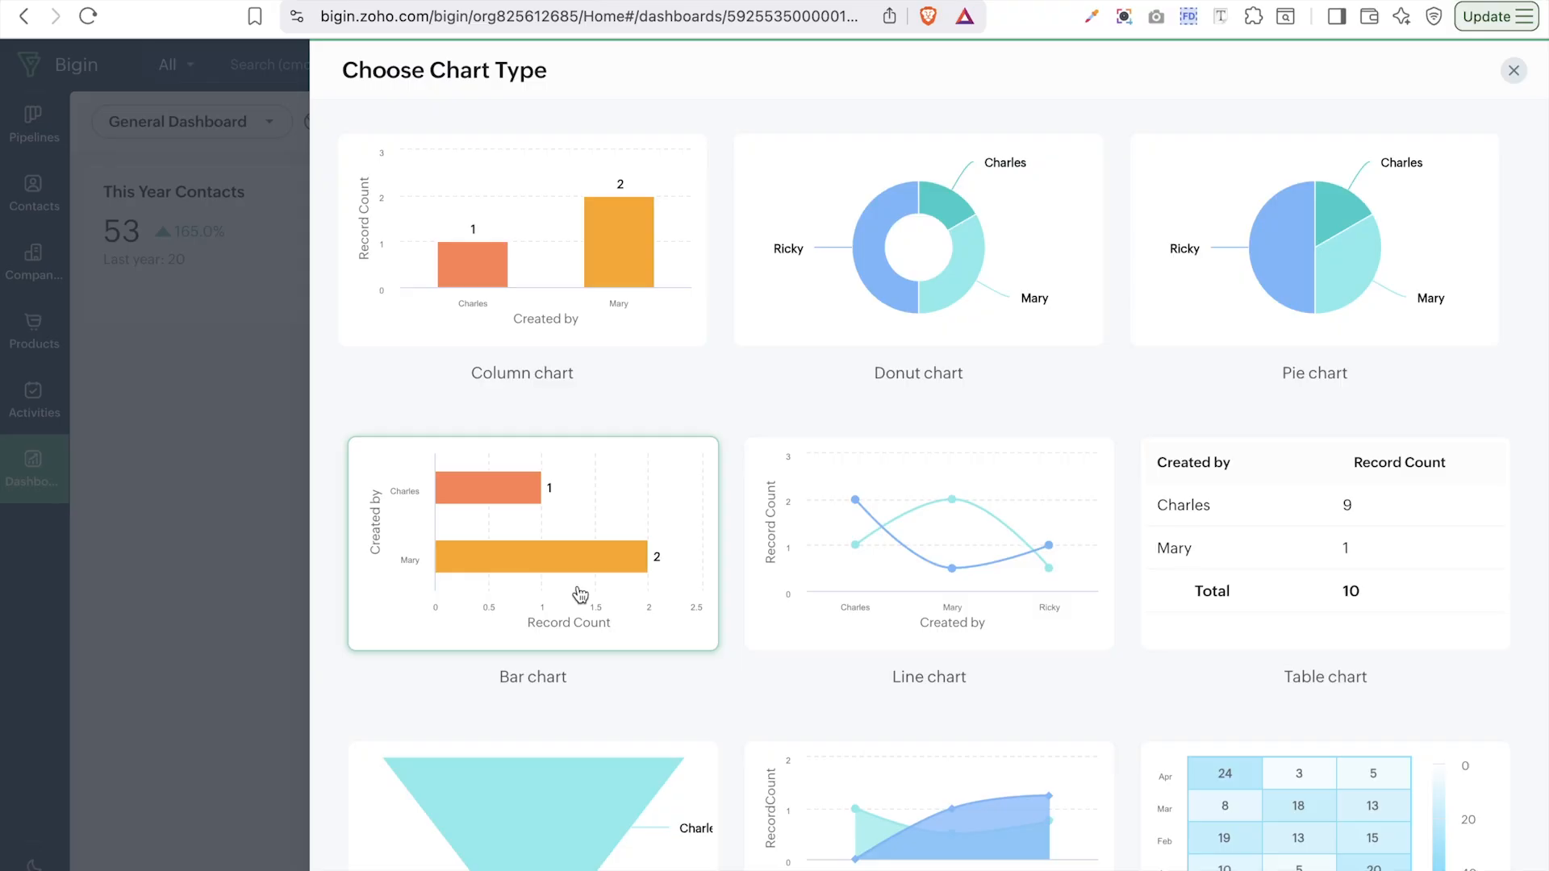
left_click(580, 291)
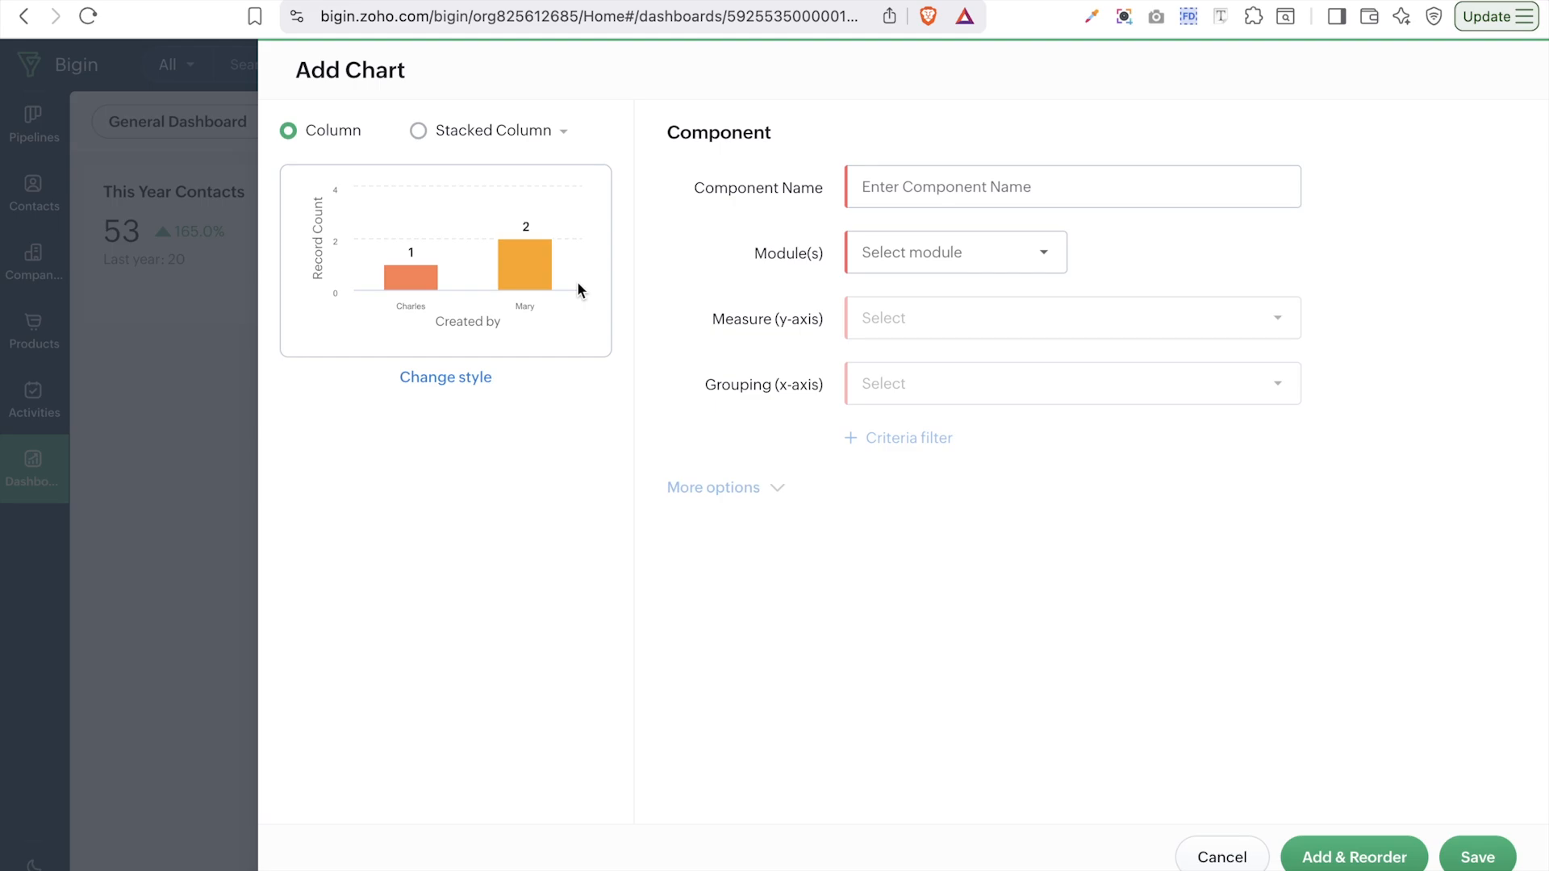
- Name the chart 'Contact by Industry', using the Contacts module and Count of - Contacts
left_click(1057, 181)
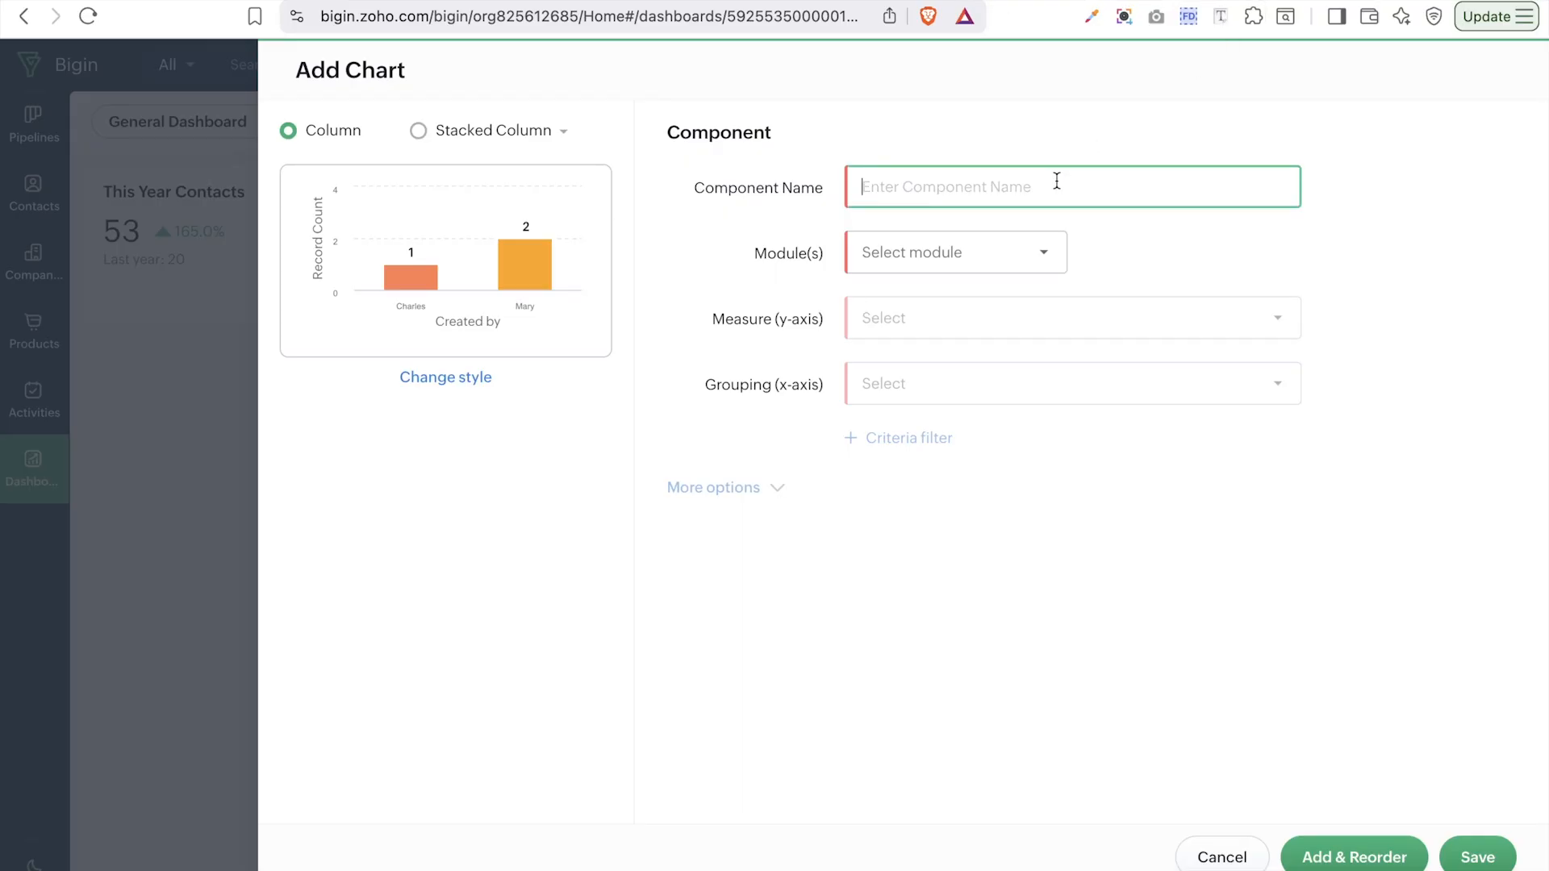
type("Contact by Industry")
left_click(1009, 253)
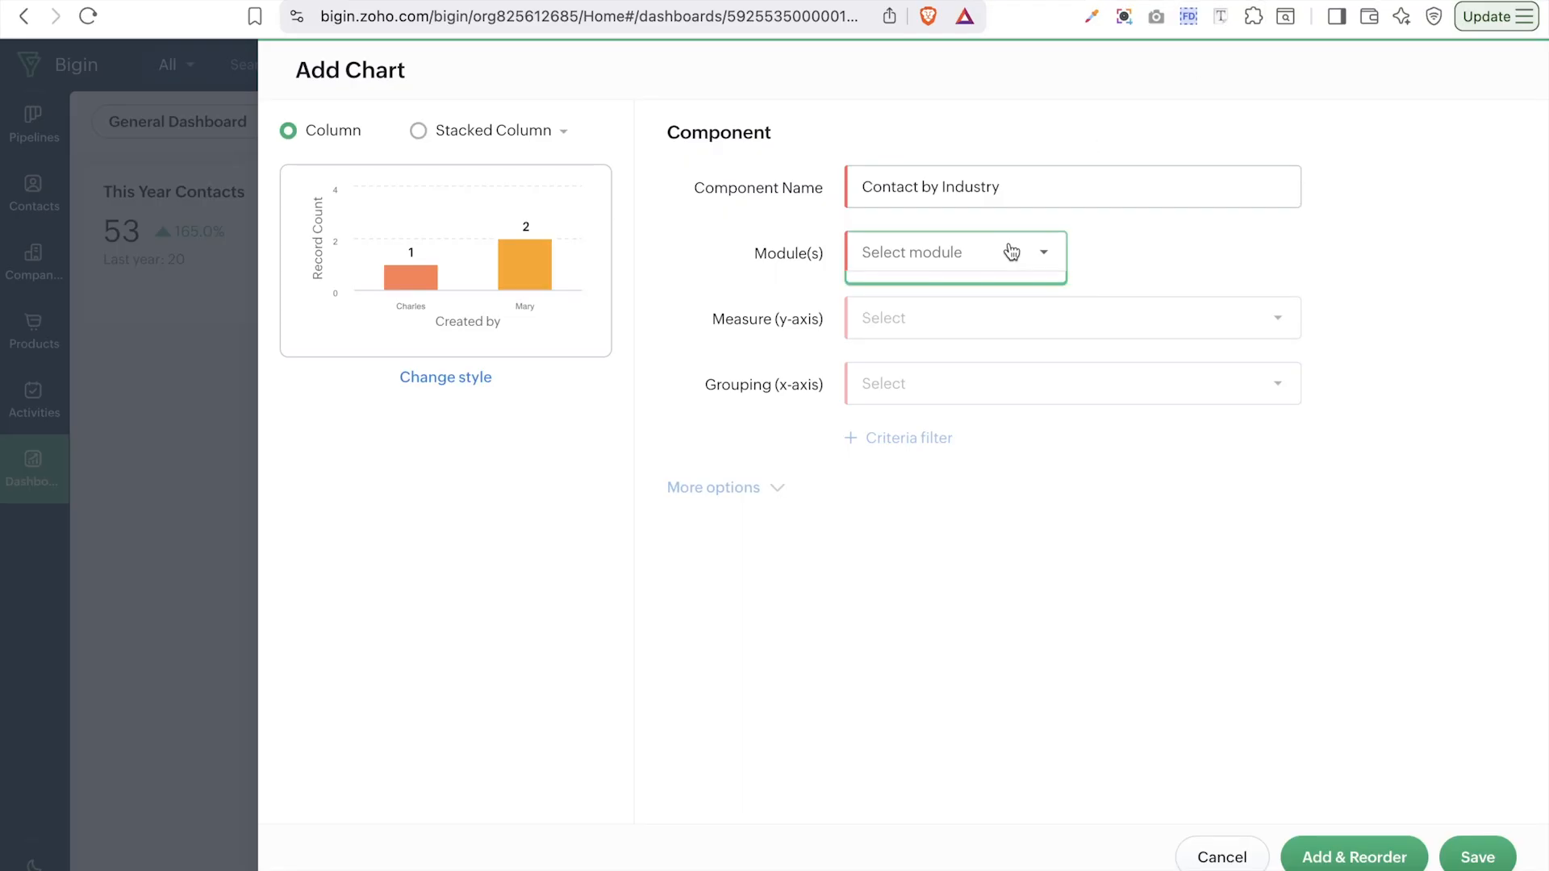
left_click(942, 339)
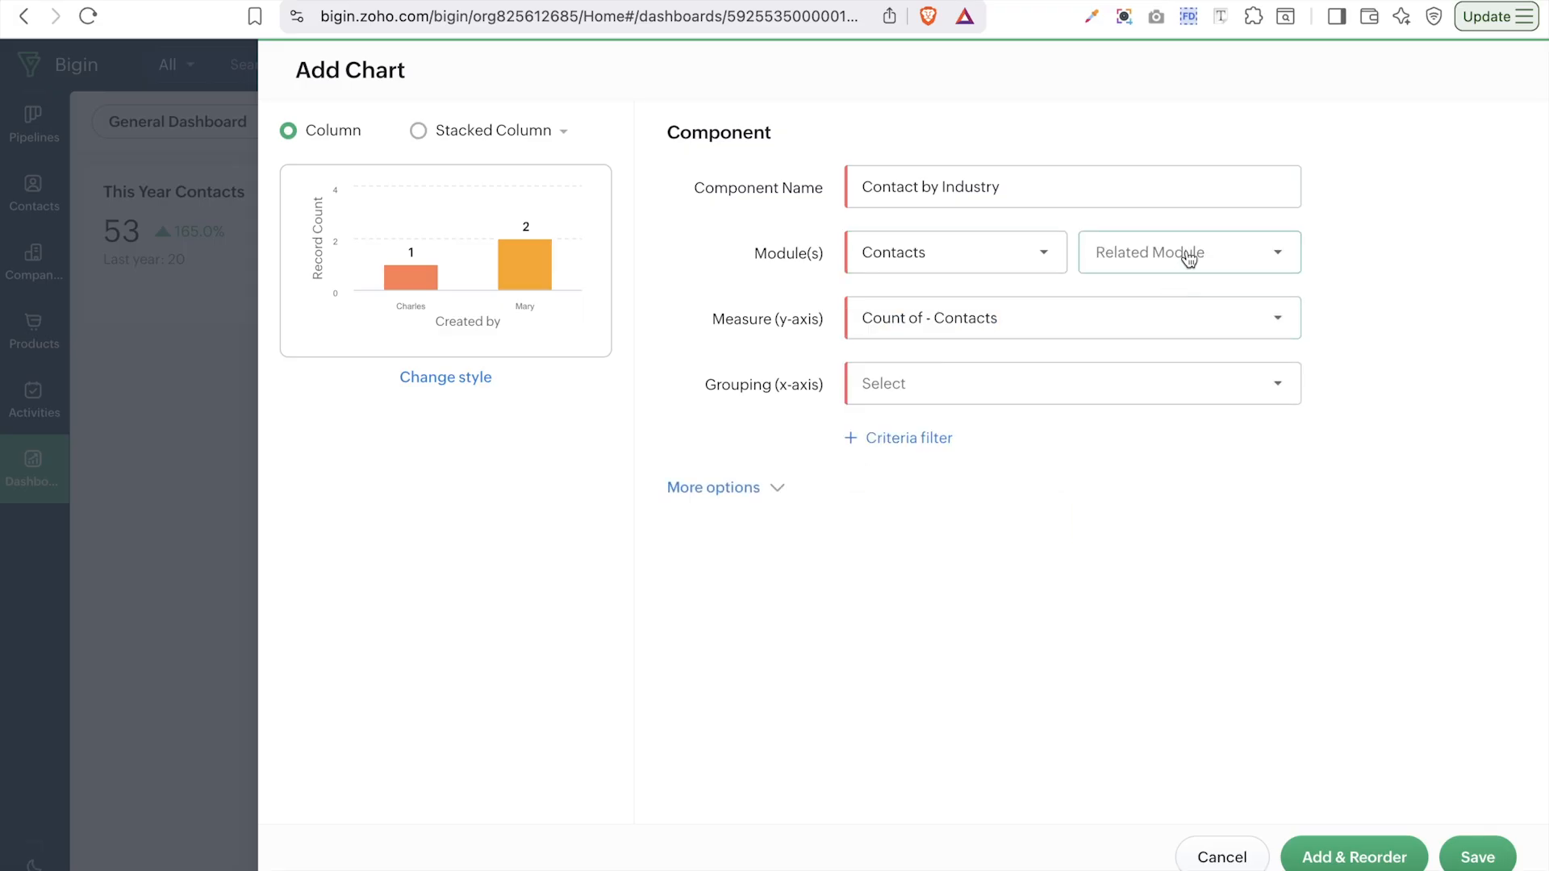
left_click(997, 317)
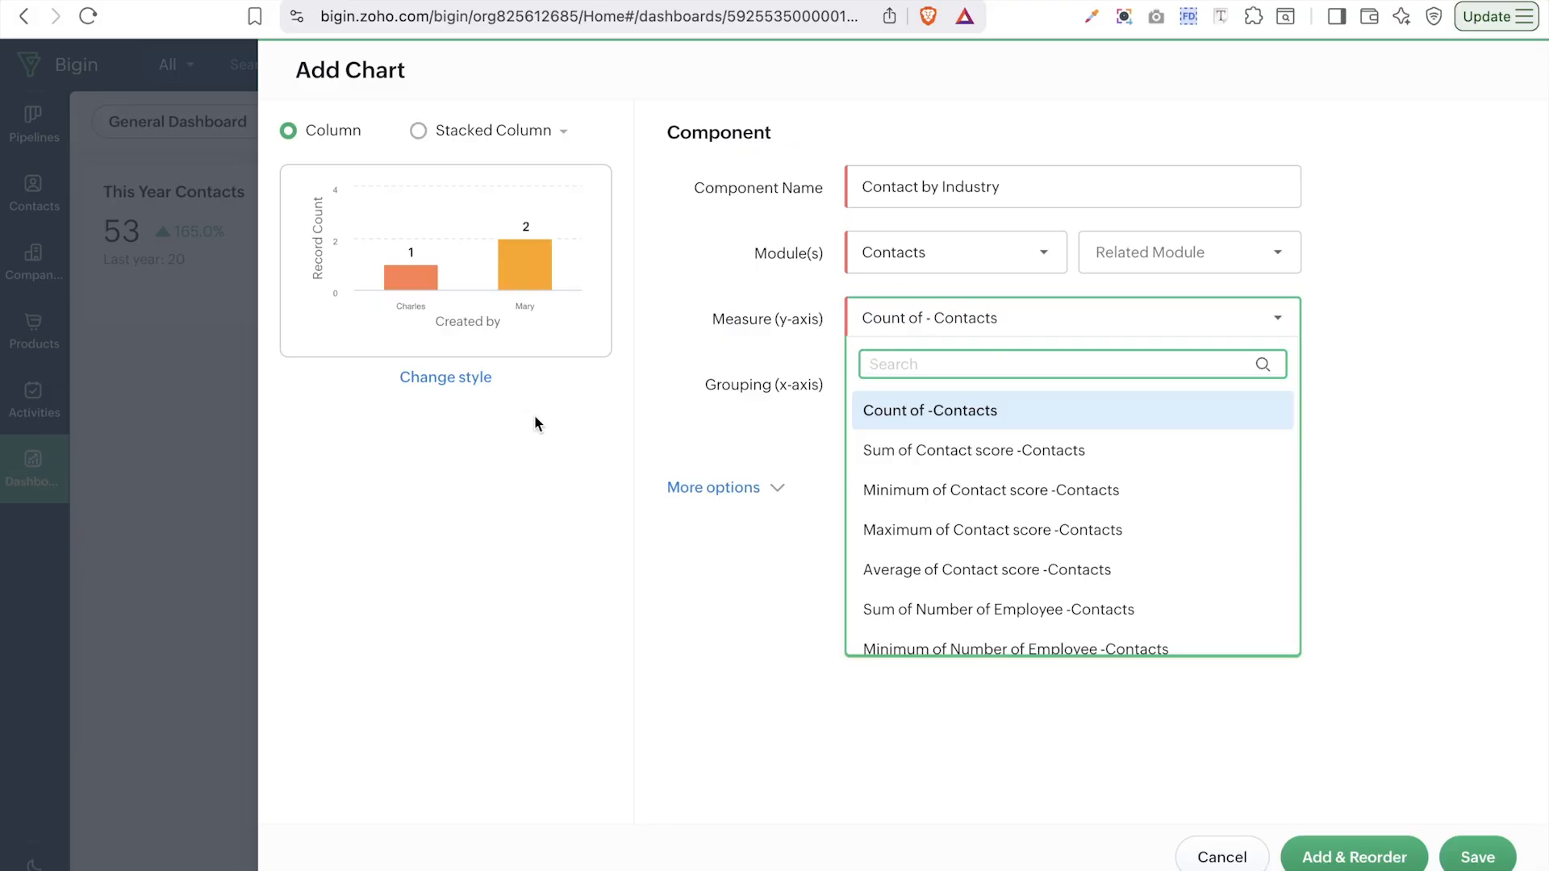
left_click(940, 421)
- Group the columns by Industry and reveal the extra chart options
left_click(936, 399)
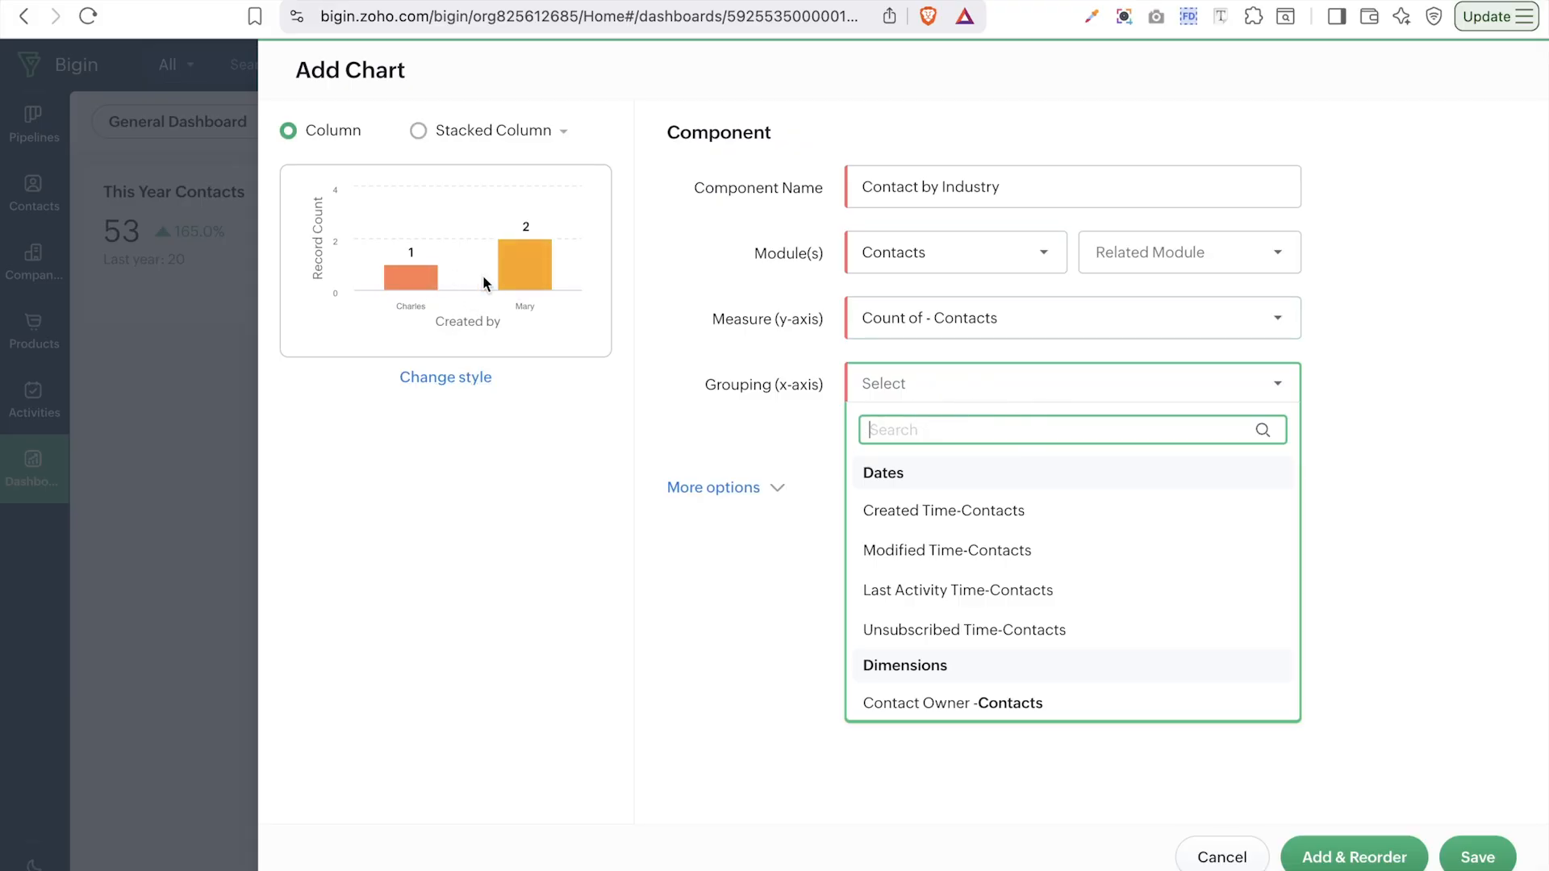
mouse_move(974, 526)
scroll(976, 533, "down", 3)
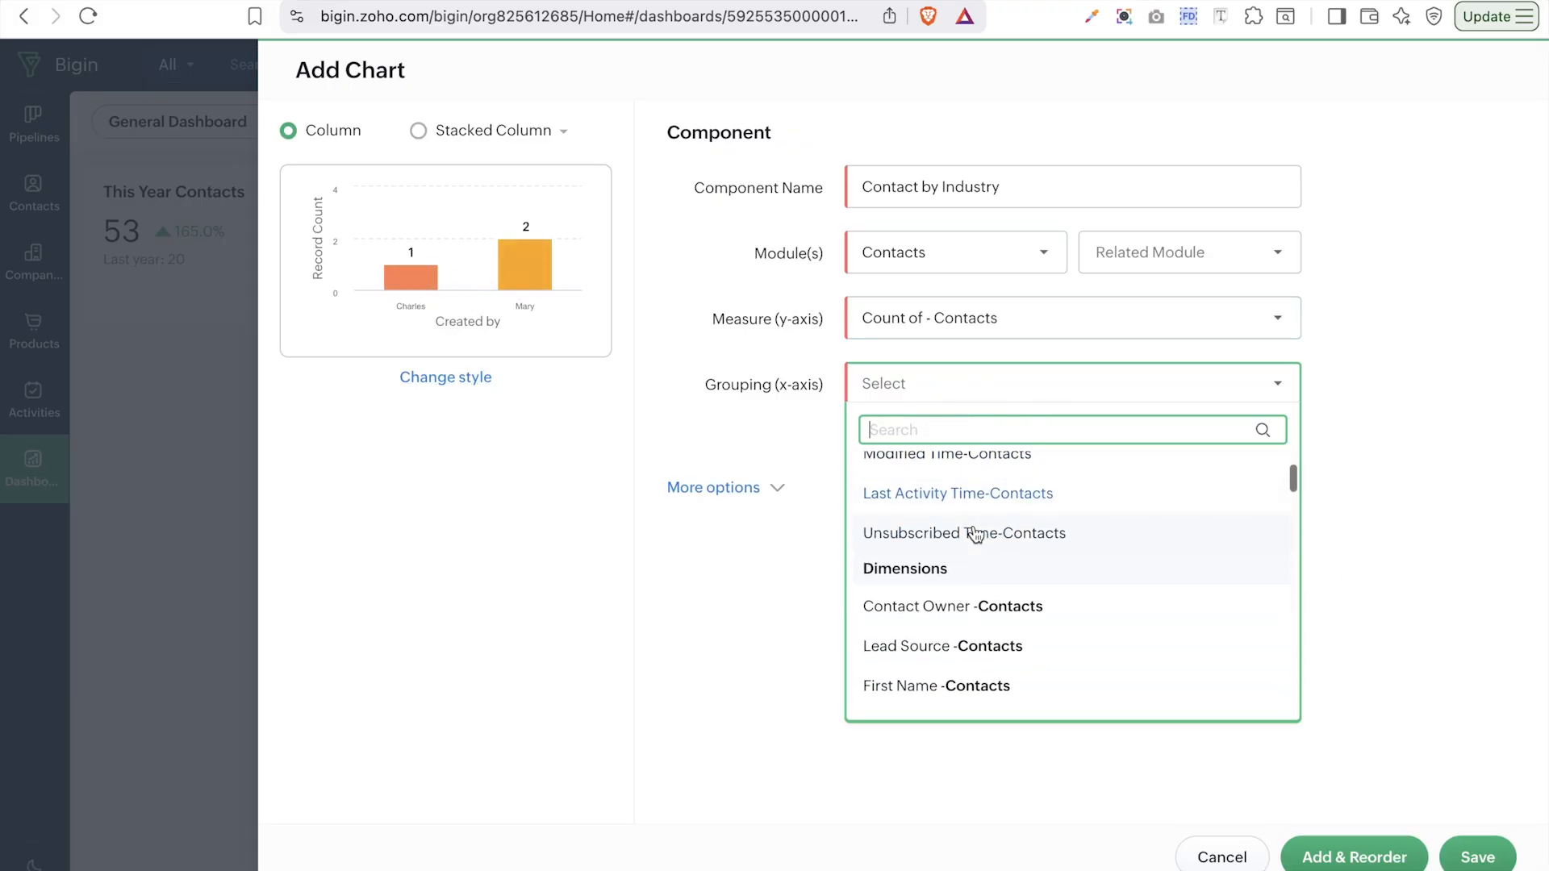
type("ind")
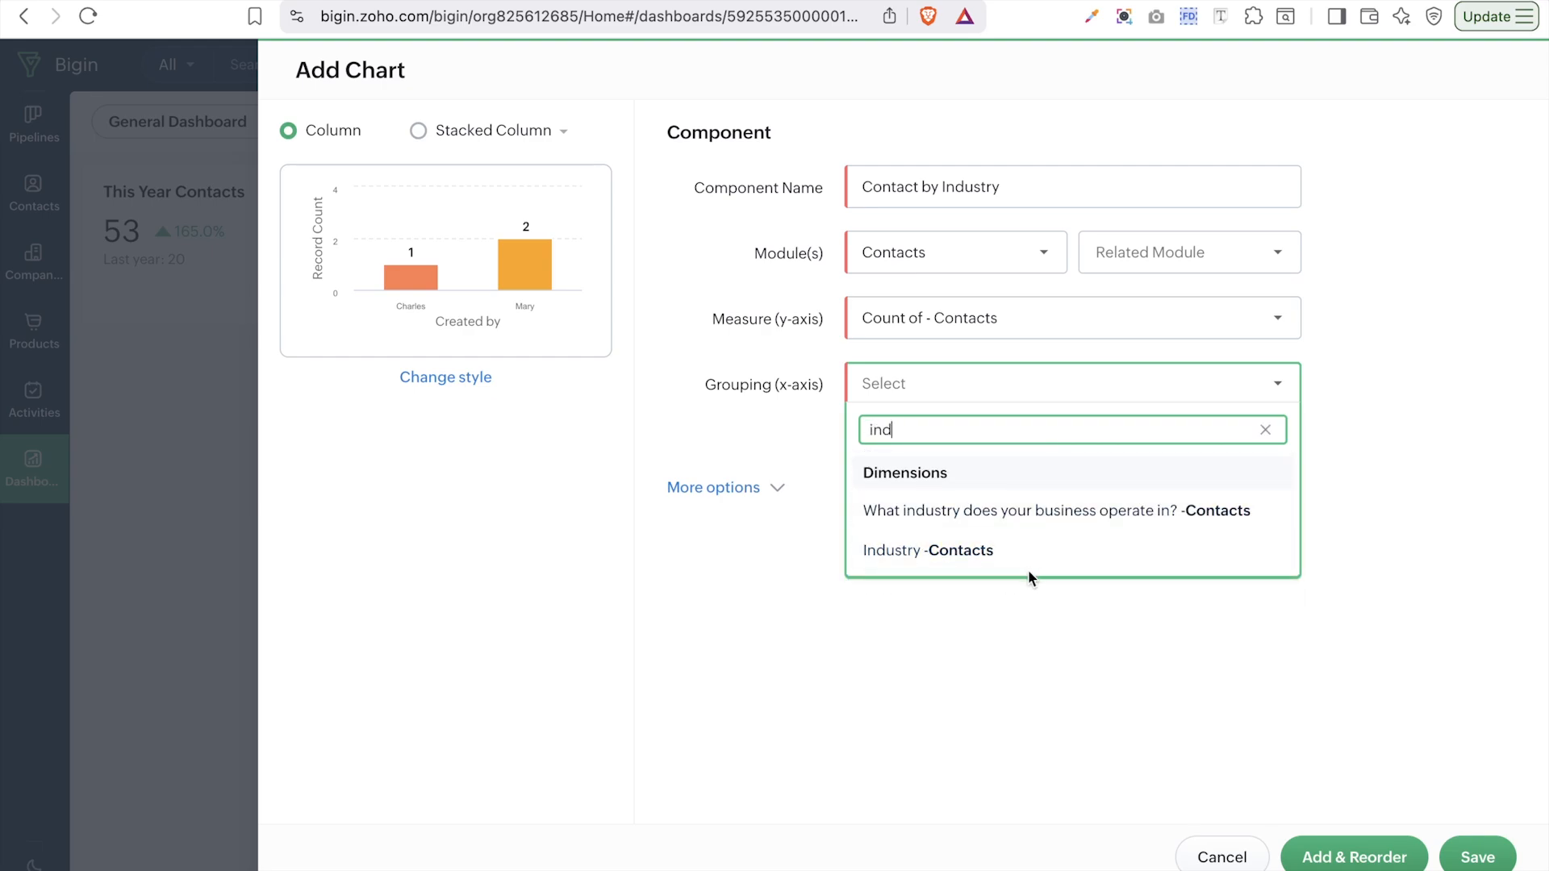
left_click(1053, 549)
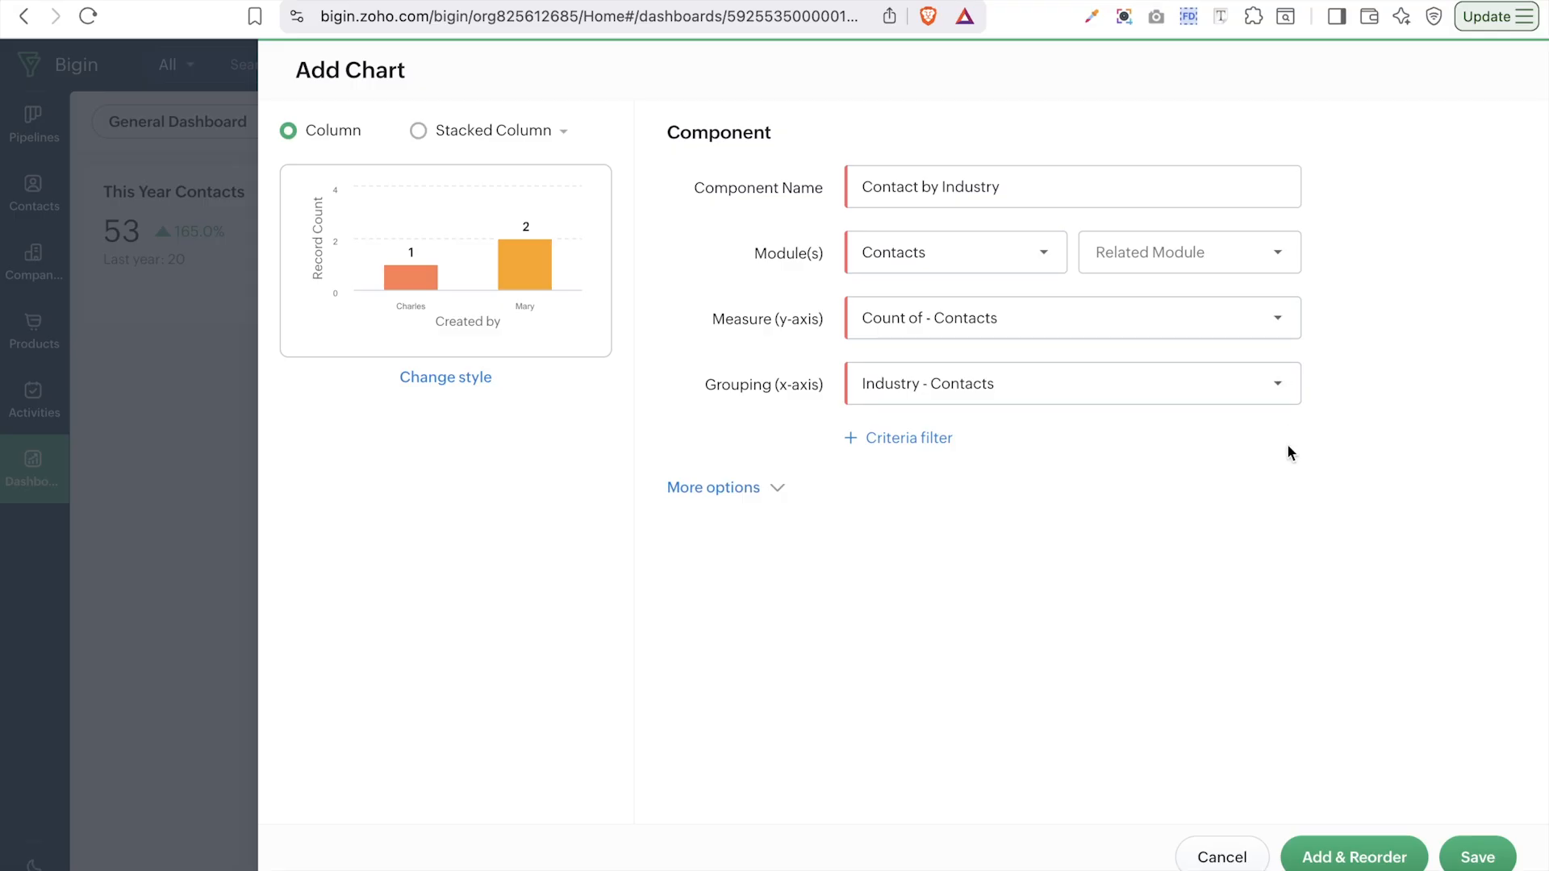
left_click(773, 491)
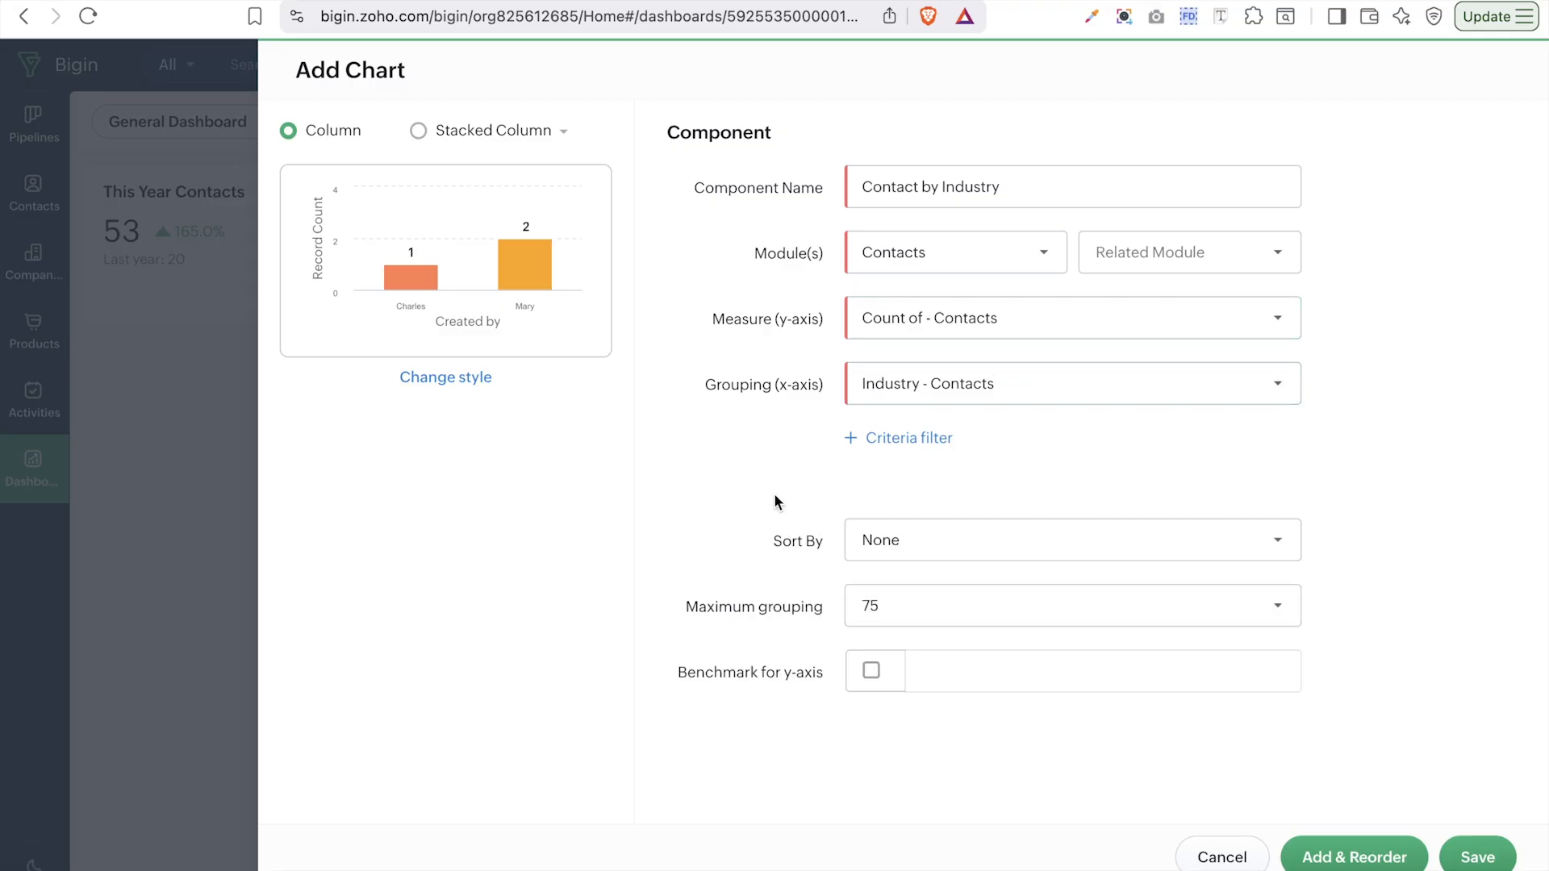
- Keep Sort By None and Maximum grouping 75, leave the y-axis benchmark off, and save
left_click(932, 542)
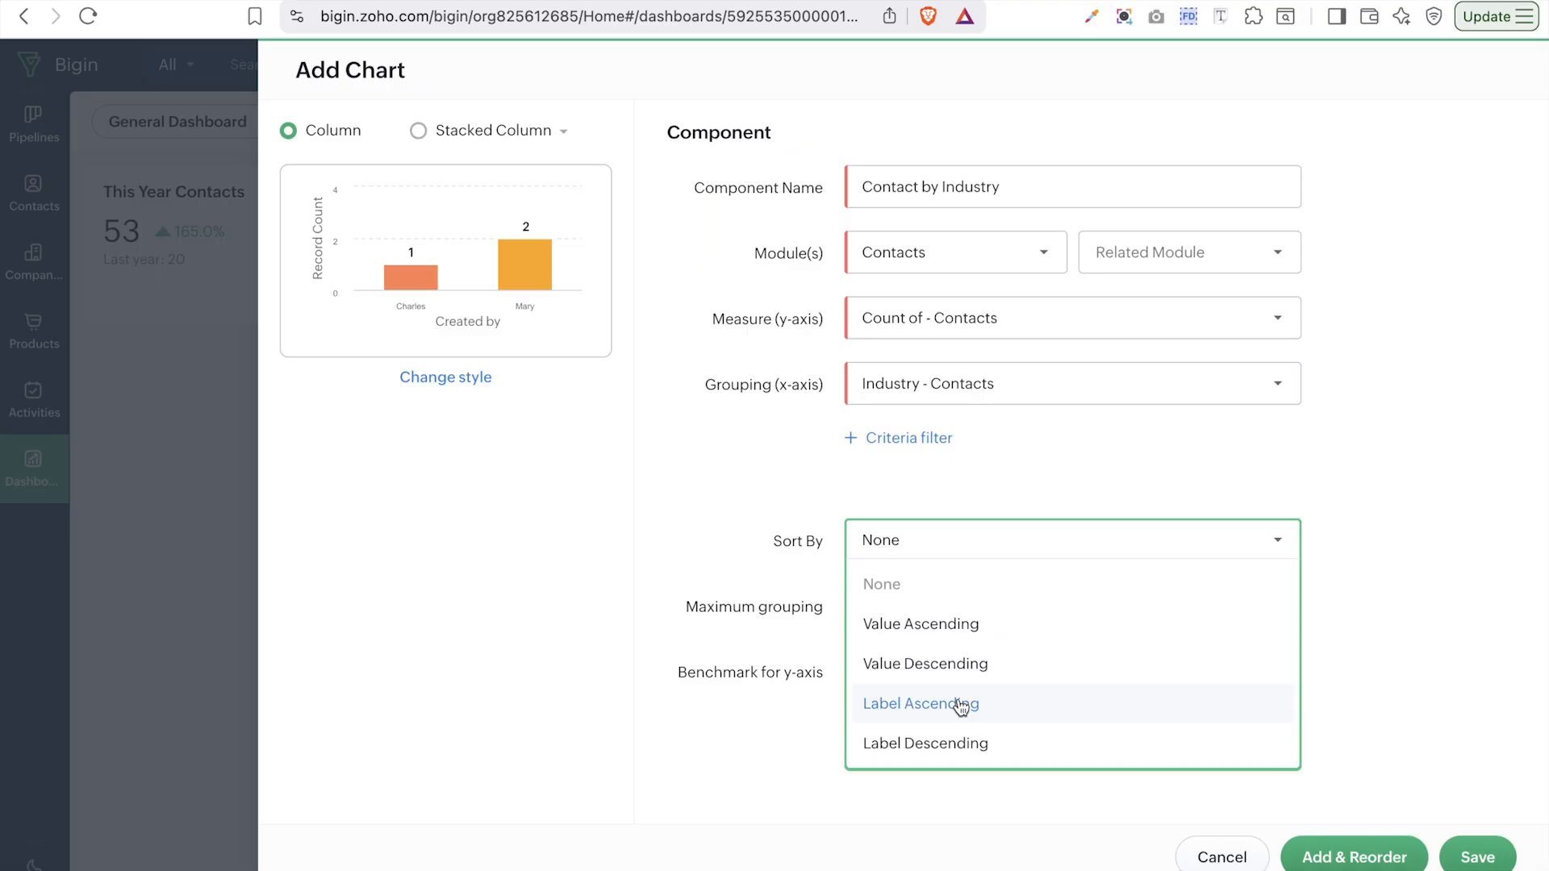
left_click(1436, 392)
left_click(1069, 616)
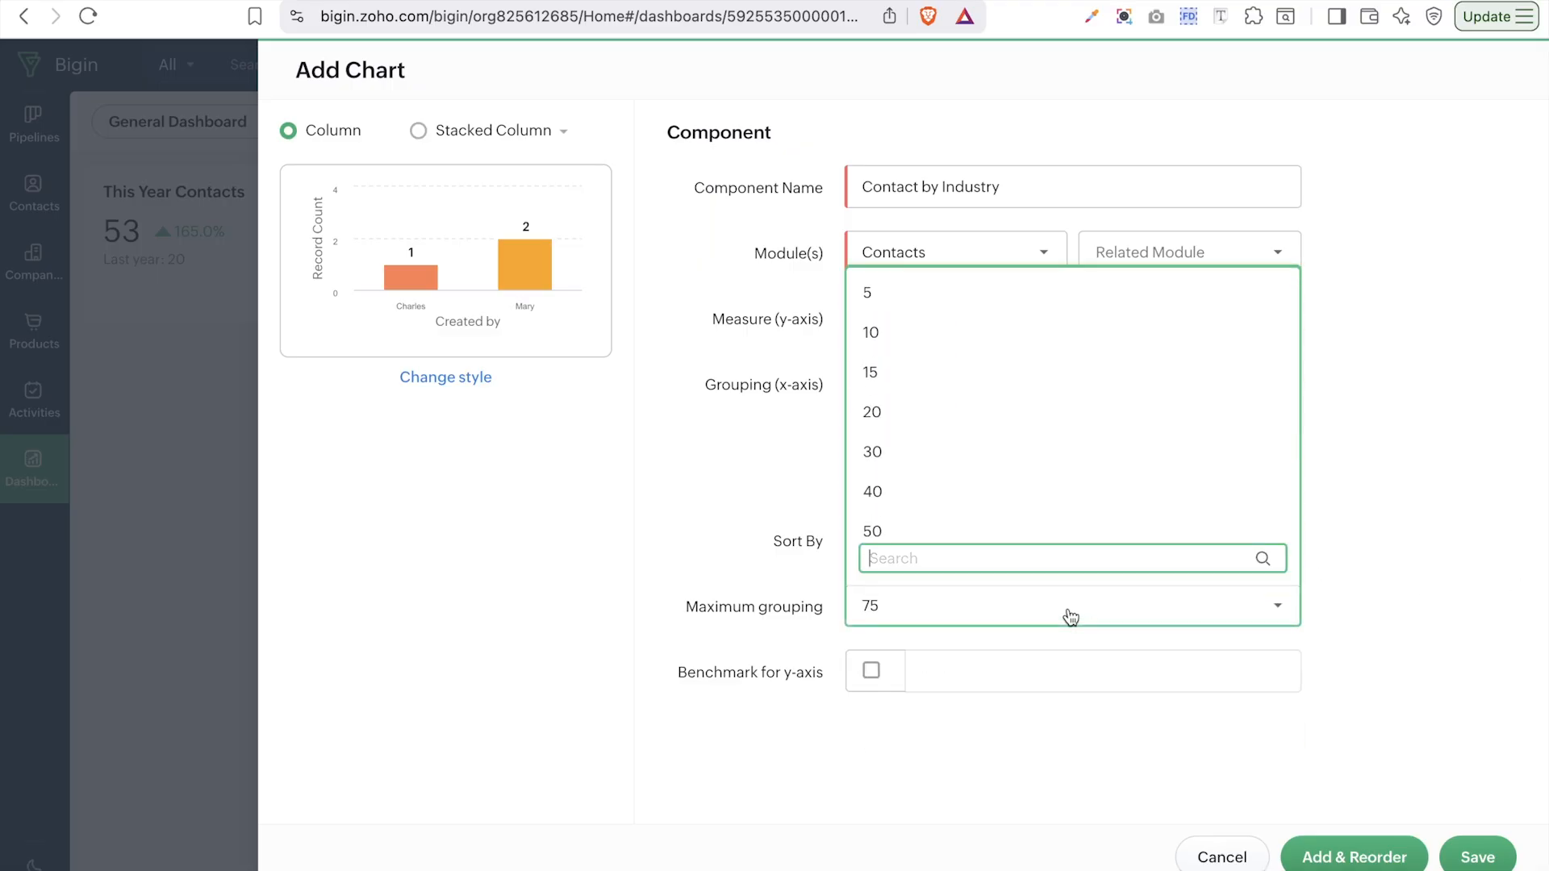
left_click(1416, 542)
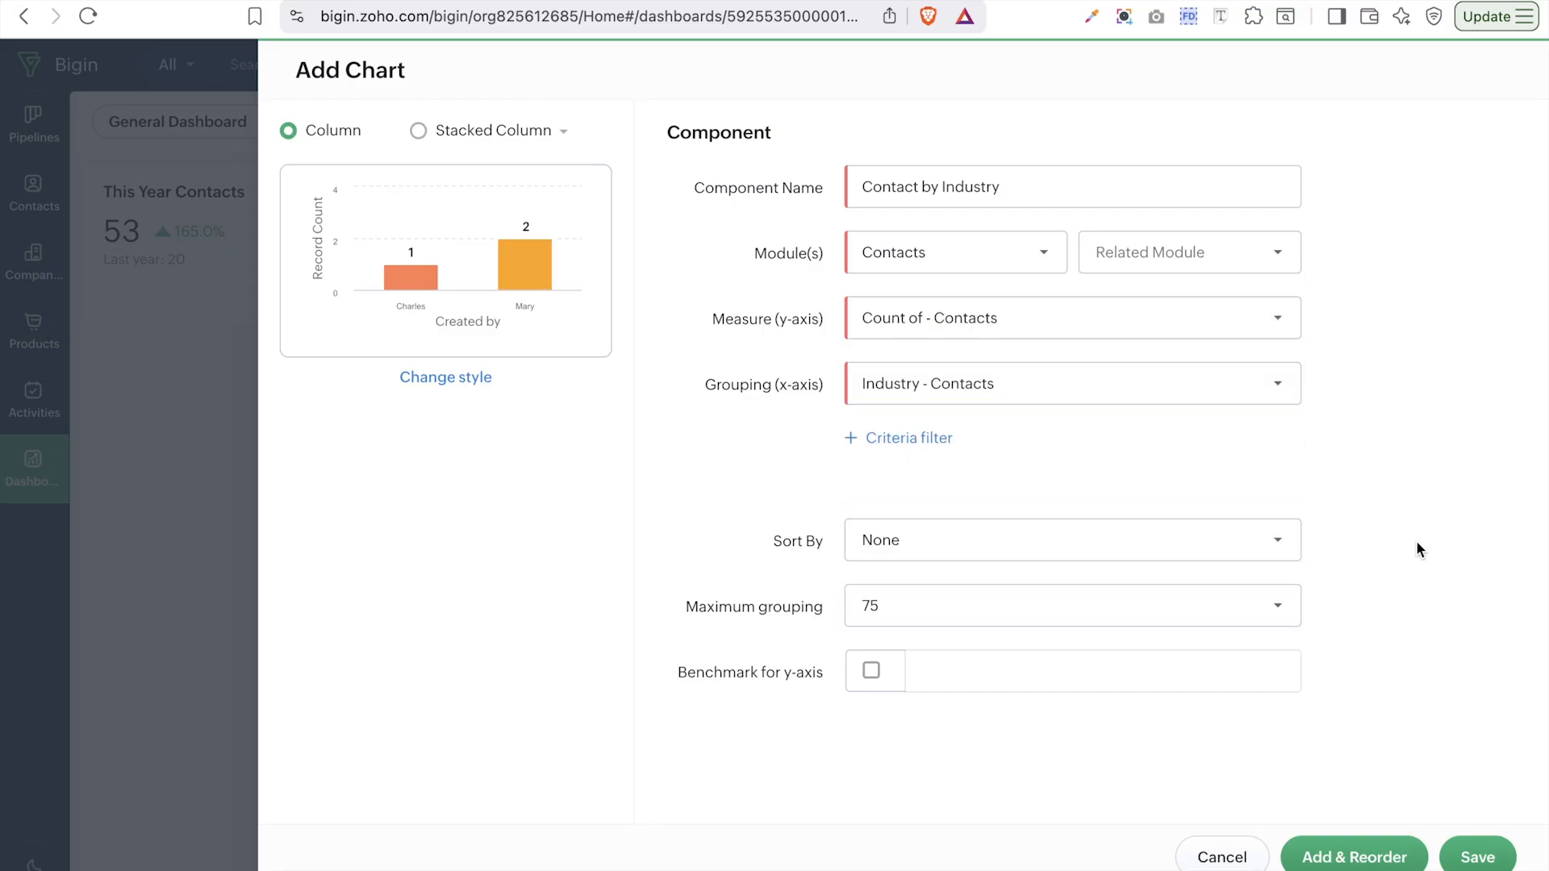
left_click(880, 674)
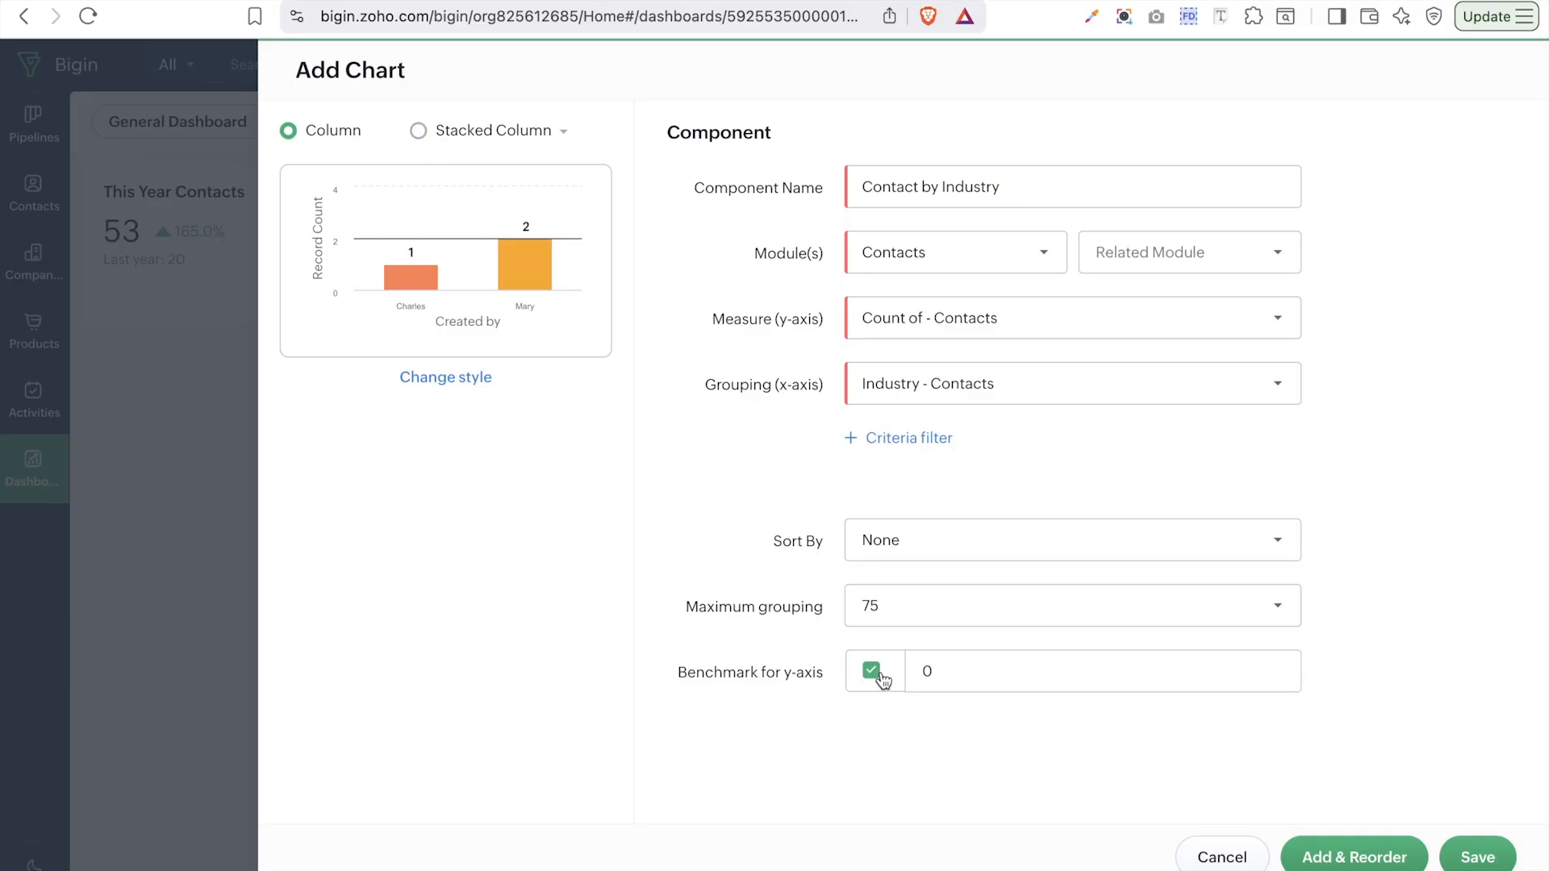
left_click(980, 683)
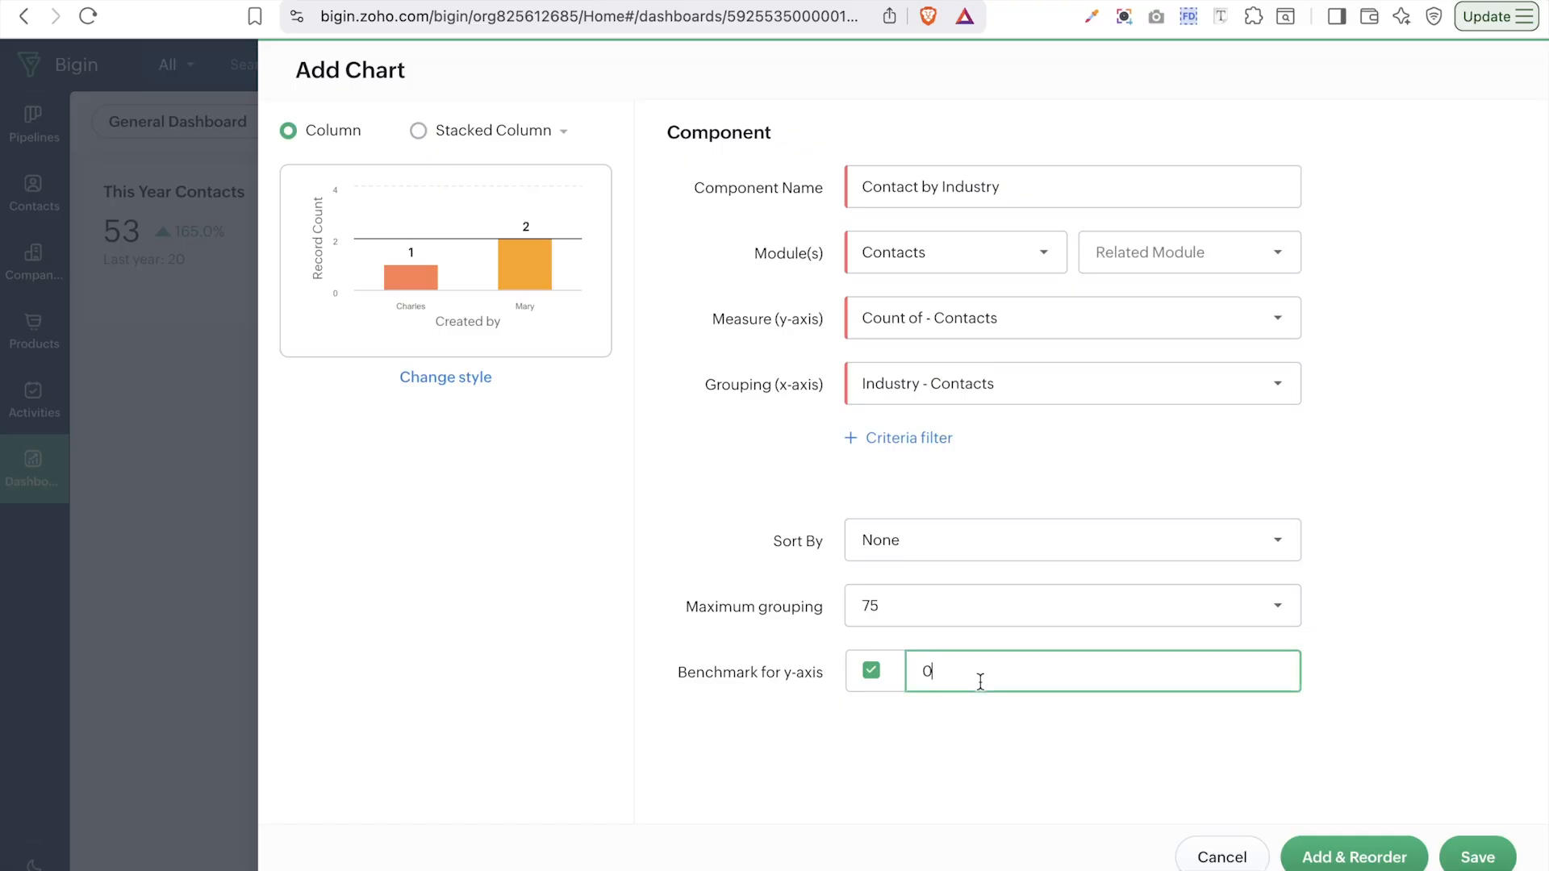
key("BackSpace")
left_click(872, 671)
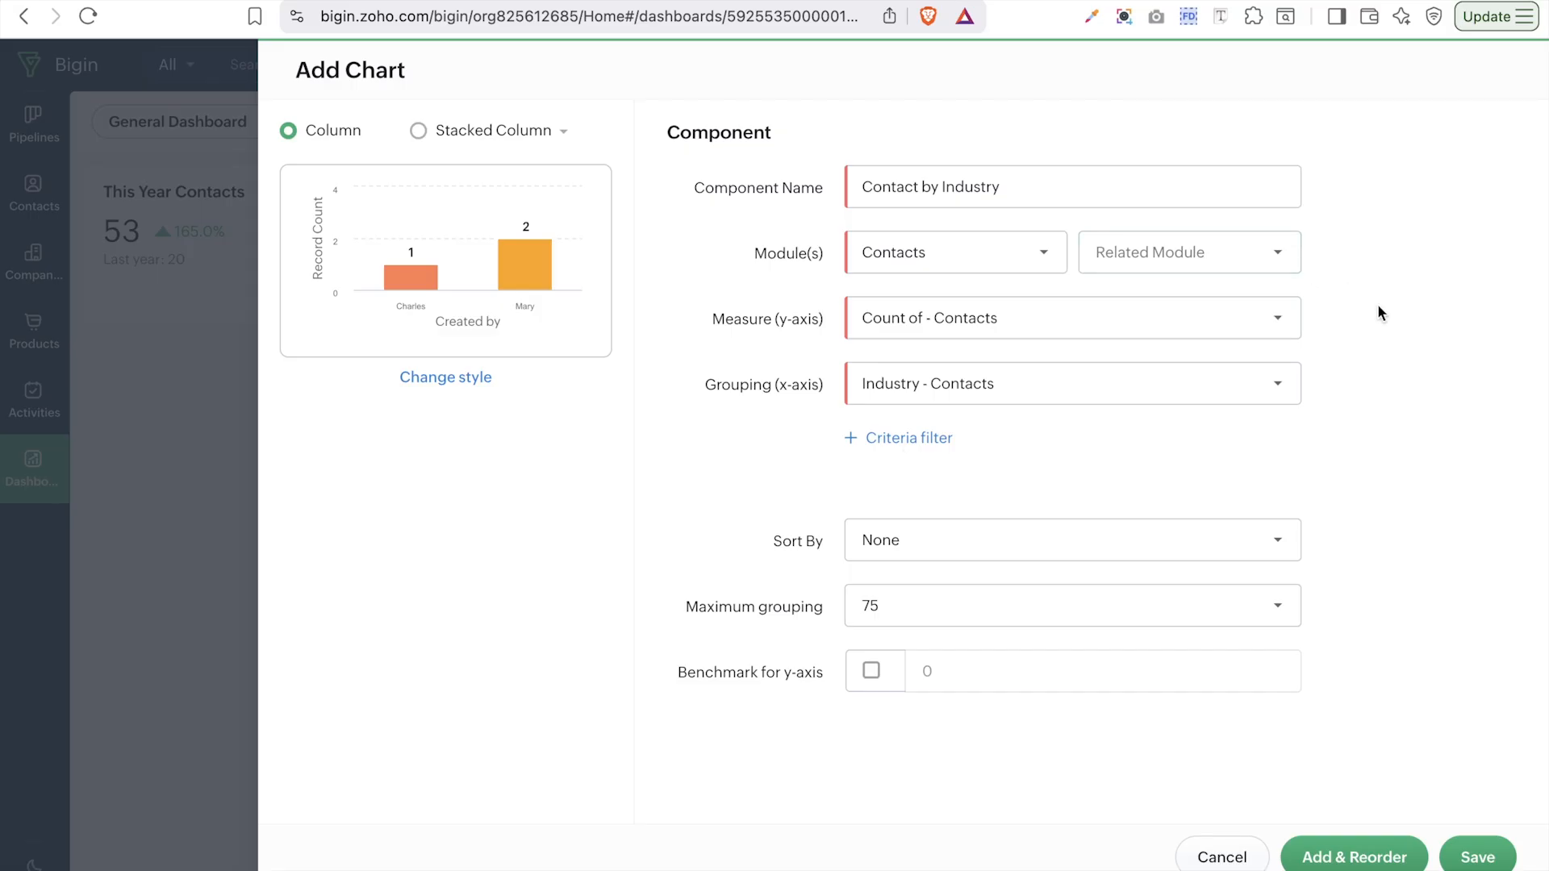
left_click(1477, 857)
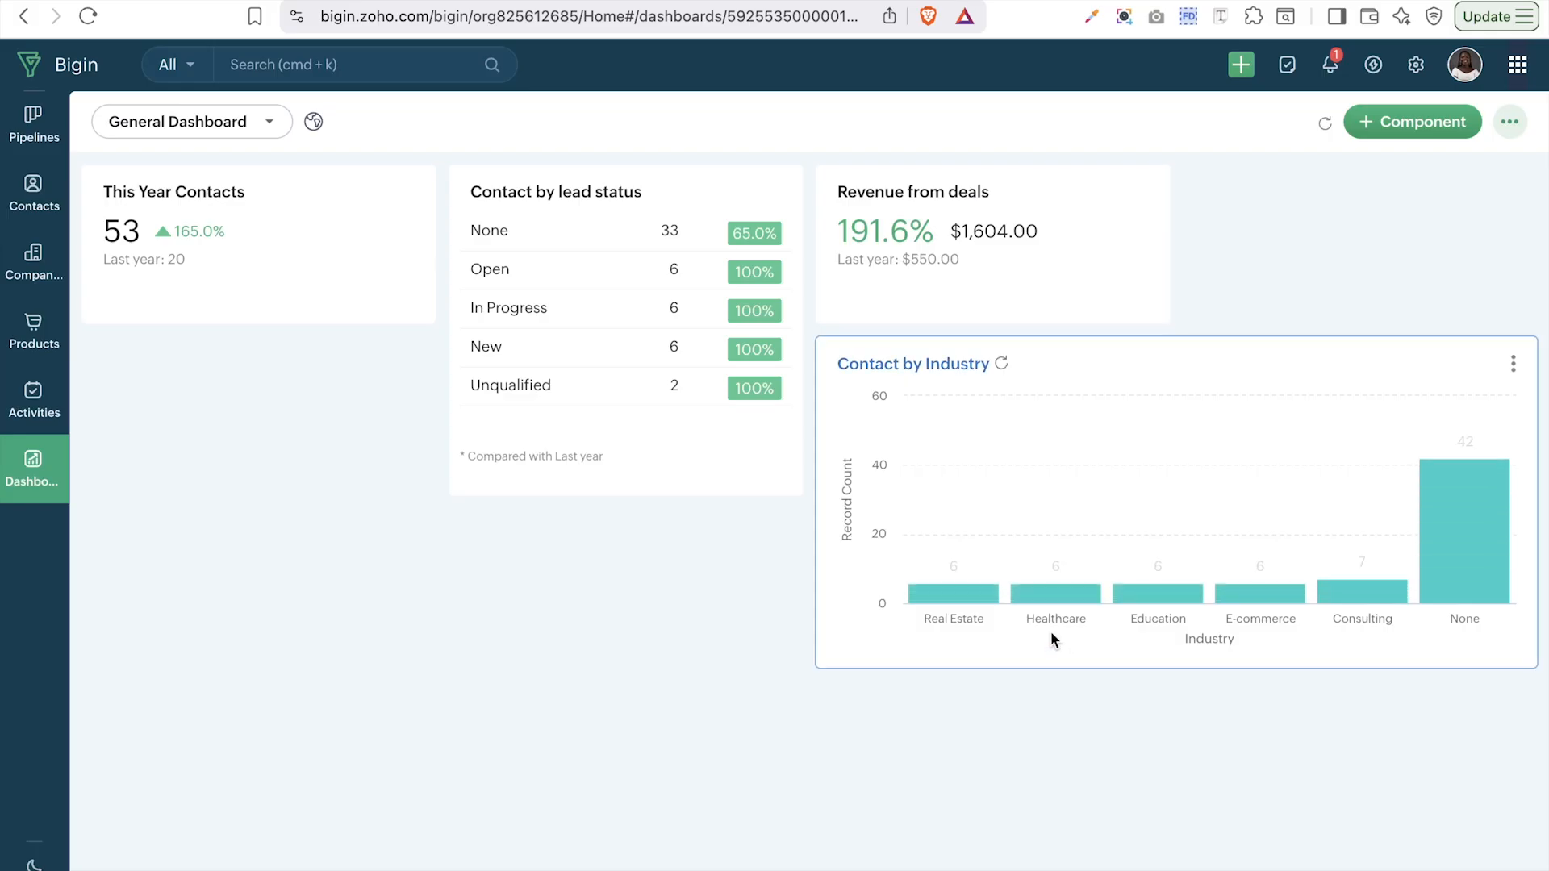
- Read the industry counts on the Contact by Industry bars, then bring up the component choices
mouse_move(1058, 570)
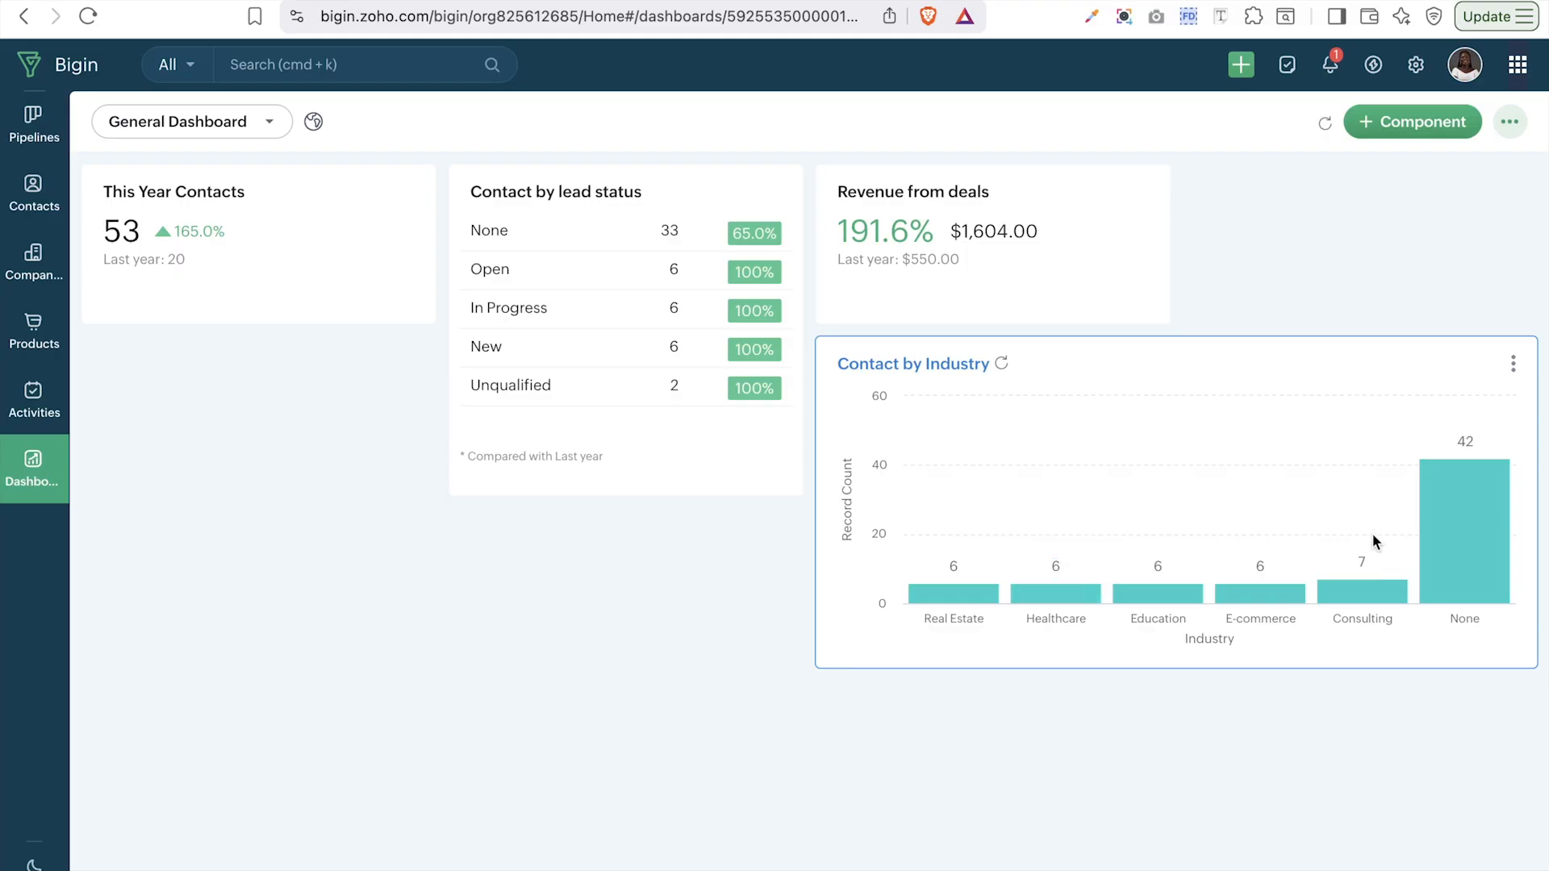
mouse_move(1480, 550)
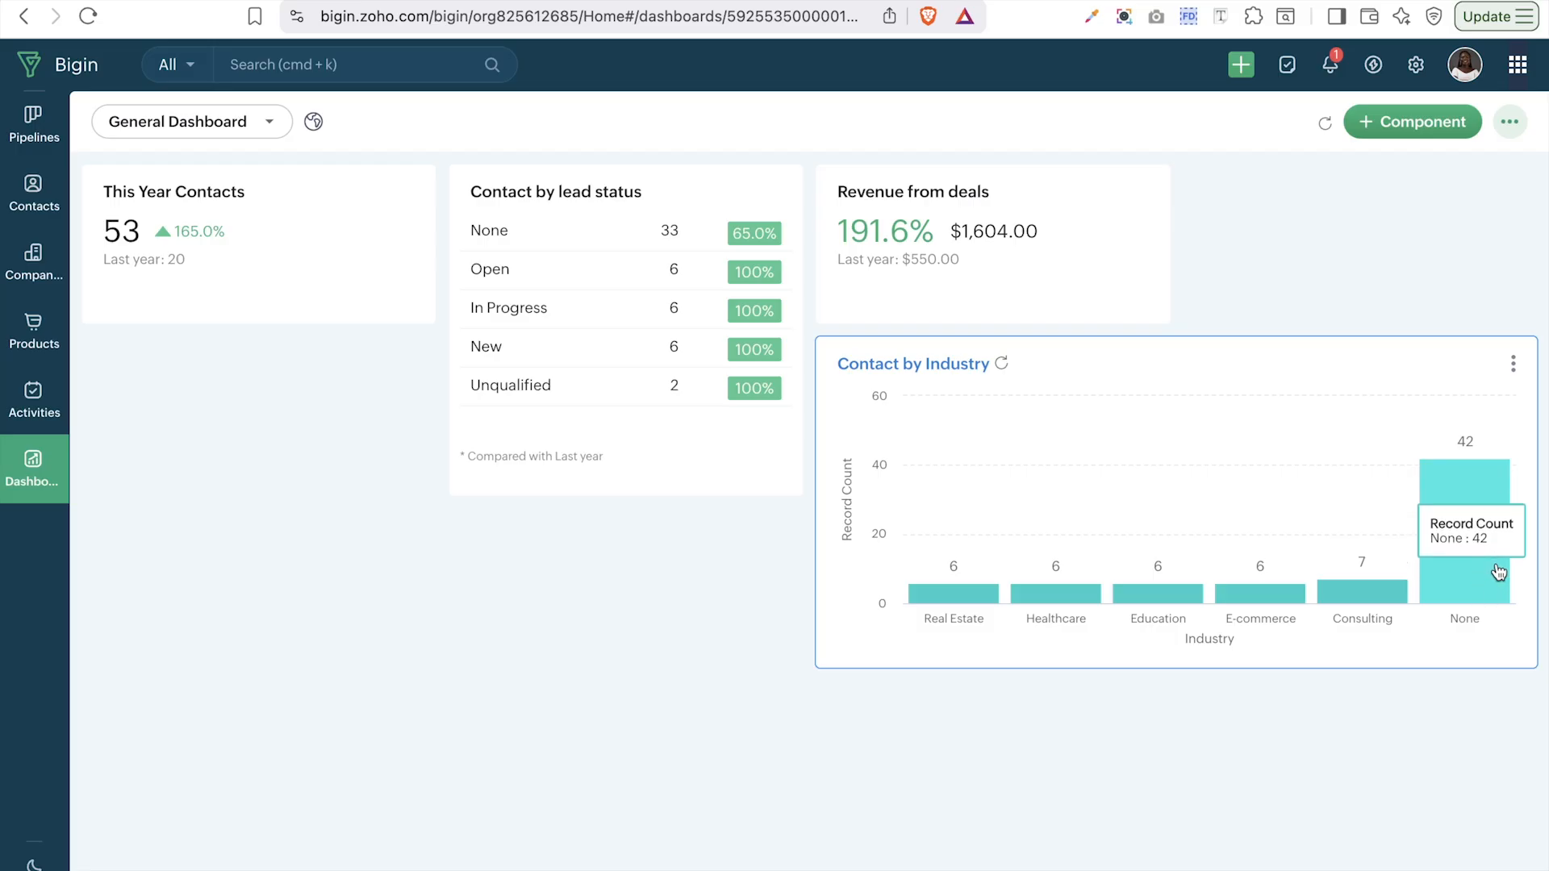
mouse_move(1381, 596)
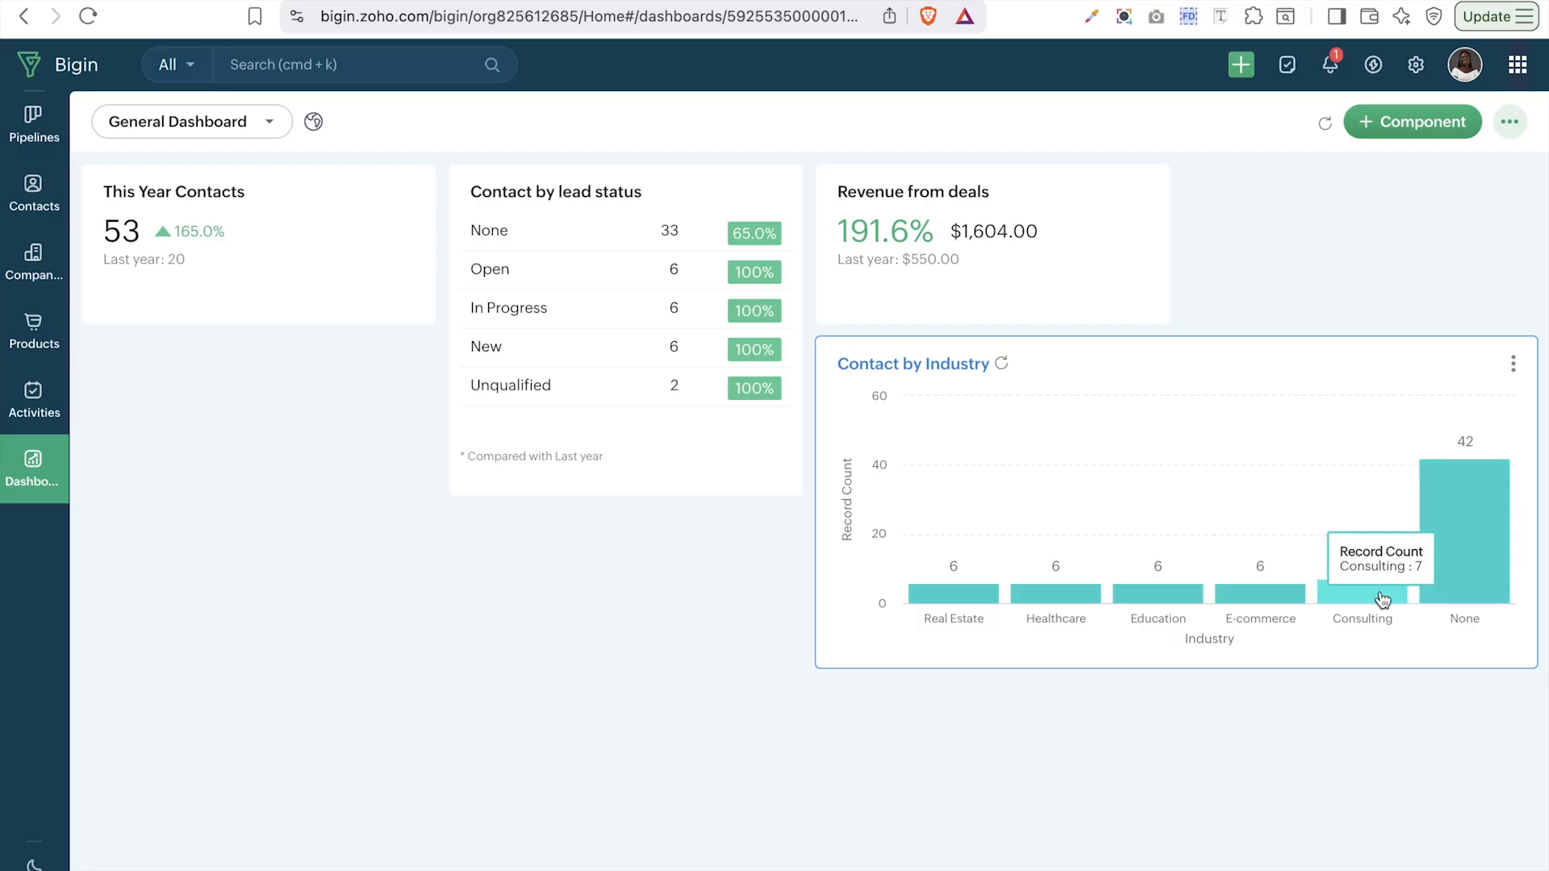
mouse_move(903, 590)
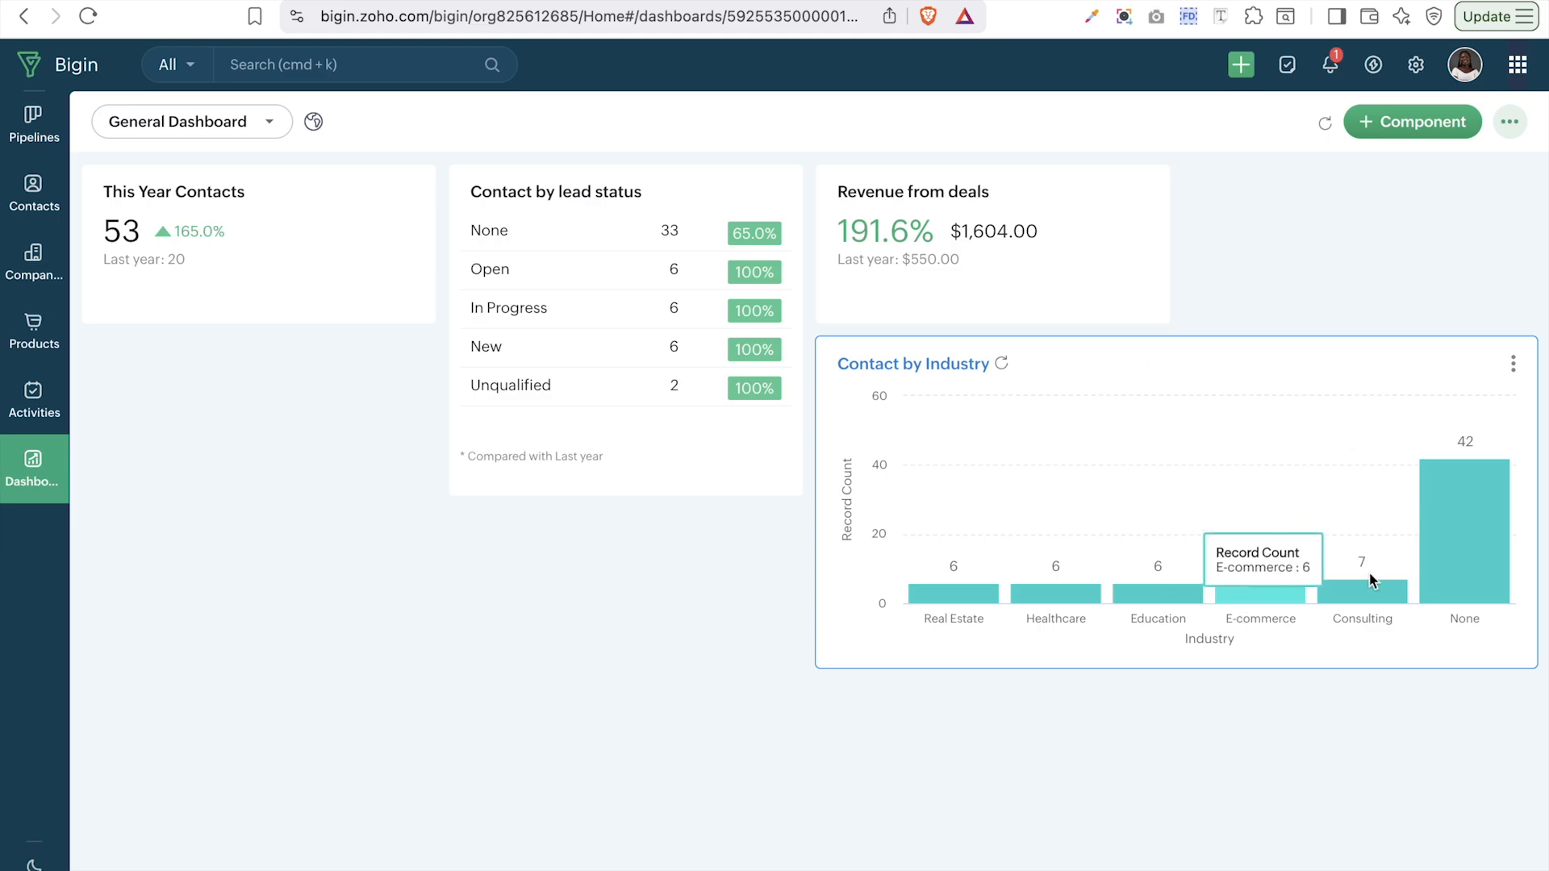
left_click(1411, 121)
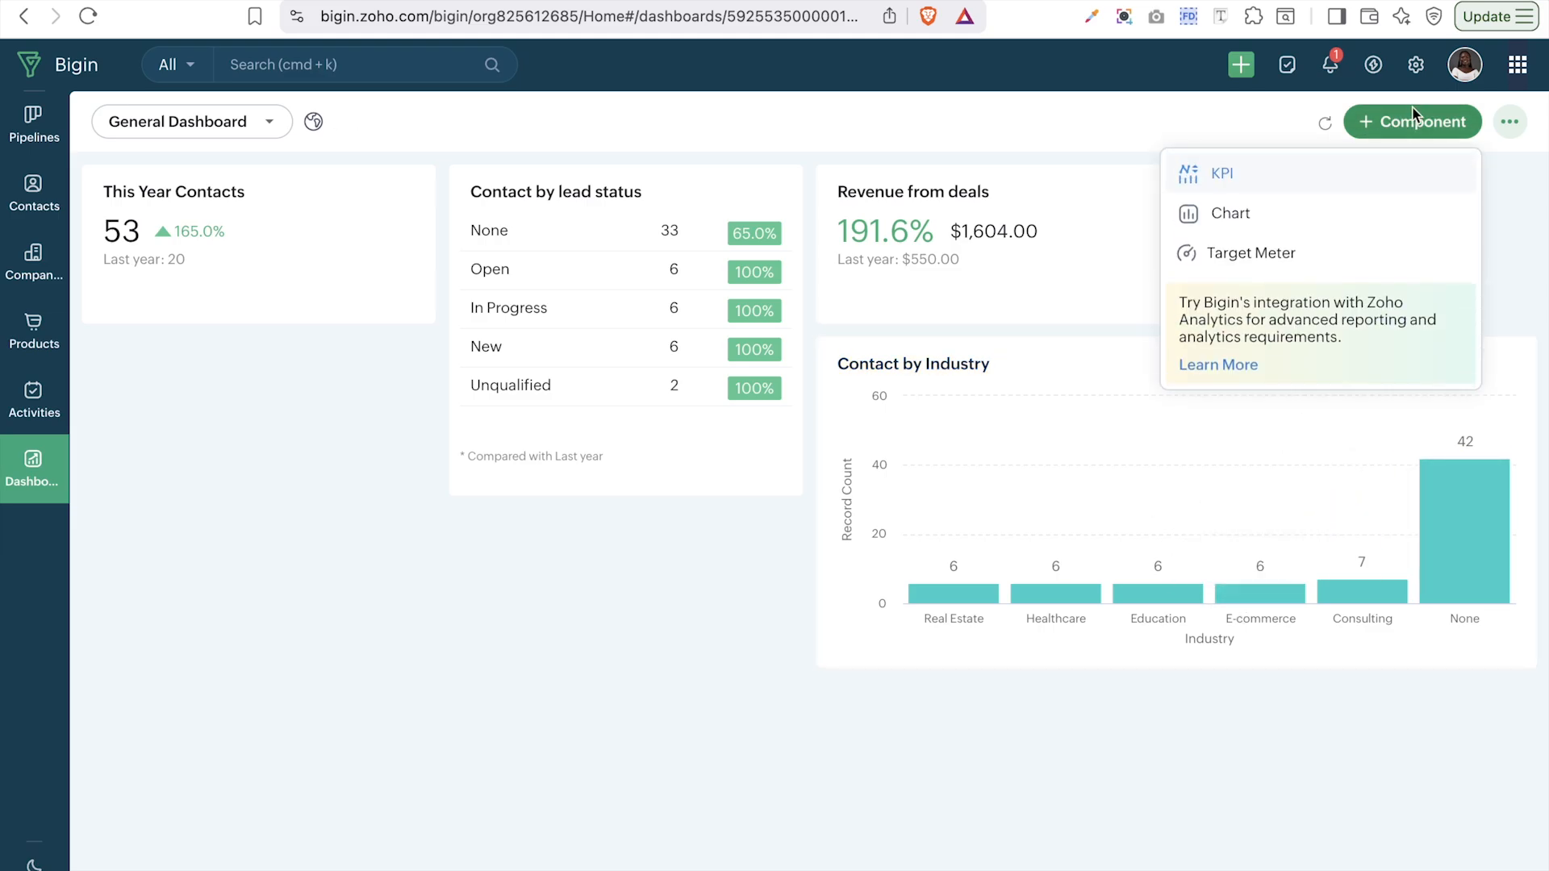
- Start a pie chart named 'Contact by Industry' based on the Contacts module
left_click(1227, 225)
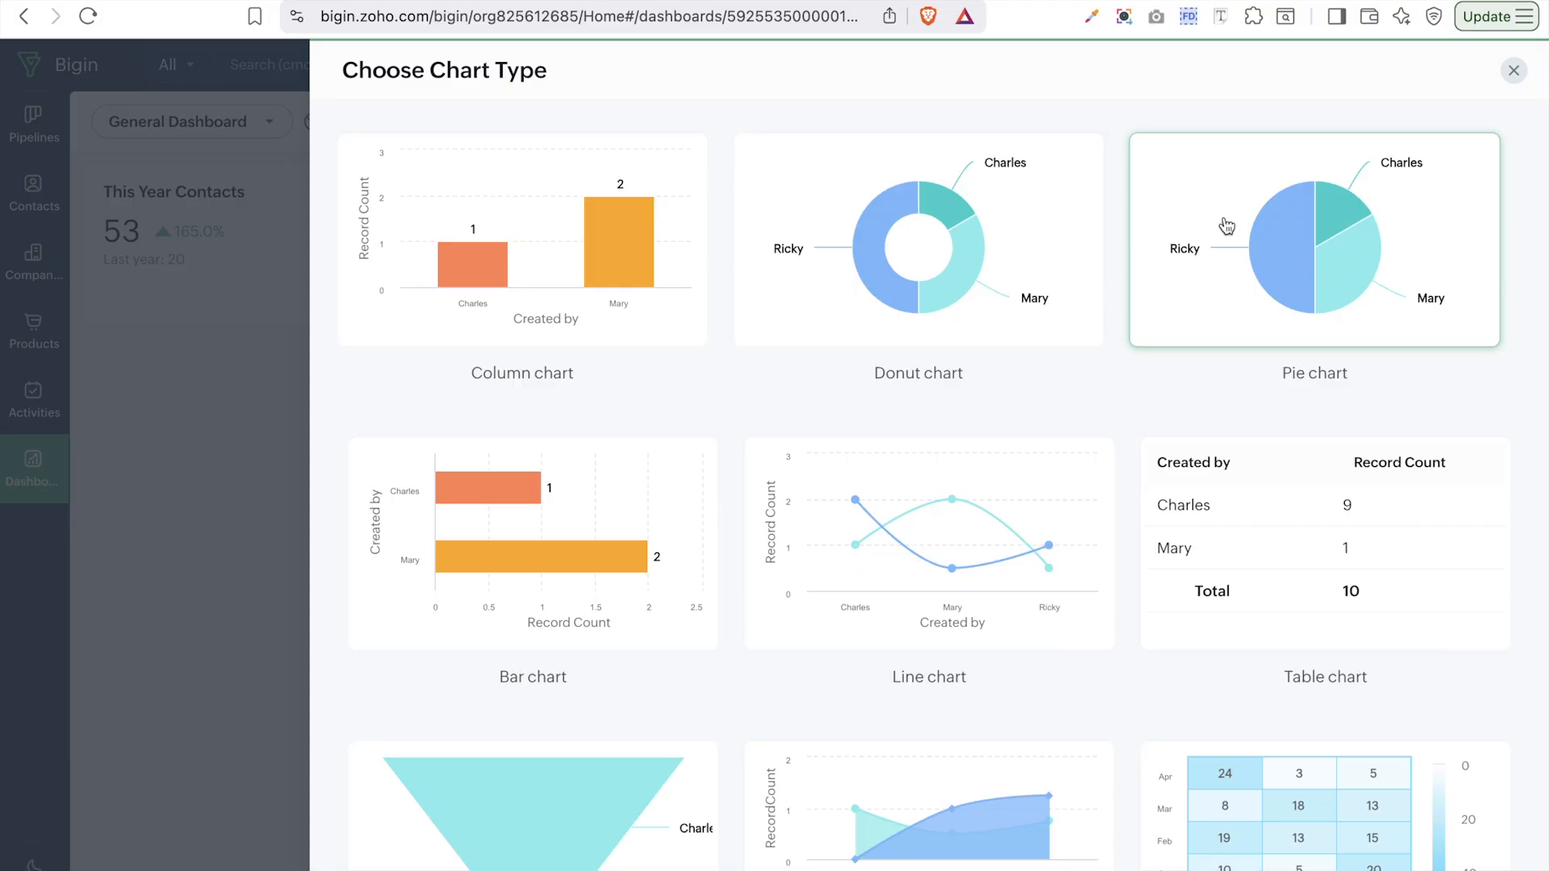
left_click(1275, 276)
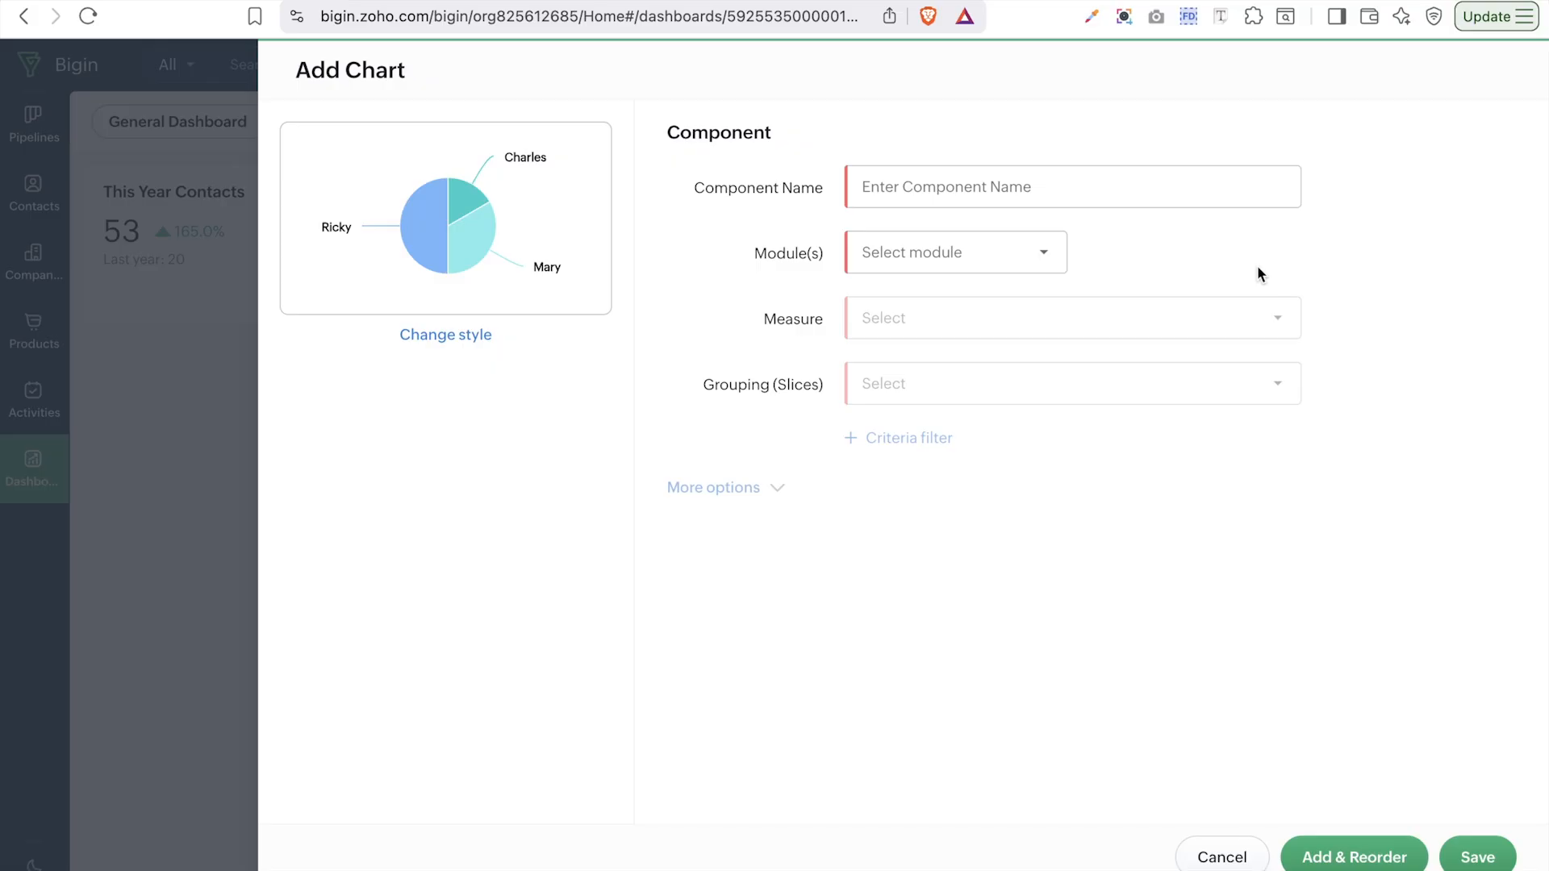
left_click(1145, 194)
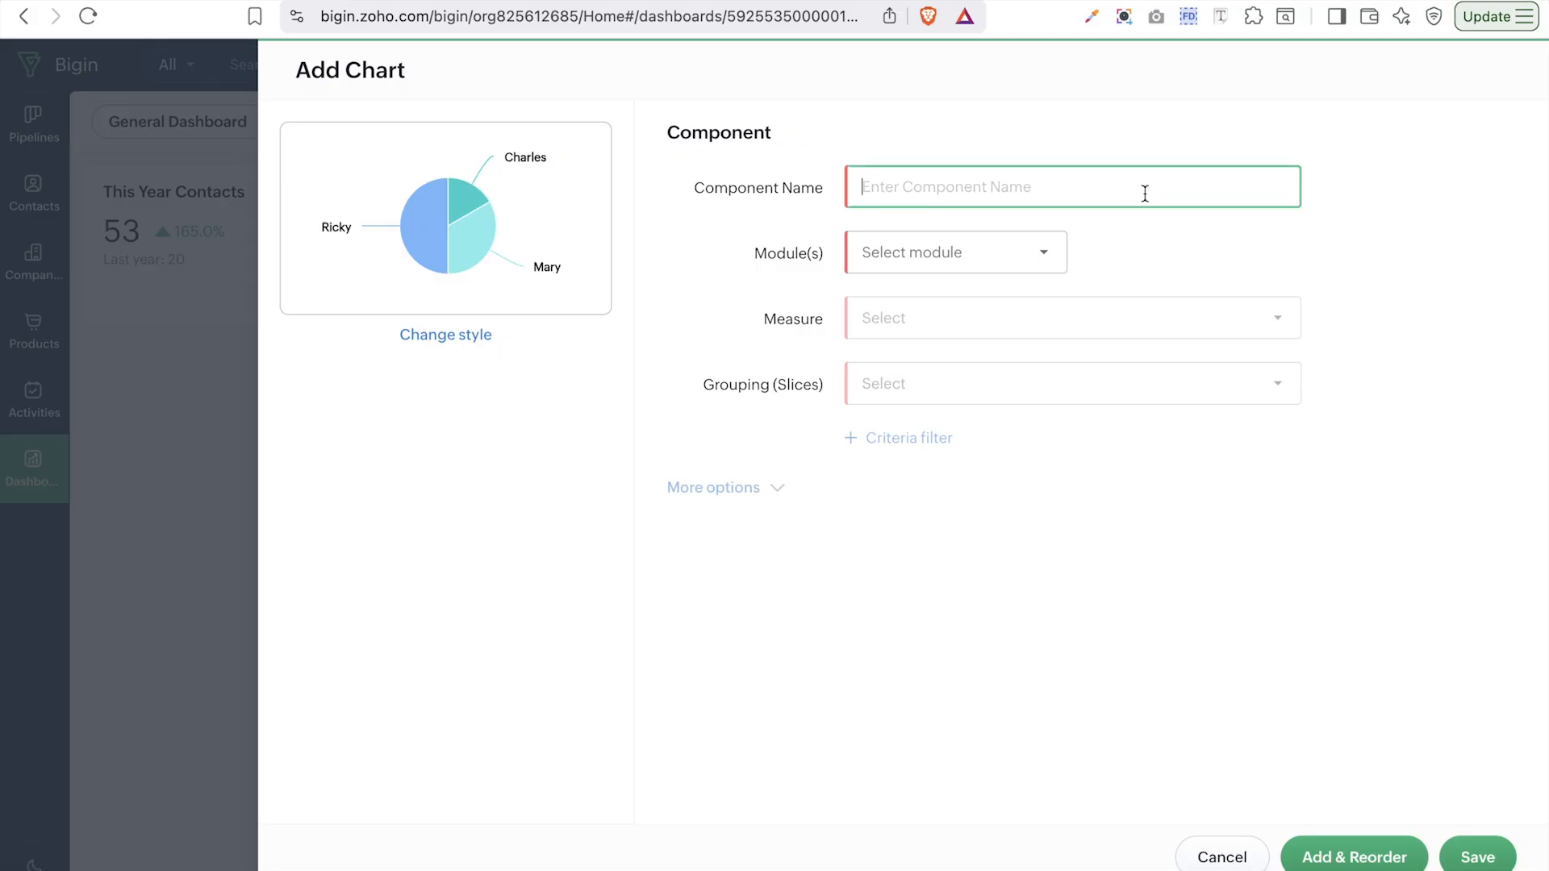
key("Caps_Lock")
type("Contact by Industry")
left_click(1038, 252)
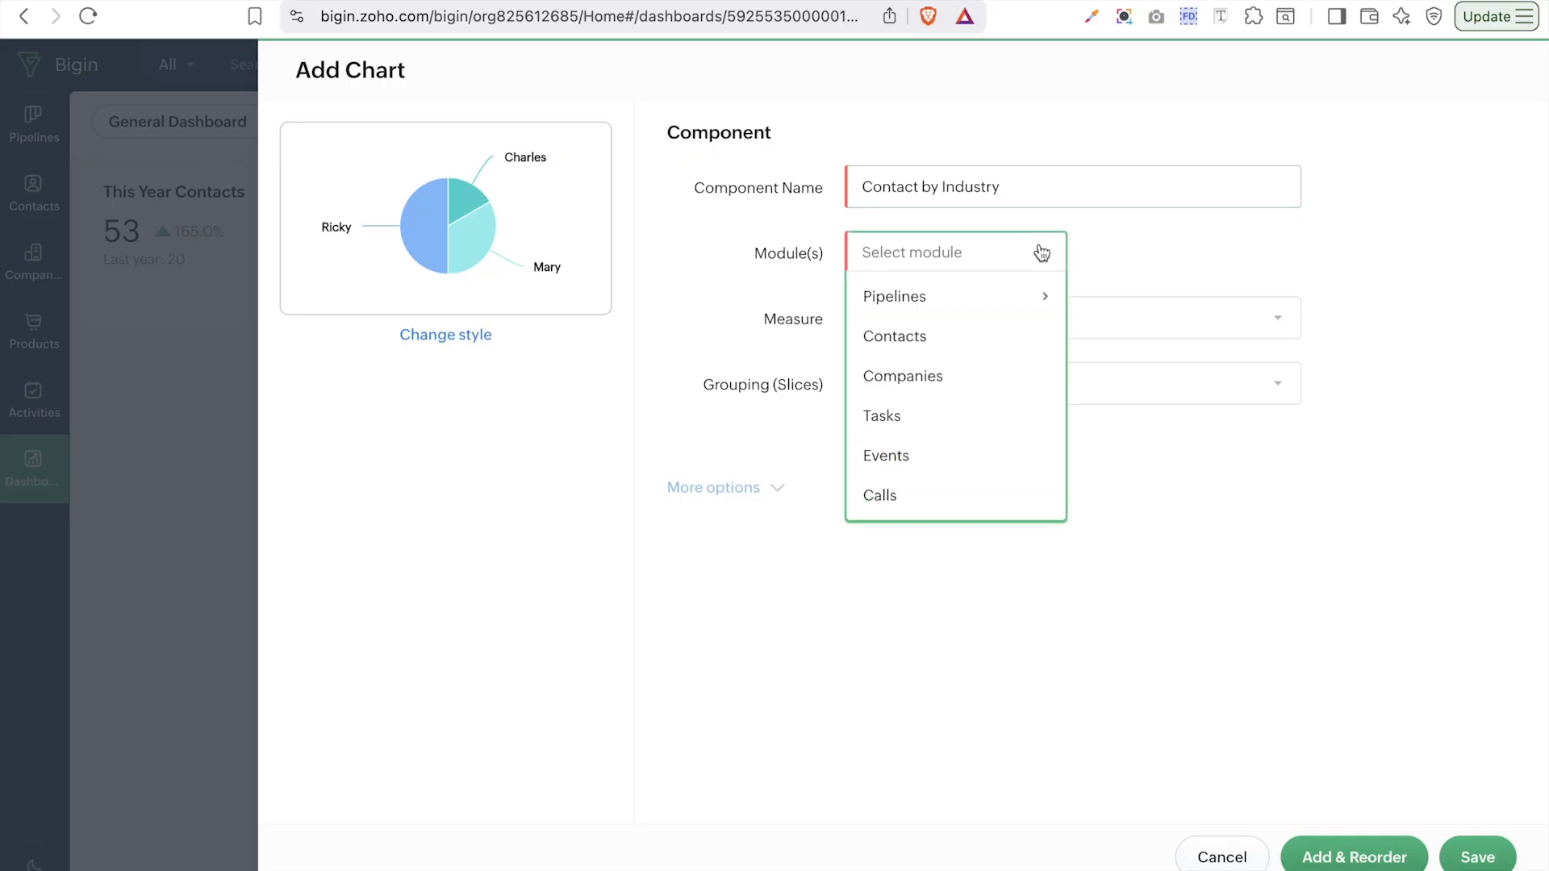
left_click(906, 339)
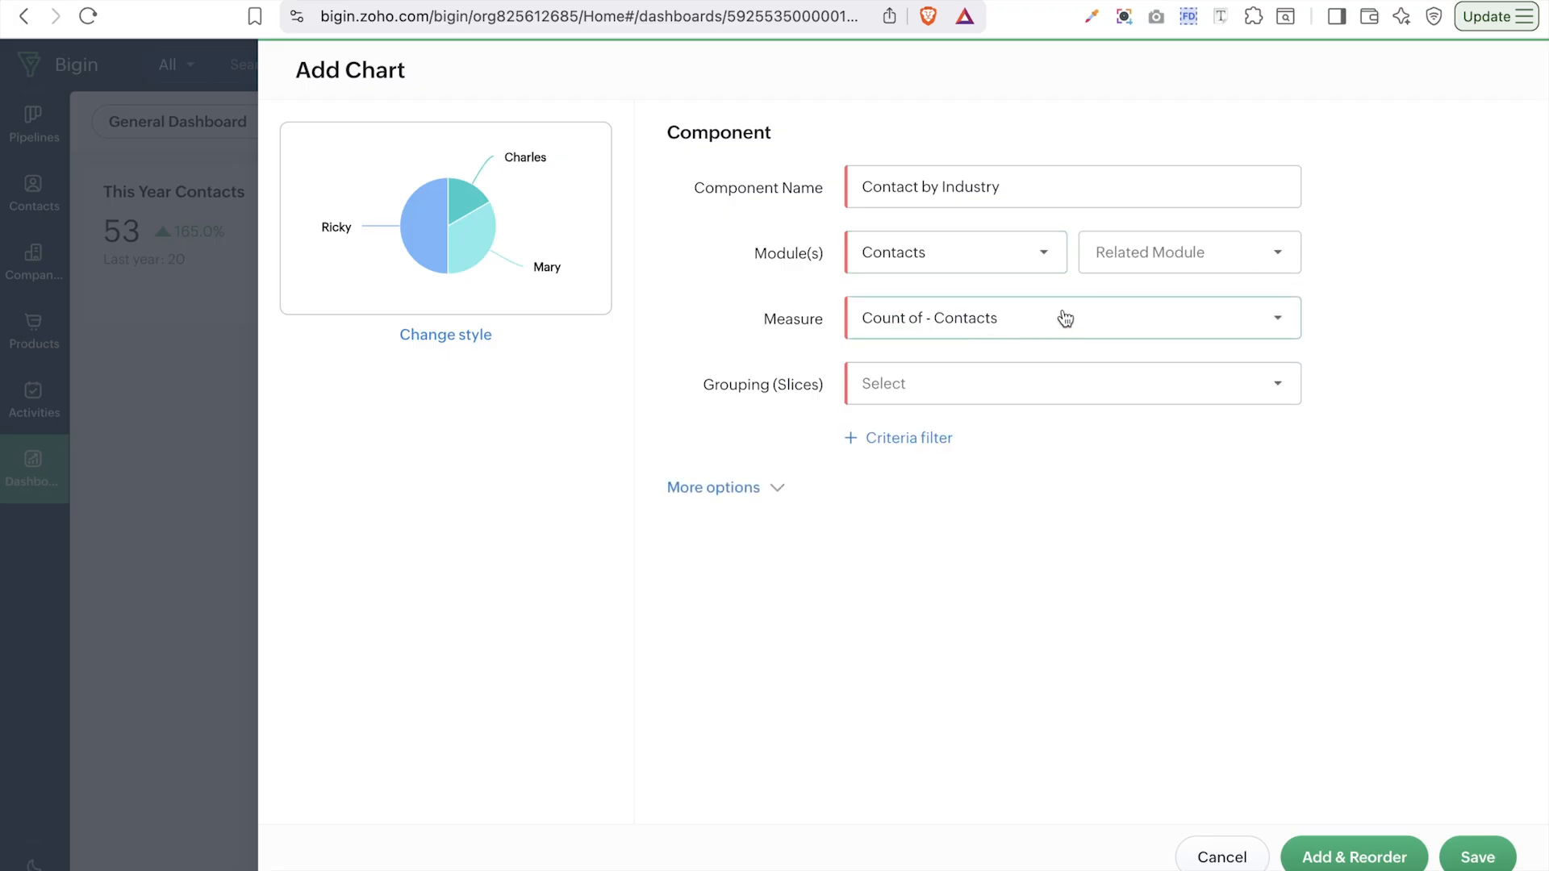
- Slice the pie by Industry and save it, renamed 'Contact by Industry 2' to be unique
left_click(960, 400)
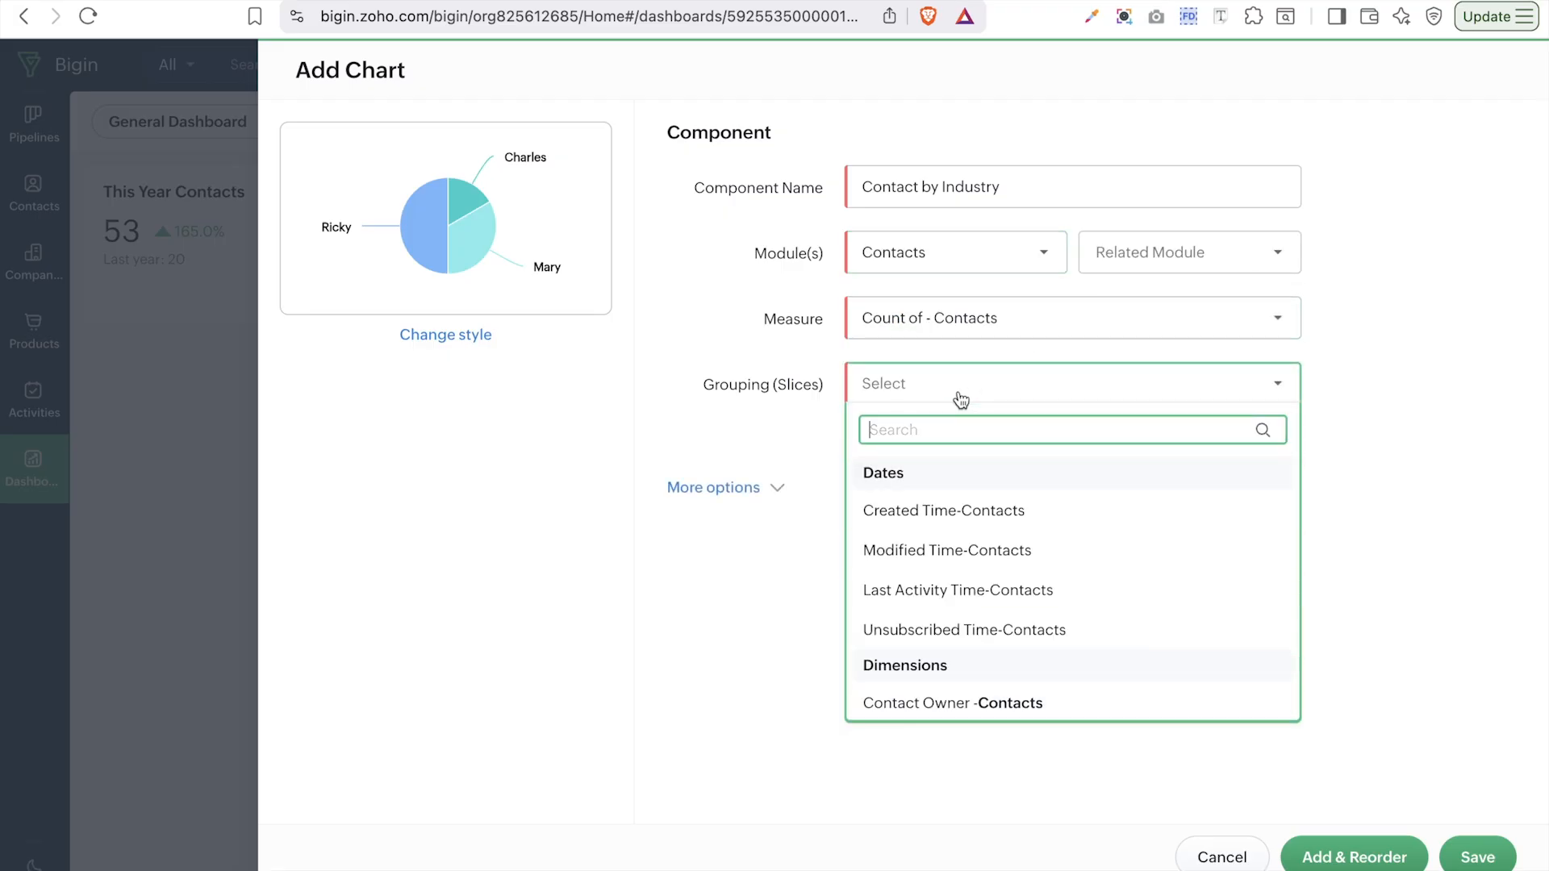
type("in")
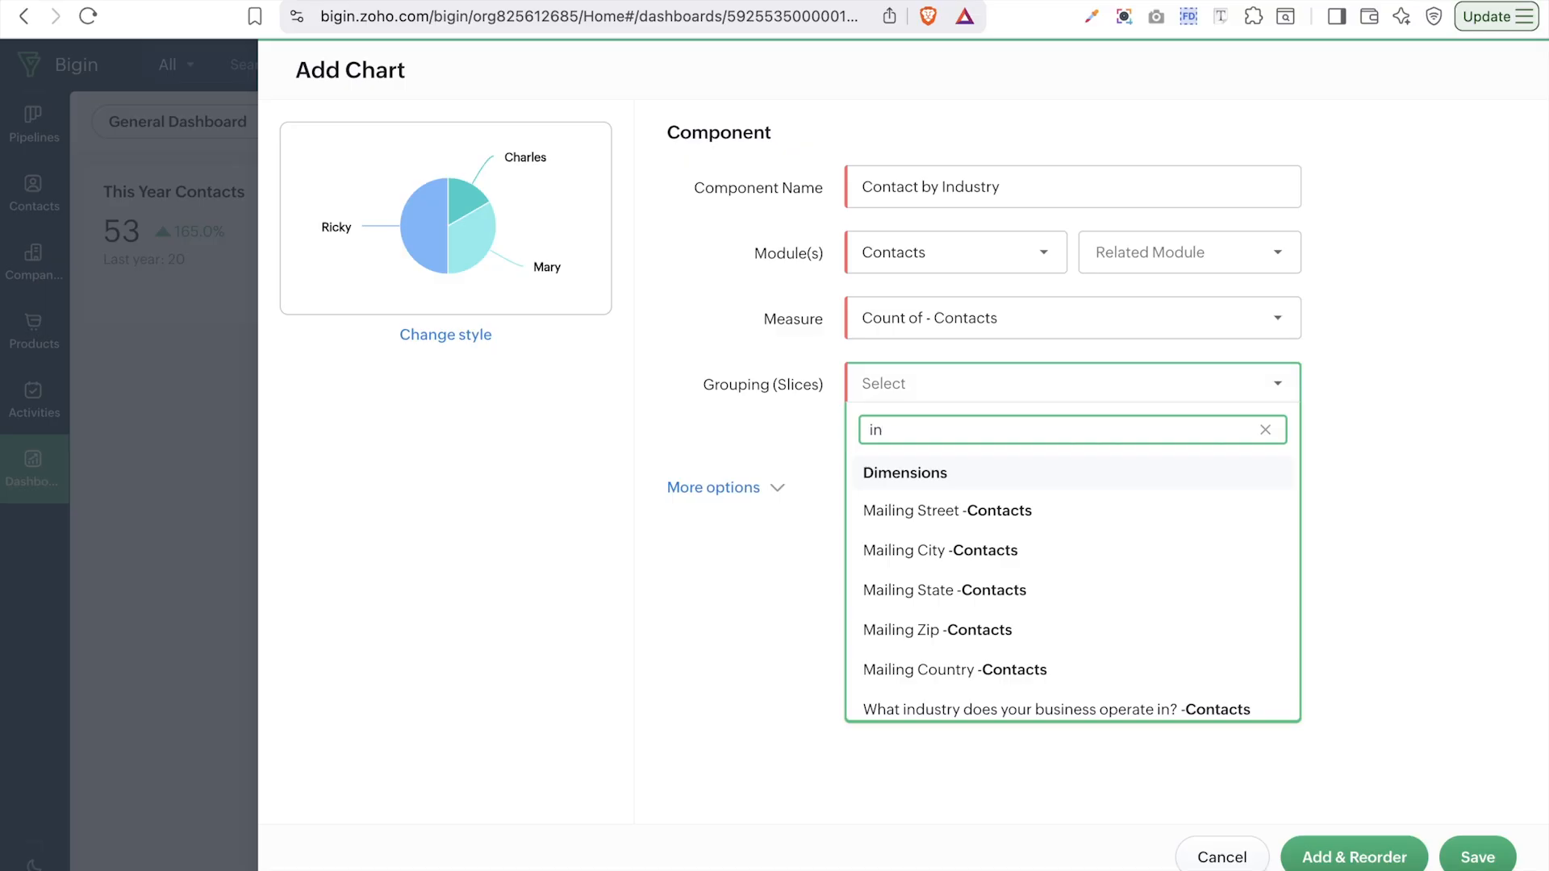
type("du")
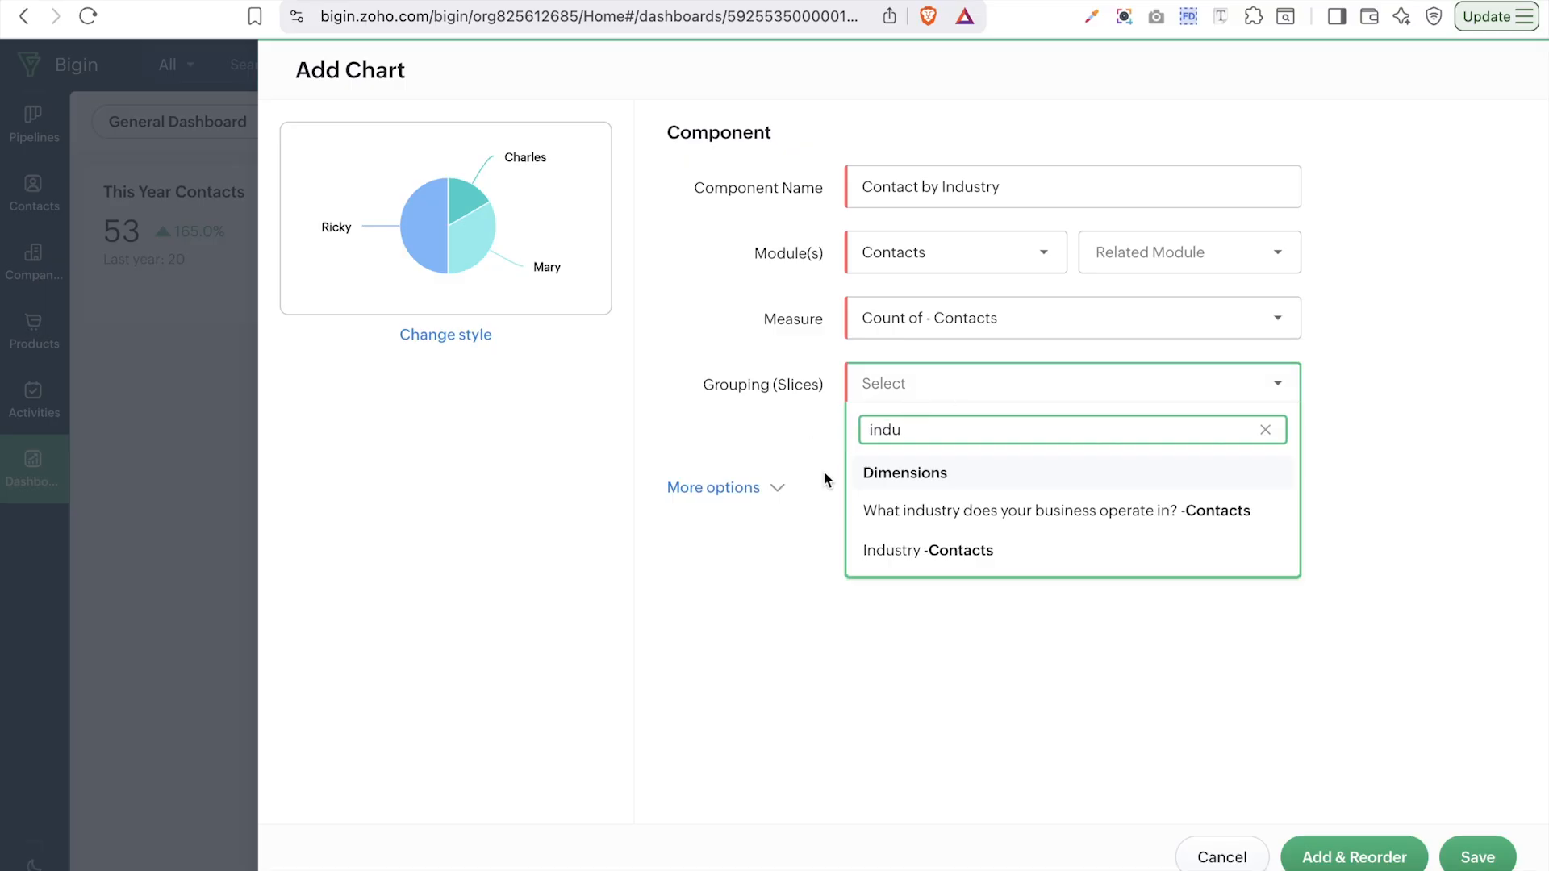
left_click(901, 552)
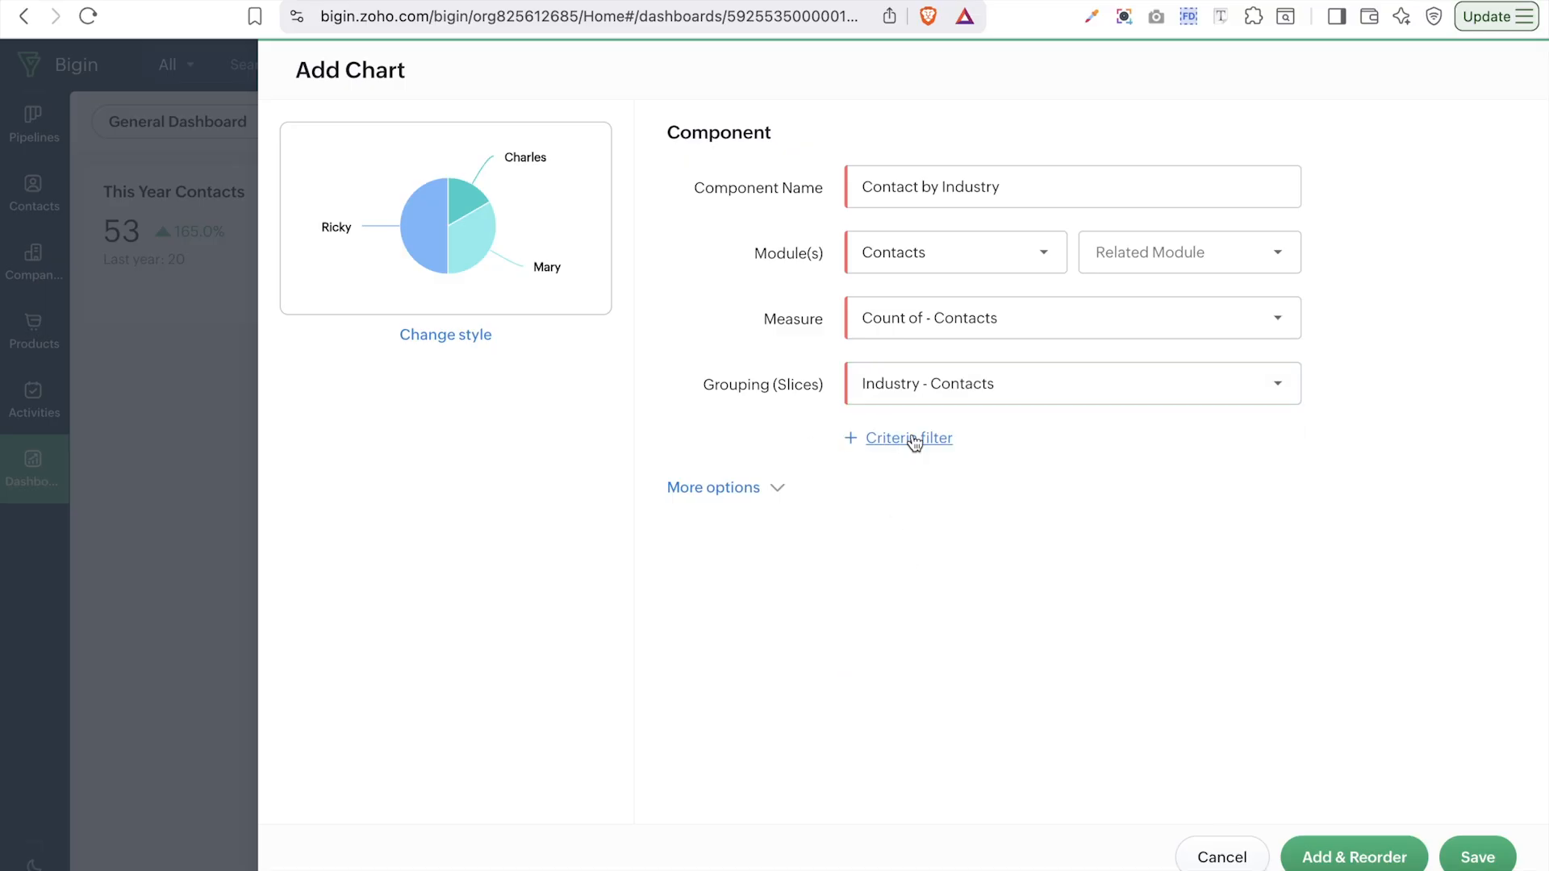
left_click(777, 487)
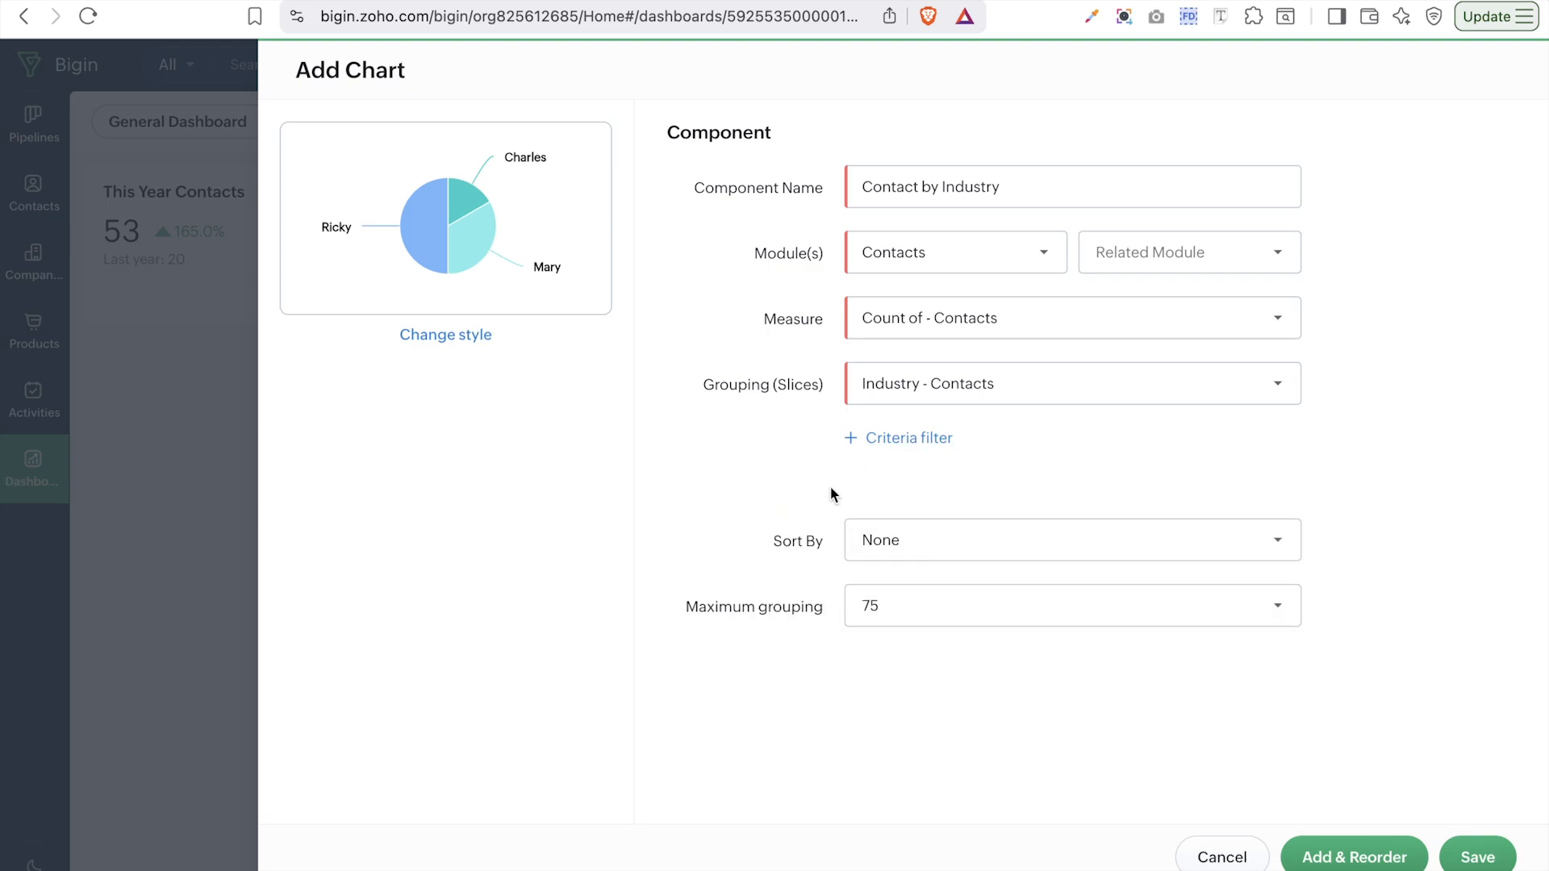
left_click(1483, 859)
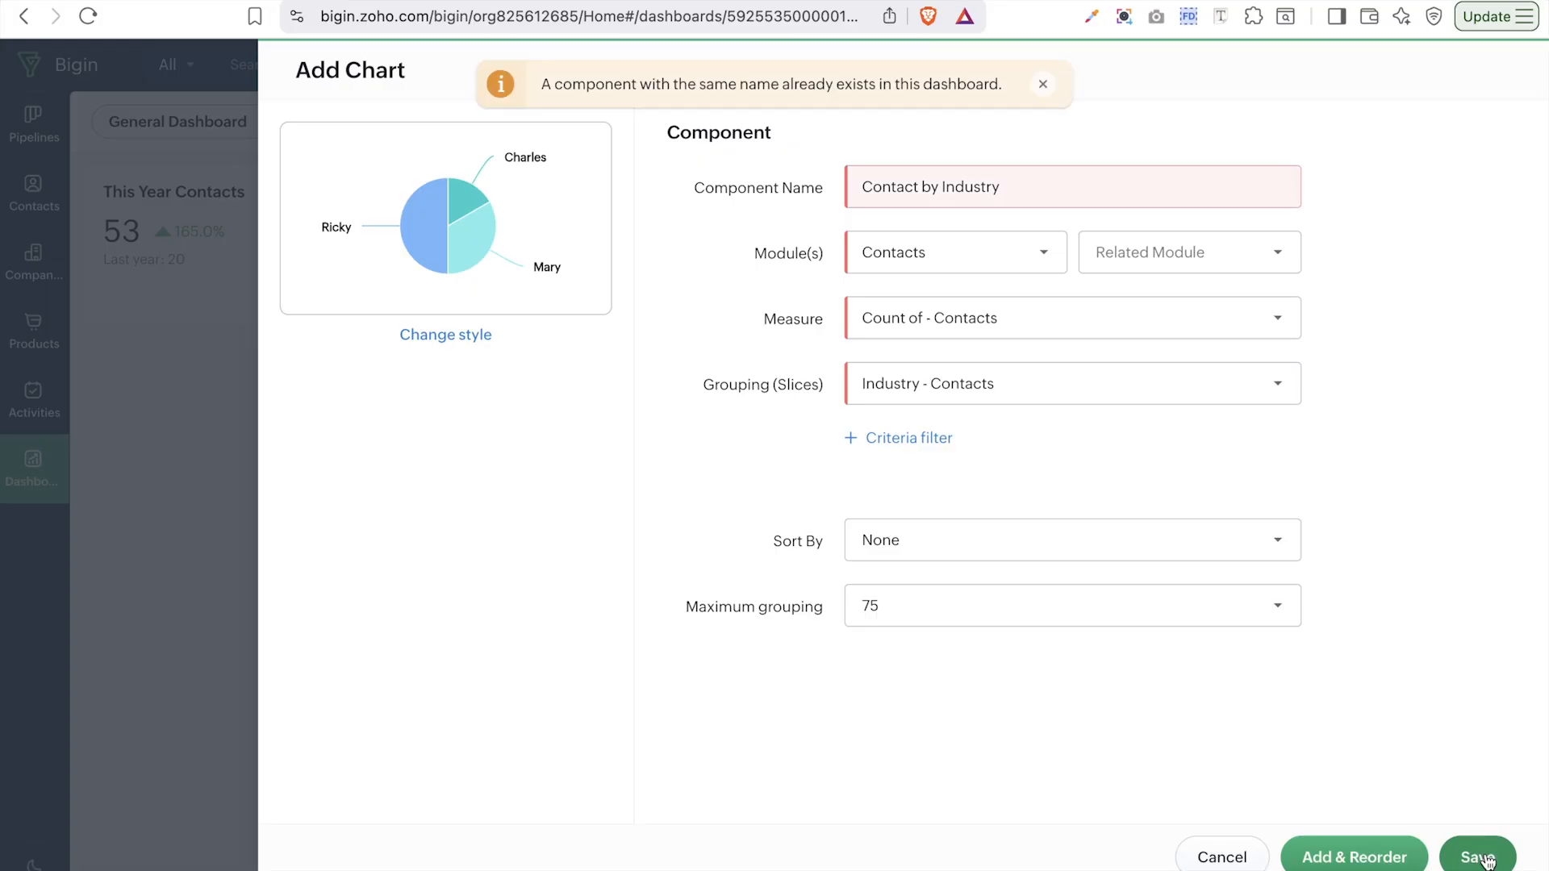
left_click(1066, 195)
type("2")
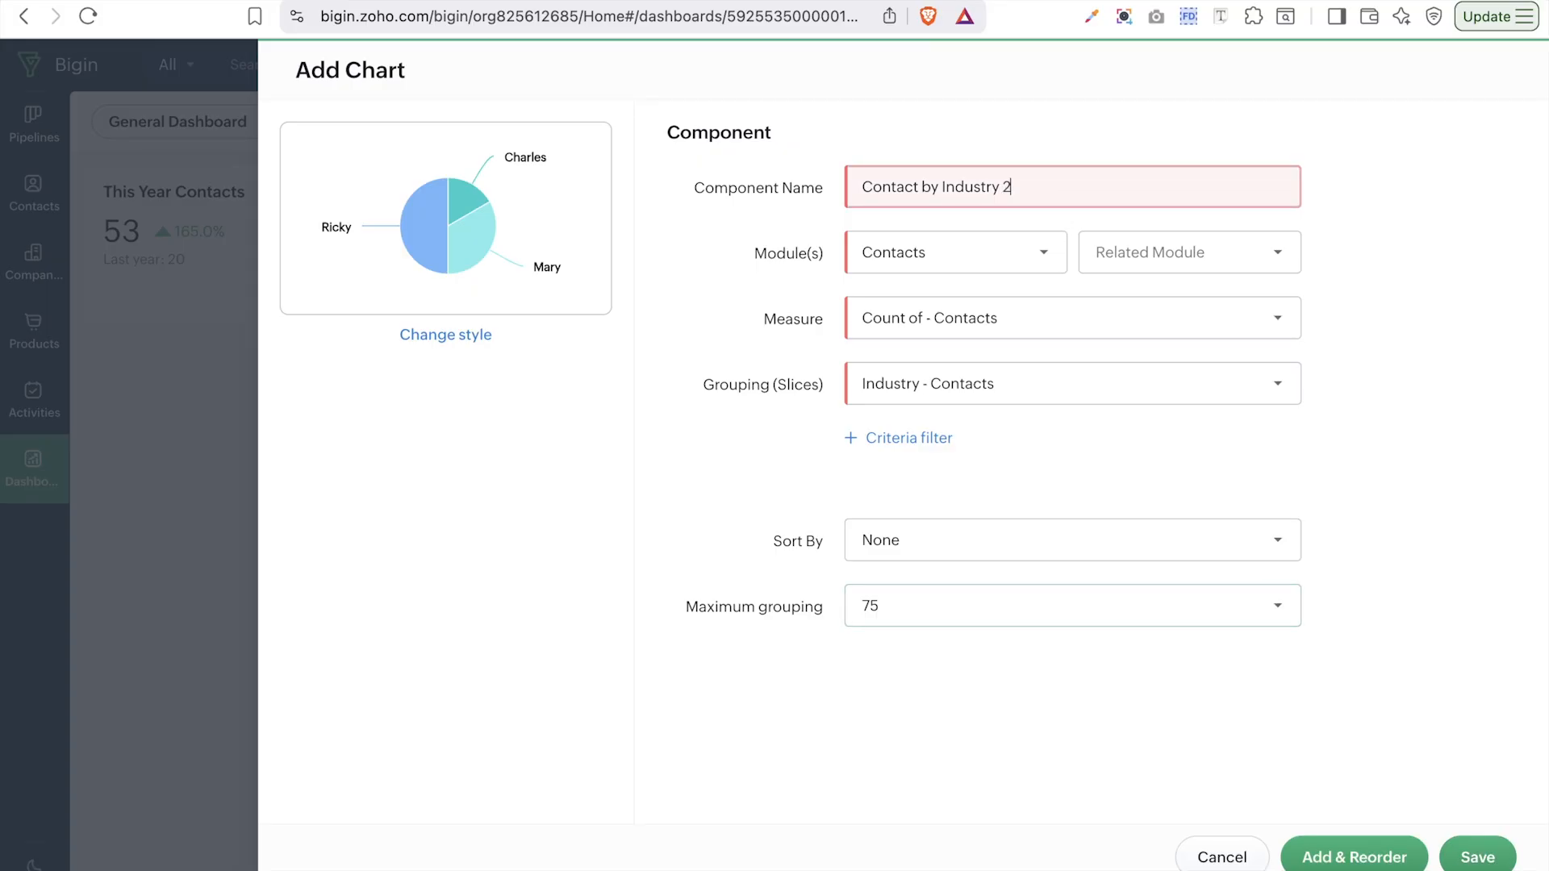
left_click(1467, 862)
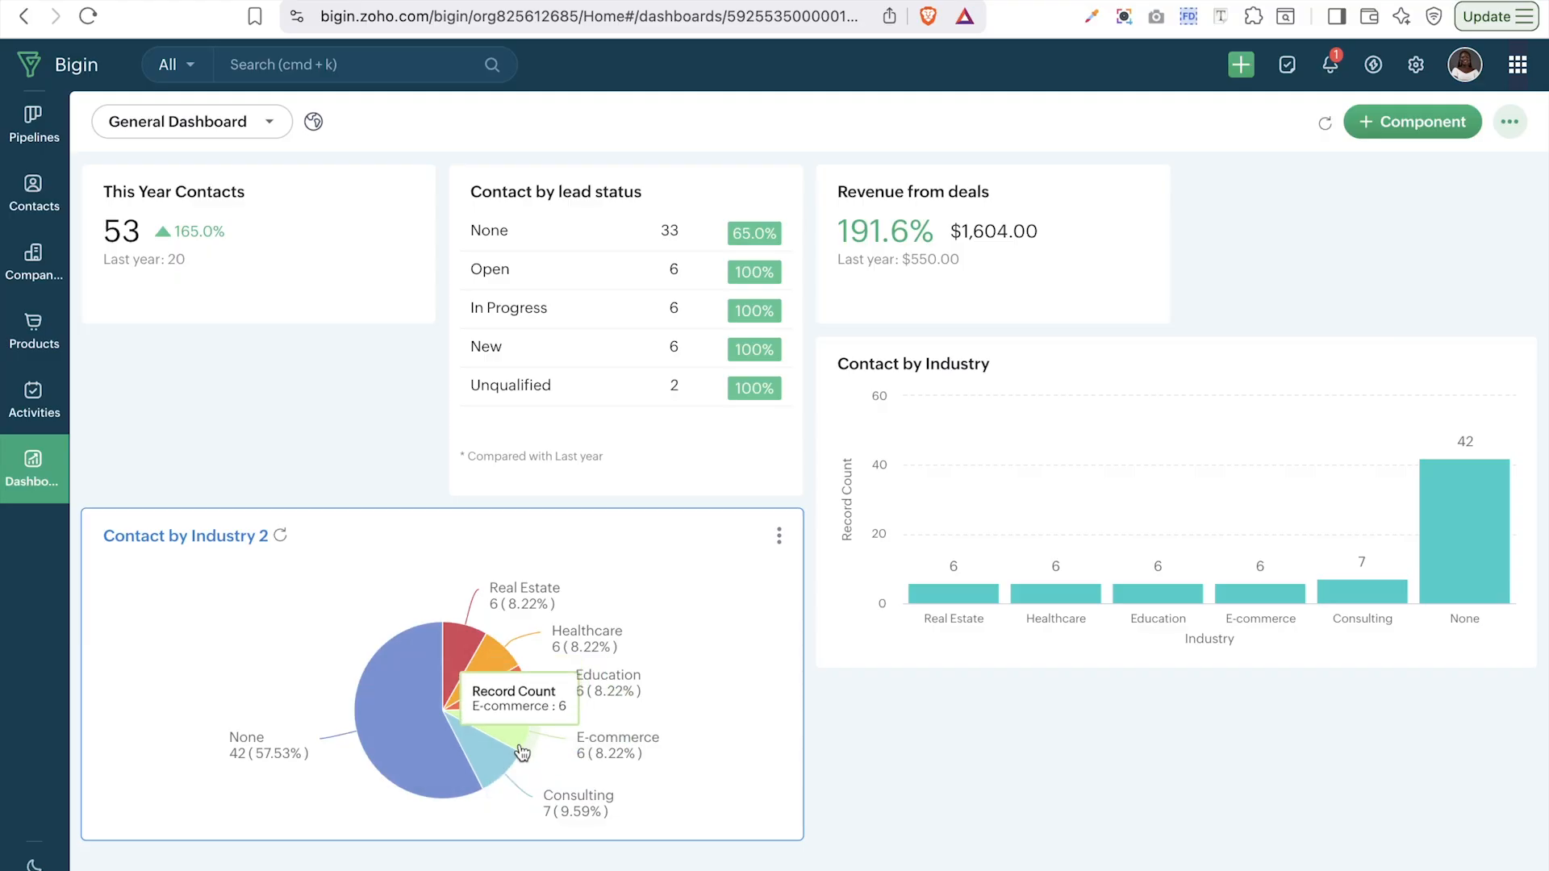
- Start a new Heat map chart component from + Component › Chart
left_click(1412, 121)
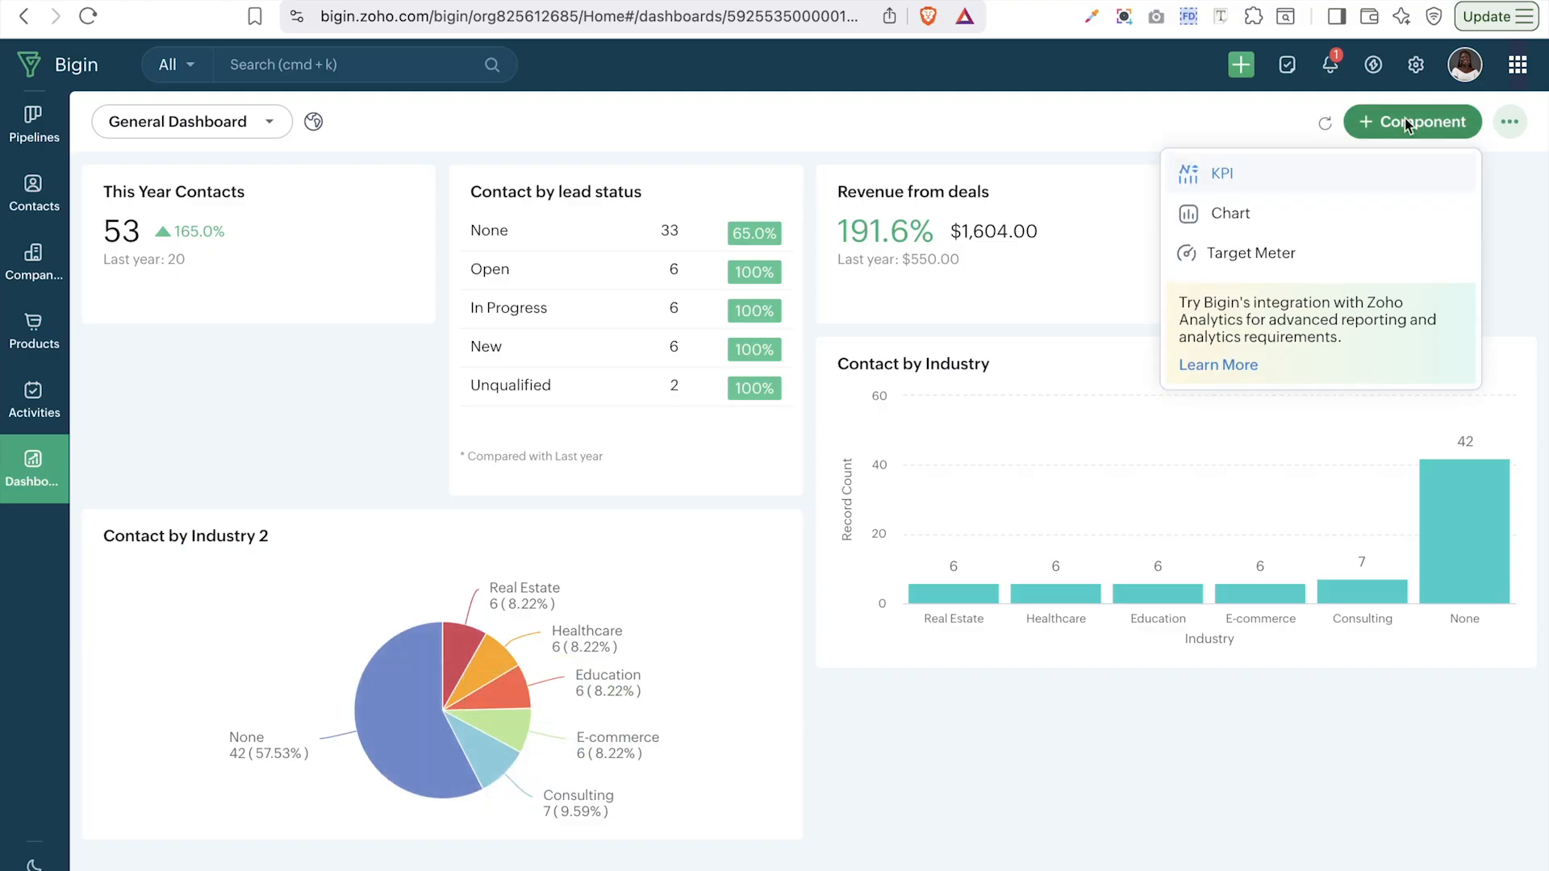
left_click(1231, 114)
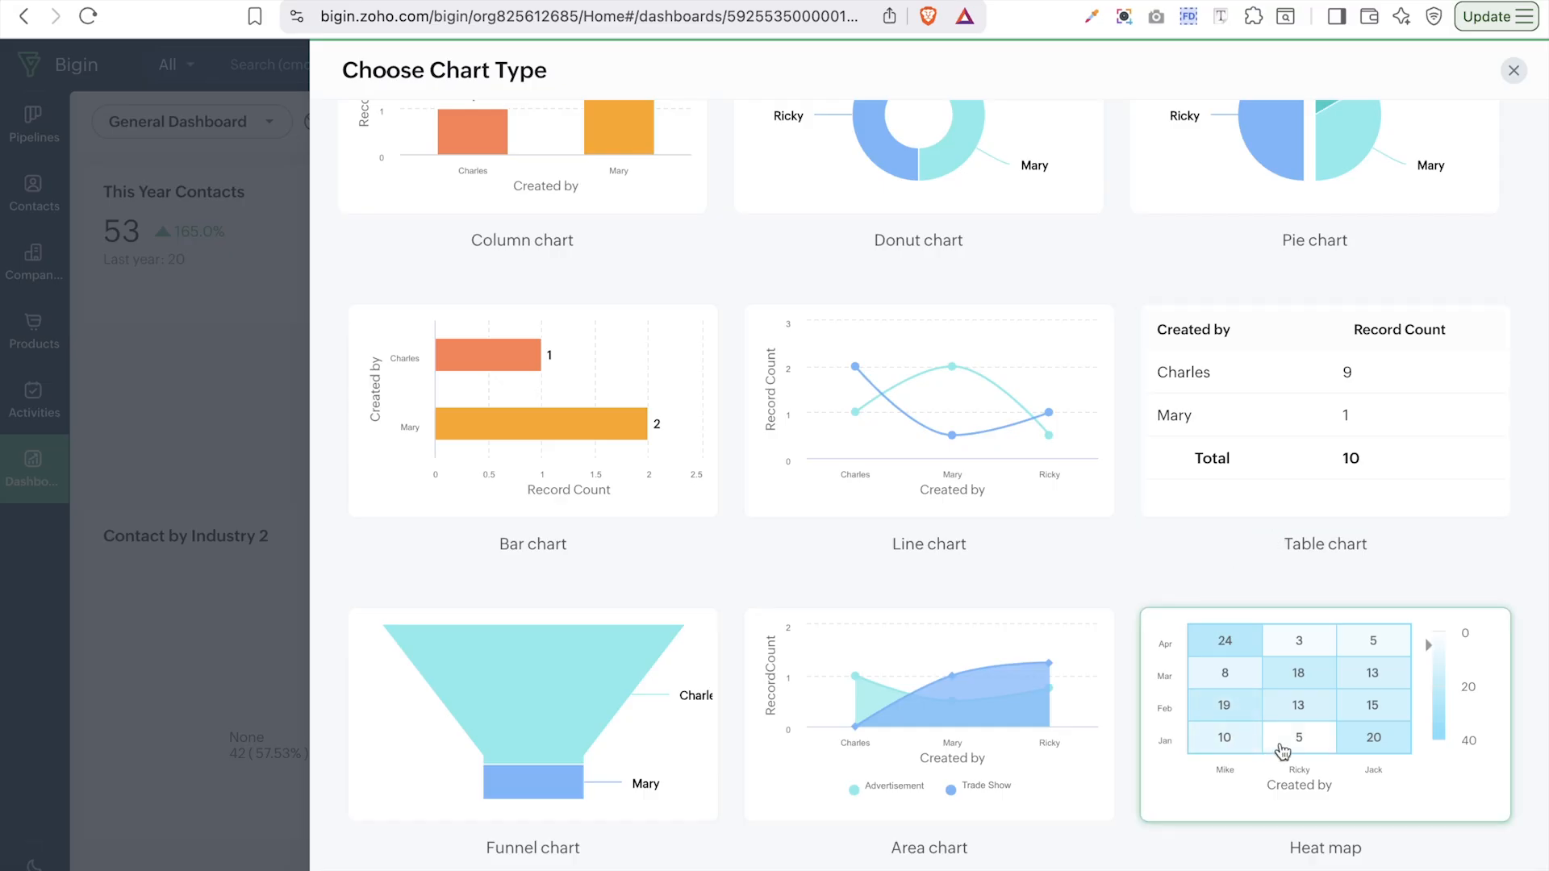
left_click(1281, 749)
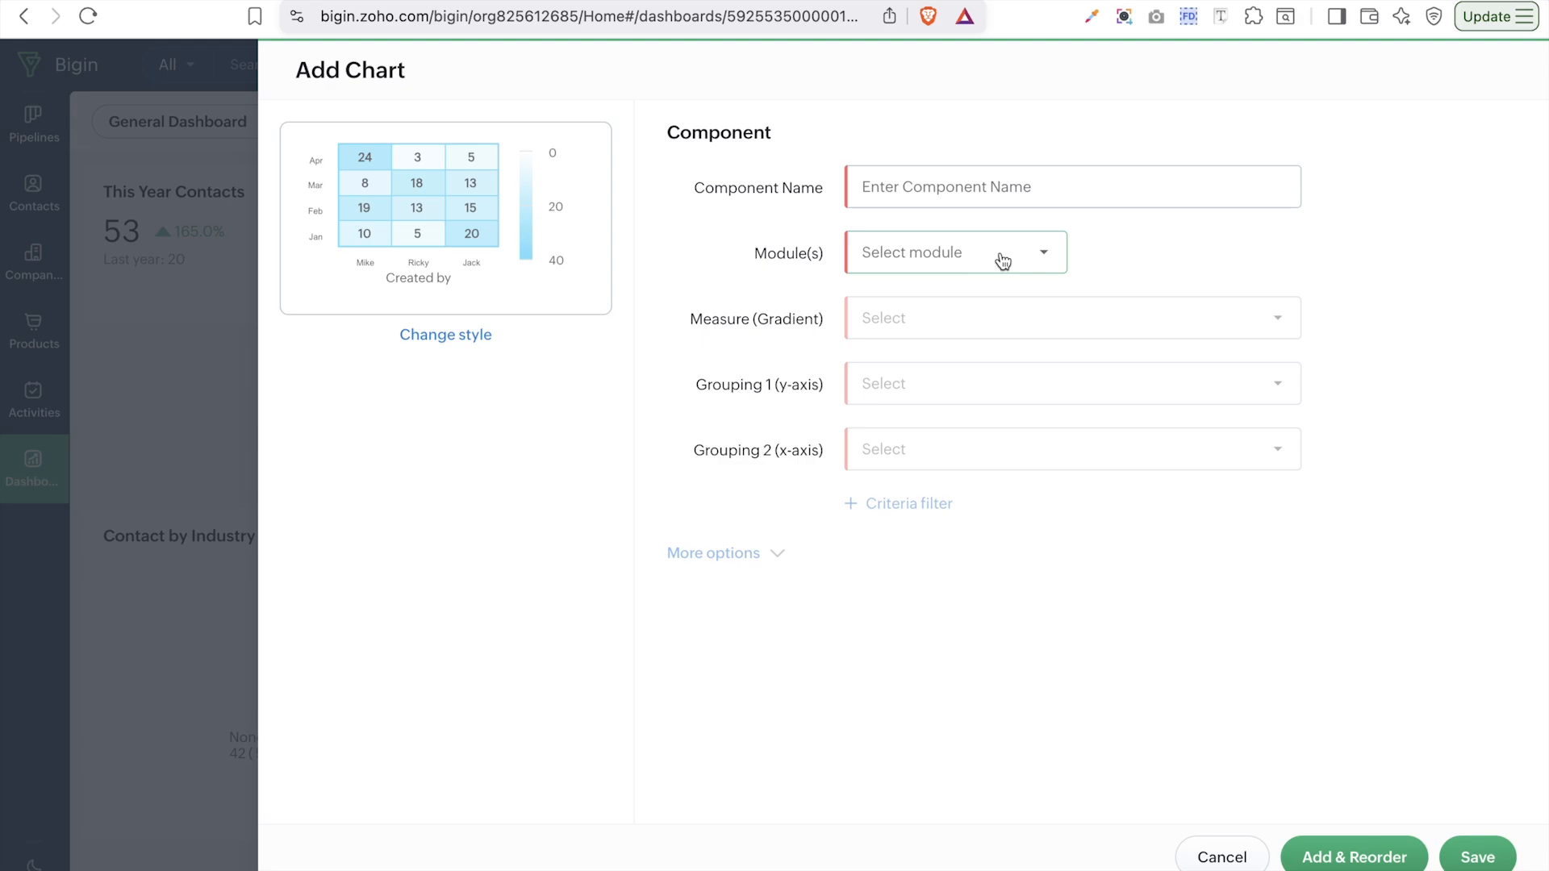
- Name the chart 'Contact by Task' and base it on Contacts with Tasks, counting contacts
left_click(983, 184)
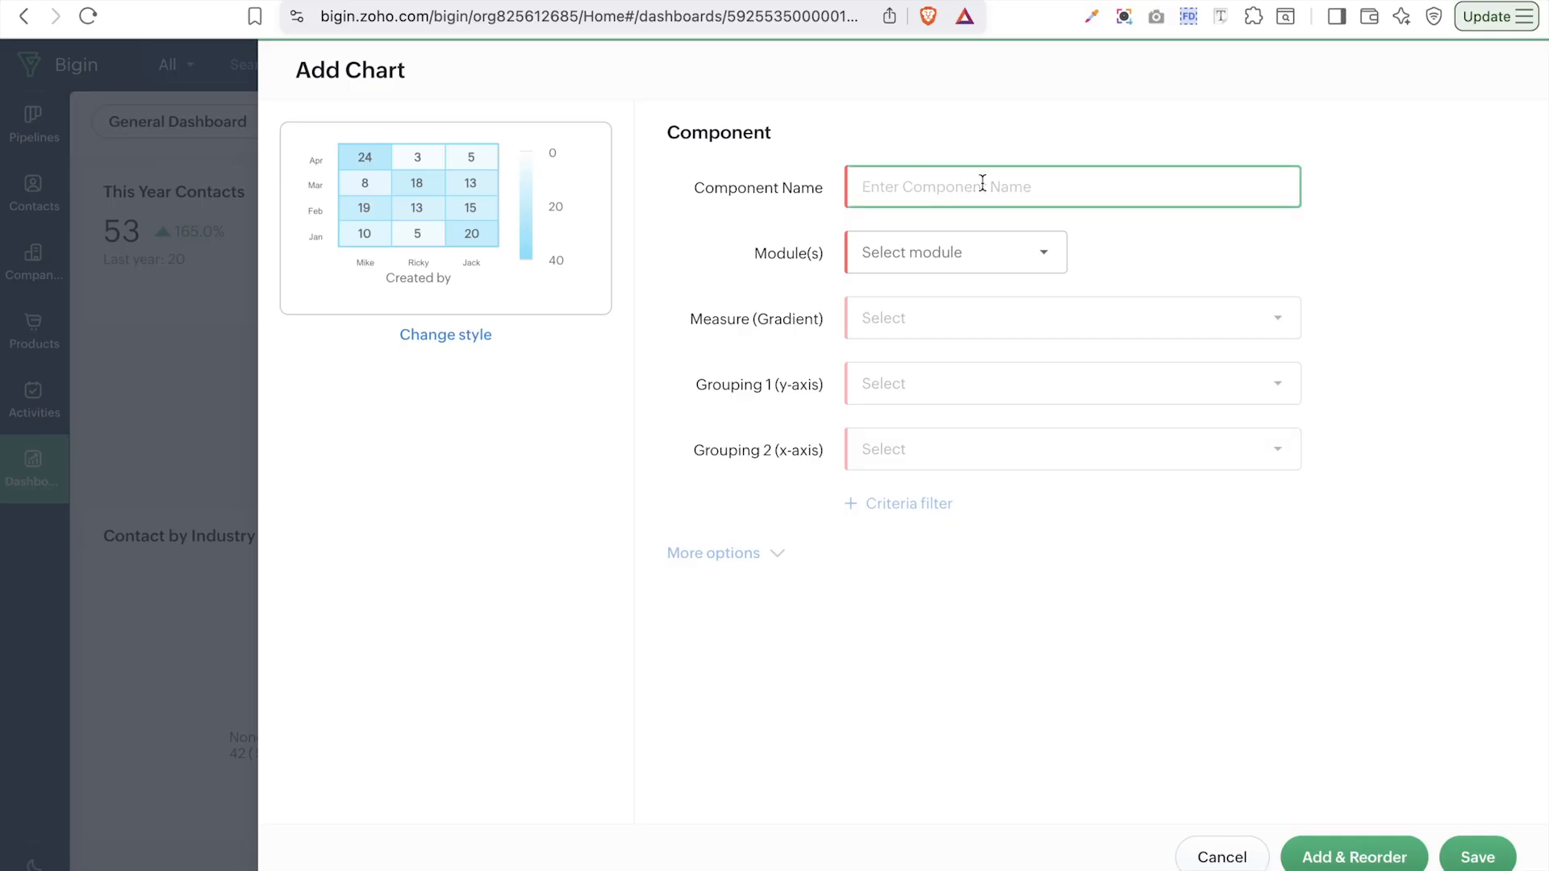
type("Contact by Task")
left_click(974, 260)
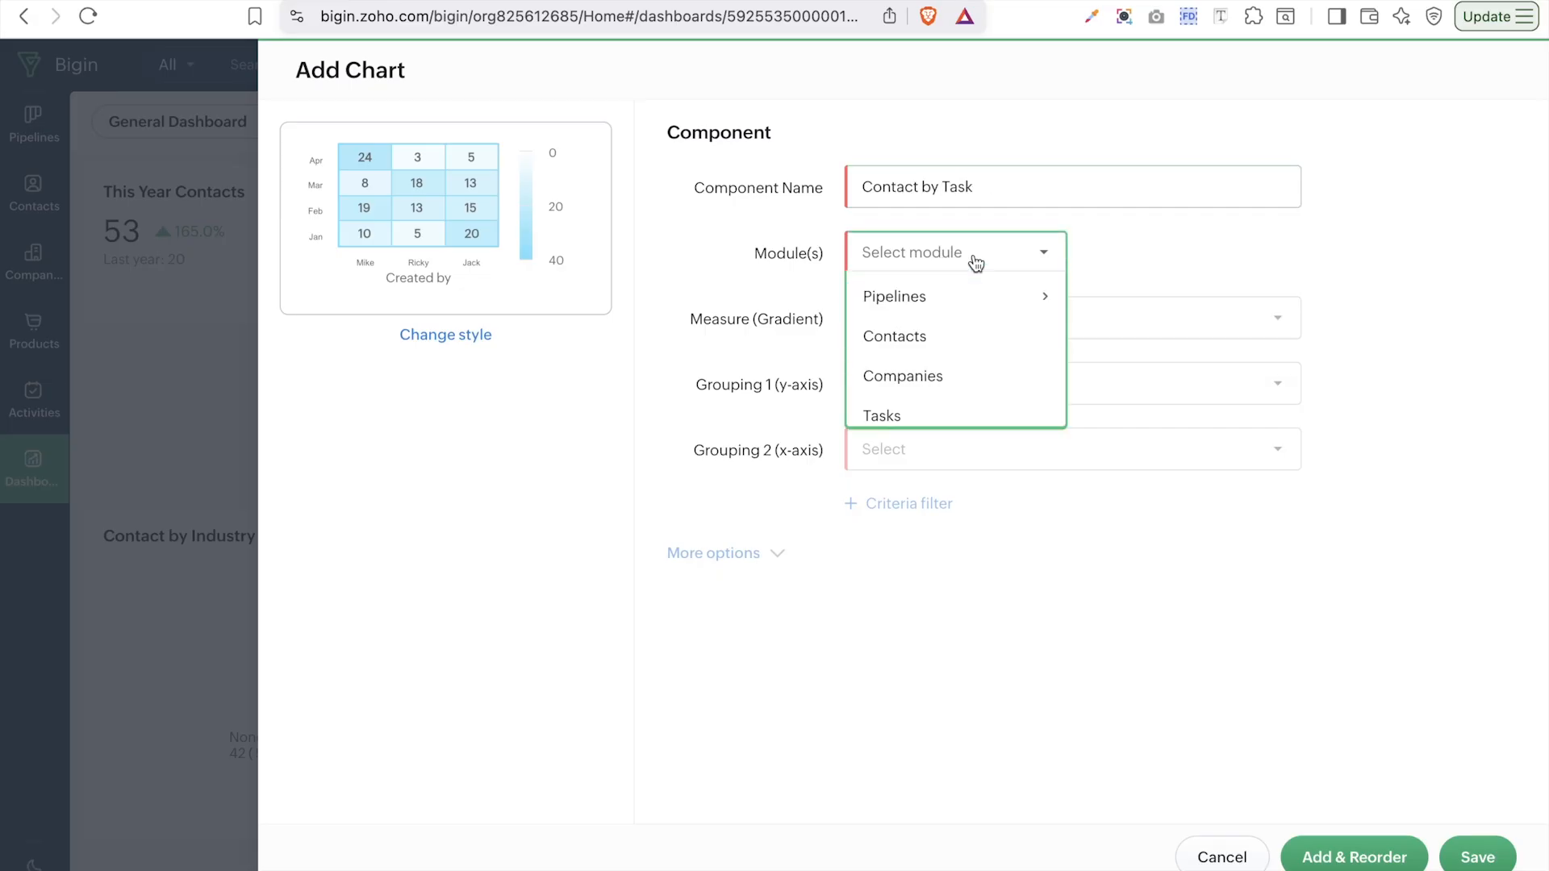
left_click(957, 339)
left_click(1098, 251)
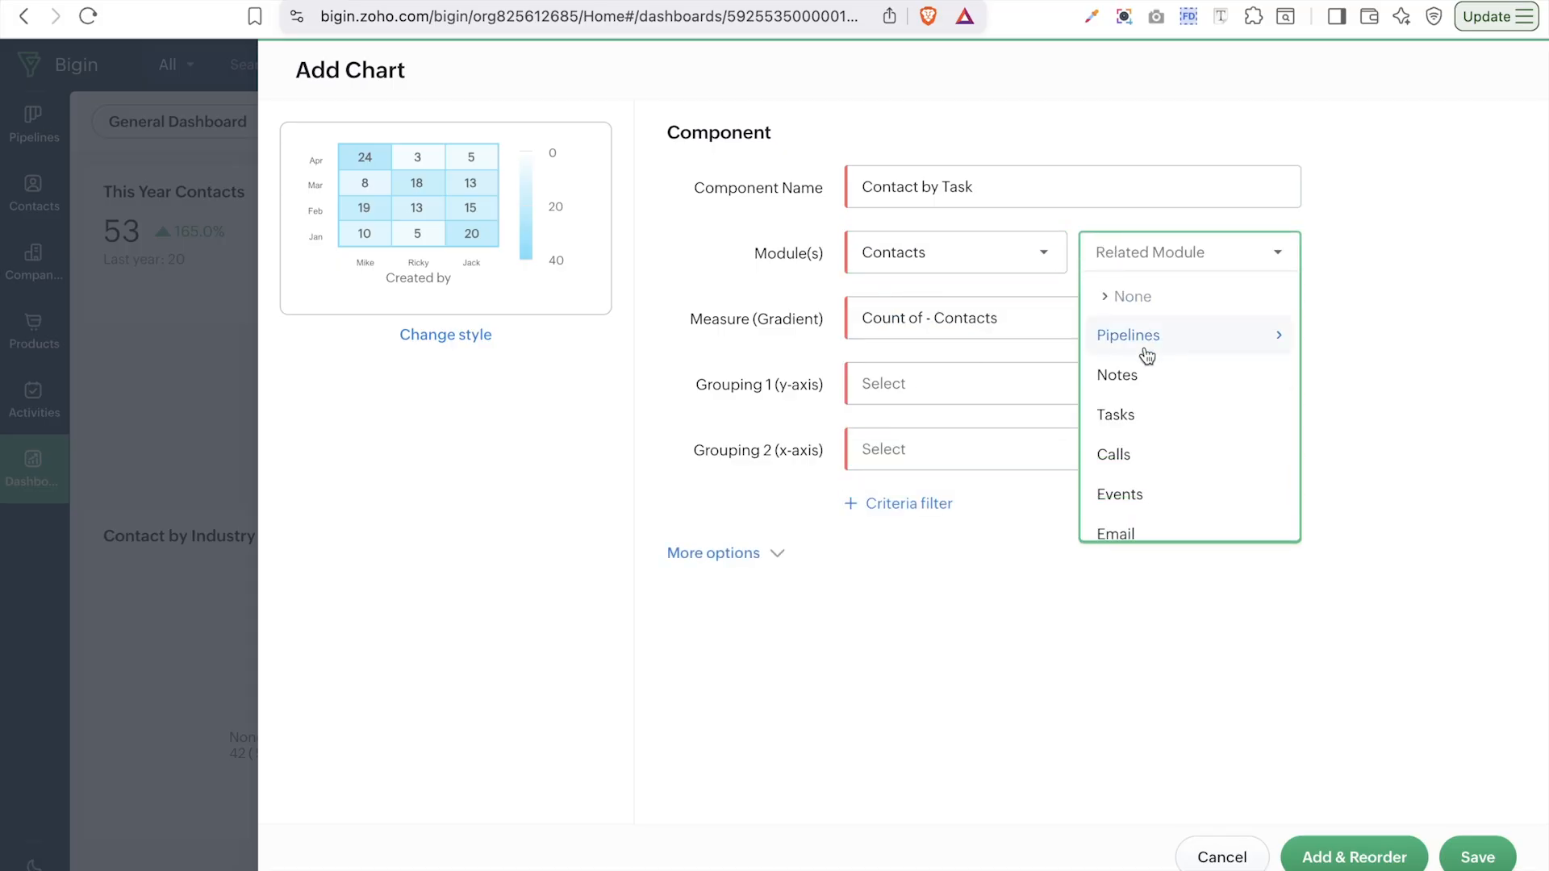
left_click(1138, 409)
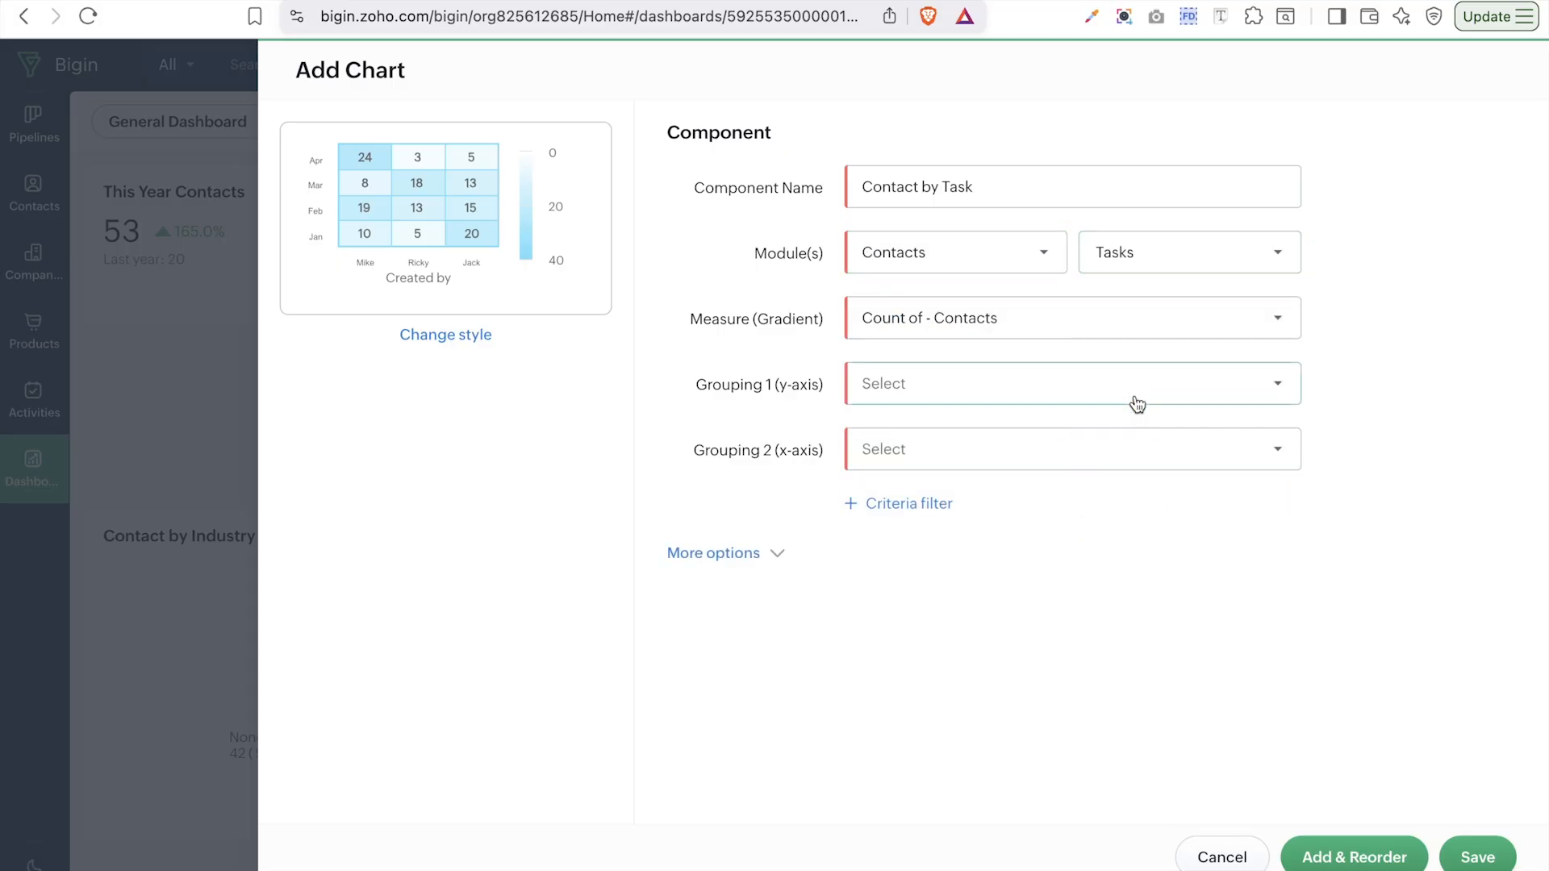
left_click(910, 326)
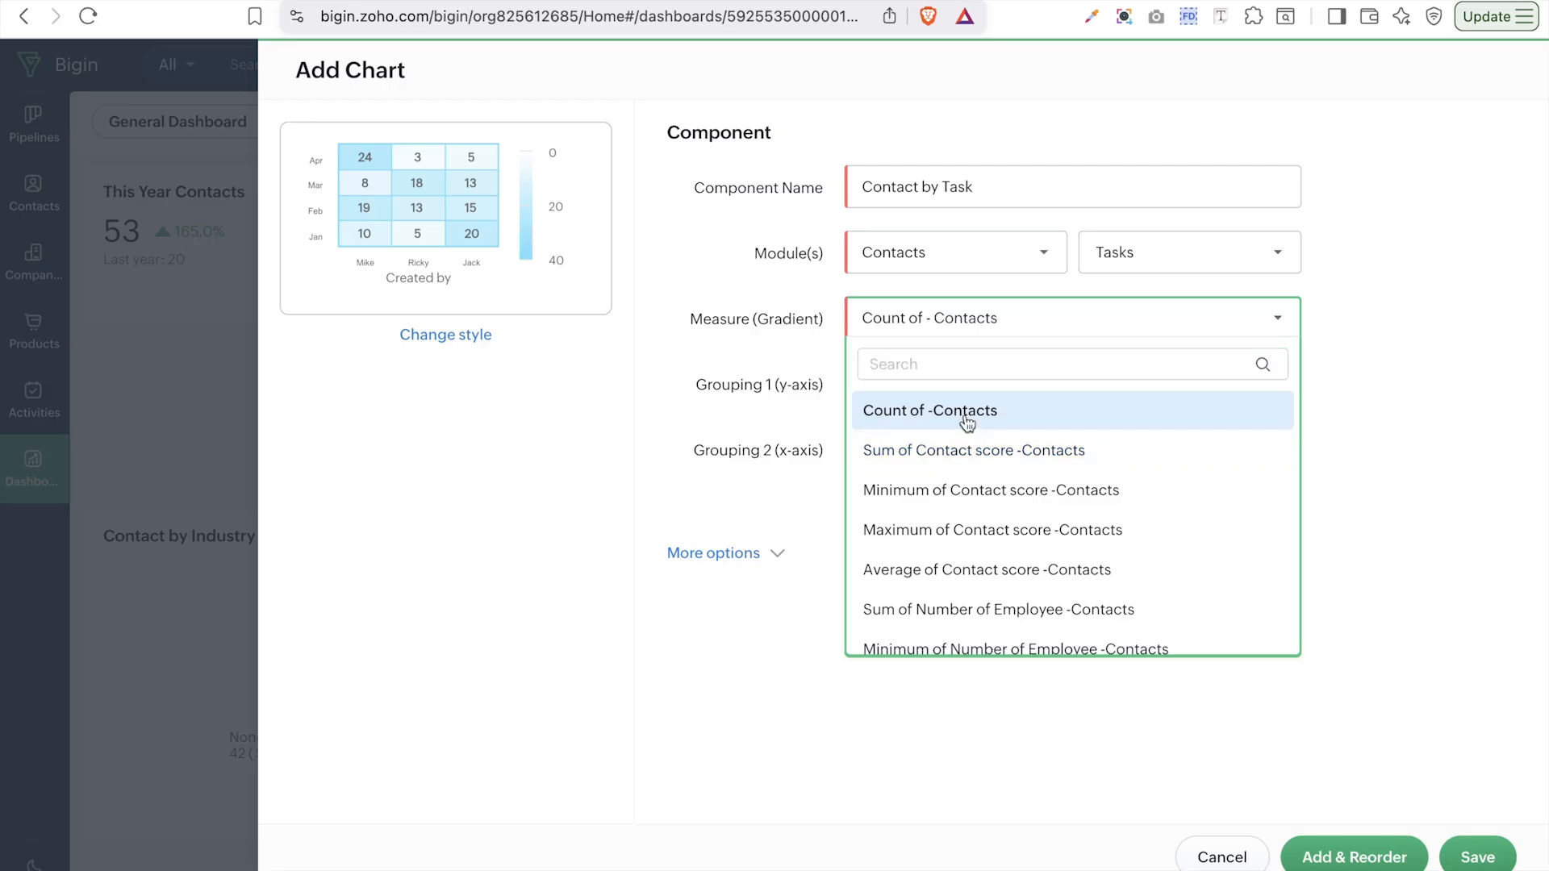
left_click(968, 416)
- Group the y-axis by contact created year and the x-axis by task created year, then save
left_click(951, 399)
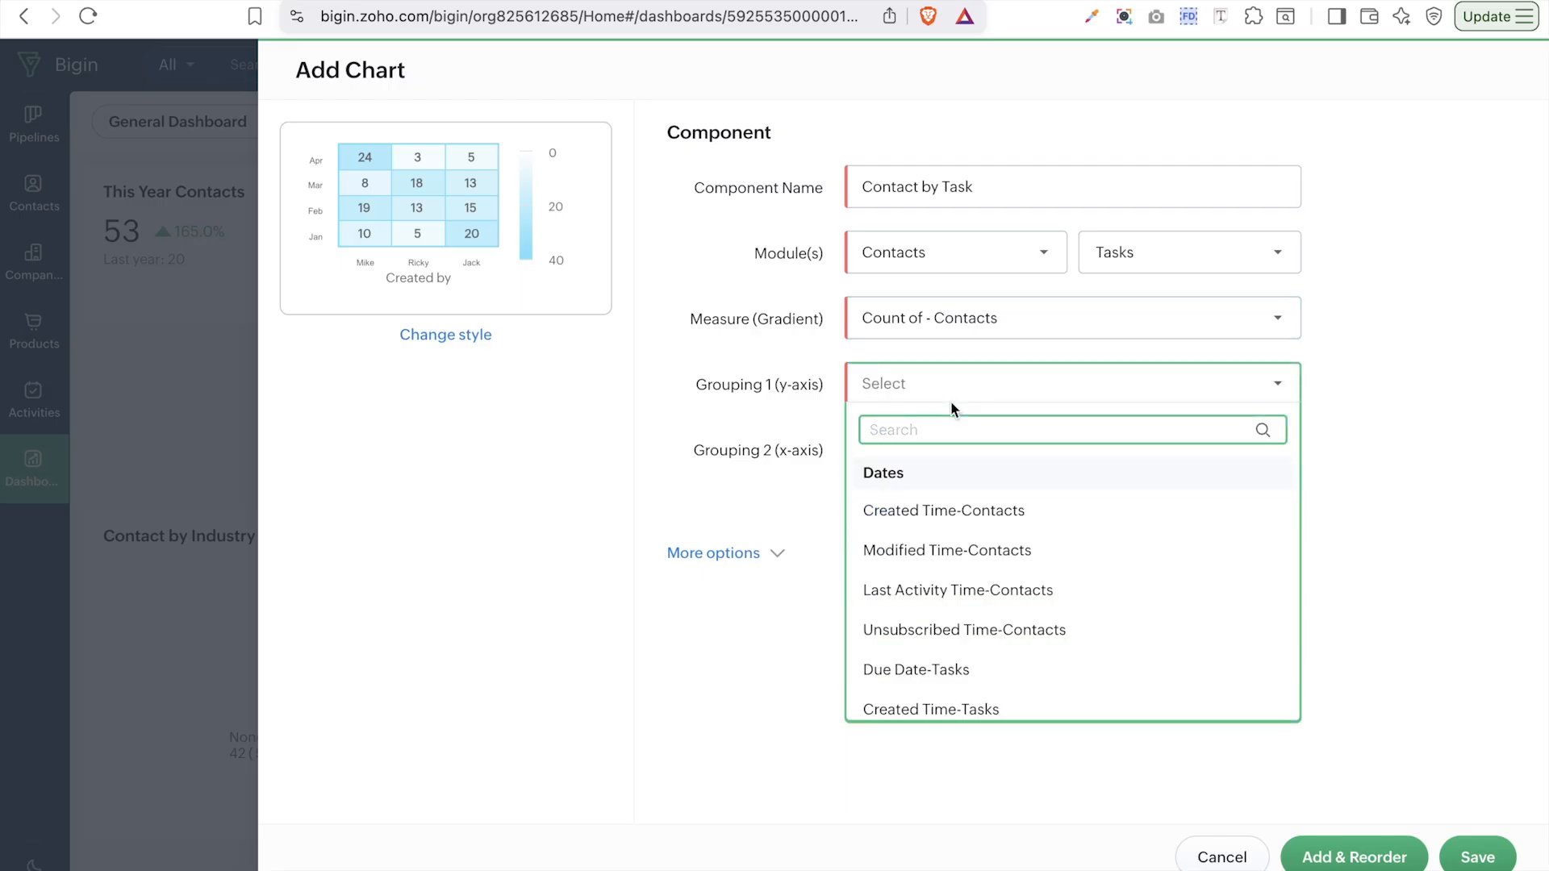
mouse_move(968, 522)
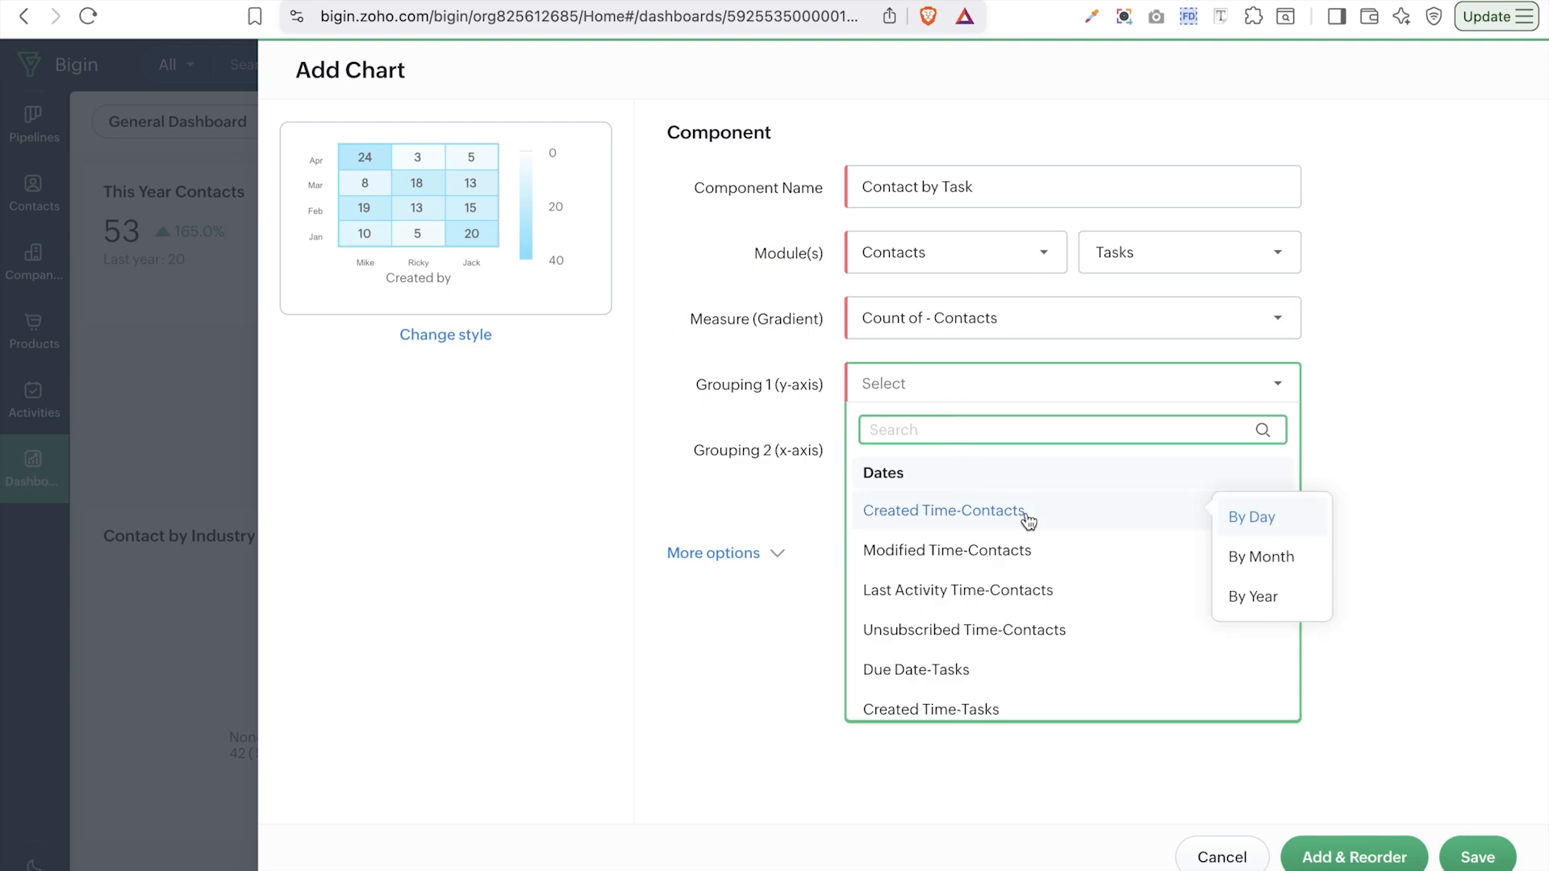
left_click(1254, 596)
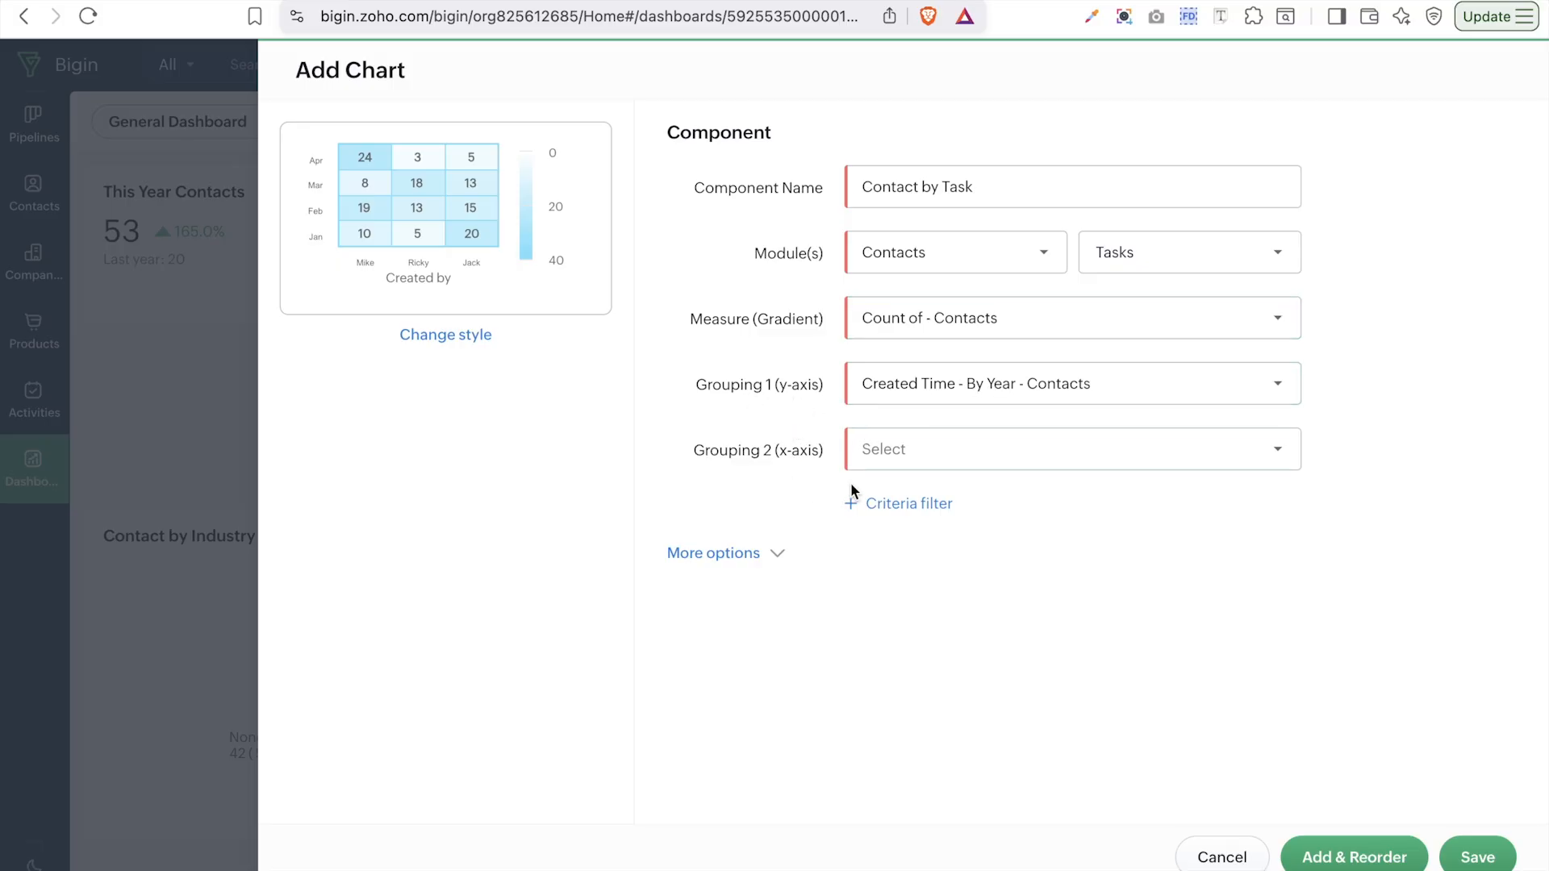
left_click(938, 466)
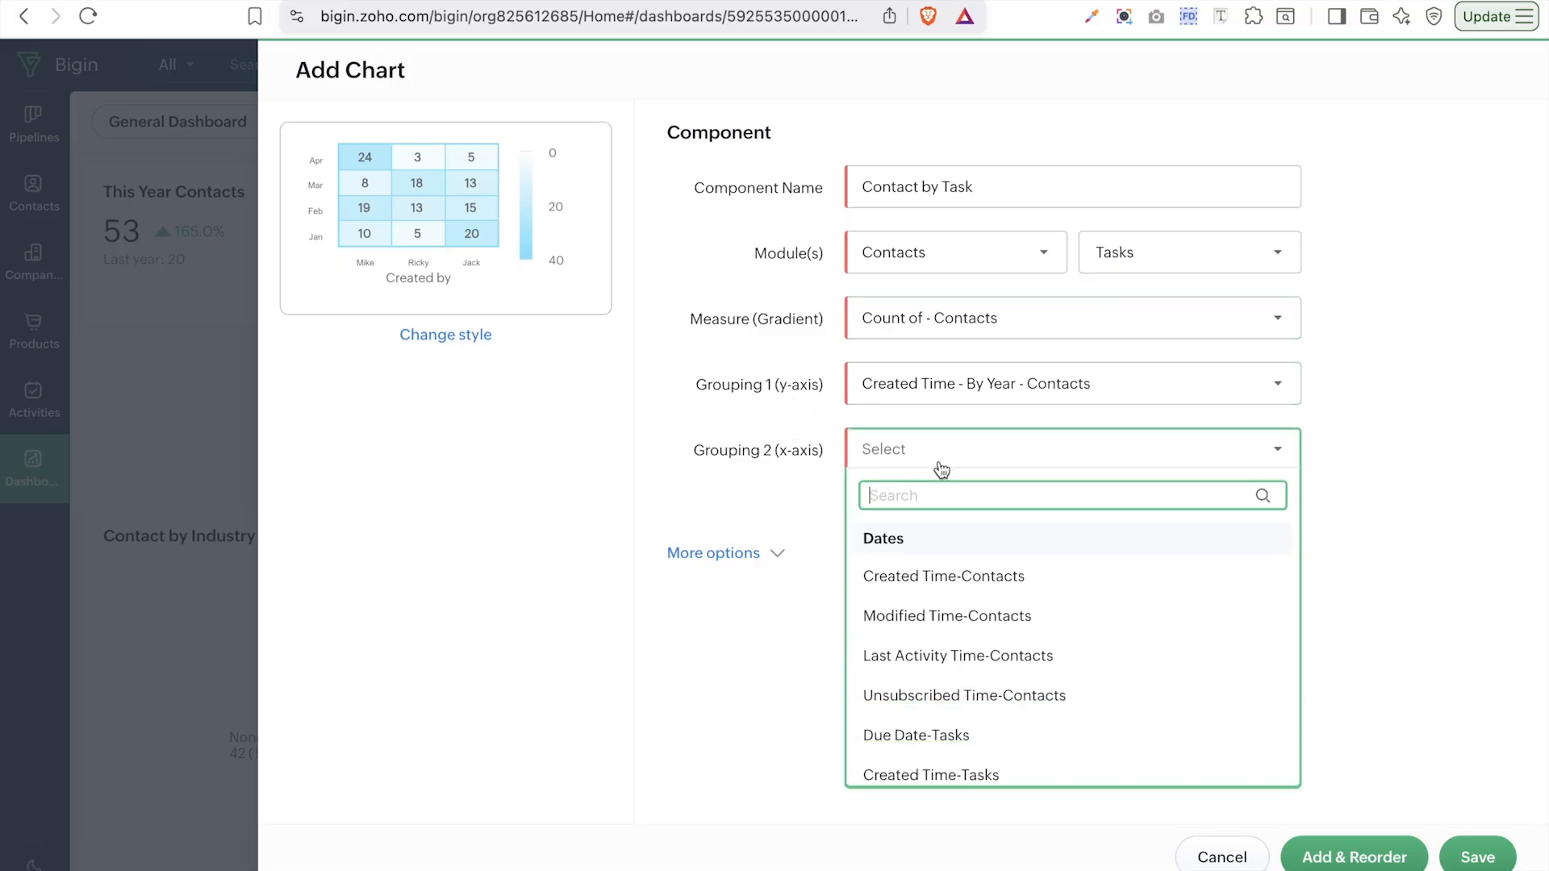
mouse_move(1079, 649)
scroll(1079, 649, "down", 5)
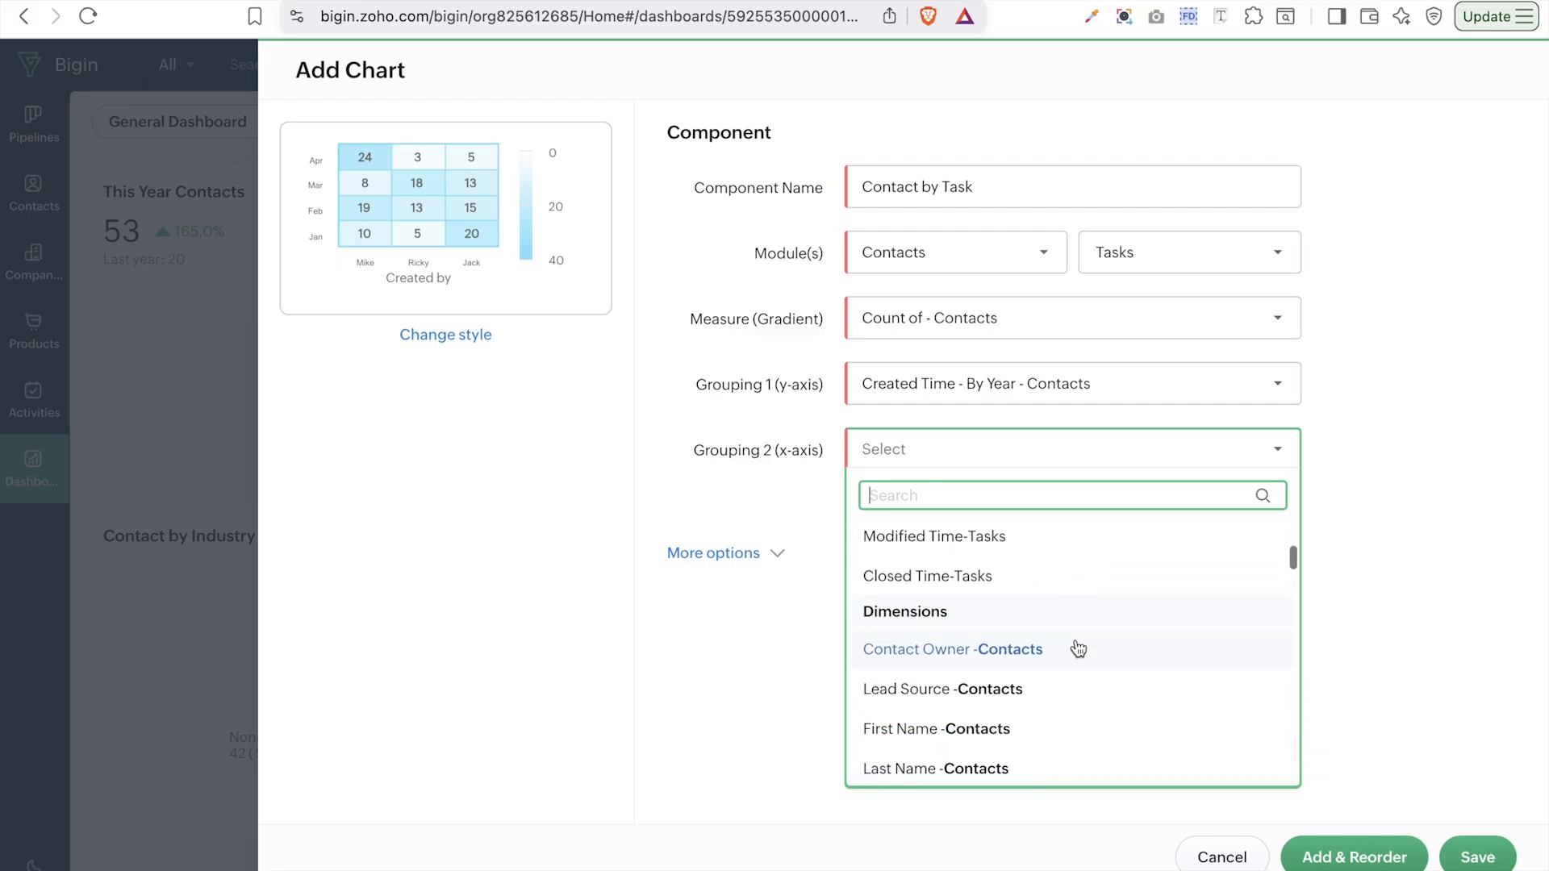
scroll(1079, 649, "down", 5)
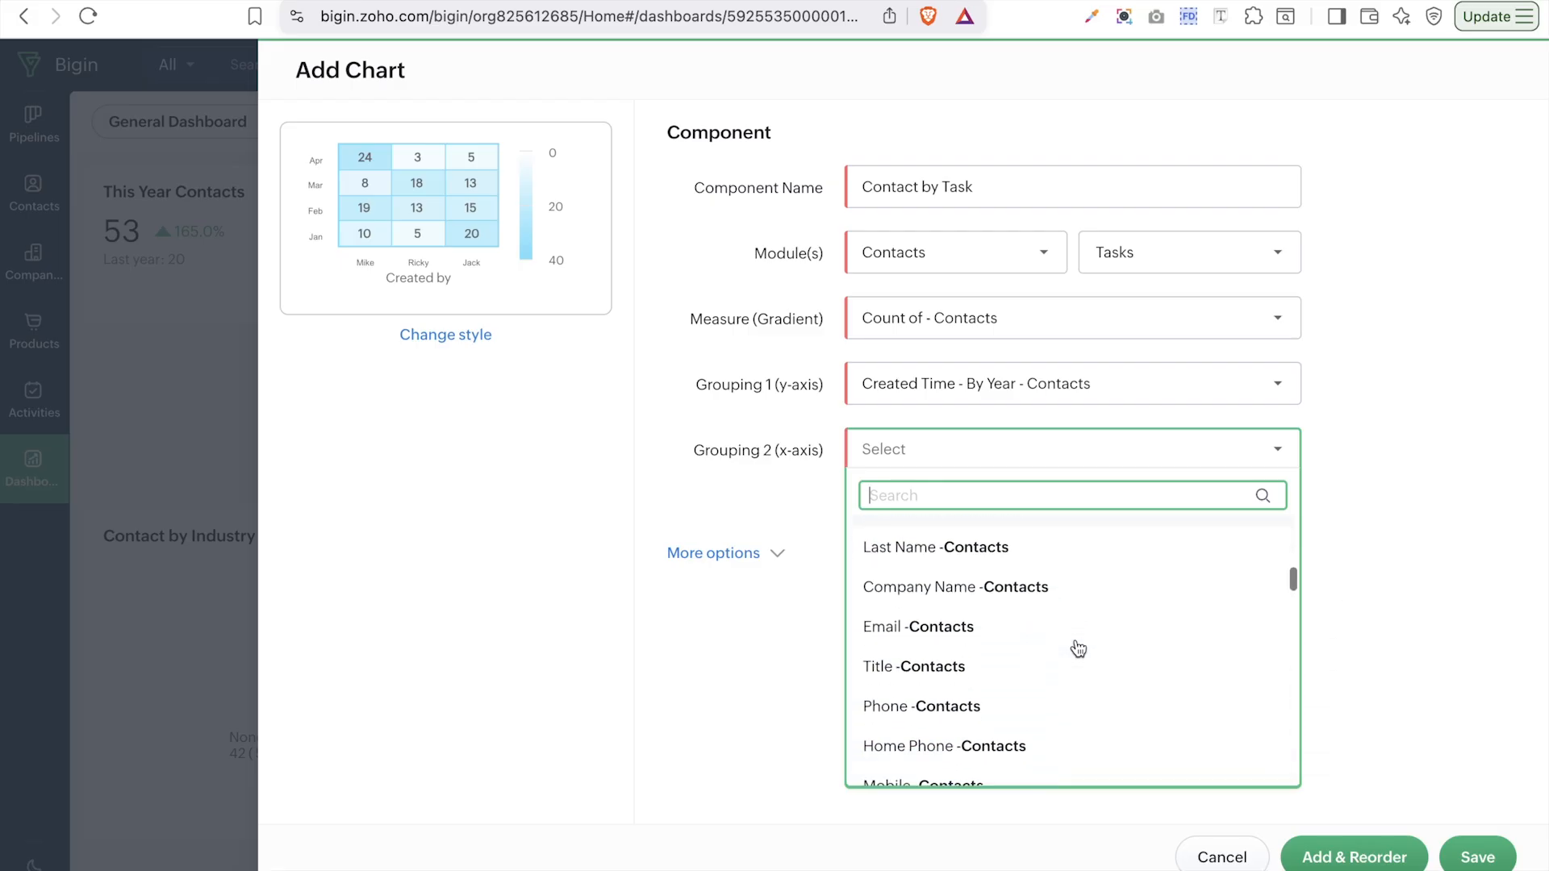
scroll(1079, 649, "up", 8)
scroll(1079, 649, "up", 2)
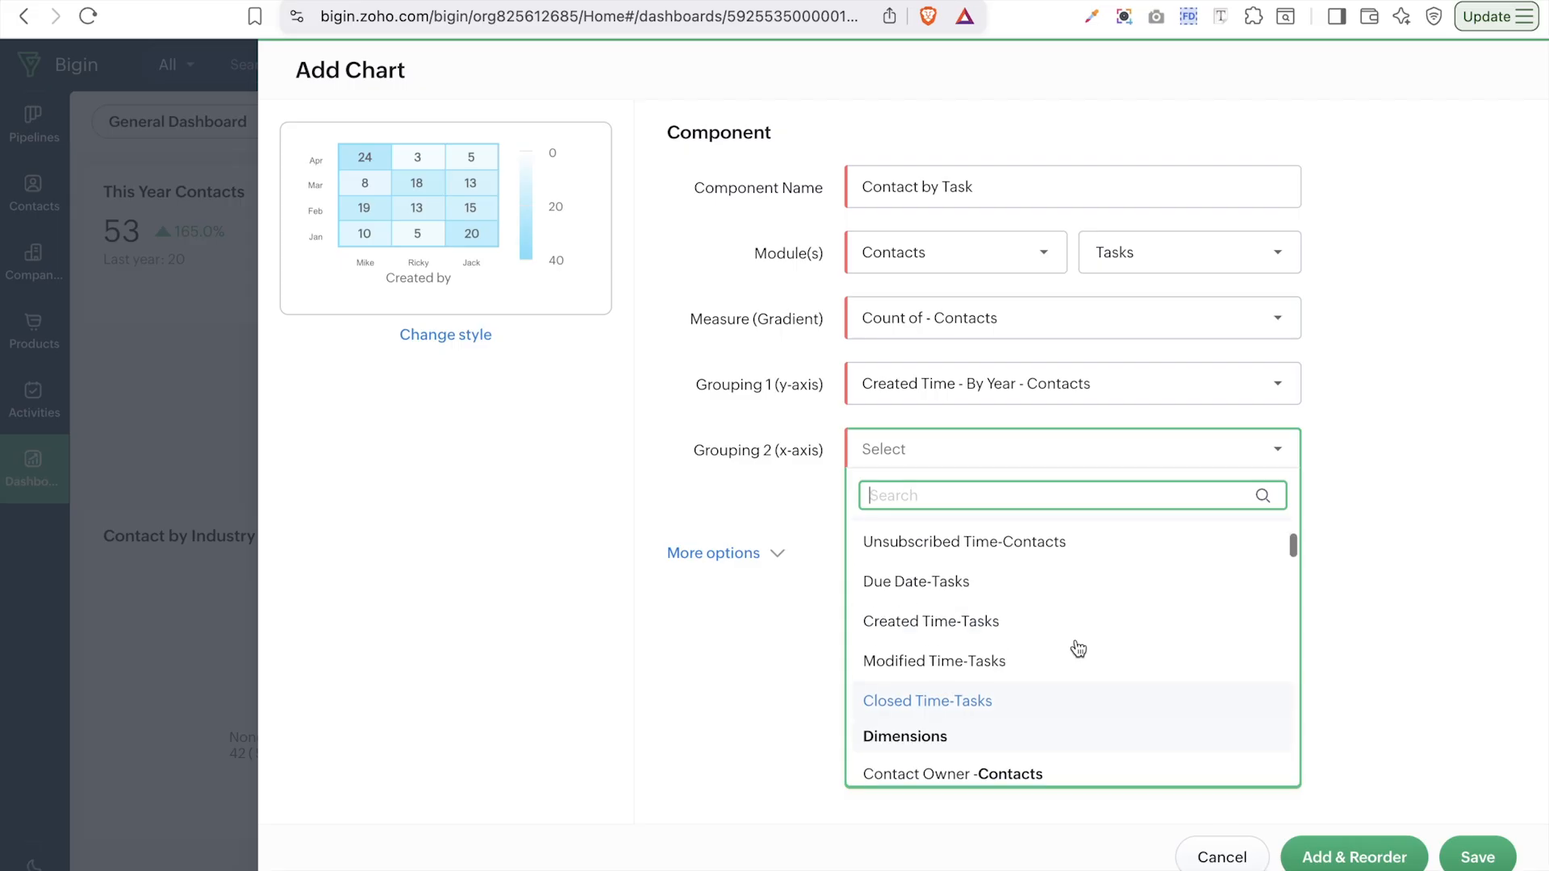
left_click(933, 636)
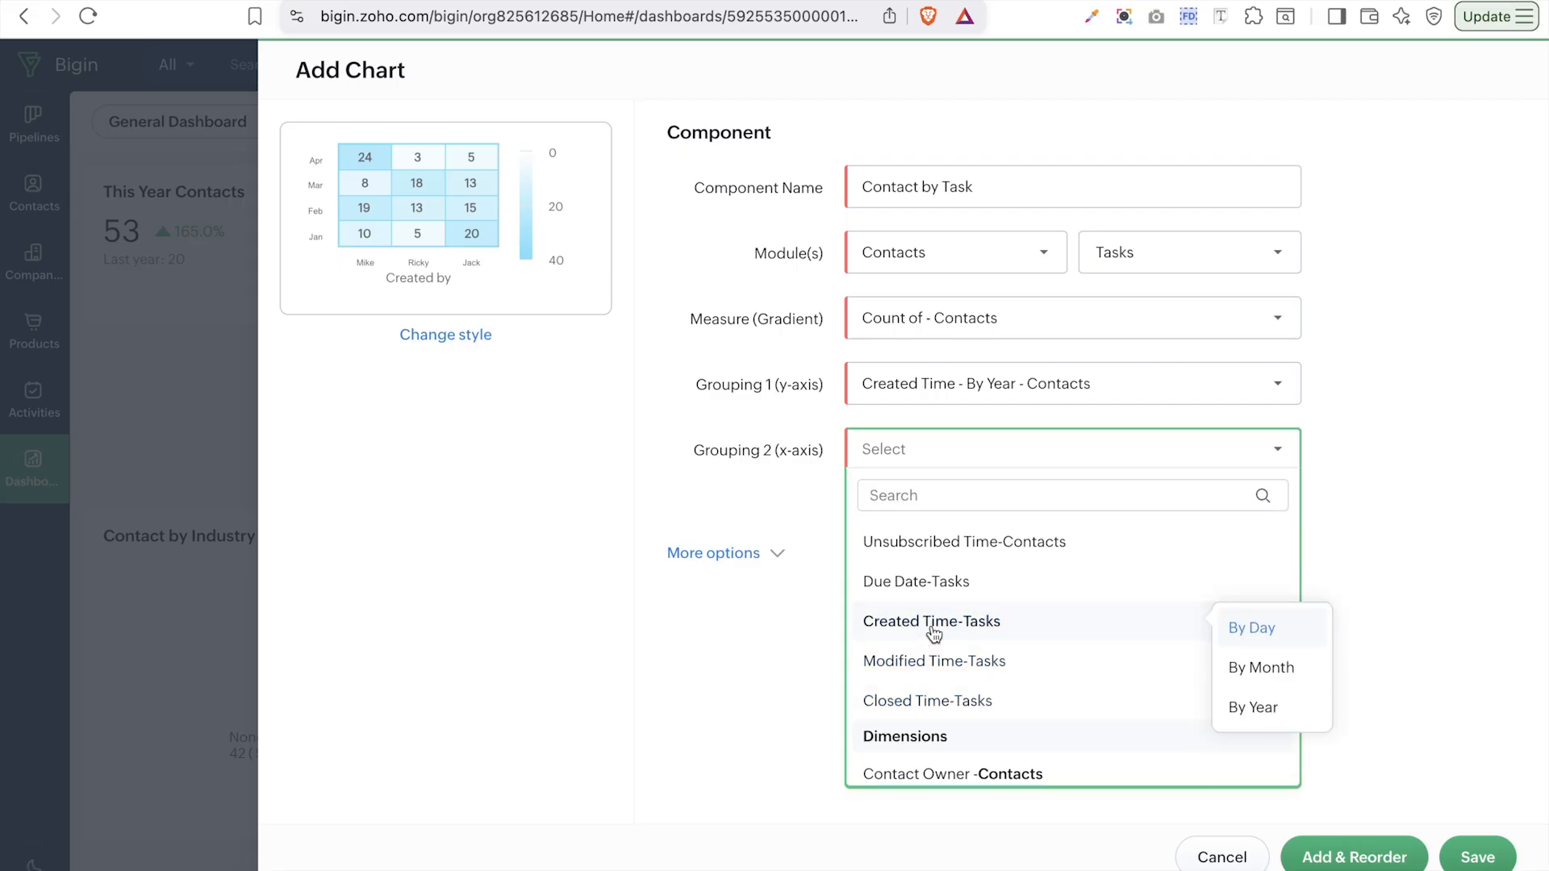
left_click(1256, 710)
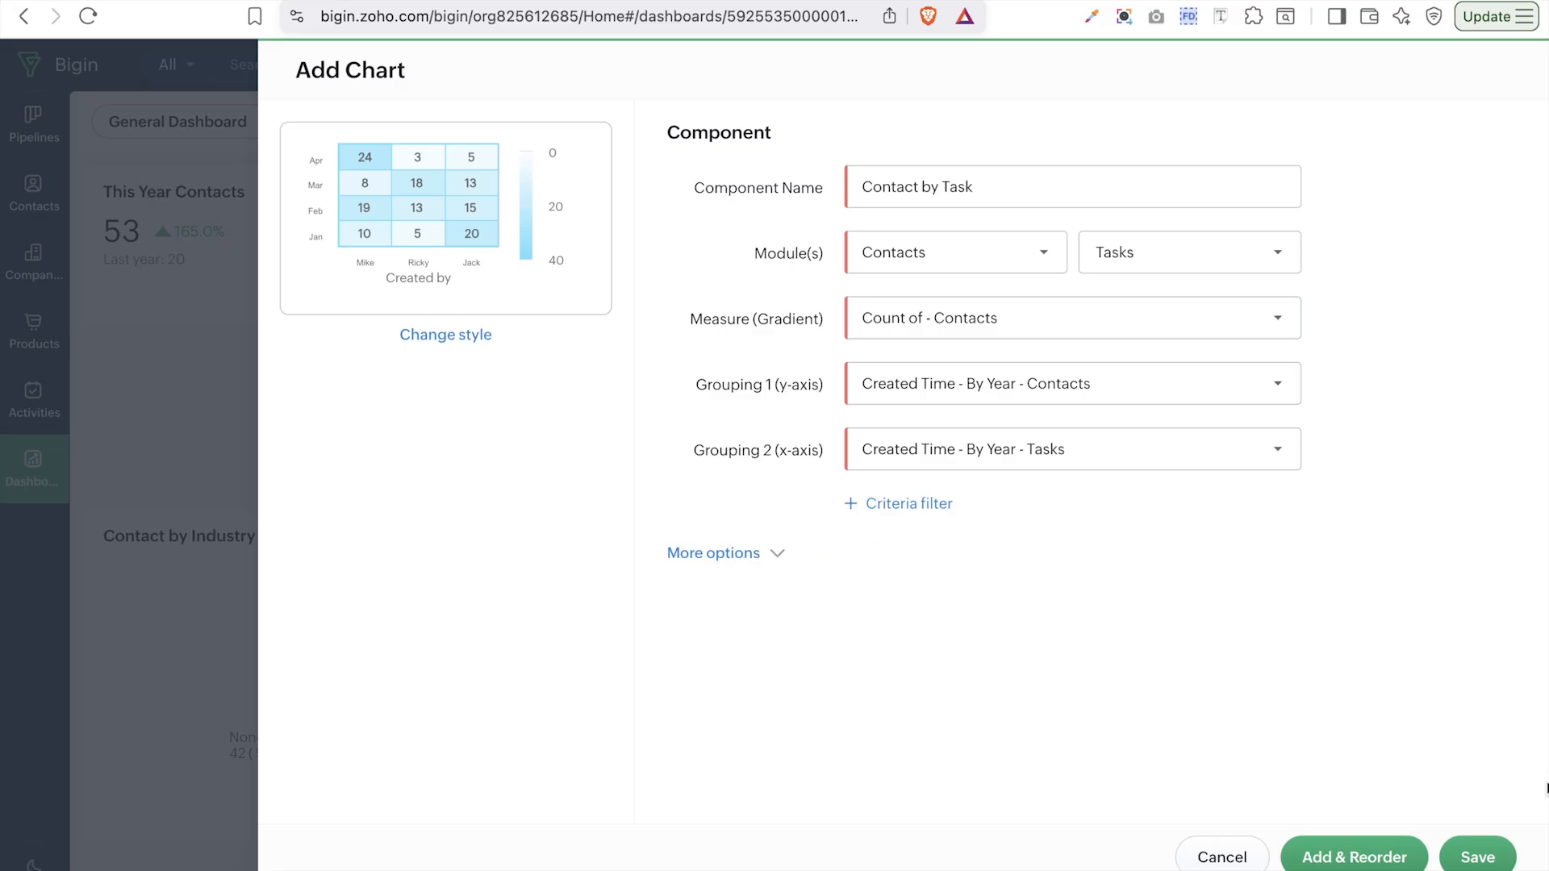
left_click(1492, 860)
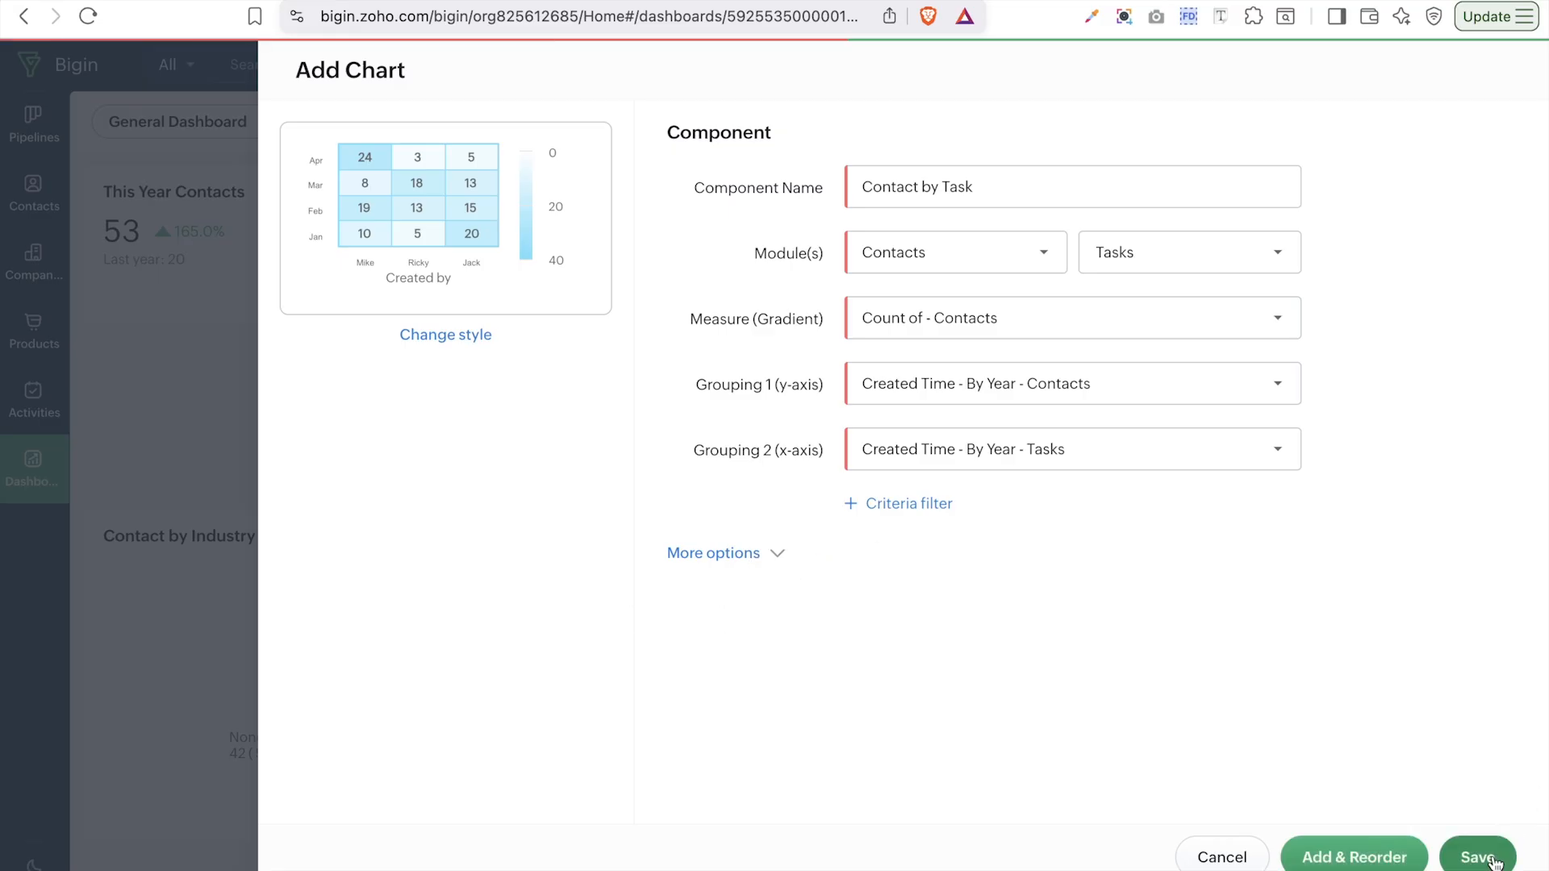
scroll(1286, 647, "down", 3)
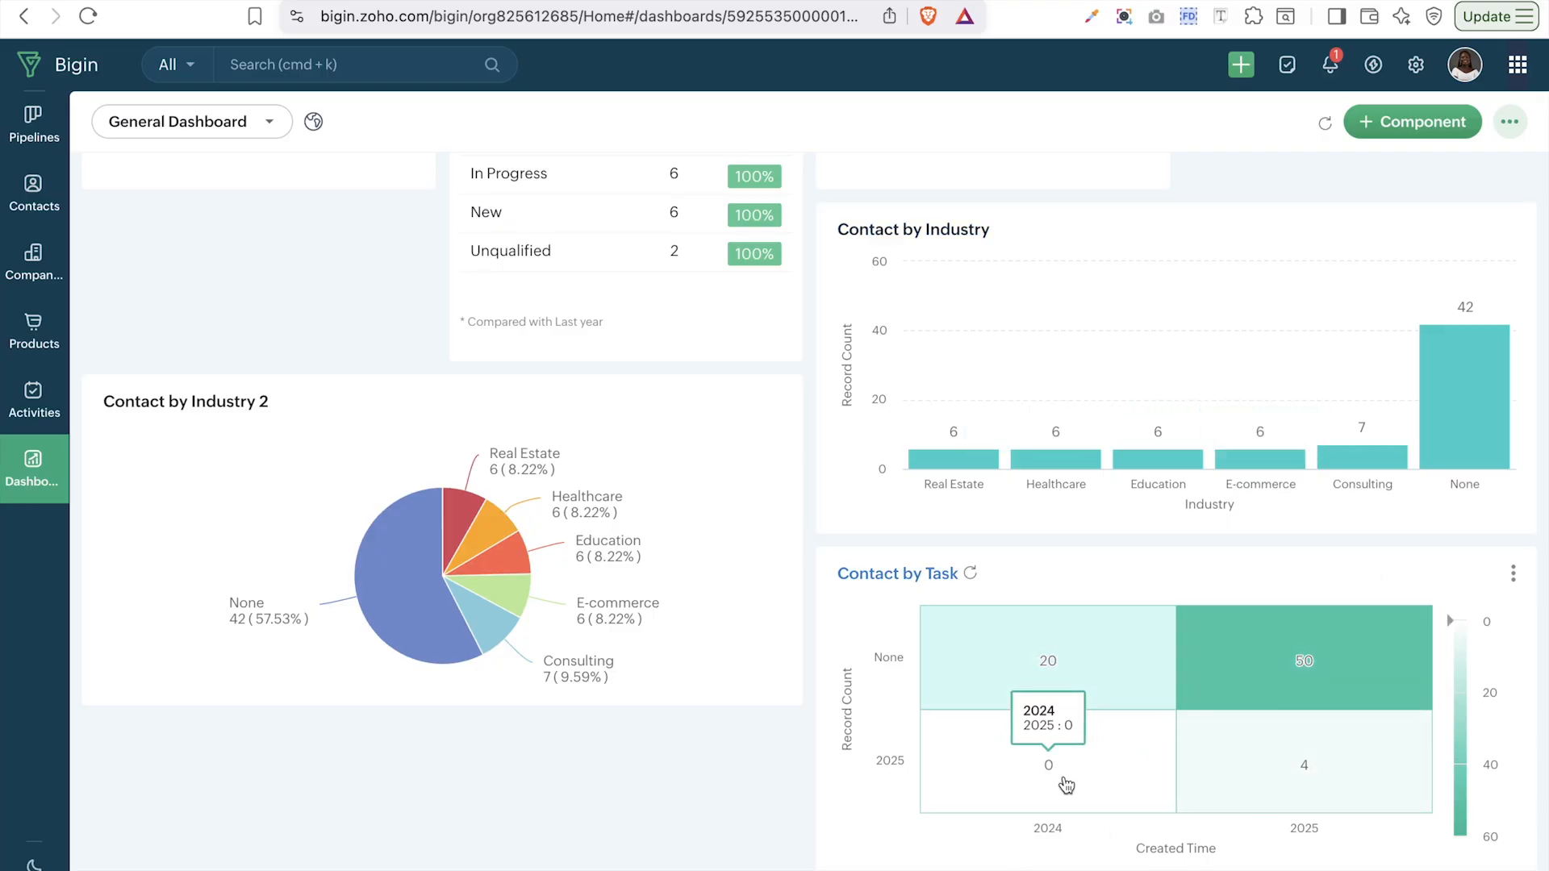
- Add a Target Meter component in the Dial Gauge style
left_click(1372, 125)
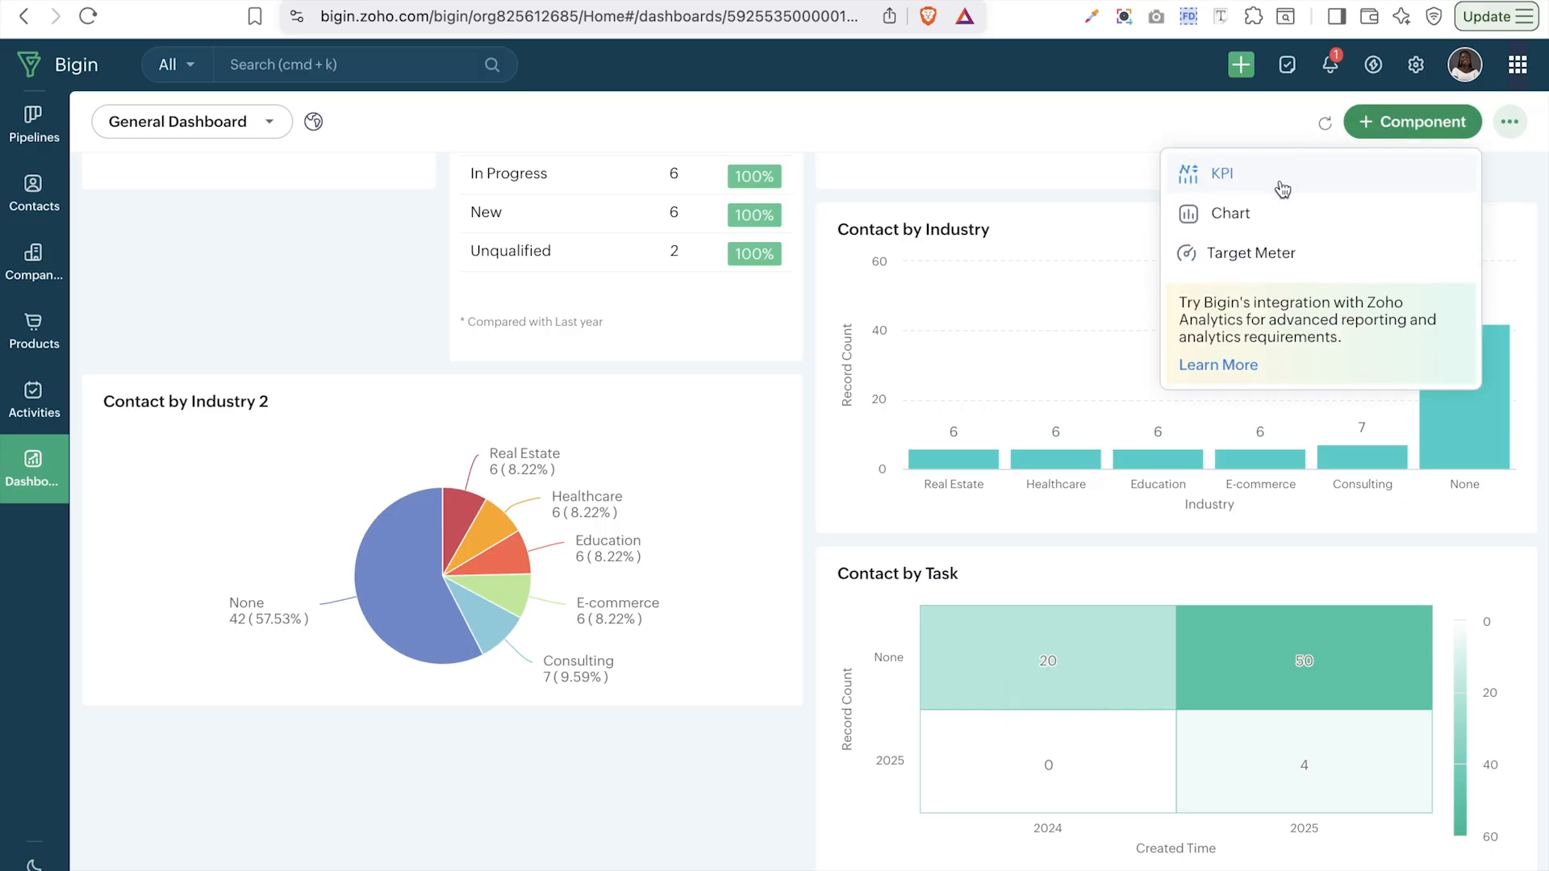
left_click(1267, 250)
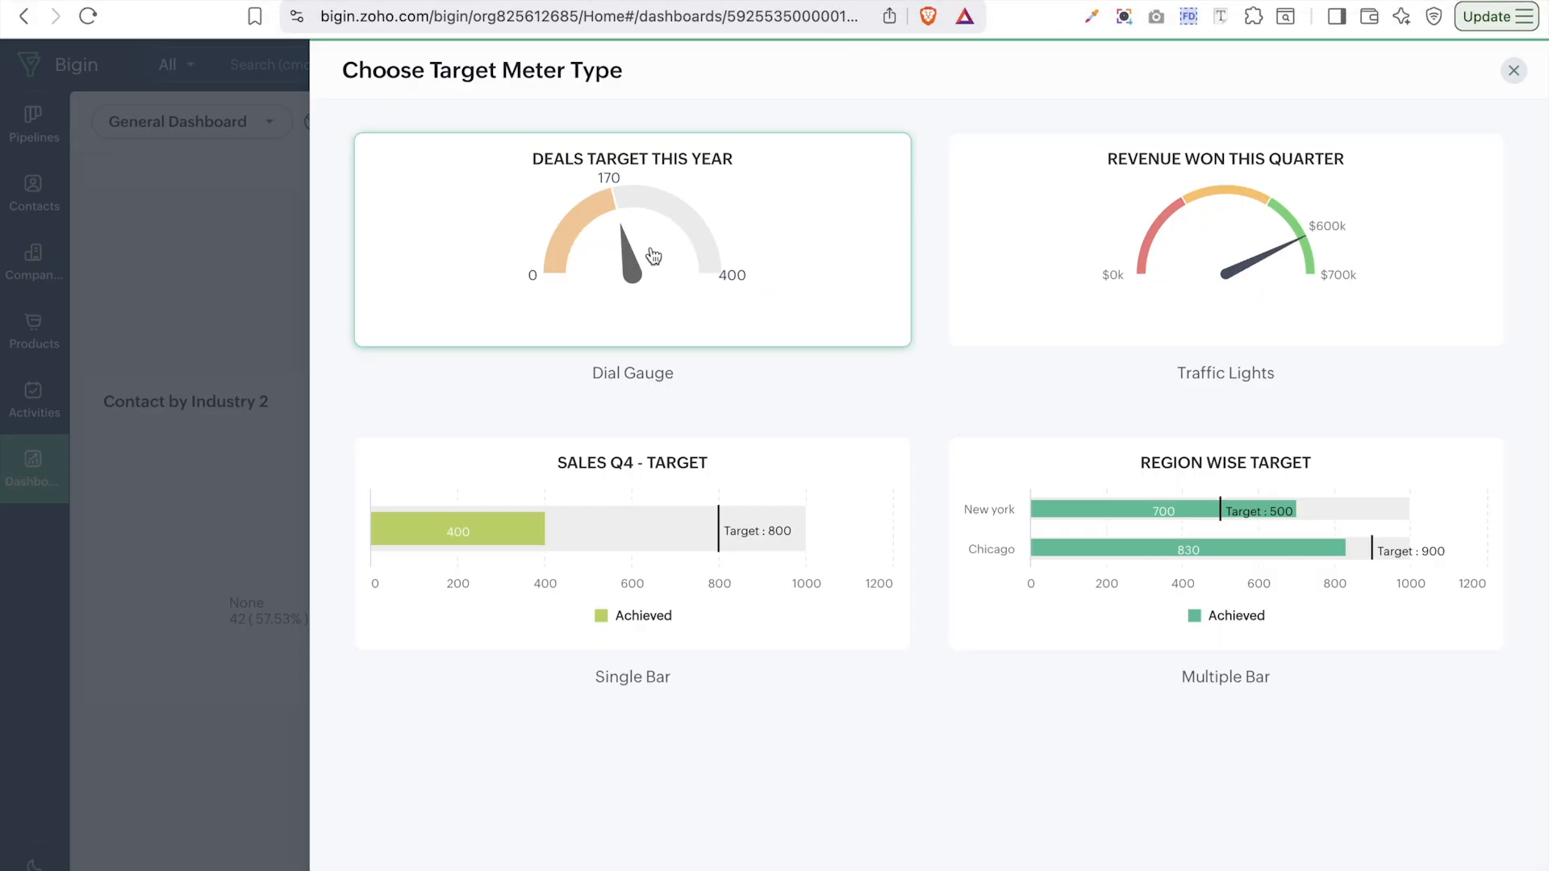
left_click(698, 247)
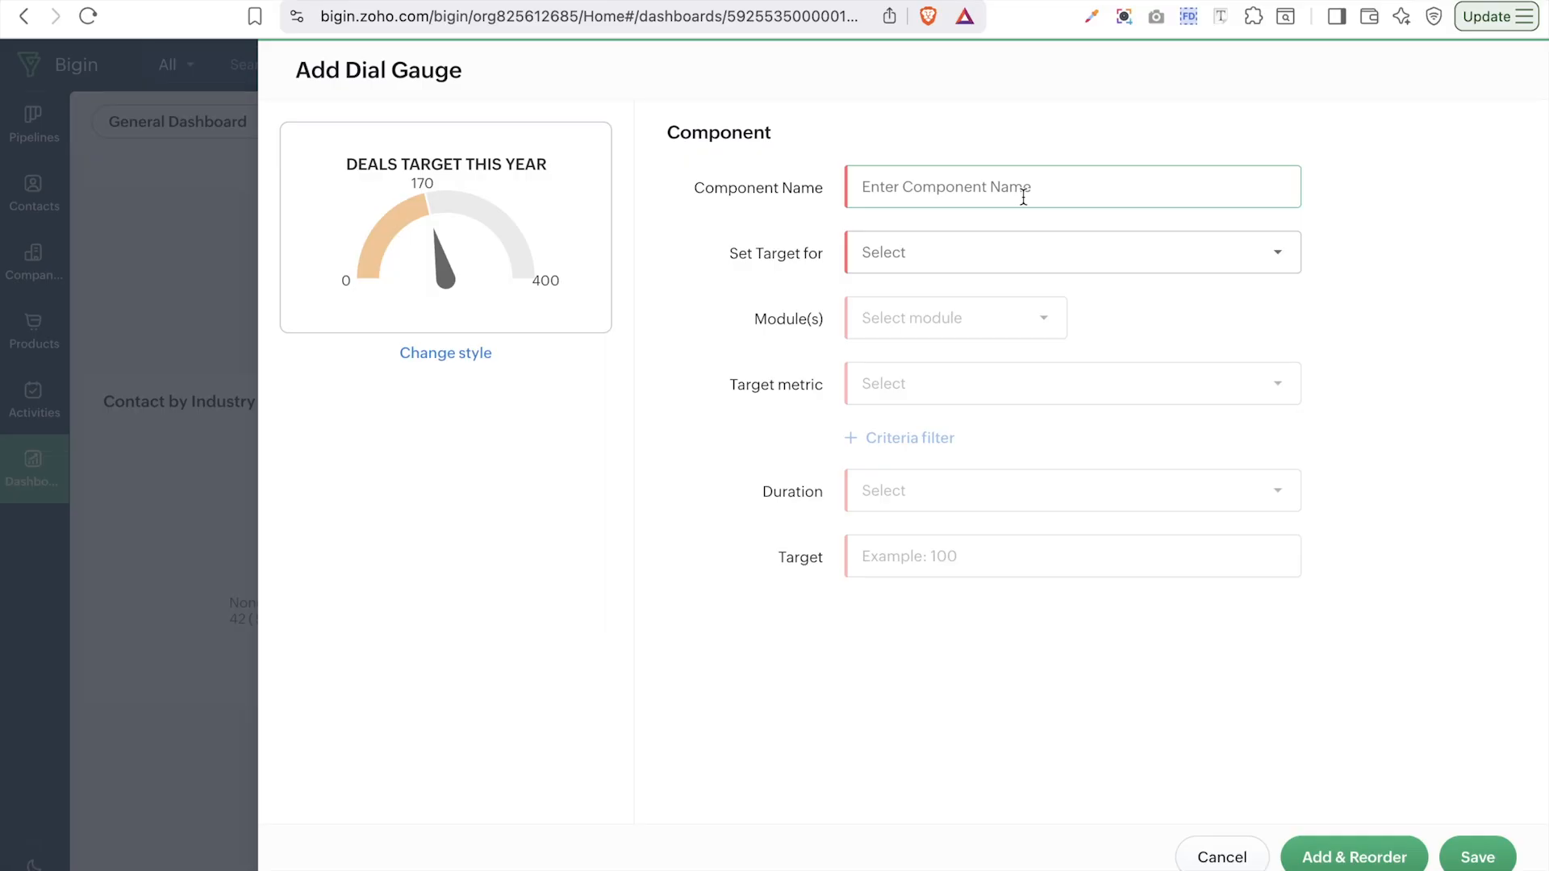
- Name the gauge 'Contacts', targeting the entire organization on the Contacts module
left_click(1023, 197)
key("Caps_Lock")
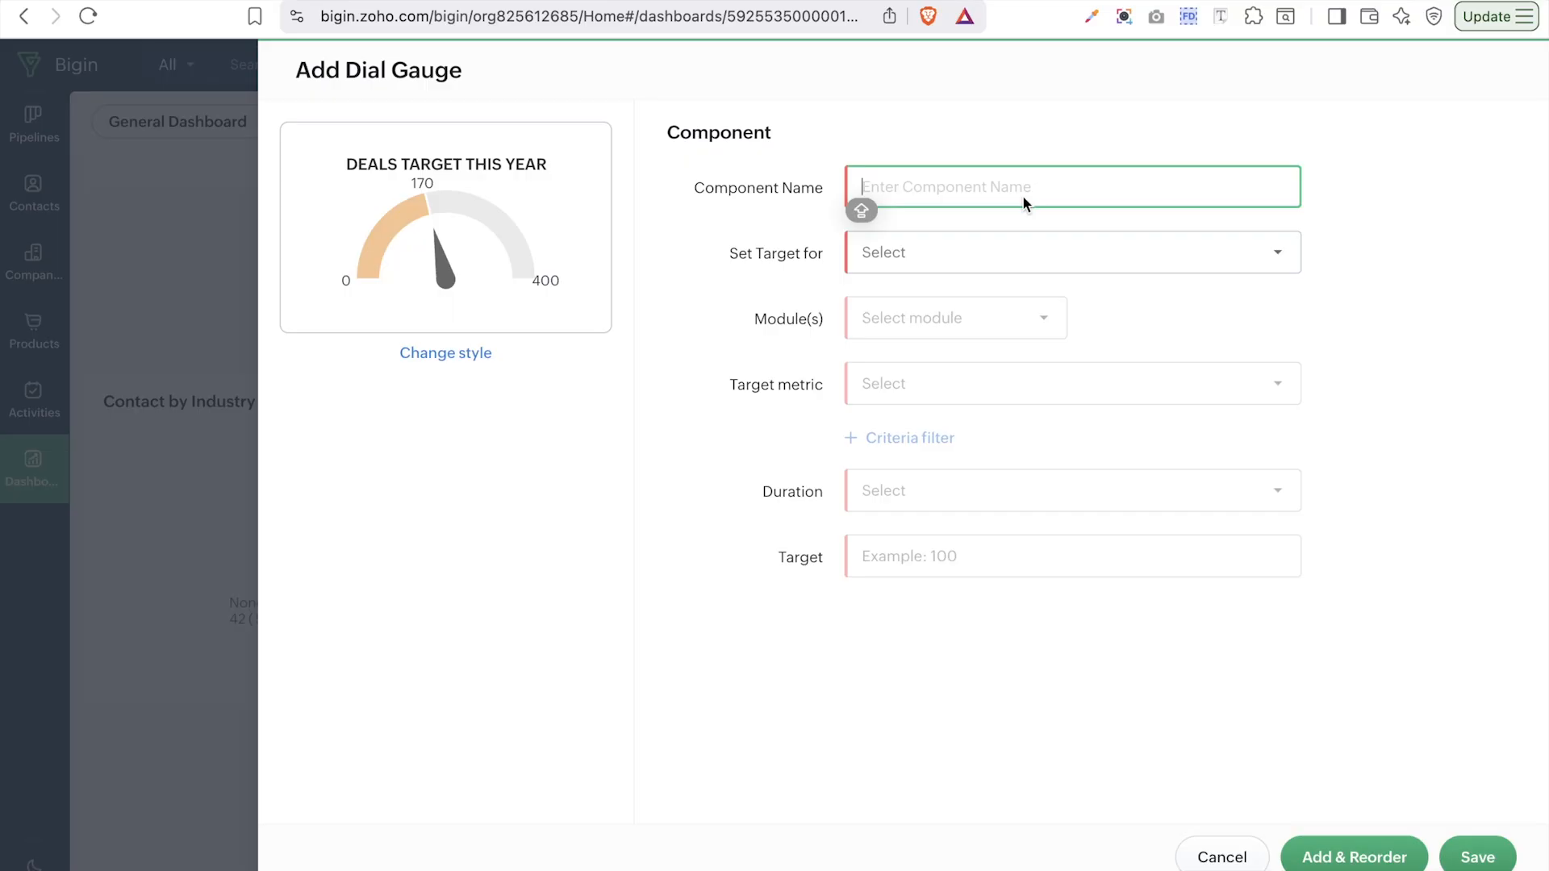
type("Contacts")
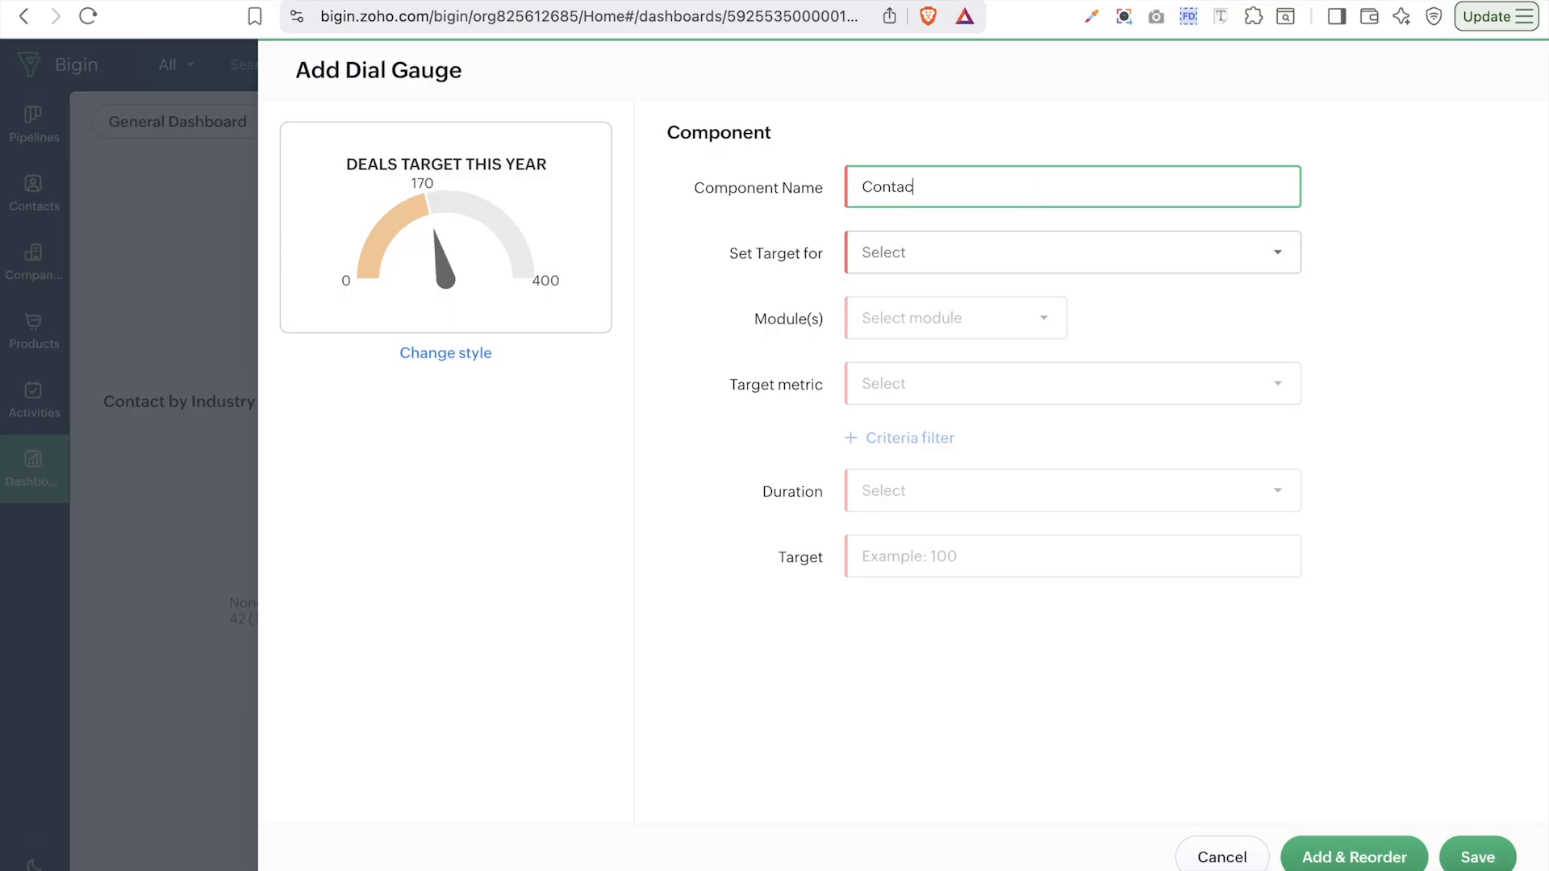
left_click(947, 270)
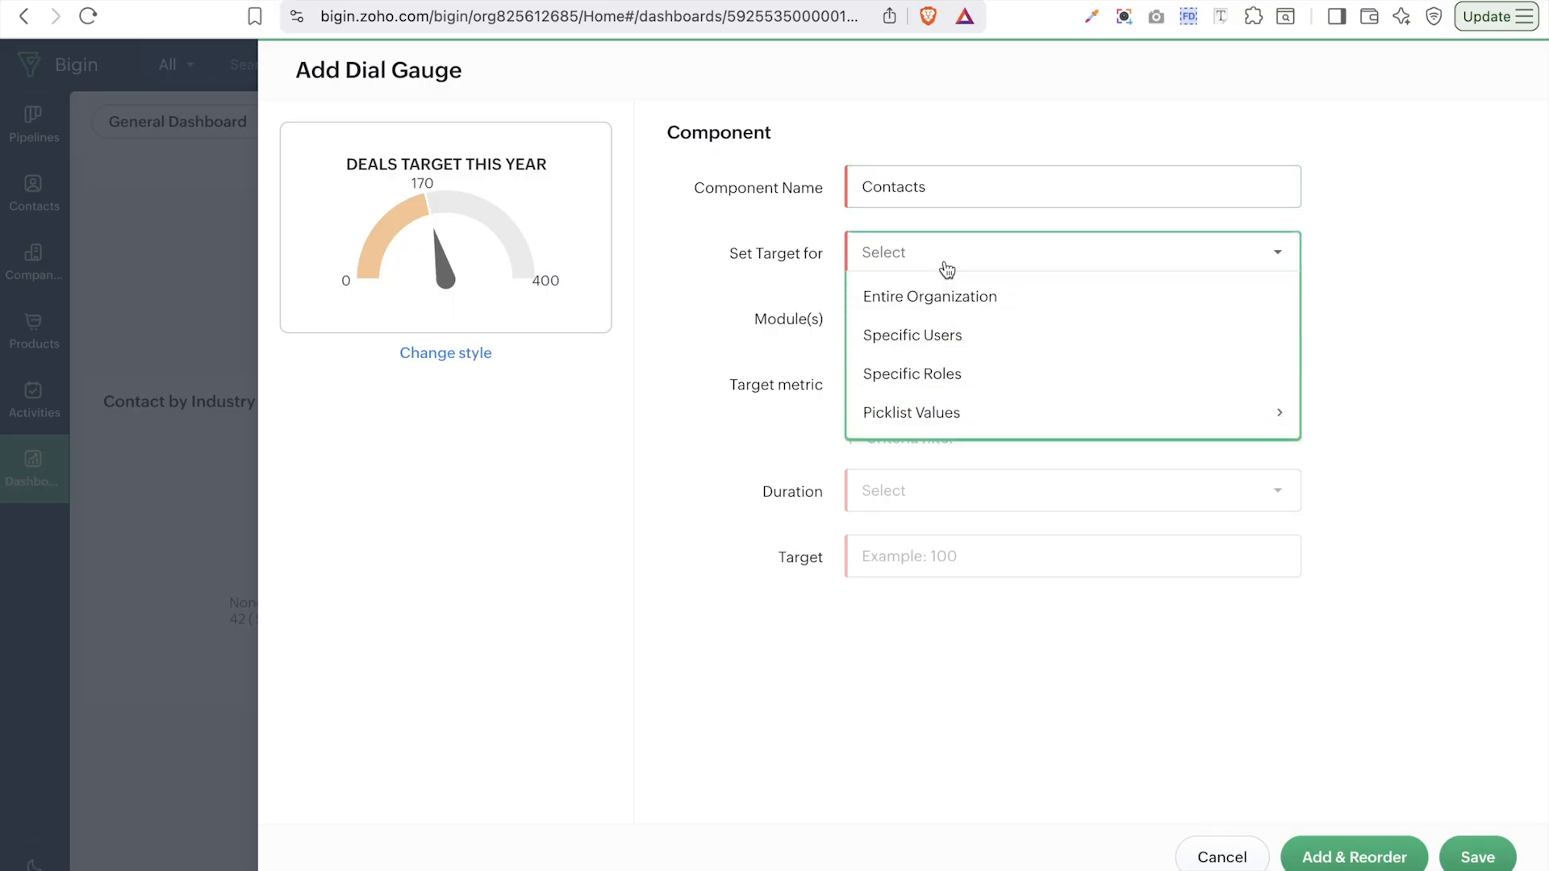
left_click(981, 297)
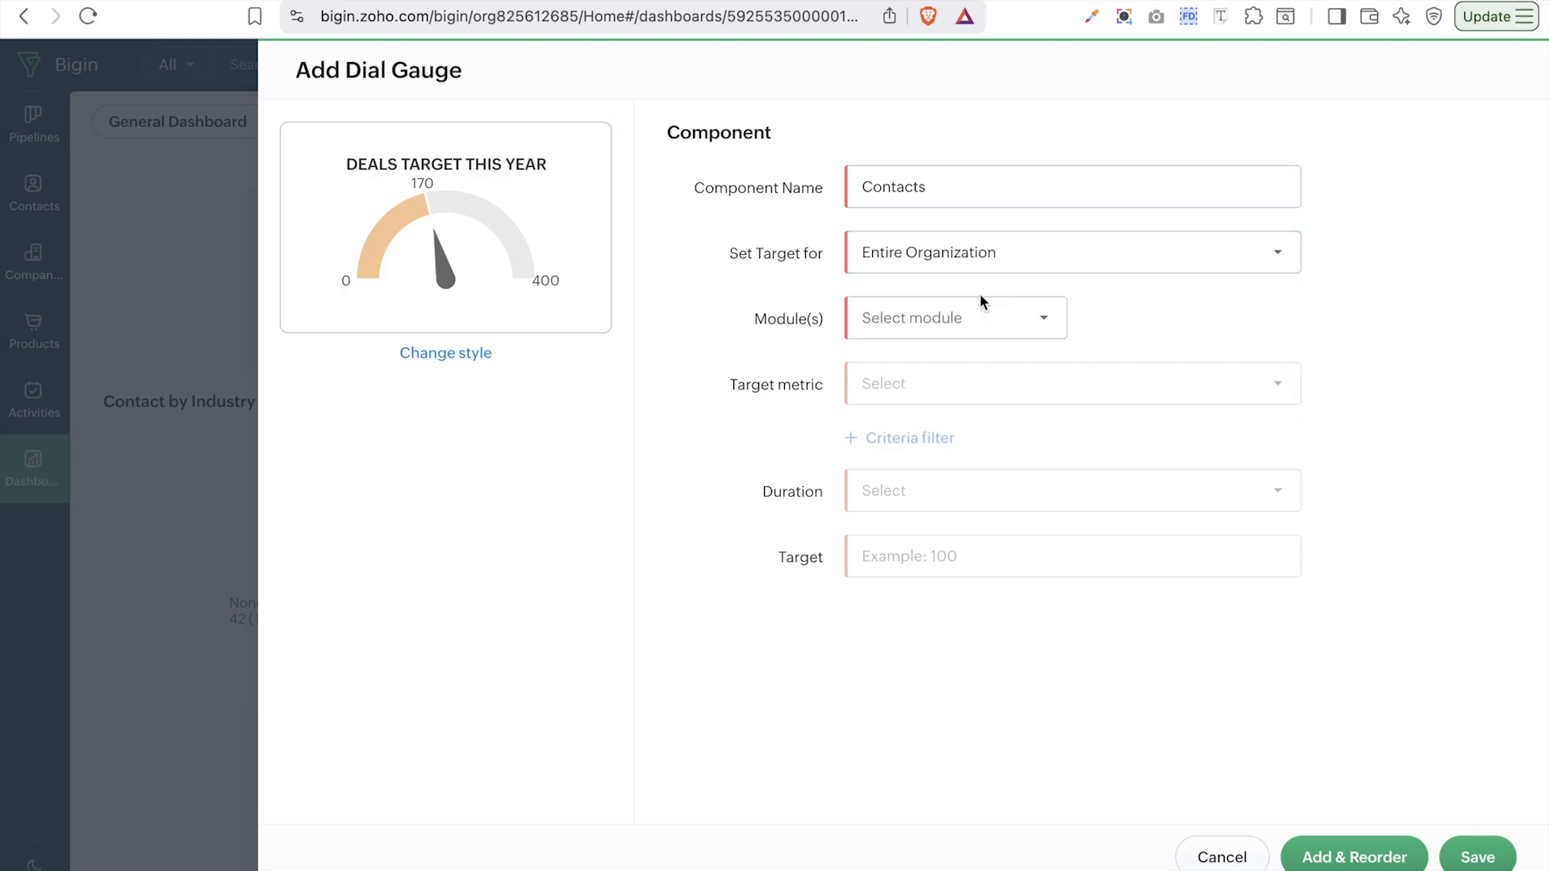
left_click(993, 322)
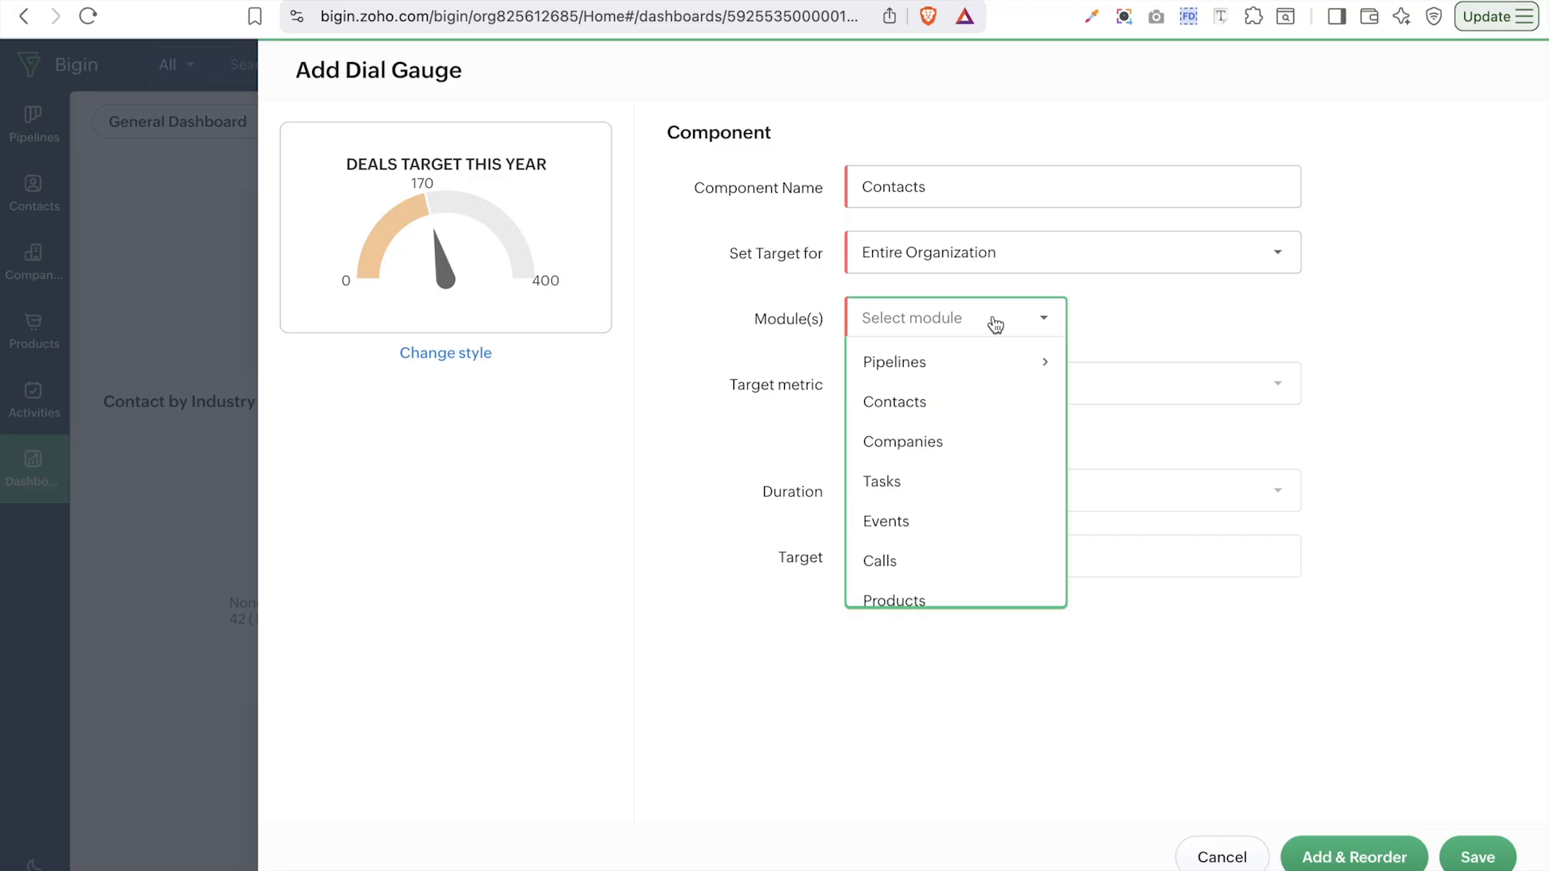
left_click(907, 404)
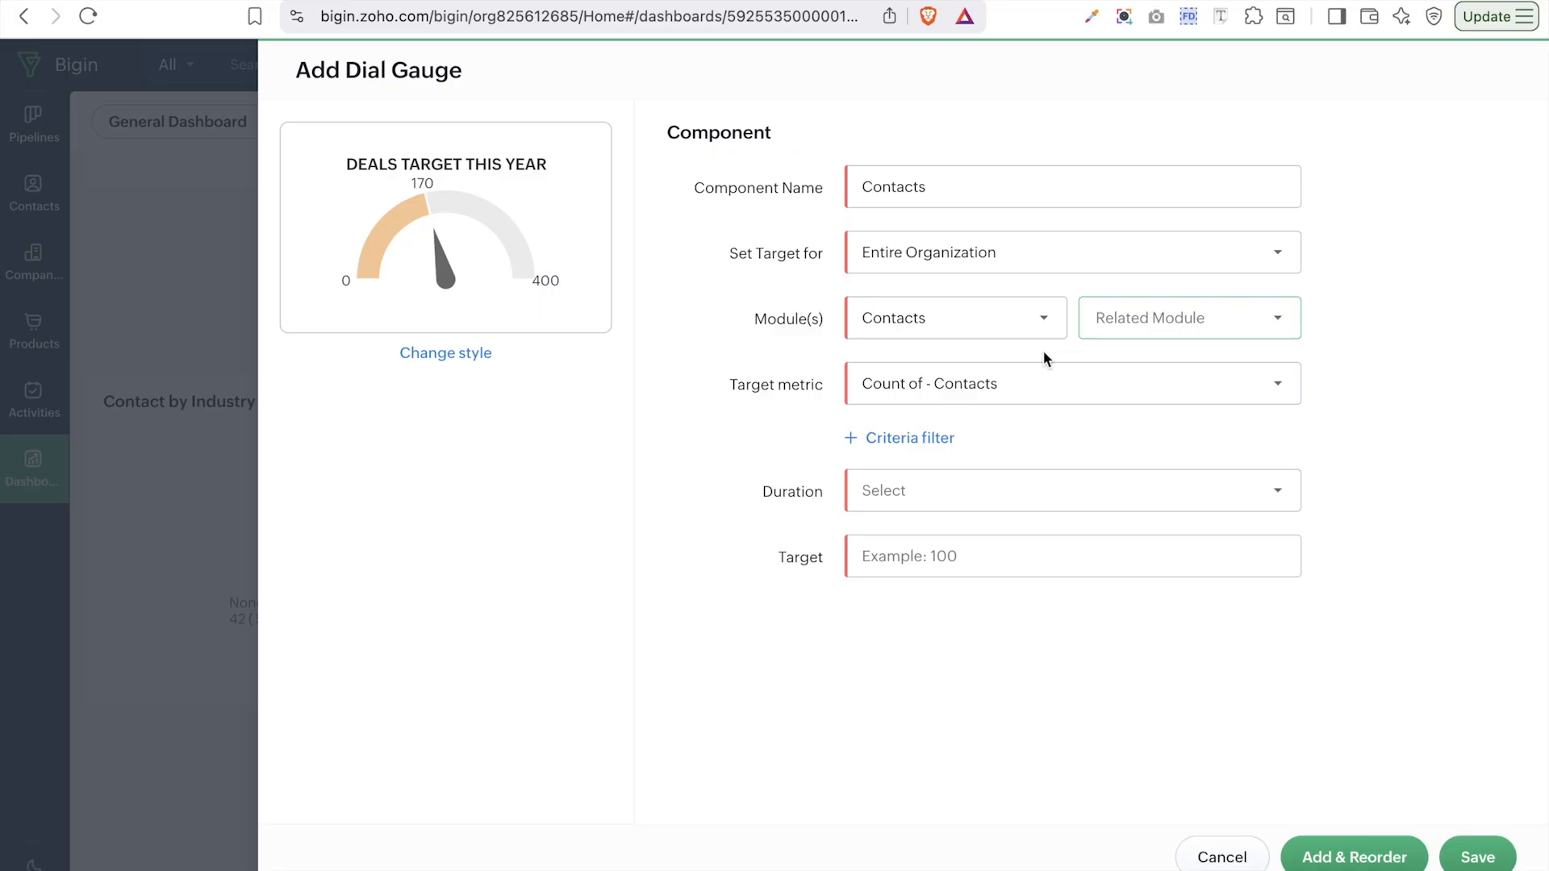
- Use Count of Contacts for contacts created this year with a target of 100
left_click(994, 390)
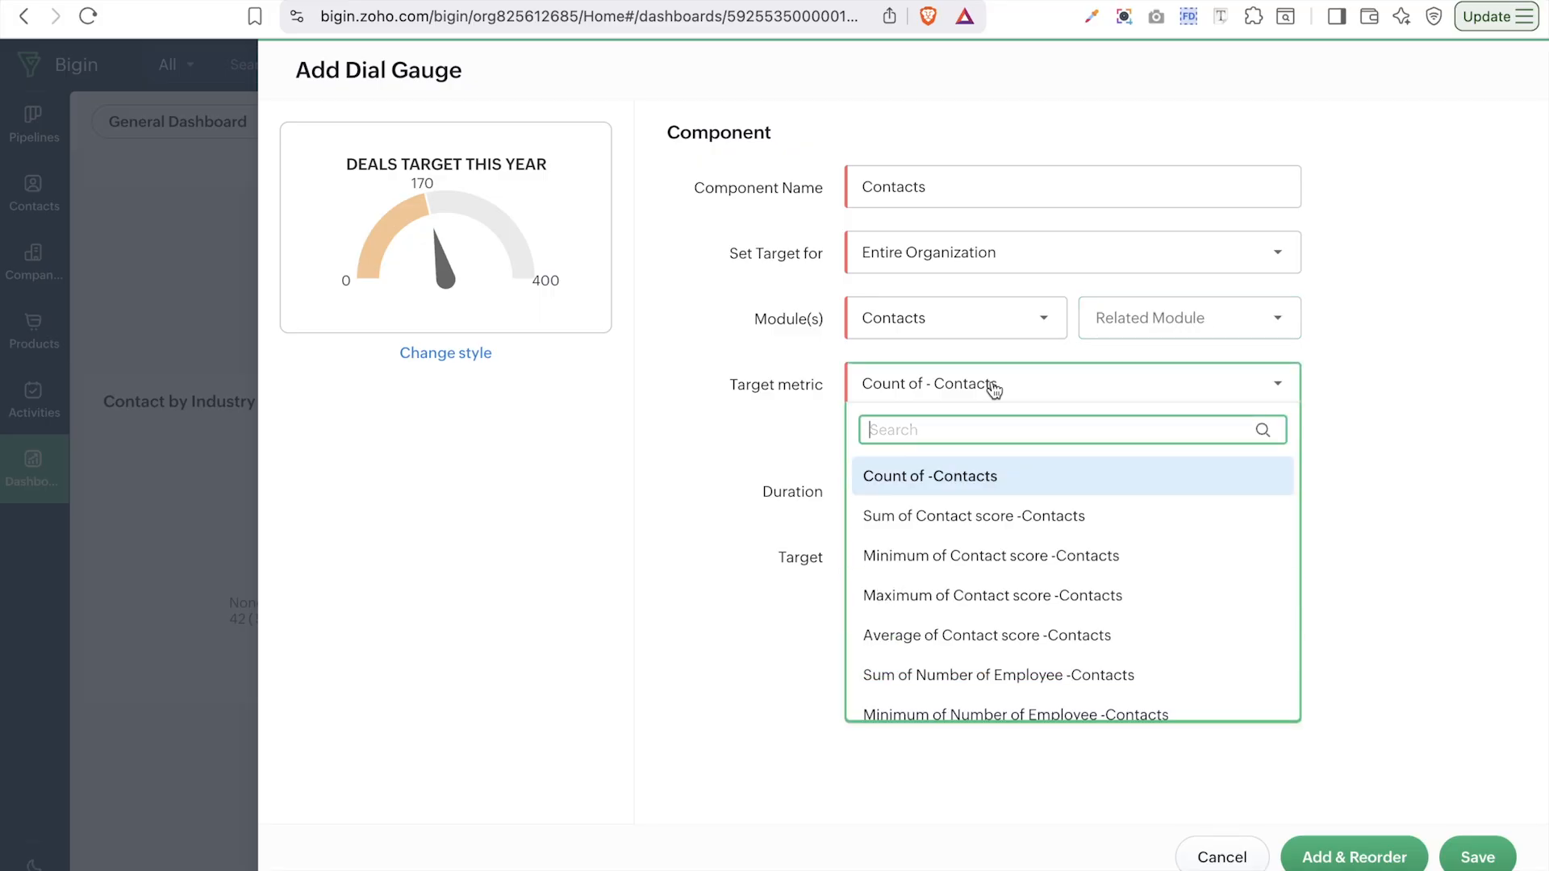
left_click(946, 477)
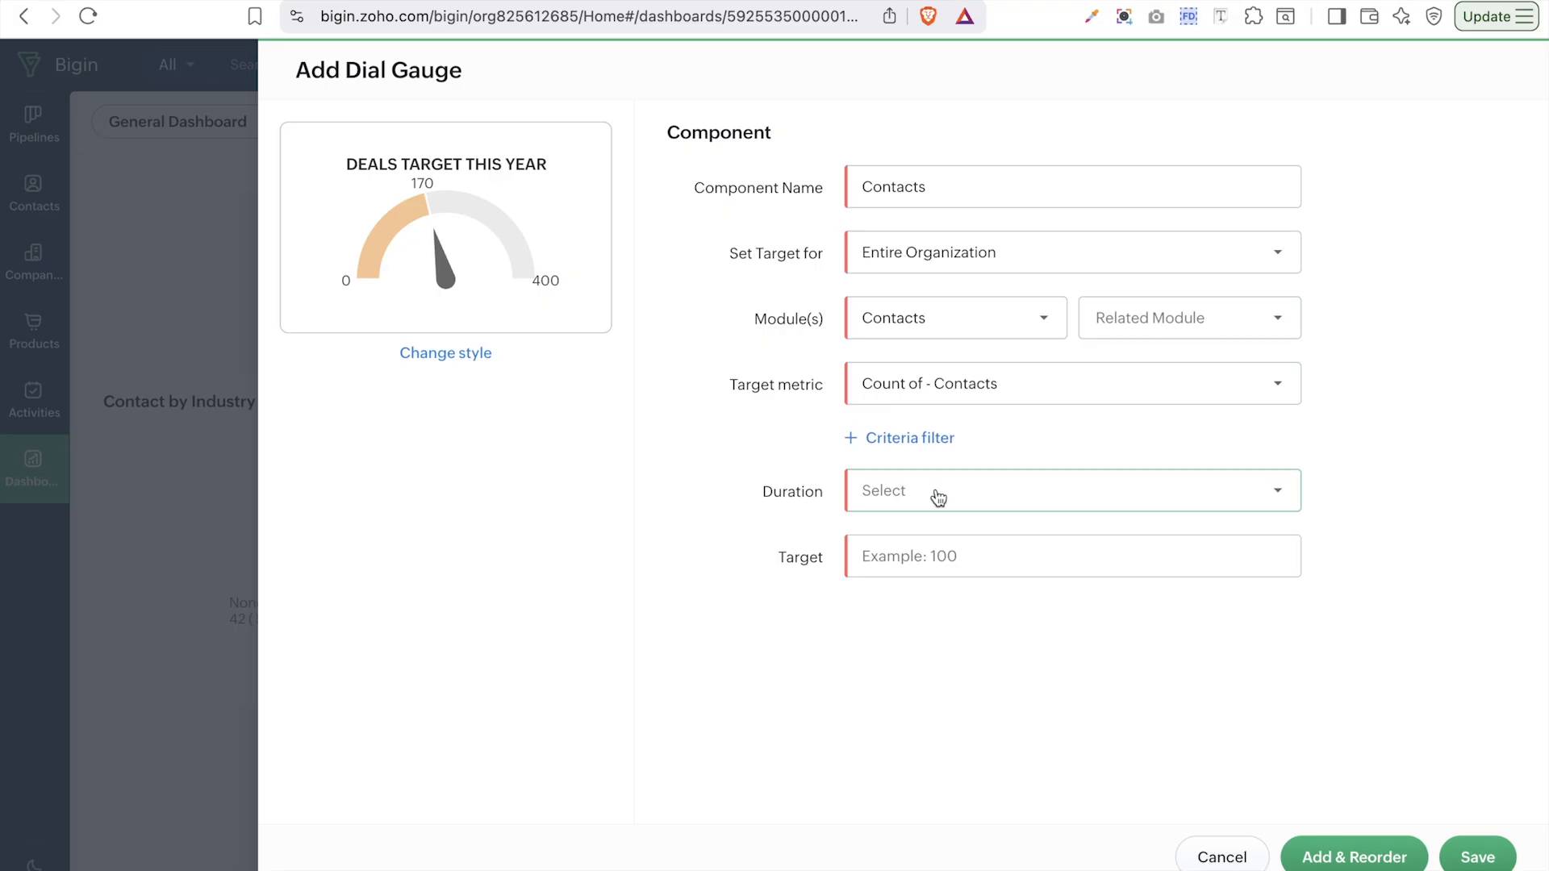
left_click(939, 498)
mouse_move(971, 540)
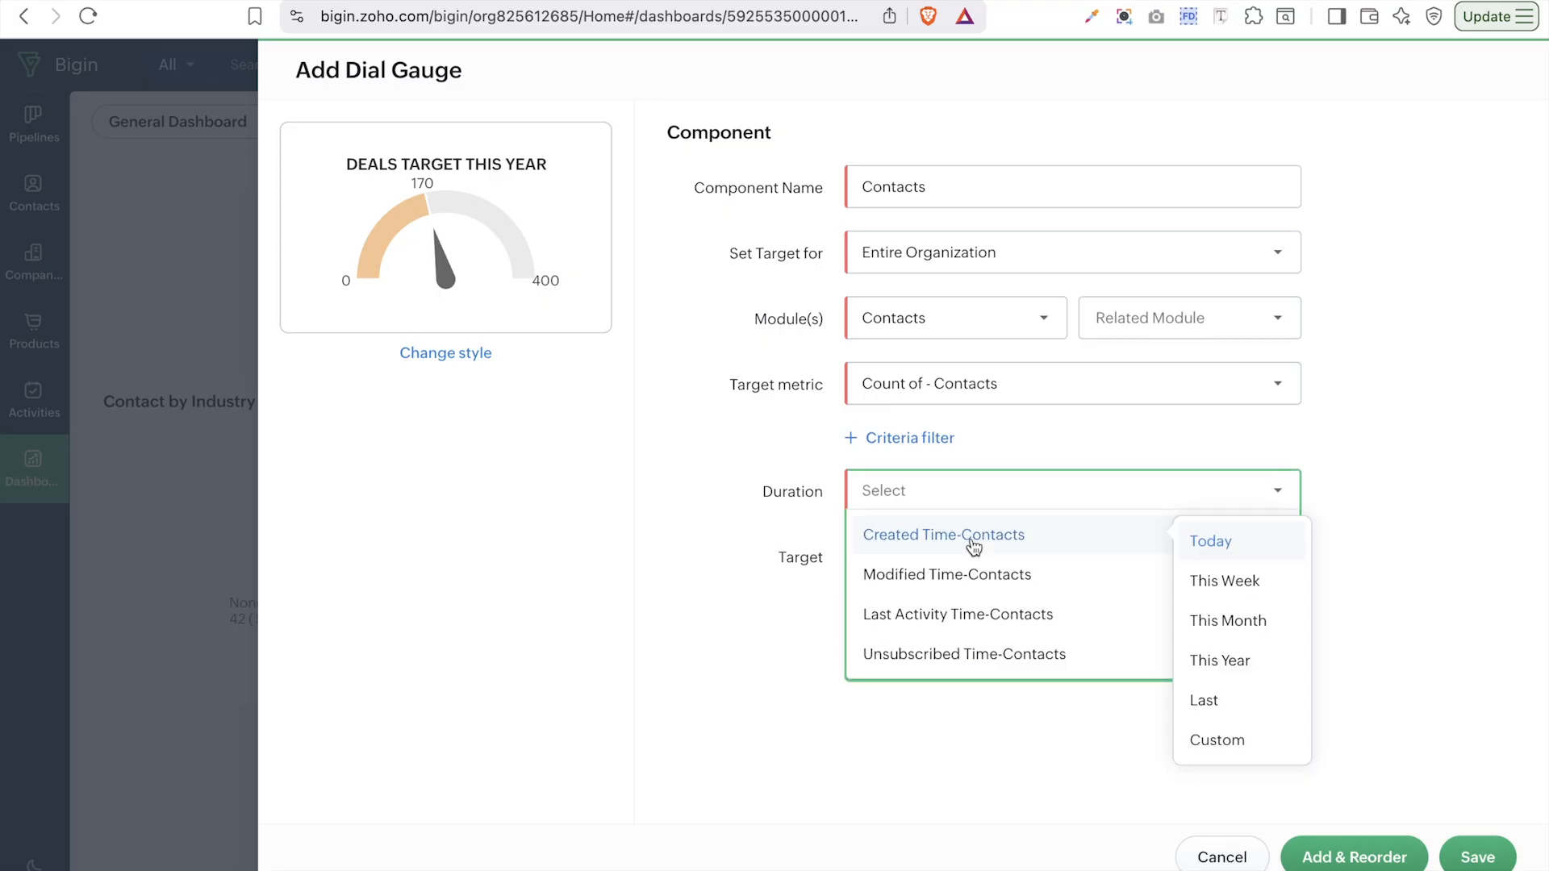
left_click(1240, 655)
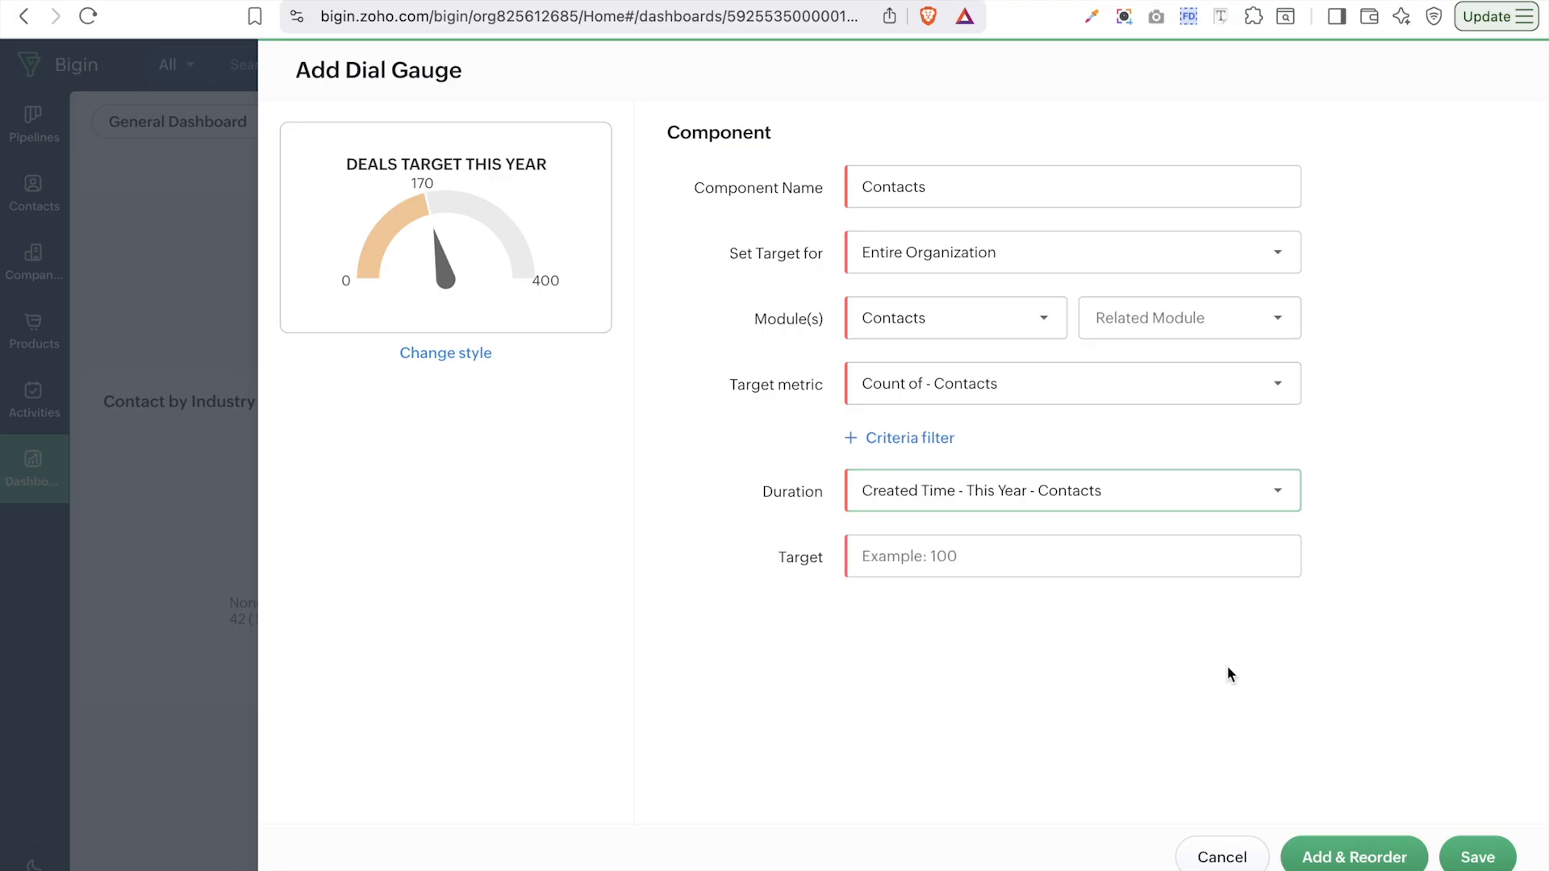
left_click(966, 556)
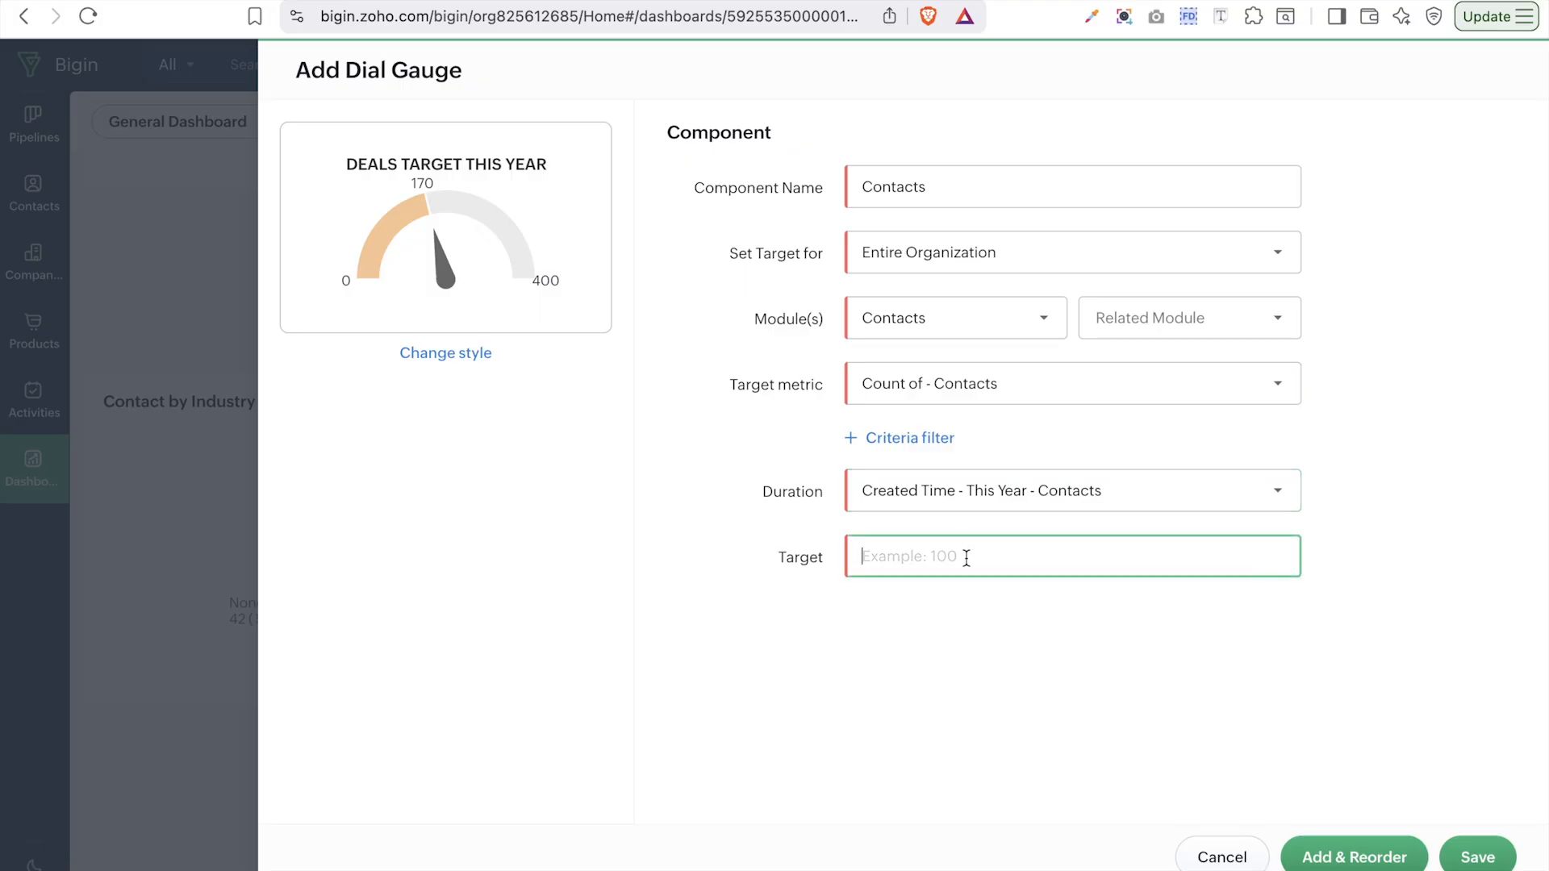
type("100")
left_click(1495, 857)
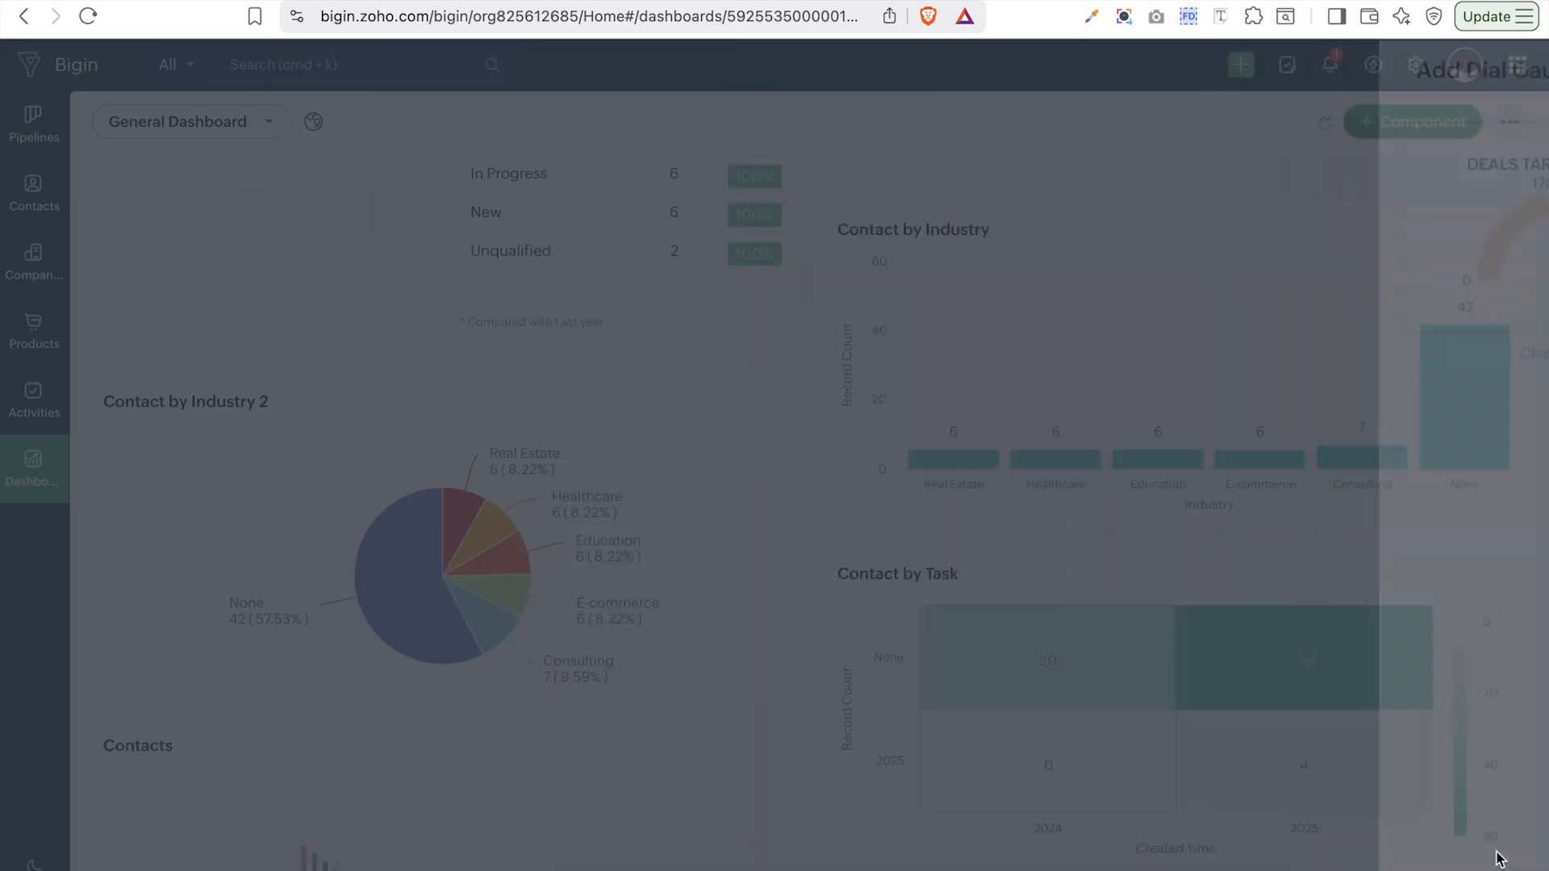
scroll(782, 488, "down", 2)
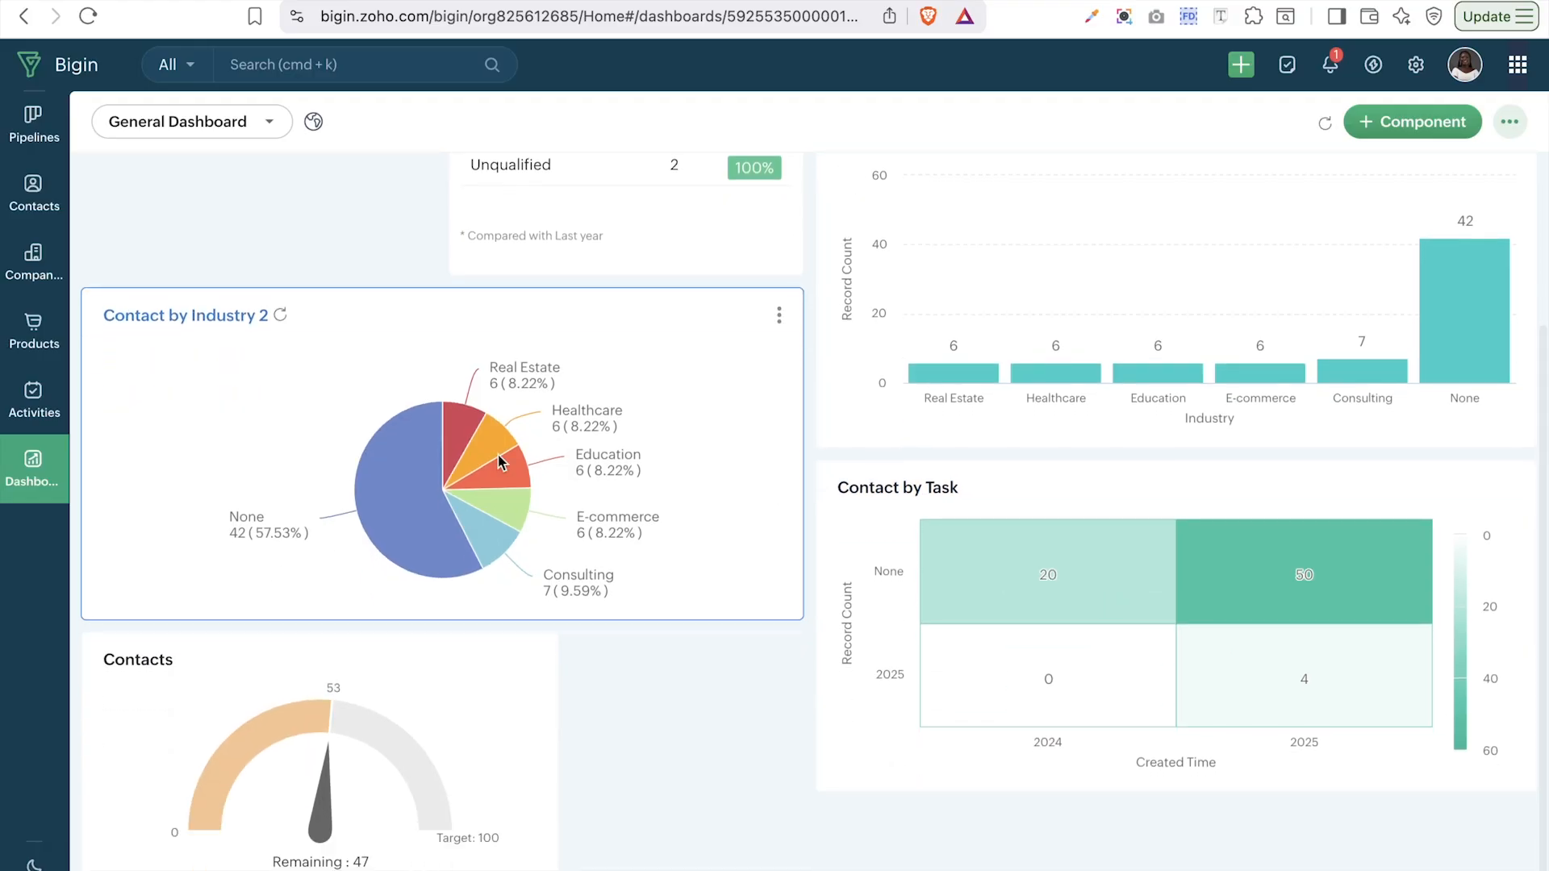
mouse_move(338, 782)
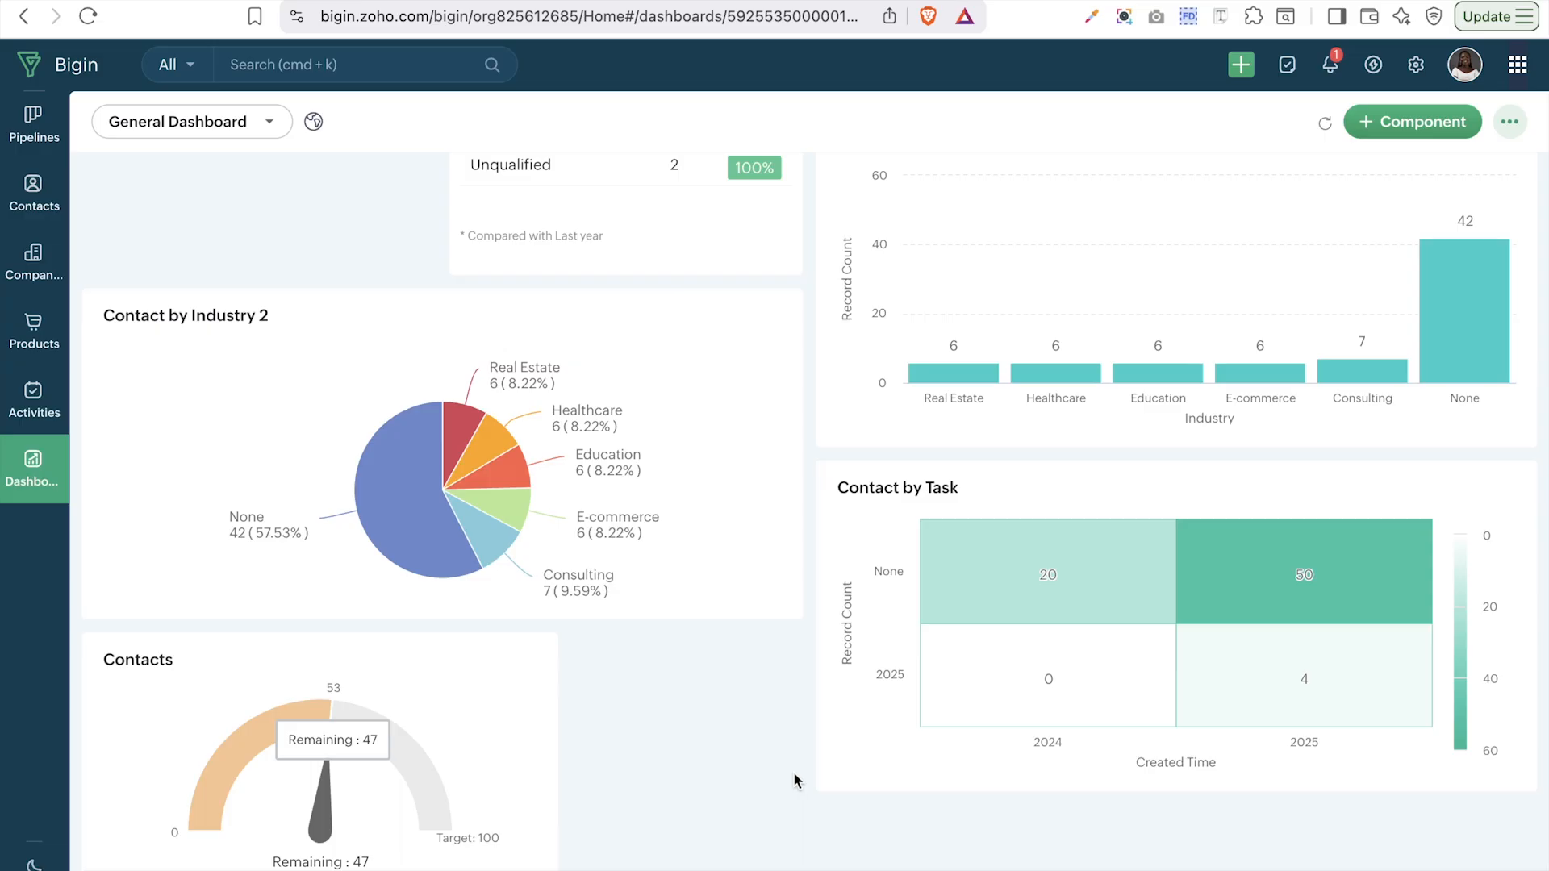
- Start a new dial gauge target meter named 'Deals'
left_click(1413, 122)
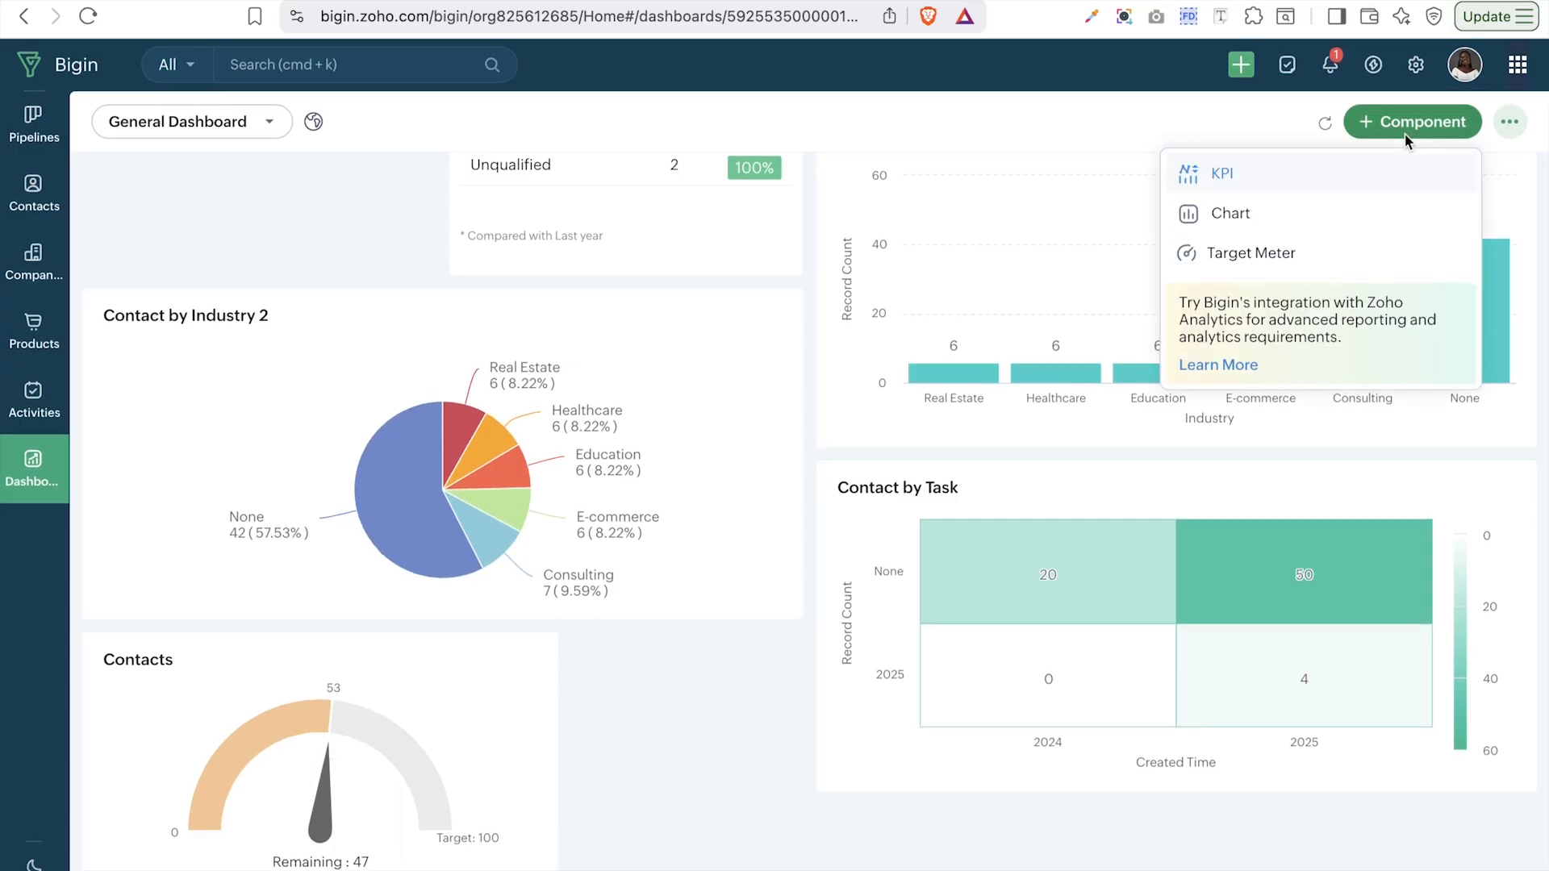
left_click(1275, 252)
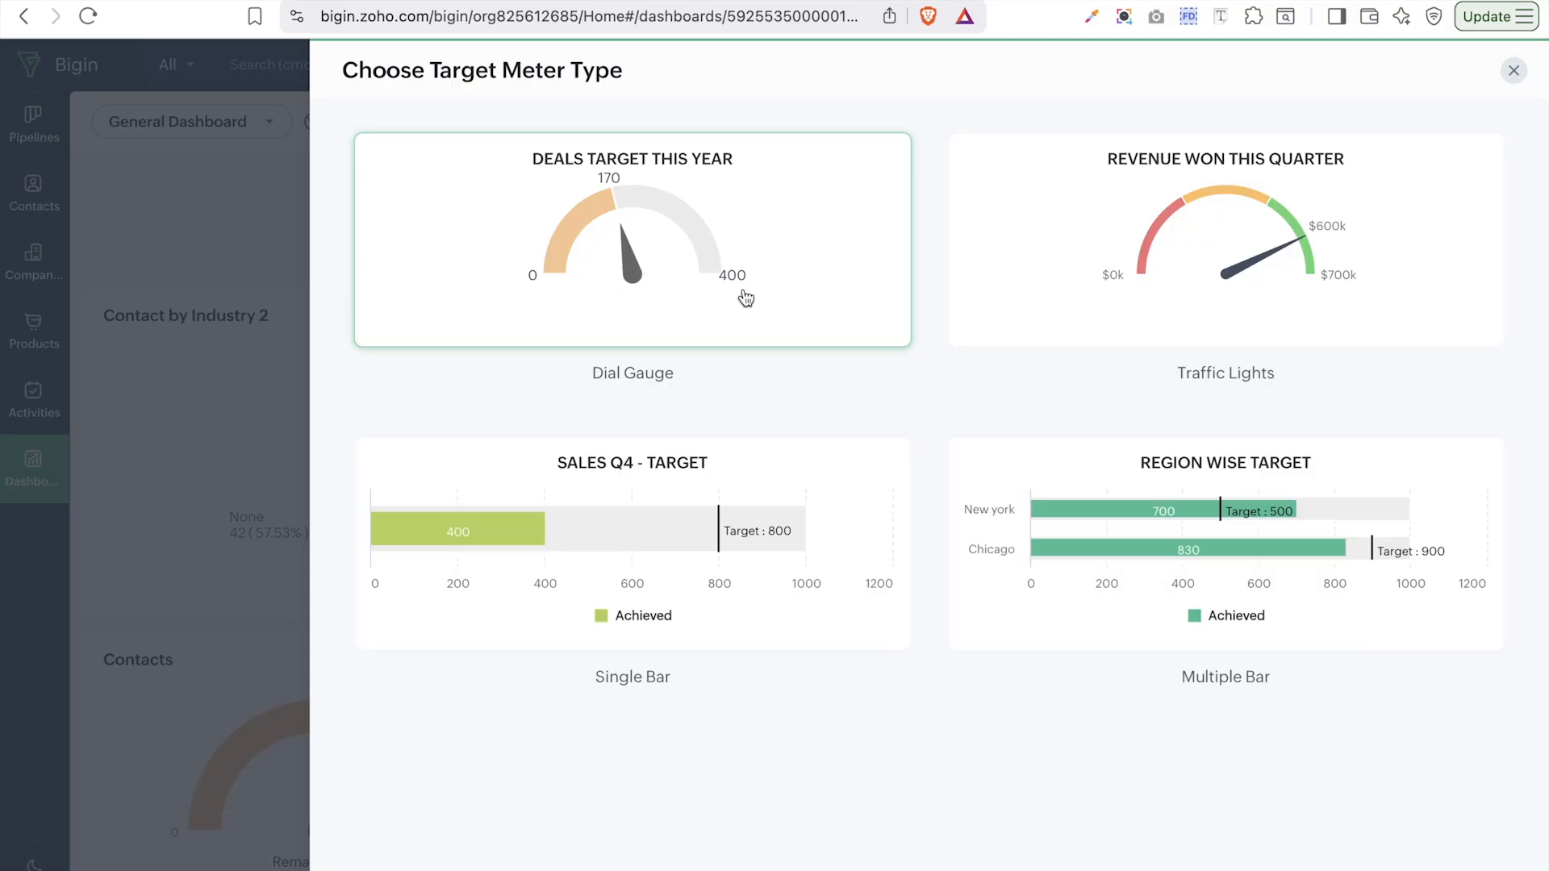
left_click(788, 317)
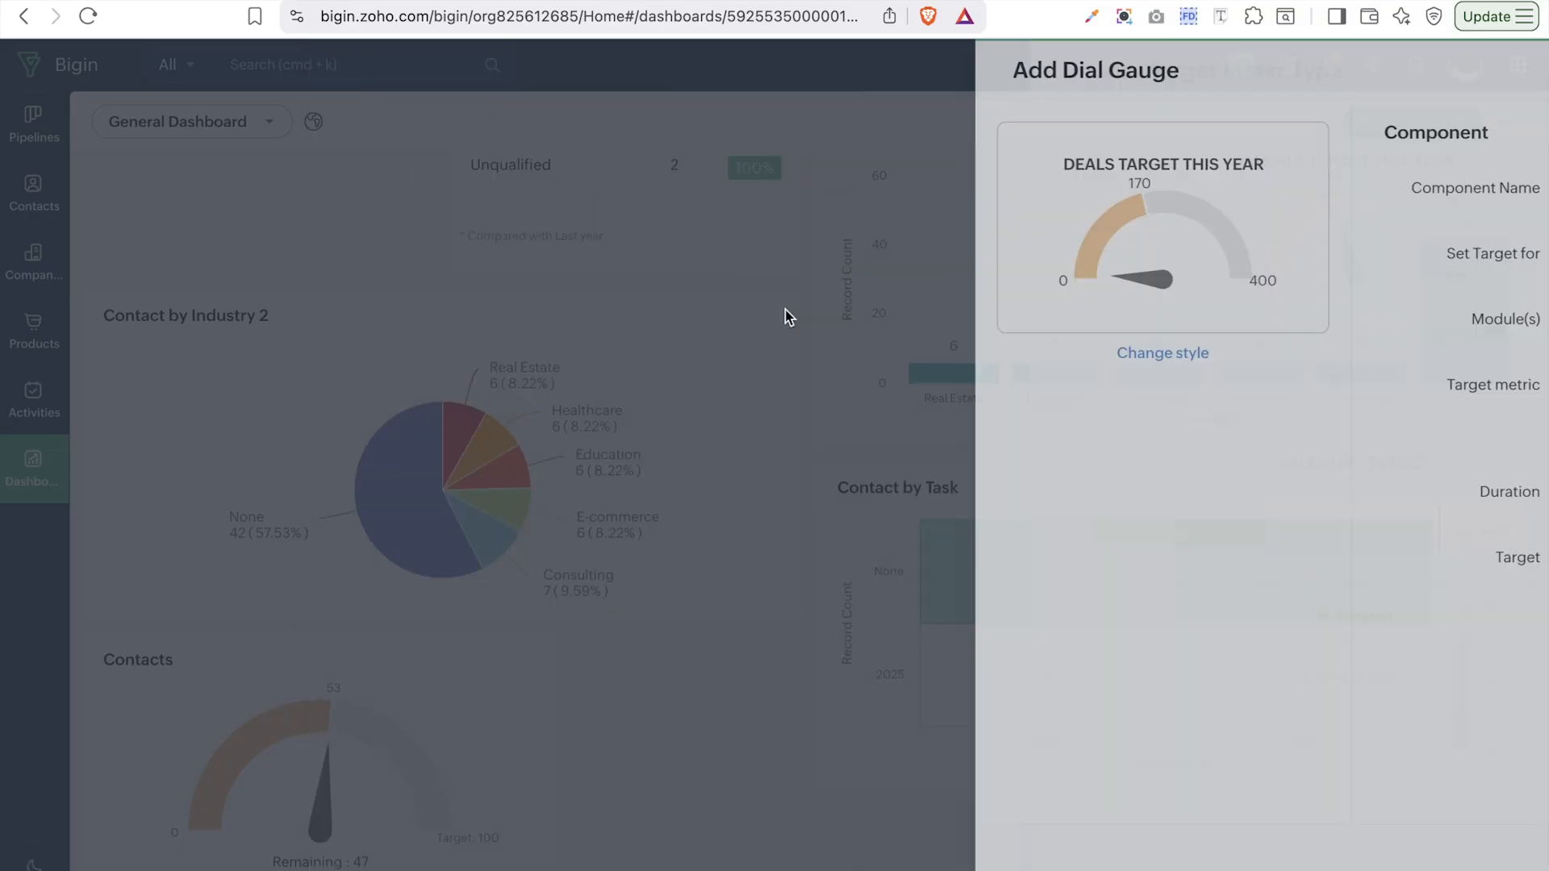
left_click(974, 193)
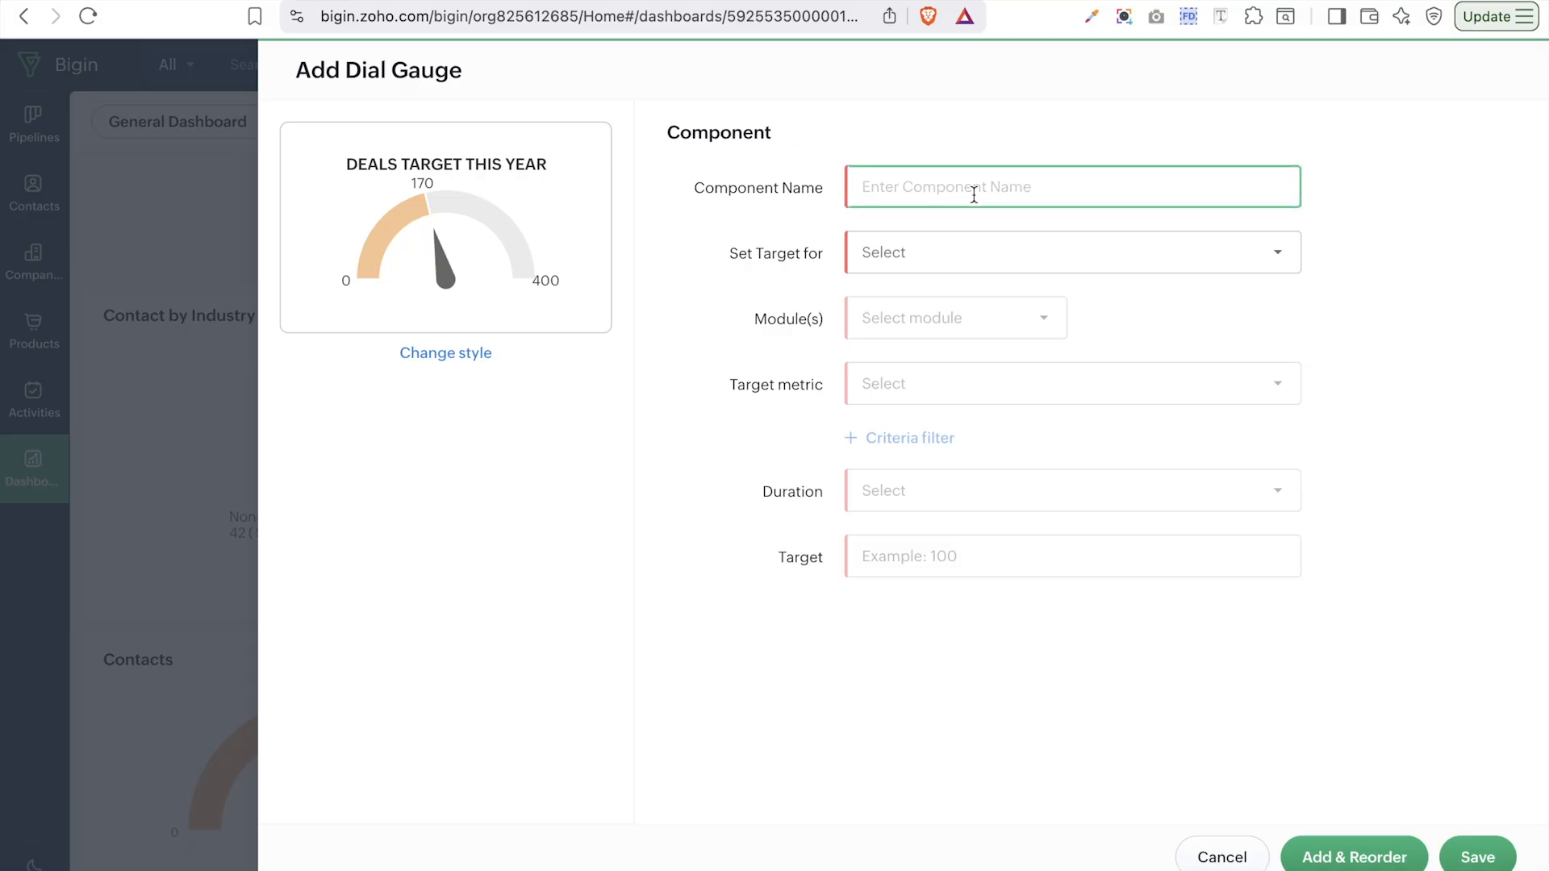
type("d")
key("Caps_Lock")
key("BackSpace")
type("D")
key("Caps_Lock")
type("eals")
- Target the entire organization on Sales Pipeline deals, measuring the sum of Amount
left_click(917, 261)
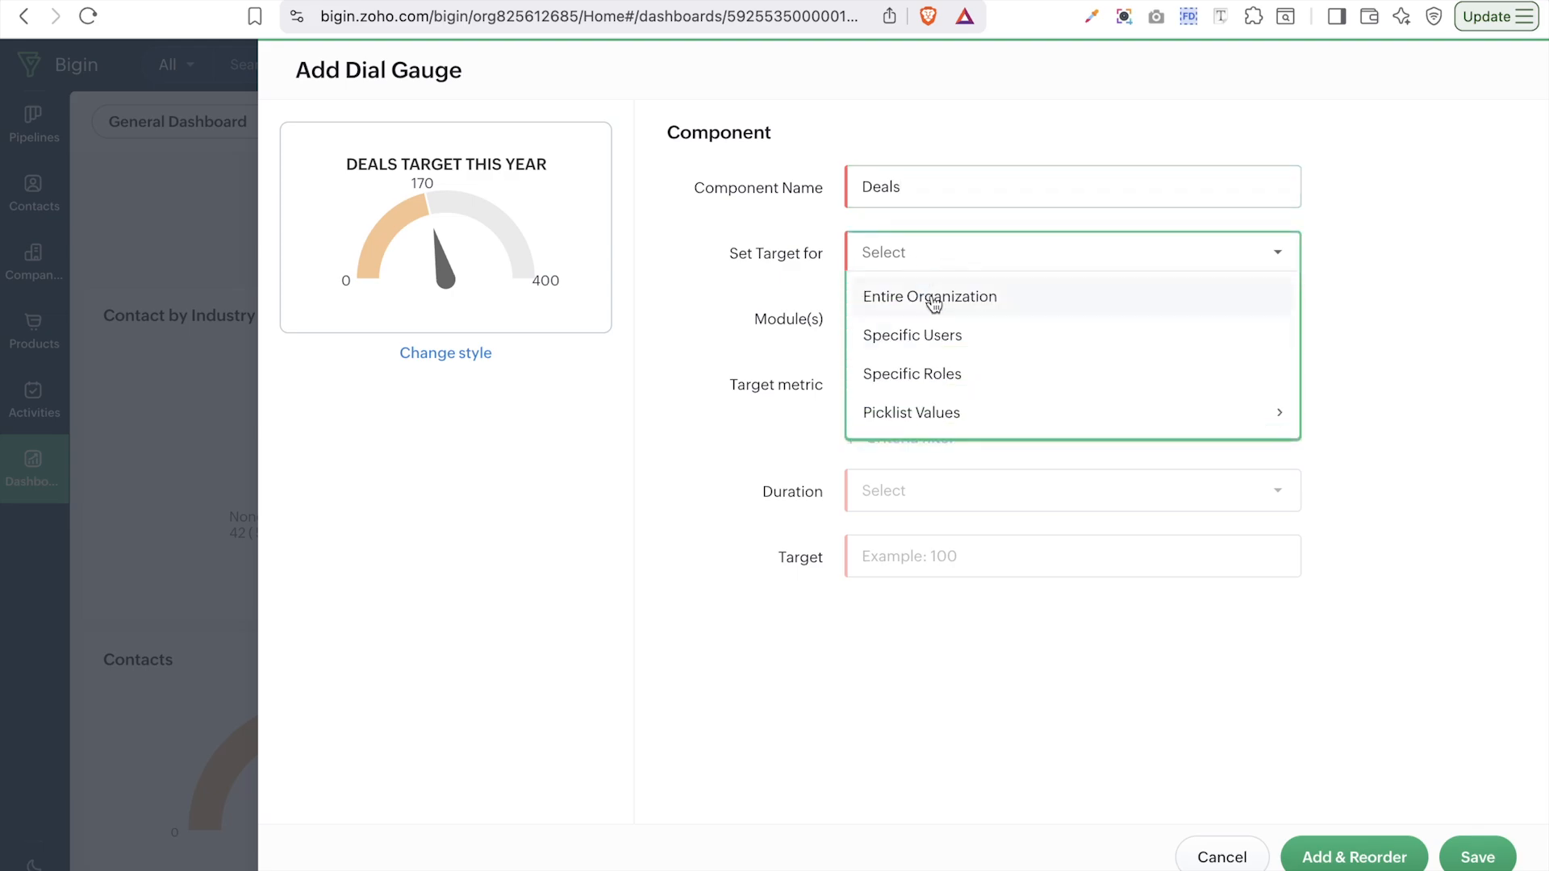
left_click(970, 305)
left_click(958, 320)
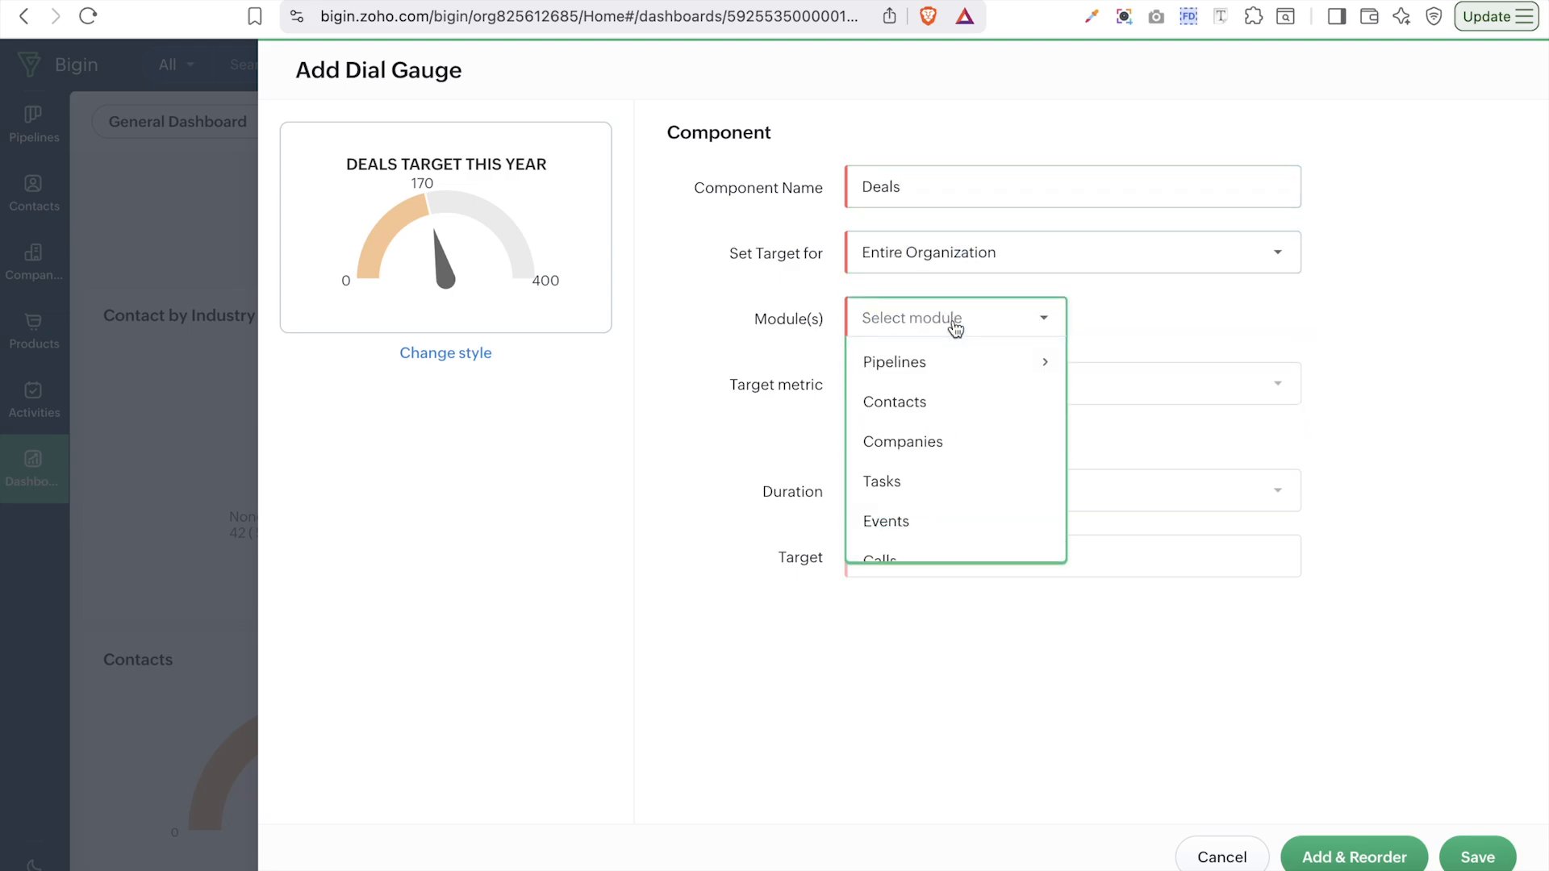
mouse_move(928, 368)
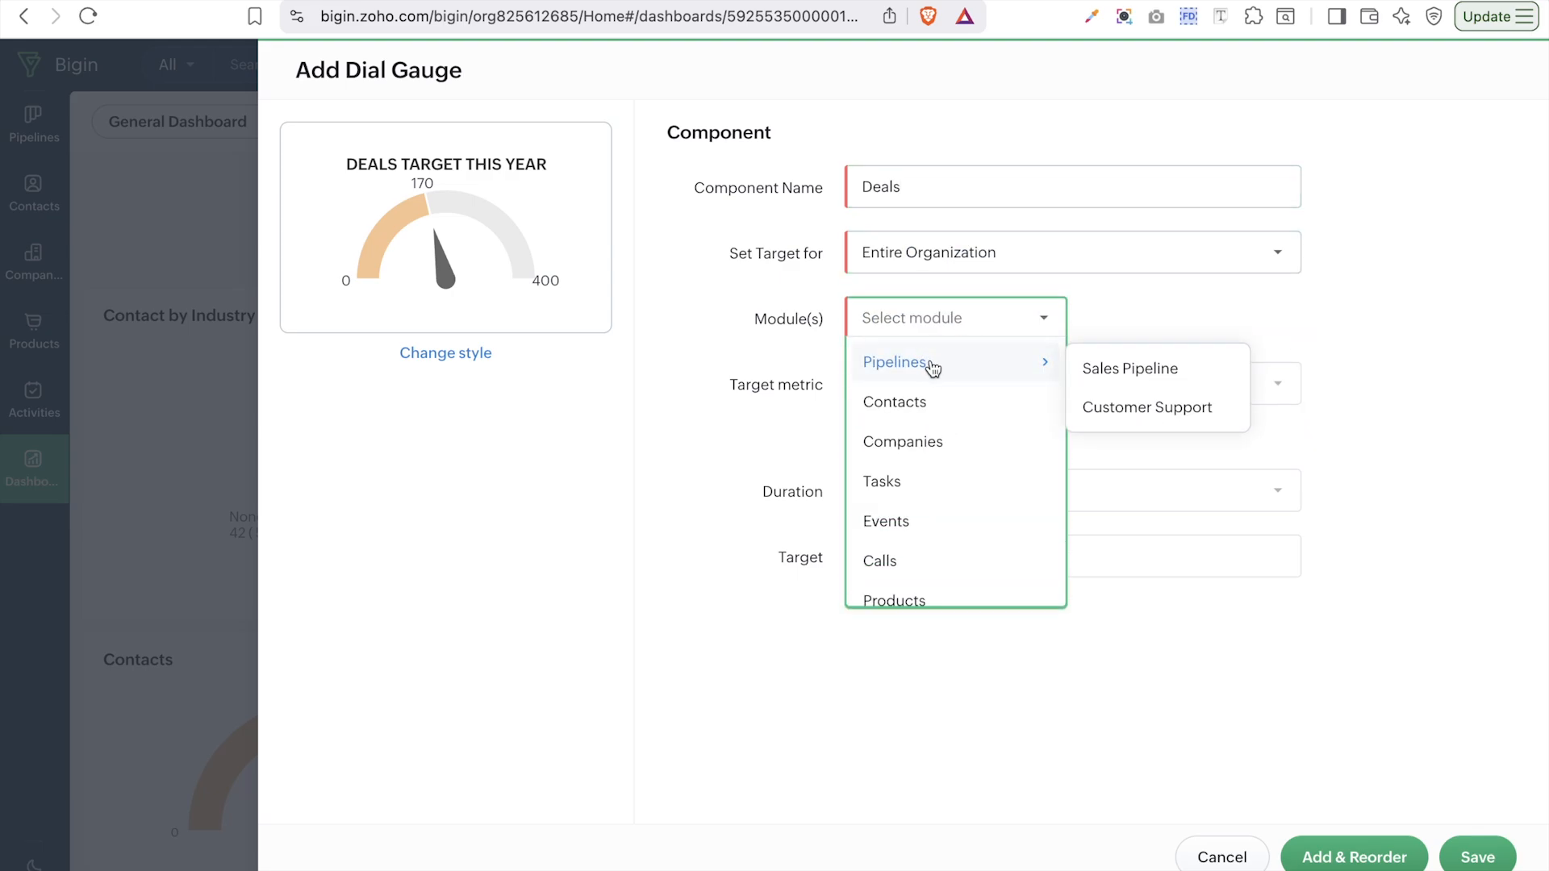
left_click(1105, 370)
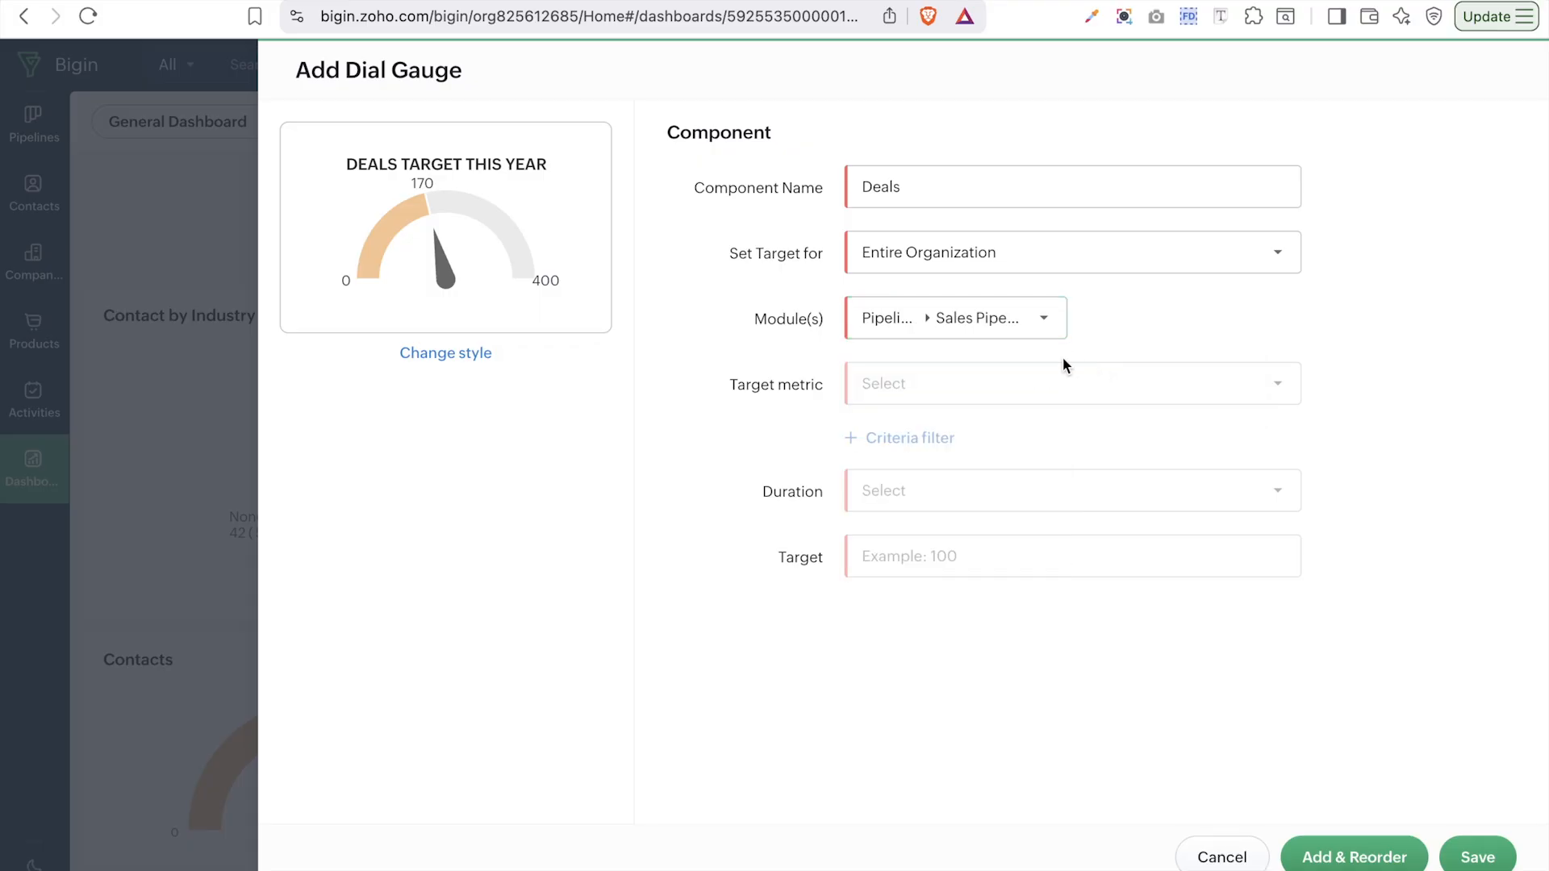
left_click(920, 388)
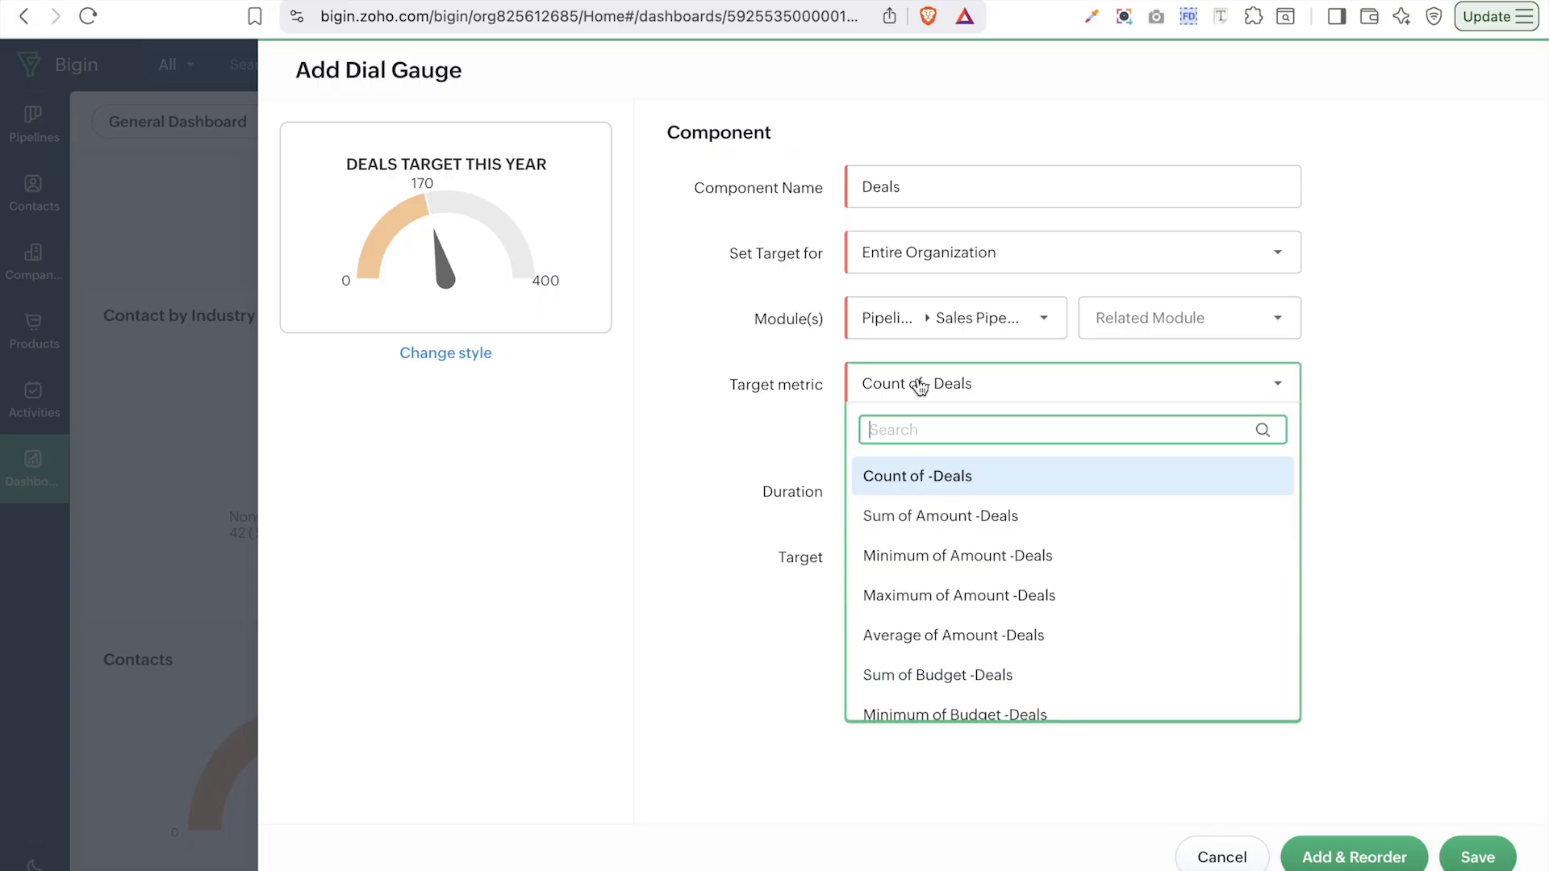
left_click(944, 520)
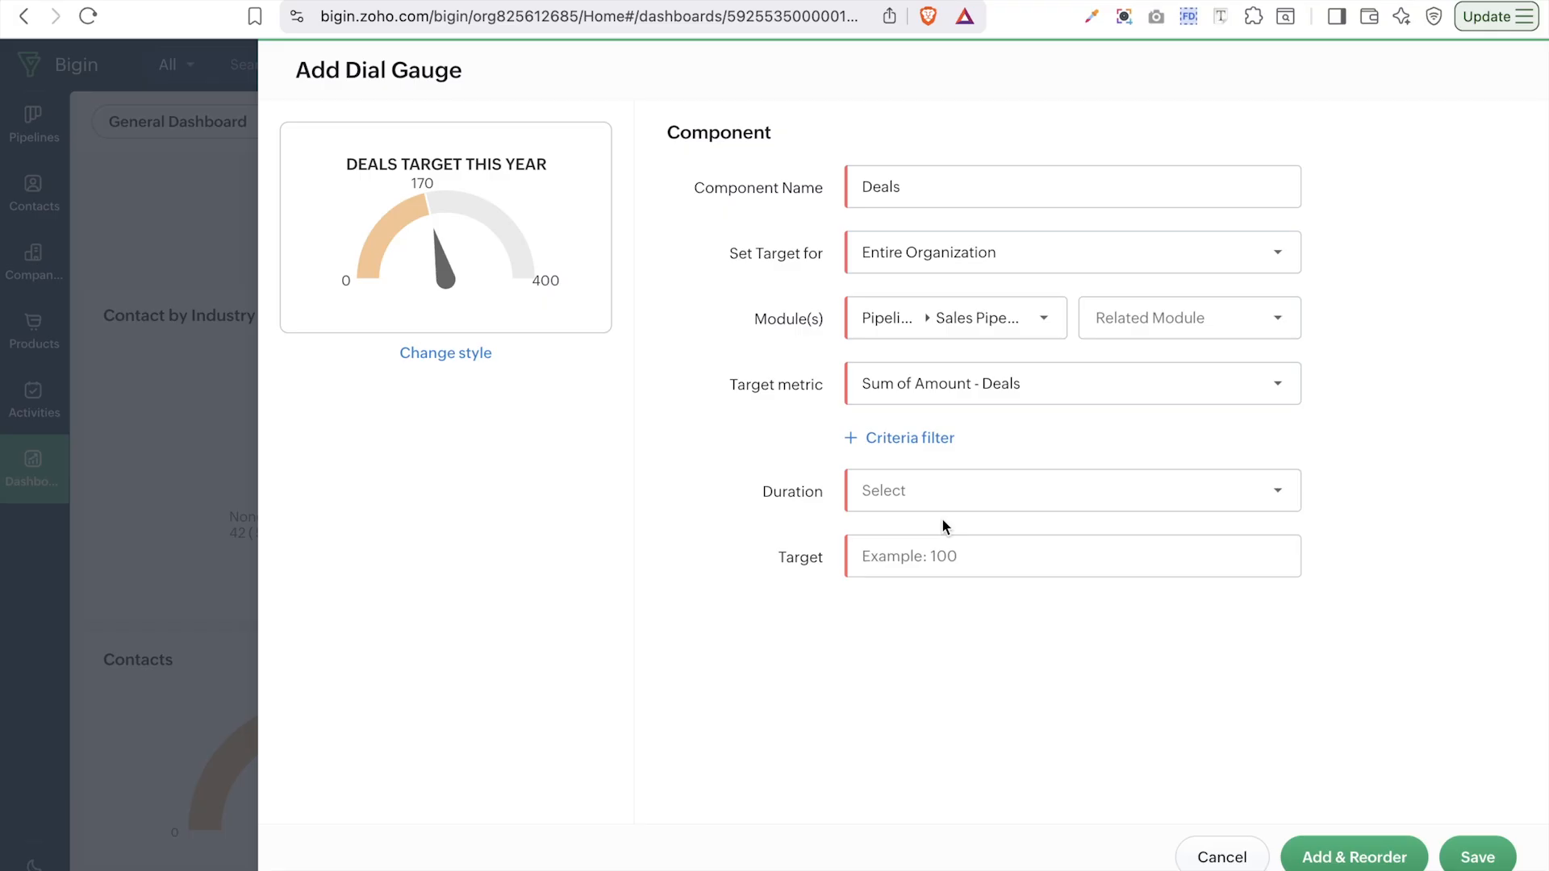
- Limit the gauge to deals created this year with a target of 3000
left_click(972, 491)
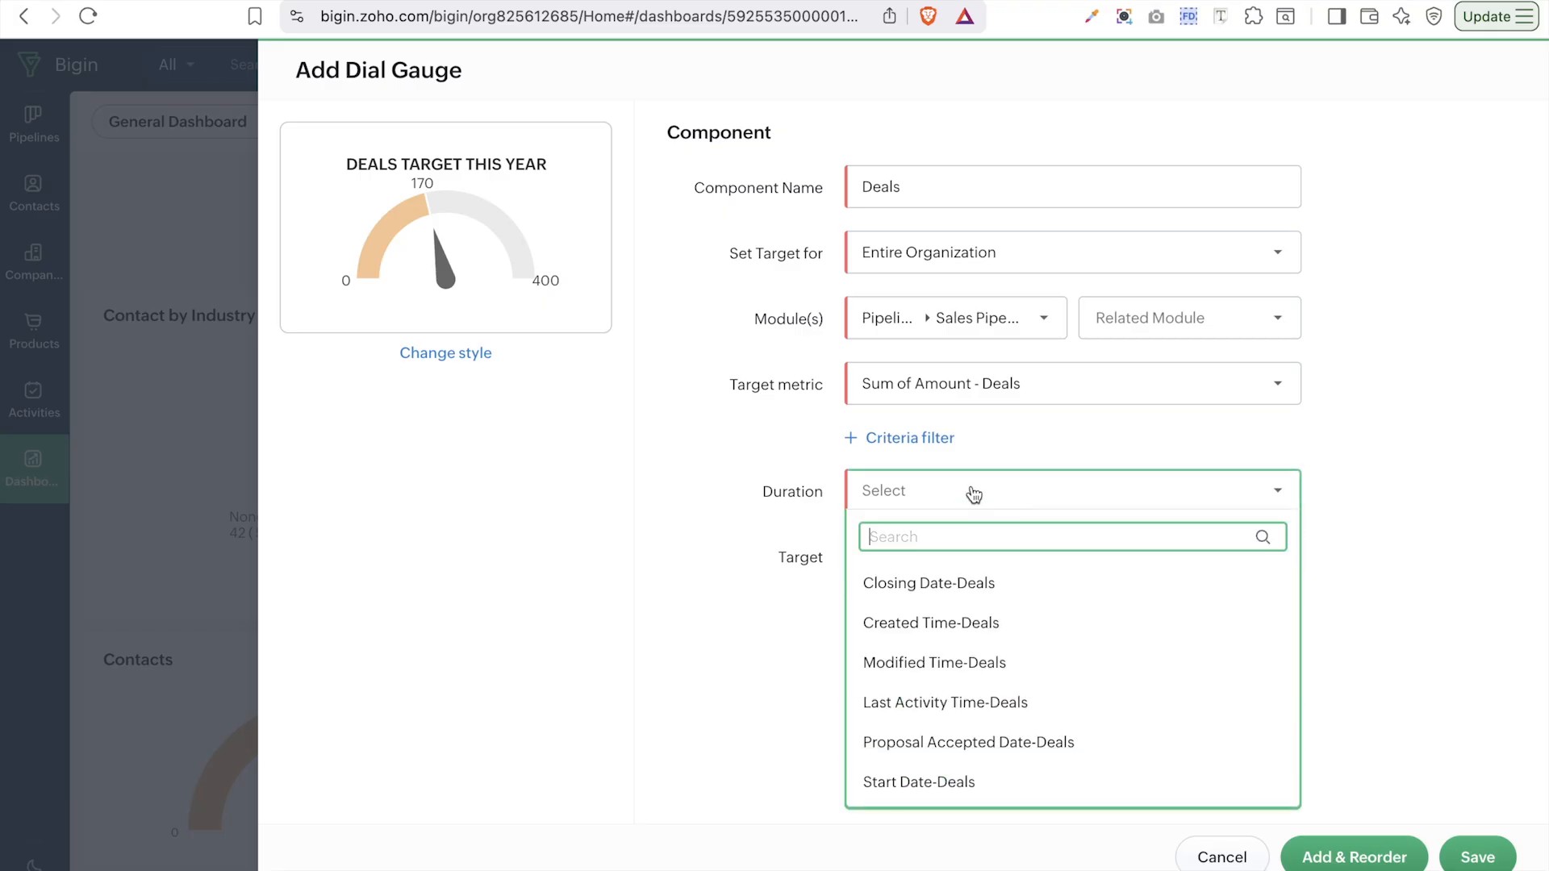
mouse_move(1114, 583)
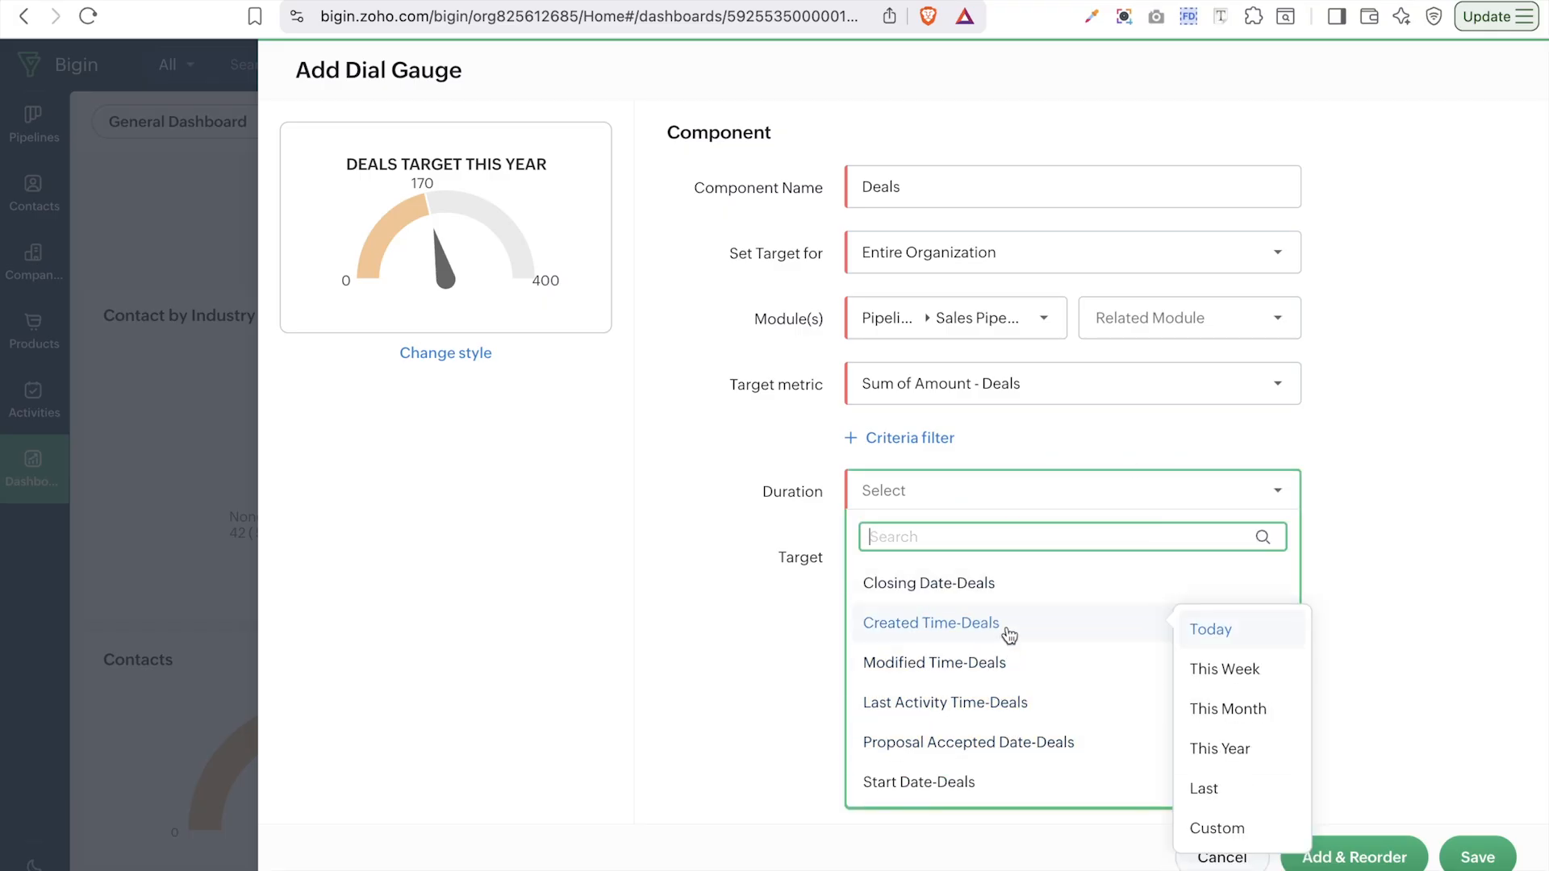
mouse_move(1037, 629)
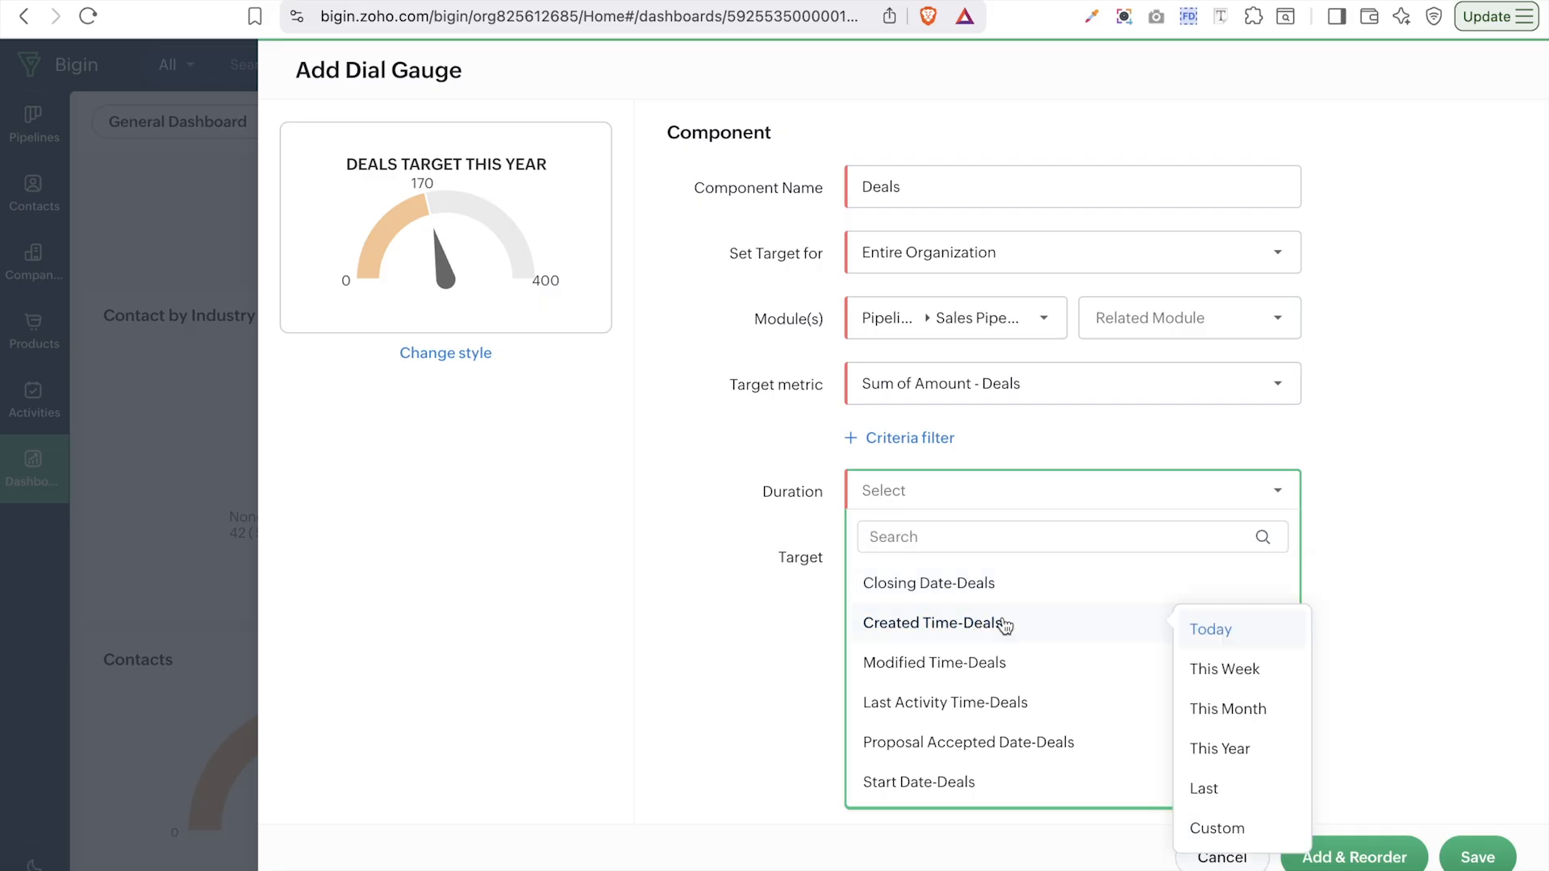
left_click(1230, 749)
left_click(974, 557)
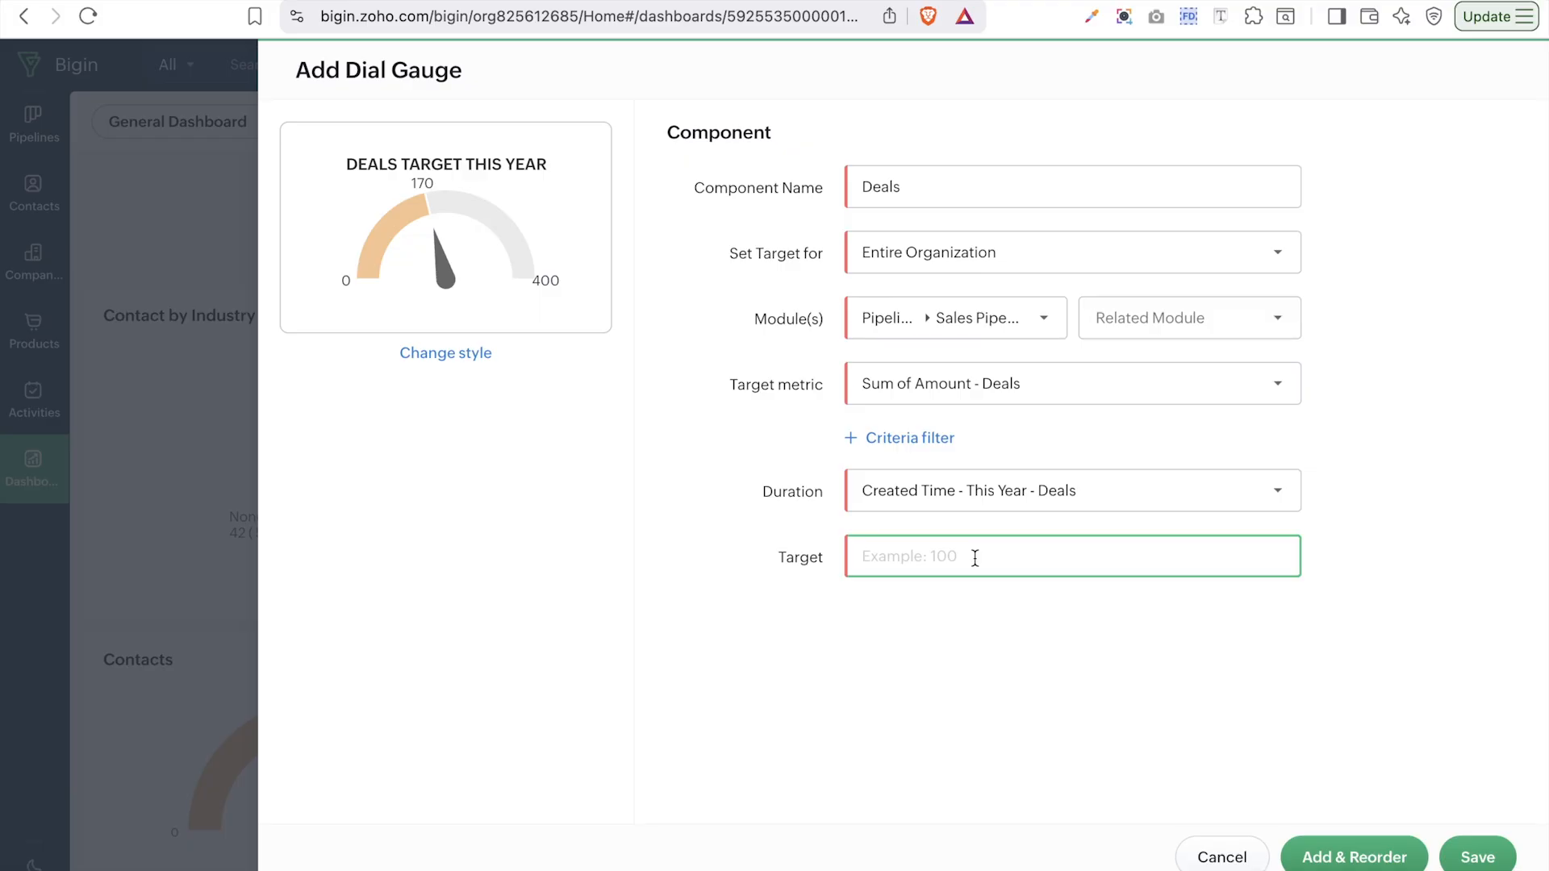
type("3000")
- Save the Deals dial gauge, showing $1,604.00 of $3,000.00, to the dashboard
left_click(1495, 865)
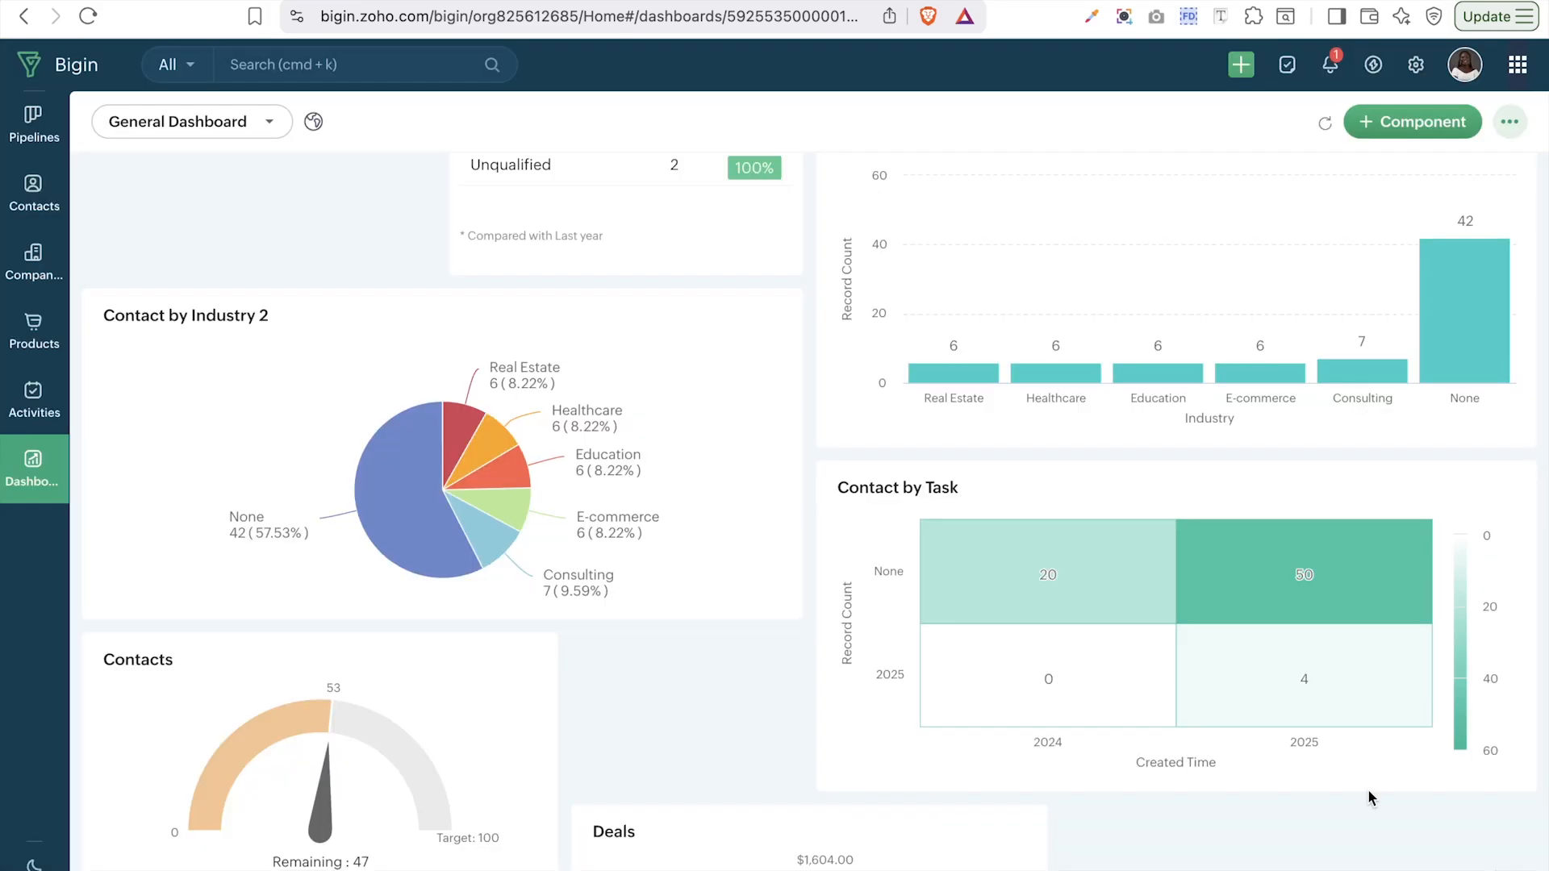
scroll(1216, 681, "down", 3)
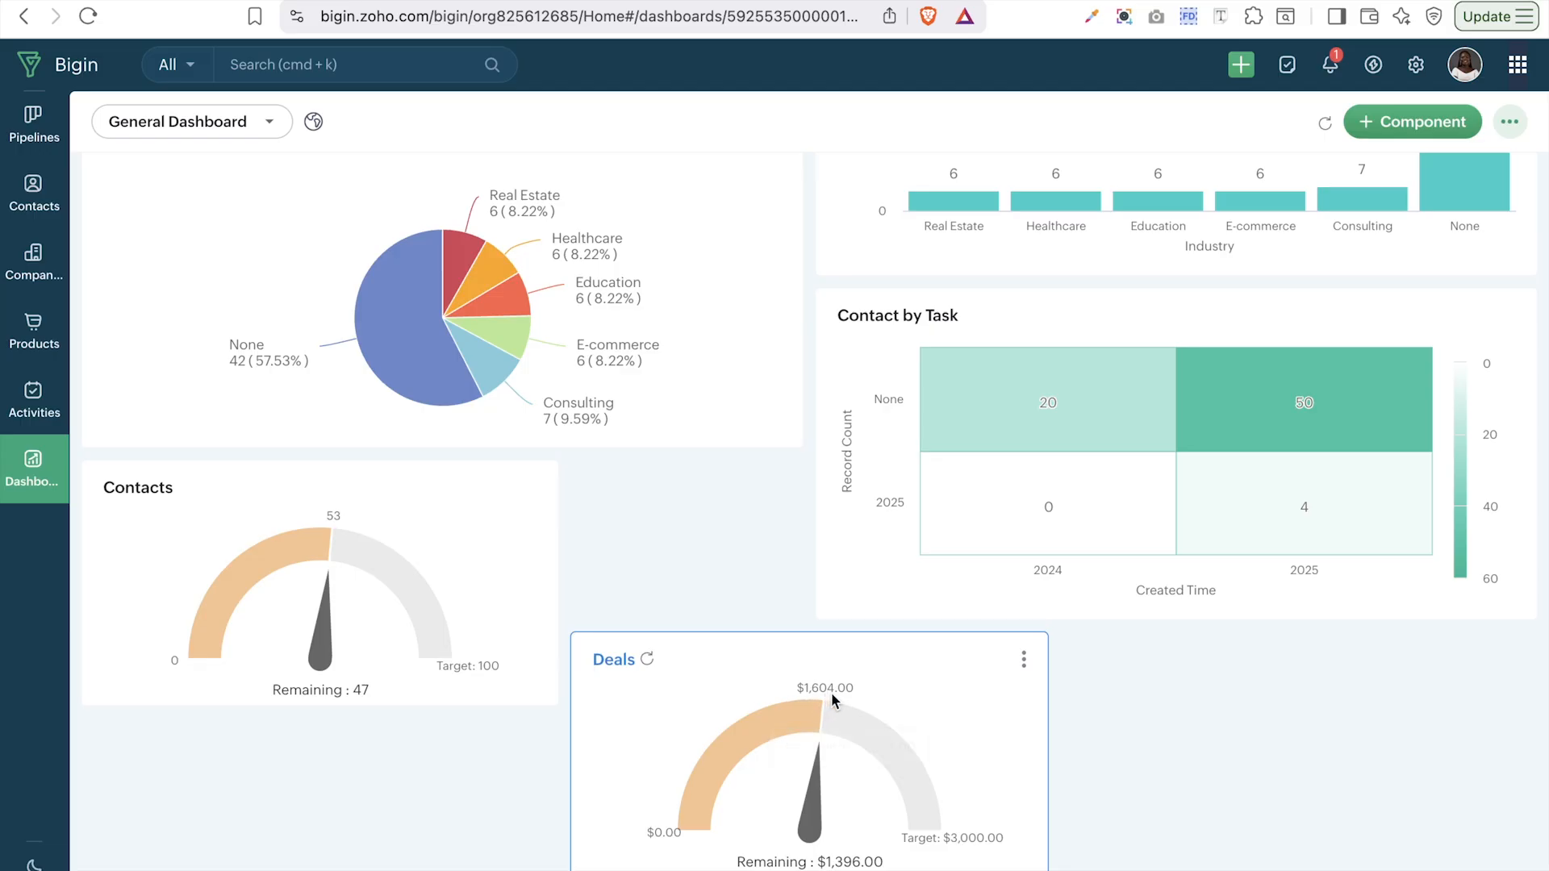
mouse_move(823, 706)
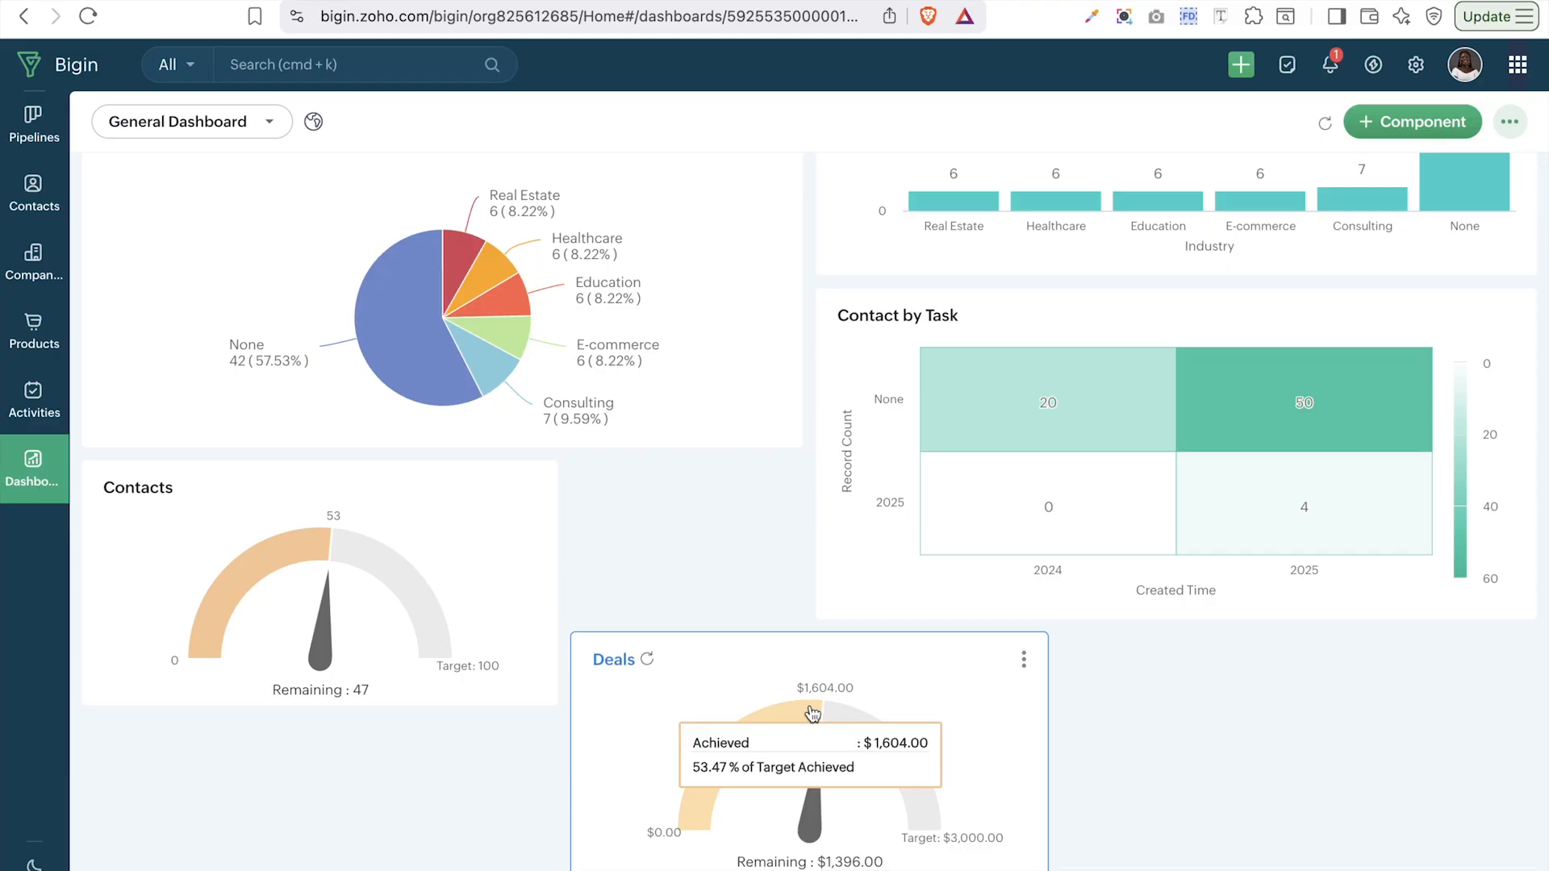
mouse_move(956, 794)
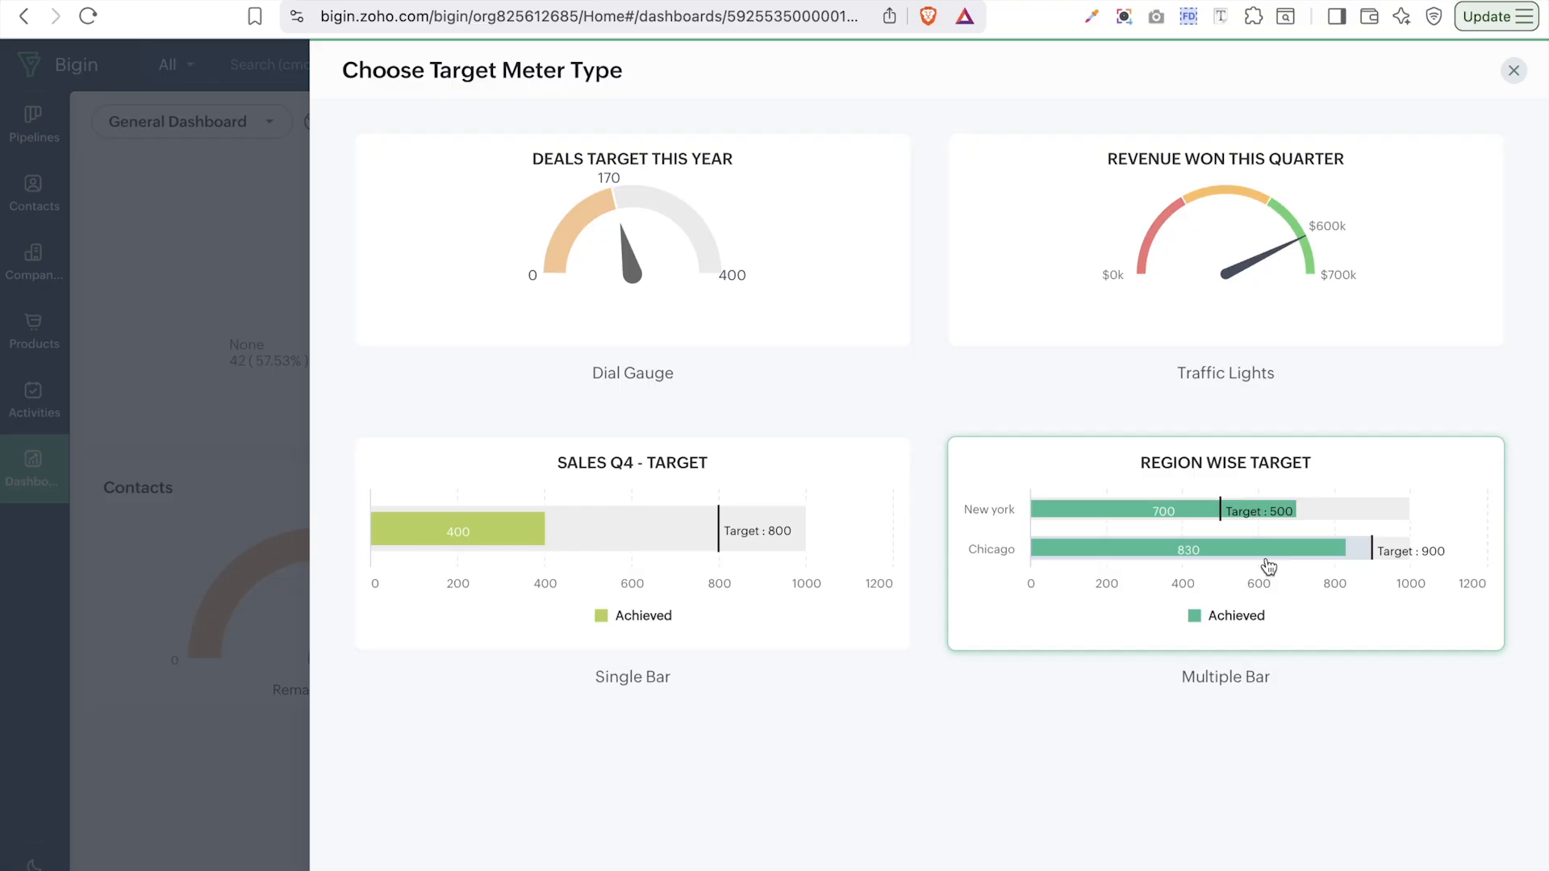
- Start a Multiple Bar target on Contacts picklist values using the Lead Source field
left_click(1398, 604)
left_click(976, 196)
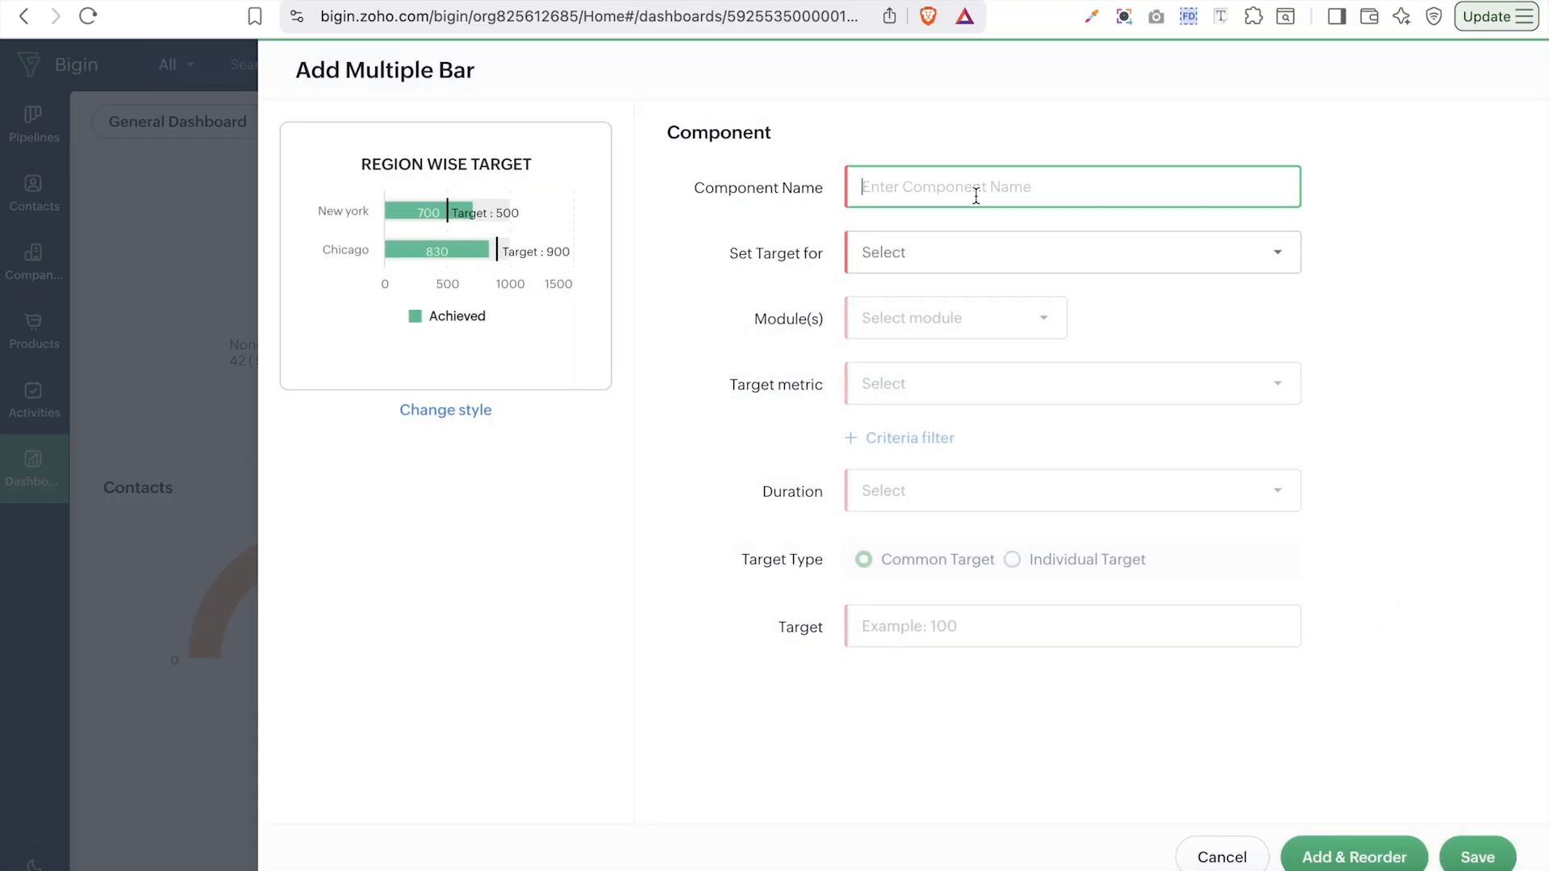
left_click(968, 256)
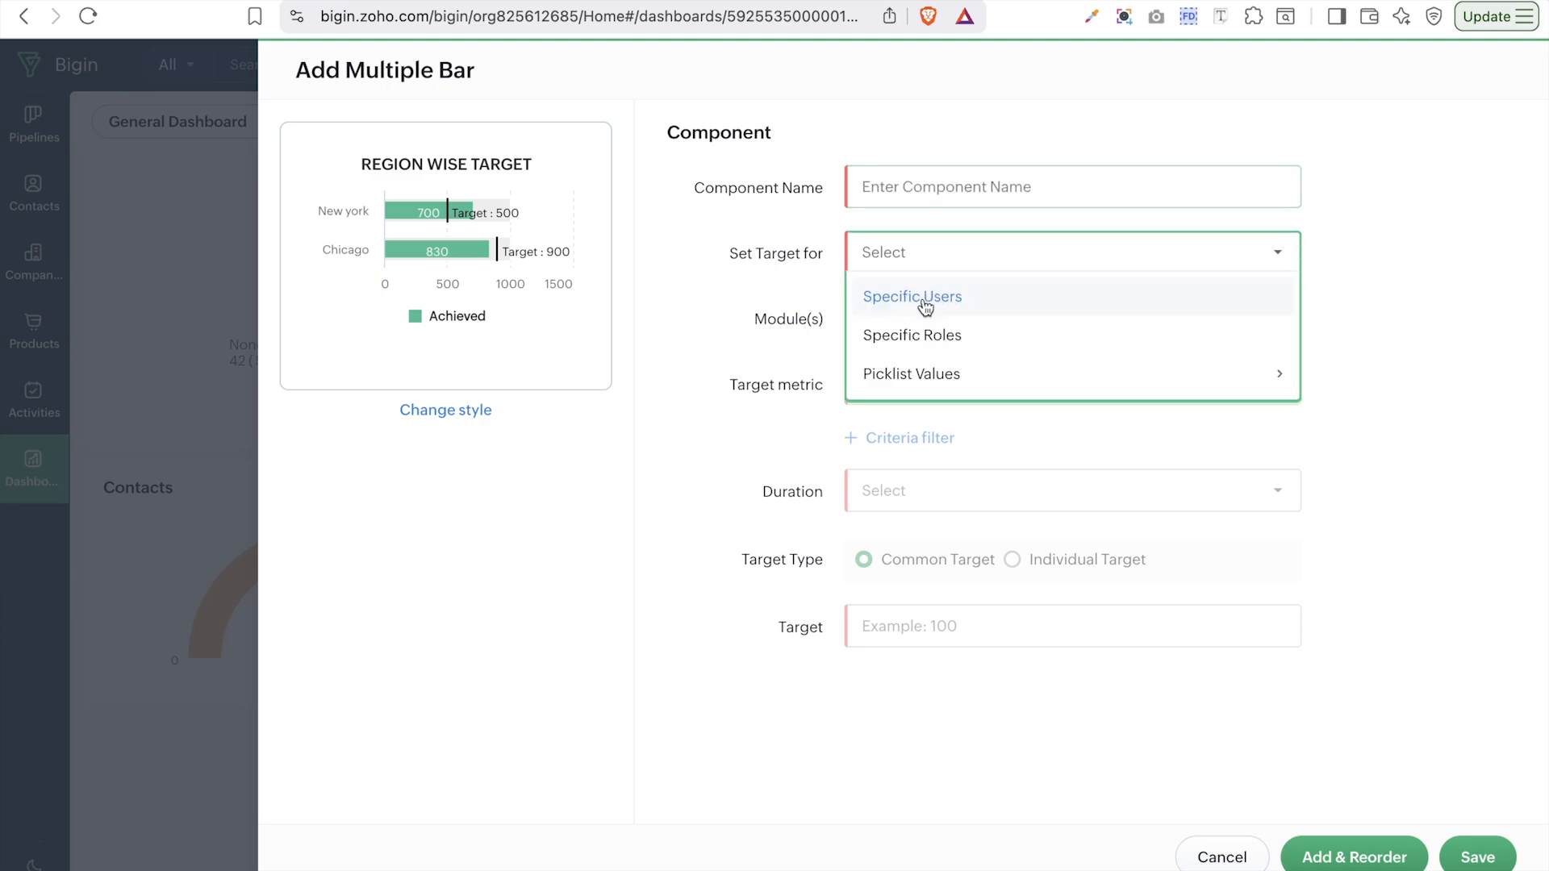
mouse_move(916, 373)
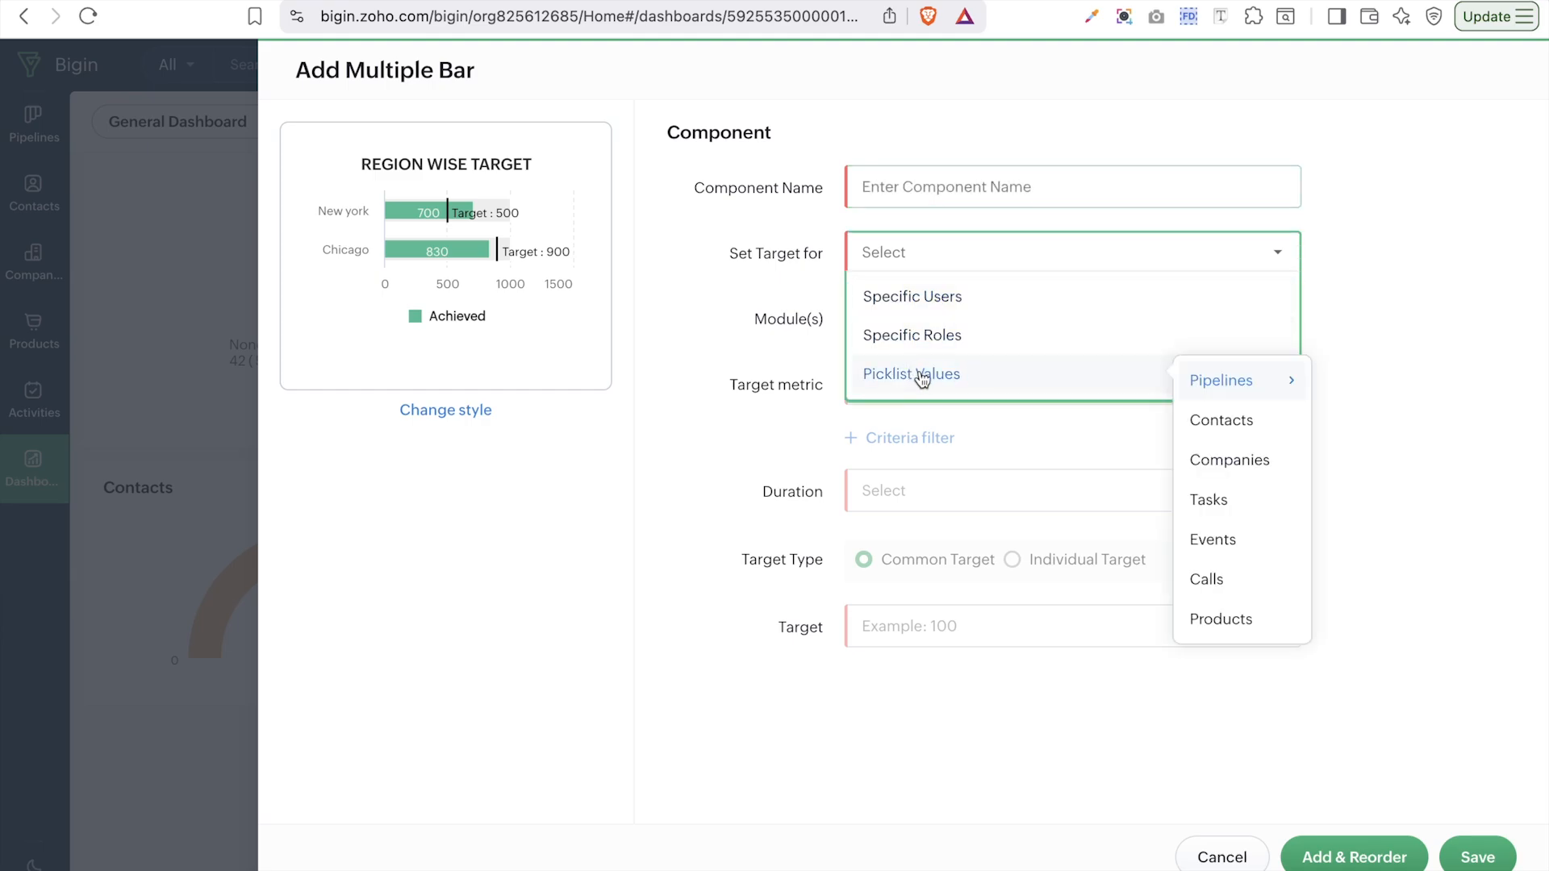
mouse_move(1192, 388)
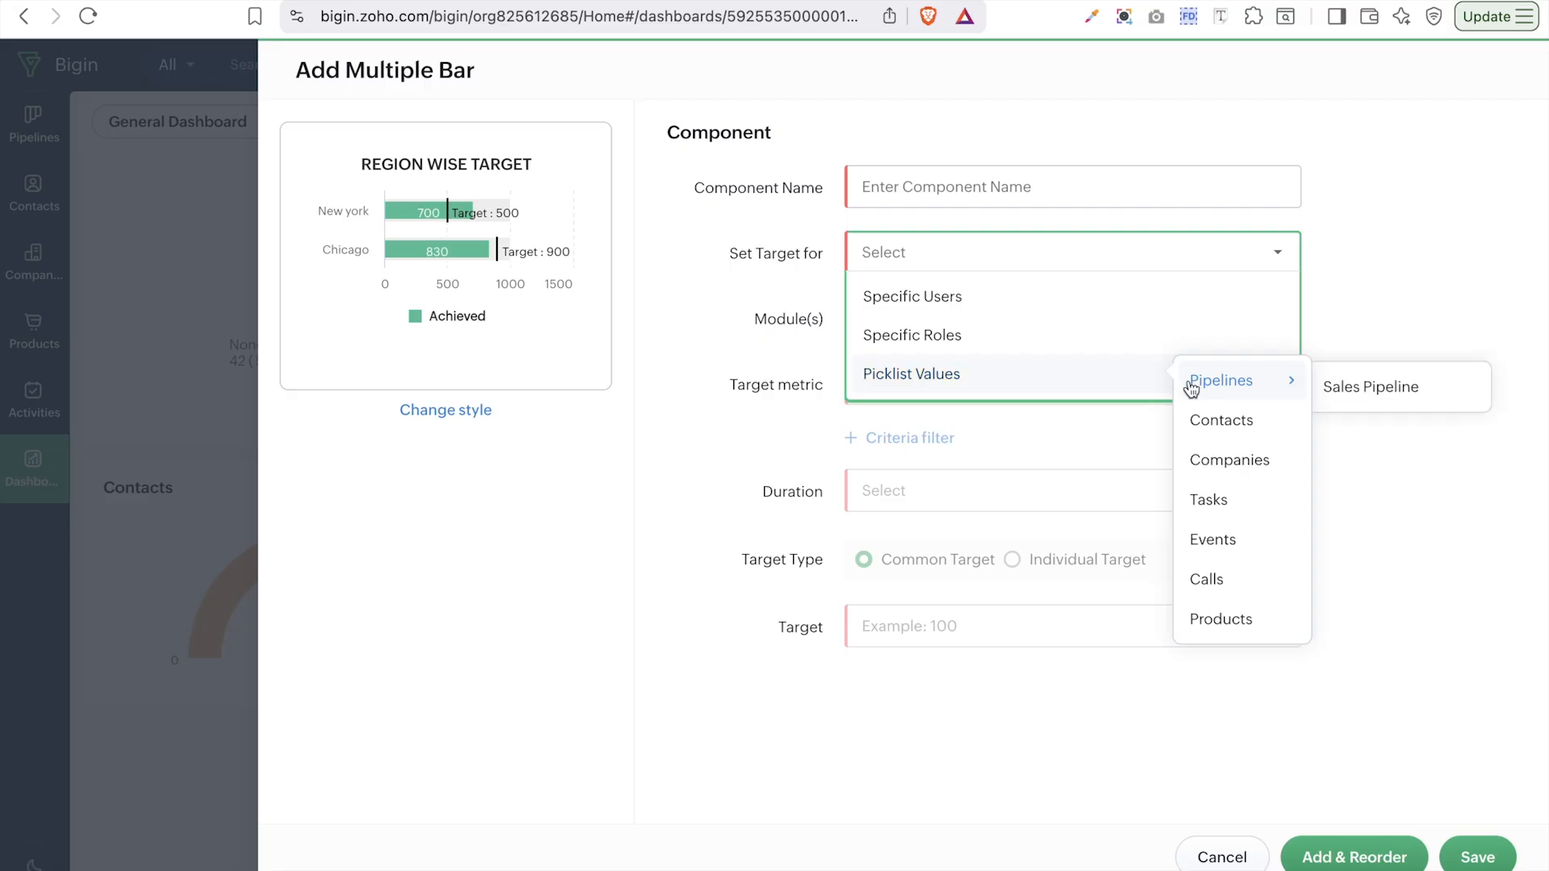
left_click(1232, 417)
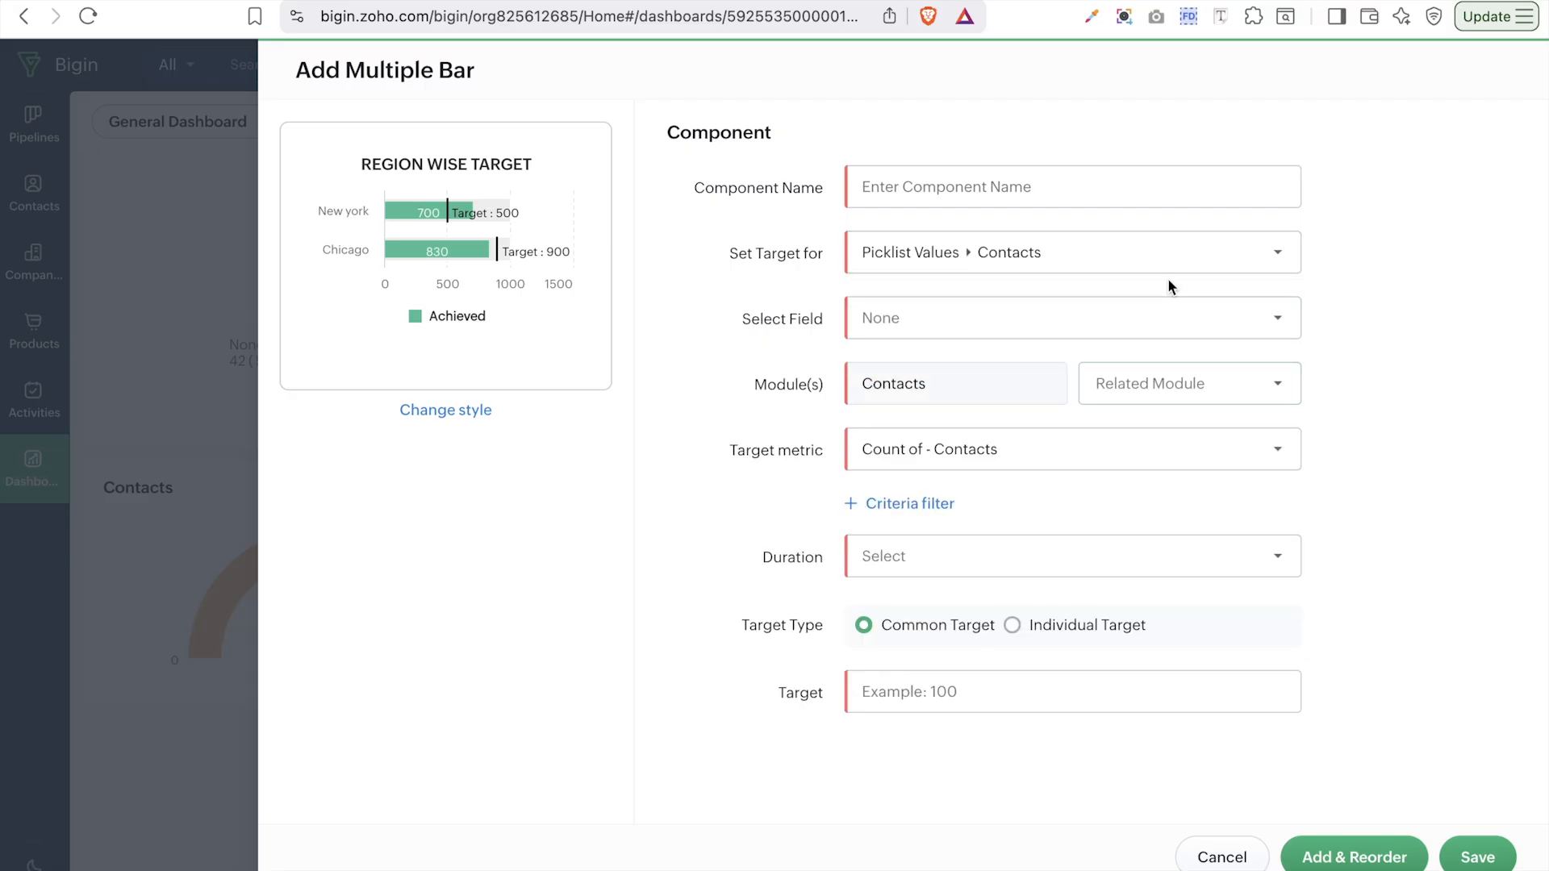
left_click(1107, 319)
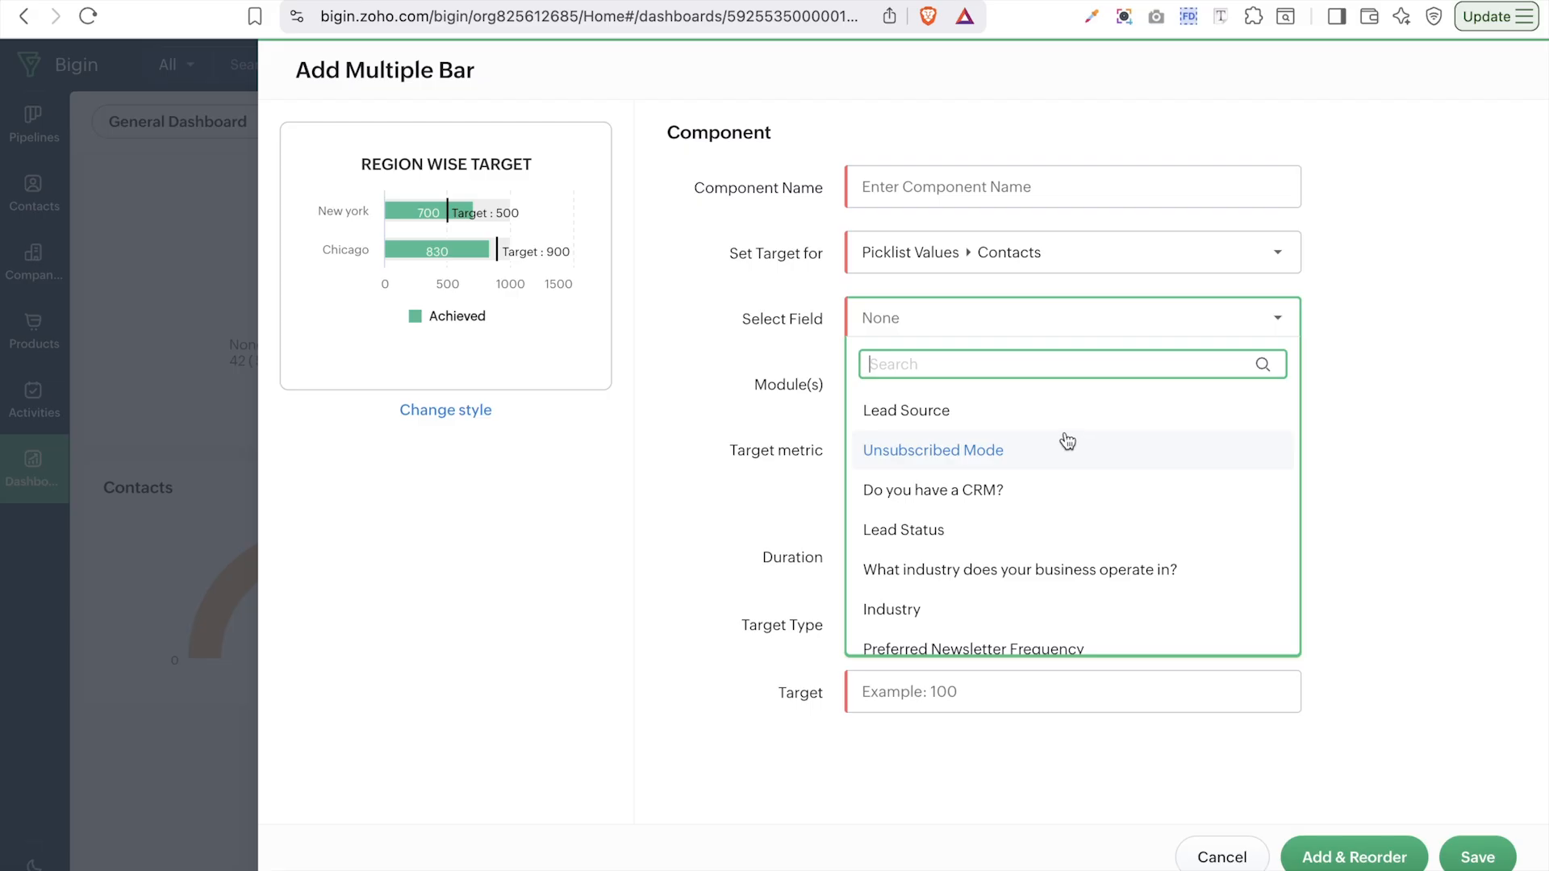
left_click(1043, 414)
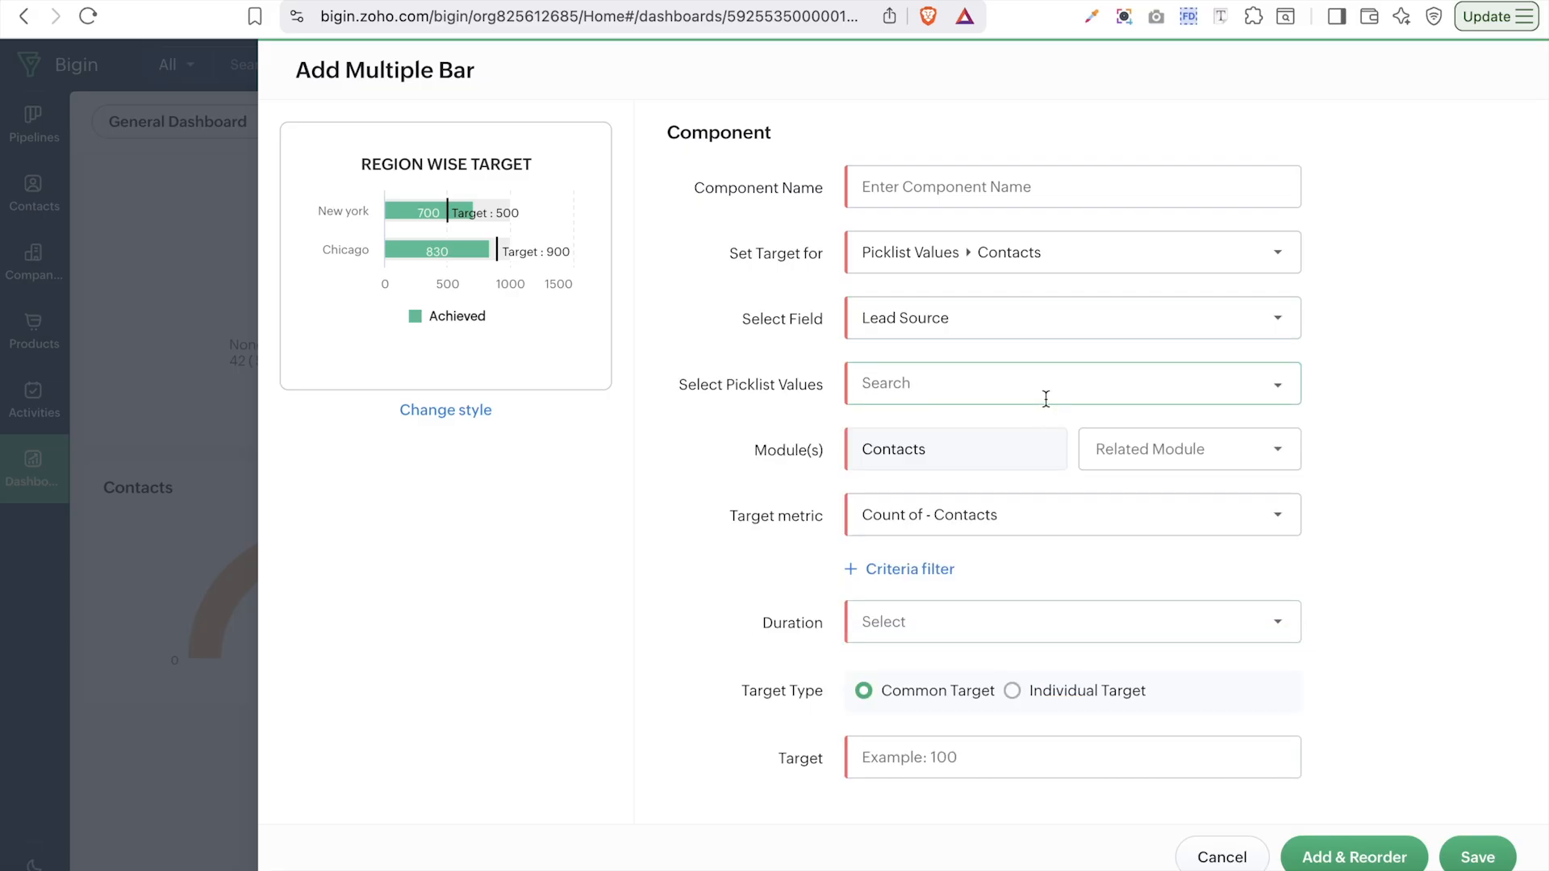
- Select lead sources from Advertisement through Web Research as bars, hitting the ten-value limit
left_click(1046, 399)
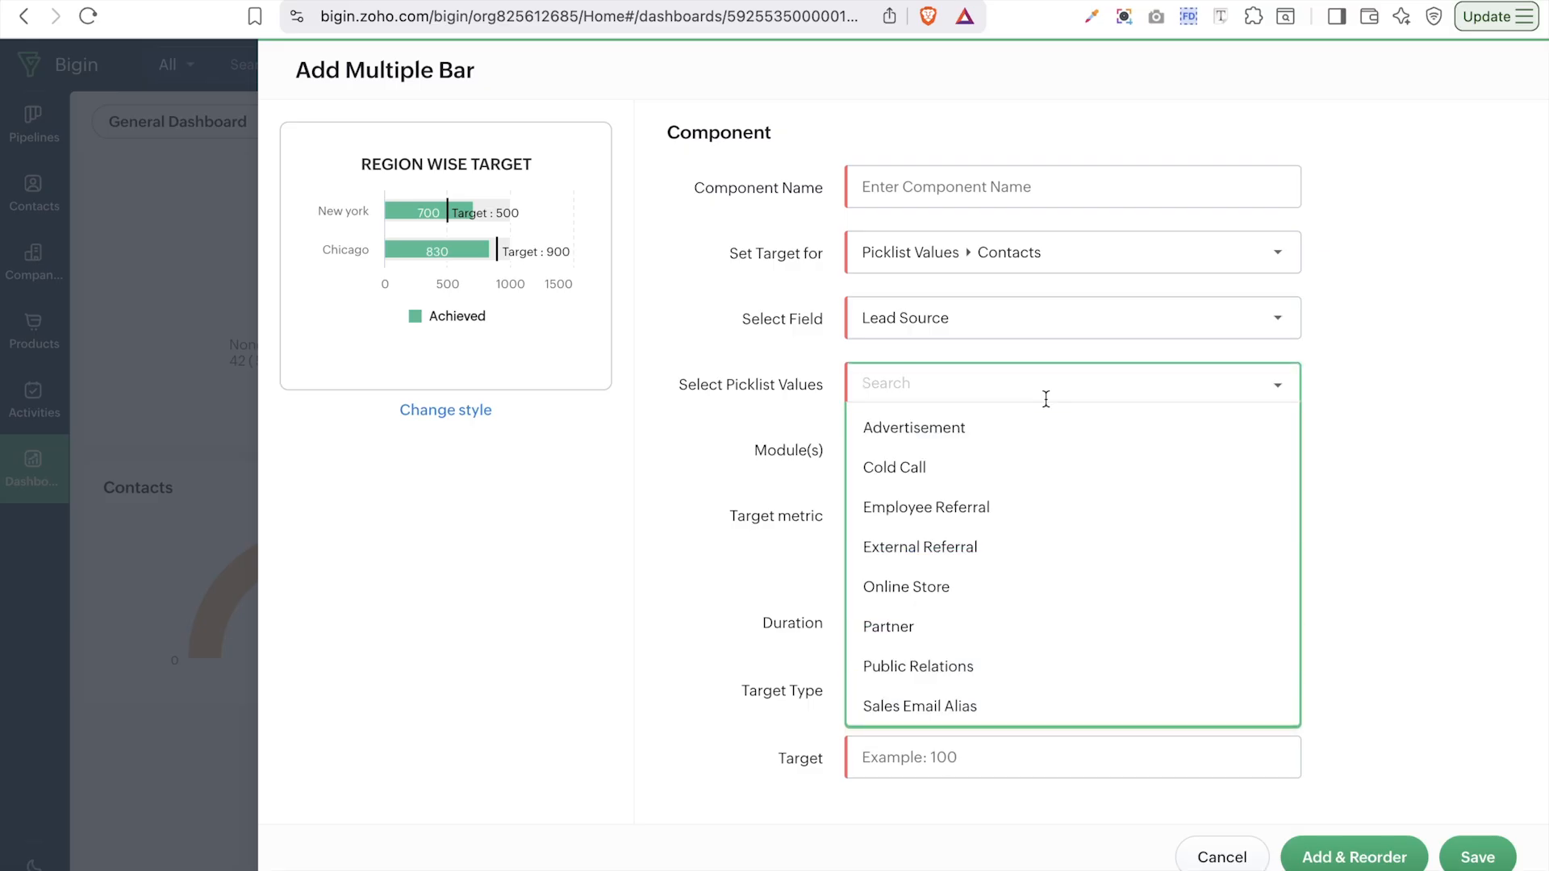
left_click(926, 439)
left_click(924, 442)
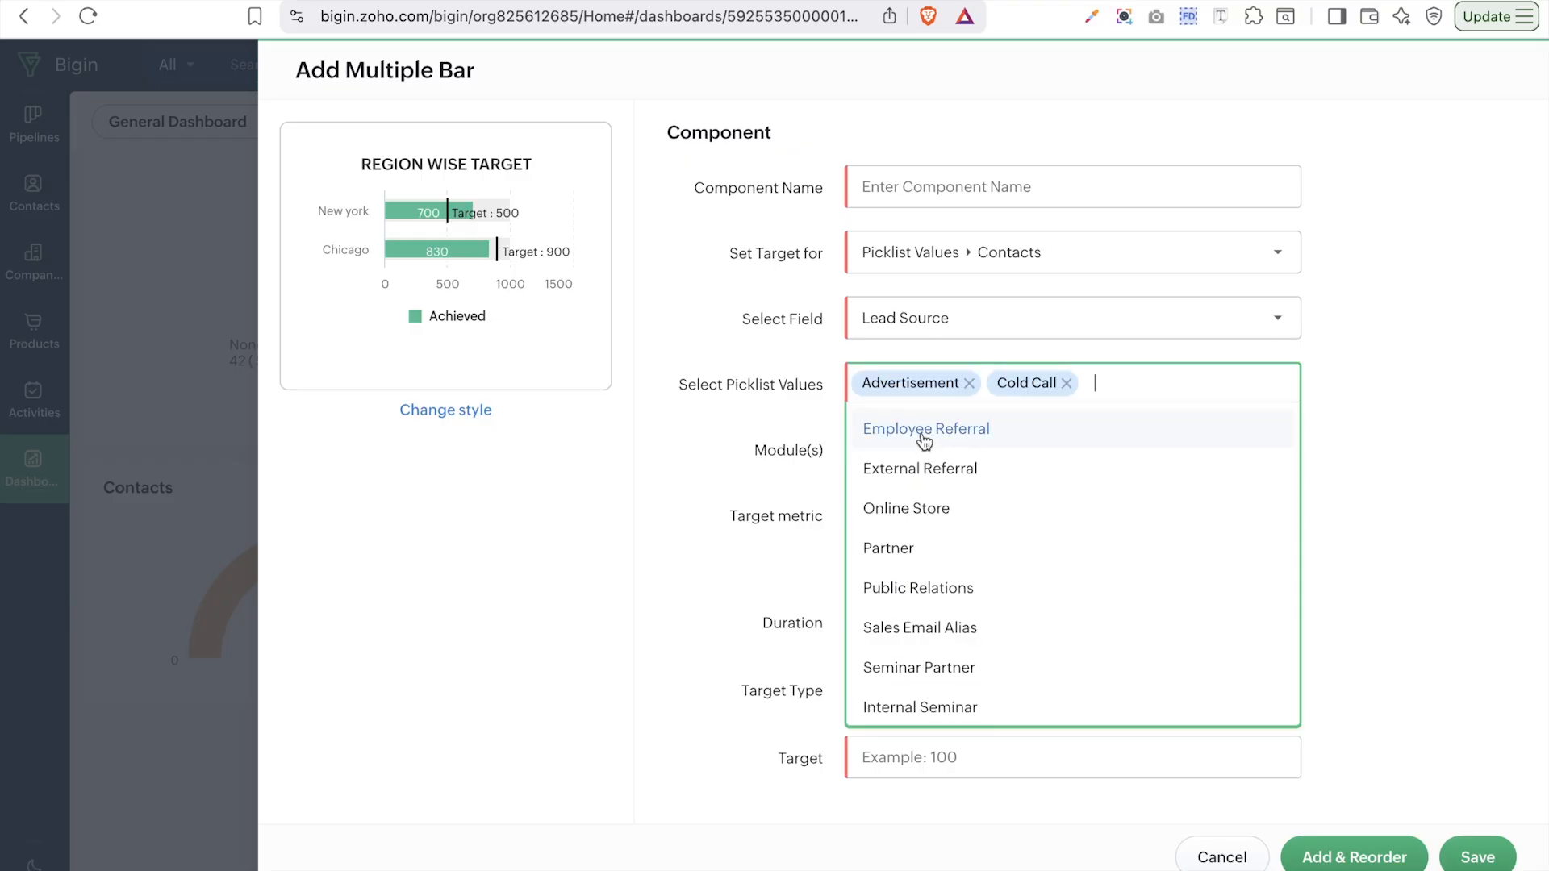
left_click(921, 436)
left_click(923, 466)
left_click(923, 473)
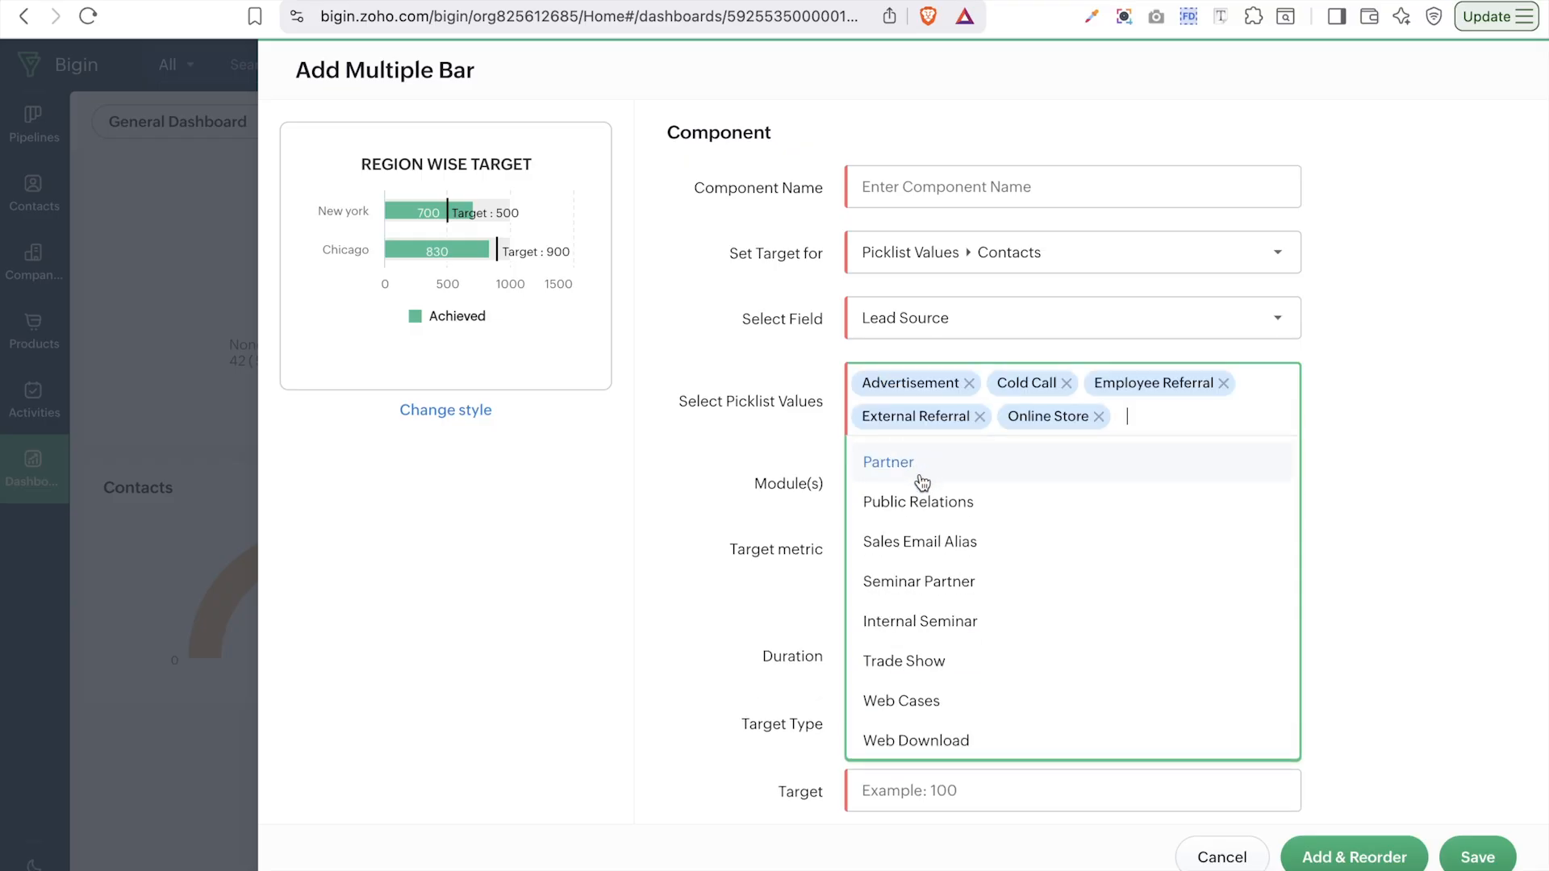
left_click(920, 497)
left_click(941, 610)
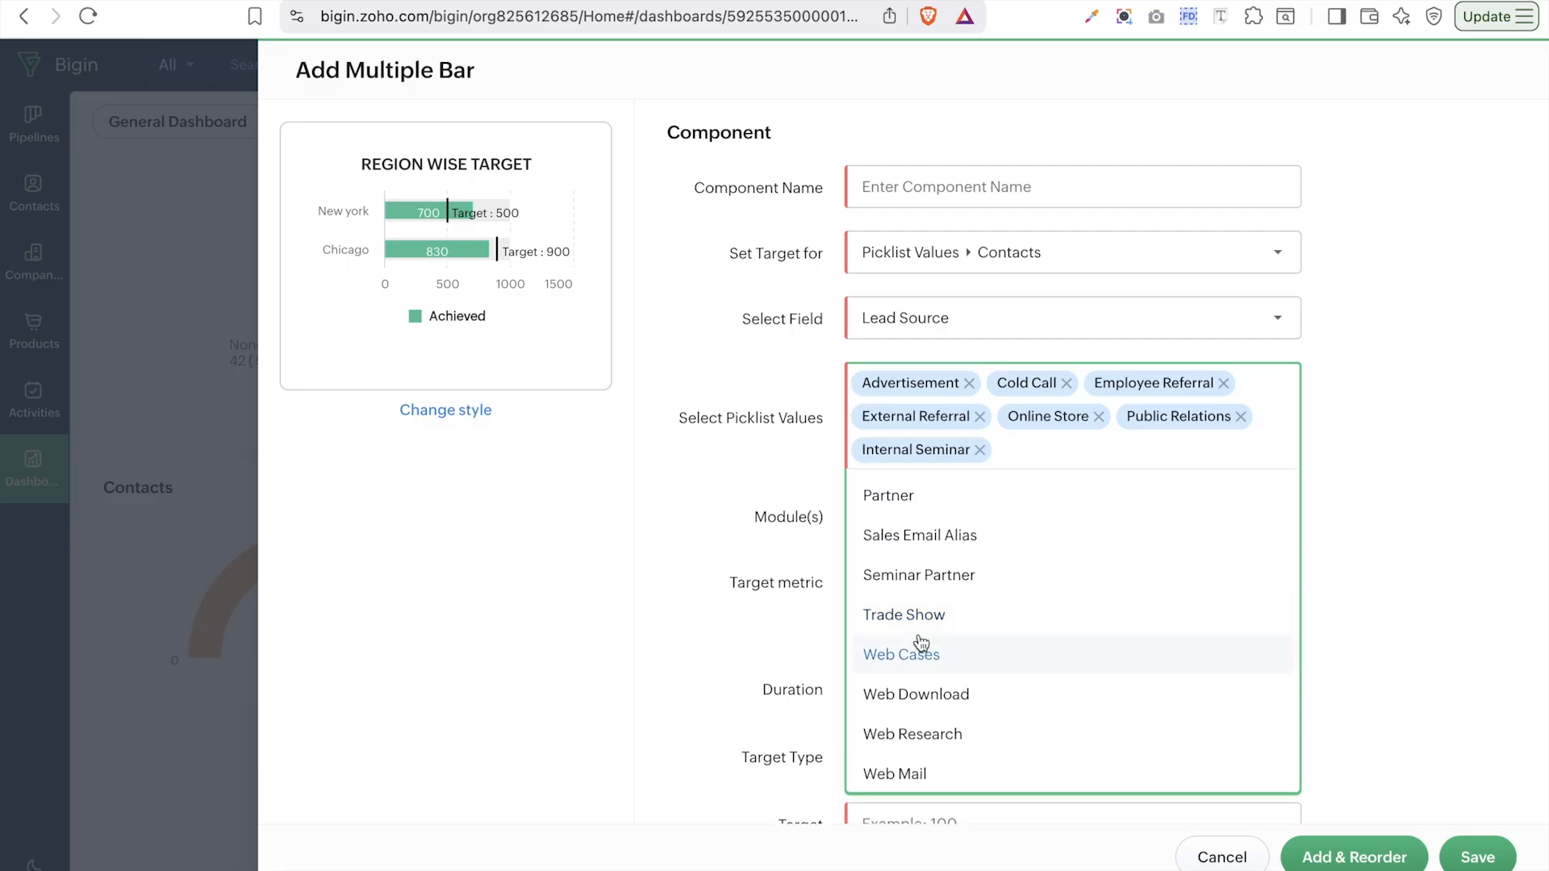
left_click(924, 628)
left_click(927, 652)
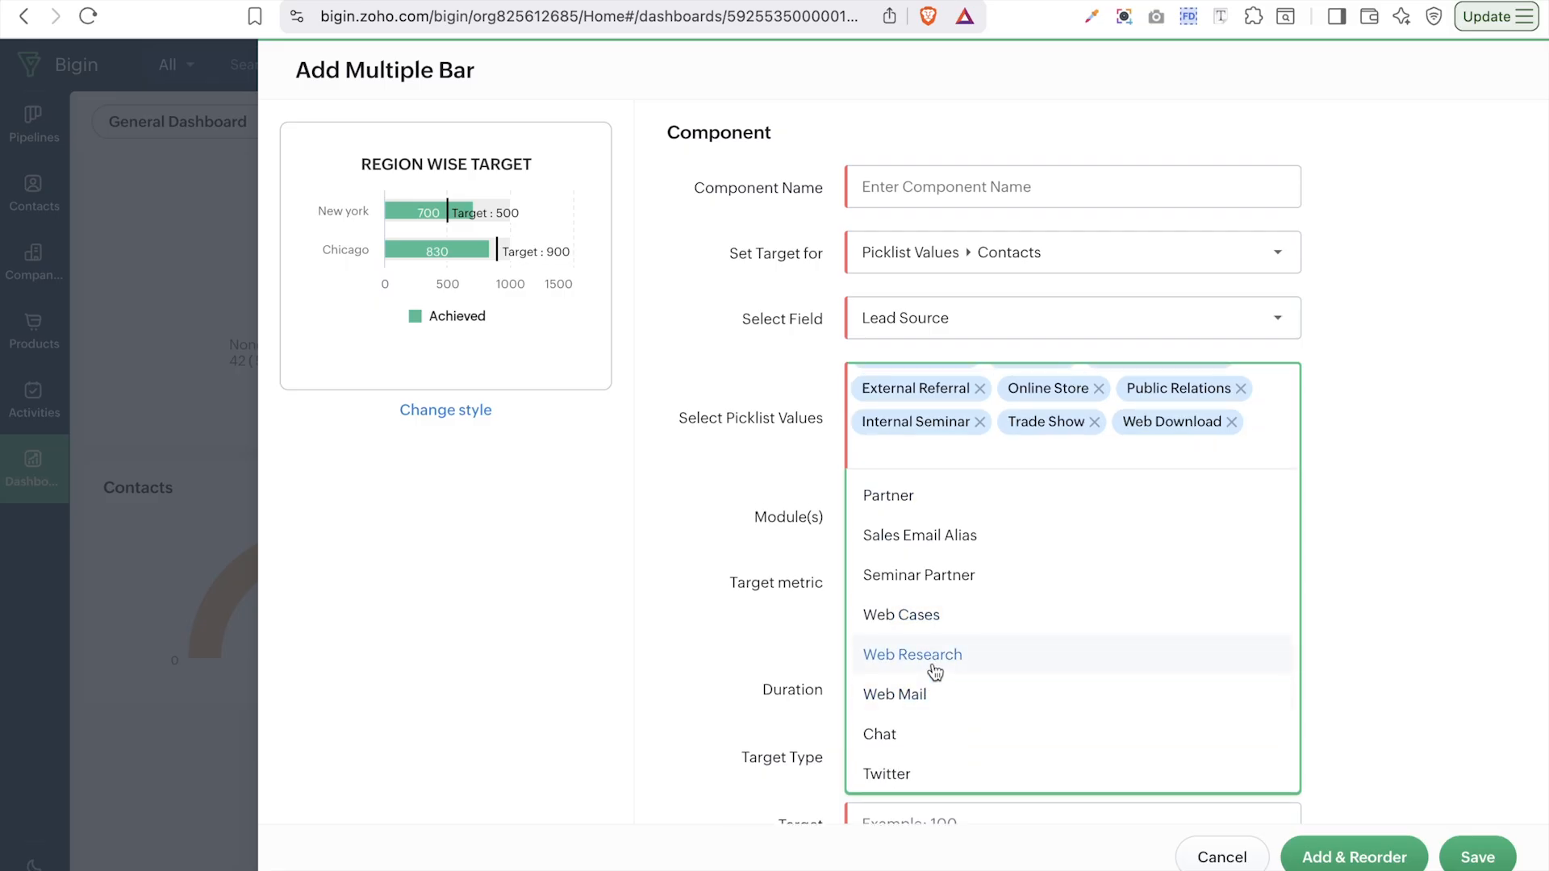
left_click(912, 660)
left_click(908, 699)
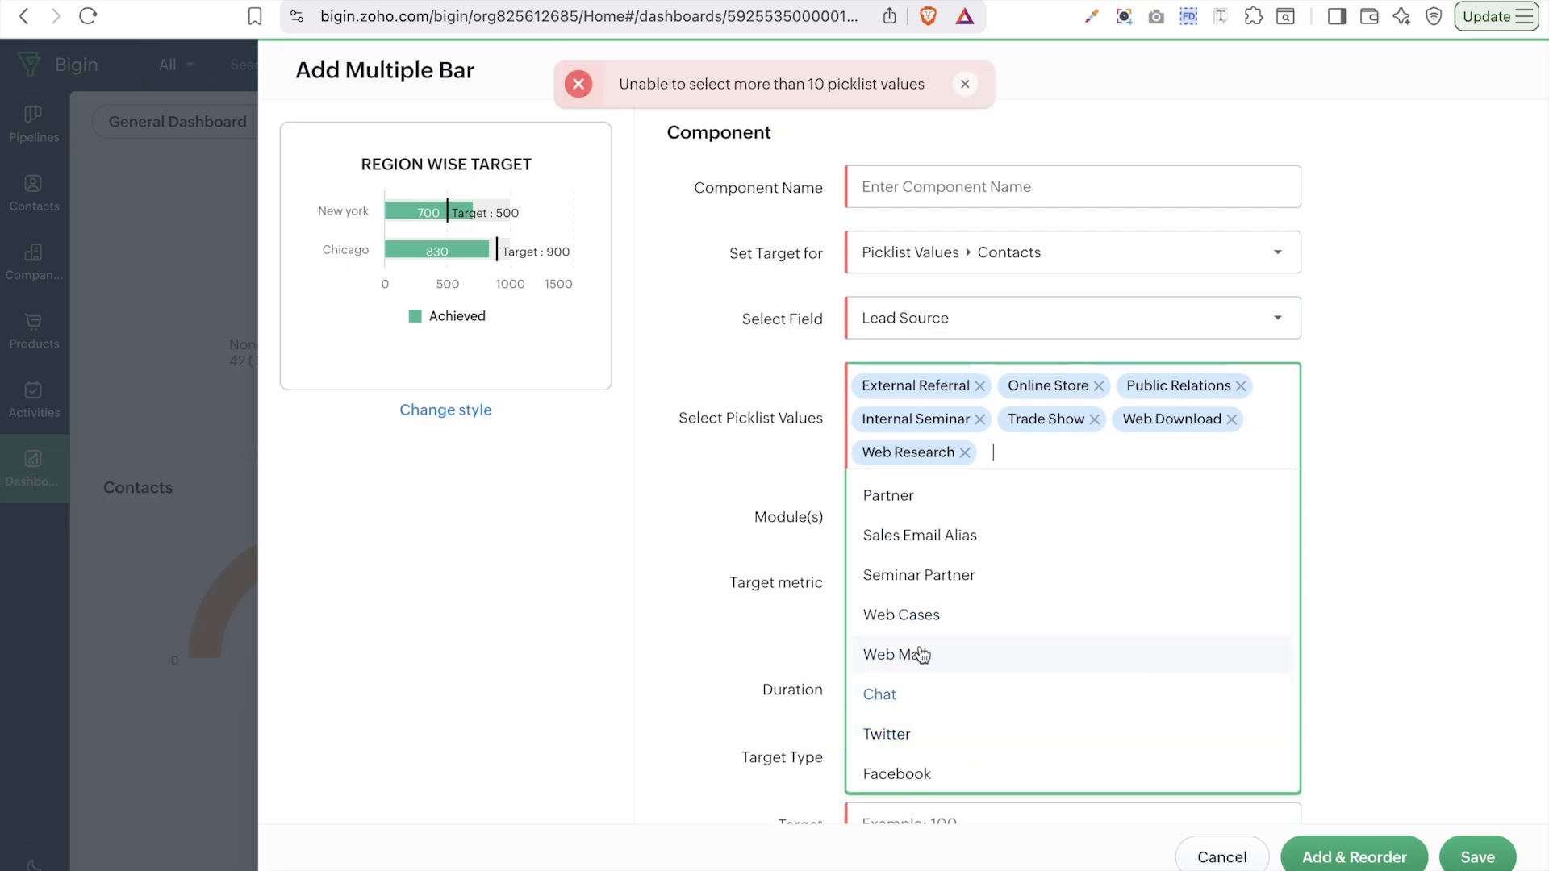
- Keep Count of Contacts as the metric and limit duration to contacts created this year
left_click(1385, 408)
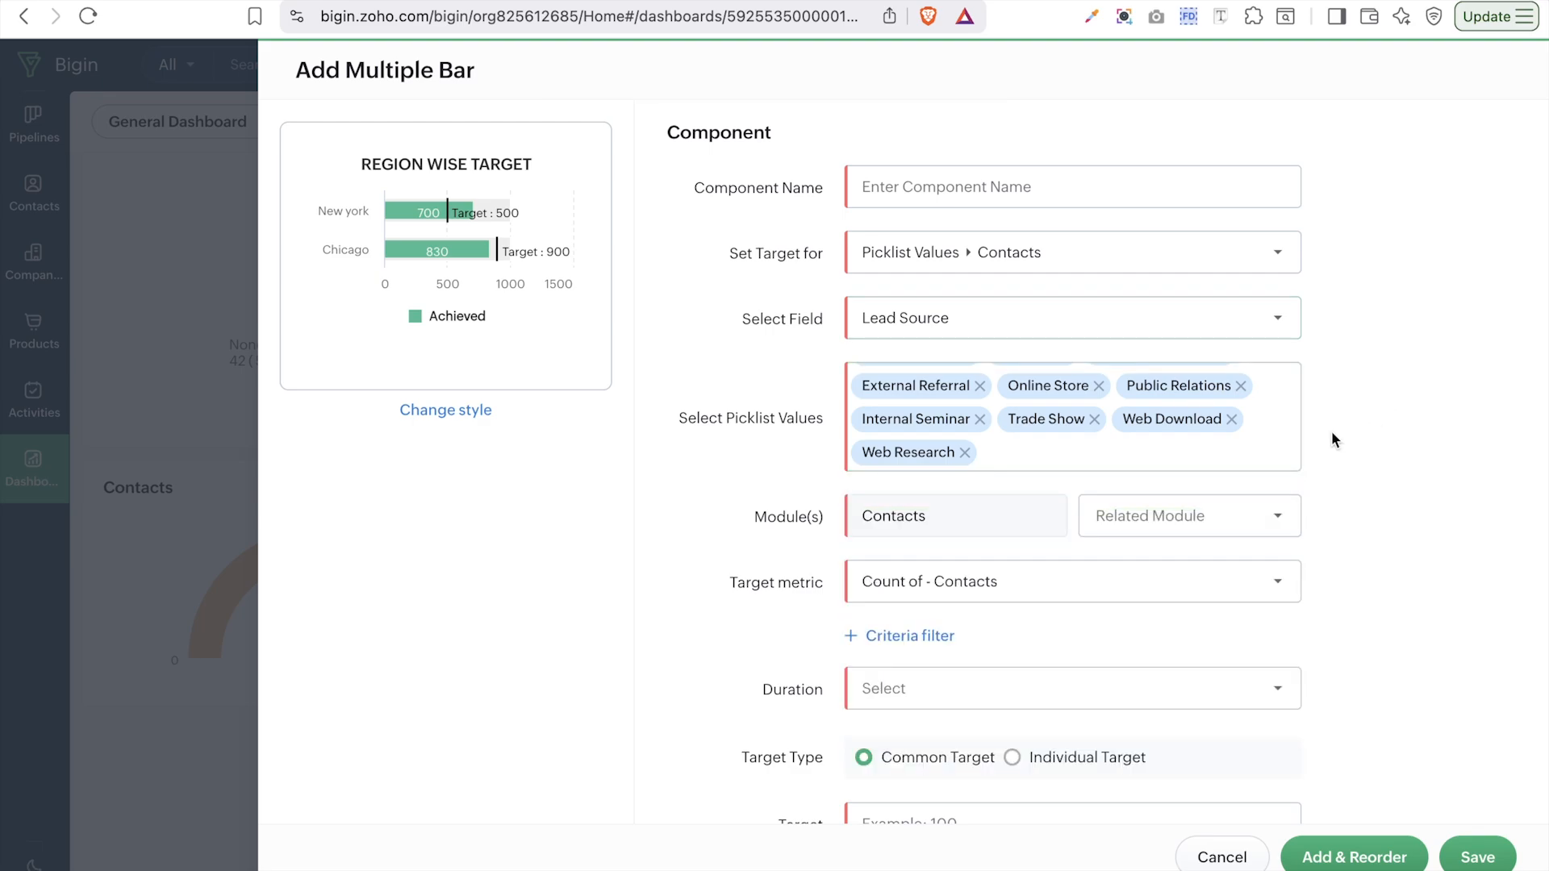
scroll(1259, 442, "up", 2)
scroll(1258, 442, "down", 2)
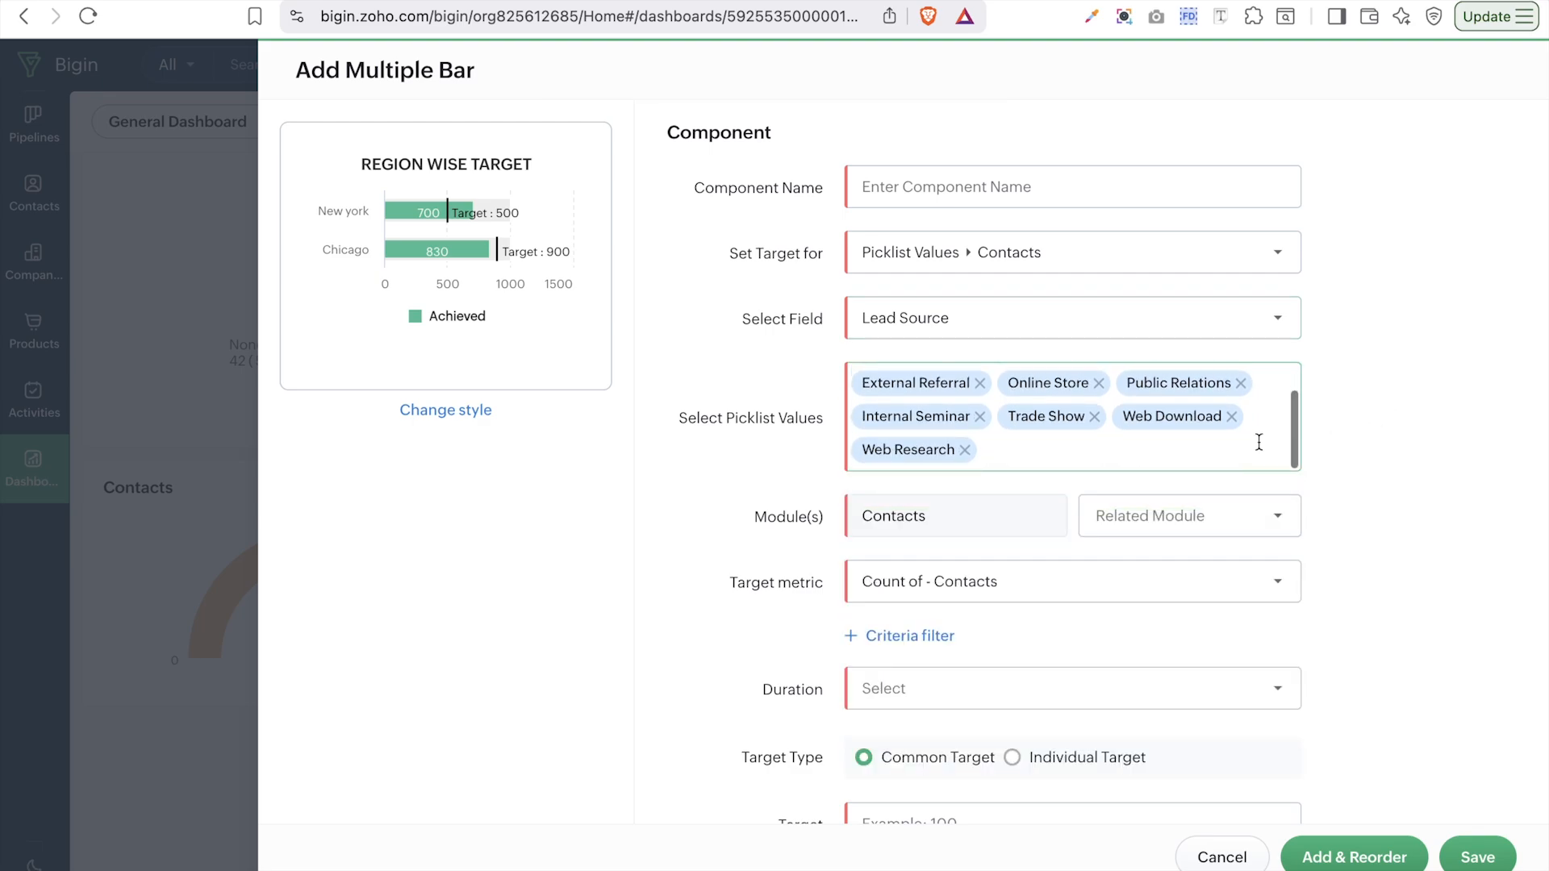
scroll(1259, 442, "down", 1)
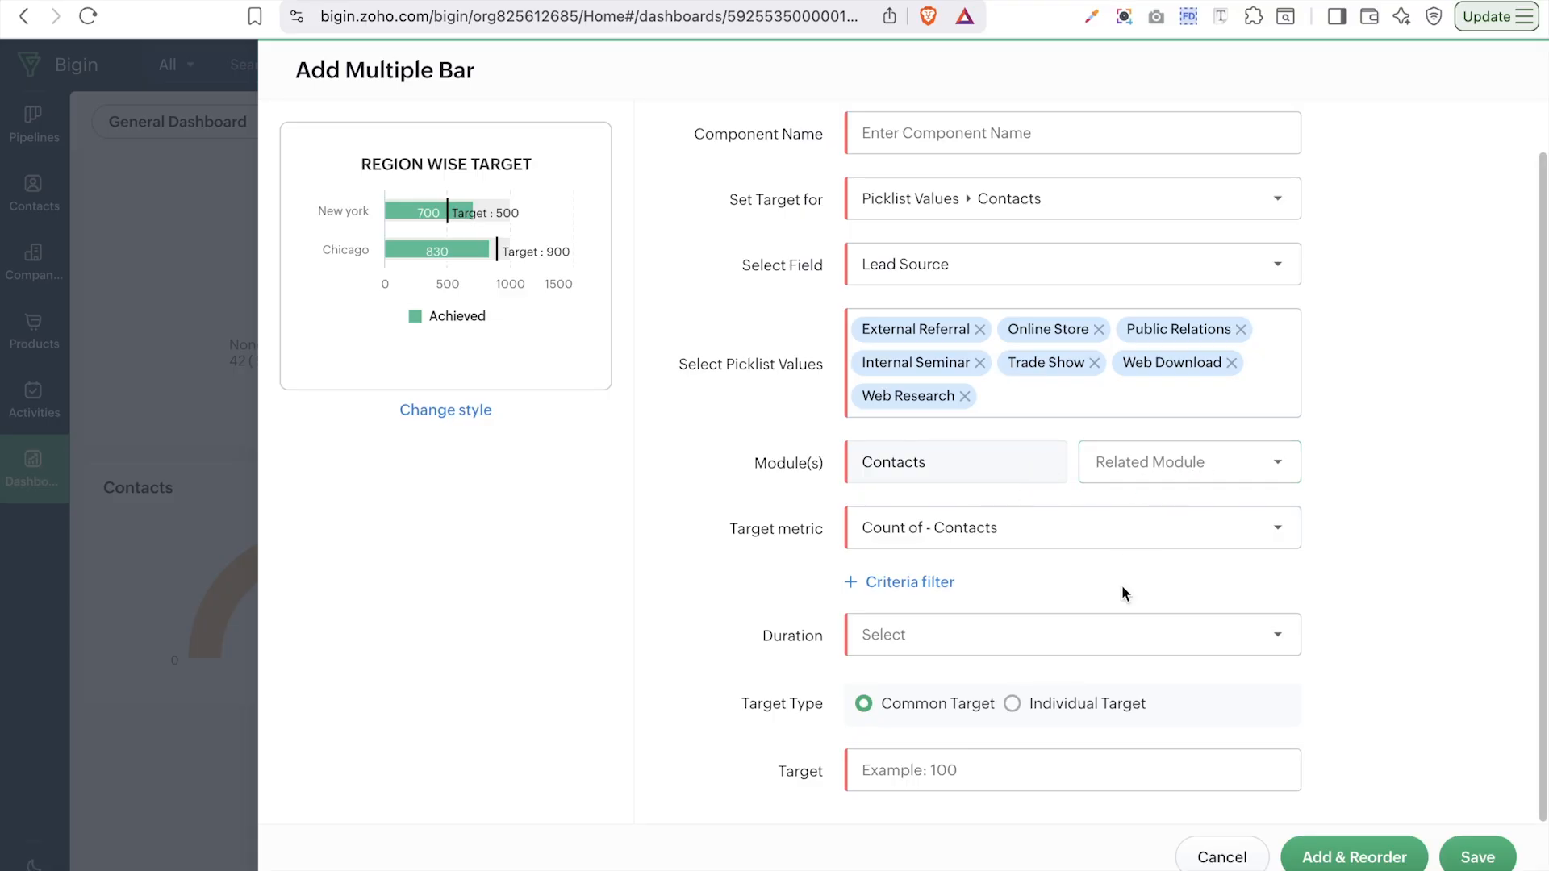
left_click(1126, 528)
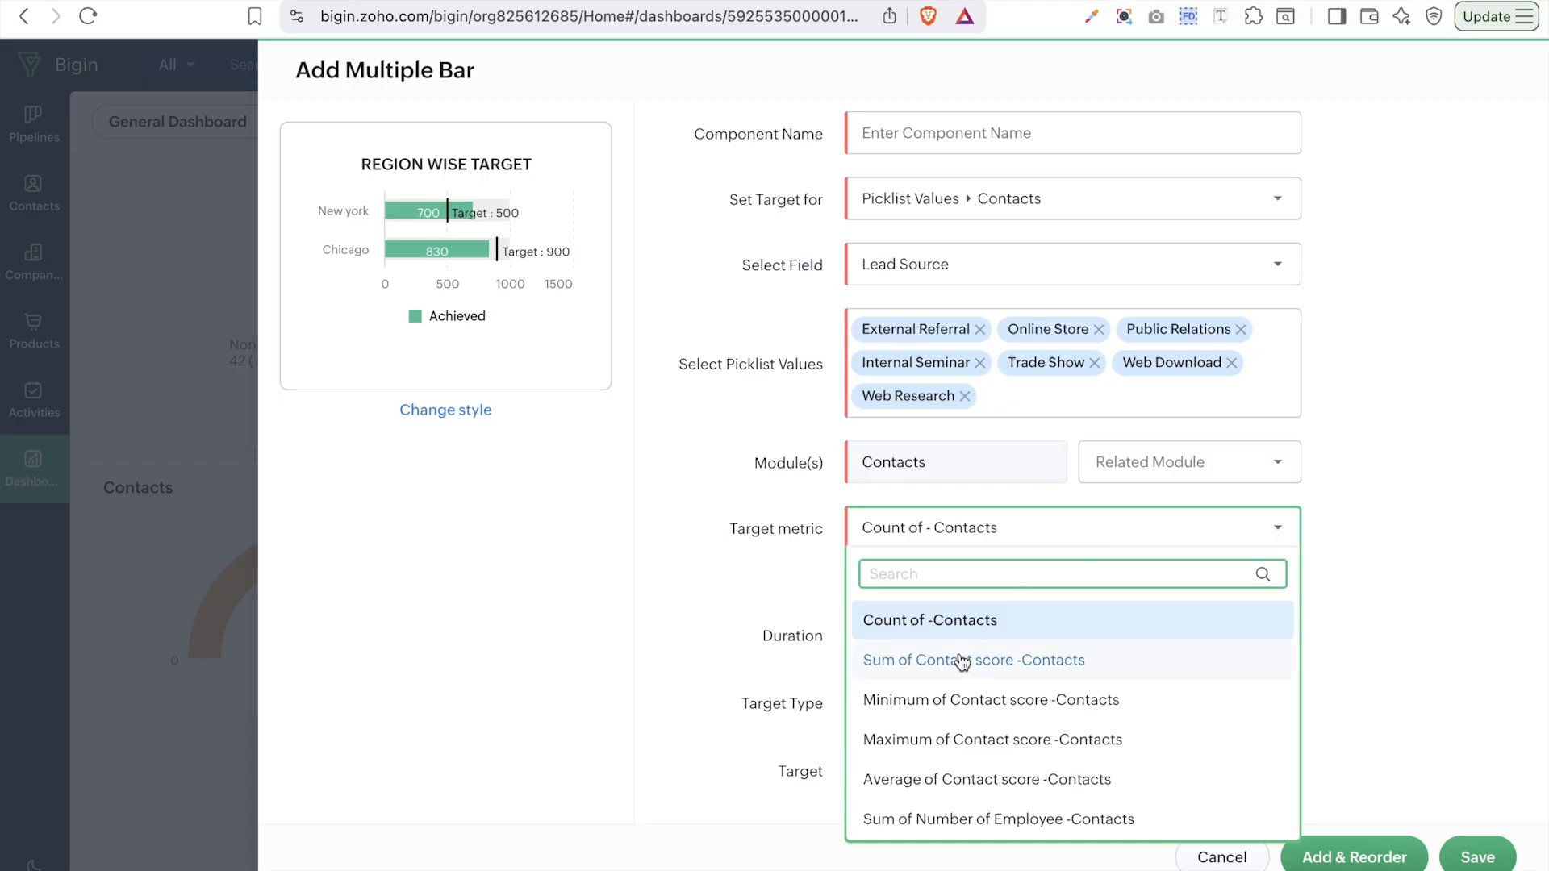
left_click(993, 639)
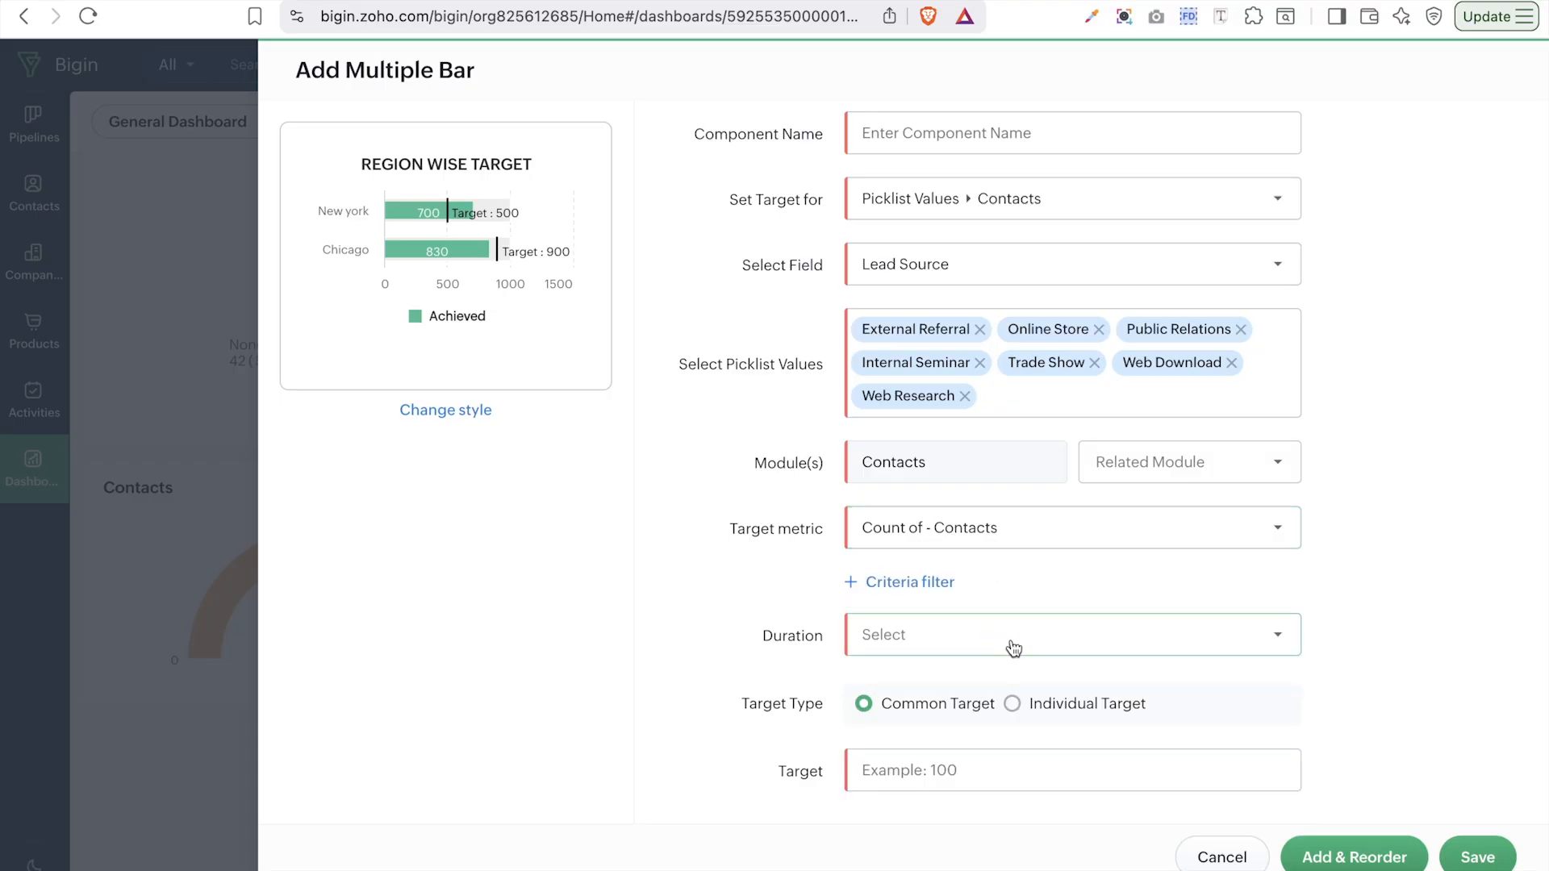
left_click(1014, 650)
mouse_move(1045, 477)
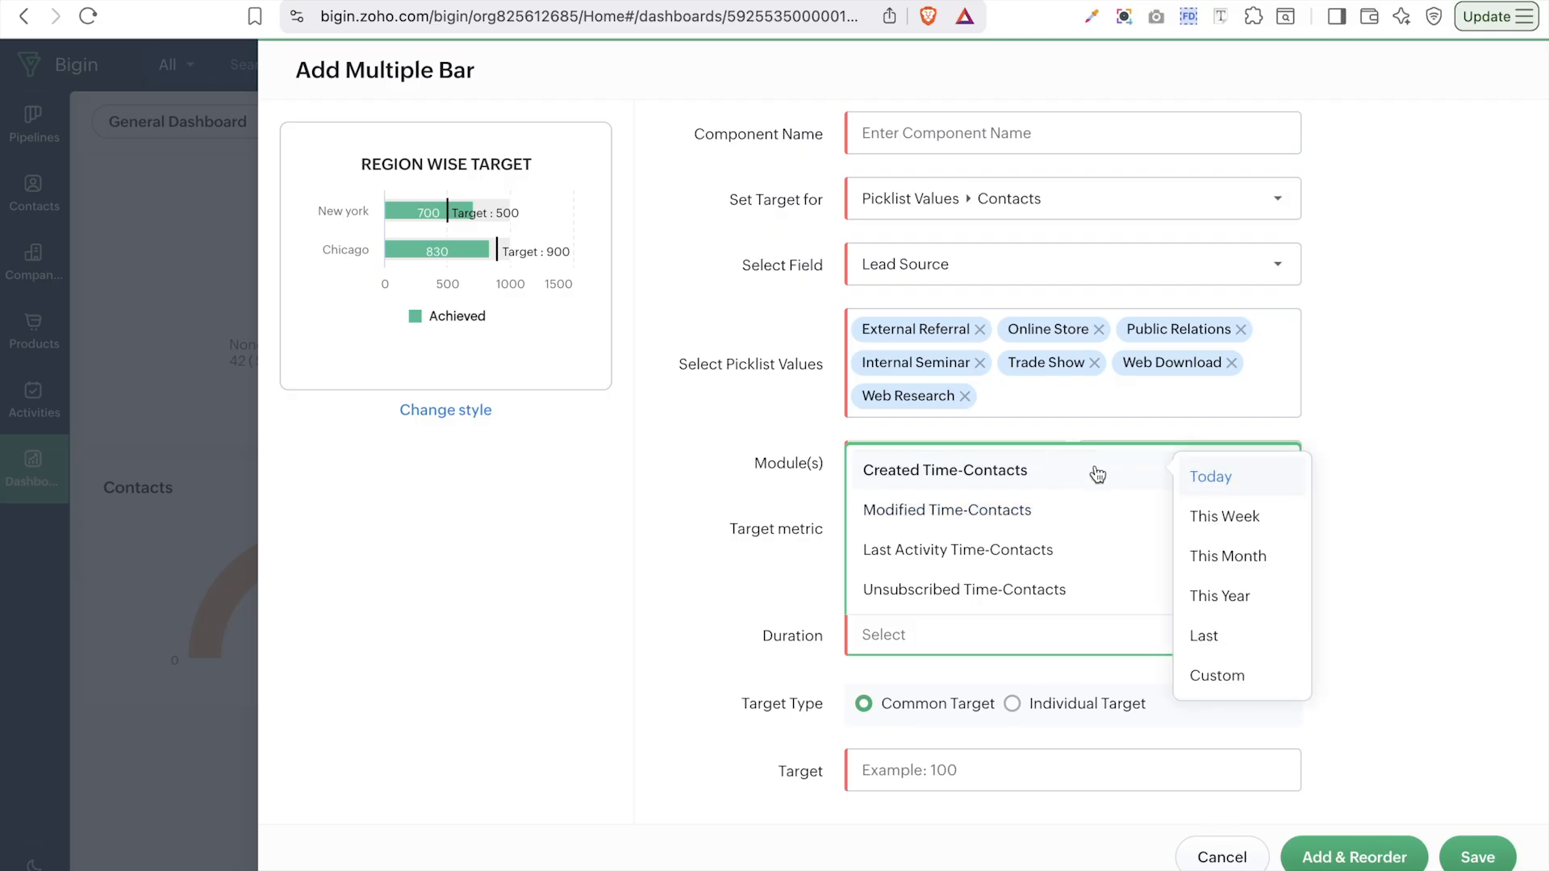
left_click(1220, 598)
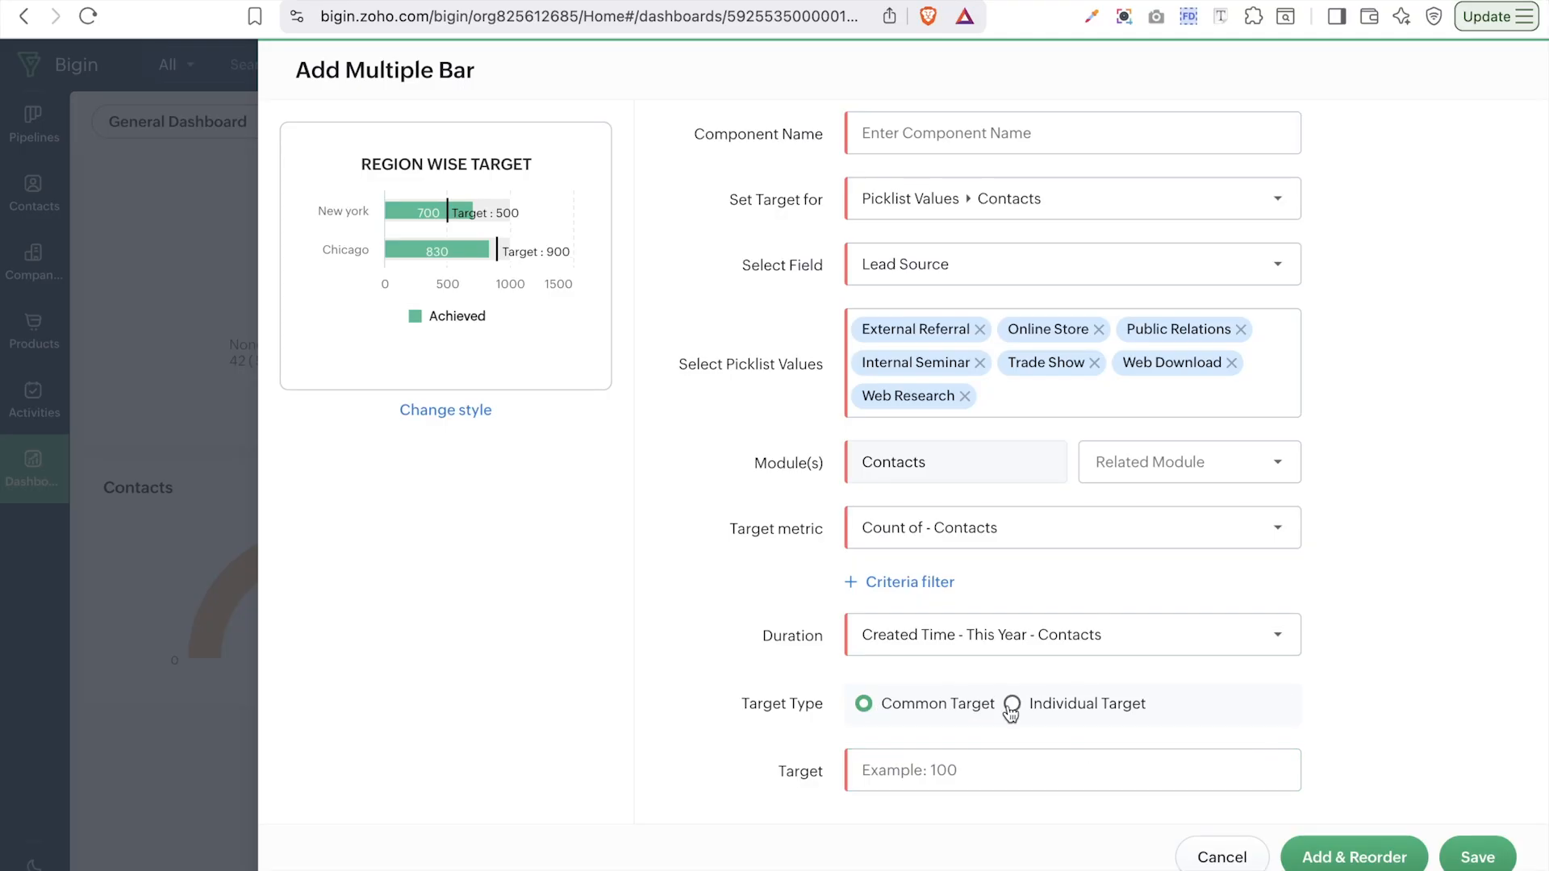
- Confirm targets stay on Contacts picklist values for the Lead Source field
scroll(1156, 509, "up", 1)
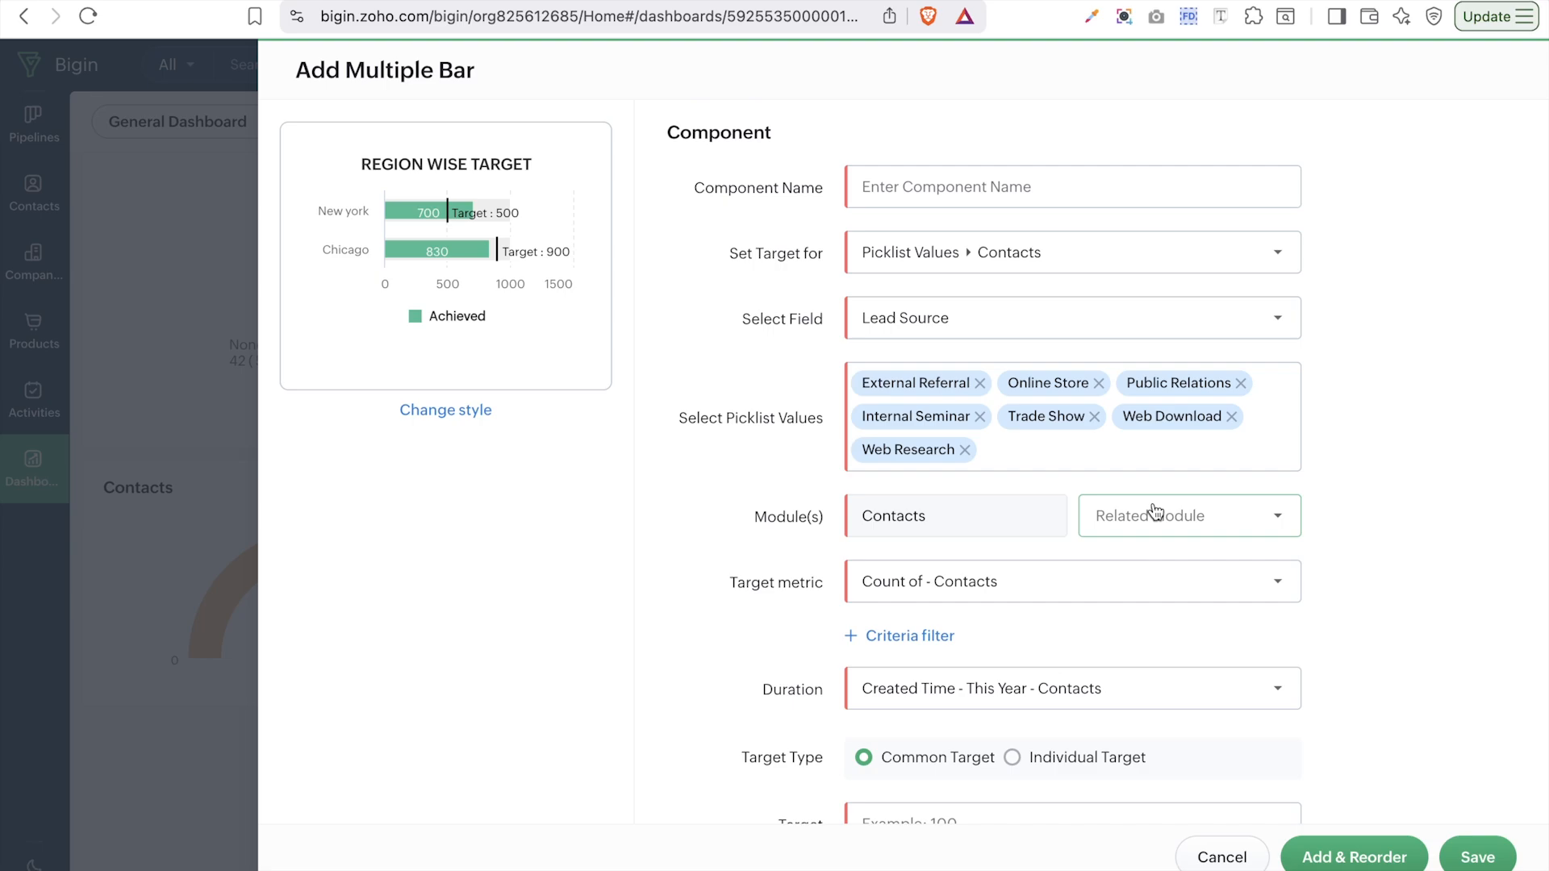
left_click(1231, 278)
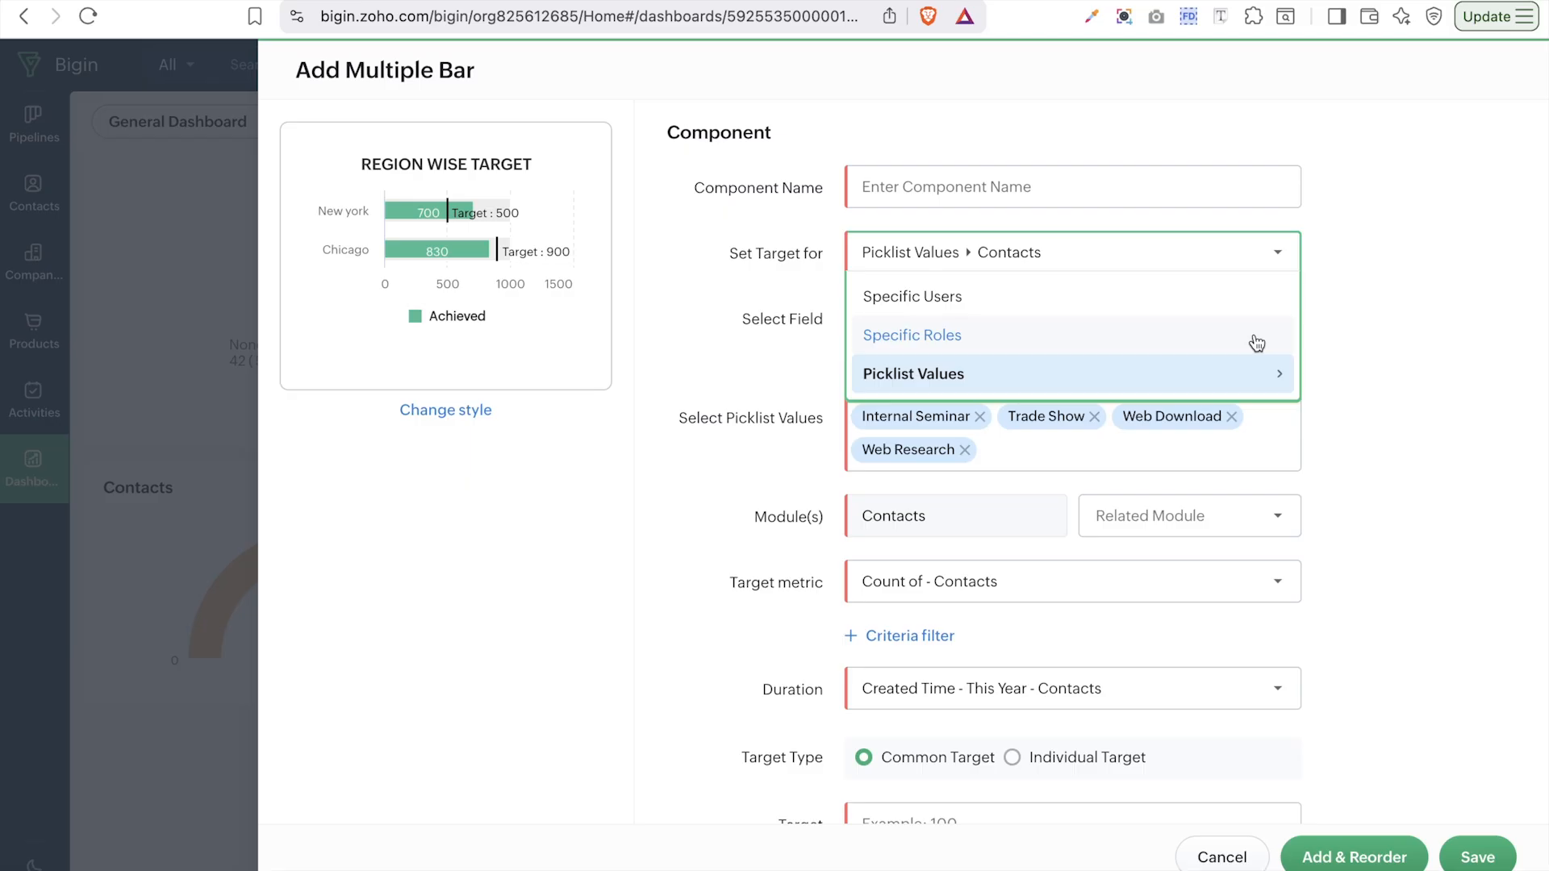
left_click(1247, 372)
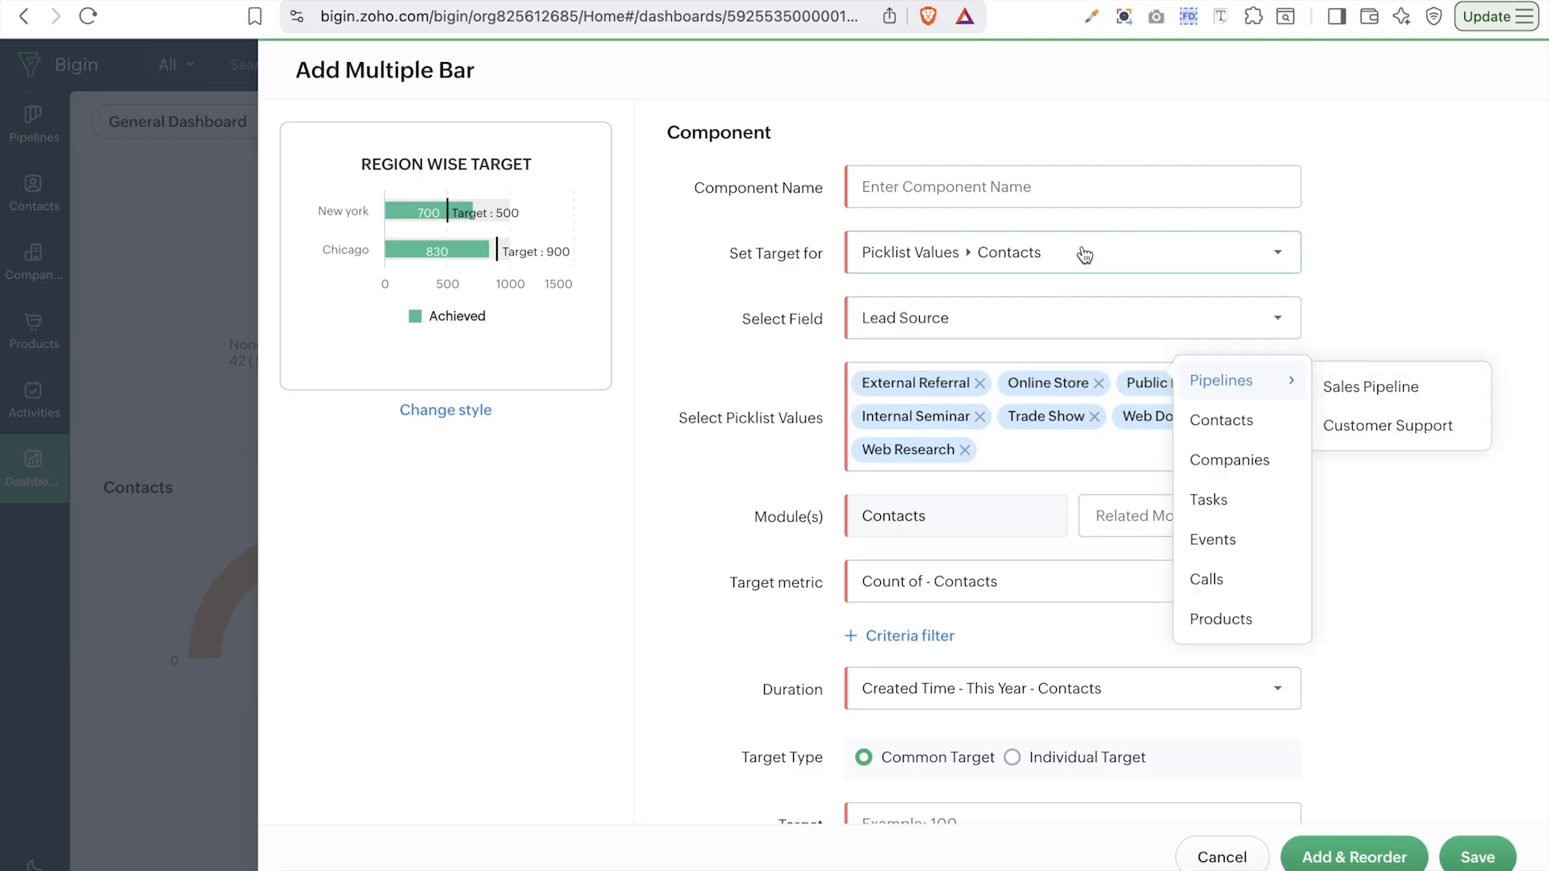
left_click(787, 293)
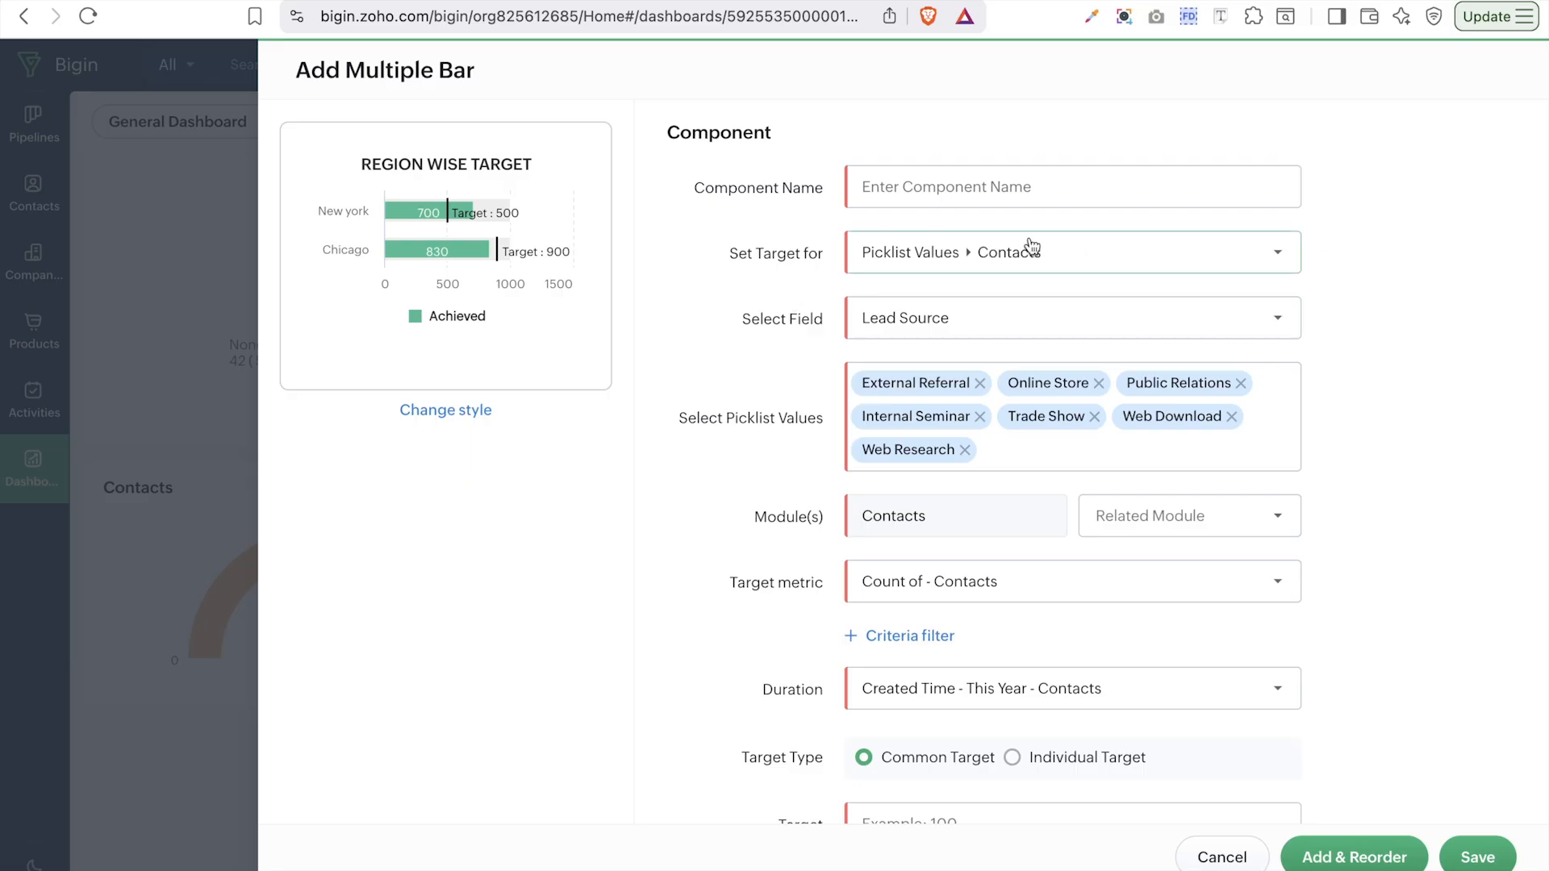
left_click(1087, 328)
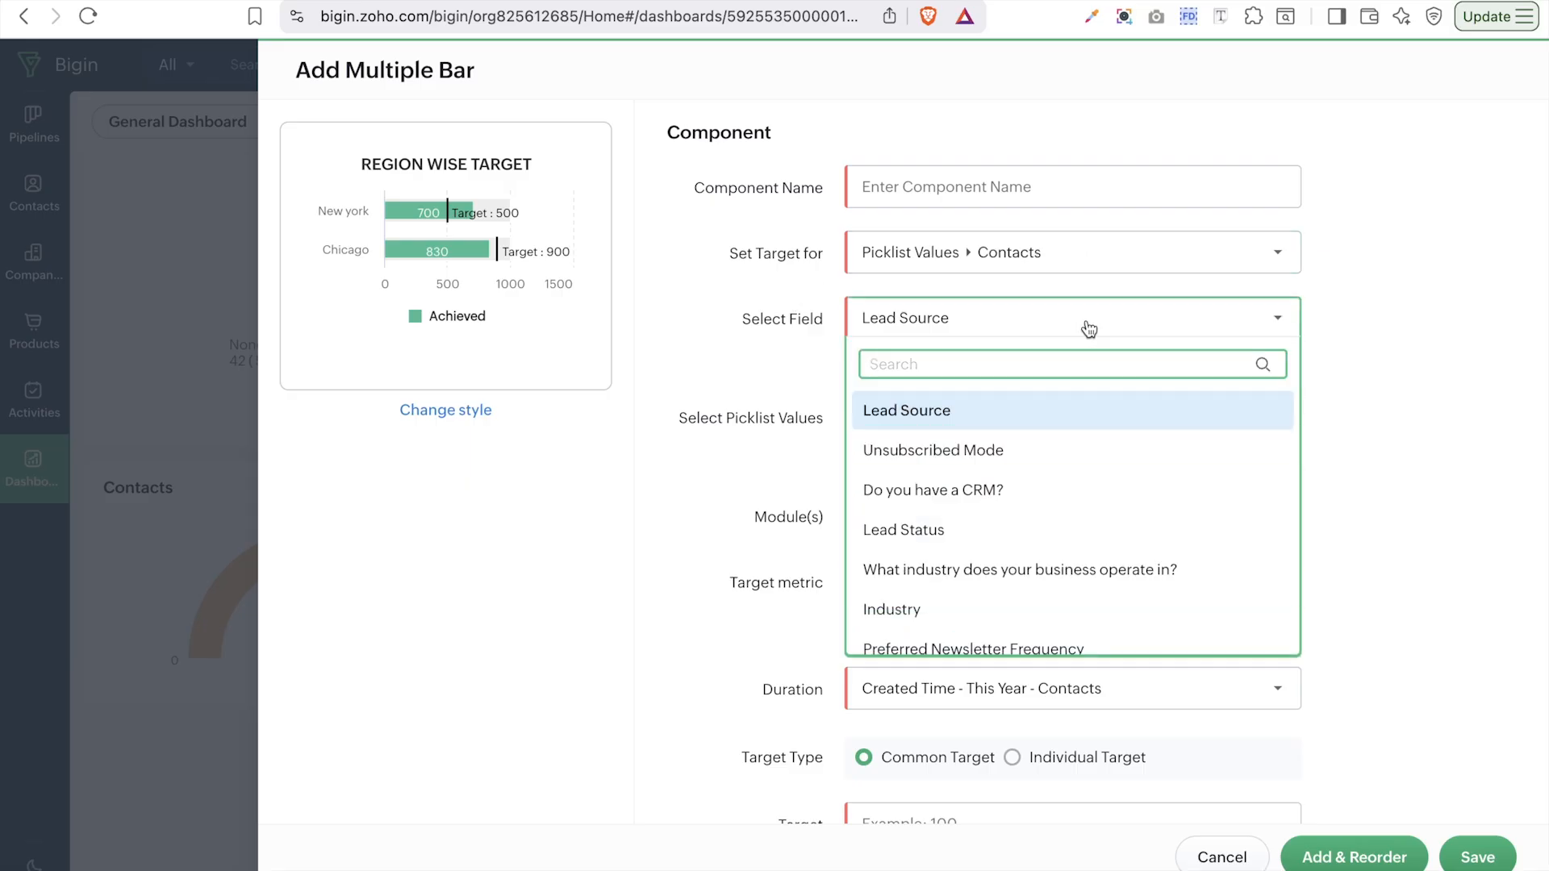
scroll(1008, 638, "down", 1)
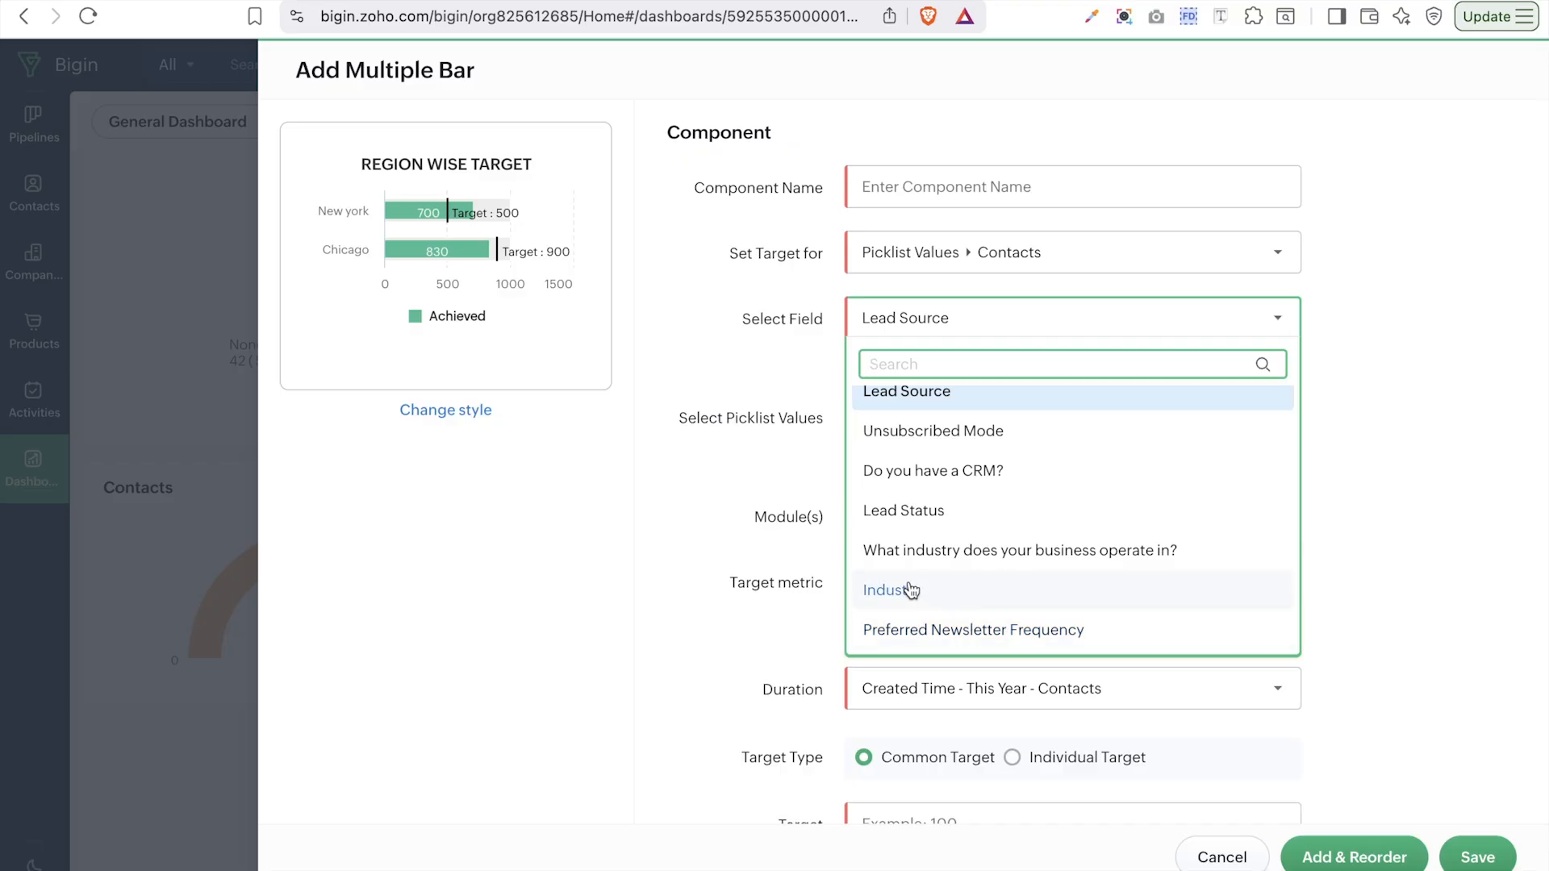
left_click(814, 494)
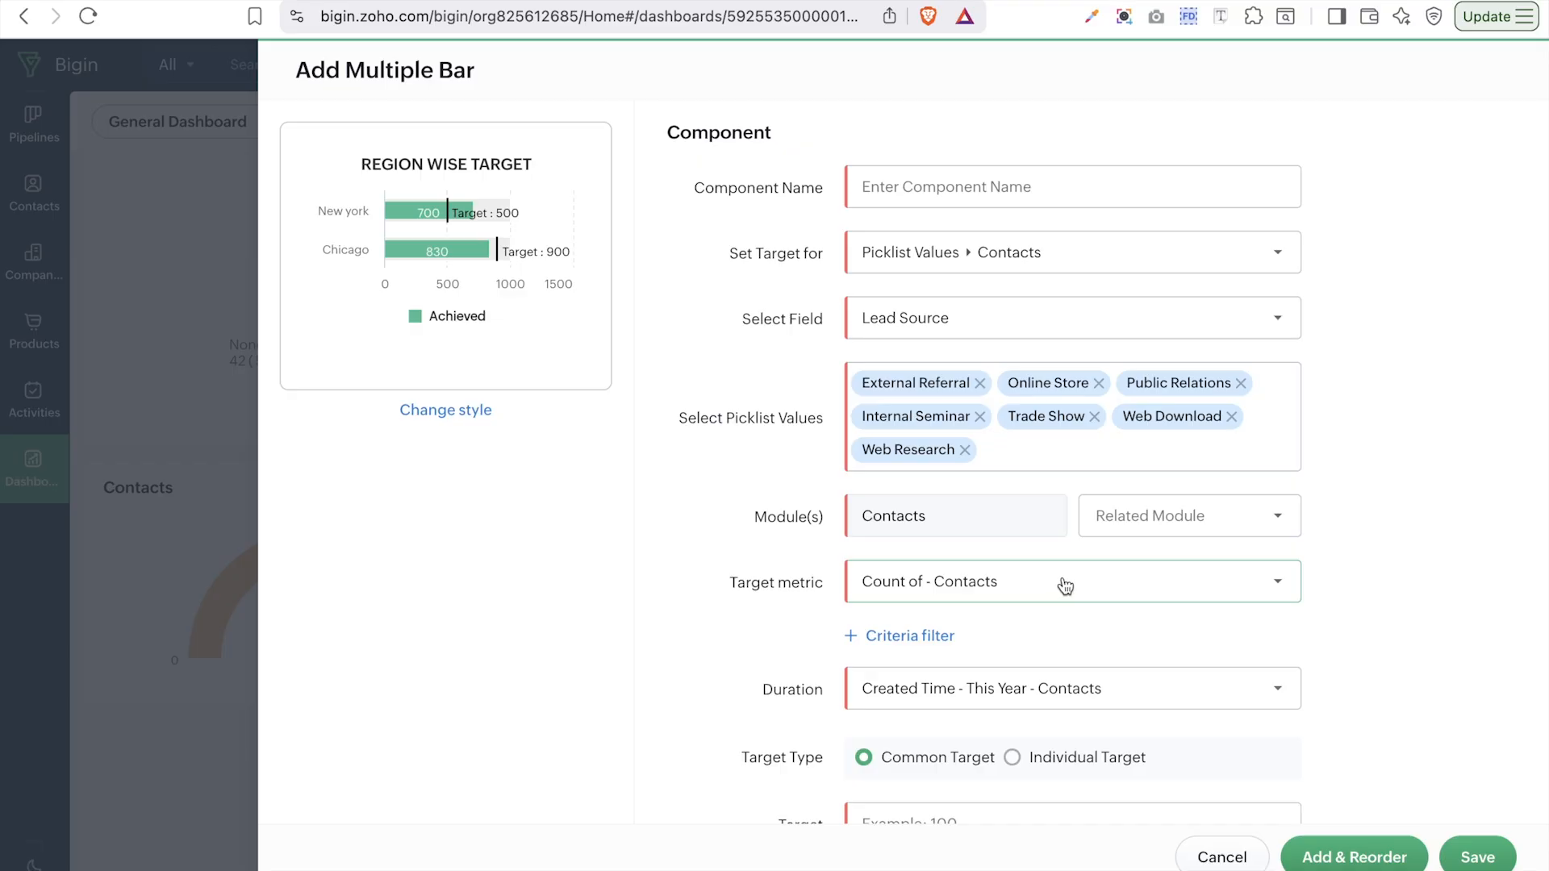
scroll(917, 661, "down", 1)
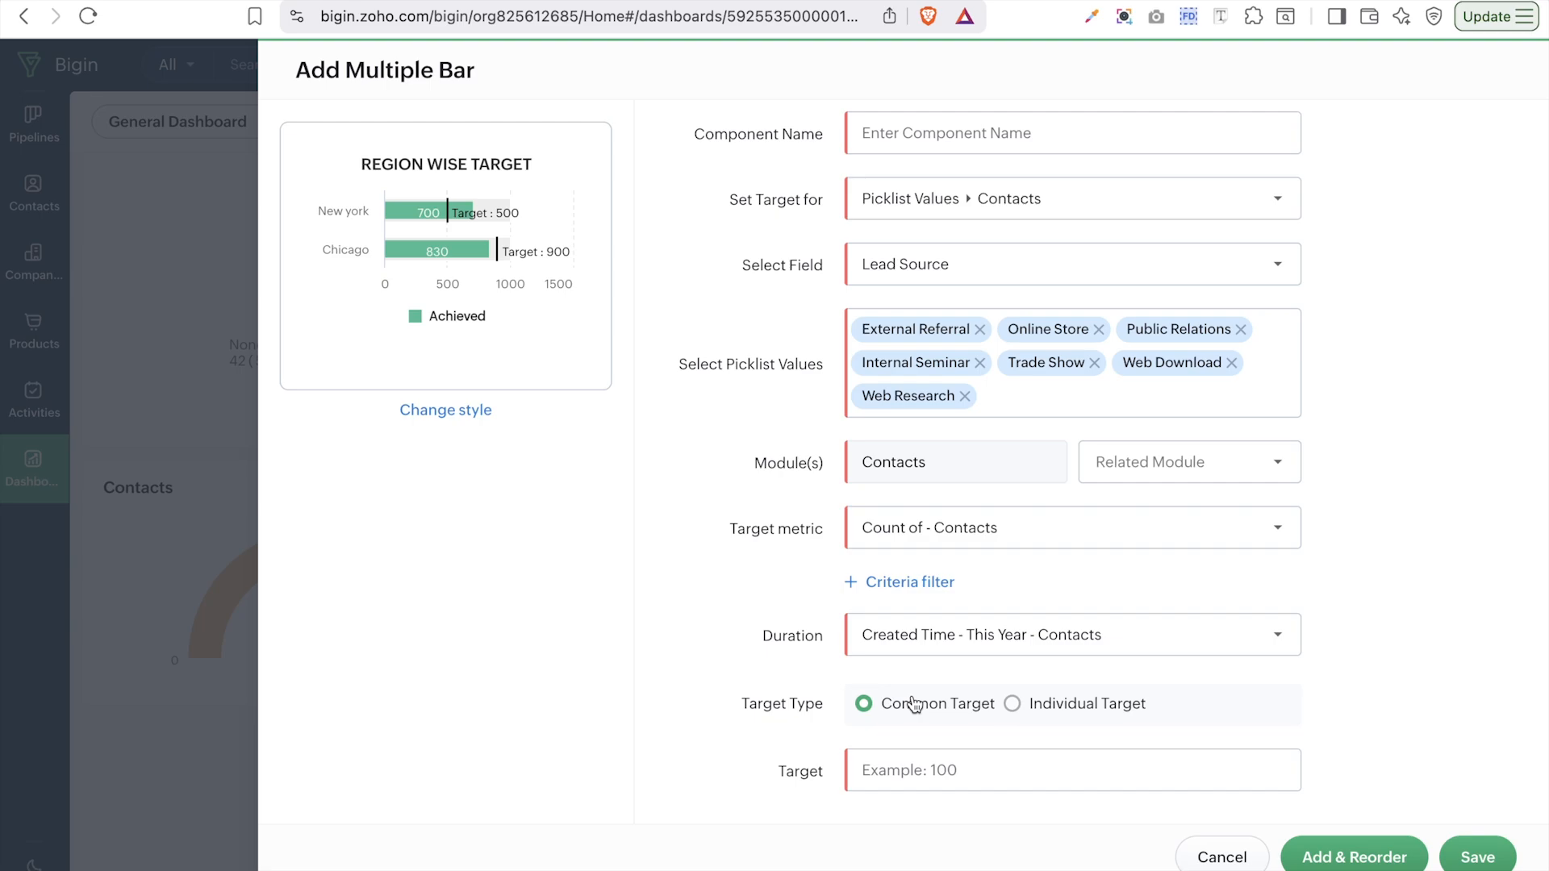
- Try Individual Target, then return to Common Target and enter 100
left_click(1082, 704)
scroll(1083, 706, "down", 3)
scroll(1083, 705, "down", 3)
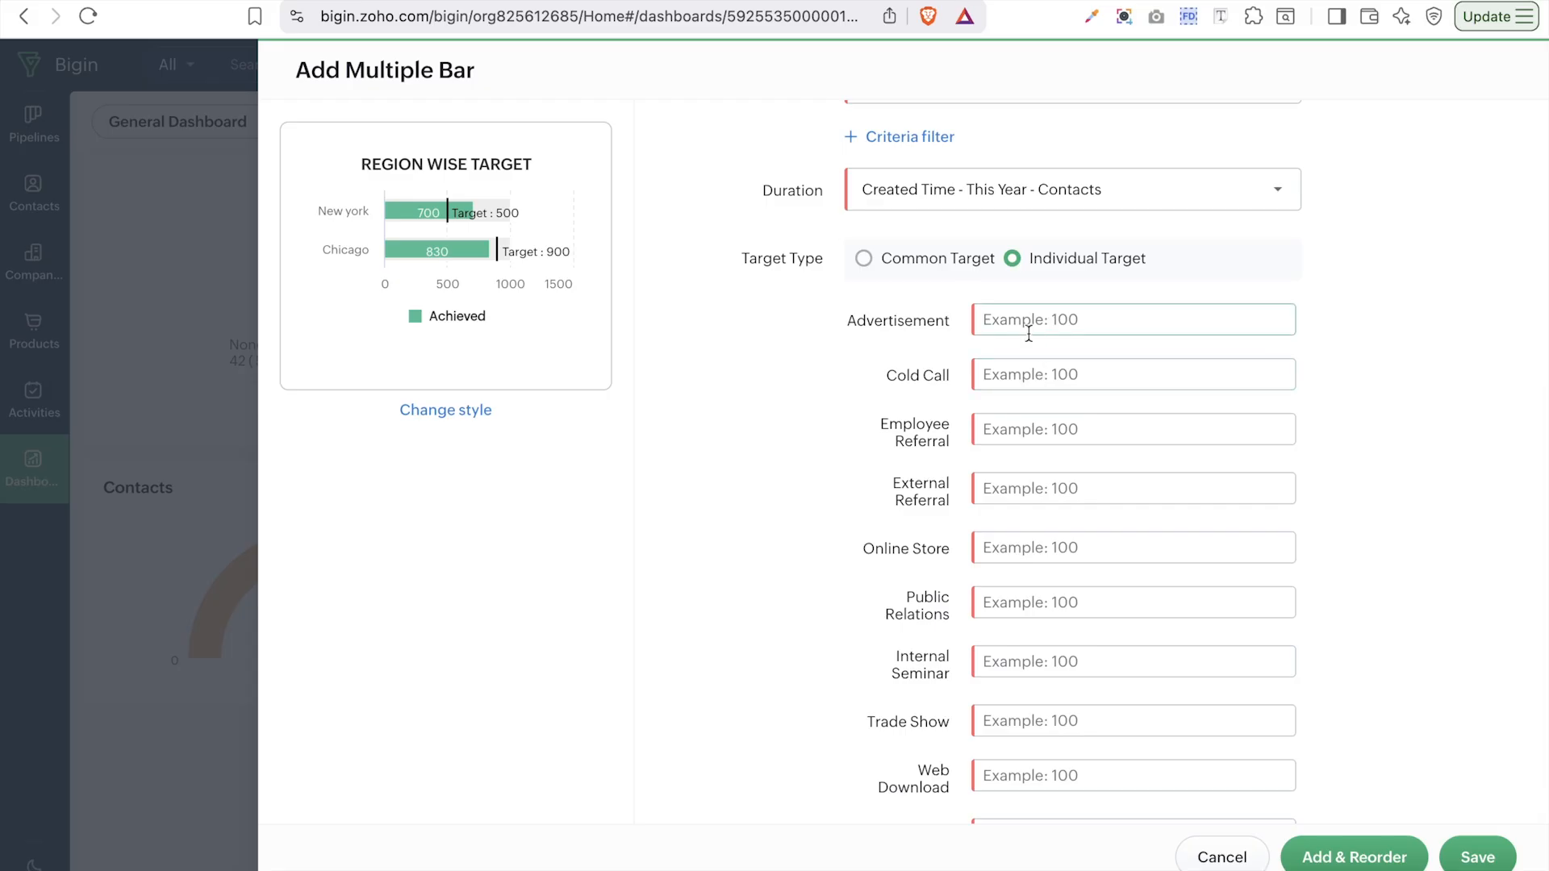
scroll(1029, 332, "up", 1)
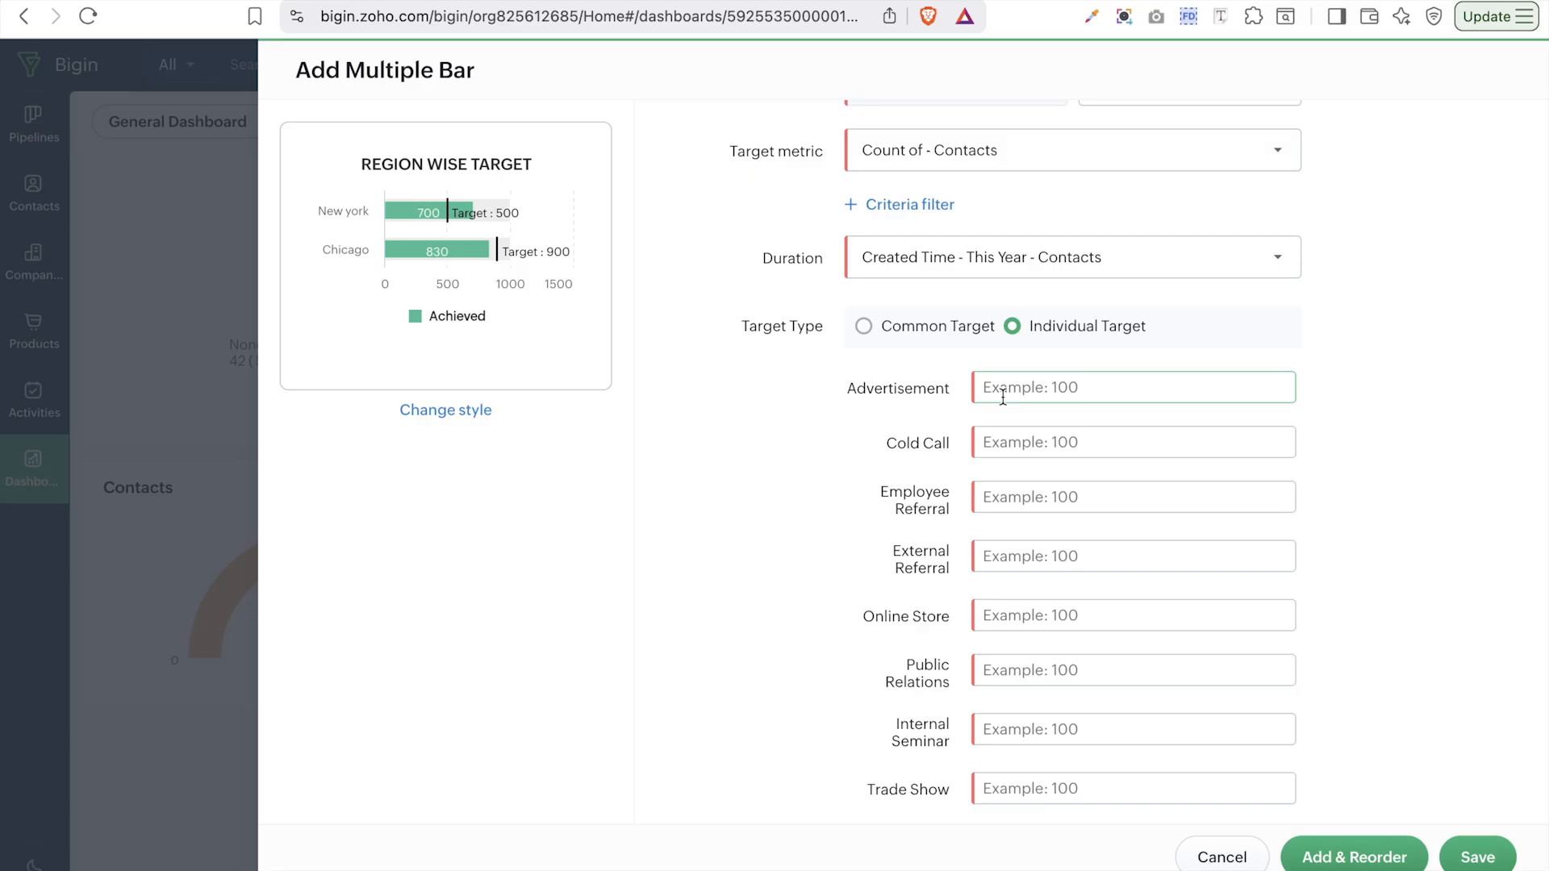
scroll(1038, 667, "down", 2)
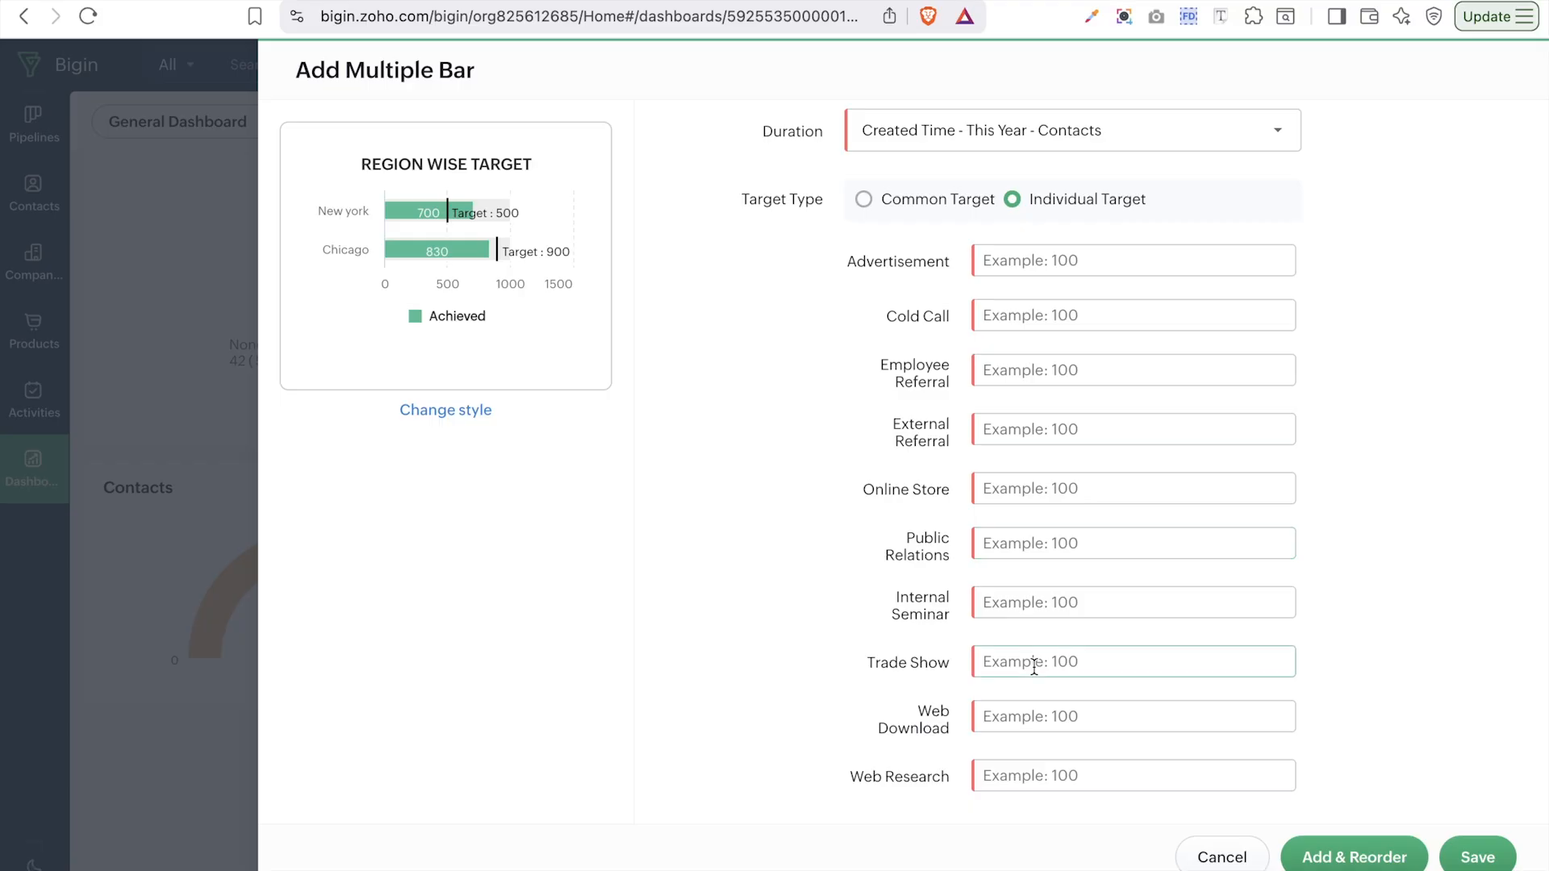
left_click(884, 200)
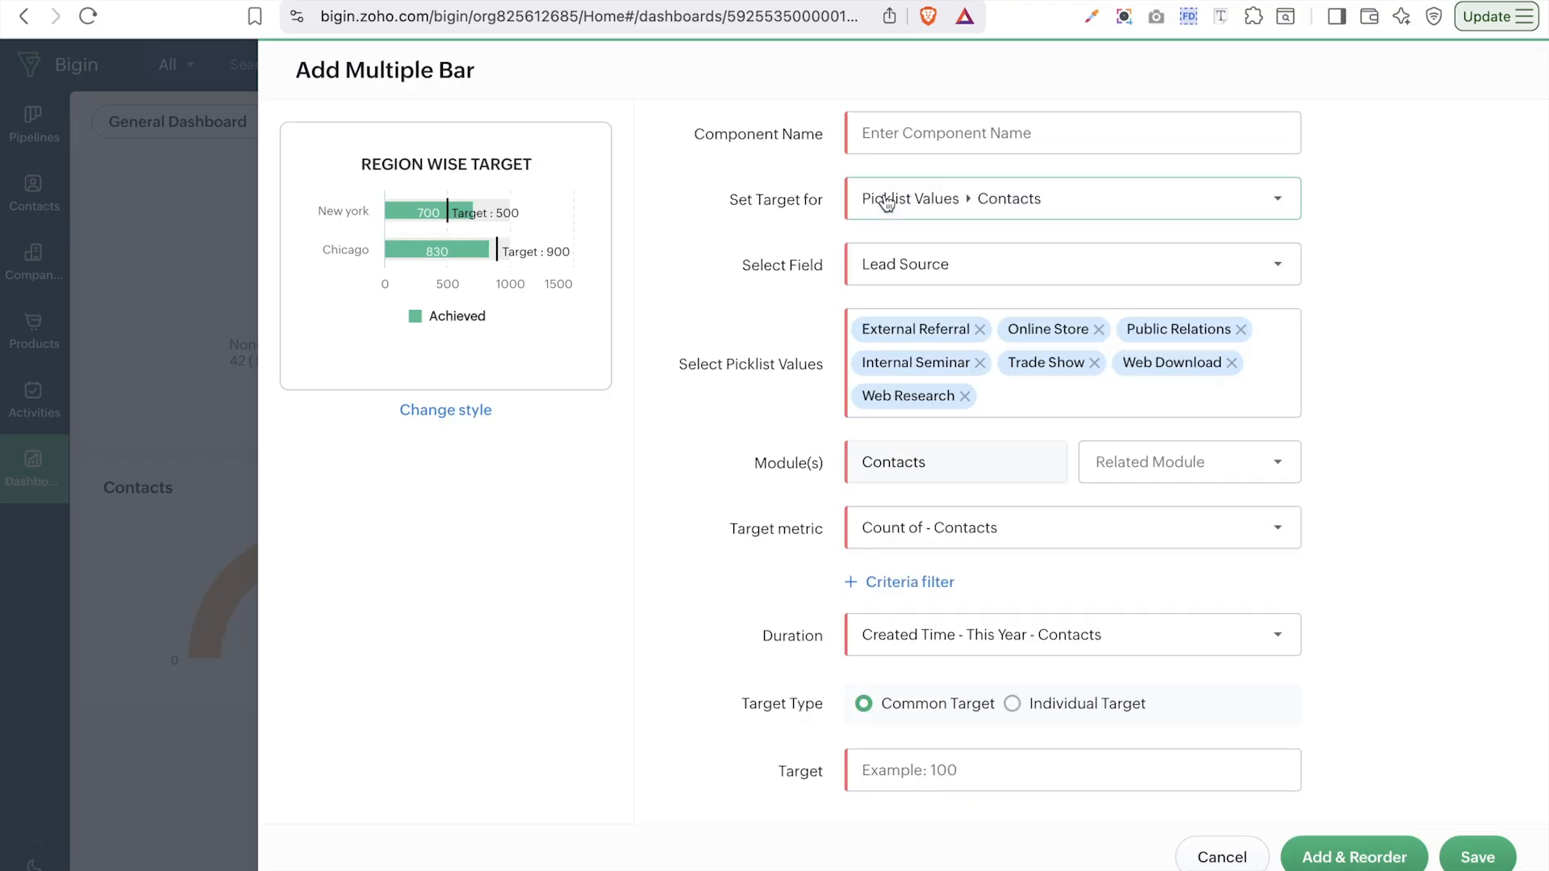
left_click(990, 771)
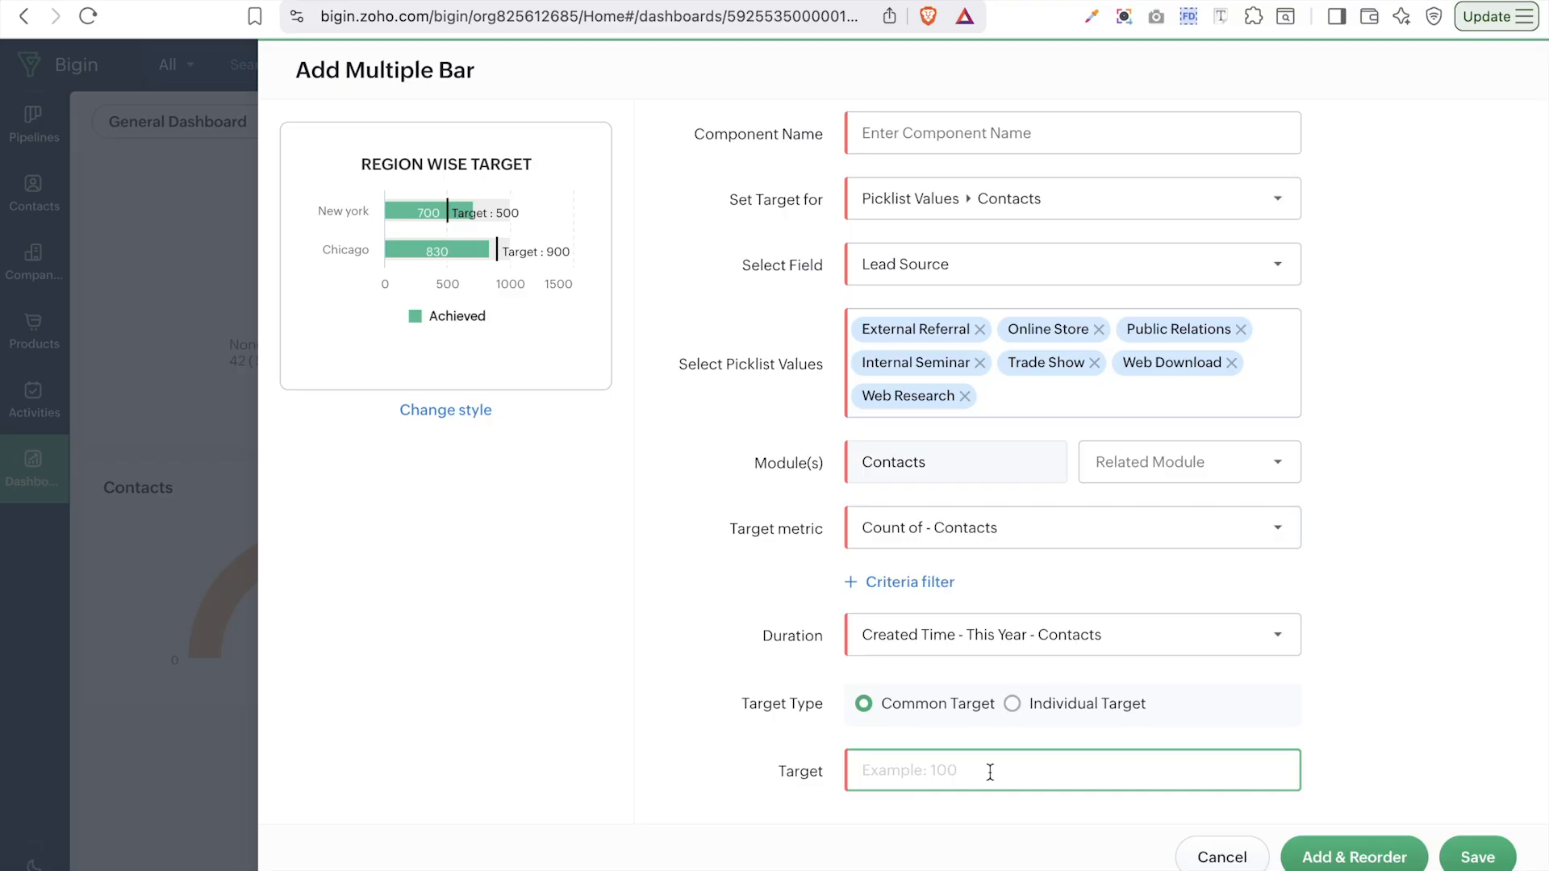
type("100")
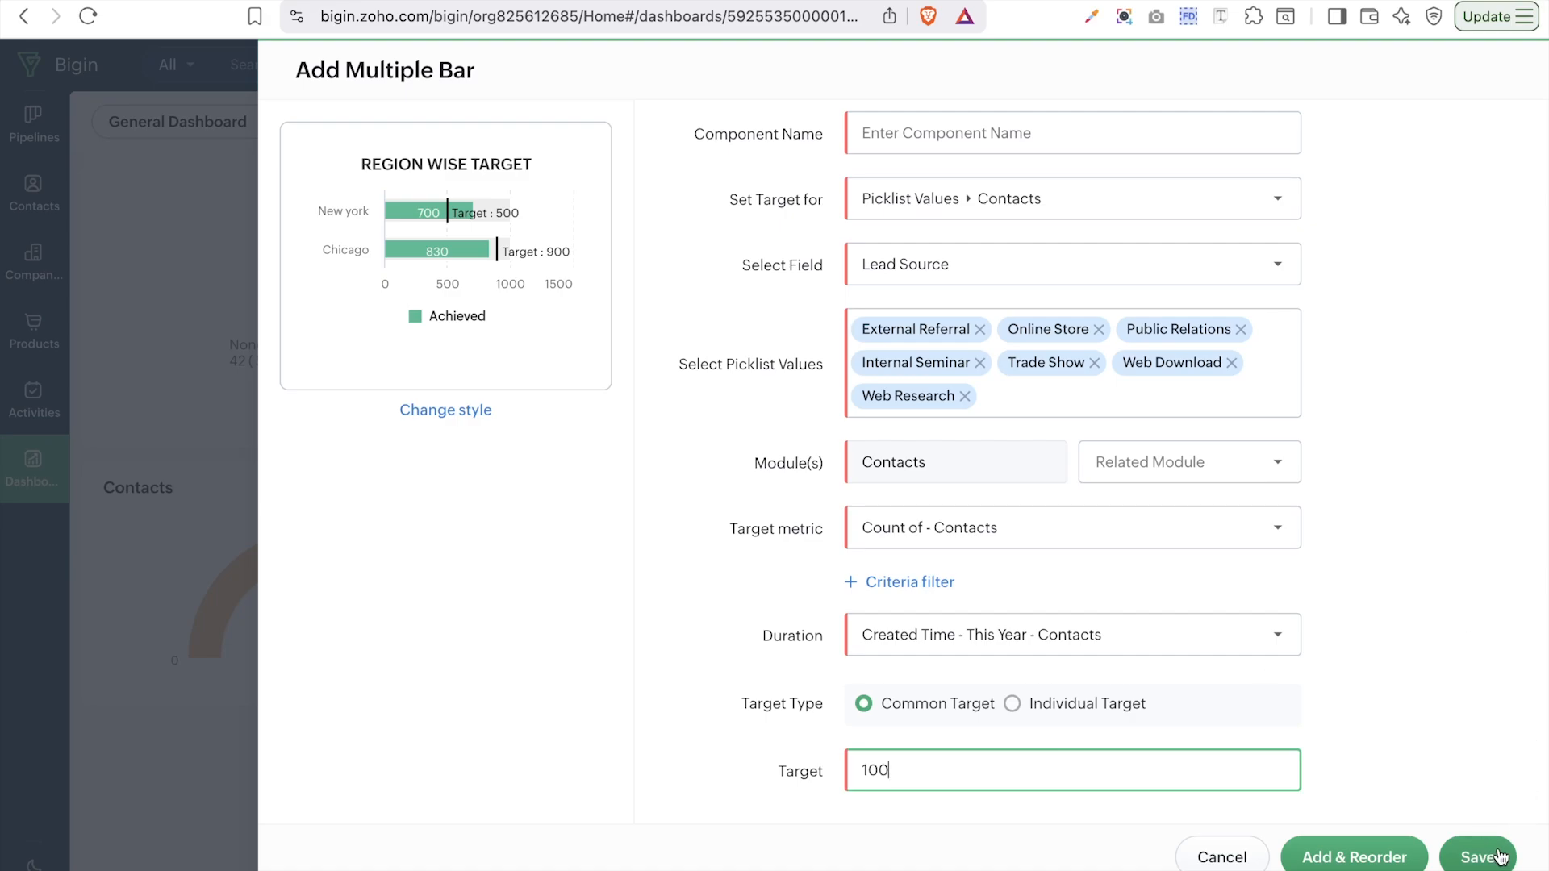
scroll(1144, 475, "up", 2)
- Name the meter 'Contact by Industry', rename it 'Contact by Industry target' after the duplicate warning, and save
left_click(962, 182)
key("Caps_Lock")
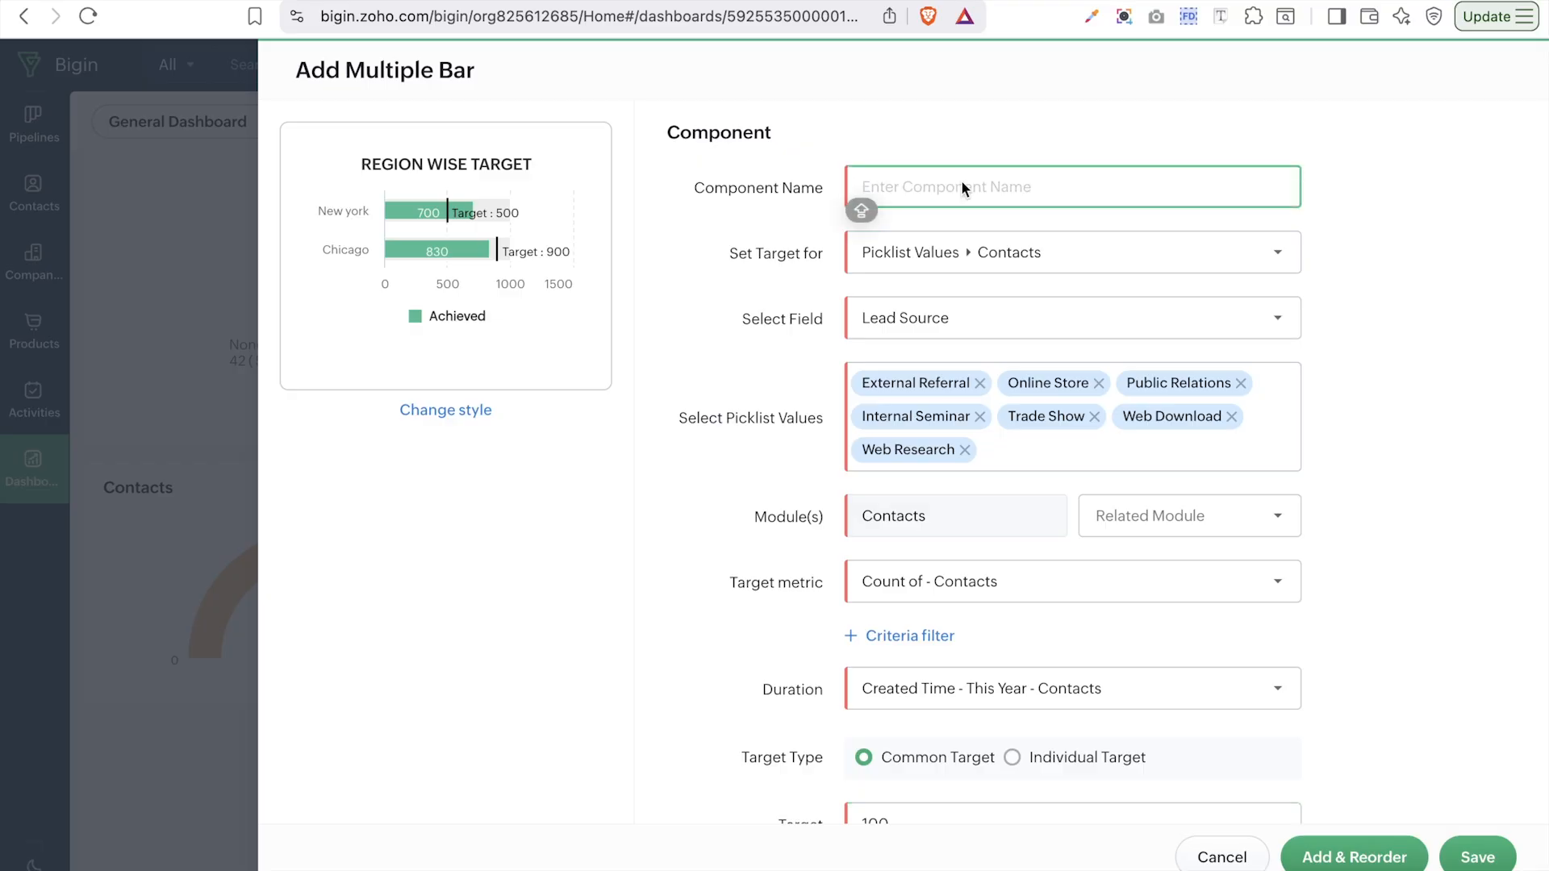
type("Contact by Industry")
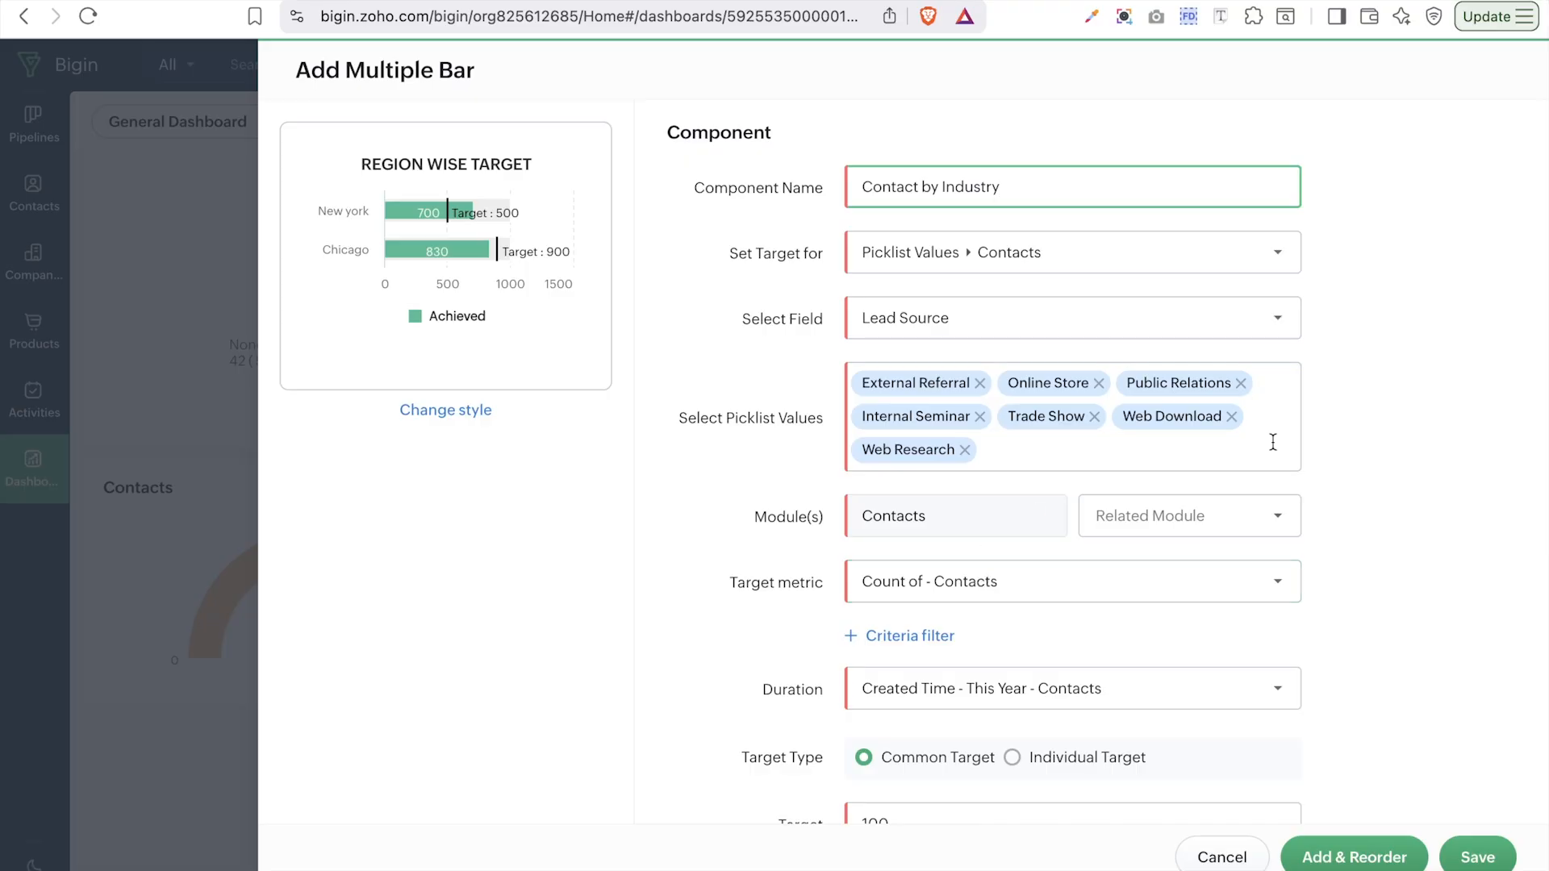
left_click(1478, 860)
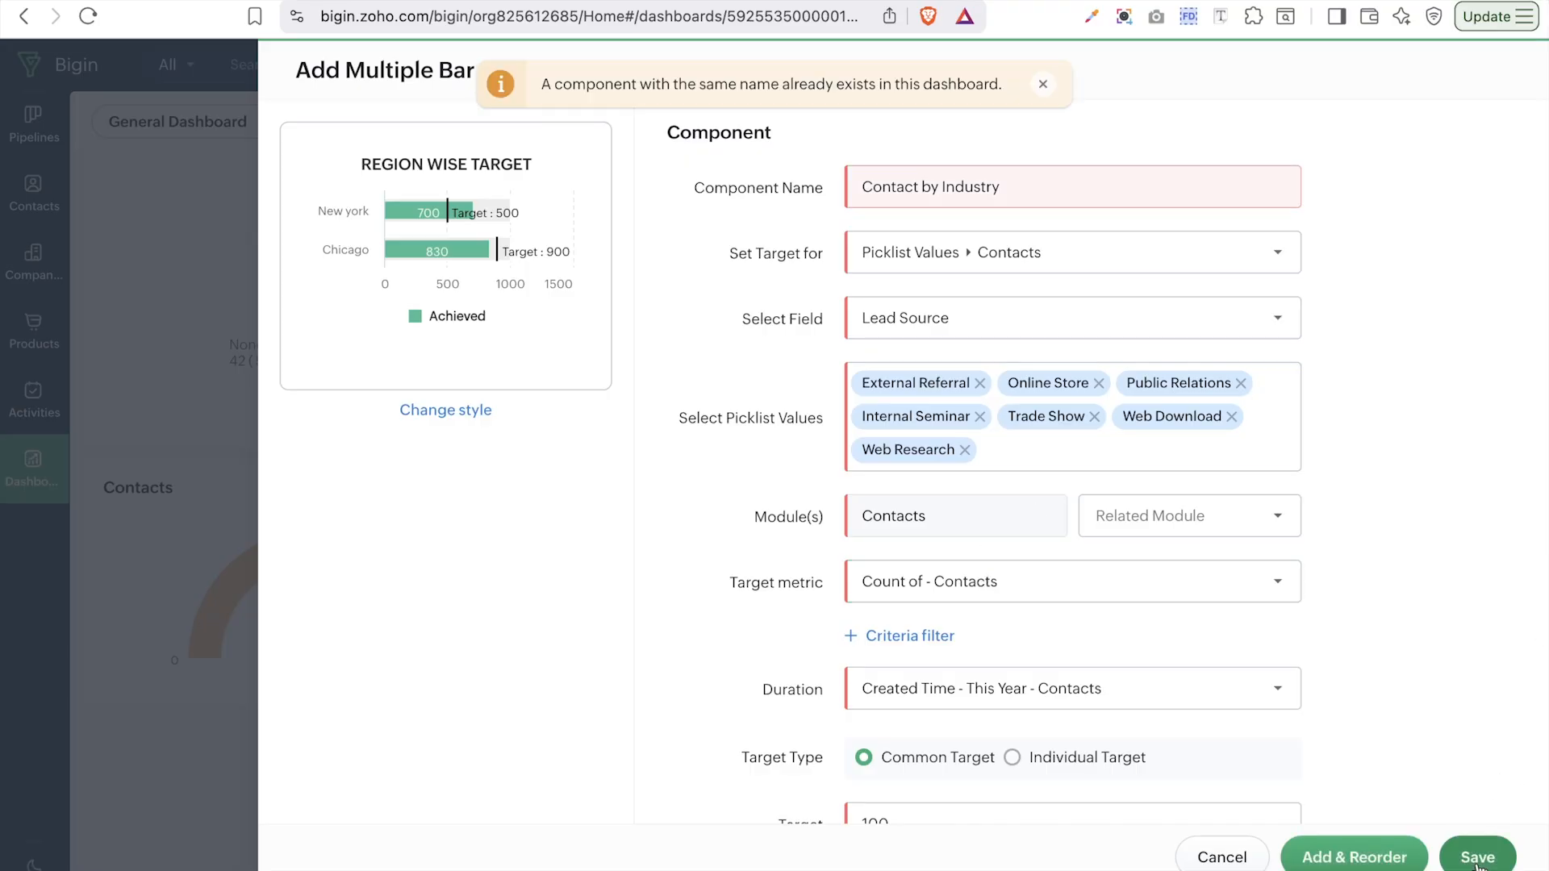
left_click(1070, 196)
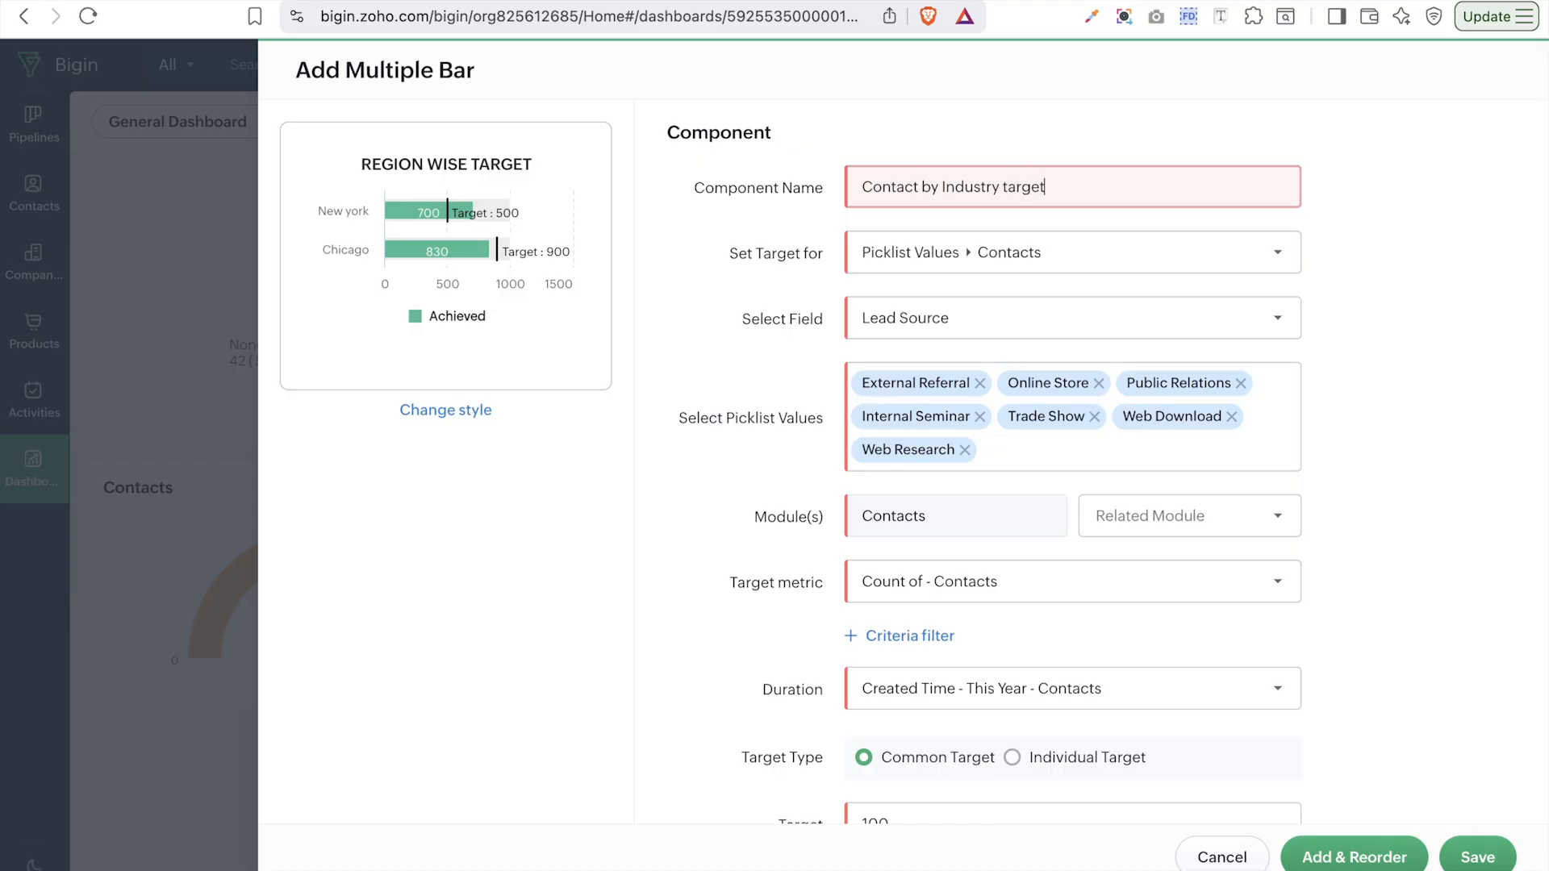
left_click(1479, 860)
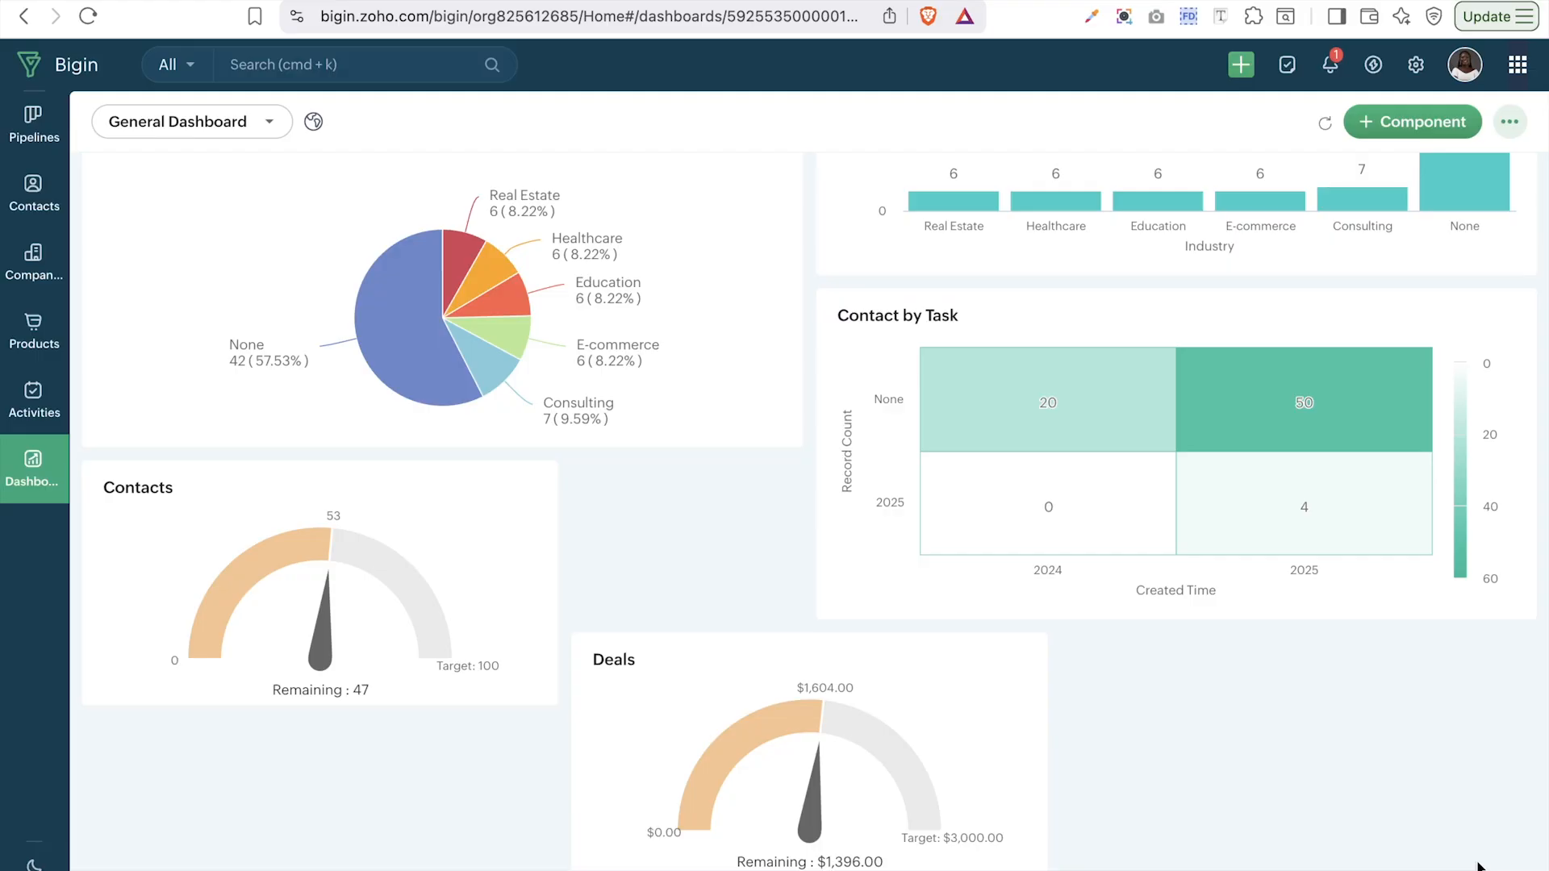
- Dismiss the target meter type chooser and review the dashboard's charts and gauges
scroll(1263, 671, "down", 4)
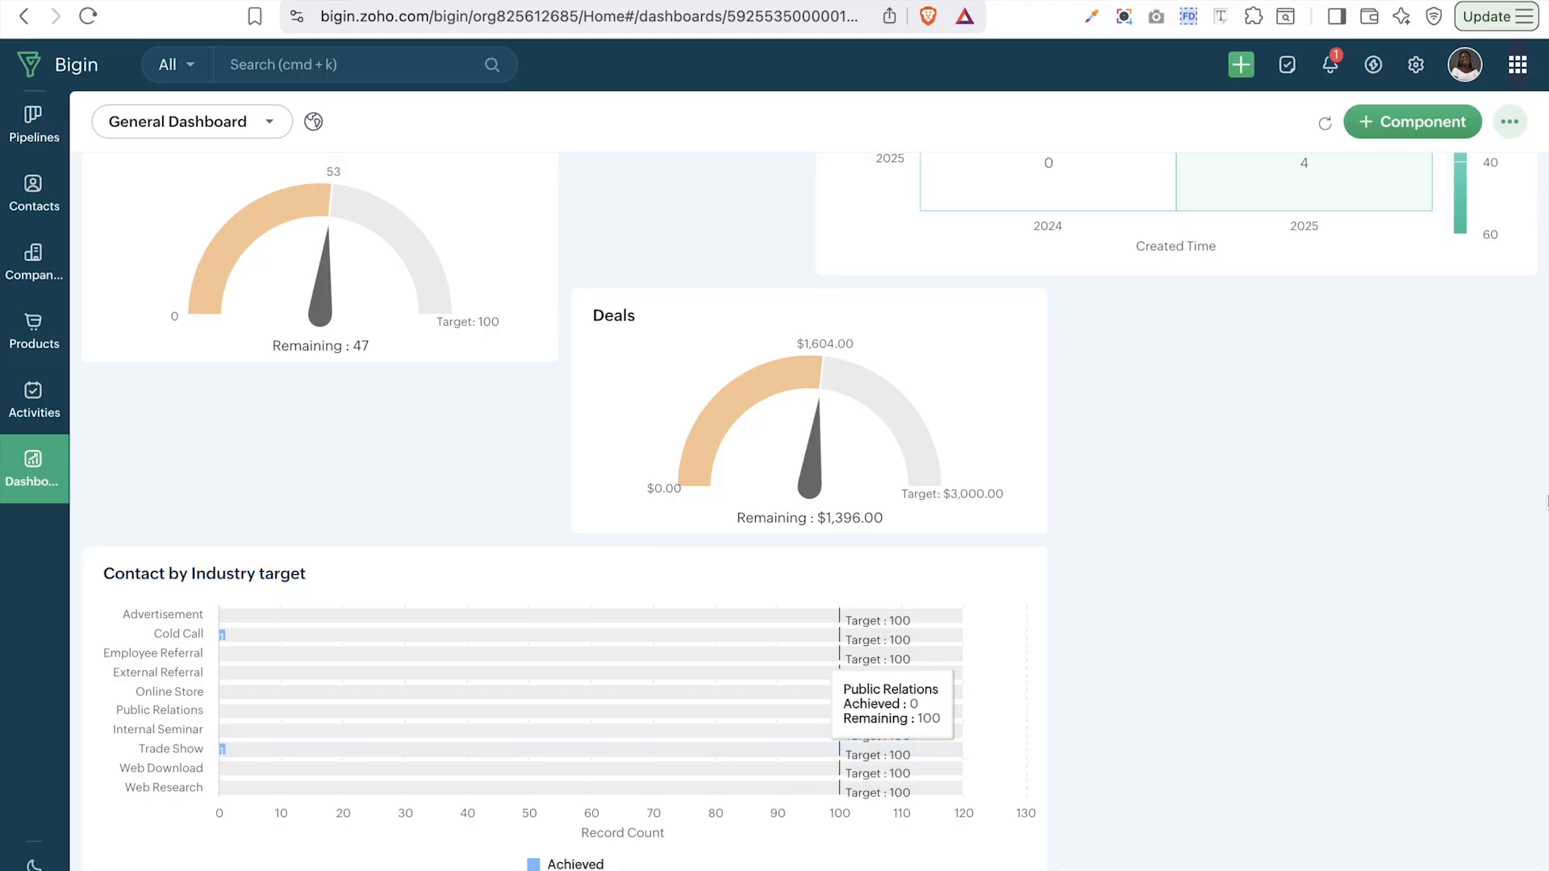
left_click(1388, 126)
left_click(1233, 248)
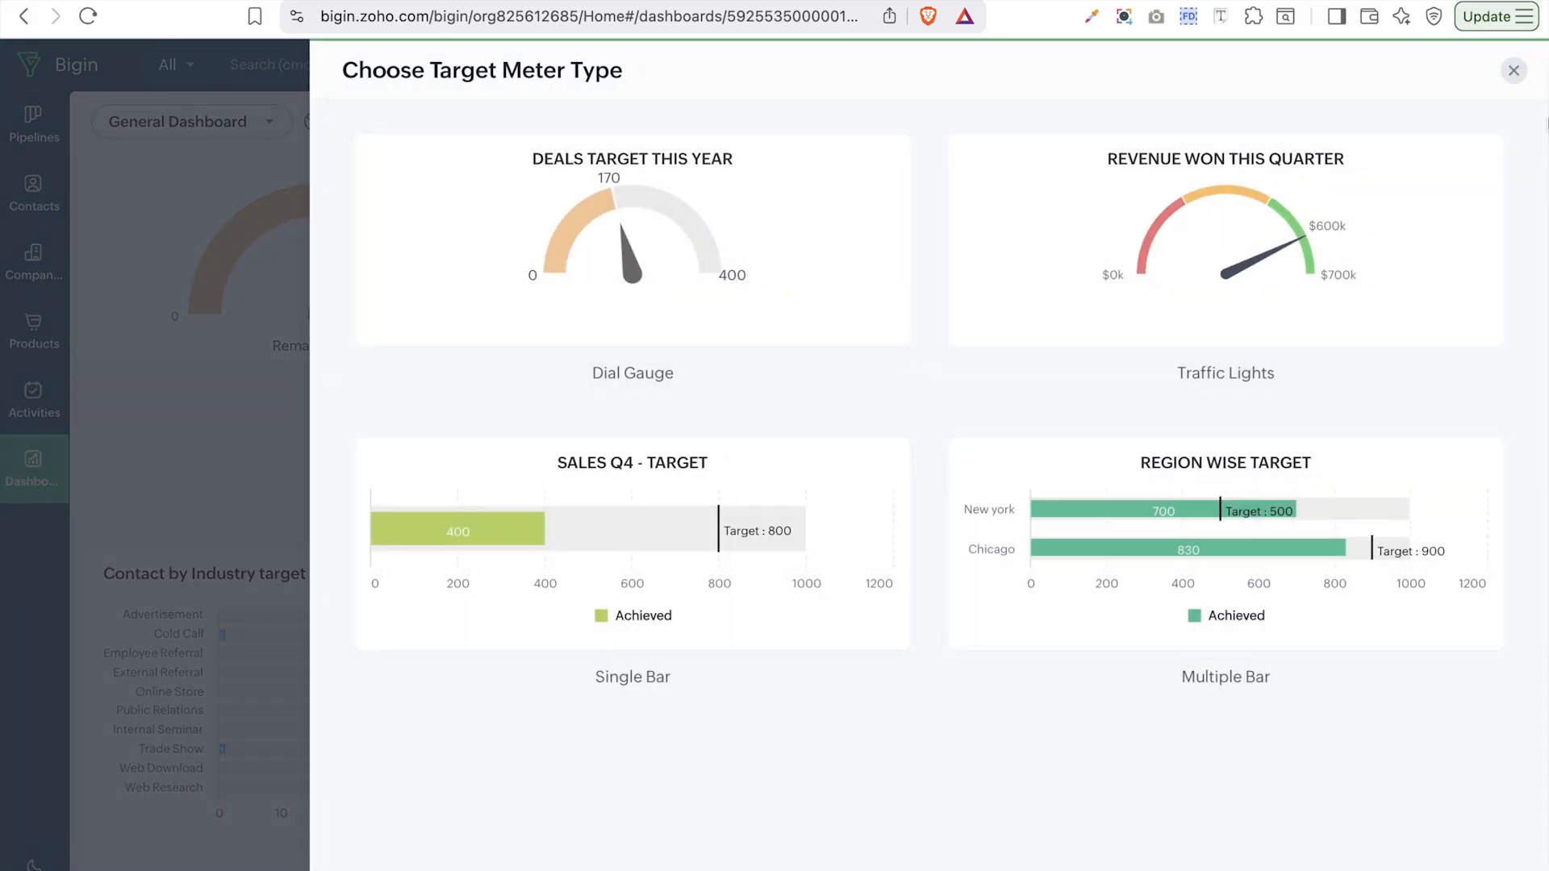
left_click(1514, 71)
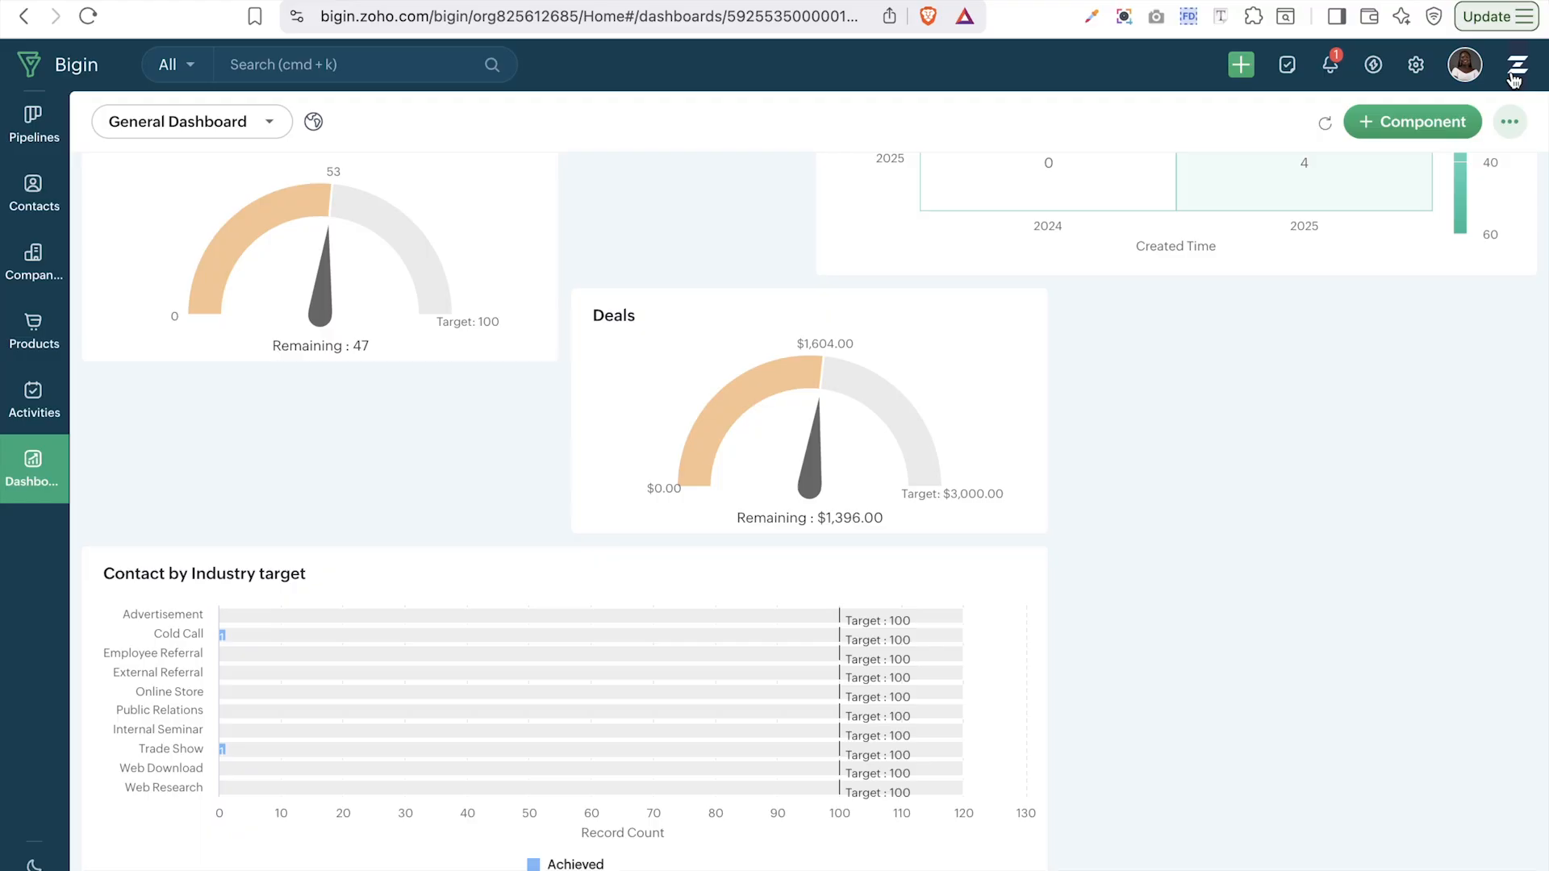
scroll(1382, 403, "up", 10)
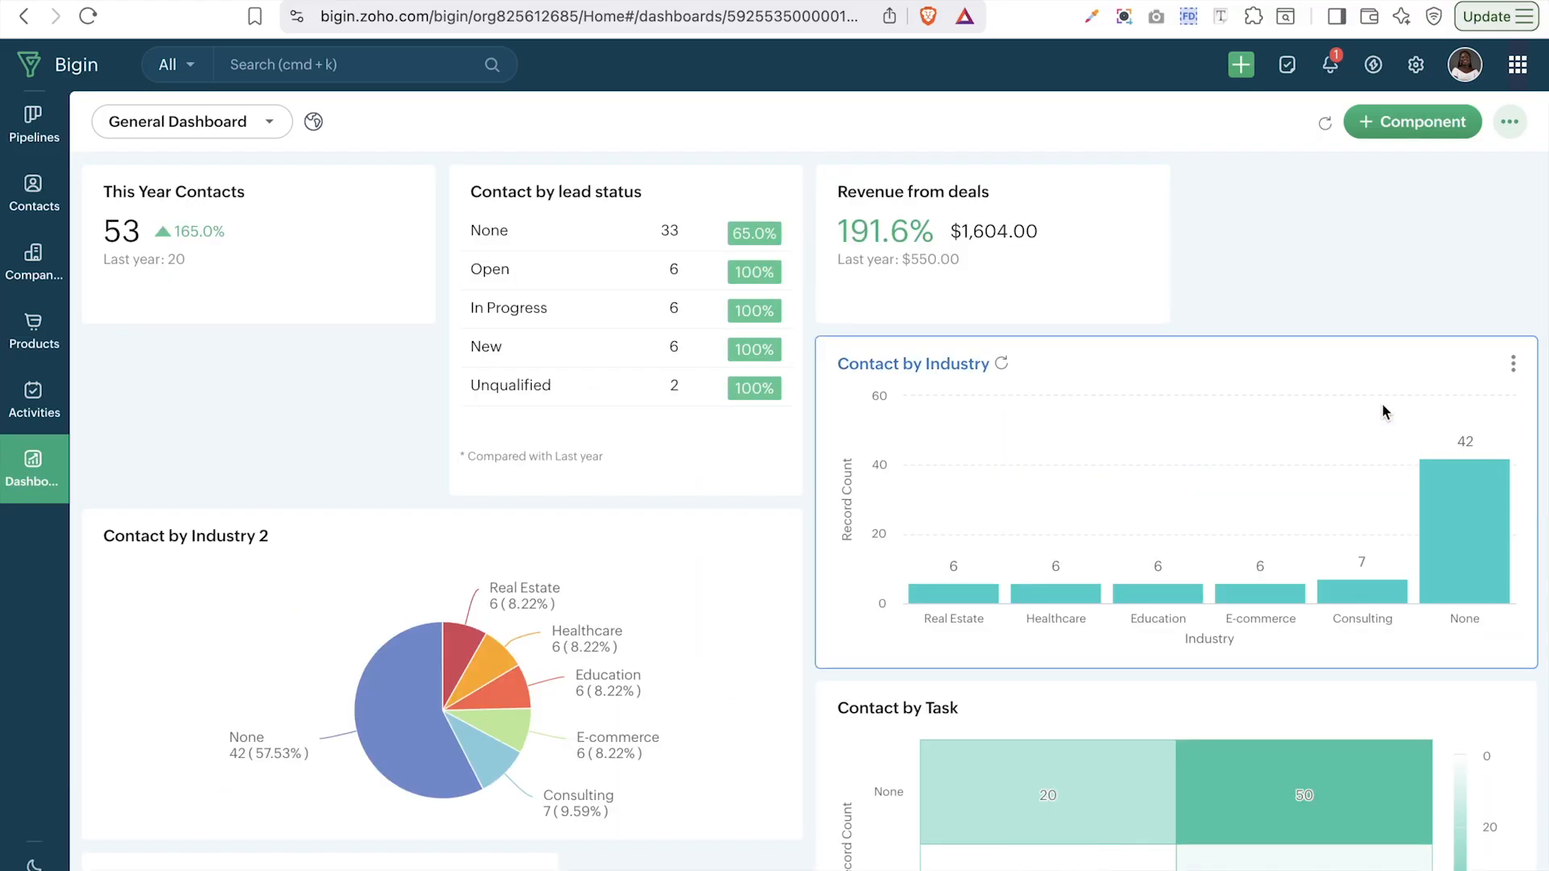
scroll(1376, 618, "down", 10)
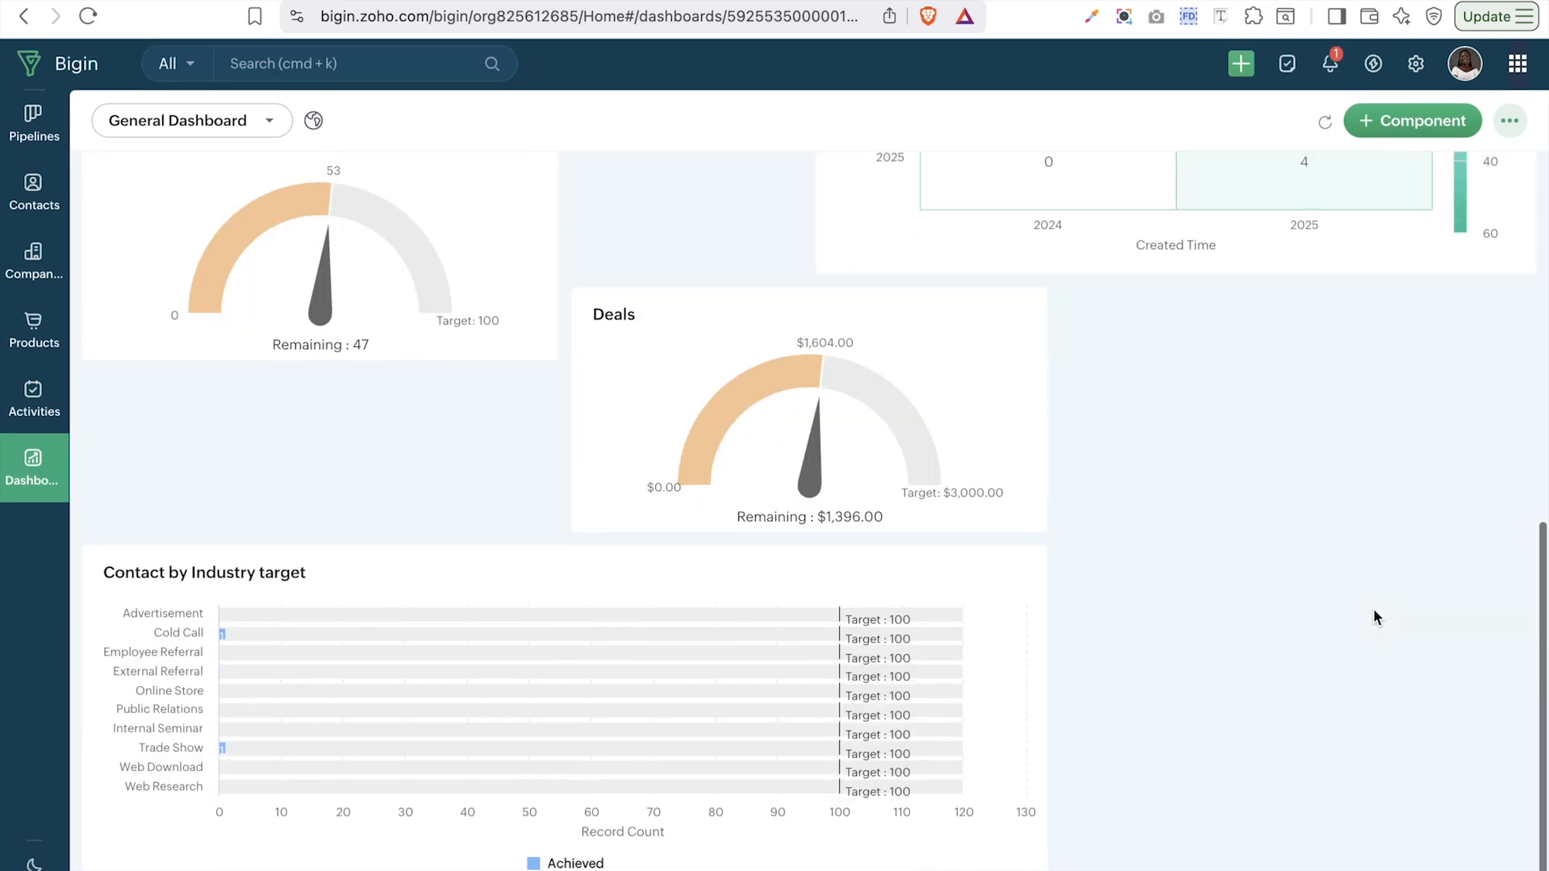
scroll(1376, 618, "up", 10)
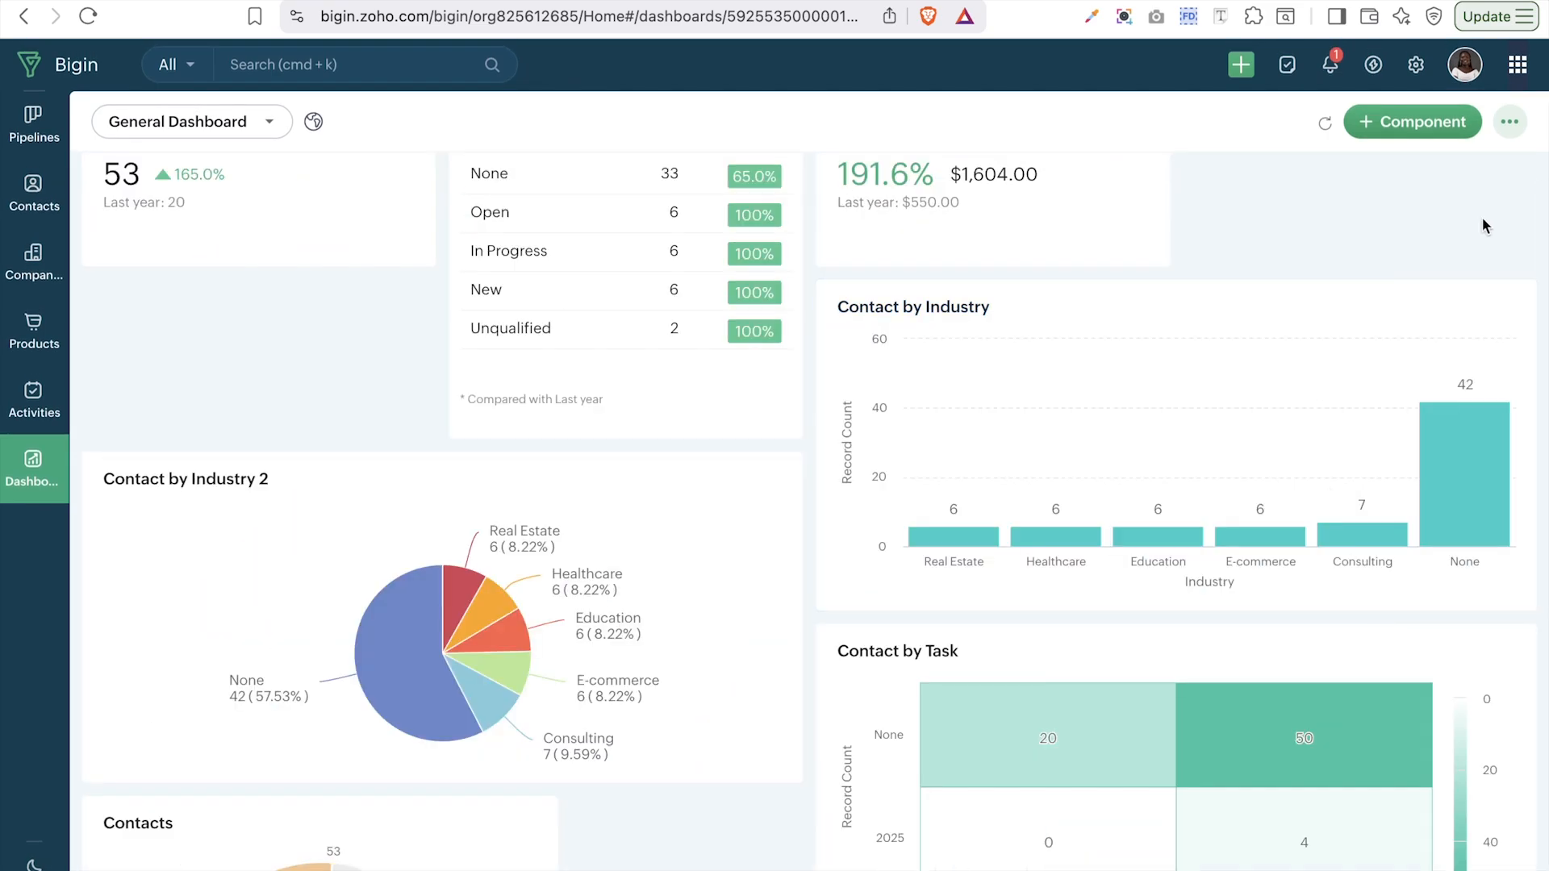
left_click(1510, 122)
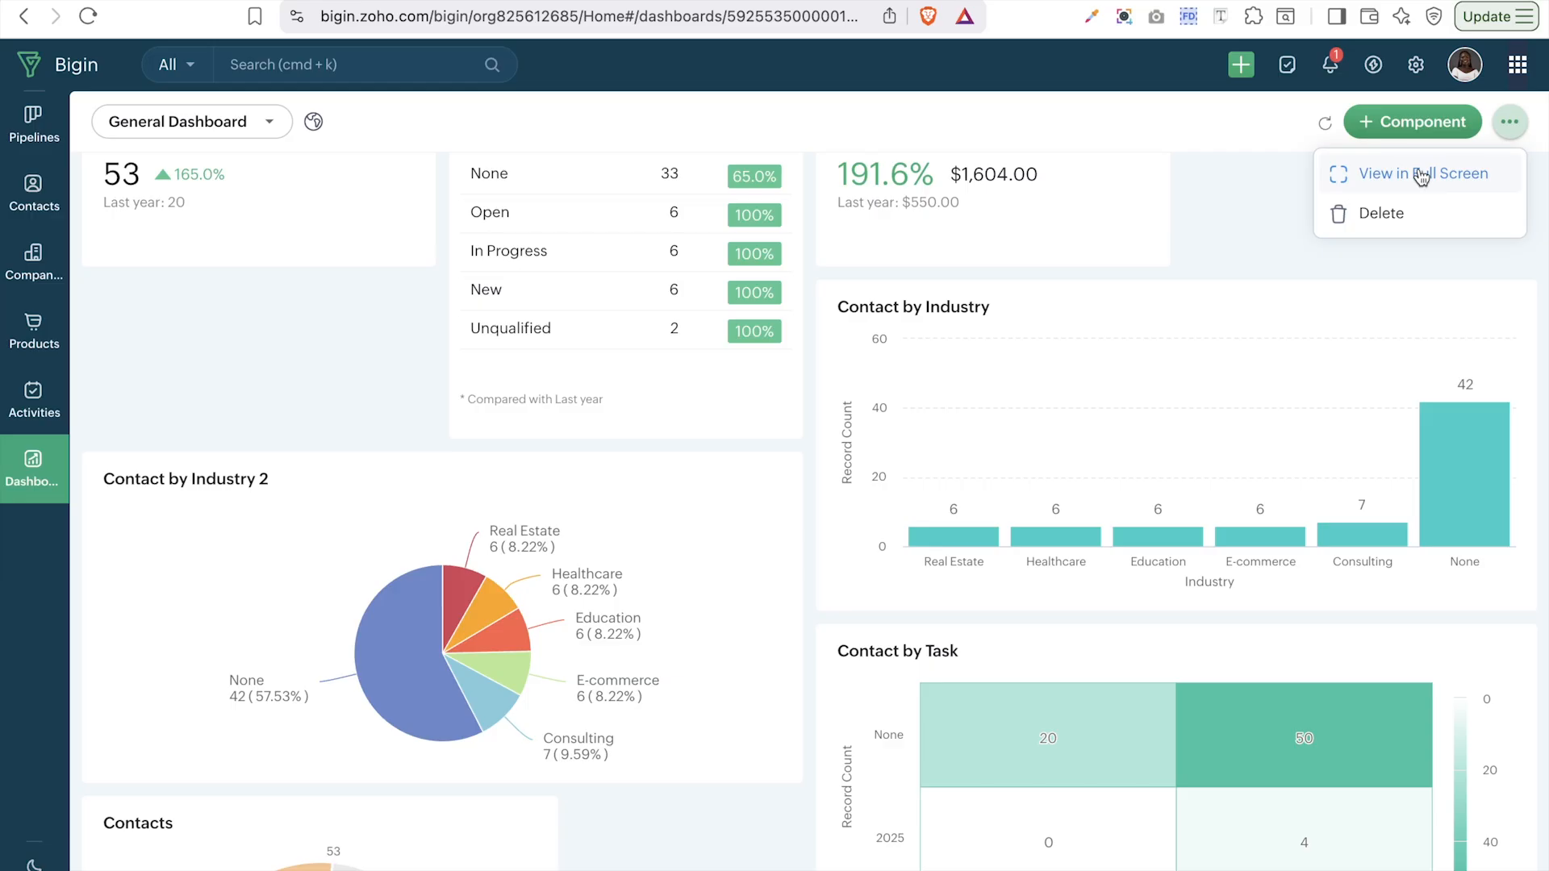
left_click(1421, 174)
scroll(1343, 71, "up", 1)
scroll(1343, 71, "left", 5)
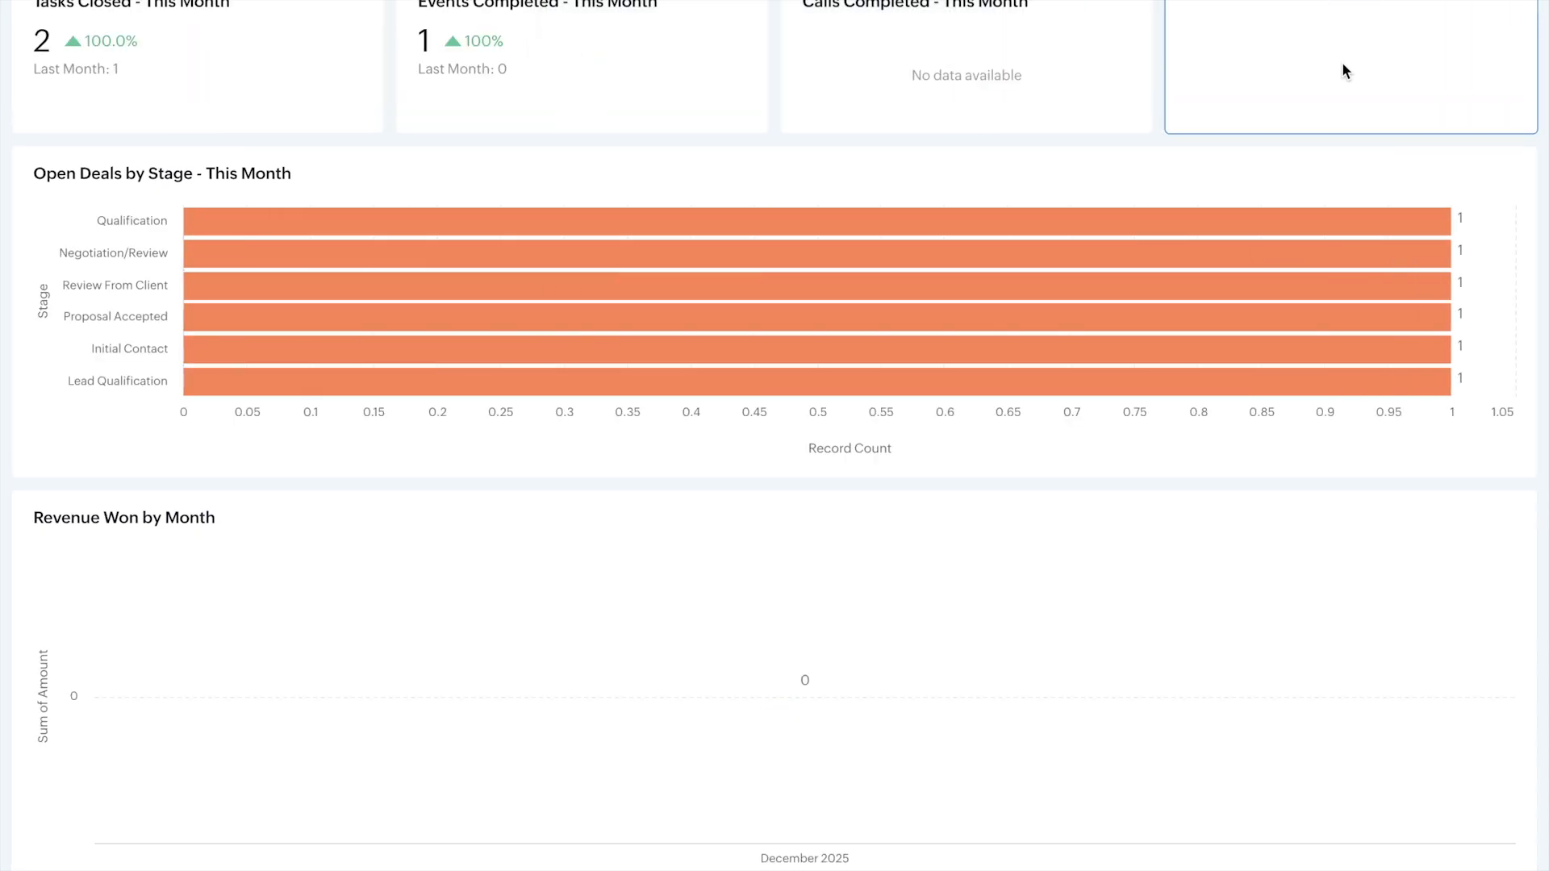
key("Escape")
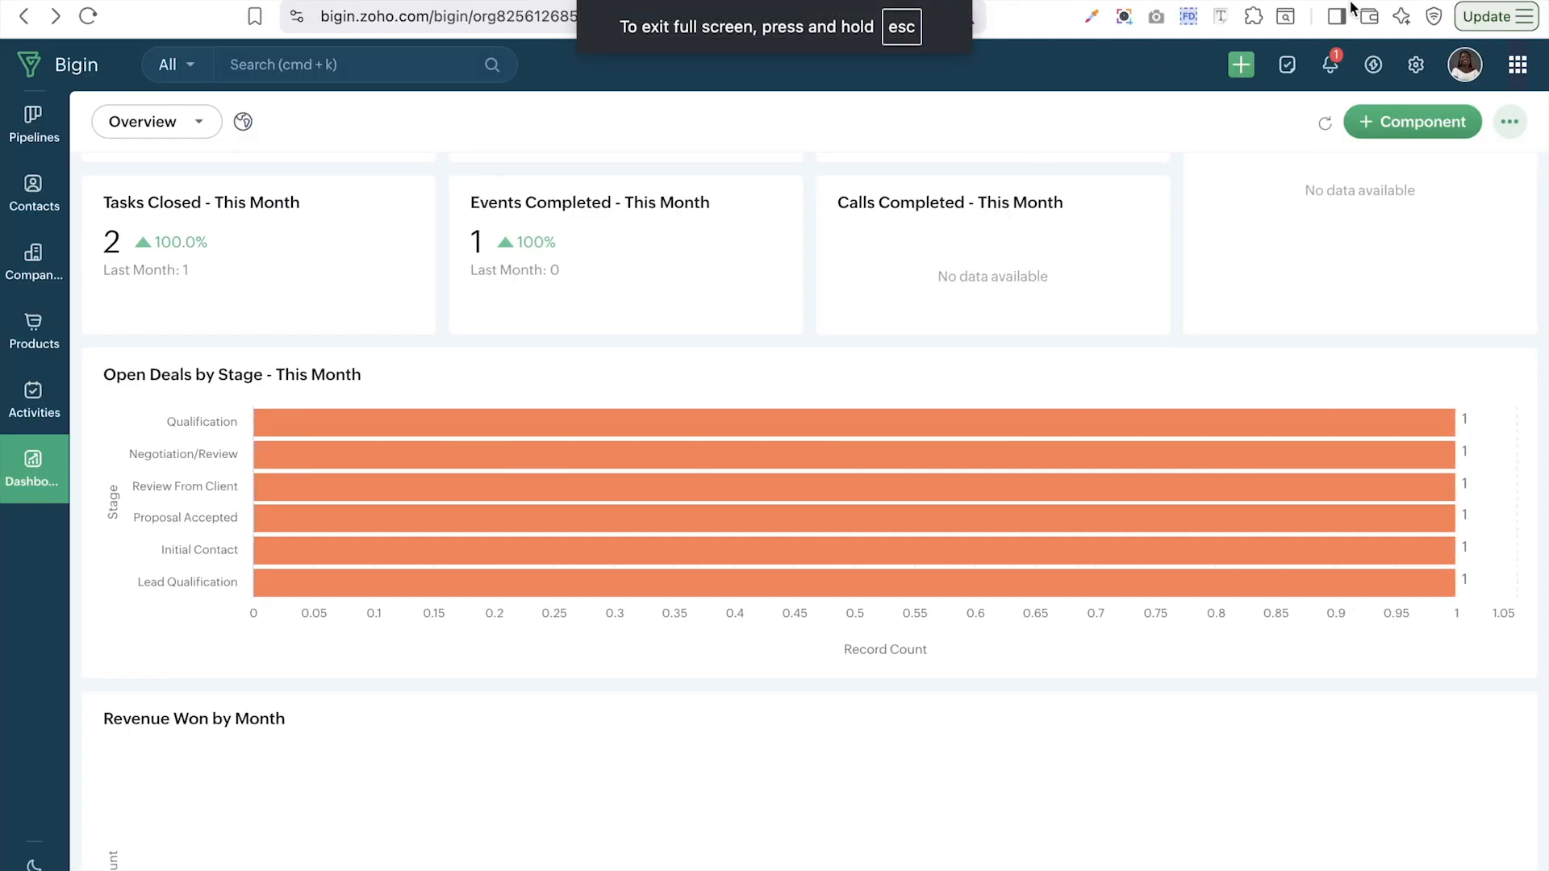
left_click(190, 122)
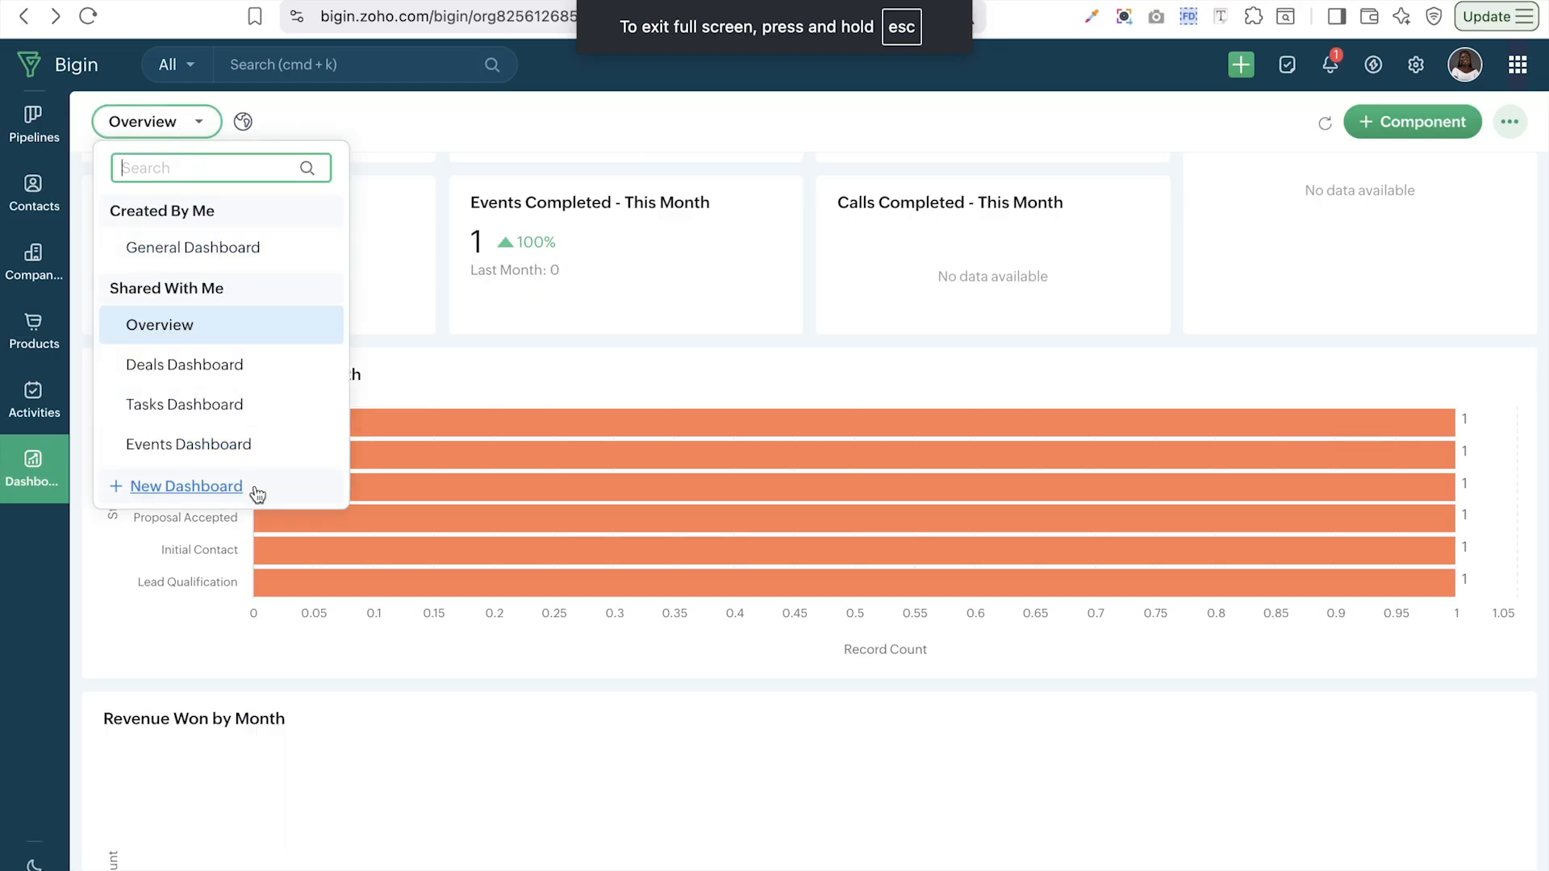
scroll(250, 404, "down", 3)
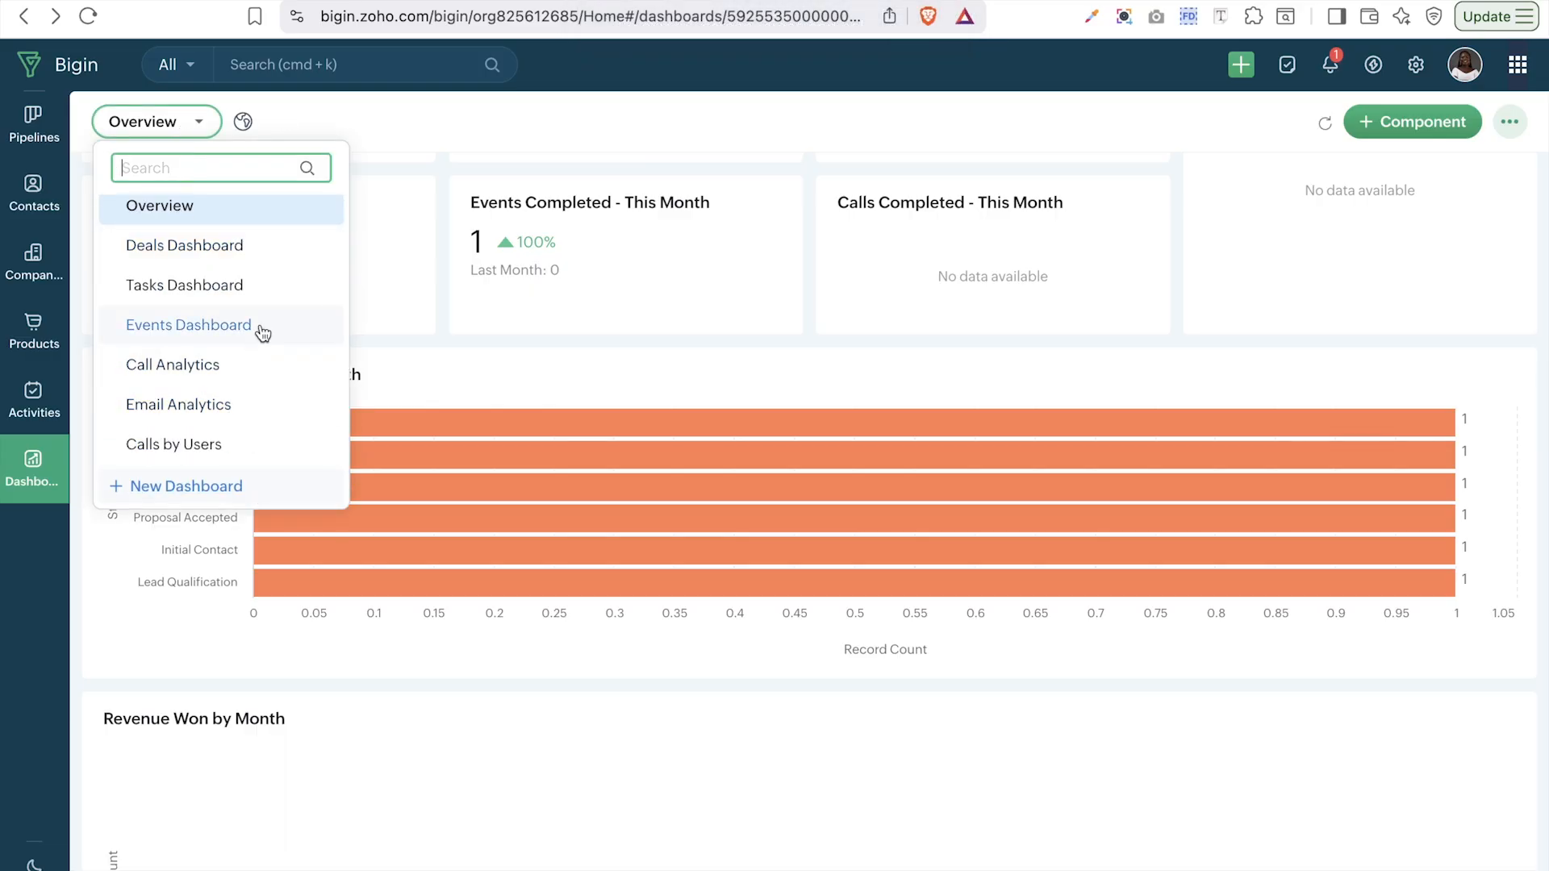
scroll(263, 334, "up", 2)
scroll(256, 323, "down", 1)
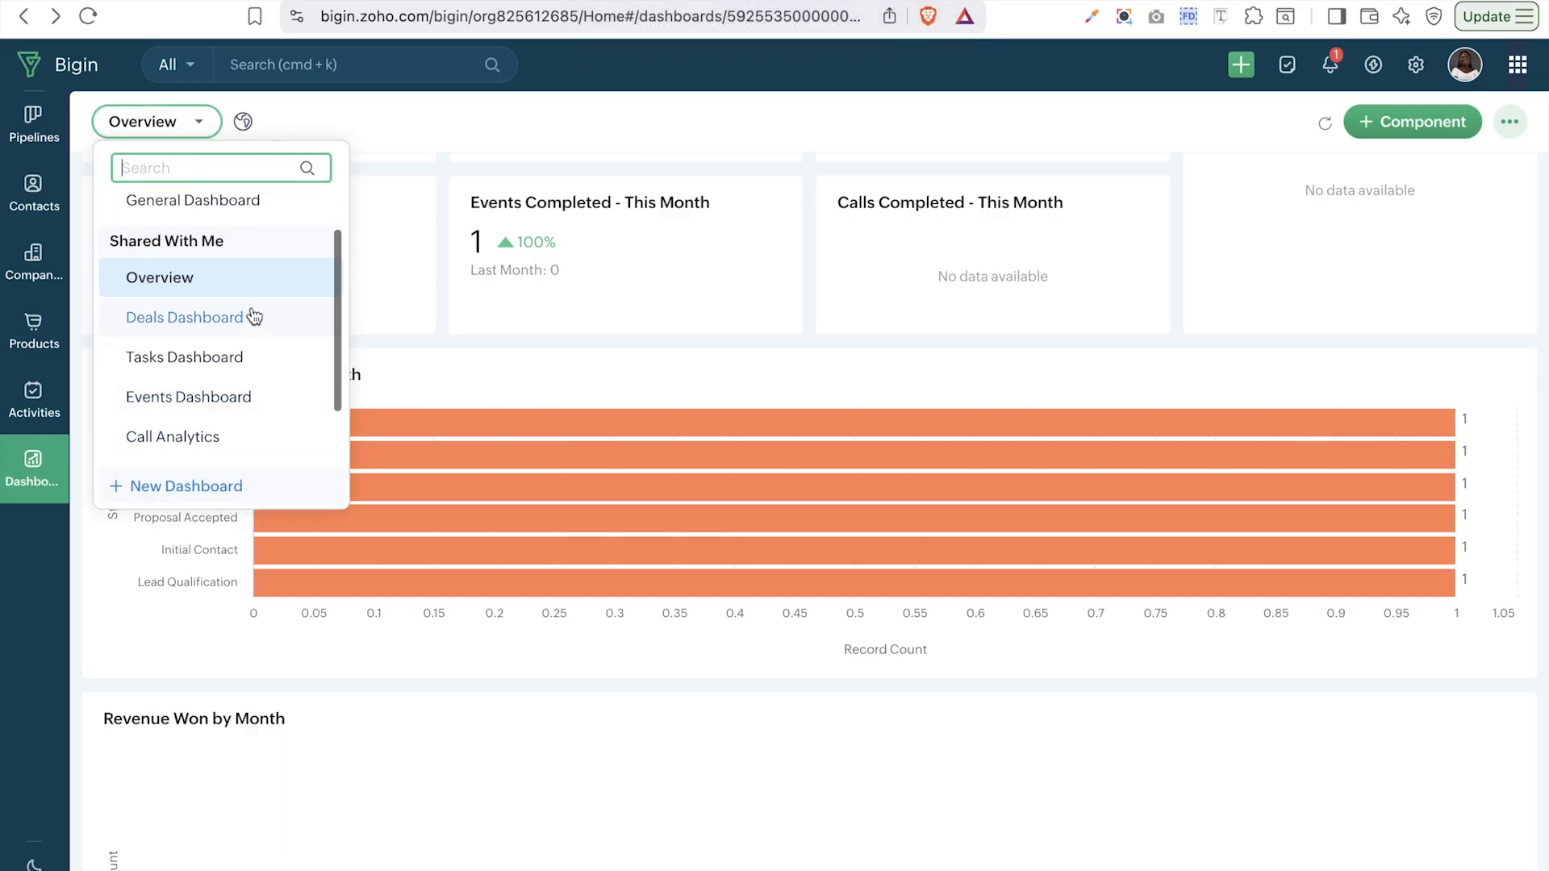
scroll(247, 299, "up", 3)
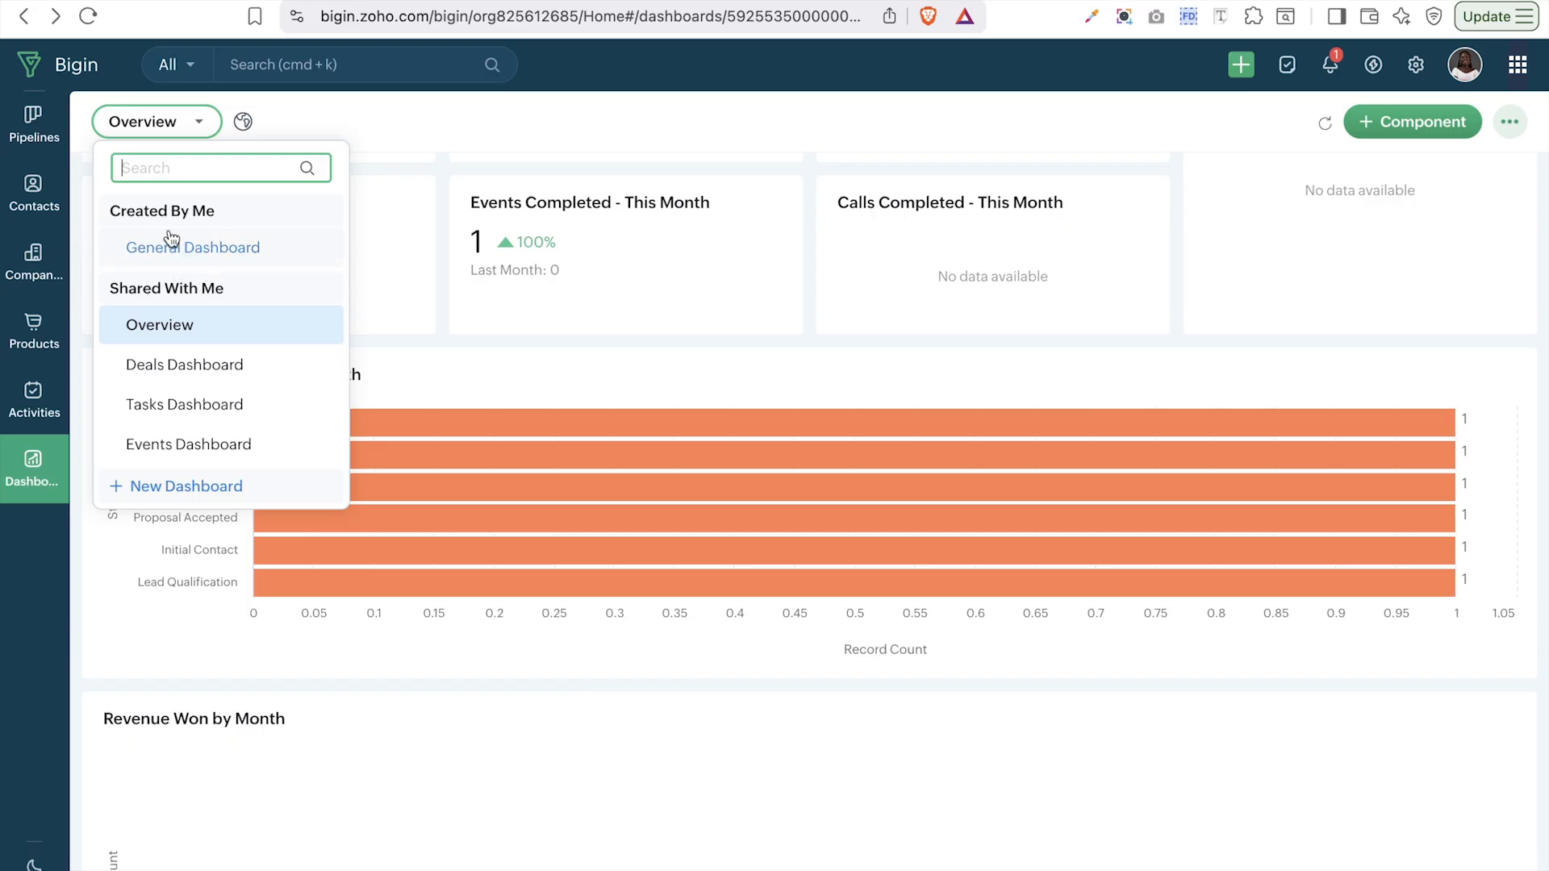
left_click(237, 252)
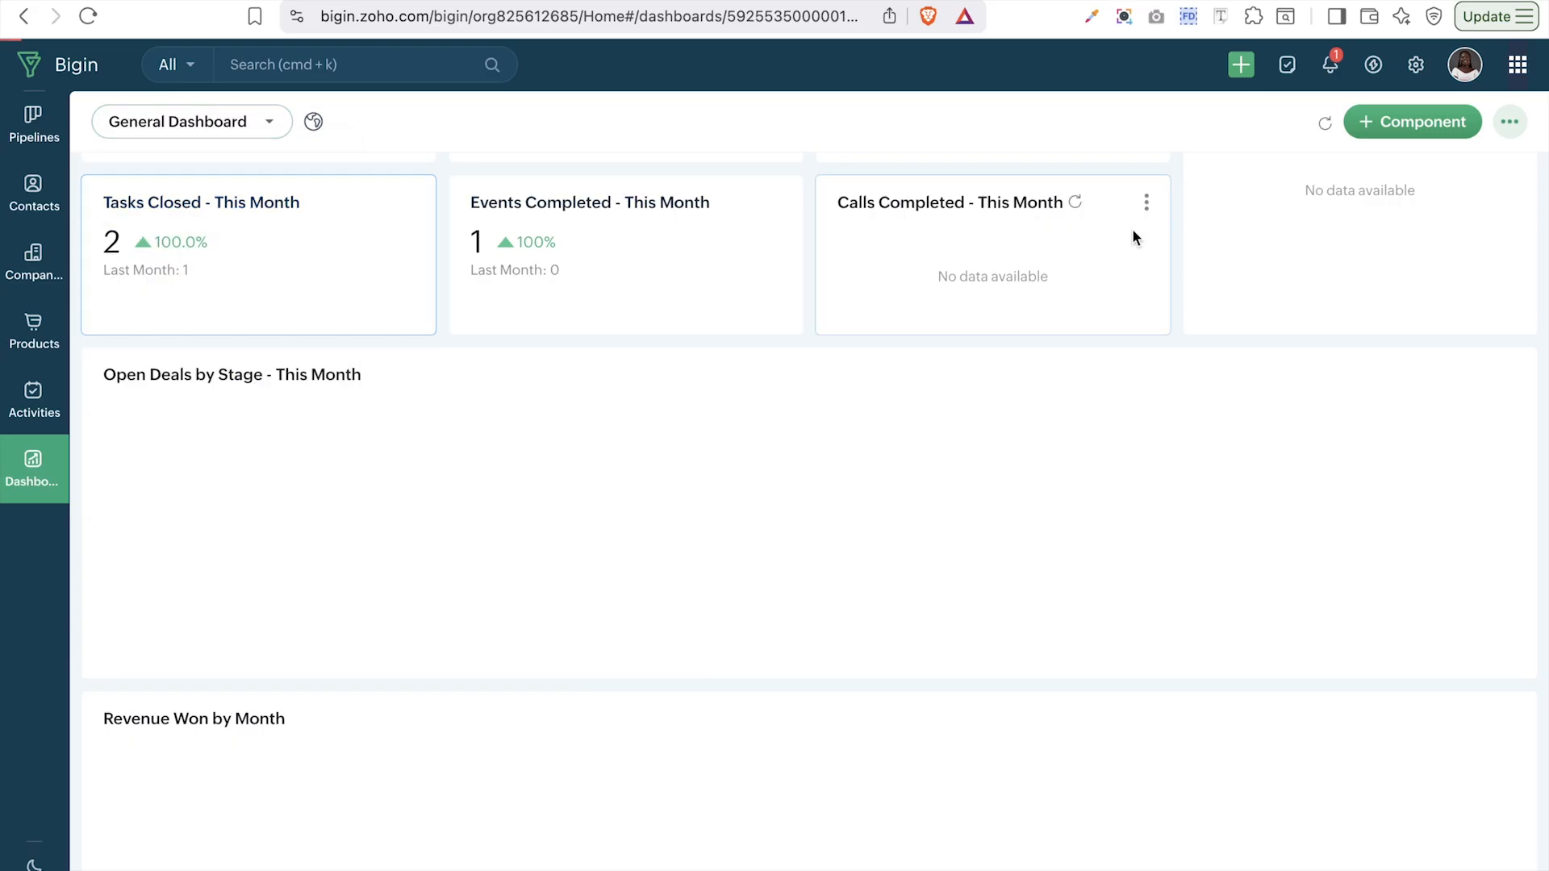
scroll(755, 184, "down", 5)
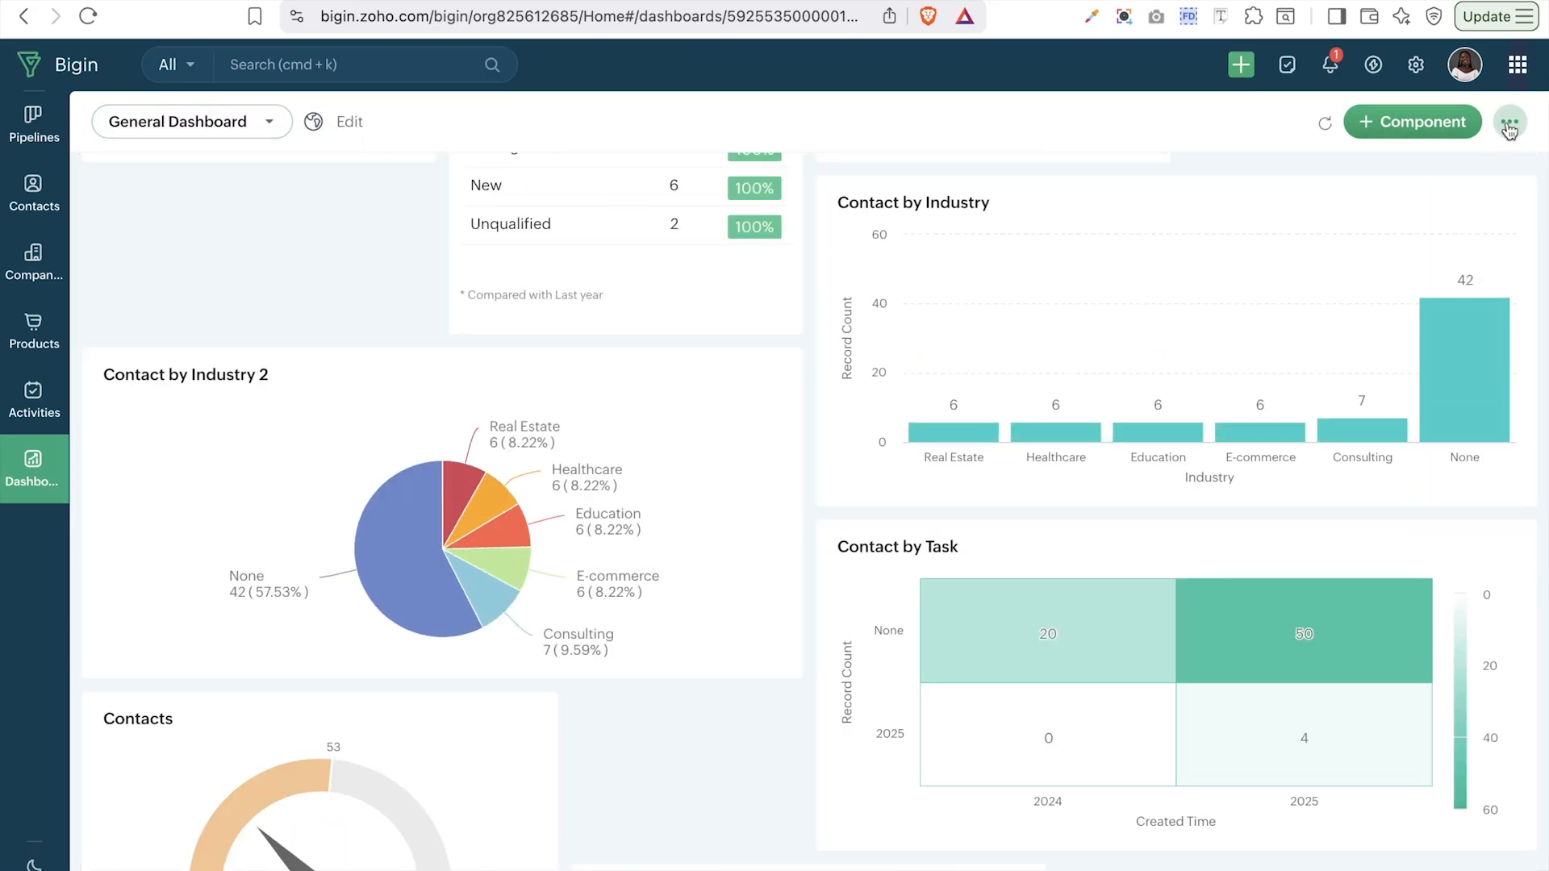
- Enter dashboard edit mode and make the Contact by lead status card wider and shorter
left_click(1514, 123)
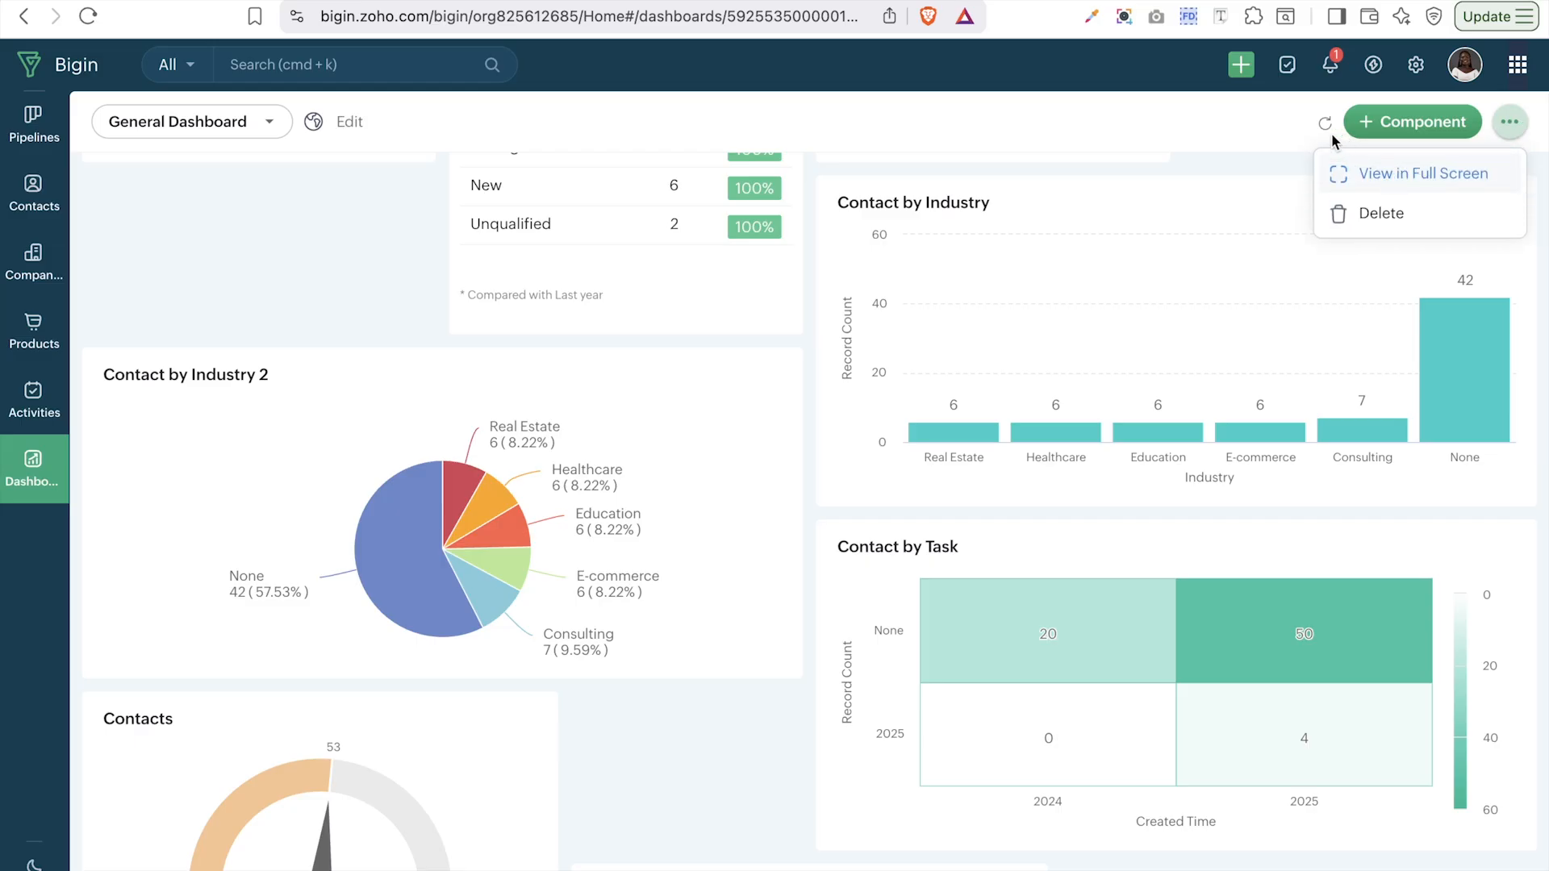
left_click(343, 122)
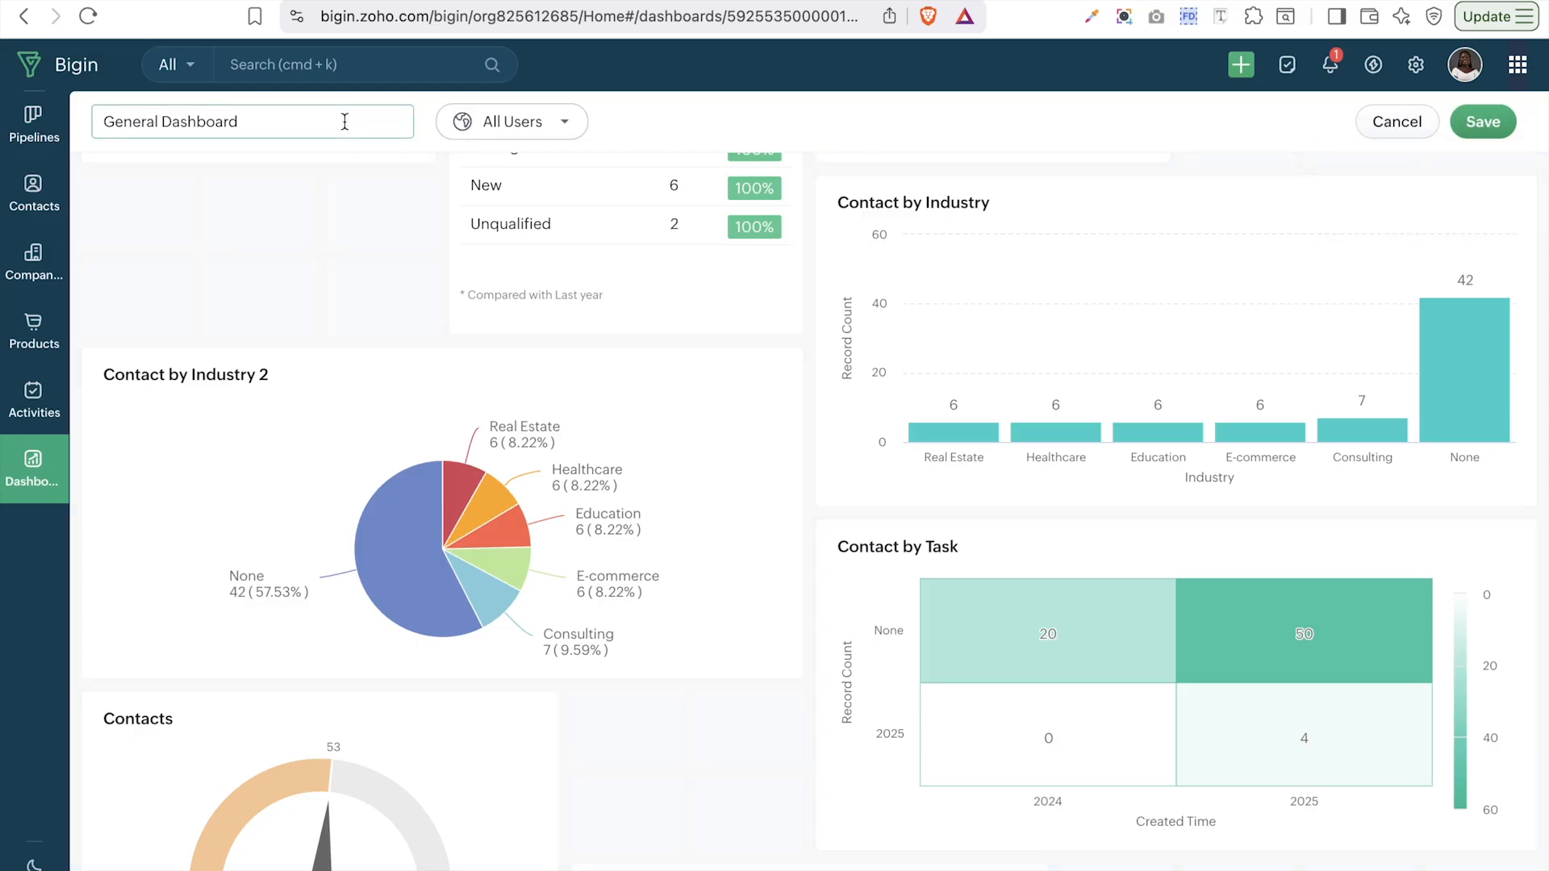
scroll(474, 275, "up", 3)
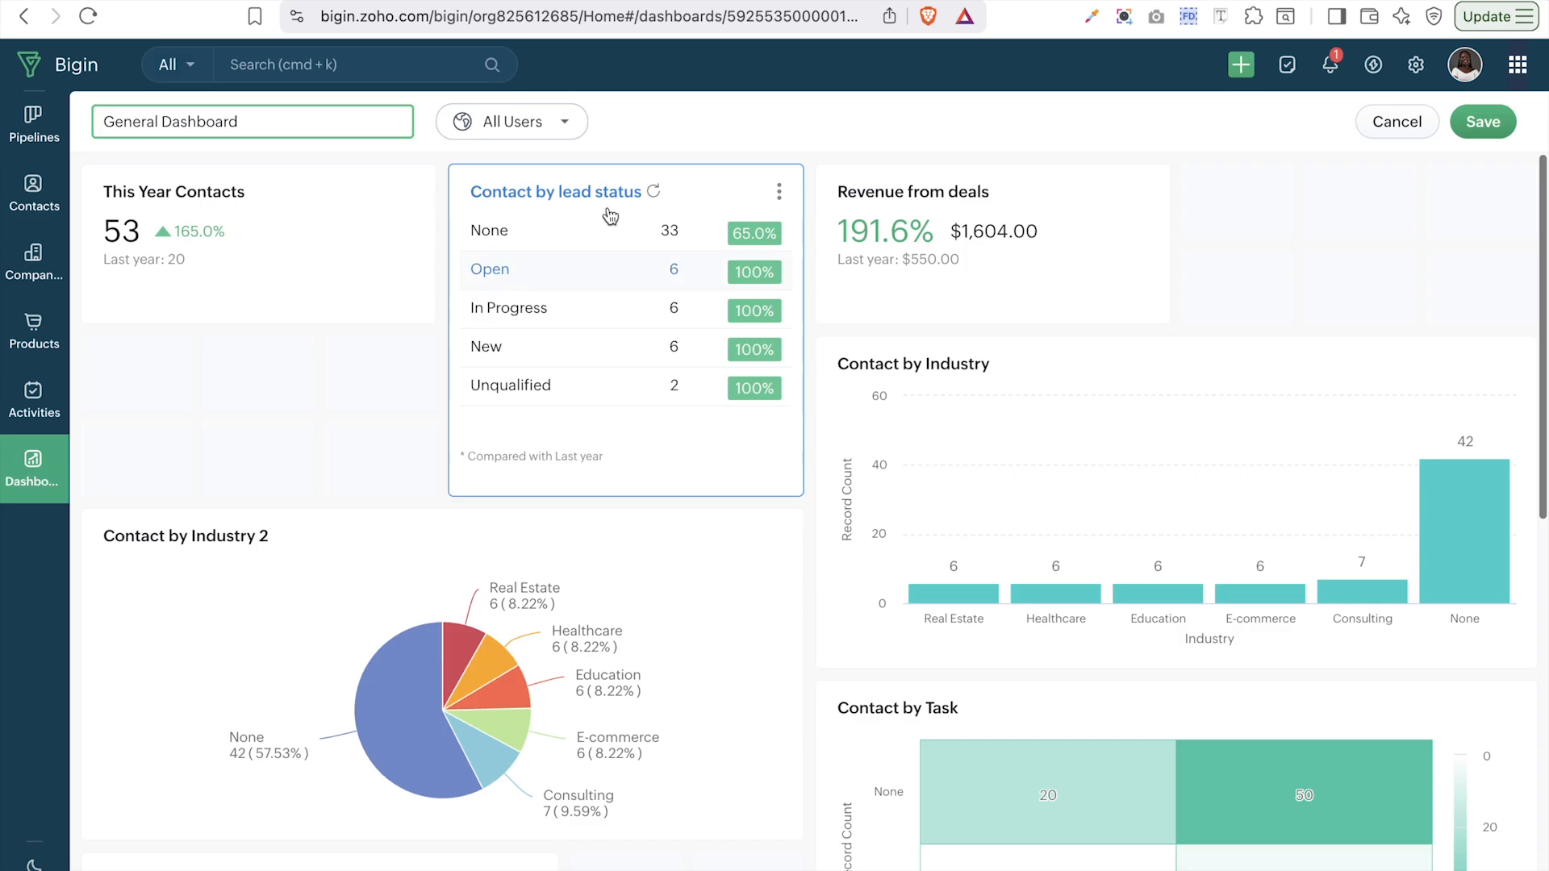
left_click(683, 410)
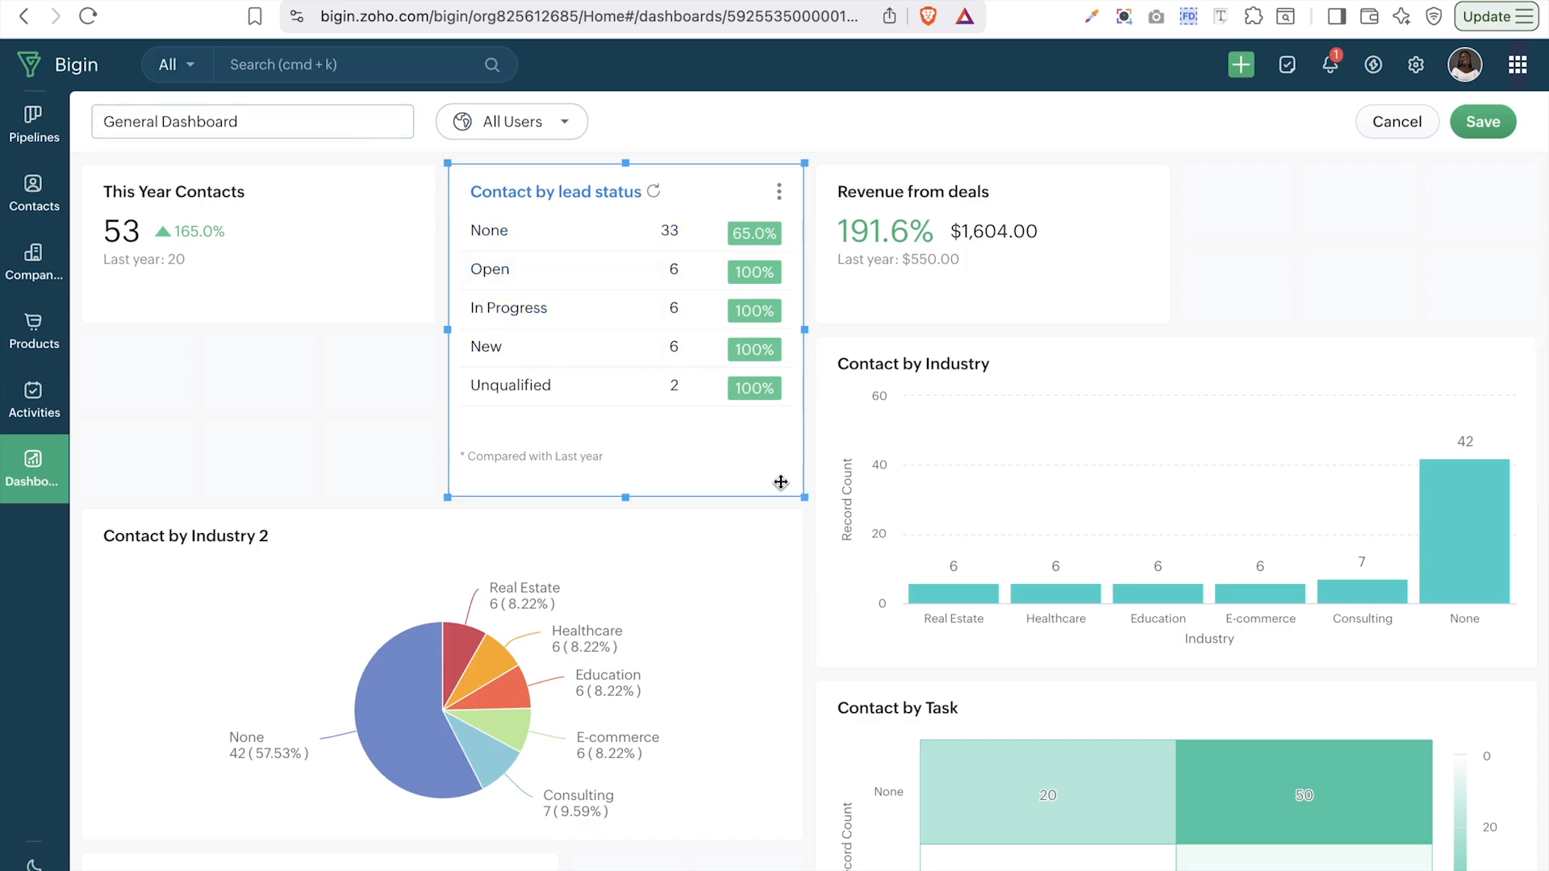
left_click(385, 421)
left_click(574, 439)
left_click_drag(805, 503, 1199, 415)
- Move the Contact by Industry card into the left column
scroll(1015, 570, "down", 5)
left_click(1152, 249)
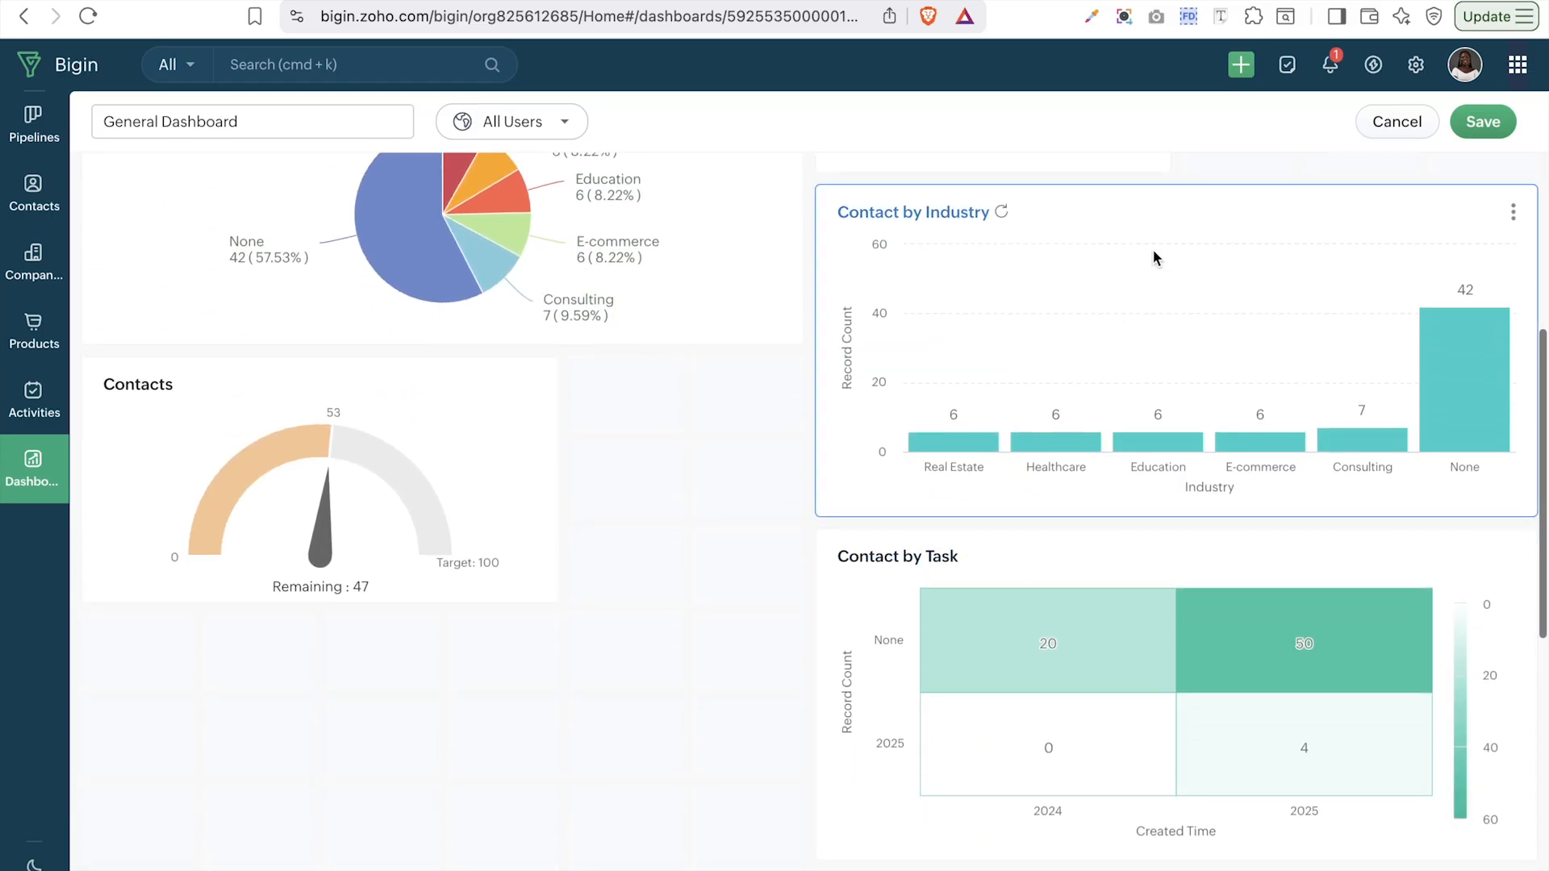
left_click_drag(1152, 250, 447, 139)
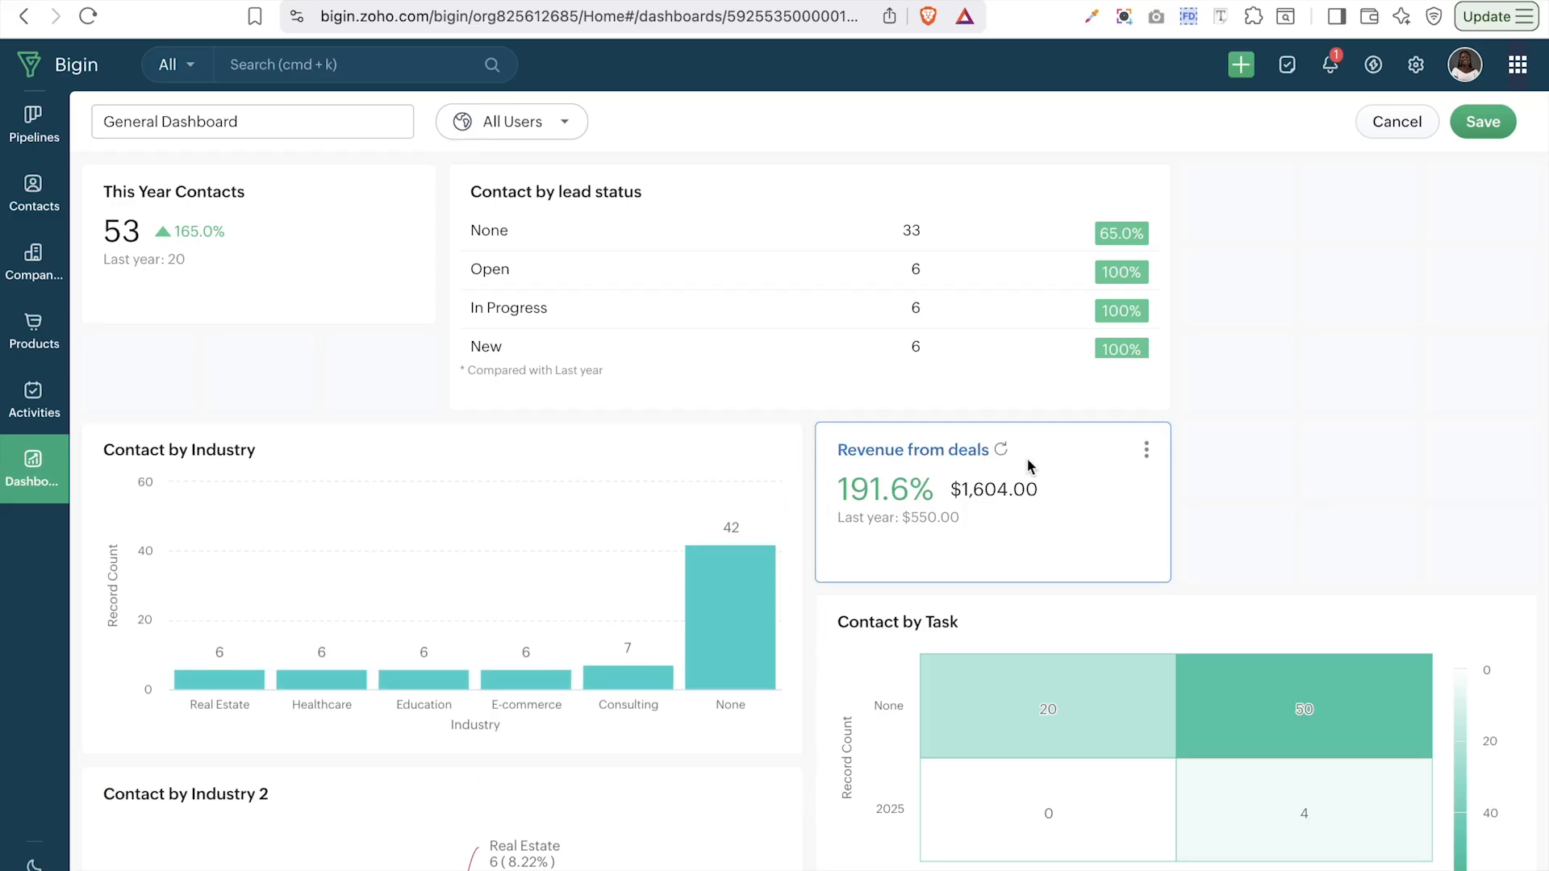
scroll(1028, 458, "down", 10)
scroll(1027, 436, "up", 6)
- Check the Revenue from deals card placement and save the rearranged dashboard layout
left_click(1006, 202)
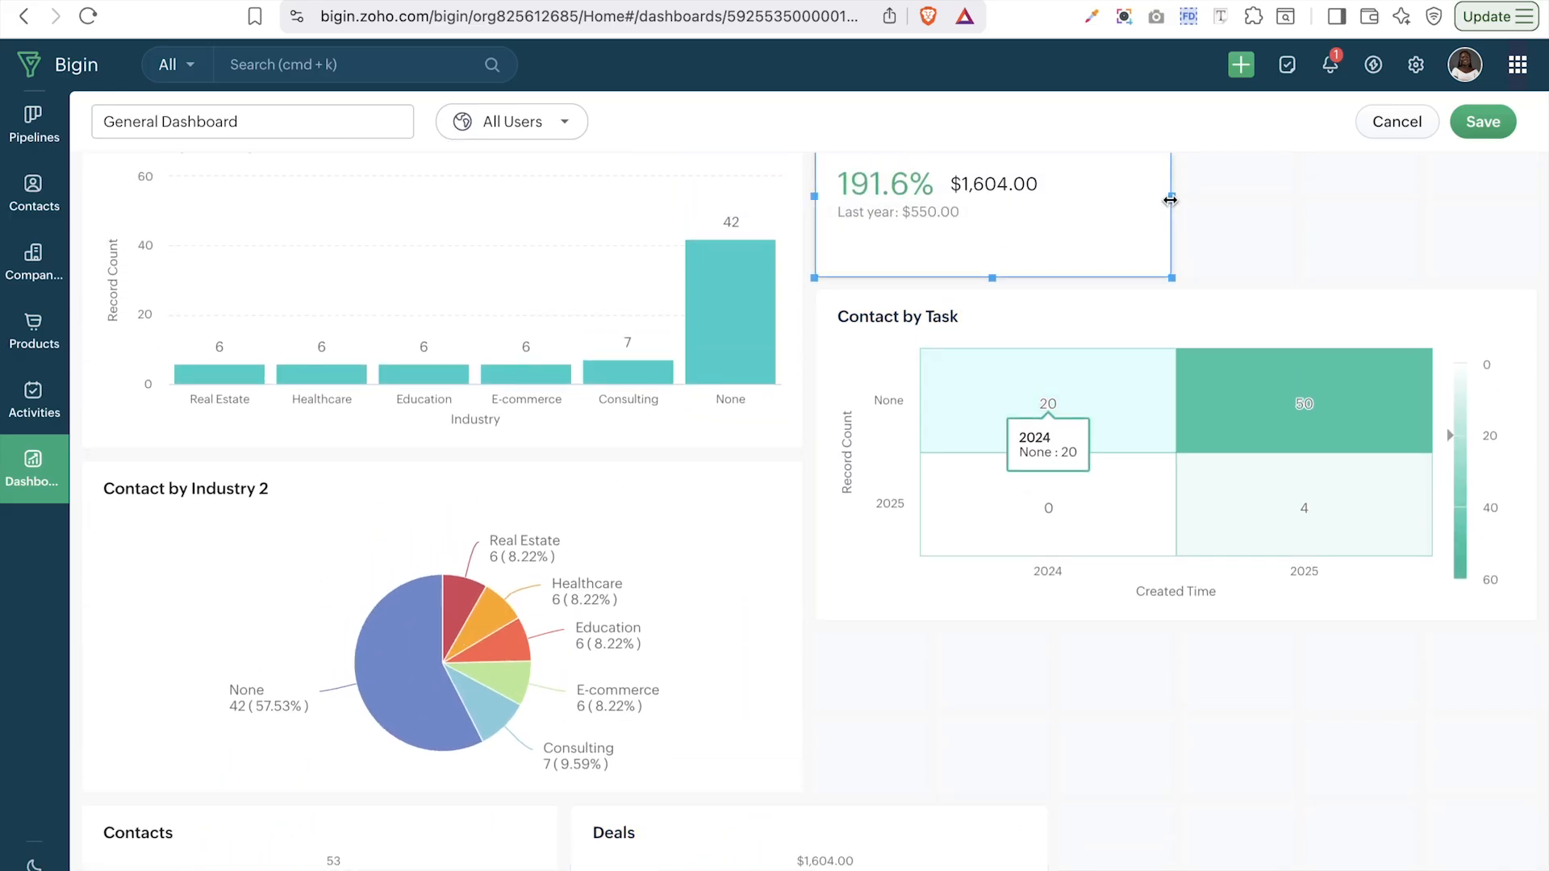
left_click(1503, 185)
scroll(1383, 230, "up", 2)
left_click(1091, 305)
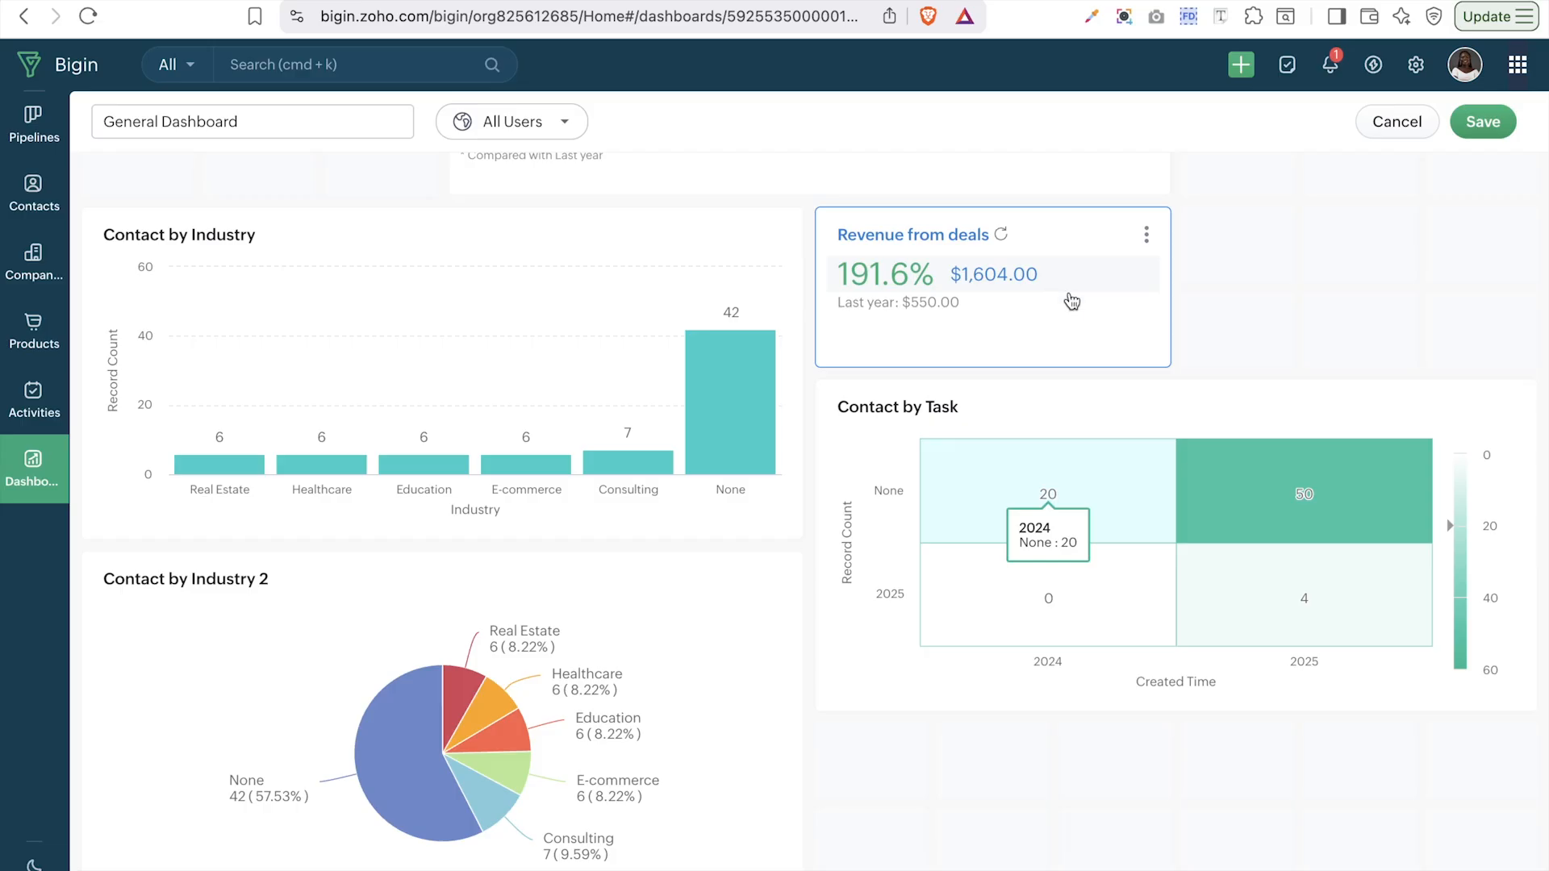
scroll(1209, 555, "down", 8)
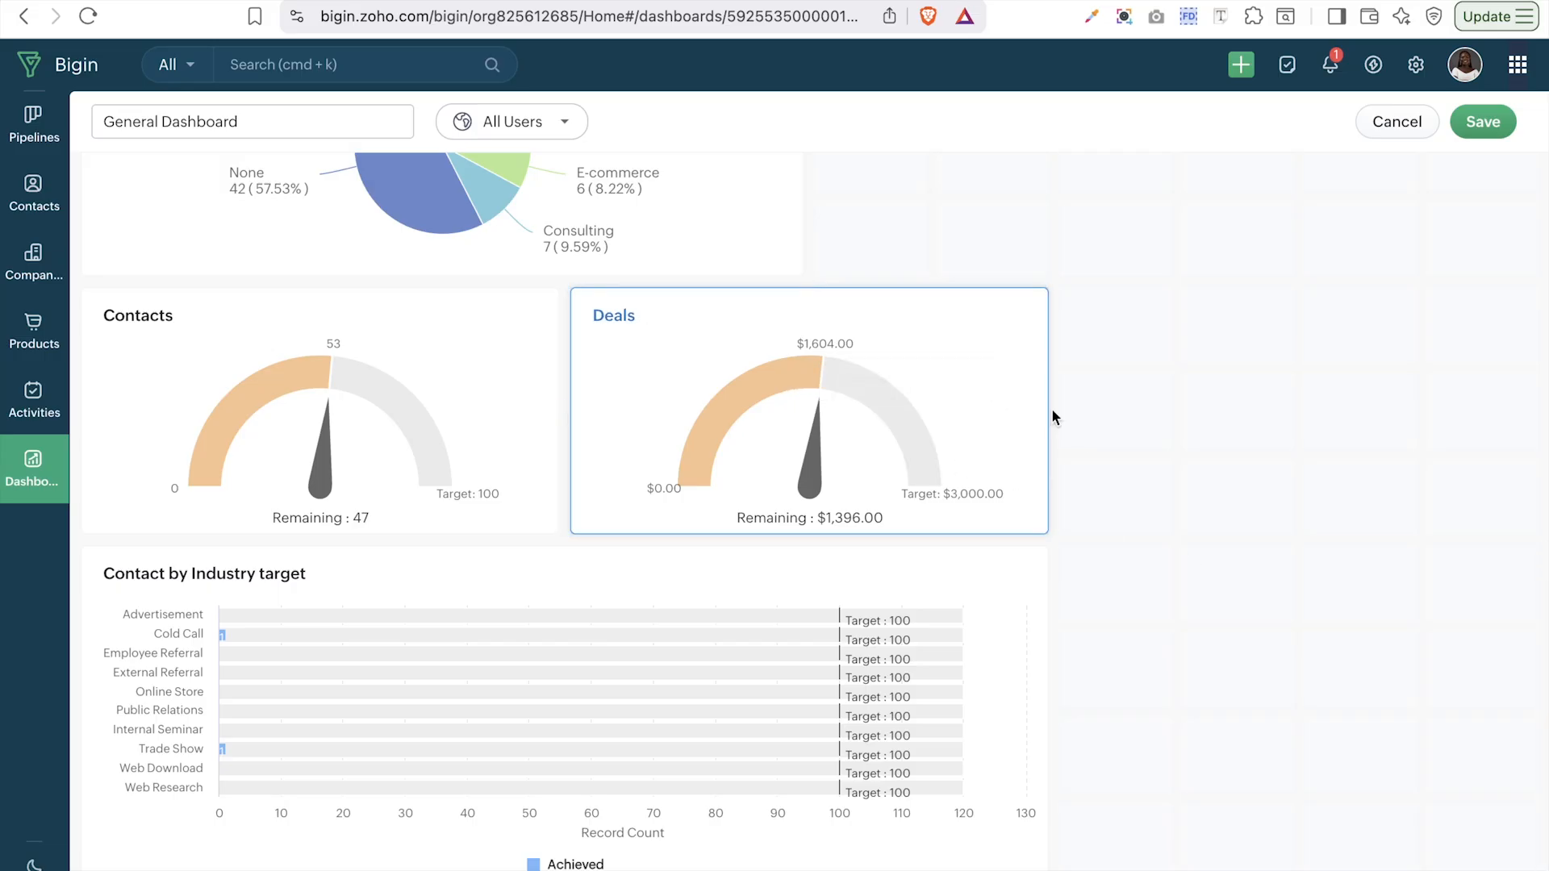
scroll(1155, 630, "up", 5)
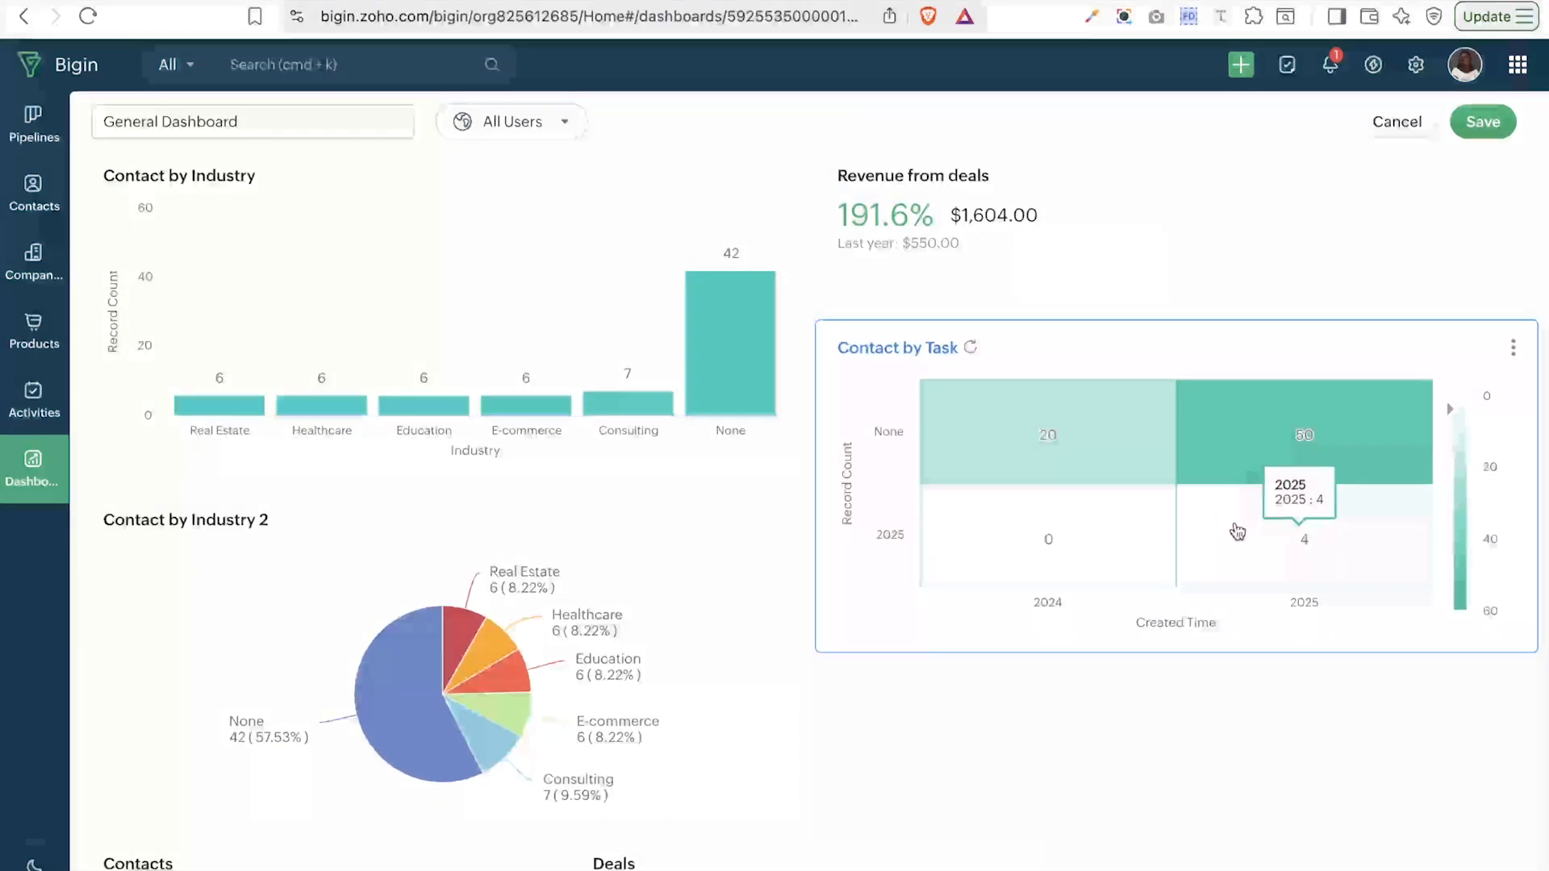
left_click(1489, 142)
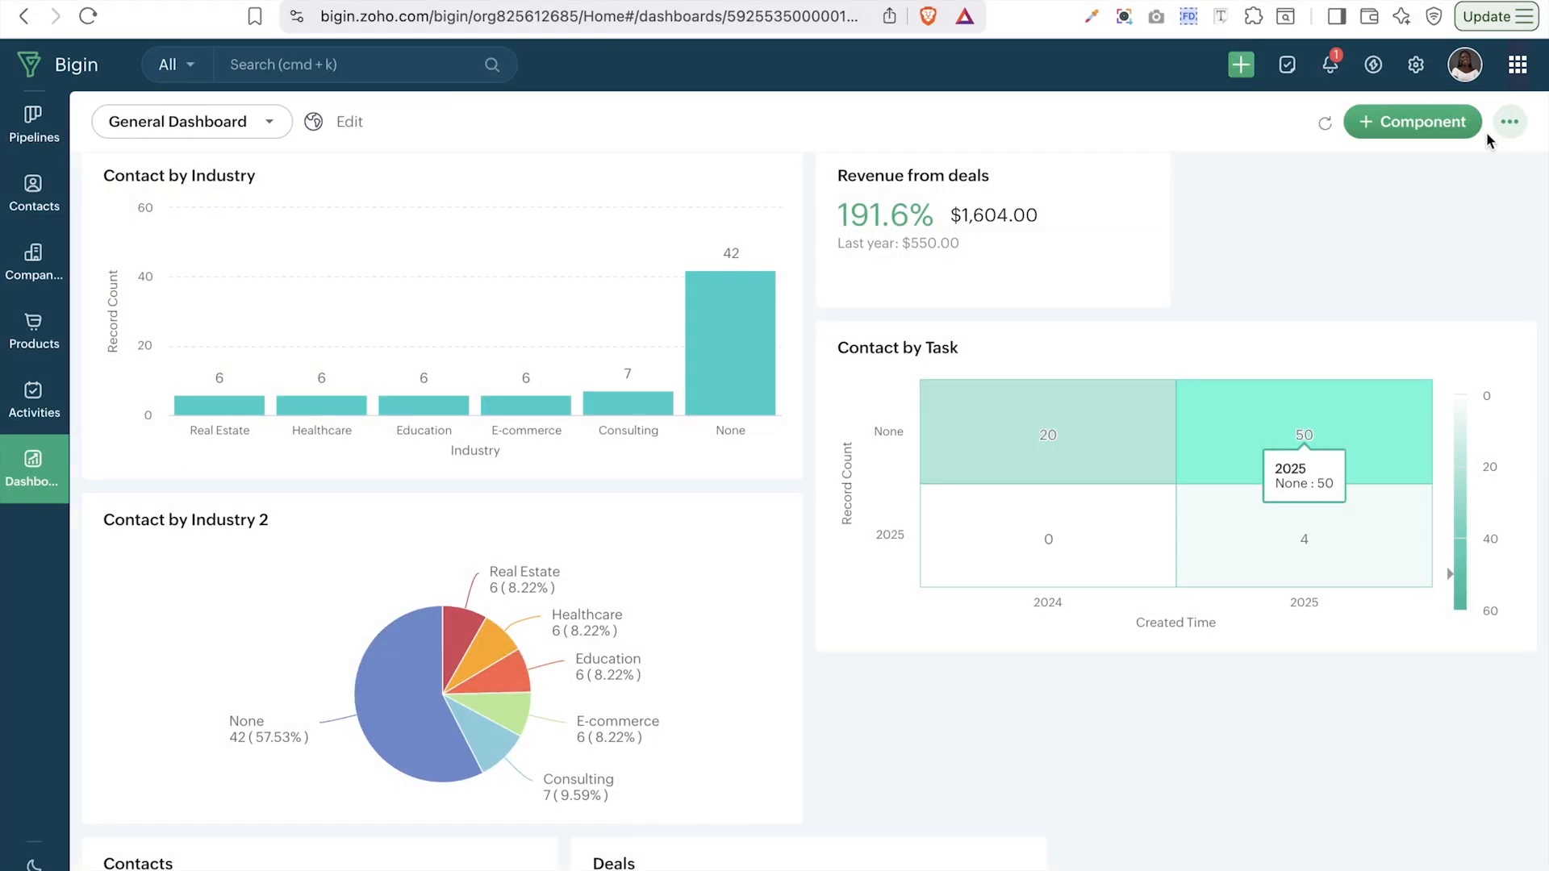